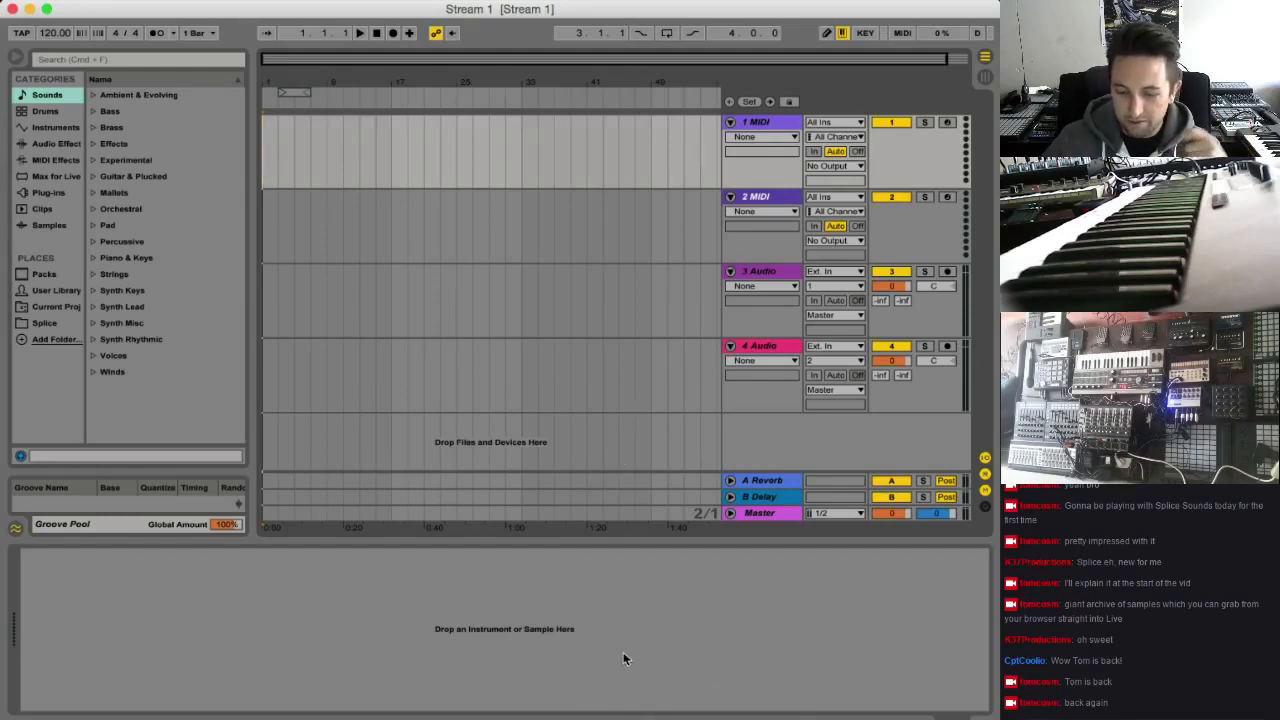
Switch to Safari and look over the genre tiles, artist repacks and featured artist packs on the Splice Sounds page
{"action": "left_click", "coordinate": [694, 714]}
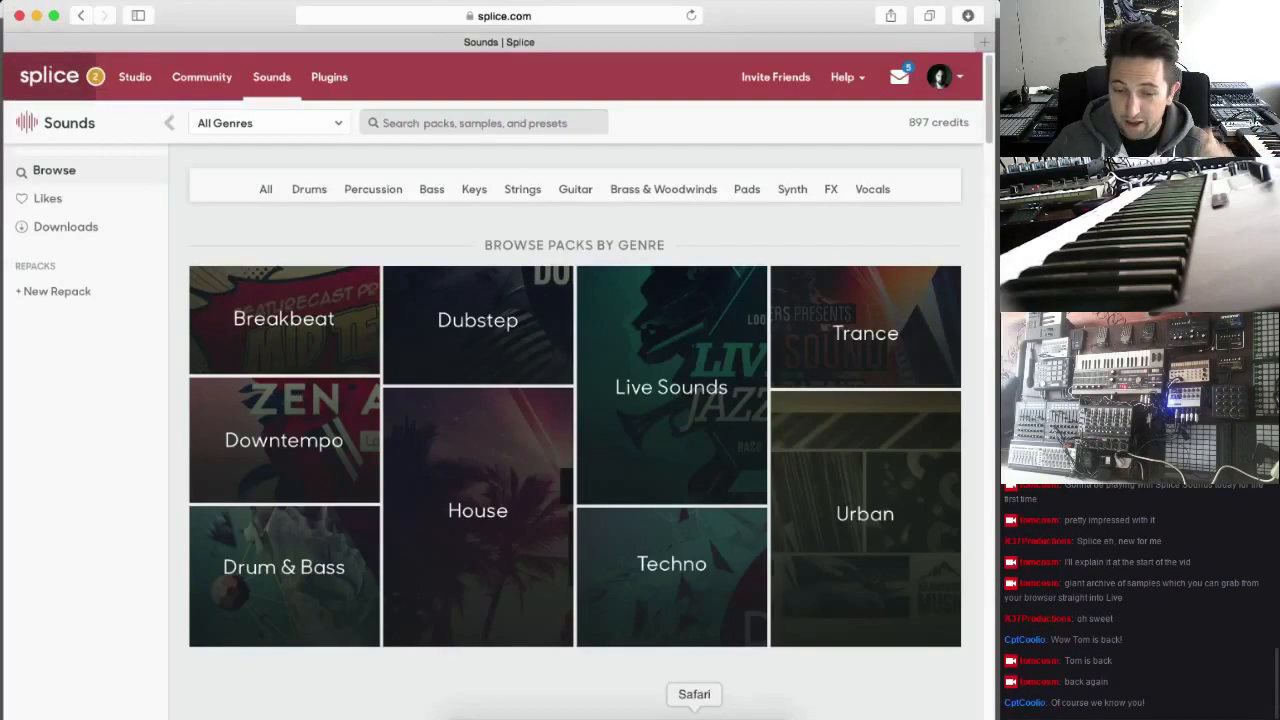
{"action": "mouse_move", "coordinate": [689, 380]}
{"action": "scroll", "coordinate": [671, 416], "scroll_direction": "down", "scroll_amount": 10}
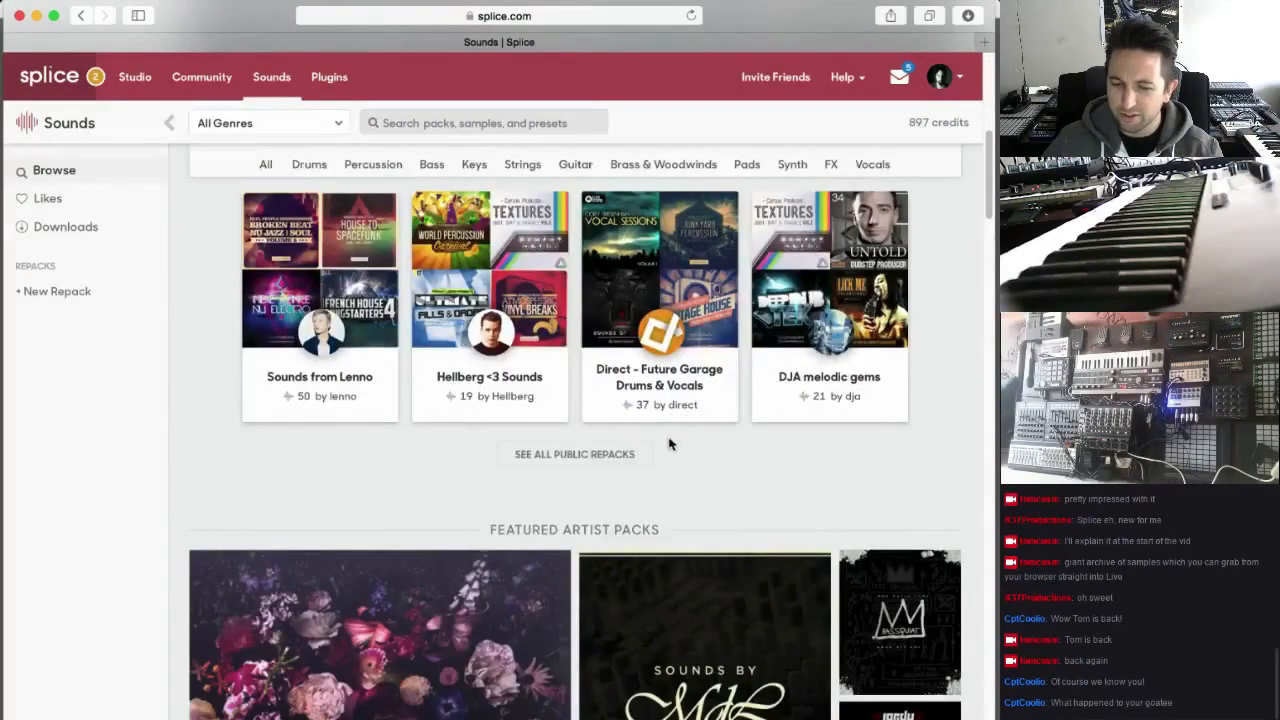
{"action": "scroll", "coordinate": [669, 445], "scroll_direction": "down", "scroll_amount": 2}
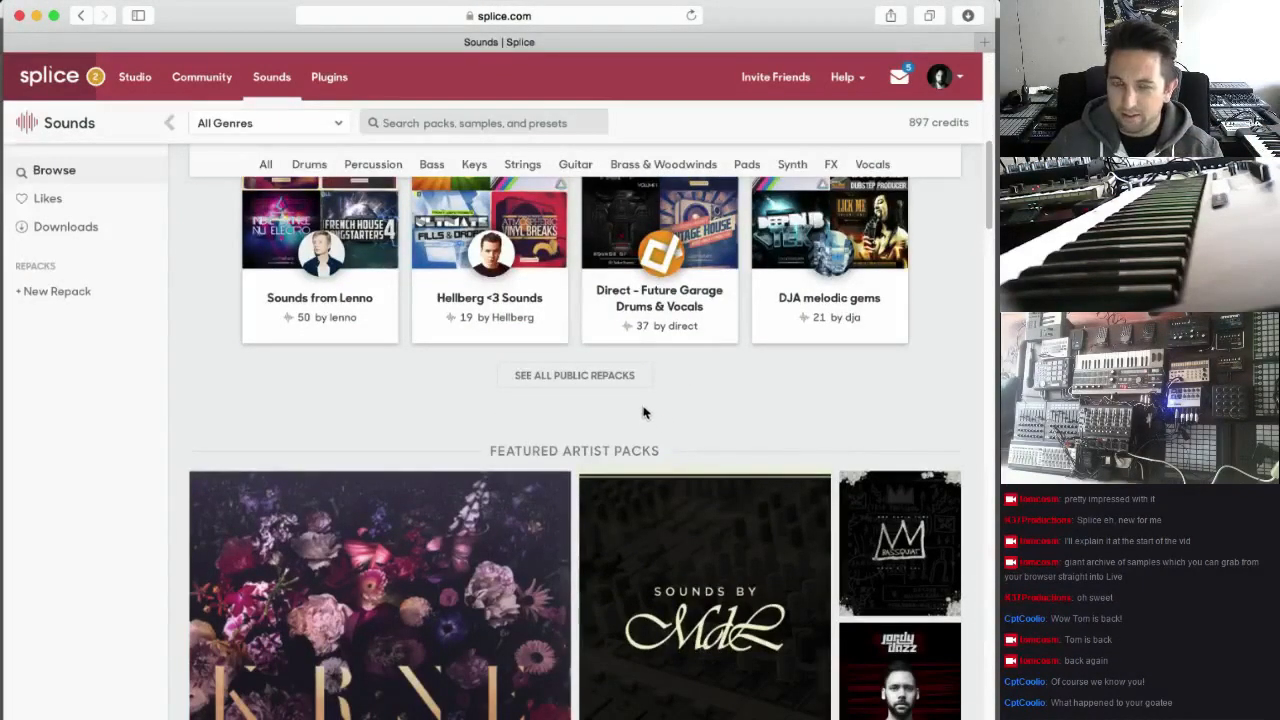
{"action": "scroll", "coordinate": [643, 415], "scroll_direction": "down", "scroll_amount": 3}
{"action": "scroll", "coordinate": [550, 400], "scroll_direction": "up", "scroll_amount": 9}
{"action": "scroll", "coordinate": [550, 399], "scroll_direction": "up", "scroll_amount": 4}
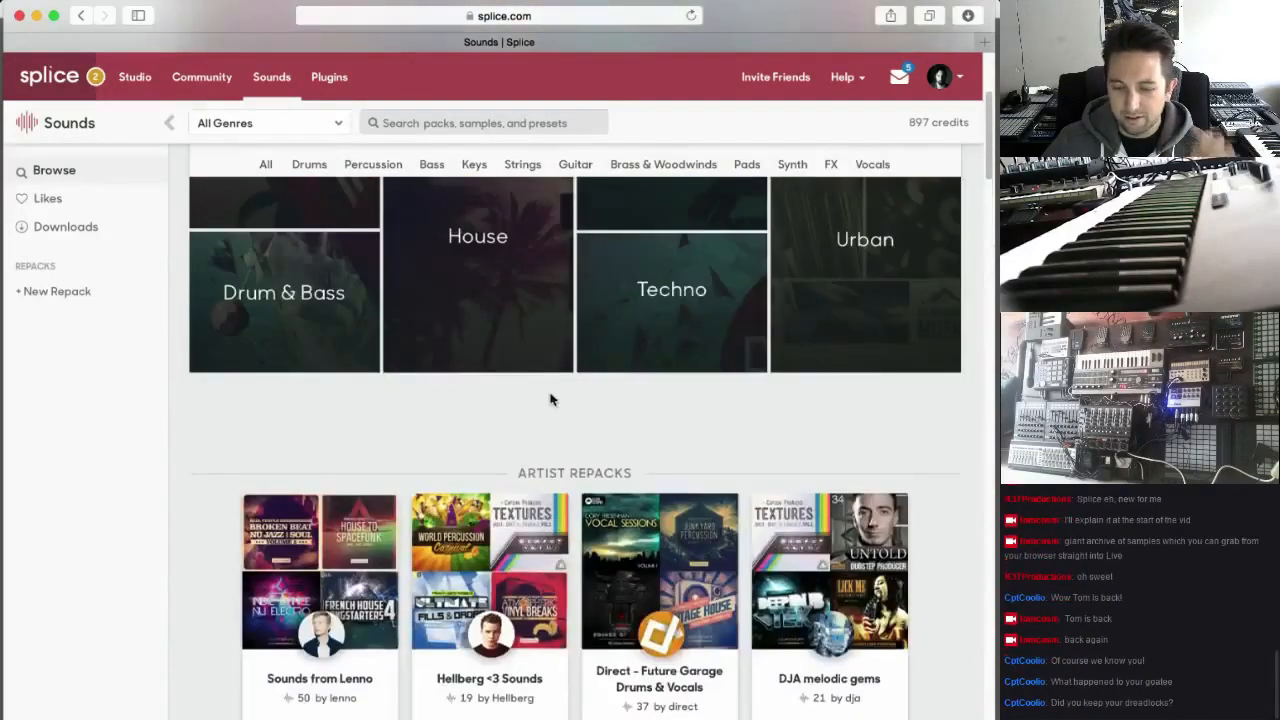
{"action": "scroll", "coordinate": [550, 400], "scroll_direction": "up", "scroll_amount": 6}
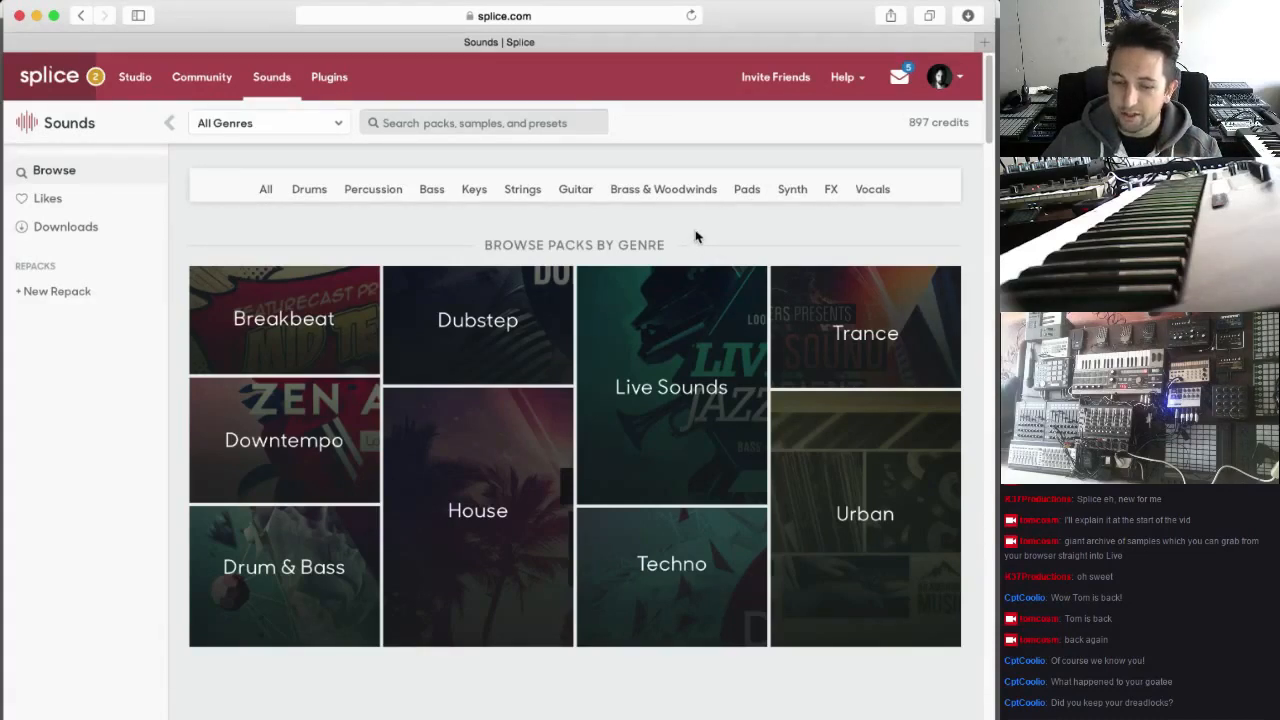
View the downloaded sounds in the Splice desktop app, once over the browser and once after switching to Ableton Live
{"action": "left_click", "coordinate": [891, 2]}
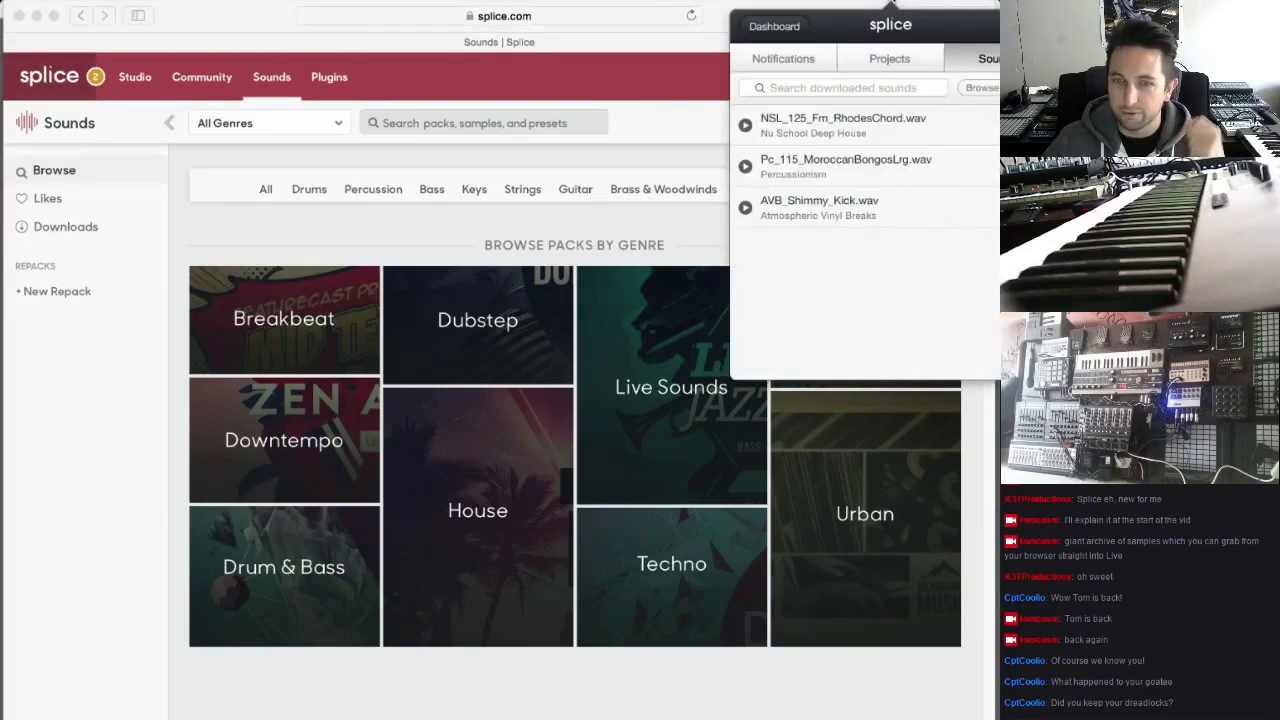
{"action": "mouse_move", "coordinate": [898, 146]}
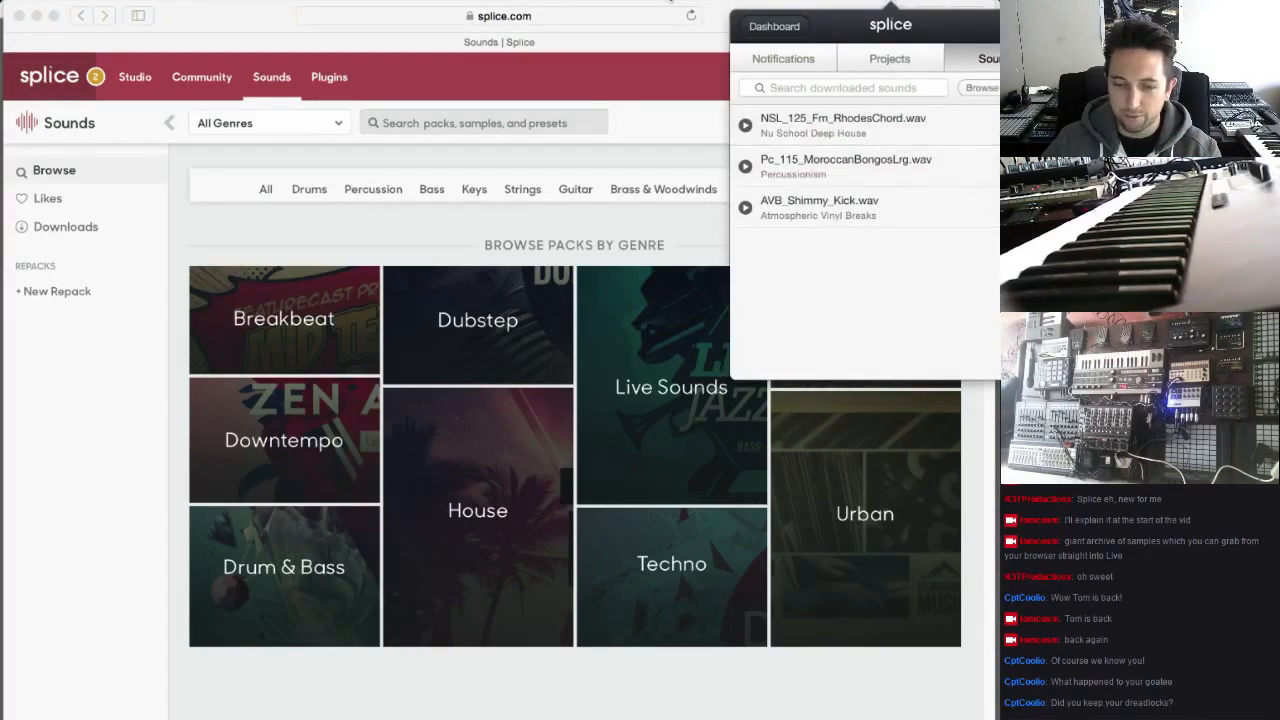
{"action": "left_click", "coordinate": [670, 4]}
{"action": "left_click", "coordinate": [601, 712]}
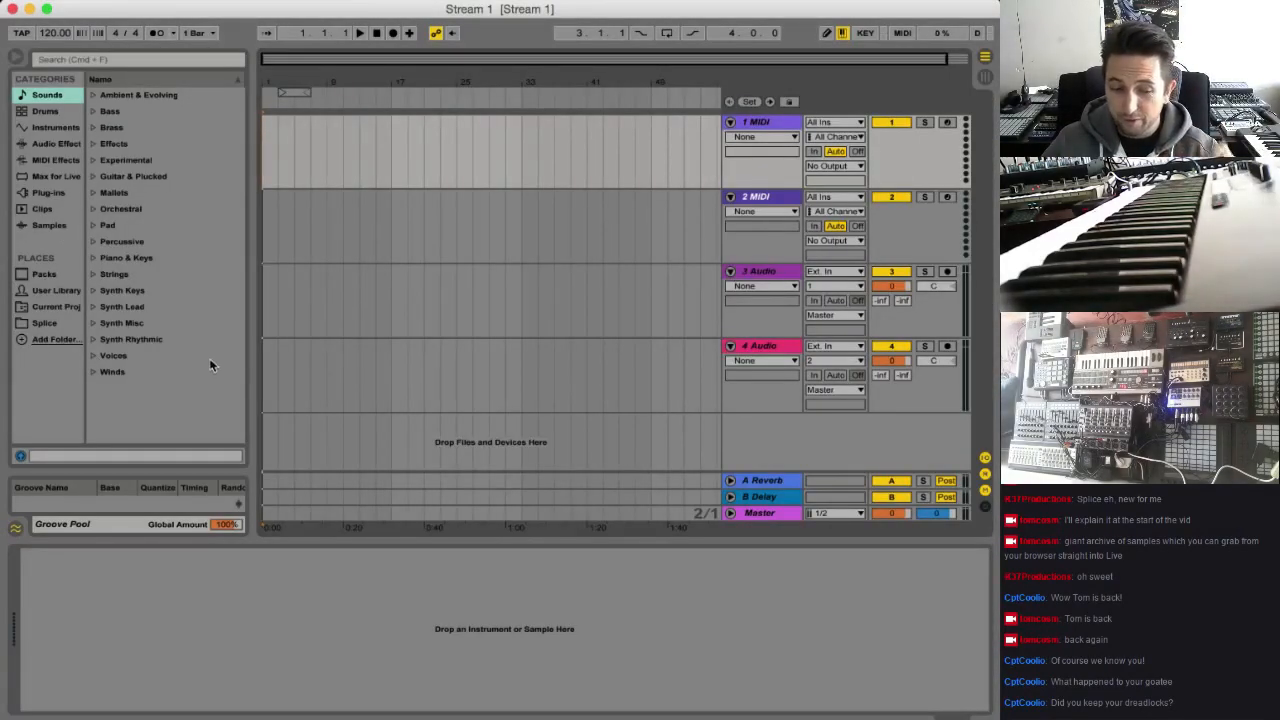
{"action": "left_click", "coordinate": [888, 5]}
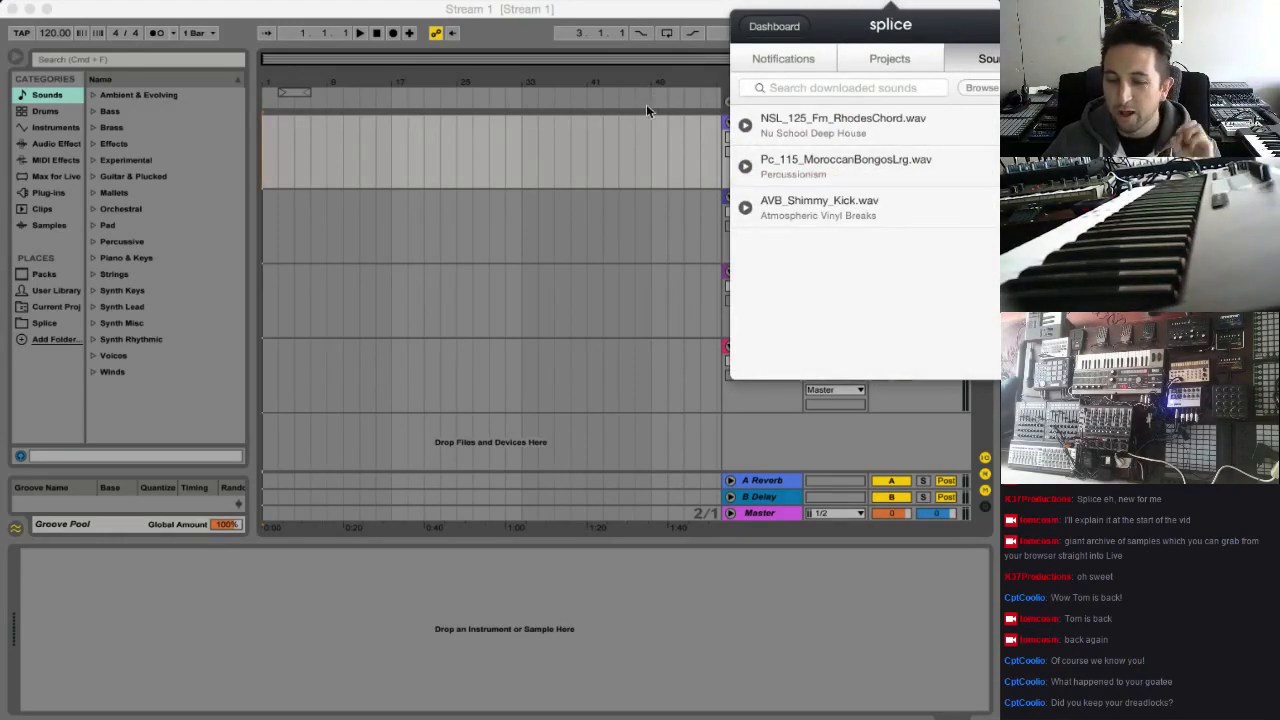
{"action": "left_click", "coordinate": [612, 16]}
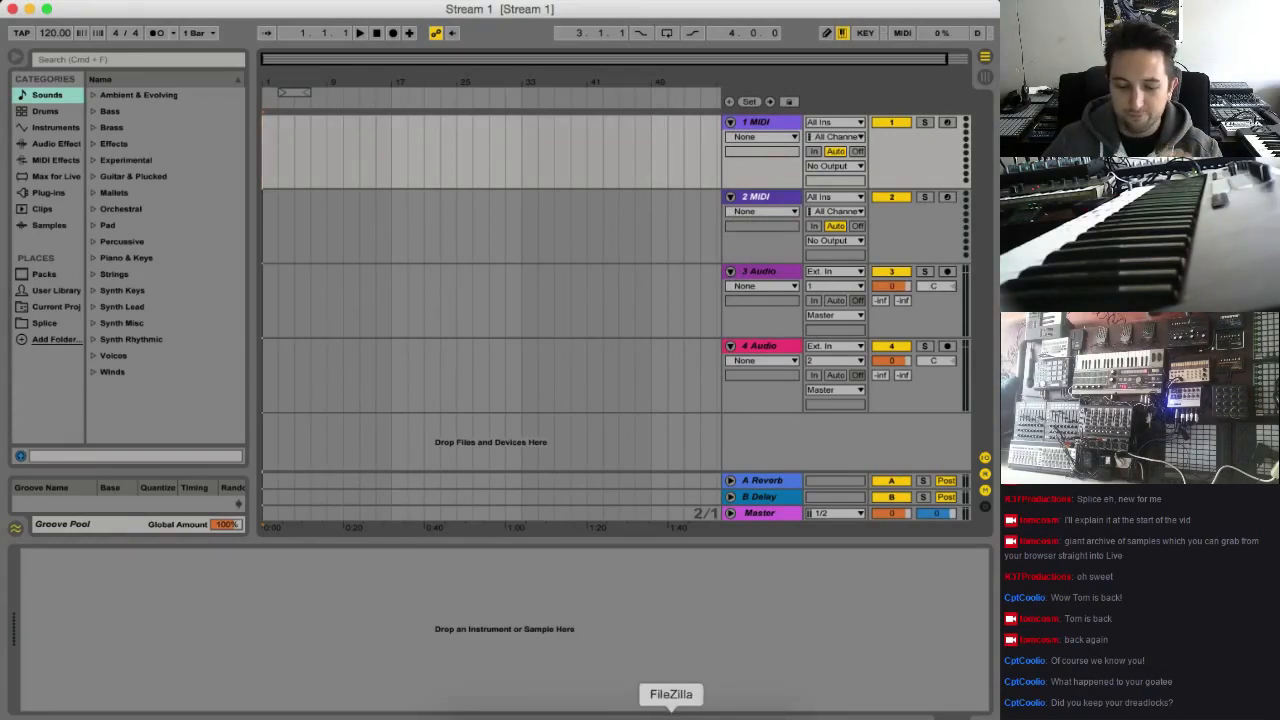
Switch back to Safari, open the Deep House Evolution 1 pack page and look through its sample list
{"action": "left_click", "coordinate": [694, 712]}
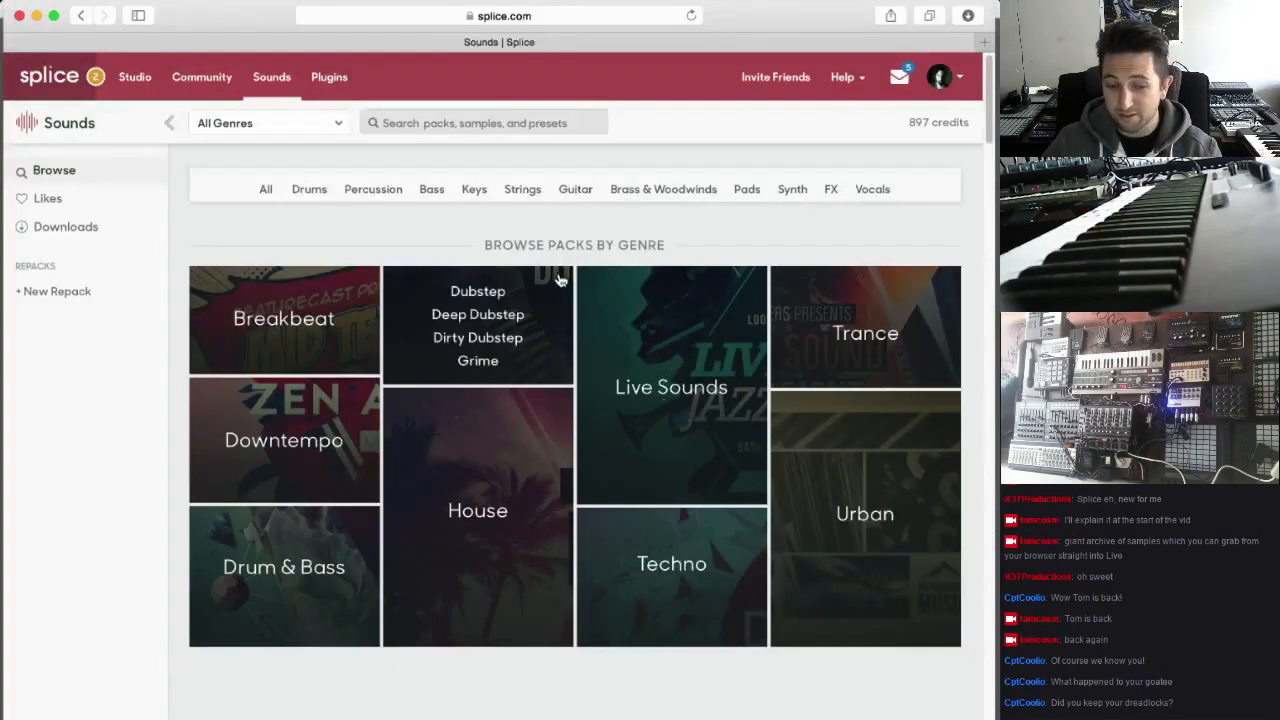
{"action": "left_click", "coordinate": [384, 3]}
{"action": "mouse_move", "coordinate": [437, 189]}
{"action": "left_click", "coordinate": [684, 188]}
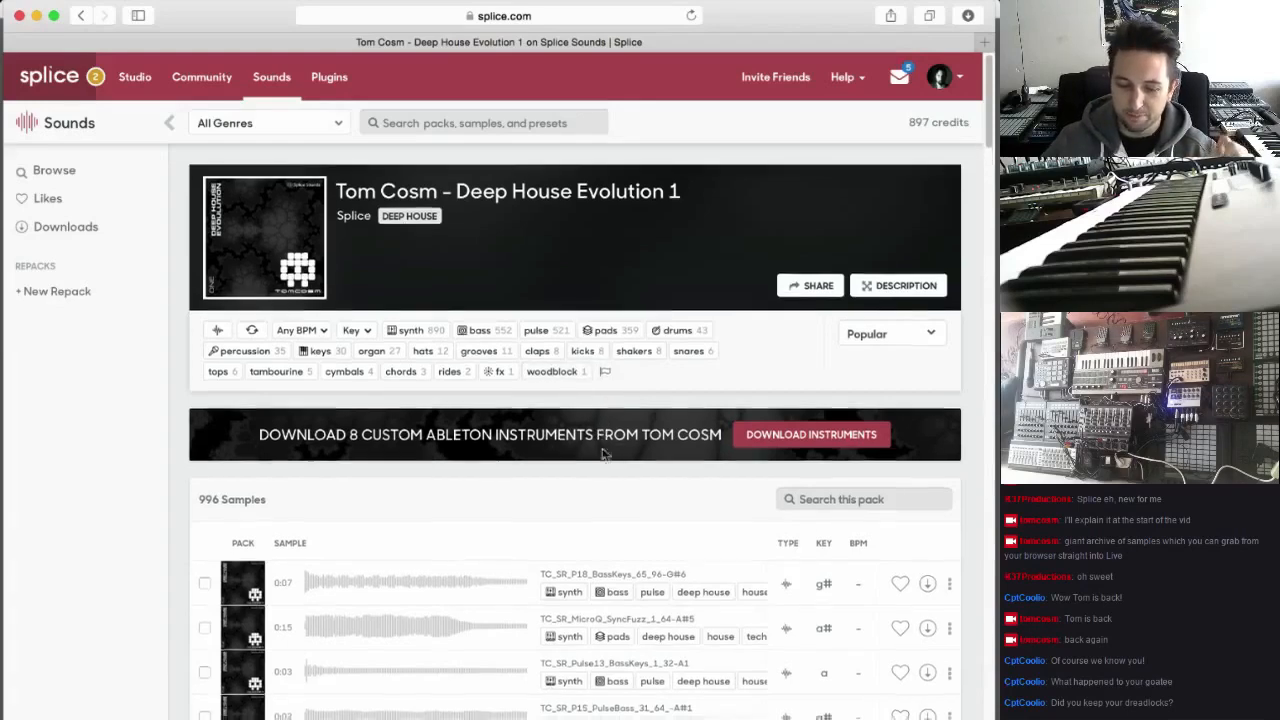
{"action": "scroll", "coordinate": [605, 440], "scroll_direction": "down", "scroll_amount": 3}
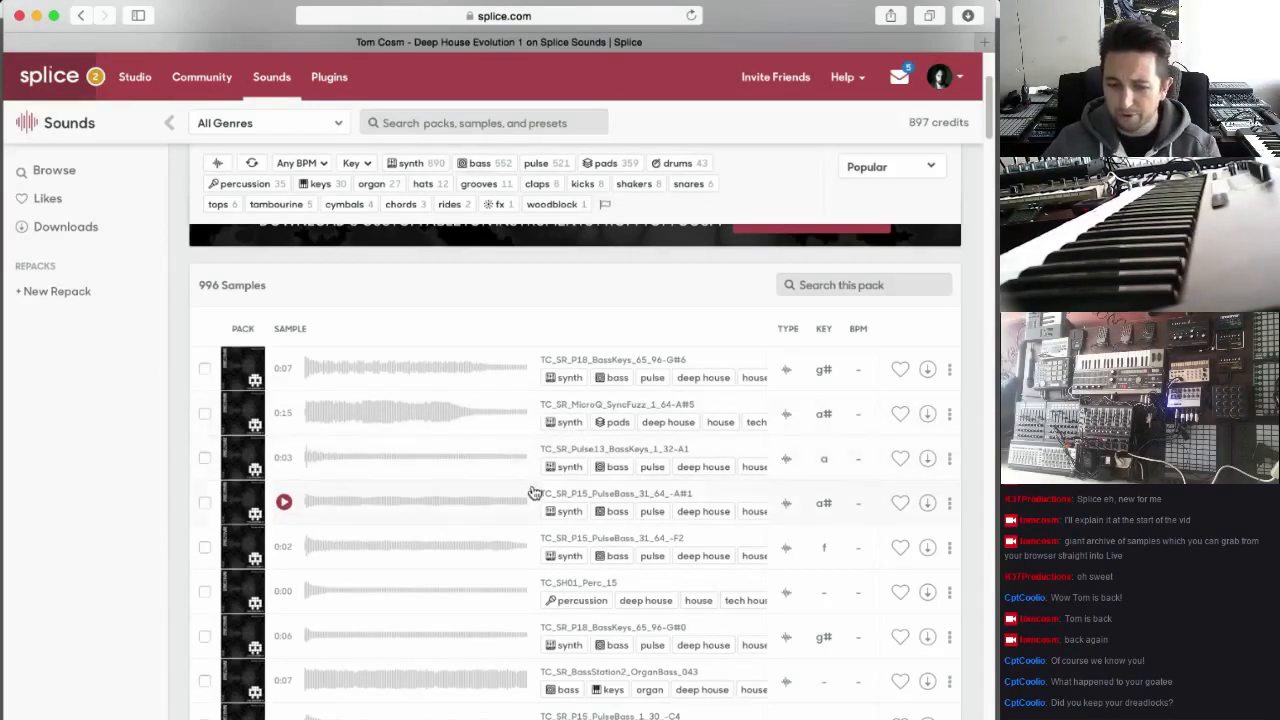
{"action": "scroll", "coordinate": [536, 498], "scroll_direction": "up", "scroll_amount": 1}
{"action": "scroll", "coordinate": [536, 499], "scroll_direction": "up", "scroll_amount": 1}
{"action": "scroll", "coordinate": [537, 500], "scroll_direction": "down", "scroll_amount": 8}
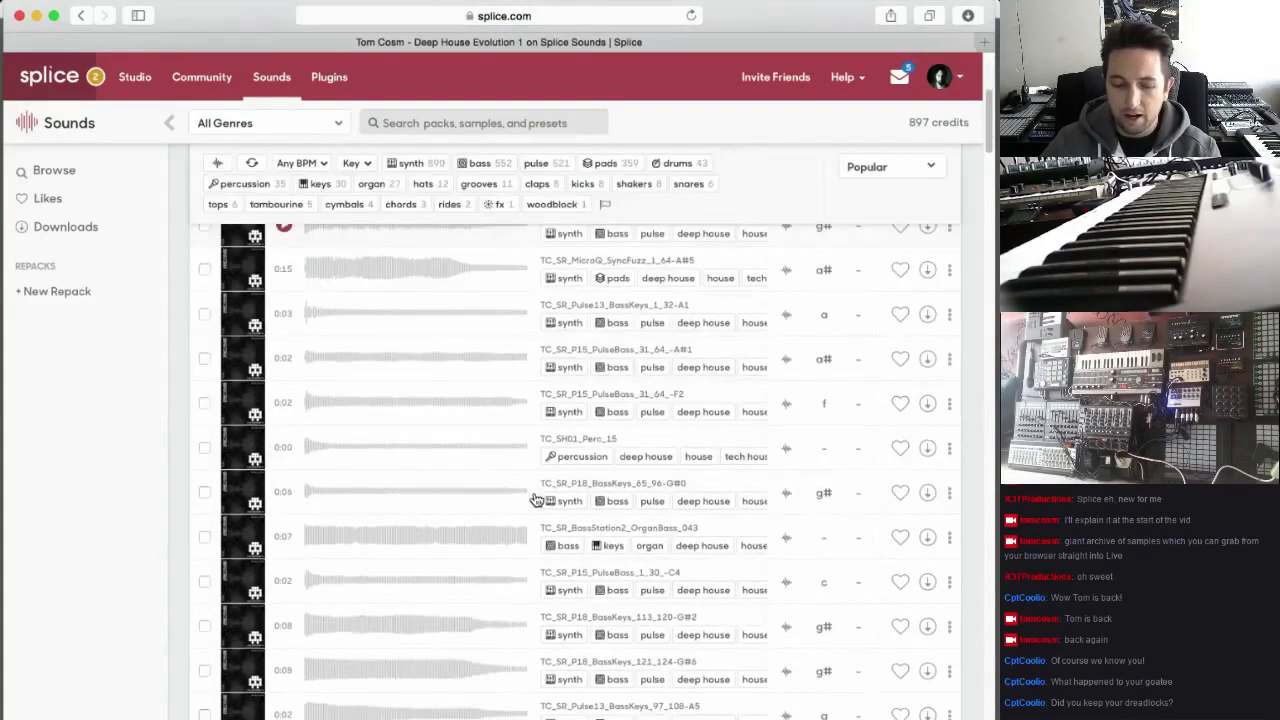
{"action": "scroll", "coordinate": [537, 500], "scroll_direction": "up", "scroll_amount": 10}
Filter the pack to loops, preview the Kick_Clap_Hat, Organ_Bass, AmbiKeys_01 and SL05_Chords samples, and clear the filter
{"action": "left_click", "coordinate": [251, 333]}
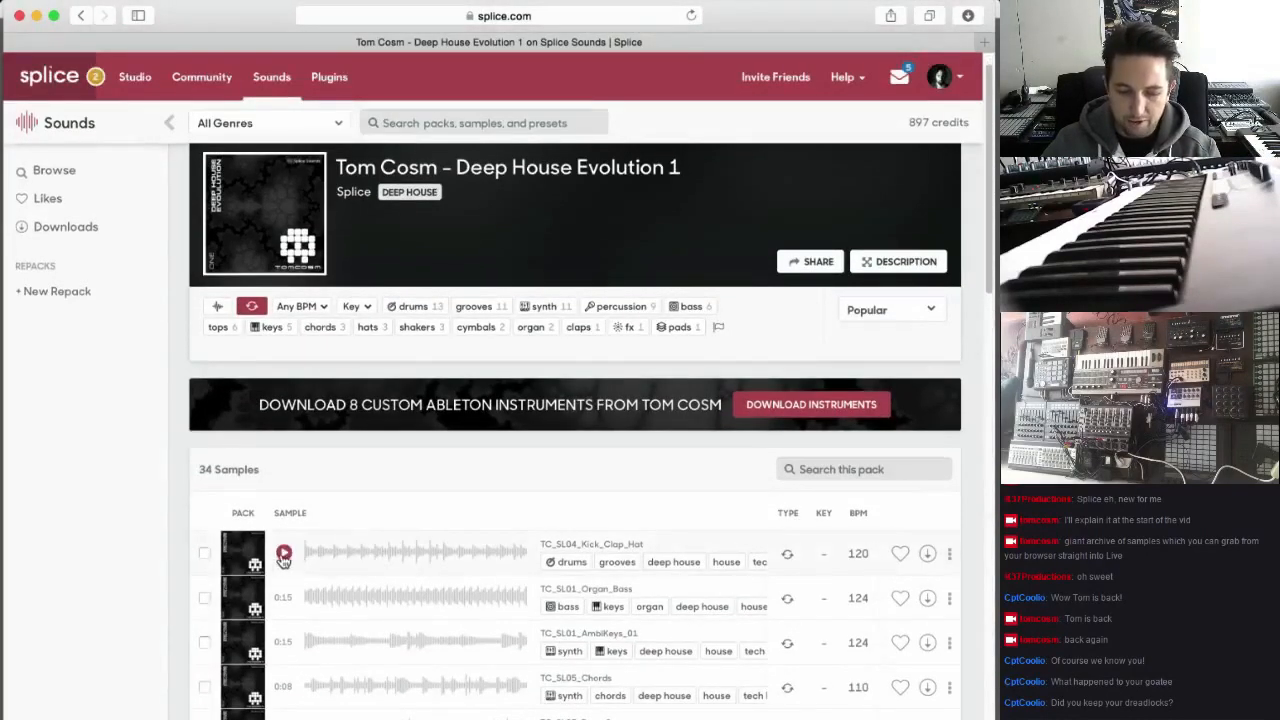
{"action": "left_click", "coordinate": [284, 554]}
{"action": "scroll", "coordinate": [285, 555], "scroll_direction": "down", "scroll_amount": 1}
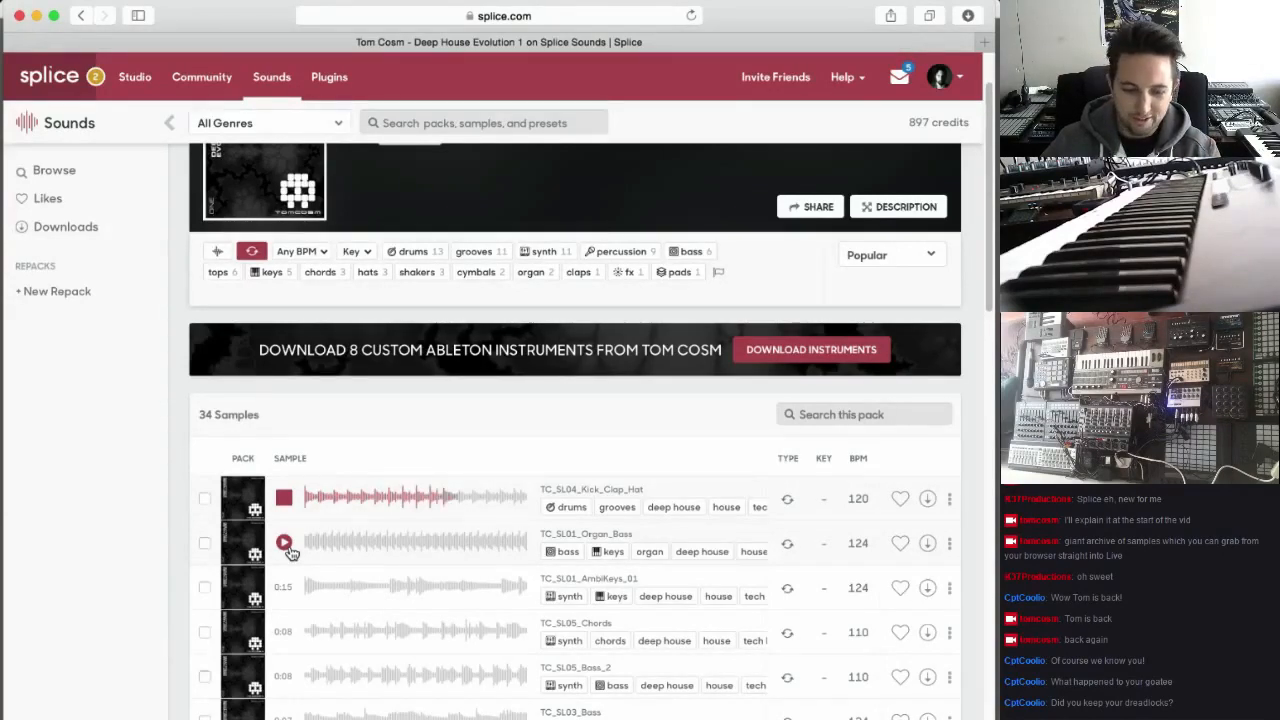
{"action": "left_click", "coordinate": [284, 545]}
{"action": "scroll", "coordinate": [286, 548], "scroll_direction": "down", "scroll_amount": 1}
{"action": "left_click", "coordinate": [284, 526]}
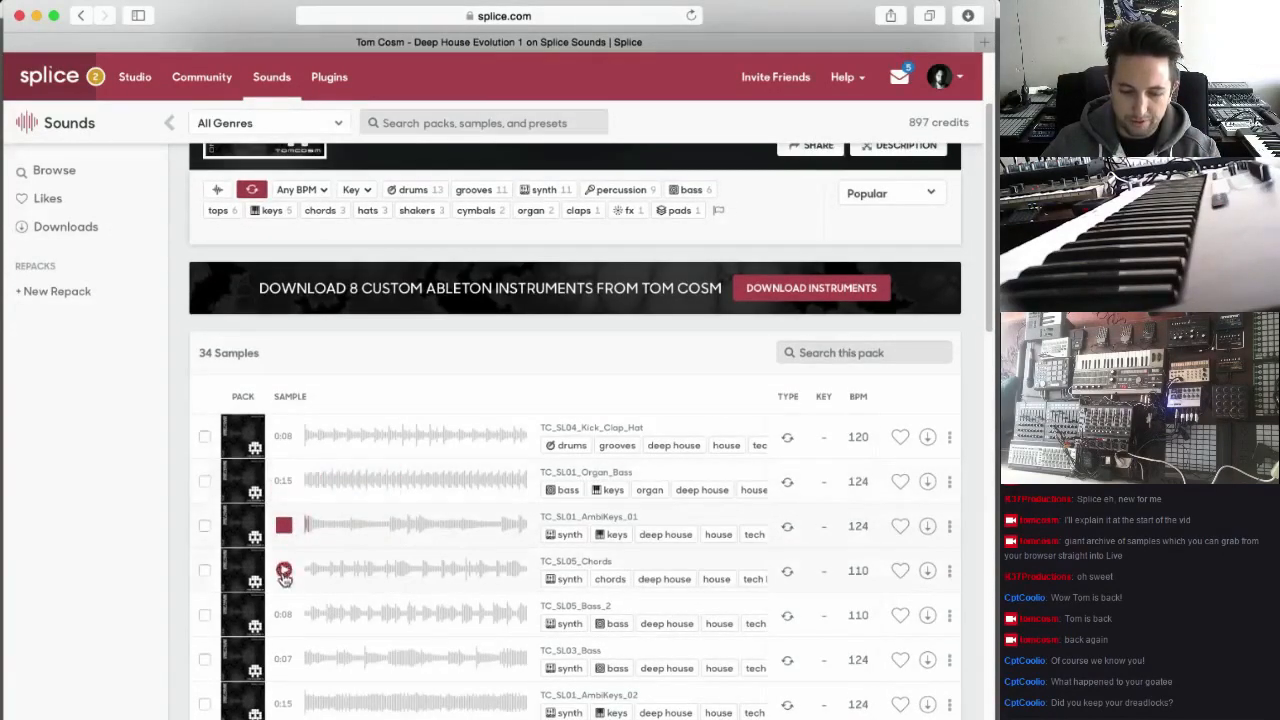
{"action": "left_click", "coordinate": [284, 571]}
{"action": "left_click", "coordinate": [251, 189]}
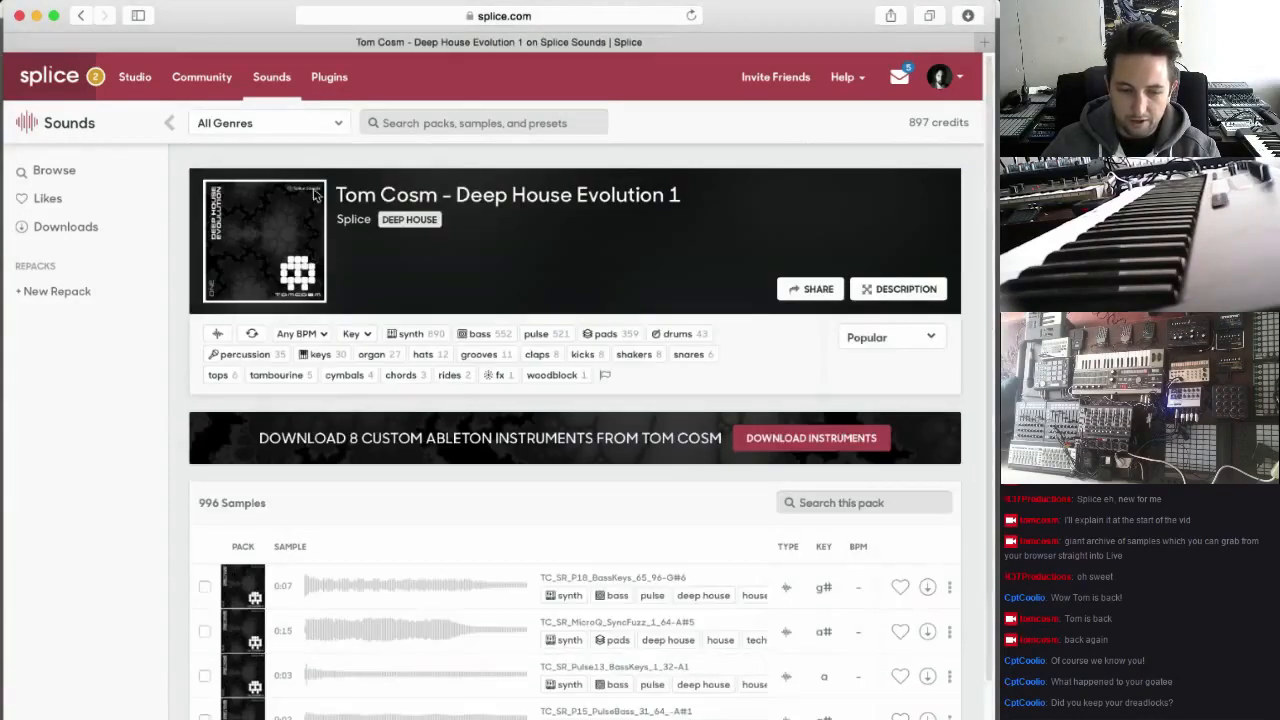
Examine the pack's full, unfiltered sample list and the banner offering custom Ableton instruments
{"action": "scroll", "coordinate": [443, 506], "scroll_direction": "down", "scroll_amount": 5}
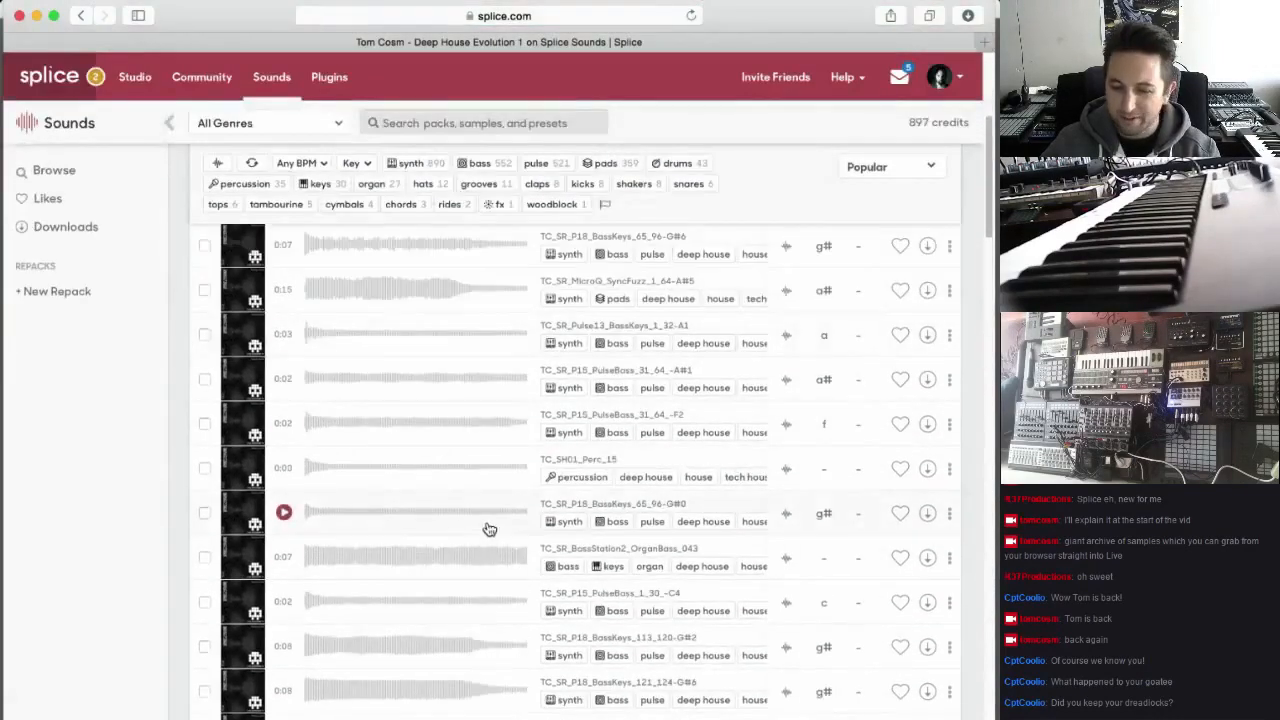
{"action": "scroll", "coordinate": [489, 528], "scroll_direction": "down", "scroll_amount": 4}
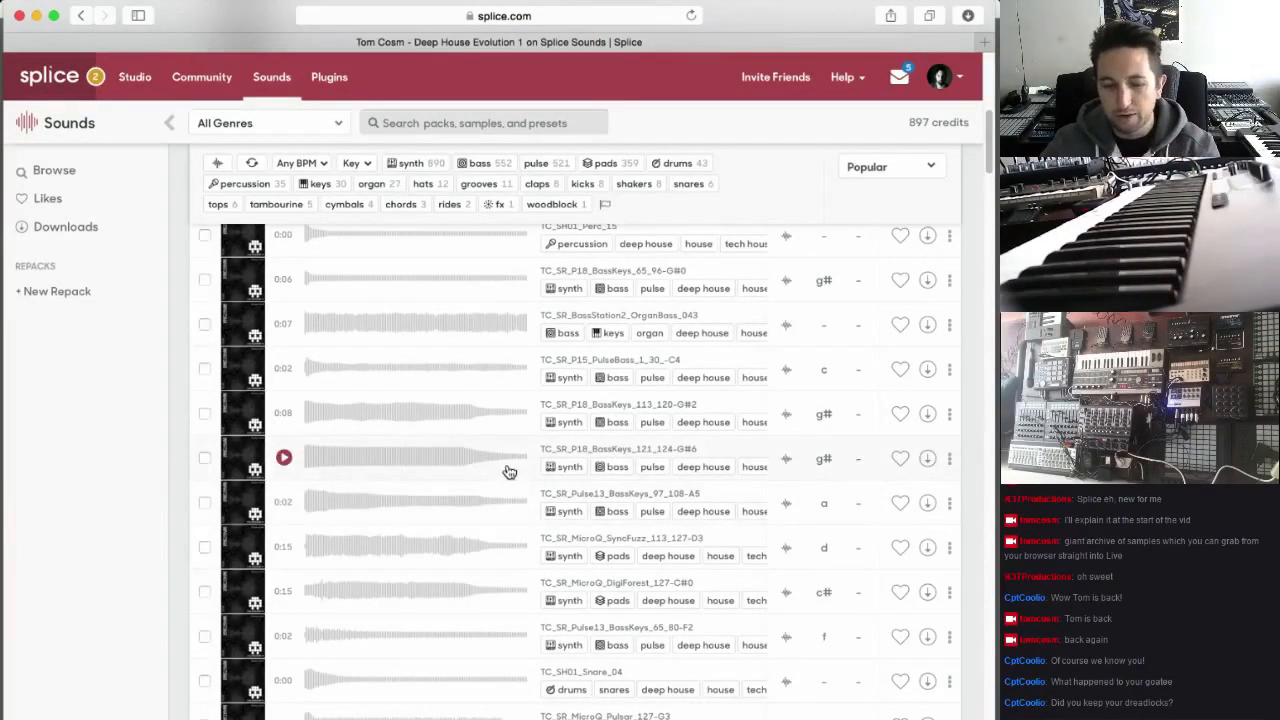
{"action": "scroll", "coordinate": [460, 460], "scroll_direction": "down", "scroll_amount": 2}
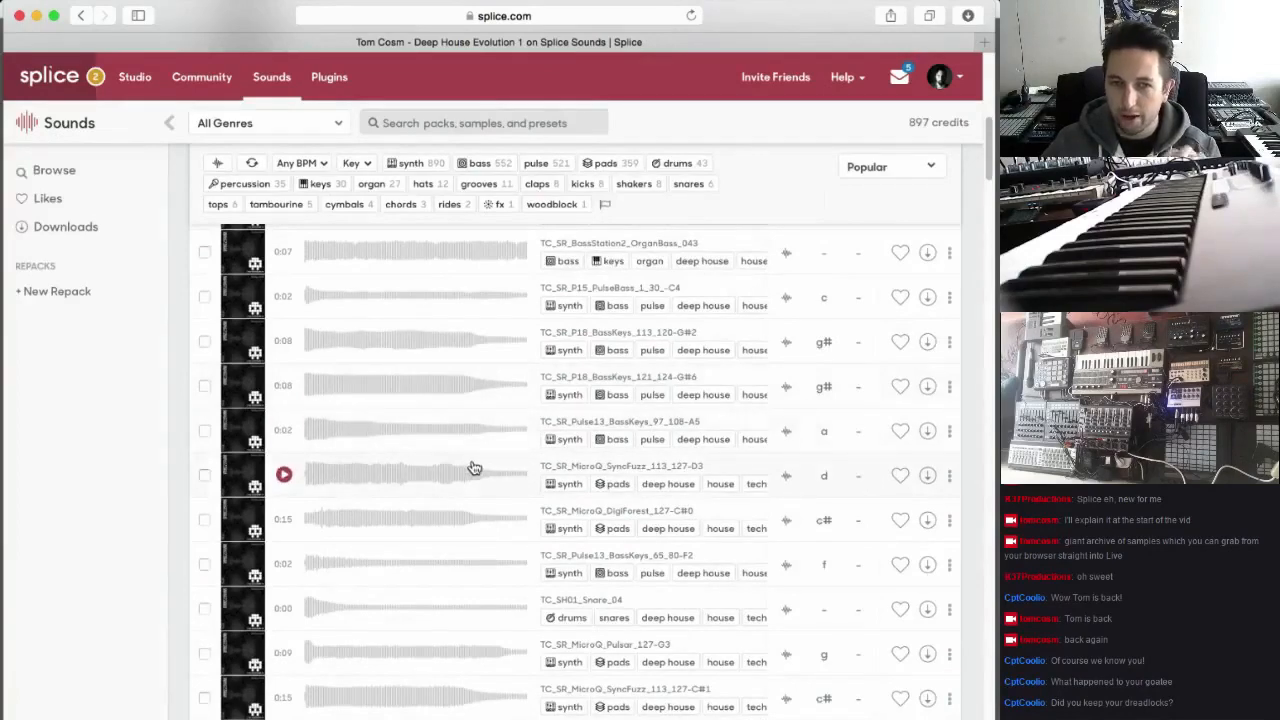
{"action": "scroll", "coordinate": [475, 468], "scroll_direction": "up", "scroll_amount": 3}
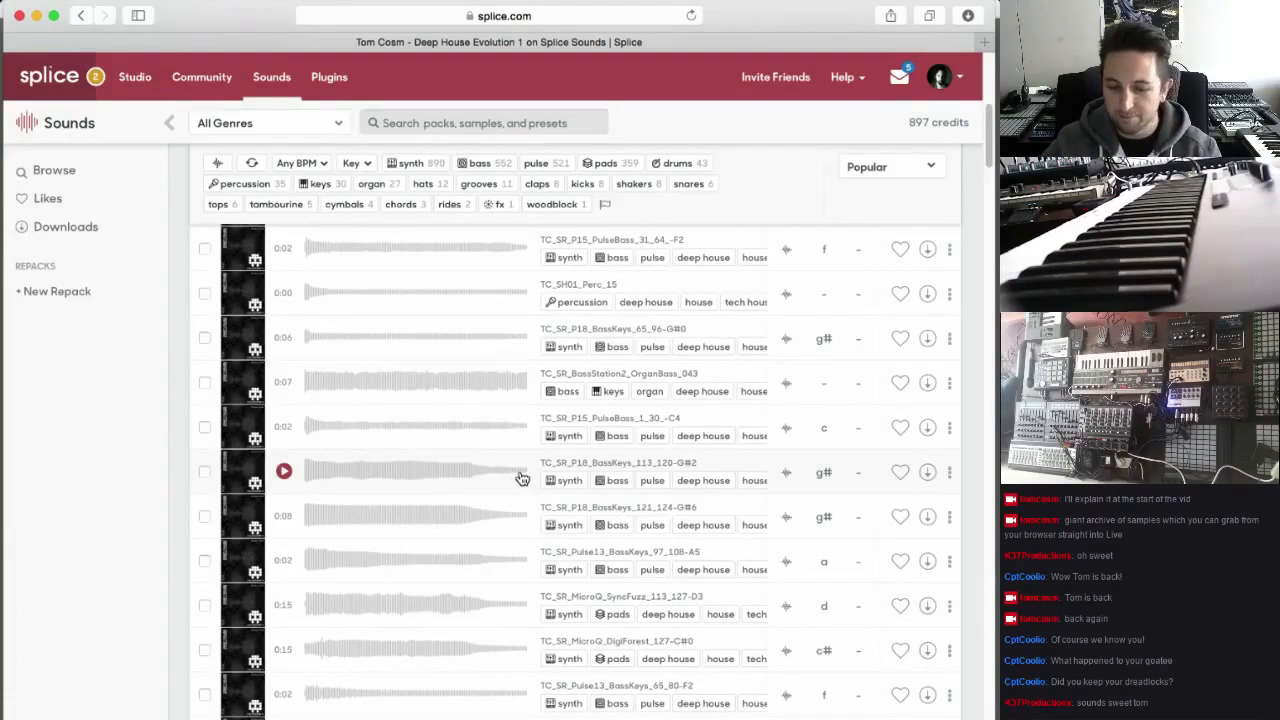
{"action": "scroll", "coordinate": [570, 455], "scroll_direction": "up", "scroll_amount": 5}
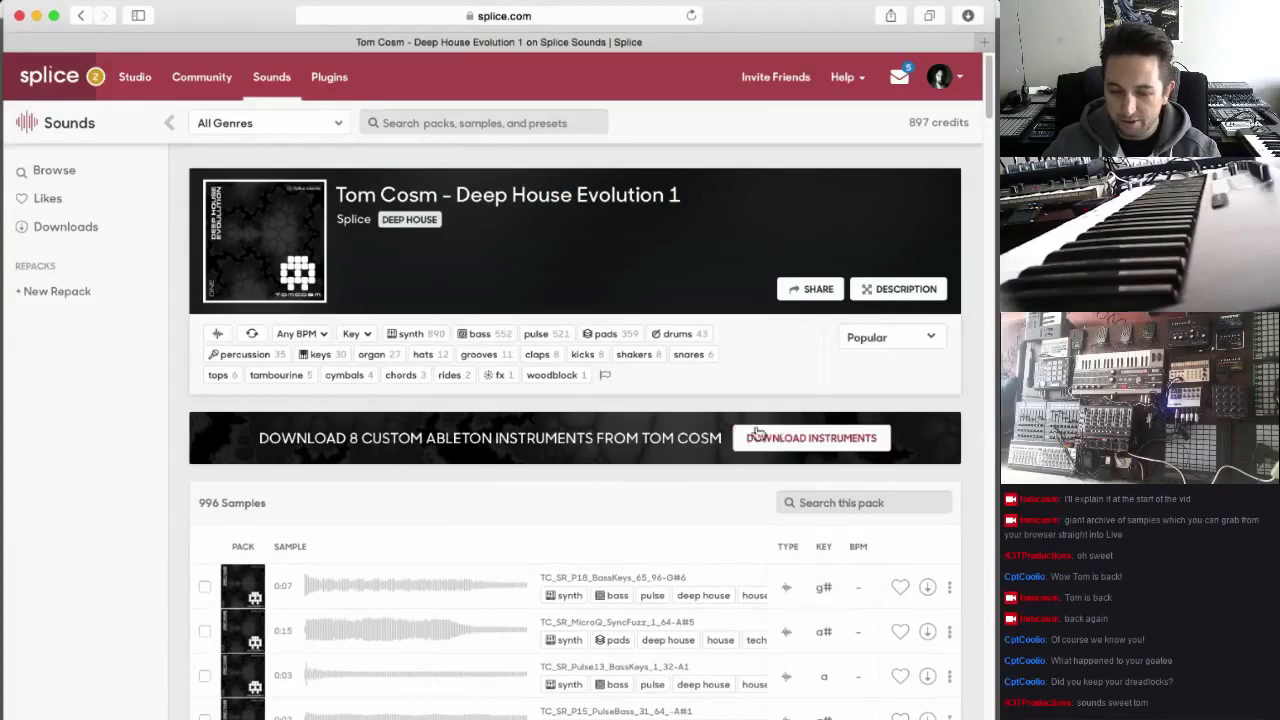
{"action": "scroll", "coordinate": [790, 490], "scroll_direction": "down", "scroll_amount": 2}
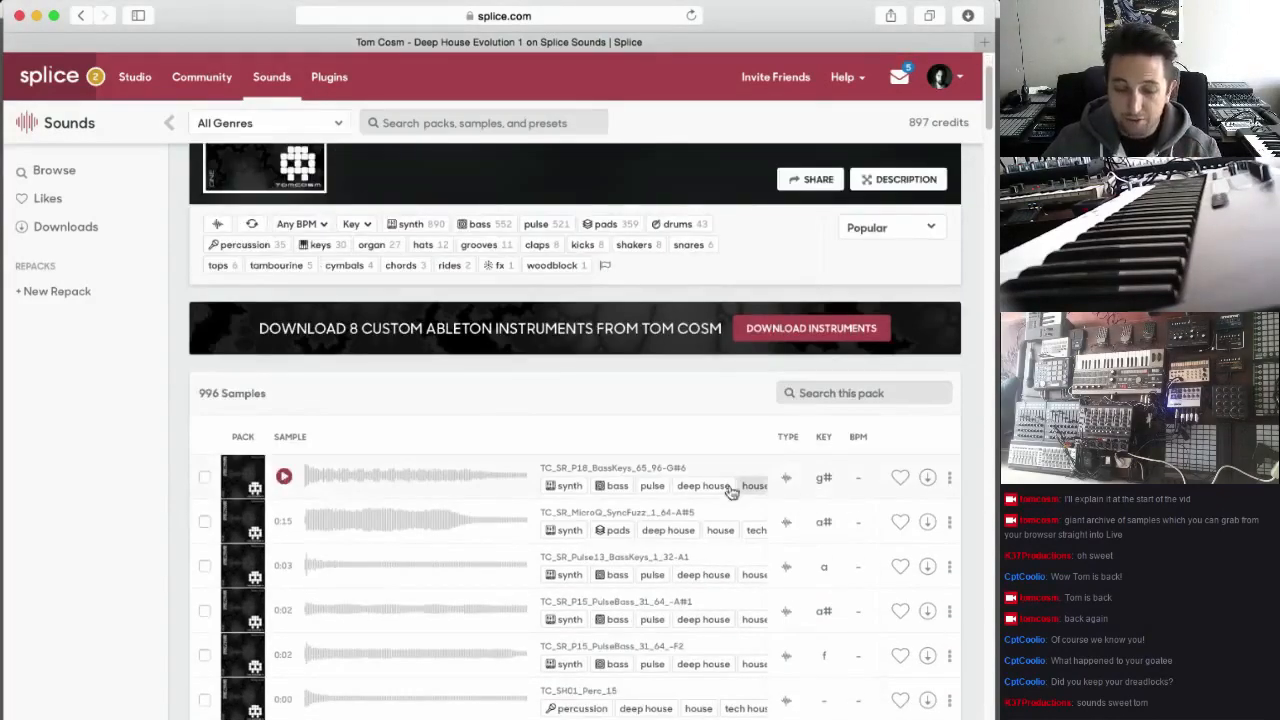
{"action": "scroll", "coordinate": [470, 520], "scroll_direction": "down", "scroll_amount": 10}
{"action": "scroll", "coordinate": [470, 526], "scroll_direction": "down", "scroll_amount": 3}
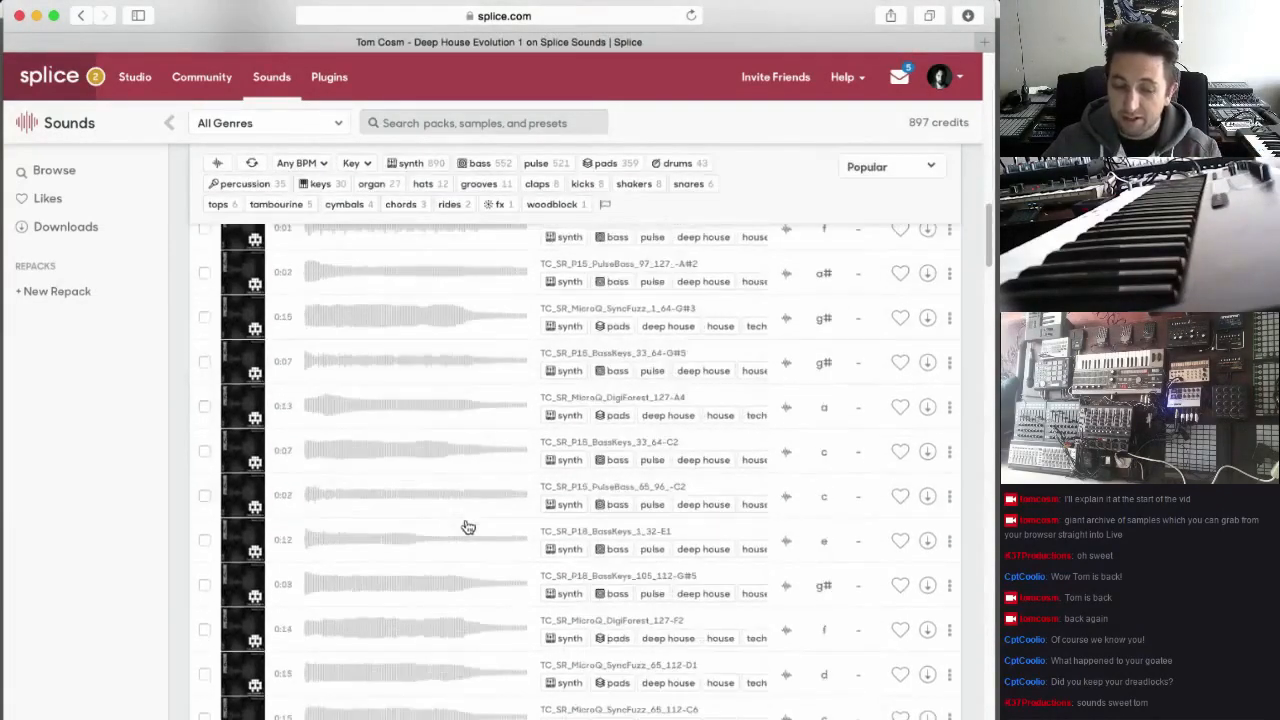
{"action": "scroll", "coordinate": [284, 446], "scroll_direction": "up", "scroll_amount": 15}
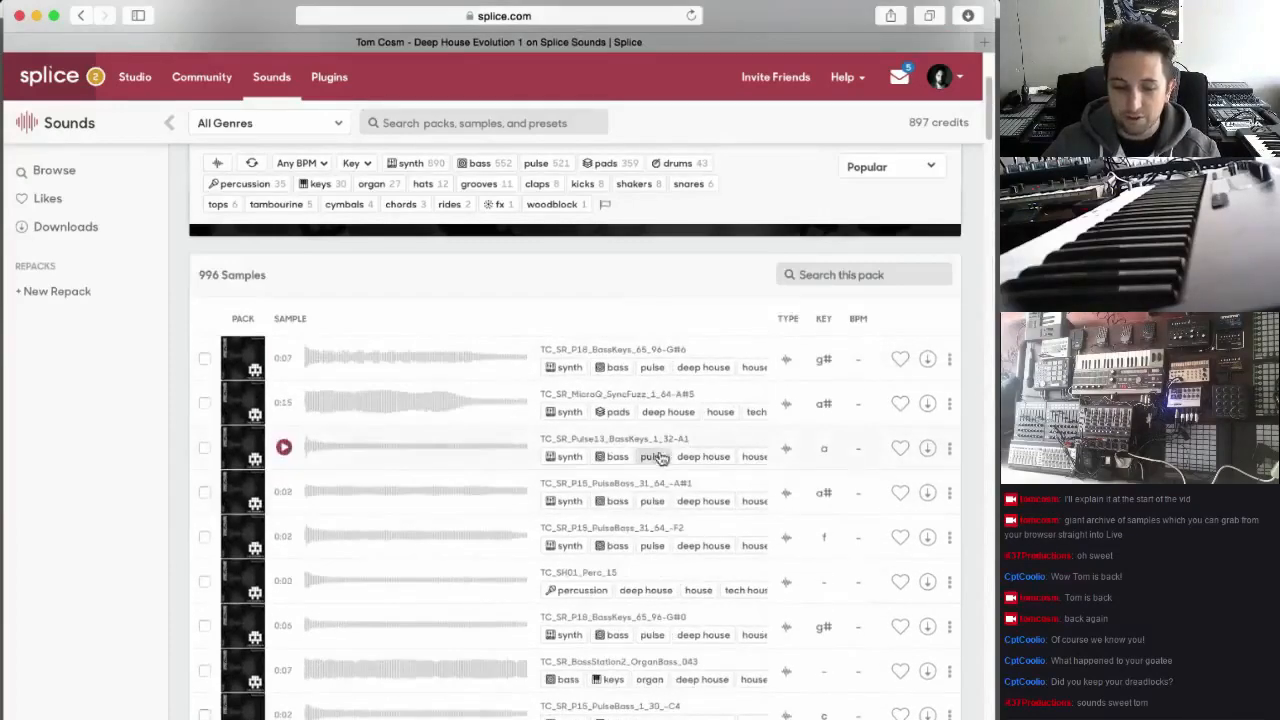
Filter the pack to loops, preview TC_SL04_Kick_Clap_Hat and download it
{"action": "left_click", "coordinate": [252, 163]}
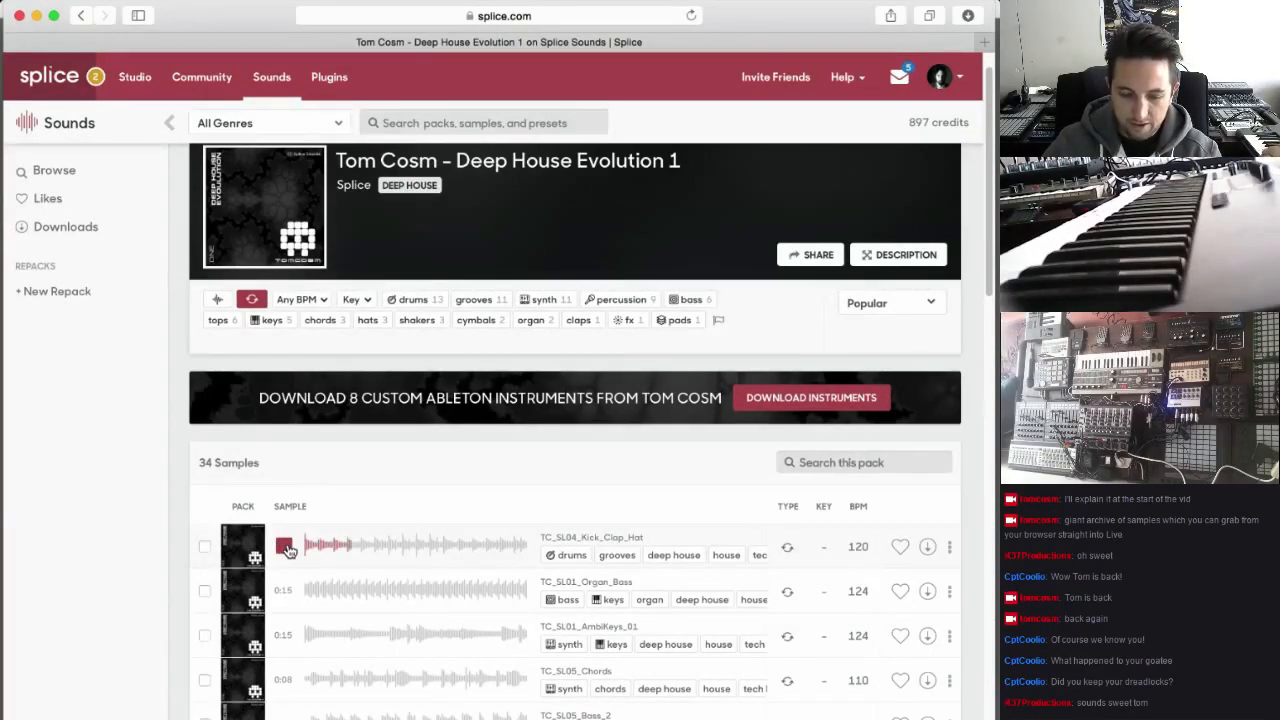
{"action": "left_click", "coordinate": [286, 550]}
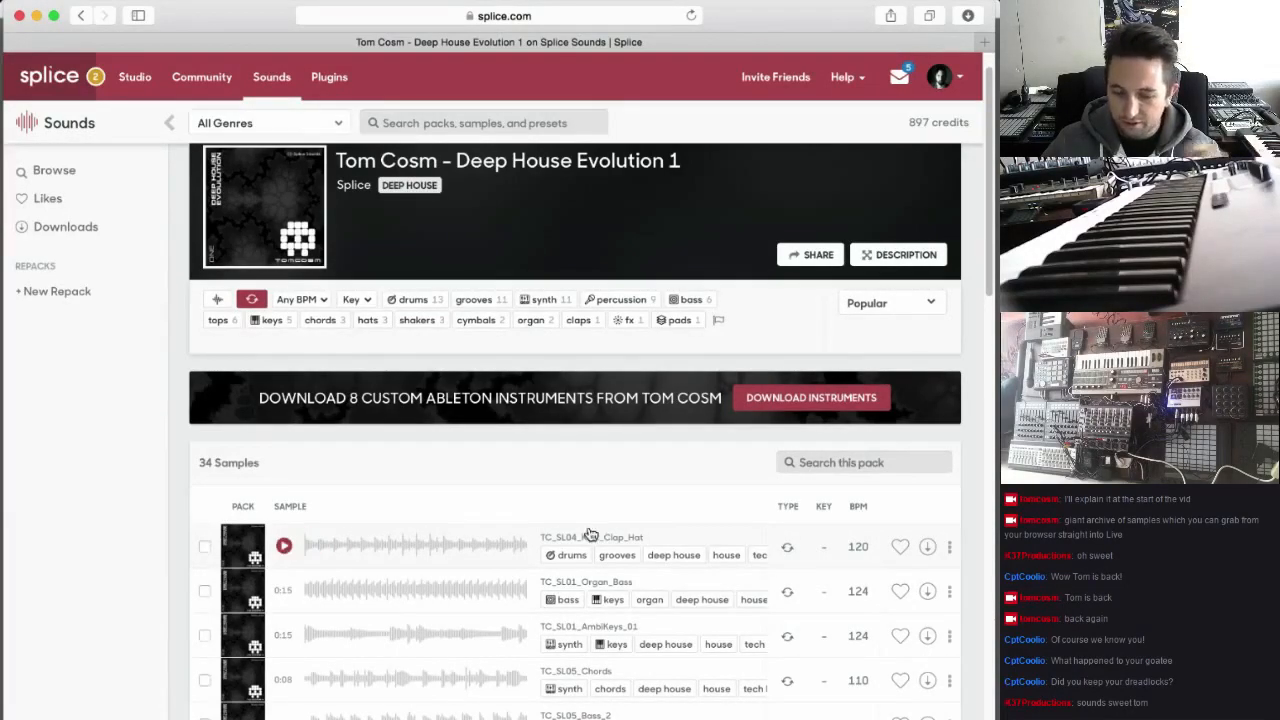
{"action": "left_click", "coordinate": [928, 548]}
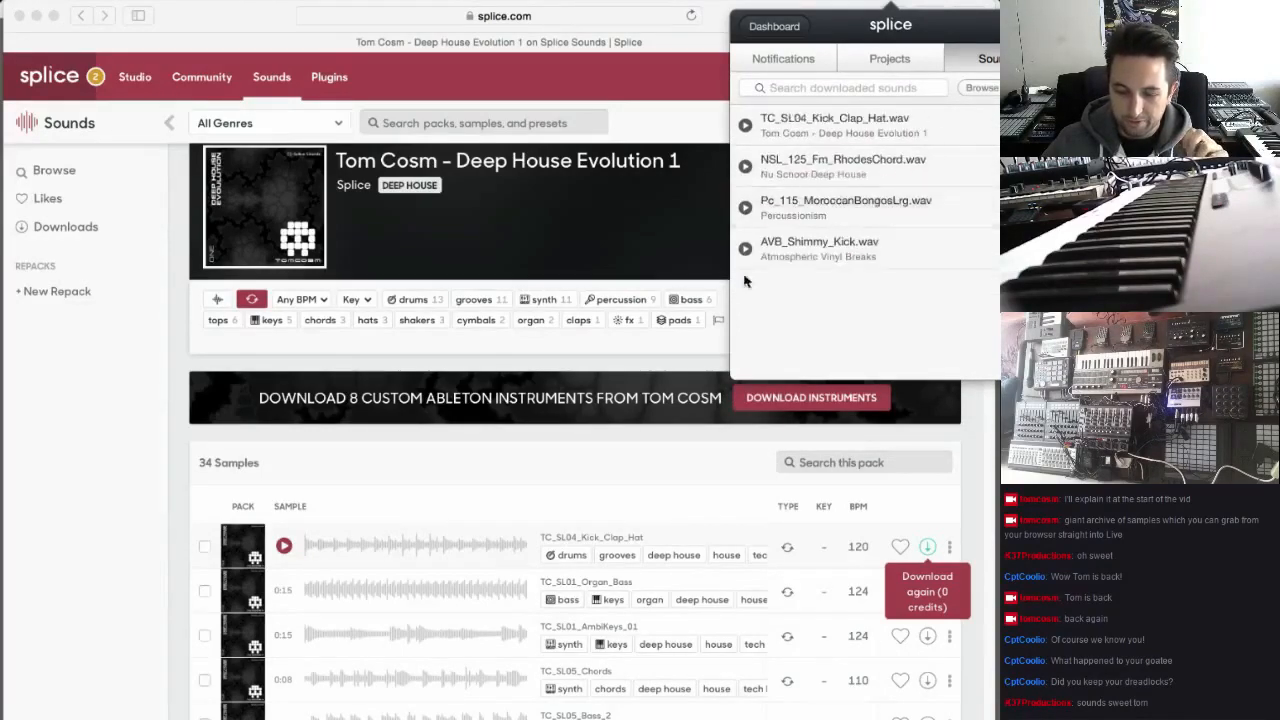
Switch to Ableton Live and place TC_SL04_Kick_Clap_Hat.wav from the Splice app at the start of the 3 Audio track
{"action": "left_click", "coordinate": [604, 716]}
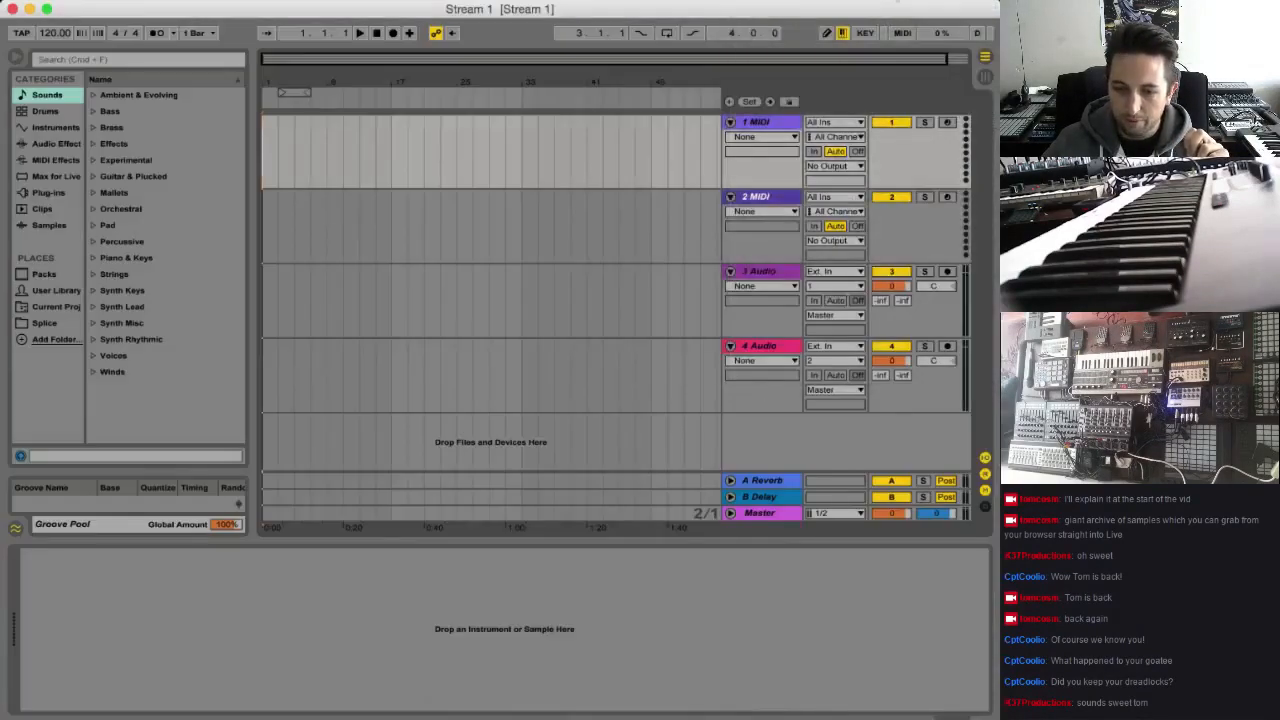
{"action": "left_click", "coordinate": [890, 2]}
{"action": "left_click_drag", "start_coordinate": [838, 118], "coordinate": [300, 305]}
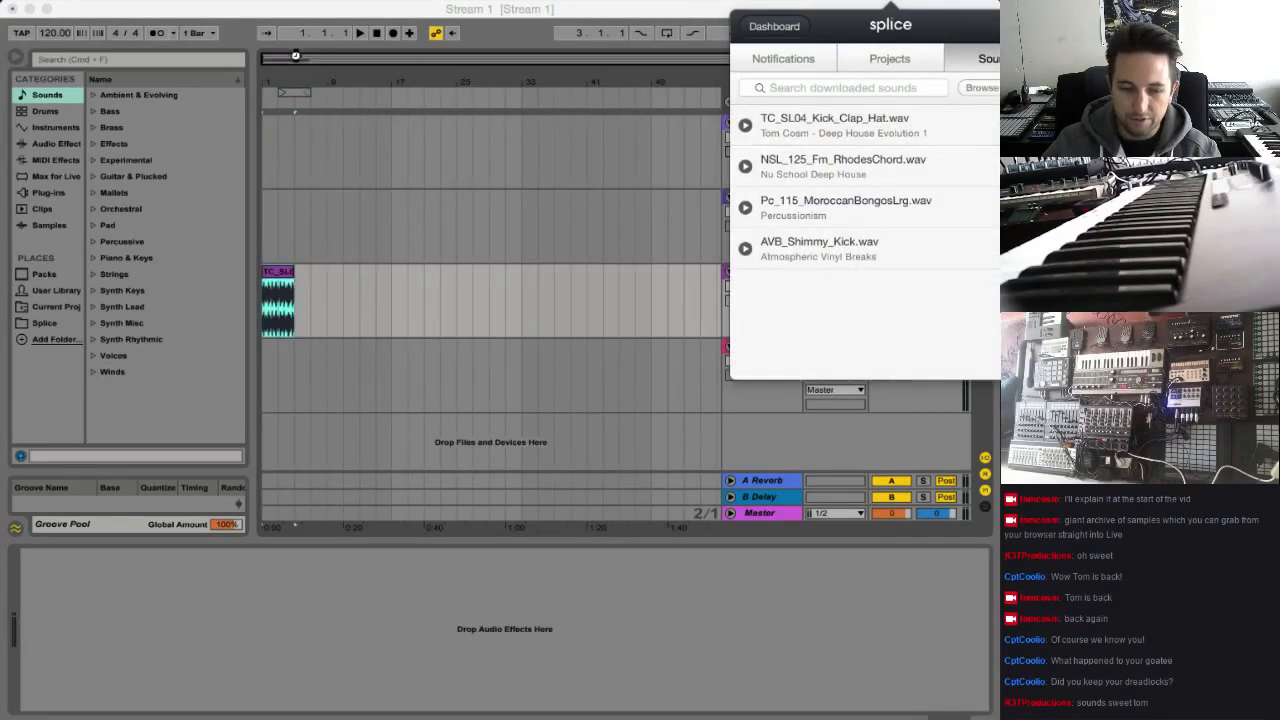
{"action": "left_click_drag", "start_coordinate": [296, 57], "coordinate": [277, 66]}
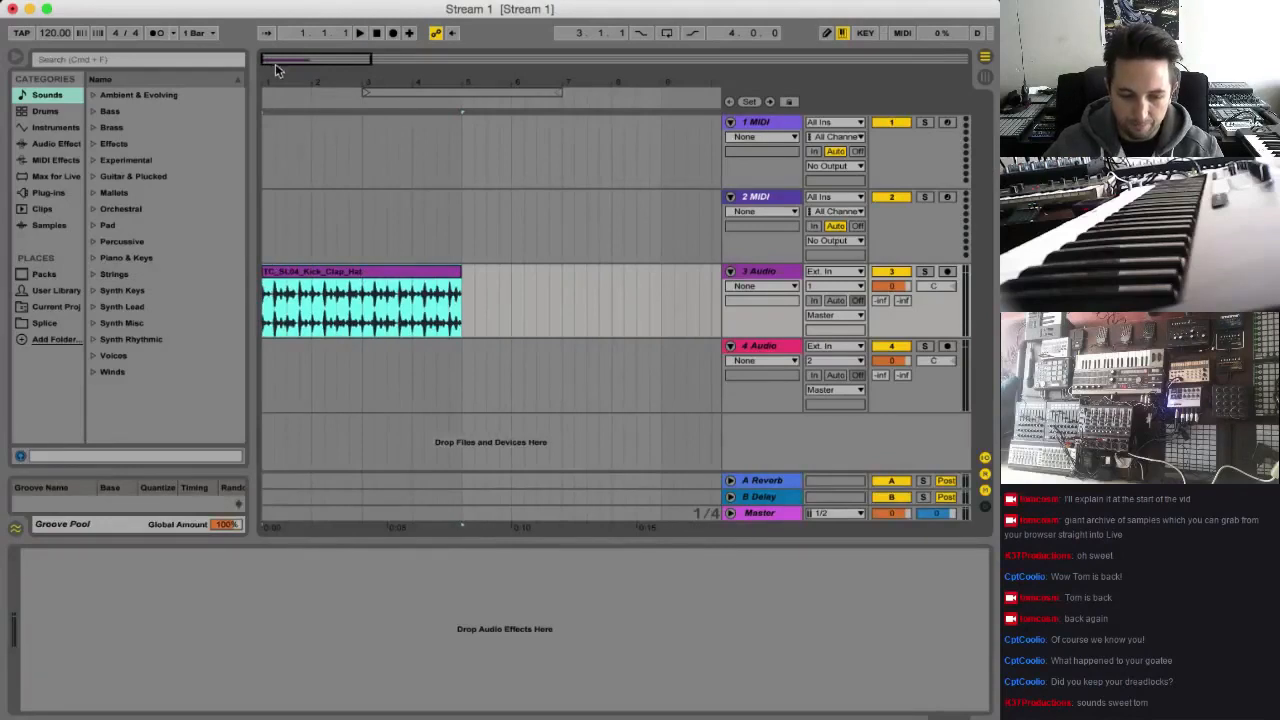
Play back the Kick_Clap_Hat clip and delete it from the 3 Audio track
{"action": "key", "text": "space"}
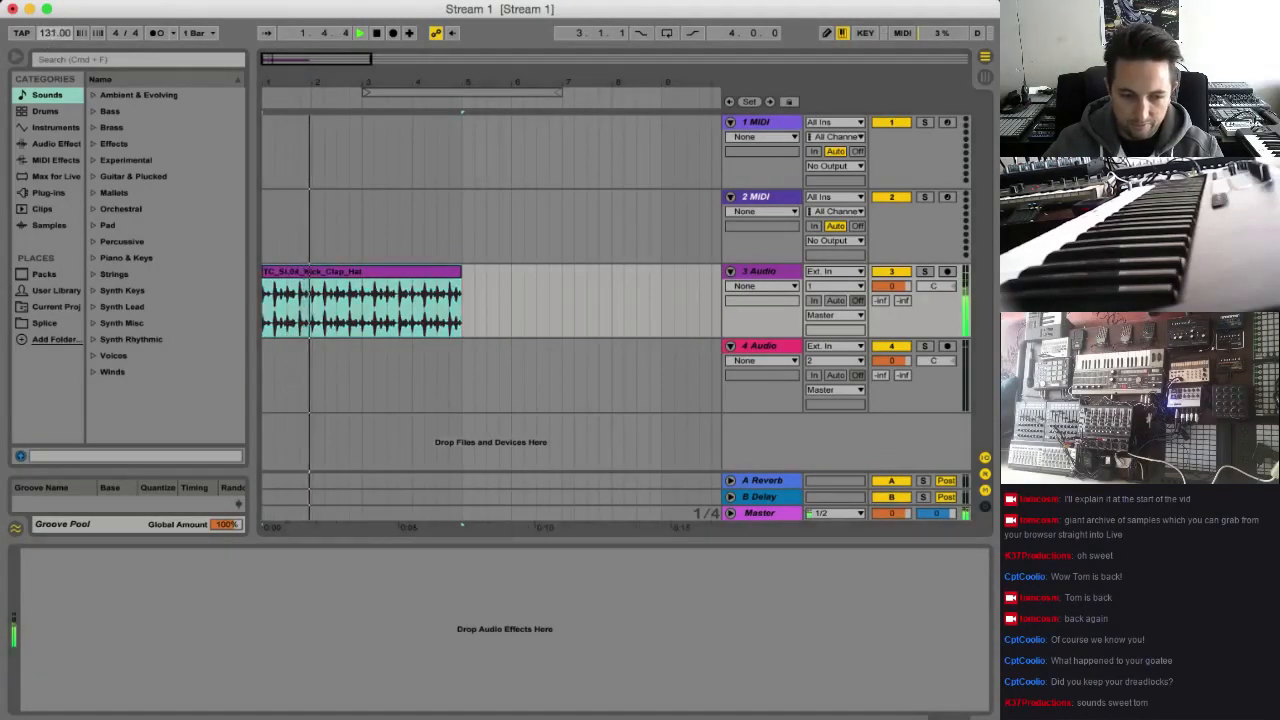
{"action": "key", "text": "space"}
{"action": "left_click", "coordinate": [330, 280]}
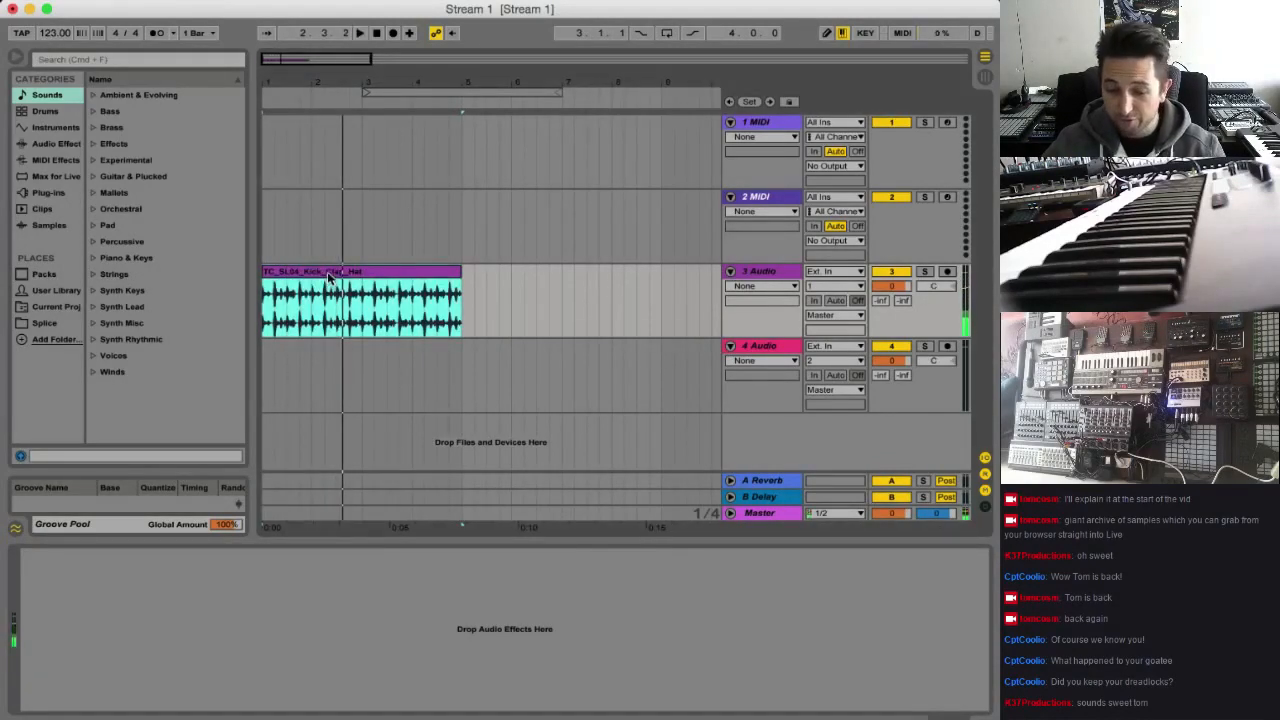
{"action": "key", "text": "Delete"}
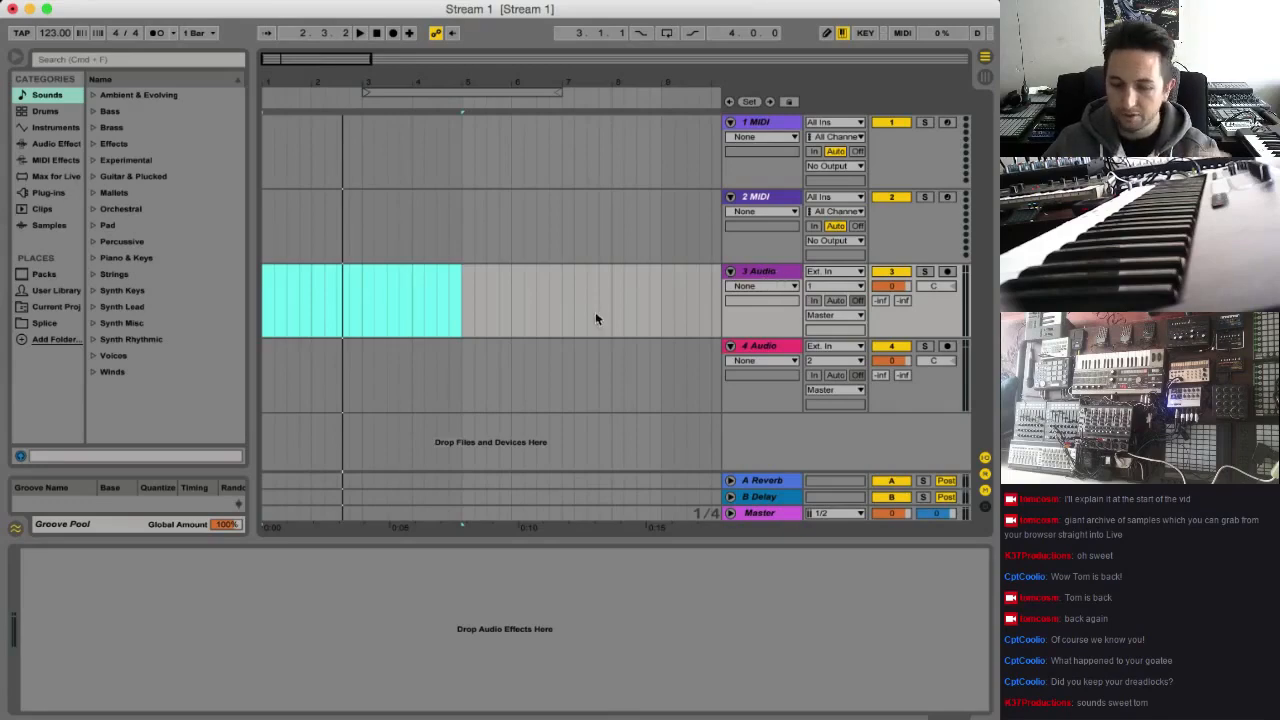
Switch to the browser with Splice Sounds and search the whole library for "pads"
{"action": "left_click", "coordinate": [694, 716]}
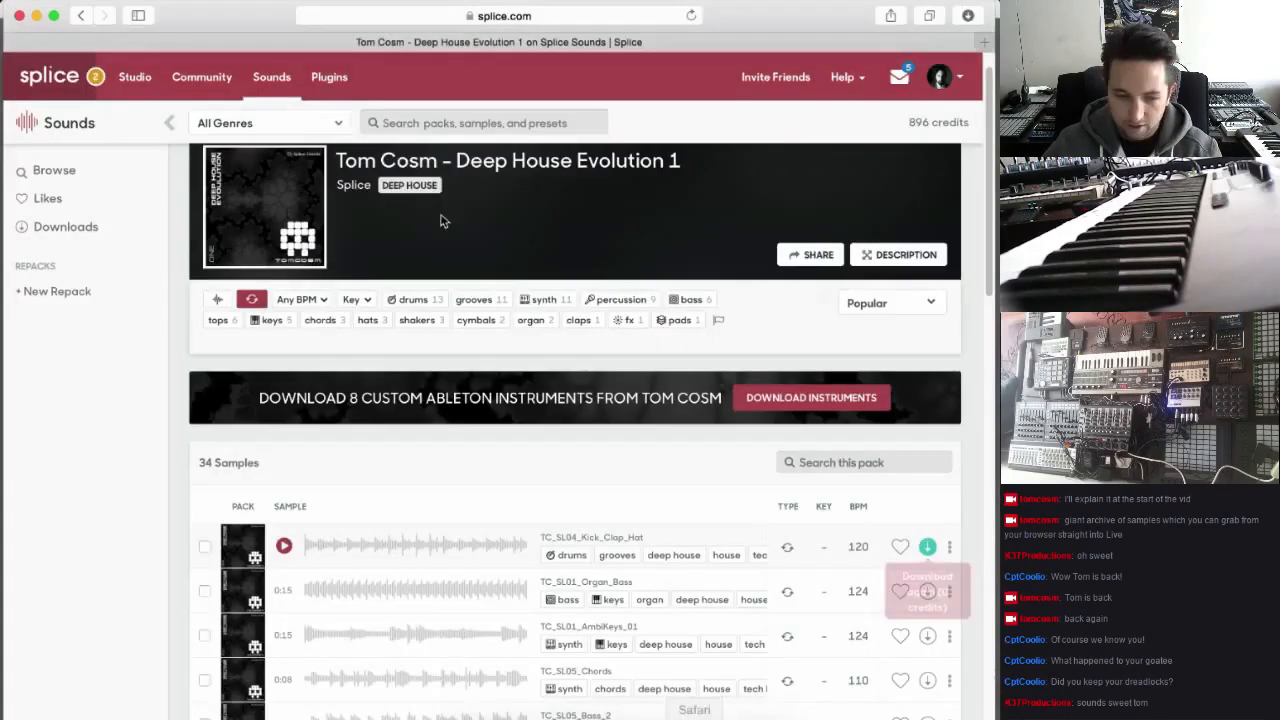
{"action": "left_click", "coordinate": [470, 123]}
{"action": "type", "text": "pads"}
{"action": "key", "text": "Return"}
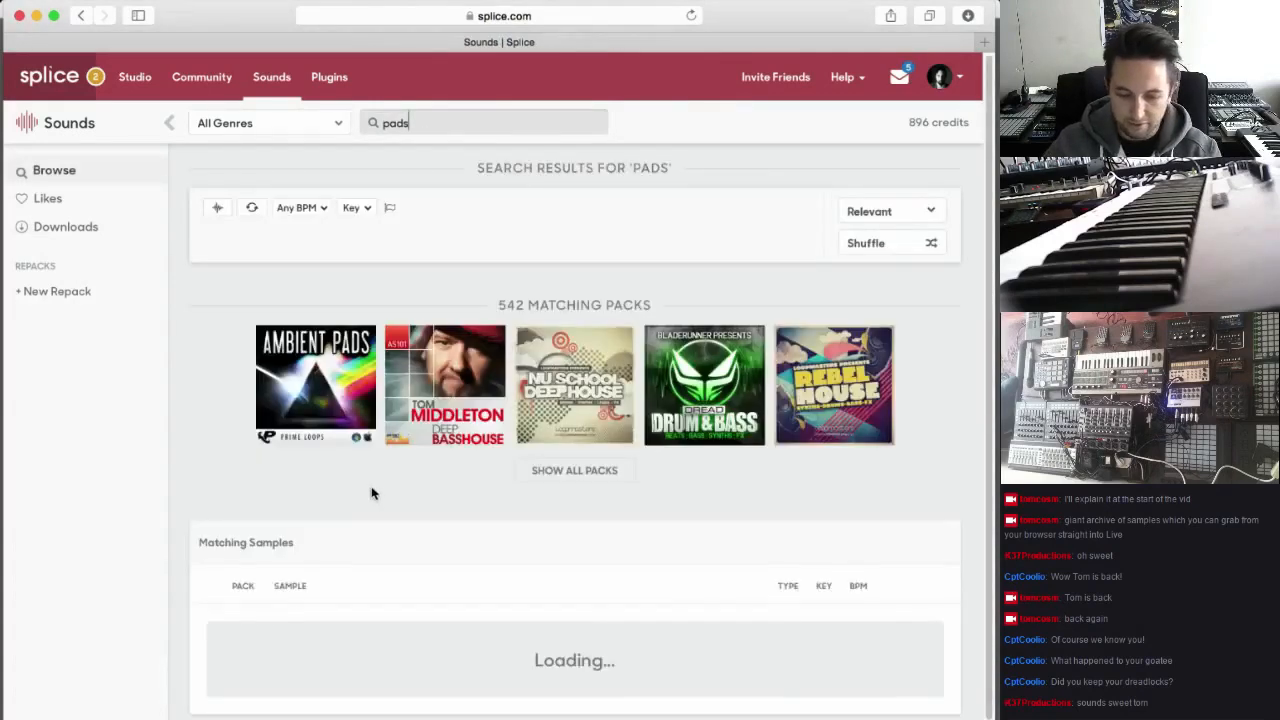
Preview the first two pad loops, download IDE_120_Ab_SynthPads and stop its playback
{"action": "scroll", "coordinate": [371, 492], "scroll_direction": "down", "scroll_amount": 5}
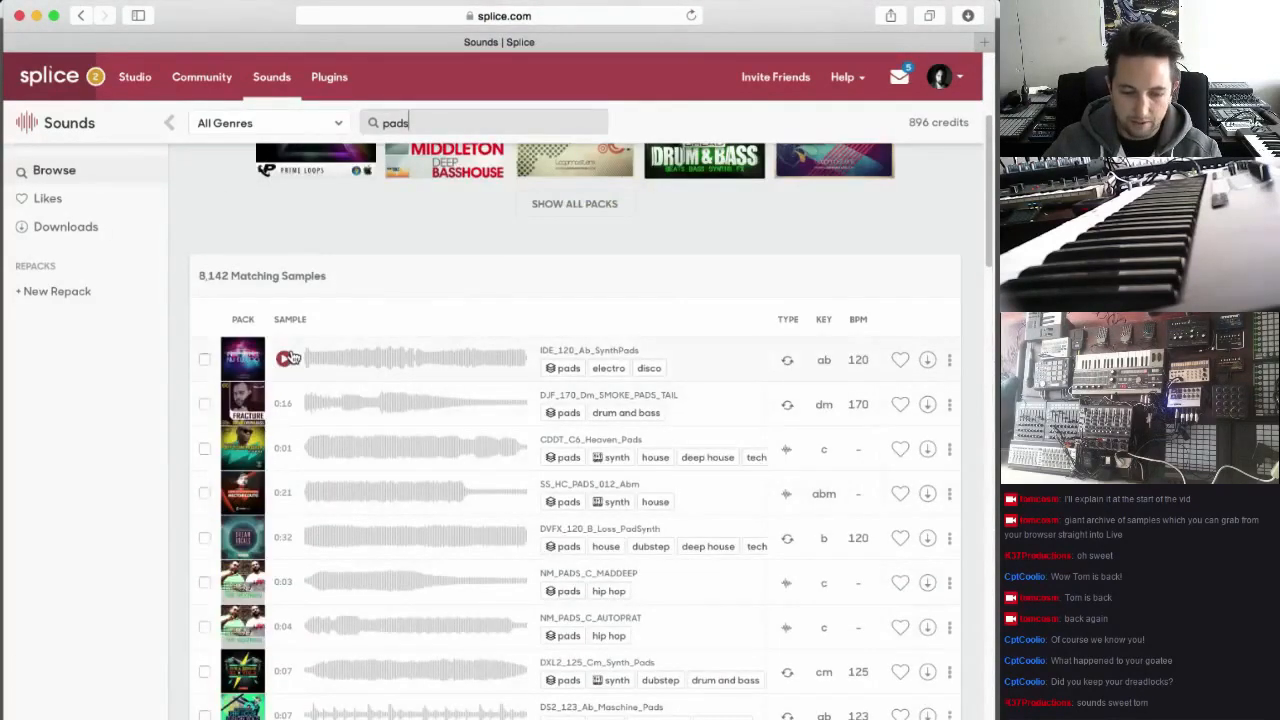
{"action": "left_click", "coordinate": [287, 358]}
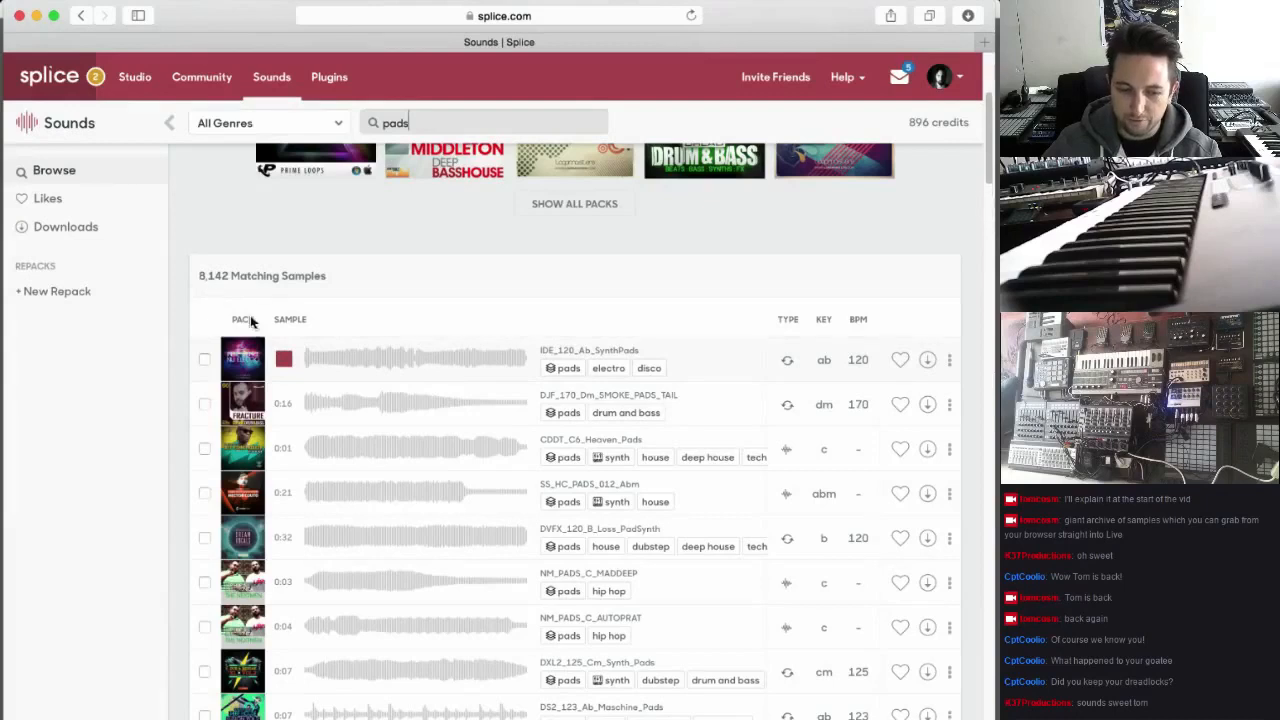
{"action": "left_click", "coordinate": [283, 401]}
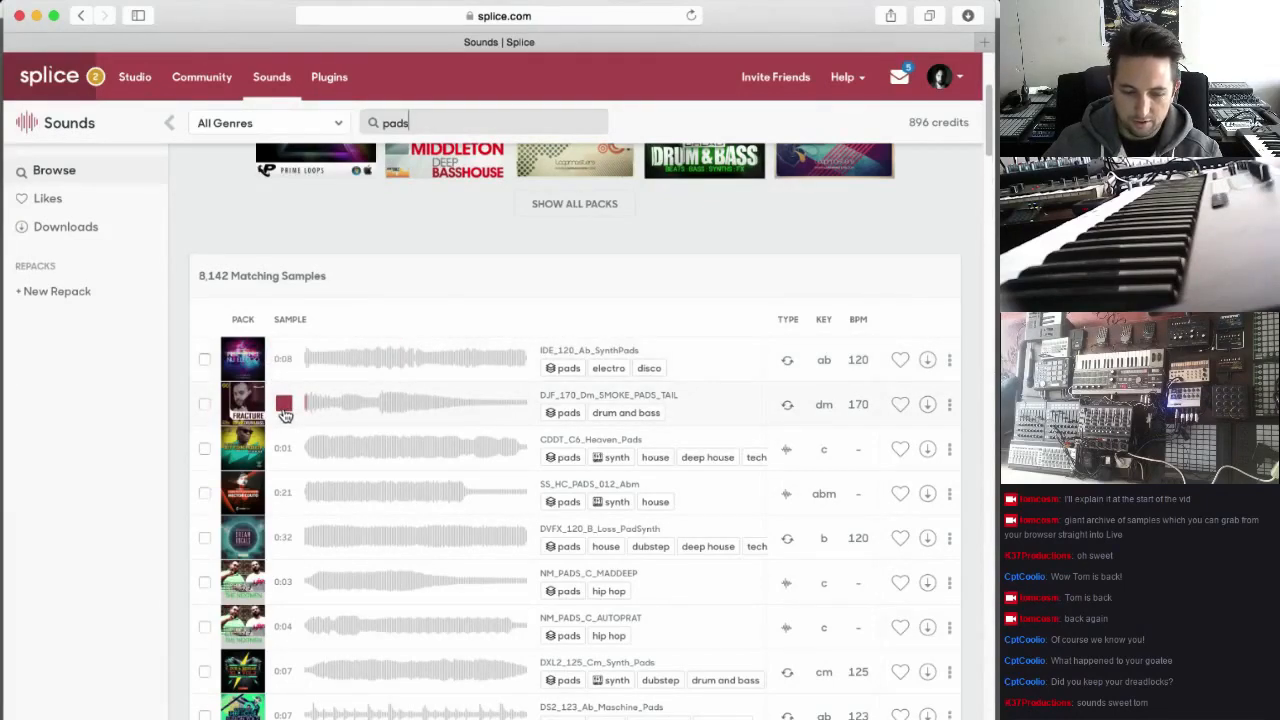
{"action": "left_click", "coordinate": [284, 358]}
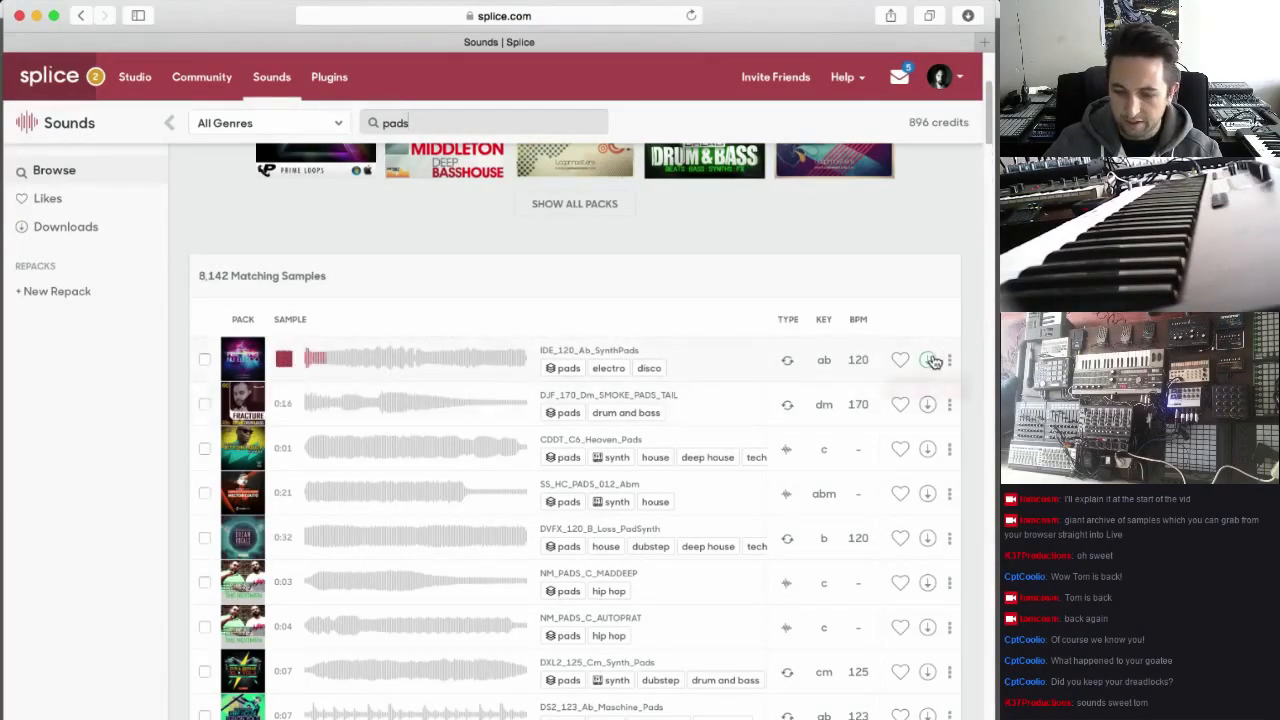
{"action": "left_click", "coordinate": [927, 359]}
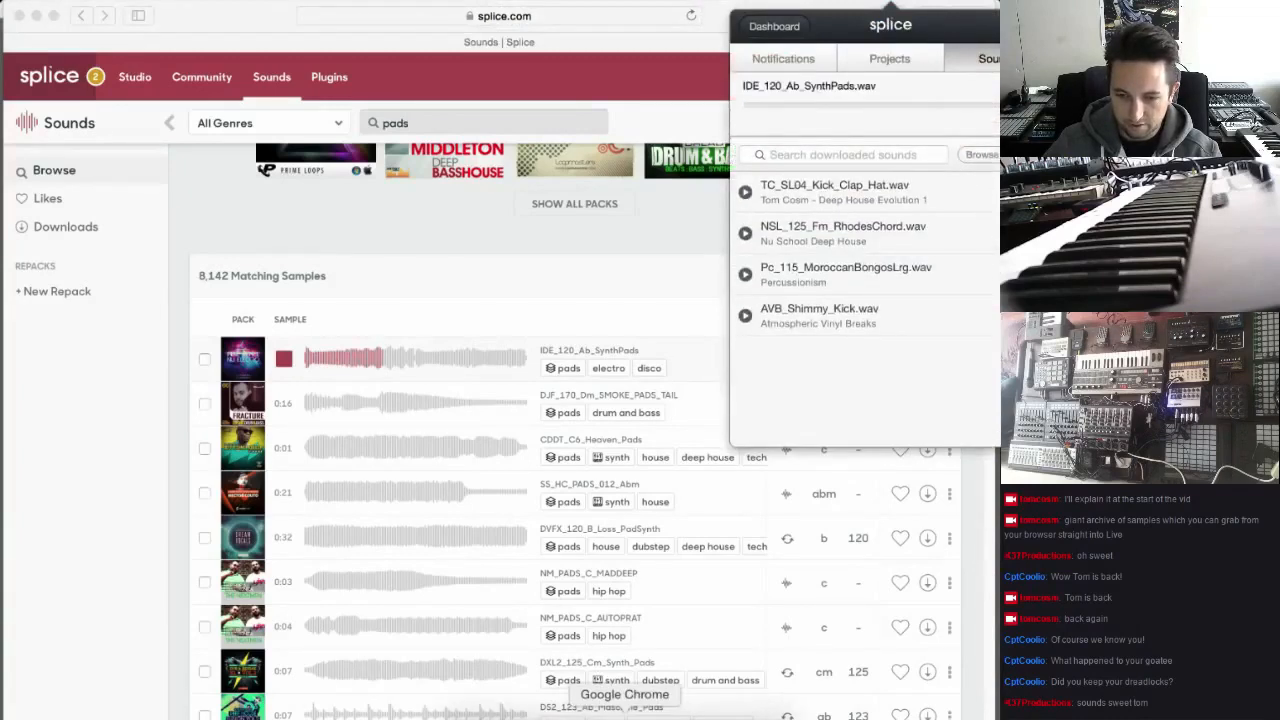
{"action": "left_click", "coordinate": [453, 236]}
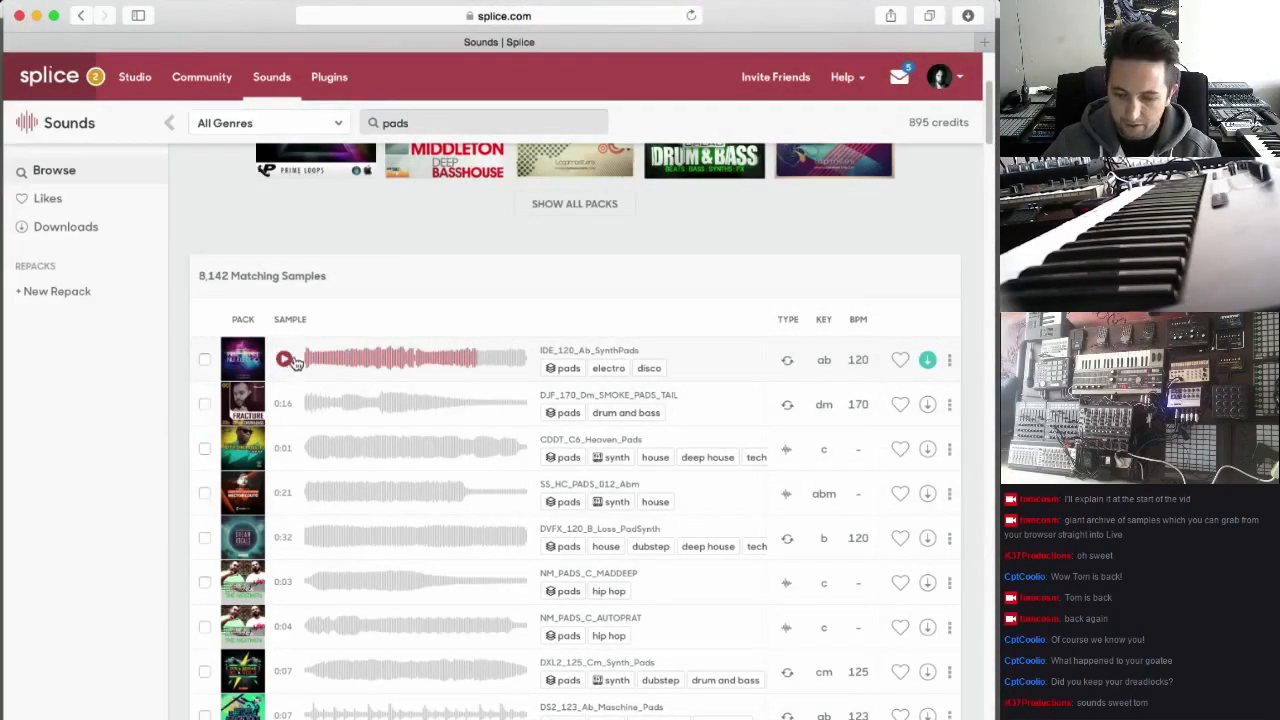
{"action": "left_click", "coordinate": [290, 360]}
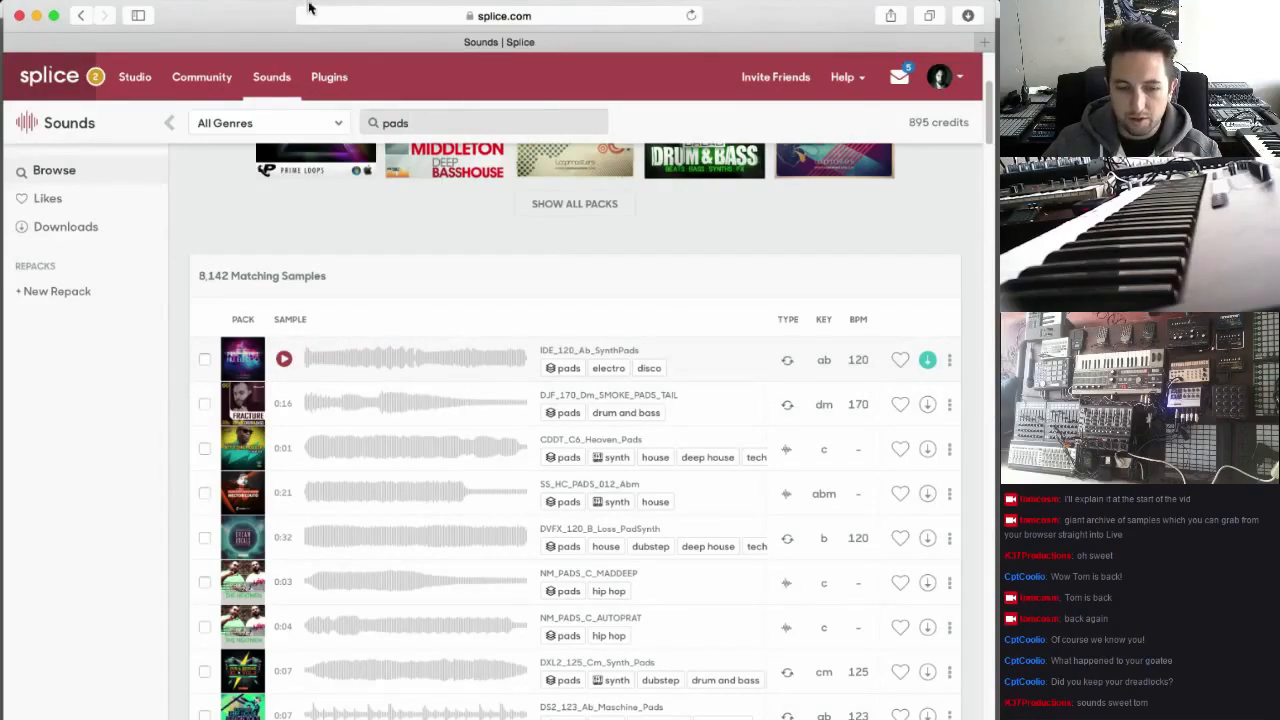
Open the bookmarked Deep House Evolution 1 pack page from the browser favorites
{"action": "left_click", "coordinate": [308, 8]}
{"action": "mouse_move", "coordinate": [362, 190]}
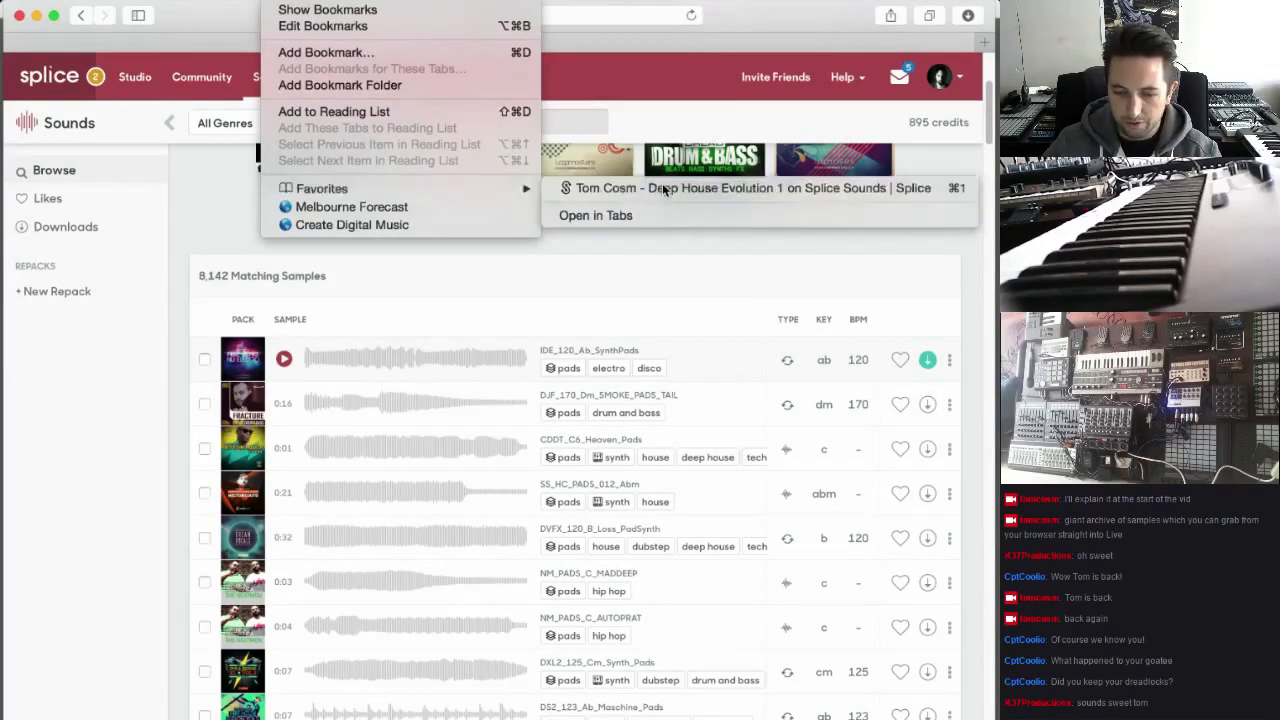
{"action": "left_click", "coordinate": [665, 188]}
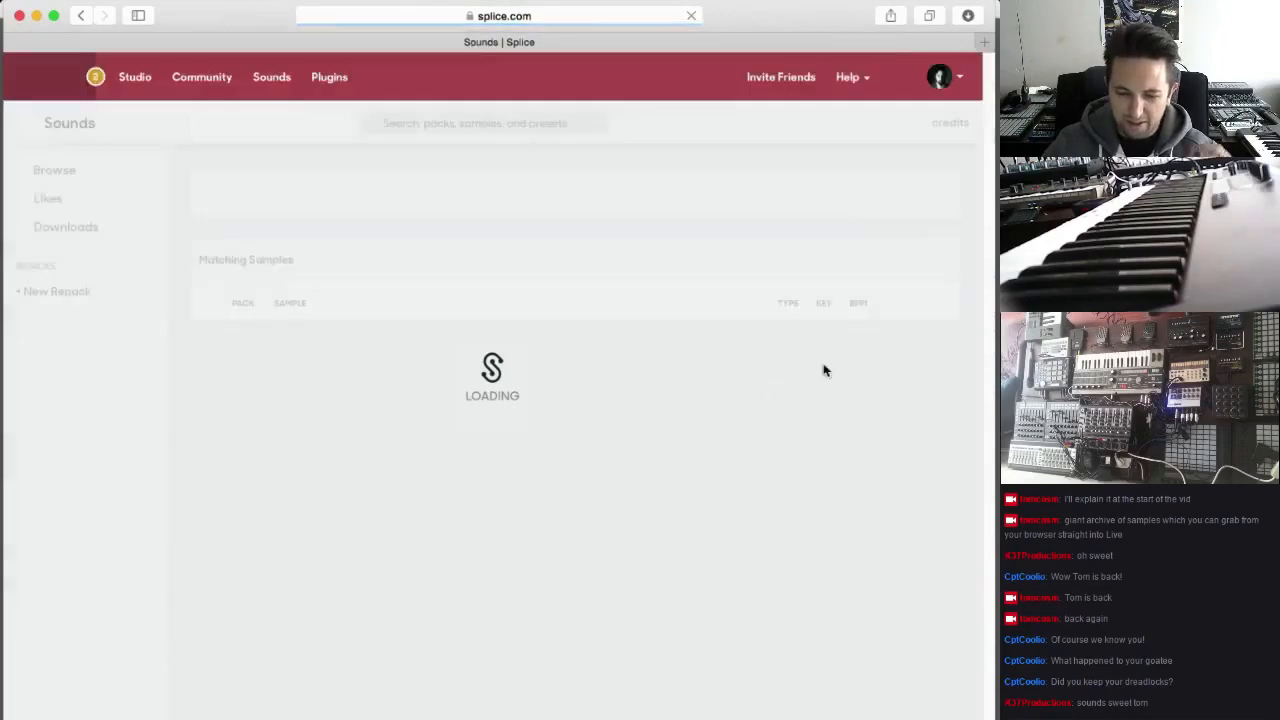
Download TC_SR_MicroQ_SyncFuzz_1_64-A#5, TC_SR_Pulse13_BassKeys_1_32-A1, TC_SR_P15_PulseBass_31_64_-A#1 and TC_SR_P15_PulseBass_31_64_-F2 from the pack's sample list
{"action": "scroll", "coordinate": [894, 418], "scroll_direction": "down", "scroll_amount": 3}
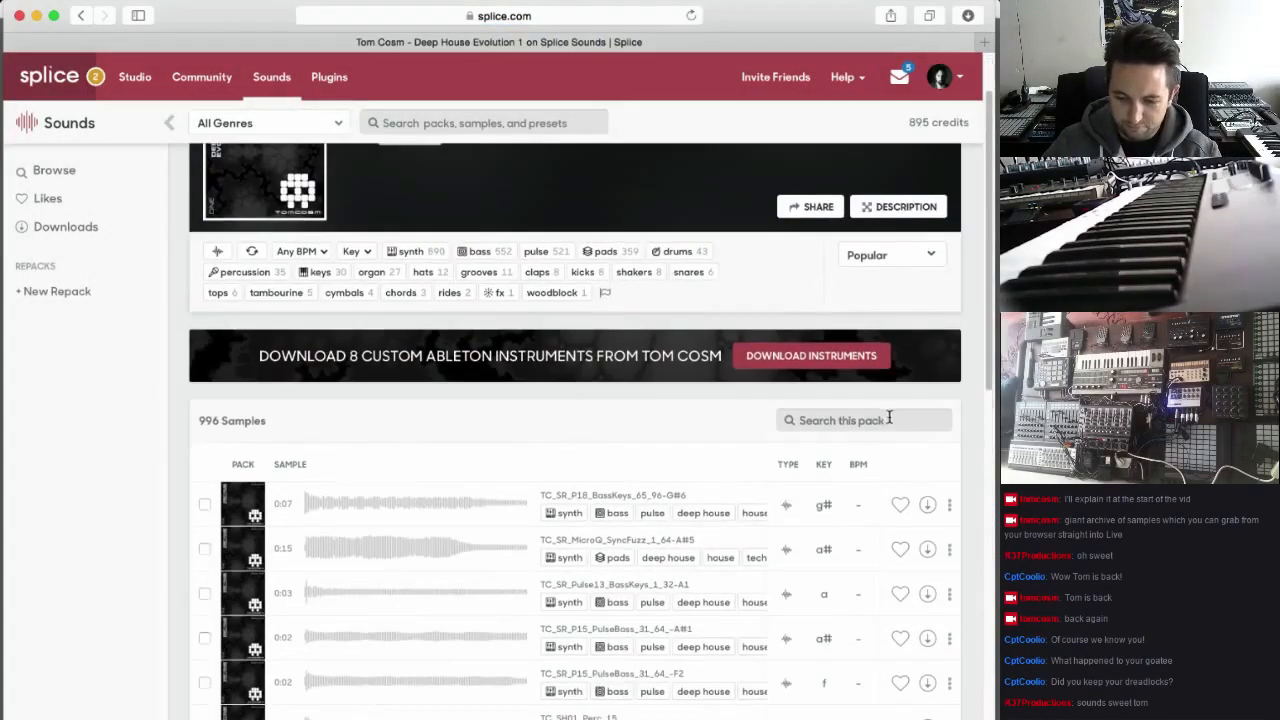
{"action": "left_click", "coordinate": [930, 464]}
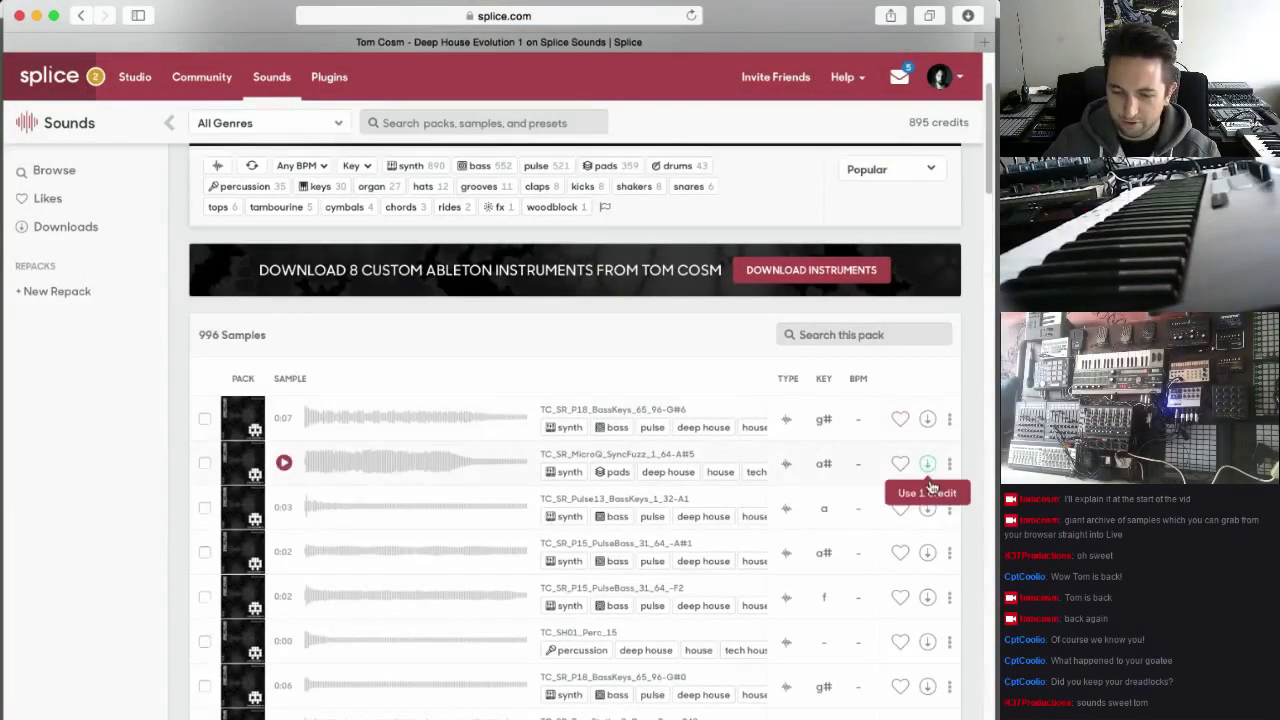
{"action": "left_click", "coordinate": [928, 508]}
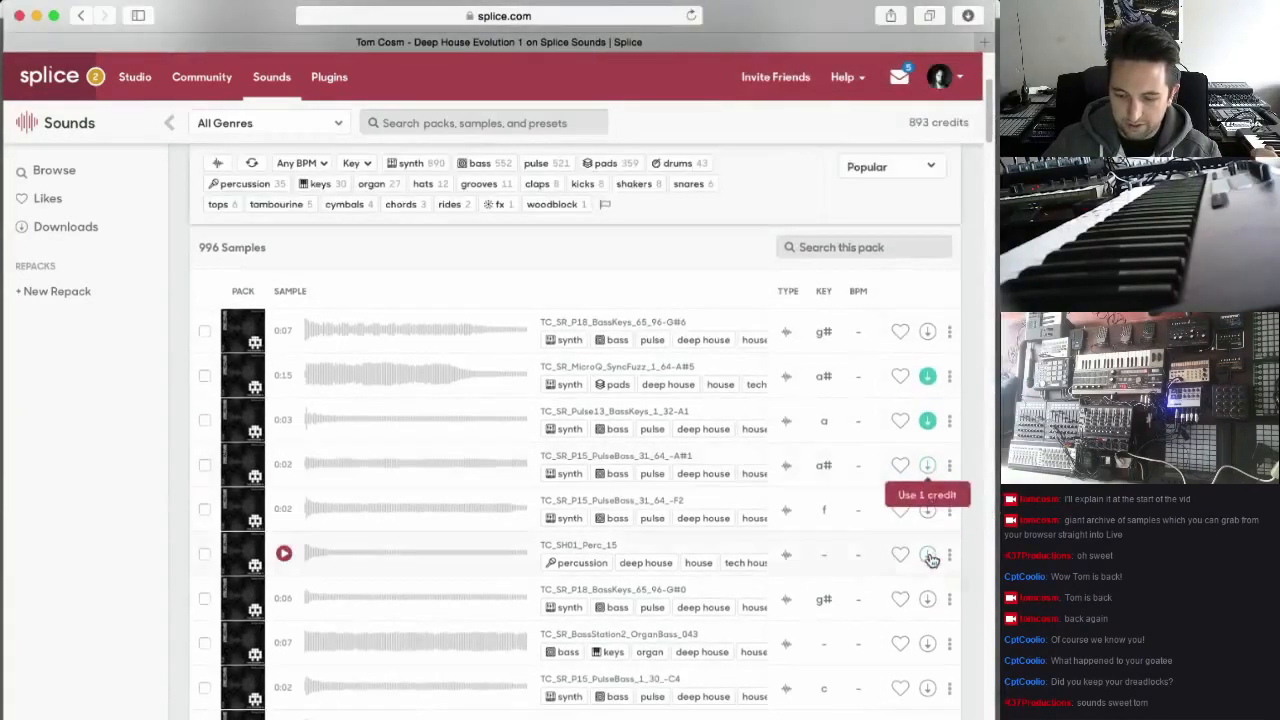
{"action": "left_click", "coordinate": [928, 470]}
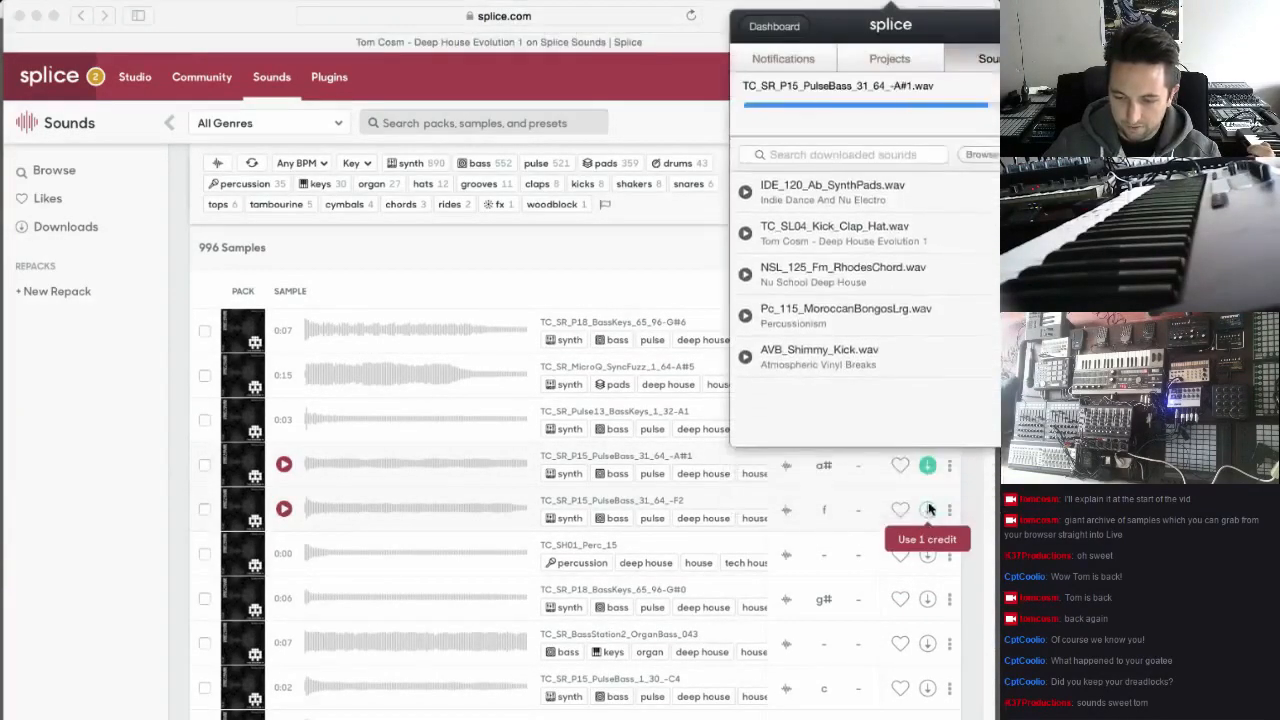
{"action": "left_click", "coordinate": [928, 512]}
Download TC_SH01_Perc_15, TC_SR_P18_BassKeys_65_96-G#0, TC_SR_BassStation2_OrganBass_043 and TC_SR_P15_PulseBass_1_30_-C4 from the pack
{"action": "scroll", "coordinate": [928, 512], "scroll_direction": "down", "scroll_amount": 1}
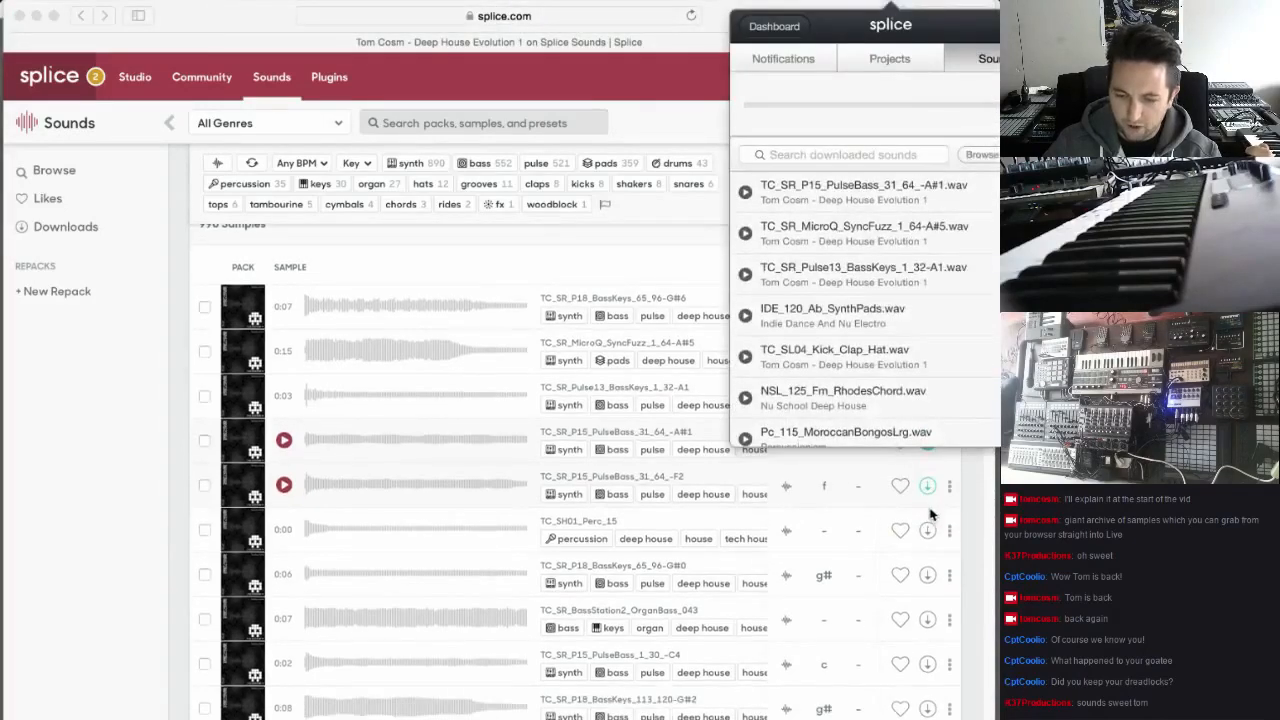
{"action": "scroll", "coordinate": [926, 512], "scroll_direction": "down", "scroll_amount": 1}
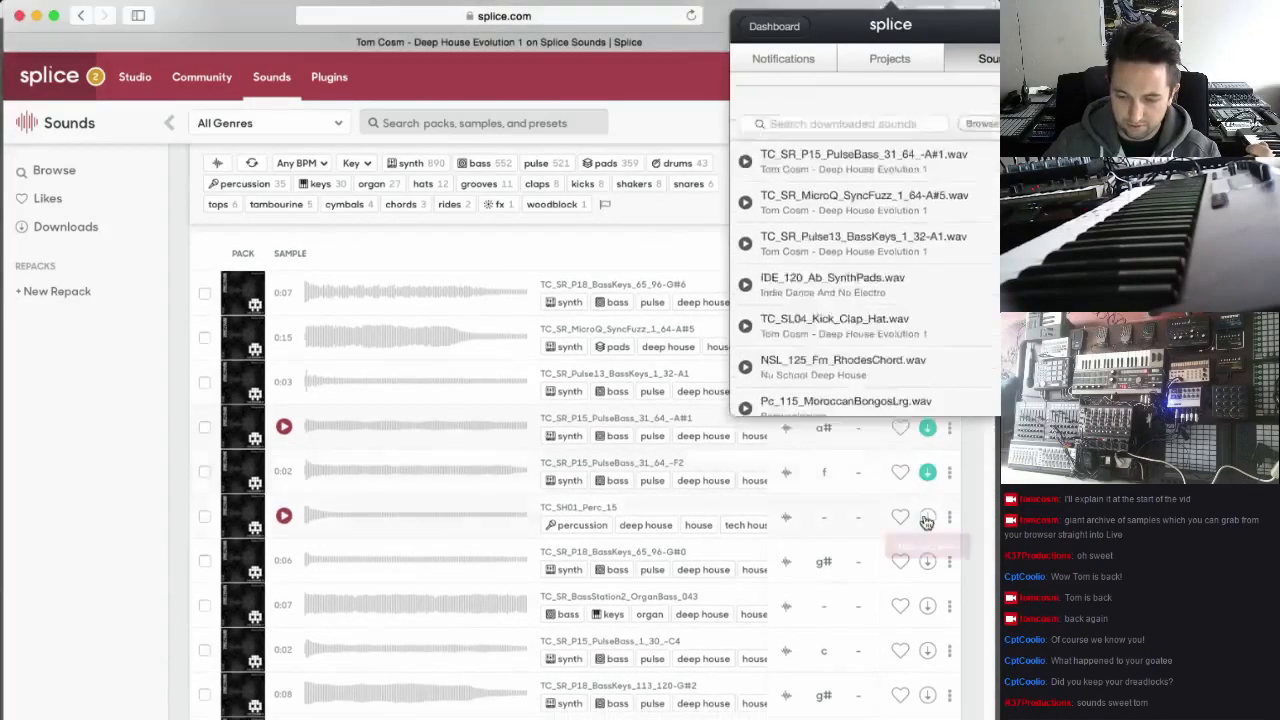
{"action": "left_click", "coordinate": [928, 524]}
{"action": "scroll", "coordinate": [928, 520], "scroll_direction": "down", "scroll_amount": 2}
{"action": "left_click", "coordinate": [928, 498]}
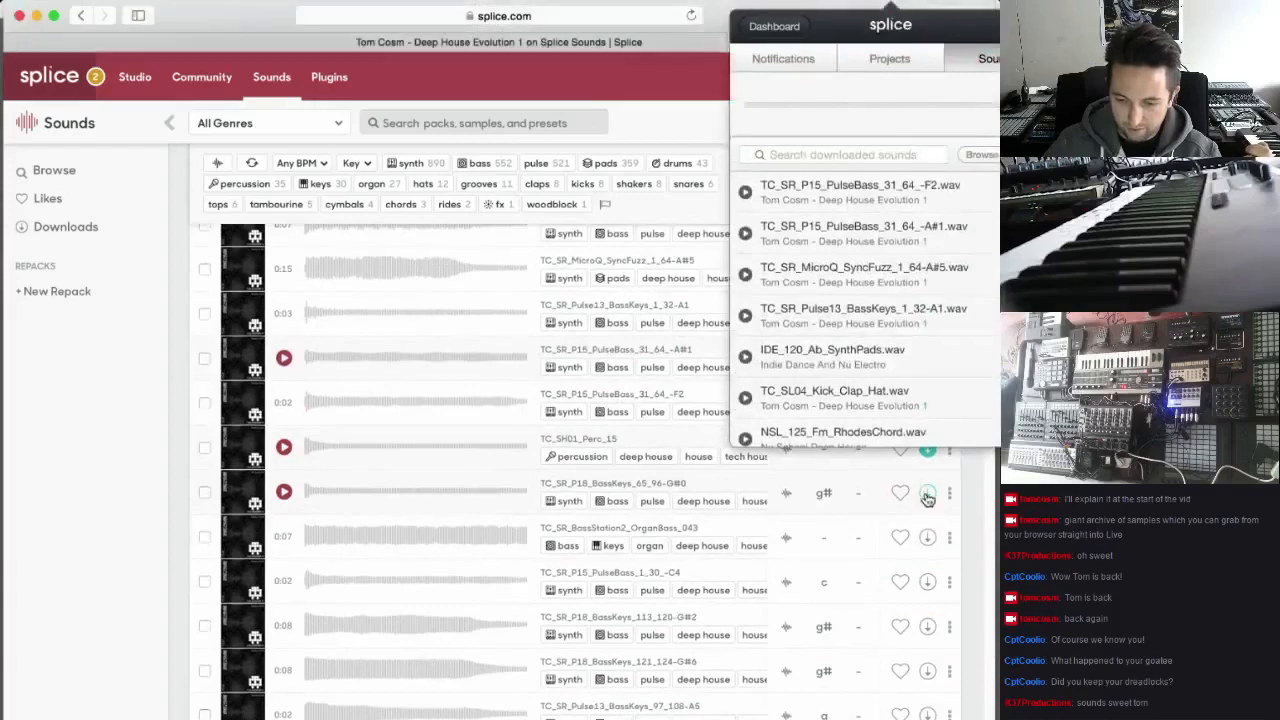
{"action": "scroll", "coordinate": [928, 495], "scroll_direction": "down", "scroll_amount": 1}
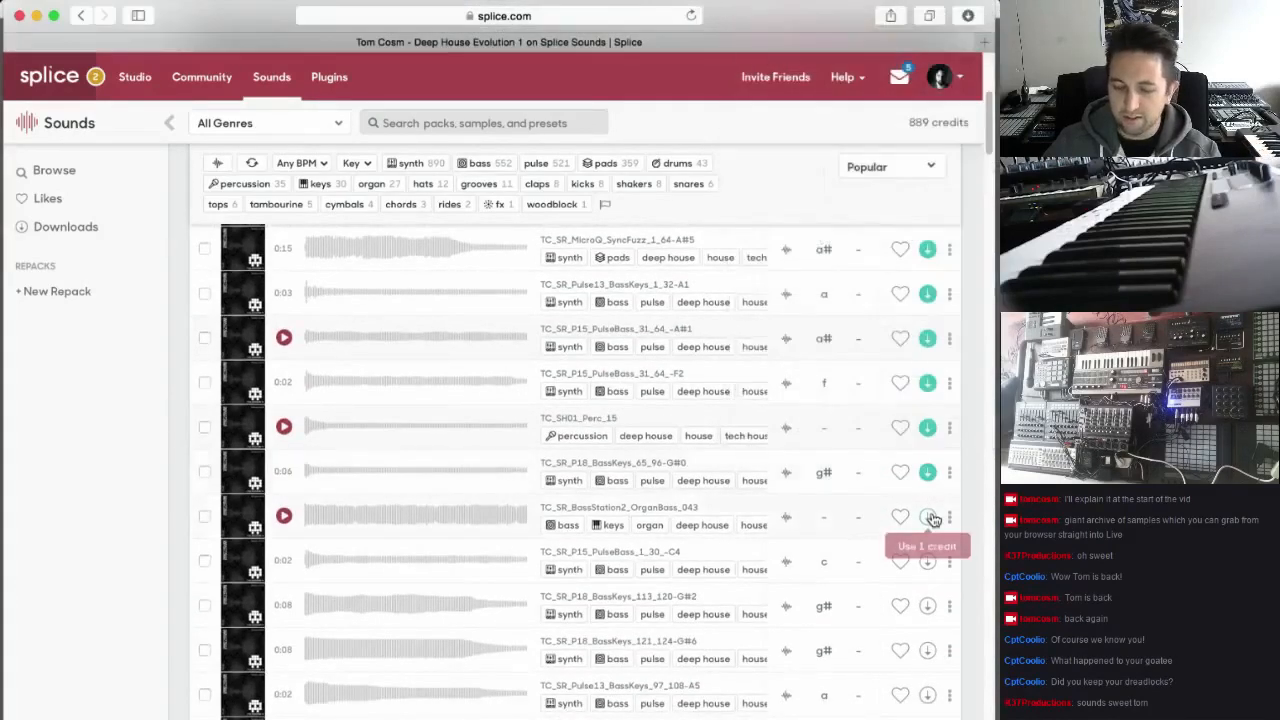
{"action": "left_click", "coordinate": [928, 516]}
{"action": "scroll", "coordinate": [930, 515], "scroll_direction": "down", "scroll_amount": 2}
{"action": "left_click", "coordinate": [929, 504]}
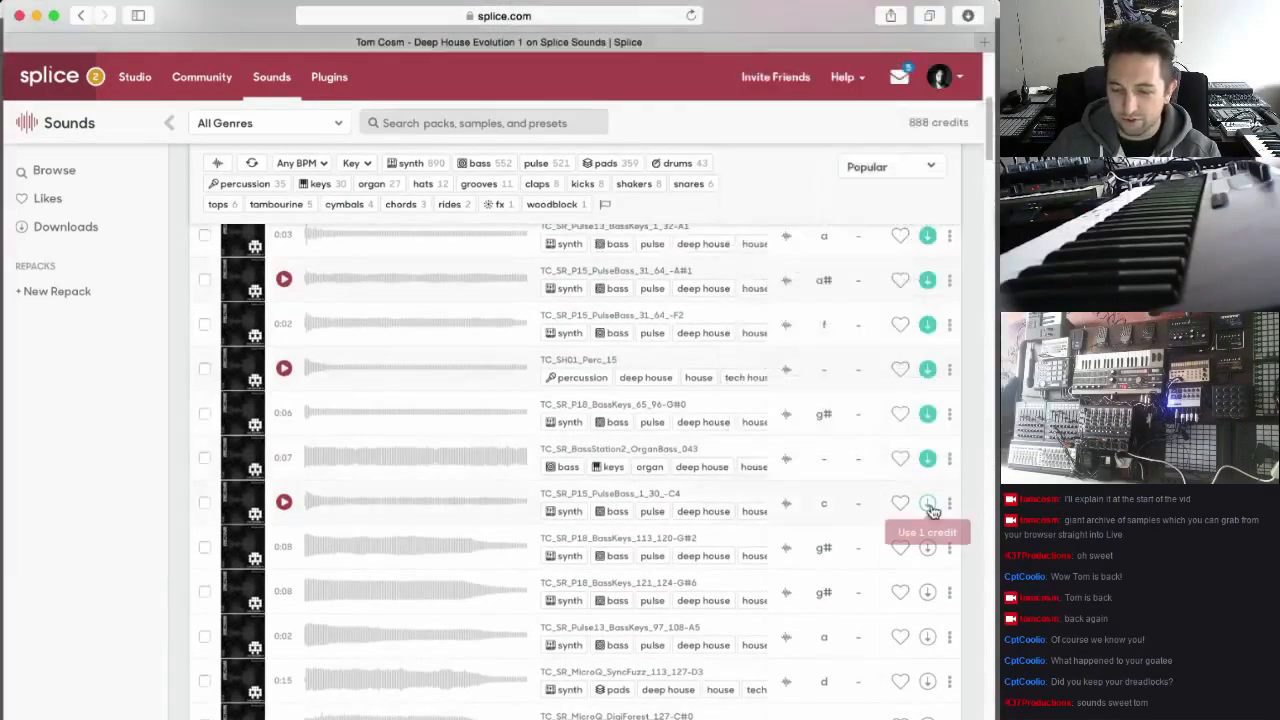
Download TC_SR_P18_BassKeys_113_120-G#2, TC_SR_P18_BassKeys_121_124-G#6, TC_SR_Pulse13_BassKeys_97_108-A5 and TC_SR_MicroQ_SyncFuzz_113_127-D3
{"action": "scroll", "coordinate": [929, 515], "scroll_direction": "down", "scroll_amount": 2}
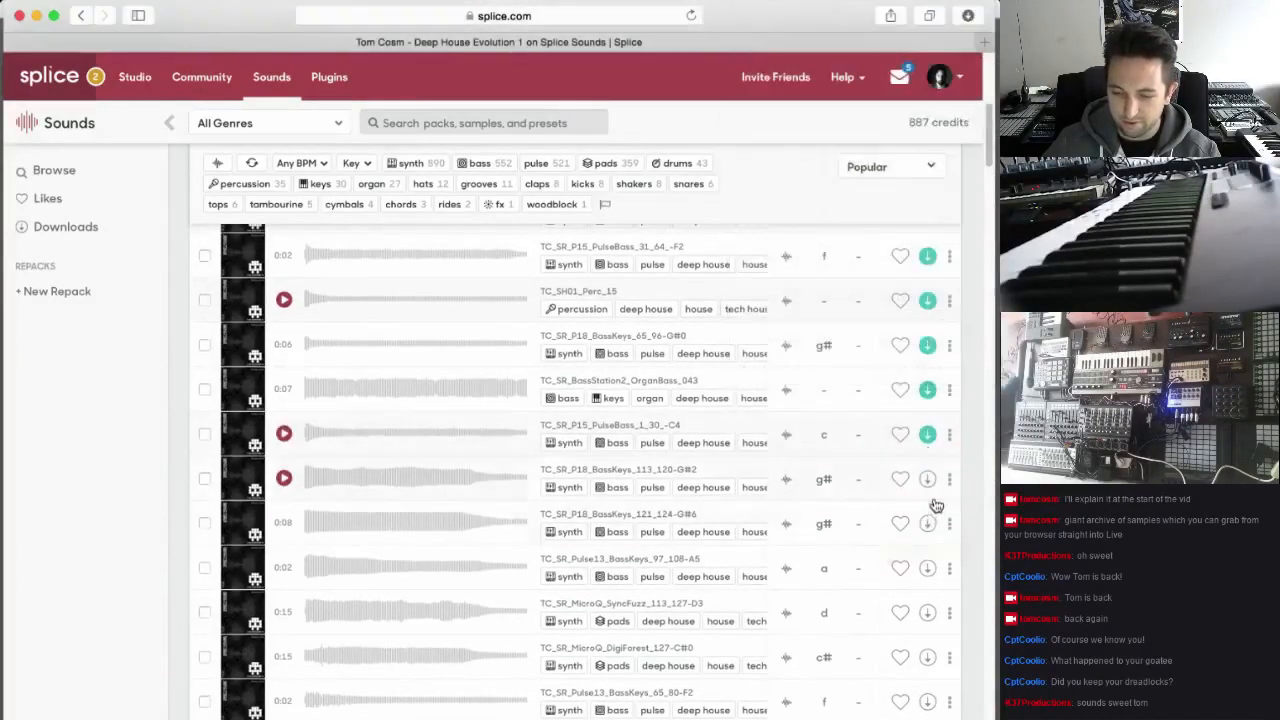
{"action": "left_click", "coordinate": [928, 480]}
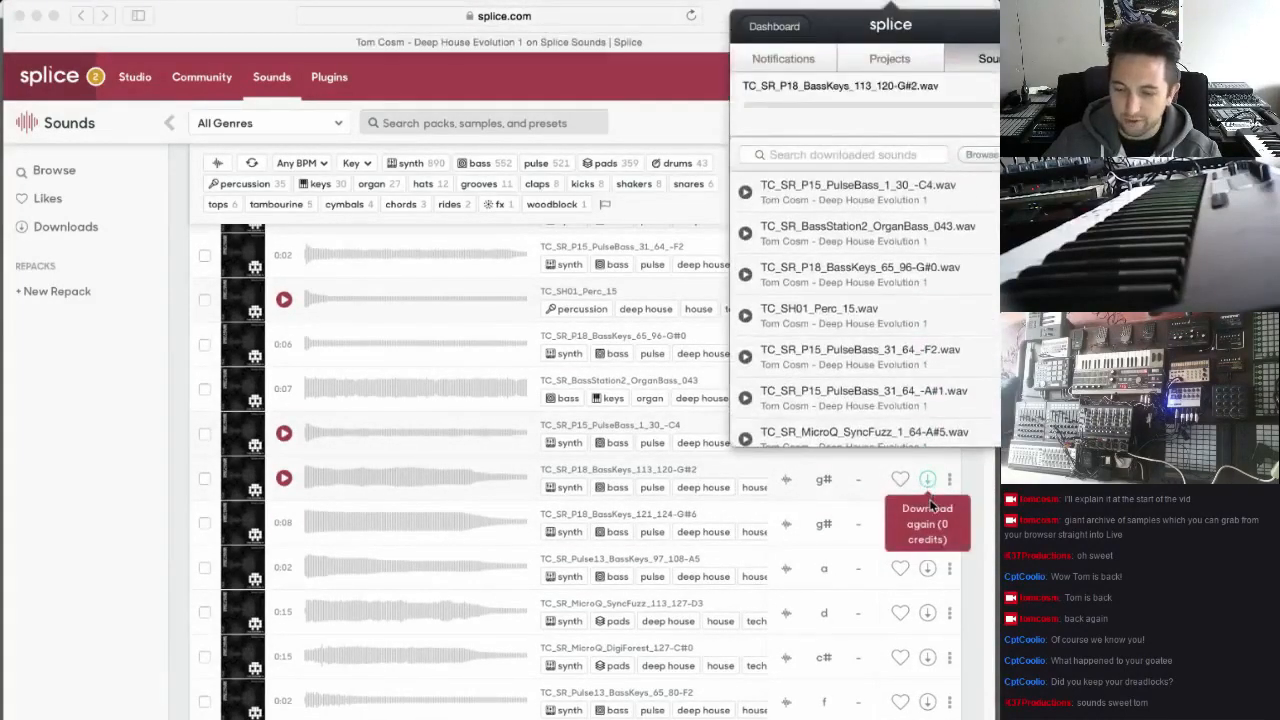
{"action": "scroll", "coordinate": [930, 505], "scroll_direction": "down", "scroll_amount": 1}
{"action": "left_click", "coordinate": [929, 497]}
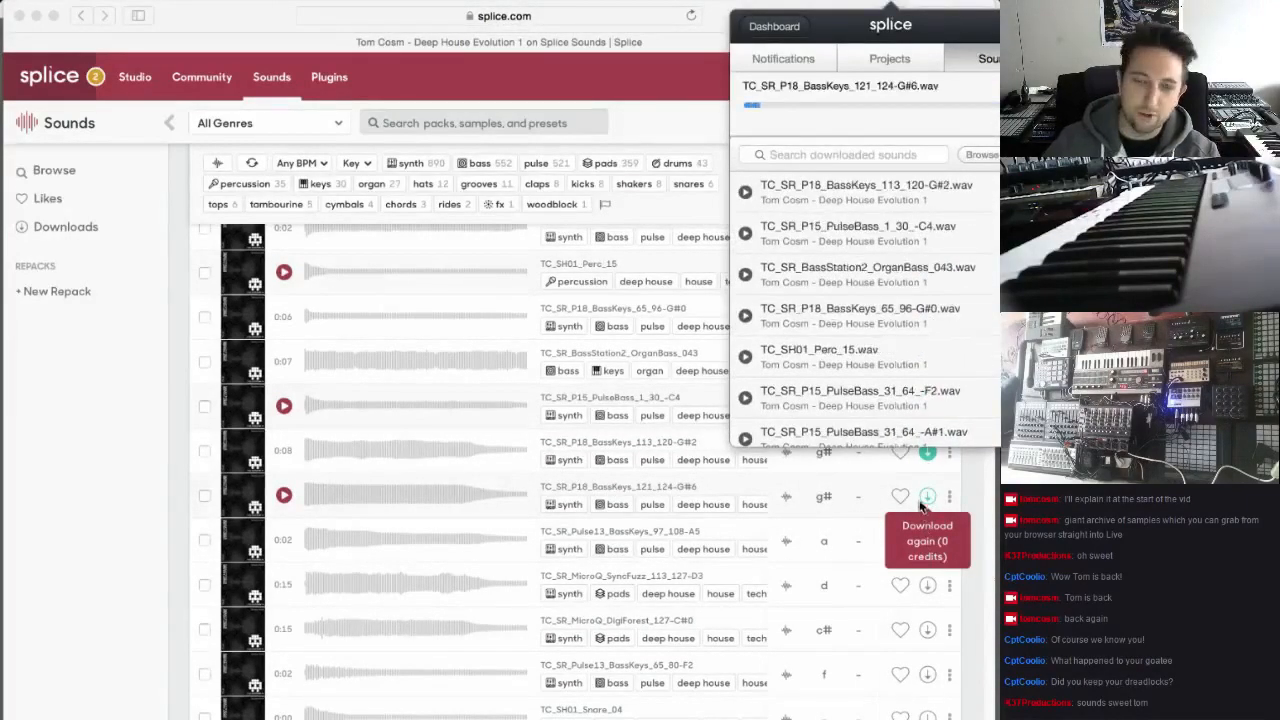
{"action": "scroll", "coordinate": [935, 503], "scroll_direction": "down", "scroll_amount": 1}
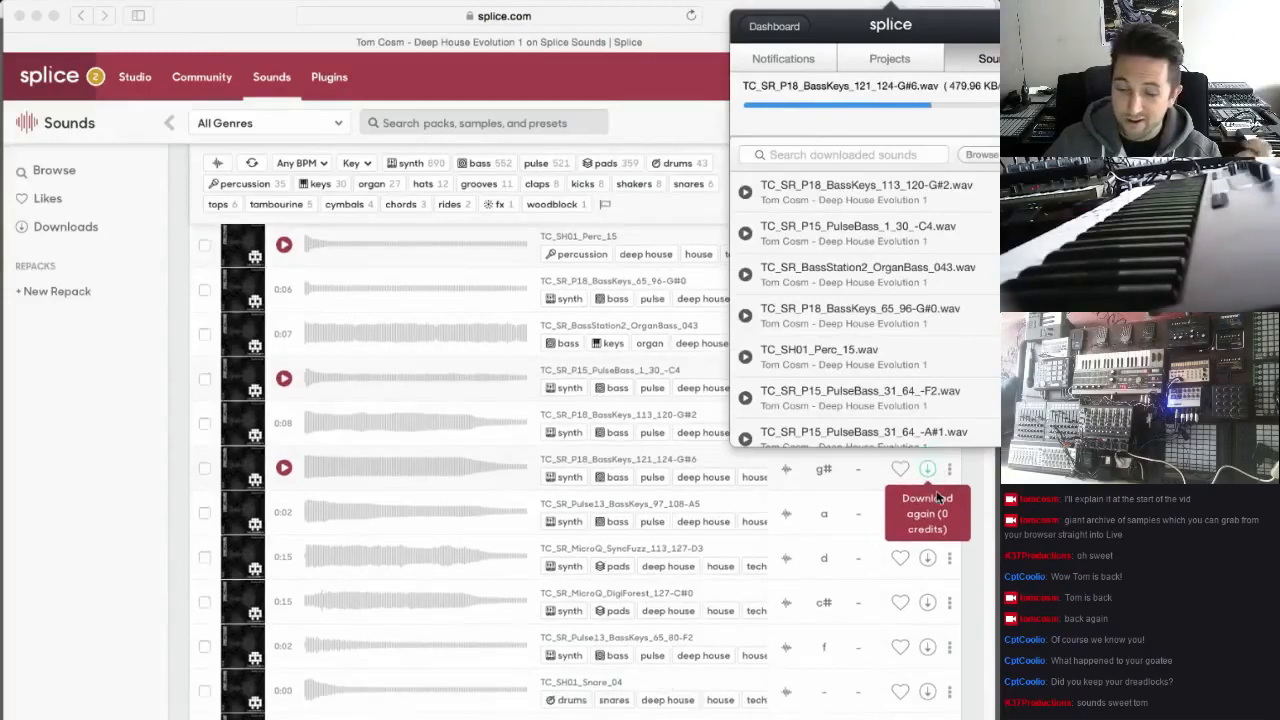
{"action": "left_click", "coordinate": [928, 515]}
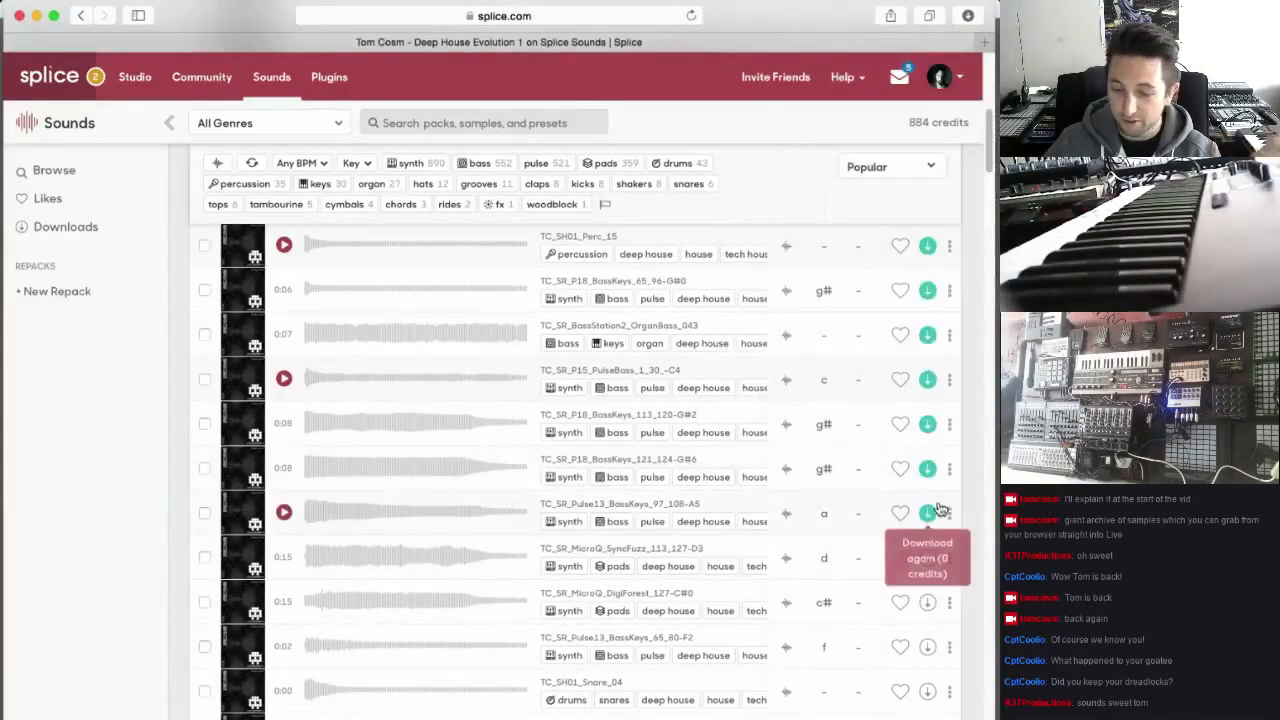
{"action": "left_click", "coordinate": [928, 560]}
Download the samples TC_SR_MicroQ_DigiForest_127-C#0, TC_SR_Pulse13_BassKeys_65_80-F2 and TC_SH01_Snare_04
{"action": "scroll", "coordinate": [930, 520], "scroll_direction": "down", "scroll_amount": 2}
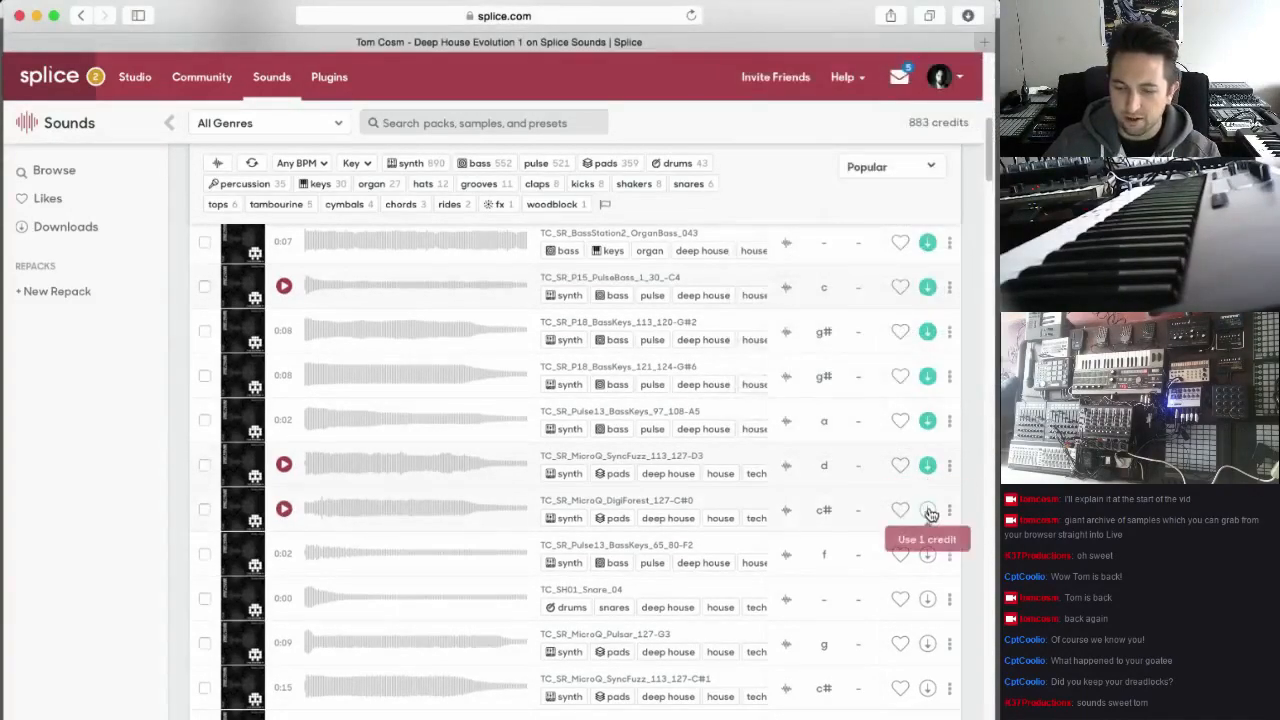
{"action": "left_click", "coordinate": [928, 511]}
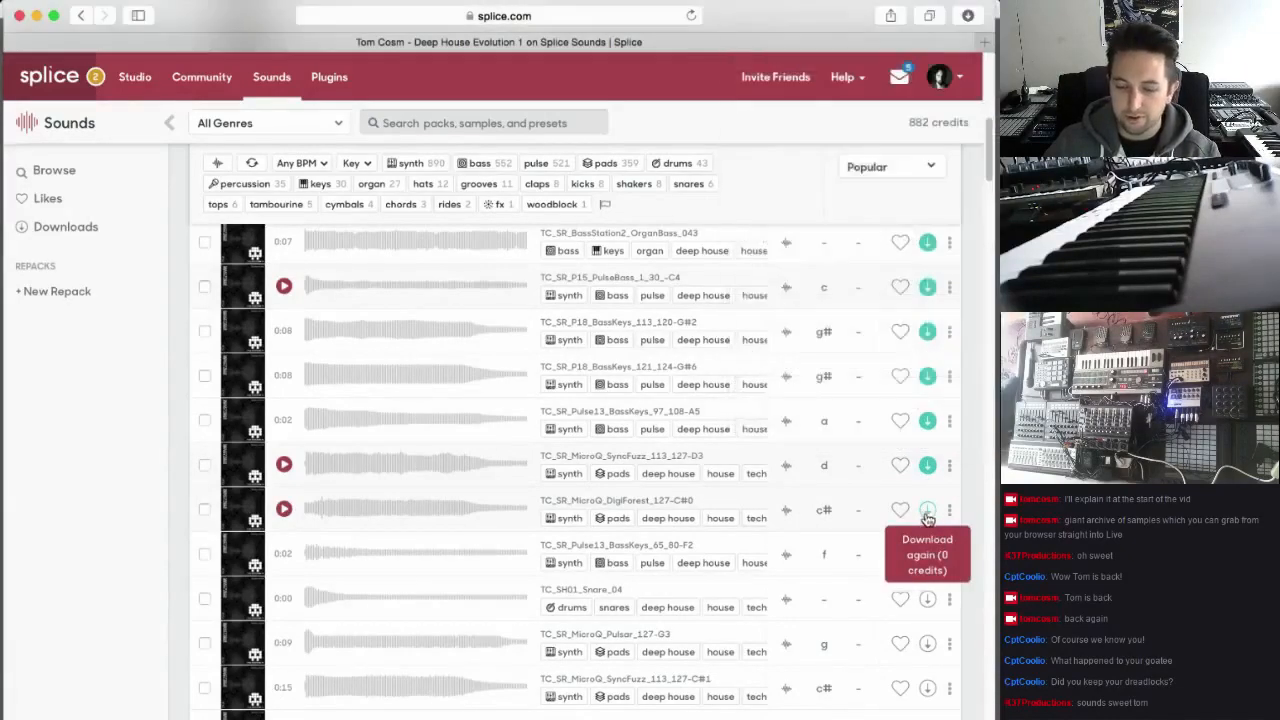
{"action": "scroll", "coordinate": [930, 530], "scroll_direction": "down", "scroll_amount": 1}
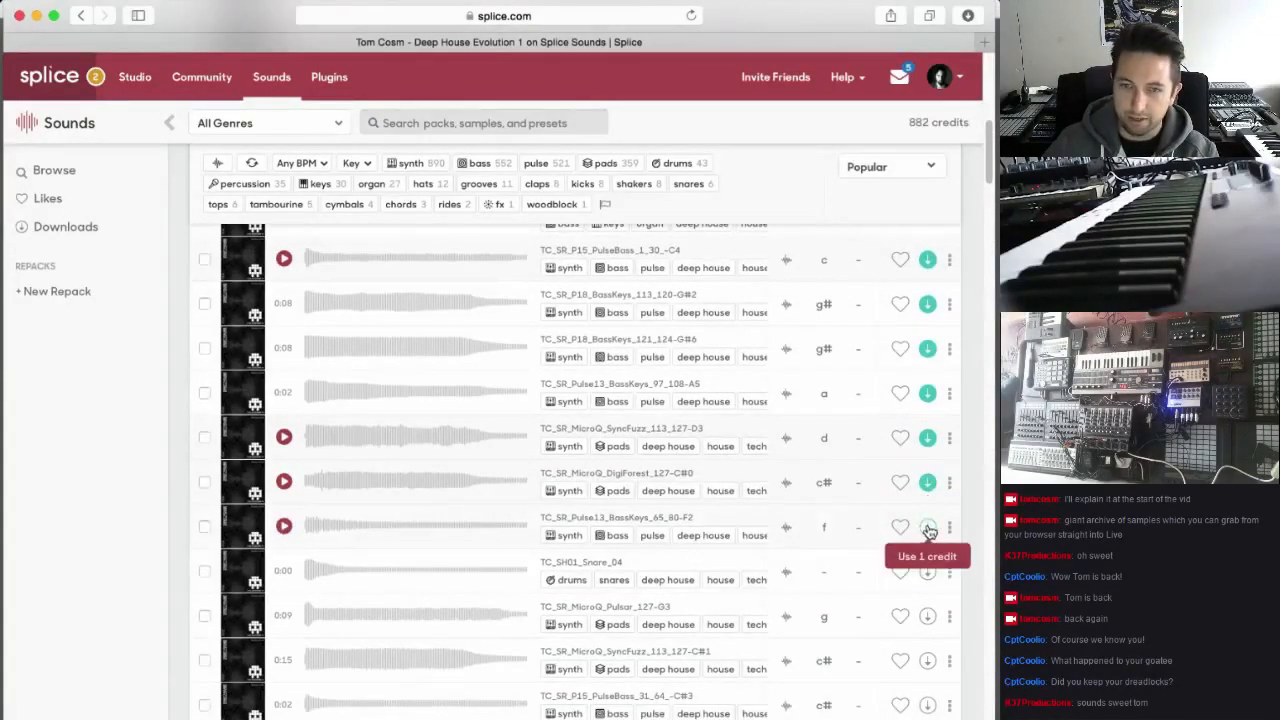
{"action": "left_click", "coordinate": [927, 528]}
{"action": "scroll", "coordinate": [928, 536], "scroll_direction": "down", "scroll_amount": 1}
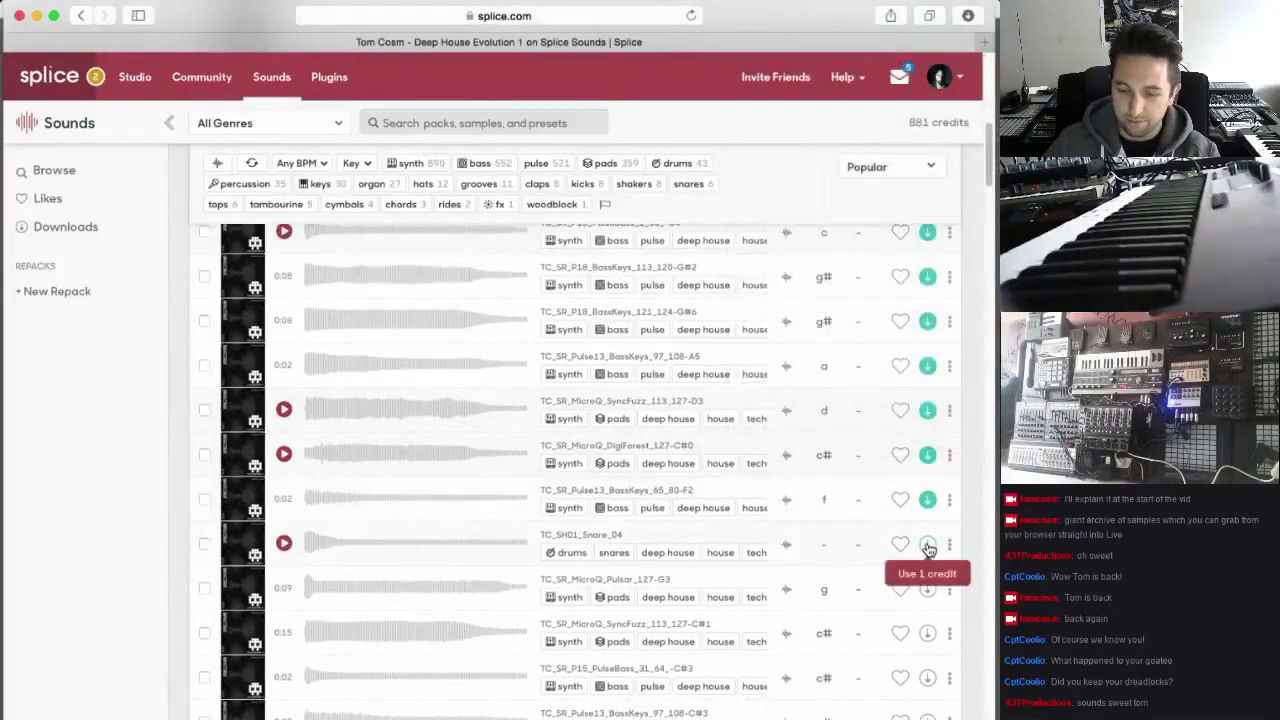
{"action": "left_click", "coordinate": [927, 542]}
Download the samples TC_SR_MicroQ_Pulsar_127-G3, TC_SR_MicroQ_SyncFuzz_113_127-C#1 and TC_SR_P15_PulseBass_31_64_-C#3
{"action": "scroll", "coordinate": [925, 543], "scroll_direction": "down", "scroll_amount": 4}
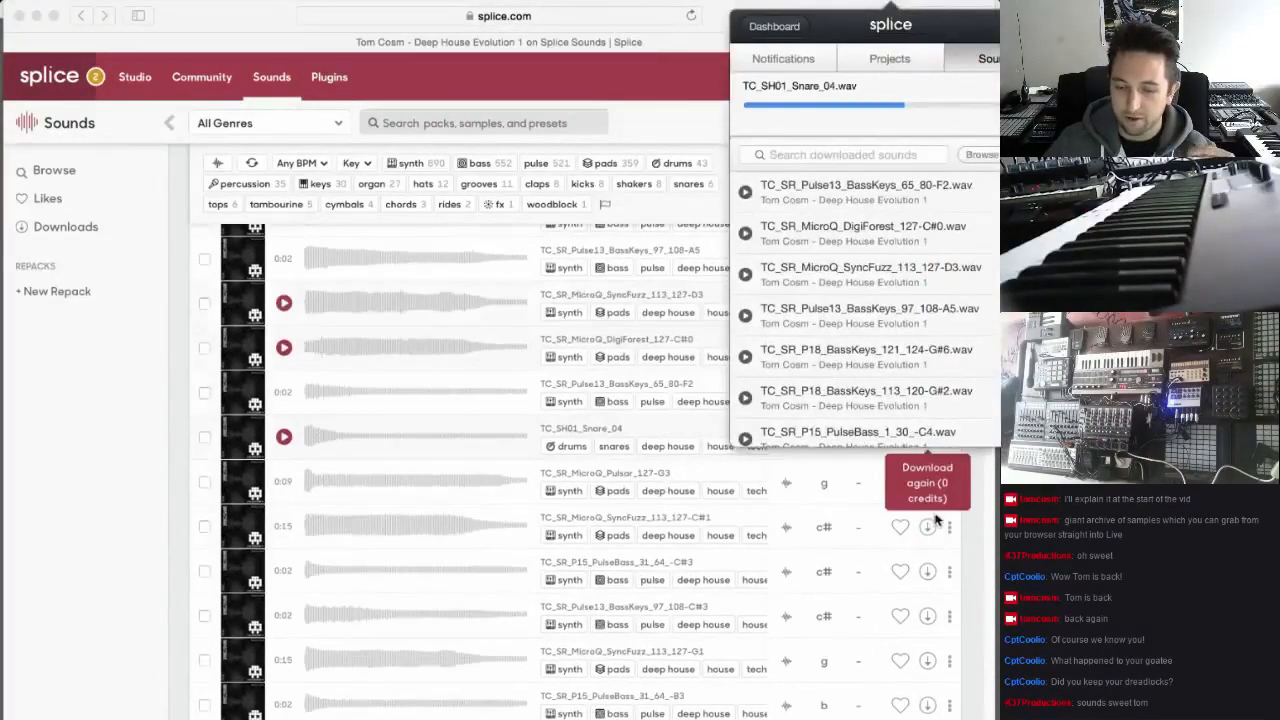
{"action": "left_click", "coordinate": [928, 482]}
{"action": "scroll", "coordinate": [932, 541], "scroll_direction": "down", "scroll_amount": 3}
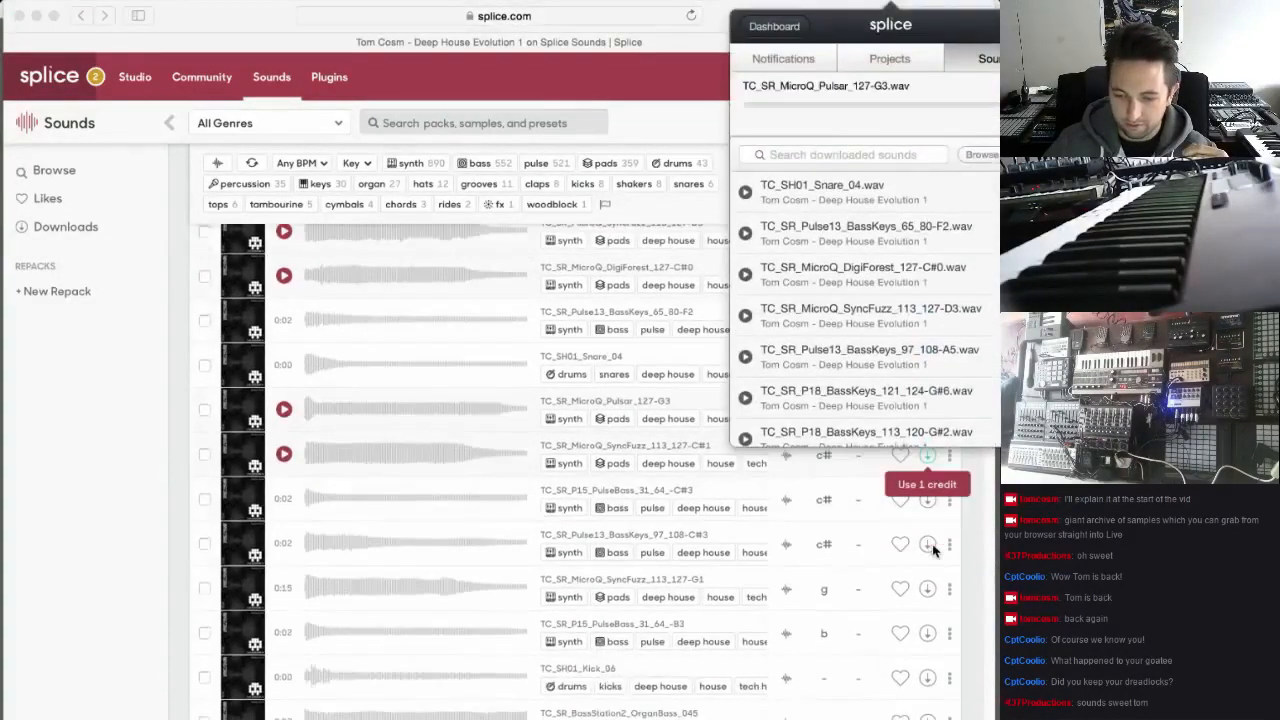
{"action": "scroll", "coordinate": [934, 549], "scroll_direction": "up", "scroll_amount": 2}
{"action": "left_click", "coordinate": [931, 510]}
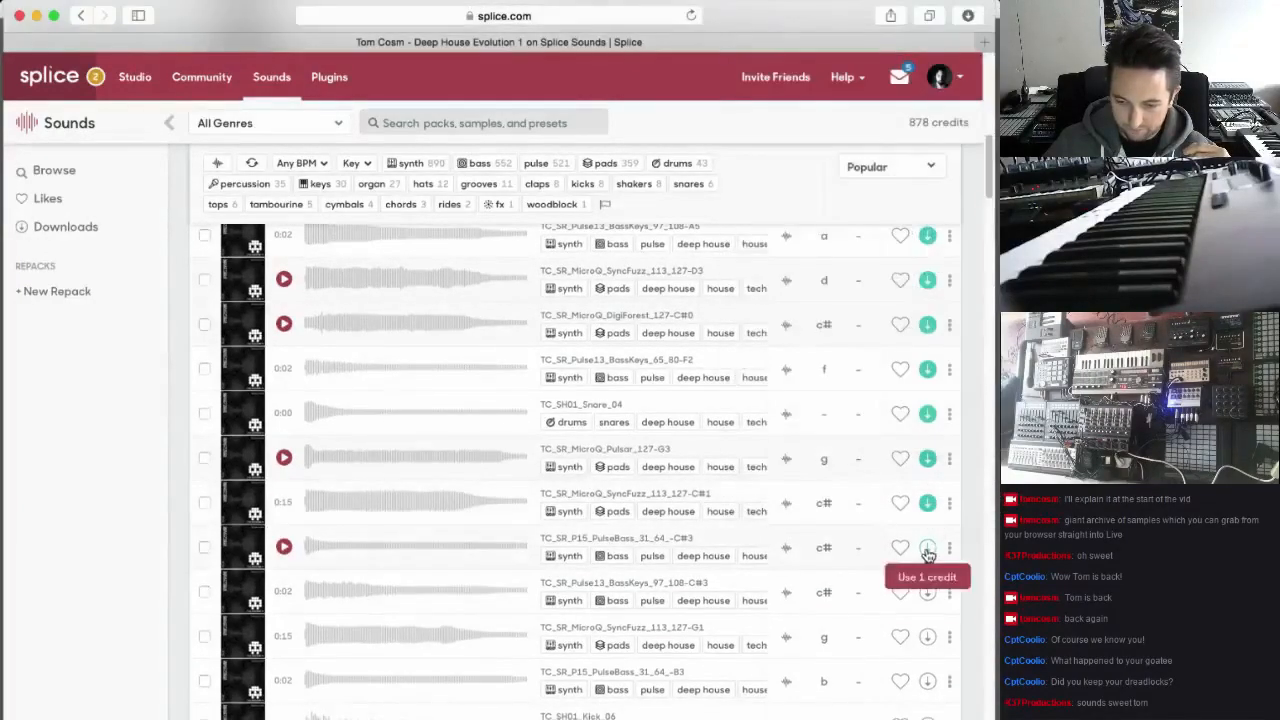
{"action": "left_click", "coordinate": [929, 547]}
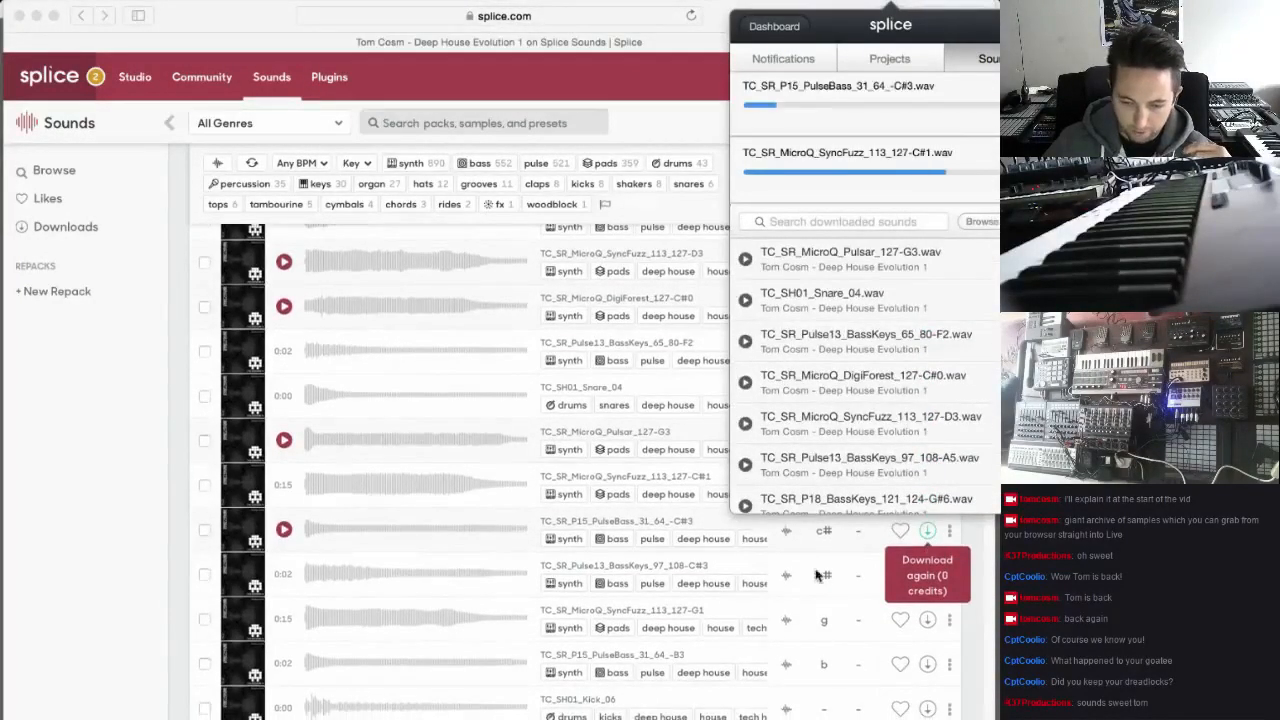
{"action": "left_click", "coordinate": [205, 575]}
{"action": "scroll", "coordinate": [210, 575], "scroll_direction": "down", "scroll_amount": 4}
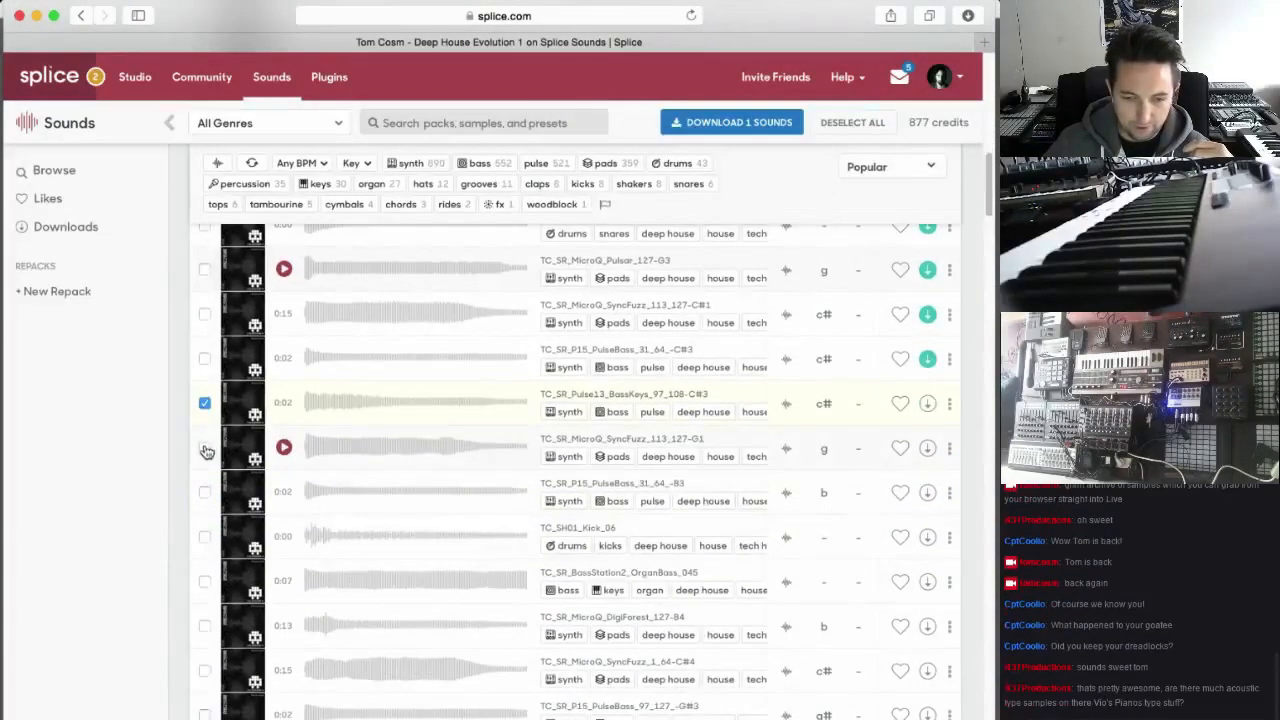
{"action": "left_click", "coordinate": [205, 447]}
{"action": "left_click", "coordinate": [205, 492]}
{"action": "left_click", "coordinate": [205, 537]}
{"action": "left_click", "coordinate": [205, 581]}
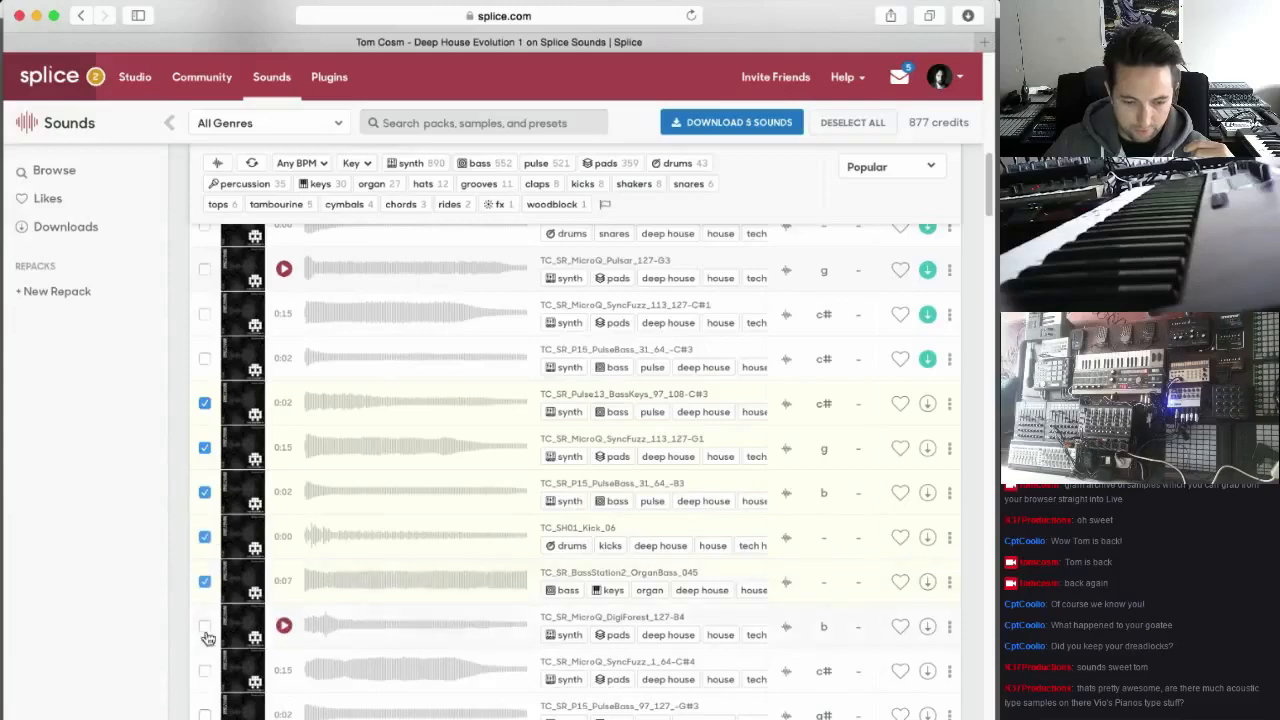
{"action": "left_click", "coordinate": [205, 626]}
{"action": "left_click", "coordinate": [205, 670]}
{"action": "scroll", "coordinate": [205, 670], "scroll_direction": "down", "scroll_amount": 8}
{"action": "left_click", "coordinate": [205, 358]}
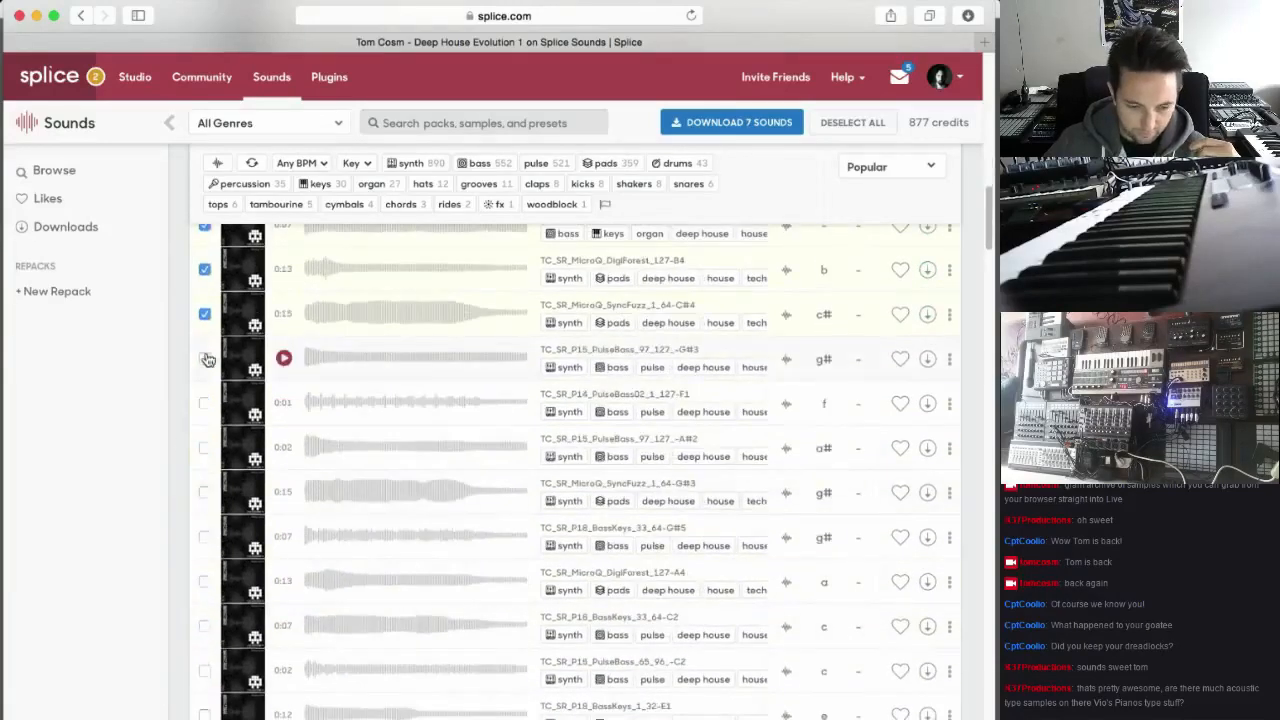
{"action": "left_click", "coordinate": [205, 403]}
{"action": "left_click", "coordinate": [205, 448]}
{"action": "left_click", "coordinate": [205, 492]}
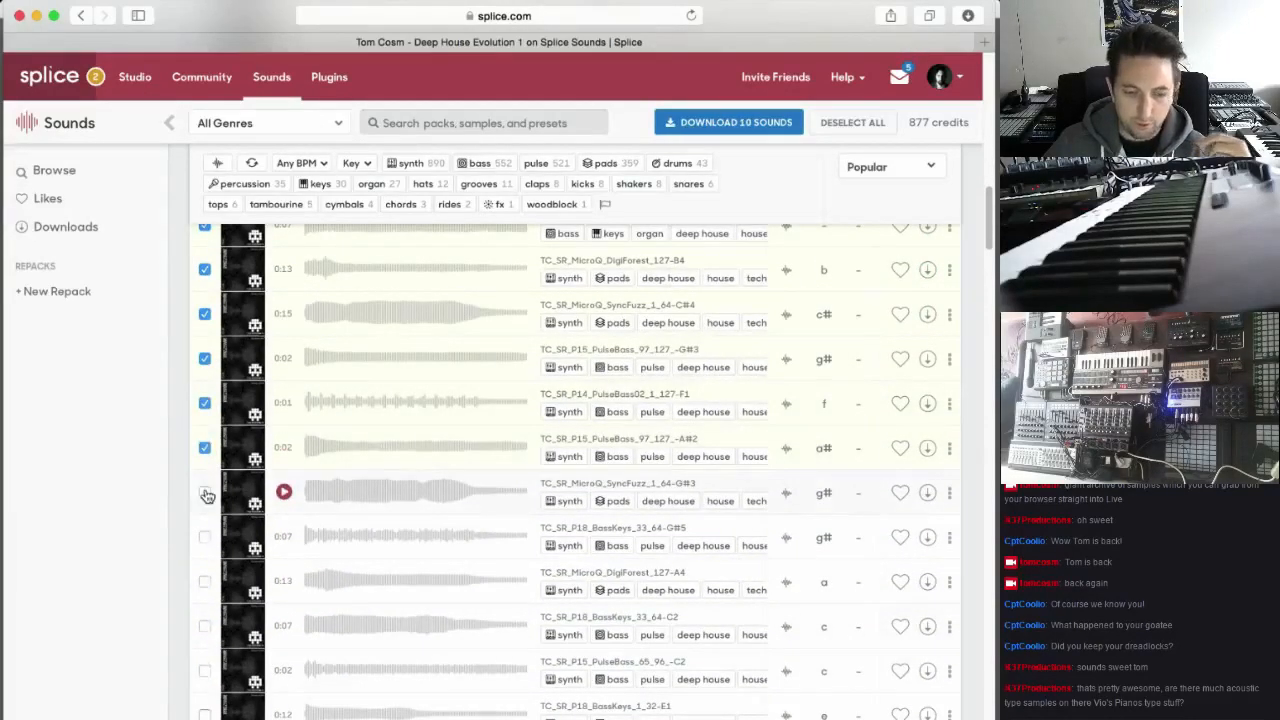
{"action": "left_click", "coordinate": [205, 537]}
{"action": "scroll", "coordinate": [205, 537], "scroll_direction": "down", "scroll_amount": 2}
{"action": "left_click", "coordinate": [205, 506]}
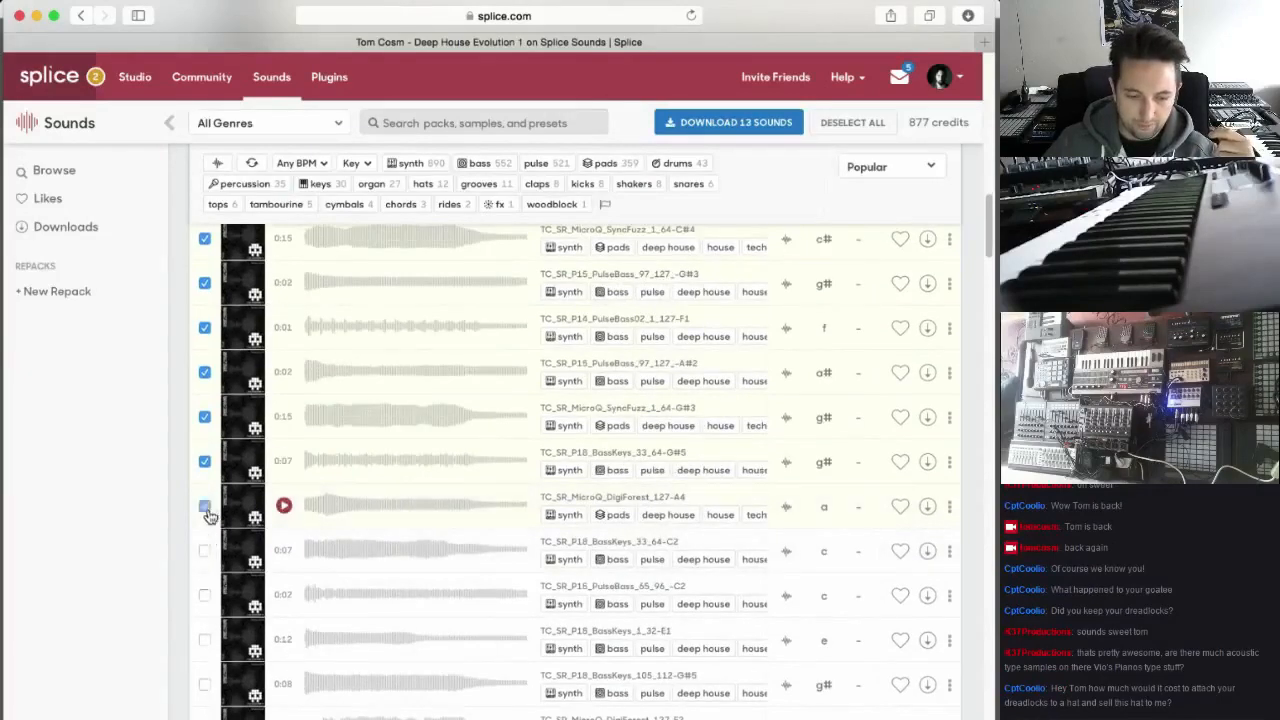
{"action": "scroll", "coordinate": [205, 505], "scroll_direction": "down", "scroll_amount": 1}
{"action": "scroll", "coordinate": [207, 494], "scroll_direction": "down", "scroll_amount": 3}
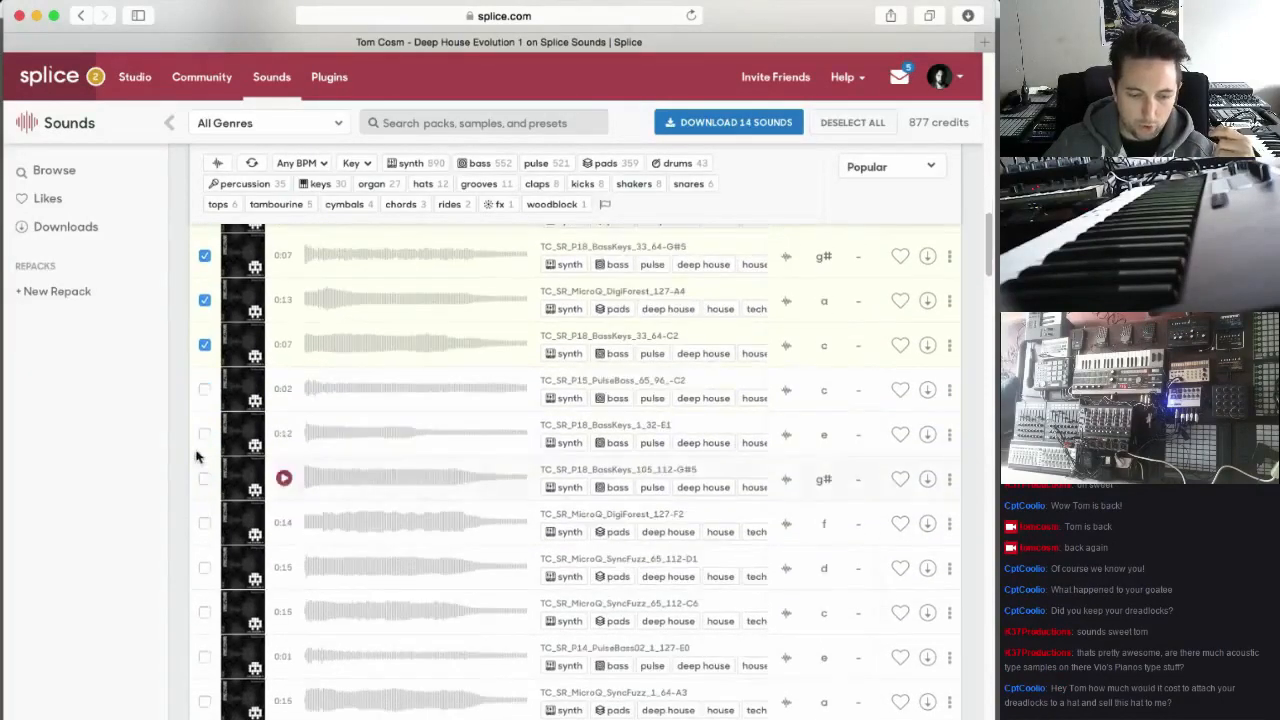
{"action": "left_click", "coordinate": [205, 389]}
{"action": "left_click", "coordinate": [205, 434]}
{"action": "left_click", "coordinate": [205, 479]}
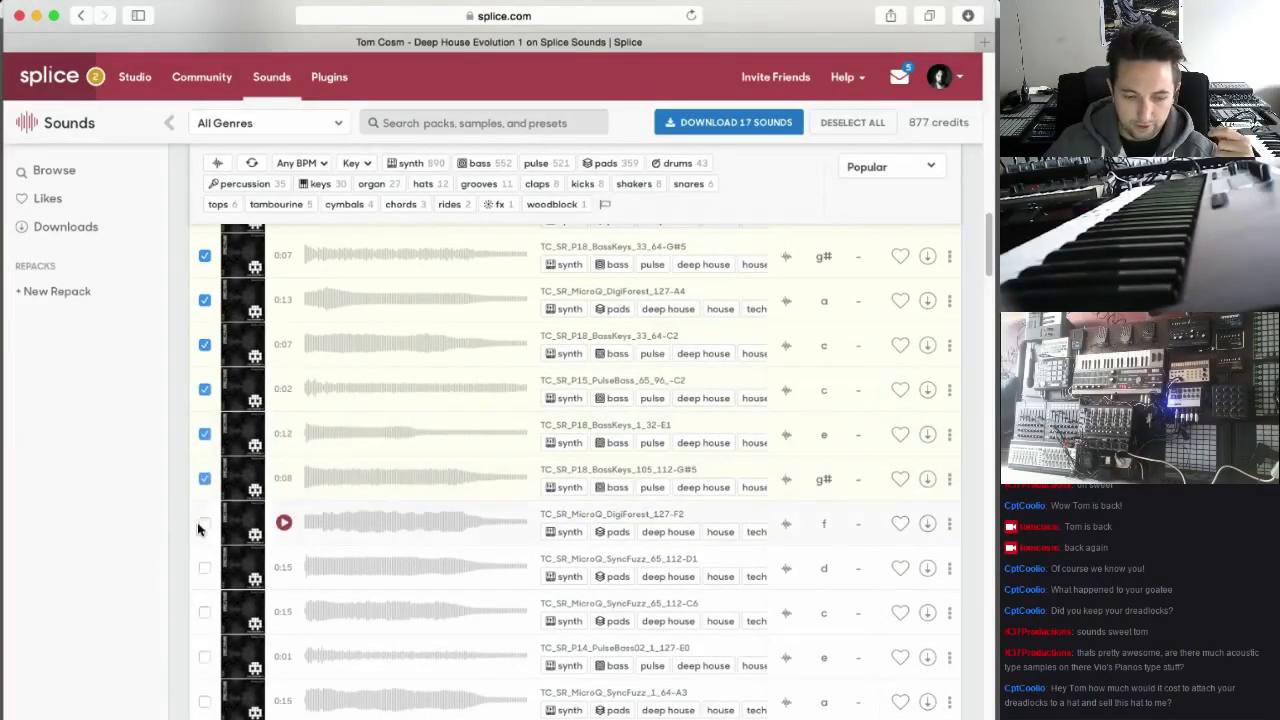
{"action": "scroll", "coordinate": [207, 528], "scroll_direction": "down", "scroll_amount": 3}
{"action": "left_click", "coordinate": [205, 424]}
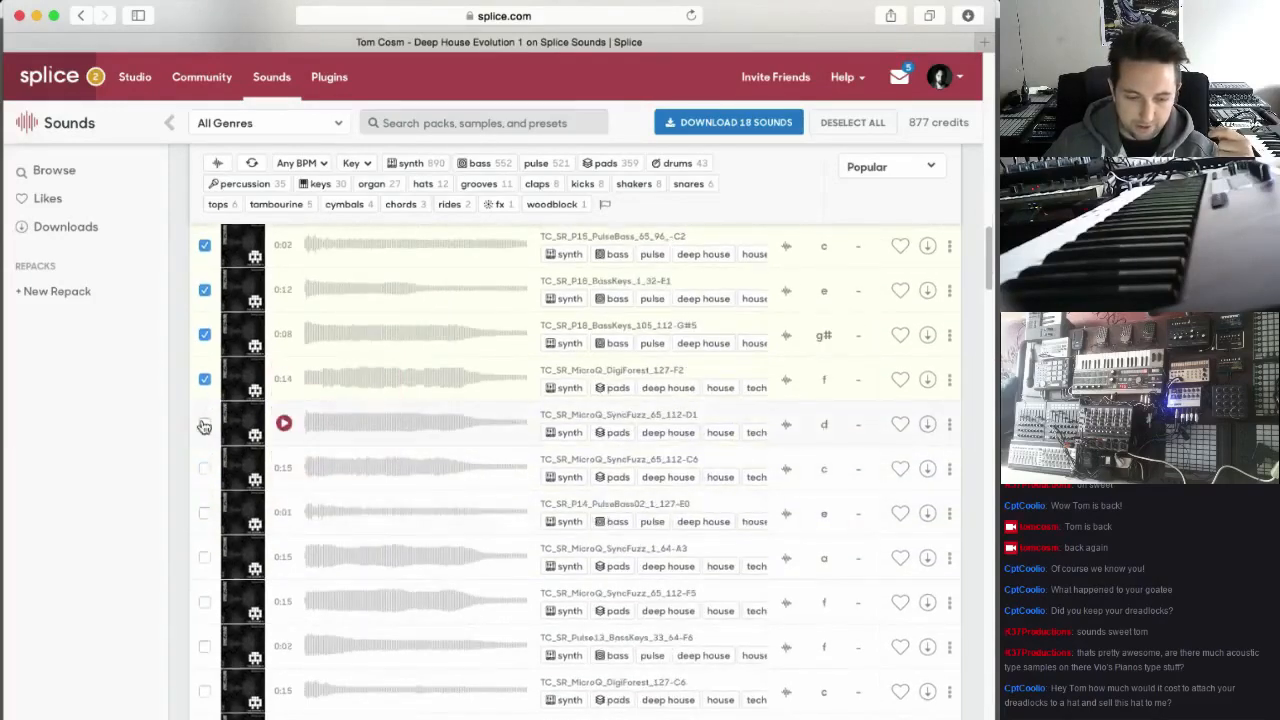
{"action": "left_click", "coordinate": [205, 468]}
{"action": "left_click", "coordinate": [205, 513]}
{"action": "left_click", "coordinate": [205, 557]}
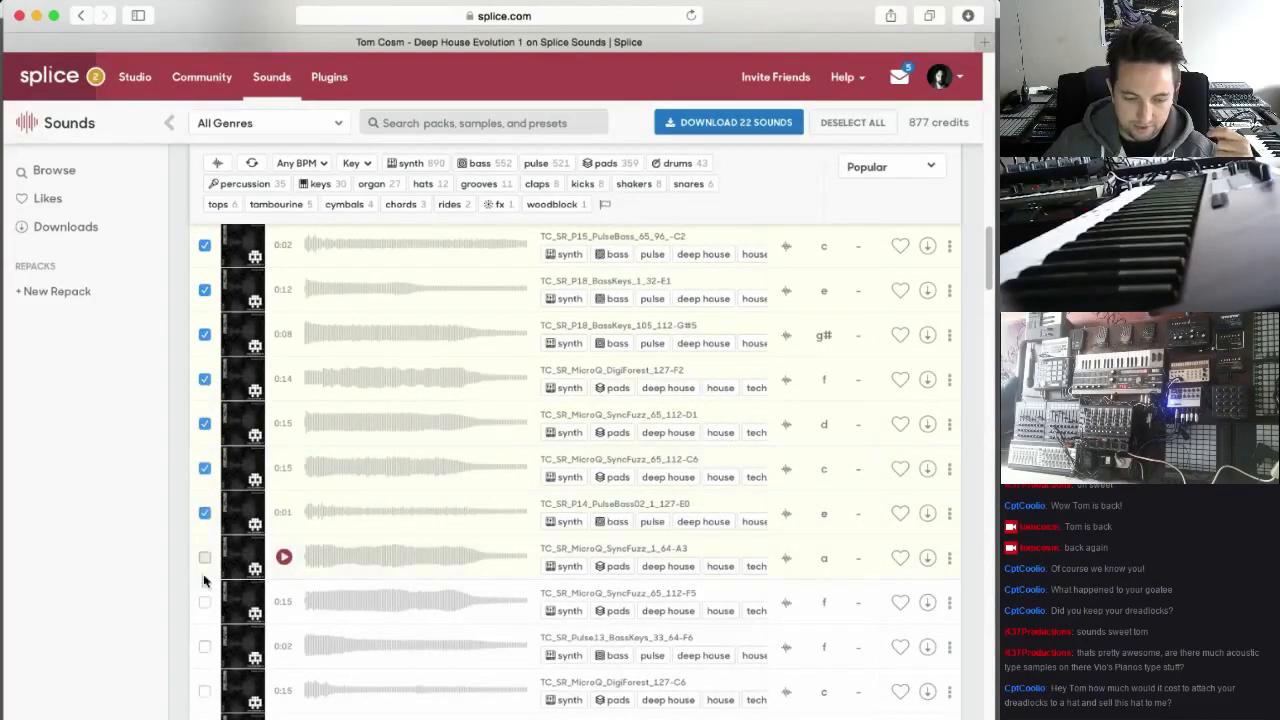
{"action": "left_click", "coordinate": [205, 601]}
Filter the pack to loops only and select the samples from TC_SL01_Organ_Bass through TC_SL03_Kick_Snare
{"action": "scroll", "coordinate": [449, 551], "scroll_direction": "up", "scroll_amount": 10}
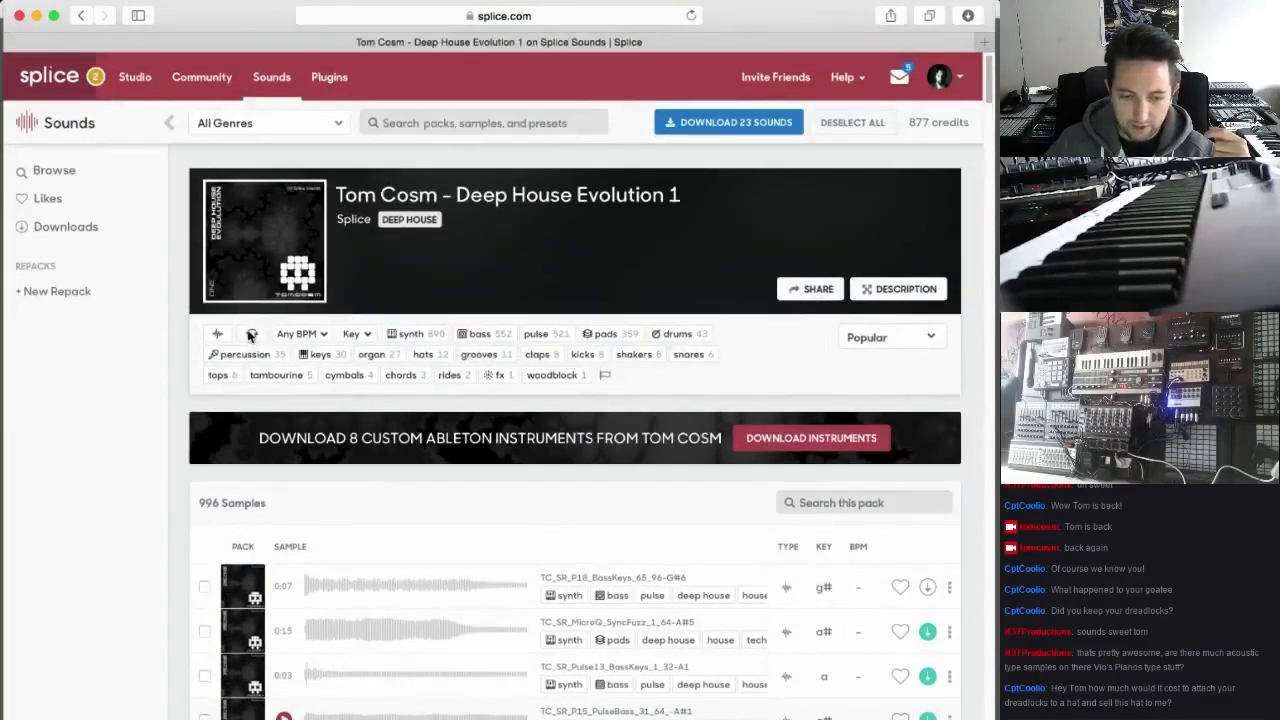
{"action": "left_click", "coordinate": [251, 334]}
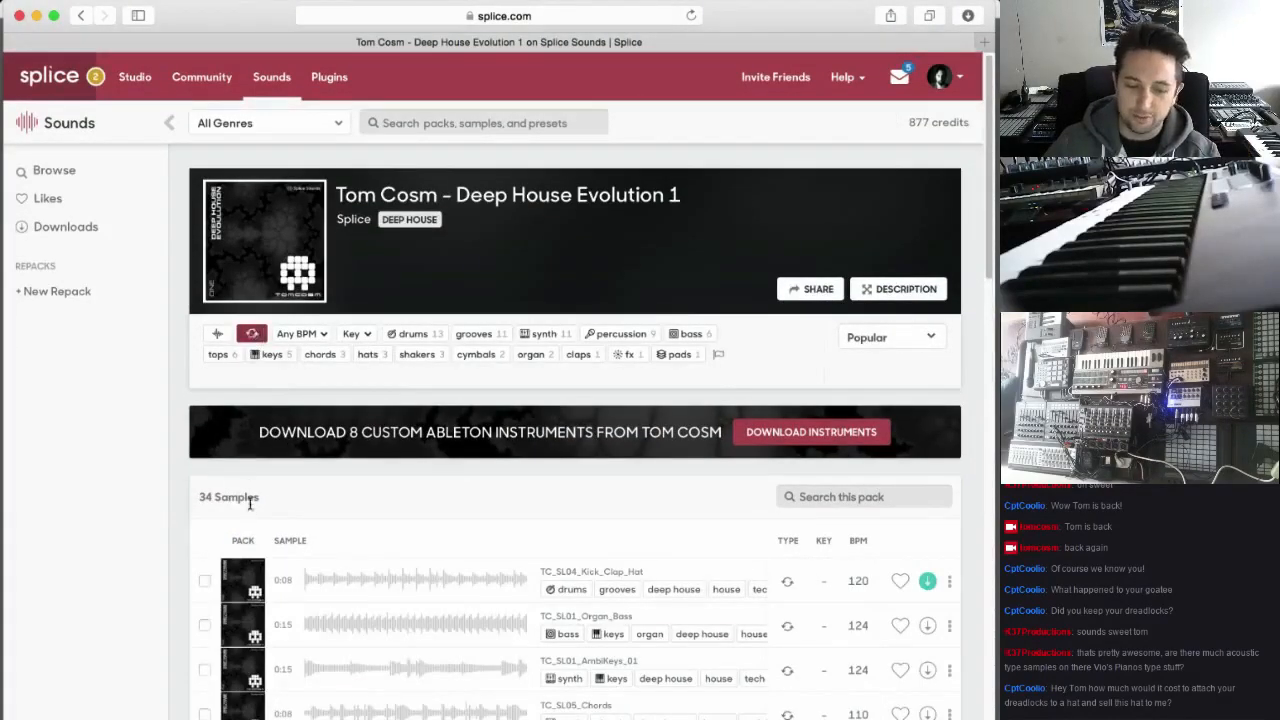
{"action": "scroll", "coordinate": [250, 503], "scroll_direction": "down", "scroll_amount": 3}
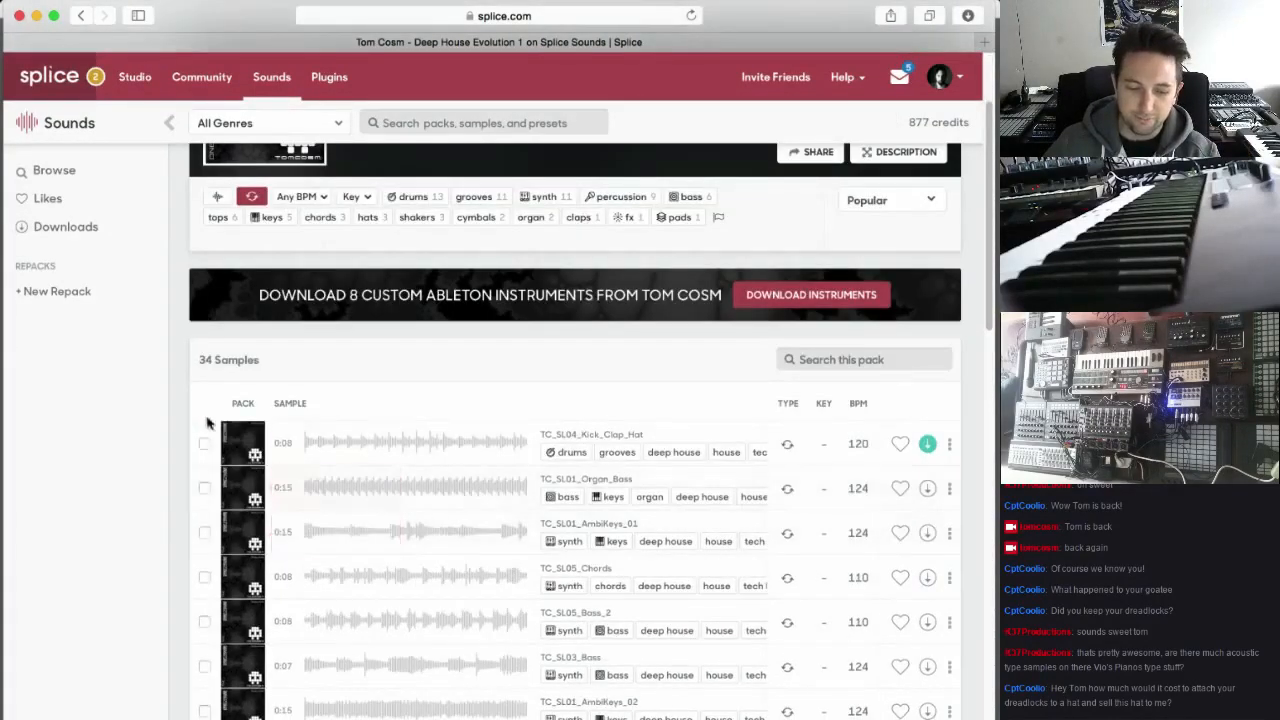
{"action": "left_click", "coordinate": [205, 488]}
{"action": "scroll", "coordinate": [212, 400], "scroll_direction": "down", "scroll_amount": 7}
{"action": "scroll", "coordinate": [215, 285], "scroll_direction": "up", "scroll_amount": 3}
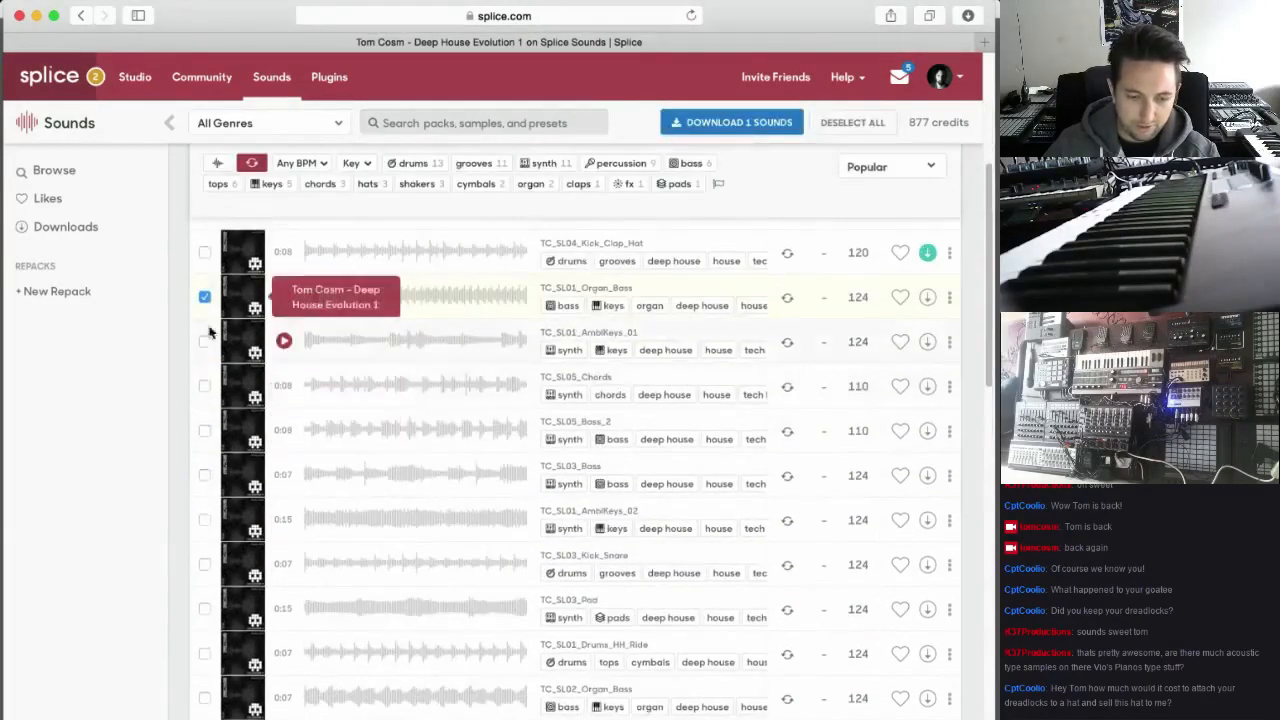
{"action": "left_click", "coordinate": [205, 341]}
{"action": "left_click", "coordinate": [205, 386]}
{"action": "left_click", "coordinate": [206, 432]}
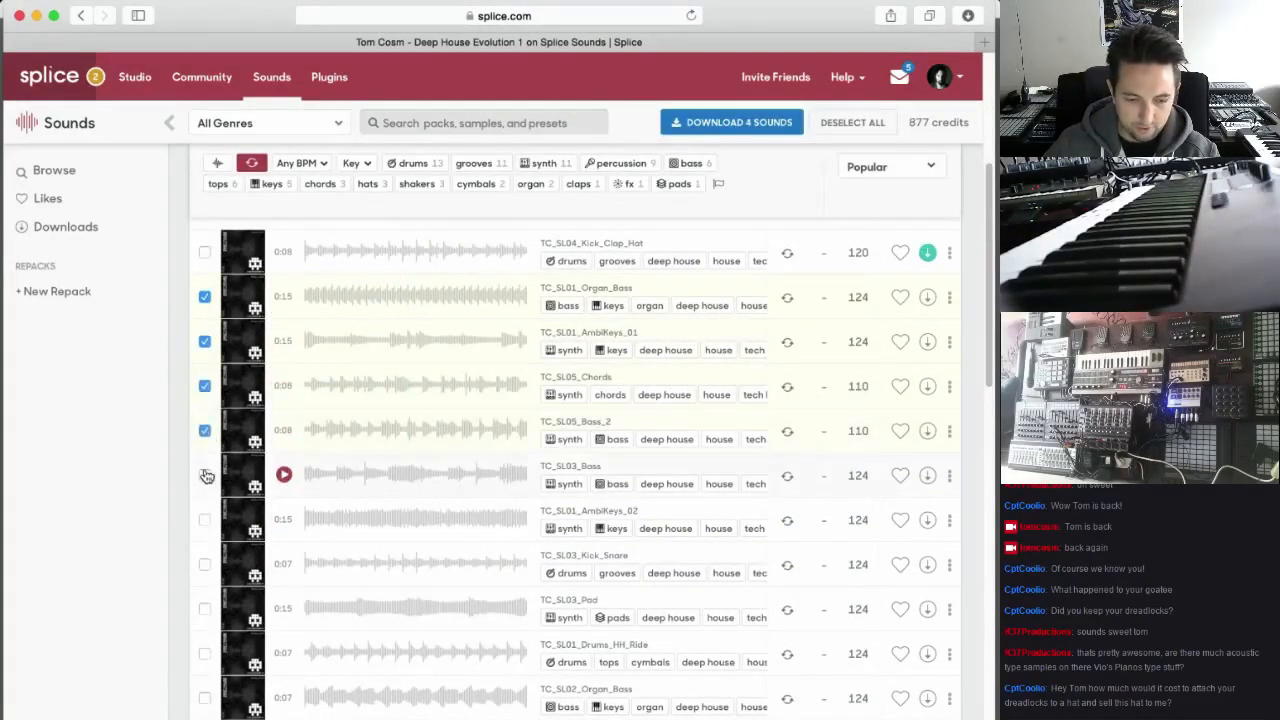
{"action": "left_click", "coordinate": [206, 476]}
{"action": "left_click", "coordinate": [206, 520]}
{"action": "left_click", "coordinate": [206, 565]}
Add the loops from TC_SL03_Pad through TC_SL04_Bass to the selection
{"action": "scroll", "coordinate": [212, 567], "scroll_direction": "down", "scroll_amount": 2}
{"action": "scroll", "coordinate": [211, 567], "scroll_direction": "down", "scroll_amount": 2}
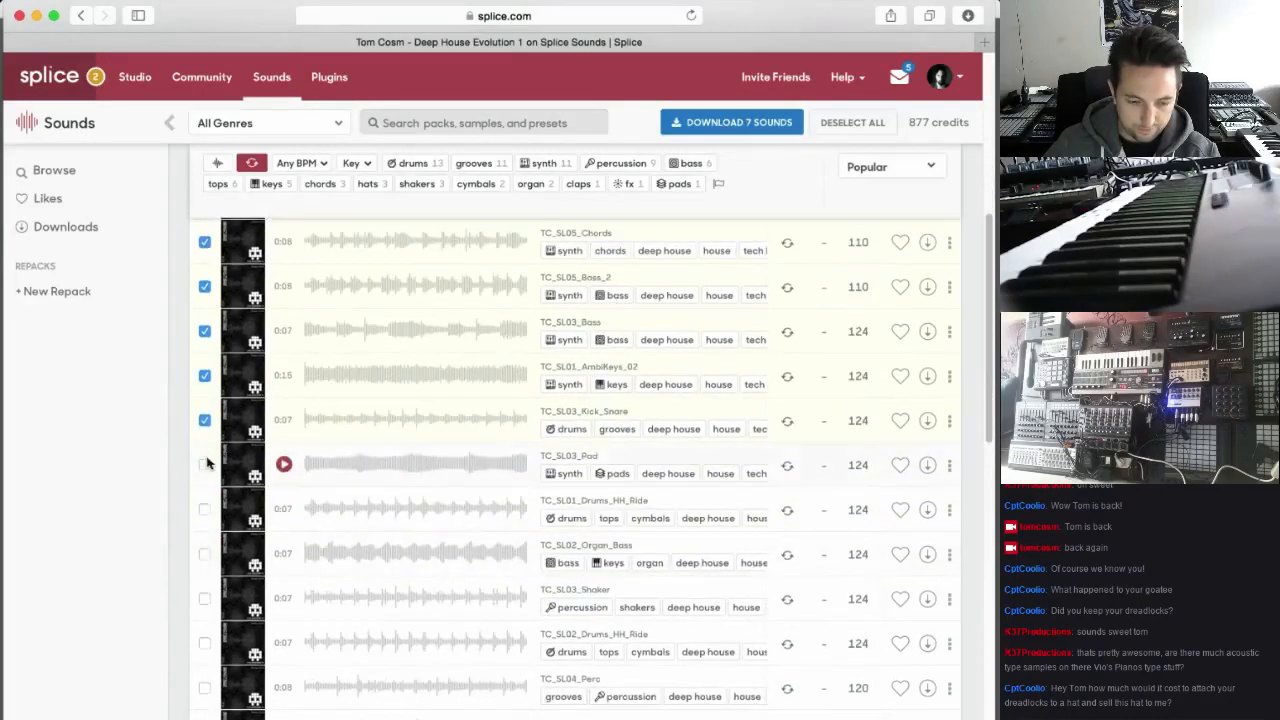
{"action": "left_click", "coordinate": [205, 510]}
{"action": "scroll", "coordinate": [204, 520], "scroll_direction": "down", "scroll_amount": 3}
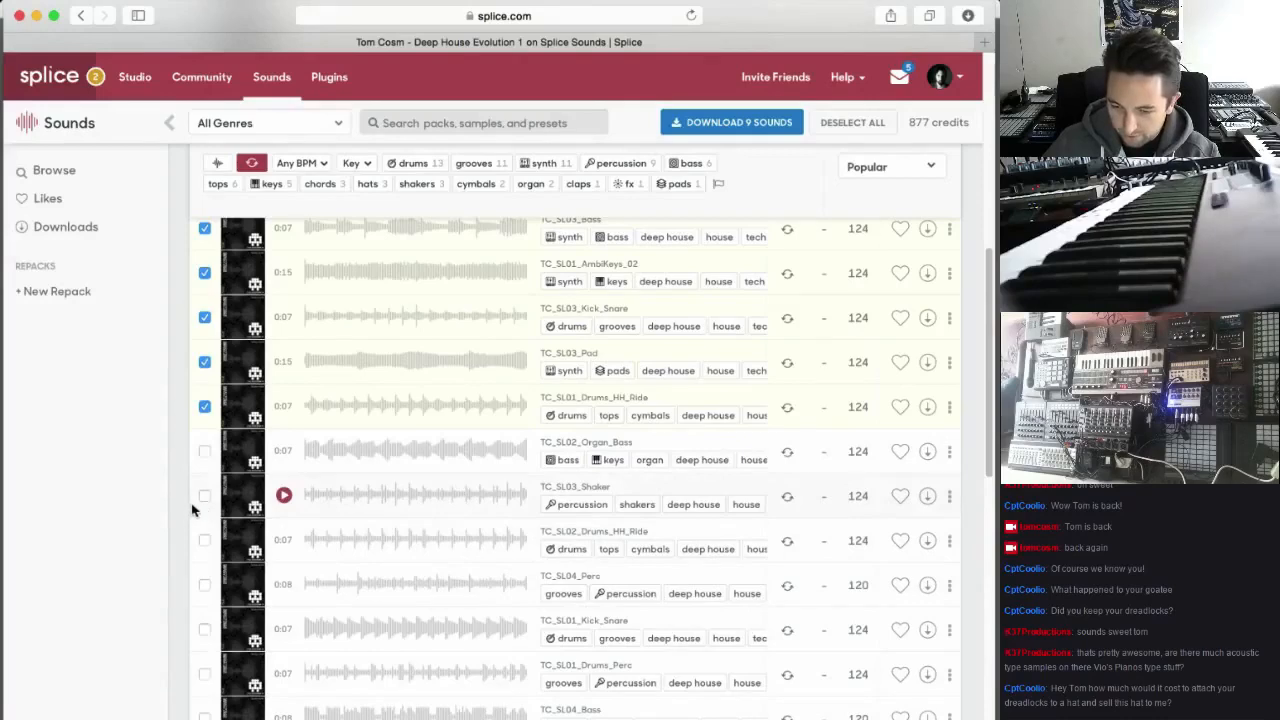
{"action": "scroll", "coordinate": [203, 390], "scroll_direction": "down", "scroll_amount": 2}
{"action": "left_click", "coordinate": [205, 369]}
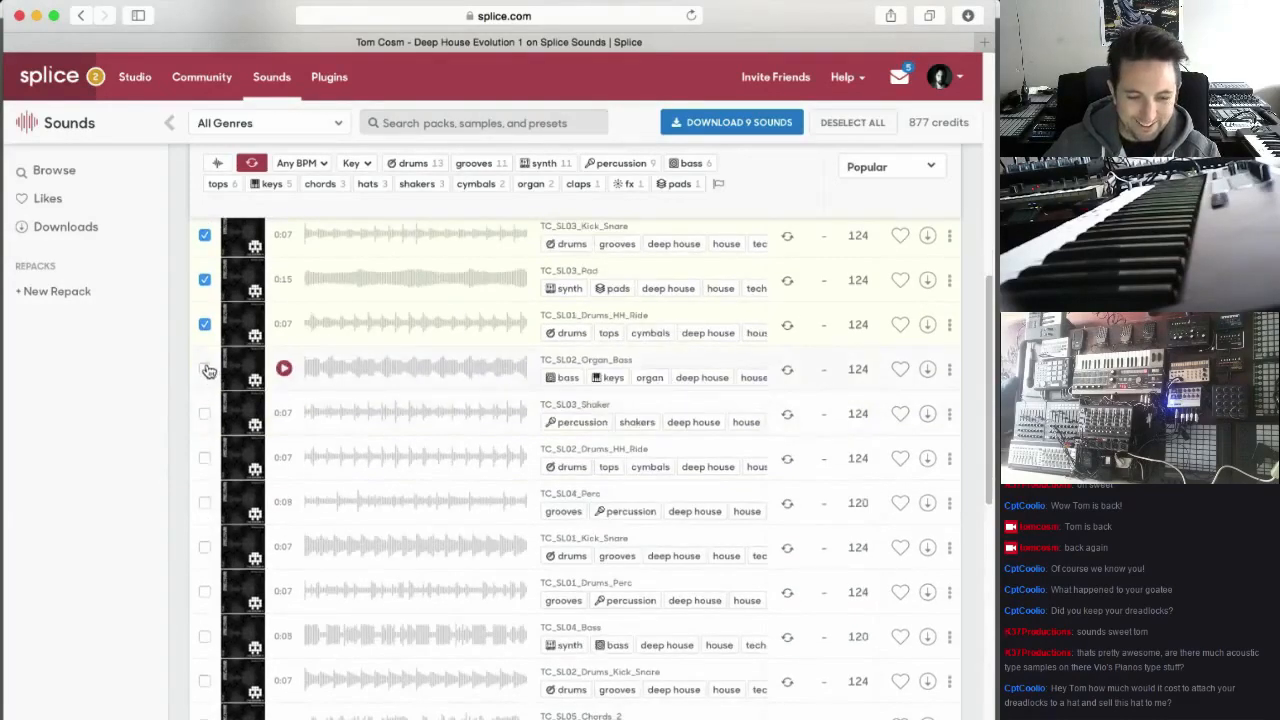
{"action": "left_click", "coordinate": [205, 414]}
{"action": "left_click", "coordinate": [205, 458]}
{"action": "scroll", "coordinate": [206, 458], "scroll_direction": "down", "scroll_amount": 2}
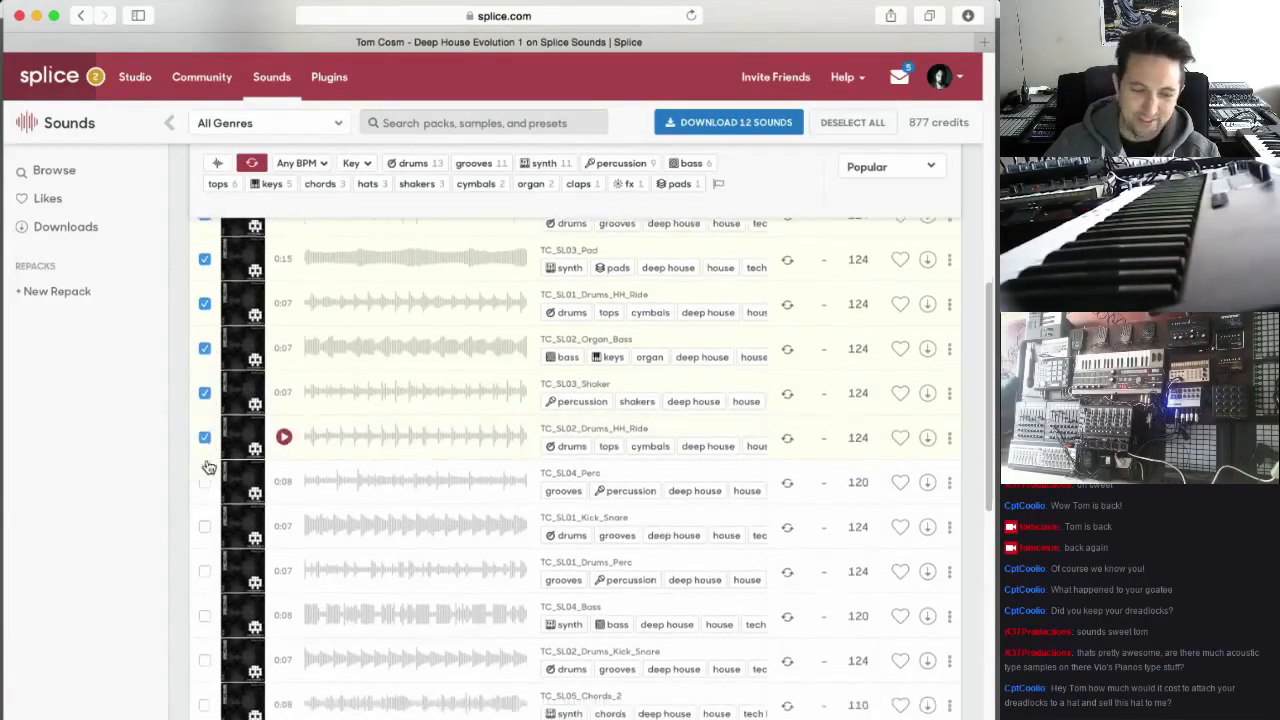
{"action": "left_click", "coordinate": [205, 451]}
{"action": "left_click", "coordinate": [205, 495]}
{"action": "left_click", "coordinate": [205, 540]}
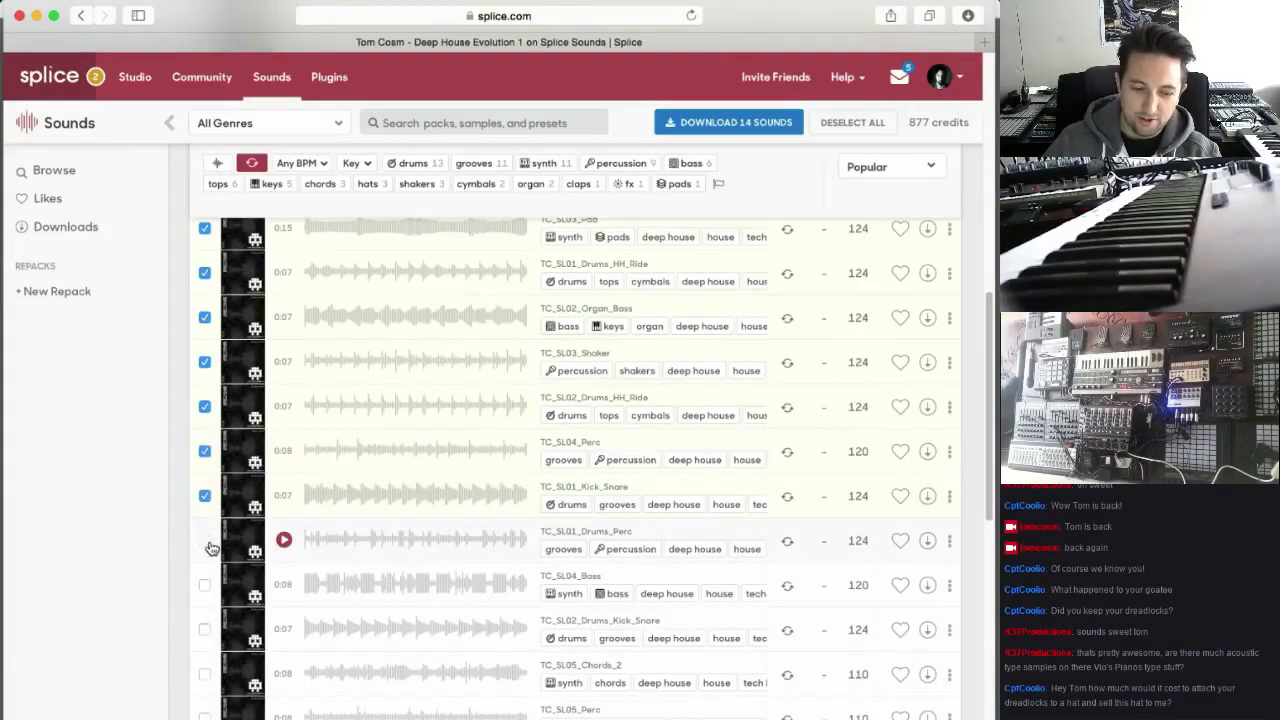
Add the loops from TC_SL02_Drums_Kick_Snare through TC_SL02_Drums_Shaker to the selection
{"action": "scroll", "coordinate": [203, 543], "scroll_direction": "down", "scroll_amount": 1}
{"action": "scroll", "coordinate": [203, 540], "scroll_direction": "down", "scroll_amount": 1}
{"action": "scroll", "coordinate": [208, 540], "scroll_direction": "down", "scroll_amount": 6}
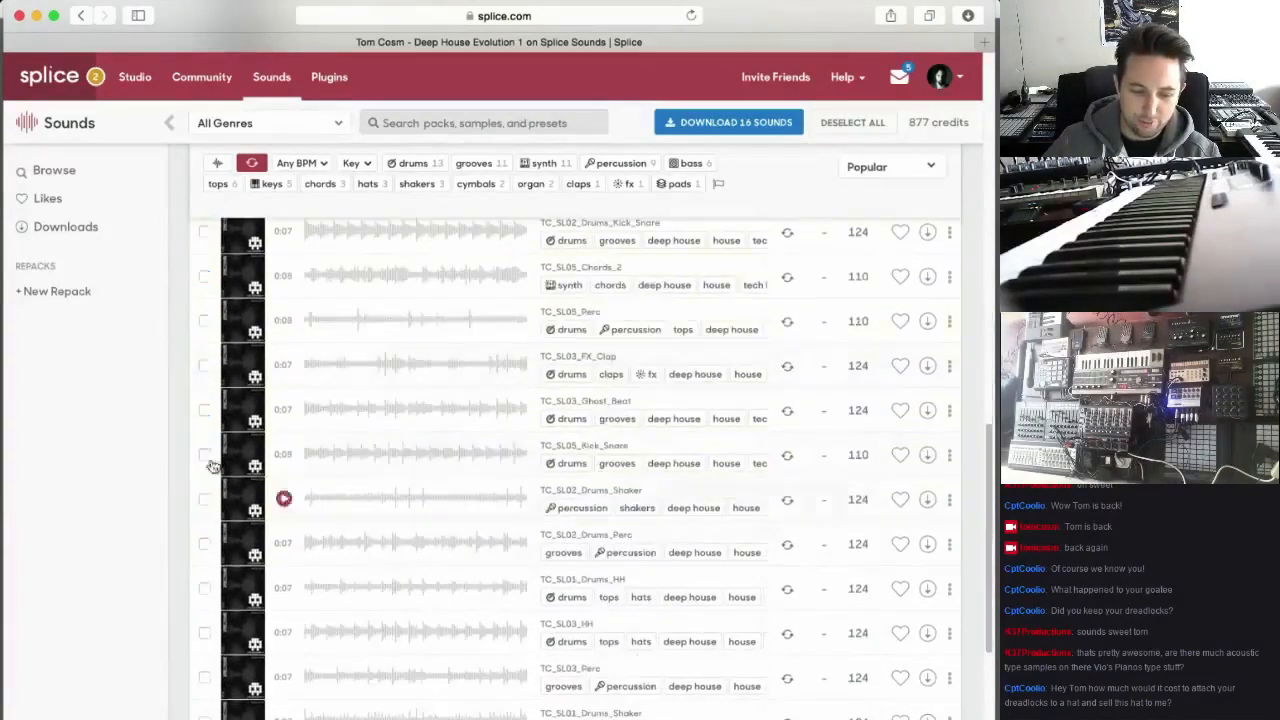
{"action": "left_click", "coordinate": [205, 318]}
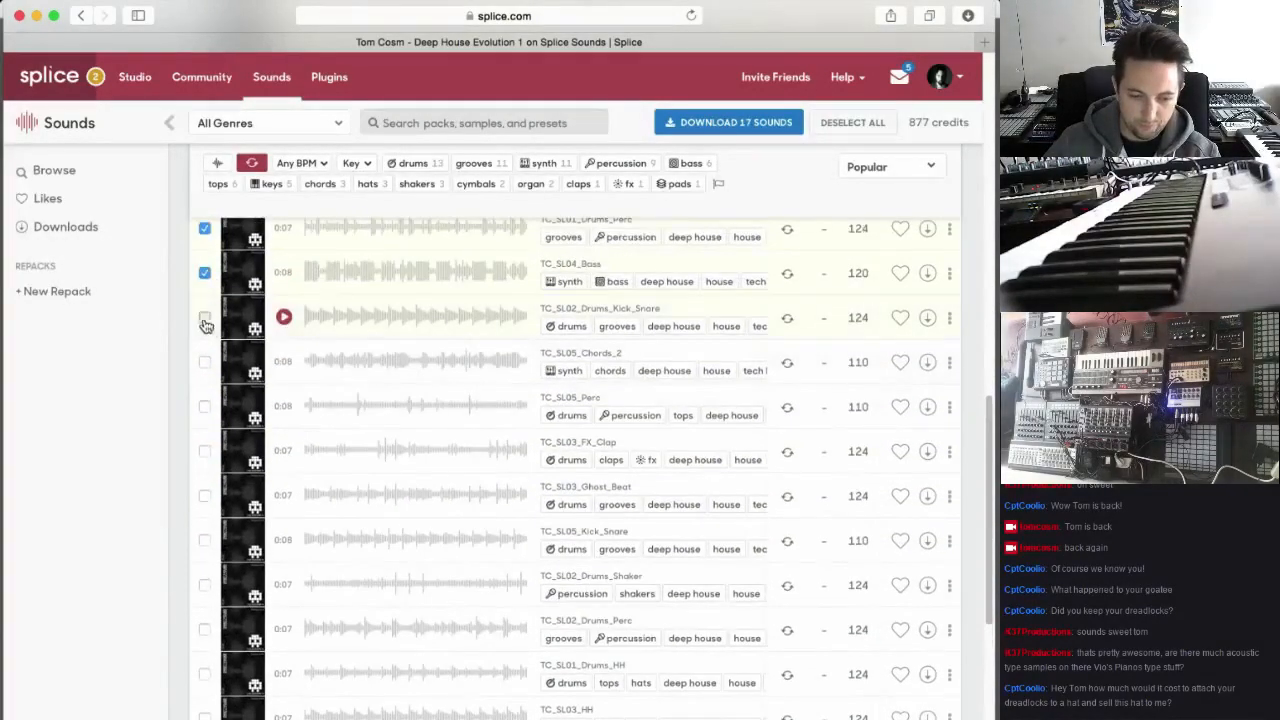
{"action": "left_click", "coordinate": [205, 362]}
{"action": "left_click", "coordinate": [205, 406]}
{"action": "left_click", "coordinate": [205, 451]}
{"action": "left_click", "coordinate": [205, 496]}
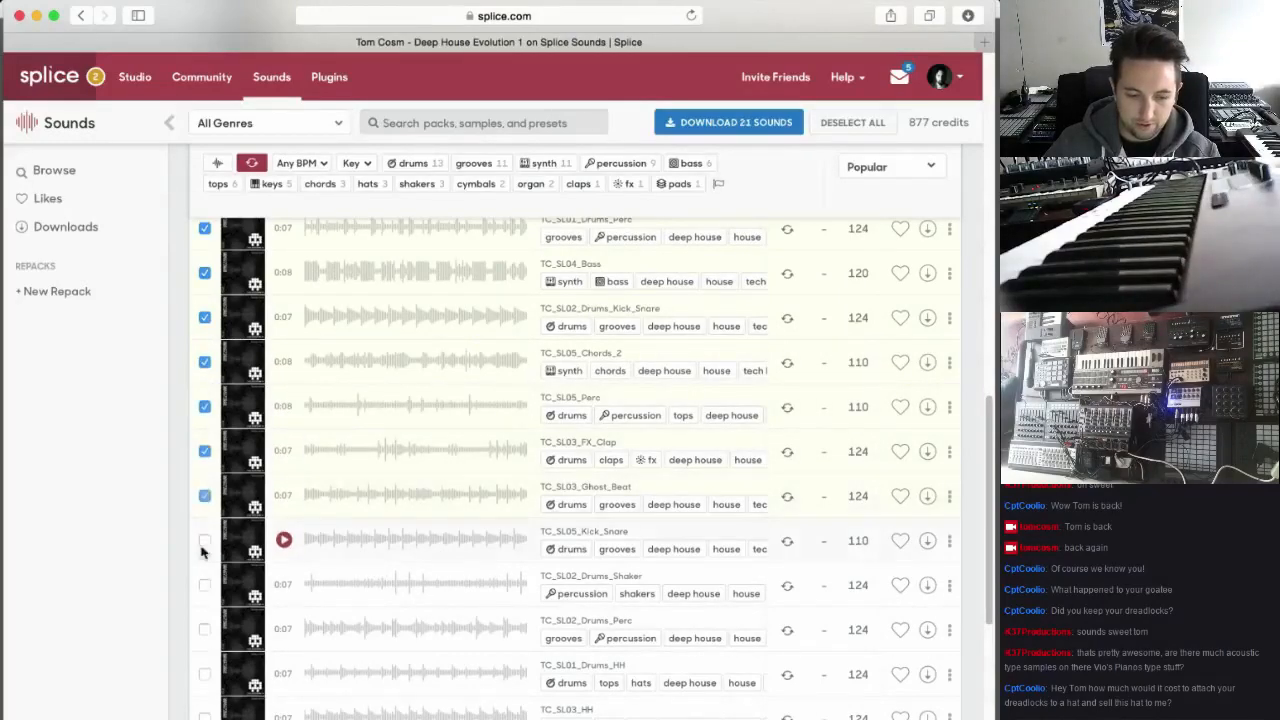
{"action": "left_click", "coordinate": [205, 540]}
{"action": "left_click", "coordinate": [205, 585]}
Add the loops from TC_SL02_Drums_Perc through TC_SL02_Drums_HH to the selection
{"action": "scroll", "coordinate": [214, 575], "scroll_direction": "down", "scroll_amount": 5}
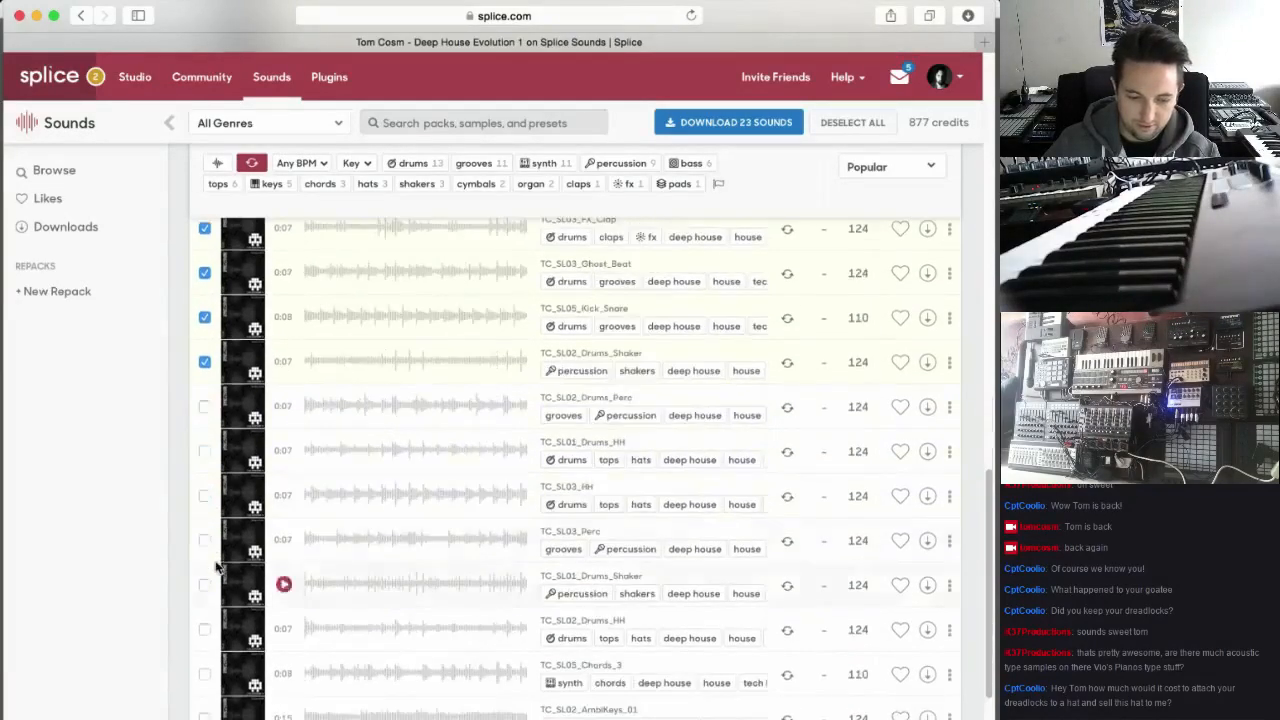
{"action": "left_click", "coordinate": [205, 406]}
{"action": "left_click", "coordinate": [205, 451]}
{"action": "left_click", "coordinate": [205, 496]}
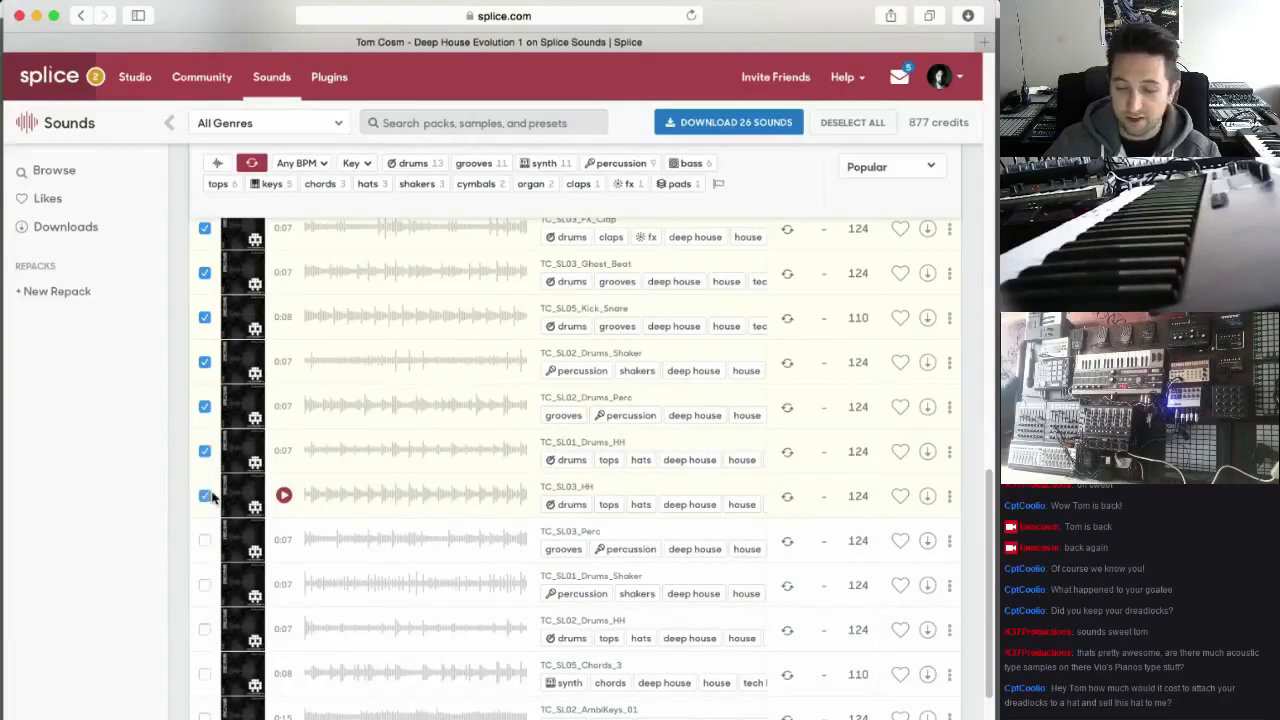
{"action": "scroll", "coordinate": [205, 478], "scroll_direction": "down", "scroll_amount": 2}
{"action": "left_click", "coordinate": [204, 458]}
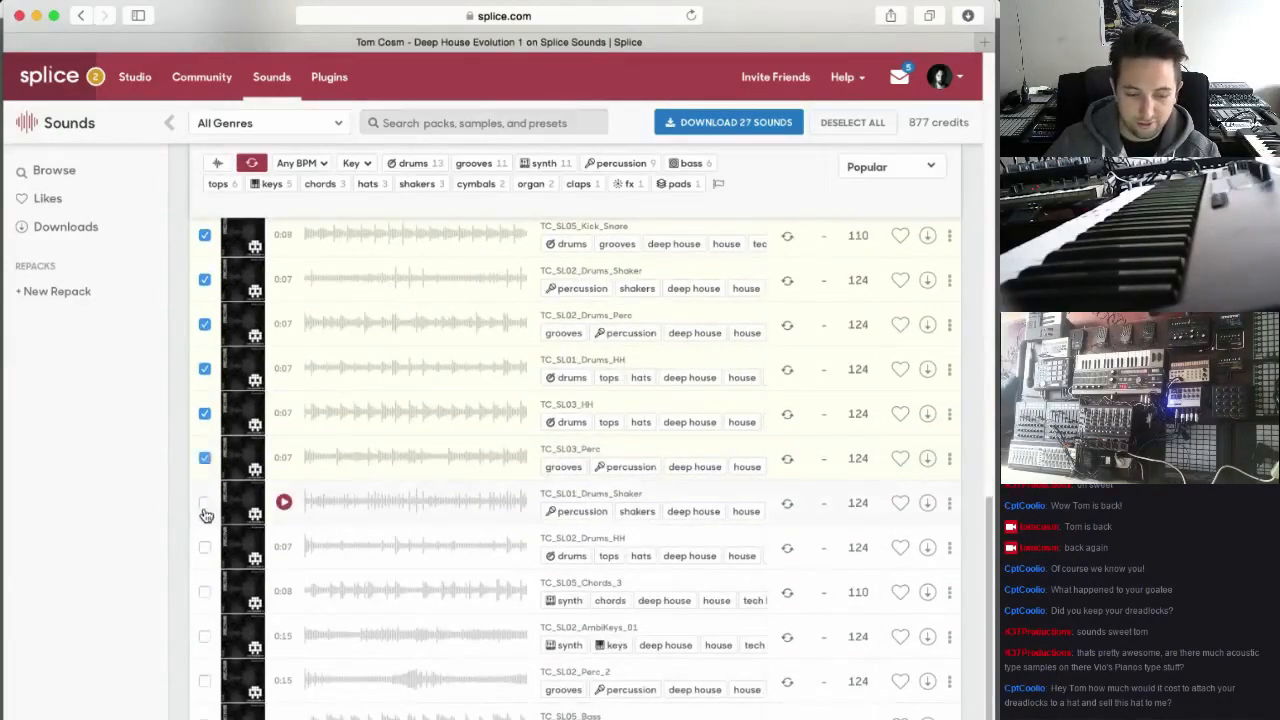
{"action": "left_click", "coordinate": [205, 502]}
Add TC_SL05_Chords_3, TC_SL02_AmbiKeys_01, TC_SL02_Perc_2 and TC_SL05_Bass to the selection and download all 33 selected loops
{"action": "scroll", "coordinate": [210, 548], "scroll_direction": "down", "scroll_amount": 2}
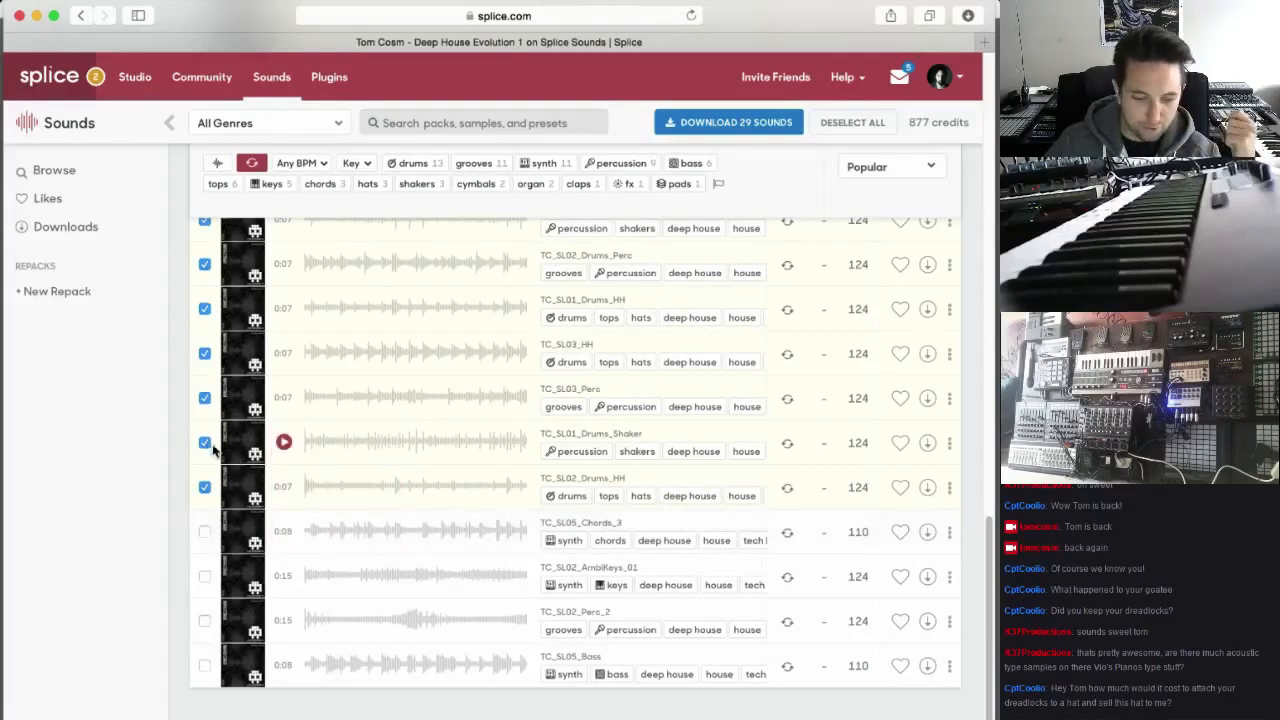
{"action": "left_click", "coordinate": [204, 531]}
{"action": "left_click", "coordinate": [204, 576]}
{"action": "left_click", "coordinate": [204, 620]}
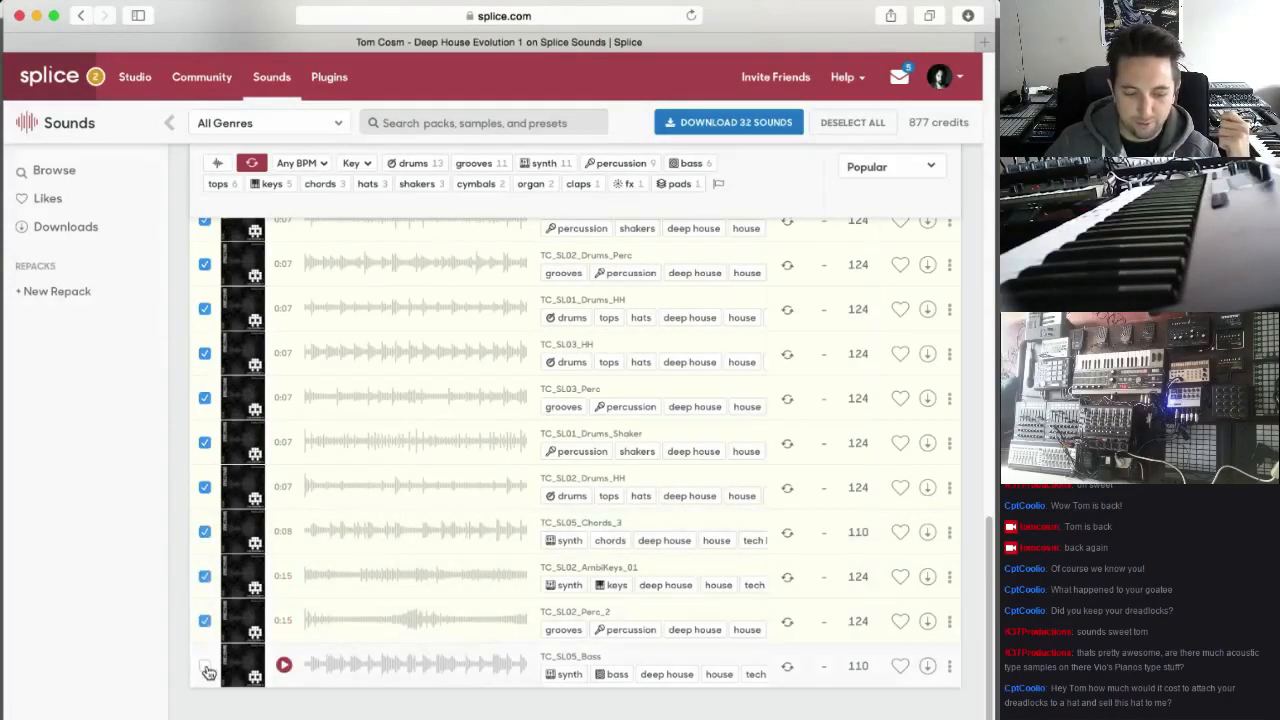
{"action": "left_click", "coordinate": [204, 665]}
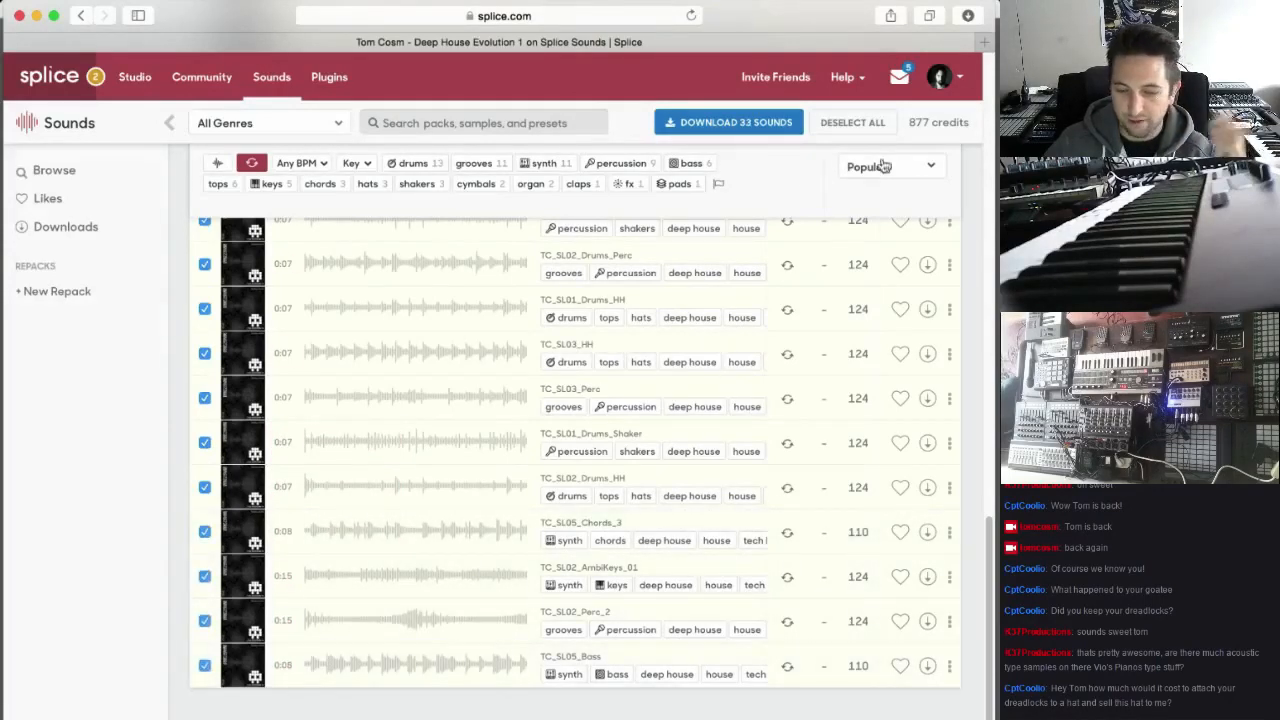
{"action": "left_click", "coordinate": [743, 124]}
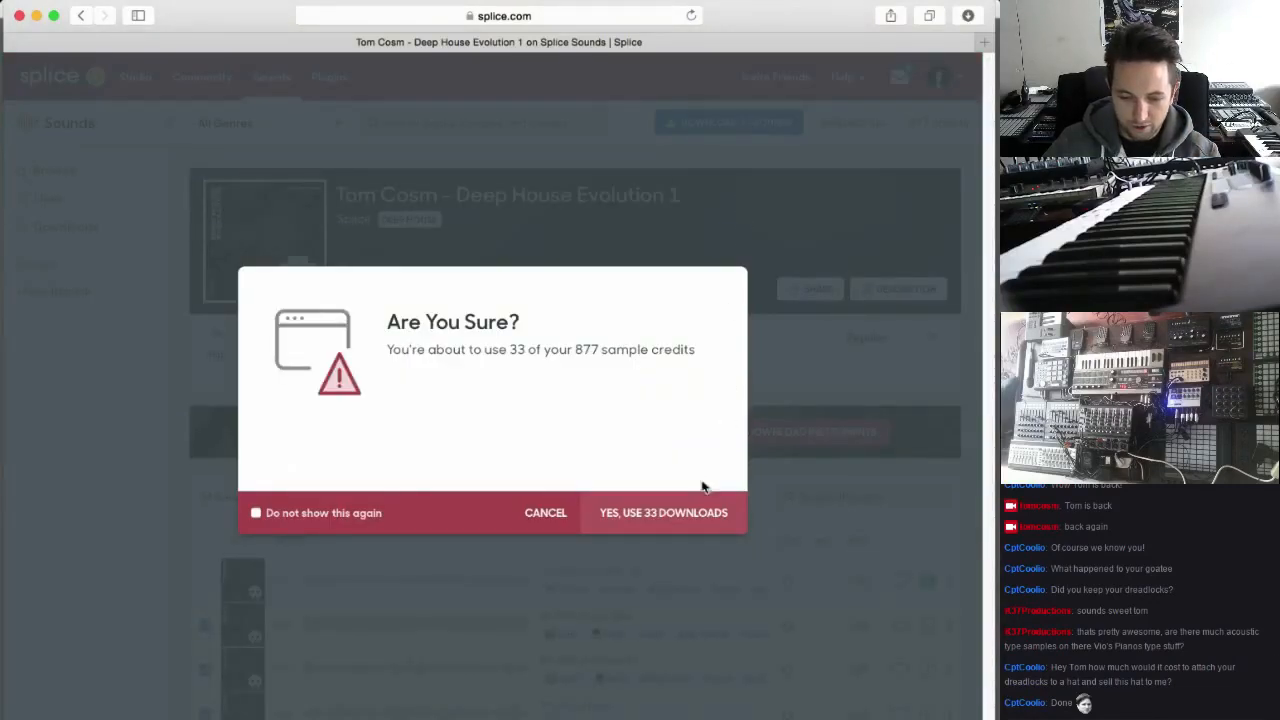
{"action": "left_click", "coordinate": [682, 513]}
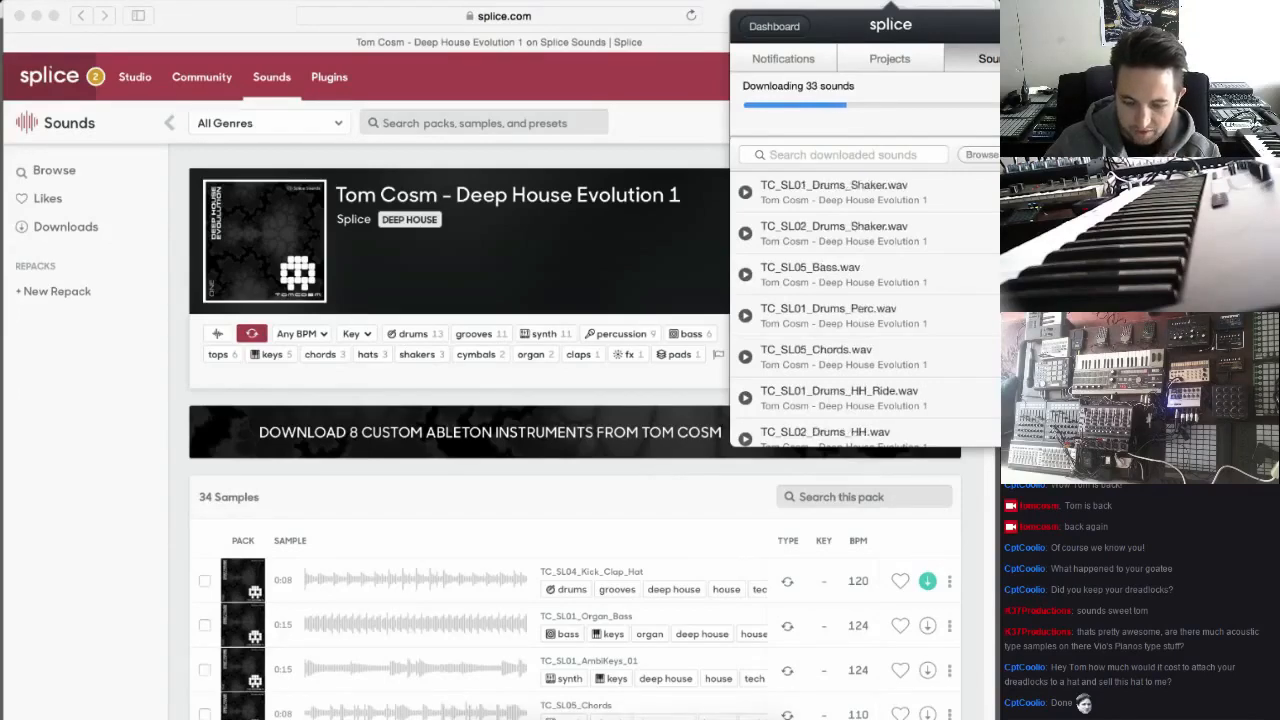
Switch to Ableton Live and expand the sounds folder inside the Splice place
{"action": "left_click", "coordinate": [601, 712]}
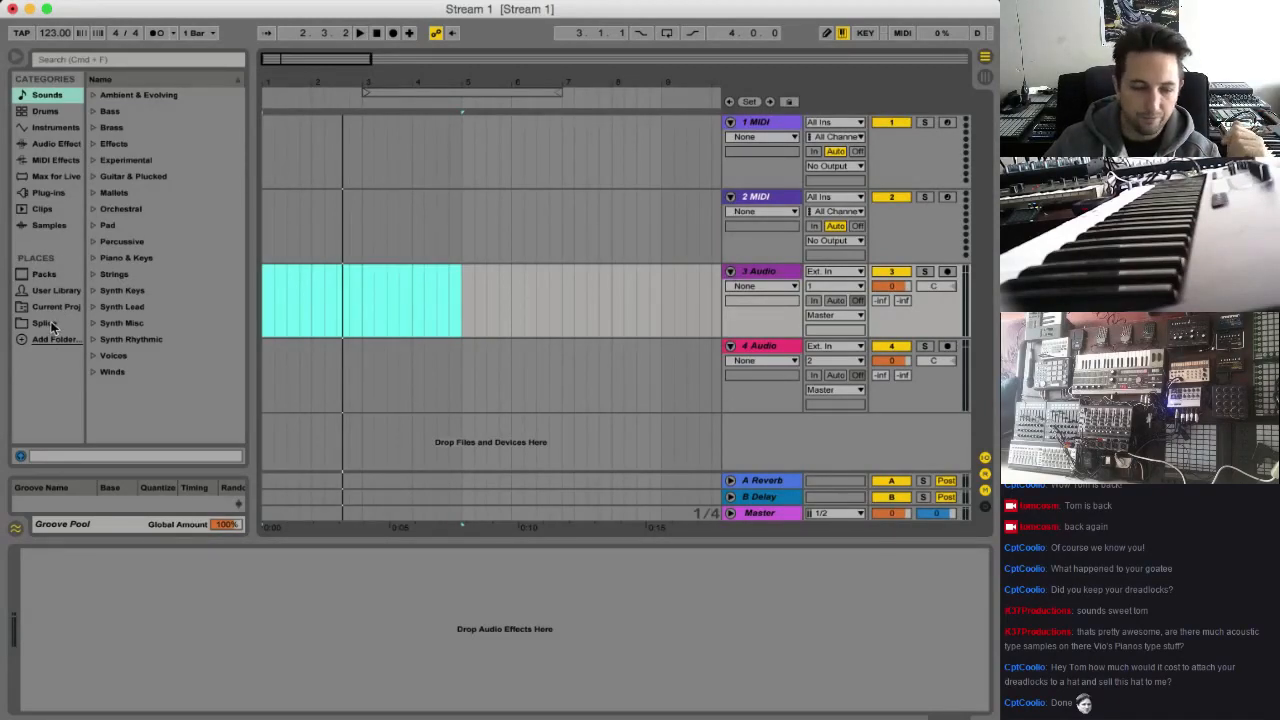
{"action": "left_click", "coordinate": [45, 324]}
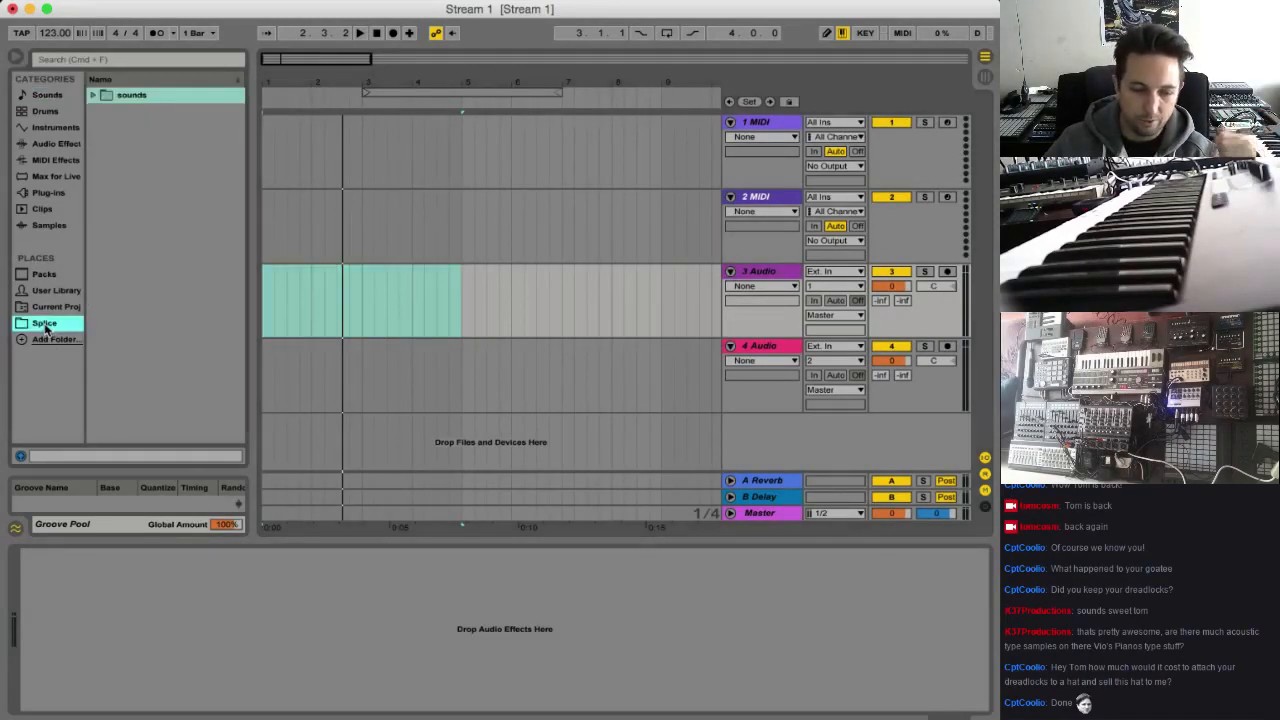
{"action": "left_click", "coordinate": [93, 96]}
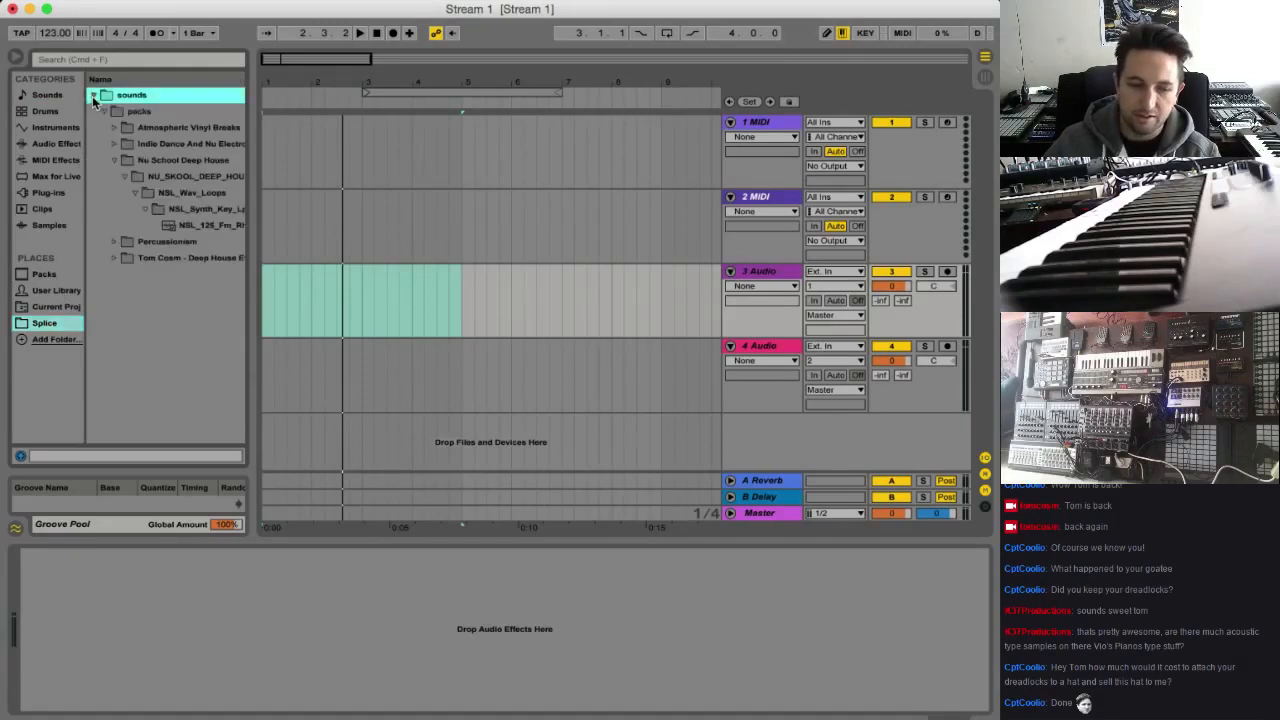
Collapse the Nu School Deep House folder and expand the Tom Cosm - Deep House Evolution folder in a widened browser
{"action": "left_click", "coordinate": [115, 160]}
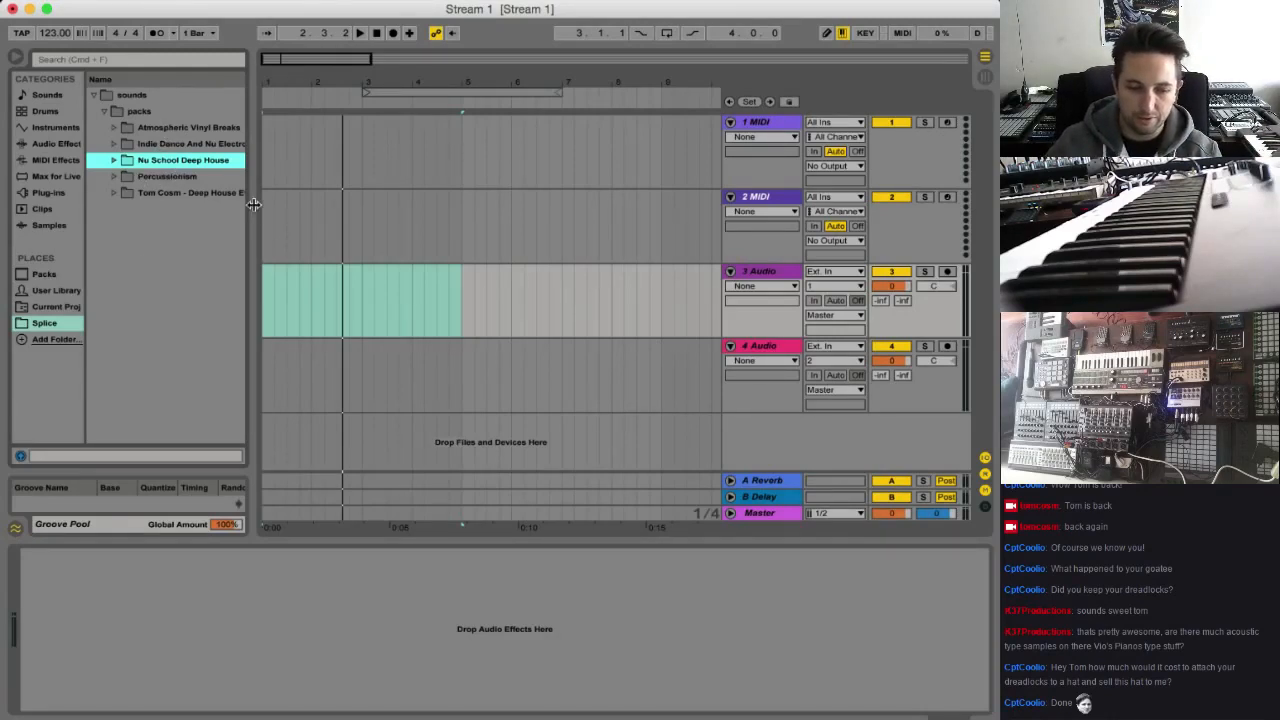
{"action": "left_click_drag", "start_coordinate": [254, 204], "coordinate": [285, 210]}
{"action": "left_click", "coordinate": [113, 192]}
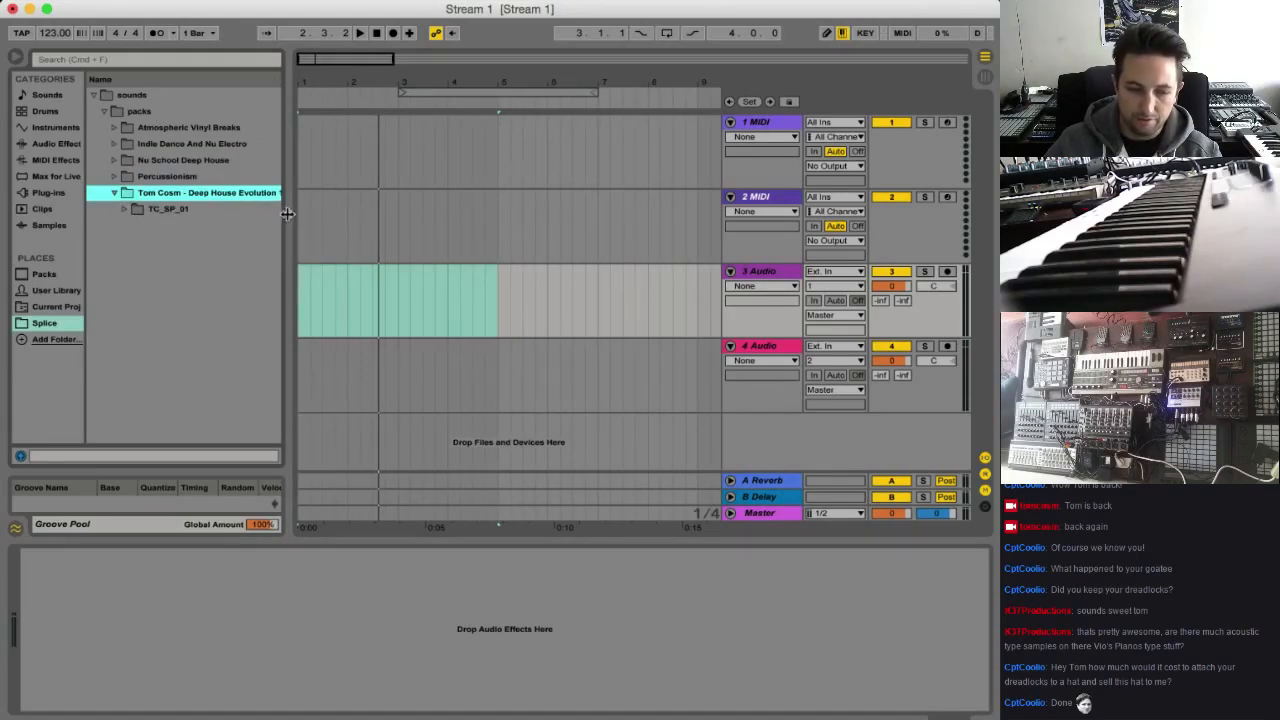
Widen the browser, look through the Raw_Synths folder inside TC_SP_01, and leave only its Loops subfolder expanded
{"action": "left_click_drag", "start_coordinate": [283, 213], "coordinate": [313, 215]}
{"action": "left_click", "coordinate": [124, 209]}
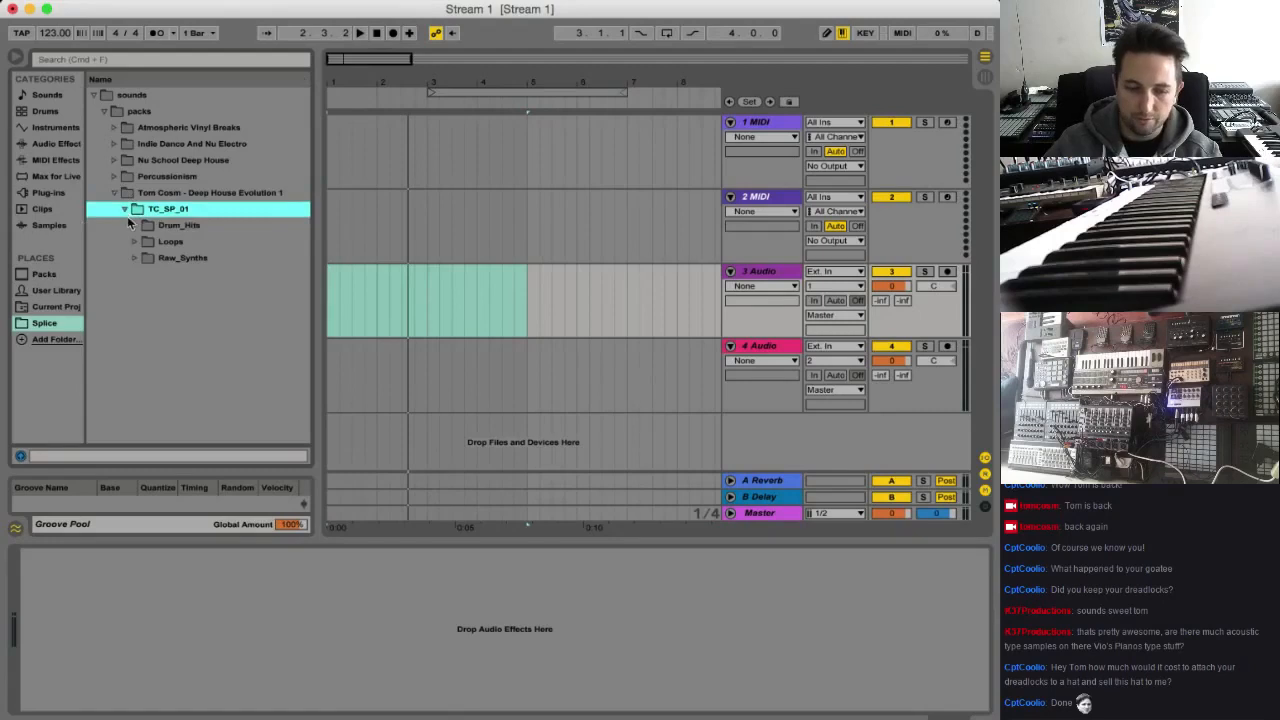
{"action": "left_click", "coordinate": [136, 242]}
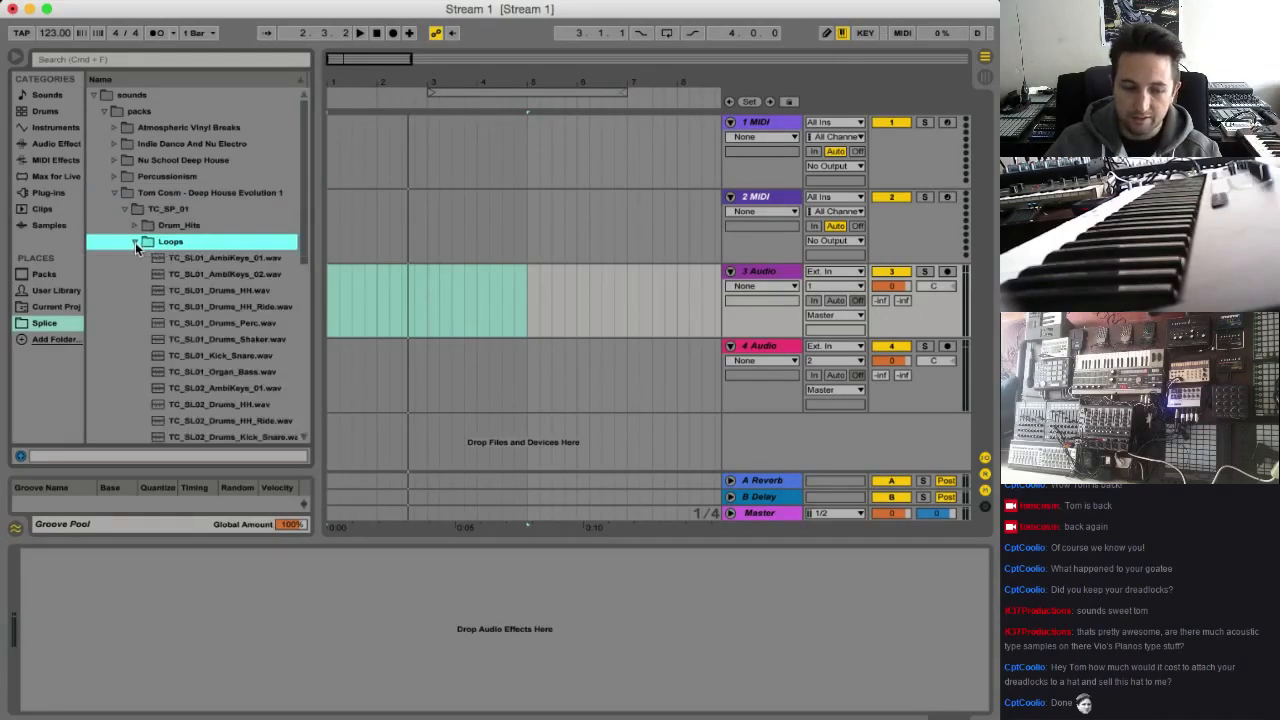
{"action": "left_click", "coordinate": [135, 242]}
{"action": "left_click", "coordinate": [135, 258]}
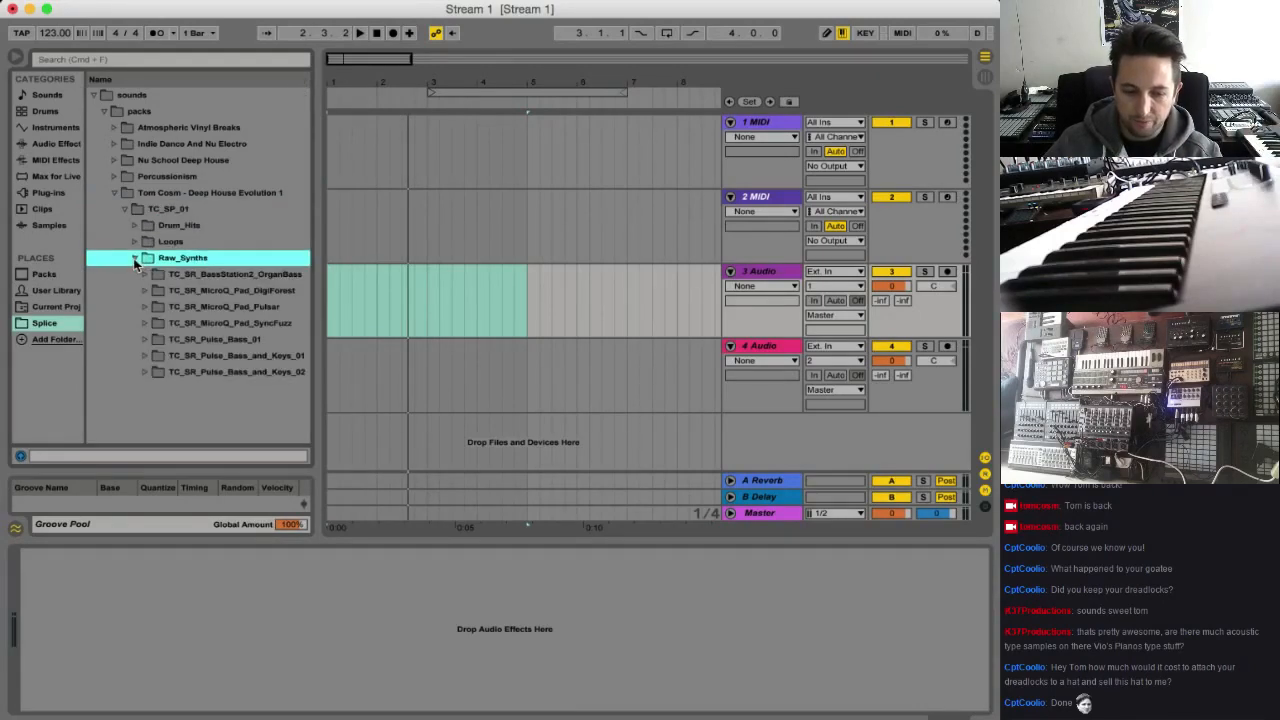
{"action": "left_click", "coordinate": [135, 258]}
{"action": "left_click", "coordinate": [136, 242]}
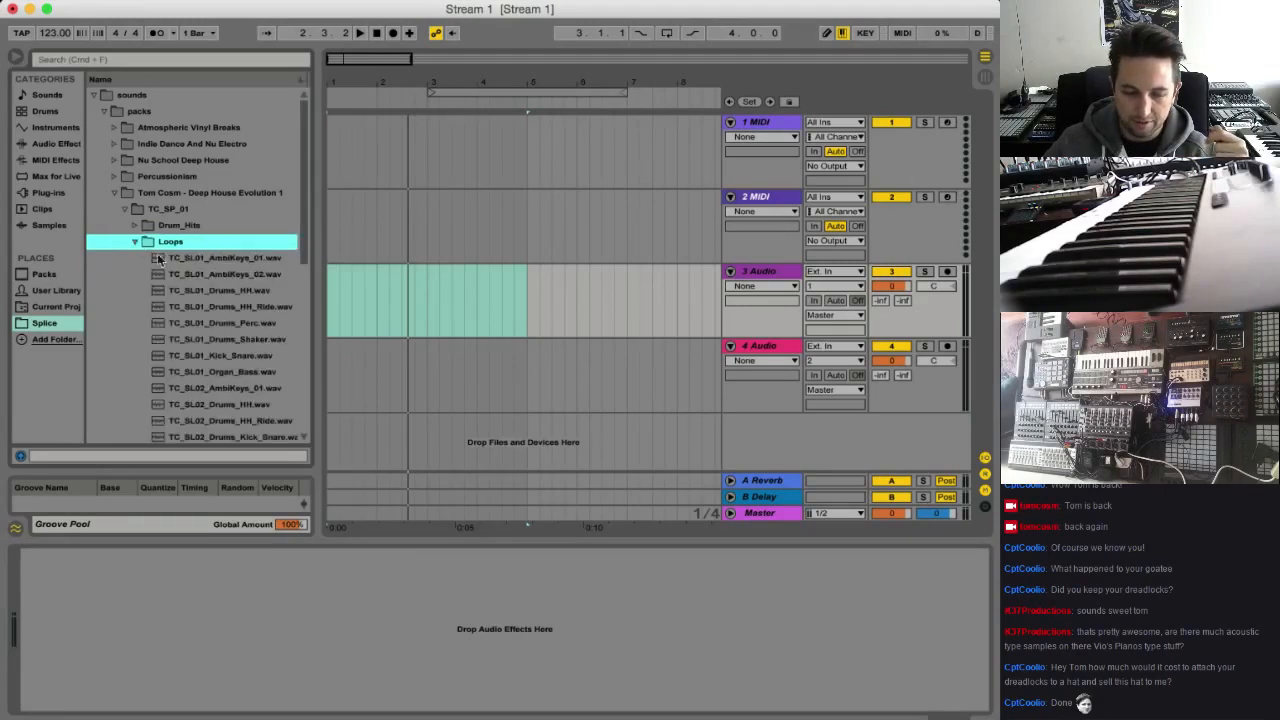
{"action": "scroll", "coordinate": [233, 305], "scroll_direction": "down", "scroll_amount": 1}
{"action": "scroll", "coordinate": [247, 289], "scroll_direction": "down", "scroll_amount": 2}
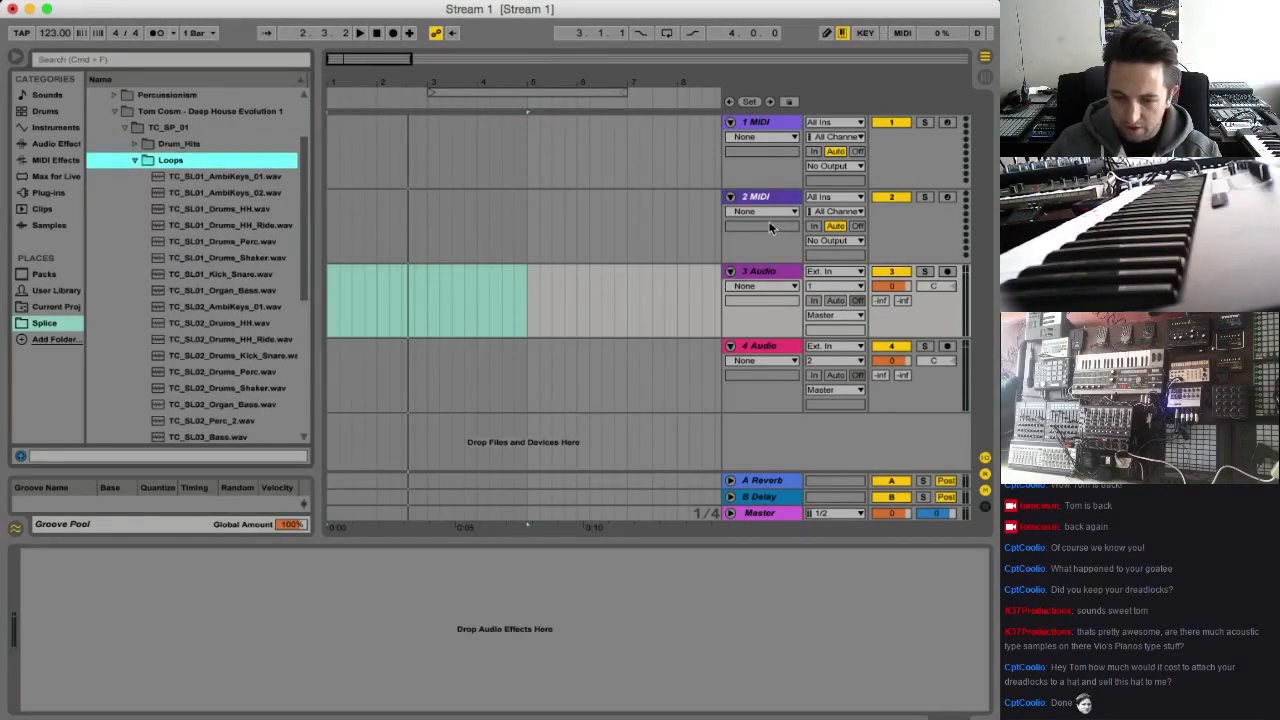
Delete both MIDI tracks and rename the first audio track Kick
{"action": "left_click", "coordinate": [772, 196]}
{"action": "key", "text": "Delete"}
{"action": "left_click", "coordinate": [760, 121]}
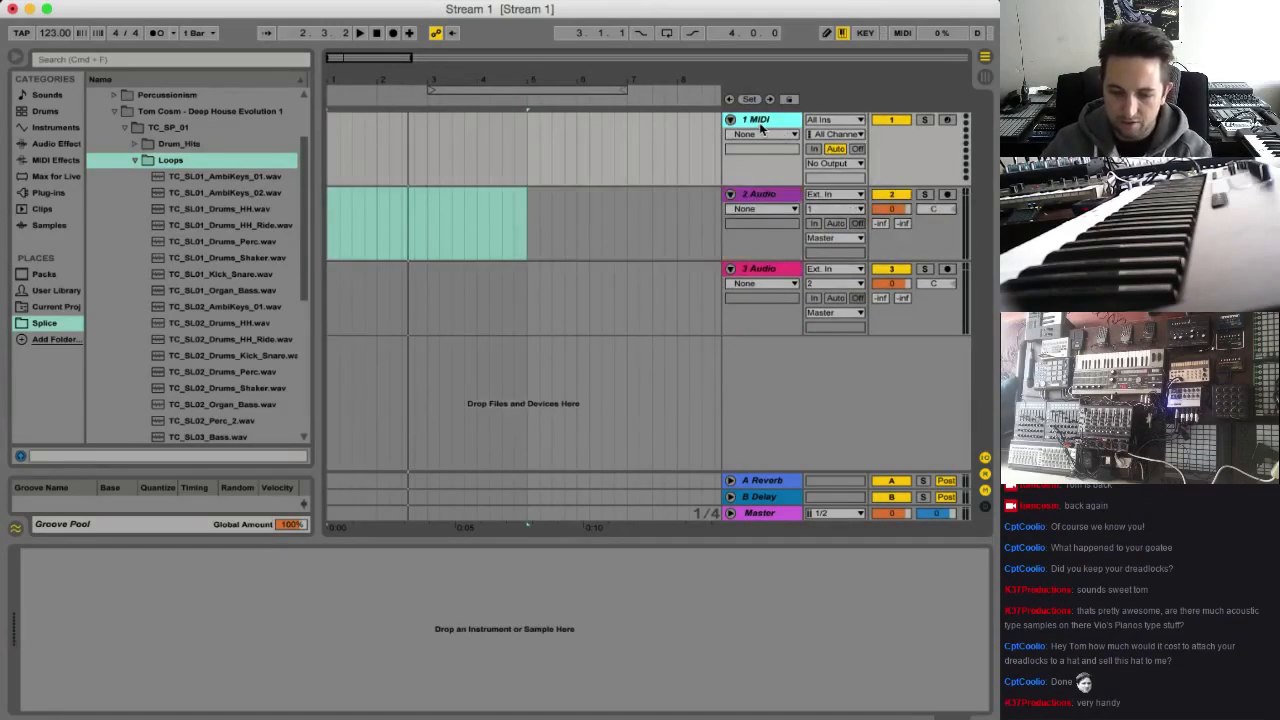
{"action": "key", "text": "Delete"}
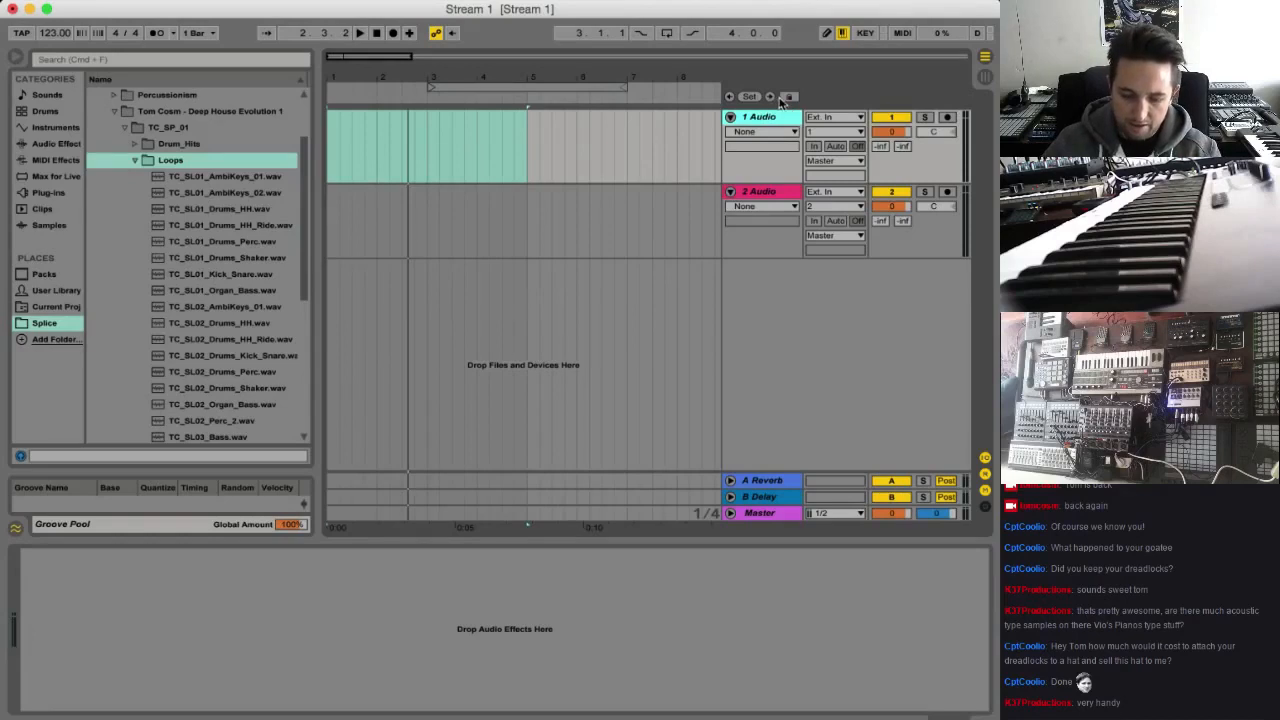
{"action": "key", "text": "super+r"}
{"action": "type", "text": "Ki"}
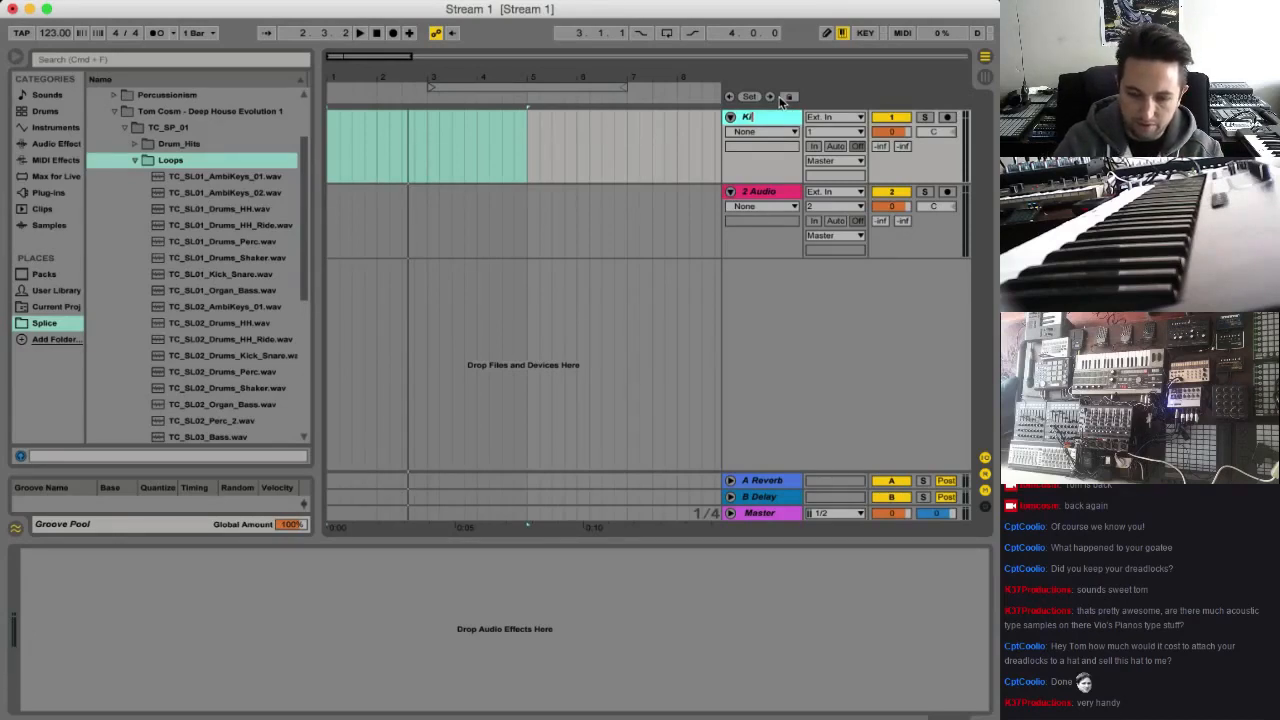
Preview the TC_SL01 loops Kick_Snare, Organ_Bass, AmbiKeys_01 and AmbiKeys_02 in the browser
{"action": "left_click", "coordinate": [238, 276]}
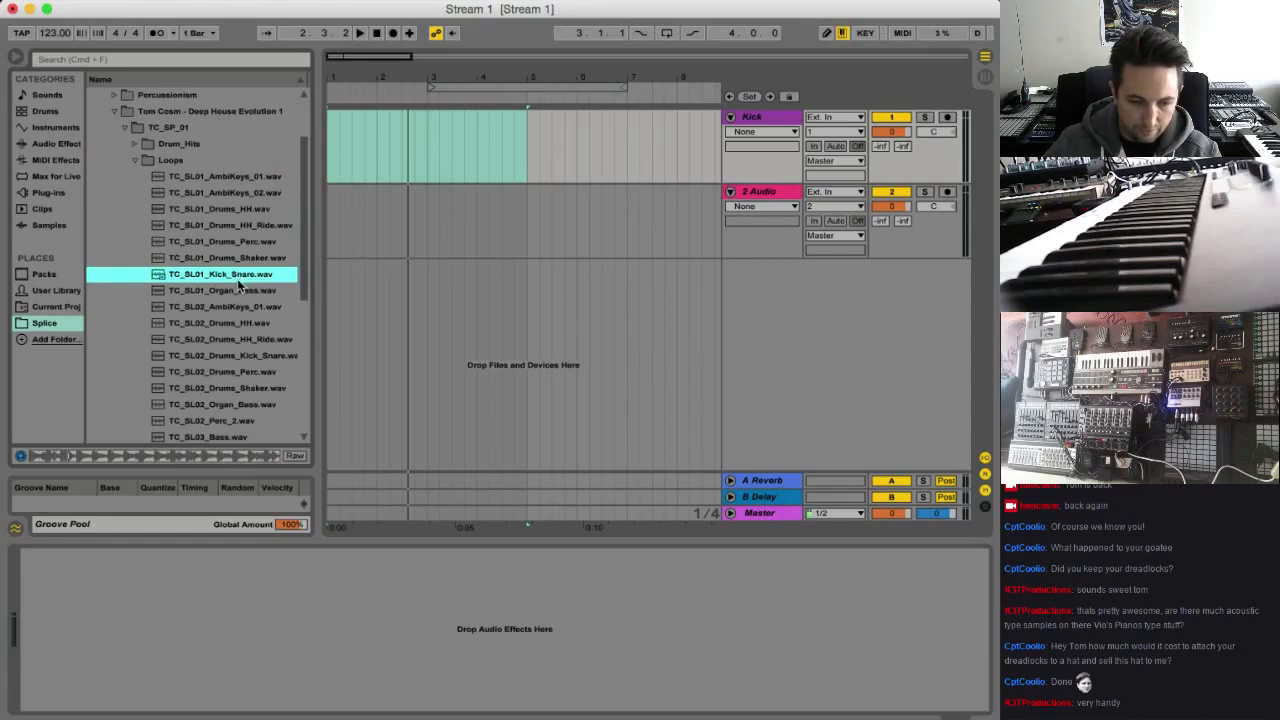
{"action": "scroll", "coordinate": [270, 250], "scroll_direction": "down", "scroll_amount": 3}
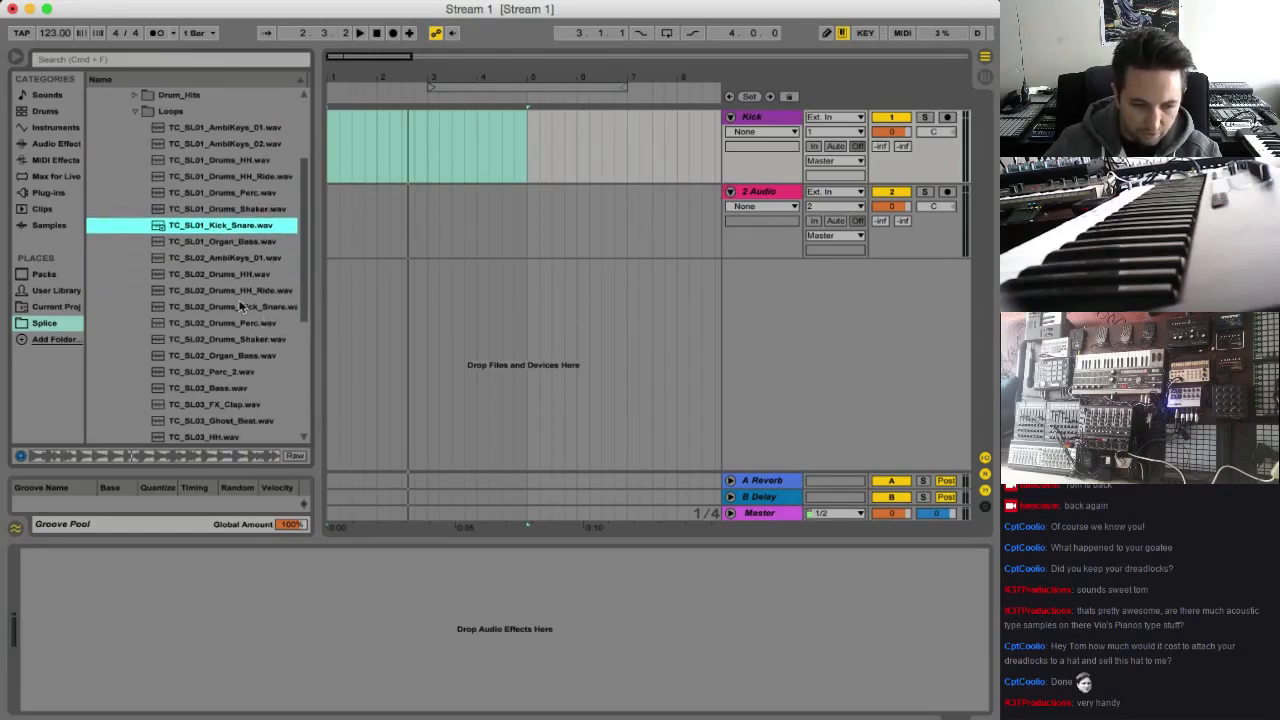
{"action": "left_click", "coordinate": [226, 242]}
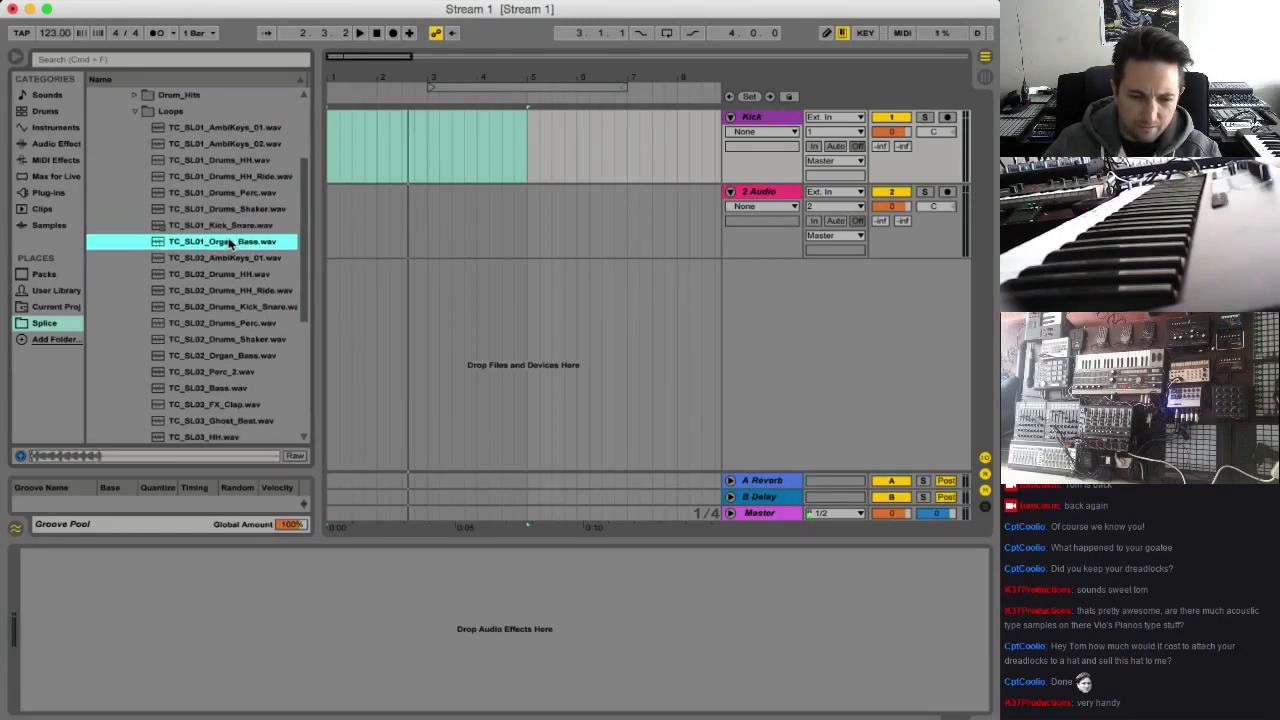
{"action": "left_click", "coordinate": [224, 129]}
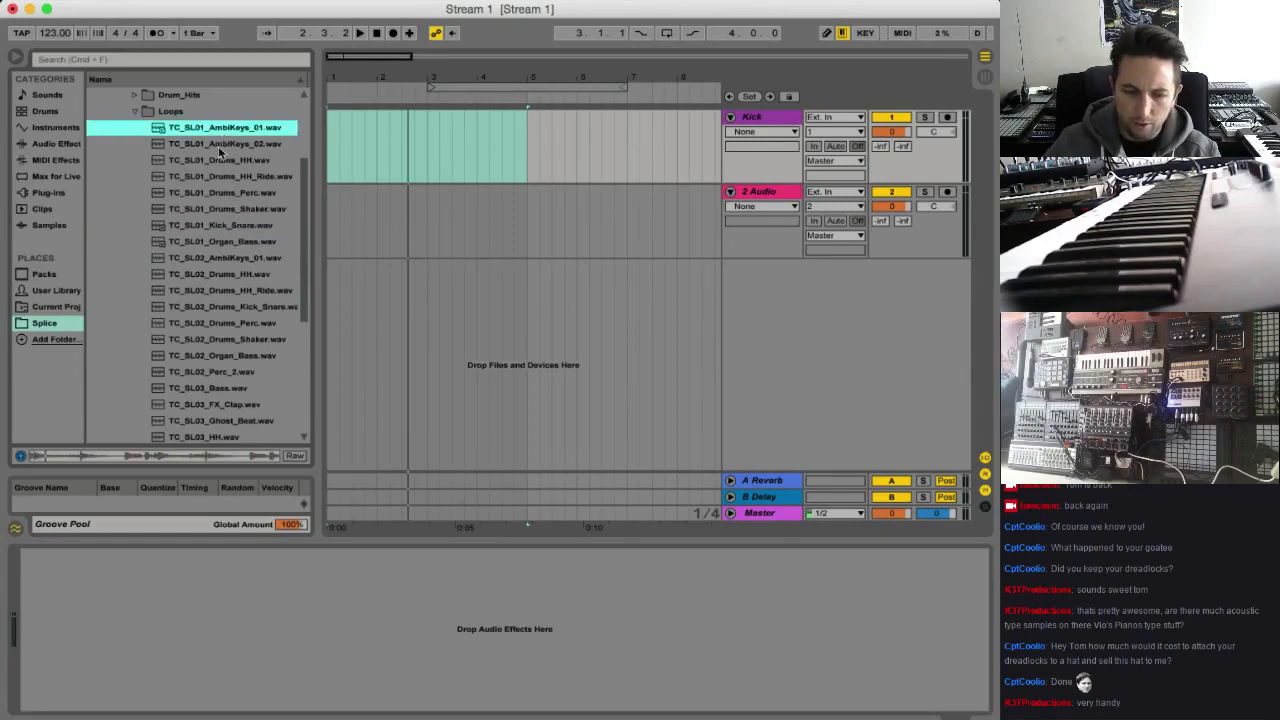
{"action": "left_click", "coordinate": [220, 148]}
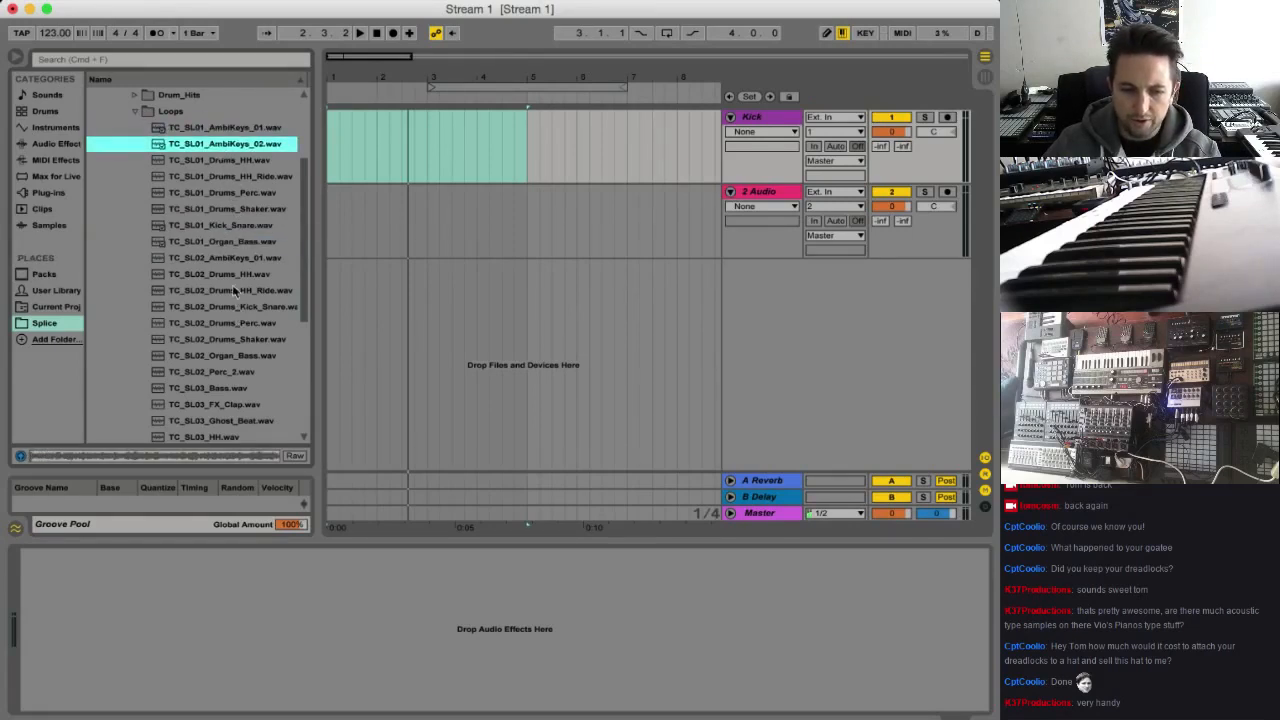
Place the eight TC_SL01 loops from AmbiKeys_01 to Organ_Bass on separate tracks at bar 1, starting with track 2, and play them
{"action": "key", "text": "Up"}
{"action": "left_click", "coordinate": [268, 243], "text": "shift"}
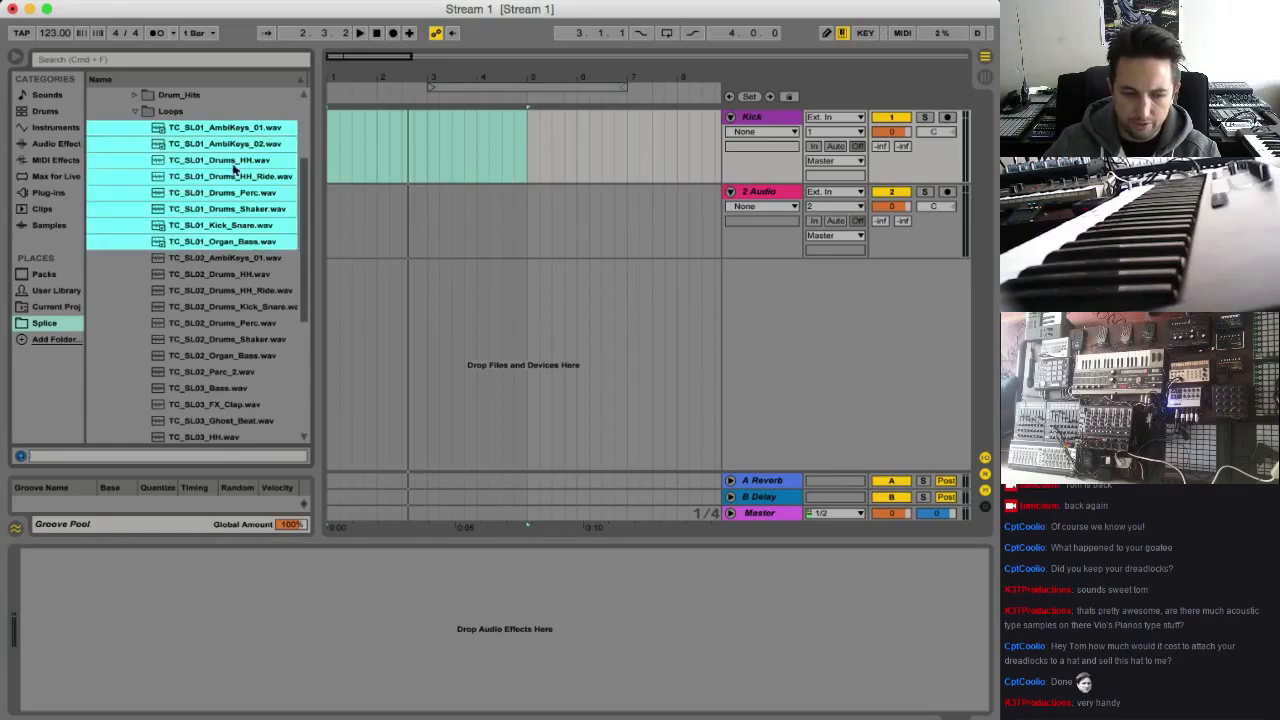
{"action": "left_click_drag", "start_coordinate": [268, 243], "coordinate": [335, 213]}
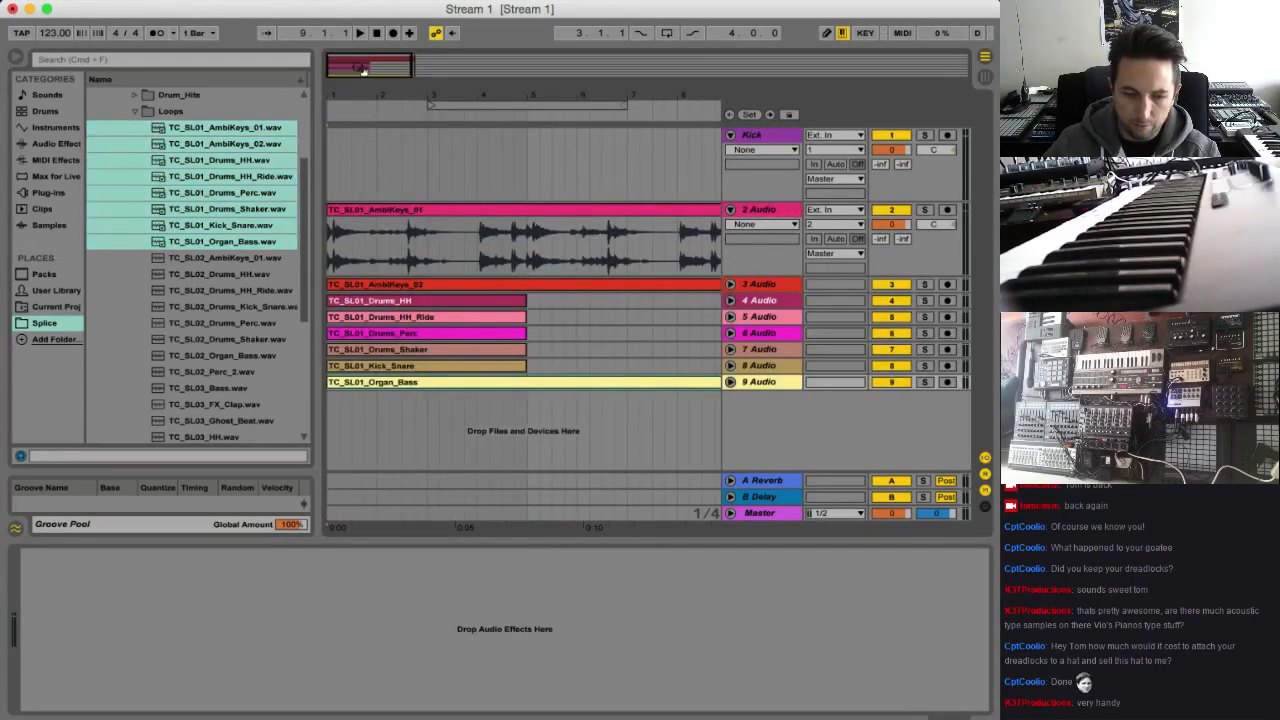
{"action": "key", "text": "space"}
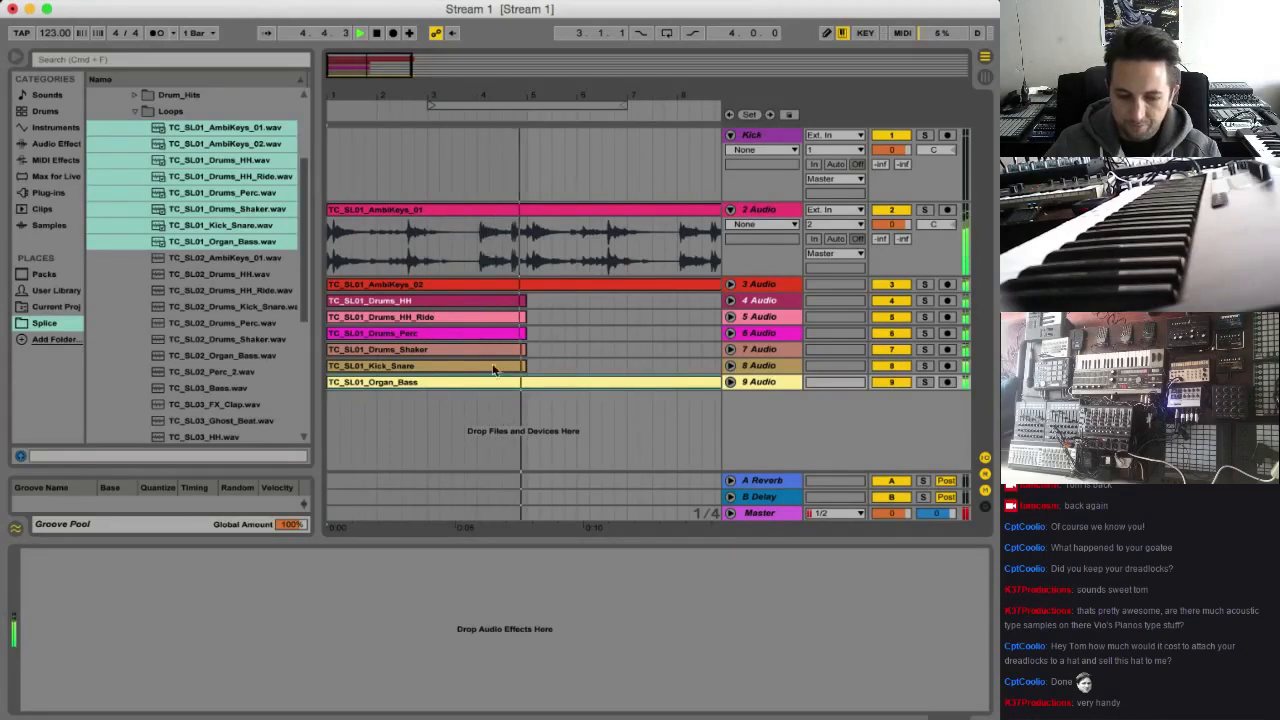
Stop playback and delete all the loop clips from tracks 2 to 9
{"action": "key", "text": "space"}
{"action": "left_click", "coordinate": [446, 212], "text": "shift"}
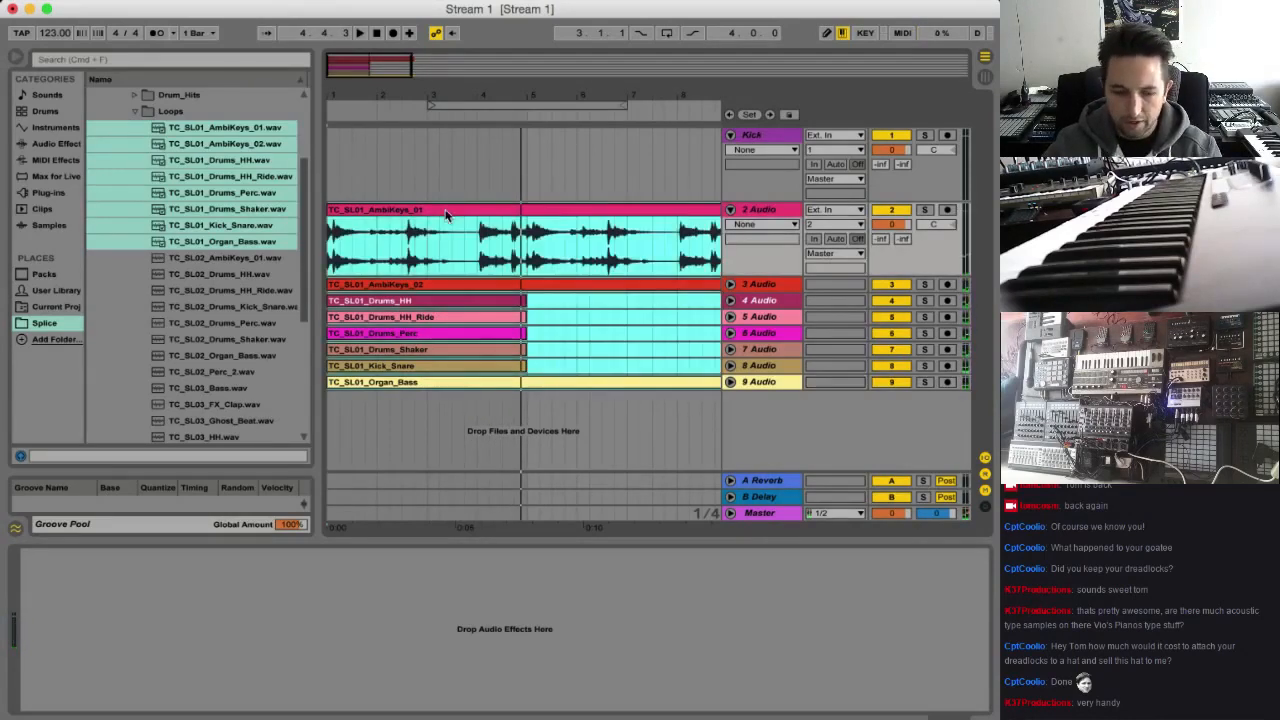
{"action": "key", "text": "Delete"}
Preview the kick loops TC_SL01_Kick_Snare, TC_SL03_Kick_Snare, TC_SL04_Kick_Clap_Hat and TC_SL05_Kick_Snare
{"action": "left_click", "coordinate": [246, 232]}
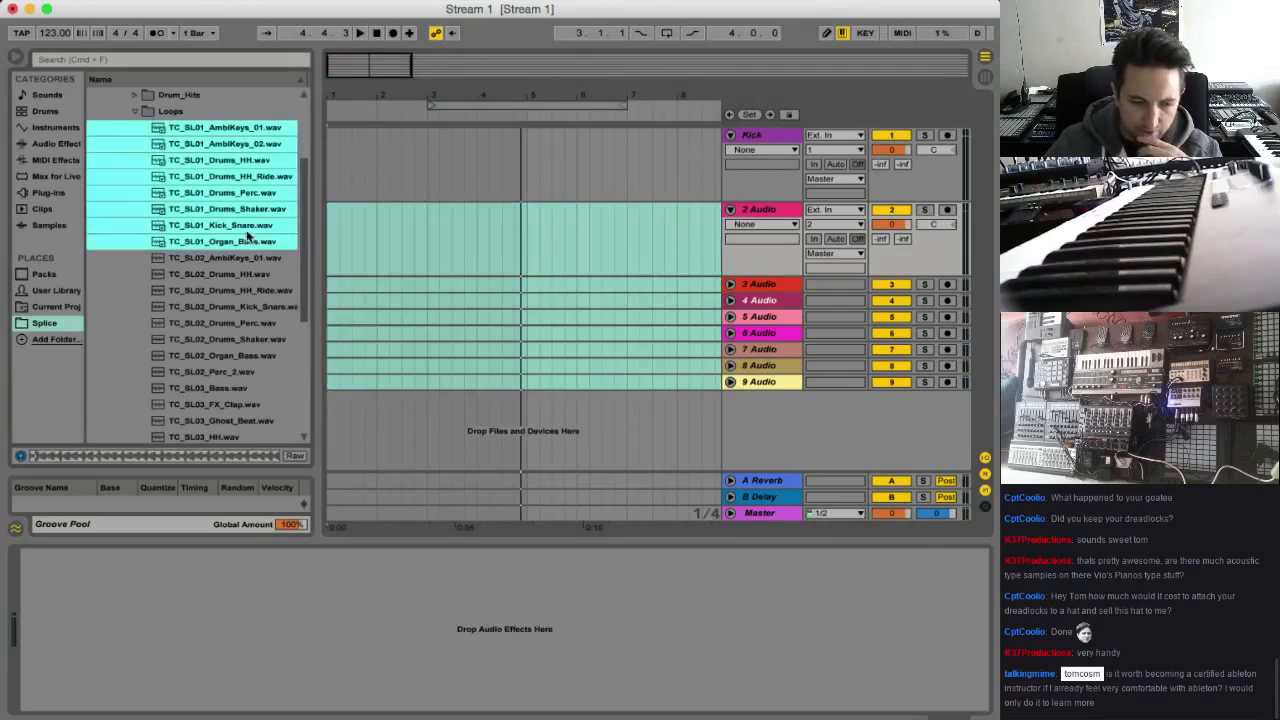
{"action": "scroll", "coordinate": [260, 272], "scroll_direction": "down", "scroll_amount": 2}
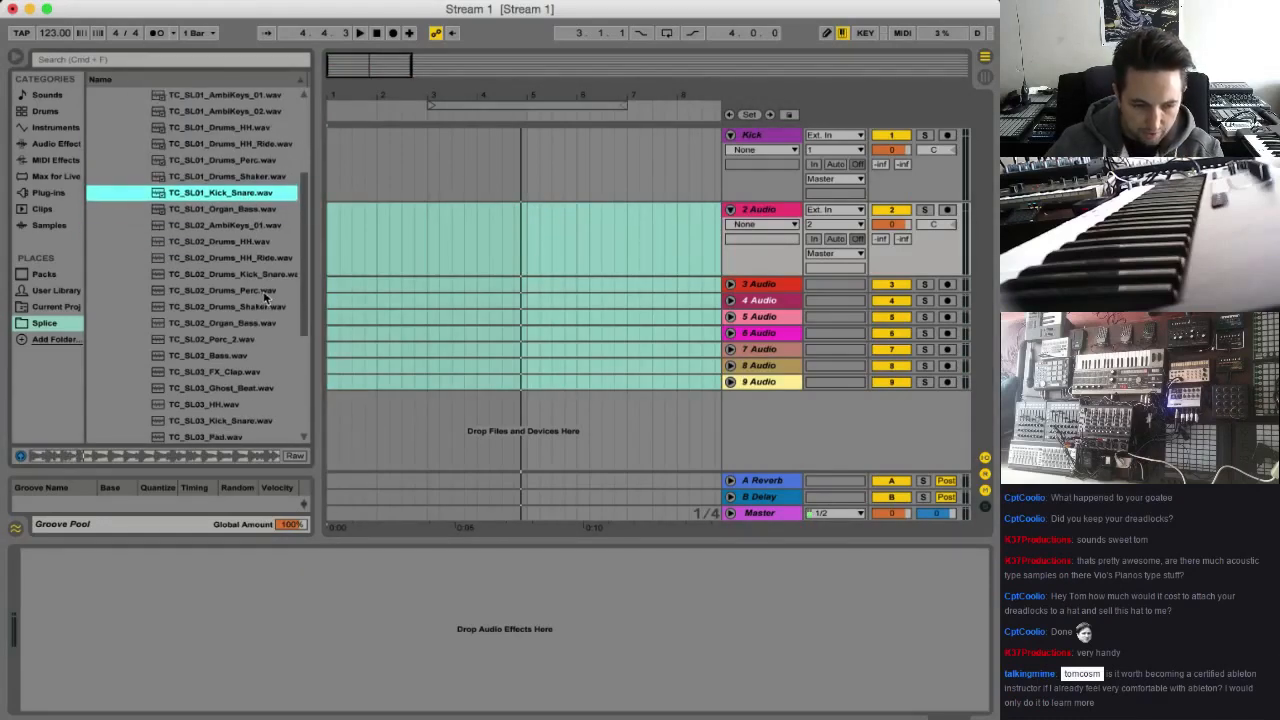
{"action": "scroll", "coordinate": [262, 300], "scroll_direction": "down", "scroll_amount": 4}
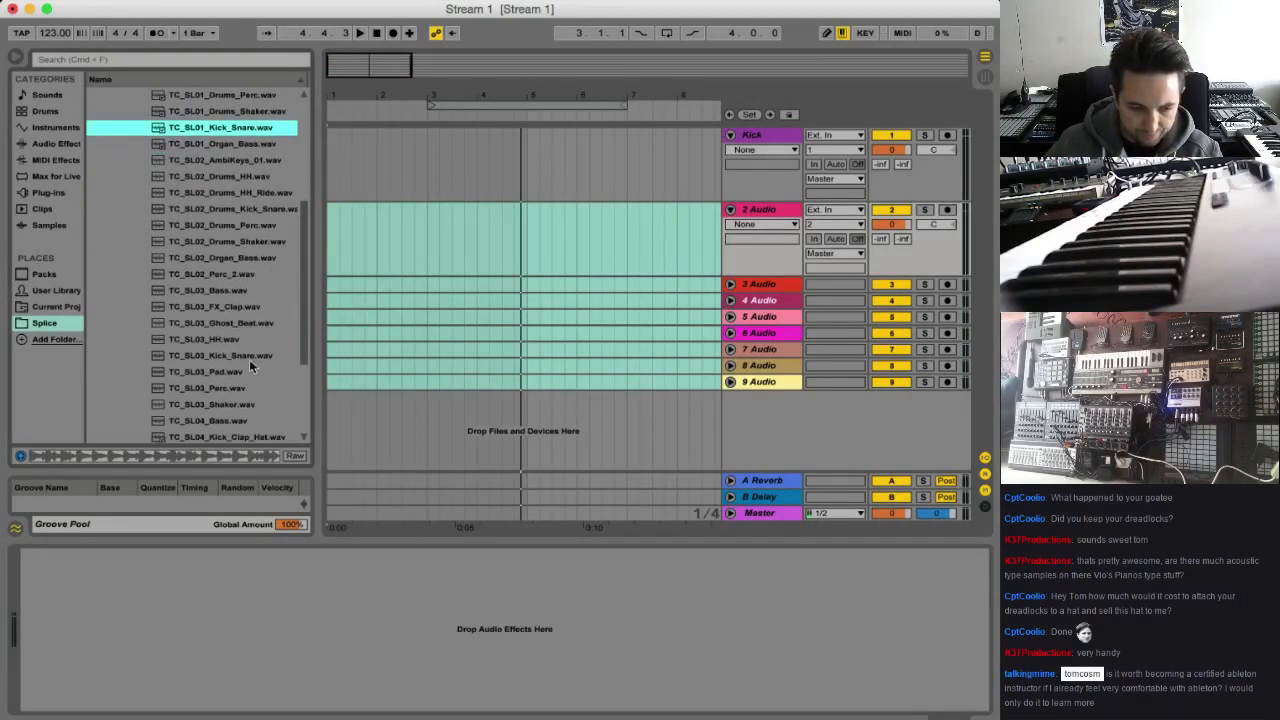
{"action": "left_click", "coordinate": [249, 359]}
{"action": "scroll", "coordinate": [249, 359], "scroll_direction": "down", "scroll_amount": 3}
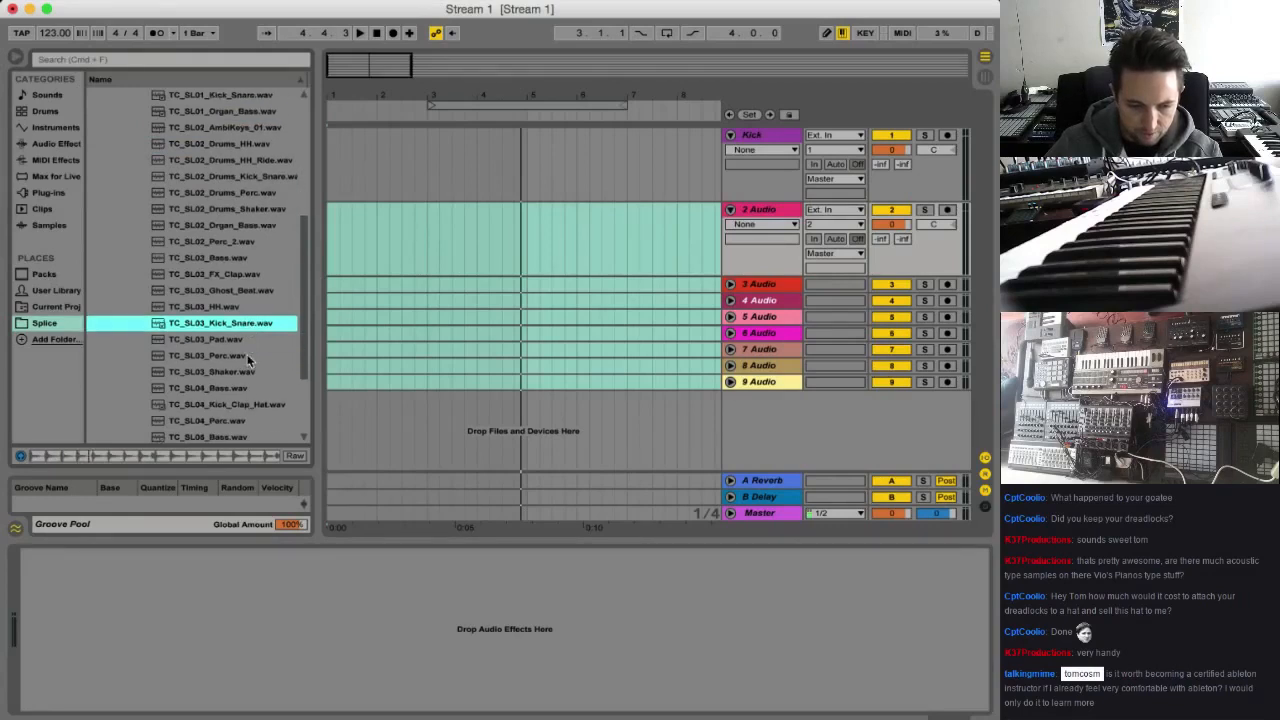
{"action": "left_click", "coordinate": [262, 389]}
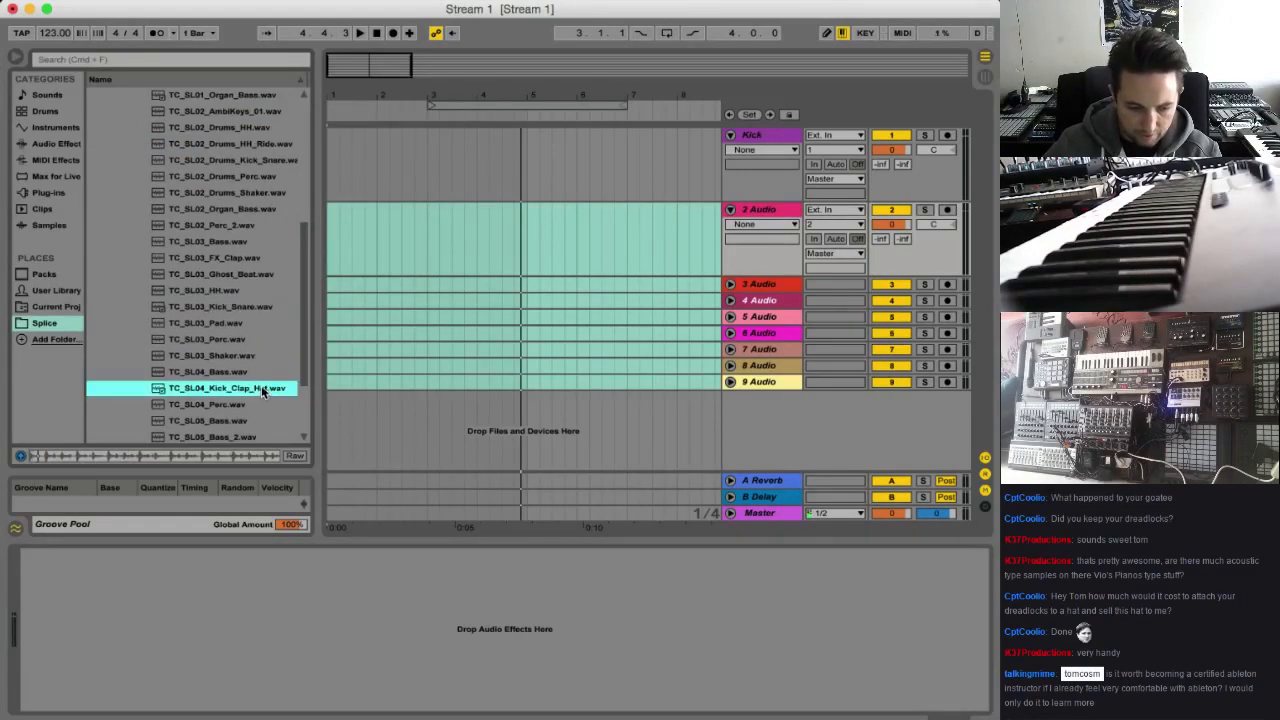
{"action": "scroll", "coordinate": [260, 388], "scroll_direction": "down", "scroll_amount": 6}
{"action": "left_click", "coordinate": [245, 401]}
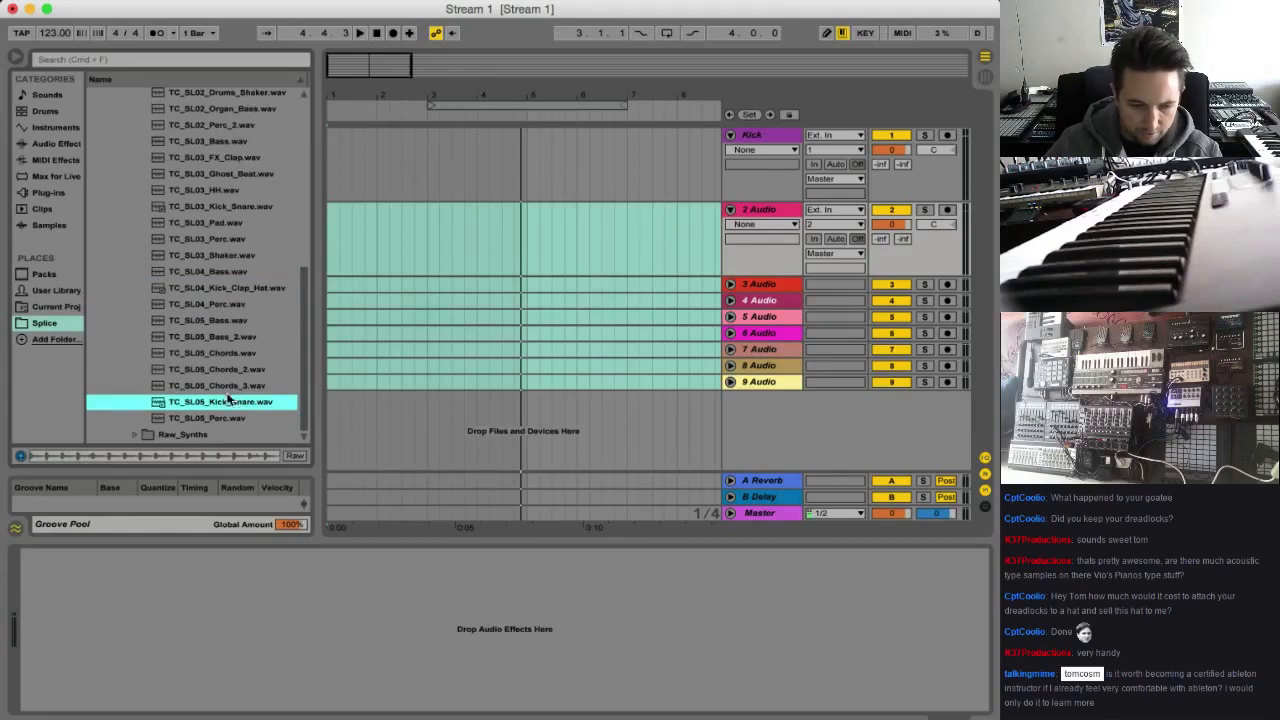
Place TC_SL03_Kick_Snare.wav at bar 1 of the Kick track and rename the track Kick Snare
{"action": "scroll", "coordinate": [250, 262], "scroll_direction": "up", "scroll_amount": 5}
{"action": "left_click", "coordinate": [232, 288]}
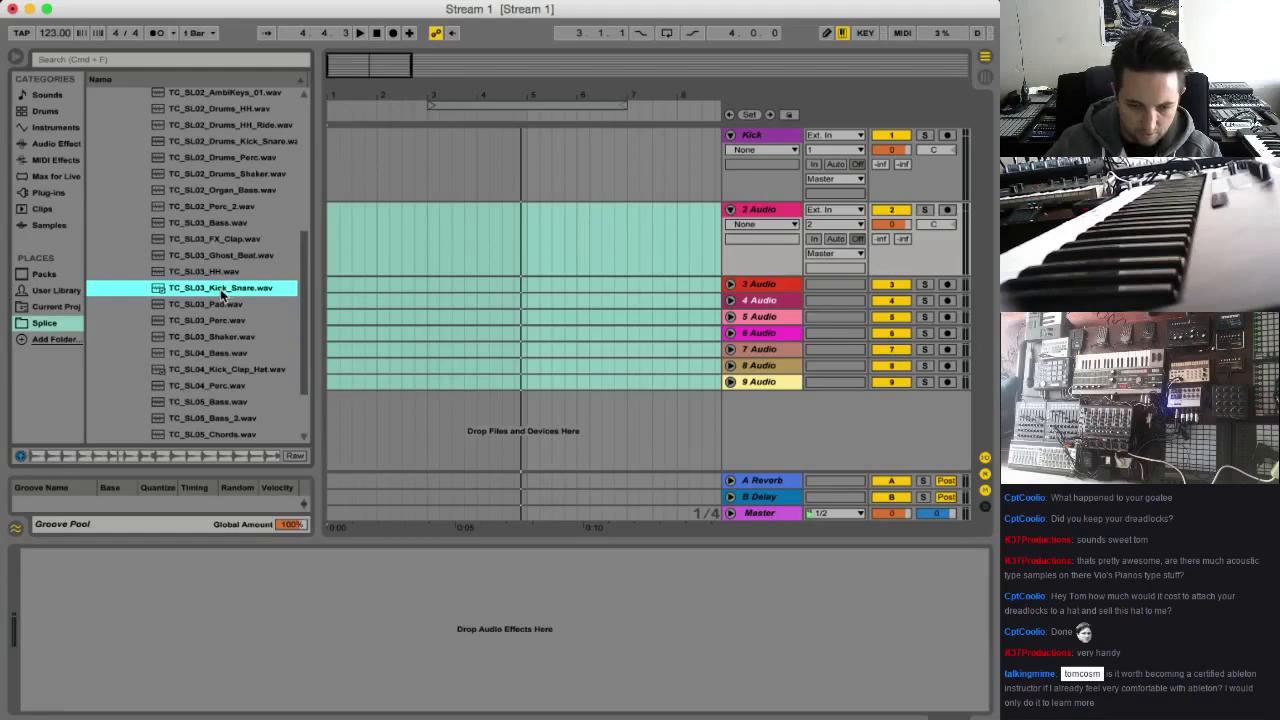
{"action": "left_click_drag", "start_coordinate": [222, 295], "coordinate": [371, 137]}
{"action": "left_click", "coordinate": [775, 138]}
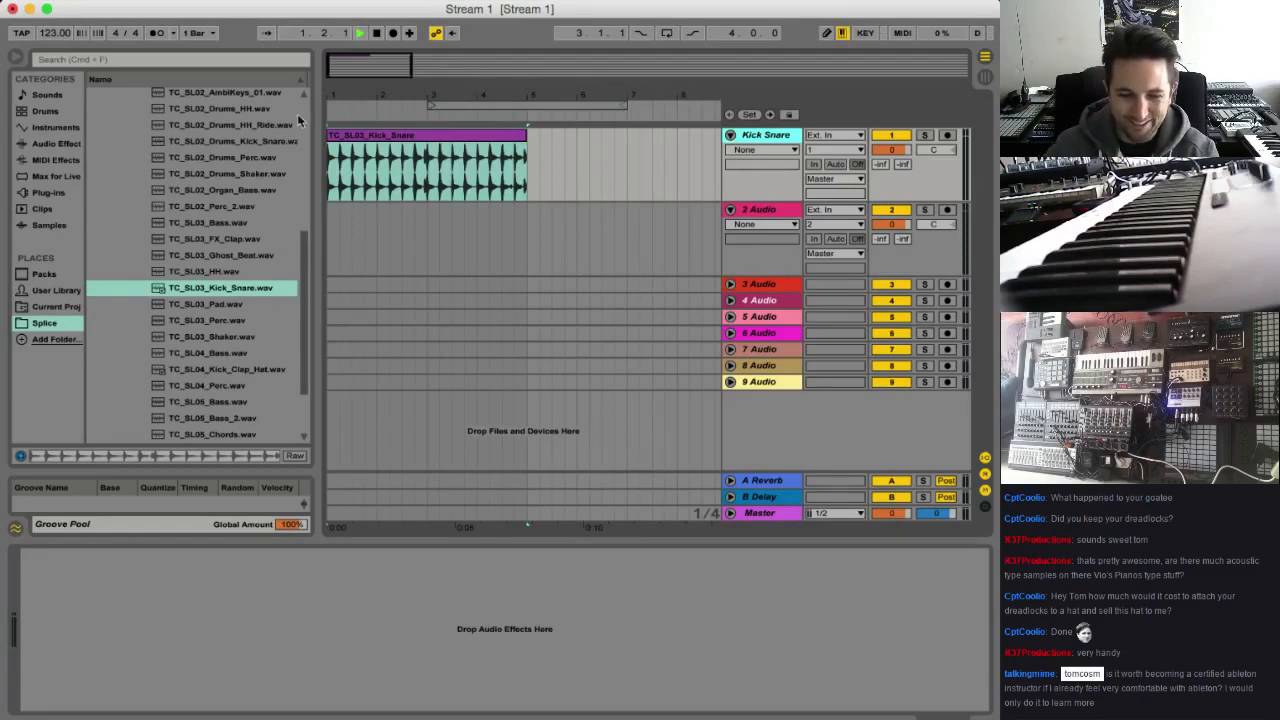
Lower the song tempo to 114 BPM and play the kick and snare clip
{"action": "mouse_move", "coordinate": [366, 74]}
{"action": "left_mouse_down"}
{"action": "mouse_move", "coordinate": [350, 88]}
{"action": "mouse_move", "coordinate": [346, 74]}
{"action": "left_mouse_up"}
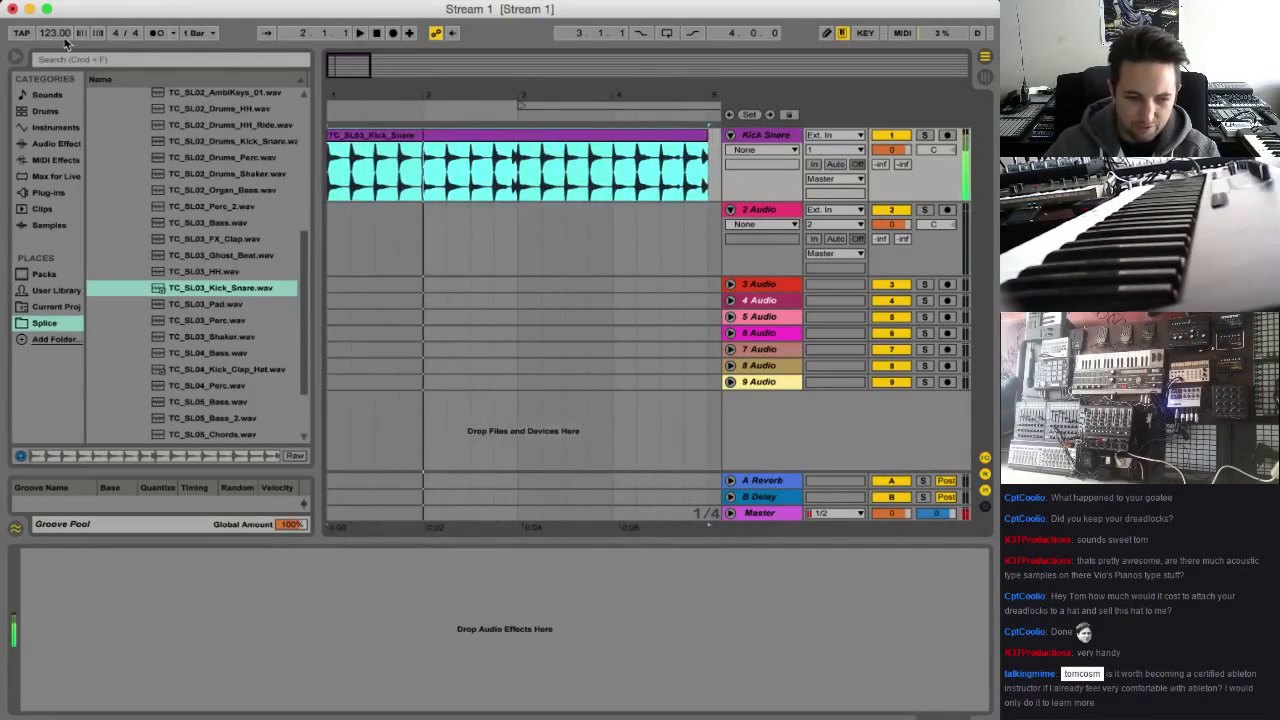
{"action": "mouse_move", "coordinate": [56, 35]}
{"action": "left_mouse_down"}
{"action": "mouse_move", "coordinate": [56, 22]}
{"action": "mouse_move", "coordinate": [56, 54]}
{"action": "left_mouse_up"}
{"action": "key", "text": "space"}
{"action": "key", "text": "space"}
Set the kick and snare clip's warp mode to Beats, preserving transients with transient looping off, and listen to it
{"action": "double_click", "coordinate": [366, 134]}
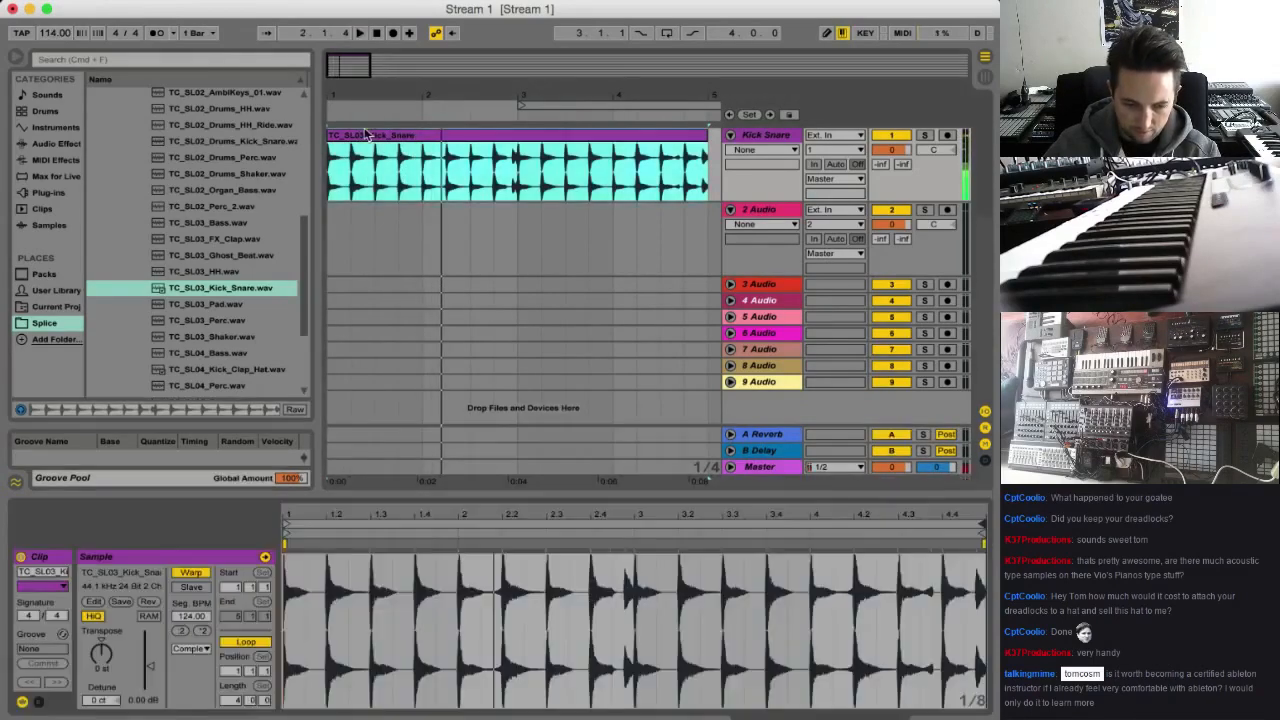
{"action": "left_click", "coordinate": [190, 648]}
{"action": "left_click", "coordinate": [200, 660]}
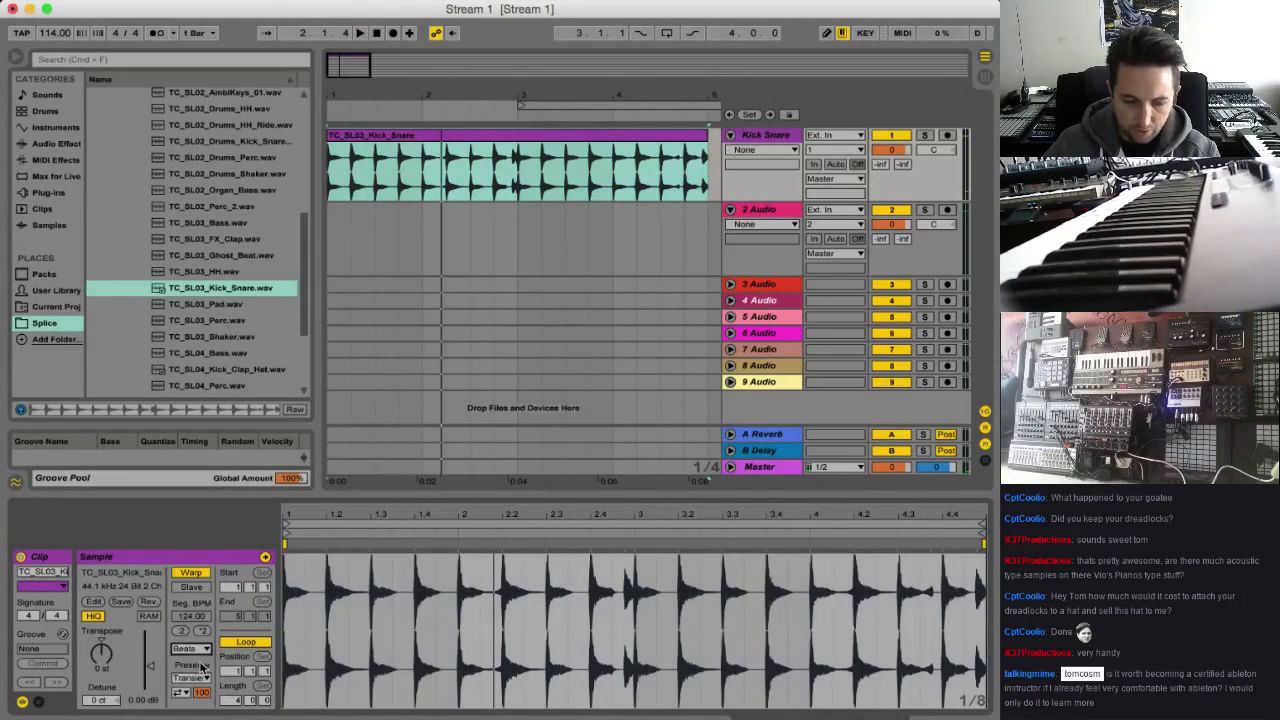
{"action": "left_click", "coordinate": [193, 678]}
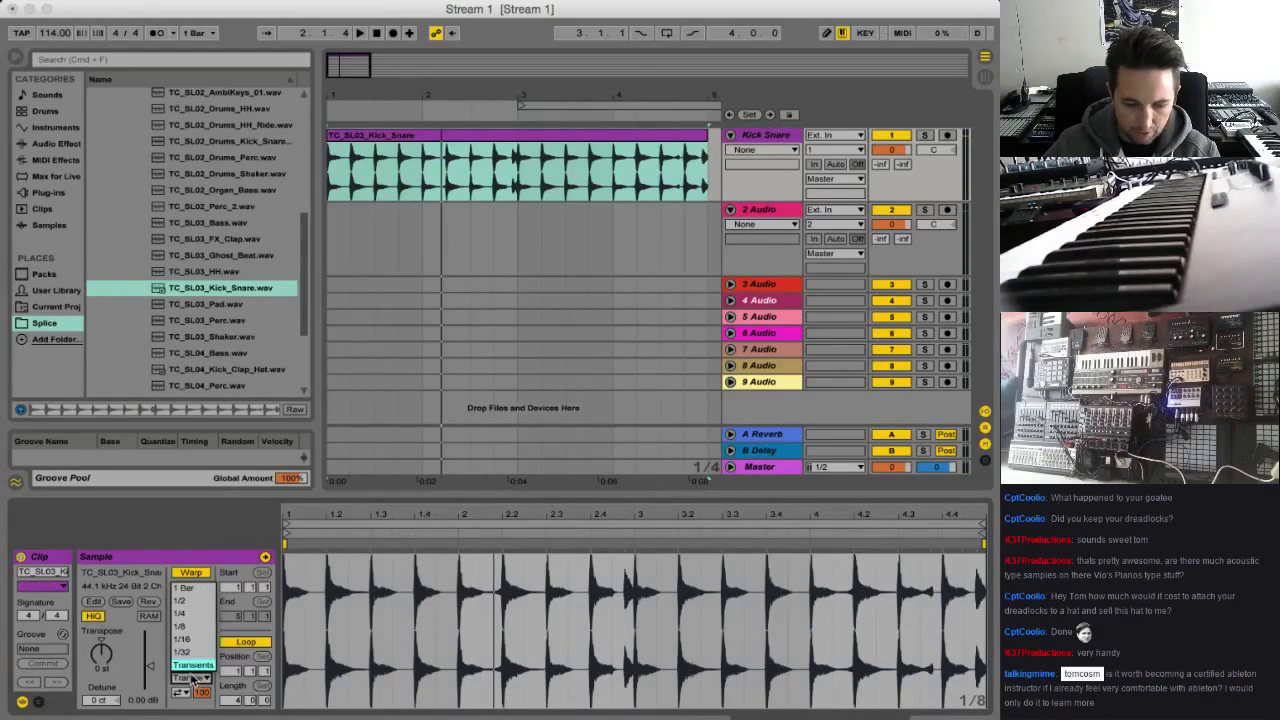
{"action": "left_click", "coordinate": [192, 665]}
{"action": "left_click", "coordinate": [182, 694]}
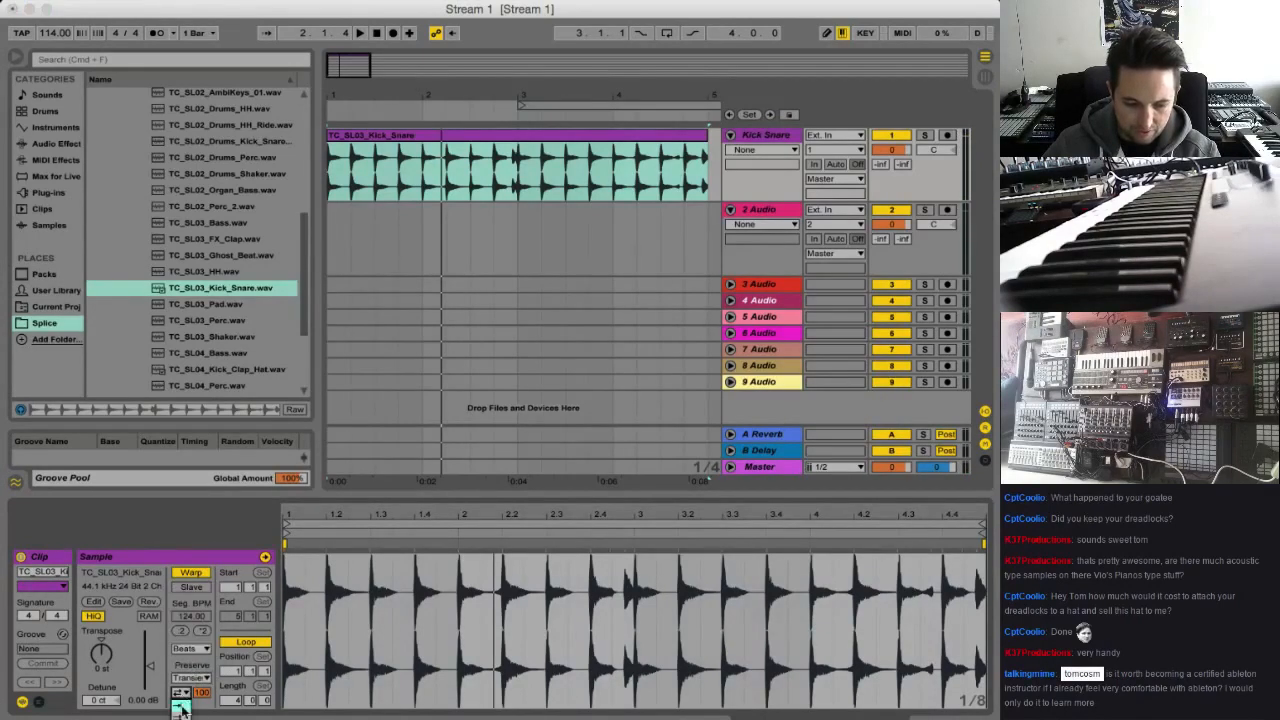
{"action": "left_click", "coordinate": [182, 706]}
{"action": "key", "text": "space"}
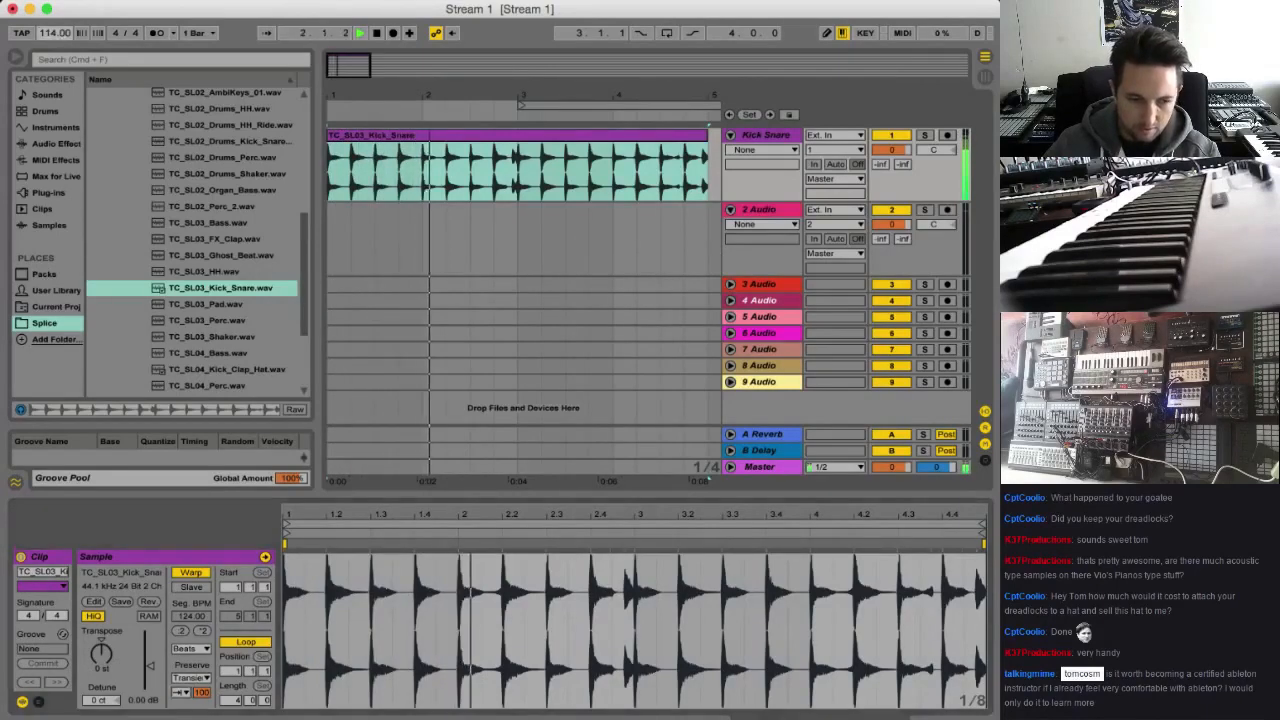
{"action": "key", "text": "space"}
Set the song tempo to 118 BPM and loop playback over the four-bar kick and snare clip
{"action": "left_click_drag", "start_coordinate": [53, 33], "coordinate": [53, 26]}
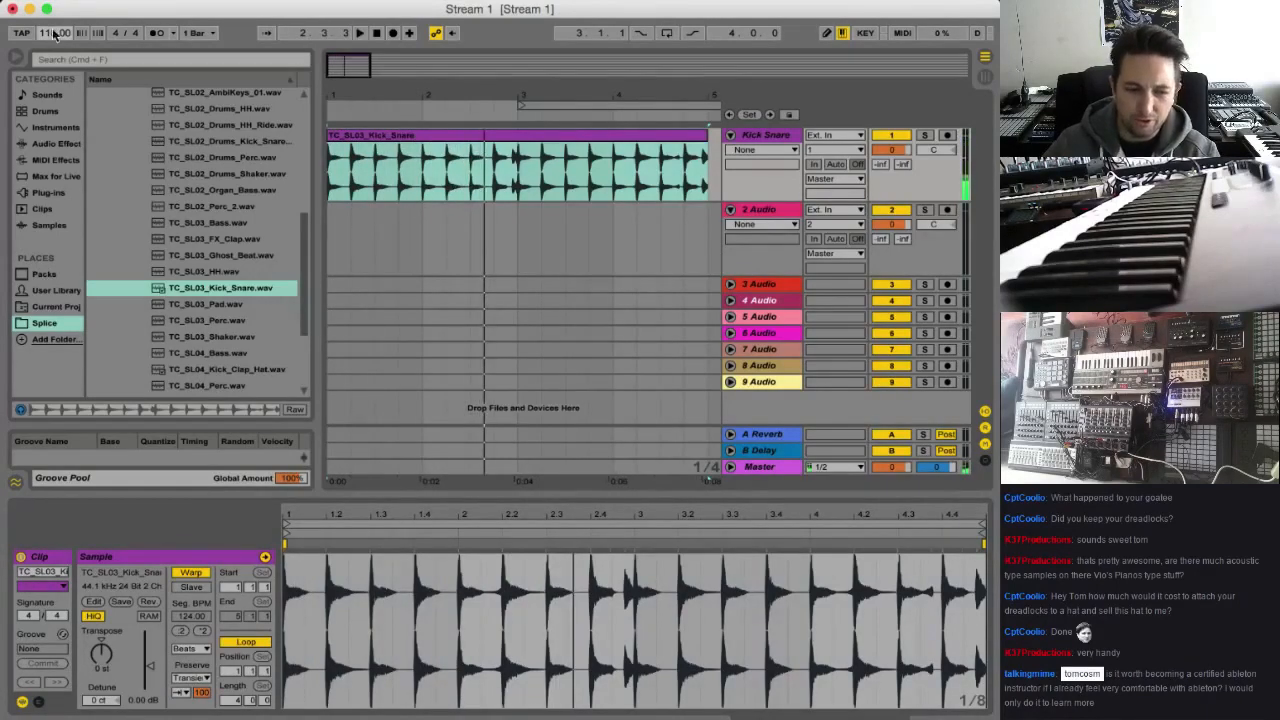
{"action": "key", "text": "space"}
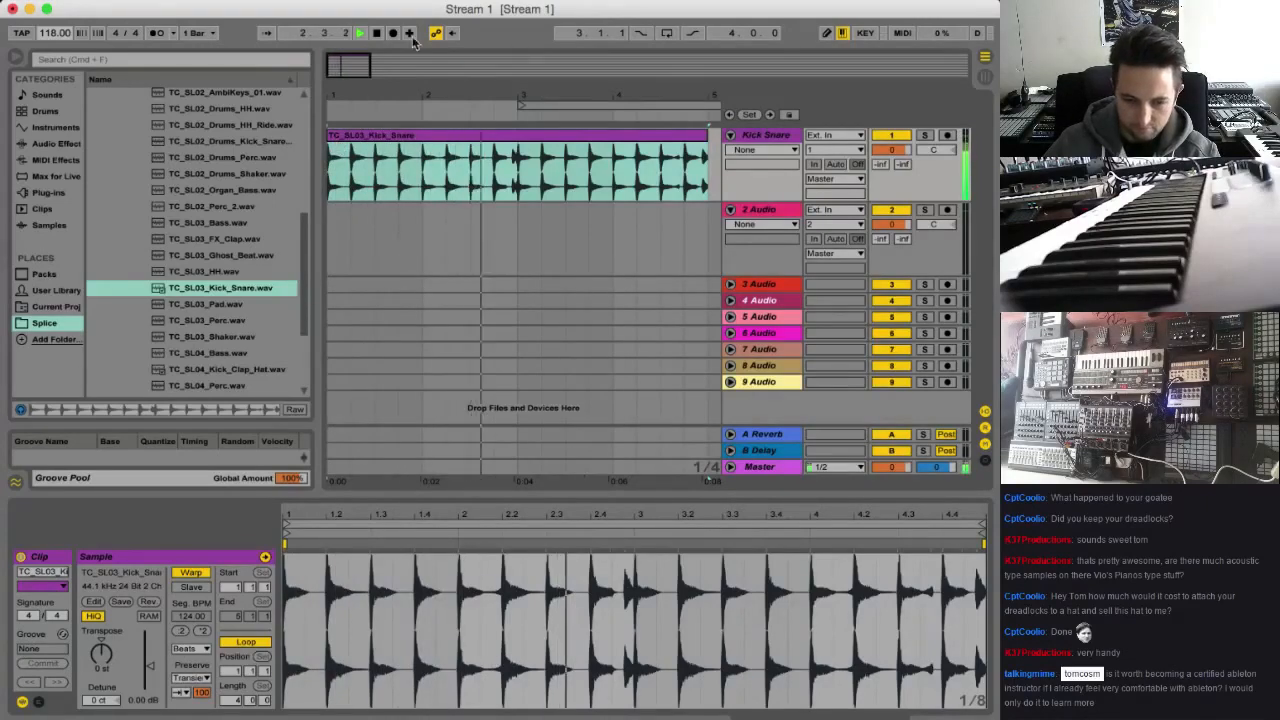
{"action": "left_click_drag", "start_coordinate": [541, 96], "coordinate": [541, 76]}
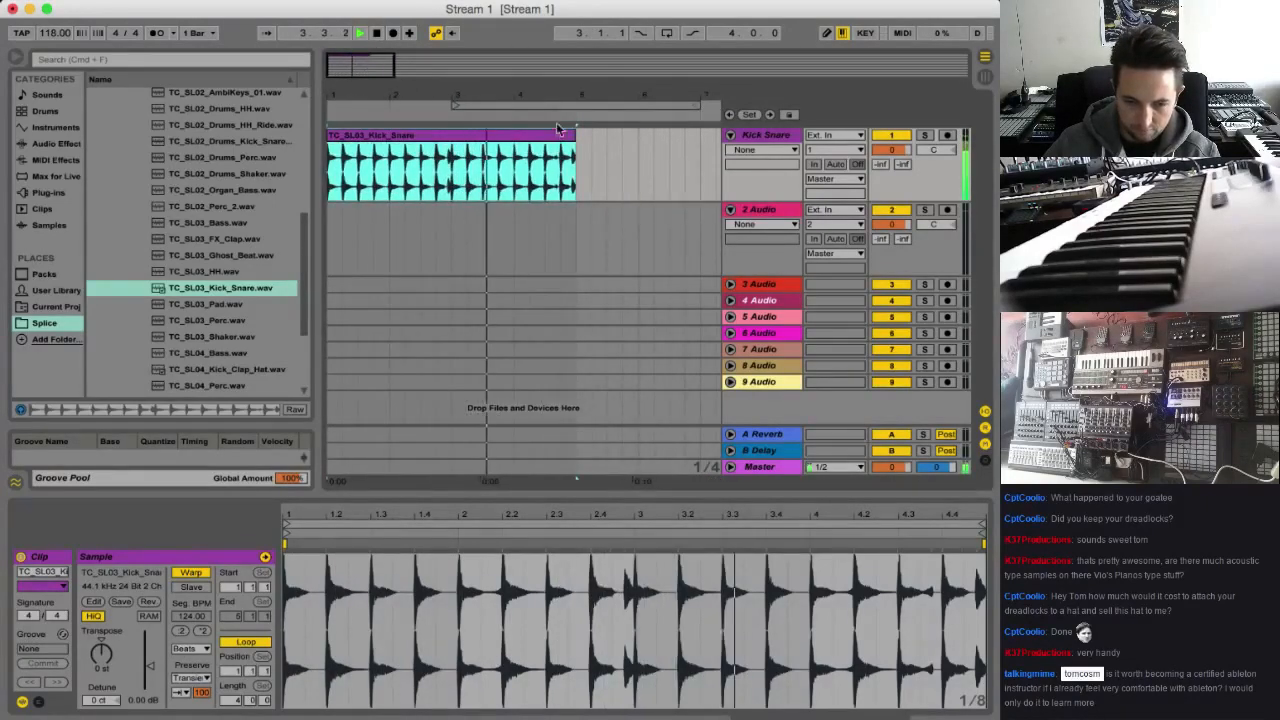
{"action": "key", "text": "super+l"}
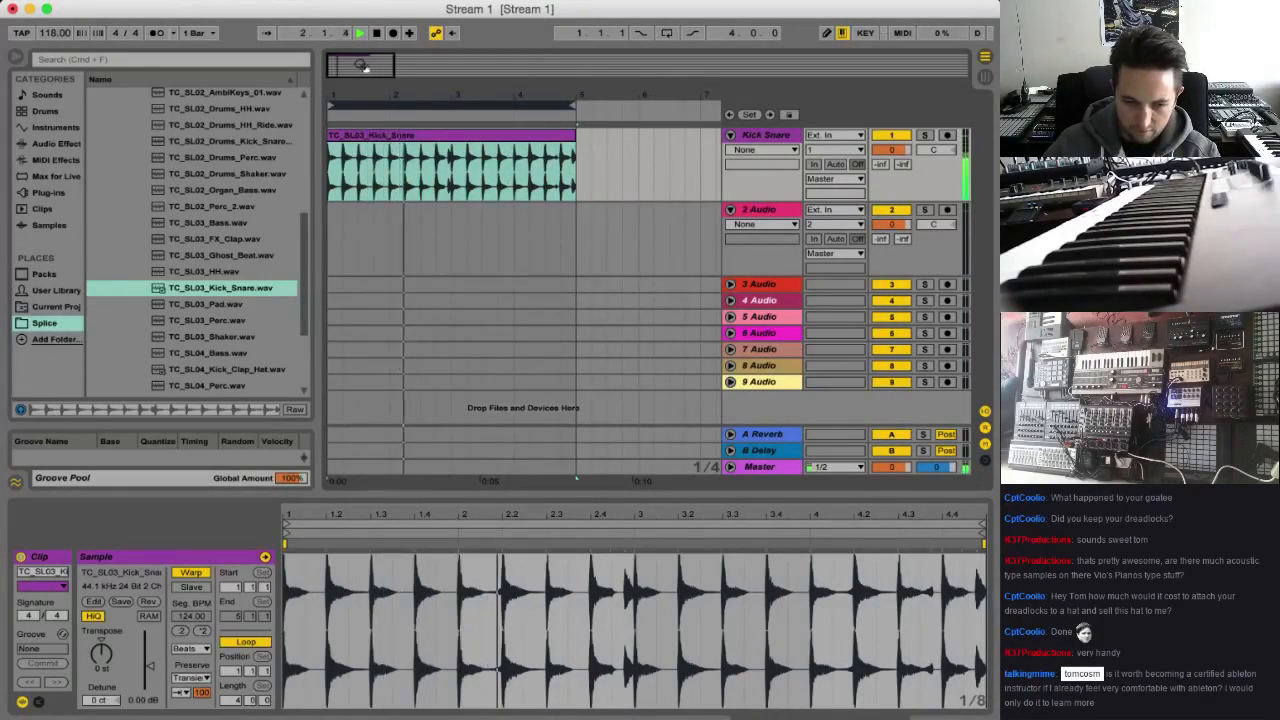
Place TC_SL02_Drums_HH_Ride.wav from the Splice folder at bar 1 of the second audio track
{"action": "key", "text": "space"}
{"action": "scroll", "coordinate": [262, 256], "scroll_direction": "down", "scroll_amount": 1}
{"action": "scroll", "coordinate": [262, 256], "scroll_direction": "up", "scroll_amount": 3}
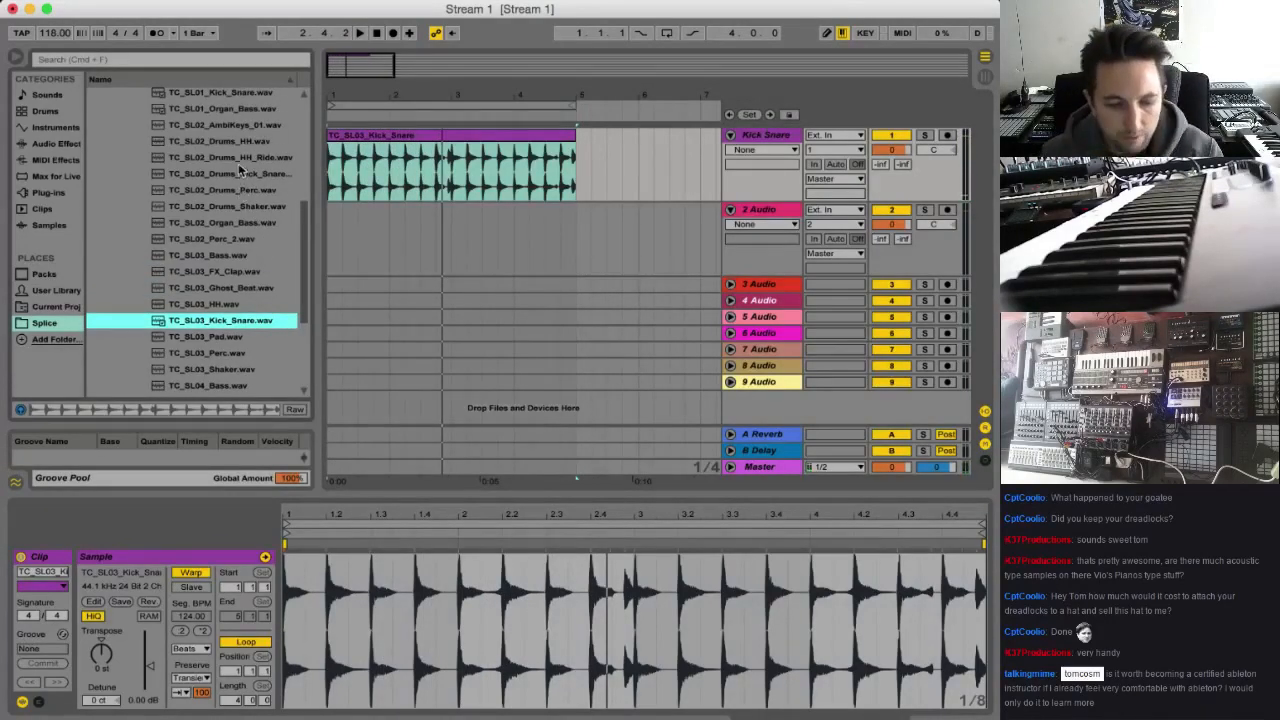
{"action": "left_click", "coordinate": [239, 165]}
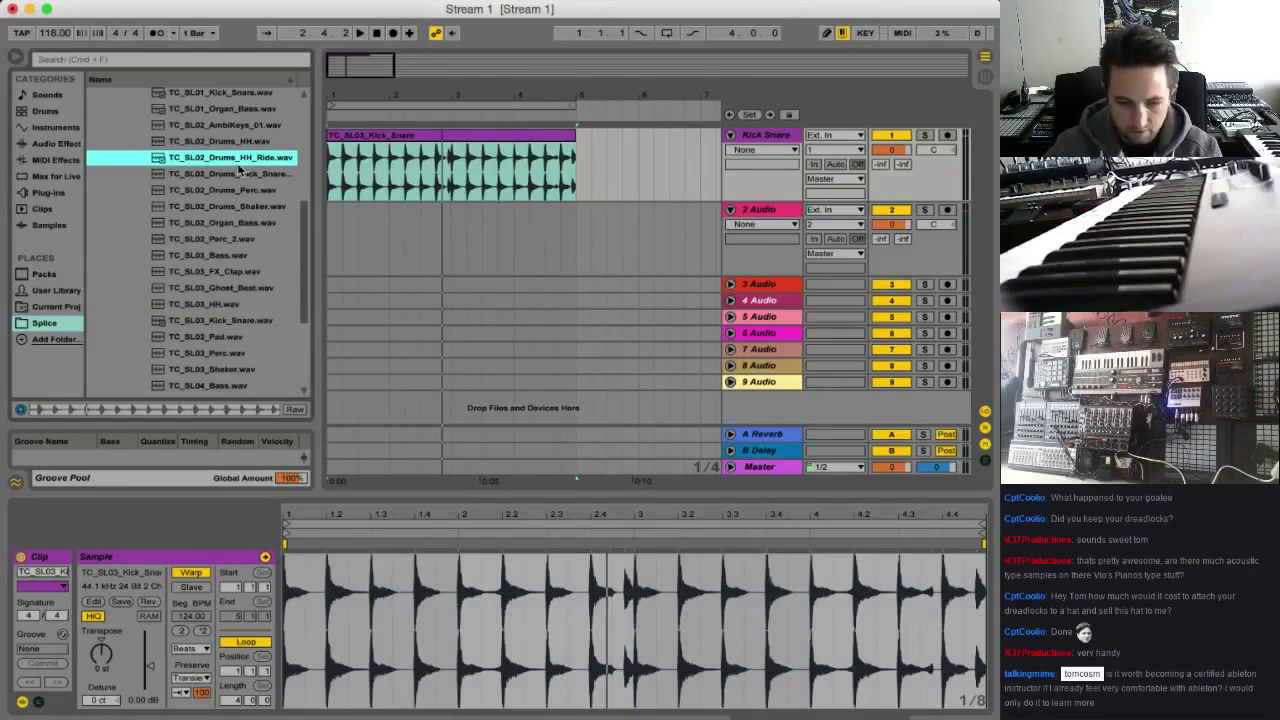
{"action": "left_click_drag", "start_coordinate": [227, 168], "coordinate": [330, 236]}
Play both loops together and set the hi-hat and ride clip's warp mode to Beats
{"action": "key", "text": "space"}
{"action": "left_click", "coordinate": [190, 648]}
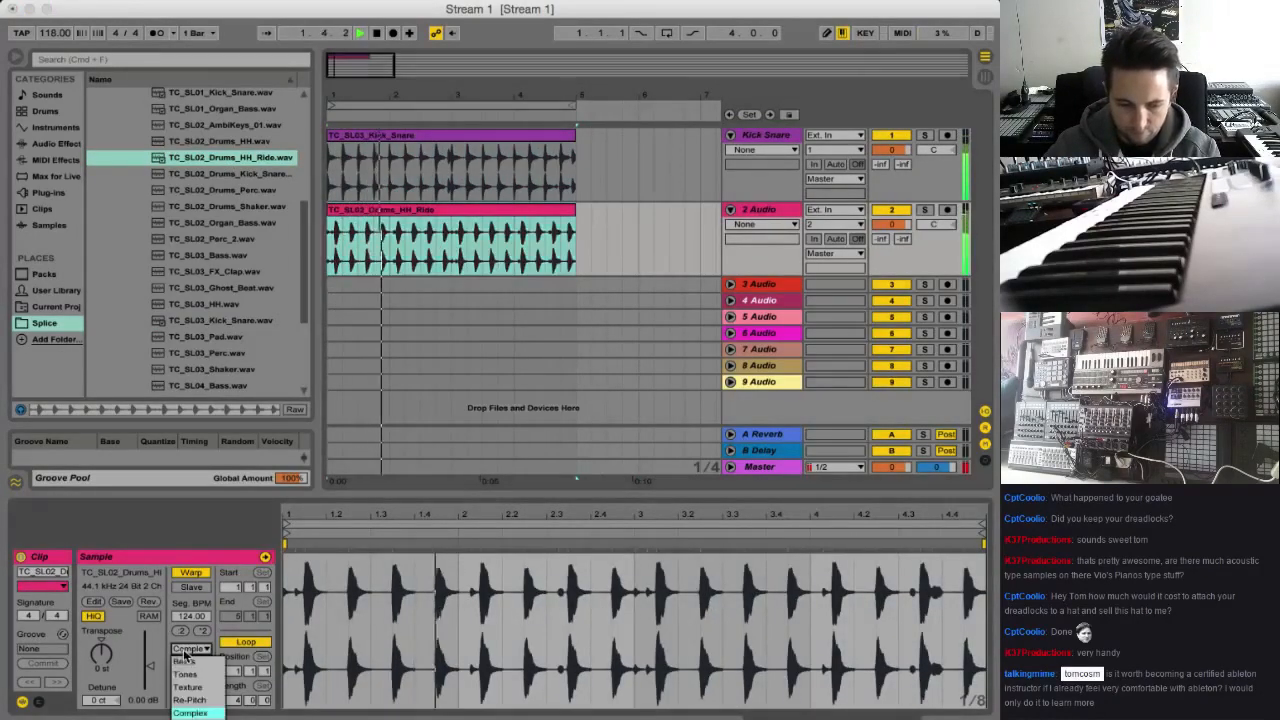
{"action": "left_click", "coordinate": [190, 651]}
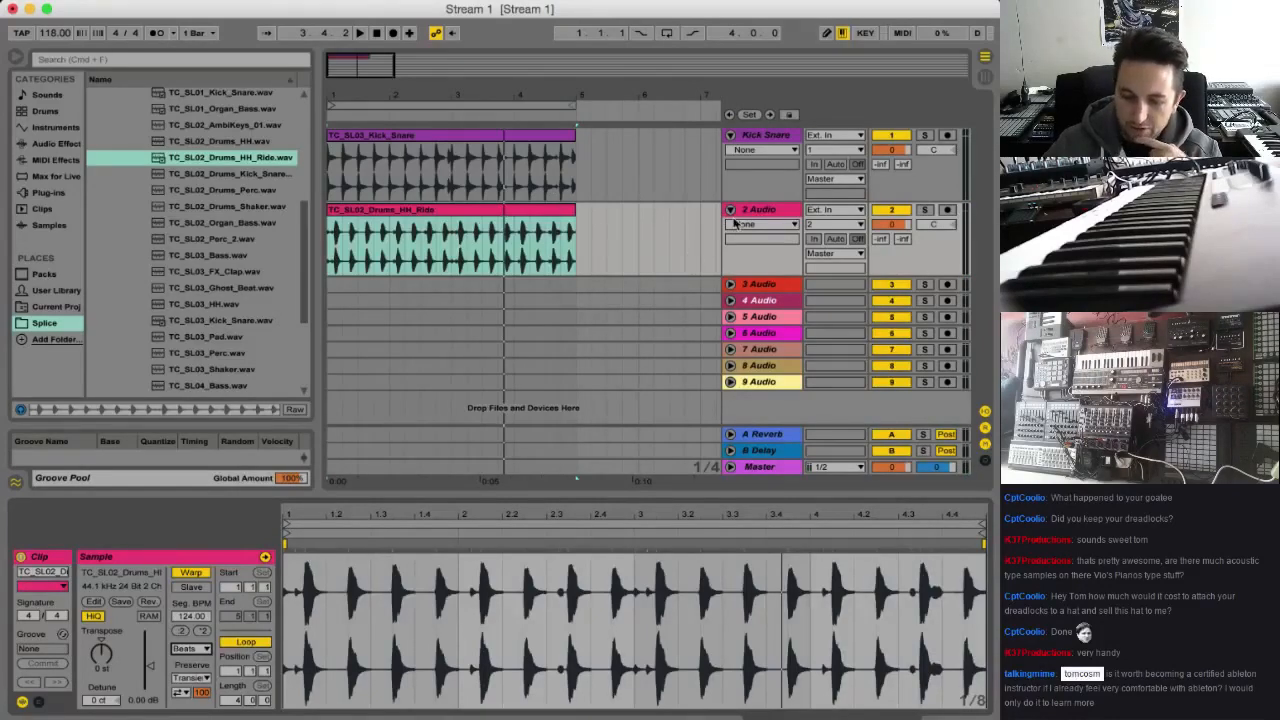
{"action": "left_click_drag", "start_coordinate": [380, 65], "coordinate": [364, 66]}
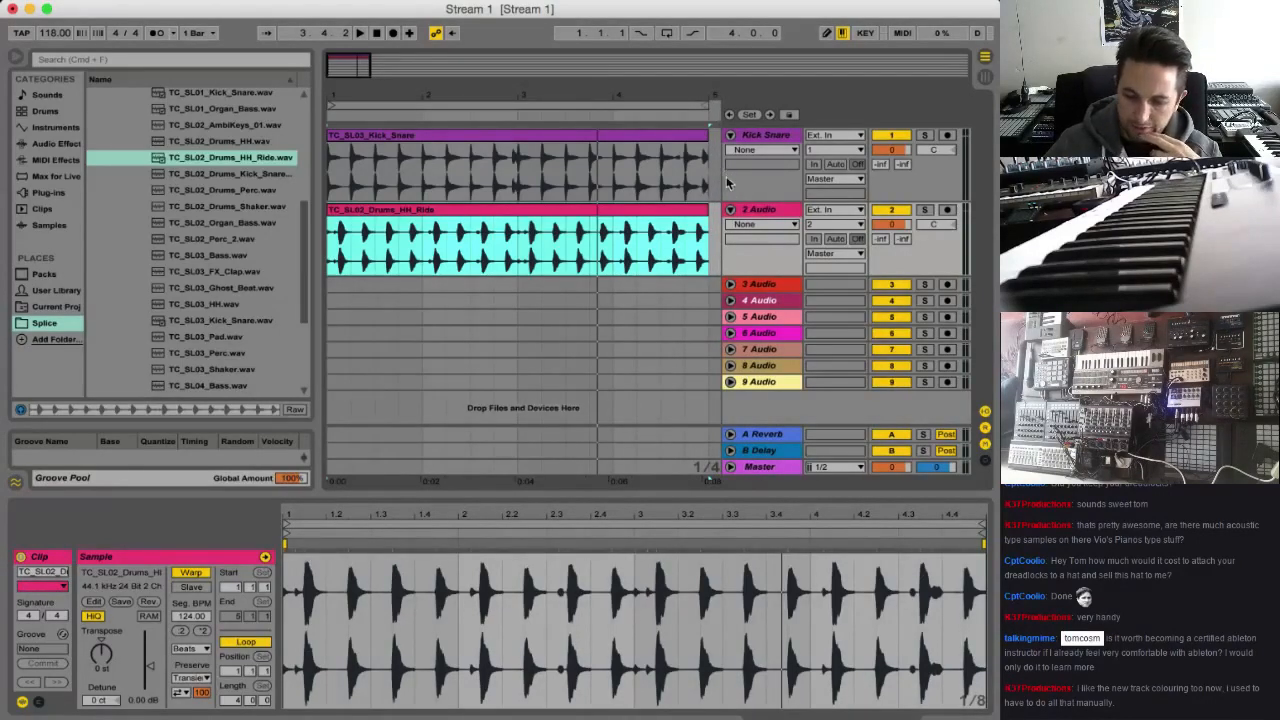
{"action": "left_click_drag", "start_coordinate": [722, 170], "coordinate": [722, 183]}
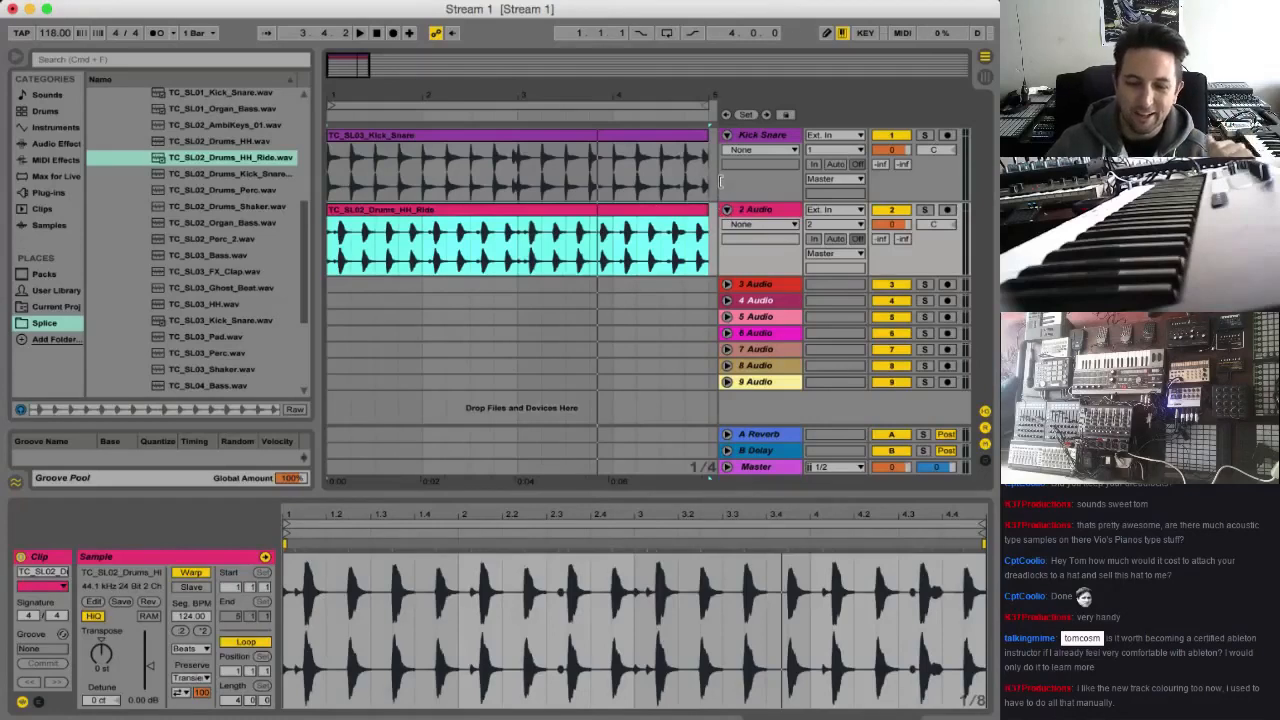
{"action": "left_click_drag", "start_coordinate": [720, 181], "coordinate": [724, 186]}
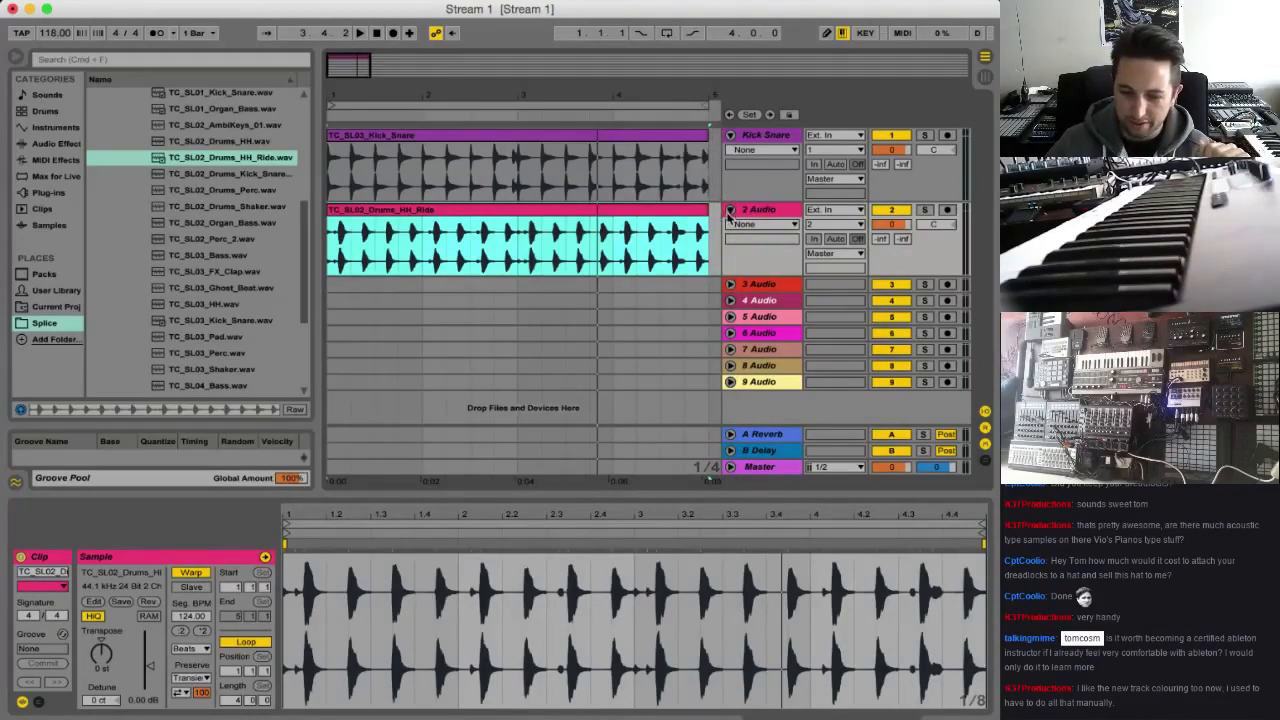
{"action": "mouse_move", "coordinate": [342, 73]}
{"action": "left_mouse_down"}
{"action": "mouse_move", "coordinate": [342, 30]}
{"action": "mouse_move", "coordinate": [361, 78]}
{"action": "left_mouse_up"}
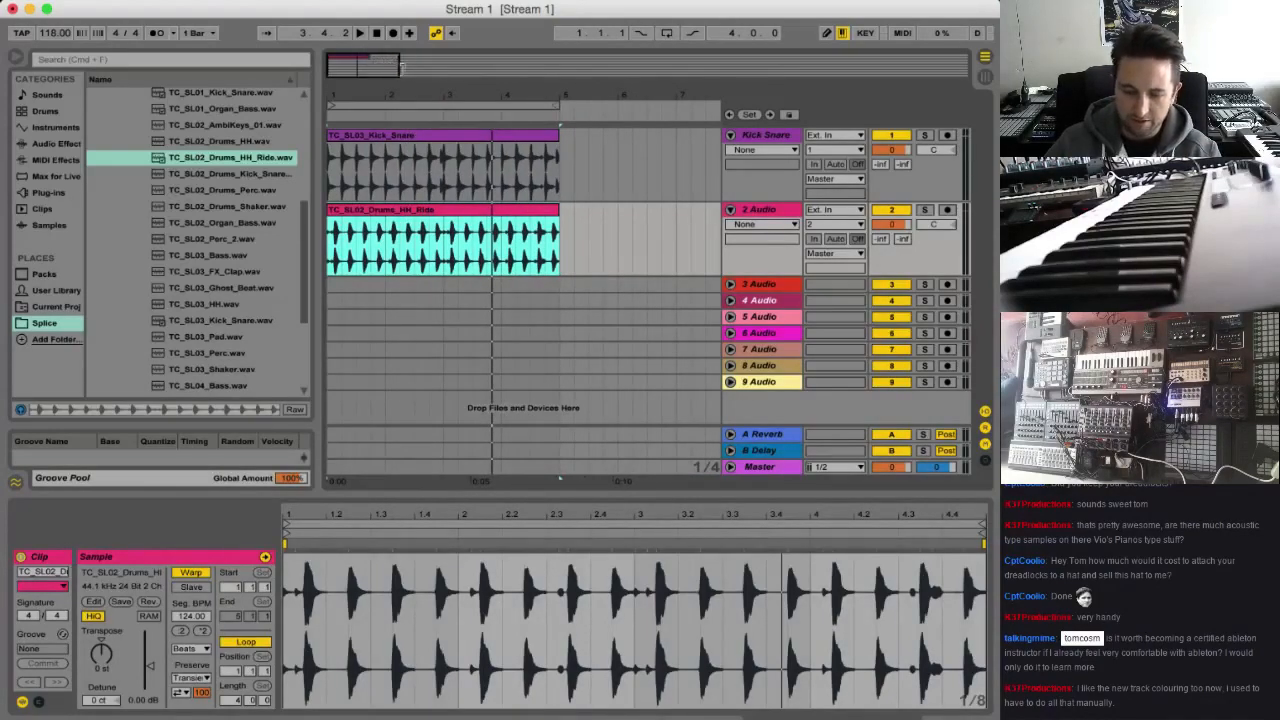
{"action": "left_click_drag", "start_coordinate": [401, 67], "coordinate": [415, 67]}
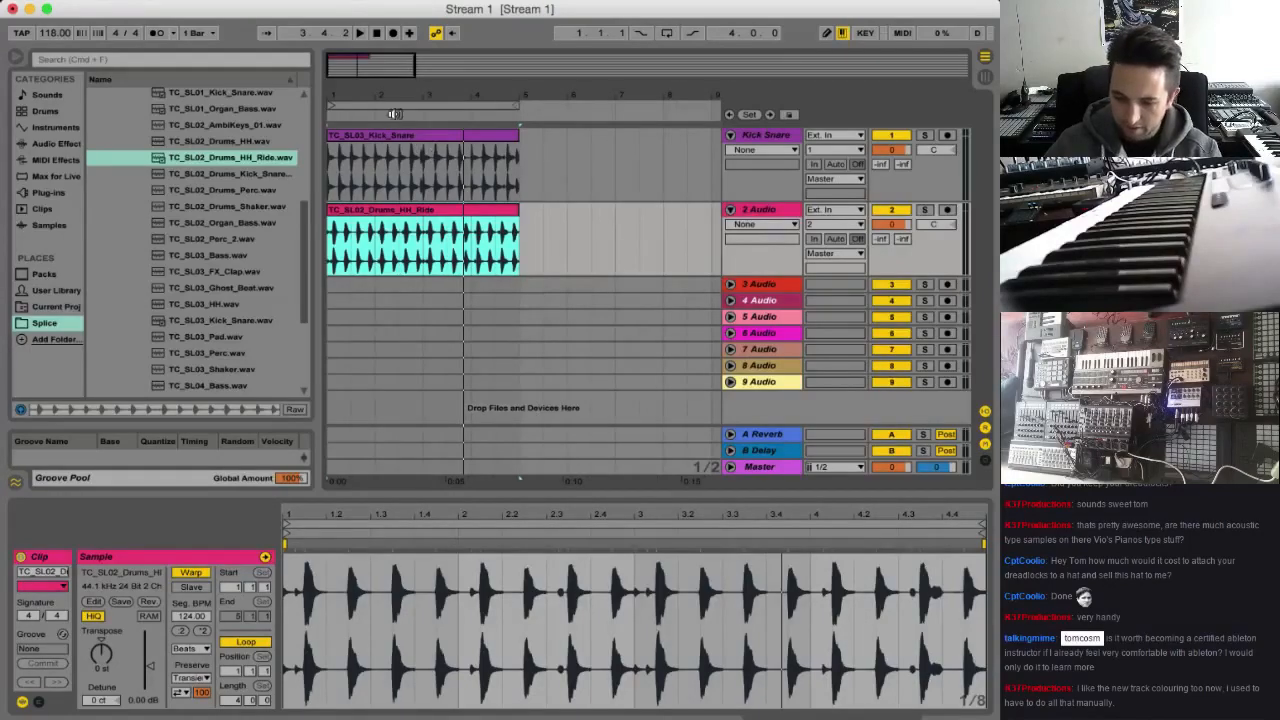
Listen to the kick and hi-hat loops together and rename the second track Hats
{"action": "key", "text": "space"}
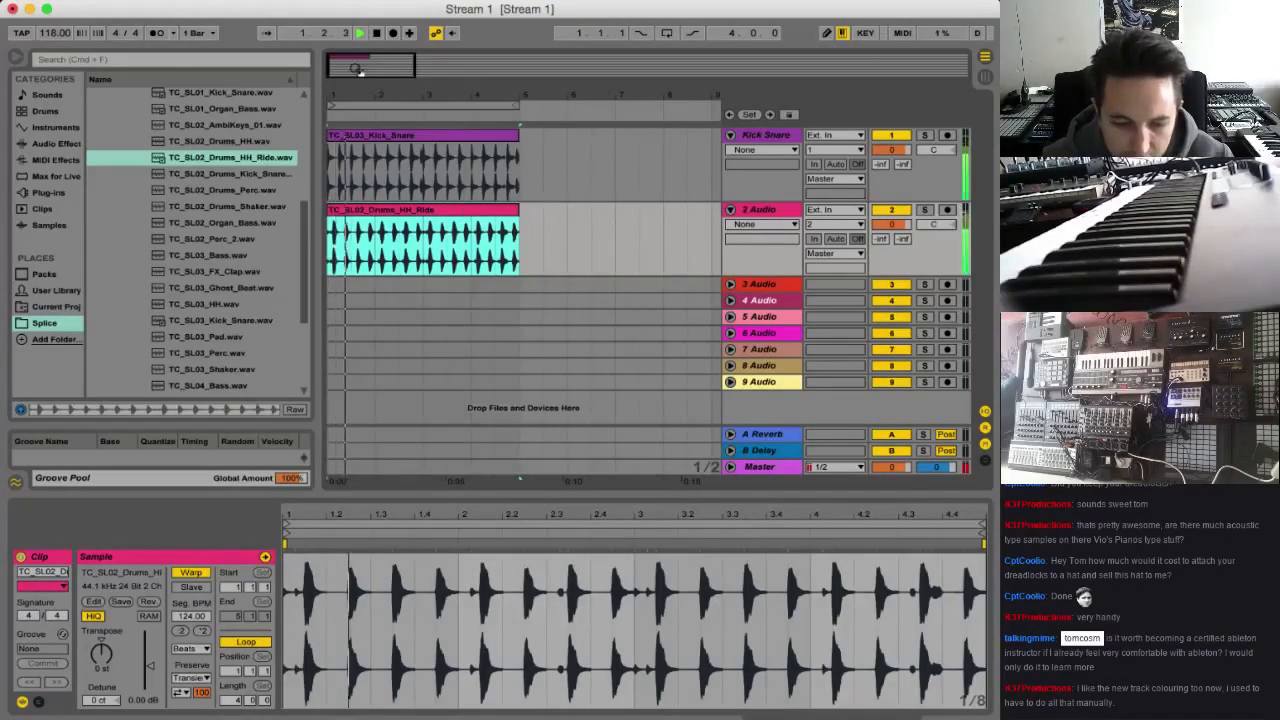
{"action": "left_click_drag", "start_coordinate": [357, 67], "coordinate": [342, 38]}
{"action": "key", "text": "space"}
{"action": "left_click", "coordinate": [798, 209]}
{"action": "key", "text": "super+r"}
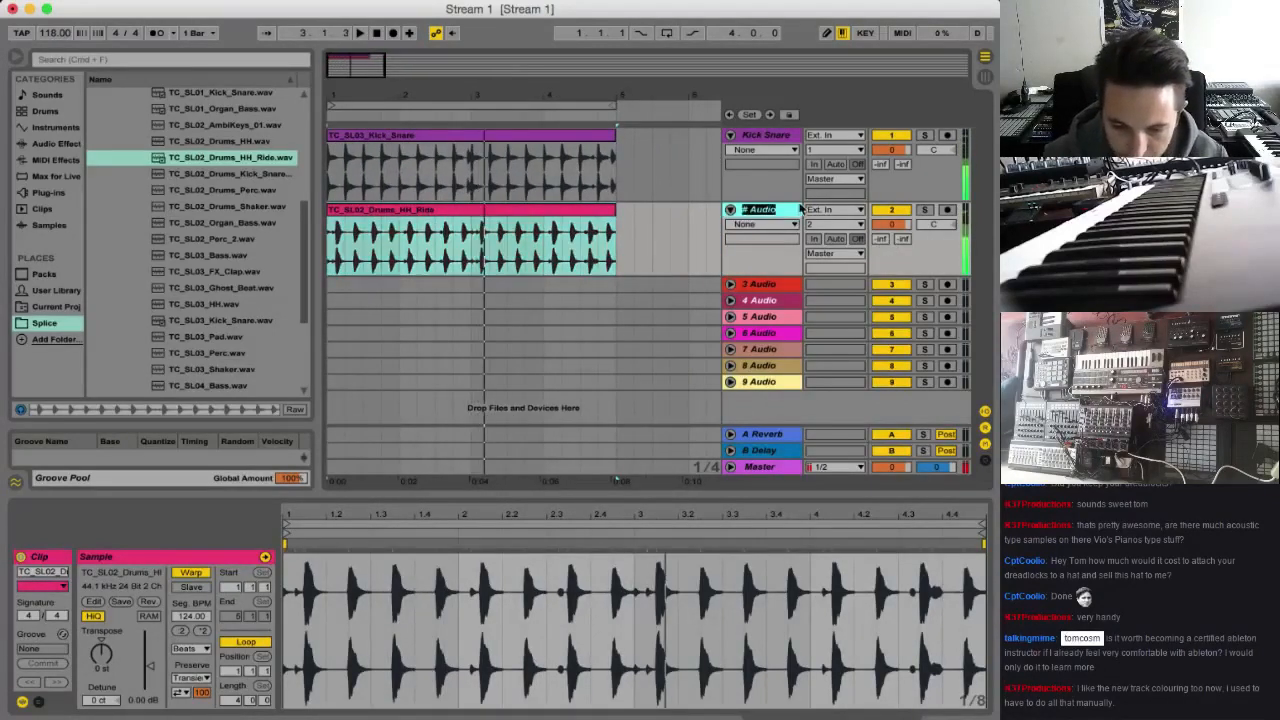
{"action": "type", "text": "Hats"}
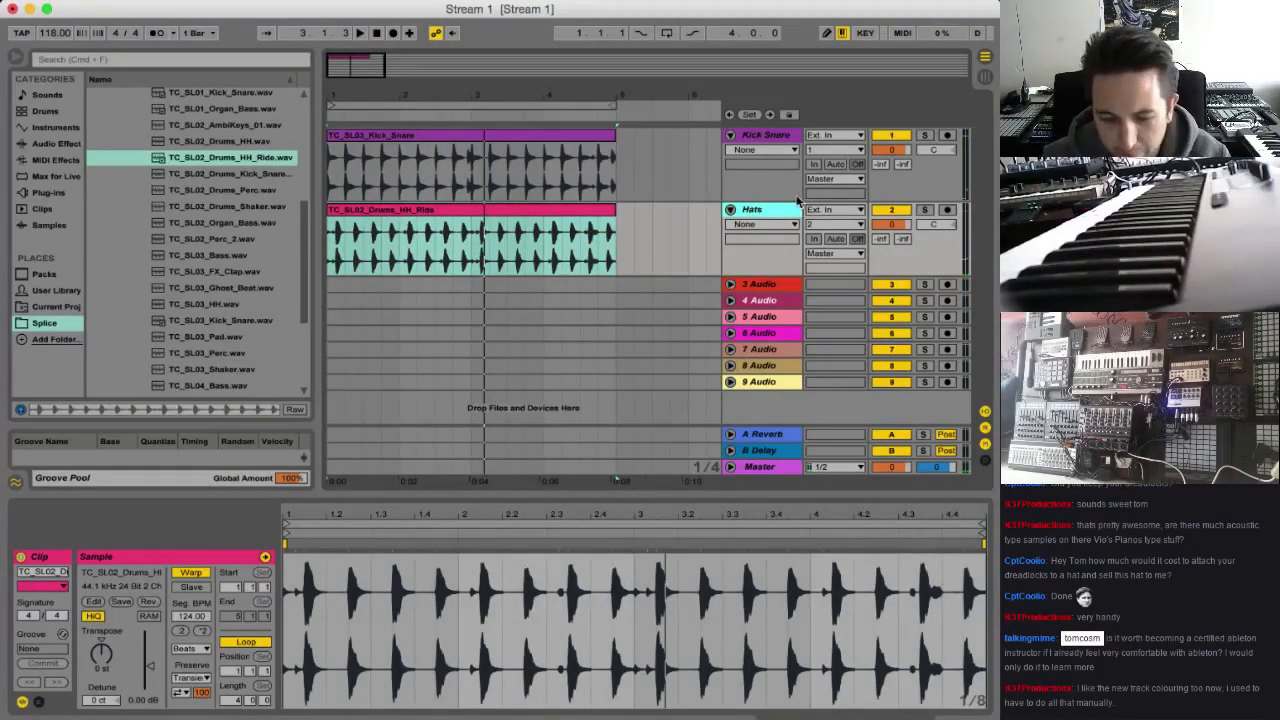
Audition the bass samples, place TC_SL03_Bass.wav at bar 1 of the unfolded third audio track, and play it
{"action": "left_click", "coordinate": [731, 285]}
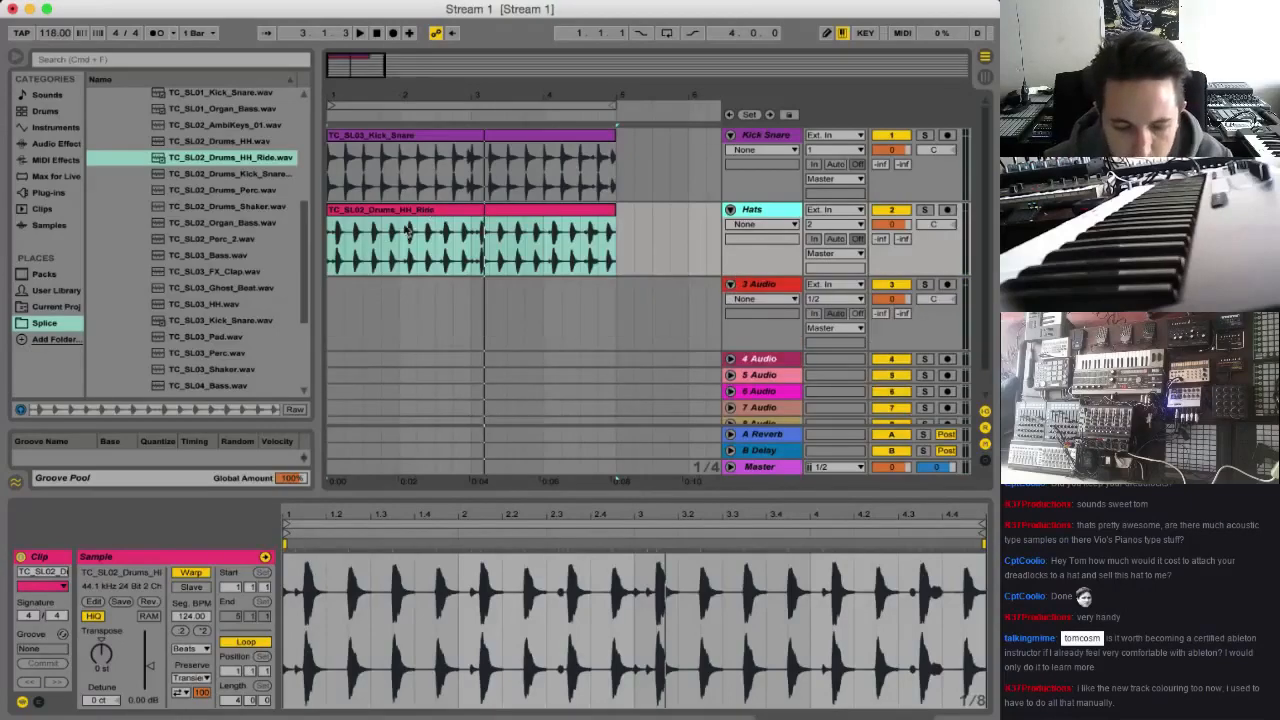
{"action": "mouse_move", "coordinate": [308, 220]}
{"action": "left_mouse_down"}
{"action": "mouse_move", "coordinate": [308, 175]}
{"action": "mouse_move", "coordinate": [310, 195]}
{"action": "left_mouse_up"}
{"action": "left_click", "coordinate": [240, 214]}
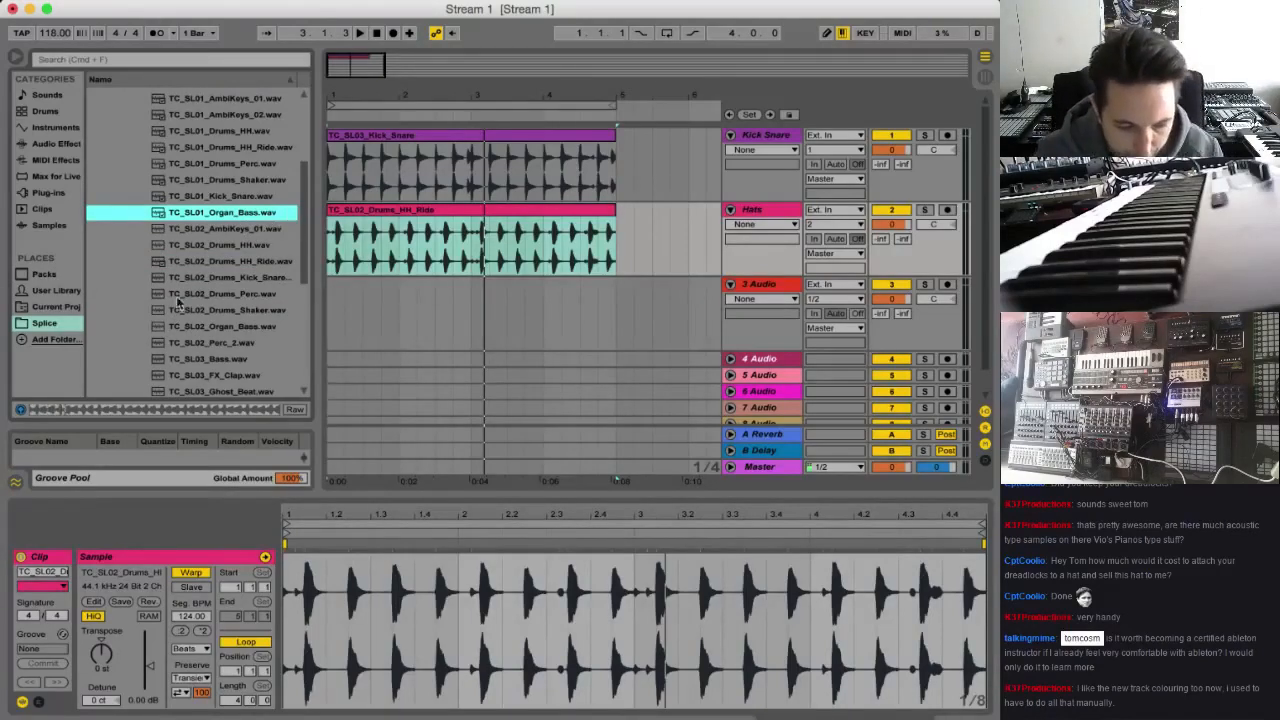
{"action": "left_click", "coordinate": [240, 358]}
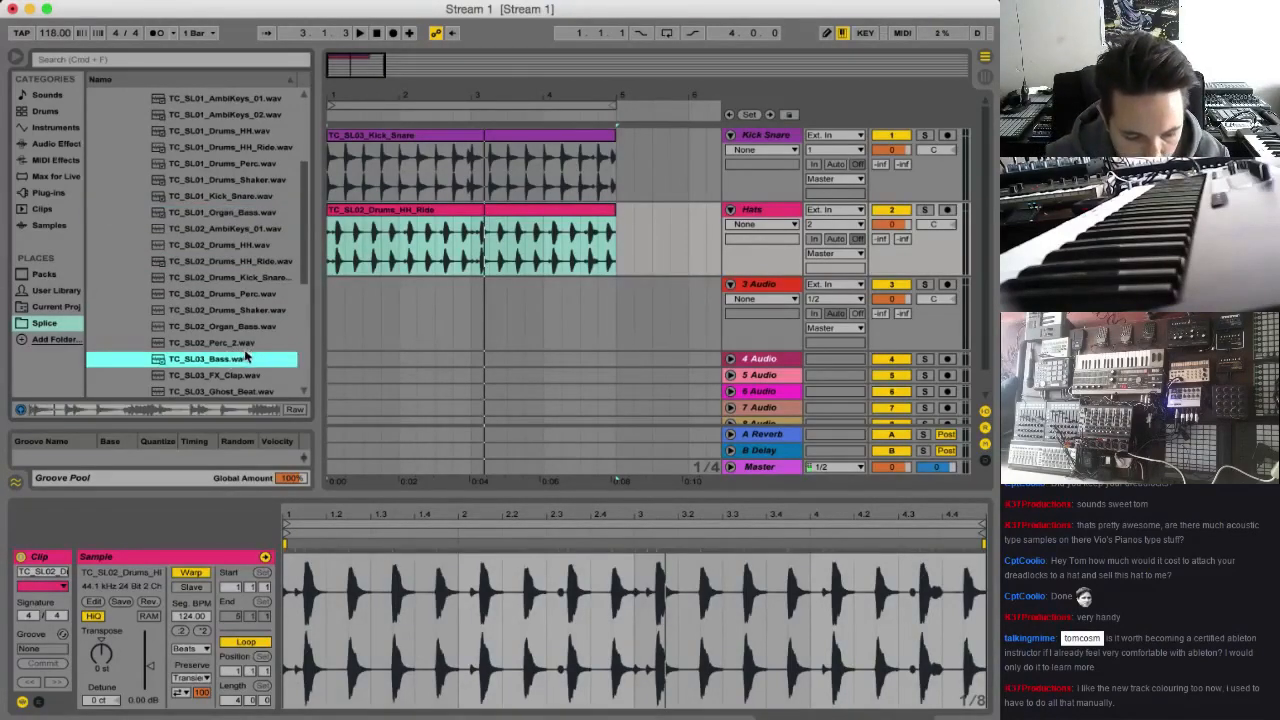
{"action": "scroll", "coordinate": [193, 332], "scroll_direction": "down", "scroll_amount": 2}
{"action": "left_click_drag", "start_coordinate": [190, 332], "coordinate": [350, 314]}
{"action": "key", "text": "space"}
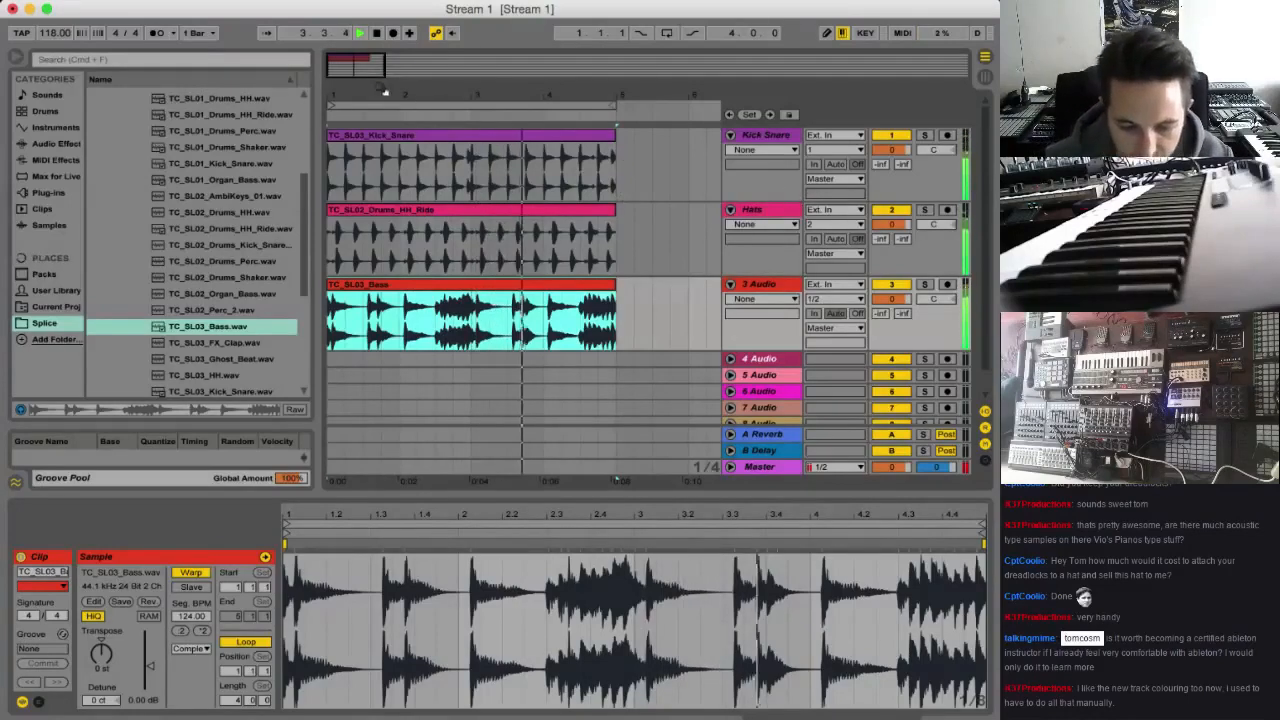
Stop playback and rename the third track Bass
{"action": "key", "text": "space"}
{"action": "left_click", "coordinate": [766, 283]}
{"action": "key", "text": "super+r"}
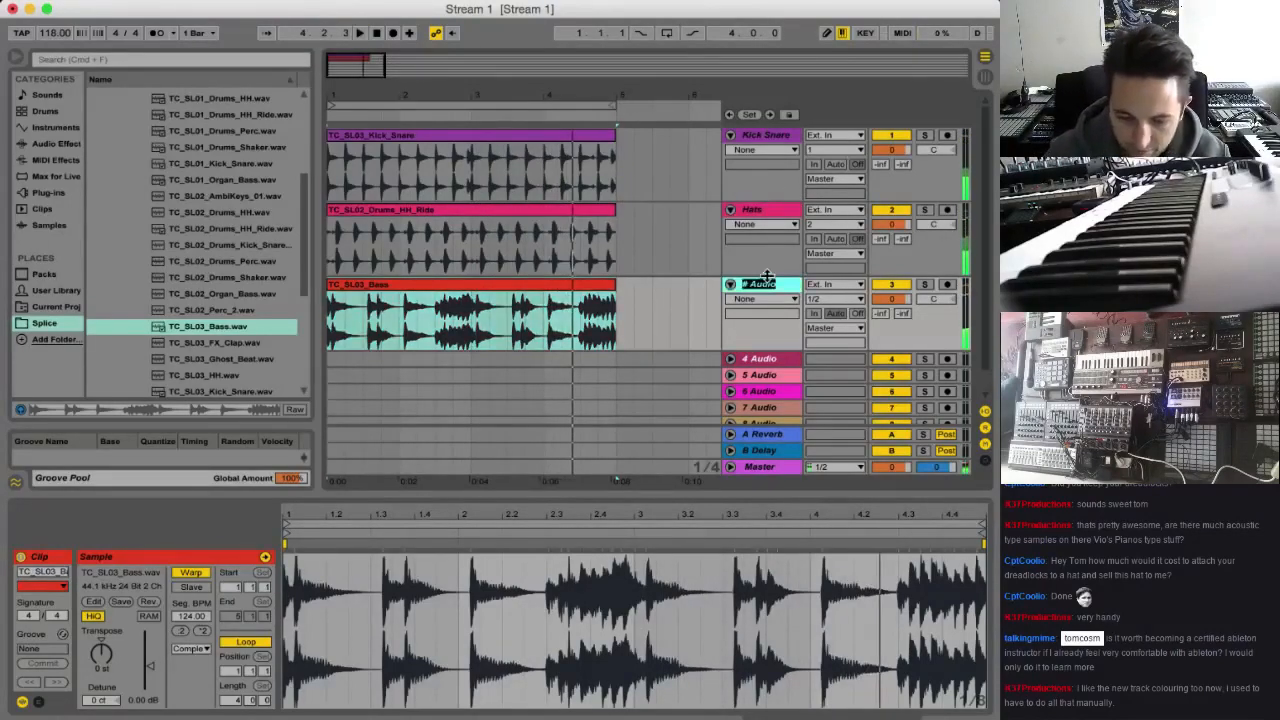
{"action": "type", "text": "Bass"}
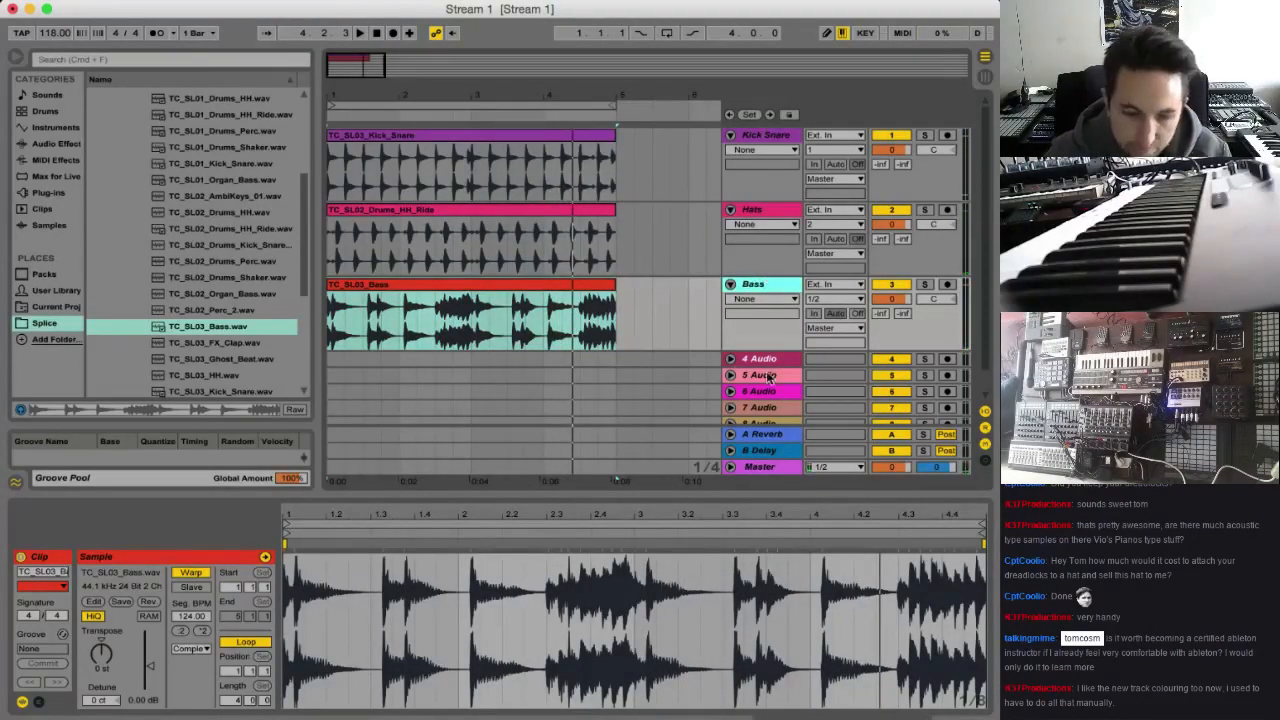
Hide the browser to widen the arrangement and play the bass loop from bar 1
{"action": "left_click_drag", "start_coordinate": [365, 68], "coordinate": [365, 74]}
{"action": "left_click", "coordinate": [15, 58]}
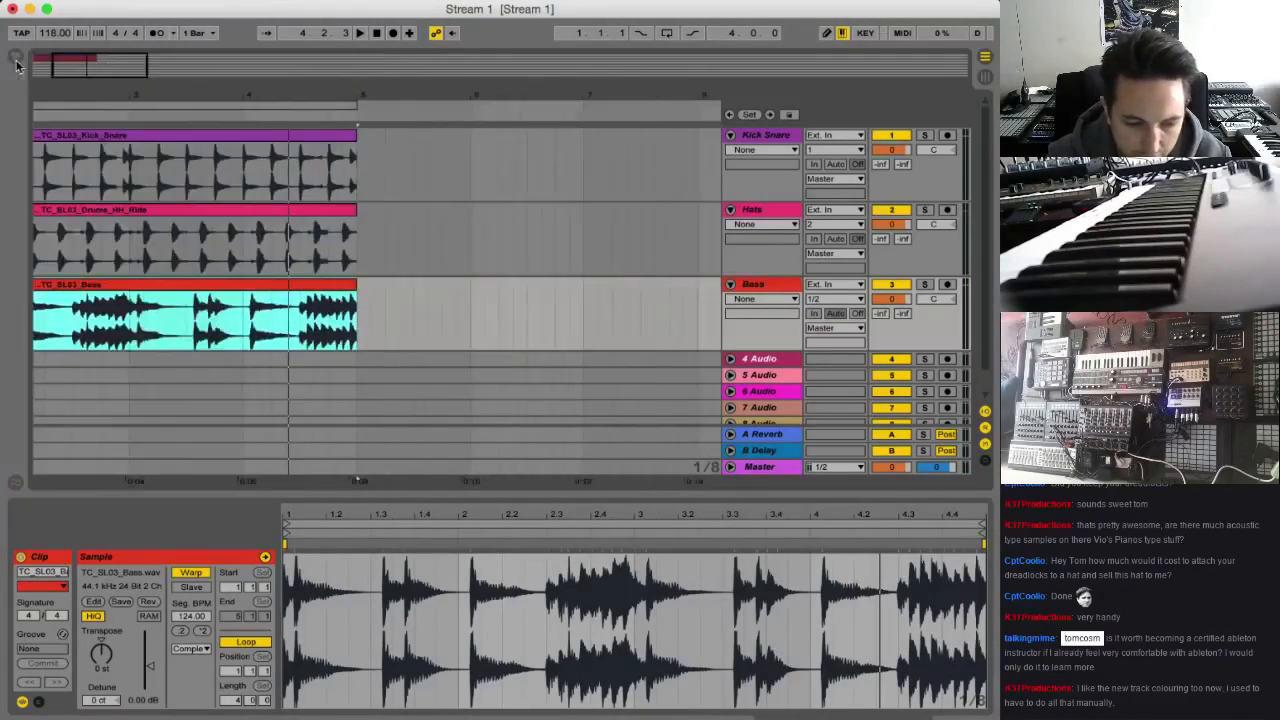
{"action": "left_click_drag", "start_coordinate": [107, 67], "coordinate": [73, 66]}
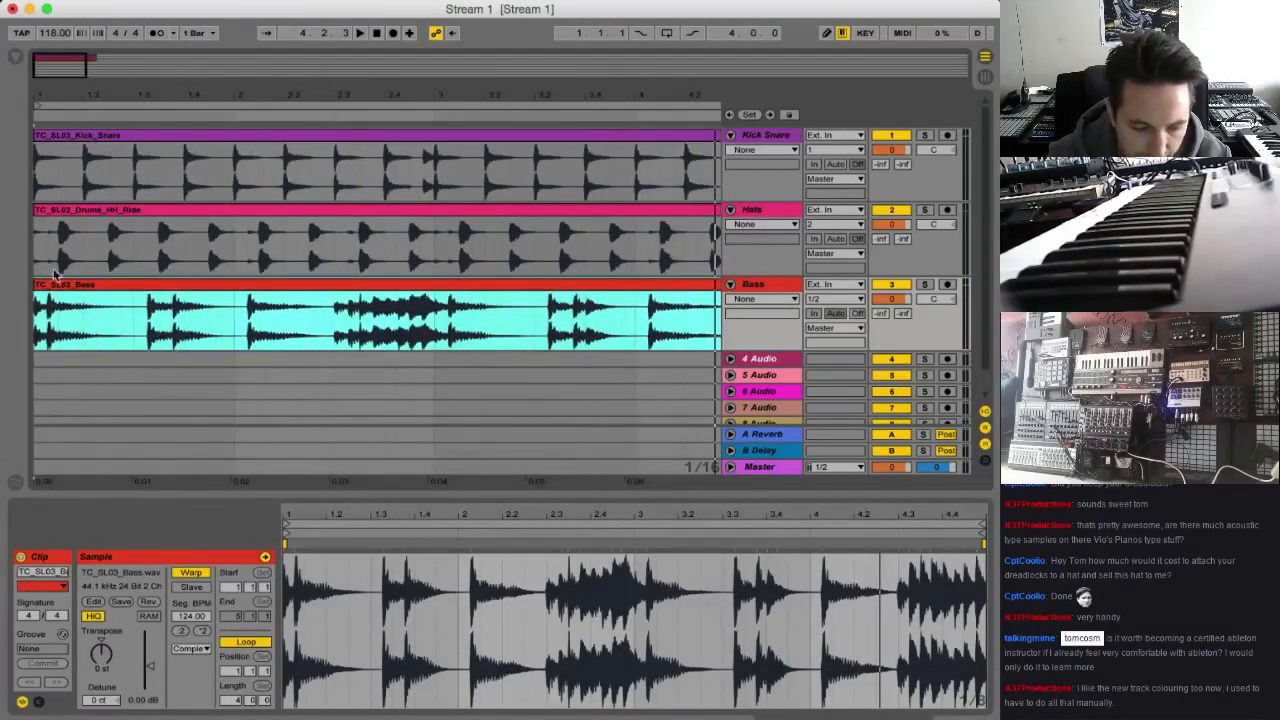
{"action": "left_click", "coordinate": [35, 318]}
{"action": "key", "text": "space"}
{"action": "key", "text": "space"}
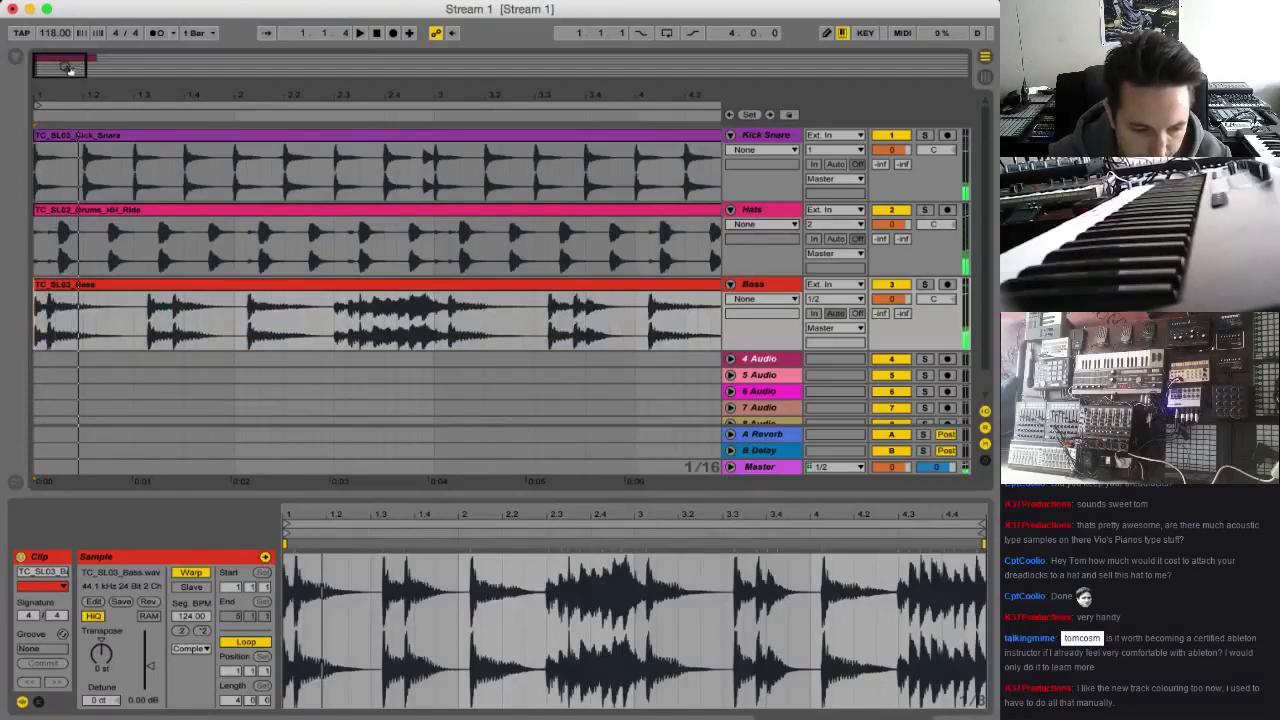
Duplicate the first three sixteenths of the bass clip directly after themselves, reverse the copy, and listen to it
{"action": "left_click_drag", "start_coordinate": [67, 67], "coordinate": [67, 80]}
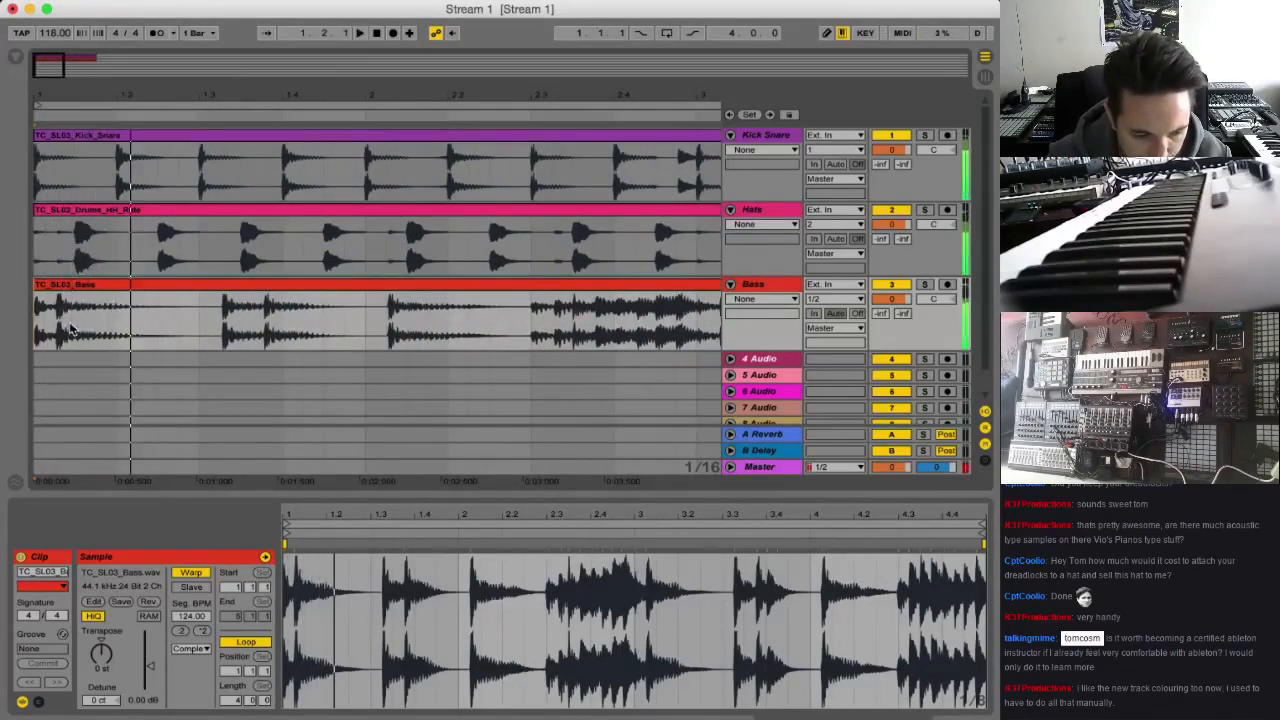
{"action": "left_click_drag", "start_coordinate": [97, 312], "coordinate": [36, 310]}
{"action": "key", "text": "super+d"}
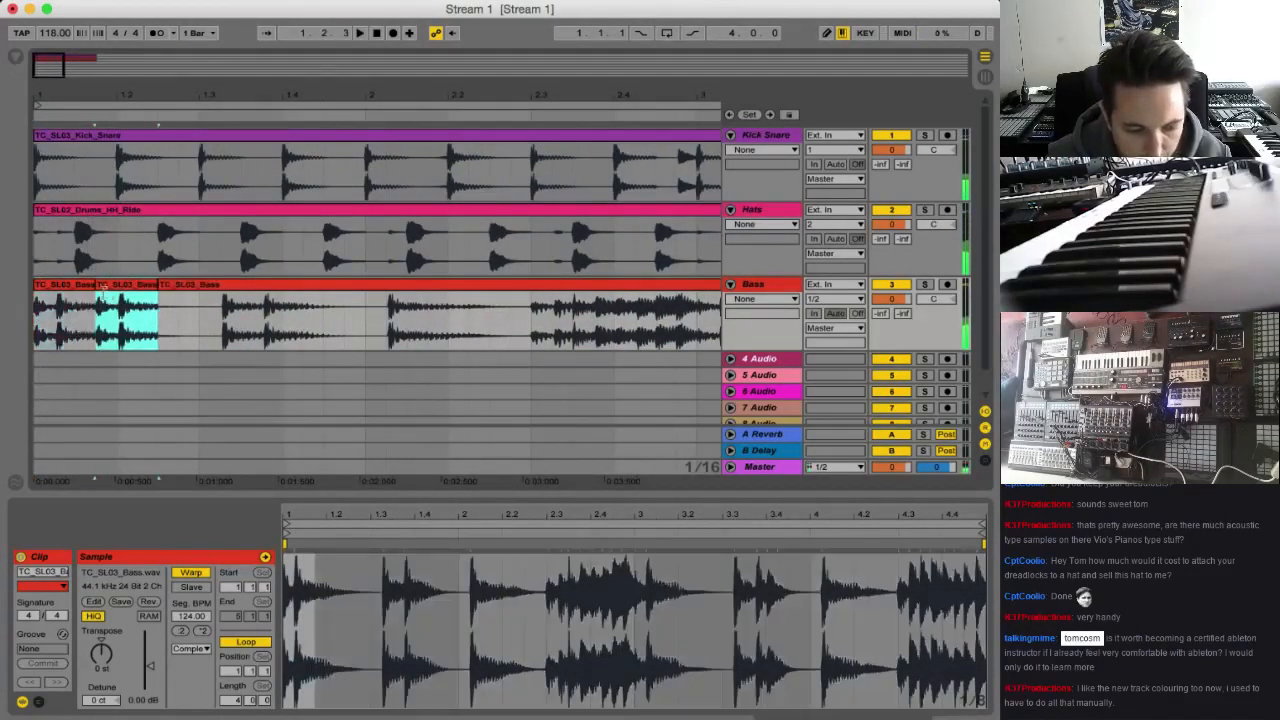
{"action": "left_click", "coordinate": [148, 601]}
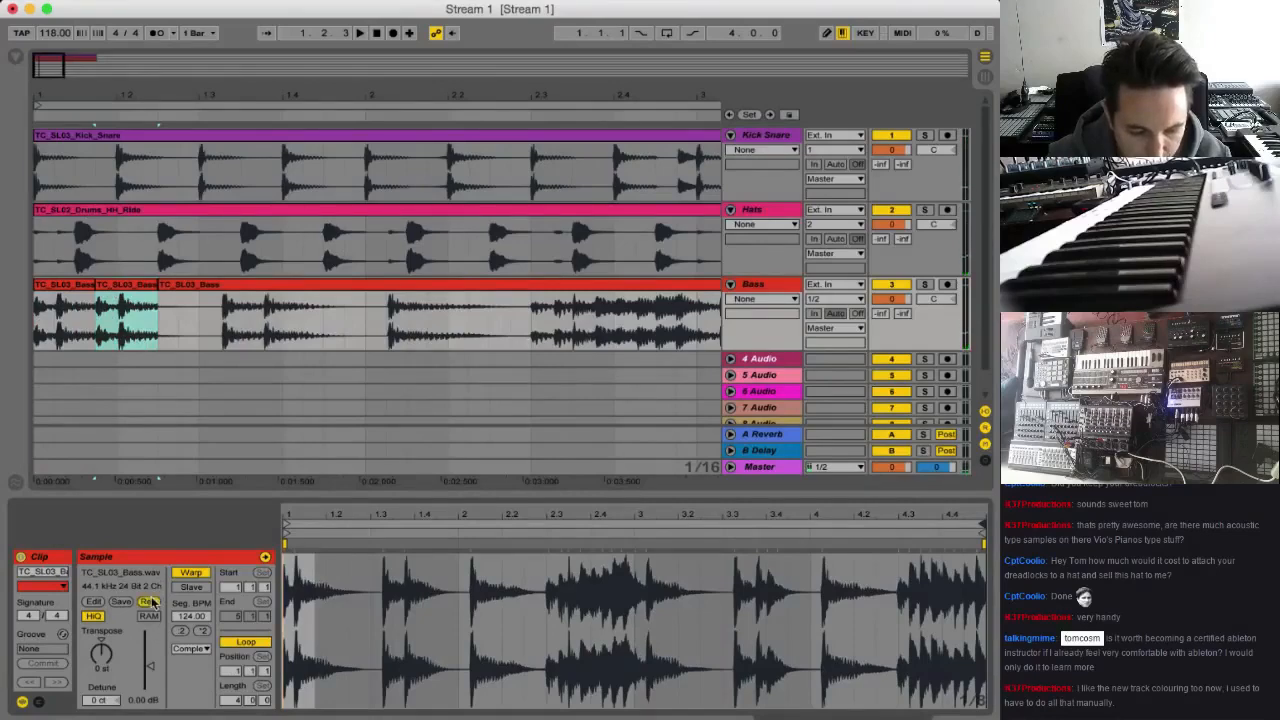
{"action": "left_click", "coordinate": [40, 316]}
{"action": "key", "text": "space"}
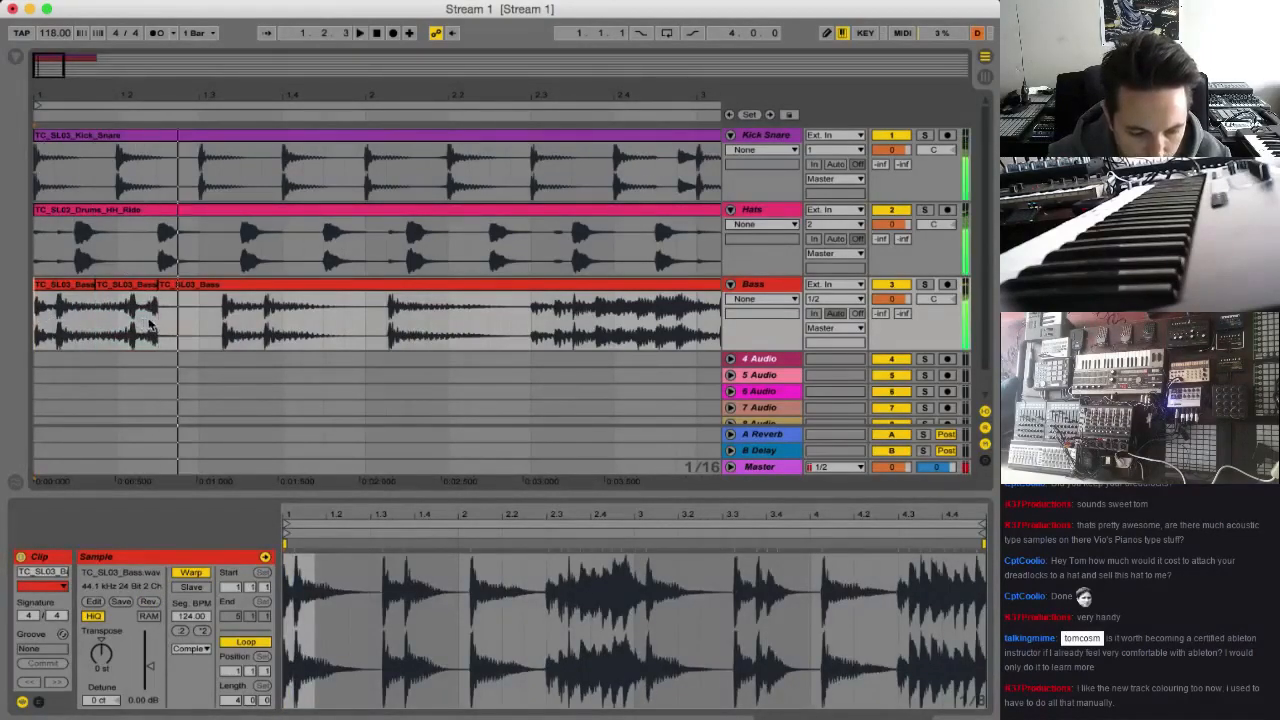
{"action": "key", "text": "space"}
{"action": "key", "text": "space"}
Trim the reversed bass slice's last sixteenth and paste a copy of the bass hit from 1.3.2 at its end
{"action": "left_click_drag", "start_coordinate": [145, 322], "coordinate": [265, 323]}
{"action": "key", "text": "space"}
{"action": "key", "text": "Delete"}
{"action": "key", "text": "ctrl+c"}
{"action": "left_click", "coordinate": [148, 323]}
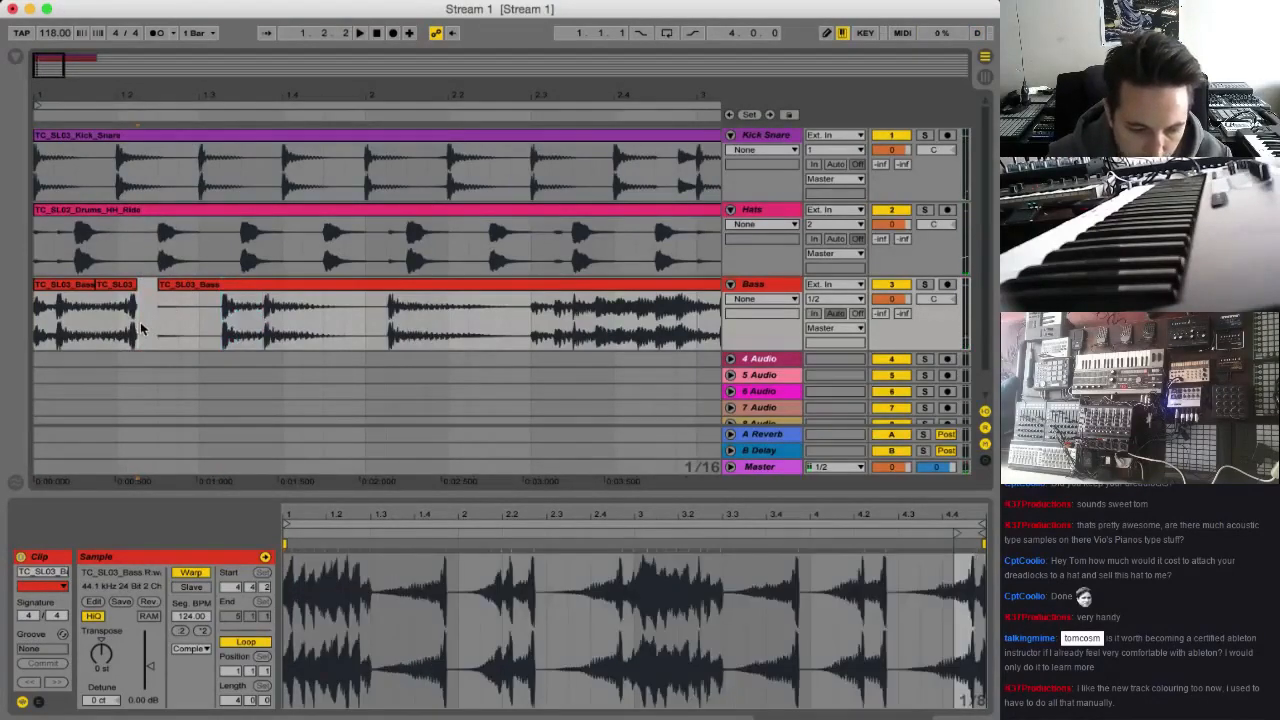
{"action": "key", "text": "ctrl+v"}
{"action": "key", "text": "space"}
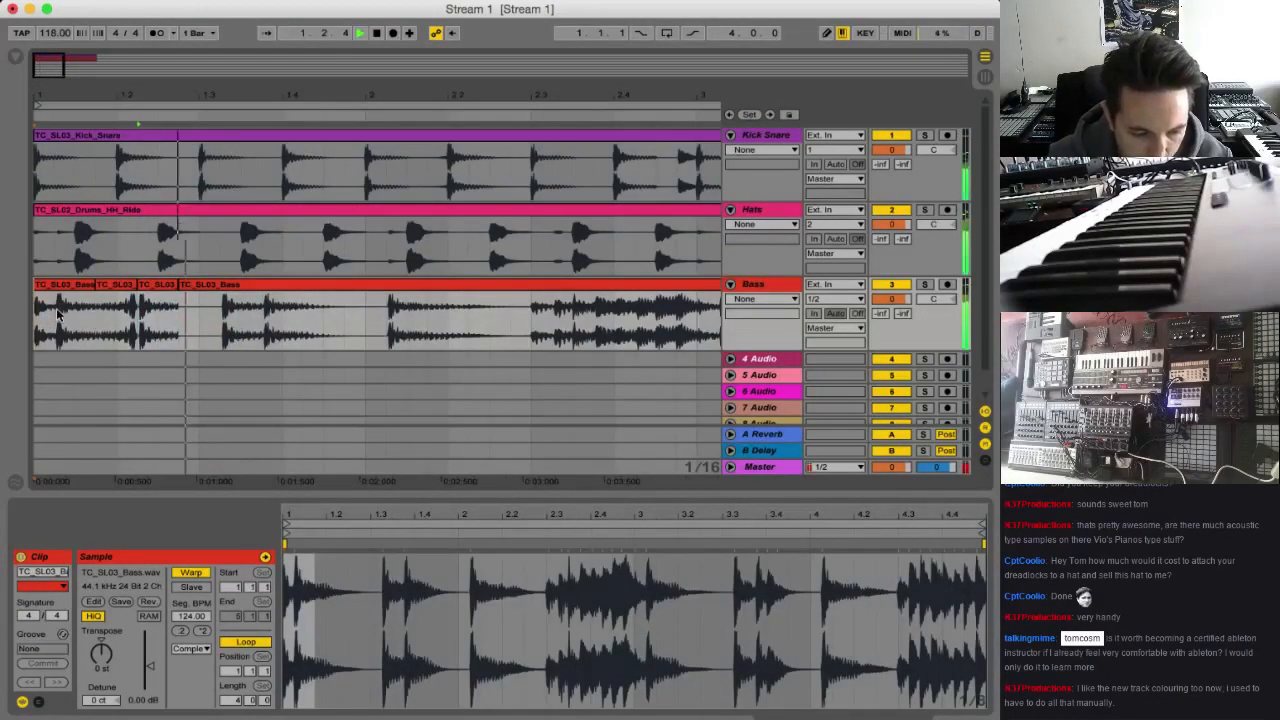
Move the pasted bass hit one sixteenth later, leaving a gap after the reversed slice, and listen to the pattern
{"action": "key", "text": "space"}
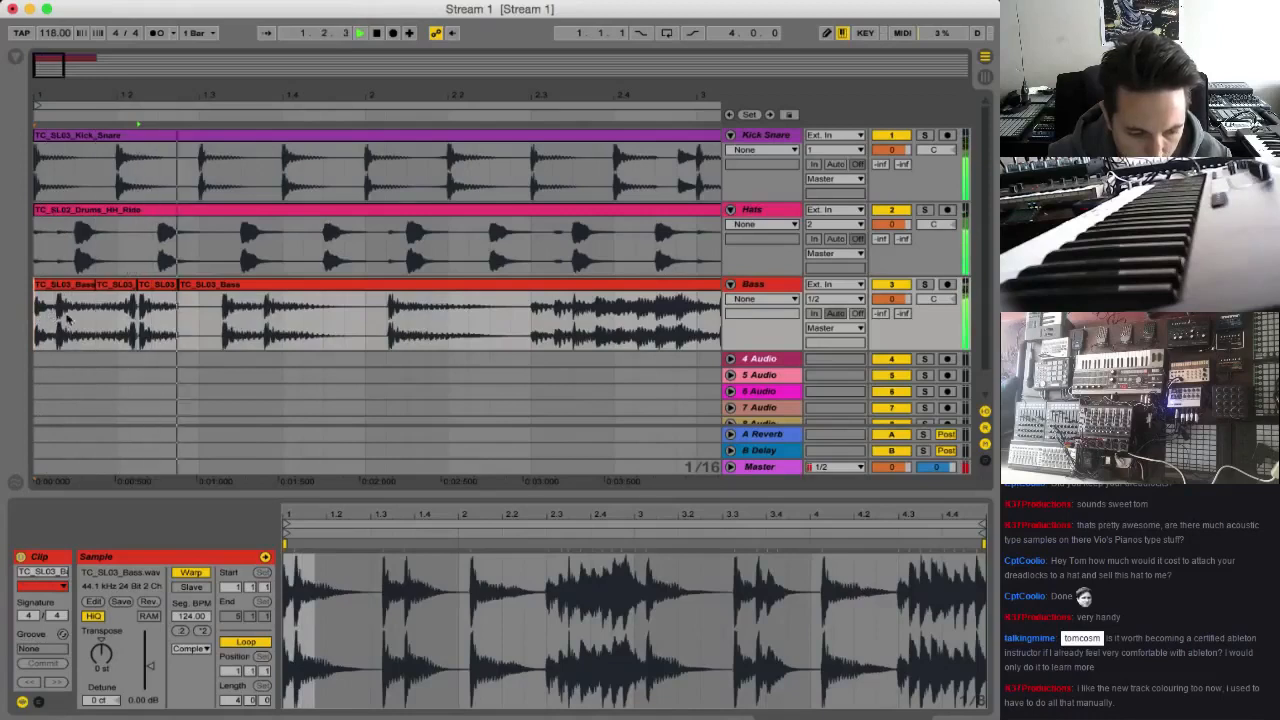
{"action": "key", "text": "space"}
{"action": "key", "text": "space"}
{"action": "left_click_drag", "start_coordinate": [157, 286], "coordinate": [181, 303]}
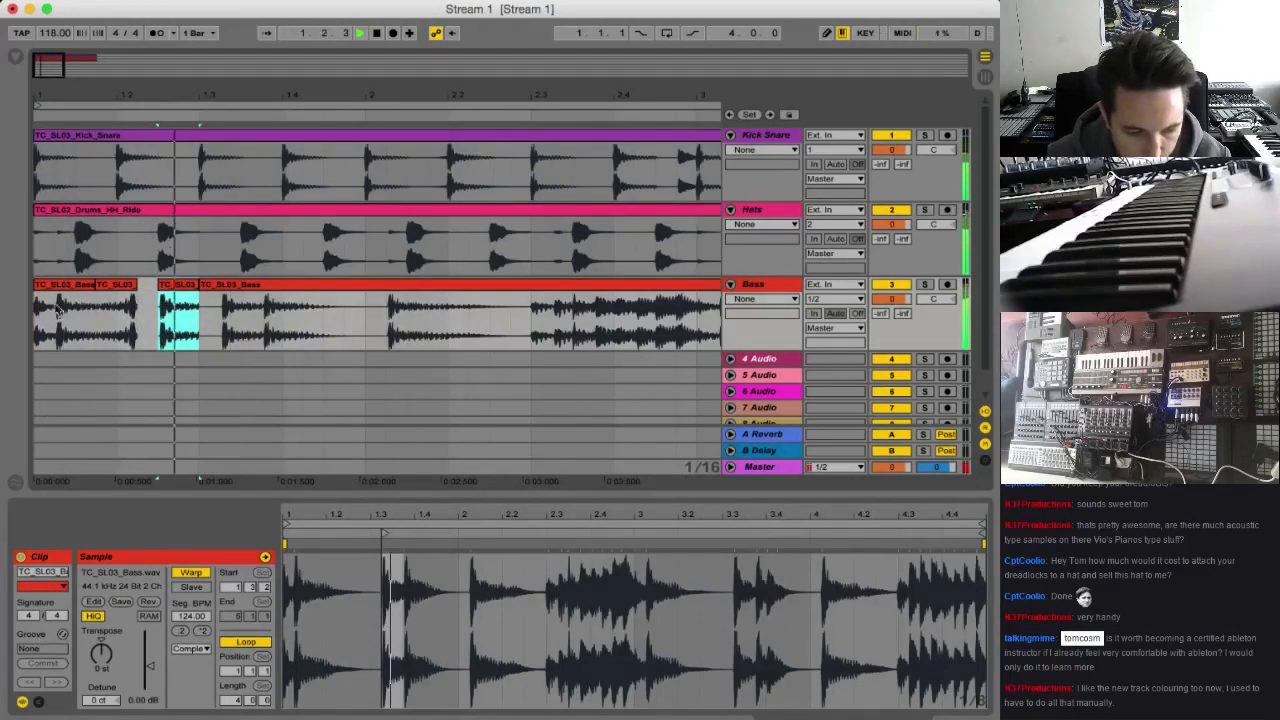
{"action": "key", "text": "space"}
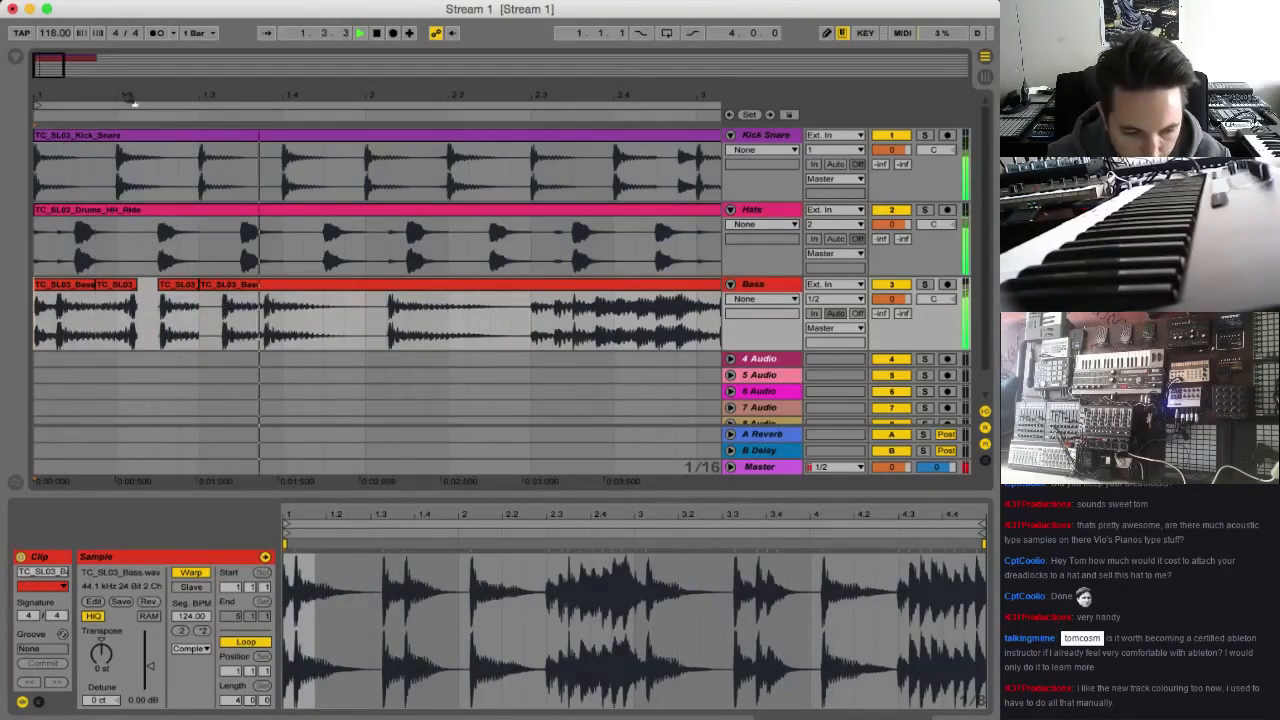
{"action": "left_click_drag", "start_coordinate": [45, 69], "coordinate": [46, 65]}
{"action": "key", "text": "space"}
{"action": "key", "text": "space"}
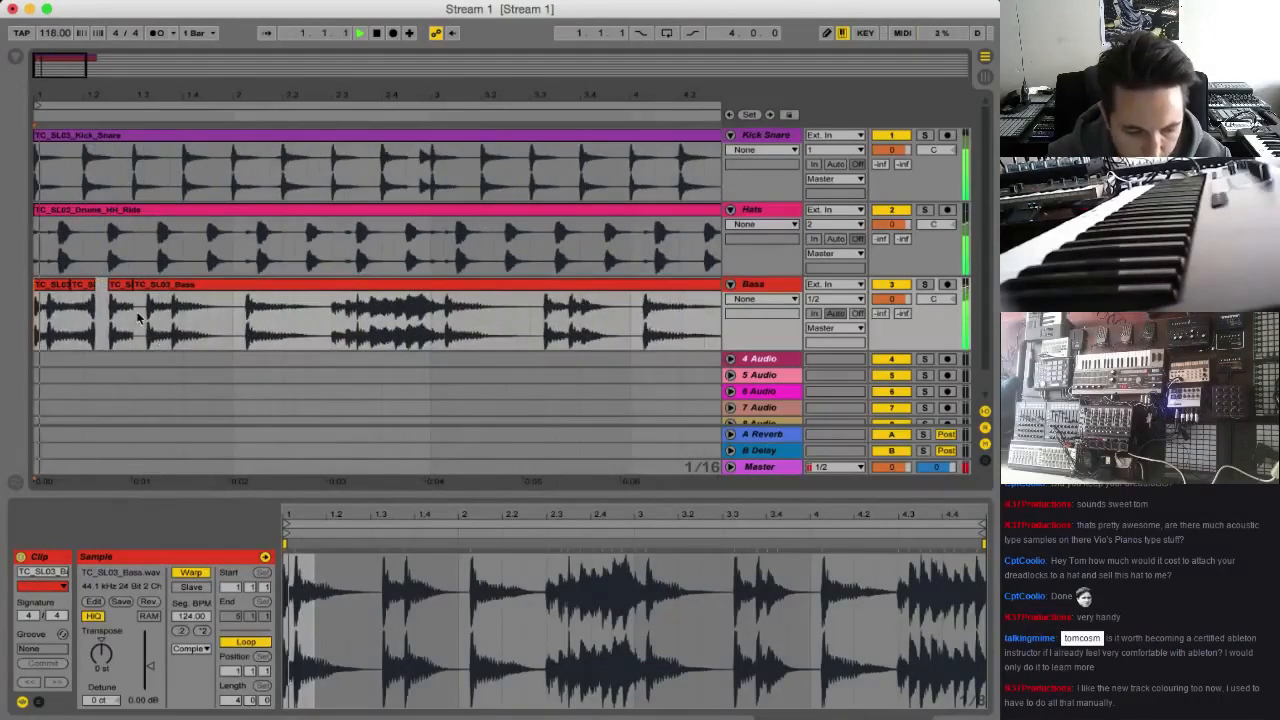
Delete the remainder of the original bass clip after the edited slices in bar 1
{"action": "left_click_drag", "start_coordinate": [134, 317], "coordinate": [234, 318]}
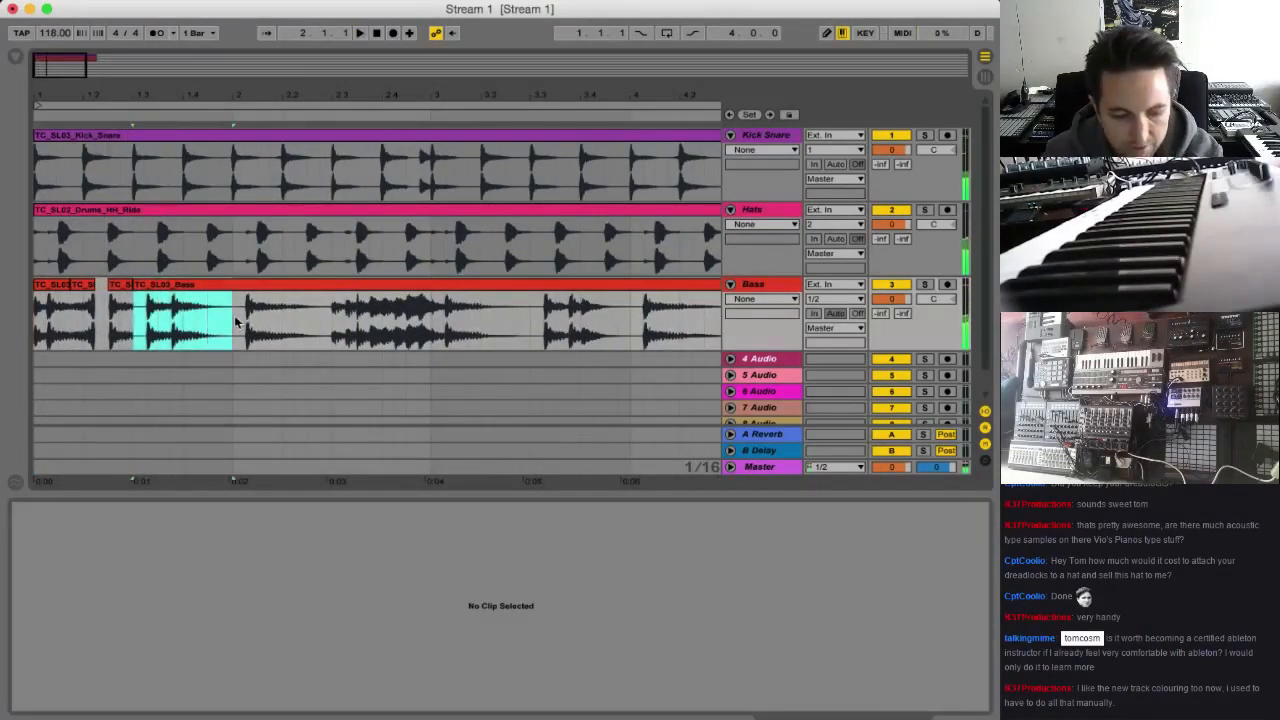
{"action": "key", "text": "Delete"}
{"action": "left_click_drag", "start_coordinate": [74, 66], "coordinate": [74, 32]}
{"action": "left_click_drag", "start_coordinate": [128, 317], "coordinate": [424, 310]}
{"action": "key", "text": "Delete"}
Select the one-bar bass pattern in bar 1 and duplicate it three times to fill four bars
{"action": "left_click_drag", "start_coordinate": [126, 300], "coordinate": [24, 307]}
{"action": "key", "text": "super+d"}
{"action": "key", "text": "super+d"}
{"action": "key", "text": "super+d"}
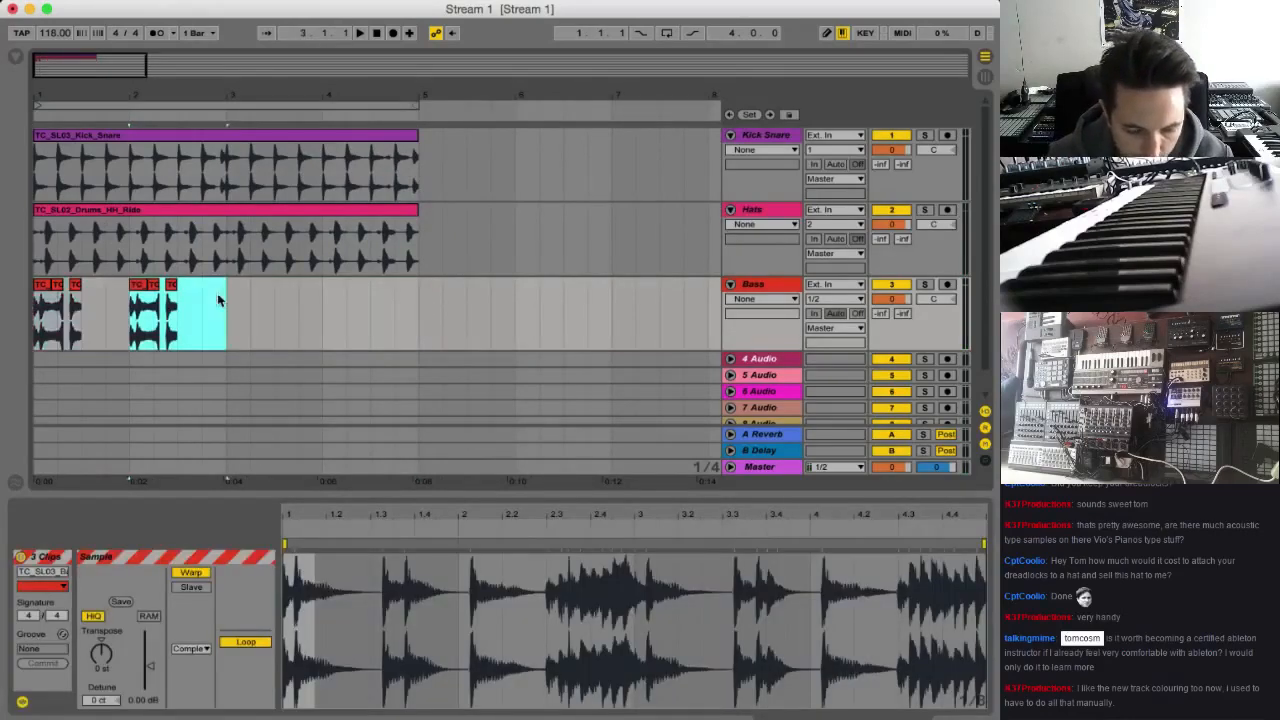
Play the four-bar arrangement from bar 1 to check the new bass pattern
{"action": "left_click", "coordinate": [36, 316]}
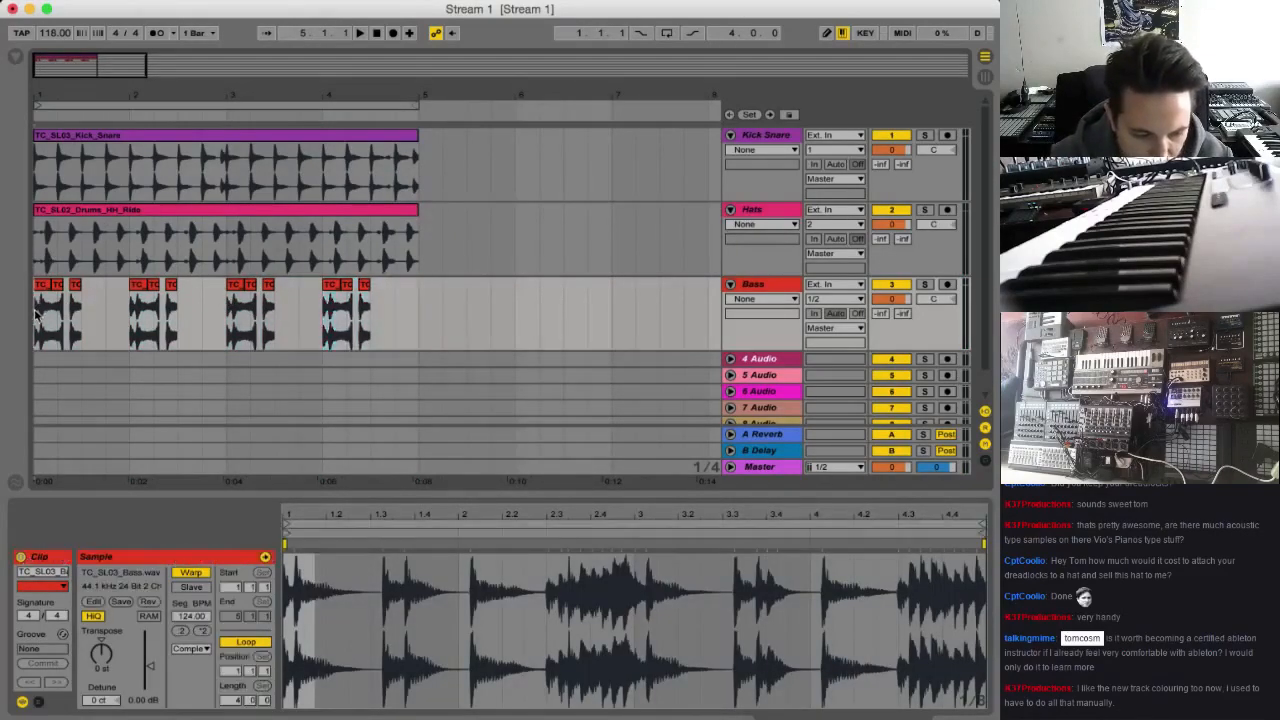
{"action": "mouse_move", "coordinate": [100, 73]}
{"action": "left_mouse_down"}
{"action": "mouse_move", "coordinate": [75, 78]}
{"action": "mouse_move", "coordinate": [80, 62]}
{"action": "left_mouse_up"}
{"action": "key", "text": "space"}
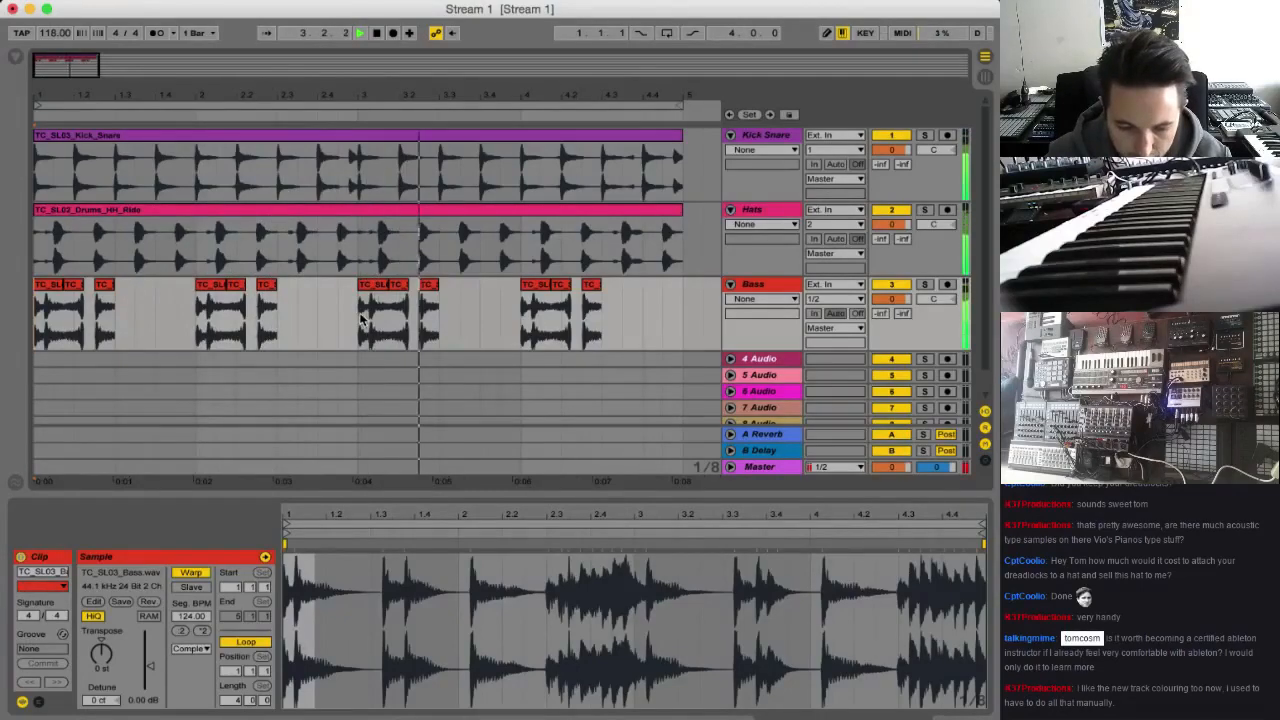
Stop playback and consolidate the bass slices in the first half of bar 1 into a single clip
{"action": "left_click_drag", "start_coordinate": [362, 318], "coordinate": [438, 320]}
{"action": "key", "text": "space"}
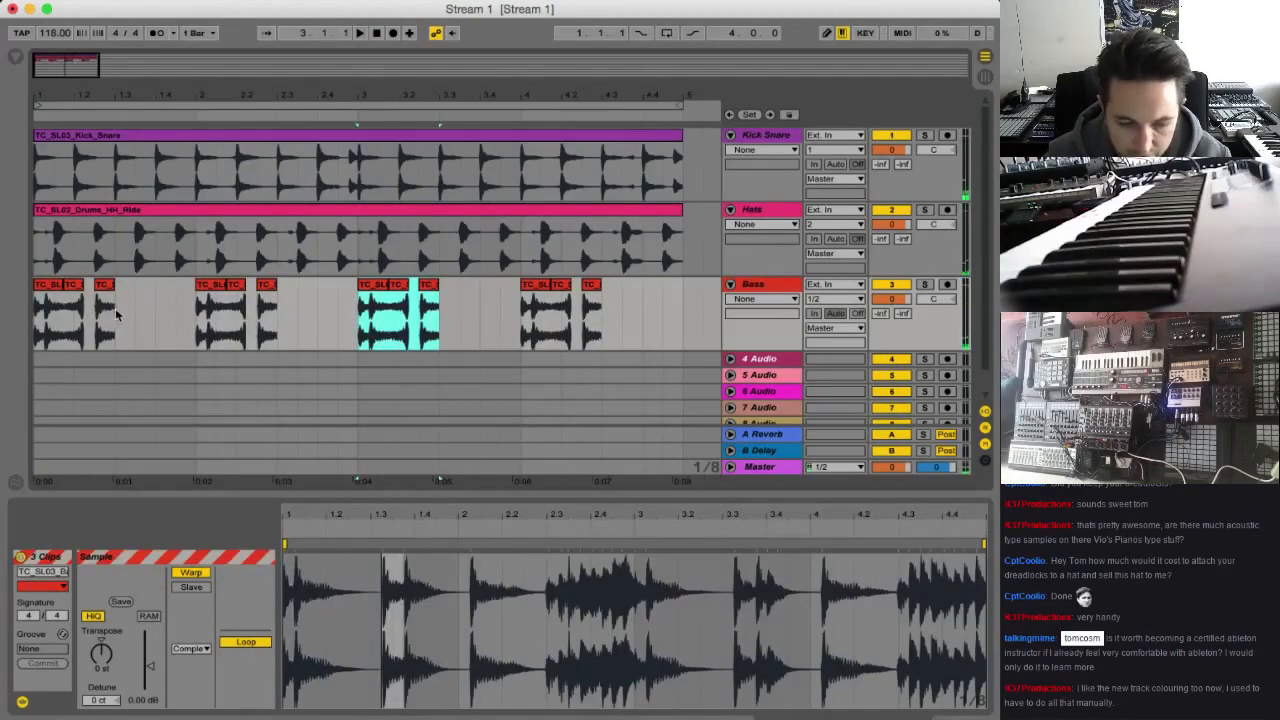
{"action": "left_click_drag", "start_coordinate": [115, 316], "coordinate": [37, 318]}
{"action": "key", "text": "super+j"}
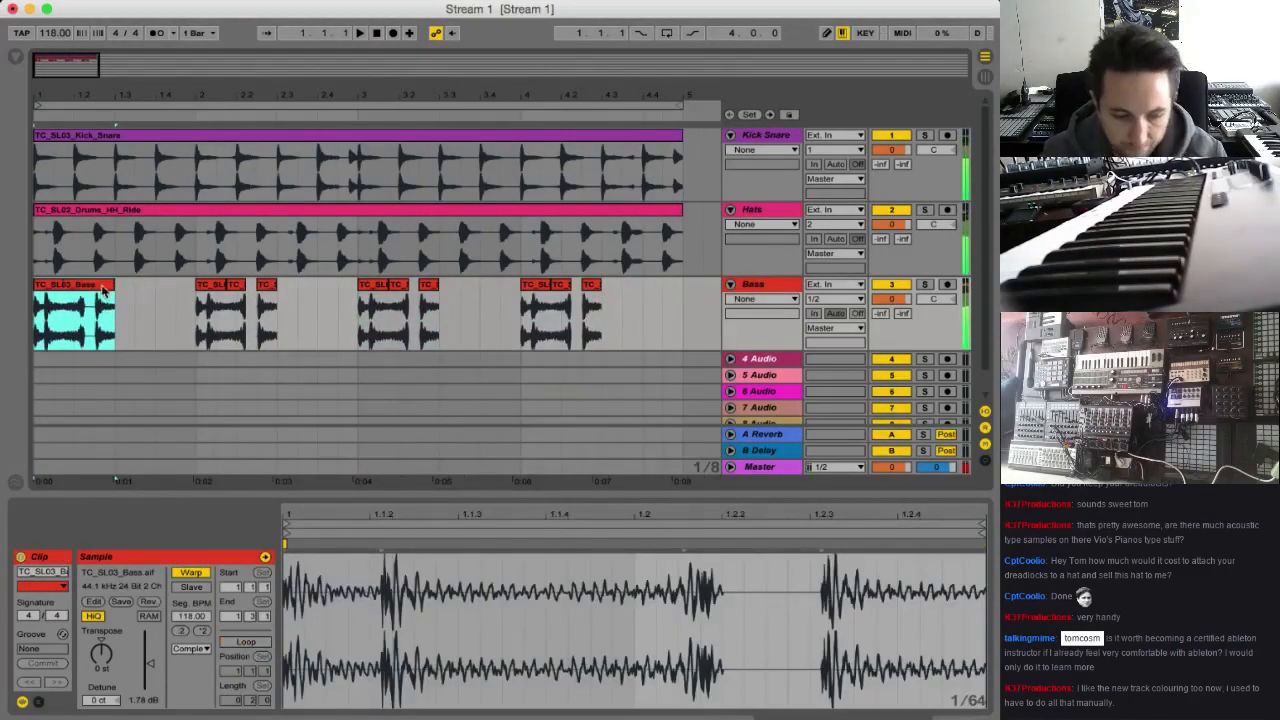
{"action": "left_click", "coordinate": [192, 649]}
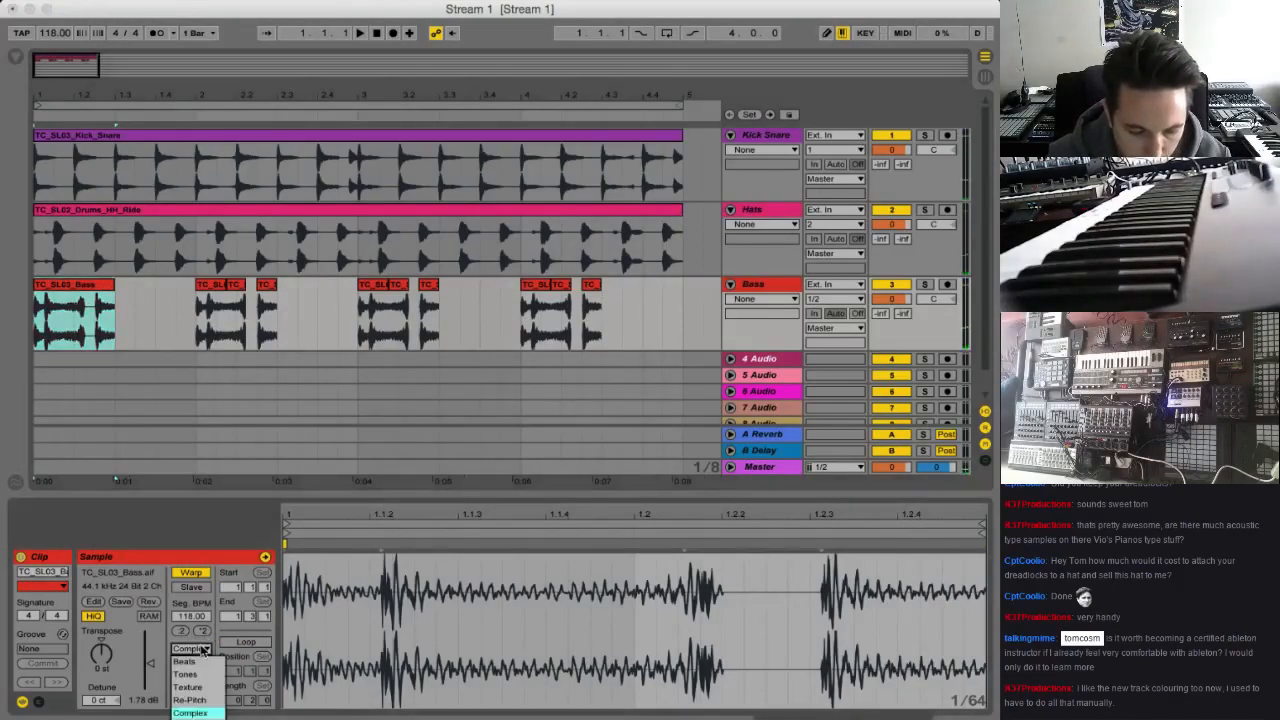
{"action": "left_click", "coordinate": [101, 667]}
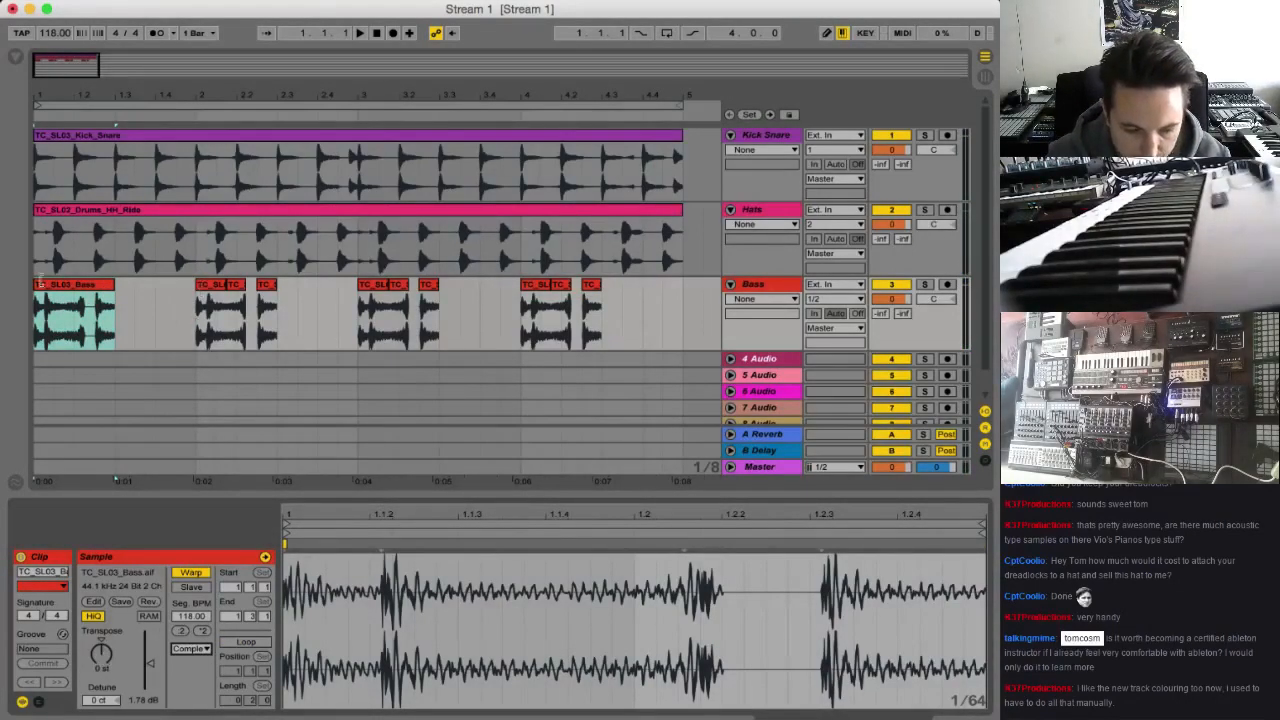
Replace the bass slices in bars 2, 3 and 4 with the consolidated clip, transposing the bar 2 and 4 copies up 5 semitones
{"action": "left_click_drag", "start_coordinate": [72, 288], "coordinate": [233, 290]}
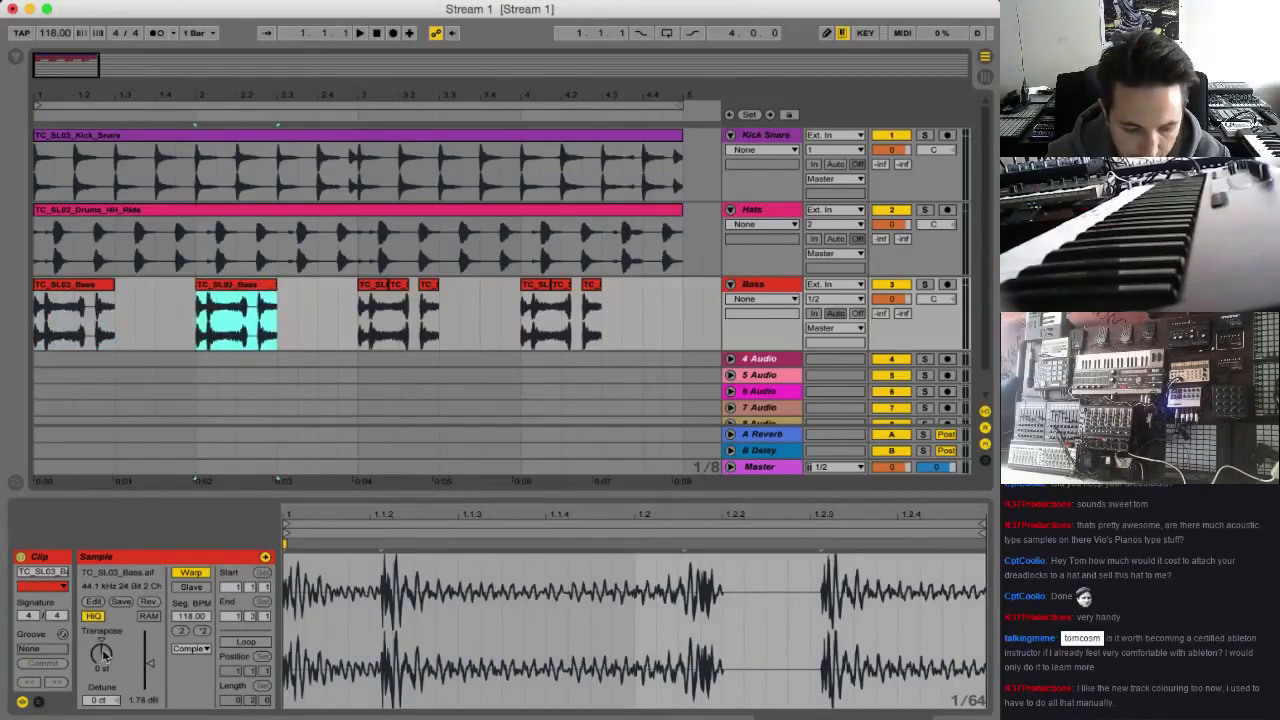
{"action": "left_click_drag", "start_coordinate": [104, 655], "coordinate": [104, 645]}
{"action": "left_click_drag", "start_coordinate": [250, 290], "coordinate": [575, 290]}
{"action": "left_click", "coordinate": [89, 287]}
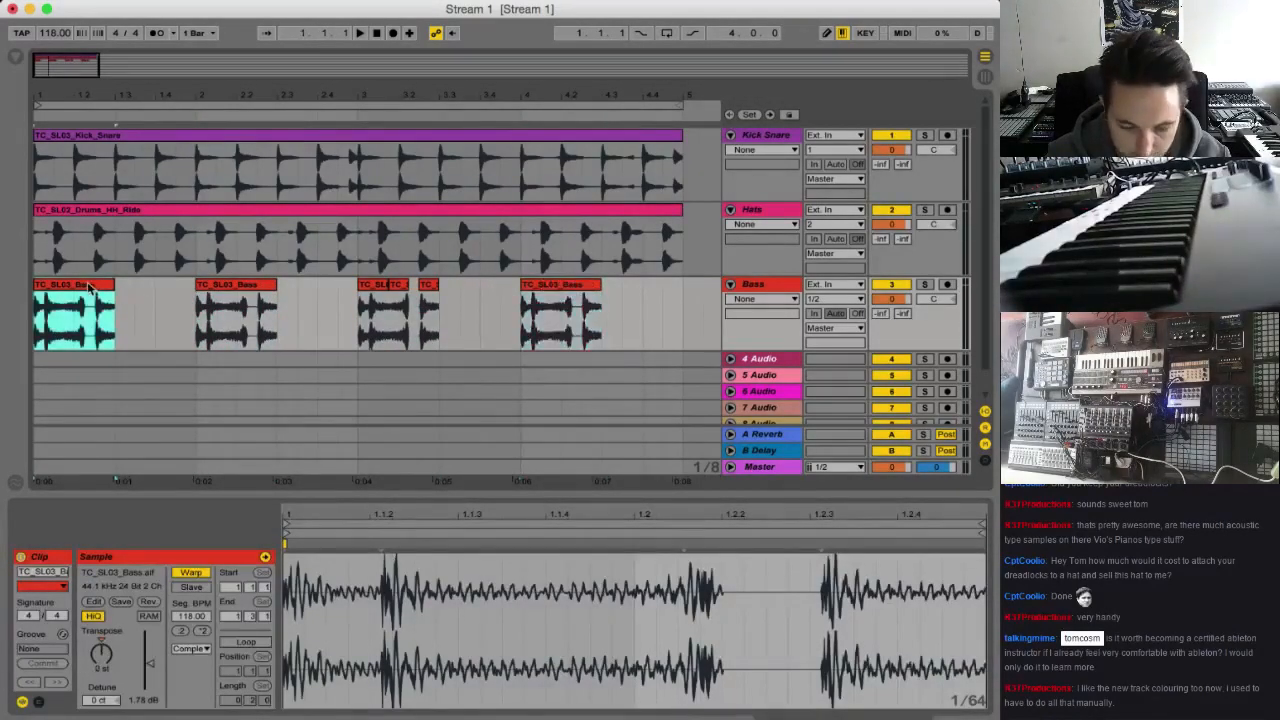
{"action": "left_click_drag", "start_coordinate": [89, 287], "coordinate": [408, 300]}
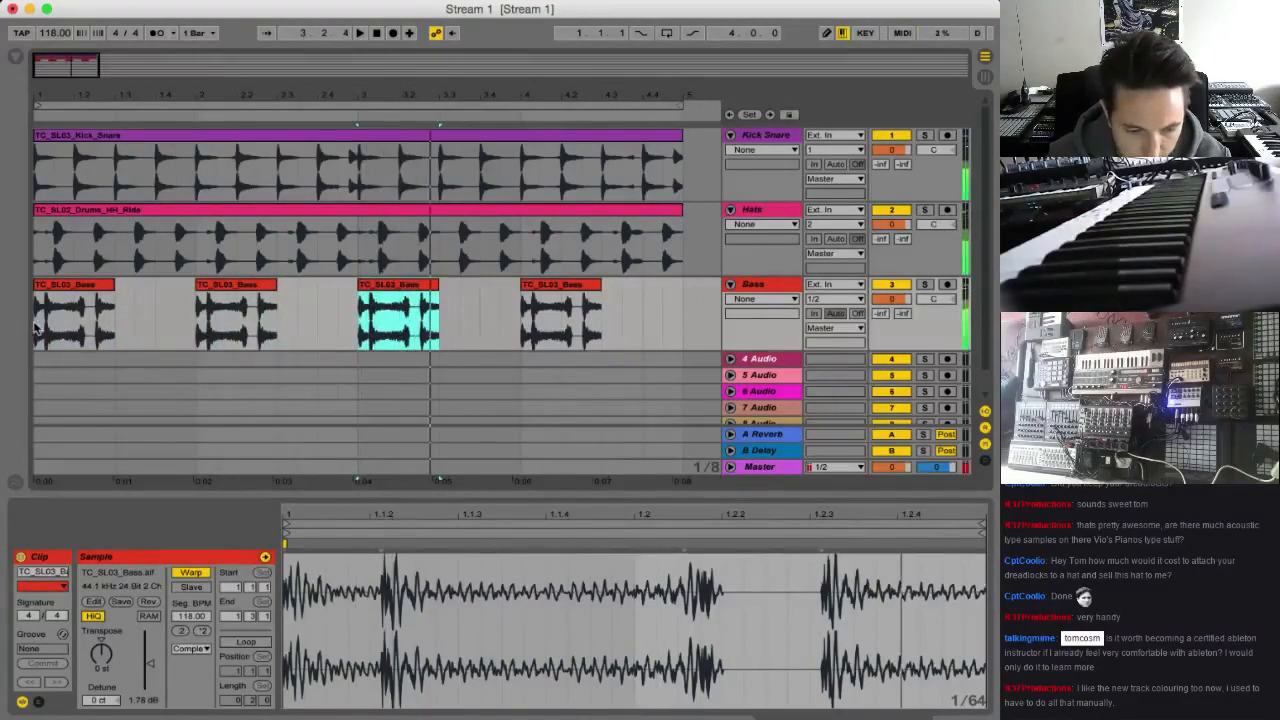
Play the pattern and change the bar 2 bass clip's transposition to -1 semitone
{"action": "left_click", "coordinate": [136, 306]}
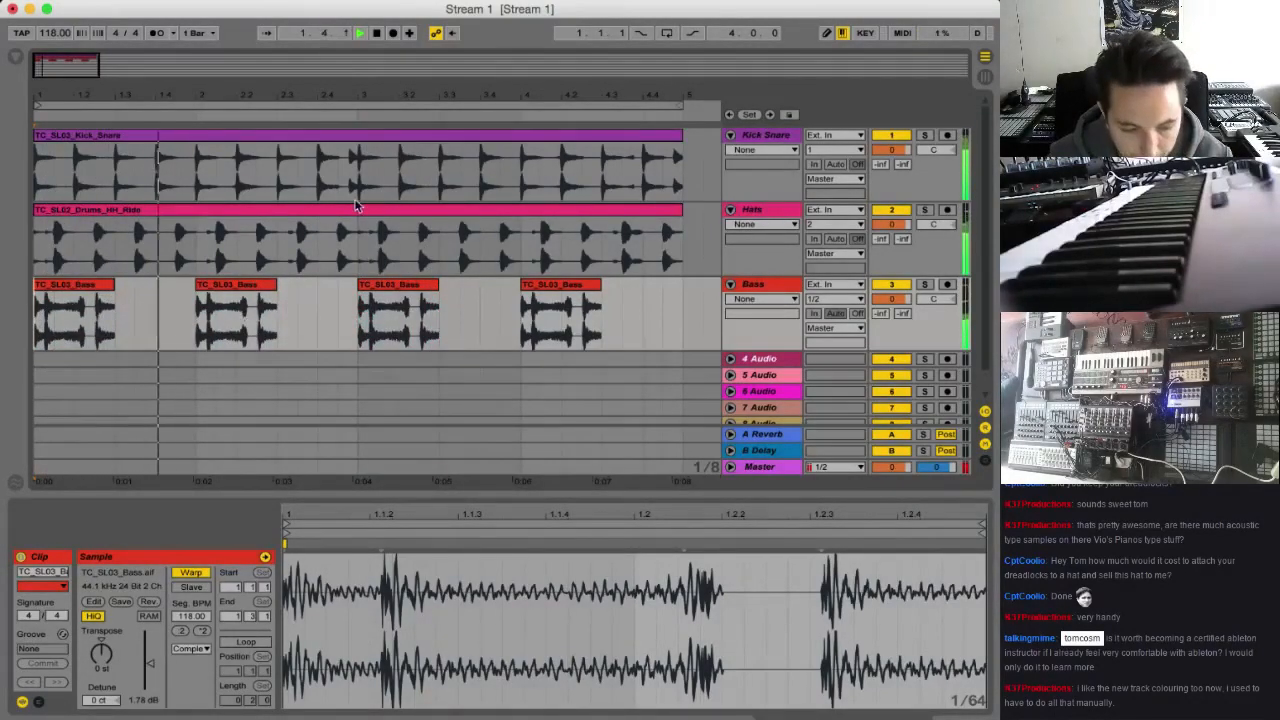
{"action": "left_click", "coordinate": [248, 286]}
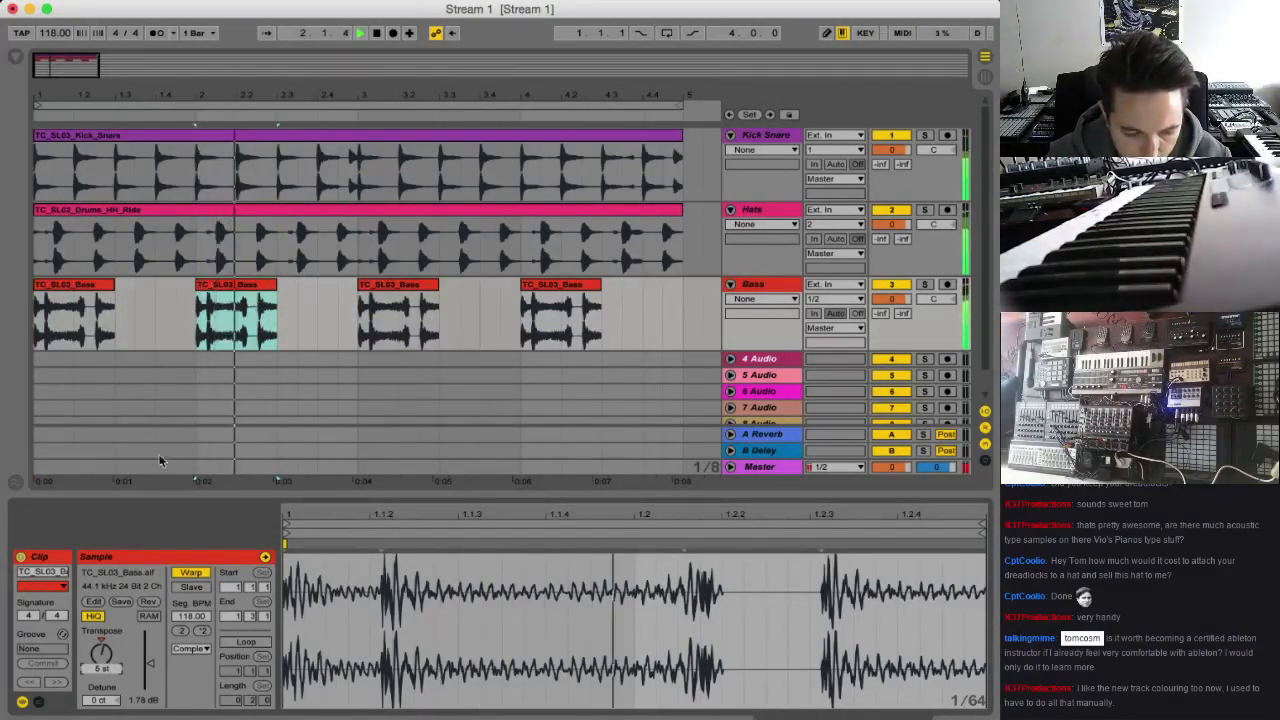
{"action": "key", "text": "space"}
{"action": "key", "text": "space"}
{"action": "key", "text": "Down"}
{"action": "key", "text": "Down"}
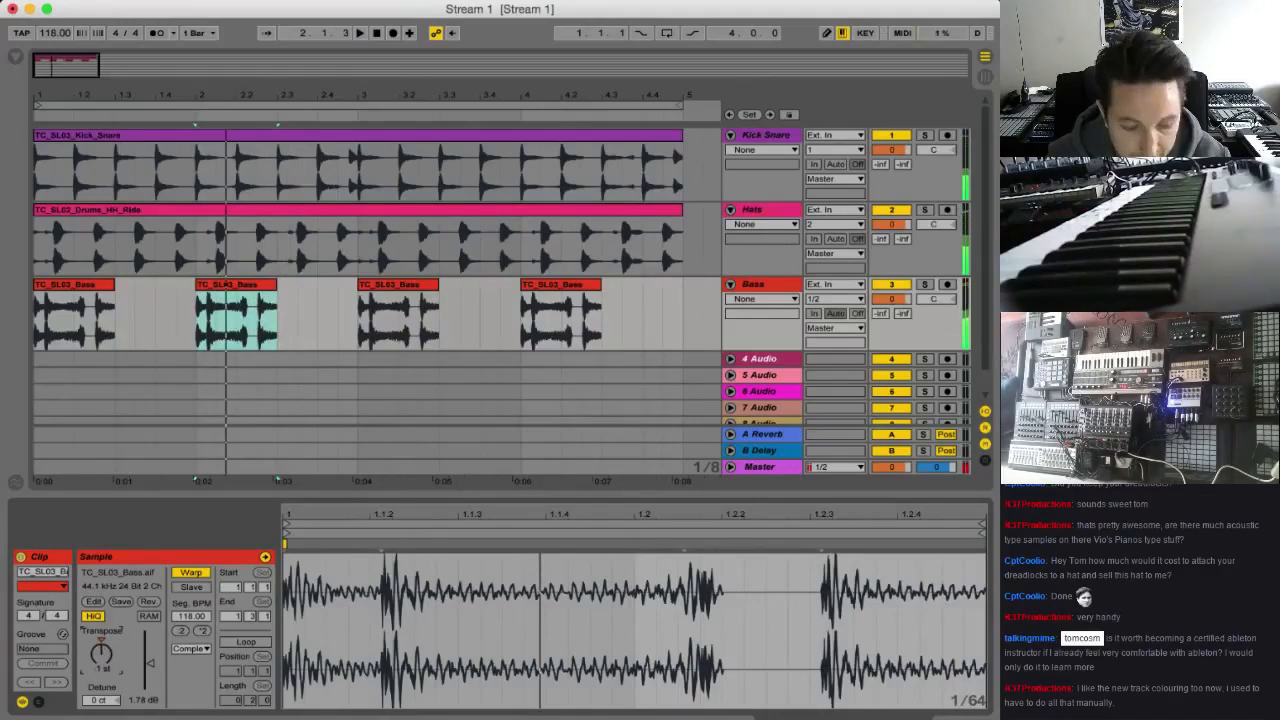
Listen again from bar 1 and set the bar 2 bass clip's transposition to -2 semitones
{"action": "key", "text": "space"}
{"action": "key", "text": "space"}
{"action": "left_click", "coordinate": [44, 317]}
{"action": "key", "text": "space"}
{"action": "key", "text": "space"}
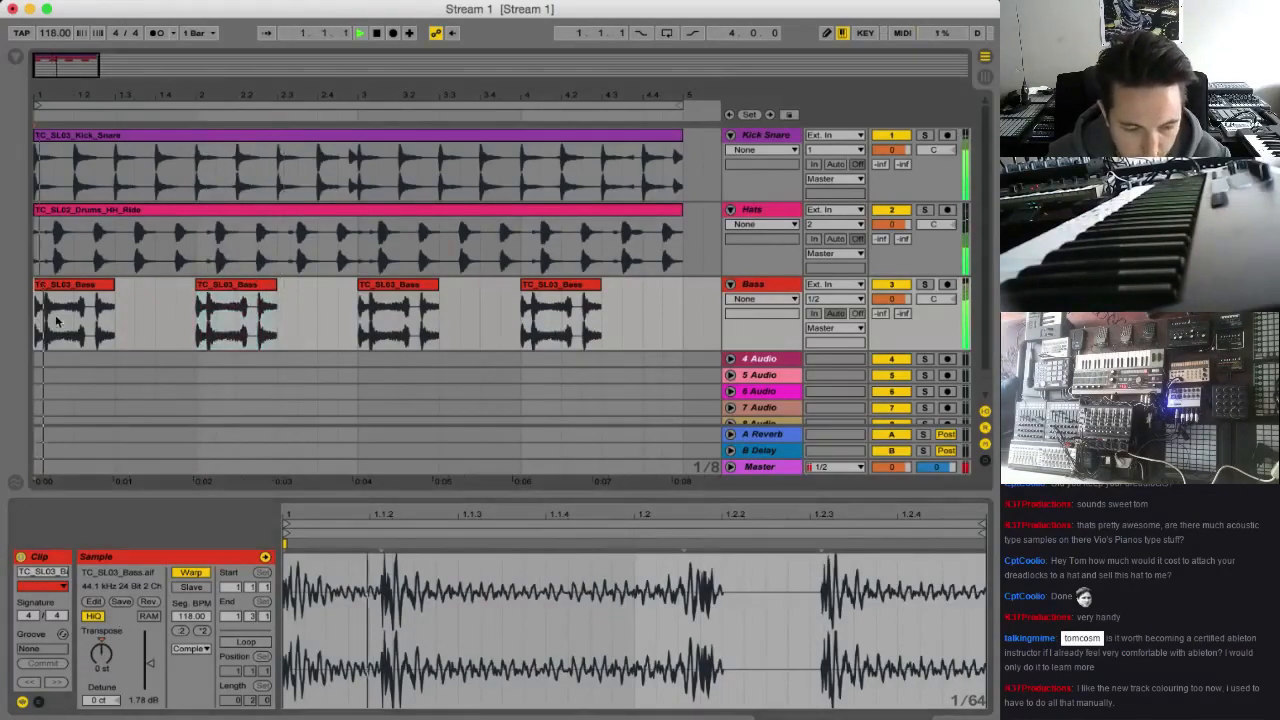
{"action": "left_click", "coordinate": [88, 288]}
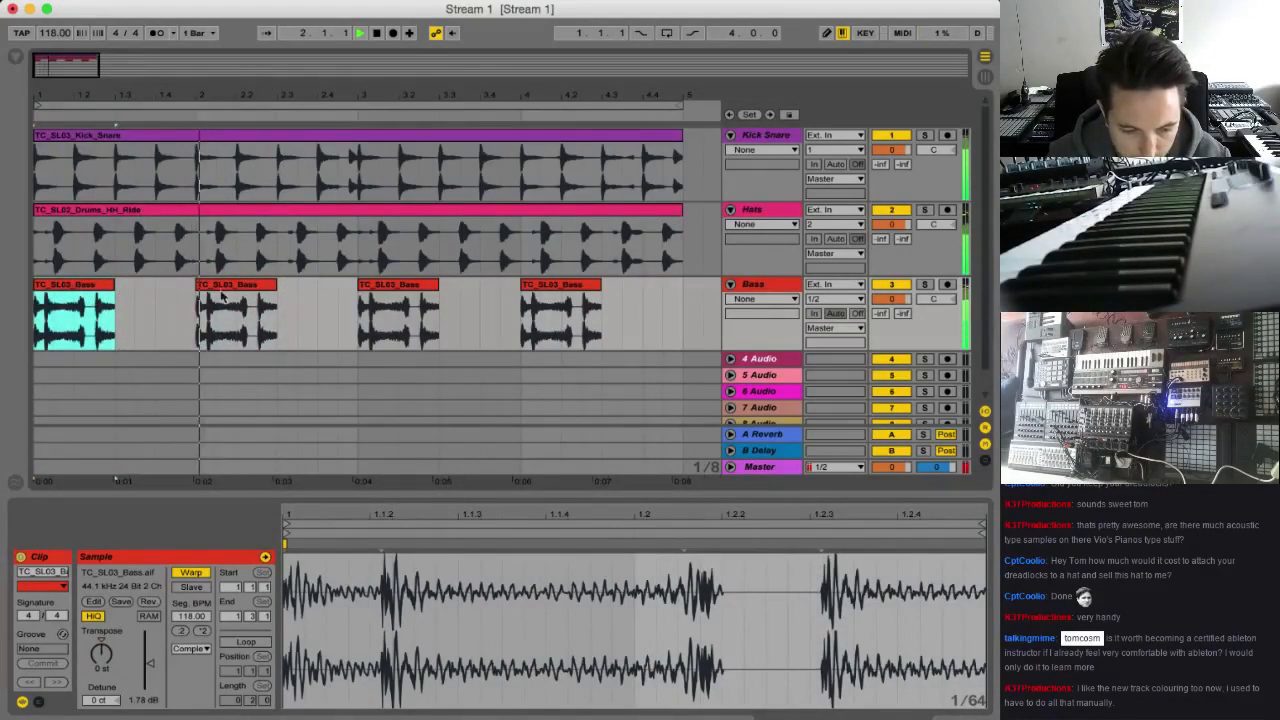
{"action": "left_click", "coordinate": [223, 288]}
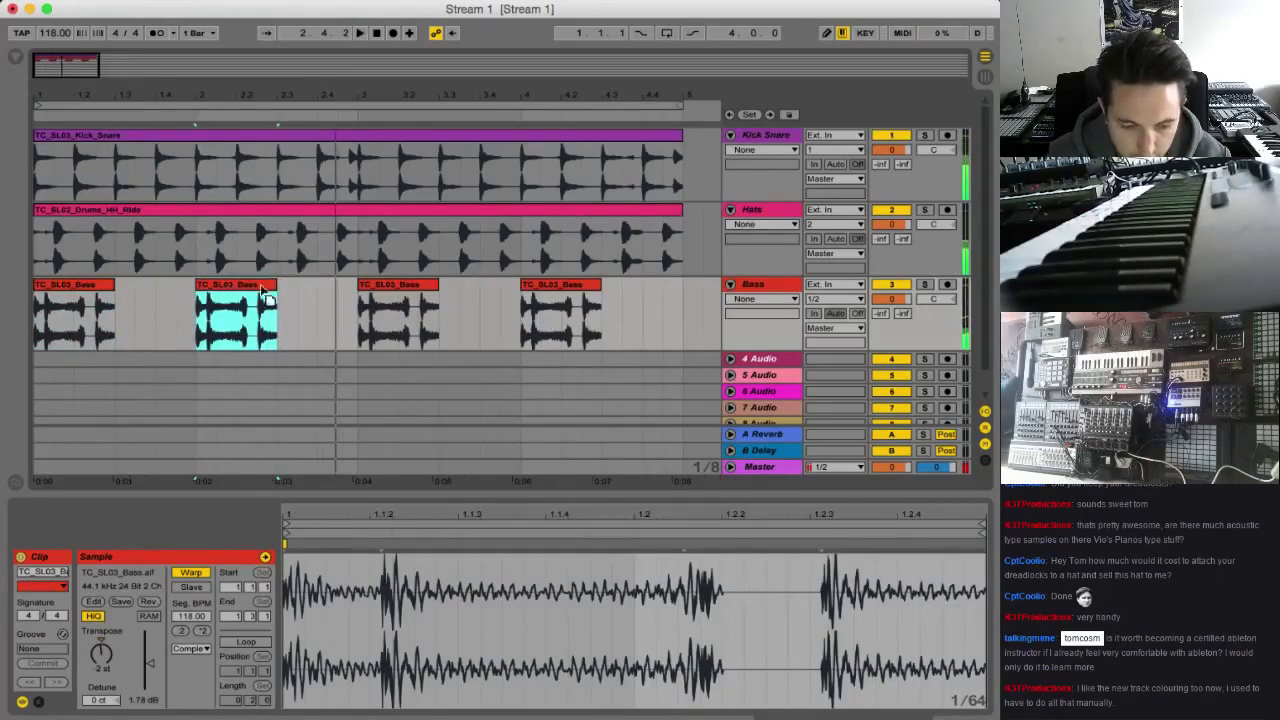
Replace the transposed bar 2 bass clip with a copy of the bar 1 clip and play from the start
{"action": "left_click_drag", "start_coordinate": [263, 294], "coordinate": [414, 294]}
{"action": "key", "text": "space"}
{"action": "left_click_drag", "start_coordinate": [45, 284], "coordinate": [232, 300]}
{"action": "key", "text": "space"}
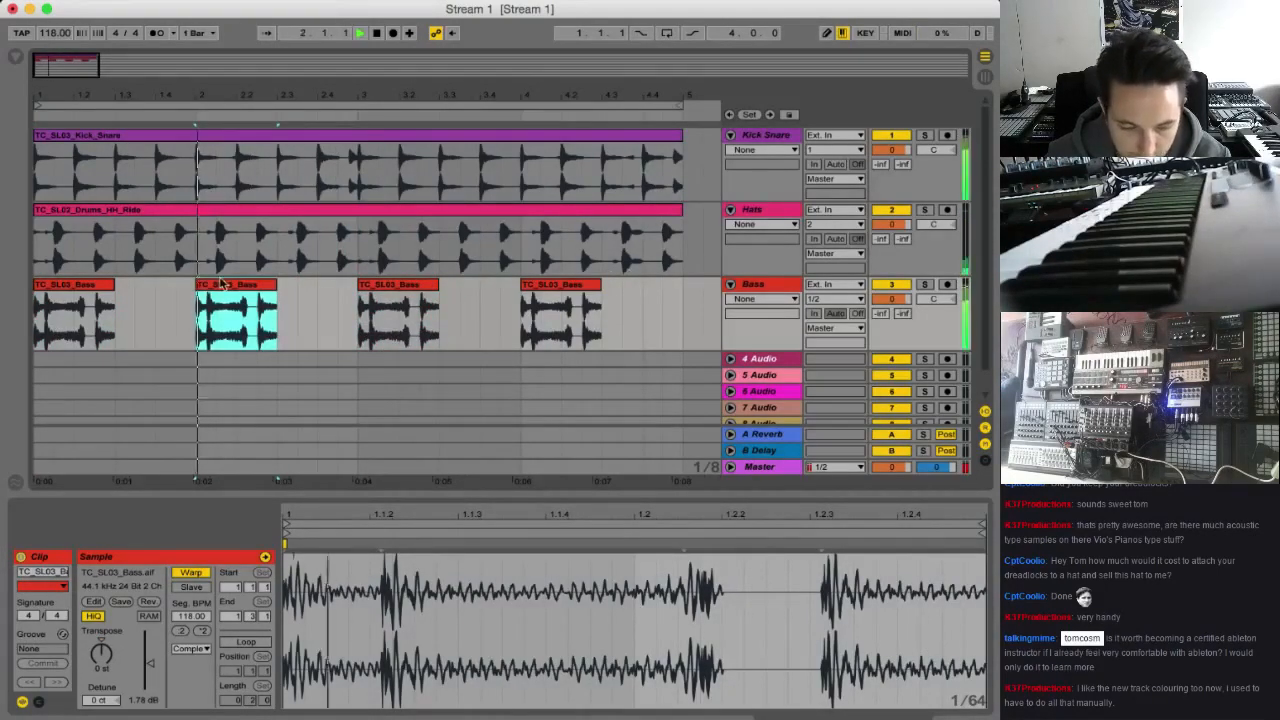
{"action": "left_click", "coordinate": [36, 318]}
{"action": "key", "text": "space"}
{"action": "key", "text": "space"}
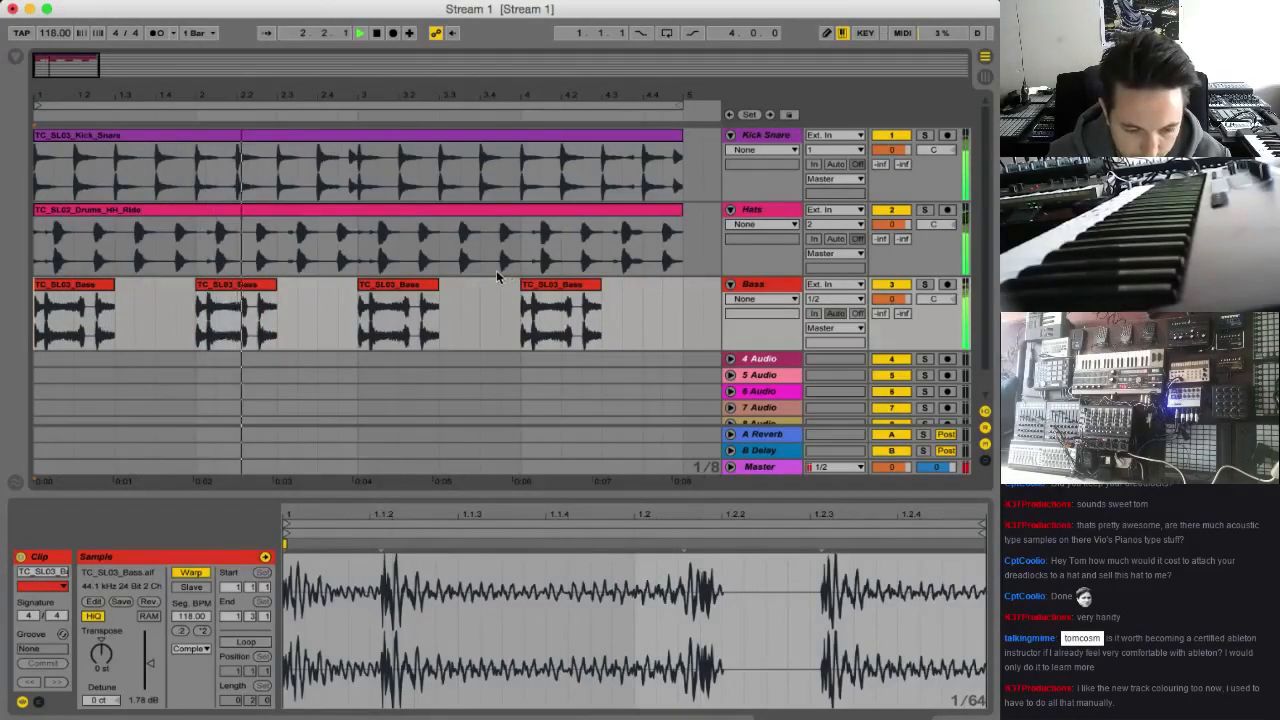
Copy the bar 2 bass clip over the one in bar 4 and enable loop playback for the four bars
{"action": "left_click", "coordinate": [250, 285]}
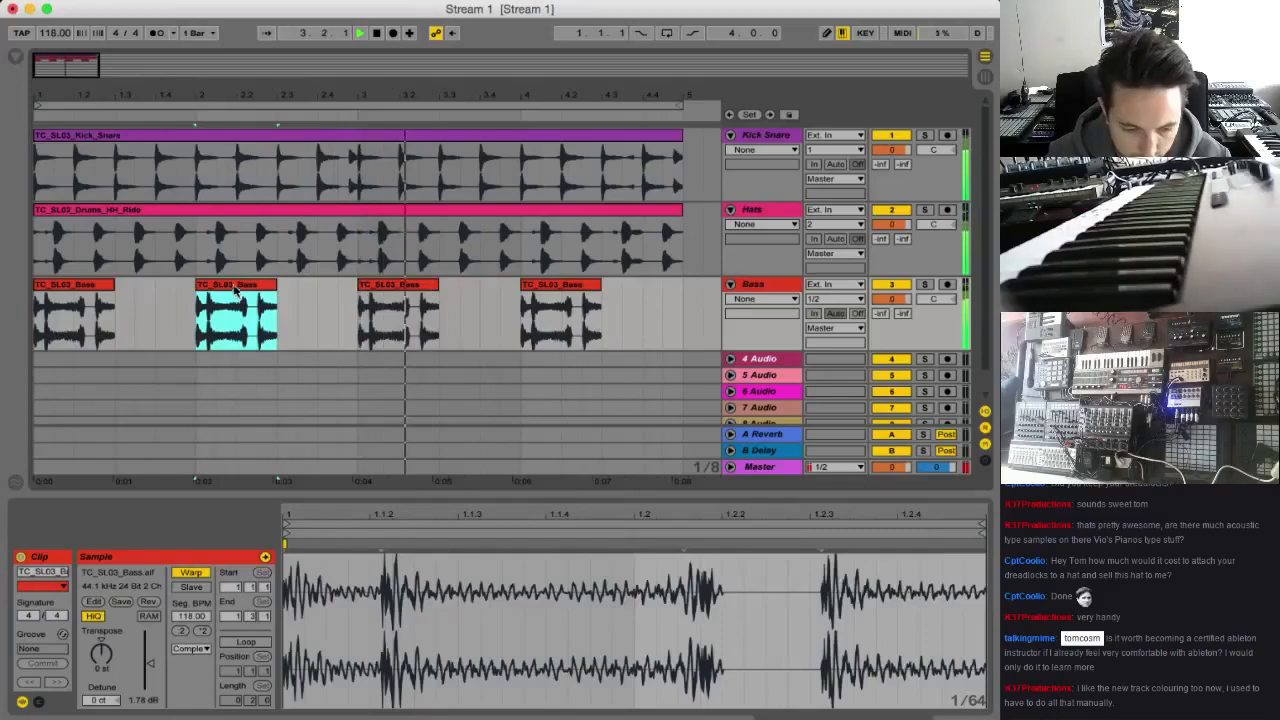
{"action": "left_click_drag", "start_coordinate": [250, 285], "coordinate": [572, 300]}
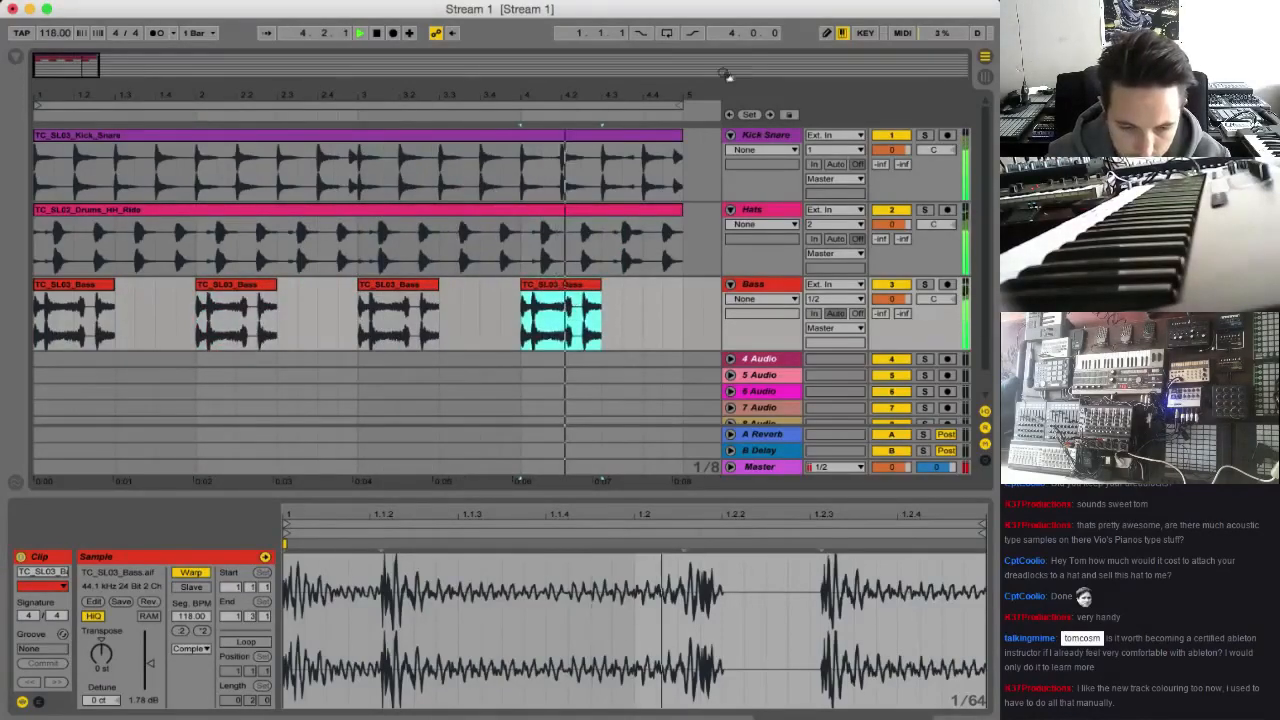
{"action": "left_click", "coordinate": [666, 33]}
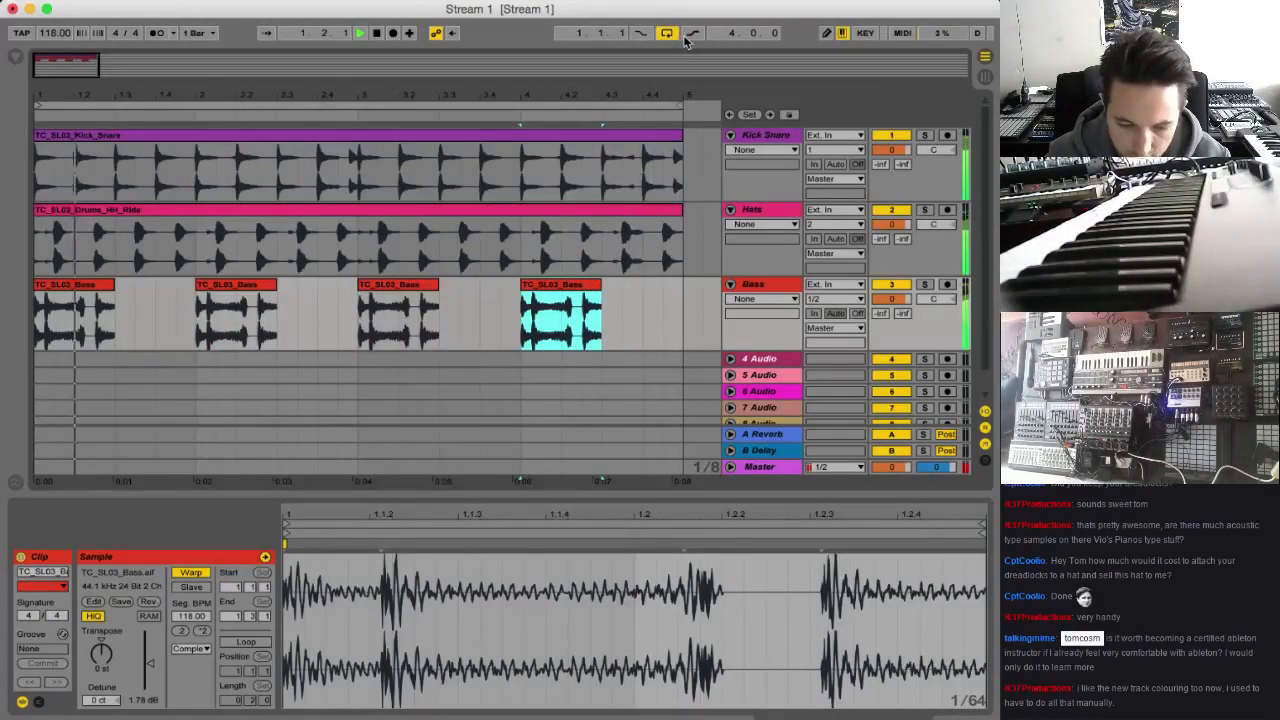
Unfold the fourth audio track and rename it Bass
{"action": "left_click", "coordinate": [731, 357]}
{"action": "left_click", "coordinate": [761, 357]}
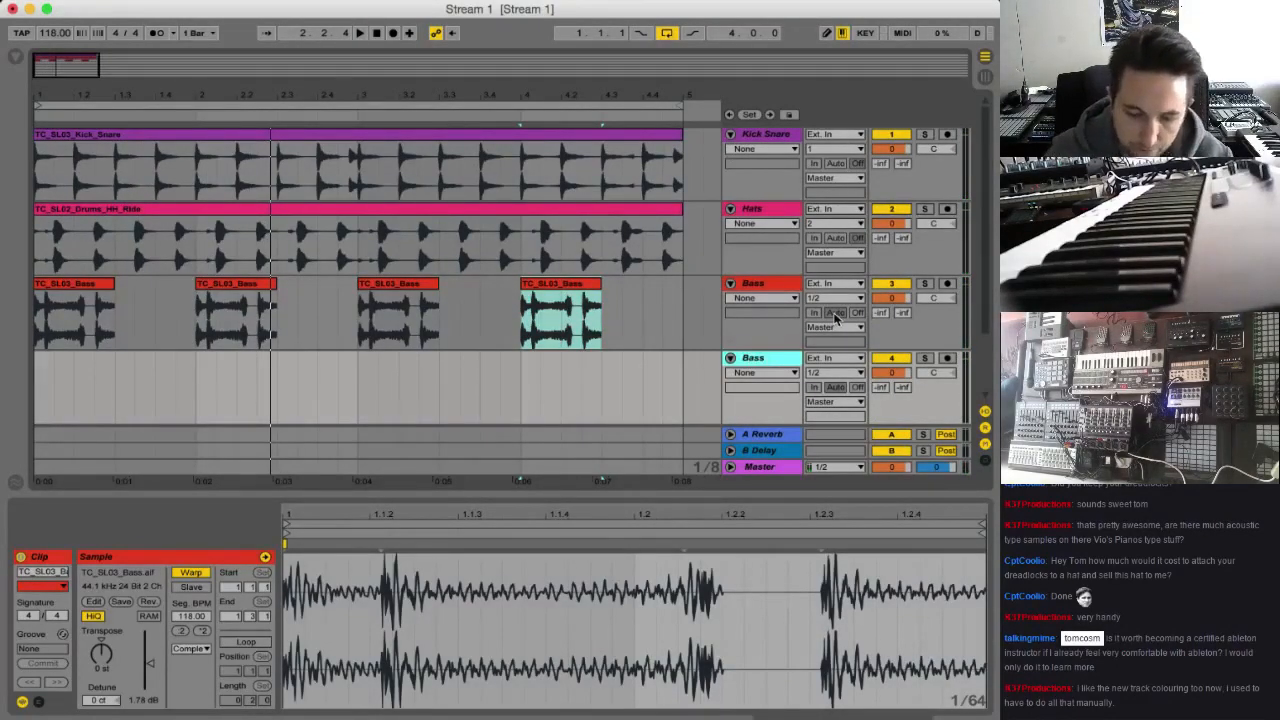
Browse the Splice loops and audition TC_SL05_Bass.wav and TC_SL05_Bass_2.wav for a second bass part
{"action": "left_click", "coordinate": [20, 59]}
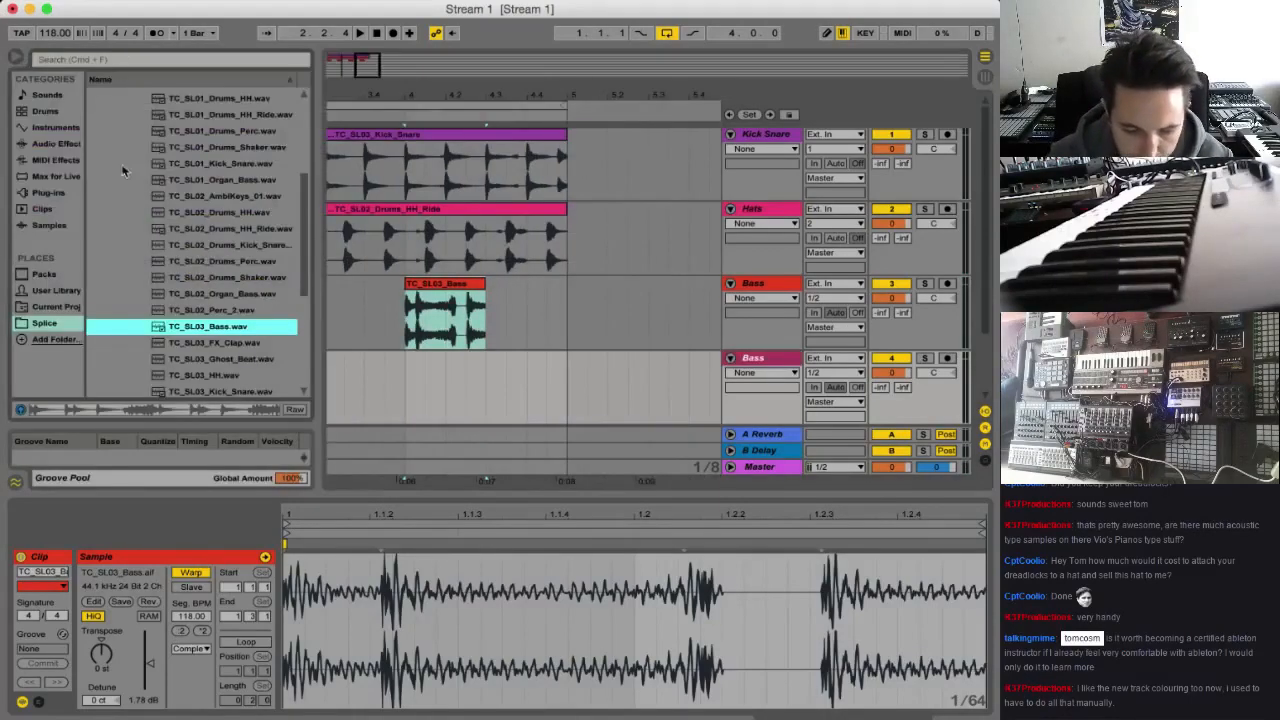
{"action": "scroll", "coordinate": [218, 297], "scroll_direction": "down", "scroll_amount": 3}
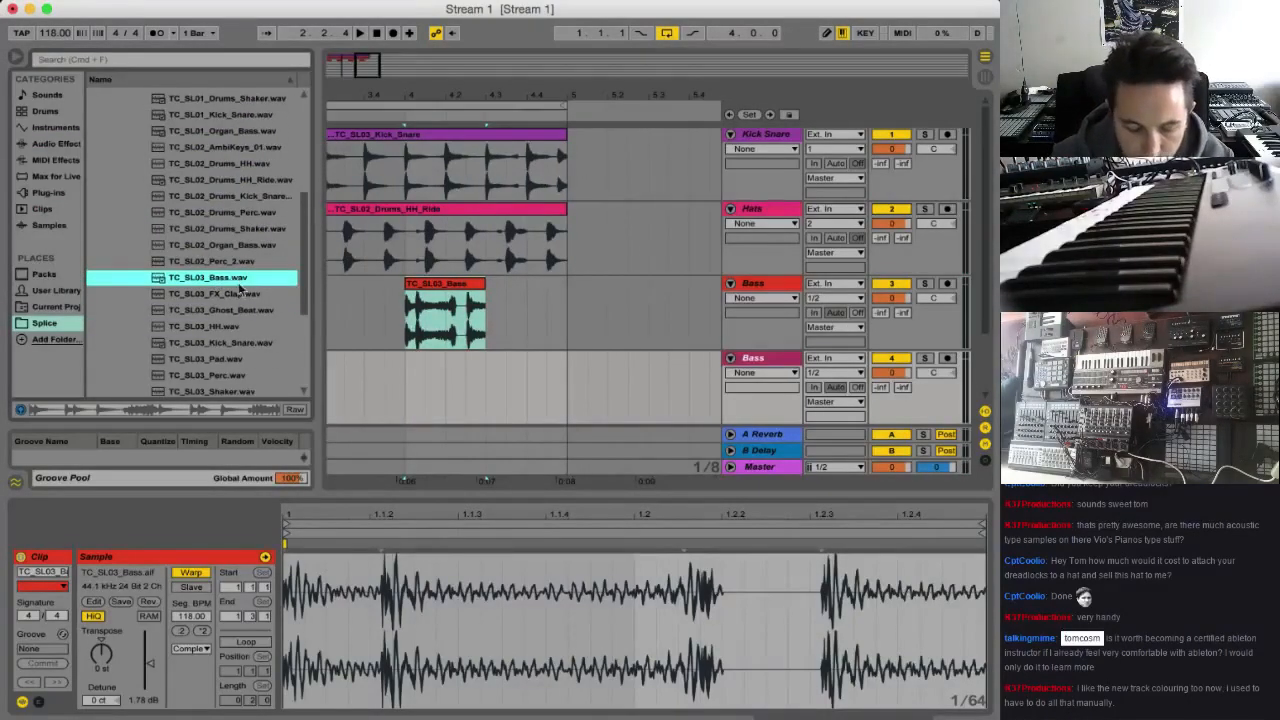
{"action": "scroll", "coordinate": [240, 290], "scroll_direction": "down", "scroll_amount": 3}
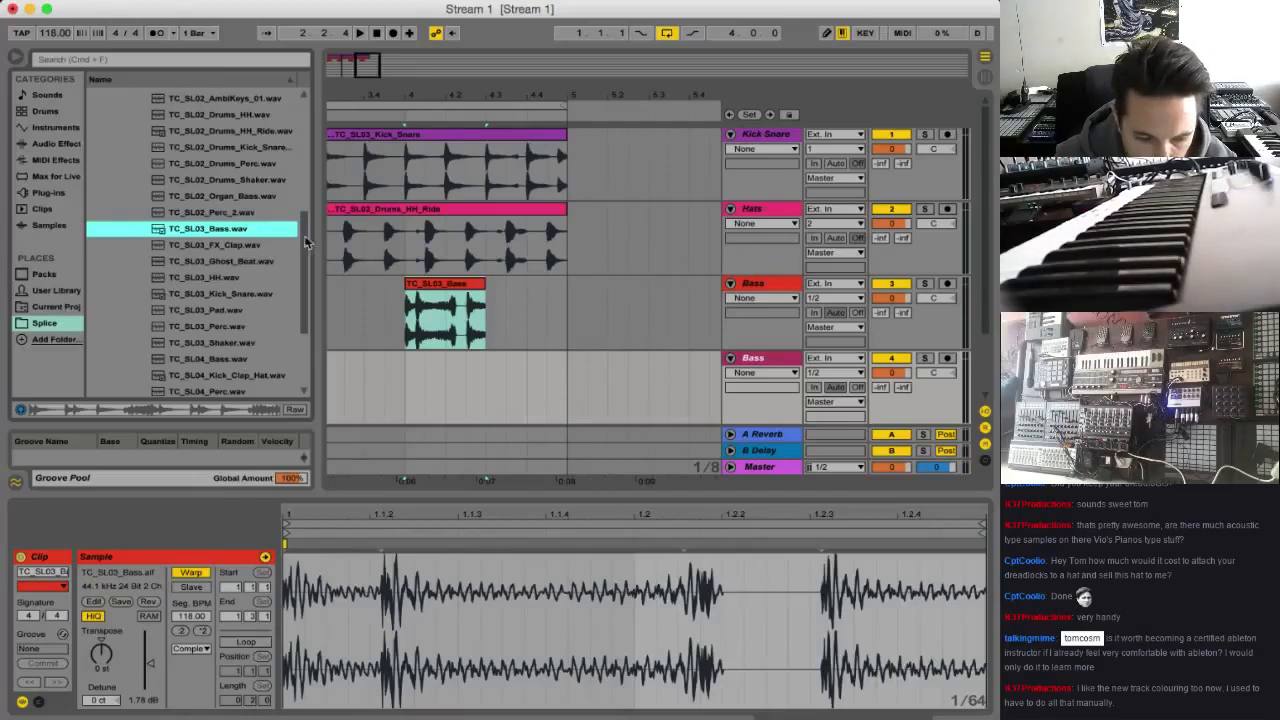
{"action": "left_click_drag", "start_coordinate": [371, 62], "coordinate": [366, 32]}
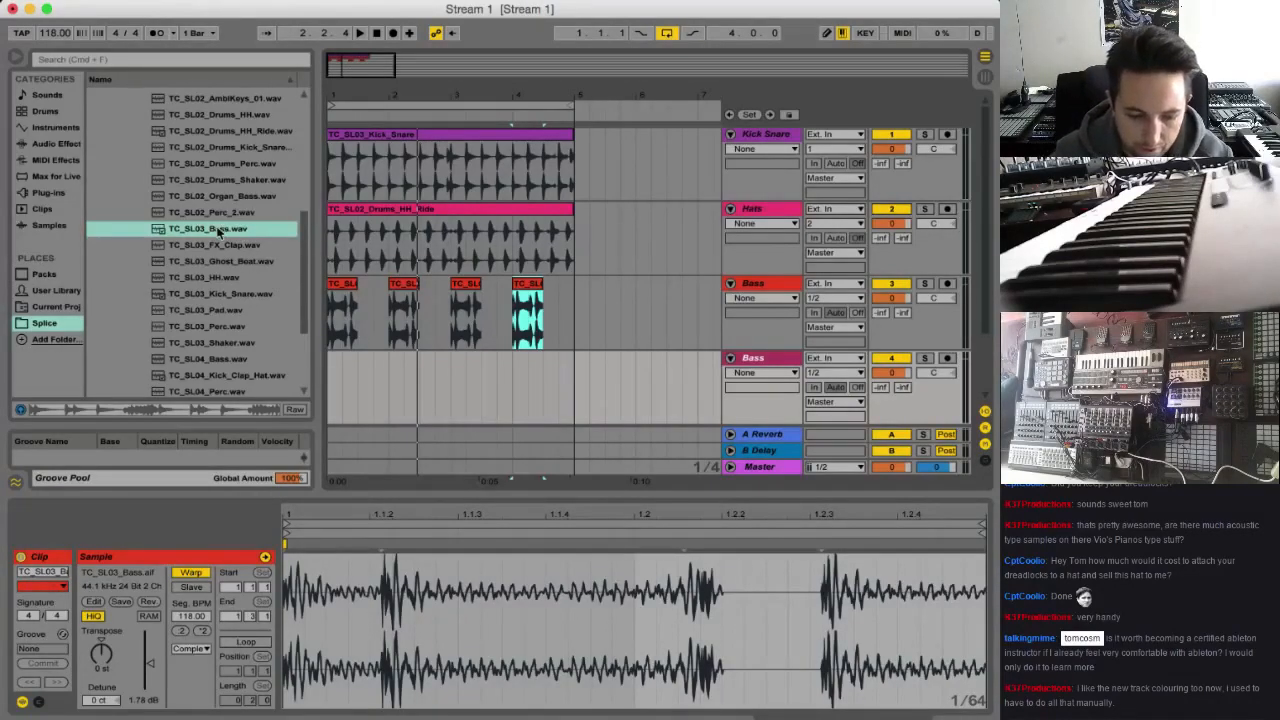
{"action": "scroll", "coordinate": [240, 300], "scroll_direction": "down", "scroll_amount": 1}
{"action": "scroll", "coordinate": [263, 293], "scroll_direction": "down", "scroll_amount": 2}
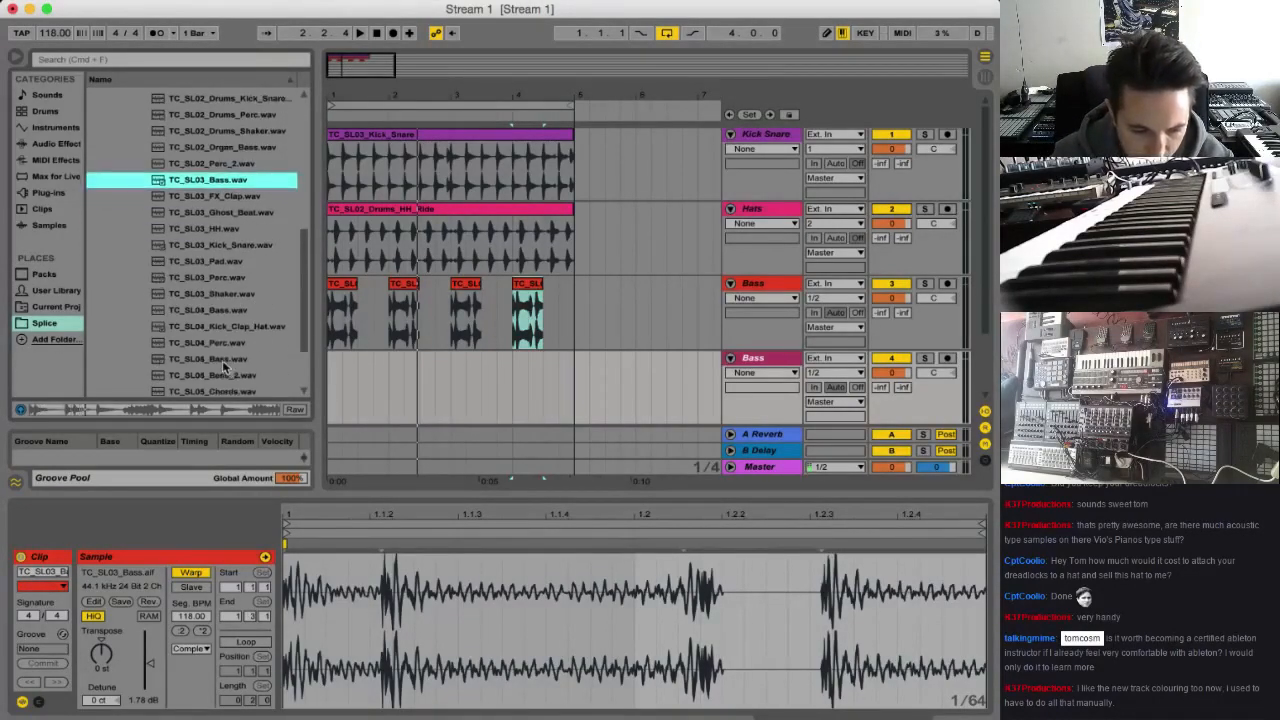
{"action": "left_click", "coordinate": [222, 360]}
{"action": "scroll", "coordinate": [224, 366], "scroll_direction": "down", "scroll_amount": 2}
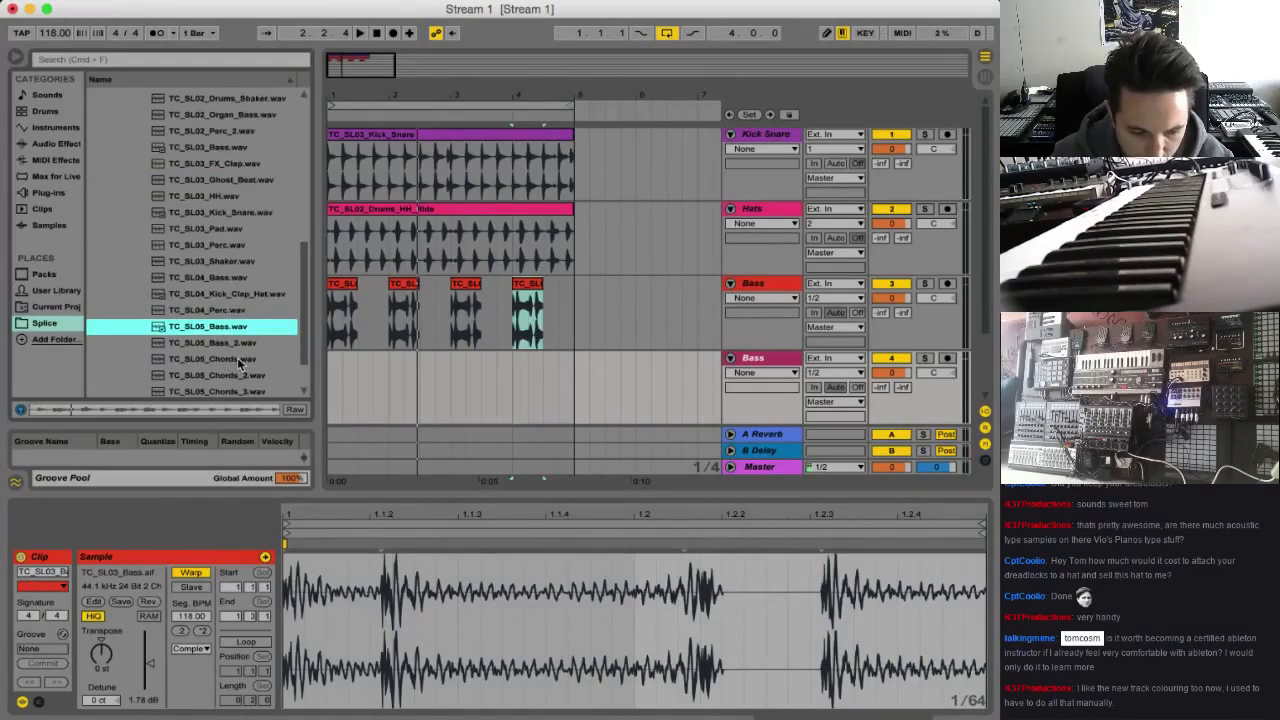
{"action": "scroll", "coordinate": [237, 352], "scroll_direction": "down", "scroll_amount": 1}
{"action": "left_click", "coordinate": [242, 328]}
{"action": "scroll", "coordinate": [255, 345], "scroll_direction": "down", "scroll_amount": 2}
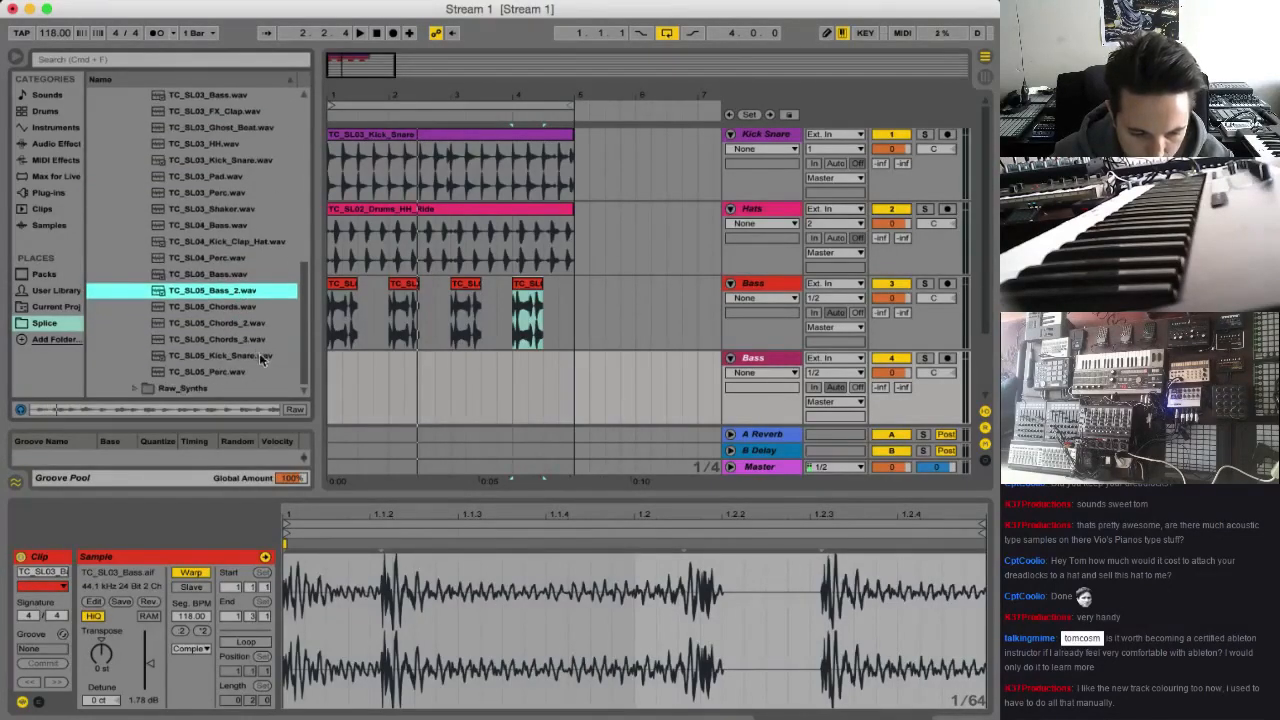
Audition TC_SL03_Bass.wav, TC_SL04_Perc.wav and TC_SL04_Bass.wav from the Splice folder
{"action": "scroll", "coordinate": [259, 349], "scroll_direction": "up", "scroll_amount": 15}
{"action": "scroll", "coordinate": [265, 285], "scroll_direction": "down", "scroll_amount": 2}
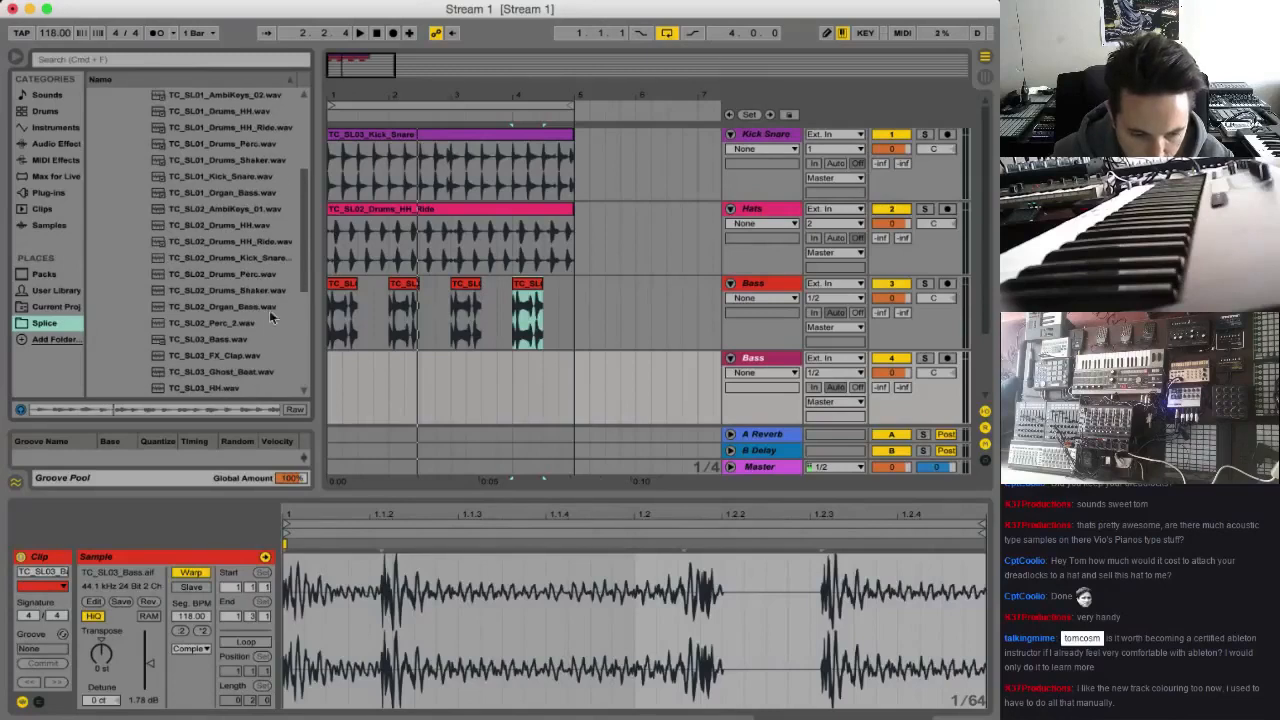
{"action": "left_click", "coordinate": [240, 341]}
{"action": "scroll", "coordinate": [245, 348], "scroll_direction": "down", "scroll_amount": 5}
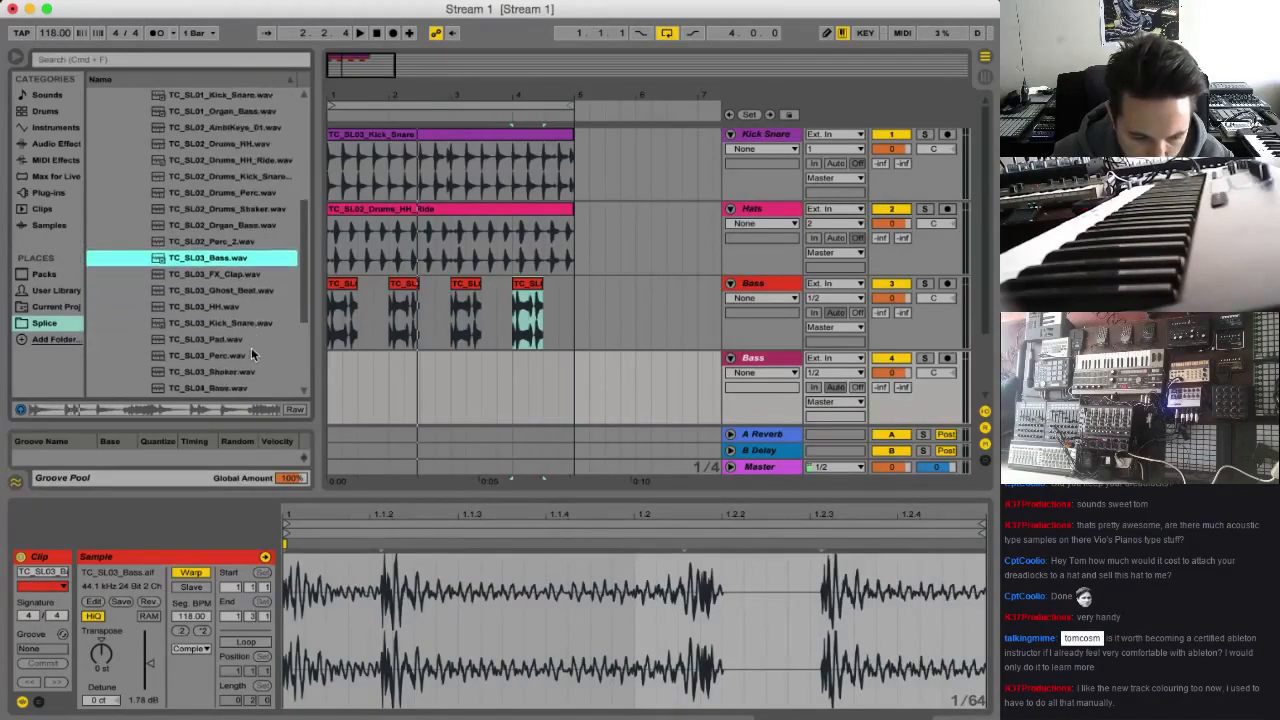
{"action": "left_click", "coordinate": [230, 258]}
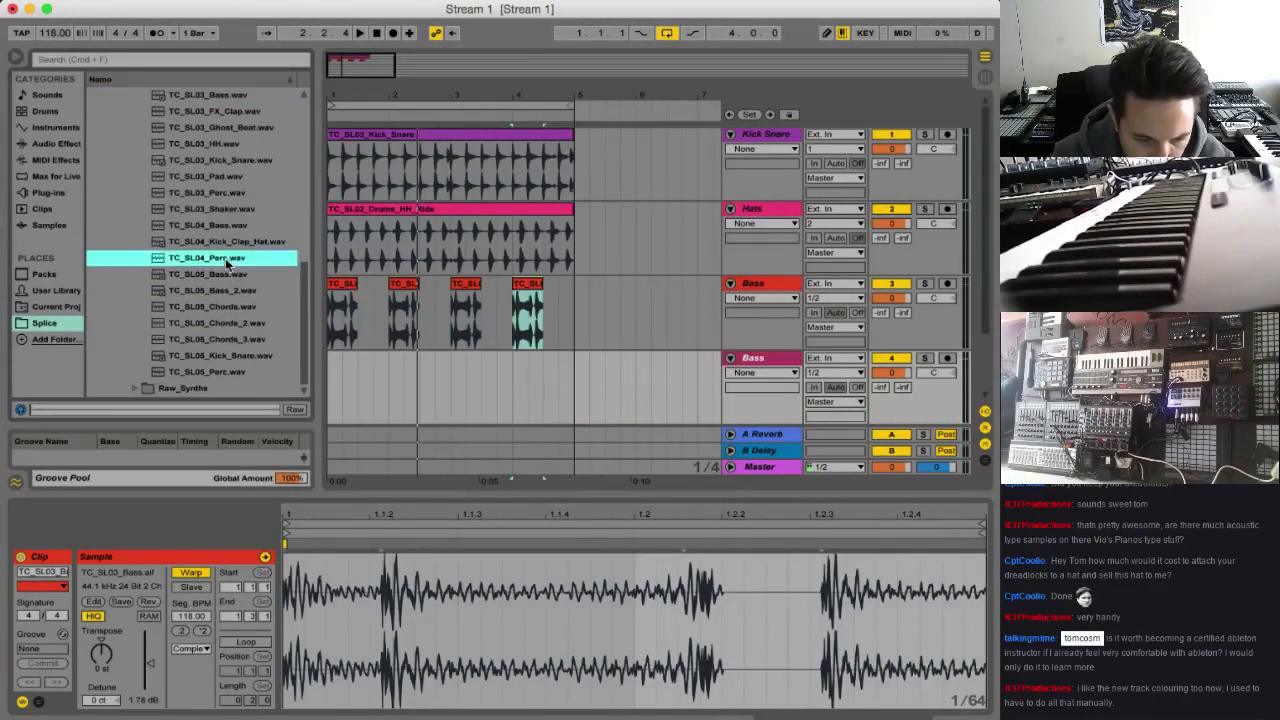
{"action": "left_click", "coordinate": [224, 227]}
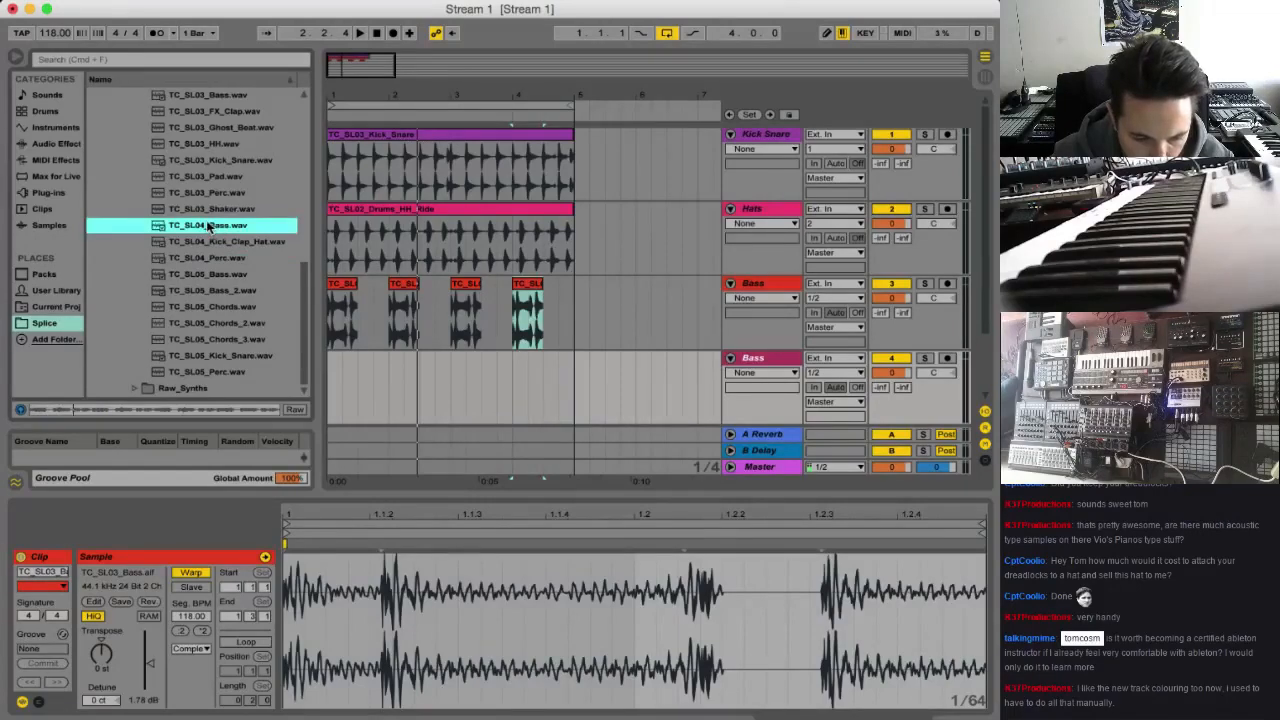
Add TC_SL04_Bass.wav to the second Bass track at bar 1, raise its clip gain to 5.63 dB and play it
{"action": "left_click_drag", "start_coordinate": [205, 228], "coordinate": [343, 366]}
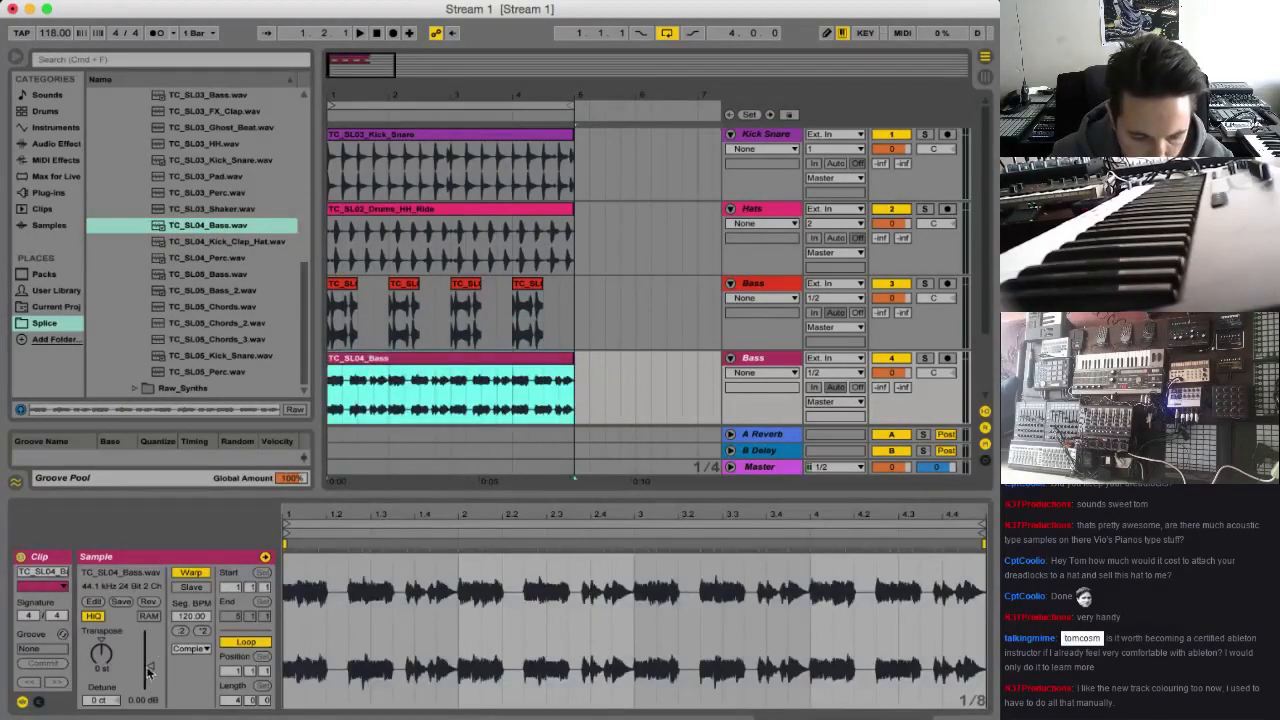
{"action": "left_click_drag", "start_coordinate": [148, 672], "coordinate": [148, 656]}
{"action": "key", "text": "space"}
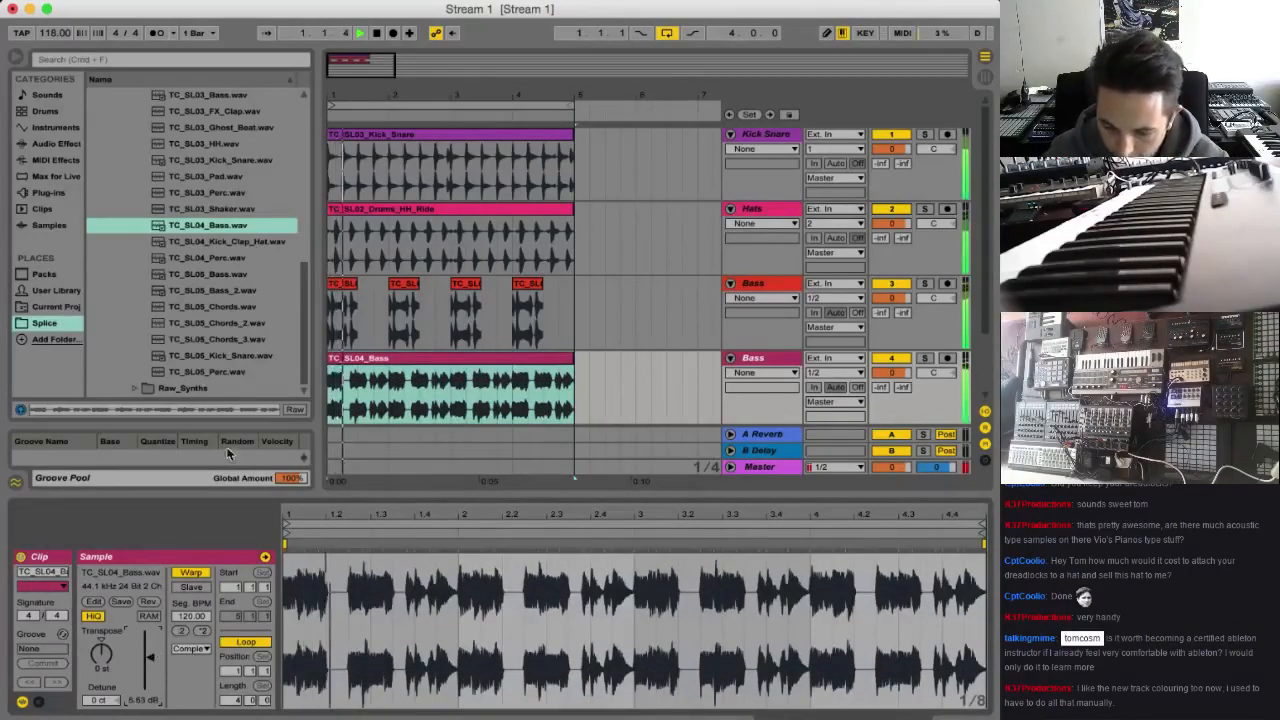
{"action": "key", "text": "space"}
Delete the first half of each bar from the TC_SL04_Bass clip so it fills the gaps in the first bass part
{"action": "left_click", "coordinate": [357, 395]}
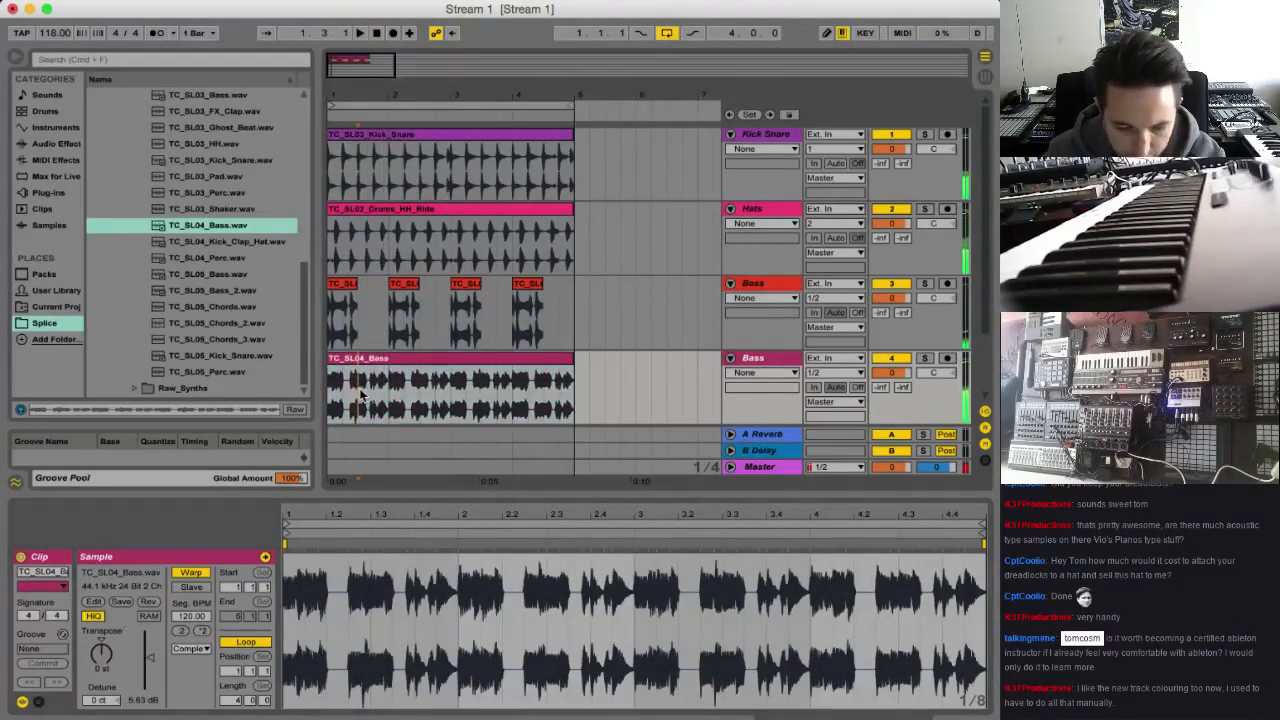
{"action": "key", "text": "Delete"}
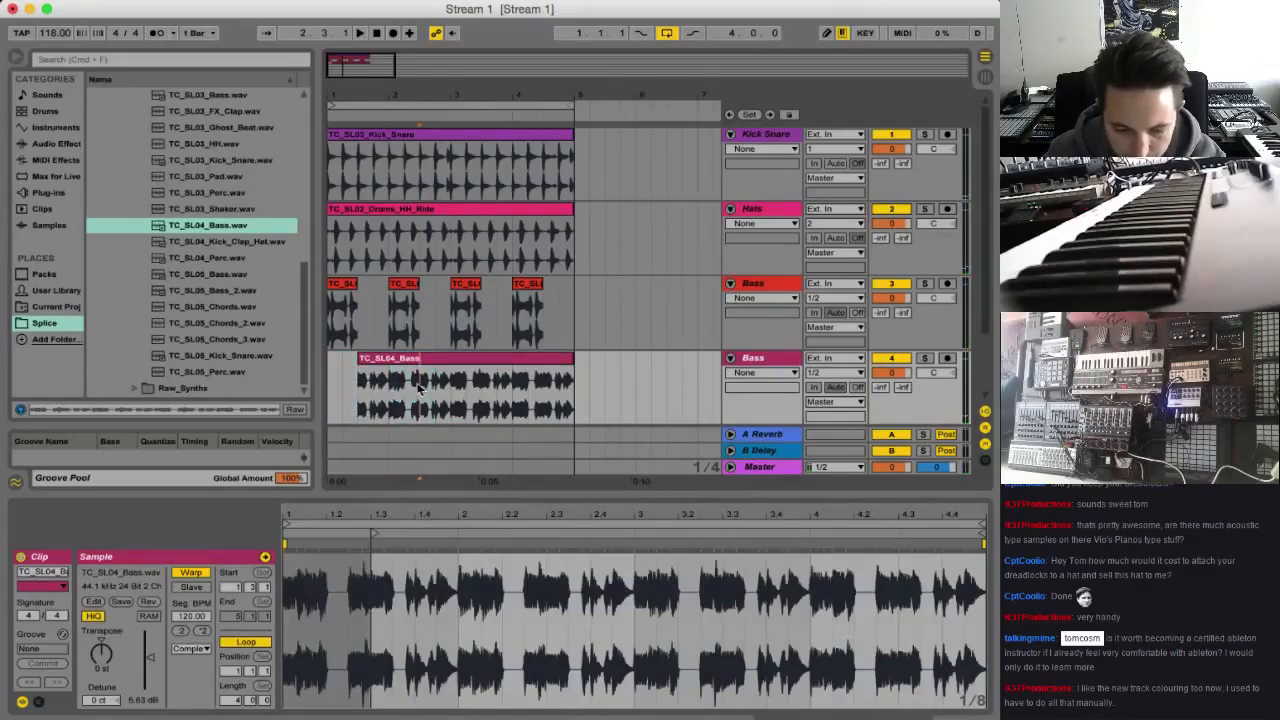
{"action": "key", "text": "Delete"}
{"action": "left_click_drag", "start_coordinate": [450, 390], "coordinate": [535, 390]}
{"action": "key", "text": "Delete"}
{"action": "key", "text": "Delete"}
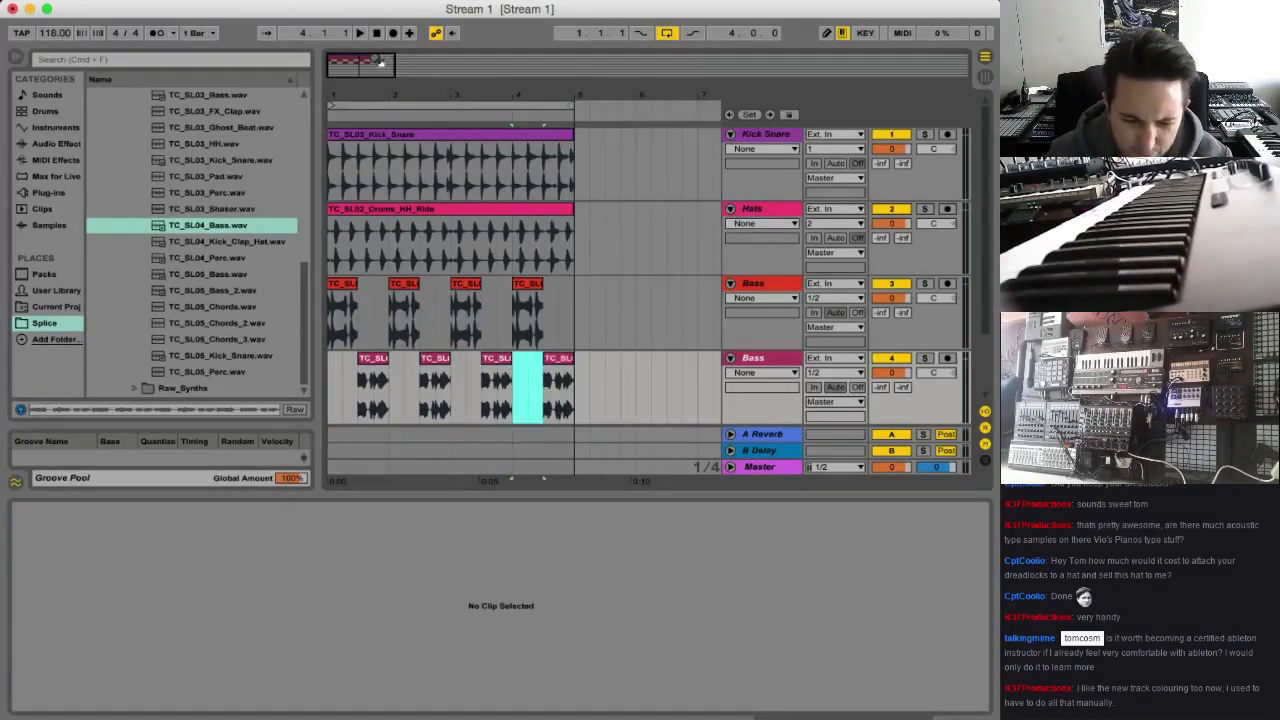
Play the arrangement from the start of the loop to check how the two bass parts answer each other
{"action": "mouse_move", "coordinate": [380, 62]}
{"action": "left_mouse_down"}
{"action": "mouse_move", "coordinate": [374, 92]}
{"action": "mouse_move", "coordinate": [360, 76]}
{"action": "left_mouse_up"}
{"action": "left_click", "coordinate": [347, 285]}
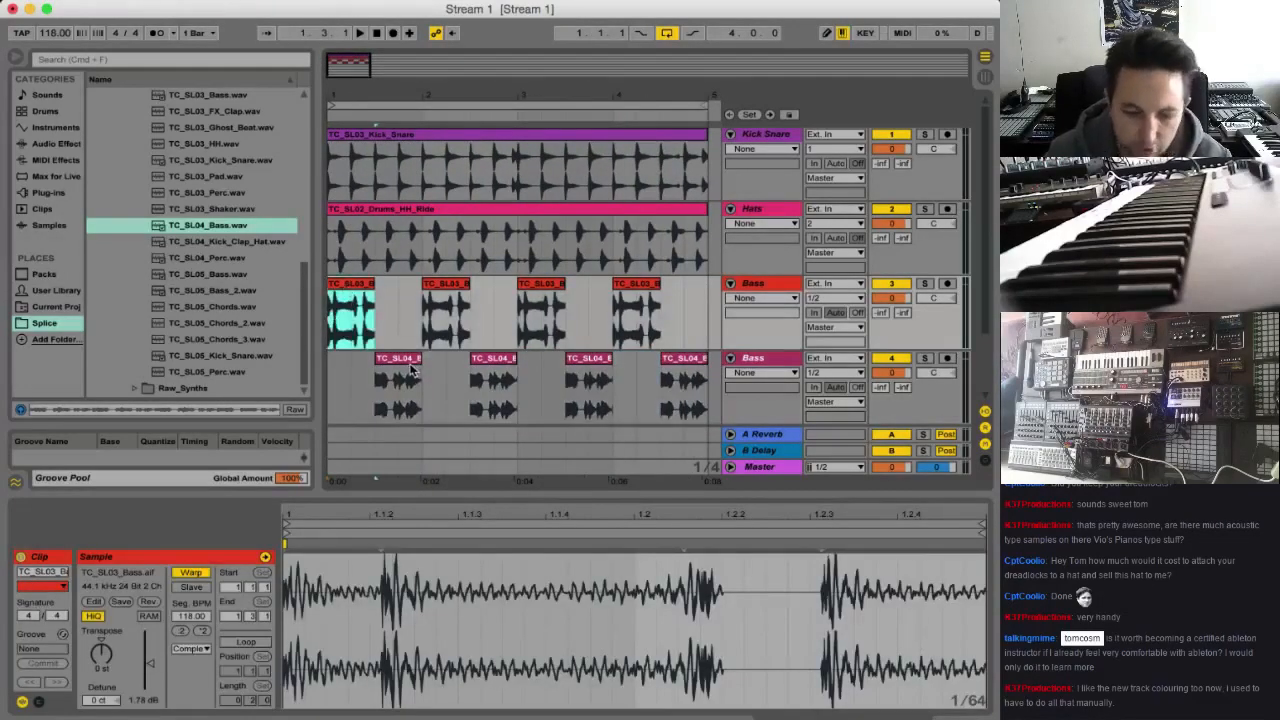
{"action": "left_click", "coordinate": [409, 370]}
{"action": "key", "text": "space"}
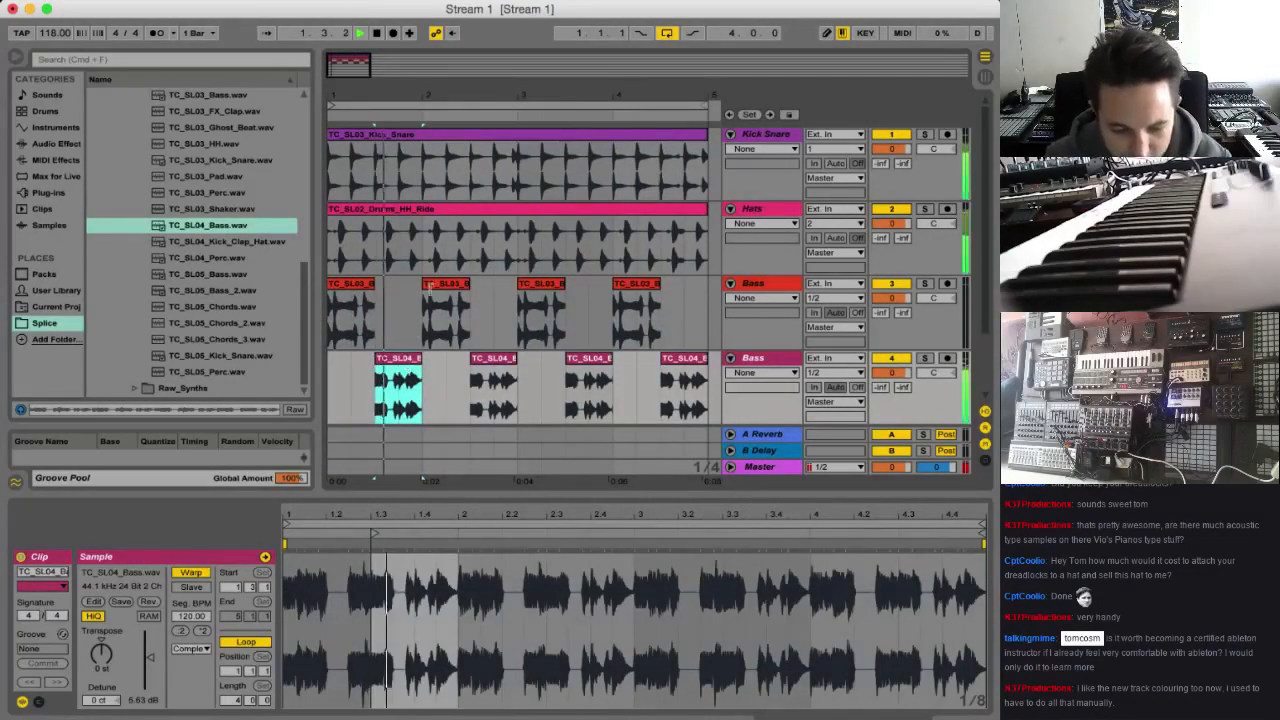
{"action": "left_click", "coordinate": [341, 358]}
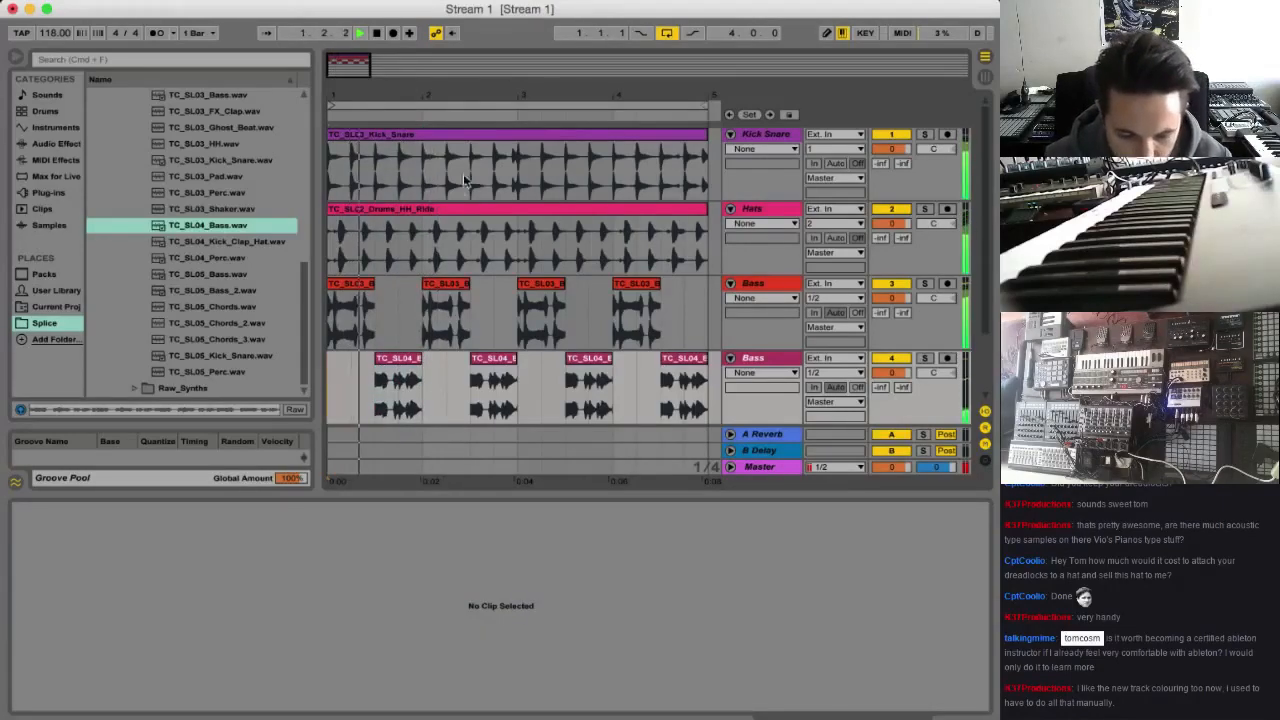
{"action": "key", "text": "plus"}
{"action": "key", "text": "plus"}
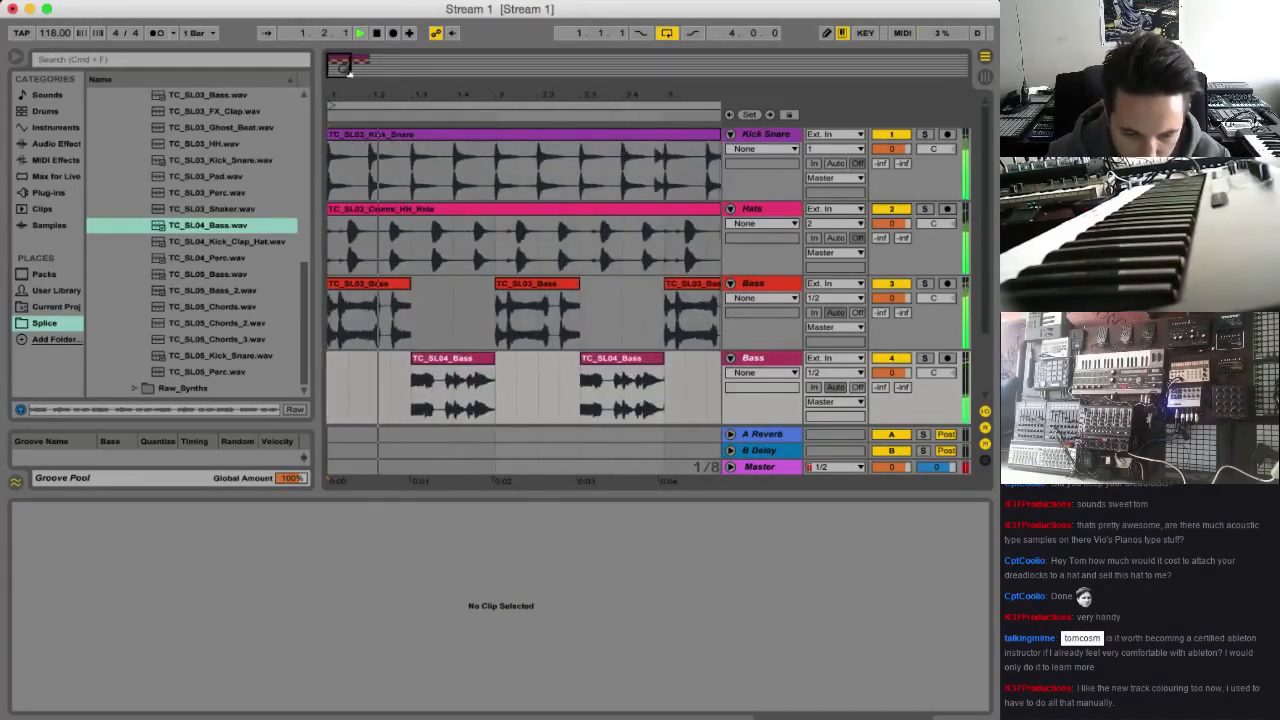
{"action": "key", "text": "space"}
{"action": "key", "text": "space"}
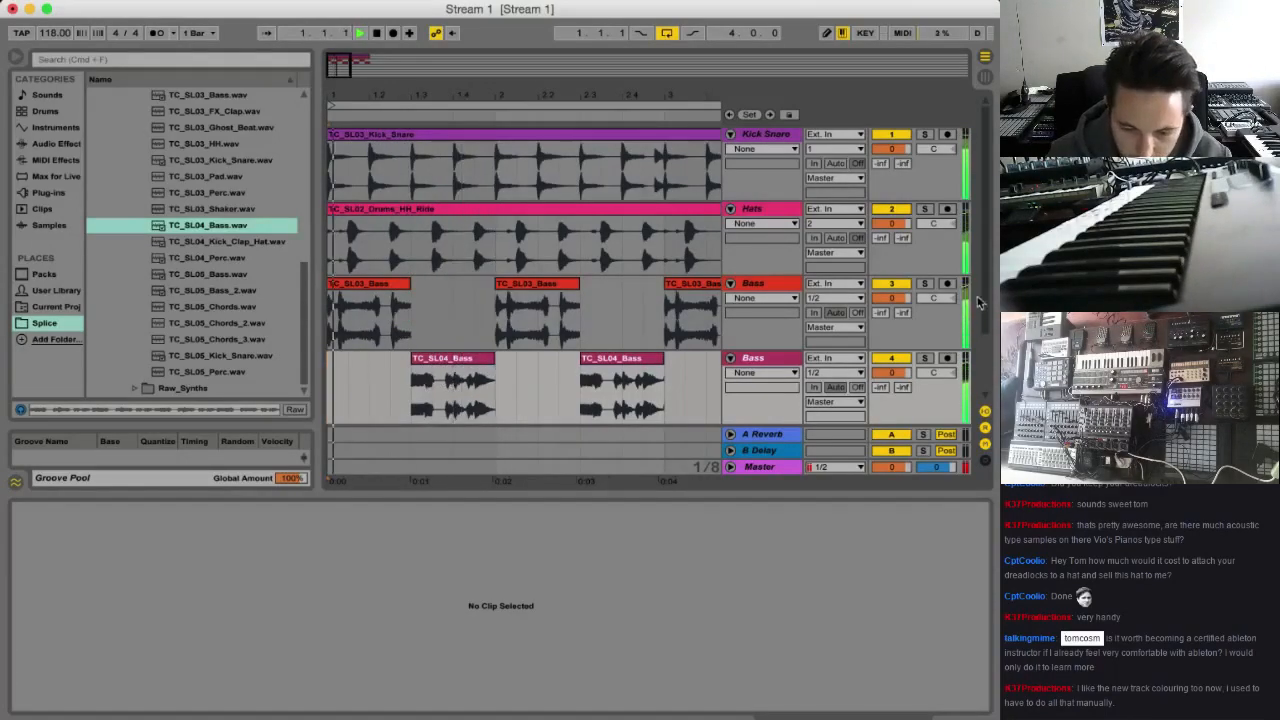
Split the first TC_SL03_Bass clip at 1.2.3, transpose its tail to 2 st and play it from the start
{"action": "left_click", "coordinate": [363, 287]}
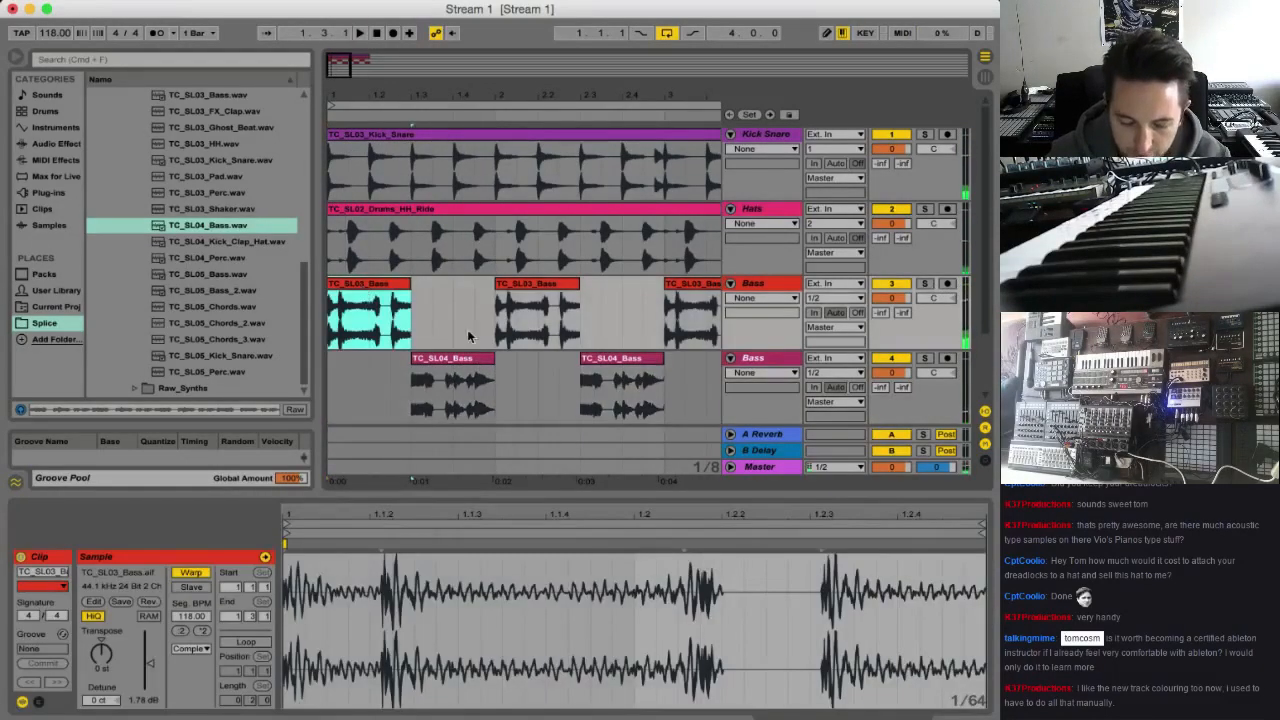
{"action": "left_click", "coordinate": [390, 318]}
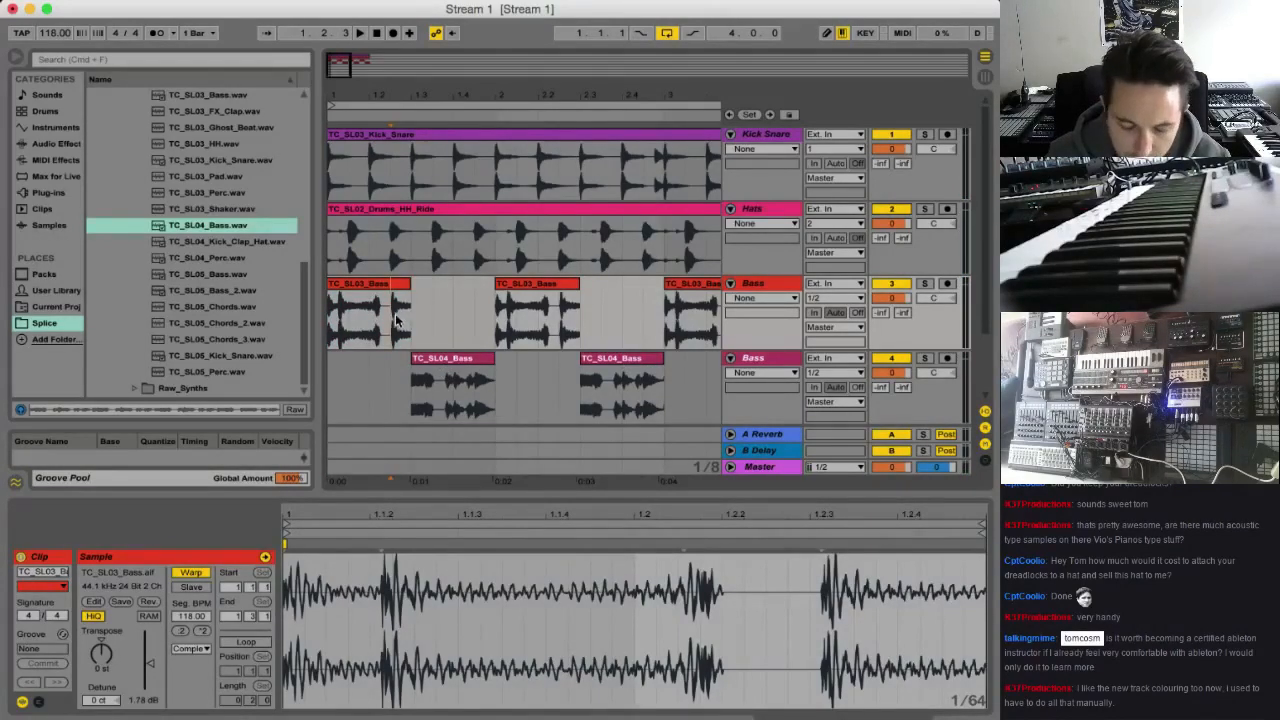
{"action": "key", "text": "super+e"}
{"action": "left_click", "coordinate": [404, 285]}
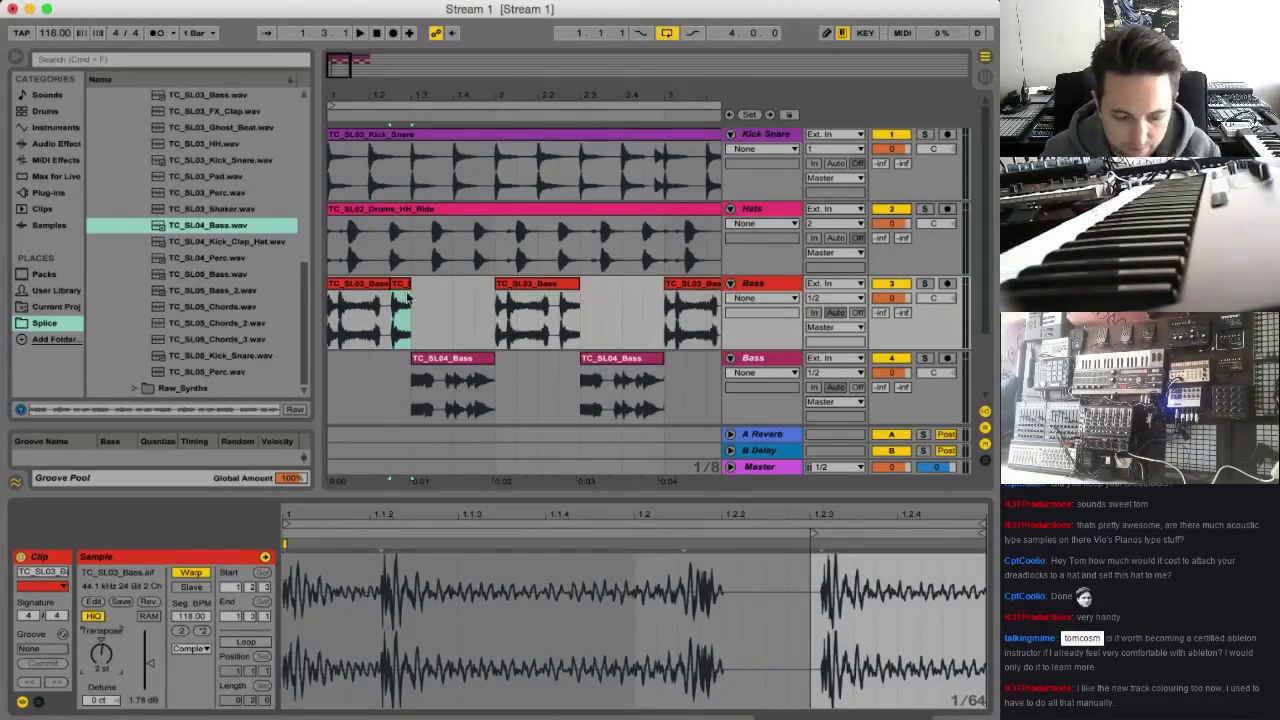
{"action": "left_click", "coordinate": [333, 323]}
{"action": "key", "text": "space"}
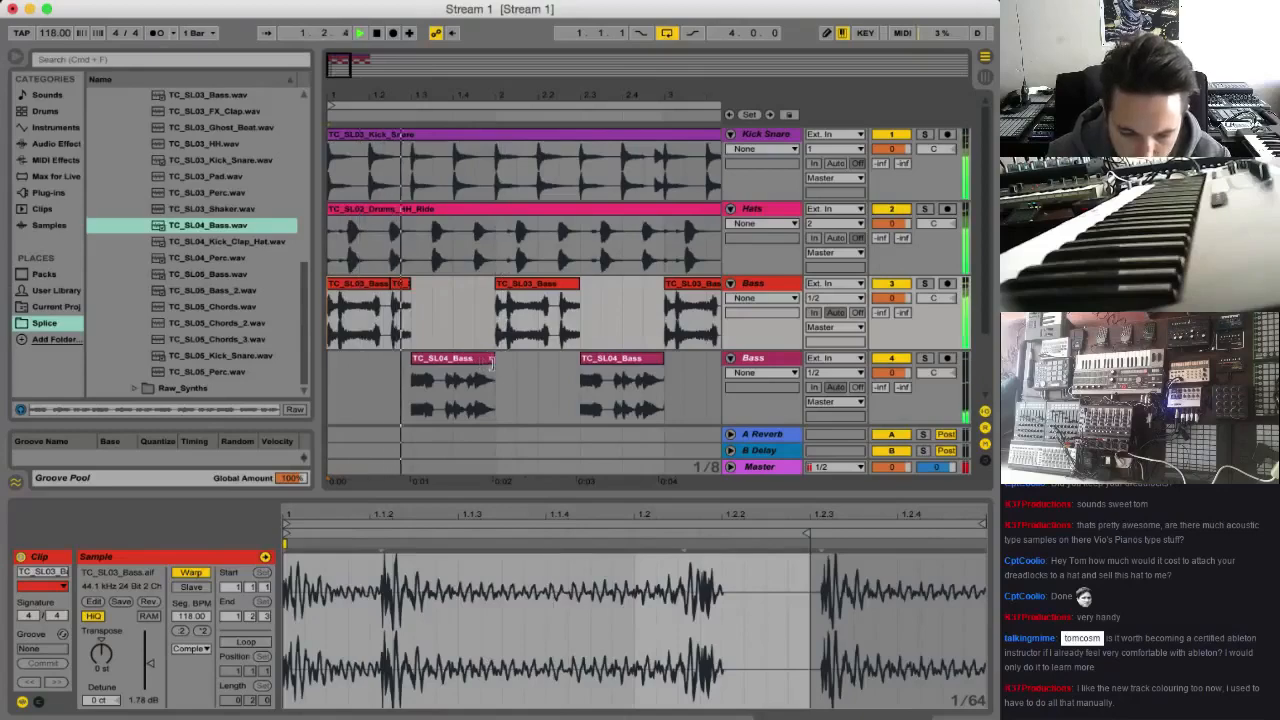
Raise the clip gain of the first TC_SL04_Bass clip to 7.50 dB and play the result
{"action": "left_click", "coordinate": [487, 390]}
{"action": "key", "text": "space"}
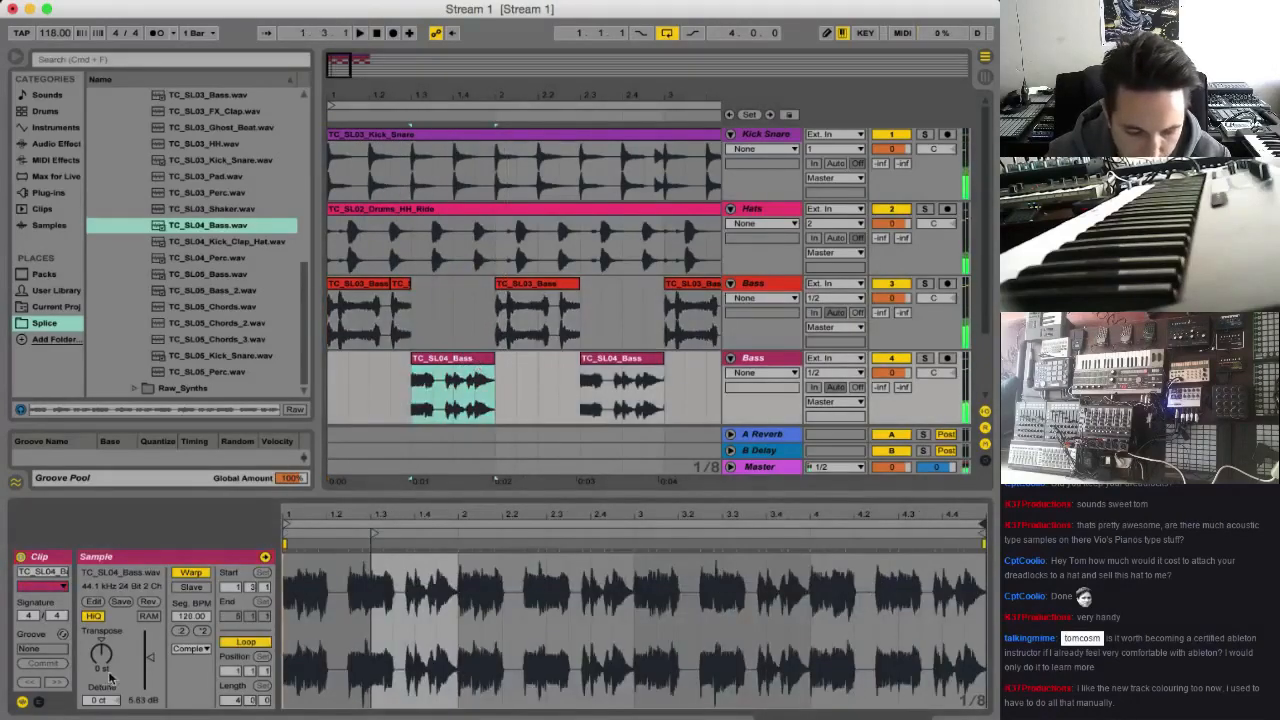
{"action": "left_click_drag", "start_coordinate": [150, 662], "coordinate": [150, 655]}
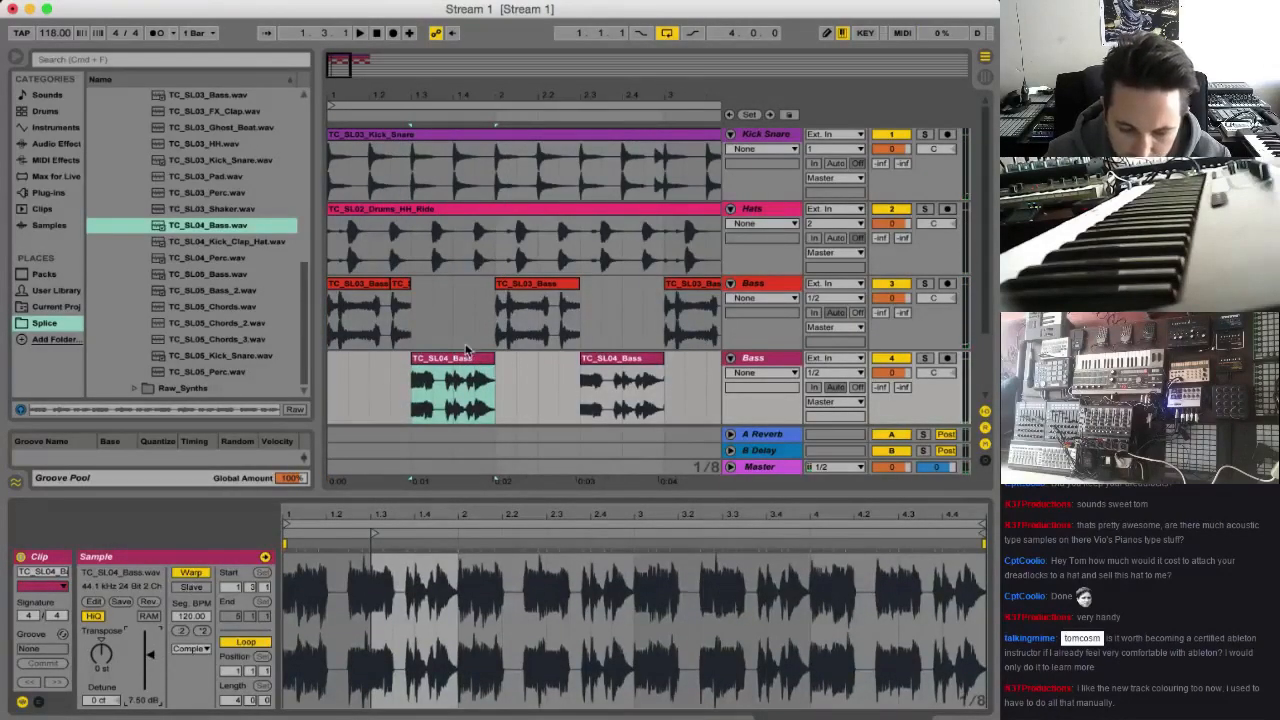
{"action": "left_click", "coordinate": [514, 400]}
{"action": "key", "text": "space"}
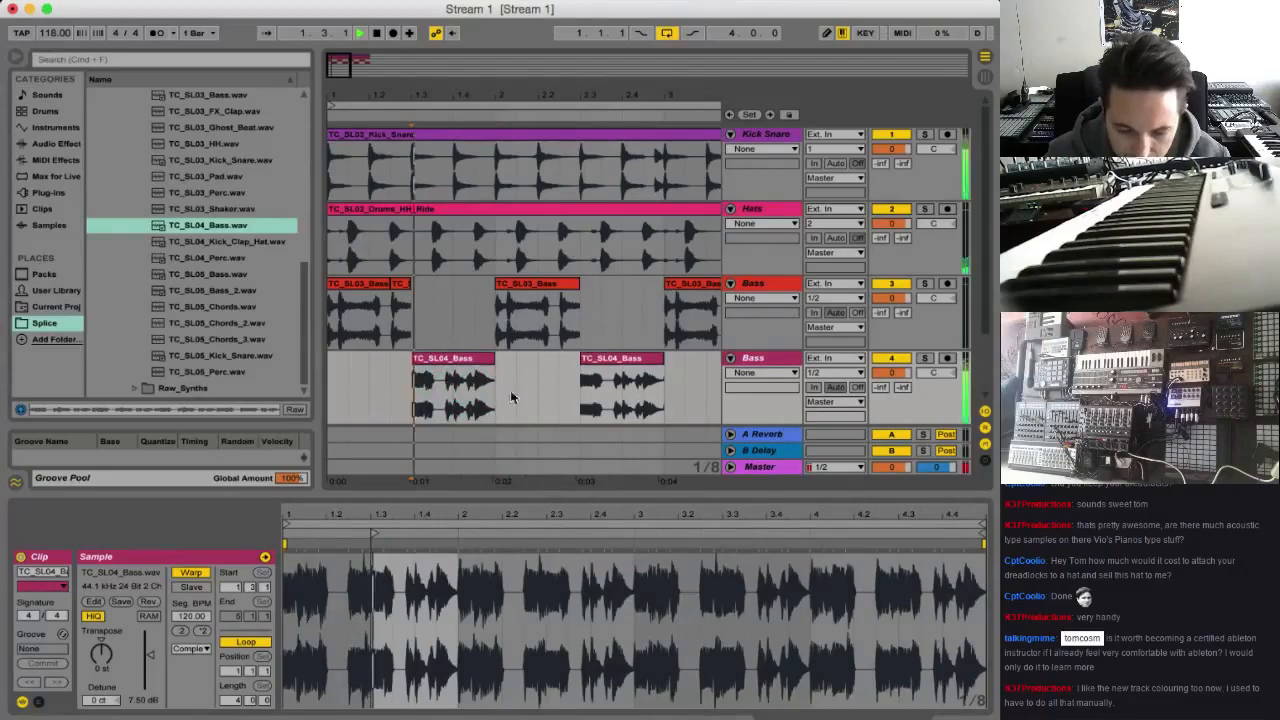
{"action": "key", "text": "space"}
Insert a new MIDI track below the second Bass track and load the Operator instrument on it
{"action": "left_click", "coordinate": [755, 360]}
{"action": "key", "text": "super+shift+t"}
{"action": "left_click", "coordinate": [55, 127]}
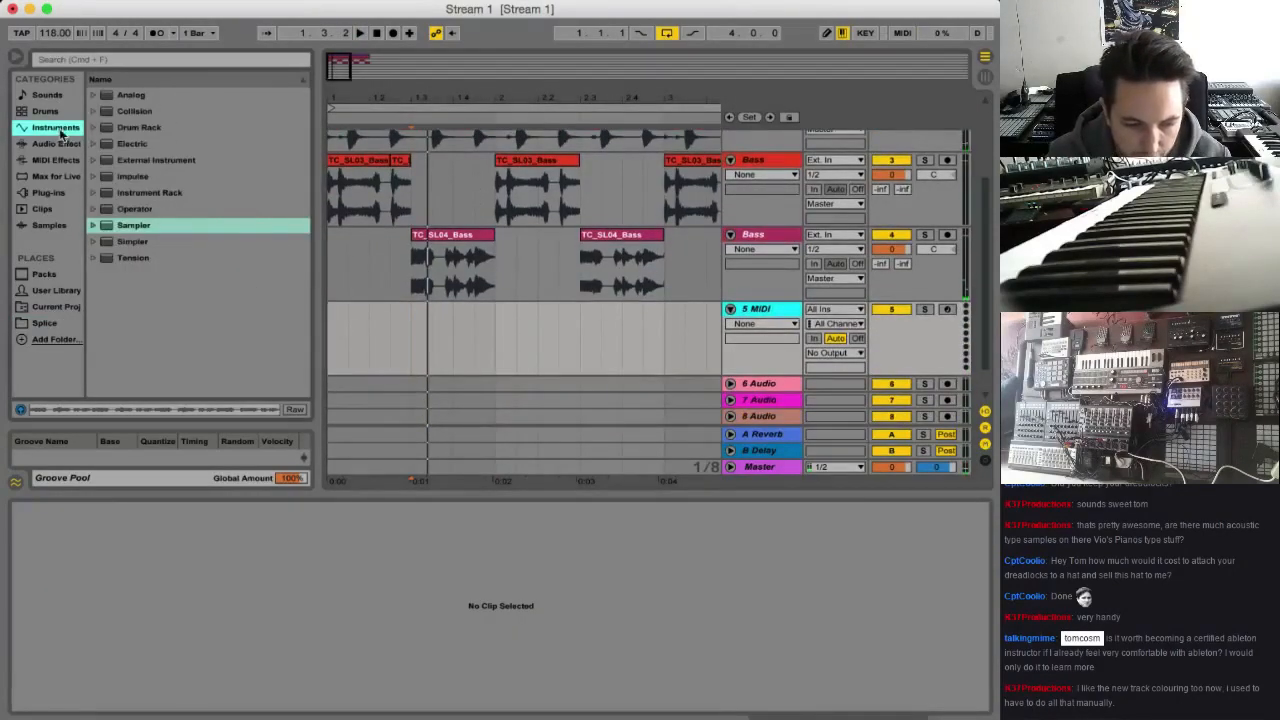
{"action": "double_click", "coordinate": [157, 210]}
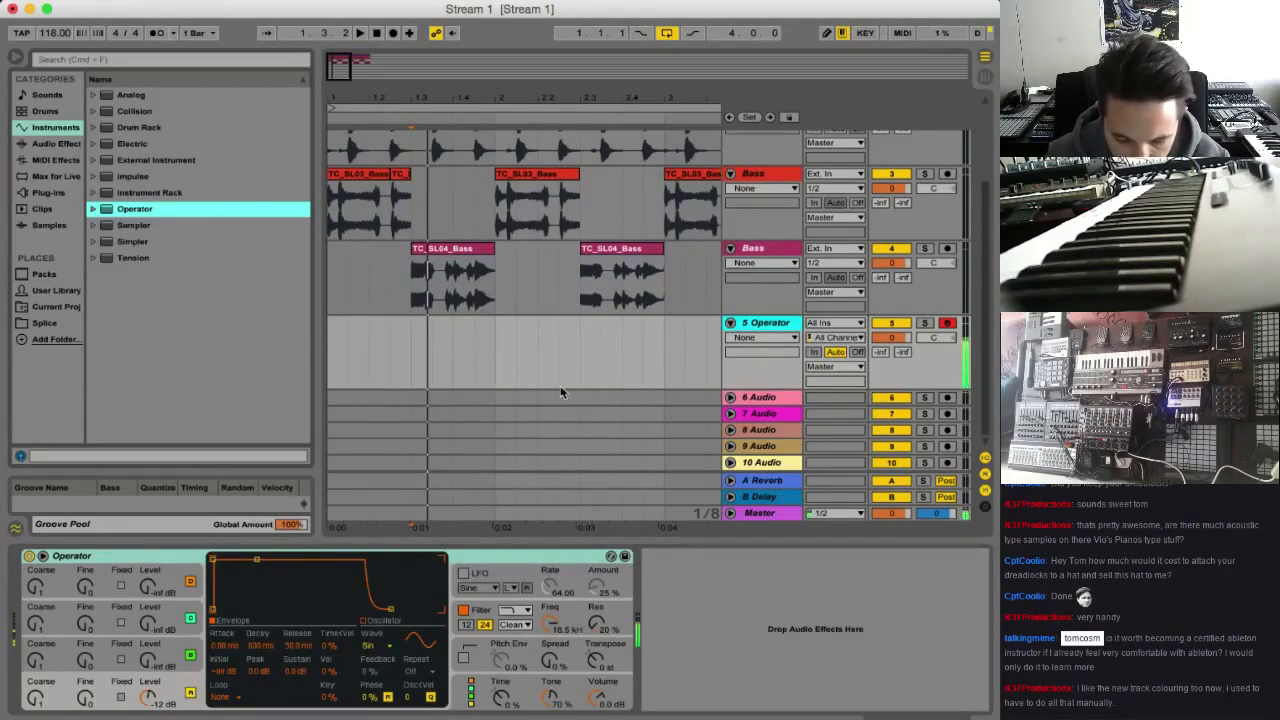
Play the TC_SL04_Bass and TC_SL03_Bass clips with Operator ready to compare the pitch of both bass parts
{"action": "key", "text": "space"}
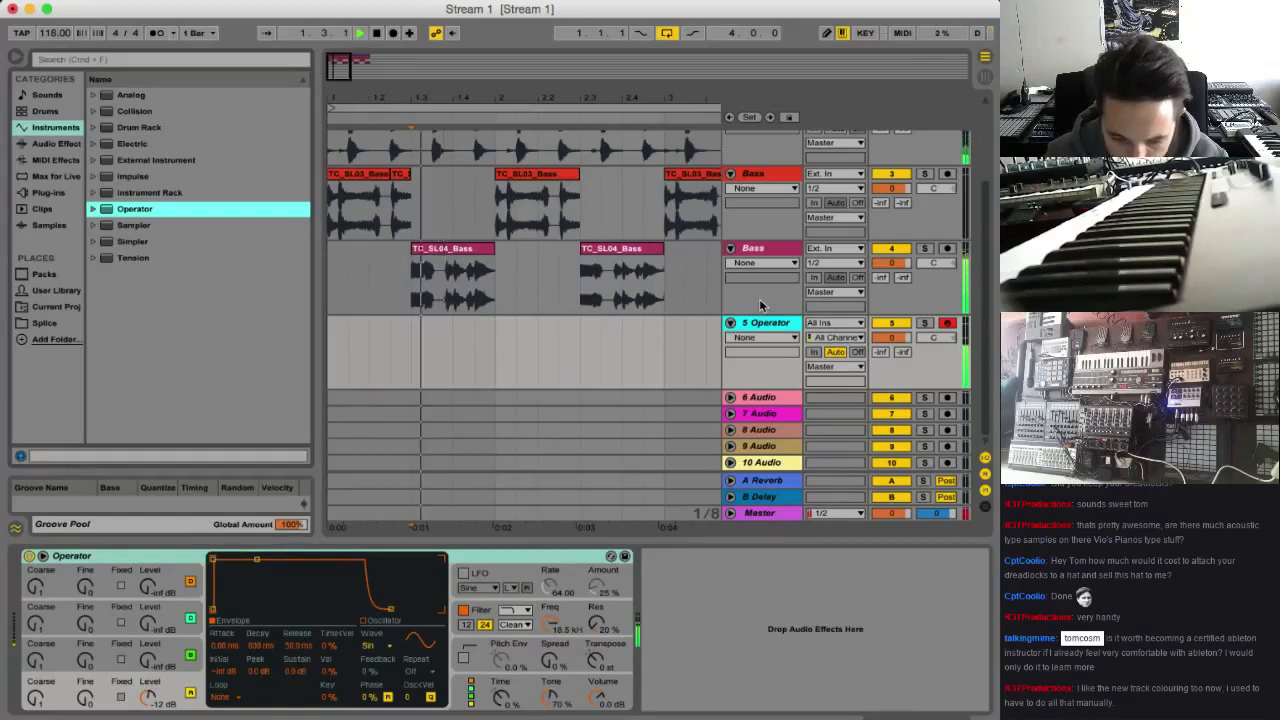
{"action": "key", "text": "space"}
{"action": "left_click", "coordinate": [577, 282]}
{"action": "key", "text": "space"}
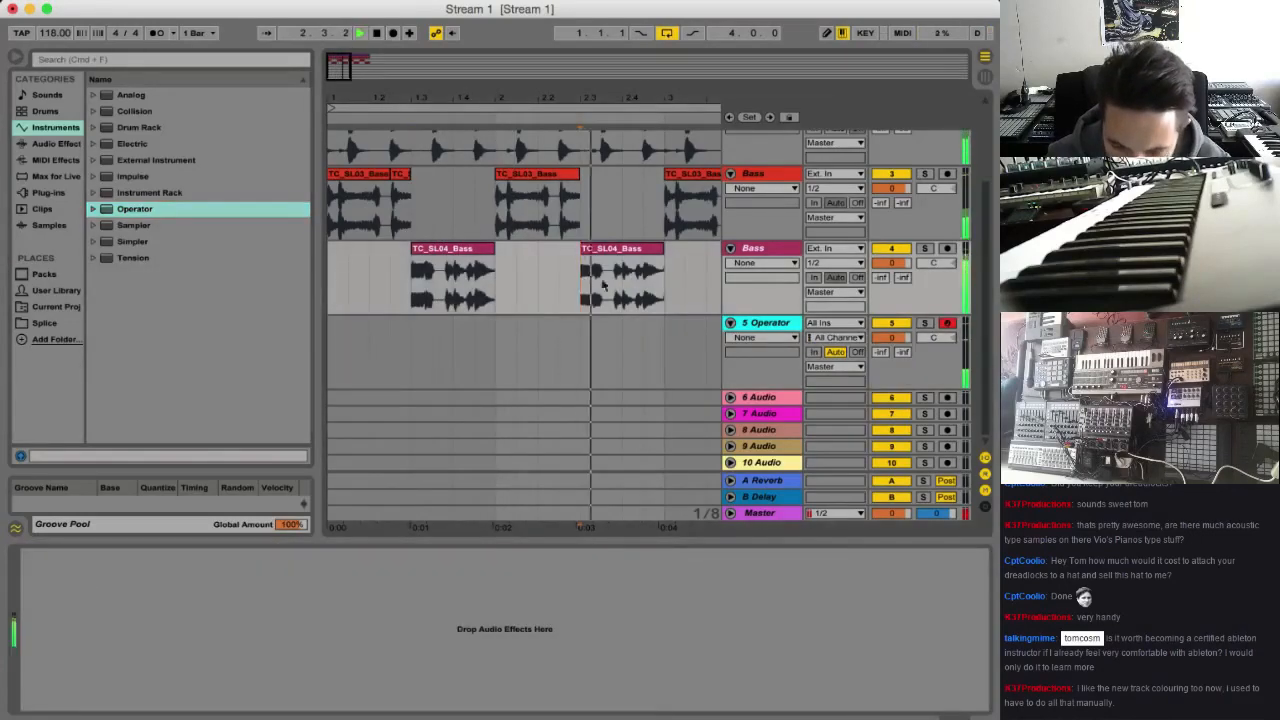
{"action": "double_click", "coordinate": [435, 257]}
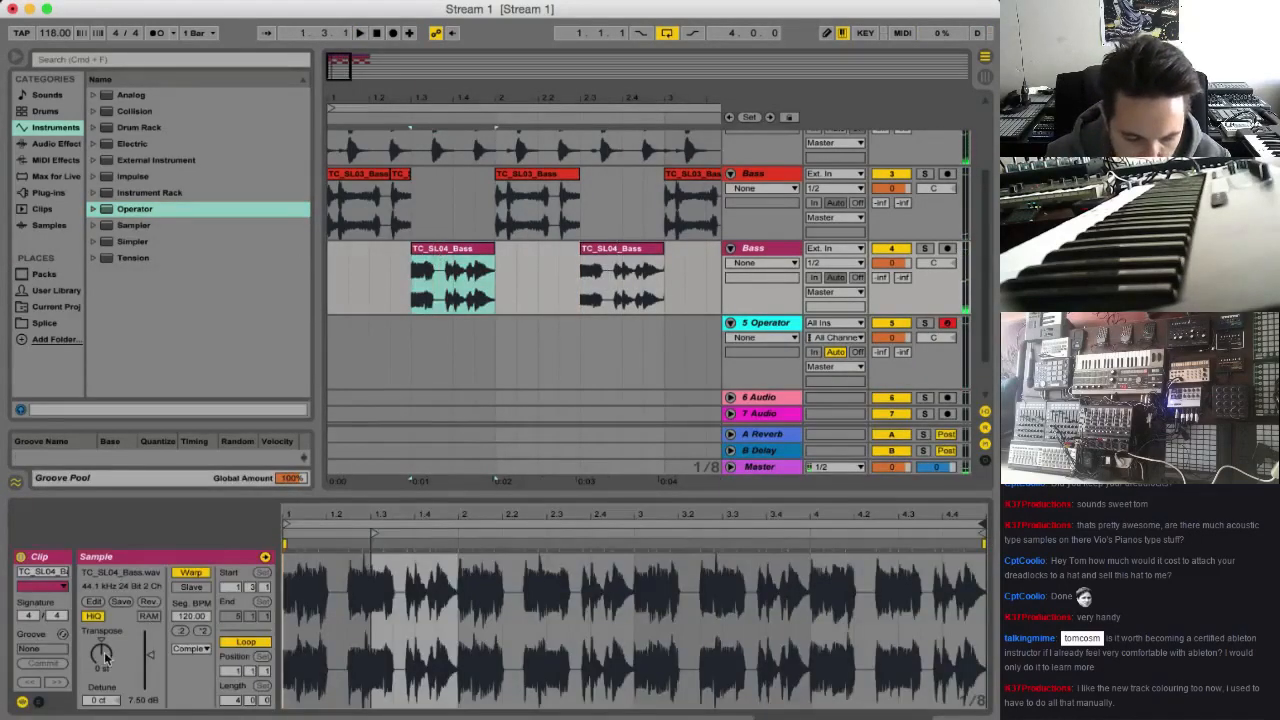
{"action": "key", "text": "space"}
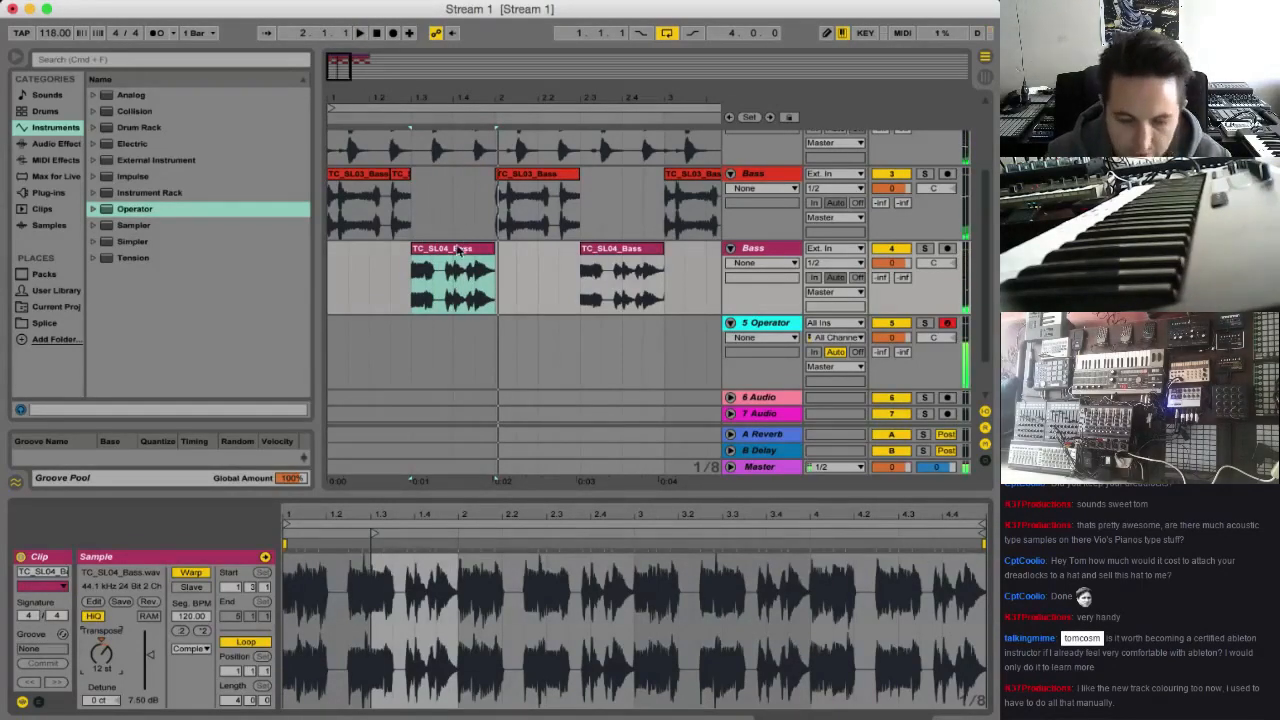
{"action": "left_click", "coordinate": [352, 175]}
{"action": "left_click_drag", "start_coordinate": [400, 218], "coordinate": [411, 220]}
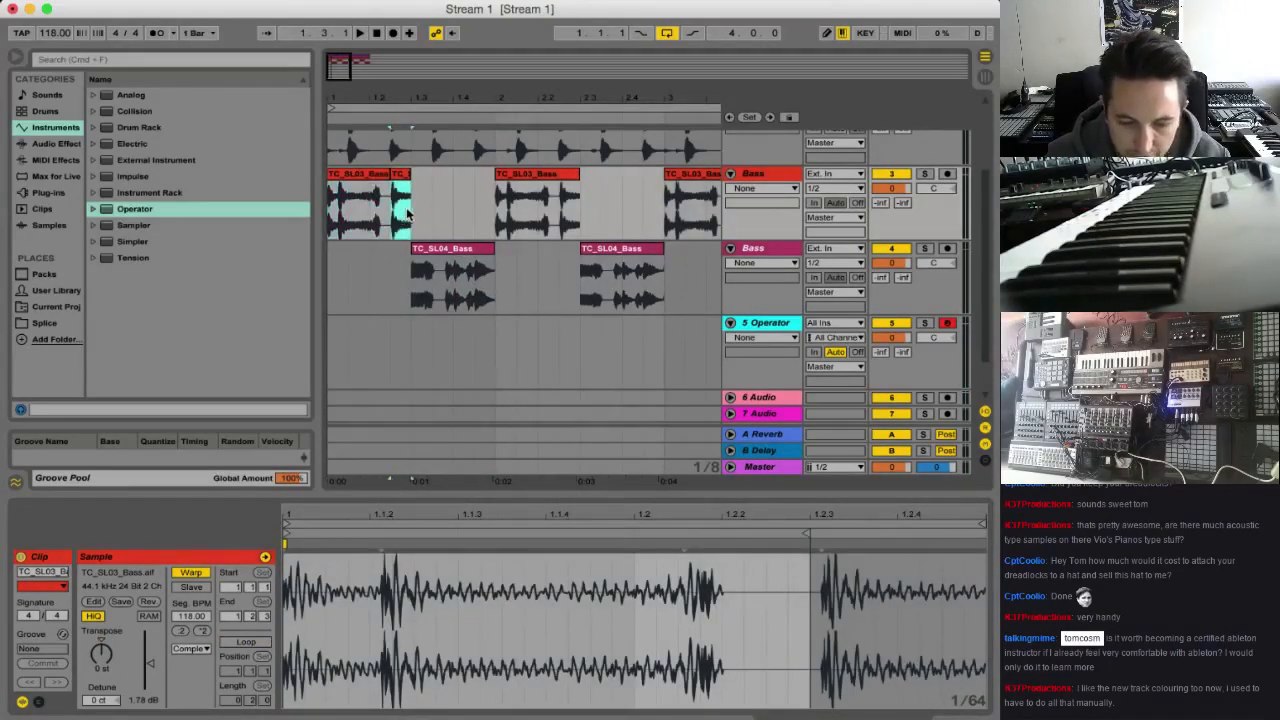
{"action": "left_click", "coordinate": [350, 213]}
{"action": "key", "text": "space"}
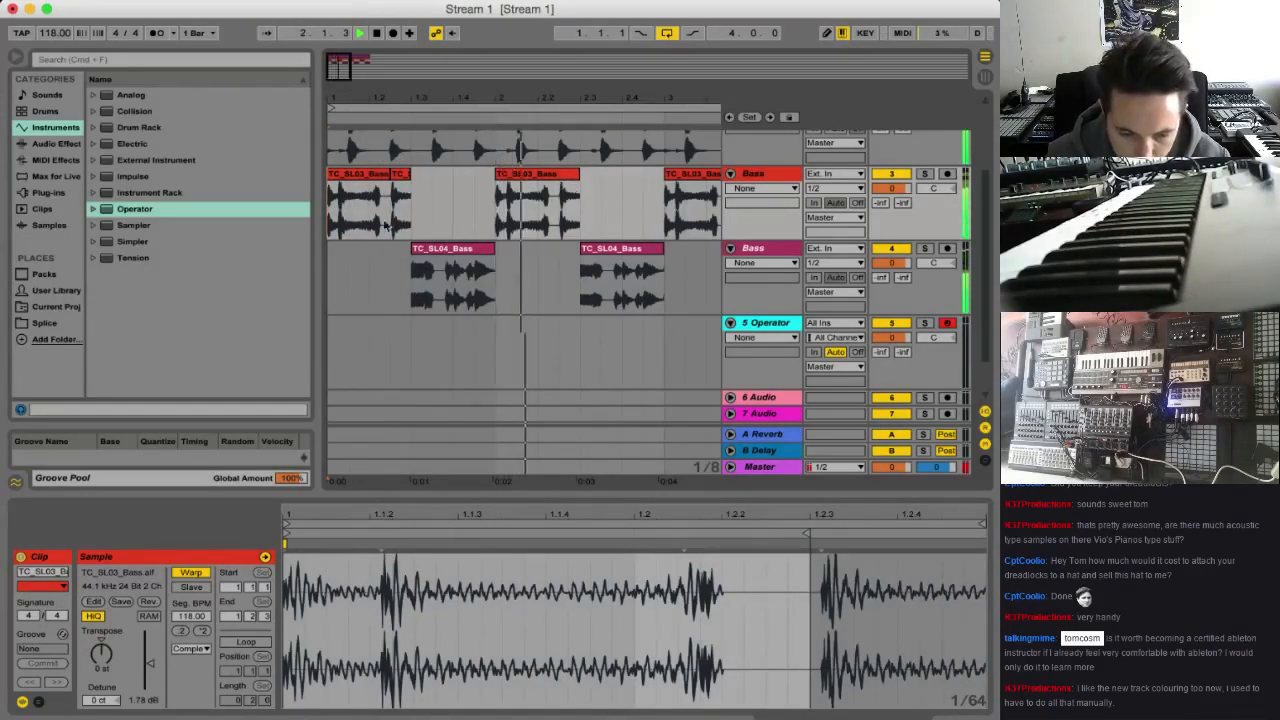
Give the tail of the bar 2 TC_SL03_Bass clip from 2.2.3 the same 2 st transposition and play it
{"action": "left_click", "coordinate": [400, 174]}
{"action": "key", "text": "space"}
{"action": "left_click", "coordinate": [565, 205]}
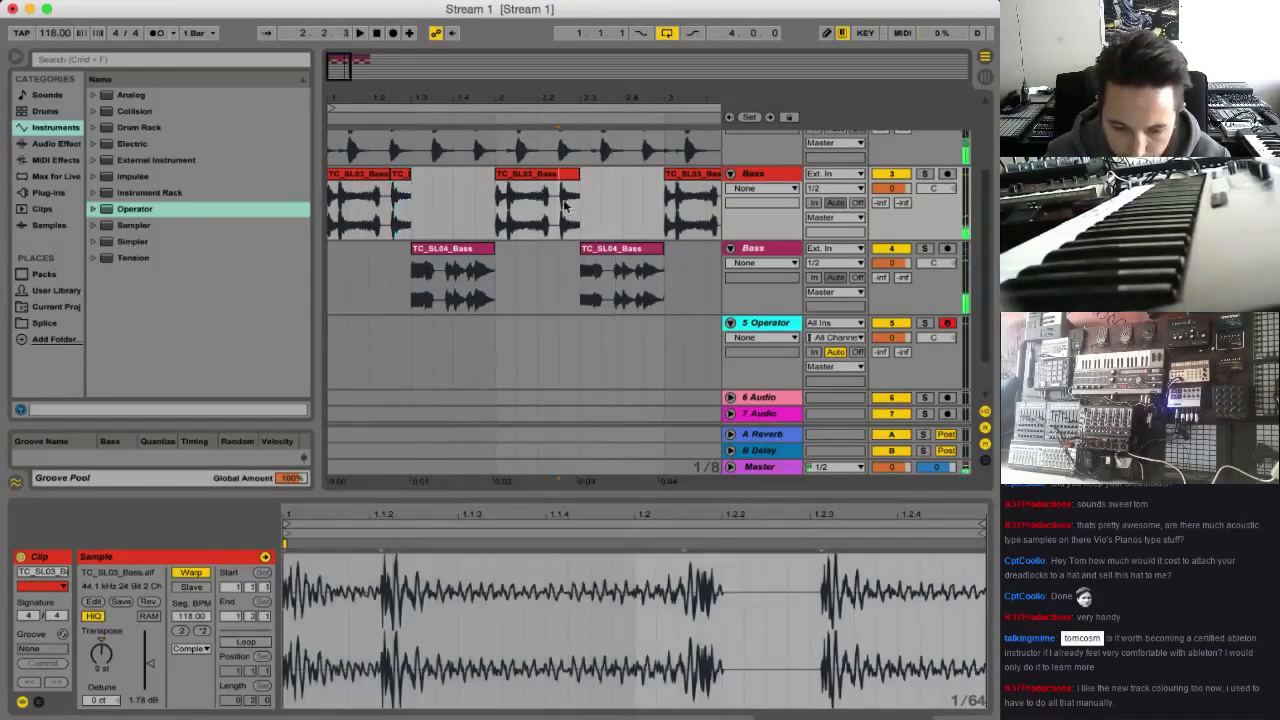
{"action": "left_click", "coordinate": [562, 200]}
{"action": "key", "text": "space"}
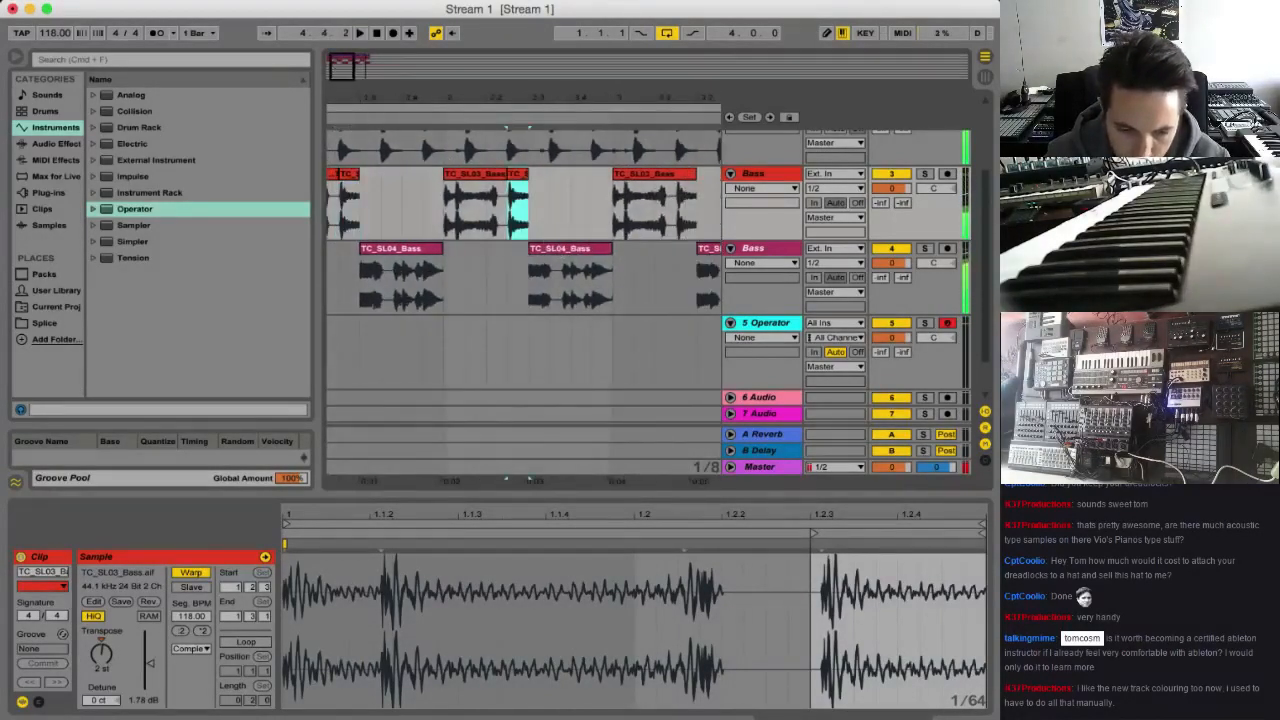
Replace the first bass part in bars 3 and 4 with a duplicate of bars 1 and 2, and play it
{"action": "left_click_drag", "start_coordinate": [482, 98], "coordinate": [482, 62]}
{"action": "left_click_drag", "start_coordinate": [480, 194], "coordinate": [584, 195]}
{"action": "key", "text": "Delete"}
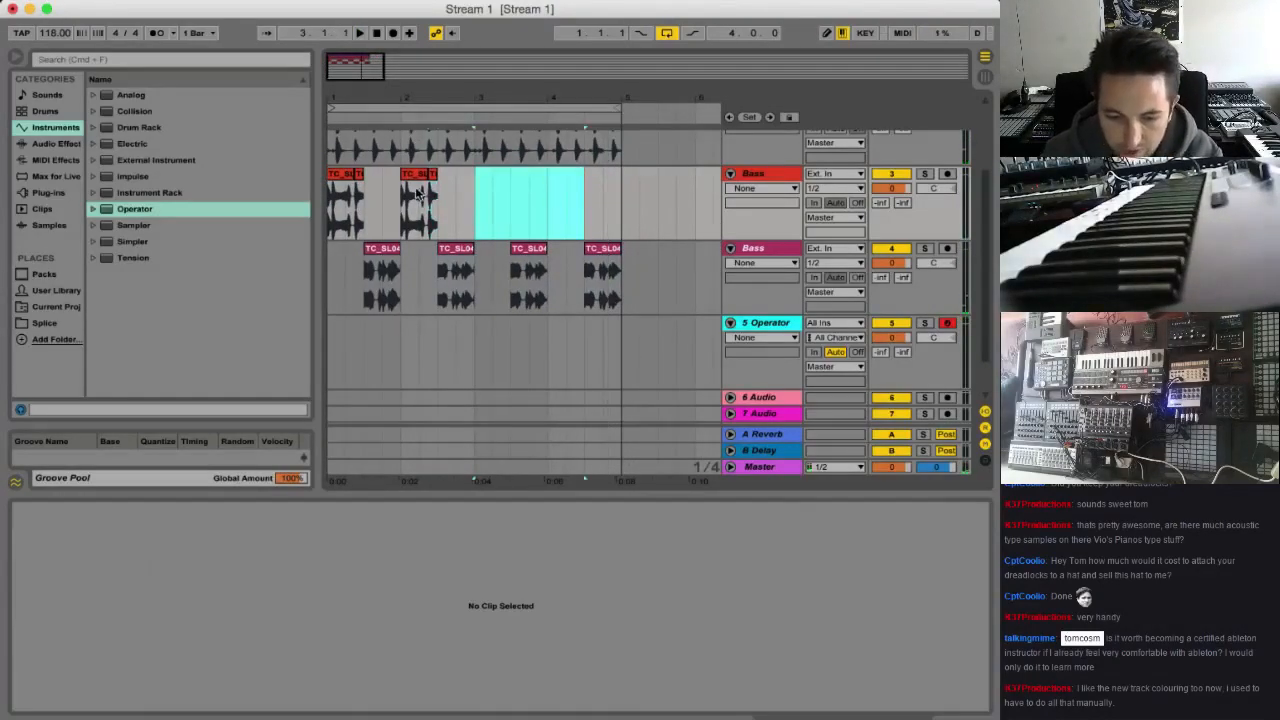
{"action": "left_click_drag", "start_coordinate": [473, 198], "coordinate": [299, 191]}
{"action": "key", "text": "super+d"}
{"action": "left_click", "coordinate": [475, 207]}
{"action": "key", "text": "space"}
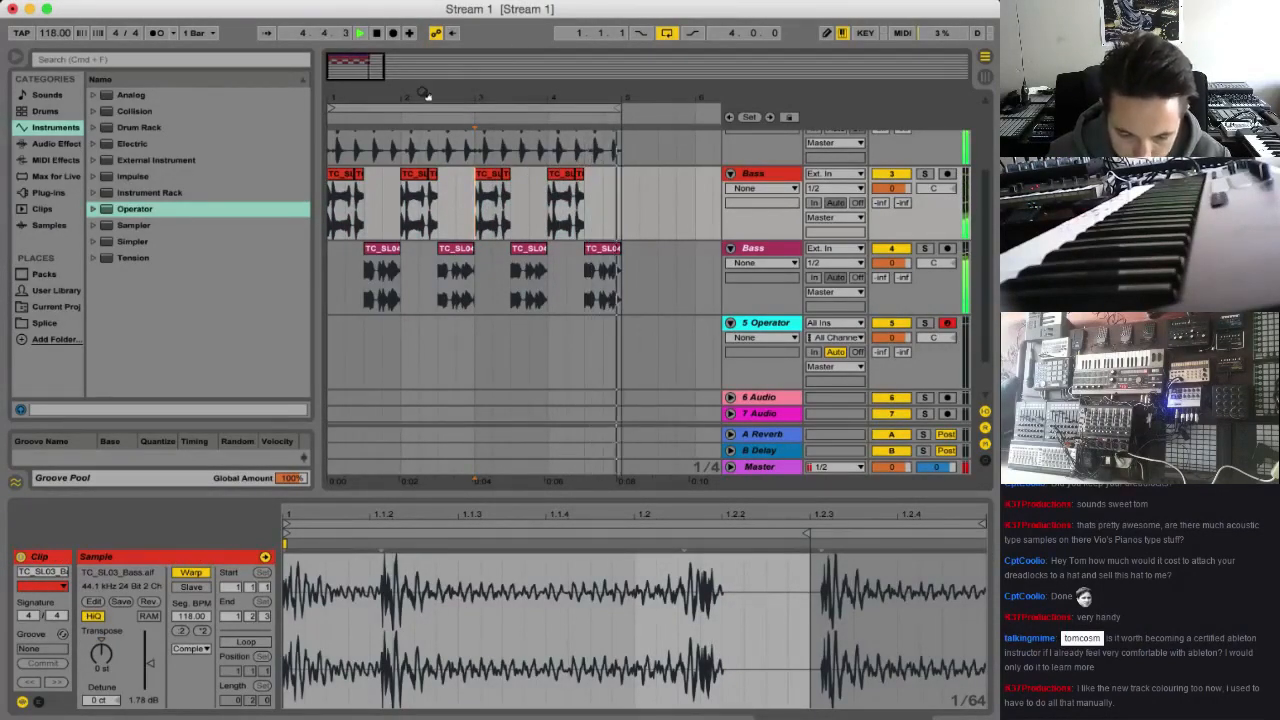
{"action": "scroll", "coordinate": [523, 306], "scroll_direction": "up", "scroll_amount": 2}
{"action": "scroll", "coordinate": [521, 307], "scroll_direction": "down", "scroll_amount": 2}
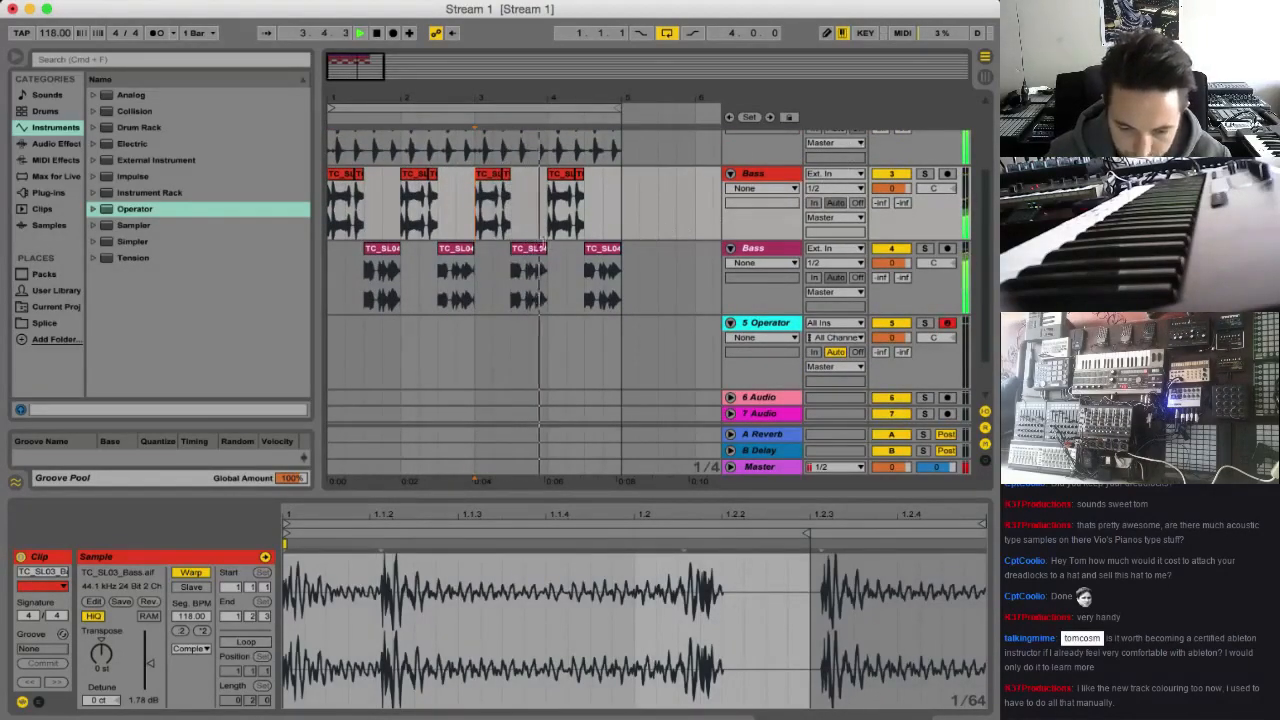
Delete the short transposed tail clips from all four bars of the first Bass track
{"action": "left_click", "coordinate": [344, 197]}
{"action": "mouse_move", "coordinate": [387, 98]}
{"action": "left_mouse_down"}
{"action": "mouse_move", "coordinate": [387, 180]}
{"action": "mouse_move", "coordinate": [466, 184]}
{"action": "left_mouse_up"}
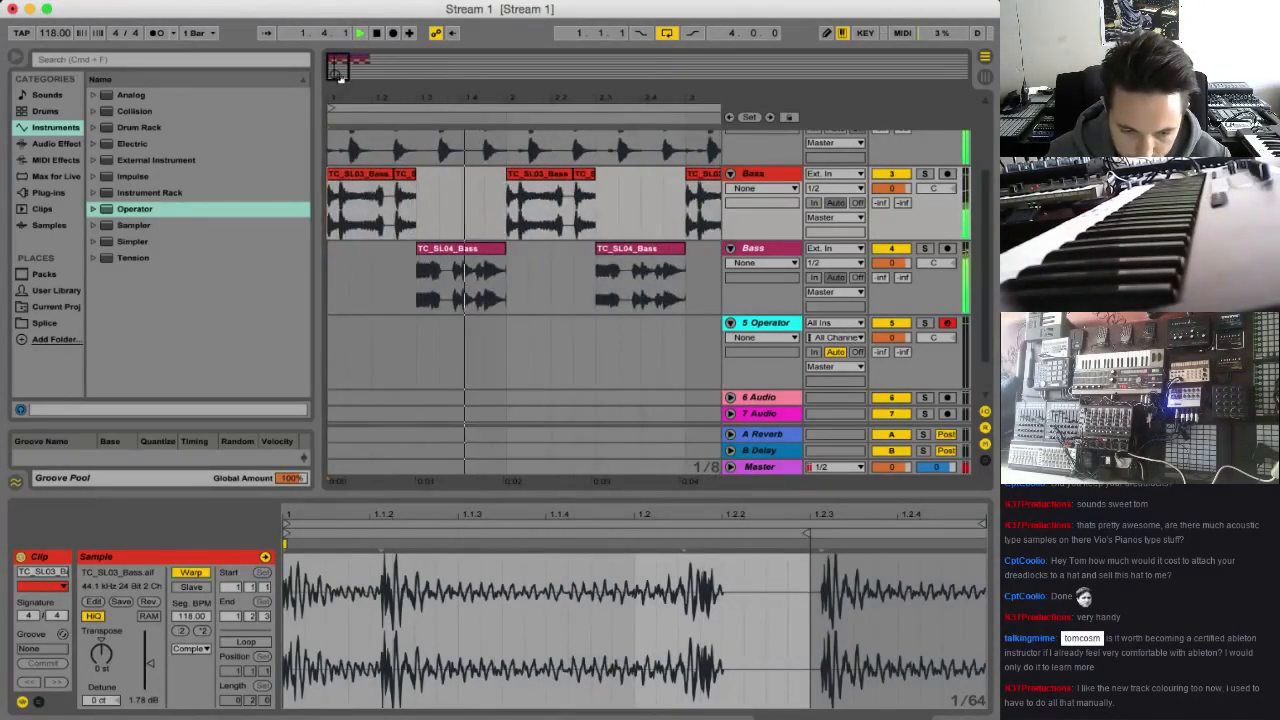
{"action": "left_click", "coordinate": [336, 117]}
{"action": "left_click_drag", "start_coordinate": [336, 73], "coordinate": [338, 52]}
{"action": "left_click", "coordinate": [356, 181]}
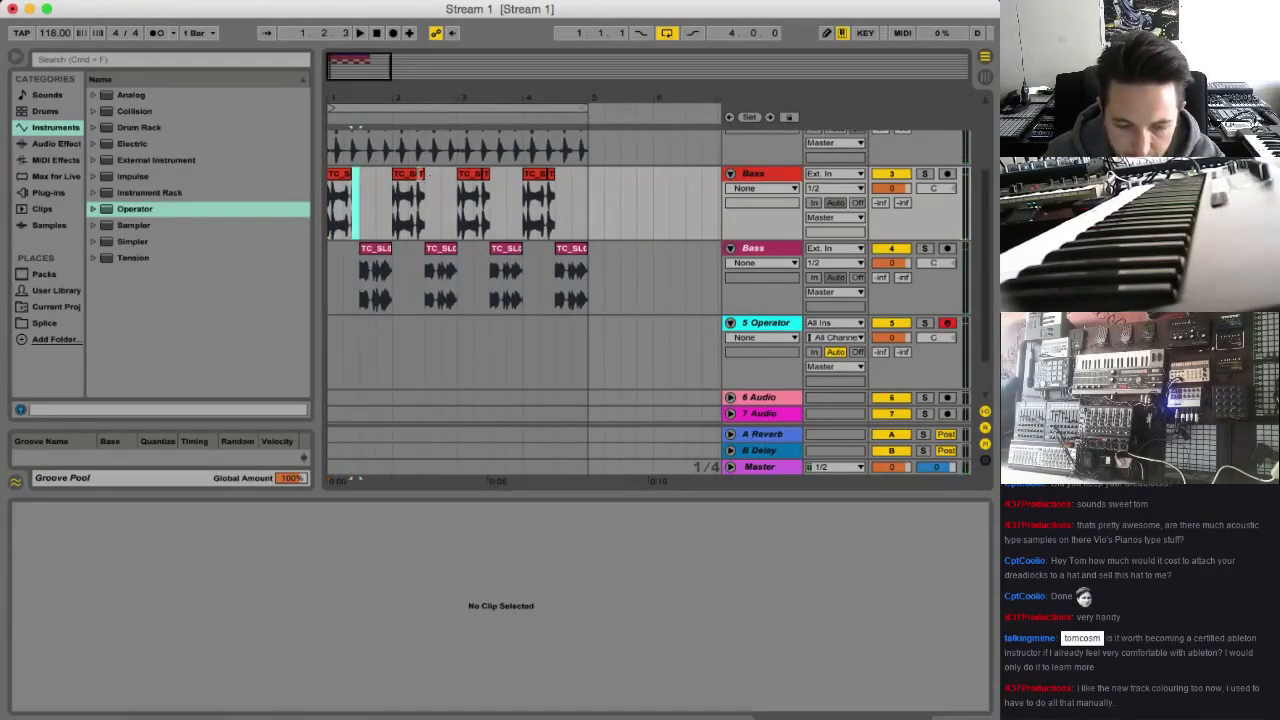
{"action": "left_click", "coordinate": [423, 180]}
{"action": "left_click", "coordinate": [486, 180]}
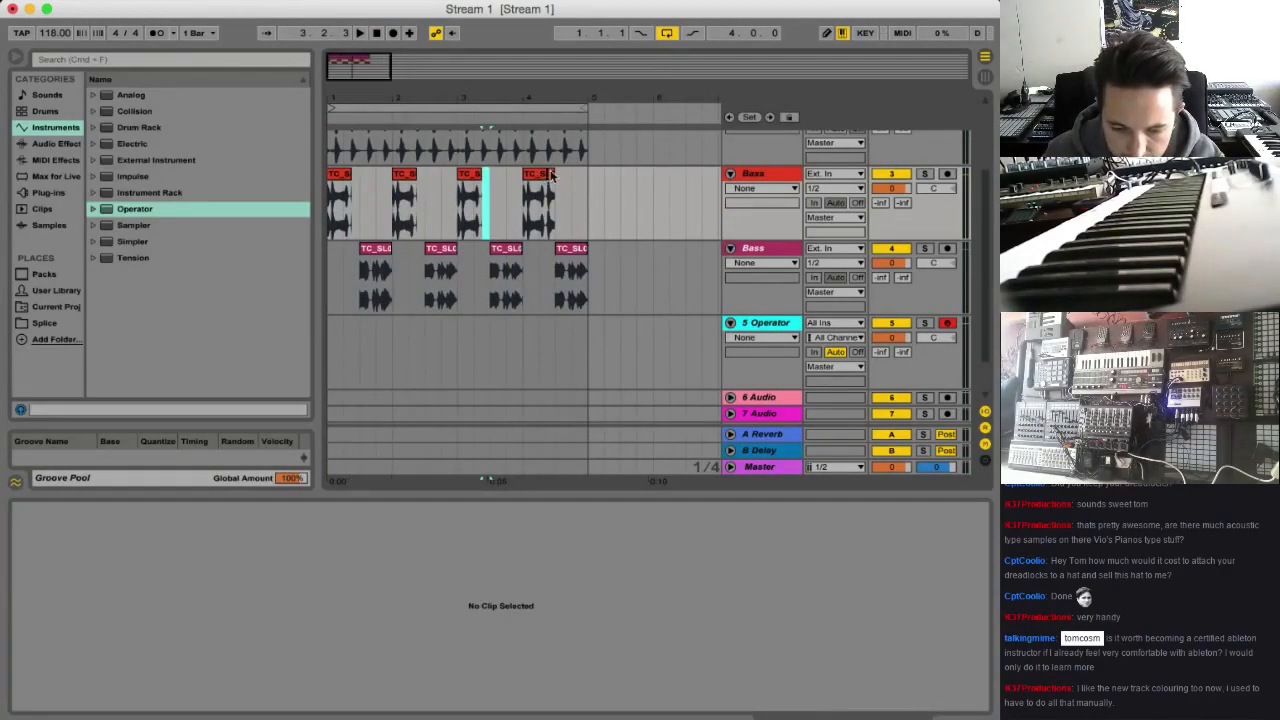
{"action": "left_click", "coordinate": [551, 176]}
Play the trimmed TC_SL03_Bass part repeatedly from bar 1 to check its phrasing against the second bass
{"action": "left_click", "coordinate": [336, 195]}
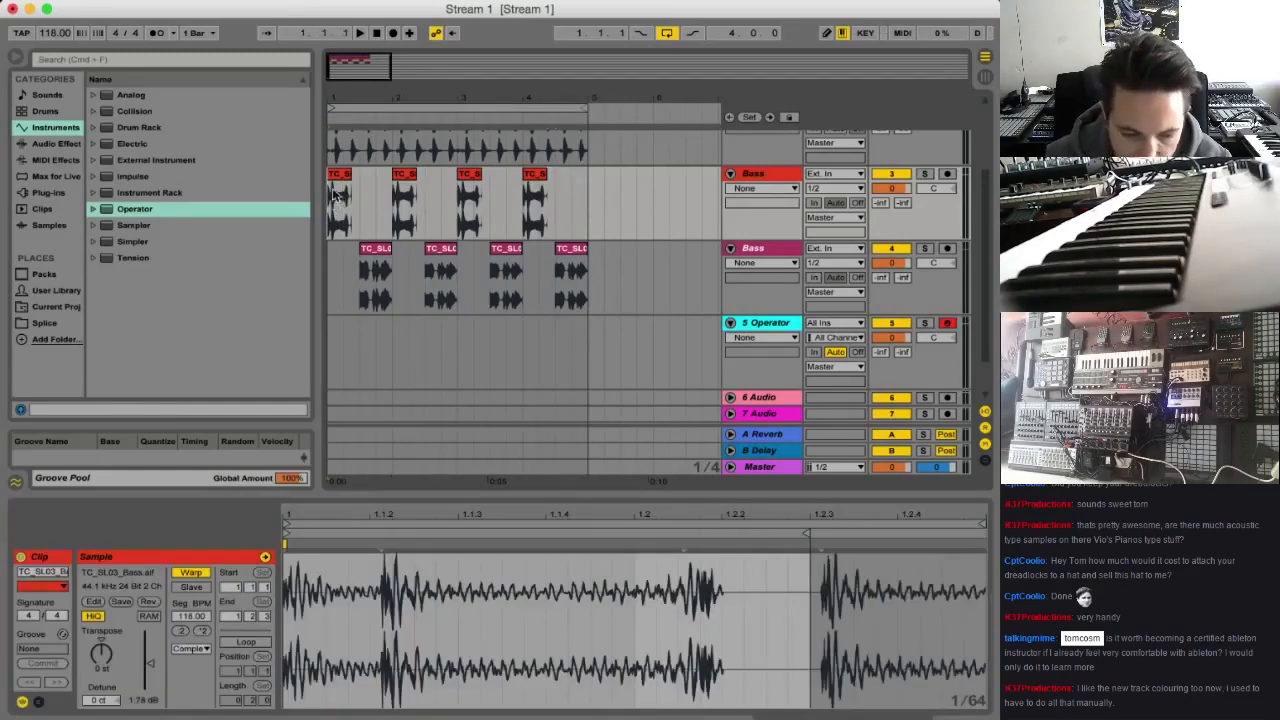
{"action": "left_click_drag", "start_coordinate": [366, 69], "coordinate": [346, 87]}
{"action": "key", "text": "space"}
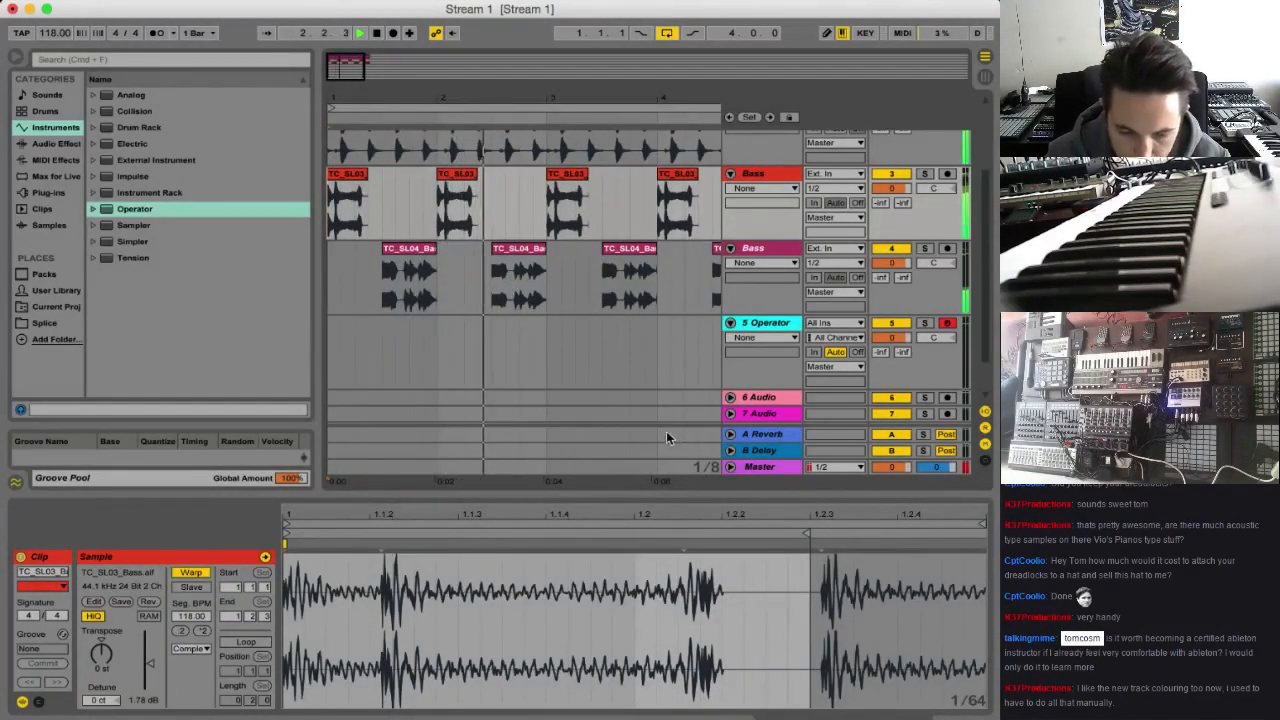
{"action": "key", "text": "space"}
{"action": "key", "text": "space"}
{"action": "key", "text": "space"}
{"action": "key", "text": "space"}
{"action": "key", "text": "space"}
{"action": "key", "text": "space"}
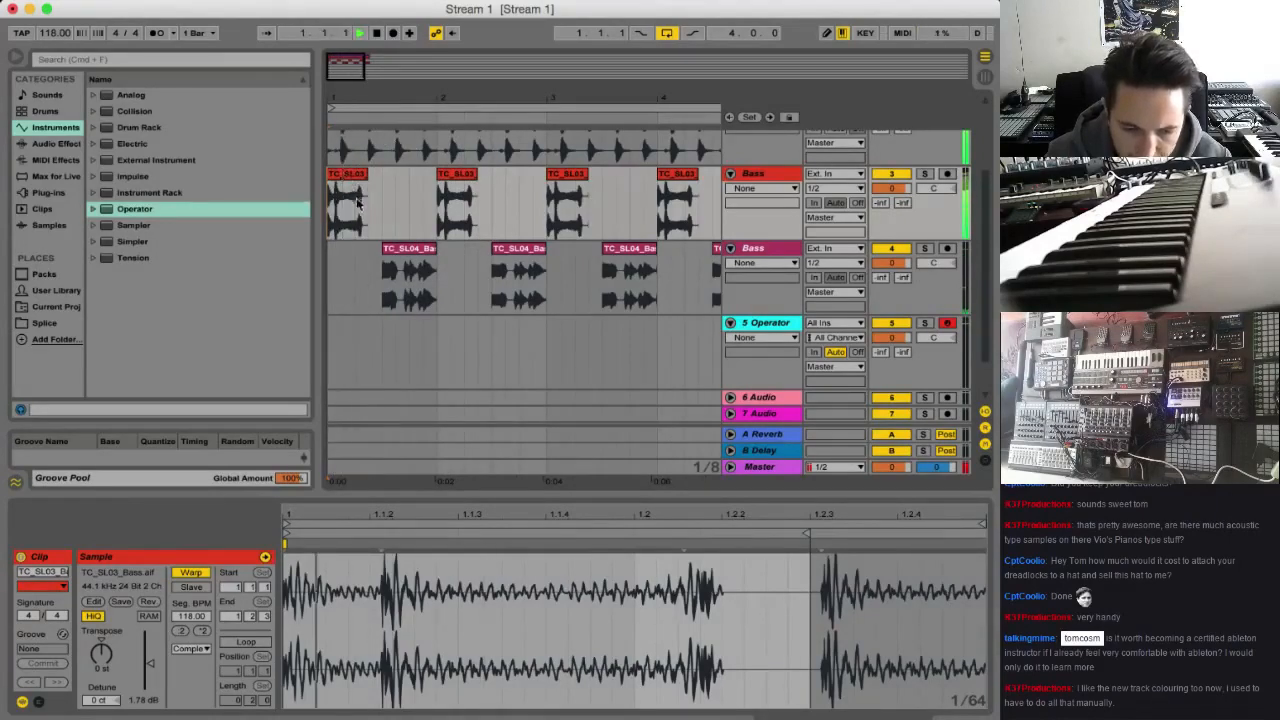
{"action": "key", "text": "space"}
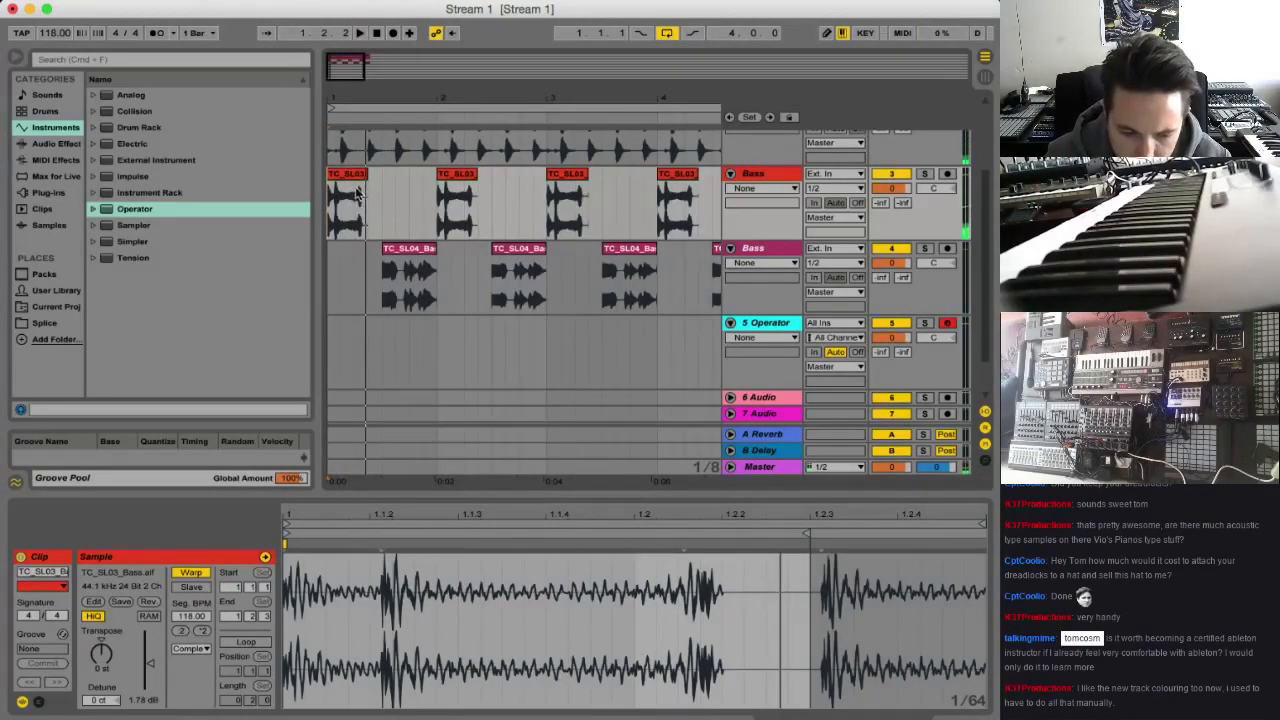
Show the clip envelopes of the first TC_SL03_Bass clip and display its Transposition envelope
{"action": "left_click", "coordinate": [357, 193]}
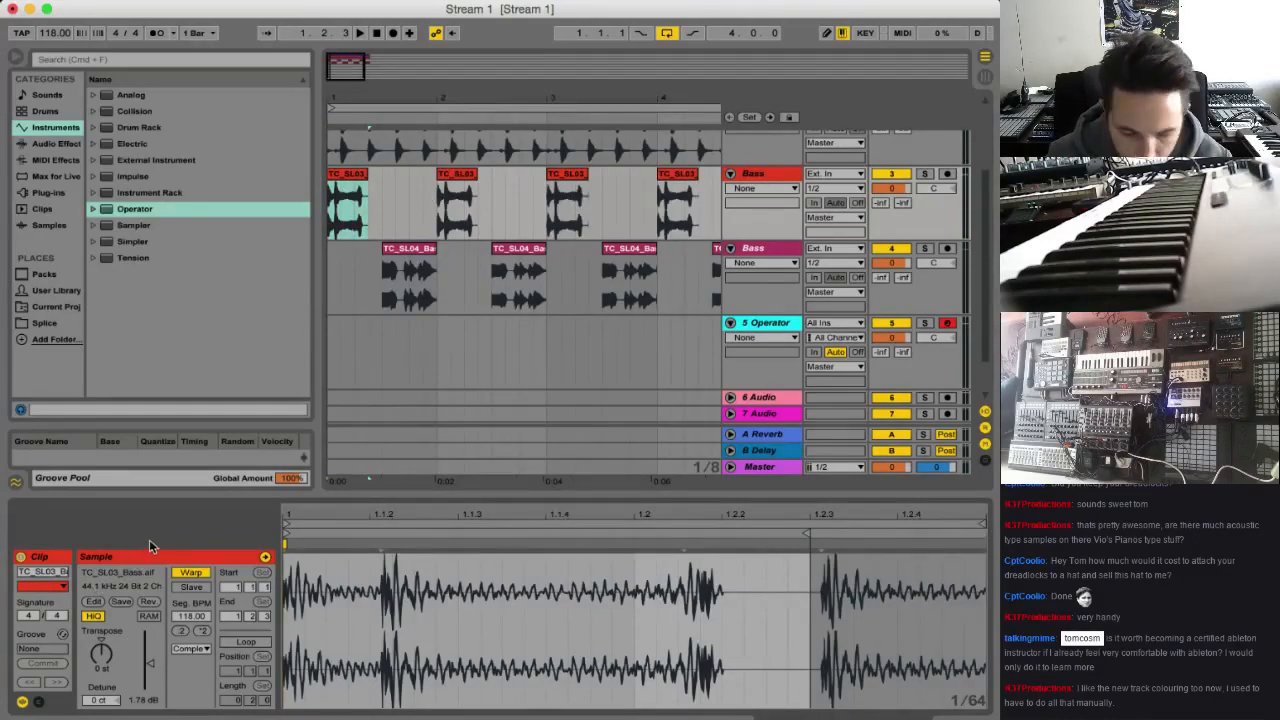
{"action": "left_click", "coordinate": [37, 702]}
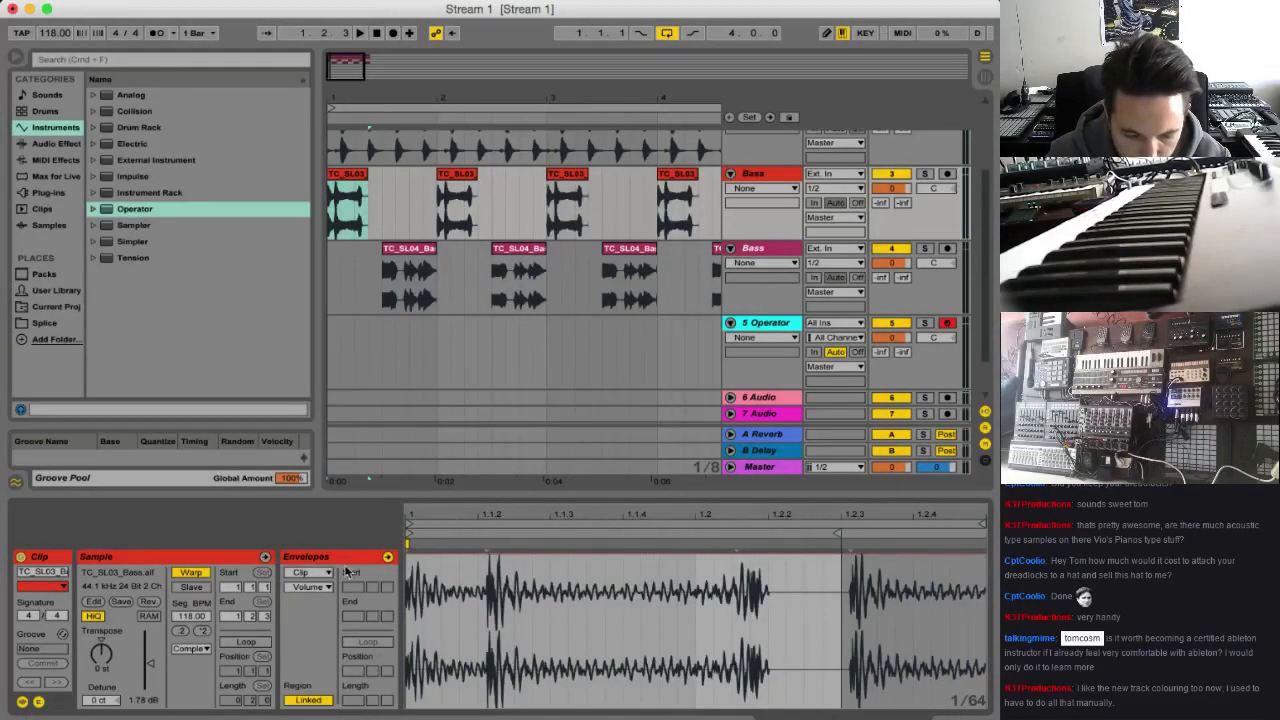
{"action": "left_click", "coordinate": [328, 573]}
{"action": "left_click", "coordinate": [328, 575]}
{"action": "left_click", "coordinate": [322, 588]}
{"action": "left_click", "coordinate": [326, 613]}
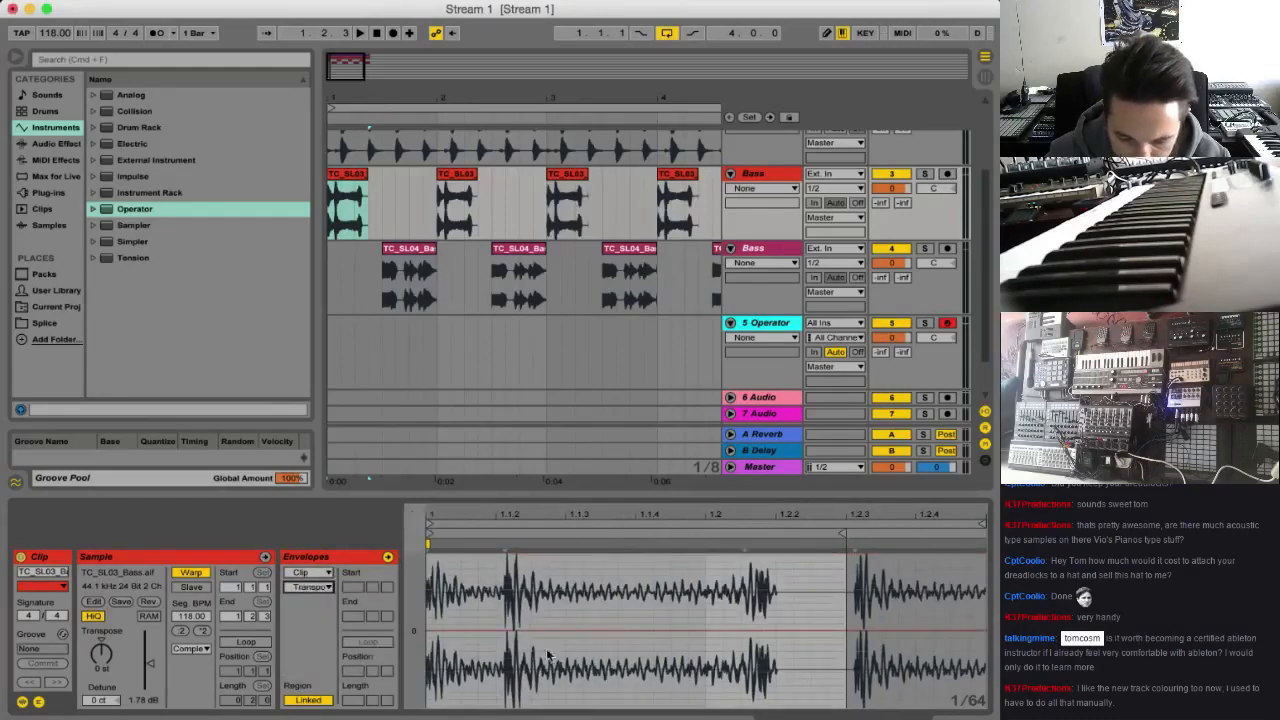
Draw a gentle upward pitch ramp in the first TC_SL03_Bass clip's Transposition envelope from about 1.1.3 to midway between 1.2 and 1.2.2, auditioning it
{"action": "left_click", "coordinate": [653, 630]}
{"action": "mouse_move", "coordinate": [720, 629]}
{"action": "left_mouse_down"}
{"action": "mouse_move", "coordinate": [725, 617]}
{"action": "mouse_move", "coordinate": [713, 627]}
{"action": "left_mouse_up"}
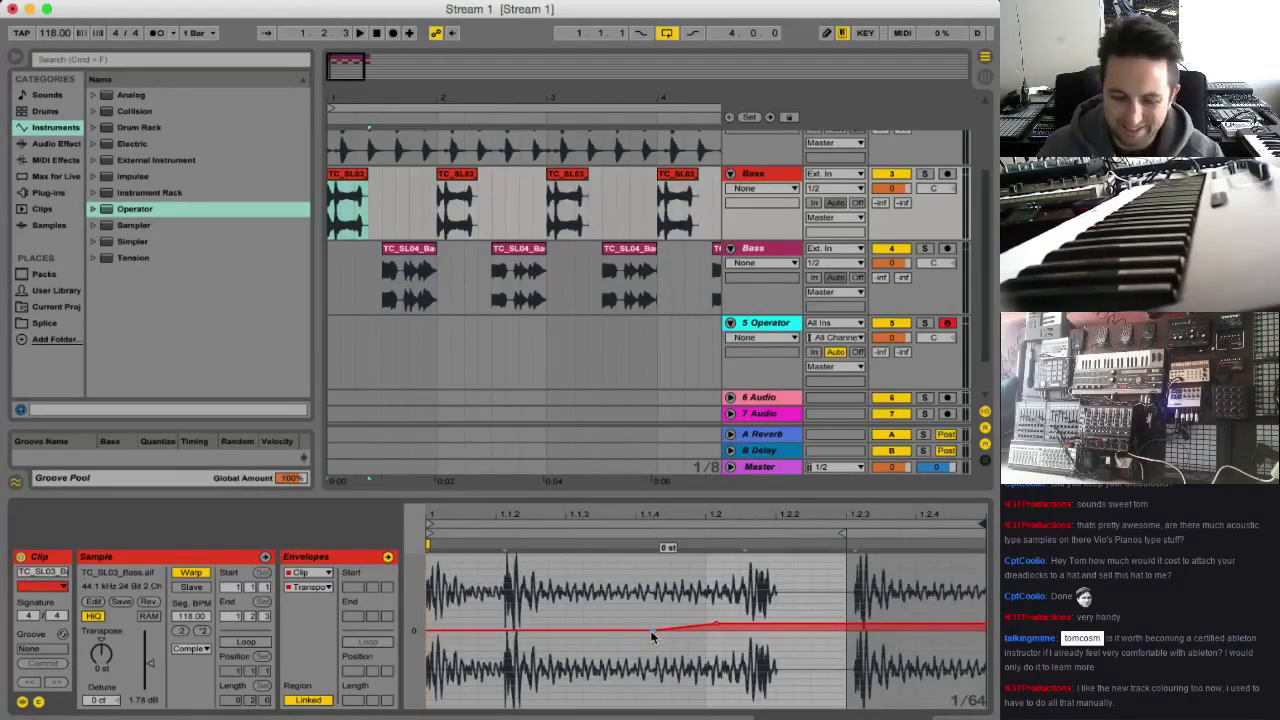
{"action": "left_click_drag", "start_coordinate": [651, 636], "coordinate": [585, 630]}
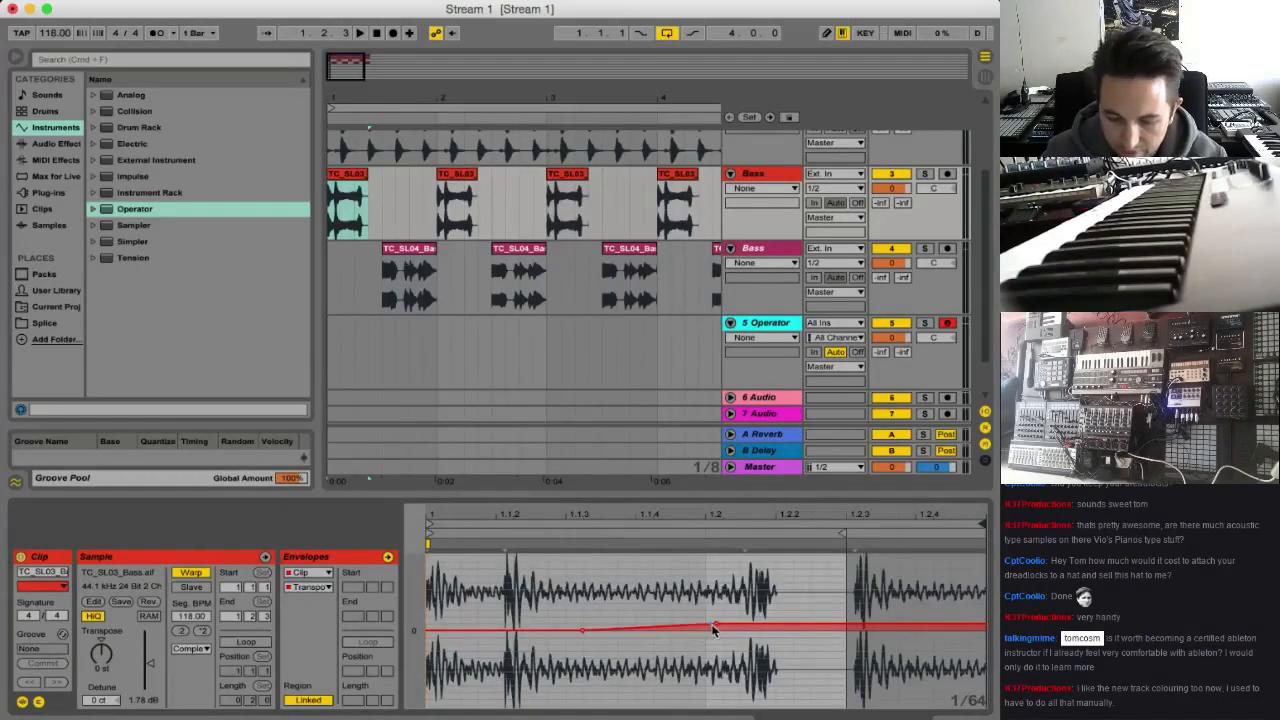
{"action": "key", "text": "space"}
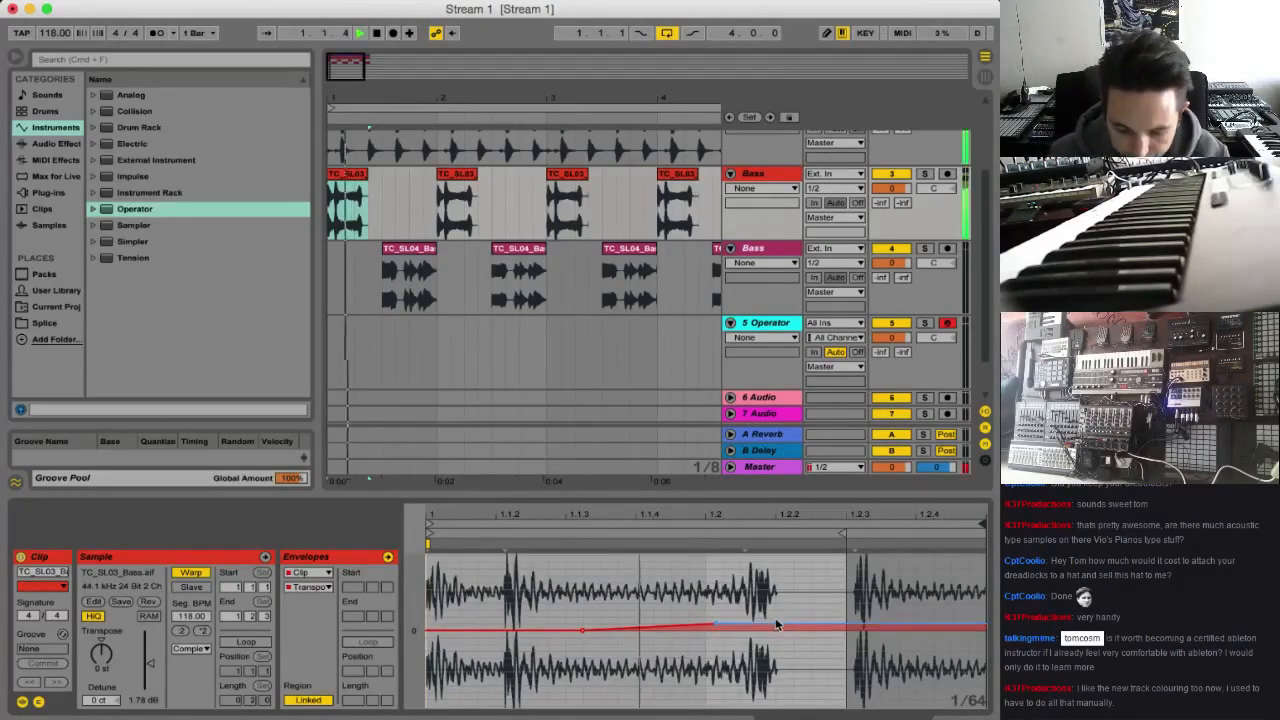
{"action": "left_click_drag", "start_coordinate": [718, 624], "coordinate": [750, 617]}
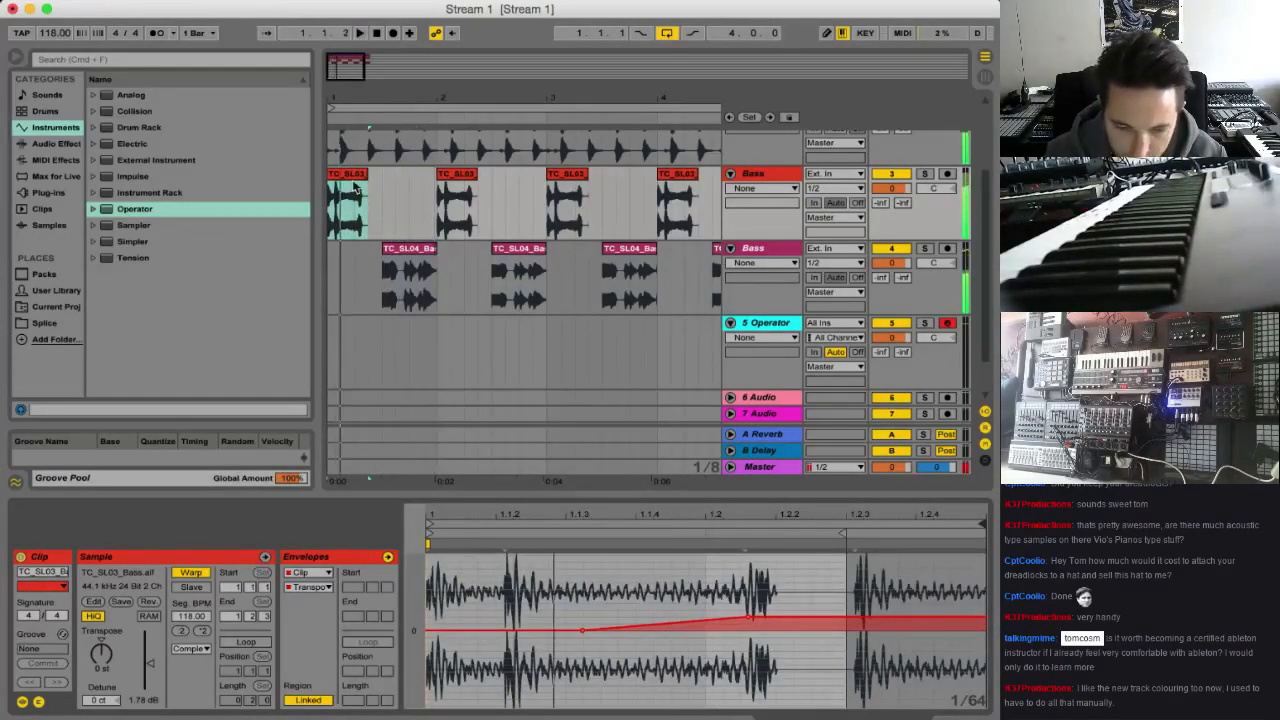
{"action": "key", "text": "space"}
Replace the TC_SL03_Bass clips in bars 2, 3 and 4 with copies of the pitch-ramped clip from bar 1
{"action": "left_click_drag", "start_coordinate": [348, 175], "coordinate": [457, 178]}
{"action": "key", "text": "super+d"}
{"action": "key", "text": "super+d"}
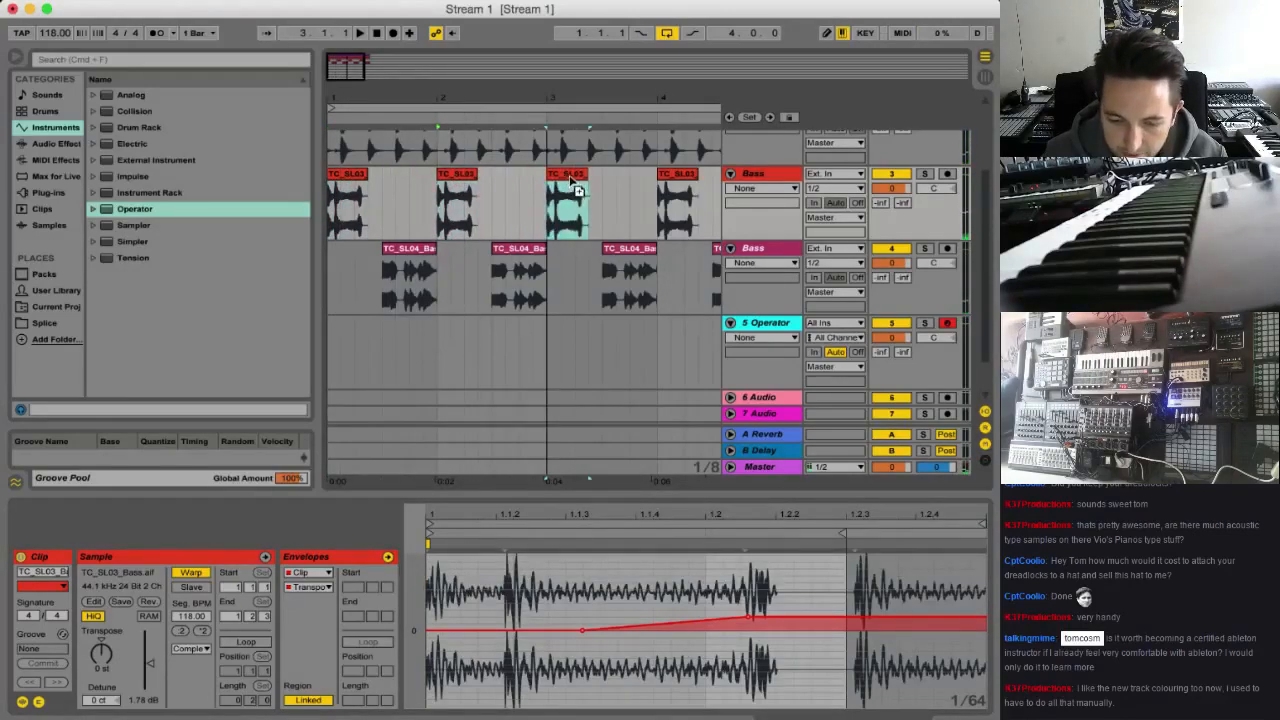
Play the four-bar loop from bar 1 to check the pitch-ramped bass clips against the second bass and drums
{"action": "left_click", "coordinate": [333, 197]}
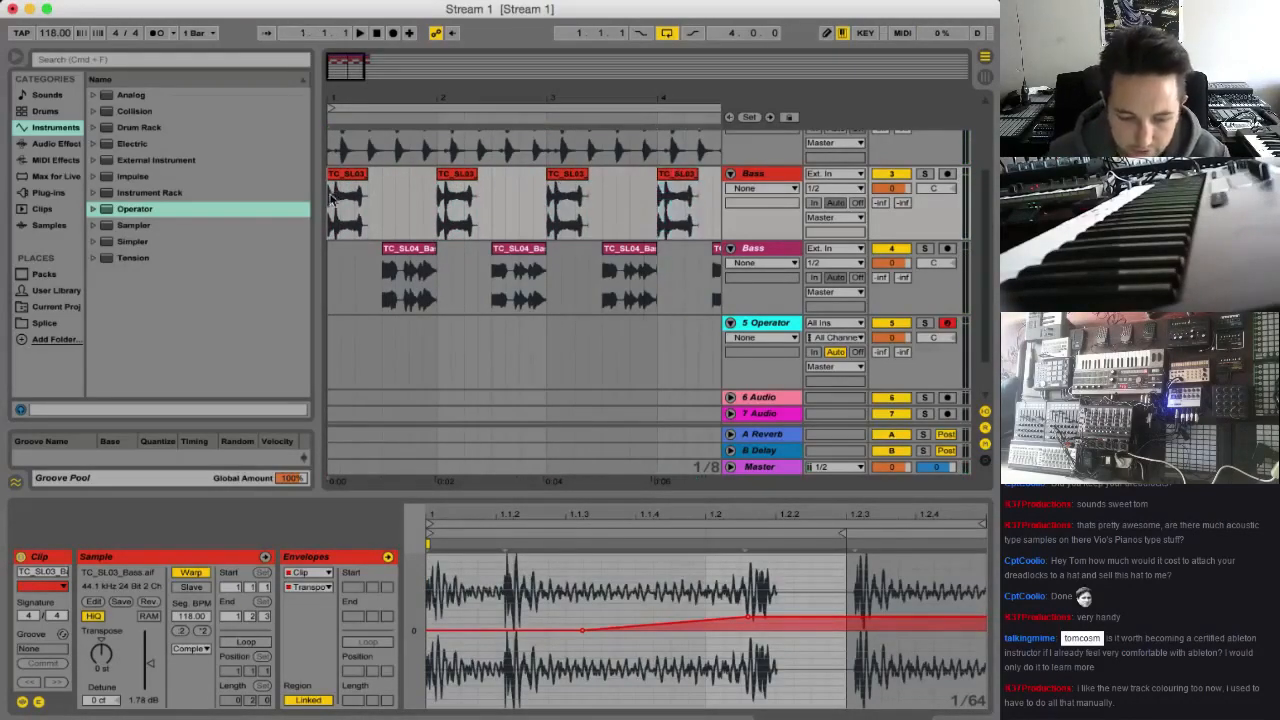
{"action": "key", "text": "space"}
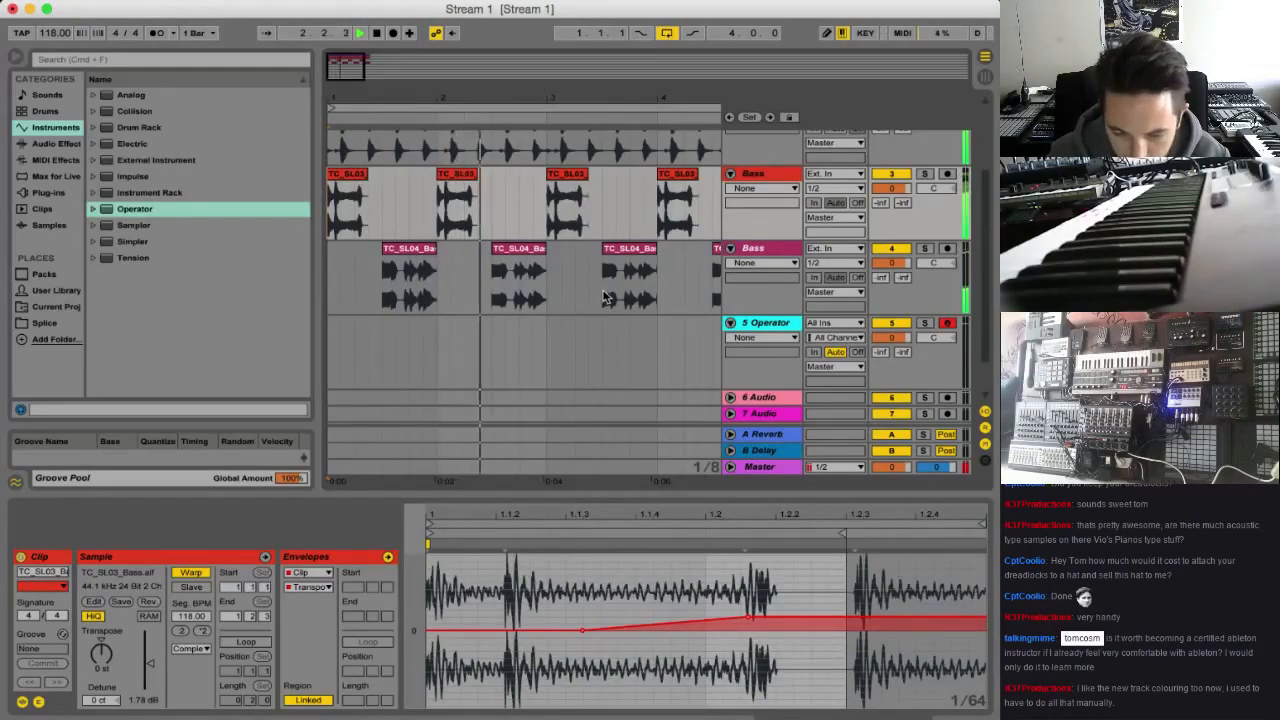
{"action": "scroll", "coordinate": [600, 305], "scroll_direction": "up", "scroll_amount": 2}
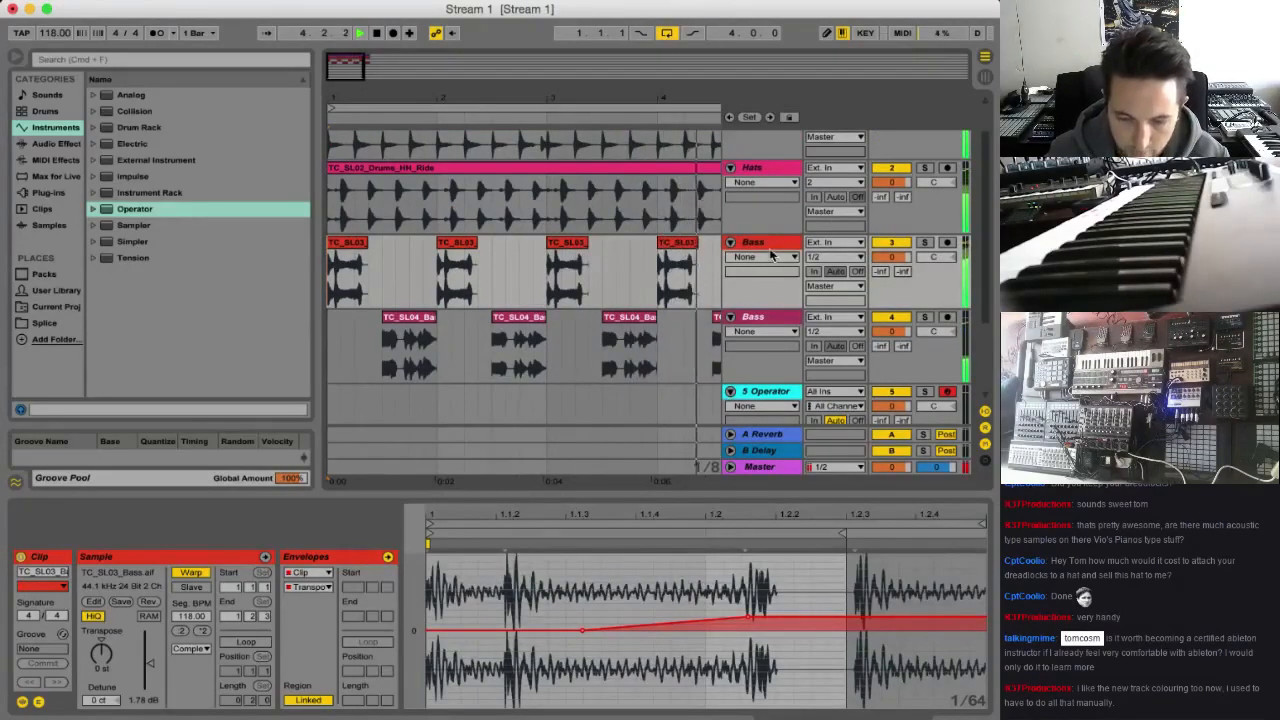
{"action": "key", "text": "minus"}
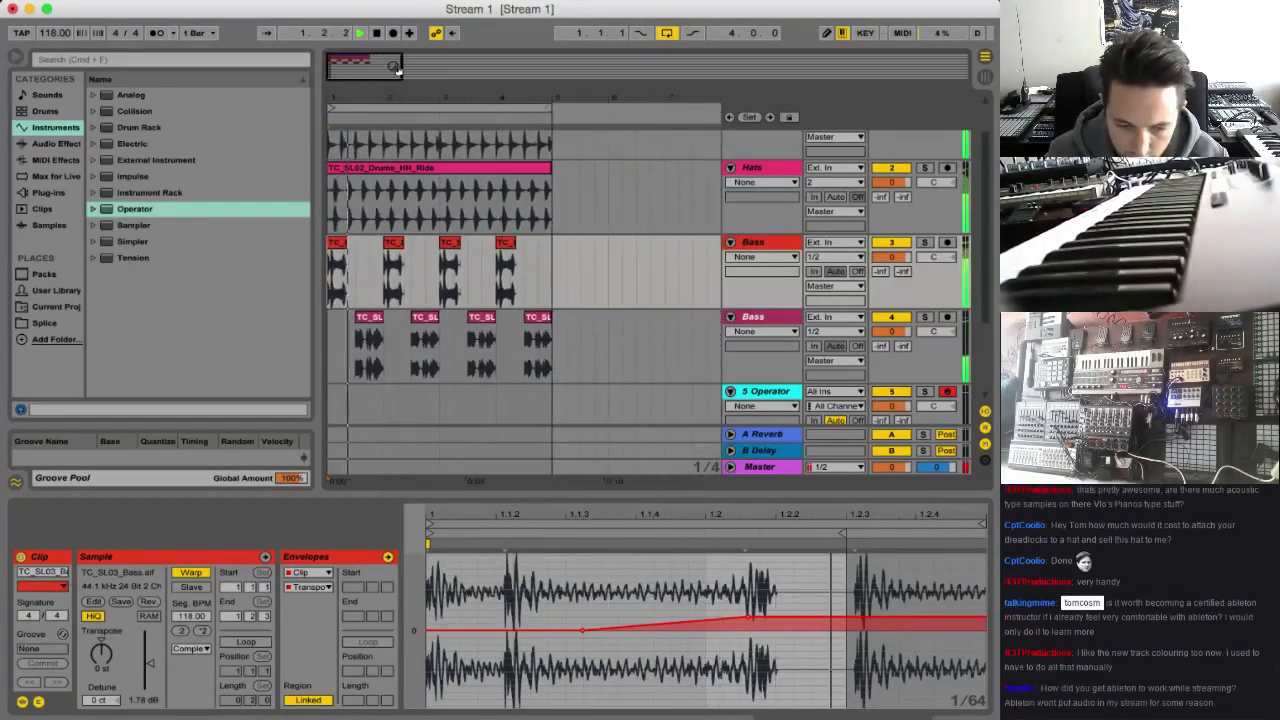
{"action": "key", "text": "space"}
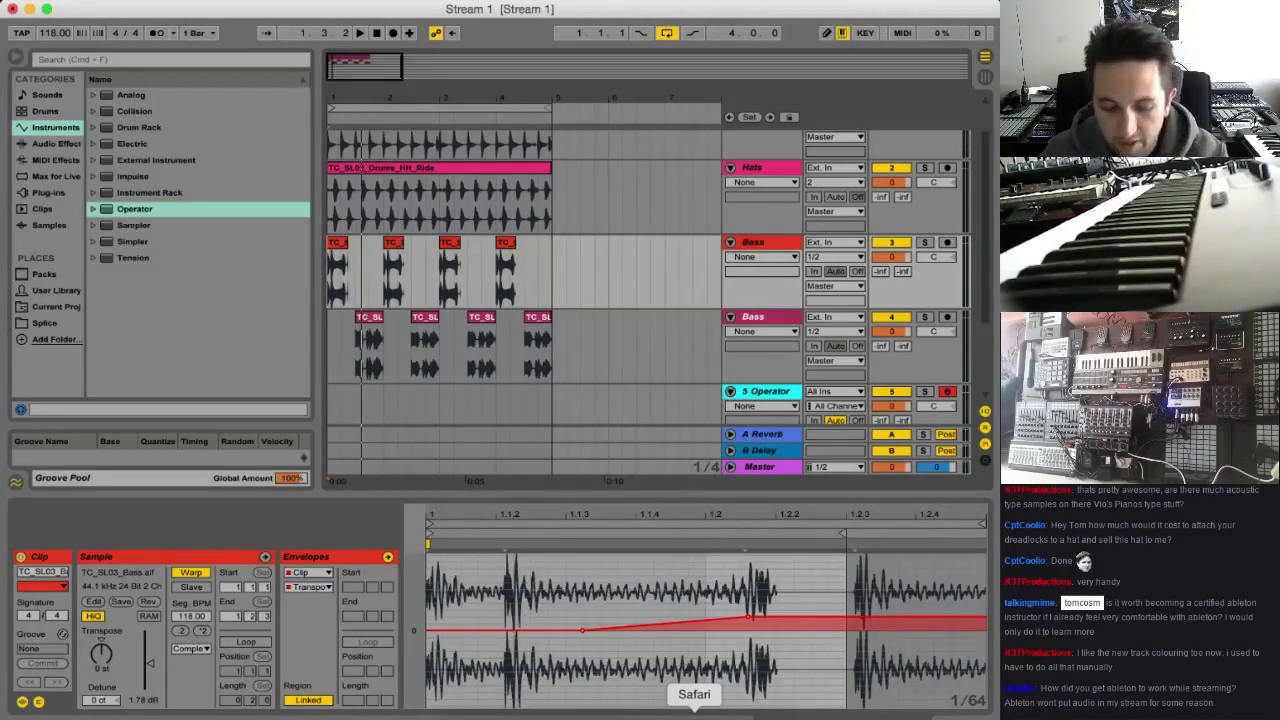
Switch to Safari with the Deep House Evolution 1 sample pack page on Splice
{"action": "left_click", "coordinate": [694, 714]}
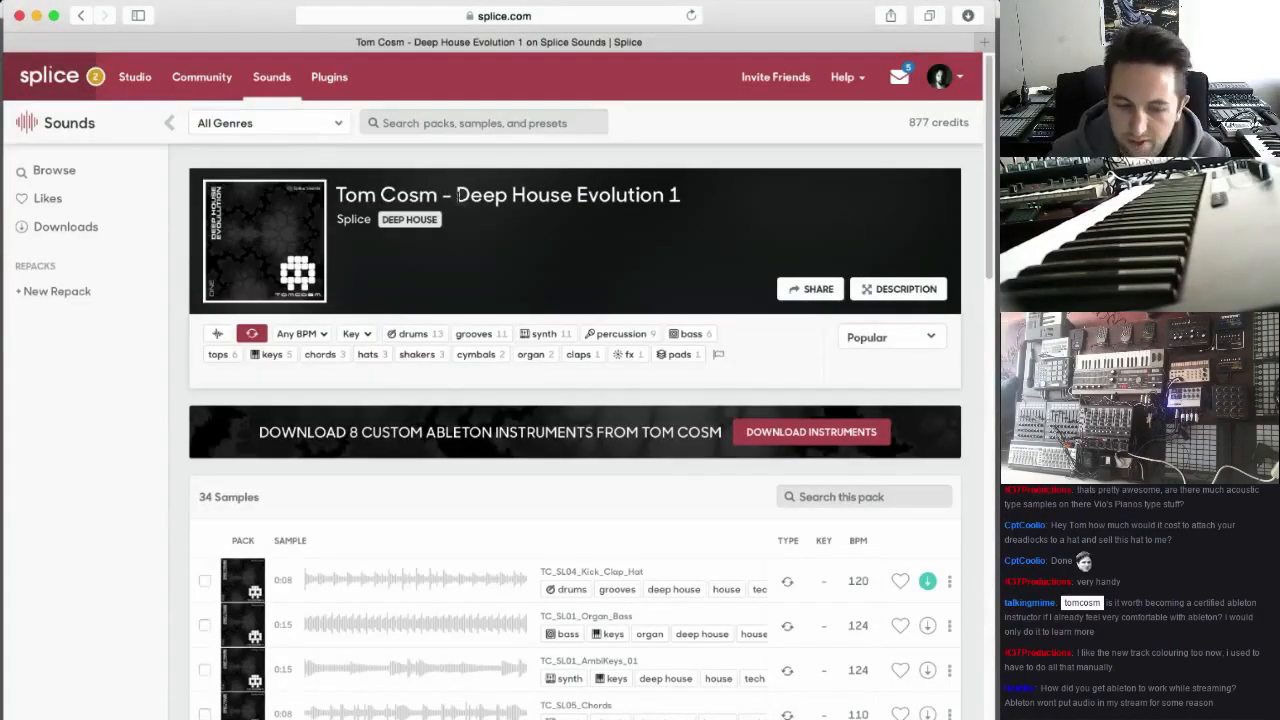
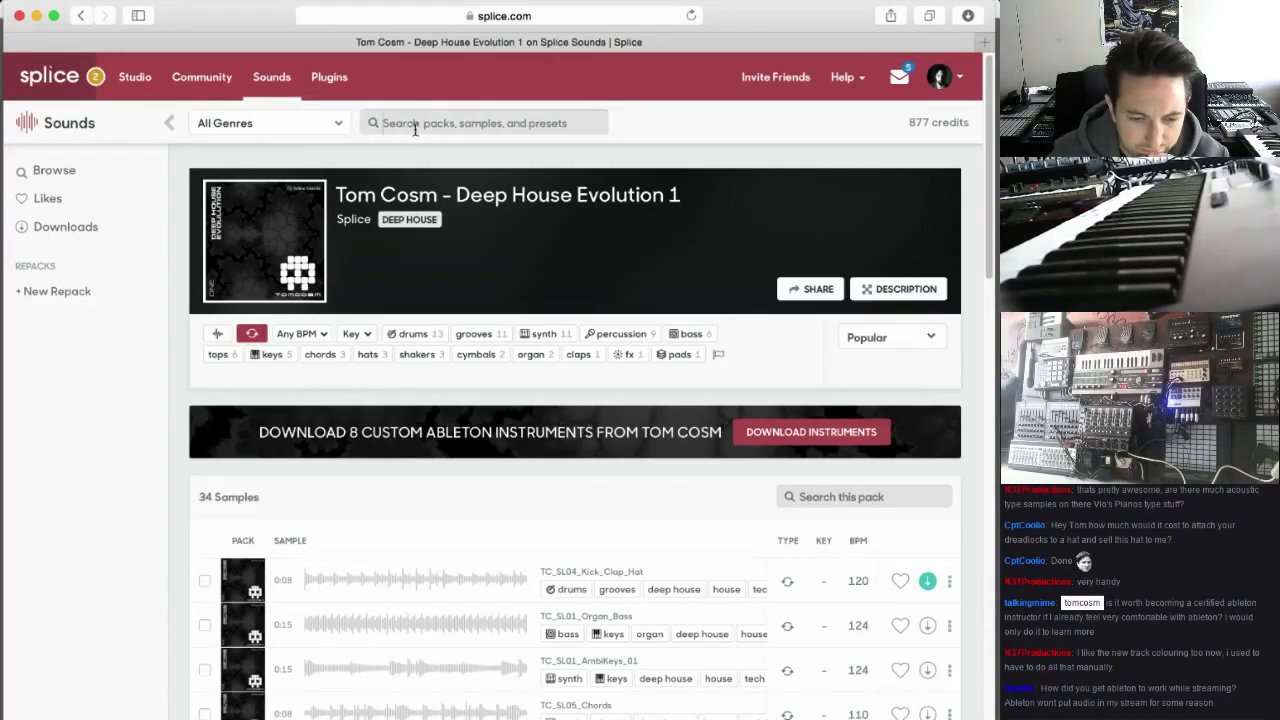
Search Splice Sounds for "bass" and filter the results by the deep house tag
{"action": "type", "text": "bass"}
{"action": "key", "text": "Return"}
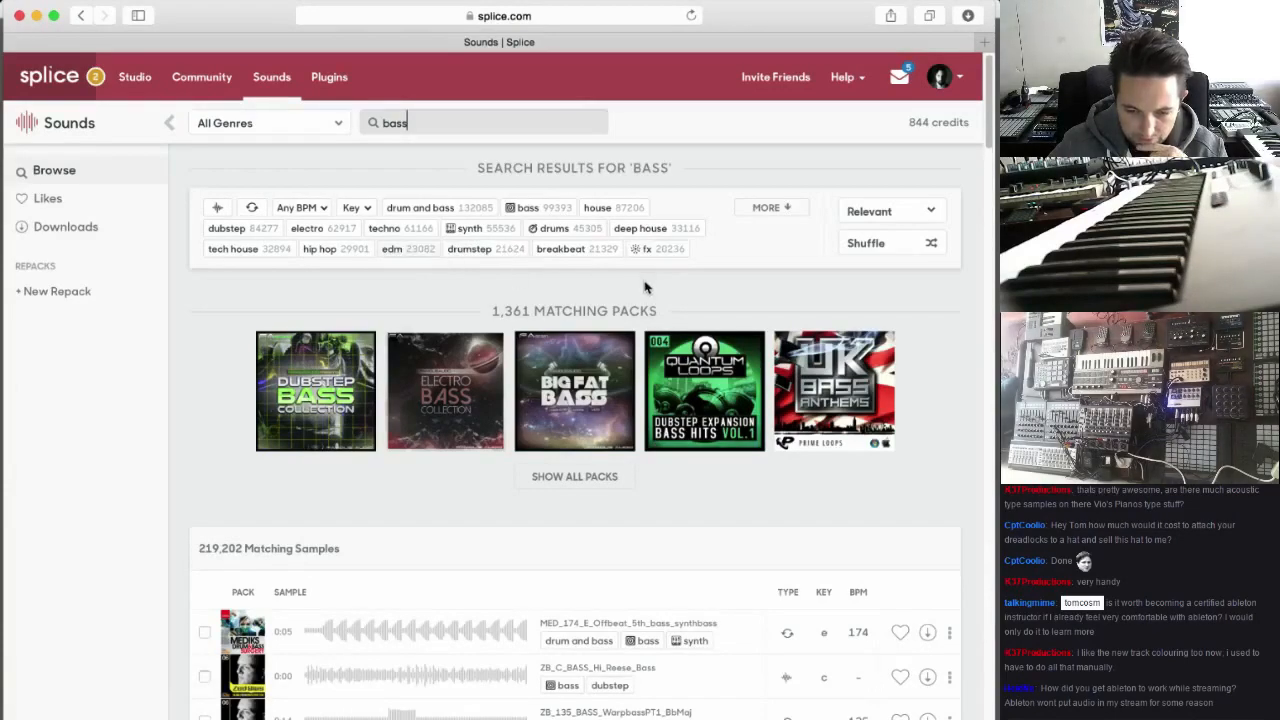
{"action": "left_click", "coordinate": [657, 236]}
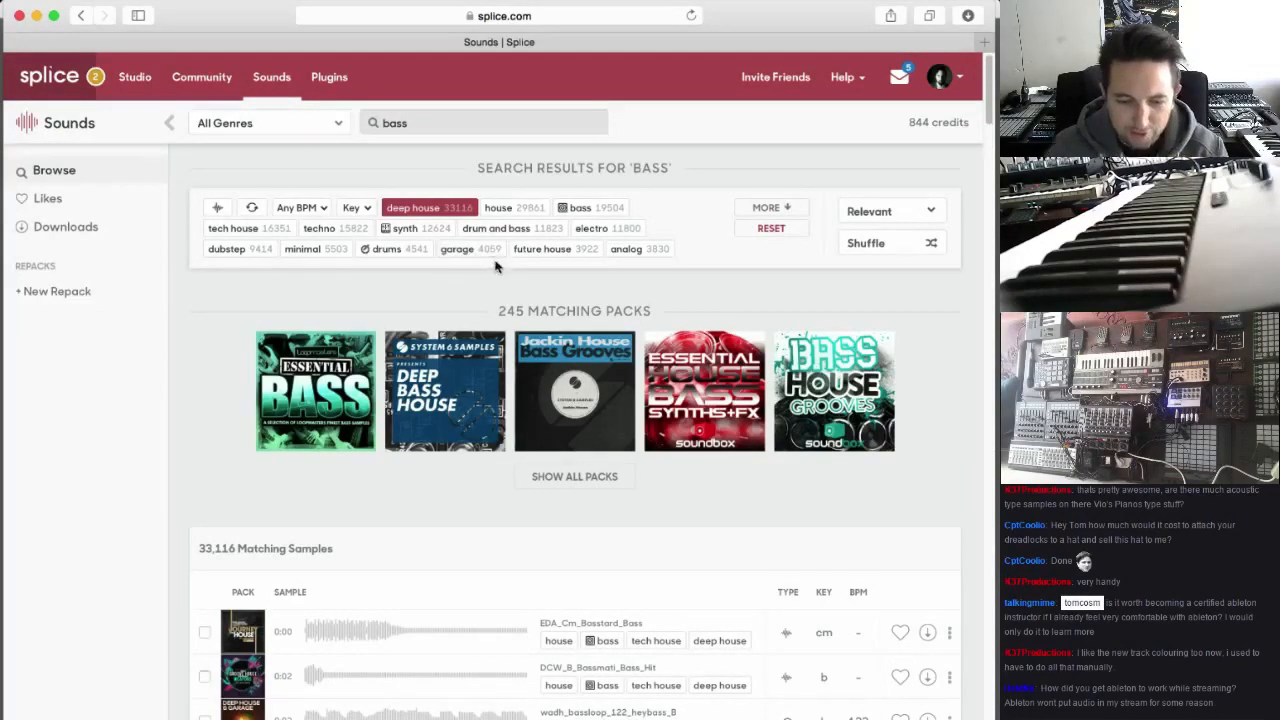
Audition the first three bass samples in the results and download wadh_bassloop_122_heybass_B
{"action": "scroll", "coordinate": [303, 351], "scroll_direction": "down", "scroll_amount": 5}
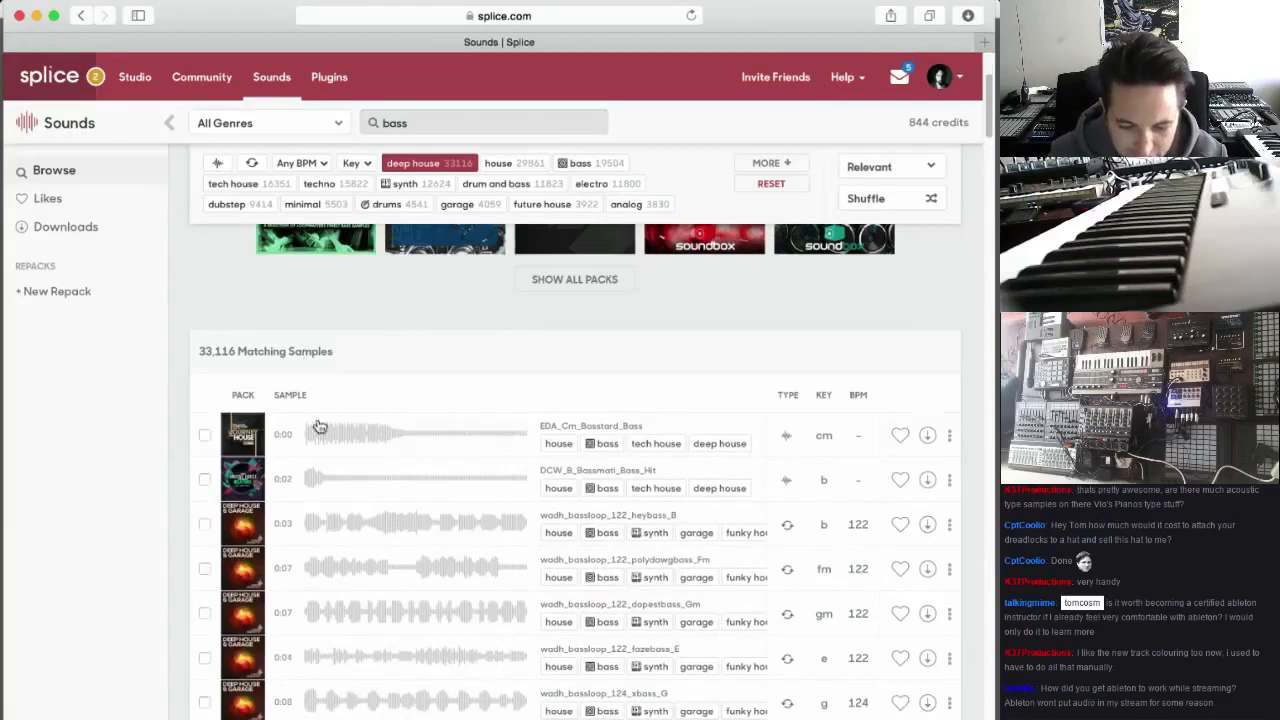
{"action": "left_click", "coordinate": [284, 437]}
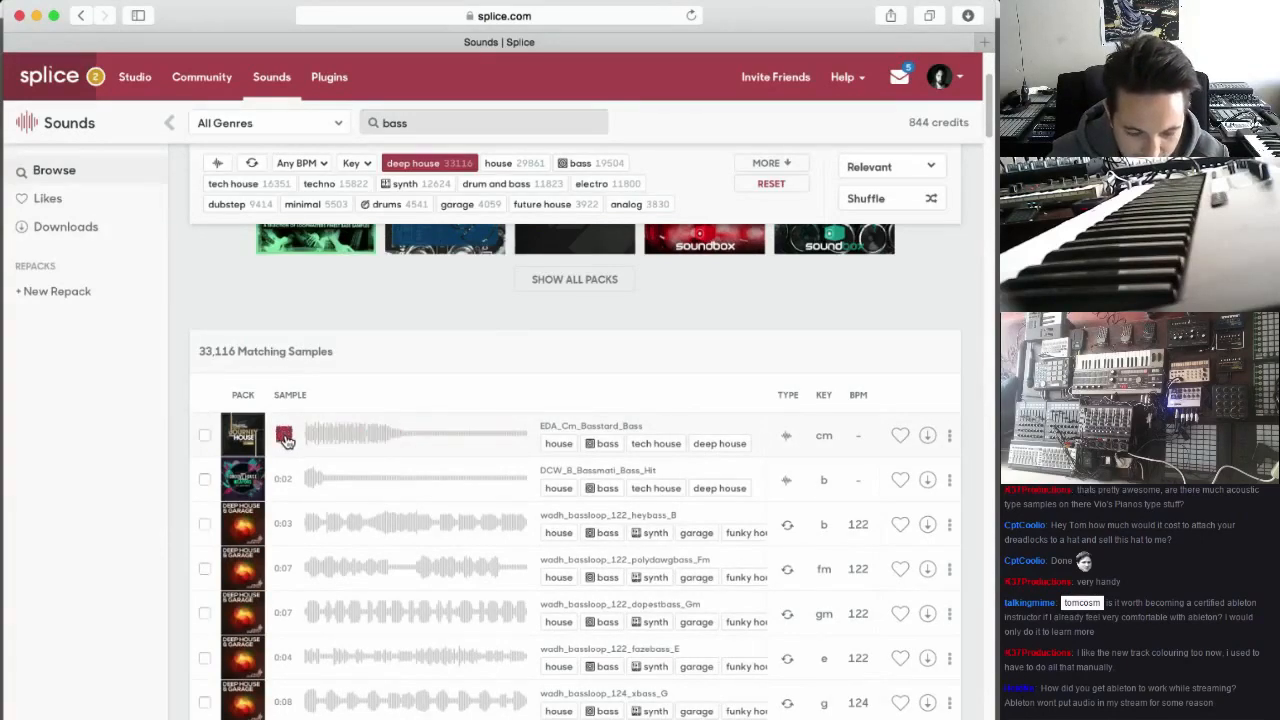
{"action": "left_click", "coordinate": [284, 437]}
{"action": "left_click", "coordinate": [285, 481]}
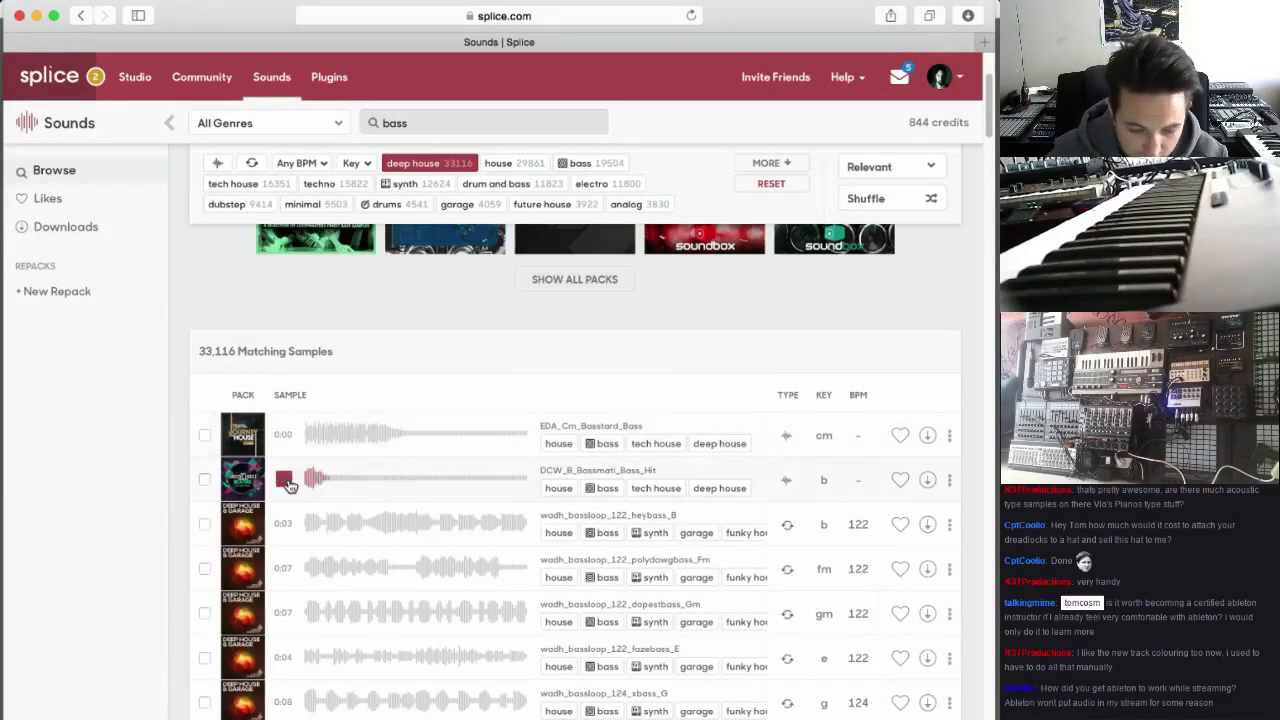
{"action": "scroll", "coordinate": [287, 490], "scroll_direction": "down", "scroll_amount": 1}
{"action": "left_click", "coordinate": [286, 497]}
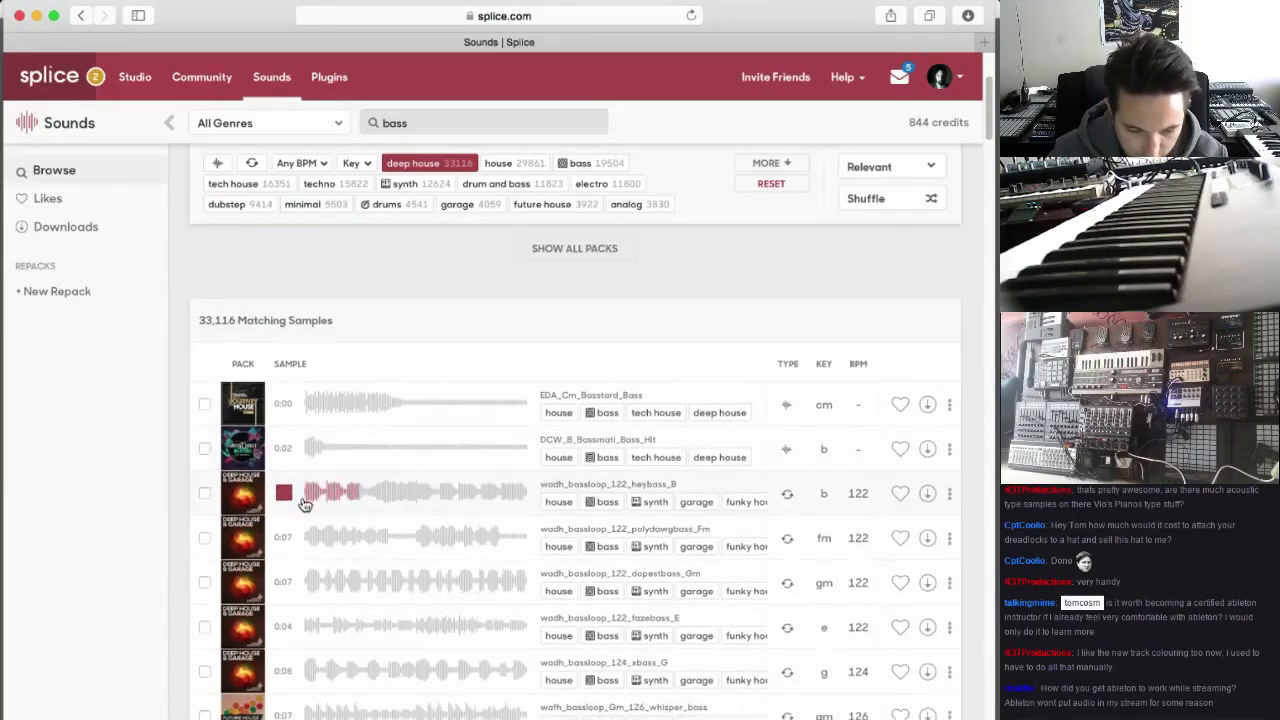
{"action": "scroll", "coordinate": [290, 505], "scroll_direction": "down", "scroll_amount": 1}
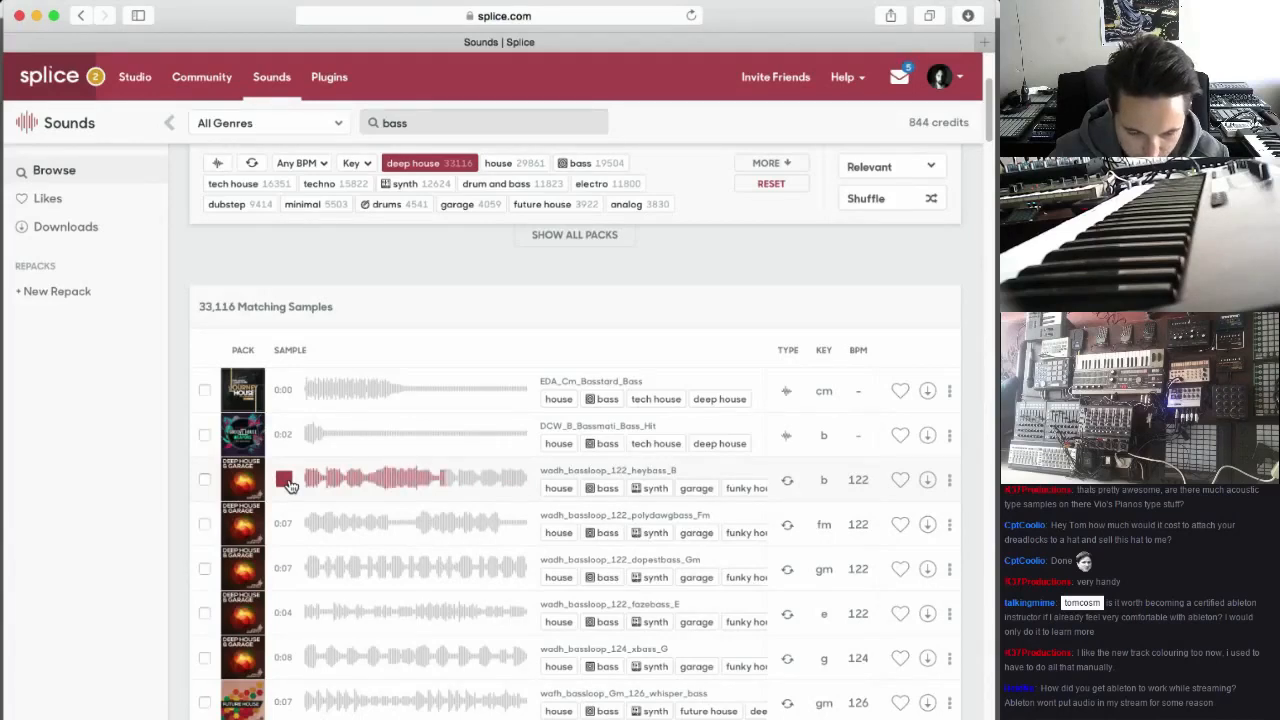
{"action": "left_click", "coordinate": [285, 481]}
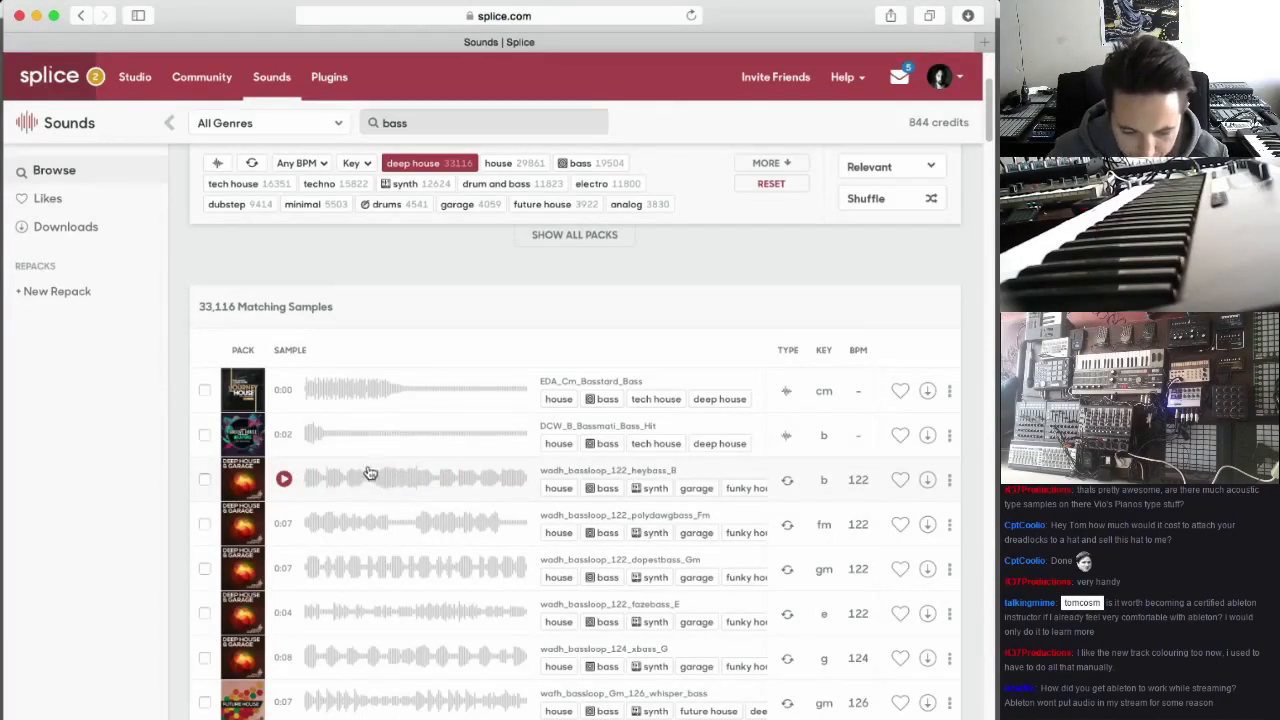
{"action": "left_click", "coordinate": [927, 479]}
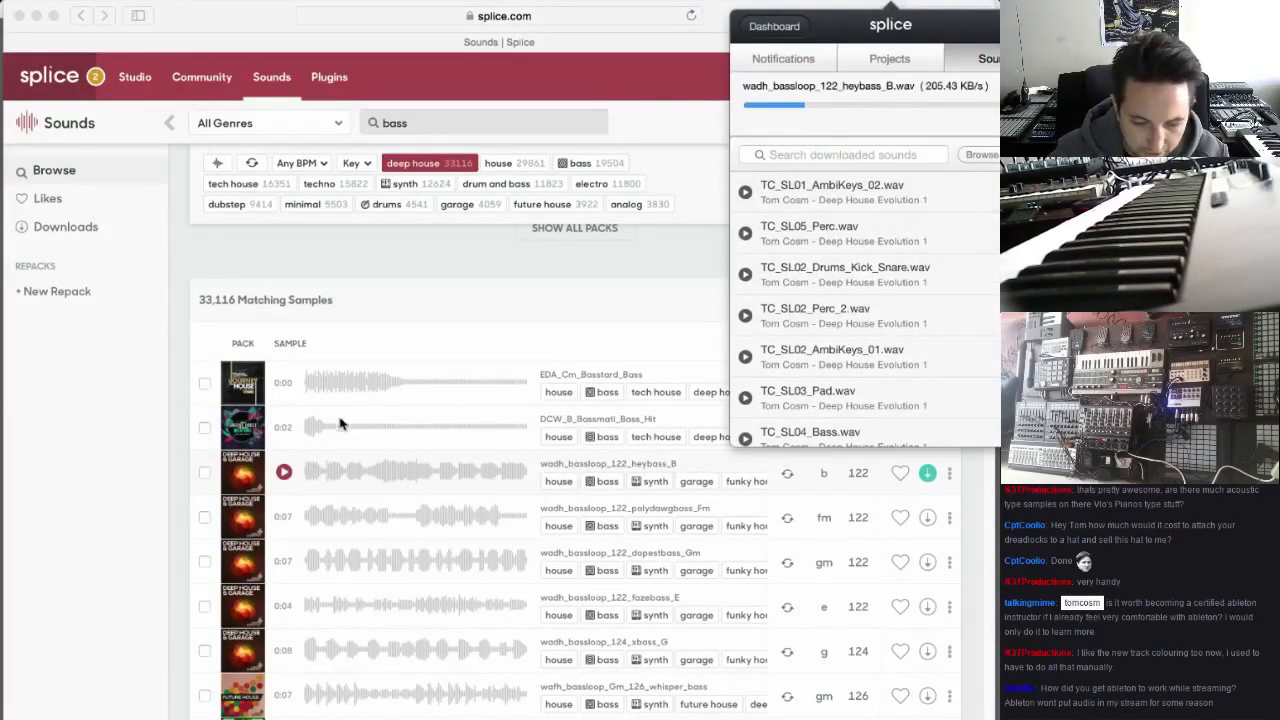
Audition wadh_bassloop_122_polydawgbass_Fm in the results and download it
{"action": "left_click", "coordinate": [285, 518]}
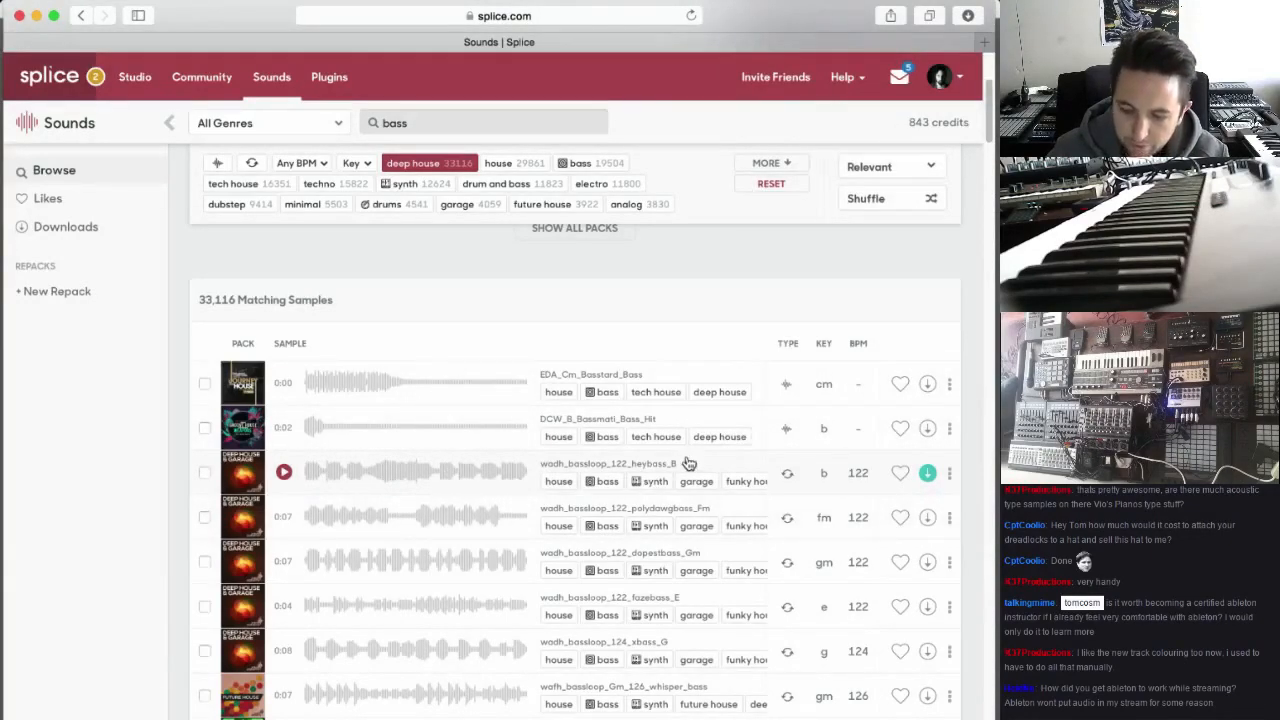
{"action": "scroll", "coordinate": [682, 484], "scroll_direction": "down", "scroll_amount": 1}
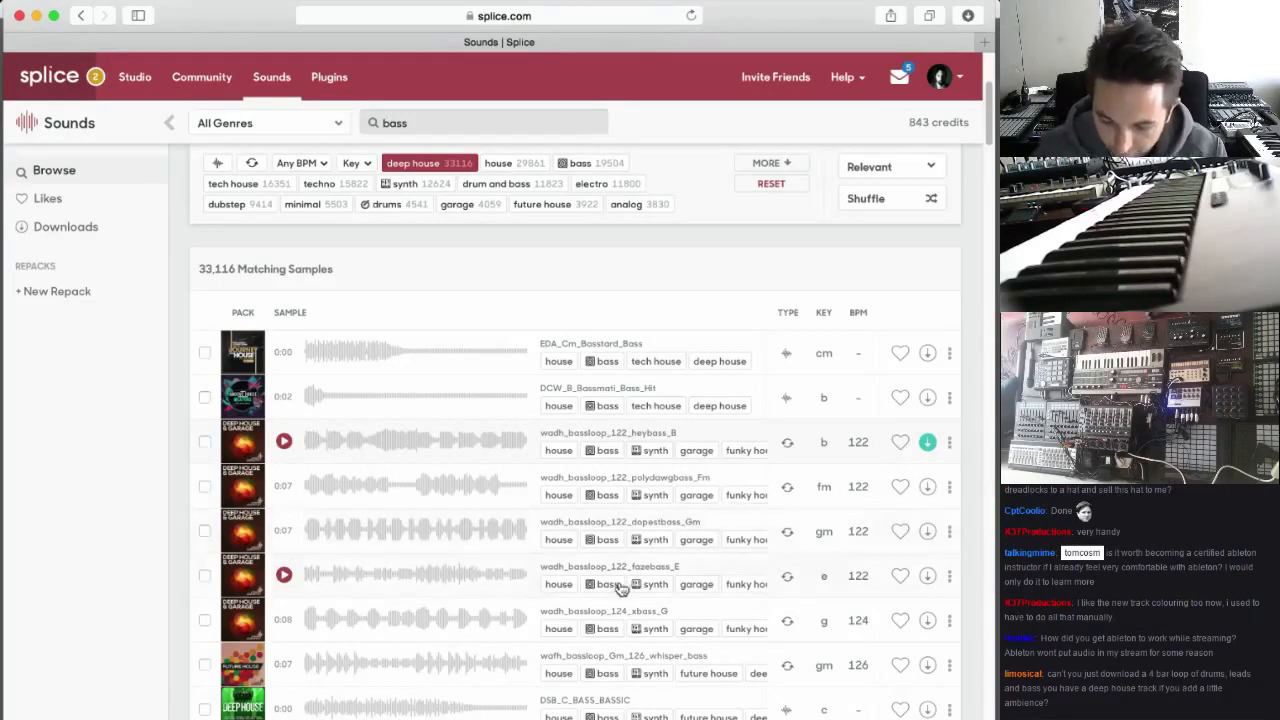
{"action": "scroll", "coordinate": [439, 523], "scroll_direction": "down", "scroll_amount": 1}
{"action": "scroll", "coordinate": [439, 523], "scroll_direction": "down", "scroll_amount": 1}
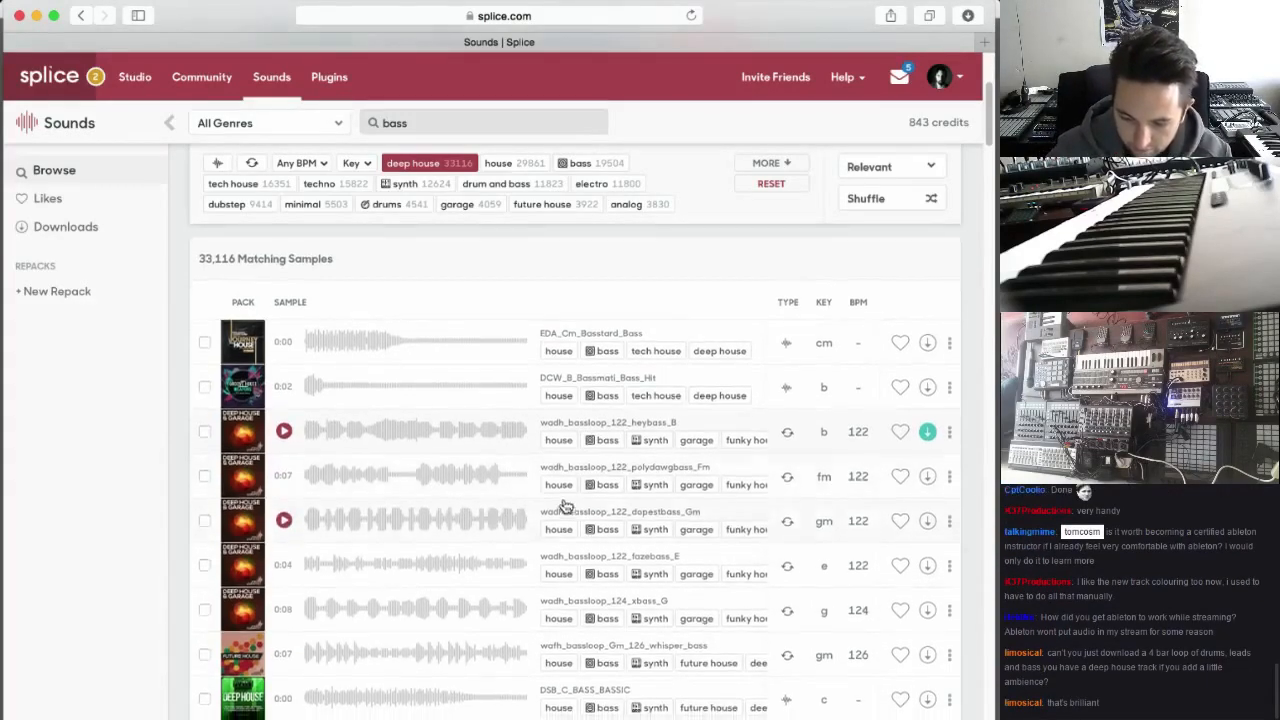
{"action": "left_click", "coordinate": [285, 477]}
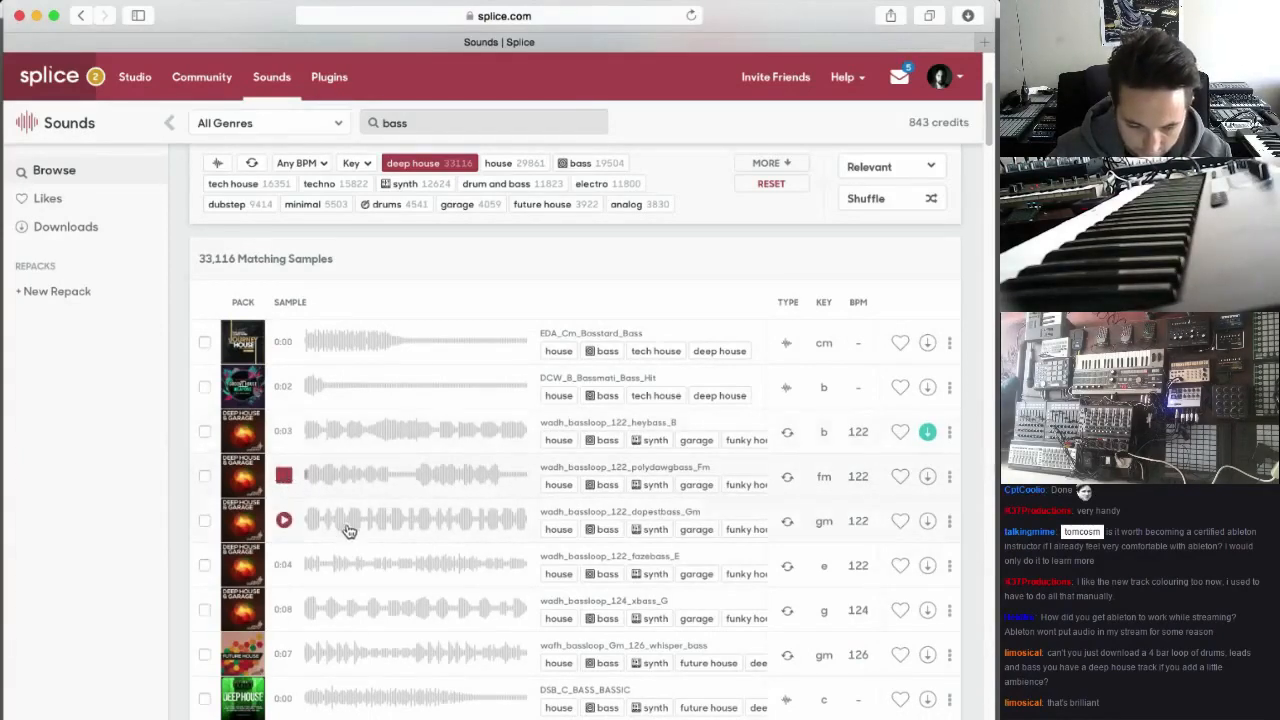
{"action": "left_click", "coordinate": [284, 476]}
{"action": "left_click", "coordinate": [928, 477]}
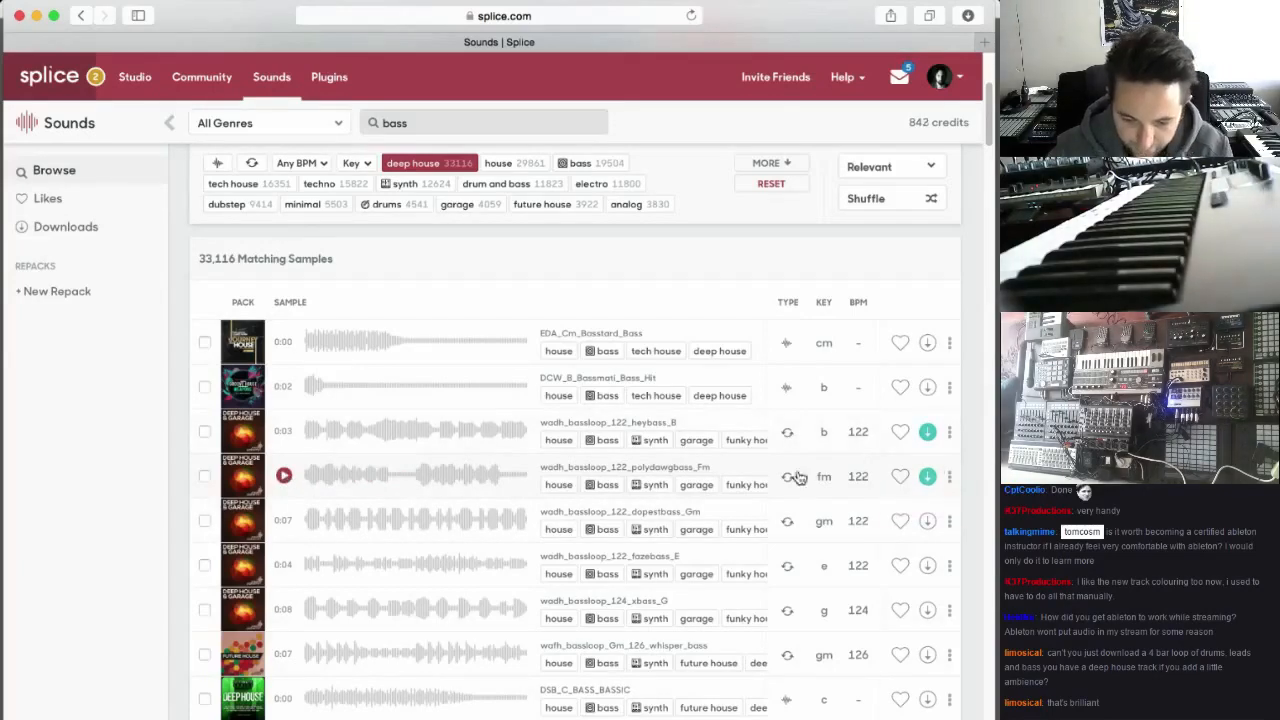
Audition wadh_bassloop_124_xbass_G and wafh_bassloop_Gm_126_whisper_bass, and download the whisper bass loop
{"action": "scroll", "coordinate": [390, 535], "scroll_direction": "down", "scroll_amount": 2}
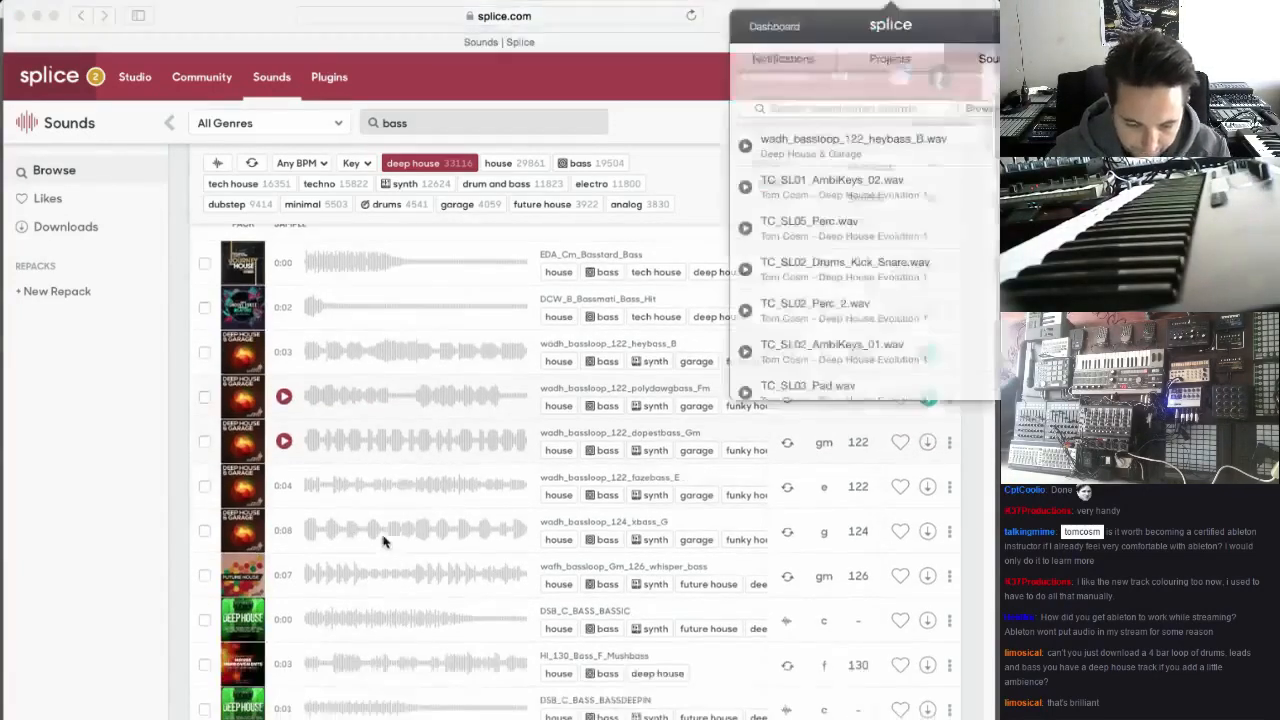
{"action": "left_click", "coordinate": [288, 531]}
{"action": "left_click", "coordinate": [286, 532]}
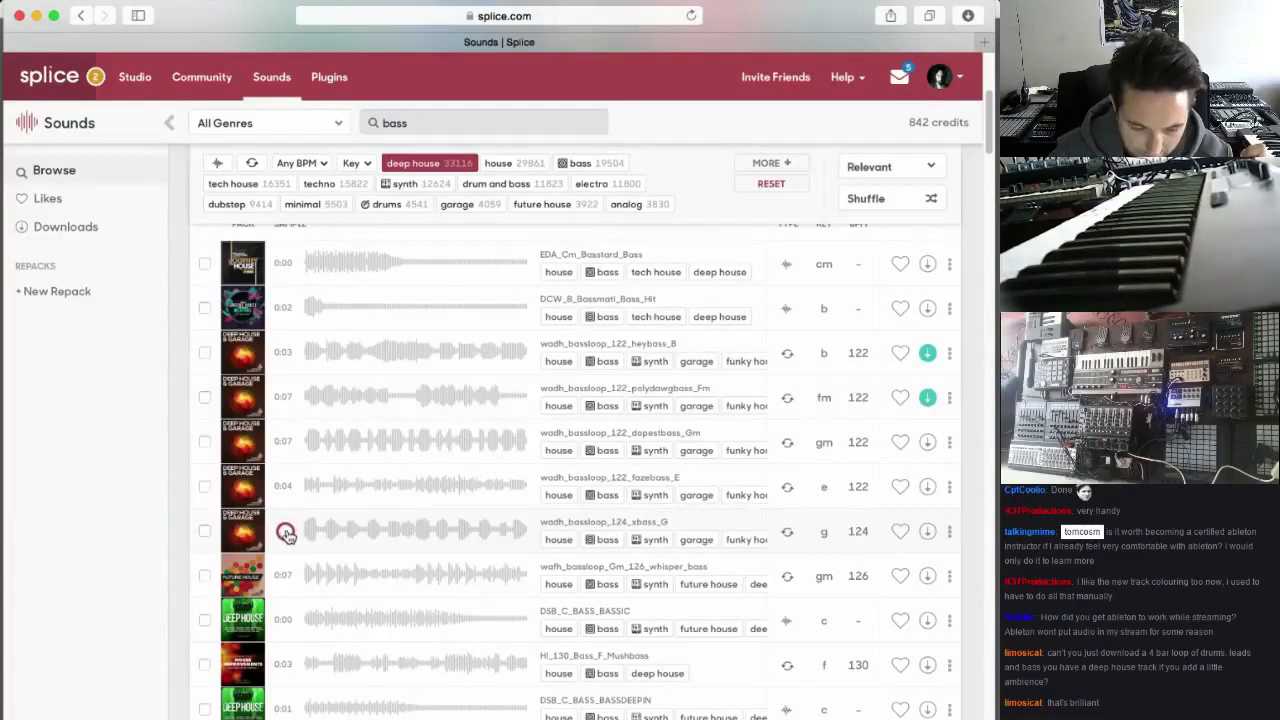
{"action": "scroll", "coordinate": [286, 535], "scroll_direction": "down", "scroll_amount": 1}
{"action": "left_click", "coordinate": [285, 541]}
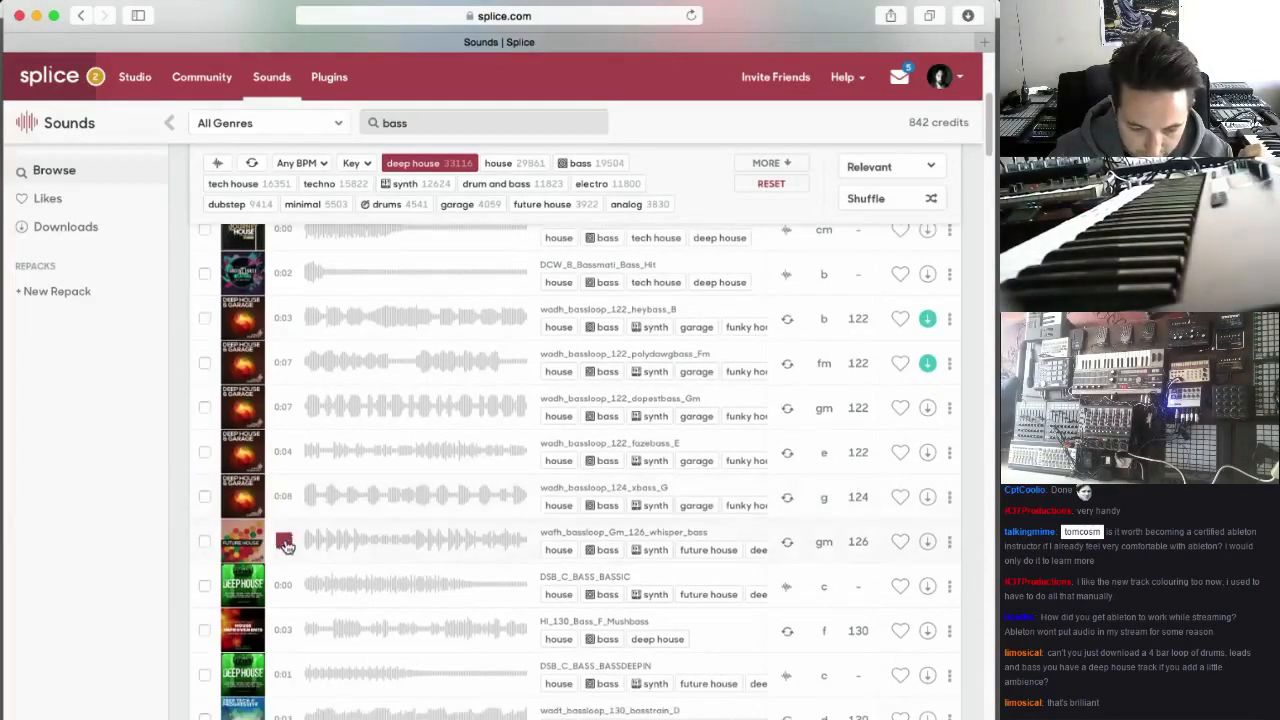
{"action": "scroll", "coordinate": [287, 546], "scroll_direction": "down", "scroll_amount": 1}
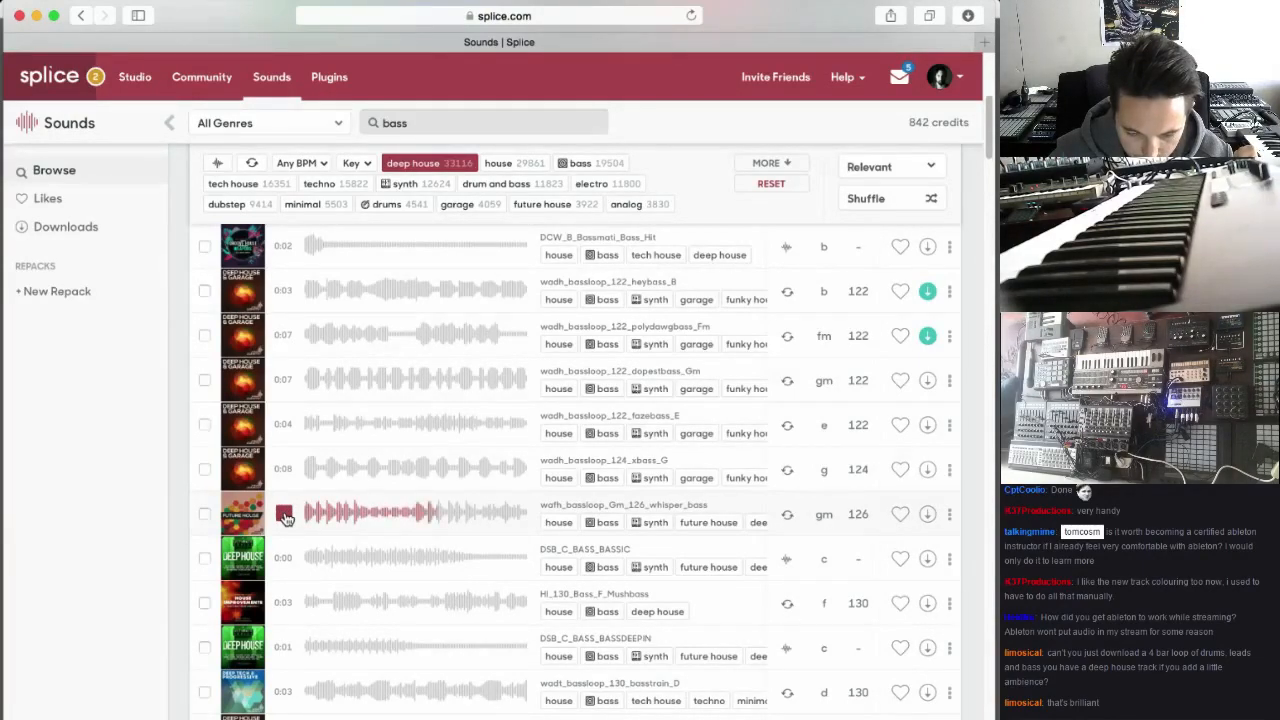
{"action": "left_click", "coordinate": [285, 517]}
{"action": "left_click", "coordinate": [927, 514]}
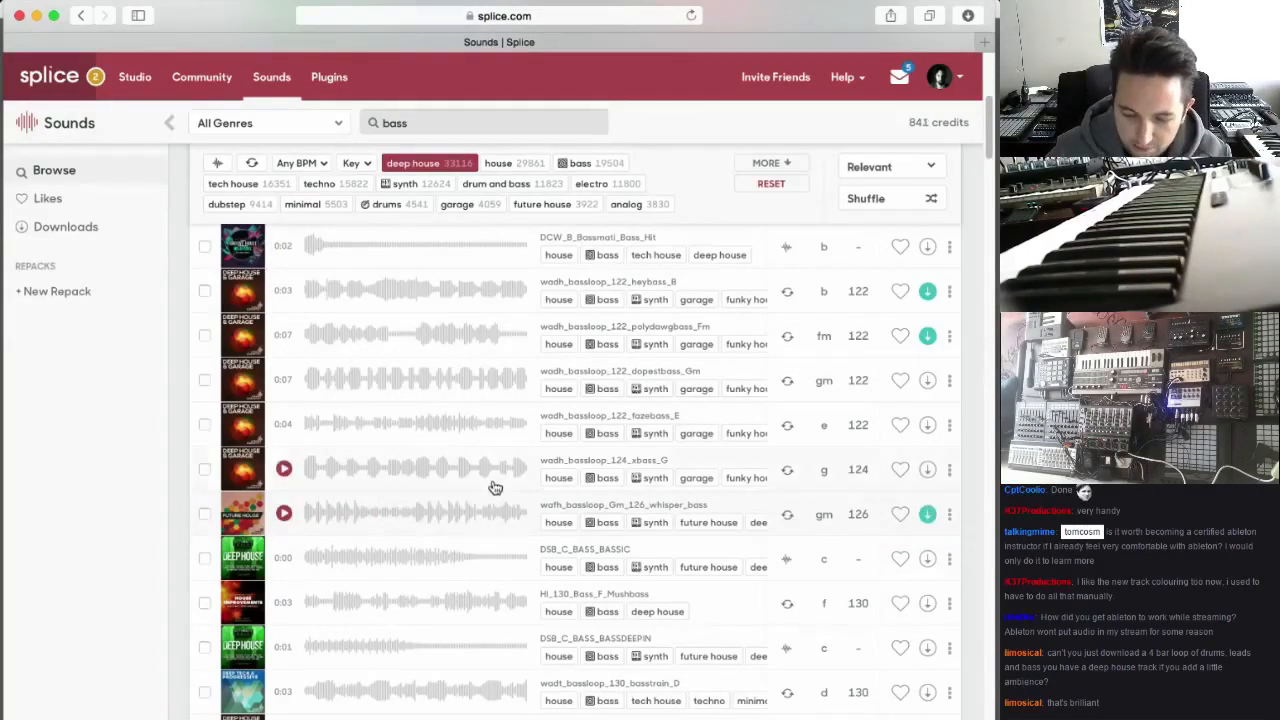
Audition the HI_130_Bass_F_Mushbass loop and download it
{"action": "scroll", "coordinate": [495, 487], "scroll_direction": "down", "scroll_amount": 3}
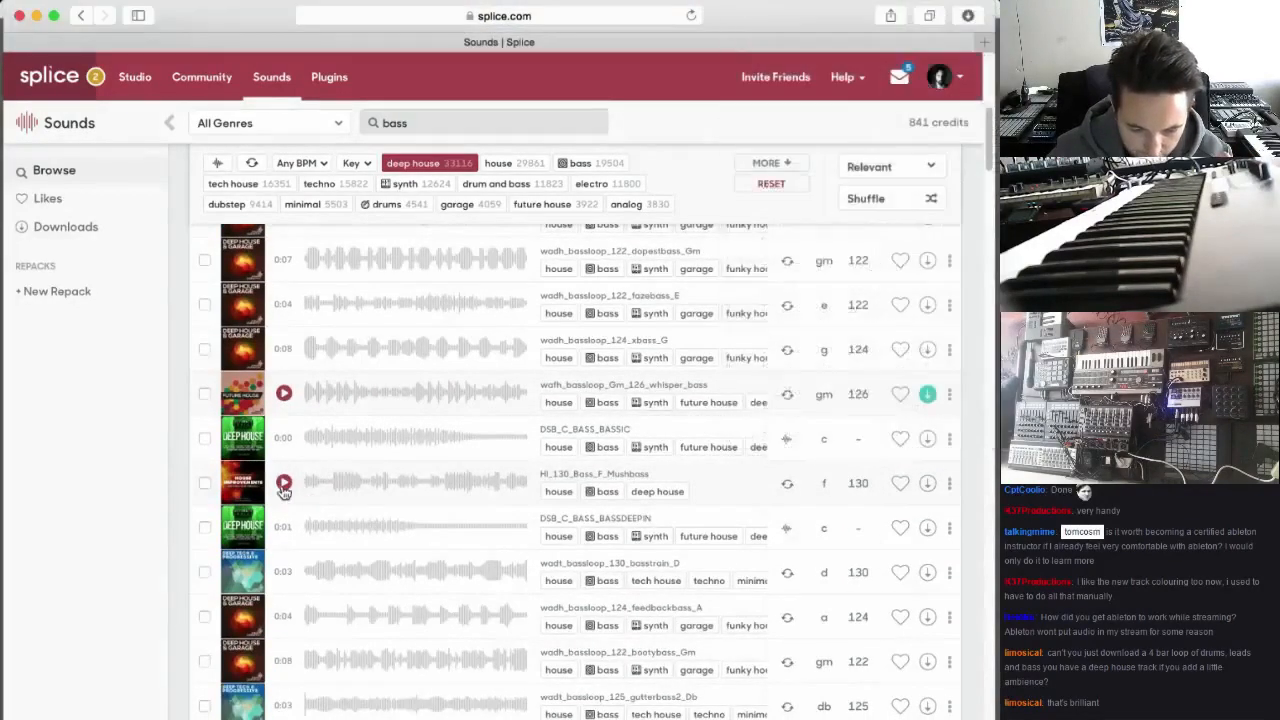
{"action": "left_click", "coordinate": [284, 484]}
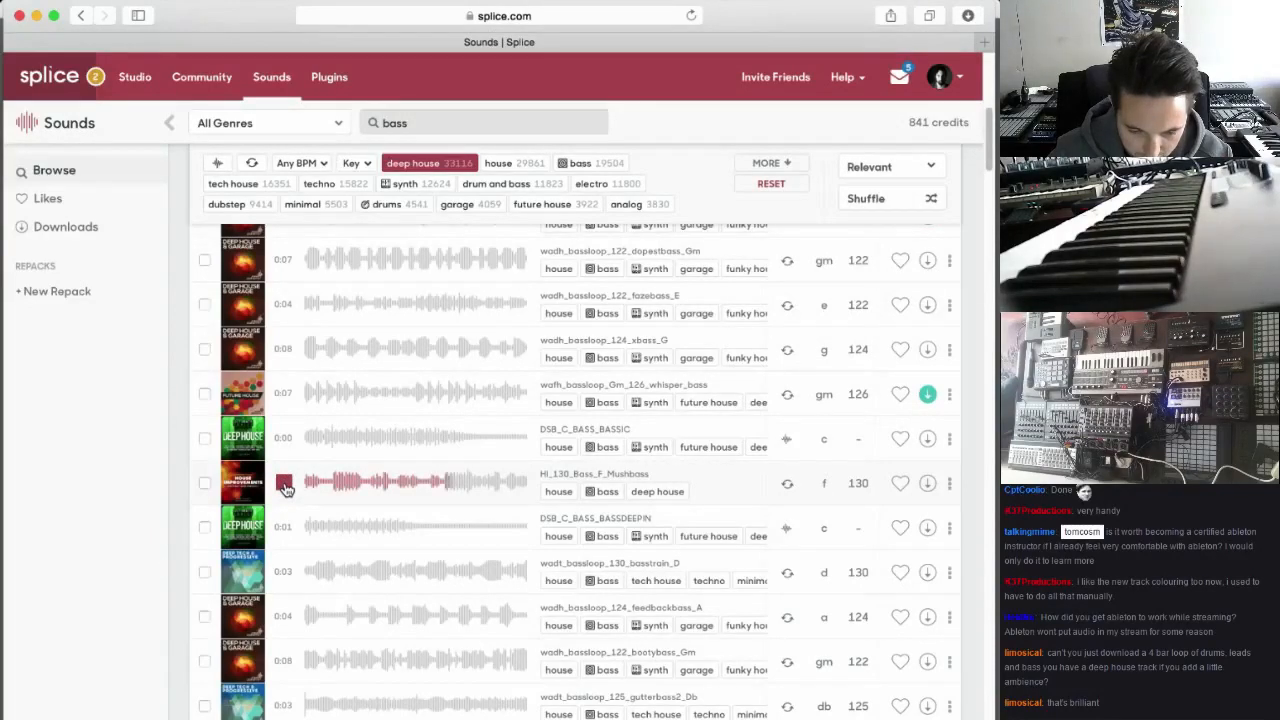
{"action": "left_click", "coordinate": [927, 485]}
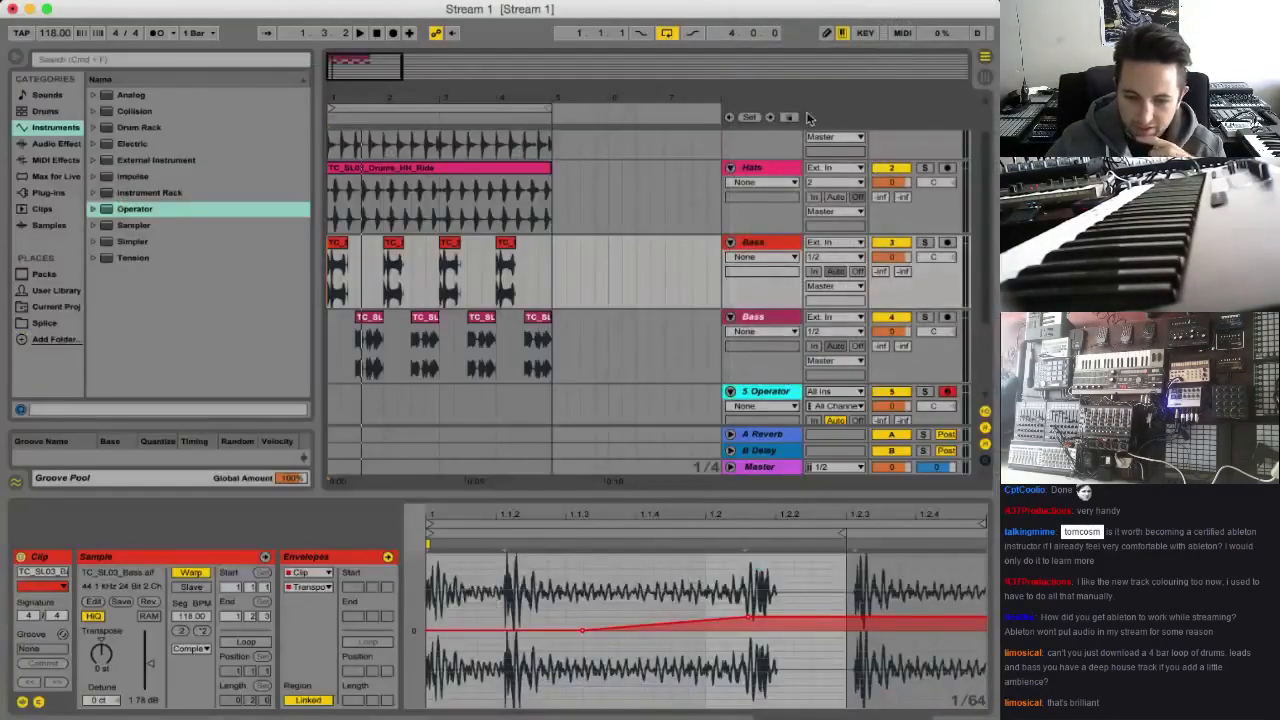
In Ableton Live, replace the 5 Operator track with a new audio track named Bass Stab and unfold it
{"action": "scroll", "coordinate": [640, 300], "scroll_direction": "down", "scroll_amount": 3}
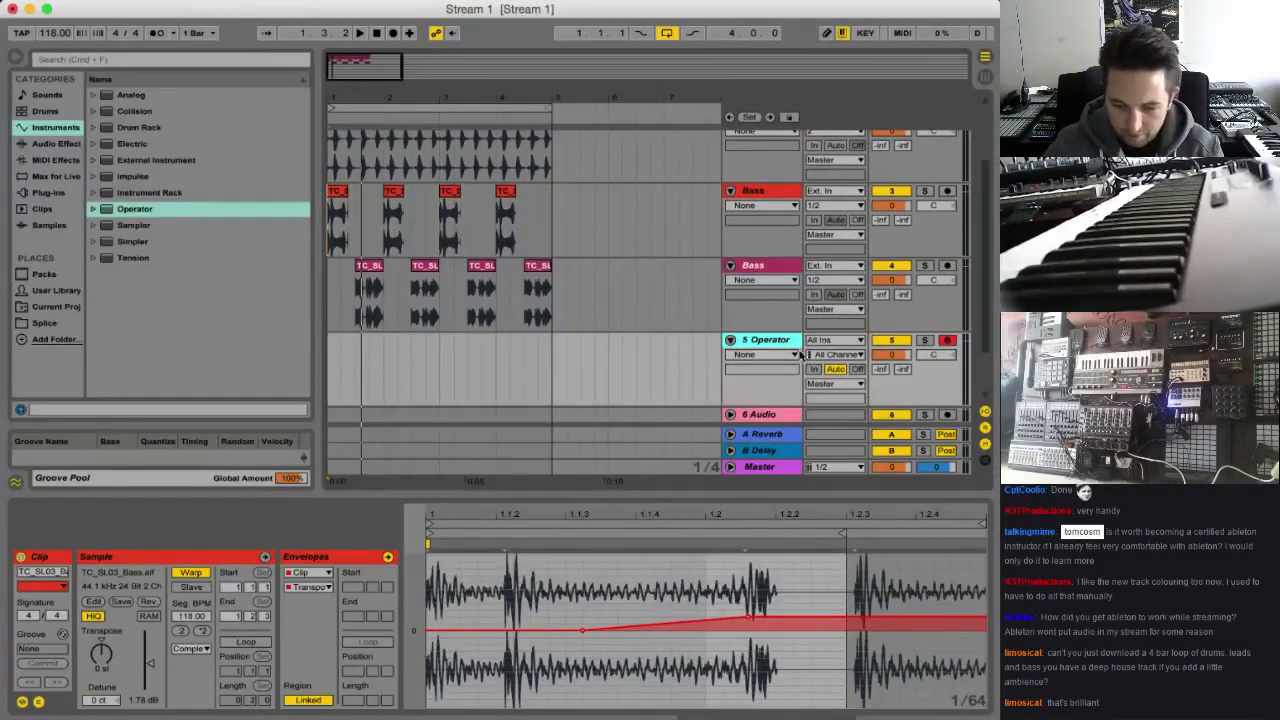
{"action": "key", "text": "Delete"}
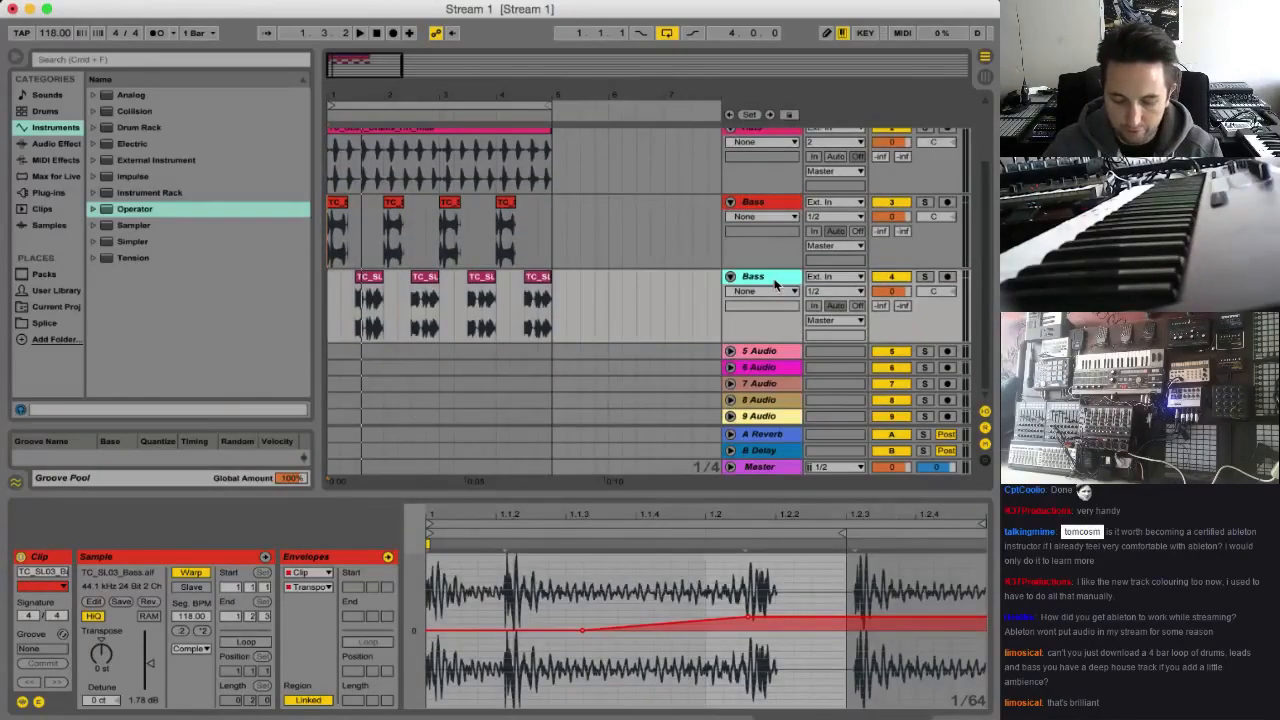
{"action": "key", "text": "super+t"}
{"action": "key", "text": "super+r"}
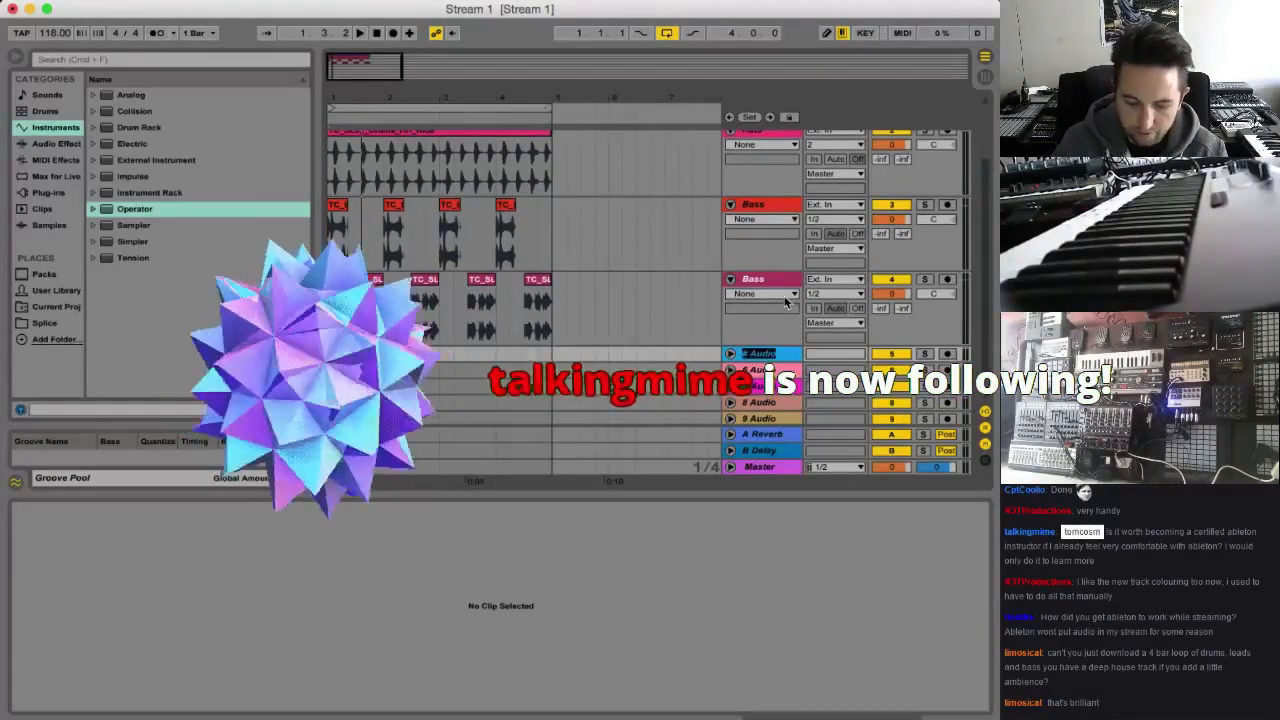
{"action": "type", "text": "Bass Sub"}
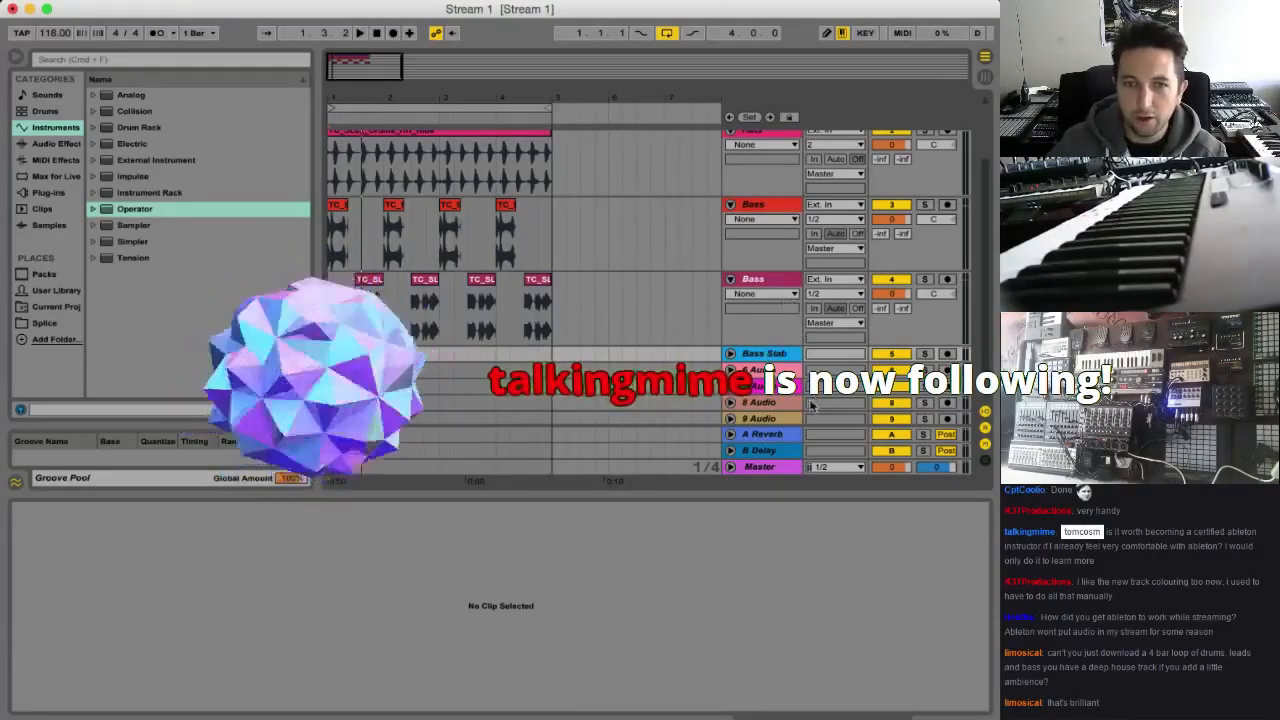
{"action": "left_click", "coordinate": [730, 354]}
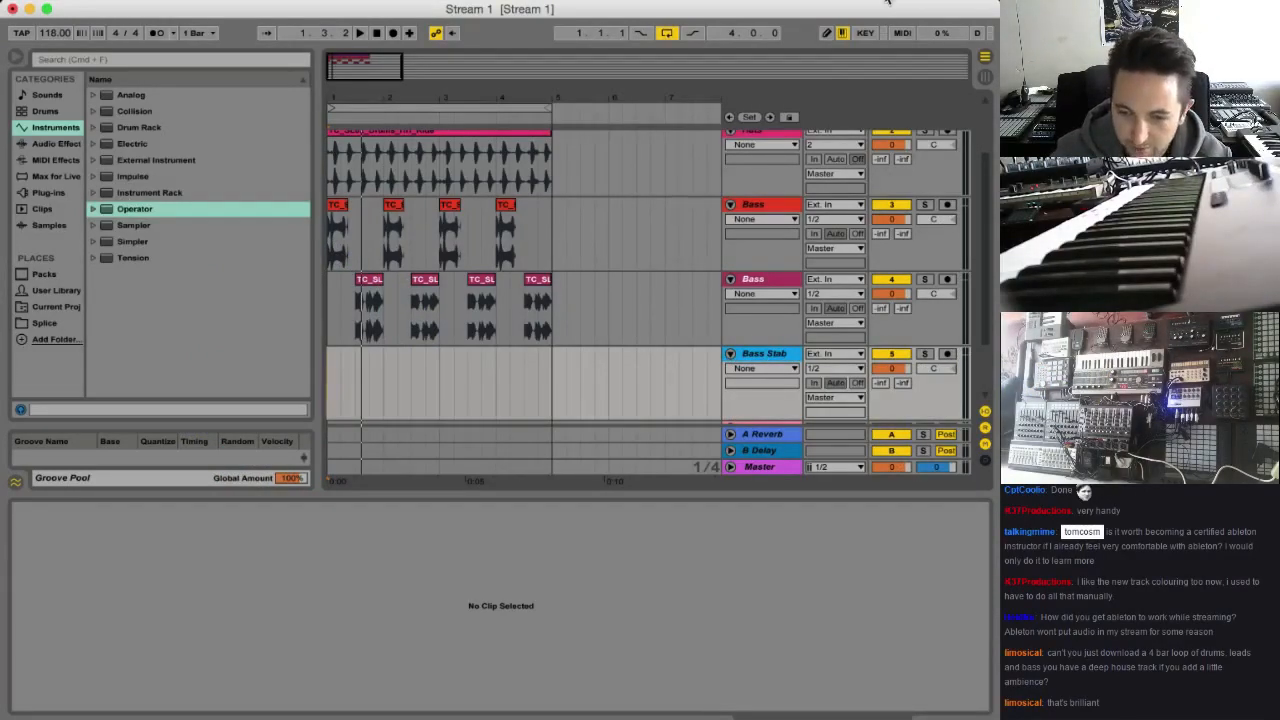
Place wadh_bassloop_122_heybass_B from the Splice downloads at bar 1 of the Bass Stab track
{"action": "left_click", "coordinate": [886, 2]}
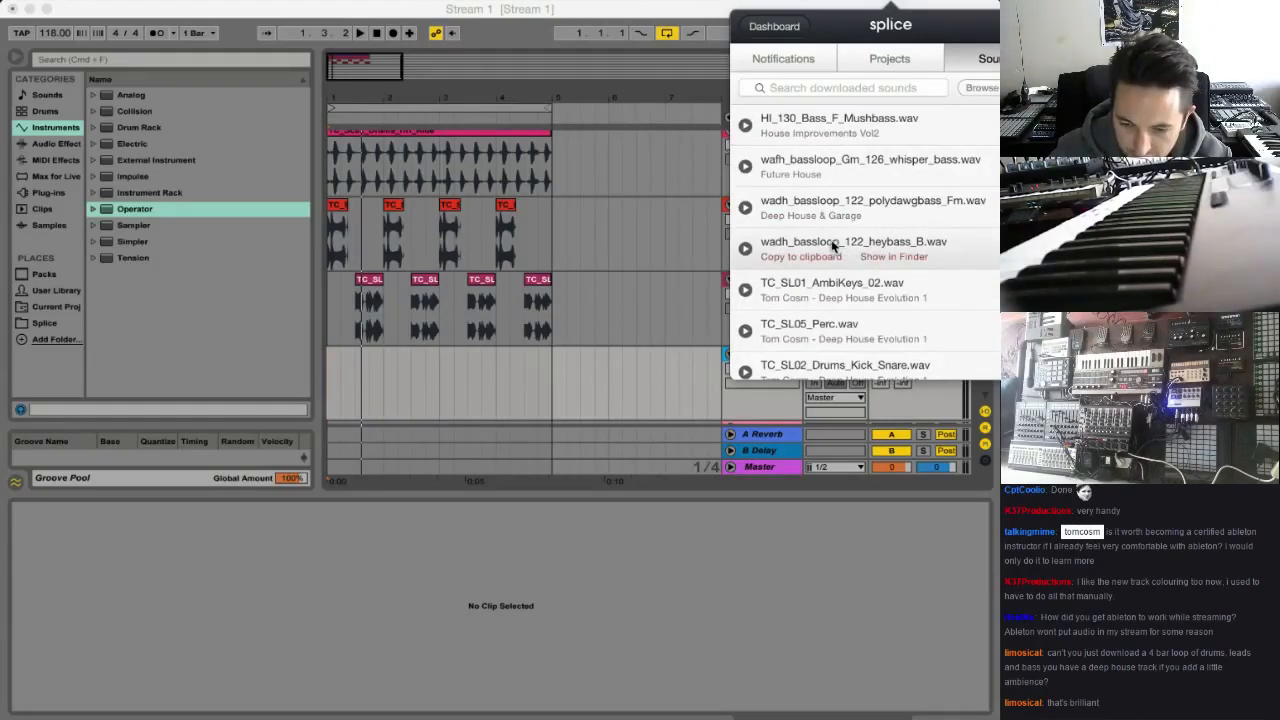
{"action": "left_click_drag", "start_coordinate": [832, 245], "coordinate": [340, 372]}
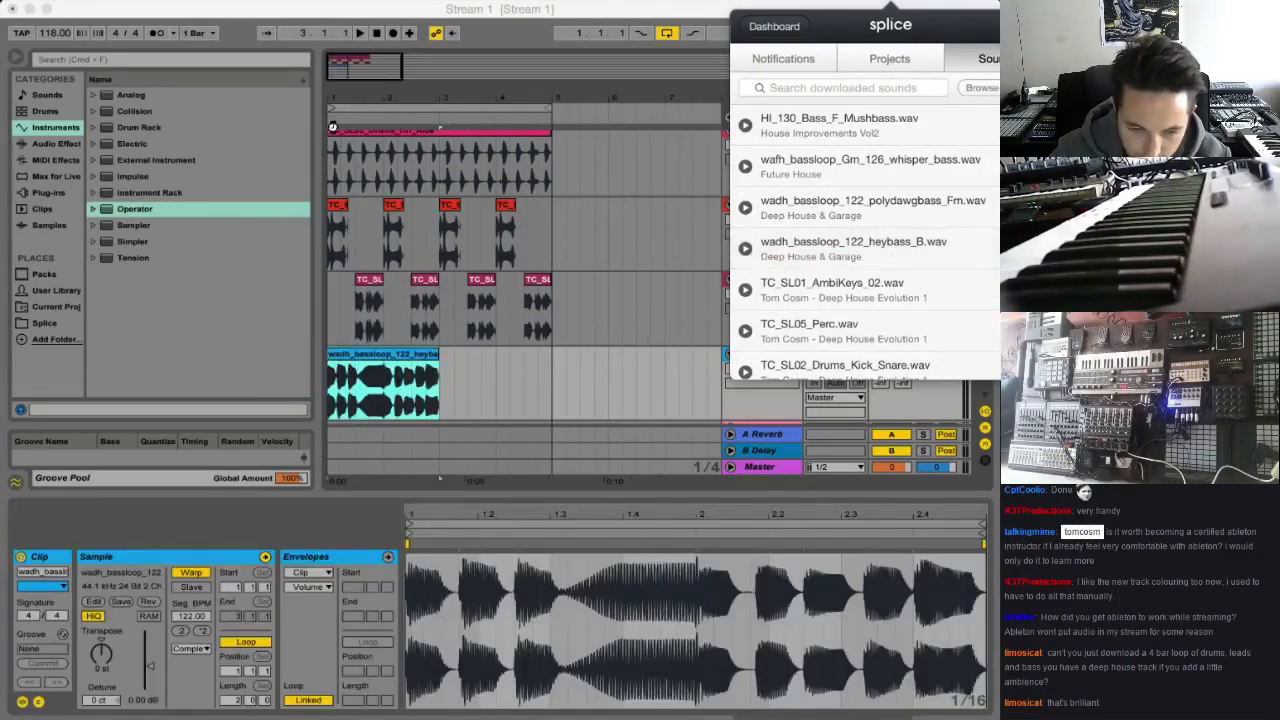
{"action": "left_click_drag", "start_coordinate": [353, 74], "coordinate": [353, 108]}
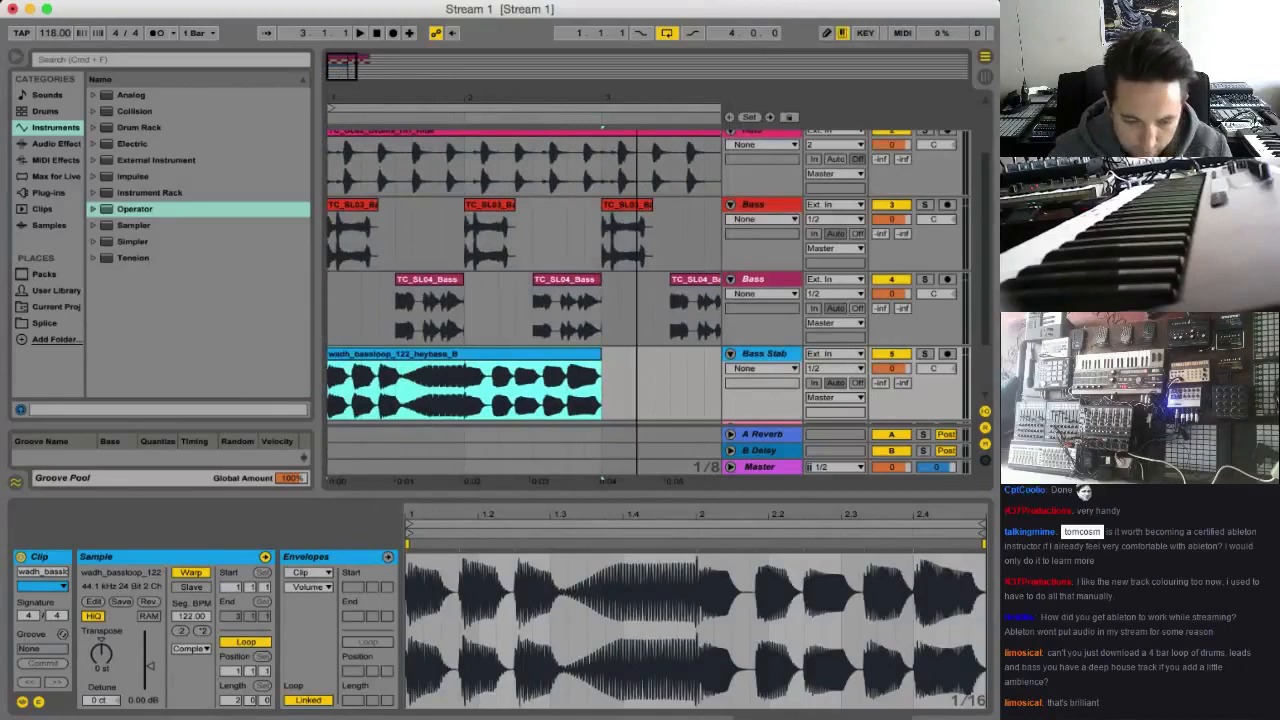
Solo the Bass Stab track and audition the heybass loop from beat 1.3
{"action": "left_click", "coordinate": [397, 403]}
{"action": "left_click", "coordinate": [924, 354]}
{"action": "key", "text": "space"}
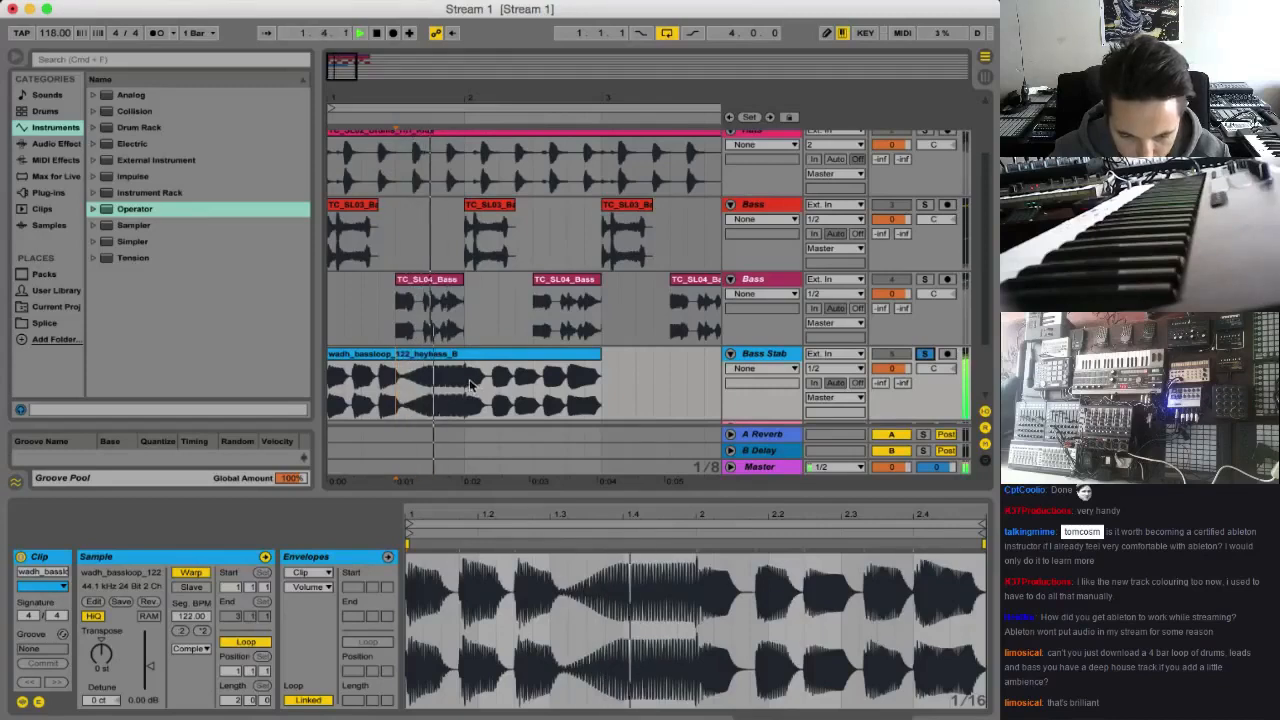
{"action": "key", "text": "space"}
Trim the heybass clip to the second half of bar 1 (1.3 to 2.1) and transpose it to -2 st
{"action": "left_click_drag", "start_coordinate": [465, 390], "coordinate": [599, 404]}
{"action": "scroll", "coordinate": [470, 400], "scroll_direction": "left", "scroll_amount": 1}
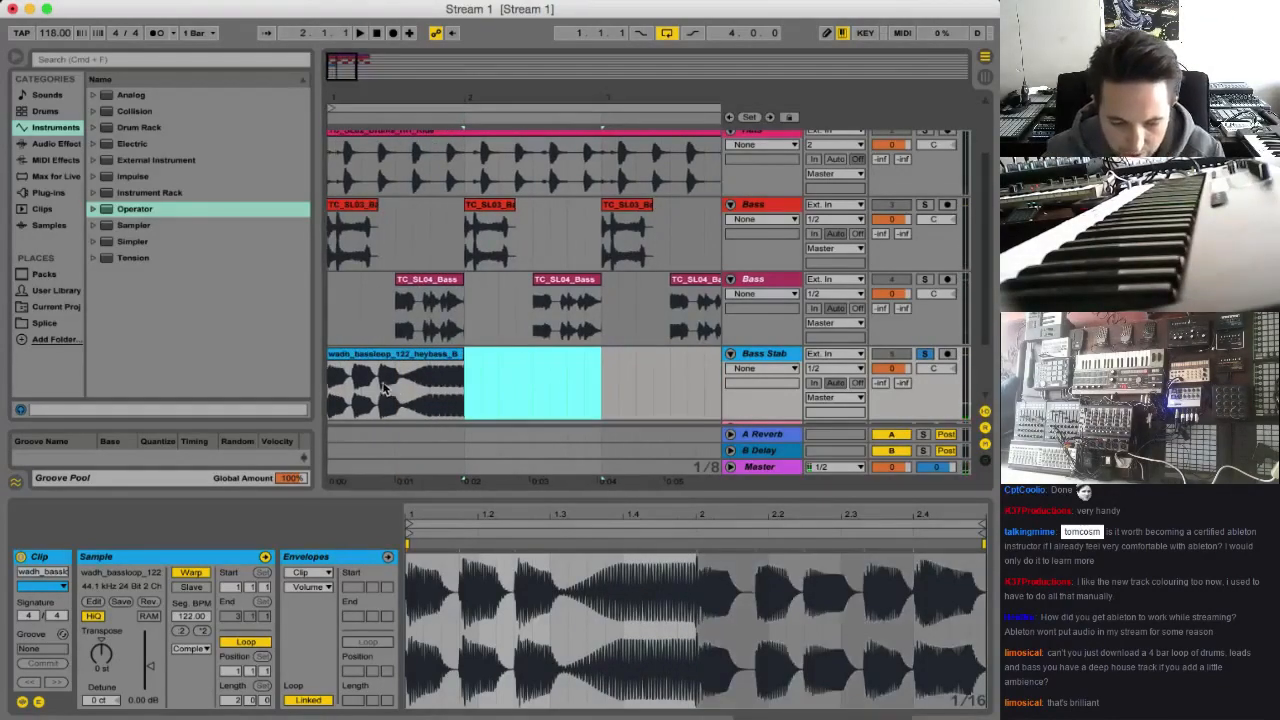
{"action": "left_click_drag", "start_coordinate": [391, 391], "coordinate": [320, 385]}
{"action": "key", "text": "Delete"}
{"action": "left_click", "coordinate": [450, 358]}
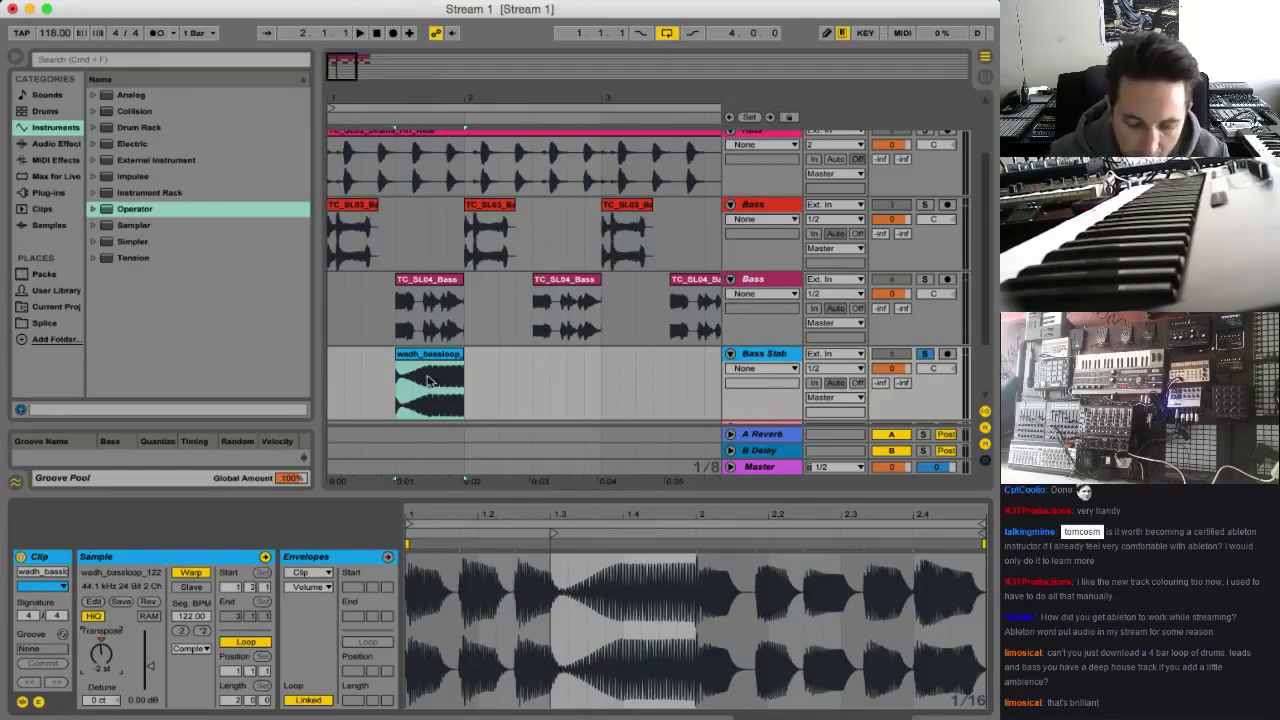
Add an EQ Eight audio effect to the Bass Stab track
{"action": "left_click", "coordinate": [783, 358]}
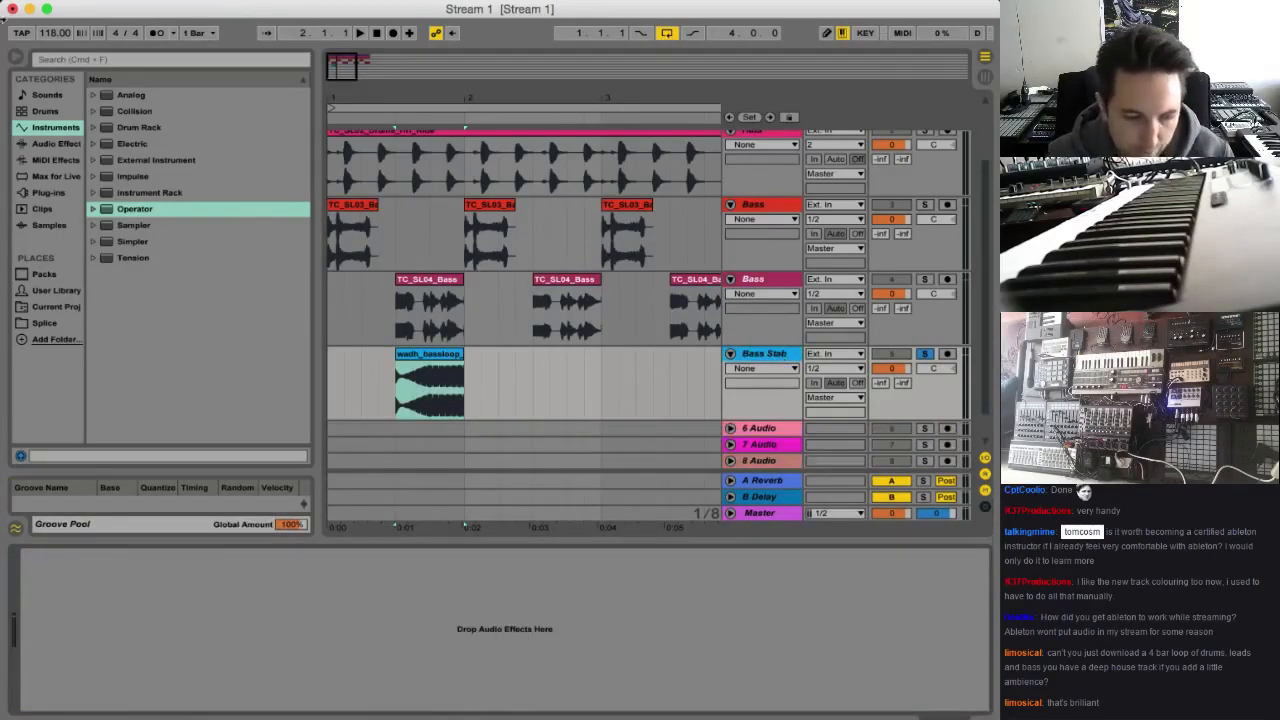
{"action": "left_click", "coordinate": [57, 143]}
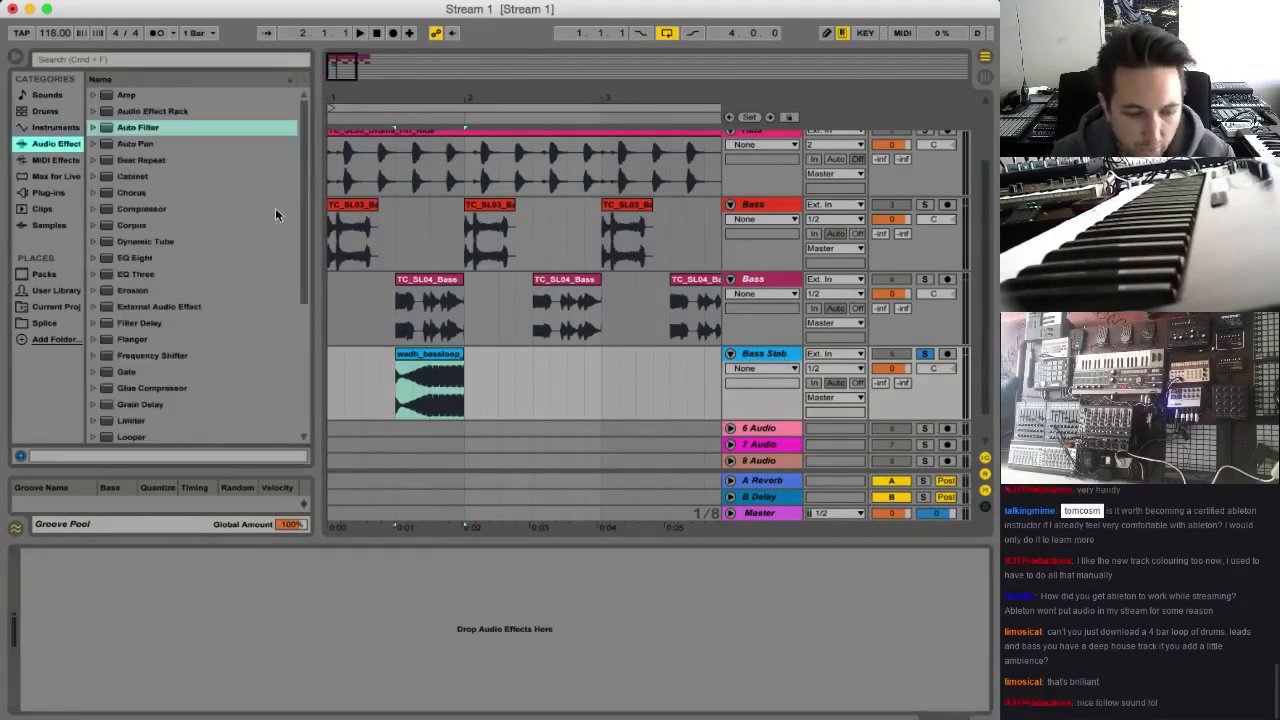
{"action": "double_click", "coordinate": [148, 258]}
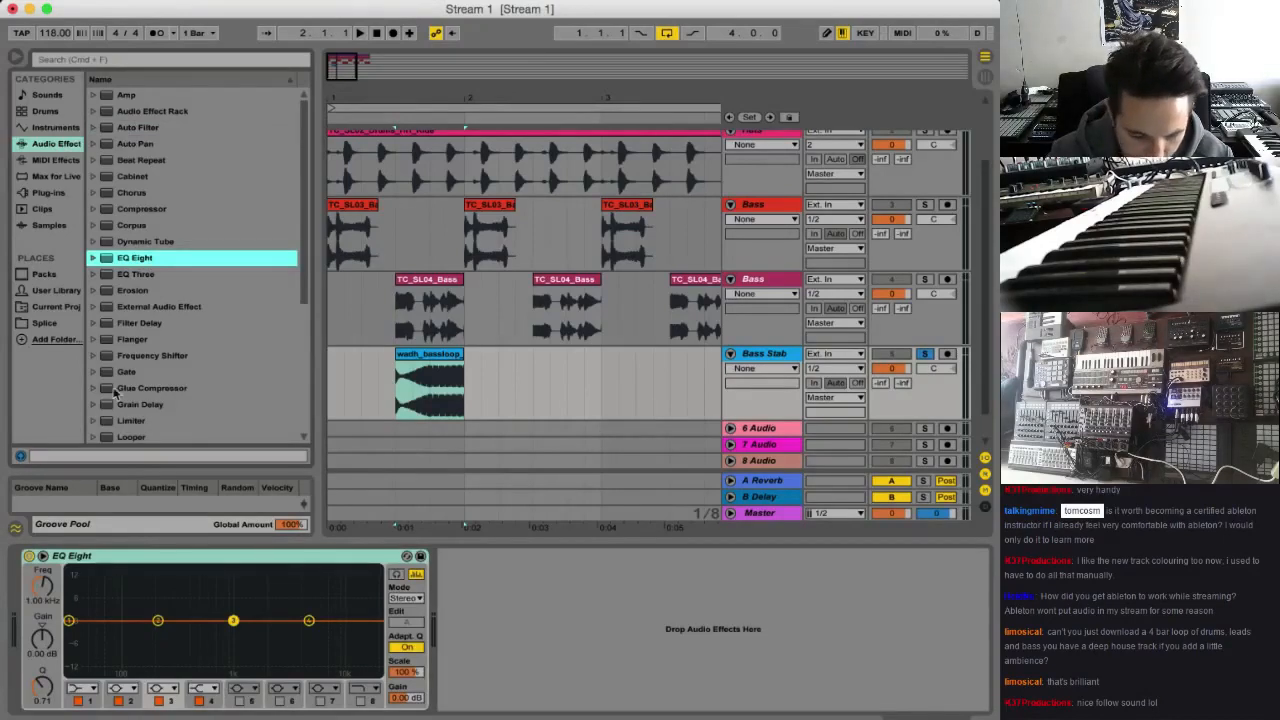
Make band 1 of the EQ Eight a low-cut filter and raise its cutoff to thin out the stab's low end
{"action": "left_click", "coordinate": [69, 623]}
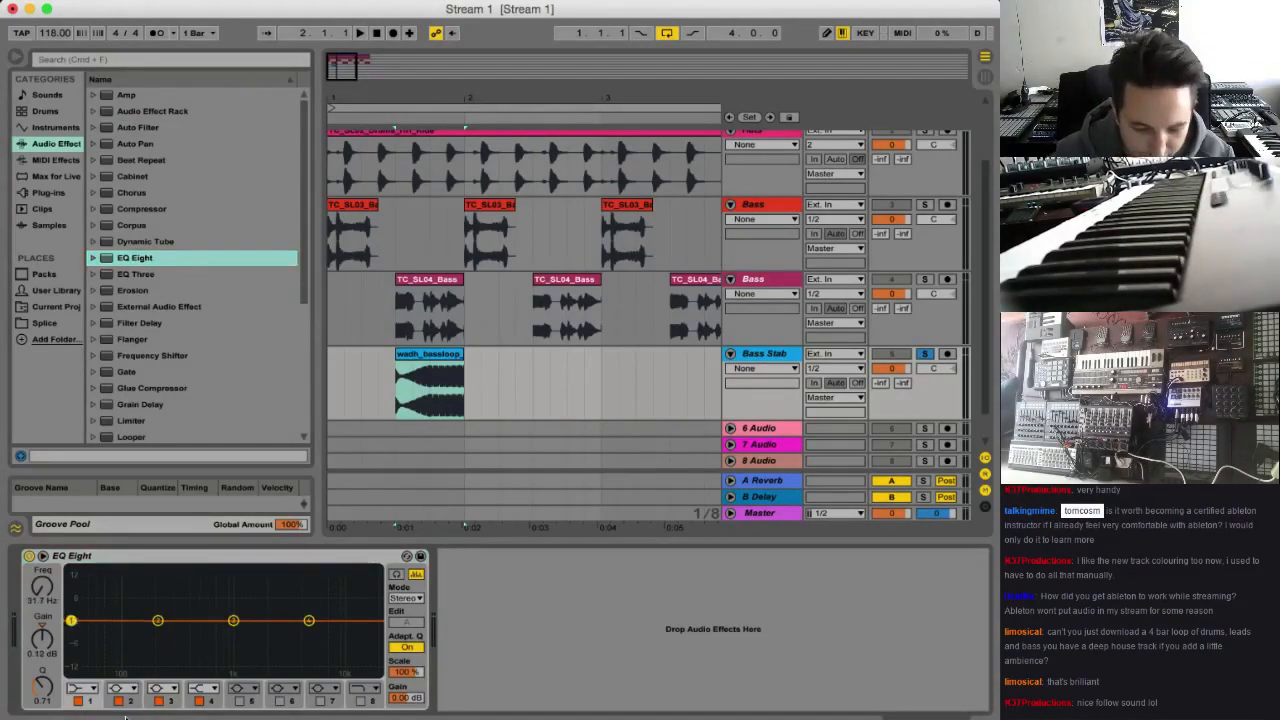
{"action": "left_click", "coordinate": [82, 688]}
{"action": "left_click", "coordinate": [82, 602]}
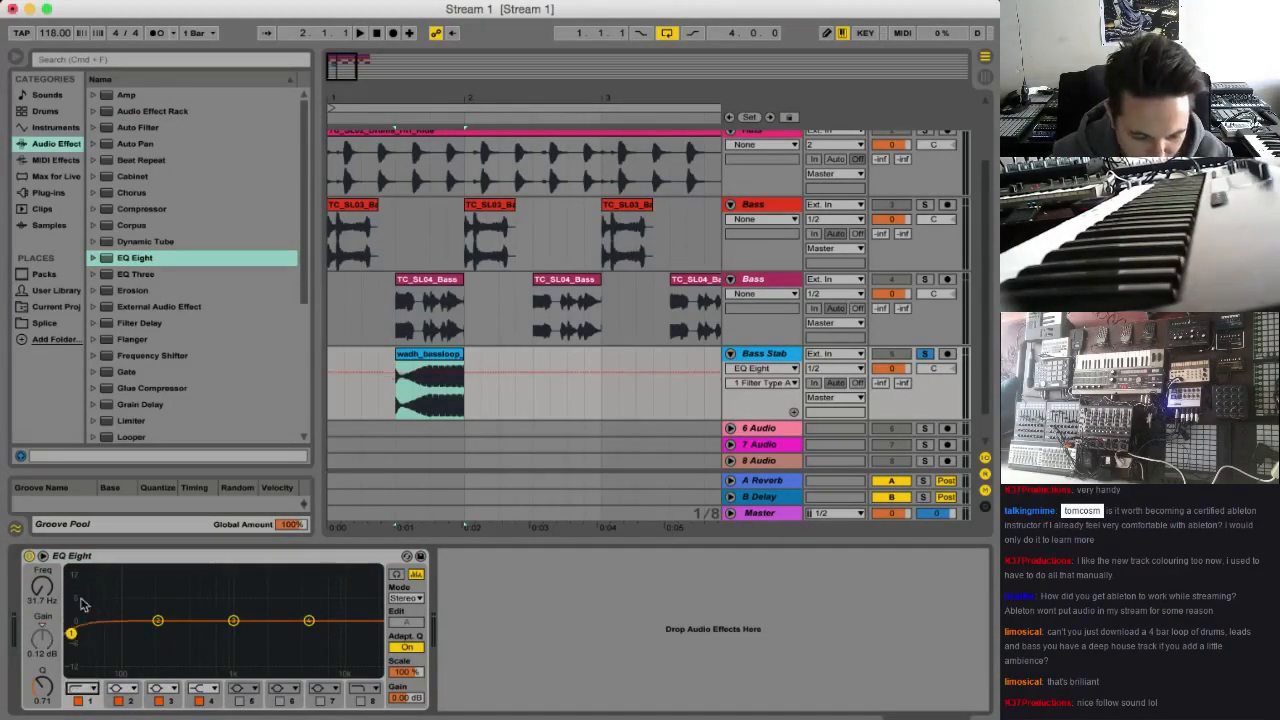
{"action": "left_click_drag", "start_coordinate": [73, 638], "coordinate": [173, 635]}
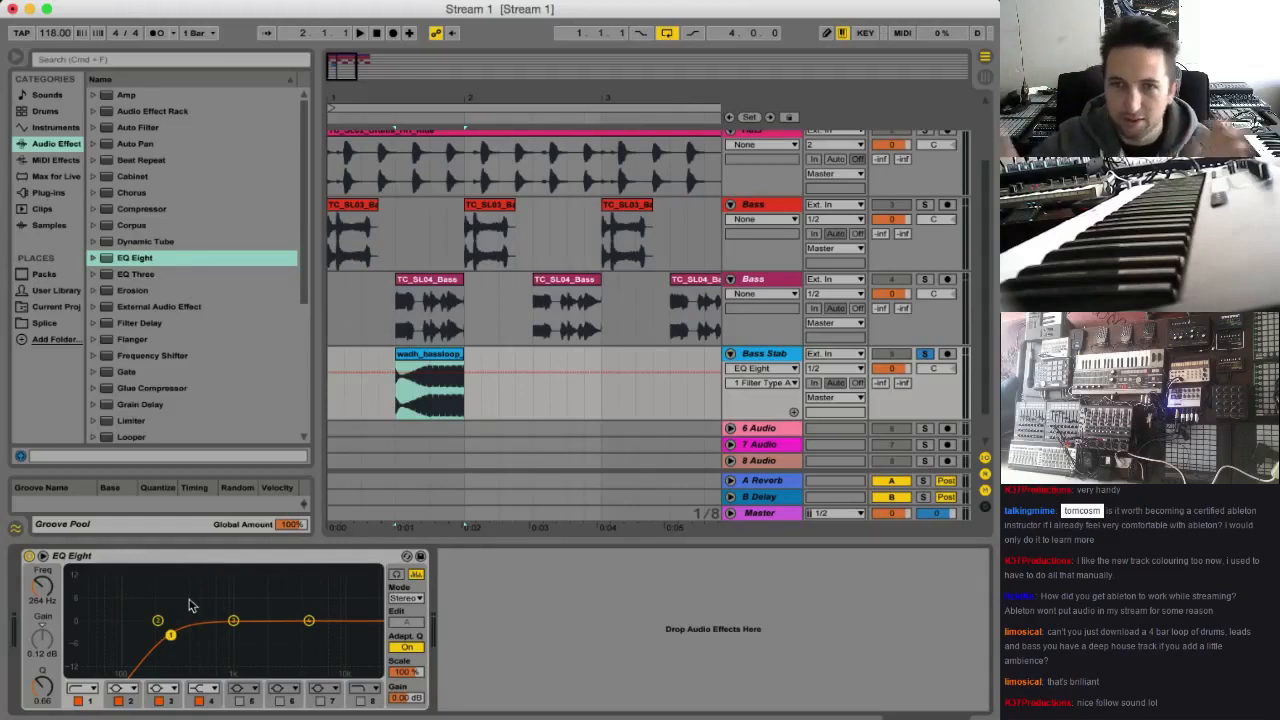
{"action": "mouse_move", "coordinate": [172, 634]}
{"action": "left_mouse_down"}
{"action": "mouse_move", "coordinate": [157, 618]}
{"action": "mouse_move", "coordinate": [148, 638]}
{"action": "left_mouse_up"}
Audition the bass stab and boost EQ Eight band 3 by about 3.84 dB at about 1.58 kHz
{"action": "key", "text": "space"}
{"action": "key", "text": "space"}
{"action": "key", "text": "space"}
{"action": "left_click_drag", "start_coordinate": [235, 626], "coordinate": [255, 607]}
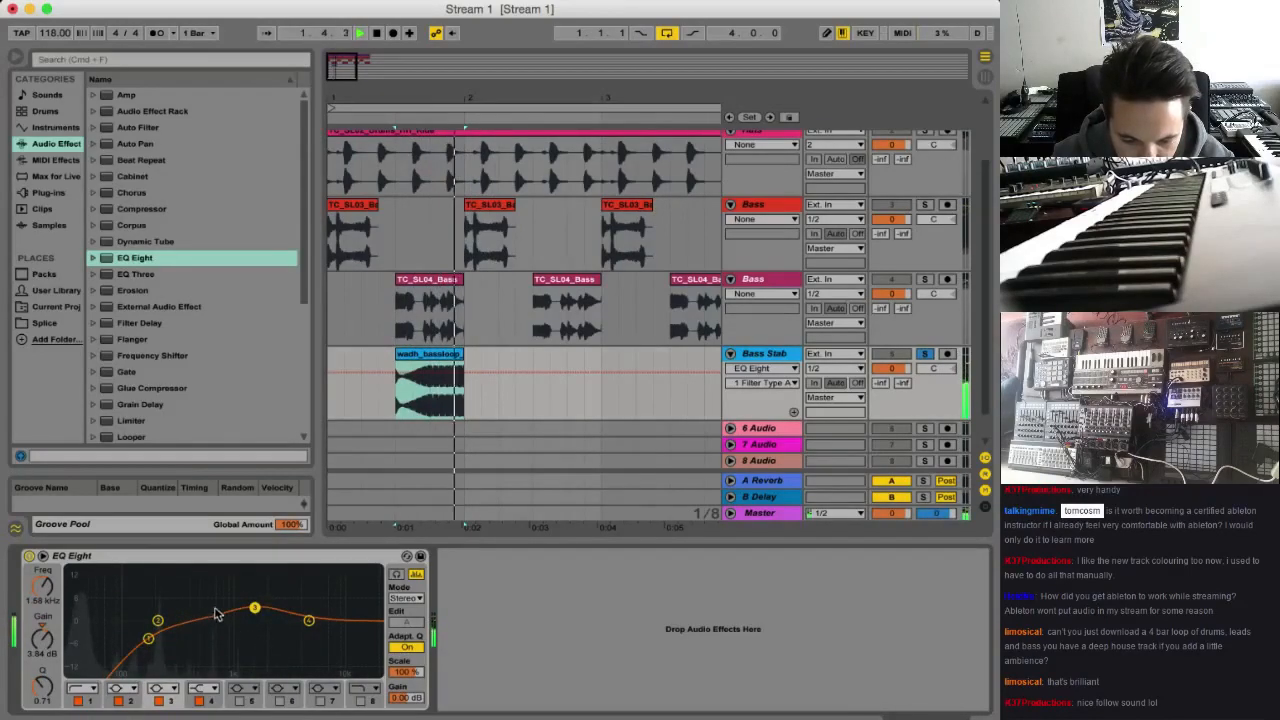
Add short fades to the start and end of the heybass clip on the Bass Stab track and audition it
{"action": "left_click", "coordinate": [430, 378]}
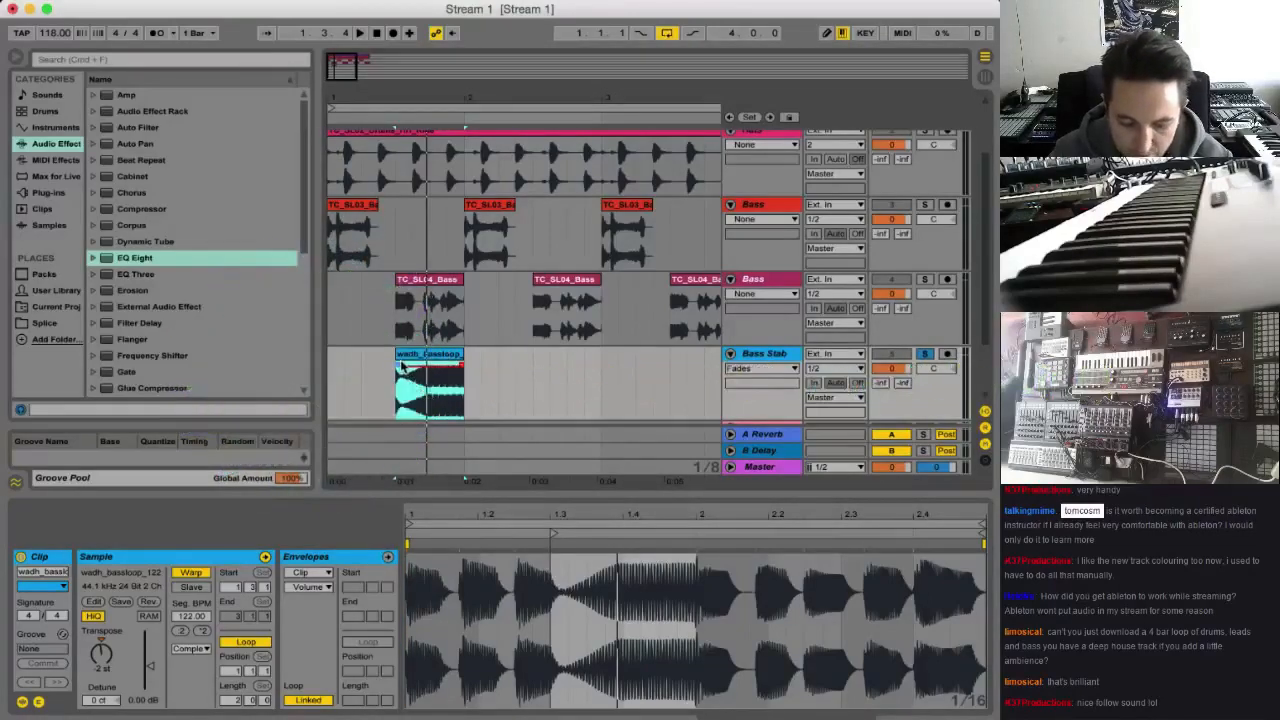
{"action": "left_click", "coordinate": [398, 371]}
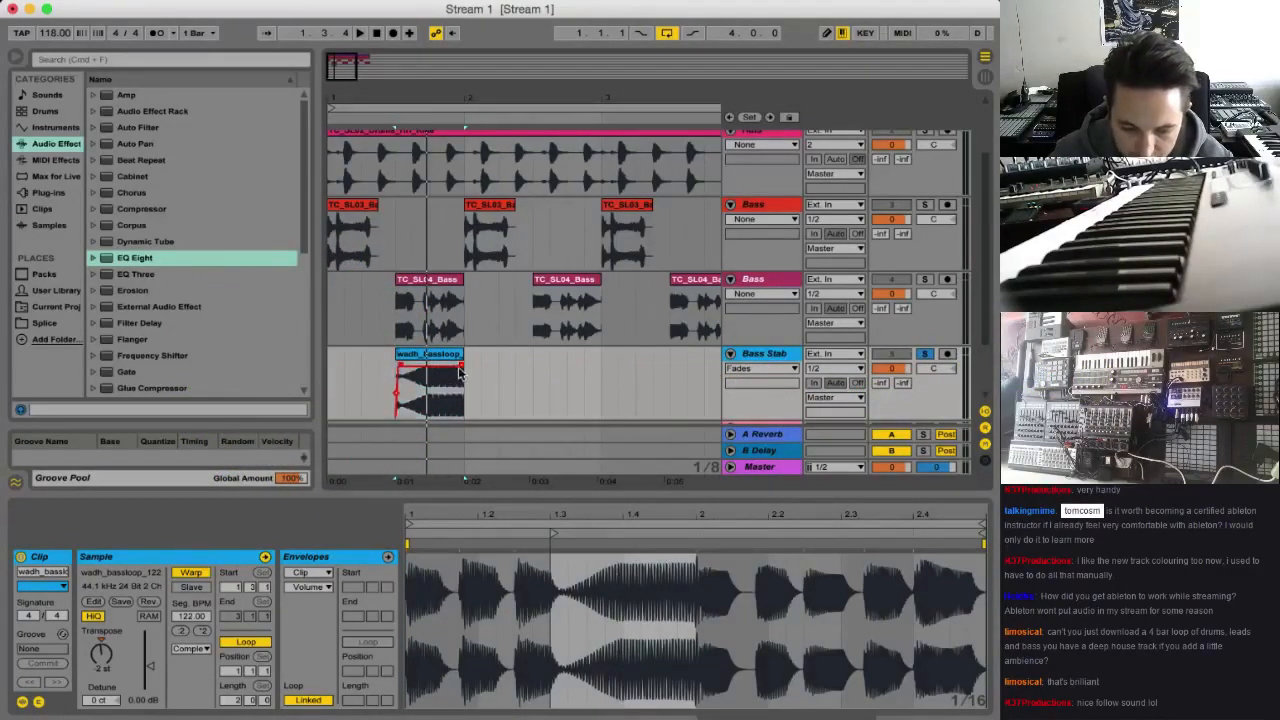
{"action": "left_click", "coordinate": [455, 371]}
{"action": "key", "text": "space"}
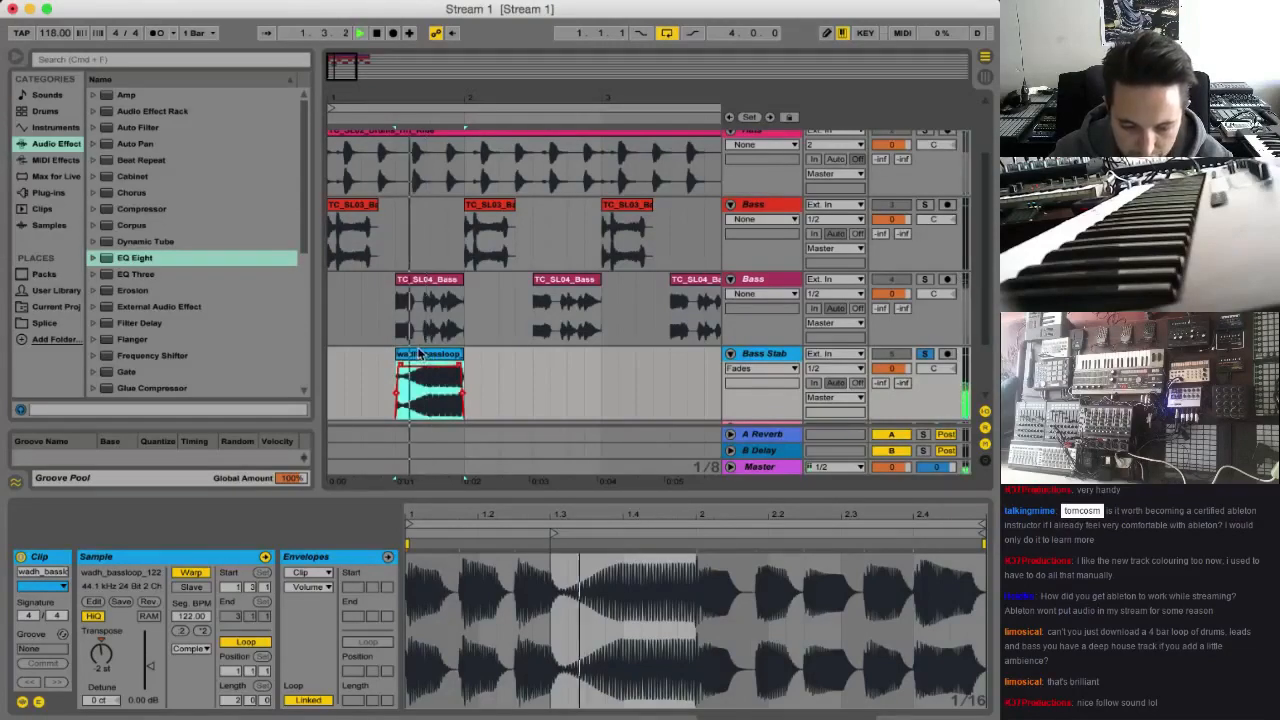
{"action": "key", "text": "space"}
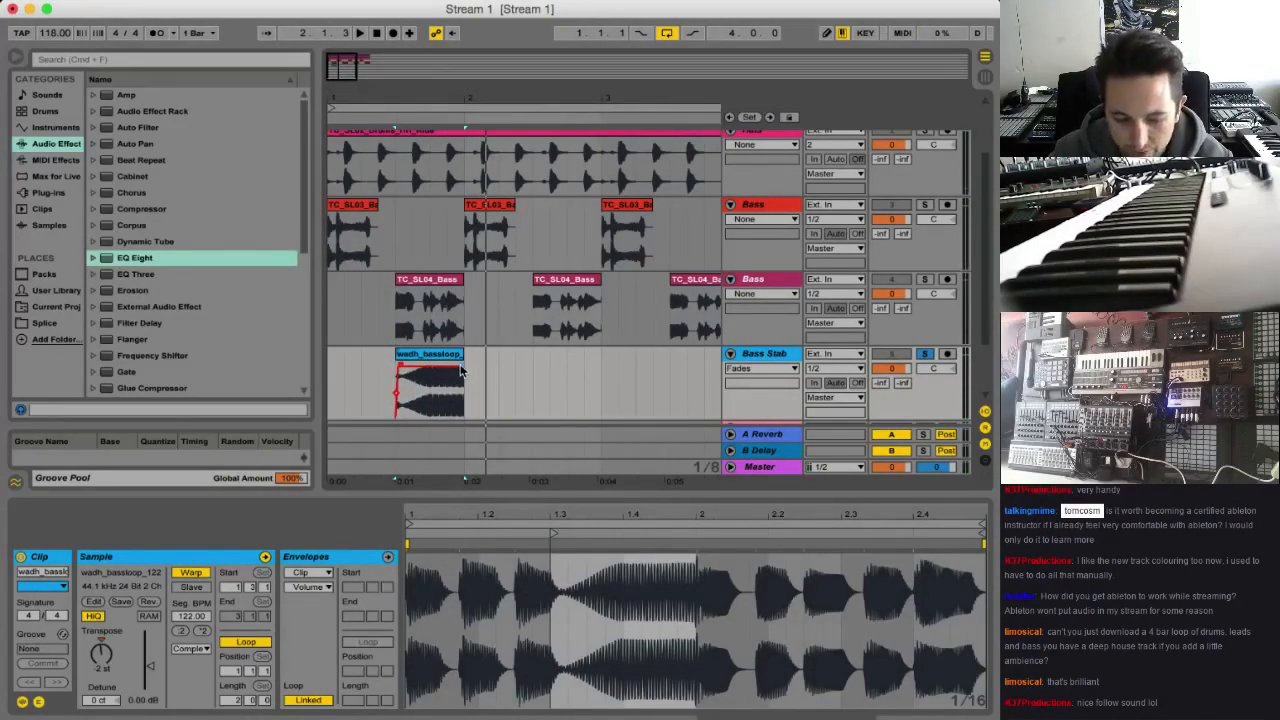
{"action": "left_click", "coordinate": [423, 361]}
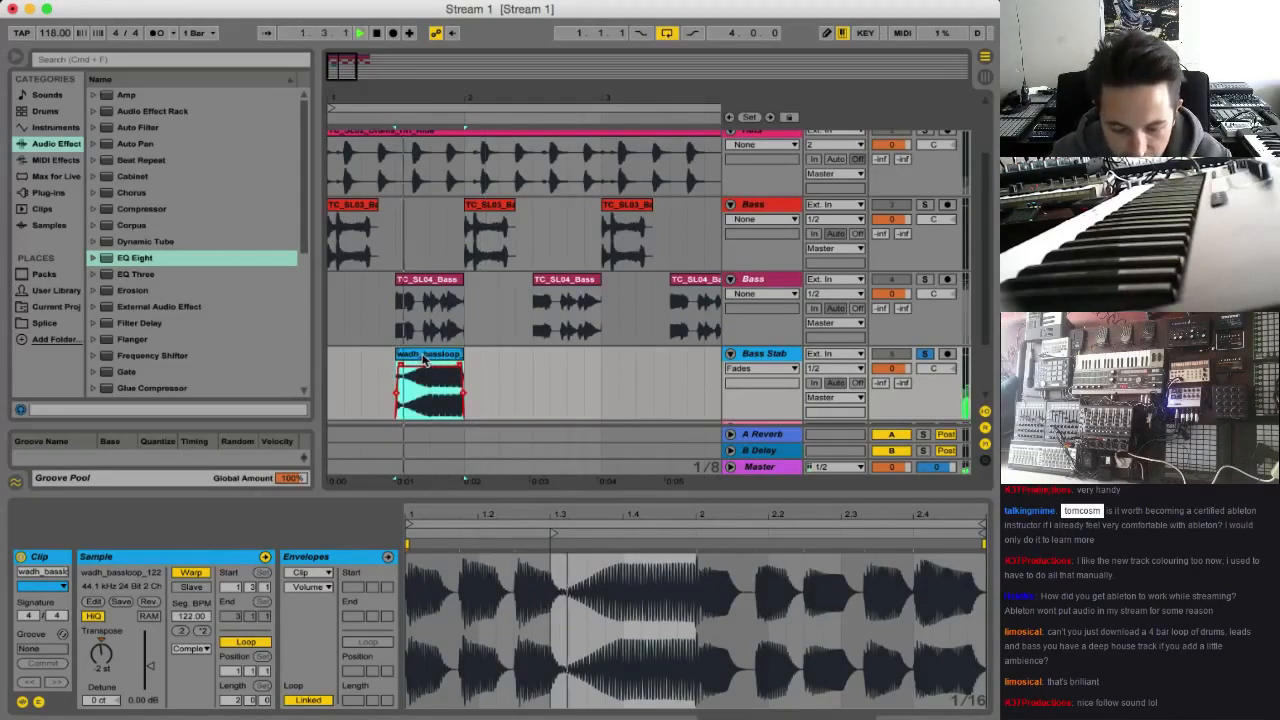
{"action": "key", "text": "space"}
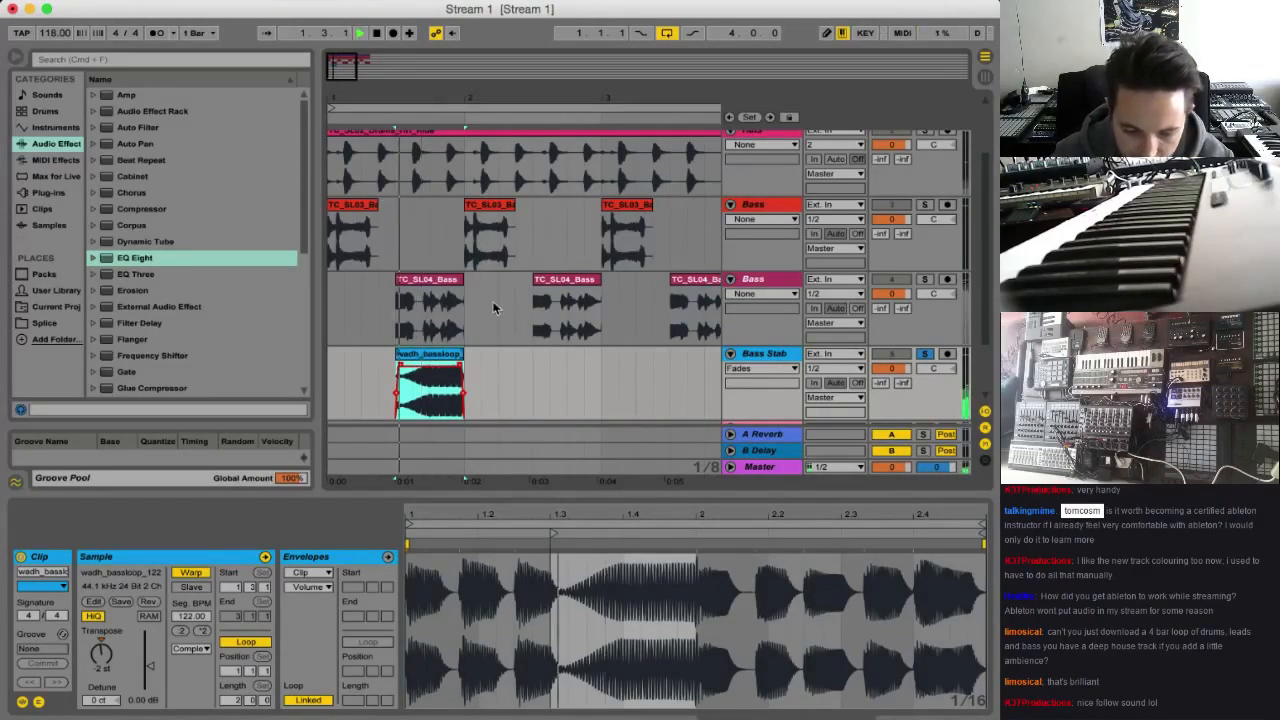
Unsolo the Bass Stab track and raise its EQ Eight output gain to about 6.56 dB during playback with all tracks
{"action": "left_click", "coordinate": [924, 354]}
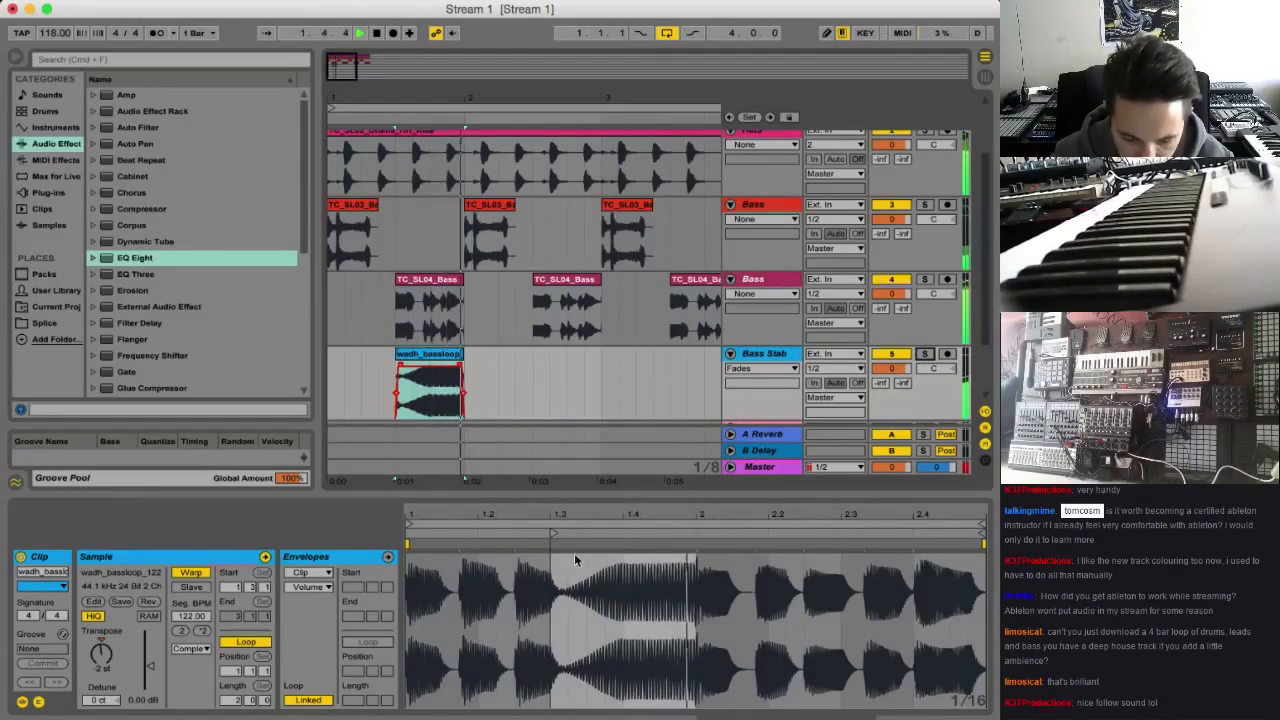
{"action": "key", "text": "space"}
{"action": "left_click", "coordinate": [773, 355]}
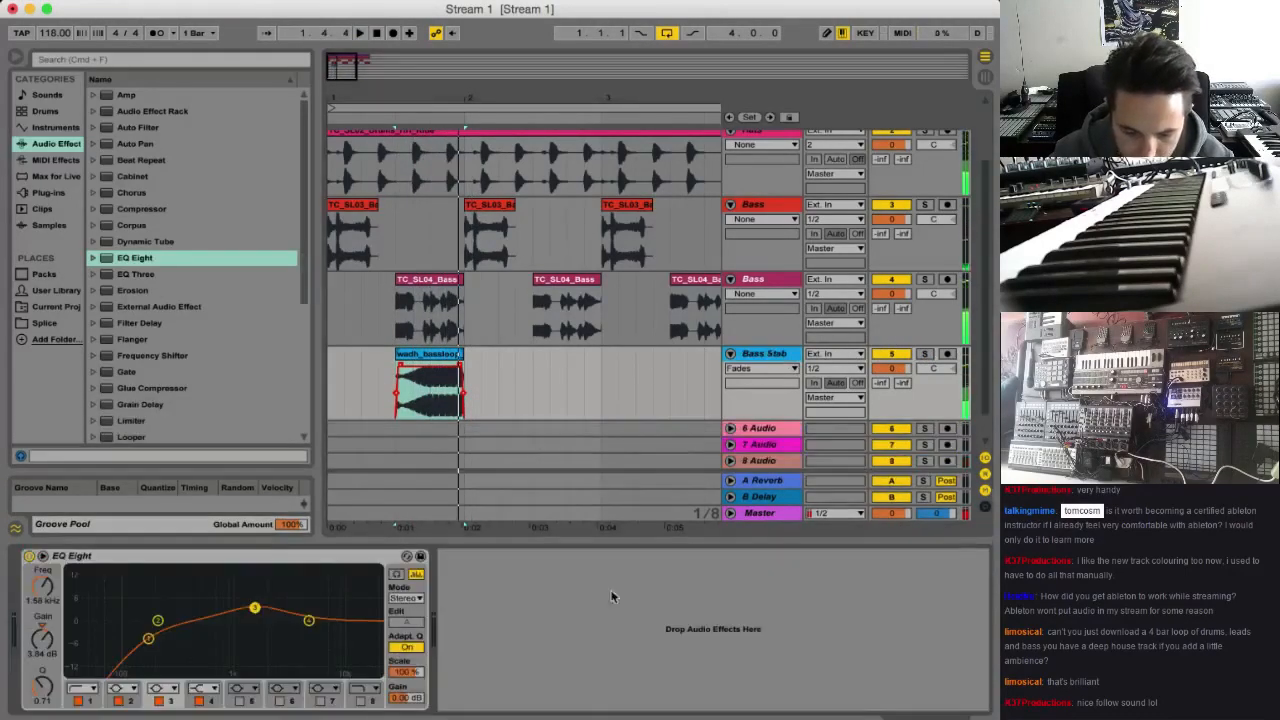
{"action": "key", "text": "space"}
{"action": "mouse_move", "coordinate": [414, 698]}
{"action": "left_mouse_down"}
{"action": "mouse_move", "coordinate": [414, 680]}
{"action": "mouse_move", "coordinate": [416, 697]}
{"action": "left_mouse_up"}
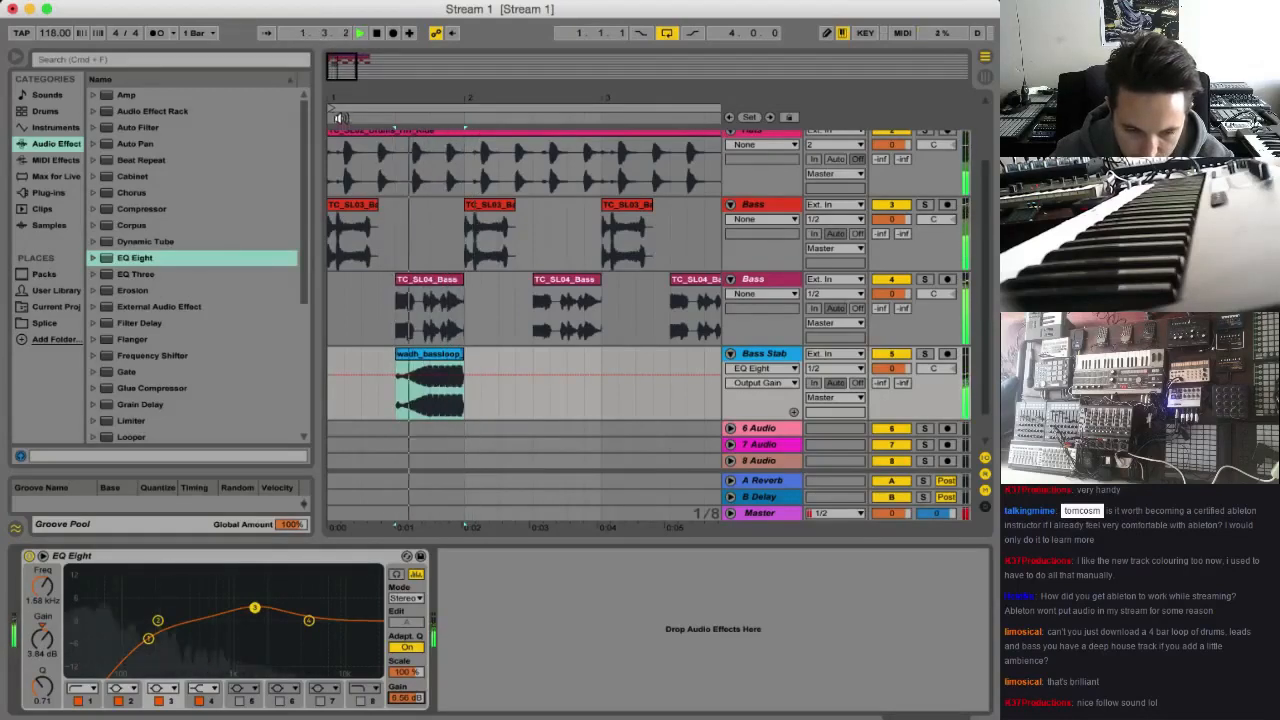
{"action": "key", "text": "space"}
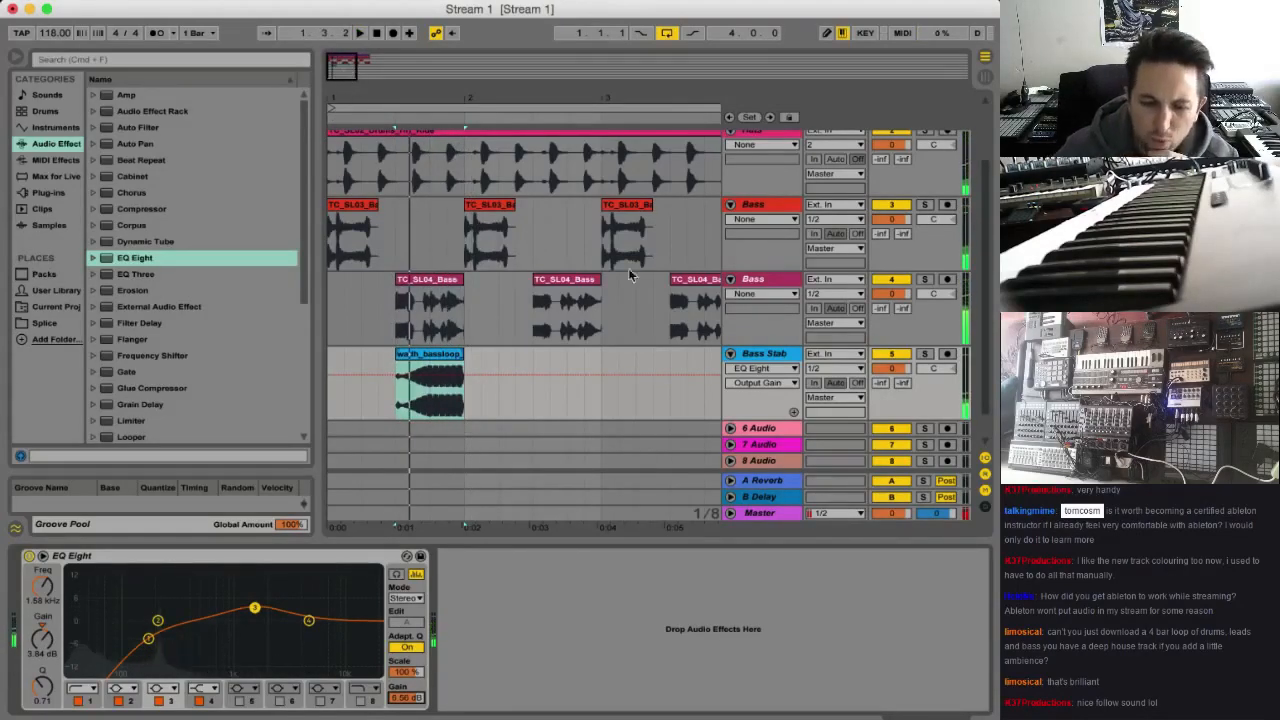
Insert a new audio track directly below the Hats track and name it Percussion
{"action": "left_click", "coordinate": [424, 400]}
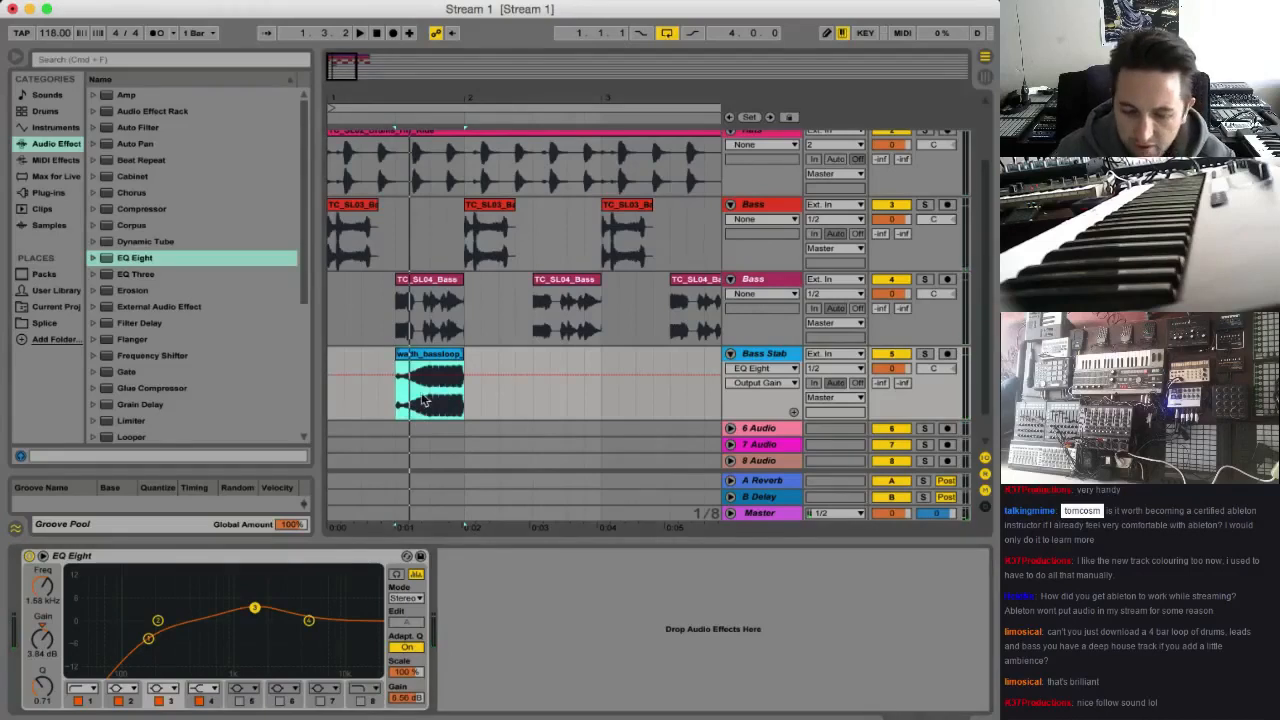
{"action": "scroll", "coordinate": [785, 398], "scroll_direction": "down", "scroll_amount": 3}
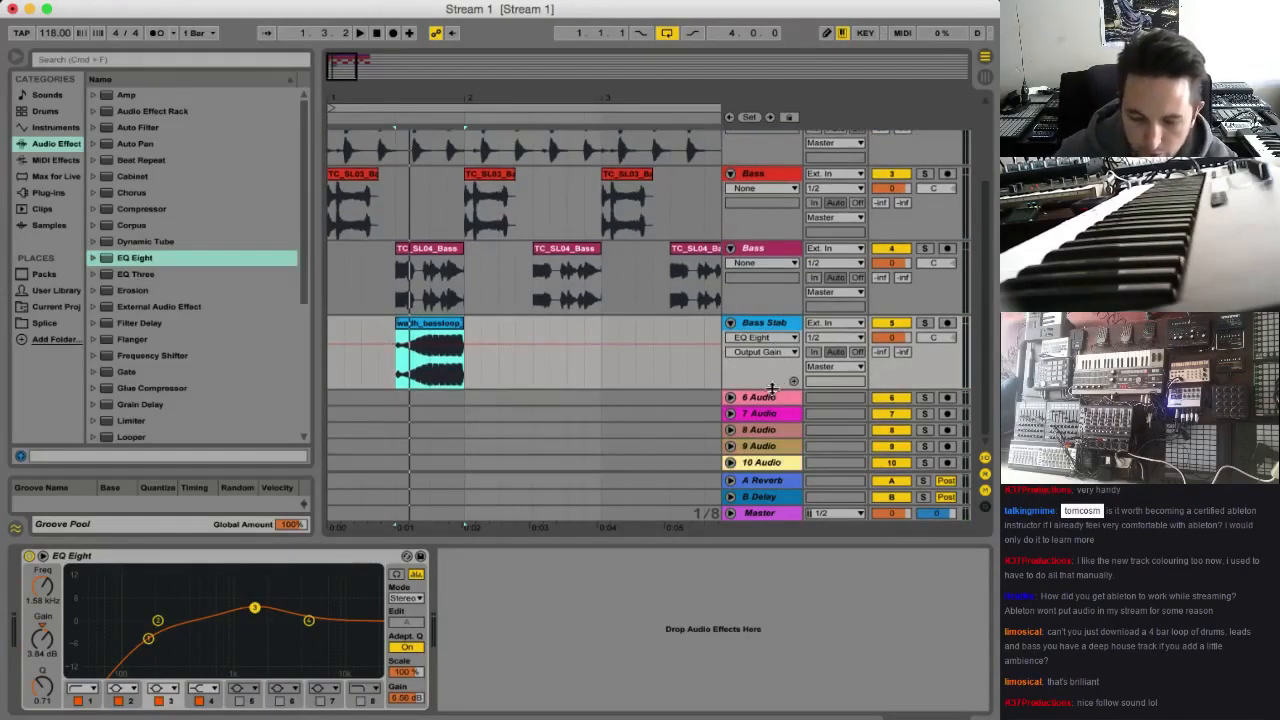
{"action": "left_click", "coordinate": [772, 325]}
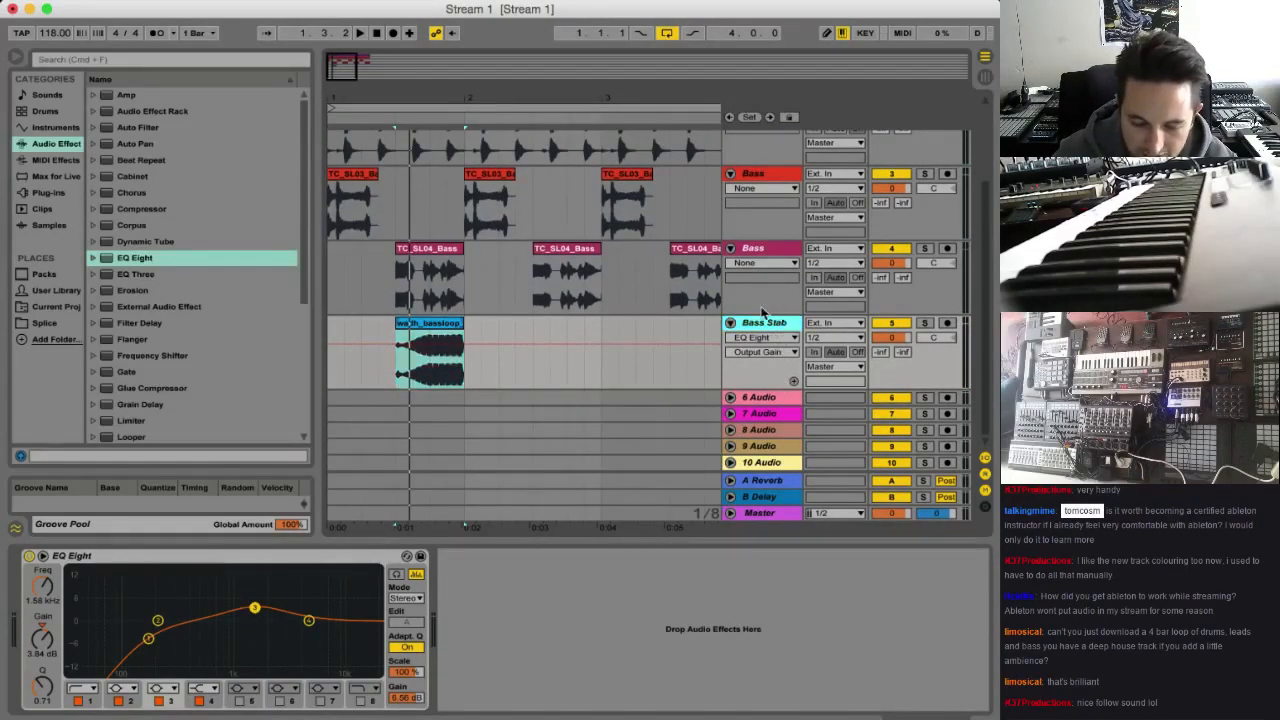
{"action": "scroll", "coordinate": [765, 312], "scroll_direction": "up", "scroll_amount": 2}
{"action": "scroll", "coordinate": [765, 312], "scroll_direction": "down", "scroll_amount": 2}
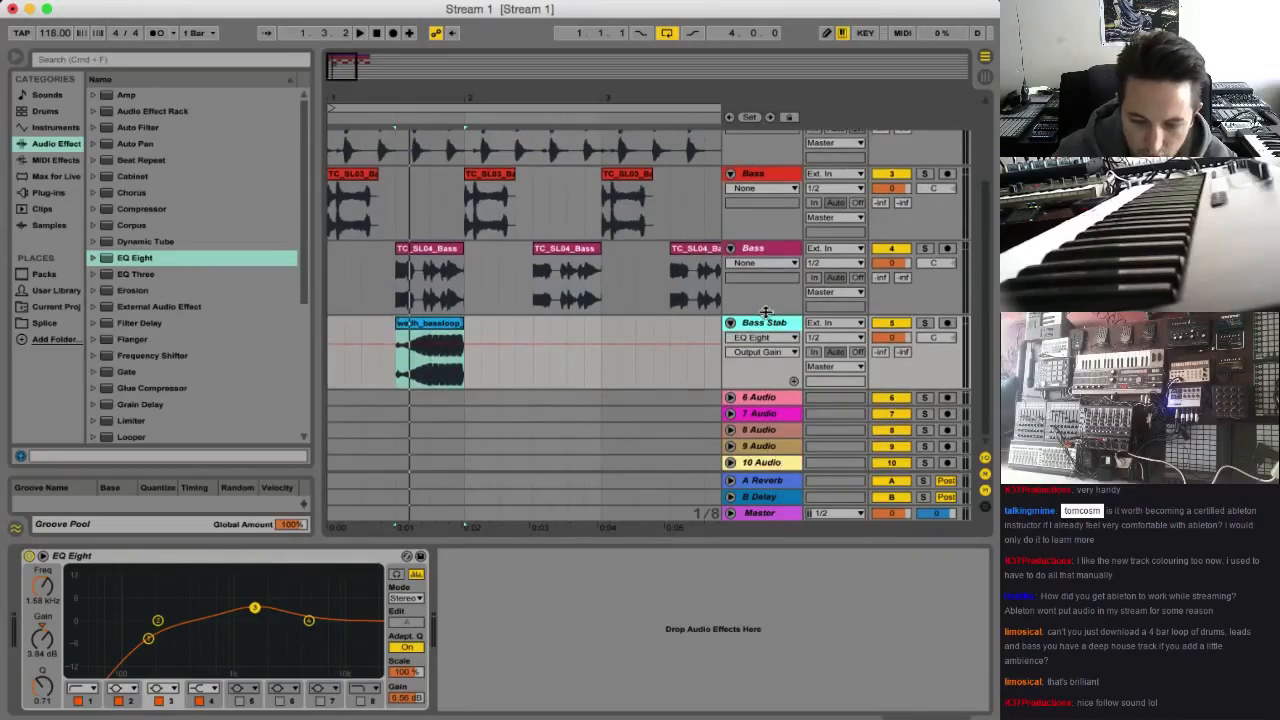
{"action": "scroll", "coordinate": [763, 314], "scroll_direction": "up", "scroll_amount": 5}
{"action": "left_click", "coordinate": [763, 153]}
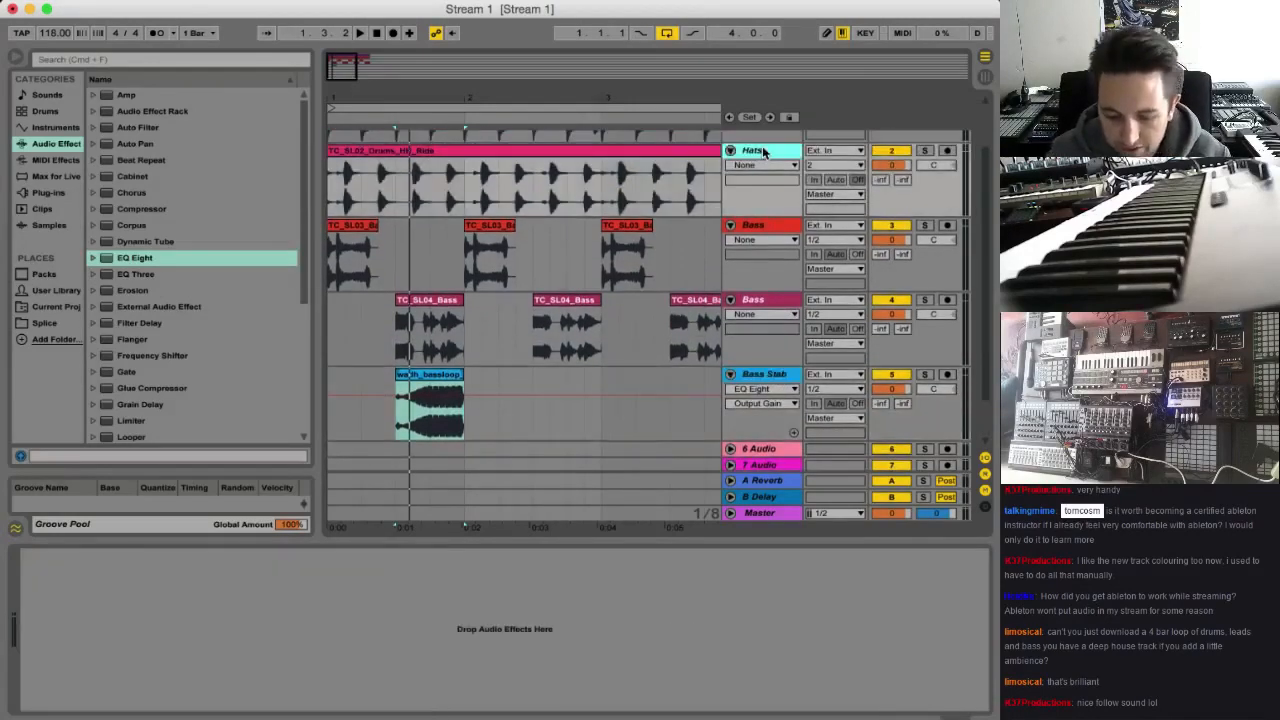
{"action": "key", "text": "super+t"}
{"action": "key", "text": "super+r"}
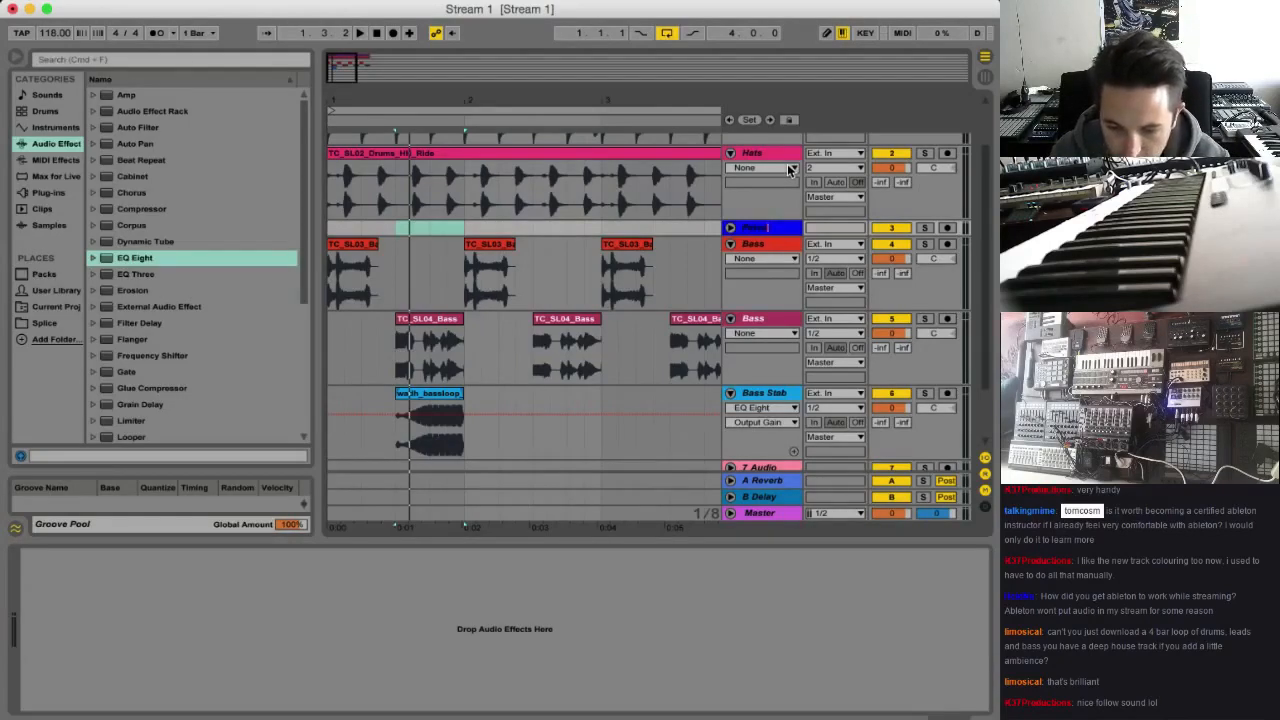
{"action": "type", "text": "Percuss"}
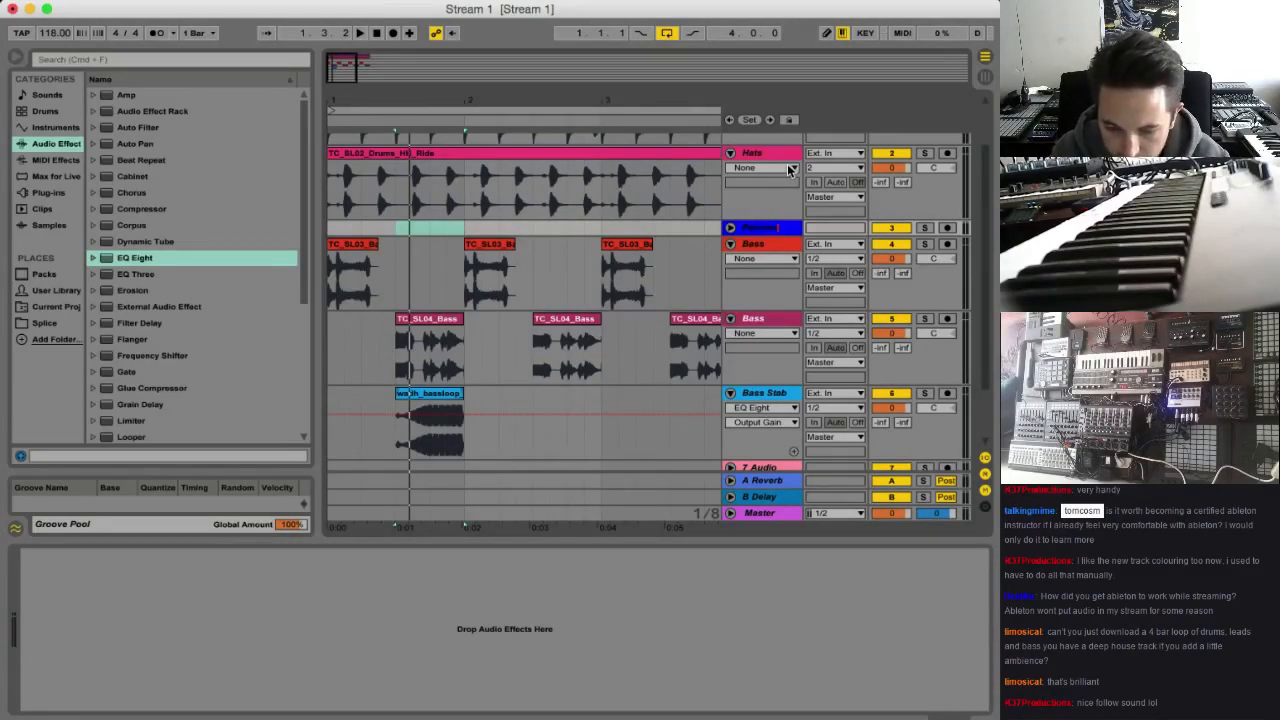
{"action": "type", "text": "ion"}
{"action": "key", "text": "Return"}
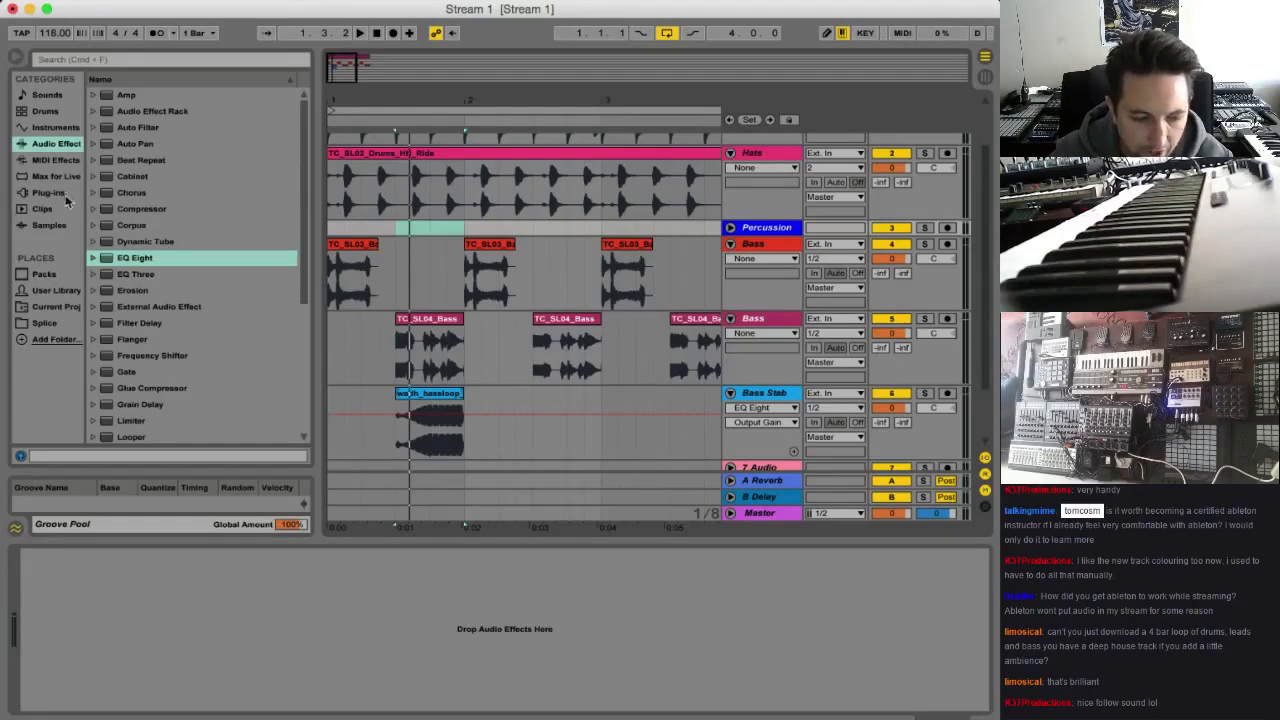
Unfold the Percussion track and place TC_SL03_Shaker.wav from the Splice folder at bar 1
{"action": "left_click", "coordinate": [46, 325]}
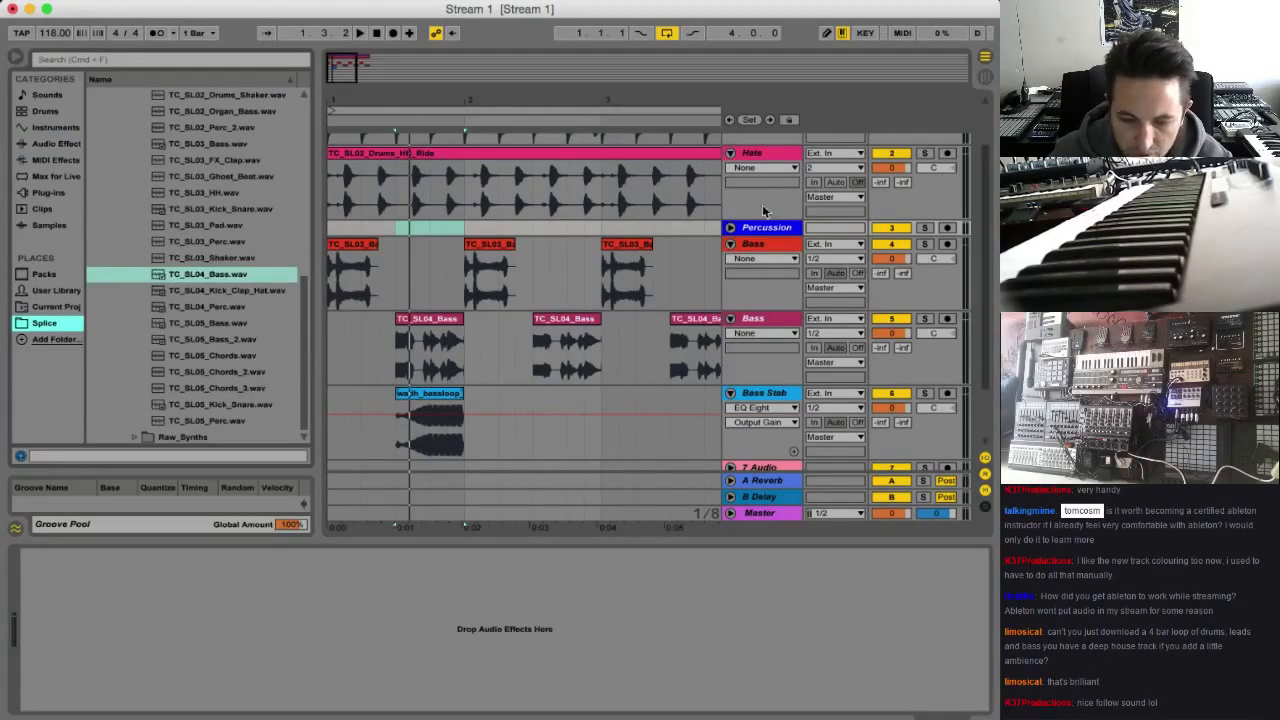
{"action": "left_click", "coordinate": [731, 228]}
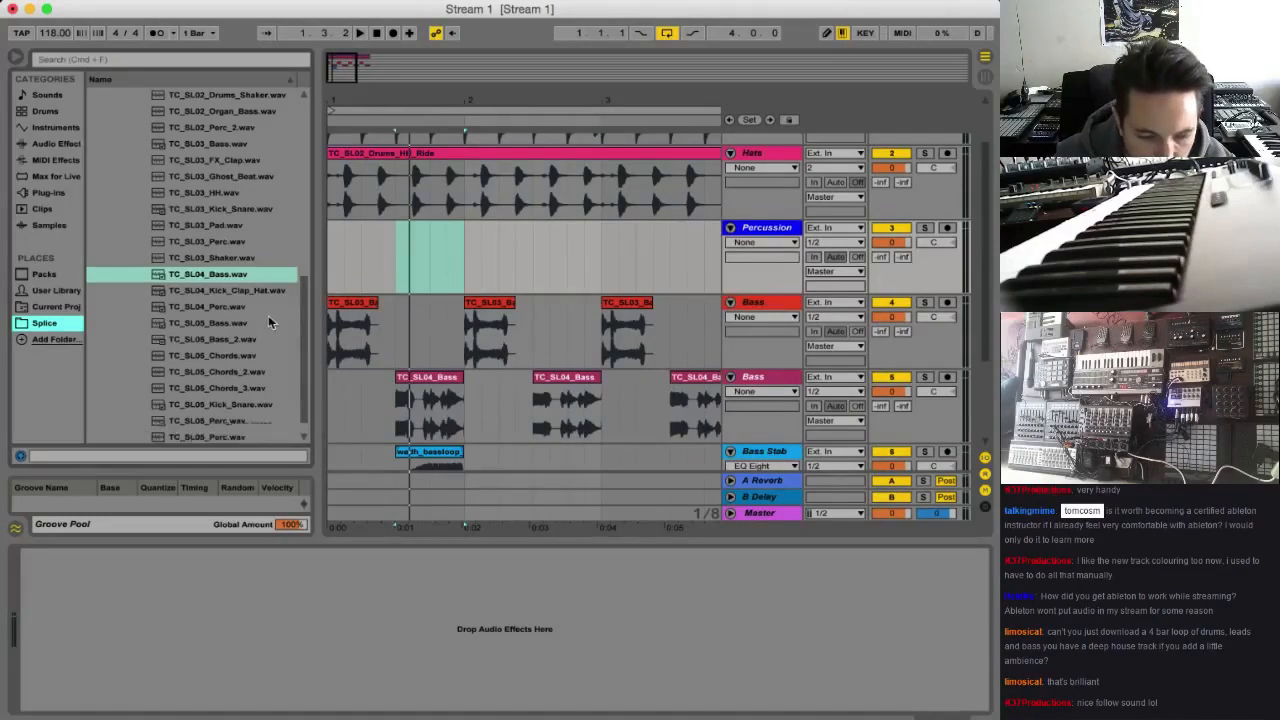
{"action": "key", "text": "Up"}
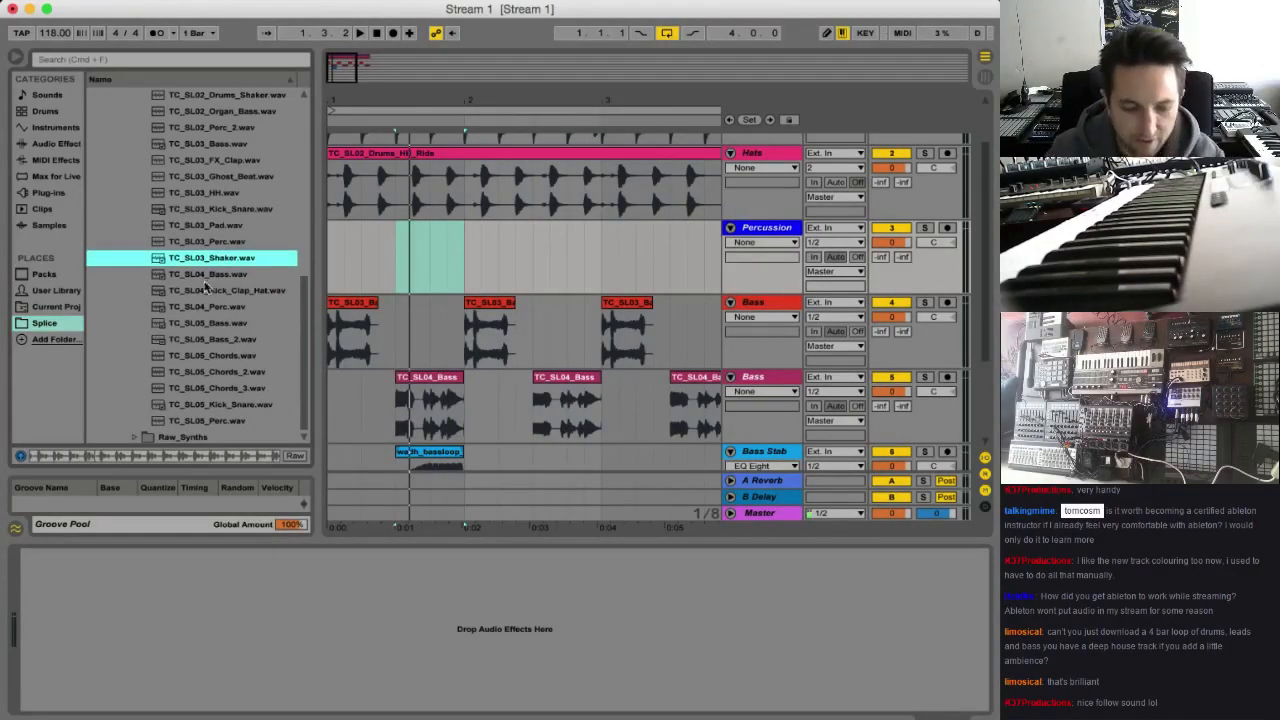
{"action": "left_click_drag", "start_coordinate": [203, 262], "coordinate": [340, 263]}
Play the four-bar arrangement with the shaker loop and solo the Percussion track
{"action": "key", "text": "space"}
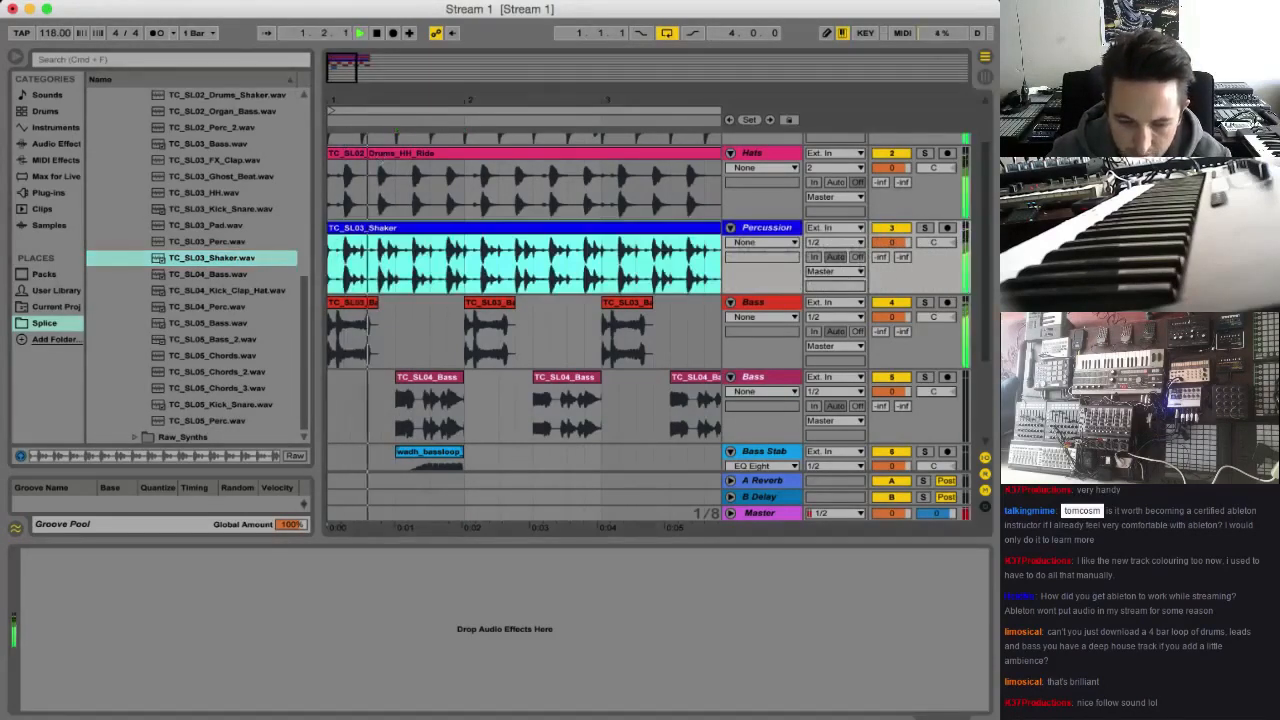
{"action": "left_click_drag", "start_coordinate": [345, 70], "coordinate": [345, 50]}
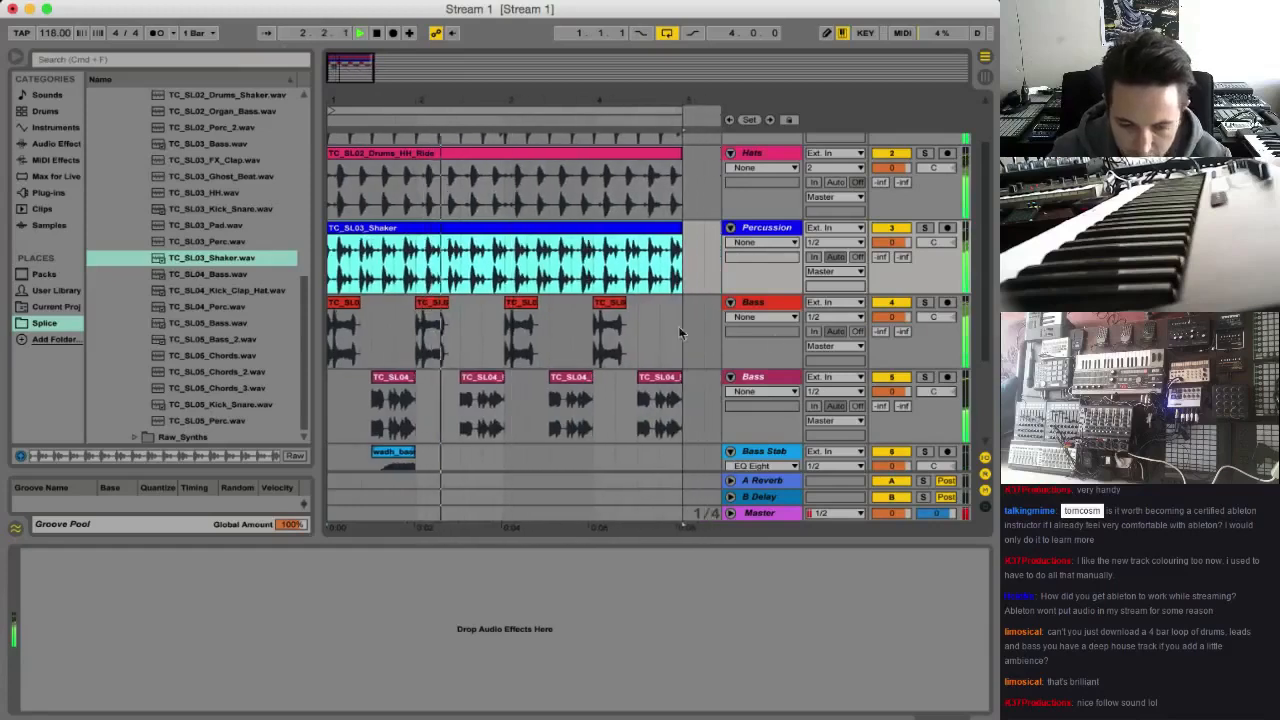
{"action": "left_click", "coordinate": [926, 229]}
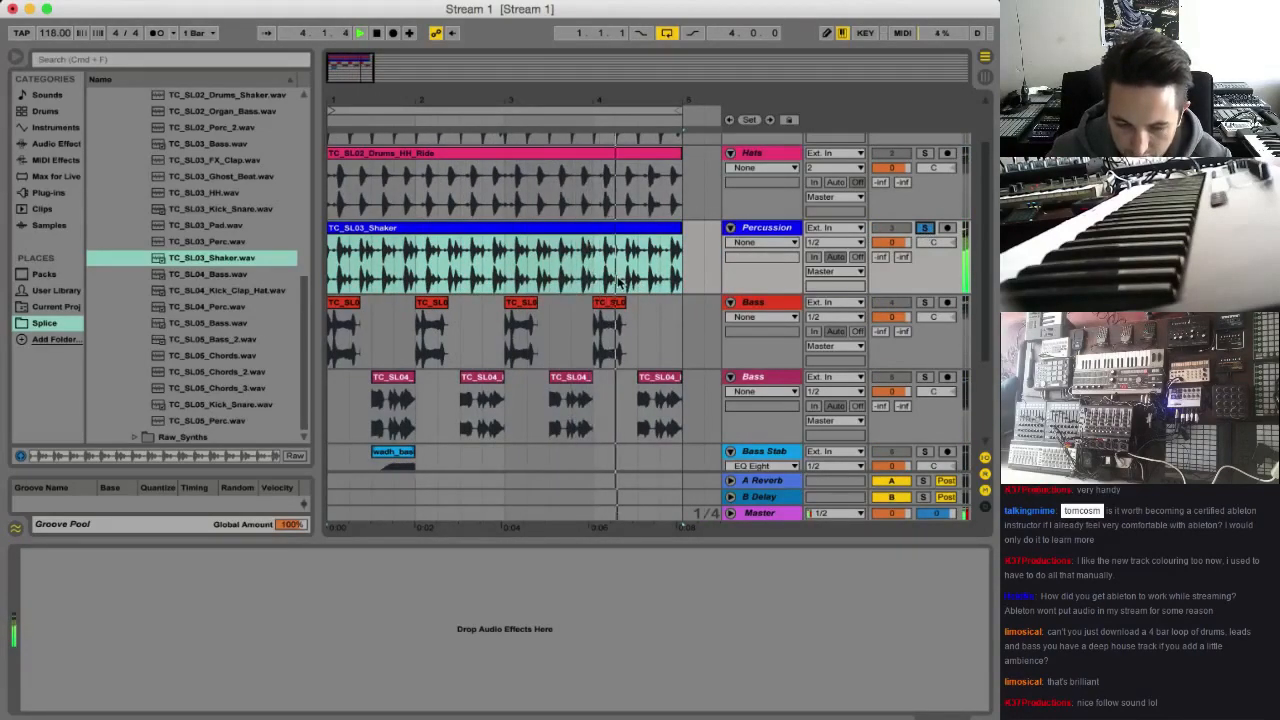
Extract the groove from the TC_SL03_Shaker clip and enlarge the Groove Pool to show it
{"action": "right_click", "coordinate": [430, 232]}
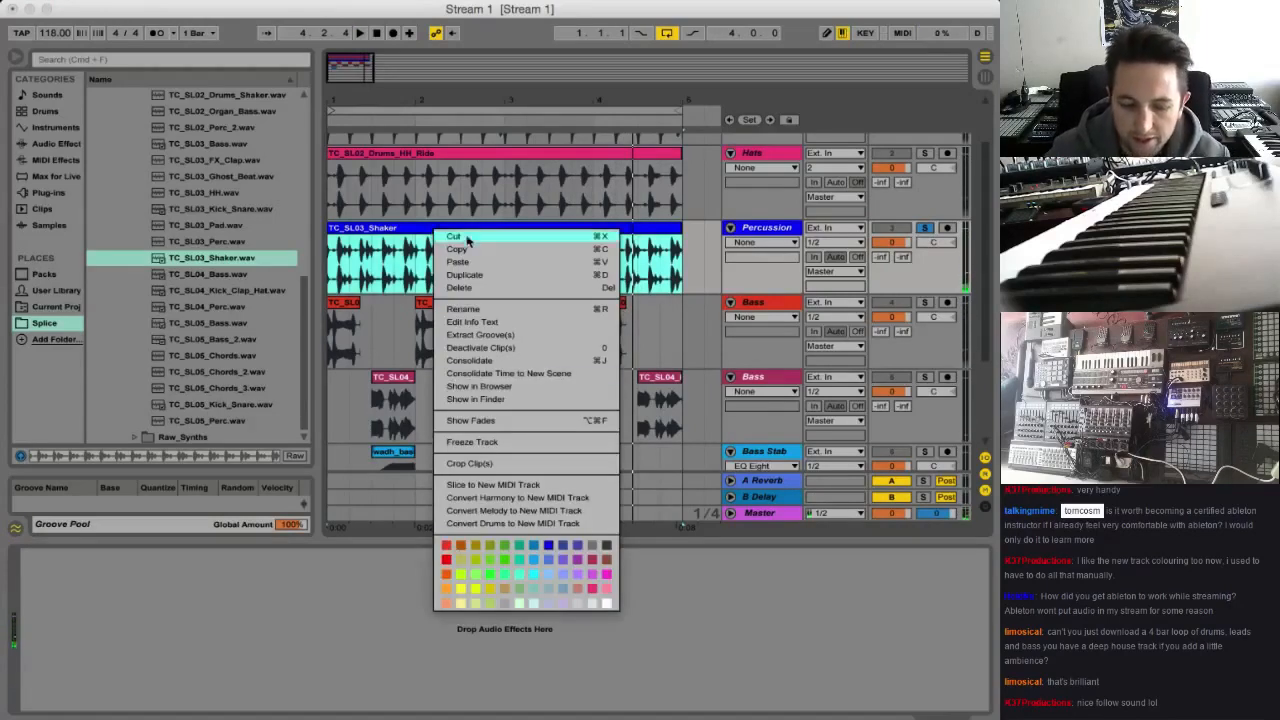
{"action": "left_click", "coordinate": [515, 333]}
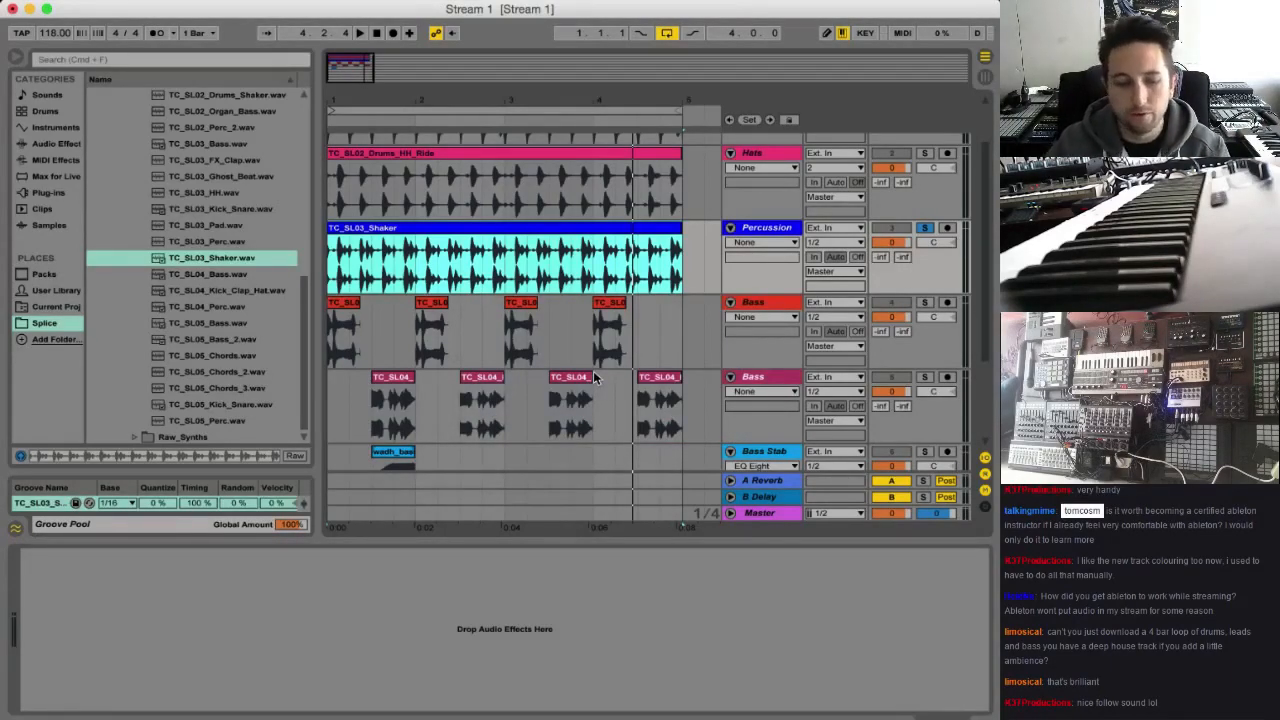
{"action": "left_click_drag", "start_coordinate": [99, 473], "coordinate": [62, 422]}
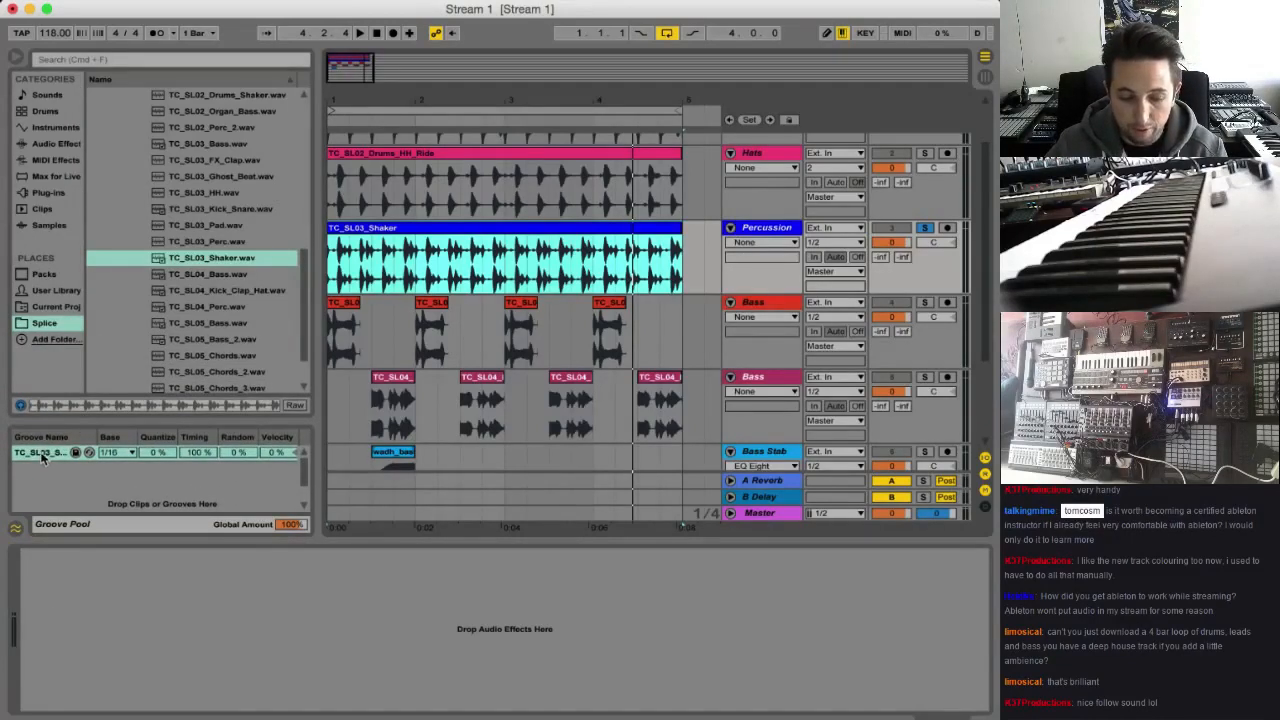
{"action": "scroll", "coordinate": [334, 441], "scroll_direction": "down", "scroll_amount": 2}
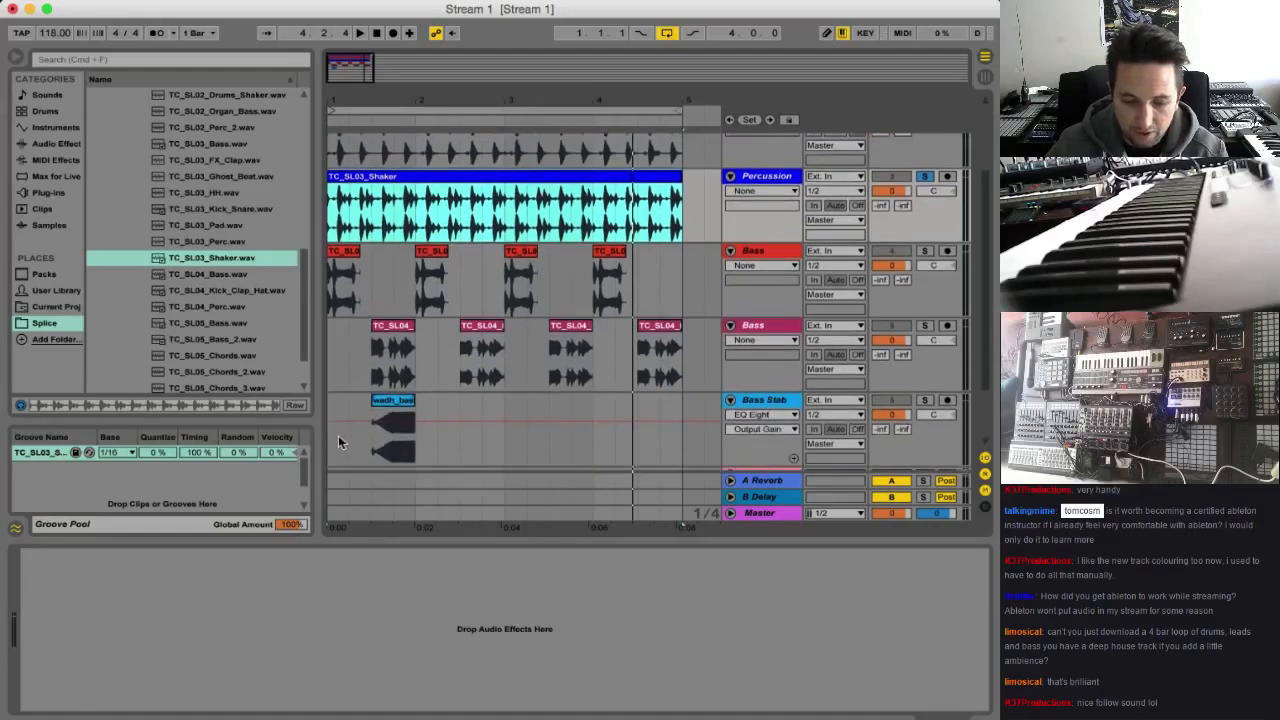
Insert a MIDI track directly below Percussion and place the extracted TC_SL03_Shaker groove on it at bar 1
{"action": "left_click", "coordinate": [766, 177]}
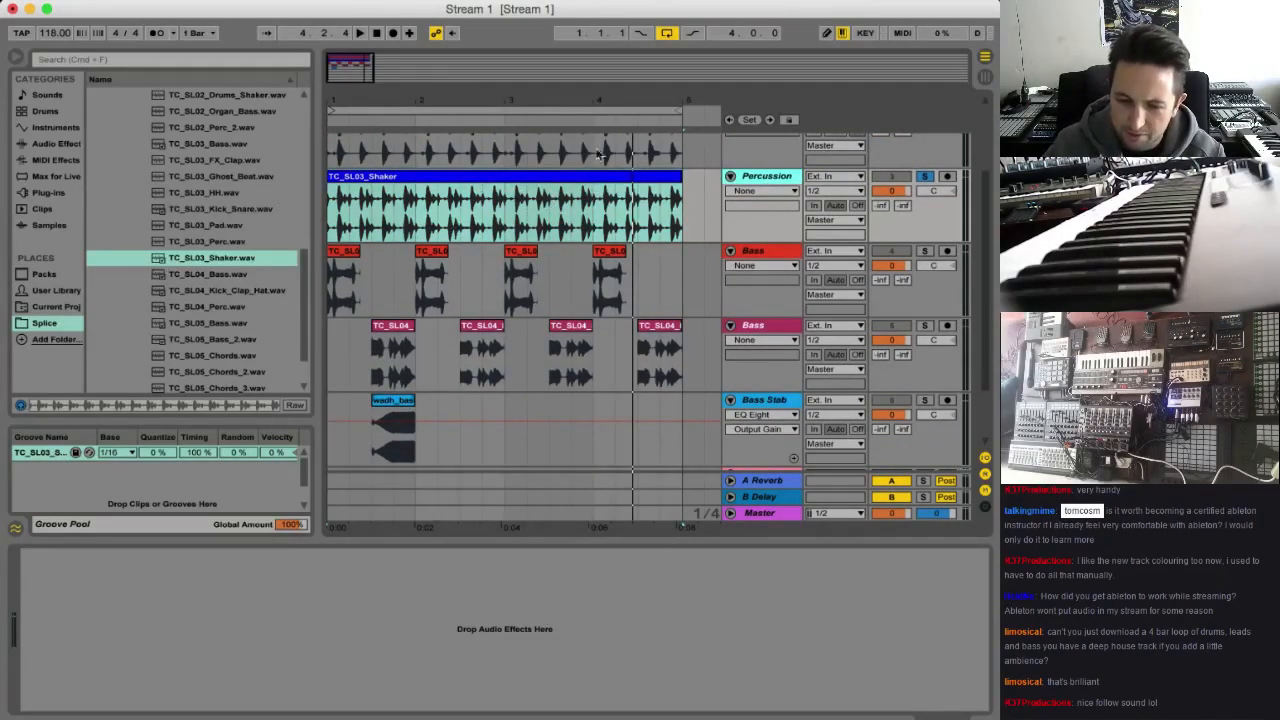
{"action": "key", "text": "super+shift+t"}
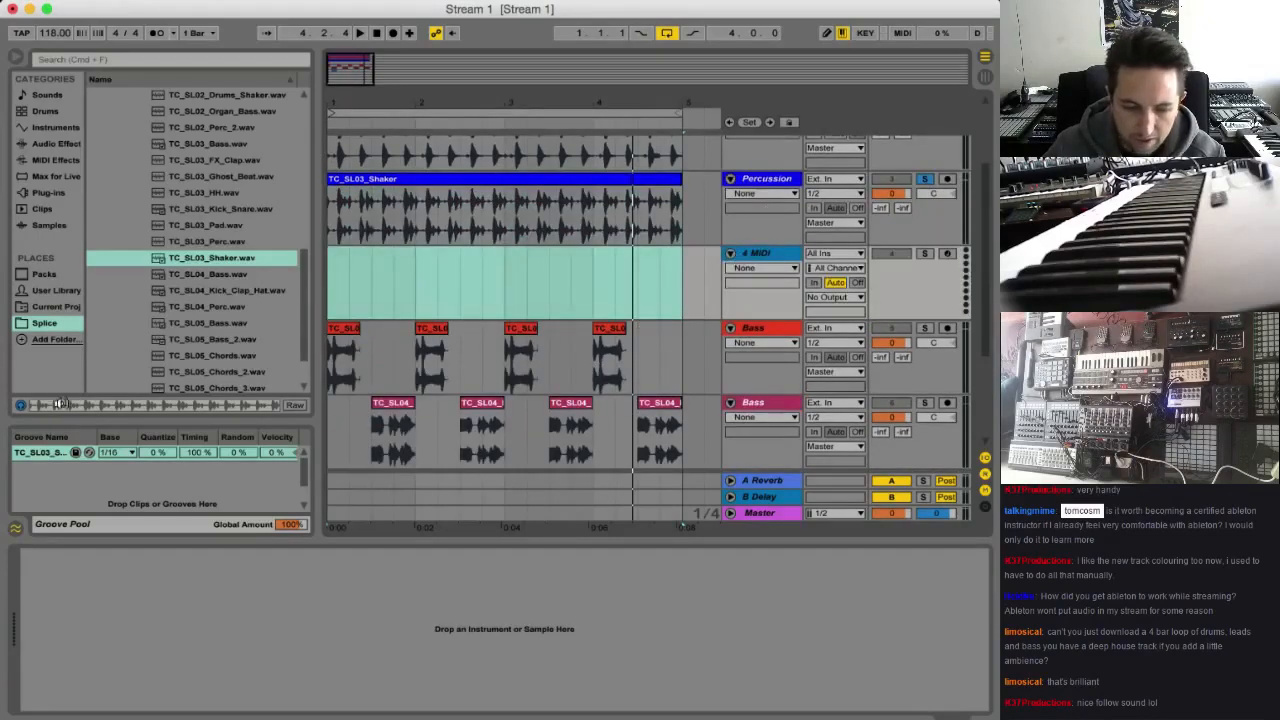
{"action": "left_click_drag", "start_coordinate": [47, 455], "coordinate": [336, 282]}
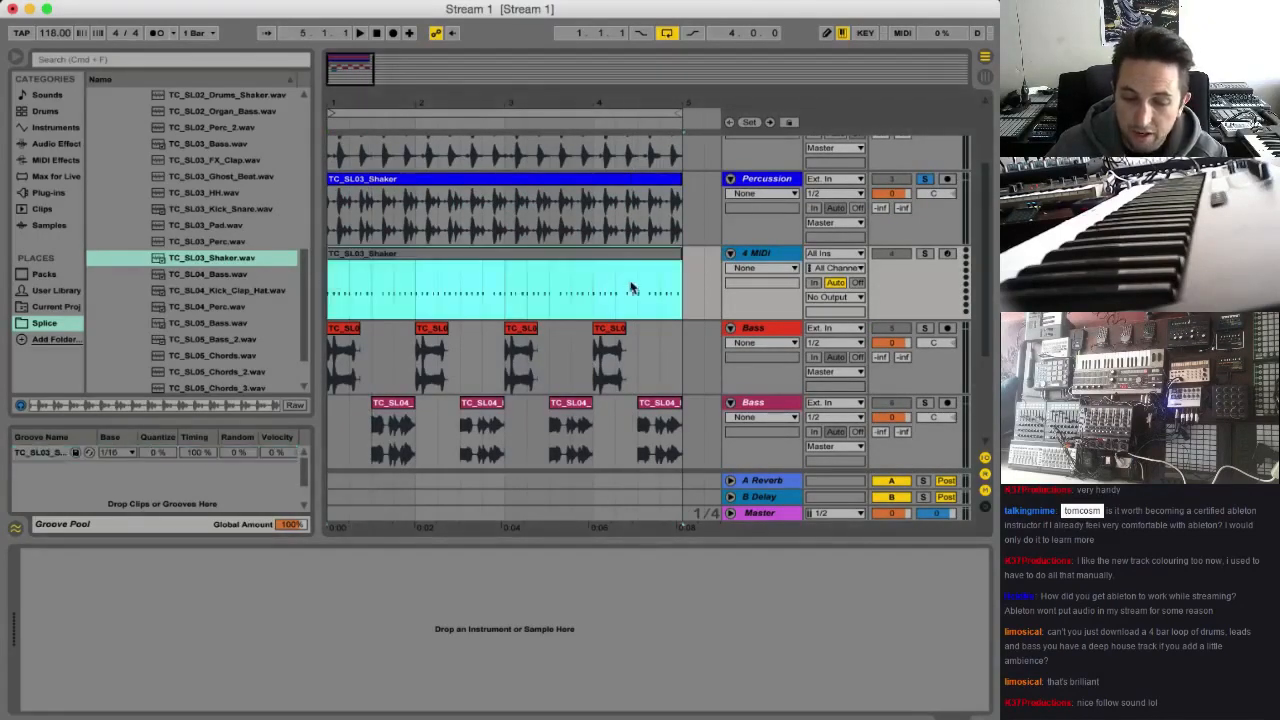
Open the TC_SL03_Shaker MIDI clip and examine the timing and velocities of its first-bar notes
{"action": "double_click", "coordinate": [434, 258]}
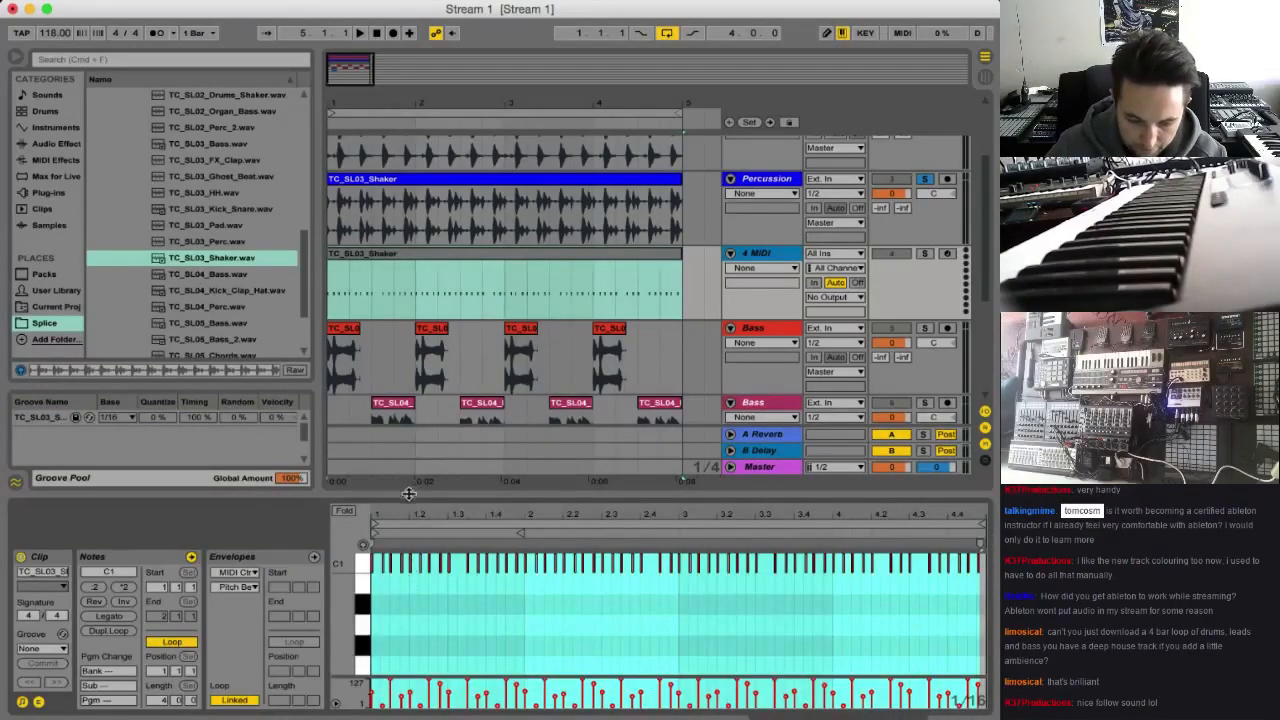
{"action": "left_click_drag", "start_coordinate": [400, 514], "coordinate": [400, 594]}
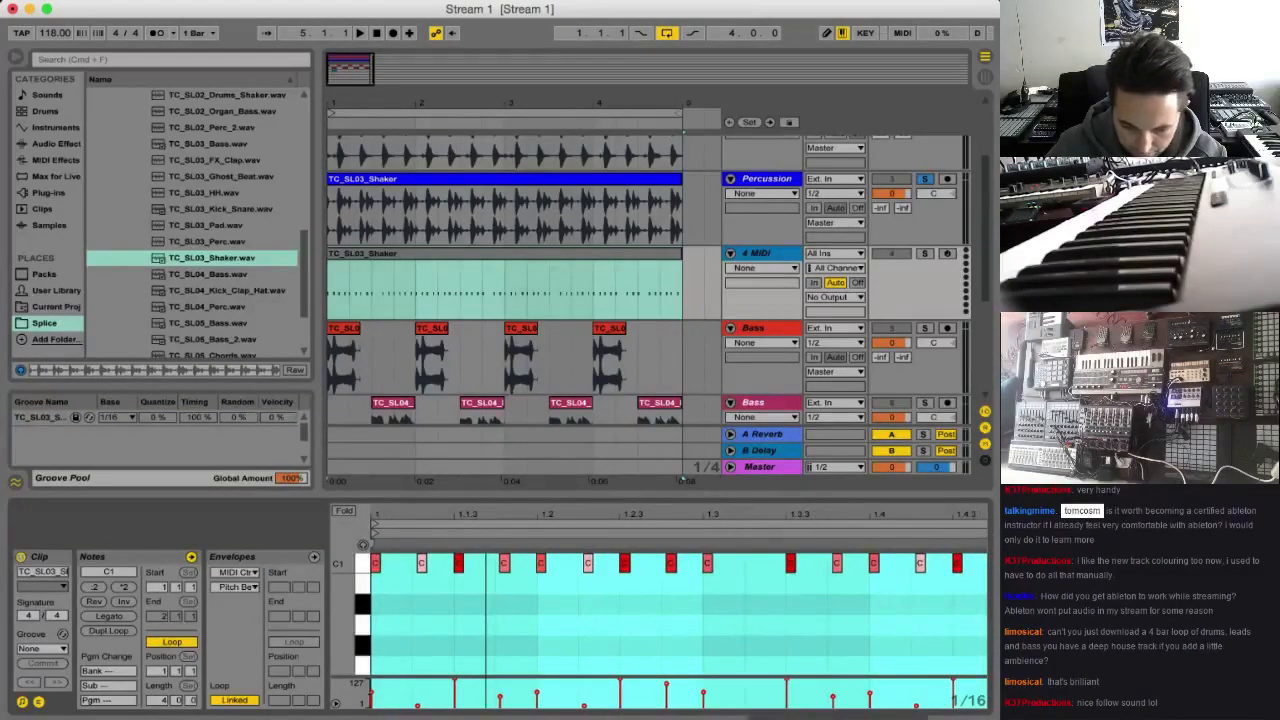
{"action": "left_click_drag", "start_coordinate": [486, 514], "coordinate": [491, 514]}
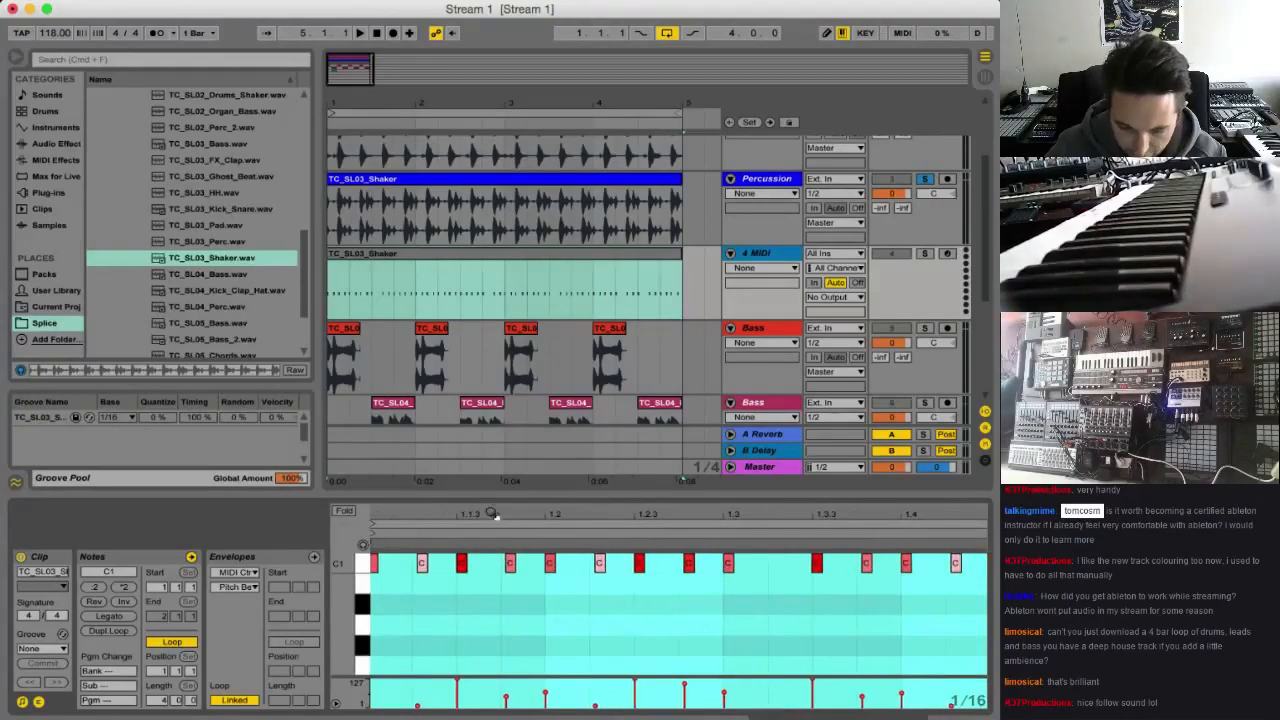
{"action": "left_click", "coordinate": [424, 564]}
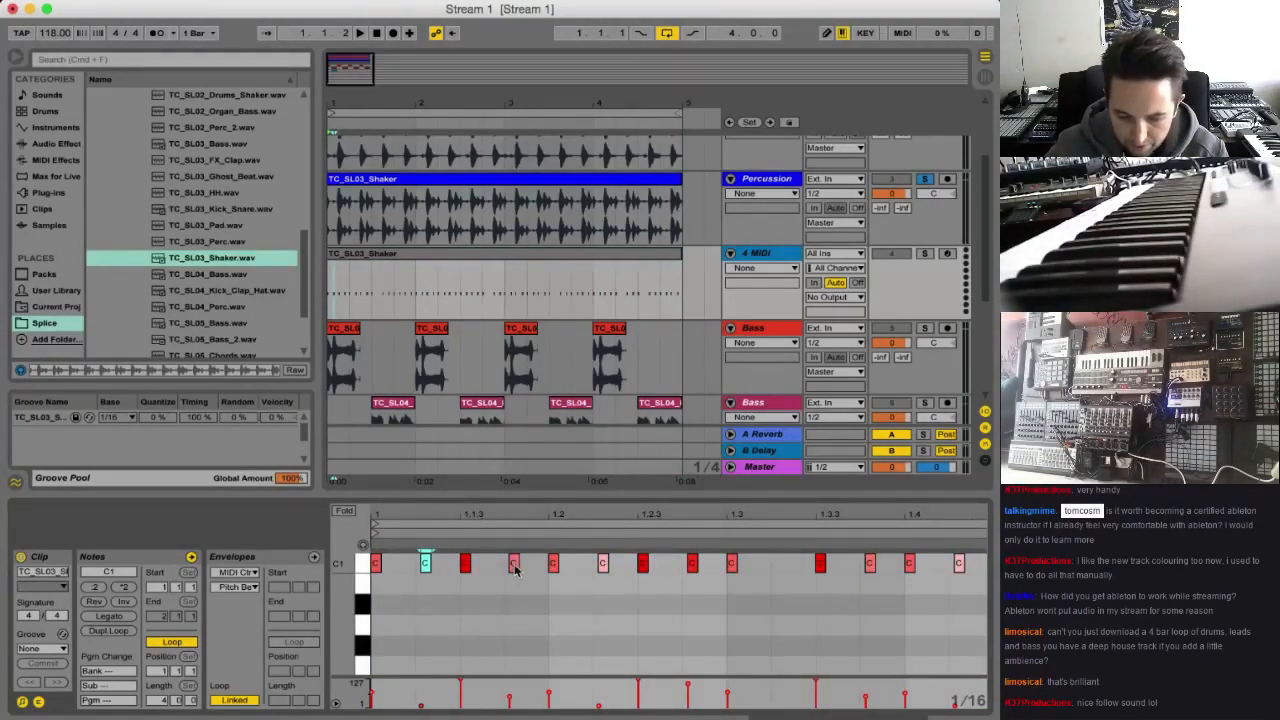
{"action": "left_click", "coordinate": [513, 565]}
{"action": "left_click", "coordinate": [603, 563]}
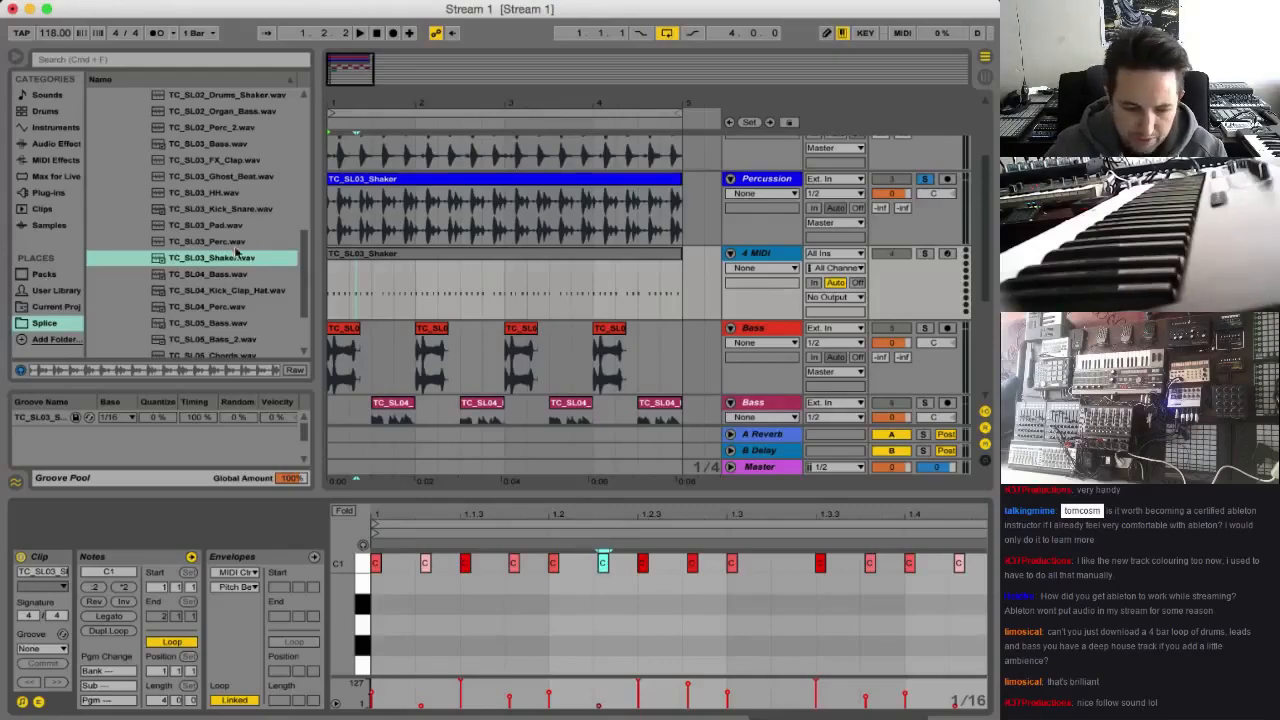
Load Operator onto the new MIDI track and solo that track to audition the groove notes
{"action": "left_click", "coordinate": [45, 128]}
{"action": "double_click", "coordinate": [160, 212]}
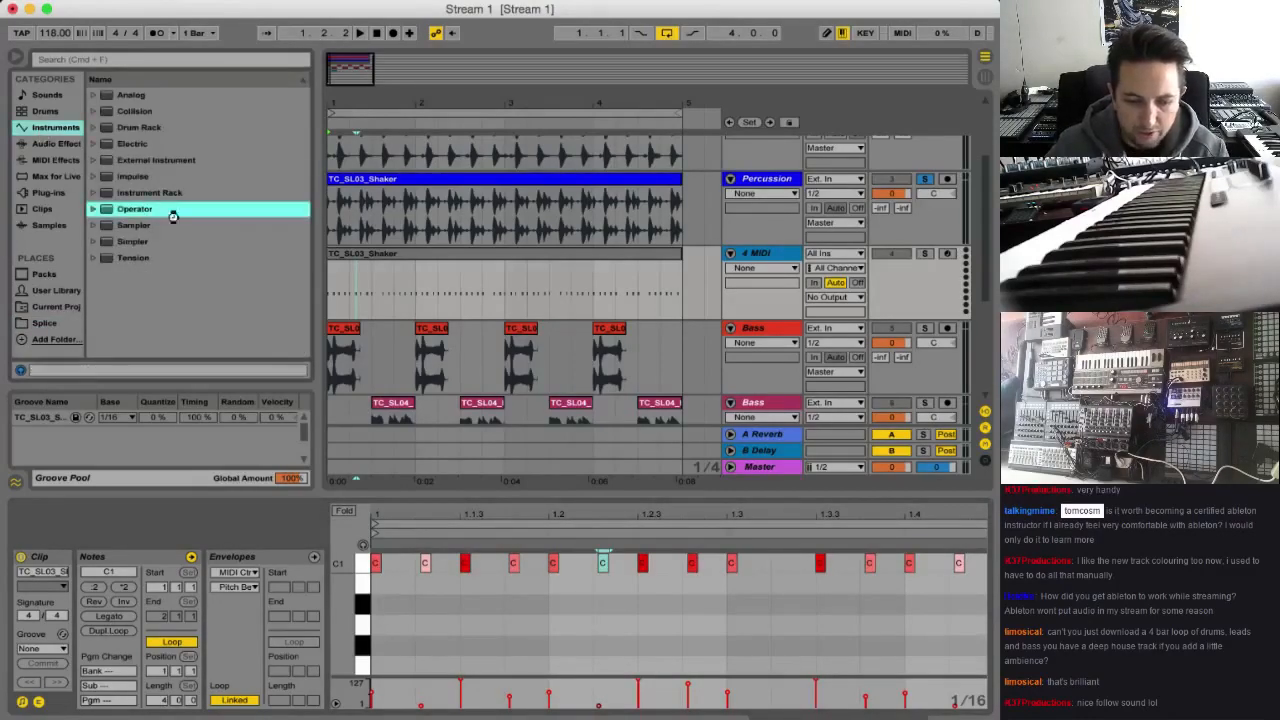
{"action": "key", "text": "space"}
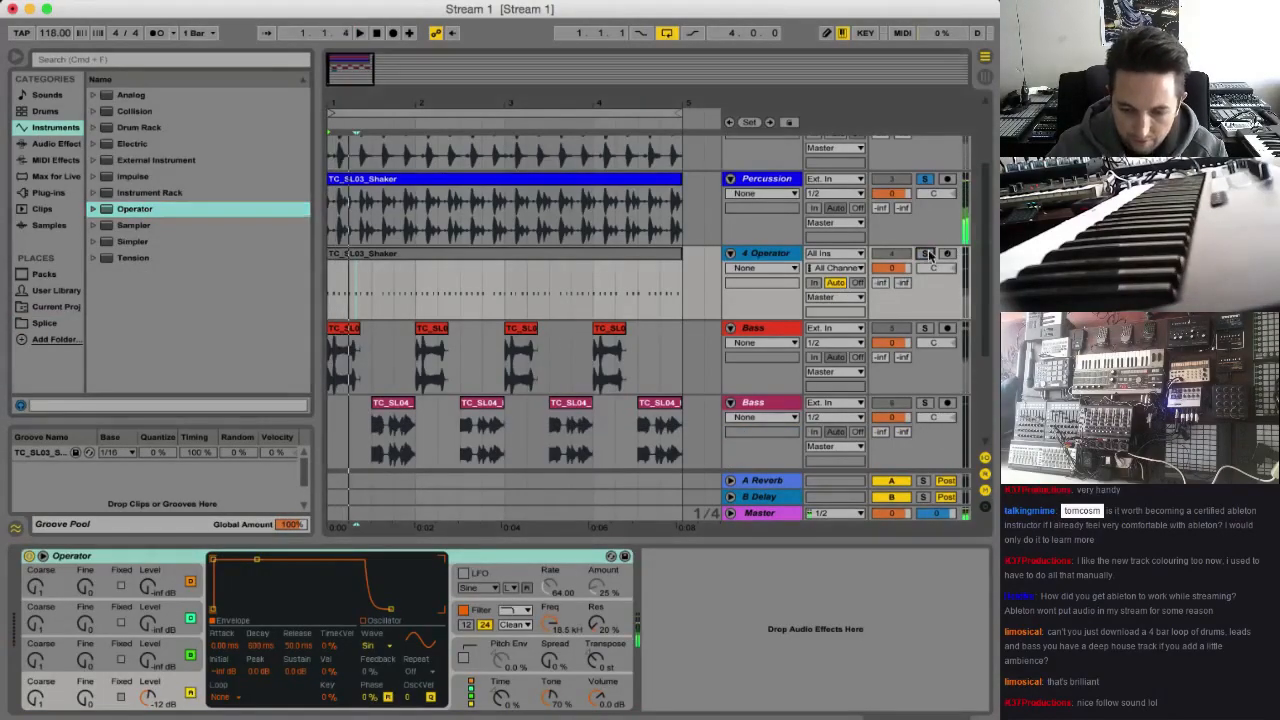
{"action": "left_click", "coordinate": [925, 254]}
{"action": "key", "text": "space"}
{"action": "key", "text": "space"}
Transpose all notes of the MIDI clip to C3 and compare them with the Percussion loop during playback
{"action": "key", "text": "space"}
{"action": "left_click", "coordinate": [500, 253]}
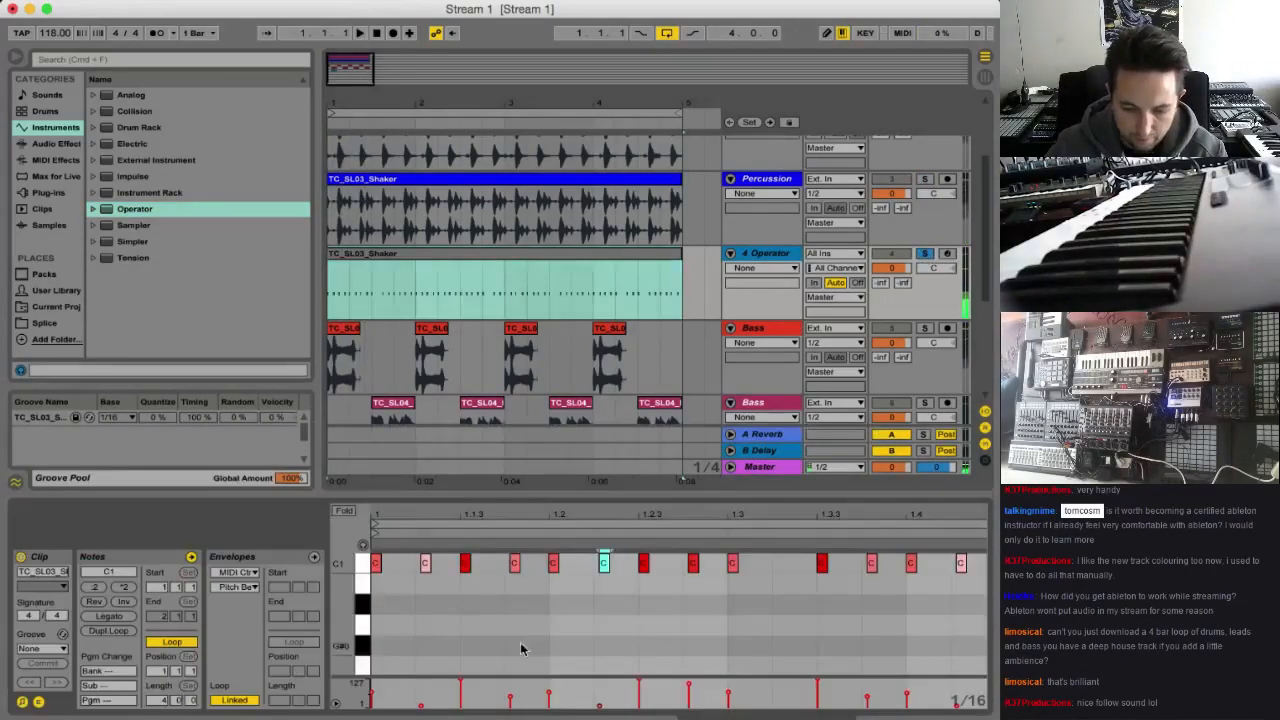
{"action": "key", "text": "super+a"}
{"action": "key", "text": "space"}
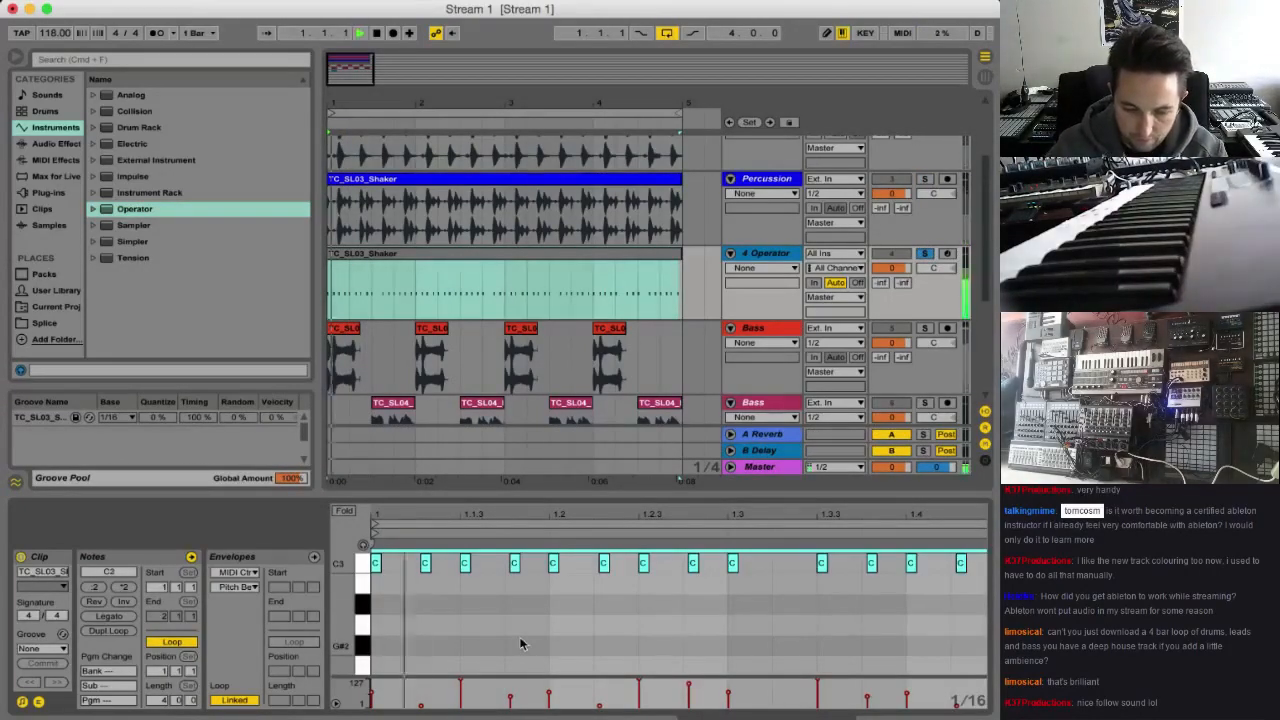
{"action": "left_click", "coordinate": [925, 180]}
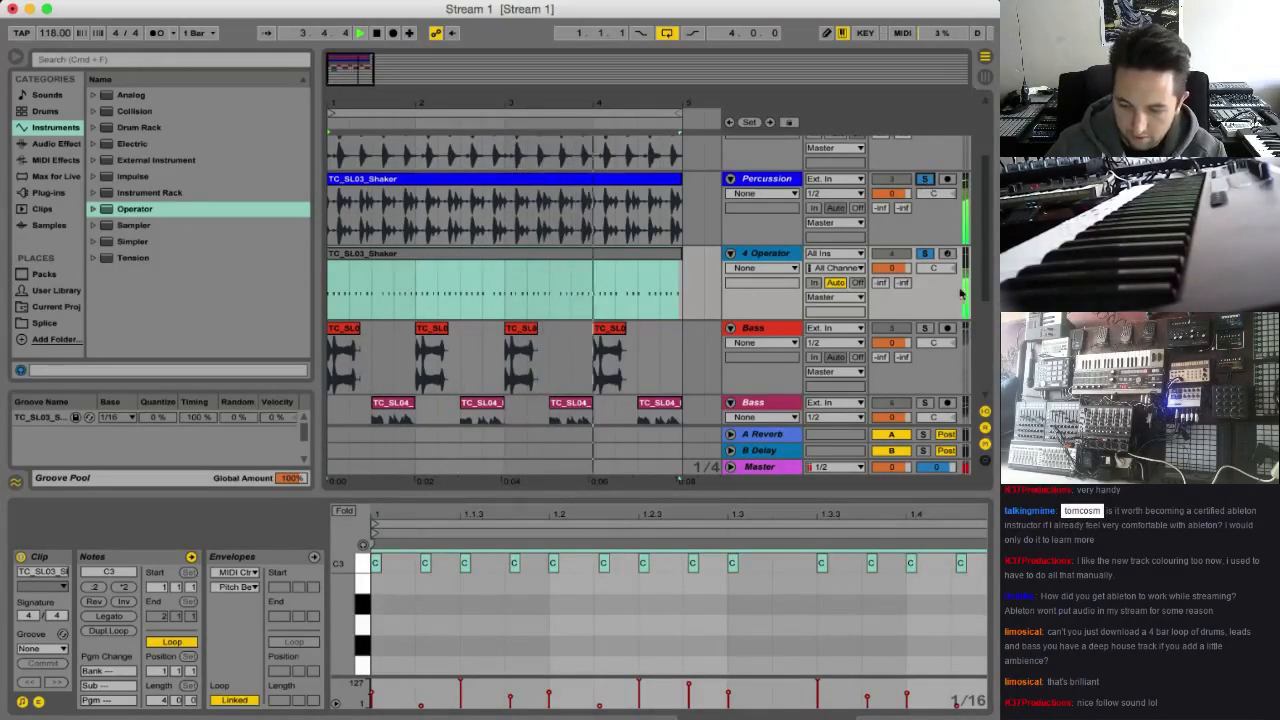
{"action": "left_click", "coordinate": [927, 180]}
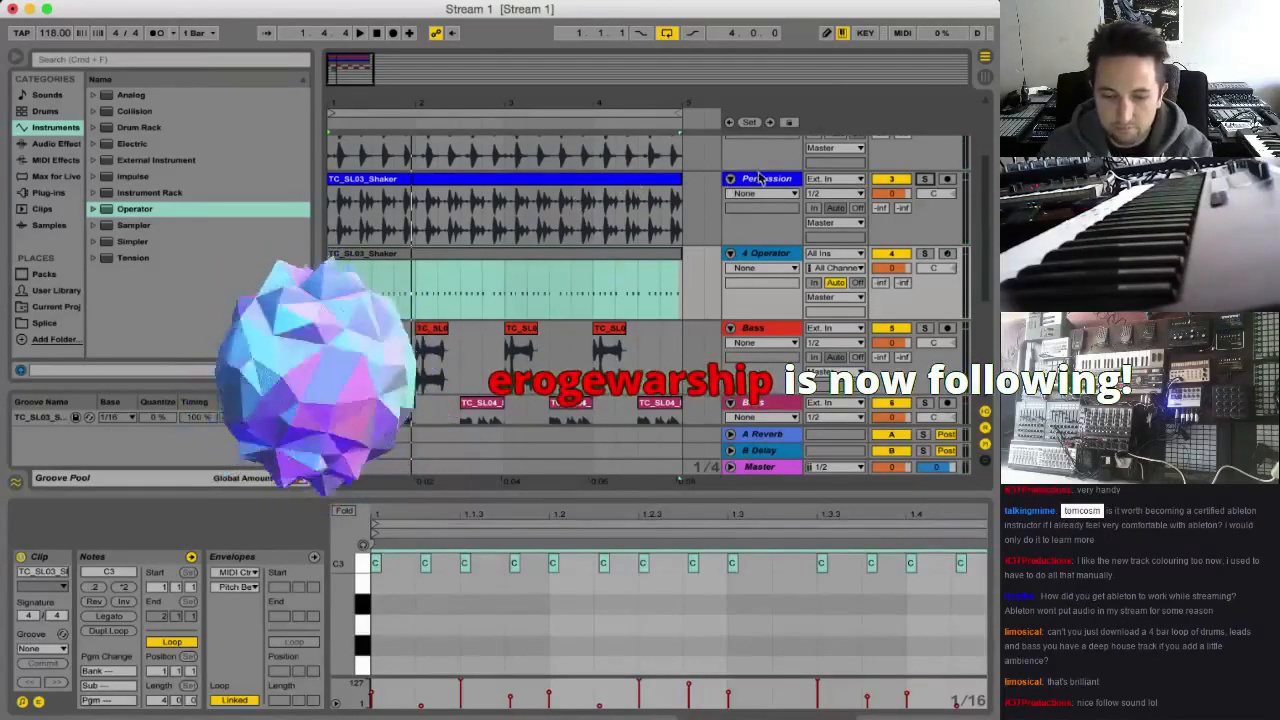
Deactivate the TC_SL03_Shaker audio clip on the Percussion track and solo the Operator track during playback
{"action": "left_click", "coordinate": [657, 186]}
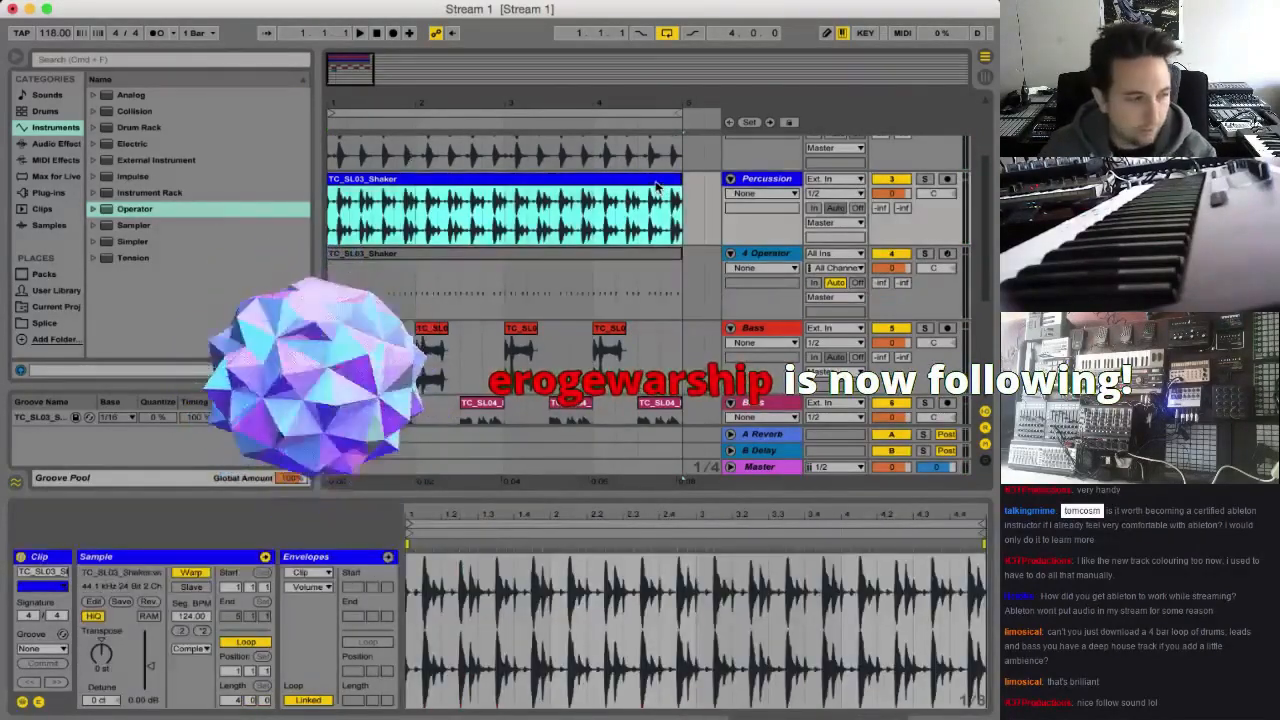
{"action": "key", "text": "0"}
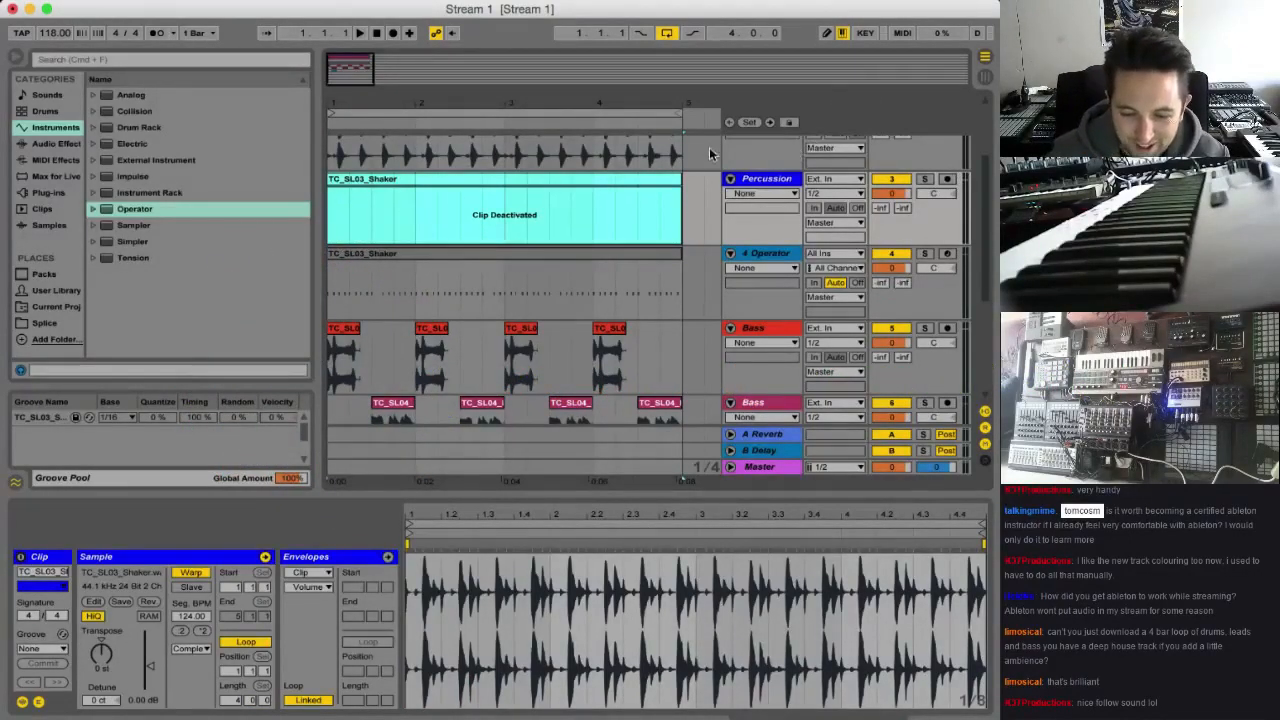
{"action": "left_click", "coordinate": [794, 256]}
{"action": "key", "text": "space"}
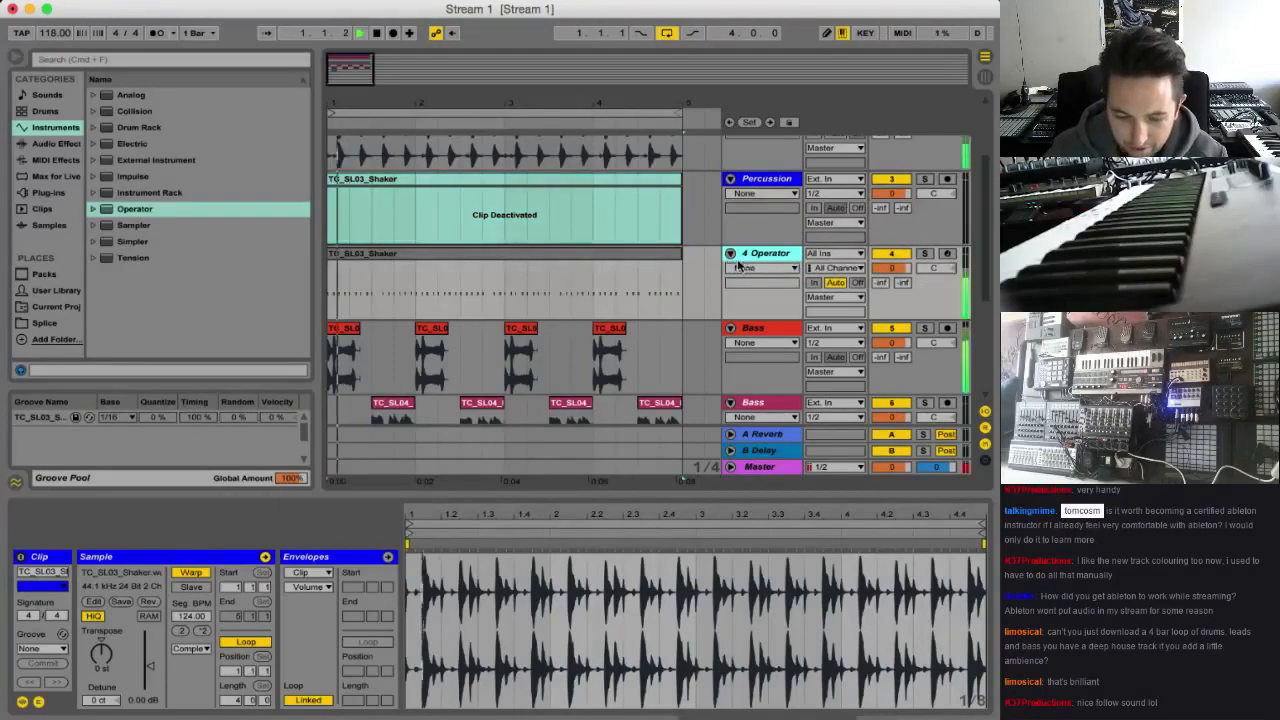
{"action": "left_click", "coordinate": [925, 254]}
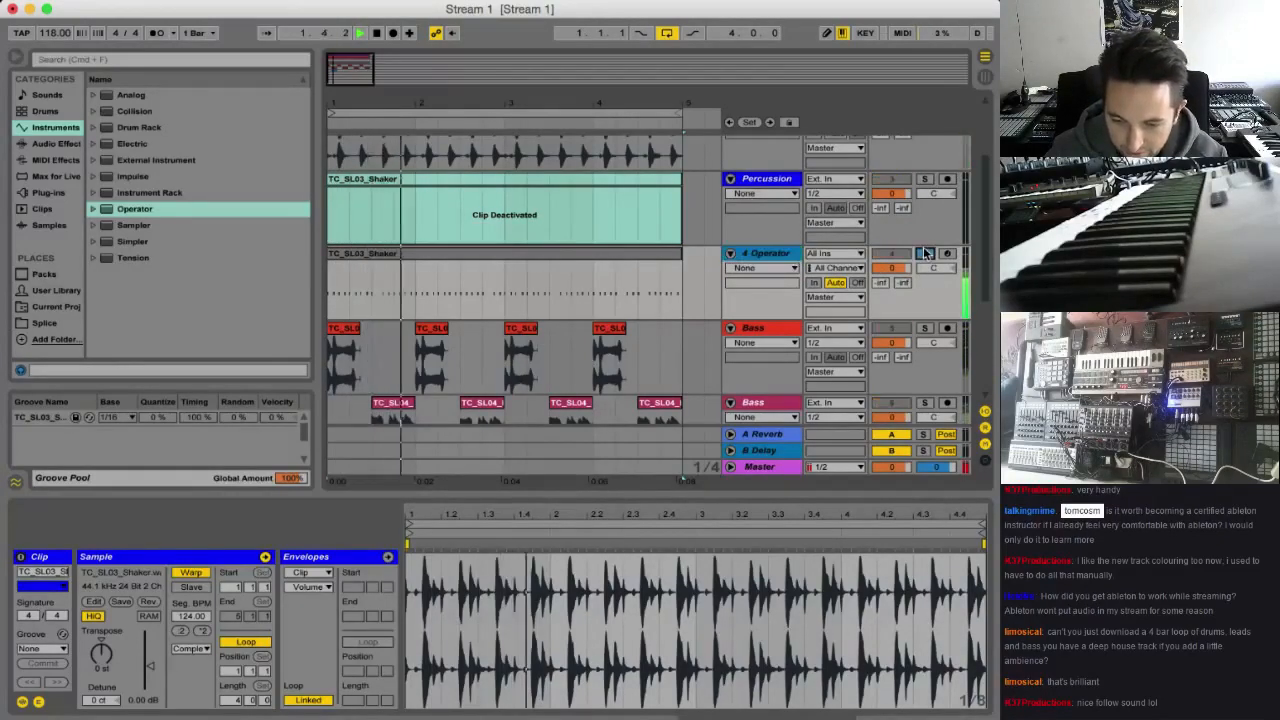
Route the Operator track's output to Sends Only and check its level in the mixer during playback
{"action": "left_click", "coordinate": [768, 258]}
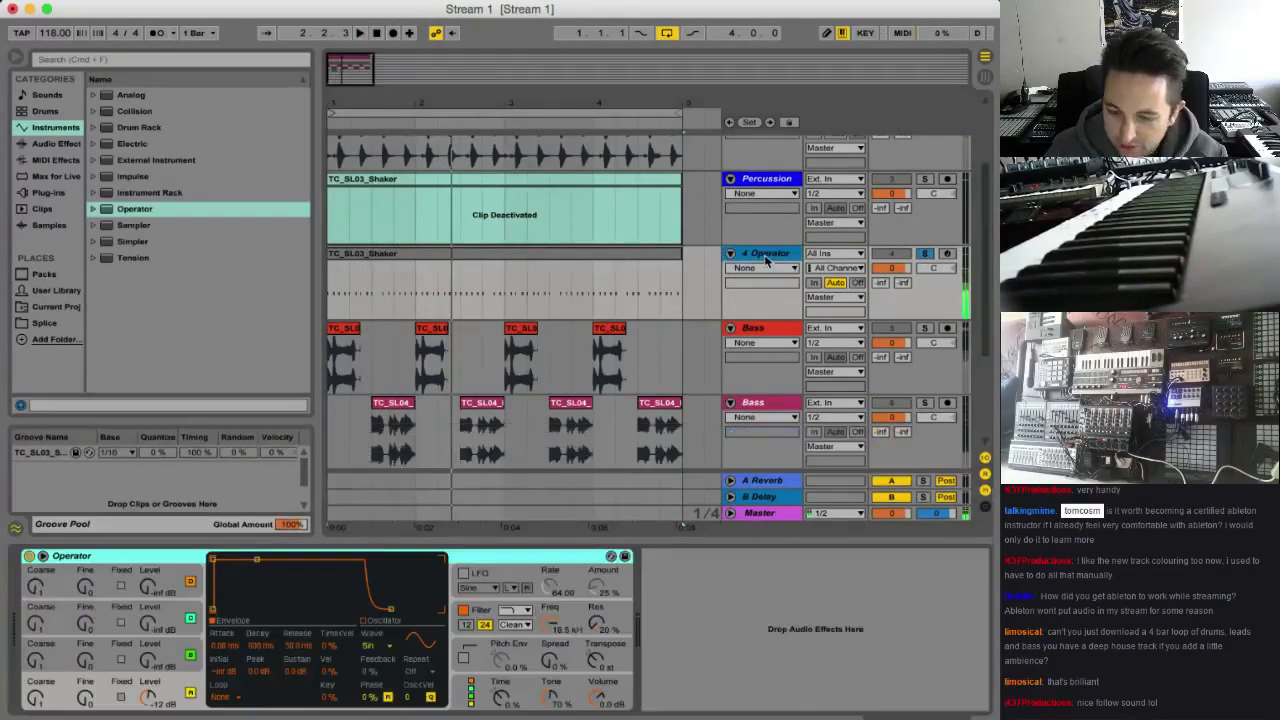
{"action": "left_click", "coordinate": [849, 297]}
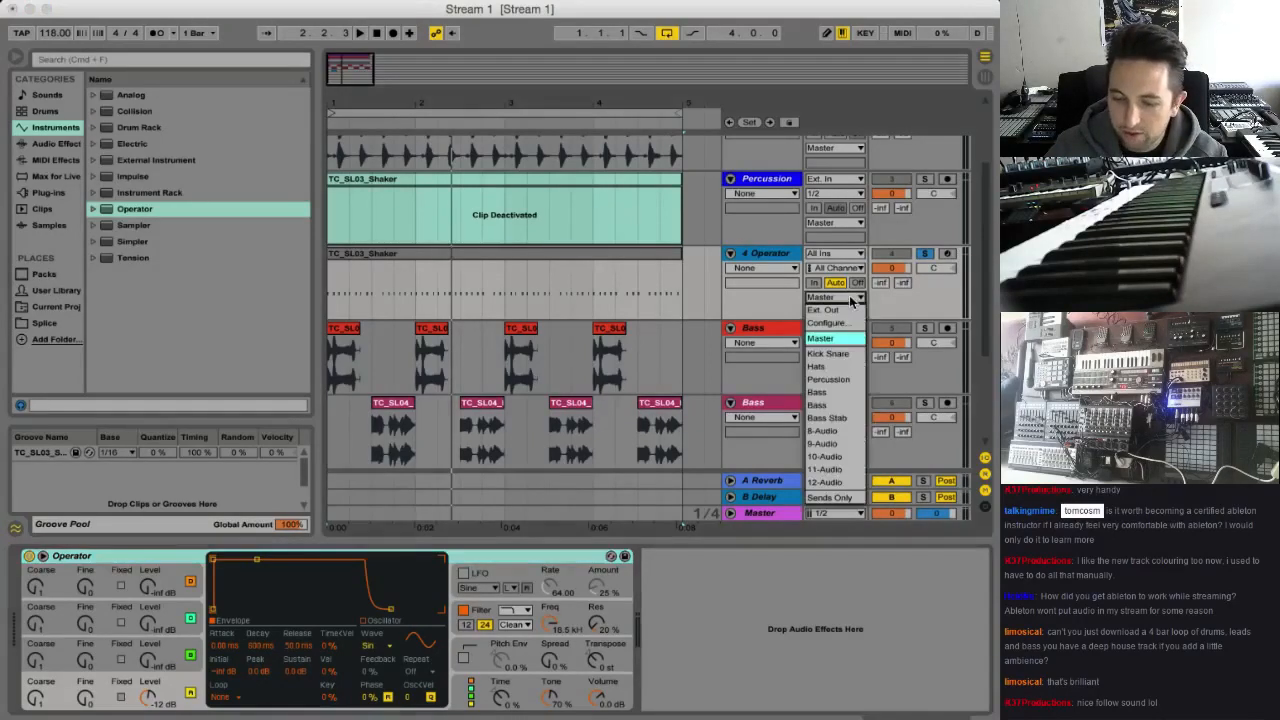
{"action": "left_click", "coordinate": [845, 303]}
{"action": "left_click", "coordinate": [856, 298]}
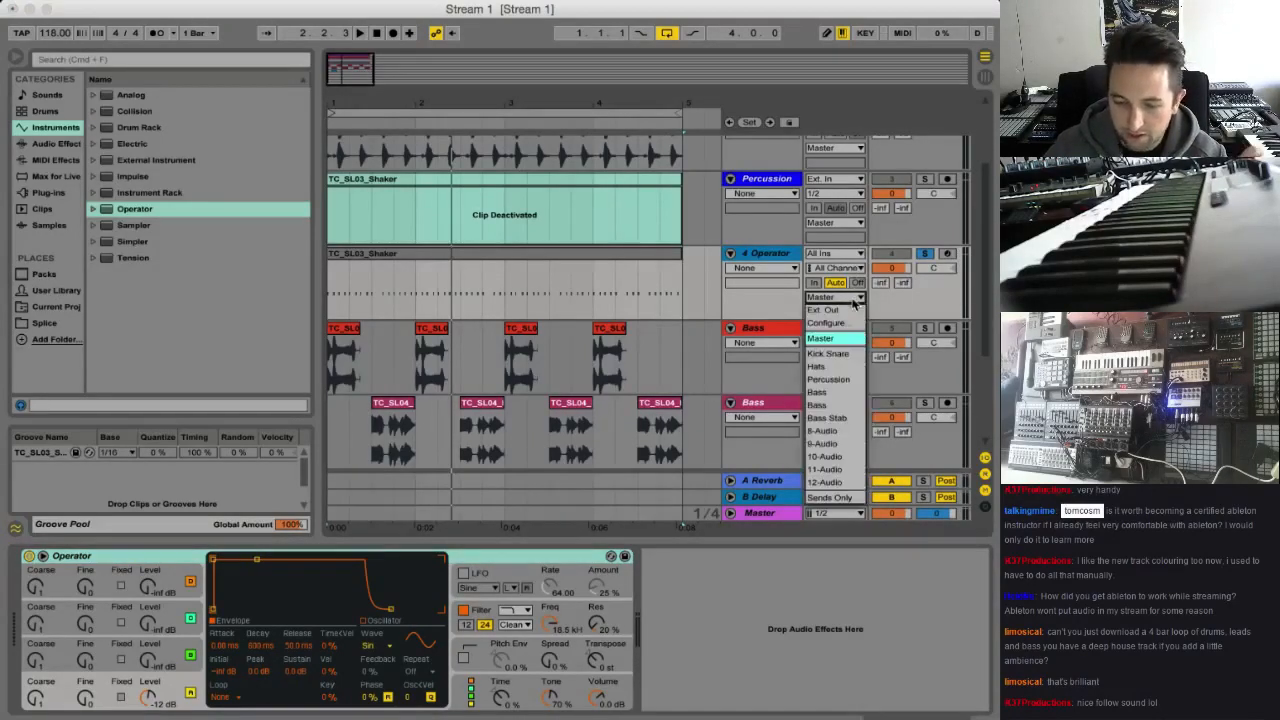
{"action": "left_click", "coordinate": [852, 497]}
{"action": "key", "text": "space"}
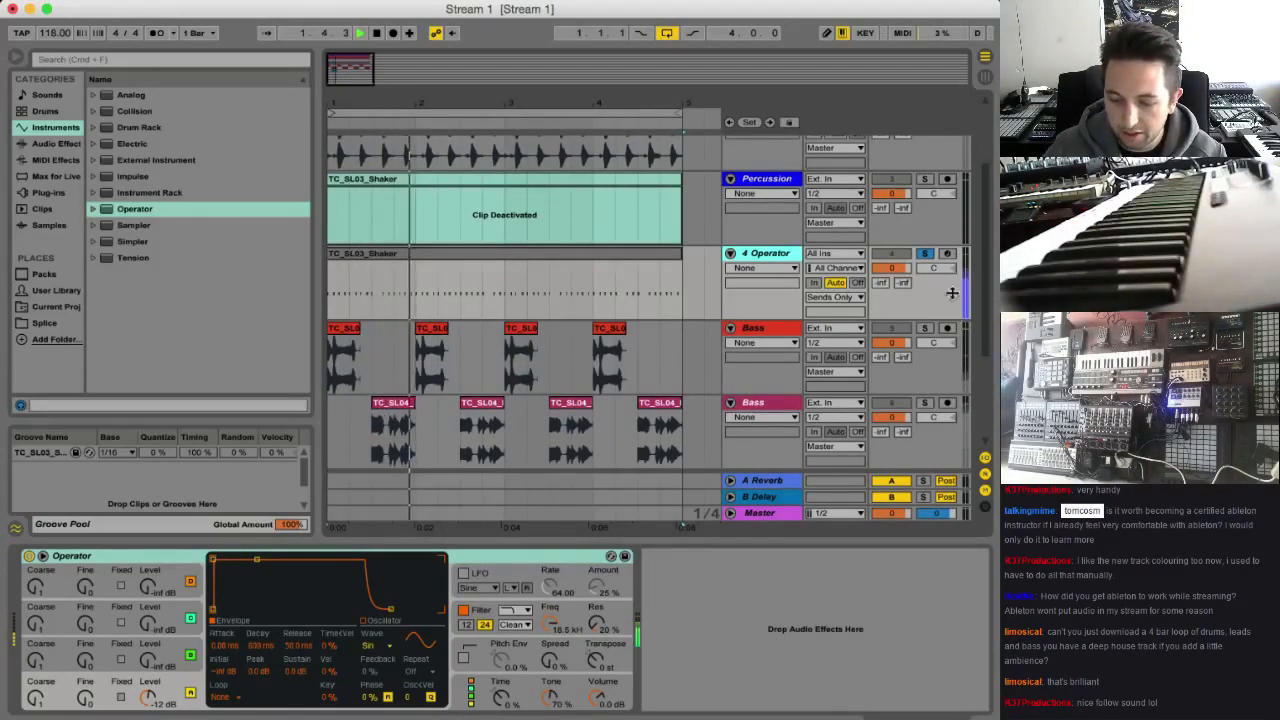
{"action": "key", "text": "Tab"}
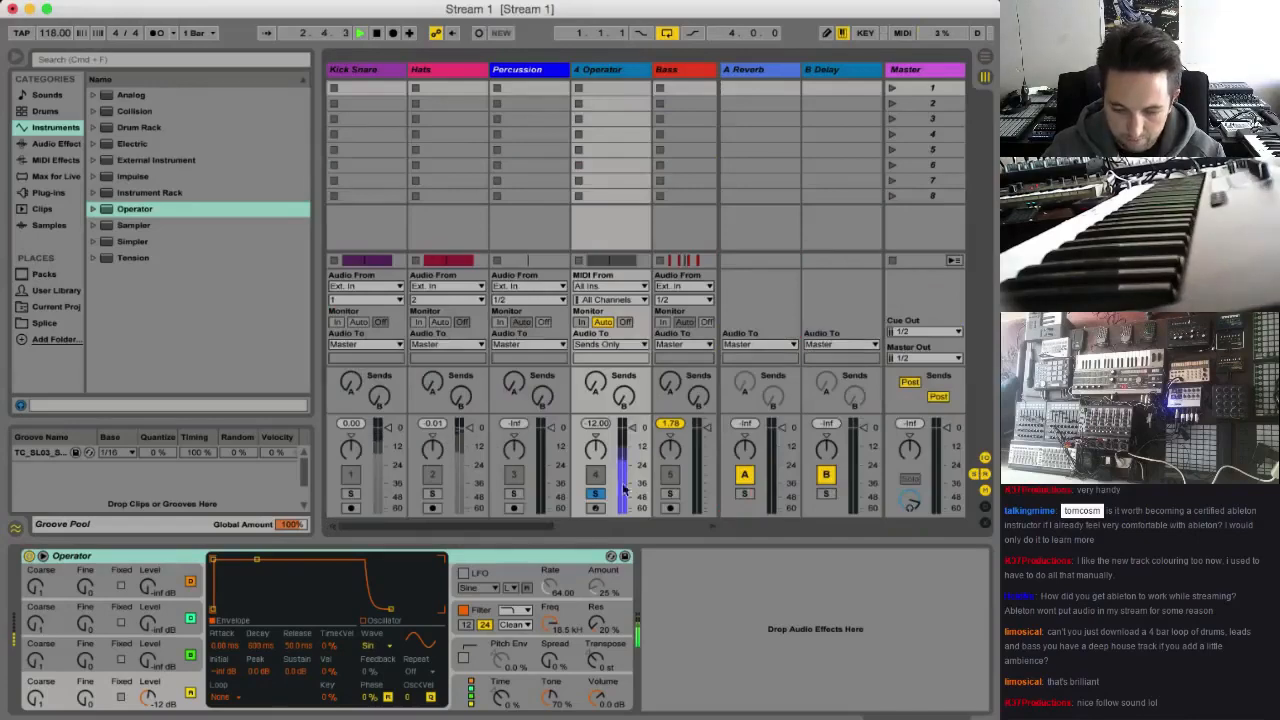
{"action": "key", "text": "Tab"}
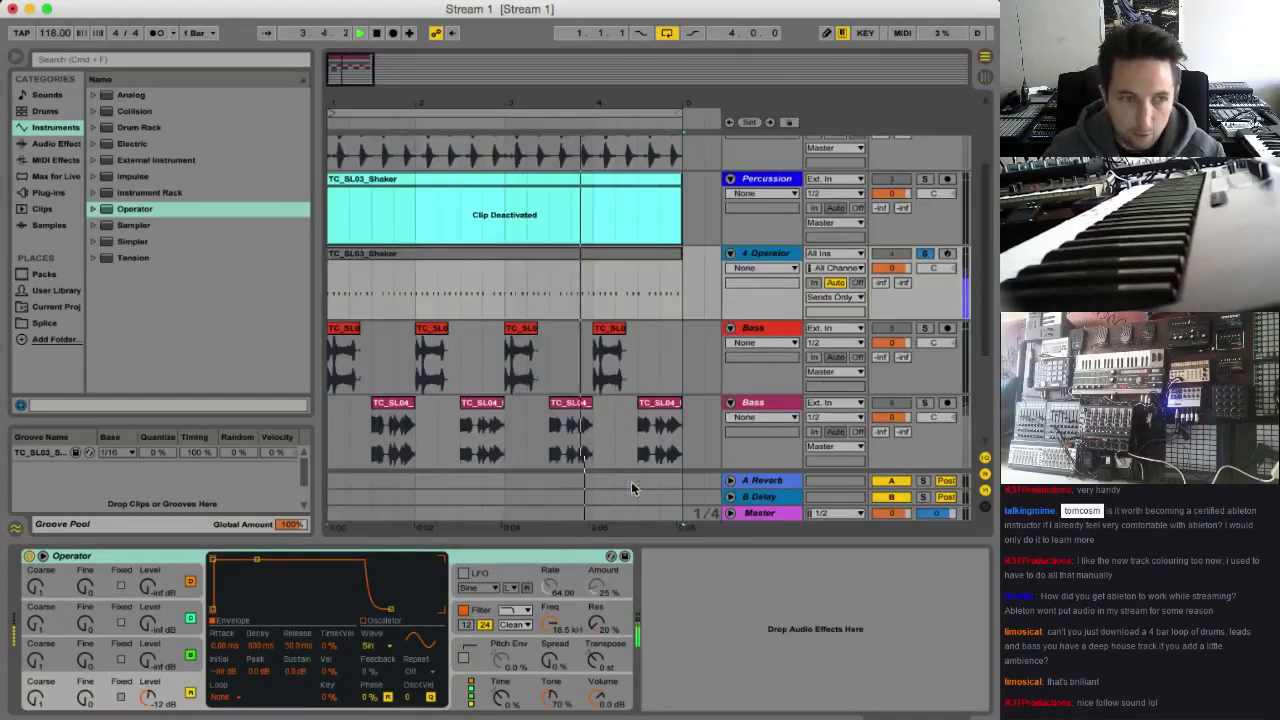
{"action": "key", "text": "space"}
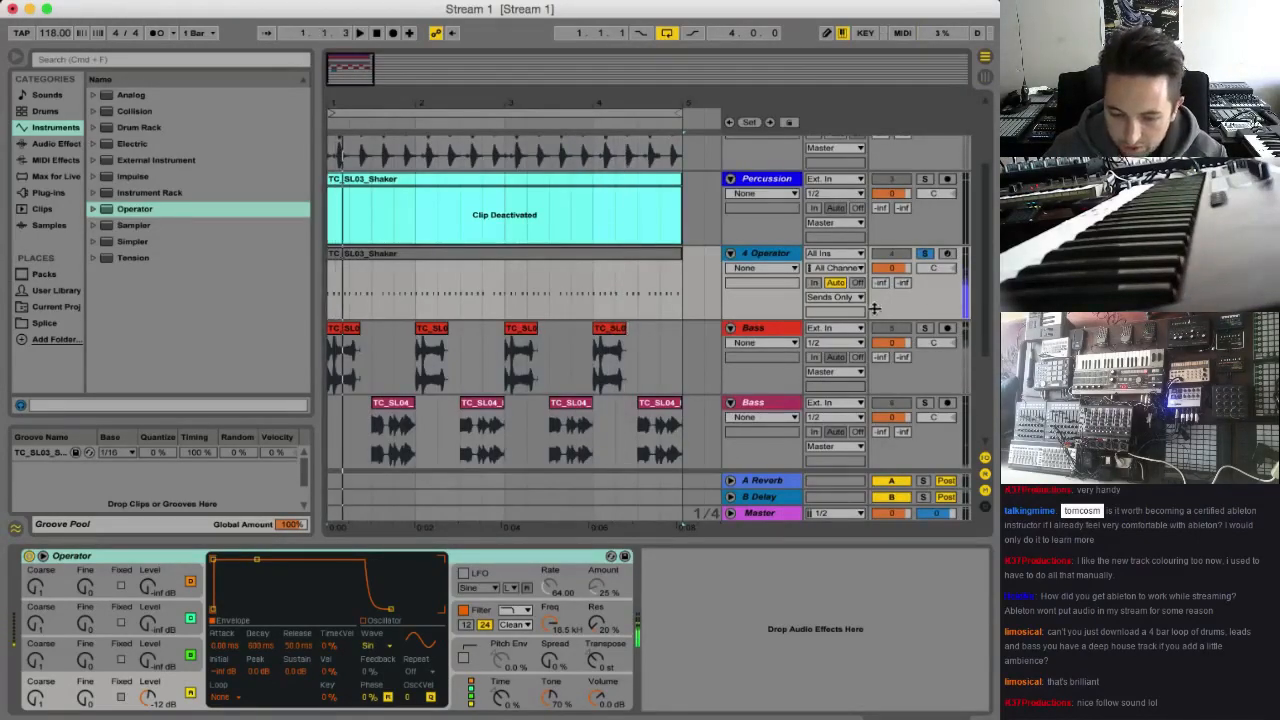
Solo the Bass Stab track and play its clip
{"action": "scroll", "coordinate": [919, 299], "scroll_direction": "down", "scroll_amount": 2}
{"action": "scroll", "coordinate": [833, 328], "scroll_direction": "down", "scroll_amount": 2}
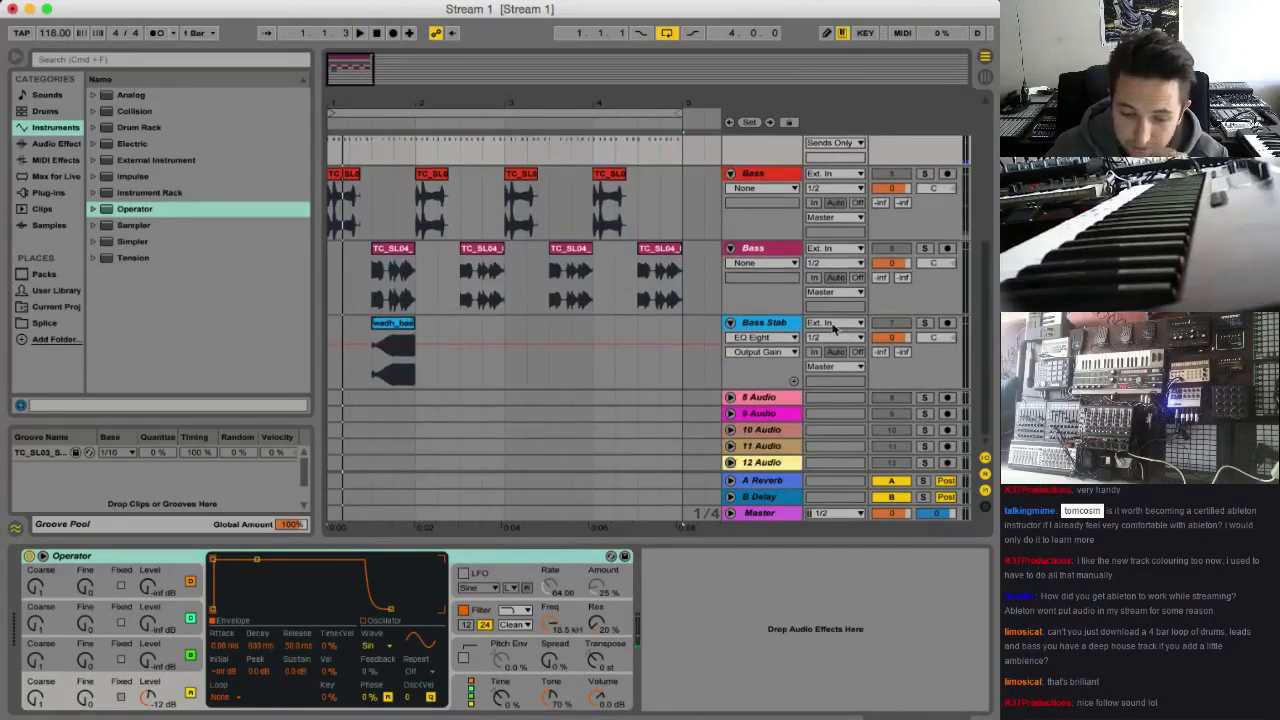
{"action": "left_click", "coordinate": [770, 320]}
{"action": "left_click", "coordinate": [924, 322]}
{"action": "key", "text": "space"}
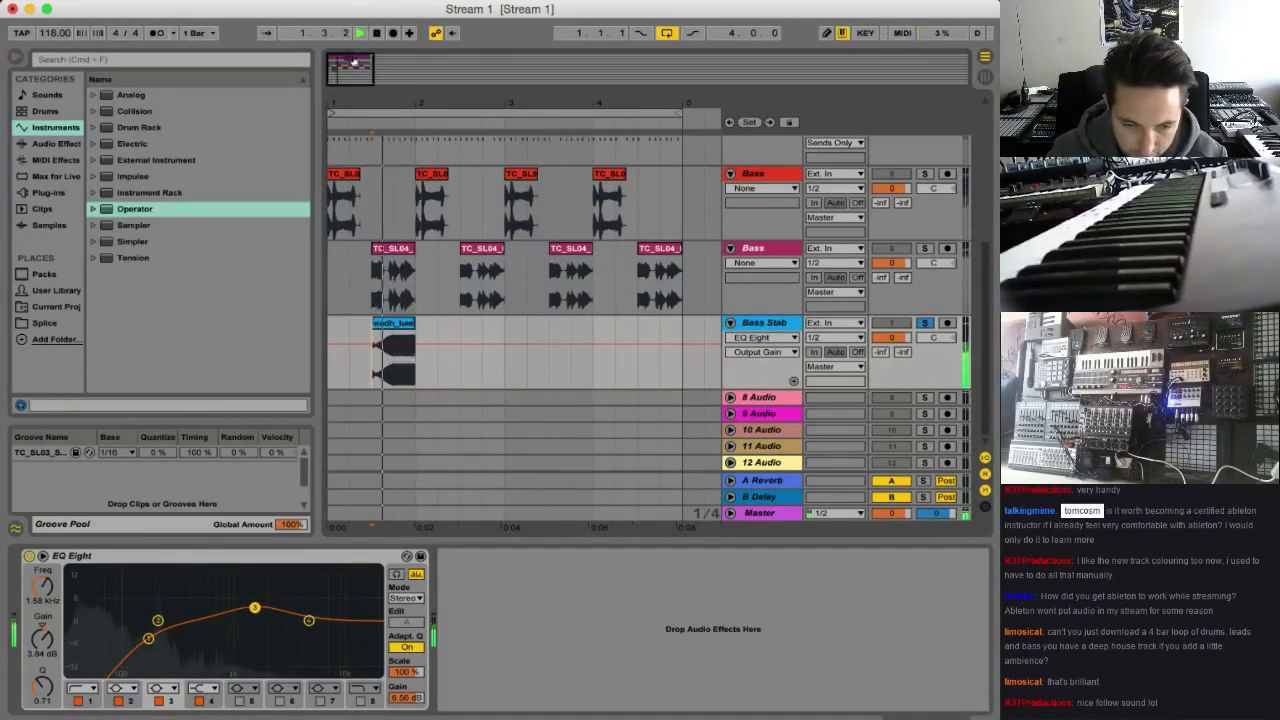
{"action": "mouse_move", "coordinate": [404, 140]}
{"action": "left_mouse_down"}
{"action": "mouse_move", "coordinate": [430, 202]}
{"action": "mouse_move", "coordinate": [360, 177]}
{"action": "left_mouse_up"}
{"action": "scroll", "coordinate": [430, 197], "scroll_direction": "up", "scroll_amount": 2}
{"action": "key", "text": "space"}
{"action": "key", "text": "space"}
{"action": "key", "text": "space"}
Select the part of the groove MIDI clip above the Bass Stab clip, from 1.3 to 2
{"action": "left_click", "coordinate": [396, 177]}
{"action": "left_click_drag", "start_coordinate": [480, 177], "coordinate": [515, 177]}
{"action": "left_click_drag", "start_coordinate": [400, 175], "coordinate": [422, 190]}
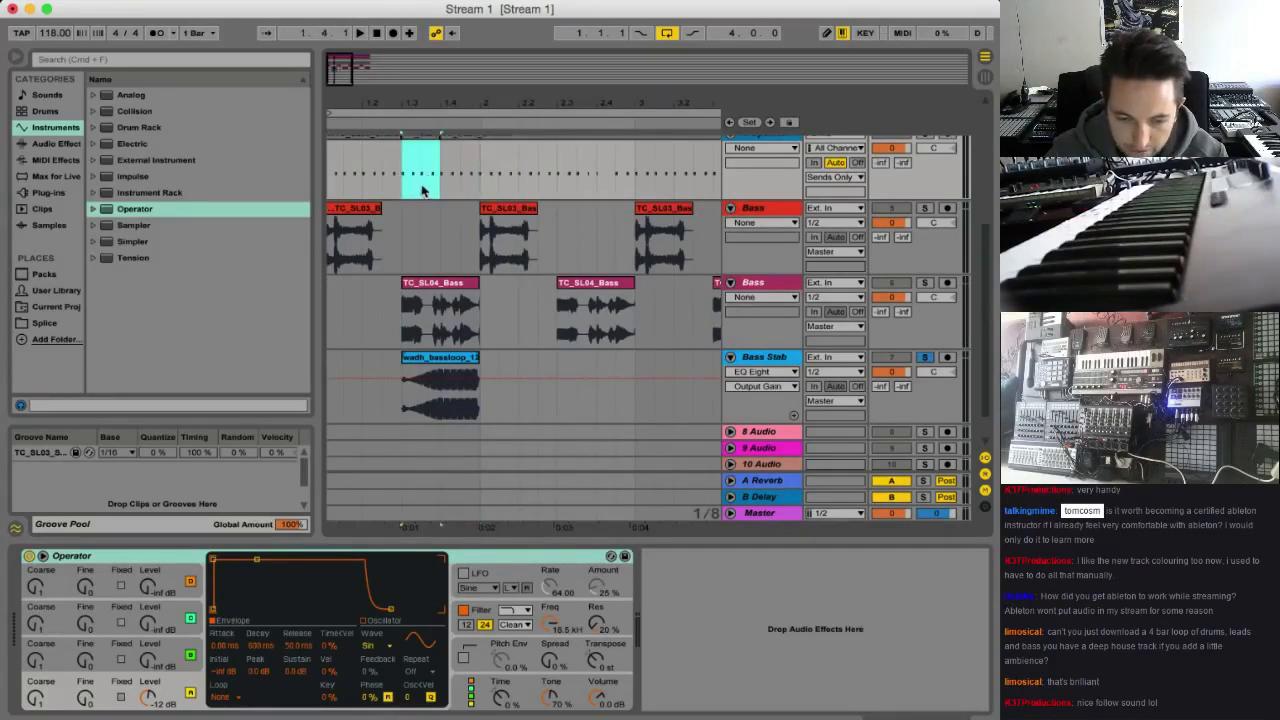
{"action": "left_click", "coordinate": [401, 179]}
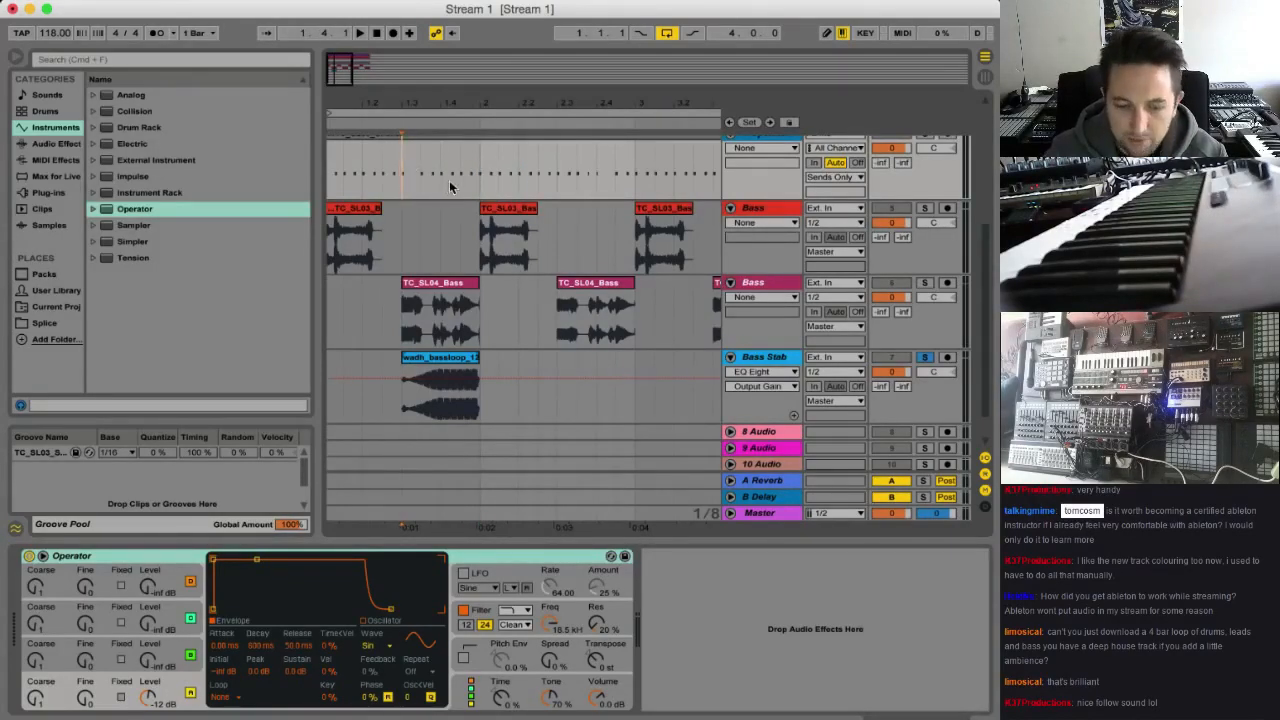
{"action": "left_click", "coordinate": [447, 185], "text": "shift"}
{"action": "left_click", "coordinate": [477, 183], "text": "shift"}
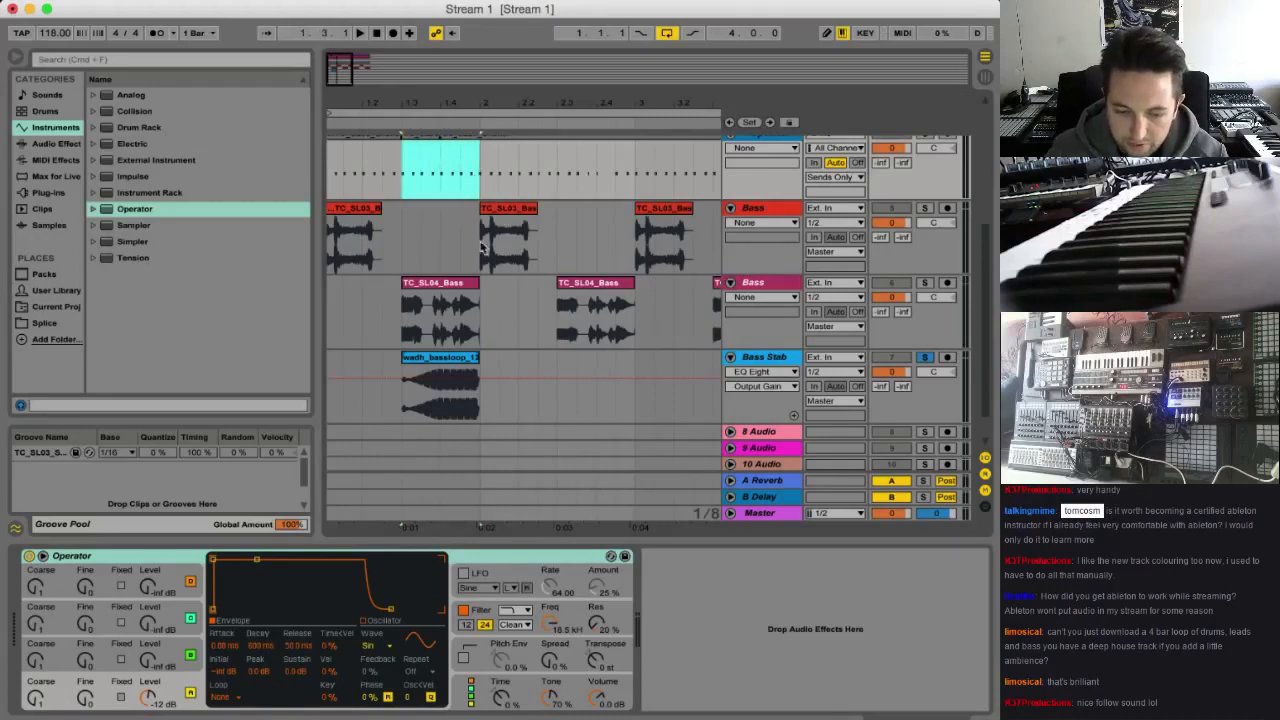
Add a Gate after EQ Eight on the Bass Stab track and start playback from 1.3
{"action": "left_click", "coordinate": [757, 366]}
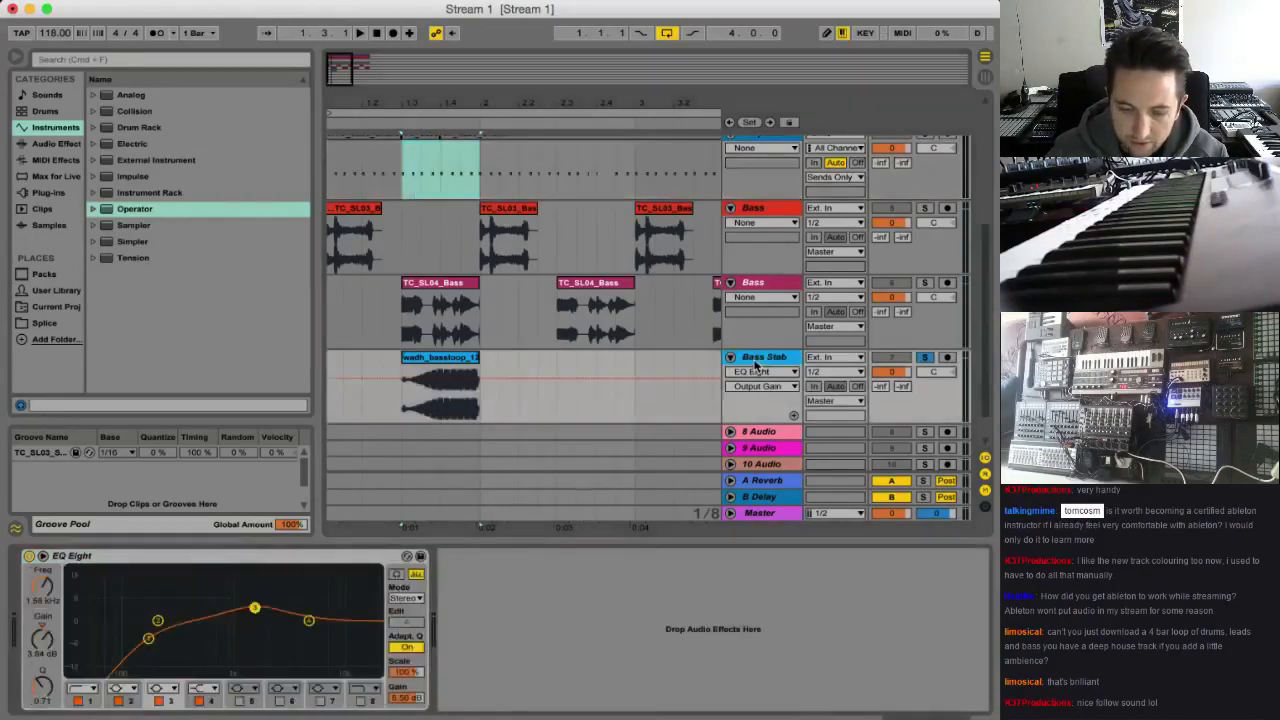
{"action": "left_click", "coordinate": [56, 144]}
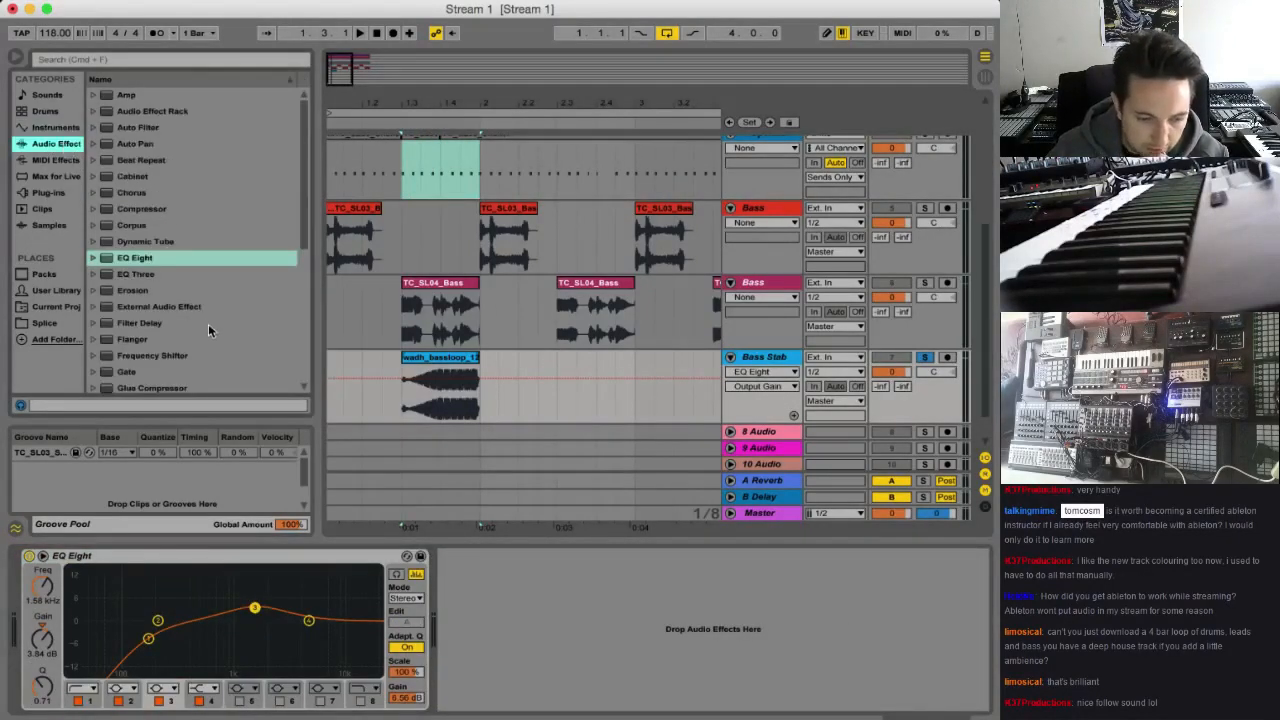
{"action": "scroll", "coordinate": [208, 330], "scroll_direction": "down", "scroll_amount": 5}
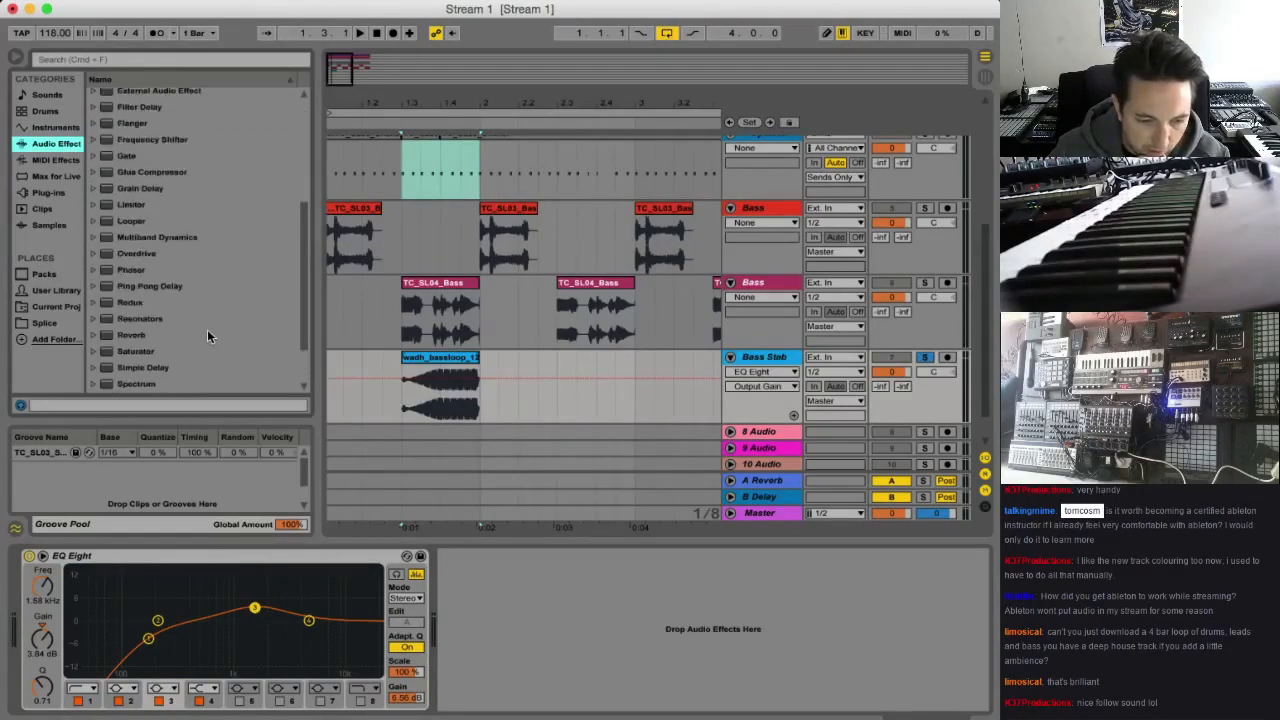
{"action": "scroll", "coordinate": [208, 337], "scroll_direction": "up", "scroll_amount": 3}
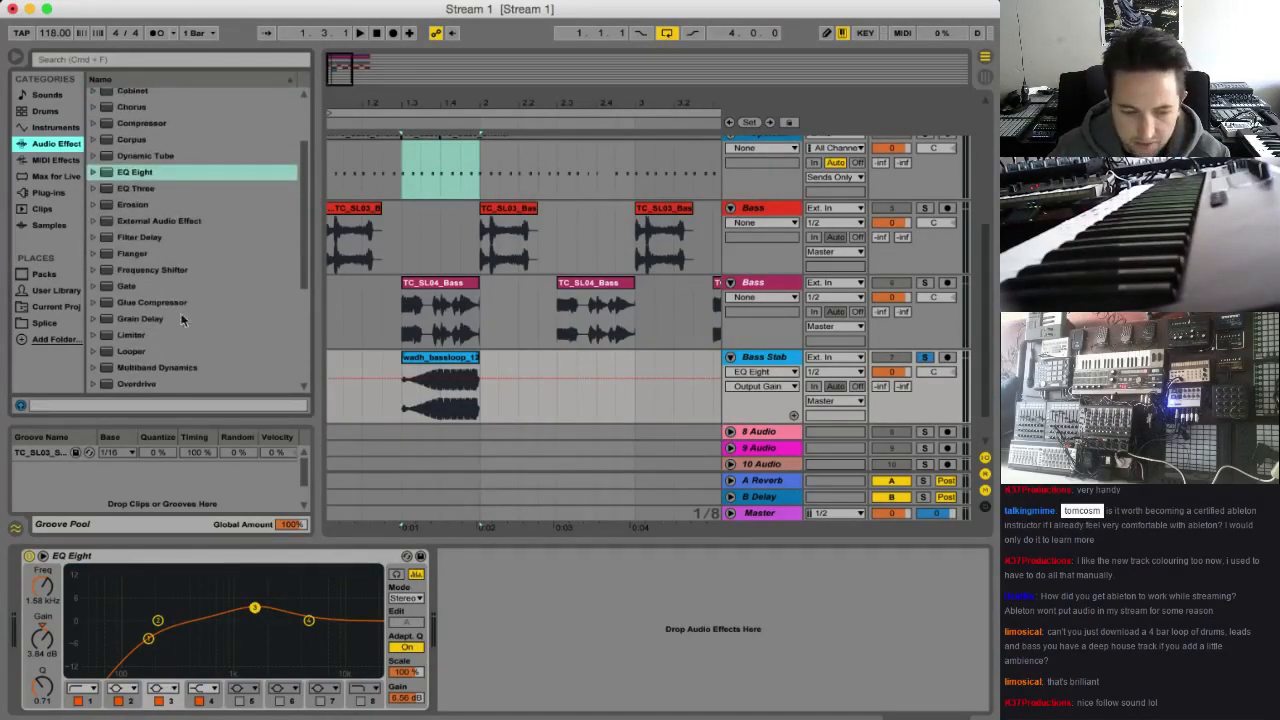
{"action": "double_click", "coordinate": [157, 290]}
{"action": "key", "text": "space"}
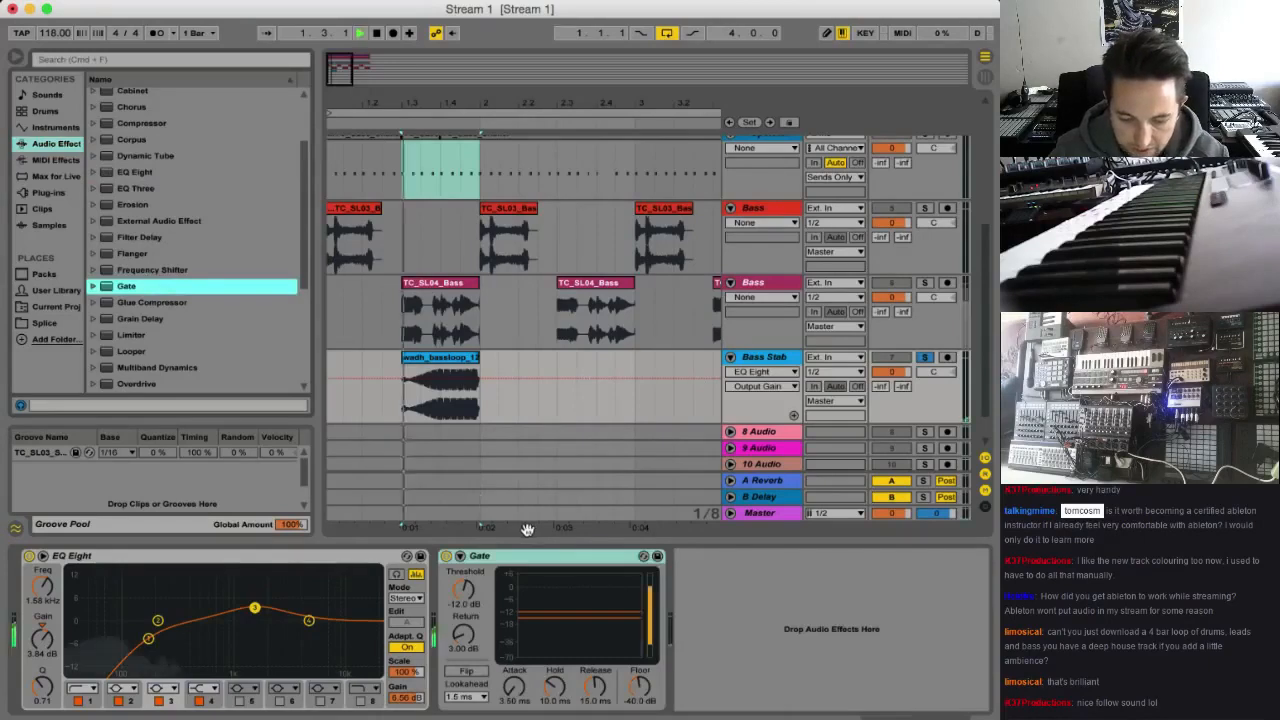
Show the sidechain settings of the Gate on the Bass Stab track, enable Sidechain and check the available input sources
{"action": "left_click", "coordinate": [459, 555]}
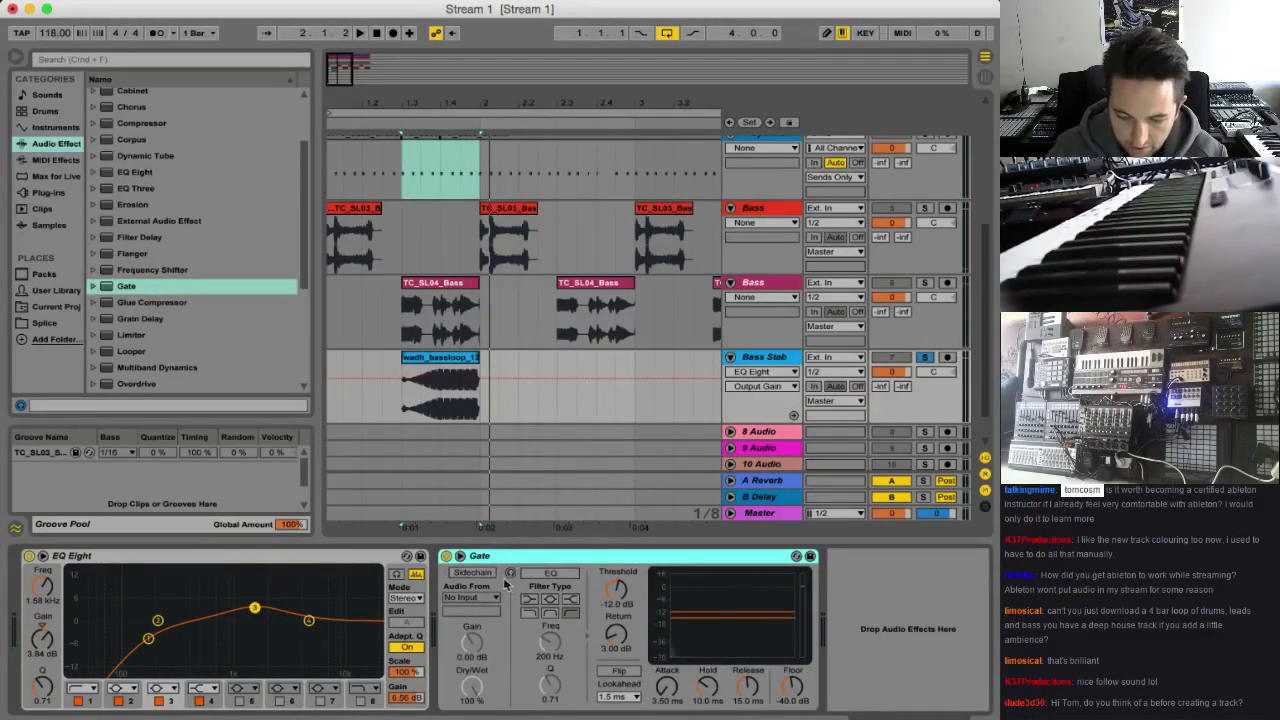
{"action": "left_click", "coordinate": [471, 572]}
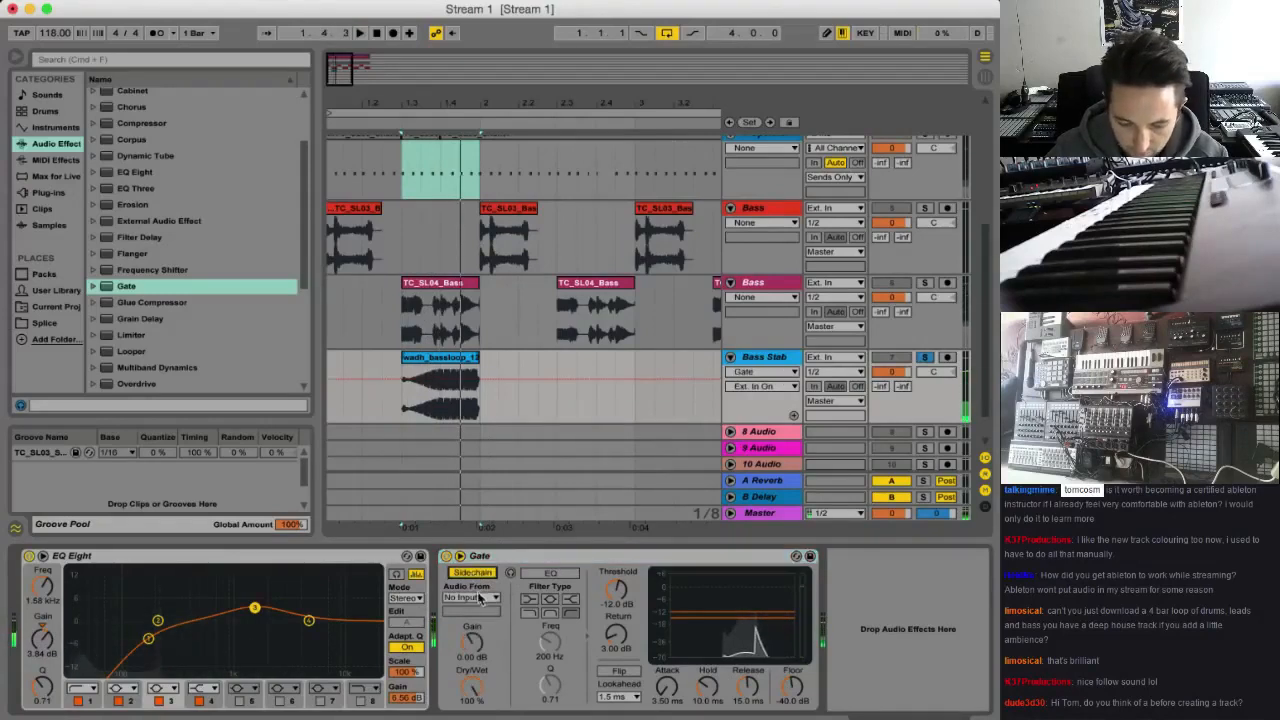
{"action": "left_click", "coordinate": [480, 598]}
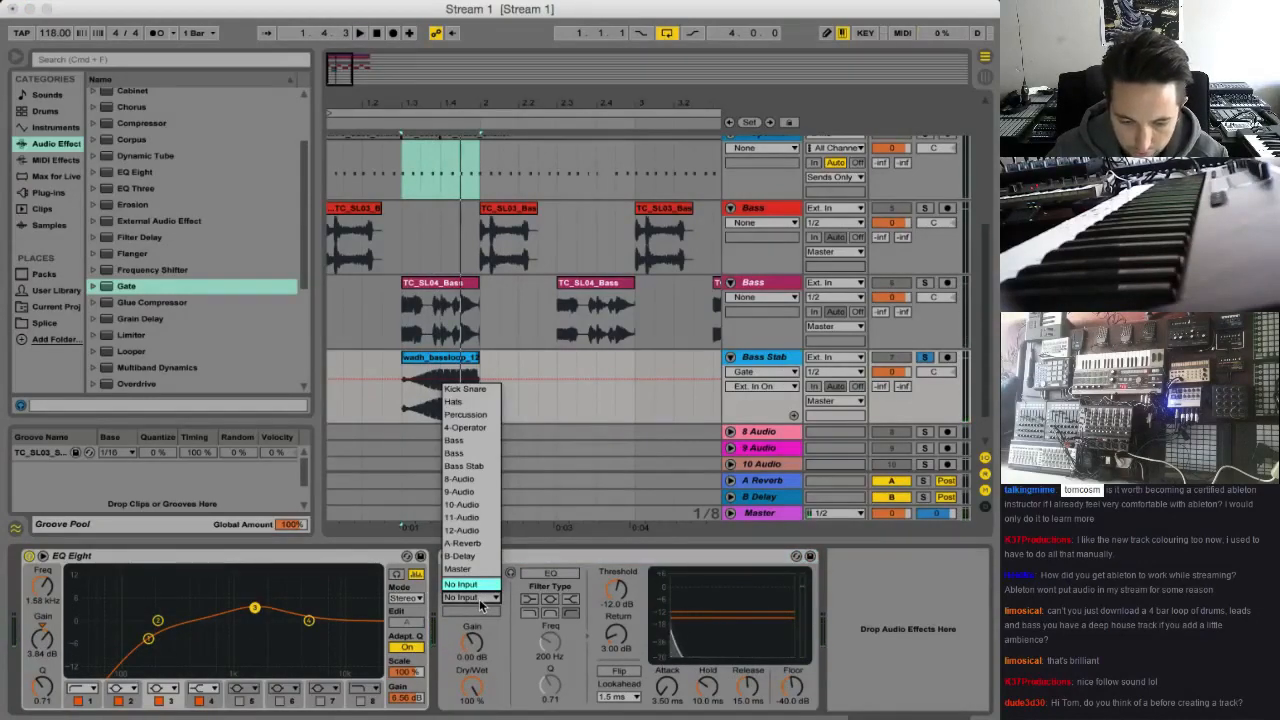
Rename the Operator track as Gate TRack
{"action": "scroll", "coordinate": [757, 275], "scroll_direction": "up", "scroll_amount": 3}
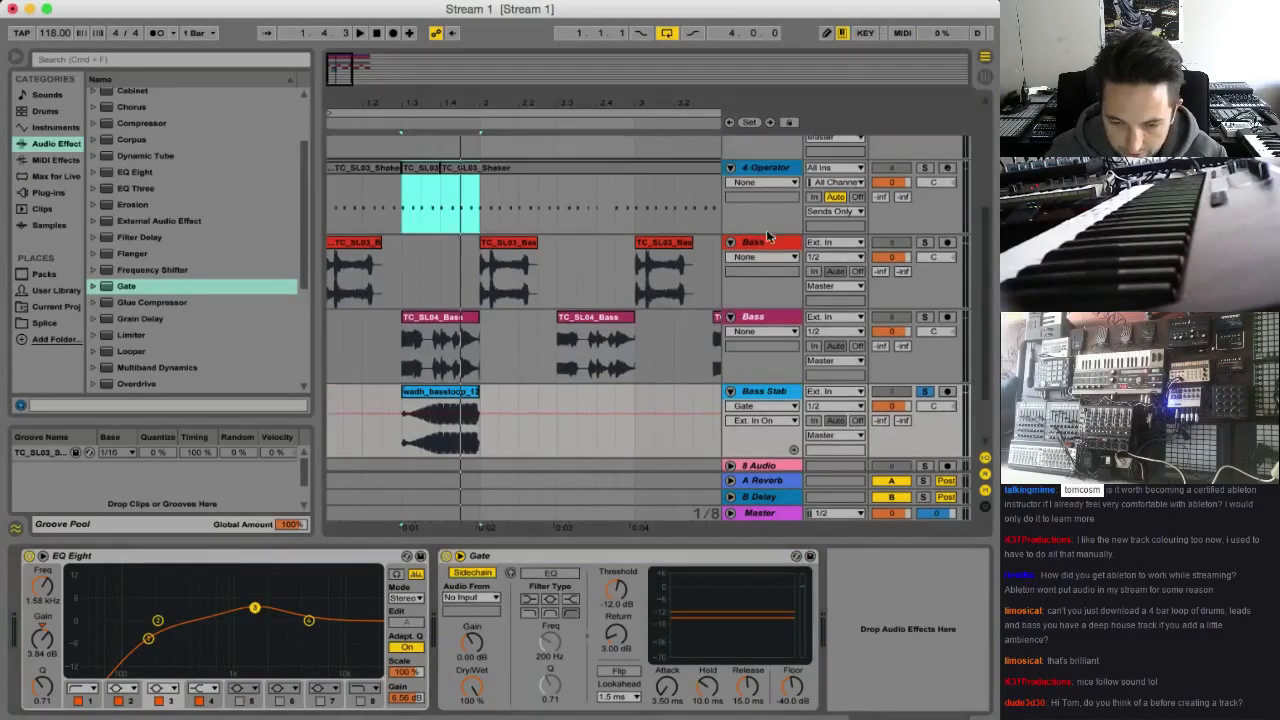
{"action": "left_click", "coordinate": [783, 177]}
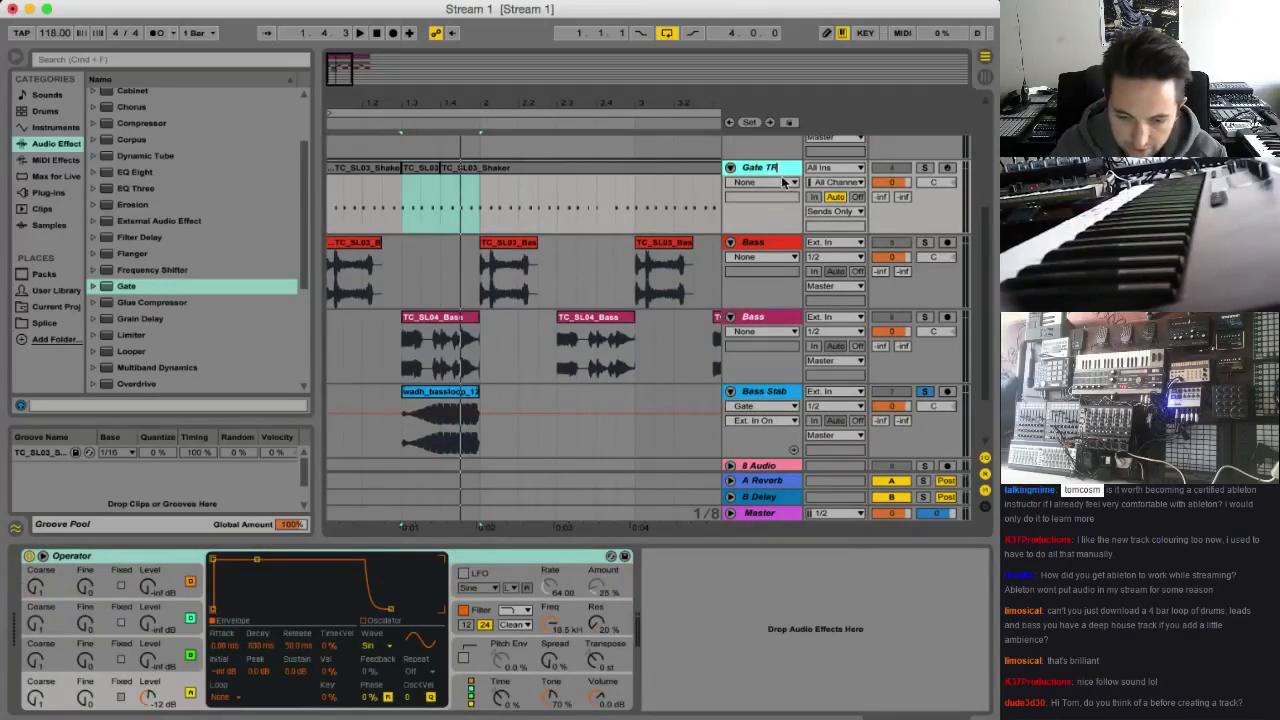
Set the sidechain audio source of the Bass Stab track's Gate to Gate TRack
{"action": "scroll", "coordinate": [769, 258], "scroll_direction": "down", "scroll_amount": 2}
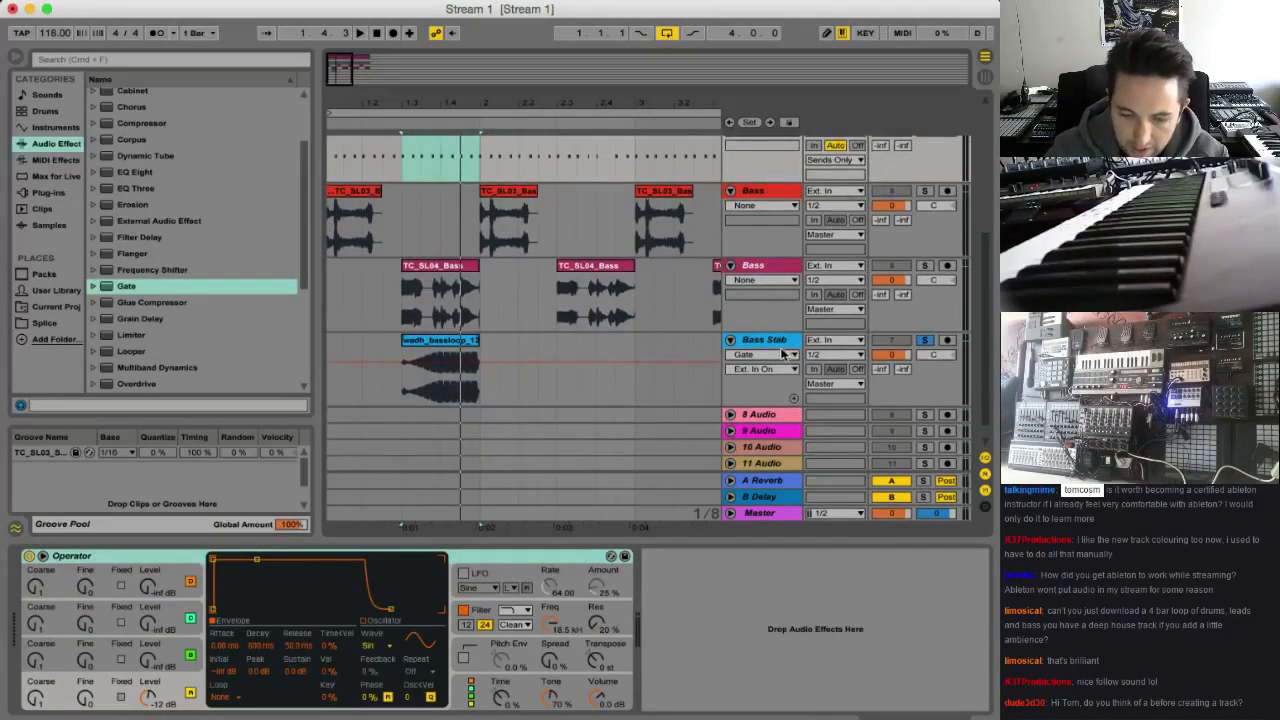
{"action": "left_click", "coordinate": [738, 388]}
{"action": "left_click", "coordinate": [472, 596]}
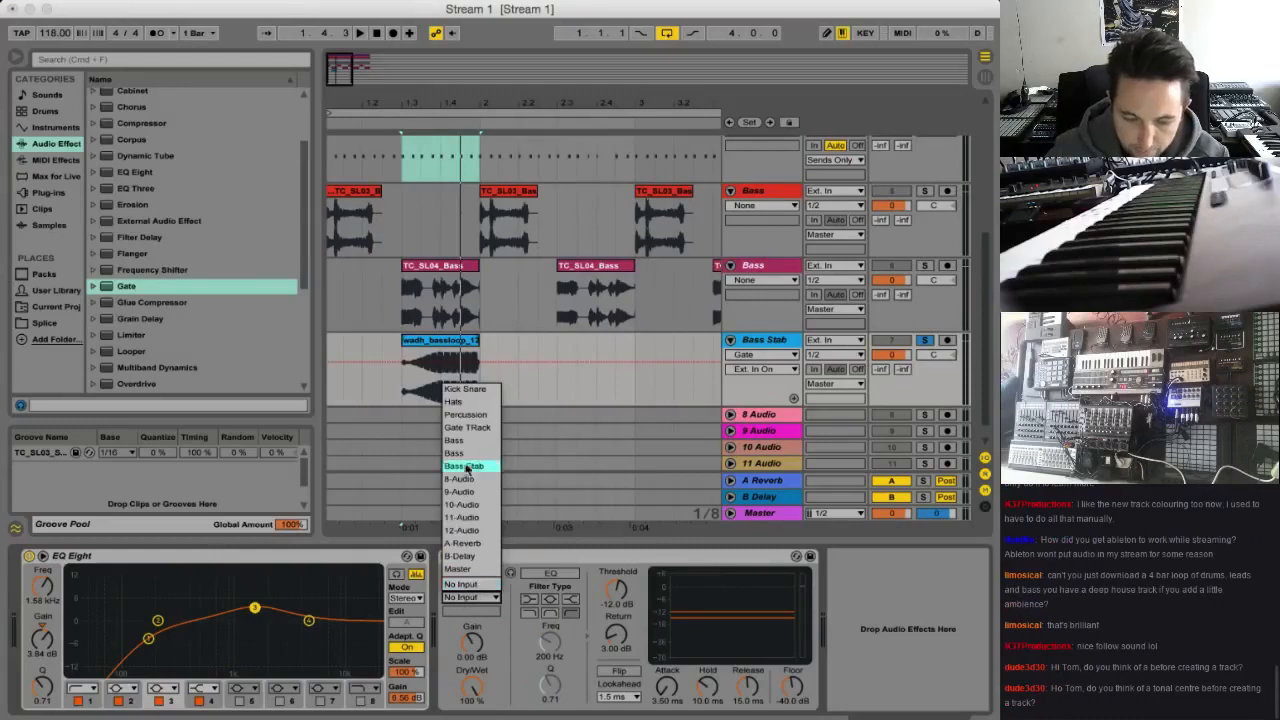
{"action": "left_click", "coordinate": [475, 430]}
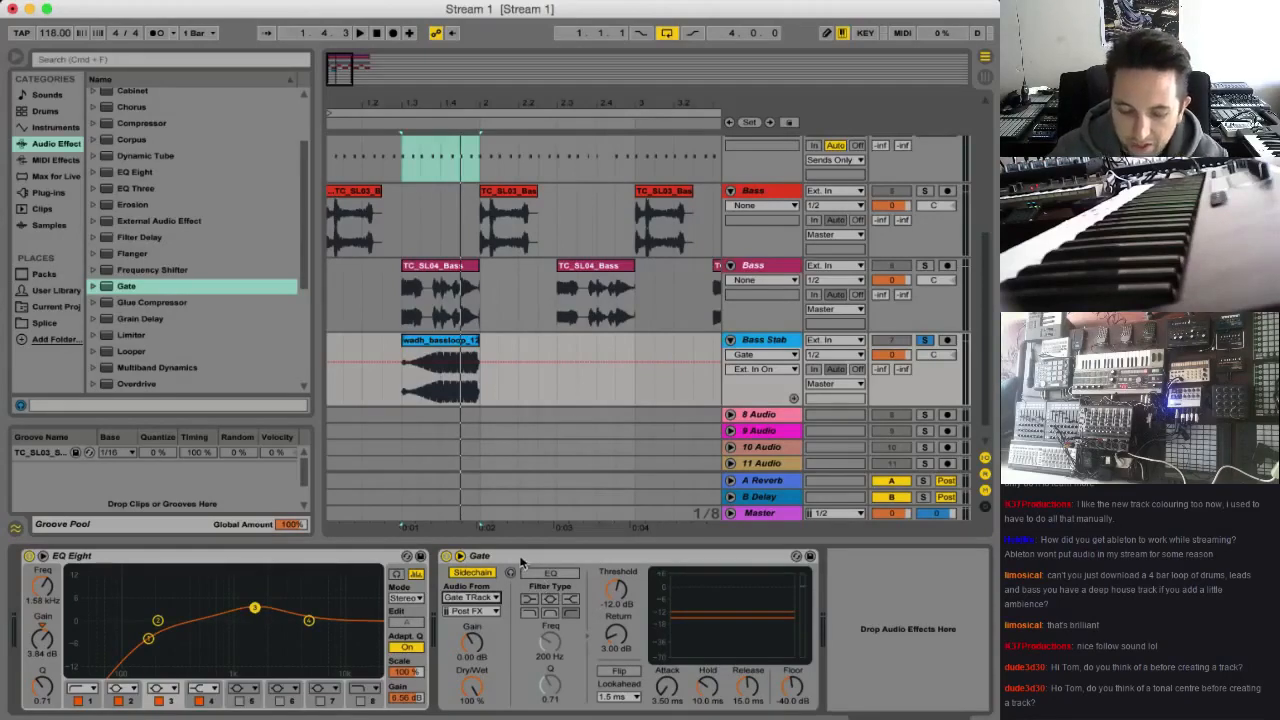
Lower the Gate's Threshold to -17.8 dB and audition the bass stab from 1.3
{"action": "left_click", "coordinate": [520, 563]}
{"action": "left_click", "coordinate": [403, 392]}
{"action": "key", "text": "space"}
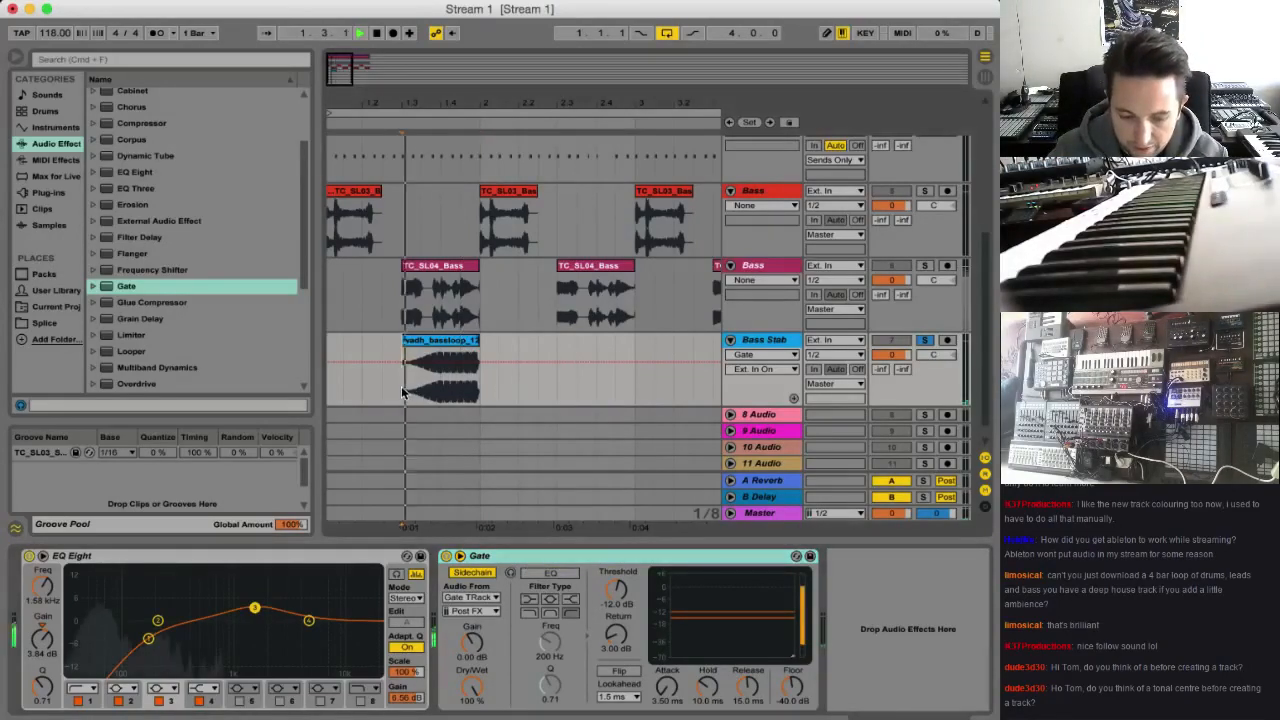
{"action": "key", "text": "space"}
{"action": "mouse_move", "coordinate": [616, 590]}
{"action": "left_mouse_down"}
{"action": "mouse_move", "coordinate": [616, 610]}
{"action": "mouse_move", "coordinate": [619, 592]}
{"action": "left_mouse_up"}
{"action": "key", "text": "space"}
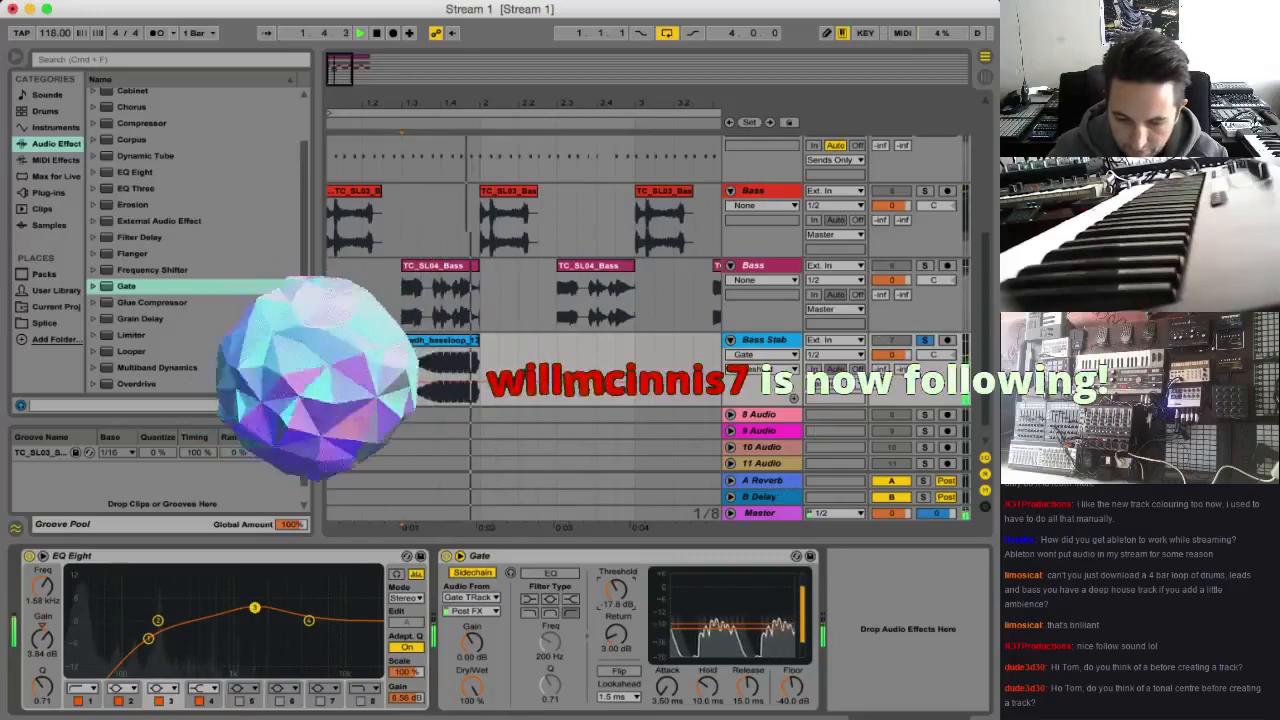
{"action": "key", "text": "space"}
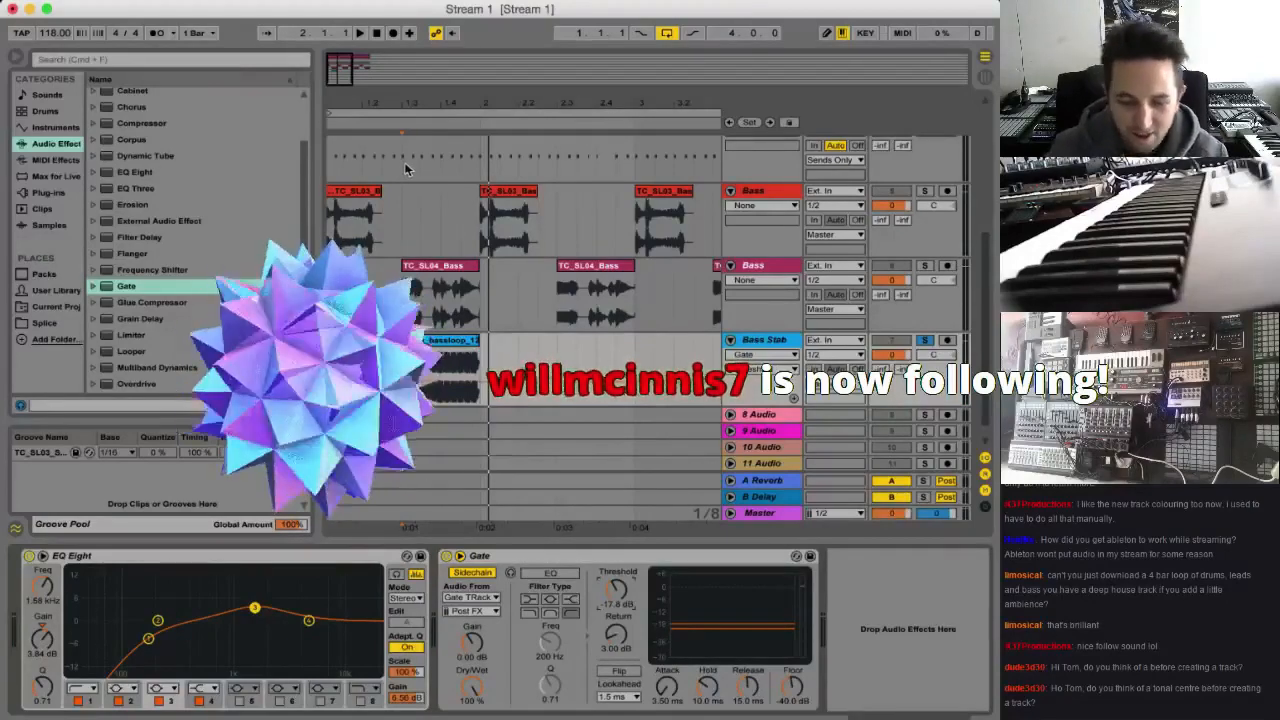
Compare the bass stab from 1.3 with the Gate active, bypassed and active again
{"action": "key", "text": "space"}
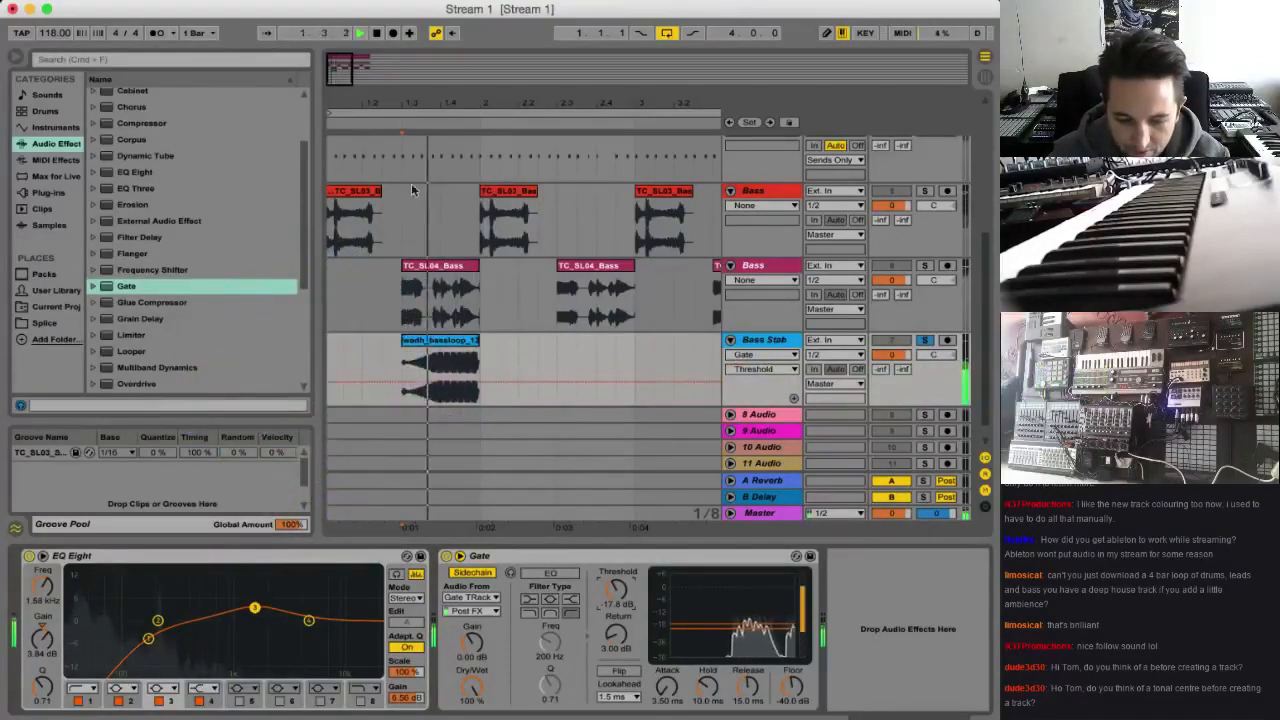
{"action": "key", "text": "space"}
{"action": "left_click", "coordinate": [446, 557]}
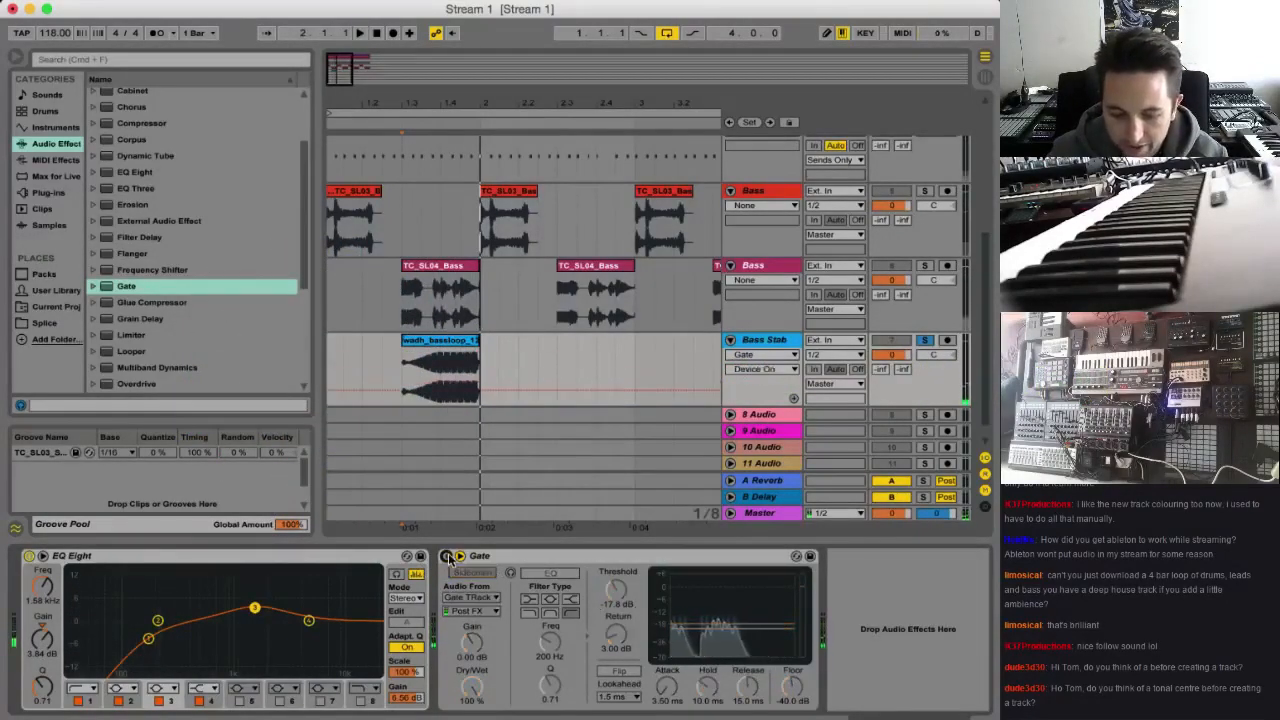
{"action": "key", "text": "space"}
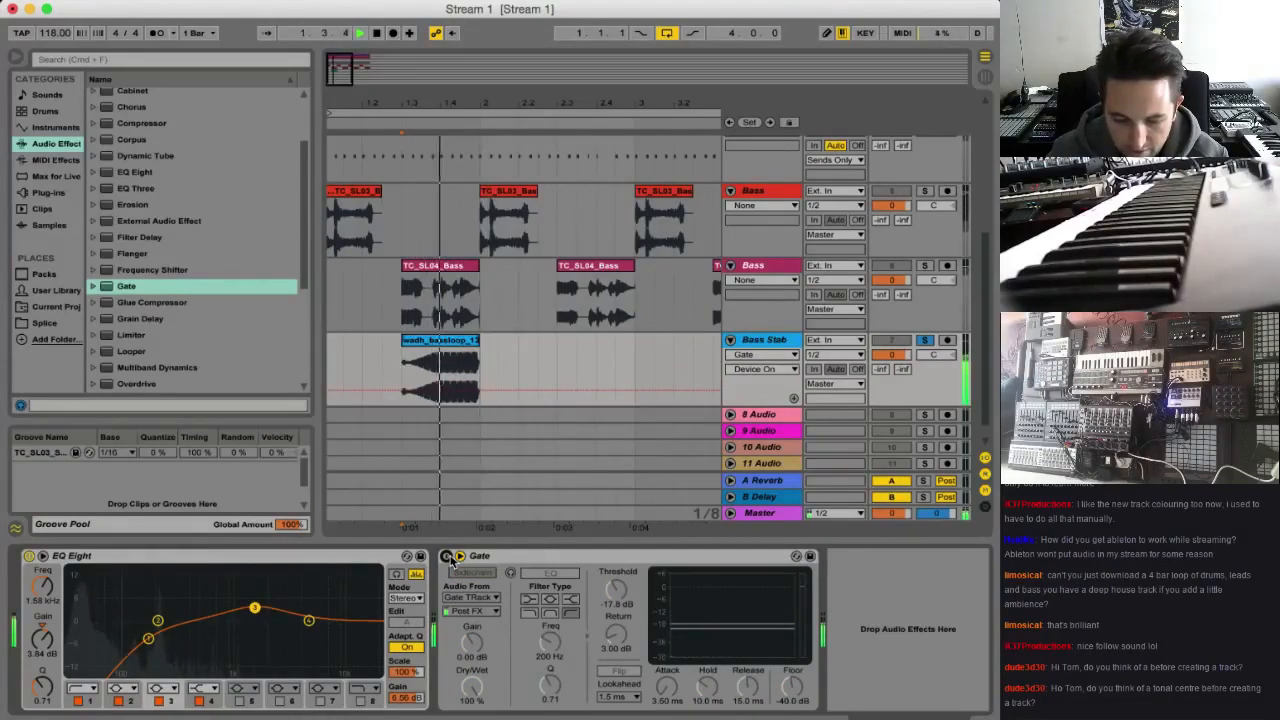
{"action": "key", "text": "space"}
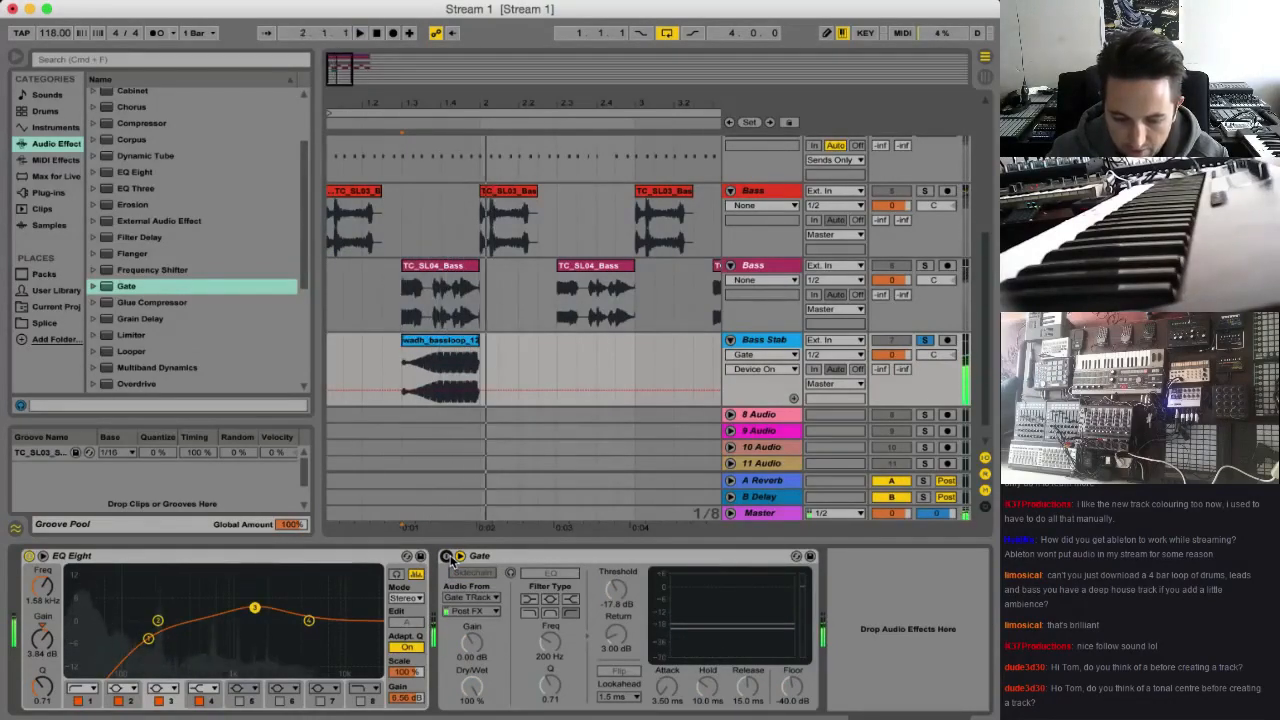
{"action": "left_click", "coordinate": [446, 556]}
{"action": "key", "text": "space"}
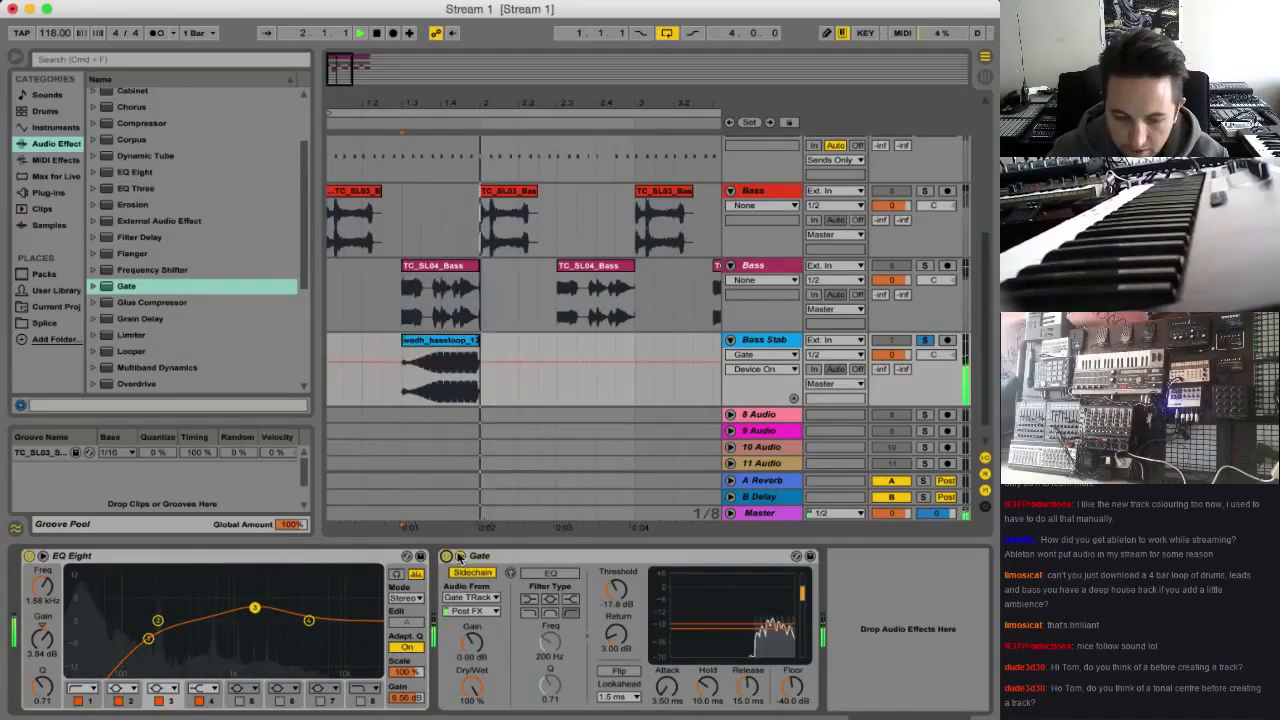
{"action": "key", "text": "space"}
Unsolo the Bass Stab track and play the full mix from 1.3 to hear the gated stab in context
{"action": "left_click", "coordinate": [440, 341]}
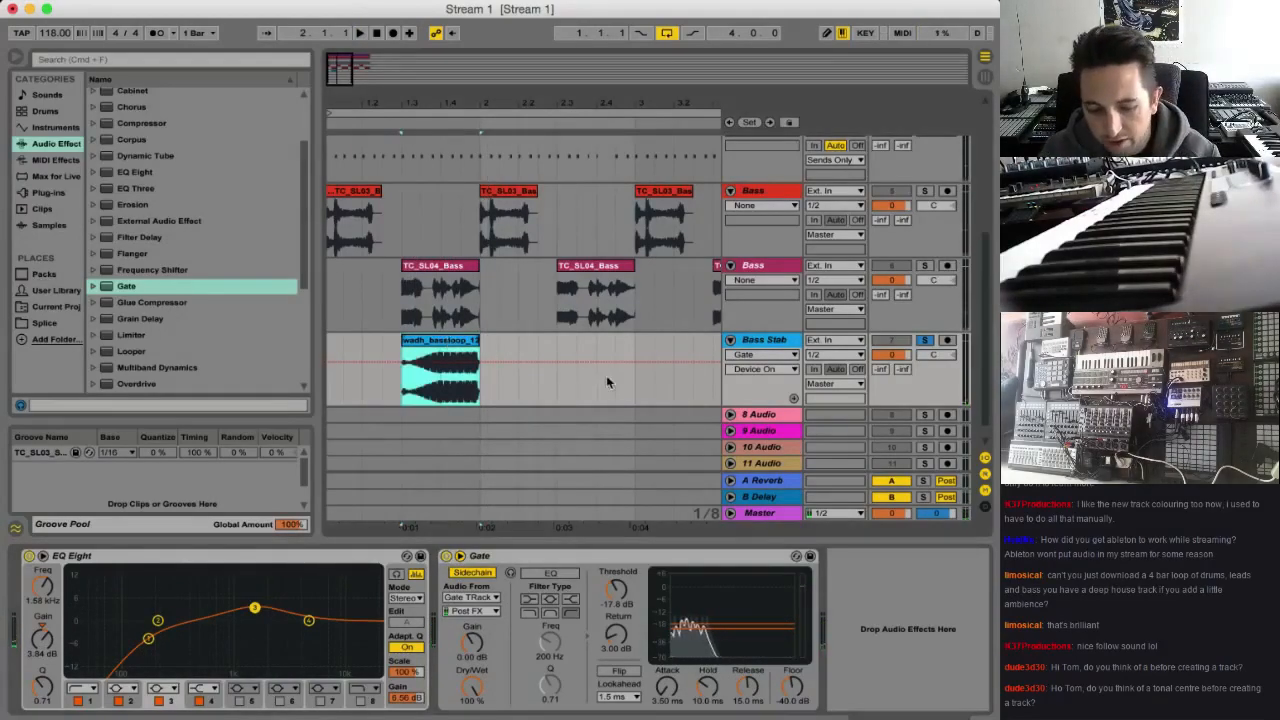
{"action": "left_click", "coordinate": [924, 340]}
{"action": "key", "text": "space"}
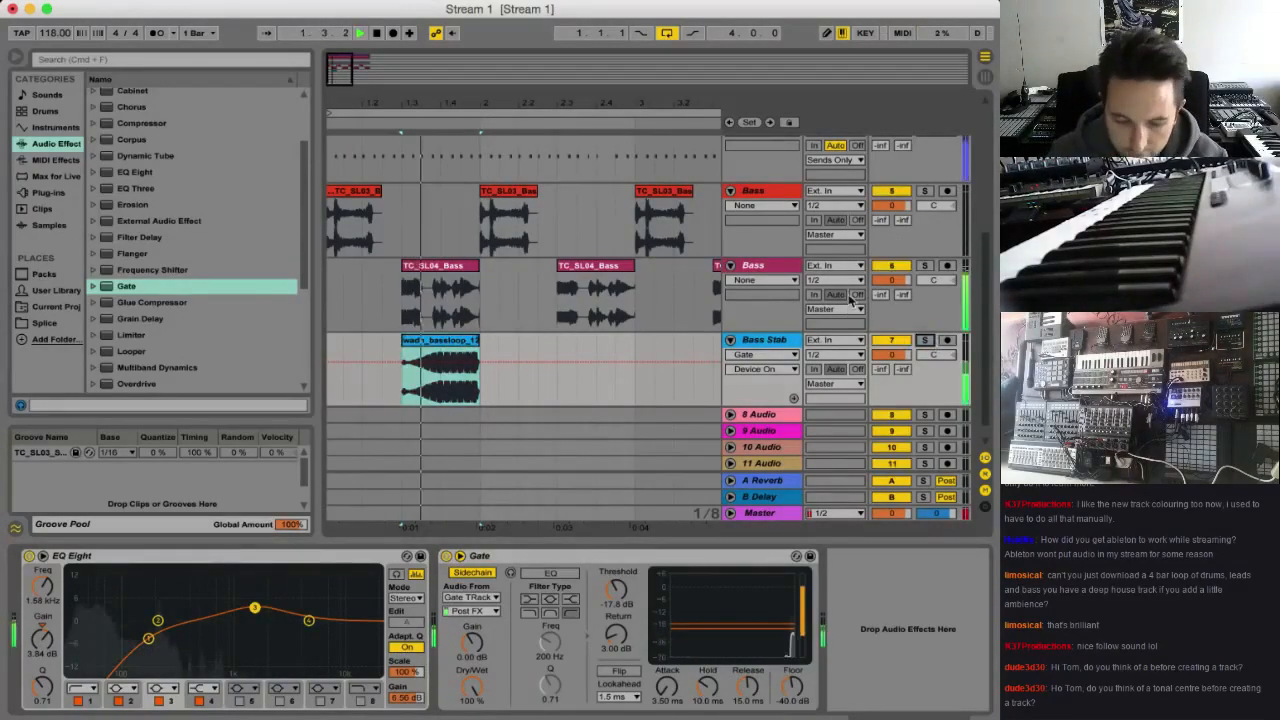
{"action": "key", "text": "space"}
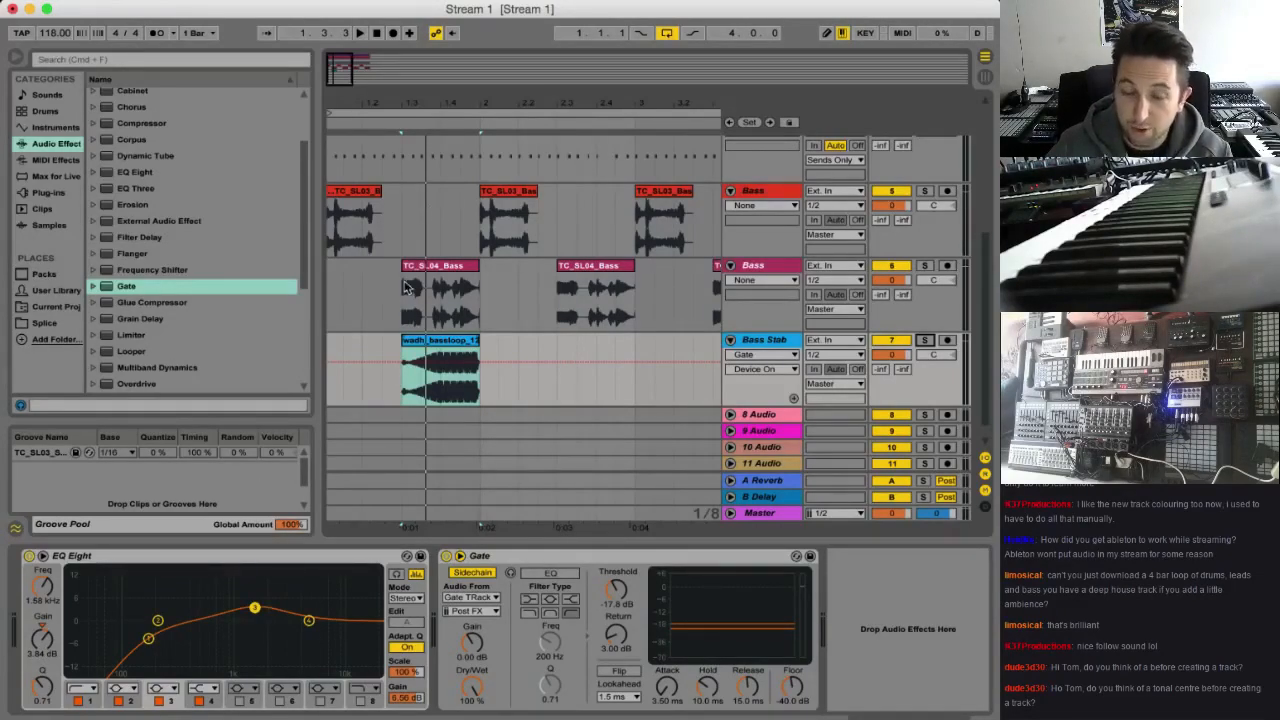
{"action": "left_click", "coordinate": [402, 395]}
{"action": "key", "text": "super+t"}
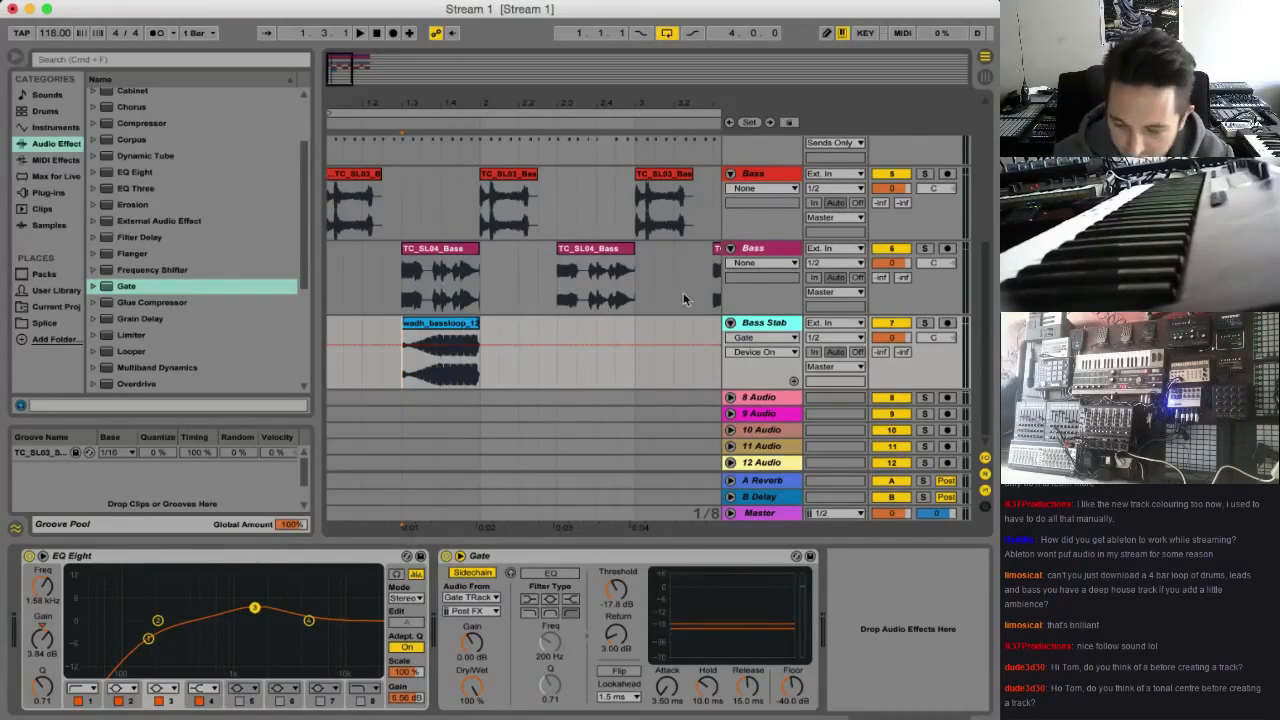
{"action": "key", "text": "space"}
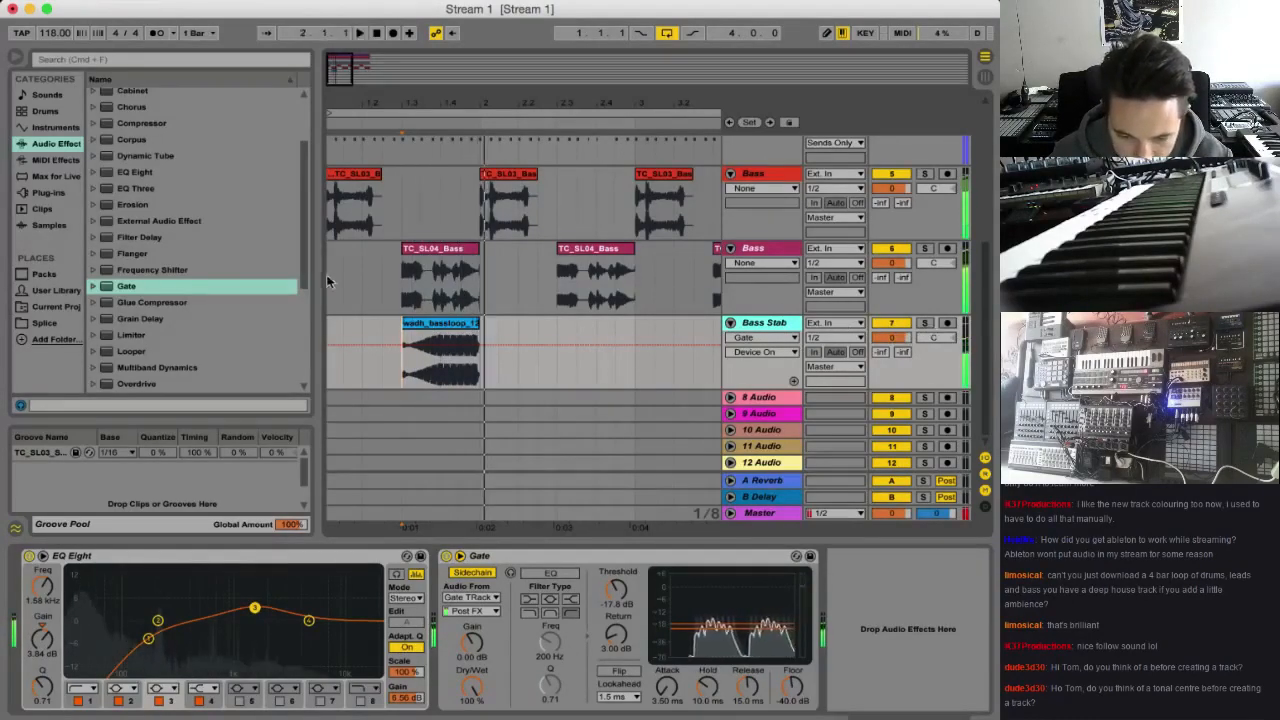
Place HI_130_Bass_F_Mushbass.wav from the Splice downloads at the start of the Bass Stab track
{"action": "left_click", "coordinate": [892, 2]}
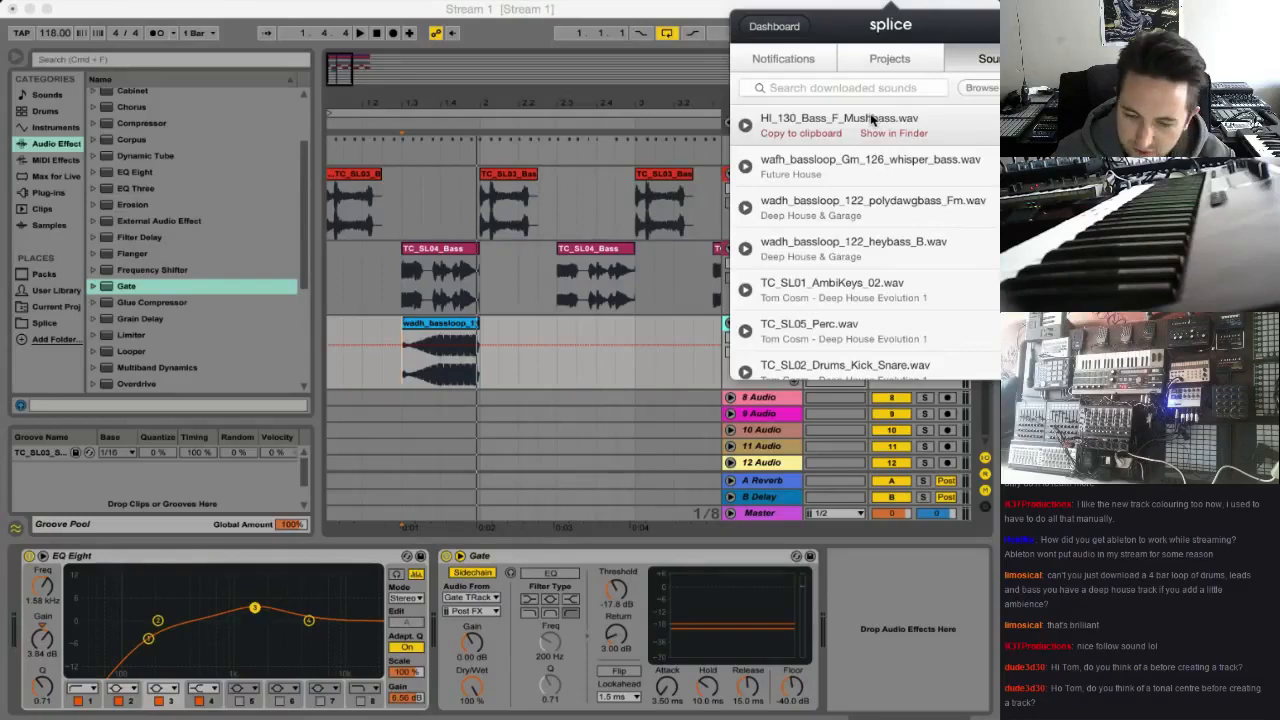
{"action": "left_click_drag", "start_coordinate": [872, 120], "coordinate": [348, 333]}
{"action": "left_click", "coordinate": [401, 328]}
Transpose the HI_130_Bass_F_Mushbass clip by 4 st and solo the Bass Stab track during playback
{"action": "double_click", "coordinate": [387, 328]}
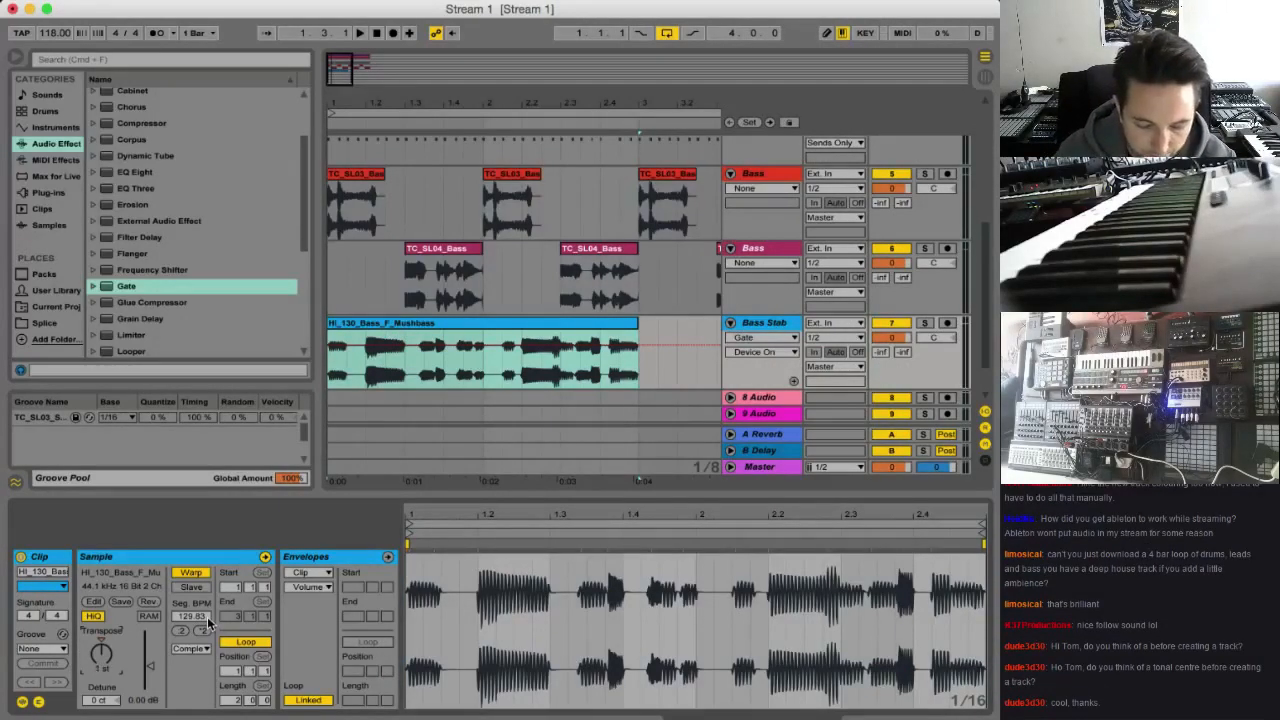
{"action": "key", "text": "space"}
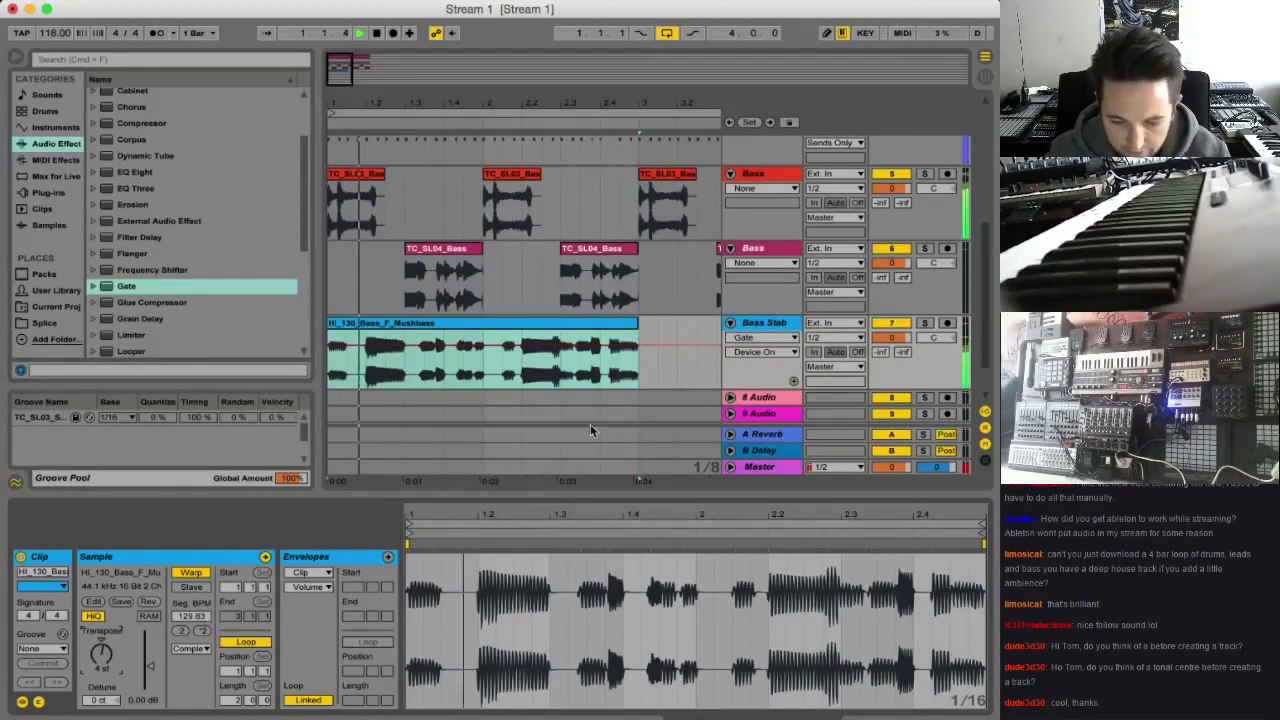
{"action": "left_click", "coordinate": [925, 323]}
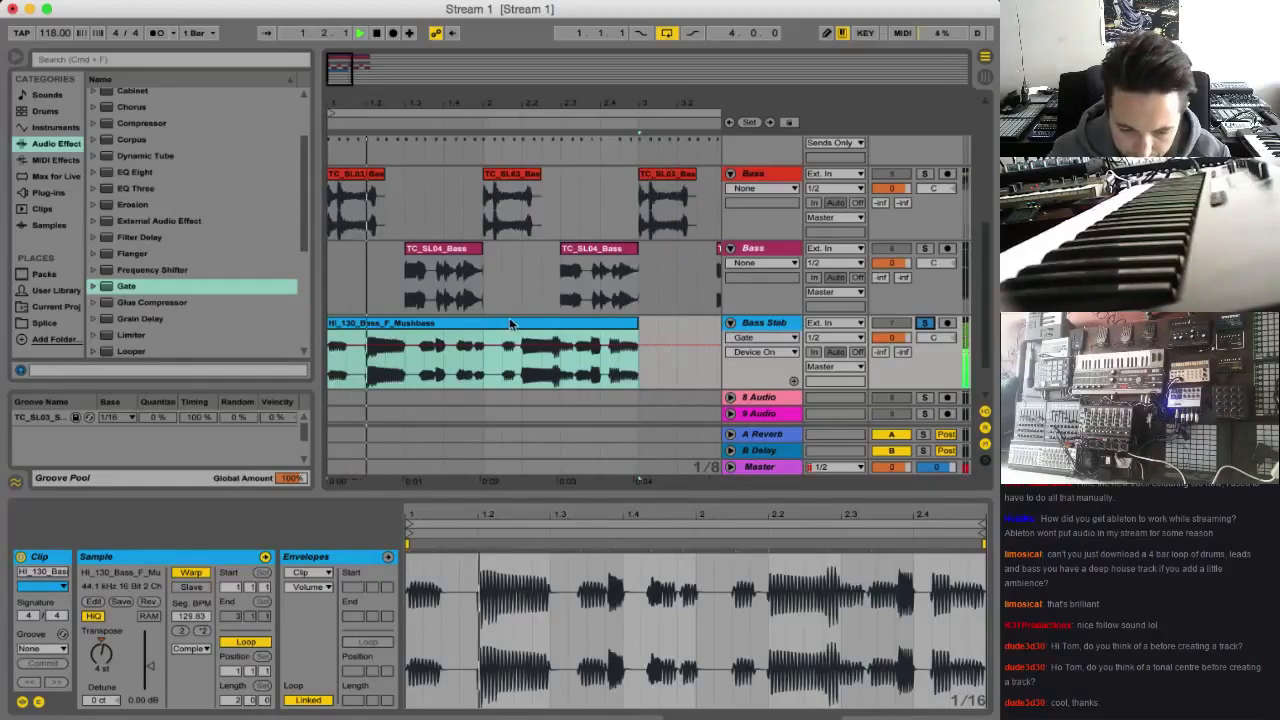
Bypass the Gate on the Bass Stab track while playing the Mushbass clip
{"action": "left_click", "coordinate": [780, 331]}
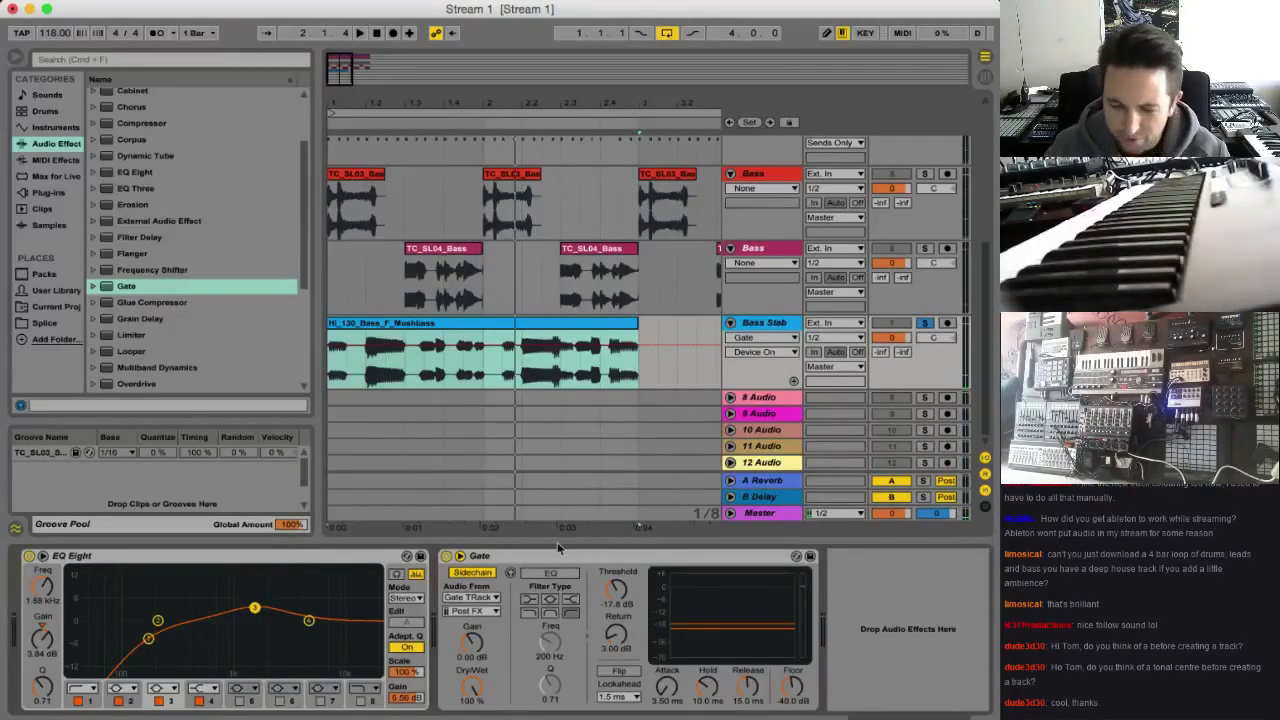
{"action": "key", "text": "space"}
{"action": "left_click", "coordinate": [446, 556]}
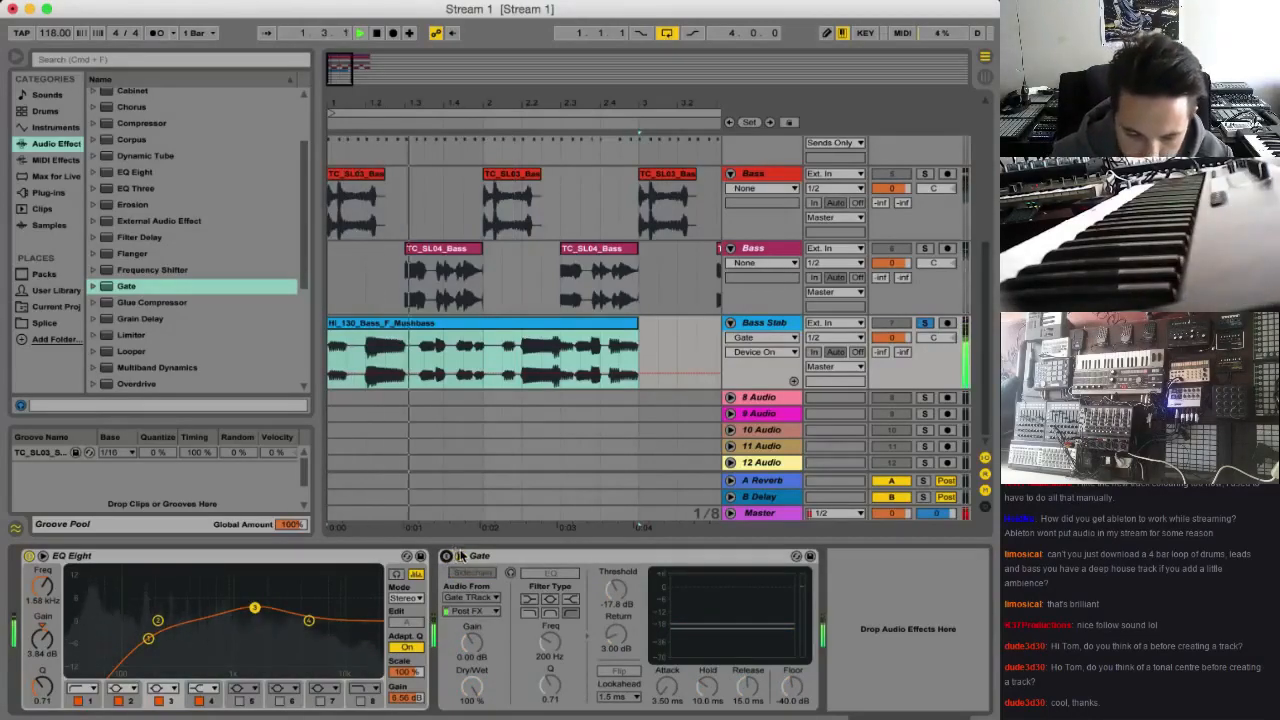
{"action": "left_click", "coordinate": [446, 556]}
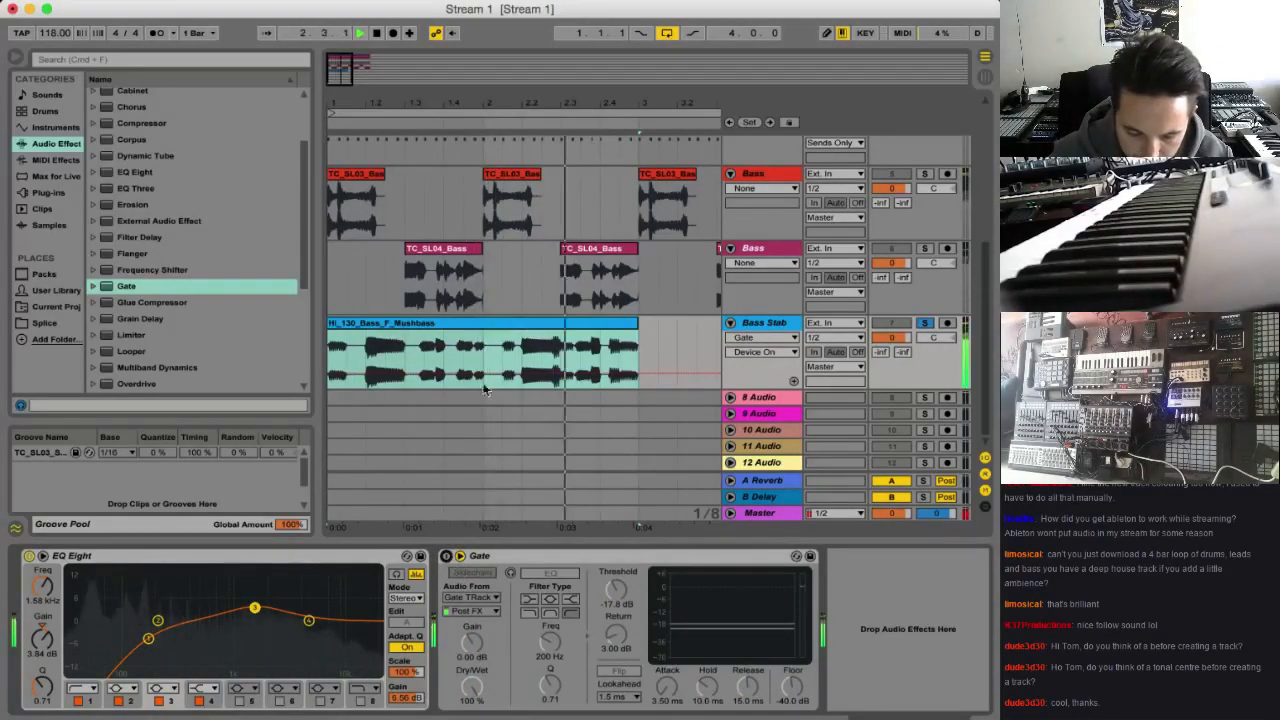
{"action": "key", "text": "space"}
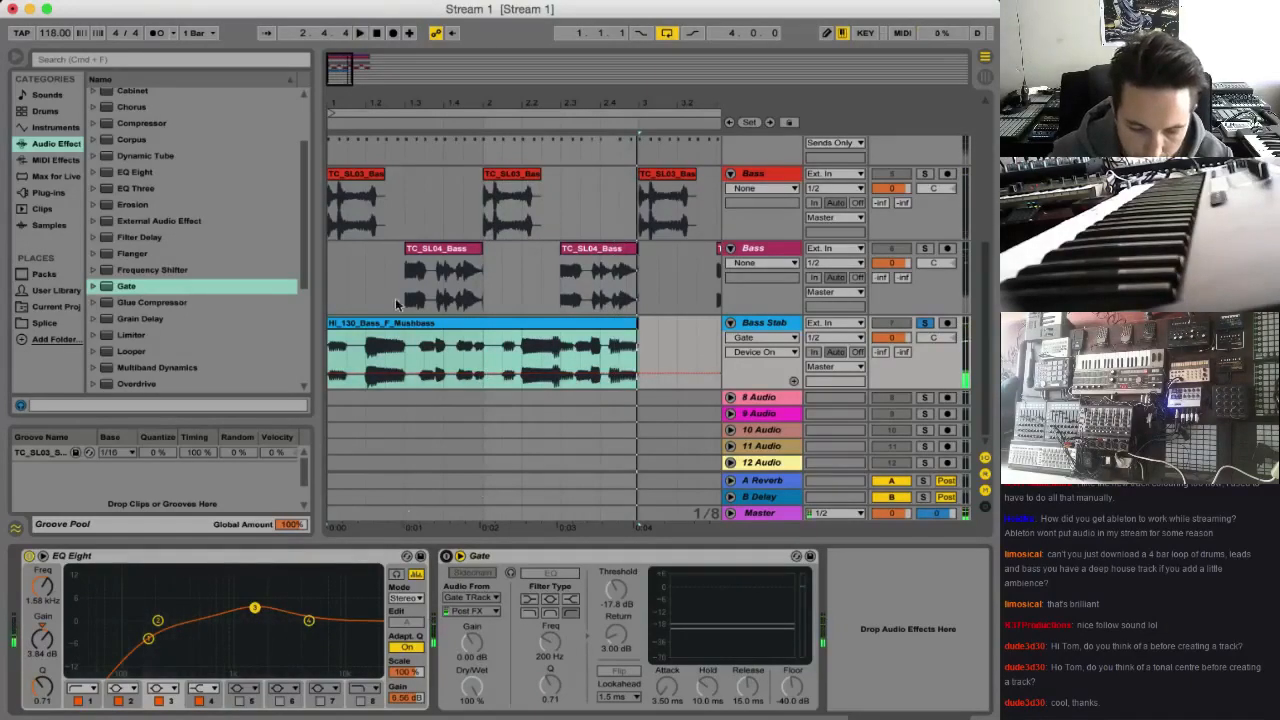
Set the Mushbass clip's transposition to -6 st and audition it without the Gate
{"action": "double_click", "coordinate": [383, 325]}
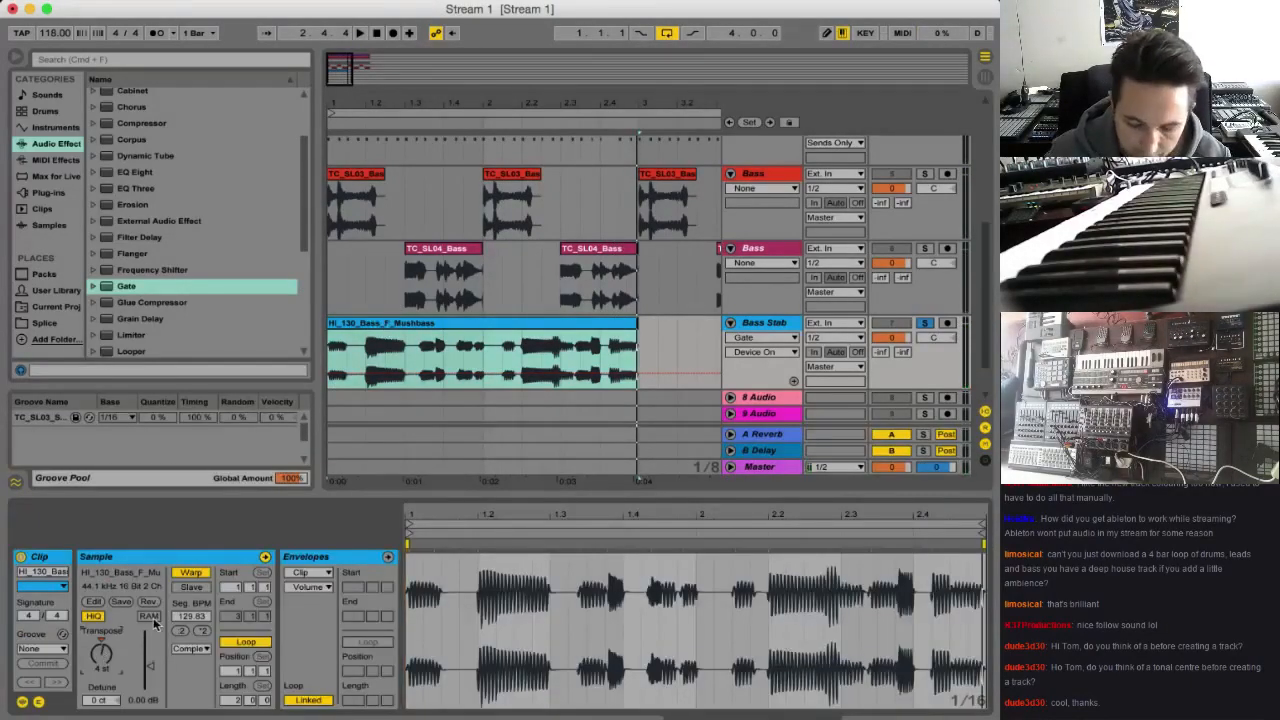
{"action": "key", "text": "space"}
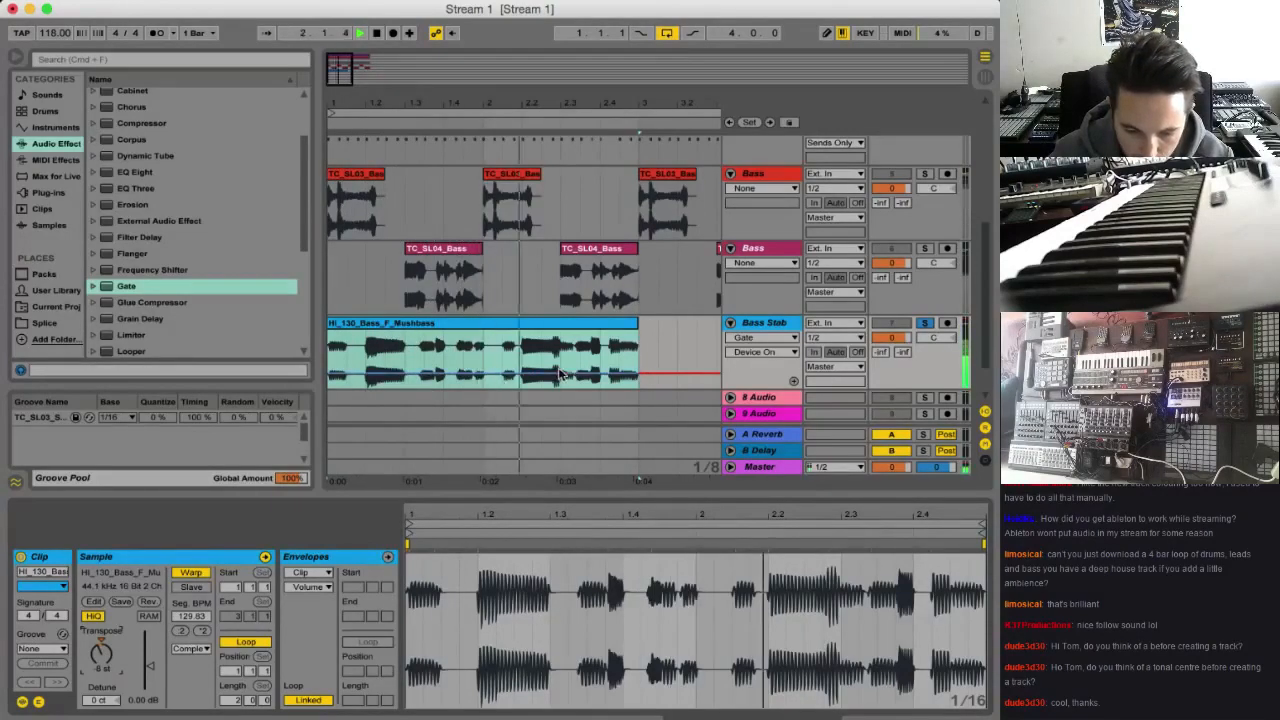
{"action": "key", "text": "space"}
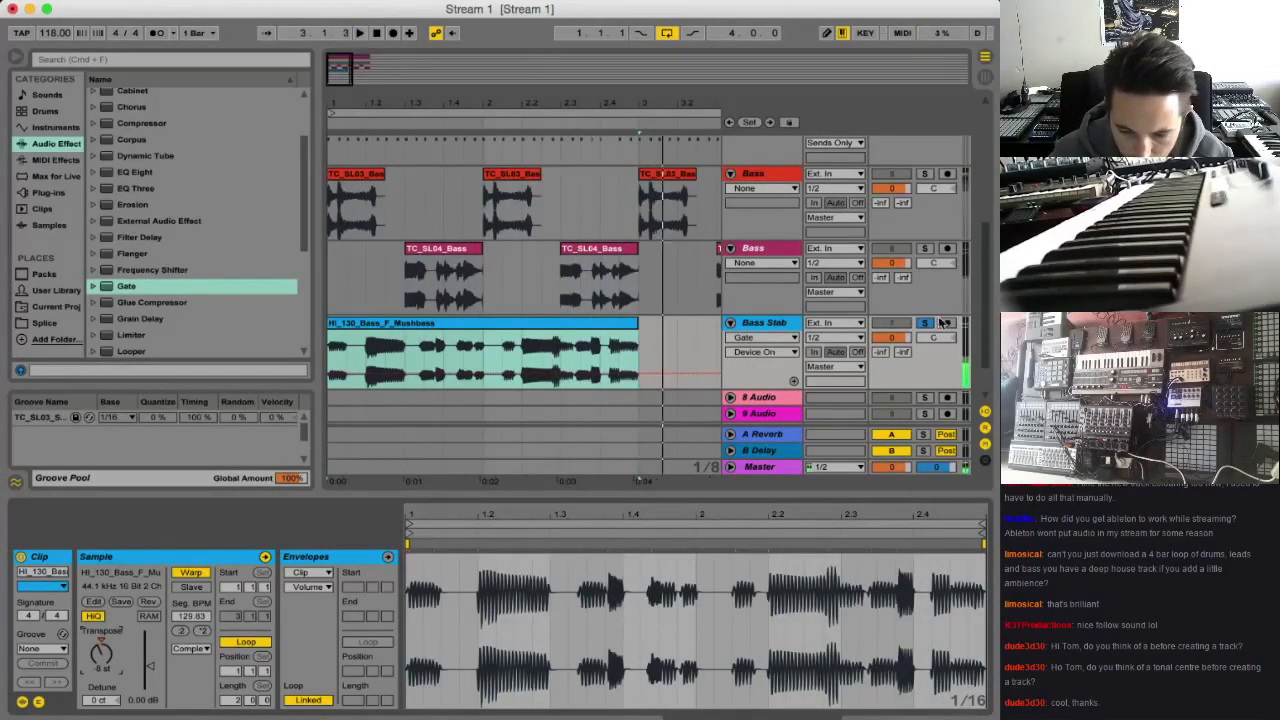
{"action": "key", "text": "space"}
Turn the Bass Stab track's Gate back on and audition the Mushbass clip from its start and from 2.3
{"action": "left_click", "coordinate": [768, 330]}
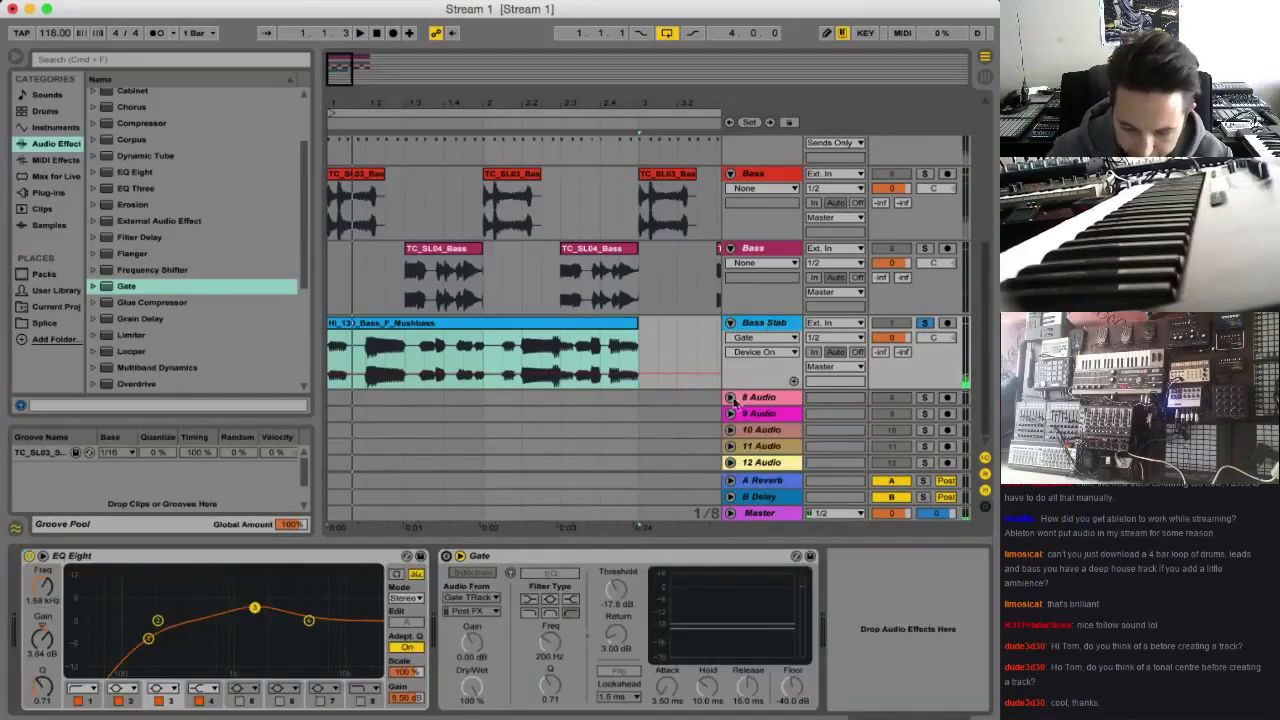
{"action": "left_click", "coordinate": [470, 572]}
{"action": "key", "text": "space"}
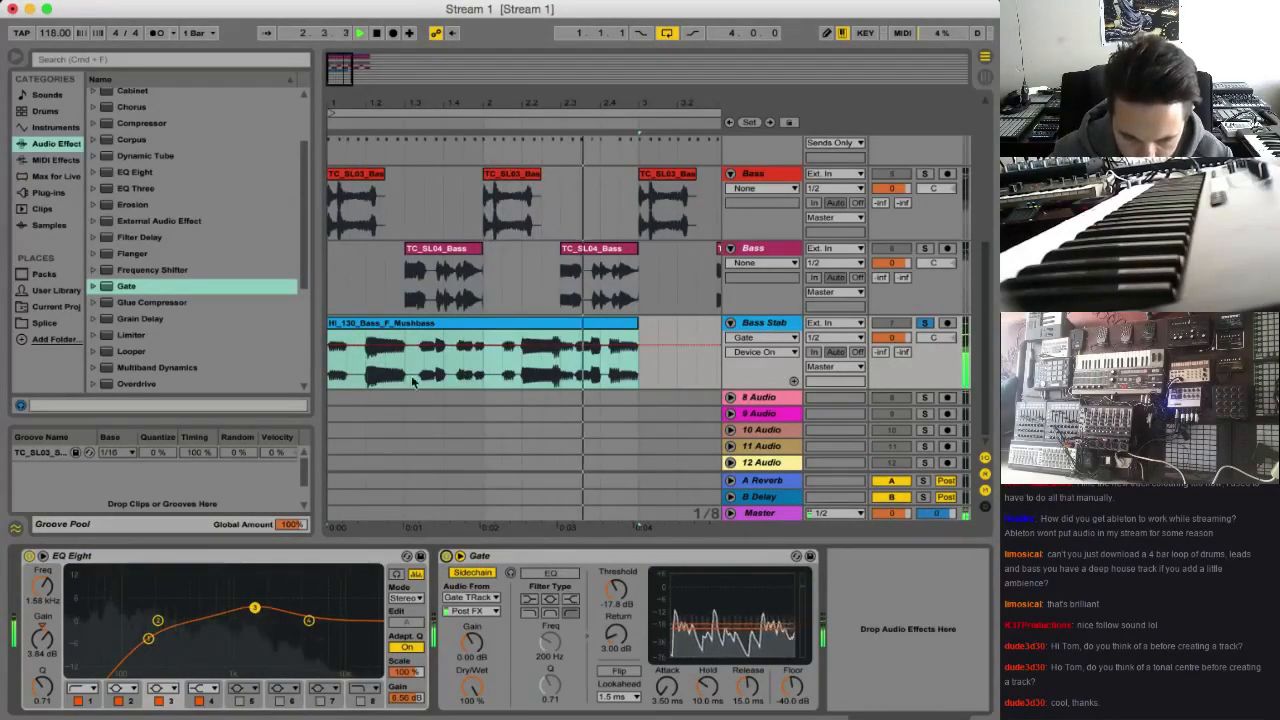
{"action": "key", "text": "space"}
{"action": "left_click", "coordinate": [553, 372]}
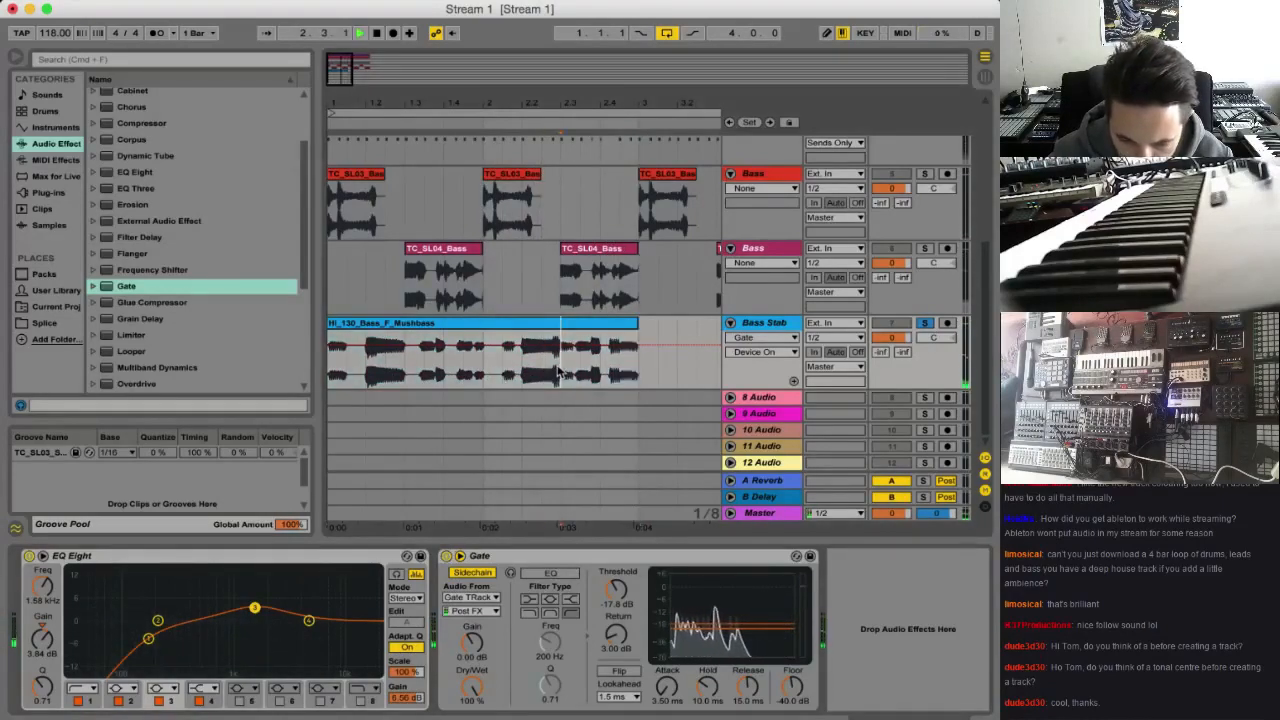
Audition the gated Mushbass clip on the Bass Stab track repeatedly from 2.3 and from just before it
{"action": "key", "text": "space"}
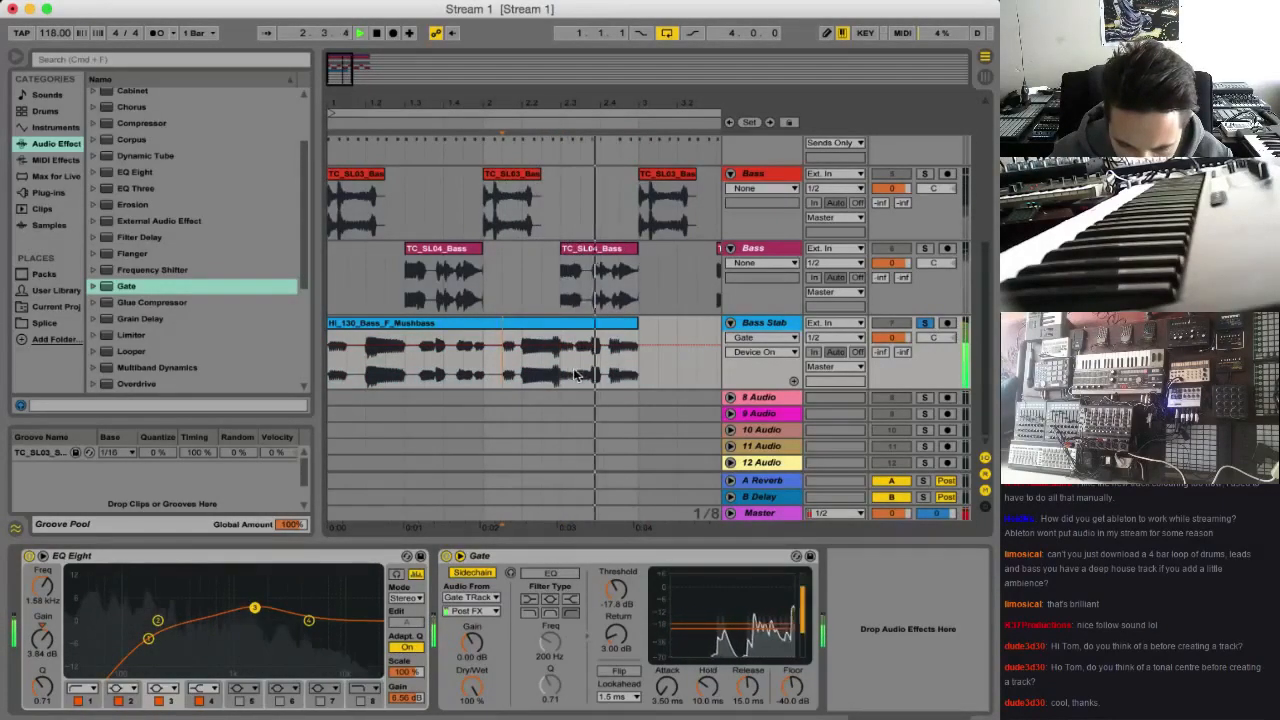
{"action": "key", "text": "space"}
{"action": "left_click", "coordinate": [558, 368]}
{"action": "key", "text": "space"}
{"action": "key", "text": "space"}
{"action": "key", "text": "space"}
{"action": "key", "text": "space"}
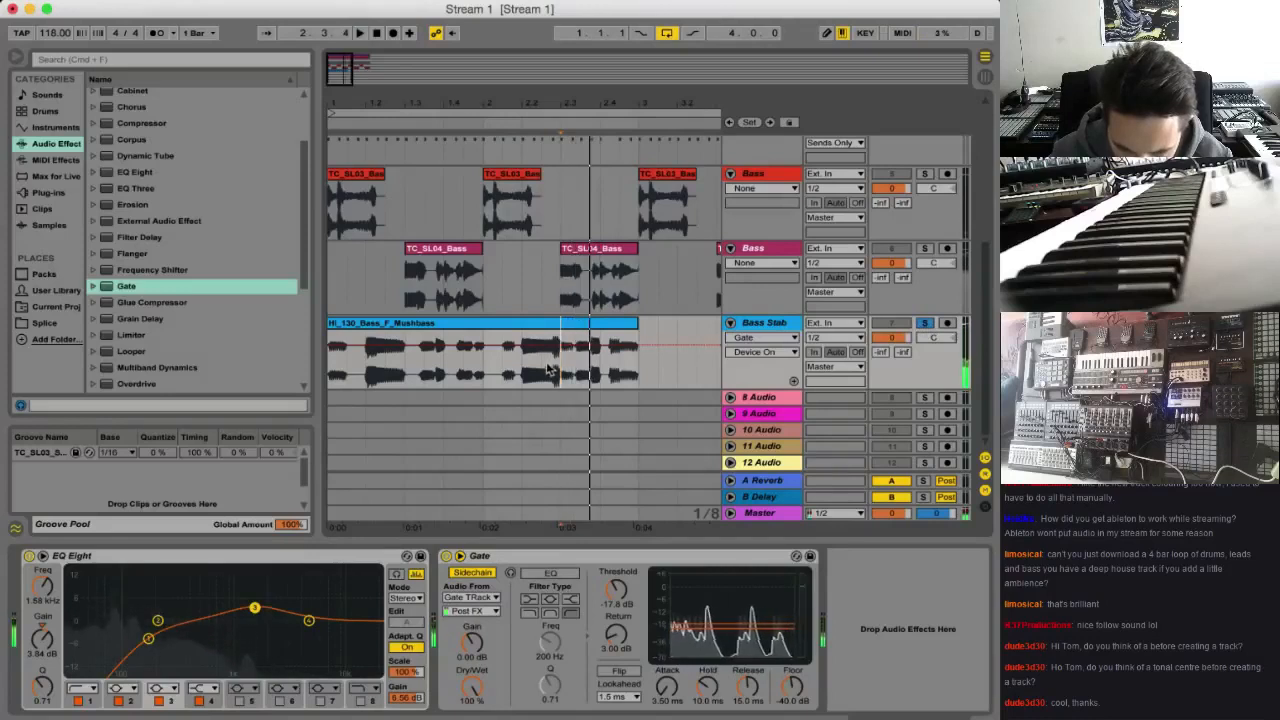
{"action": "left_click", "coordinate": [549, 370]}
{"action": "key", "text": "space"}
{"action": "key", "text": "space"}
{"action": "key", "text": "space"}
{"action": "key", "text": "space"}
{"action": "key", "text": "space"}
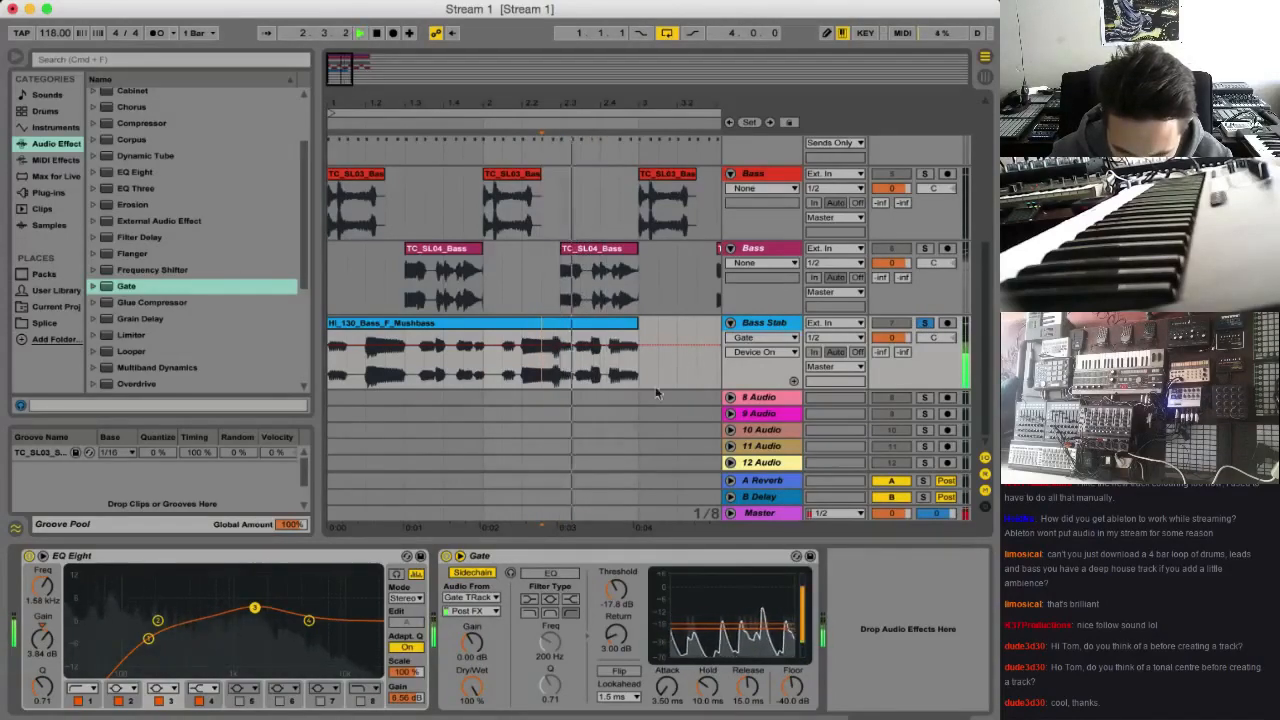
Compare the playing Mushbass clip with the Bass Stab track's Gate briefly bypassed and then re-enabled, ending with playback stopped
{"action": "left_click", "coordinate": [446, 556]}
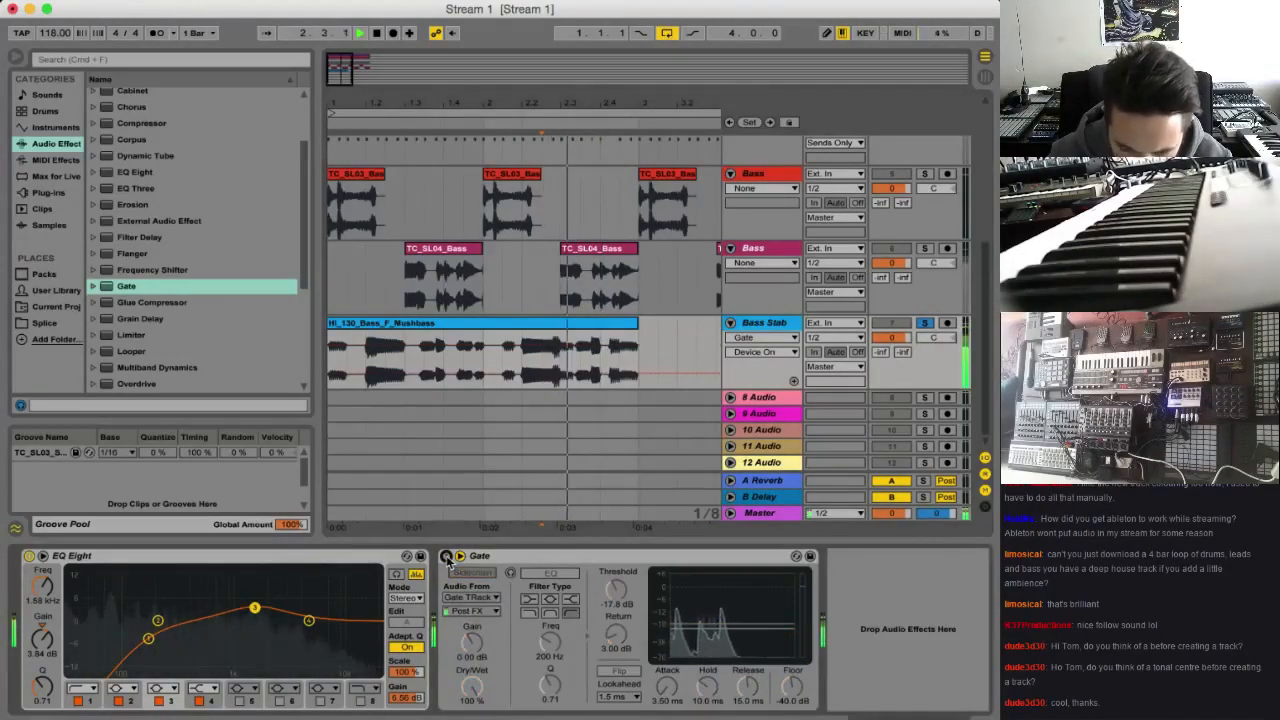
{"action": "left_click", "coordinate": [446, 556]}
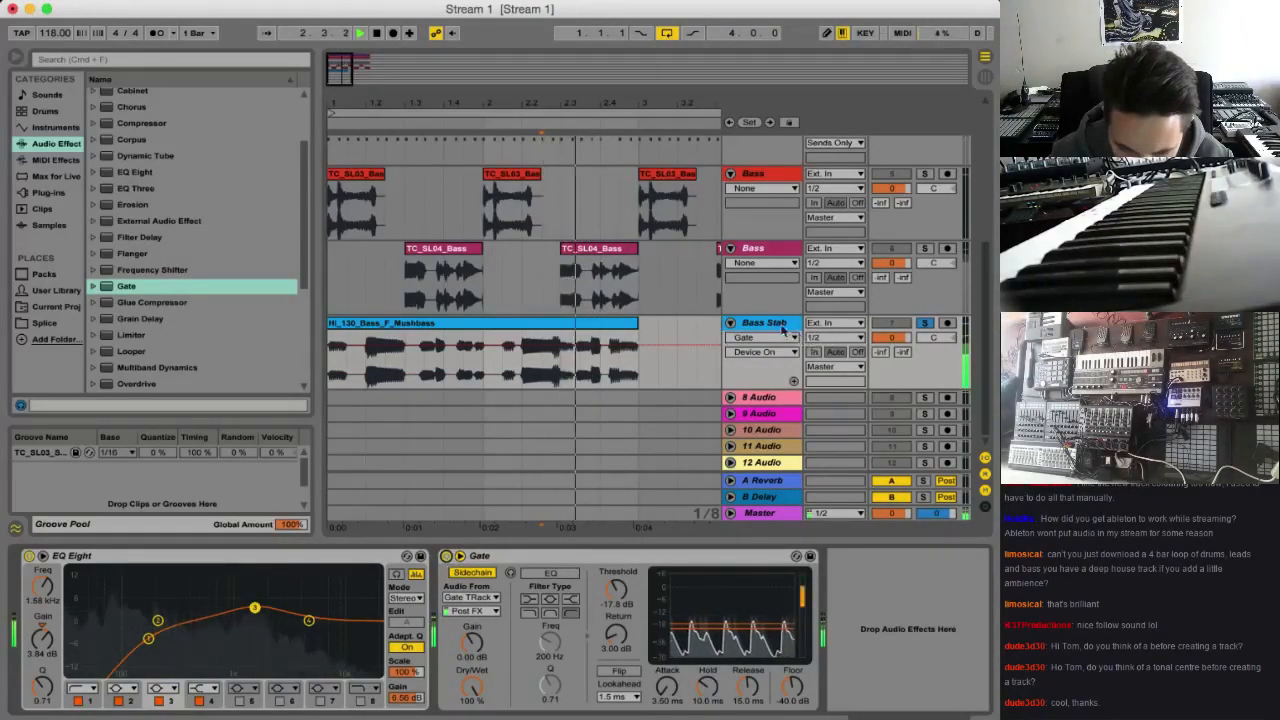
{"action": "key", "text": "space"}
Insert an audio track below Bass Stab, name it Water Drop, and take its input from Bass Stab
{"action": "key", "text": "super+t"}
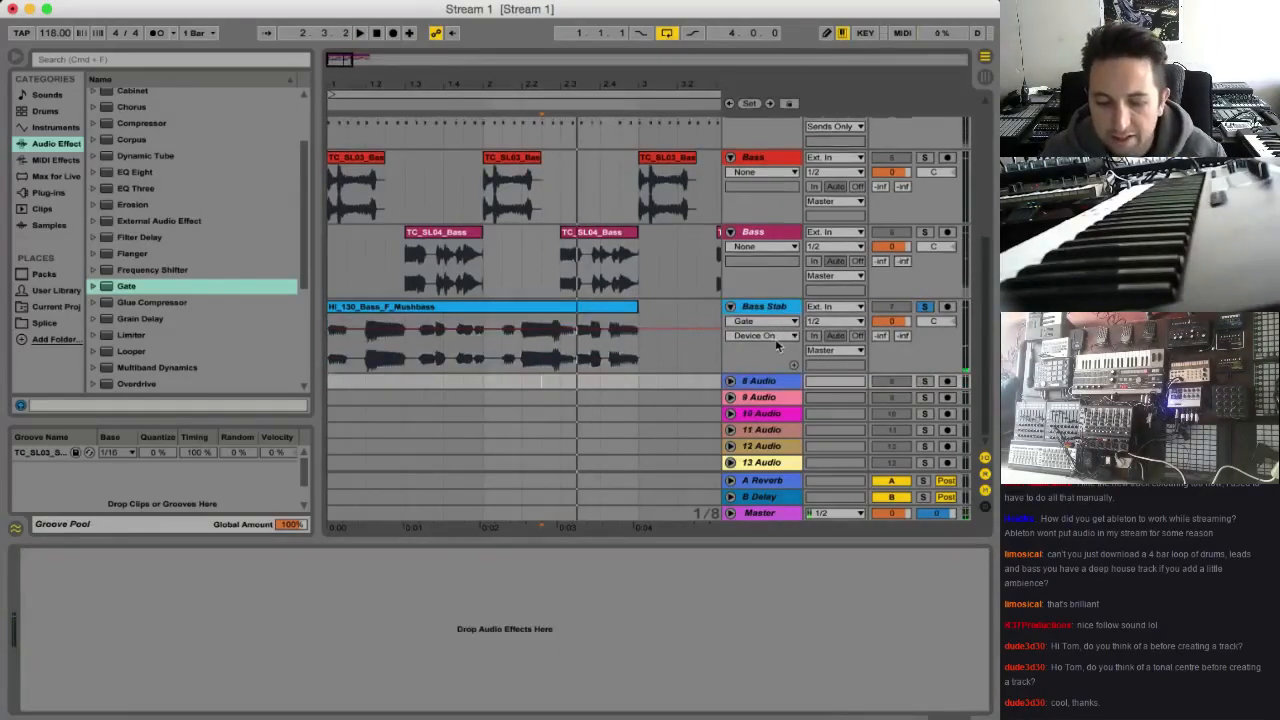
{"action": "left_click", "coordinate": [731, 382]}
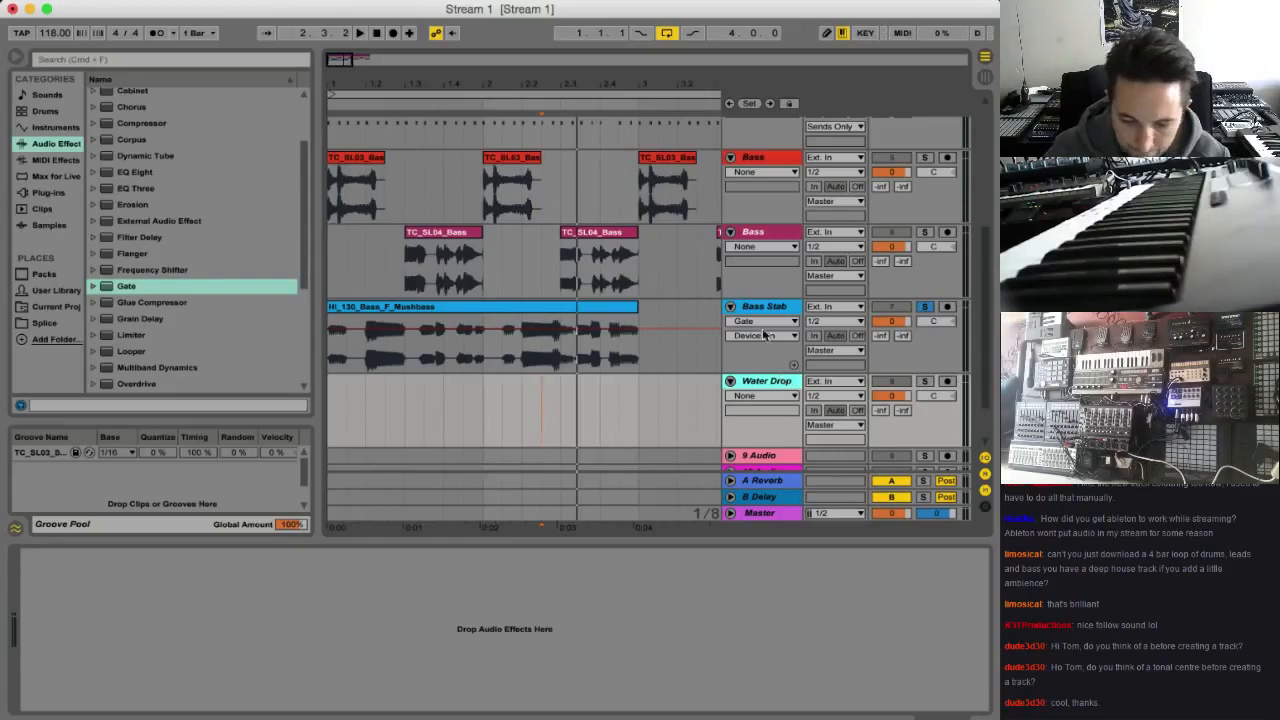
{"action": "left_click", "coordinate": [838, 385]}
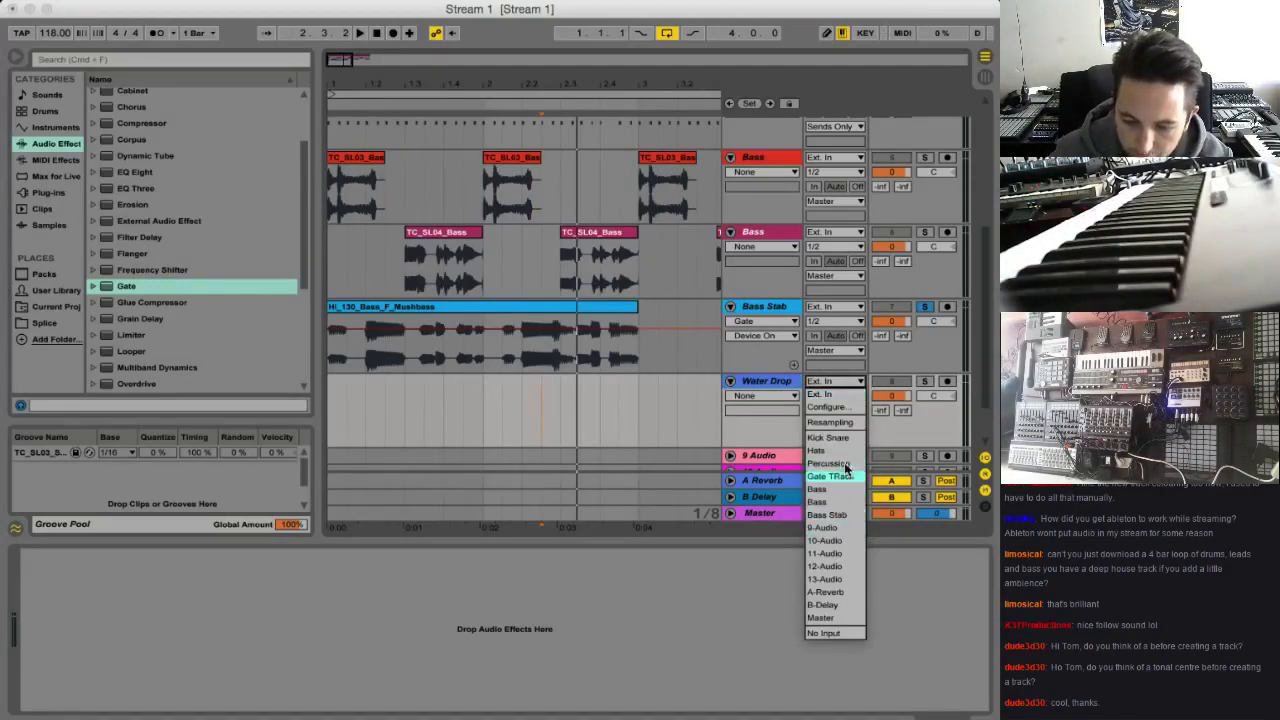
{"action": "left_click", "coordinate": [830, 517]}
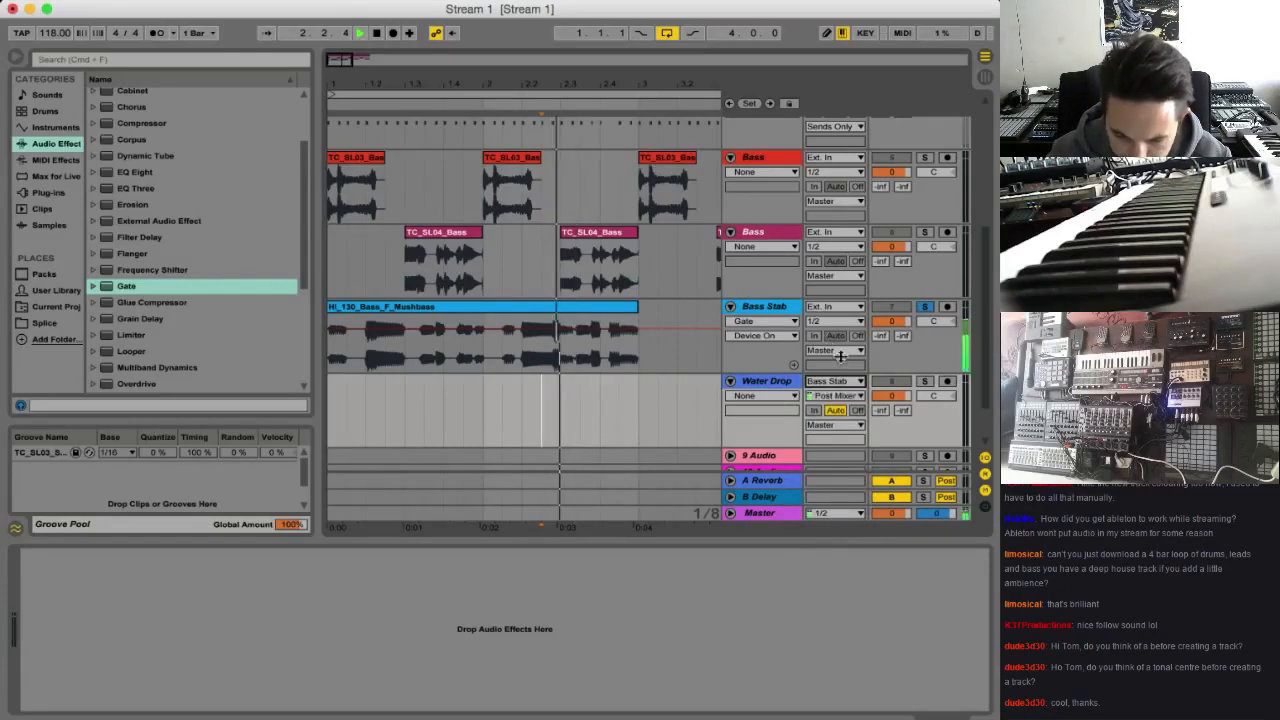
Record the Bass Stab output onto the Water Drop track and trim the clip to a short hit starting at 2.3
{"action": "left_click", "coordinate": [947, 382]}
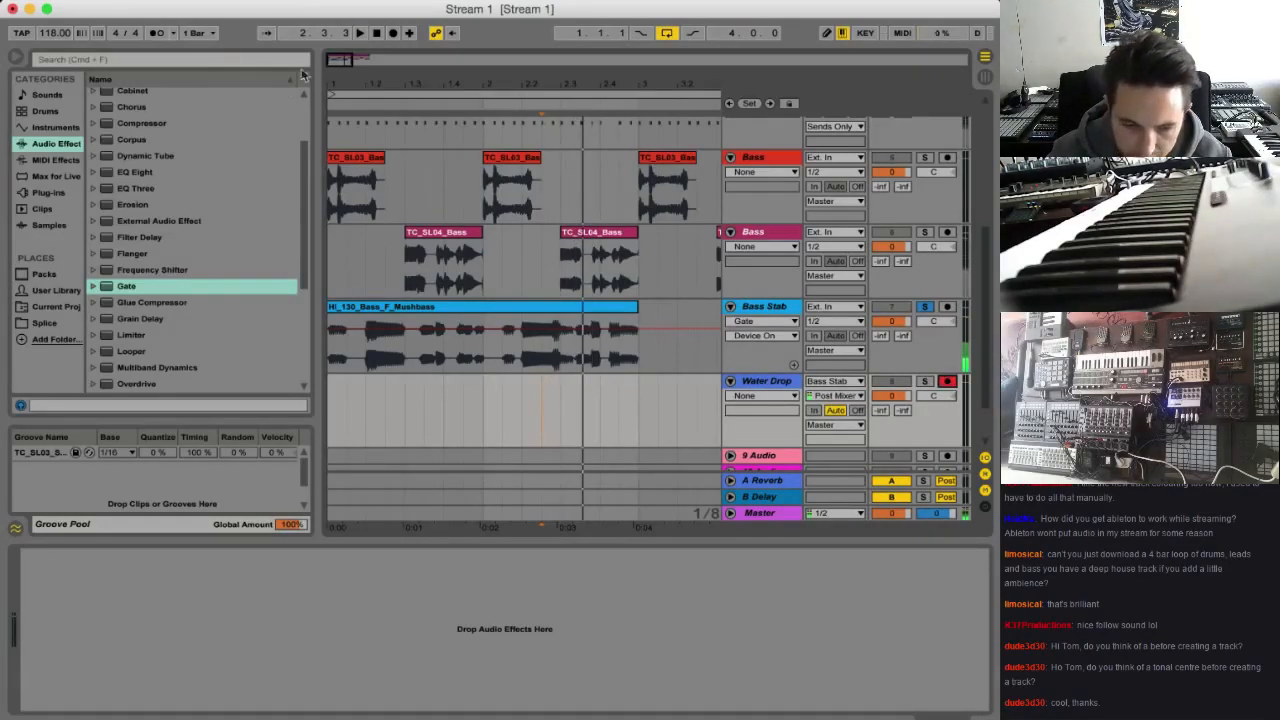
{"action": "left_click", "coordinate": [386, 36]}
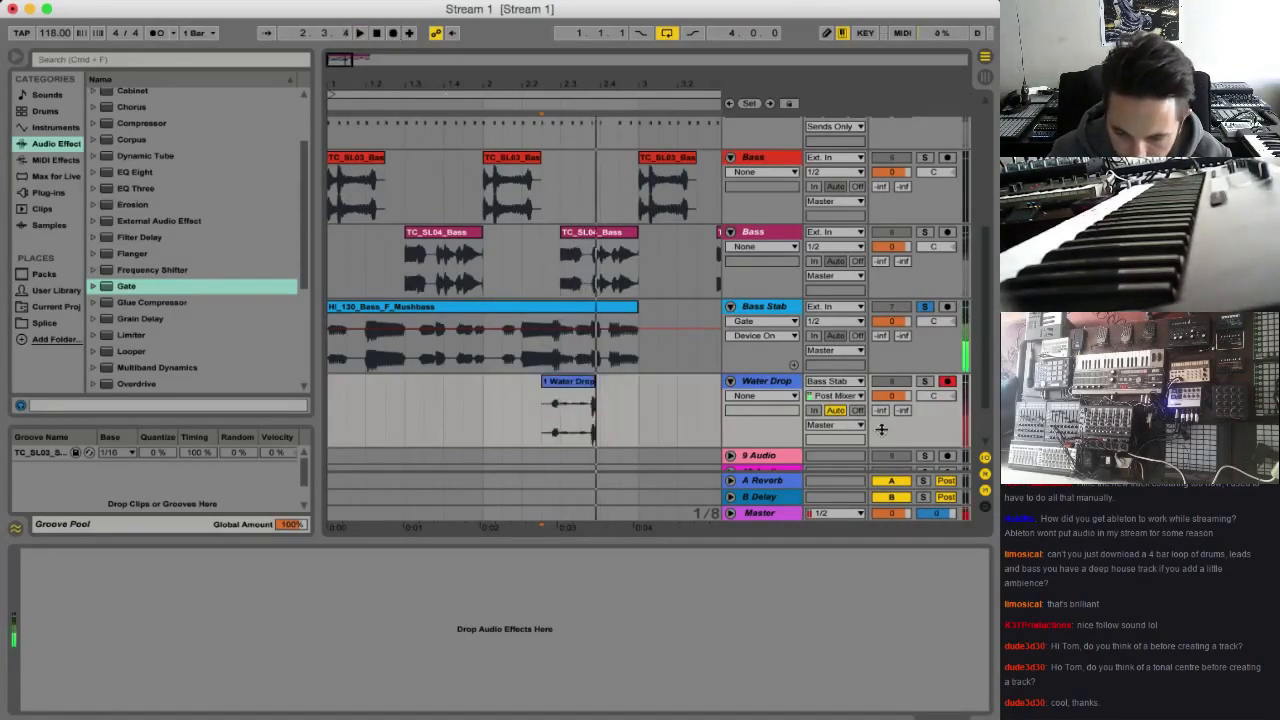
{"action": "left_click_drag", "start_coordinate": [594, 383], "coordinate": [581, 383]}
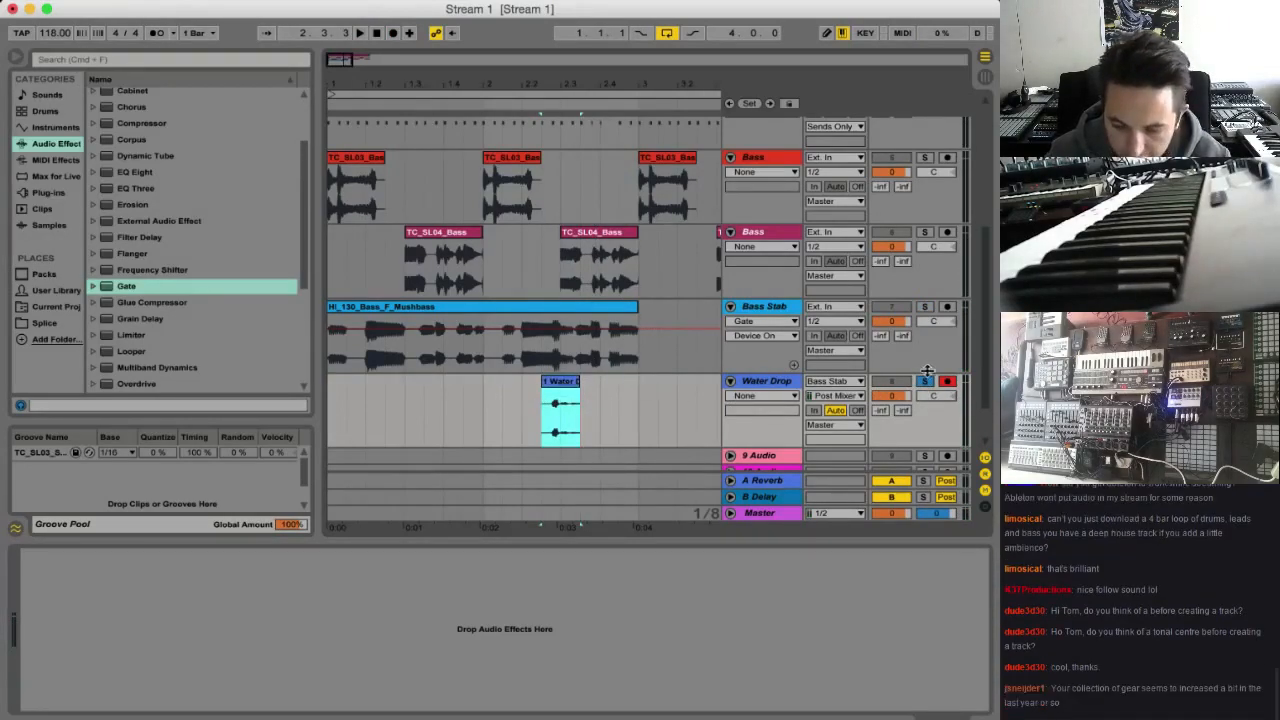
{"action": "key", "text": "space"}
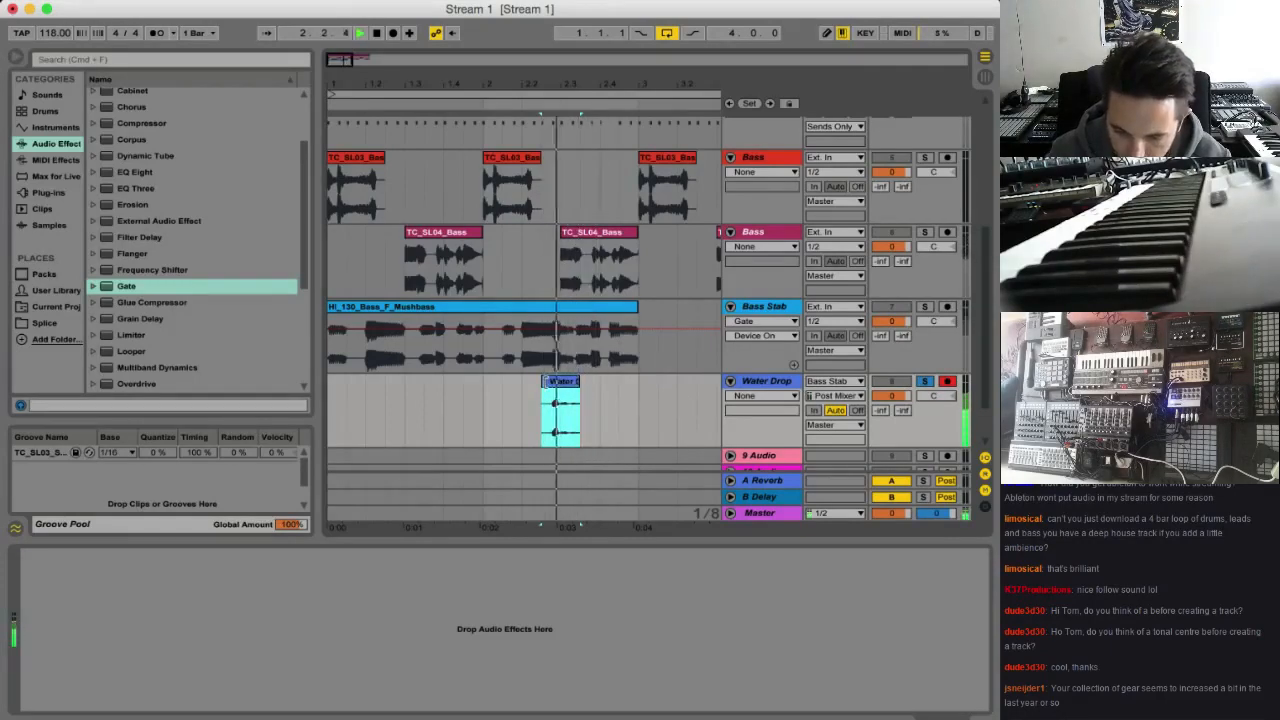
{"action": "left_click_drag", "start_coordinate": [543, 381], "coordinate": [557, 381]}
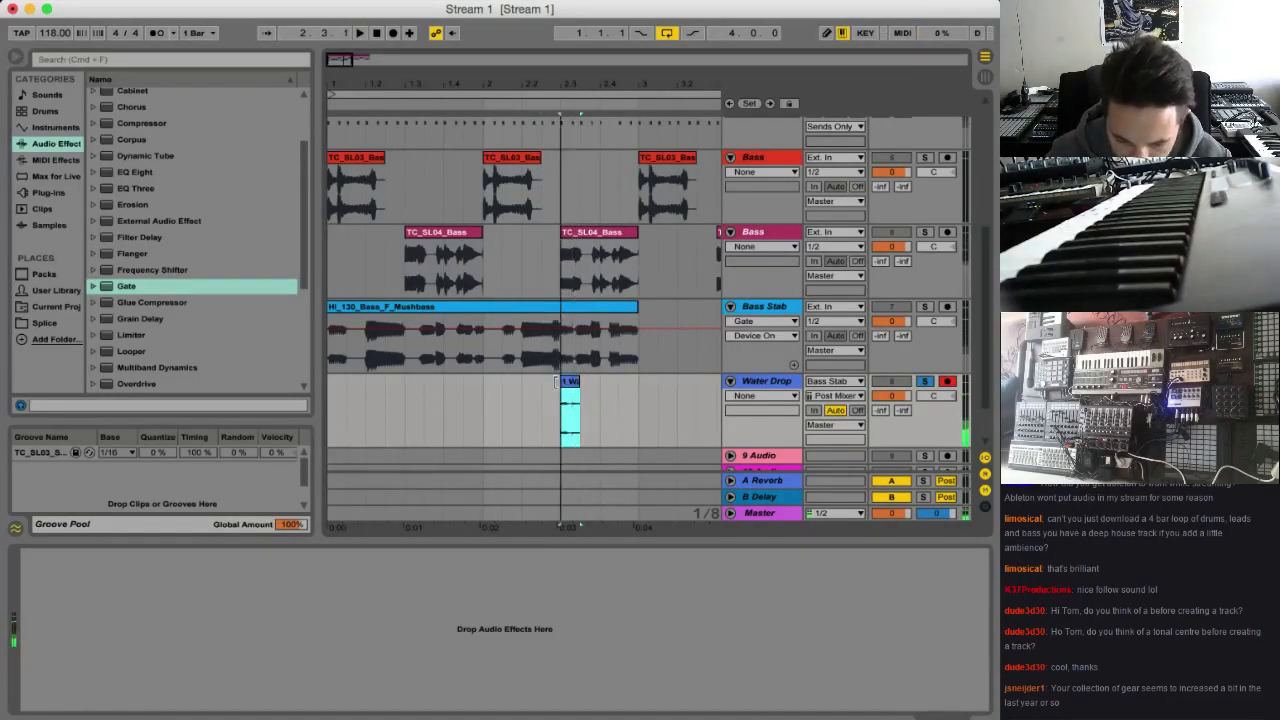
Raise the Water Drop clip's gain to 10.9 dB
{"action": "double_click", "coordinate": [569, 381]}
{"action": "key", "text": "space"}
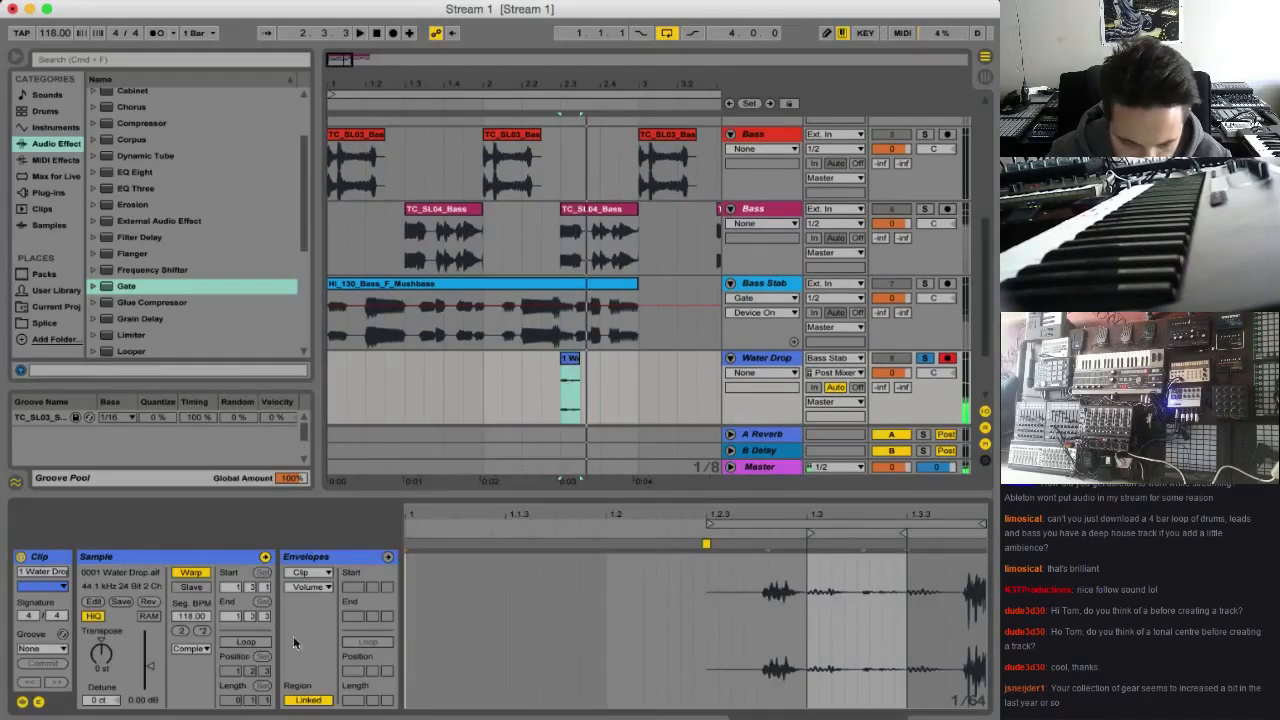
{"action": "key", "text": "space"}
{"action": "left_click_drag", "start_coordinate": [149, 665], "coordinate": [147, 598]}
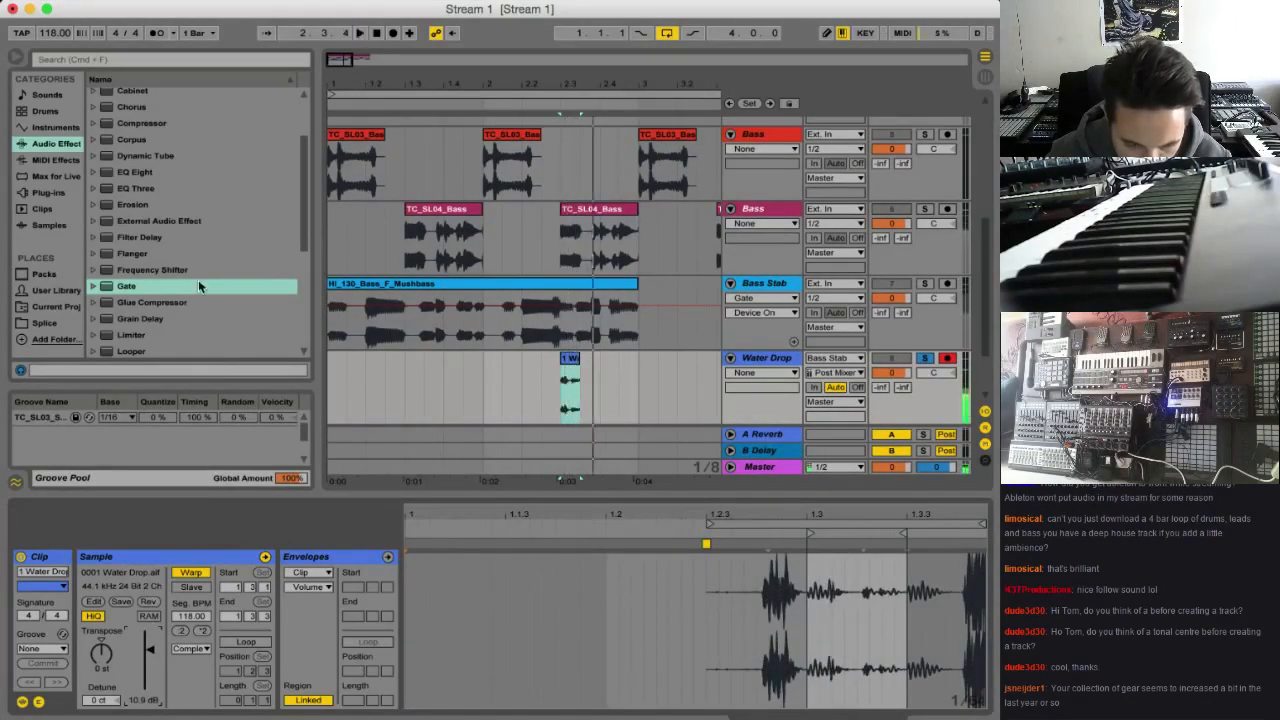
Add a Reverb to the Water Drop track with High quality, 15.4 s decay, size 257.55 and the input high cut off
{"action": "scroll", "coordinate": [199, 287], "scroll_direction": "down", "scroll_amount": 5}
{"action": "double_click", "coordinate": [131, 238]}
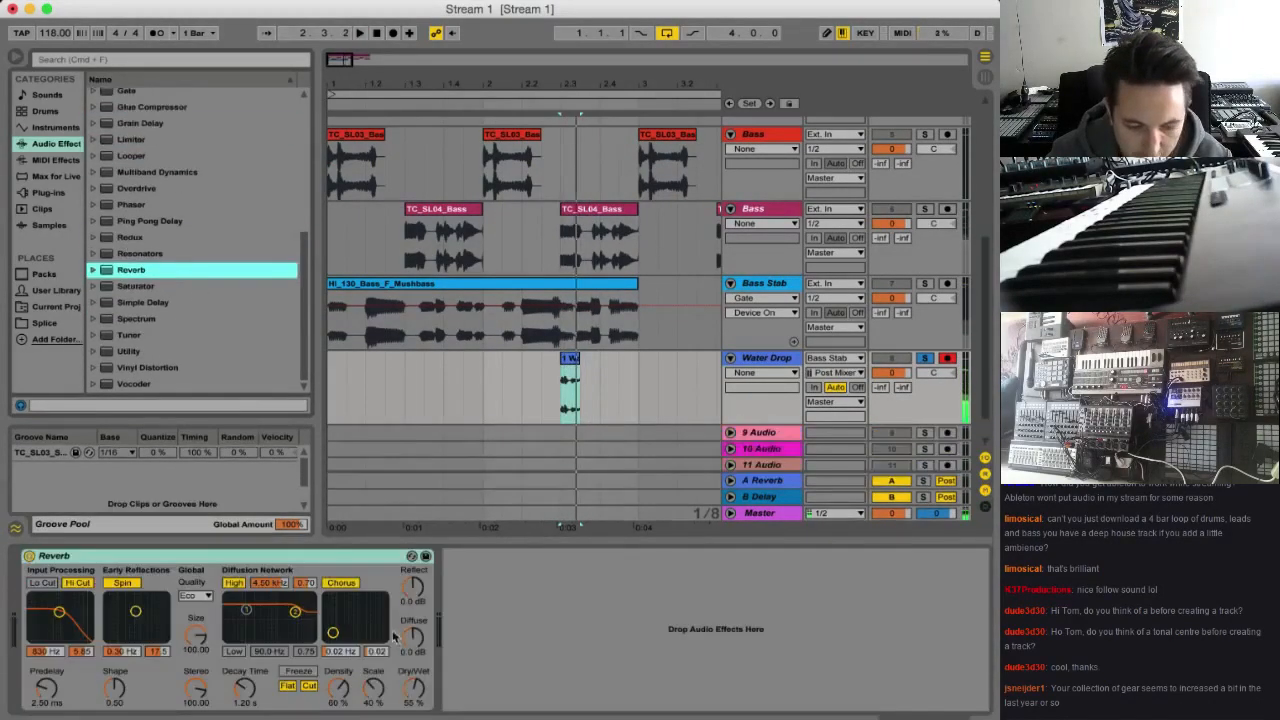
{"action": "left_click", "coordinate": [195, 596]}
{"action": "left_click", "coordinate": [197, 634]}
{"action": "left_click_drag", "start_coordinate": [244, 689], "coordinate": [244, 640]}
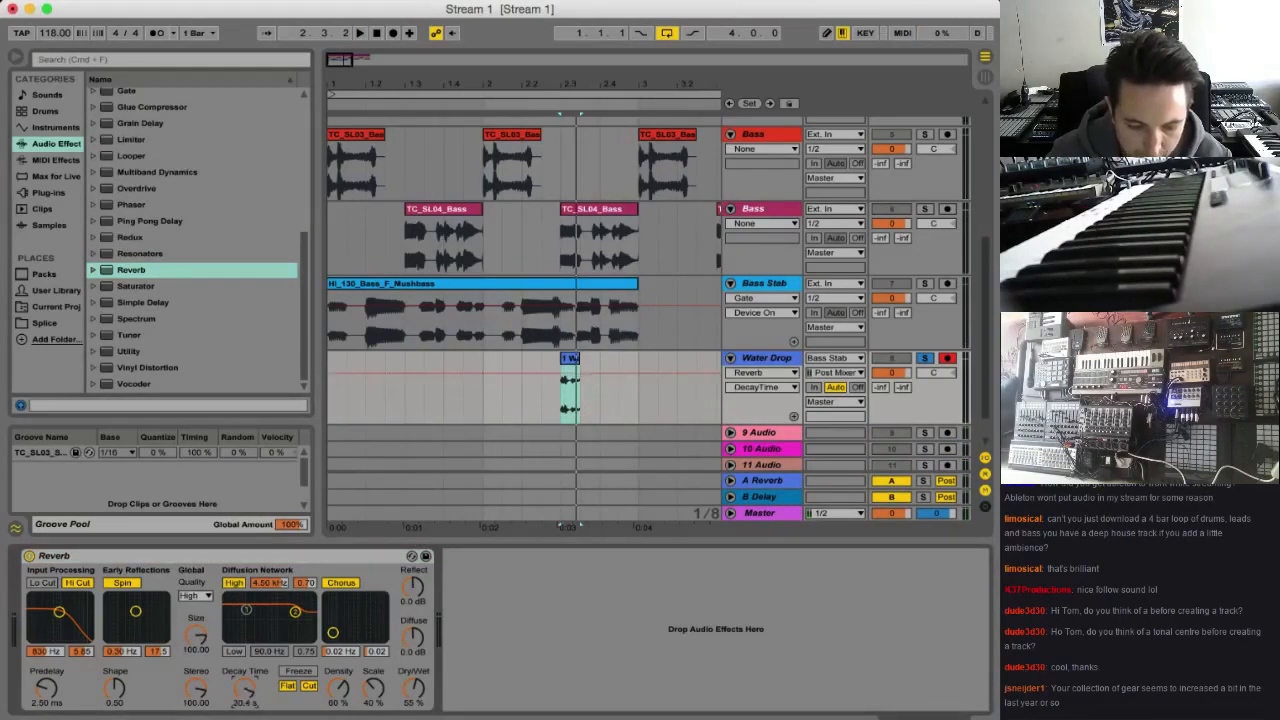
{"action": "left_click", "coordinate": [80, 584]}
{"action": "key", "text": "space"}
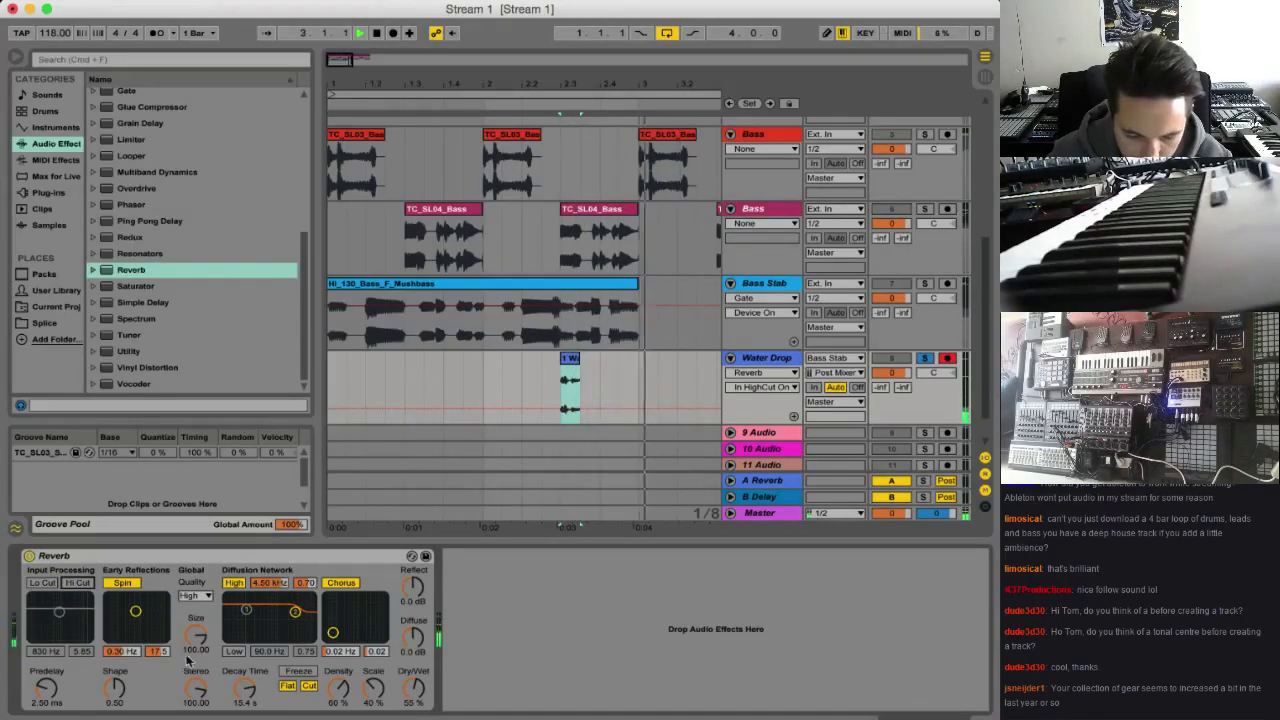
{"action": "left_click_drag", "start_coordinate": [187, 660], "coordinate": [185, 560]}
Add an Auto Filter to the Water Drop track: band-pass at 491 Hz, 43% resonance, tempo-synced LFO at 1/16 with amount 30
{"action": "scroll", "coordinate": [192, 195], "scroll_direction": "up", "scroll_amount": 3}
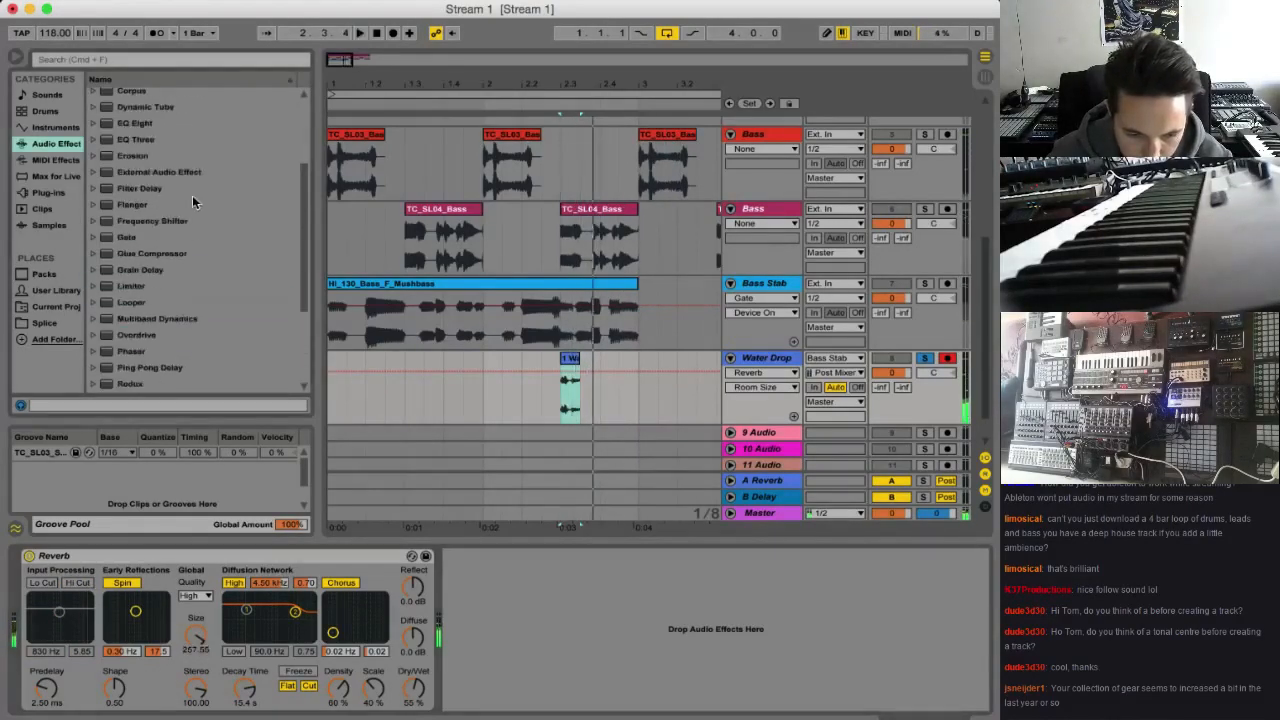
{"action": "scroll", "coordinate": [192, 195], "scroll_direction": "up", "scroll_amount": 3}
{"action": "double_click", "coordinate": [140, 127]}
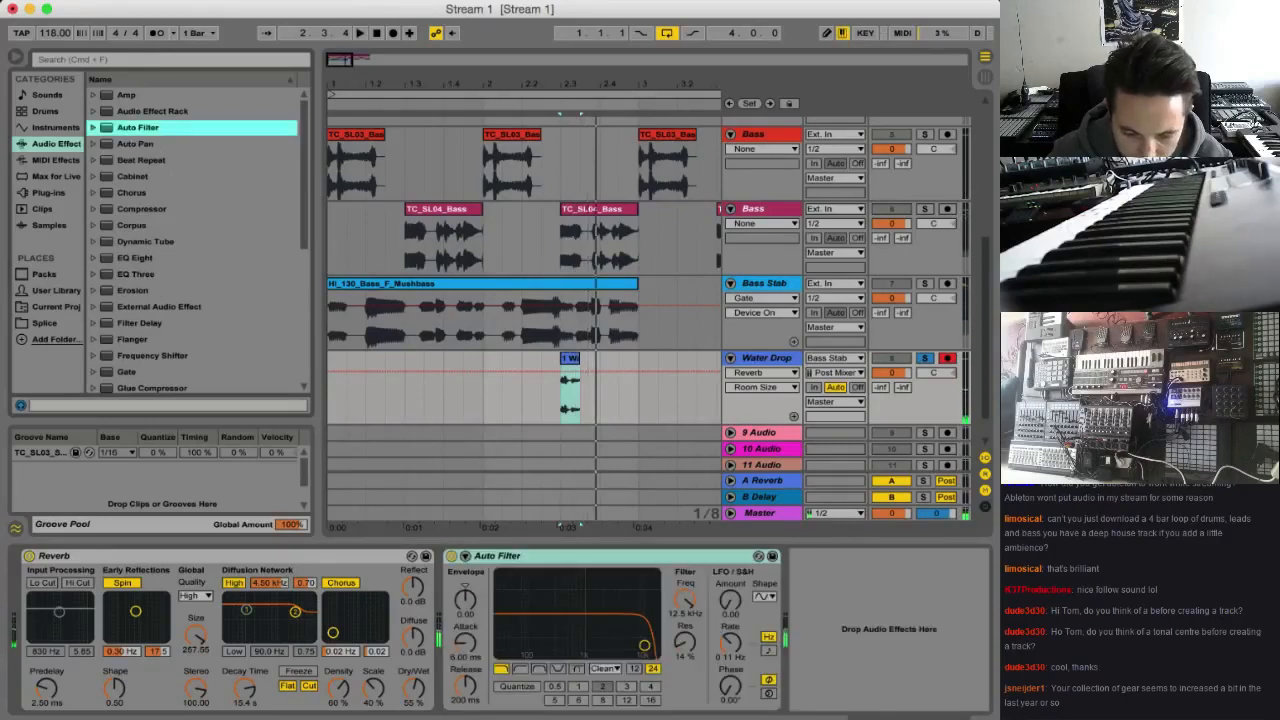
{"action": "left_click", "coordinate": [543, 669]}
{"action": "left_click_drag", "start_coordinate": [619, 636], "coordinate": [568, 627]}
{"action": "left_click", "coordinate": [768, 651]}
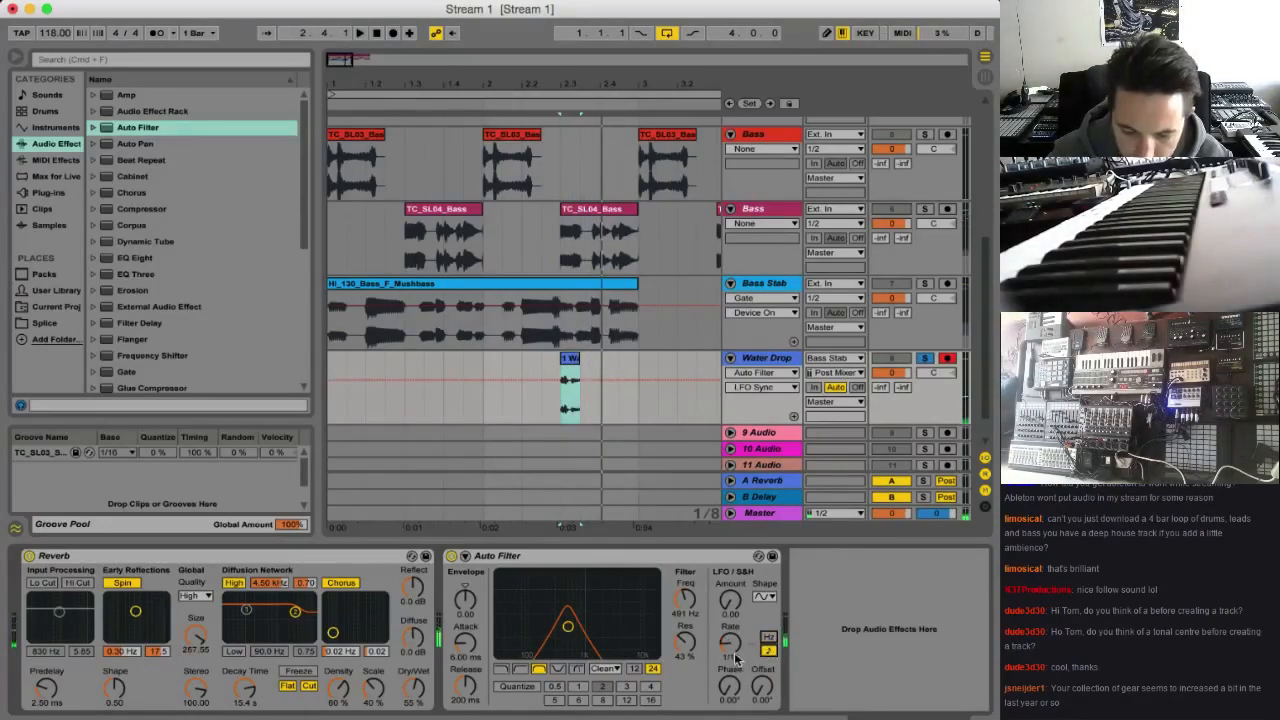
{"action": "left_click_drag", "start_coordinate": [730, 598], "coordinate": [730, 570]}
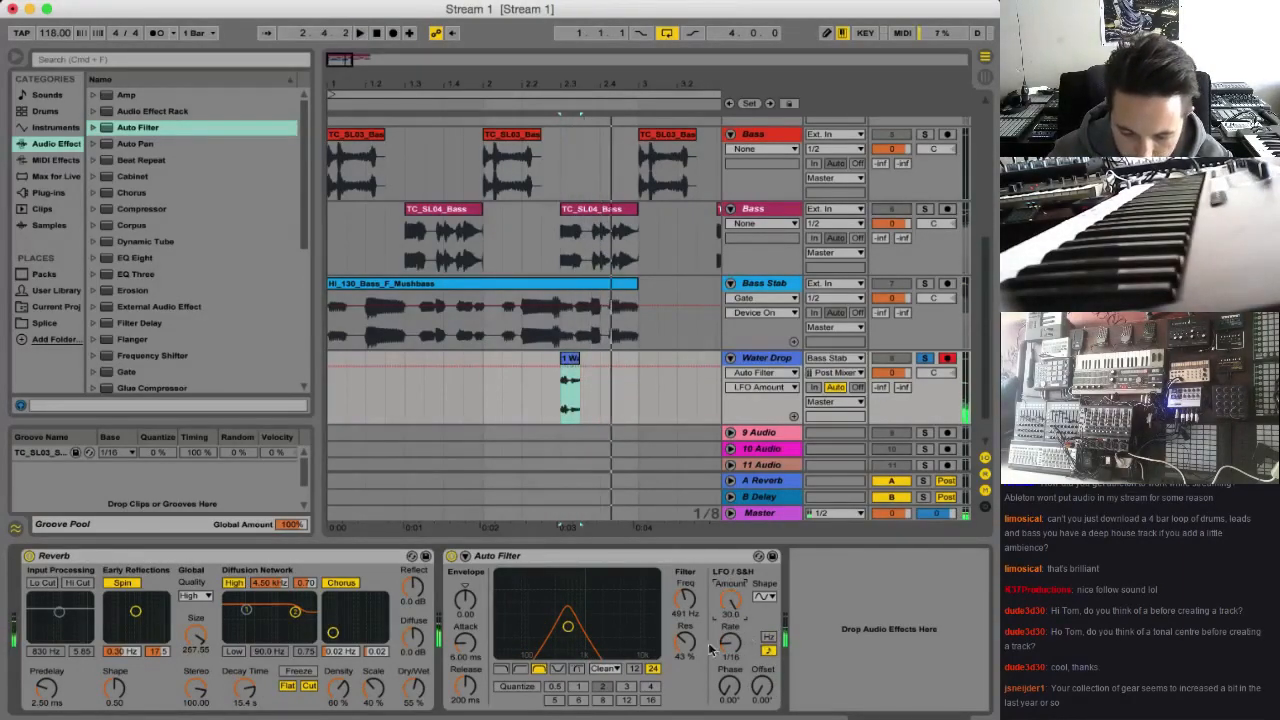
Move the Auto Filter ahead of the Reverb and retune it to 732 Hz while auditioning the Water Drop track
{"action": "left_click_drag", "start_coordinate": [534, 556], "coordinate": [68, 568]}
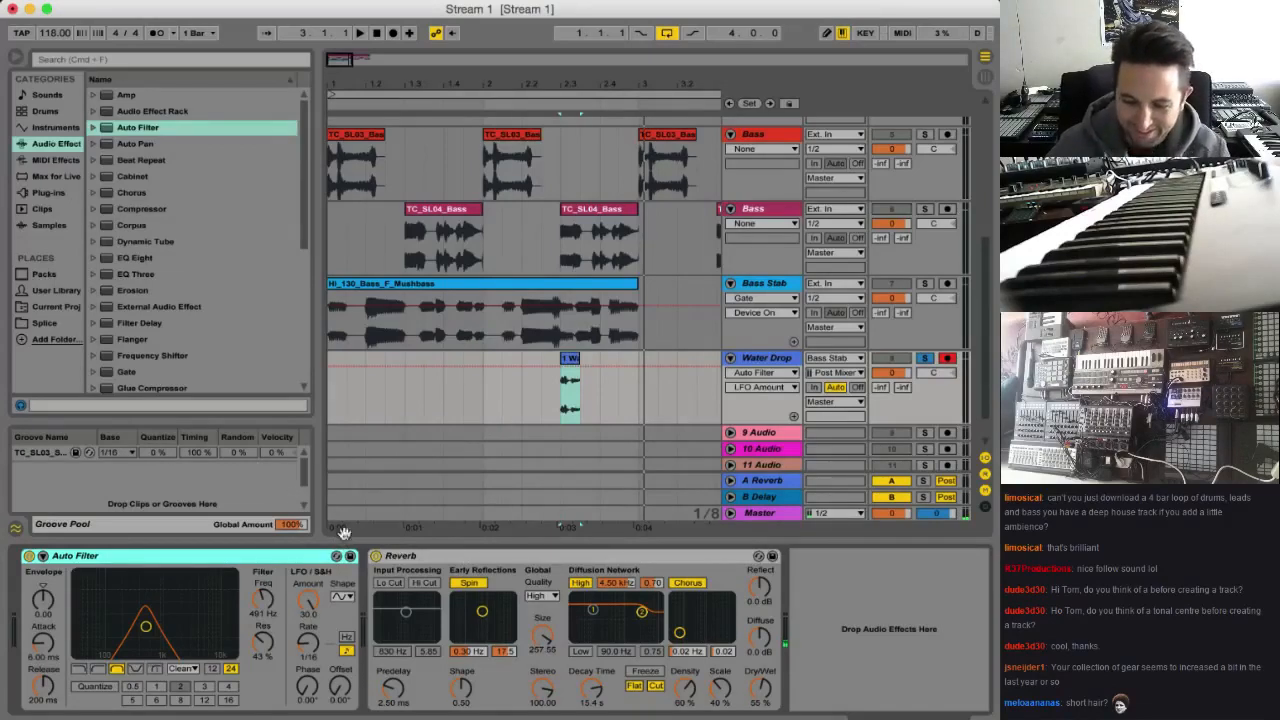
{"action": "key", "text": "space"}
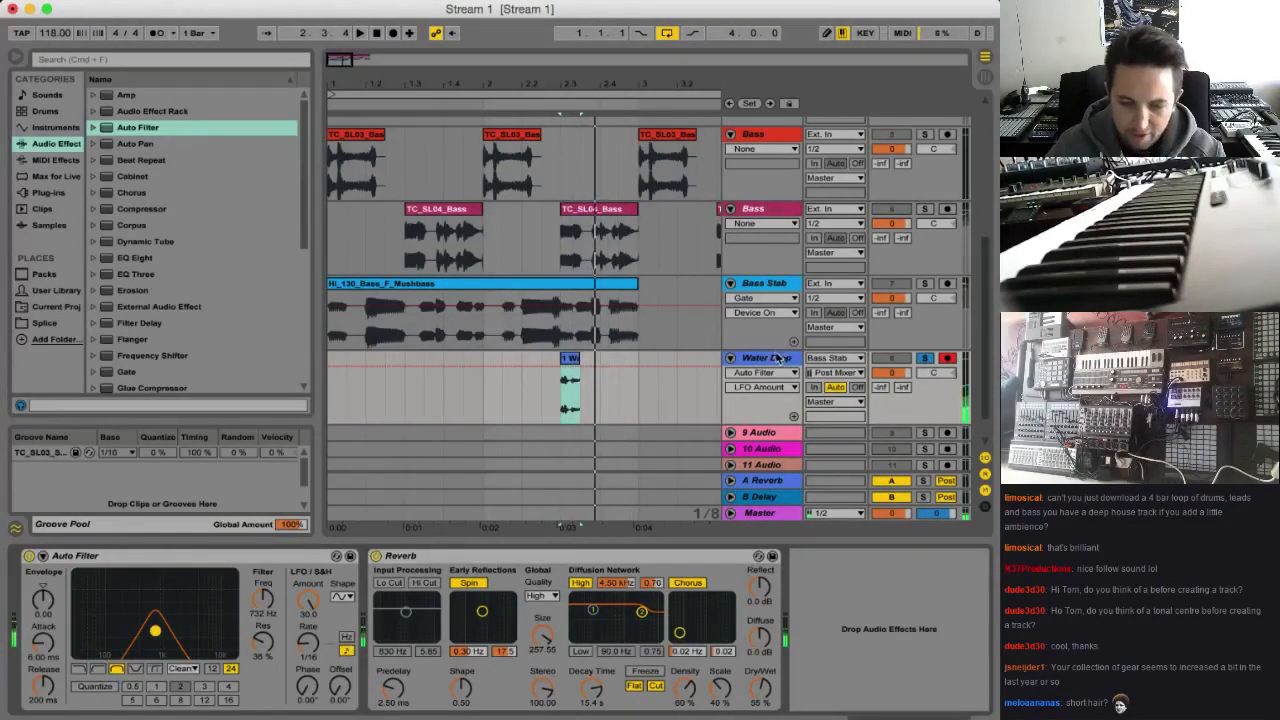
{"action": "key", "text": "space"}
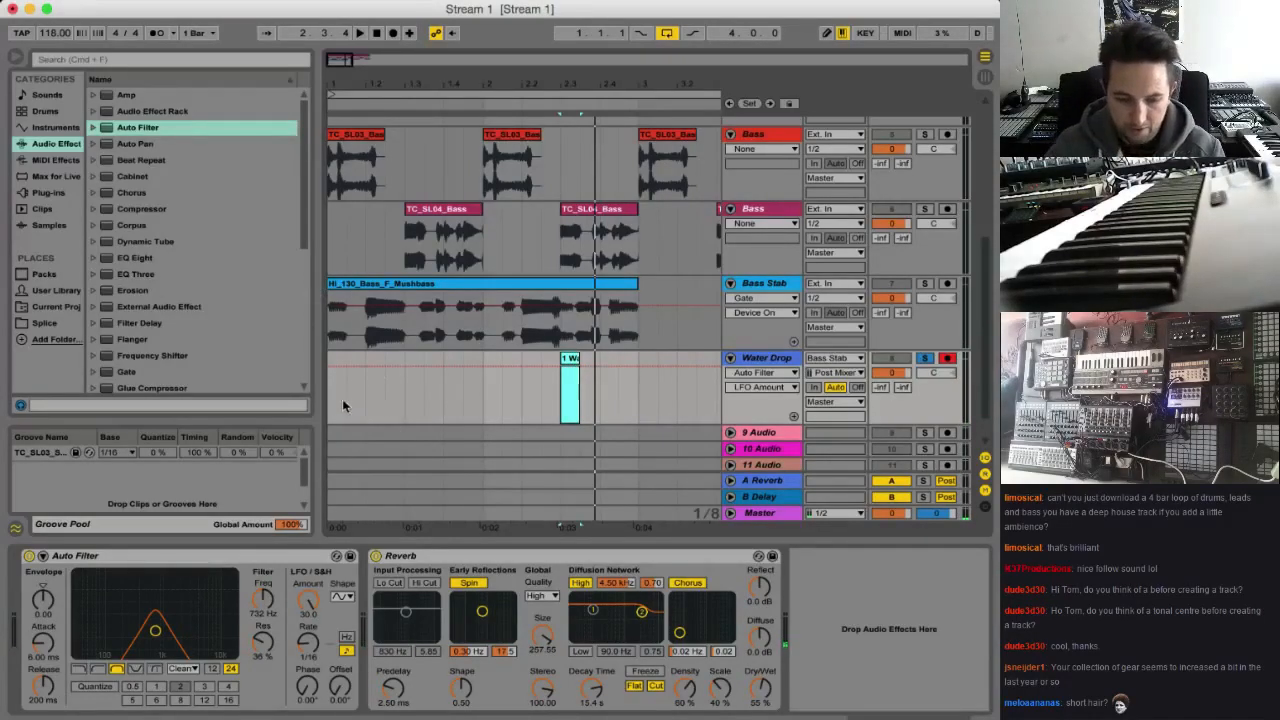
Solo the Bass Stab track and audition its Mushbass clip
{"action": "left_click", "coordinate": [925, 284]}
{"action": "key", "text": "space"}
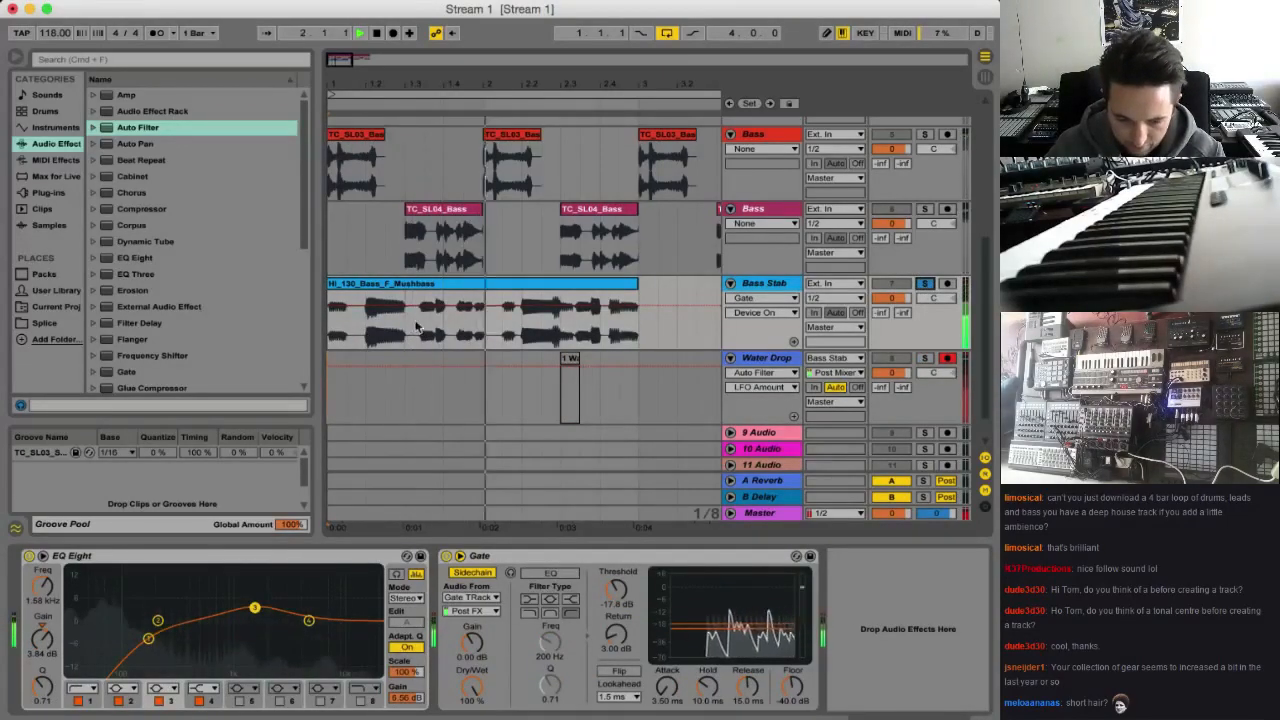
{"action": "left_click", "coordinate": [373, 305]}
{"action": "key", "text": "space"}
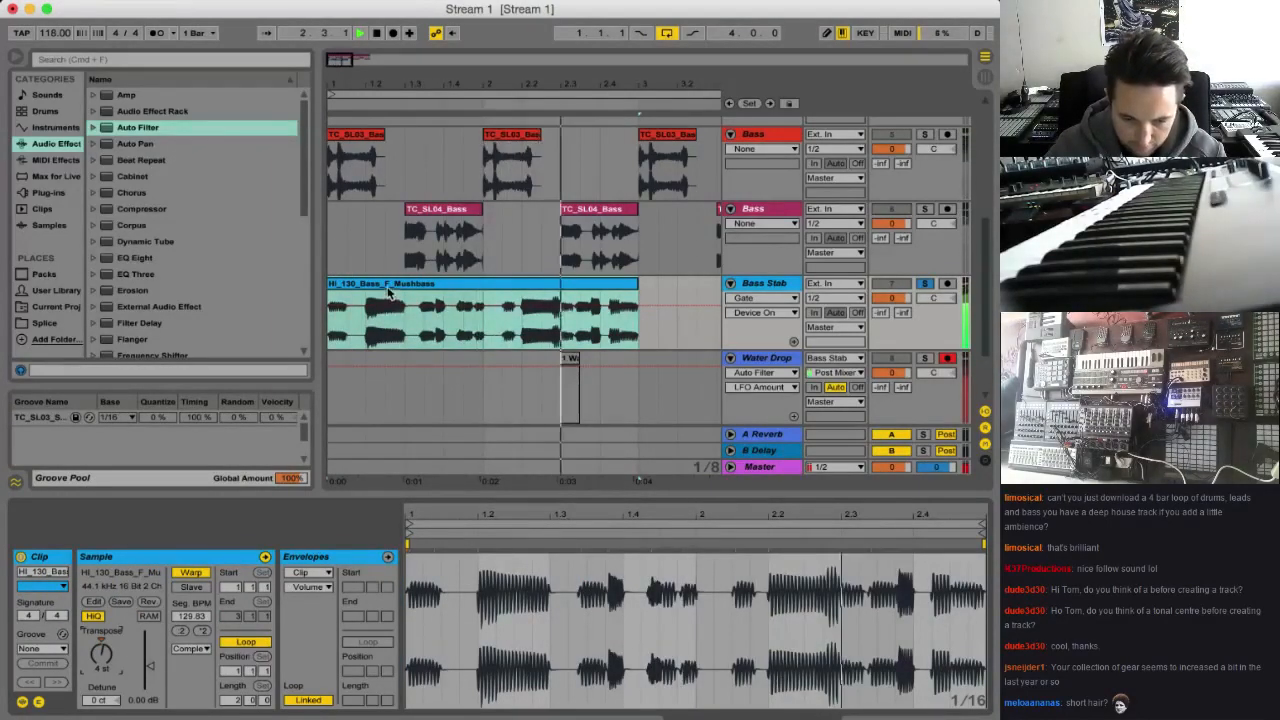
{"action": "key", "text": "space"}
Cut the Mushbass clip down to a short stab starting from its beat 1.2, placed at 1.3 and ending at bar 2
{"action": "mouse_move", "coordinate": [388, 284]}
{"action": "left_mouse_down"}
{"action": "mouse_move", "coordinate": [427, 296]}
{"action": "mouse_move", "coordinate": [406, 284]}
{"action": "left_mouse_up"}
{"action": "left_click_drag", "start_coordinate": [485, 330], "coordinate": [698, 330]}
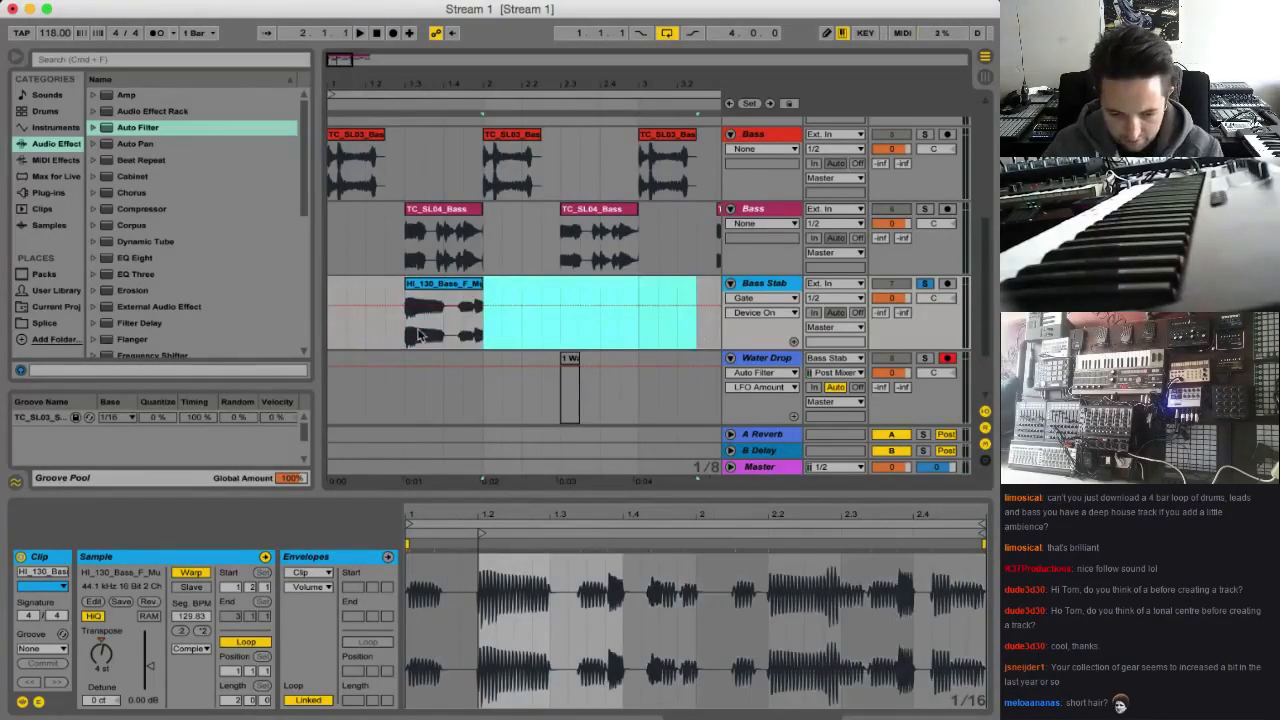
{"action": "key", "text": "Delete"}
Unsolo the Bass Stab track and audition the shortened Mushbass stab from 1.3 alongside the other tracks
{"action": "key", "text": "space"}
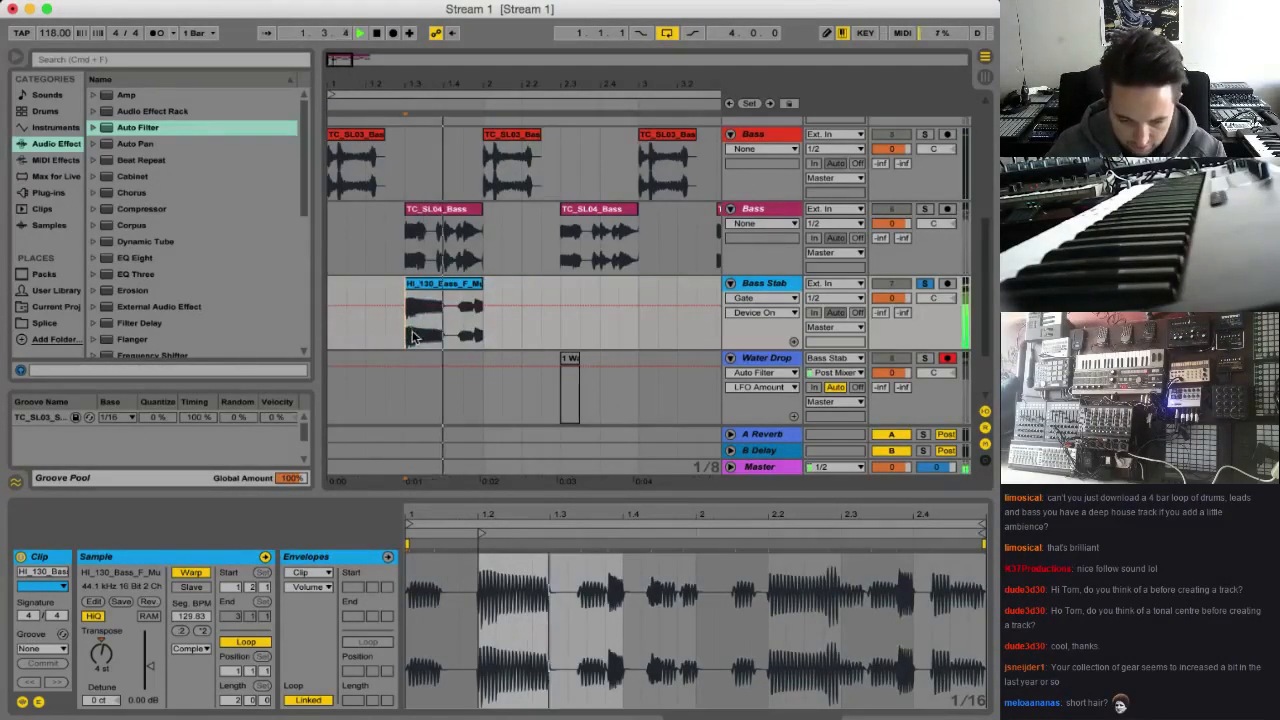
{"action": "left_click", "coordinate": [925, 284]}
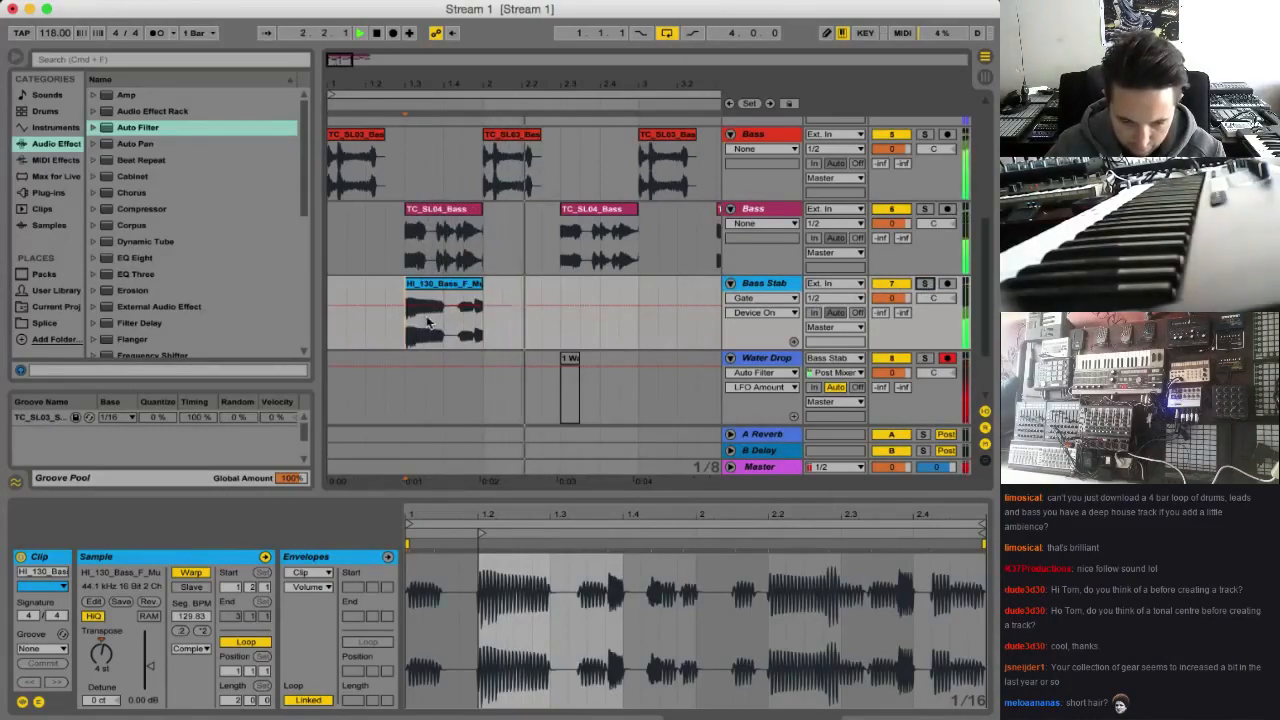
{"action": "key", "text": "space"}
{"action": "key", "text": "space"}
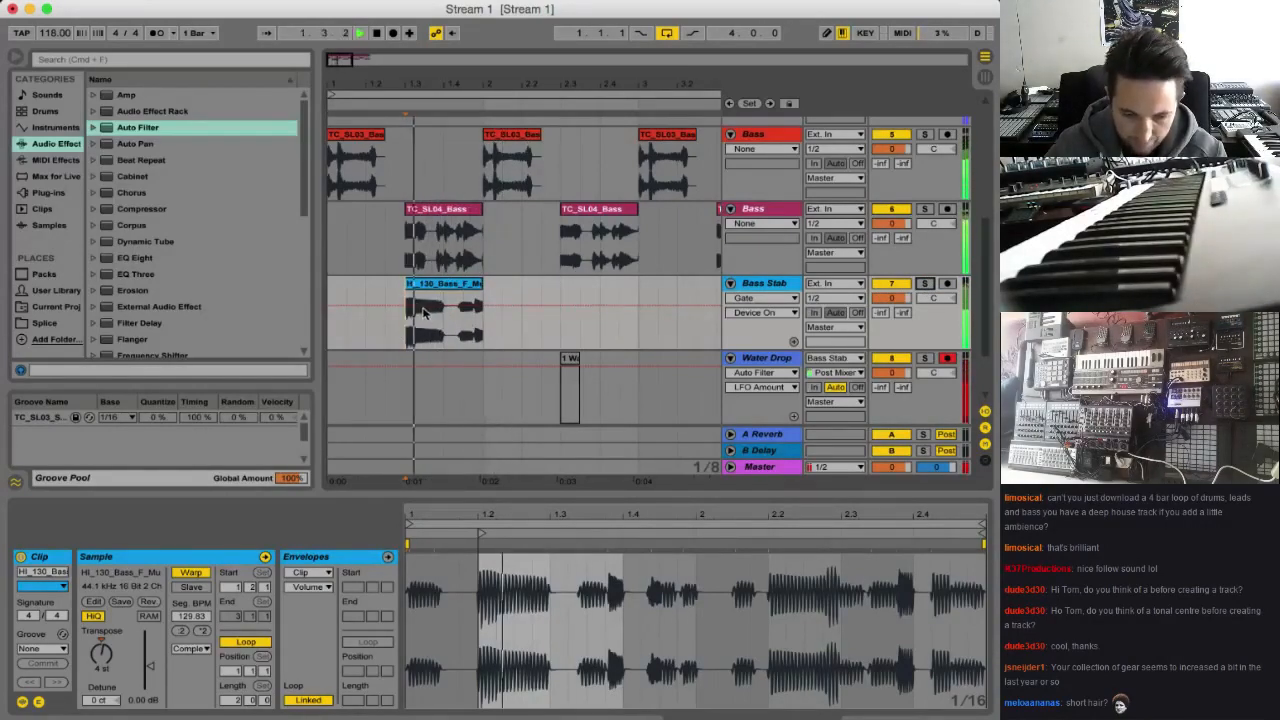
{"action": "key", "text": "space"}
{"action": "key", "text": "space"}
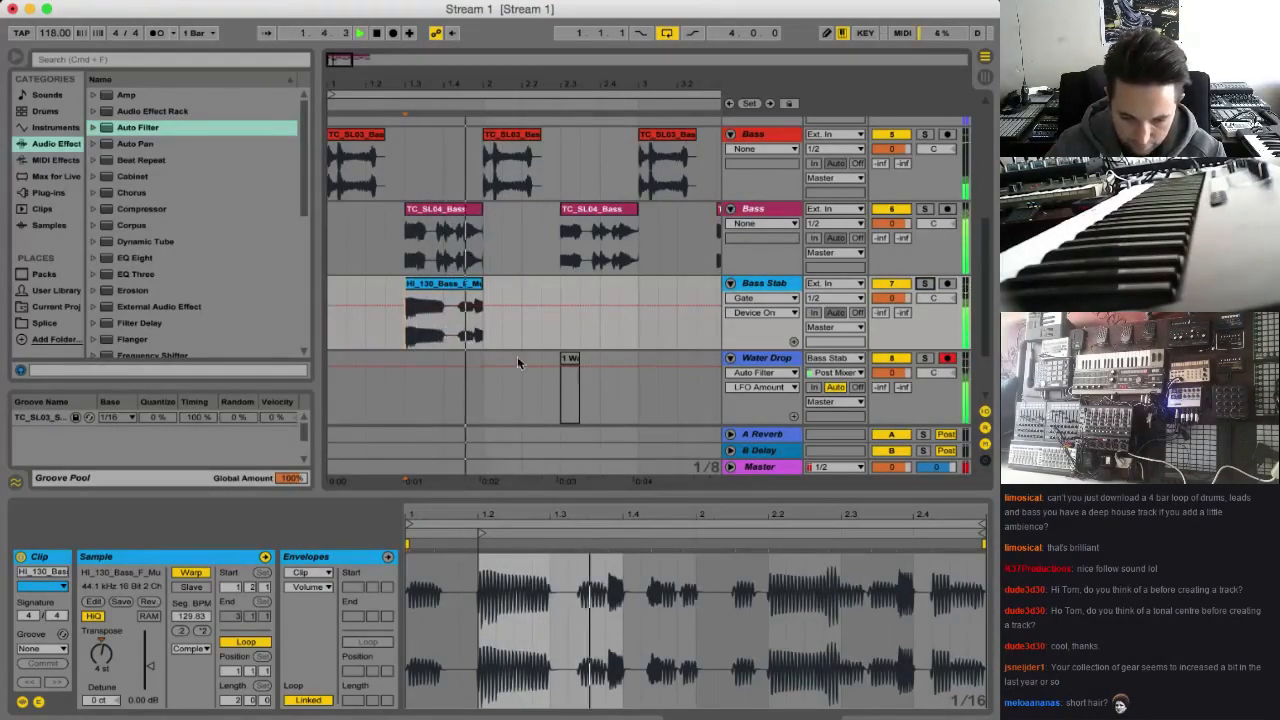
{"action": "key", "text": "space"}
Deactivate the Water Drop track and play the arrangement without it
{"action": "scroll", "coordinate": [764, 365], "scroll_direction": "down", "scroll_amount": 2}
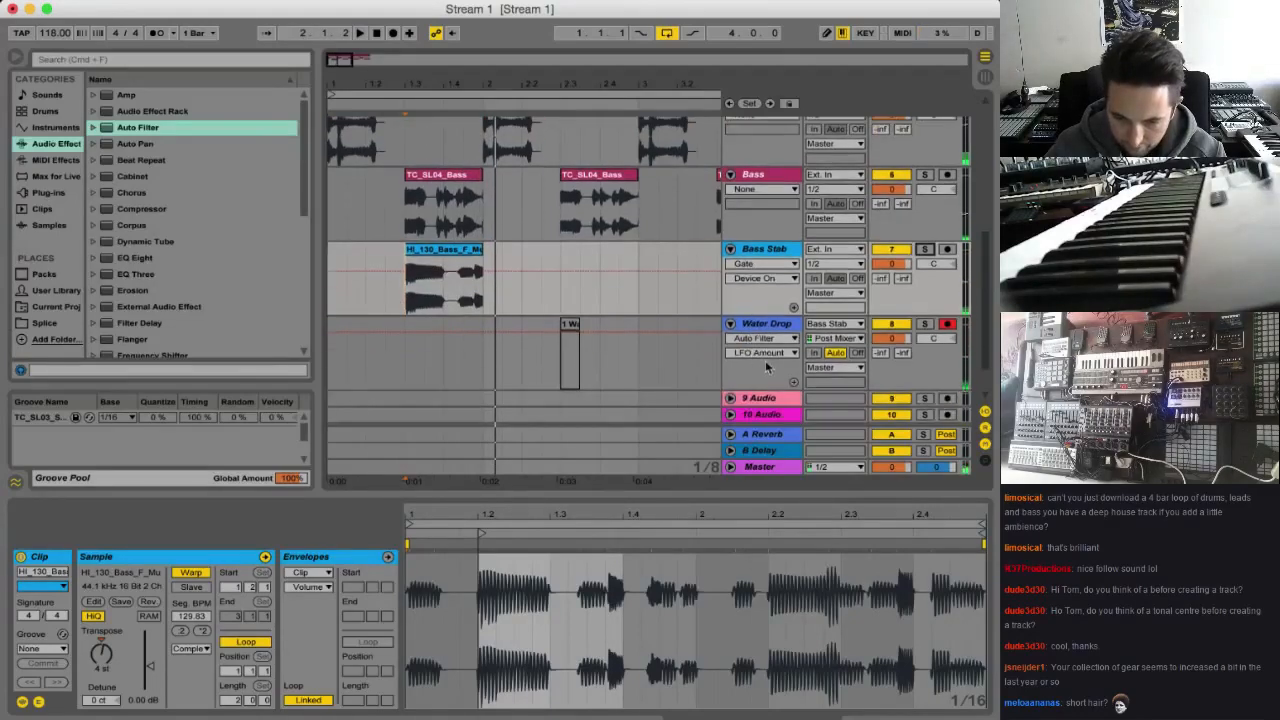
{"action": "double_click", "coordinate": [770, 327]}
{"action": "left_click", "coordinate": [890, 325]}
{"action": "scroll", "coordinate": [430, 280], "scroll_direction": "up", "scroll_amount": 2}
{"action": "key", "text": "space"}
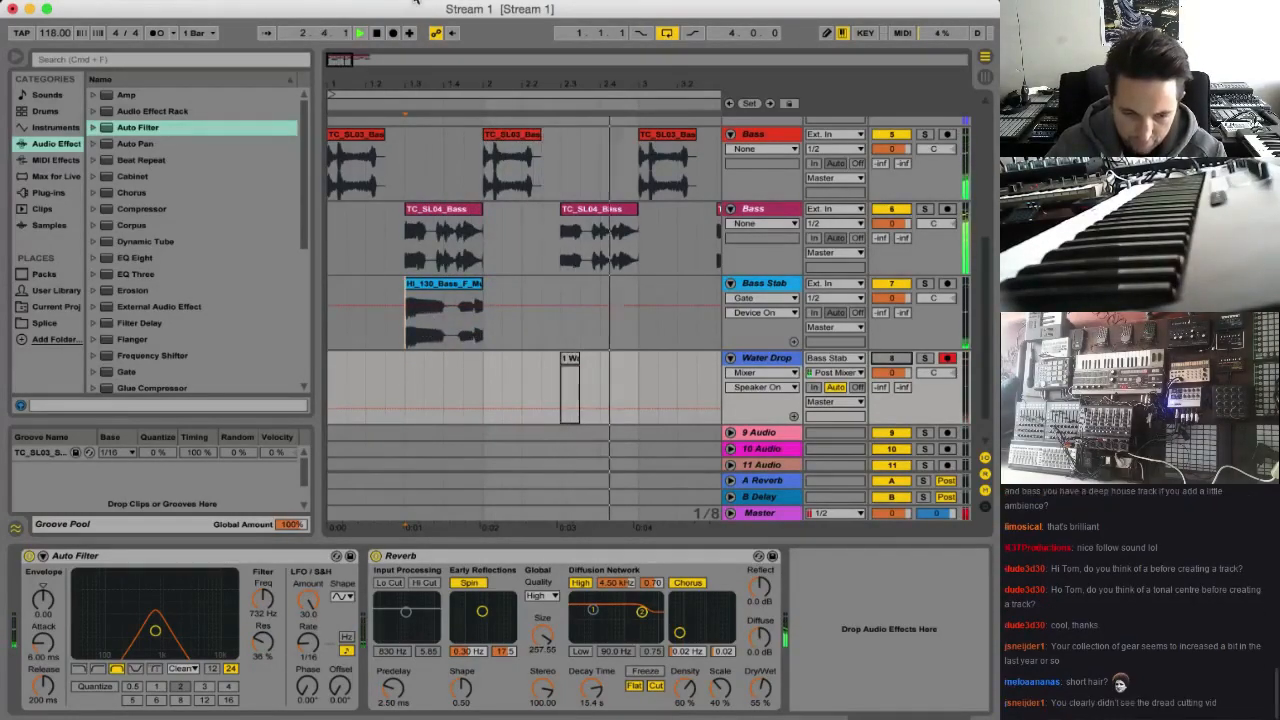
Replay the loop zoomed out slightly, and add an Auto Filter after the Gate on the Bass Stab track
{"action": "key", "text": "space"}
{"action": "key", "text": "space"}
{"action": "mouse_move", "coordinate": [458, 84]}
{"action": "left_mouse_down"}
{"action": "mouse_move", "coordinate": [458, 62]}
{"action": "mouse_move", "coordinate": [458, 92]}
{"action": "left_mouse_up"}
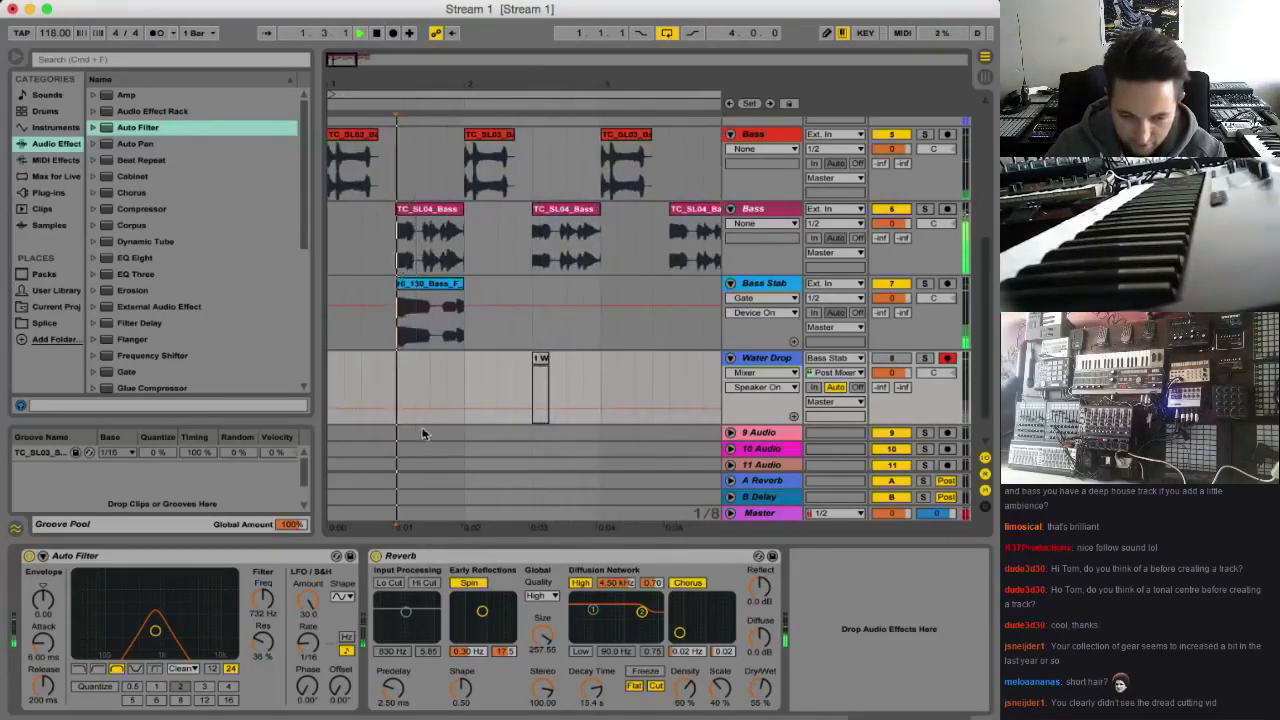
{"action": "left_click", "coordinate": [787, 288]}
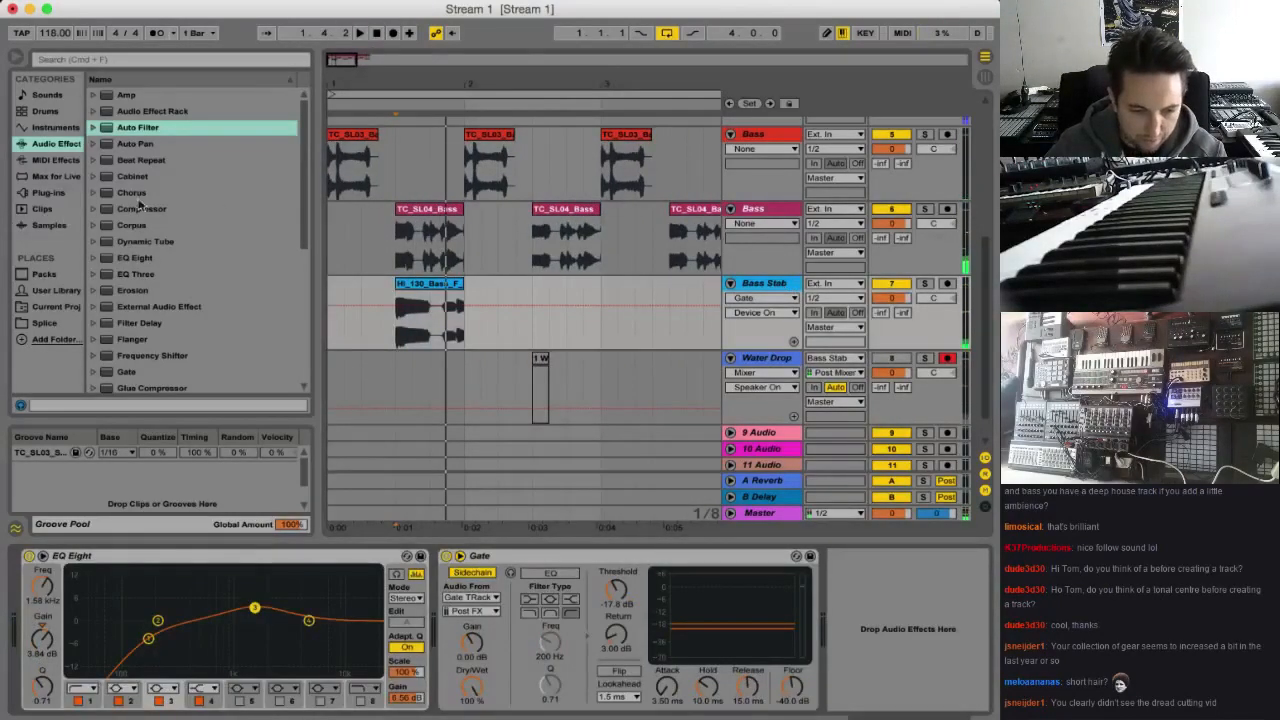
{"action": "left_click", "coordinate": [148, 133]}
{"action": "left_click_drag", "start_coordinate": [855, 648], "coordinate": [857, 648]}
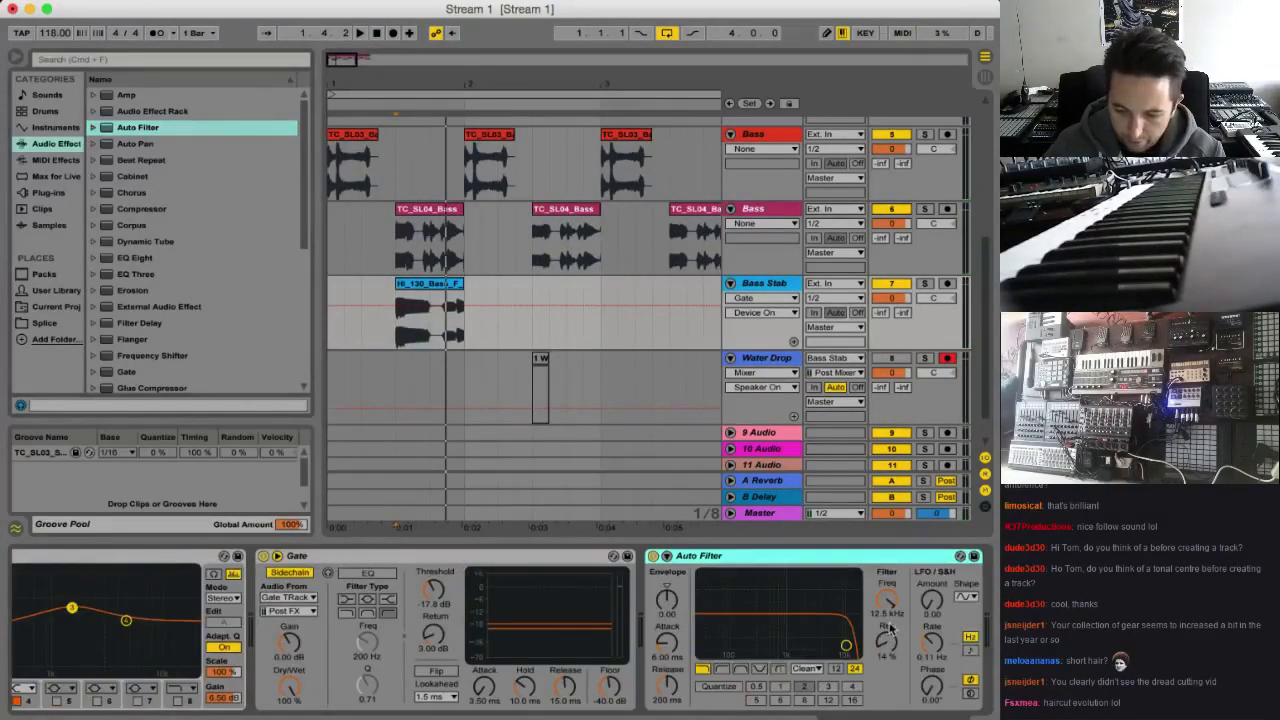
Solo the Bass Stab track and audition it with the Auto Filter's lowpass cutoff at about 14.4 kHz
{"action": "left_click", "coordinate": [806, 668]}
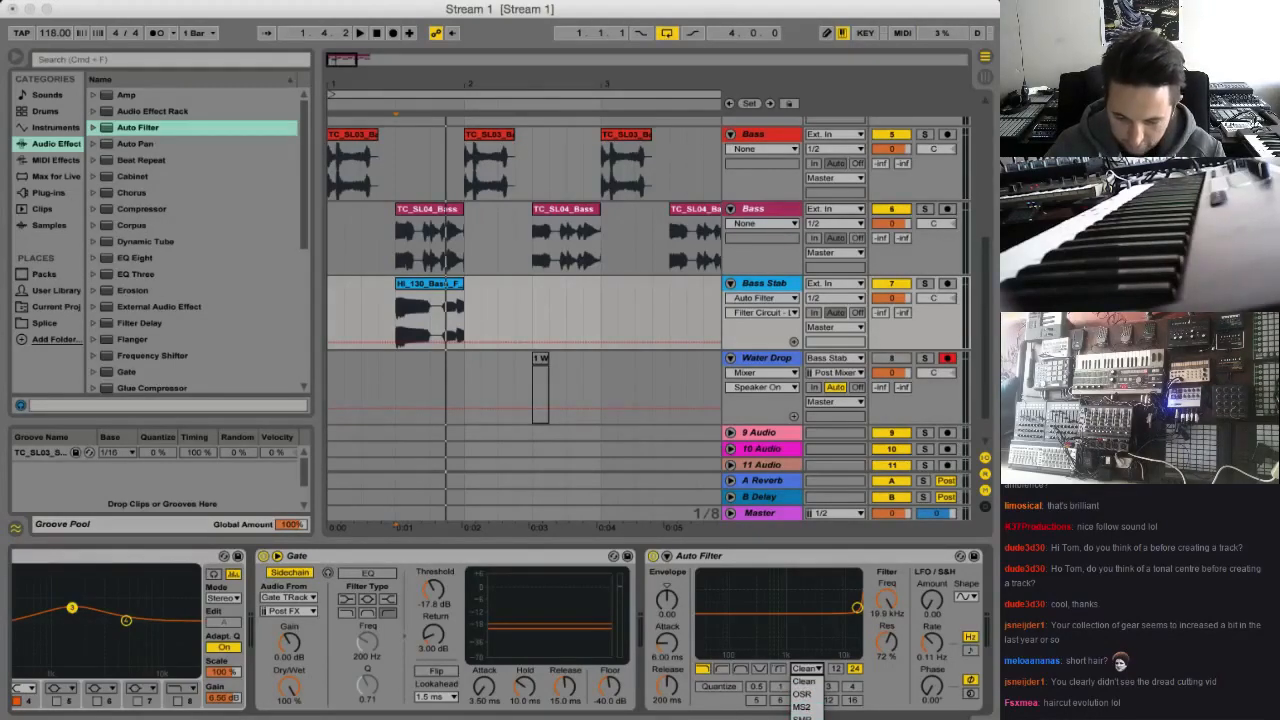
{"action": "key", "text": "space"}
{"action": "left_click_drag", "start_coordinate": [851, 603], "coordinate": [849, 630]}
{"action": "key", "text": "space"}
{"action": "left_click", "coordinate": [925, 284]}
{"action": "left_click", "coordinate": [811, 670]}
{"action": "left_click", "coordinate": [808, 669]}
{"action": "key", "text": "space"}
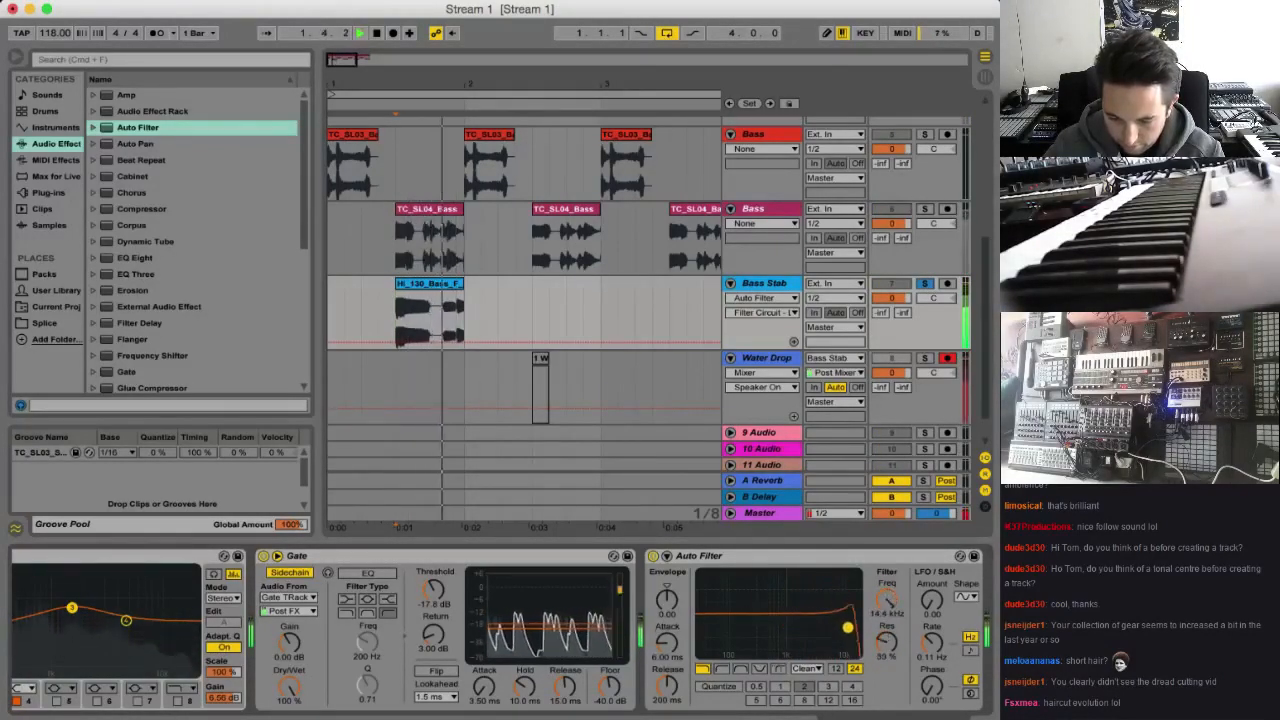
Switch the Auto Filter circuit to OSR with 24 dB drive, and lower the Bass Stab track volume to -10.5 dB
{"action": "left_click", "coordinate": [806, 668]}
{"action": "left_click", "coordinate": [833, 700]}
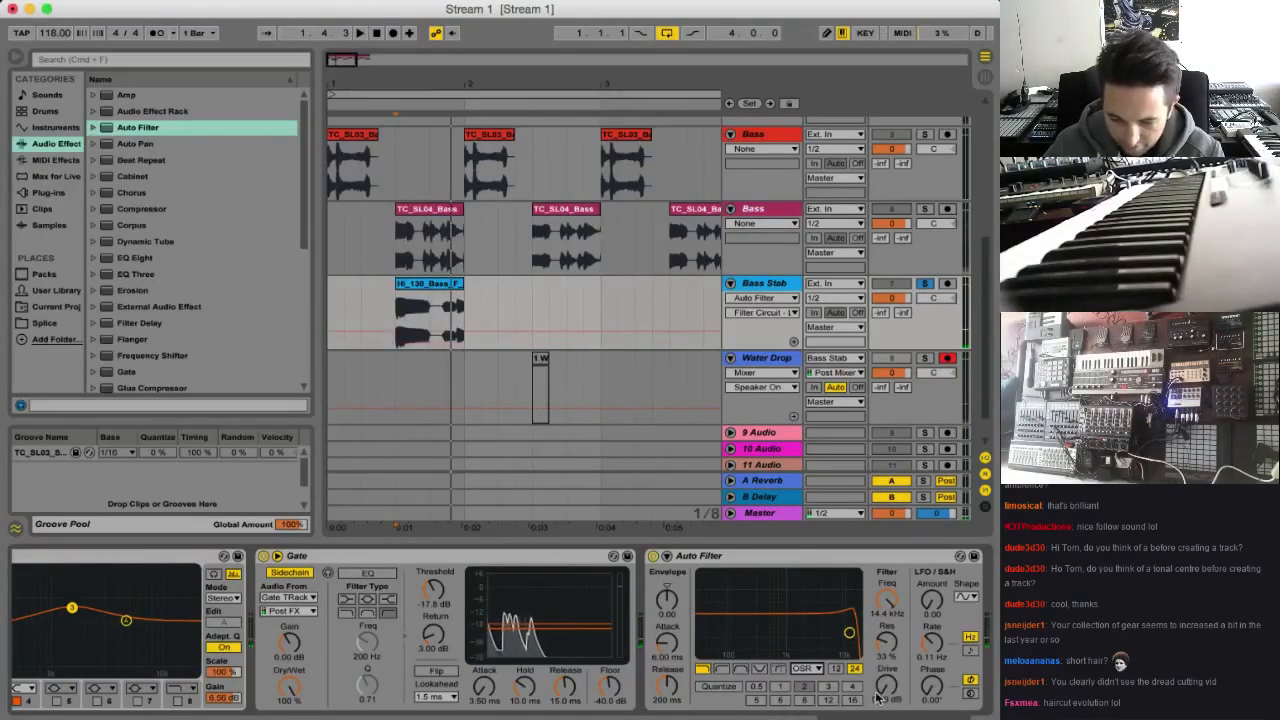
{"action": "left_click_drag", "start_coordinate": [886, 686], "coordinate": [863, 497]}
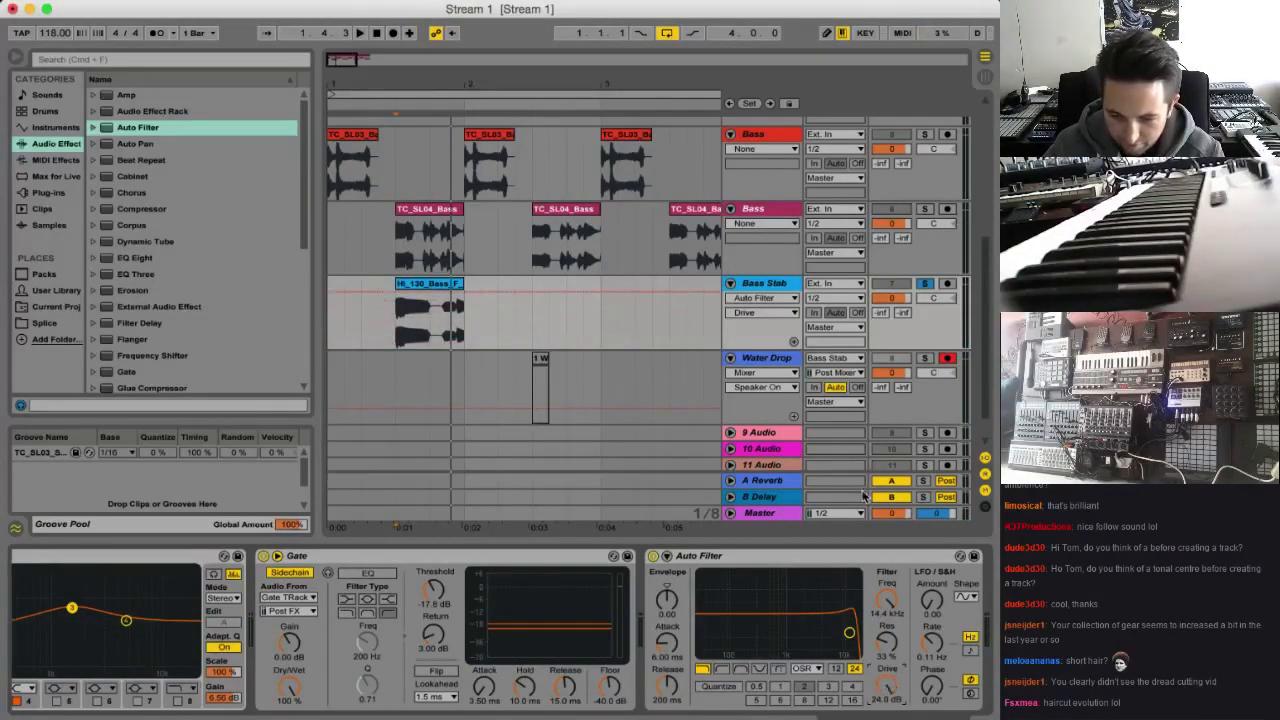
{"action": "left_click", "coordinate": [891, 297]}
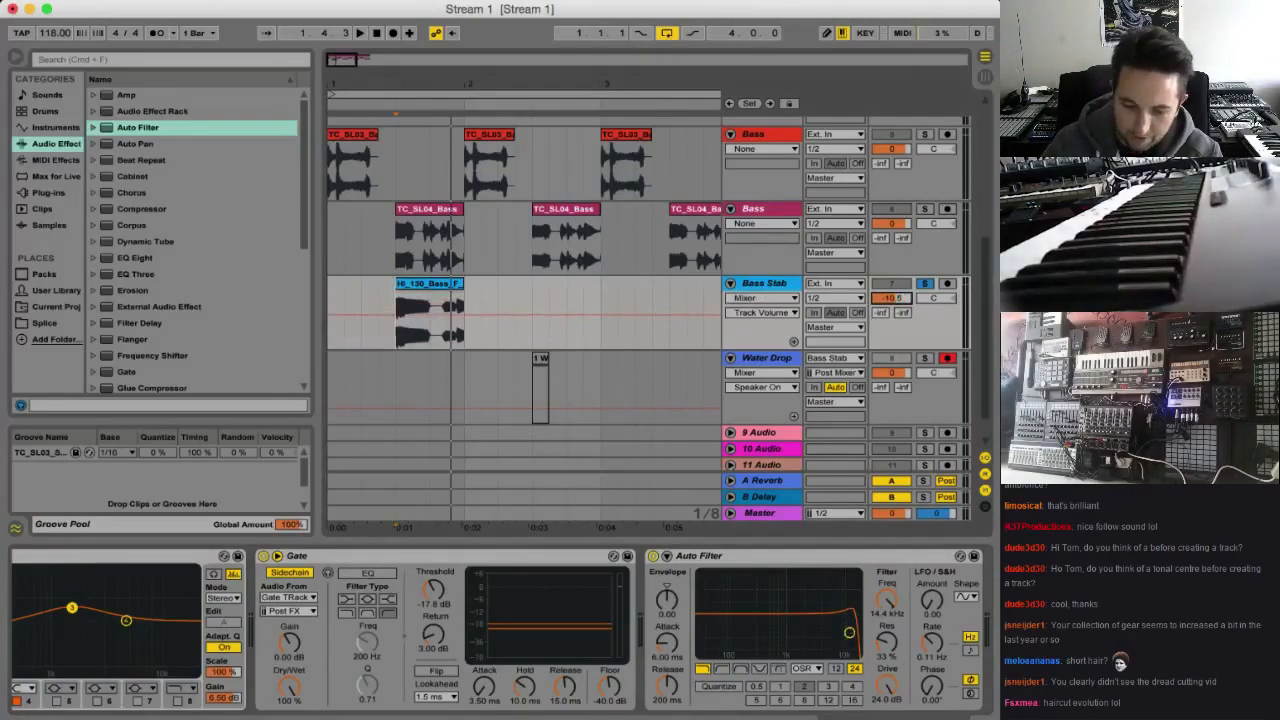
{"action": "key", "text": "space"}
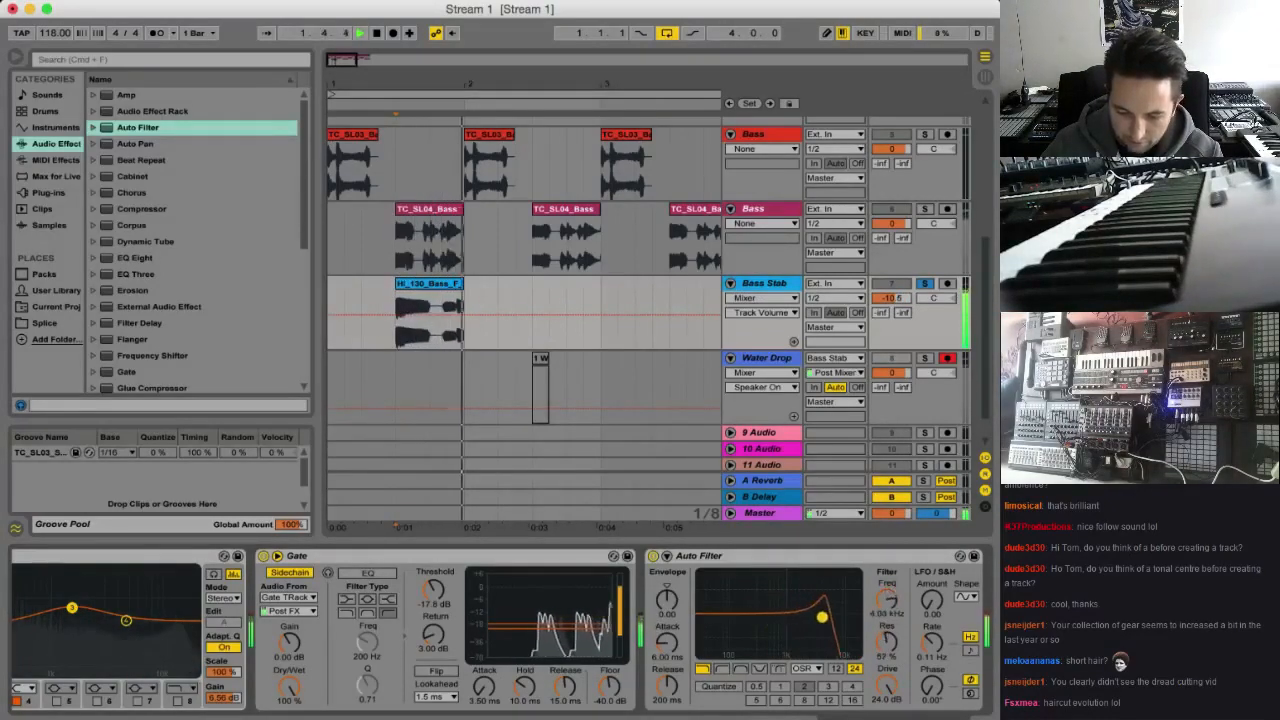
Switch the Auto Filter circuit to PRD and set its cutoff to about 1.41 kHz with 64% resonance
{"action": "left_click", "coordinate": [805, 668]}
{"action": "left_click", "coordinate": [803, 717]}
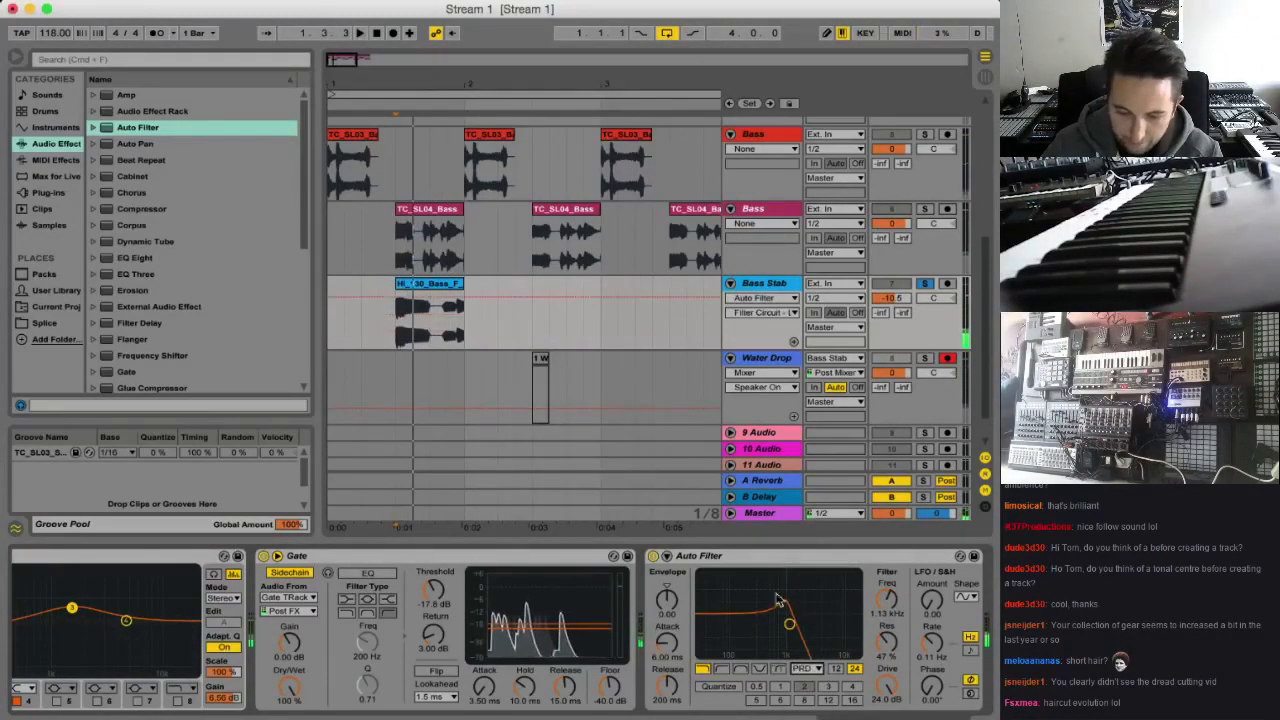
{"action": "mouse_move", "coordinate": [790, 624]}
{"action": "left_mouse_down"}
{"action": "mouse_move", "coordinate": [838, 636]}
{"action": "mouse_move", "coordinate": [824, 607]}
{"action": "mouse_move", "coordinate": [782, 603]}
{"action": "mouse_move", "coordinate": [809, 603]}
{"action": "mouse_move", "coordinate": [793, 612]}
{"action": "left_mouse_up"}
Map the Auto Filter's Frequency to MIDI controller CC 22 and try the mapped control during playback
{"action": "key", "text": "super+m"}
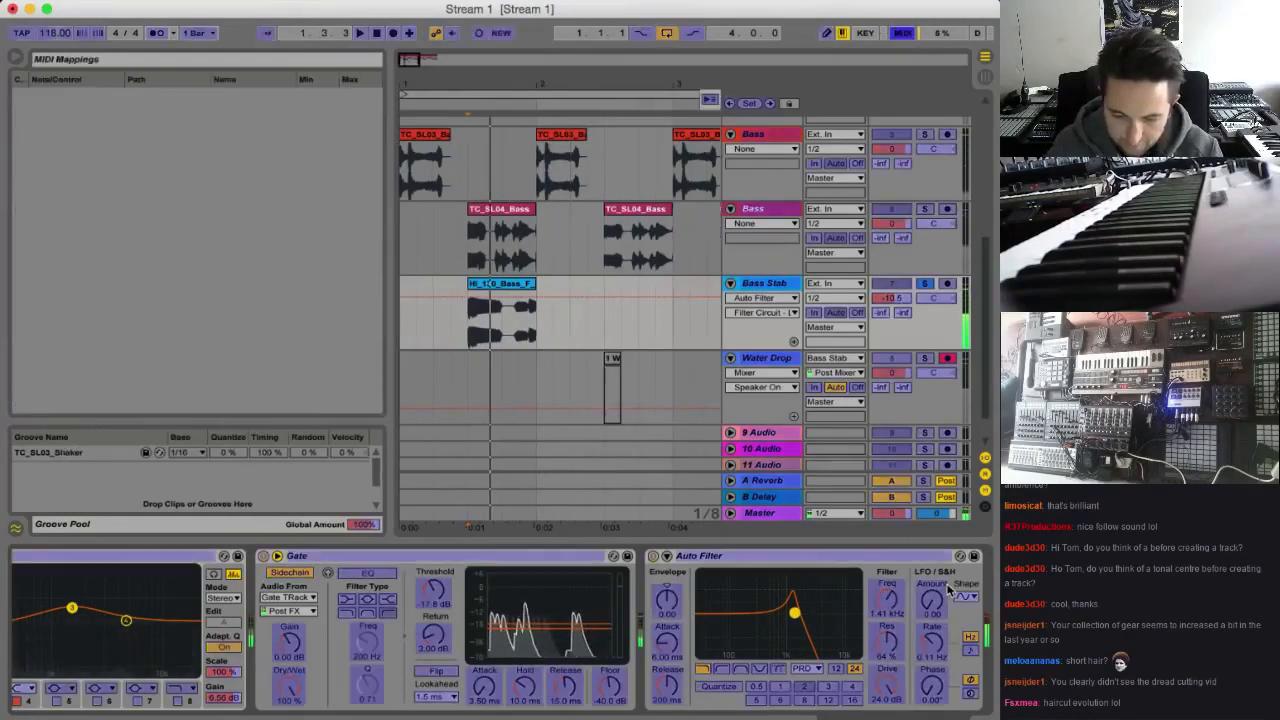
{"action": "left_click", "coordinate": [887, 603]}
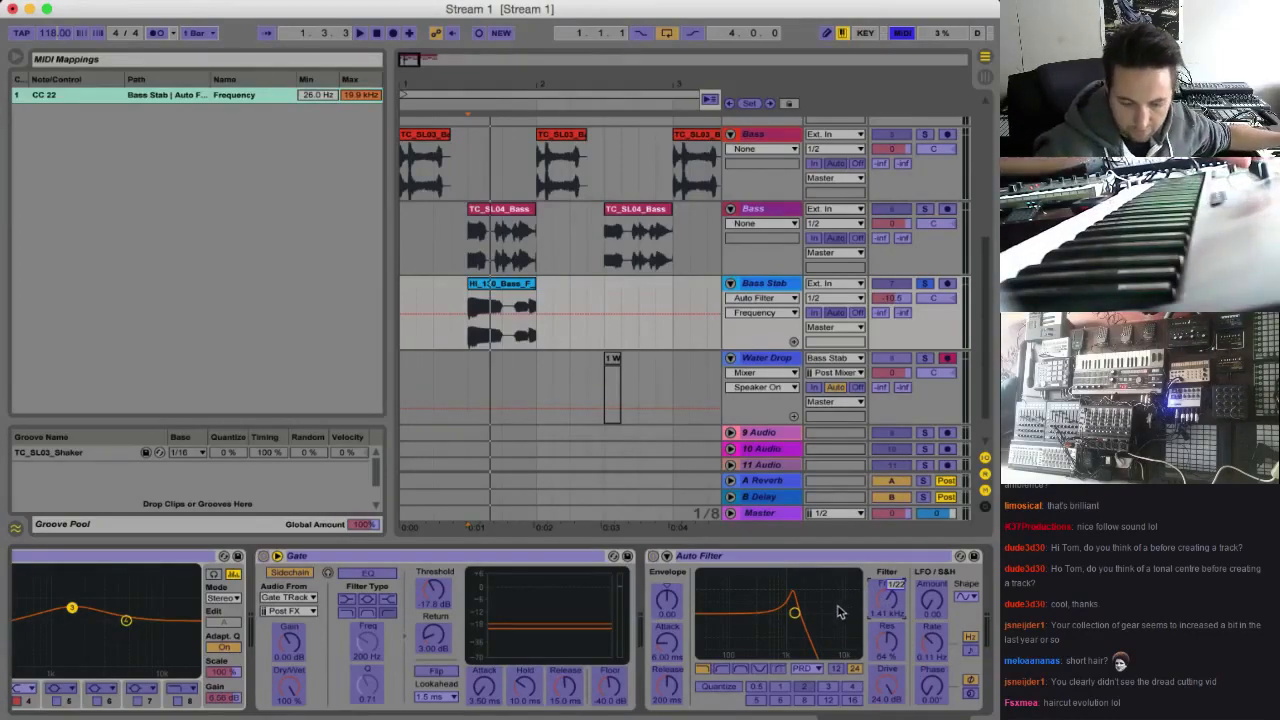
{"action": "key", "text": "super+m"}
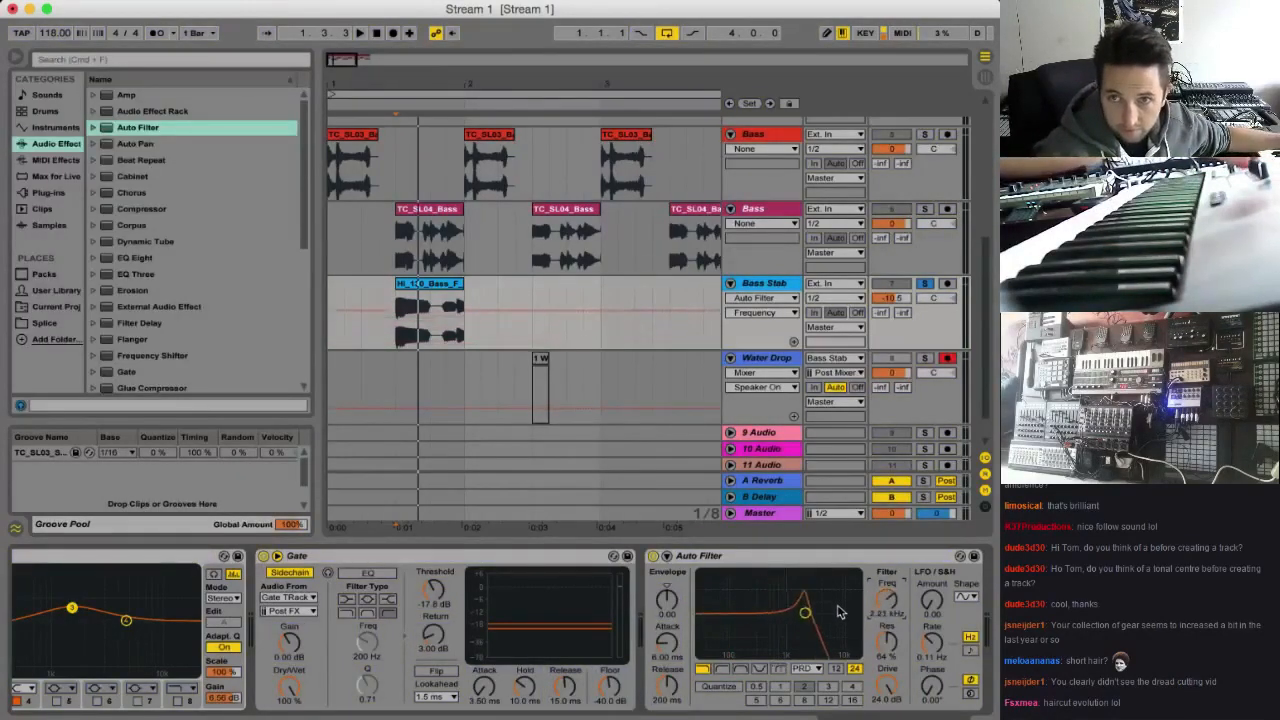
{"action": "key", "text": "space"}
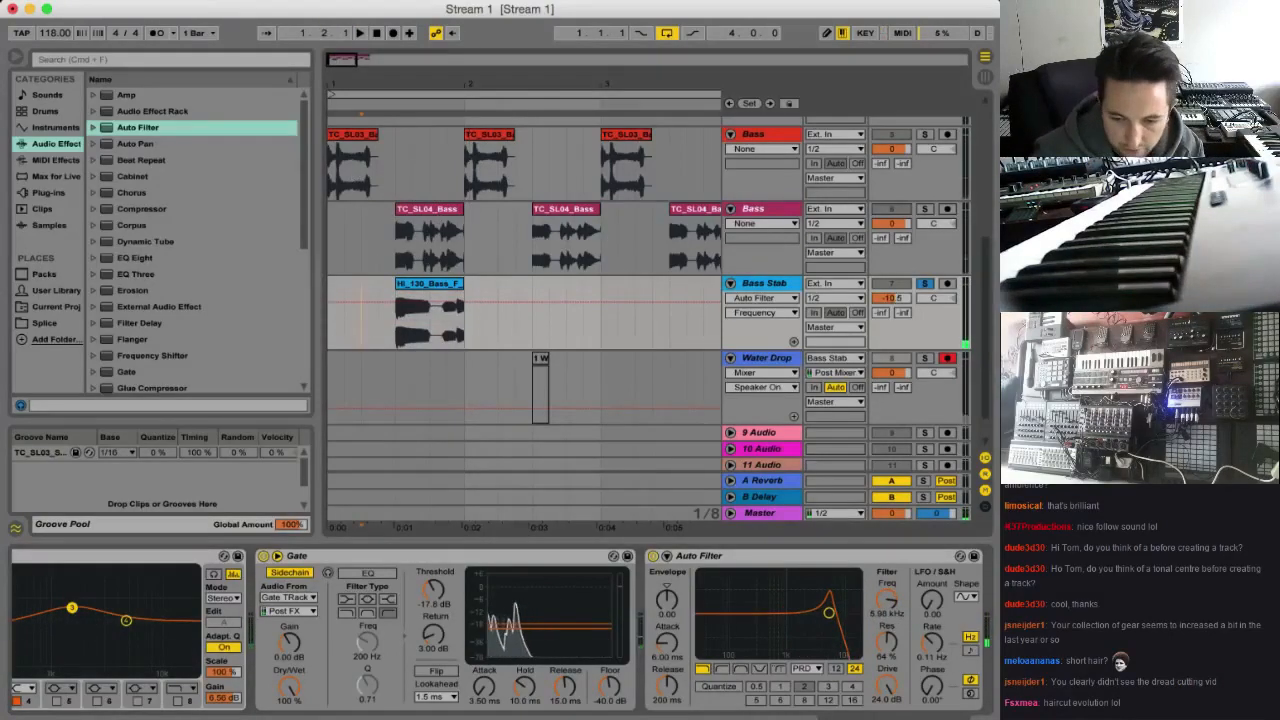
Disarm the Water Drop track and record Auto Filter frequency automation over the Bass Stab clip, ending near 2.3
{"action": "scroll", "coordinate": [855, 277], "scroll_direction": "up", "scroll_amount": 3}
{"action": "scroll", "coordinate": [948, 353], "scroll_direction": "down", "scroll_amount": 3}
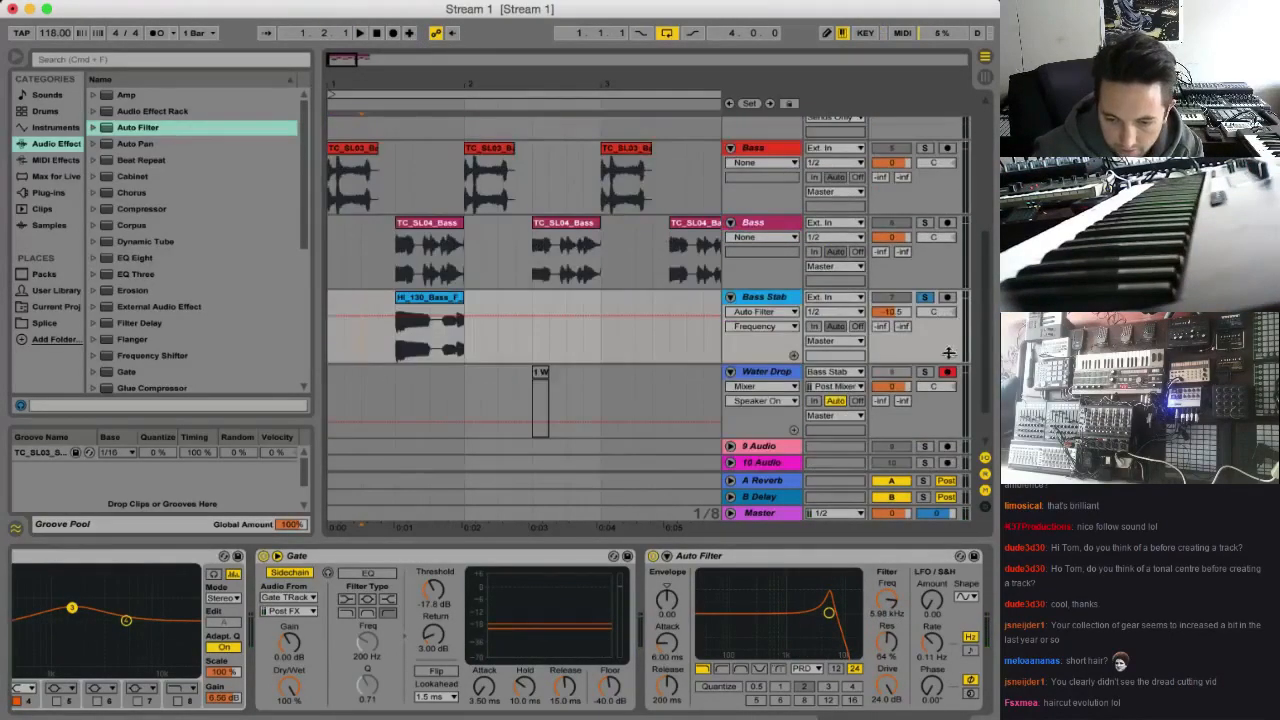
{"action": "scroll", "coordinate": [561, 121], "scroll_direction": "up", "scroll_amount": 2}
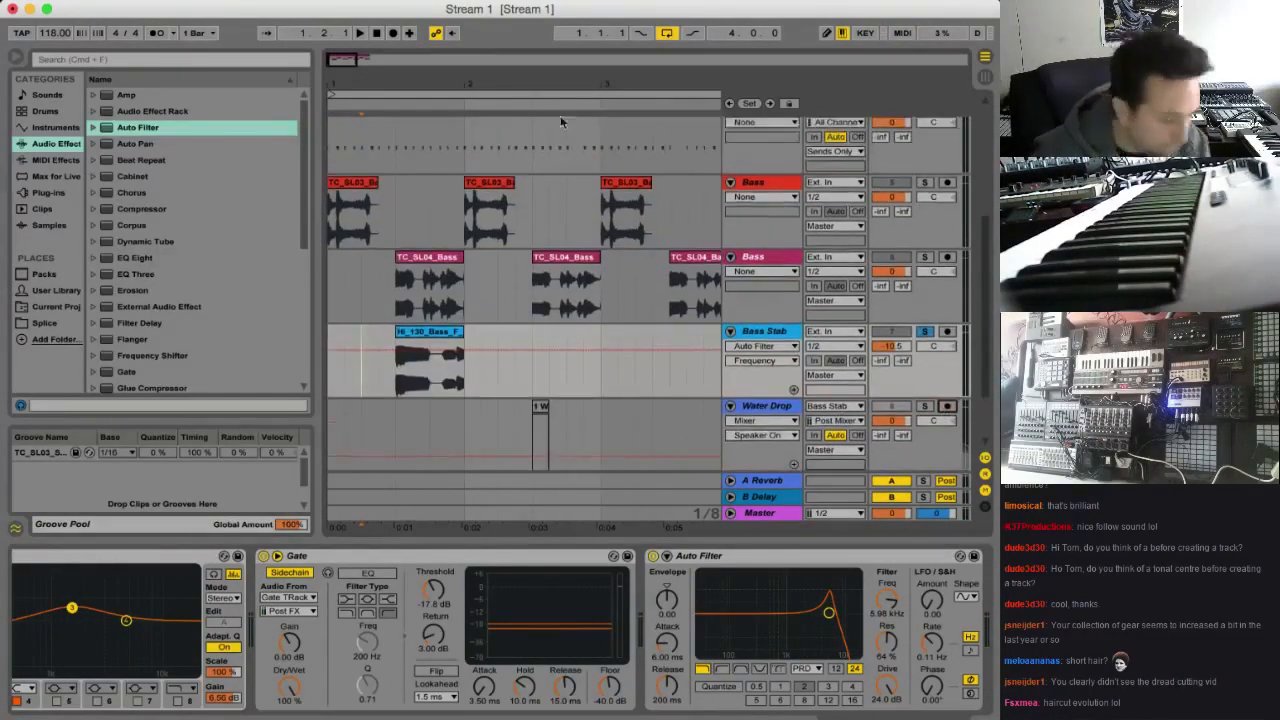
{"action": "left_click", "coordinate": [392, 34]}
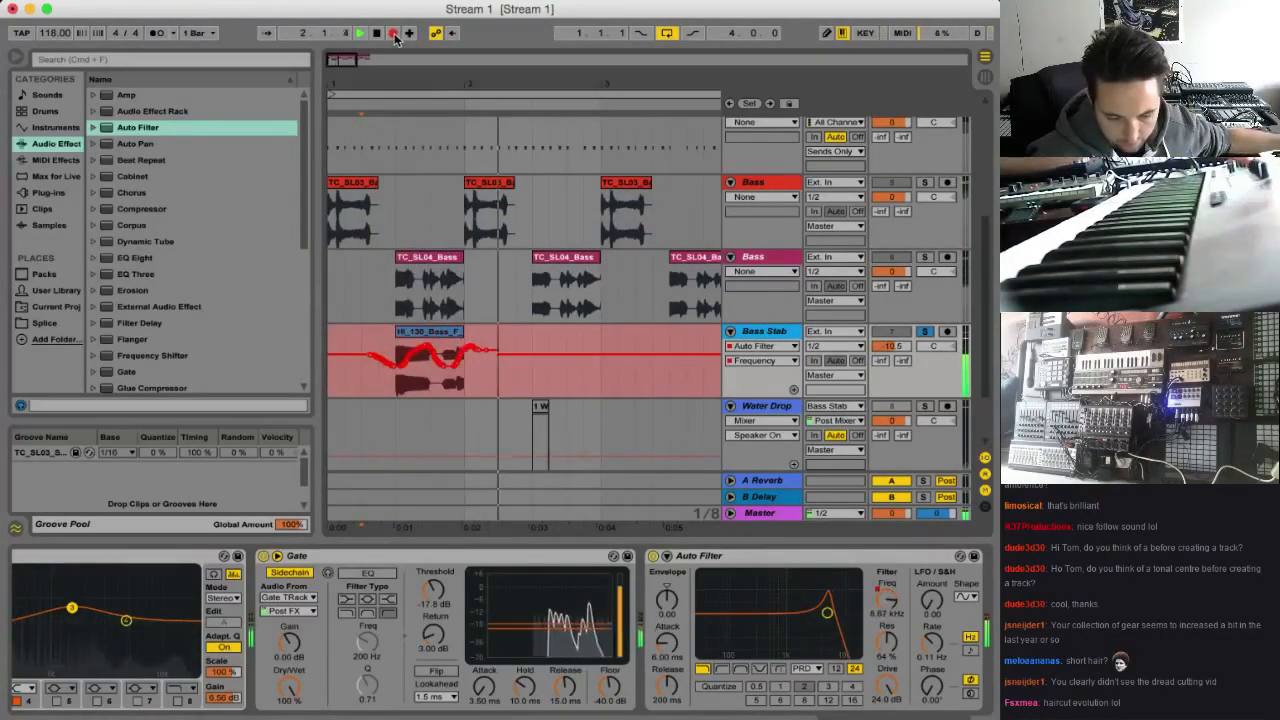
{"action": "left_click", "coordinate": [393, 34]}
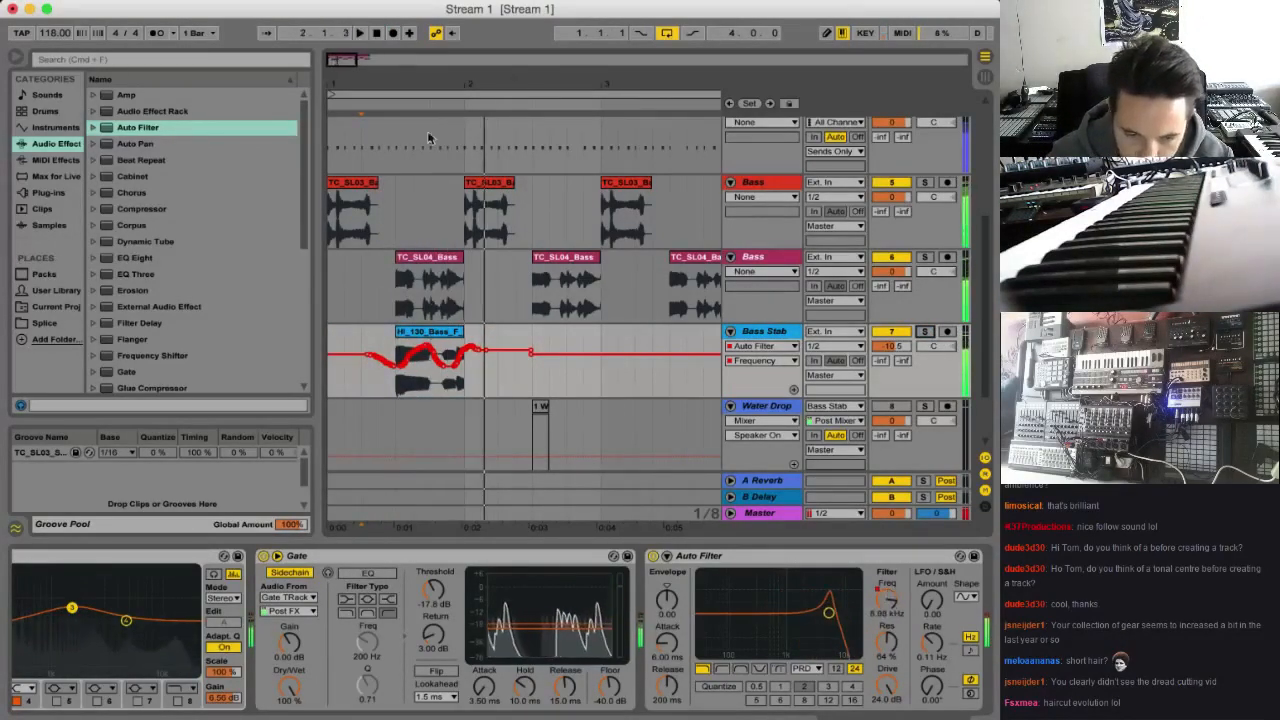
Group the two Bass tracks with the Bass Stab track and name the group Bass High
{"action": "left_click", "coordinate": [762, 182], "text": "shift"}
{"action": "right_click", "coordinate": [762, 182]}
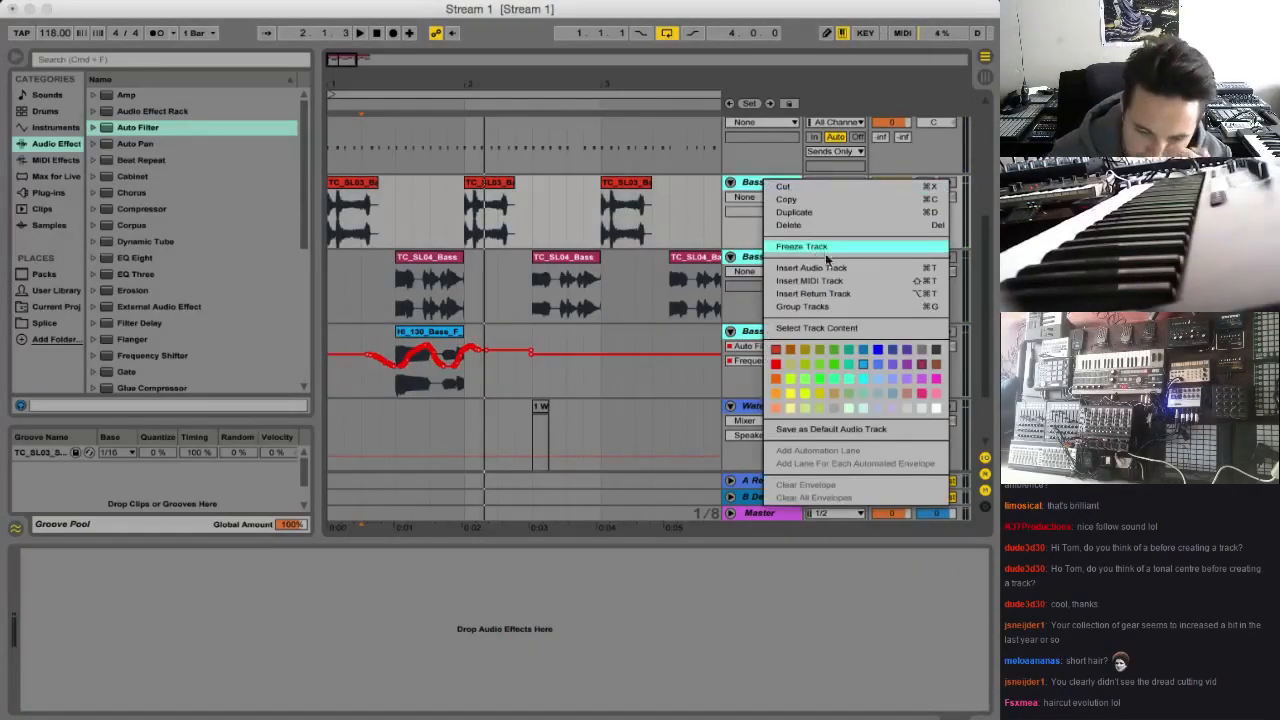
{"action": "left_click", "coordinate": [820, 306]}
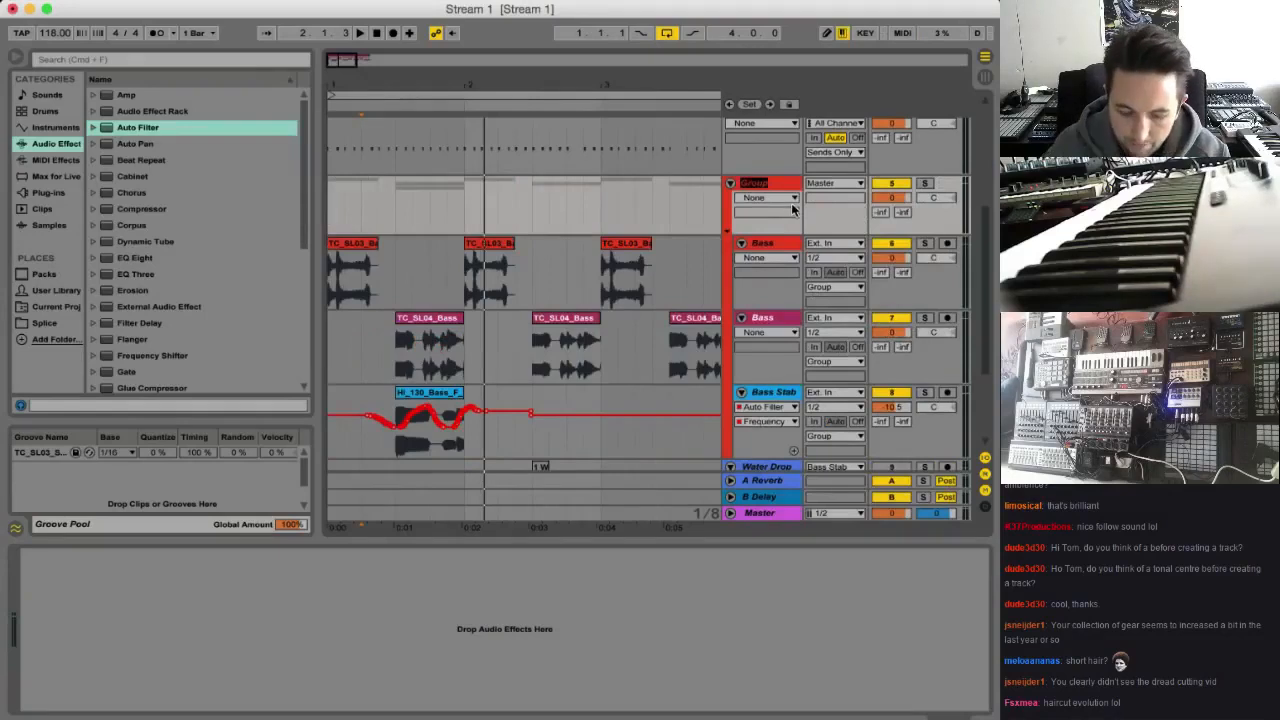
{"action": "type", "text": "gh"}
{"action": "key", "text": "Return"}
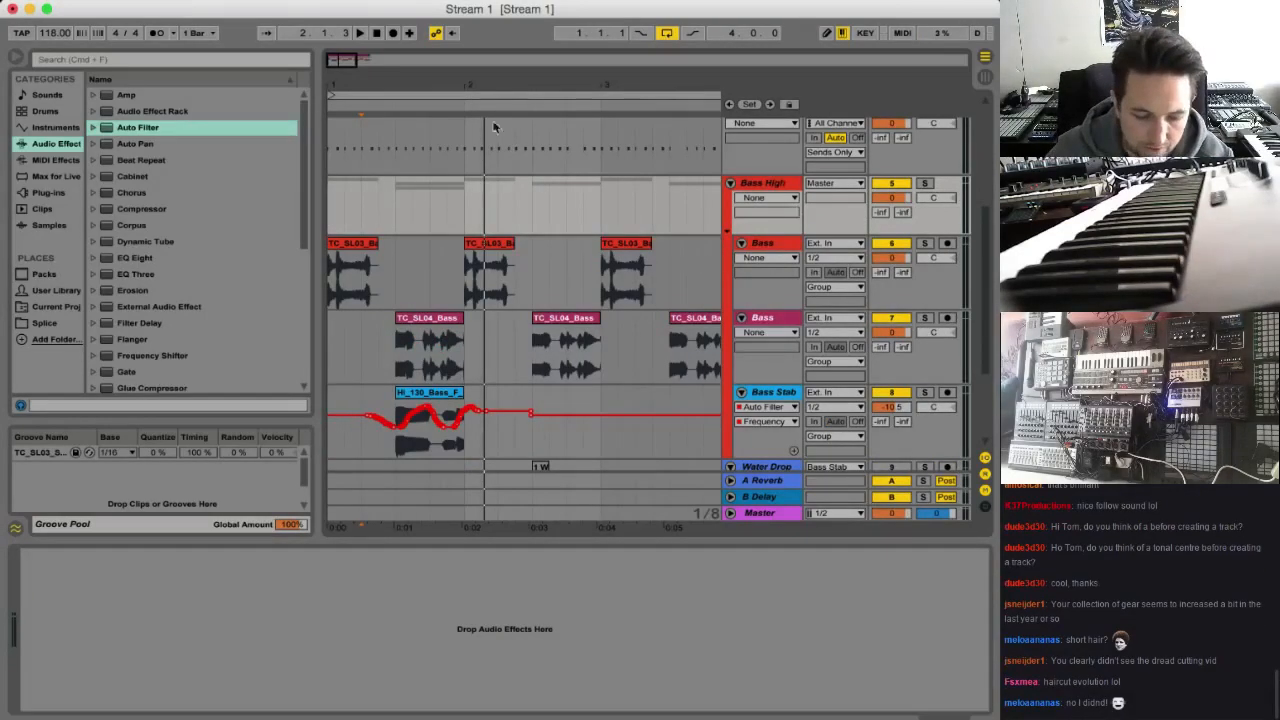
Add an EQ Eight to the Bass High group with band 1 as a low cut at about 167 Hz
{"action": "double_click", "coordinate": [125, 259]}
{"action": "left_click", "coordinate": [70, 621]}
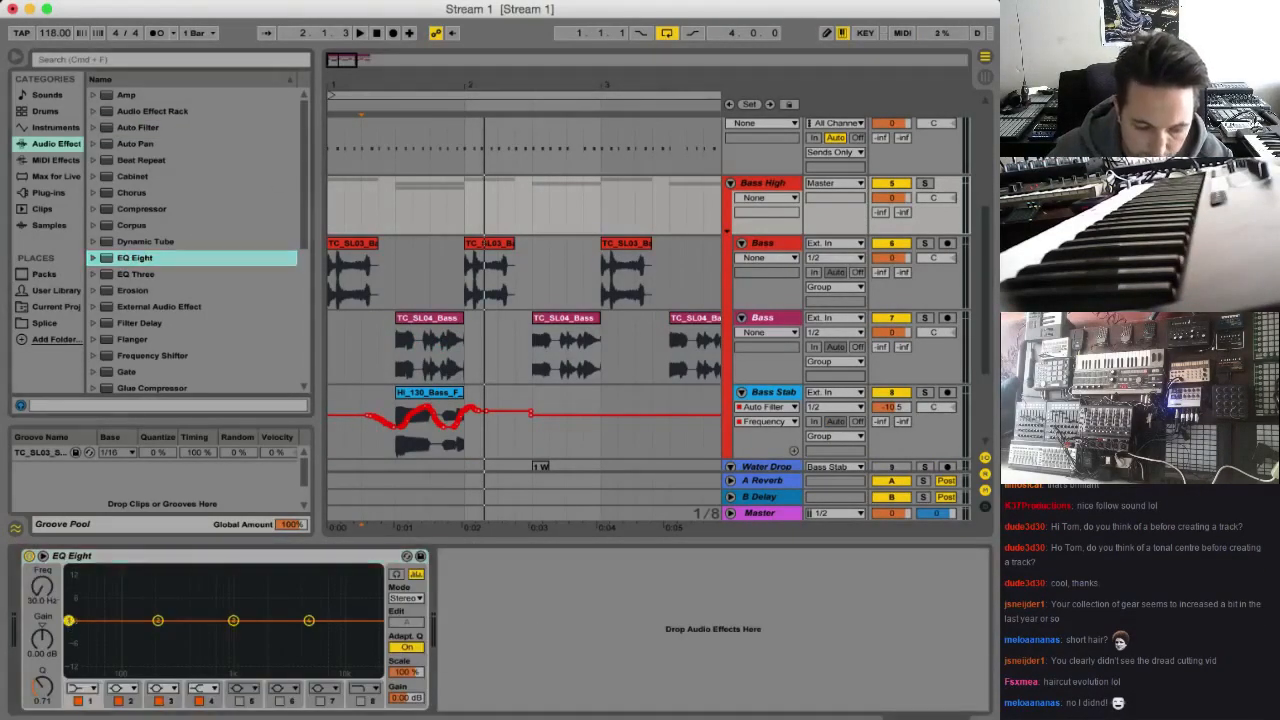
{"action": "left_click", "coordinate": [84, 688]}
{"action": "left_click", "coordinate": [76, 600]}
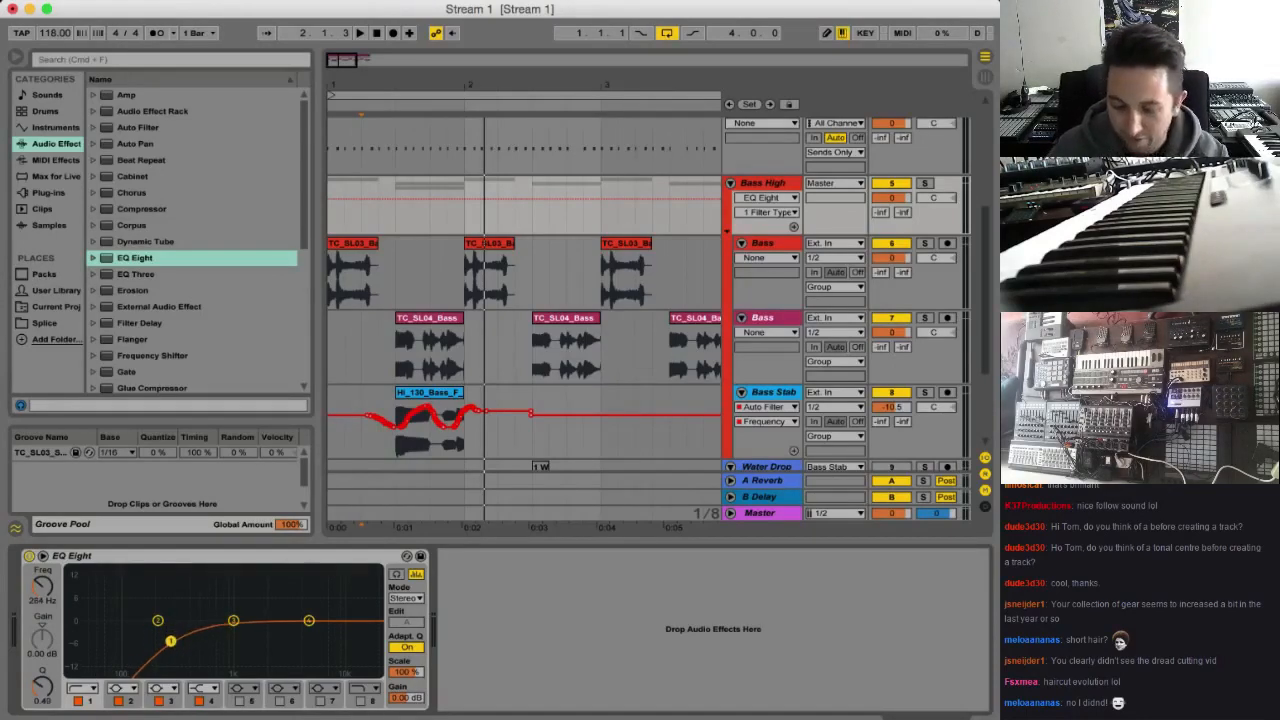
{"action": "mouse_move", "coordinate": [168, 641]}
{"action": "left_mouse_down"}
{"action": "mouse_move", "coordinate": [160, 628]}
{"action": "mouse_move", "coordinate": [148, 638]}
{"action": "left_mouse_up"}
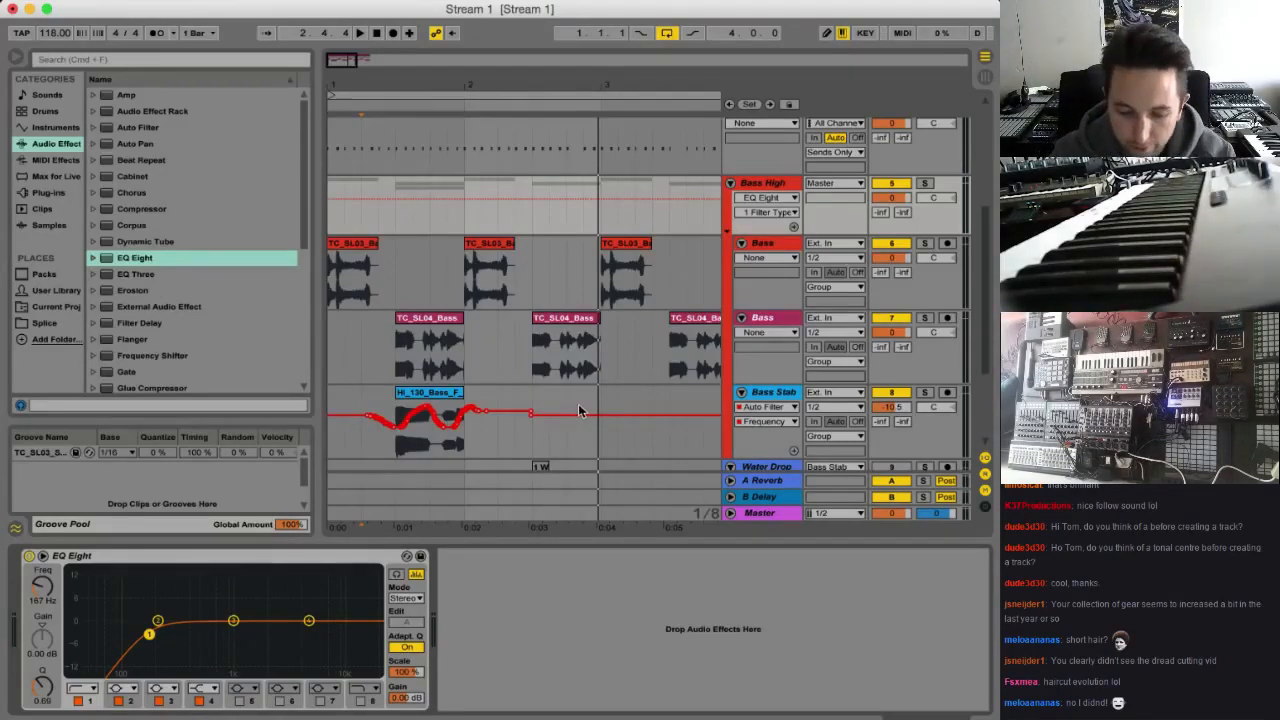
Play the loop from the start and lower the Bass Stab track volume to -20.6 dB
{"action": "scroll", "coordinate": [498, 361], "scroll_direction": "down", "scroll_amount": 3}
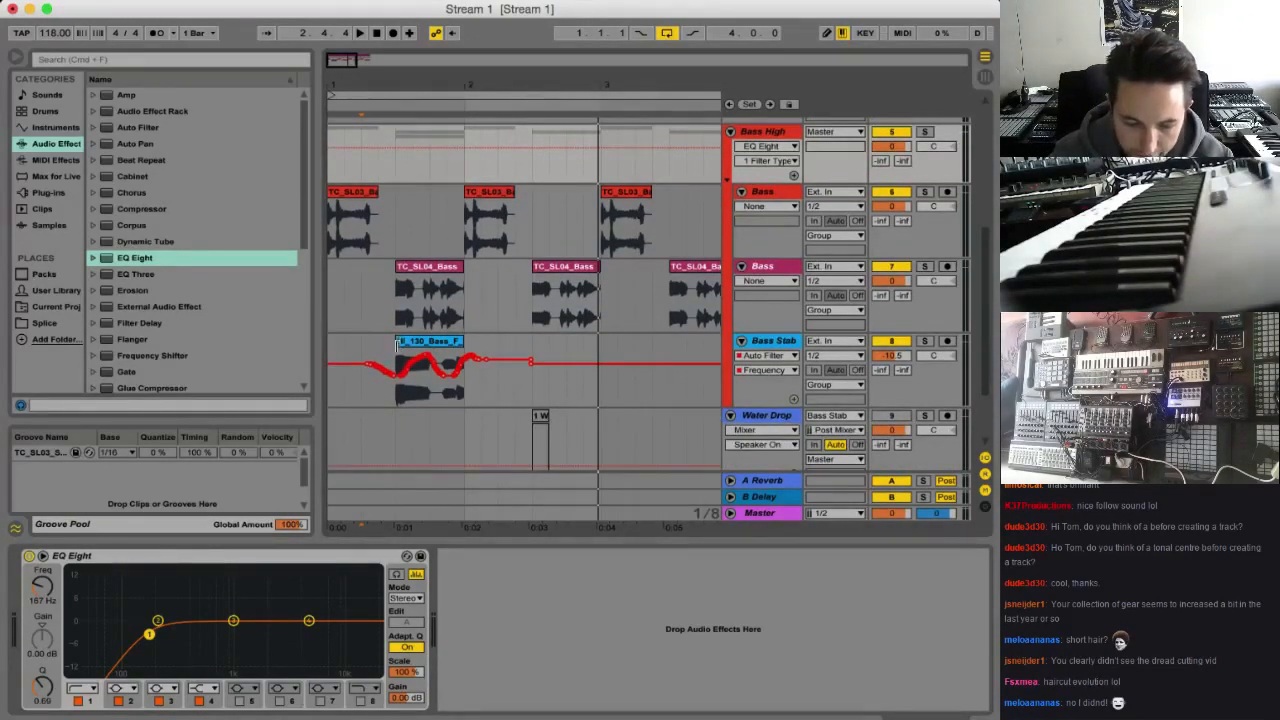
{"action": "left_click", "coordinate": [337, 349]}
{"action": "key", "text": "space"}
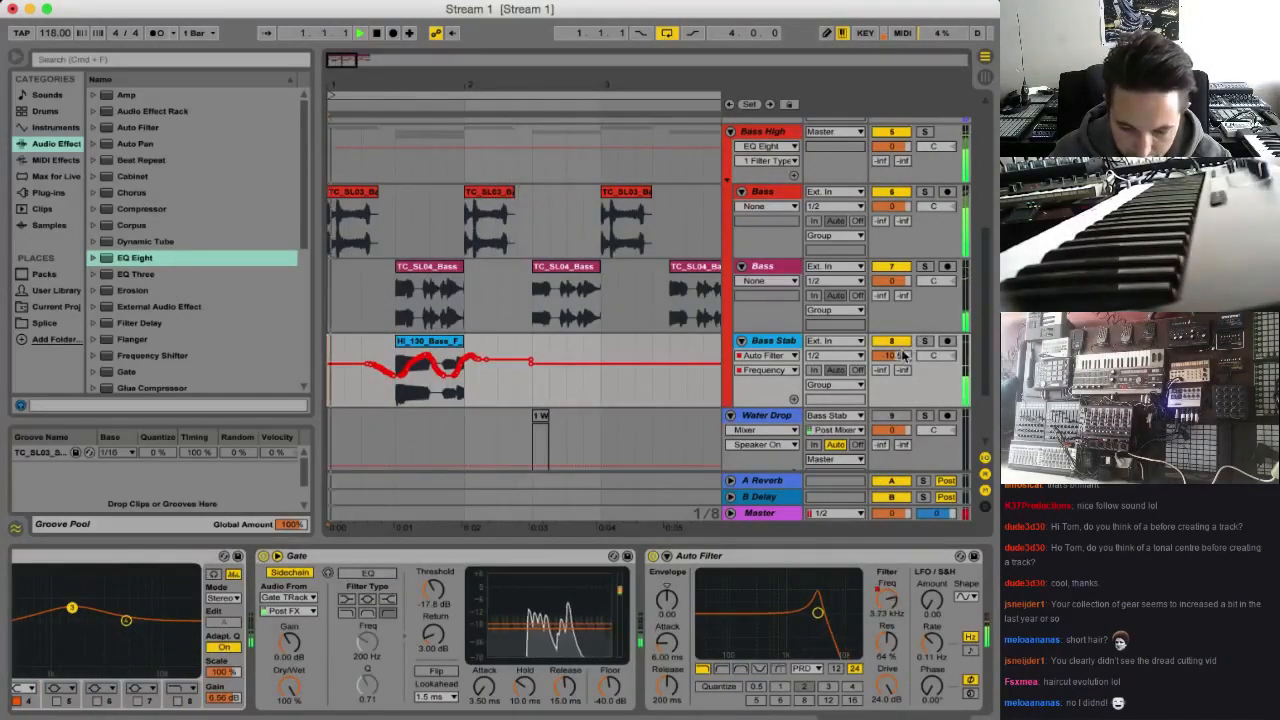
{"action": "left_click_drag", "start_coordinate": [891, 356], "coordinate": [891, 376]}
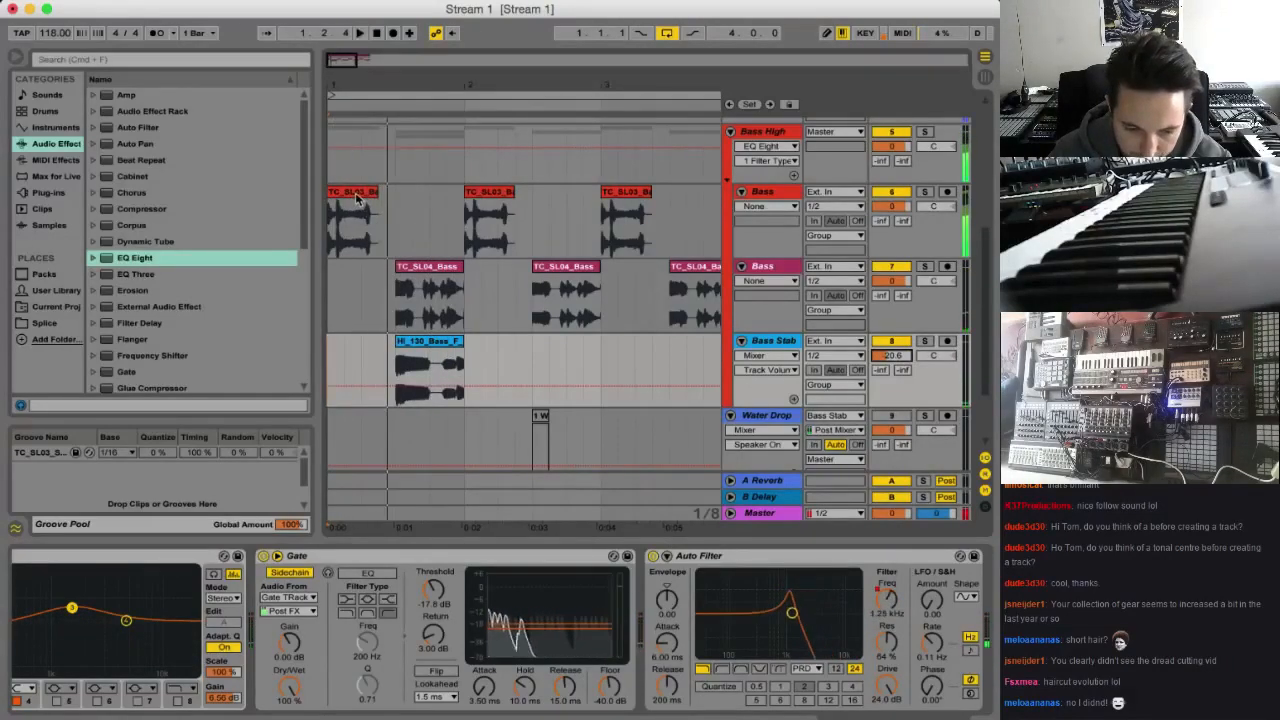
Flatten the first TC_SL03_Bass clip's transposition envelope, set its Transpose to 2 st and audition the change
{"action": "double_click", "coordinate": [357, 200]}
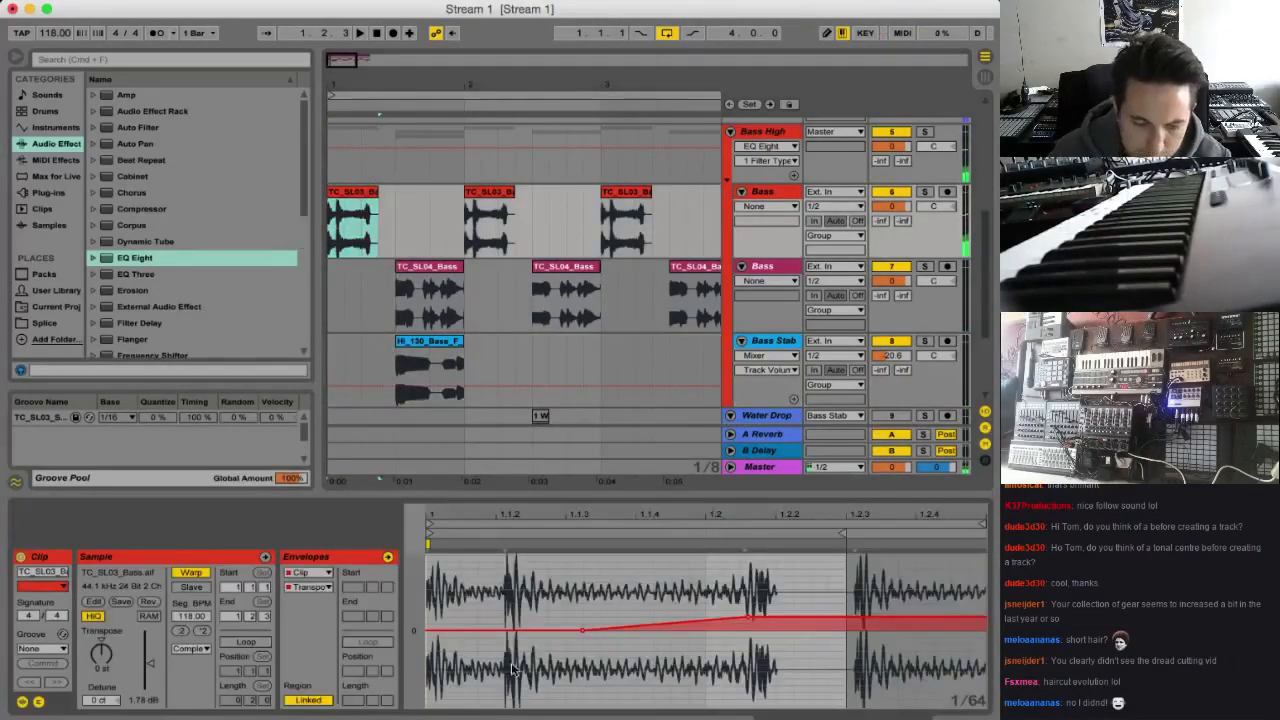
{"action": "left_click", "coordinate": [750, 621]}
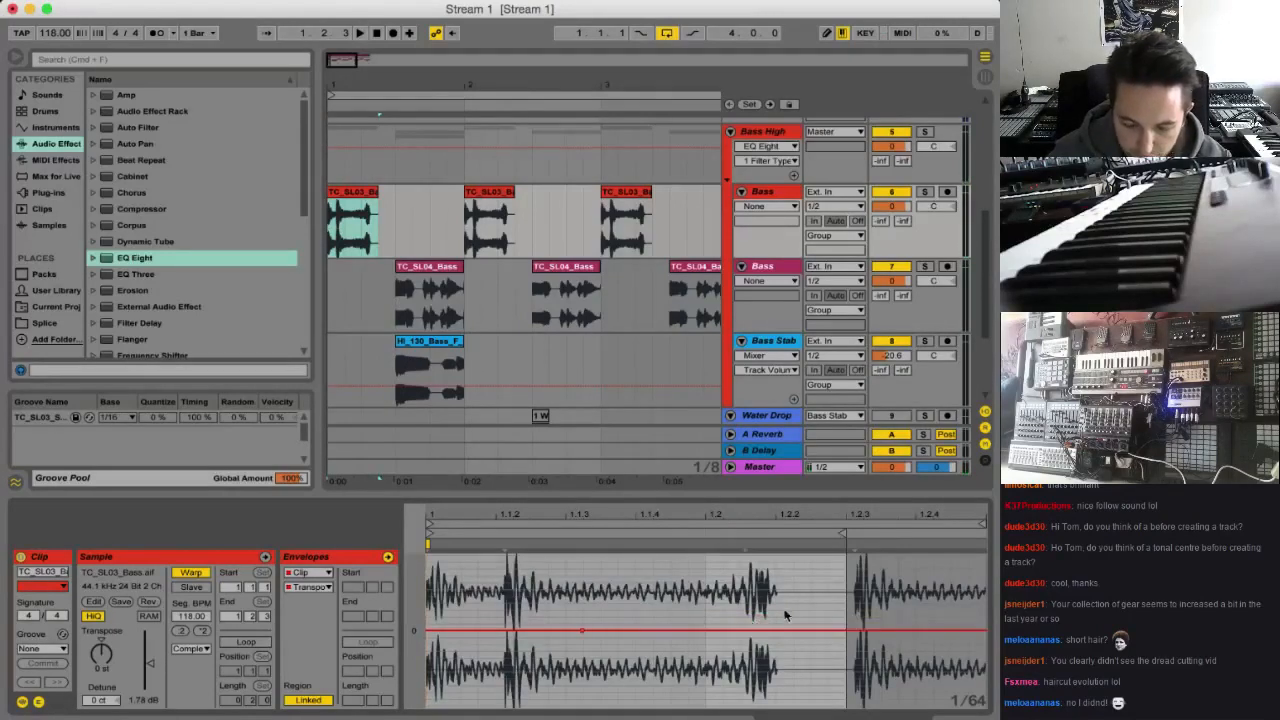
{"action": "key", "text": "space"}
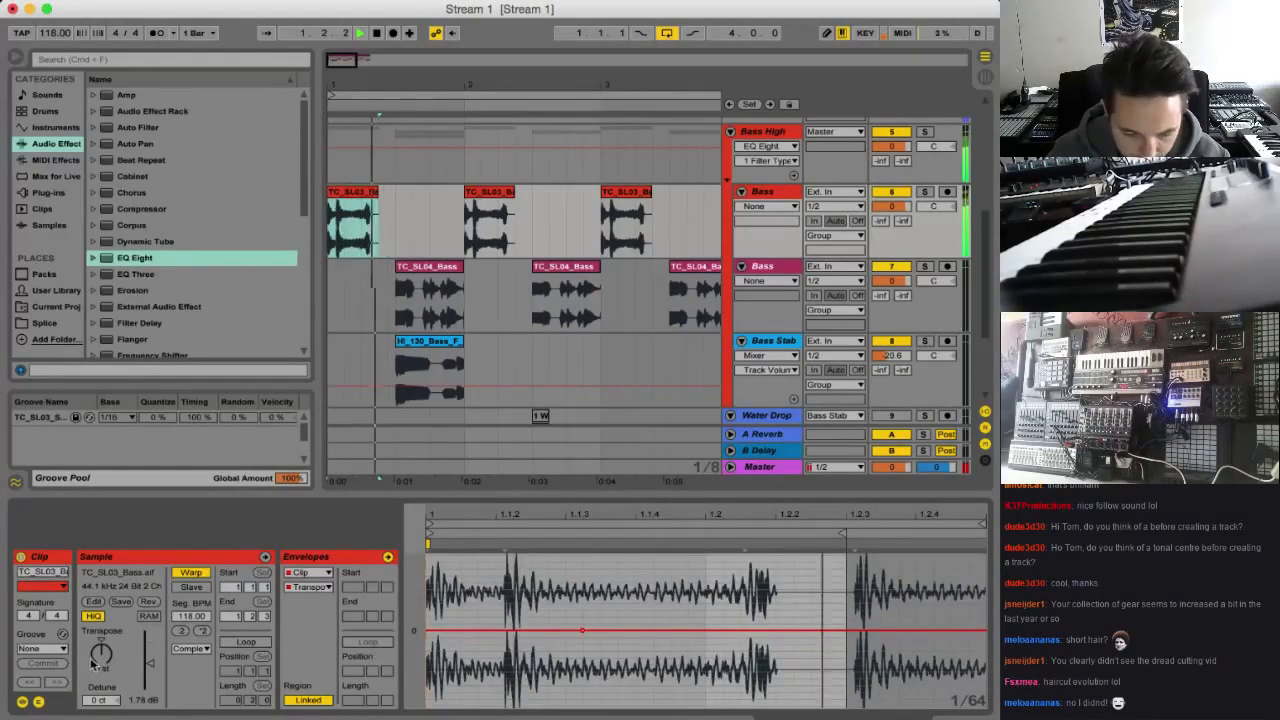
{"action": "key", "text": "space"}
{"action": "key", "text": "space"}
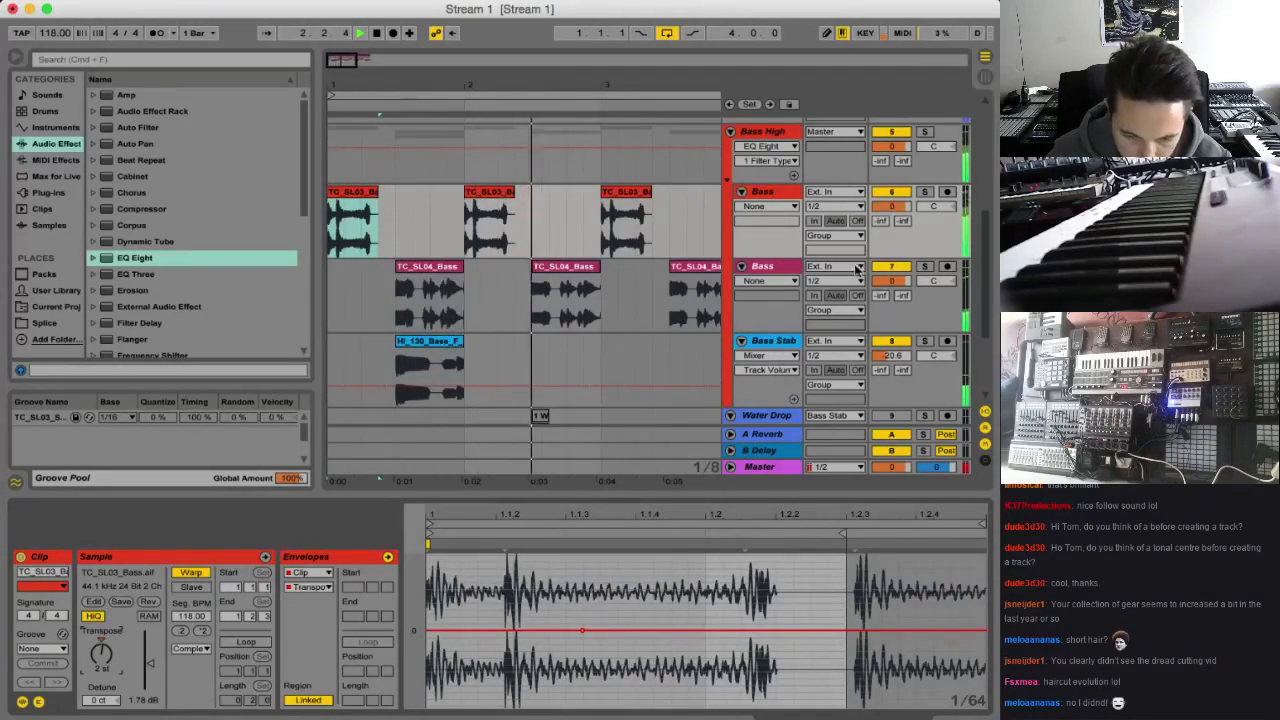
{"action": "key", "text": "space"}
Bypass the EQ Eight on the Bass High group, raise the system volume and play the arrangement from the start
{"action": "double_click", "coordinate": [757, 130]}
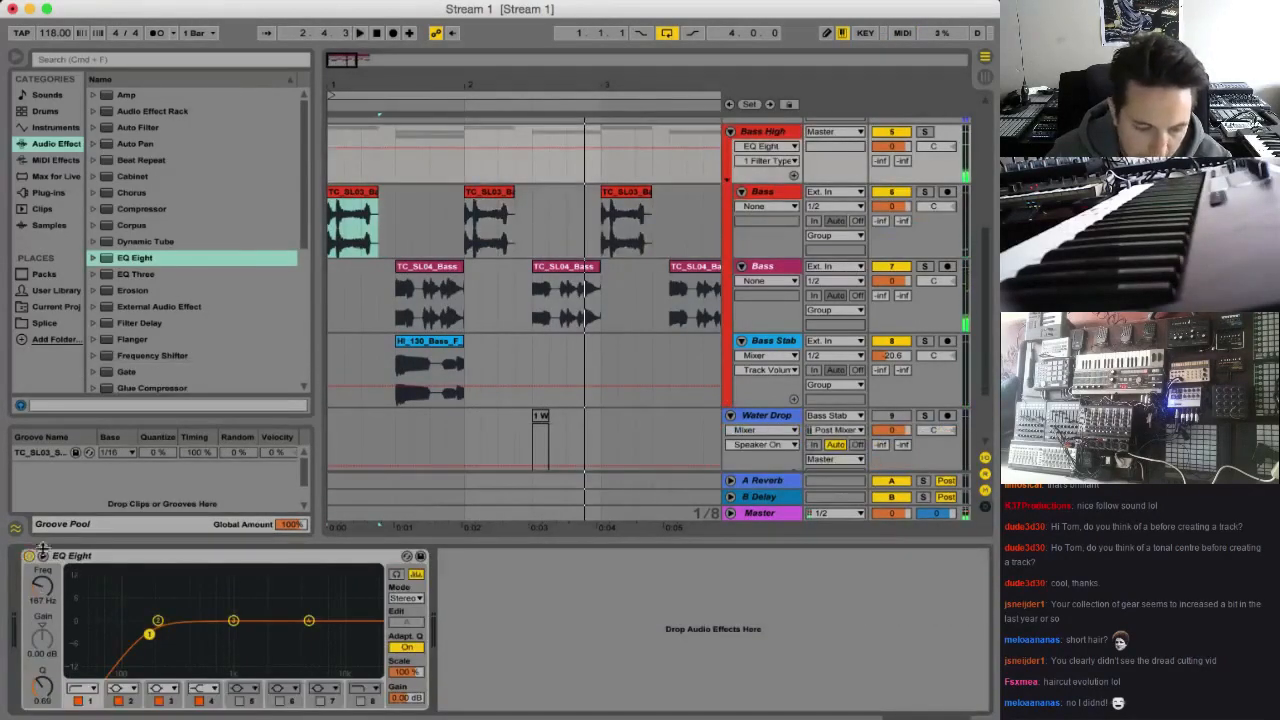
{"action": "left_click", "coordinate": [29, 556]}
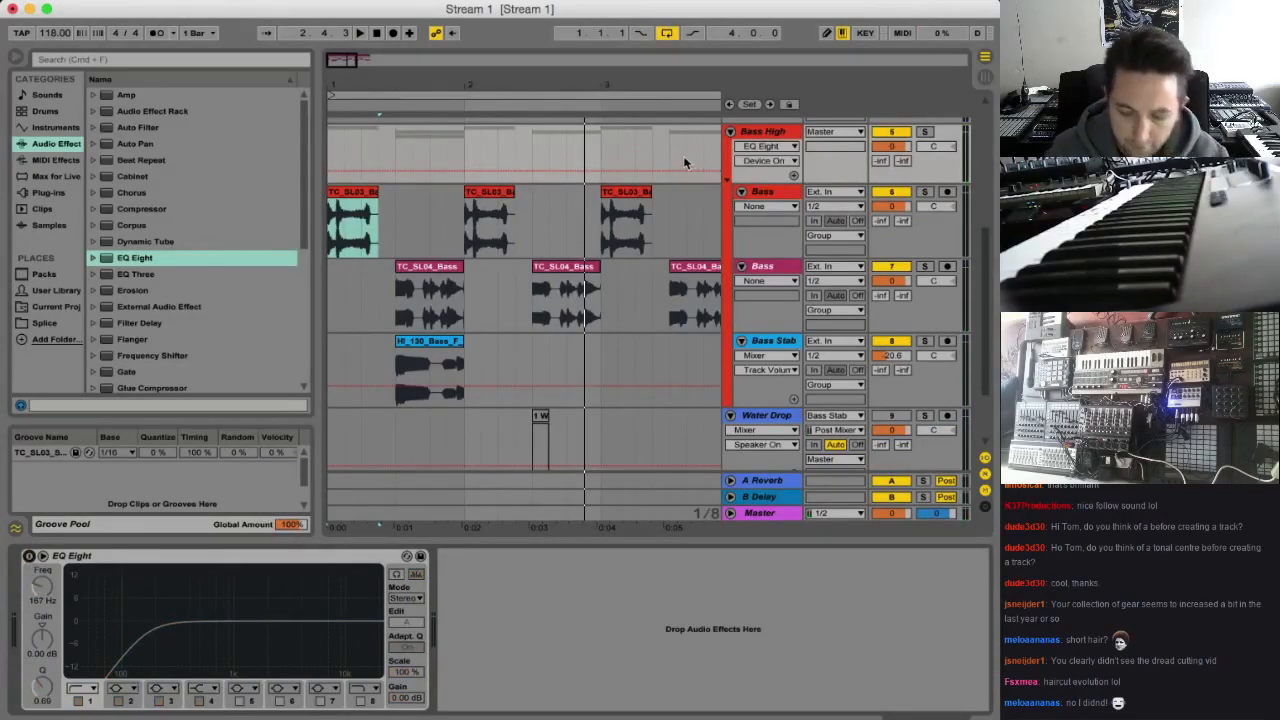
{"action": "key", "text": "XF86AudioRaiseVolume"}
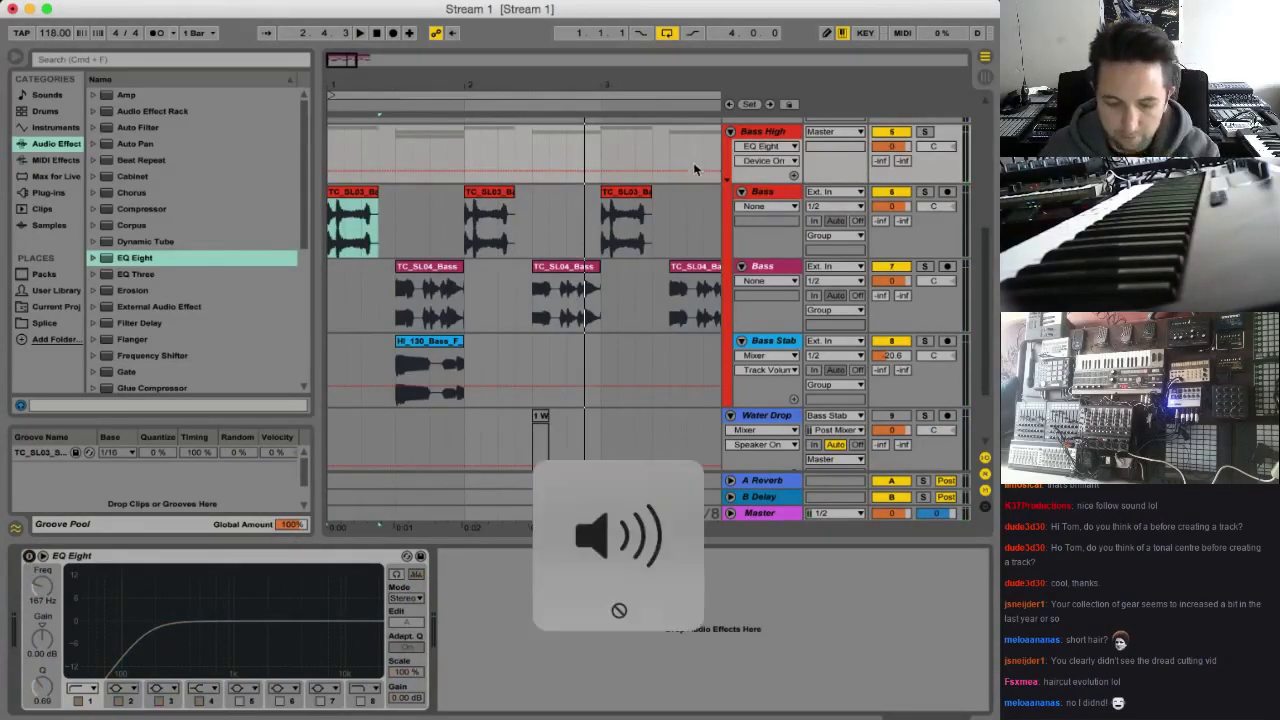
{"action": "left_click", "coordinate": [332, 238]}
{"action": "key", "text": "space"}
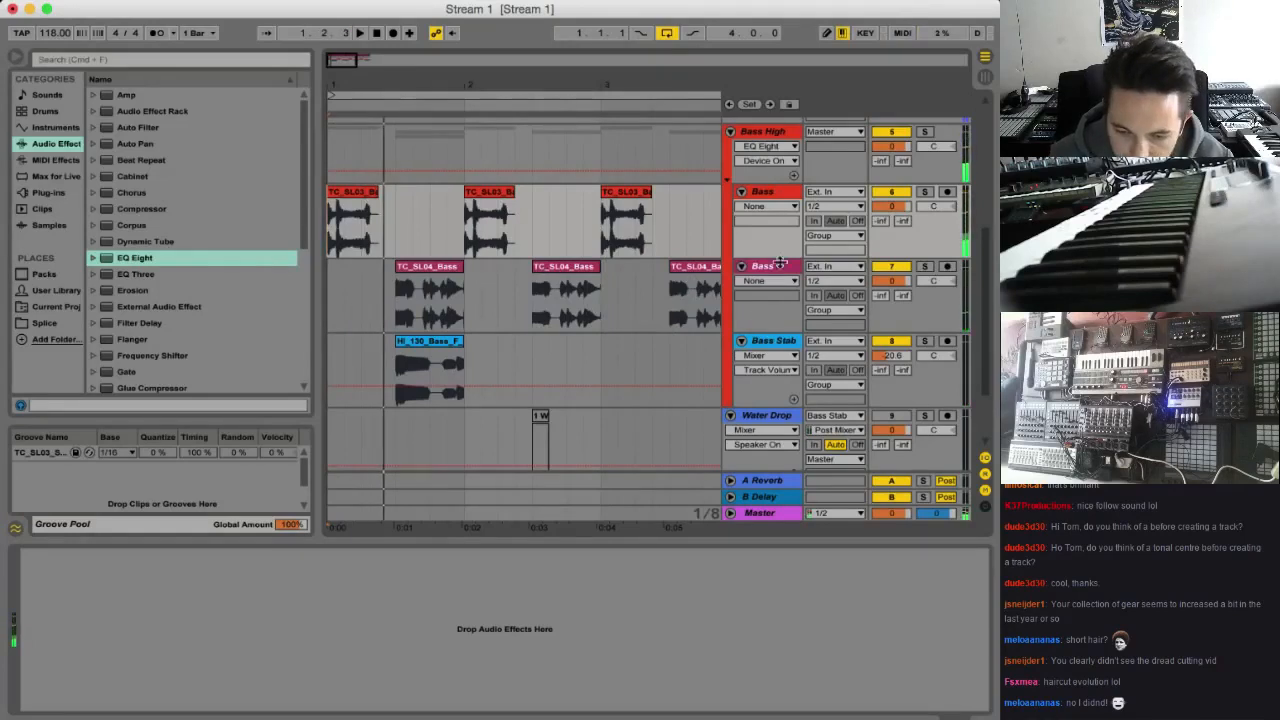
Insert an audio track below the first Bass track and place Splice's wafh_bassloop_Gm_126_whisper_bass loop on it at bar 1
{"action": "key", "text": "super+t"}
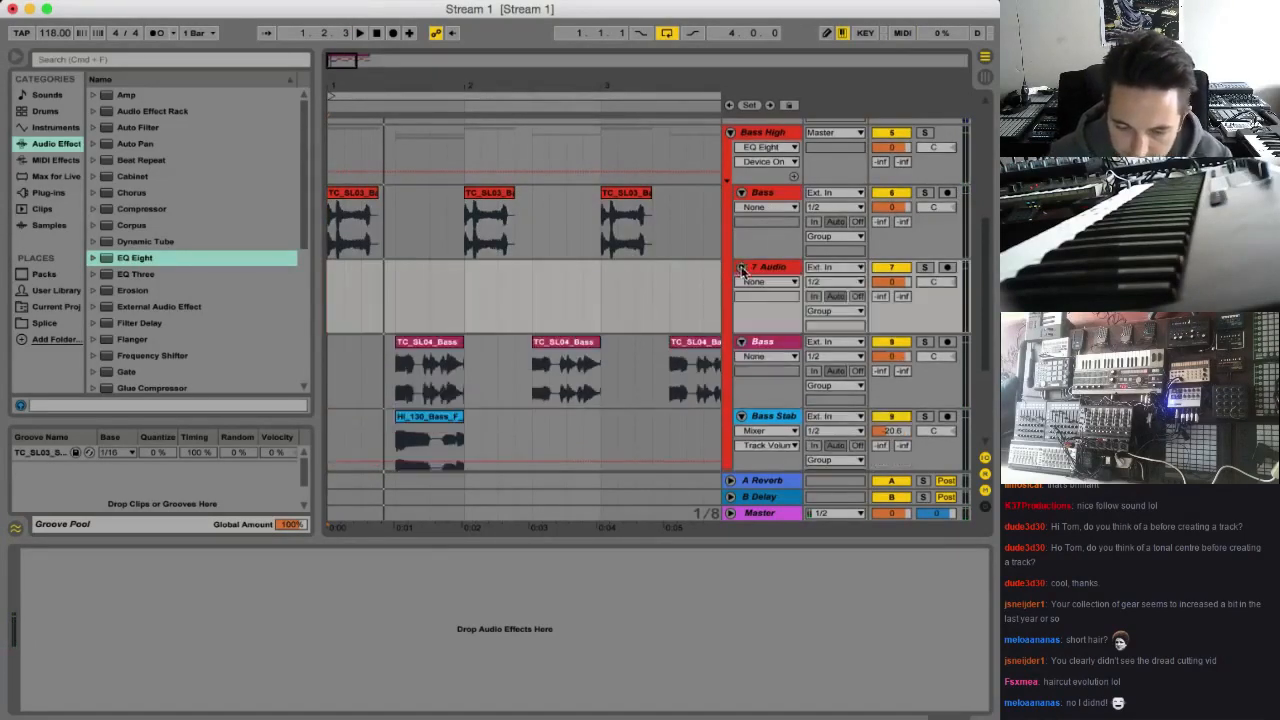
{"action": "left_click", "coordinate": [897, 3]}
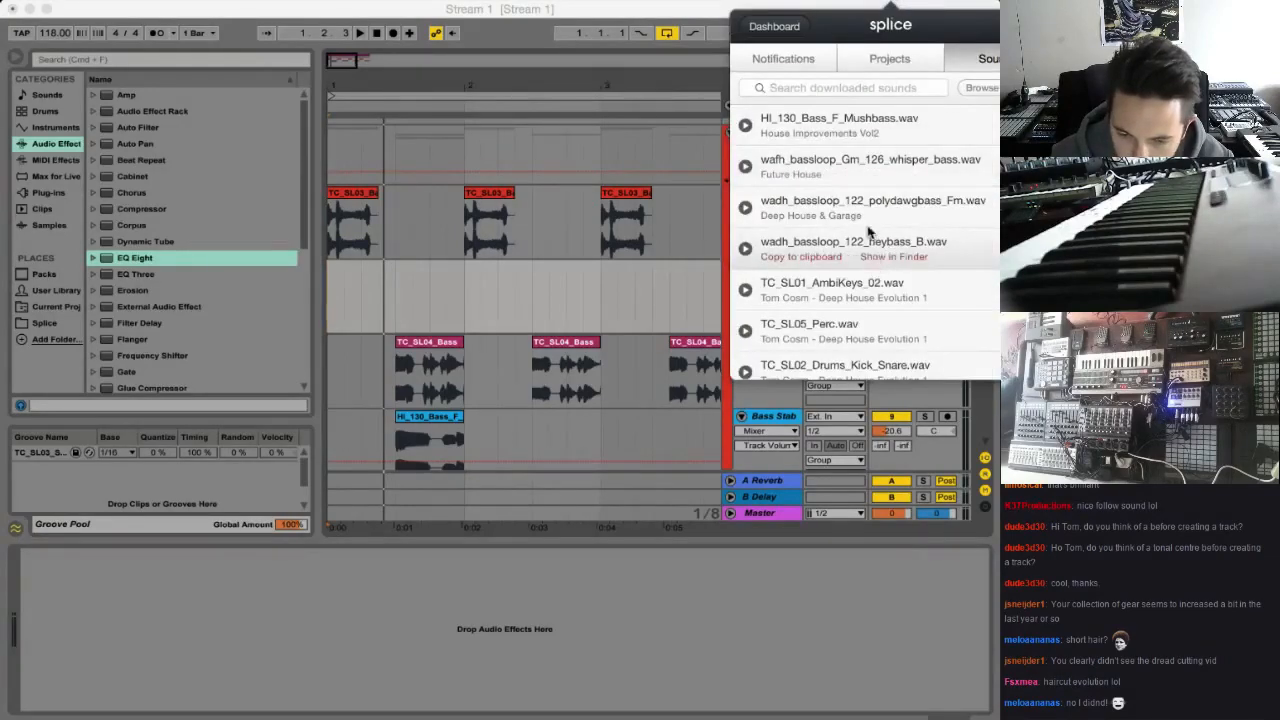
{"action": "left_click_drag", "start_coordinate": [921, 167], "coordinate": [330, 298]}
{"action": "left_click", "coordinate": [446, 262]}
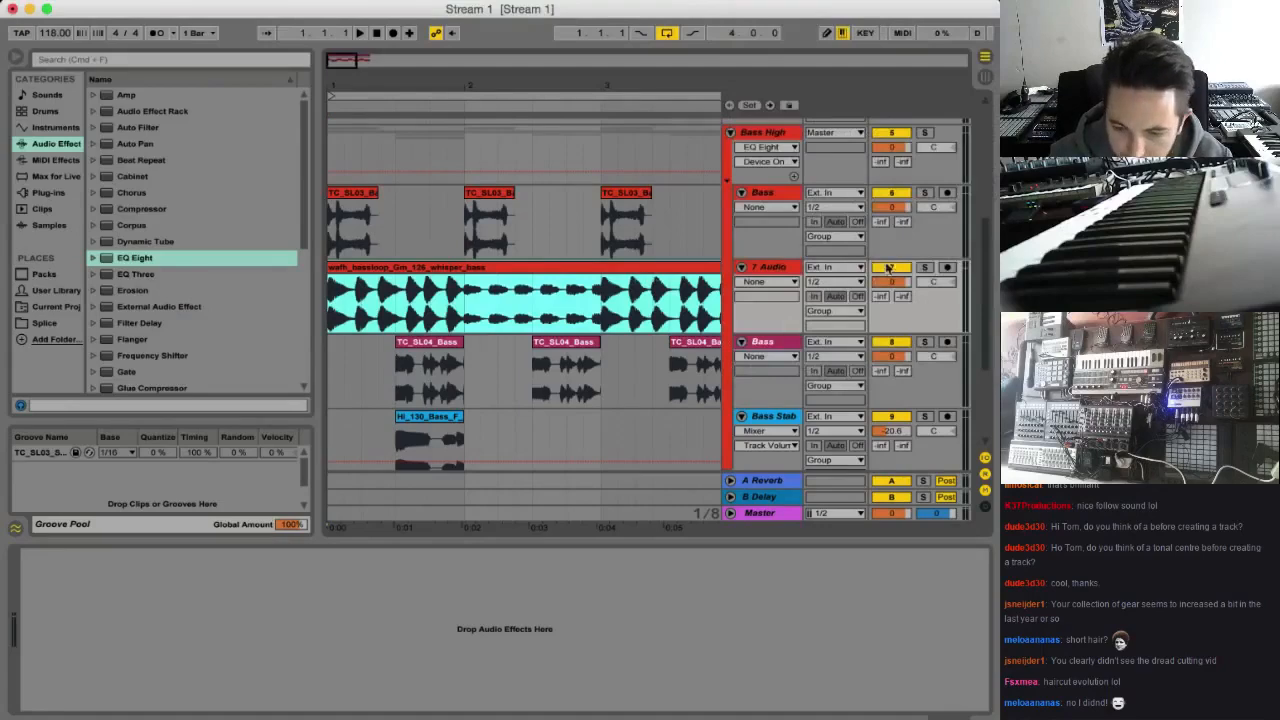
Solo the new whisper bass track, audition the loop and set its clip Transpose to 2 st
{"action": "left_click", "coordinate": [924, 267]}
{"action": "key", "text": "space"}
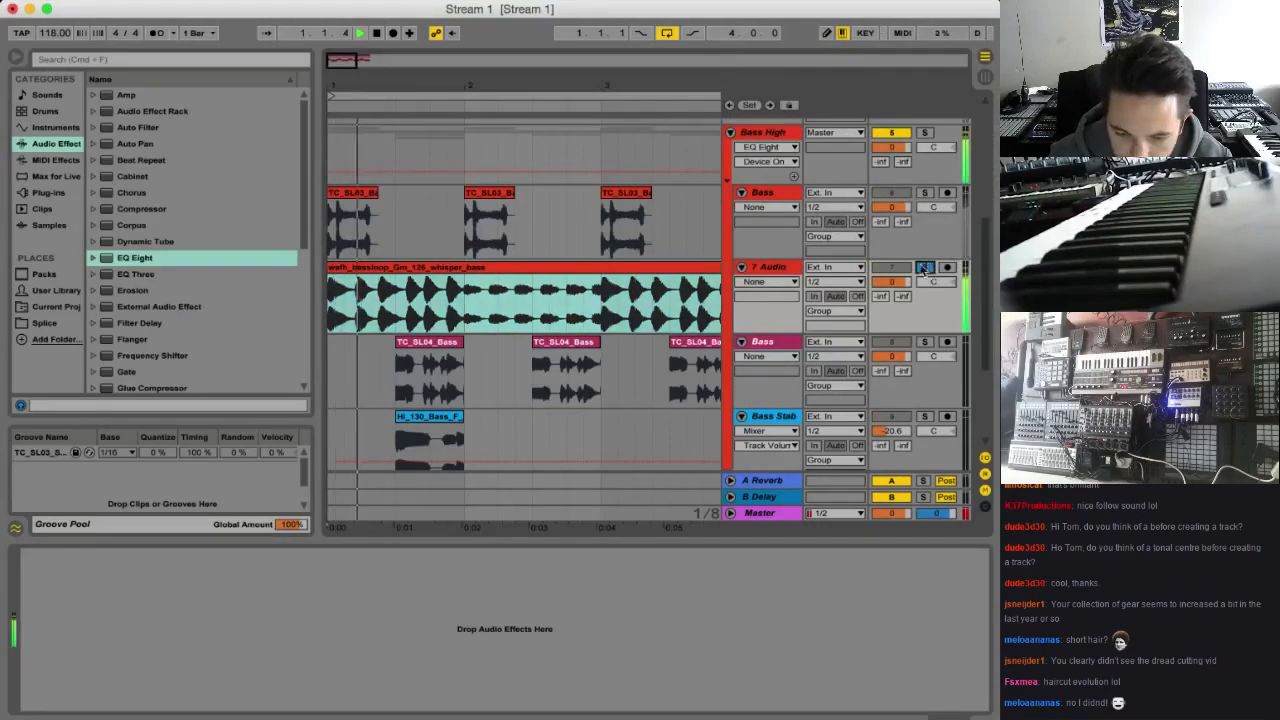
{"action": "double_click", "coordinate": [418, 274]}
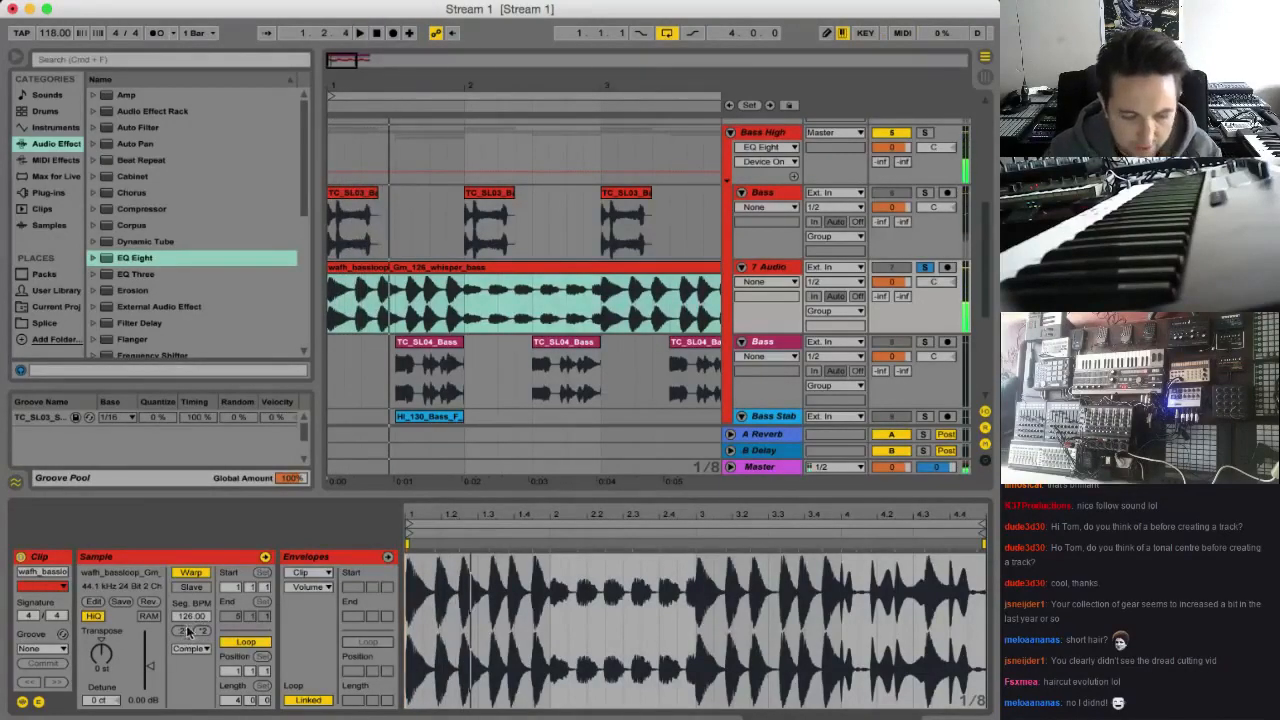
{"action": "key", "text": "space"}
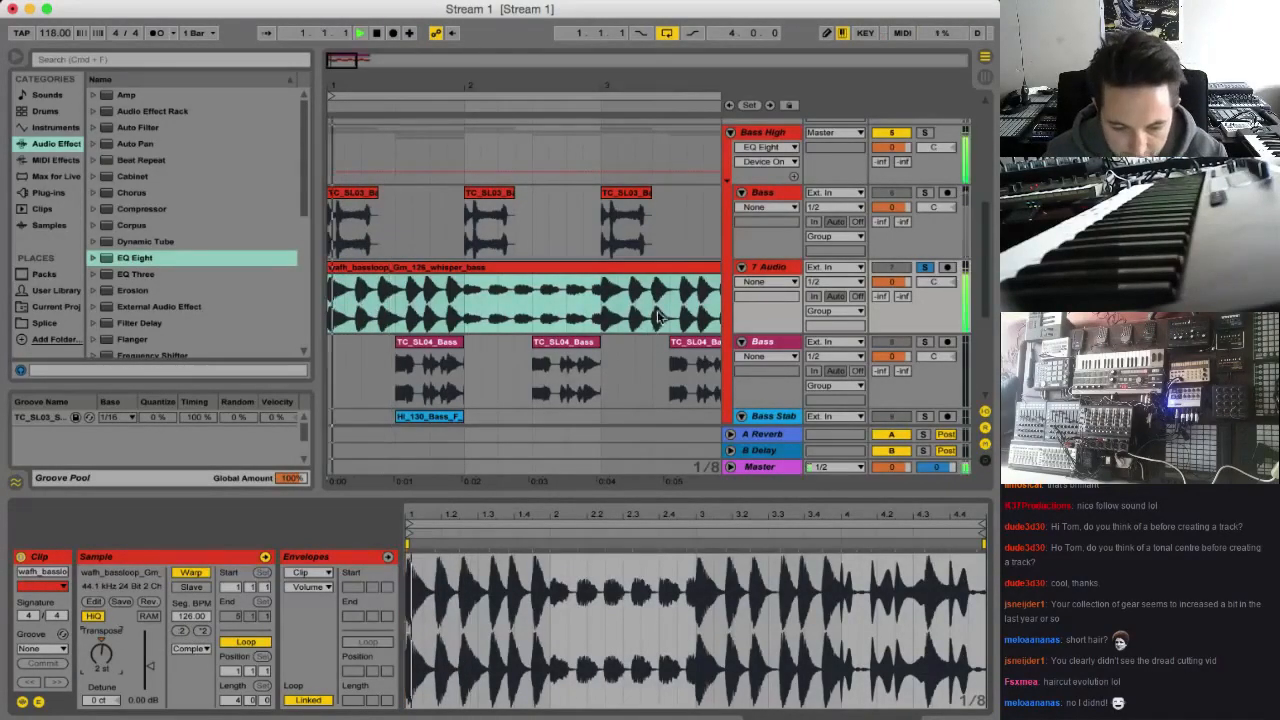
Audition the opening of the whisper bass loop and trim the clip down to its first note
{"action": "left_click_drag", "start_coordinate": [350, 78], "coordinate": [385, 287]}
{"action": "key", "text": "space"}
{"action": "key", "text": "space"}
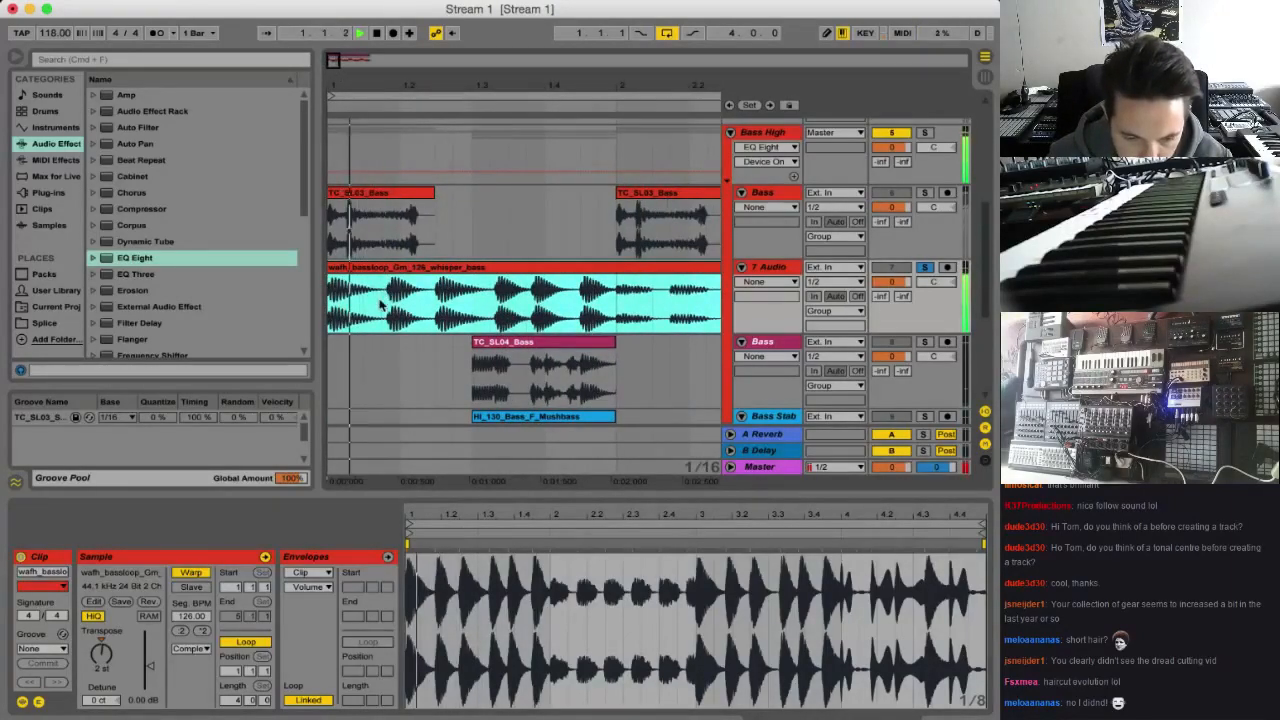
{"action": "key", "text": "space"}
{"action": "left_click_drag", "start_coordinate": [337, 63], "coordinate": [346, 25]}
{"action": "left_click_drag", "start_coordinate": [676, 270], "coordinate": [345, 272]}
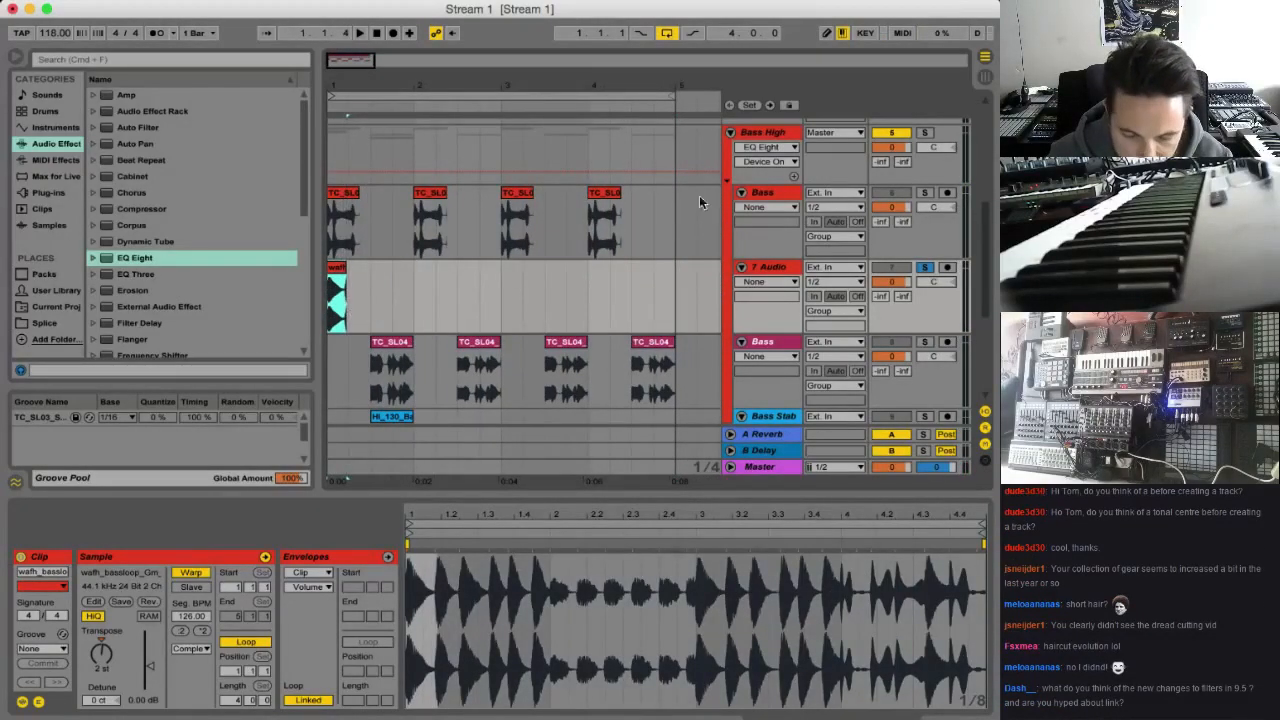
Move the whisper bass track out of the Bass High group to directly above it and rename it Sub
{"action": "left_click", "coordinate": [768, 281]}
{"action": "left_click", "coordinate": [771, 276]}
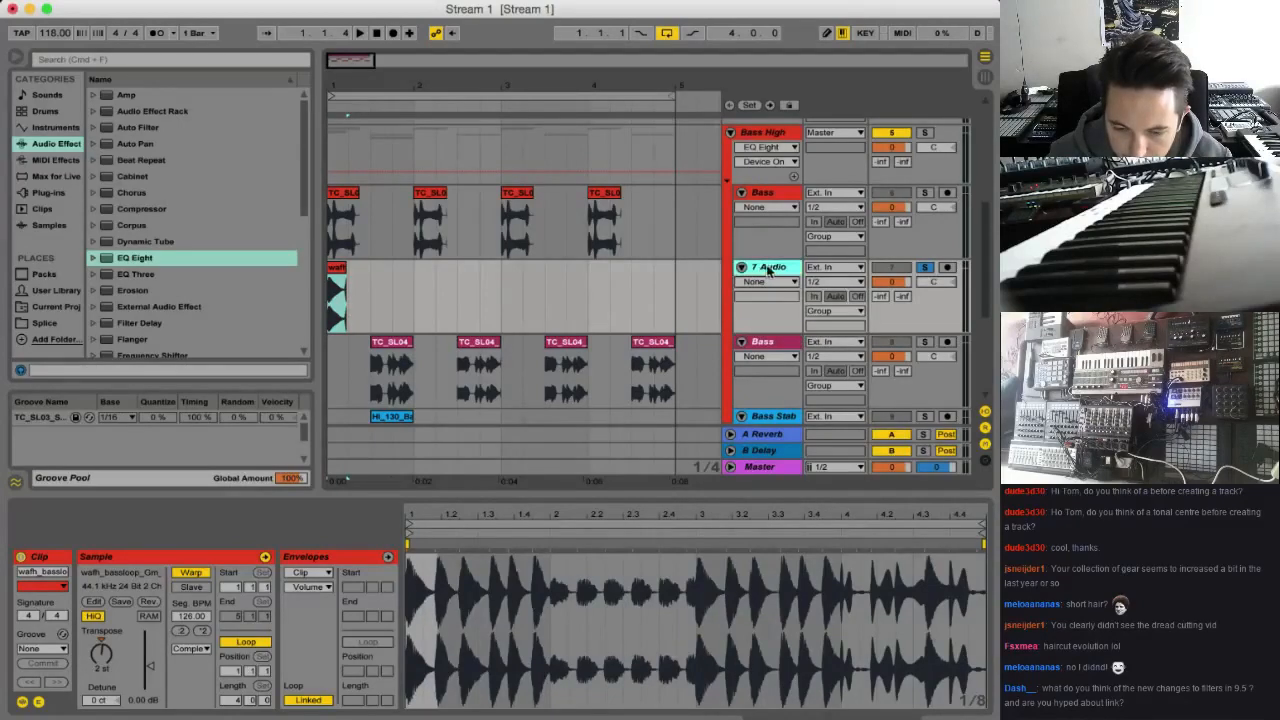
{"action": "left_click_drag", "start_coordinate": [768, 270], "coordinate": [785, 193]}
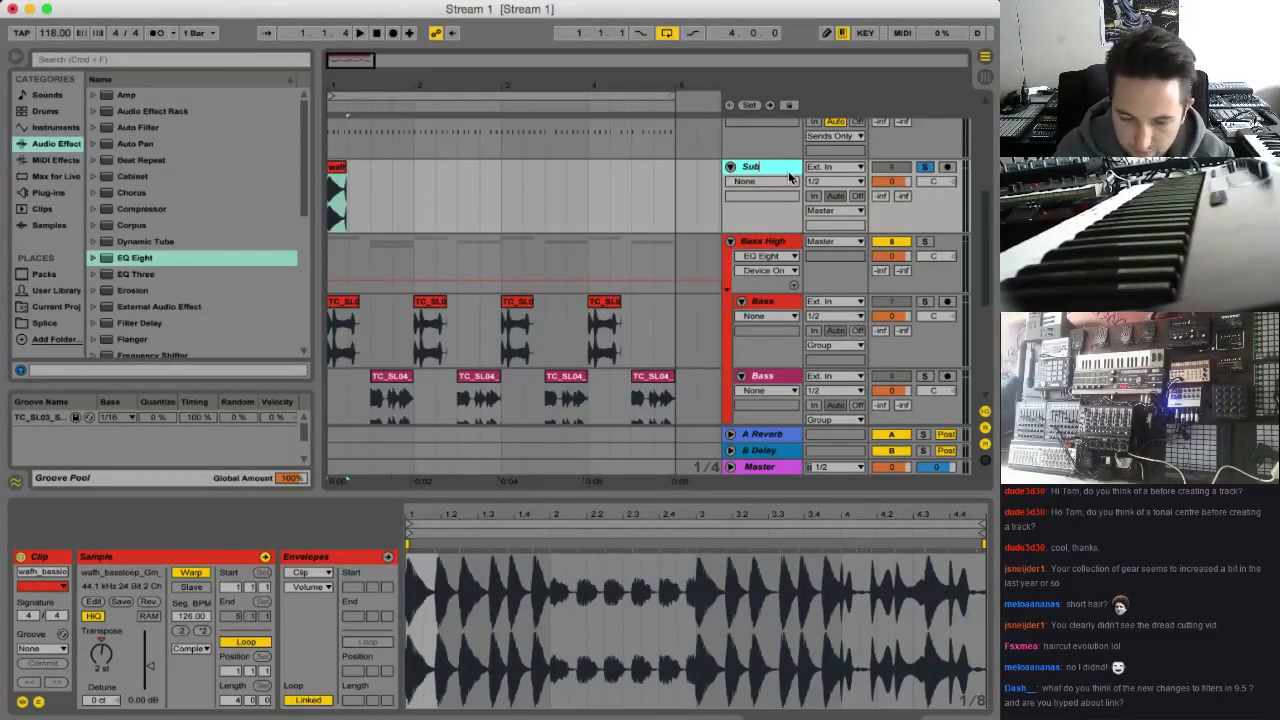
{"action": "key", "text": "Return"}
Switch the EQ Eight on the Bass High group back on
{"action": "left_click", "coordinate": [815, 265]}
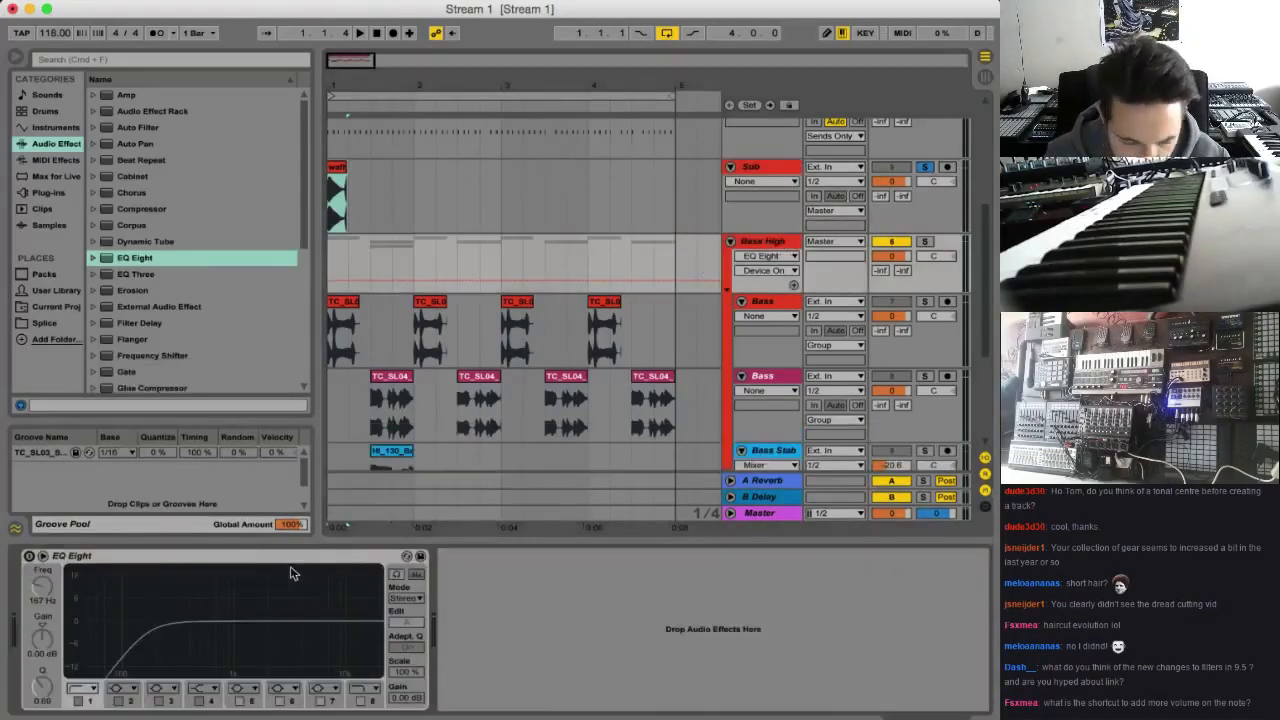
{"action": "left_click", "coordinate": [30, 557]}
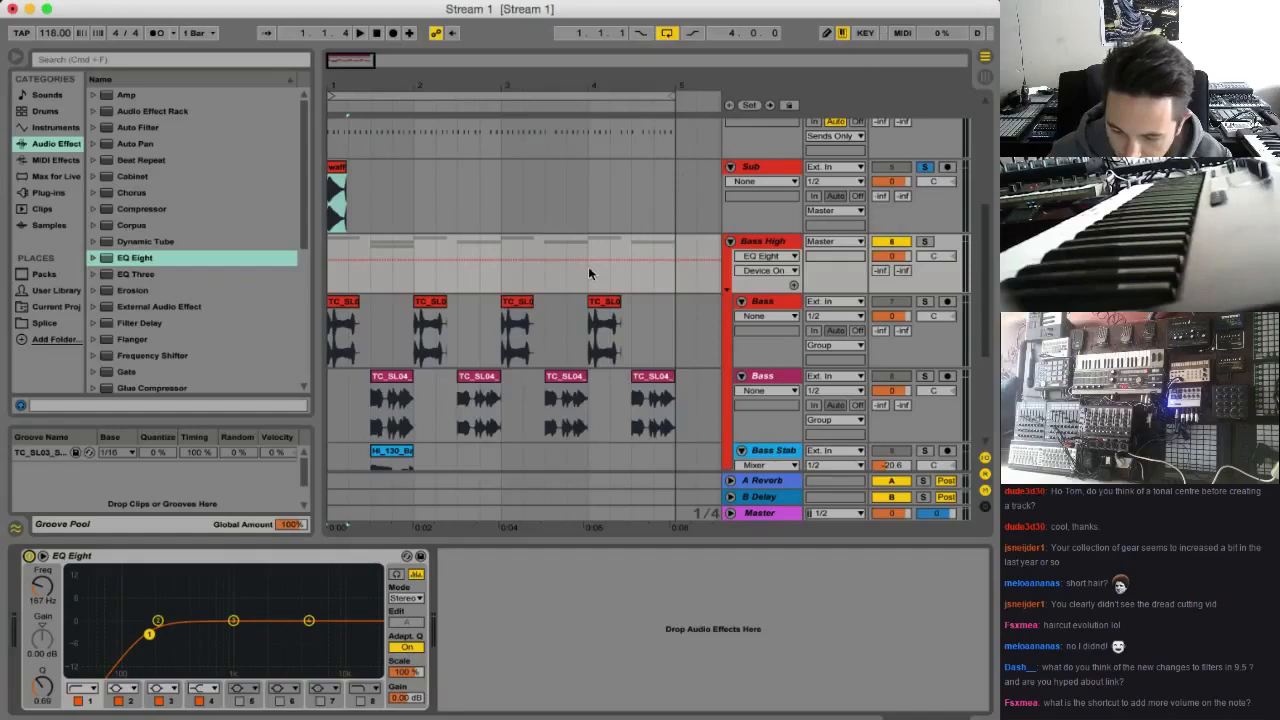
Set the Sub clip's gain to -0.78 dB
{"action": "left_click", "coordinate": [337, 167]}
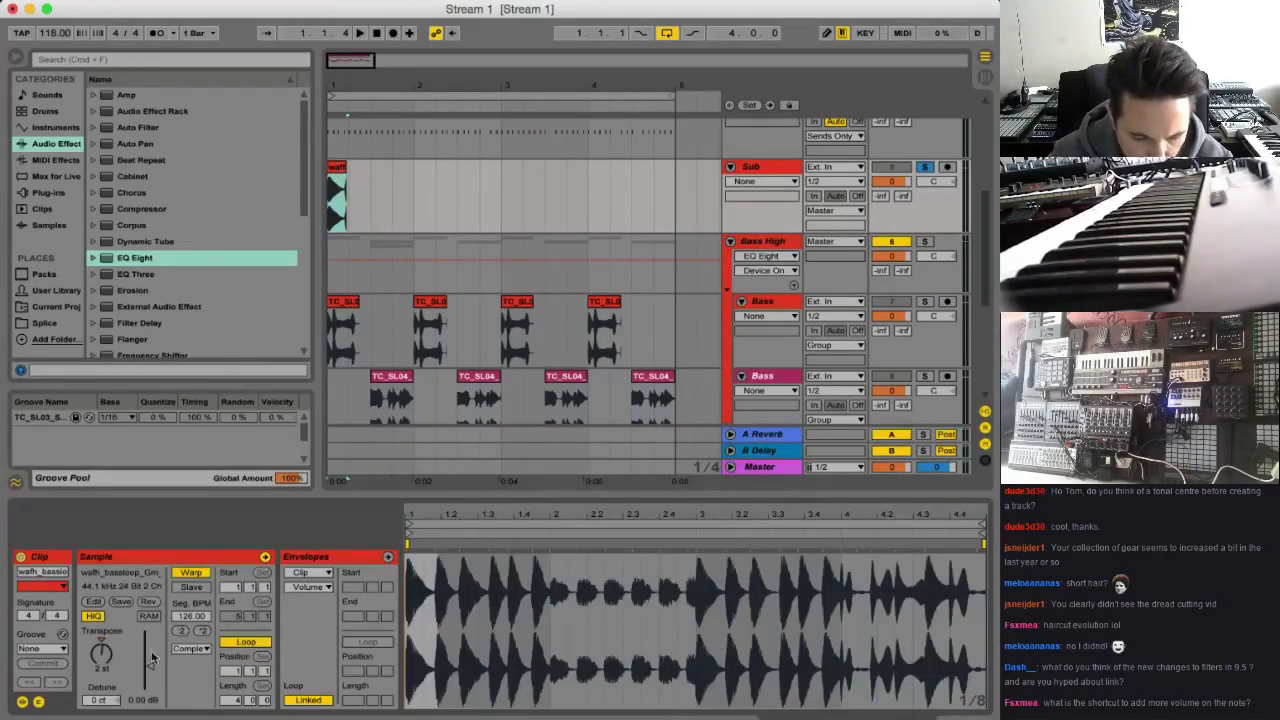
{"action": "left_click_drag", "start_coordinate": [150, 666], "coordinate": [150, 662]}
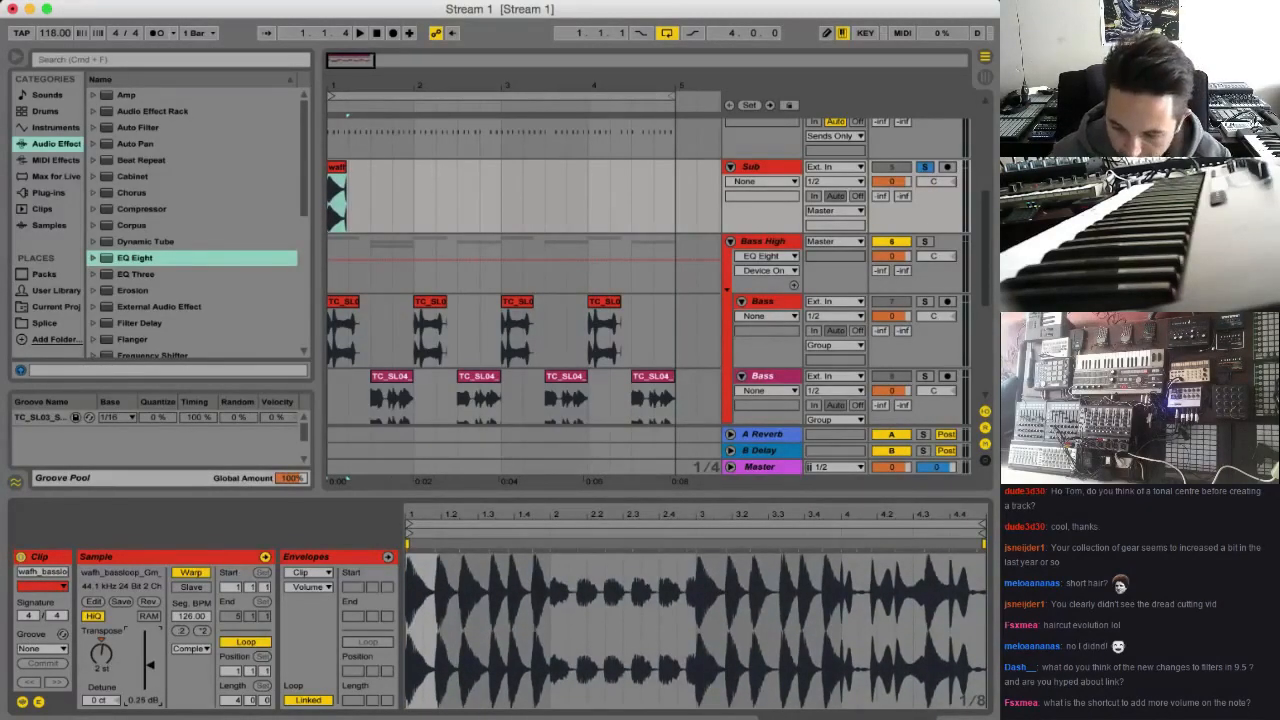
{"action": "left_click_drag", "start_coordinate": [150, 662], "coordinate": [154, 672]}
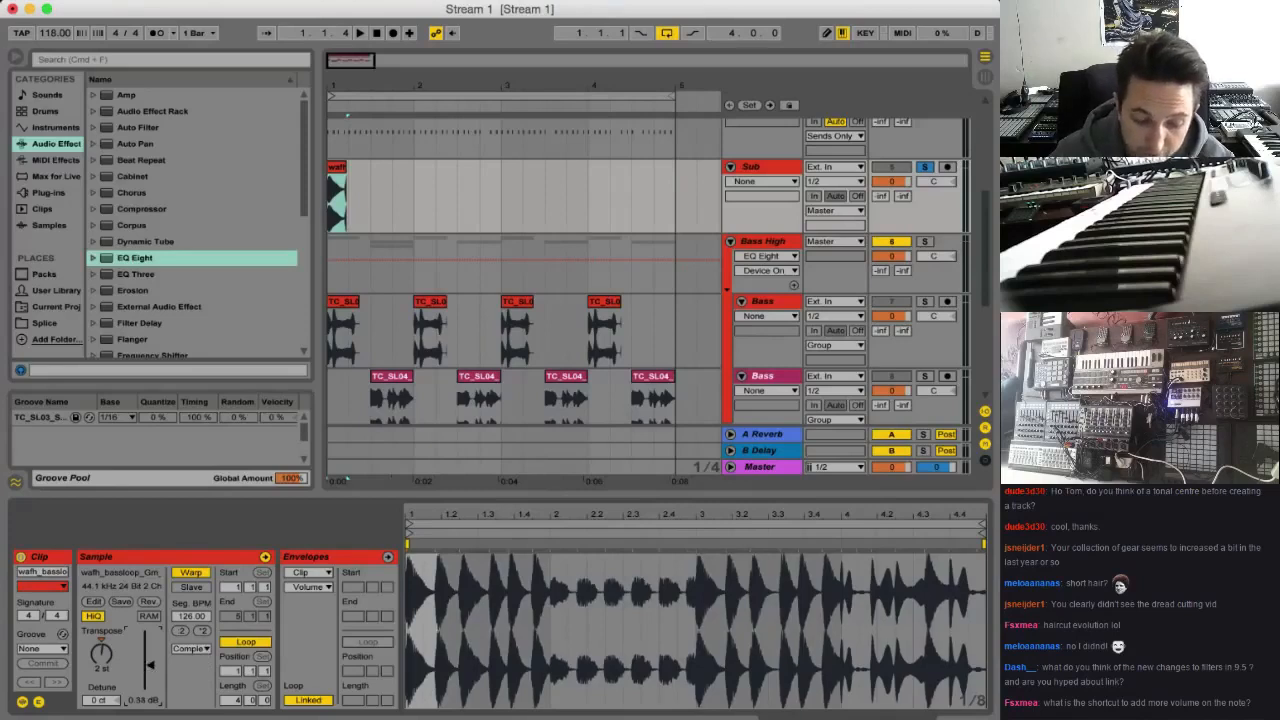
{"action": "left_click_drag", "start_coordinate": [150, 662], "coordinate": [150, 666]}
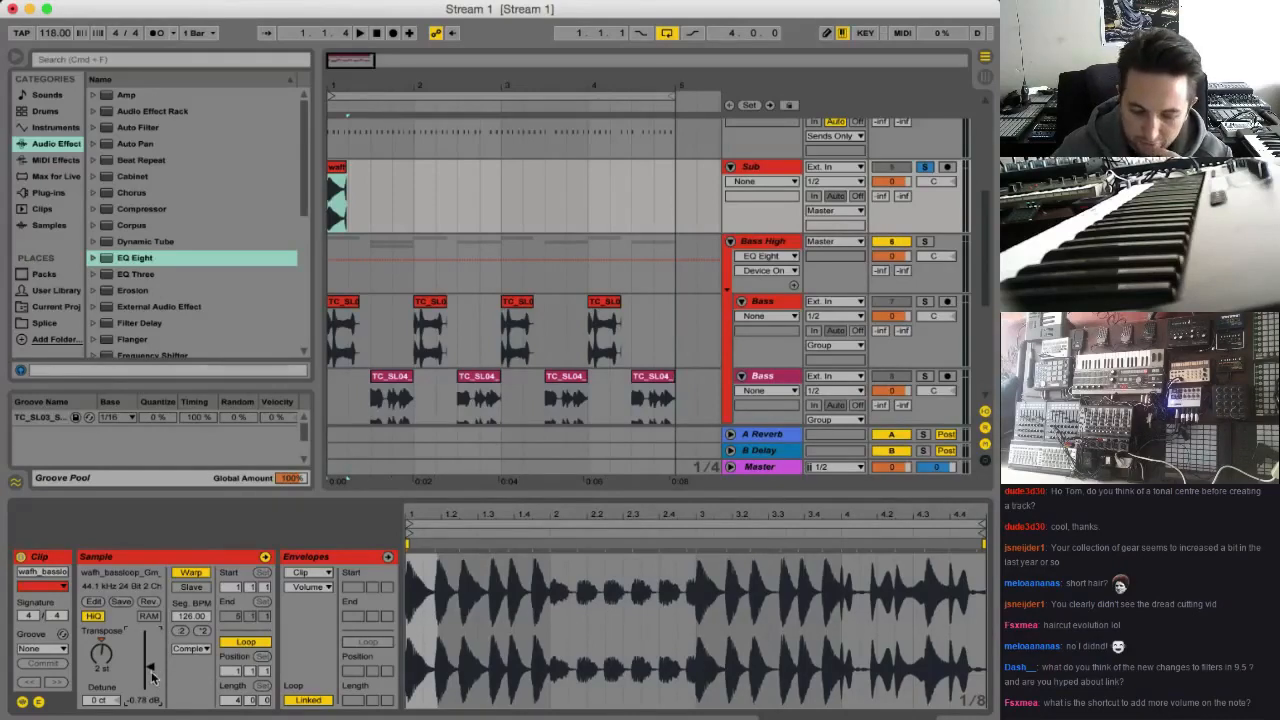
{"action": "left_click_drag", "start_coordinate": [150, 666], "coordinate": [150, 668]}
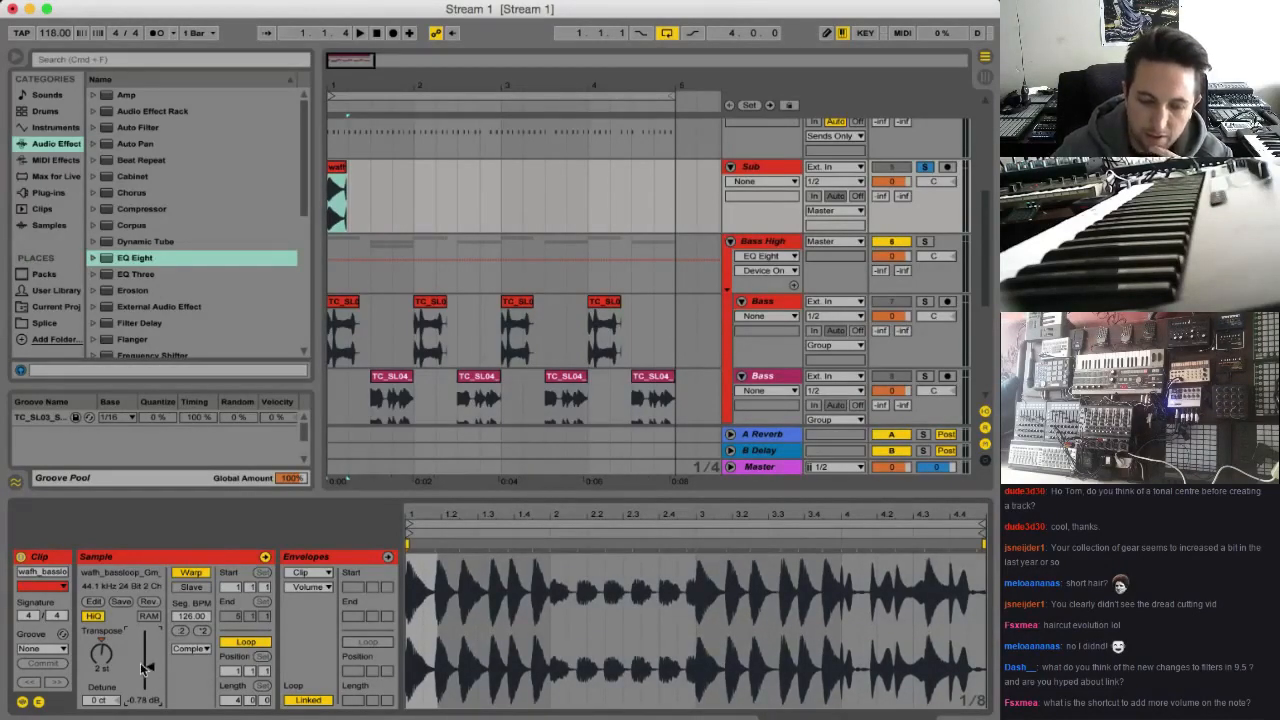
Shorten the end of the Sub clip slightly so it stops just before beat 1.2
{"action": "left_click_drag", "start_coordinate": [333, 88], "coordinate": [370, 181]}
{"action": "left_click", "coordinate": [359, 178]}
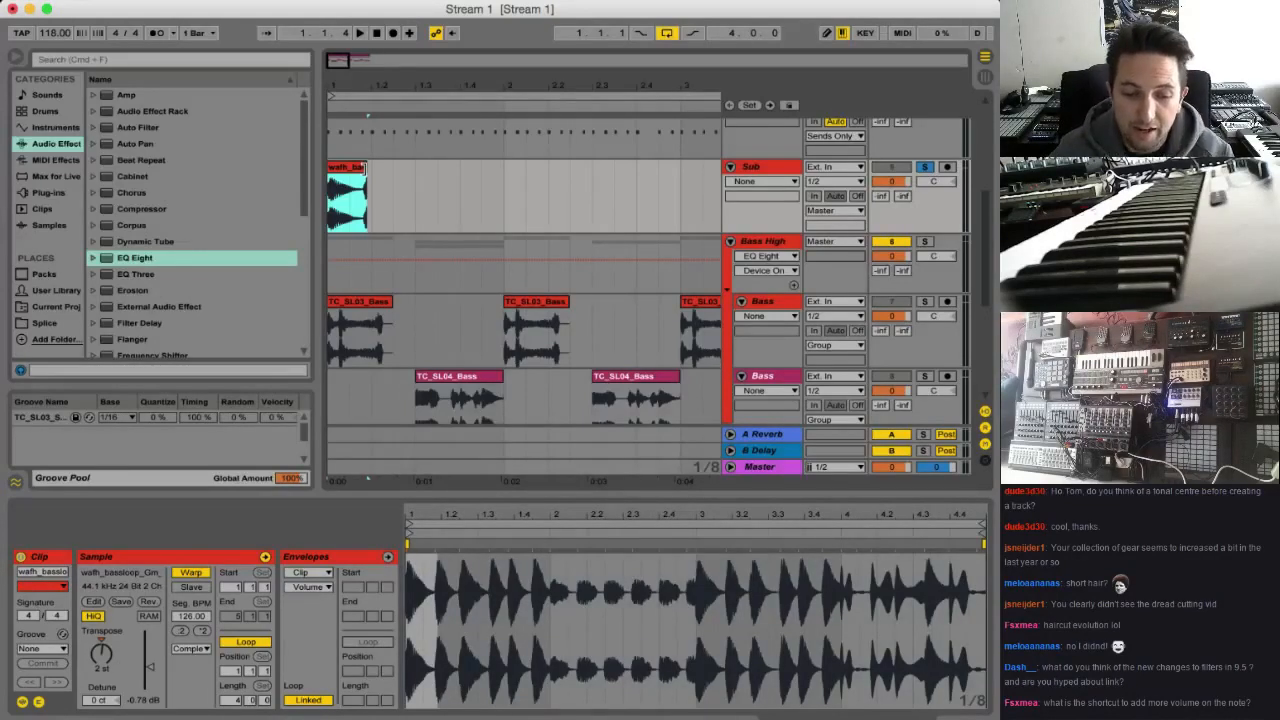
{"action": "left_click_drag", "start_coordinate": [365, 168], "coordinate": [362, 167]}
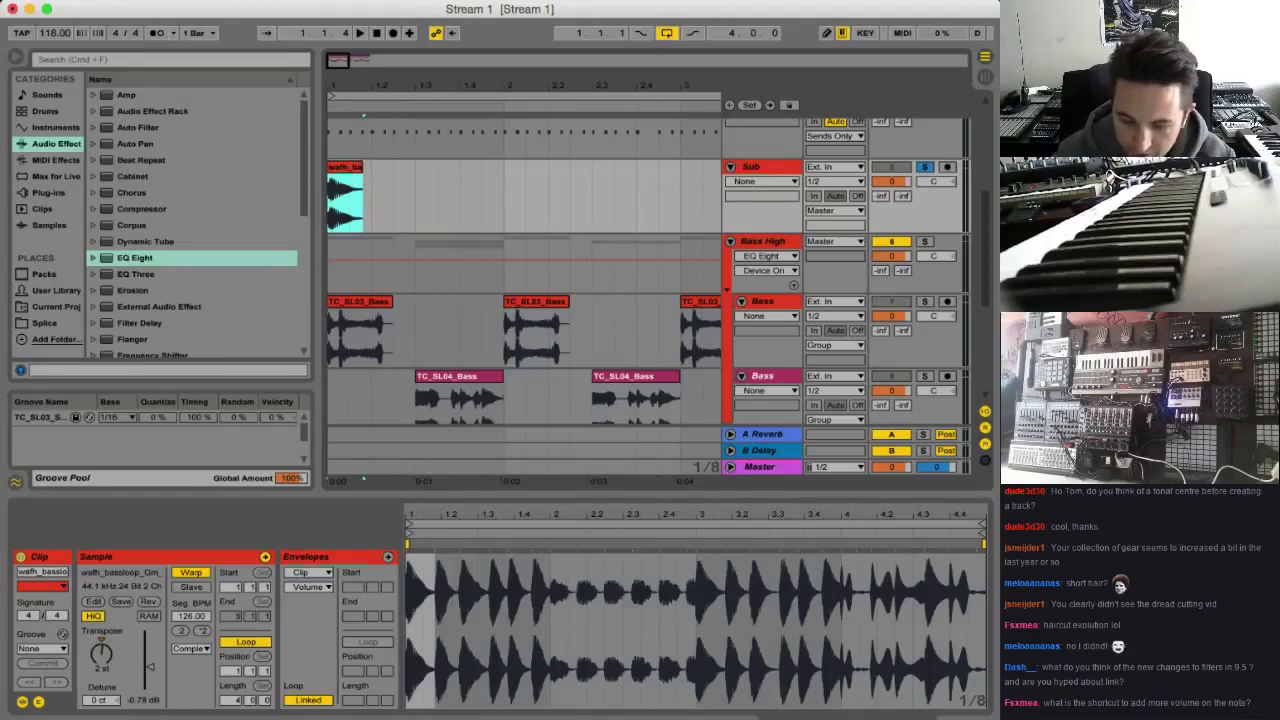
Audition the Sub clip alone and together with the Bass High group, soloing that group as well
{"action": "key", "text": "space"}
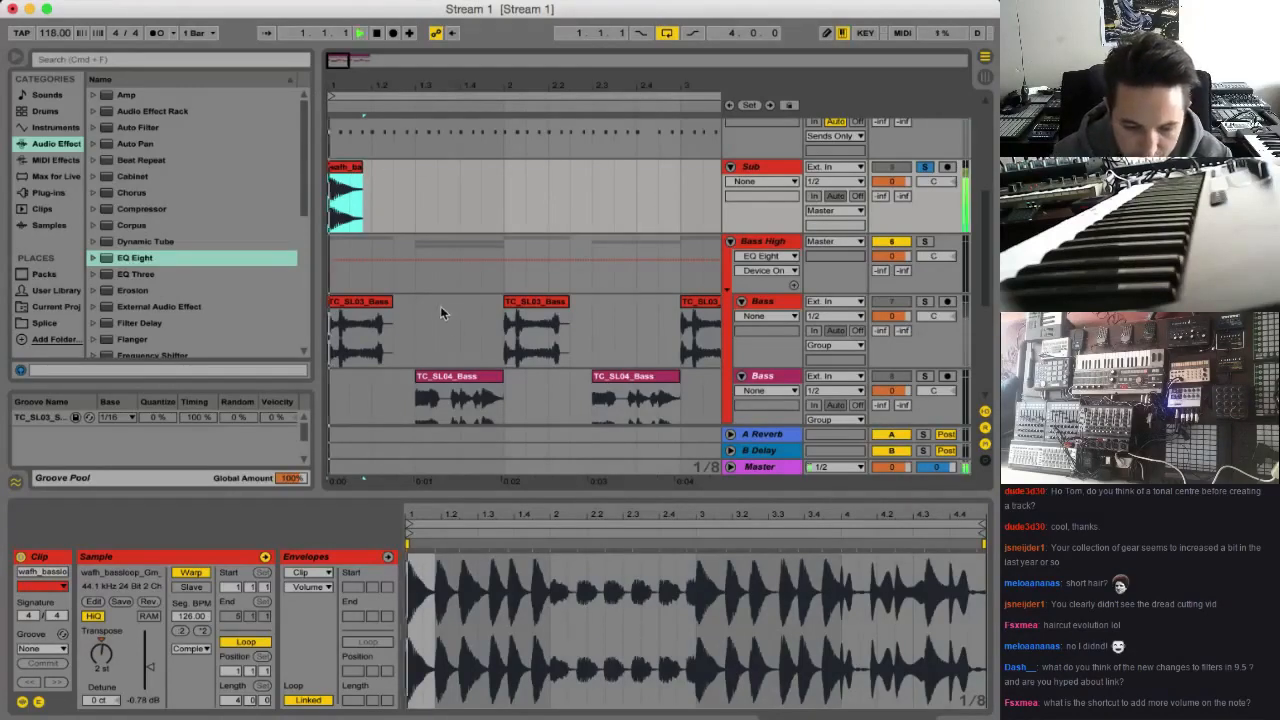
{"action": "key", "text": "space"}
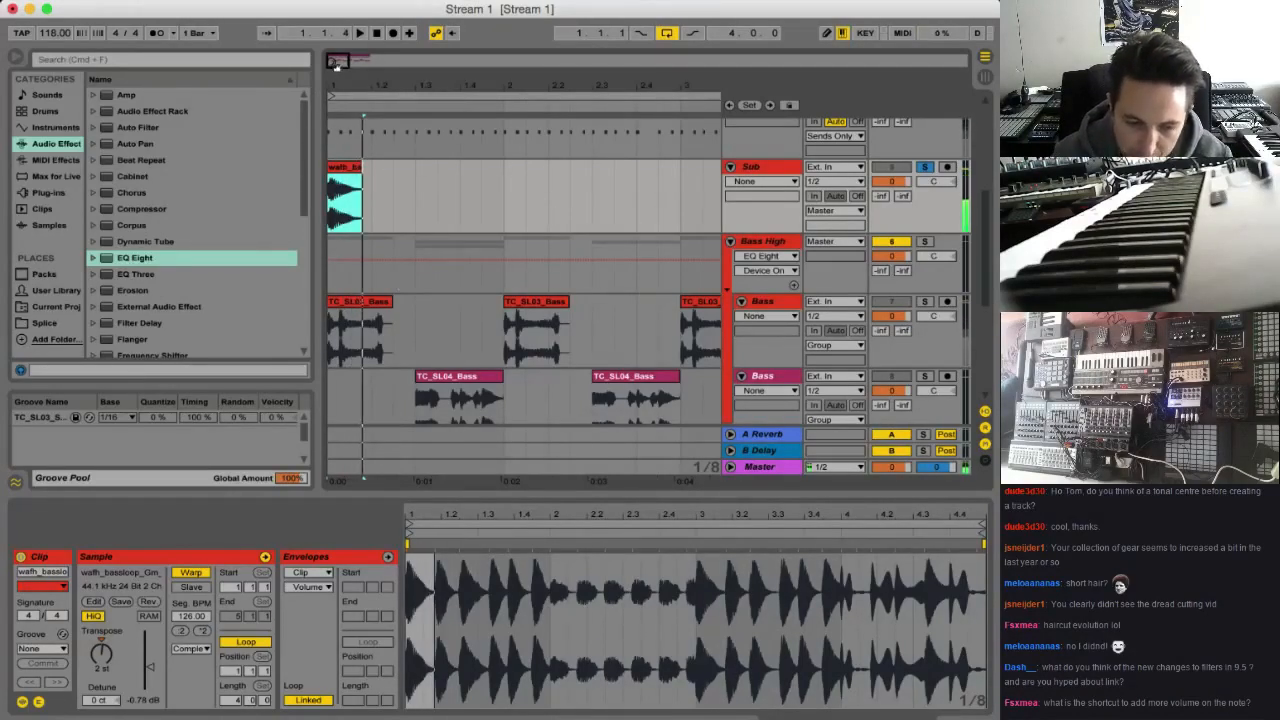
{"action": "left_click", "coordinate": [925, 242]}
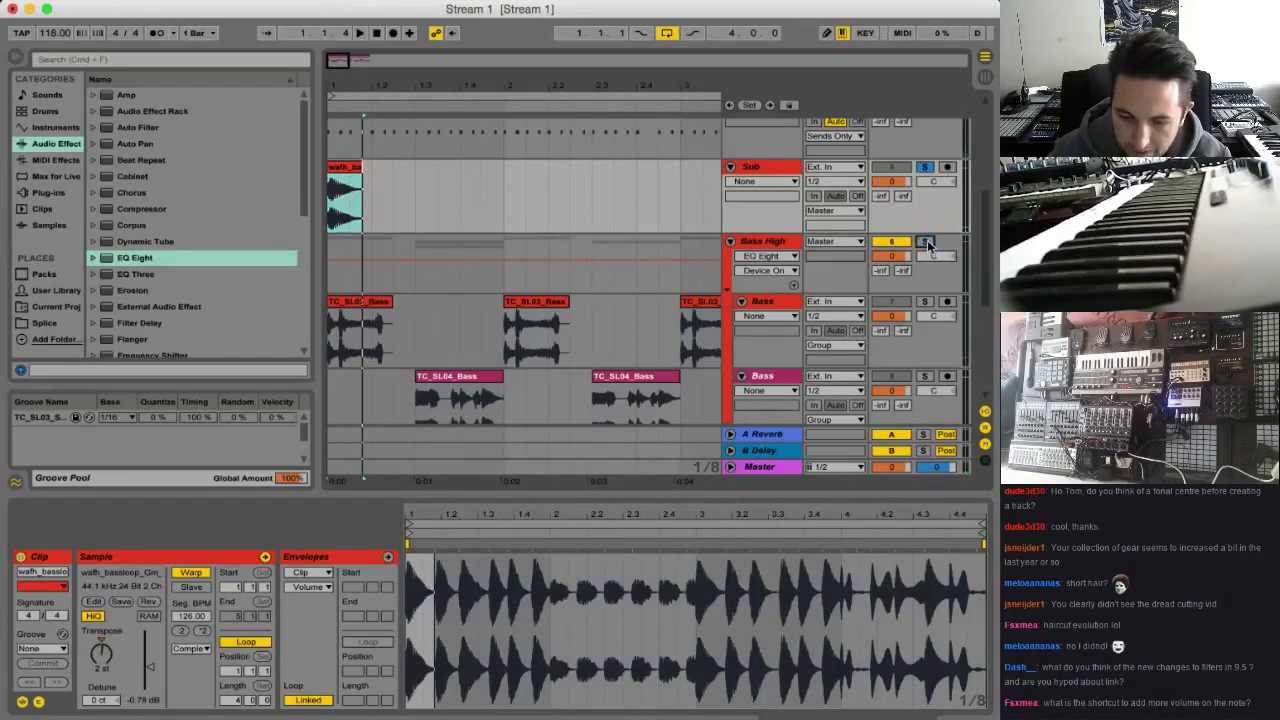
{"action": "key", "text": "space"}
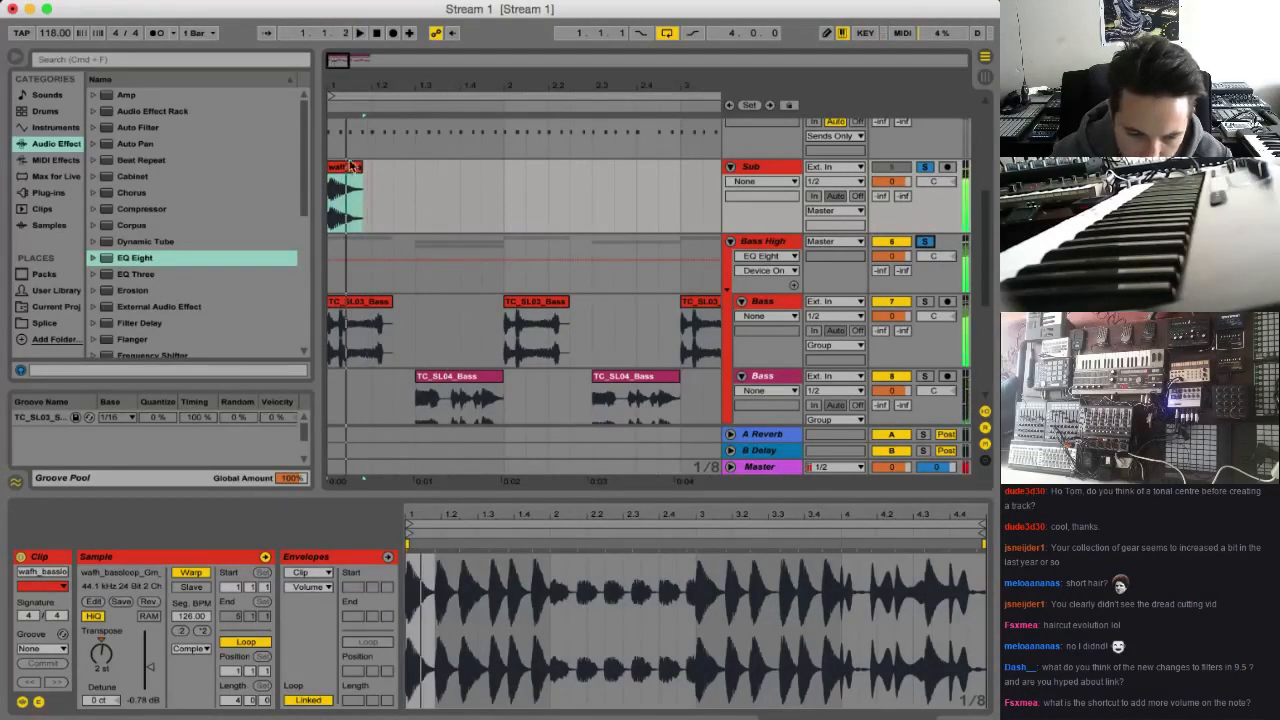
Move the Sub clip to beat 1.3, set its Transpose to 14 st and audition it
{"action": "left_click_drag", "start_coordinate": [335, 190], "coordinate": [410, 190]}
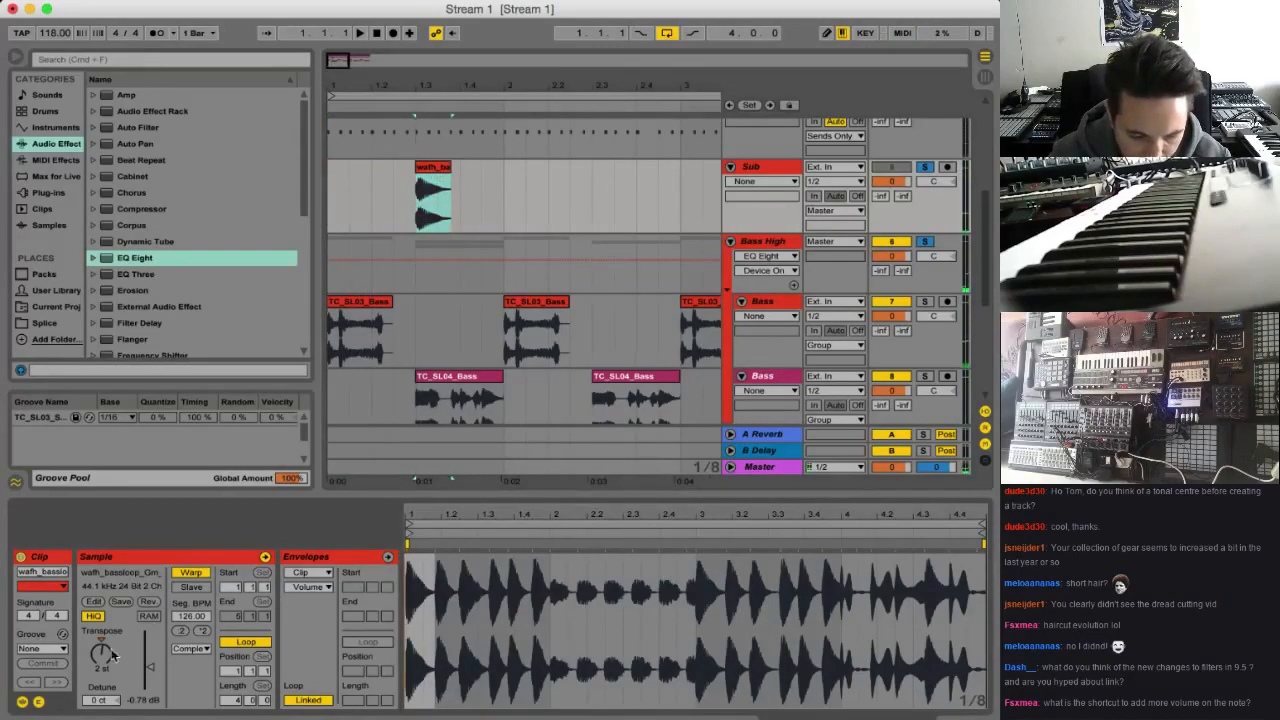
{"action": "left_click_drag", "start_coordinate": [106, 653], "coordinate": [106, 638]}
{"action": "key", "text": "space"}
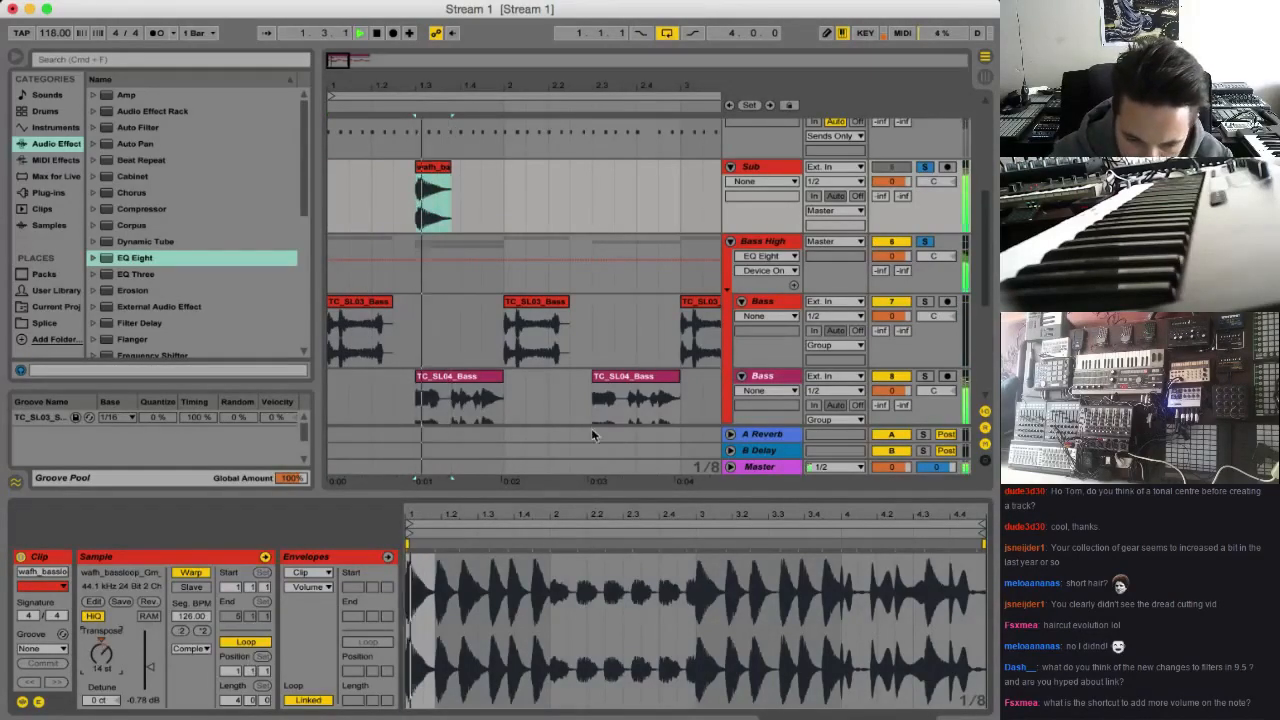
{"action": "key", "text": "space"}
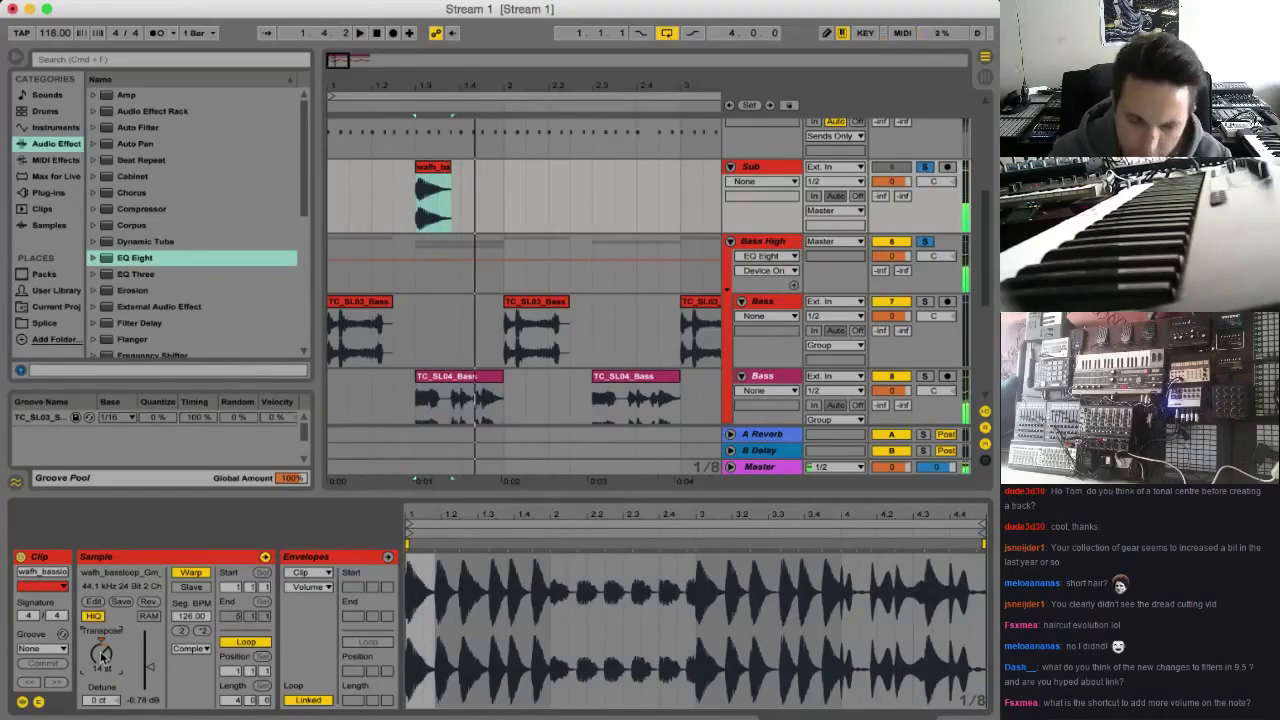
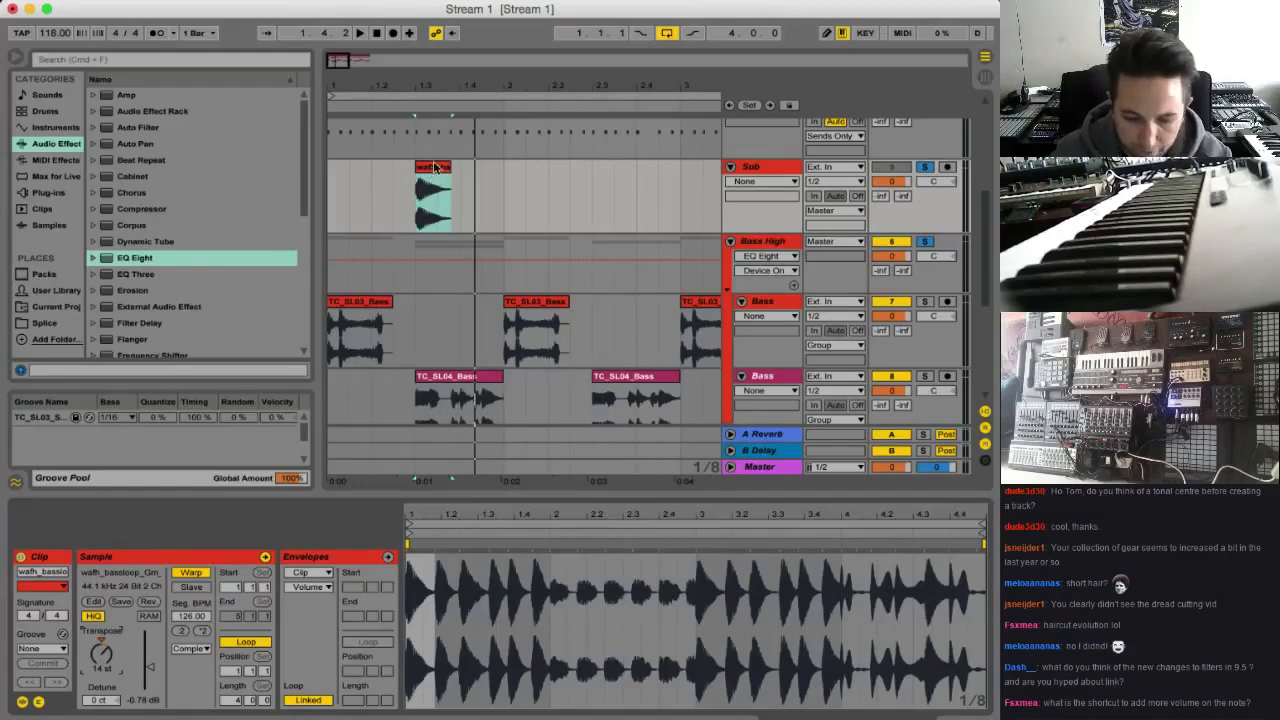
Audition the Sub clip against the bass loops and check the Transpose setting of the first TC_SL03_Bass clip
{"action": "key", "text": "space"}
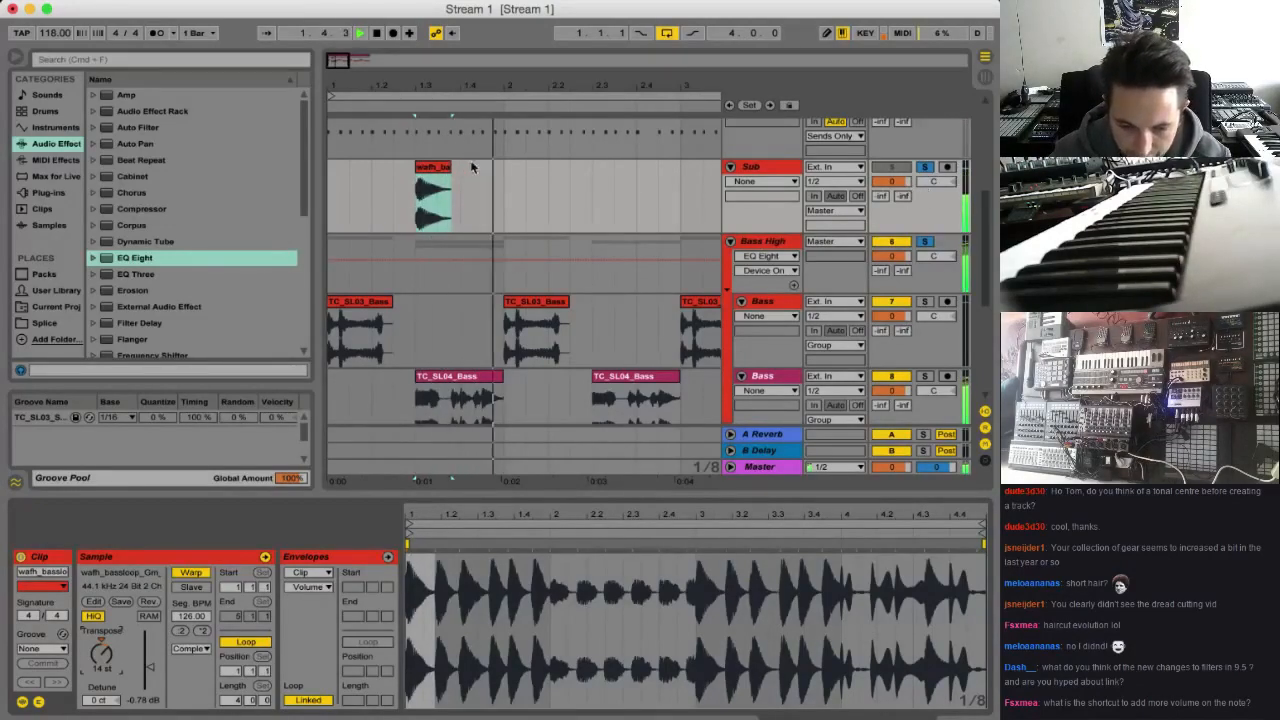
{"action": "left_click", "coordinate": [345, 320]}
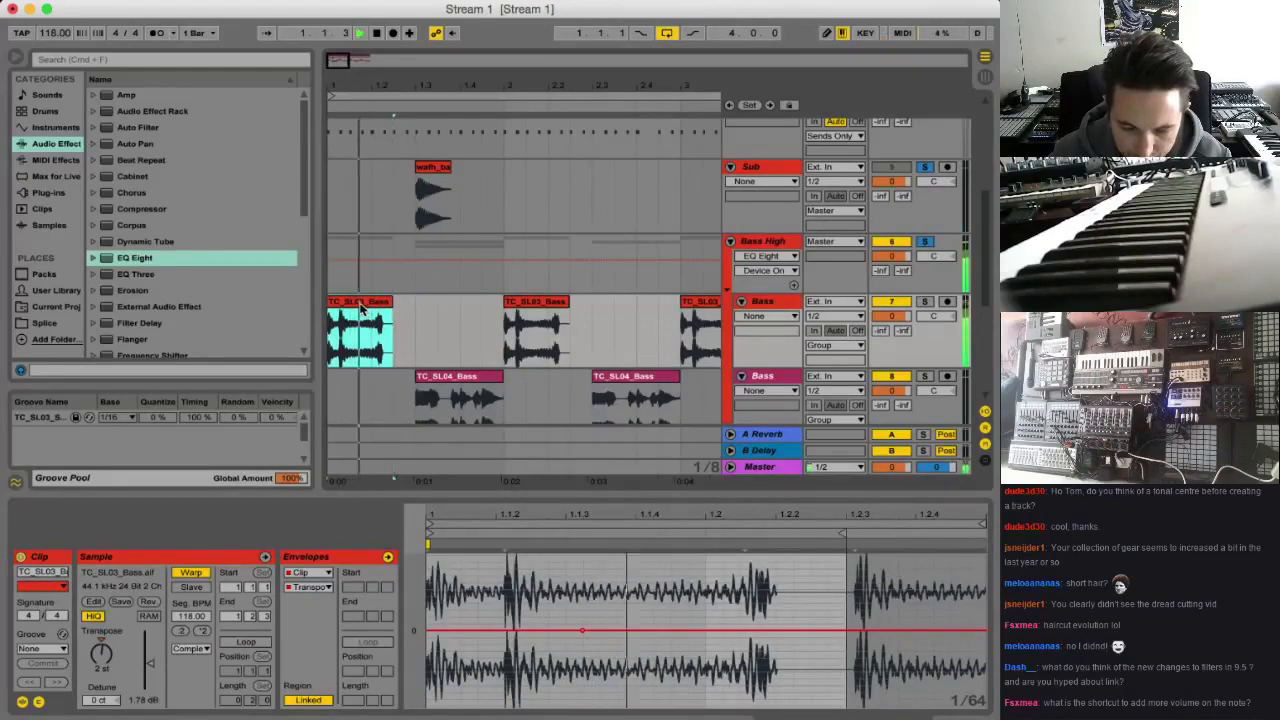
{"action": "left_click_drag", "start_coordinate": [107, 672], "coordinate": [108, 667]}
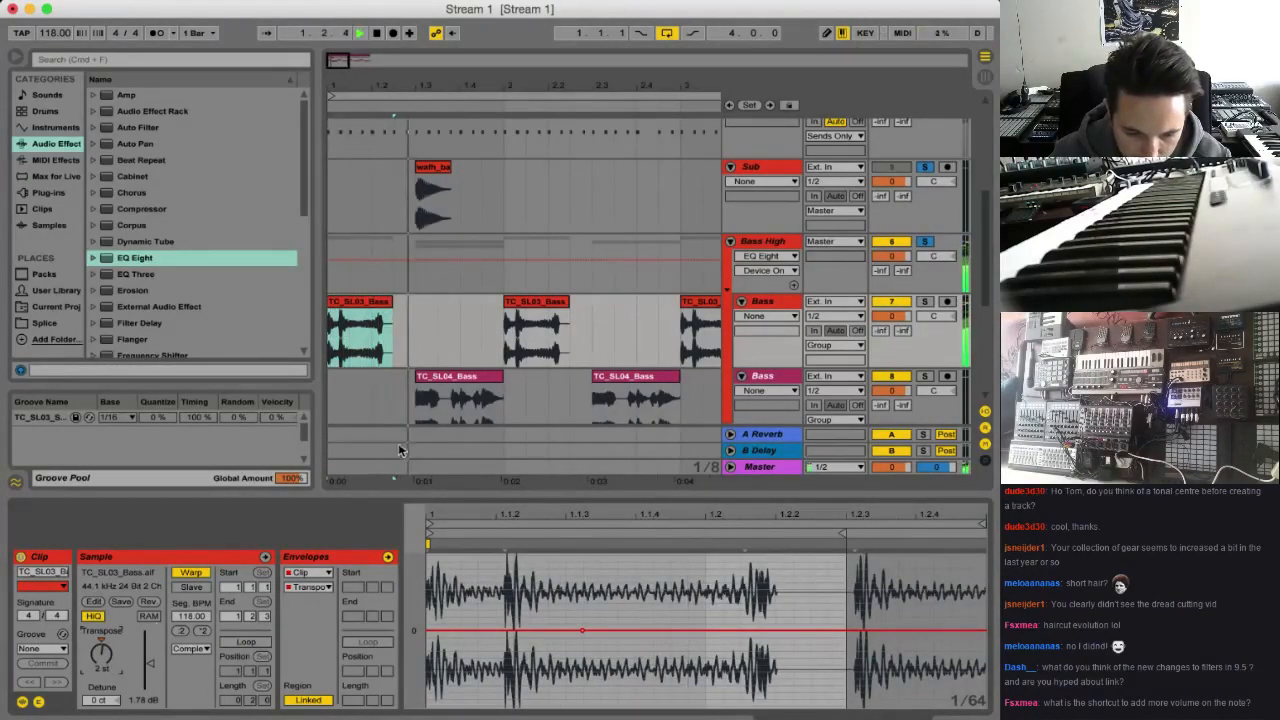
{"action": "key", "text": "space"}
{"action": "left_click", "coordinate": [374, 304]}
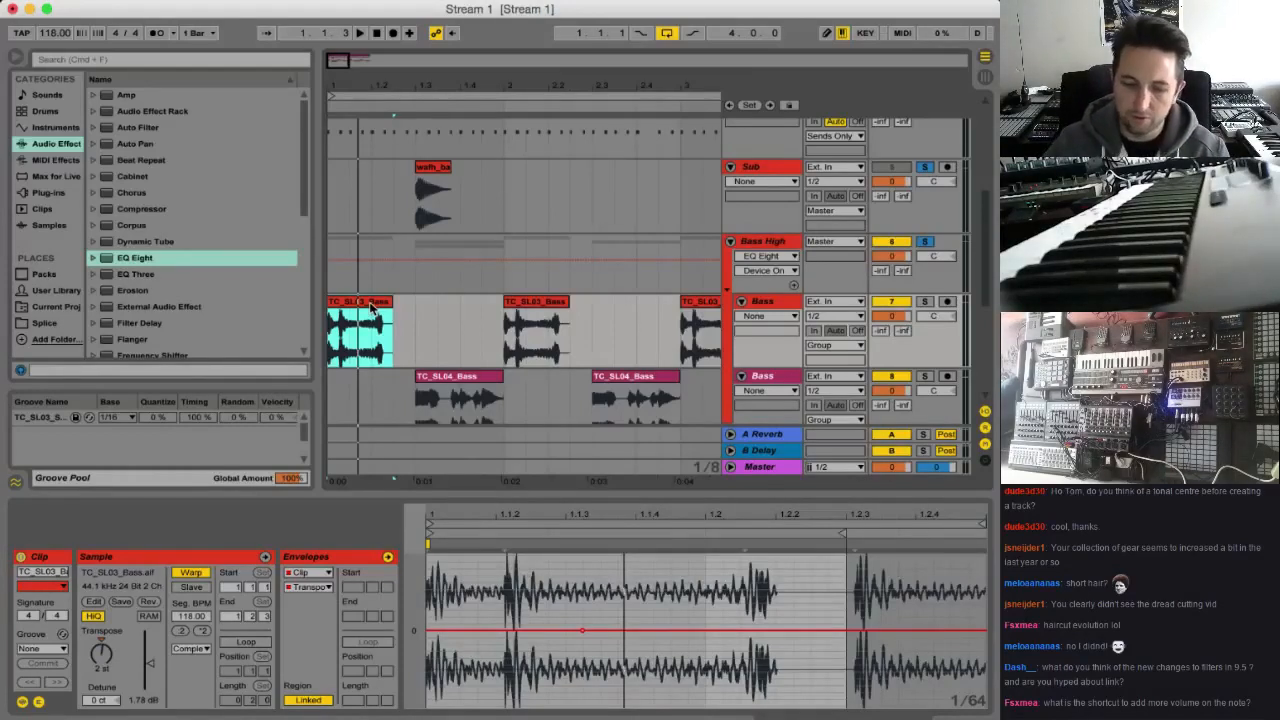
{"action": "key", "text": "space"}
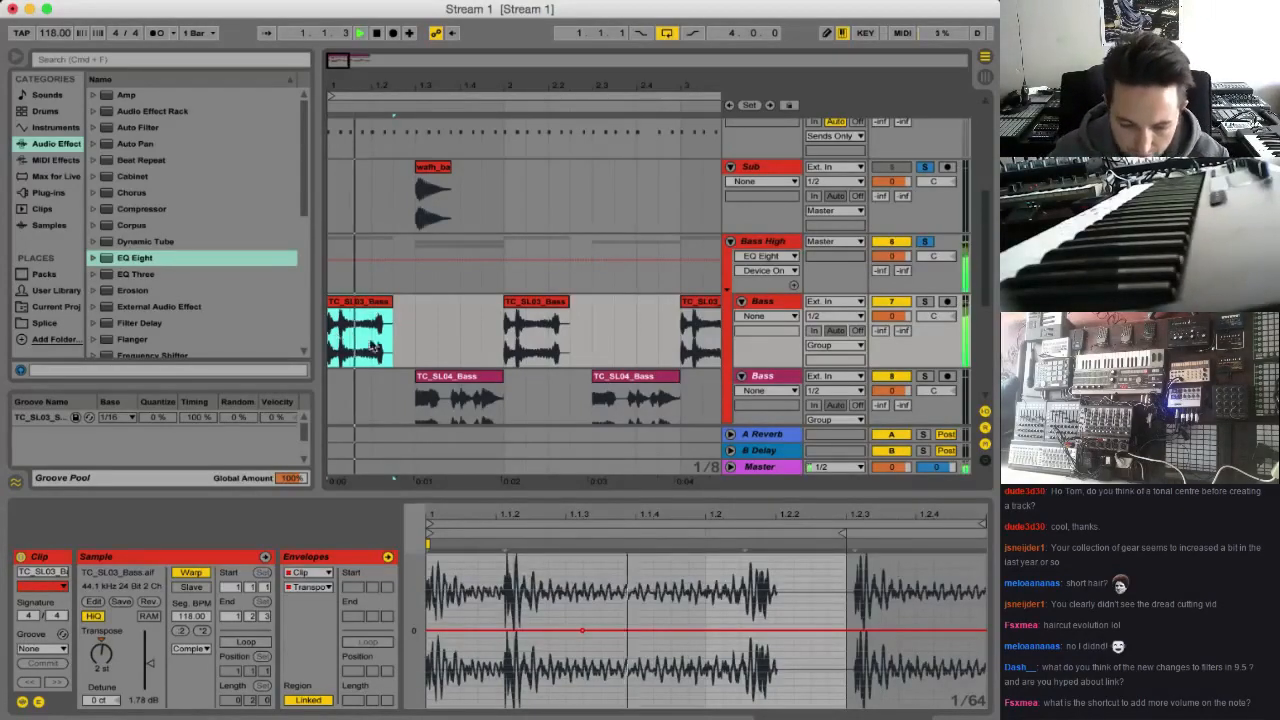
{"action": "key", "text": "space"}
{"action": "key", "text": "space"}
{"action": "key", "text": "space"}
{"action": "key", "text": "space"}
{"action": "key", "text": "space"}
{"action": "key", "text": "space"}
{"action": "key", "text": "space"}
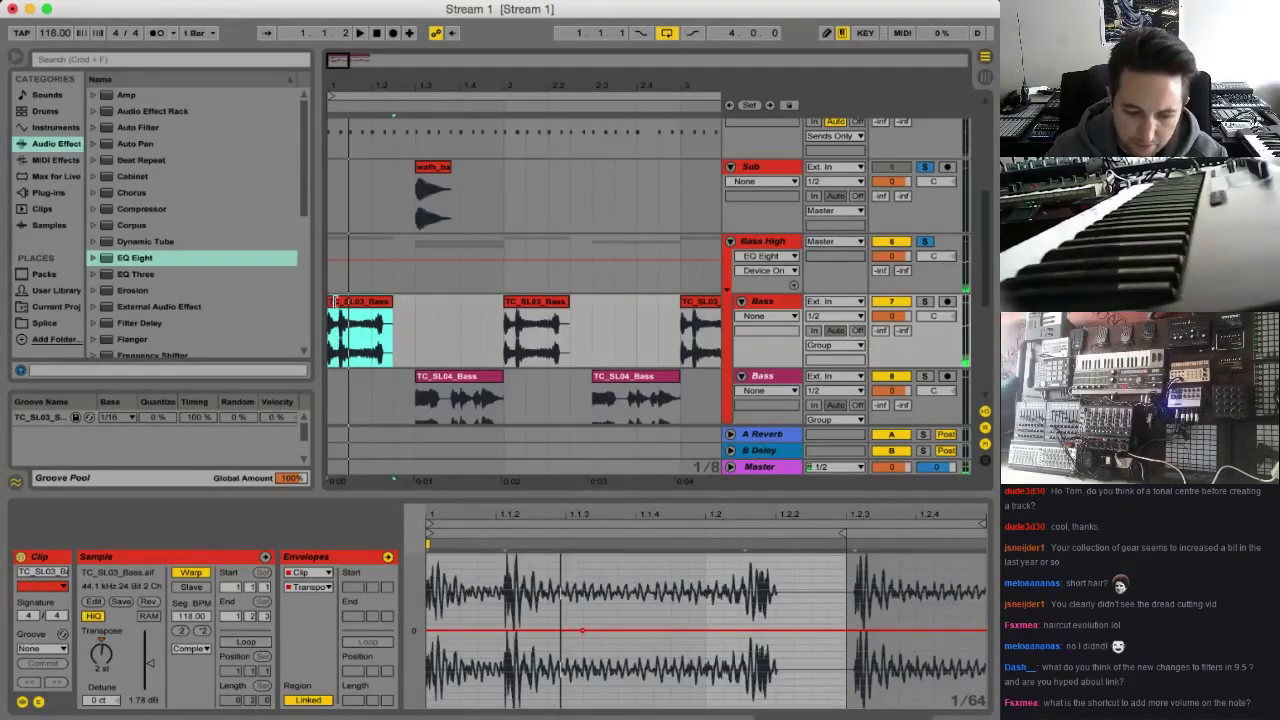
Trim the start of the first TC_SL03_Bass clip so it begins at about 1.1.3, and audition it
{"action": "left_click_drag", "start_coordinate": [333, 302], "coordinate": [354, 303]}
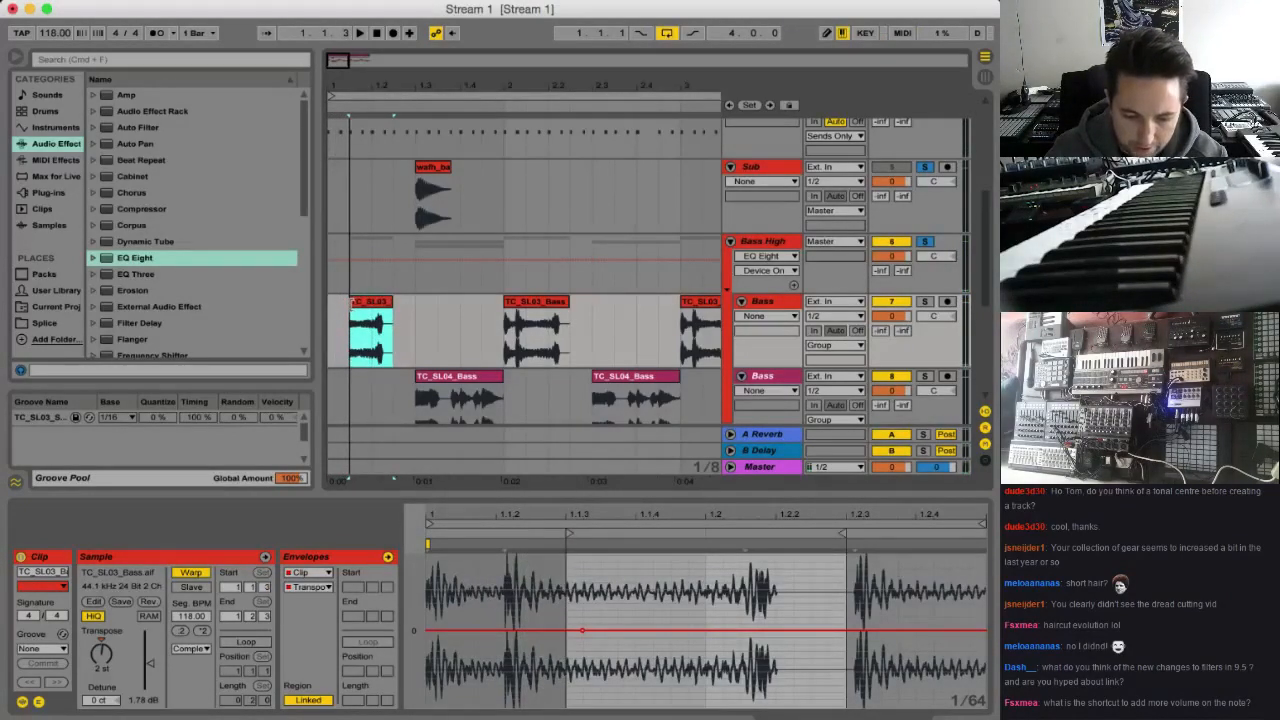
{"action": "left_click", "coordinate": [332, 315]}
{"action": "key", "text": "space"}
Move the Sub clip to the start of bar 1, set its Transpose to 2 st and audition it
{"action": "left_click_drag", "start_coordinate": [435, 158], "coordinate": [348, 160]}
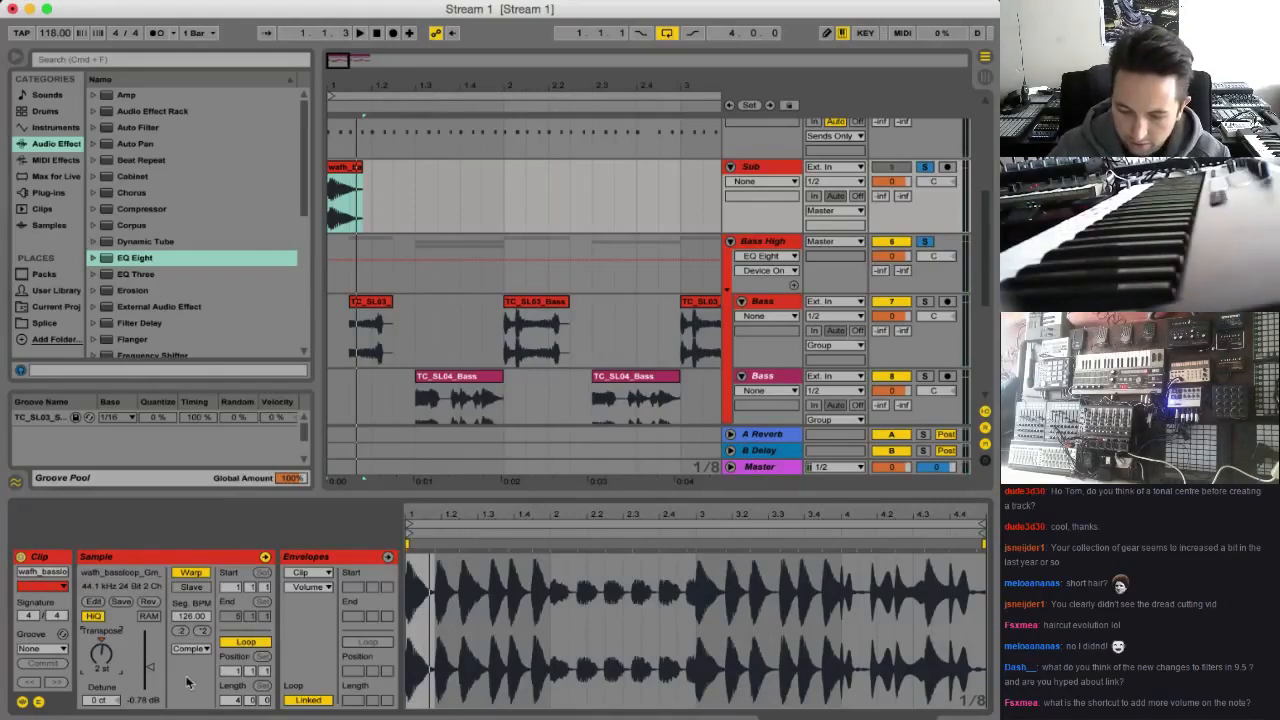
{"action": "key", "text": "space"}
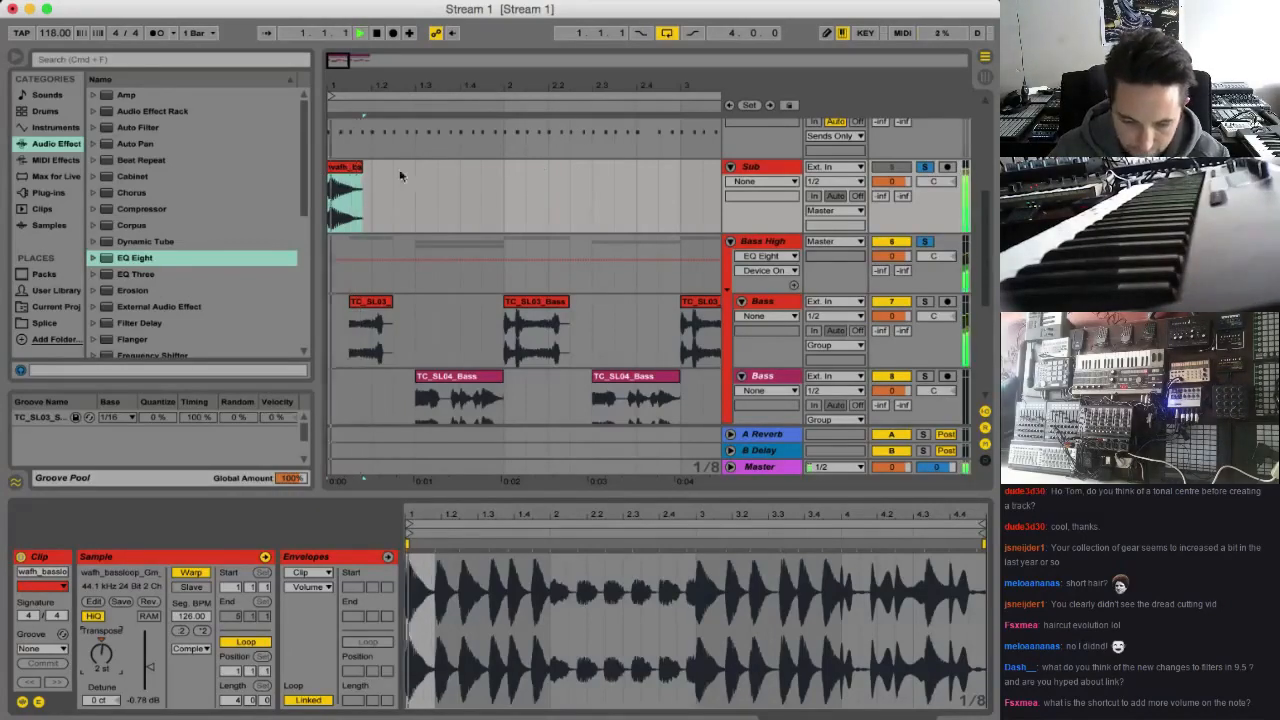
Duplicate the one-beat Sub clip repeatedly so it plays on every beat through bar 4
{"action": "left_click_drag", "start_coordinate": [373, 187], "coordinate": [340, 188]}
{"action": "key", "text": "space"}
{"action": "left_click", "coordinate": [340, 188]}
{"action": "key", "text": "super+d"}
{"action": "key", "text": "super+d"}
{"action": "key", "text": "super+d"}
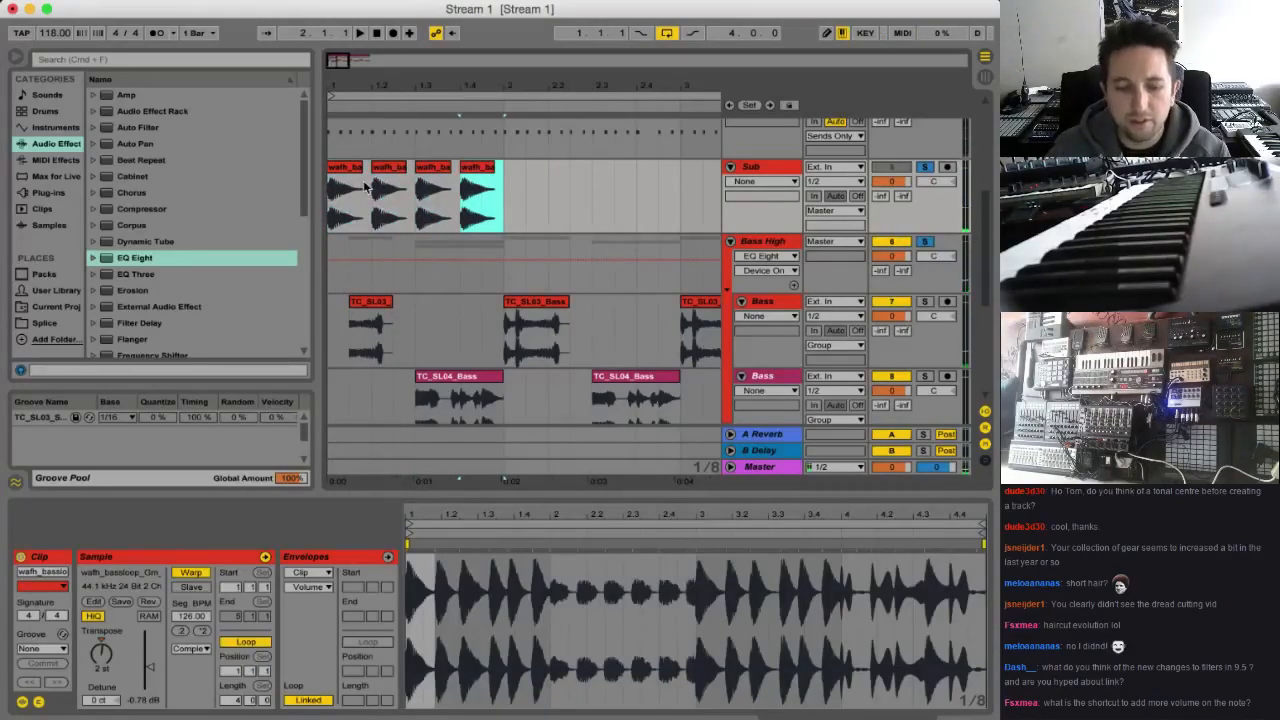
{"action": "left_click_drag", "start_coordinate": [394, 77], "coordinate": [385, 77]}
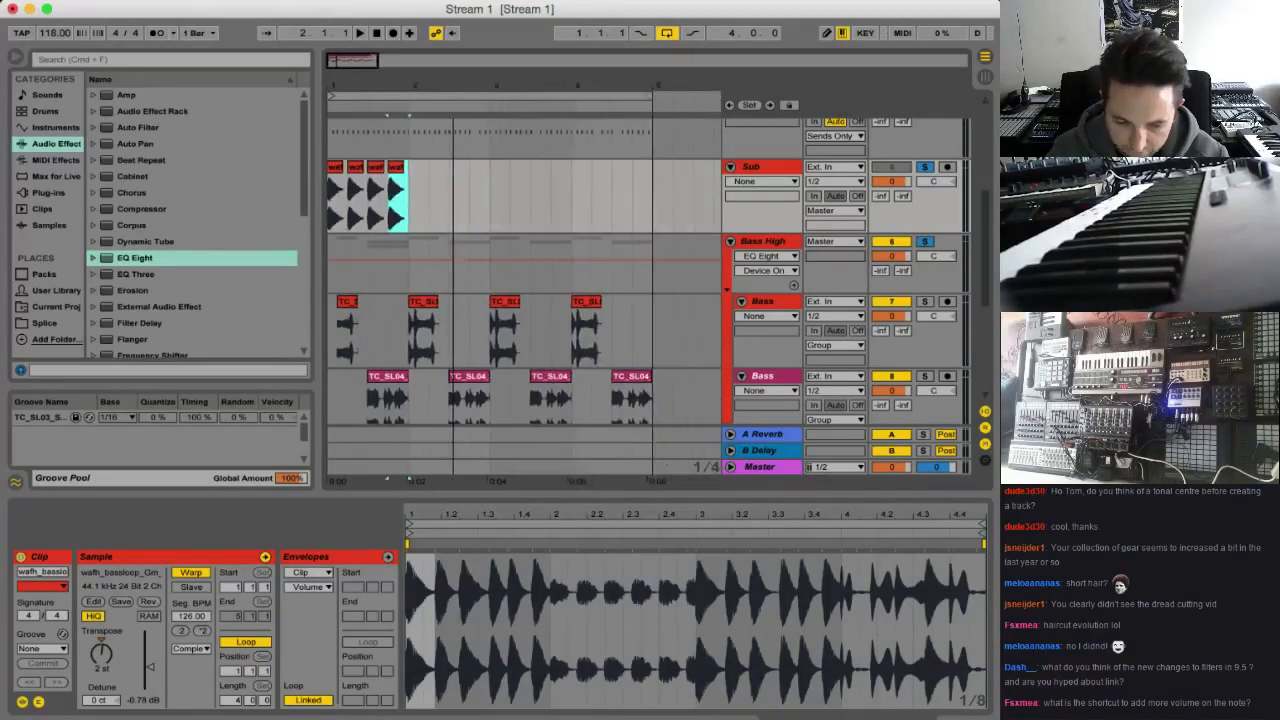
{"action": "key", "text": "super+d"}
{"action": "key", "text": "super+d"}
{"action": "key", "text": "super+d"}
{"action": "key", "text": "super+d"}
{"action": "key", "text": "super+d"}
{"action": "key", "text": "super+d"}
{"action": "key", "text": "super+d"}
{"action": "key", "text": "super+d"}
{"action": "key", "text": "super+d"}
{"action": "key", "text": "super+d"}
{"action": "key", "text": "super+d"}
{"action": "key", "text": "super+d"}
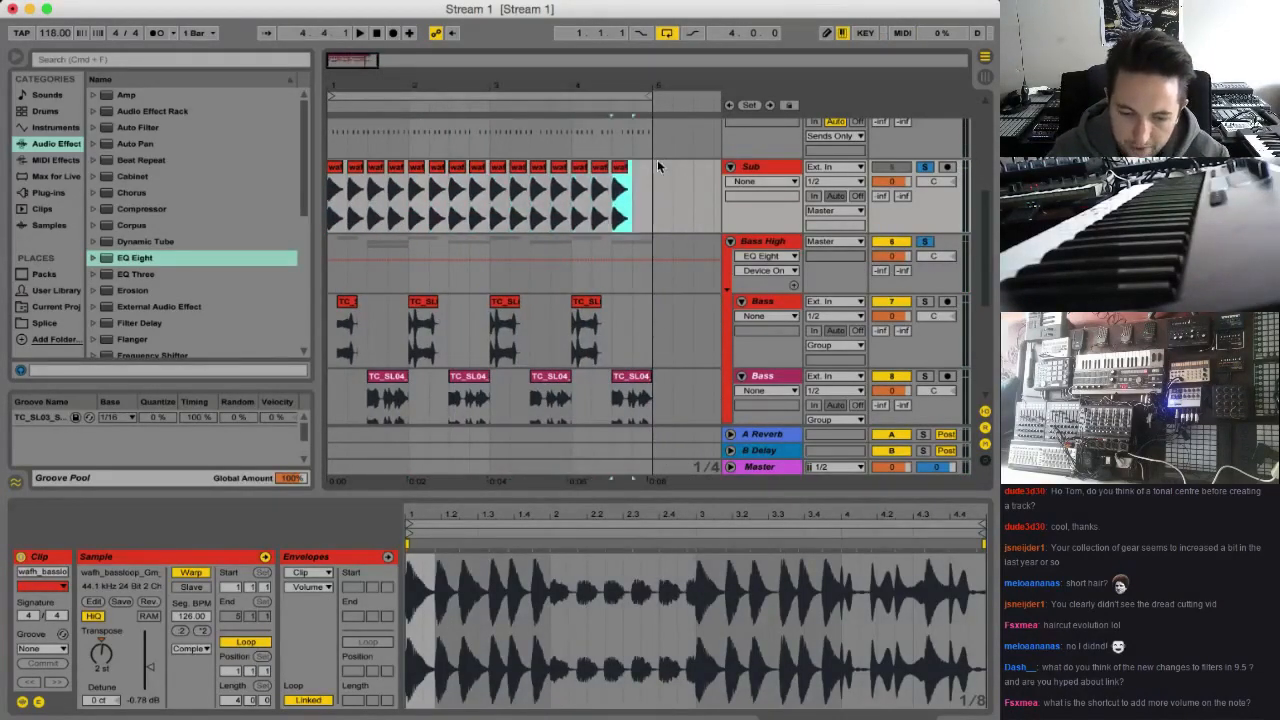
Audition the repeated Sub clips together with the Bass High group
{"action": "left_click_drag", "start_coordinate": [357, 68], "coordinate": [590, 60]}
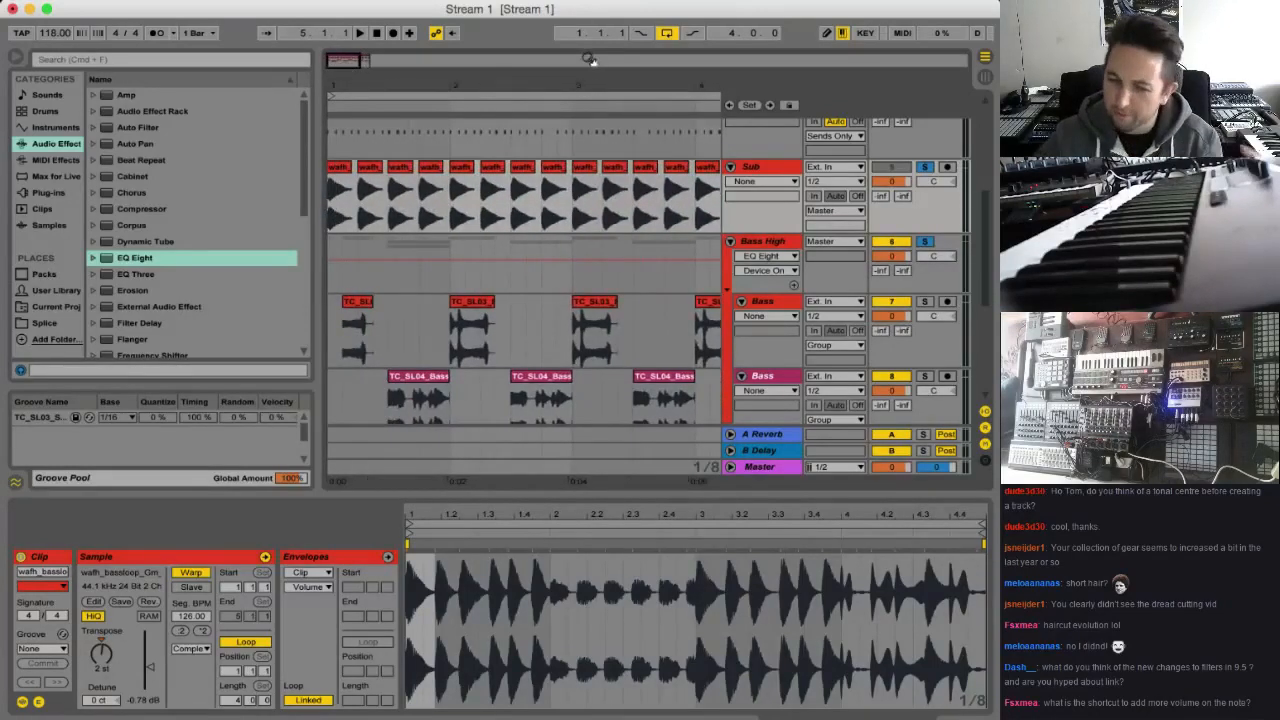
{"action": "key", "text": "space"}
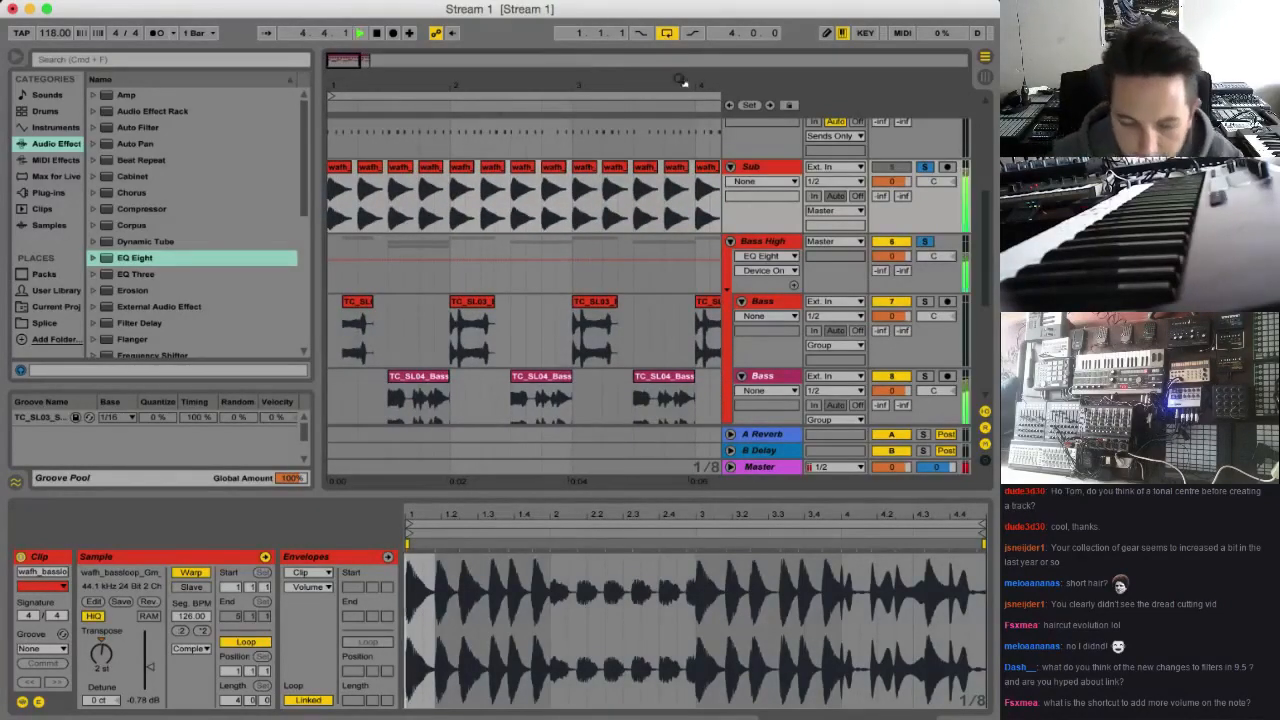
{"action": "left_click_drag", "start_coordinate": [336, 66], "coordinate": [342, 67]}
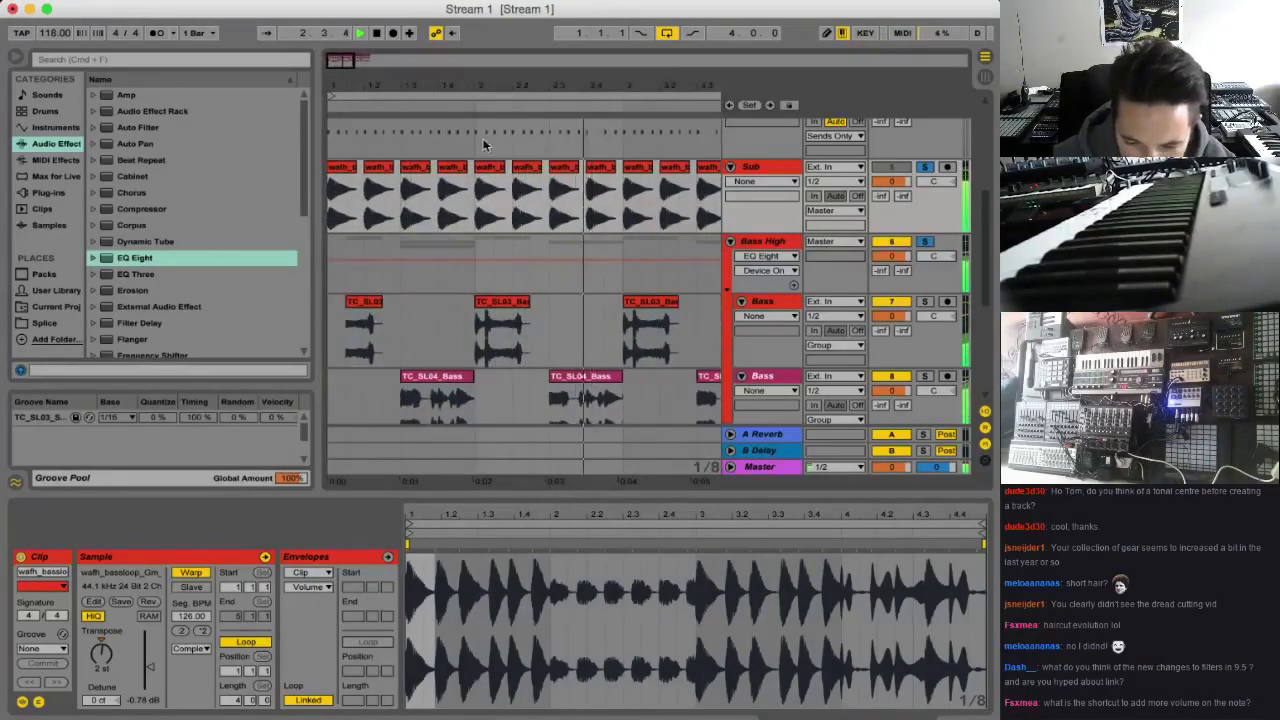
Insert a MIDI track directly below the Sub audio track and name it Sub
{"action": "left_click", "coordinate": [767, 172]}
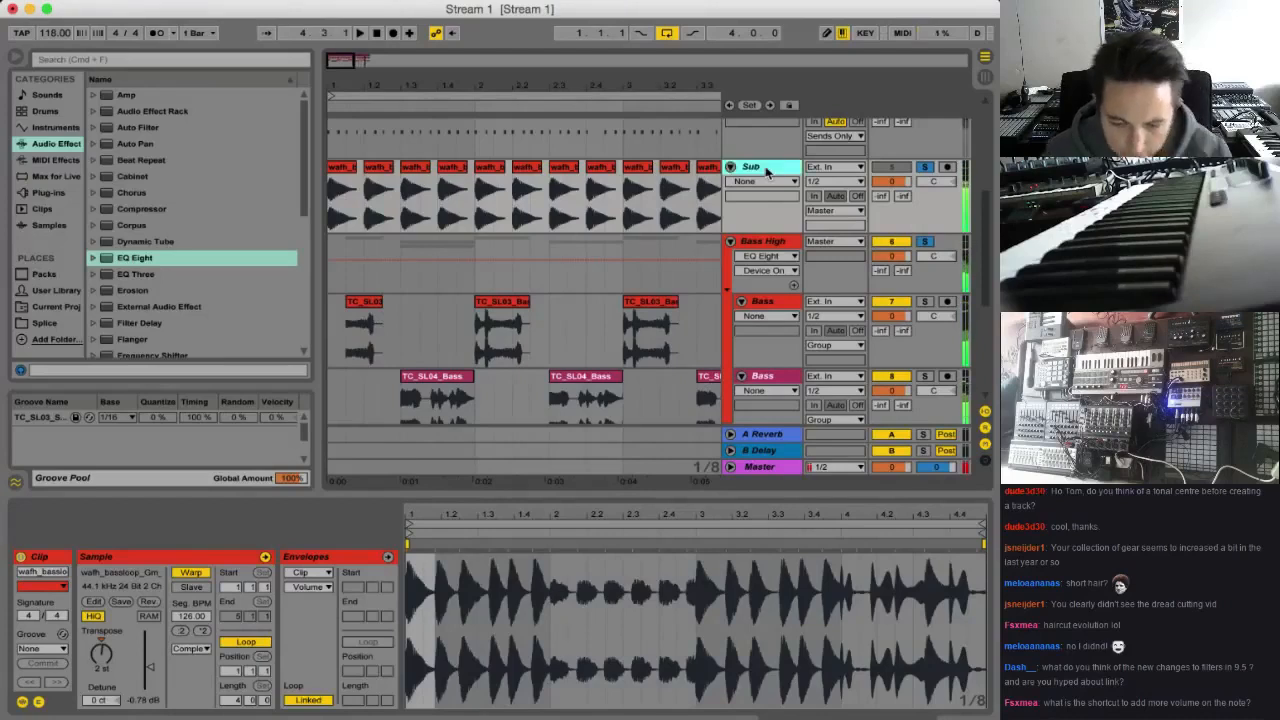
{"action": "key", "text": "super+shift+t"}
{"action": "key", "text": "super+r"}
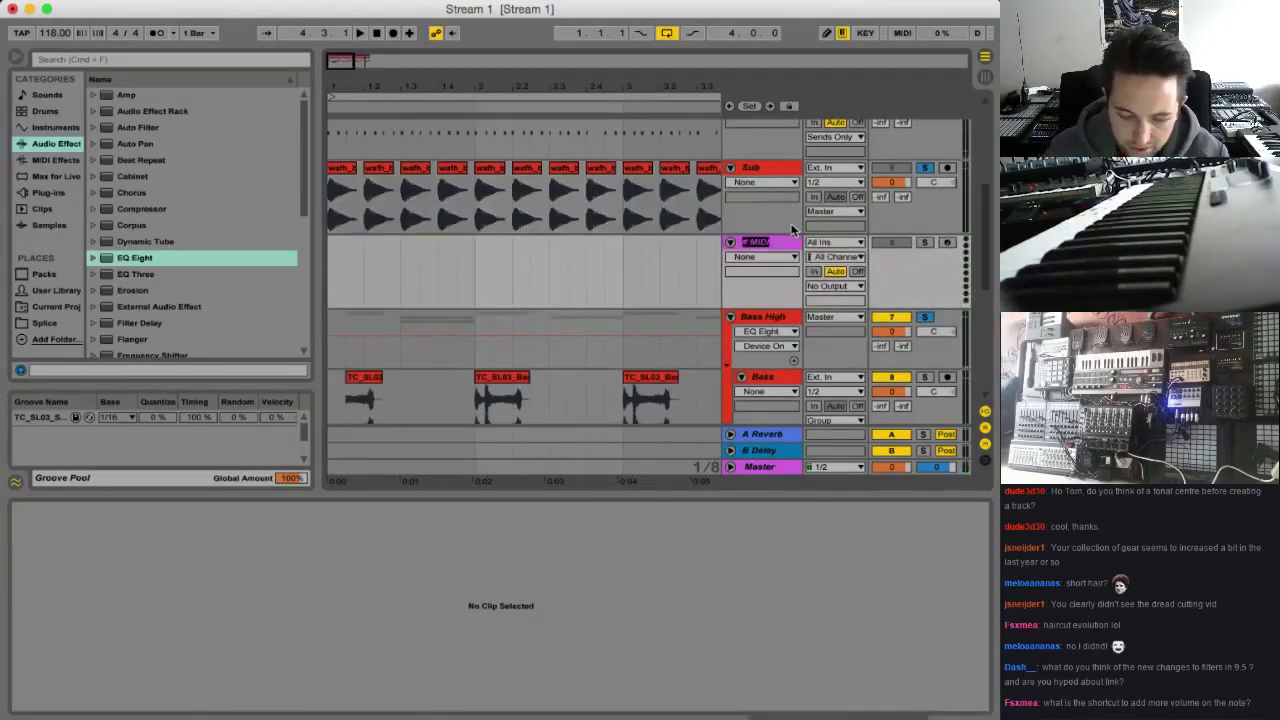
{"action": "key", "text": "BackSpace"}
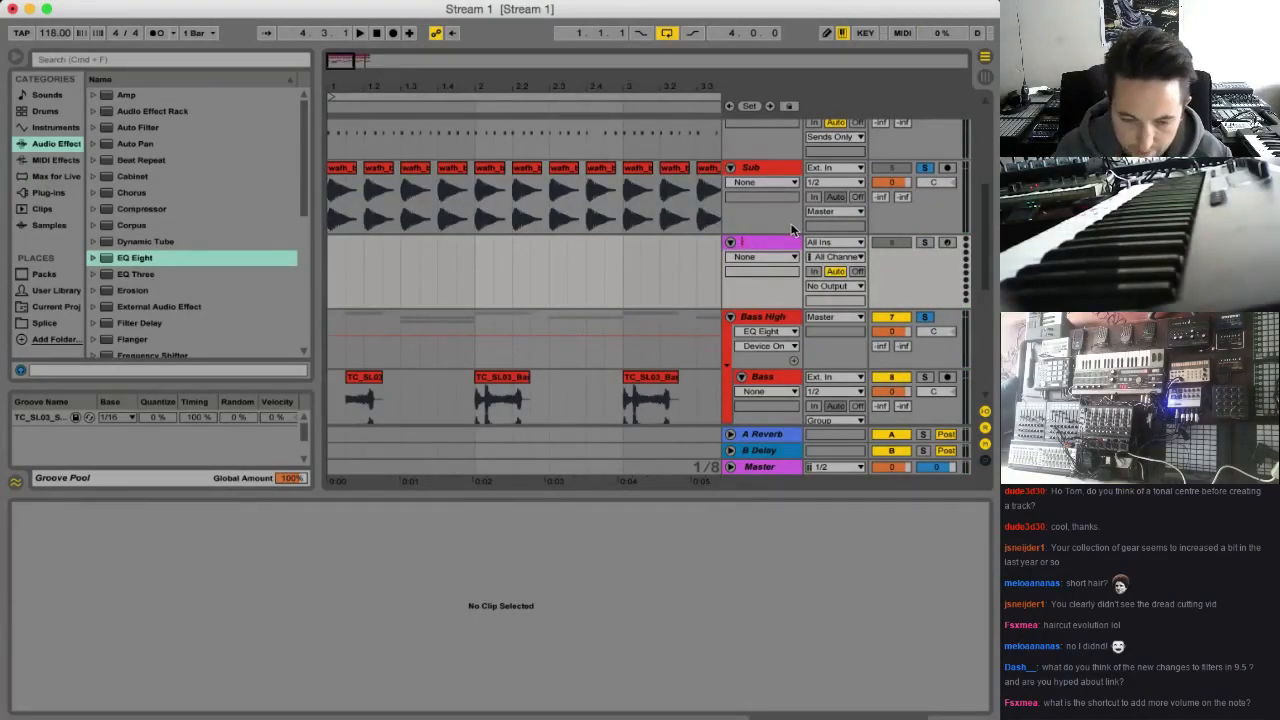
{"action": "type", "text": "Sub"}
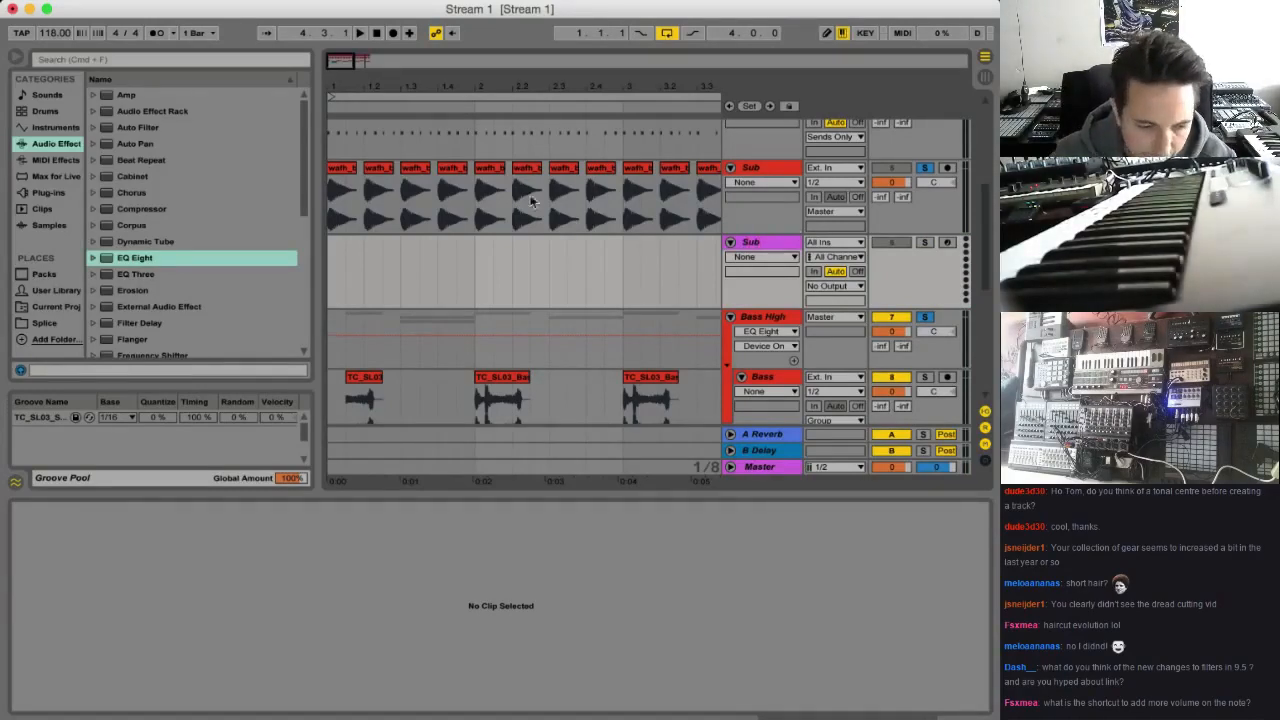
Load Sampler onto the new Sub MIDI track and use the first Sub audio clip as its sample
{"action": "left_click", "coordinate": [55, 127]}
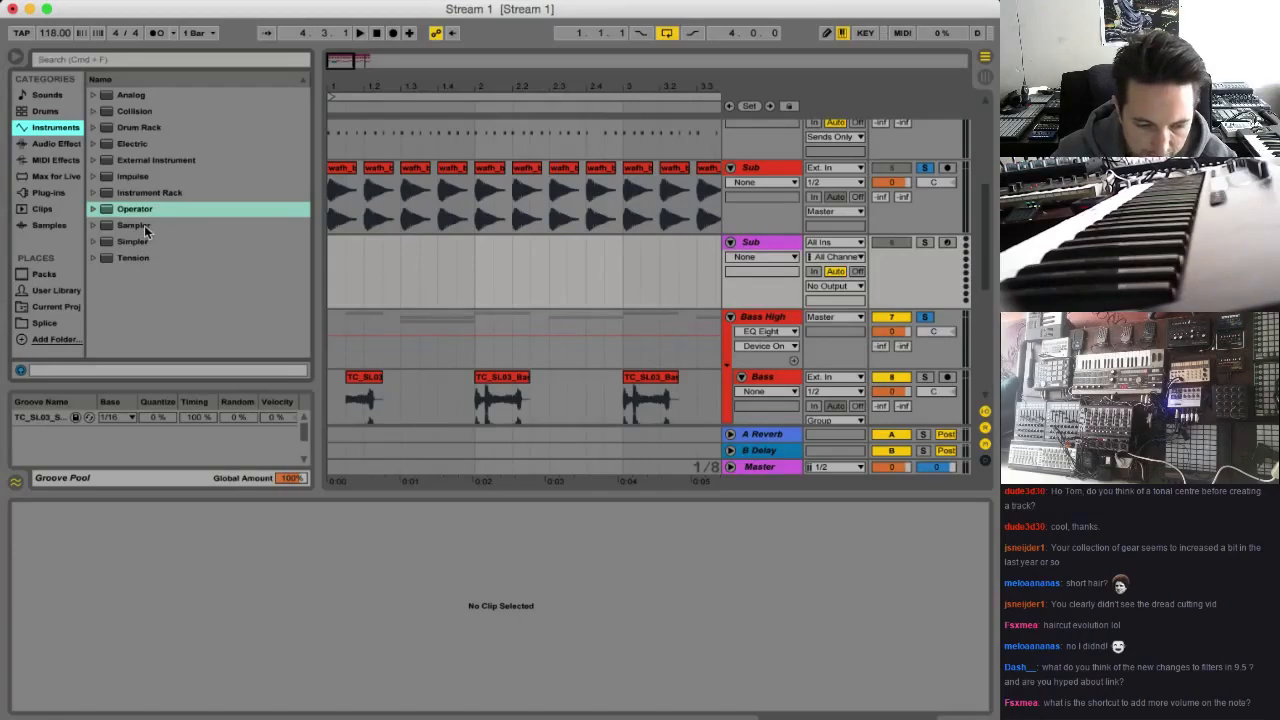
{"action": "double_click", "coordinate": [144, 227]}
{"action": "left_click", "coordinate": [333, 192]}
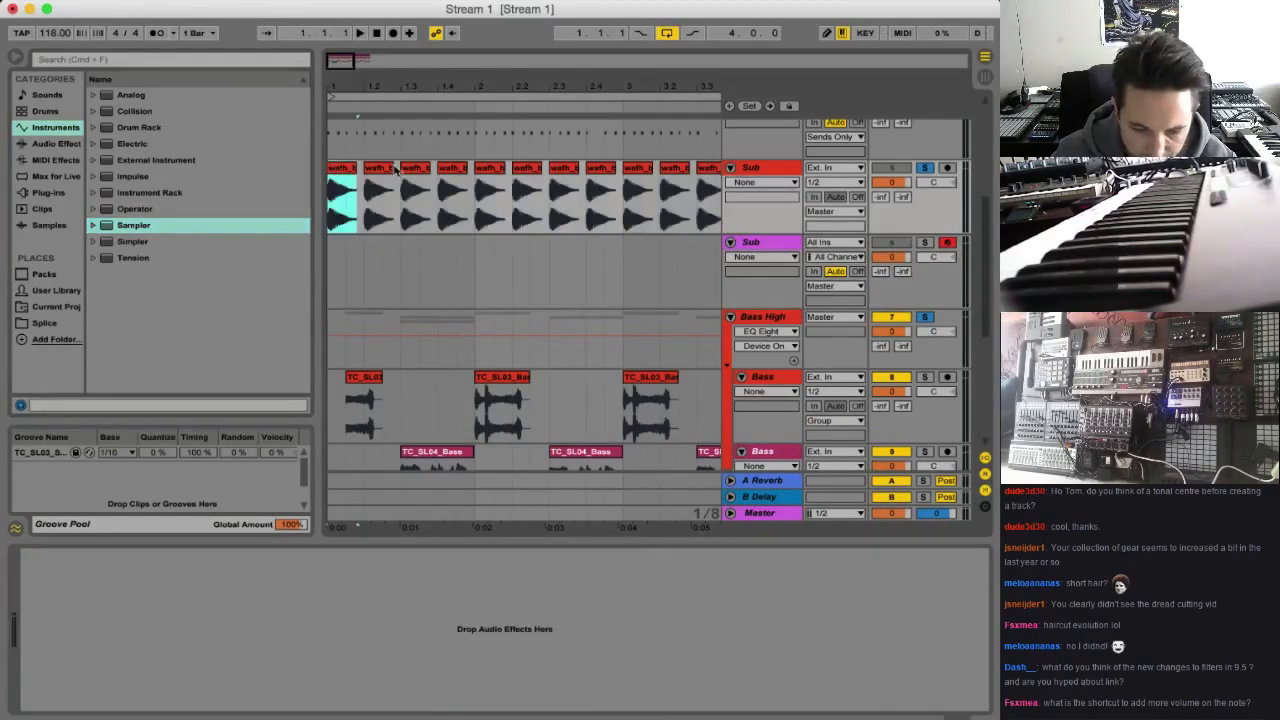
{"action": "left_click", "coordinate": [757, 242]}
{"action": "left_click_drag", "start_coordinate": [340, 176], "coordinate": [310, 628]}
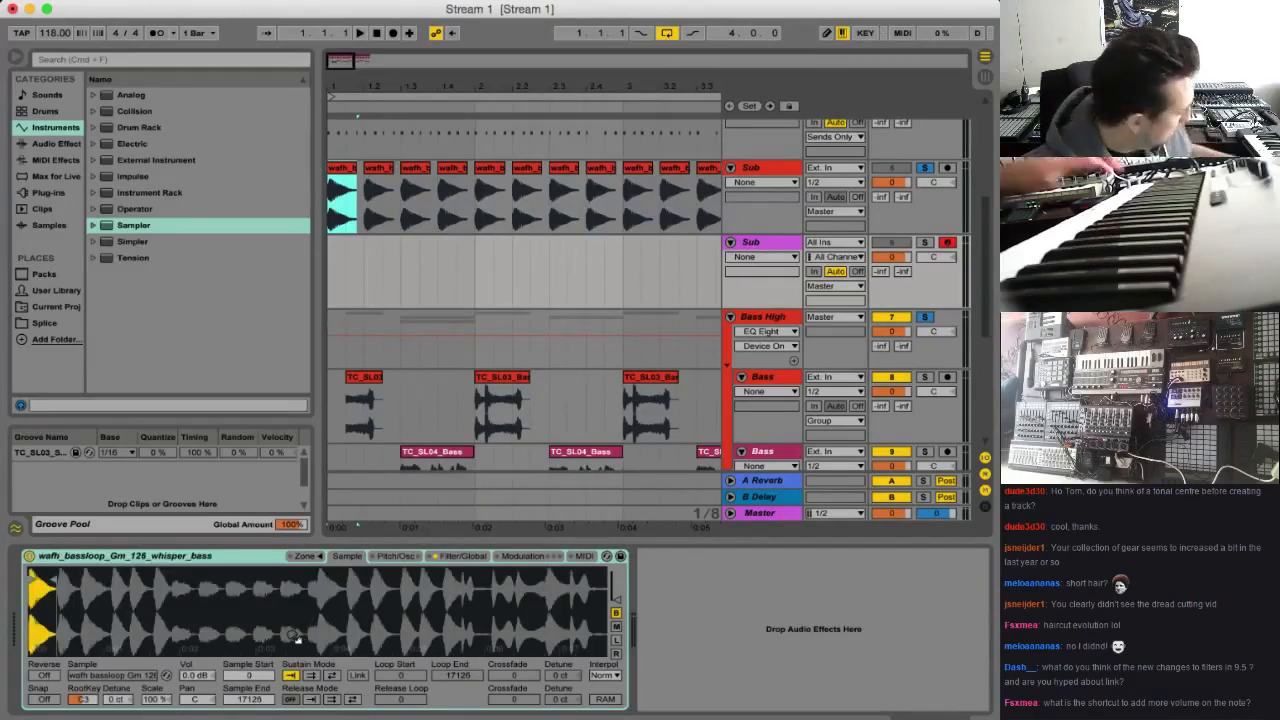
Solo the Sub MIDI track to hear the Sampler on its own
{"action": "left_click", "coordinate": [924, 242]}
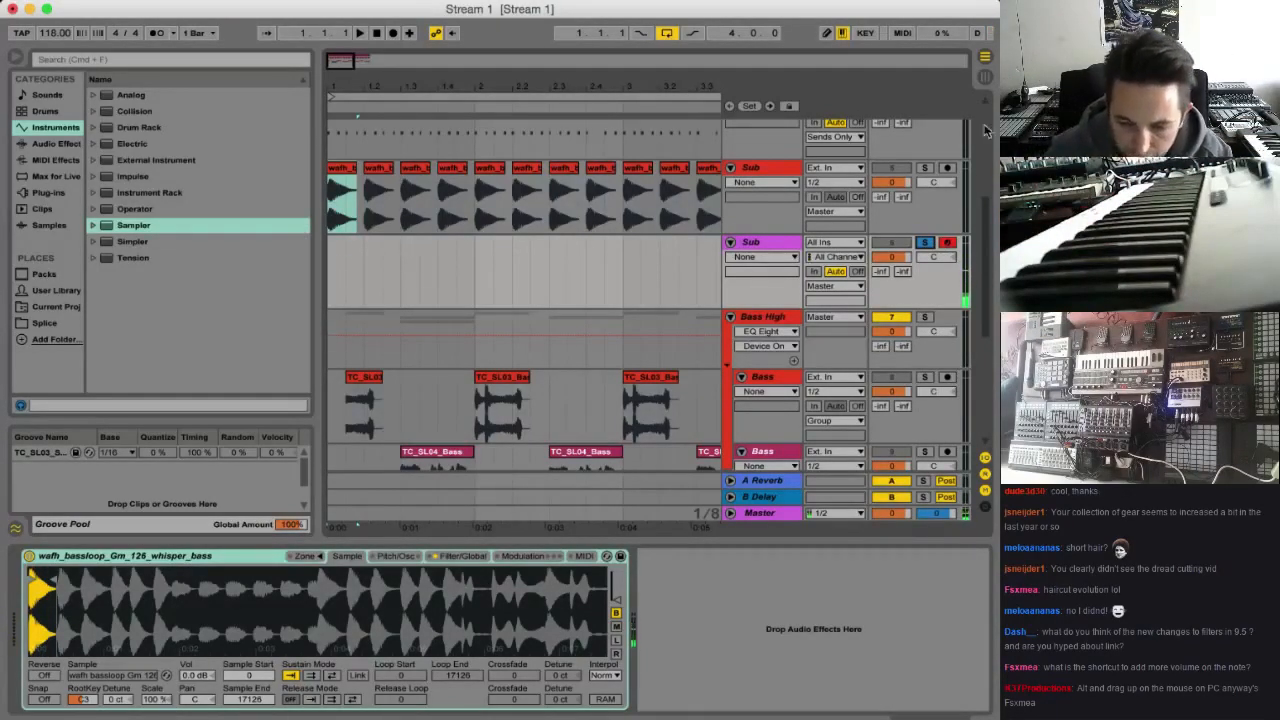
{"action": "left_click", "coordinate": [925, 243]}
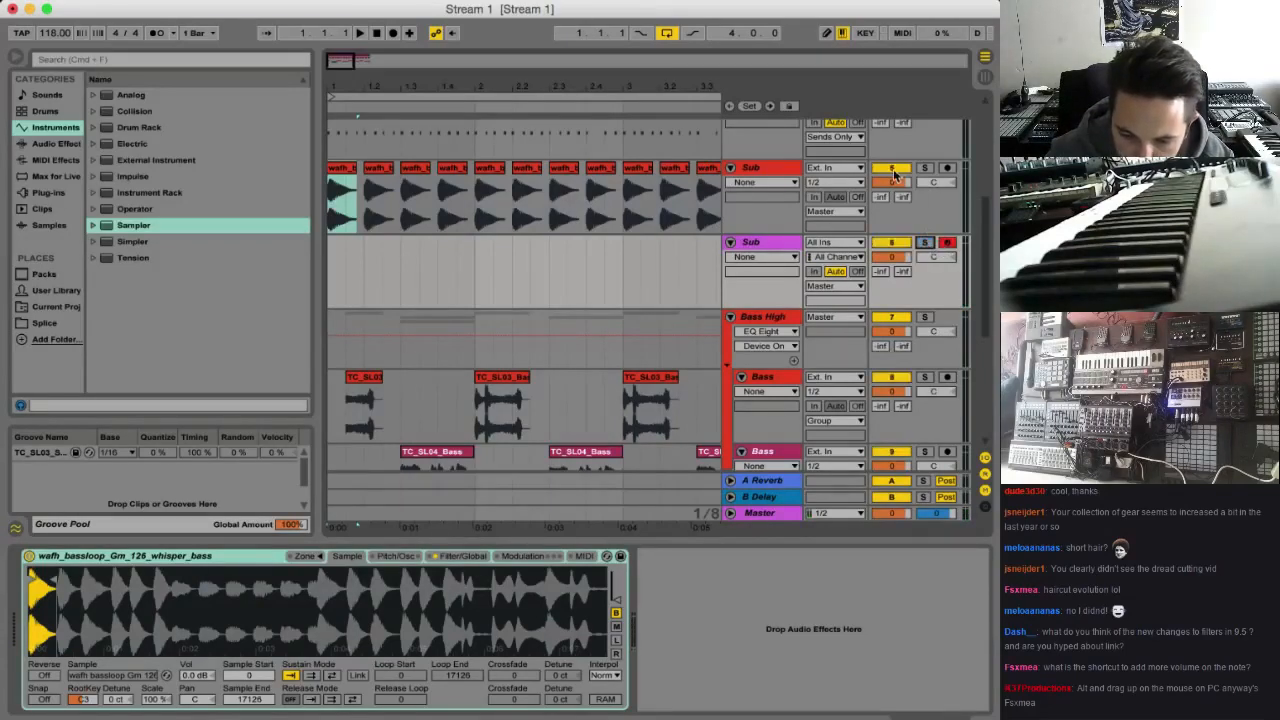
{"action": "left_click", "coordinate": [925, 244]}
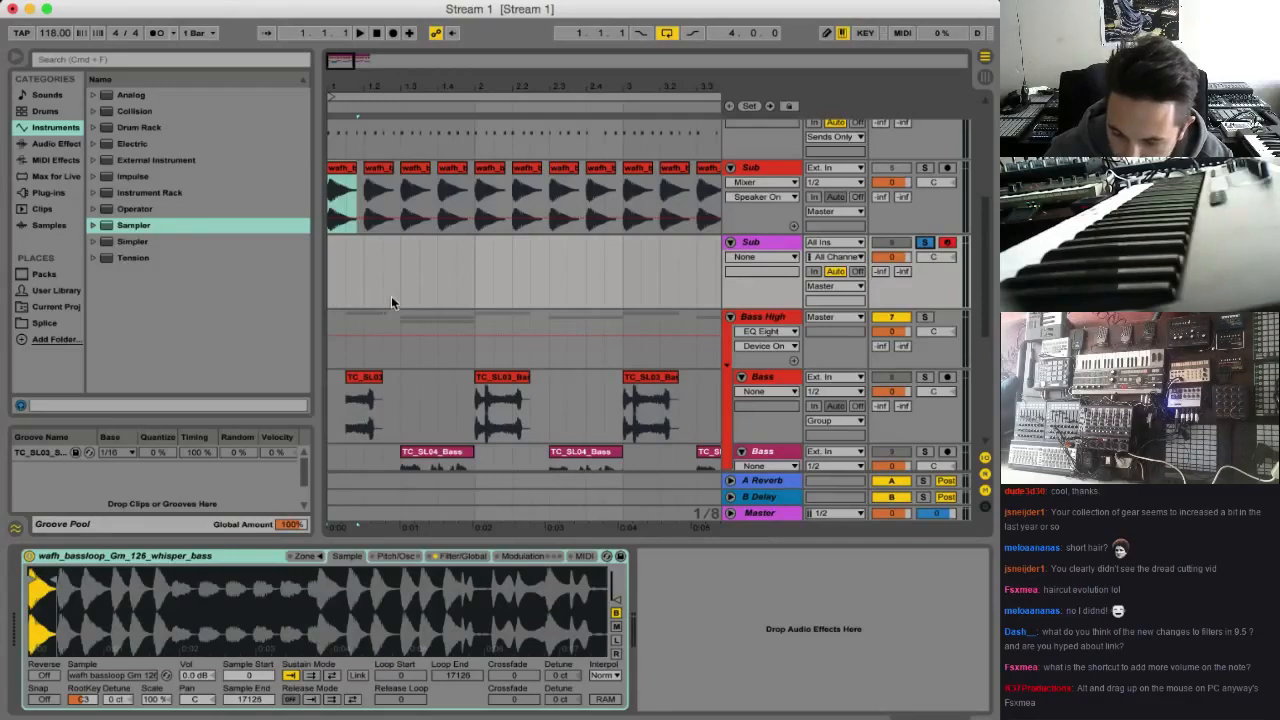
Select the Sub audio clip on beat 1.4 and audition it
{"action": "left_click", "coordinate": [450, 190]}
{"action": "left_click_drag", "start_coordinate": [453, 185], "coordinate": [451, 178]}
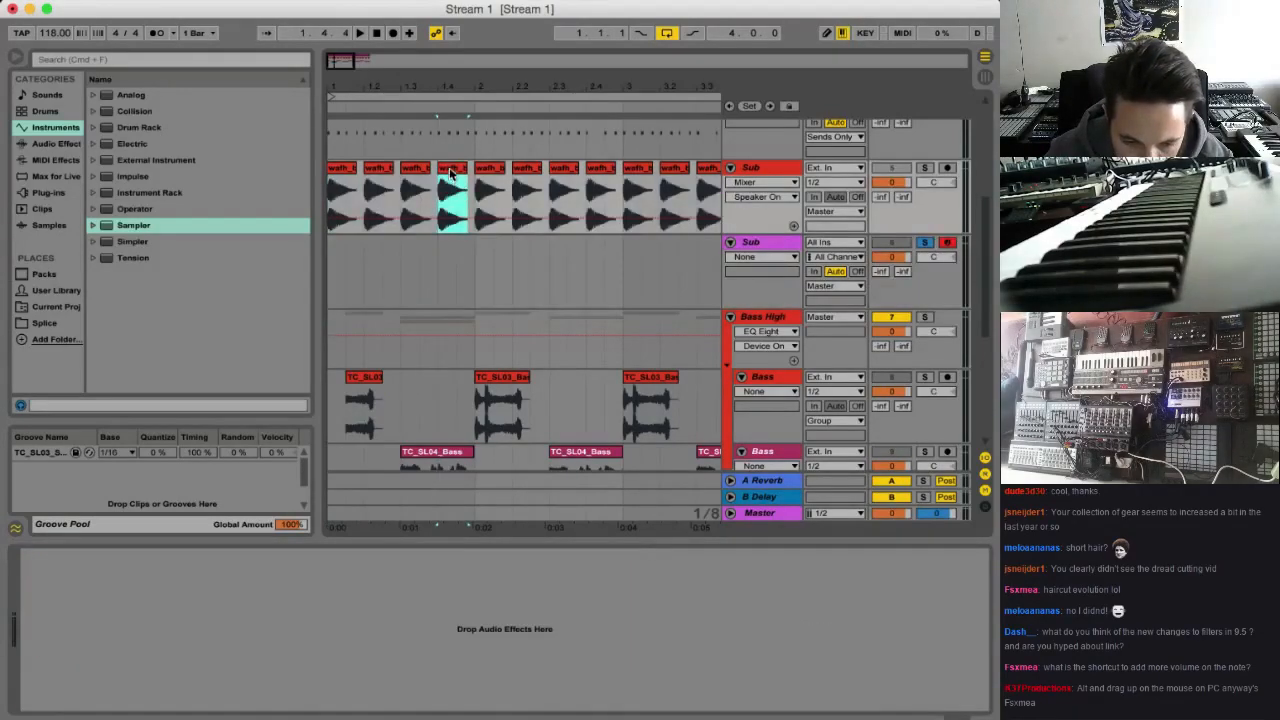
{"action": "left_click", "coordinate": [453, 178]}
{"action": "right_click", "coordinate": [453, 168]}
{"action": "left_click", "coordinate": [446, 168]}
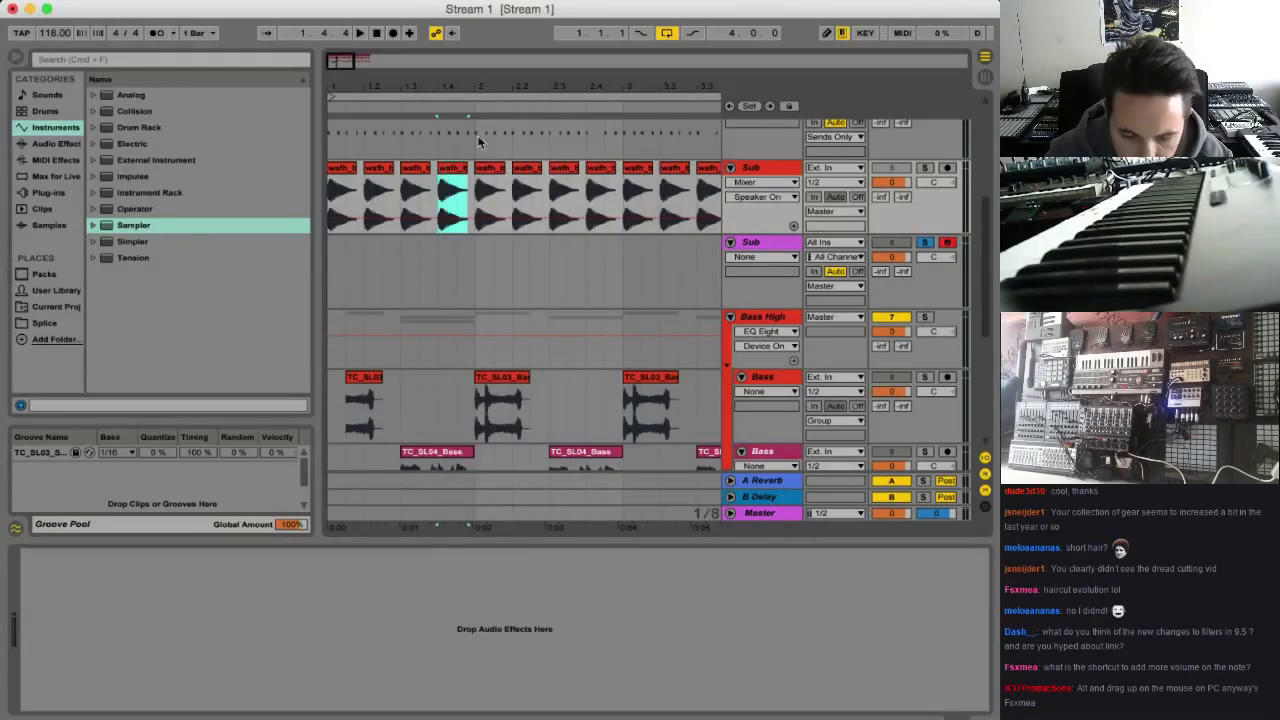
{"action": "key", "text": "space"}
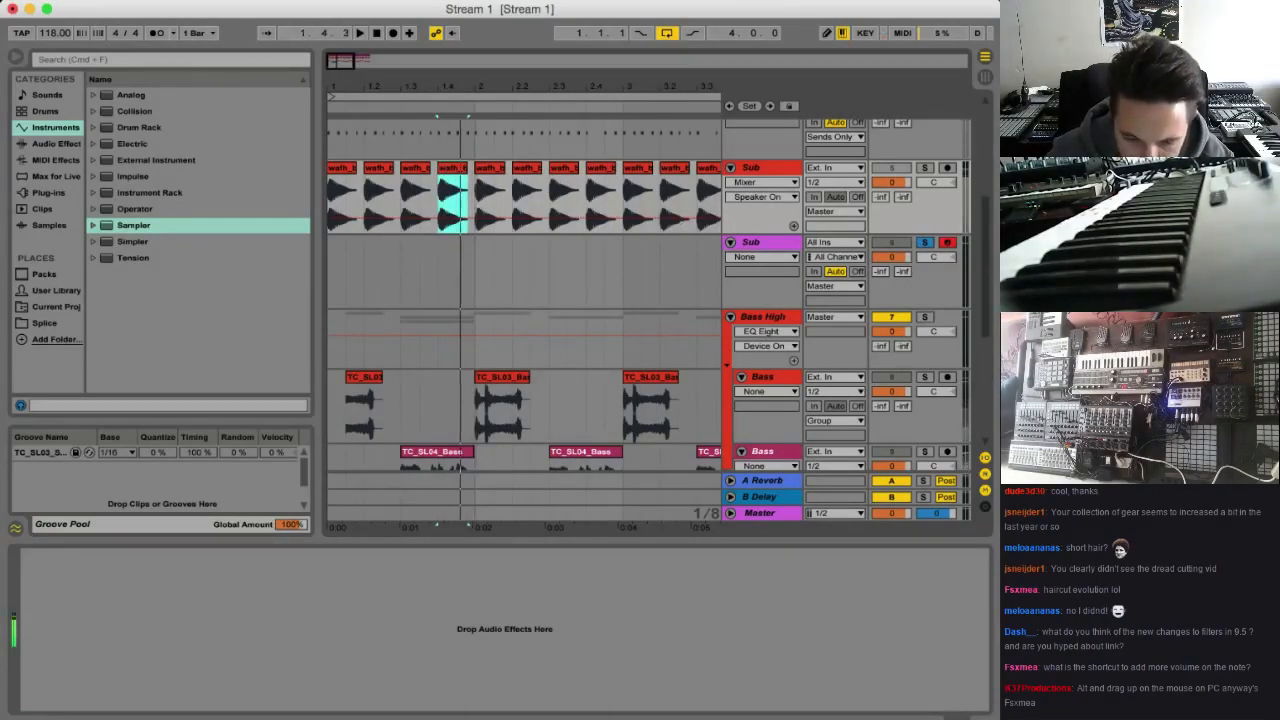
Create an empty one-bar MIDI clip in bar 1 of the Sub MIDI track and open its notes for editing
{"action": "left_click", "coordinate": [335, 293]}
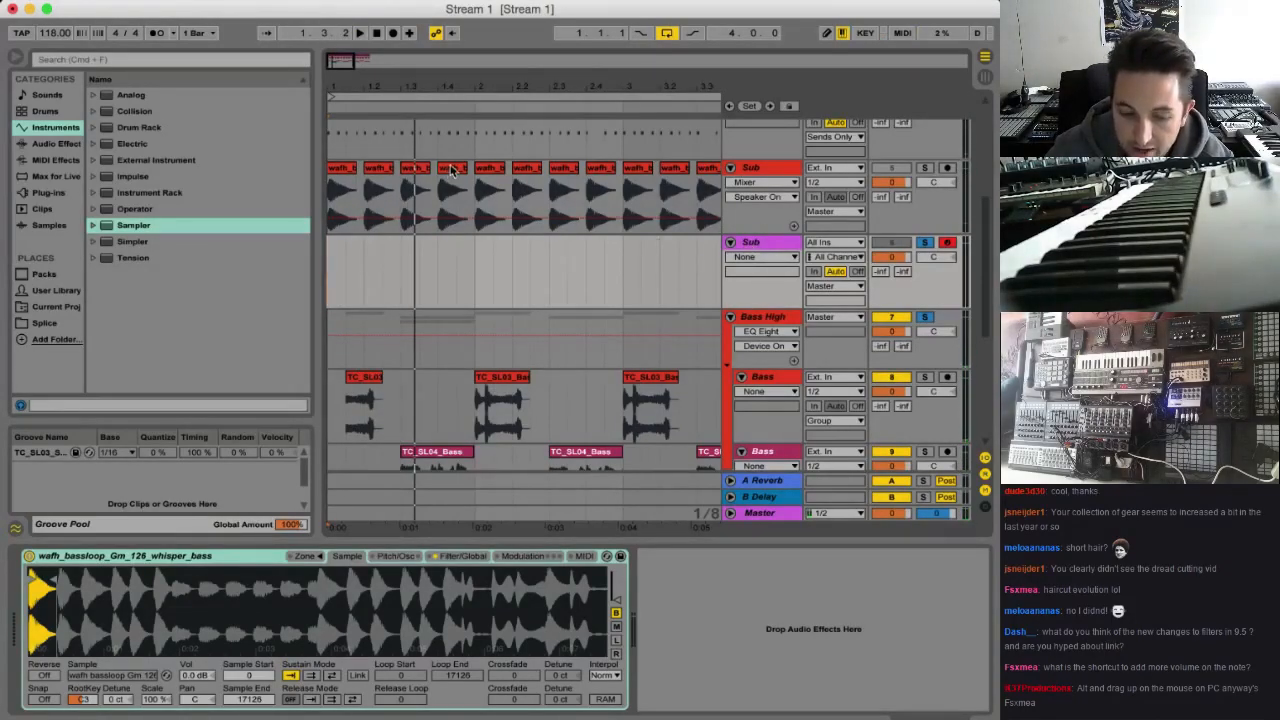
{"action": "left_click_drag", "start_coordinate": [335, 270], "coordinate": [439, 277]}
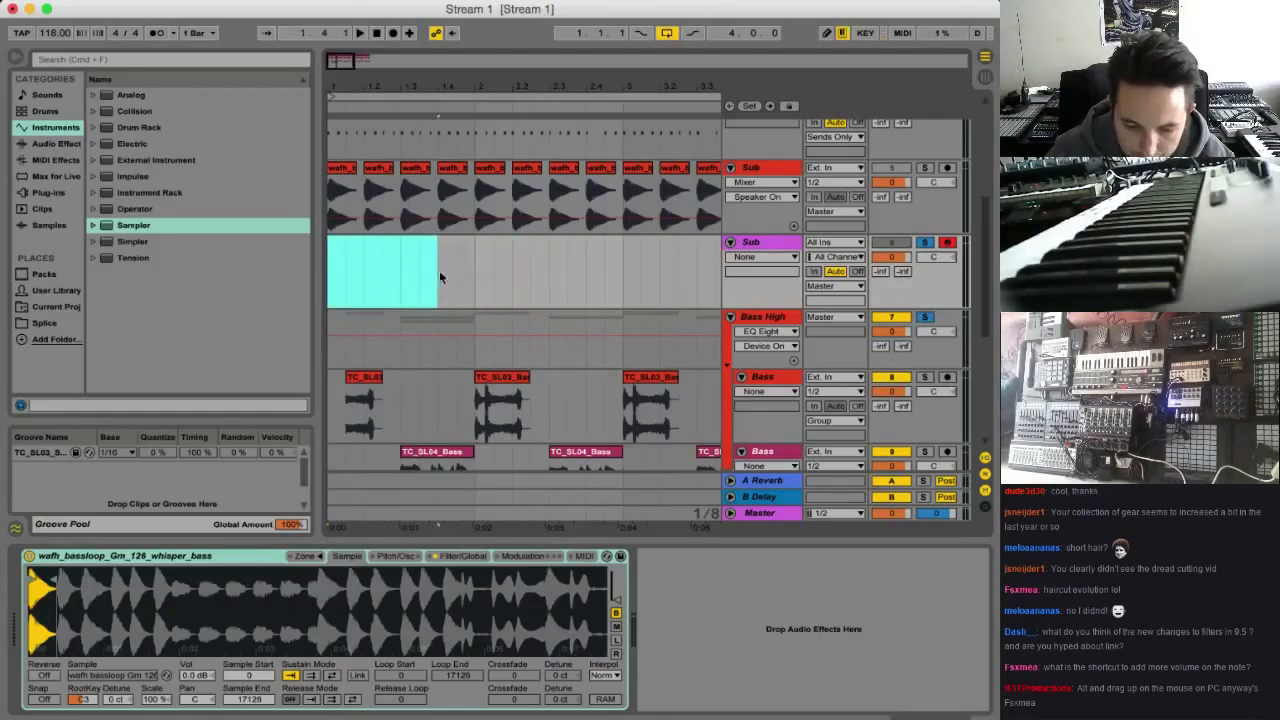
{"action": "key", "text": "super+shift+m"}
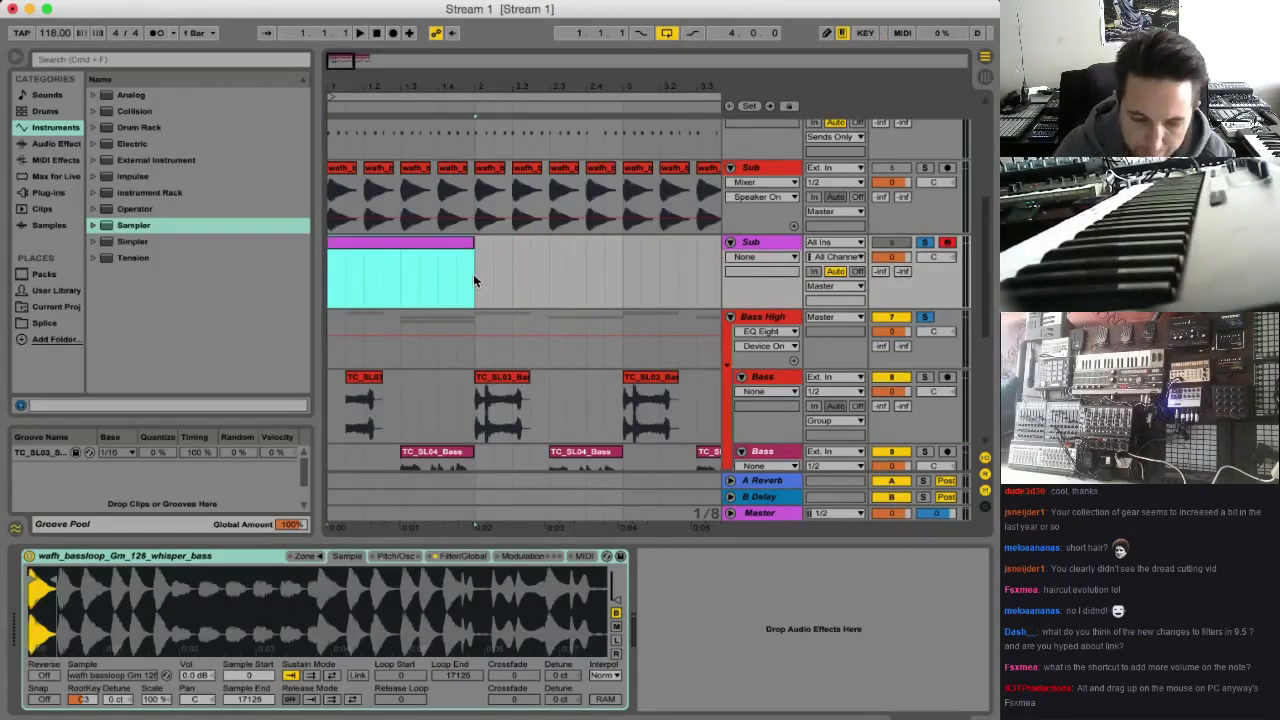
{"action": "double_click", "coordinate": [443, 250]}
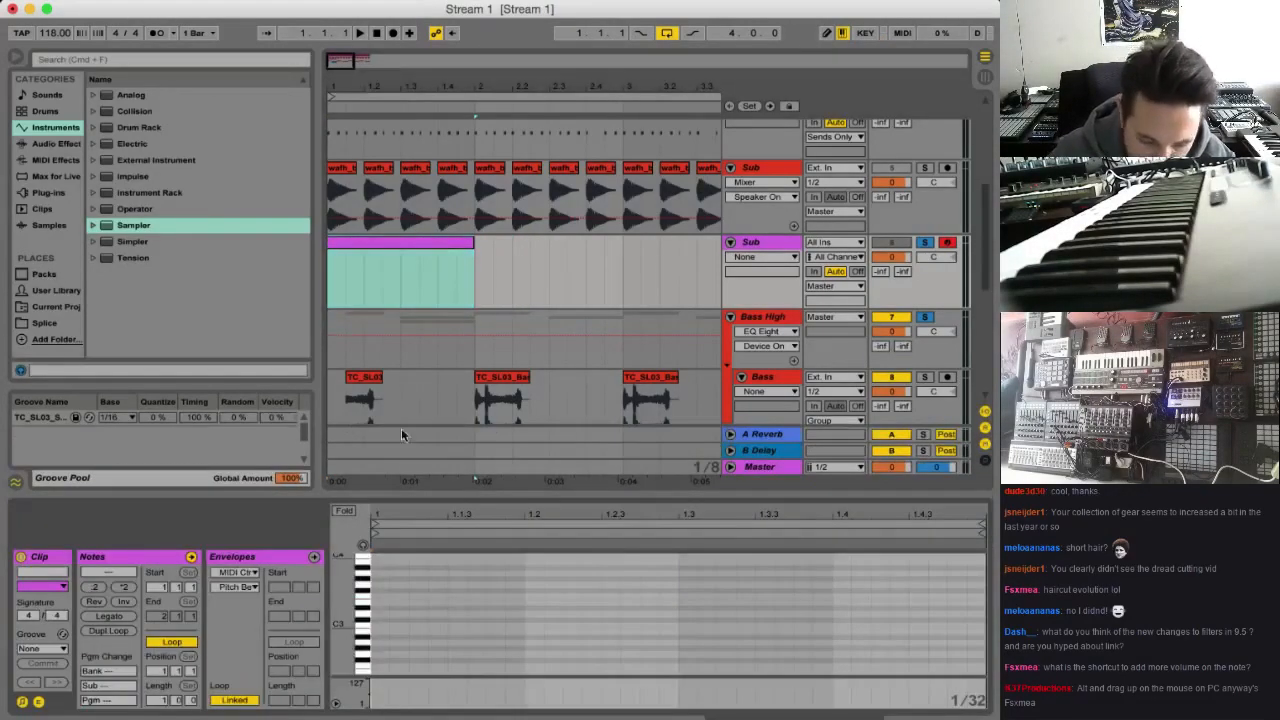
Add a C3 note at the start of the MIDI clip and extend it to about 1.3.3 during playback
{"action": "double_click", "coordinate": [376, 623]}
{"action": "key", "text": "space"}
{"action": "left_click_drag", "start_coordinate": [390, 625], "coordinate": [755, 625]}
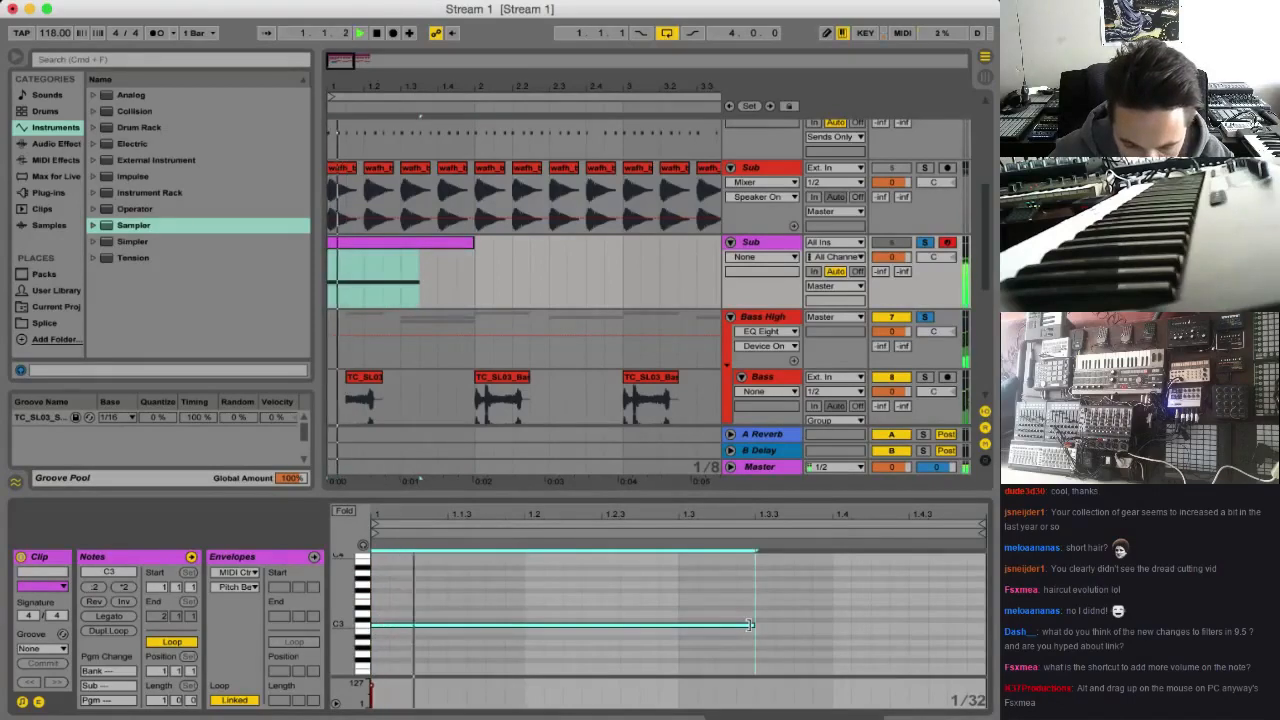
Transpose the note up an octave and three more semitones to D#4, auditioning it between changes
{"action": "key", "text": "space"}
{"action": "key", "text": "shift+Up"}
{"action": "key", "text": "space"}
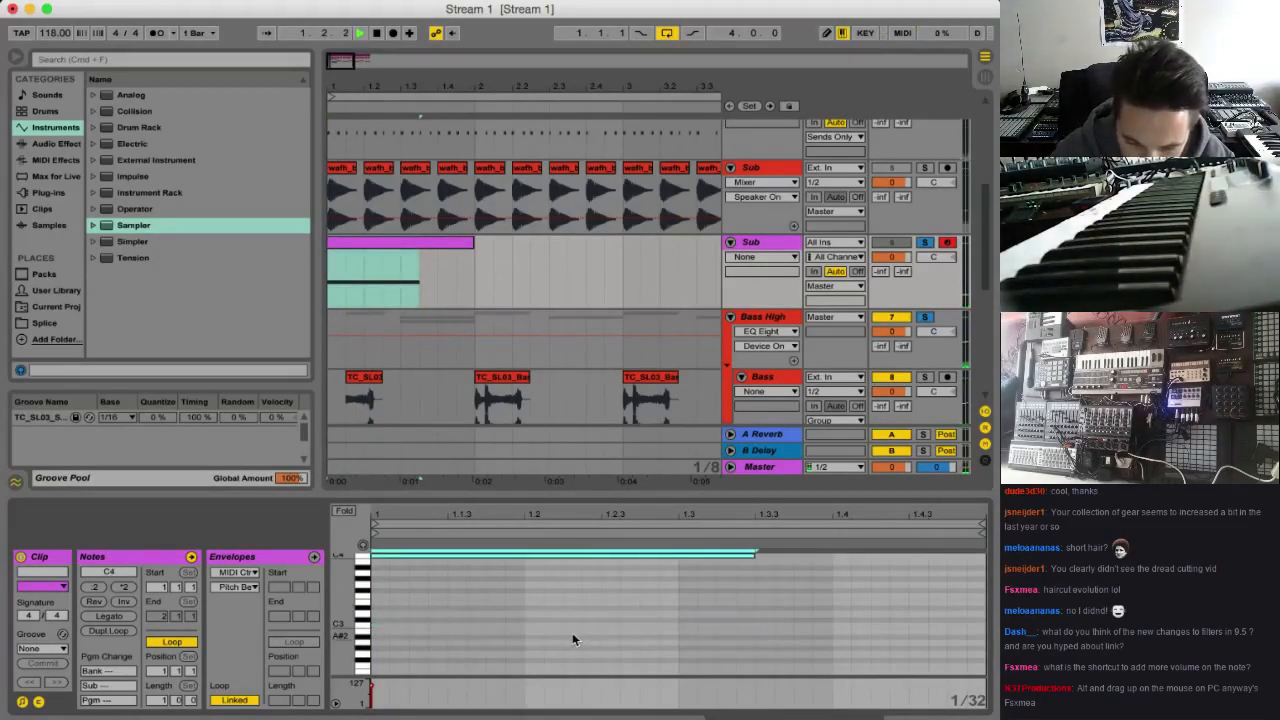
{"action": "key", "text": "space"}
{"action": "key", "text": "Up"}
{"action": "key", "text": "space"}
{"action": "key", "text": "Up"}
{"action": "key", "text": "Up"}
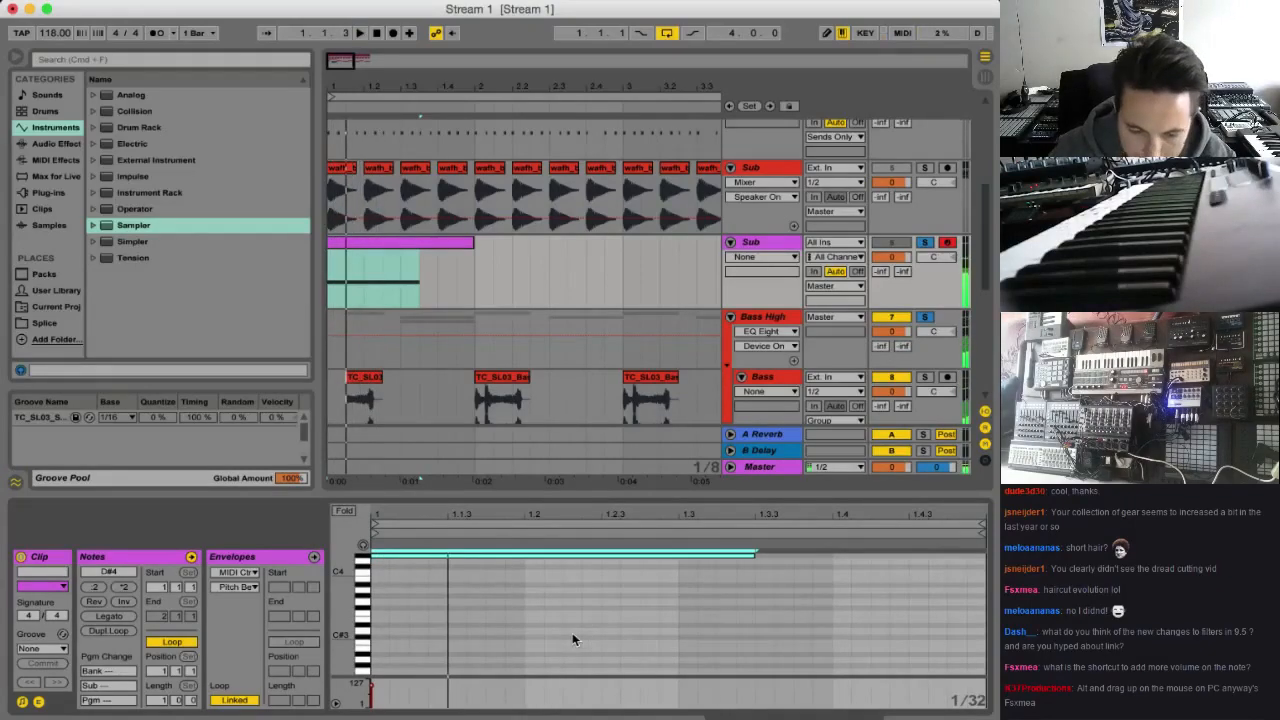
Lower the Sampler's root key to G2, reopen the Sub MIDI clip's notes and audition the result
{"action": "left_click", "coordinate": [764, 245]}
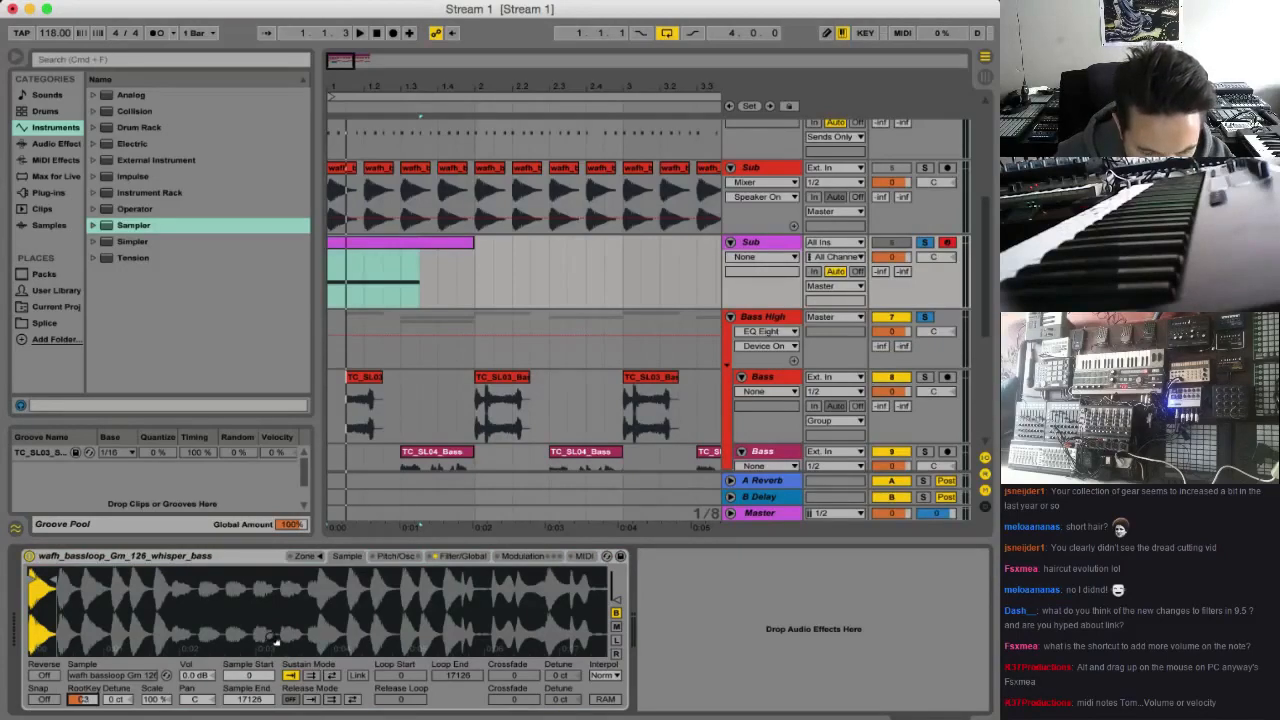
{"action": "key", "text": "Down"}
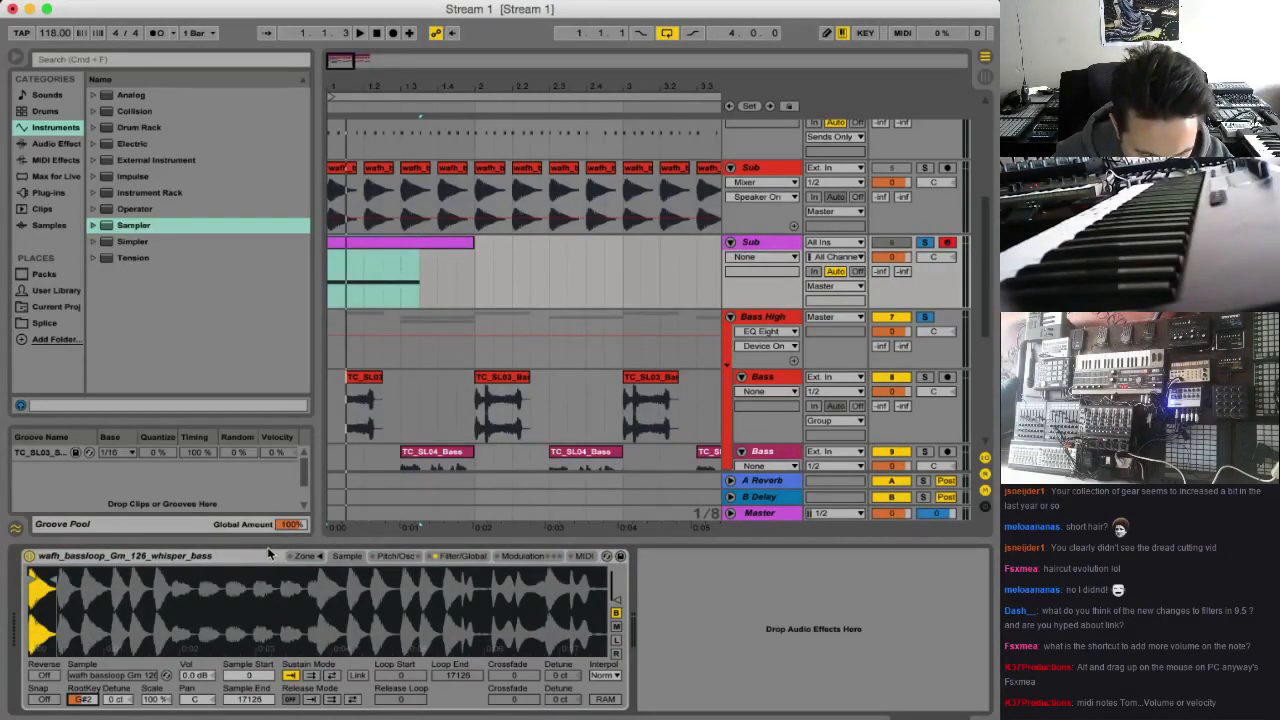
{"action": "left_click", "coordinate": [383, 244]}
{"action": "key", "text": "space"}
{"action": "scroll", "coordinate": [402, 614], "scroll_direction": "up", "scroll_amount": 3}
{"action": "key", "text": "space"}
{"action": "key", "text": "space"}
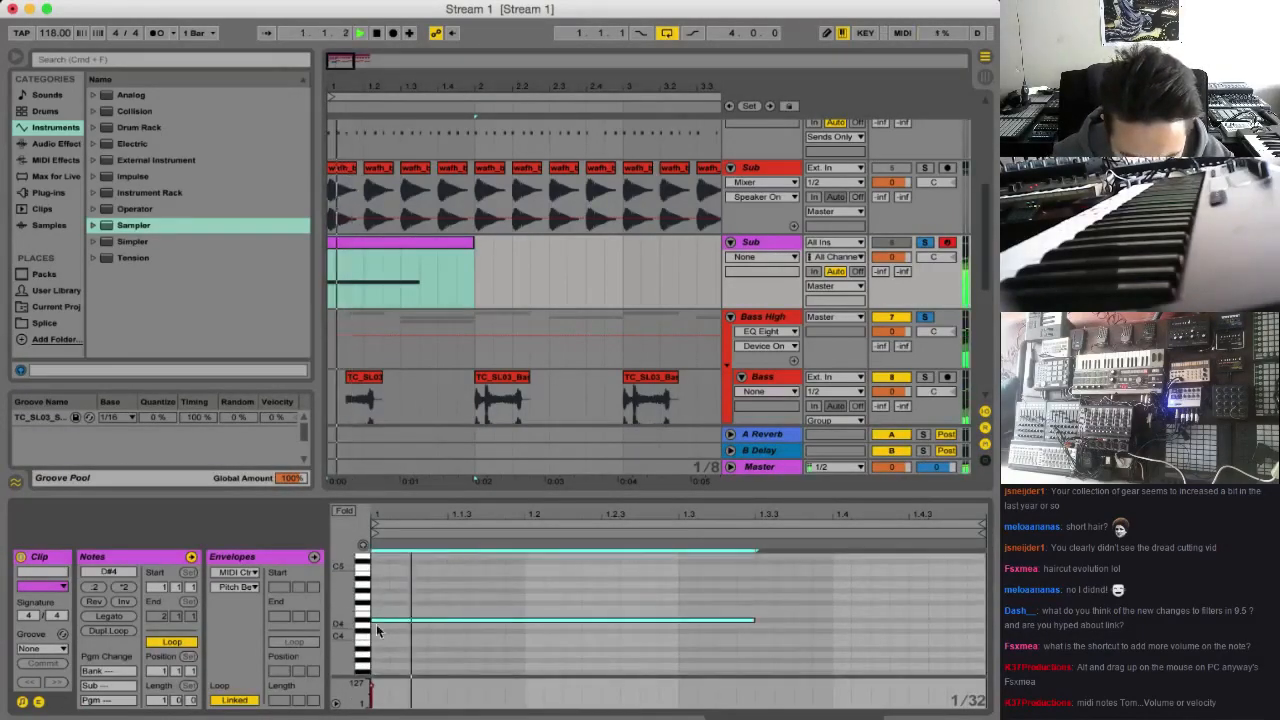
Try the note at A#4 and D#4 during playback, then transpose it down an octave to D#3
{"action": "key", "text": "space"}
{"action": "left_click_drag", "start_coordinate": [380, 620], "coordinate": [383, 588]}
{"action": "key", "text": "space"}
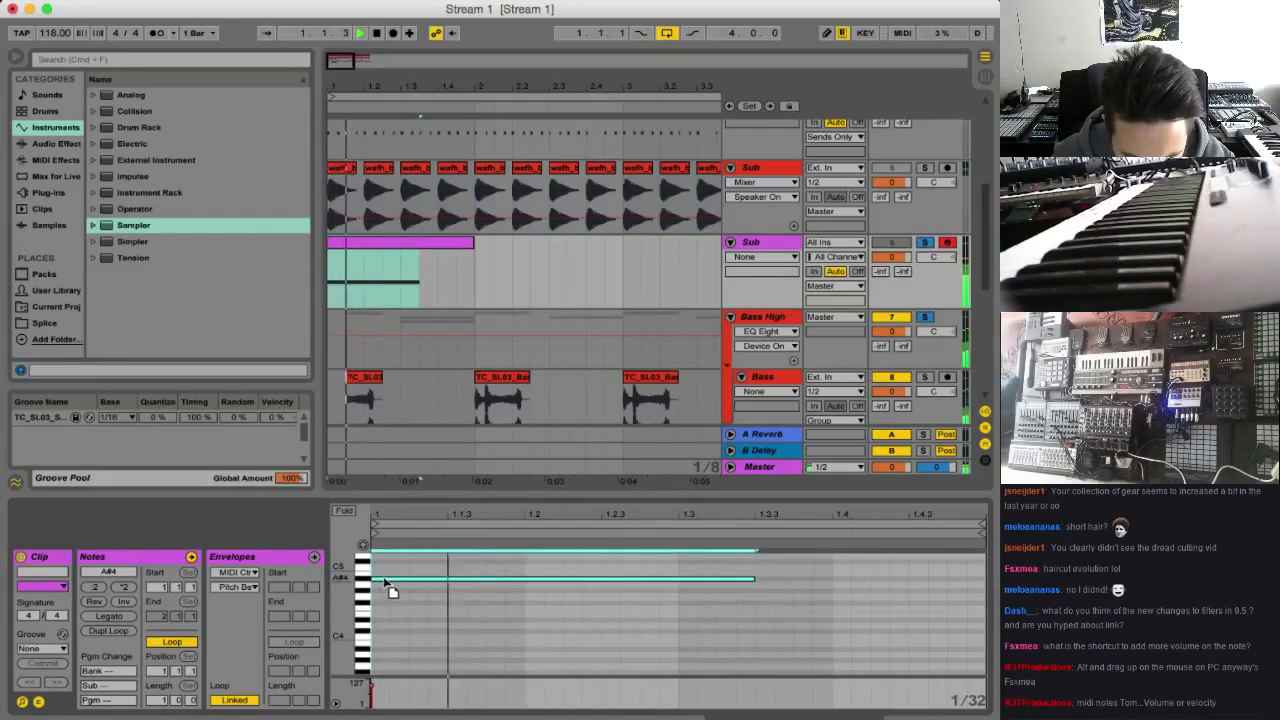
{"action": "left_click_drag", "start_coordinate": [385, 583], "coordinate": [393, 626]}
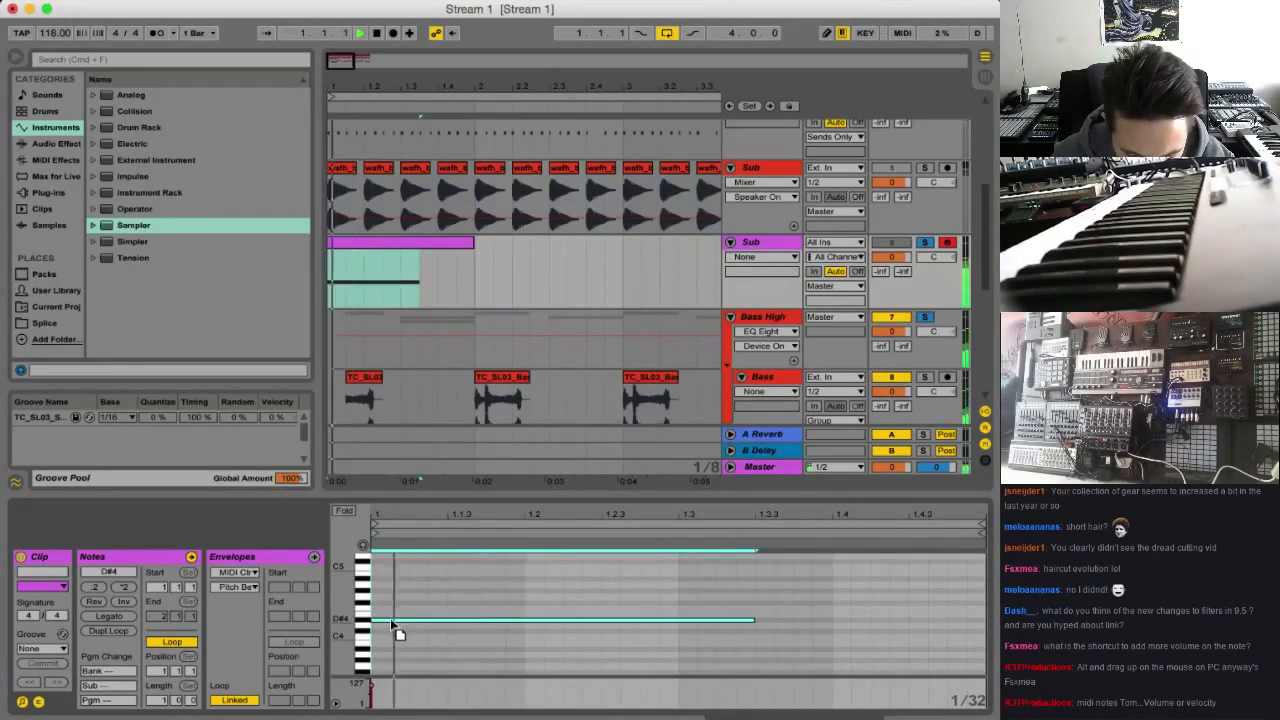
{"action": "key", "text": "shift+Down"}
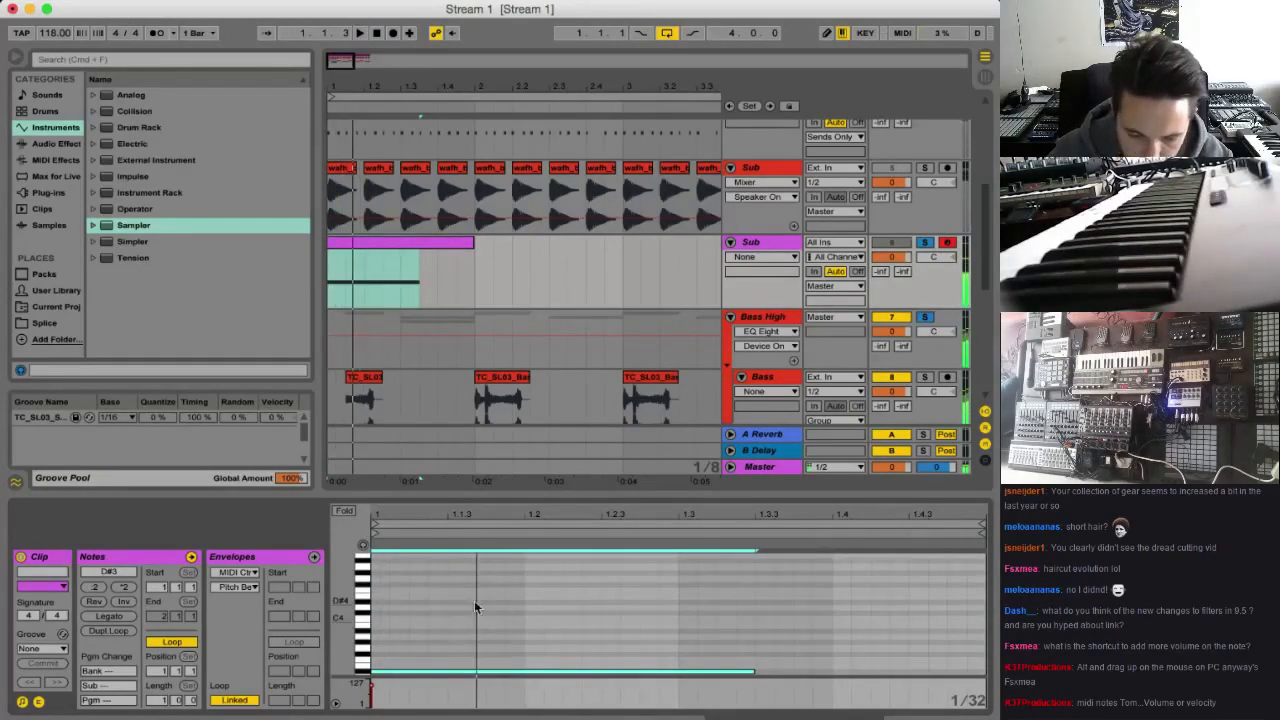
Activate the Sub MIDI track and turn off its solo to hear it with the other tracks
{"action": "scroll", "coordinate": [474, 600], "scroll_direction": "down", "scroll_amount": 1}
{"action": "left_click", "coordinate": [891, 242]}
{"action": "left_click", "coordinate": [924, 242]}
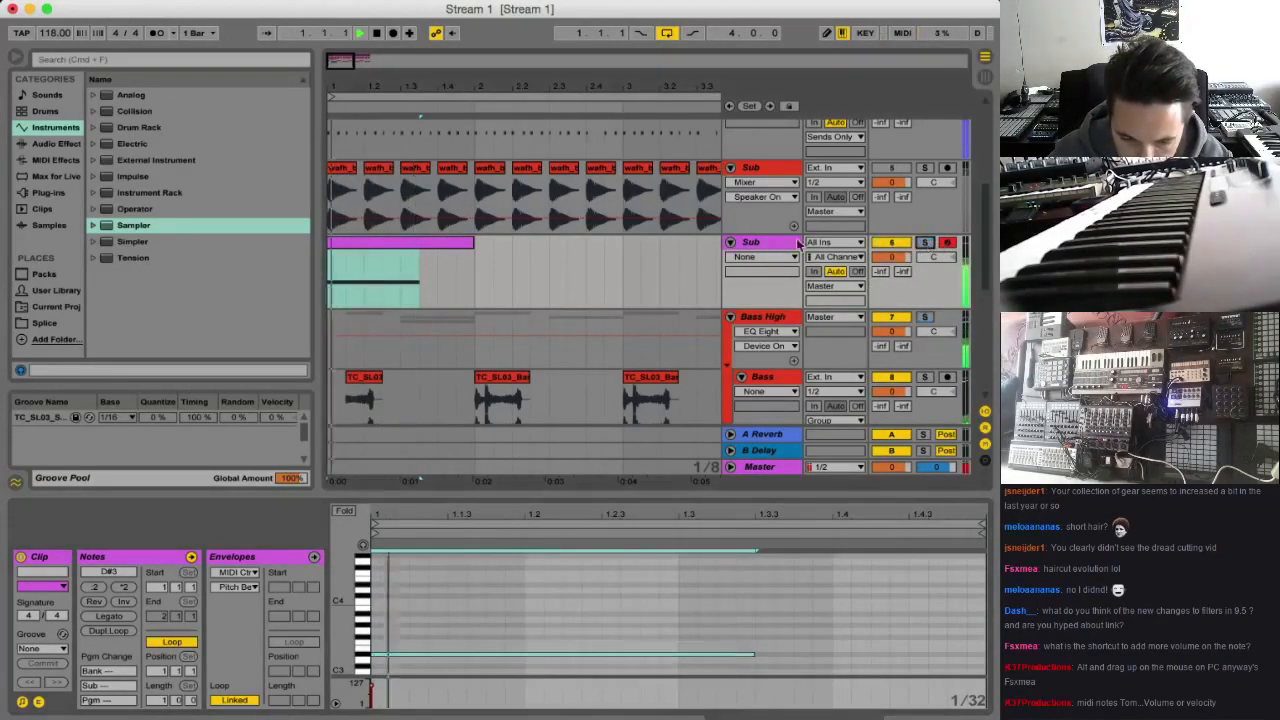
Transpose the note in the Sub MIDI clip down another octave to D#2
{"action": "scroll", "coordinate": [519, 568], "scroll_direction": "down", "scroll_amount": 3}
{"action": "left_click_drag", "start_coordinate": [519, 639], "coordinate": [494, 582]}
{"action": "key", "text": "space"}
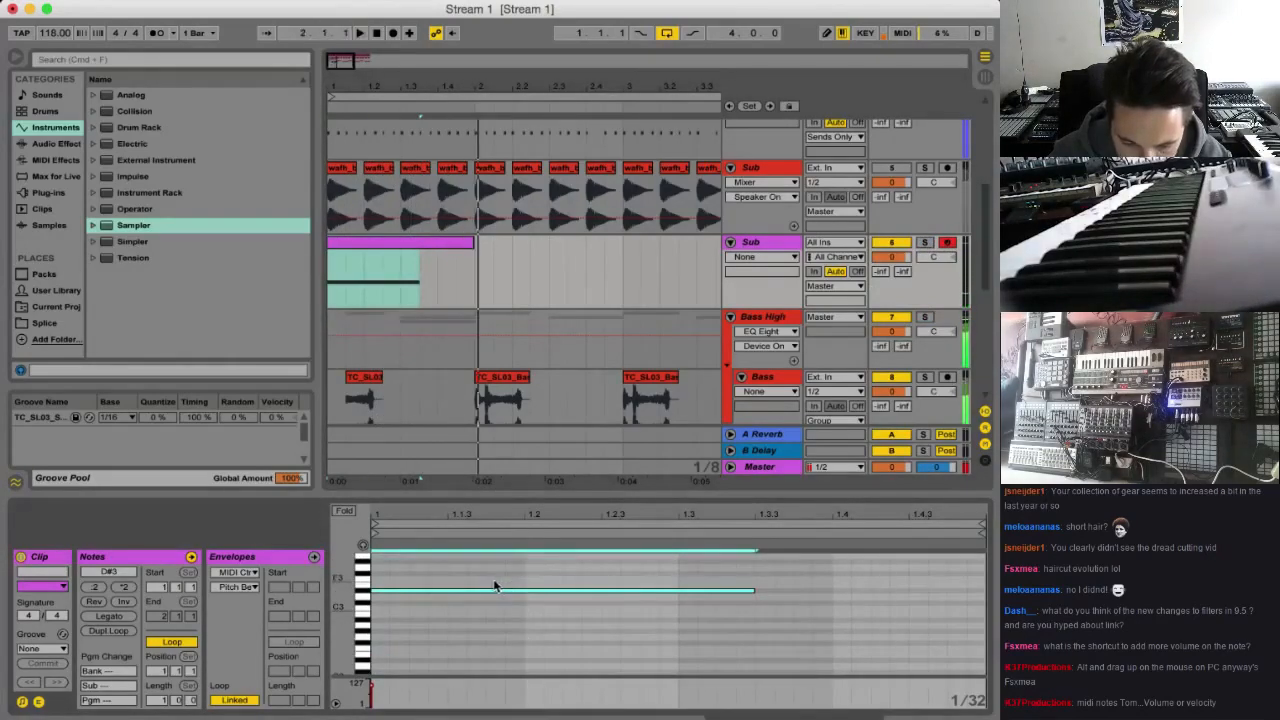
{"action": "key", "text": "shift+Down"}
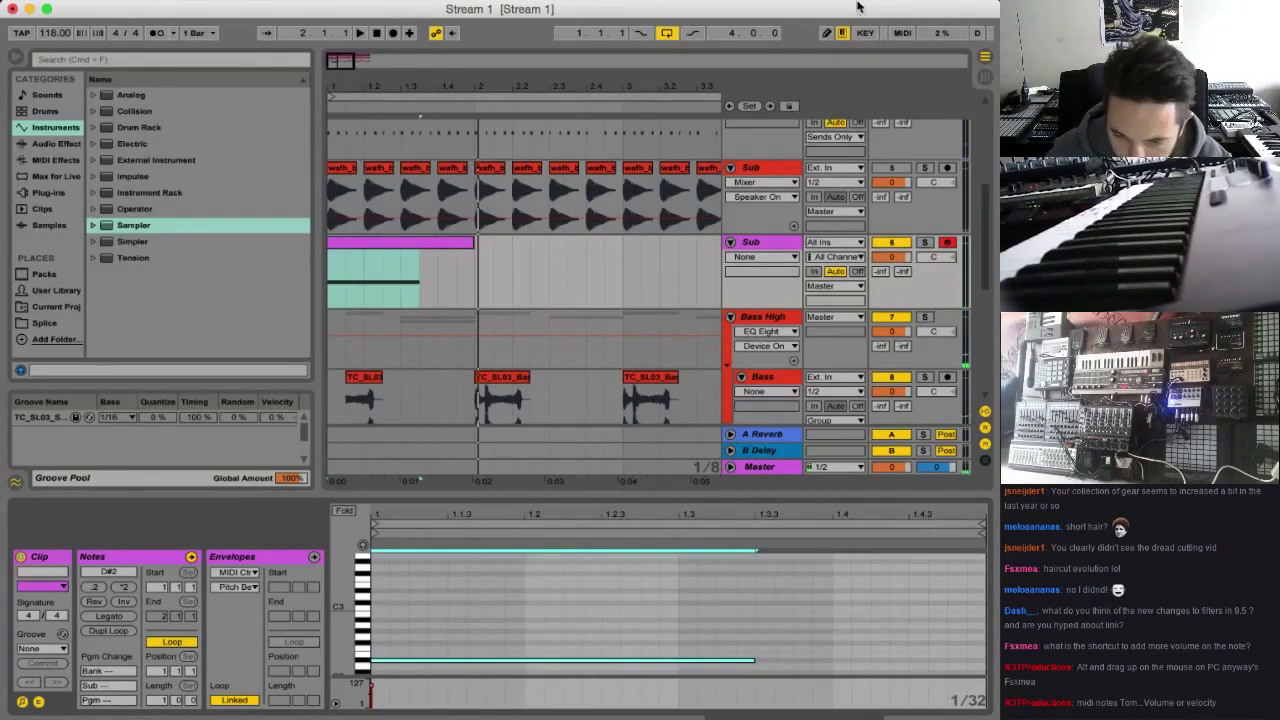
{"action": "left_click_drag", "start_coordinate": [398, 584], "coordinate": [421, 690]}
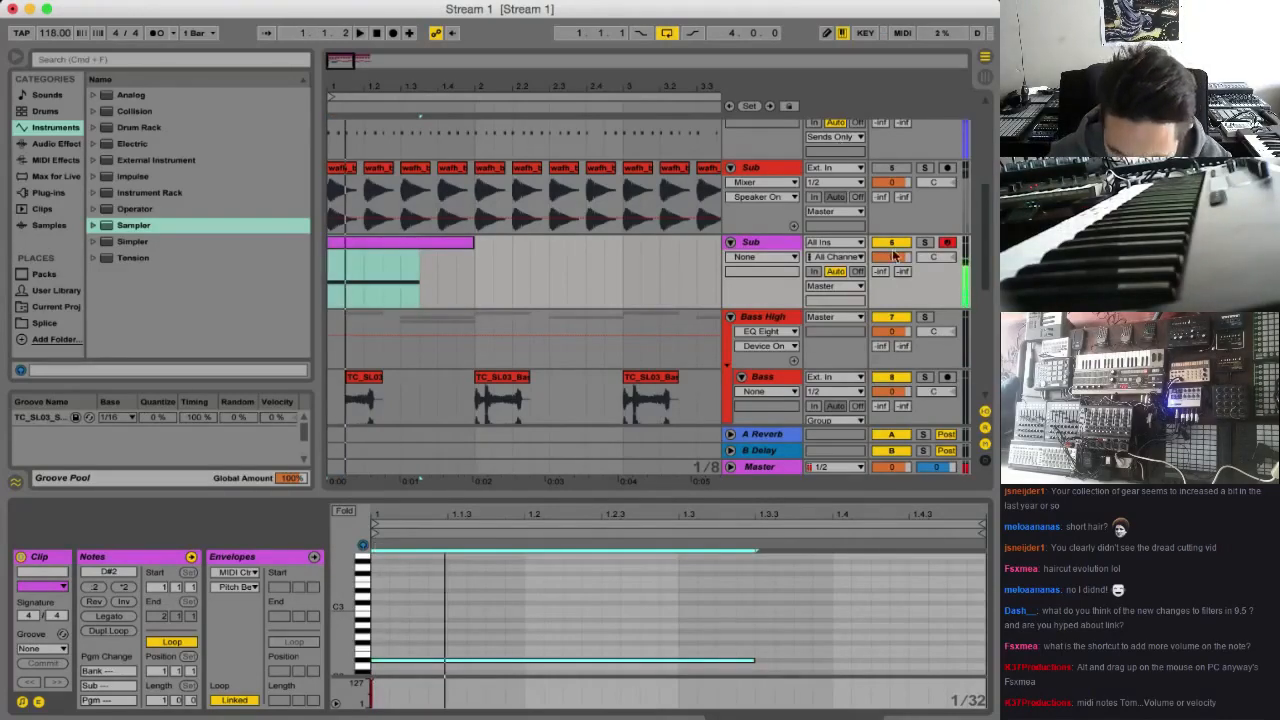
Raise the Sub MIDI track's volume to 6.0, solo the track and switch off its activator
{"action": "key", "text": "space"}
{"action": "left_click_drag", "start_coordinate": [896, 260], "coordinate": [896, 228]}
{"action": "left_click", "coordinate": [926, 243]}
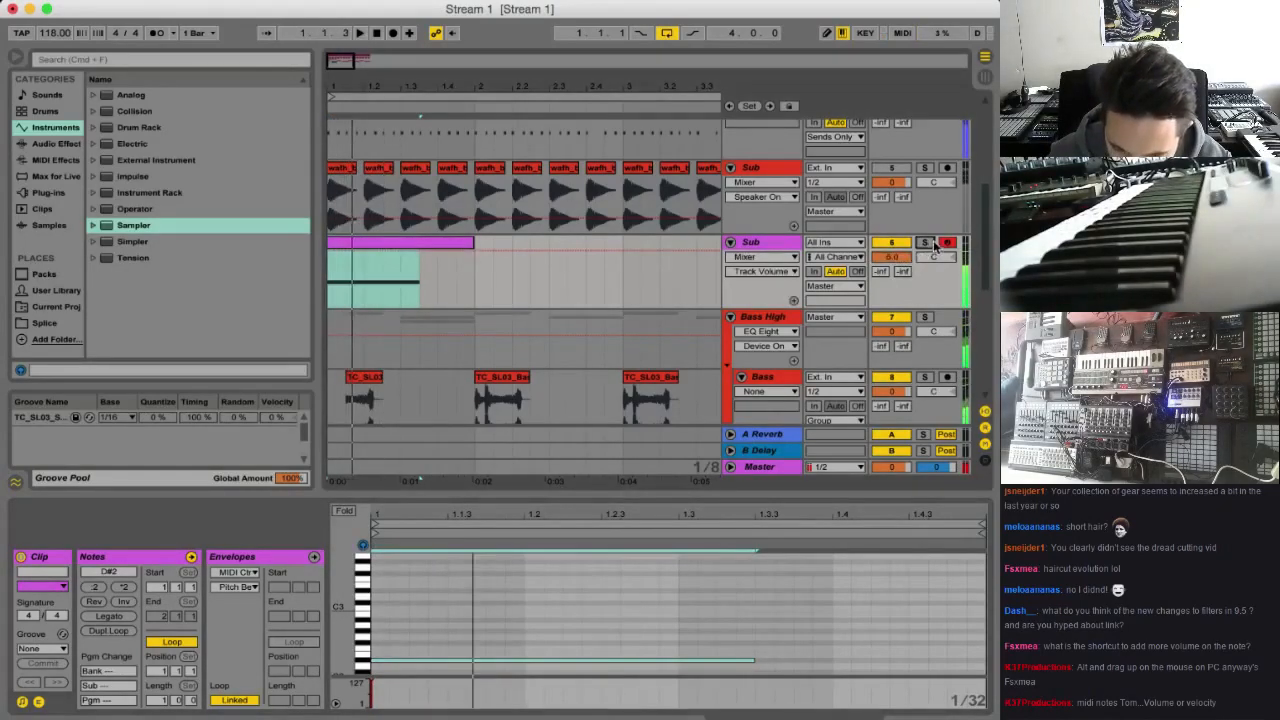
{"action": "left_click", "coordinate": [892, 243]}
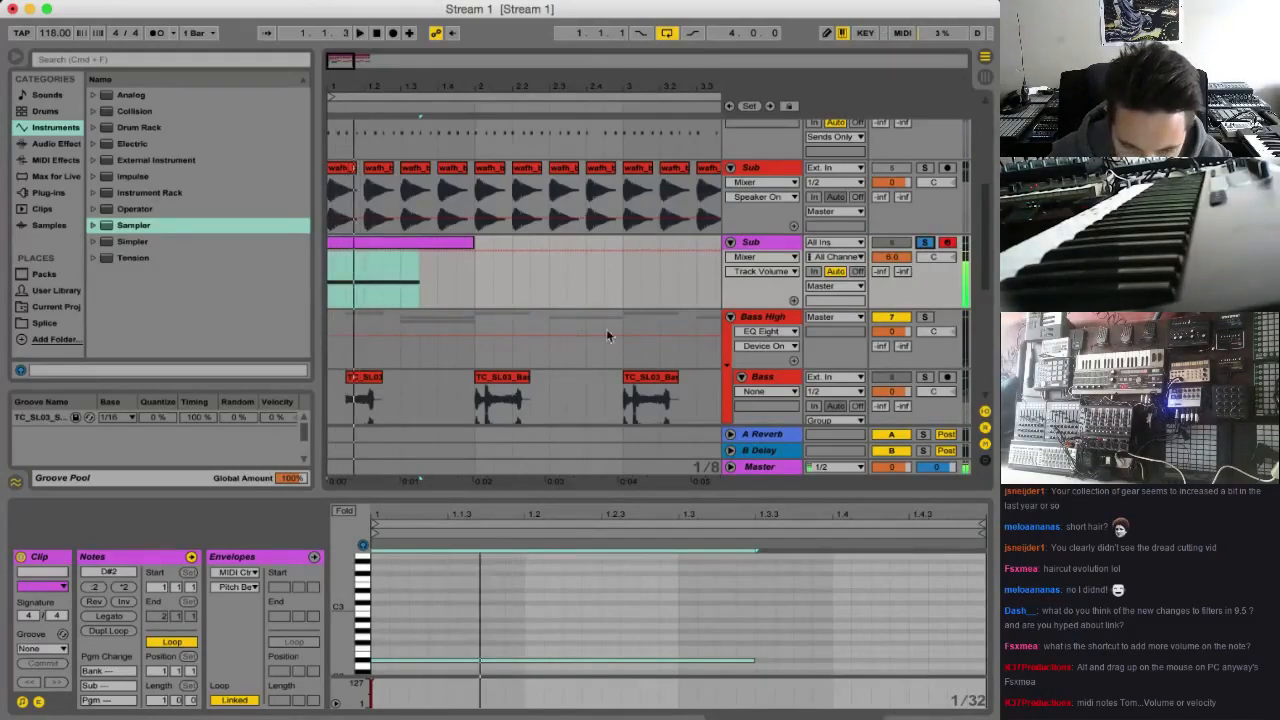
Show the Sub track's Sampler, audition it and delete the MIDI clip in bar 1
{"action": "double_click", "coordinate": [757, 243]}
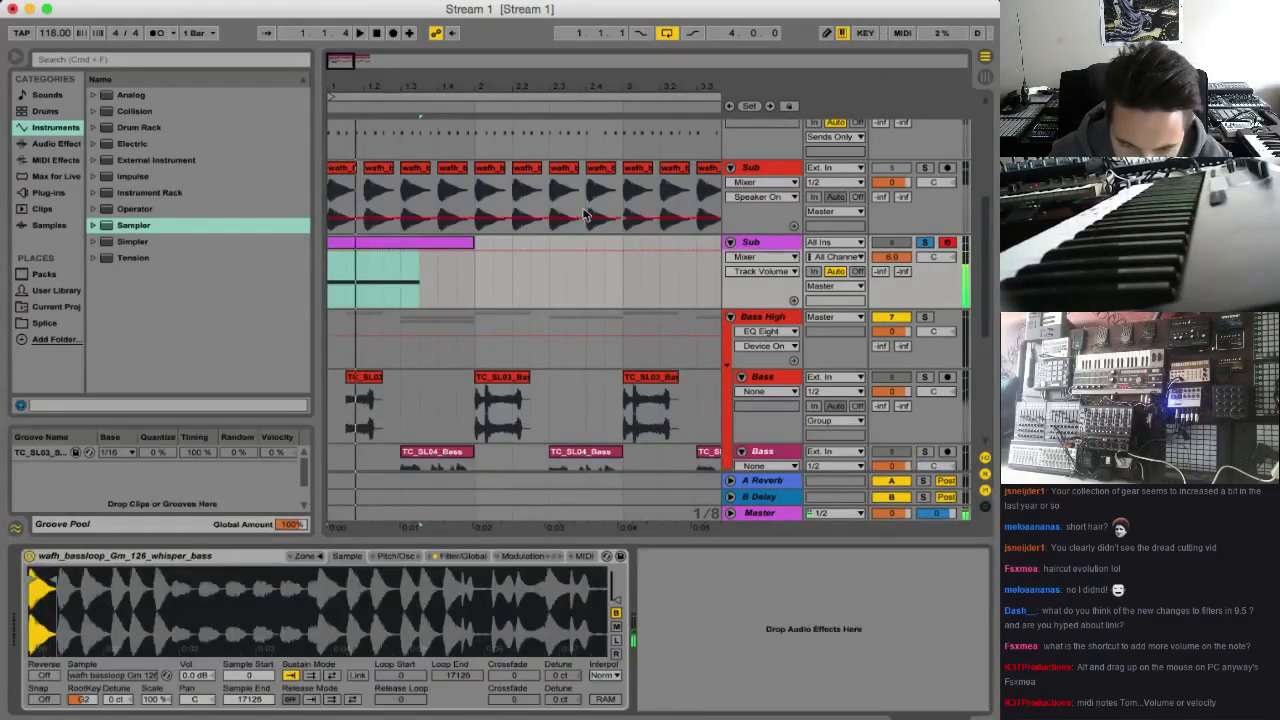
{"action": "key", "text": "space"}
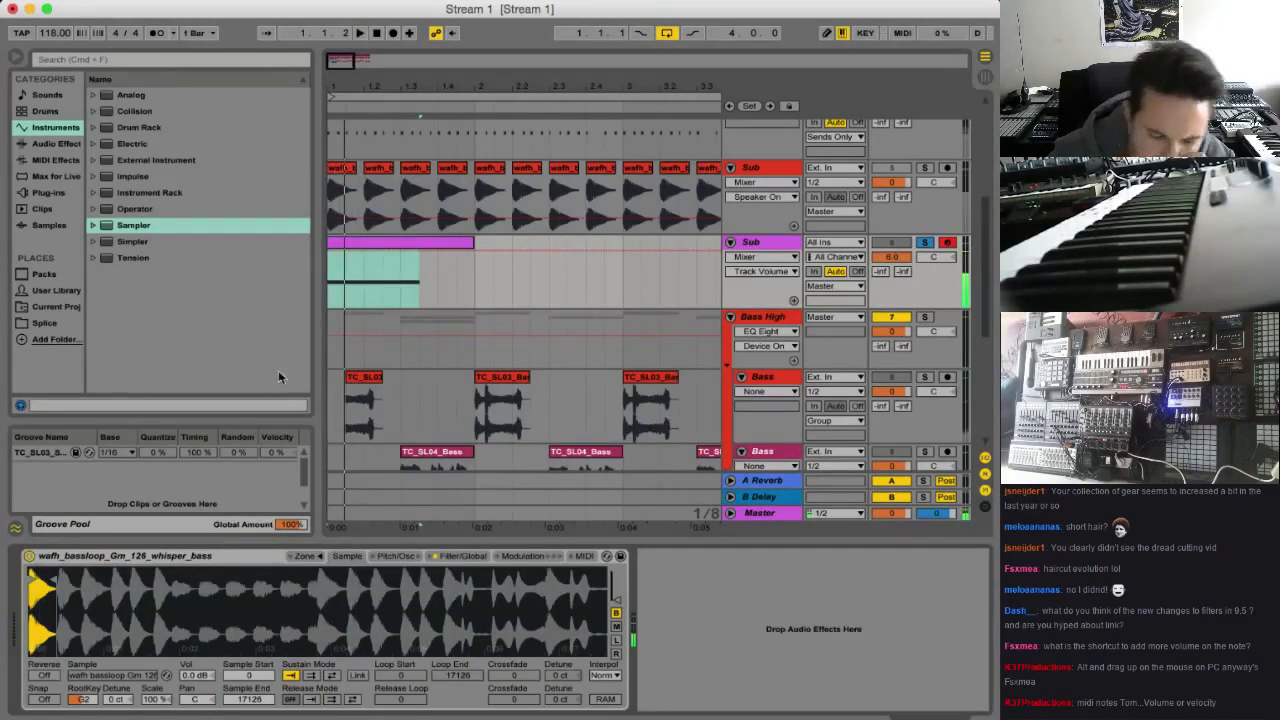
{"action": "left_click", "coordinate": [441, 246]}
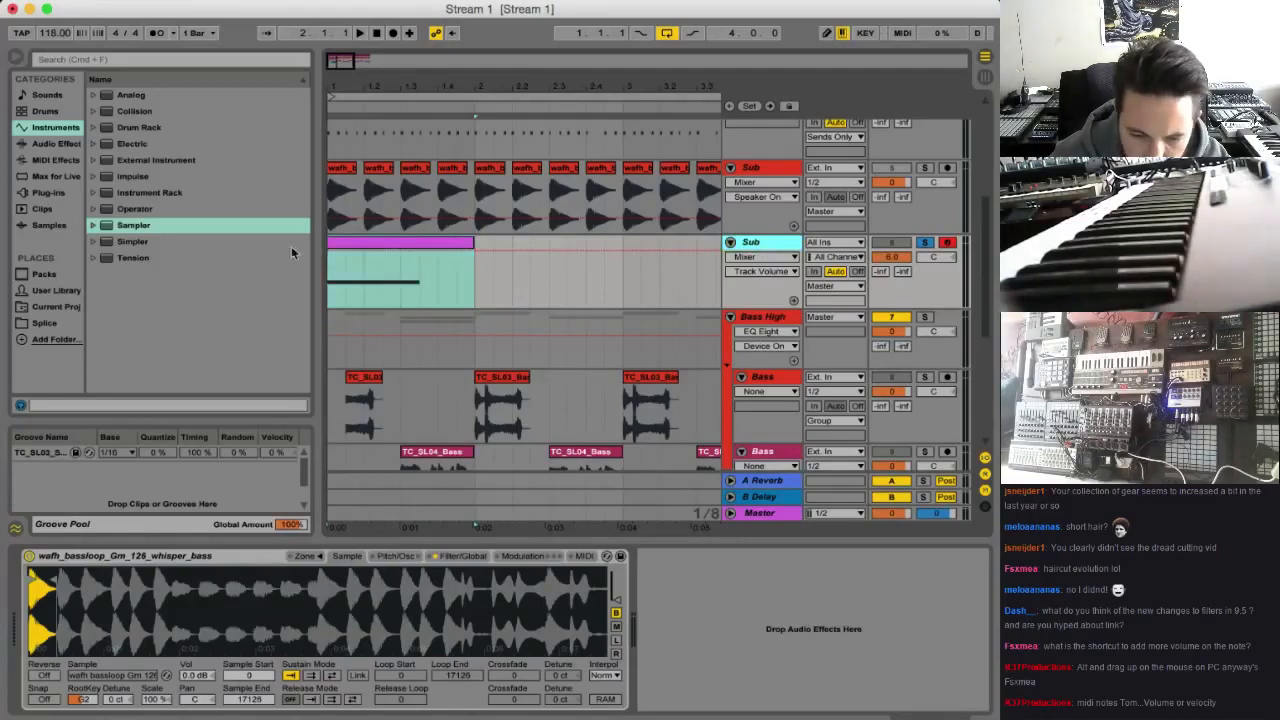
{"action": "key", "text": "Delete"}
Replace the Sampler on the Sub MIDI track with the Operator instrument
{"action": "left_click", "coordinate": [55, 160]}
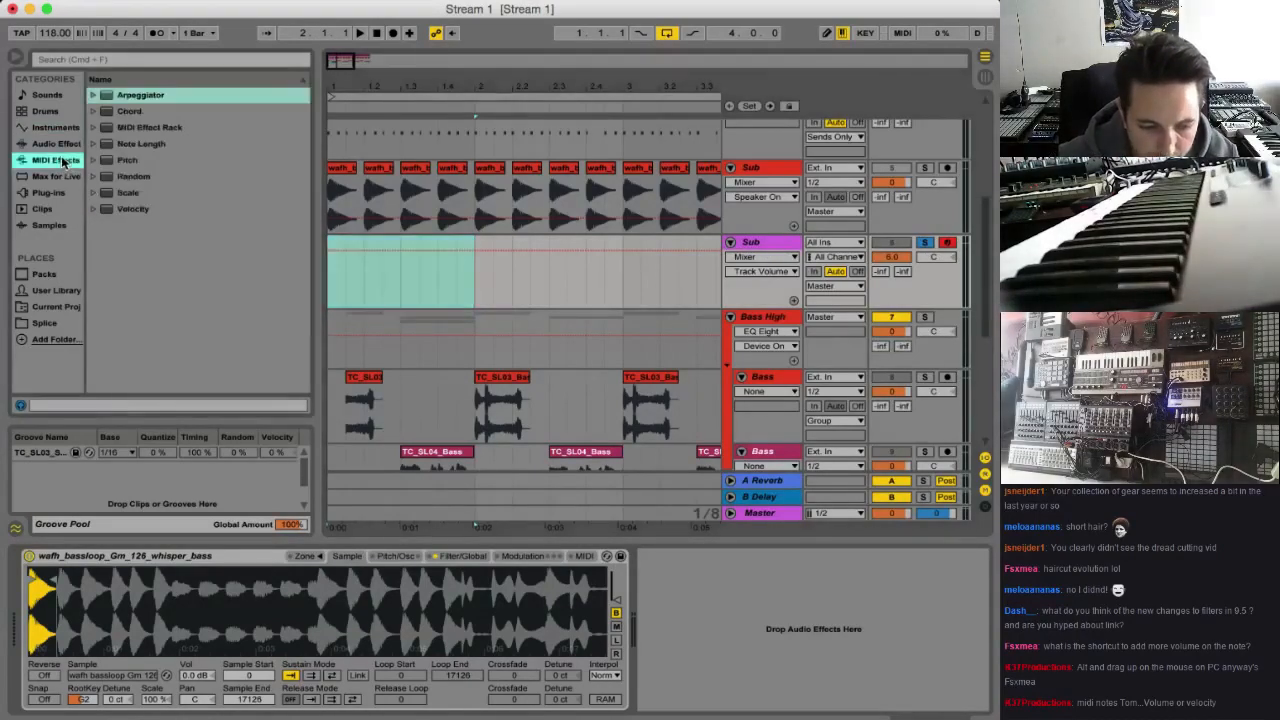
{"action": "left_click", "coordinate": [47, 127]}
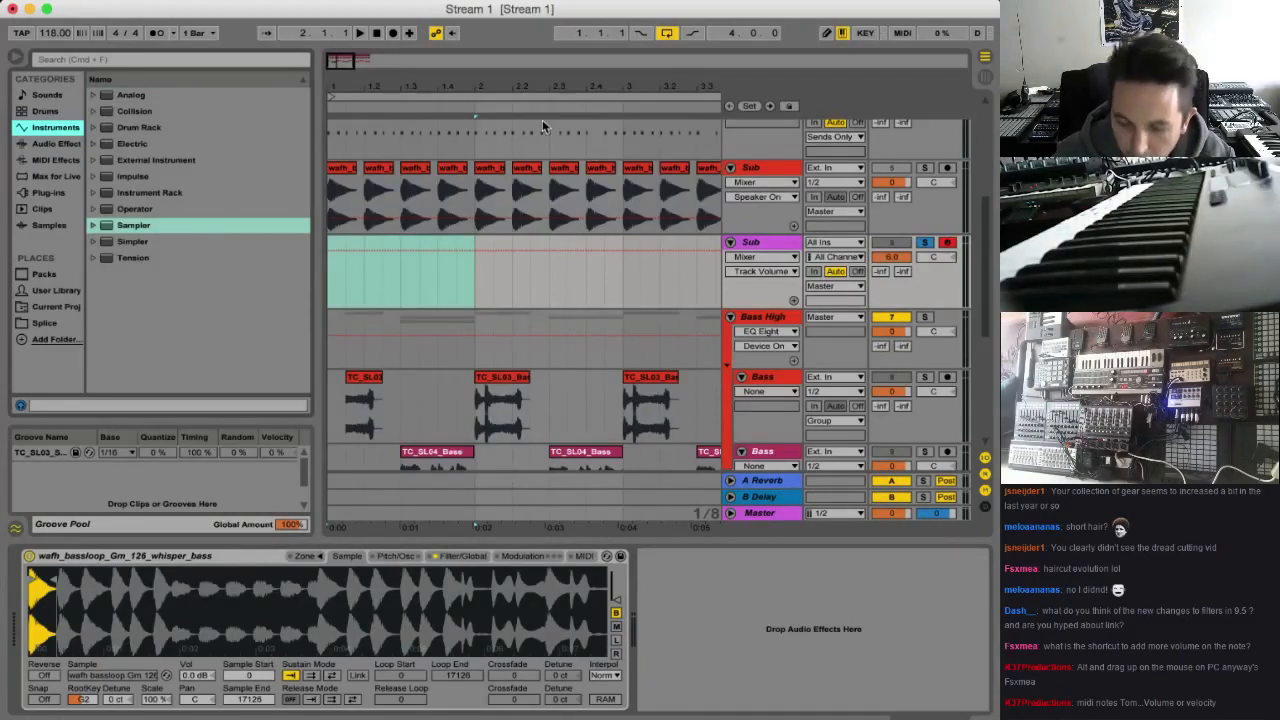
{"action": "left_click", "coordinate": [126, 208]}
{"action": "left_click_drag", "start_coordinate": [370, 316], "coordinate": [163, 556]}
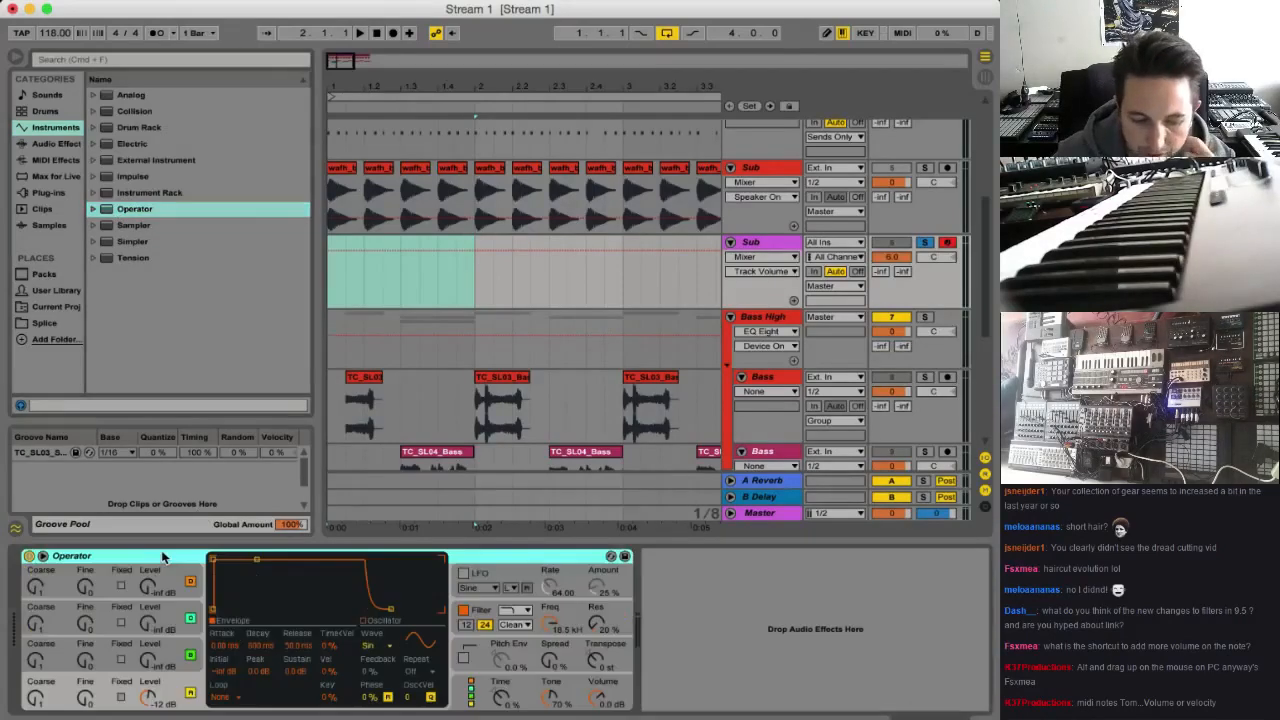
Create an empty MIDI clip in bar 1 of the Sub track, start playback and open the clip's notes
{"action": "left_click", "coordinate": [324, 287]}
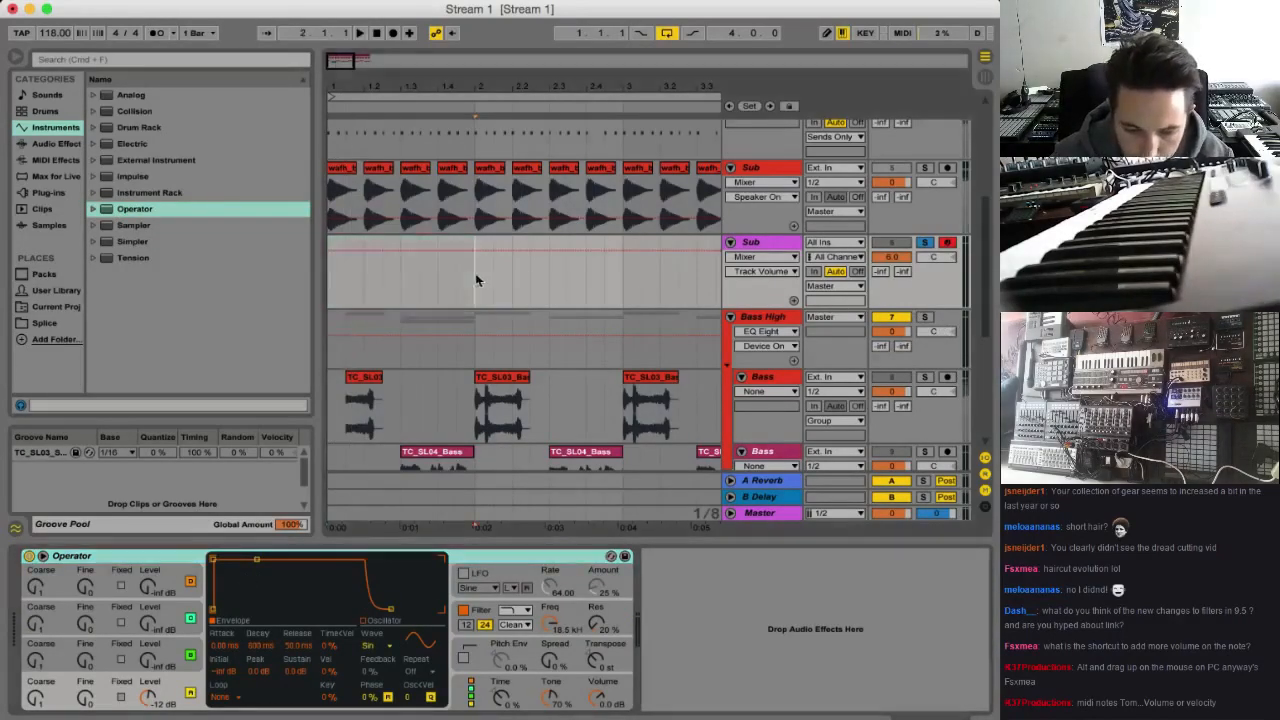
{"action": "key", "text": "super+shift+m"}
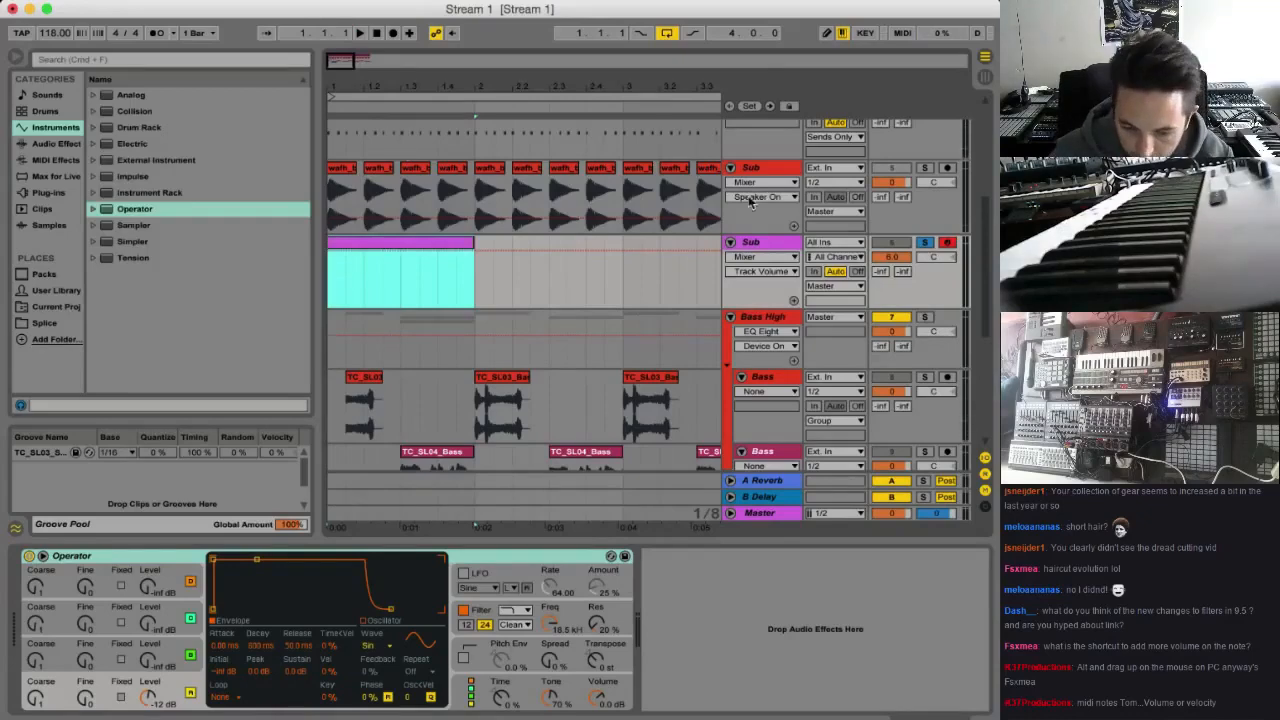
{"action": "key", "text": "space"}
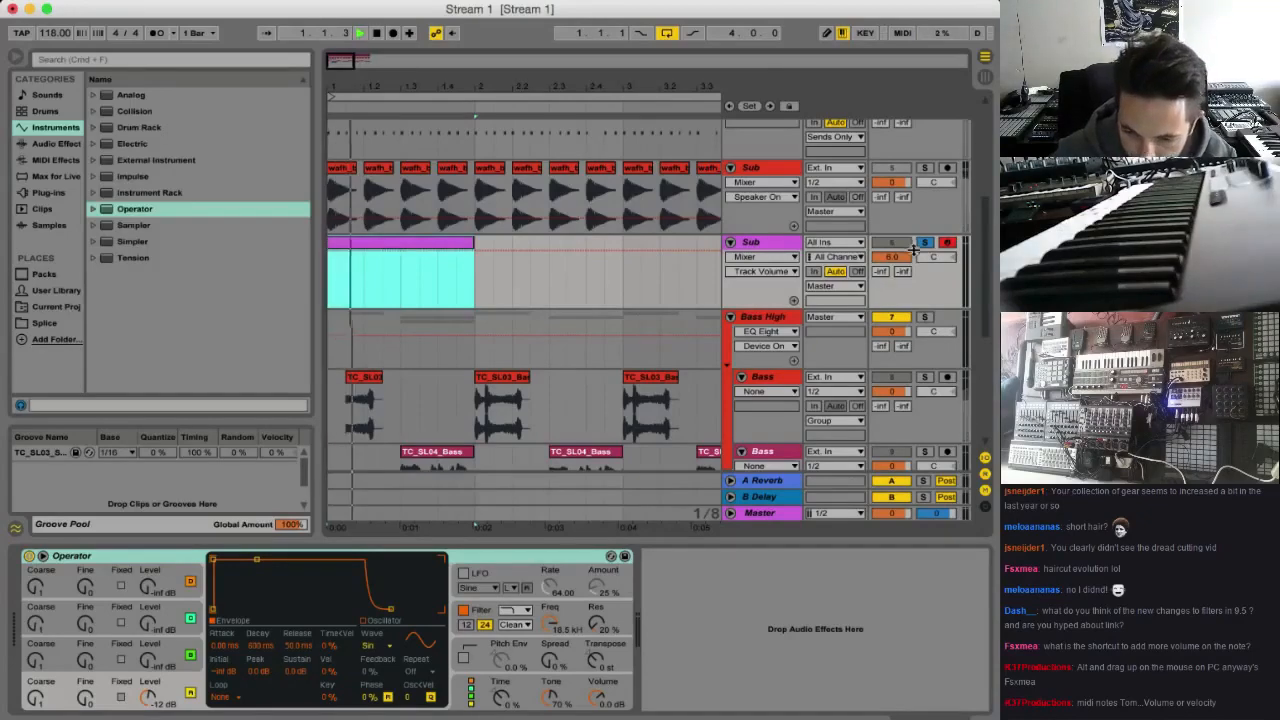
{"action": "double_click", "coordinate": [410, 242]}
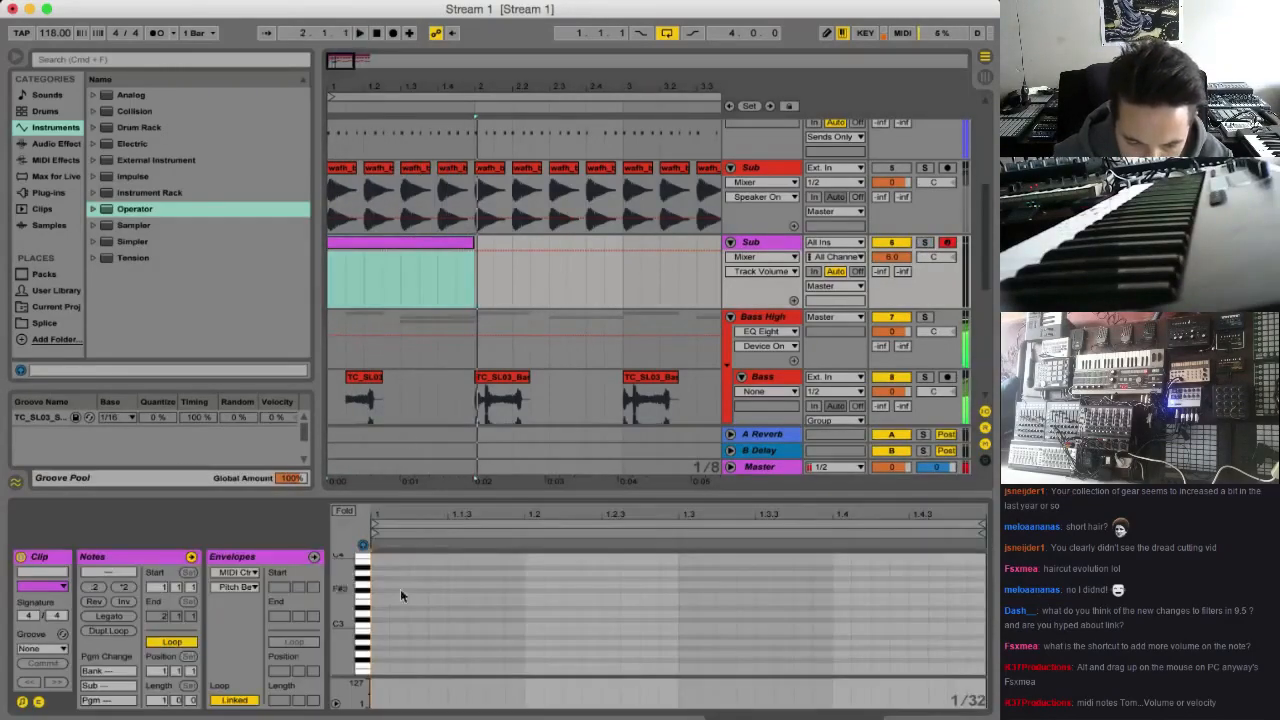
Add a note at the start of the clip and transpose it down by octaves to A0
{"action": "double_click", "coordinate": [379, 580]}
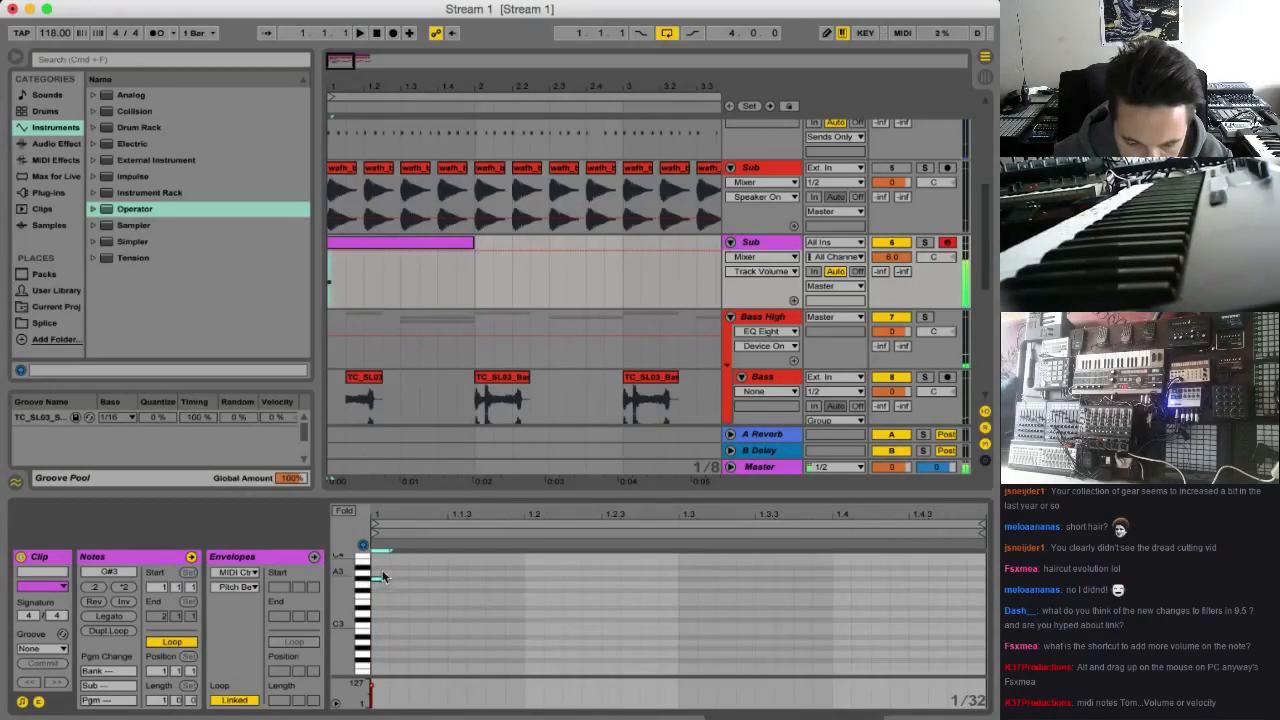
{"action": "key", "text": "shift+Down"}
{"action": "key", "text": "shift+Down"}
{"action": "key", "text": "shift+Down"}
{"action": "key", "text": "shift+Down"}
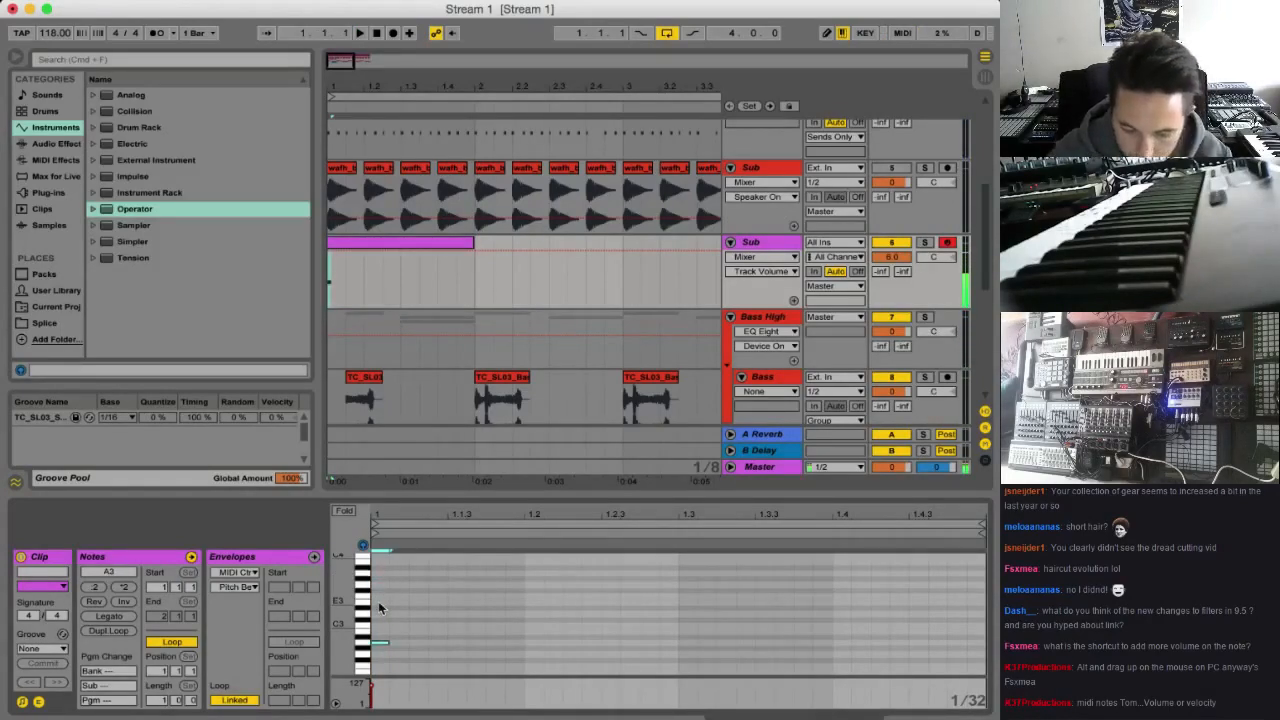
{"action": "key", "text": "shift+Up"}
{"action": "key", "text": "space"}
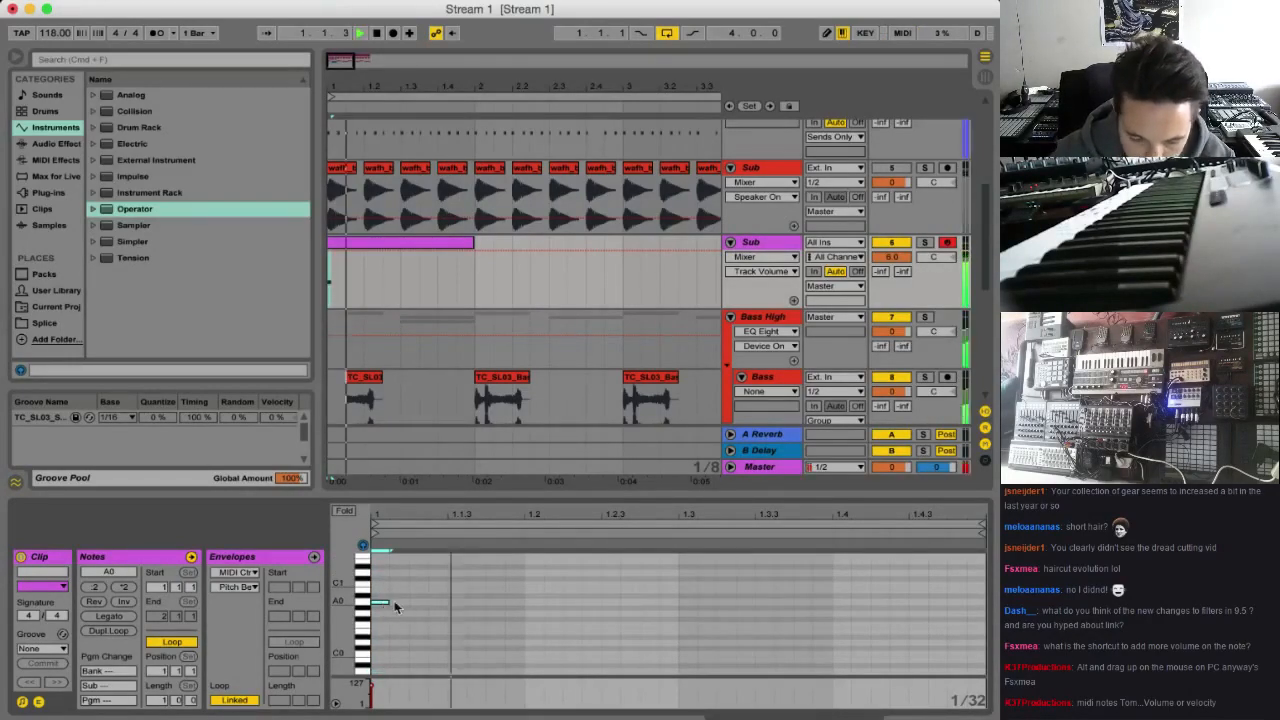
Lengthen the first A0 note to 1.1.3 and audition it with the track
{"action": "key", "text": "space"}
{"action": "key", "text": "space"}
{"action": "key", "text": "space"}
{"action": "left_click_drag", "start_coordinate": [388, 603], "coordinate": [446, 607]}
{"action": "key", "text": "space"}
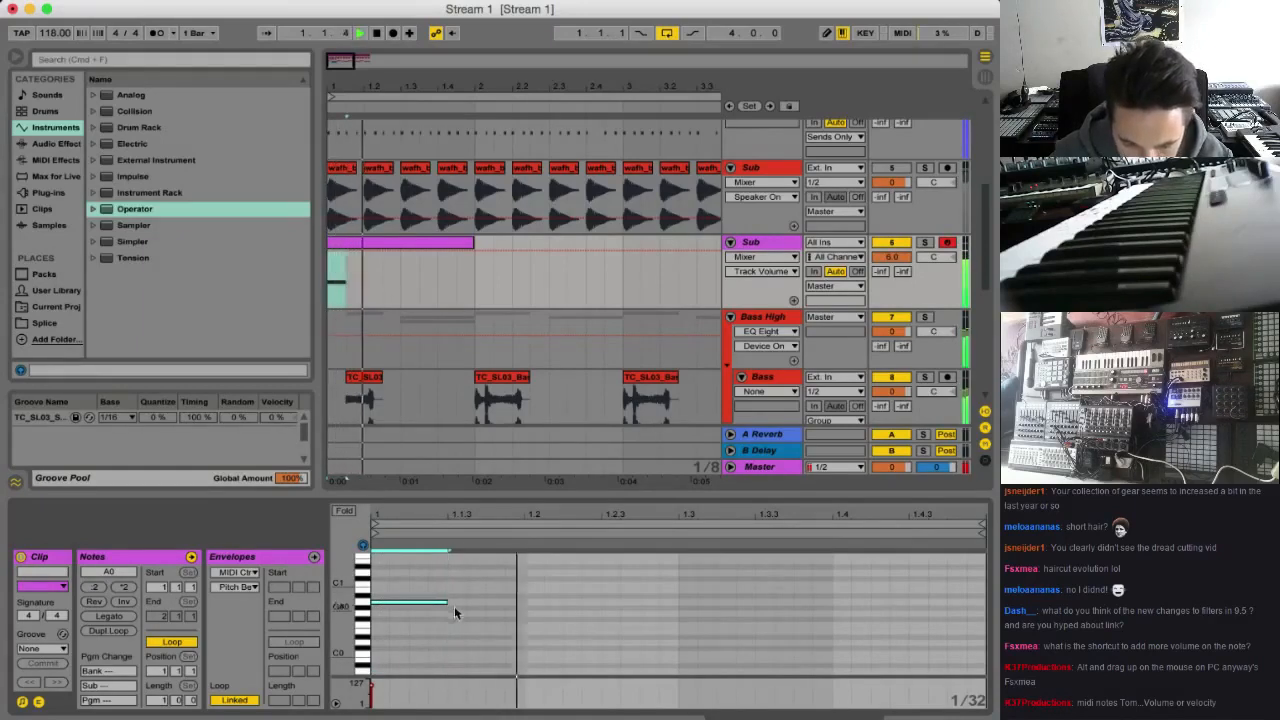
Add a short A0 note at 1.1.4, longer ones at 1.2 and 1.2.3, and another at 1.3
{"action": "double_click", "coordinate": [487, 607]}
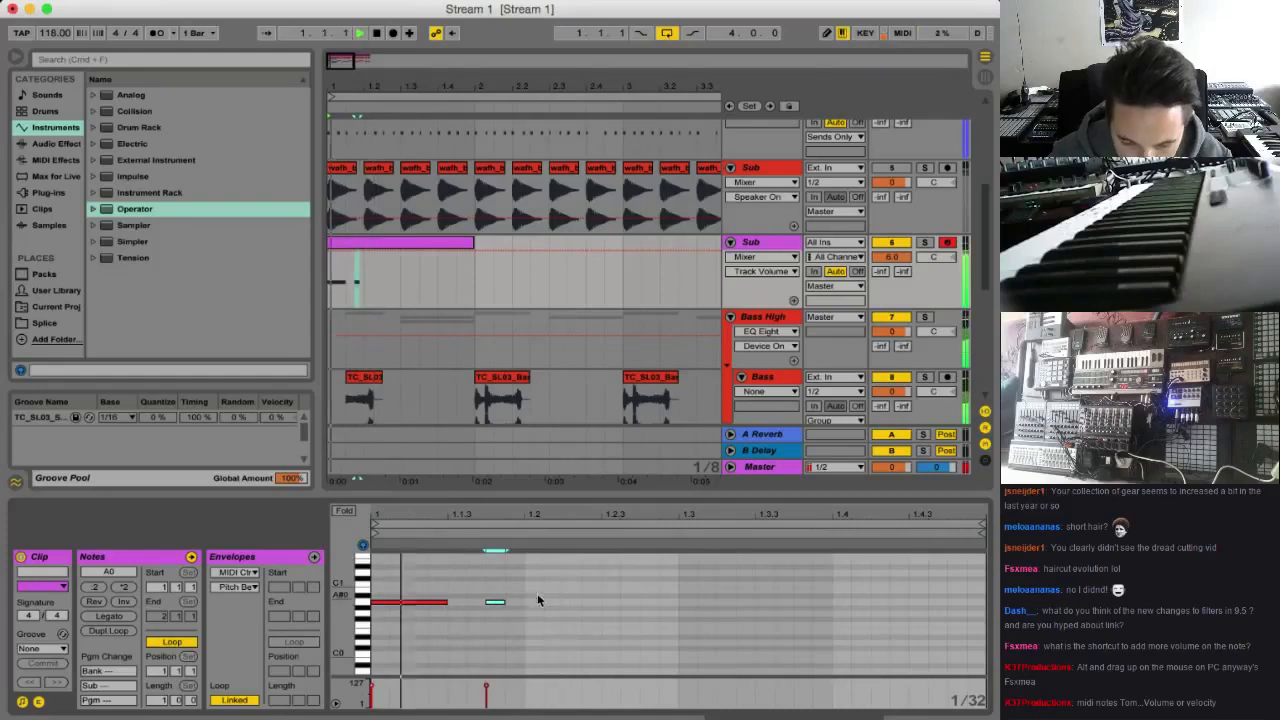
{"action": "key", "text": "space"}
{"action": "left_click_drag", "start_coordinate": [522, 593], "coordinate": [563, 606]}
{"action": "left_click", "coordinate": [684, 588]}
{"action": "double_click", "coordinate": [650, 601]}
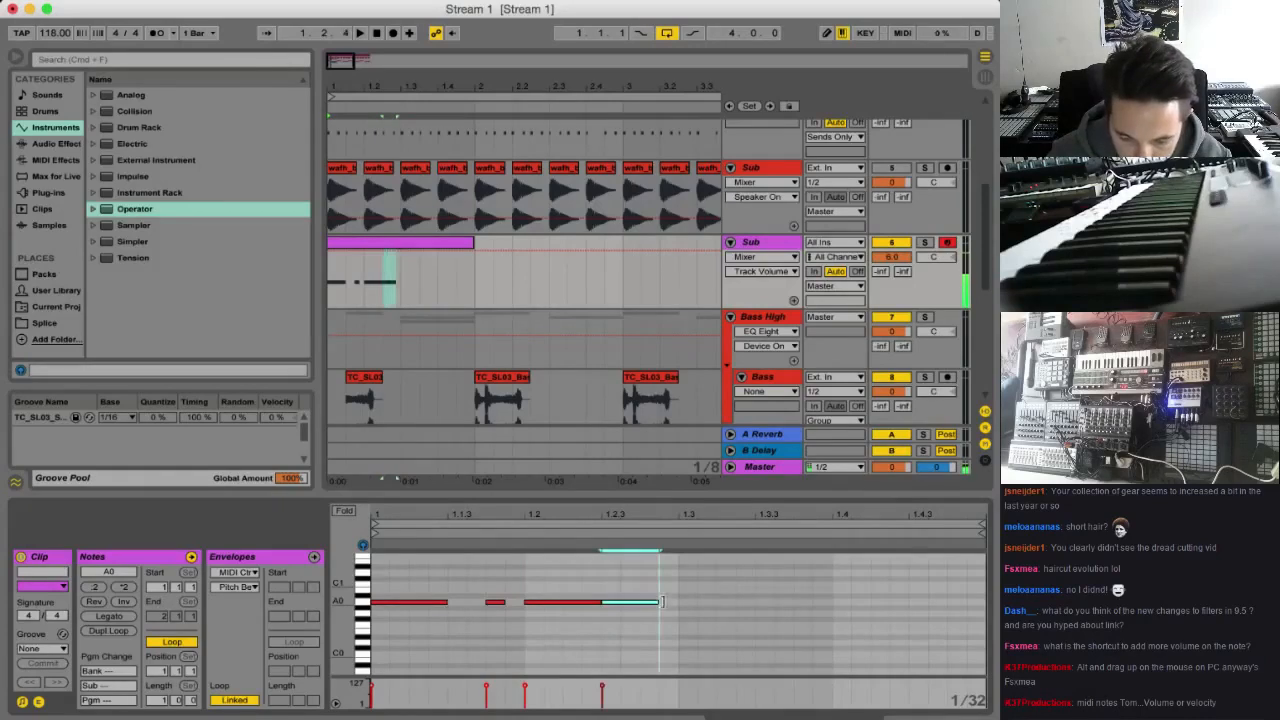
{"action": "left_click_drag", "start_coordinate": [666, 604], "coordinate": [744, 606]}
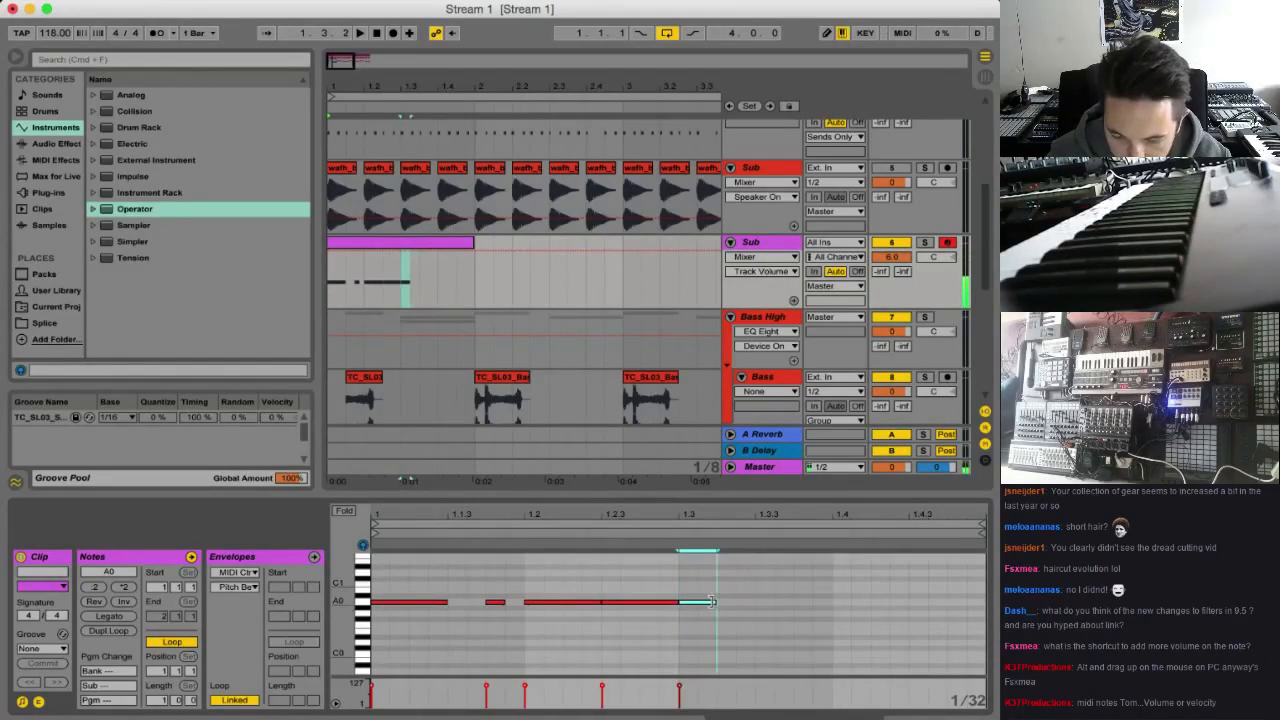
Add an A1 note at 1.3.2, one two semitones lower at 1.3.3, and a long A0 from 1.3.4 to the clip's end
{"action": "key", "text": "super+d"}
{"action": "key", "text": "shift+Up"}
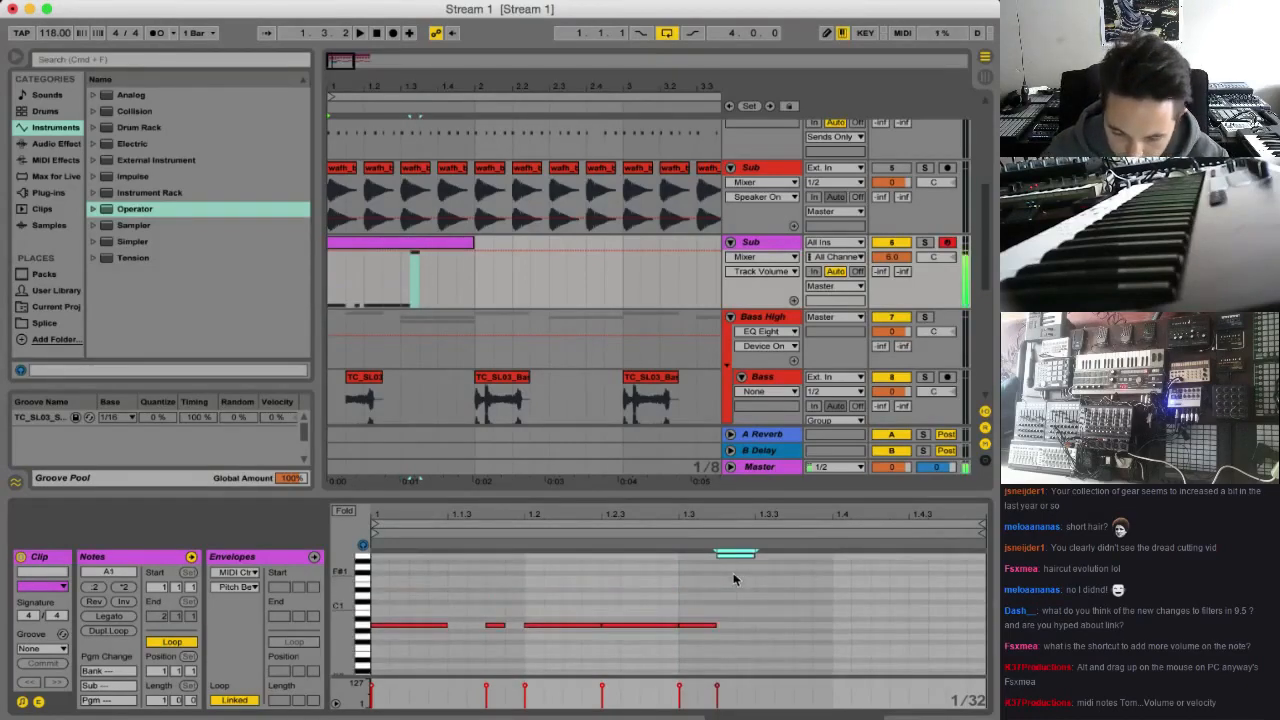
{"action": "left_click", "coordinate": [738, 567]}
{"action": "left_click_drag", "start_coordinate": [742, 556], "coordinate": [972, 621]}
{"action": "key", "text": "space"}
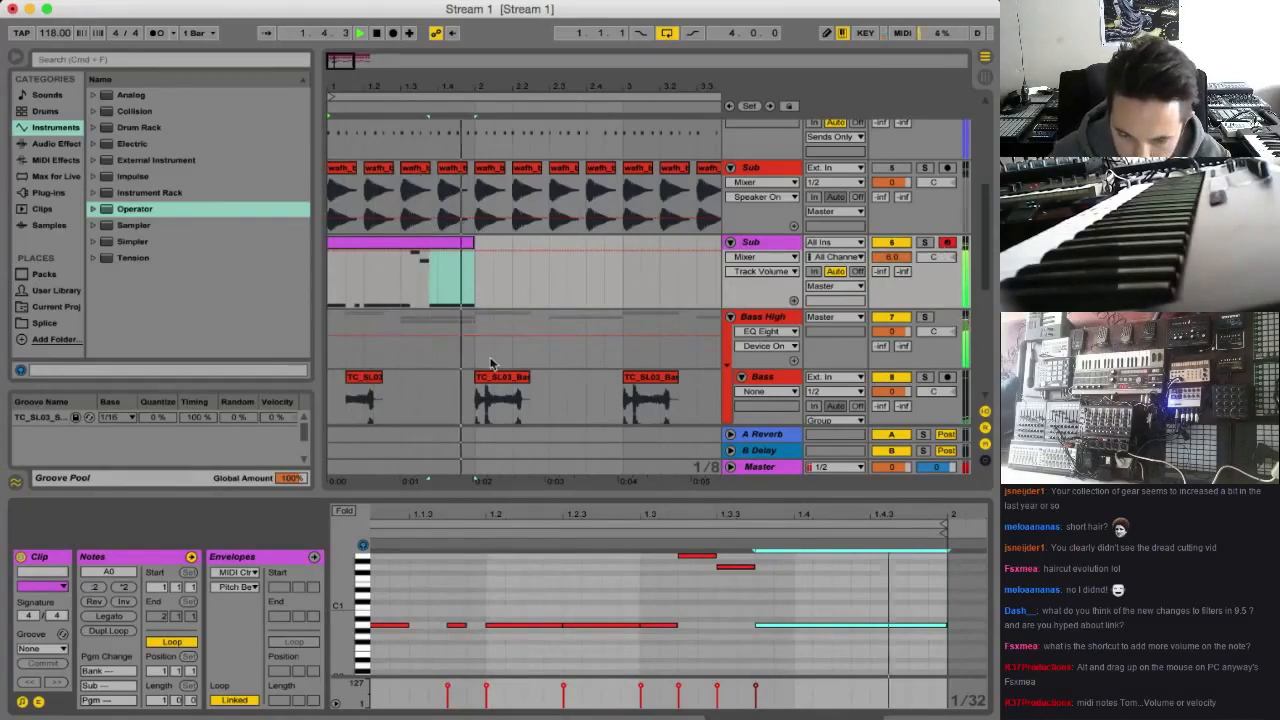
Duplicate the one-bar Sub MIDI clip three times to fill bars 2 to 4
{"action": "left_click", "coordinate": [448, 250]}
{"action": "left_click", "coordinate": [448, 244]}
{"action": "key", "text": "super+d"}
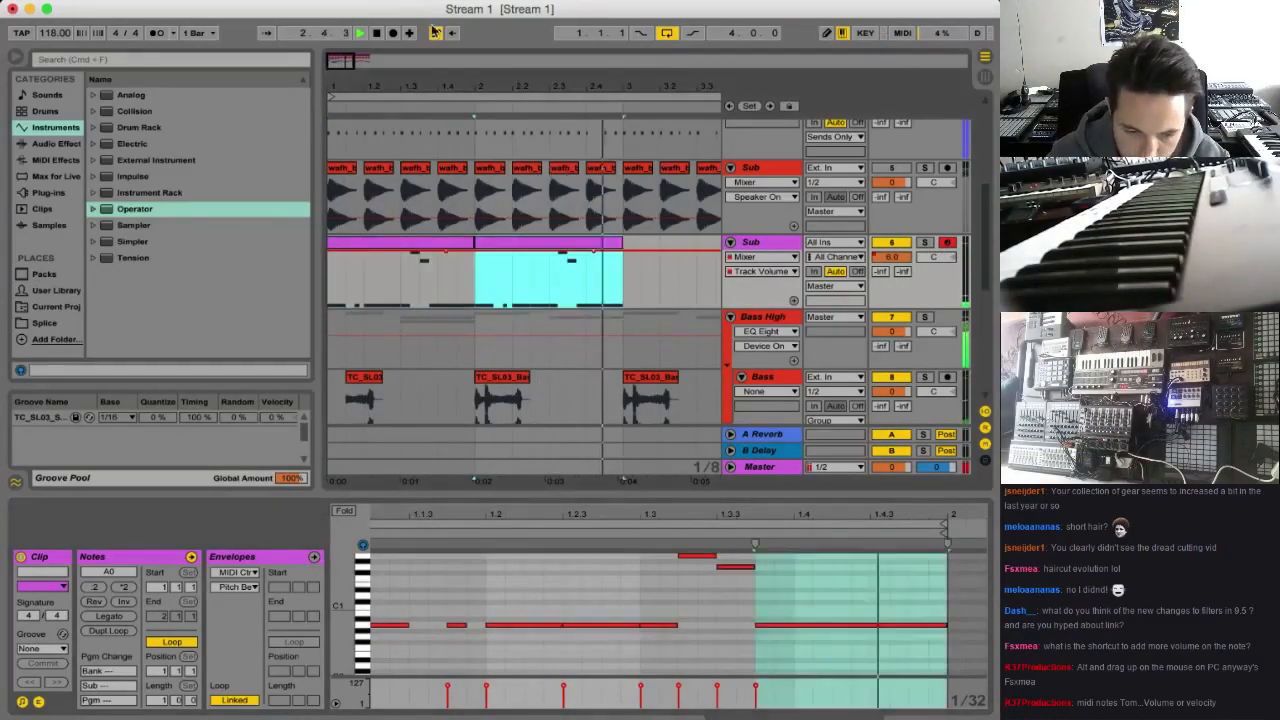
{"action": "left_click_drag", "start_coordinate": [360, 86], "coordinate": [360, 64]}
{"action": "key", "text": "super+d"}
{"action": "key", "text": "super+d"}
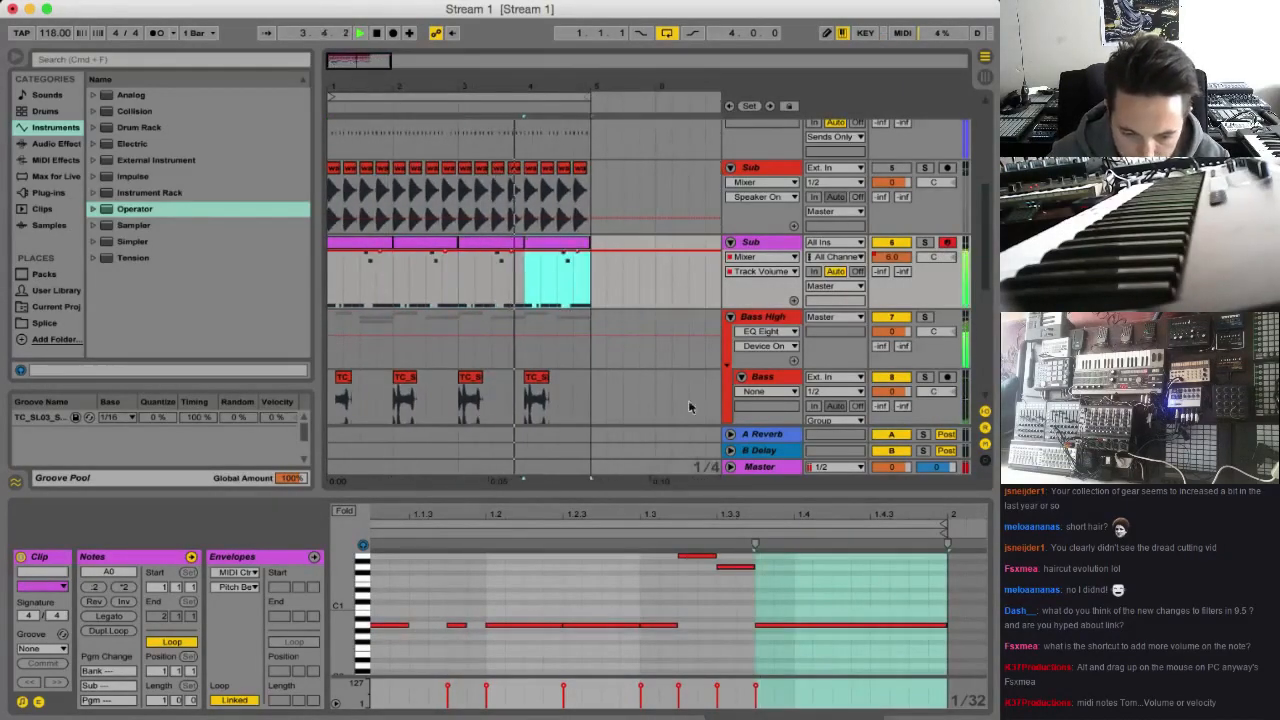
Deactivate the first Bass track in the Bass High group and select that track
{"action": "scroll", "coordinate": [845, 328], "scroll_direction": "down", "scroll_amount": 2}
{"action": "left_click", "coordinate": [882, 314]}
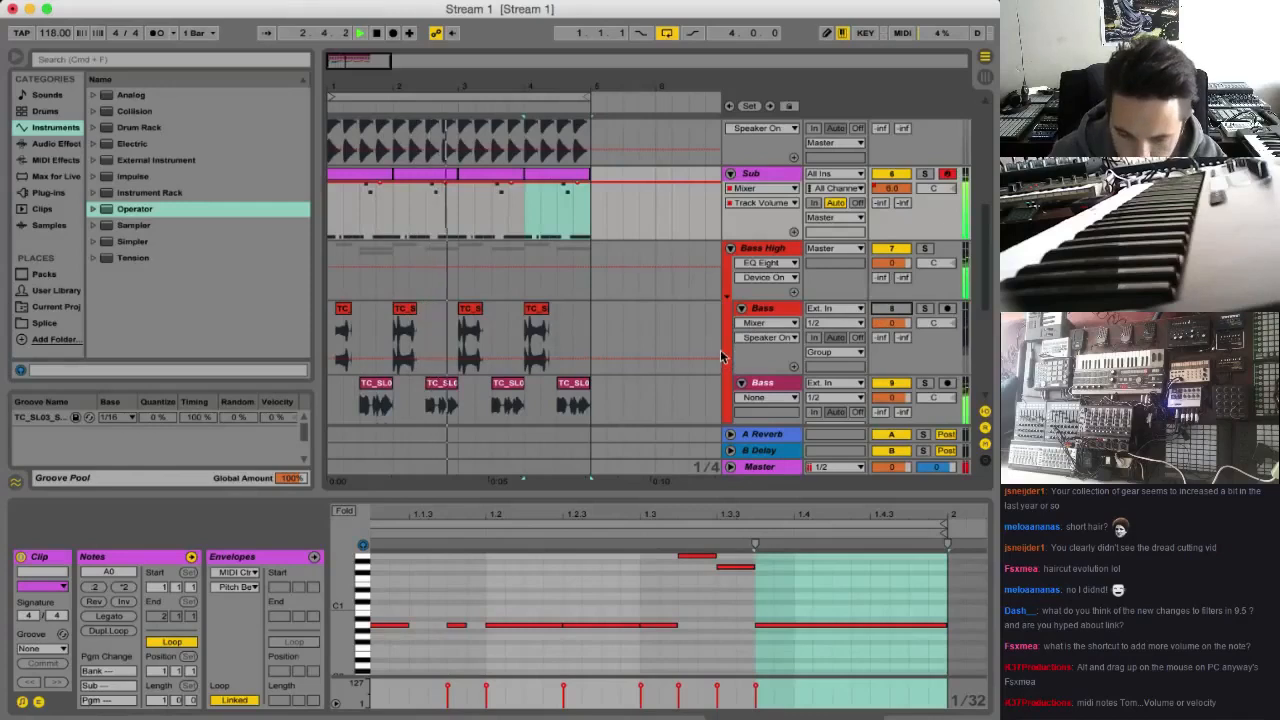
{"action": "left_click", "coordinate": [762, 310]}
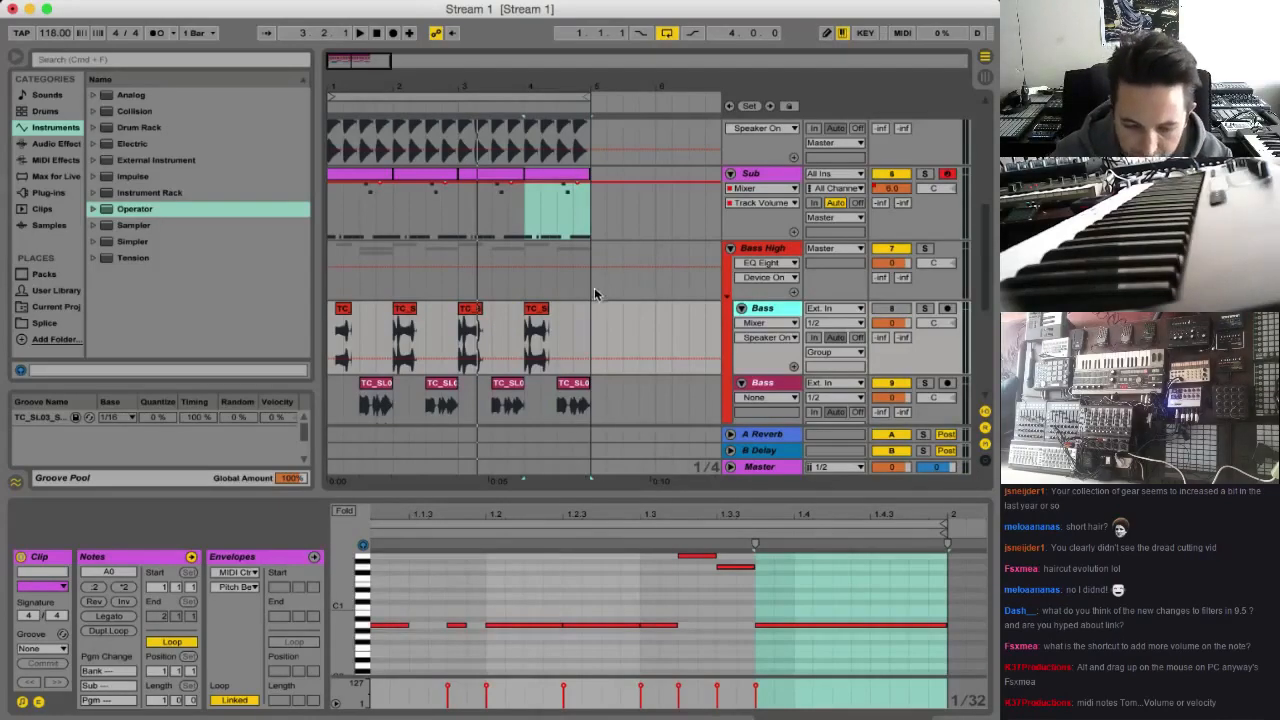
Load Auto Filter followed by Spectrum on the first Bass track in the Bass High group and bypass Auto Filter
{"action": "double_click", "coordinate": [760, 312]}
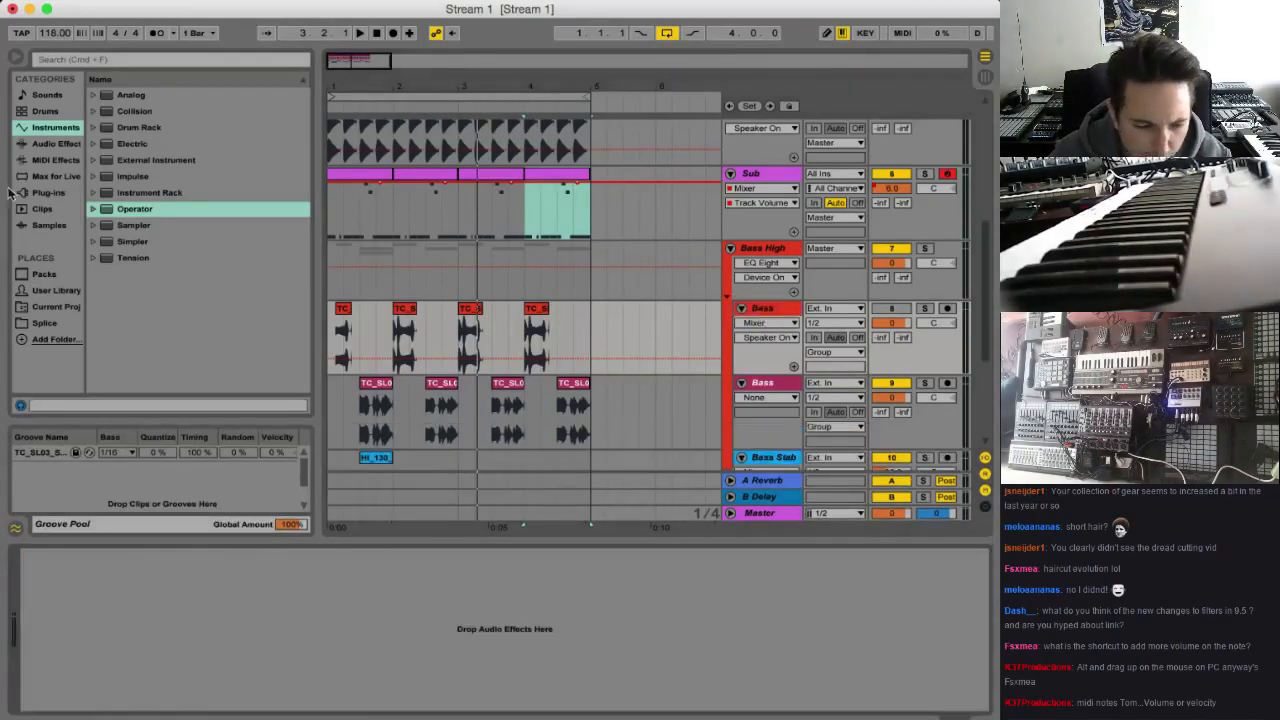
{"action": "left_click", "coordinate": [56, 143]}
{"action": "double_click", "coordinate": [124, 128]}
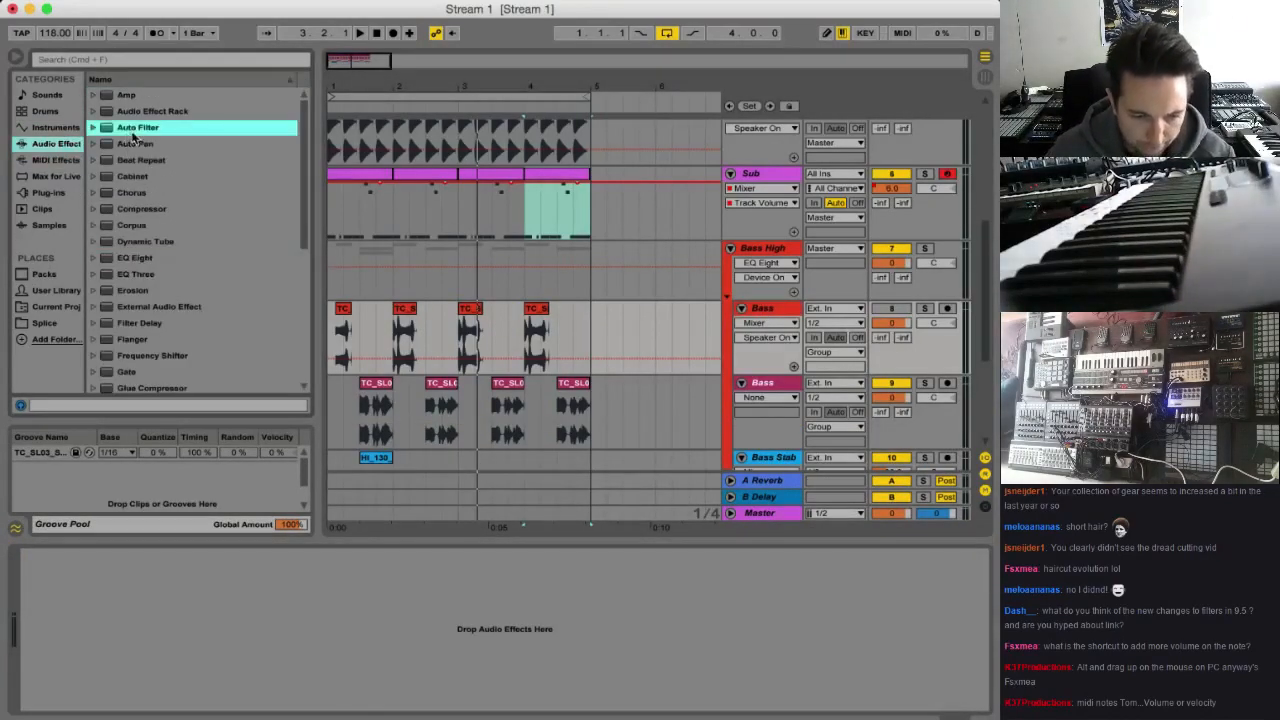
{"action": "left_click_drag", "start_coordinate": [190, 651], "coordinate": [161, 600]}
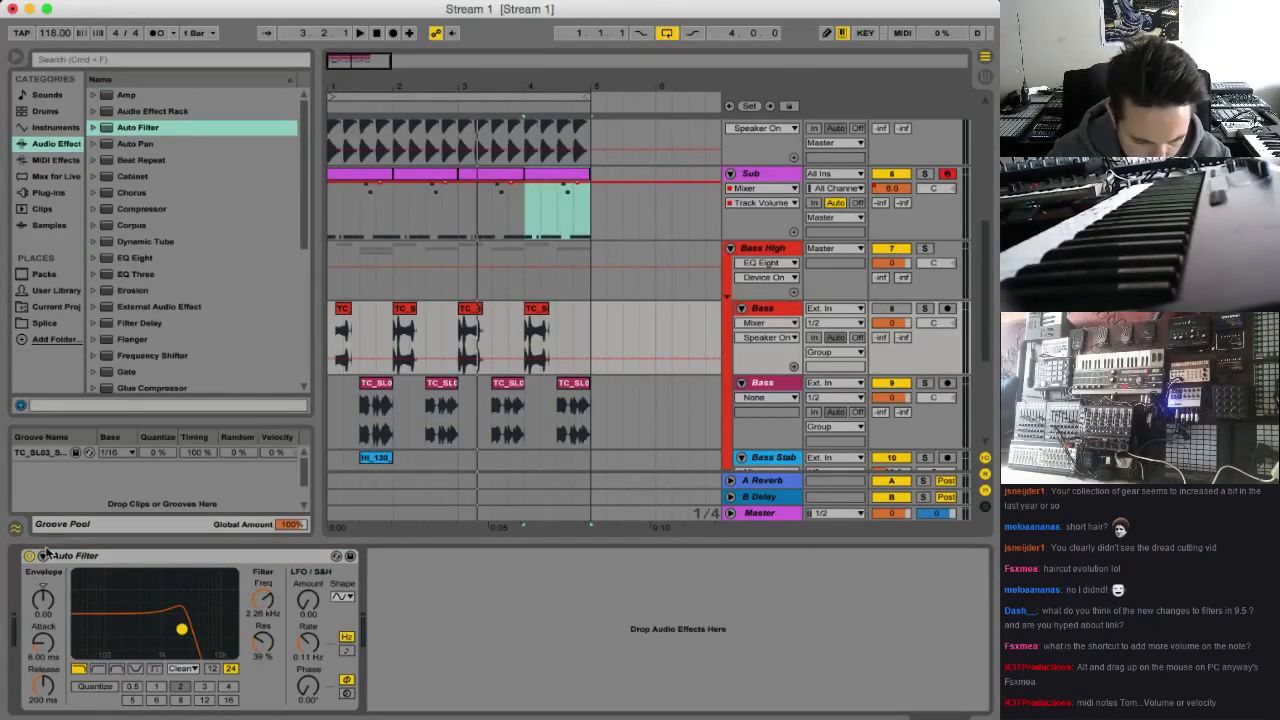
{"action": "scroll", "coordinate": [179, 321], "scroll_direction": "down", "scroll_amount": 6}
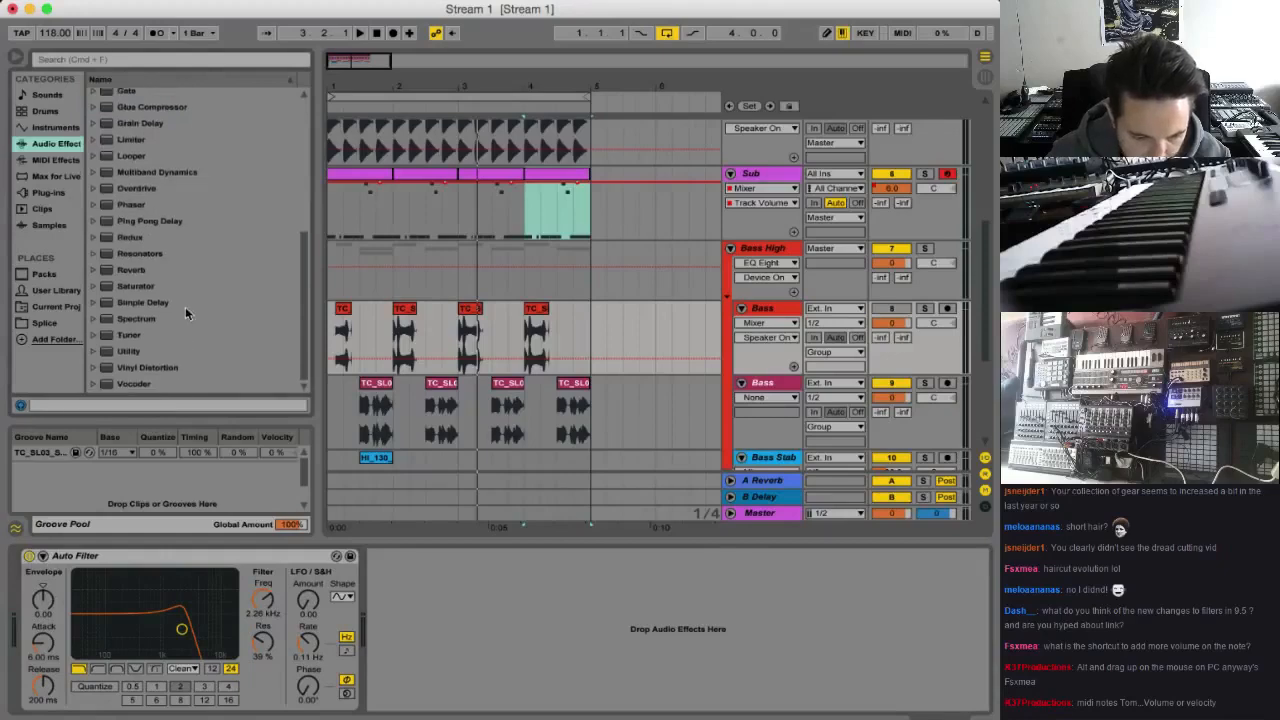
{"action": "left_click_drag", "start_coordinate": [185, 314], "coordinate": [402, 626]}
{"action": "left_click", "coordinate": [30, 555]}
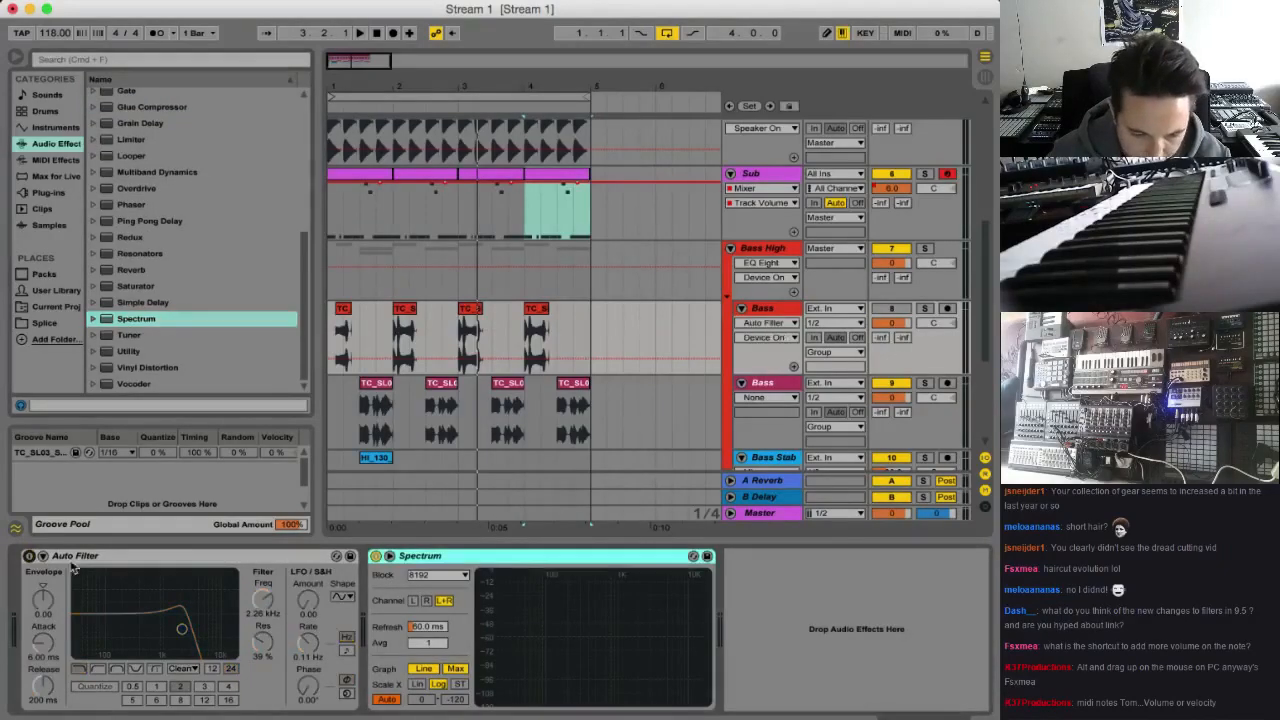
Examine the first Bass track's frequency content in Spectrum during playback, using the enlarged display and soloing the track
{"action": "left_click", "coordinate": [390, 556]}
{"action": "key", "text": "space"}
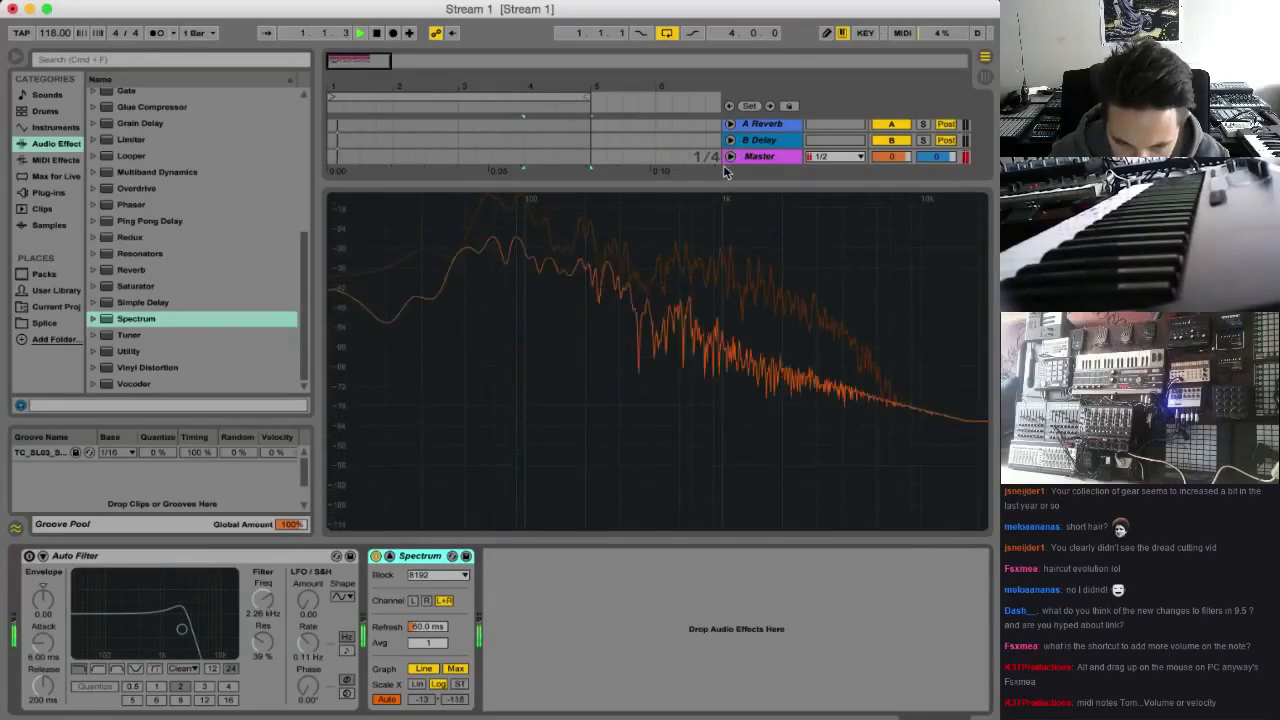
{"action": "key", "text": "space"}
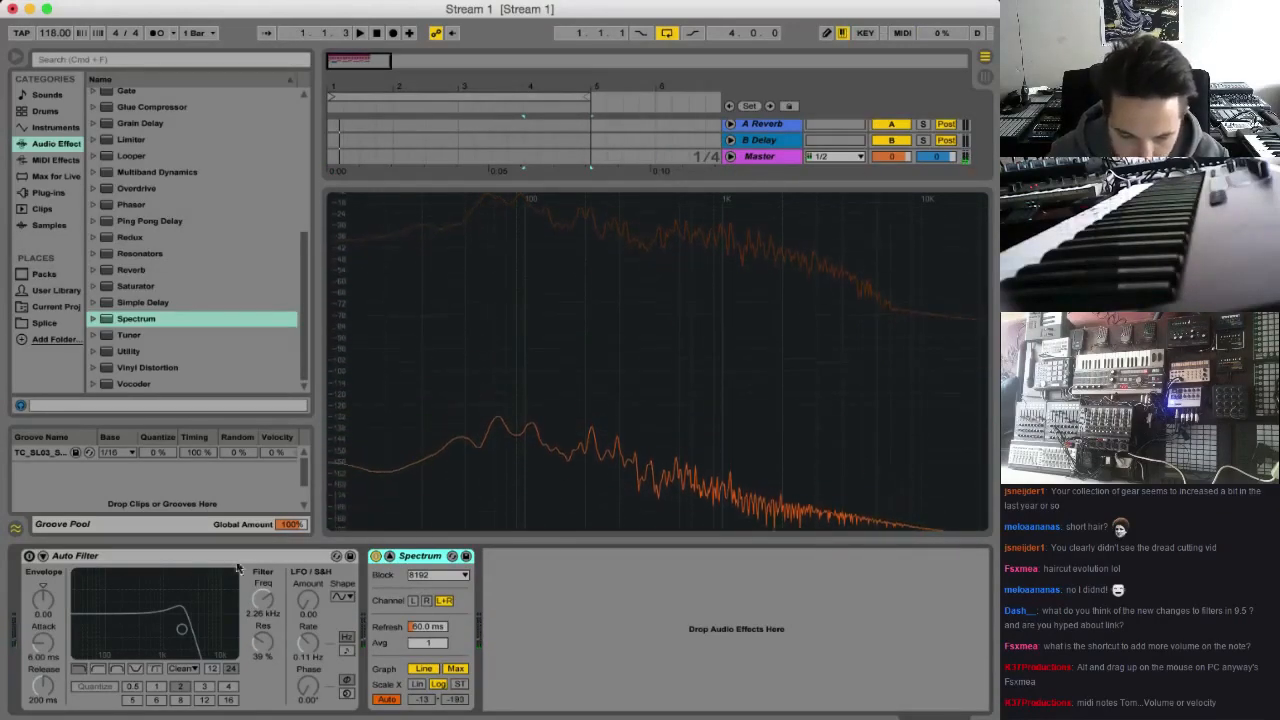
{"action": "left_click", "coordinate": [390, 556]}
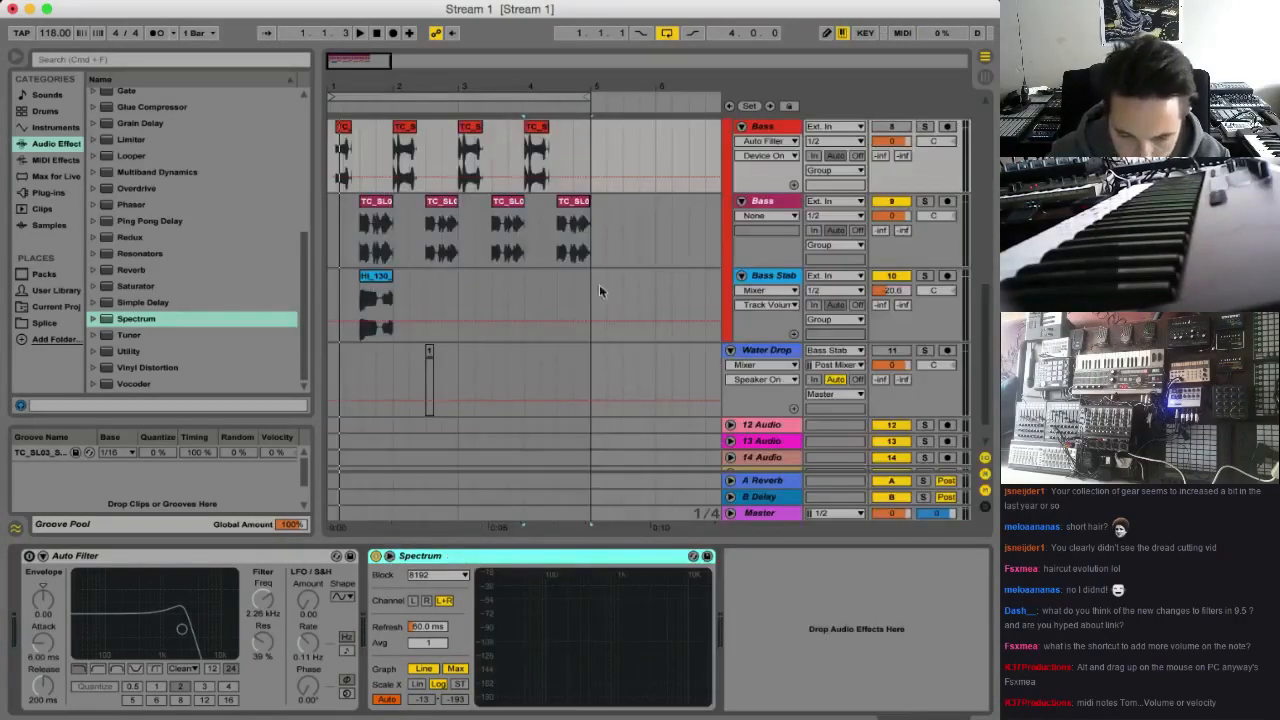
{"action": "scroll", "coordinate": [897, 240], "scroll_direction": "up", "scroll_amount": 2}
{"action": "left_click", "coordinate": [926, 161]}
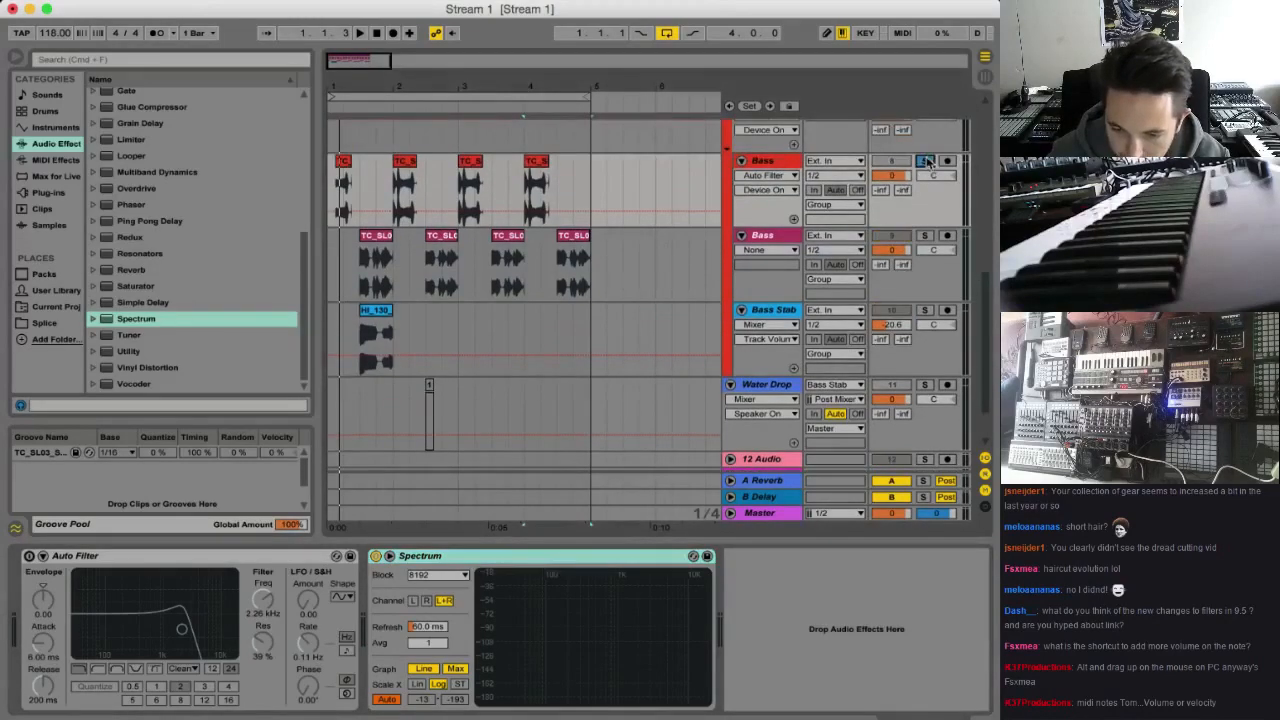
{"action": "double_click", "coordinate": [771, 162]}
{"action": "key", "text": "space"}
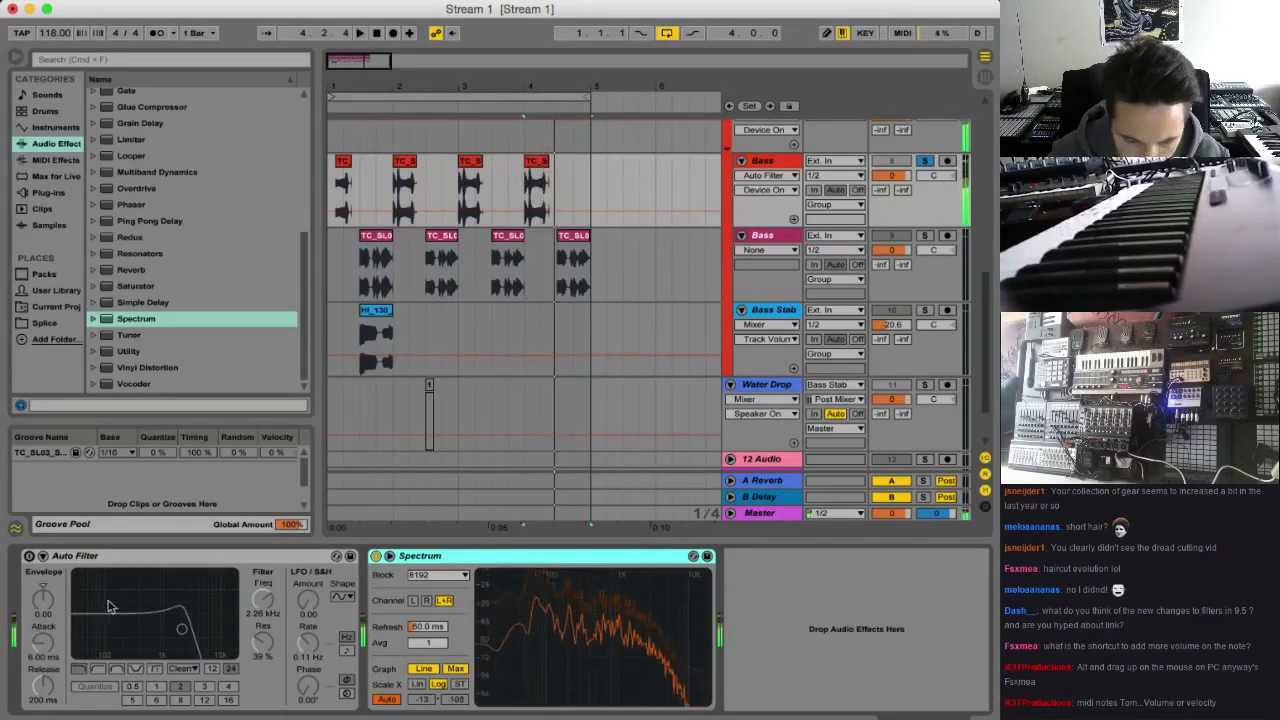
Re-enable Auto Filter, set its low-pass to 528 Hz with 56% resonance, and unsolo the first Bass track
{"action": "left_click", "coordinate": [42, 555]}
{"action": "left_click_drag", "start_coordinate": [251, 628], "coordinate": [217, 617]}
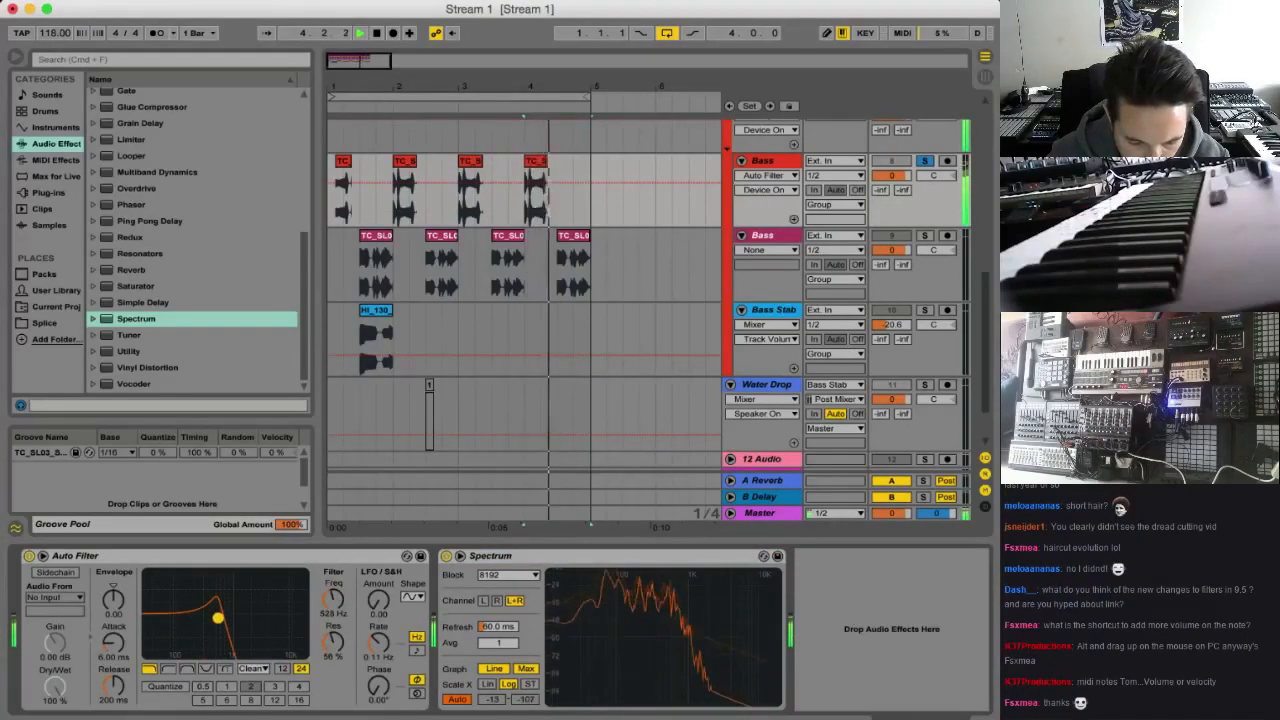
{"action": "left_click", "coordinate": [924, 160]}
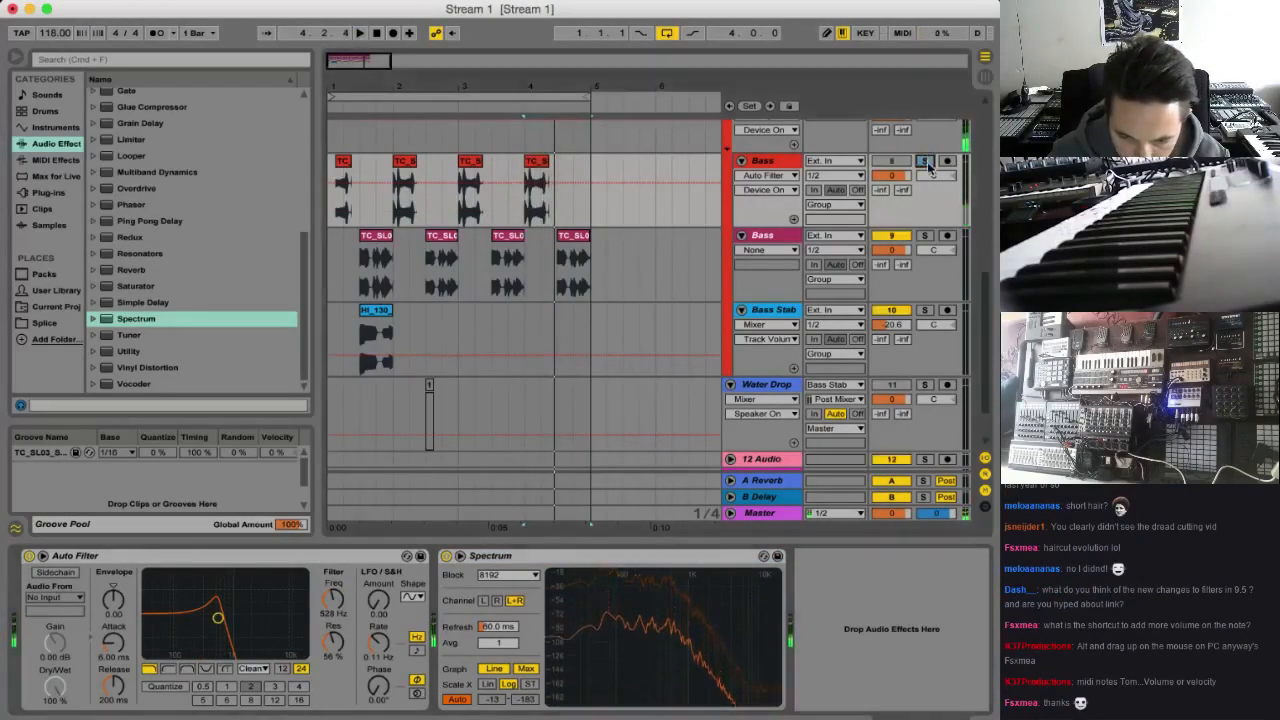
Reactivate the first Bass track and play the arrangement from the beginning to hear it in the mix
{"action": "left_click", "coordinate": [344, 170]}
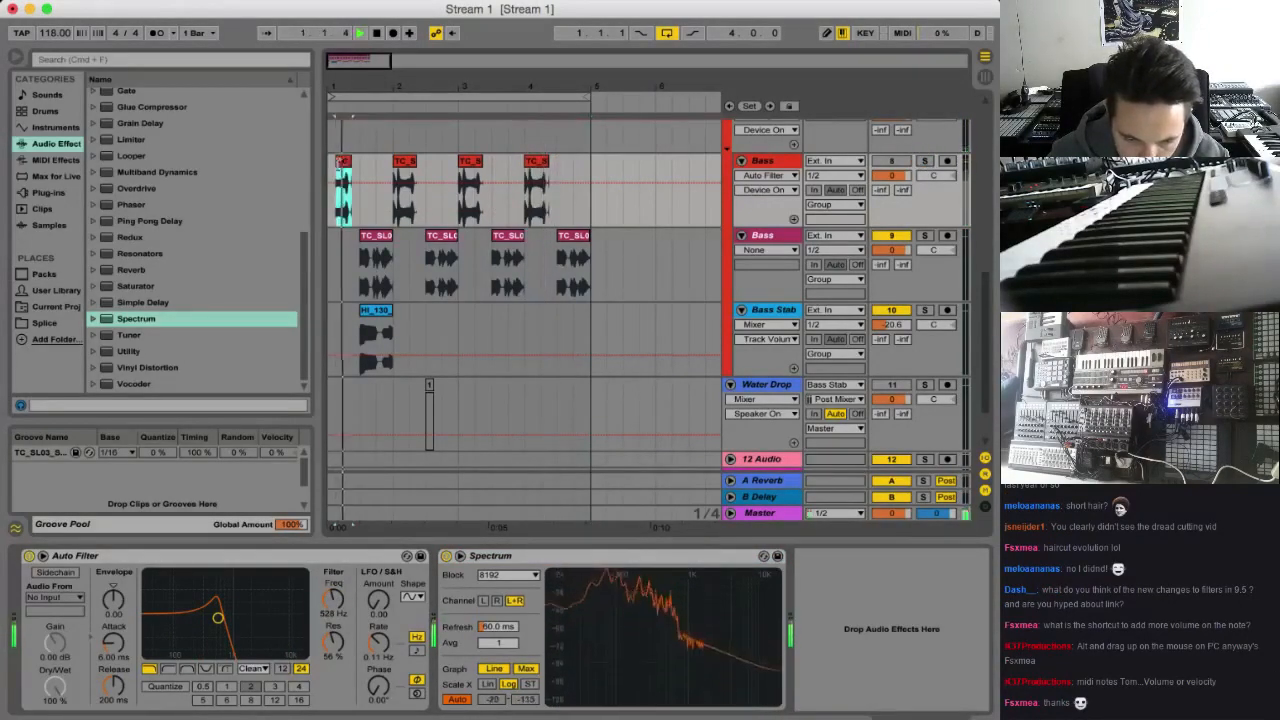
{"action": "left_click", "coordinate": [332, 188]}
{"action": "left_click", "coordinate": [891, 161]}
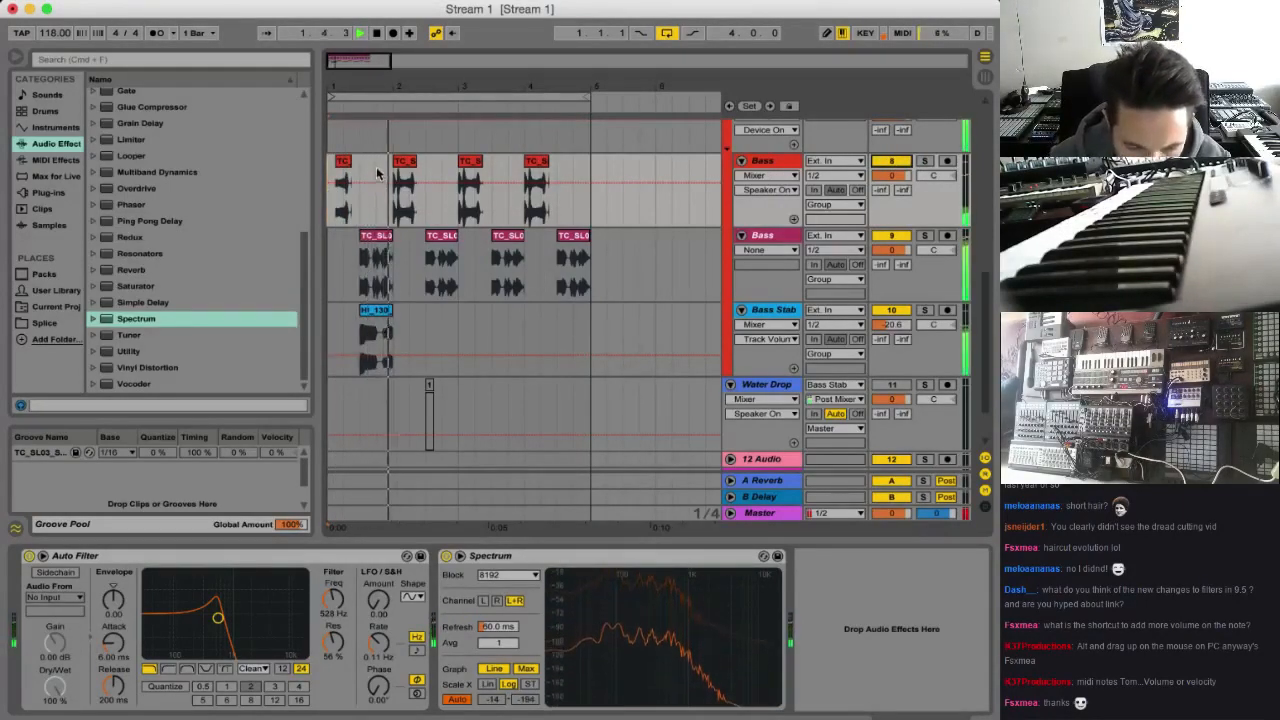
{"action": "key", "text": "space"}
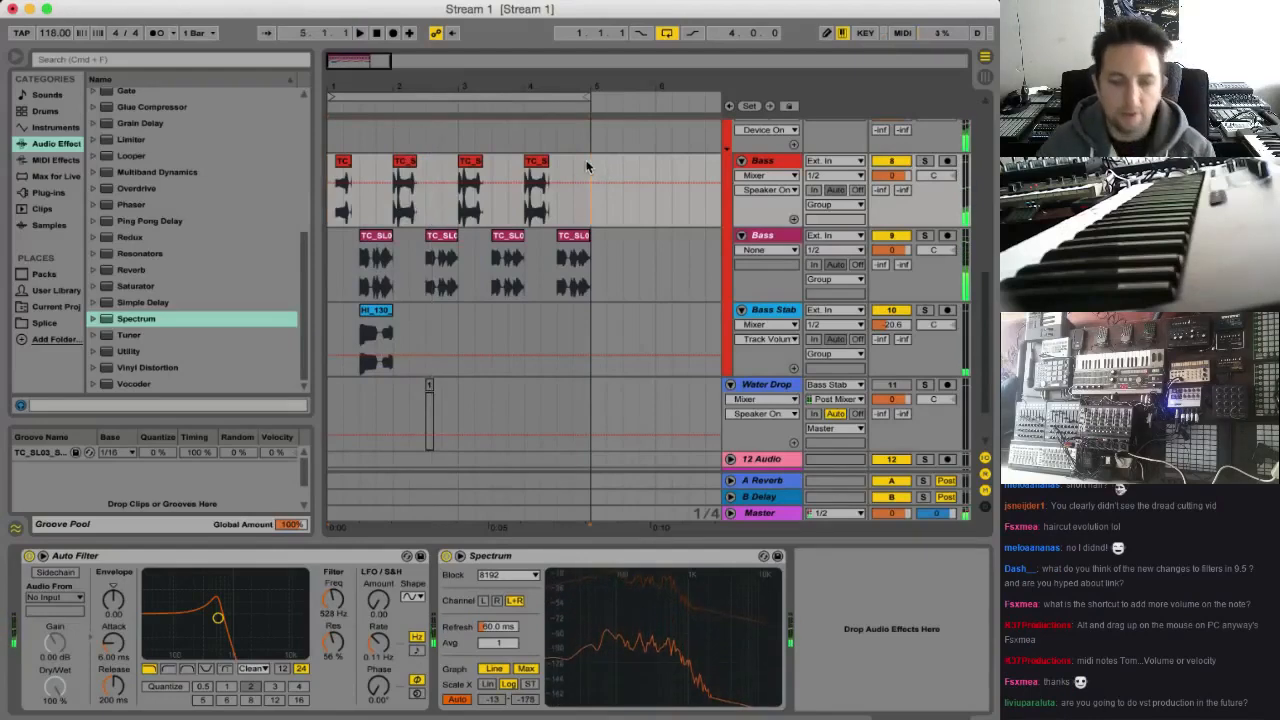
Delete all clips in bars 1 to 4 of the first Bass track and select that track
{"action": "left_click_drag", "start_coordinate": [590, 172], "coordinate": [305, 171]}
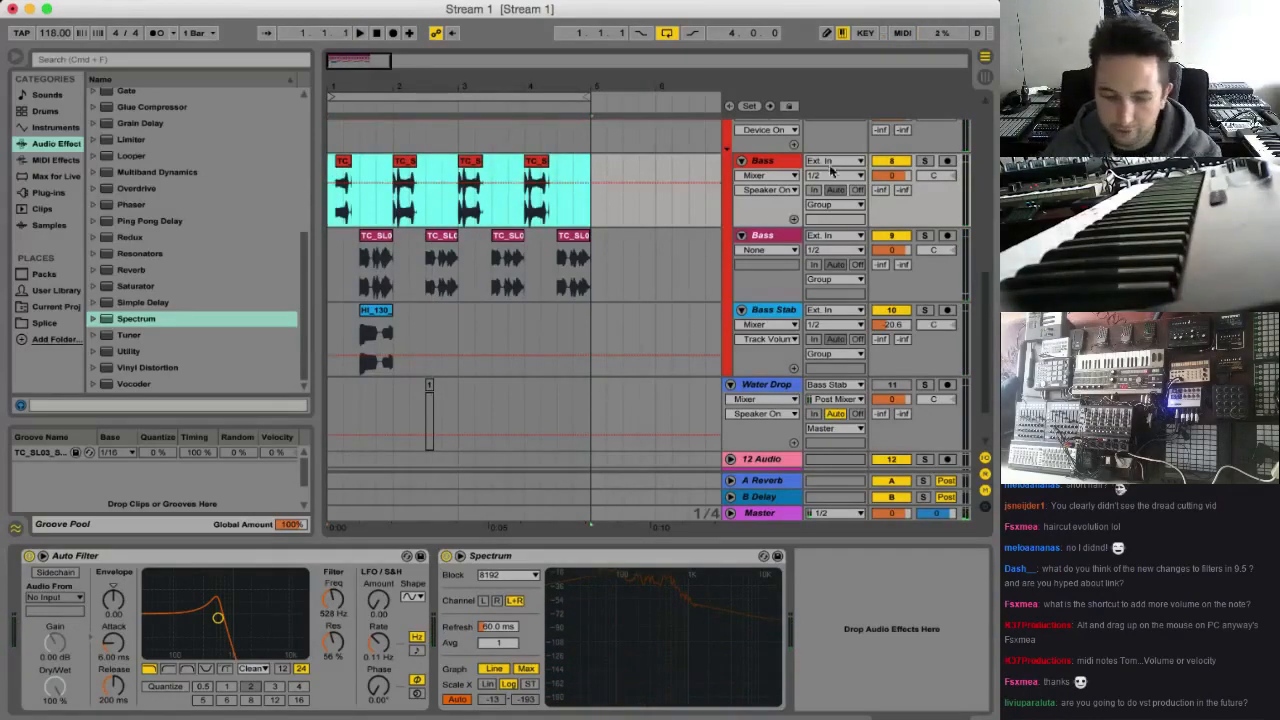
{"action": "key", "text": "Delete"}
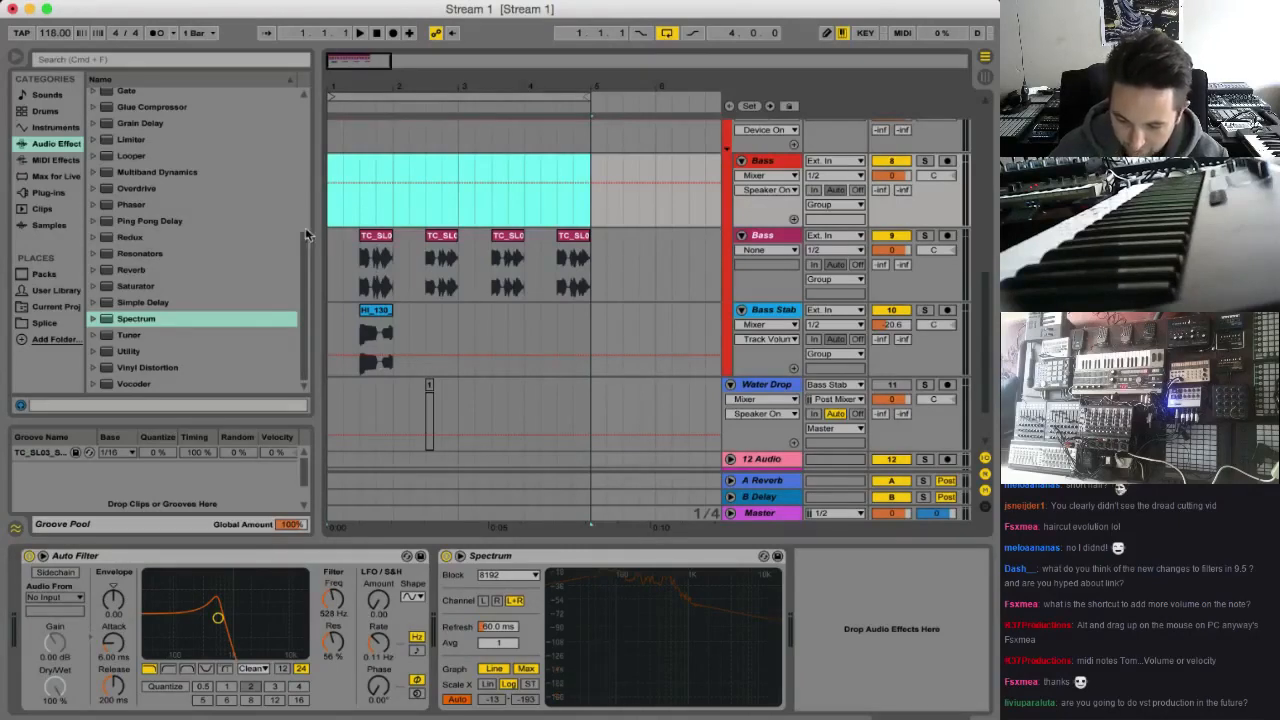
{"action": "left_click", "coordinate": [762, 160]}
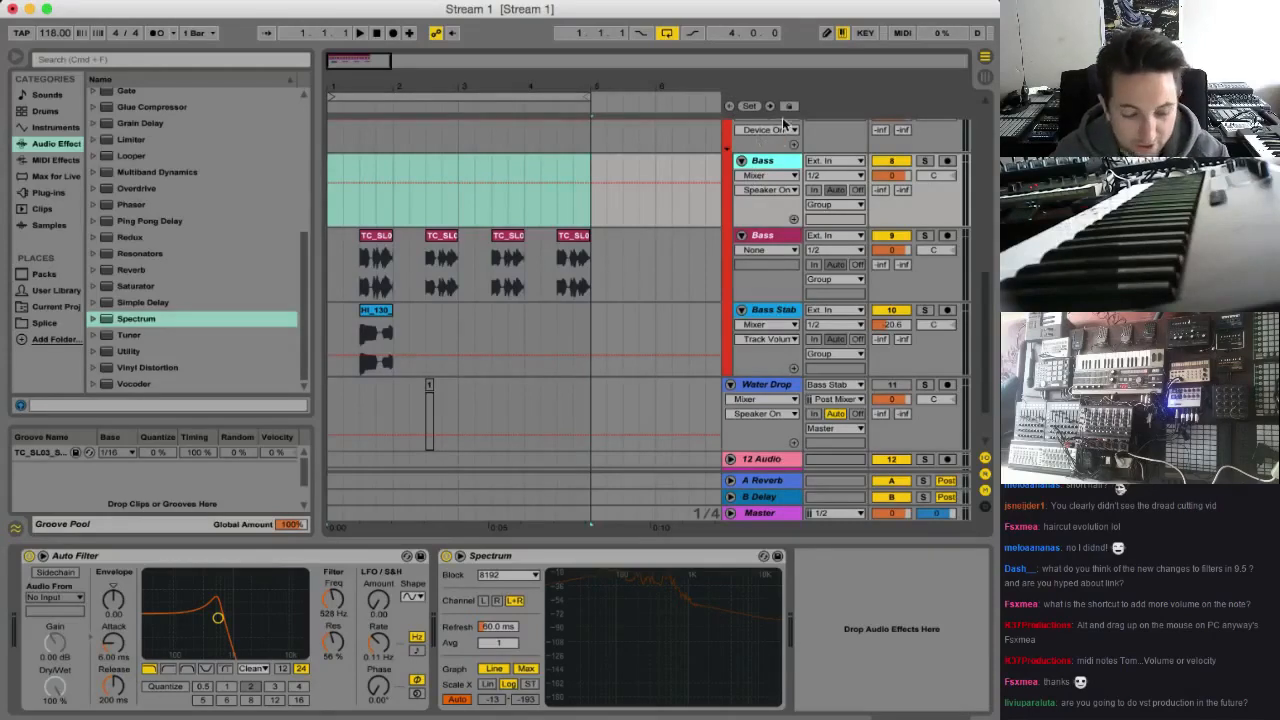
Remove Auto Filter and Spectrum from the emptied first Bass track
{"action": "scroll", "coordinate": [789, 236], "scroll_direction": "up", "scroll_amount": 2}
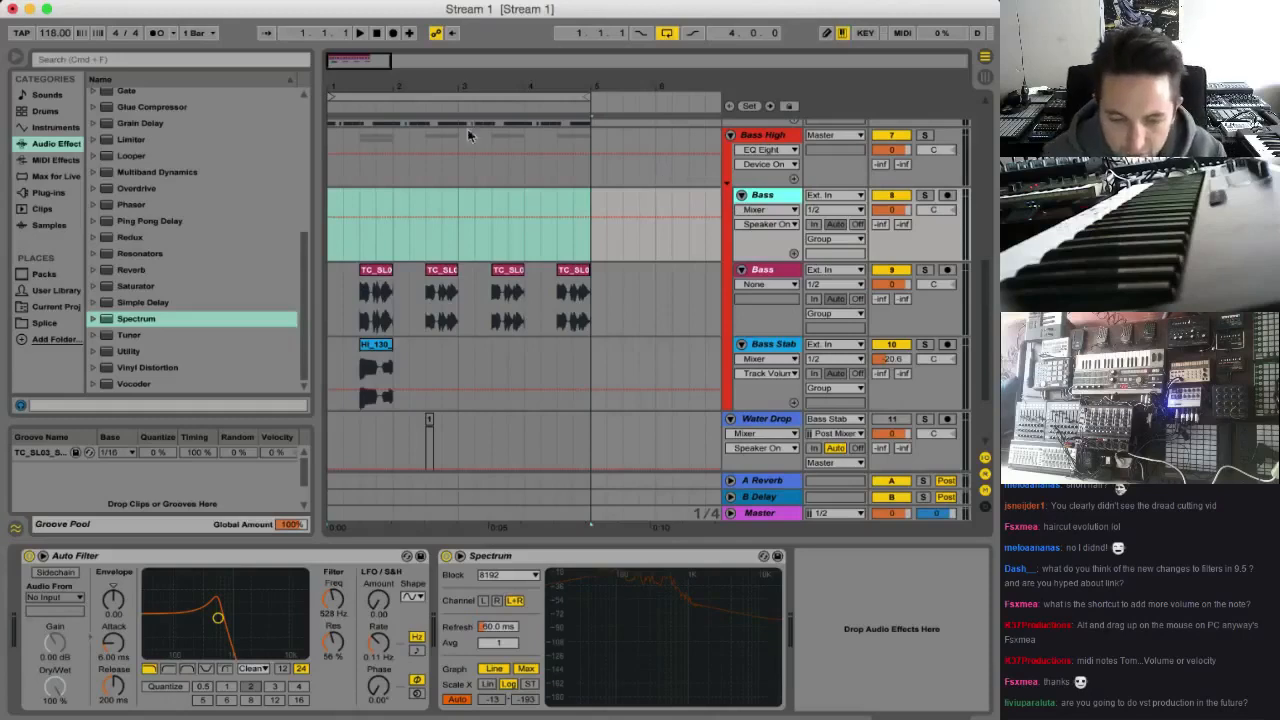
{"action": "left_click_drag", "start_coordinate": [375, 66], "coordinate": [392, 78]}
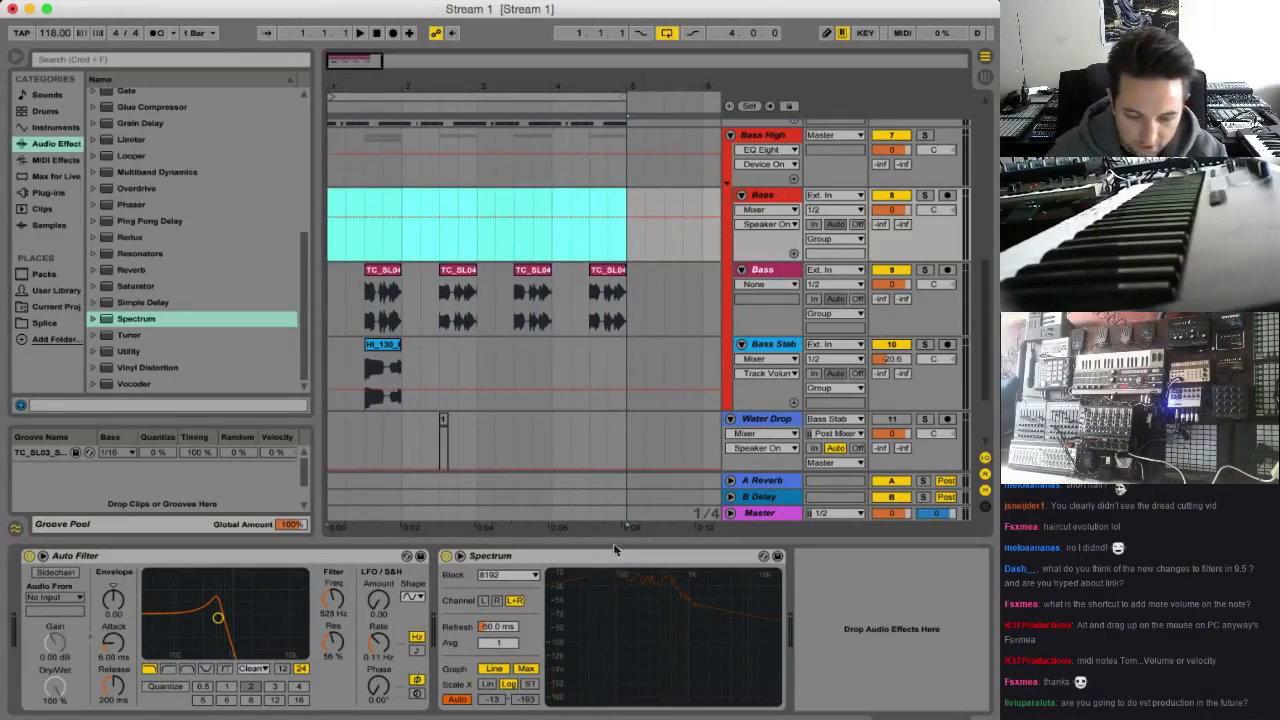
{"action": "left_click", "coordinate": [519, 556]}
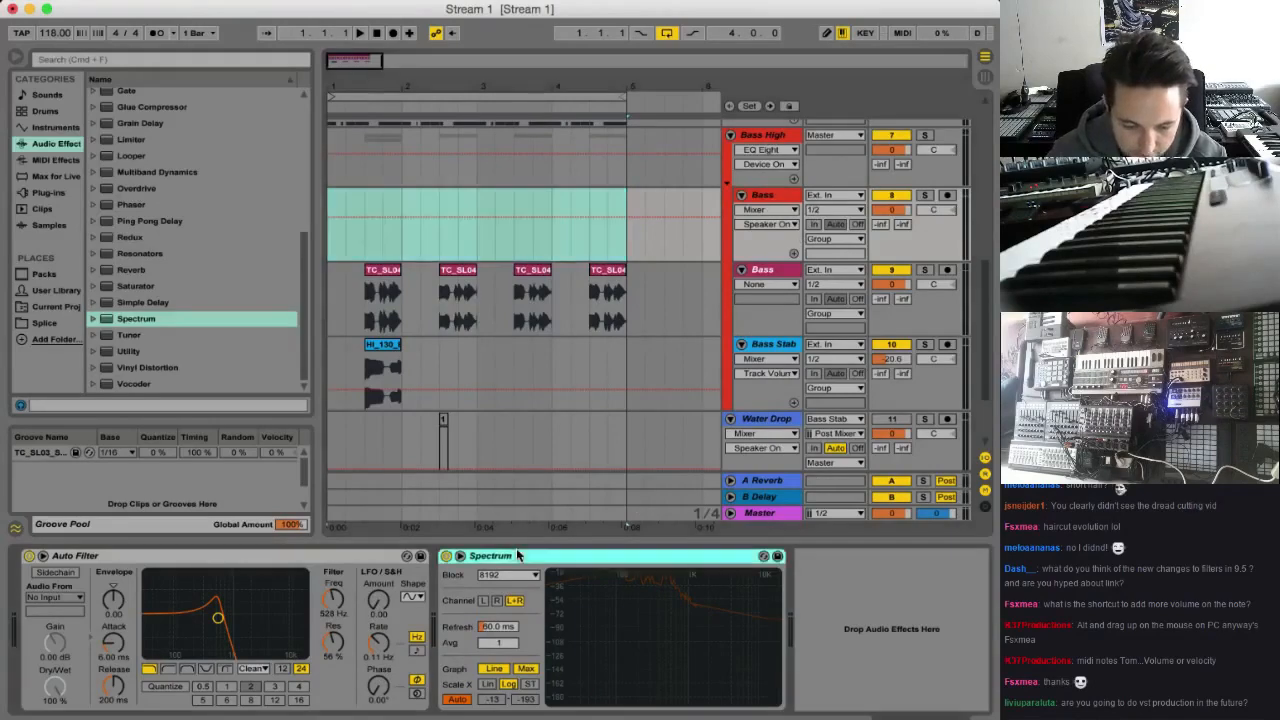
{"action": "left_click", "coordinate": [369, 556], "text": "shift"}
{"action": "key", "text": "Delete"}
Solo the Sub track and raise the level of Operator's oscillator B to -18 dB while listening
{"action": "scroll", "coordinate": [628, 345], "scroll_direction": "up", "scroll_amount": 3}
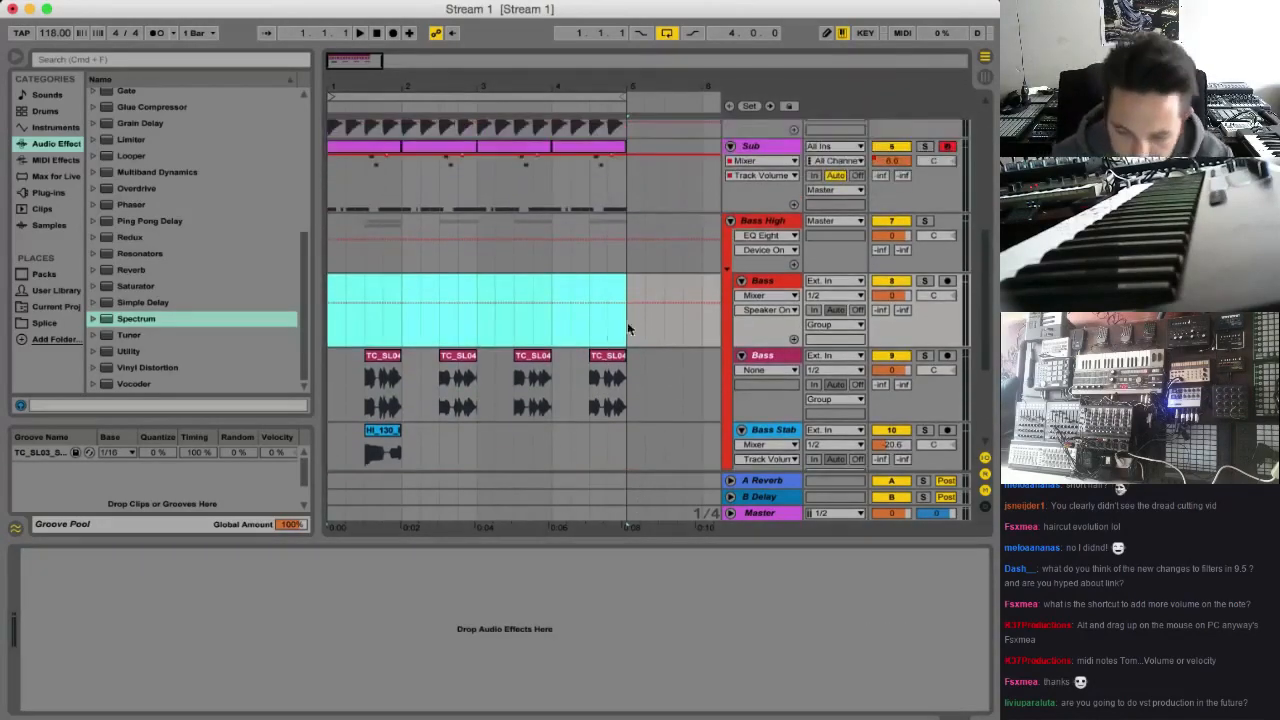
{"action": "left_click", "coordinate": [762, 156]}
{"action": "key", "text": "space"}
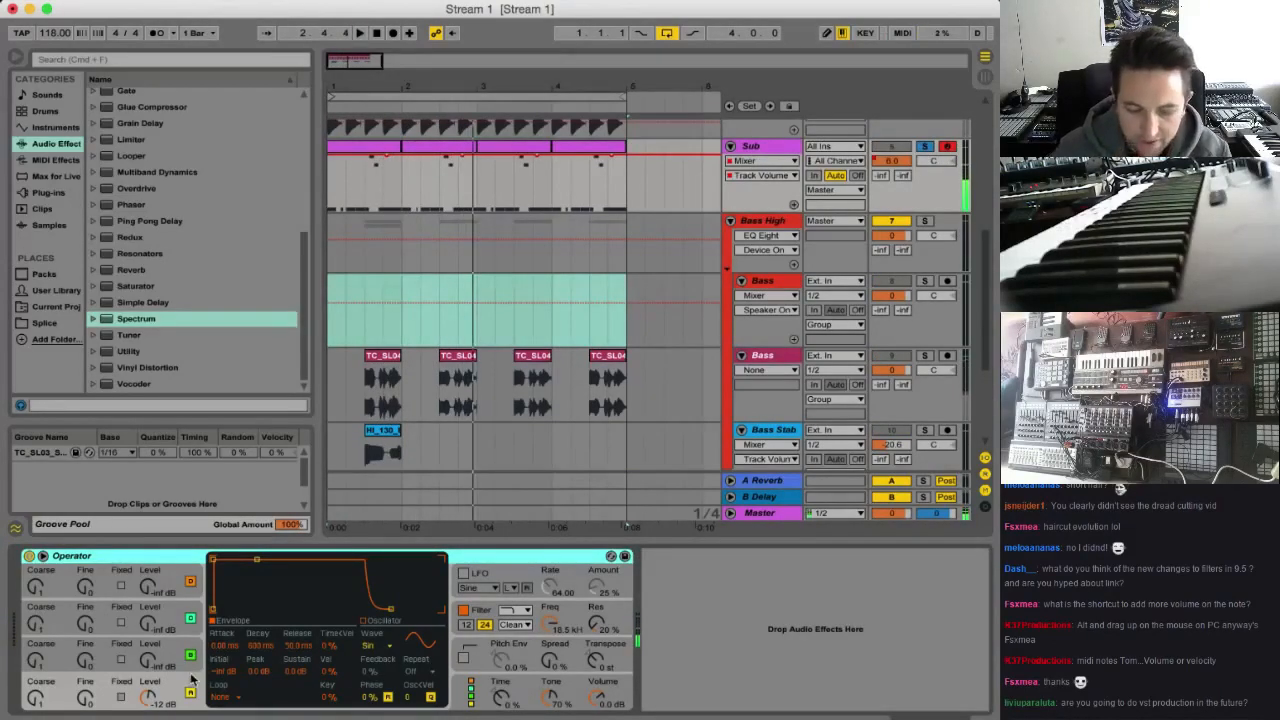
{"action": "left_click", "coordinate": [471, 697]}
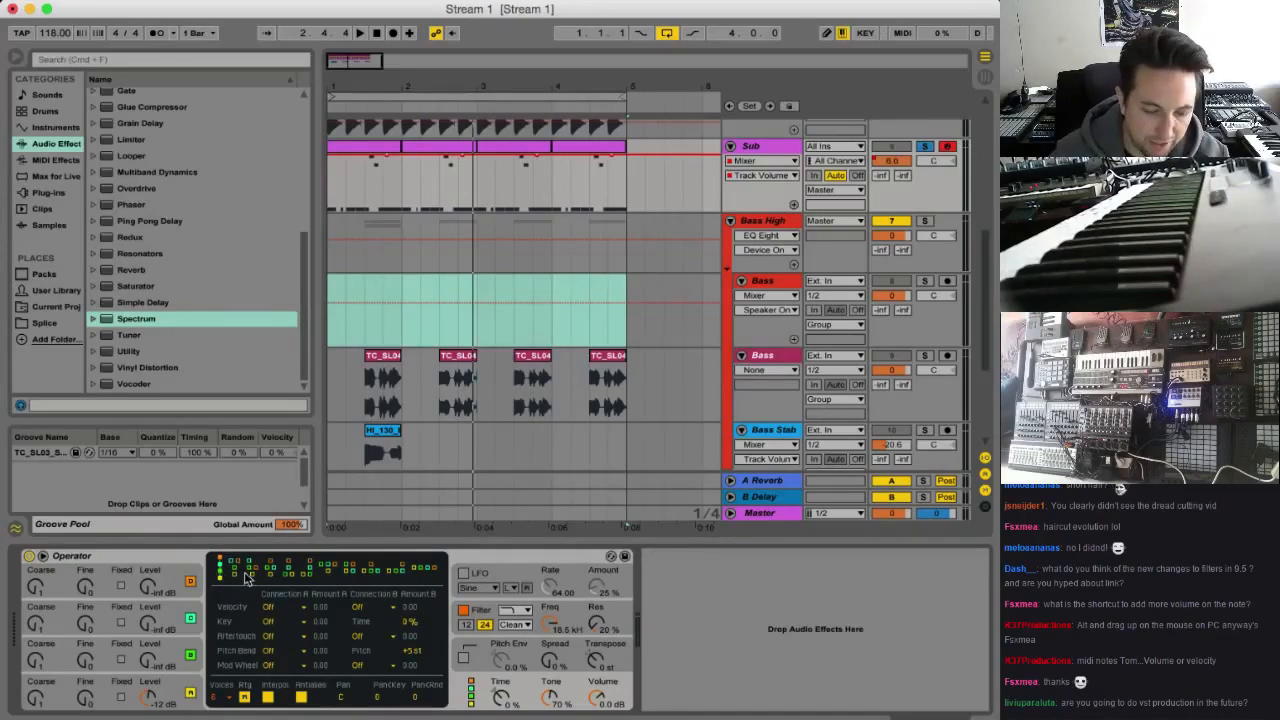
{"action": "left_click", "coordinate": [166, 652]}
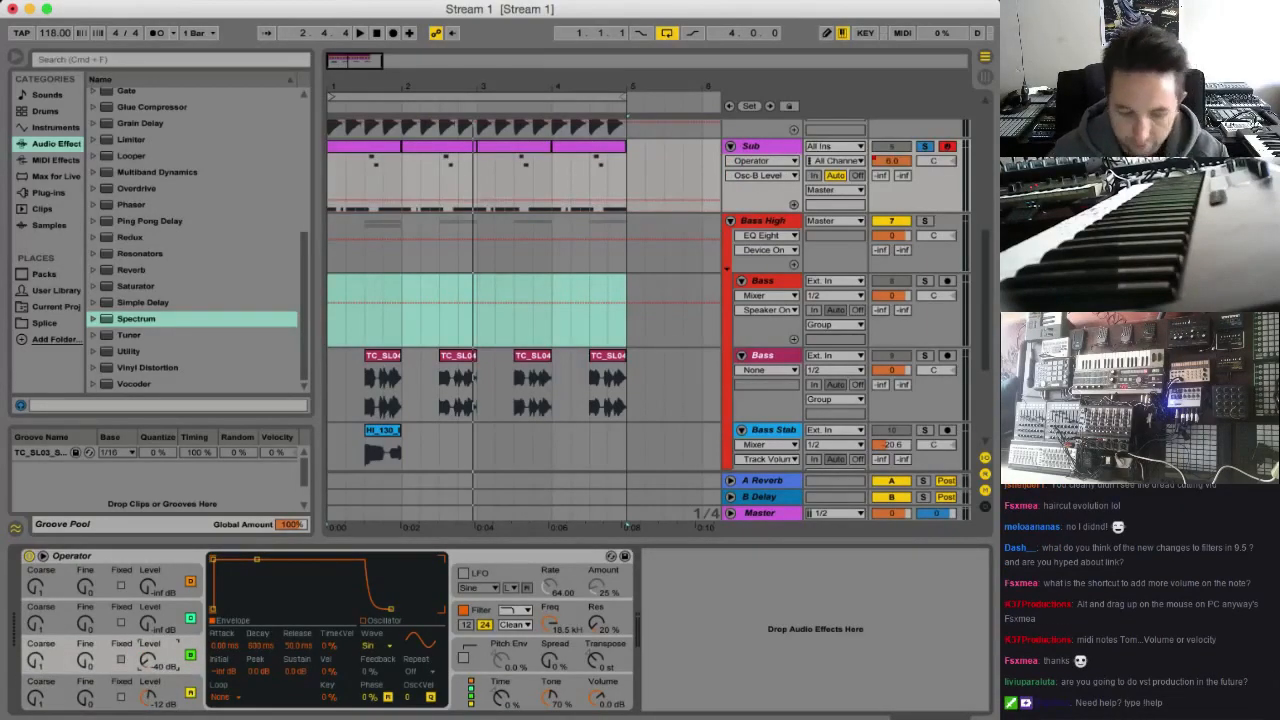
{"action": "key", "text": "space"}
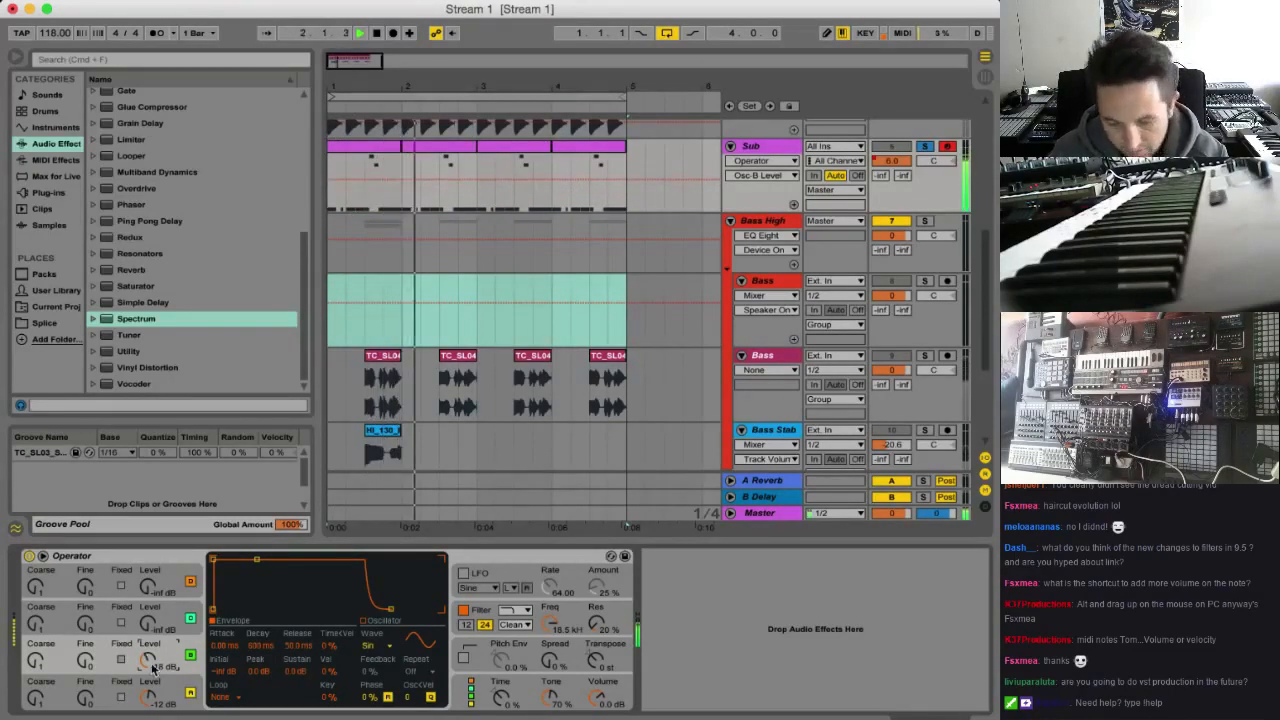
Set Operator's oscillator B to coarse 0.5 and -23 dB, check it in playback, and unsolo the Sub track
{"action": "left_click_drag", "start_coordinate": [44, 660], "coordinate": [44, 668]}
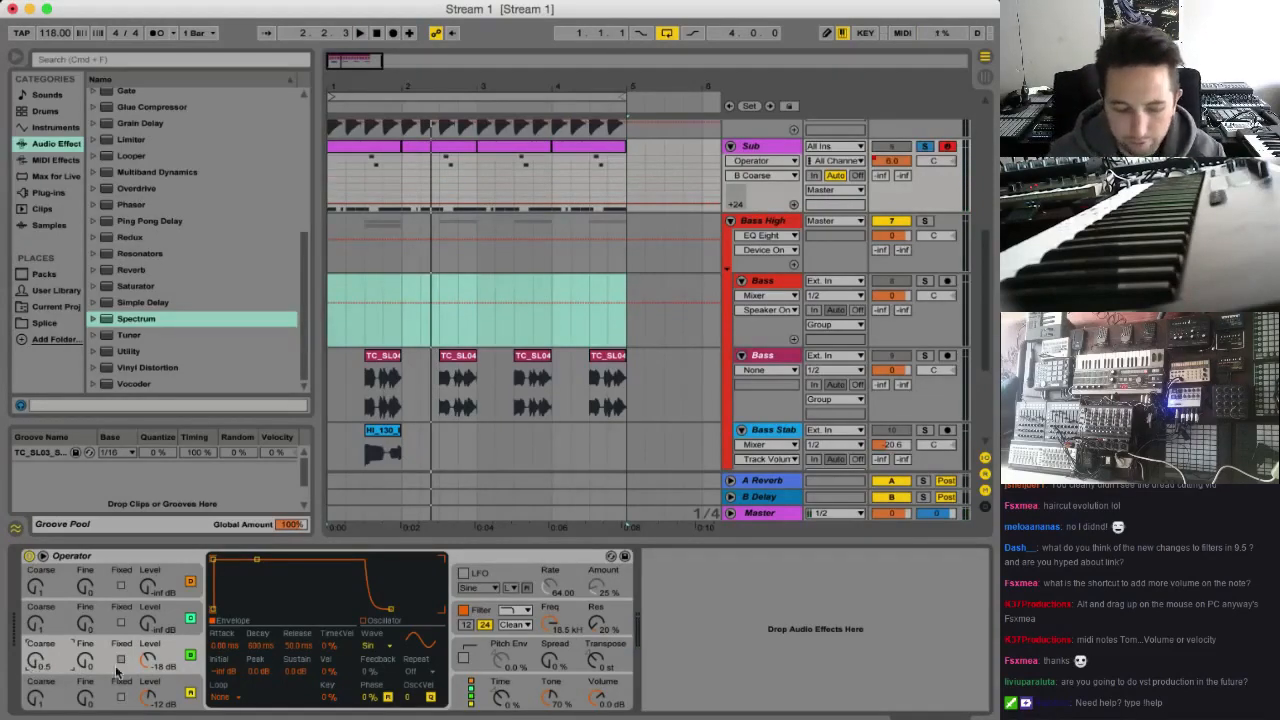
{"action": "key", "text": "space"}
{"action": "left_click_drag", "start_coordinate": [150, 660], "coordinate": [150, 652]}
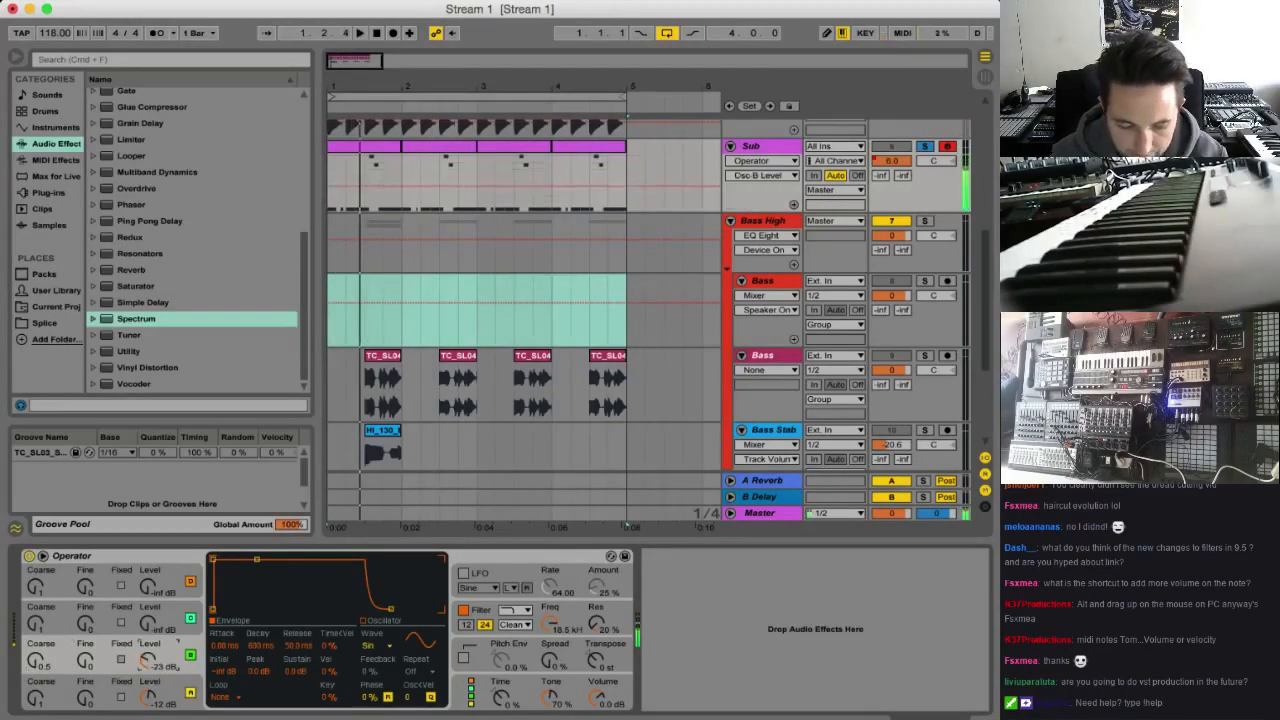
{"action": "key", "text": "space"}
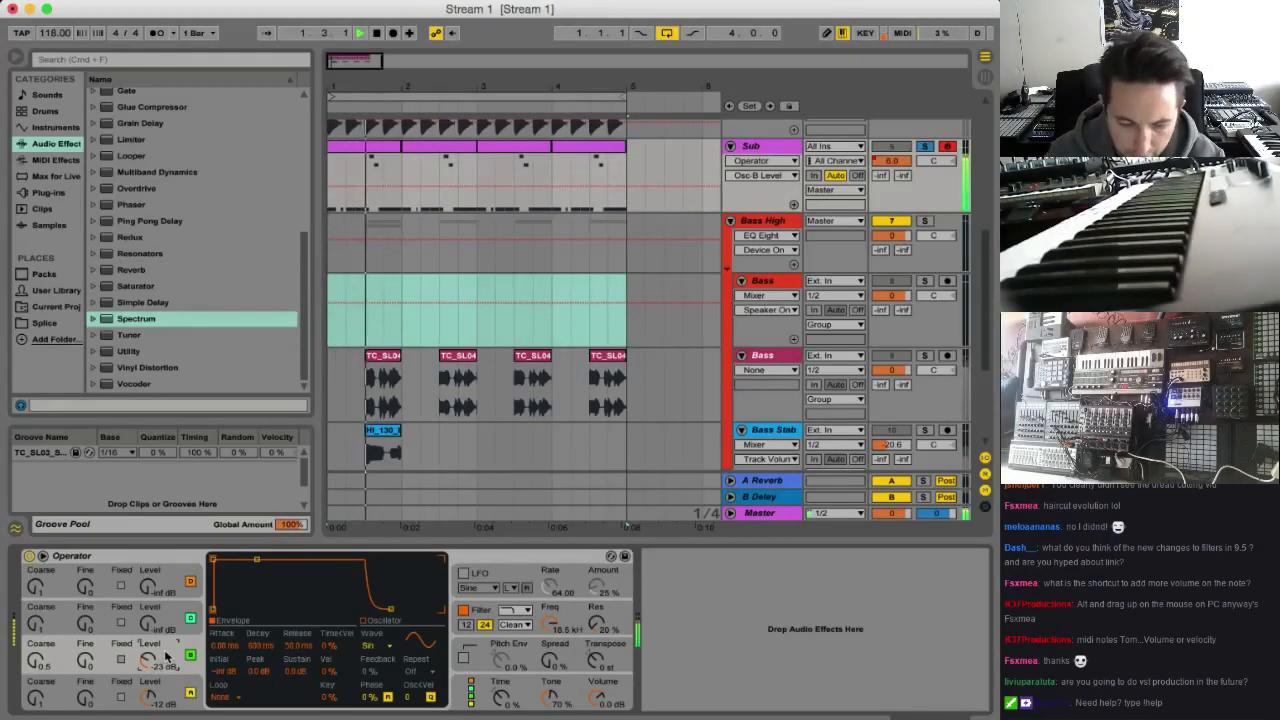
{"action": "left_click", "coordinate": [924, 147]}
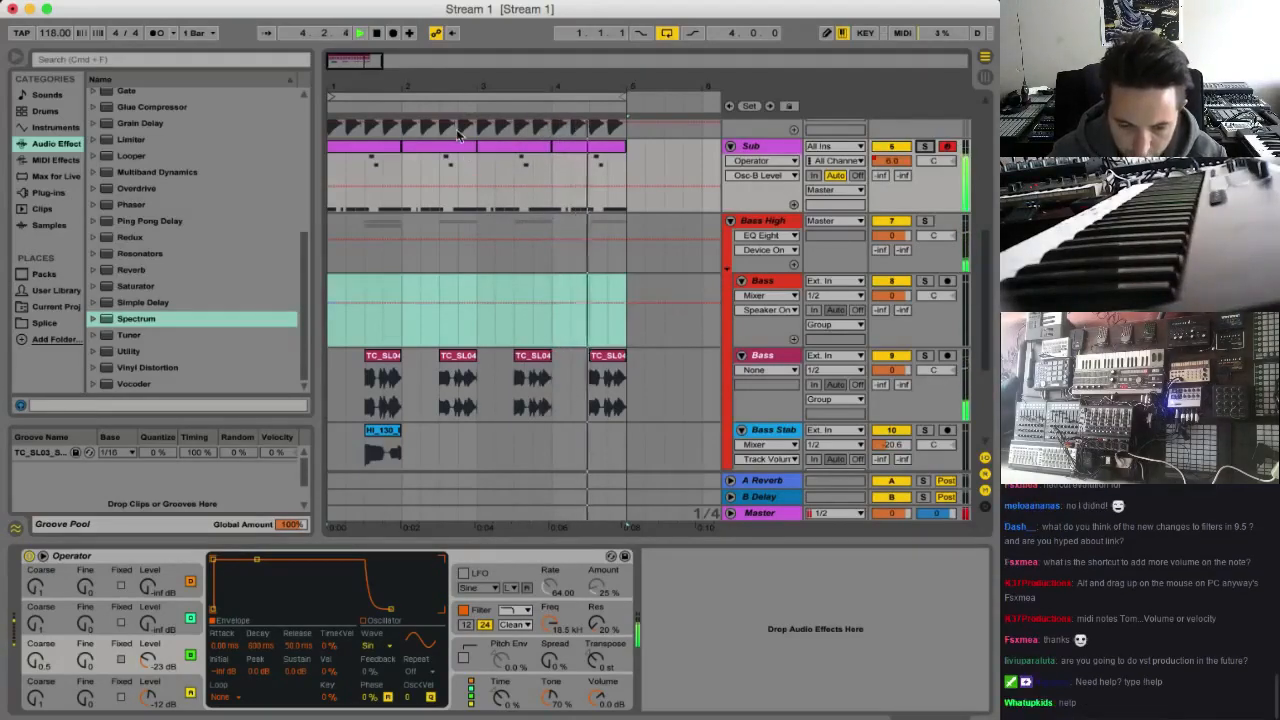
Try all notes of the first Sub clip one octave higher in playback and return them to A0-A1
{"action": "left_click", "coordinate": [365, 177]}
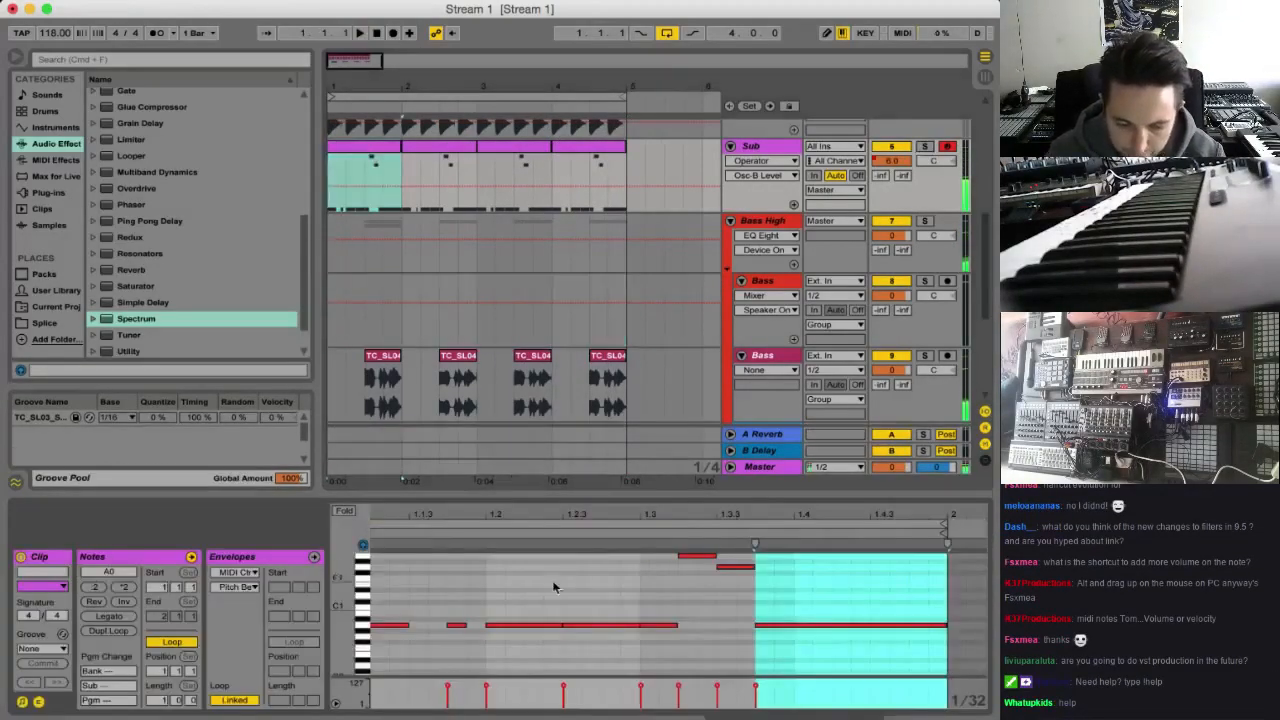
{"action": "key", "text": "shift+Up"}
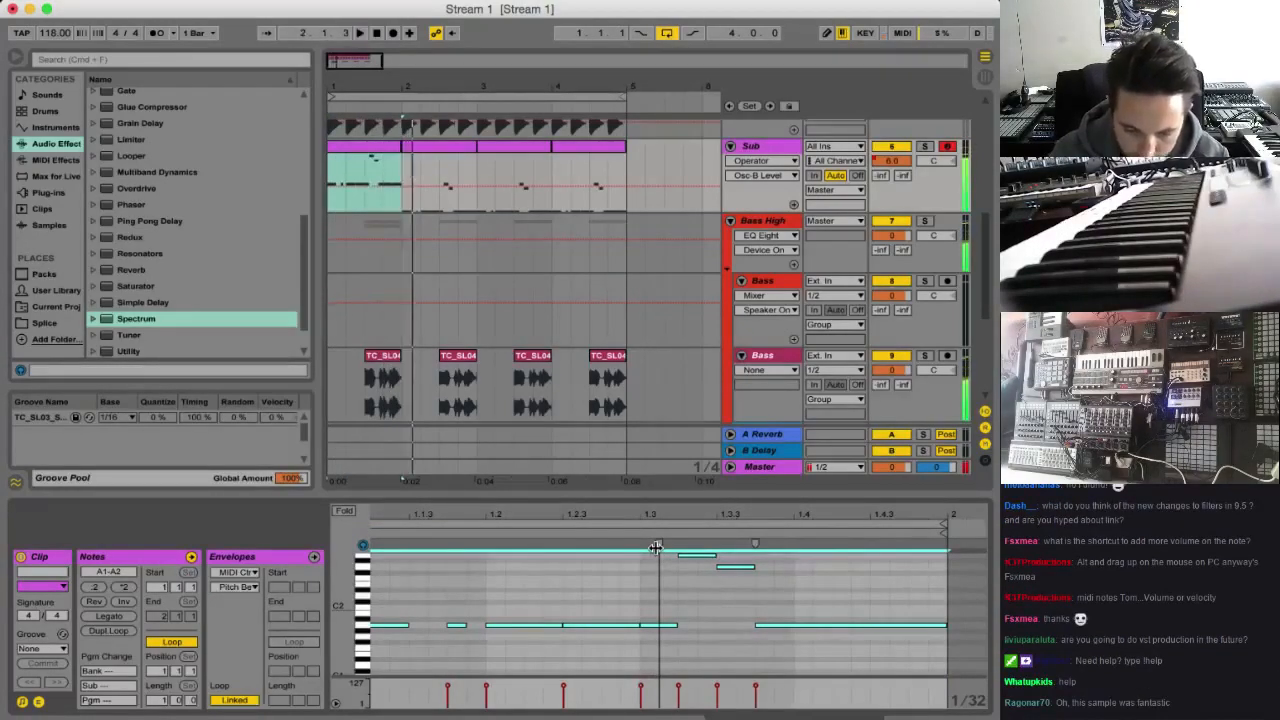
{"action": "key", "text": "space"}
{"action": "key", "text": "space"}
{"action": "key", "text": "space"}
{"action": "key", "text": "space"}
{"action": "key", "text": "space"}
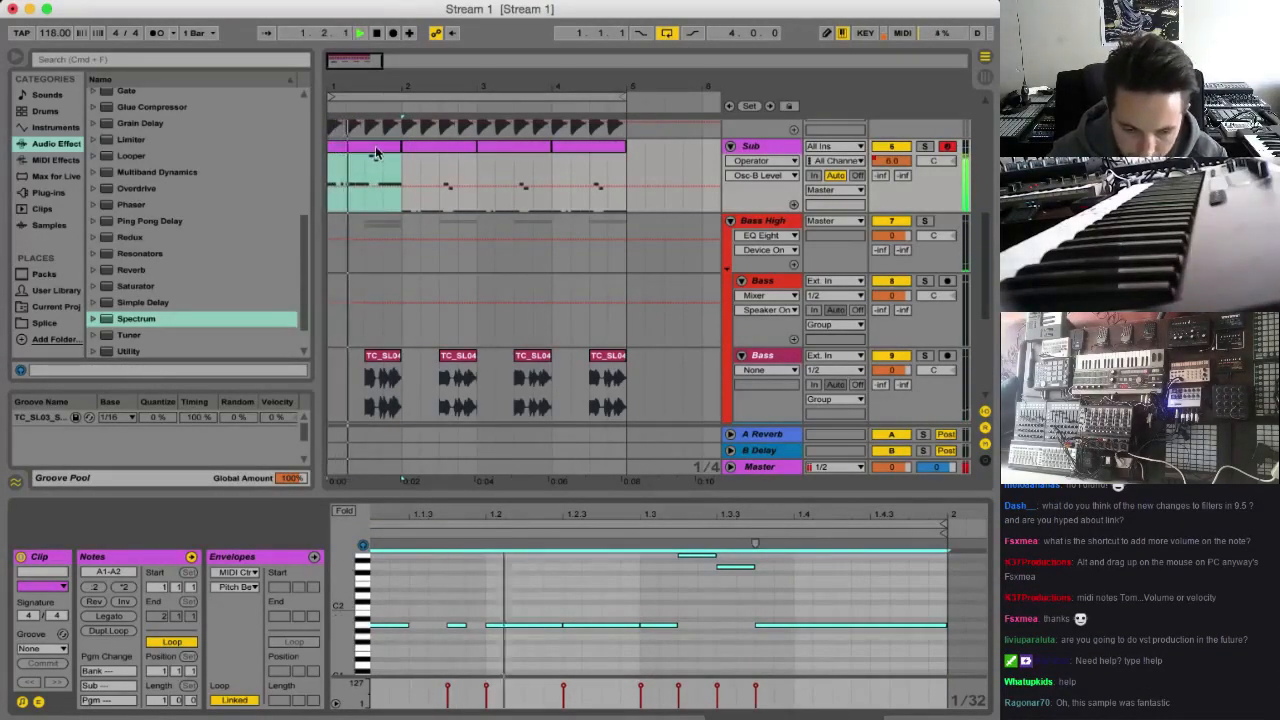
{"action": "key", "text": "shift+Down"}
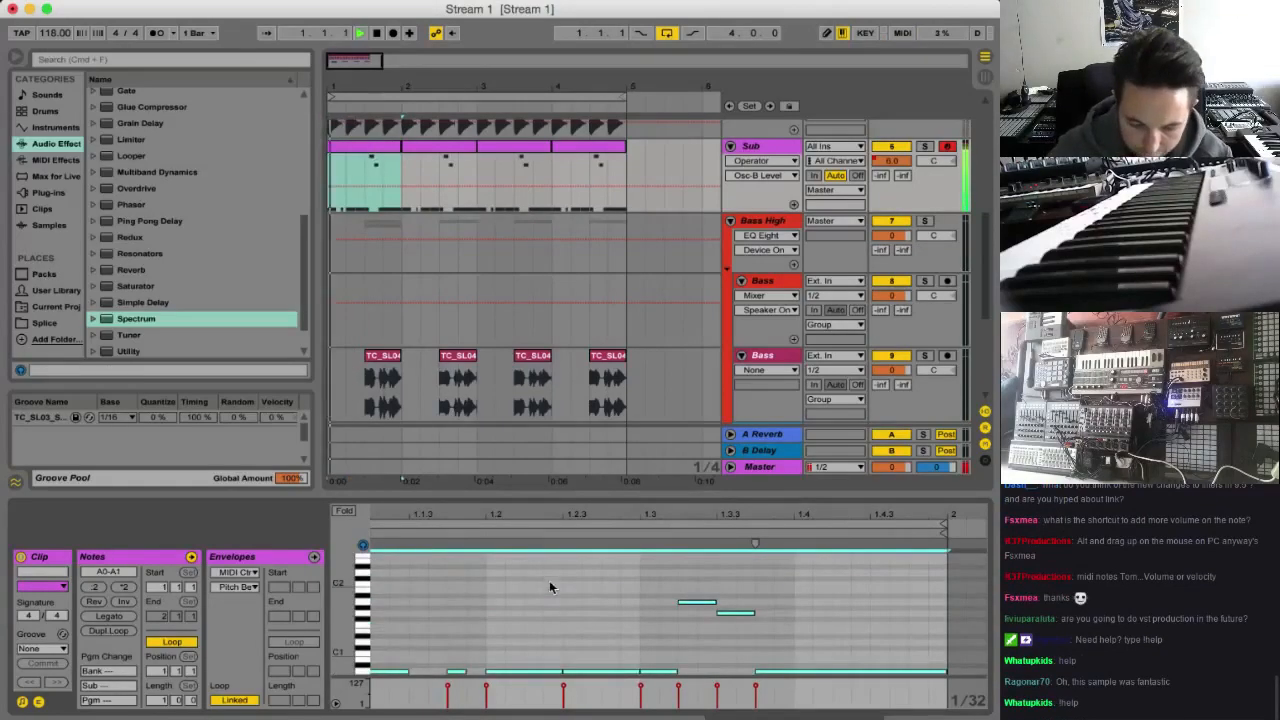
{"action": "scroll", "coordinate": [520, 600], "scroll_direction": "down", "scroll_amount": 2}
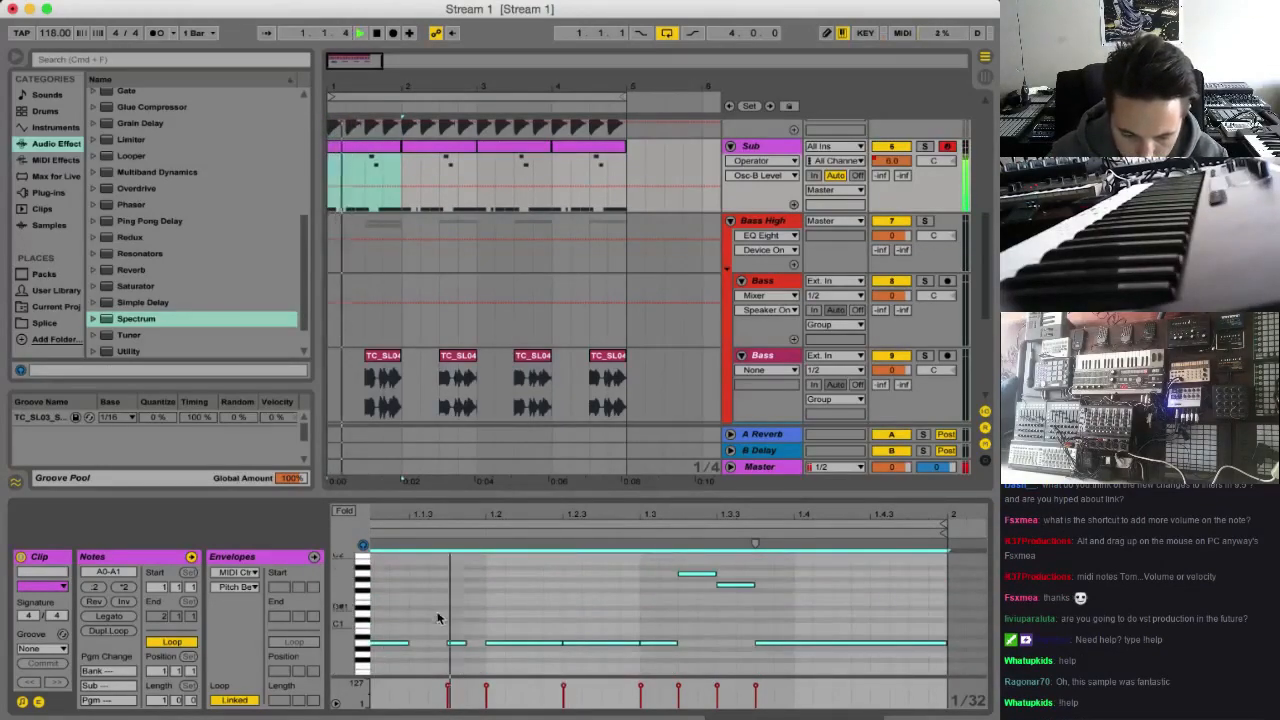
Switch the Sub track's Operator to the algorithm with two parallel oscillator pairs and check it in playback
{"action": "key", "text": "shift+Tab"}
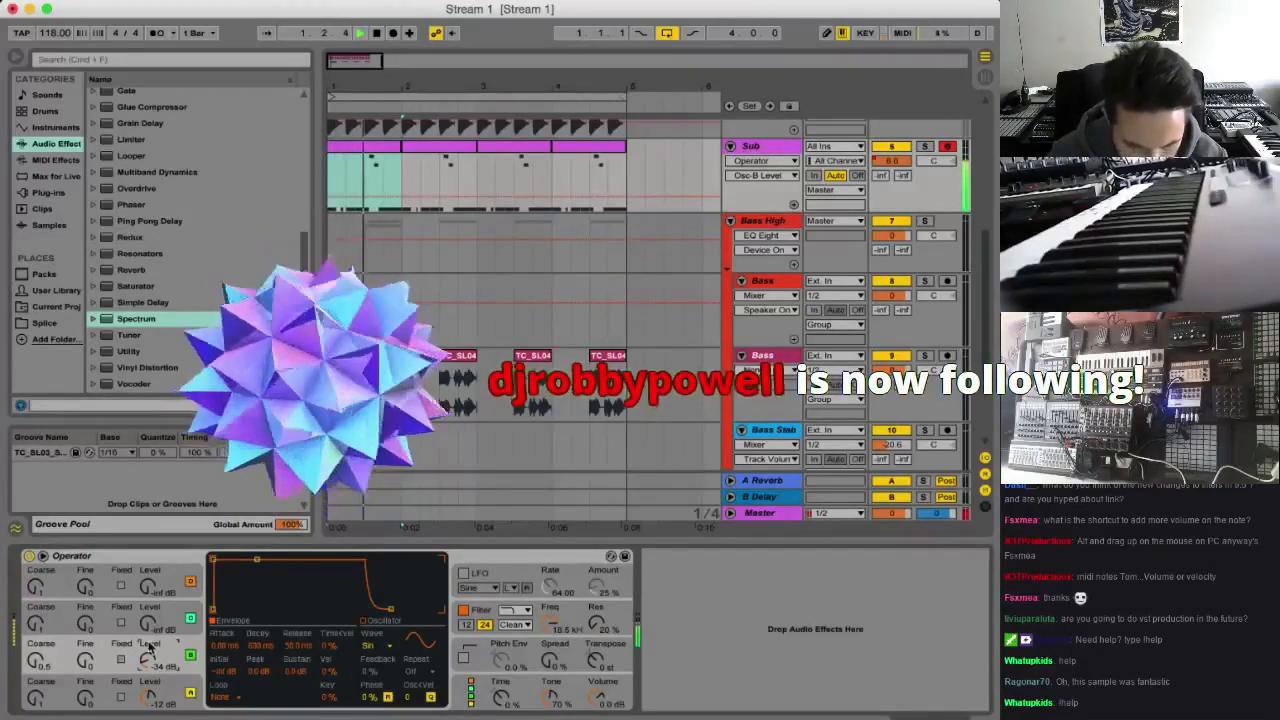
{"action": "left_click", "coordinate": [471, 692]}
{"action": "left_click", "coordinate": [347, 569]}
{"action": "key", "text": "space"}
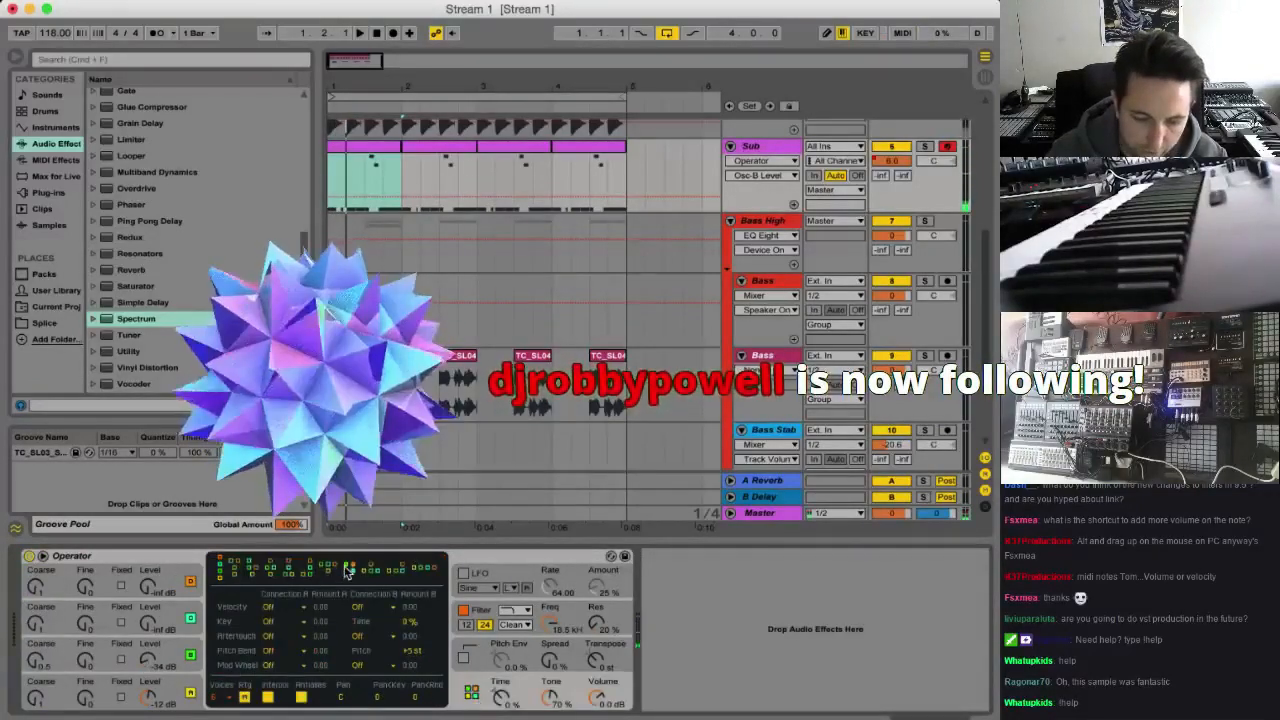
{"action": "left_click", "coordinate": [112, 598]}
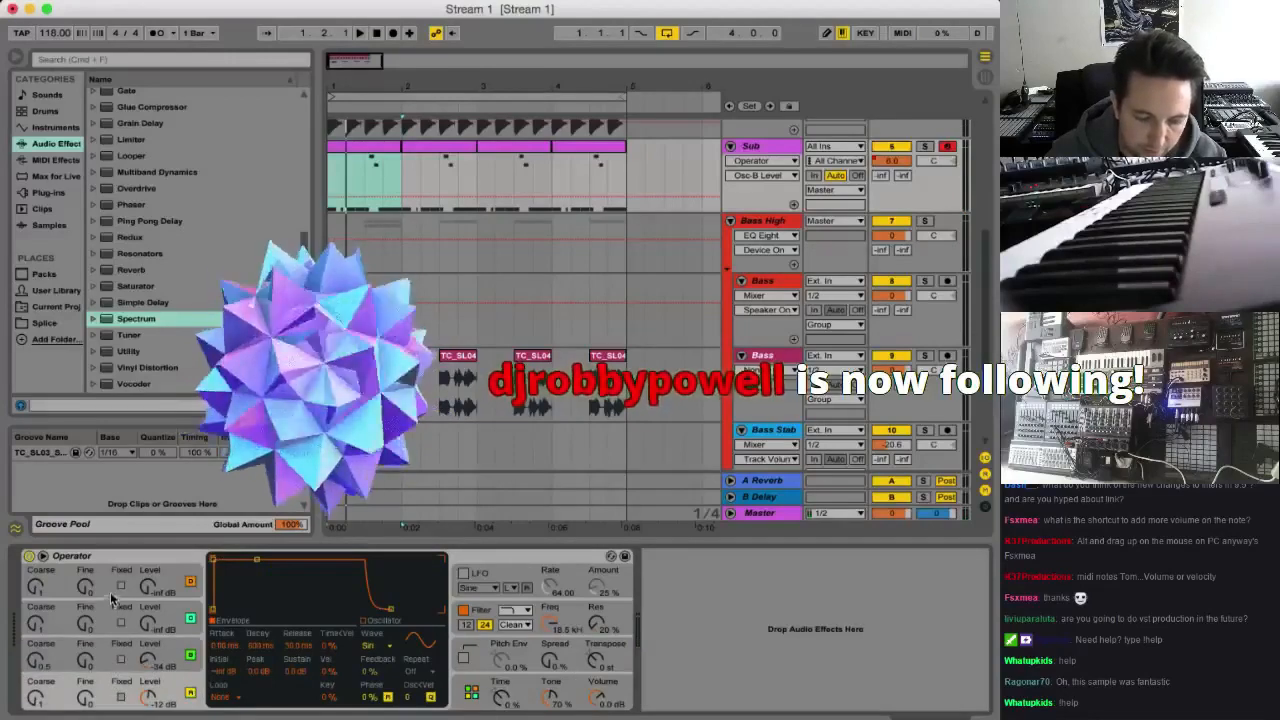
{"action": "left_click", "coordinate": [105, 620]}
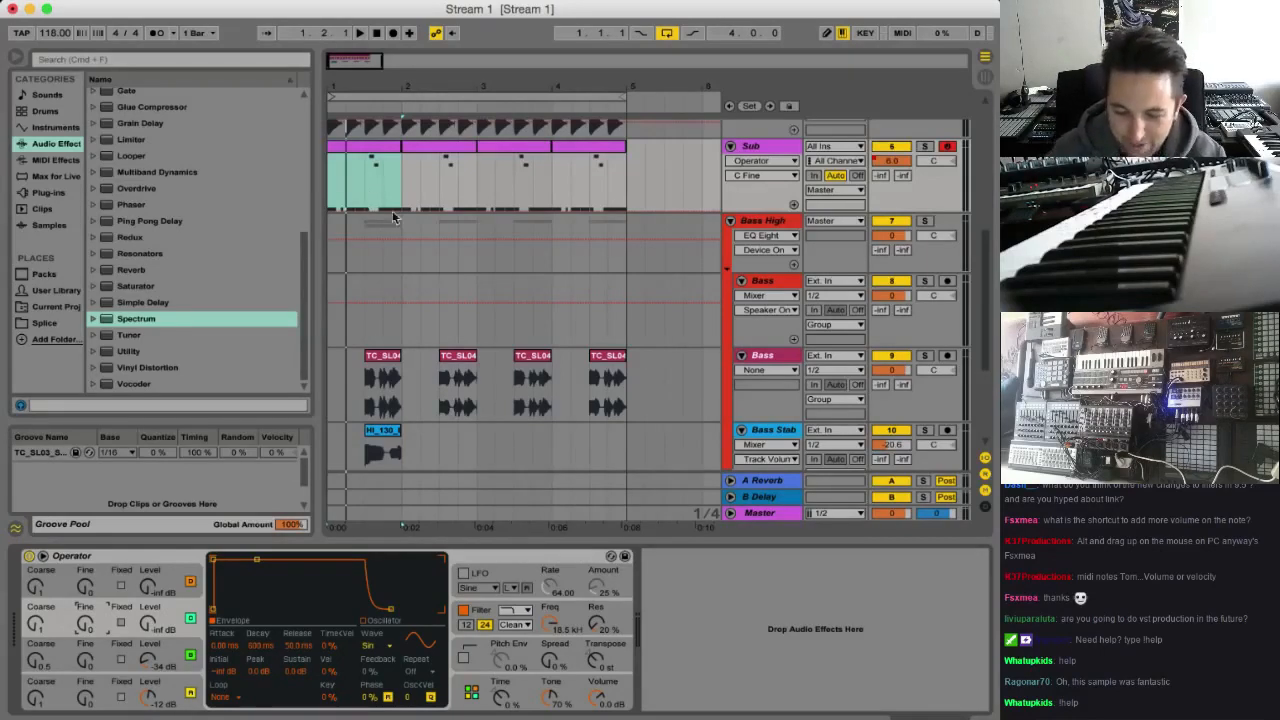
{"action": "key", "text": "space"}
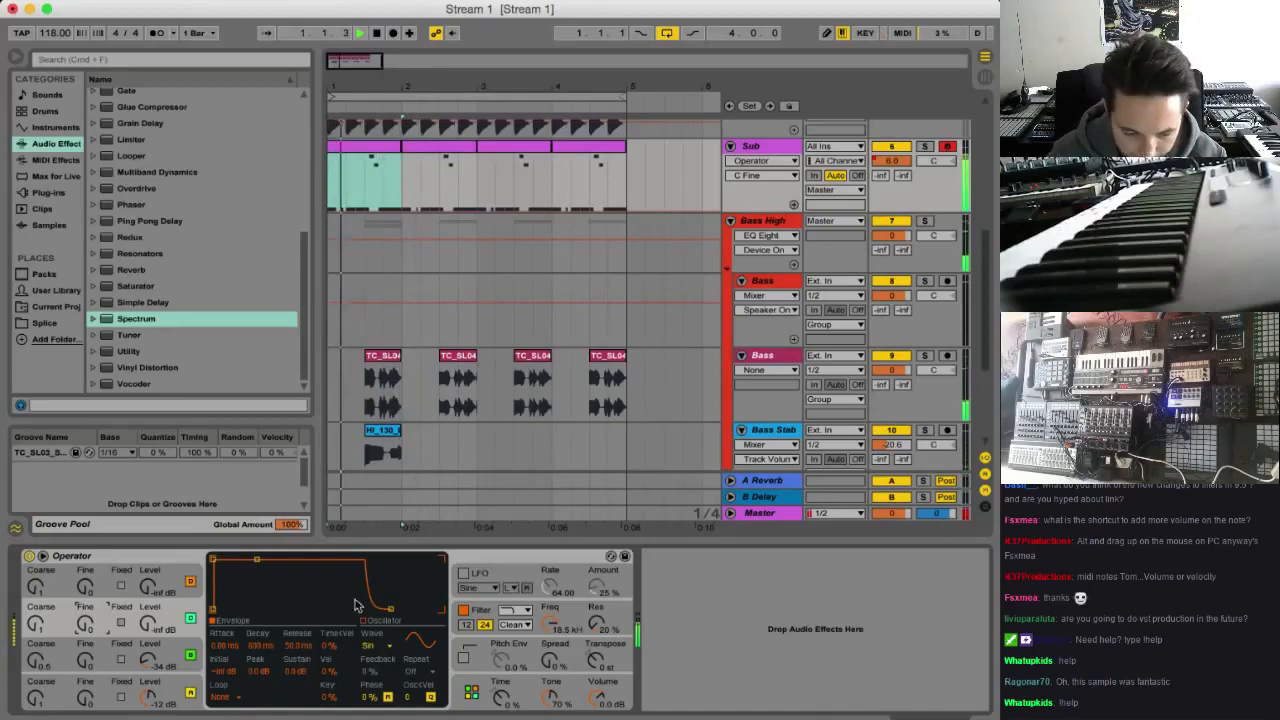
{"action": "left_click", "coordinate": [472, 693]}
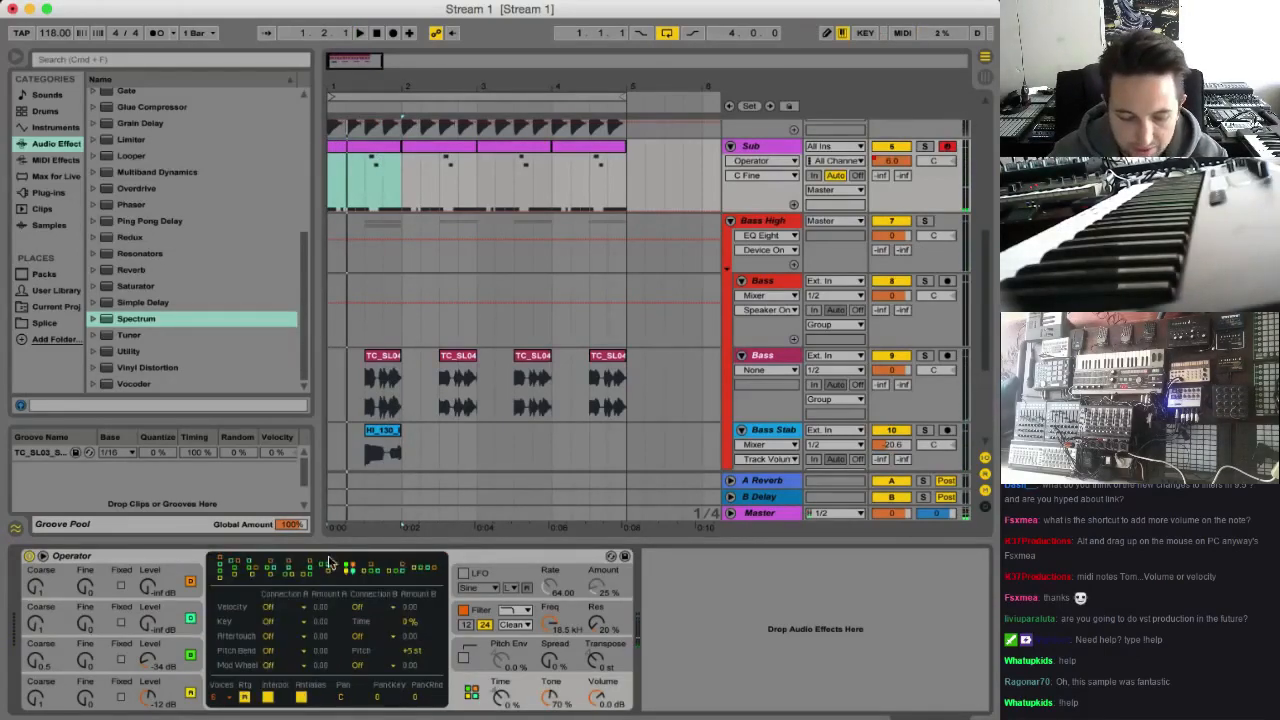
Give Operator's oscillator C a Saw D wave, try coarse 2, and set its level to about -21 dB while listening
{"action": "left_click", "coordinate": [117, 610]}
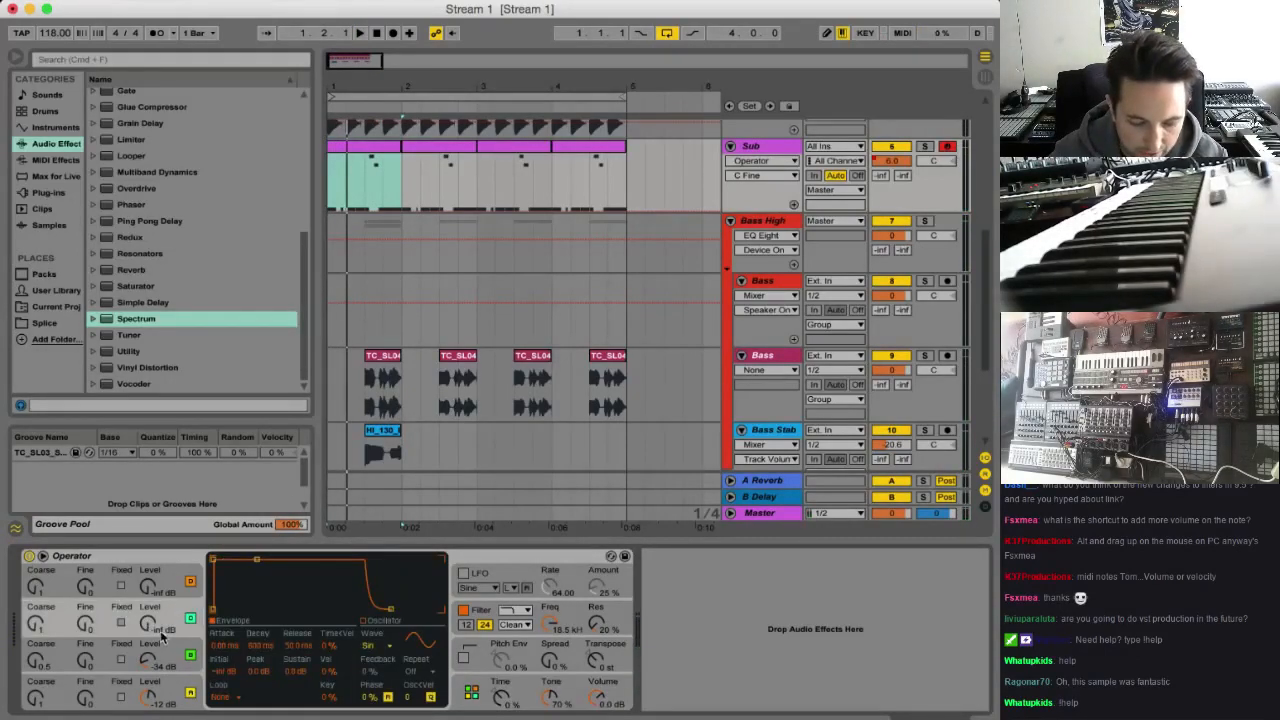
{"action": "left_click", "coordinate": [370, 647]}
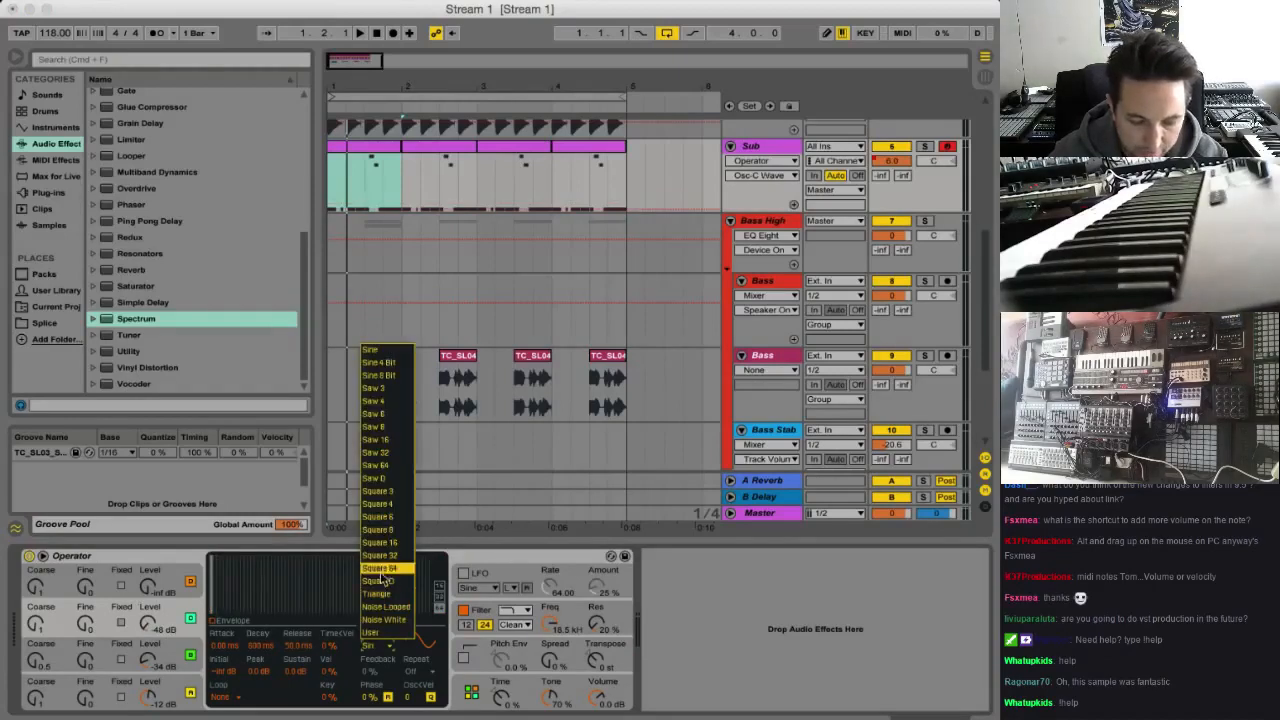
{"action": "left_click", "coordinate": [378, 480]}
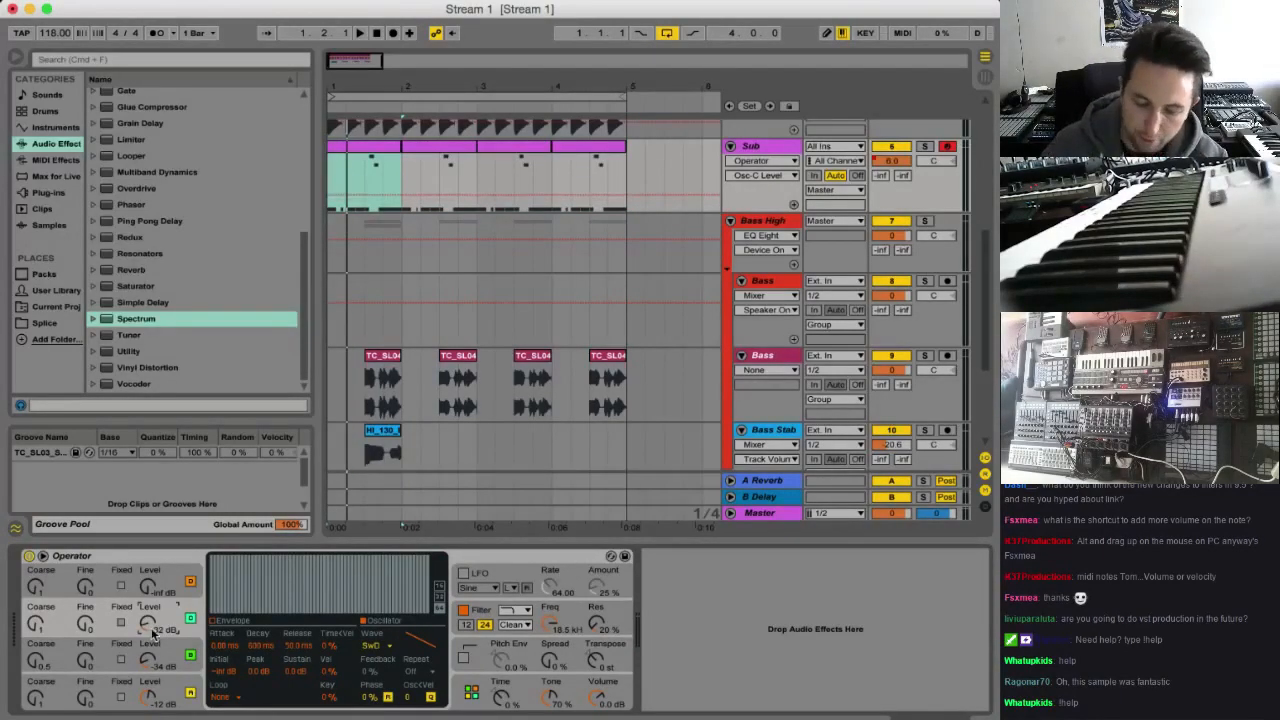
{"action": "key", "text": "space"}
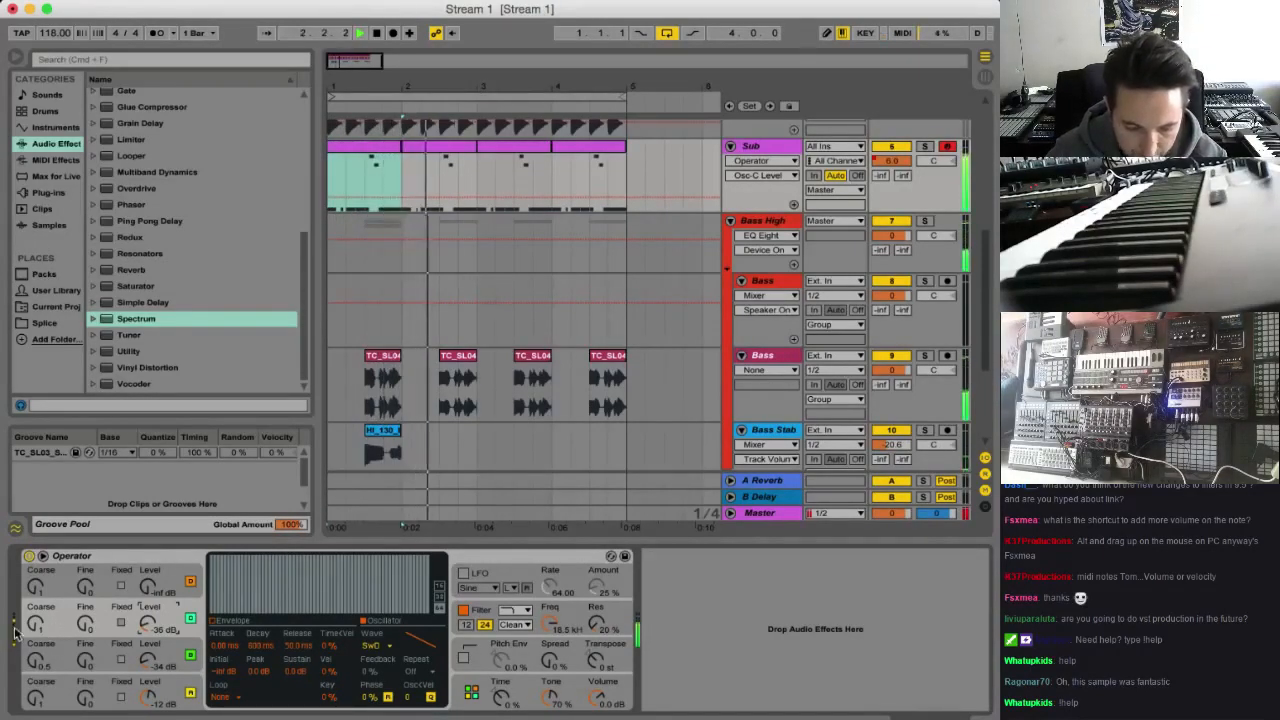
{"action": "left_click_drag", "start_coordinate": [36, 623], "coordinate": [36, 610]}
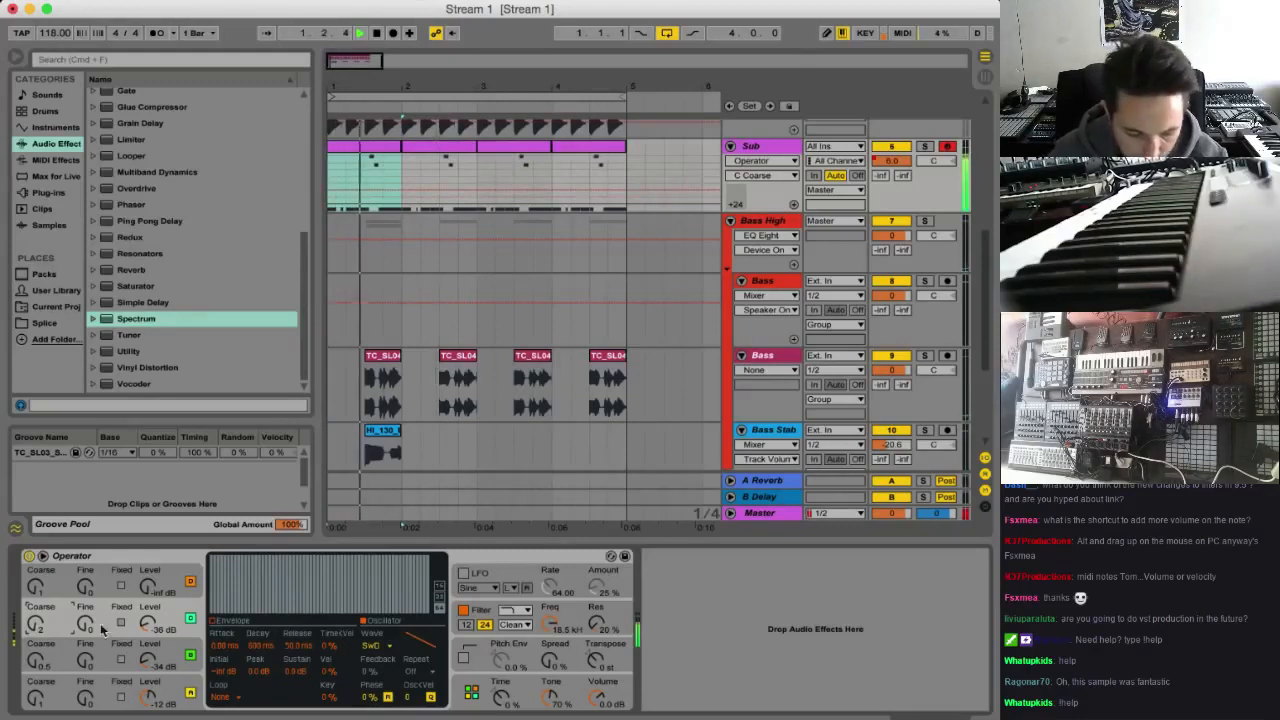
{"action": "left_click_drag", "start_coordinate": [148, 622], "coordinate": [148, 600]}
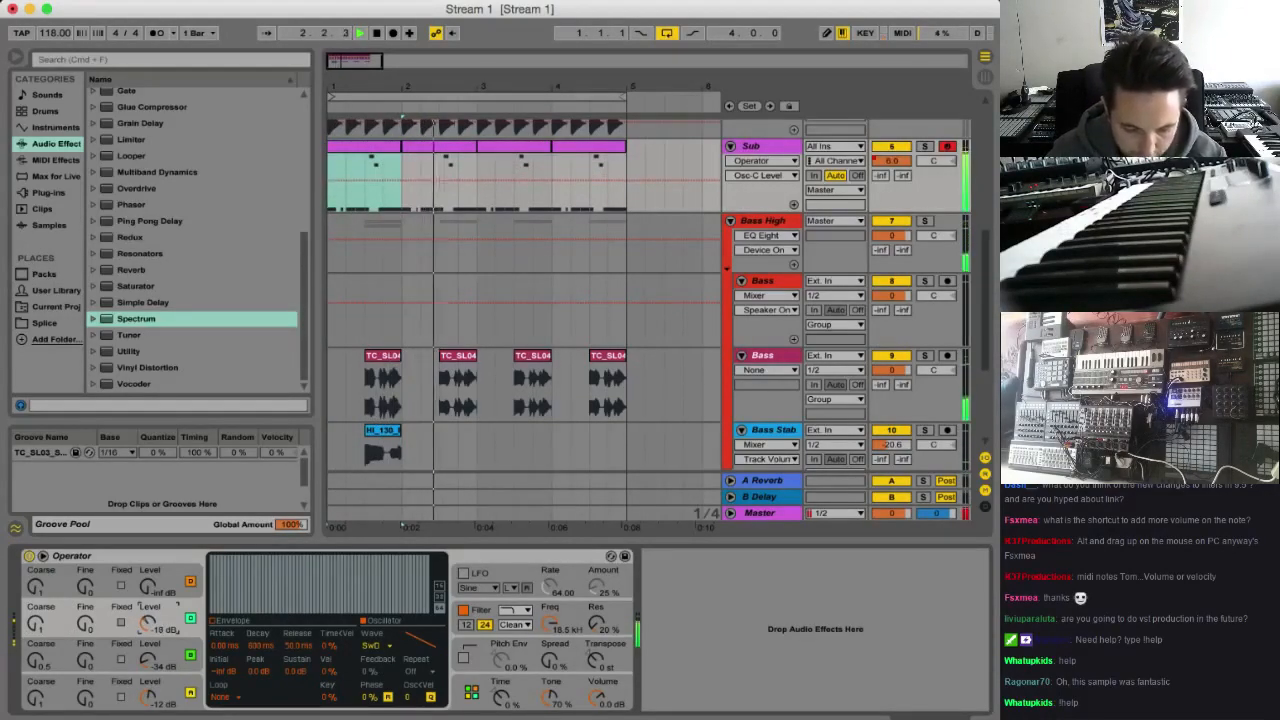
Set Operator's filter frequency to 57.6 Hz with a filter envelope amount of 100%, and listen to the result
{"action": "left_click", "coordinate": [488, 610]}
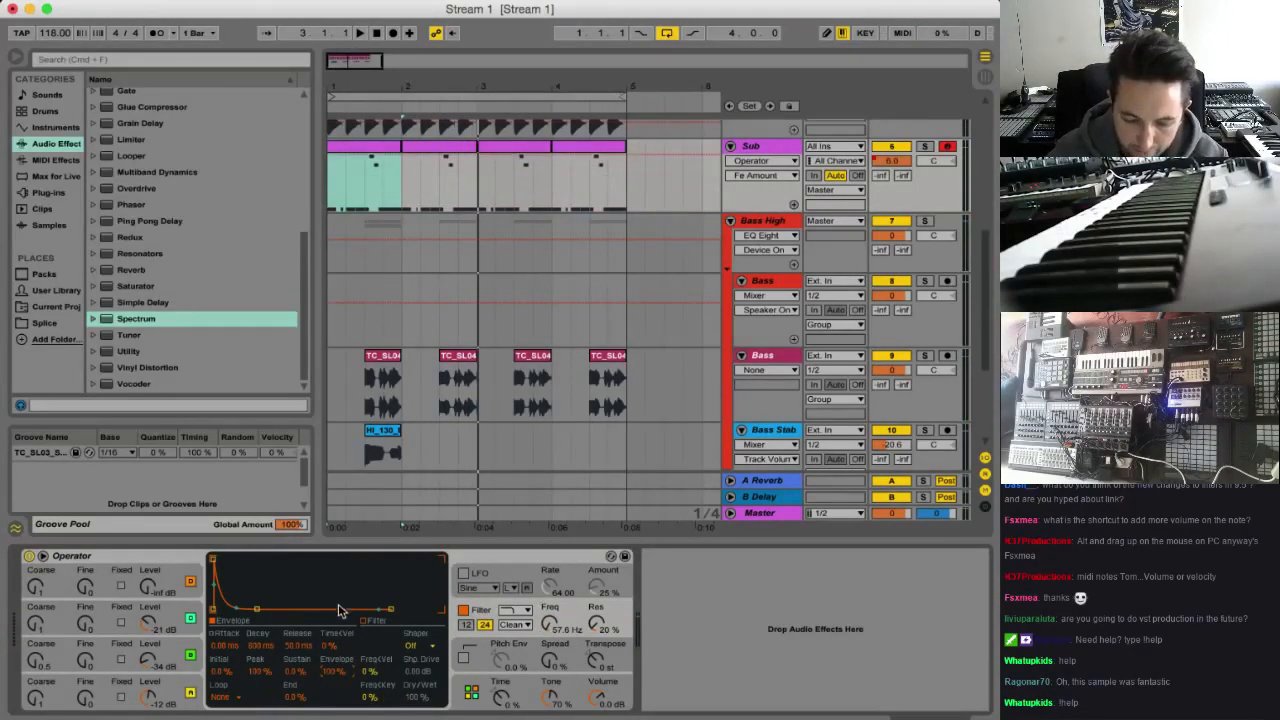
{"action": "key", "text": "space"}
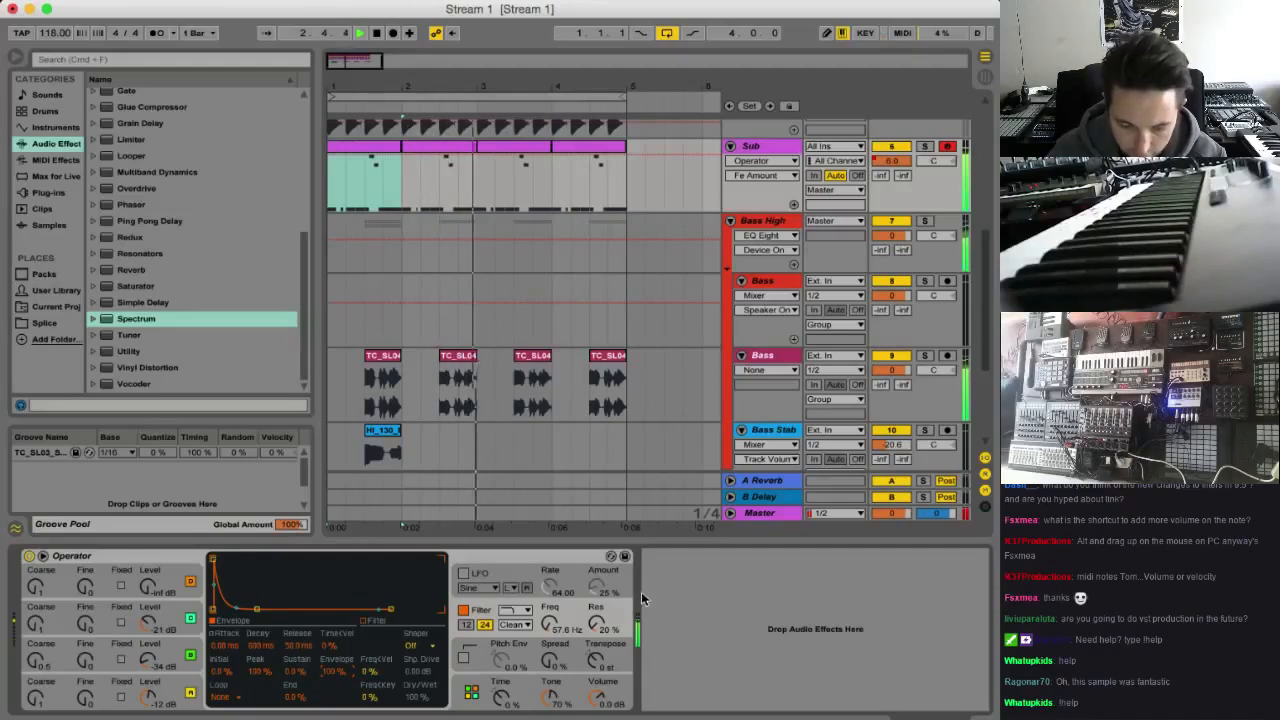
{"action": "left_click", "coordinate": [573, 153]}
{"action": "key", "text": "space"}
Delete the second, third and fourth clips on the Sub track, keeping only the first
{"action": "left_click", "coordinate": [533, 153]}
{"action": "key", "text": "Delete"}
{"action": "left_click", "coordinate": [578, 152]}
{"action": "key", "text": "Delete"}
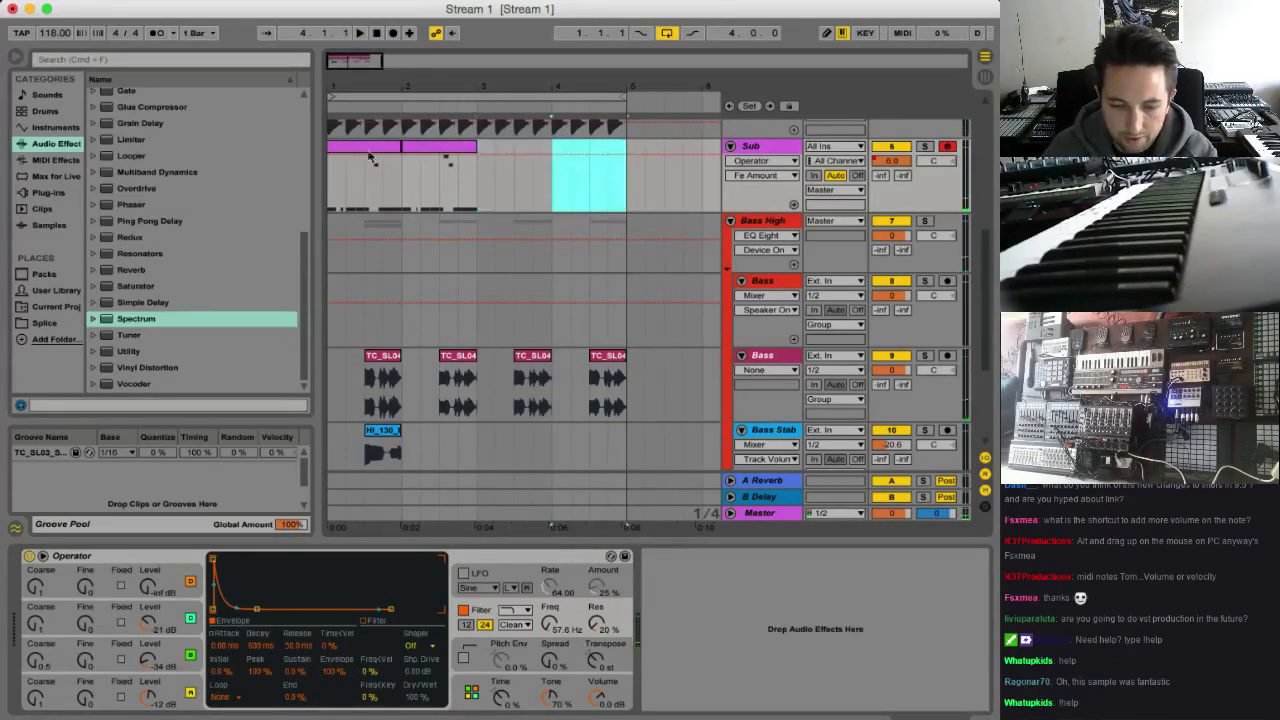
{"action": "left_click", "coordinate": [428, 150]}
{"action": "key", "text": "Delete"}
Open the remaining Sub clip and clear all of its notes
{"action": "double_click", "coordinate": [365, 148]}
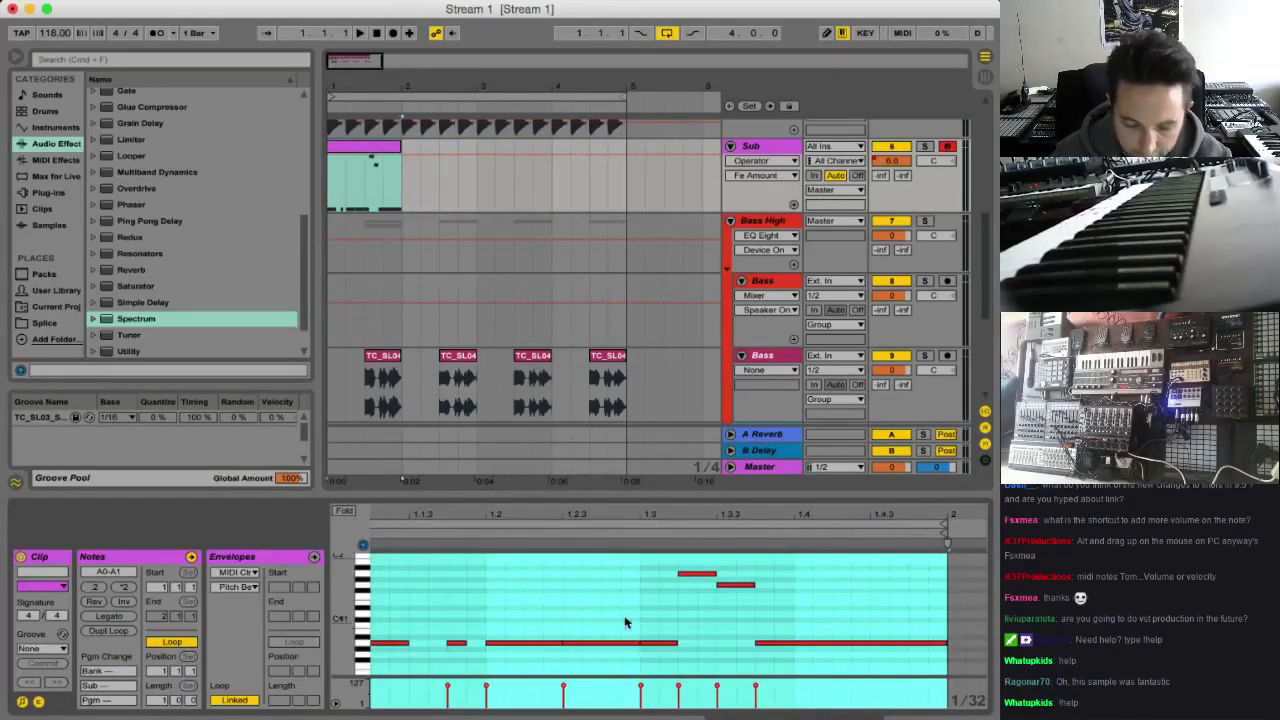
{"action": "scroll", "coordinate": [500, 592], "scroll_direction": "up", "scroll_amount": 1}
{"action": "left_click", "coordinate": [469, 590]}
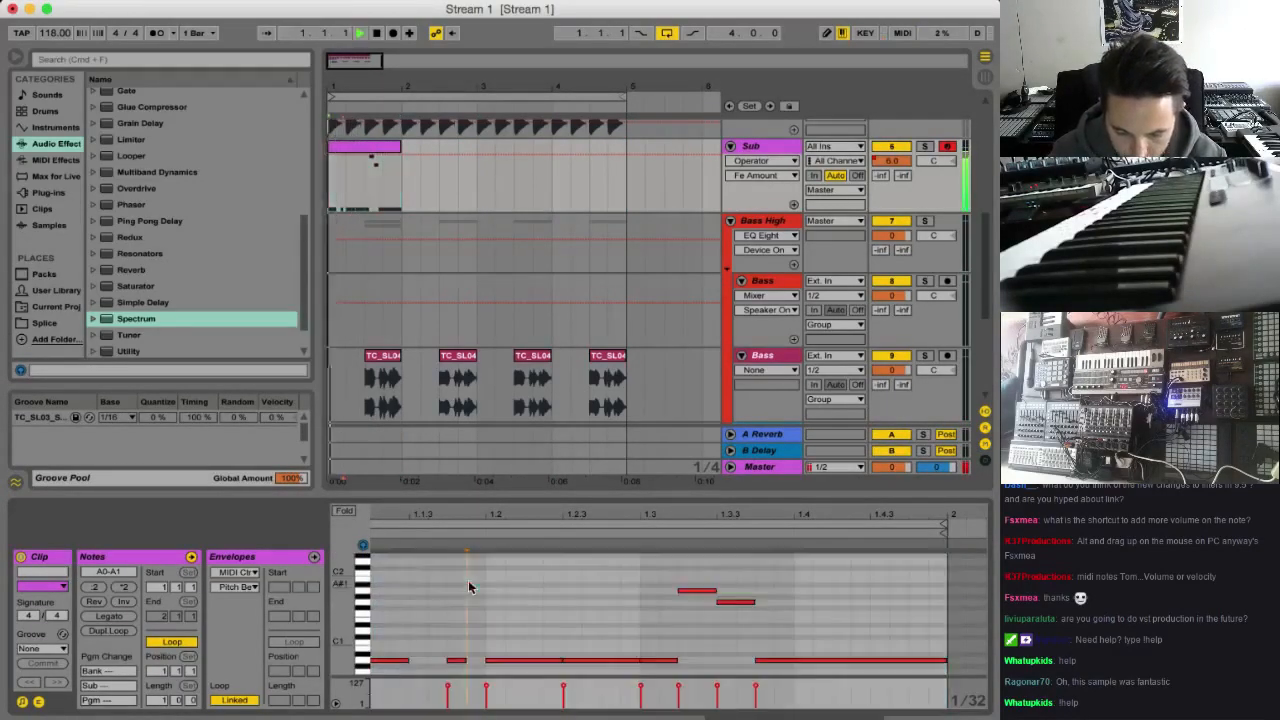
{"action": "key", "text": "super+a"}
{"action": "key", "text": "Delete"}
{"action": "scroll", "coordinate": [388, 644], "scroll_direction": "down", "scroll_amount": 1}
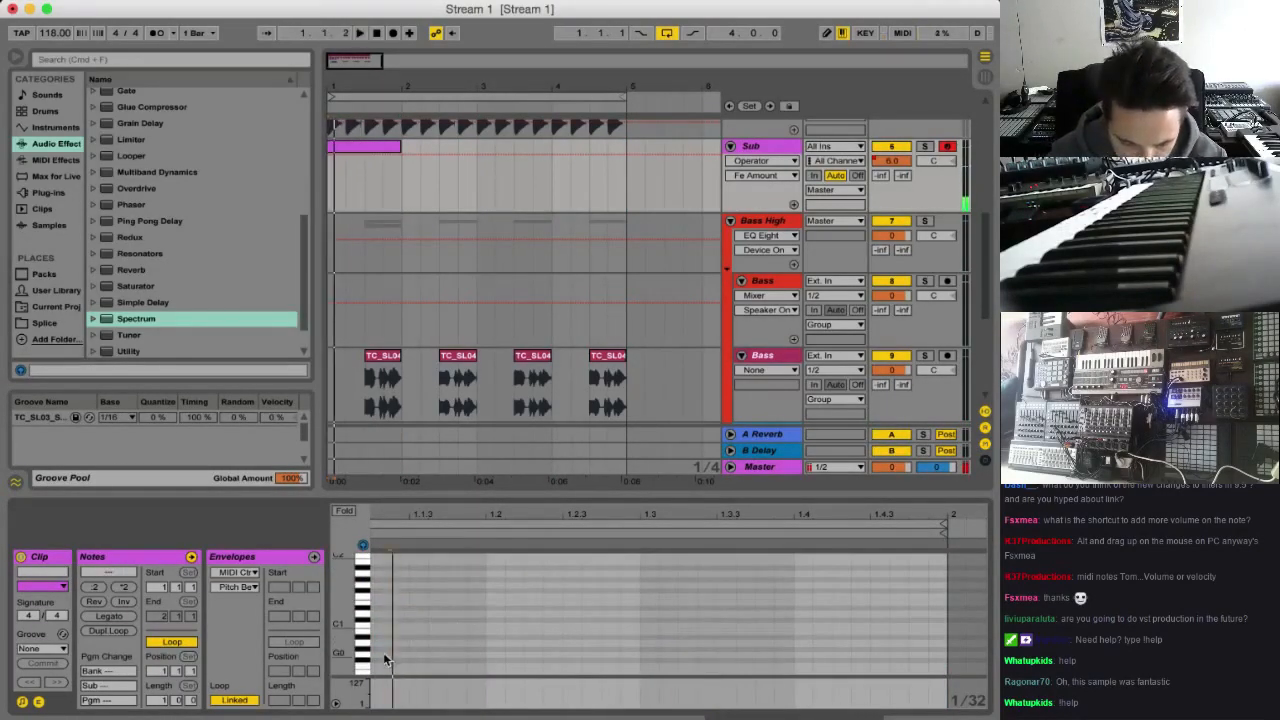
Place a 3/32-long A0 note at the start of the Sub clip
{"action": "mouse_move", "coordinate": [383, 652]}
{"action": "left_mouse_down"}
{"action": "mouse_move", "coordinate": [470, 654]}
{"action": "mouse_move", "coordinate": [430, 655]}
{"action": "left_mouse_up"}
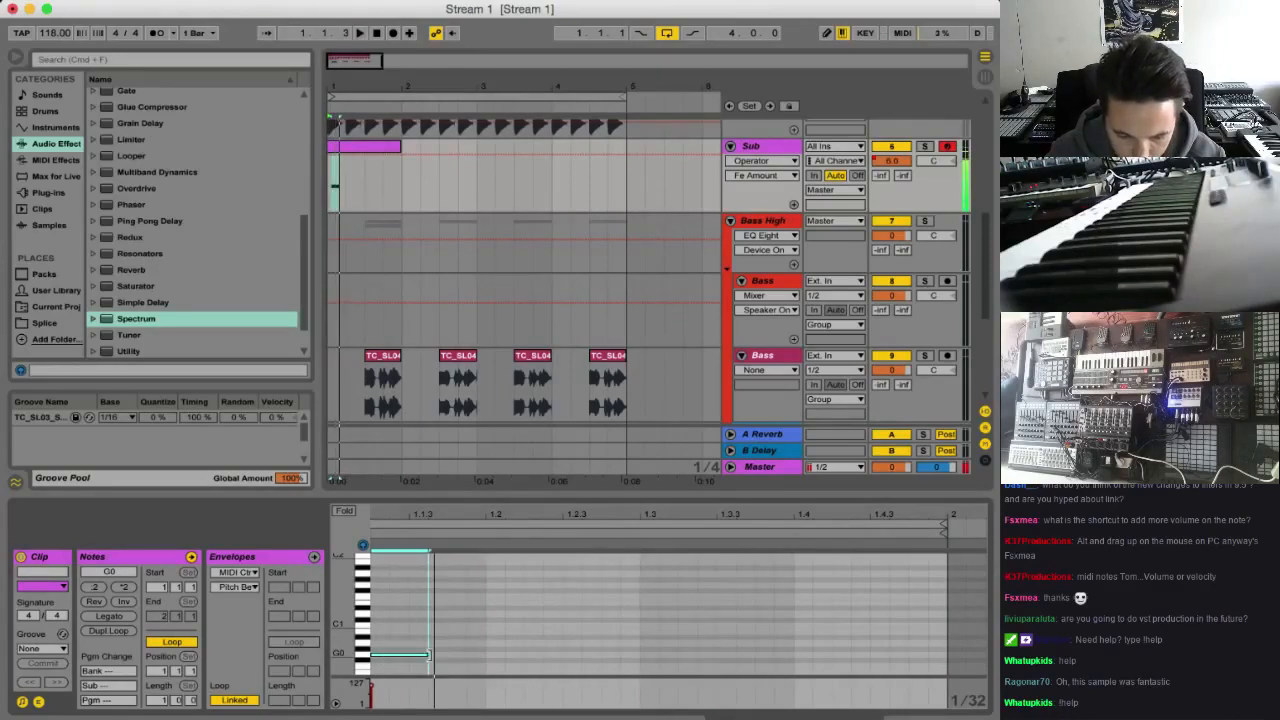
{"action": "scroll", "coordinate": [515, 610], "scroll_direction": "left", "scroll_amount": 1}
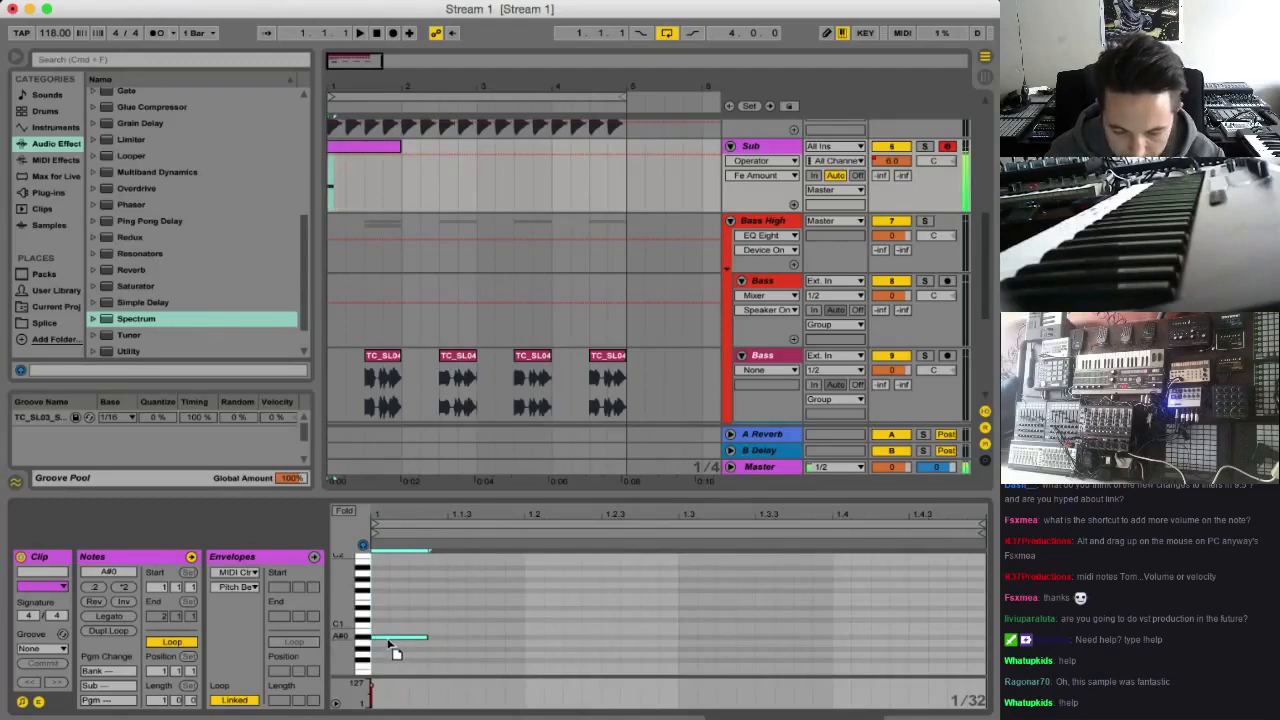
{"action": "scroll", "coordinate": [440, 625], "scroll_direction": "up", "scroll_amount": 1}
{"action": "left_click", "coordinate": [462, 632]}
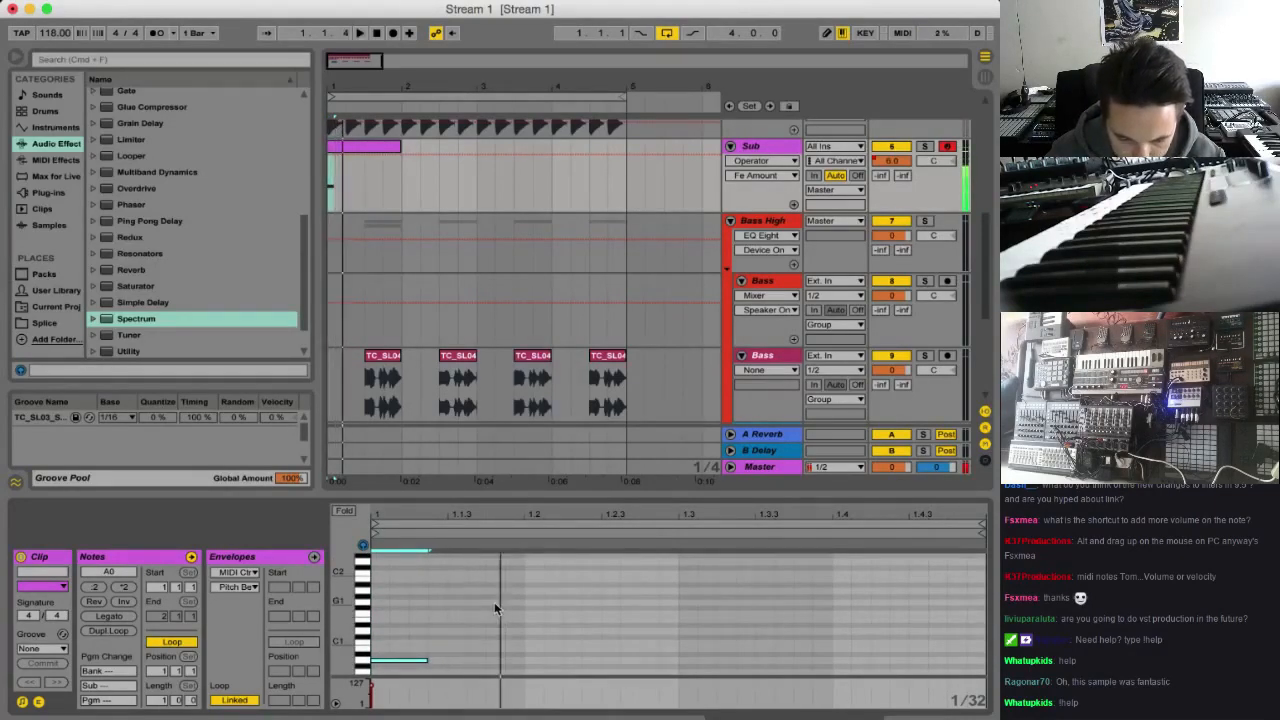
{"action": "scroll", "coordinate": [494, 612], "scroll_direction": "down", "scroll_amount": 1}
{"action": "scroll", "coordinate": [494, 614], "scroll_direction": "up", "scroll_amount": 1}
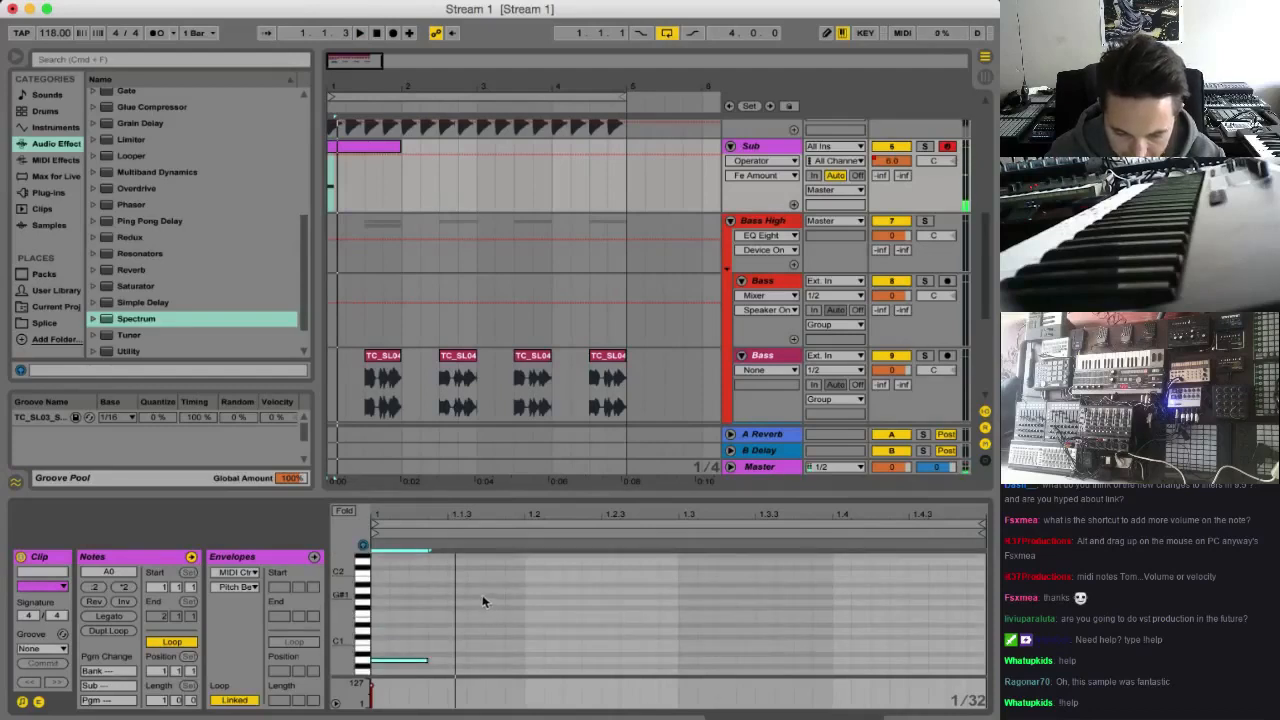
Add a sixteenth-long A#0 note at 1.1.4 and an A0 note from 1.2.3 to 1.3, and play the pattern
{"action": "double_click", "coordinate": [488, 592]}
{"action": "left_click_drag", "start_coordinate": [509, 592], "coordinate": [518, 592]}
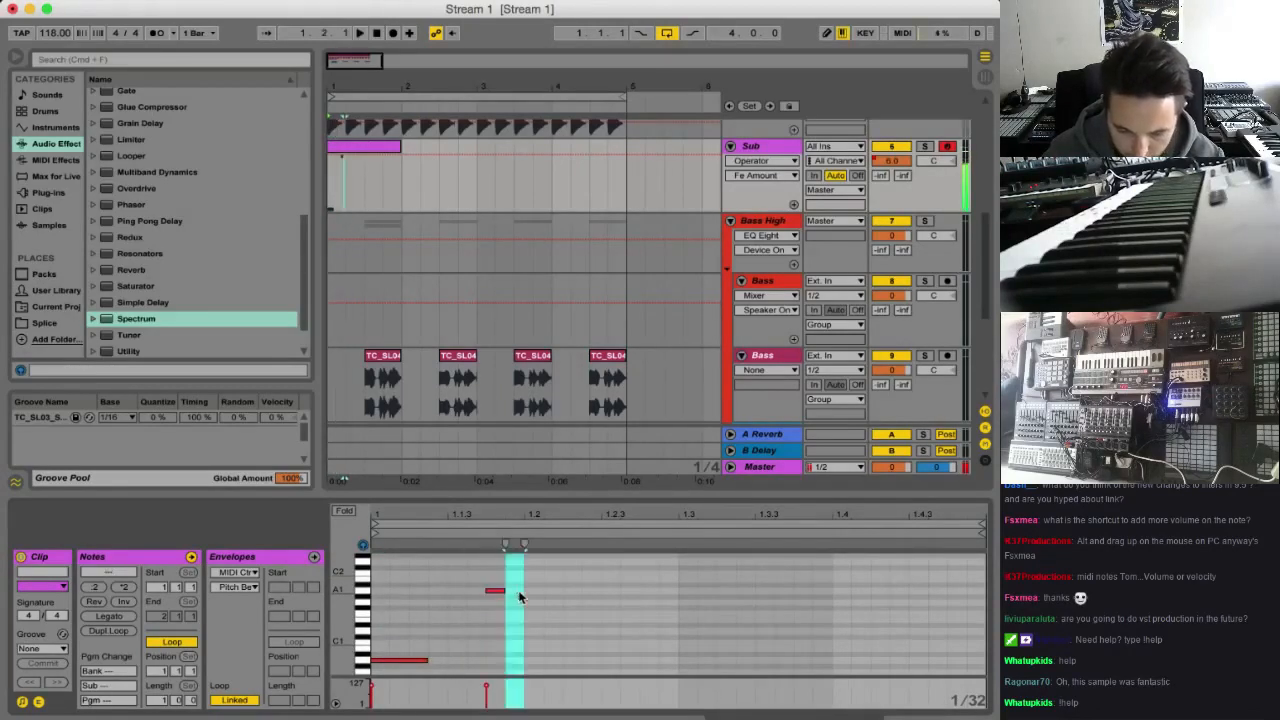
{"action": "left_click", "coordinate": [503, 591]}
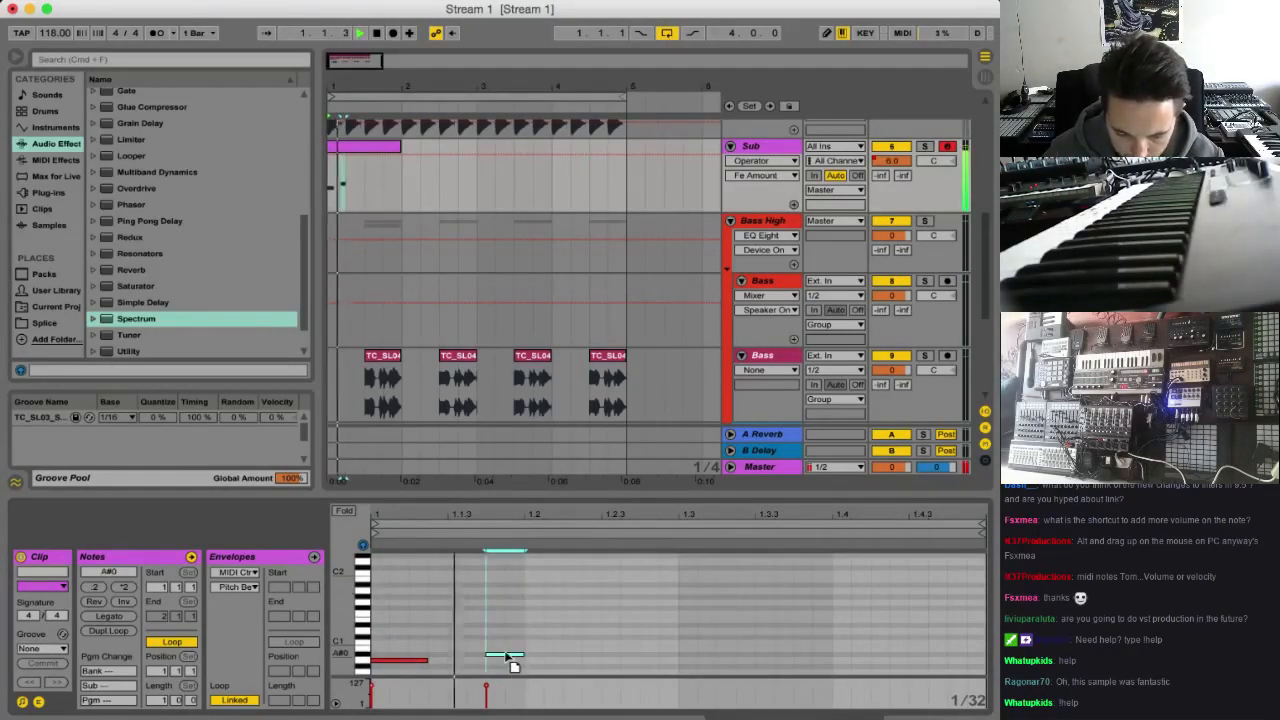
{"action": "left_click", "coordinate": [616, 658]}
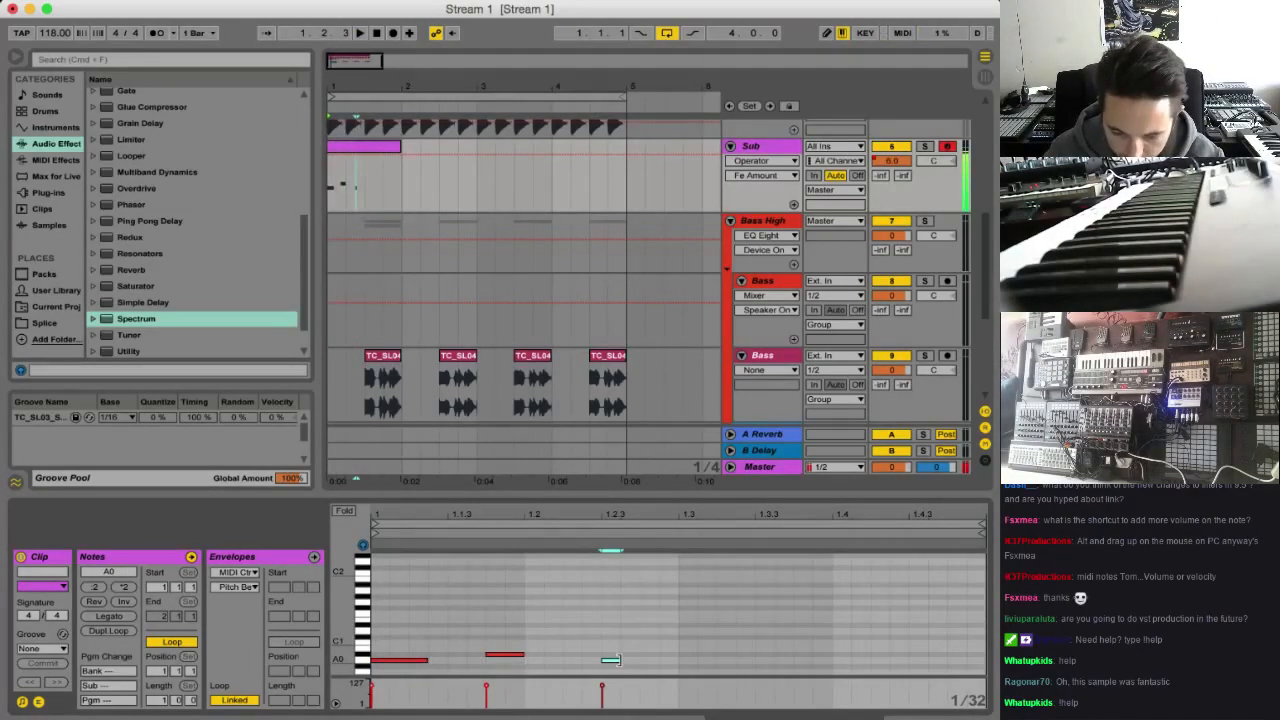
{"action": "key", "text": "space"}
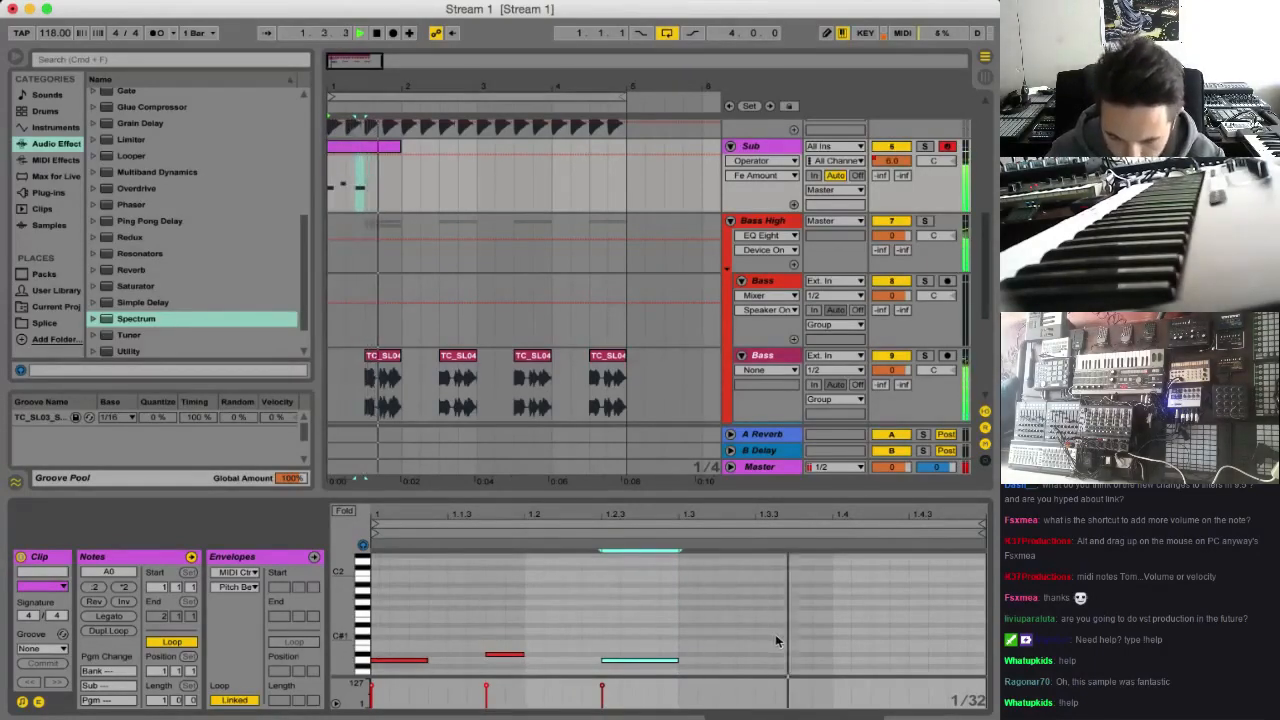
Add three consecutive sixteenth-long A0 notes from 1.3.2 to 1.4, discarding the extra duplicate, and check the pattern in playback
{"action": "scroll", "coordinate": [775, 634], "scroll_direction": "down", "scroll_amount": 2}
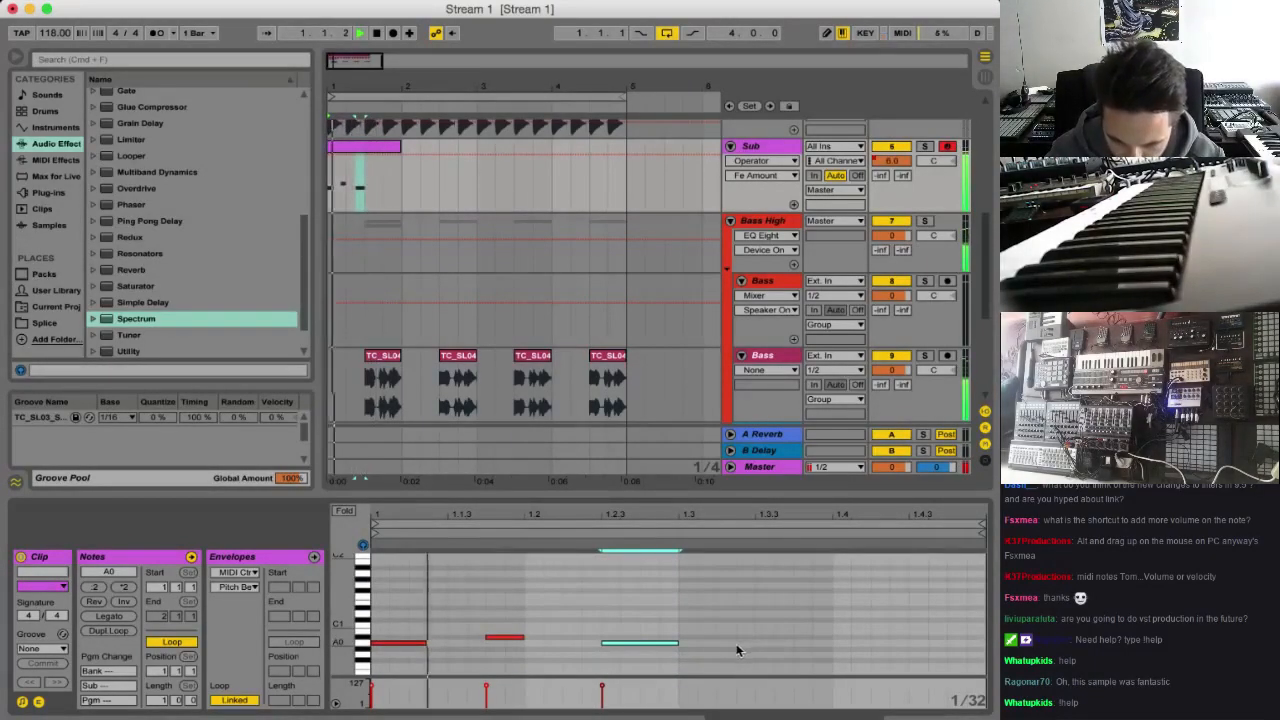
{"action": "double_click", "coordinate": [728, 643]}
{"action": "left_click_drag", "start_coordinate": [742, 643], "coordinate": [756, 643]}
{"action": "key", "text": "super+d"}
{"action": "key", "text": "space"}
{"action": "key", "text": "super+d"}
{"action": "key", "text": "super+d"}
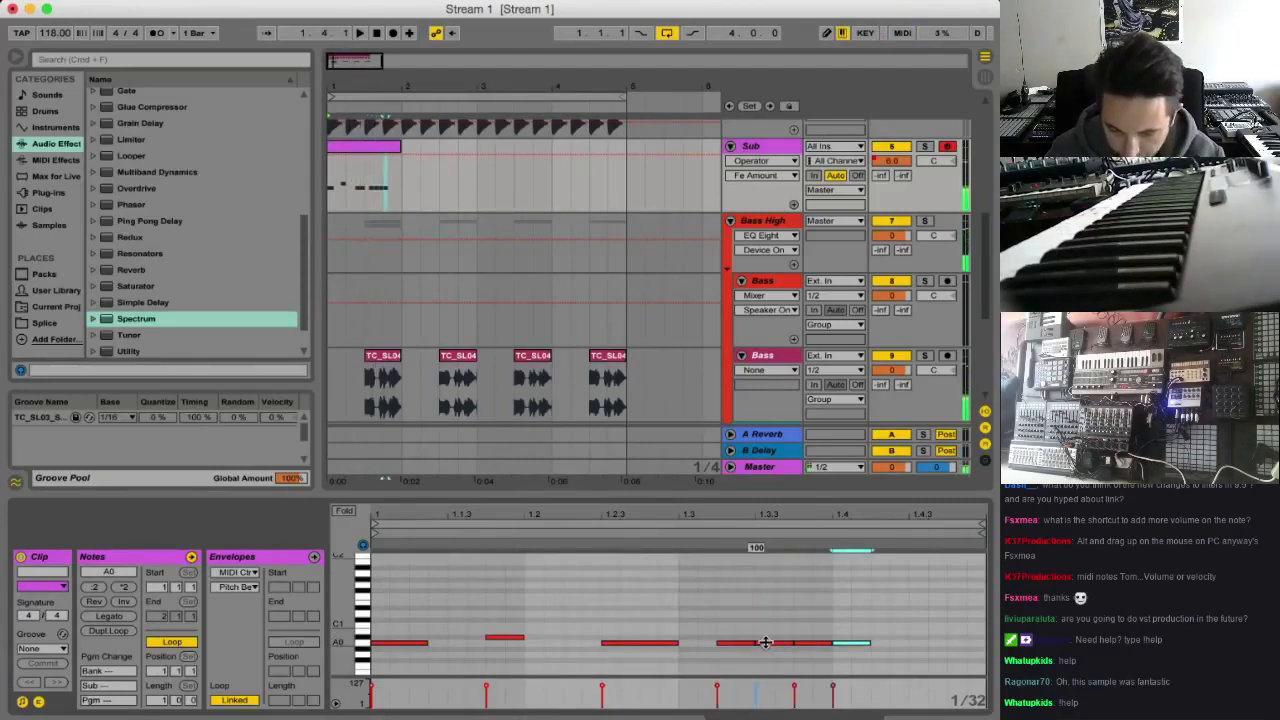
{"action": "key", "text": "space"}
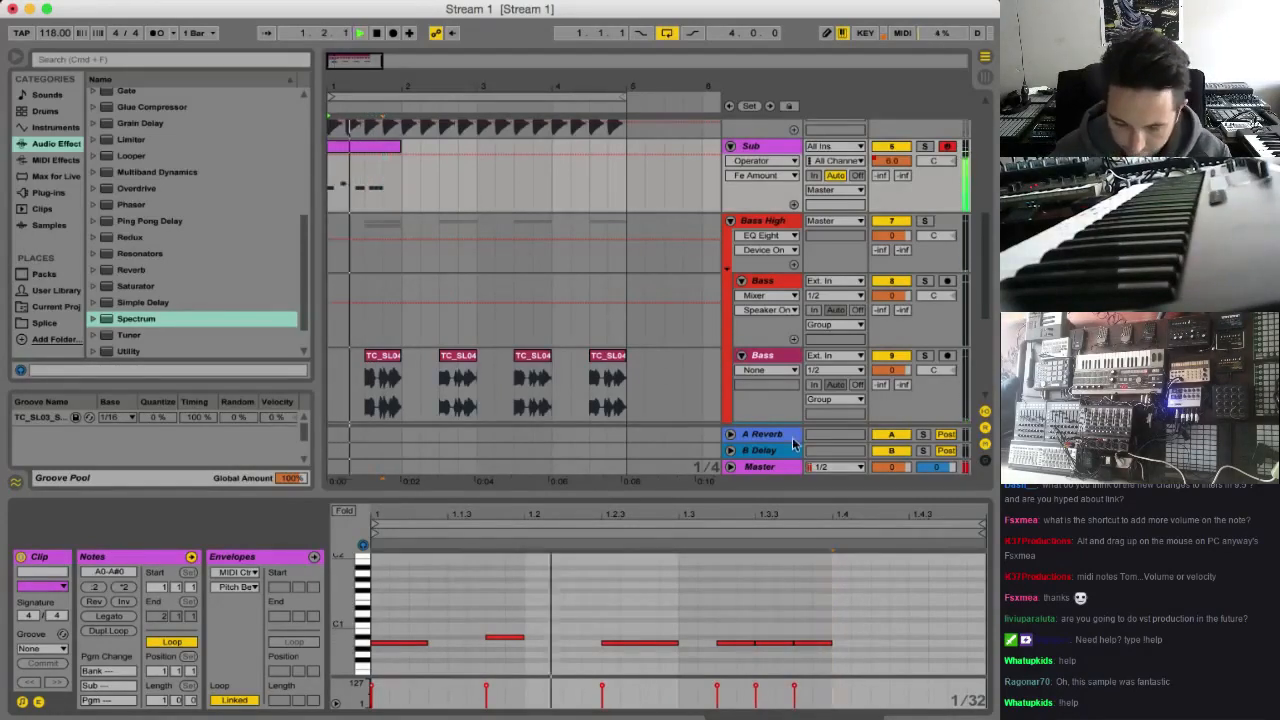
{"action": "key", "text": "space"}
Raise the clip's last note to A1, extend it to the end of the bar, and solo the Sub track for playback
{"action": "left_click", "coordinate": [820, 642]}
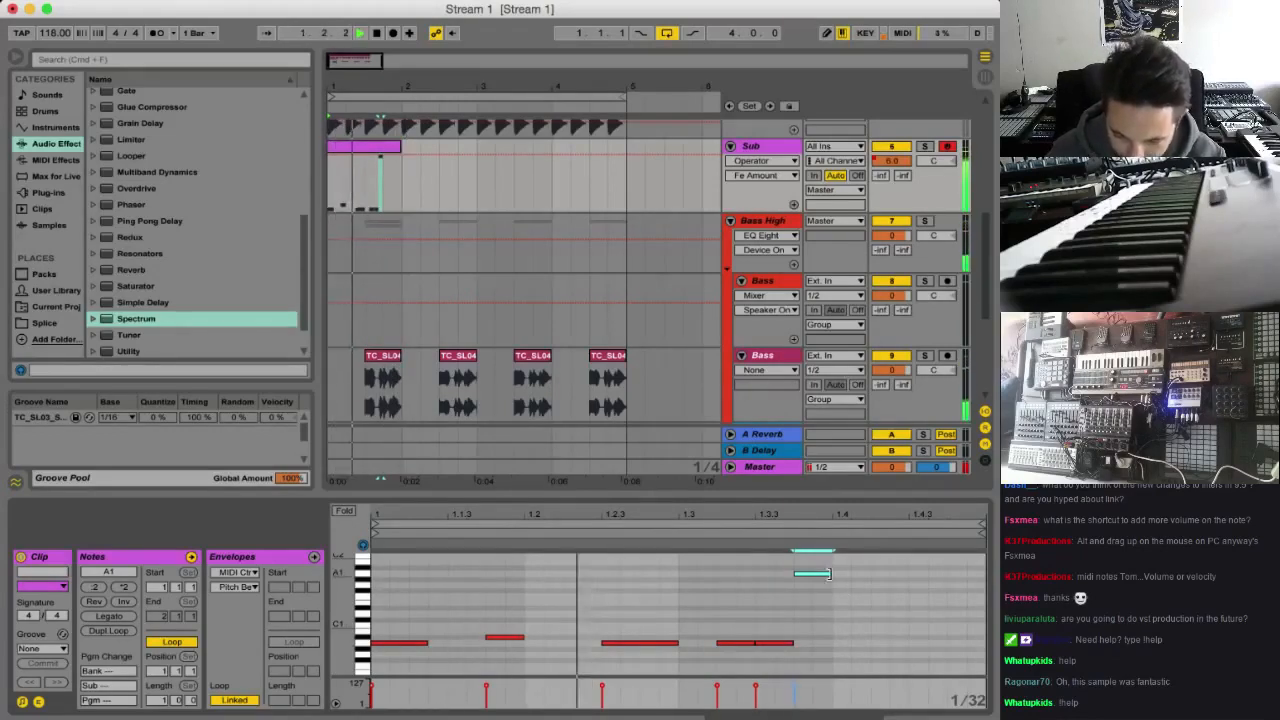
{"action": "left_click_drag", "start_coordinate": [831, 574], "coordinate": [988, 588]}
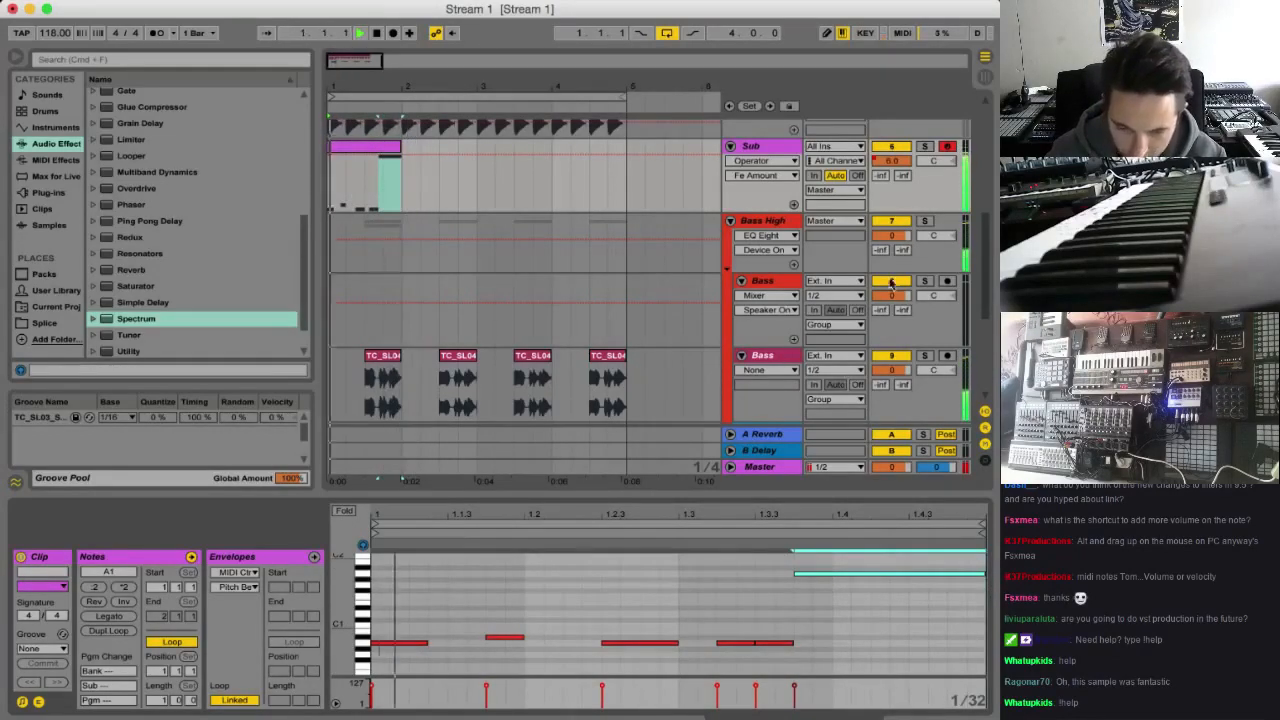
{"action": "left_click", "coordinate": [925, 147]}
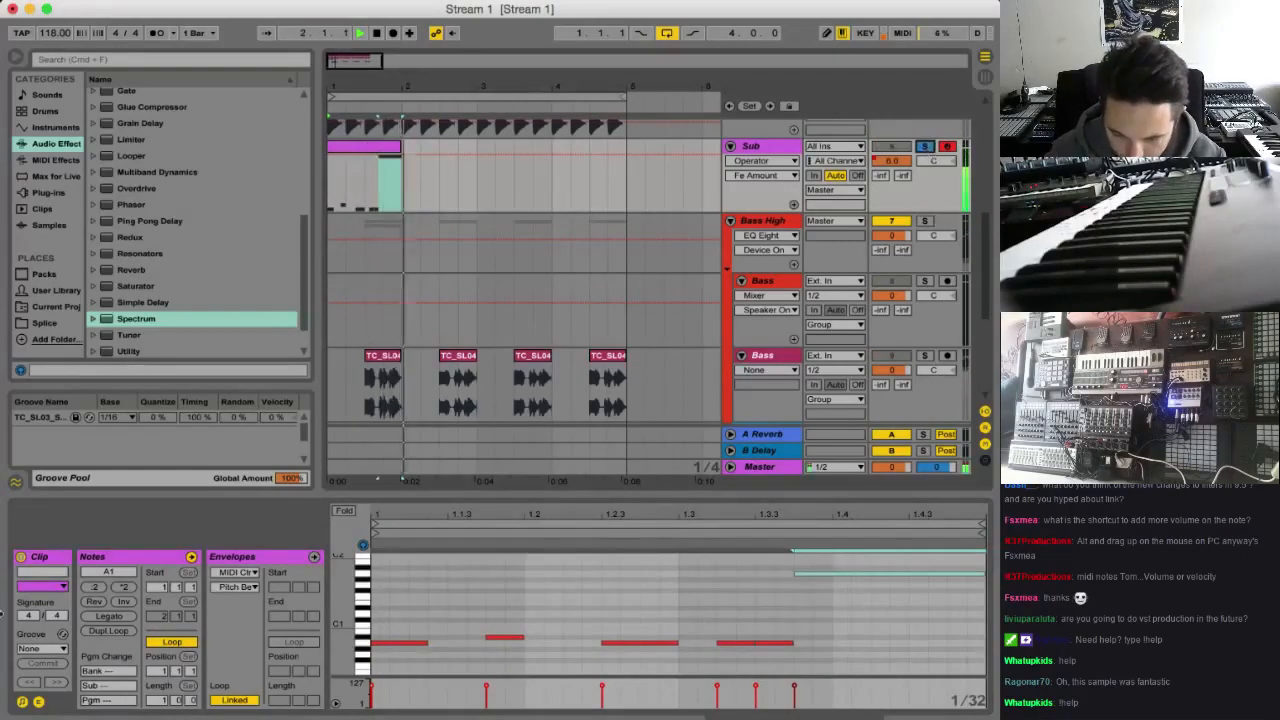
{"action": "key", "text": "space"}
{"action": "key", "text": "space"}
Draw a pitch bend envelope under the A1 note that stays centred until just after 1.4 and falls to minimum at the clip's end
{"action": "left_click", "coordinate": [248, 557]}
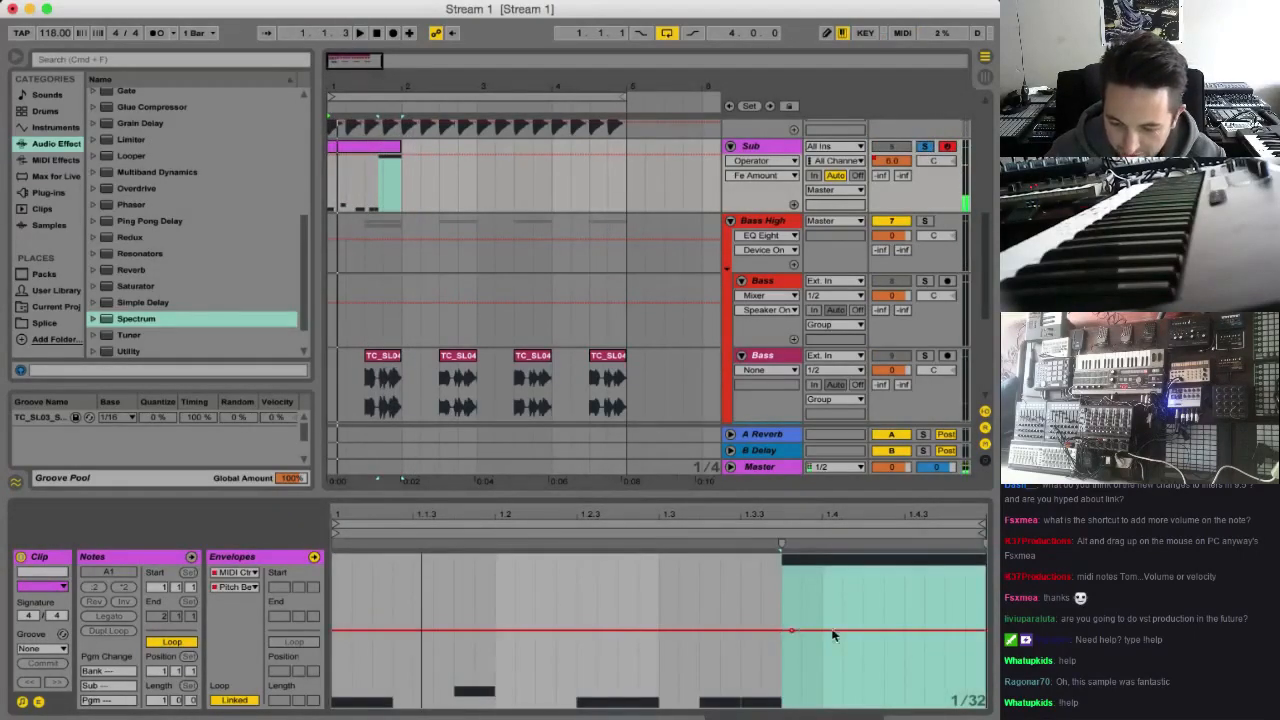
{"action": "left_click_drag", "start_coordinate": [985, 631], "coordinate": [986, 707]}
{"action": "key", "text": "space"}
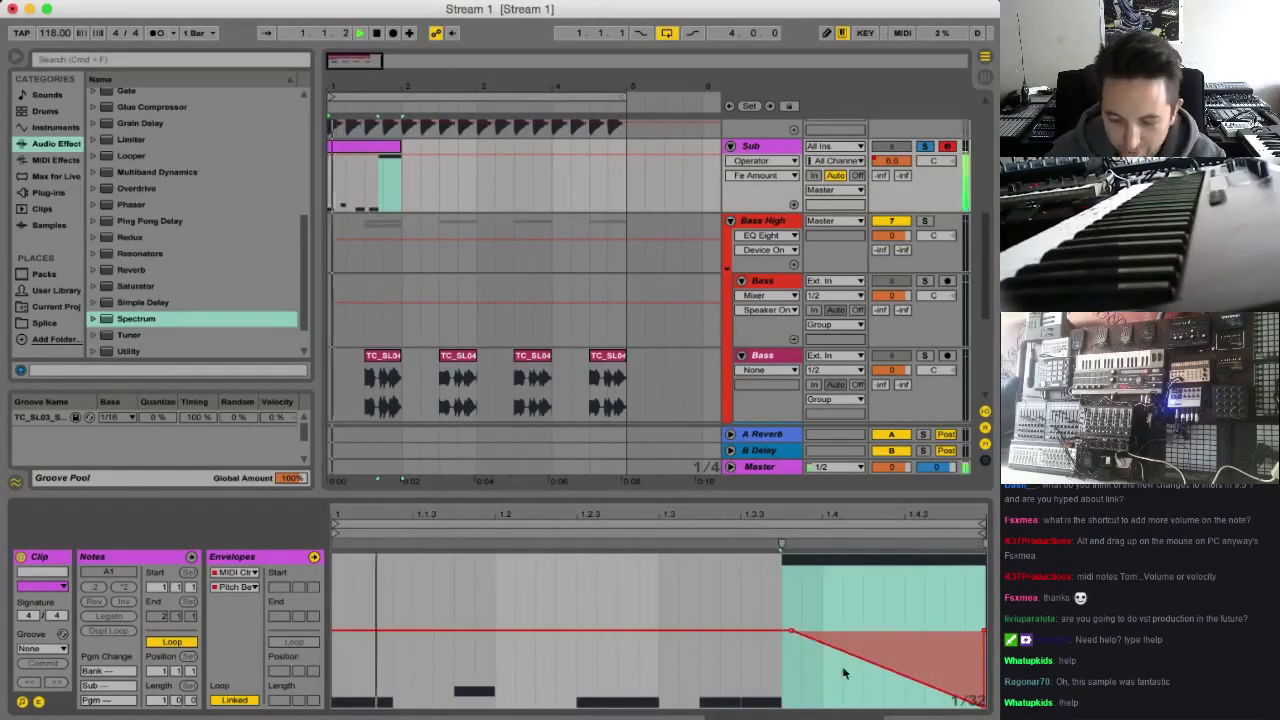
{"action": "mouse_move", "coordinate": [837, 649]}
{"action": "left_mouse_down"}
{"action": "mouse_move", "coordinate": [857, 632]}
{"action": "mouse_move", "coordinate": [845, 631]}
{"action": "left_mouse_up"}
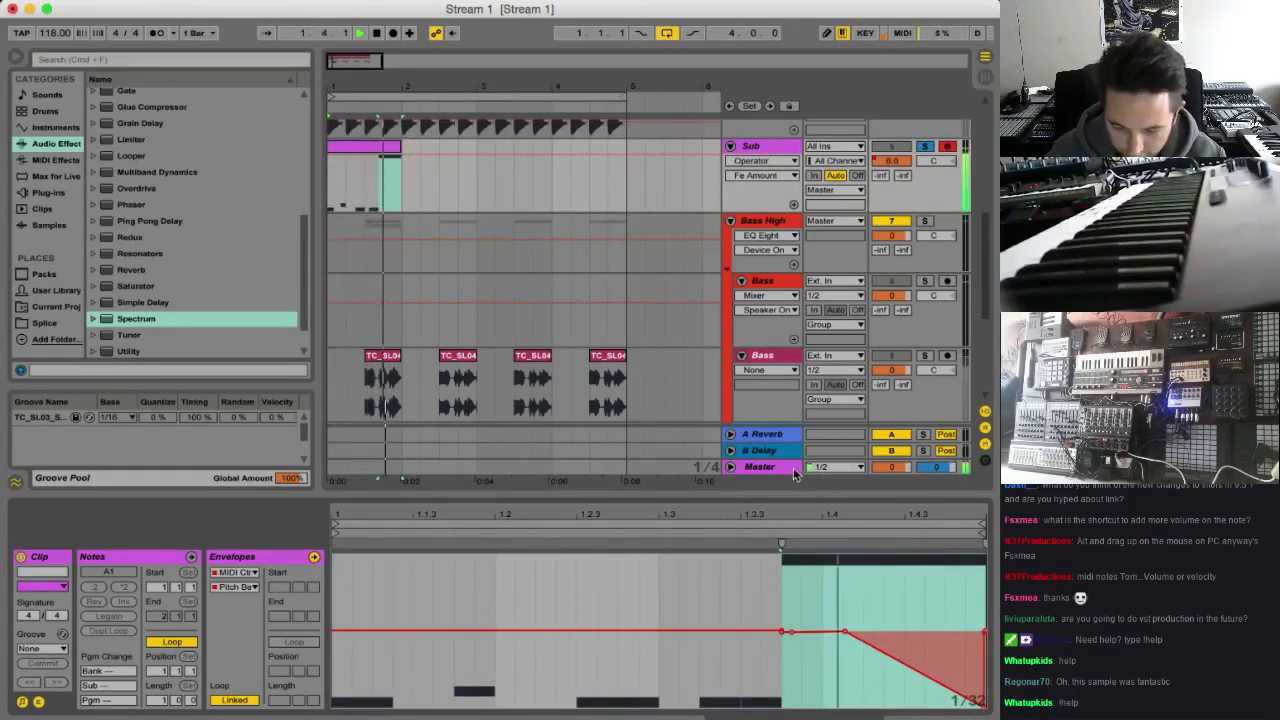
Extend the Sub track's looped clip to the start of bar 5 and unsolo the track
{"action": "left_click_drag", "start_coordinate": [401, 170], "coordinate": [628, 180]}
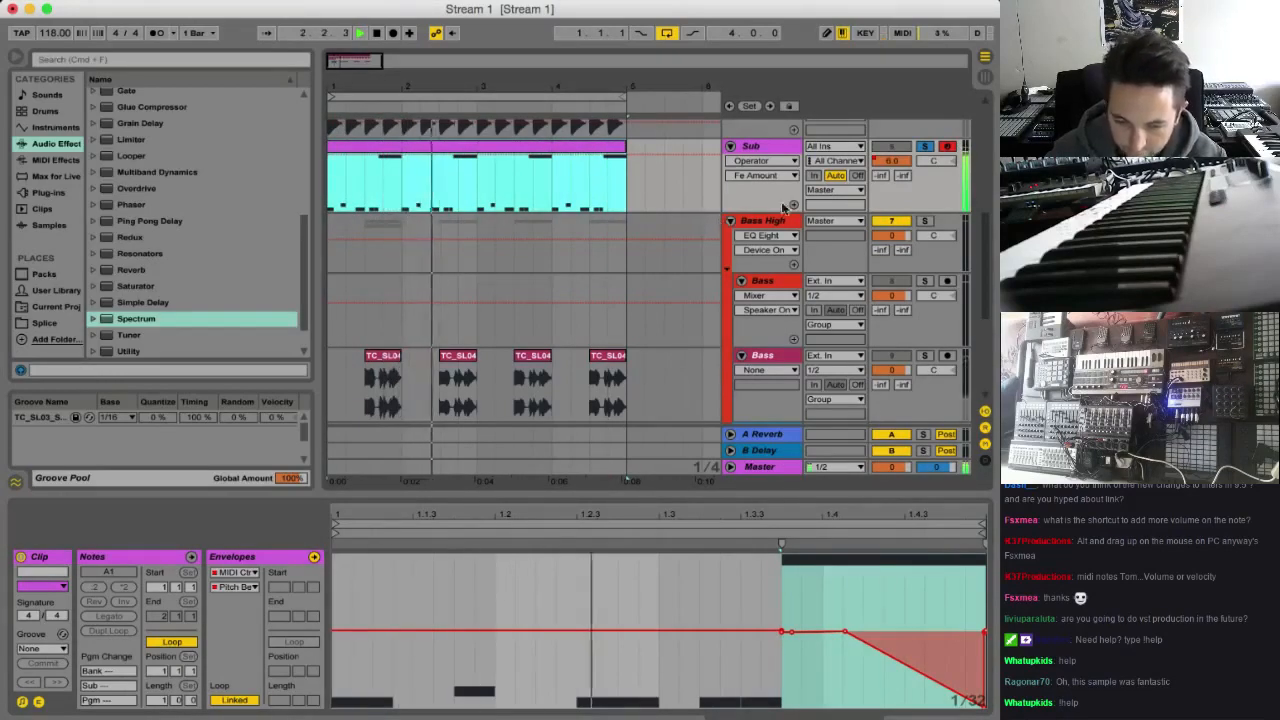
{"action": "left_click", "coordinate": [896, 147]}
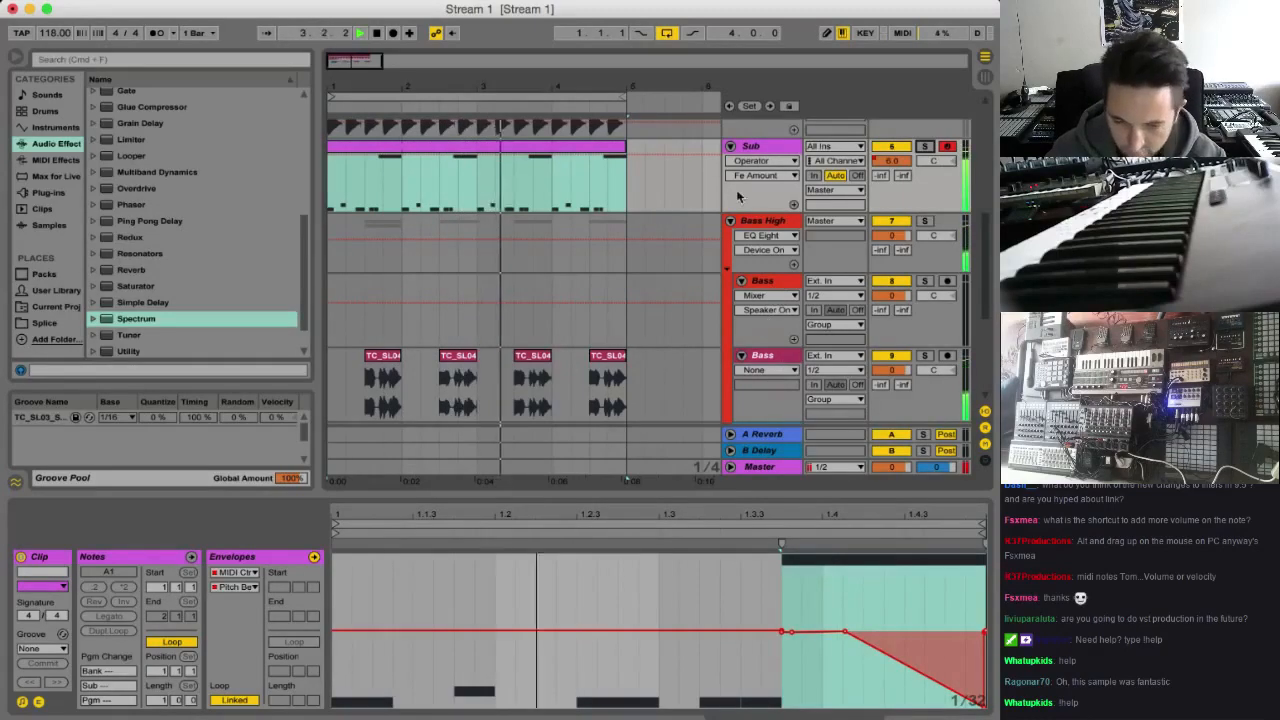
Copy the Bass Stab clip and paste it on the same track at 3.3
{"action": "scroll", "coordinate": [630, 331], "scroll_direction": "down", "scroll_amount": 5}
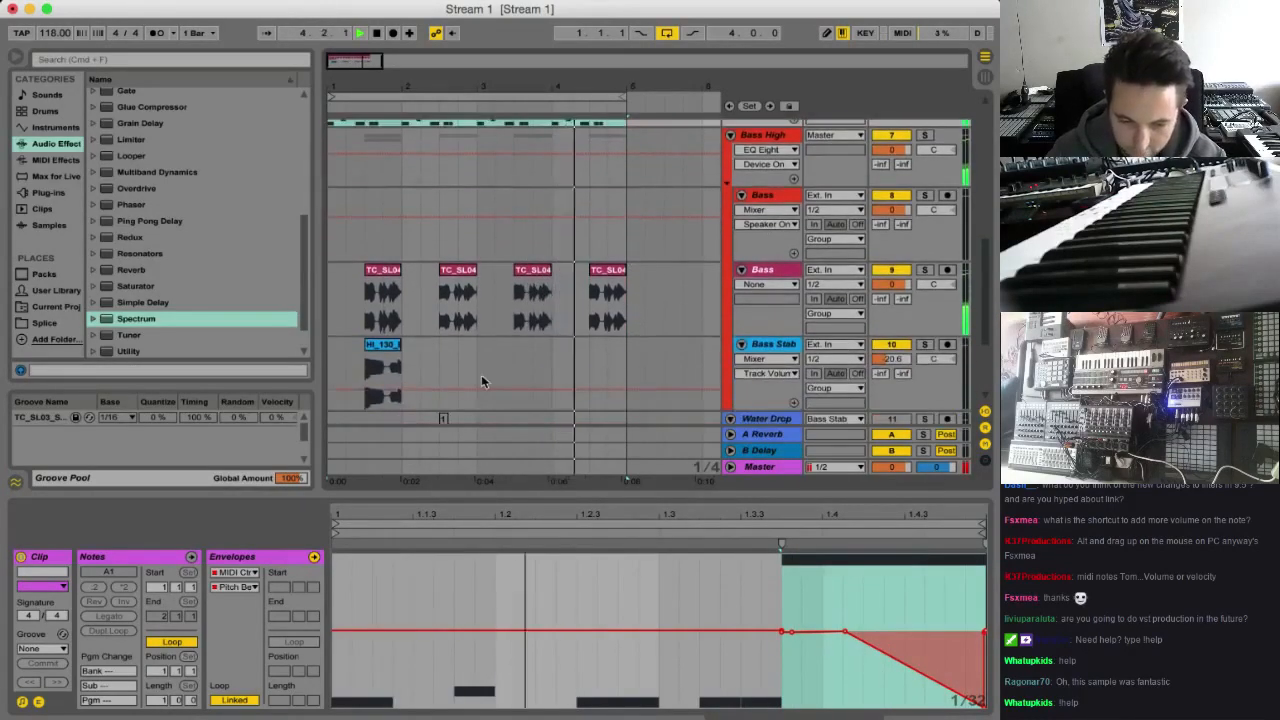
{"action": "left_click", "coordinate": [396, 318]}
{"action": "left_click", "coordinate": [395, 315]}
{"action": "key", "text": "super+c"}
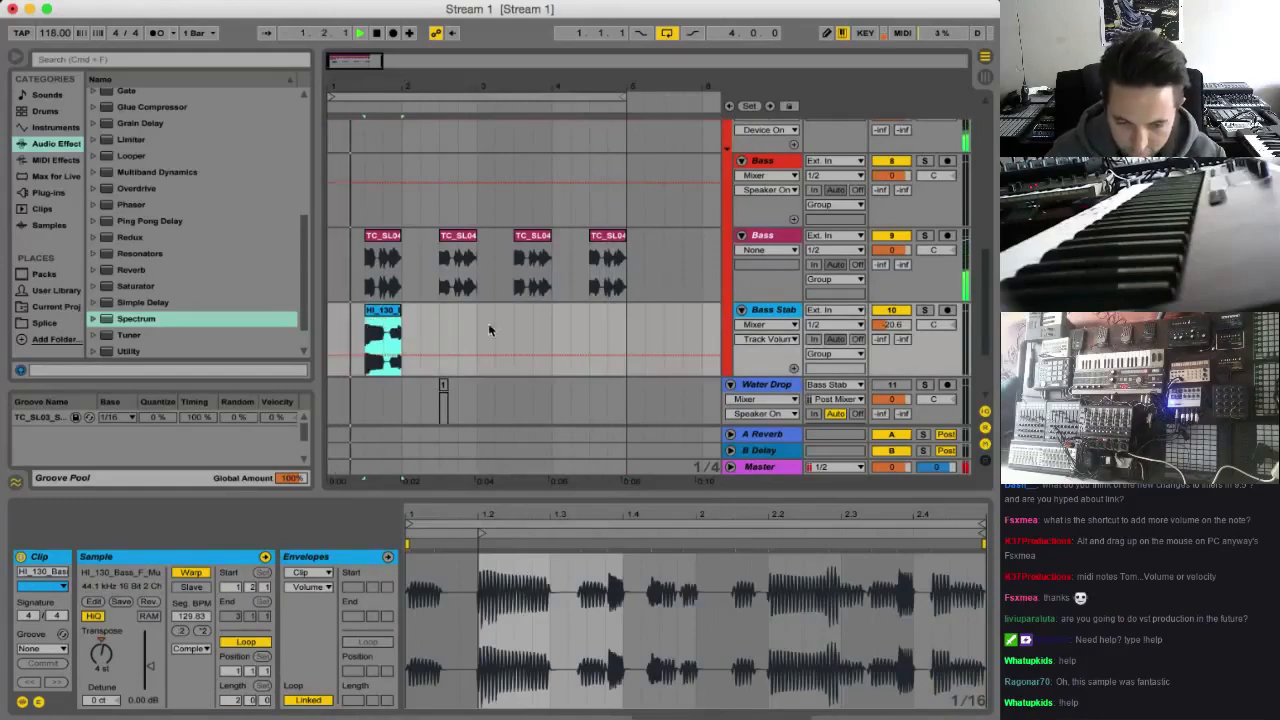
{"action": "left_click", "coordinate": [516, 322]}
{"action": "key", "text": "super+v"}
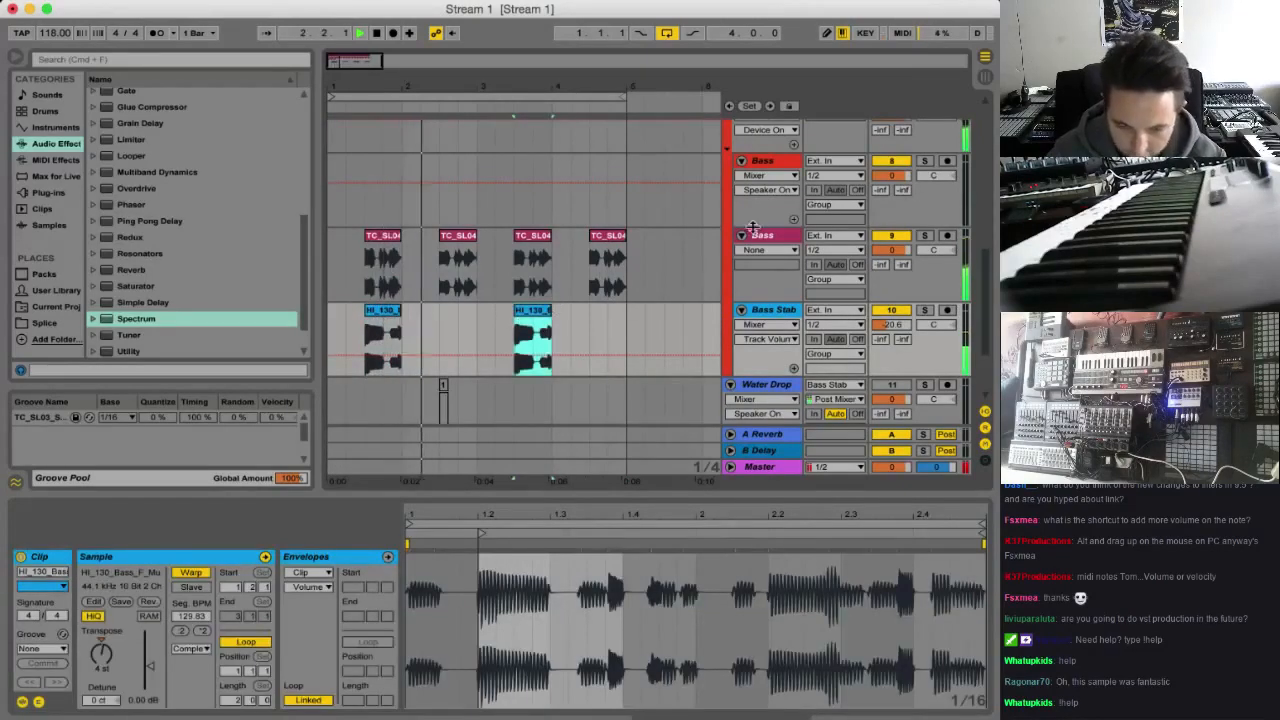
Change oscillator C's waveform to Square D in the Sub track's Operator and play the loop
{"action": "key", "text": "super+t"}
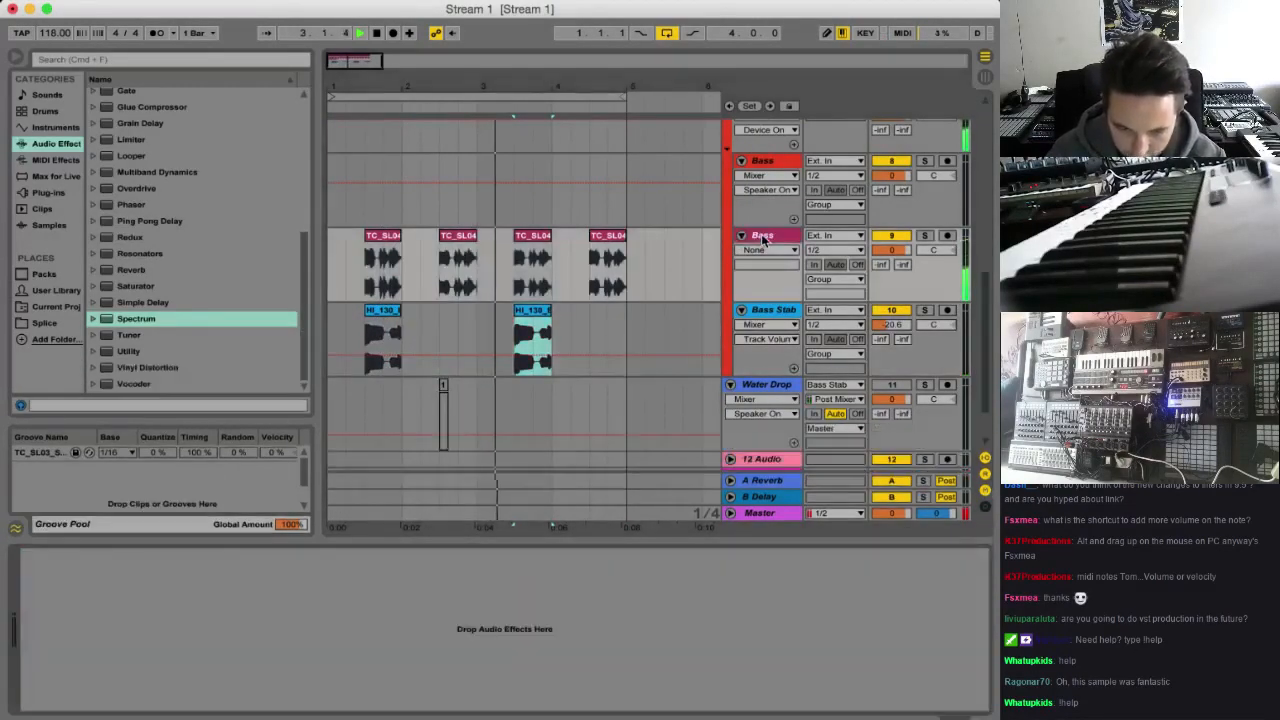
{"action": "scroll", "coordinate": [639, 321], "scroll_direction": "up", "scroll_amount": 5}
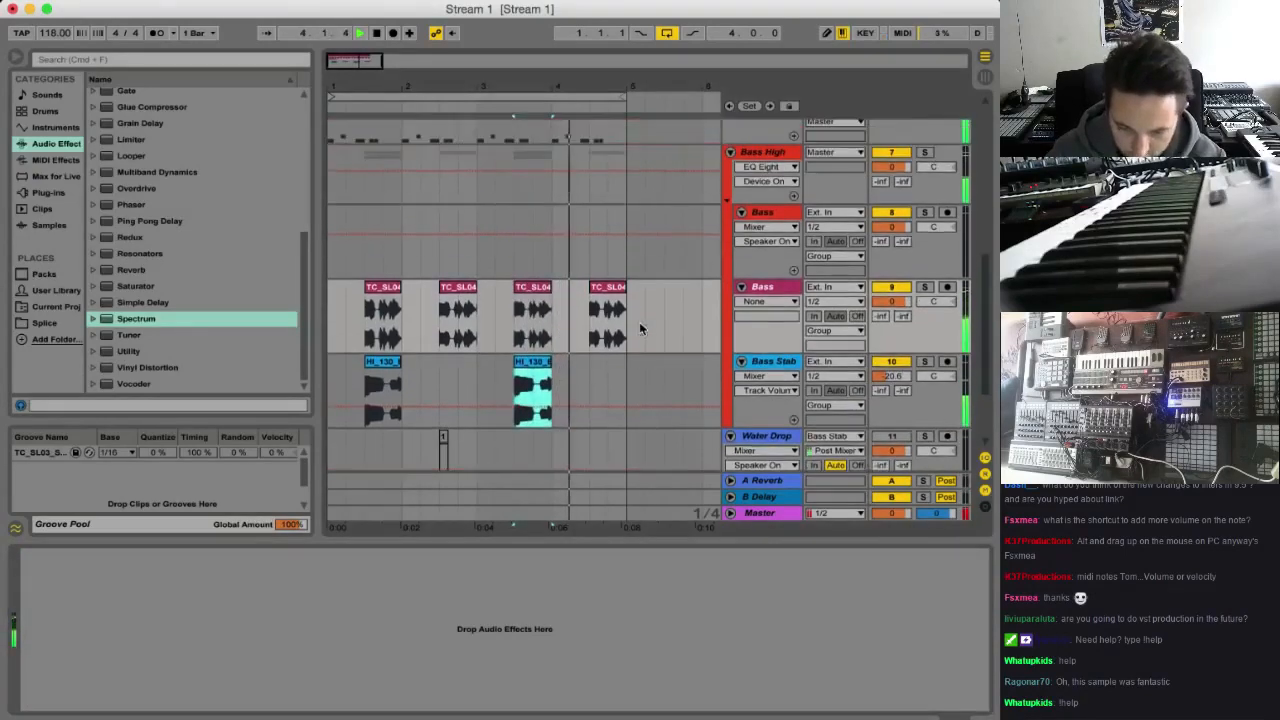
{"action": "left_click", "coordinate": [759, 175]}
{"action": "key", "text": "space"}
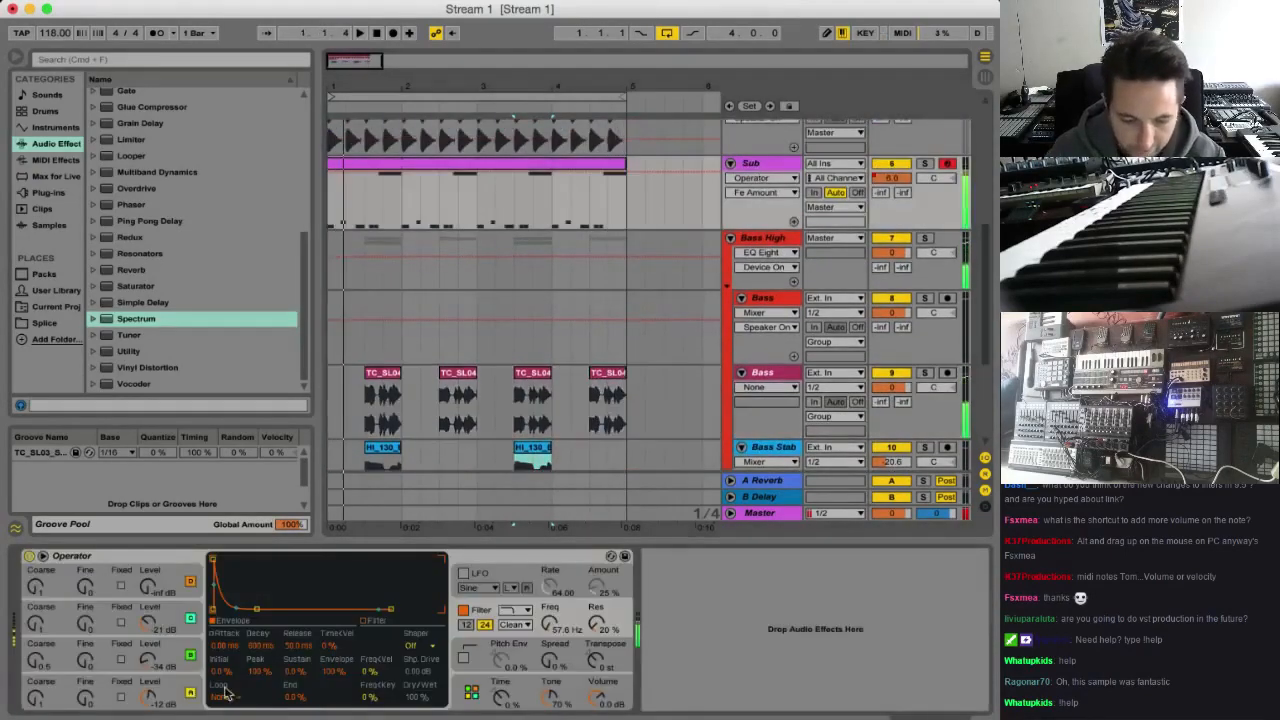
{"action": "left_click", "coordinate": [180, 668]}
{"action": "left_click", "coordinate": [170, 615]}
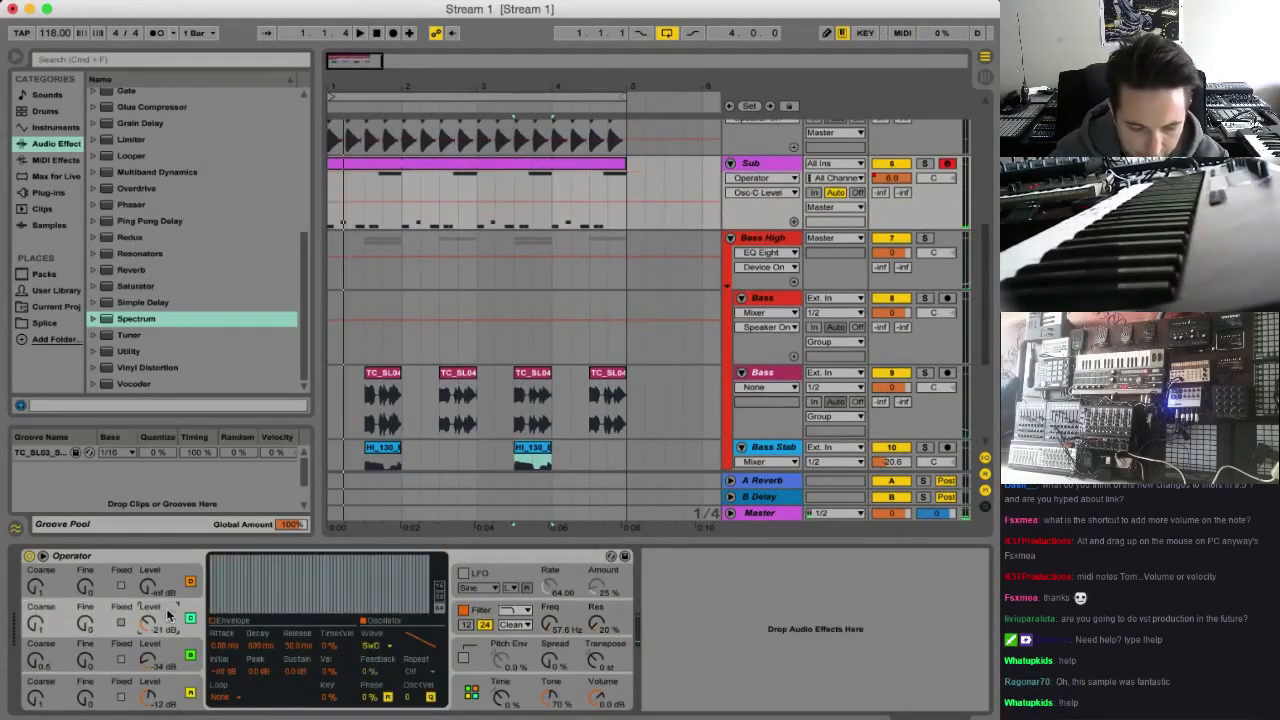
{"action": "left_click", "coordinate": [389, 645]}
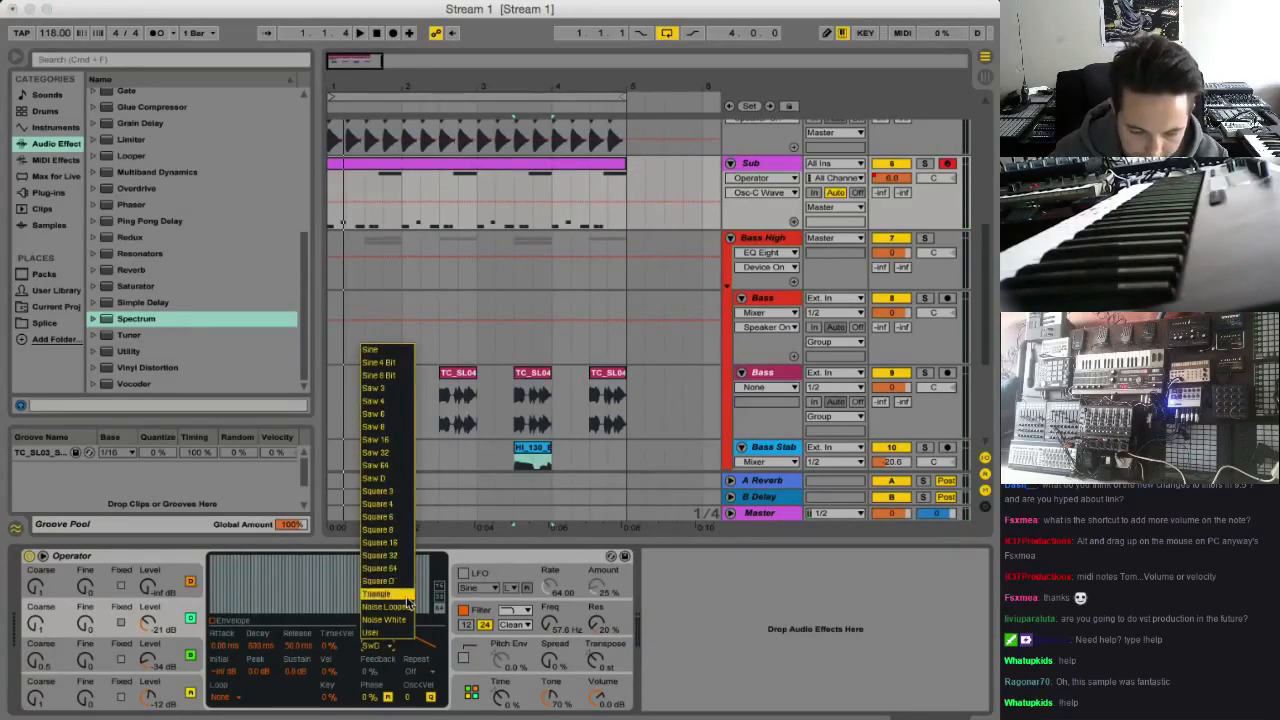
{"action": "left_click", "coordinate": [406, 581]}
{"action": "key", "text": "space"}
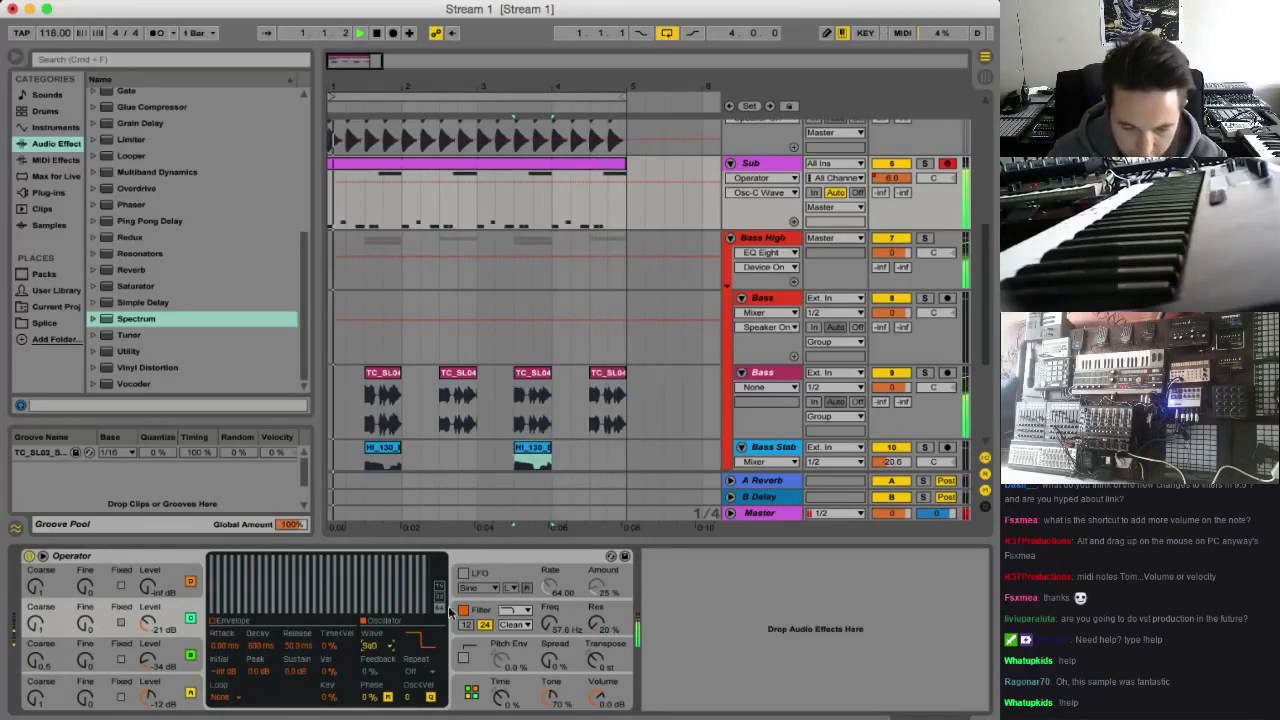
Switch Operator's filter to the SMP circuit and set its drive to about 9 dB, judging it in playback
{"action": "left_click", "coordinate": [487, 610]}
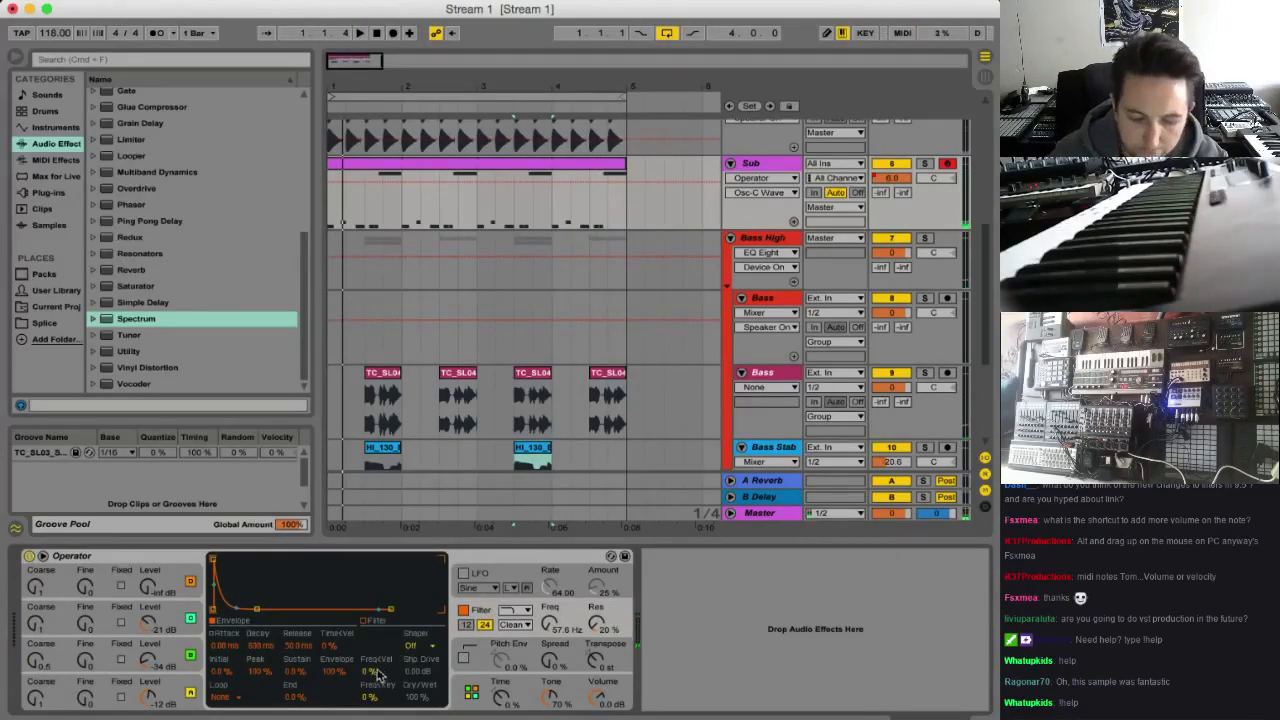
{"action": "left_click", "coordinate": [515, 624]}
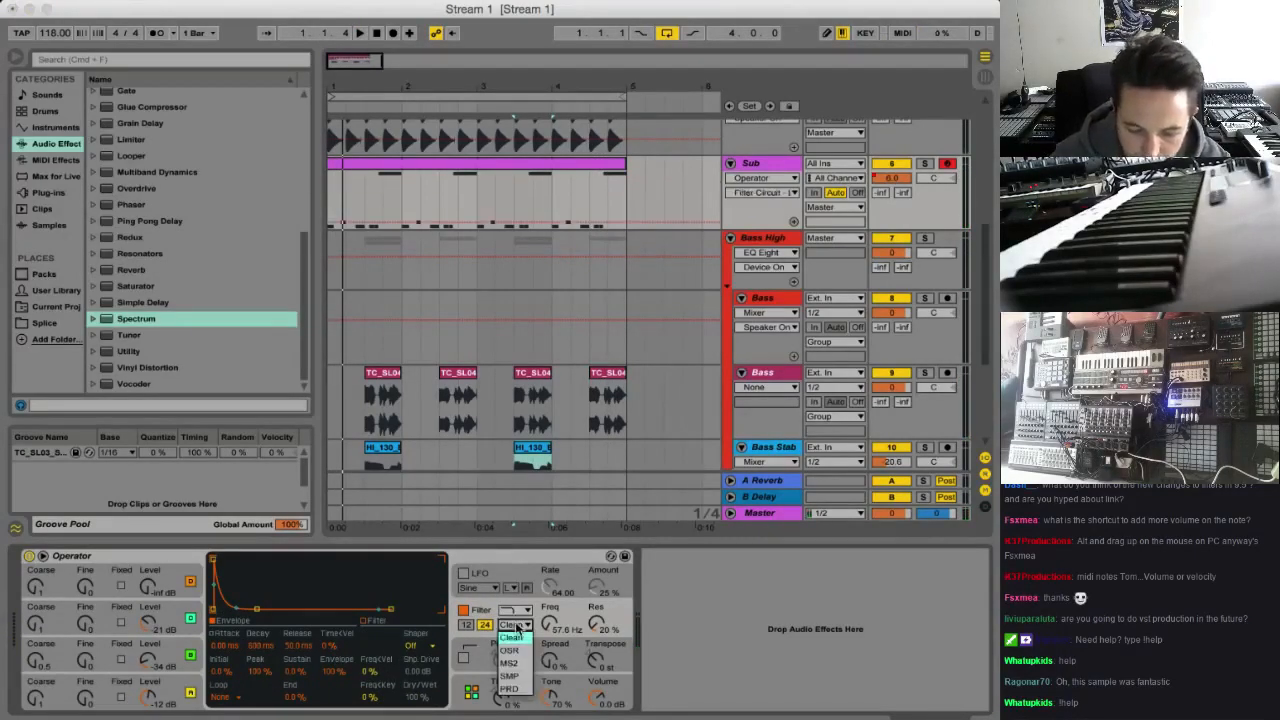
{"action": "left_click", "coordinate": [509, 677]}
{"action": "left_click_drag", "start_coordinate": [375, 646], "coordinate": [375, 590]}
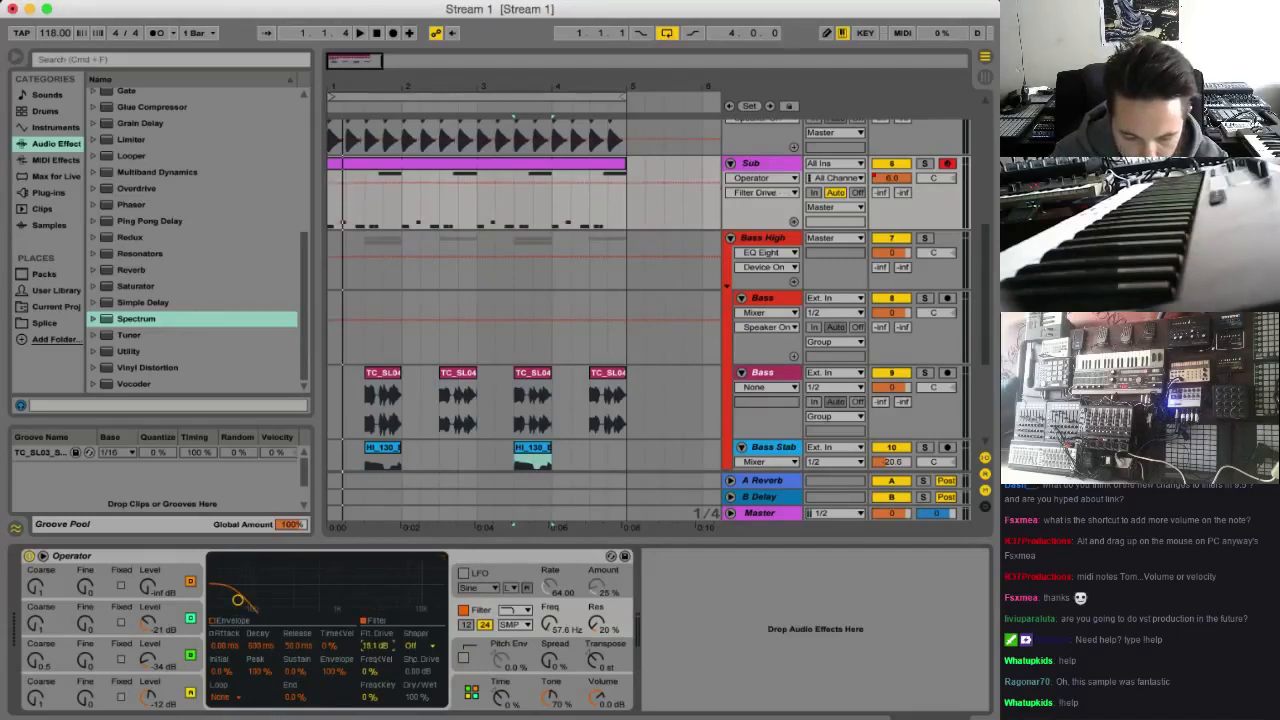
{"action": "key", "text": "space"}
{"action": "left_click_drag", "start_coordinate": [377, 646], "coordinate": [377, 672]}
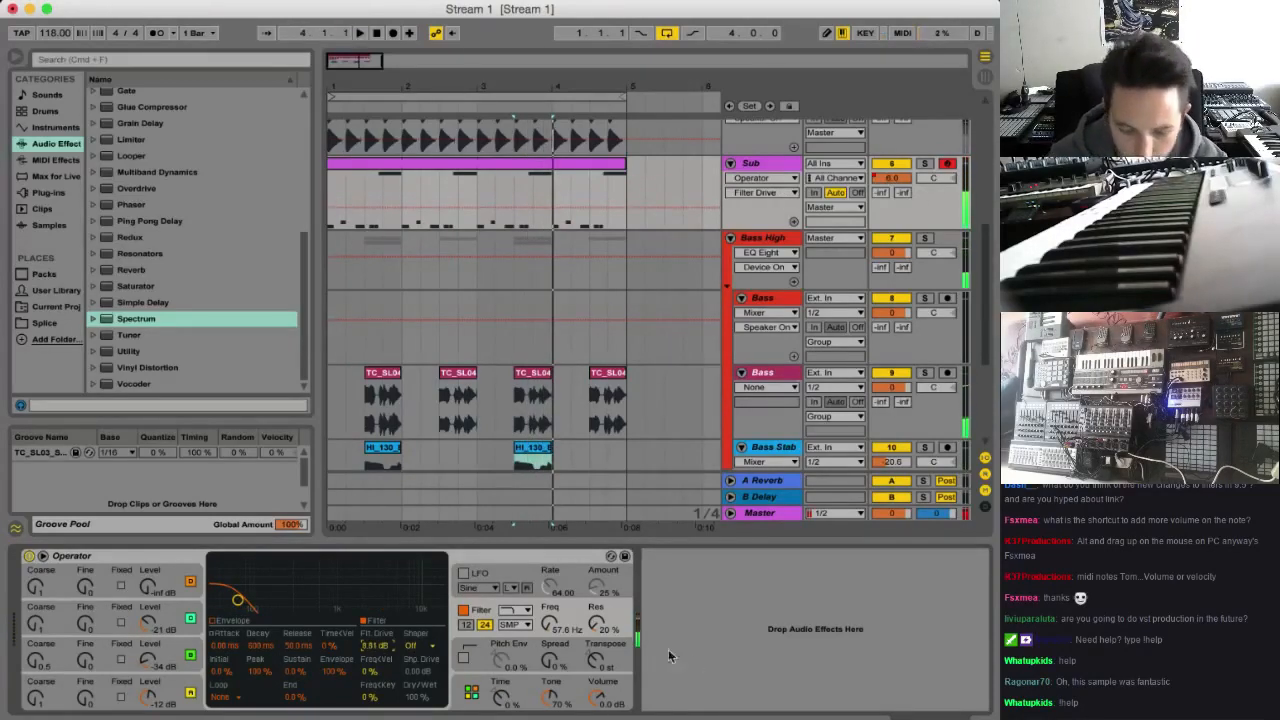
Lower Operator's volume to -11 dB and set the filter drive to 12.2 dB during playback
{"action": "mouse_move", "coordinate": [600, 697]}
{"action": "left_mouse_down"}
{"action": "mouse_move", "coordinate": [600, 715]}
{"action": "mouse_move", "coordinate": [597, 702]}
{"action": "left_mouse_up"}
{"action": "key", "text": "space"}
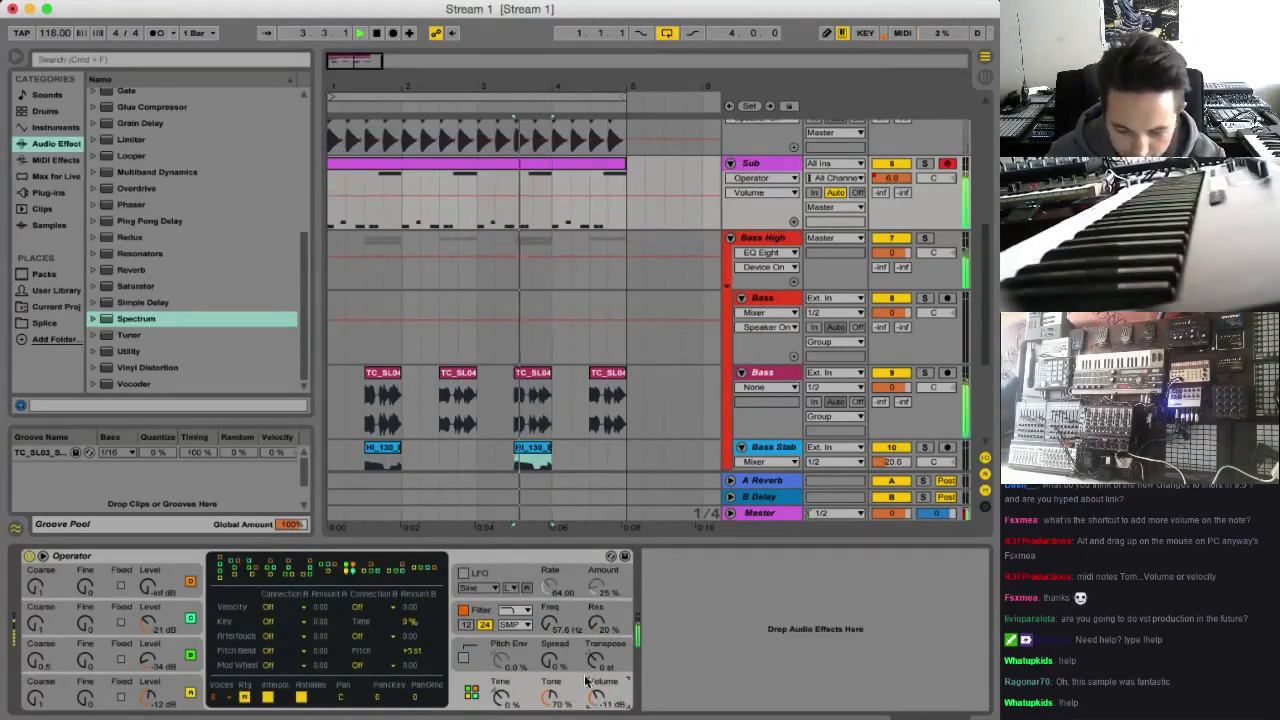
{"action": "left_click", "coordinate": [498, 611]}
{"action": "left_click", "coordinate": [377, 650]}
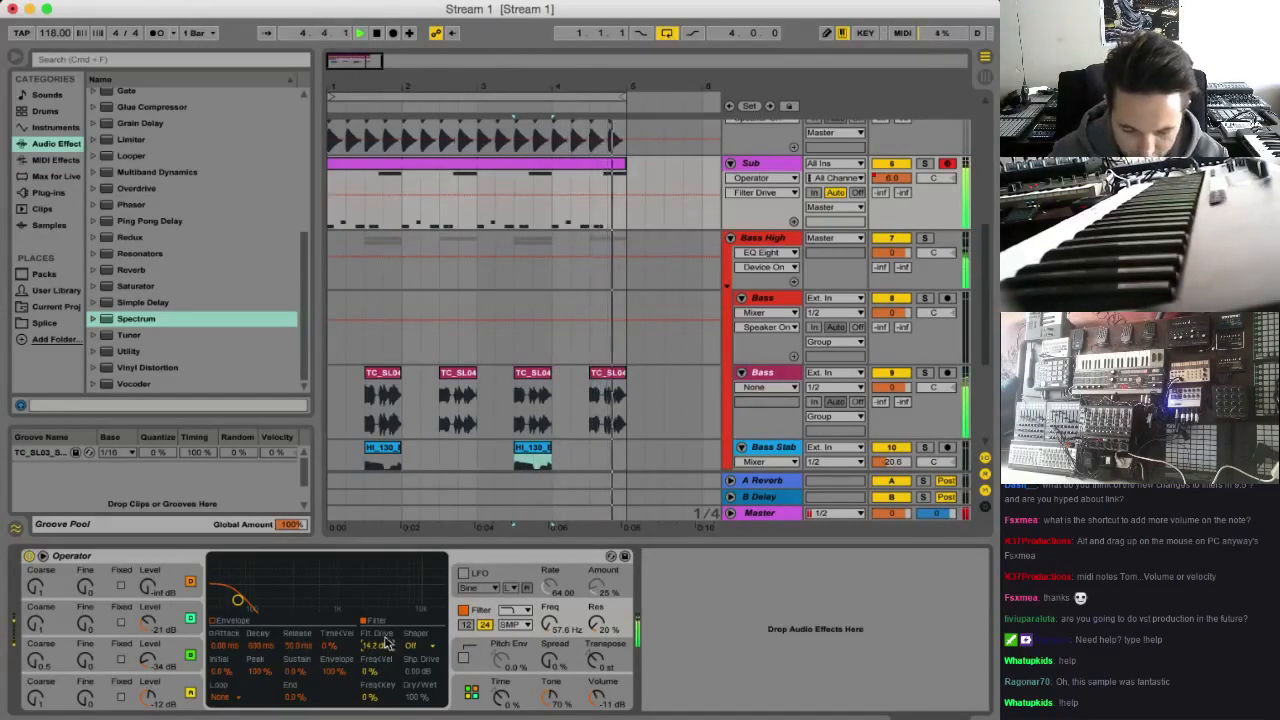
{"action": "left_click_drag", "start_coordinate": [382, 645], "coordinate": [382, 658]}
Set Operator's filter resonance to 43 % and its Spread to 100 %
{"action": "left_click", "coordinate": [597, 623]}
{"action": "left_click_drag", "start_coordinate": [597, 624], "coordinate": [597, 600]}
{"action": "left_click", "coordinate": [549, 660]}
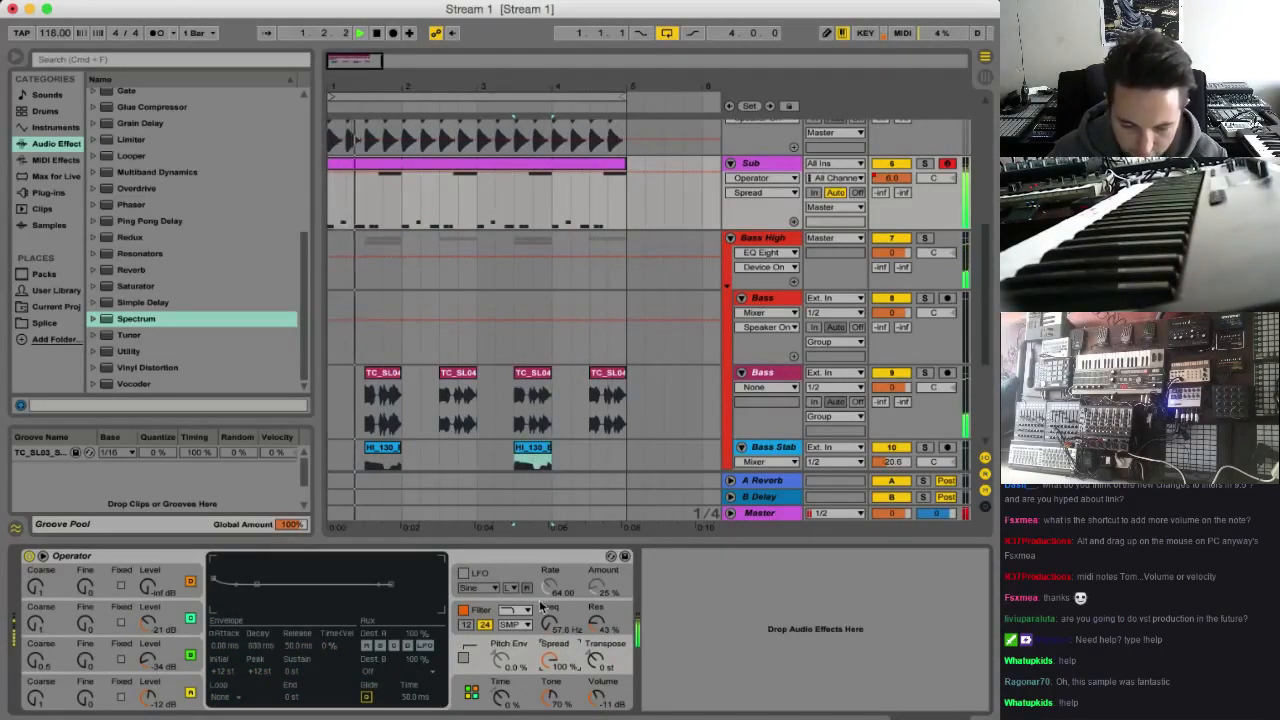
Shorten the filter envelope's decay to about 531 ms, comparing several decay times in playback
{"action": "left_click", "coordinate": [480, 626]}
{"action": "left_click", "coordinate": [245, 624]}
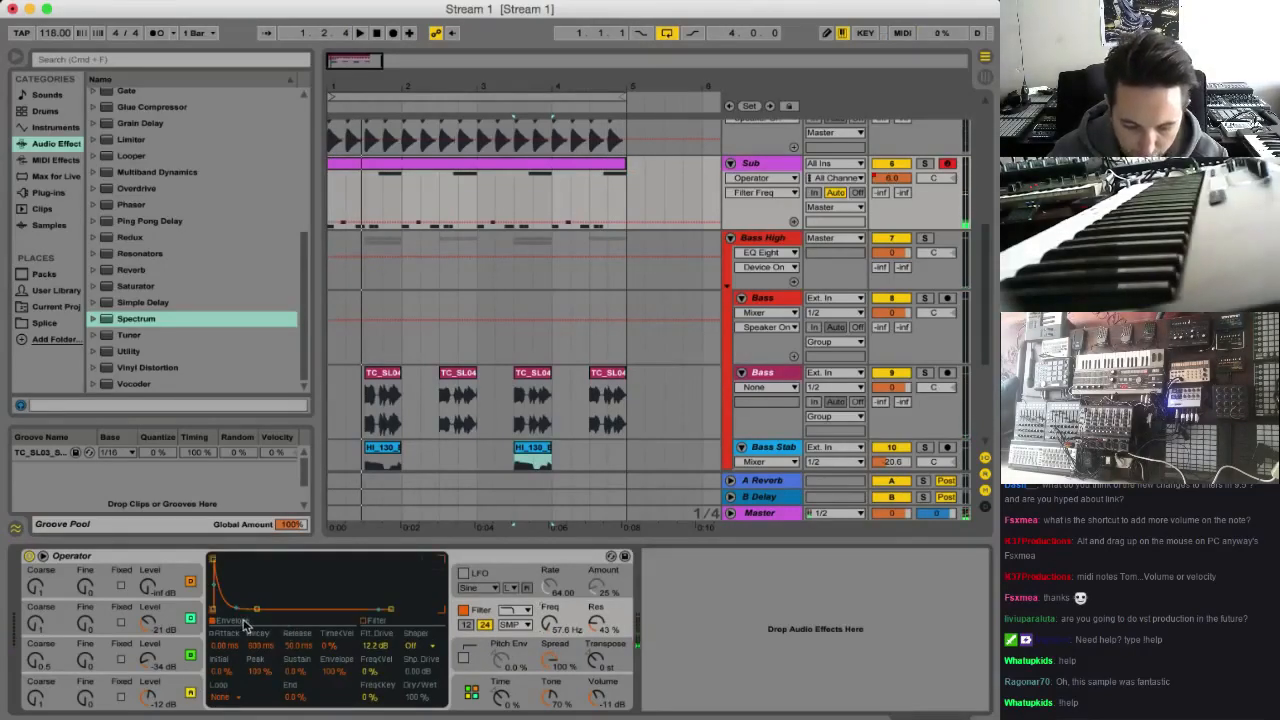
{"action": "left_click_drag", "start_coordinate": [268, 646], "coordinate": [268, 670]}
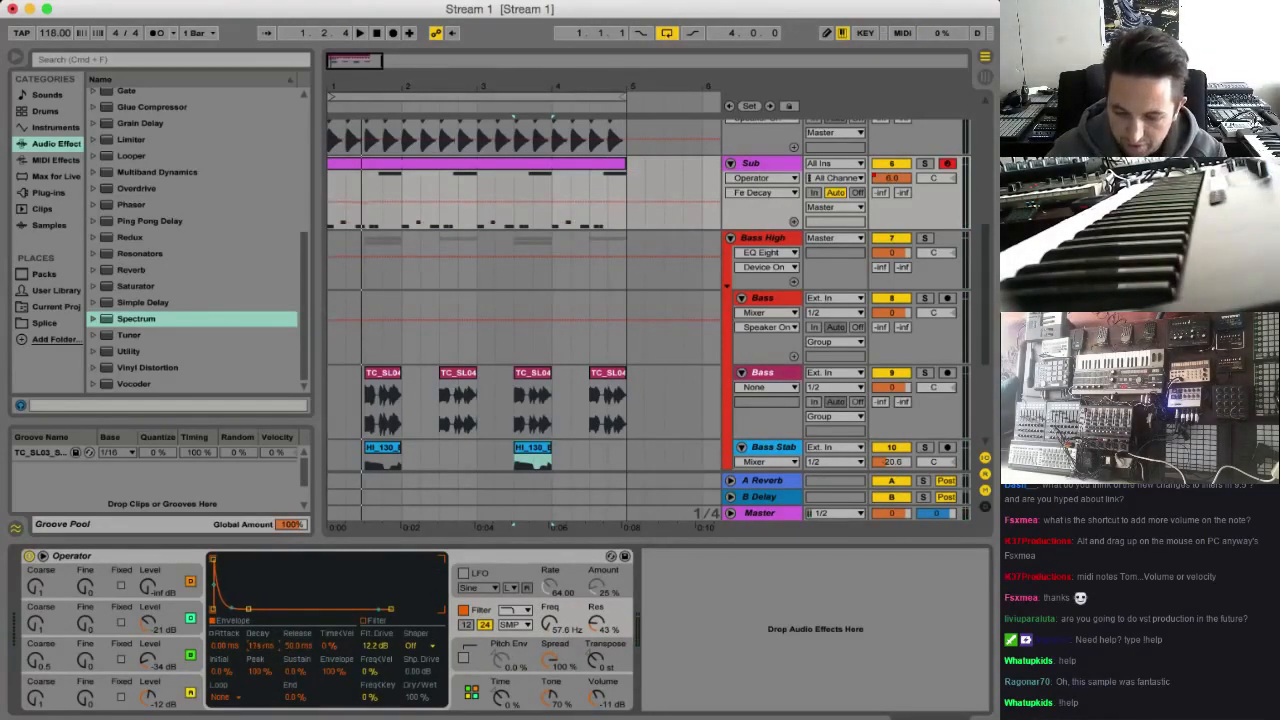
{"action": "key", "text": "space"}
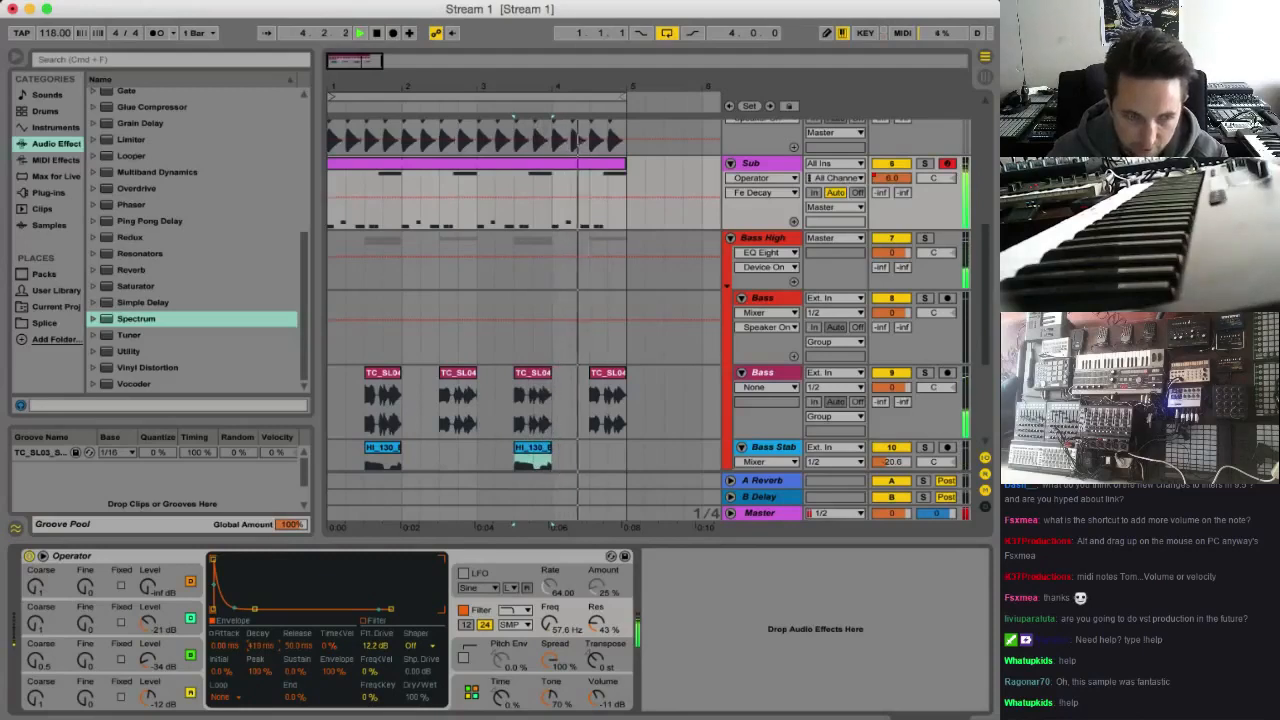
{"action": "mouse_move", "coordinate": [260, 646]}
{"action": "left_mouse_down"}
{"action": "mouse_move", "coordinate": [260, 620]}
{"action": "mouse_move", "coordinate": [260, 649]}
{"action": "left_mouse_up"}
{"action": "key", "text": "space"}
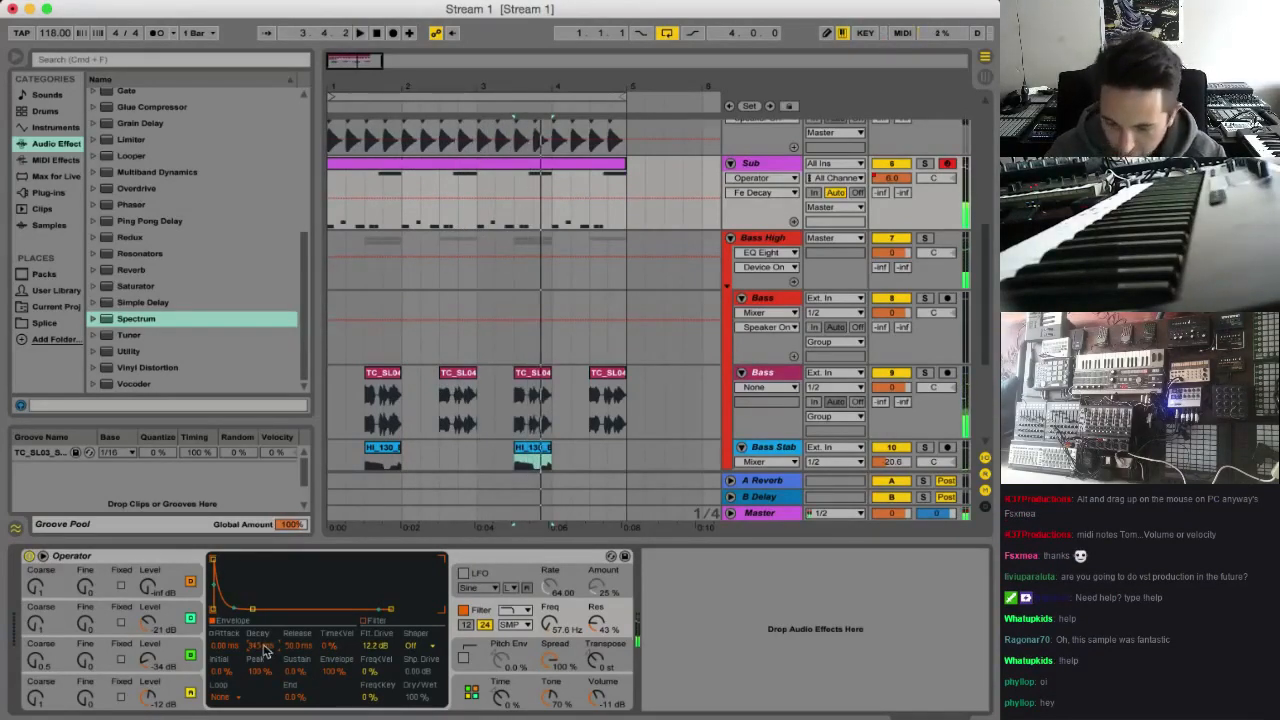
{"action": "key", "text": "space"}
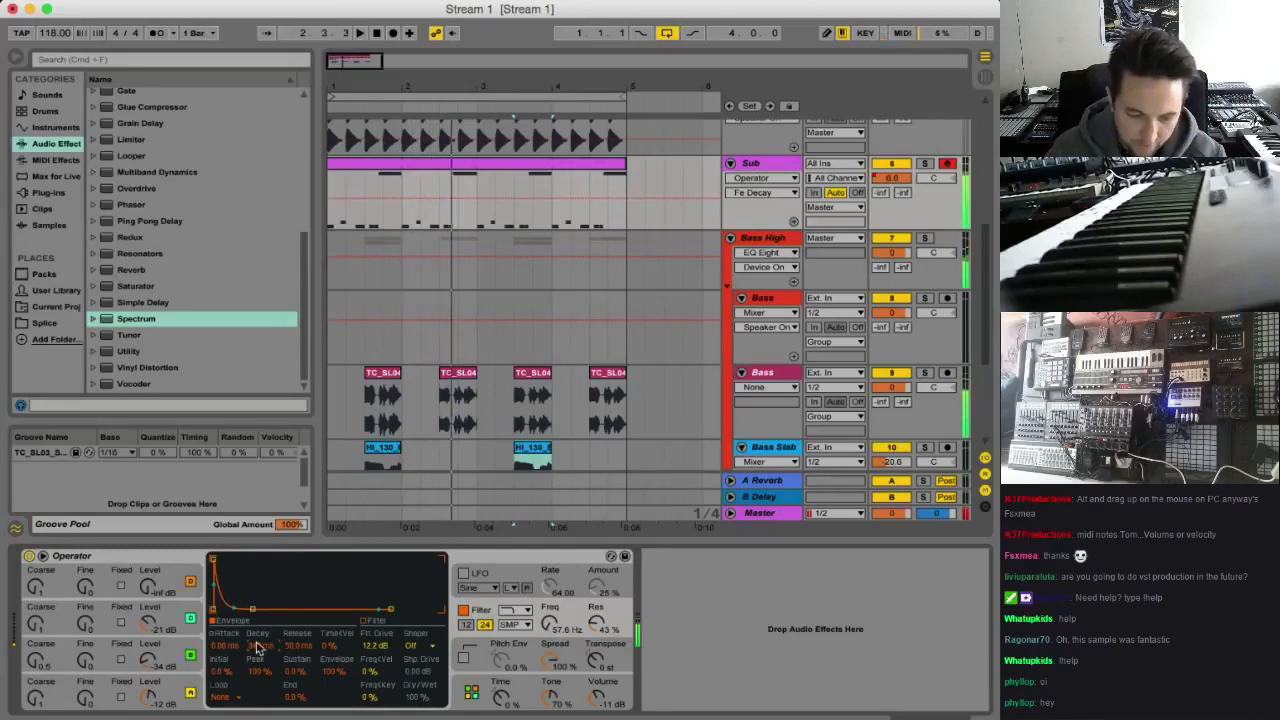
{"action": "left_click_drag", "start_coordinate": [257, 648], "coordinate": [257, 639]}
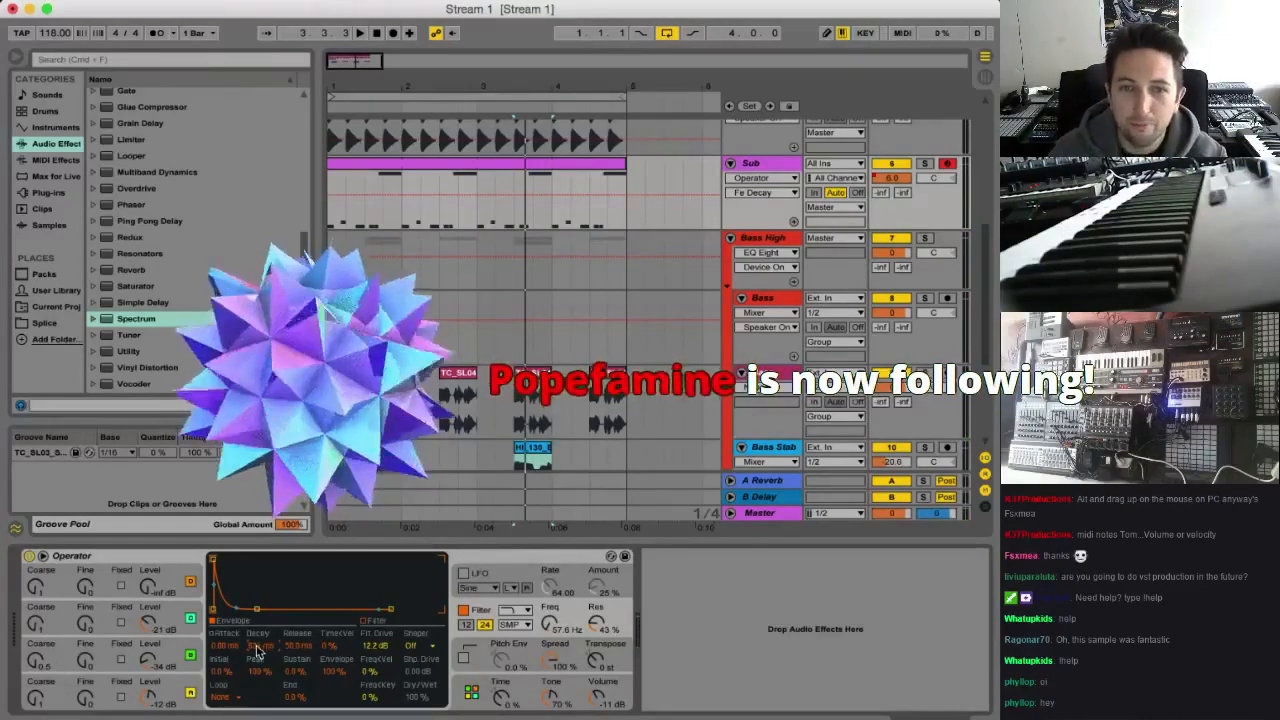
{"action": "key", "text": "space"}
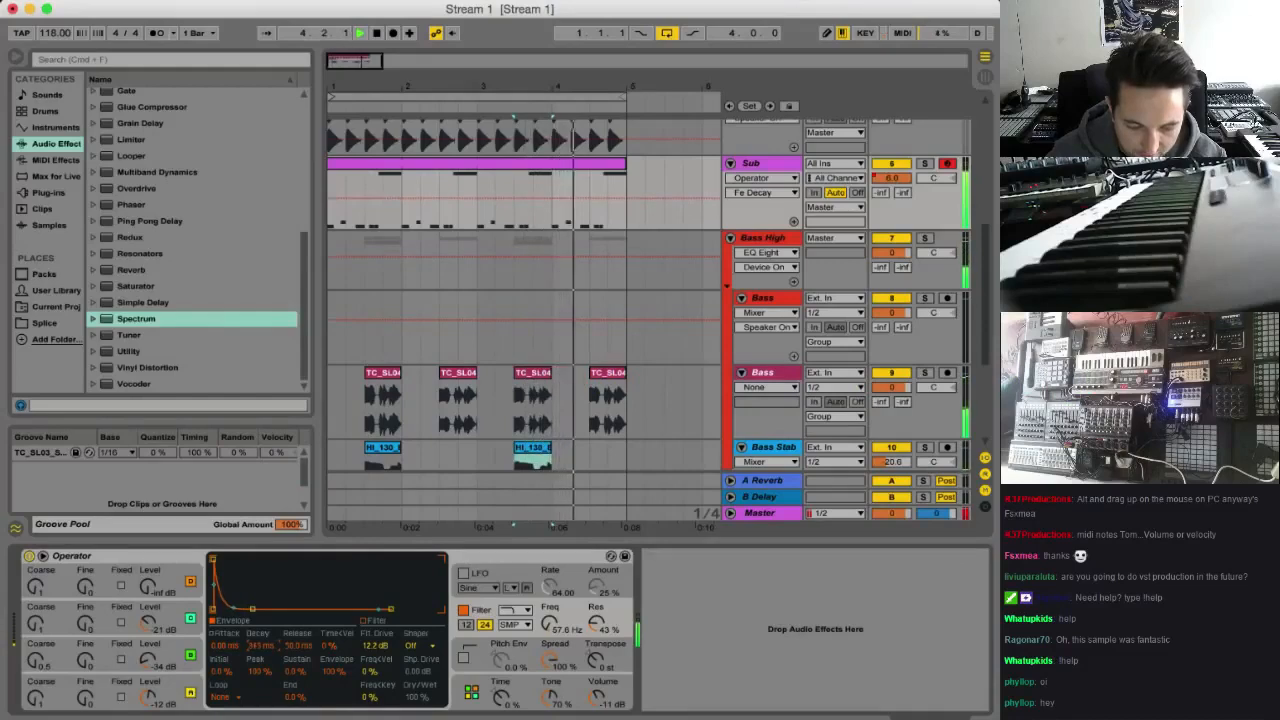
{"action": "key", "text": "space"}
Group Operator into an Instrument Rack and show the rack's macro controls
{"action": "left_click", "coordinate": [105, 556]}
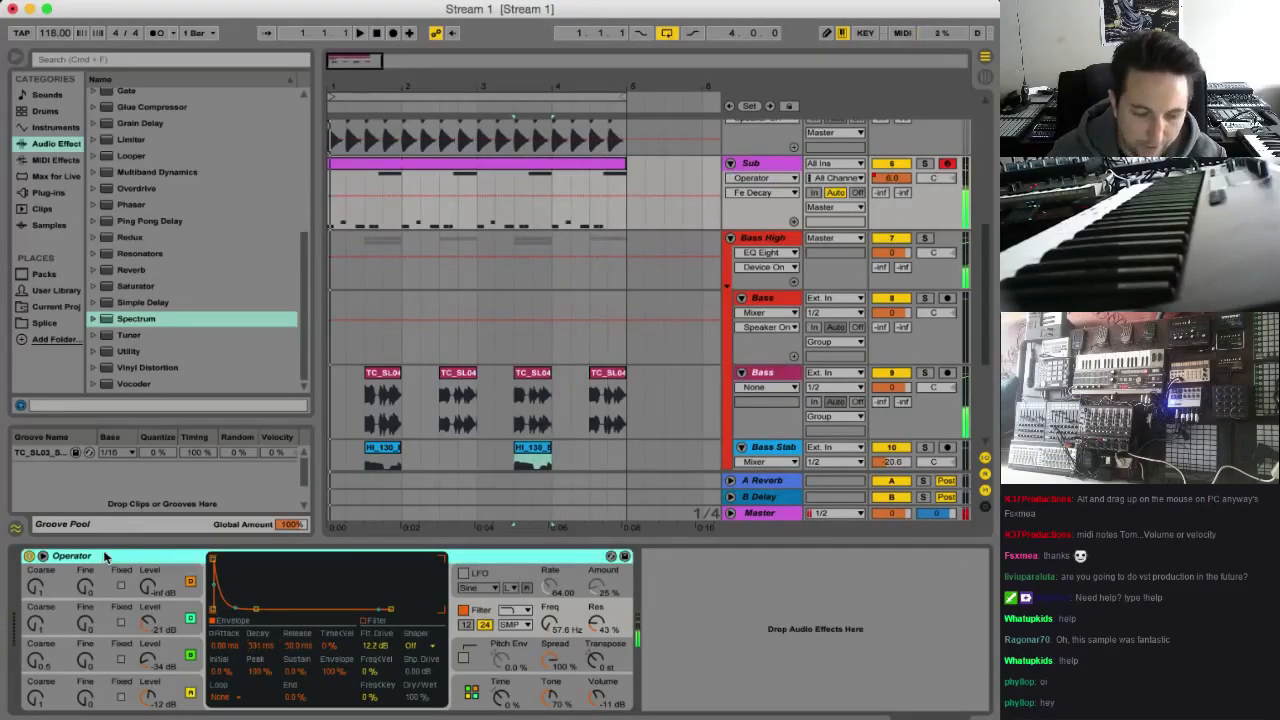
{"action": "right_click", "coordinate": [105, 556]}
{"action": "left_click", "coordinate": [165, 656]}
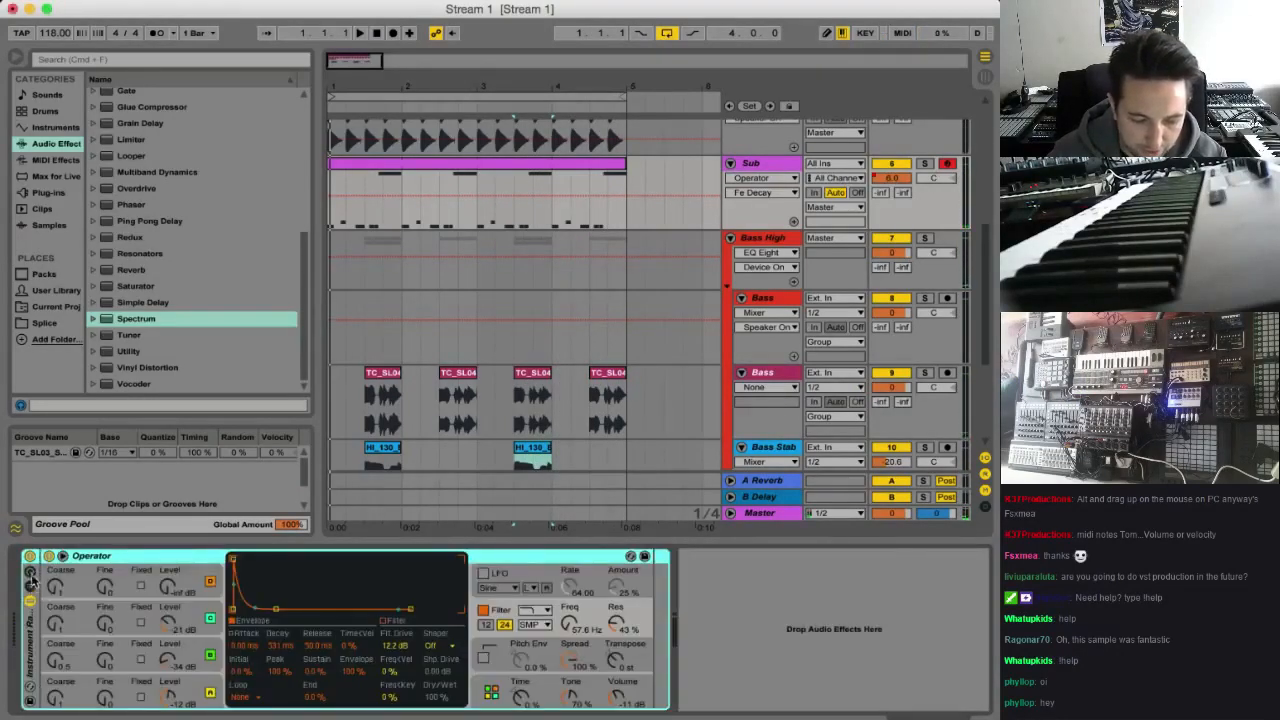
{"action": "left_click", "coordinate": [30, 577]}
Map the filter envelope decay to Macro 1 and the filter frequency to Macro 2
{"action": "left_click", "coordinate": [172, 556]}
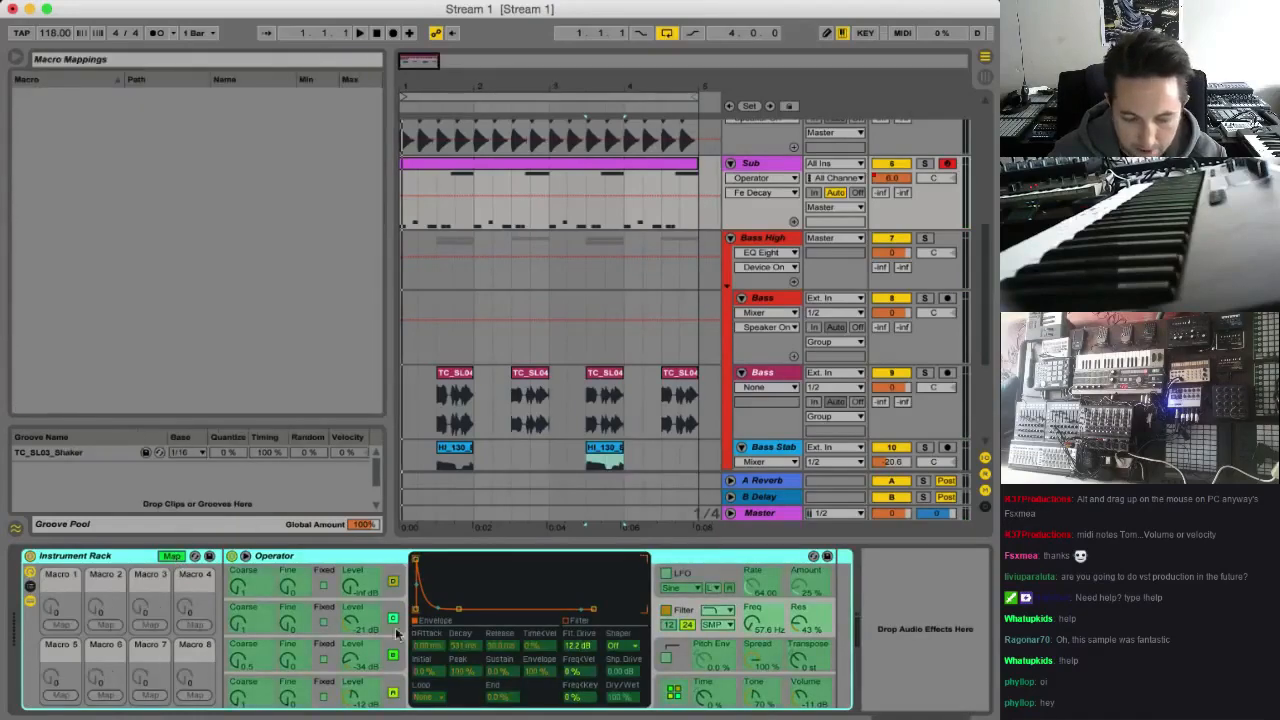
{"action": "left_click", "coordinate": [471, 648]}
{"action": "left_click", "coordinate": [60, 626]}
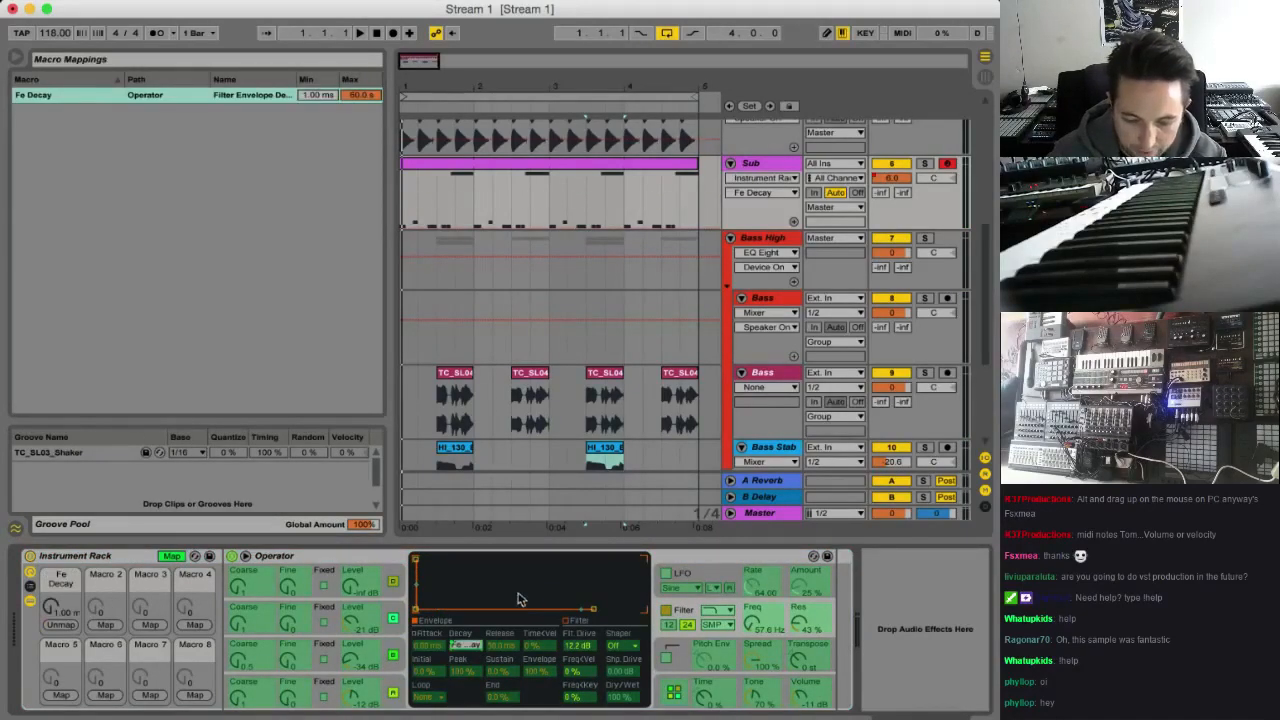
{"action": "left_click", "coordinate": [104, 625]}
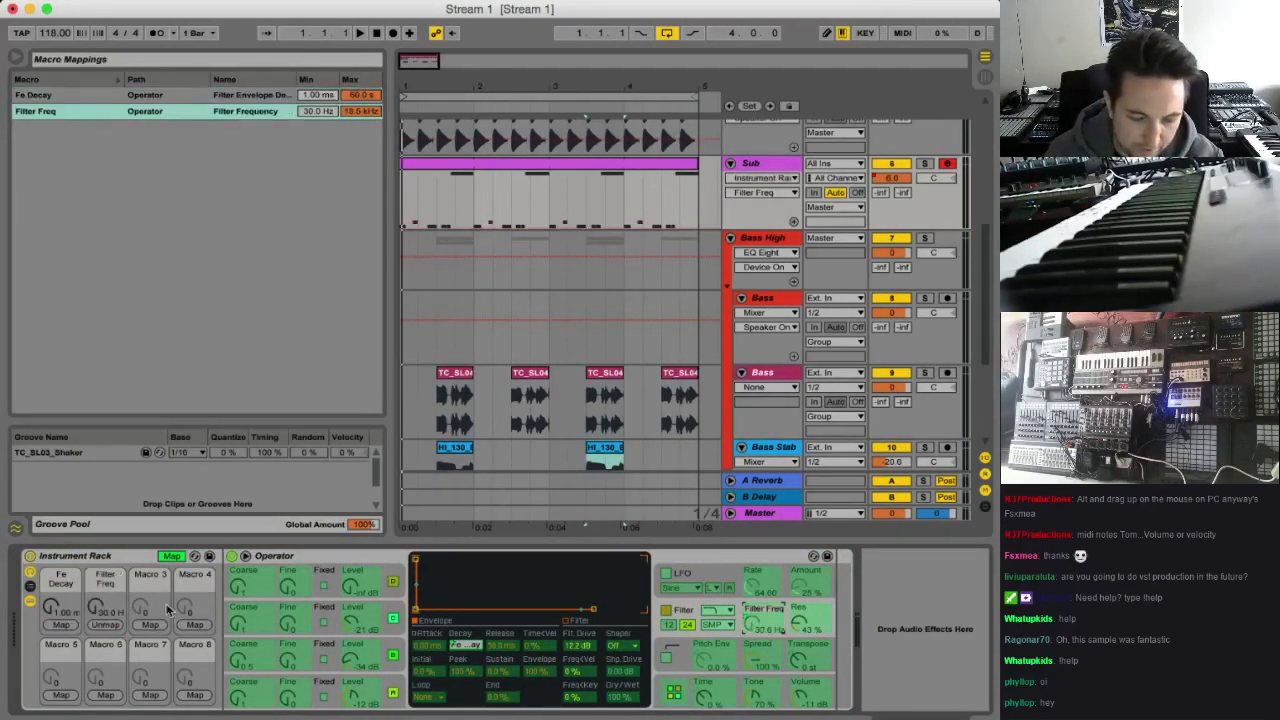
{"action": "left_click", "coordinate": [176, 557]}
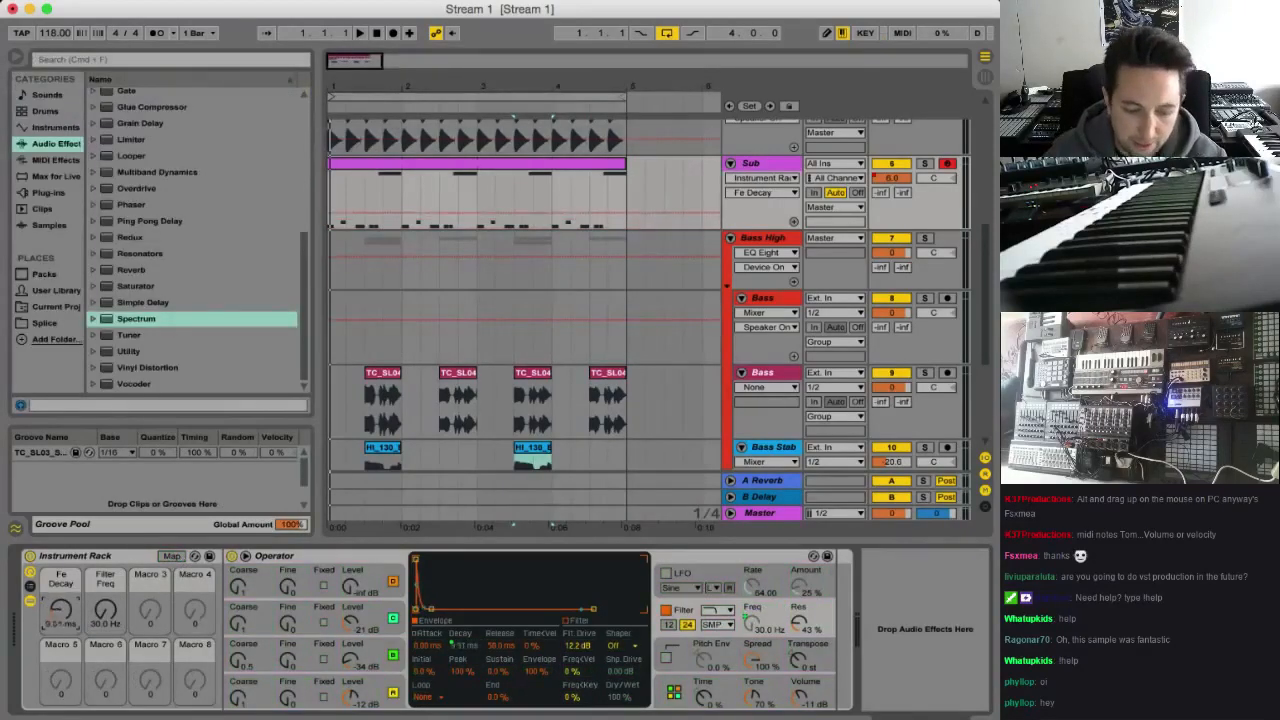
Set the Fe Decay macro to about 789 ms while the loop plays
{"action": "key", "text": "space"}
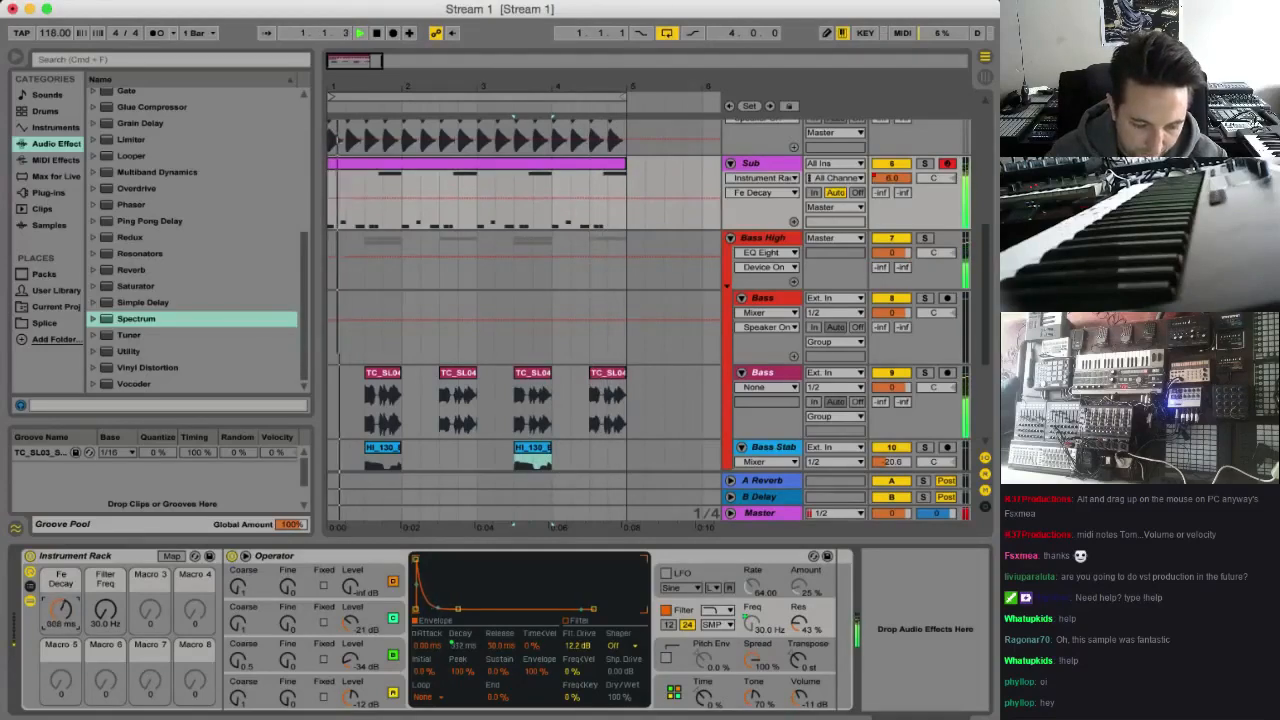
{"action": "left_click_drag", "start_coordinate": [67, 615], "coordinate": [67, 627]}
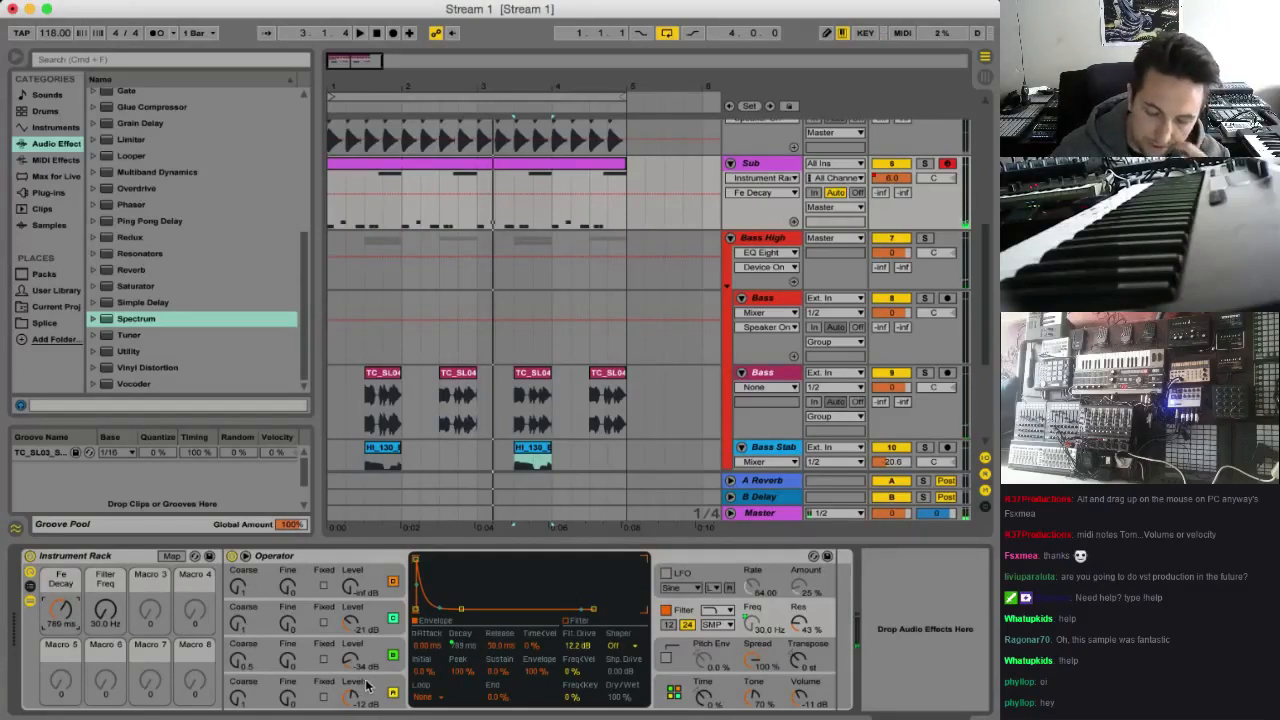
Turn oscillator A's level fully down to -inf dB in the Sub's Operator
{"action": "left_click_drag", "start_coordinate": [767, 670], "coordinate": [767, 640]}
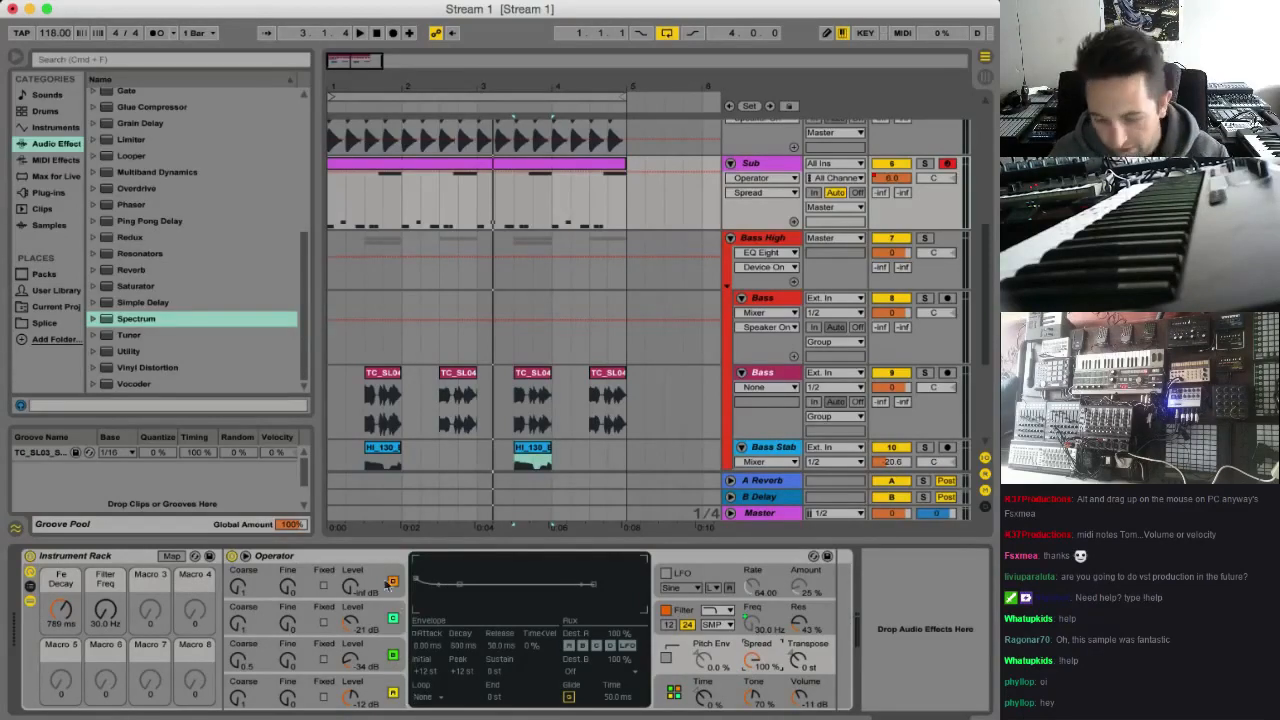
{"action": "left_click", "coordinate": [352, 697]}
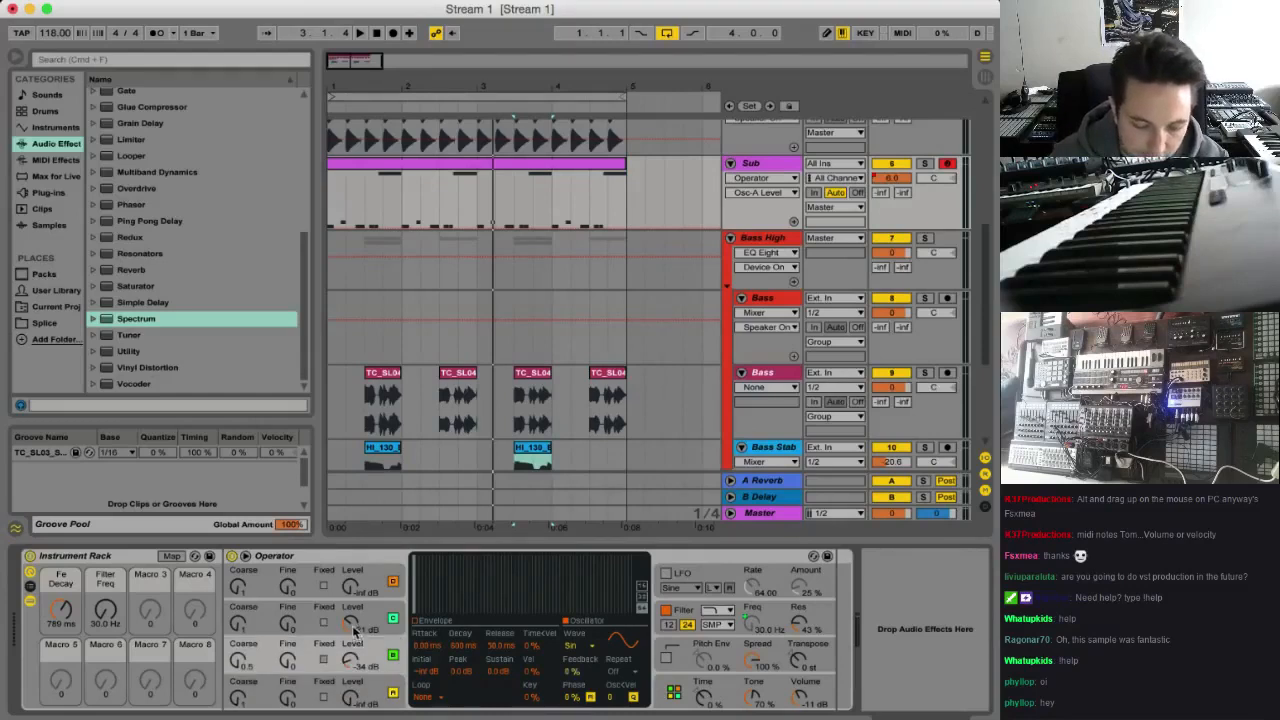
Raise oscillator C's level to -17 dB in the Sub's Operator and audition the loop
{"action": "left_click_drag", "start_coordinate": [351, 622], "coordinate": [351, 612]}
{"action": "key", "text": "space"}
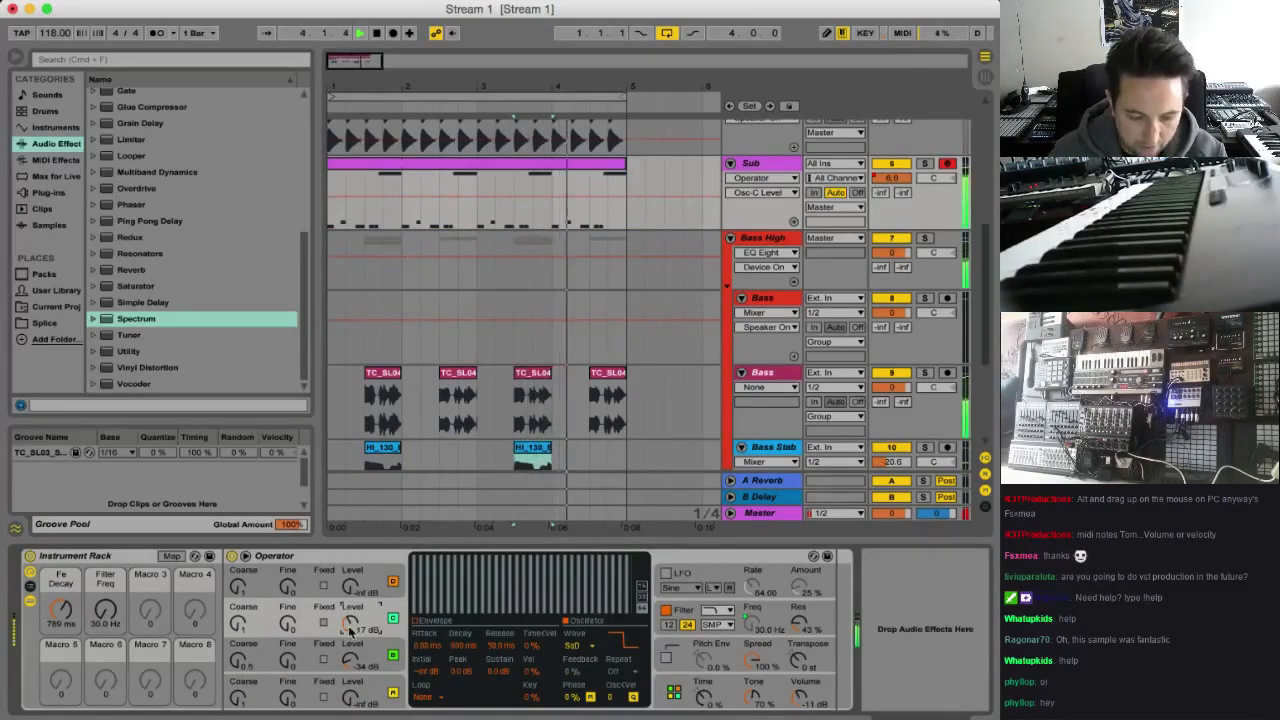
{"action": "key", "text": "space"}
Group the existing rack inside an outer Instrument Rack, show its macros and chain list, and name its chain High Square
{"action": "right_click", "coordinate": [119, 558]}
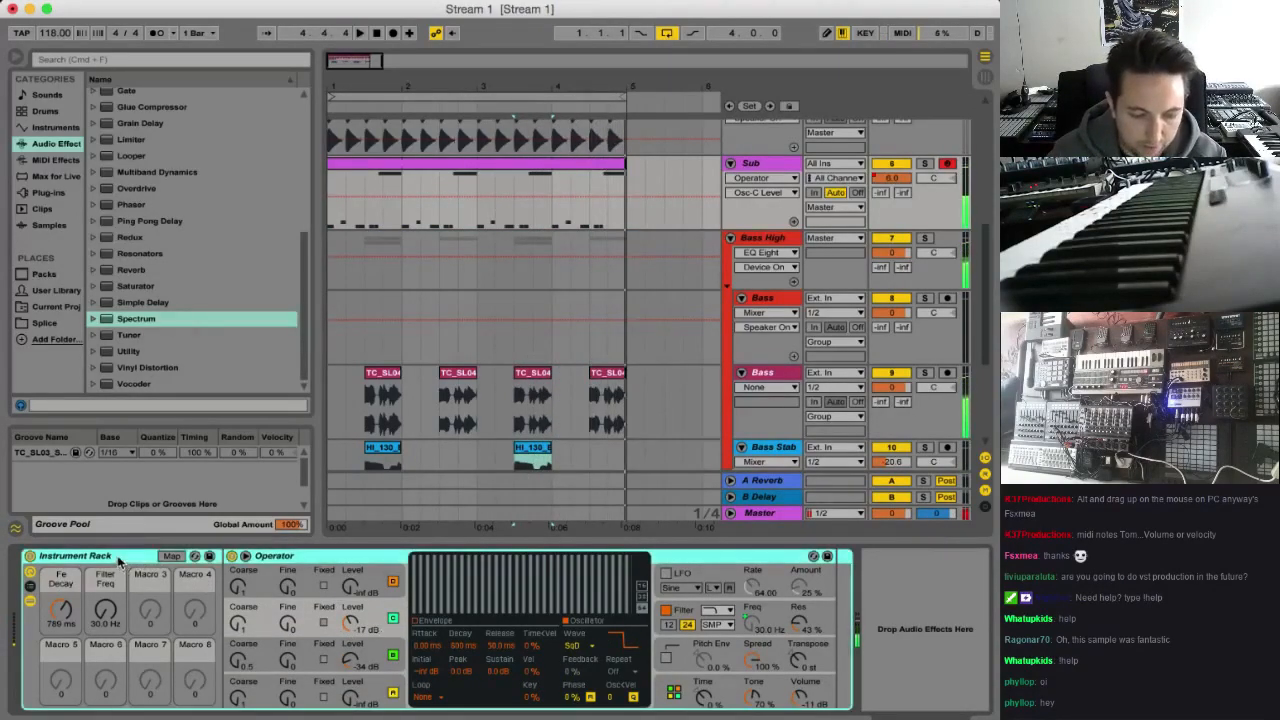
{"action": "left_click", "coordinate": [170, 660]}
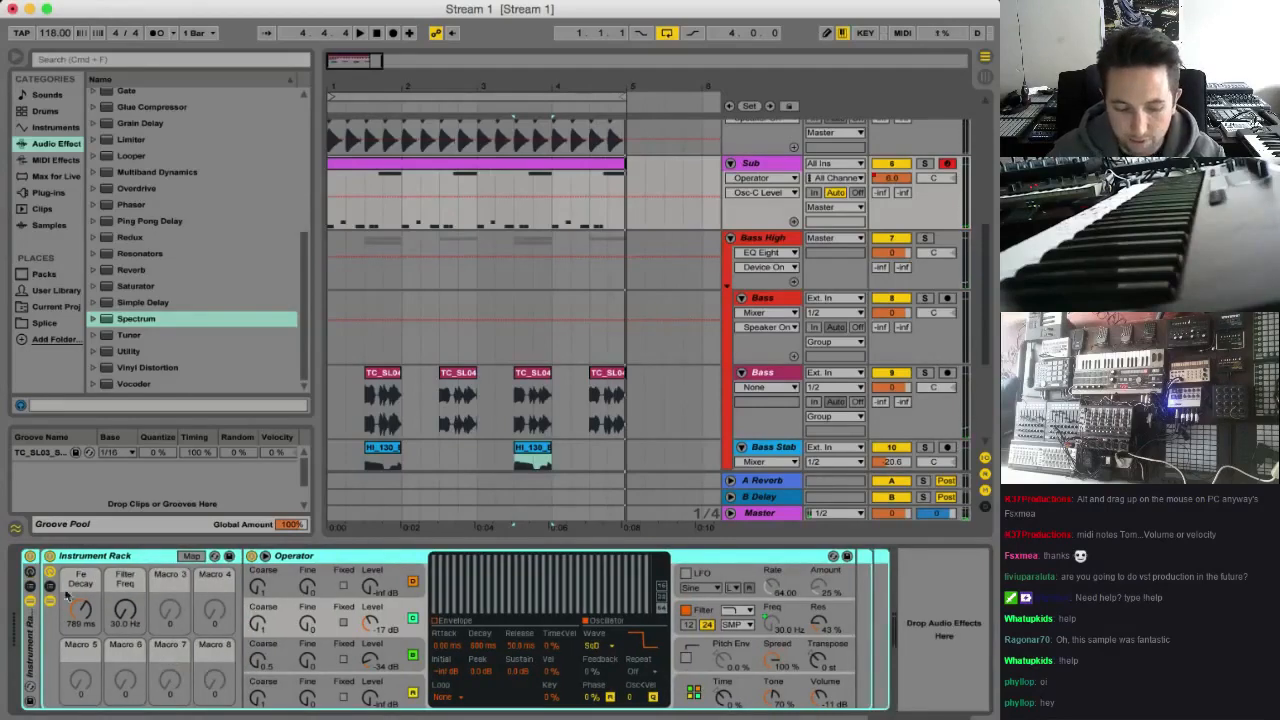
{"action": "left_click", "coordinate": [31, 578]}
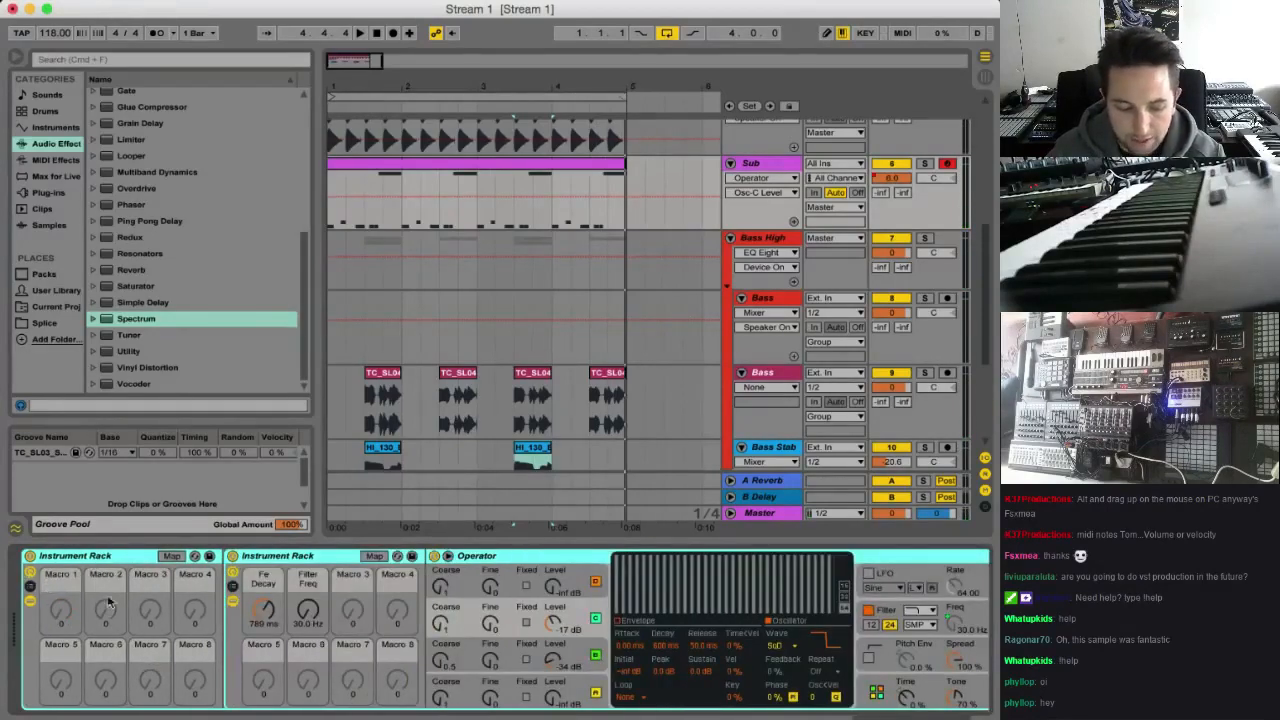
{"action": "left_click", "coordinate": [31, 589]}
{"action": "left_click", "coordinate": [283, 604]}
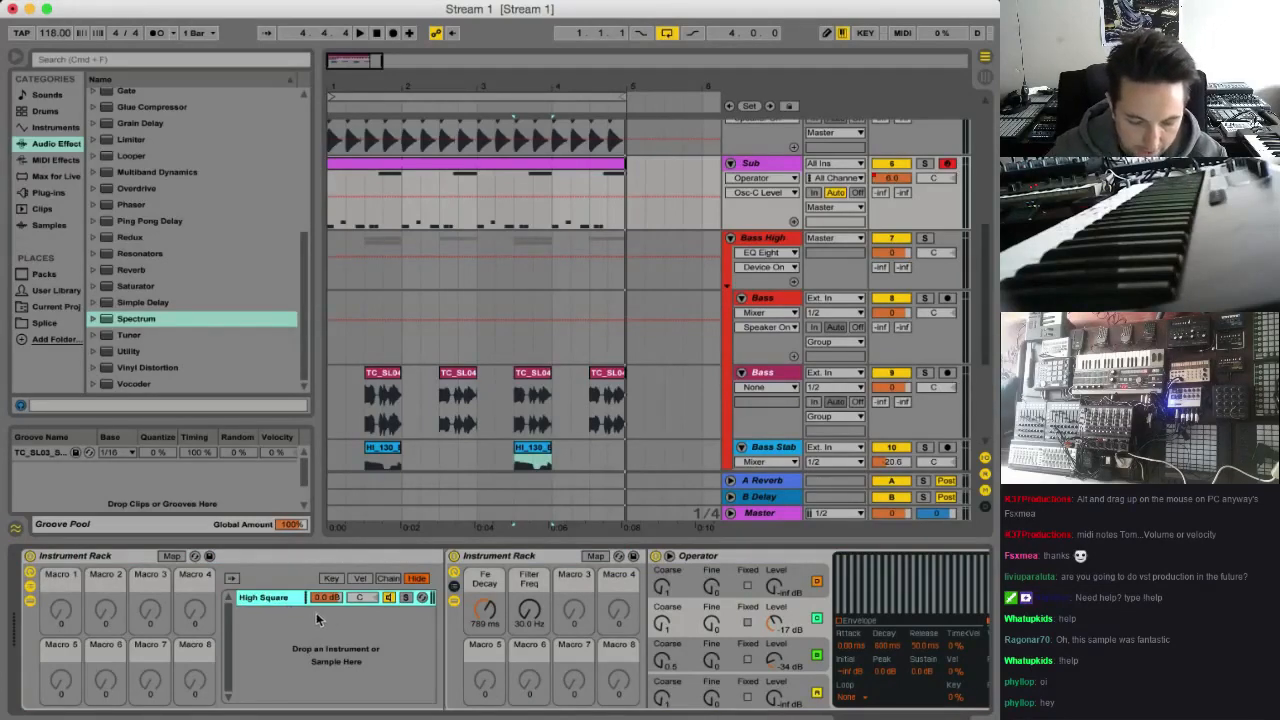
Add a new Operator instrument as a second chain below High Square in the outer rack
{"action": "right_click", "coordinate": [306, 615]}
{"action": "left_click", "coordinate": [285, 628]}
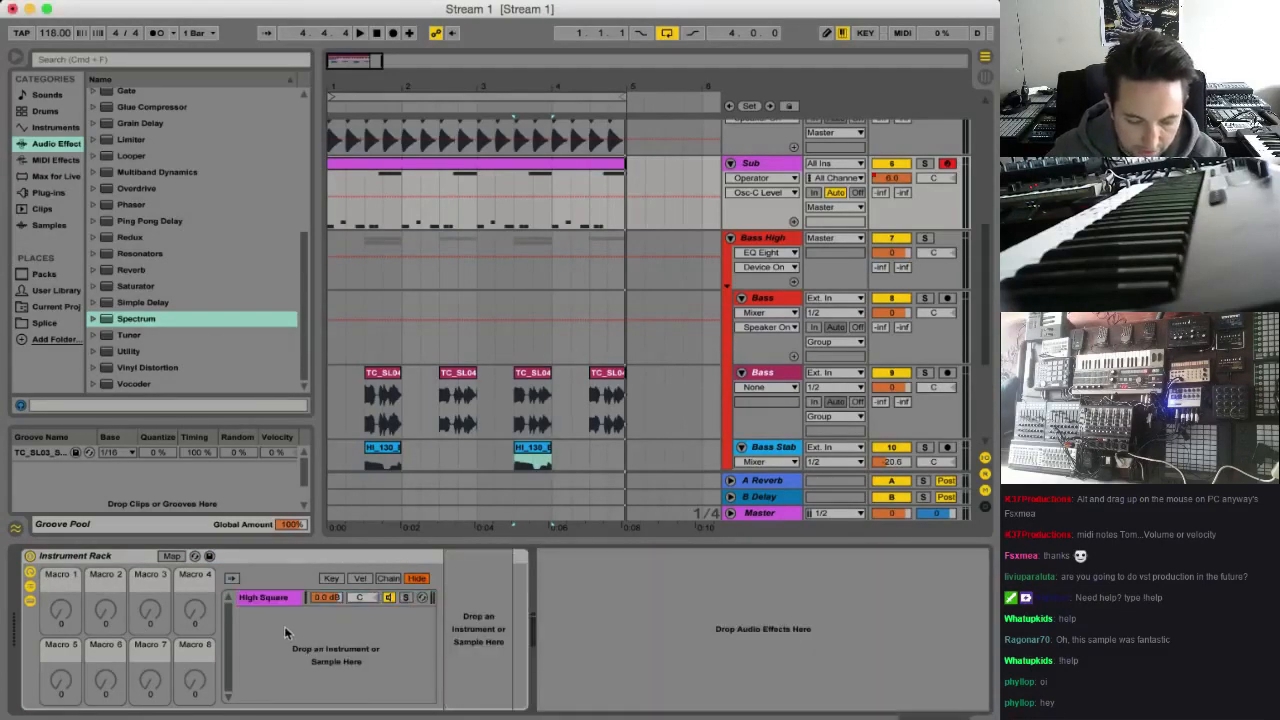
{"action": "left_click", "coordinate": [58, 127]}
{"action": "left_click", "coordinate": [122, 222]}
{"action": "left_click", "coordinate": [116, 210]}
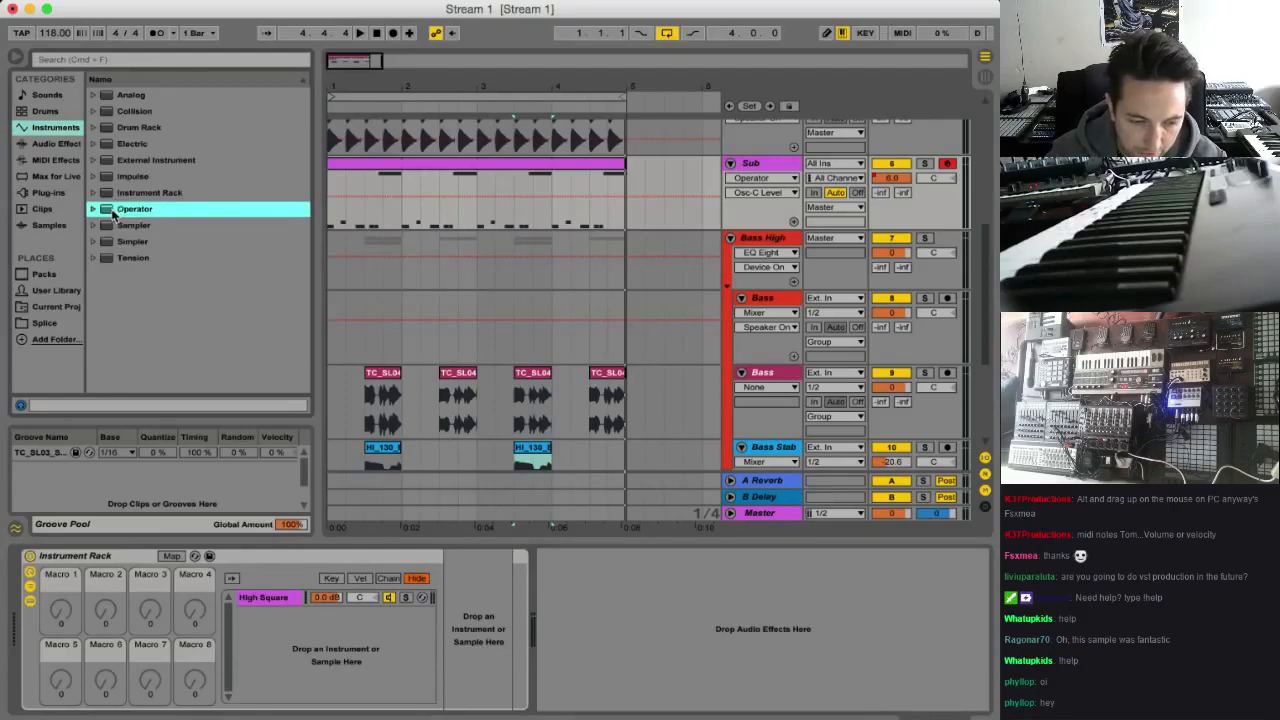
{"action": "left_click_drag", "start_coordinate": [320, 608], "coordinate": [269, 617]}
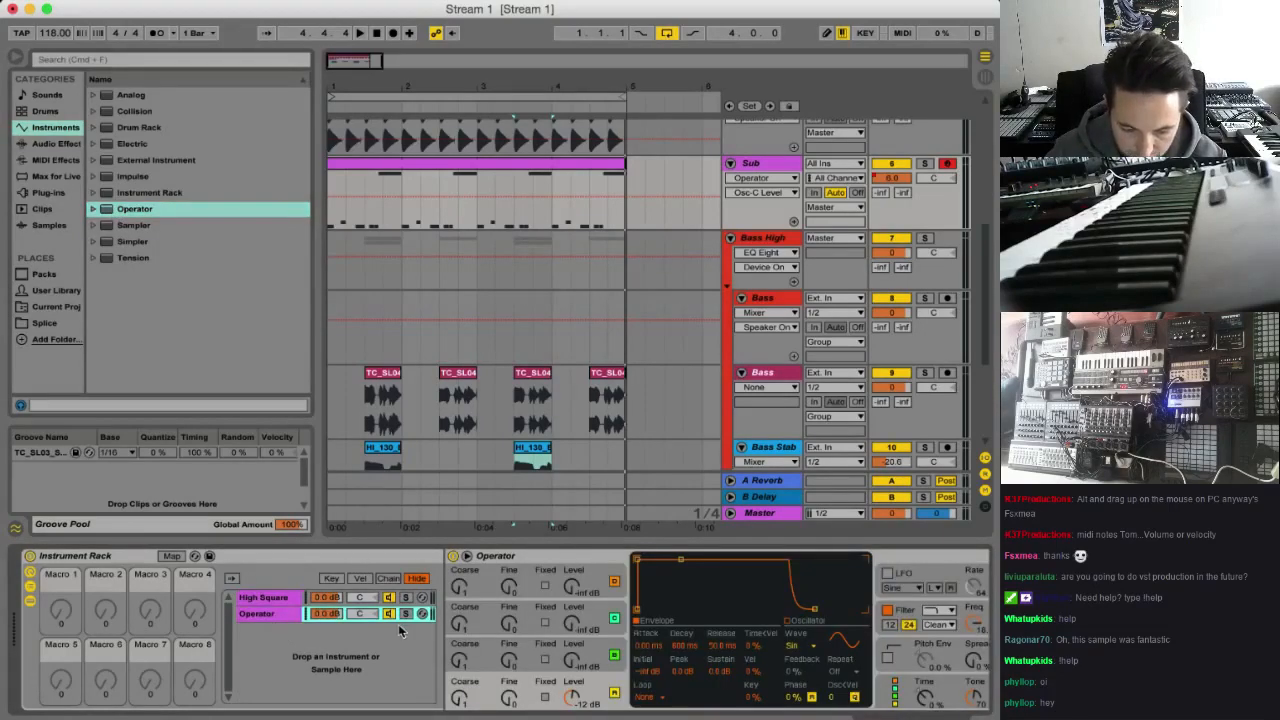
Add EQ Eight to the end of the High Square chain and set band 1 to a low cut at about 161 Hz
{"action": "left_click", "coordinate": [245, 601]}
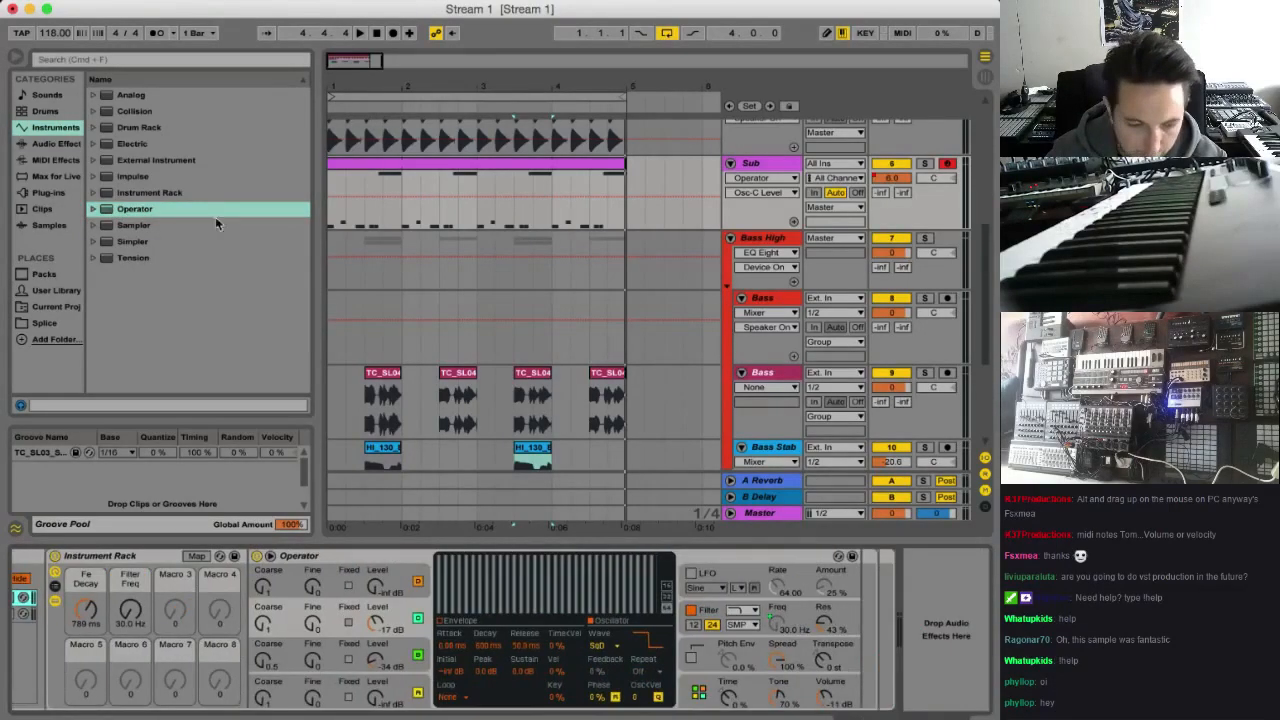
{"action": "left_click", "coordinate": [60, 160]}
{"action": "left_click", "coordinate": [57, 145]}
{"action": "scroll", "coordinate": [154, 191], "scroll_direction": "up", "scroll_amount": 5}
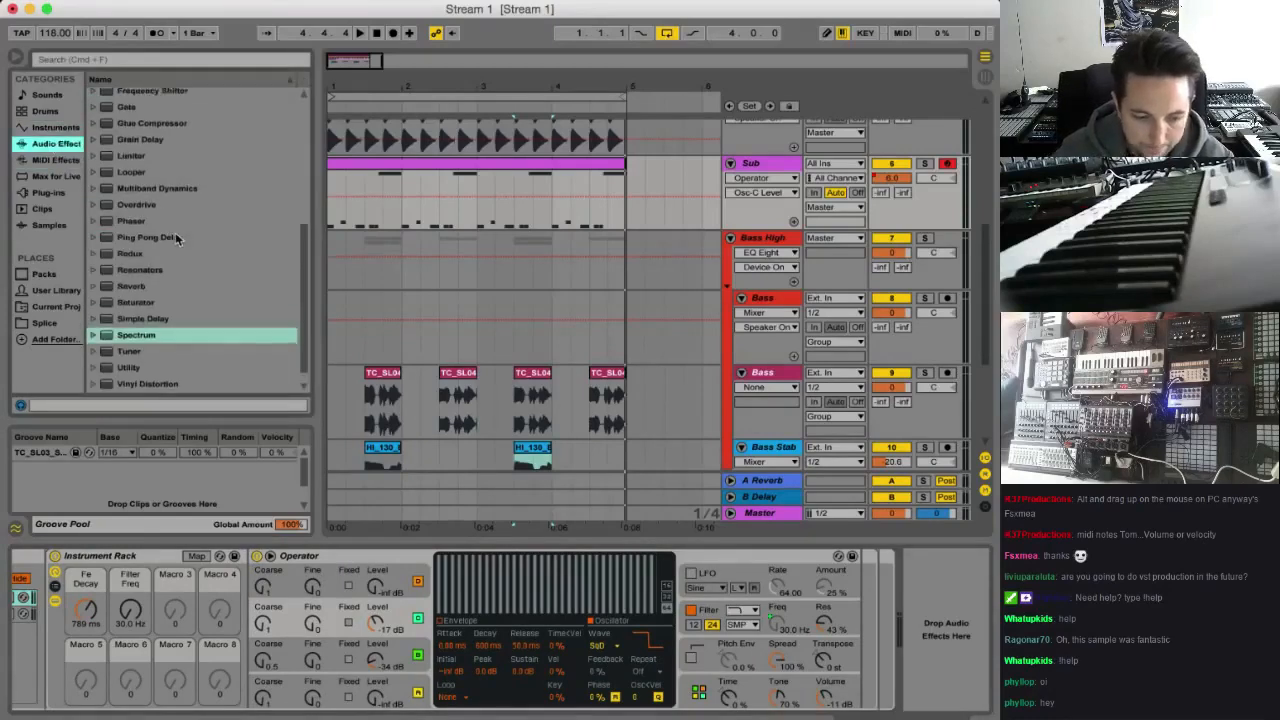
{"action": "scroll", "coordinate": [175, 222], "scroll_direction": "up", "scroll_amount": 3}
{"action": "left_click_drag", "start_coordinate": [150, 173], "coordinate": [858, 641]}
{"action": "left_click", "coordinate": [646, 689]}
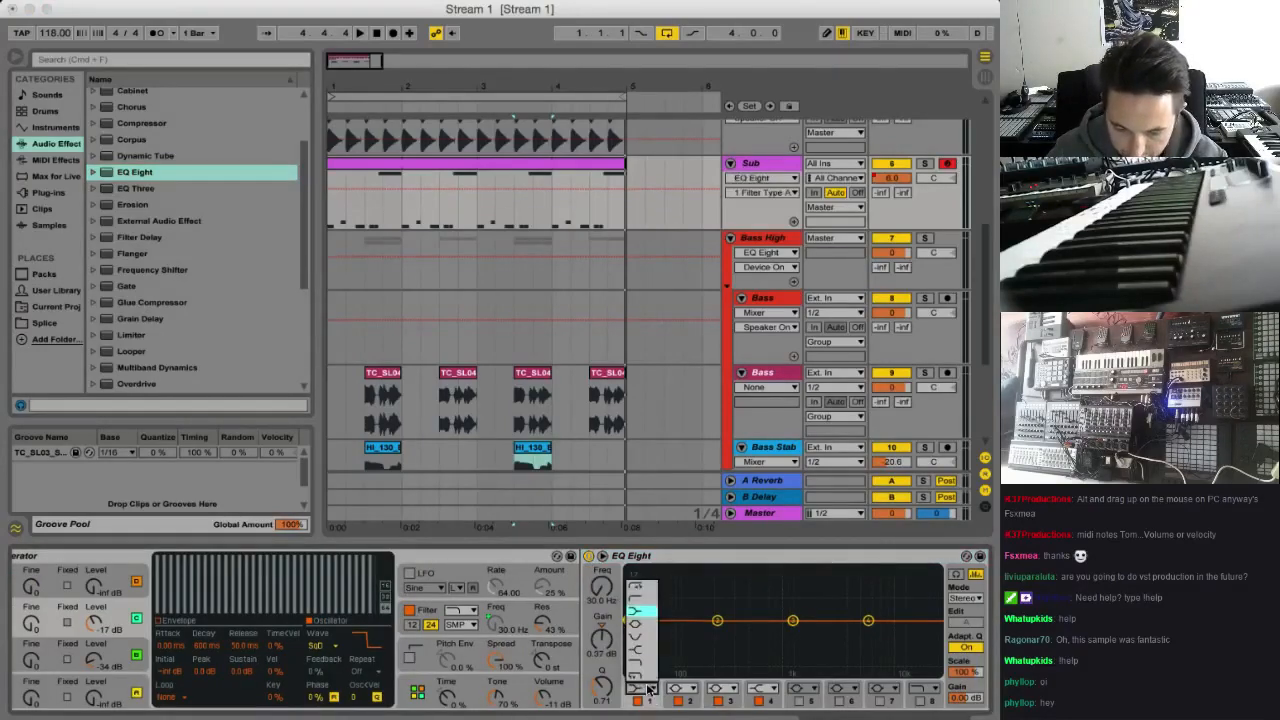
{"action": "left_click", "coordinate": [641, 589]}
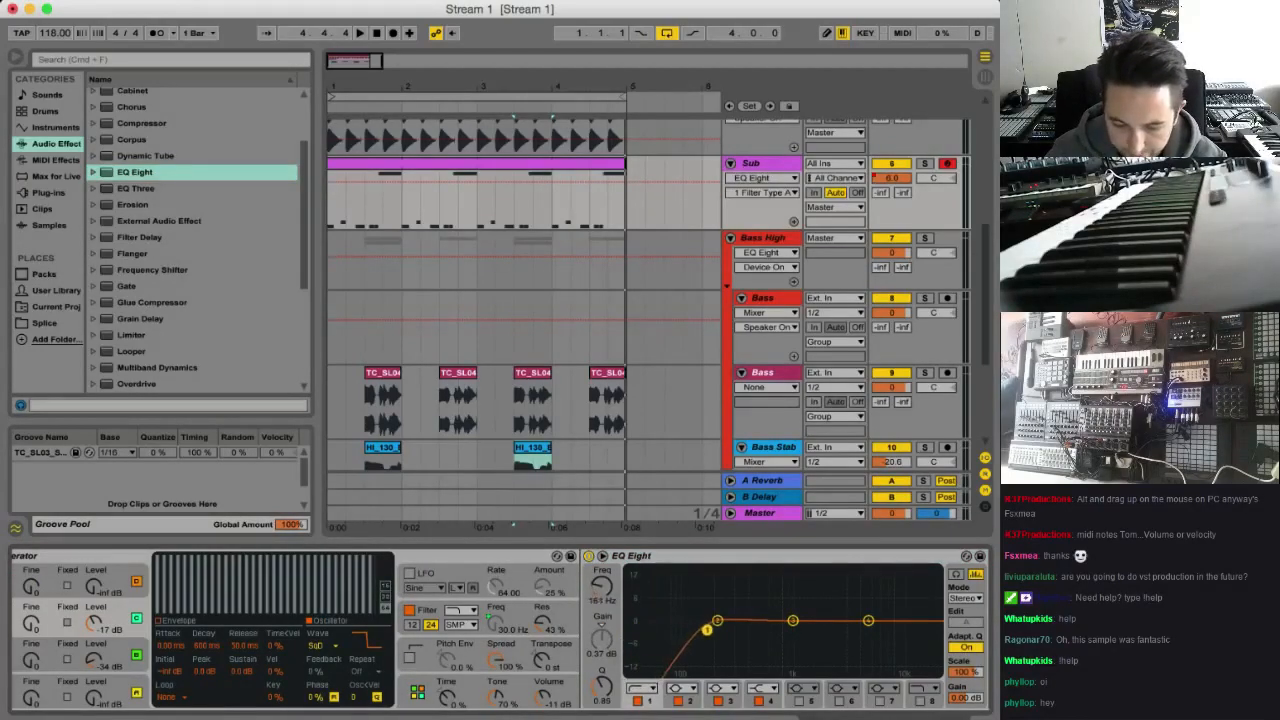
Solo the High Square chain and play the loop to hear it alone
{"action": "scroll", "coordinate": [718, 632], "scroll_direction": "left", "scroll_amount": 10}
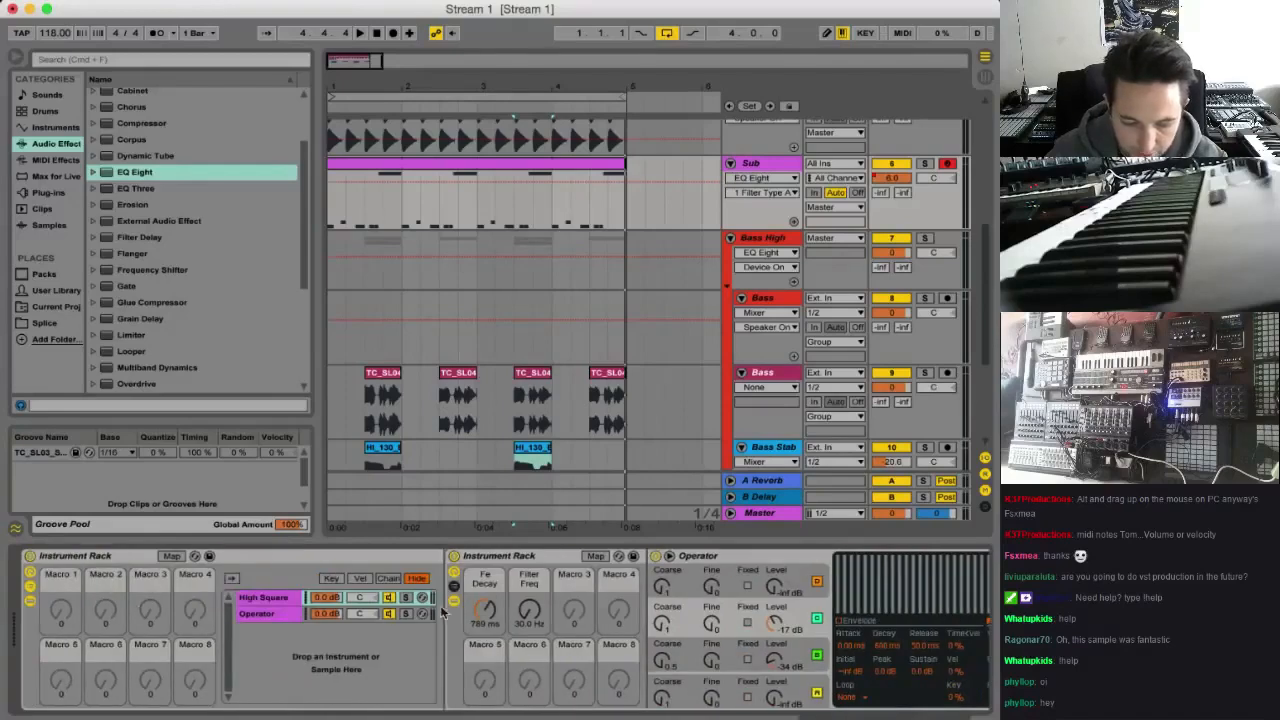
{"action": "key", "text": "space"}
{"action": "left_click", "coordinate": [405, 597]}
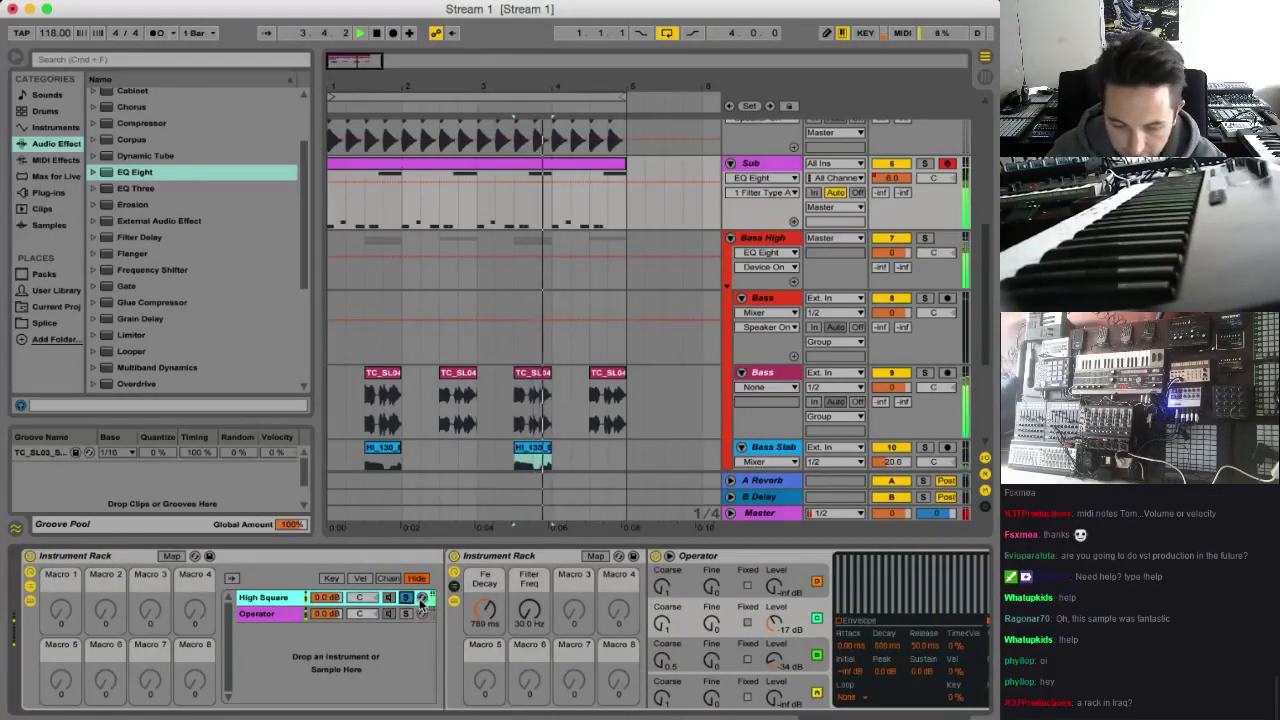
{"action": "key", "text": "space"}
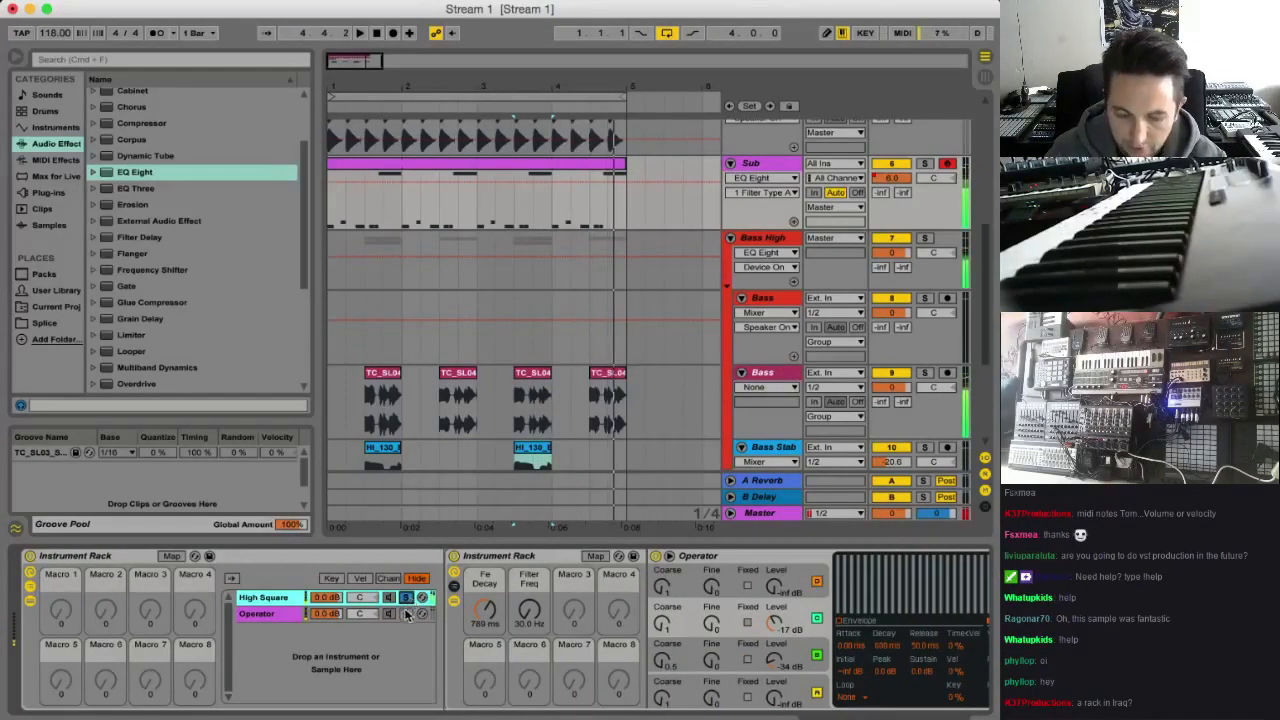
Solo the Operator chain and compare it with High Square during playback, leaving Operator soloed
{"action": "left_click", "coordinate": [405, 614]}
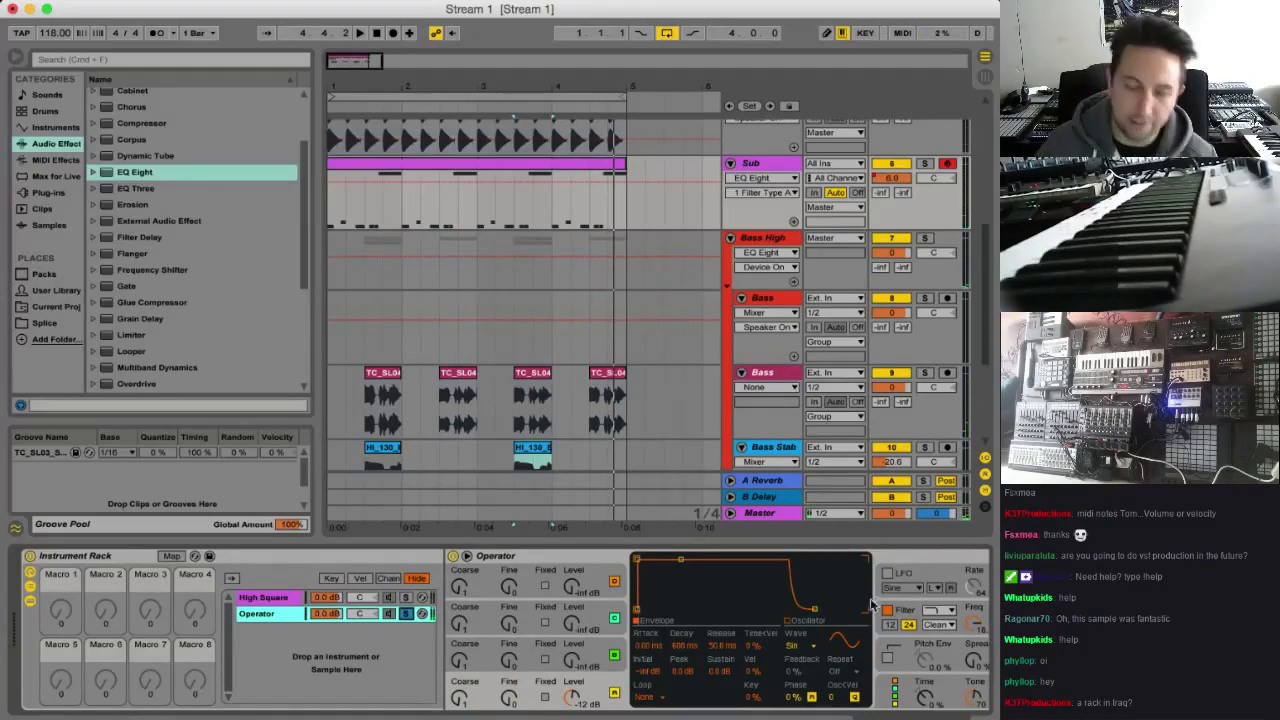
{"action": "scroll", "coordinate": [676, 641], "scroll_direction": "right", "scroll_amount": 2}
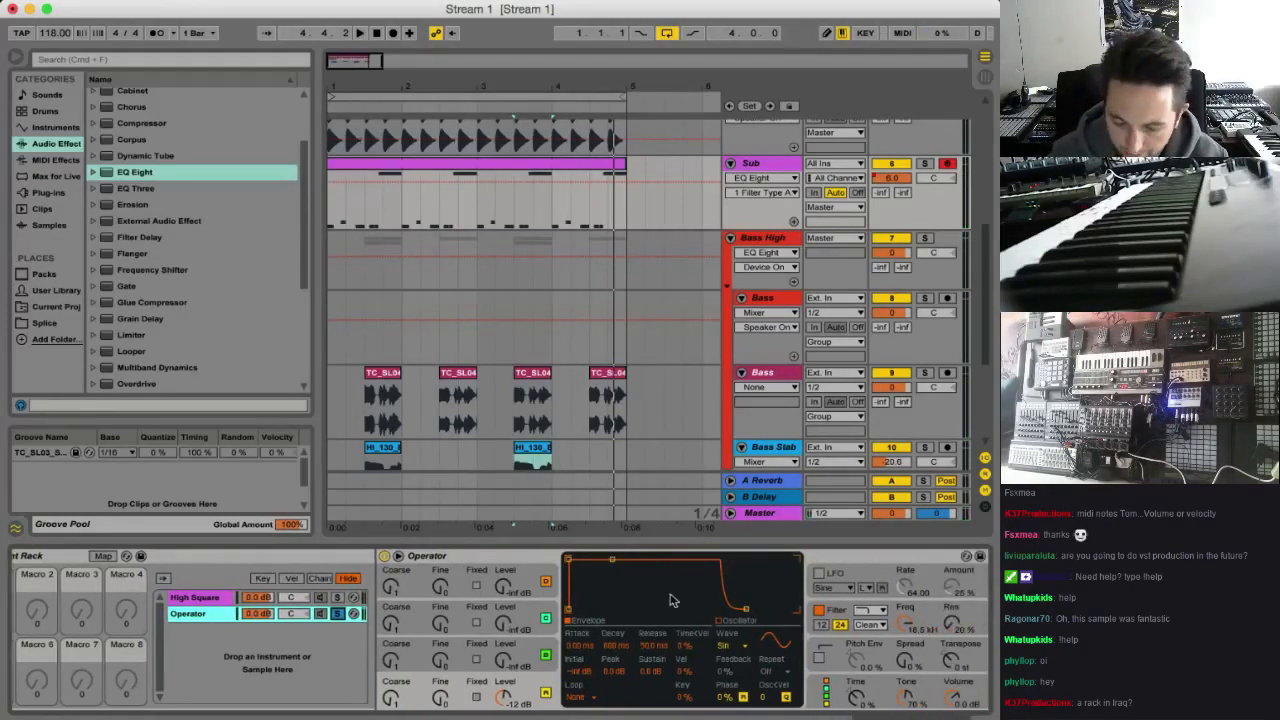
{"action": "key", "text": "space"}
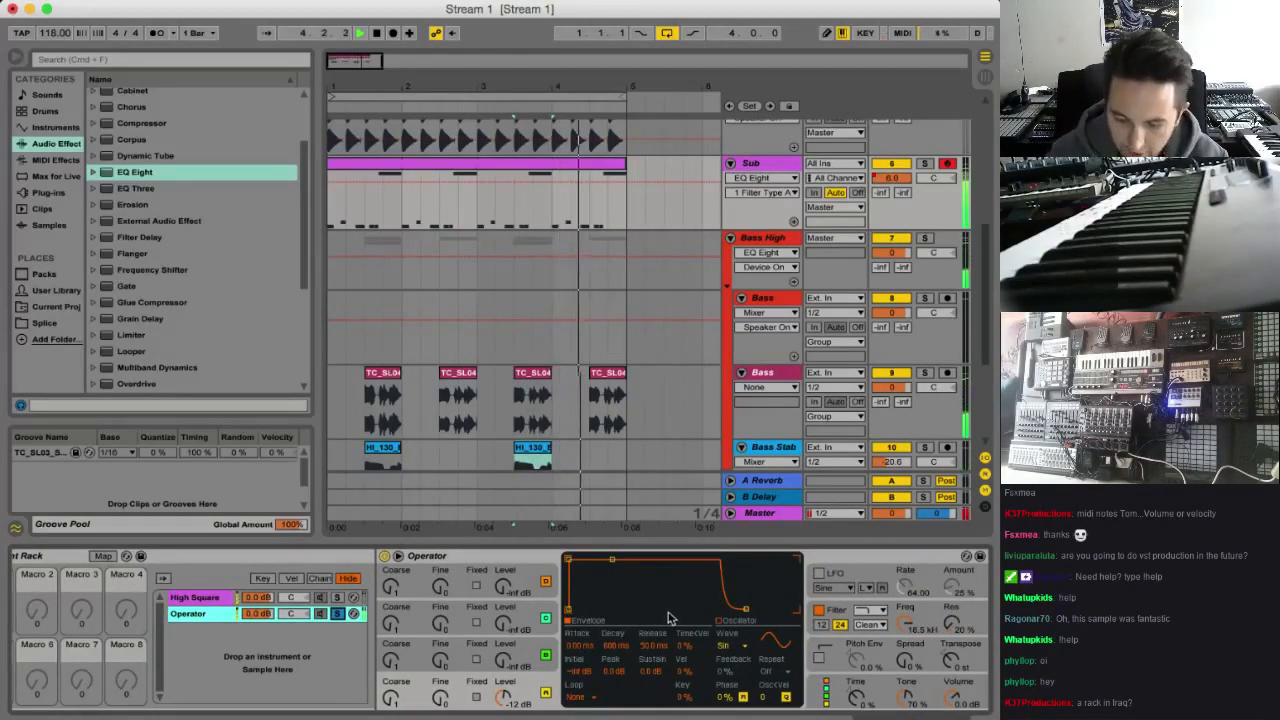
{"action": "left_click", "coordinate": [336, 615]}
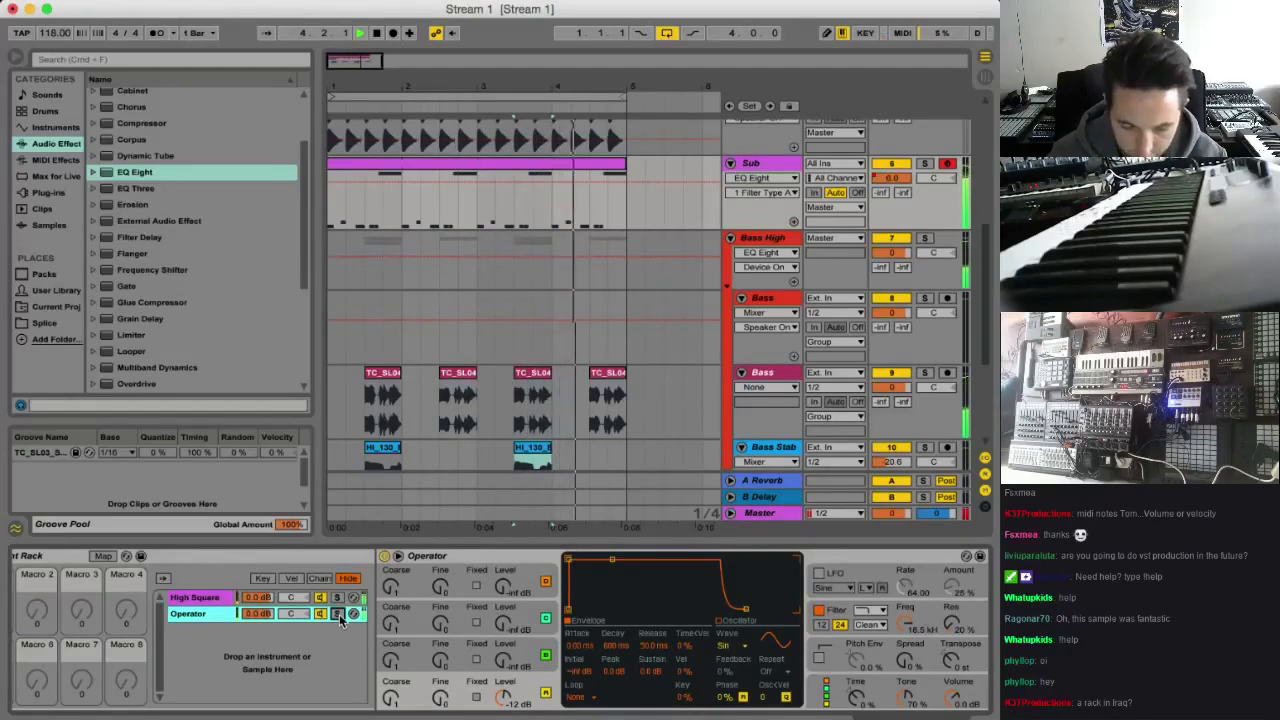
{"action": "left_click", "coordinate": [338, 598]}
{"action": "left_click", "coordinate": [338, 614]}
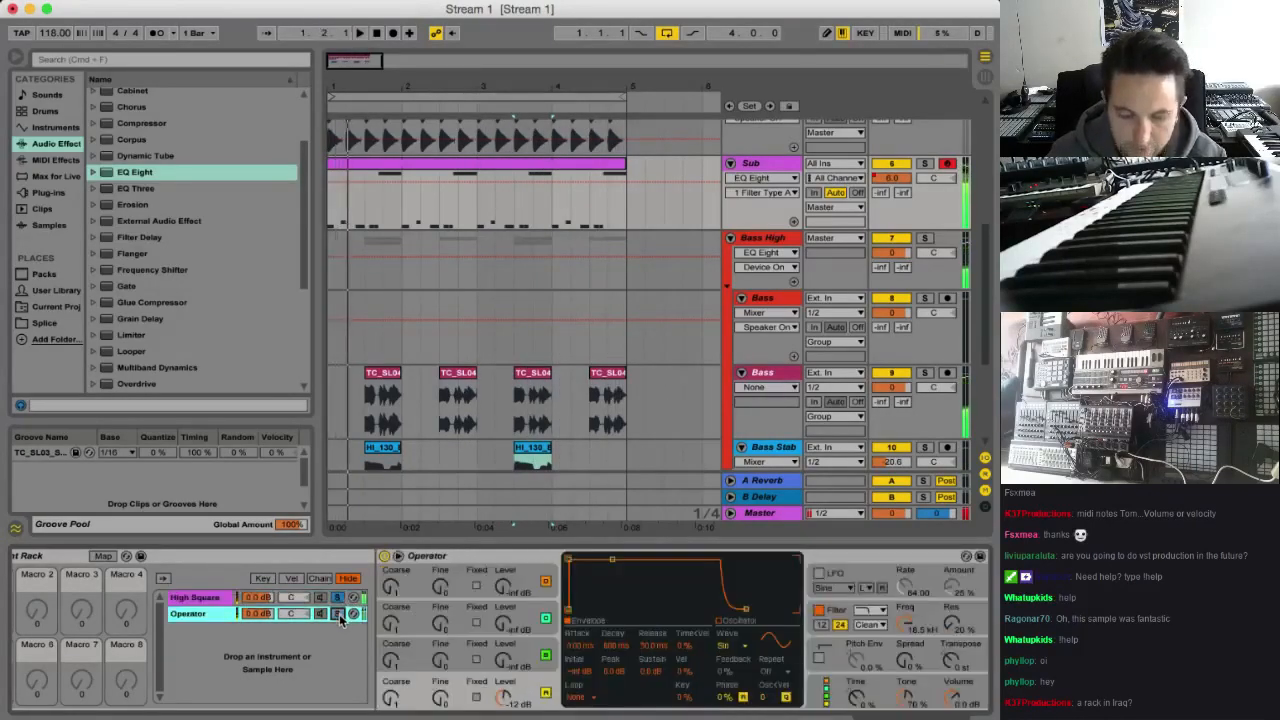
{"action": "left_click", "coordinate": [338, 614]}
Set oscillator B of the new Operator to coarse 0.5 and level -34 dB while auditioning the loop
{"action": "scroll", "coordinate": [585, 642], "scroll_direction": "right", "scroll_amount": 5}
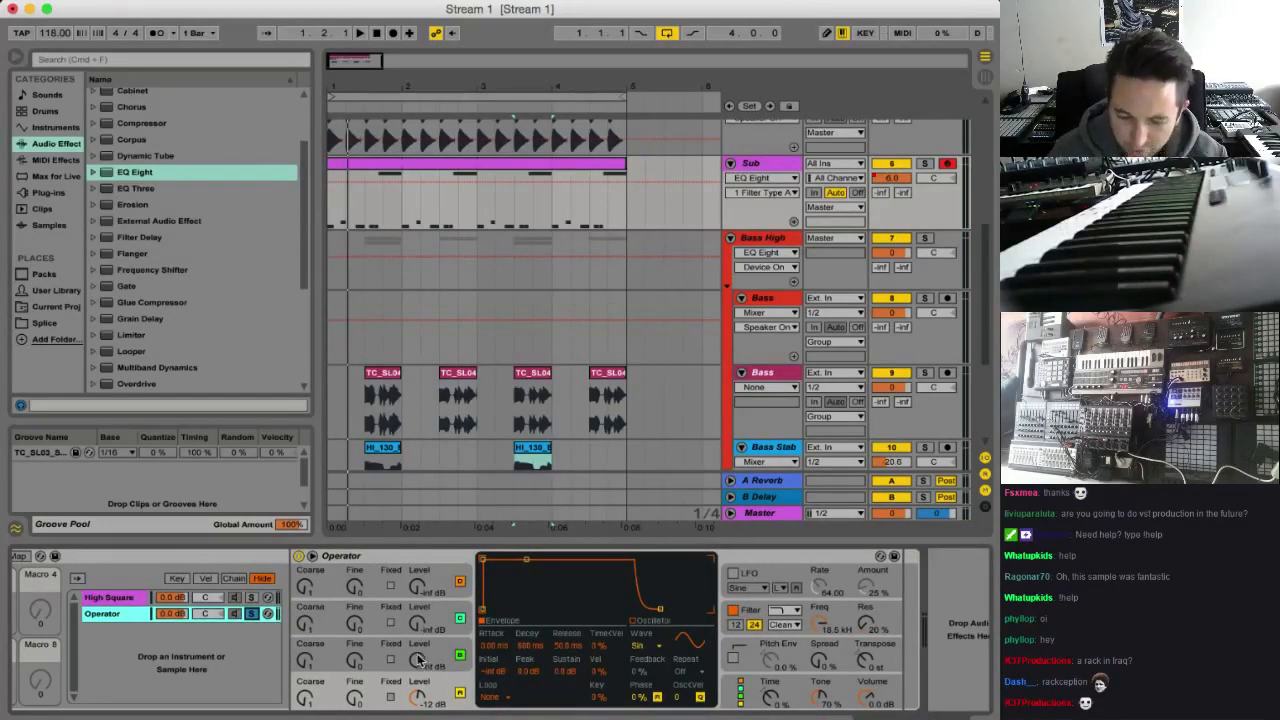
{"action": "left_click_drag", "start_coordinate": [420, 660], "coordinate": [420, 655]}
{"action": "left_click", "coordinate": [307, 662]}
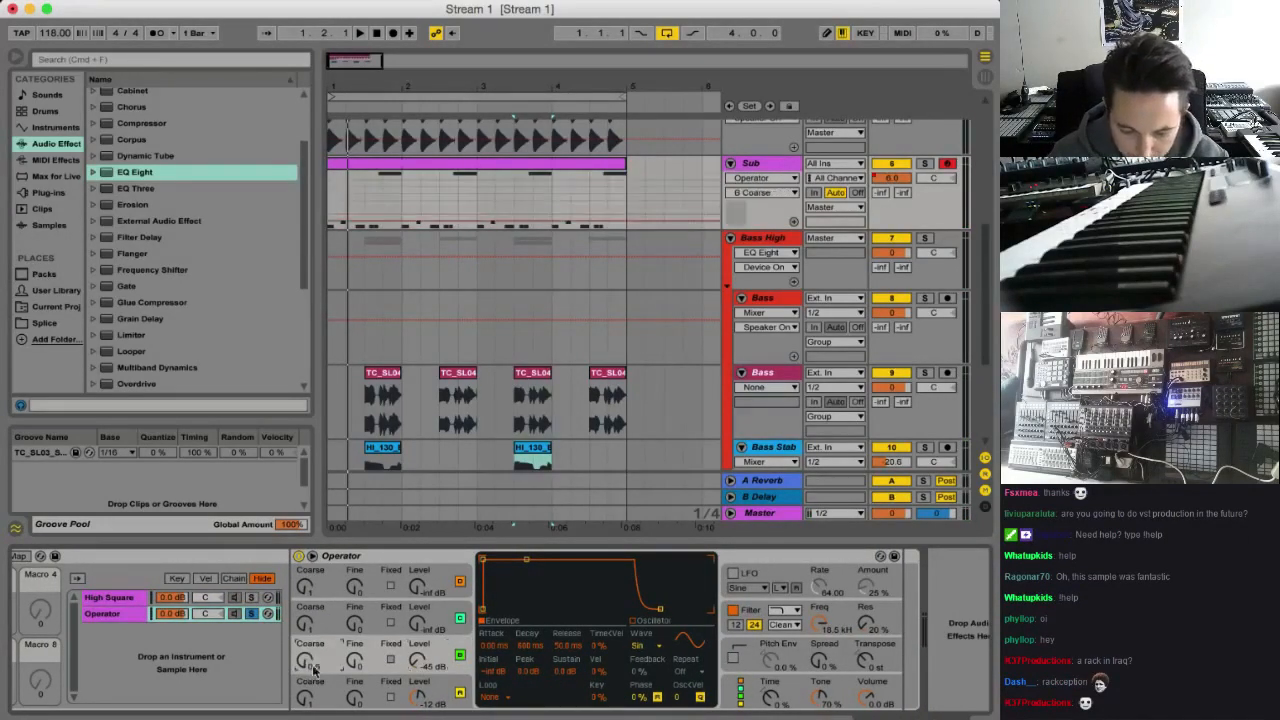
{"action": "left_click", "coordinate": [423, 652]}
{"action": "key", "text": "space"}
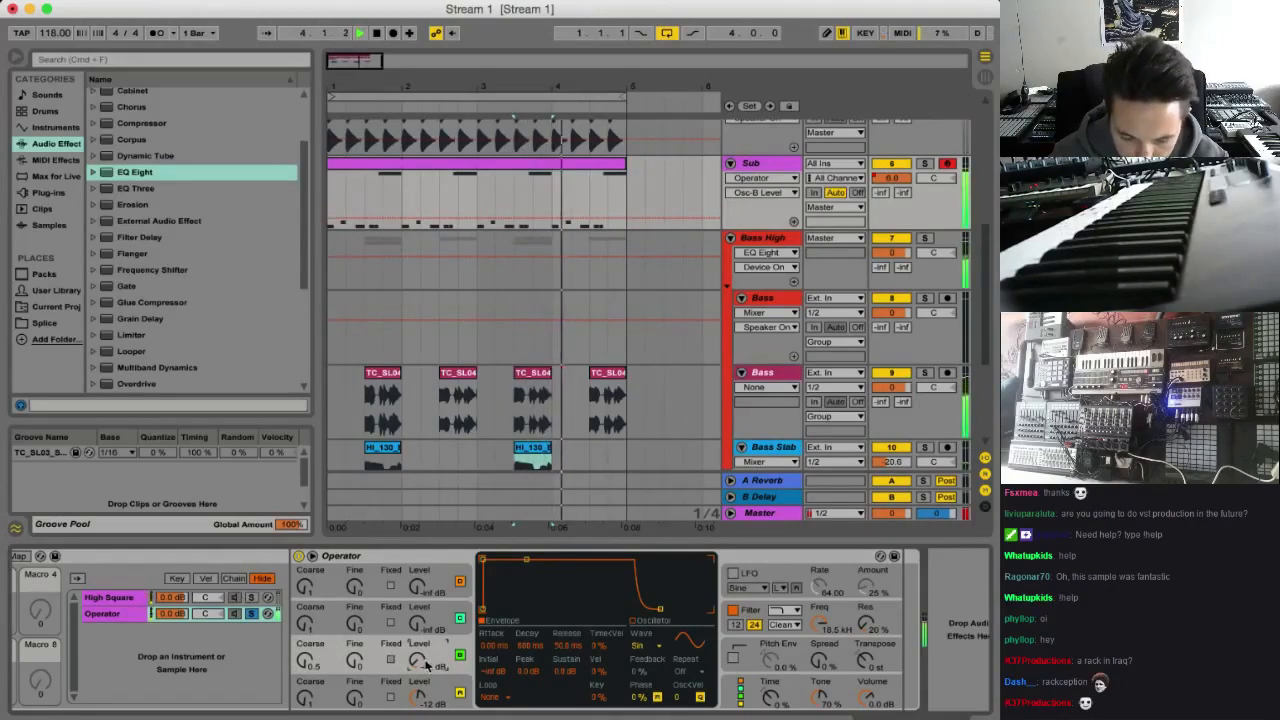
{"action": "left_click_drag", "start_coordinate": [423, 662], "coordinate": [423, 647]}
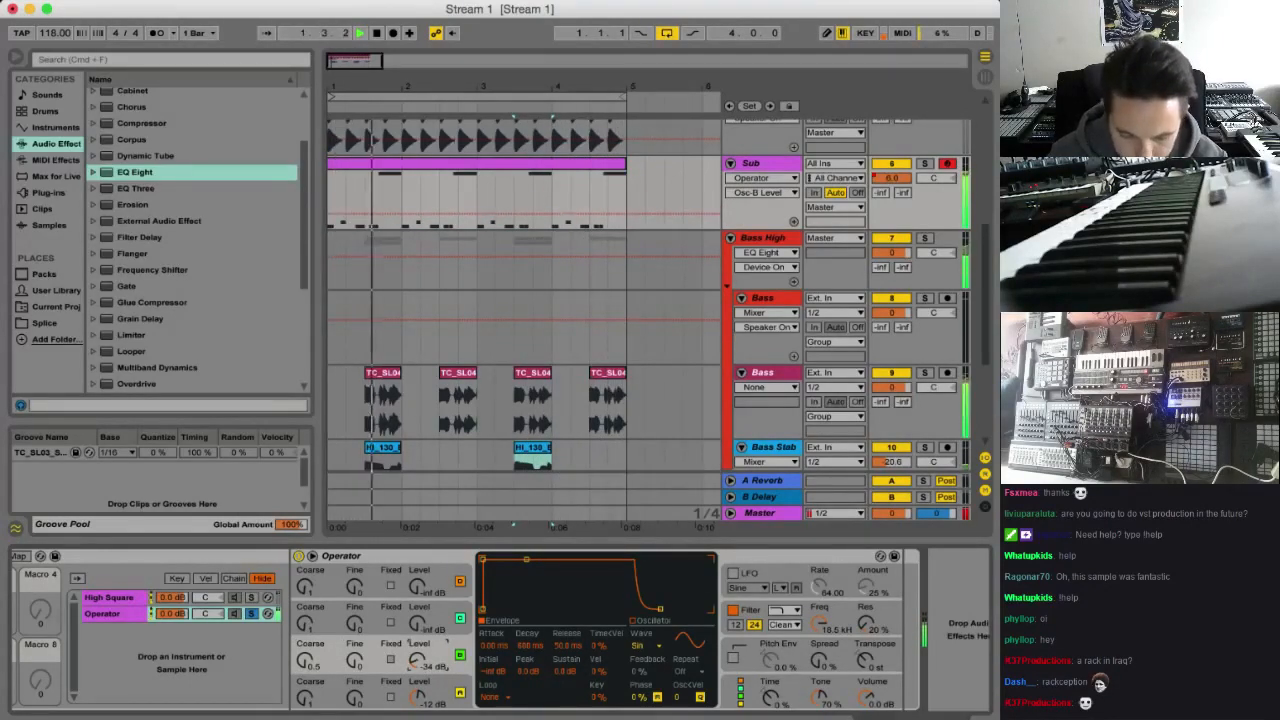
Enable the new Operator's pitch envelope at 21%, with a decay of about 47.9 ms and a +24 st peak
{"action": "left_click", "coordinate": [799, 648]}
{"action": "left_click", "coordinate": [735, 658]}
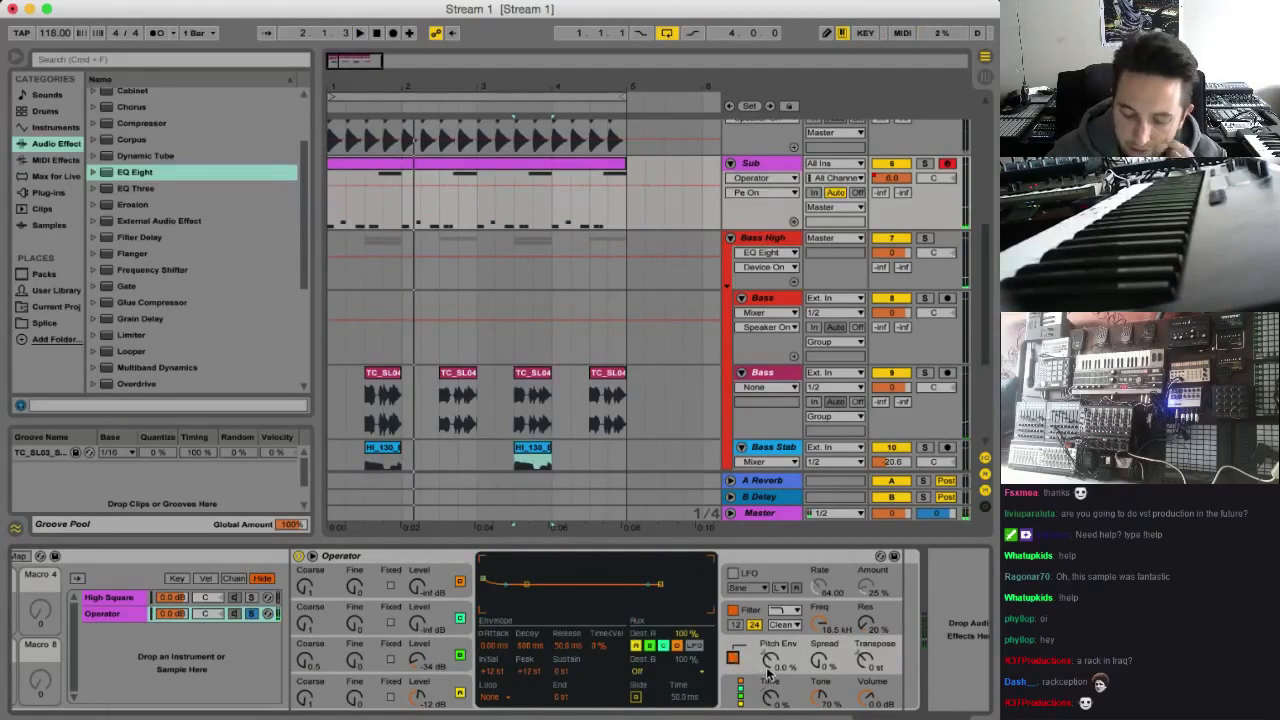
{"action": "left_click_drag", "start_coordinate": [770, 672], "coordinate": [770, 655]}
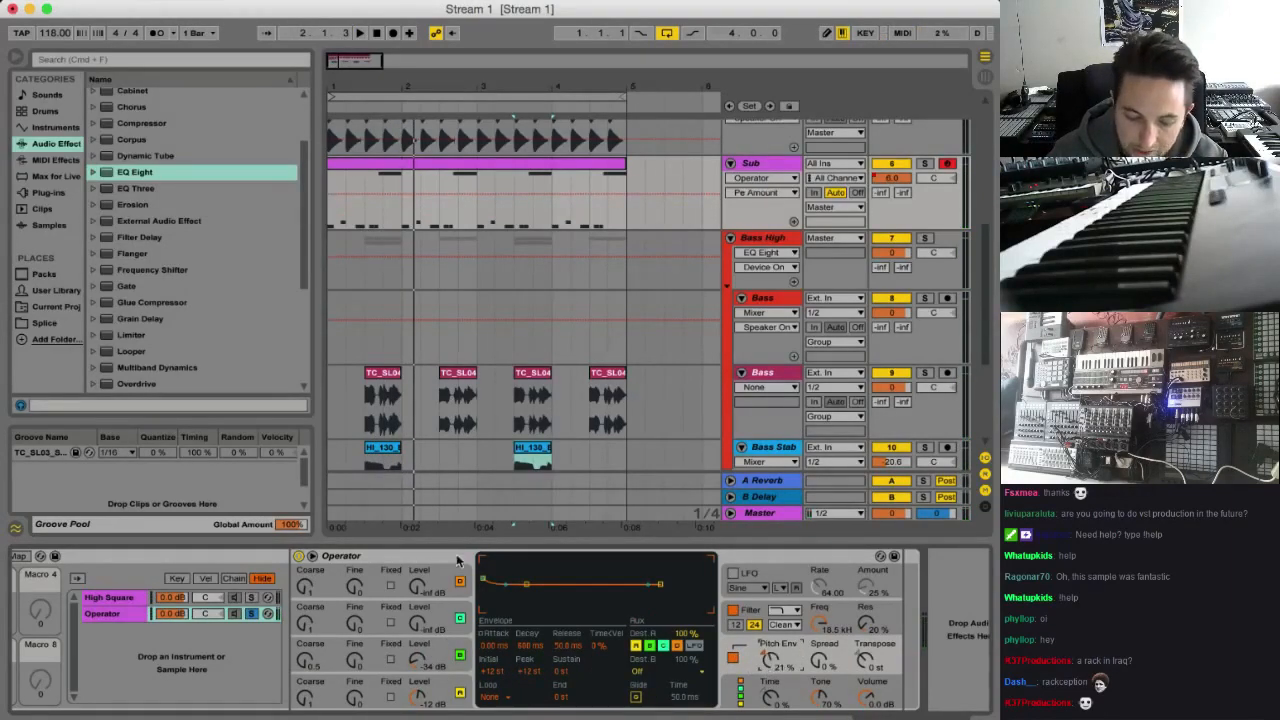
{"action": "left_click_drag", "start_coordinate": [528, 646], "coordinate": [528, 663]}
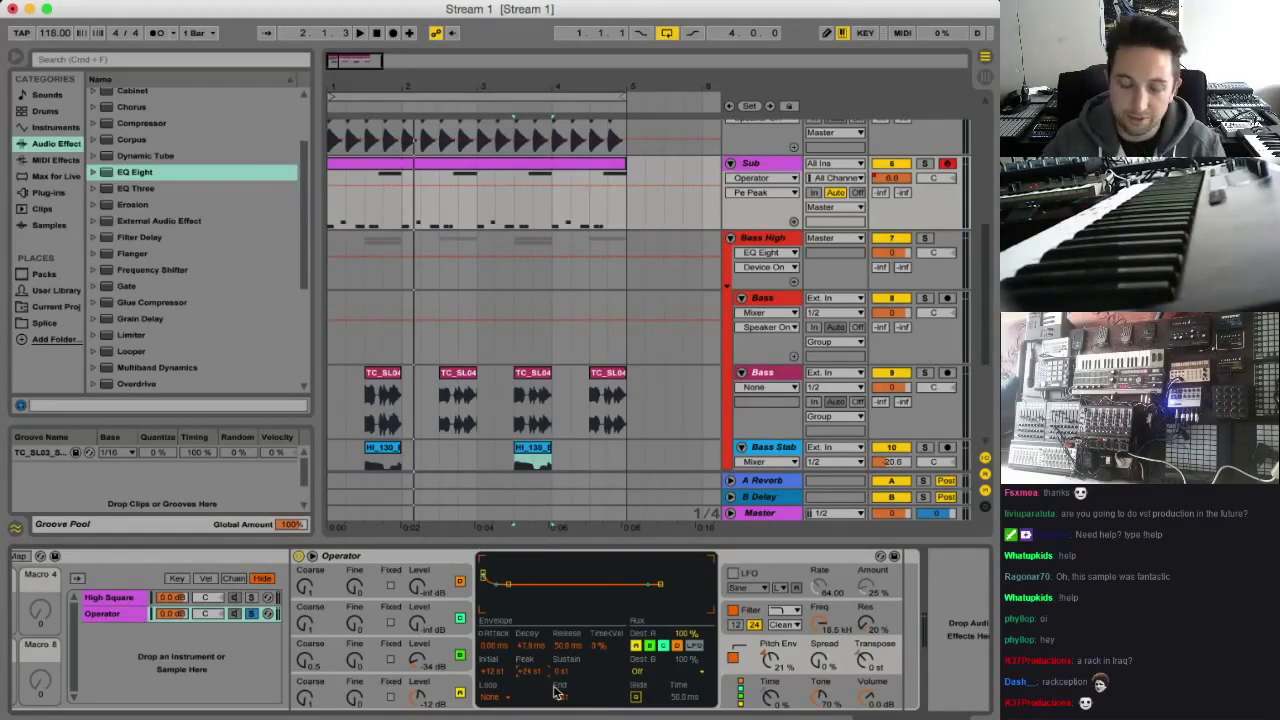
Try a pitch envelope amount of 100% while playing the loop
{"action": "key", "text": "space"}
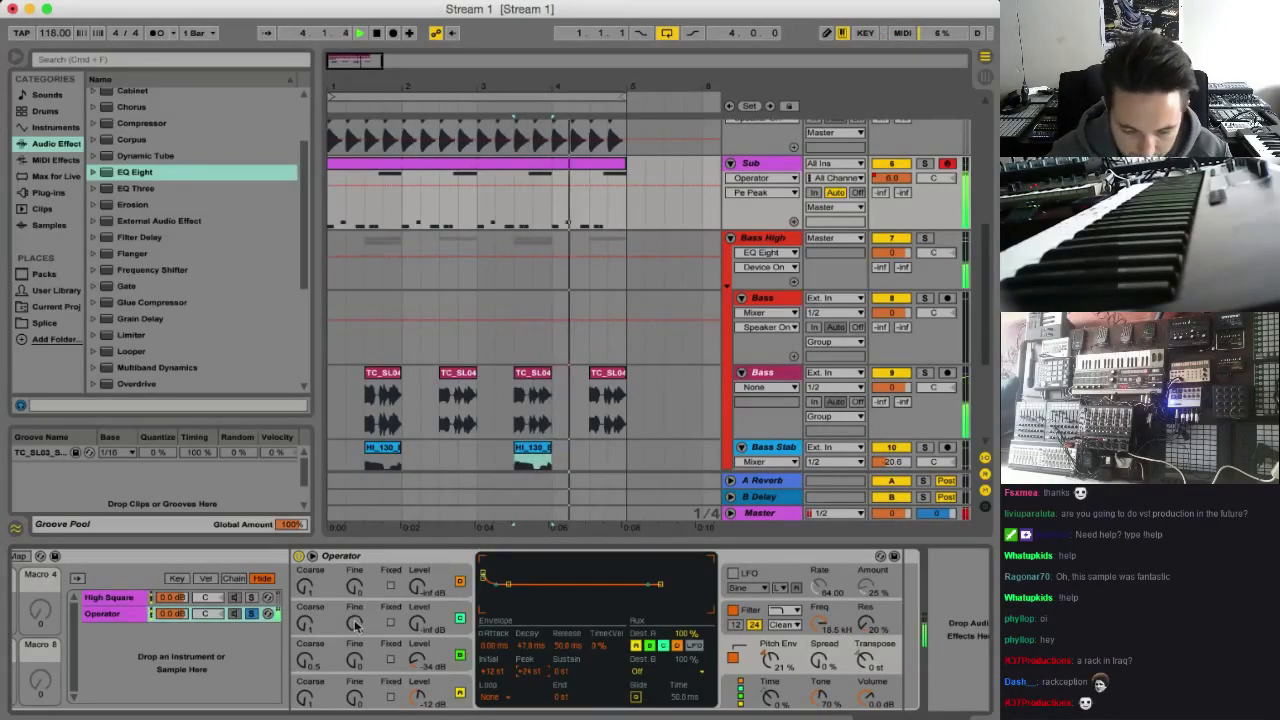
{"action": "key", "text": "space"}
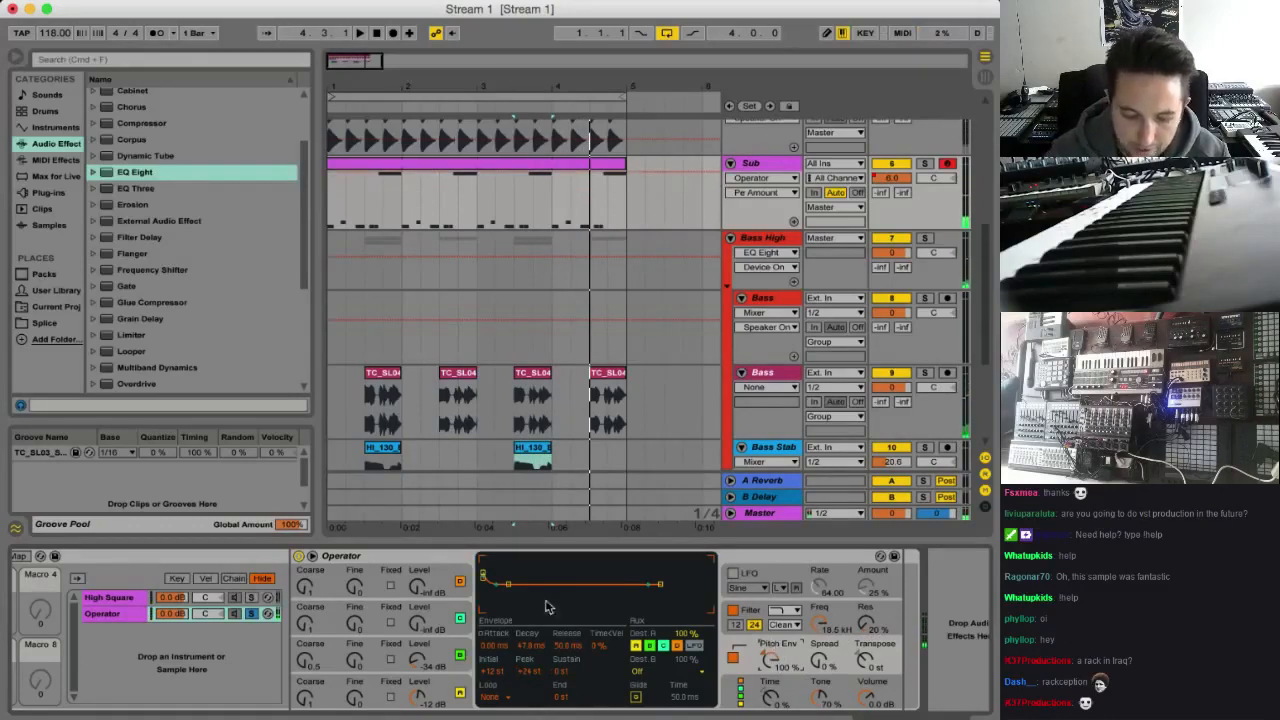
{"action": "key", "text": "space"}
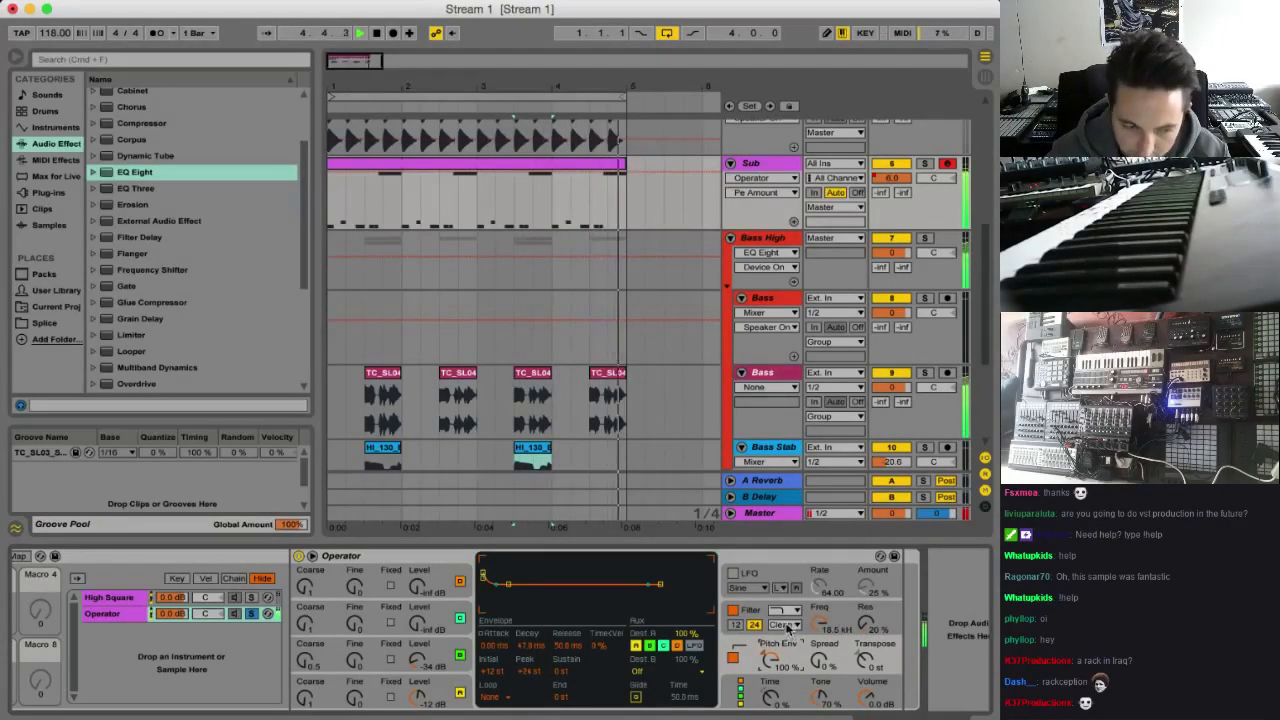
{"action": "key", "text": "space"}
Shorten oscillator A's envelope decay with sustain at about -17 dB, and raise the new Operator's volume to 6.0 dB
{"action": "left_click", "coordinate": [428, 692]}
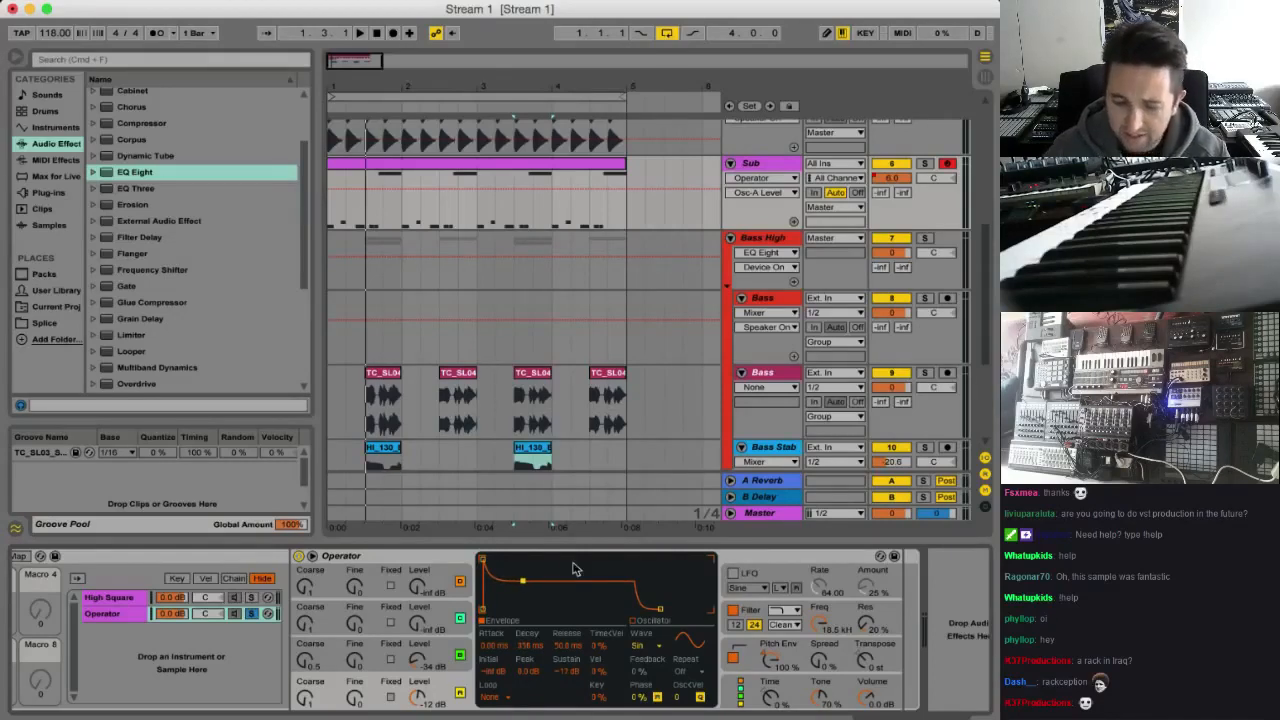
{"action": "key", "text": "space"}
{"action": "left_click", "coordinate": [870, 698]}
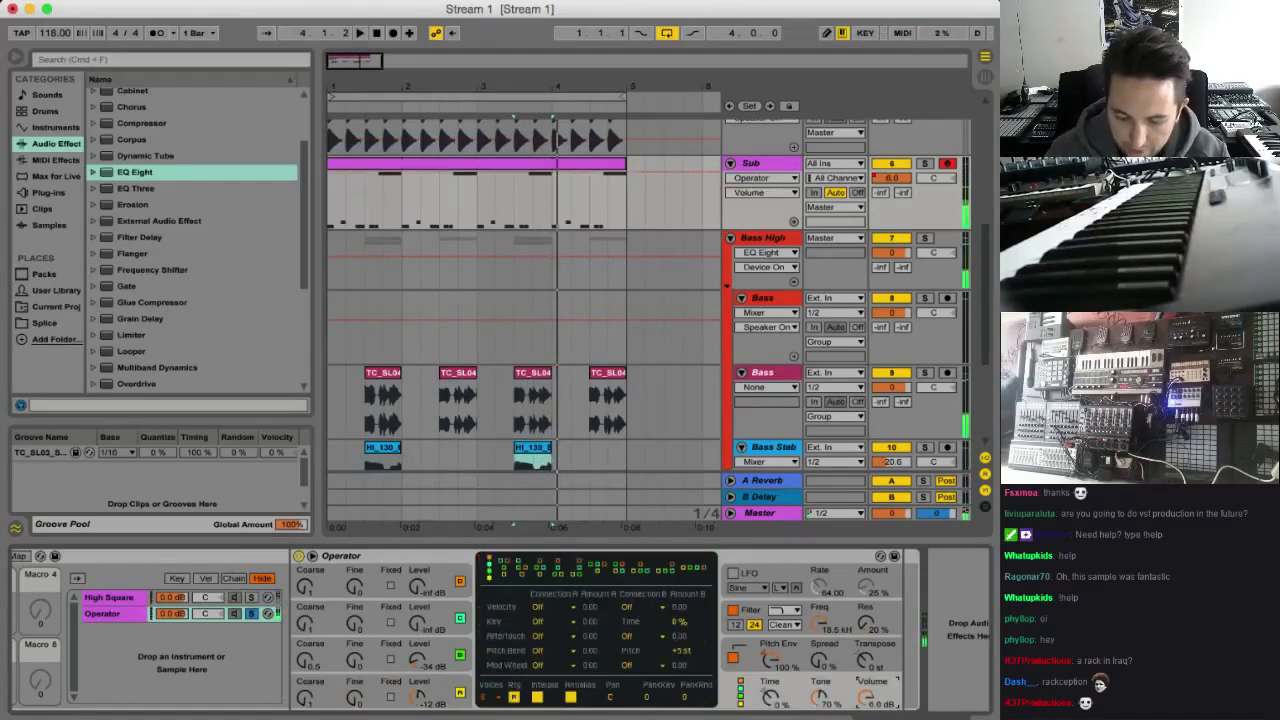
{"action": "left_click", "coordinate": [418, 696]}
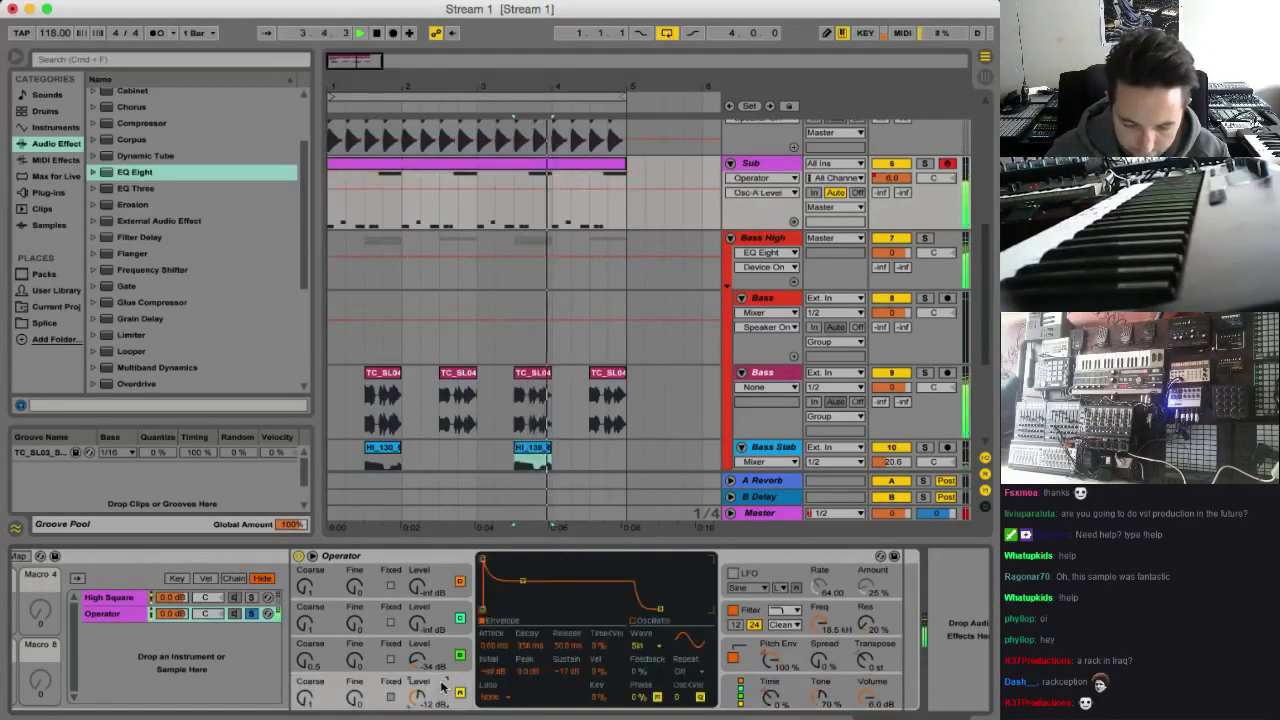
Reduce the pitch envelope amount to 40% and lower oscillator B's level while the loop plays
{"action": "left_click", "coordinate": [768, 658]}
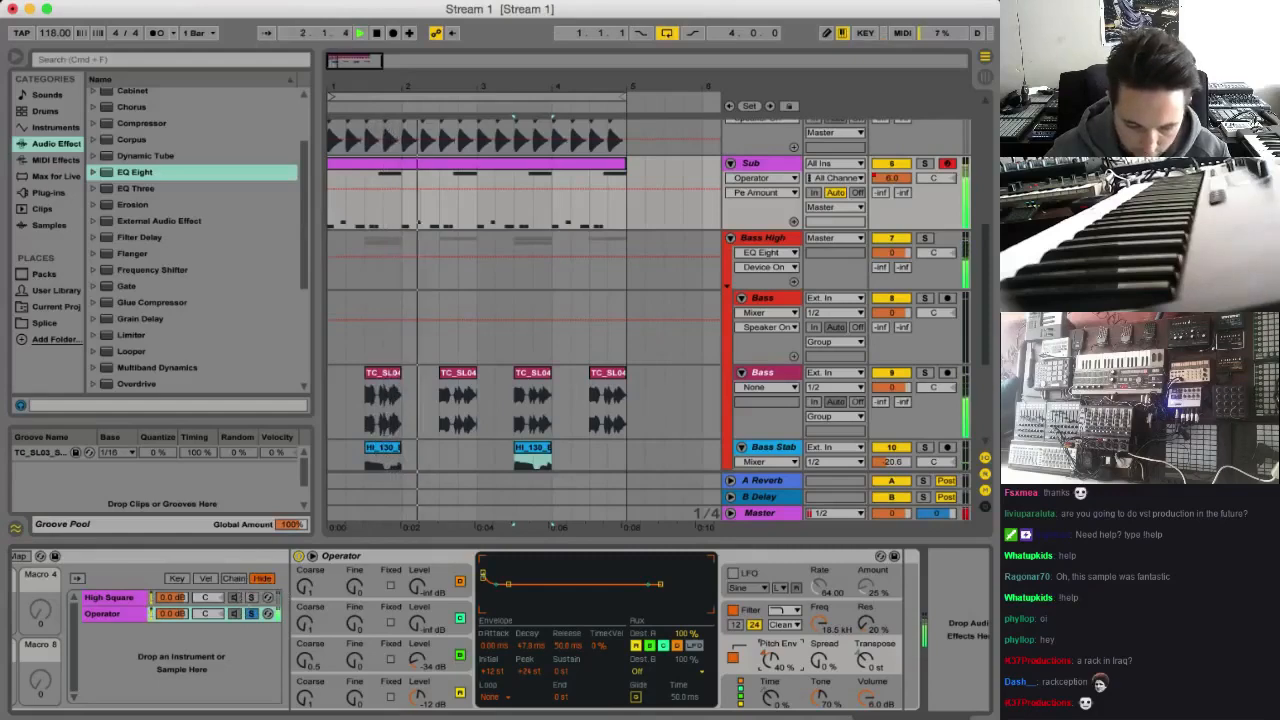
{"action": "left_click_drag", "start_coordinate": [418, 668], "coordinate": [418, 705]}
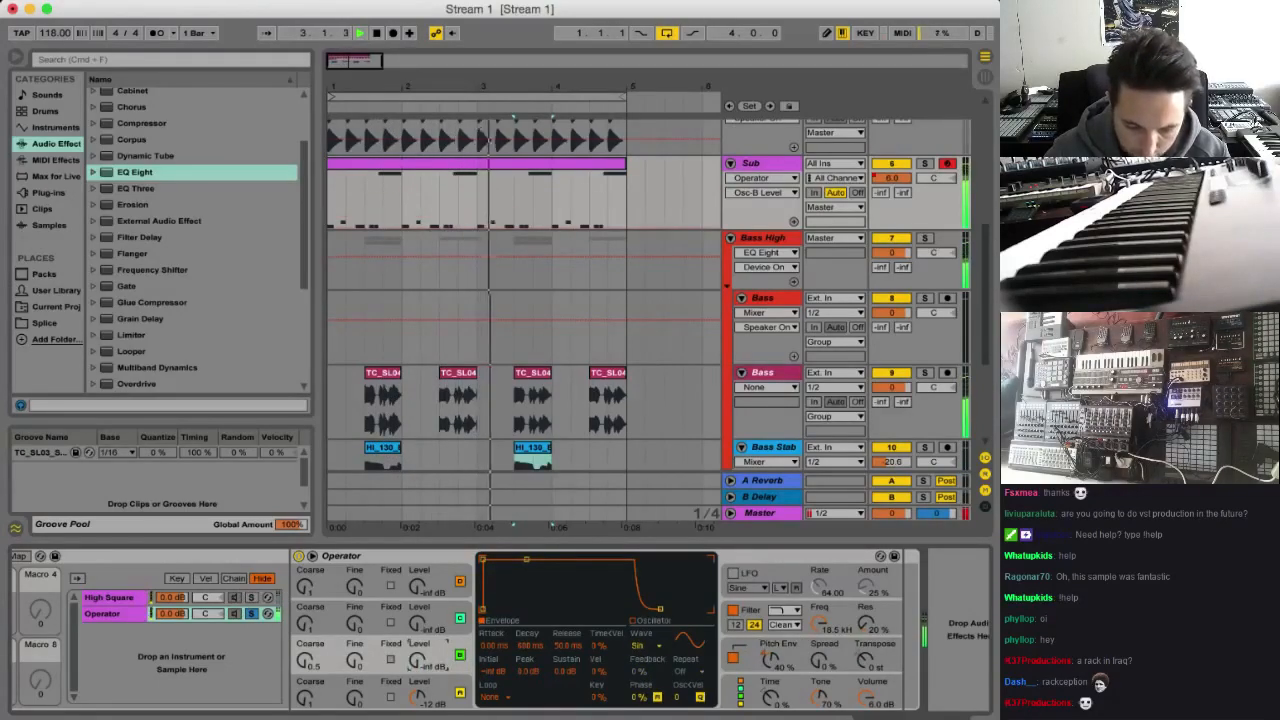
Display the devices of the High Square chain in the Sub track's outer Instrument Rack while the loop plays
{"action": "left_click", "coordinate": [200, 598]}
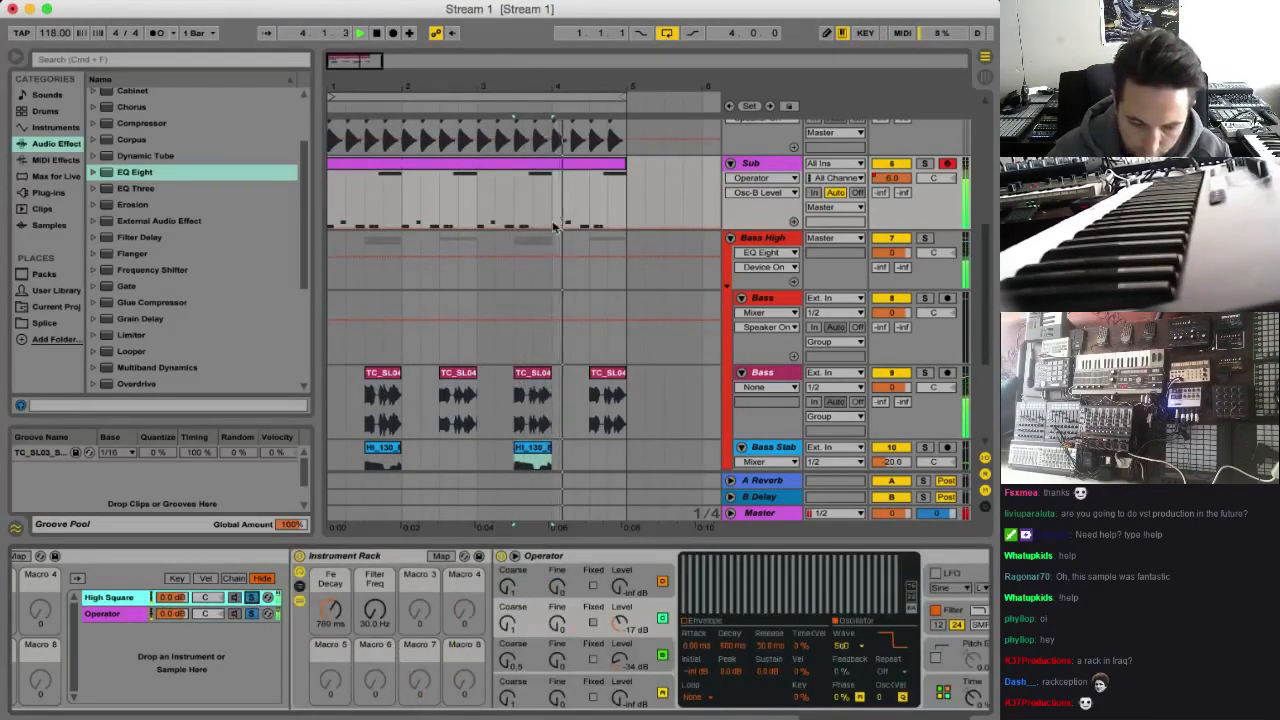
{"action": "scroll", "coordinate": [584, 263], "scroll_direction": "down", "scroll_amount": 2}
{"action": "scroll", "coordinate": [584, 261], "scroll_direction": "up", "scroll_amount": 3}
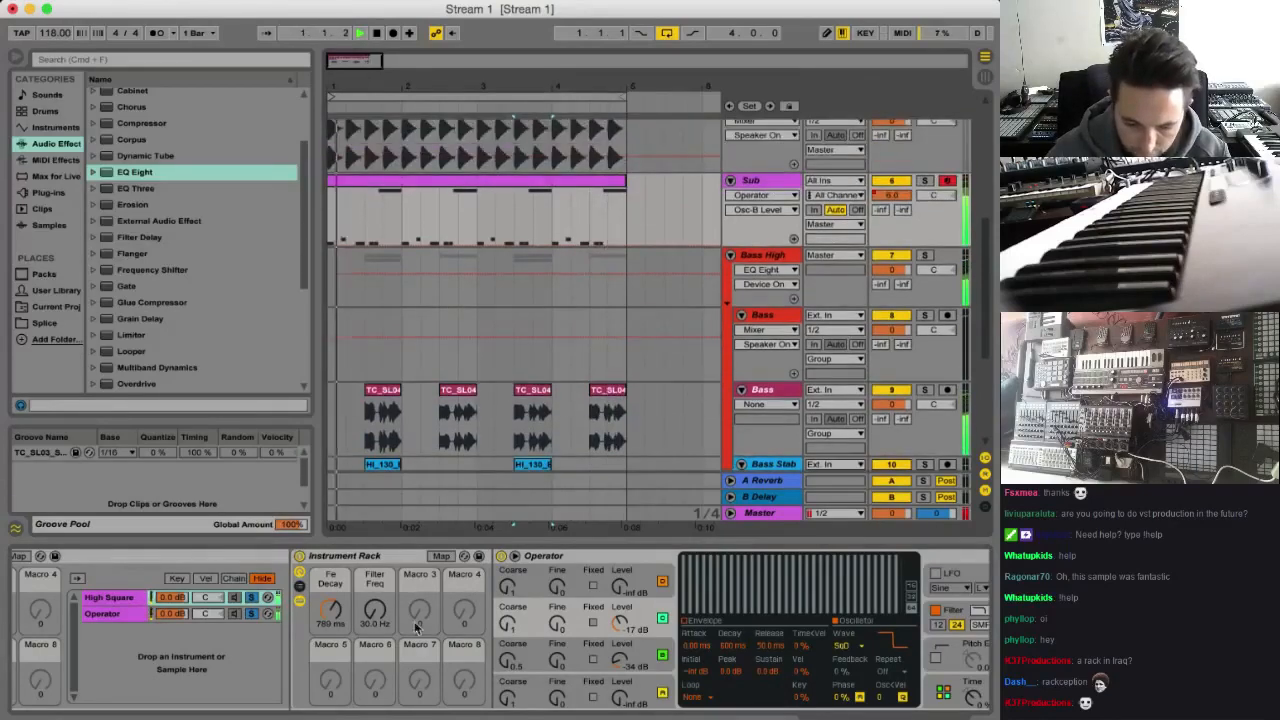
{"action": "scroll", "coordinate": [417, 628], "scroll_direction": "left", "scroll_amount": 3}
{"action": "left_click", "coordinate": [287, 600]}
{"action": "left_click", "coordinate": [262, 612]}
{"action": "left_click", "coordinate": [270, 598]}
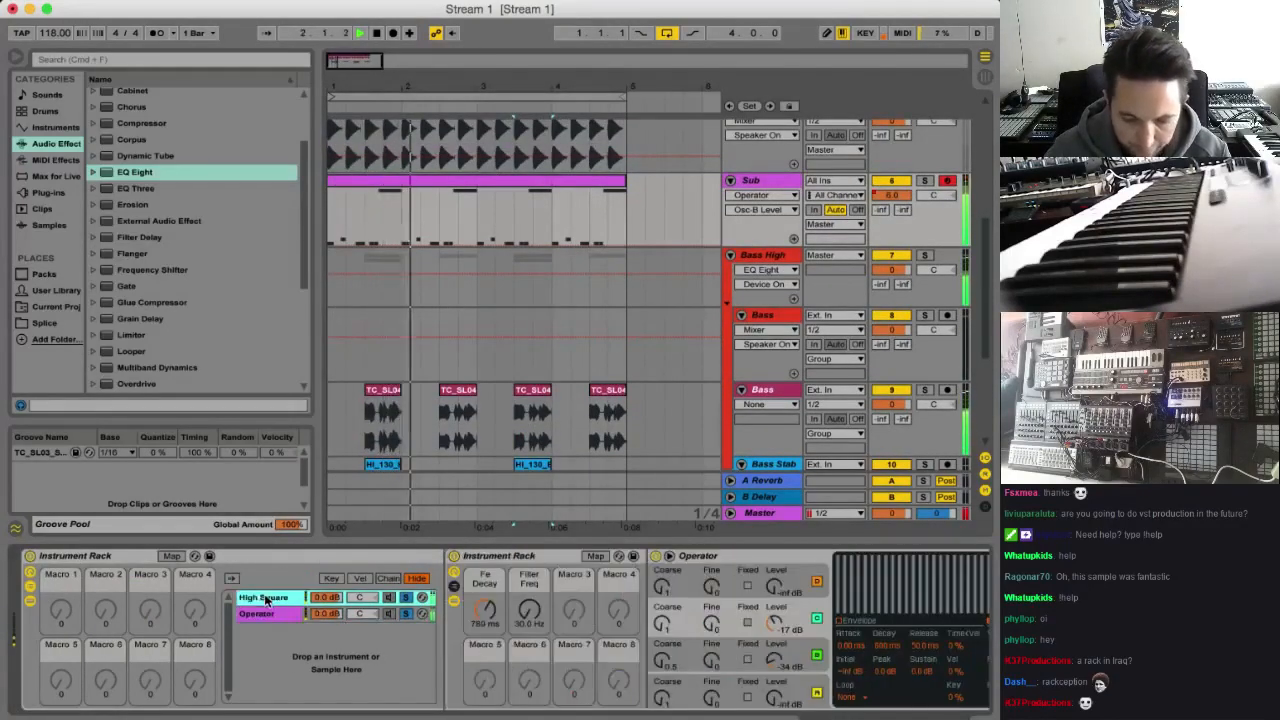
Set the High Square rack's Fe Decay macro to 938 ms while auditioning the loop
{"action": "key", "text": "space"}
{"action": "scroll", "coordinate": [412, 608], "scroll_direction": "right", "scroll_amount": 2}
{"action": "left_click_drag", "start_coordinate": [413, 610], "coordinate": [416, 577]}
{"action": "key", "text": "space"}
{"action": "scroll", "coordinate": [418, 612], "scroll_direction": "right", "scroll_amount": 3}
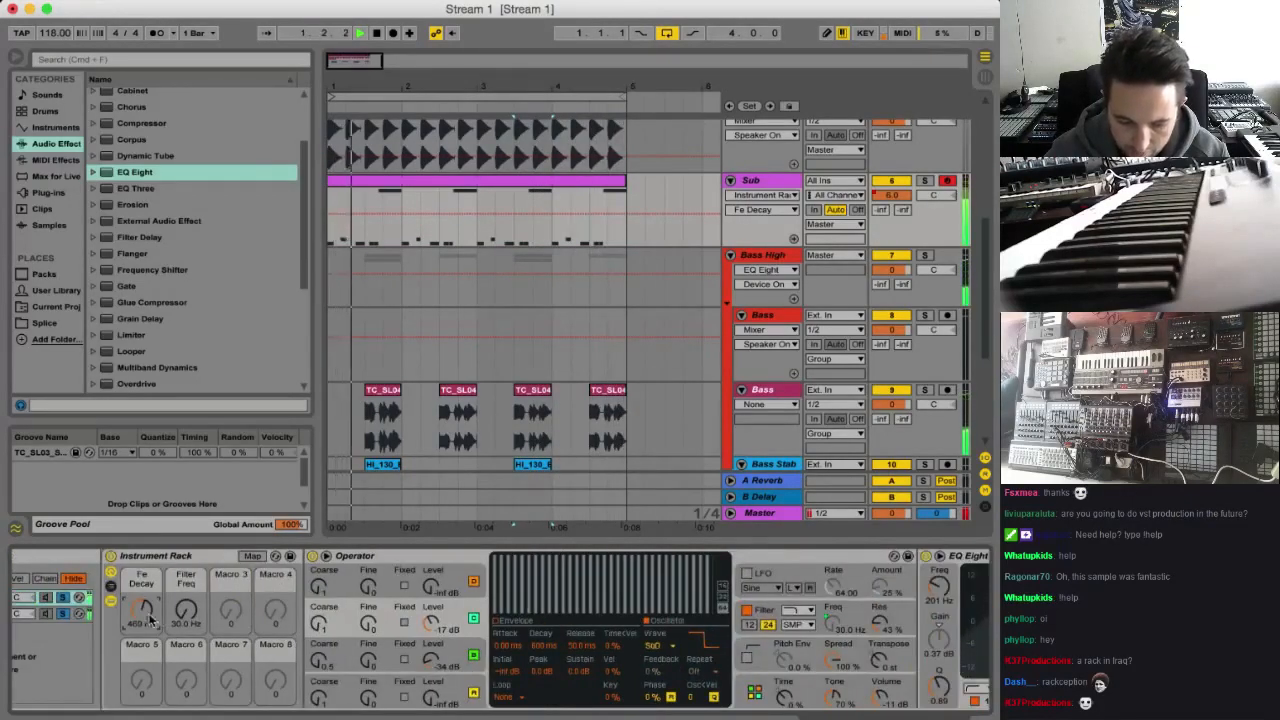
{"action": "mouse_move", "coordinate": [148, 618]}
{"action": "left_mouse_down"}
{"action": "mouse_move", "coordinate": [148, 600]}
{"action": "mouse_move", "coordinate": [142, 615]}
{"action": "left_mouse_up"}
{"action": "scroll", "coordinate": [328, 640], "scroll_direction": "right", "scroll_amount": 4}
{"action": "scroll", "coordinate": [326, 640], "scroll_direction": "left", "scroll_amount": 2}
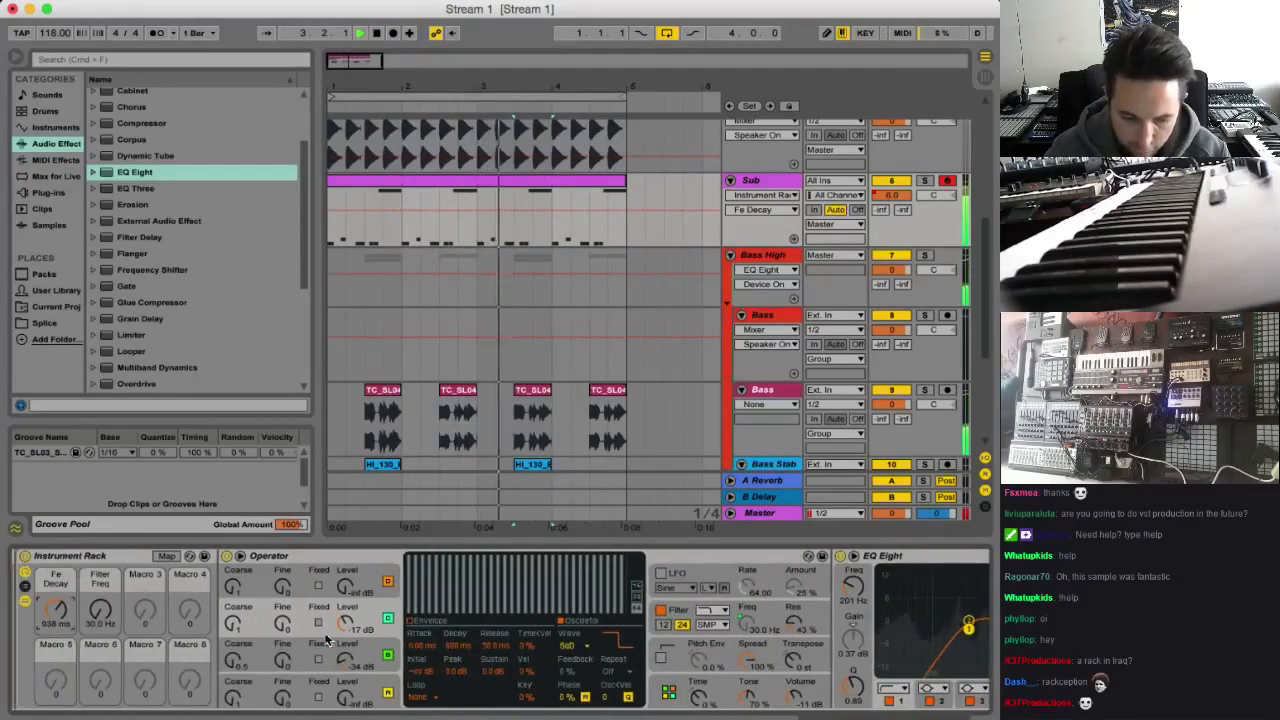
{"action": "scroll", "coordinate": [326, 640], "scroll_direction": "right", "scroll_amount": 2}
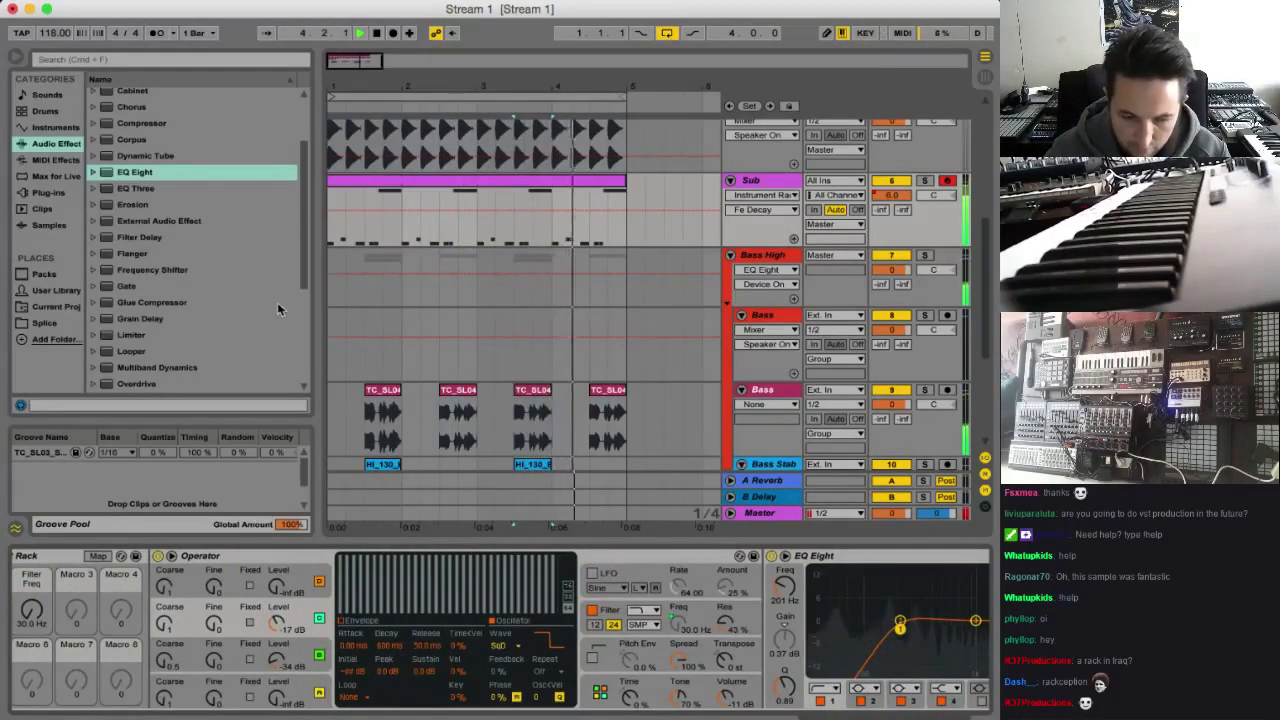
Add an Auto Filter after the High Square chain's EQ Eight and set its frequency to 382 Hz
{"action": "key", "text": "space"}
{"action": "scroll", "coordinate": [230, 620], "scroll_direction": "right", "scroll_amount": 6}
{"action": "left_click", "coordinate": [70, 146]}
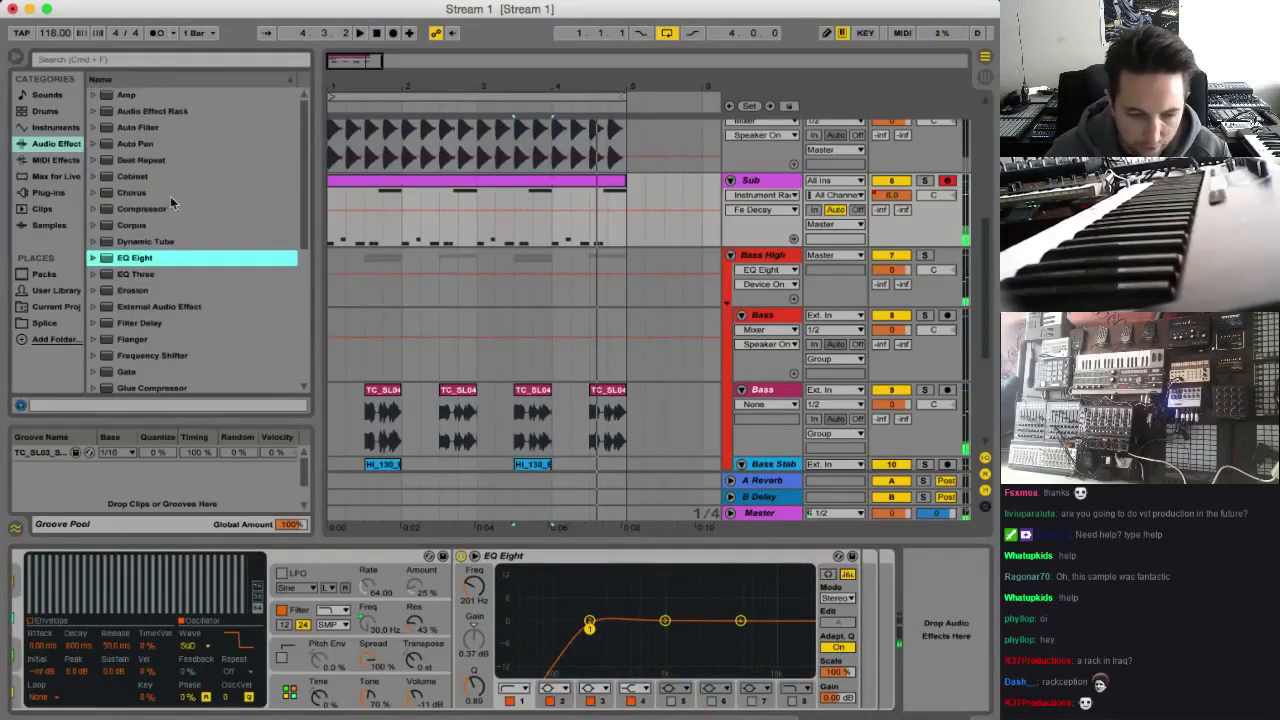
{"action": "mouse_move", "coordinate": [152, 132]}
{"action": "left_mouse_down"}
{"action": "mouse_move", "coordinate": [895, 632]}
{"action": "mouse_move", "coordinate": [862, 635]}
{"action": "left_mouse_up"}
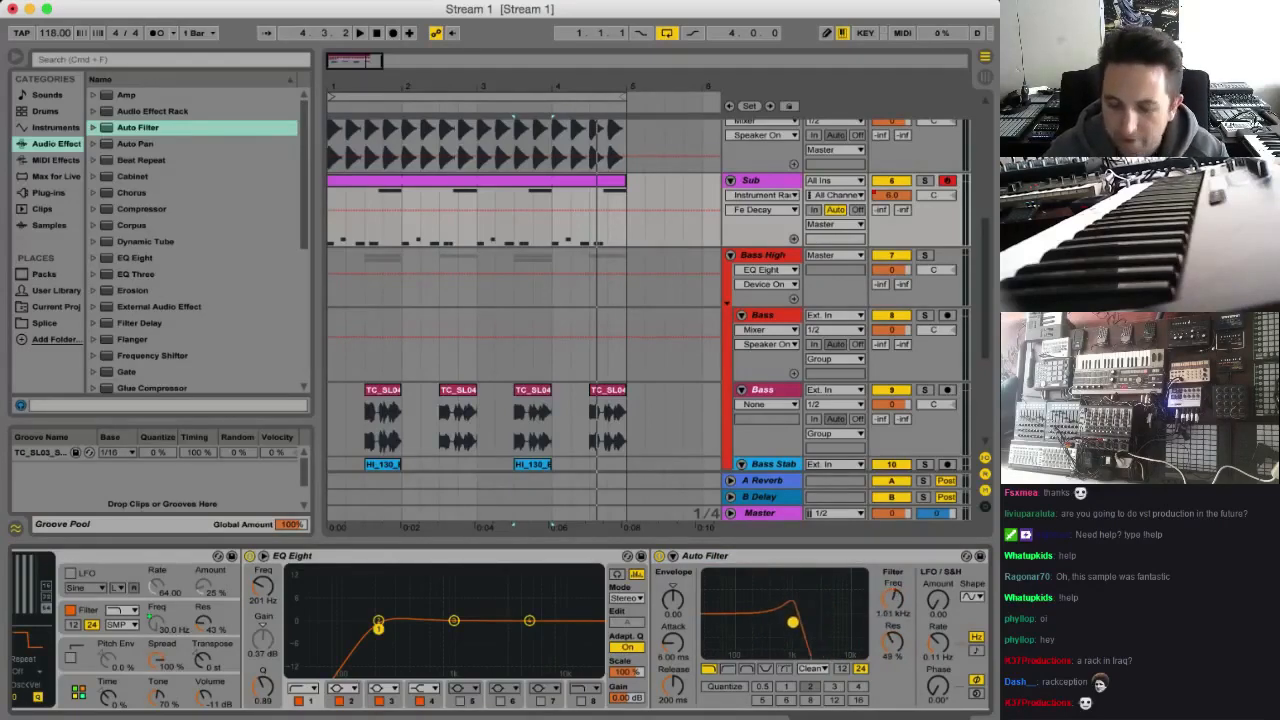
{"action": "key", "text": "space"}
{"action": "mouse_move", "coordinate": [781, 625]}
{"action": "left_mouse_down"}
{"action": "mouse_move", "coordinate": [771, 620]}
{"action": "mouse_move", "coordinate": [806, 620]}
{"action": "mouse_move", "coordinate": [760, 616]}
{"action": "mouse_move", "coordinate": [803, 619]}
{"action": "mouse_move", "coordinate": [771, 622]}
{"action": "mouse_move", "coordinate": [783, 631]}
{"action": "left_mouse_up"}
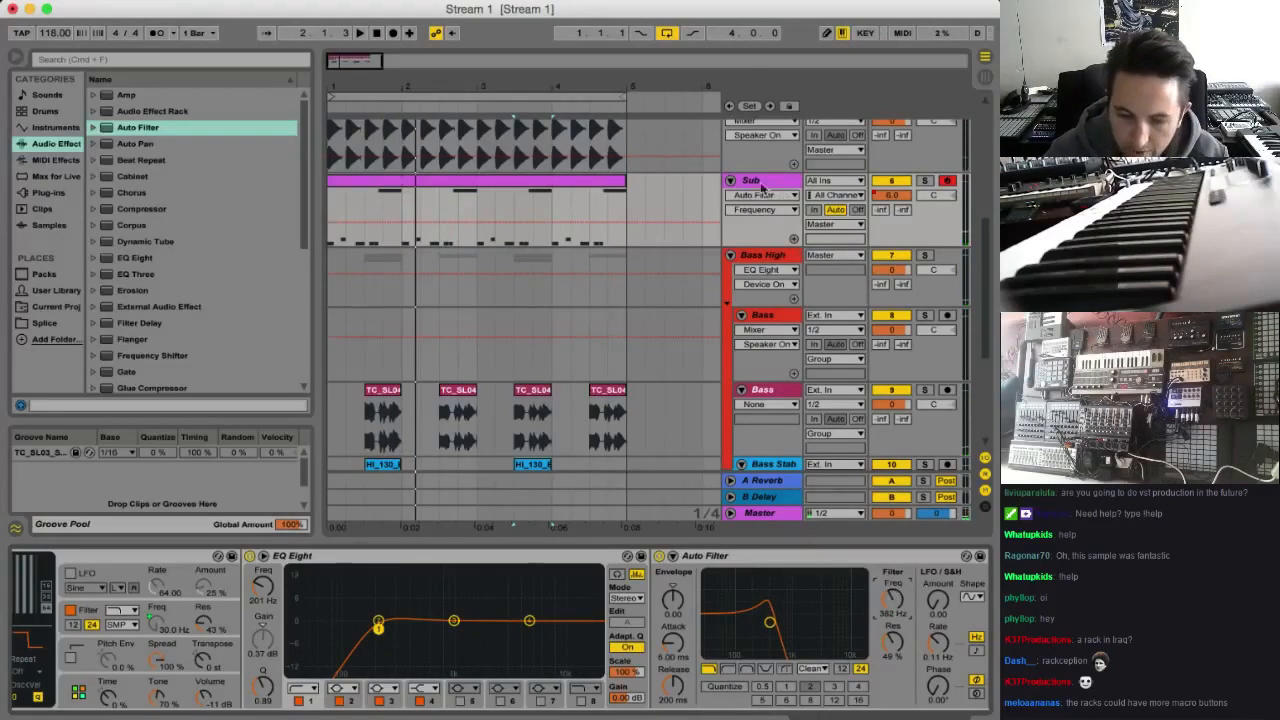
Show the Auto Filter frequency in its own automation lane on the Sub track and draw two raised steps before beat 1.3
{"action": "left_click", "coordinate": [794, 240]}
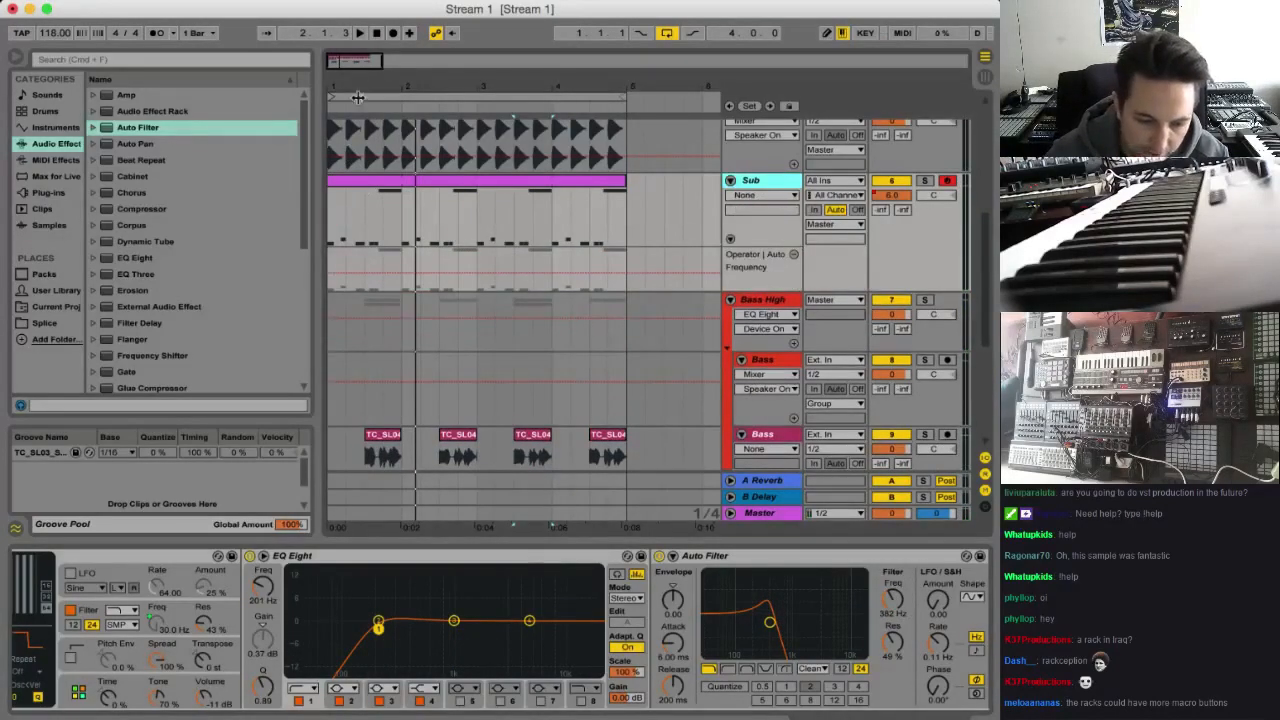
{"action": "left_click_drag", "start_coordinate": [345, 75], "coordinate": [326, 97]}
{"action": "key", "text": "space"}
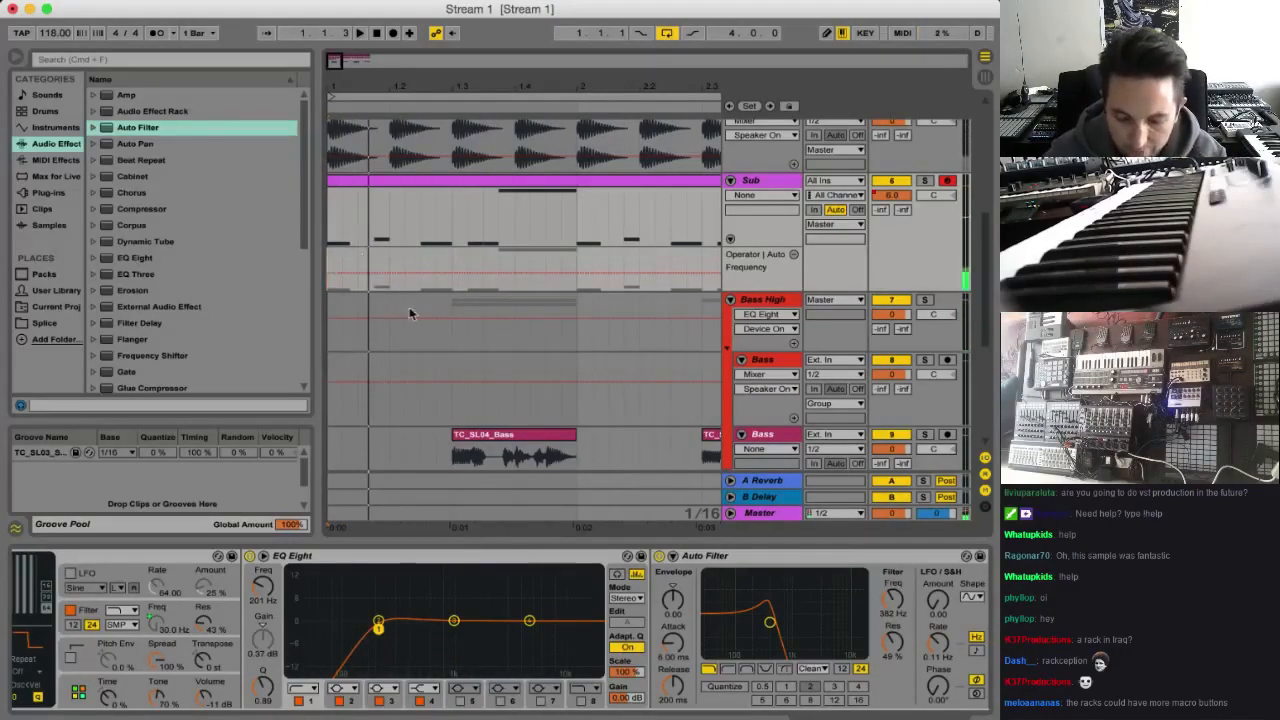
{"action": "key", "text": "space"}
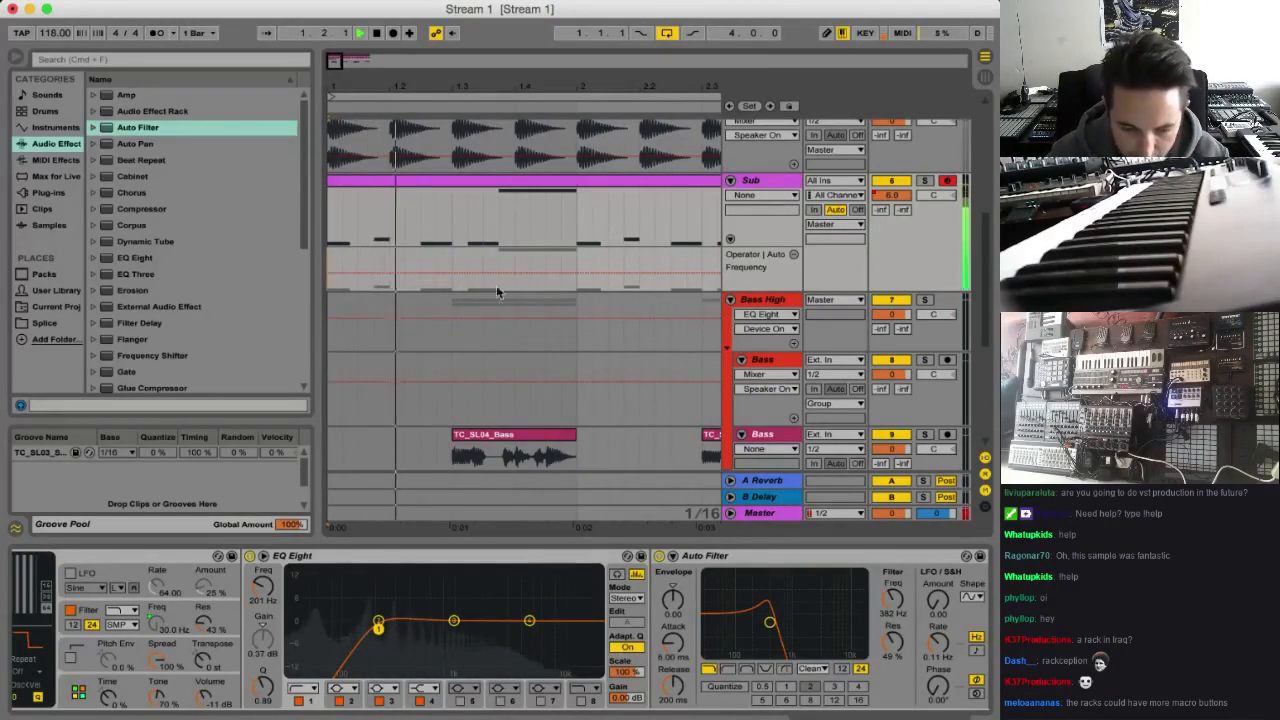
{"action": "key", "text": "space"}
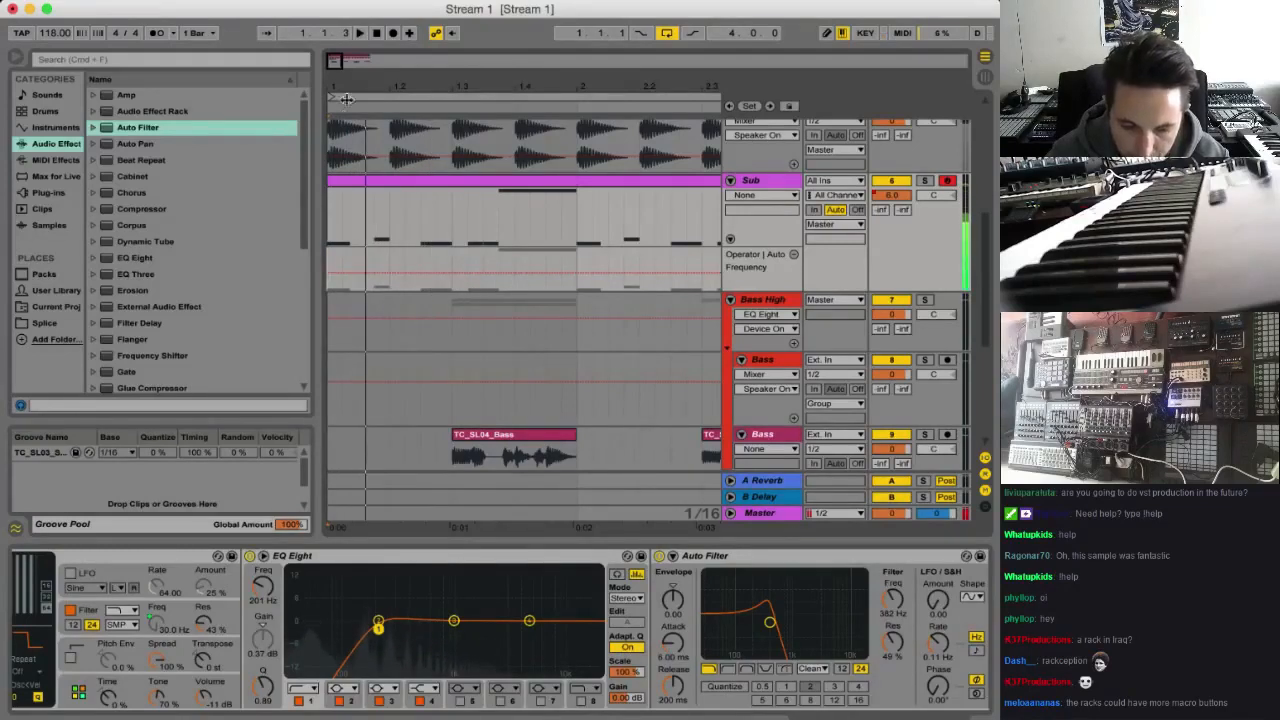
{"action": "left_click", "coordinate": [381, 256]}
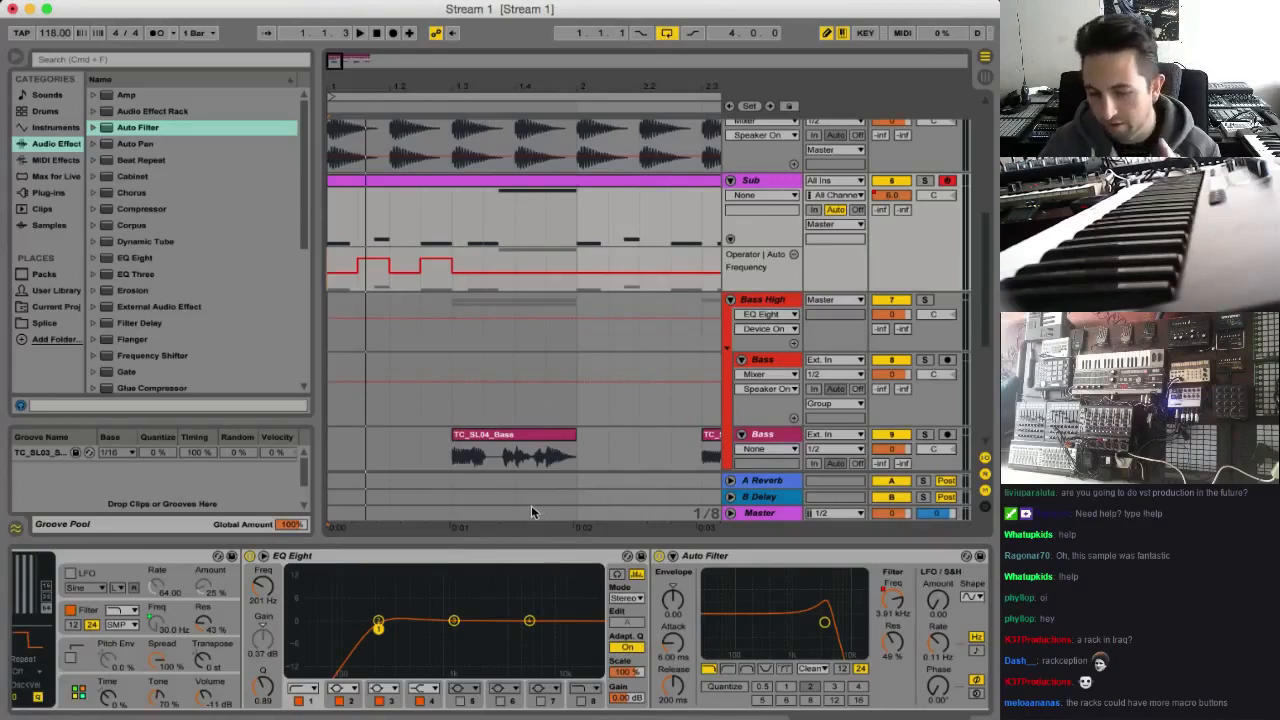
Lower the first raised step of the Auto Filter frequency automation to about 227 Hz while replaying the start of the loop
{"action": "key", "text": "space"}
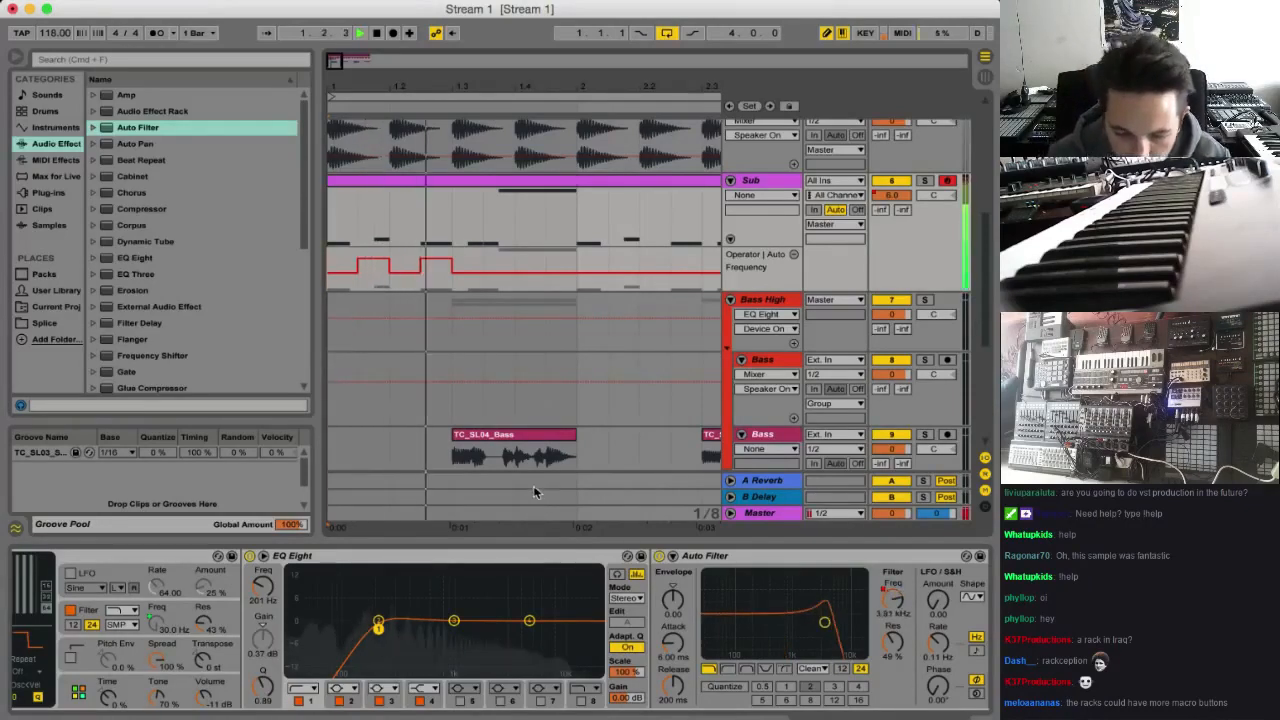
{"action": "key", "text": "space"}
{"action": "key", "text": "space"}
{"action": "key", "text": "space"}
{"action": "left_click_drag", "start_coordinate": [383, 262], "coordinate": [382, 274]}
{"action": "key", "text": "space"}
Redraw the Auto Filter frequency steps between beats 1.2 and 1.3 as a moderate rise, checking them by playback
{"action": "key", "text": "space"}
{"action": "key", "text": "space"}
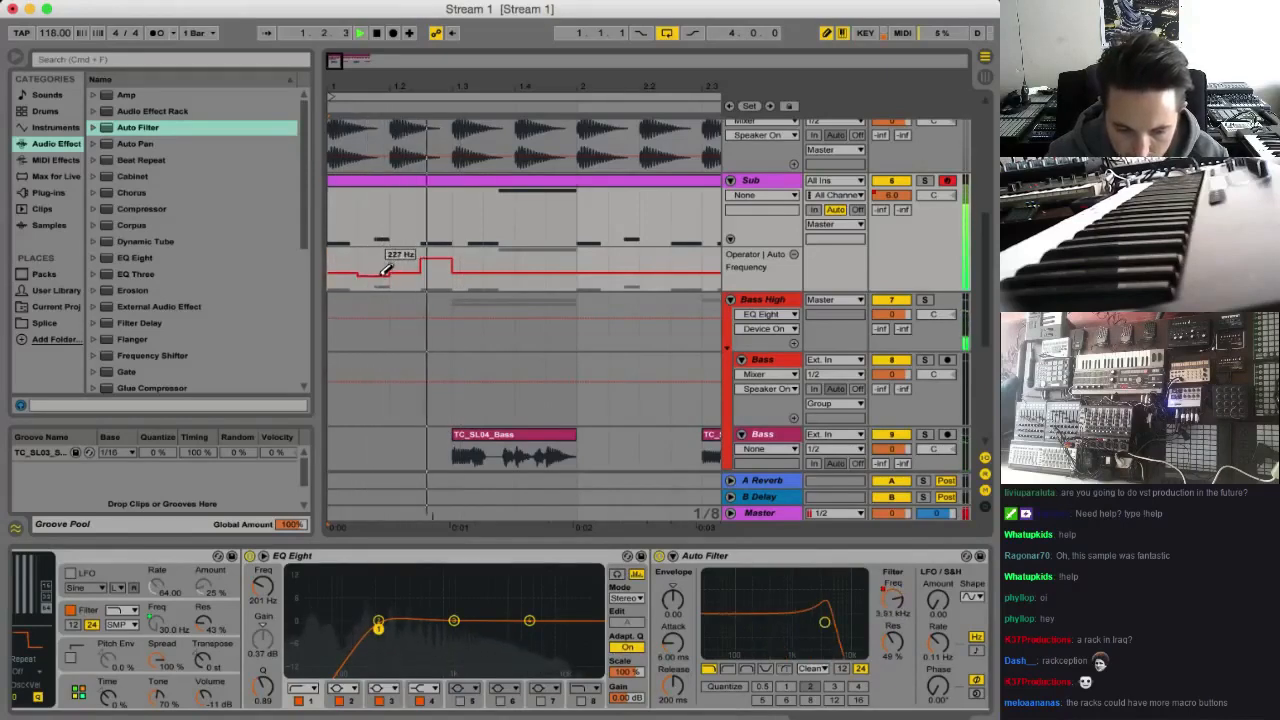
{"action": "key", "text": "space"}
{"action": "key", "text": "space"}
{"action": "left_click", "coordinate": [402, 267]}
{"action": "left_click", "coordinate": [432, 263]}
Lower the opening frequency step of bar 1 and raise the one after it, so beat 1 climbs gradually
{"action": "key", "text": "space"}
{"action": "key", "text": "space"}
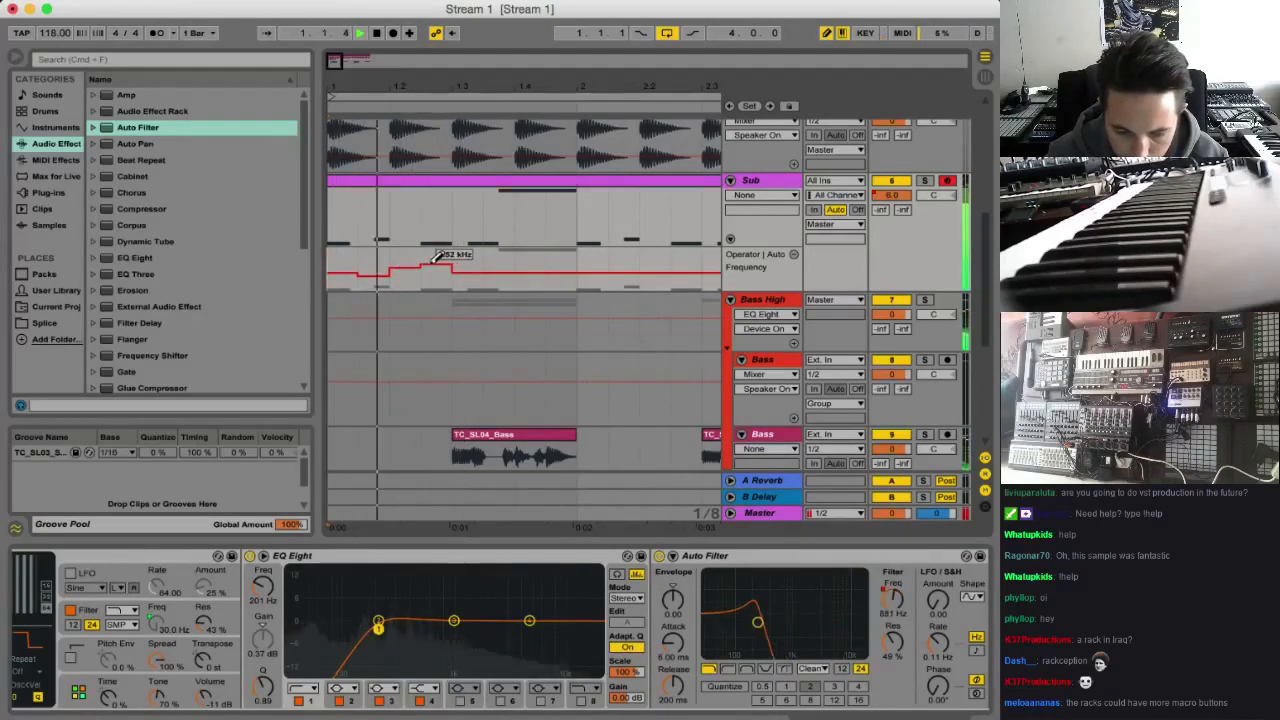
{"action": "key", "text": "space"}
{"action": "key", "text": "space"}
Draw stepped Auto Filter frequency automation from beat 1.2 to the end of bar 1, ending at about 227 Hz
{"action": "key", "text": "space"}
{"action": "left_click", "coordinate": [354, 278]}
{"action": "key", "text": "space"}
{"action": "left_click", "coordinate": [372, 272]}
{"action": "key", "text": "space"}
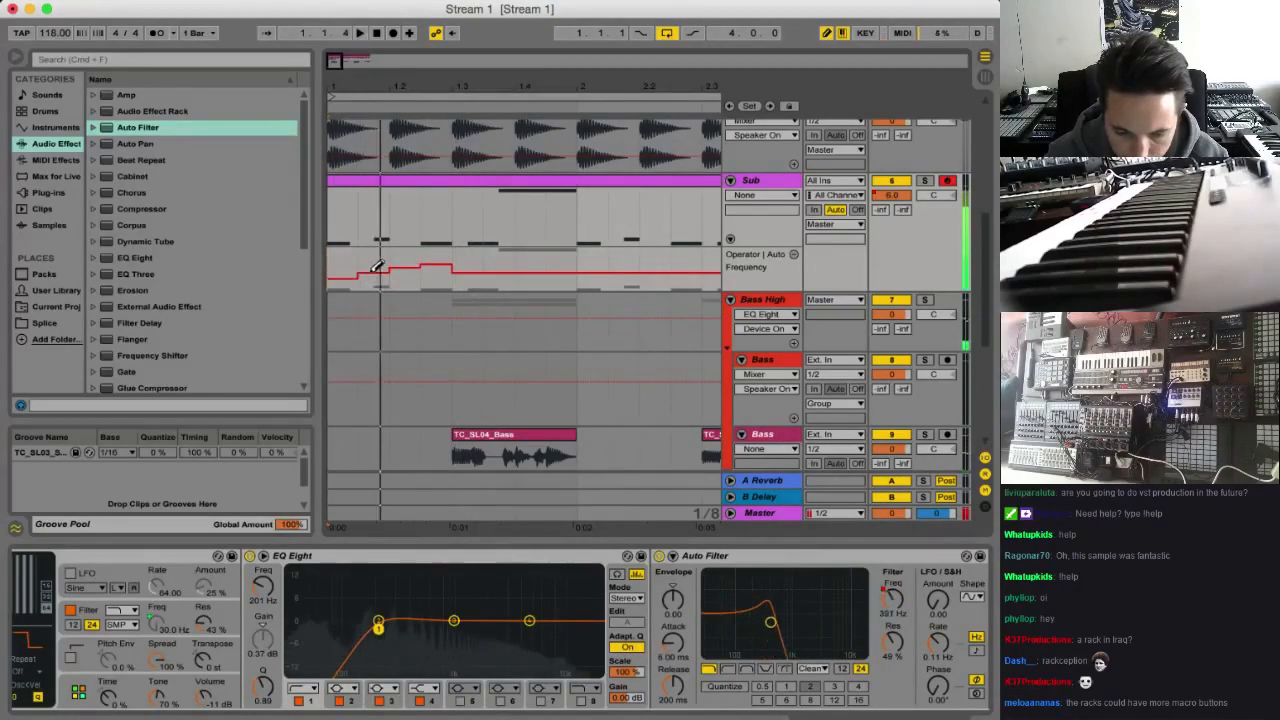
{"action": "key", "text": "space"}
{"action": "key", "text": "space"}
{"action": "key", "text": "space"}
{"action": "mouse_move", "coordinate": [408, 265]}
{"action": "left_mouse_down"}
{"action": "mouse_move", "coordinate": [486, 257]}
{"action": "mouse_move", "coordinate": [563, 270]}
{"action": "left_mouse_up"}
{"action": "key", "text": "space"}
{"action": "key", "text": "space"}
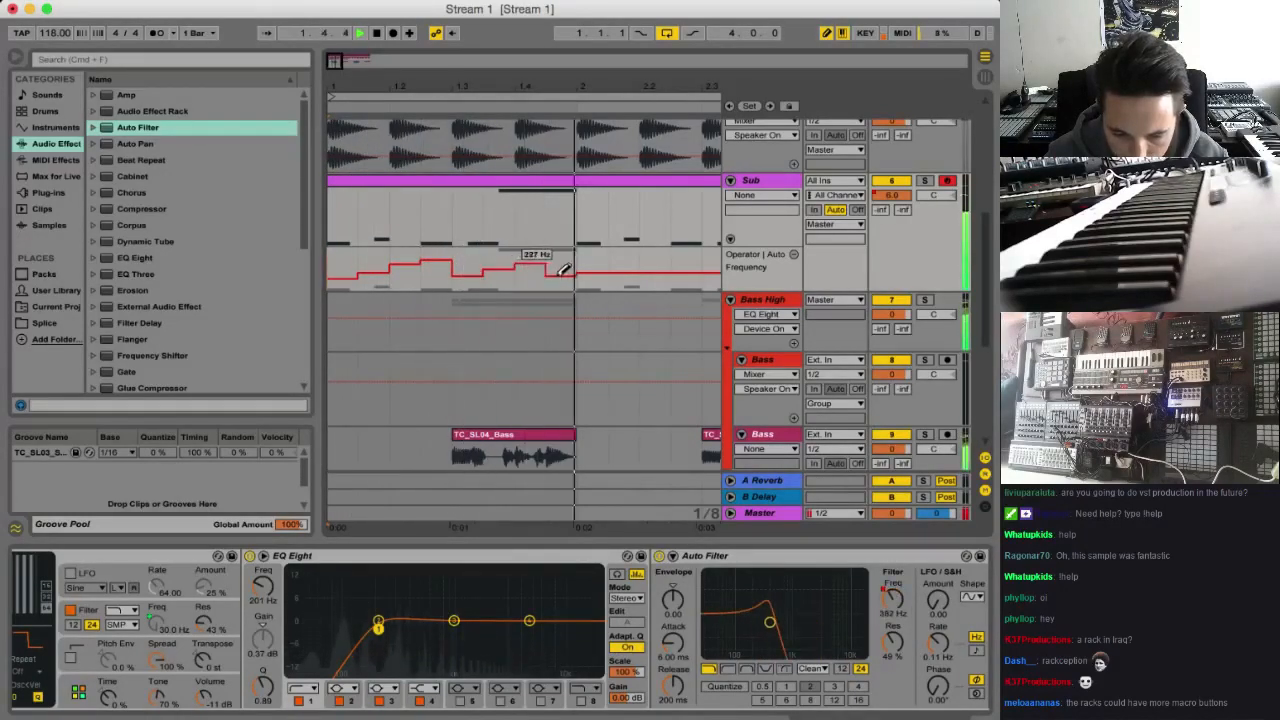
{"action": "key", "text": "space"}
Leave draw mode and reshape the last frequency steps of bar 1 into a ramp peaking at about 11.6 kHz
{"action": "key", "text": "space"}
{"action": "key", "text": "b"}
{"action": "key", "text": "space"}
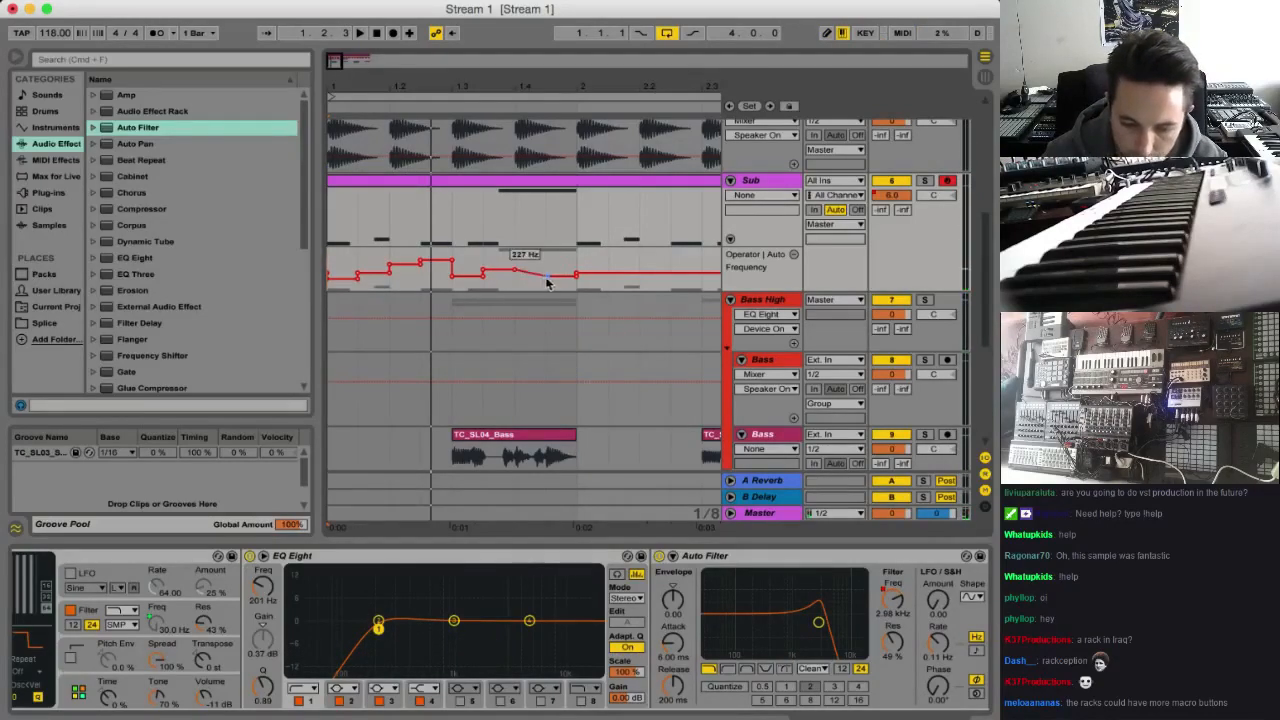
{"action": "key", "text": "space"}
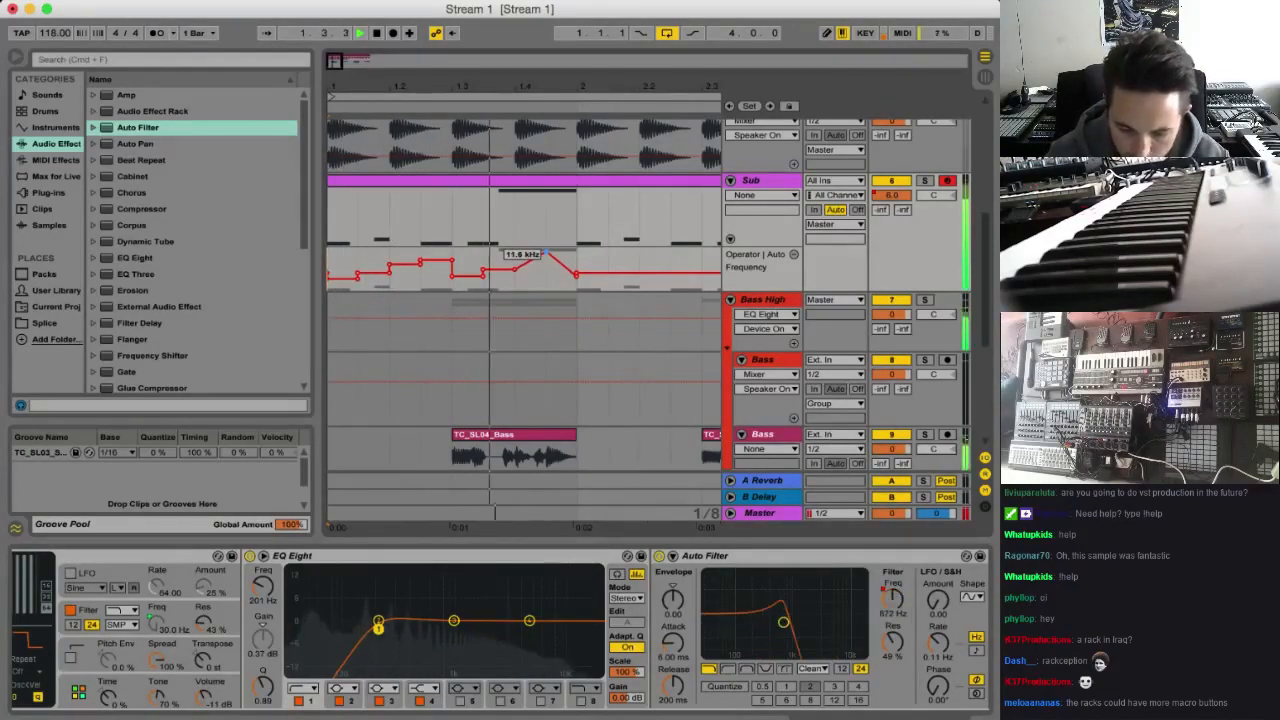
{"action": "left_click_drag", "start_coordinate": [515, 269], "coordinate": [542, 256]}
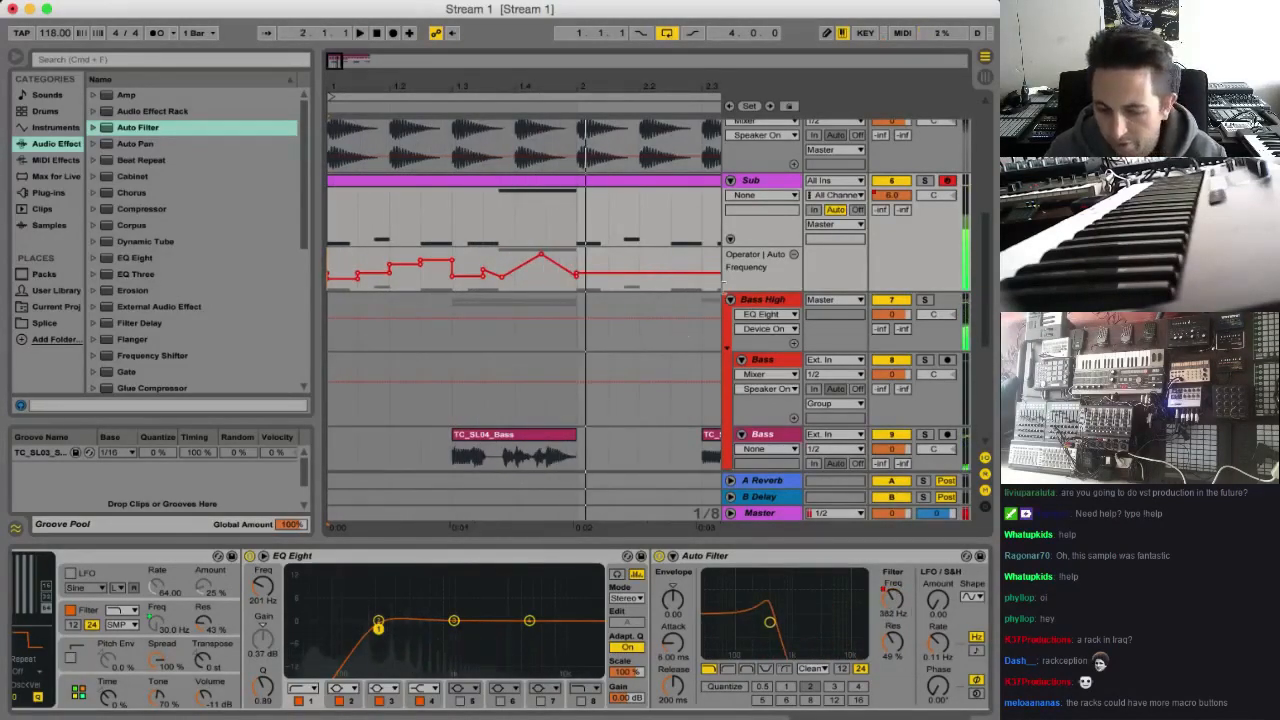
Show the High Square Filter Freq macro in its own lane and shape a rise peaking just before the end of bar 1
{"action": "scroll", "coordinate": [500, 630], "scroll_direction": "left", "scroll_amount": 10}
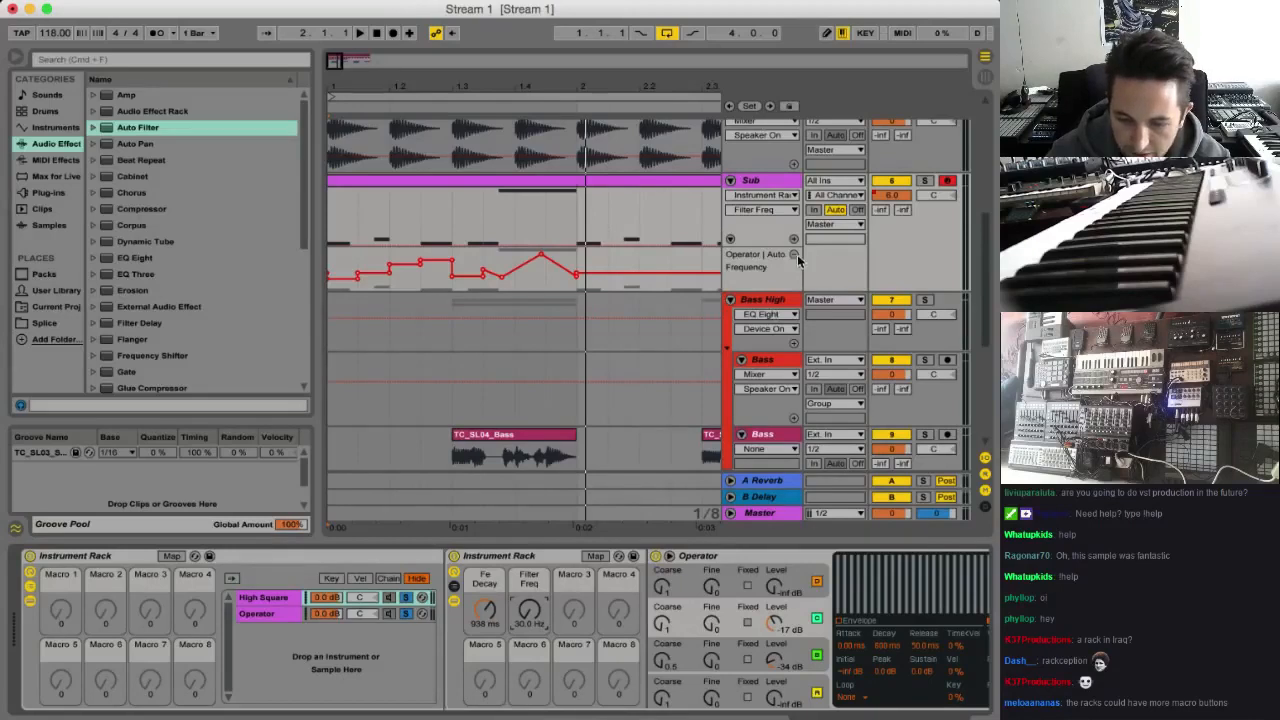
{"action": "left_click", "coordinate": [794, 240]}
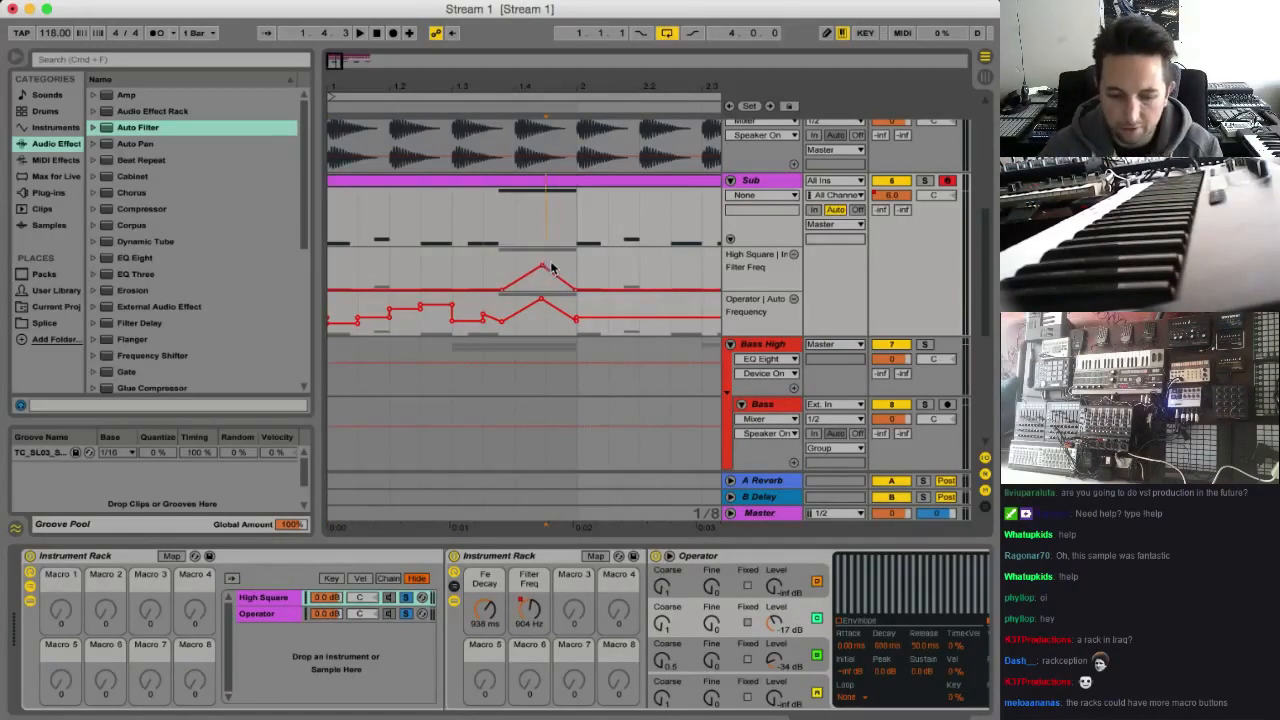
{"action": "key", "text": "space"}
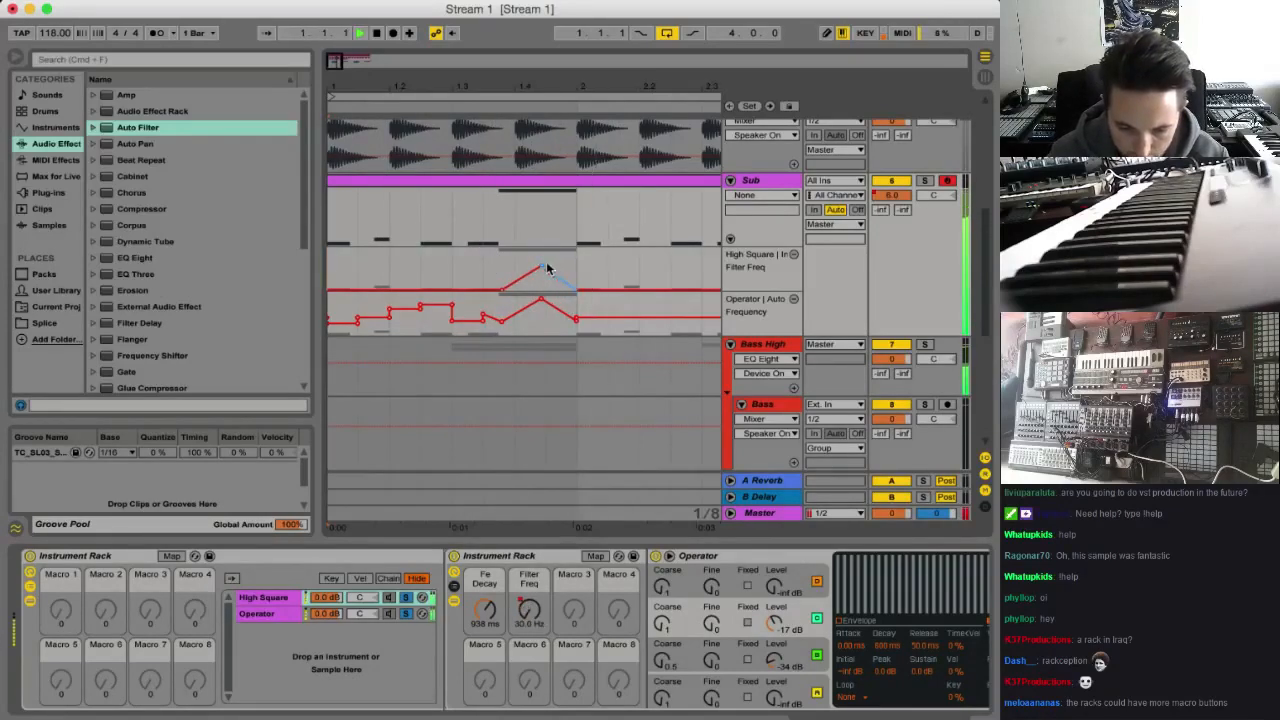
{"action": "mouse_move", "coordinate": [547, 268]}
{"action": "left_mouse_down"}
{"action": "mouse_move", "coordinate": [545, 280]}
{"action": "mouse_move", "coordinate": [570, 270]}
{"action": "left_mouse_up"}
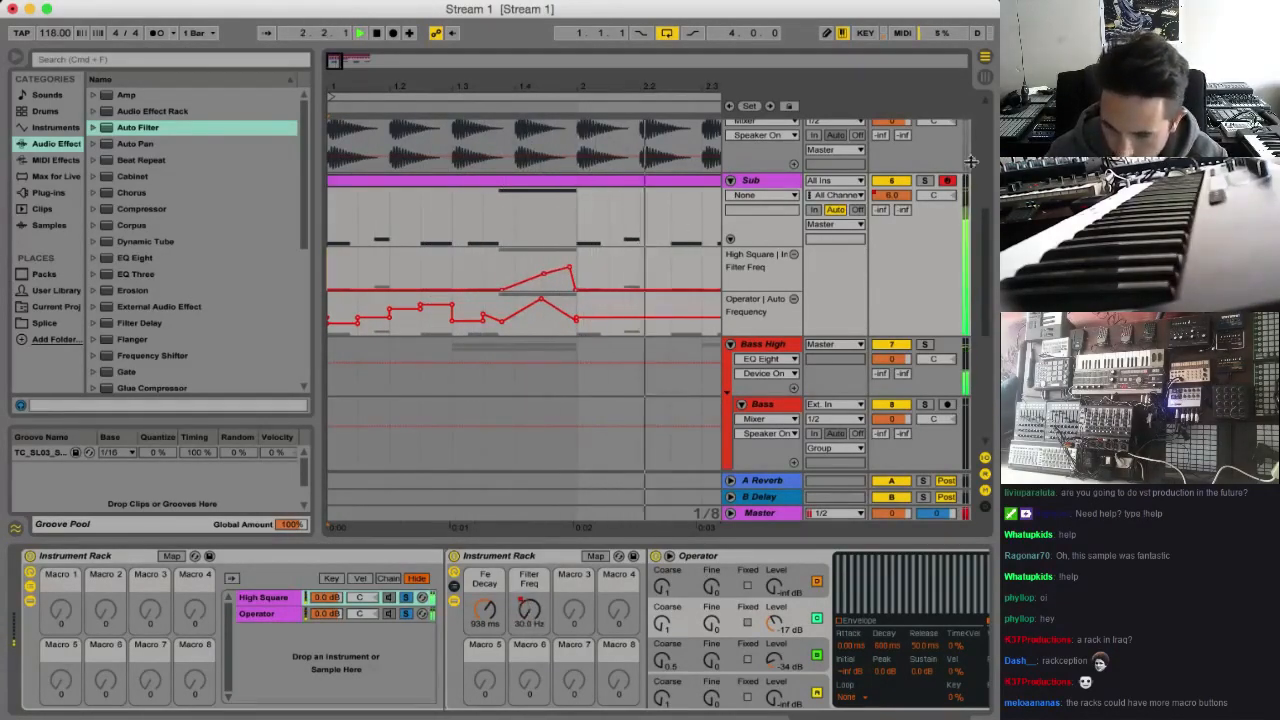
Display the Sub track's volume automation over the whole loop and play it back
{"action": "left_click", "coordinate": [895, 197]}
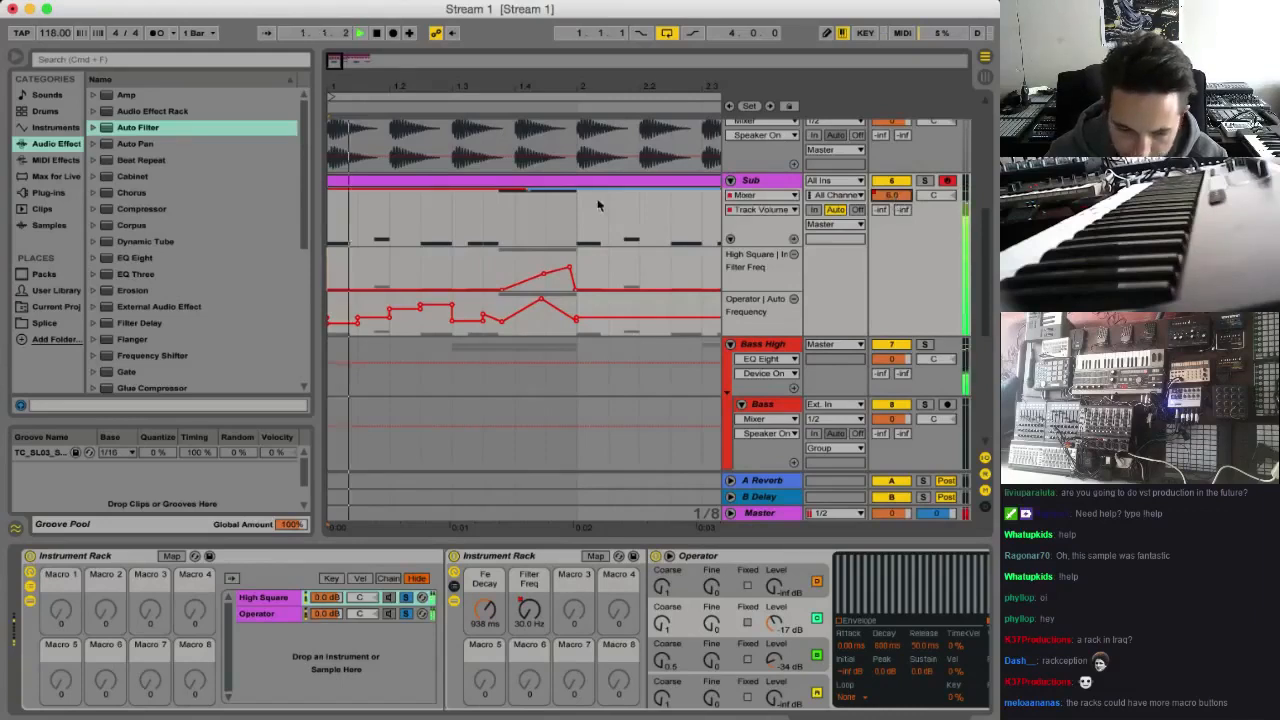
{"action": "key", "text": "space"}
{"action": "left_click_drag", "start_coordinate": [485, 86], "coordinate": [485, 45]}
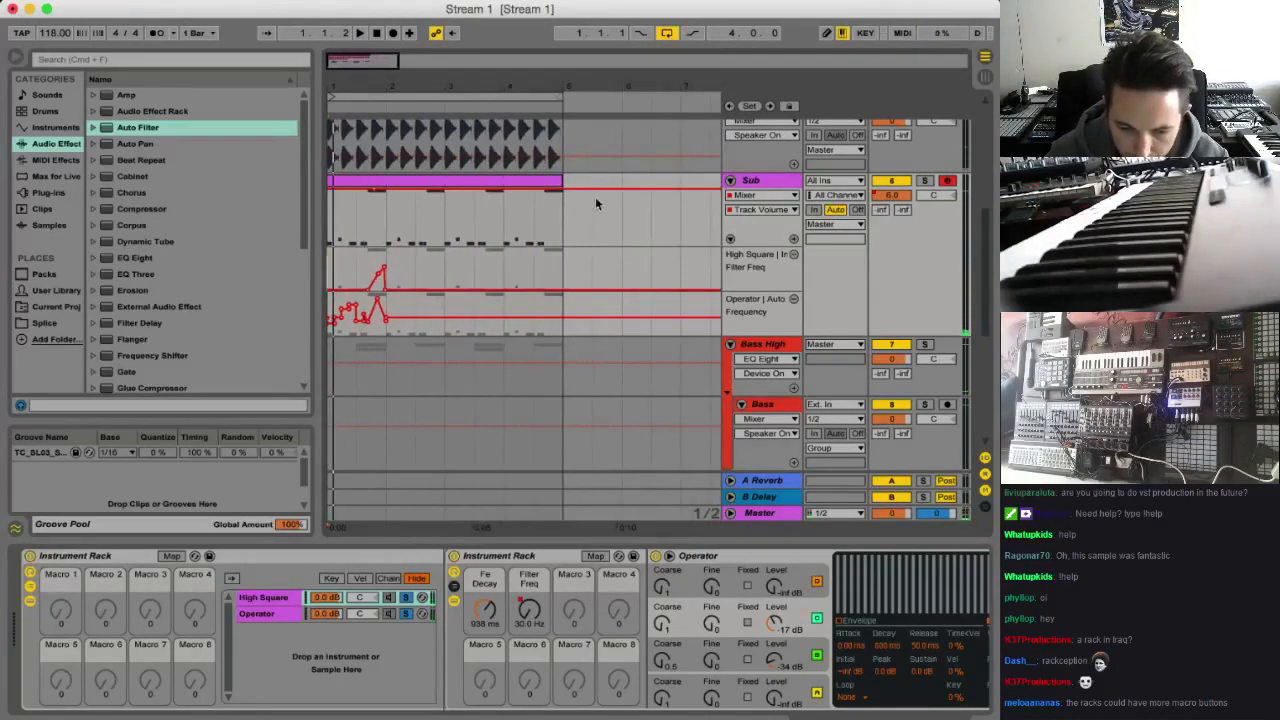
{"action": "left_click_drag", "start_coordinate": [595, 203], "coordinate": [269, 186]}
{"action": "key", "text": "space"}
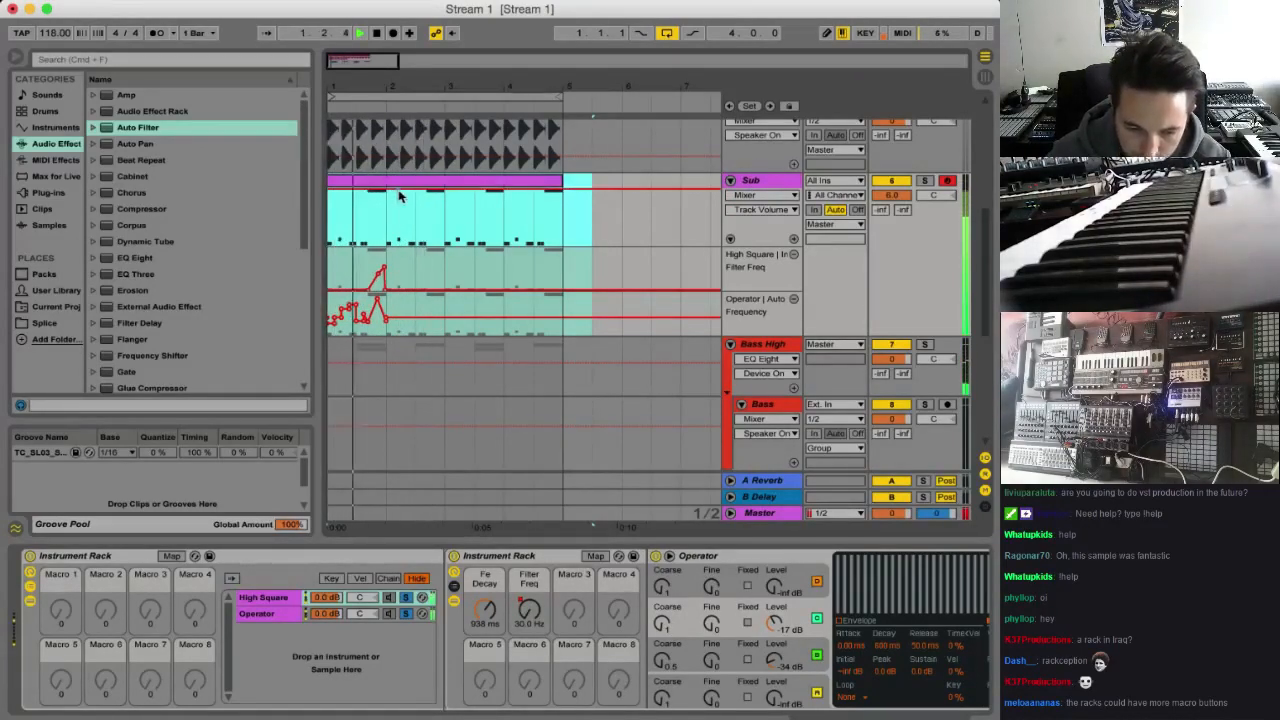
Select bar 1 of the Filter Freq and Auto Filter frequency automation and duplicate it three times through bar 4
{"action": "left_click", "coordinate": [389, 334]}
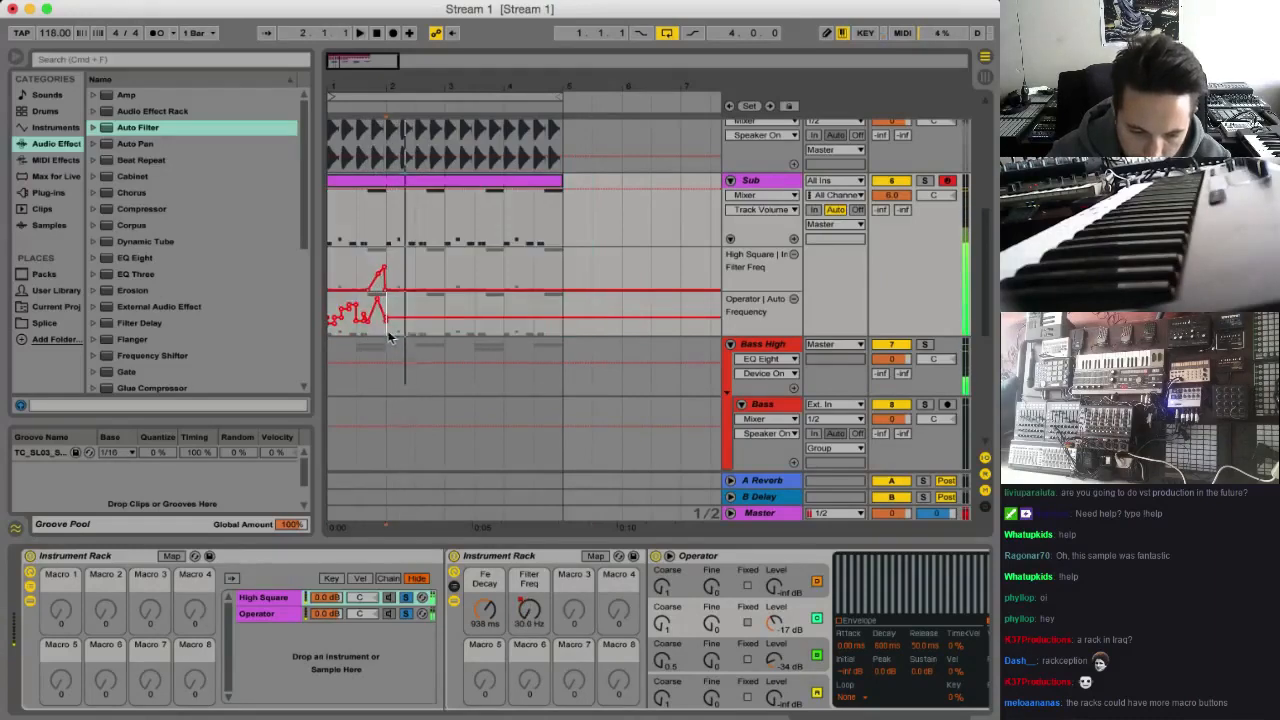
{"action": "left_click_drag", "start_coordinate": [389, 337], "coordinate": [330, 252]}
{"action": "key", "text": "ctrl+d"}
{"action": "key", "text": "ctrl+d"}
{"action": "key", "text": "ctrl+d"}
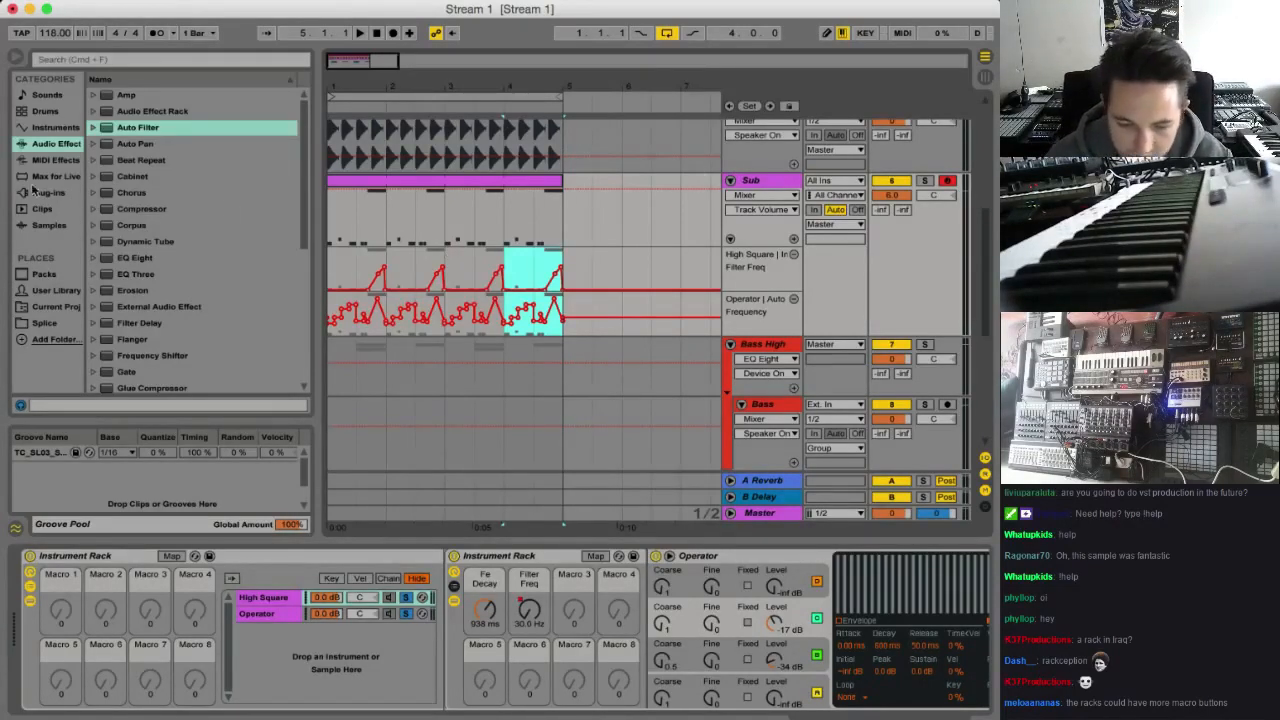
Add a Compressor at the end of the Sub track's devices and sidechain it from the Kick Snare track
{"action": "double_click", "coordinate": [143, 208]}
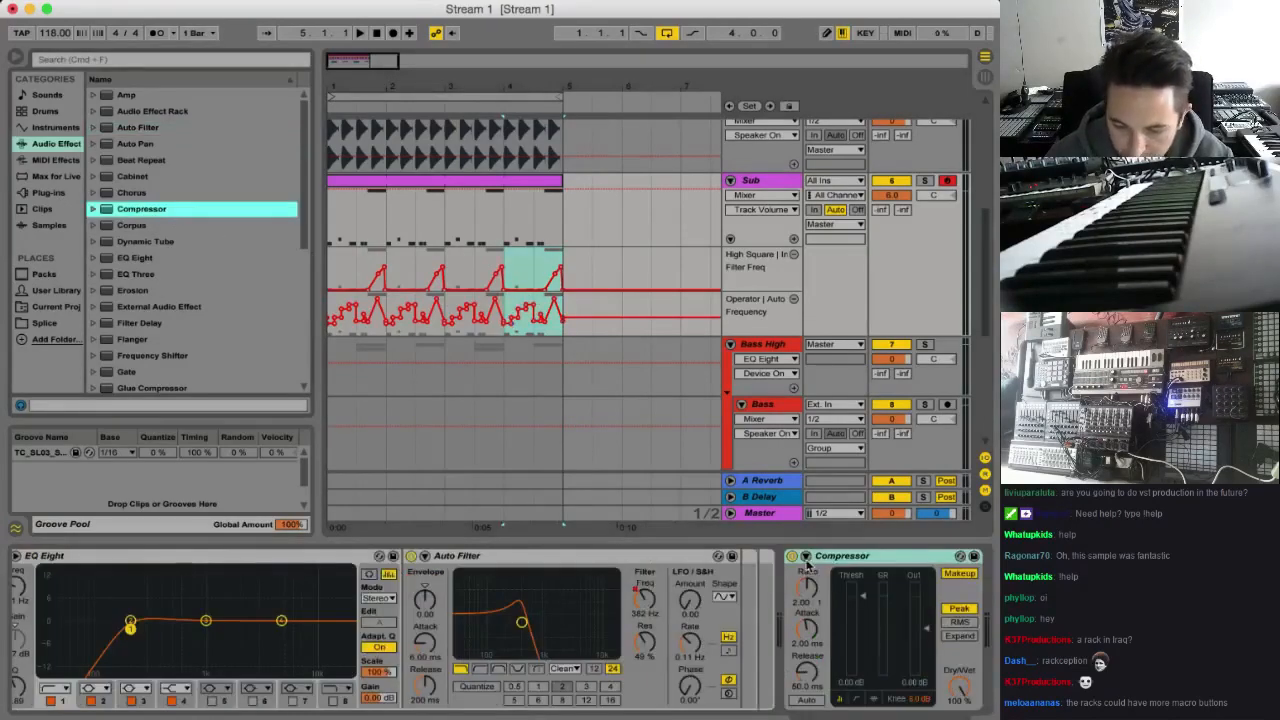
{"action": "left_click", "coordinate": [806, 556]}
{"action": "left_click", "coordinate": [815, 598]}
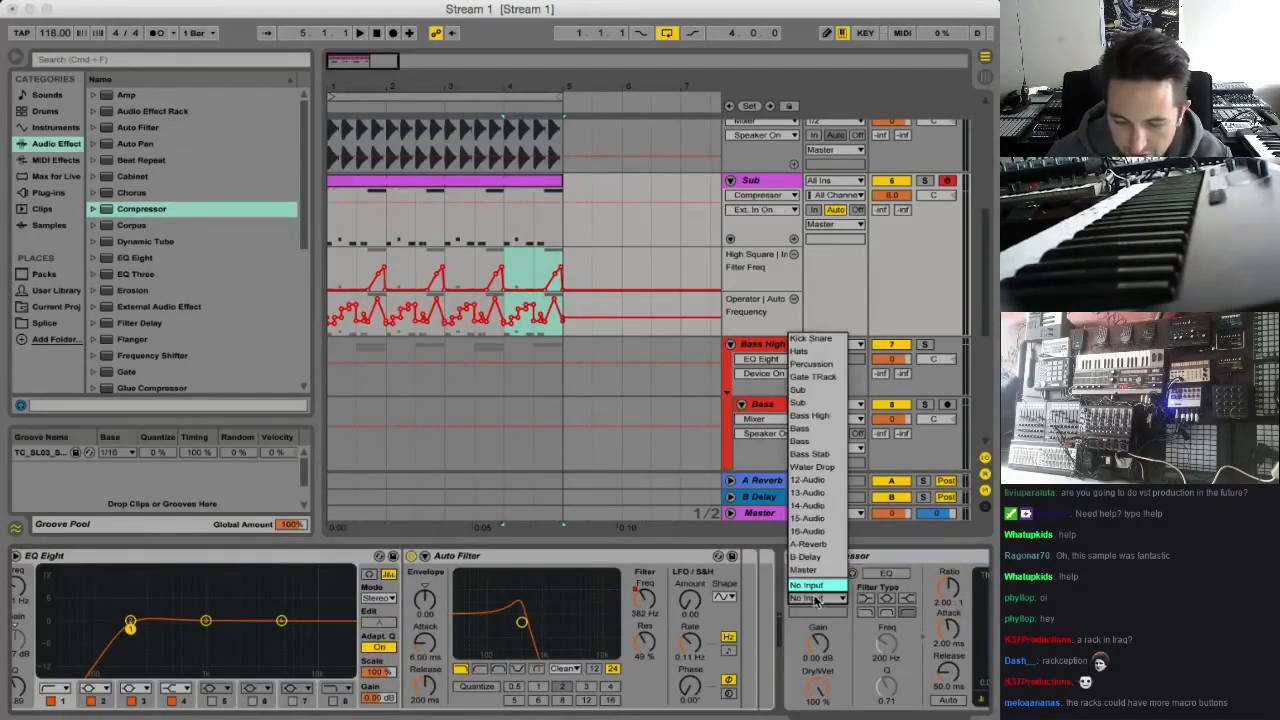
{"action": "left_click", "coordinate": [826, 343]}
{"action": "scroll", "coordinate": [811, 651], "scroll_direction": "right", "scroll_amount": 5}
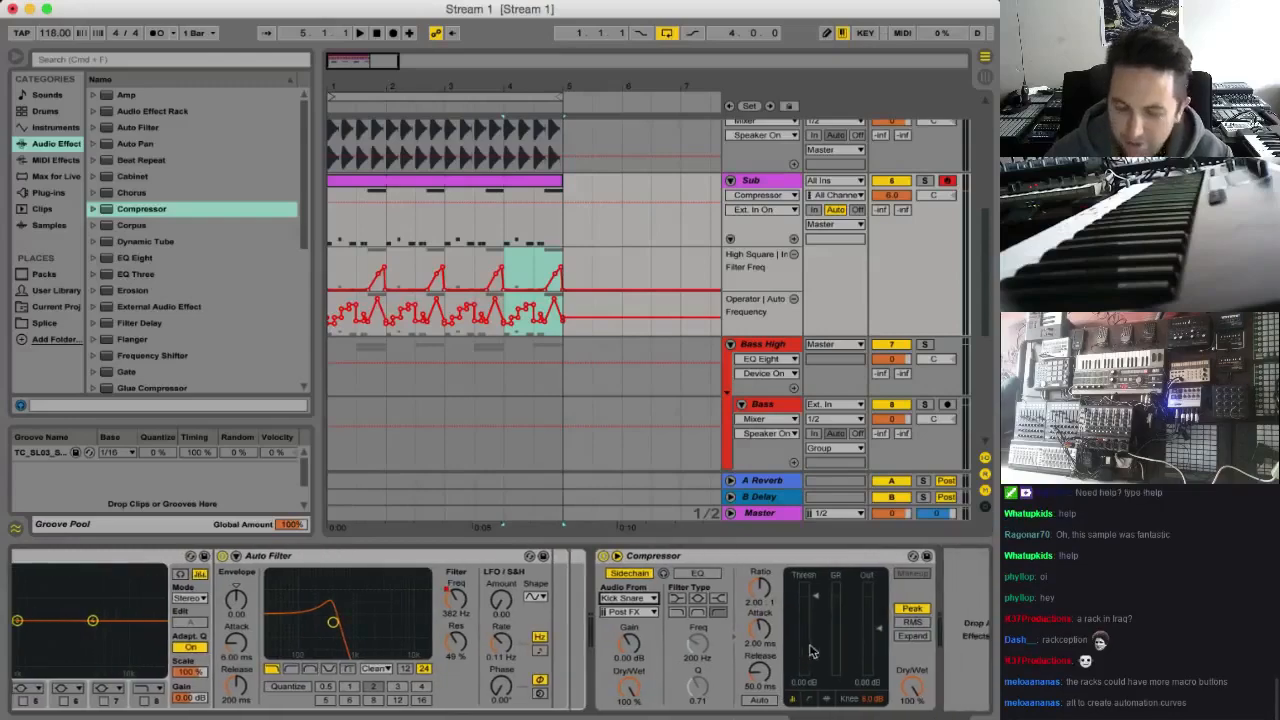
{"action": "scroll", "coordinate": [793, 341], "scroll_direction": "up", "scroll_amount": 6}
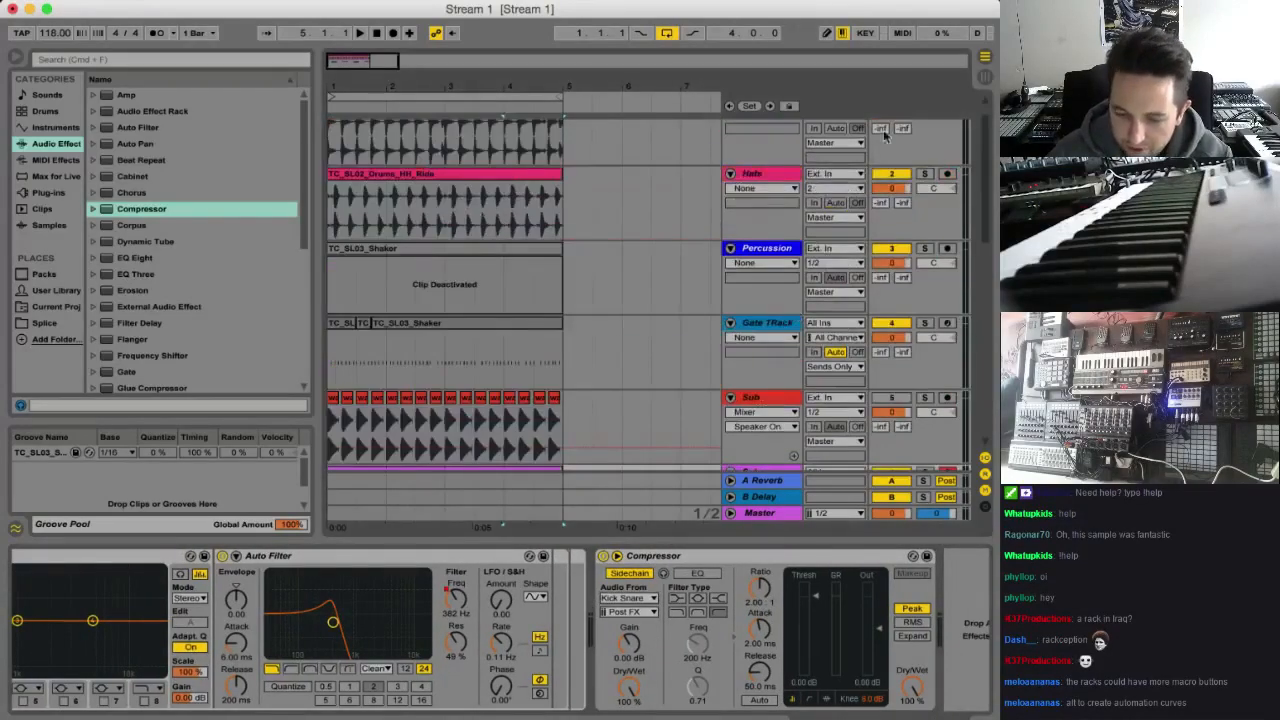
Solo the Kick Snare track and play the loop to hear the sidechain source alone
{"action": "left_click", "coordinate": [924, 127]}
{"action": "key", "text": "space"}
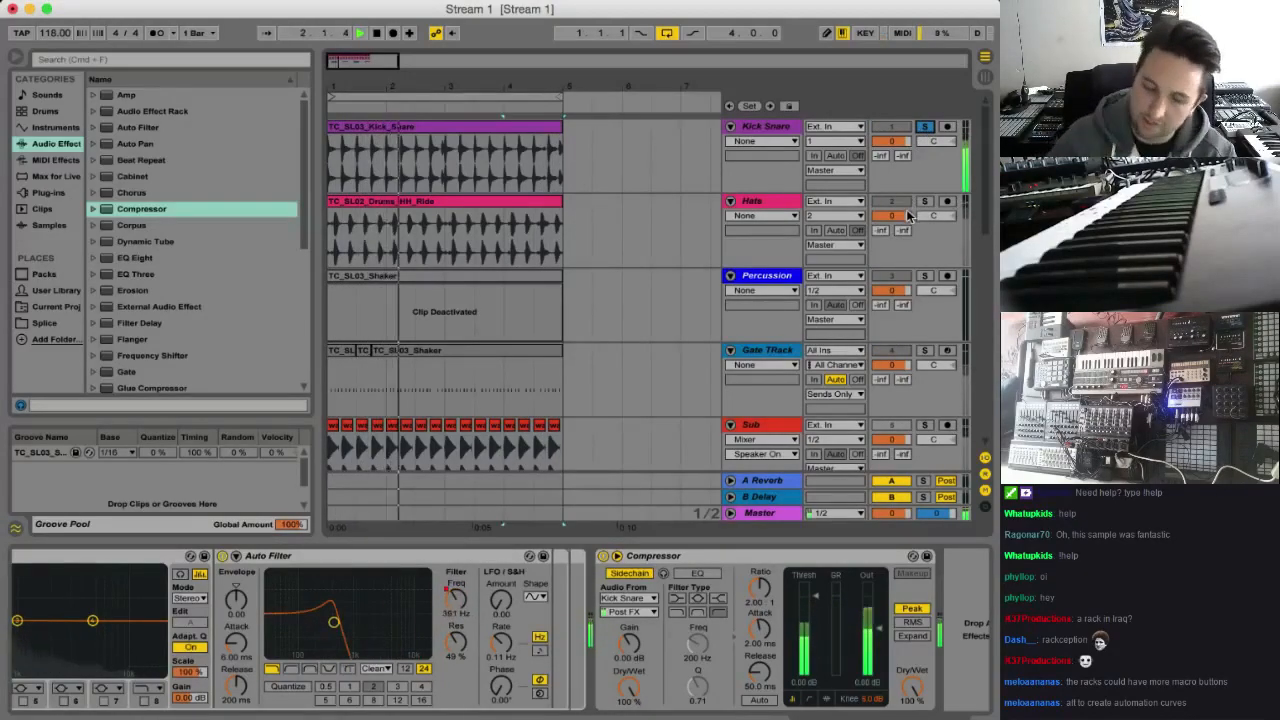
Enable the sidechain EQ and sidechain listening on the Sub track's Compressor, and play the loop with the purple Sub track soloed
{"action": "scroll", "coordinate": [835, 240], "scroll_direction": "down", "scroll_amount": 5}
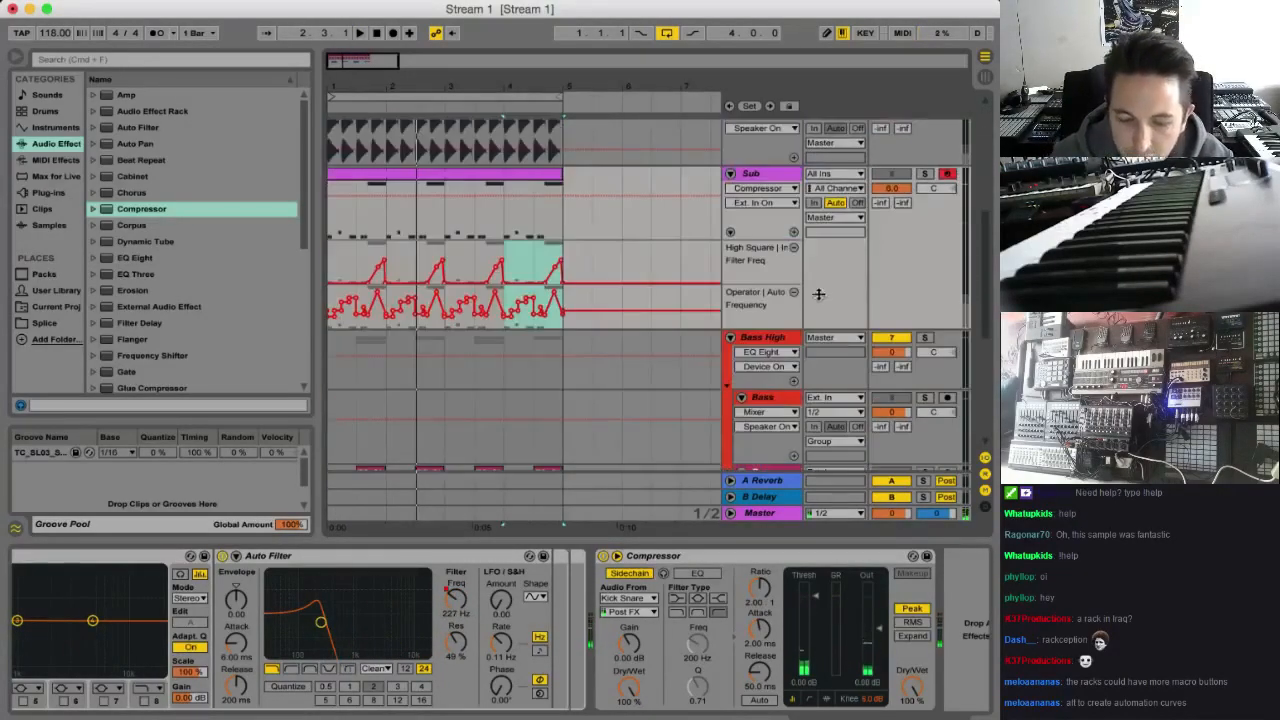
{"action": "left_click", "coordinate": [773, 175]}
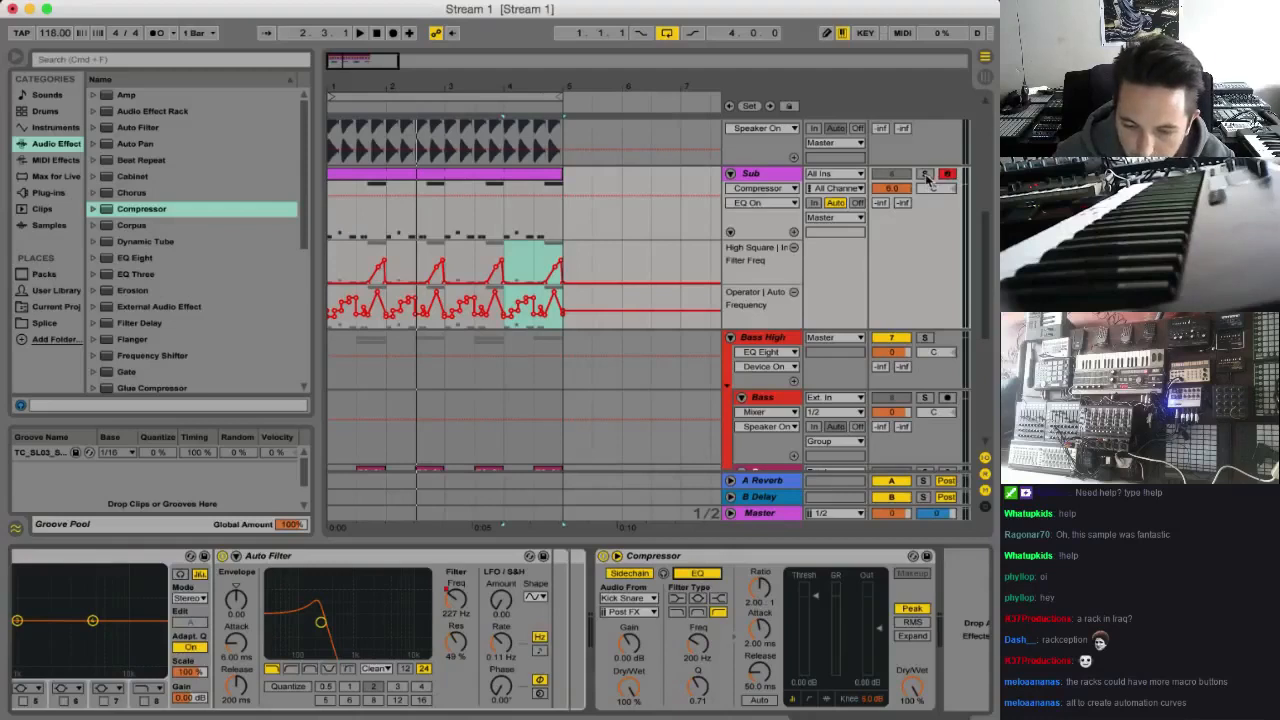
{"action": "left_click", "coordinate": [925, 175]}
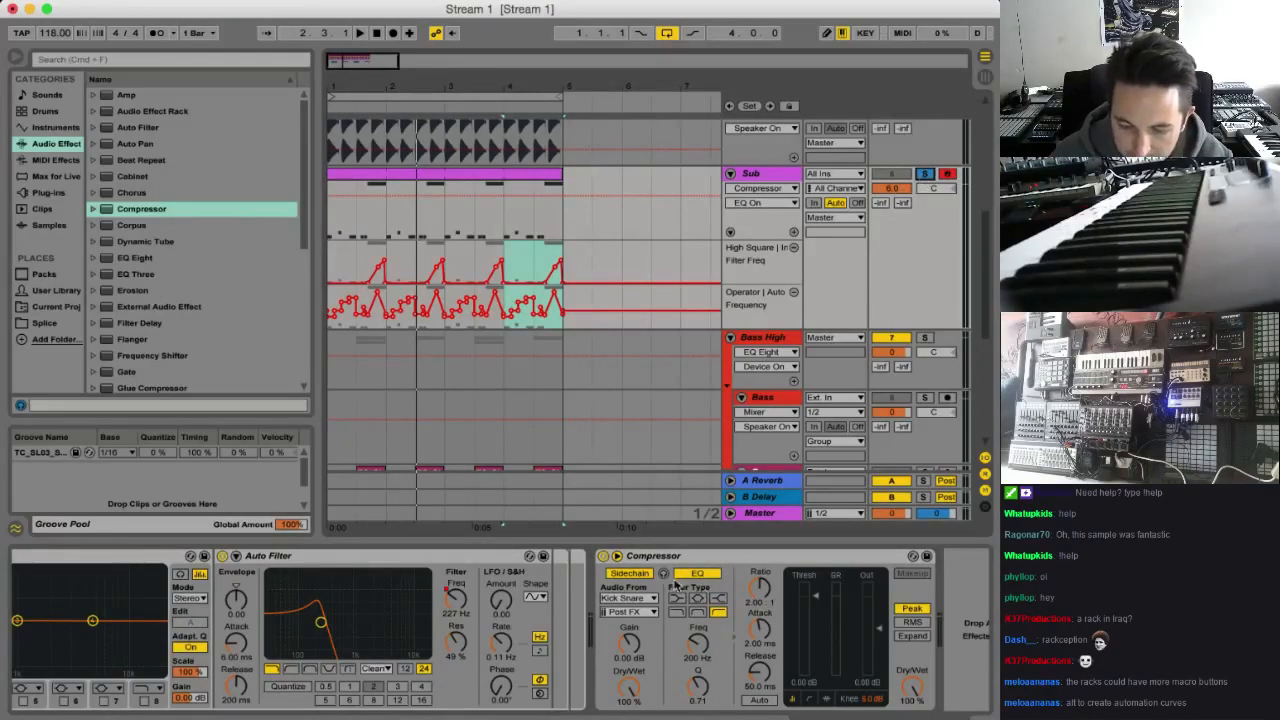
{"action": "left_click", "coordinate": [663, 575]}
{"action": "key", "text": "space"}
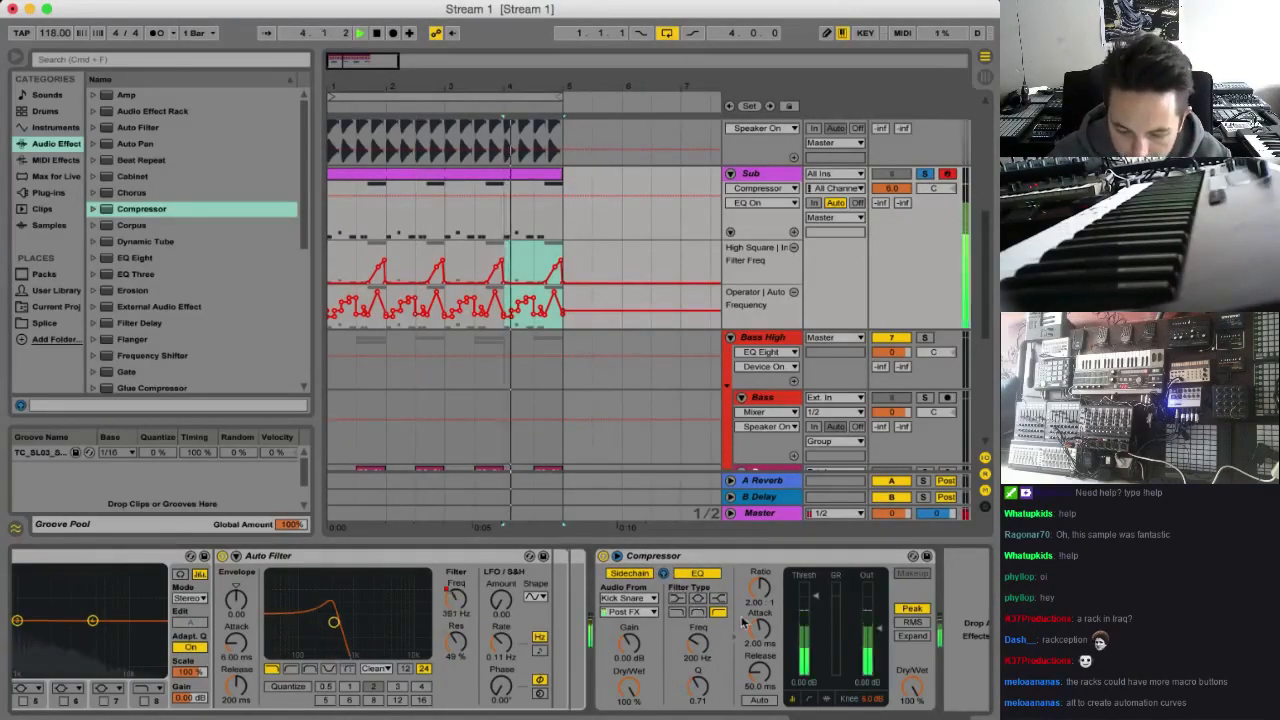
{"action": "key", "text": "space"}
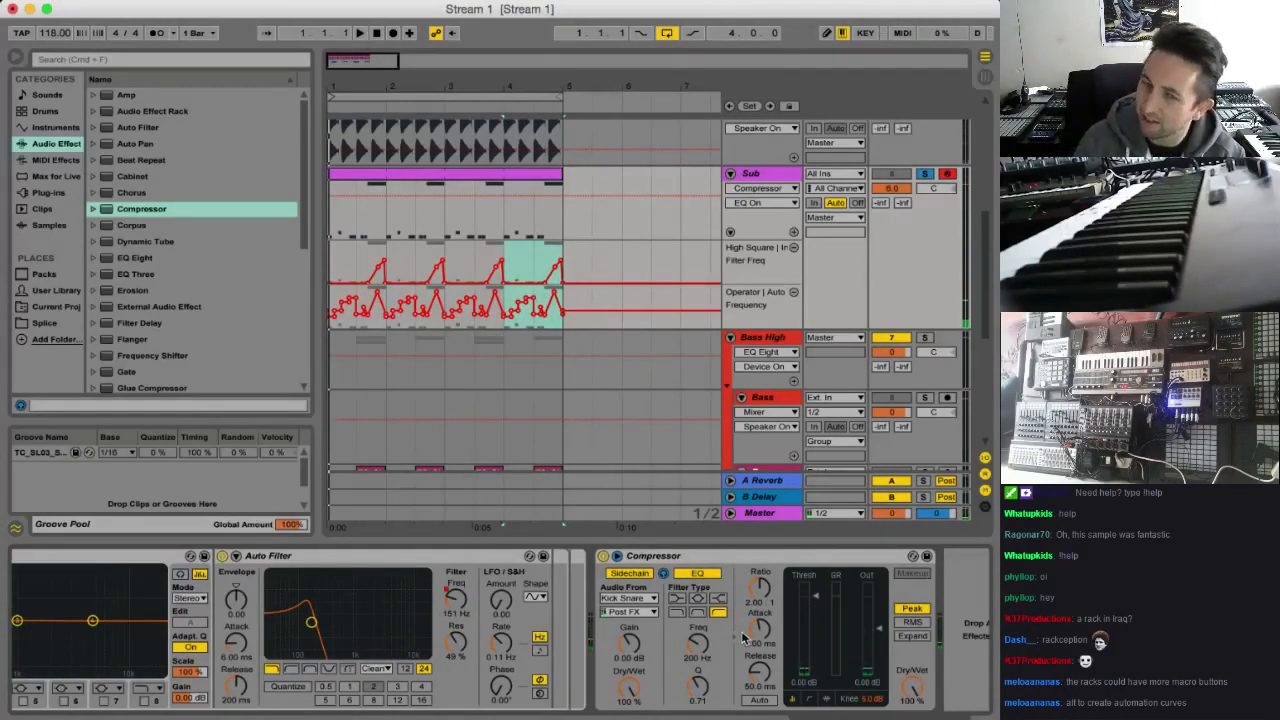
Change the Compressor's sidechain filter to band-pass at about 69 Hz while auditioning the loop
{"action": "key", "text": "space"}
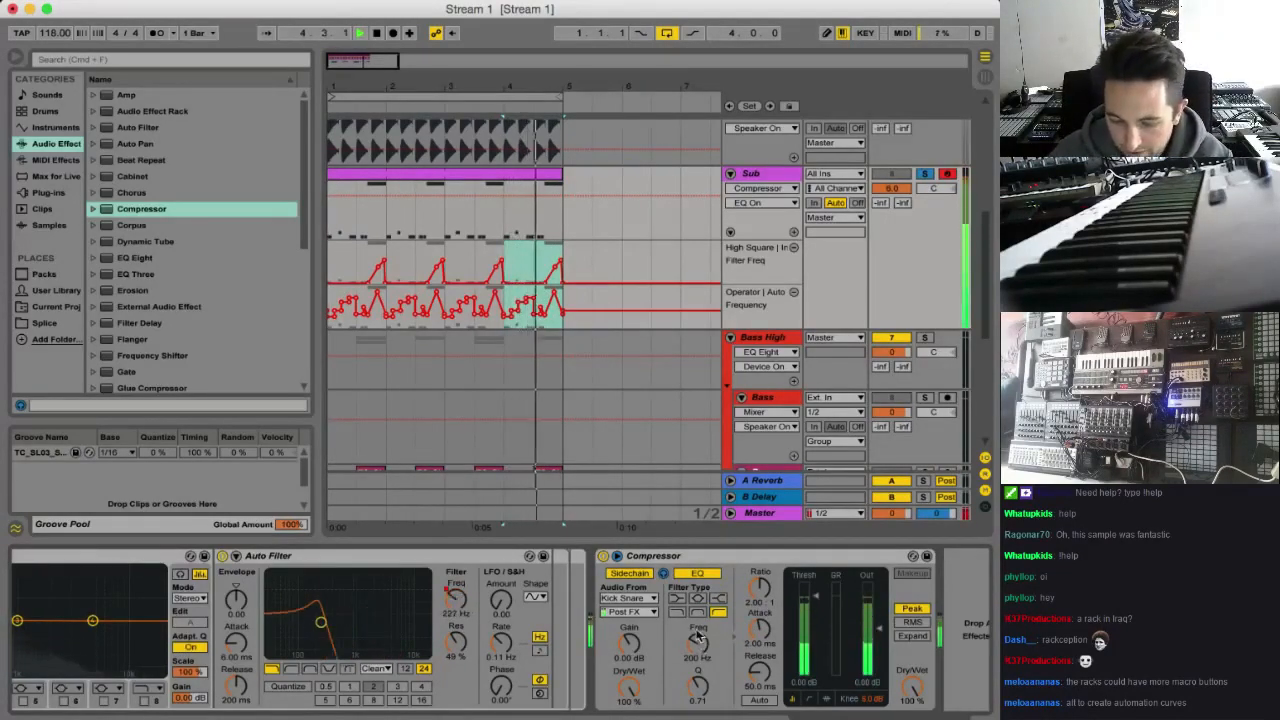
{"action": "left_click", "coordinate": [699, 613]}
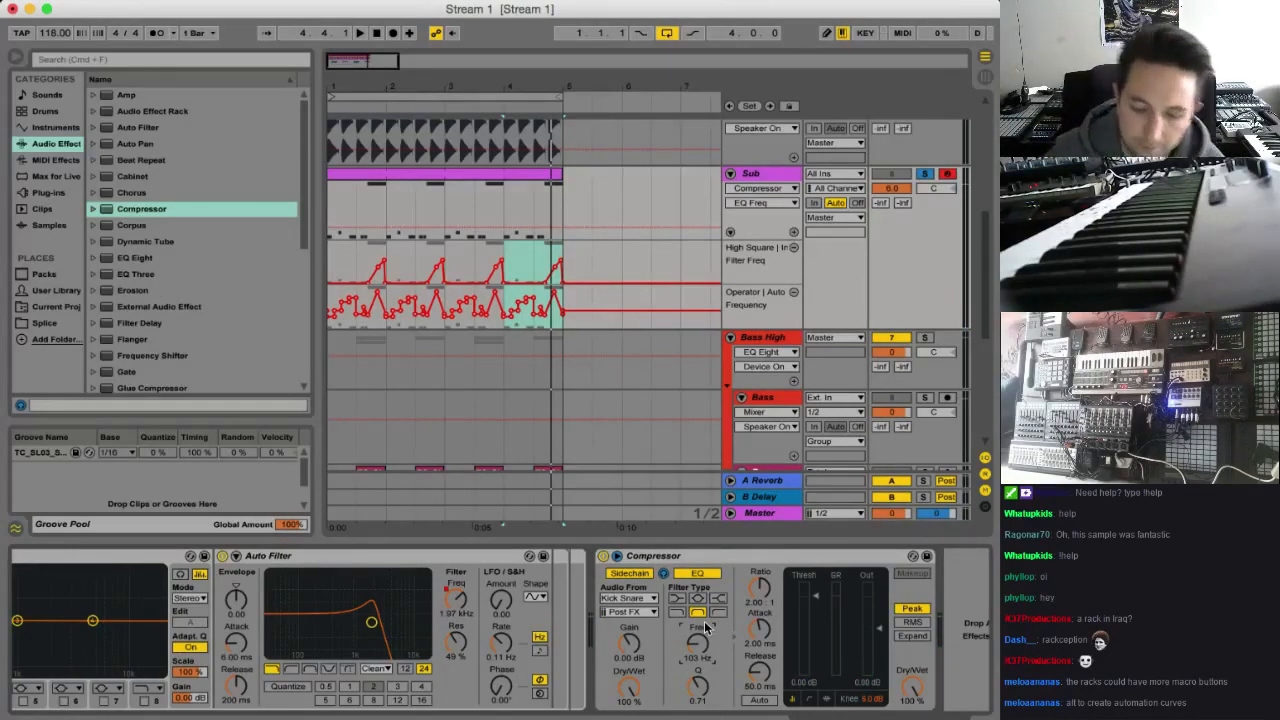
{"action": "left_click_drag", "start_coordinate": [700, 640], "coordinate": [700, 642]}
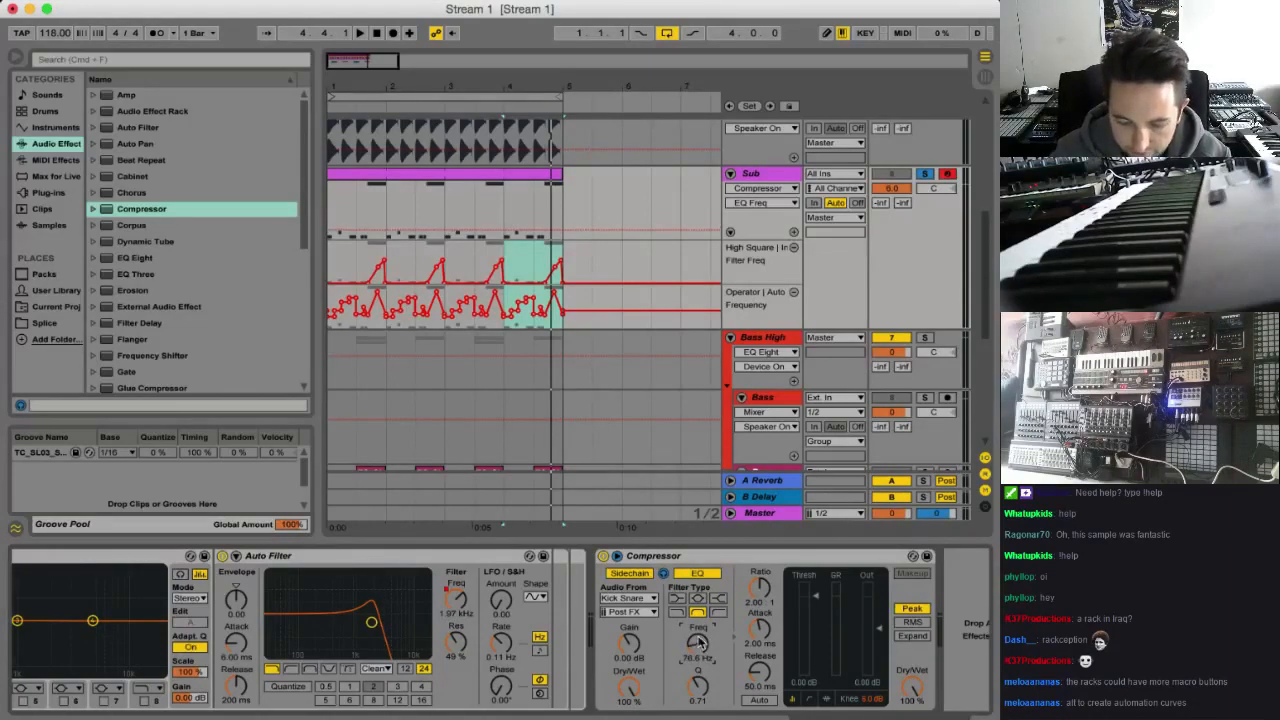
{"action": "key", "text": "space"}
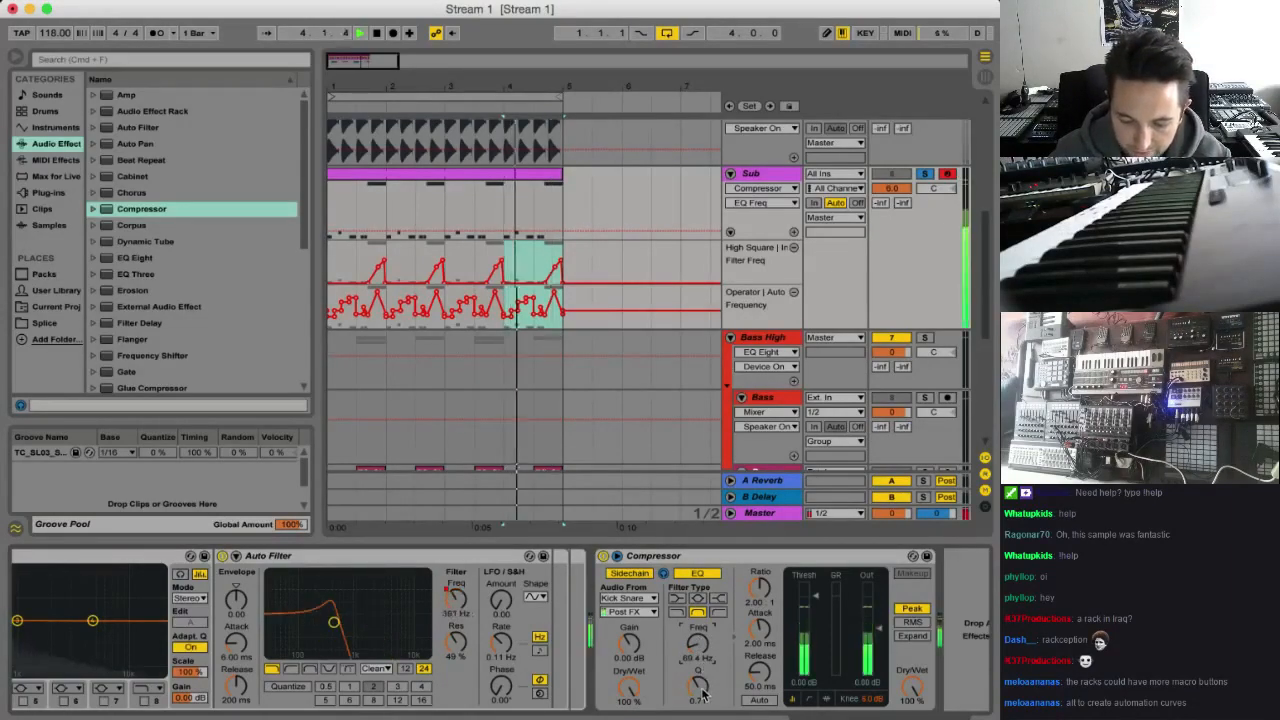
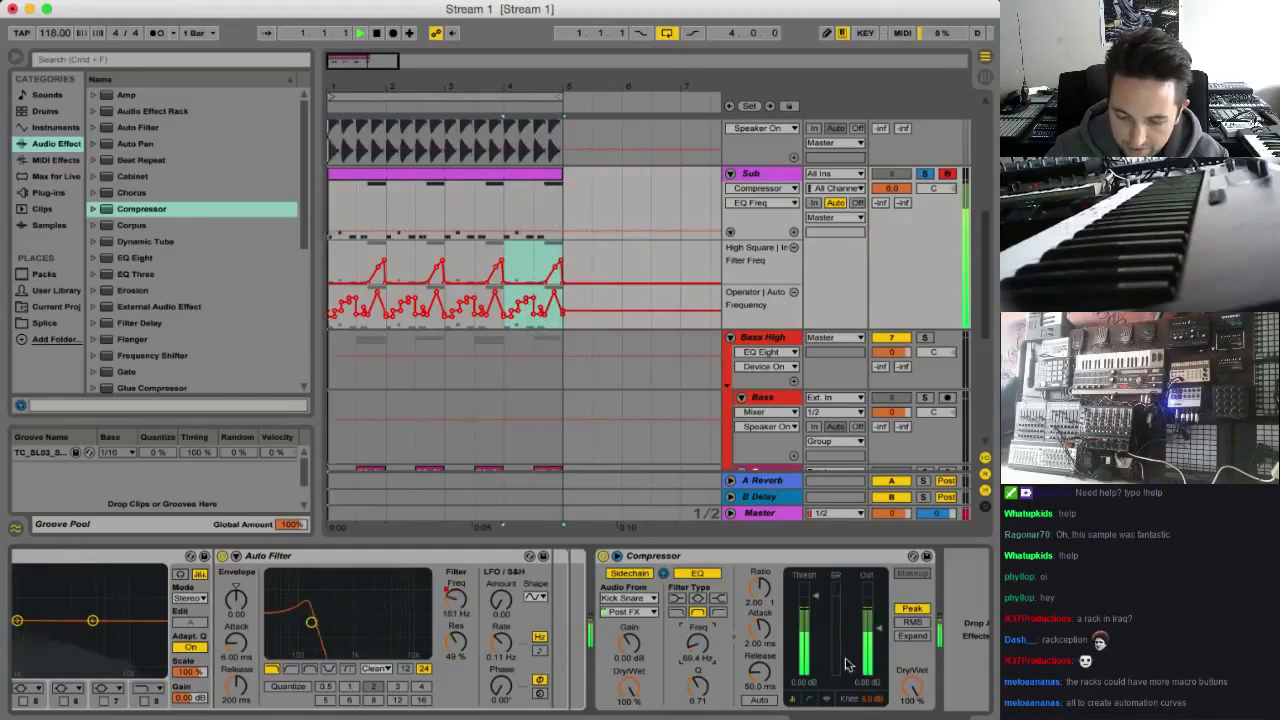
Compare the loop with the Compressor's sidechain EQ off and on, and lower the threshold to about -14.5 dB
{"action": "left_click", "coordinate": [697, 575]}
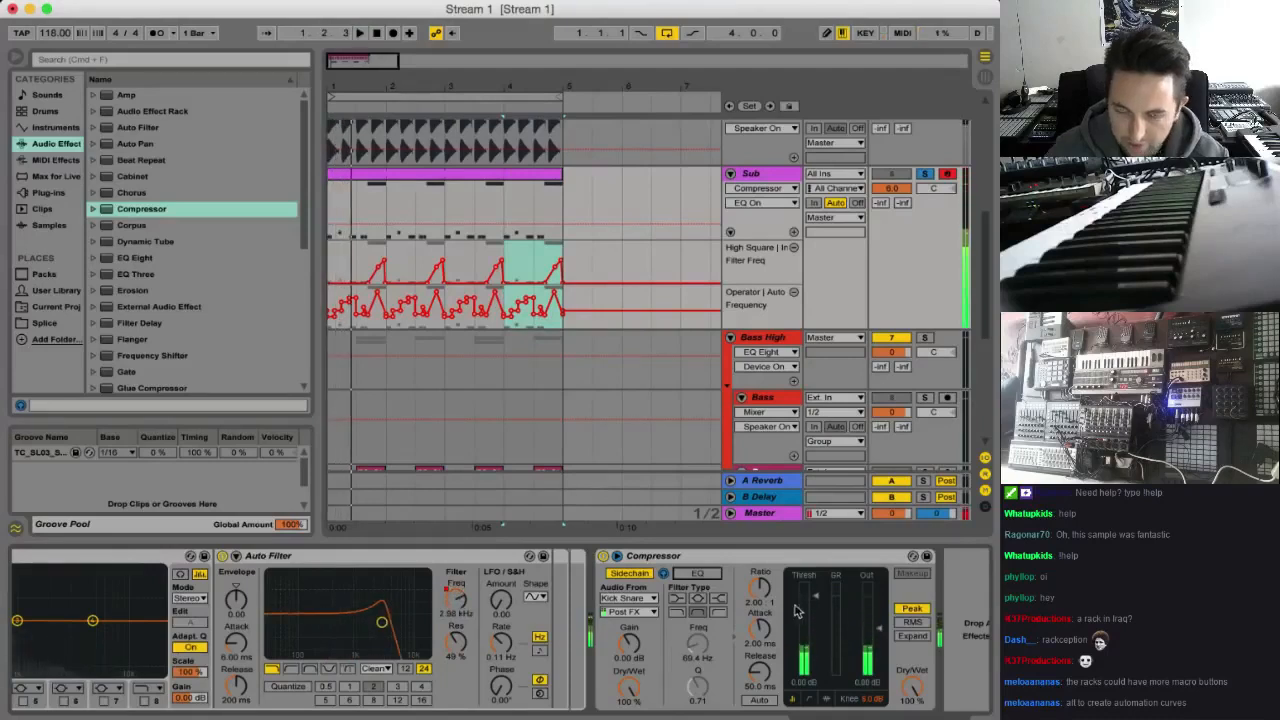
{"action": "left_click", "coordinate": [700, 576]}
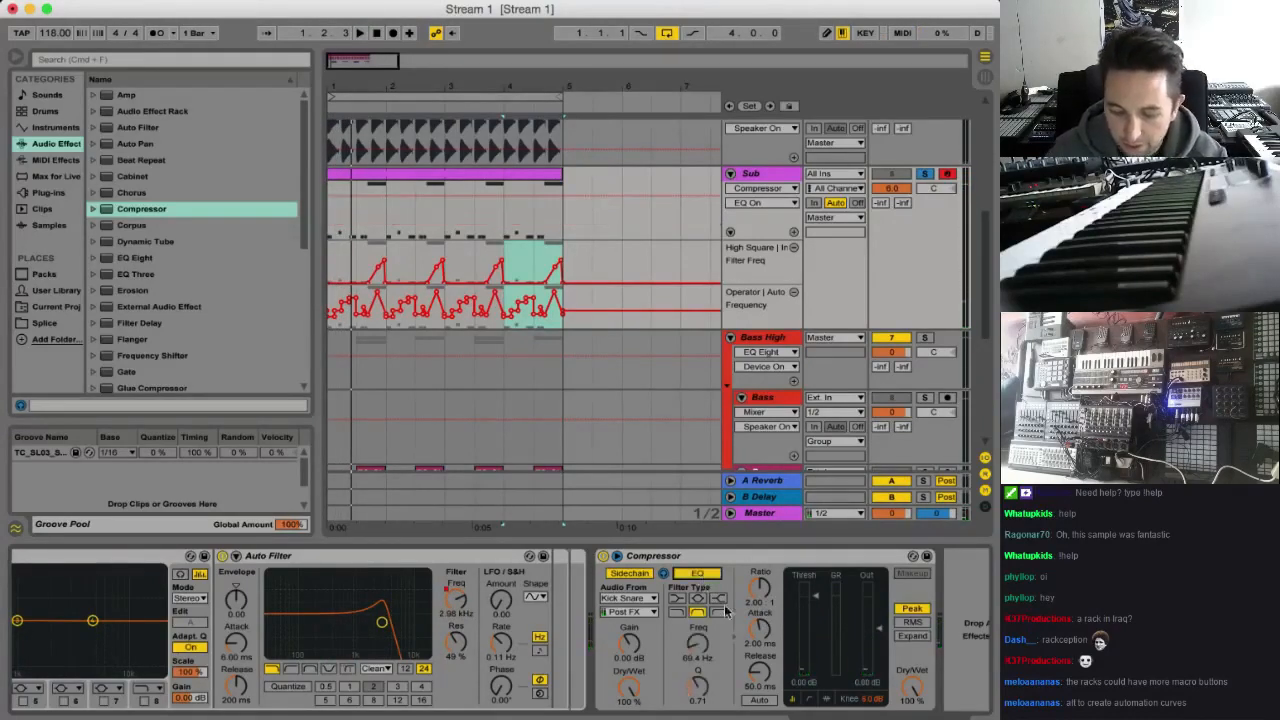
{"action": "left_click_drag", "start_coordinate": [815, 597], "coordinate": [815, 629]}
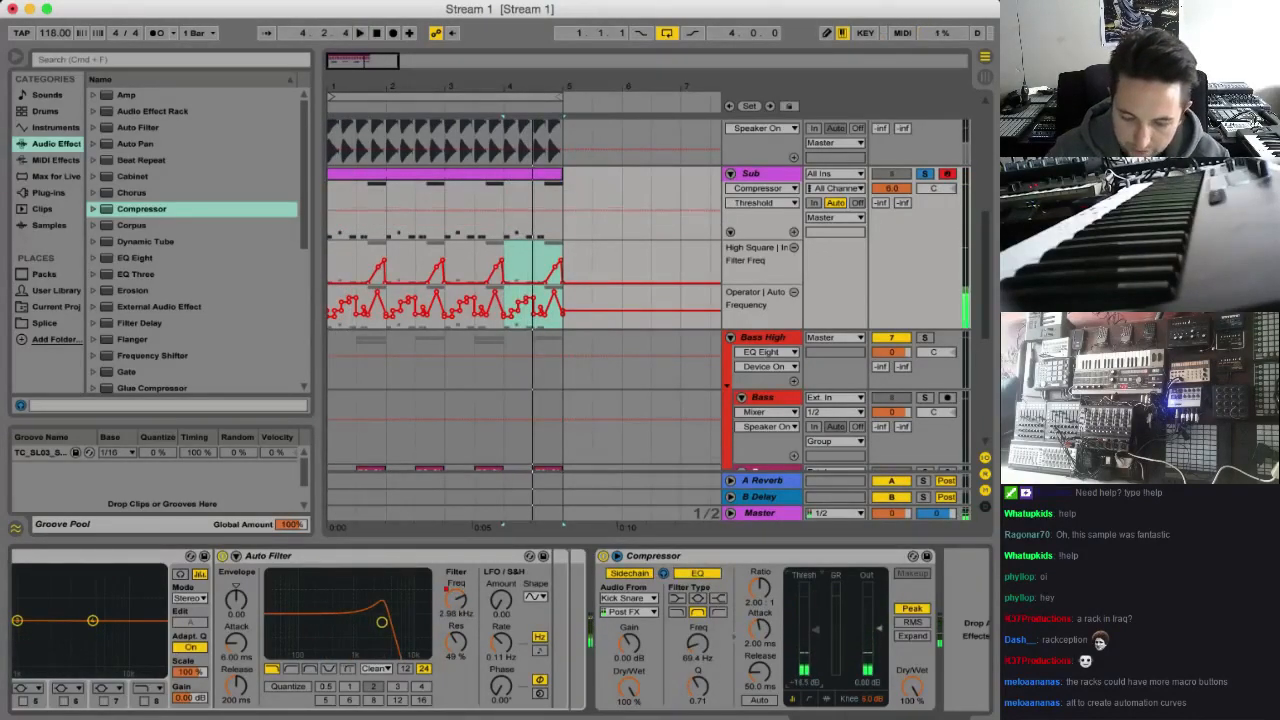
Play the loop while toggling solo on the Kick Snare and purple Sub tracks to judge the sidechain compression
{"action": "left_click", "coordinate": [925, 174]}
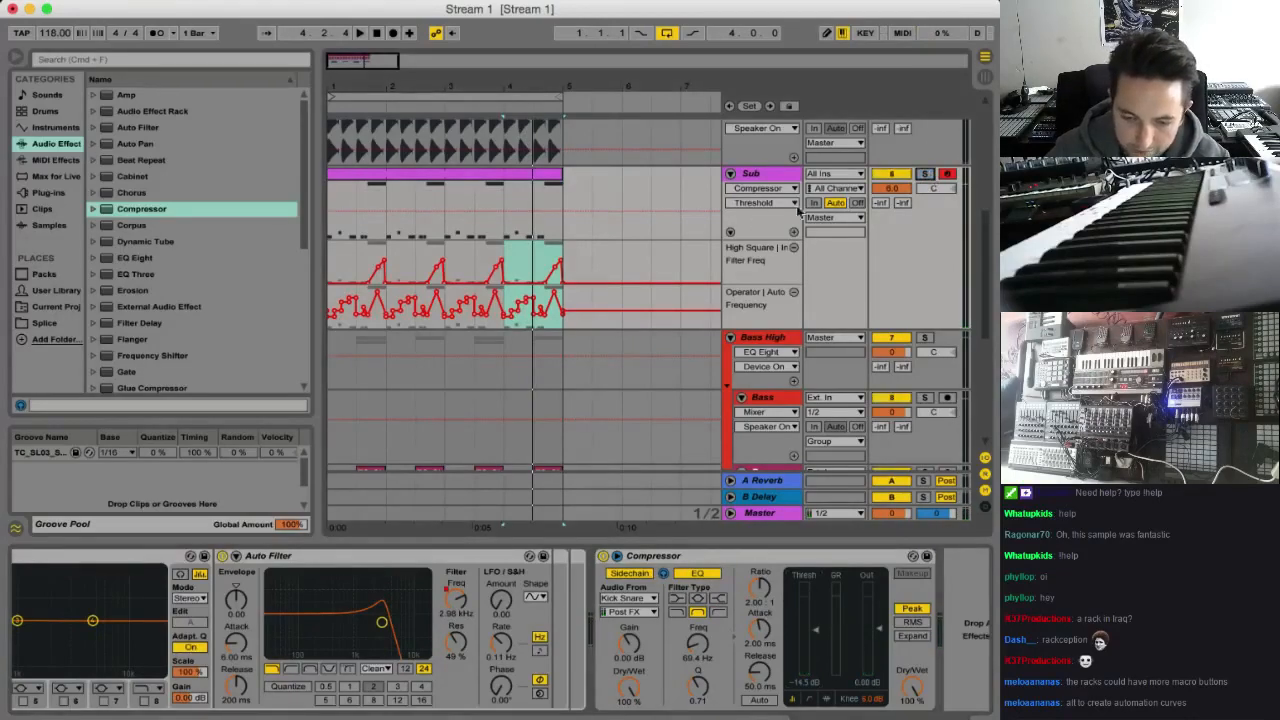
{"action": "scroll", "coordinate": [928, 178], "scroll_direction": "up", "scroll_amount": 2}
{"action": "scroll", "coordinate": [930, 205], "scroll_direction": "up", "scroll_amount": 6}
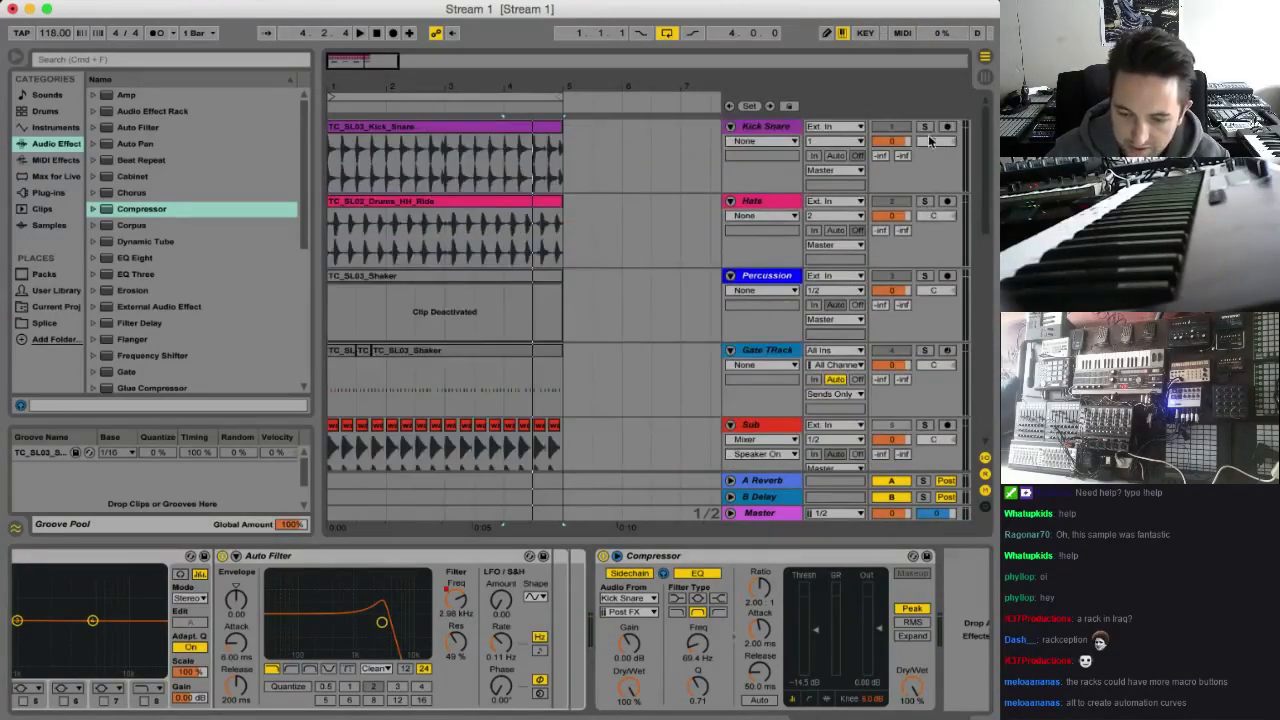
{"action": "left_click", "coordinate": [925, 127]}
{"action": "key", "text": "space"}
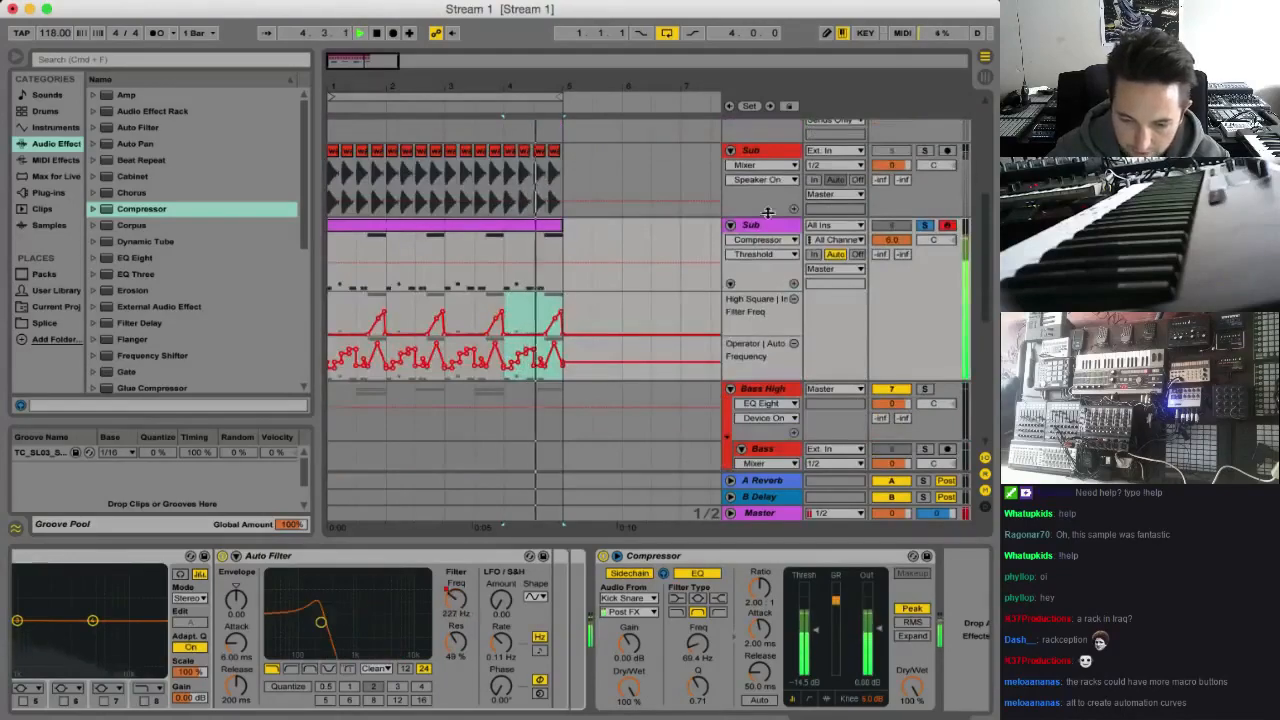
{"action": "left_click", "coordinate": [886, 226]}
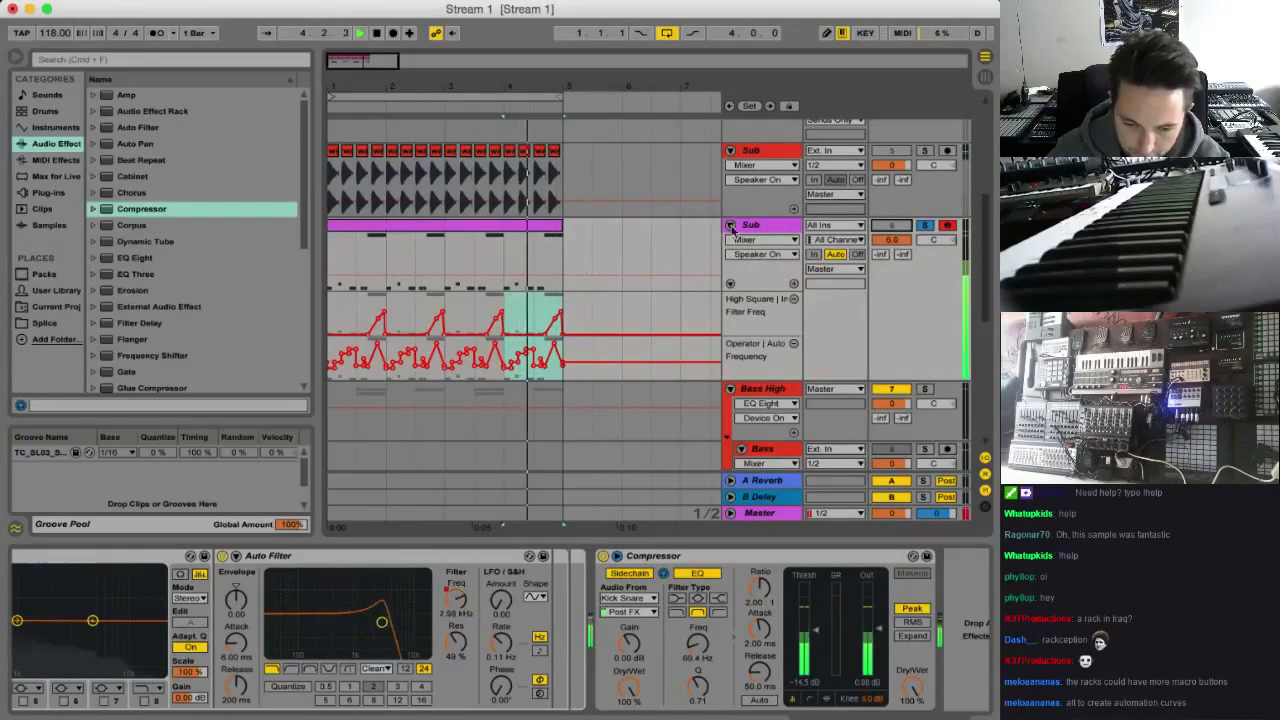
{"action": "left_click", "coordinate": [928, 226]}
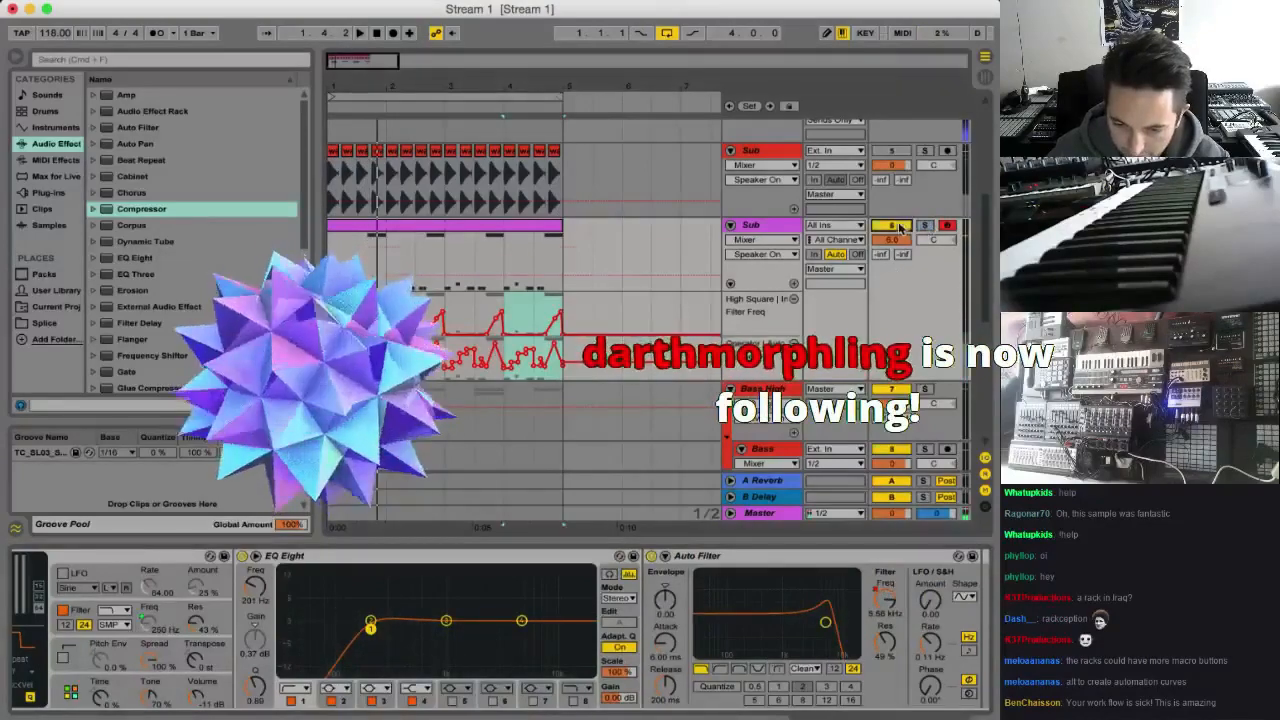
Audition the purple Sub track soloed while checking its device chain, and unsolo it to hear the full mix
{"action": "scroll", "coordinate": [928, 226], "scroll_direction": "up", "scroll_amount": 5}
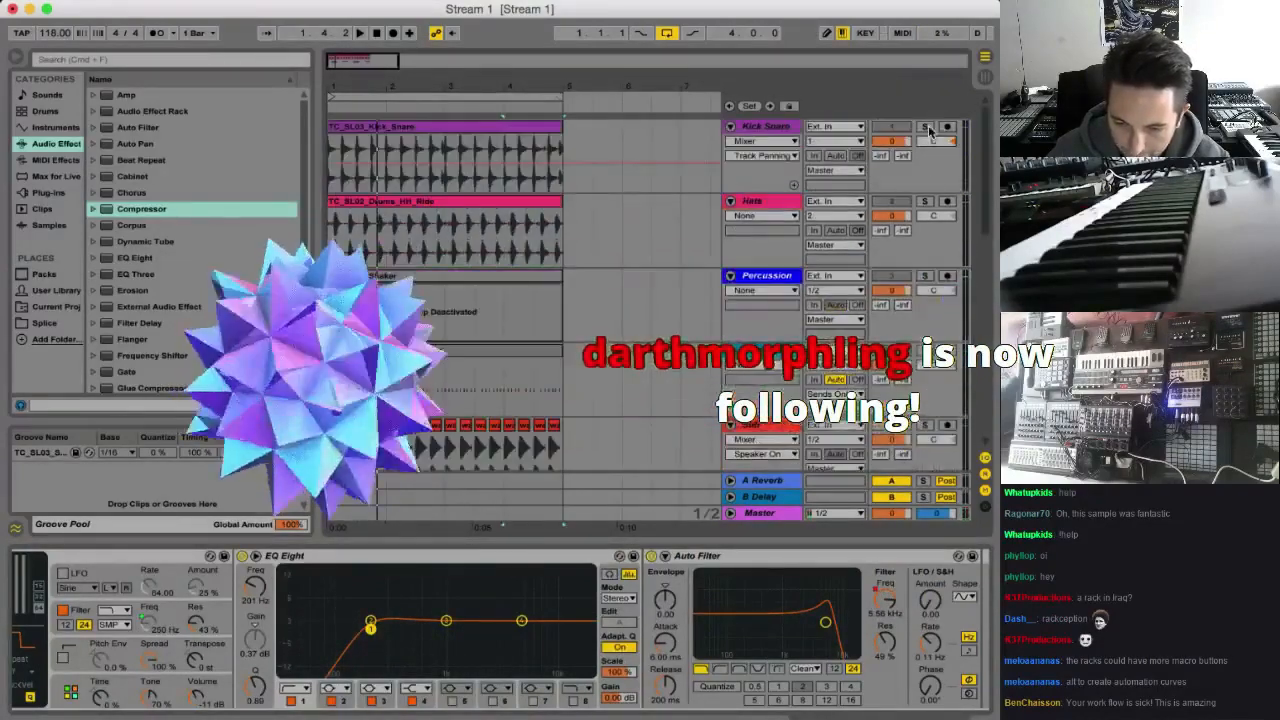
{"action": "scroll", "coordinate": [860, 216], "scroll_direction": "down", "scroll_amount": 5}
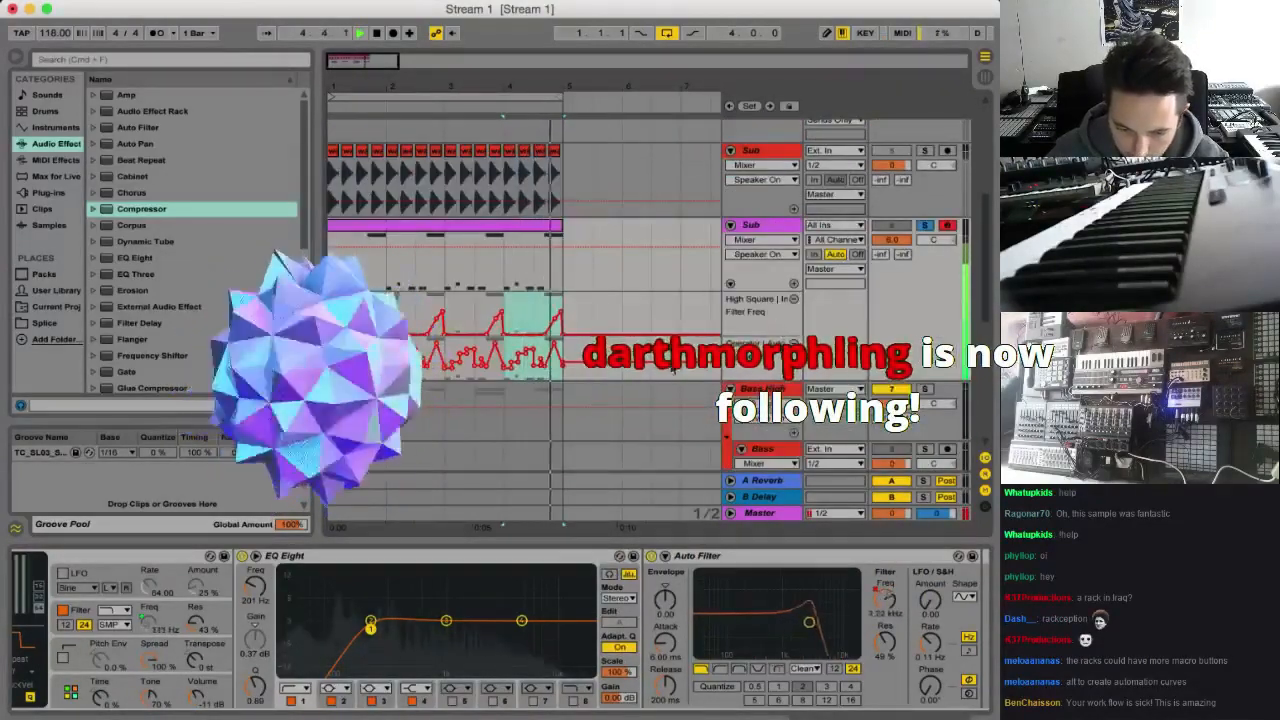
{"action": "scroll", "coordinate": [537, 635], "scroll_direction": "left", "scroll_amount": 10}
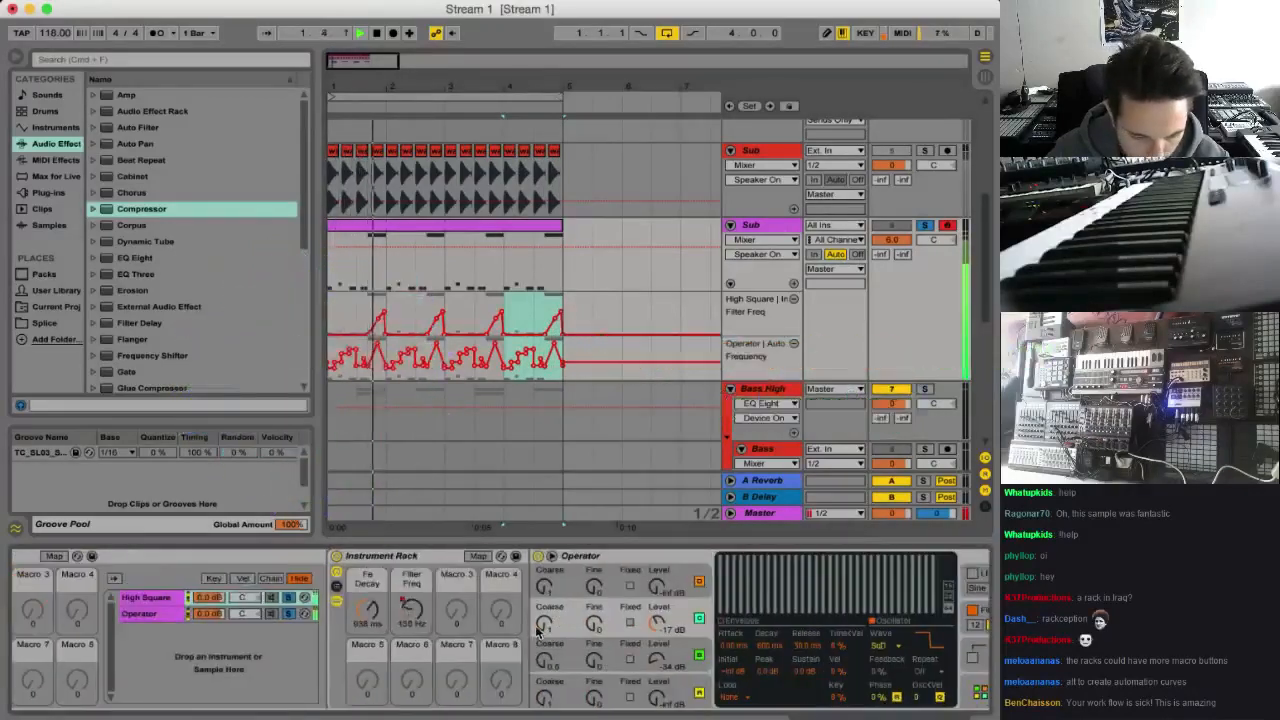
{"action": "scroll", "coordinate": [537, 635], "scroll_direction": "right", "scroll_amount": 15}
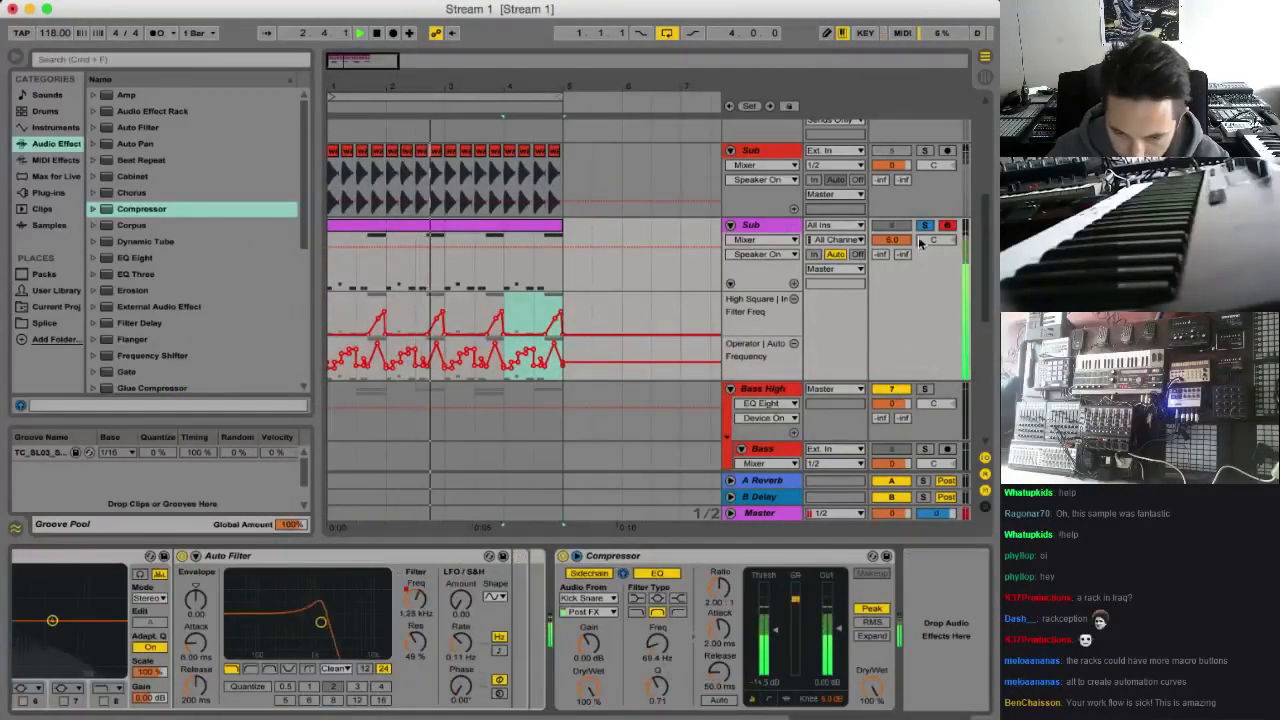
{"action": "left_click", "coordinate": [925, 226]}
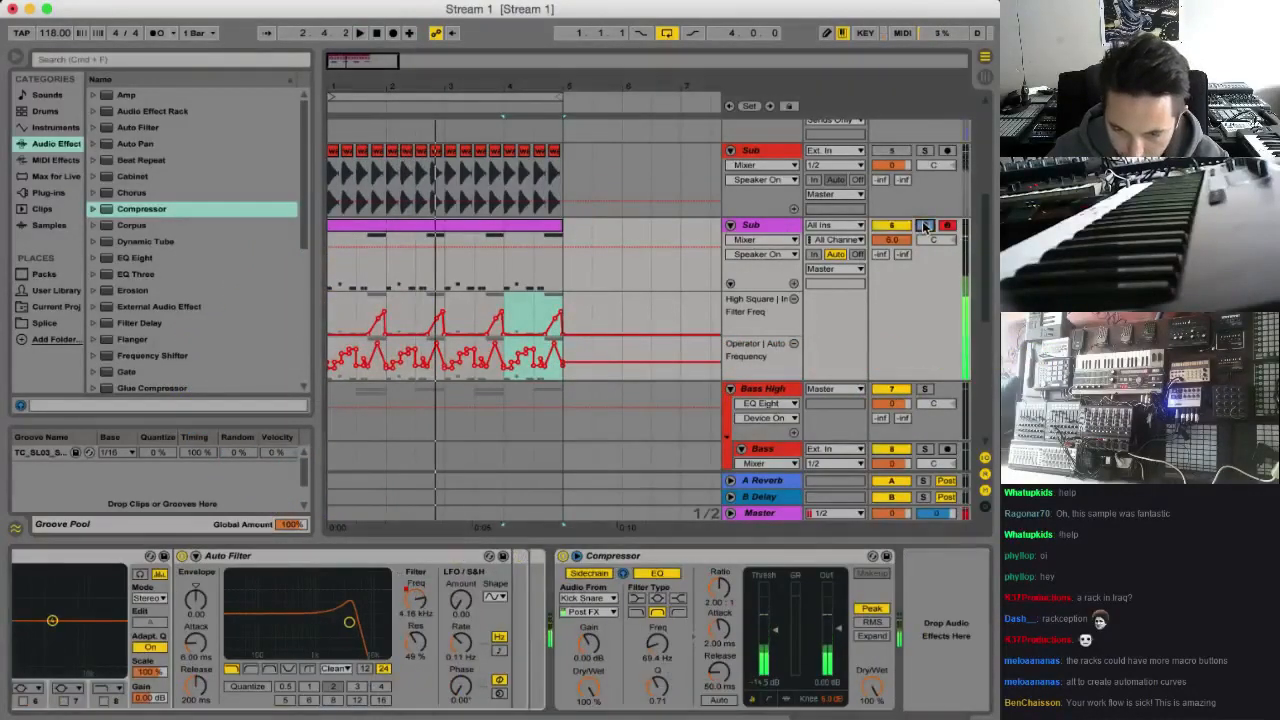
Play the full mix and lower the purple Sub track's Compressor threshold to about -46 dB
{"action": "left_click", "coordinate": [760, 226]}
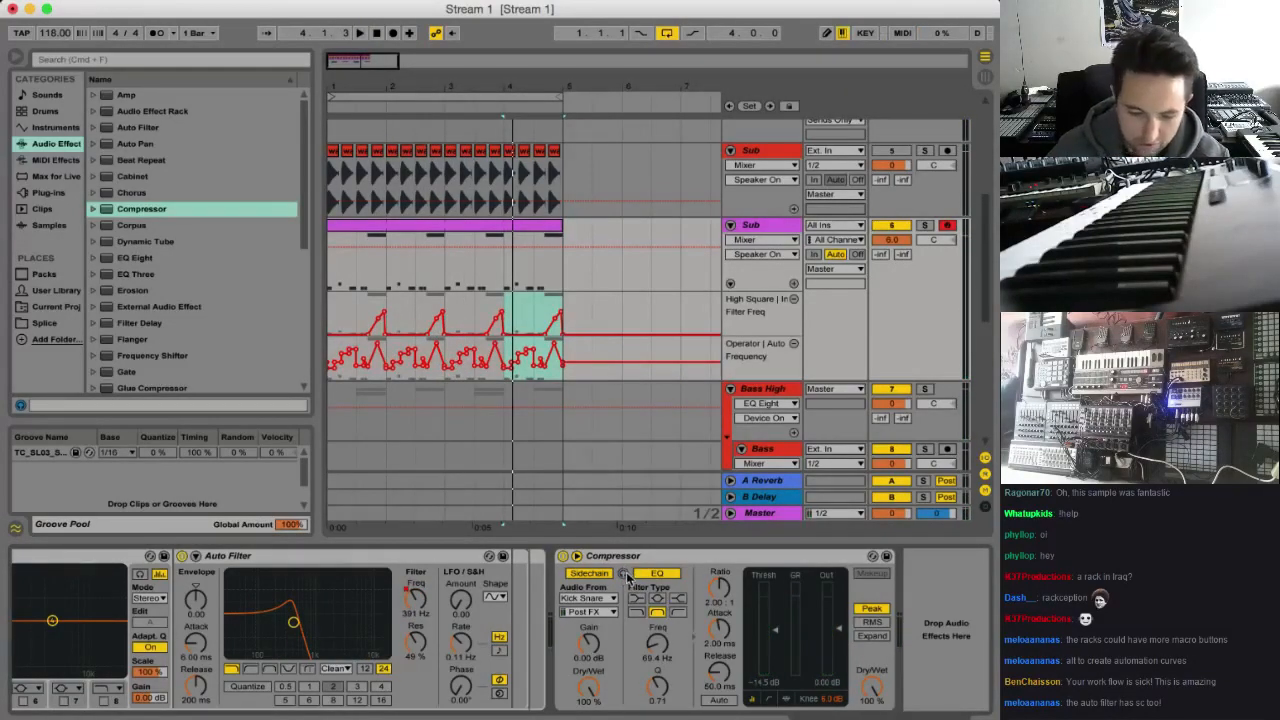
{"action": "key", "text": "space"}
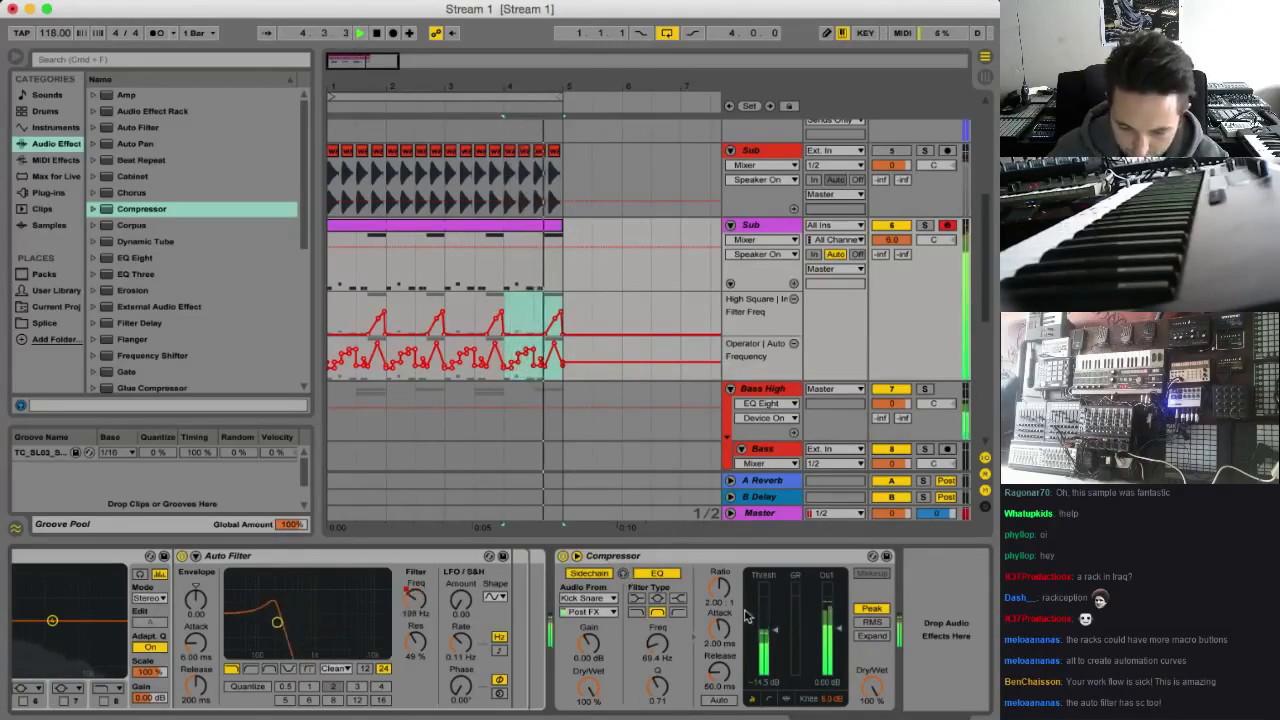
{"action": "left_click_drag", "start_coordinate": [775, 630], "coordinate": [775, 640]}
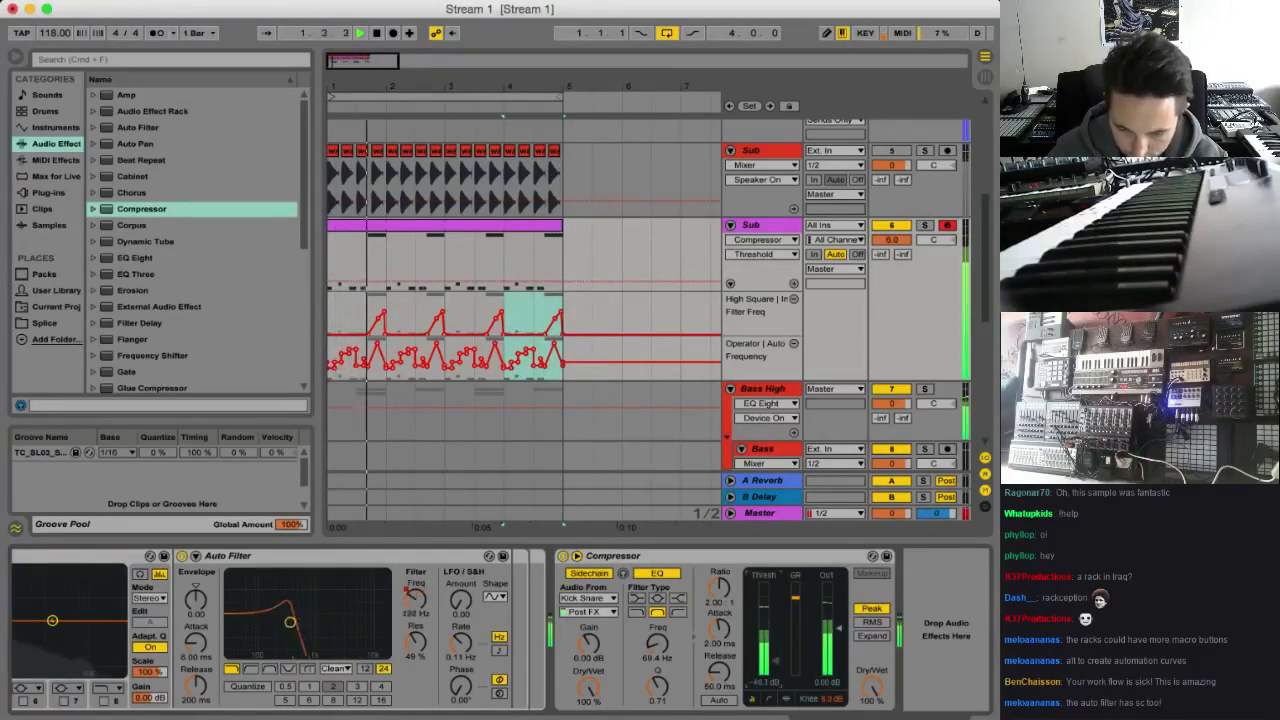
Set the Sub track's Auto Filter circuit to SMP, raise its drive and reduce the resonance to 18 % while auditioning the loop
{"action": "scroll", "coordinate": [601, 684], "scroll_direction": "left", "scroll_amount": 5}
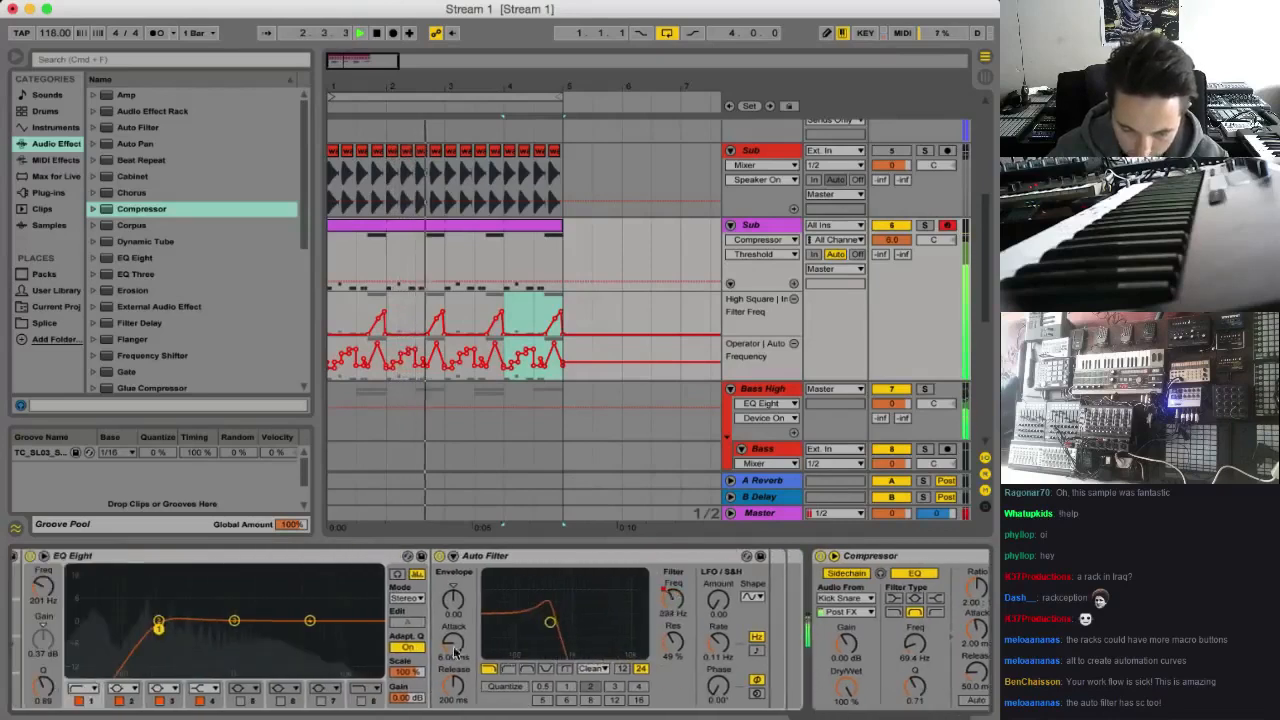
{"action": "key", "text": "space"}
{"action": "left_click", "coordinate": [597, 669]}
{"action": "left_click", "coordinate": [596, 709]}
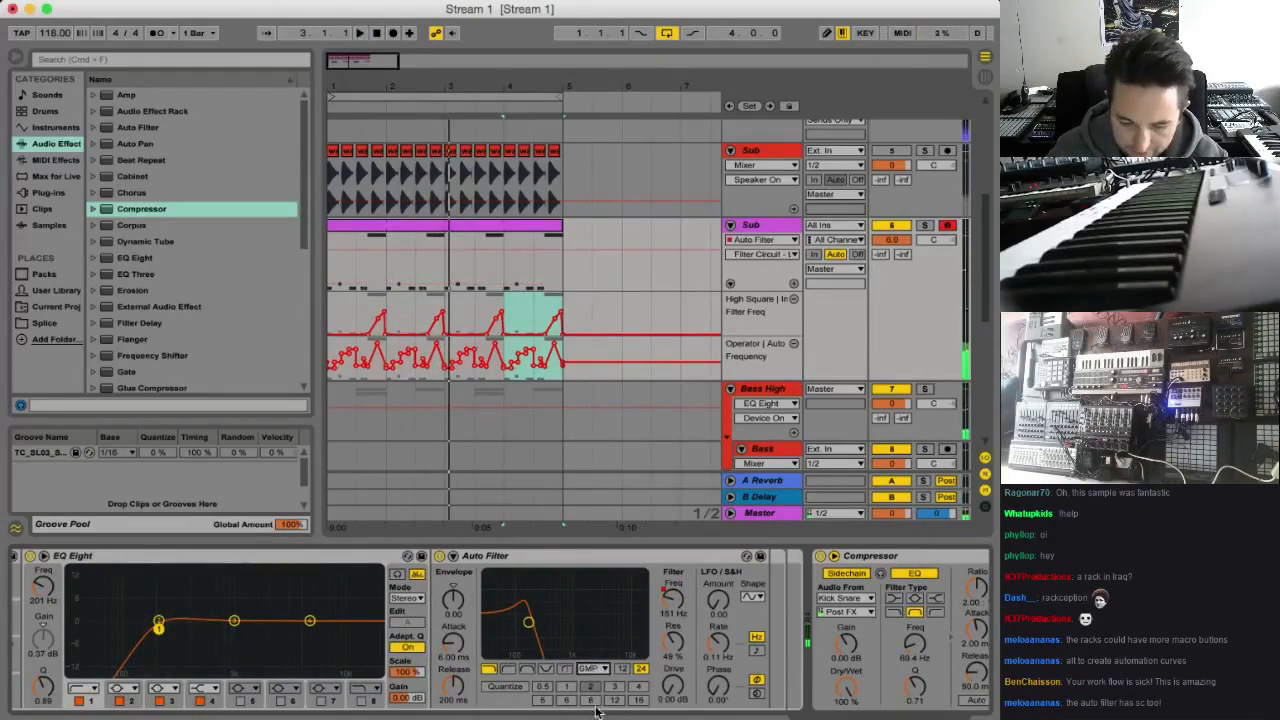
{"action": "key", "text": "space"}
{"action": "left_click_drag", "start_coordinate": [673, 688], "coordinate": [673, 644]}
{"action": "left_click_drag", "start_coordinate": [594, 622], "coordinate": [577, 643]}
{"action": "key", "text": "space"}
Lower the peak just before bar 3 in the Sub track's Auto Filter frequency automation and play the loop
{"action": "left_click_drag", "start_coordinate": [373, 60], "coordinate": [362, 110]}
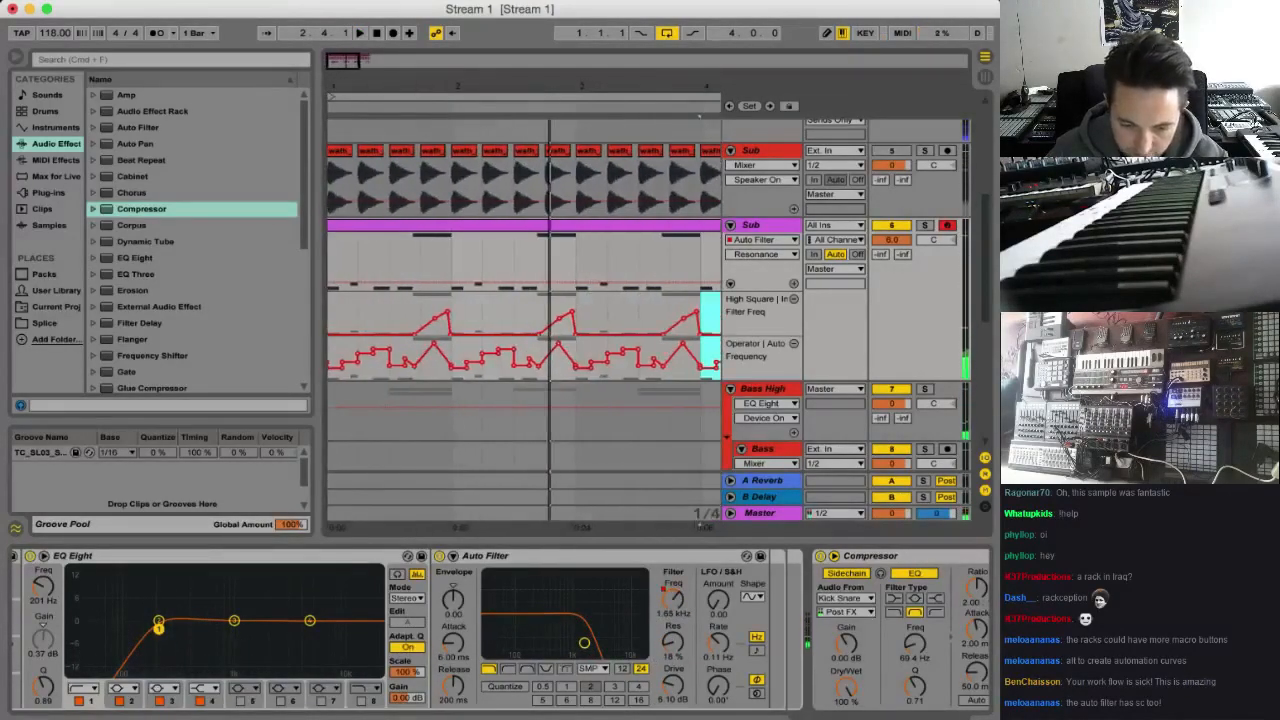
{"action": "left_click", "coordinate": [557, 362]}
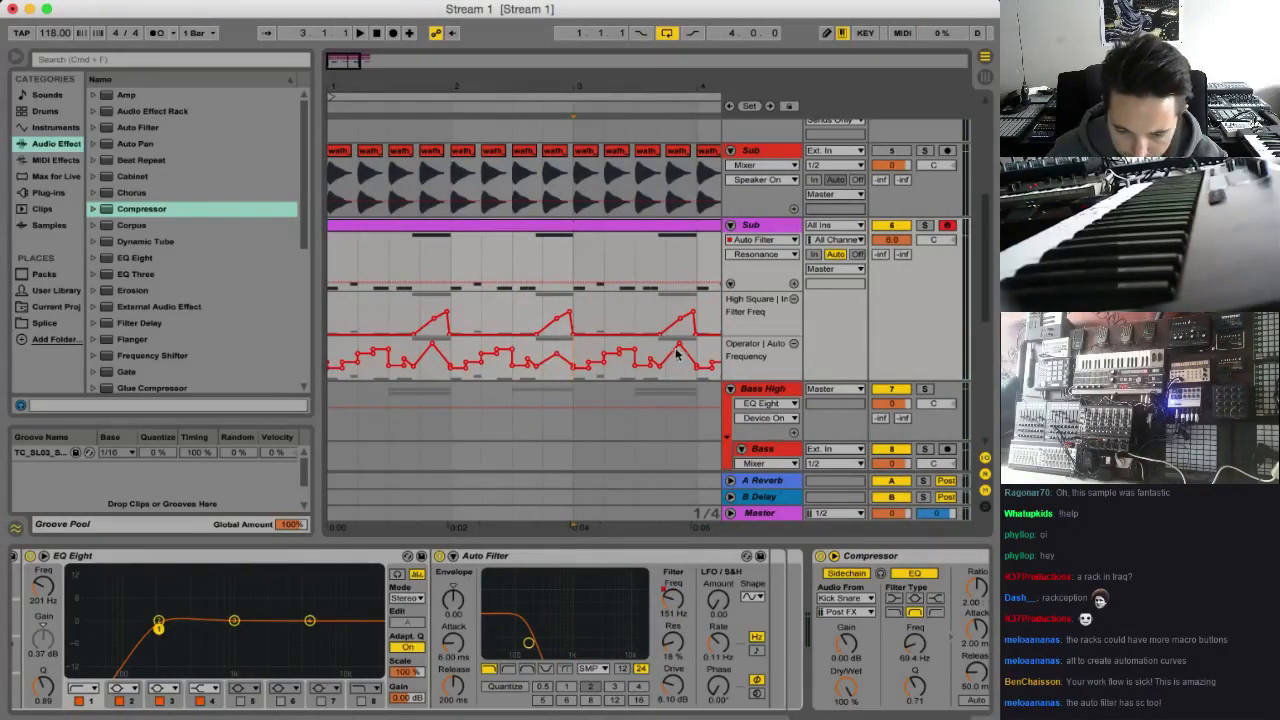
{"action": "scroll", "coordinate": [676, 352], "scroll_direction": "right", "scroll_amount": 5}
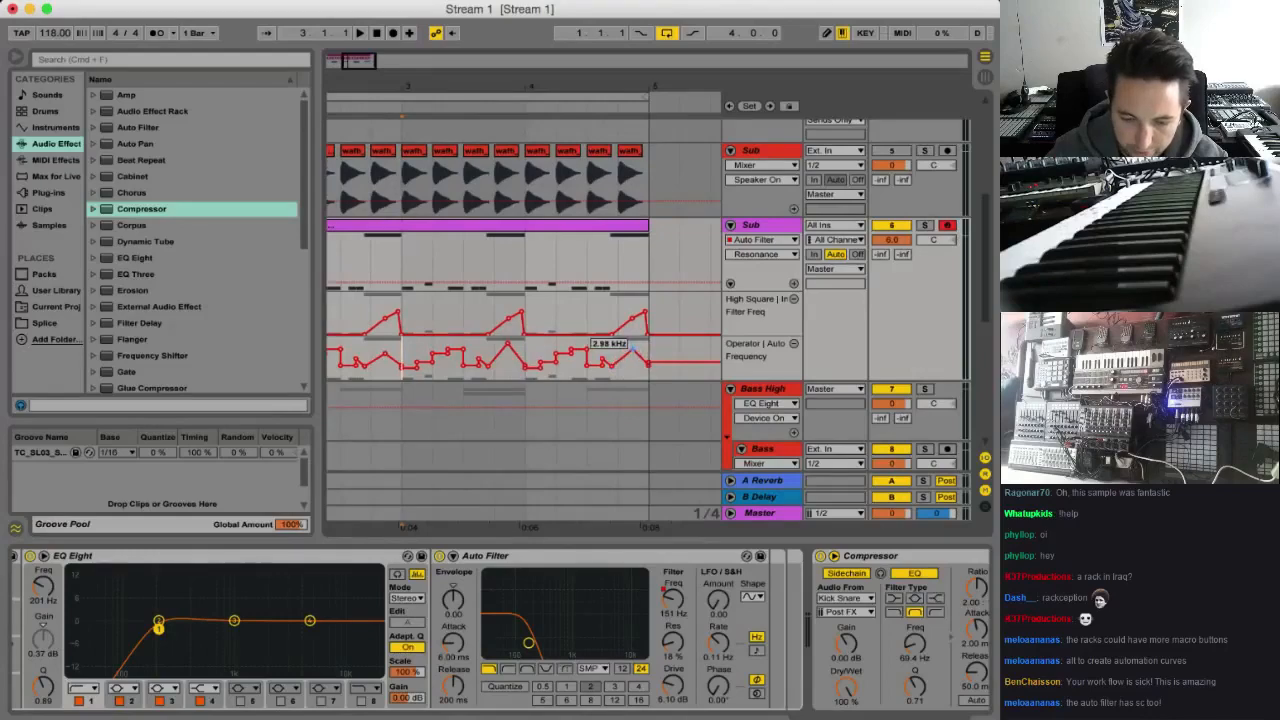
{"action": "scroll", "coordinate": [632, 346], "scroll_direction": "left", "scroll_amount": 5}
{"action": "key", "text": "space"}
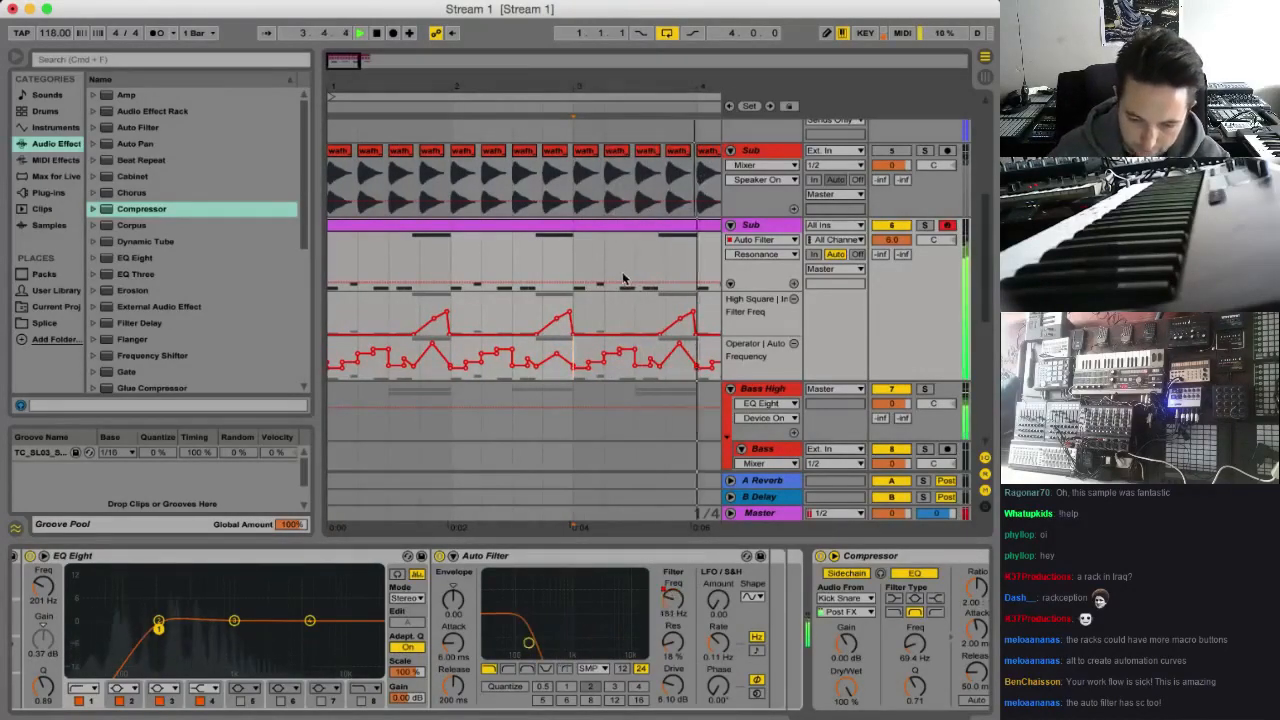
Solo the pink Bass track inside the Bass High group, check the group's EQ Eight, and show the Bass track's device chain
{"action": "scroll", "coordinate": [600, 286], "scroll_direction": "down", "scroll_amount": 5}
{"action": "left_click_drag", "start_coordinate": [332, 54], "coordinate": [332, 28]}
{"action": "left_click", "coordinate": [932, 264]}
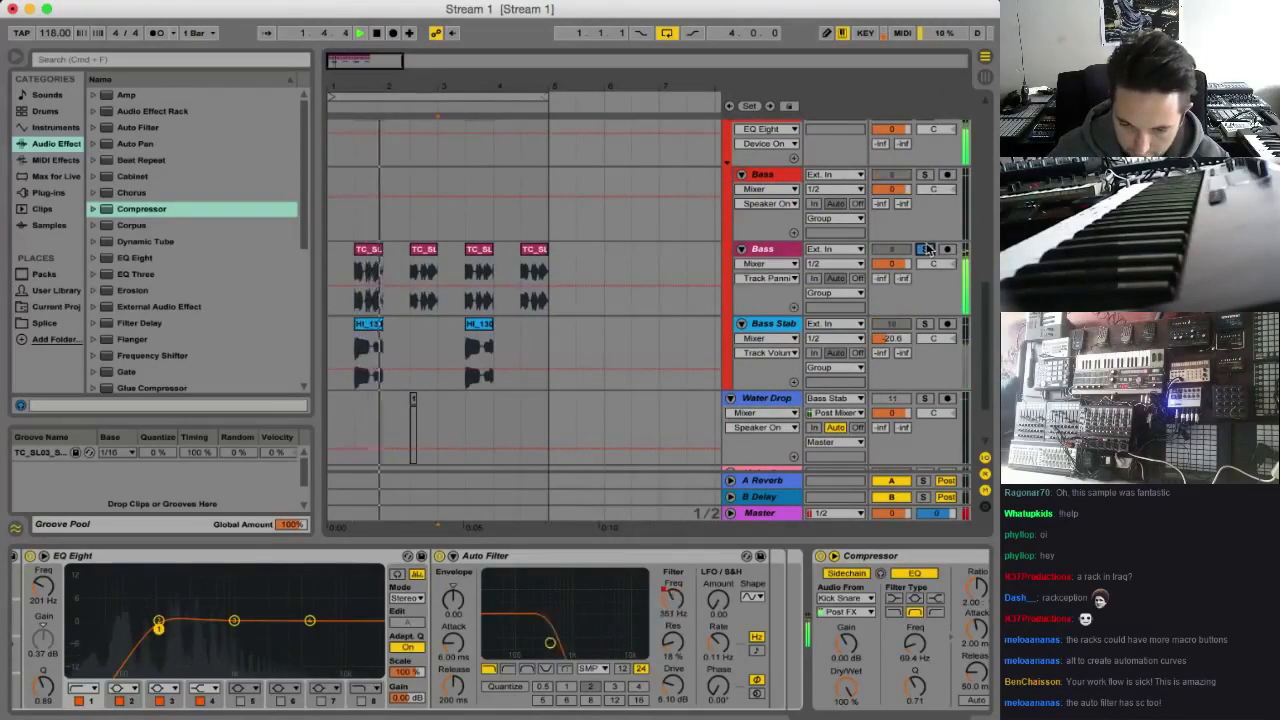
{"action": "scroll", "coordinate": [800, 230], "scroll_direction": "up", "scroll_amount": 2}
{"action": "left_click", "coordinate": [765, 201]}
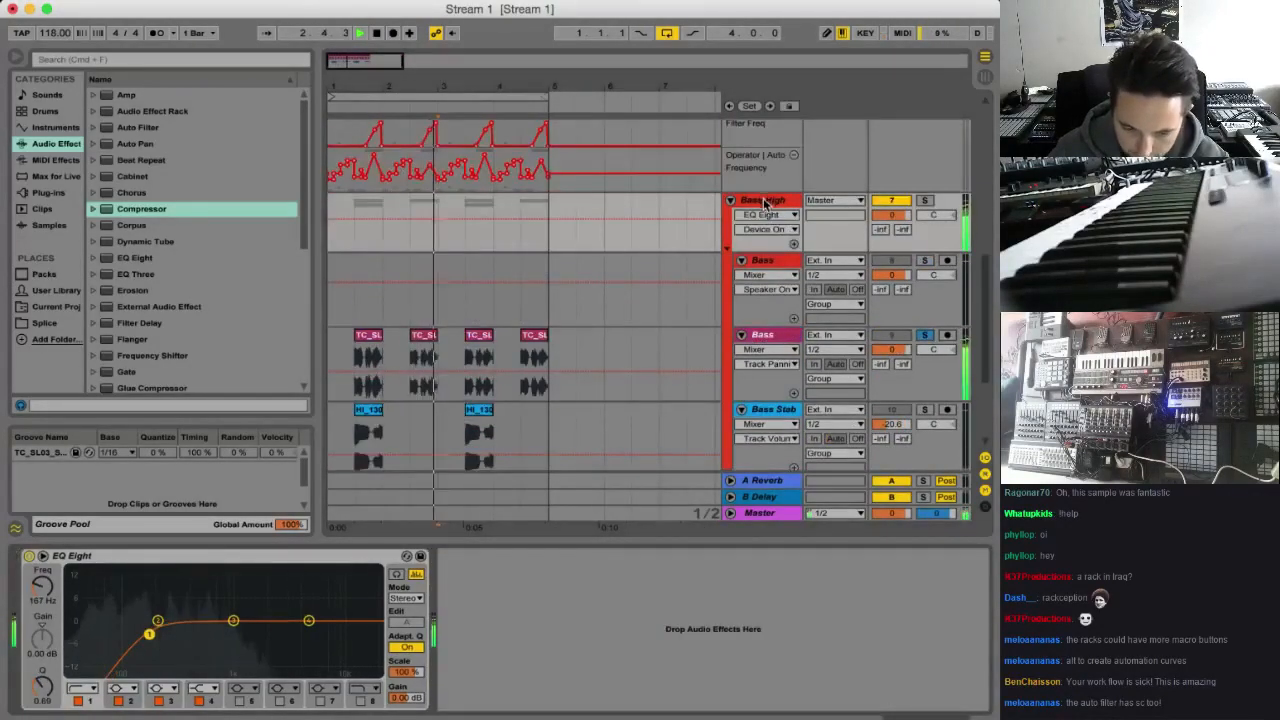
{"action": "scroll", "coordinate": [766, 240], "scroll_direction": "down", "scroll_amount": 2}
{"action": "left_click", "coordinate": [767, 273]}
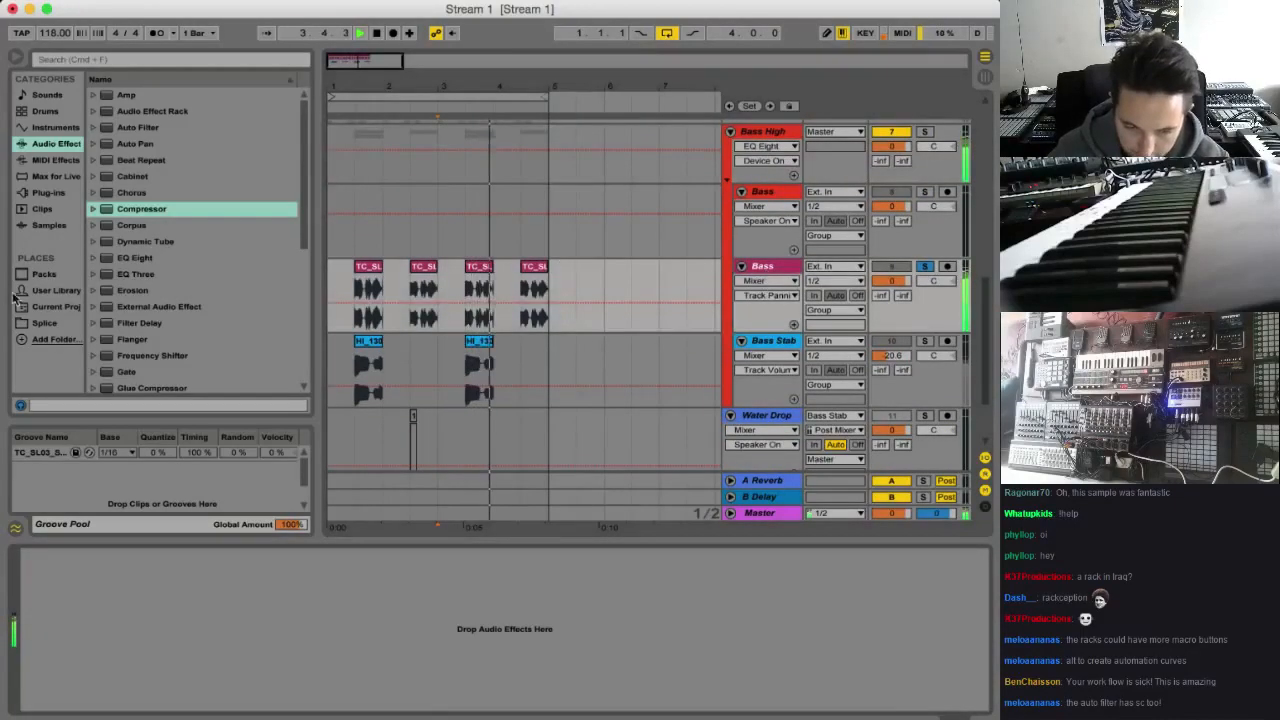
Add a Limiter to the pink Bass track and raise its gain to about 19 dB
{"action": "scroll", "coordinate": [163, 289], "scroll_direction": "down", "scroll_amount": 1}
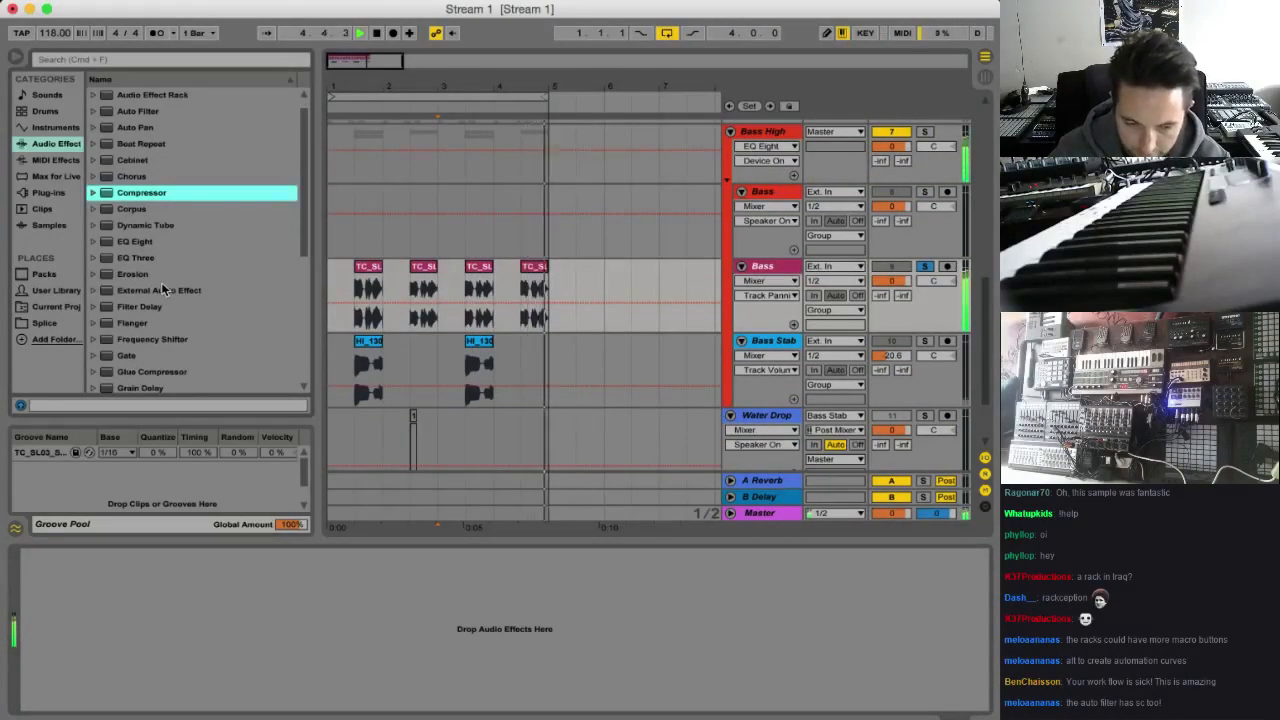
{"action": "scroll", "coordinate": [163, 289], "scroll_direction": "down", "scroll_amount": 3}
{"action": "left_click_drag", "start_coordinate": [140, 357], "coordinate": [83, 548]}
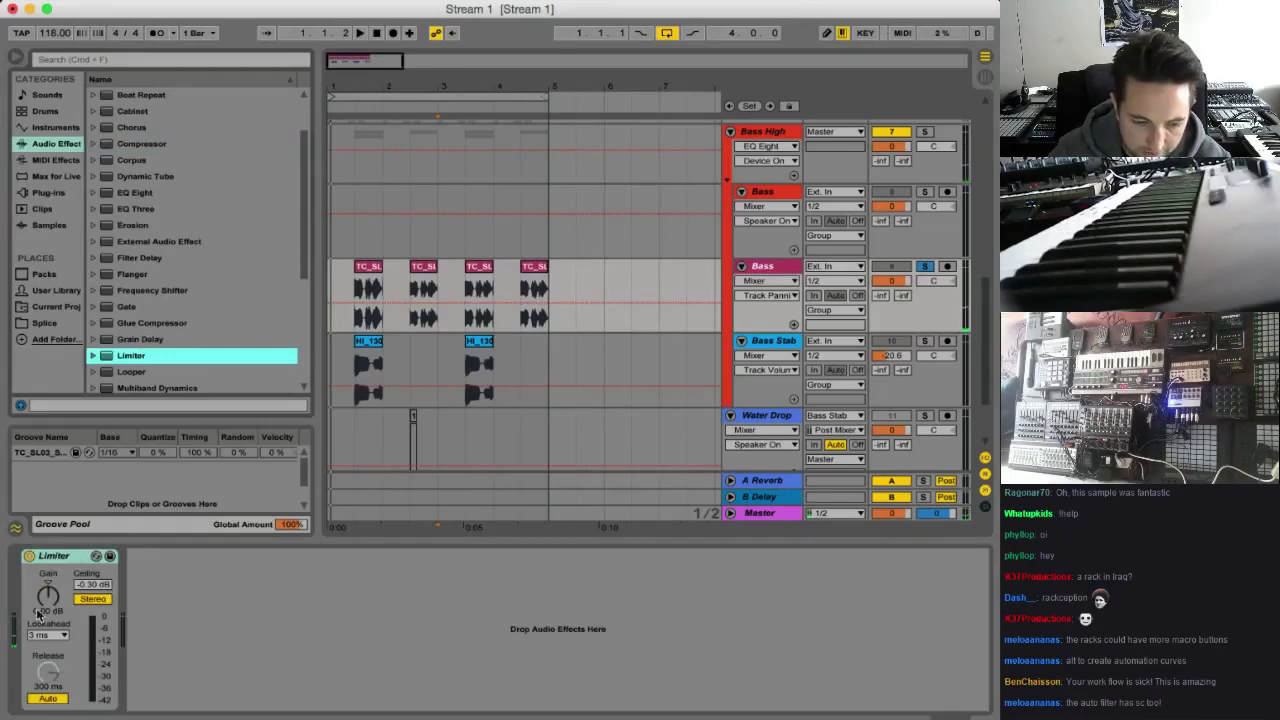
{"action": "left_click_drag", "start_coordinate": [40, 606], "coordinate": [40, 570]}
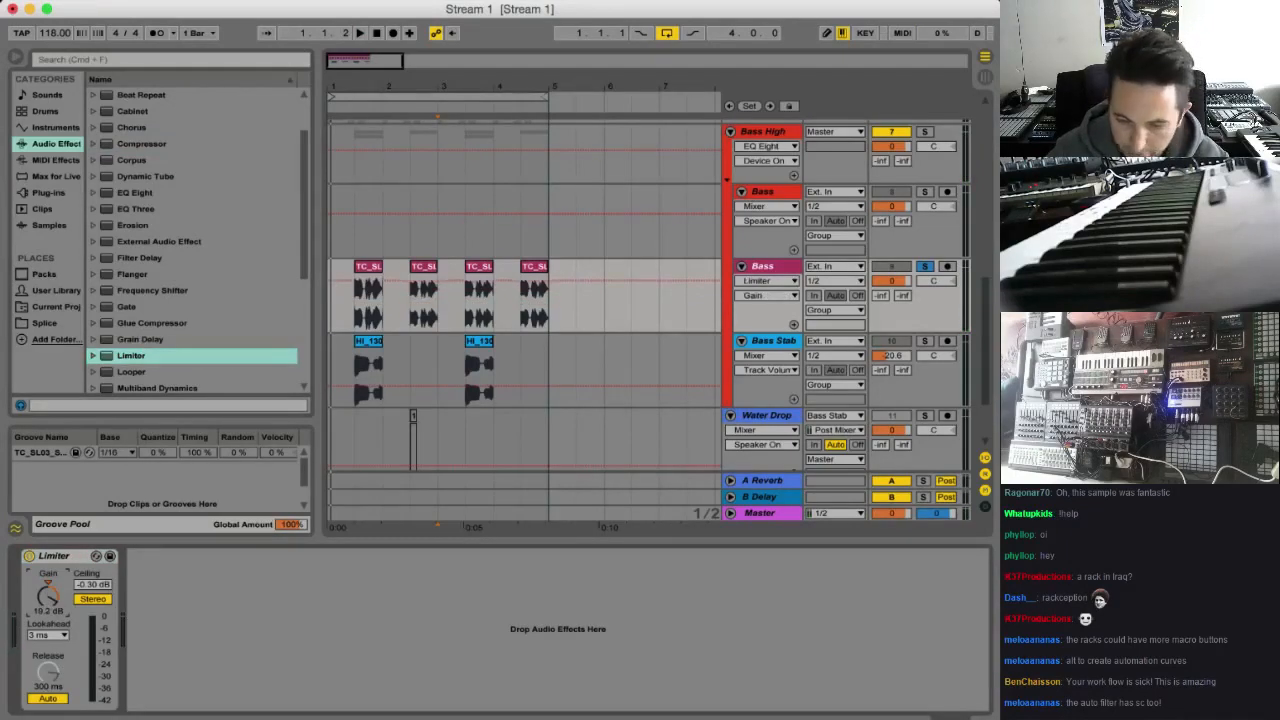
Lower the pink Bass track's volume to about -5.3 dB and raise its Limiter gain to 24 dB during playback
{"action": "left_click_drag", "start_coordinate": [890, 281], "coordinate": [890, 298]}
{"action": "key", "text": "space"}
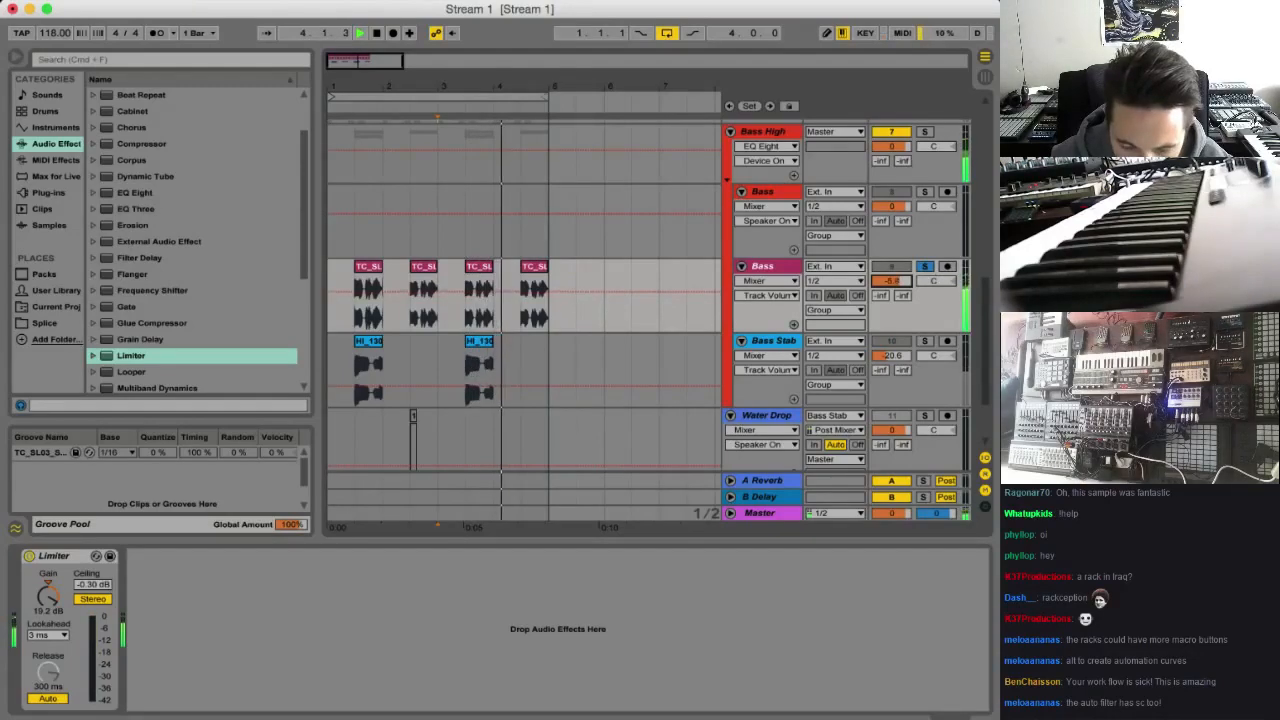
{"action": "left_click_drag", "start_coordinate": [47, 597], "coordinate": [47, 575]}
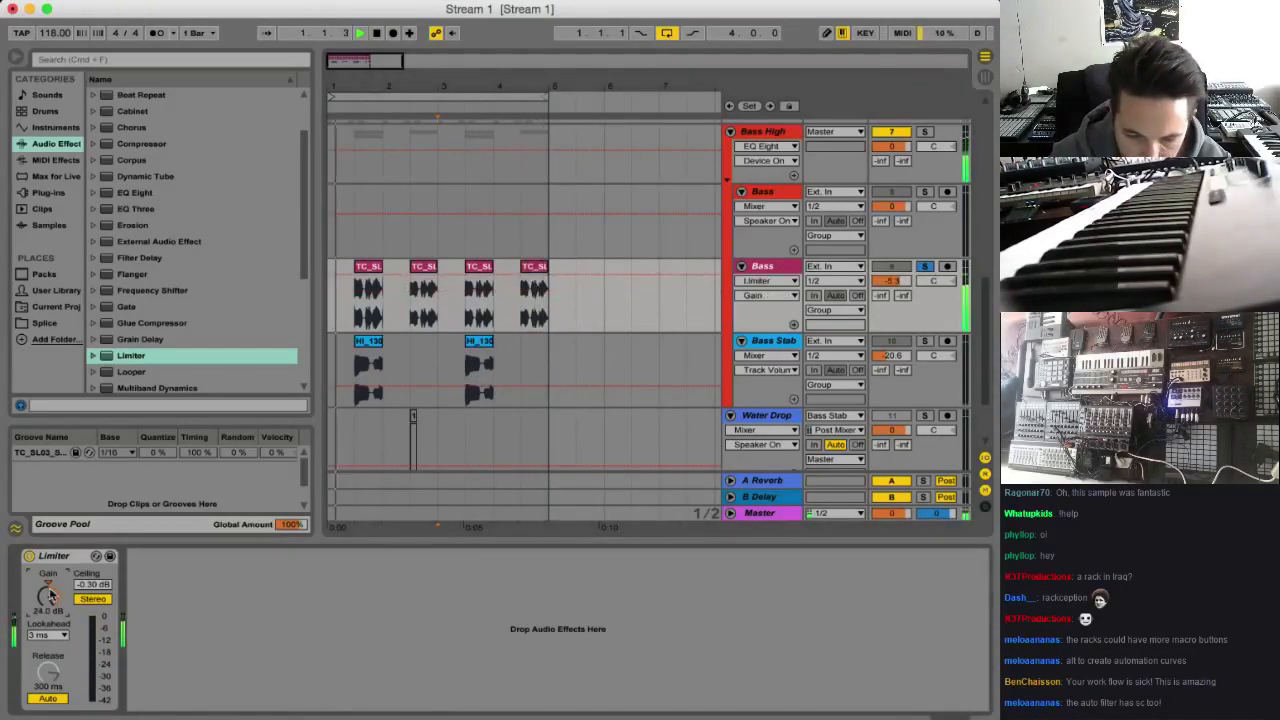
Examine the Bass Stab track's sidechained Gate and the Operator on the Gate Track that triggers it
{"action": "left_click", "coordinate": [783, 345]}
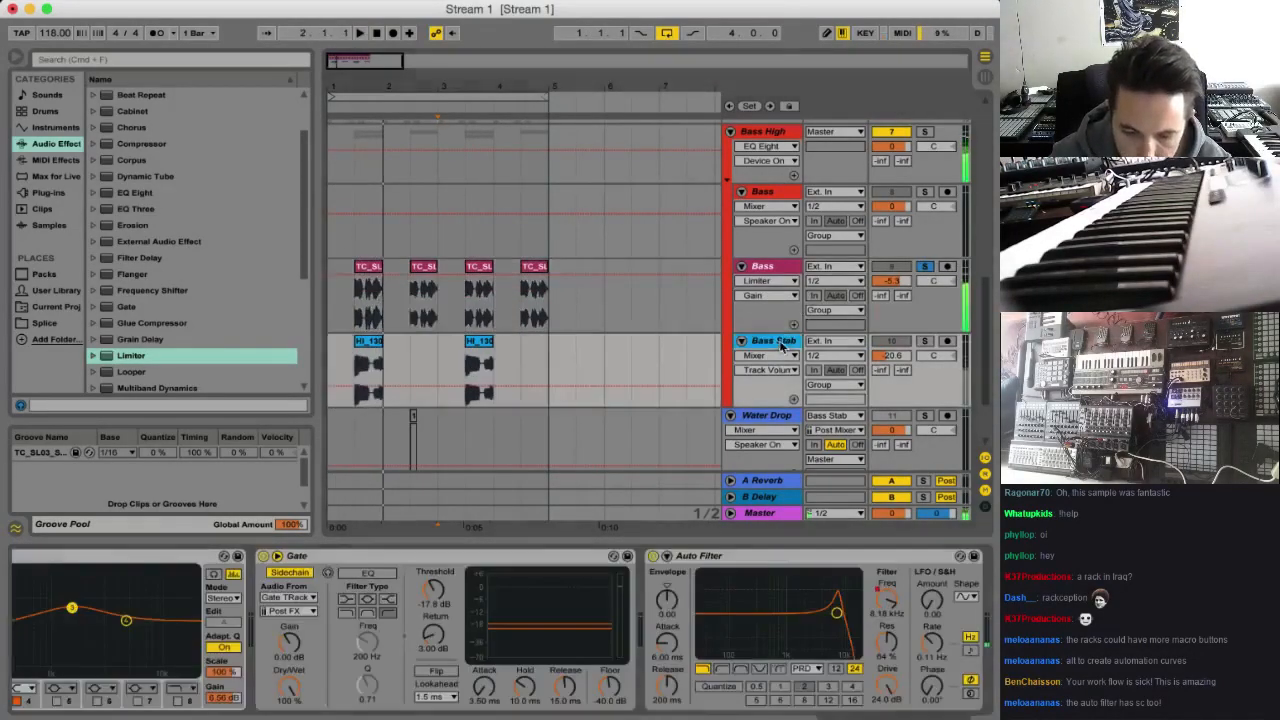
{"action": "scroll", "coordinate": [390, 594], "scroll_direction": "left", "scroll_amount": 3}
{"action": "left_click", "coordinate": [644, 558]}
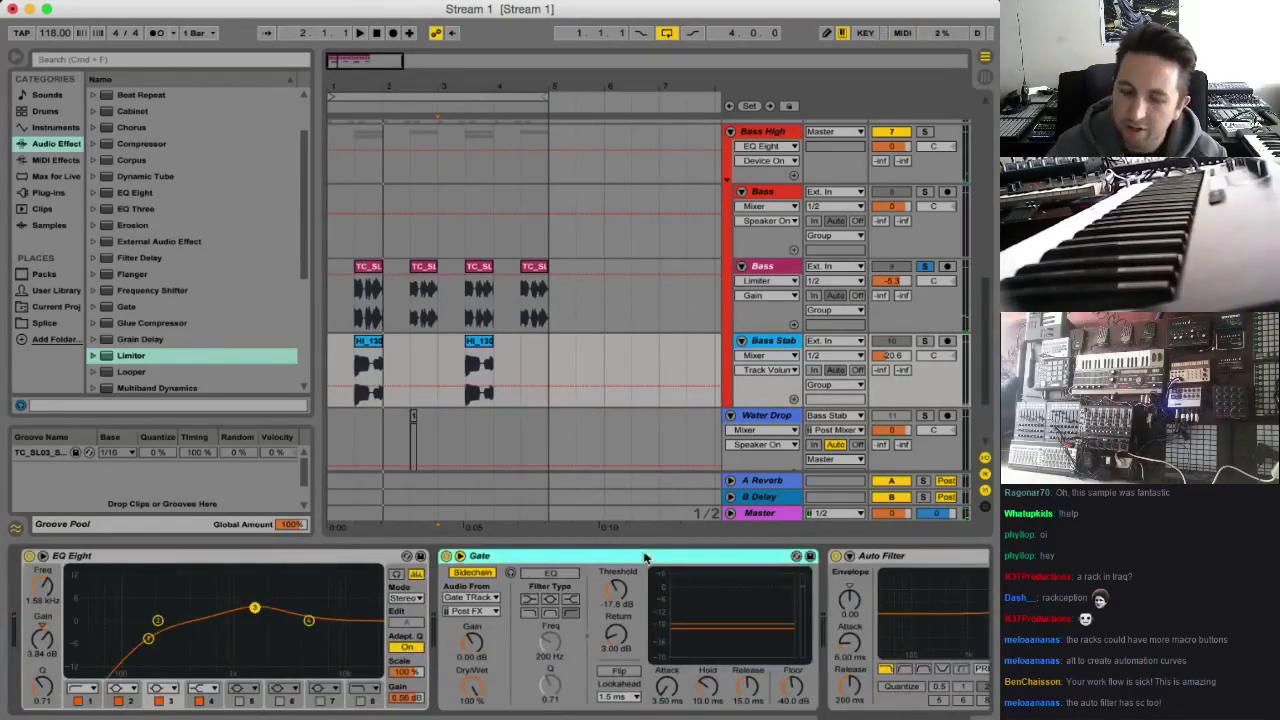
{"action": "scroll", "coordinate": [738, 255], "scroll_direction": "up", "scroll_amount": 4}
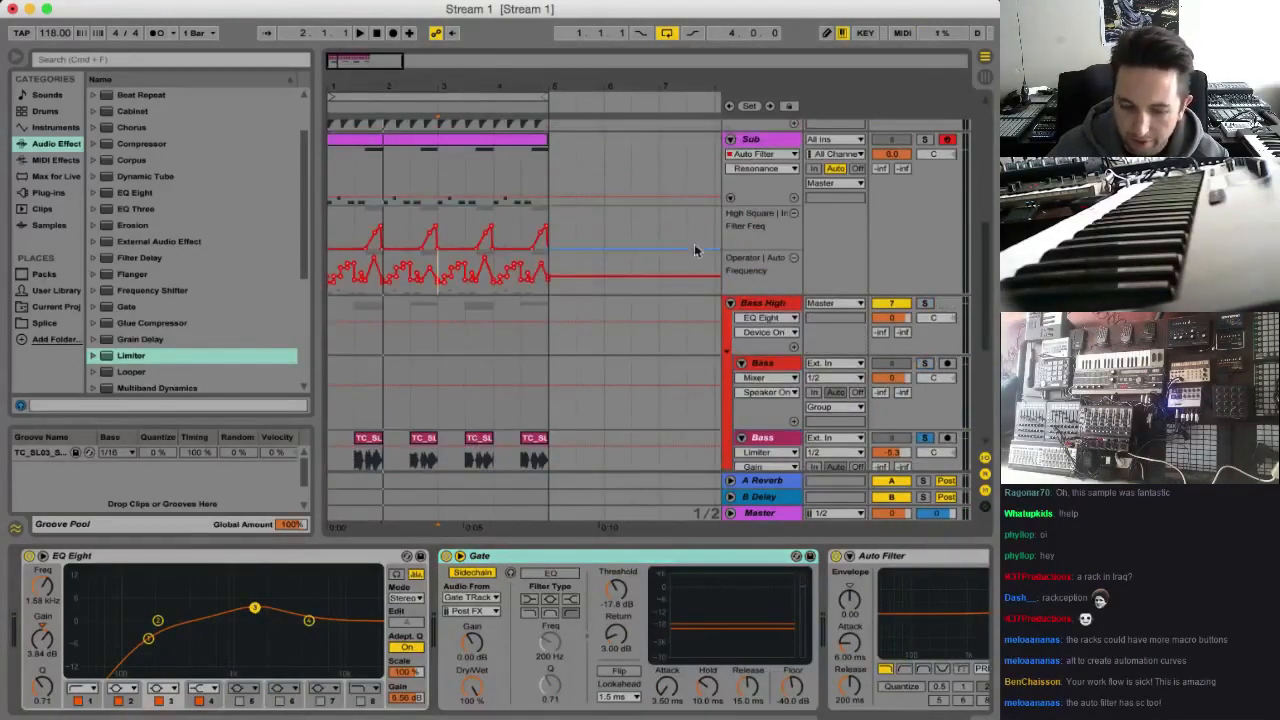
{"action": "scroll", "coordinate": [694, 250], "scroll_direction": "up", "scroll_amount": 6}
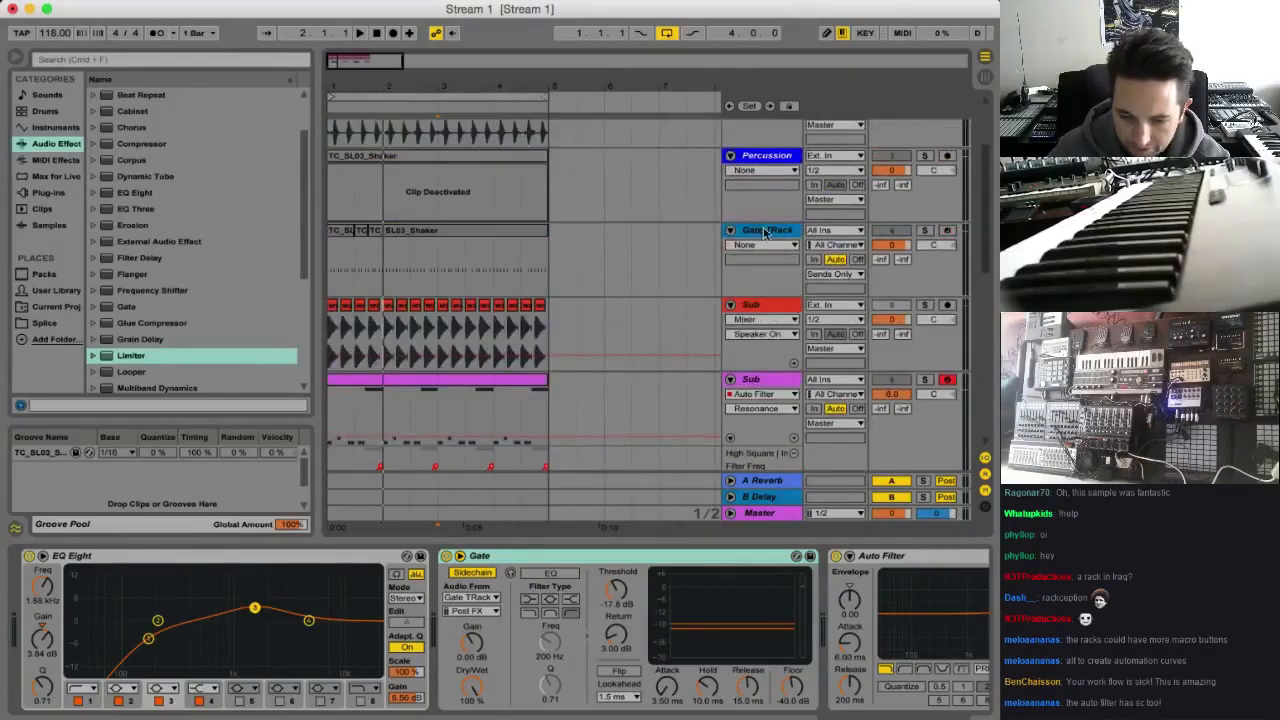
{"action": "left_click", "coordinate": [765, 232]}
{"action": "scroll", "coordinate": [583, 445], "scroll_direction": "down", "scroll_amount": 10}
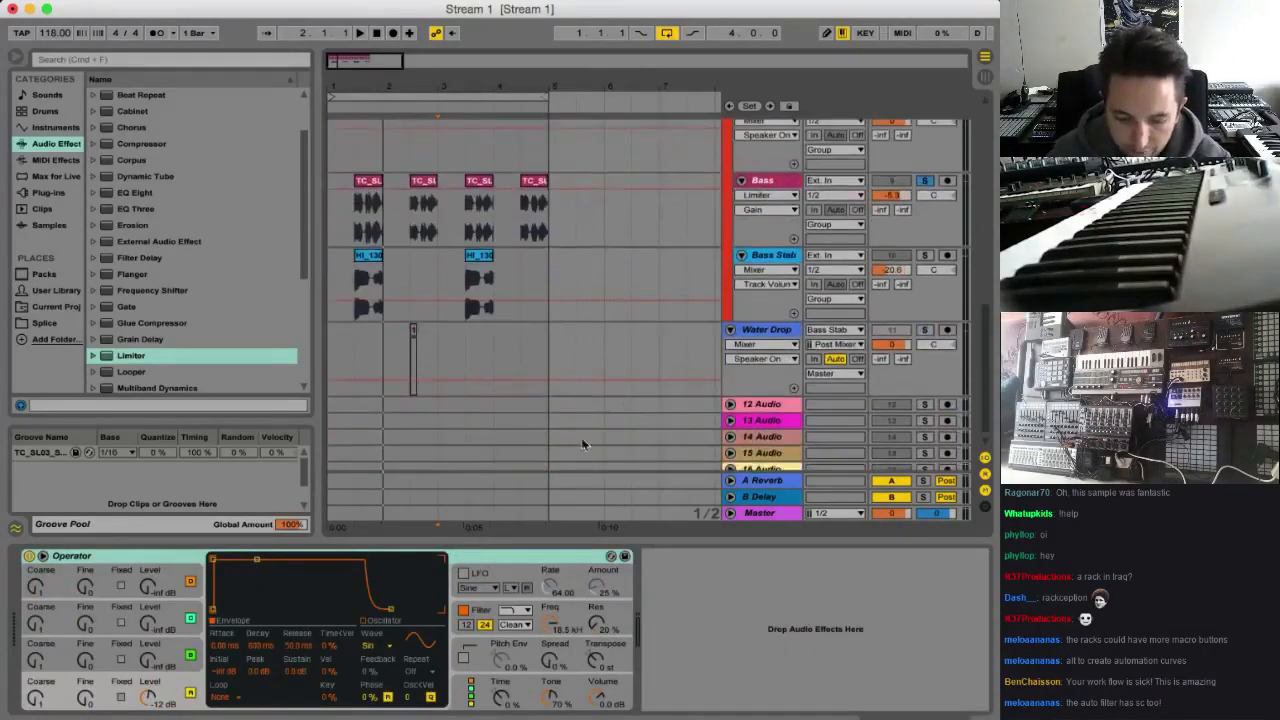
Compare the device chains of the Bass Stab and pink Bass tracks and play the section around the first Bass Stab clip
{"action": "left_click", "coordinate": [772, 256]}
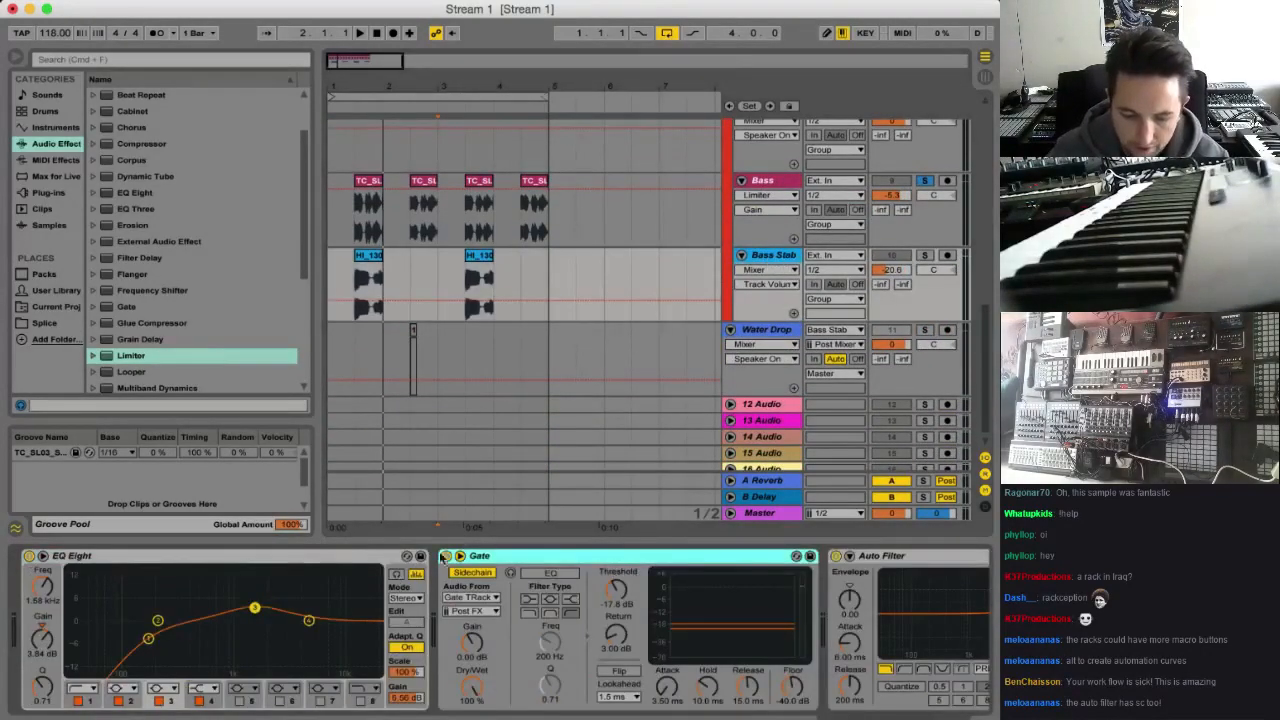
{"action": "left_click", "coordinate": [766, 180]}
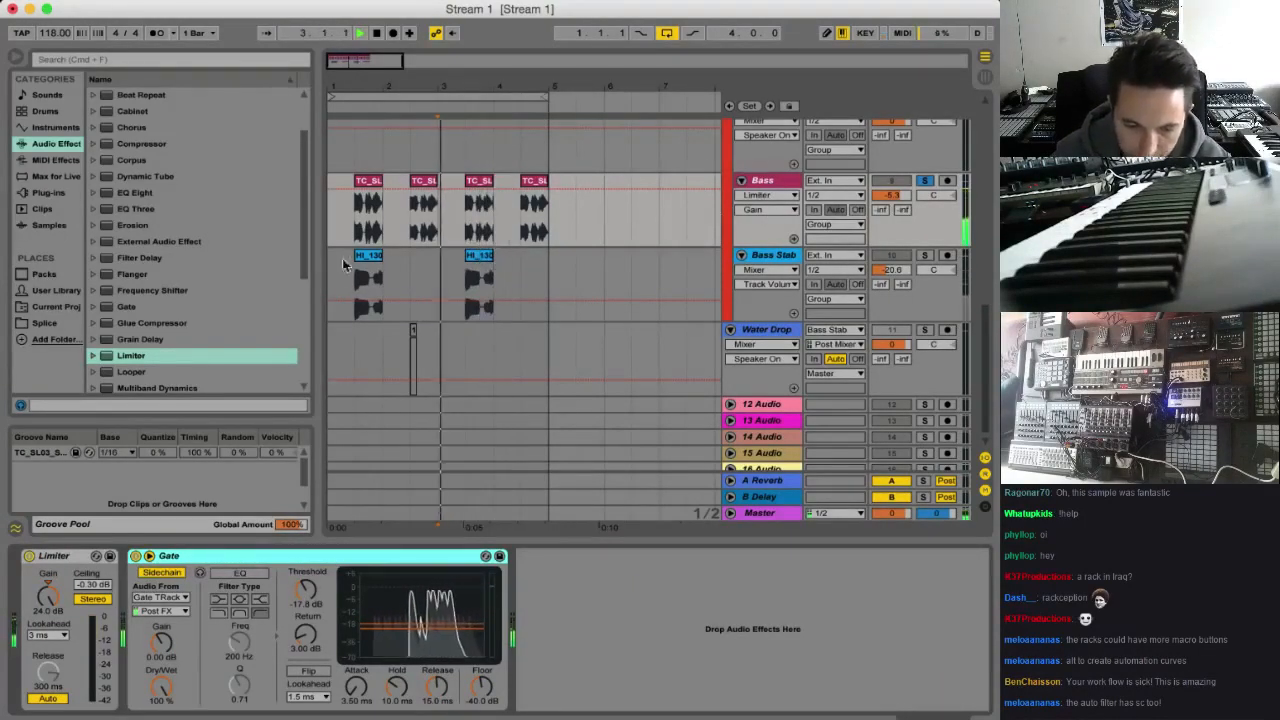
{"action": "left_click", "coordinate": [352, 287]}
{"action": "key", "text": "space"}
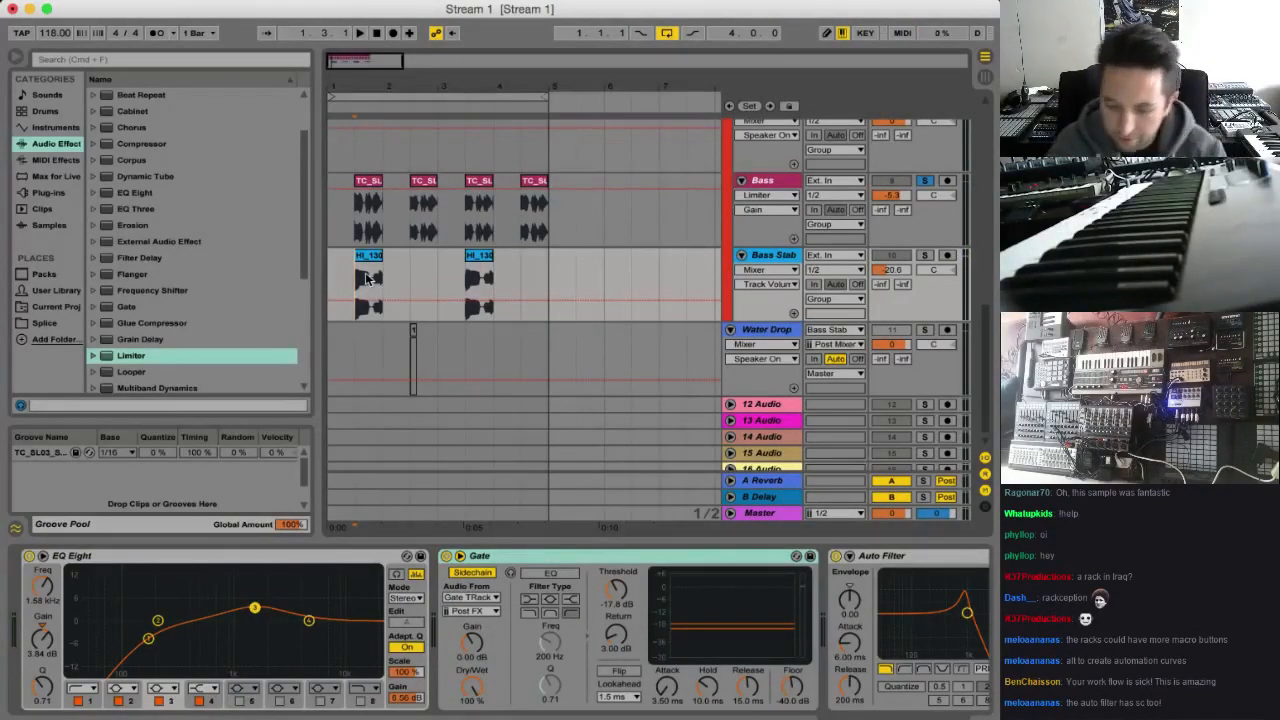
{"action": "key", "text": "space"}
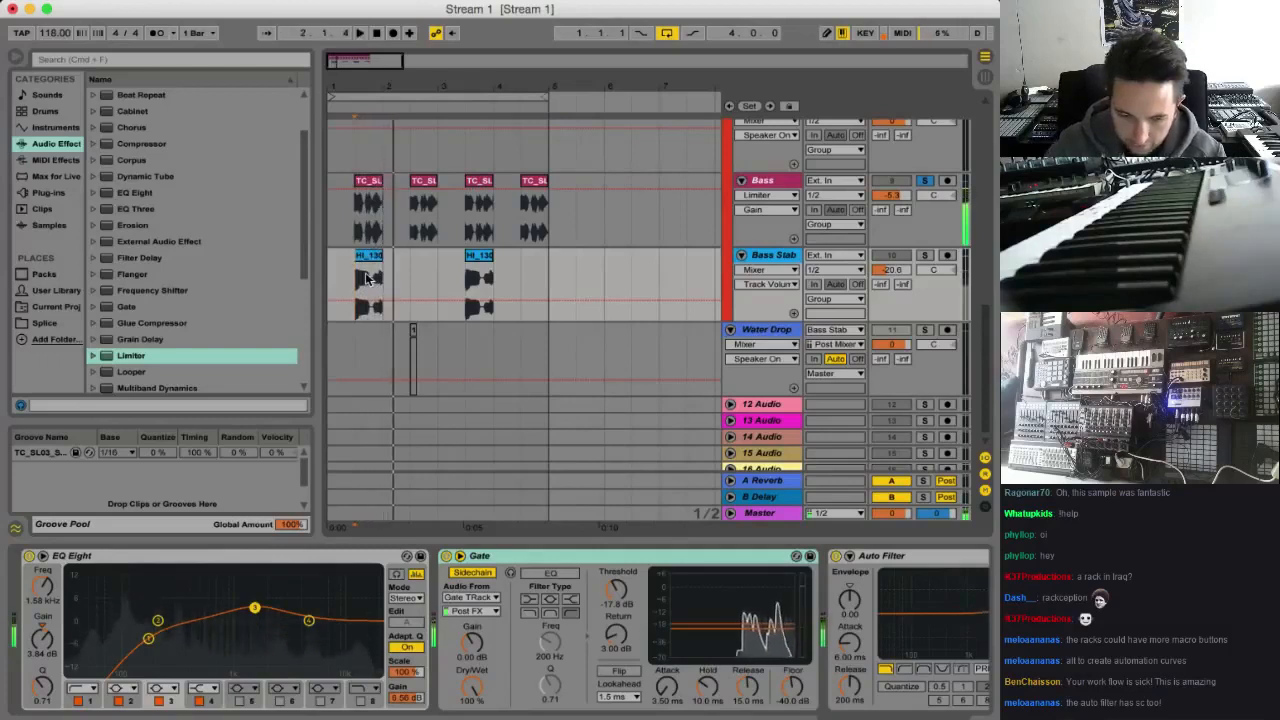
Take the pink Bass track out of solo and raise its volume to about -2.7 dB during playback
{"action": "left_click", "coordinate": [928, 193]}
{"action": "left_click", "coordinate": [925, 181]}
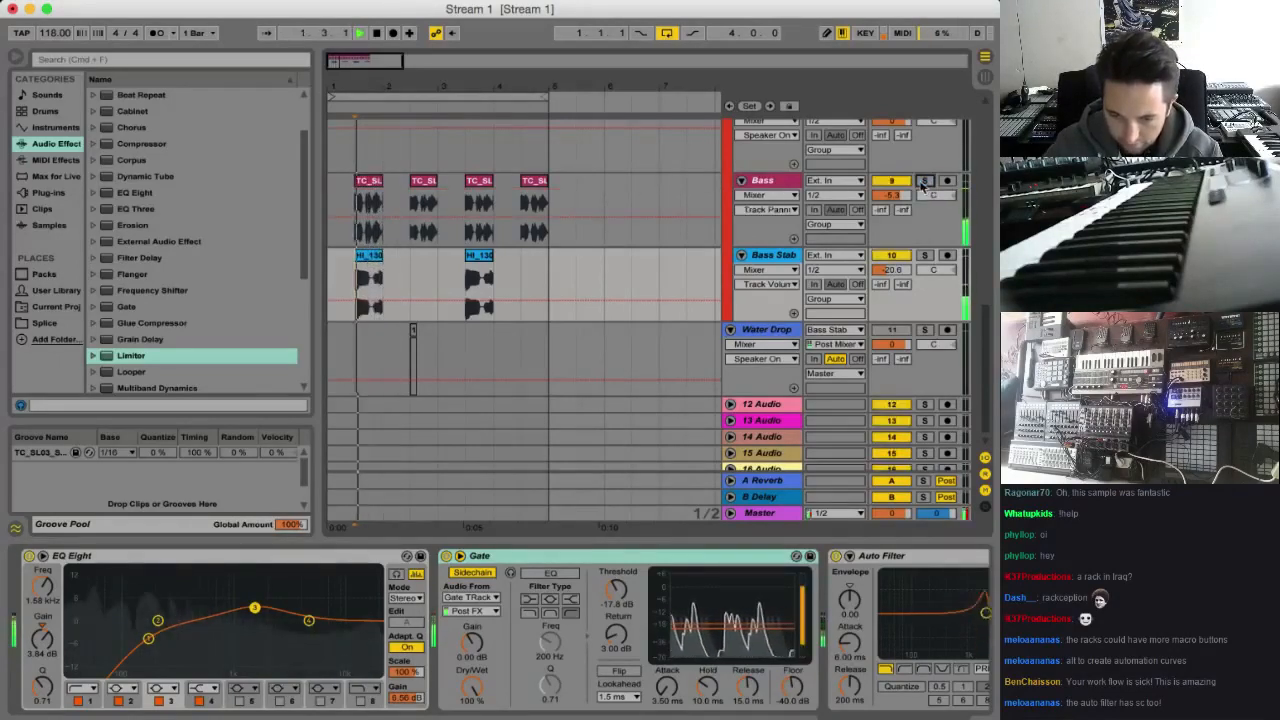
{"action": "left_click_drag", "start_coordinate": [902, 197], "coordinate": [902, 185]}
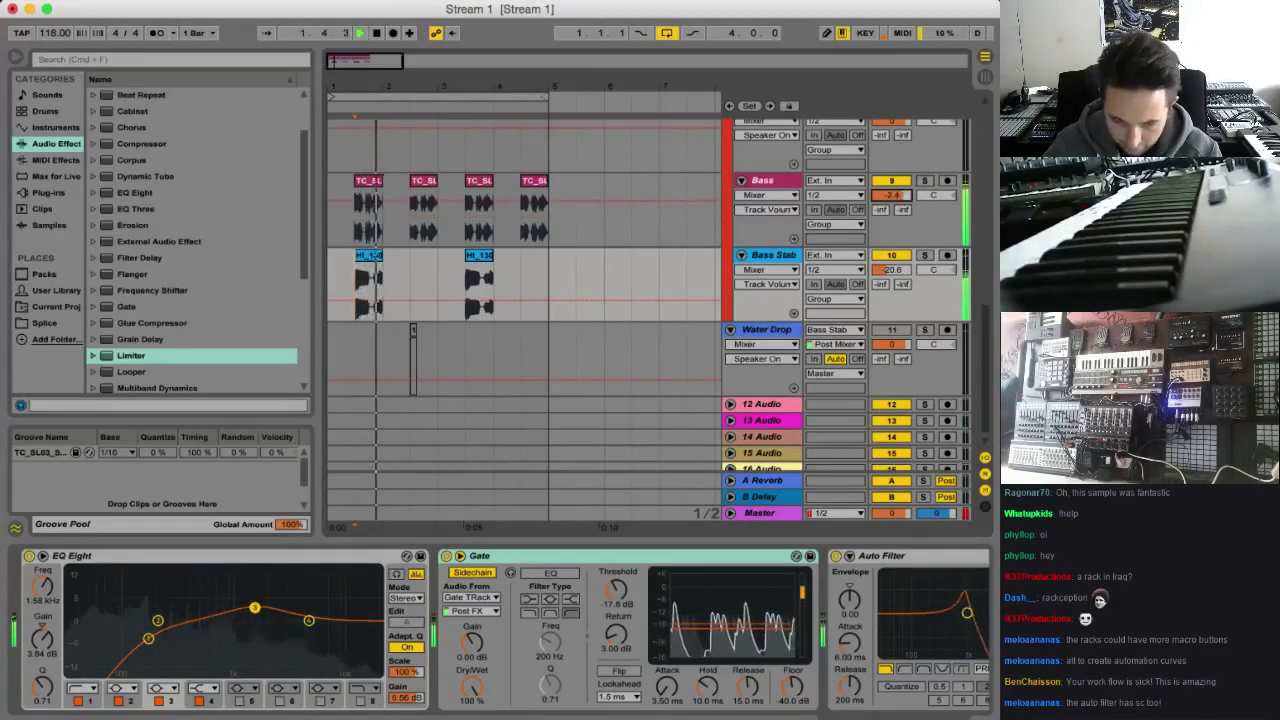
{"action": "key", "text": "space"}
Solo the Bass Stab track, shorten its first clip and place it at the start of bar 1
{"action": "key", "text": "space"}
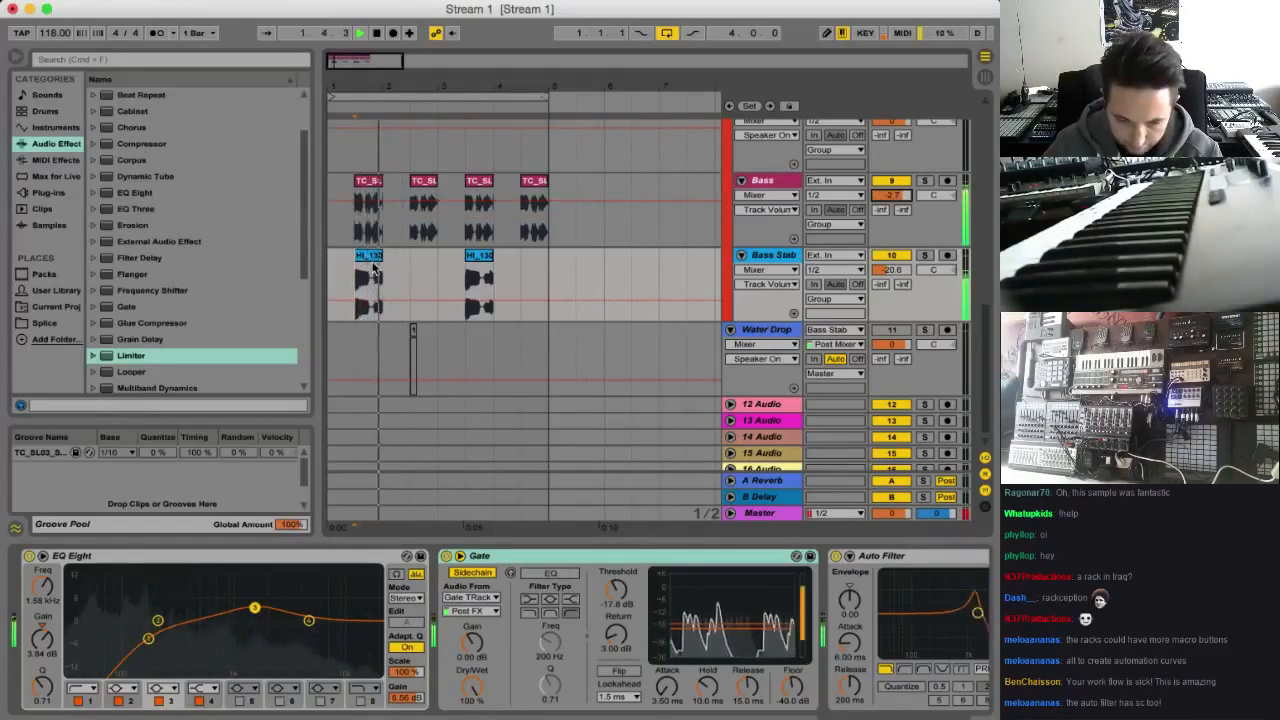
{"action": "key", "text": "space"}
{"action": "left_click", "coordinate": [373, 260]}
{"action": "key", "text": "space"}
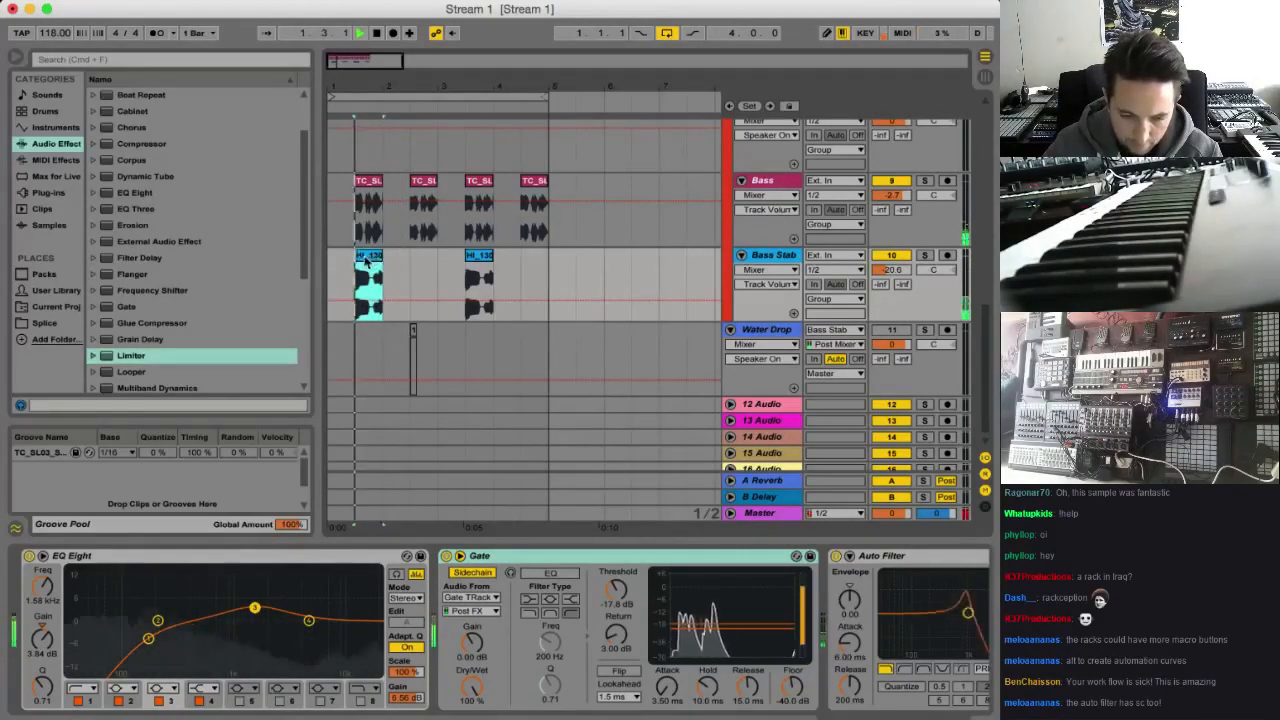
{"action": "left_click", "coordinate": [924, 256]}
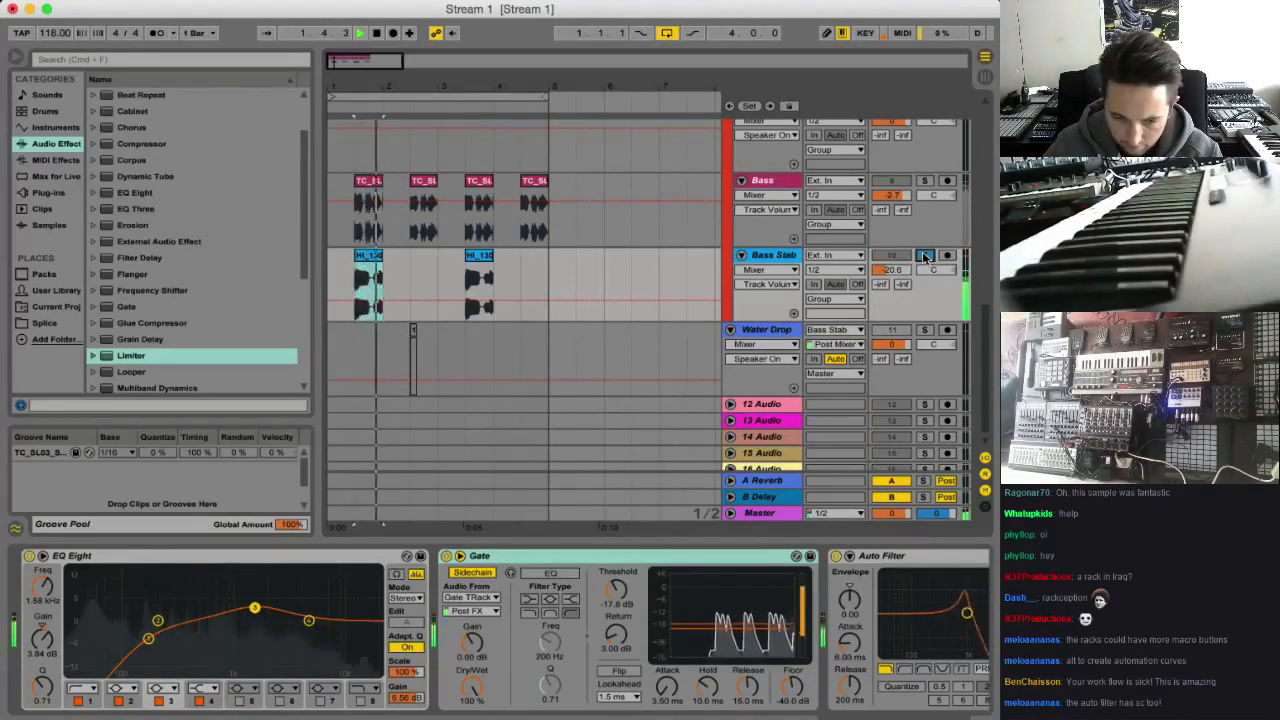
{"action": "left_click", "coordinate": [380, 254]}
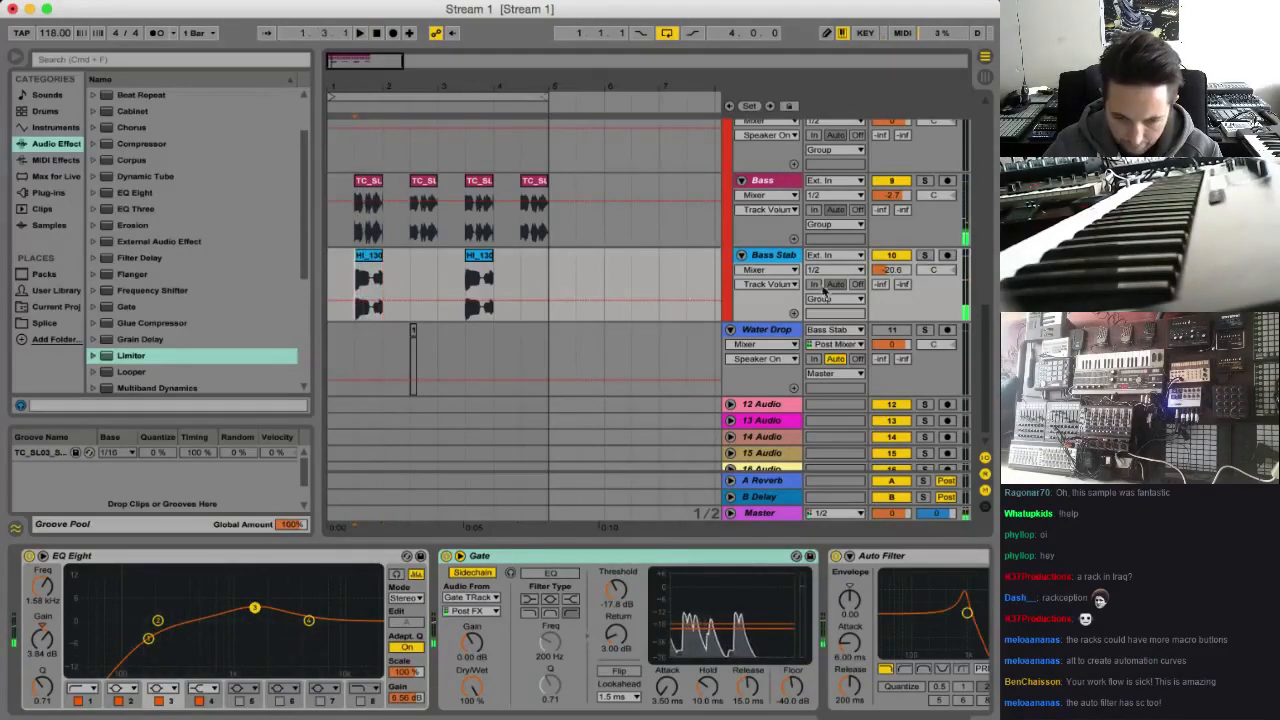
{"action": "left_click", "coordinate": [924, 256]}
{"action": "key", "text": "space"}
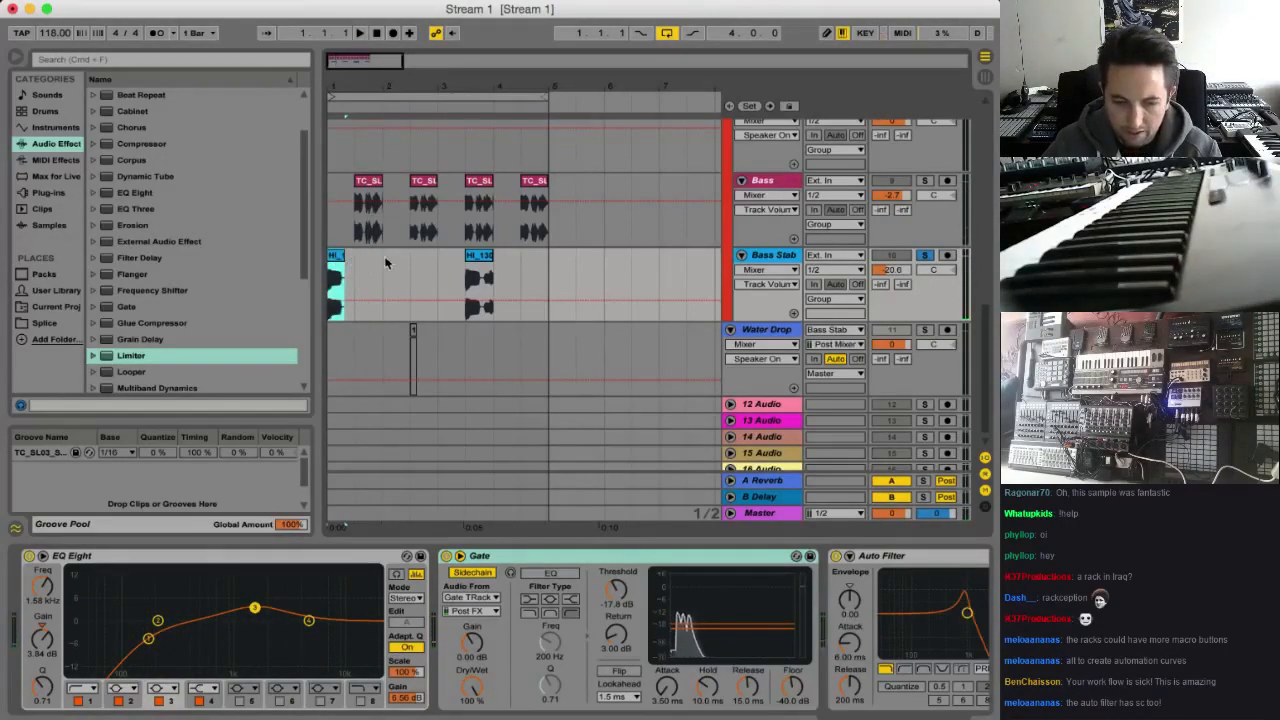
Take the Bass Stab track out of solo and play the first bars together with the other tracks
{"action": "left_click", "coordinate": [370, 182]}
{"action": "left_click", "coordinate": [334, 287]}
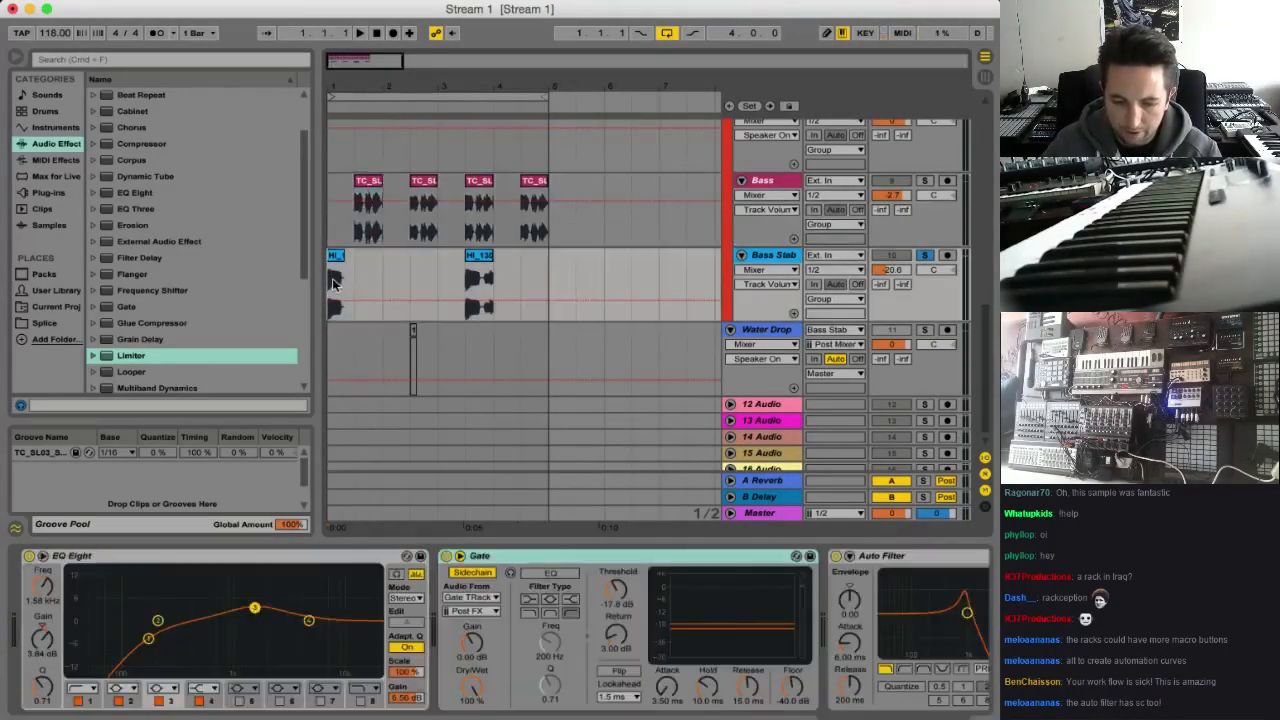
{"action": "key", "text": "space"}
{"action": "left_click", "coordinate": [924, 256]}
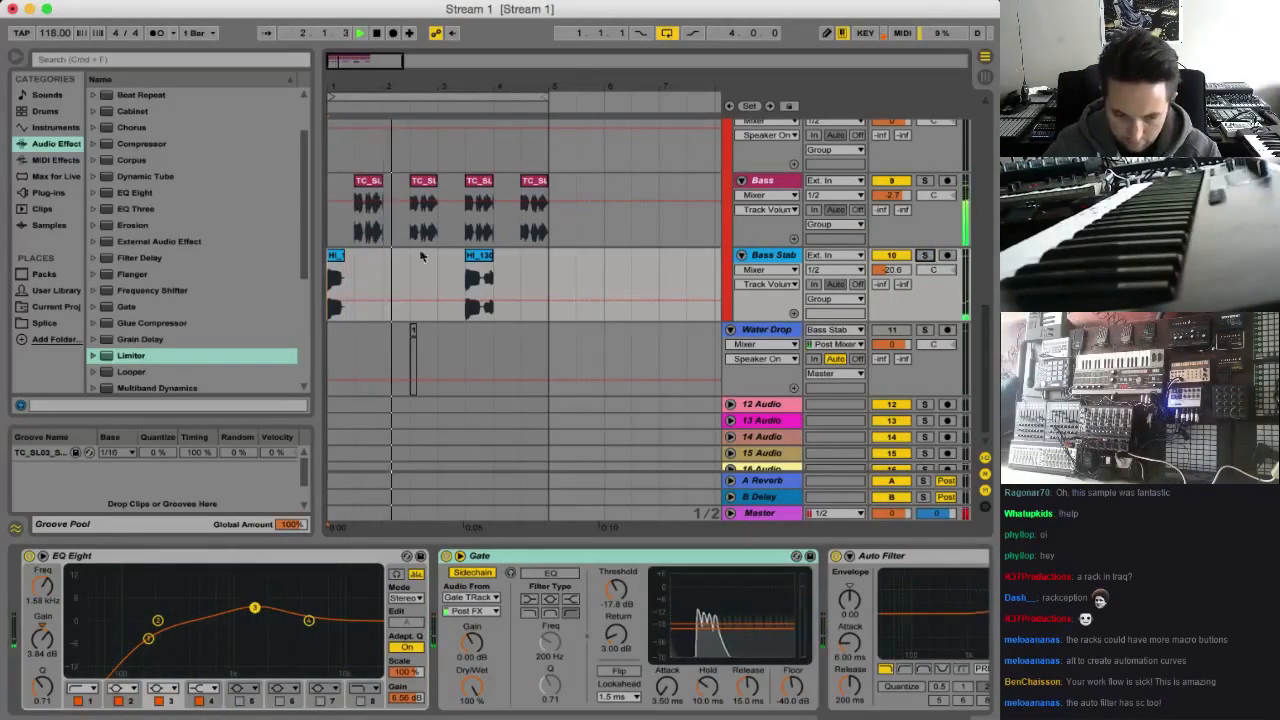
{"action": "key", "text": "space"}
{"action": "key", "text": "space"}
Move the first Bass Stab clip to beat 2 of bar 1 and listen to it in the mix
{"action": "key", "text": "space"}
{"action": "left_click_drag", "start_coordinate": [350, 63], "coordinate": [350, 108]}
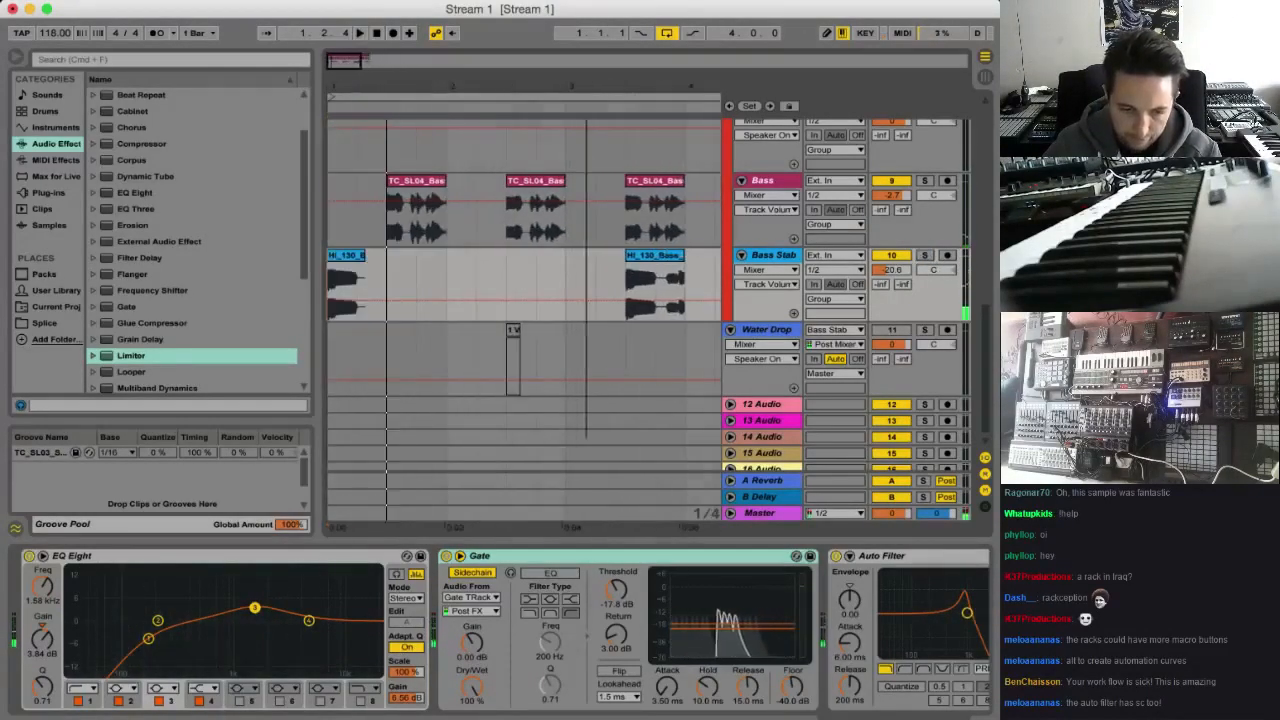
{"action": "left_click_drag", "start_coordinate": [342, 257], "coordinate": [372, 258]}
{"action": "left_click", "coordinate": [359, 275]}
{"action": "key", "text": "space"}
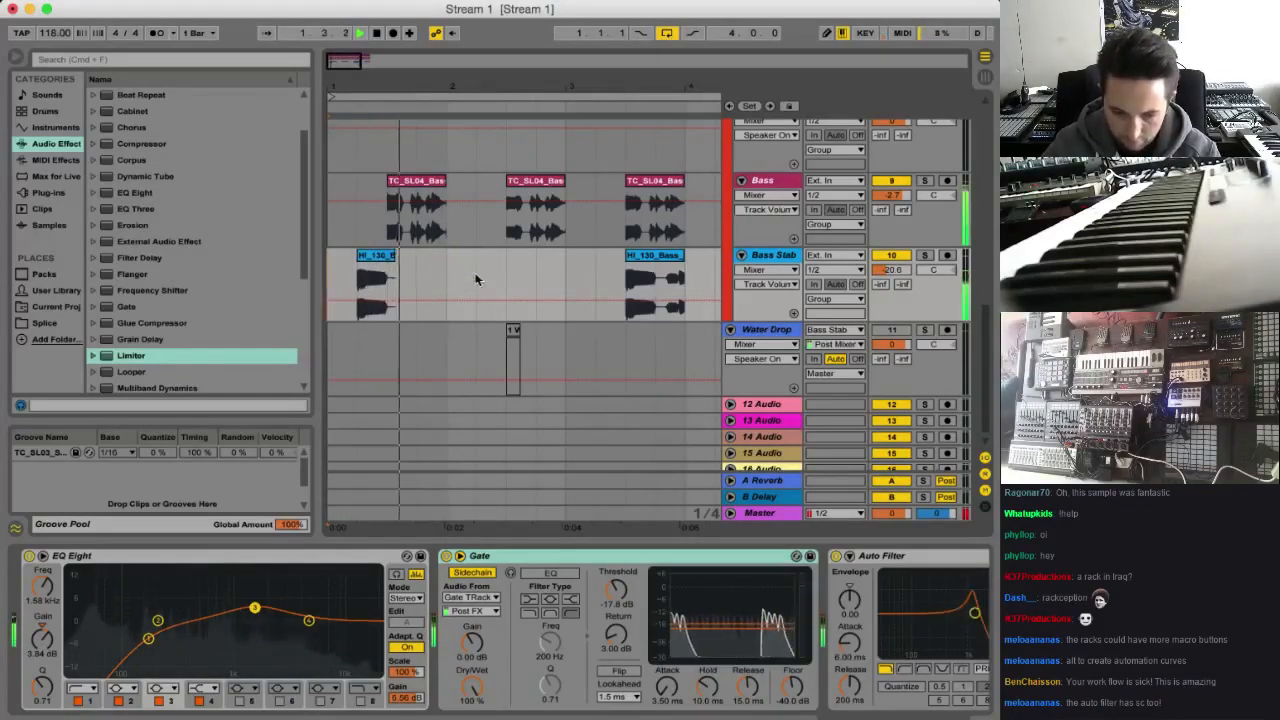
{"action": "key", "text": "space"}
{"action": "key", "text": "space"}
Duplicate the Bass Stab's first bar into bar 2 and delete the old clip in bar 3
{"action": "left_click_drag", "start_coordinate": [443, 265], "coordinate": [316, 267]}
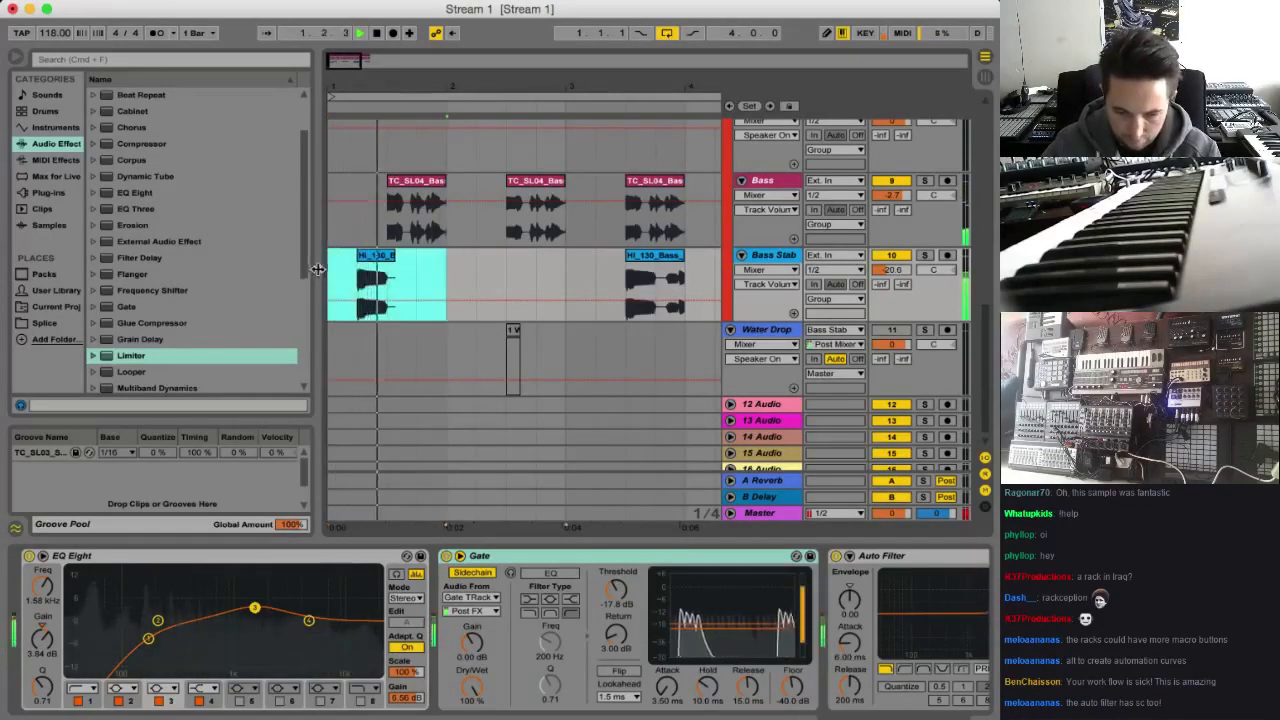
{"action": "key", "text": "super+d"}
{"action": "left_click_drag", "start_coordinate": [375, 58], "coordinate": [375, 40]}
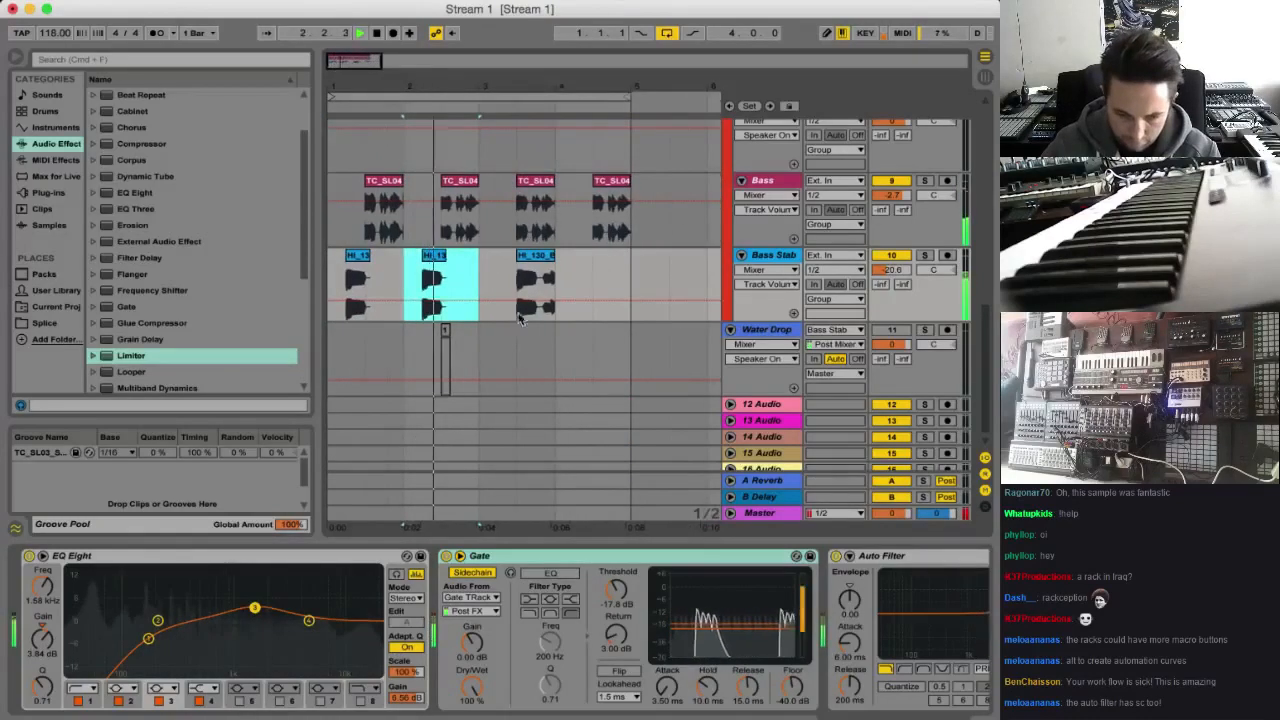
{"action": "left_click", "coordinate": [531, 256]}
{"action": "key", "text": "Delete"}
Duplicate the Bass Stab's second bar into bars 3 and 4
{"action": "left_click_drag", "start_coordinate": [404, 280], "coordinate": [446, 280]}
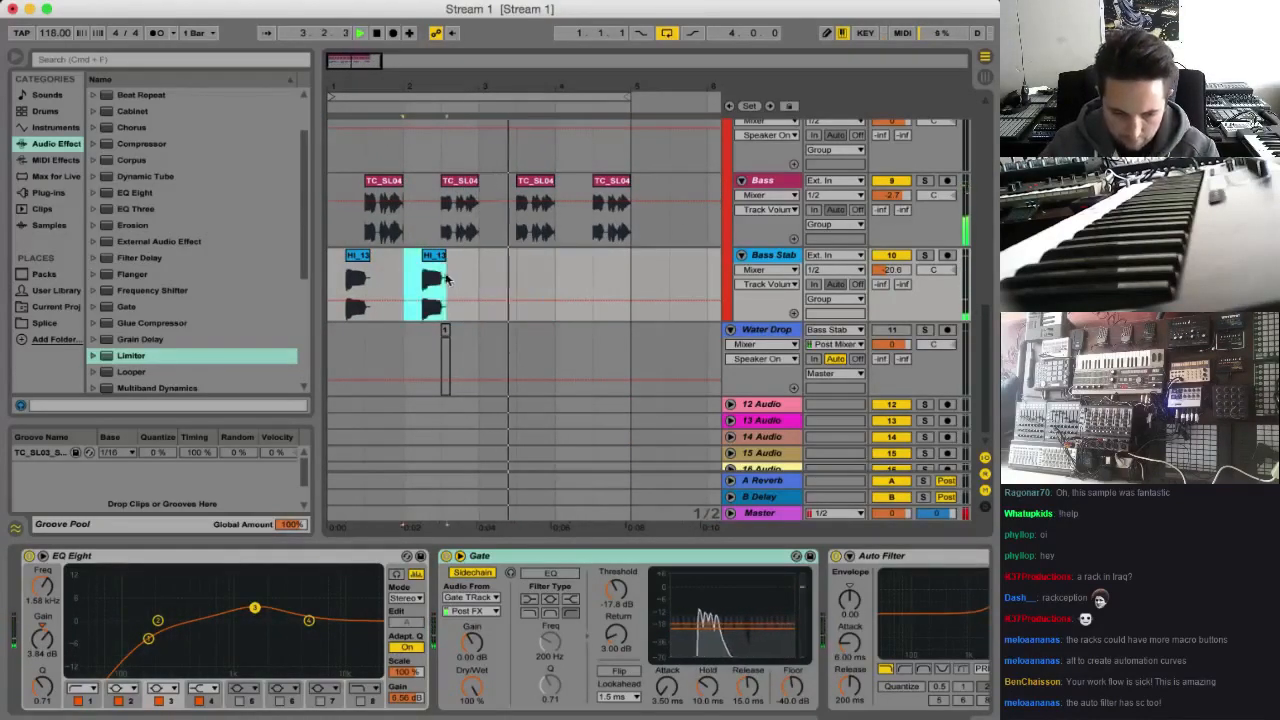
{"action": "key", "text": "super+d"}
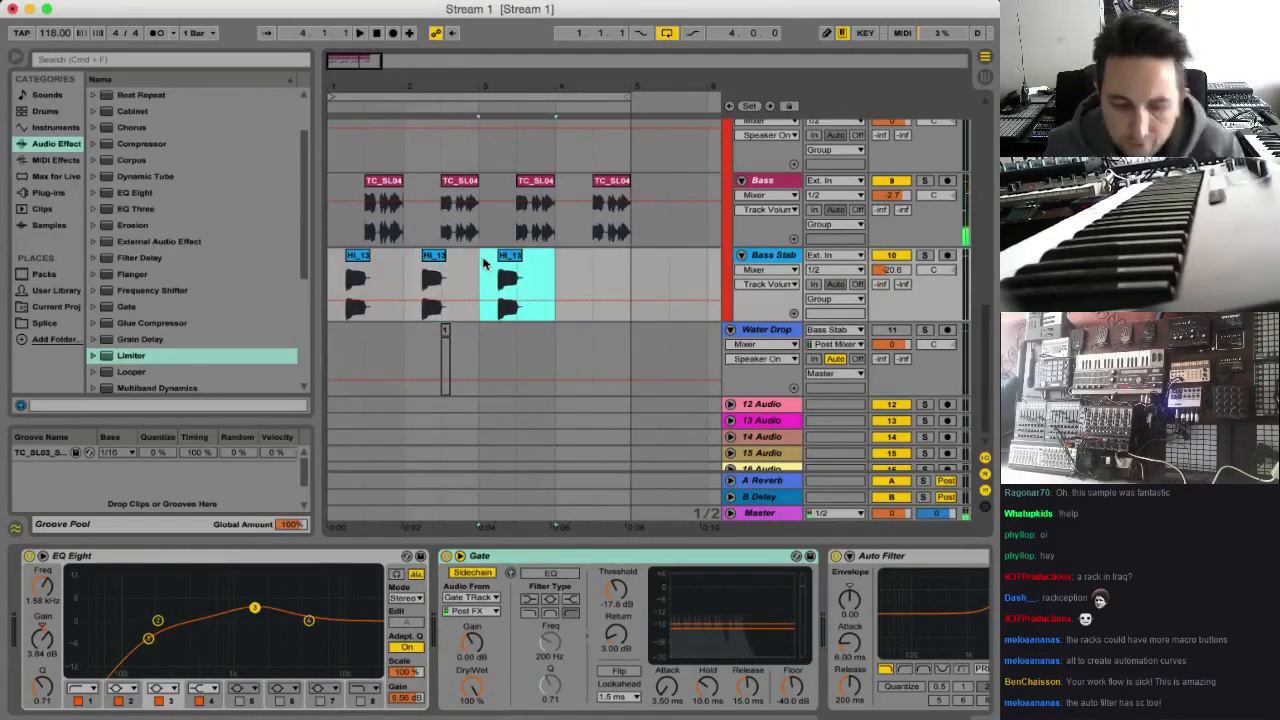
{"action": "key", "text": "super+d"}
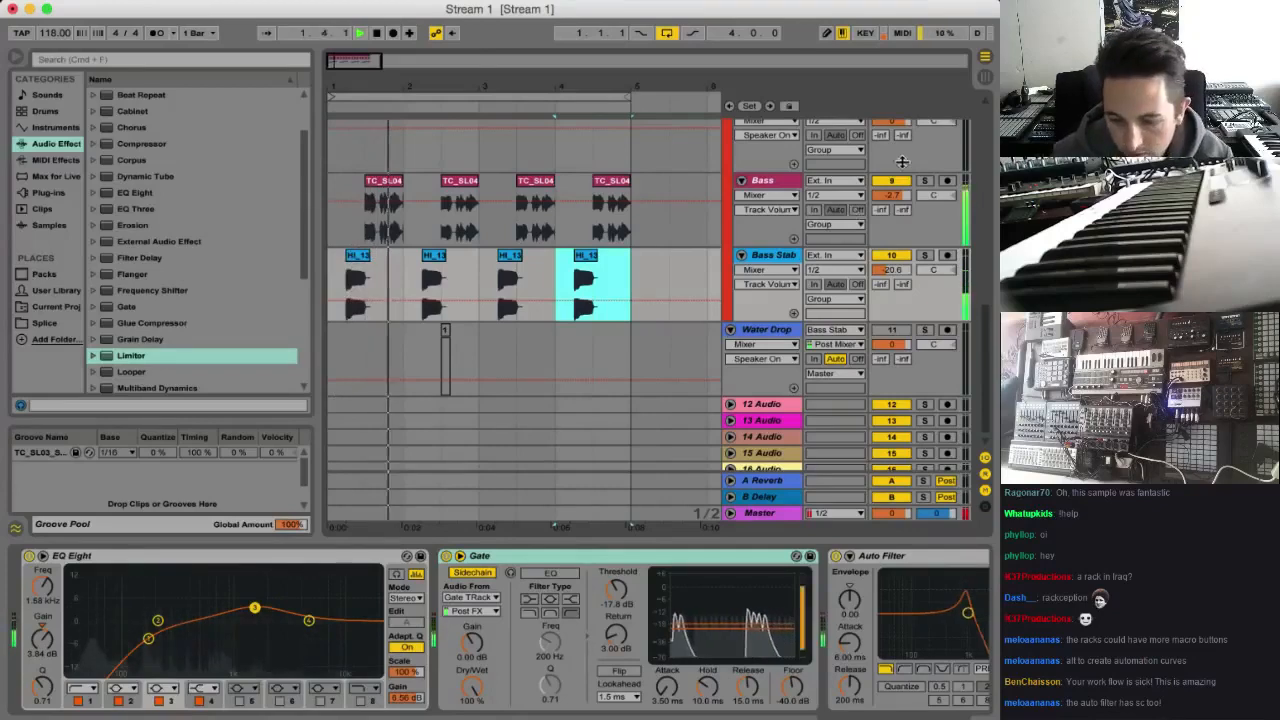
Solo the purple Sub track and show the High Square chain in its instrument rack
{"action": "scroll", "coordinate": [972, 382], "scroll_direction": "up", "scroll_amount": 10}
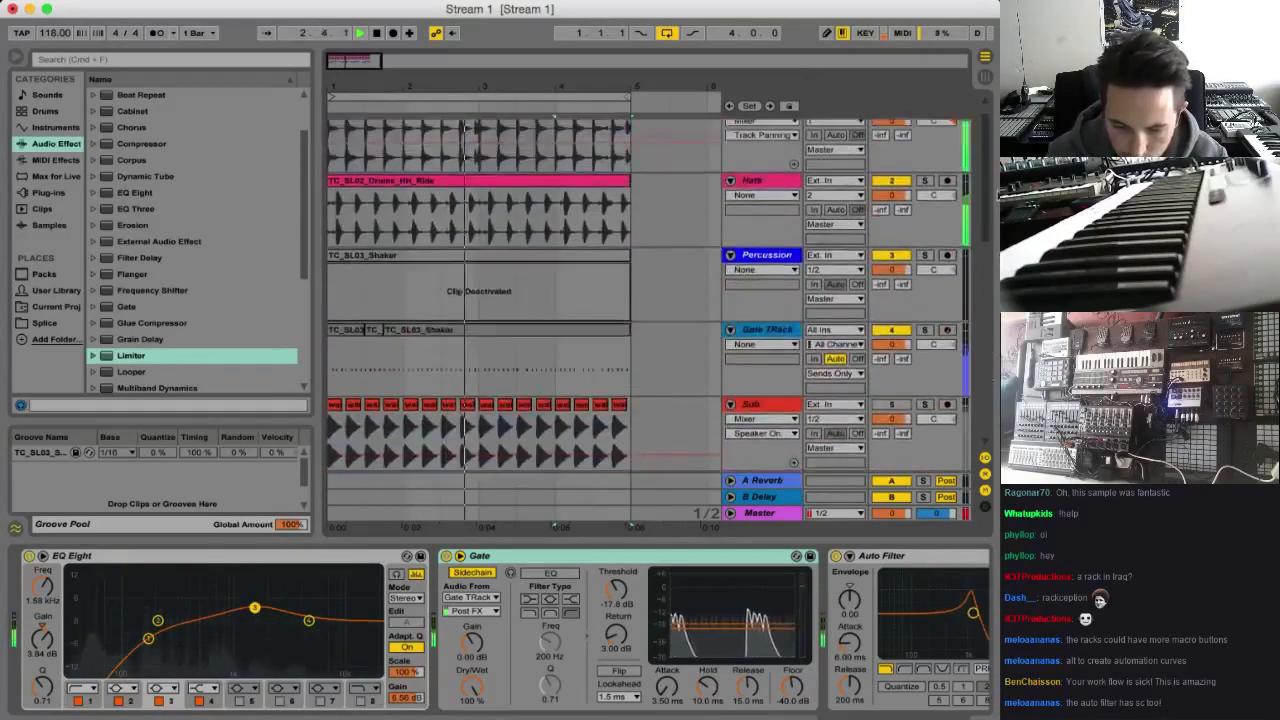
{"action": "scroll", "coordinate": [911, 293], "scroll_direction": "down", "scroll_amount": 5}
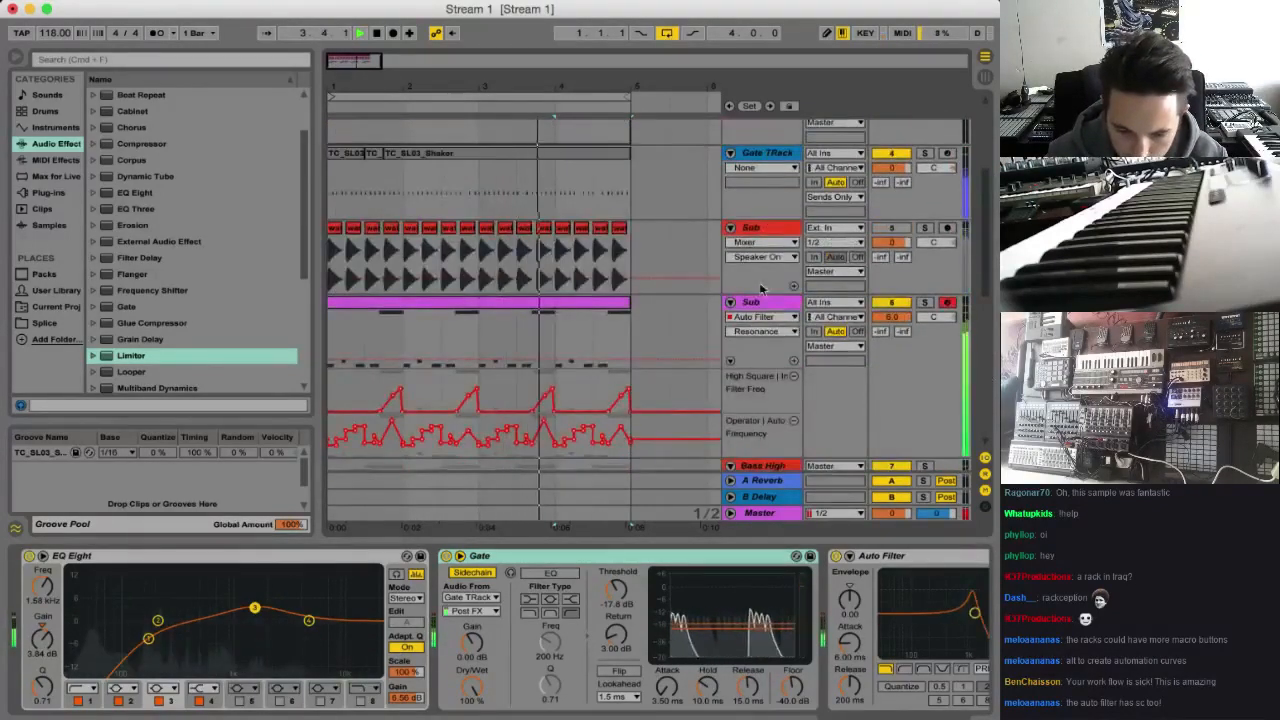
{"action": "left_click", "coordinate": [926, 303]}
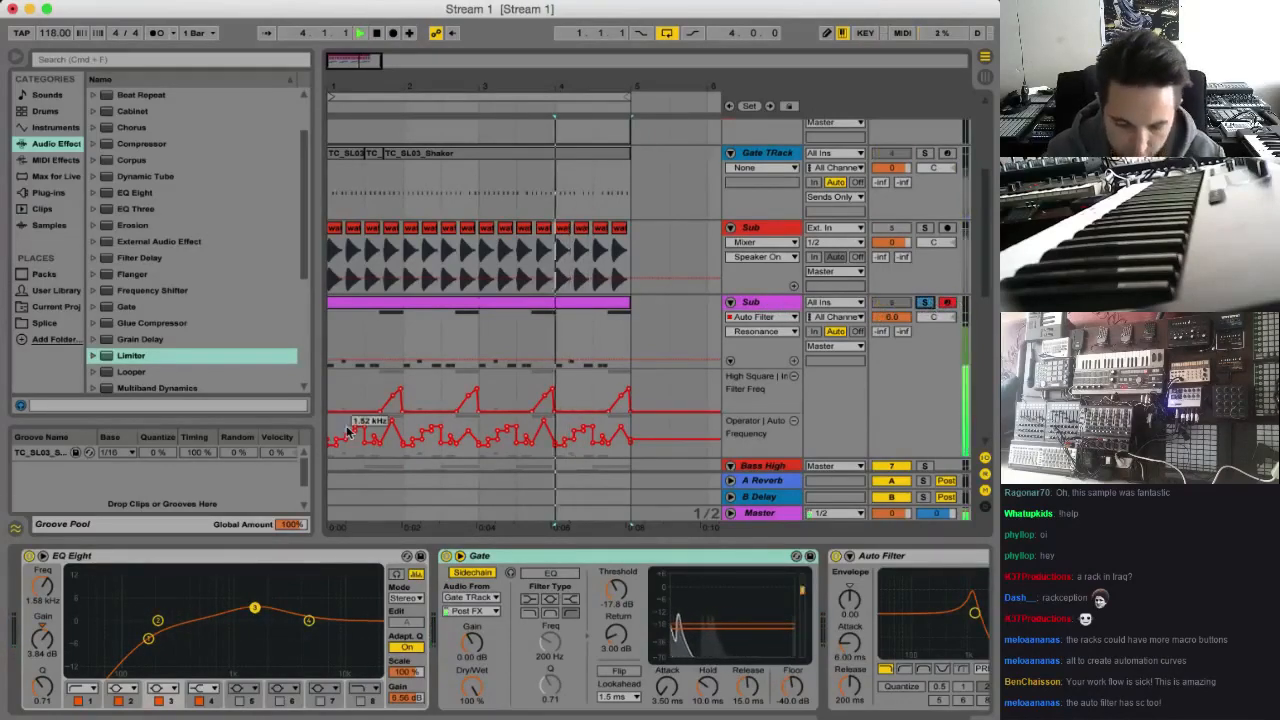
{"action": "left_click", "coordinate": [752, 304]}
{"action": "scroll", "coordinate": [437, 663], "scroll_direction": "left", "scroll_amount": 10}
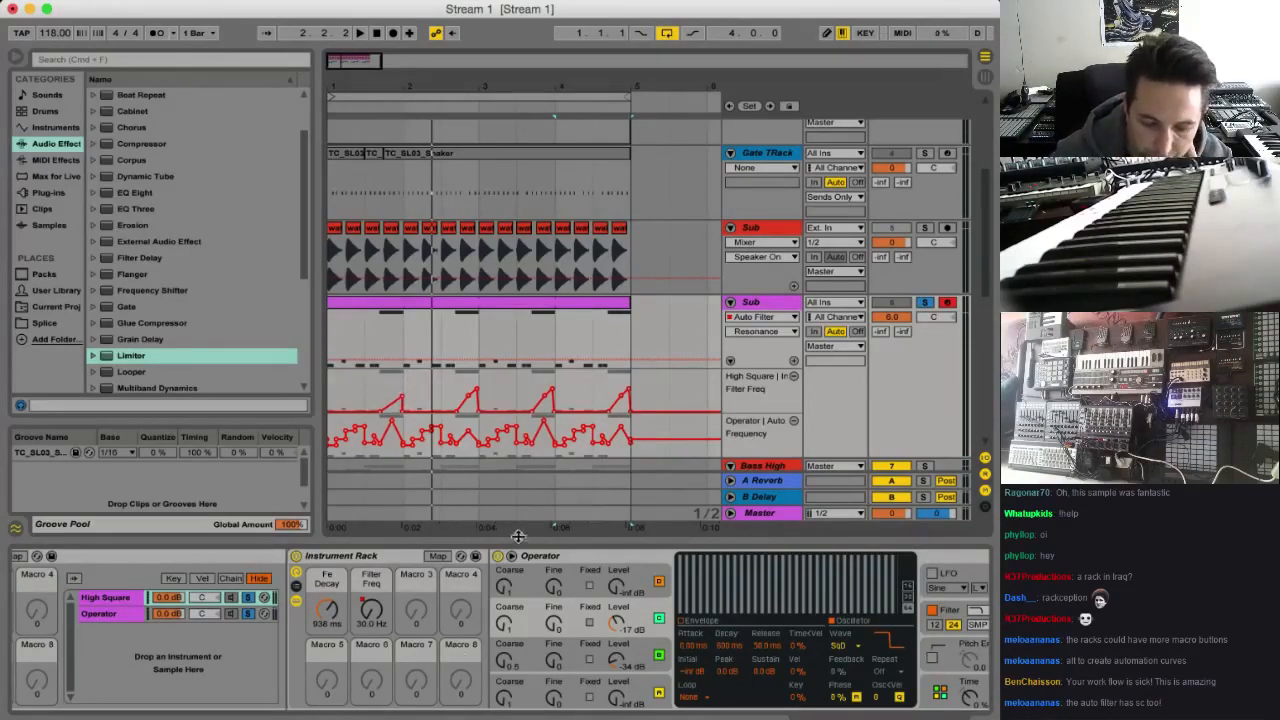
Lower the High Square Filter Freq automation peak in bar 1, repeat it across bars 2 to 4 and play the result
{"action": "left_click_drag", "start_coordinate": [400, 380], "coordinate": [376, 386]}
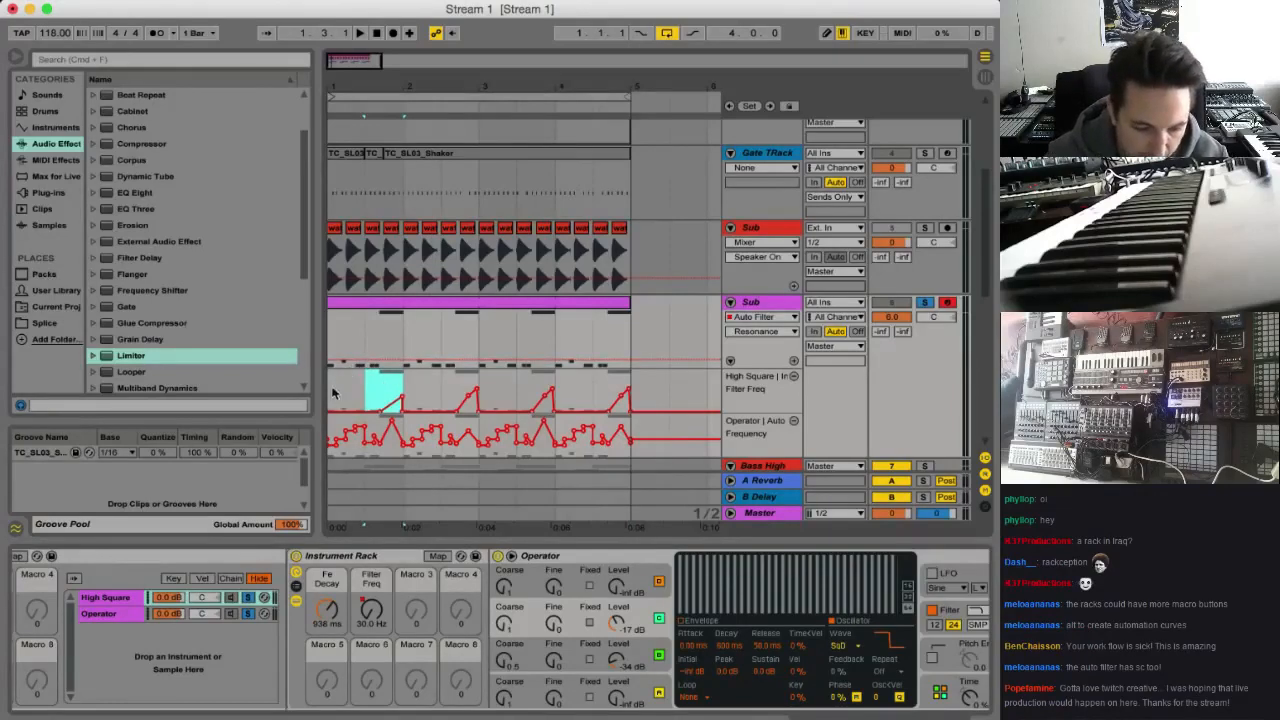
{"action": "key", "text": "Right"}
{"action": "key", "text": "Right"}
{"action": "key", "text": "Right"}
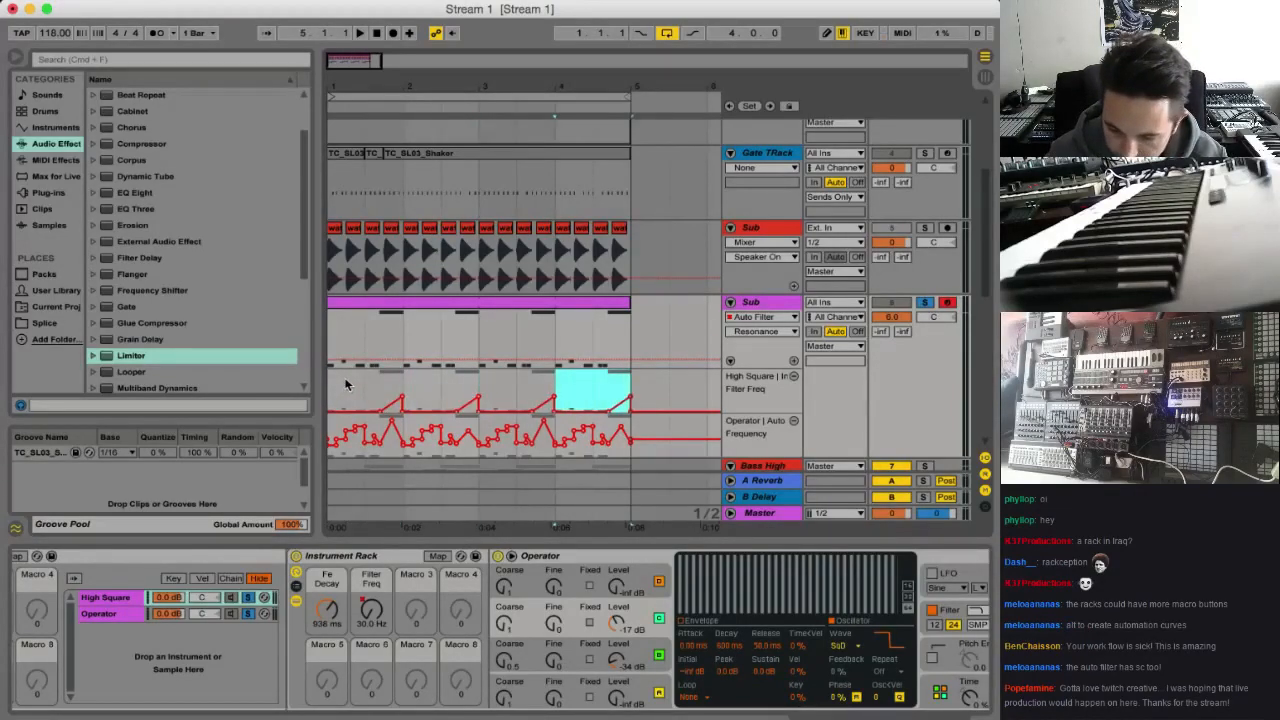
{"action": "key", "text": "space"}
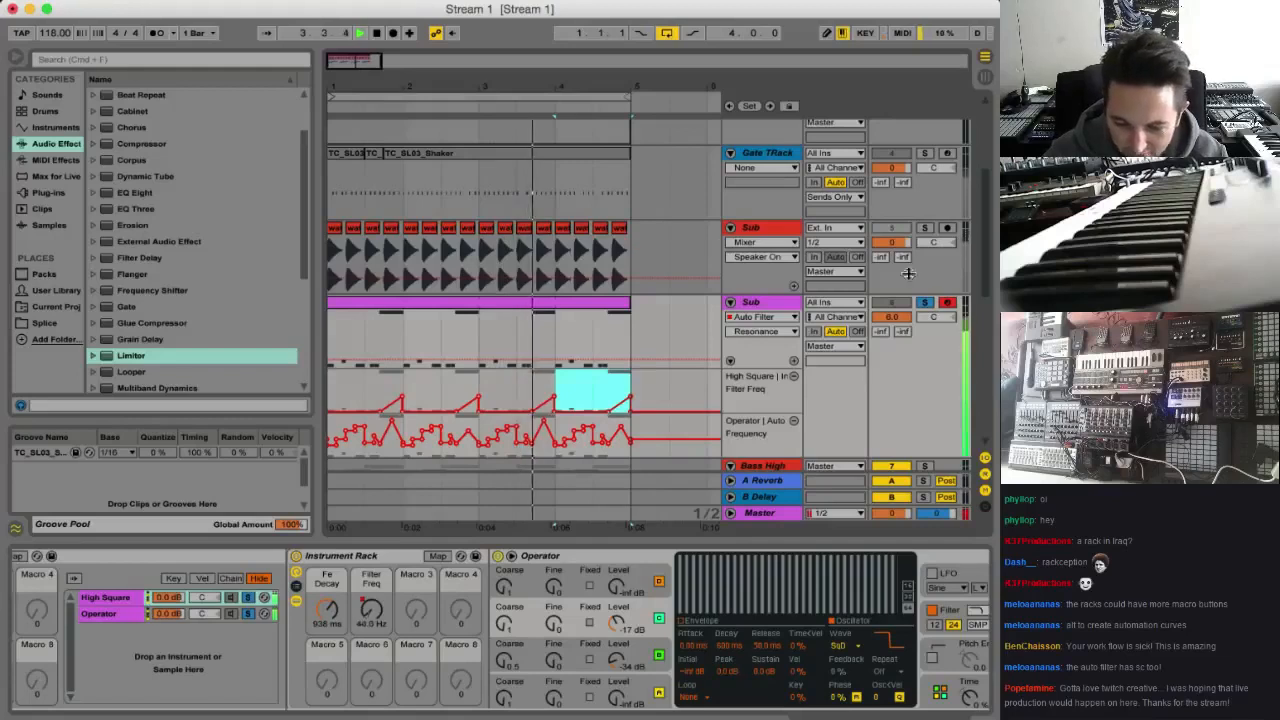
Compare the purple Sub with the full mix, audition its High Square and Operator chains separately, and leave both chains unsoloed
{"action": "left_click", "coordinate": [925, 302]}
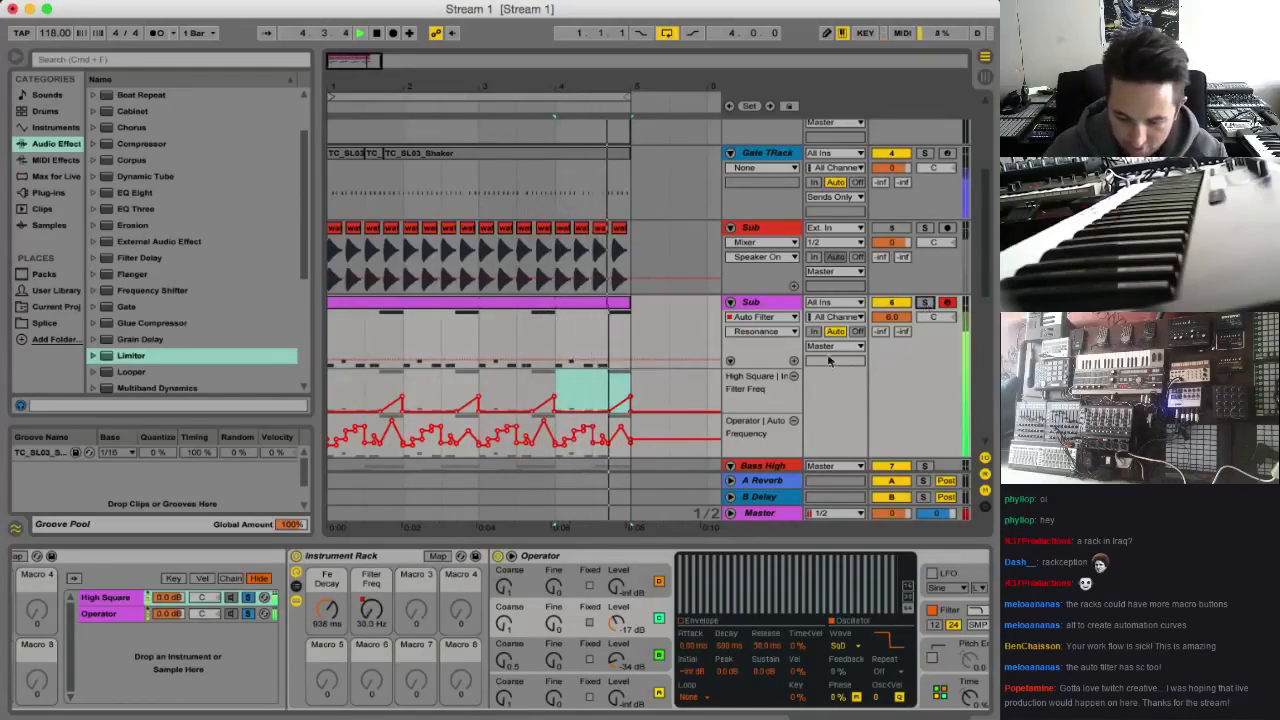
{"action": "left_click", "coordinate": [926, 302]}
{"action": "scroll", "coordinate": [335, 613], "scroll_direction": "right", "scroll_amount": 5}
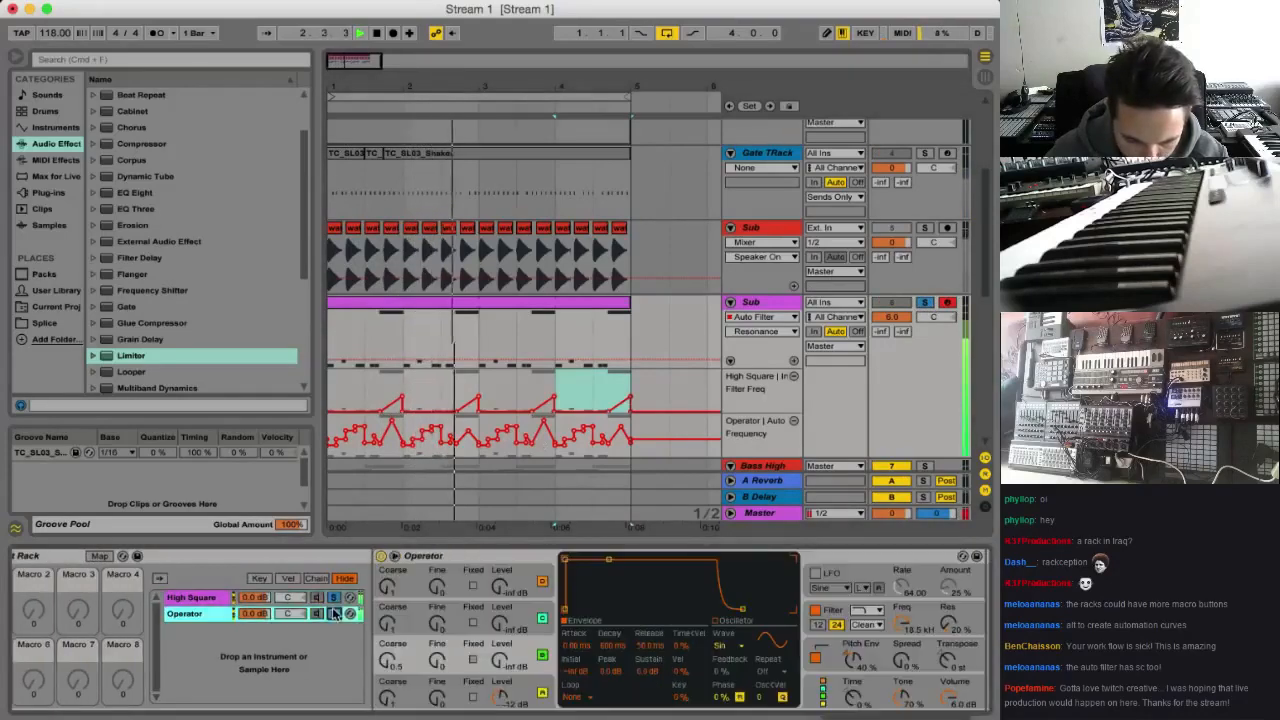
{"action": "left_click", "coordinate": [322, 600]}
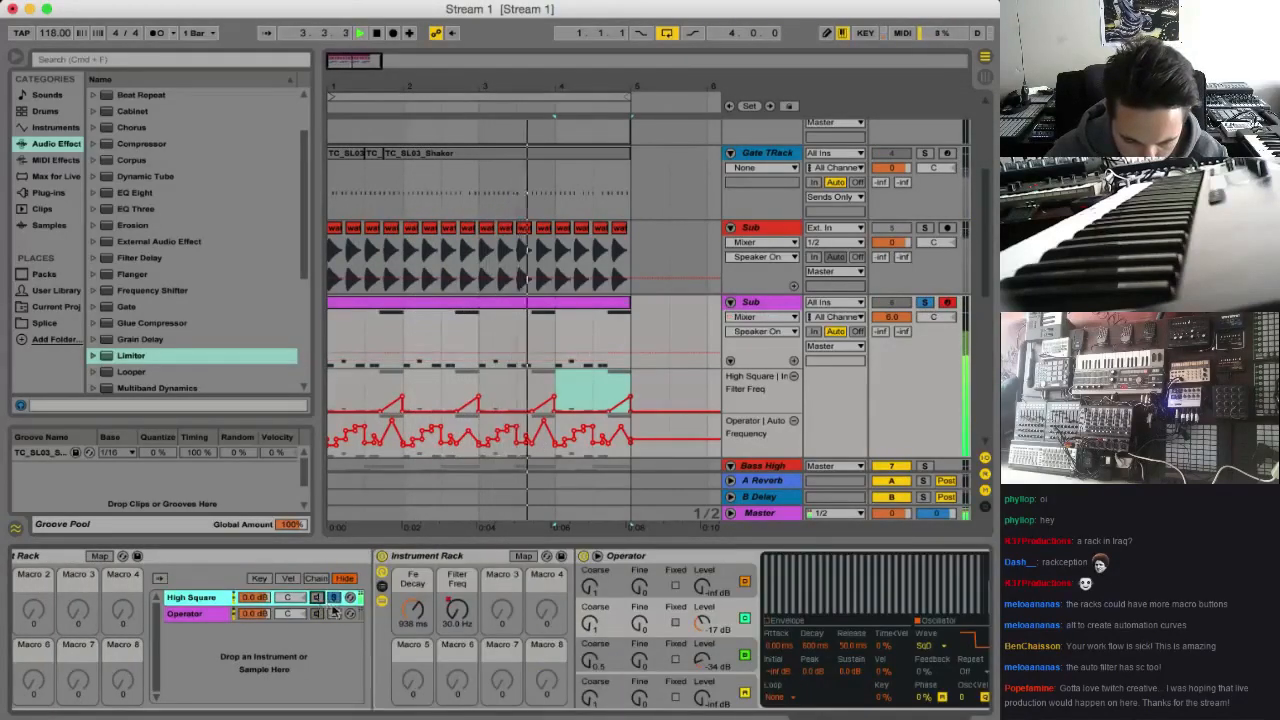
{"action": "left_click", "coordinate": [335, 613]}
{"action": "left_click", "coordinate": [322, 601]}
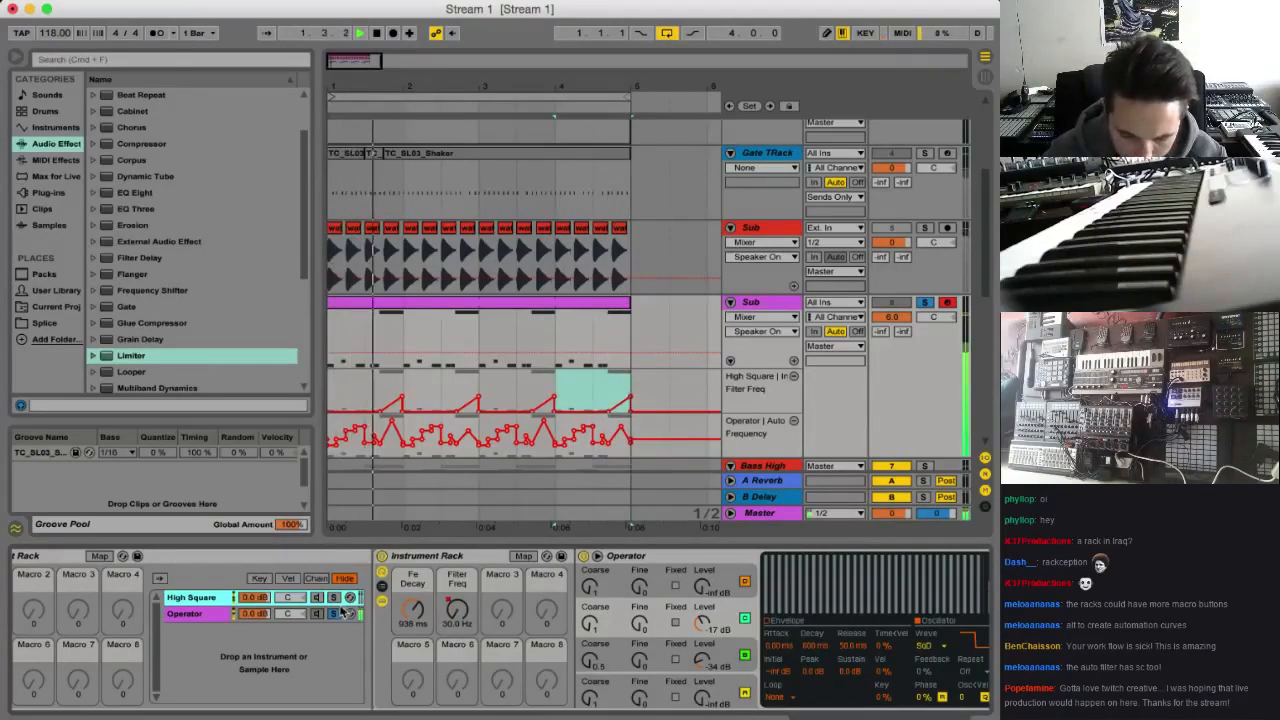
{"action": "left_click", "coordinate": [340, 613]}
{"action": "left_click", "coordinate": [322, 600]}
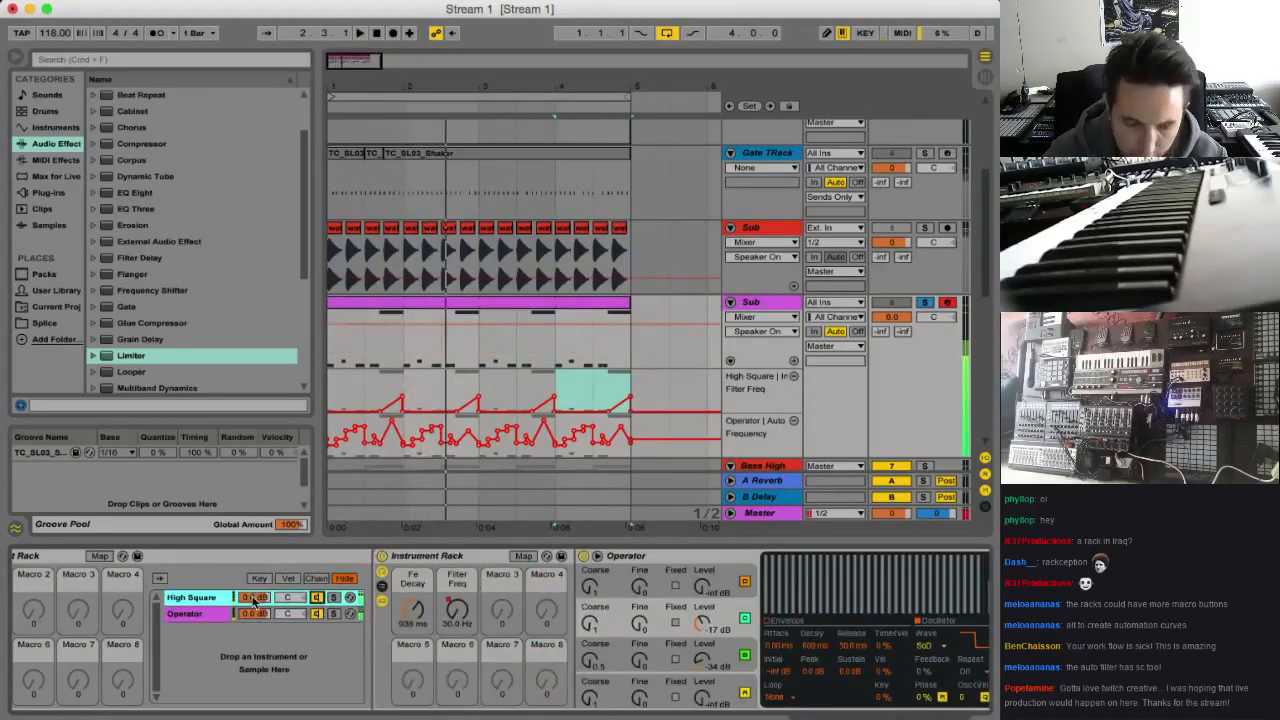
Add a Reverb after the Auto Filter in the purple Sub's High Square chain
{"action": "scroll", "coordinate": [620, 640], "scroll_direction": "right", "scroll_amount": 10}
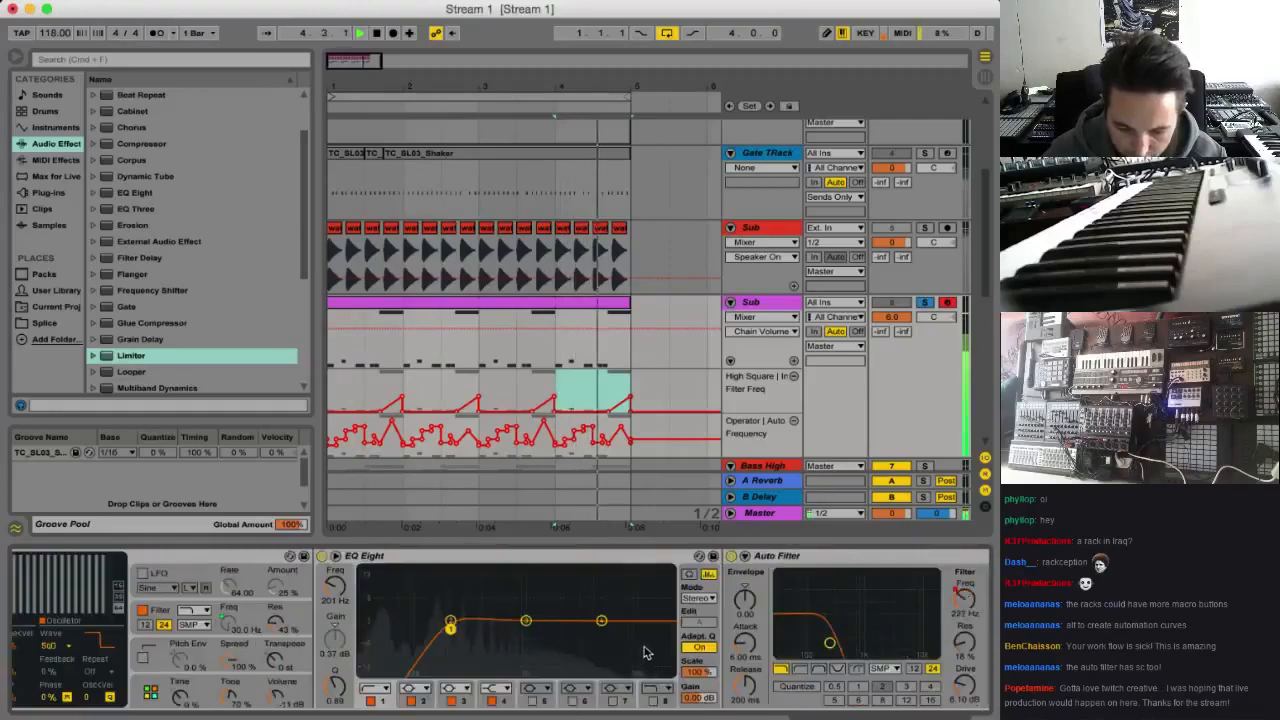
{"action": "scroll", "coordinate": [645, 652], "scroll_direction": "right", "scroll_amount": 5}
{"action": "scroll", "coordinate": [647, 635], "scroll_direction": "left", "scroll_amount": 3}
{"action": "key", "text": "space"}
{"action": "scroll", "coordinate": [172, 225], "scroll_direction": "down", "scroll_amount": 5}
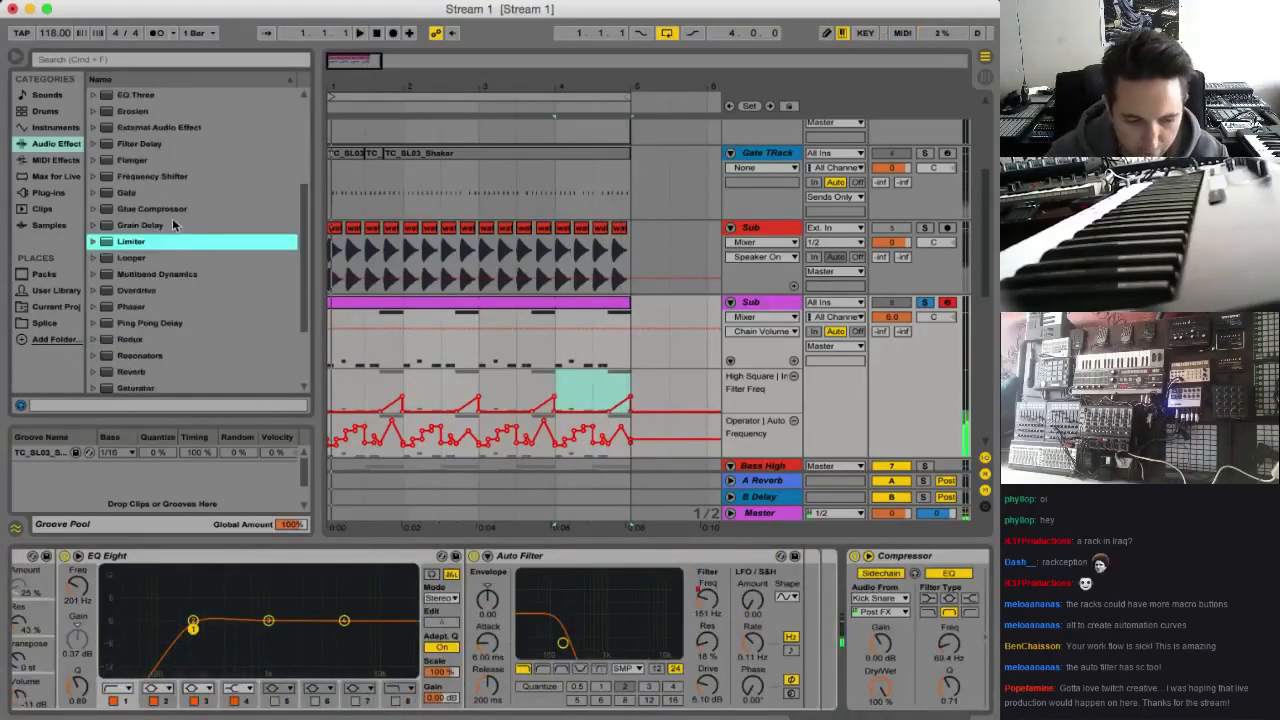
{"action": "scroll", "coordinate": [172, 225], "scroll_direction": "down", "scroll_amount": 3}
{"action": "left_click_drag", "start_coordinate": [130, 270], "coordinate": [810, 622]}
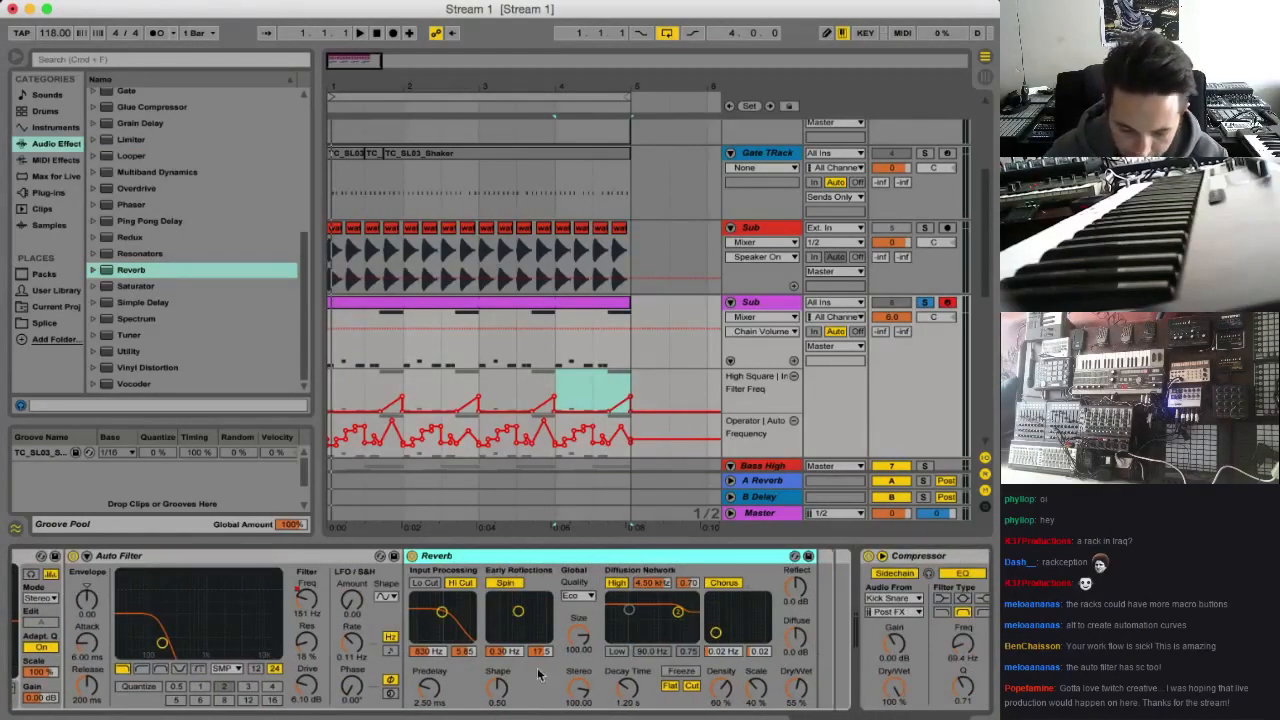
Set the High Square chain's Reverb to Size 0.85, Decay Time 495 ms and Dry/Wet 35 %
{"action": "left_click", "coordinate": [578, 636]}
{"action": "left_click_drag", "start_coordinate": [626, 686], "coordinate": [695, 692]}
{"action": "left_click_drag", "start_coordinate": [798, 690], "coordinate": [798, 715]}
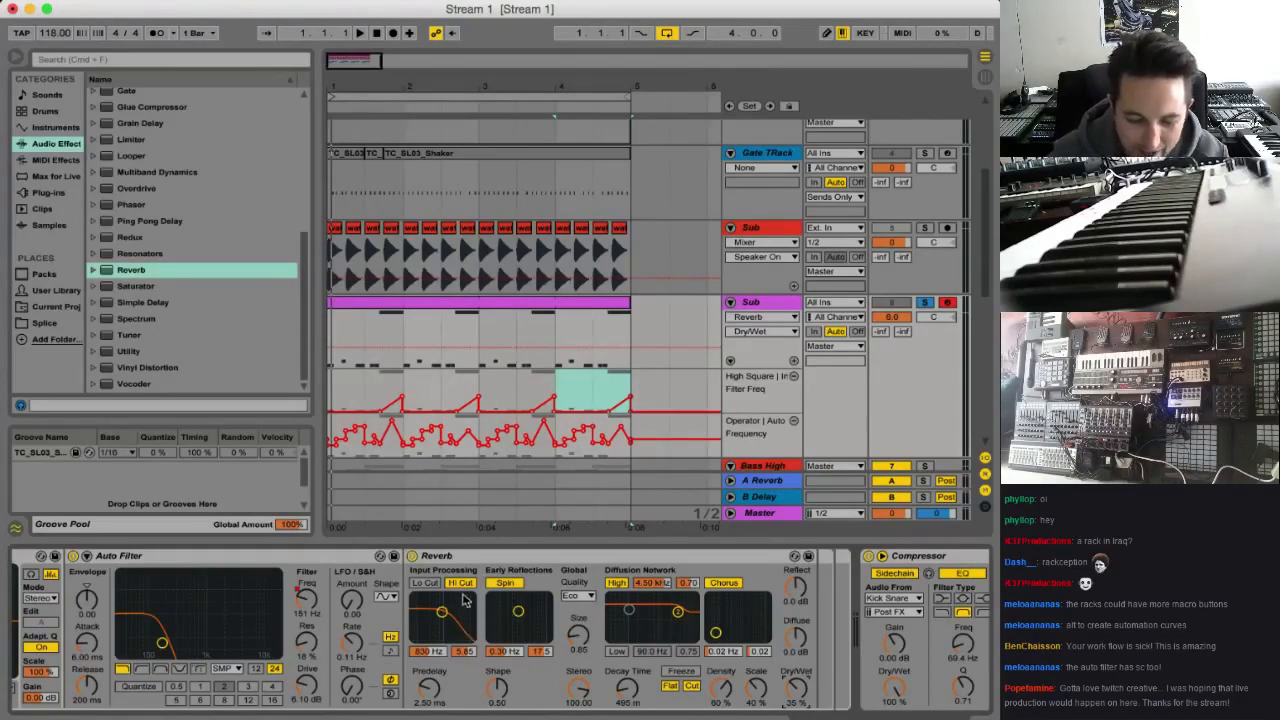
Turn off the Reverb's Hi Cut, enable its Lo Cut at 1.94 kHz and start playback
{"action": "left_click", "coordinate": [468, 584]}
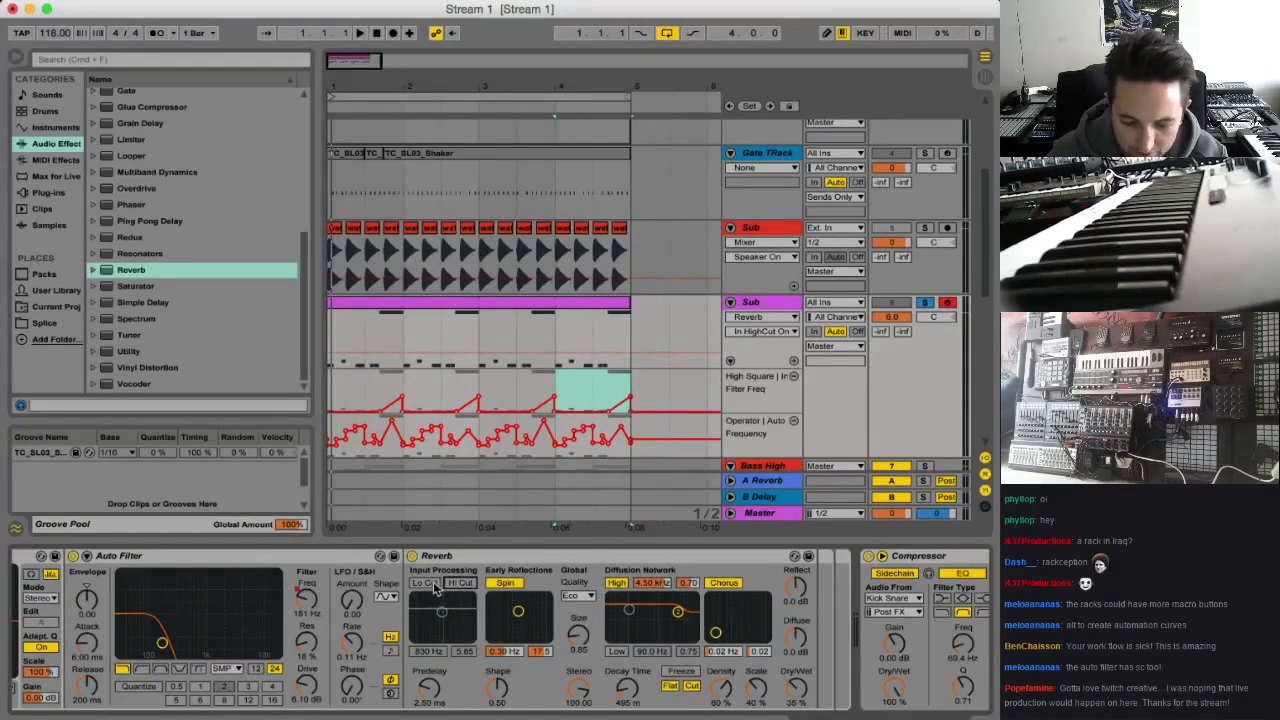
{"action": "left_click", "coordinate": [432, 584]}
{"action": "left_click_drag", "start_coordinate": [445, 613], "coordinate": [449, 614]}
{"action": "key", "text": "space"}
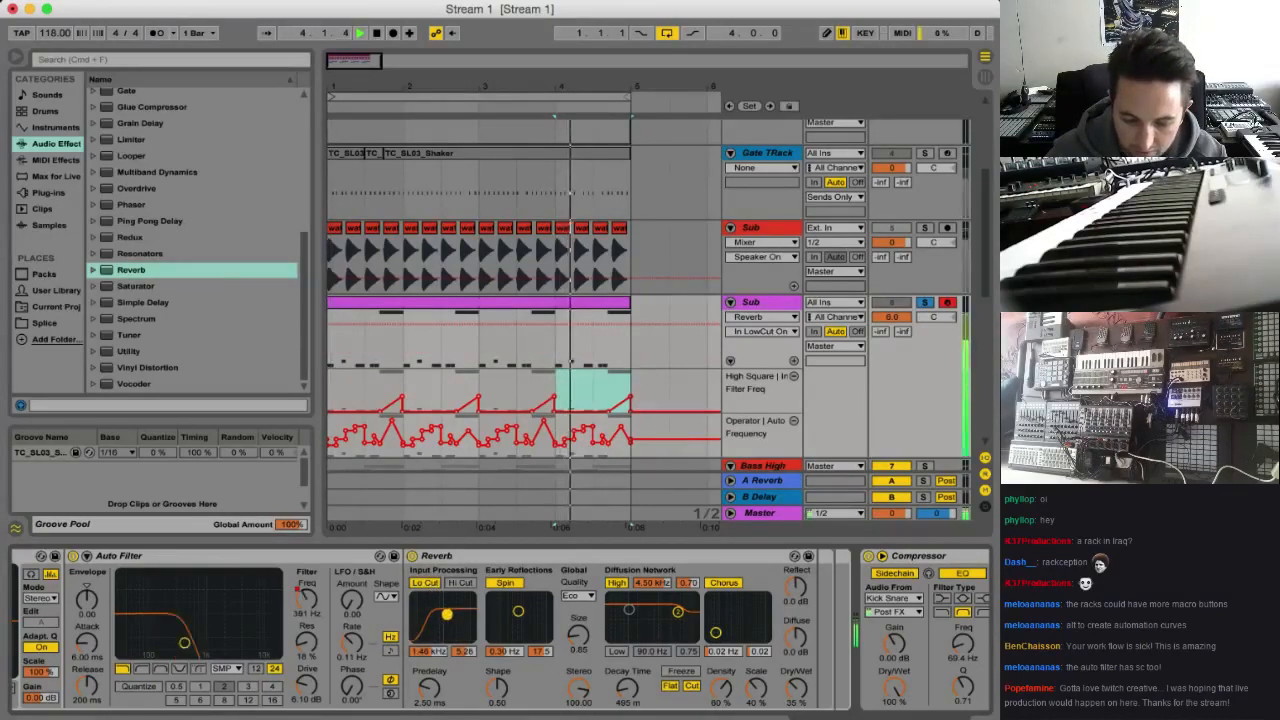
Raise the Reverb's Size to 4.20 and its Decay Time to 2.20 s during playback
{"action": "left_click_drag", "start_coordinate": [627, 688], "coordinate": [627, 672]}
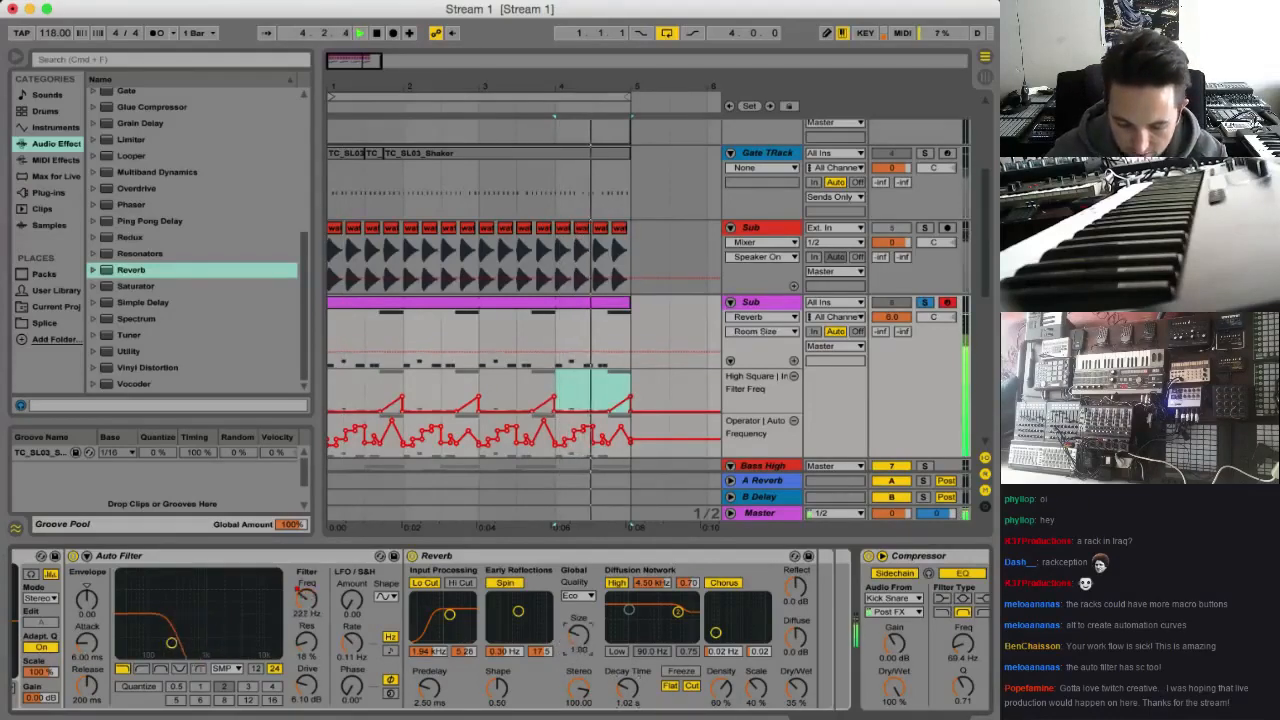
{"action": "left_click_drag", "start_coordinate": [627, 688], "coordinate": [627, 672]}
{"action": "mouse_move", "coordinate": [578, 637]}
{"action": "left_mouse_down"}
{"action": "mouse_move", "coordinate": [578, 618]}
{"action": "mouse_move", "coordinate": [578, 642]}
{"action": "left_mouse_up"}
{"action": "left_click", "coordinate": [627, 688]}
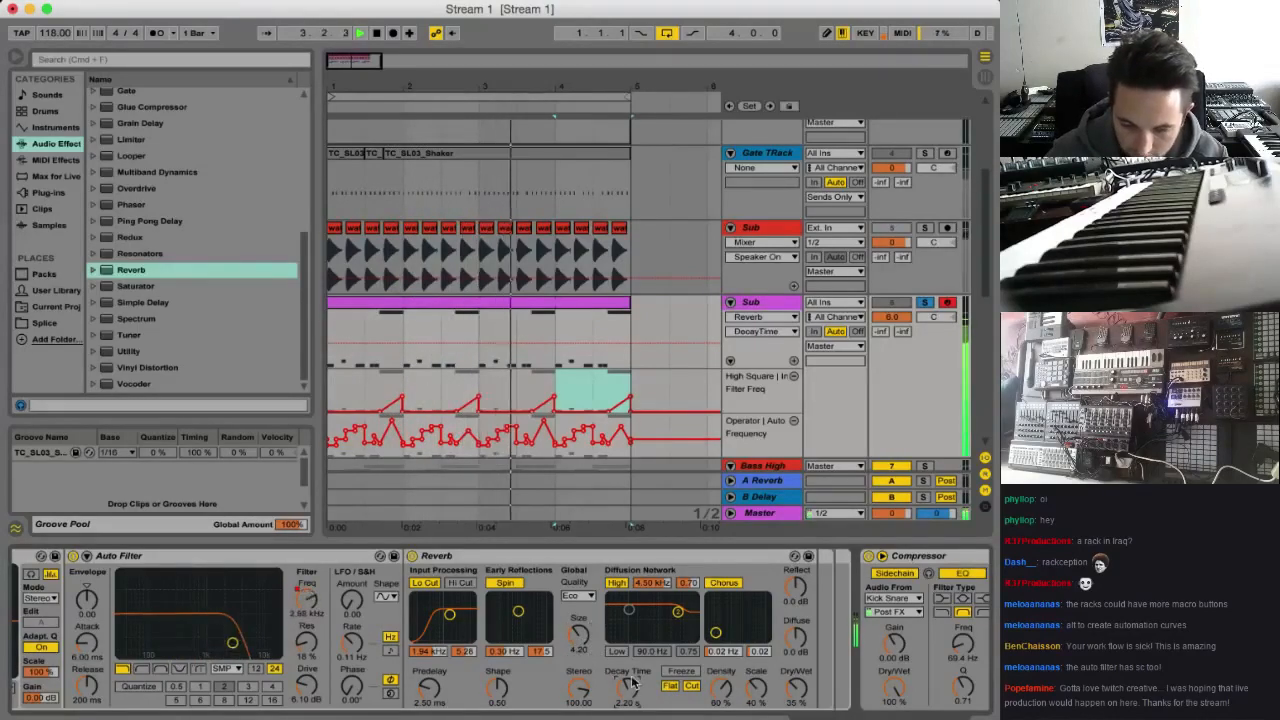
Bring up the Operator in the High Square chain, focus on oscillator C's Coarse setting and listen to the loop
{"action": "scroll", "coordinate": [338, 676], "scroll_direction": "left", "scroll_amount": 10}
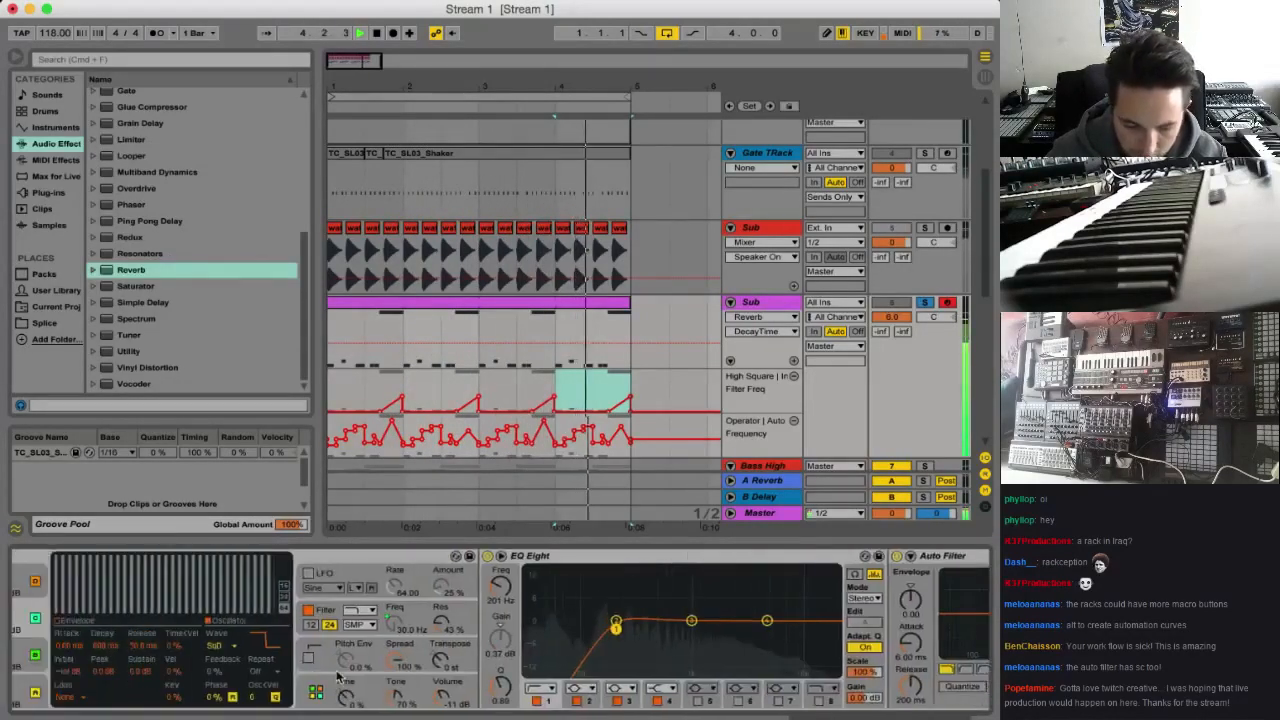
{"action": "scroll", "coordinate": [338, 676], "scroll_direction": "left", "scroll_amount": 5}
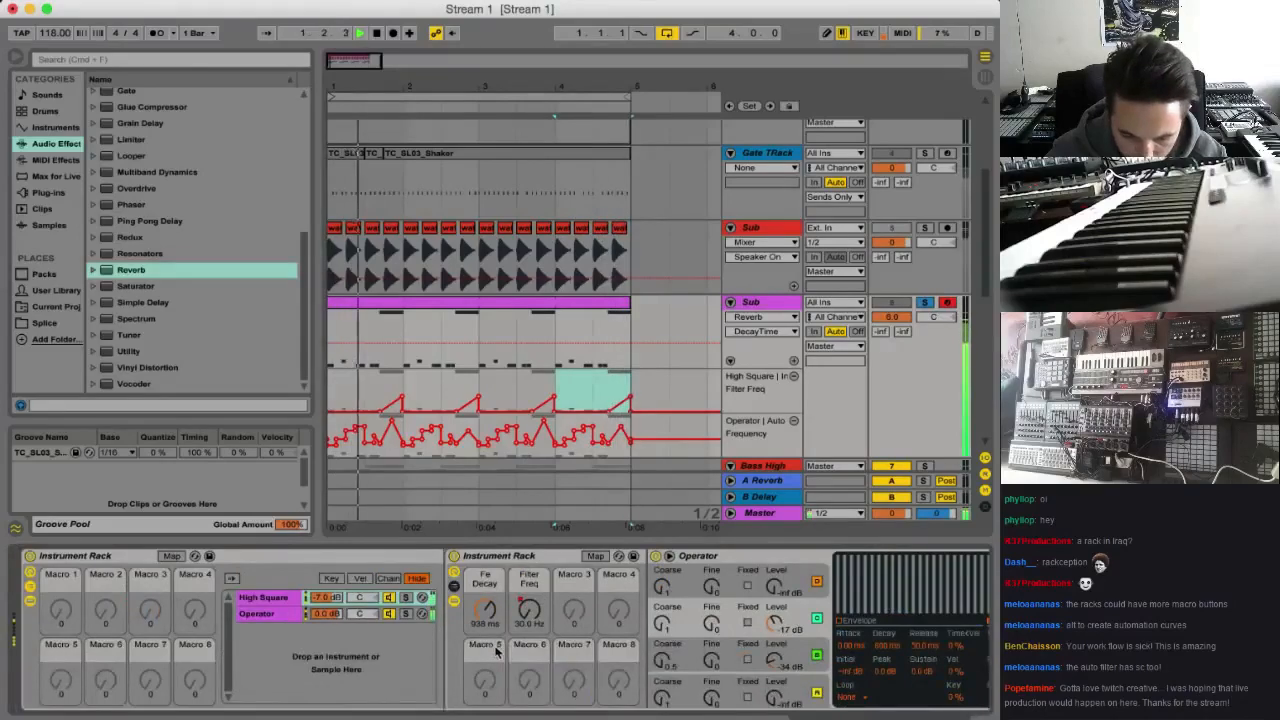
{"action": "double_click", "coordinate": [291, 597]}
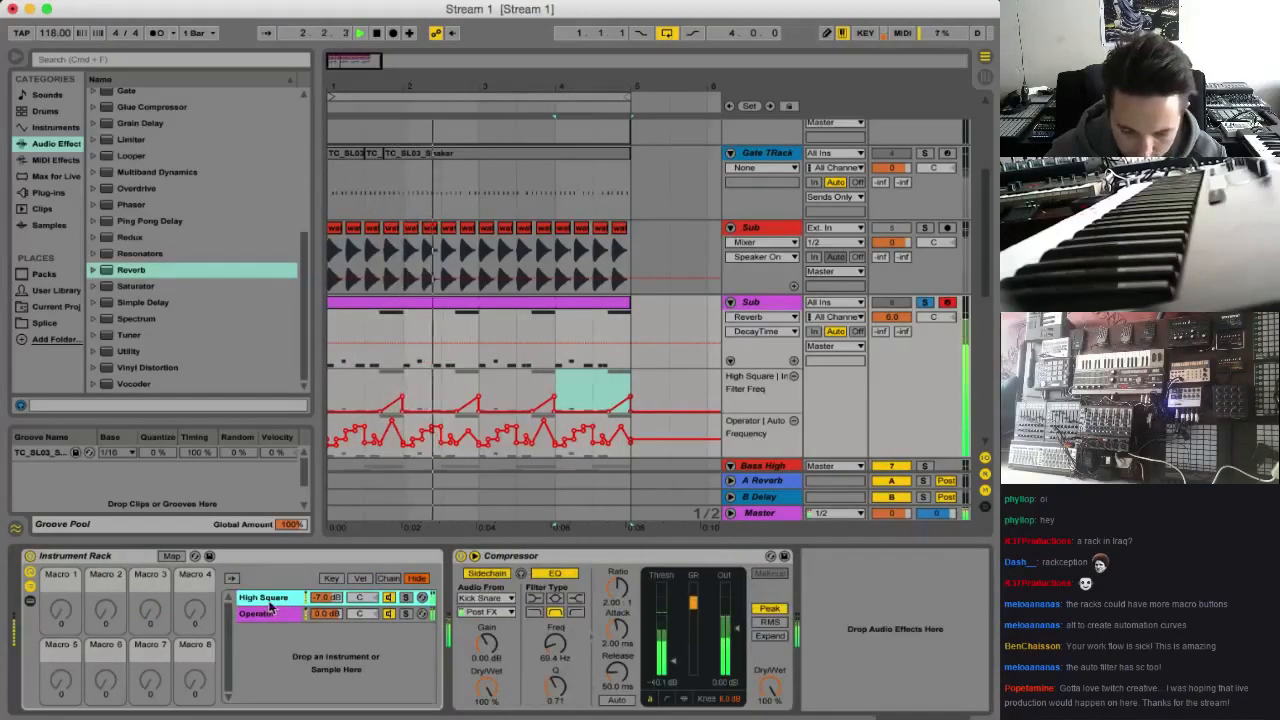
{"action": "double_click", "coordinate": [293, 602]}
{"action": "scroll", "coordinate": [771, 645], "scroll_direction": "right", "scroll_amount": 4}
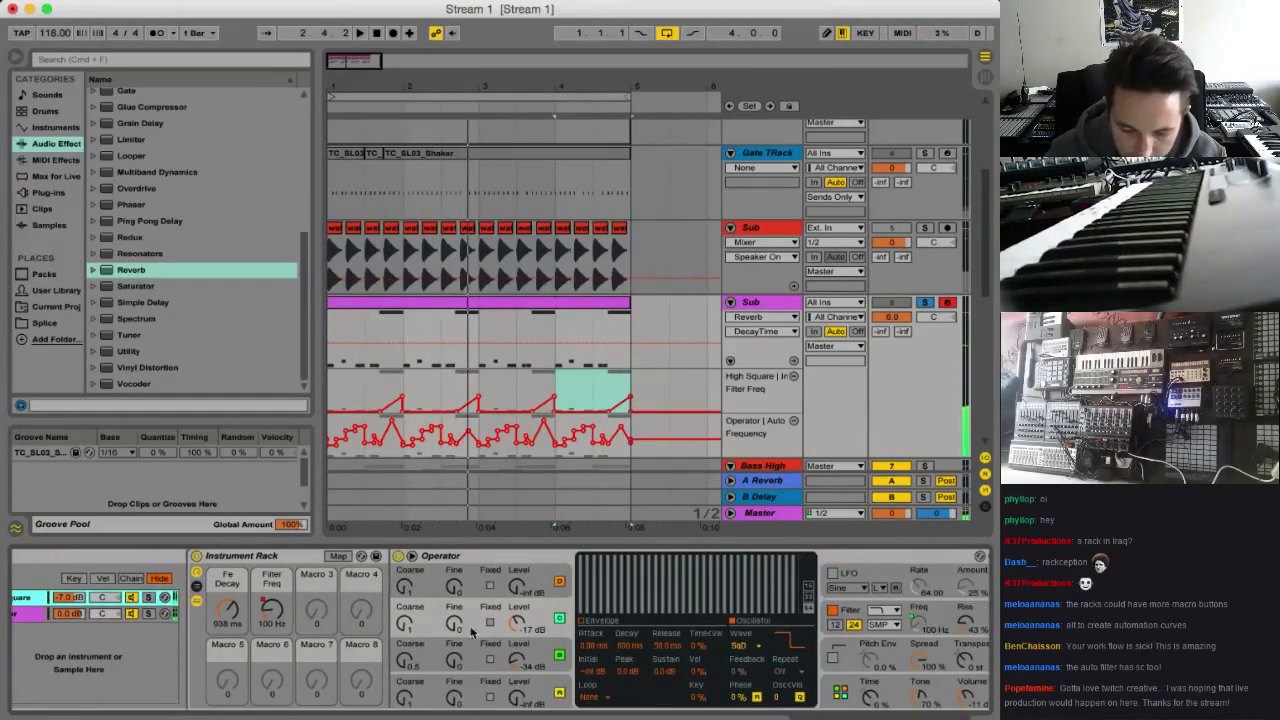
{"action": "left_click", "coordinate": [405, 624]}
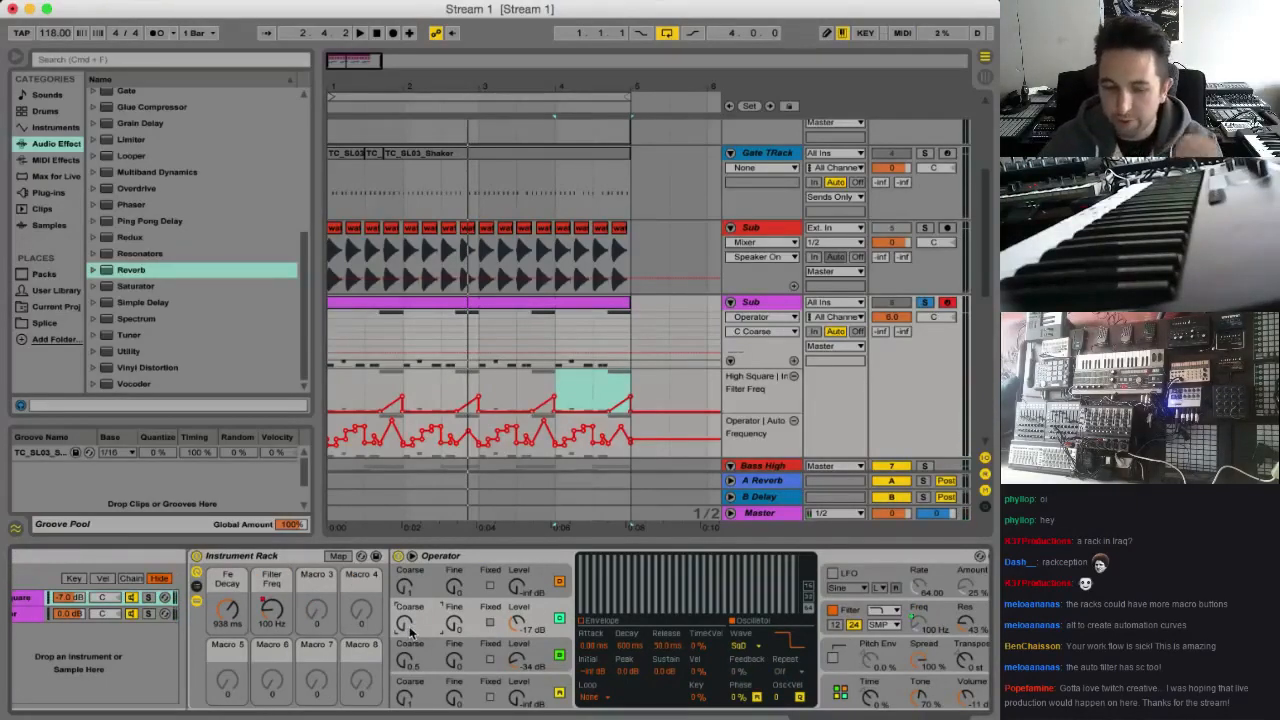
{"action": "key", "text": "space"}
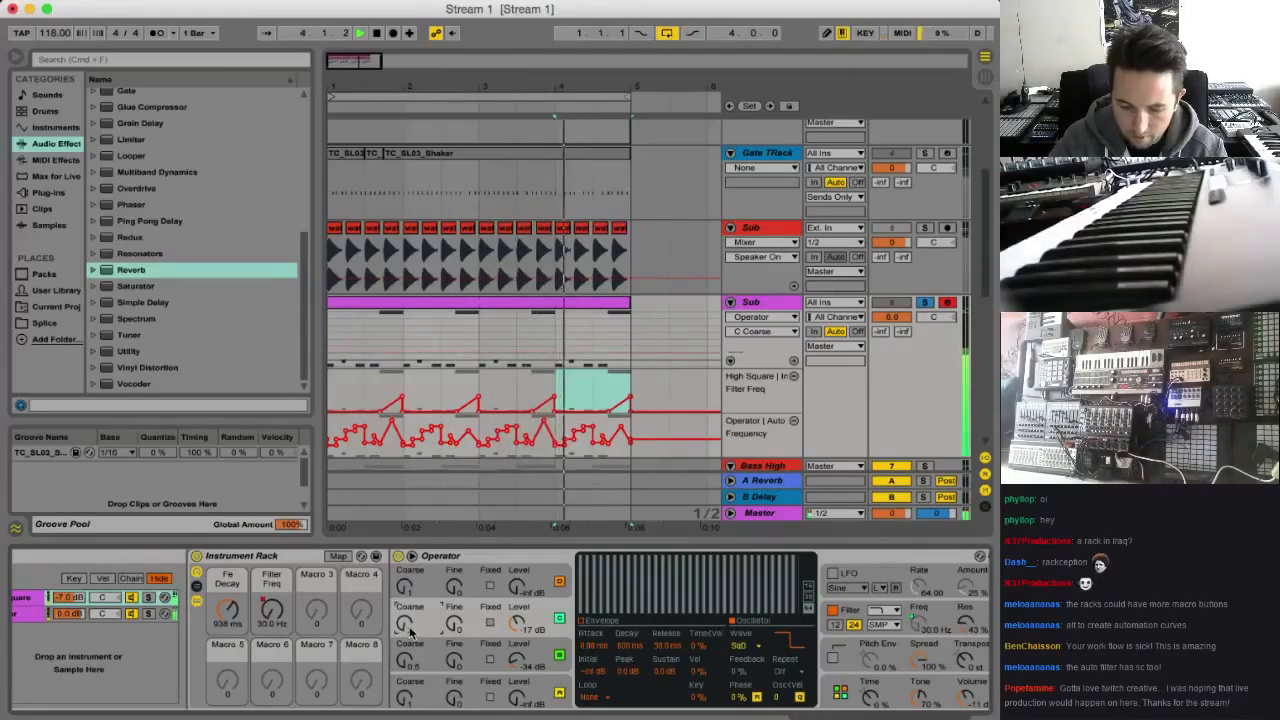
{"action": "key", "text": "space"}
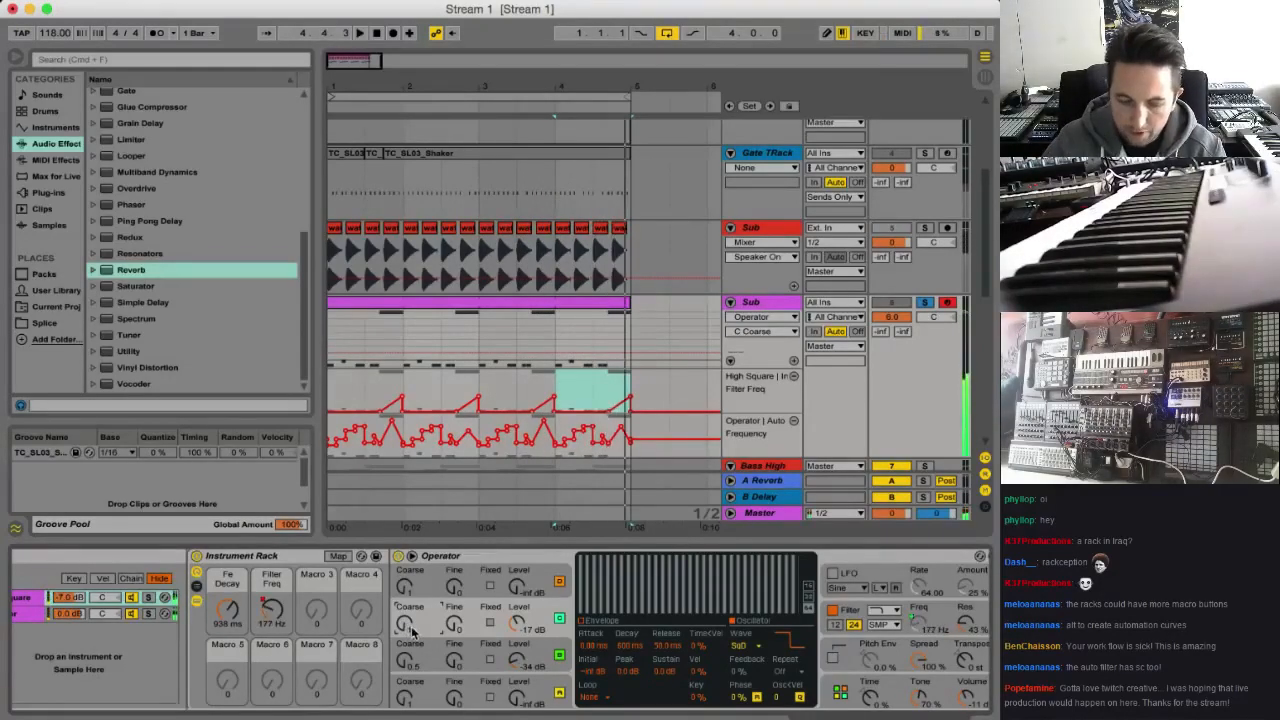
Map Operator's C Coarse to Macro 3 of the High Square rack and give it its own automation lane
{"action": "left_click", "coordinate": [338, 556]}
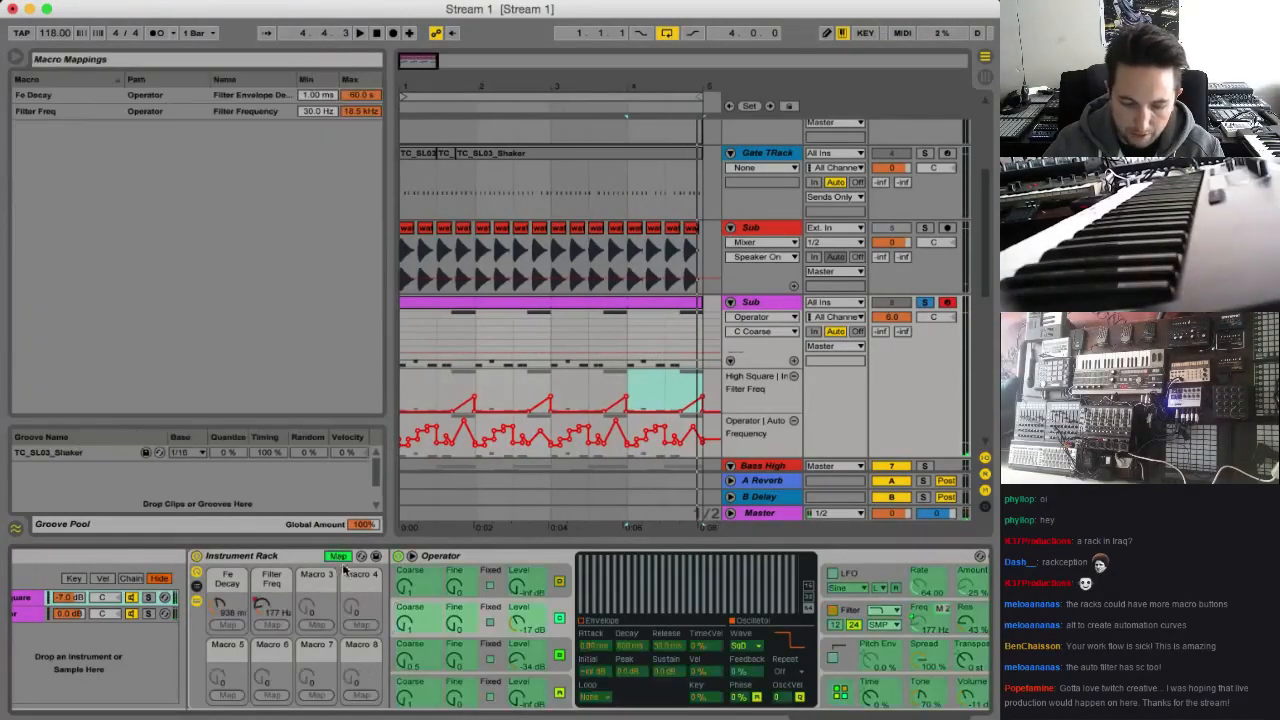
{"action": "left_click", "coordinate": [316, 624]}
{"action": "left_click", "coordinate": [338, 558]}
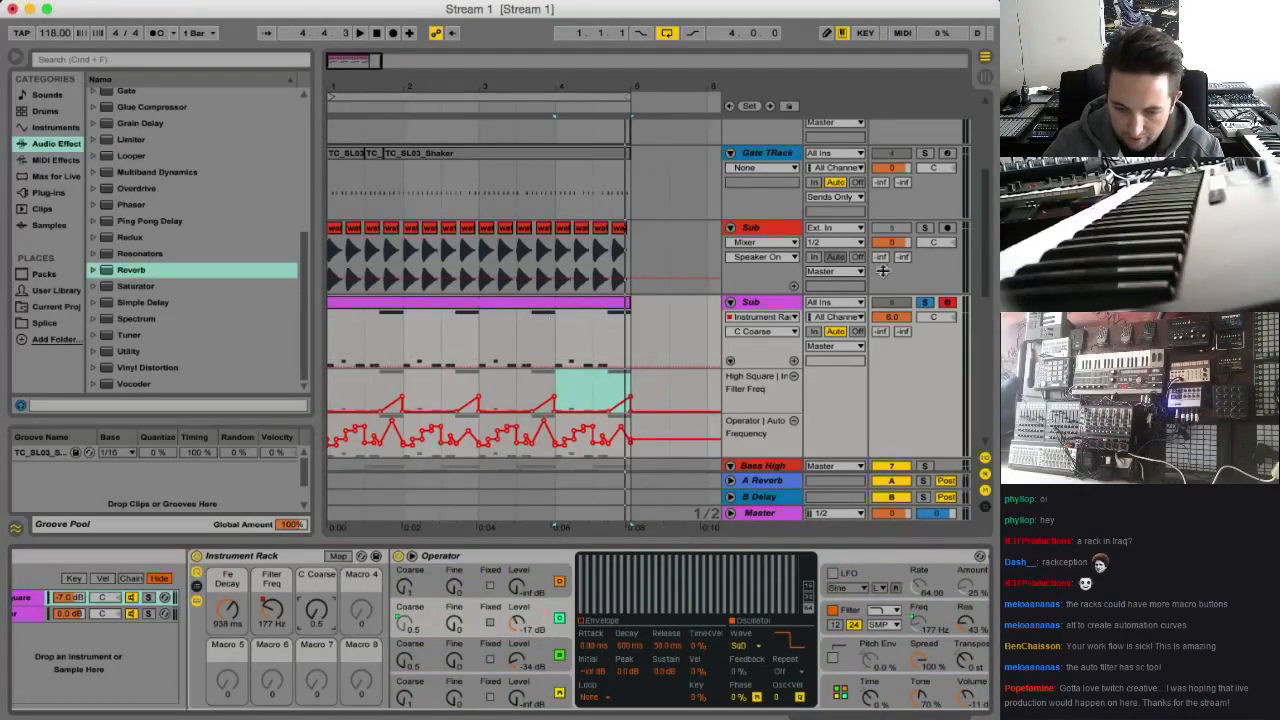
{"action": "left_click", "coordinate": [794, 362]}
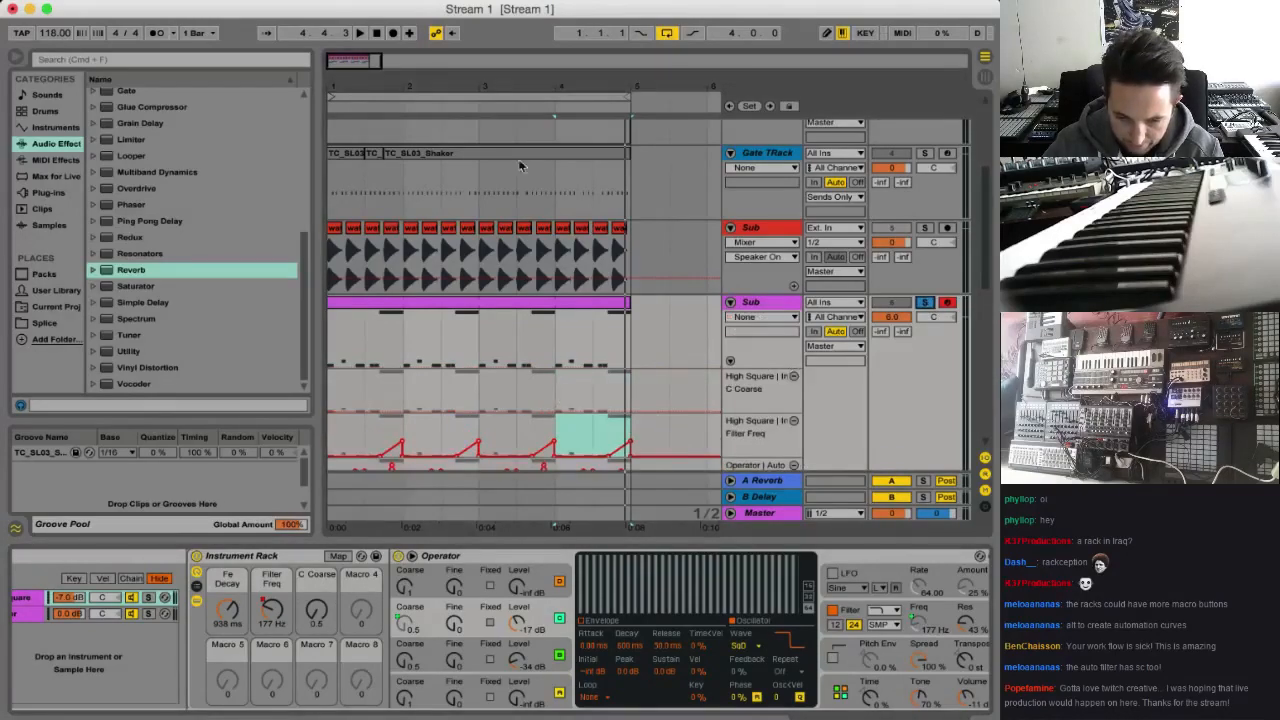
Draw the C Coarse automation across bar 4 at a value of 2 and play the result
{"action": "left_click_drag", "start_coordinate": [348, 61], "coordinate": [357, 396]}
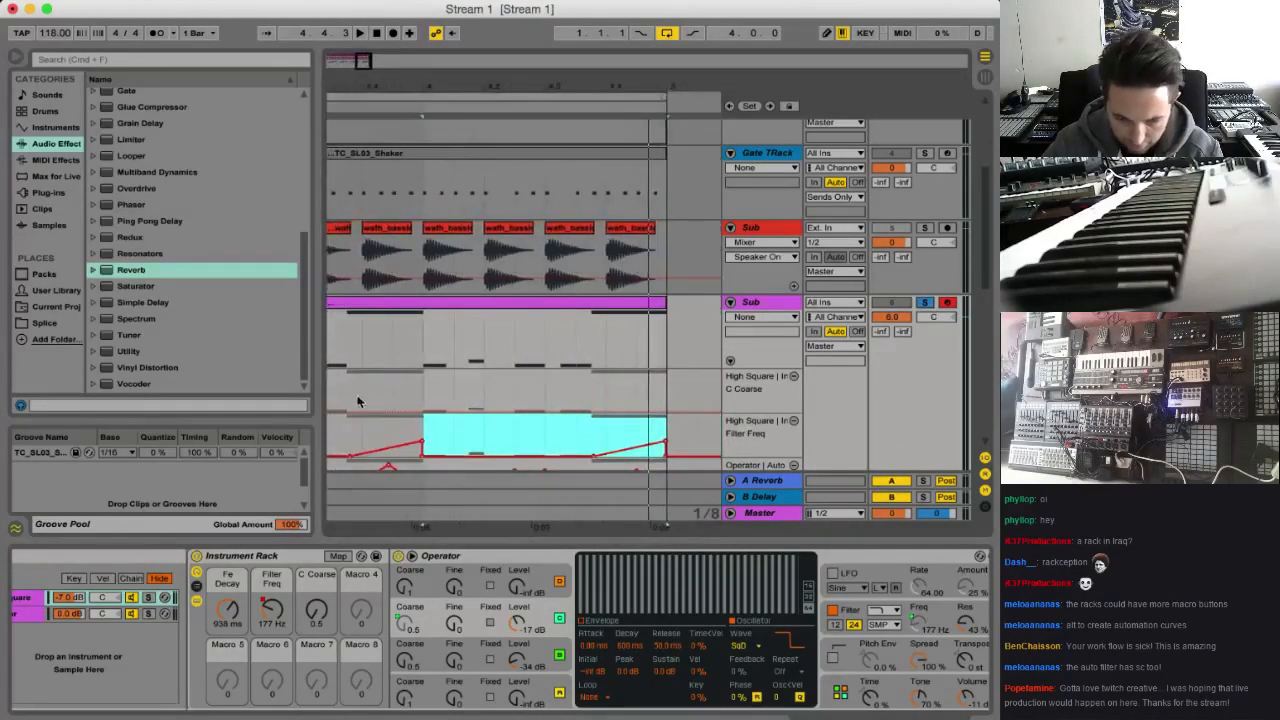
{"action": "key", "text": "space"}
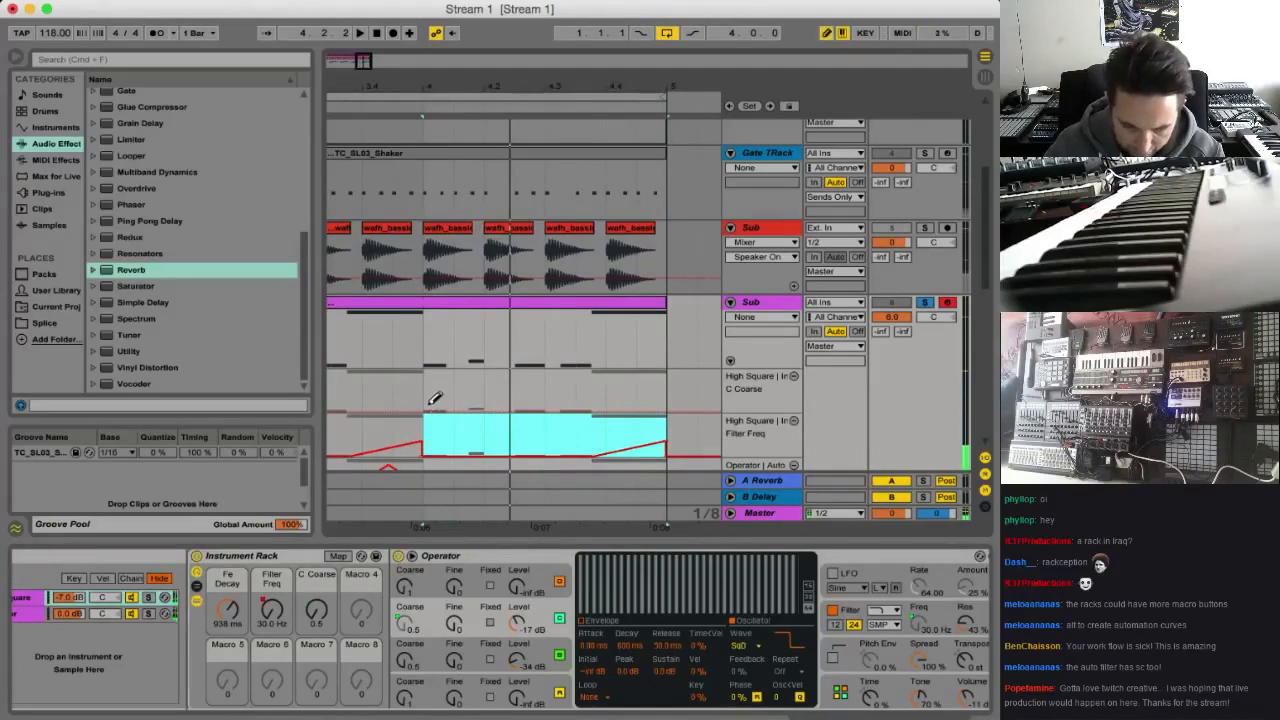
{"action": "left_click_drag", "start_coordinate": [441, 396], "coordinate": [447, 402]}
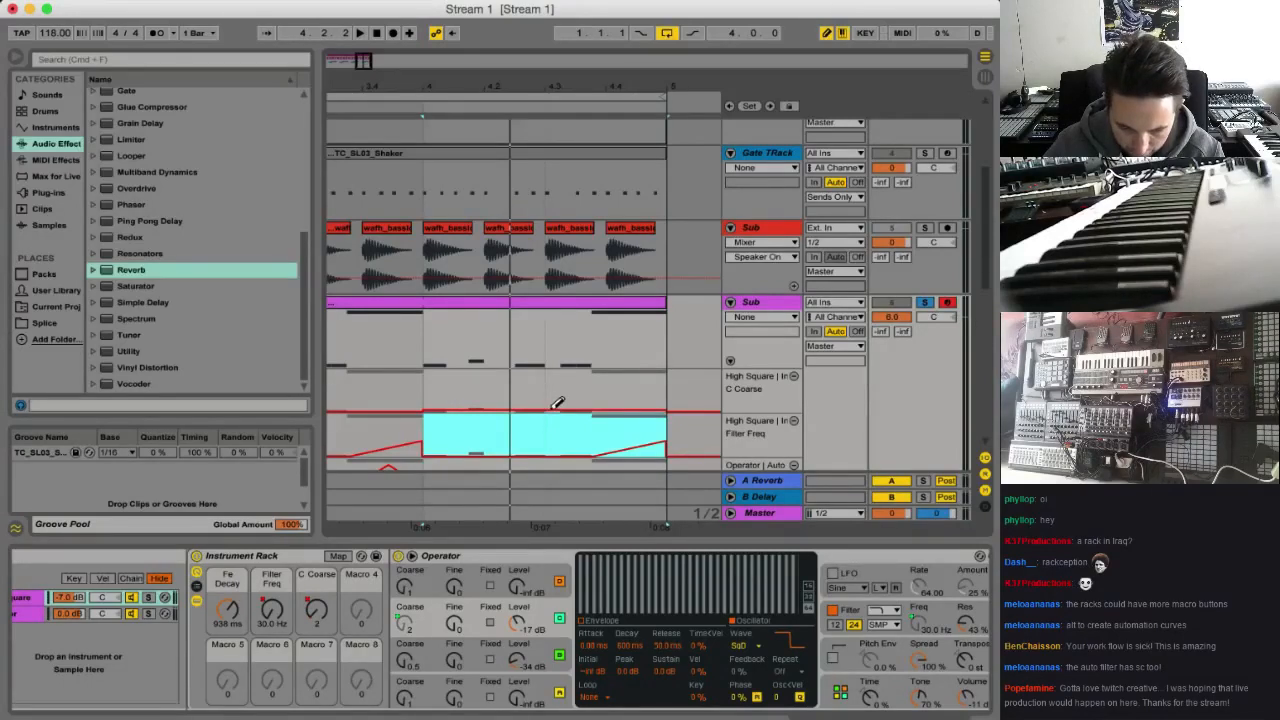
{"action": "key", "text": "space"}
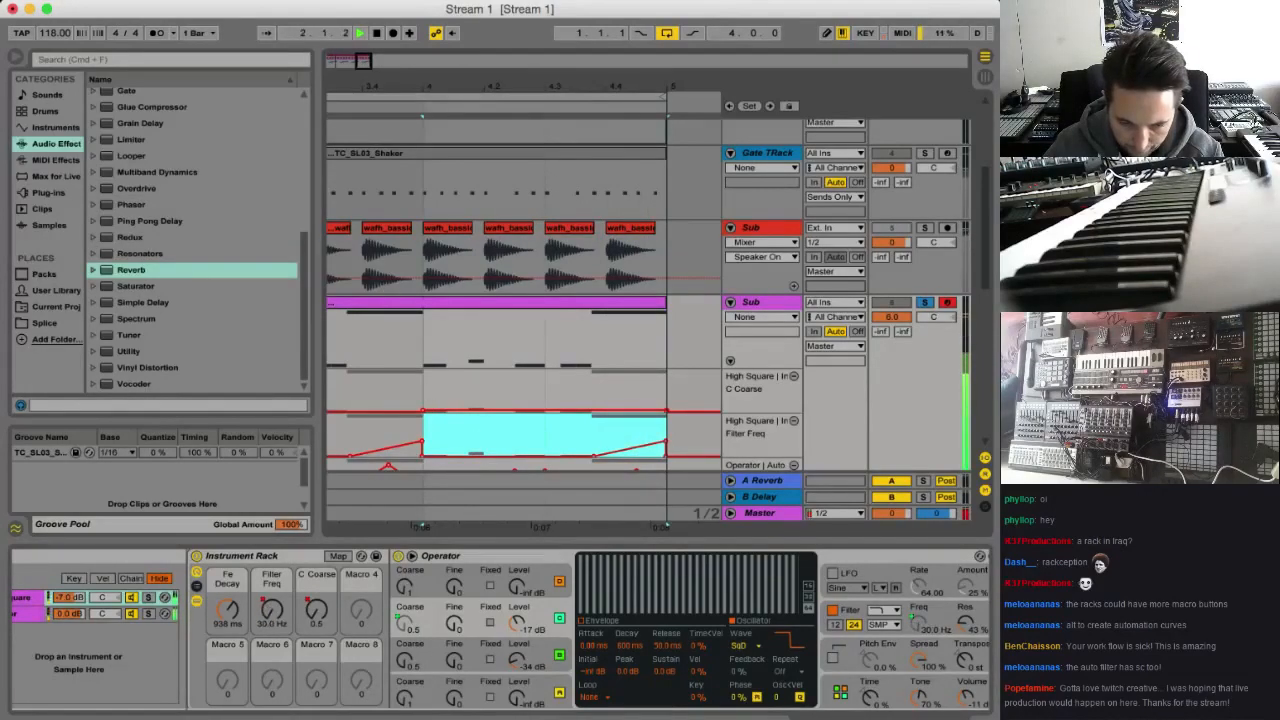
Unsolo the purple Sub and listen to the C Coarse change in the full mix
{"action": "left_click_drag", "start_coordinate": [362, 63], "coordinate": [385, 67]}
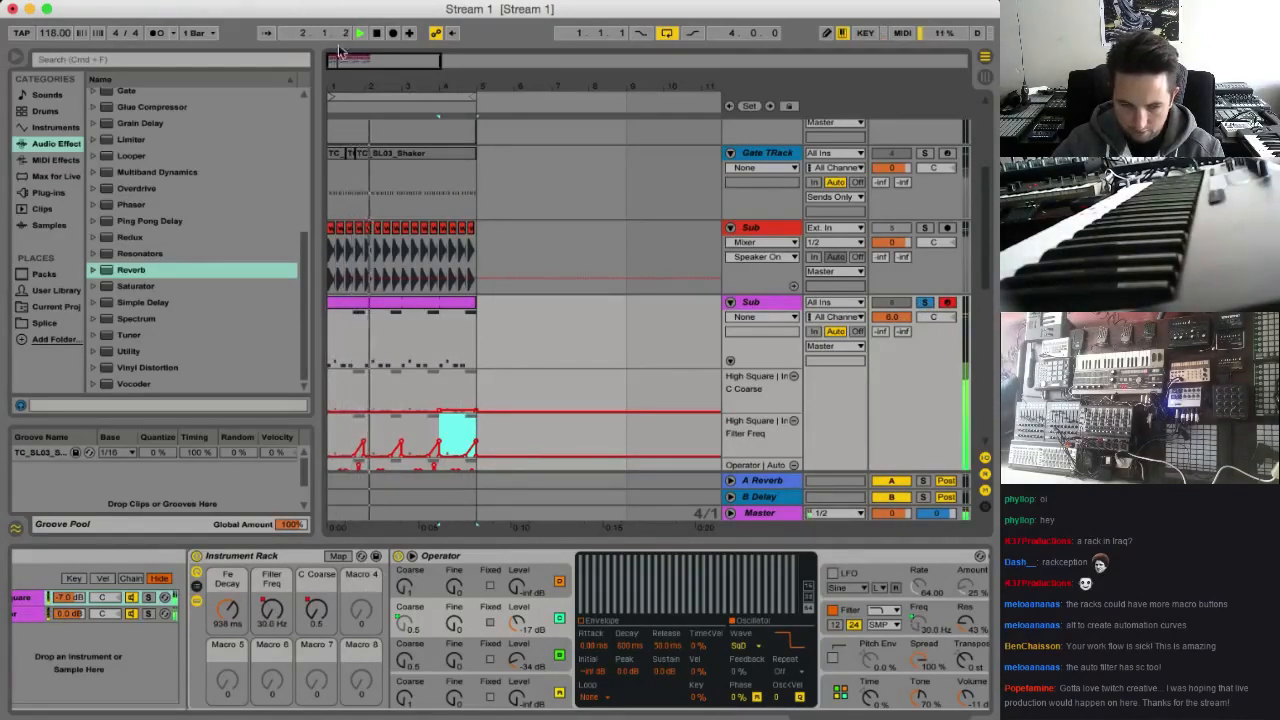
{"action": "left_click_drag", "start_coordinate": [458, 87], "coordinate": [537, 110]}
{"action": "left_click", "coordinate": [922, 302]}
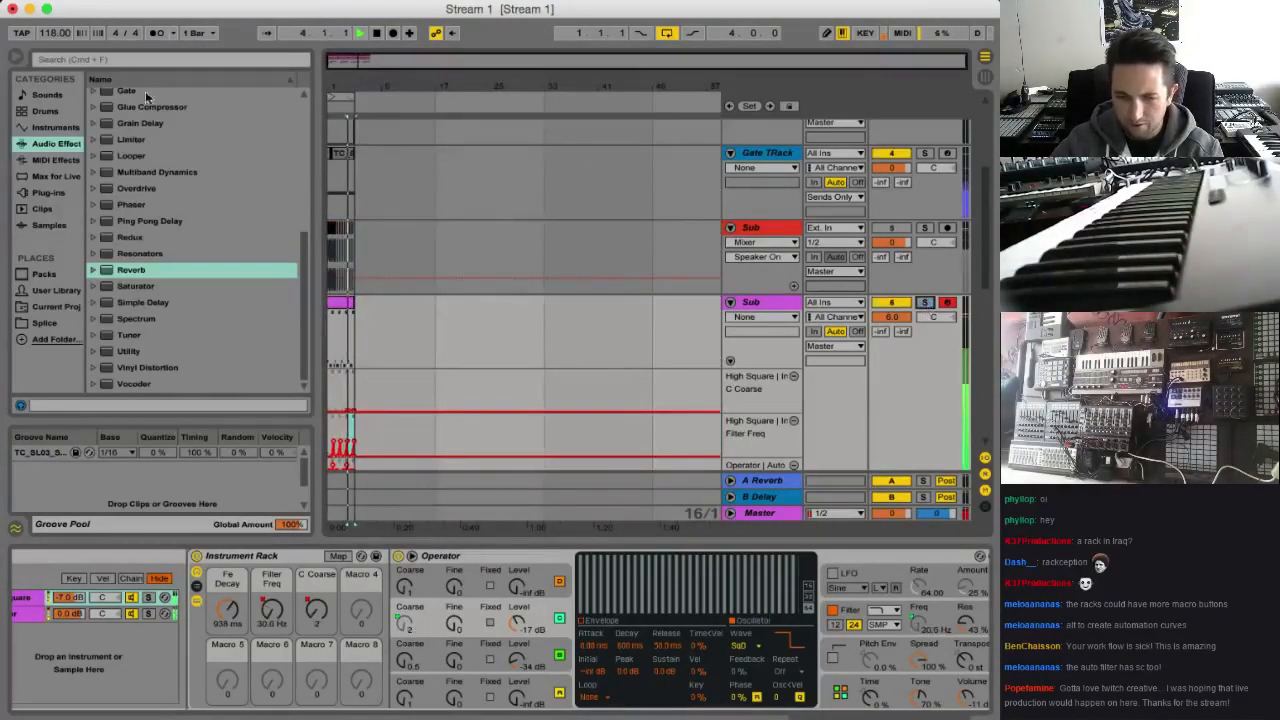
{"action": "left_click_drag", "start_coordinate": [350, 87], "coordinate": [505, 285]}
{"action": "key", "text": "space"}
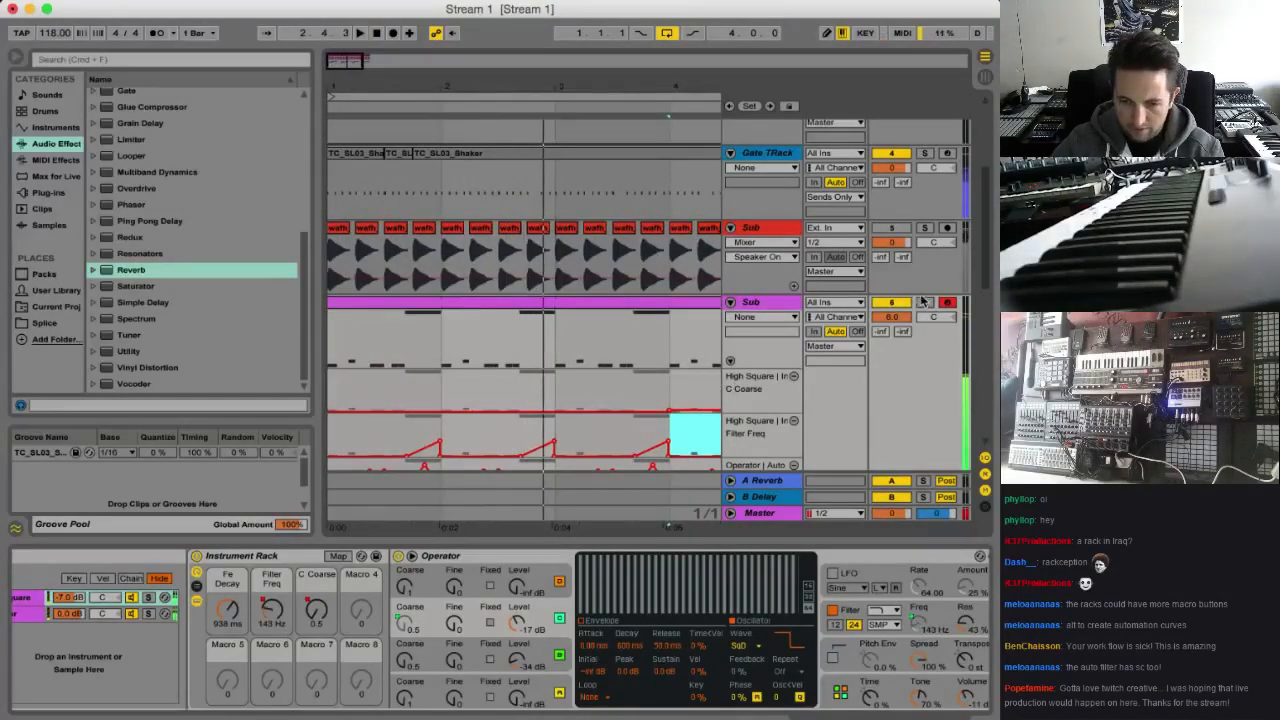
Solo the purple Sub, raise the C Coarse automation before bar 4 to 1, and compare the result with the full mix
{"action": "left_click", "coordinate": [924, 302]}
{"action": "scroll", "coordinate": [708, 325], "scroll_direction": "down", "scroll_amount": 2}
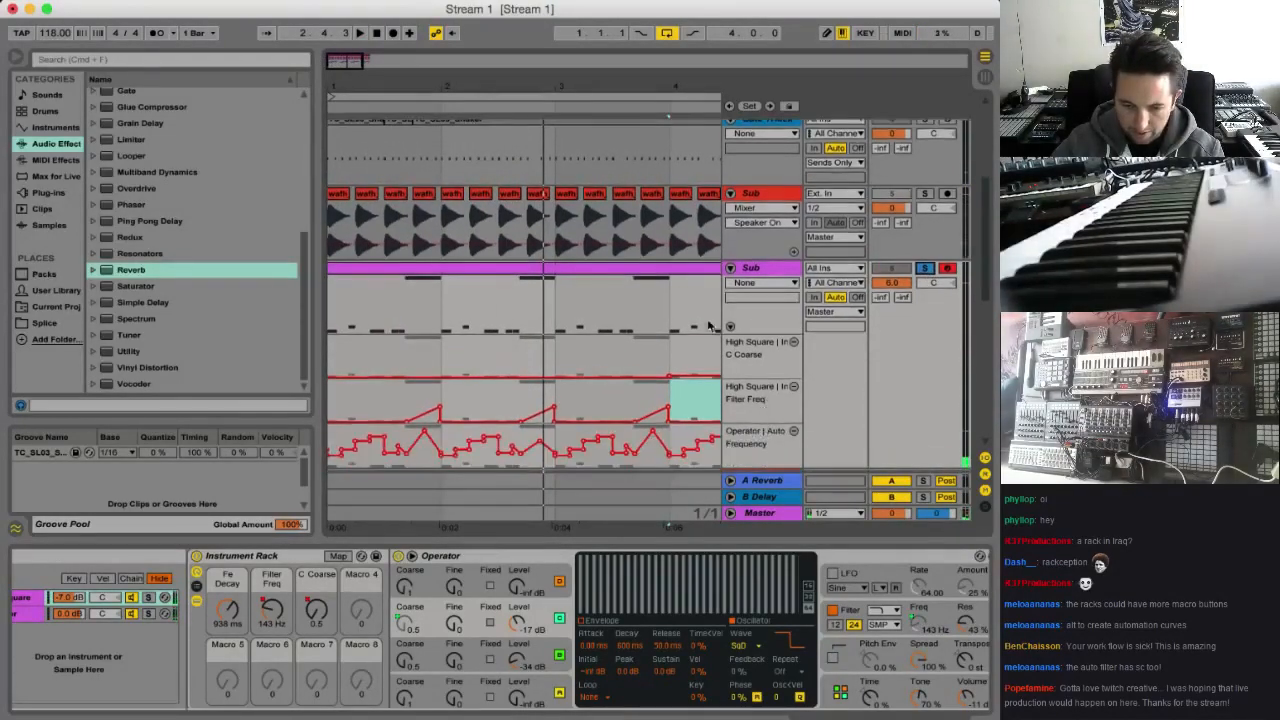
{"action": "left_click_drag", "start_coordinate": [418, 83], "coordinate": [400, 355]}
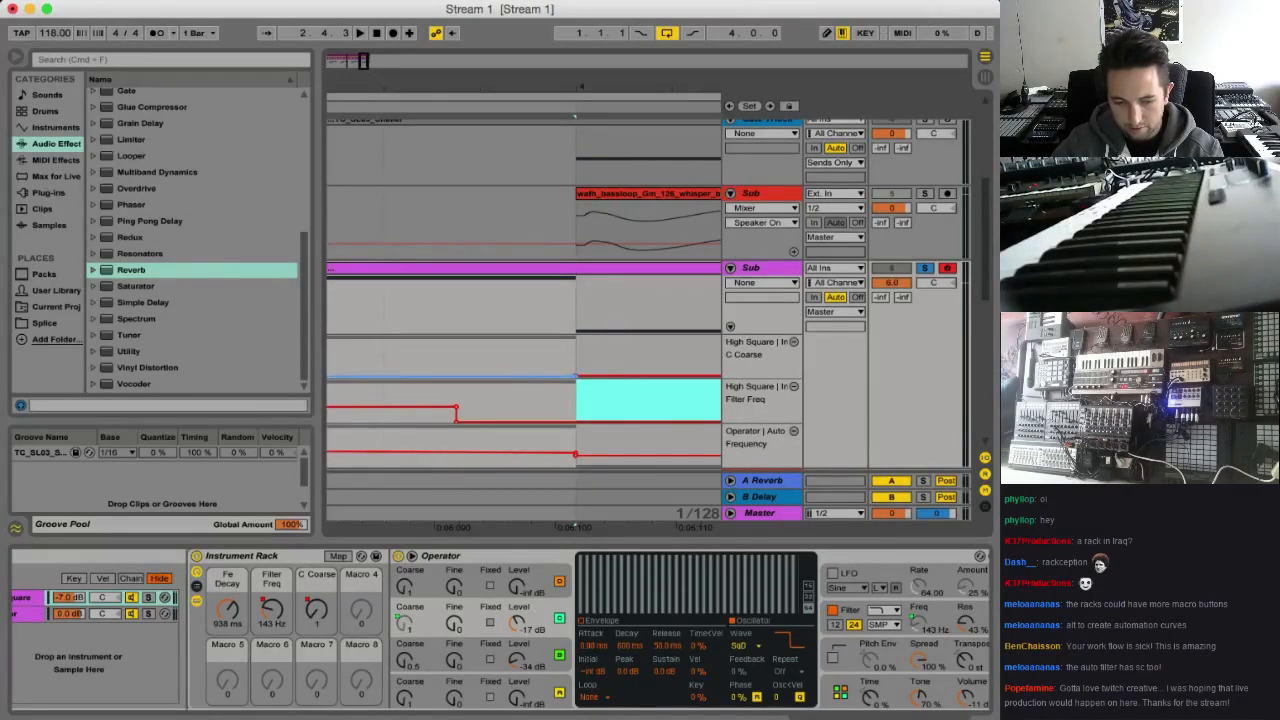
{"action": "key", "text": "space"}
{"action": "double_click", "coordinate": [361, 60]}
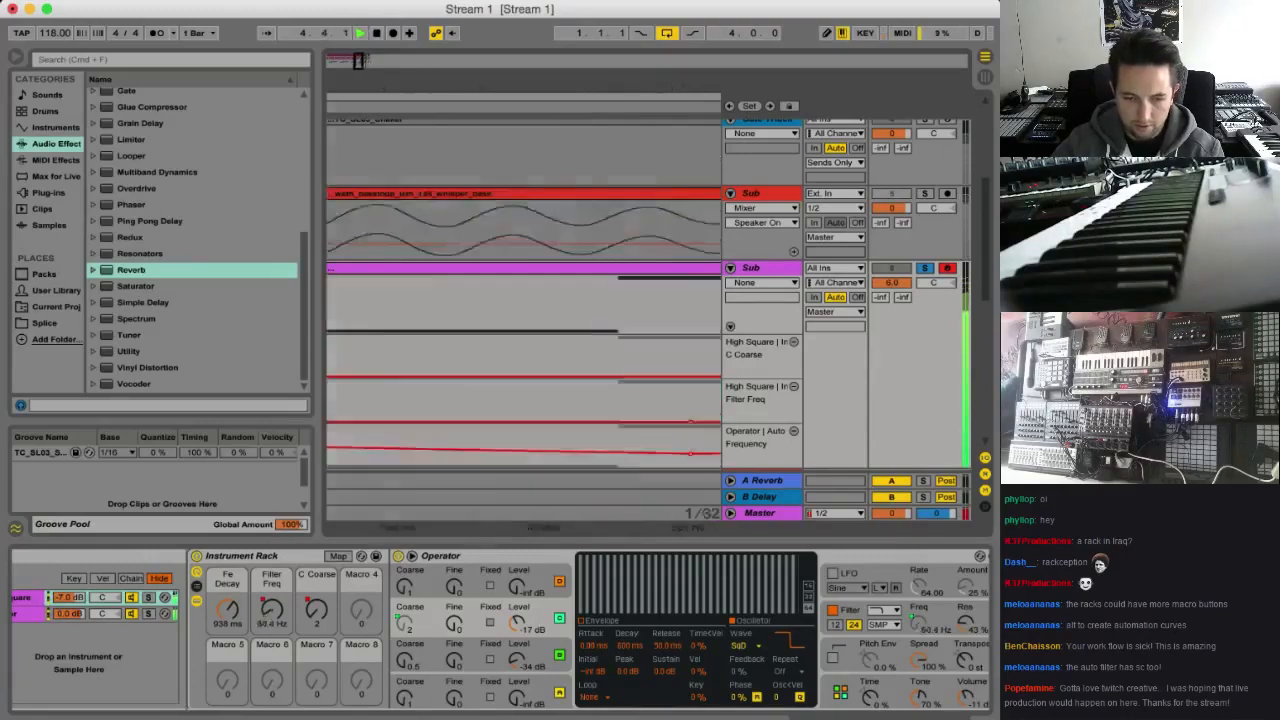
{"action": "left_click", "coordinate": [927, 270]}
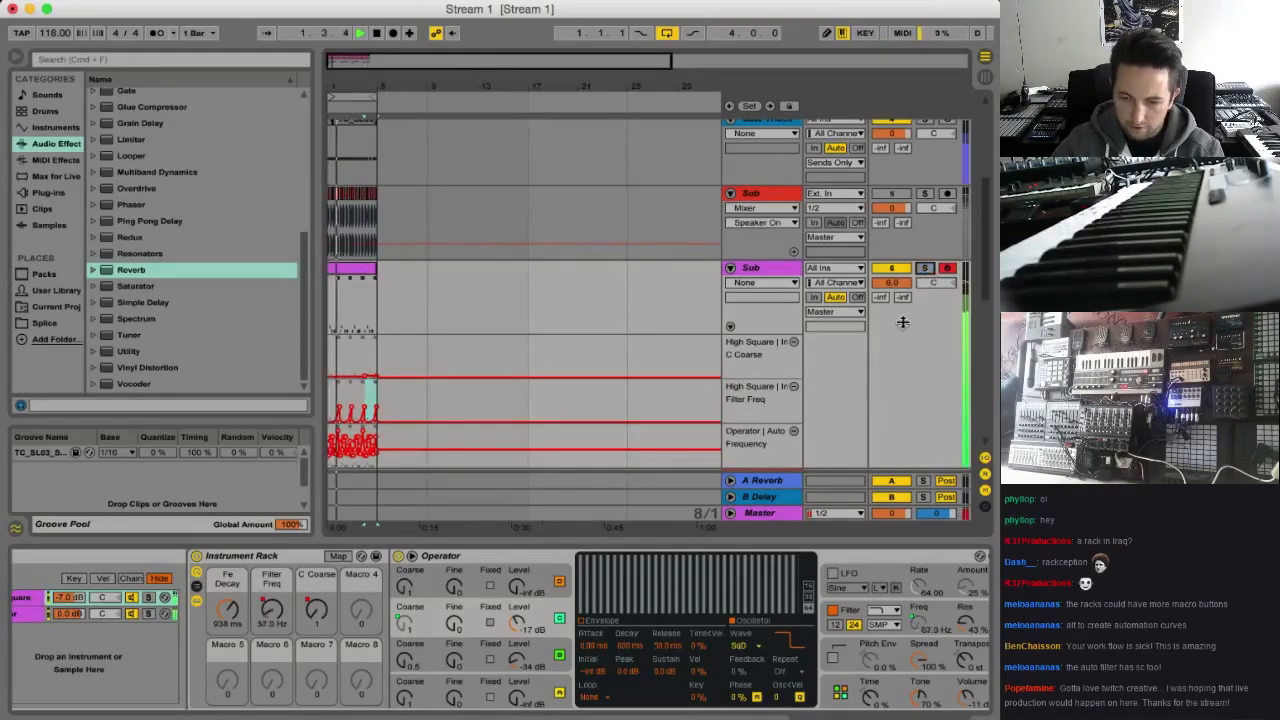
Stop playback and insert a new audio track directly after the Bass Stab track, unfolded for viewing
{"action": "scroll", "coordinate": [553, 305], "scroll_direction": "down", "scroll_amount": 10}
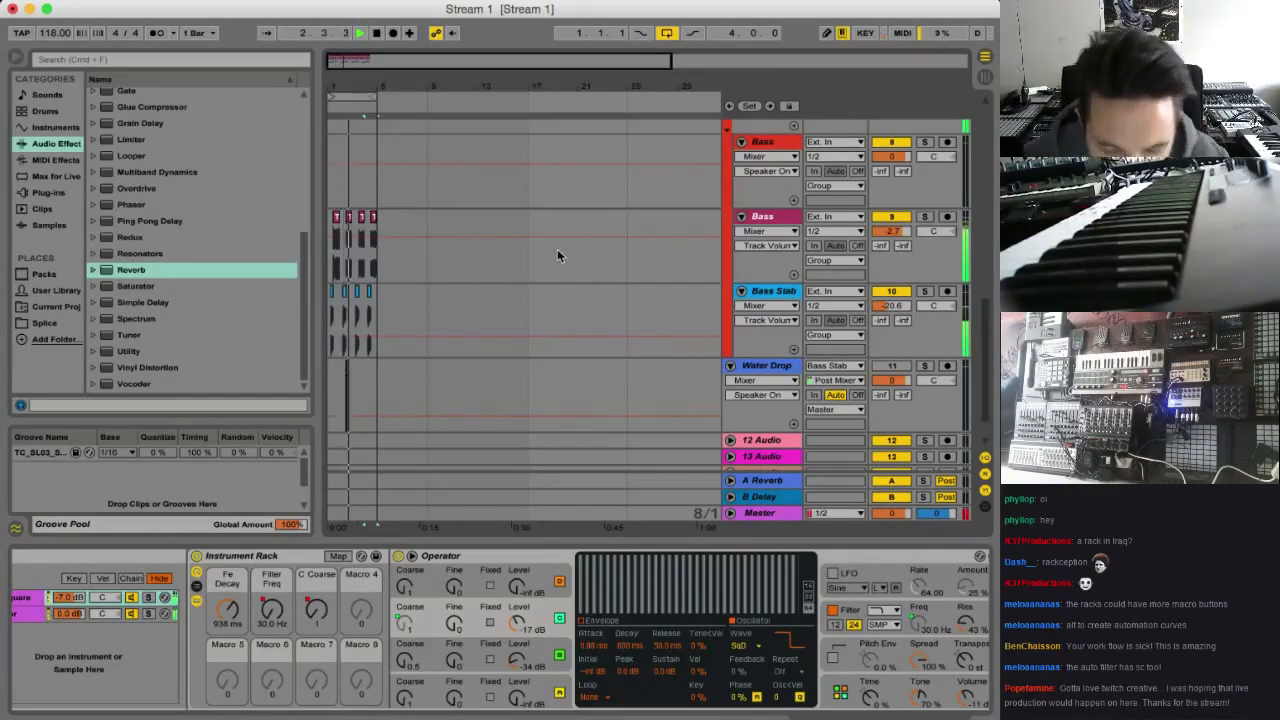
{"action": "left_click_drag", "start_coordinate": [364, 62], "coordinate": [364, 166]}
{"action": "key", "text": "space"}
{"action": "left_click", "coordinate": [776, 298]}
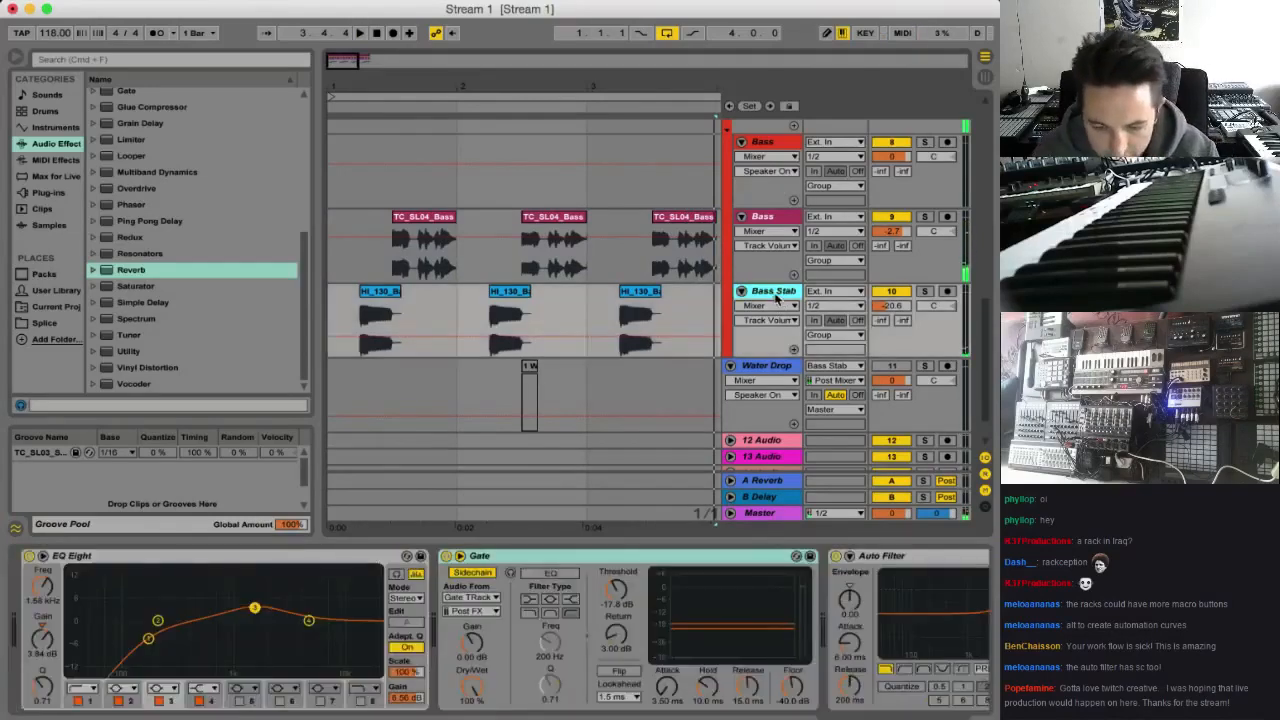
{"action": "key", "text": "super+t"}
{"action": "left_click", "coordinate": [741, 367]}
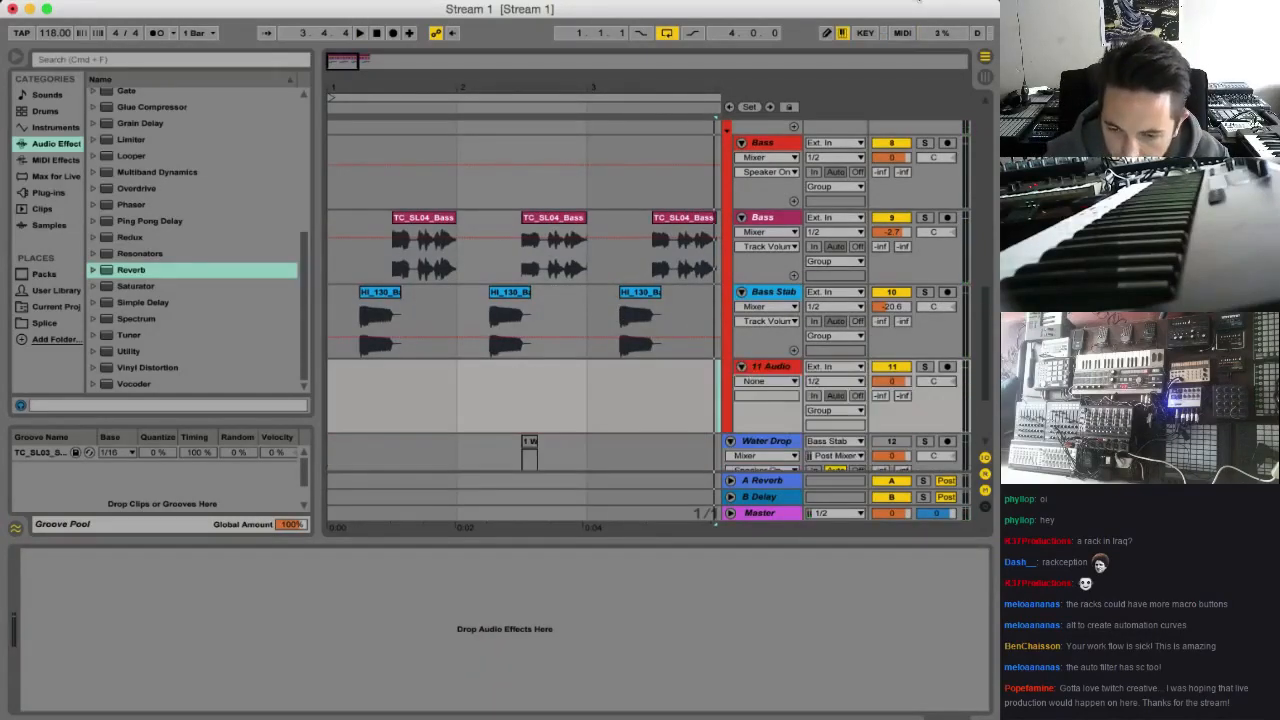
Switch to Splice Sounds in Safari, browse the deep house bass results and audition DSL_123_D_Roll_Out_Bass
{"action": "left_click", "coordinate": [890, 1]}
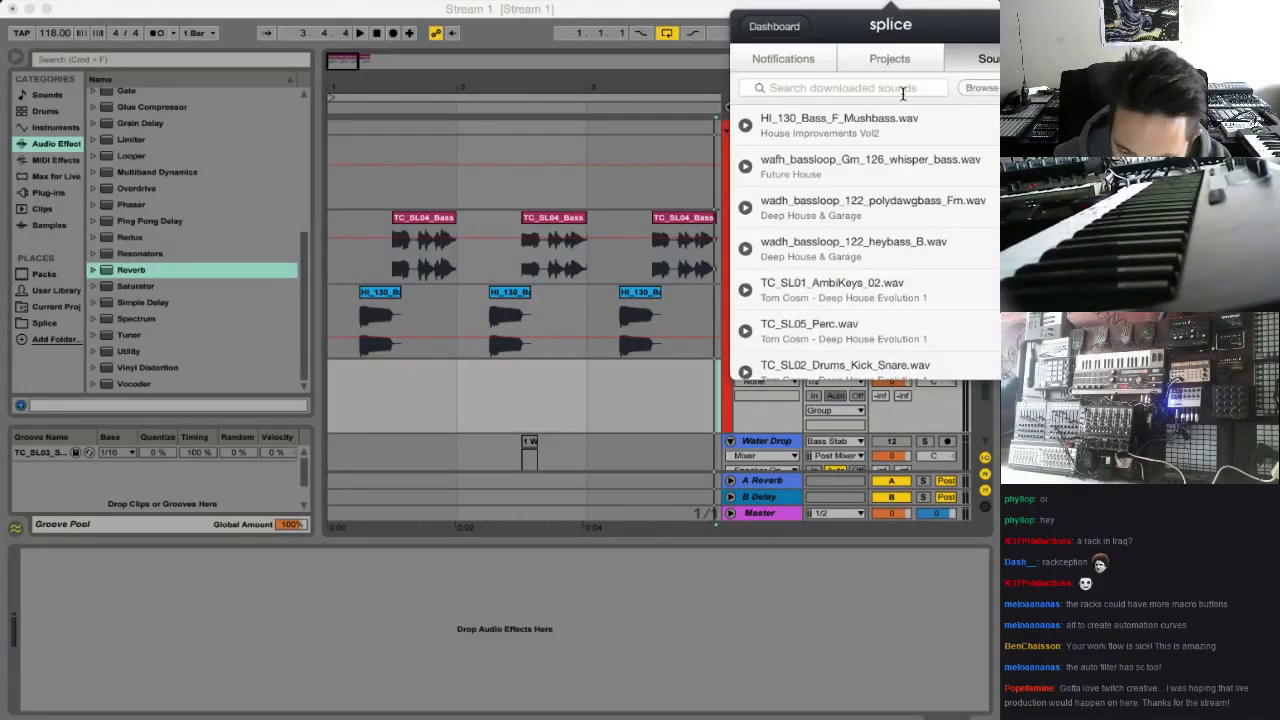
{"action": "key", "text": "Escape"}
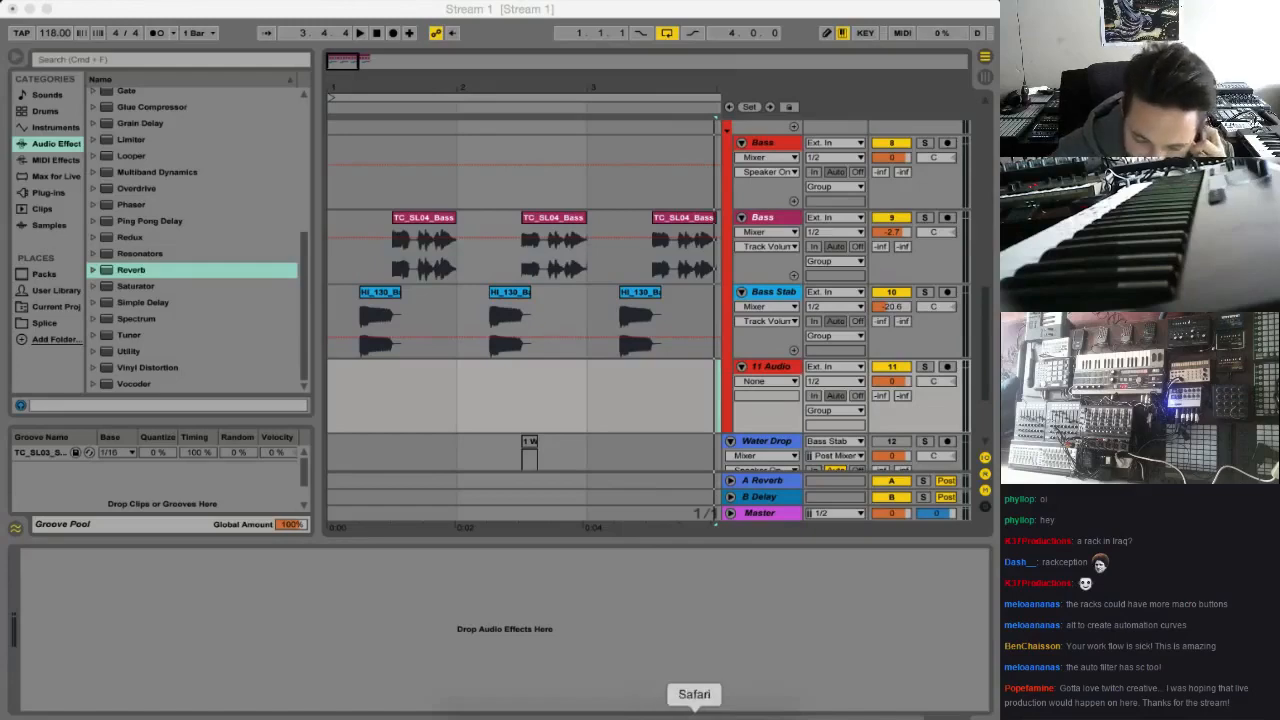
{"action": "left_click", "coordinate": [694, 712]}
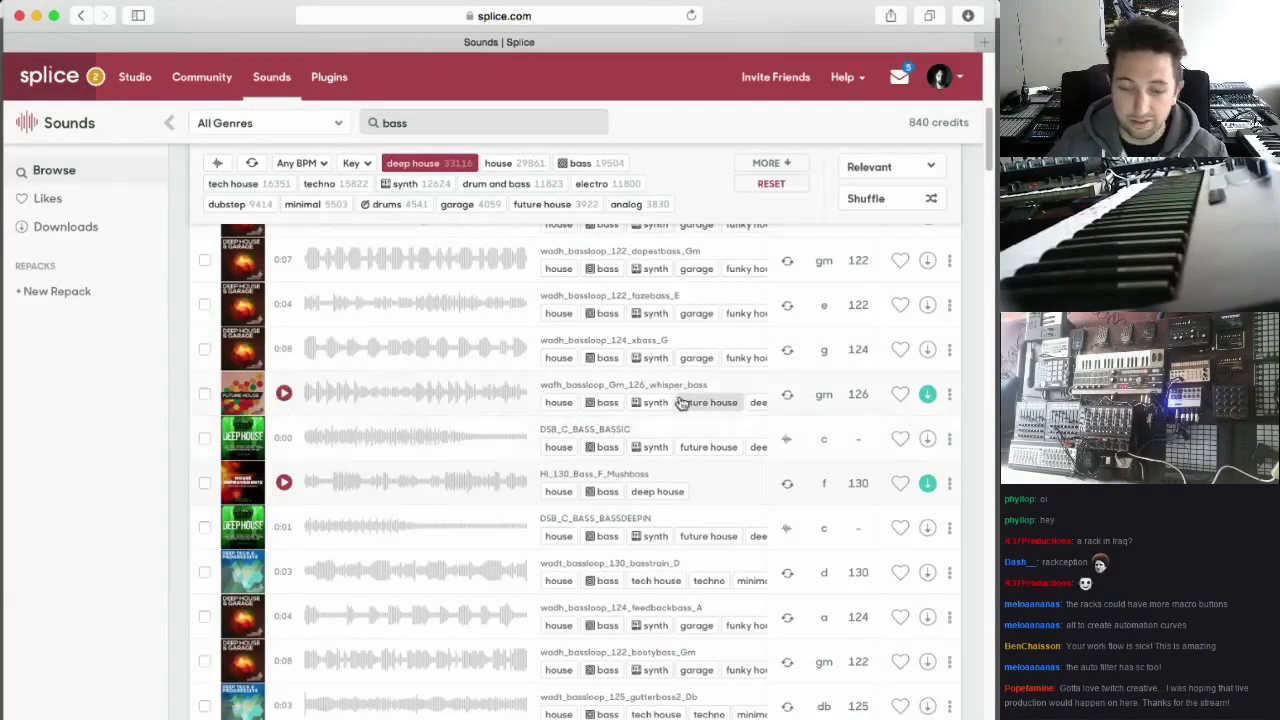
{"action": "scroll", "coordinate": [400, 480], "scroll_direction": "down", "scroll_amount": 2}
{"action": "scroll", "coordinate": [450, 400], "scroll_direction": "up", "scroll_amount": 6}
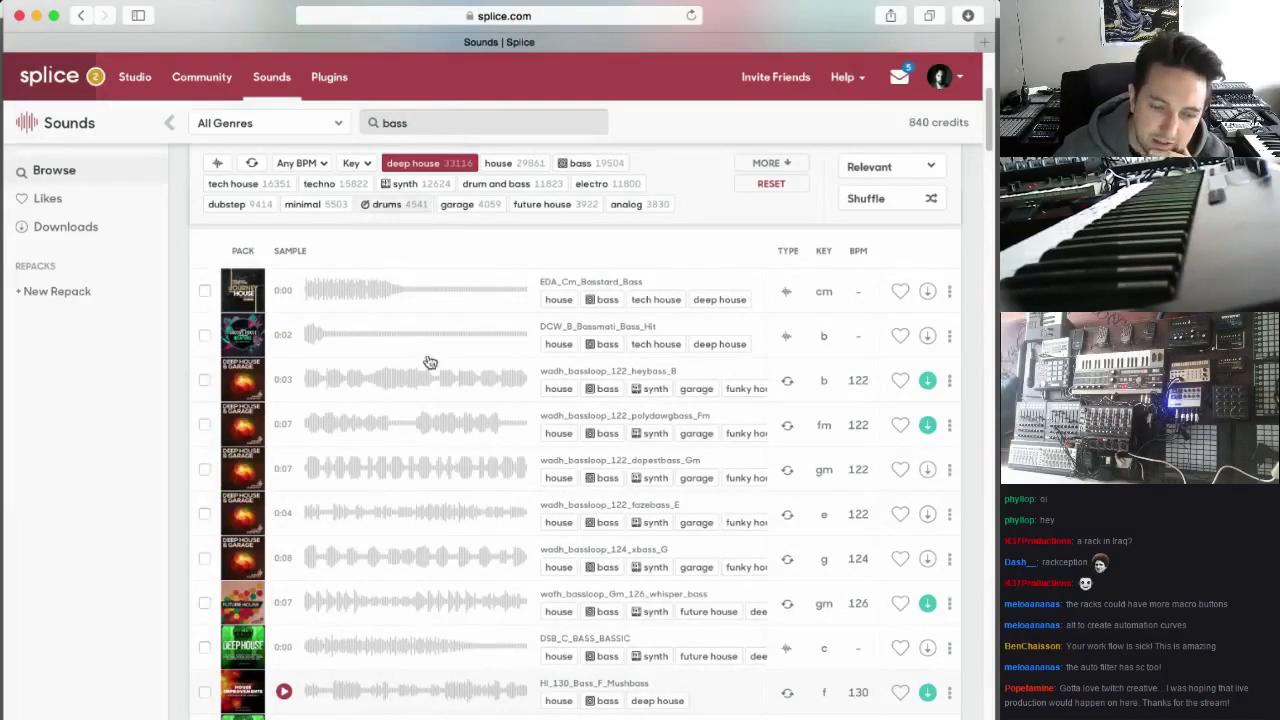
{"action": "scroll", "coordinate": [440, 400], "scroll_direction": "down", "scroll_amount": 10}
{"action": "scroll", "coordinate": [427, 390], "scroll_direction": "down", "scroll_amount": 10}
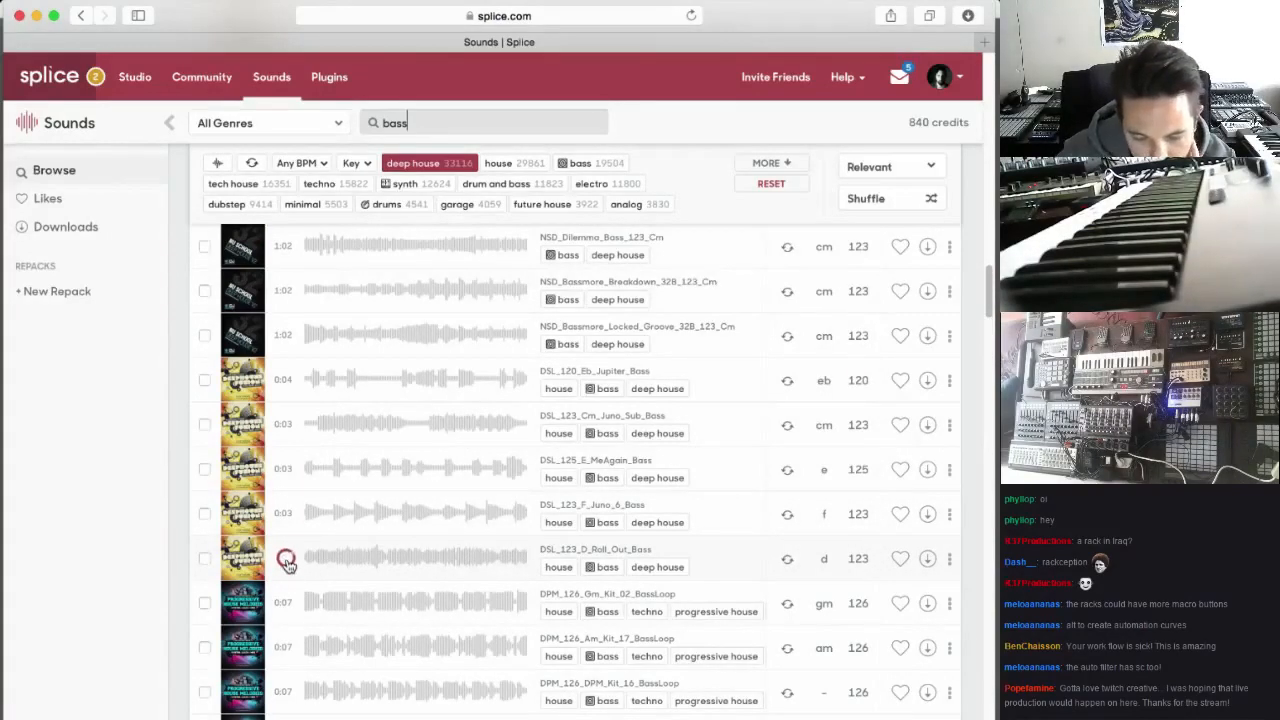
{"action": "left_click", "coordinate": [285, 560]}
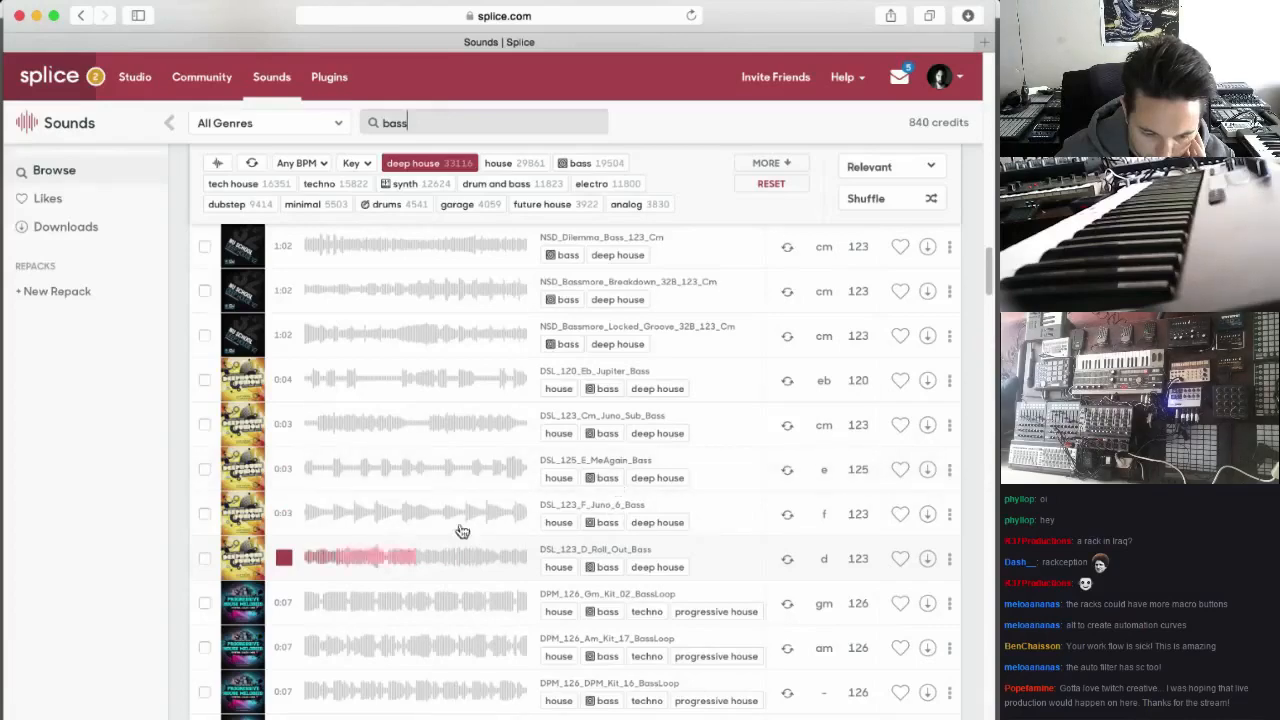
Audition DPM_126_Gm_Kit_02_BassLoop, DPM_126_DPM_Kit_16_BassLoop and TG_115_E_ThumpBass in the deep house bass results
{"action": "scroll", "coordinate": [360, 559], "scroll_direction": "down", "scroll_amount": 1}
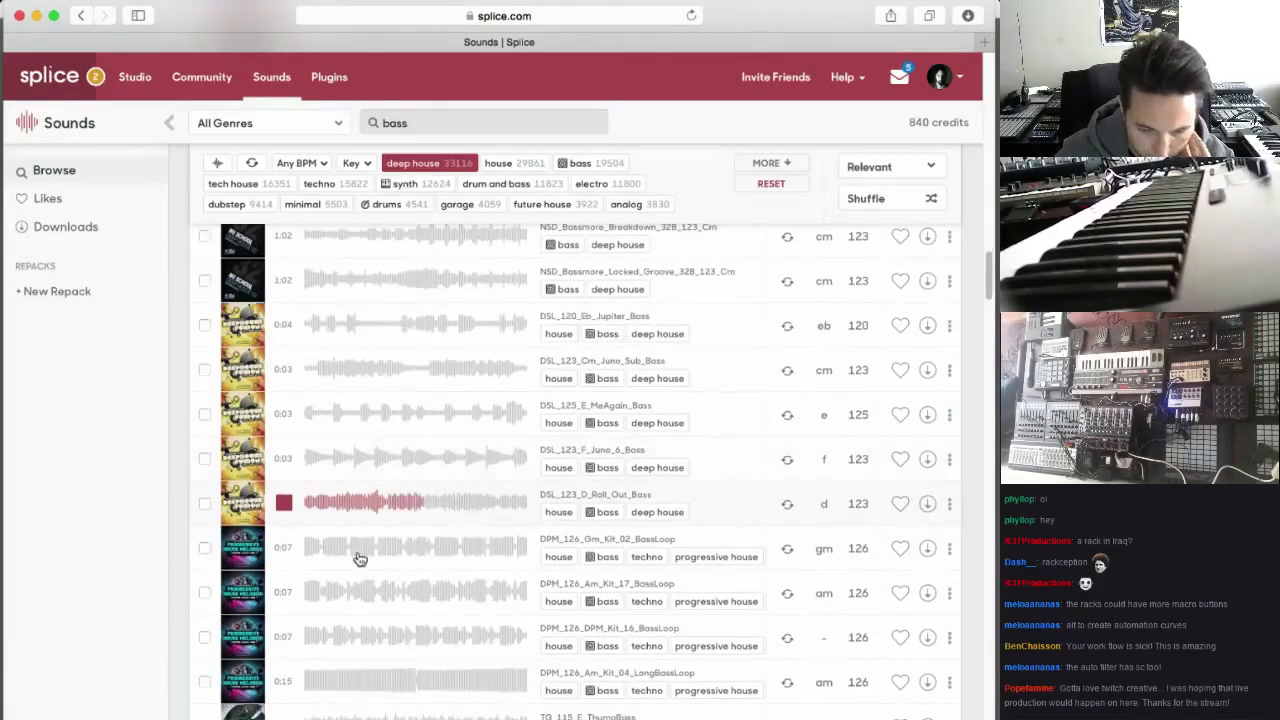
{"action": "left_click", "coordinate": [285, 548]}
{"action": "scroll", "coordinate": [286, 530], "scroll_direction": "down", "scroll_amount": 2}
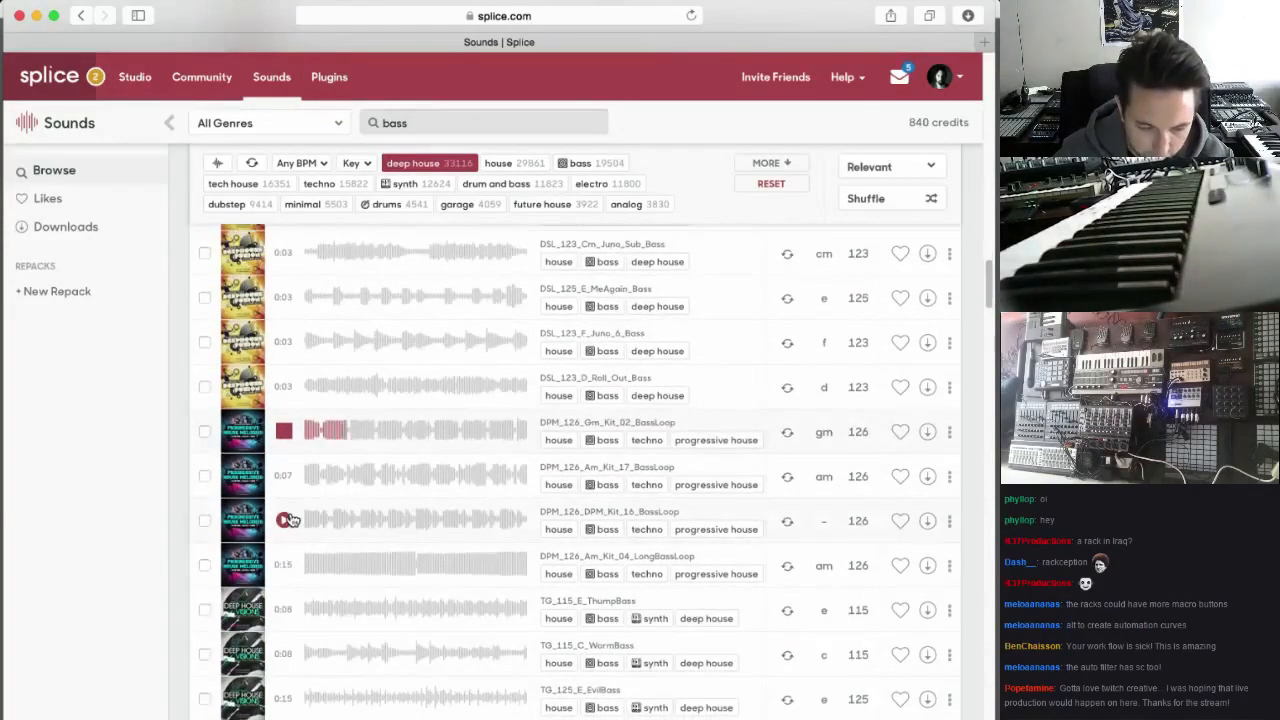
{"action": "left_click", "coordinate": [286, 520]}
{"action": "scroll", "coordinate": [288, 525], "scroll_direction": "down", "scroll_amount": 1}
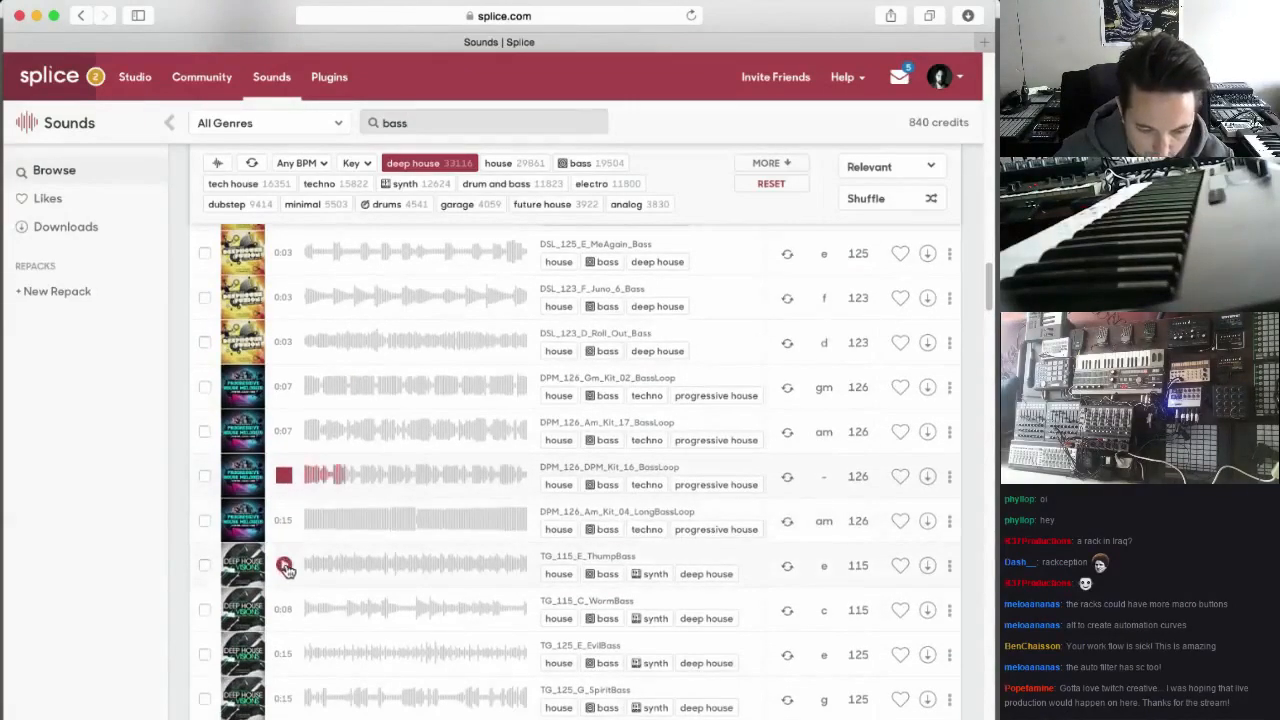
{"action": "left_click", "coordinate": [285, 566]}
{"action": "scroll", "coordinate": [288, 568], "scroll_direction": "down", "scroll_amount": 2}
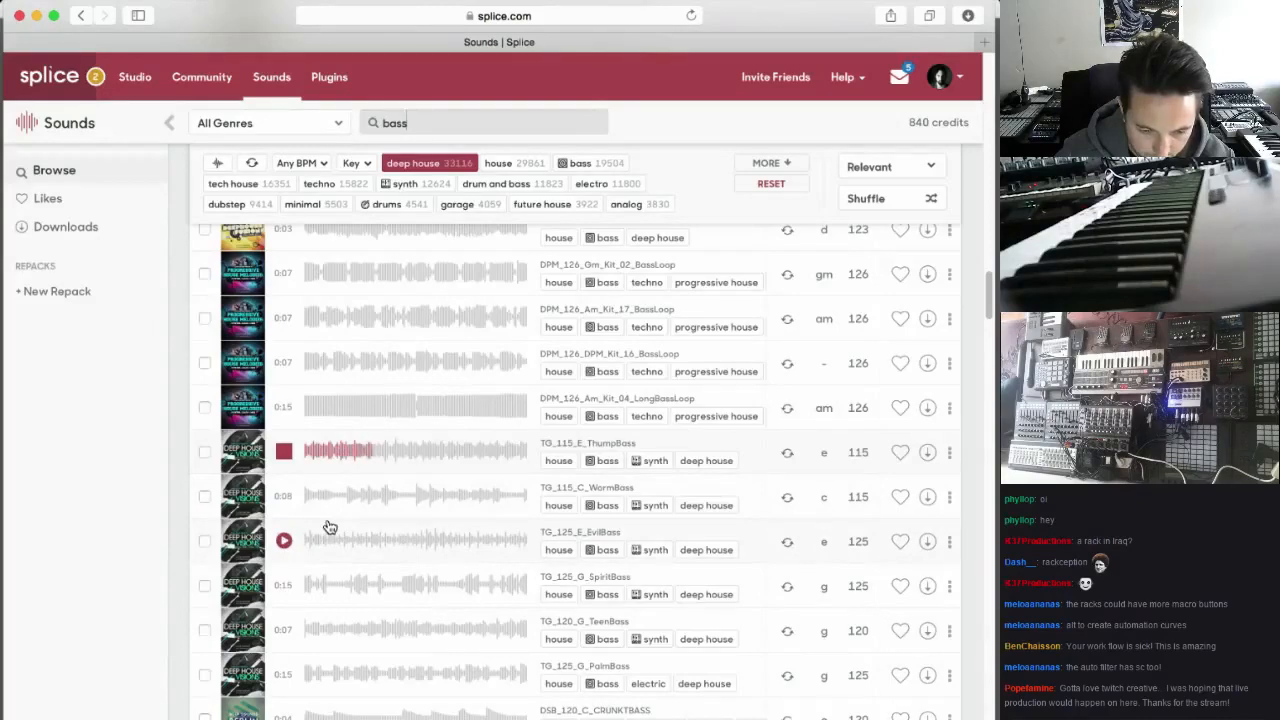
Audition TG_125_G_SpiritBass further down the results and download it
{"action": "scroll", "coordinate": [330, 527], "scroll_direction": "down", "scroll_amount": 1}
{"action": "left_click", "coordinate": [285, 566]}
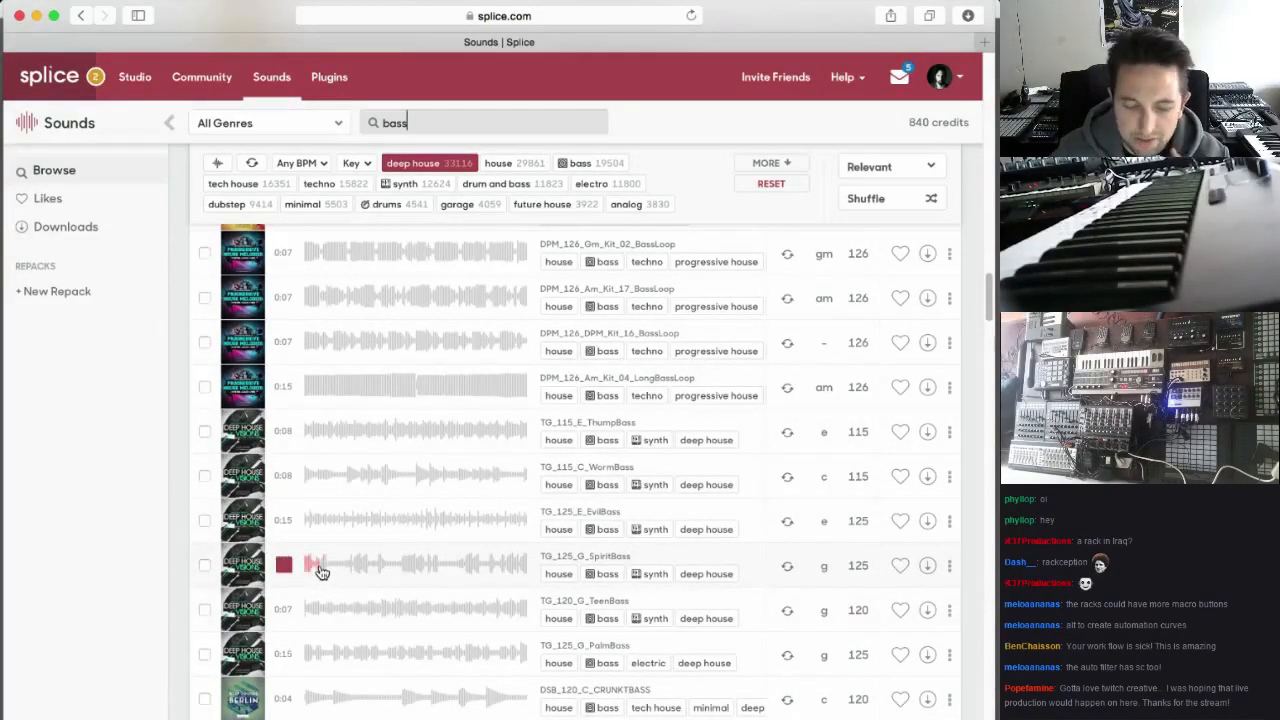
{"action": "scroll", "coordinate": [322, 575], "scroll_direction": "down", "scroll_amount": 5}
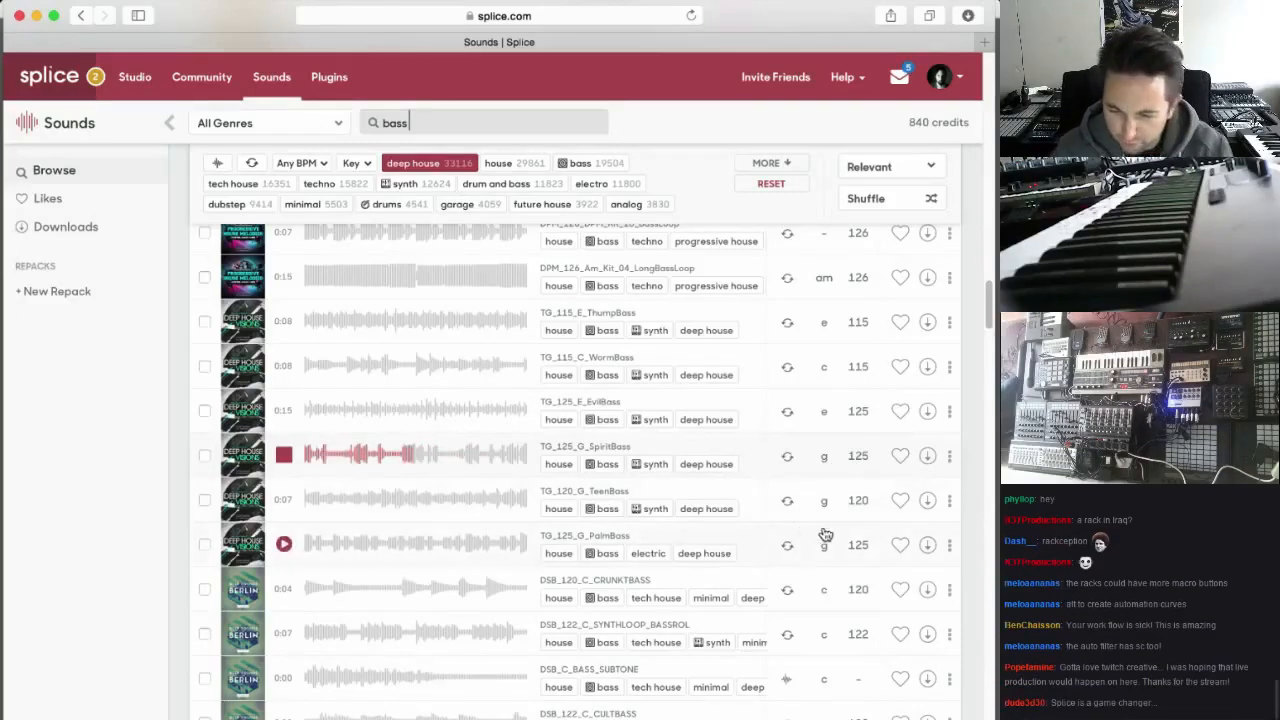
{"action": "left_click", "coordinate": [931, 462]}
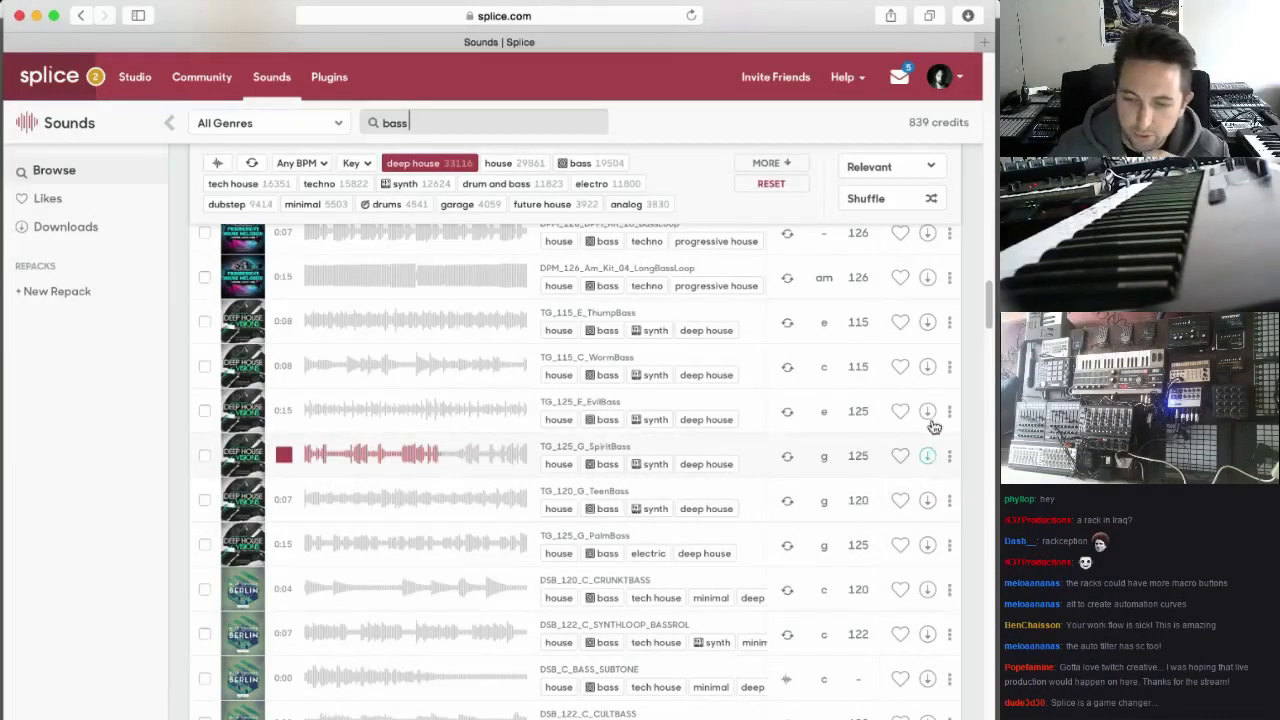
Switch back to Ableton Live, name the new audio track Bass, and place TG_125_G_SpiritBass.wav from the Splice downloads at bar 1 on it
{"action": "left_click", "coordinate": [601, 712]}
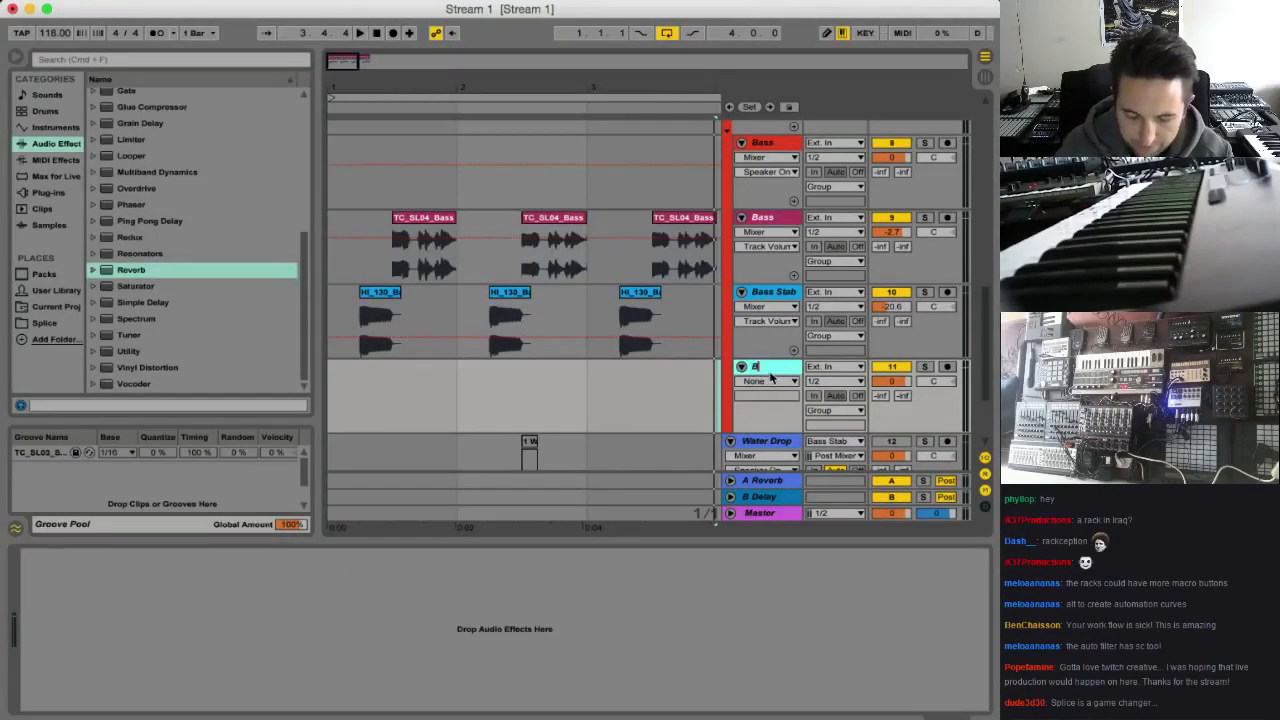
{"action": "left_click", "coordinate": [891, 1]}
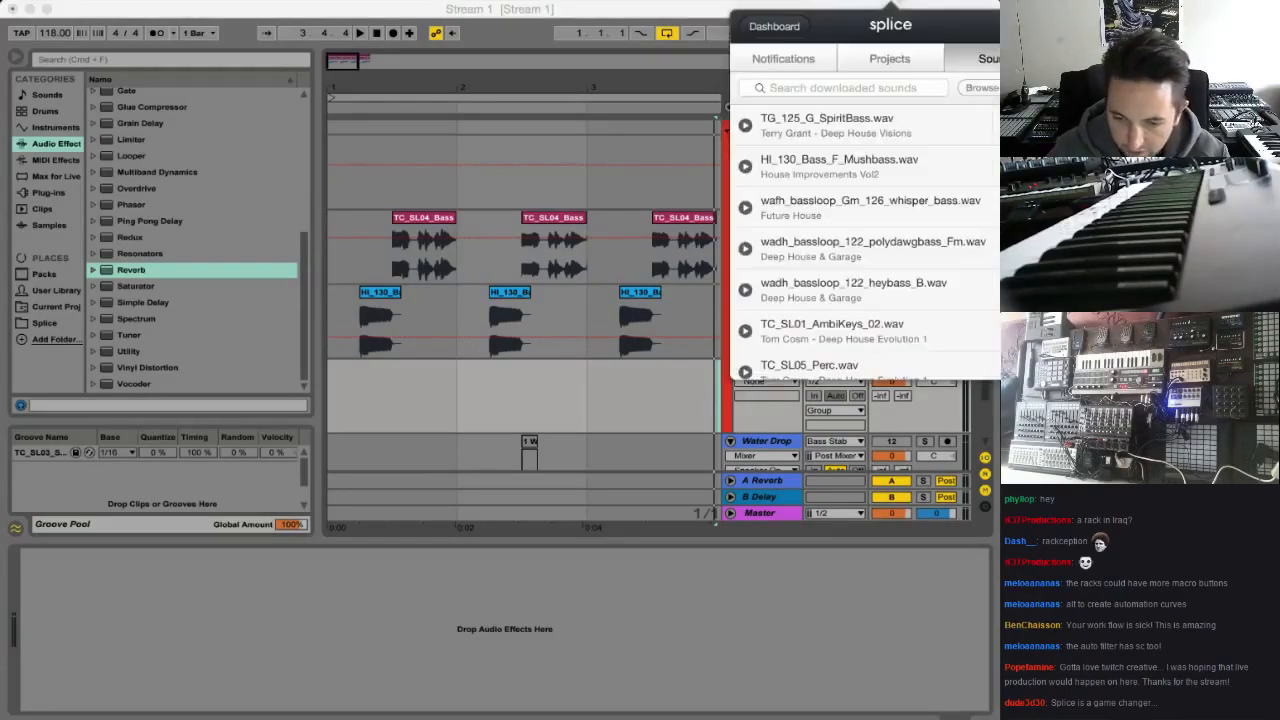
{"action": "mouse_move", "coordinate": [896, 168]}
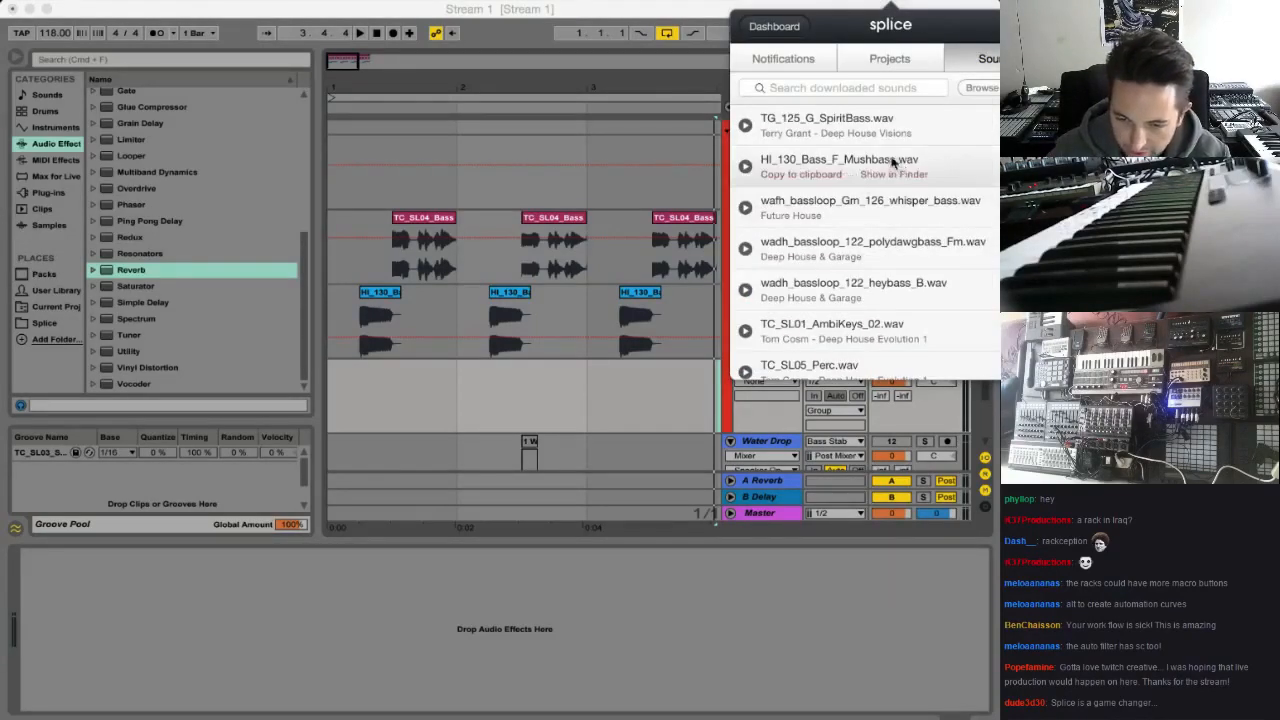
{"action": "mouse_move", "coordinate": [916, 133]}
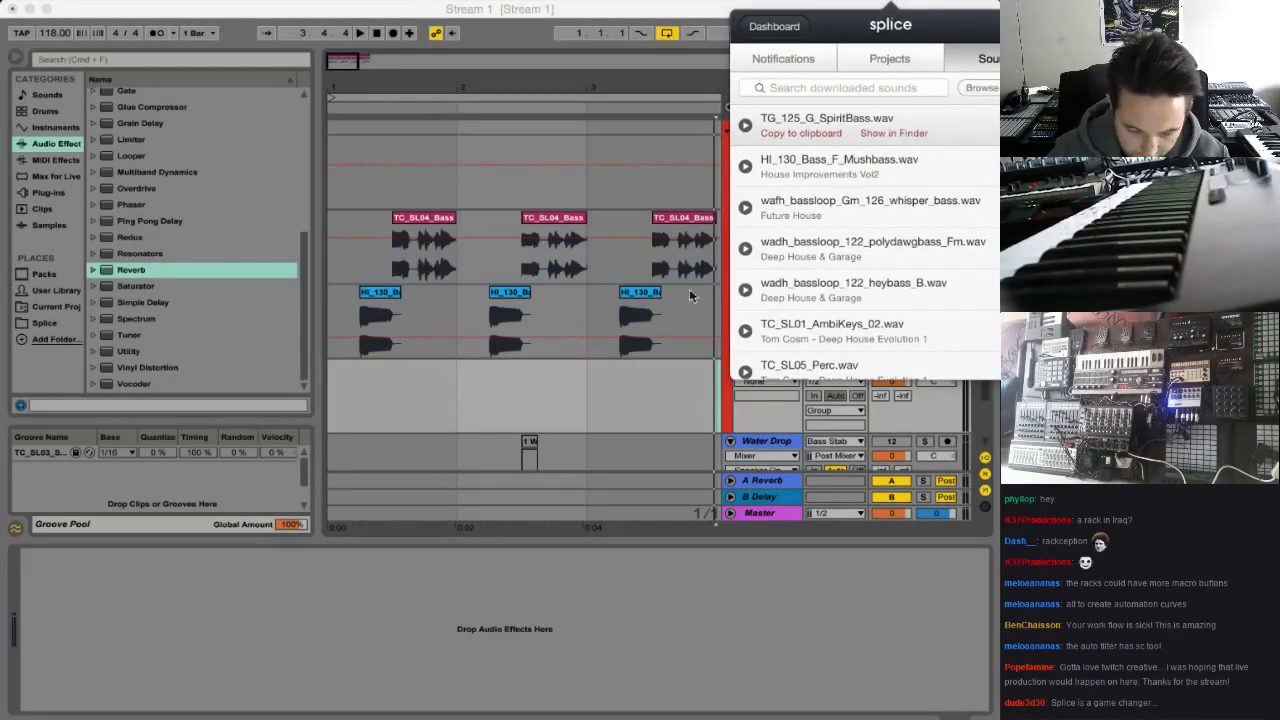
{"action": "left_click_drag", "start_coordinate": [535, 168], "coordinate": [350, 398]}
Listen to the new SpiritBass loop soloed and then together with the full mix
{"action": "left_click", "coordinate": [349, 68]}
{"action": "left_click_drag", "start_coordinate": [350, 70], "coordinate": [402, 96]}
{"action": "left_click", "coordinate": [926, 367]}
{"action": "key", "text": "space"}
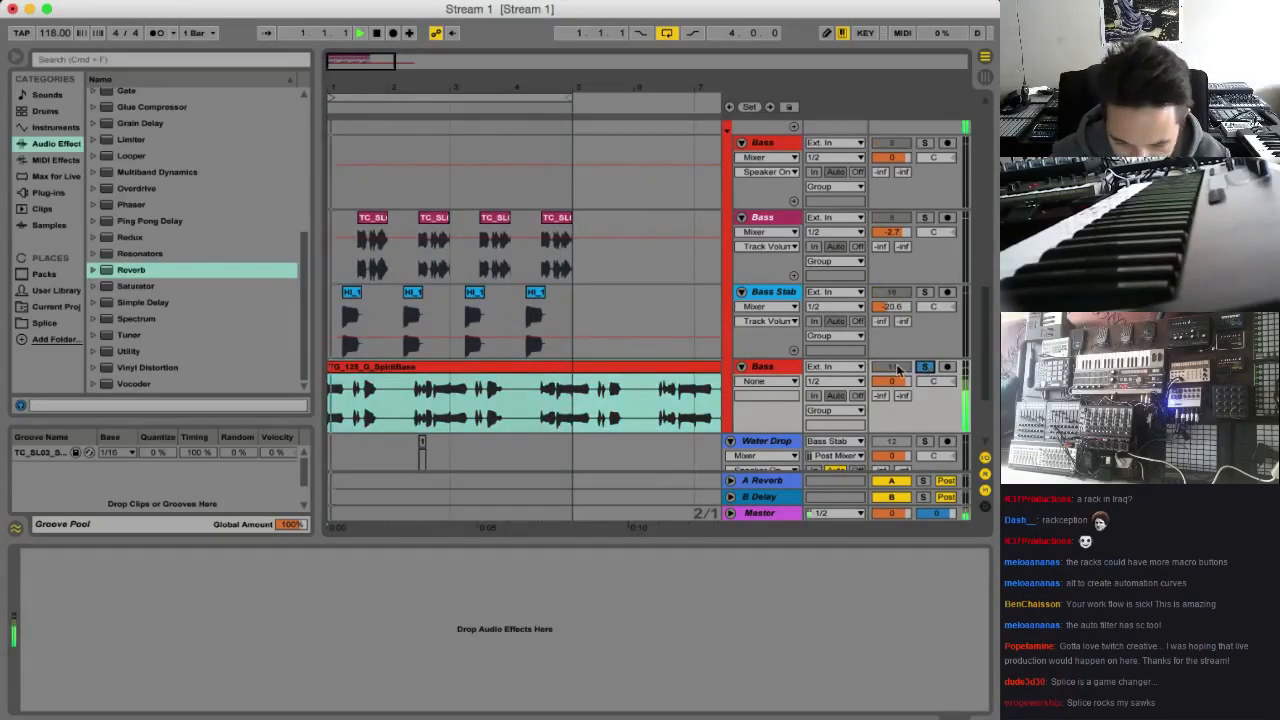
{"action": "left_click", "coordinate": [926, 367]}
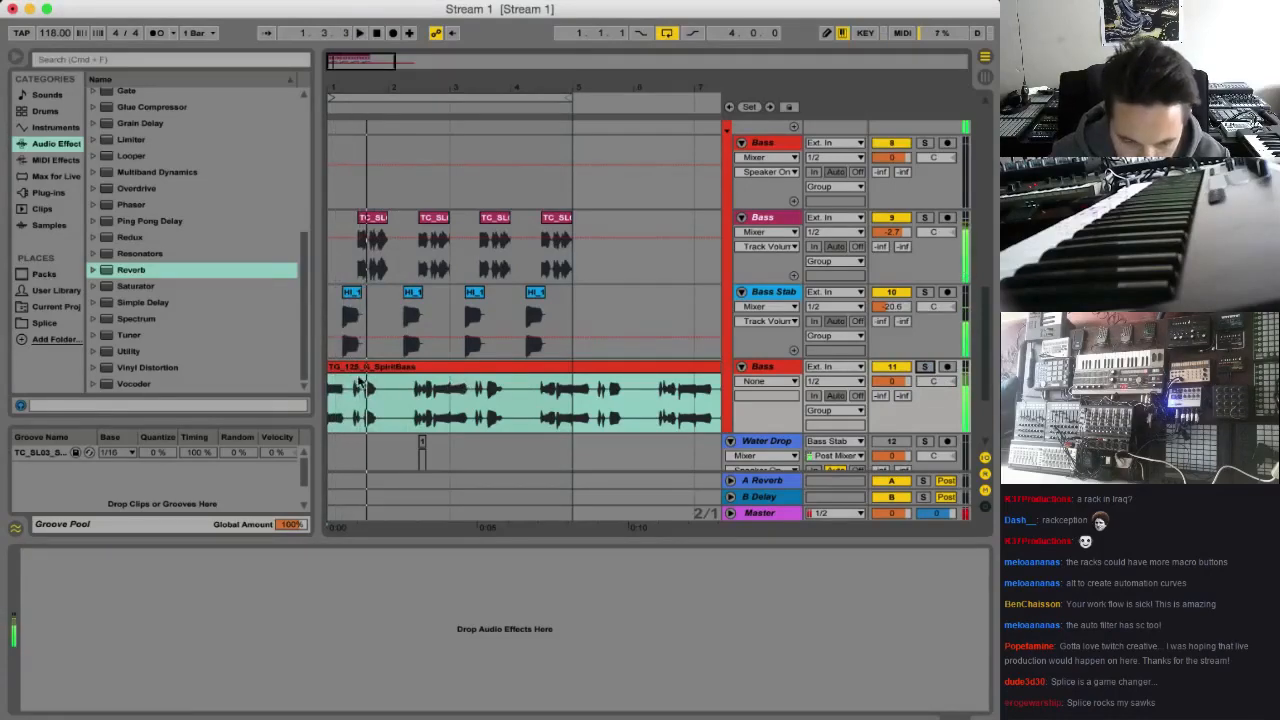
{"action": "key", "text": "space"}
Transpose the SpiritBass clip by 2 st and listen to its opening bars in the mix
{"action": "left_click", "coordinate": [367, 377]}
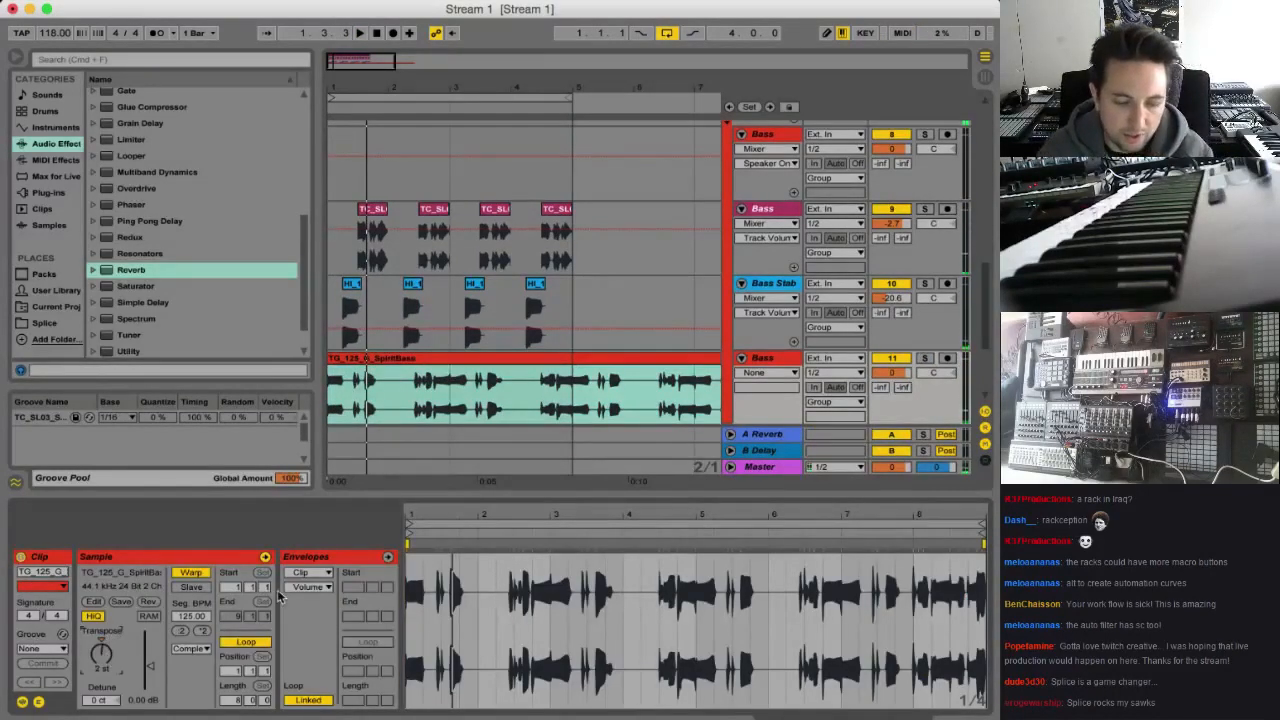
{"action": "key", "text": "space"}
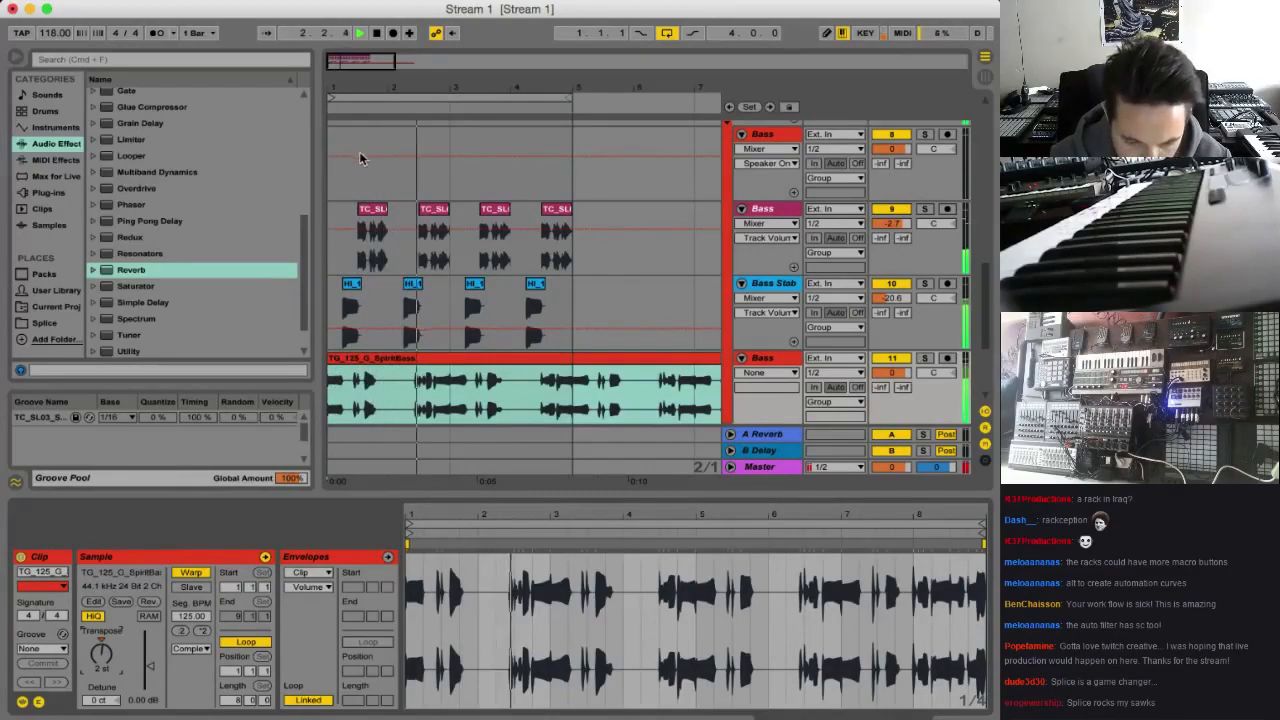
{"action": "mouse_move", "coordinate": [450, 88]}
{"action": "left_mouse_down"}
{"action": "mouse_move", "coordinate": [450, 130]}
{"action": "mouse_move", "coordinate": [450, 102]}
{"action": "left_mouse_up"}
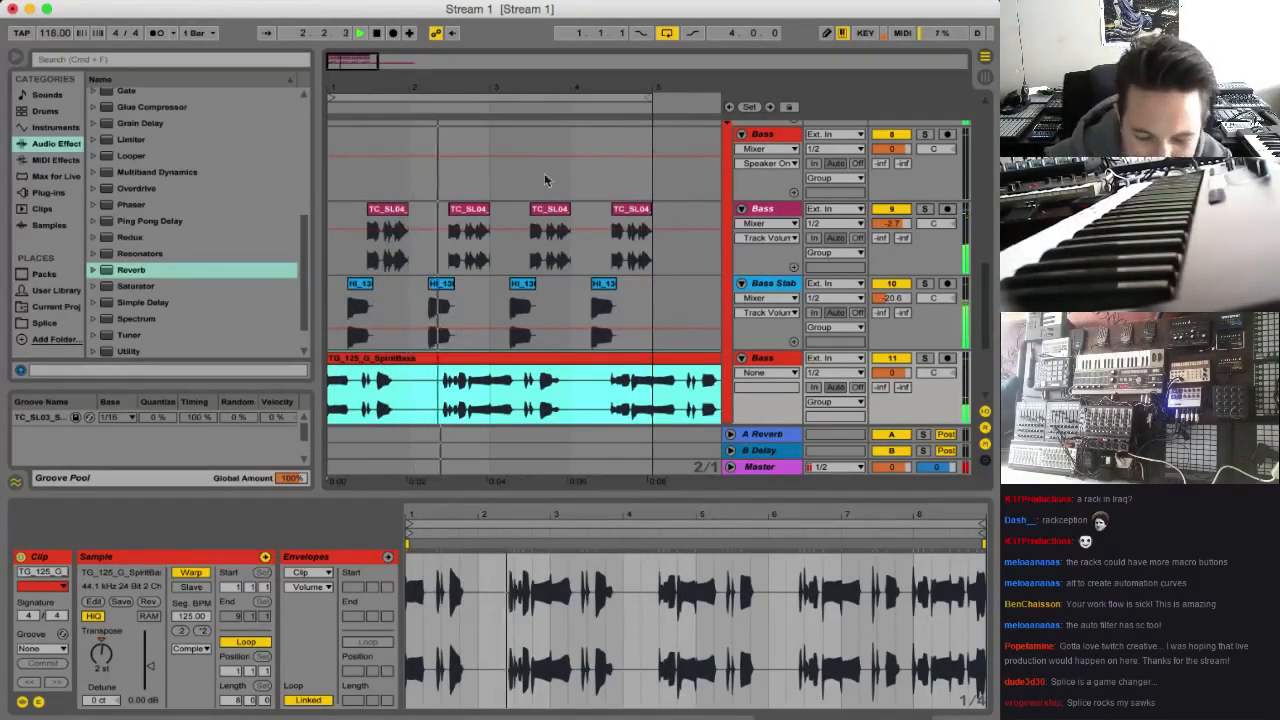
{"action": "left_click_drag", "start_coordinate": [363, 74], "coordinate": [367, 64]}
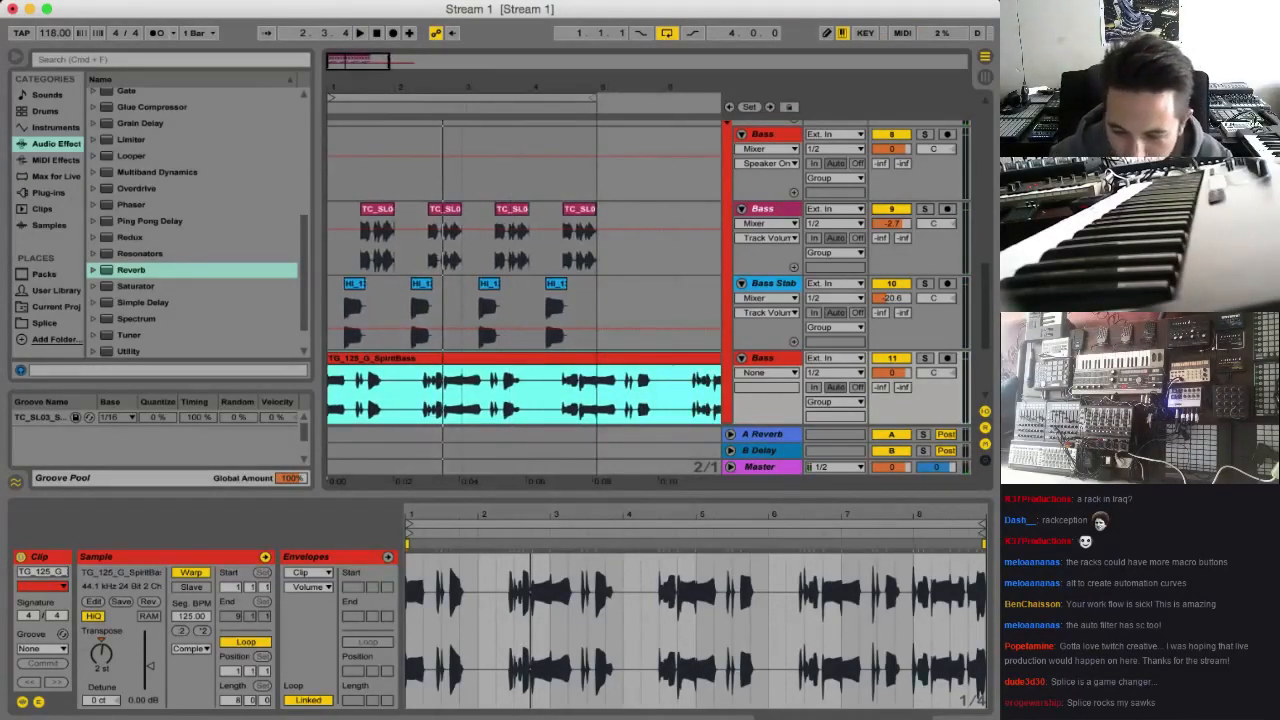
{"action": "left_click", "coordinate": [985, 447]}
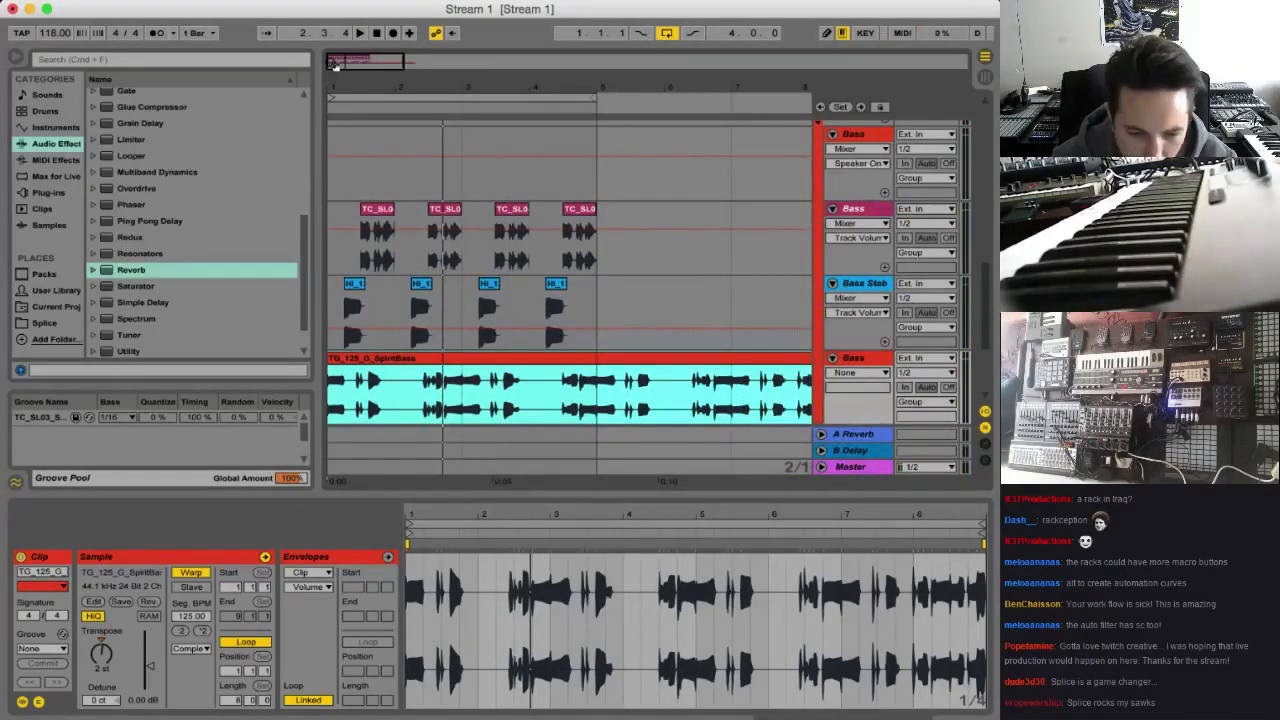
{"action": "left_click_drag", "start_coordinate": [335, 64], "coordinate": [337, 80]}
{"action": "key", "text": "space"}
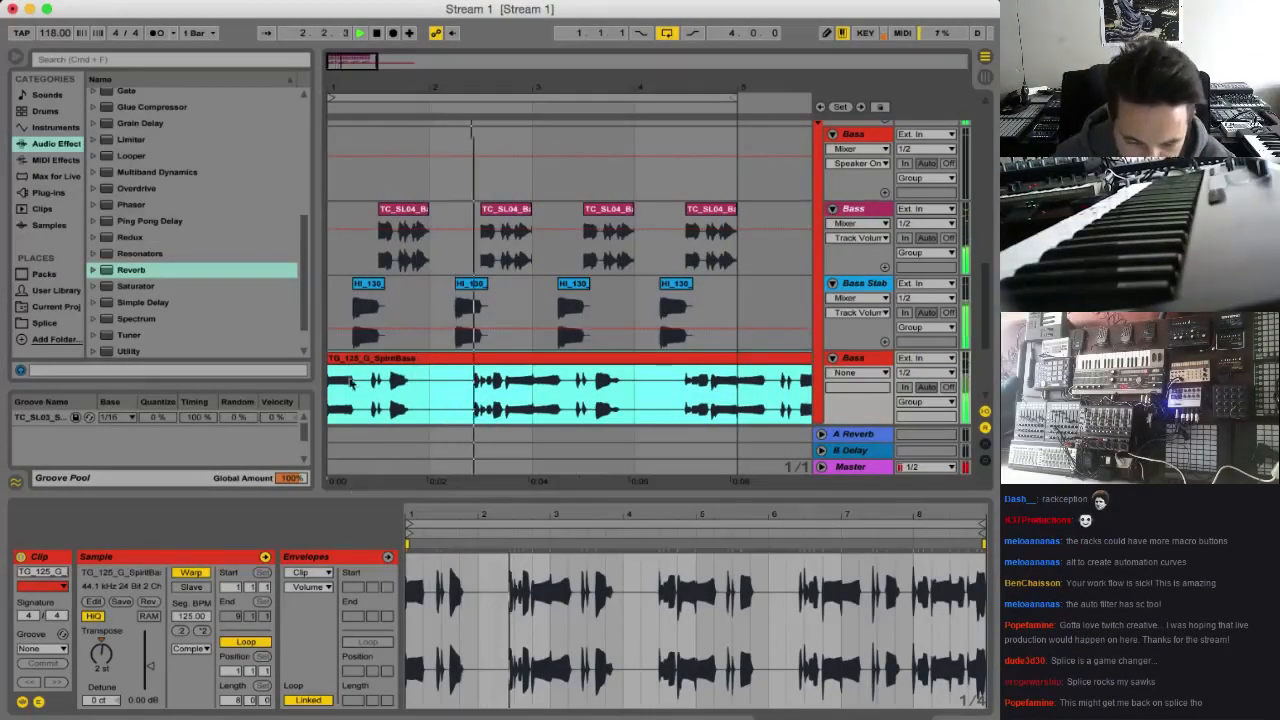
{"action": "key", "text": "space"}
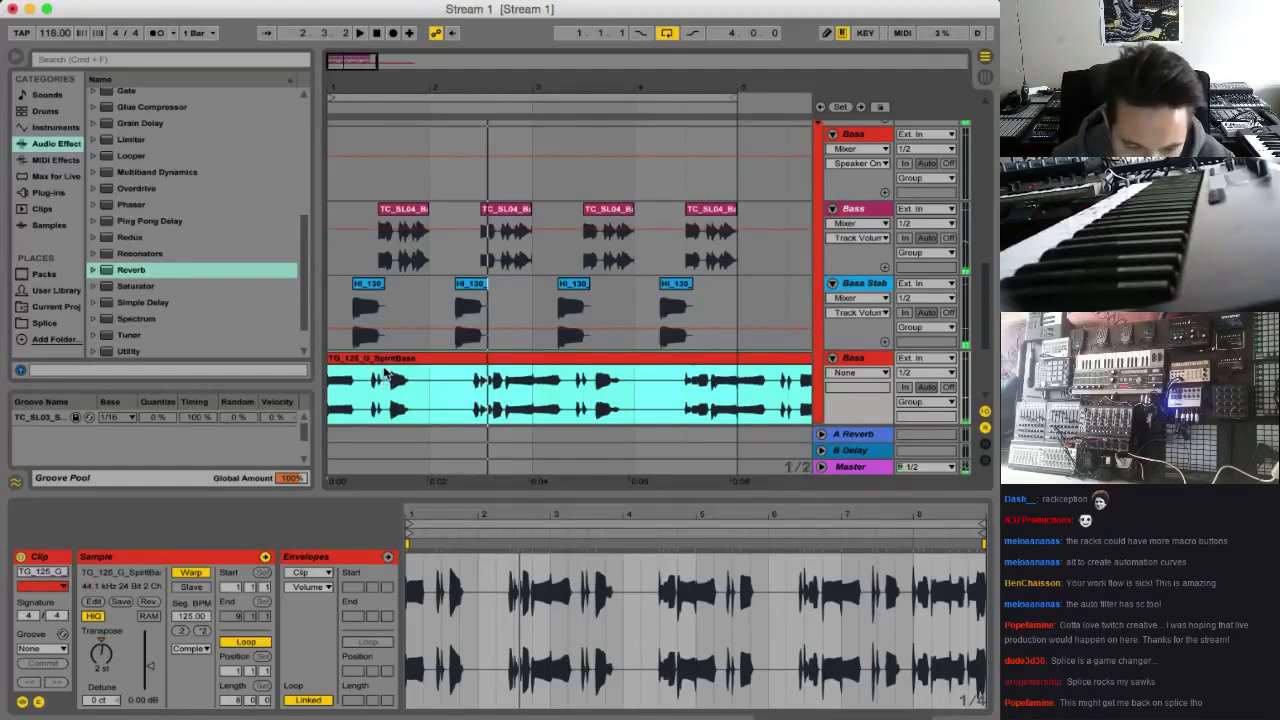
Set the insert point at 2.2.3 in the SpiritBass clip, hide the track In/Out controls, and play its track soloed
{"action": "mouse_move", "coordinate": [370, 365]}
{"action": "left_mouse_down"}
{"action": "mouse_move", "coordinate": [486, 371]}
{"action": "mouse_move", "coordinate": [348, 388]}
{"action": "left_mouse_up"}
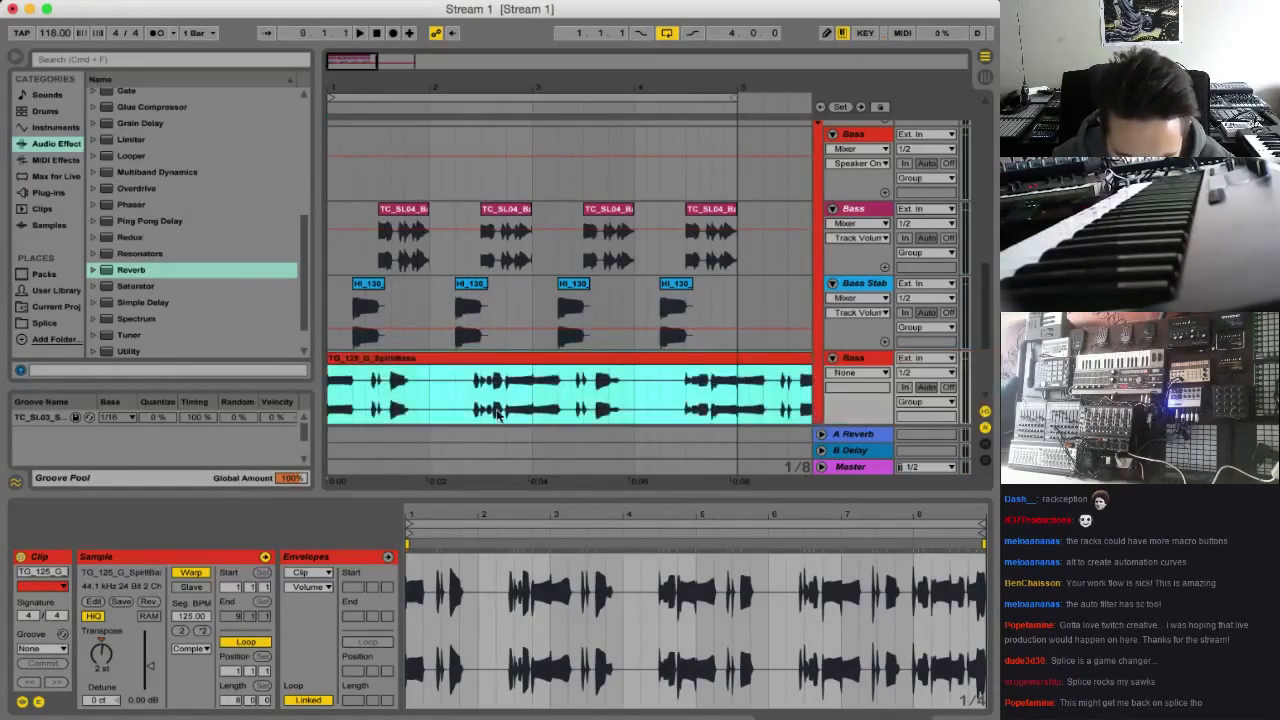
{"action": "left_click", "coordinate": [471, 413]}
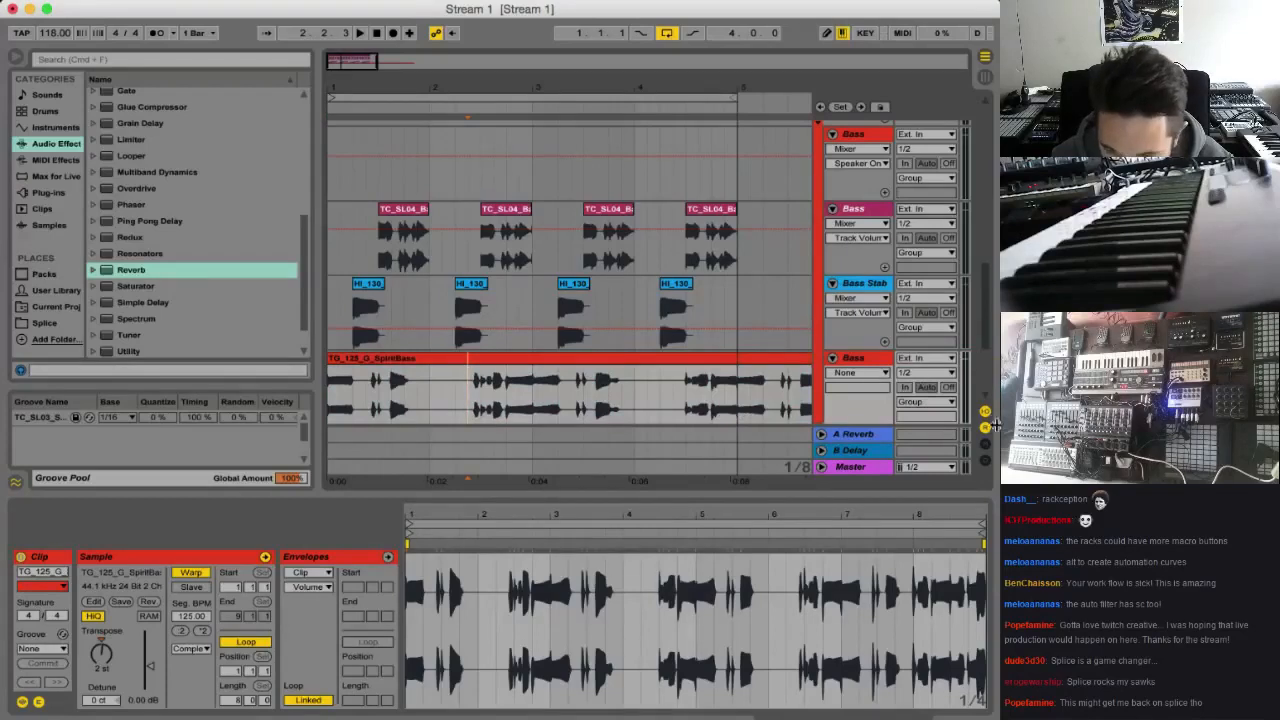
{"action": "left_click", "coordinate": [986, 444]}
{"action": "left_click", "coordinate": [985, 413]}
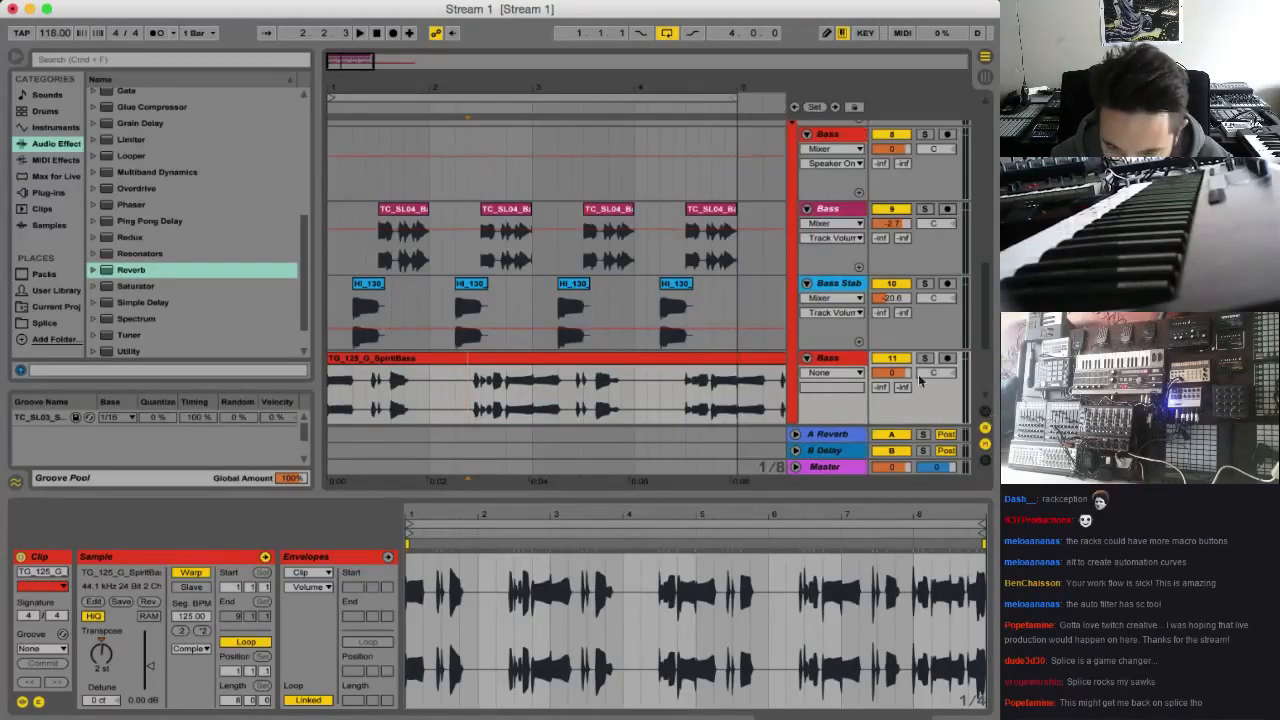
{"action": "left_click", "coordinate": [925, 358]}
{"action": "key", "text": "space"}
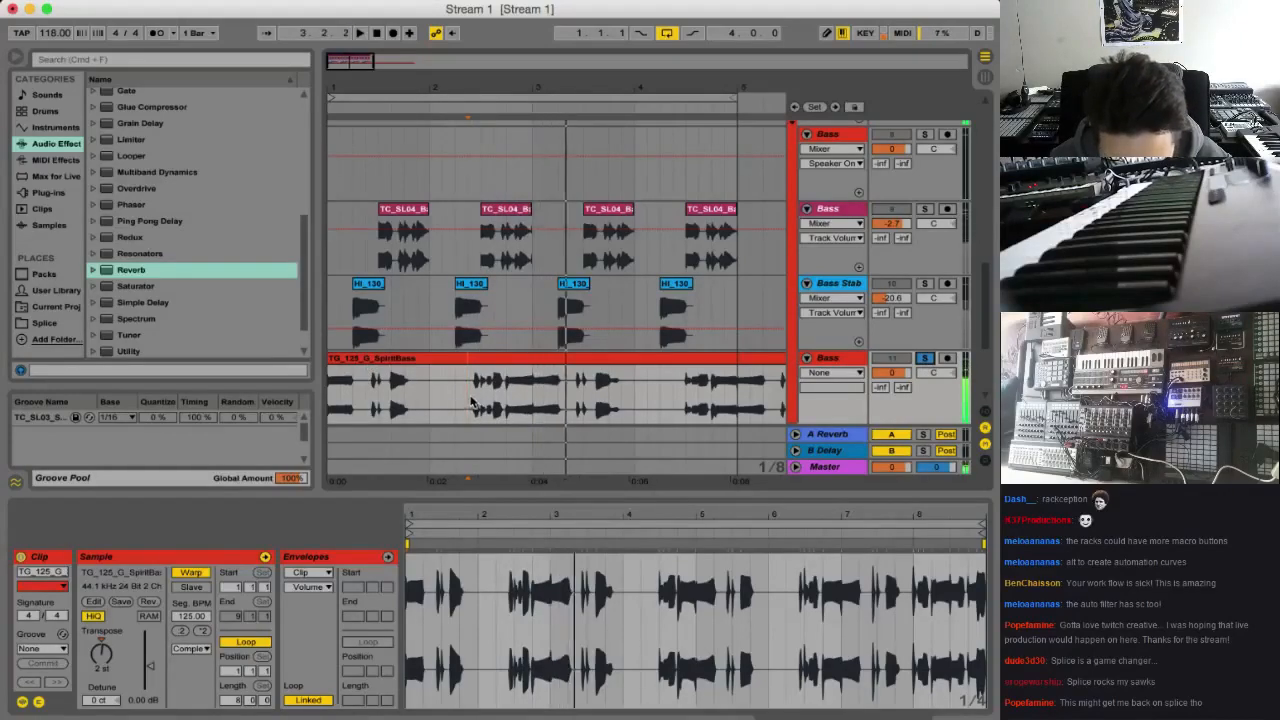
Cut off the SpiritBass clip's opening so its sample starts at 1.2.3, align it to bar 1, and check it in the full mix
{"action": "key", "text": "super+e"}
{"action": "left_click_drag", "start_coordinate": [499, 360], "coordinate": [283, 358]}
{"action": "left_click", "coordinate": [351, 360]}
{"action": "key", "text": "Delete"}
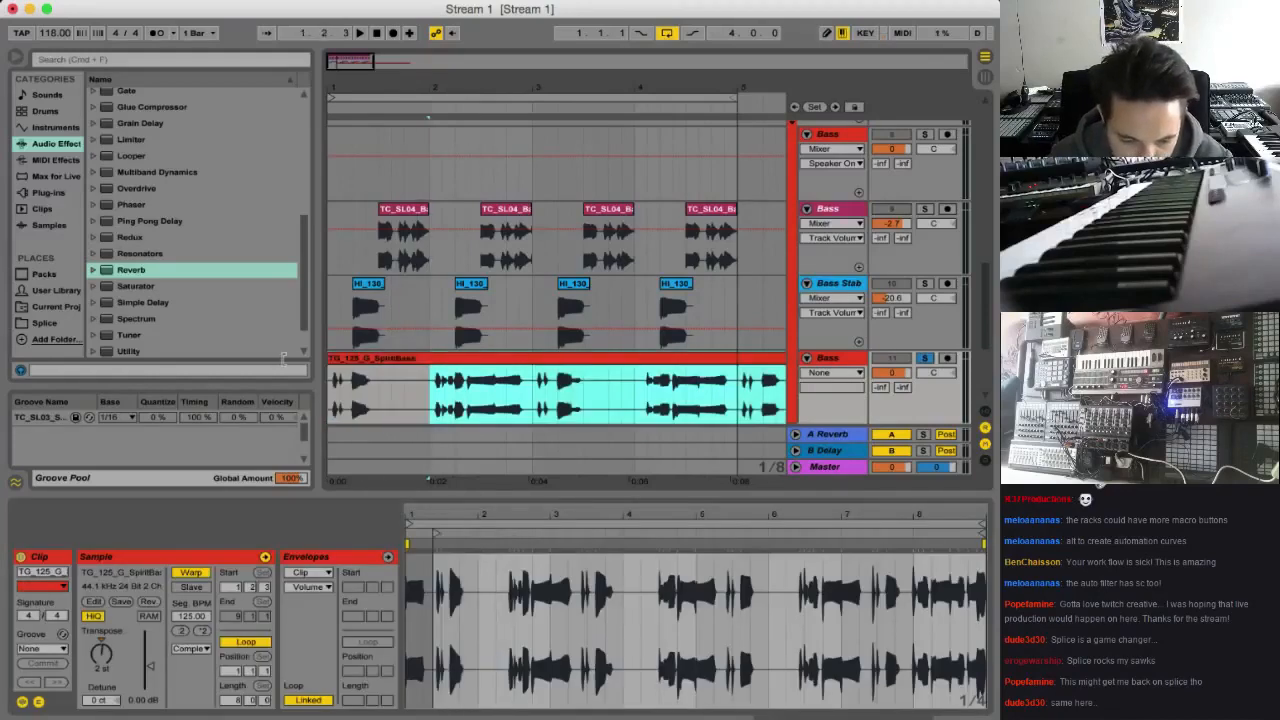
{"action": "left_click", "coordinate": [336, 406]}
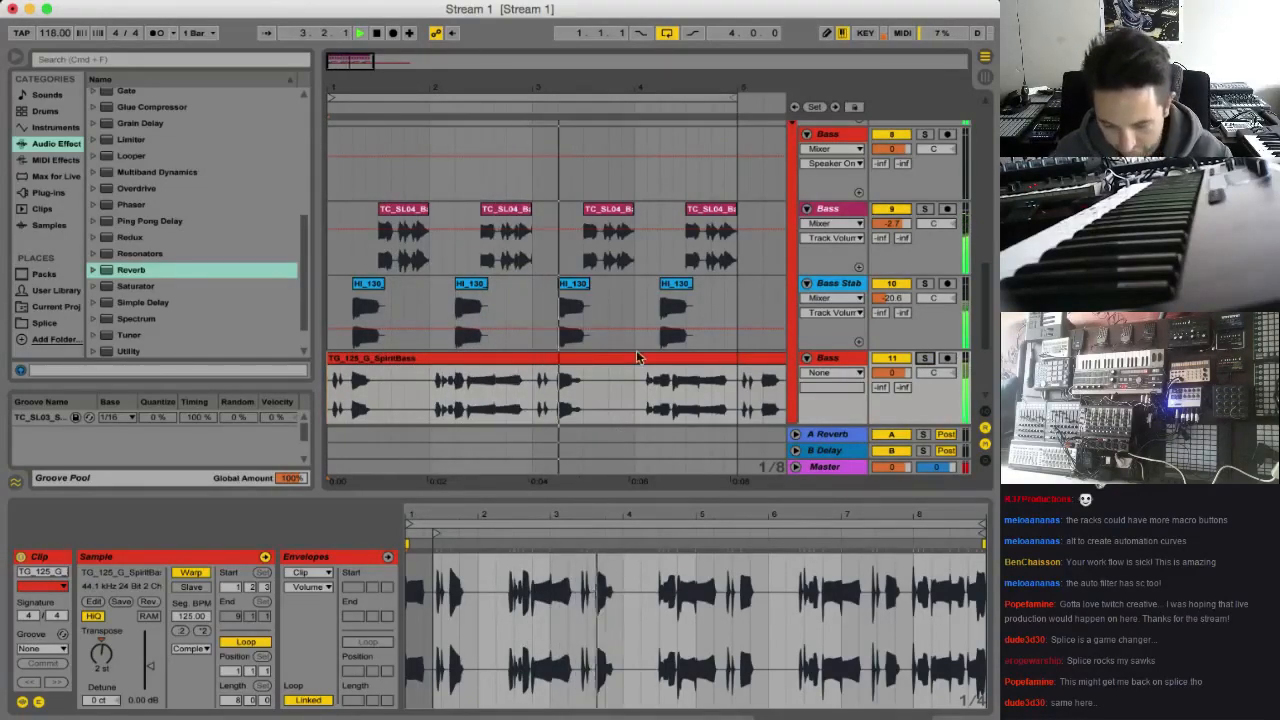
{"action": "left_click_drag", "start_coordinate": [349, 63], "coordinate": [349, 54]}
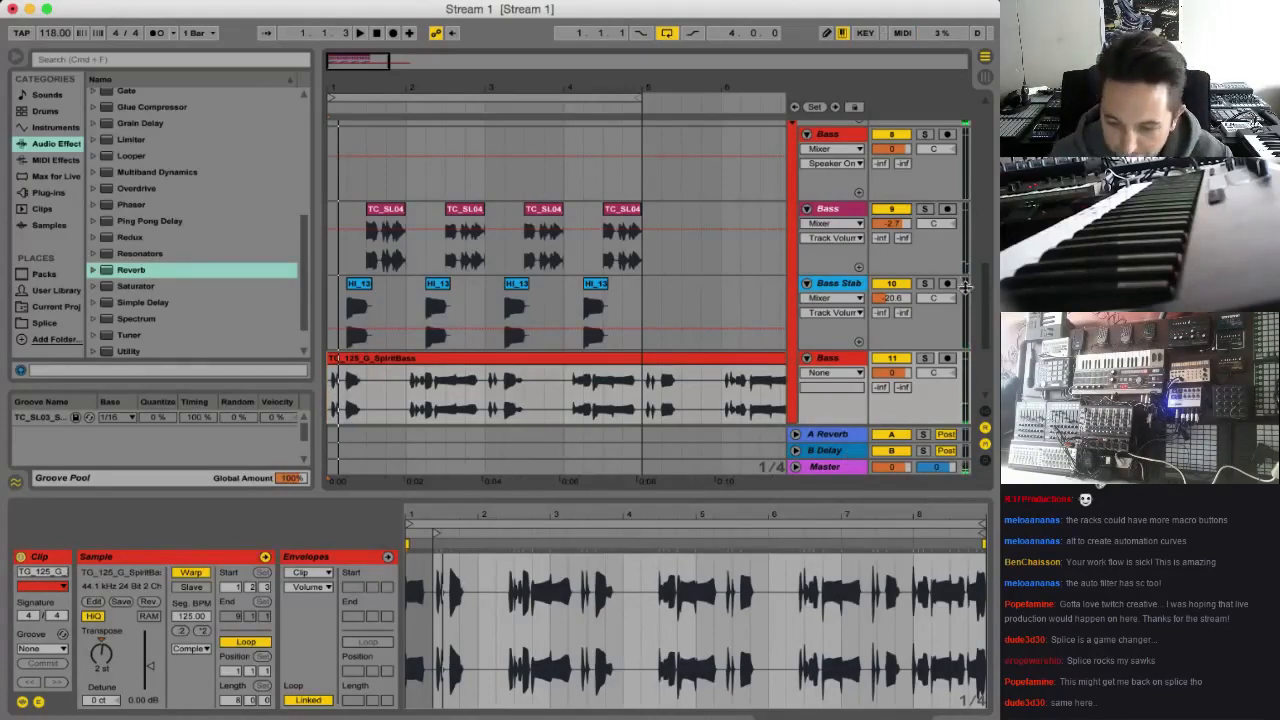
In Session View, select the top-level tracks from Kick Snare to 17 Audio and lower their volumes together
{"action": "left_click_drag", "start_coordinate": [982, 318], "coordinate": [986, 378]}
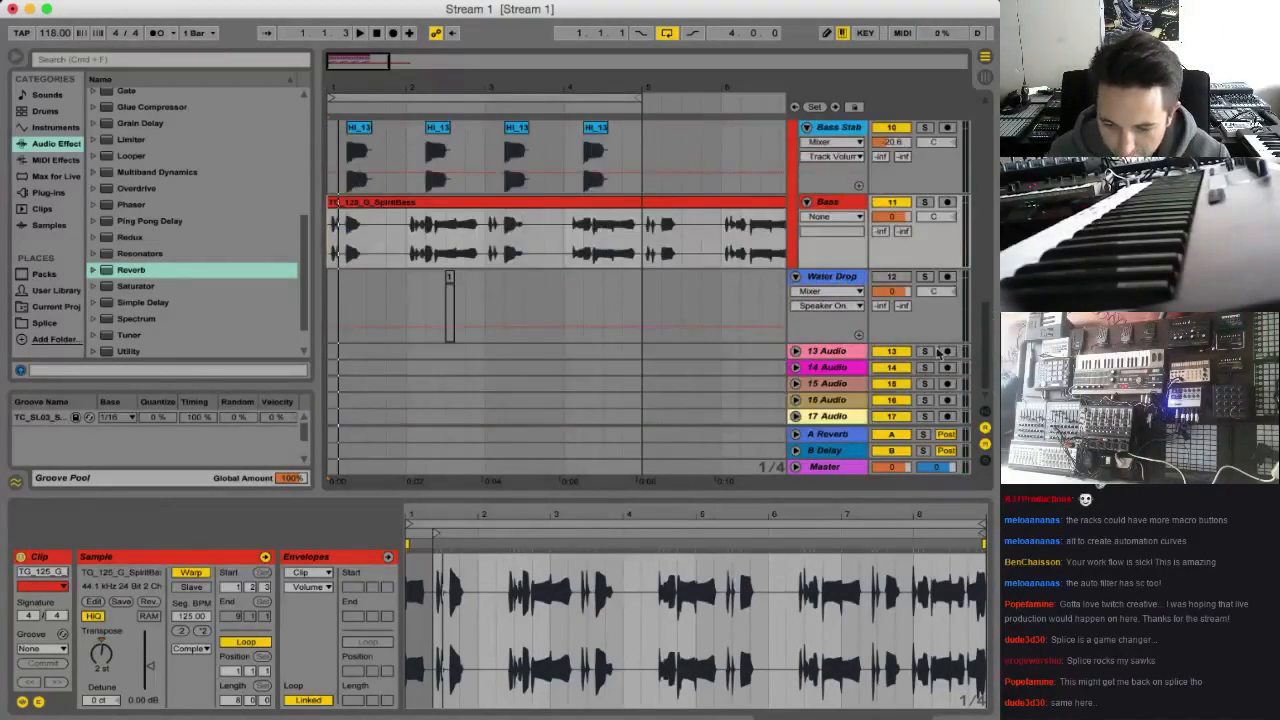
{"action": "key", "text": "Tab"}
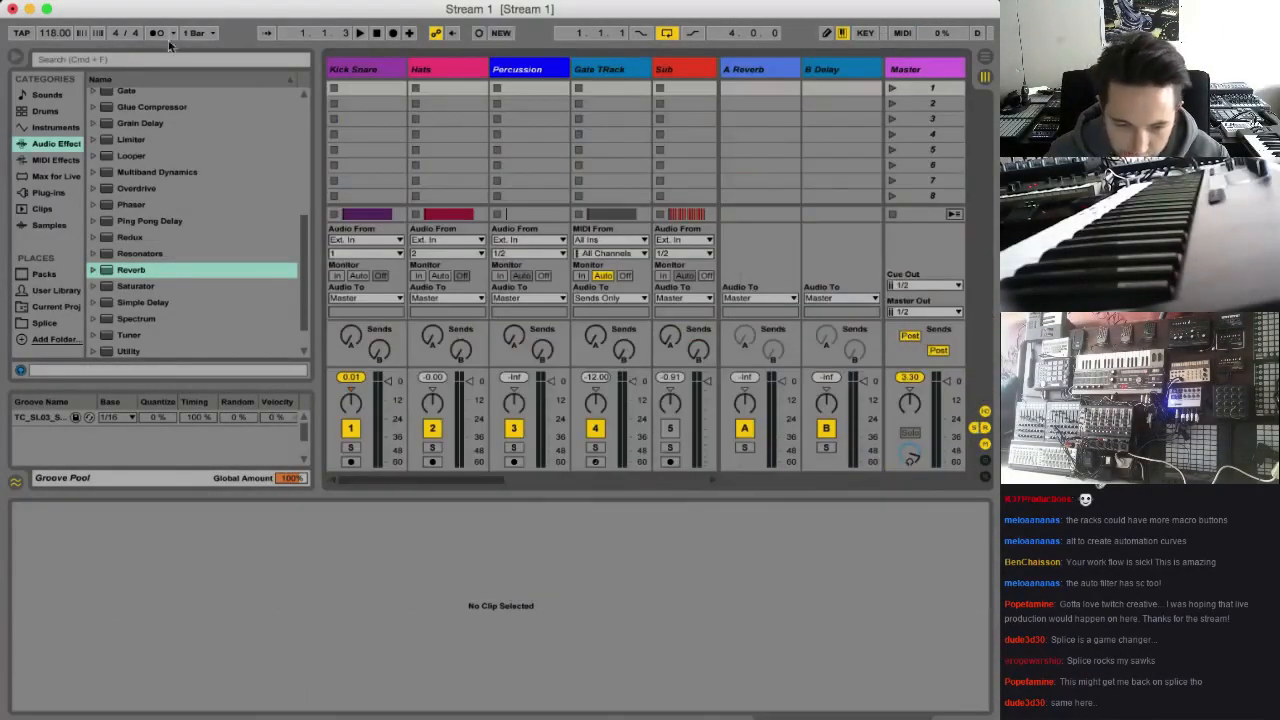
{"action": "left_click", "coordinate": [17, 60]}
{"action": "left_click", "coordinate": [59, 79]}
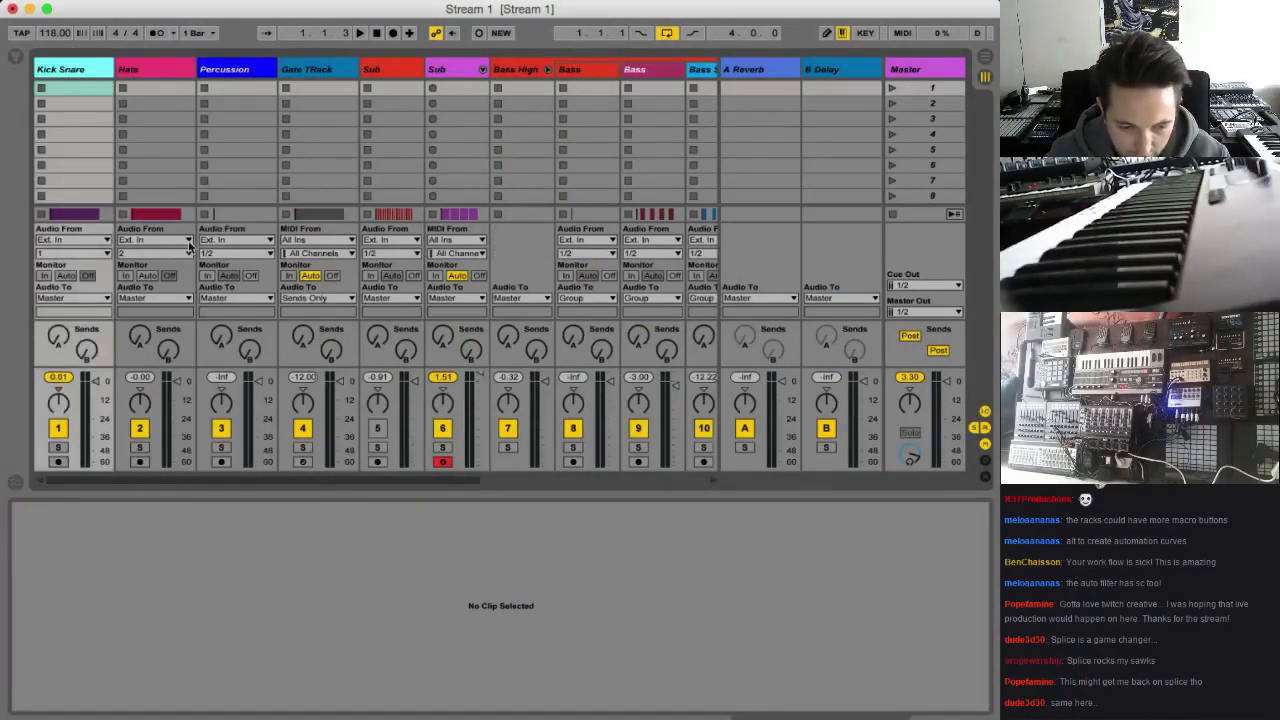
{"action": "left_click_drag", "start_coordinate": [387, 473], "coordinate": [684, 484]}
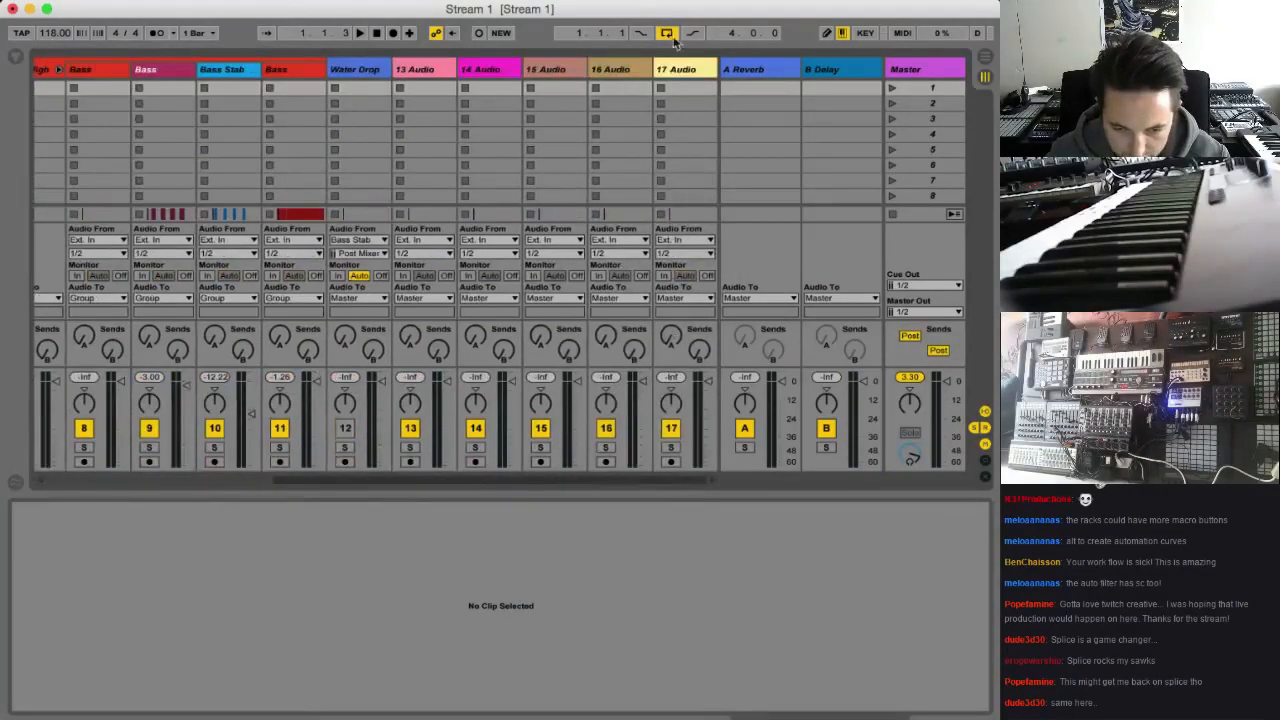
{"action": "left_click", "coordinate": [686, 70], "text": "shift"}
{"action": "left_click_drag", "start_coordinate": [708, 382], "coordinate": [708, 384]}
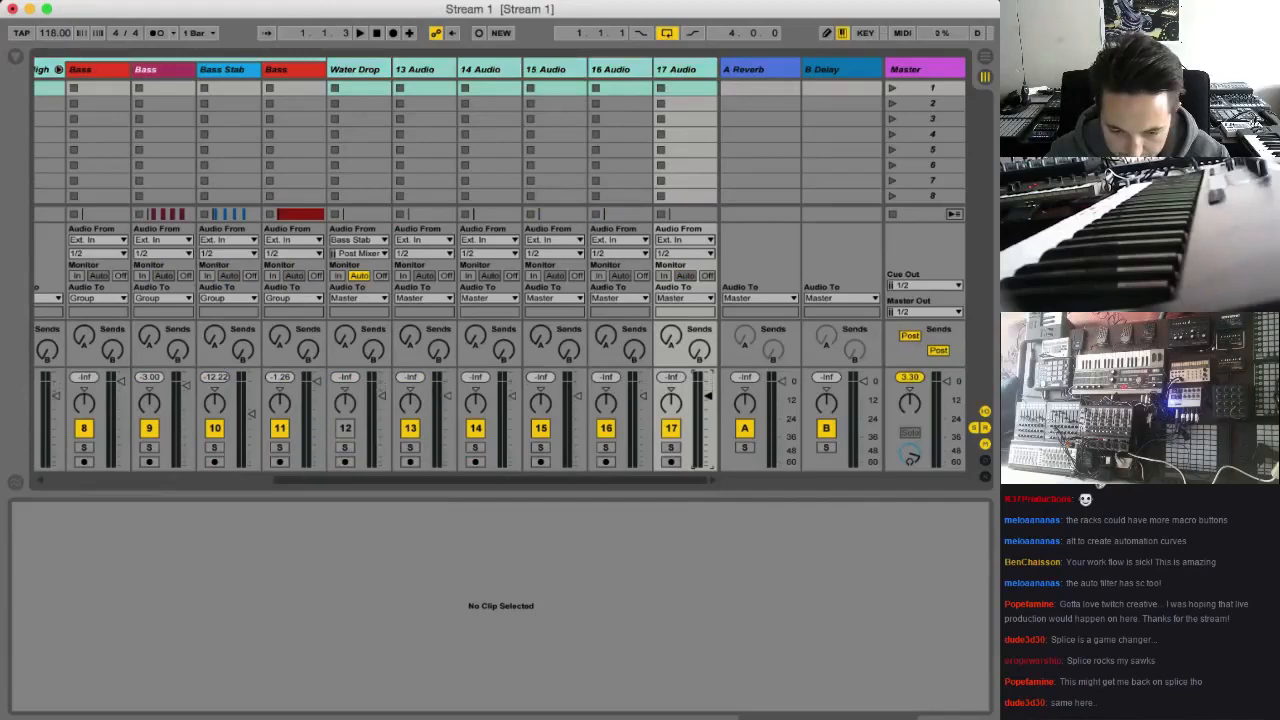
Add a Limiter to the Master track and play the loop in Arrangement View
{"action": "left_click", "coordinate": [920, 82]}
{"action": "left_click", "coordinate": [22, 56]}
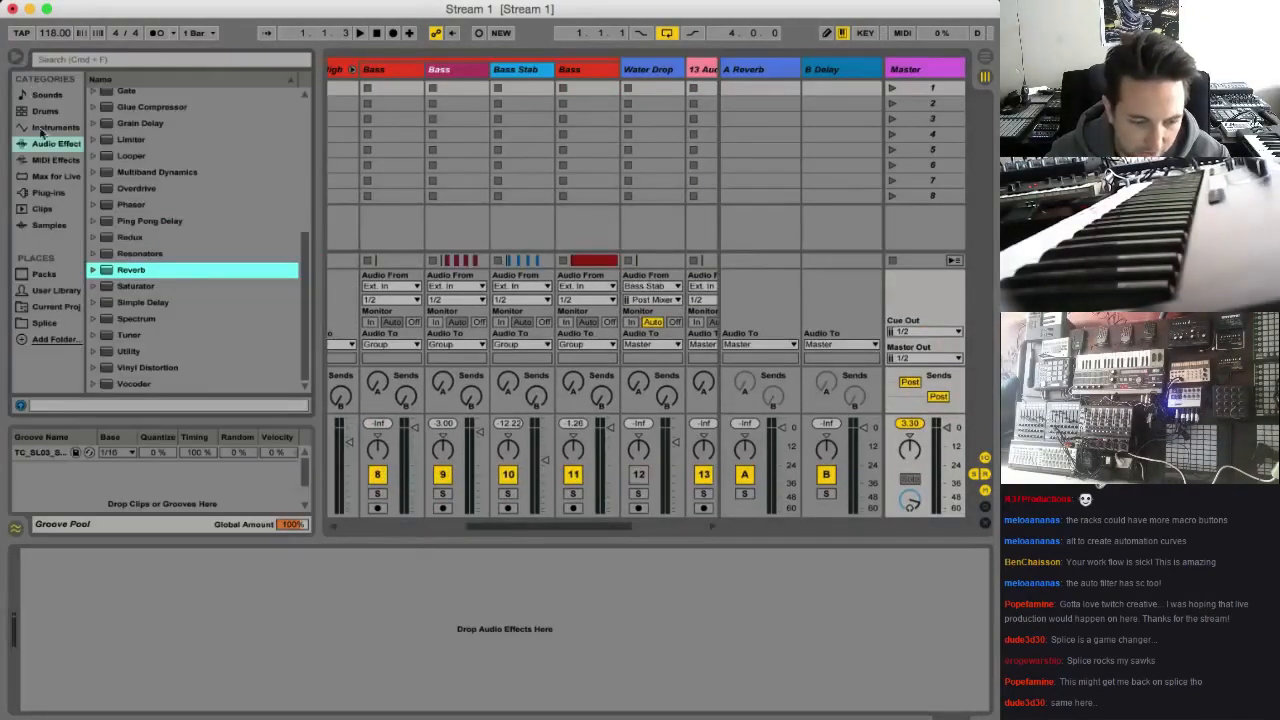
{"action": "scroll", "coordinate": [152, 270], "scroll_direction": "up", "scroll_amount": 2}
{"action": "double_click", "coordinate": [140, 172]}
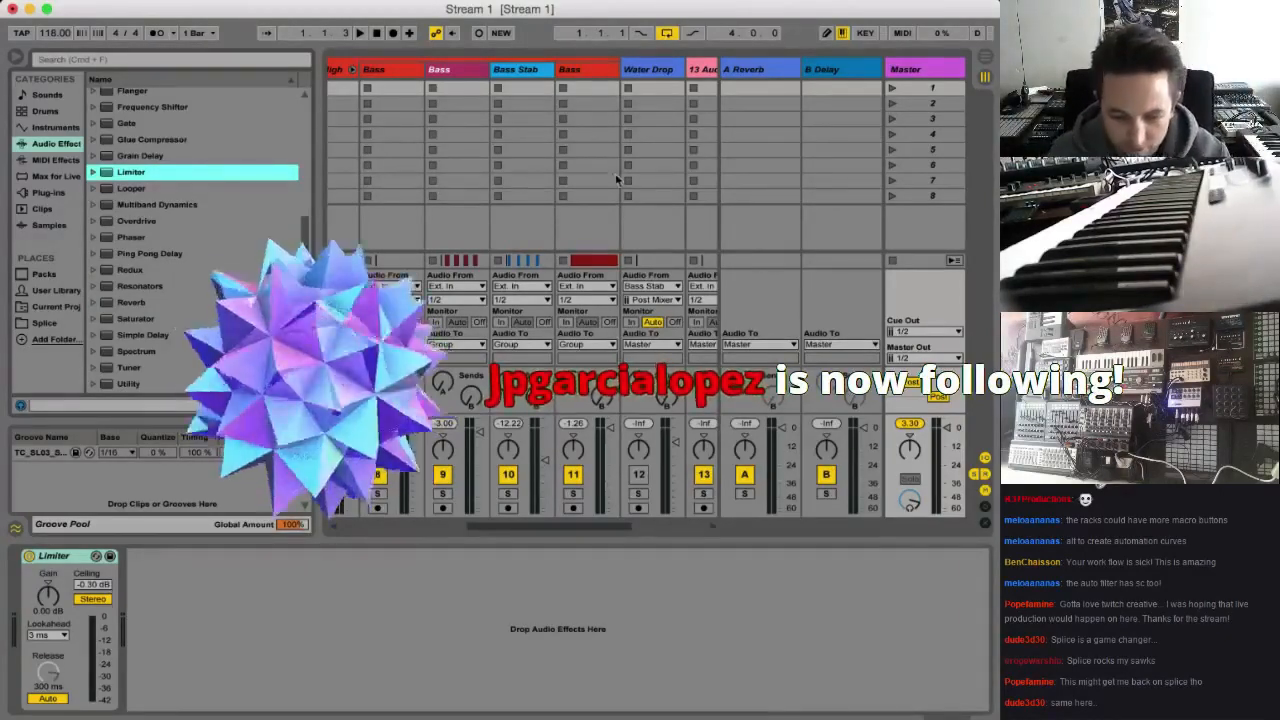
{"action": "key", "text": "Tab"}
{"action": "key", "text": "space"}
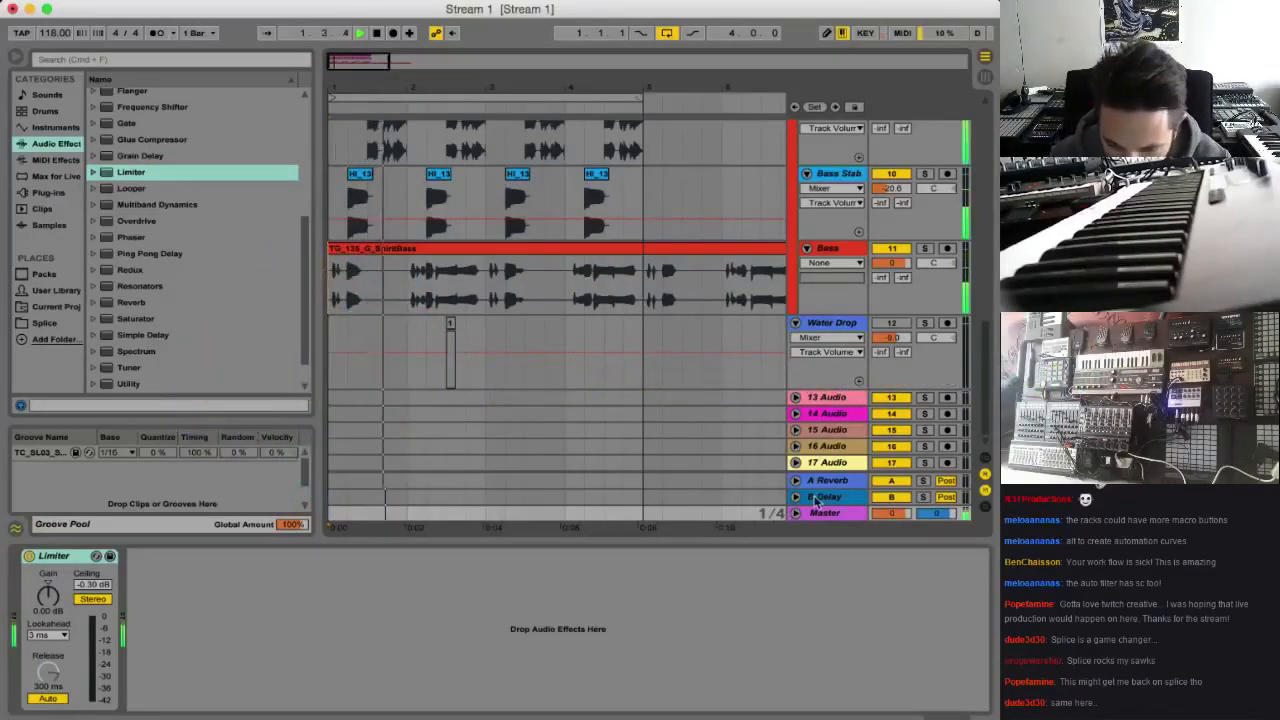
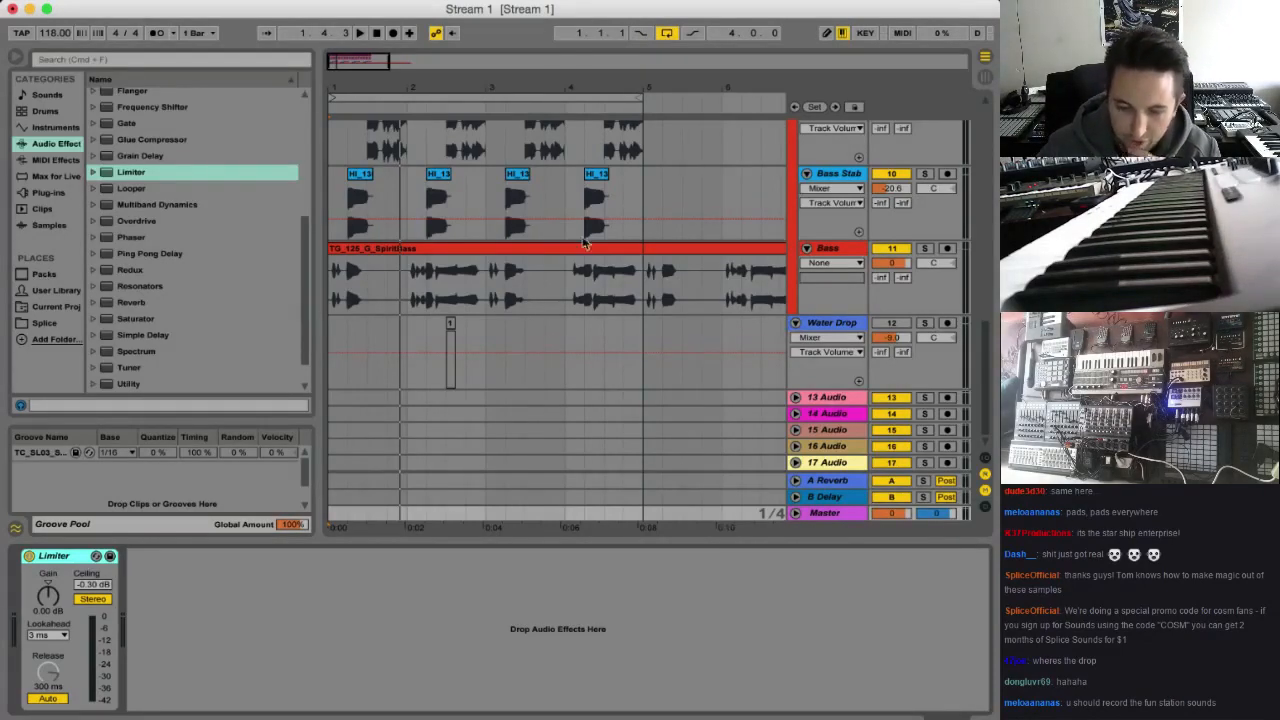
Play back the loop and solo the Bass track to audition its audio
{"action": "key", "text": "space"}
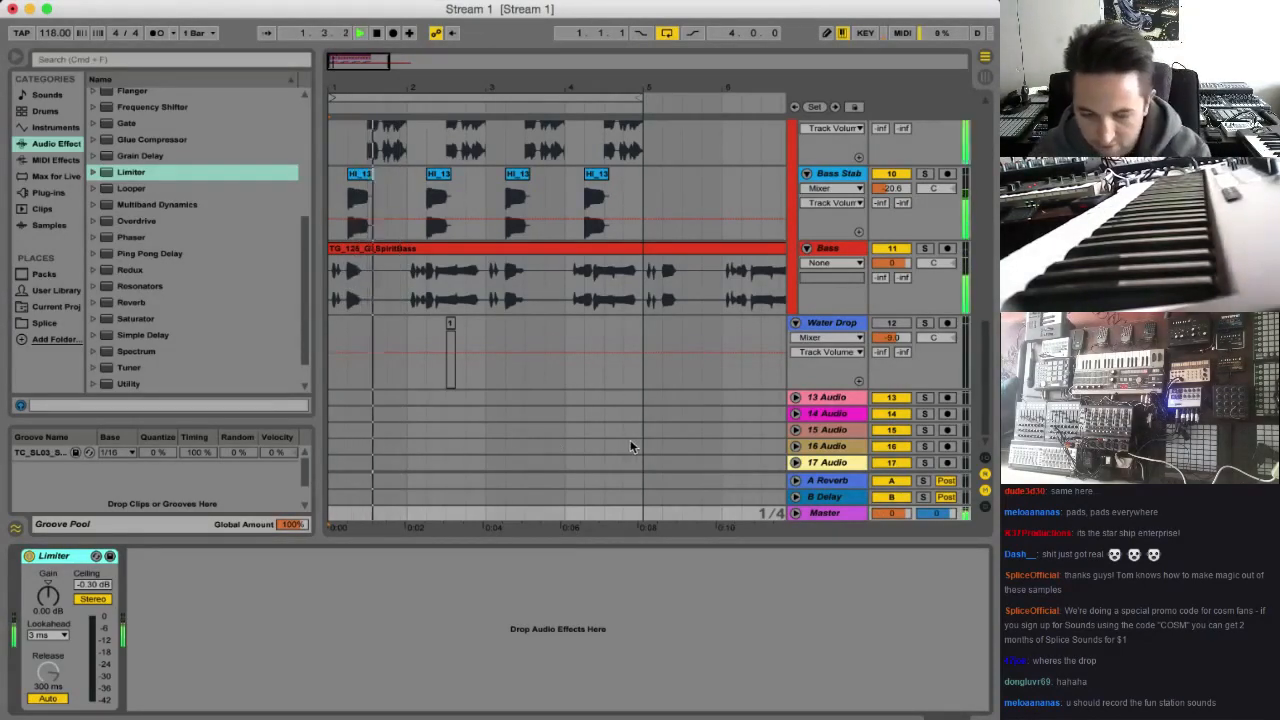
{"action": "key", "text": "XF86AudioRaiseVolume"}
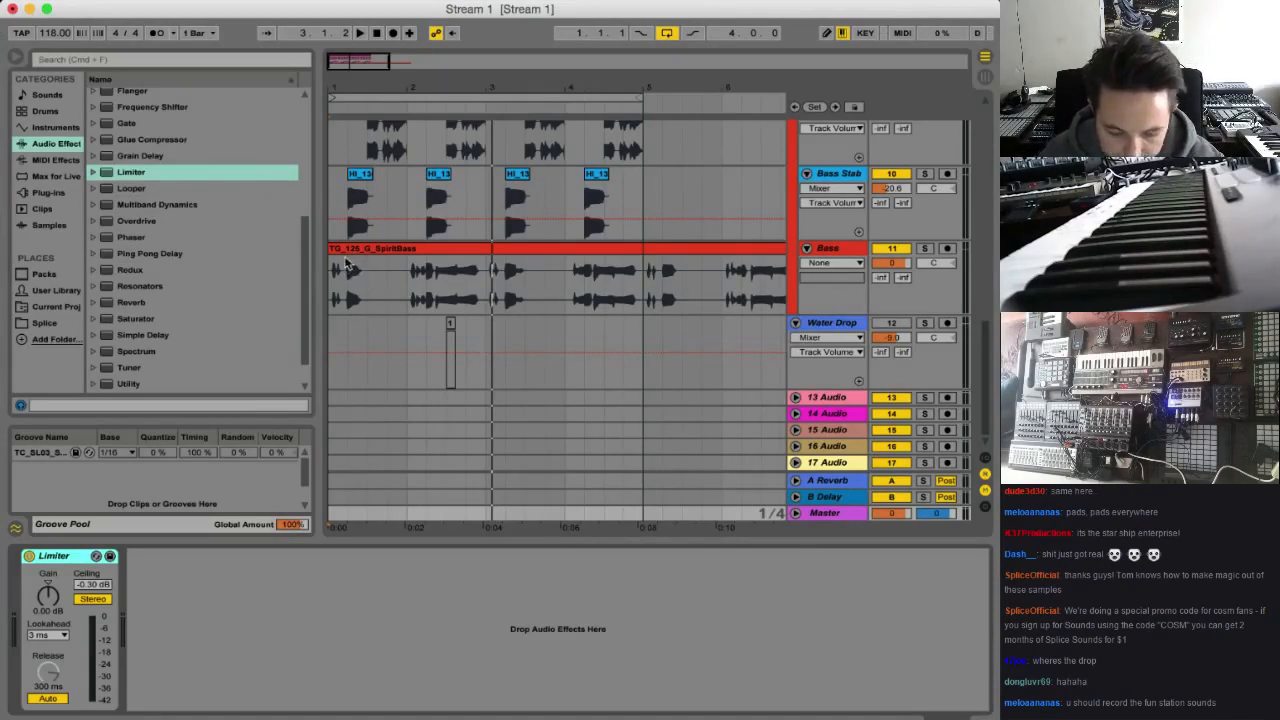
{"action": "key", "text": "space"}
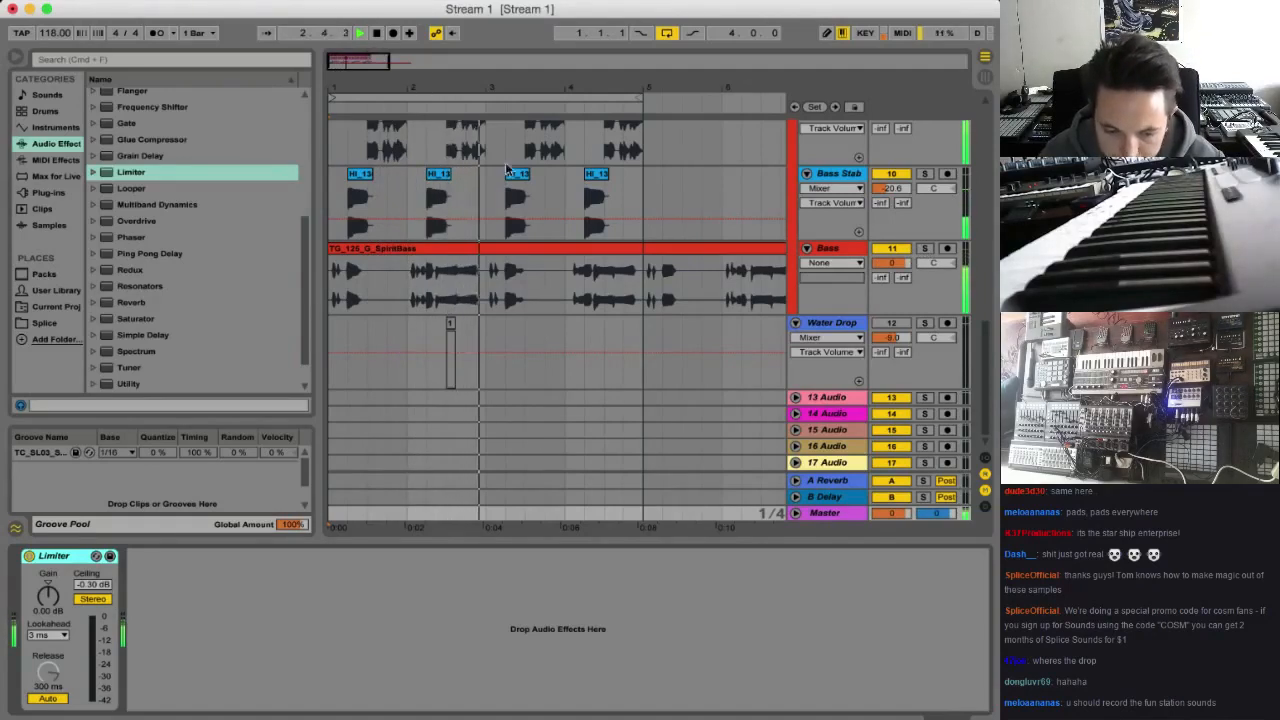
{"action": "key", "text": "space"}
{"action": "key", "text": "space"}
{"action": "left_click", "coordinate": [925, 248]}
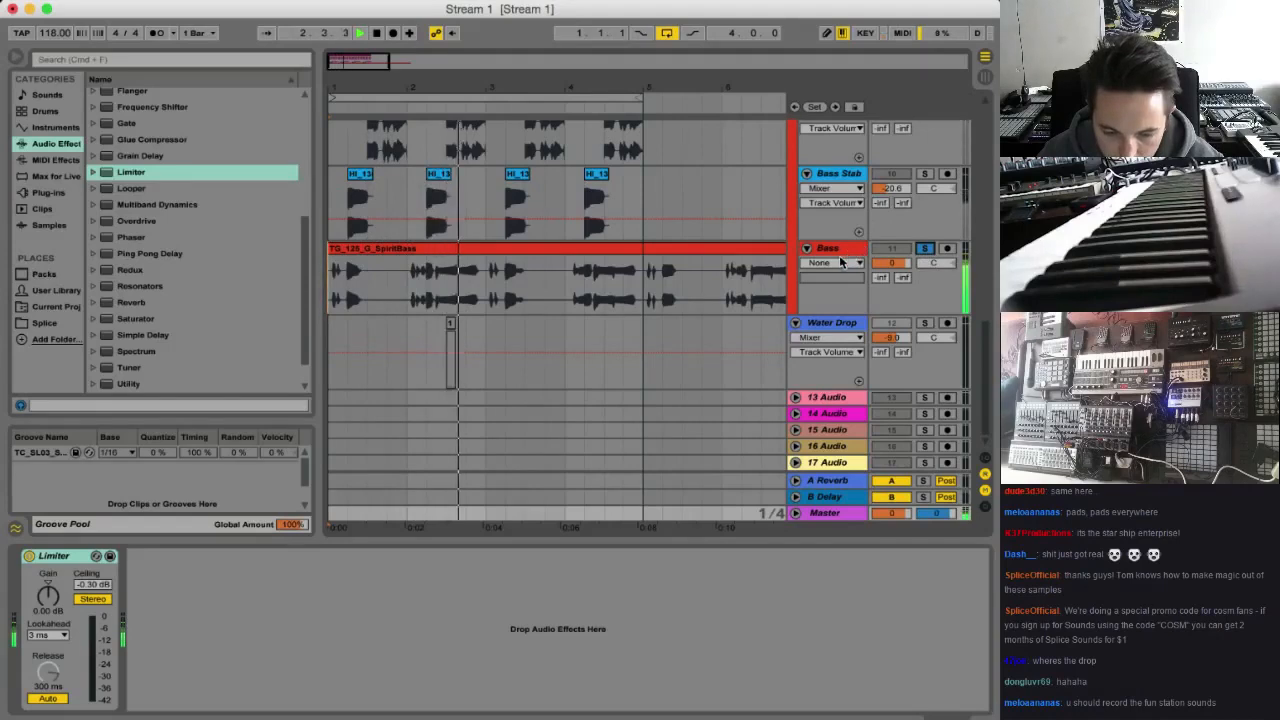
Split the Bass clip at bar 5 and delete the part beyond the four-bar loop
{"action": "left_click", "coordinate": [643, 290]}
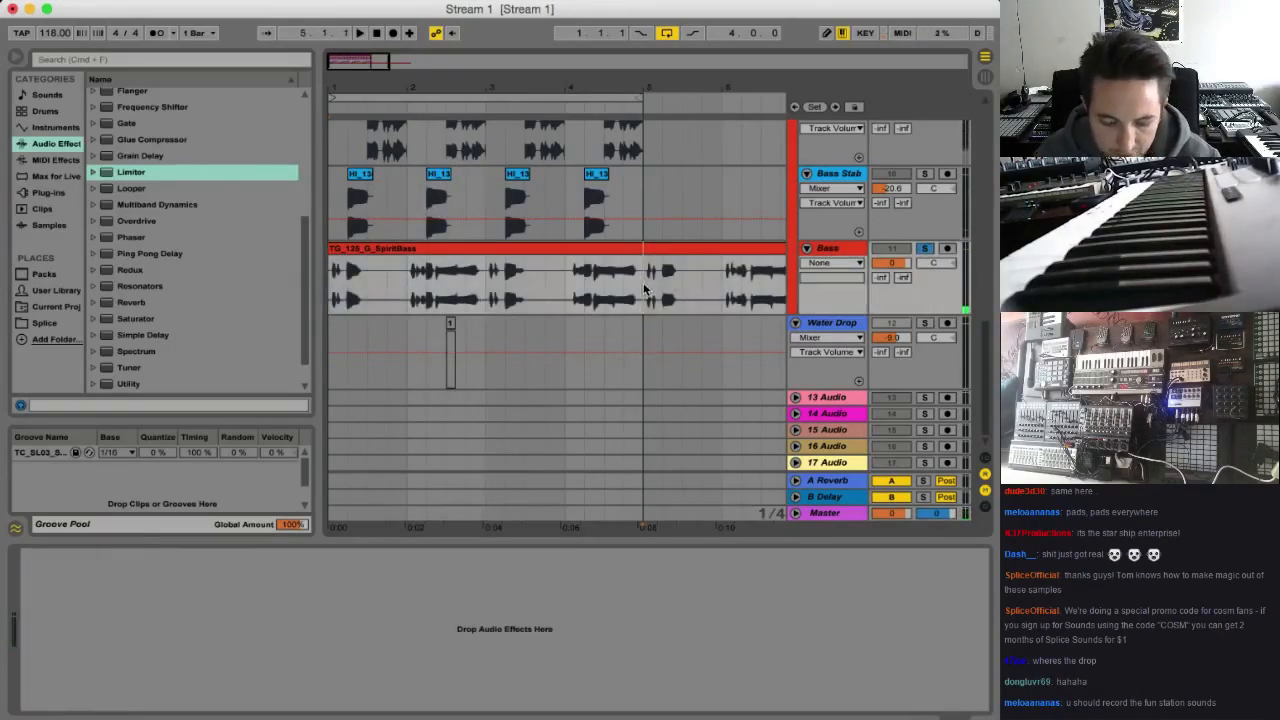
{"action": "left_click", "coordinate": [662, 258]}
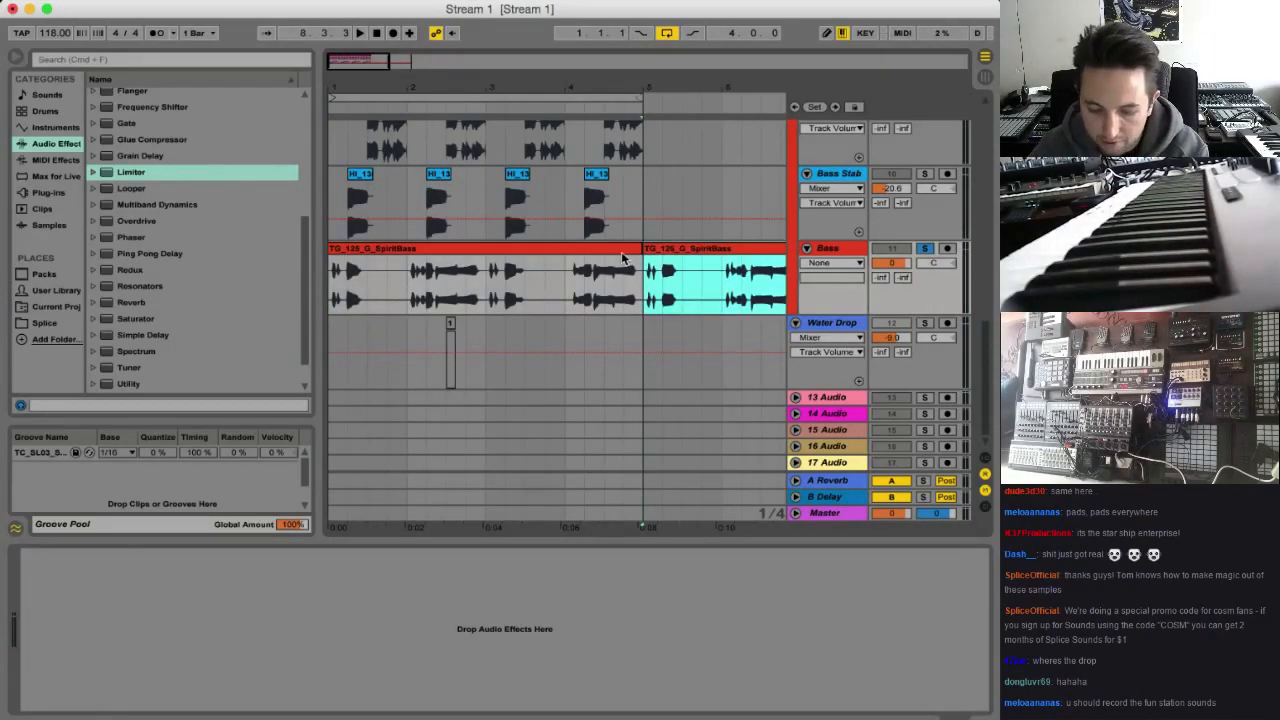
{"action": "key", "text": "Delete"}
Convert the remaining four-bar Bass clip's melody to a new MIDI track
{"action": "left_click", "coordinate": [588, 249]}
{"action": "right_click", "coordinate": [583, 248]}
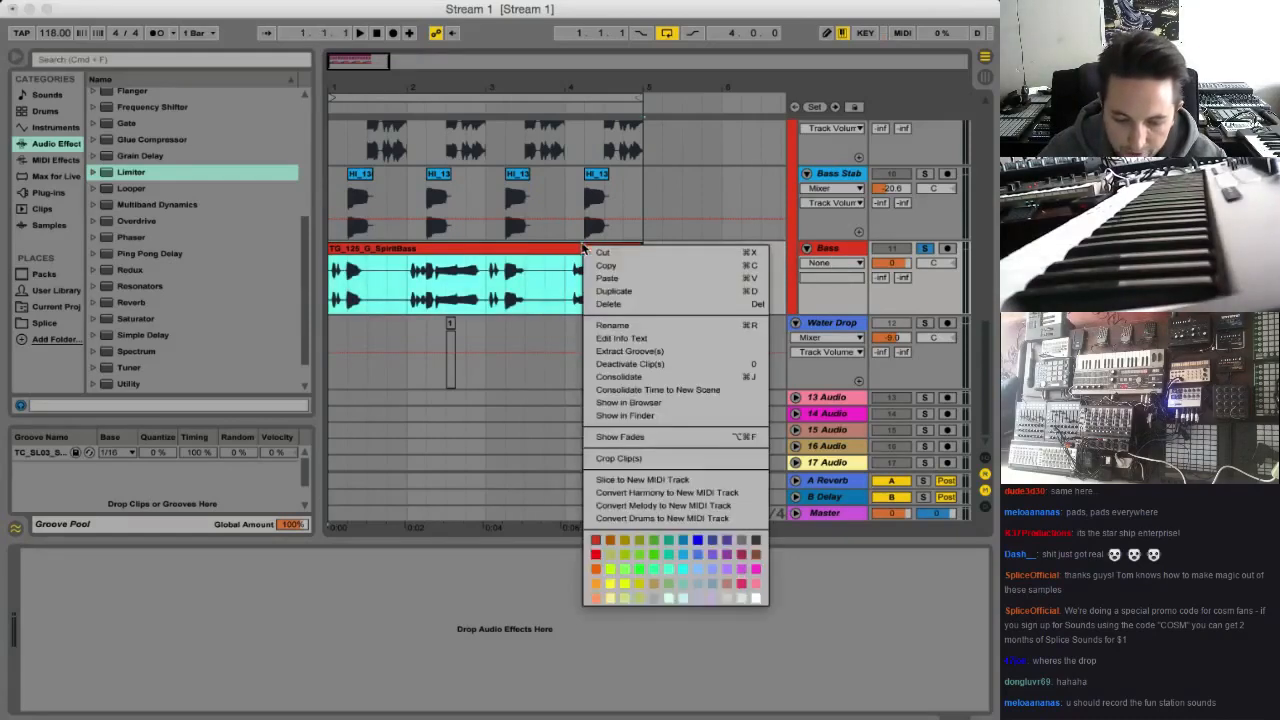
{"action": "left_click", "coordinate": [718, 505]}
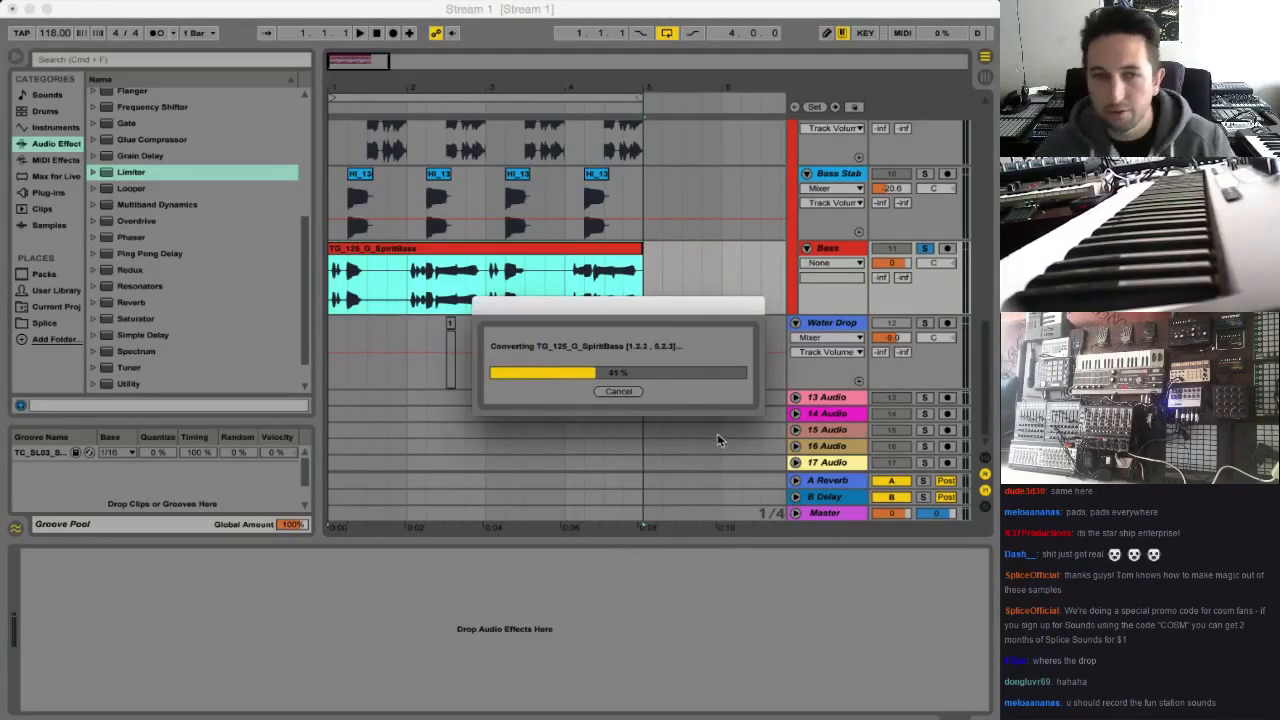
{"action": "left_click", "coordinate": [806, 324]}
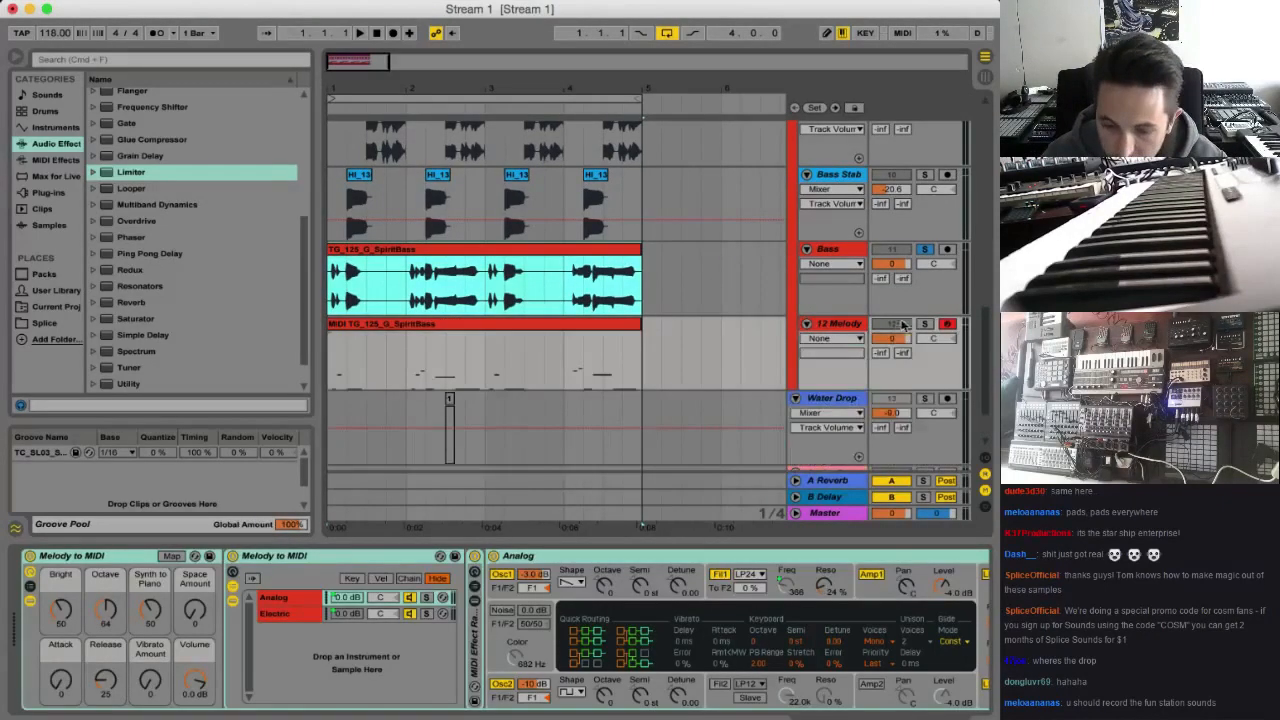
Solo the converted melody track together with Bass, compare them in playback, and open the melody's MIDI clip for editing
{"action": "left_click", "coordinate": [923, 324]}
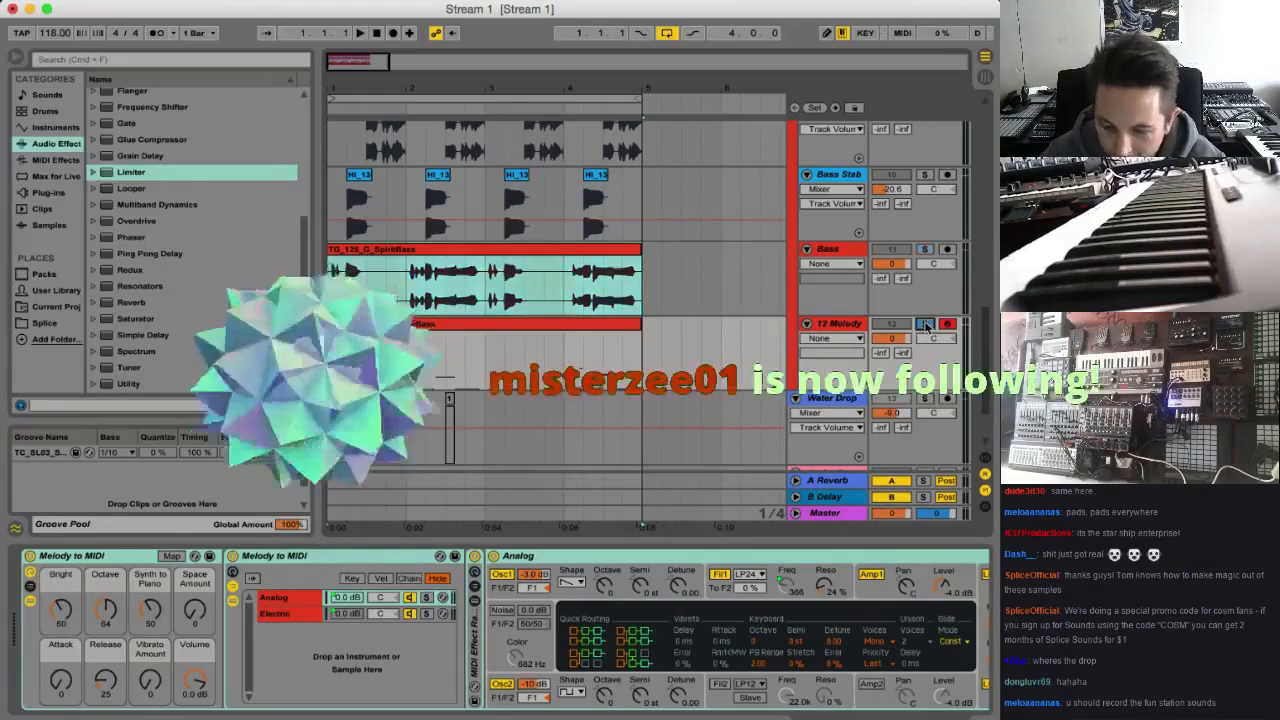
{"action": "key", "text": "space"}
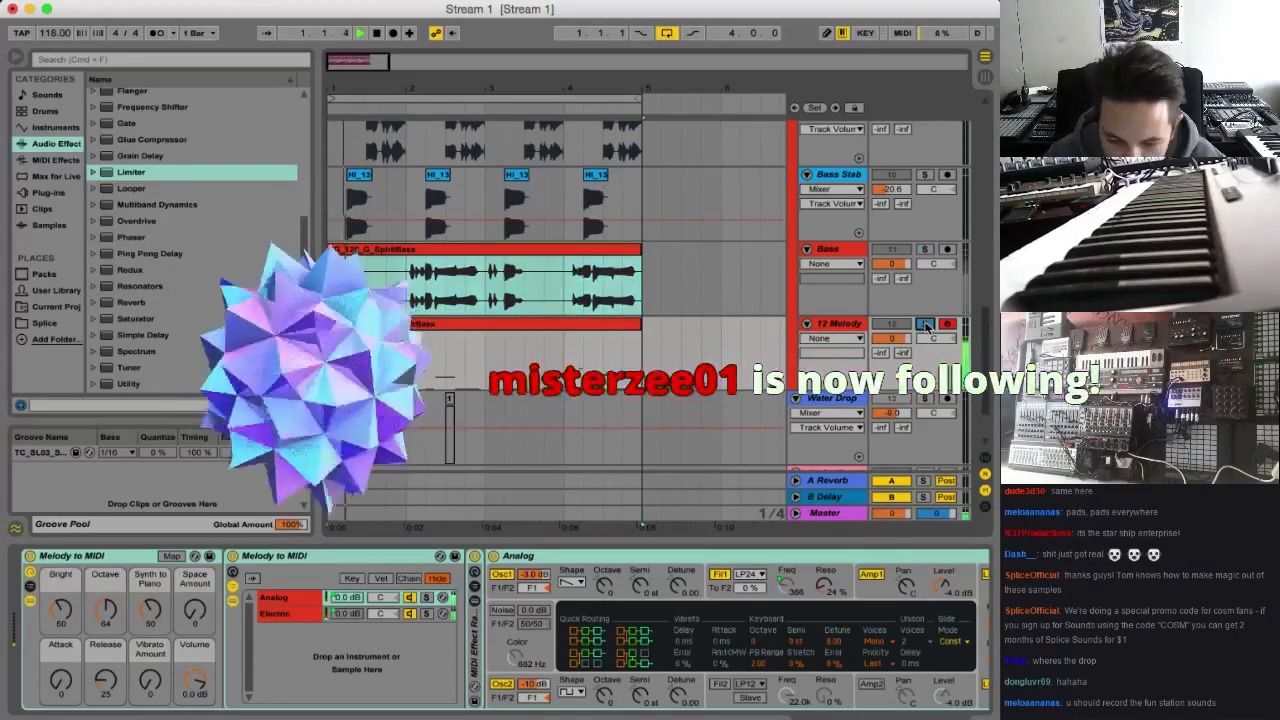
{"action": "left_click", "coordinate": [924, 249]}
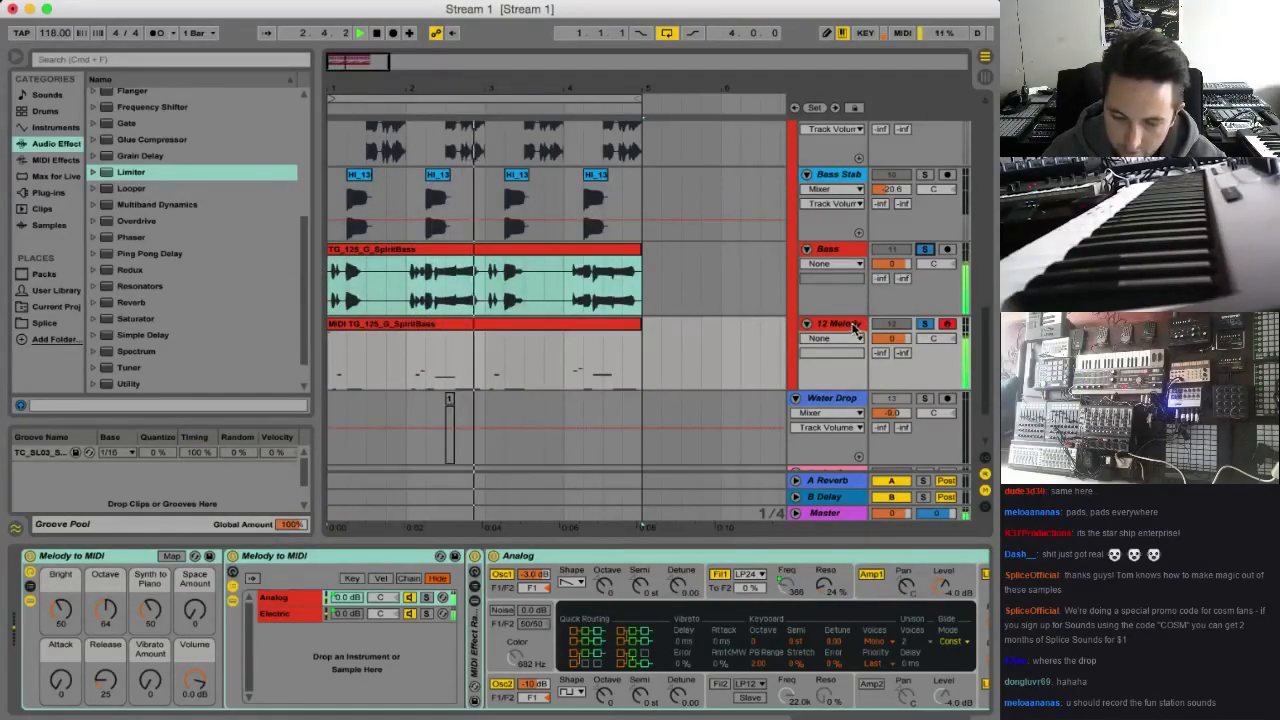
{"action": "double_click", "coordinate": [593, 325]}
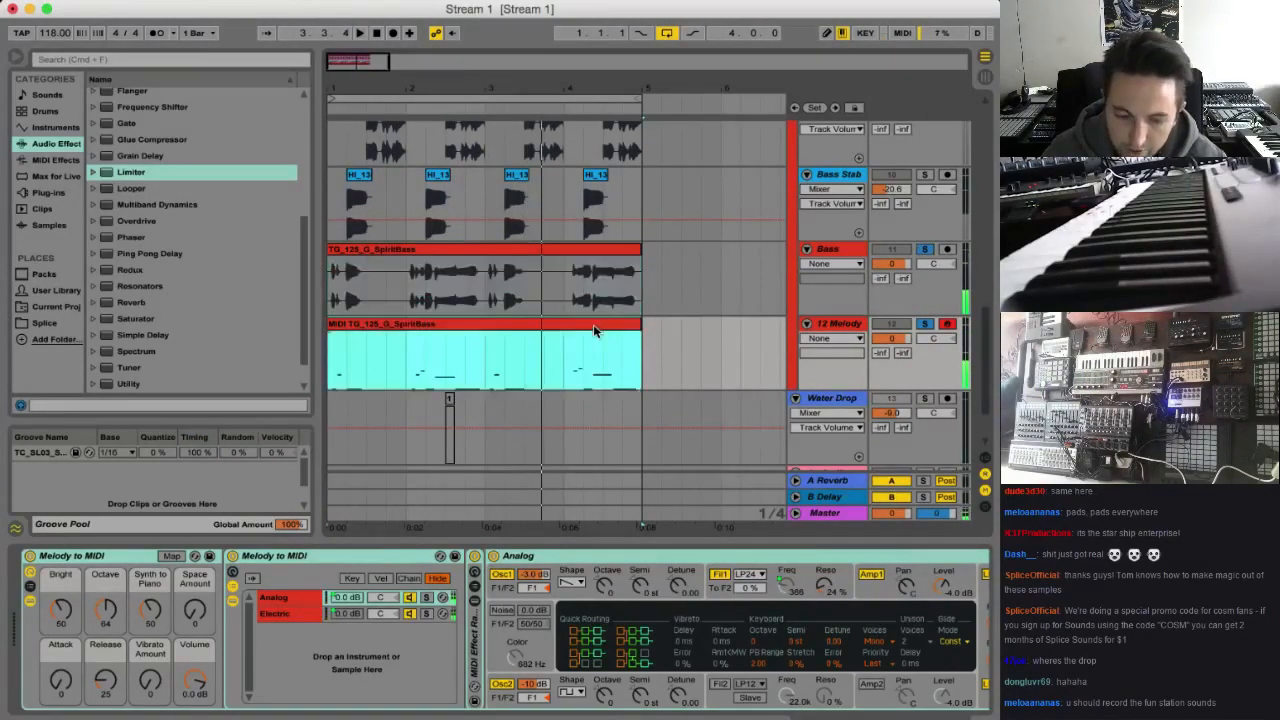
{"action": "key", "text": "space"}
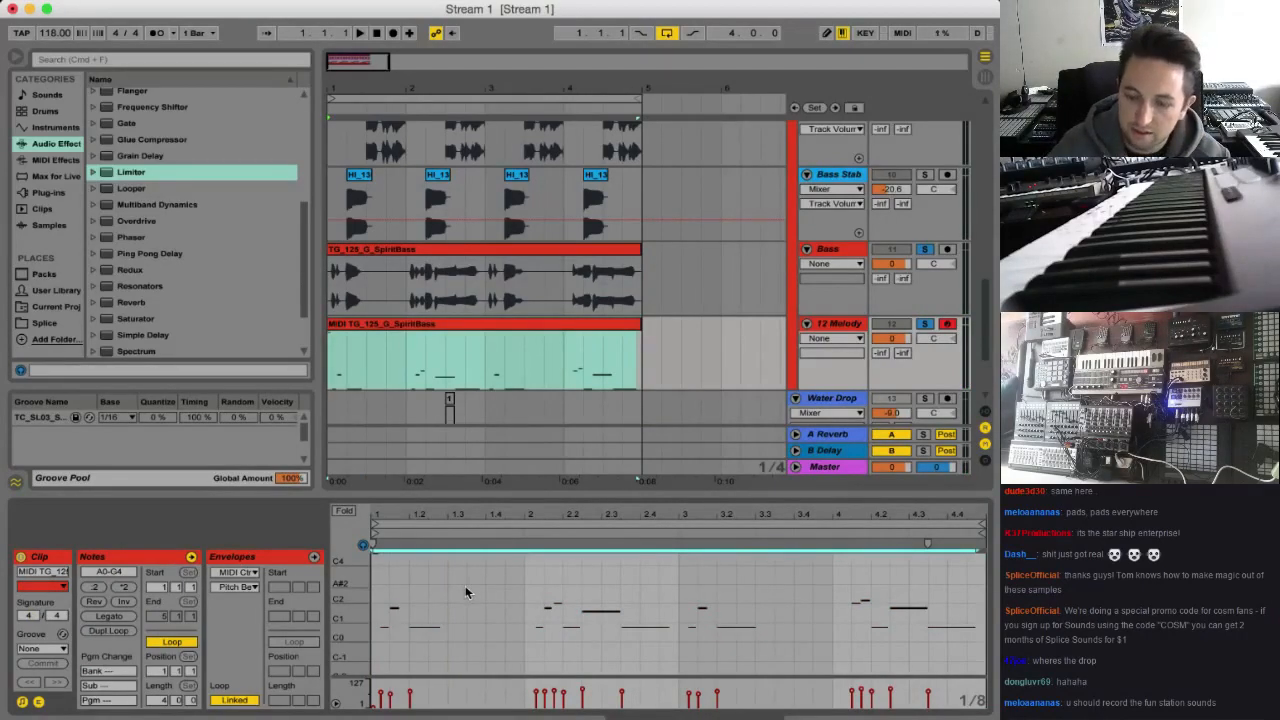
Try transposing all notes of the converted melody clip up to the D1-C5 range, play it back, and reverse the shift
{"action": "key", "text": "Up"}
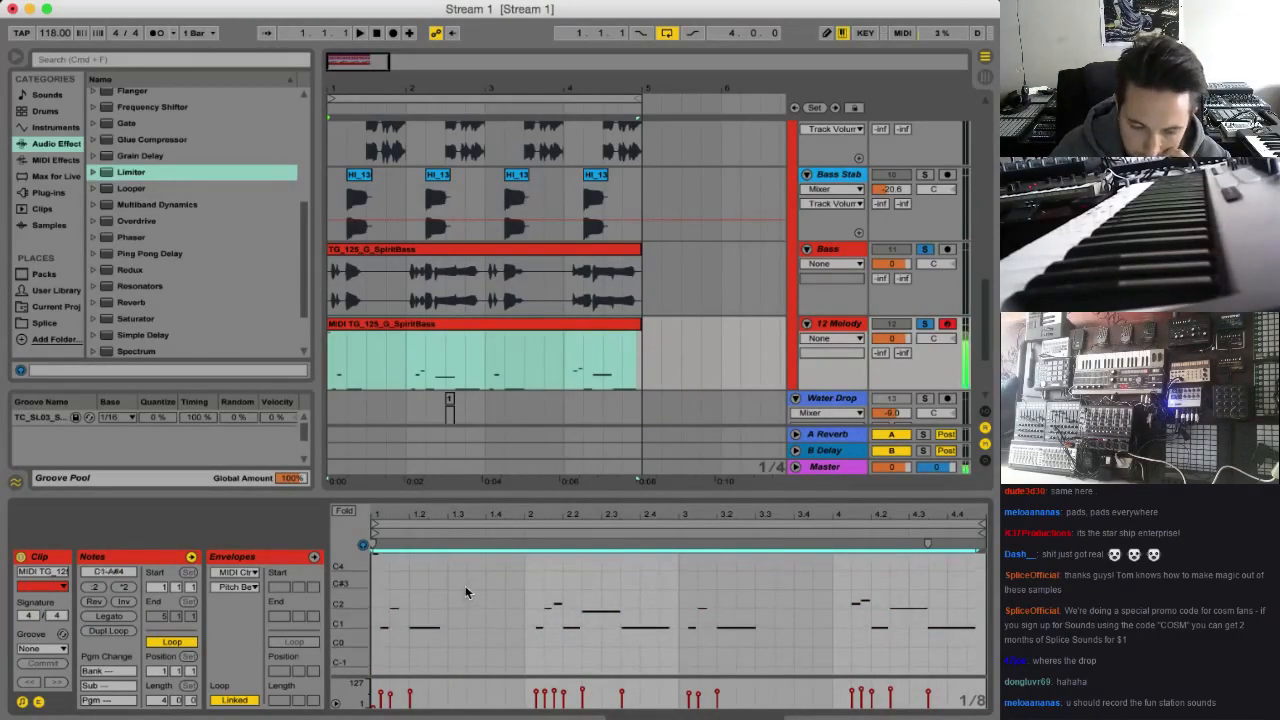
{"action": "key", "text": "Up"}
{"action": "key", "text": "Up"}
{"action": "key", "text": "space"}
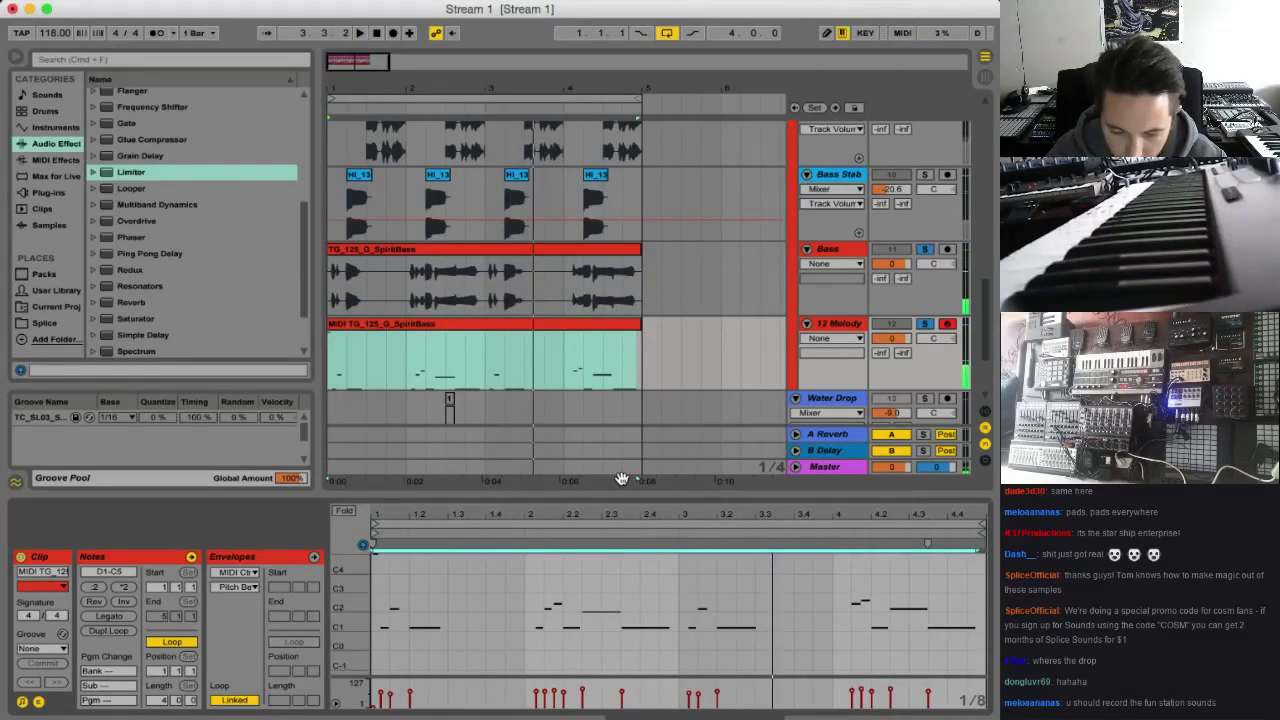
{"action": "key", "text": "Down"}
{"action": "key", "text": "Down"}
{"action": "key", "text": "Down"}
{"action": "key", "text": "Down"}
{"action": "key", "text": "Down"}
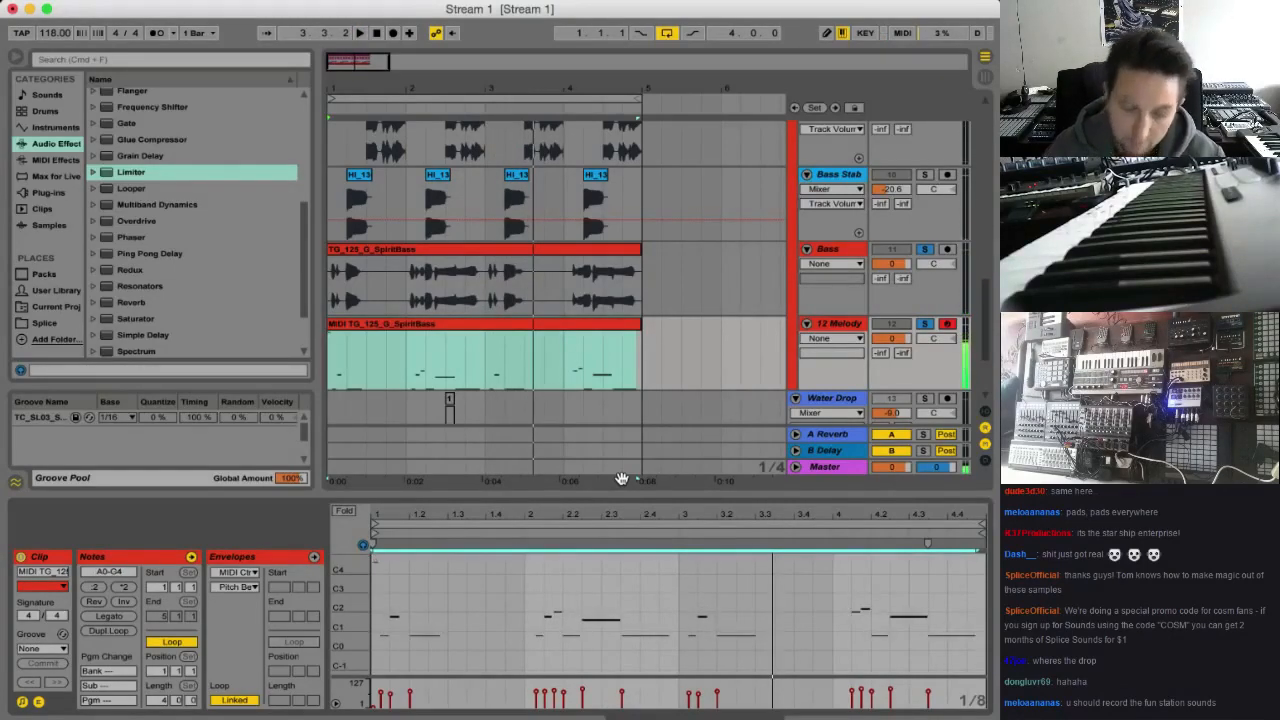
Transpose the whole melody clip up one octave to A1-G5 and check it in playback
{"action": "key", "text": "shift+Up"}
{"action": "key", "text": "space"}
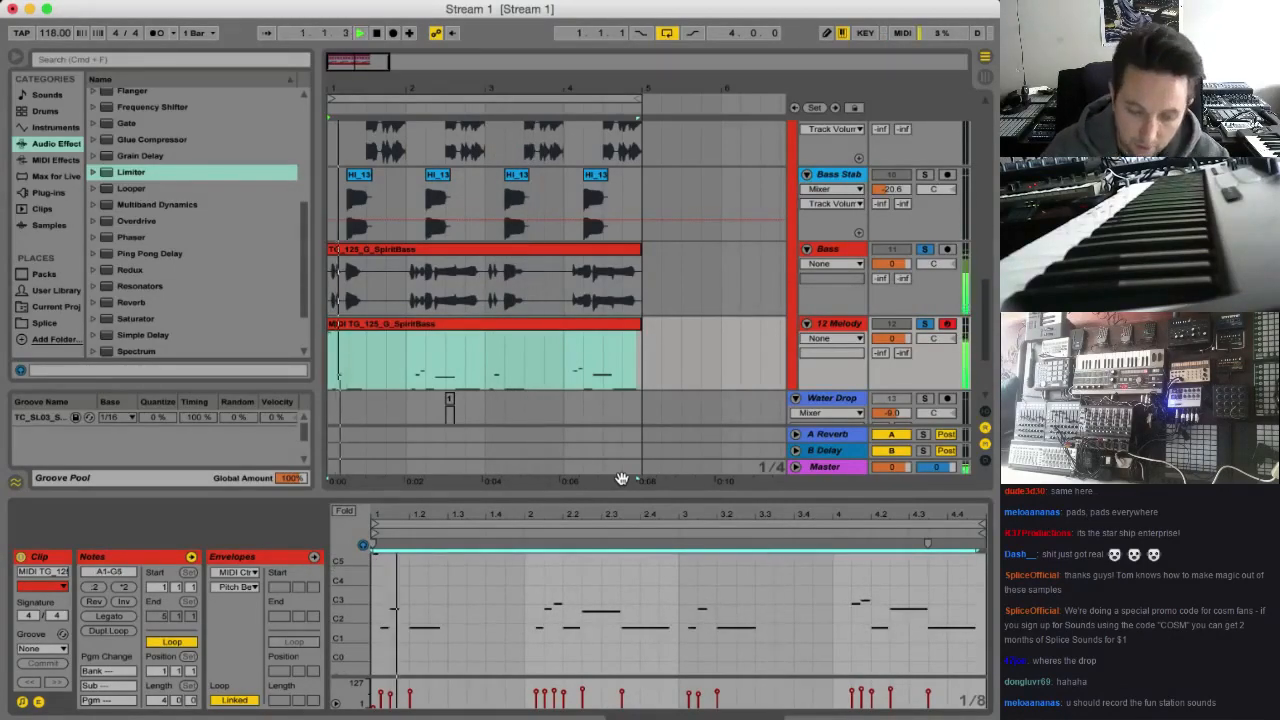
{"action": "left_click", "coordinate": [925, 324]}
{"action": "left_click", "coordinate": [925, 324]}
Replace the converted melody track's default instrument with Operator
{"action": "left_click", "coordinate": [77, 146]}
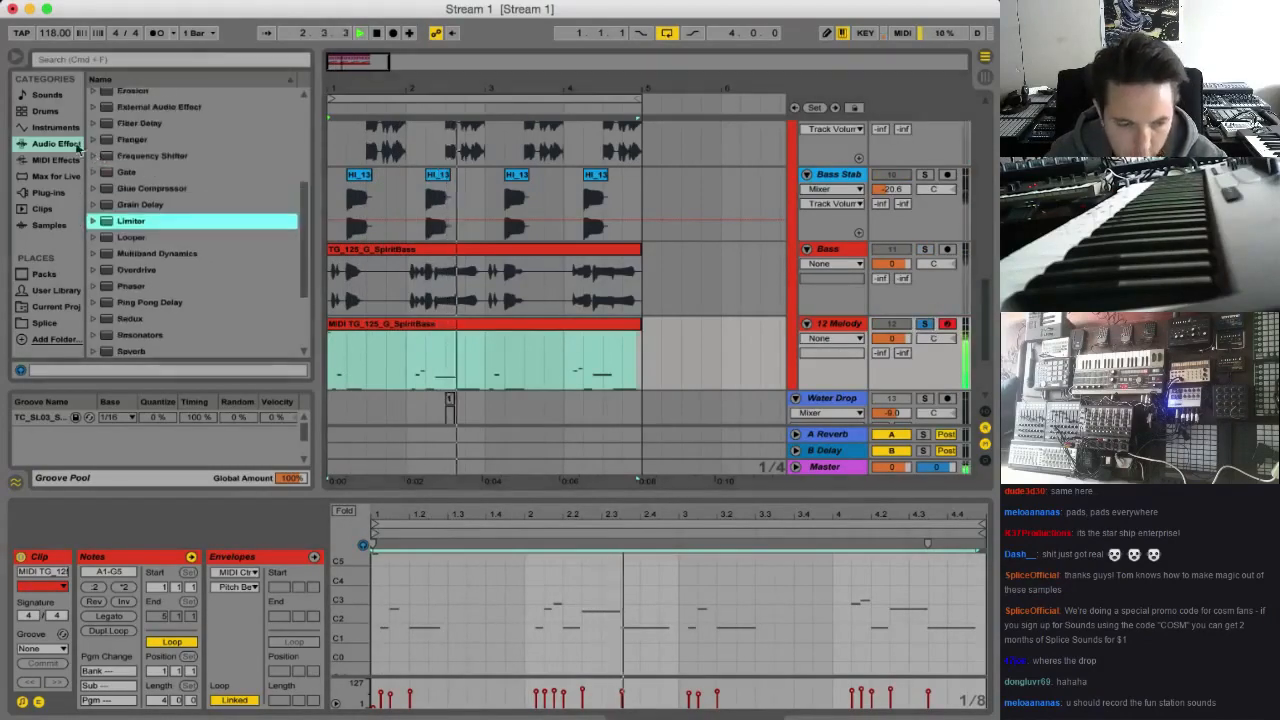
{"action": "left_click", "coordinate": [55, 127]}
{"action": "double_click", "coordinate": [134, 208]}
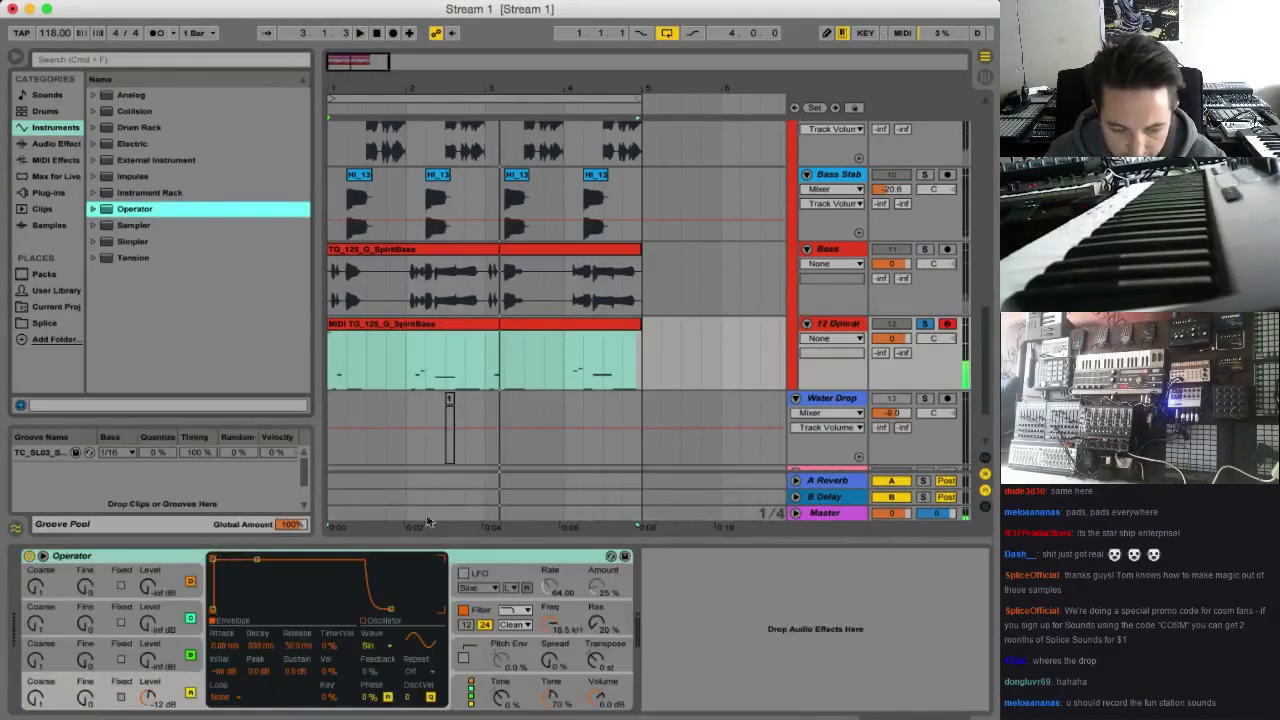
Set Operator's oscillator A waveform to Saw D and lower the filter frequency to about 609 Hz during playback
{"action": "left_click", "coordinate": [378, 646]}
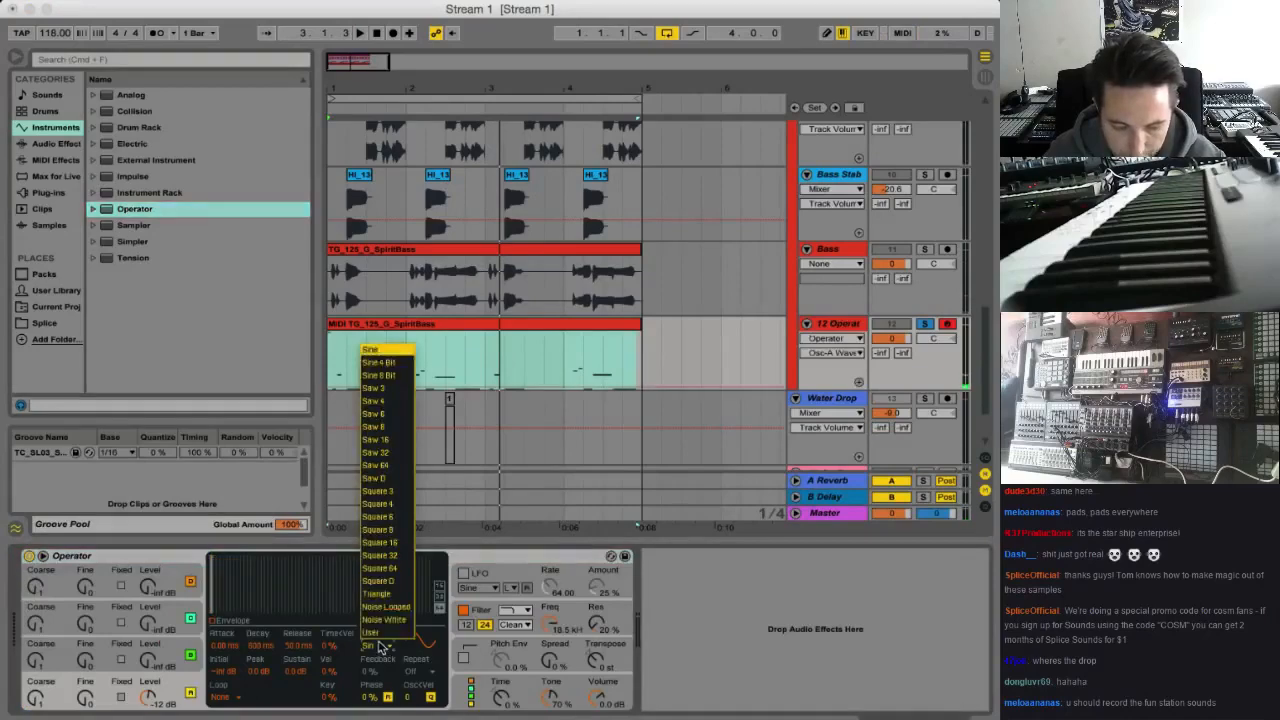
{"action": "left_click", "coordinate": [375, 480]}
{"action": "key", "text": "space"}
{"action": "left_click_drag", "start_coordinate": [550, 619], "coordinate": [550, 681]}
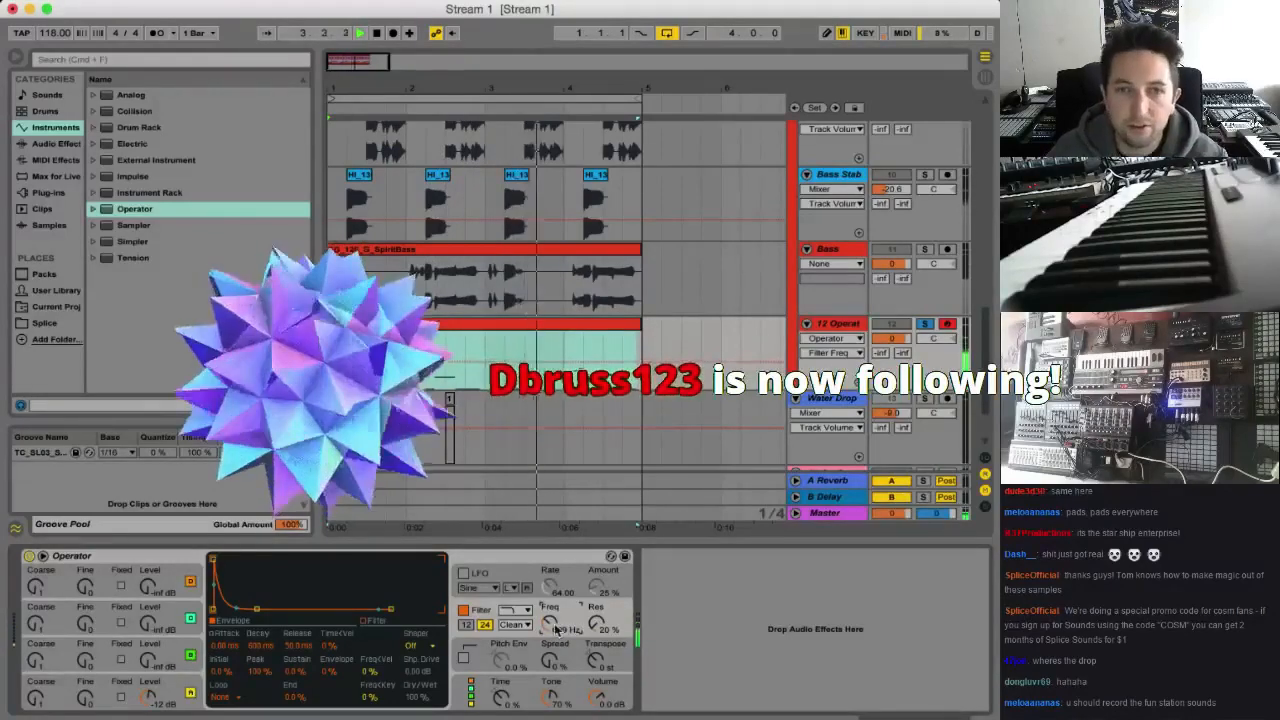
Enable Operator's LFO and assign its destination B to Filter Freq
{"action": "left_click", "coordinate": [463, 574]}
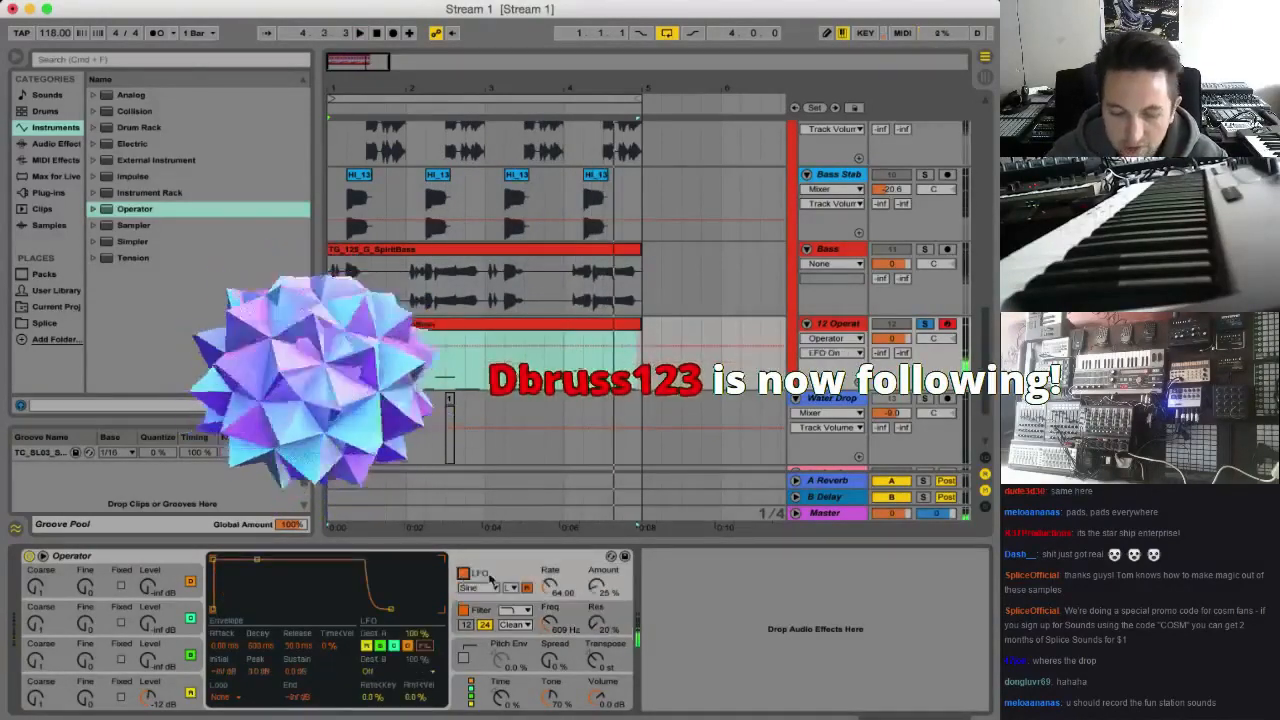
{"action": "left_click", "coordinate": [386, 669]}
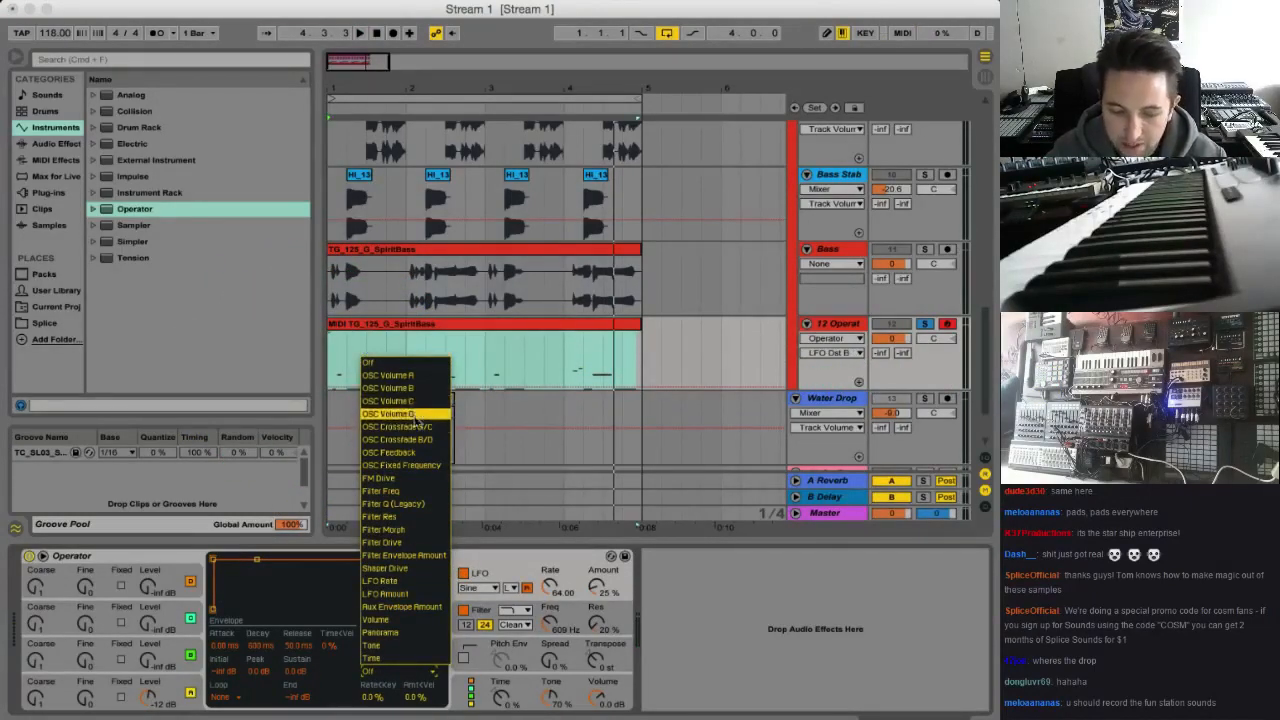
{"action": "left_click", "coordinate": [410, 491]}
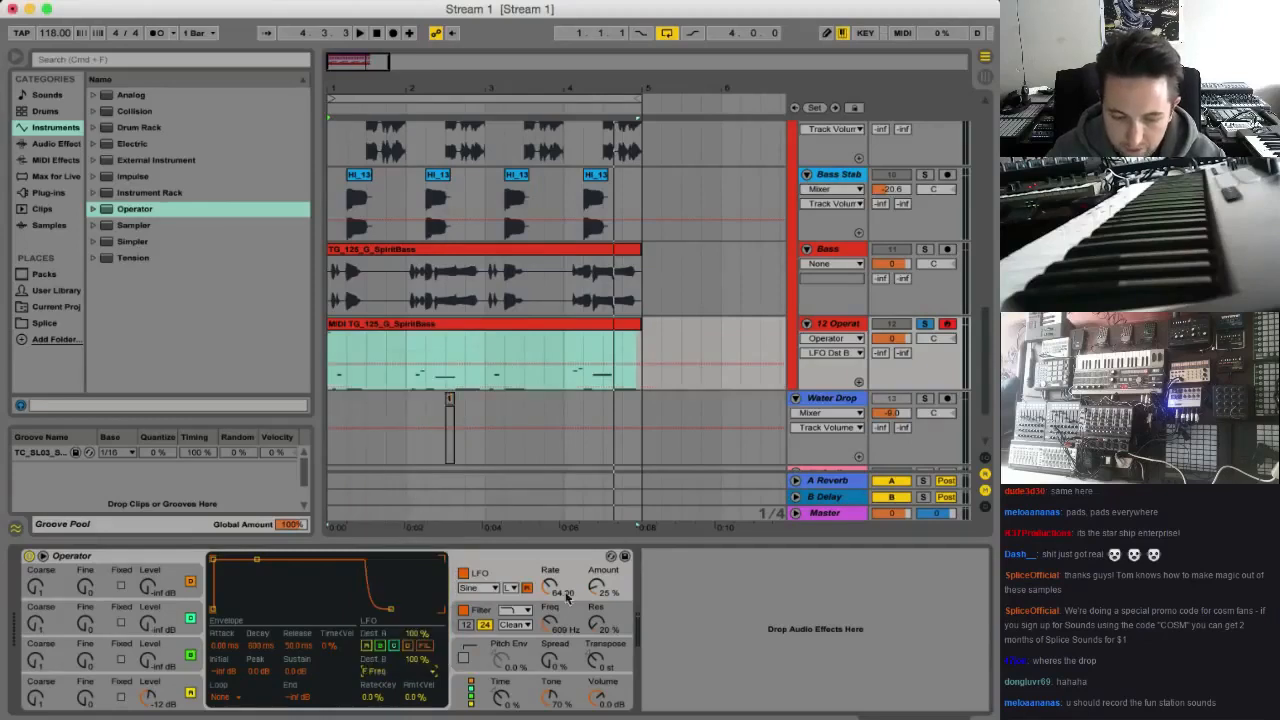
Set the LFO amount to 52% and its rate to 77.61 in the low range, checking the sound in playback
{"action": "key", "text": "space"}
{"action": "left_click_drag", "start_coordinate": [597, 587], "coordinate": [549, 574]}
{"action": "left_click", "coordinate": [507, 592]}
{"action": "left_click", "coordinate": [510, 592]}
{"action": "key", "text": "space"}
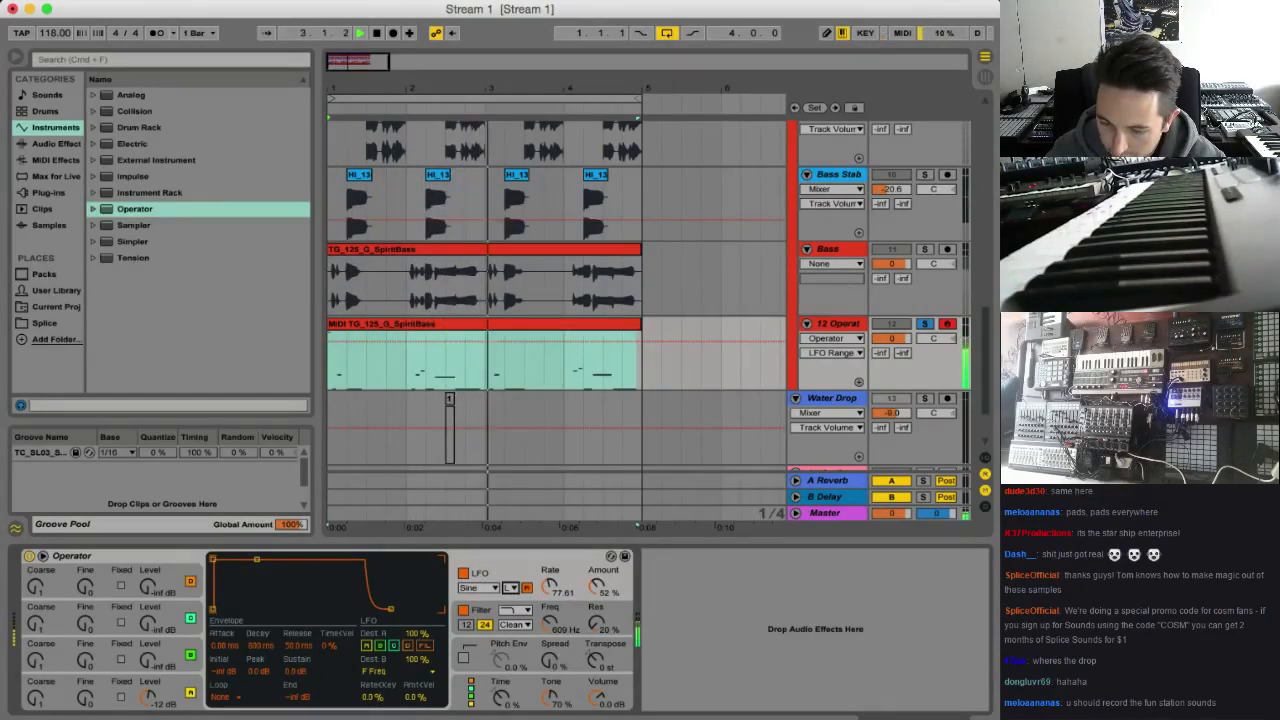
Compare the Bass and Operator tracks soloed and in the full mix, leaving both unsoloed and the Operator track muted
{"action": "left_click", "coordinate": [925, 250]}
{"action": "left_click", "coordinate": [925, 324], "text": "super"}
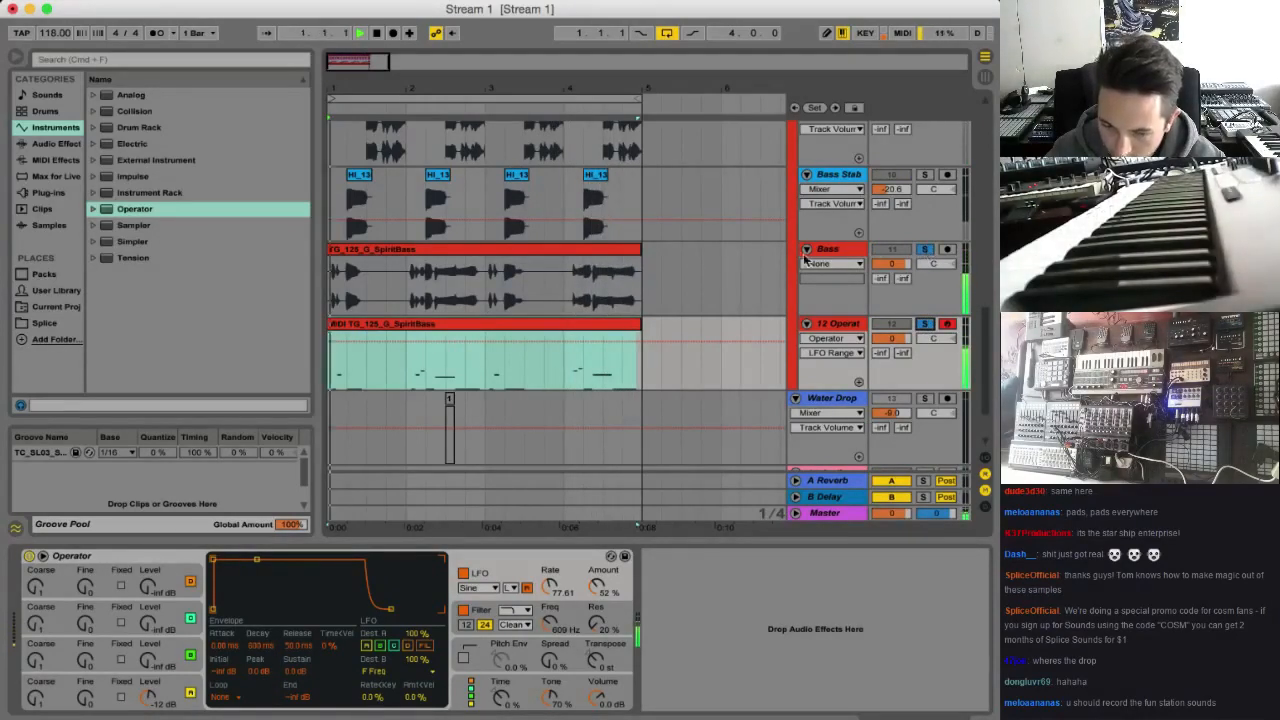
{"action": "left_click", "coordinate": [925, 250]}
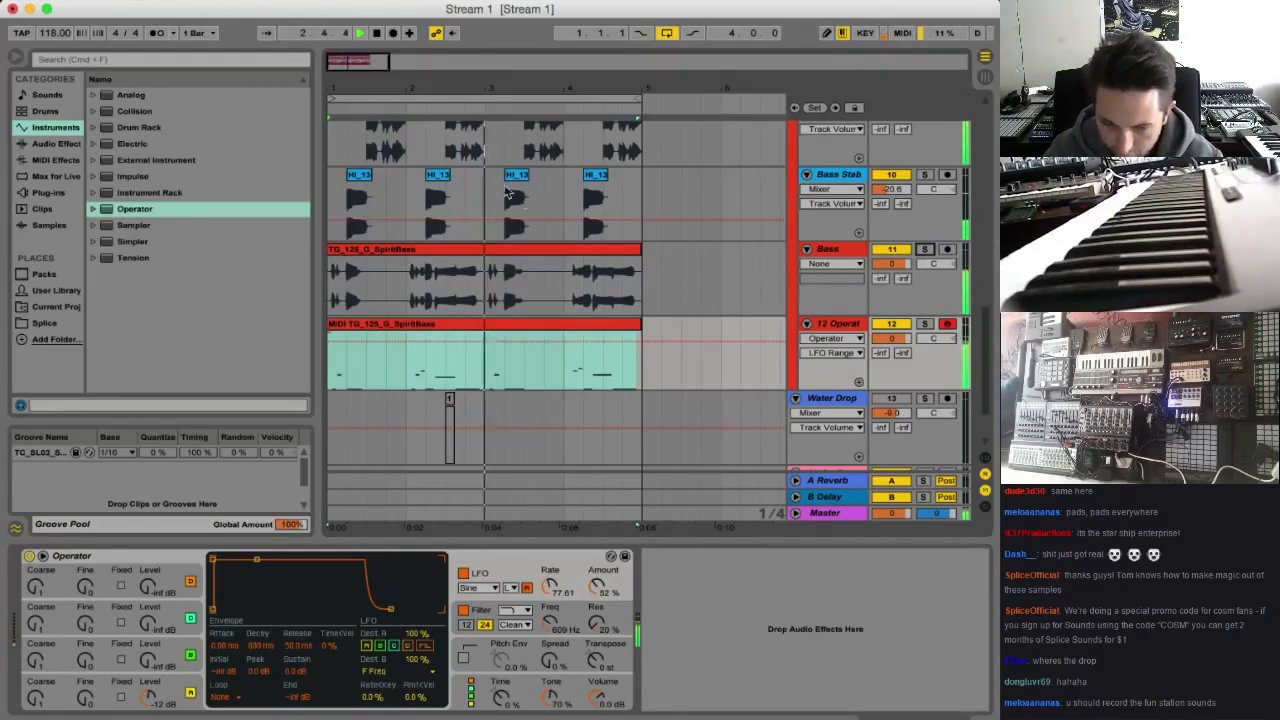
{"action": "left_click", "coordinate": [903, 326]}
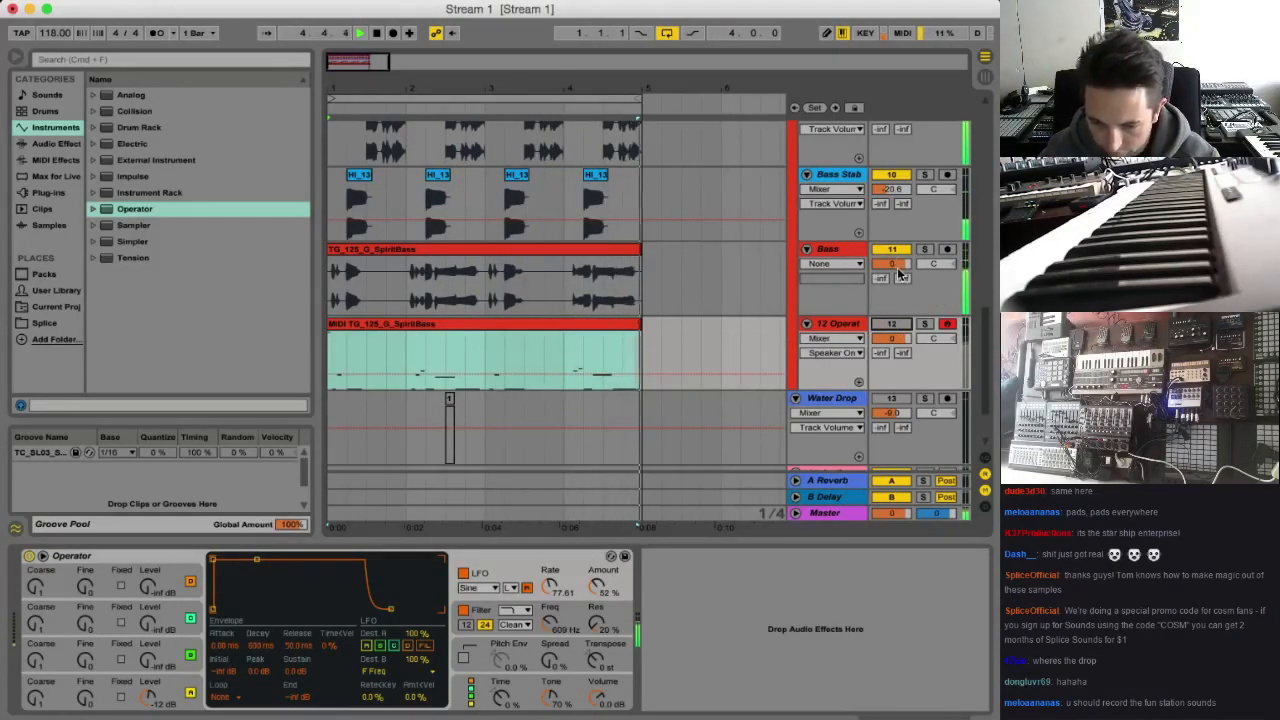
Stop playback and add a Limiter to the Bass track
{"action": "left_click", "coordinate": [823, 249]}
{"action": "key", "text": "space"}
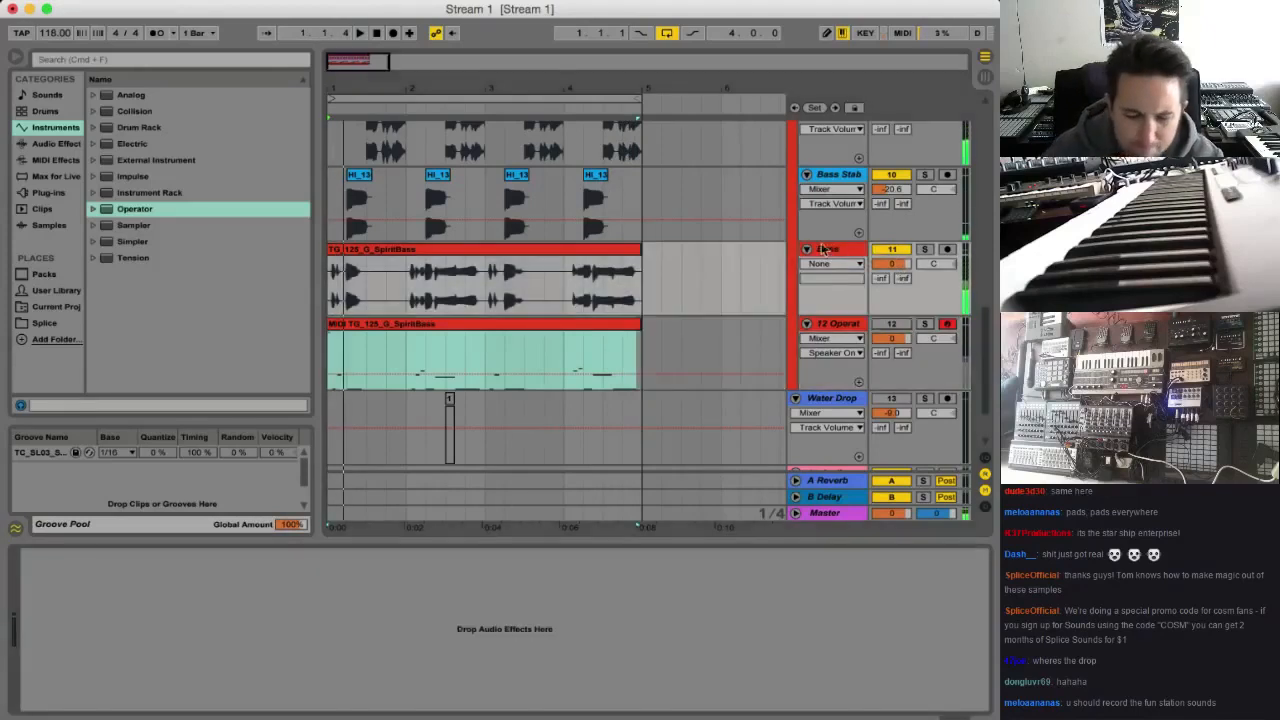
{"action": "left_click", "coordinate": [68, 145]}
{"action": "scroll", "coordinate": [150, 250], "scroll_direction": "down", "scroll_amount": 3}
{"action": "double_click", "coordinate": [132, 139]}
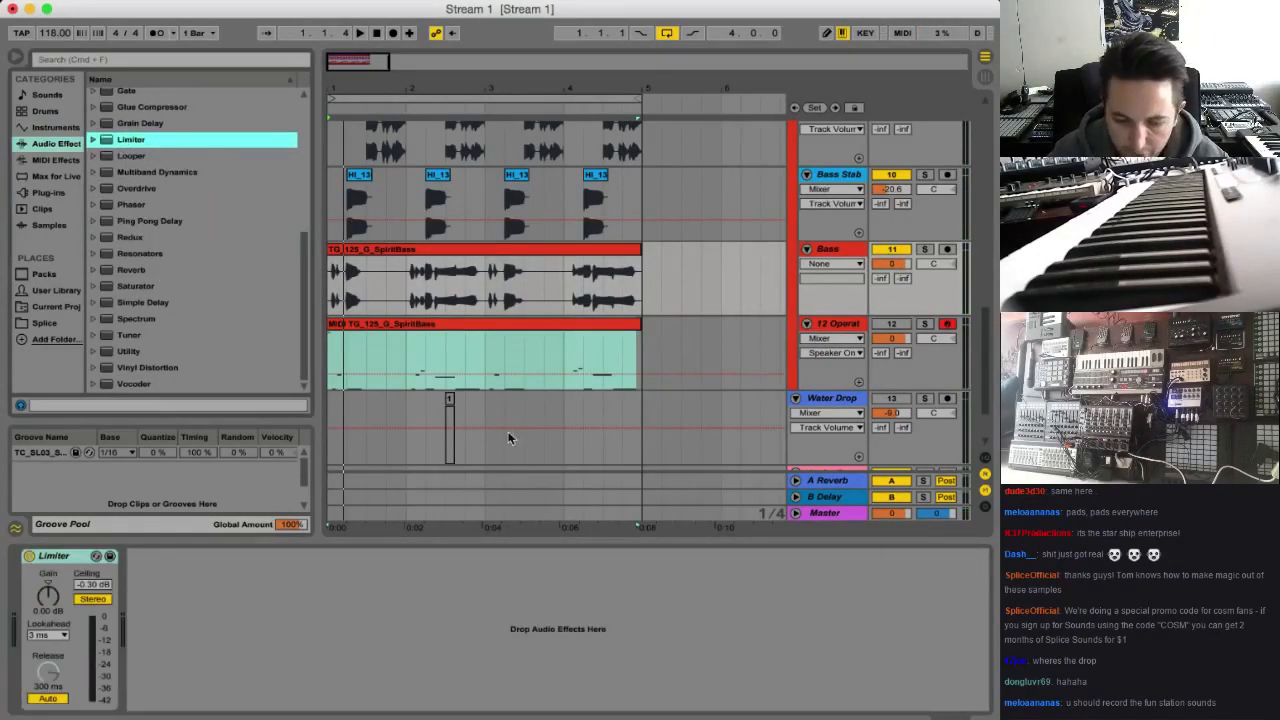
Raise the Bass track's Limiter gain to 3.50 dB and check the level in playback
{"action": "mouse_move", "coordinate": [44, 592]}
{"action": "left_mouse_down"}
{"action": "mouse_move", "coordinate": [44, 567]}
{"action": "mouse_move", "coordinate": [62, 601]}
{"action": "left_mouse_up"}
{"action": "key", "text": "space"}
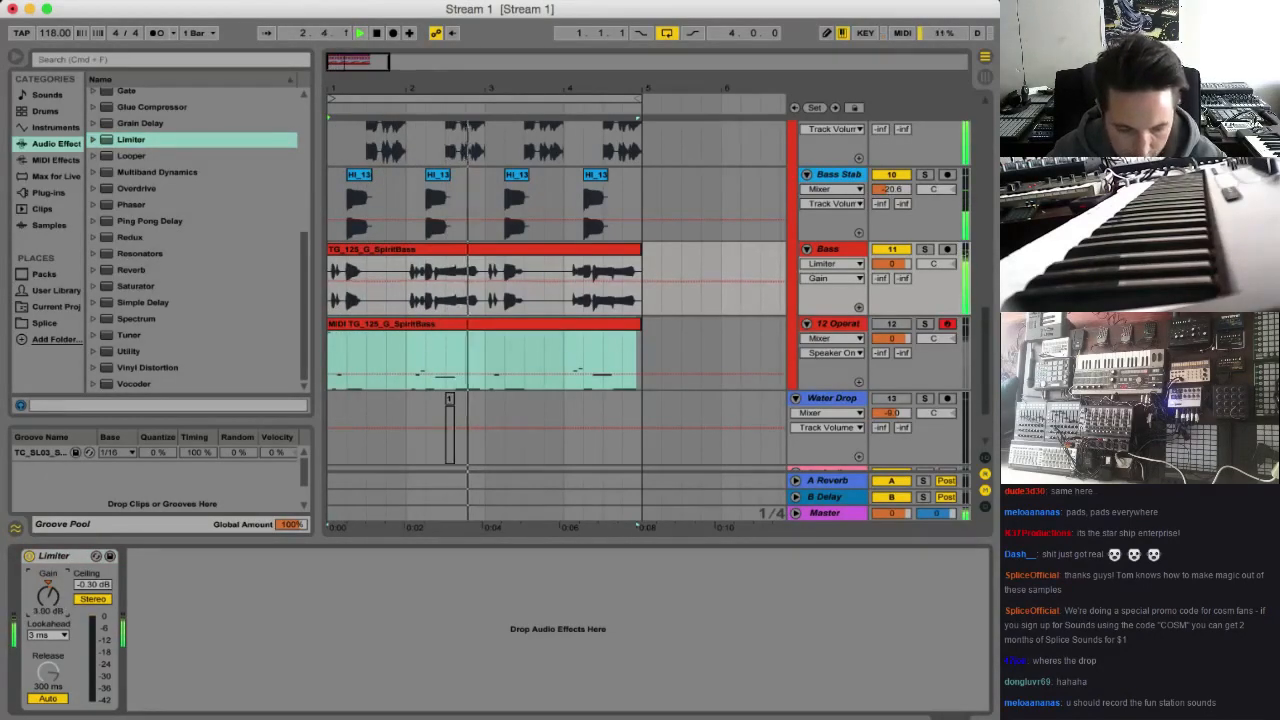
{"action": "key", "text": "space"}
{"action": "key", "text": "space"}
Play the Bass clip from just after beat 2.2 and solo the track to inspect that passage
{"action": "key", "text": "space"}
{"action": "left_click_drag", "start_coordinate": [466, 89], "coordinate": [370, 168]}
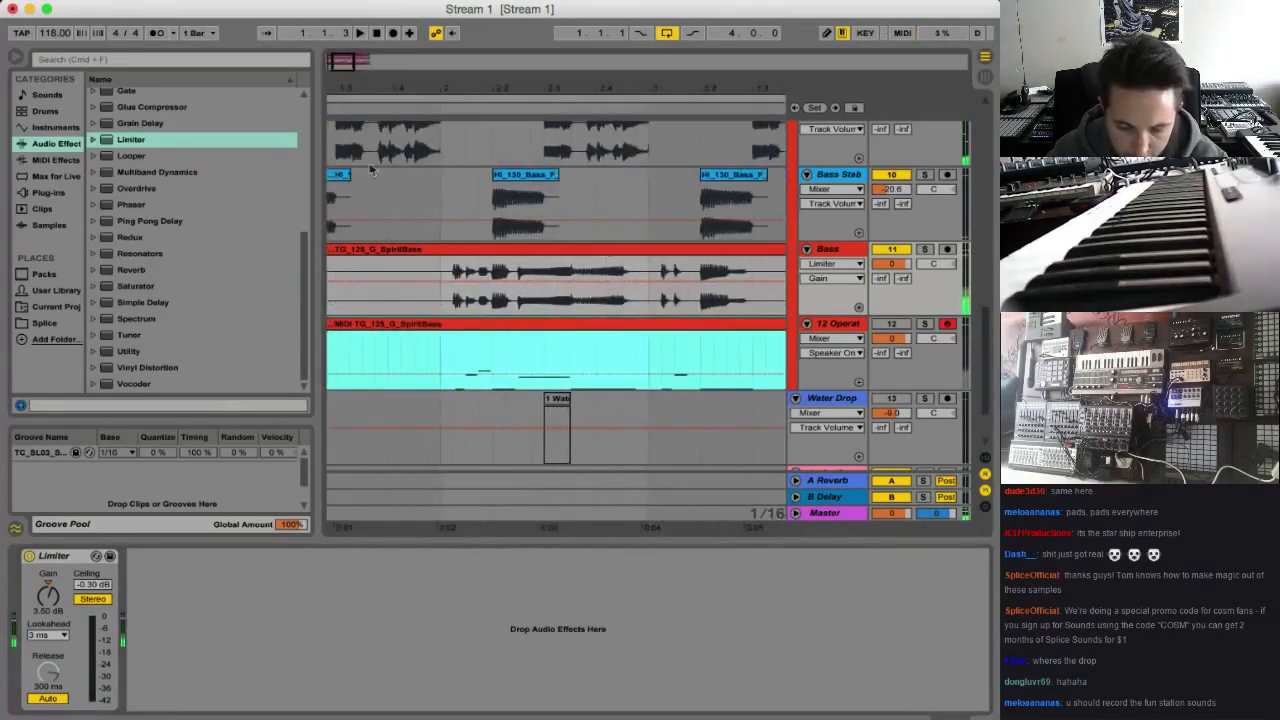
{"action": "left_click", "coordinate": [475, 261]}
{"action": "key", "text": "space"}
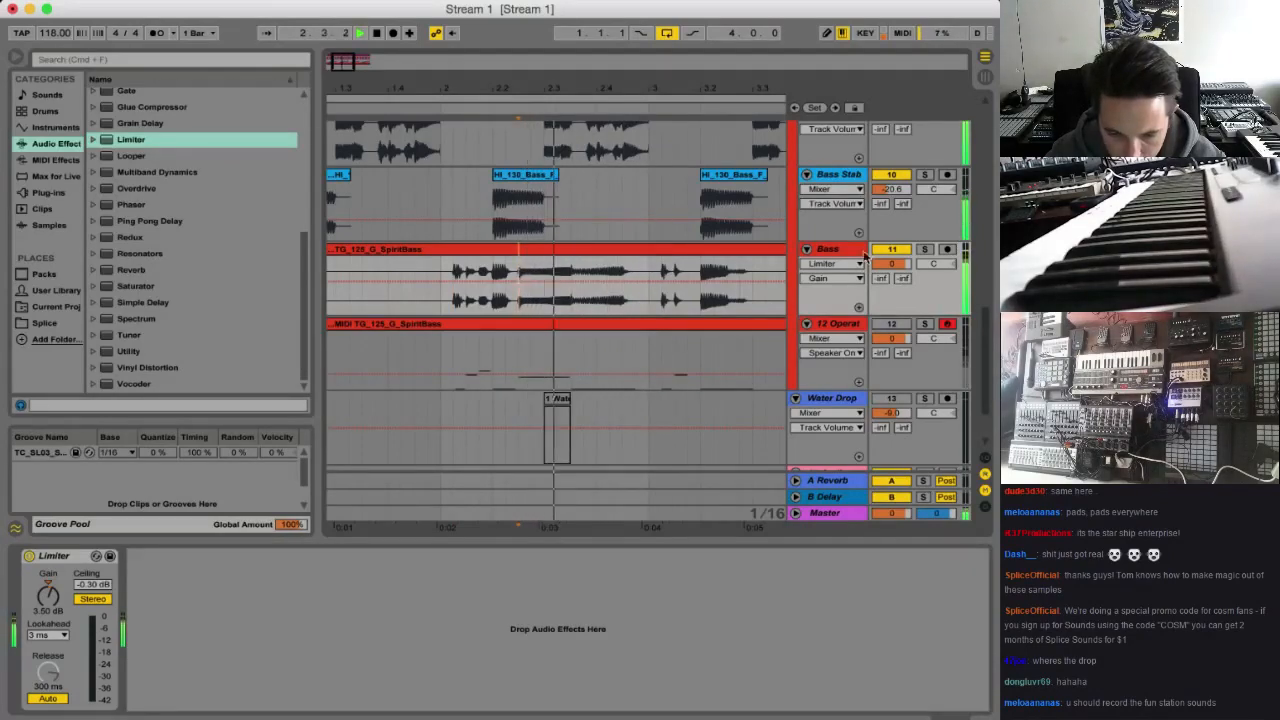
{"action": "left_click", "coordinate": [924, 250]}
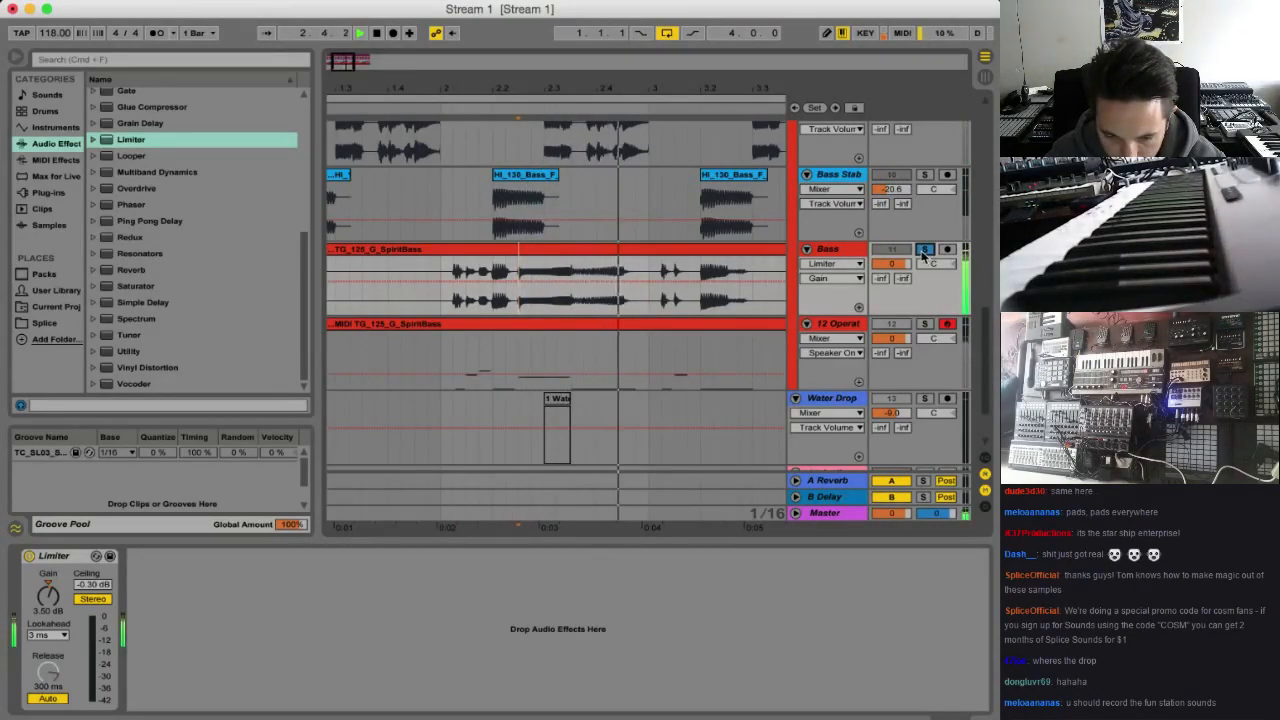
Unsolo the Bass track, split out its clip from 2.2.3 to 2.3.3, transpose that slice to -3 st and play from bar 2
{"action": "left_click", "coordinate": [924, 250]}
{"action": "left_click_drag", "start_coordinate": [518, 280], "coordinate": [571, 282]}
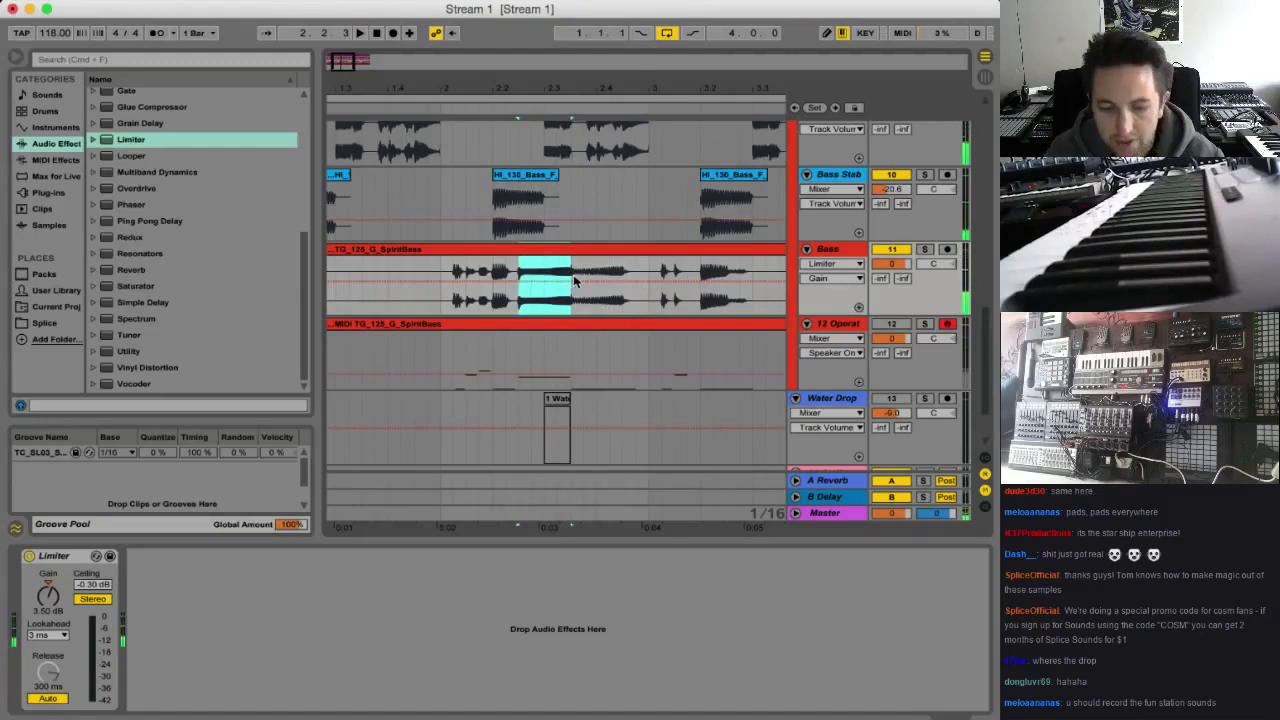
{"action": "double_click", "coordinate": [557, 251]}
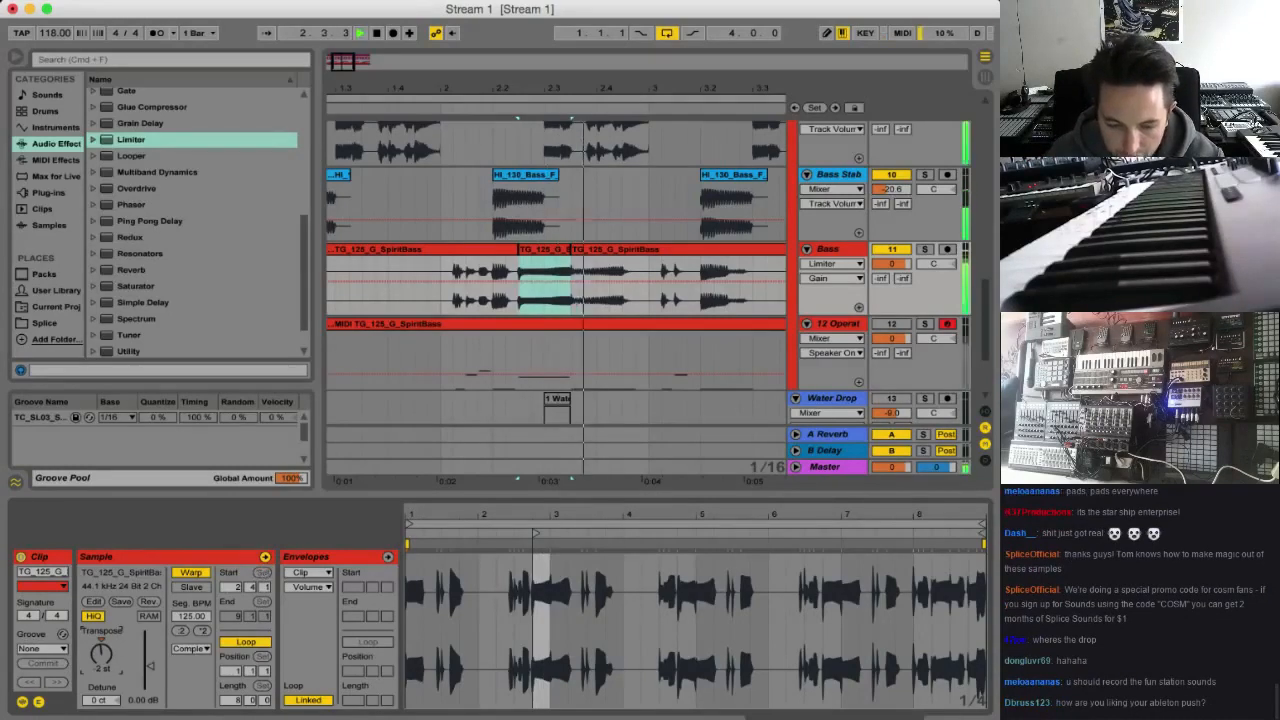
{"action": "key", "text": "space"}
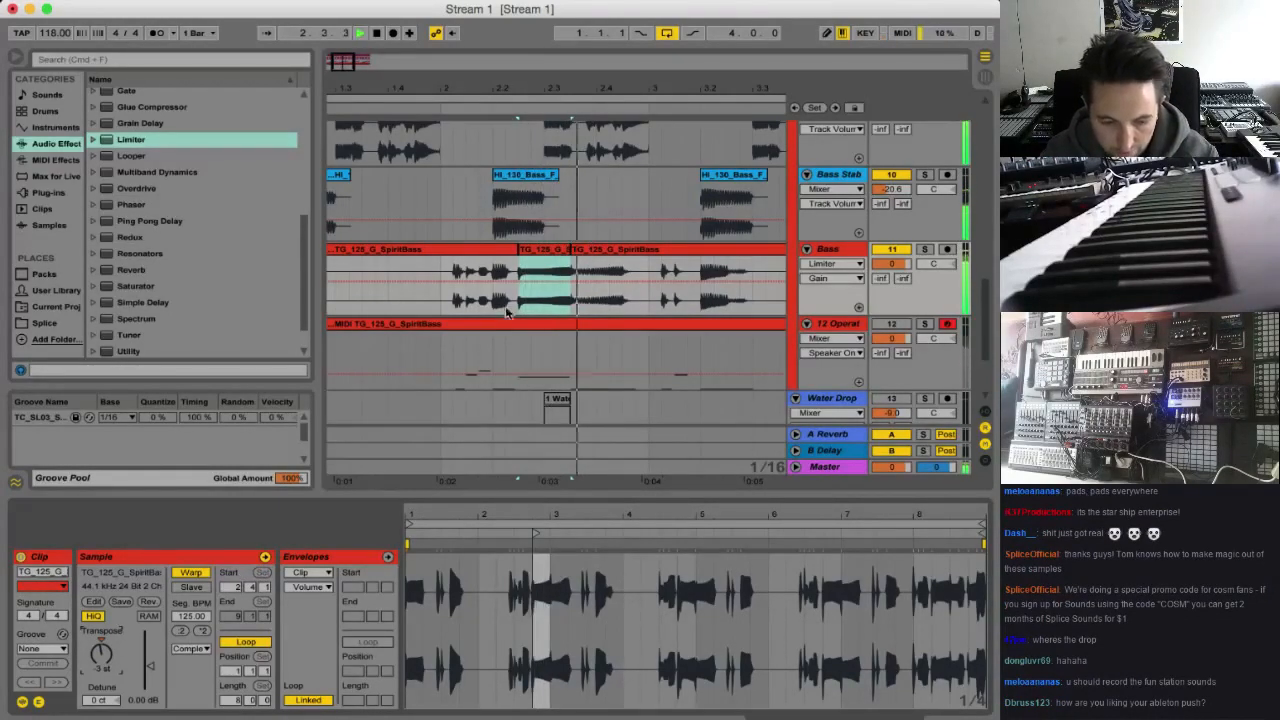
{"action": "left_click", "coordinate": [451, 273]}
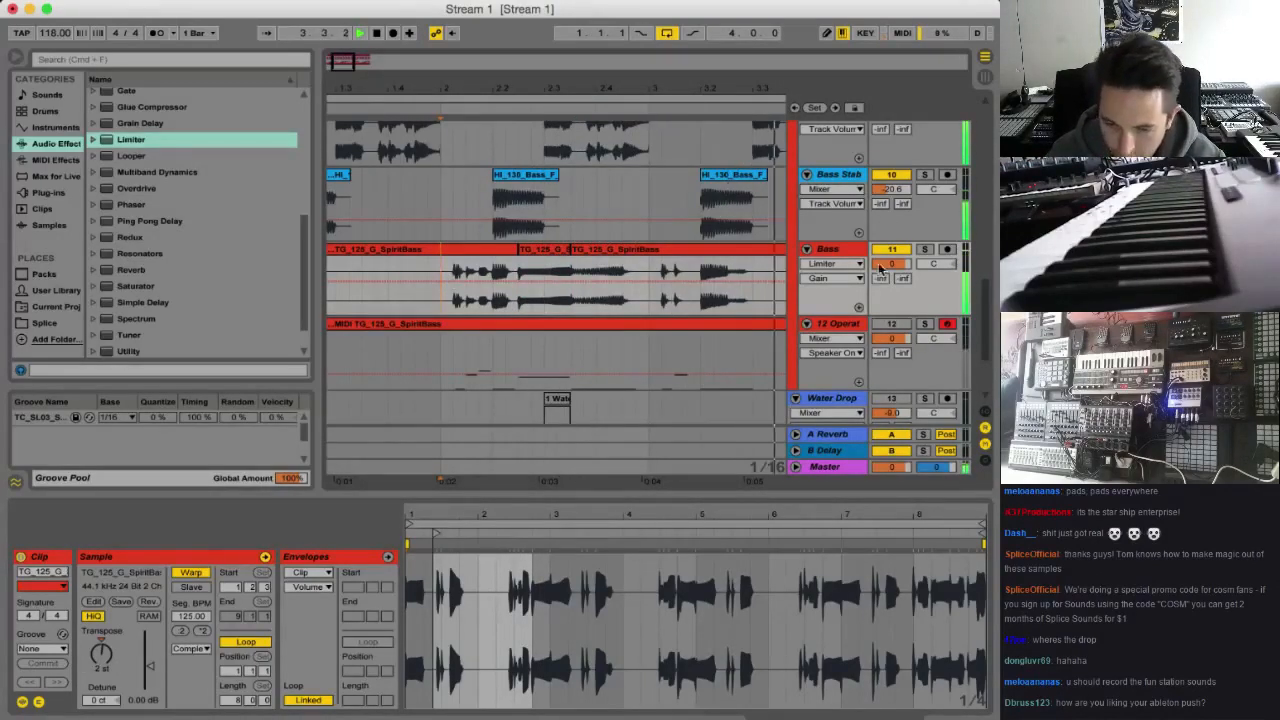
Reactivate the TC_SL03_Shaker clip on the Percussion track
{"action": "left_click_drag", "start_coordinate": [352, 65], "coordinate": [354, 28]}
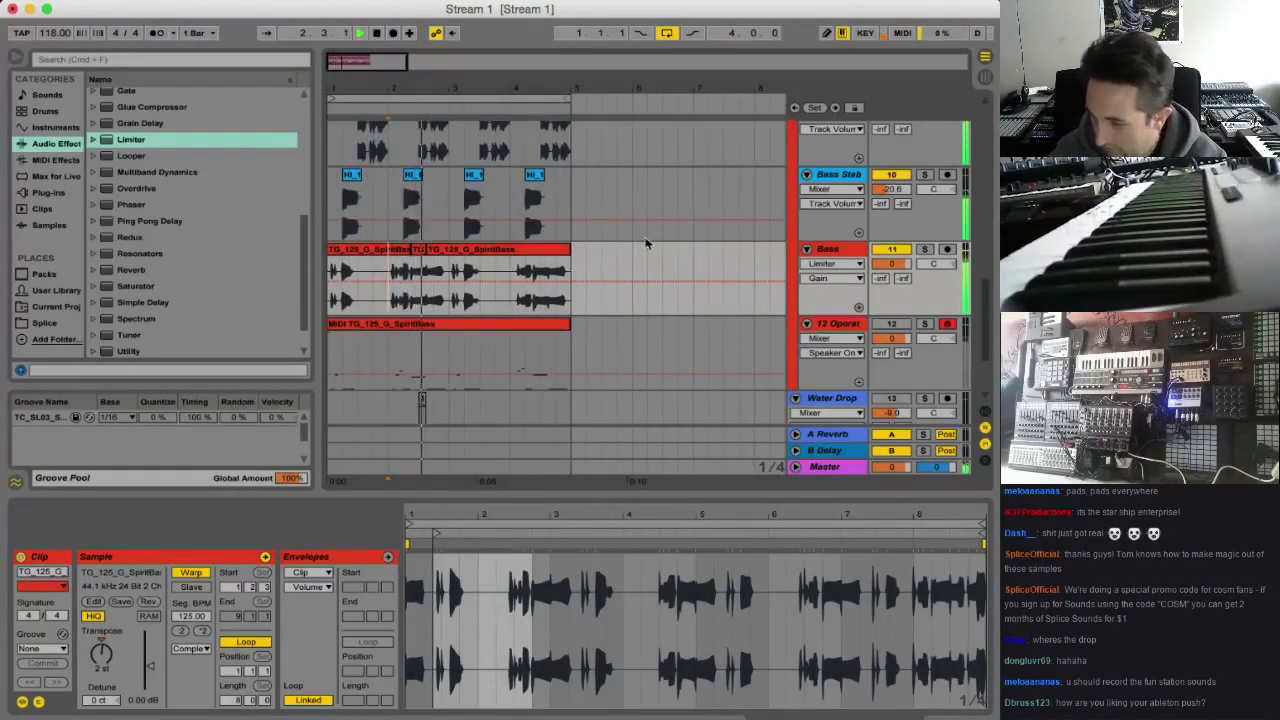
{"action": "scroll", "coordinate": [482, 247], "scroll_direction": "up", "scroll_amount": 15}
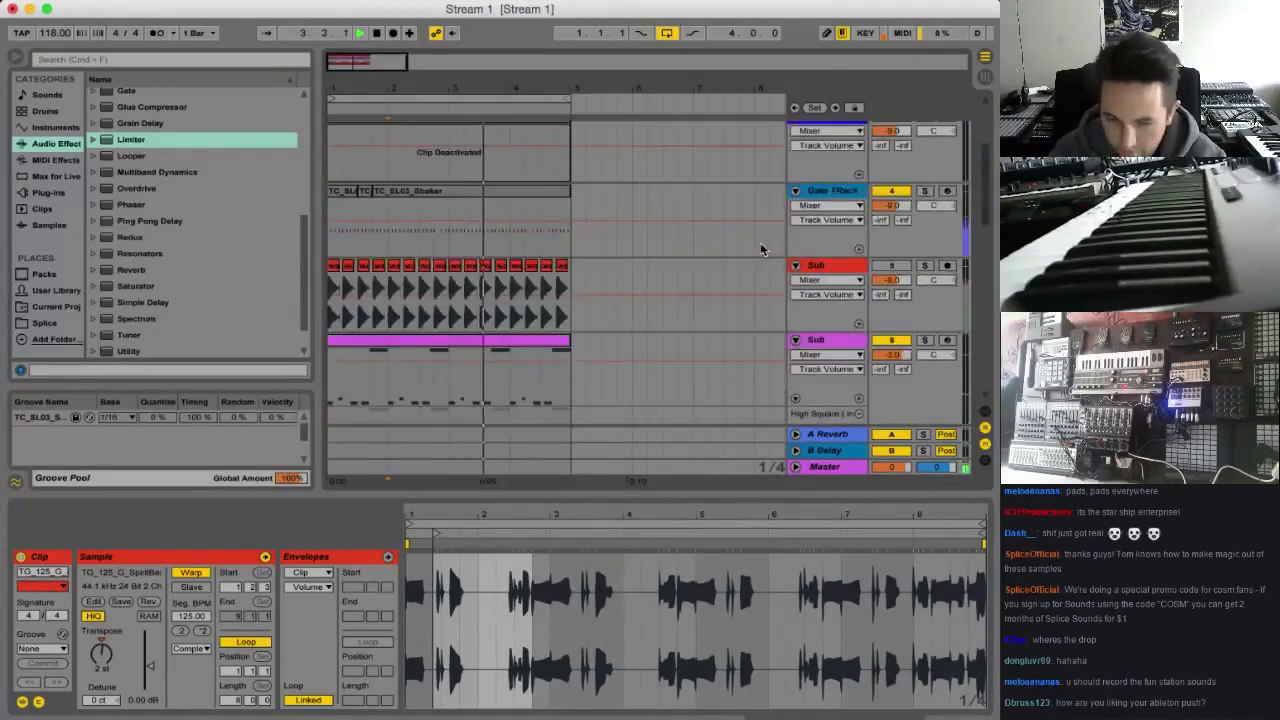
{"action": "left_click", "coordinate": [486, 230]}
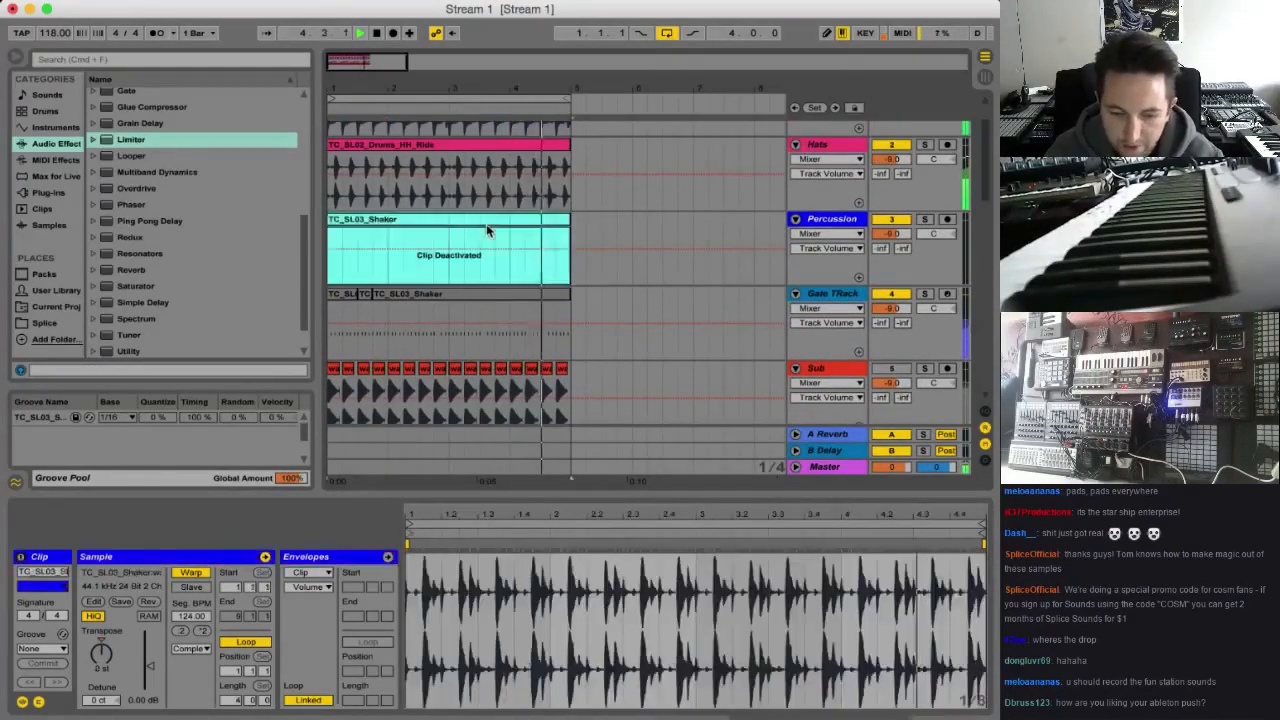
{"action": "key", "text": "0"}
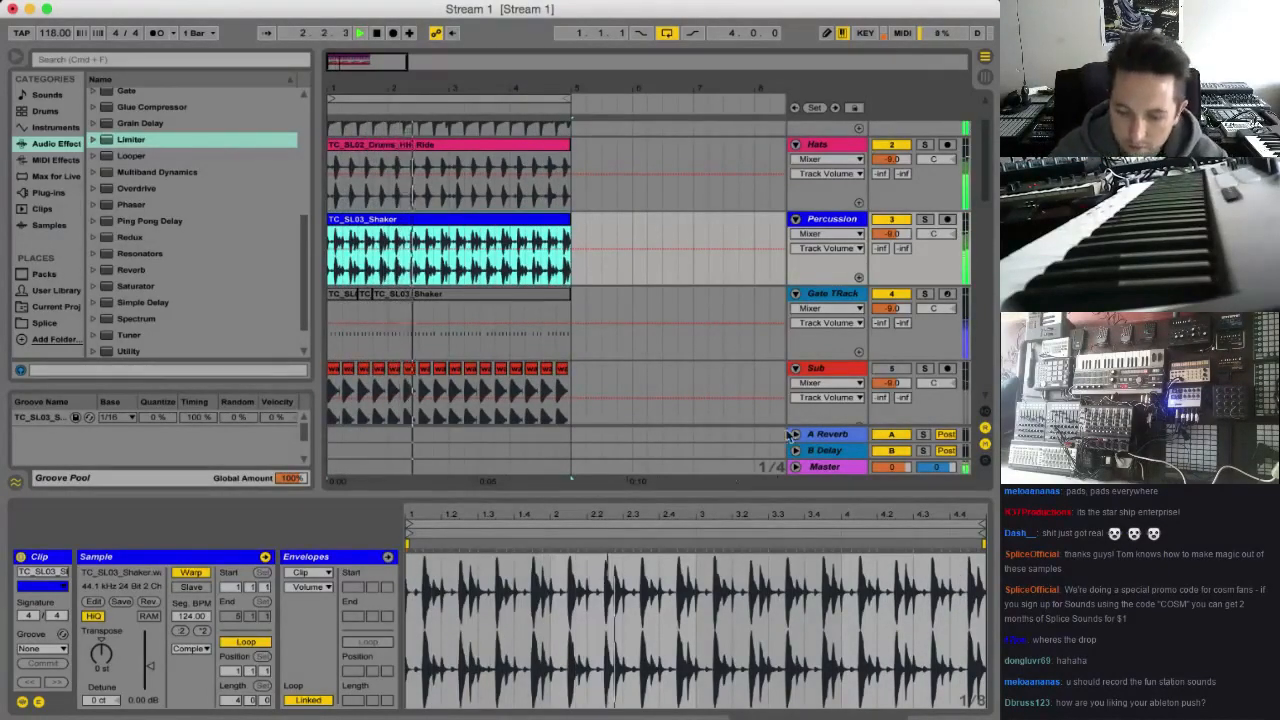
Raise the Master volume to 2.7 with a Limiter in the Master chain and check the mix in playback
{"action": "double_click", "coordinate": [825, 467]}
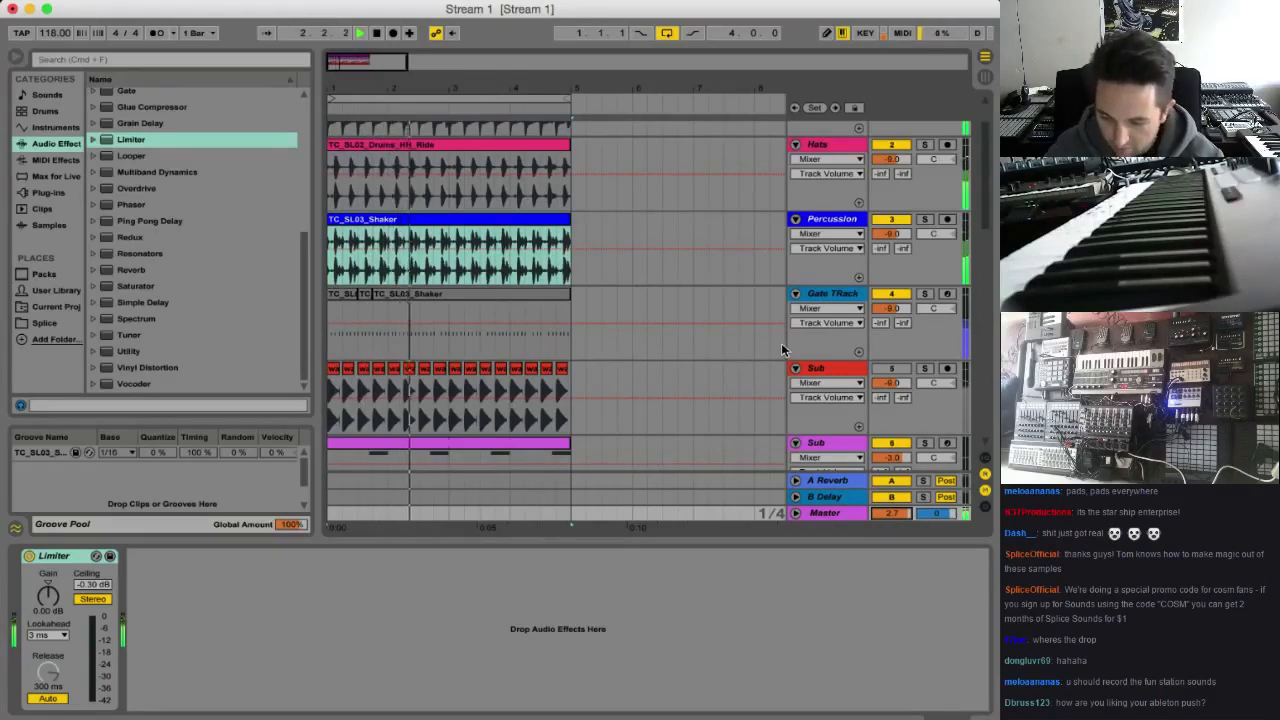
{"action": "key", "text": "space"}
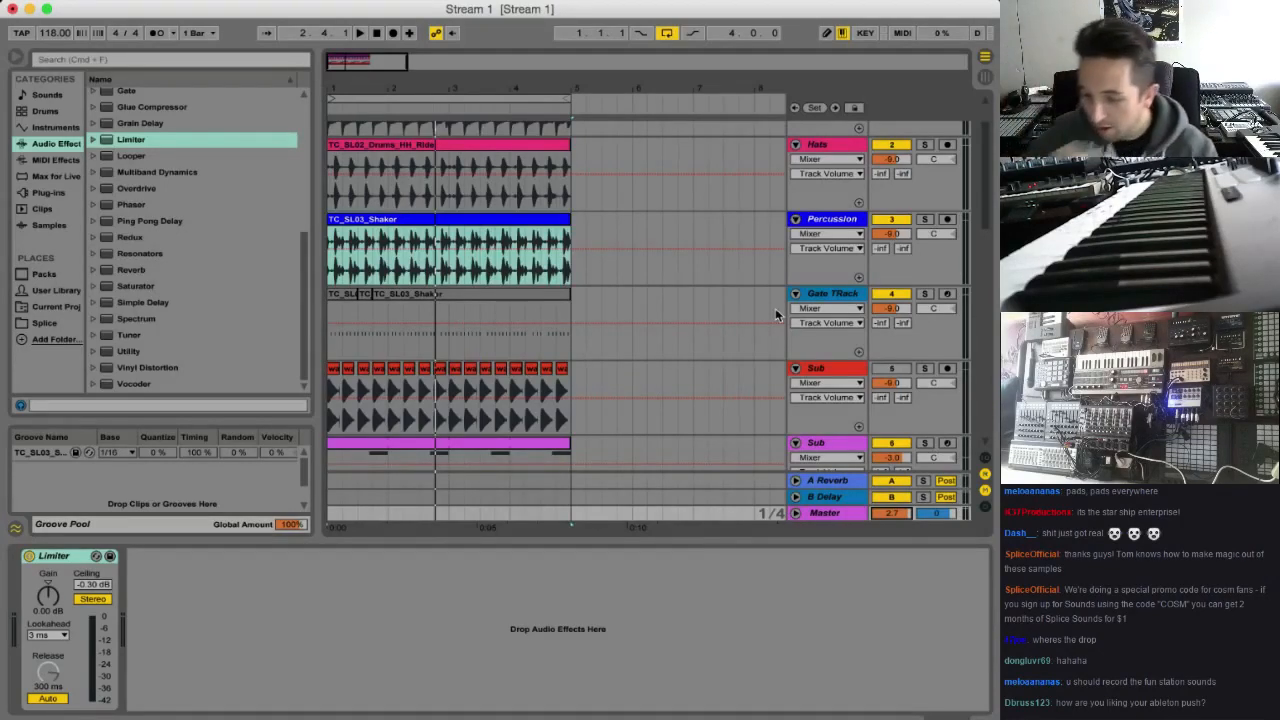
{"action": "key", "text": "space"}
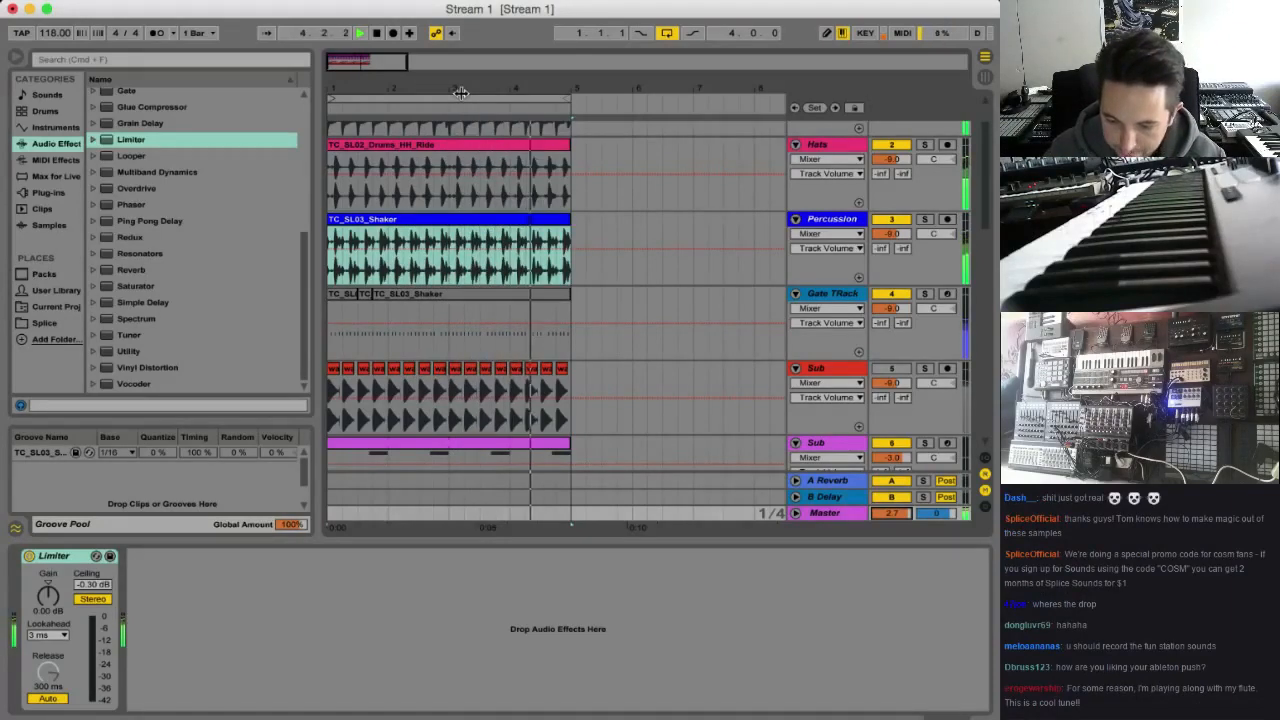
{"action": "key", "text": "space"}
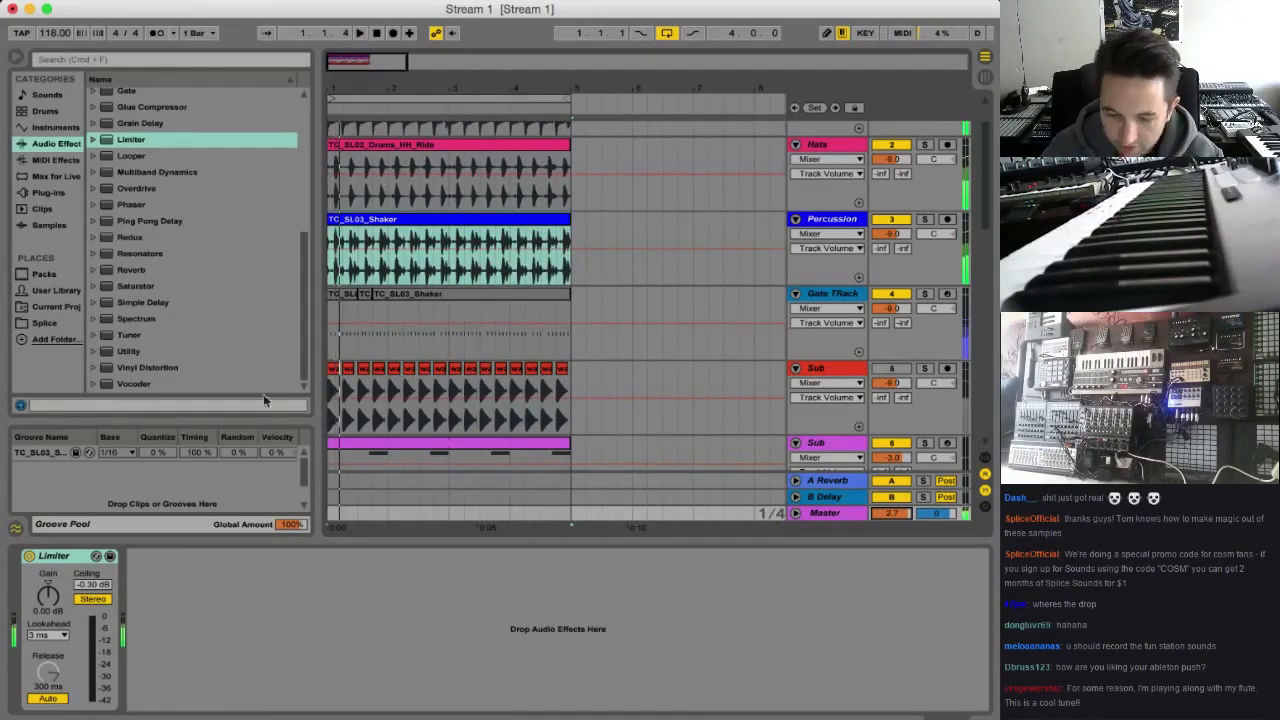
Cut the entire four-bar loop on all tracks and paste it at bar 33, beginning on the Kick Snare track
{"action": "scroll", "coordinate": [345, 450], "scroll_direction": "down", "scroll_amount": 10}
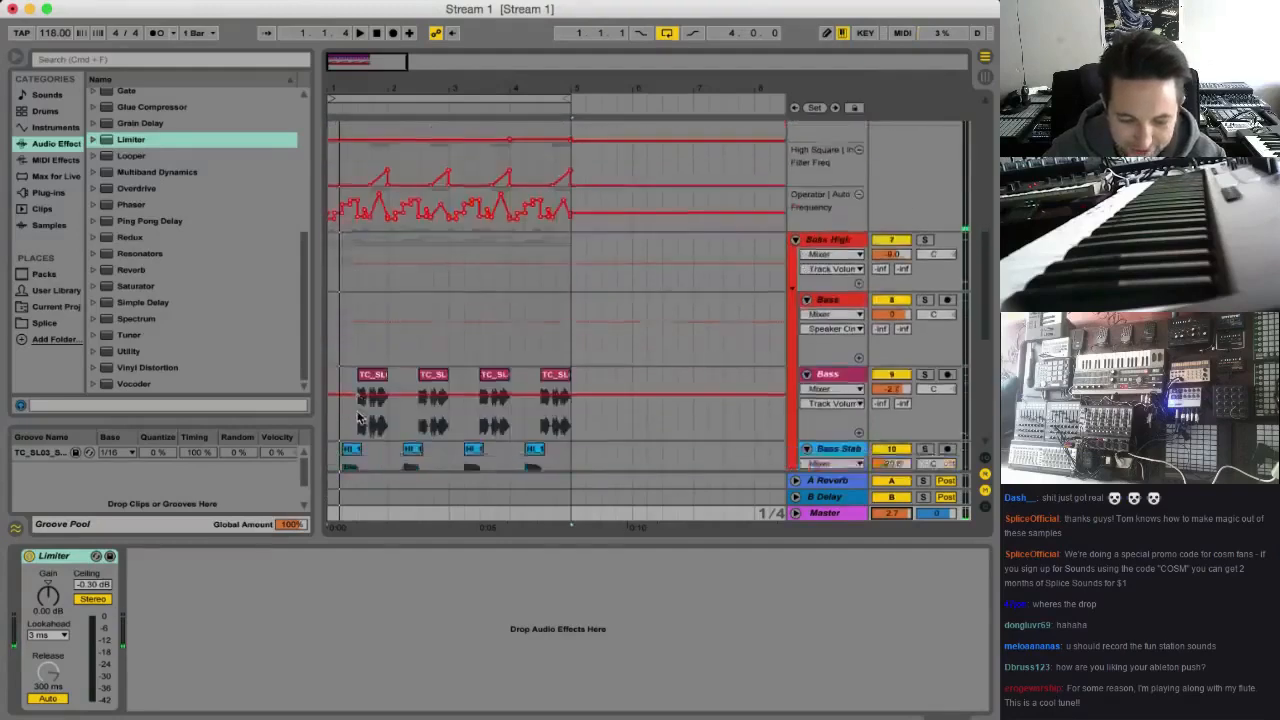
{"action": "left_click", "coordinate": [332, 468]}
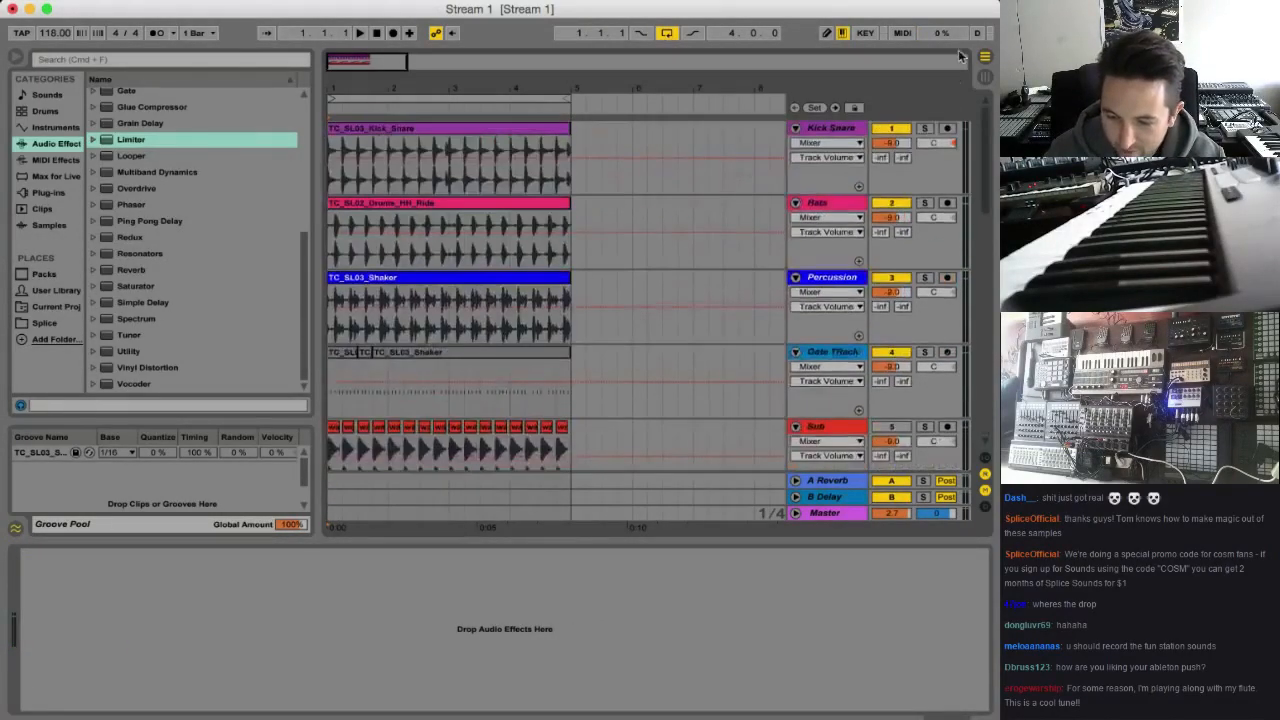
{"action": "scroll", "coordinate": [984, 345], "scroll_direction": "up", "scroll_amount": 10}
{"action": "left_click", "coordinate": [573, 145]}
{"action": "key", "text": "super+a"}
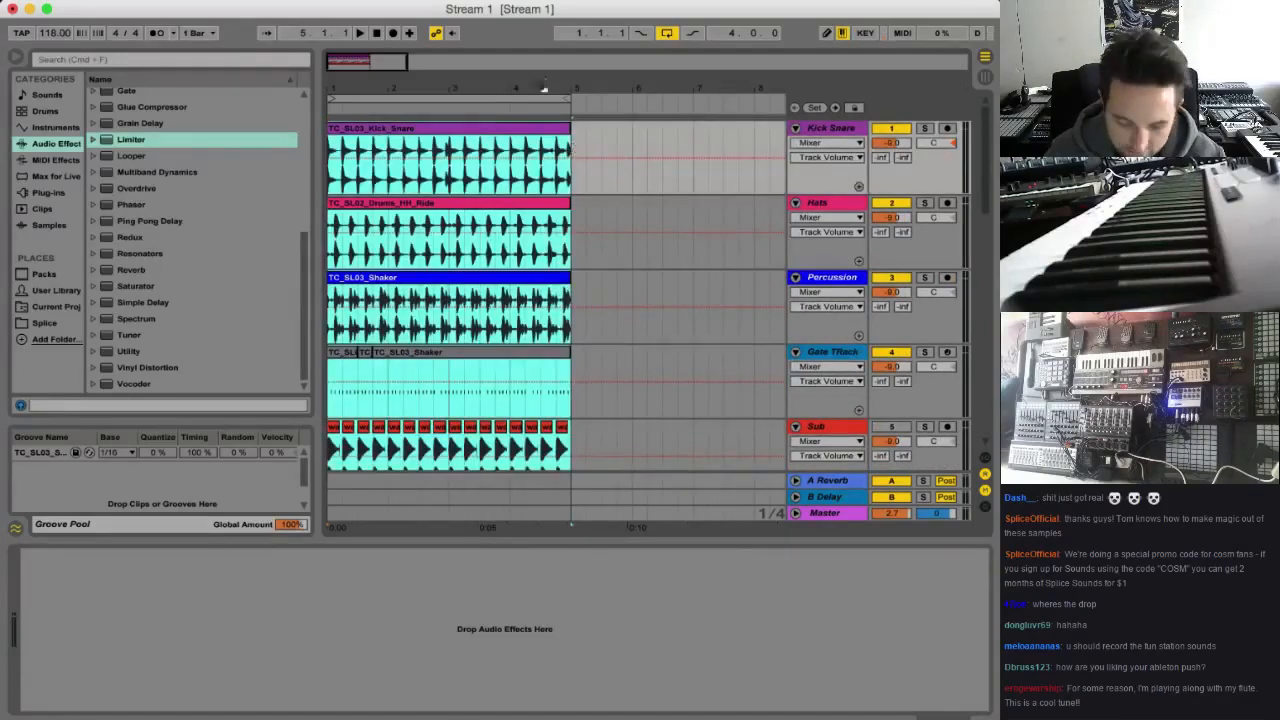
{"action": "mouse_move", "coordinate": [398, 62]}
{"action": "left_mouse_down"}
{"action": "mouse_move", "coordinate": [398, 22]}
{"action": "mouse_move", "coordinate": [398, 75]}
{"action": "mouse_move", "coordinate": [383, 62]}
{"action": "left_mouse_up"}
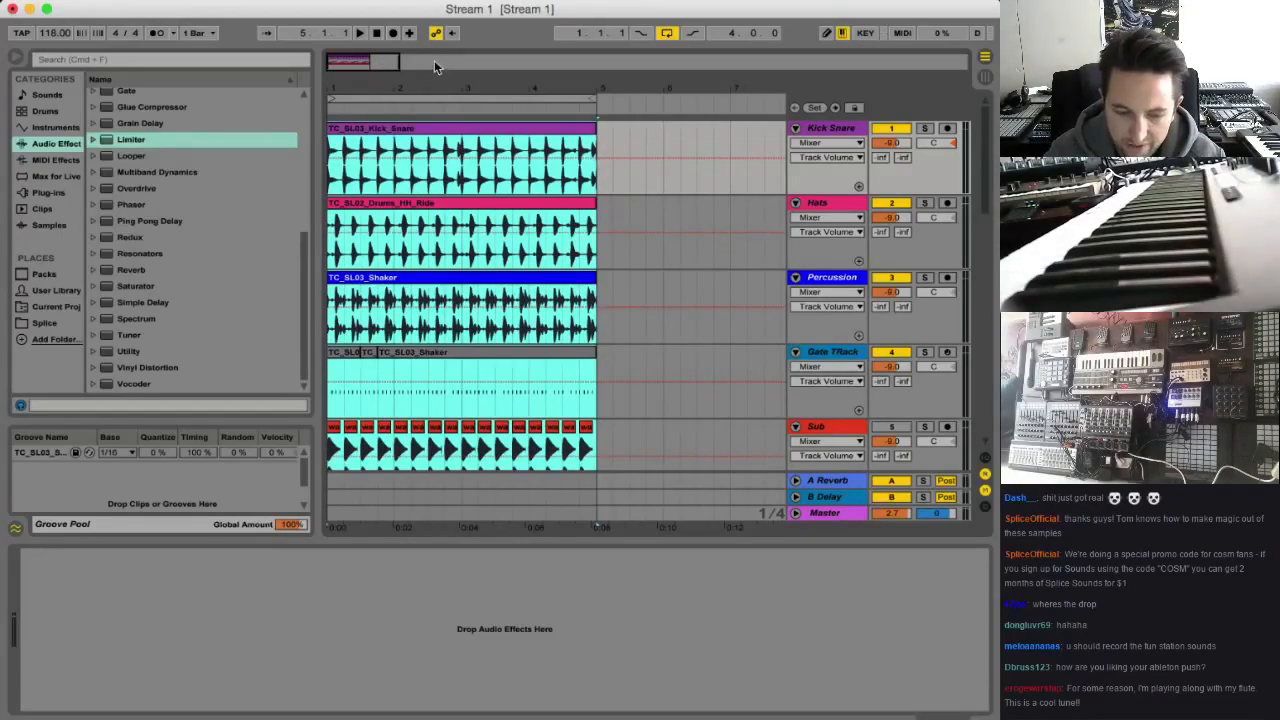
{"action": "key", "text": "Delete"}
{"action": "left_click_drag", "start_coordinate": [368, 74], "coordinate": [573, 61]}
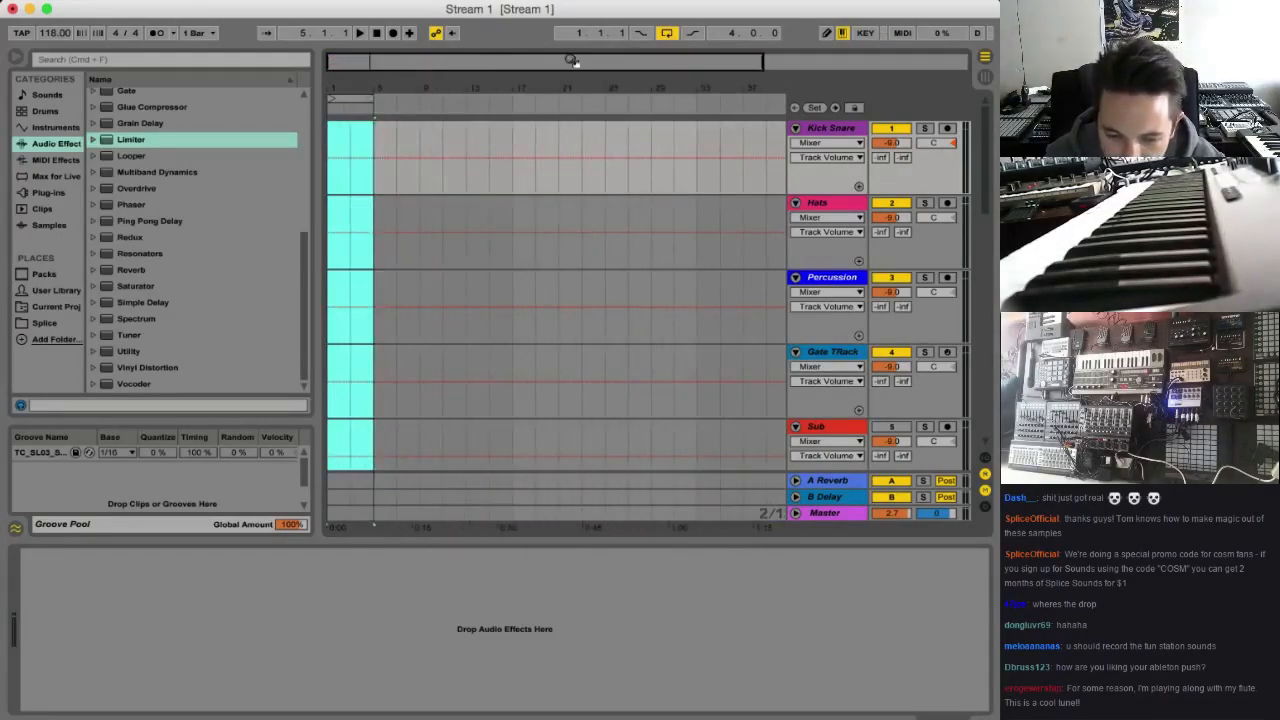
{"action": "left_click", "coordinate": [697, 142]}
{"action": "key", "text": "super+v"}
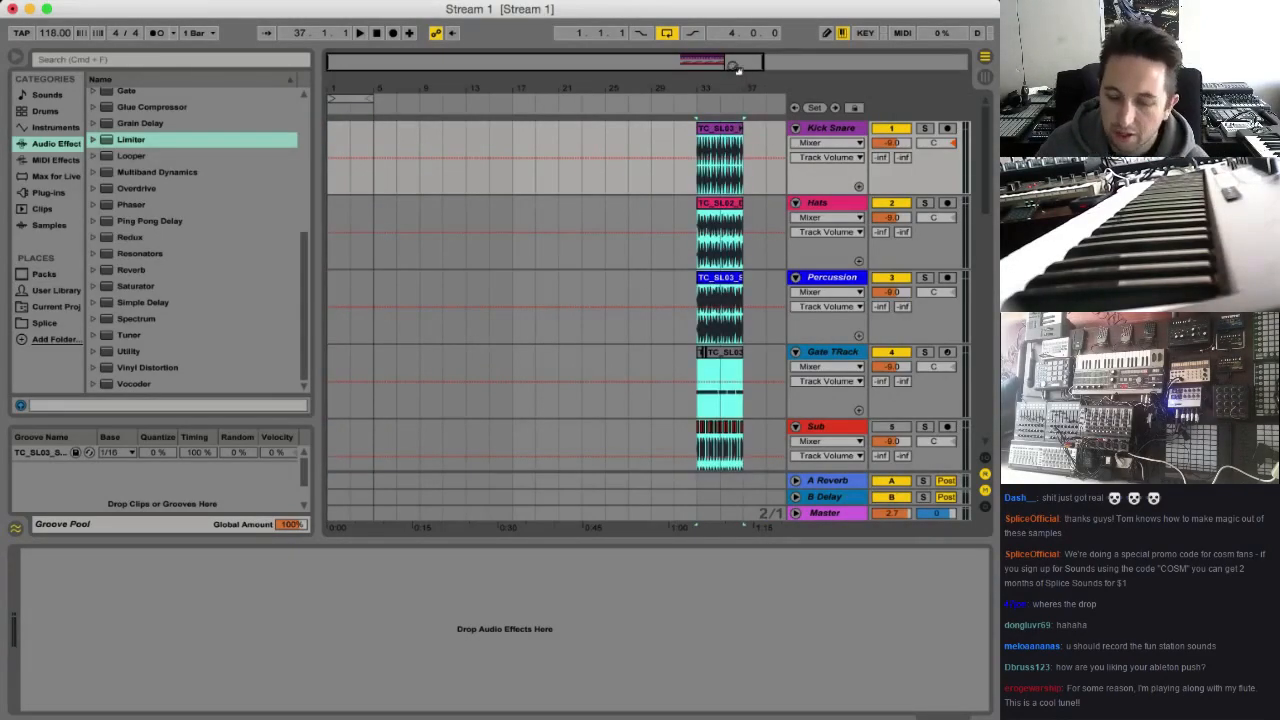
Play the moved loop from bar 33 and raise the Kick Snare track's volume to -6.0
{"action": "left_click_drag", "start_coordinate": [735, 67], "coordinate": [655, 147]}
{"action": "left_click", "coordinate": [563, 175]}
{"action": "key", "text": "space"}
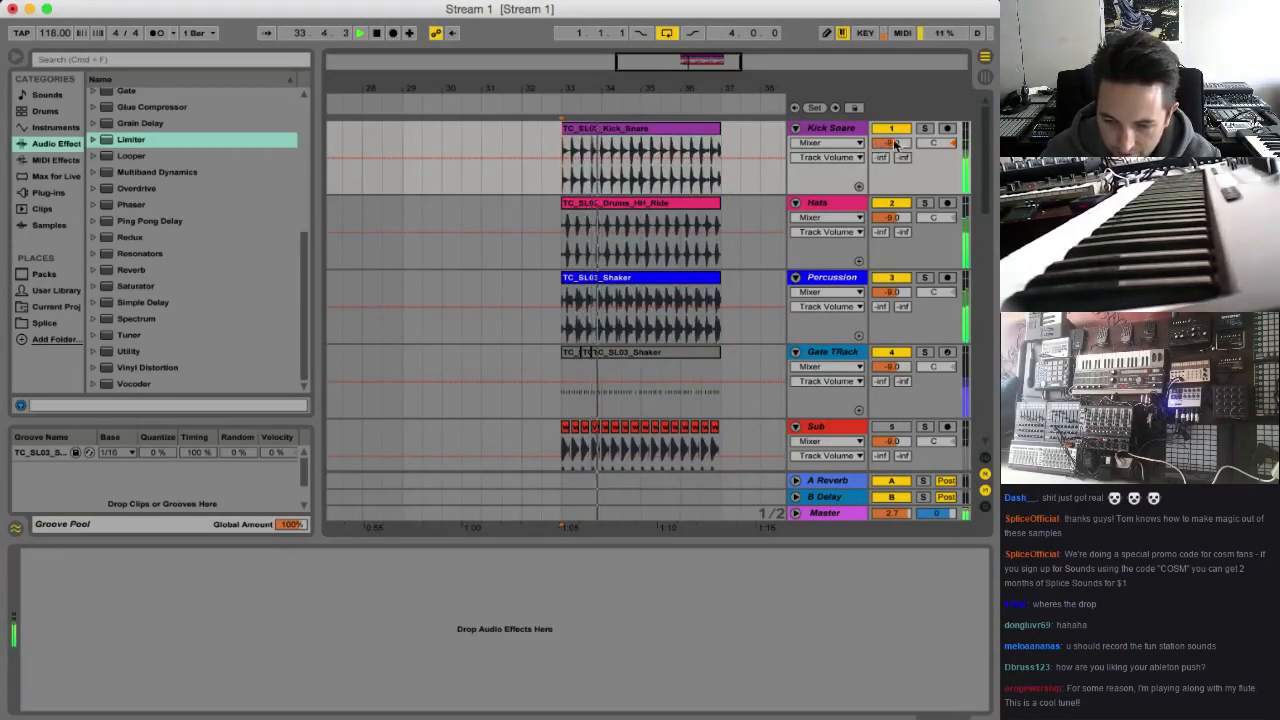
{"action": "left_click_drag", "start_coordinate": [886, 144], "coordinate": [886, 130]}
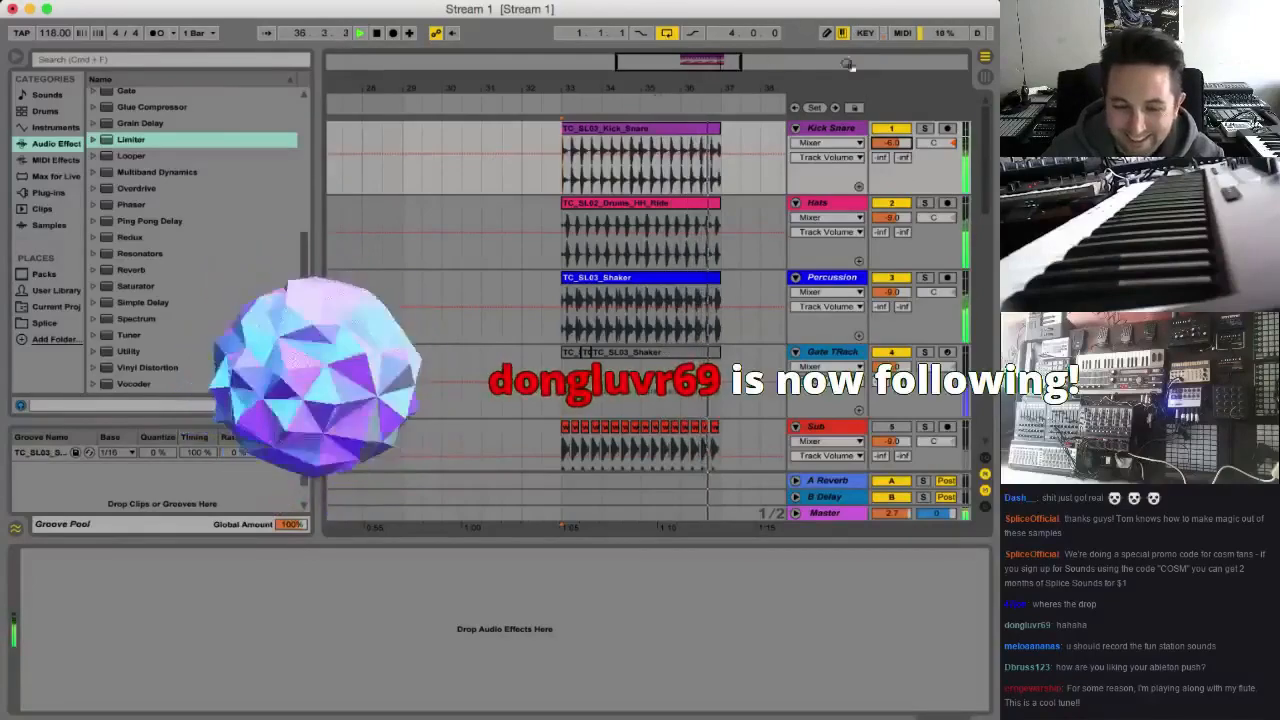
{"action": "left_click_drag", "start_coordinate": [692, 62], "coordinate": [725, 48]}
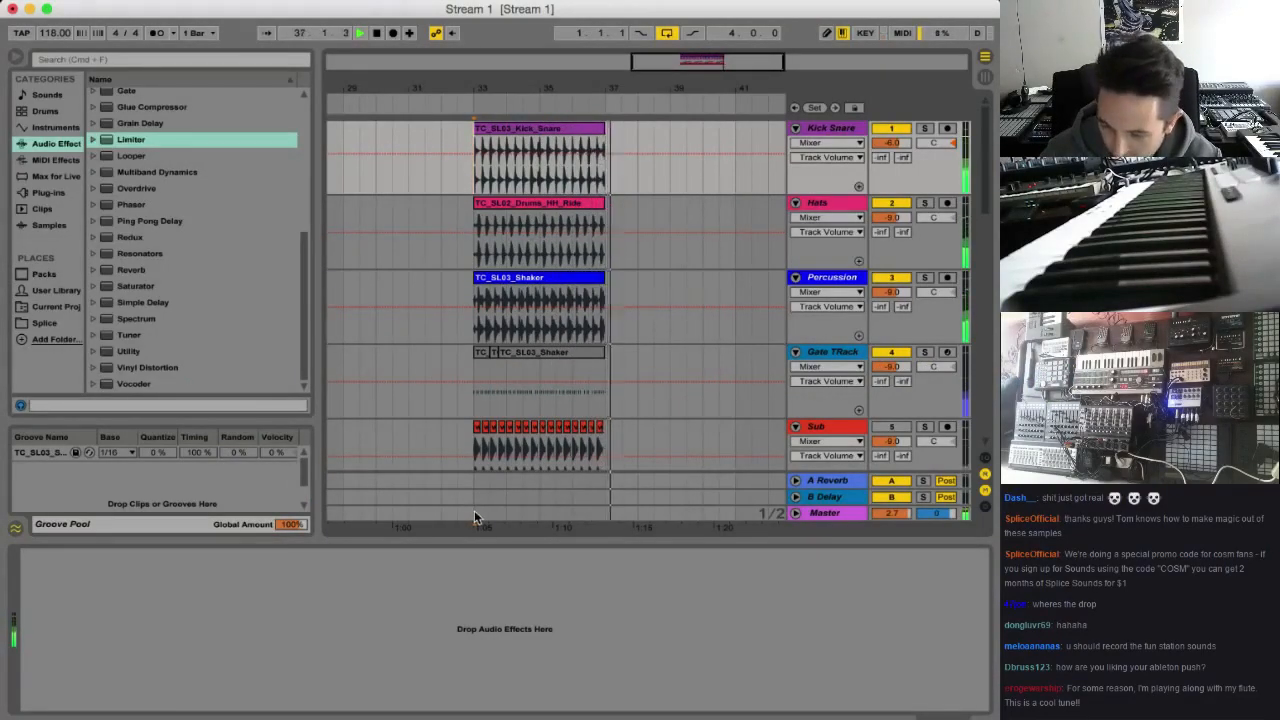
{"action": "key", "text": "space"}
Duplicate the four-bar block on all tracks three times so it fills bars 33 to 49
{"action": "key", "text": "super+a"}
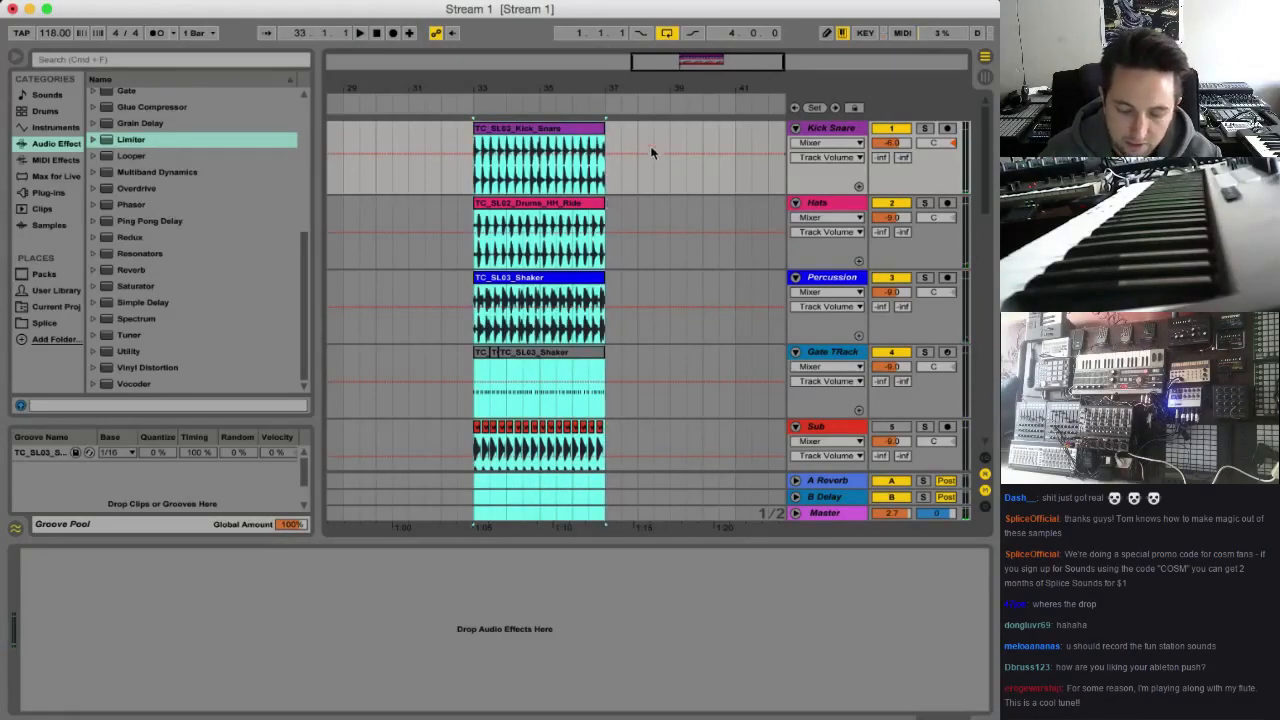
{"action": "key", "text": "super+d"}
{"action": "key", "text": "super+d"}
{"action": "key", "text": "super+d"}
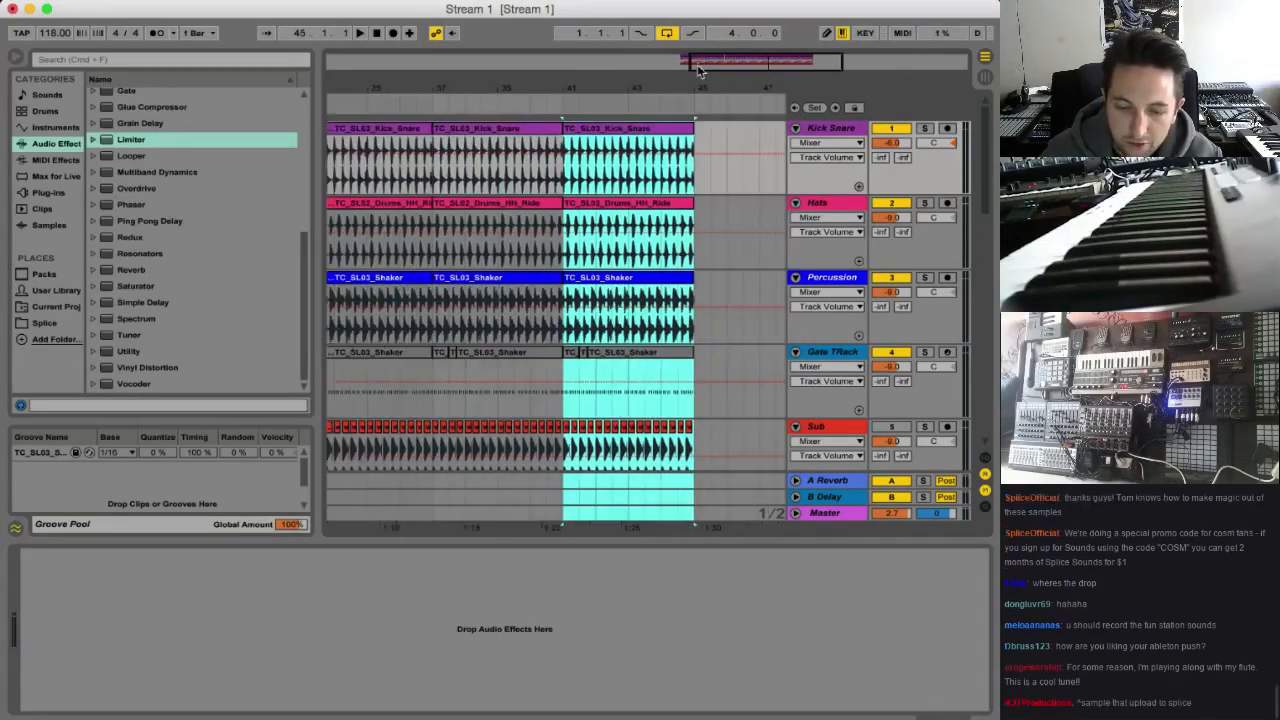
Color the Kick Snare clip at bar 37 orange and the one at bar 45 yellow-orange
{"action": "left_click_drag", "start_coordinate": [740, 66], "coordinate": [450, 149]}
{"action": "right_click", "coordinate": [585, 129]}
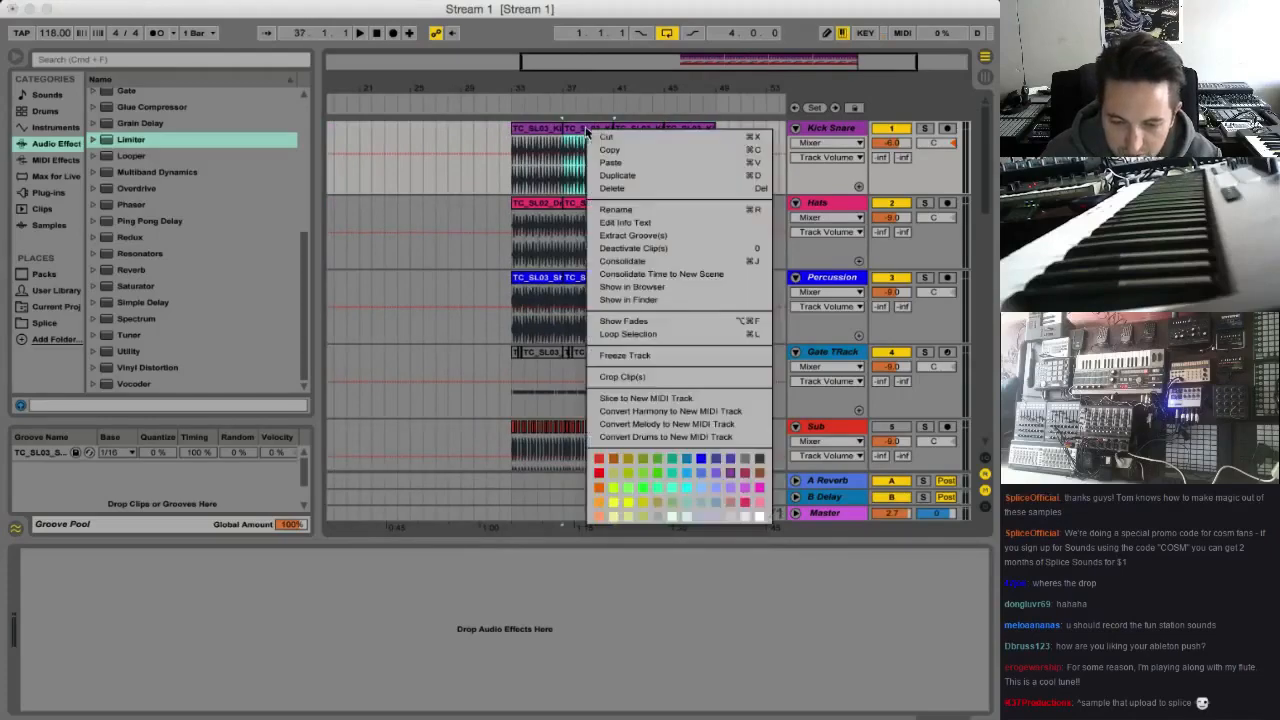
{"action": "left_click", "coordinate": [597, 486]}
{"action": "right_click", "coordinate": [686, 129]}
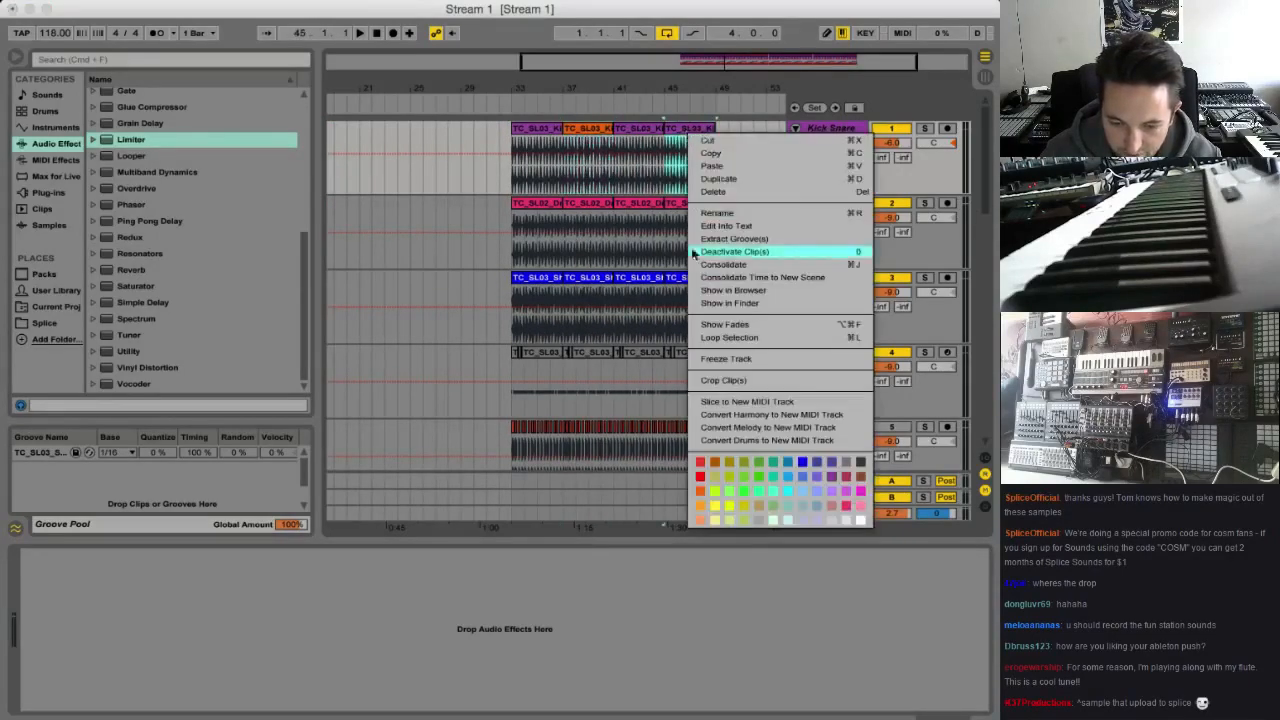
{"action": "left_click", "coordinate": [700, 505]}
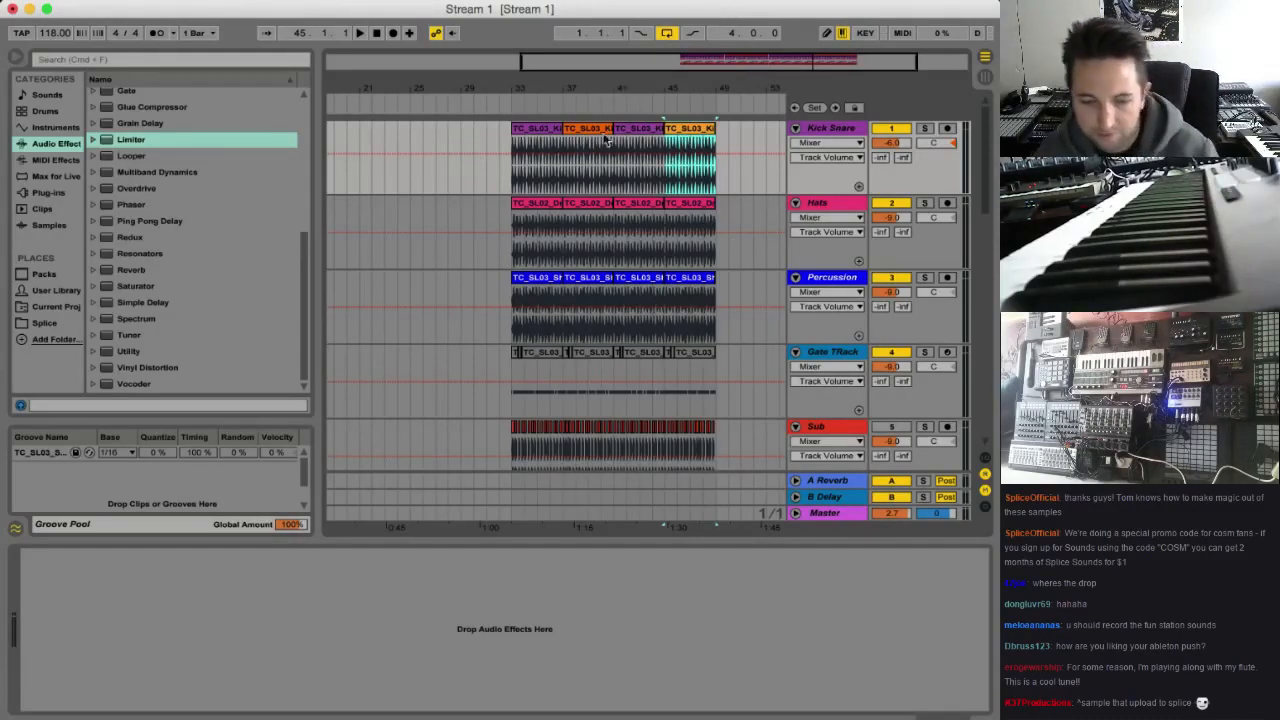
Play the extended arrangement from bar 33, stop it and look over the Sub and Bass High tracks
{"action": "left_click", "coordinate": [511, 125]}
{"action": "key", "text": "space"}
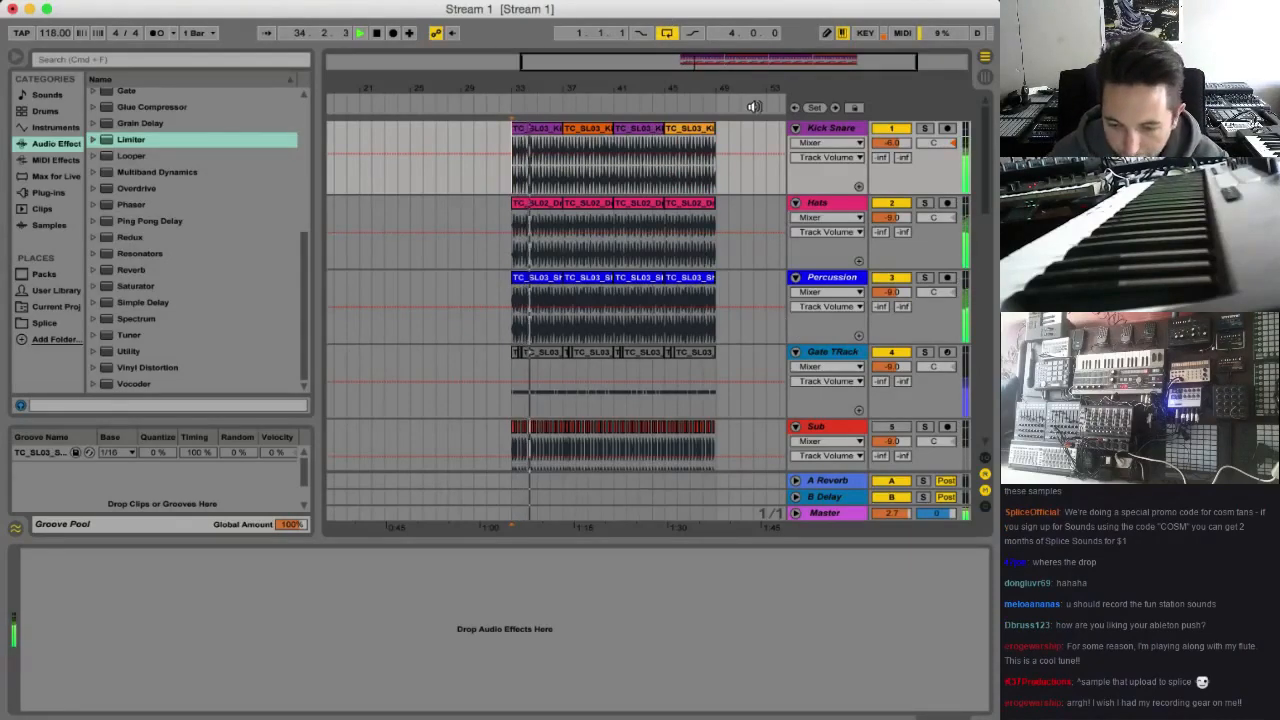
{"action": "key", "text": "space"}
{"action": "scroll", "coordinate": [700, 258], "scroll_direction": "down", "scroll_amount": 2}
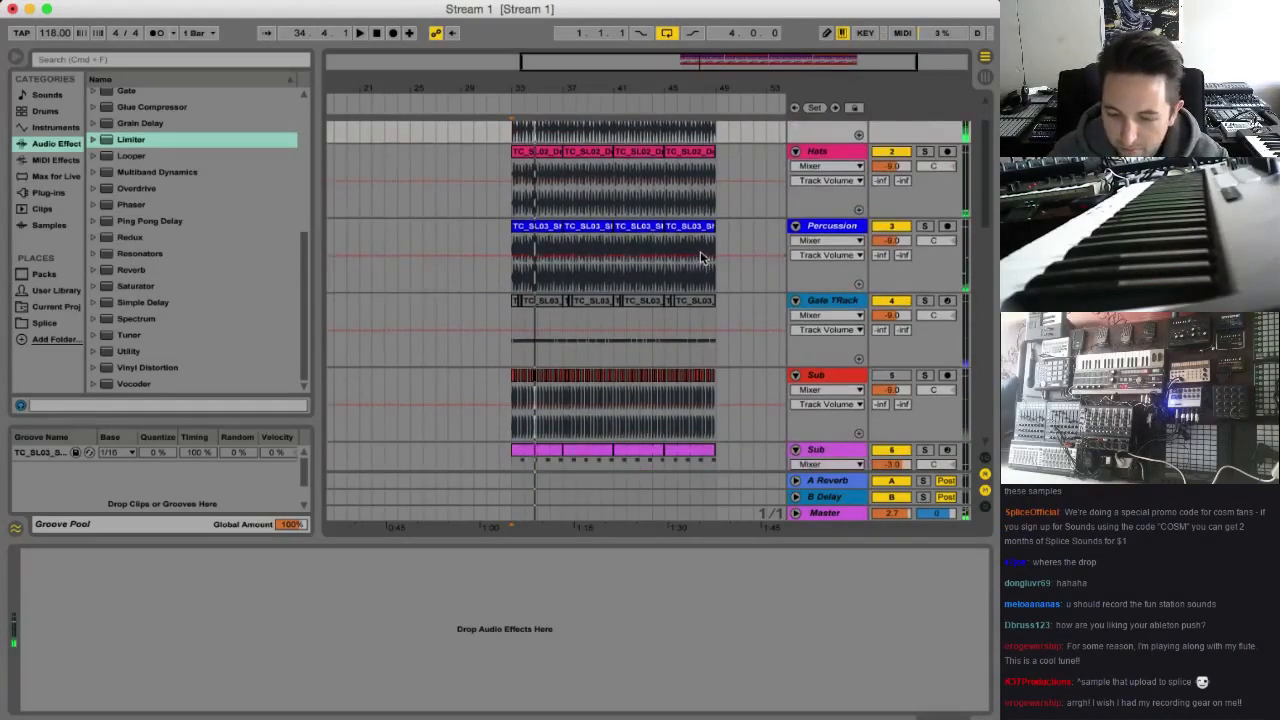
{"action": "scroll", "coordinate": [707, 315], "scroll_direction": "down", "scroll_amount": 6}
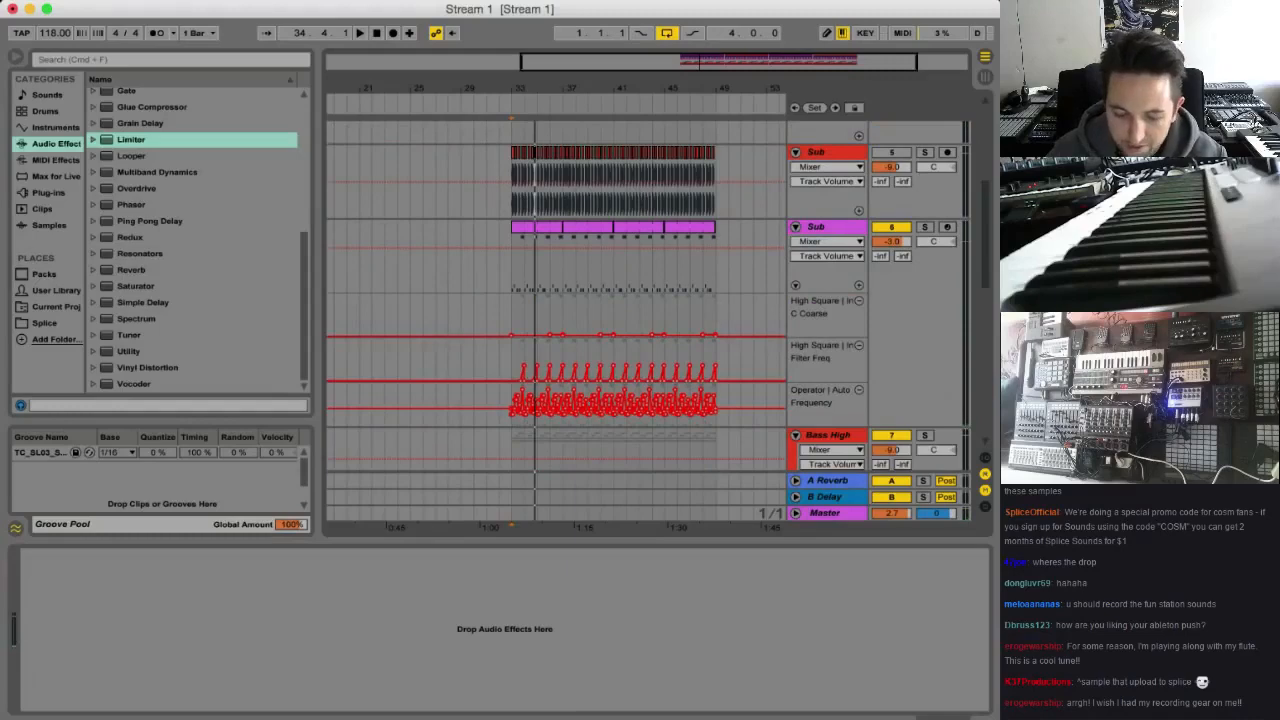
Switch to Safari and load the bookmarked Splice page for the Tom Cosm - Deep House Evolution 1 pack
{"action": "left_click", "coordinate": [694, 703]}
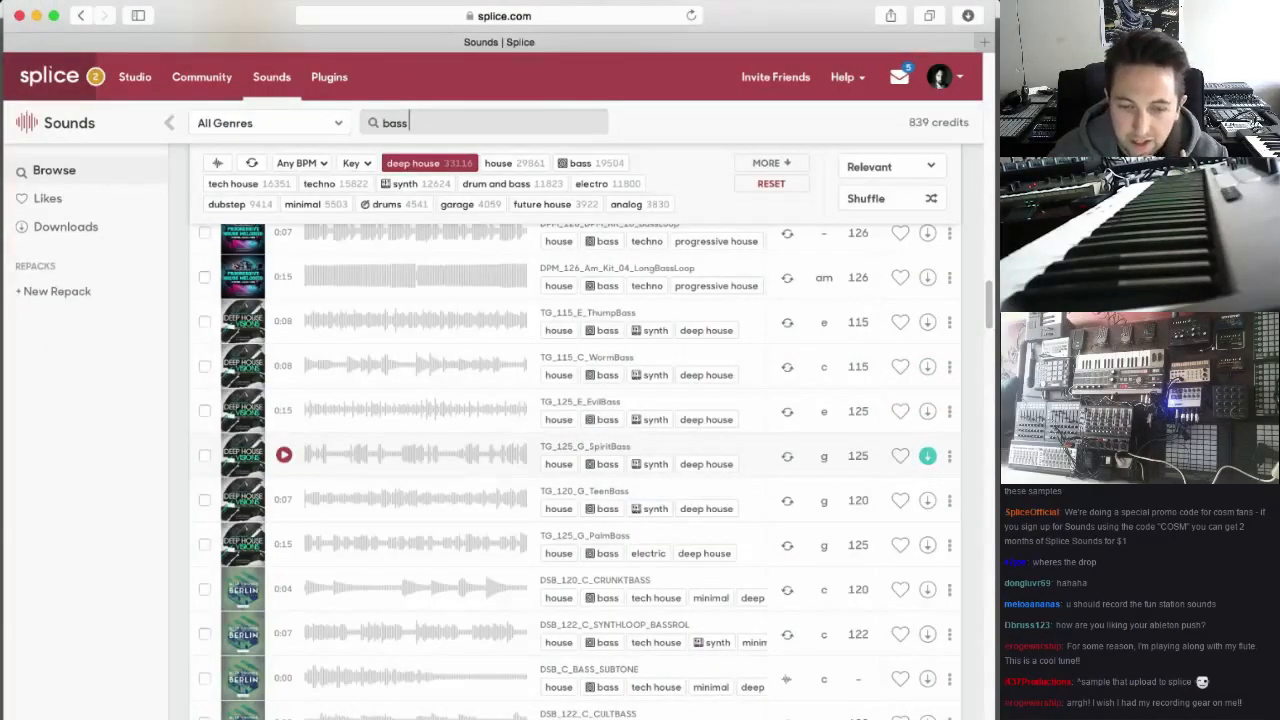
{"action": "left_click", "coordinate": [300, 1]}
{"action": "mouse_move", "coordinate": [478, 193]}
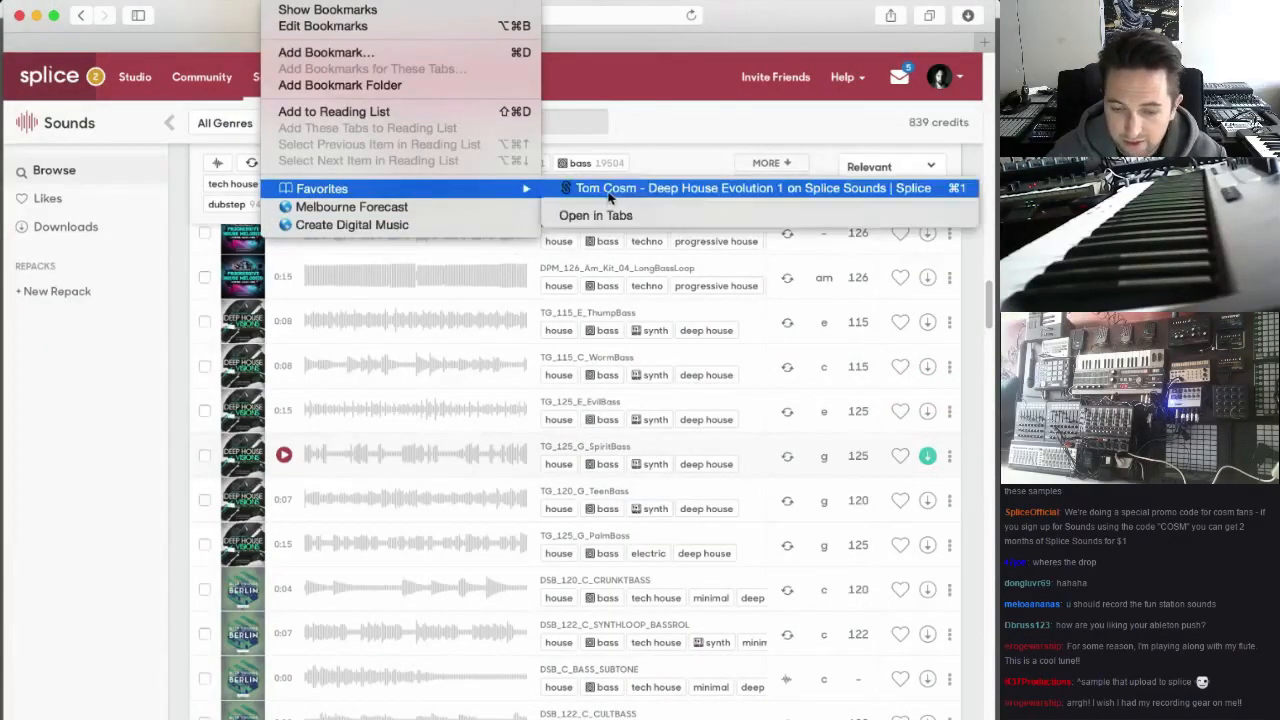
{"action": "left_click", "coordinate": [609, 192]}
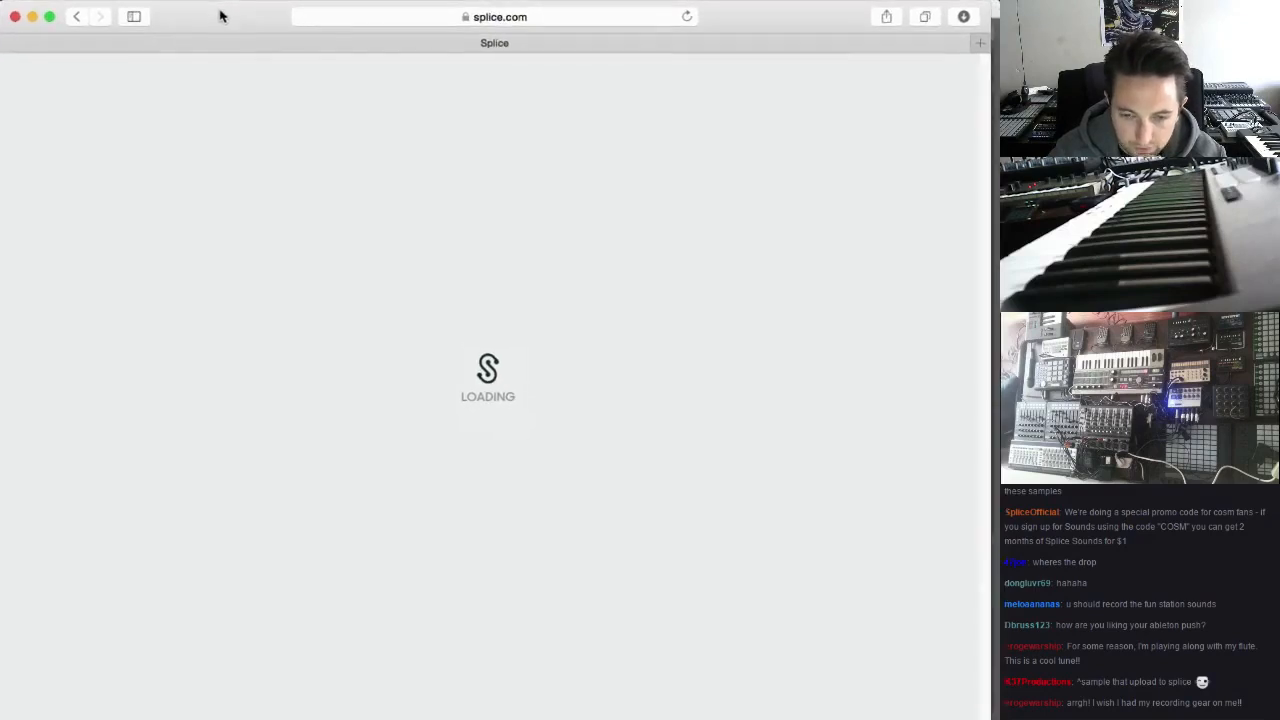
{"action": "left_click", "coordinate": [687, 19]}
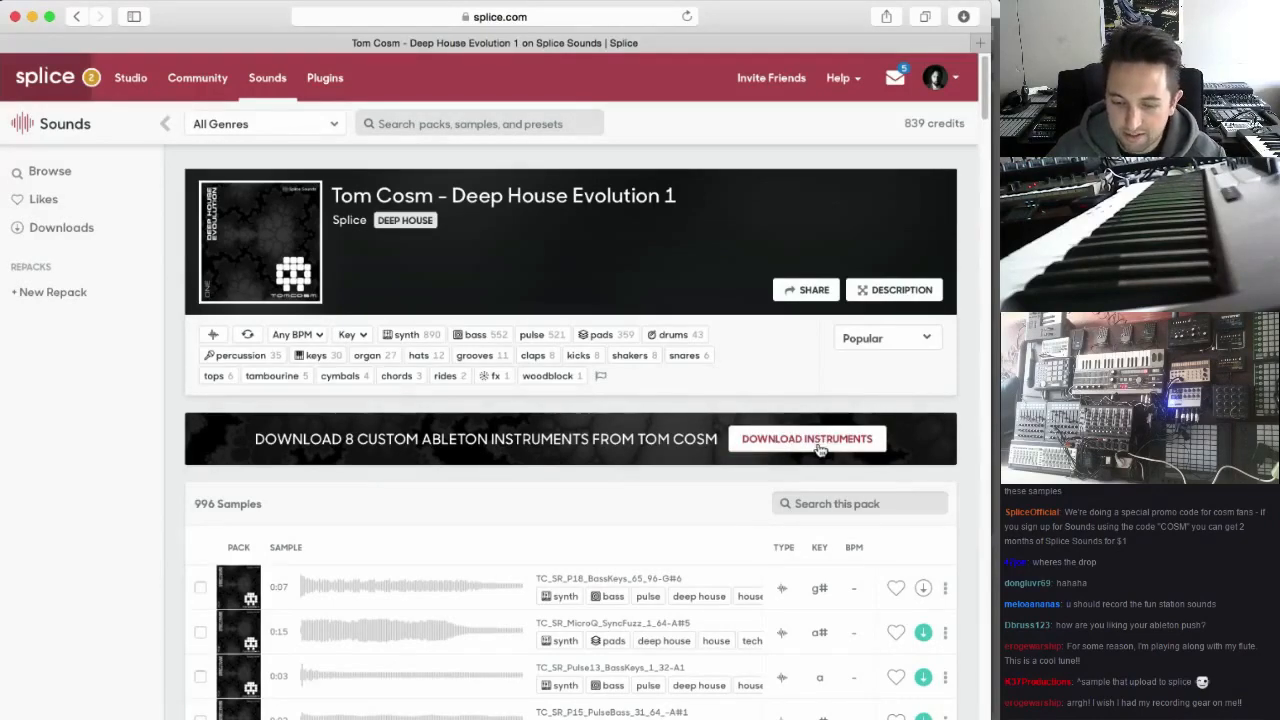
Switch to Finder, open the Tom Cosm - Deep House Evolution 1 Instruments folder in Downloads and select Tom Cosm Splice Raw Sync Fuzz.alp
{"action": "left_click", "coordinate": [462, 712]}
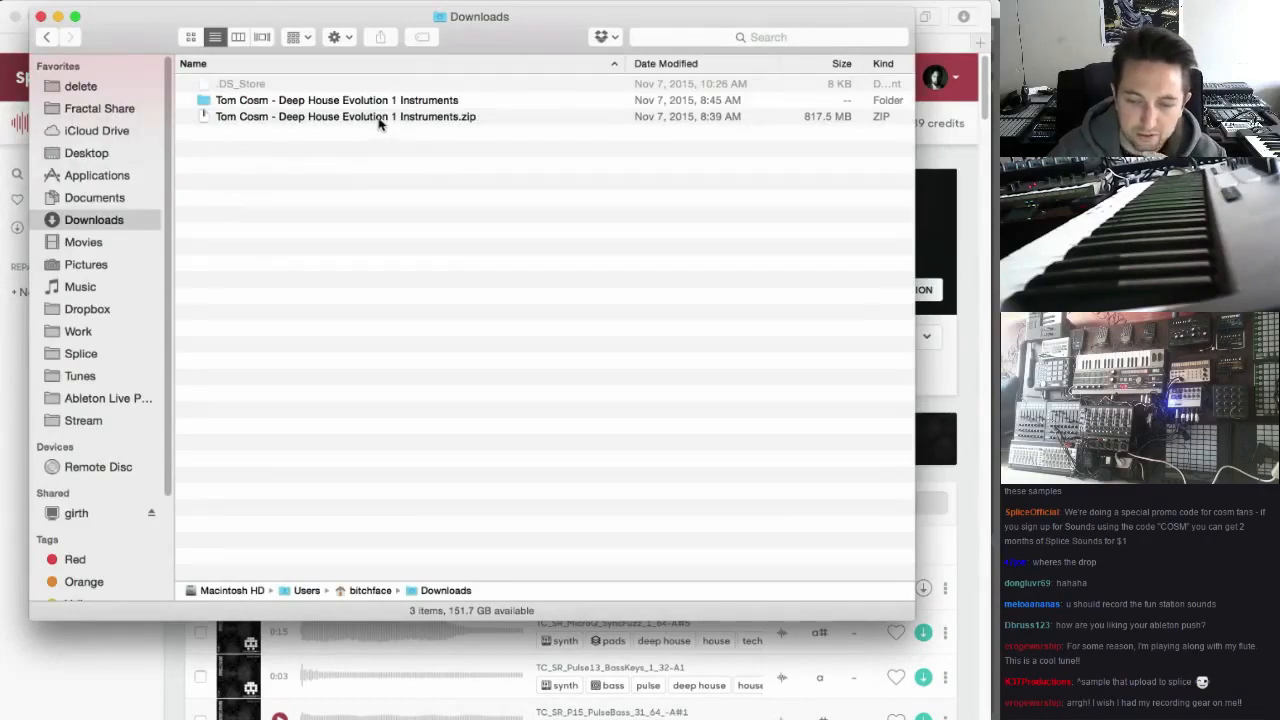
{"action": "double_click", "coordinate": [230, 104]}
{"action": "left_click", "coordinate": [370, 214]}
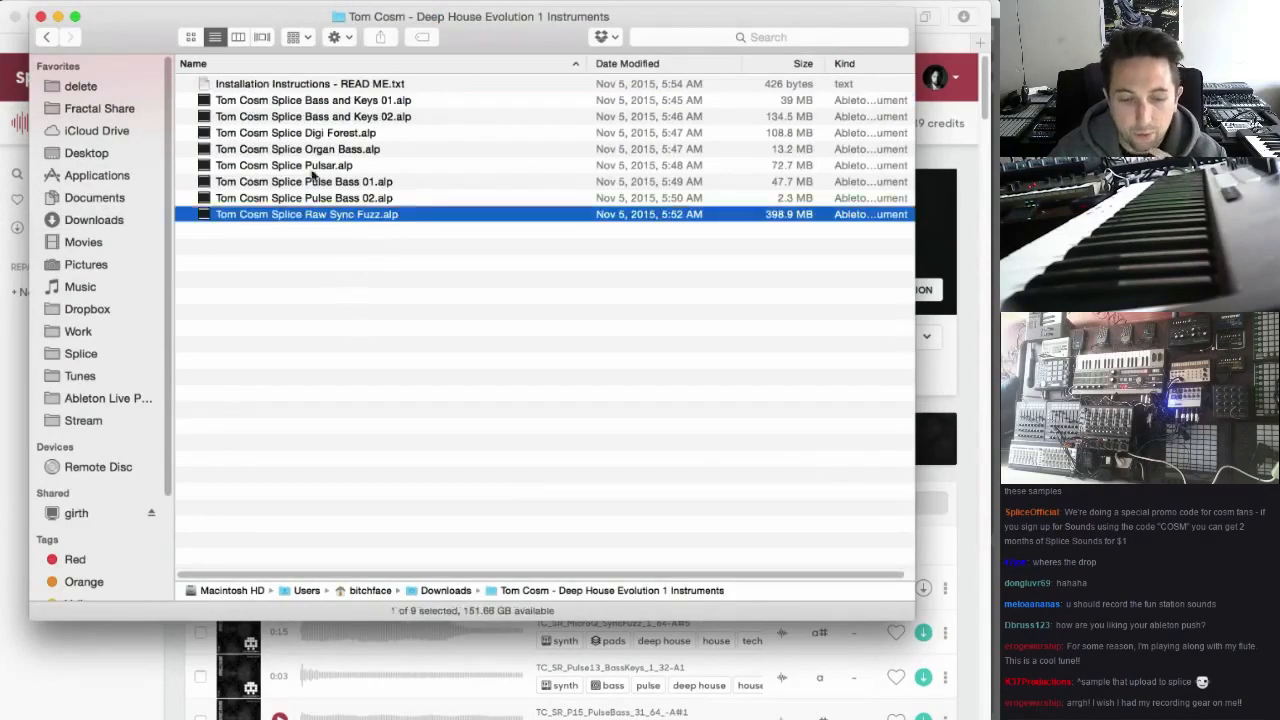
Switch to Ableton Live and save the Stream 1 Live set
{"action": "left_click", "coordinate": [298, 104], "text": "shift"}
{"action": "left_click", "coordinate": [328, 290]}
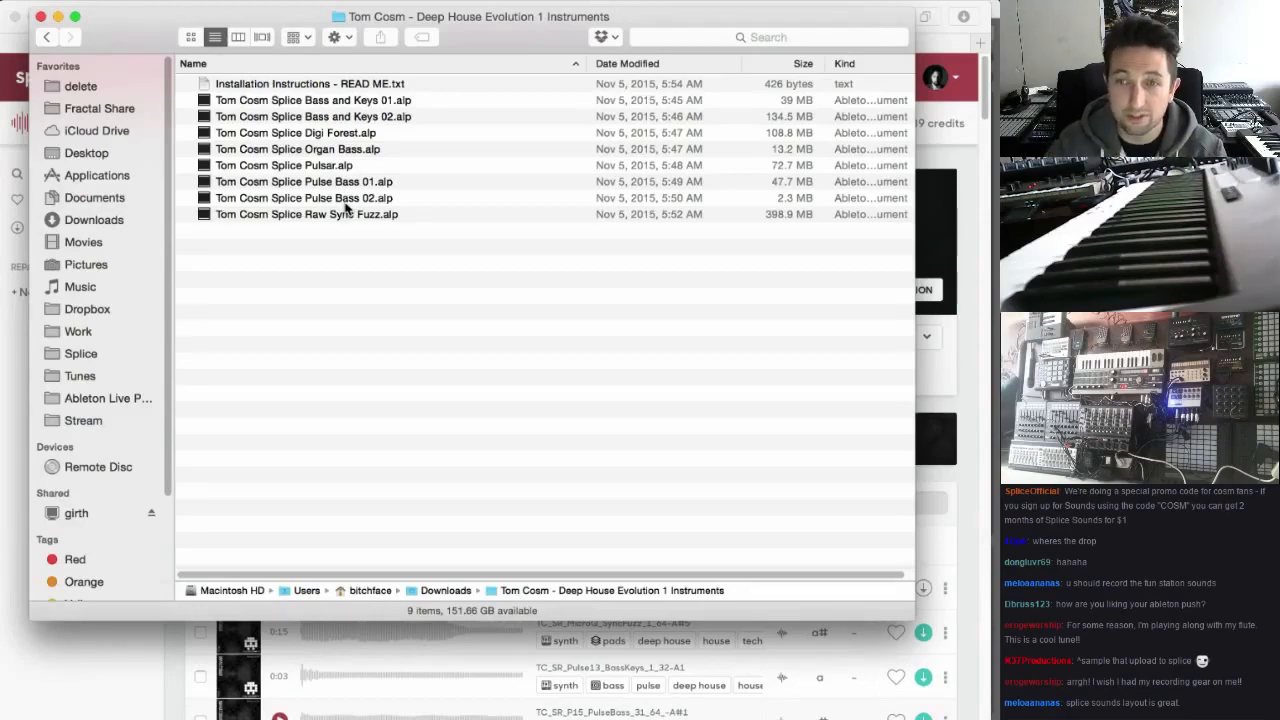
{"action": "left_click", "coordinate": [614, 706]}
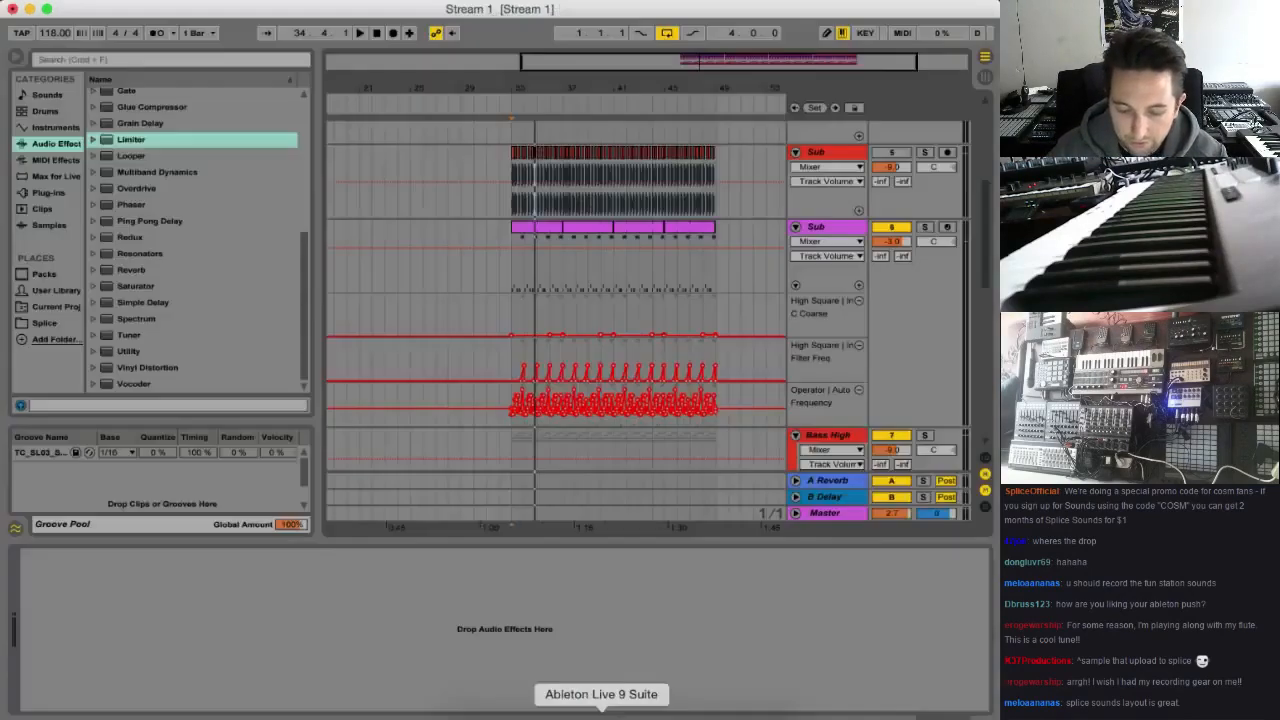
{"action": "left_click", "coordinate": [97, 1]}
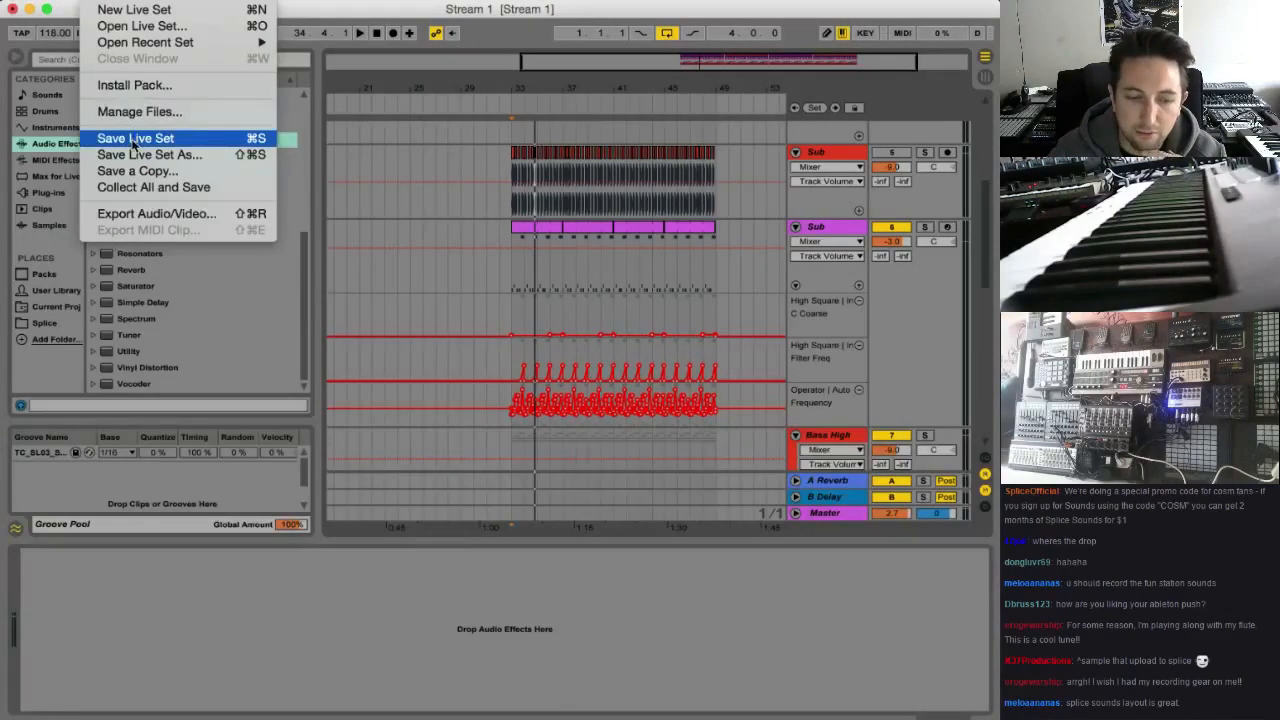
{"action": "left_click", "coordinate": [171, 137]}
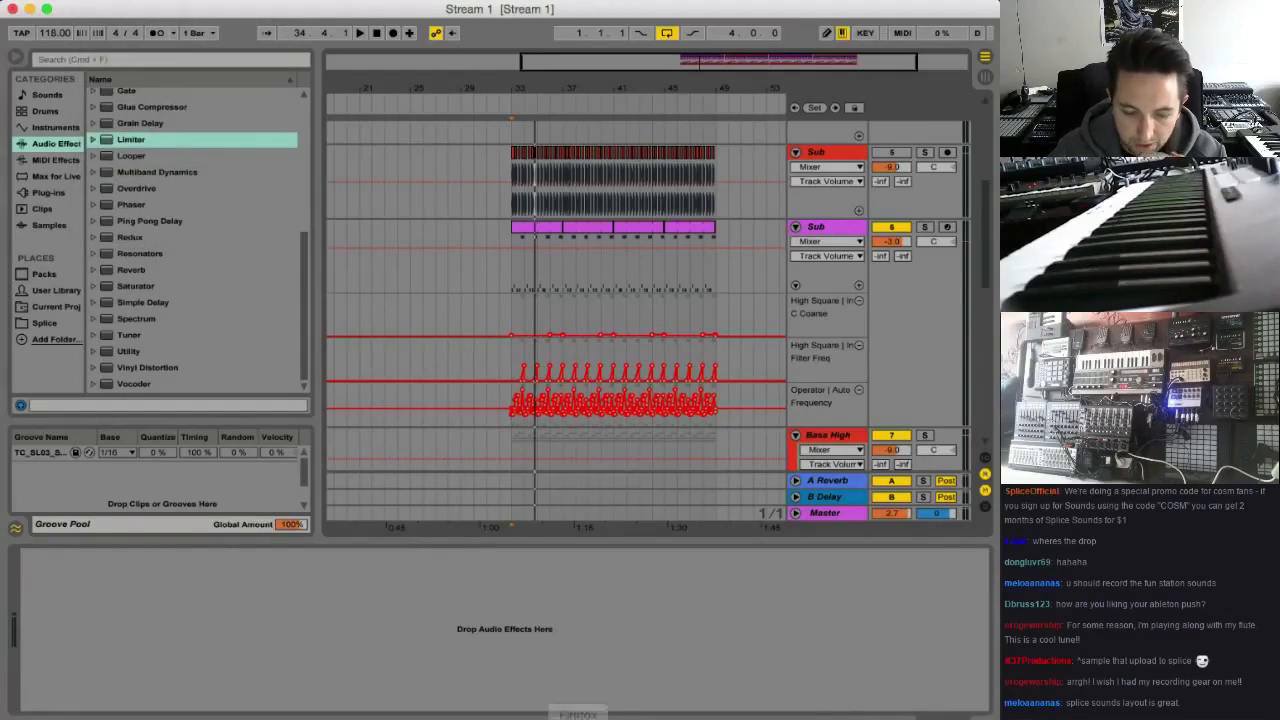
Switch to Finder, open Tom Cosm Splice Bass and Keys 01.alp and install the pack into the Ableton Live Packs folder
{"action": "left_click", "coordinate": [462, 708]}
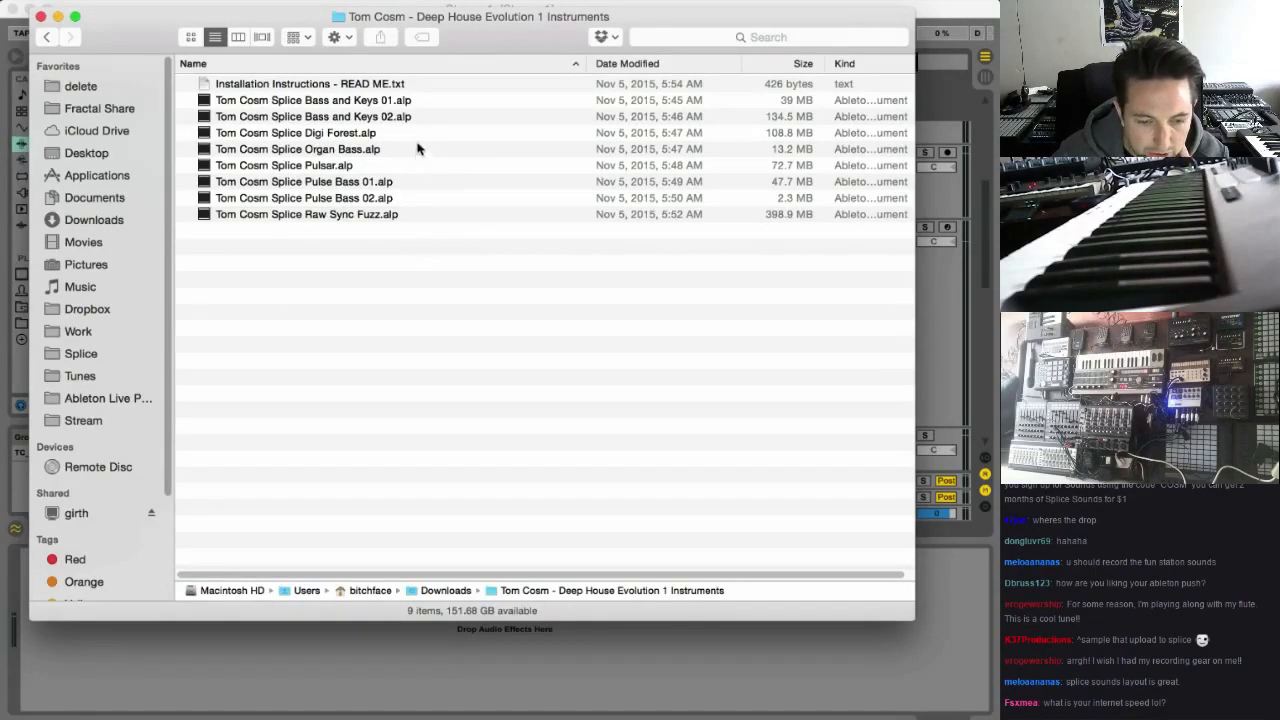
{"action": "double_click", "coordinate": [377, 104]}
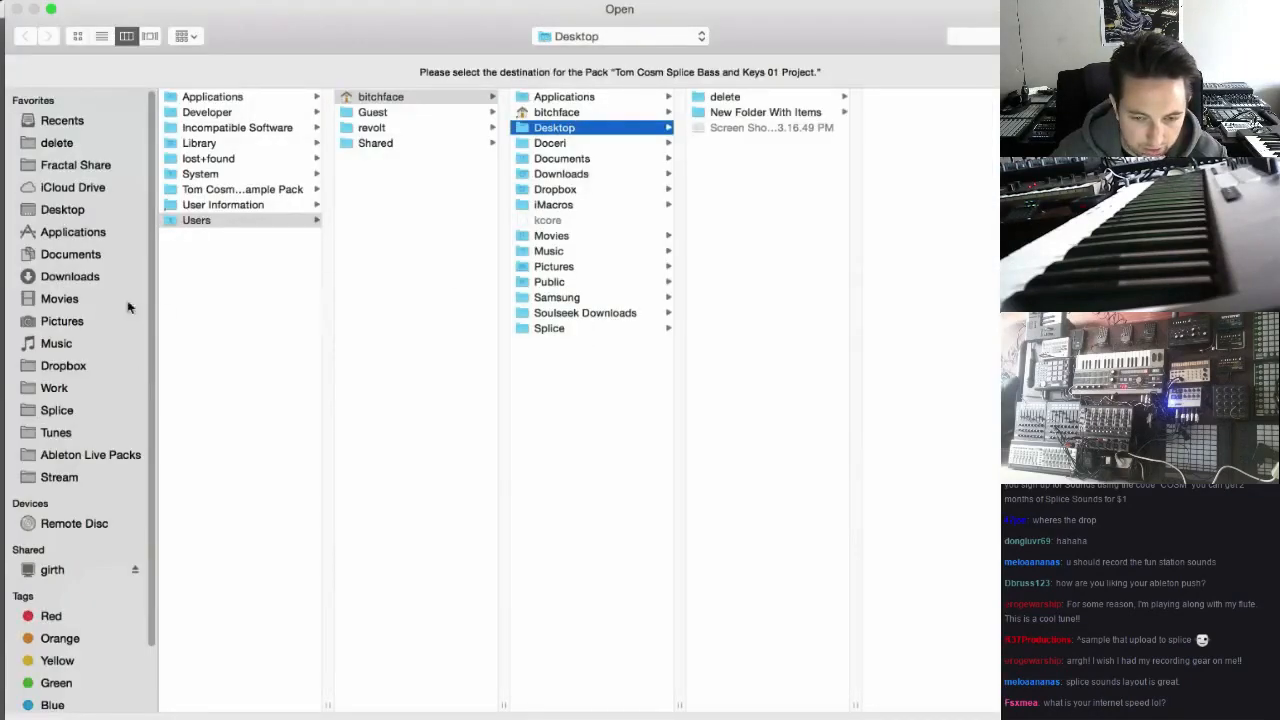
{"action": "left_click", "coordinate": [112, 456]}
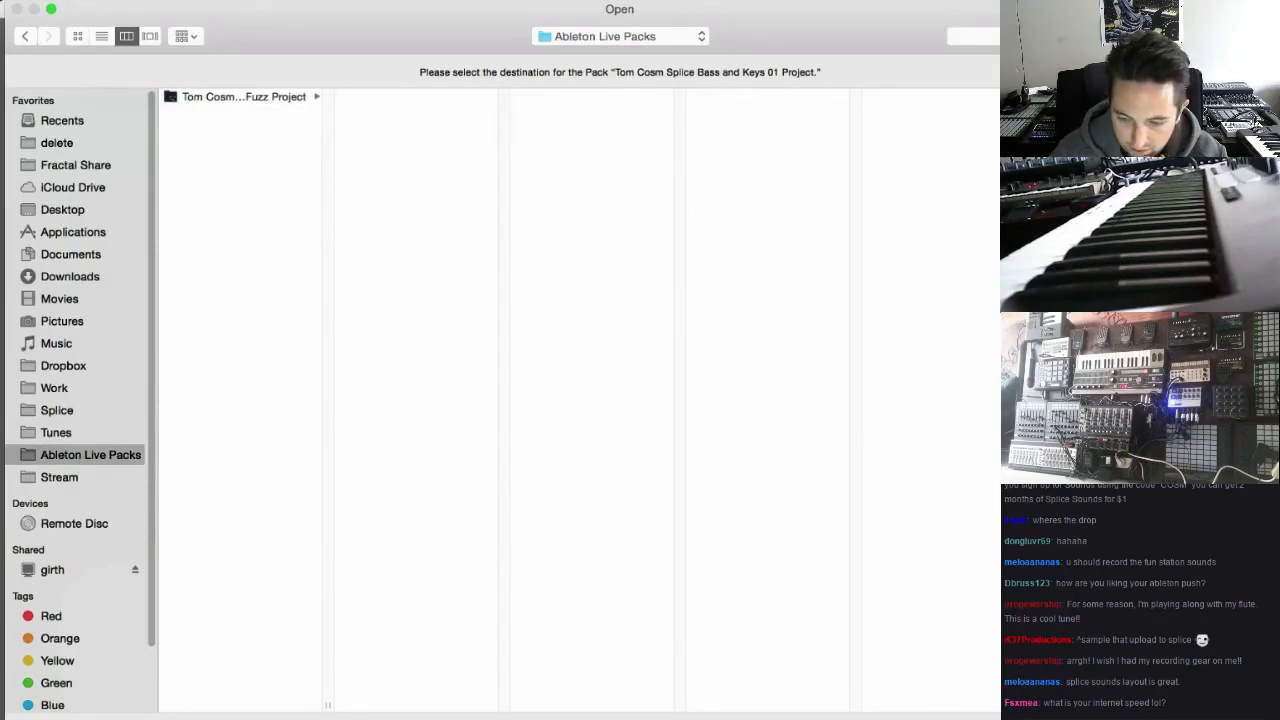
{"action": "key", "text": "Return"}
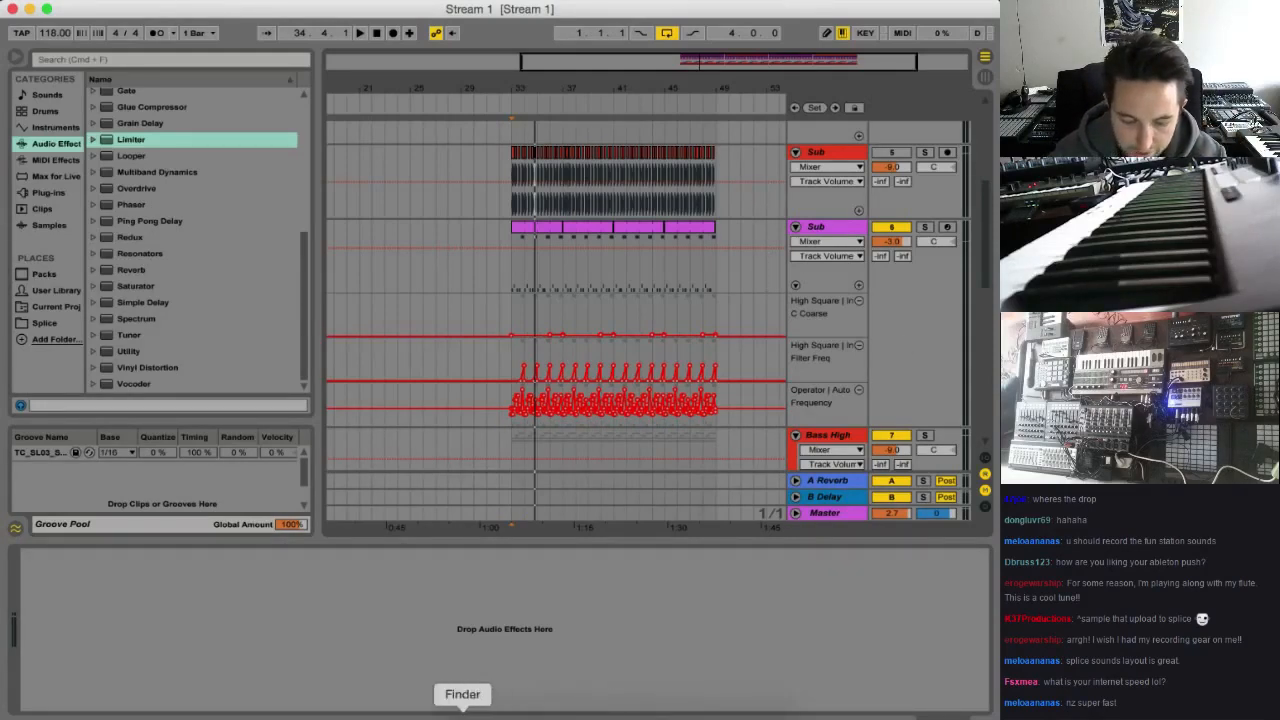
Open Tom Cosm Splice Bass and Keys 02.alp from Finder and install the pack into the Stream folder
{"action": "left_click", "coordinate": [462, 714]}
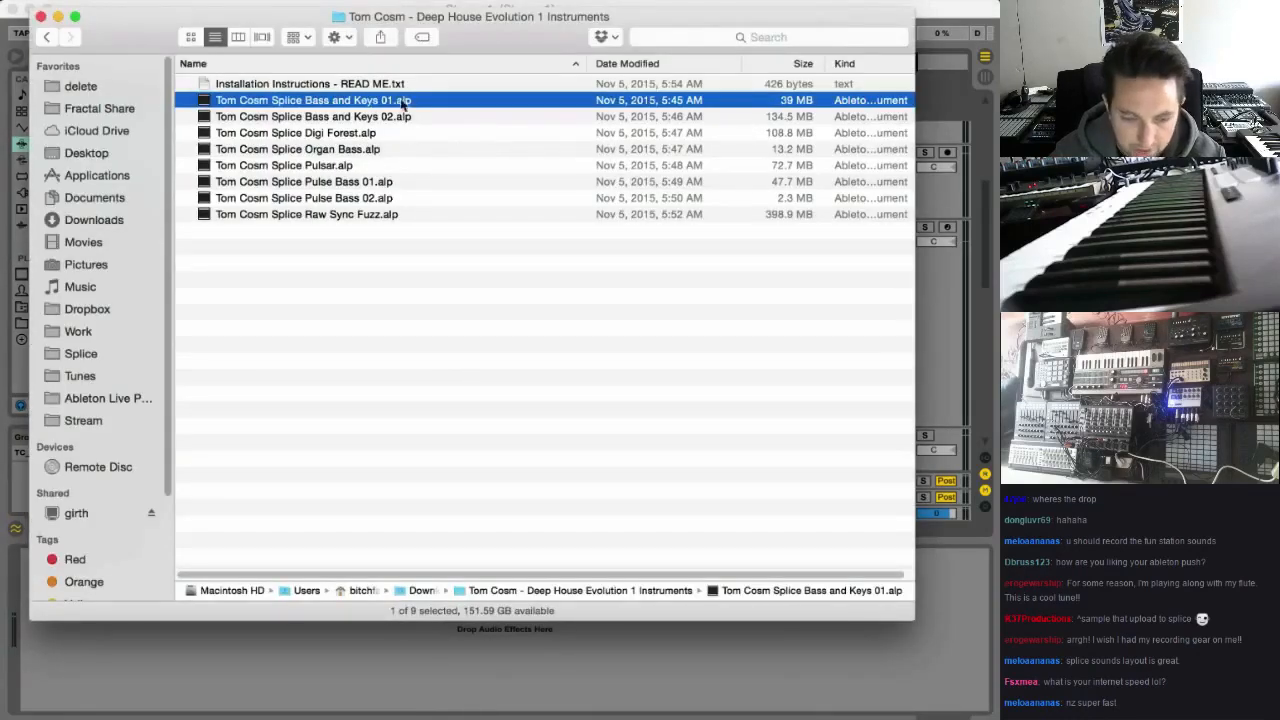
{"action": "double_click", "coordinate": [381, 117]}
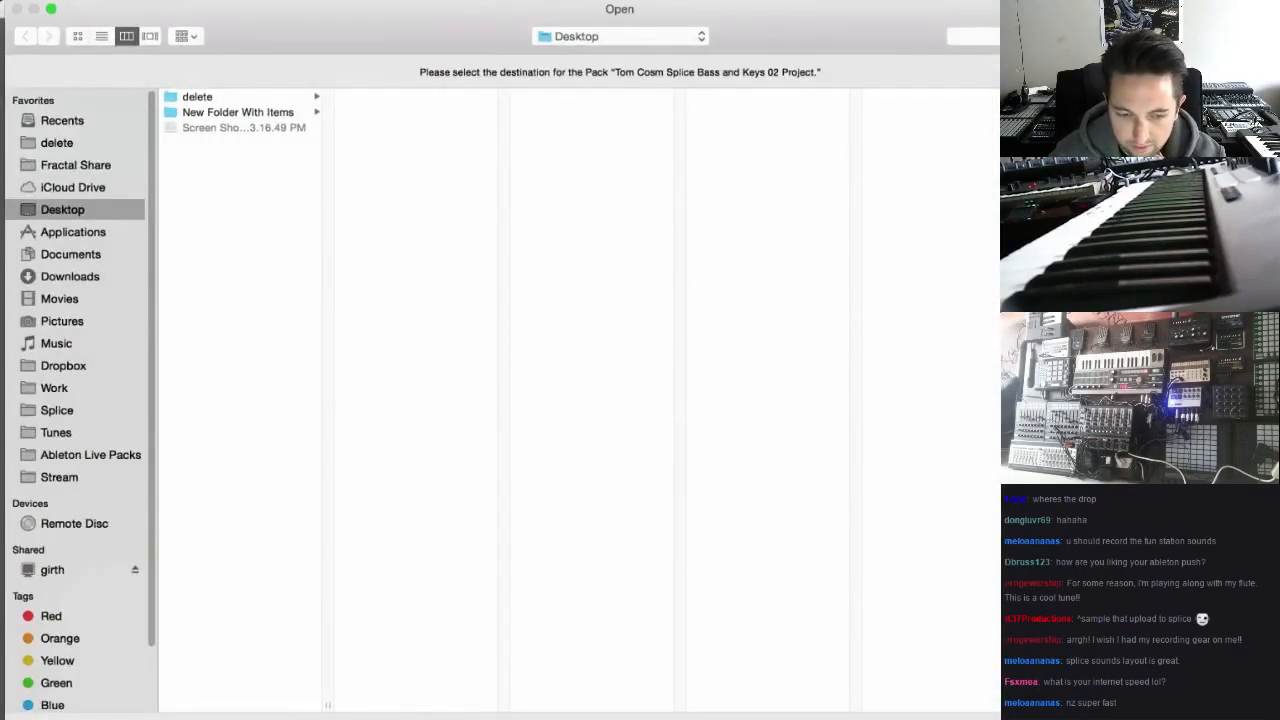
{"action": "left_click", "coordinate": [60, 477]}
{"action": "key", "text": "Return"}
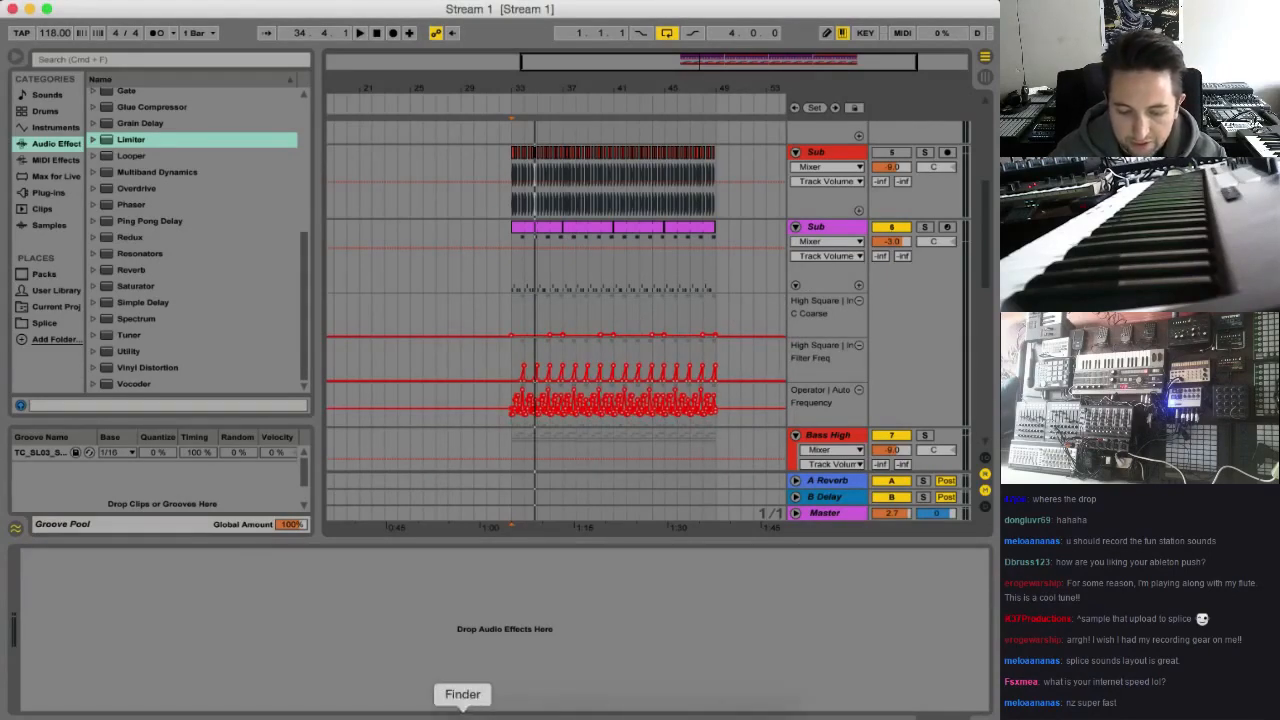
Show the Ableton Live Packs folder as a list in Finder and open the Live set inside Tom Cosm Splice Bass and Keys 01 Project
{"action": "left_click", "coordinate": [462, 714]}
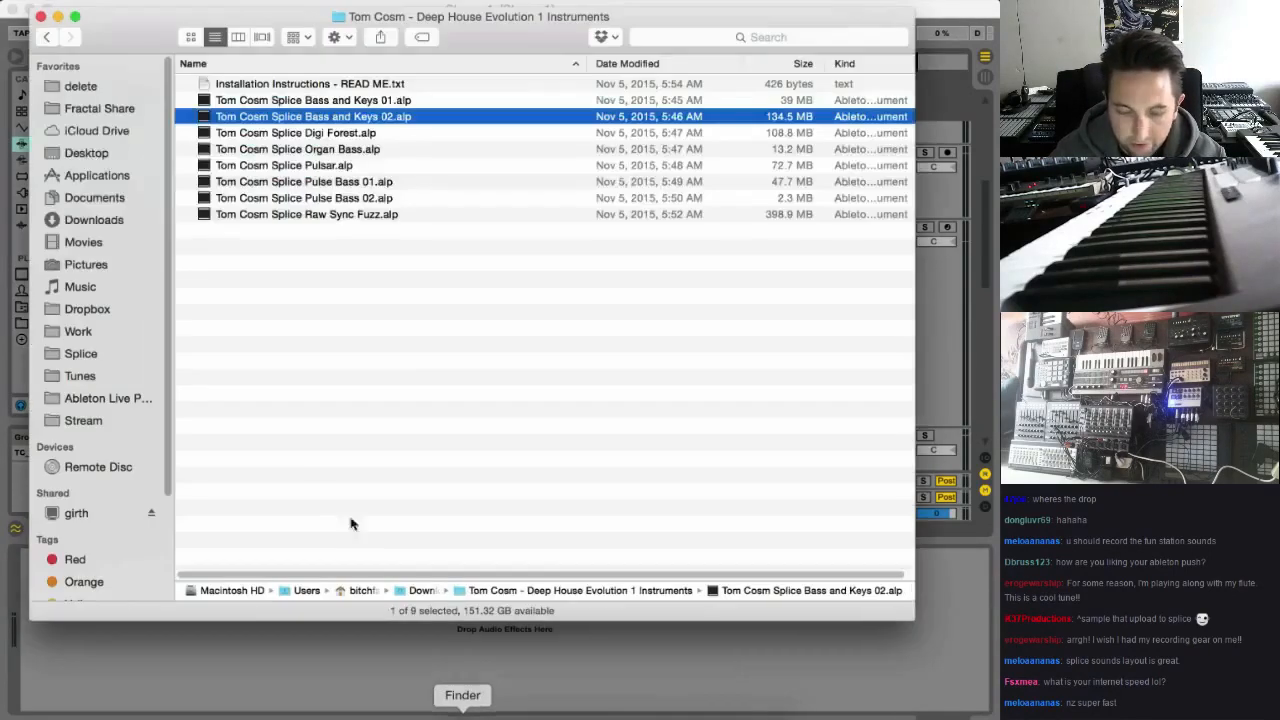
{"action": "left_click", "coordinate": [108, 398]}
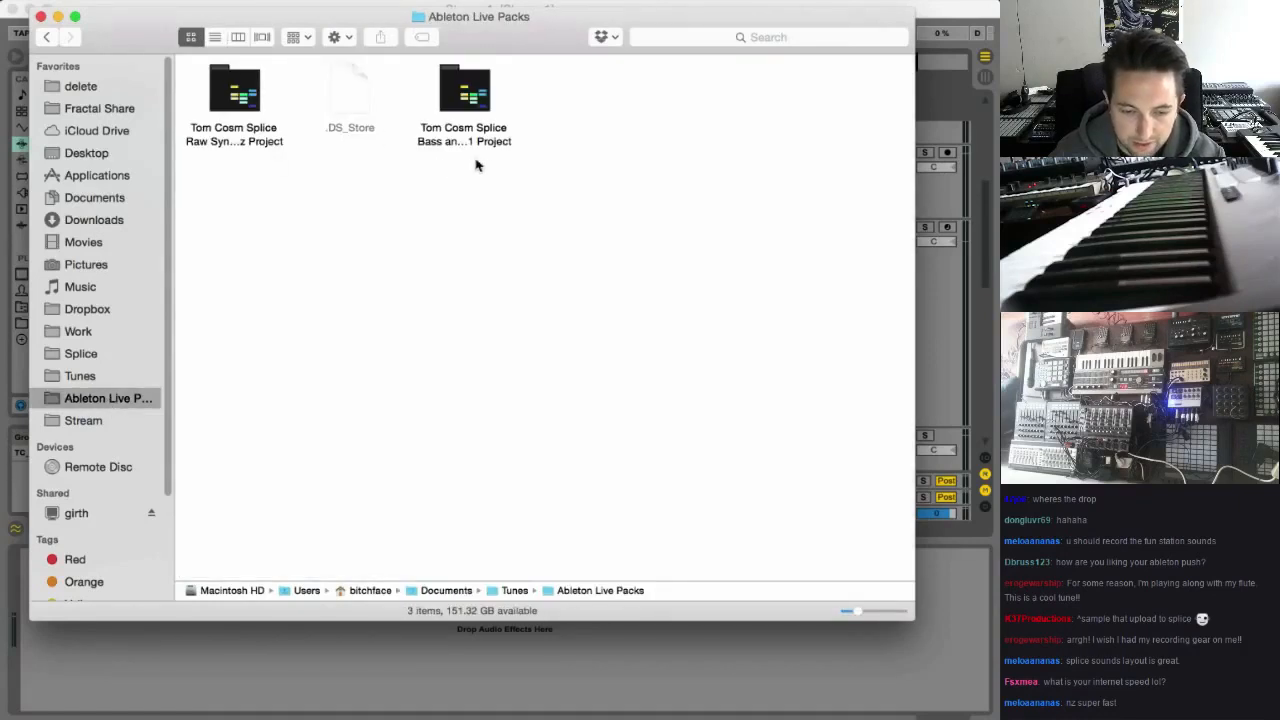
{"action": "left_click", "coordinate": [214, 37]}
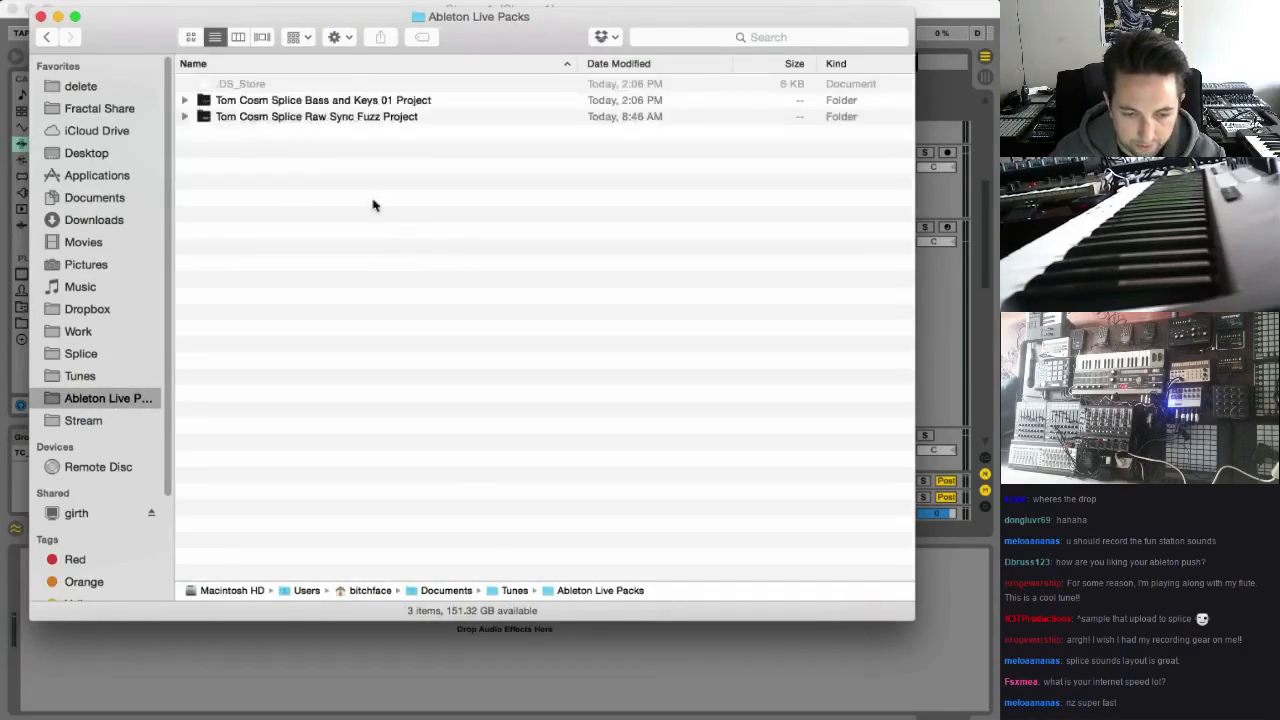
{"action": "left_click", "coordinate": [260, 102]}
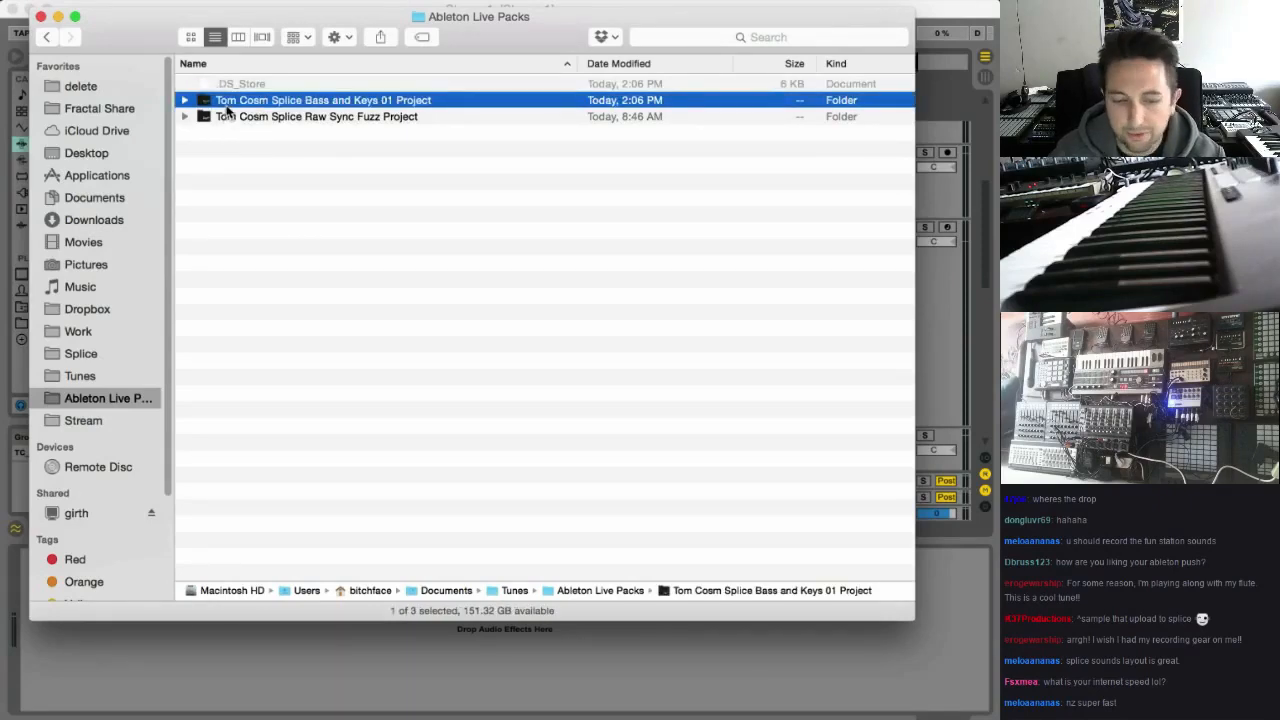
{"action": "double_click", "coordinate": [228, 104]}
{"action": "double_click", "coordinate": [274, 229]}
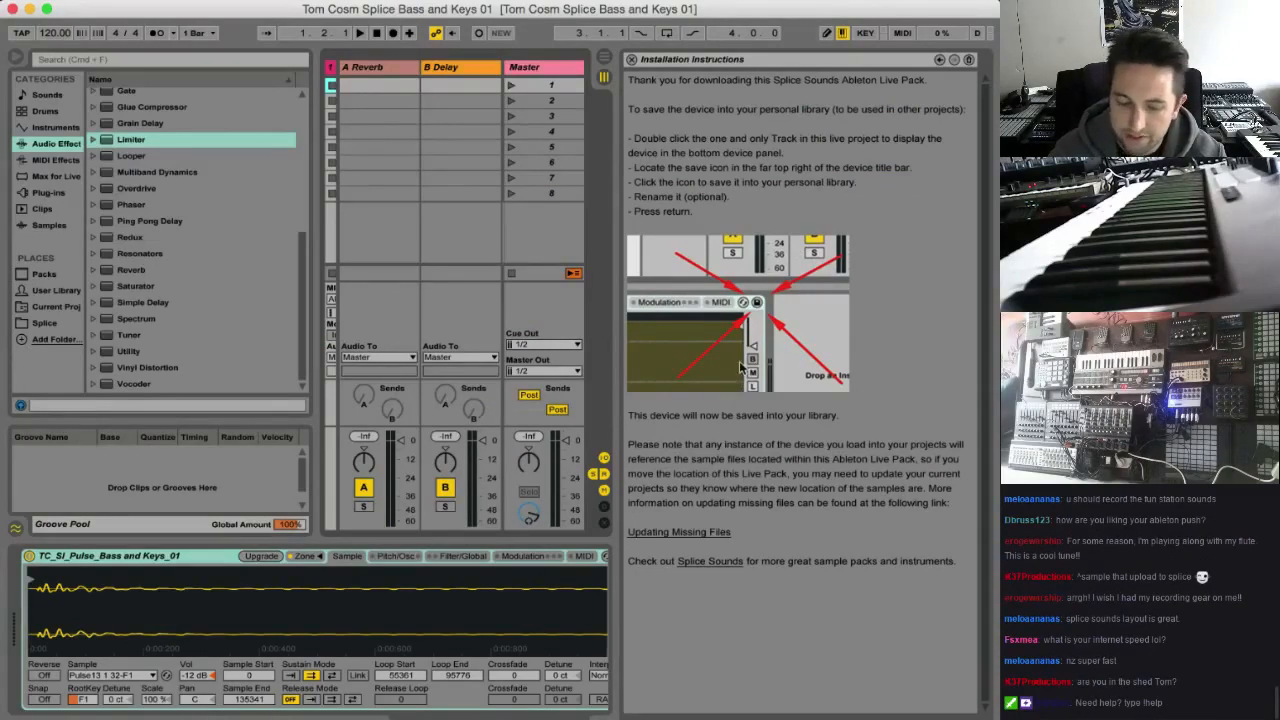
Close the installation instructions and save the TC_SI_Pulse_Bass and Keys_01 device to the User Library, overwriting the existing preset
{"action": "left_click", "coordinate": [631, 60]}
{"action": "left_click", "coordinate": [437, 72]}
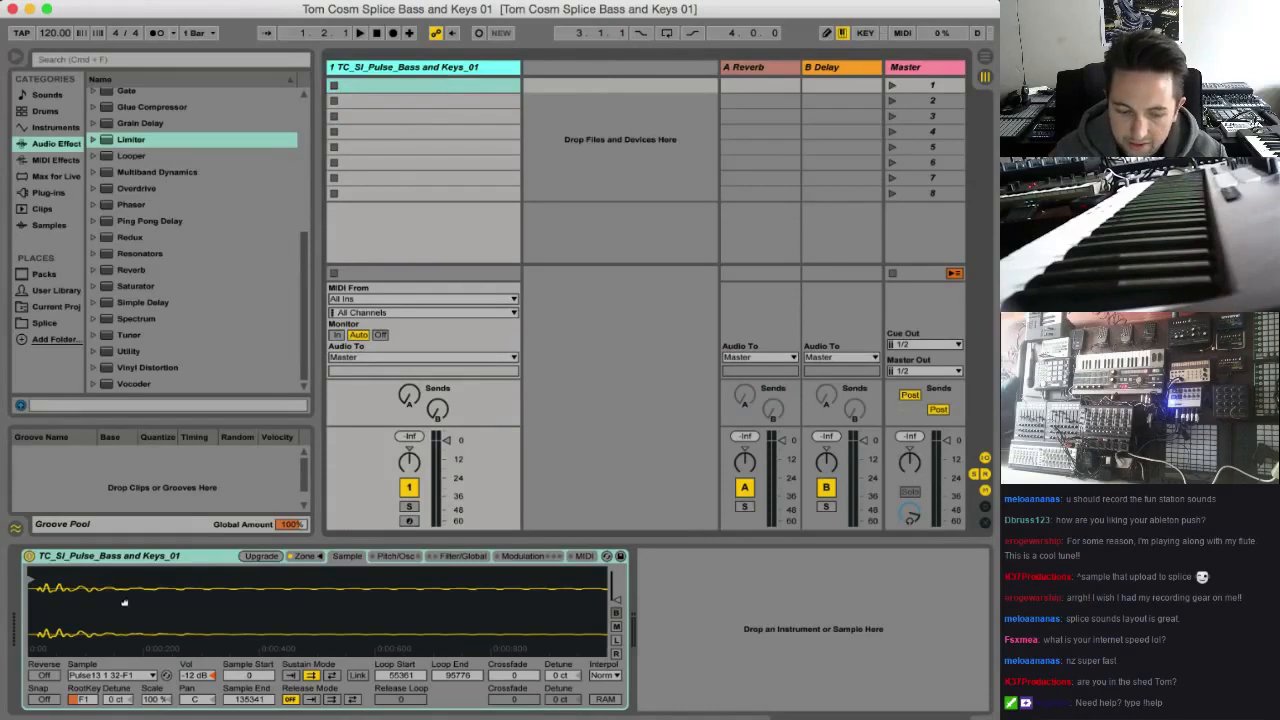
{"action": "left_click", "coordinate": [115, 560]}
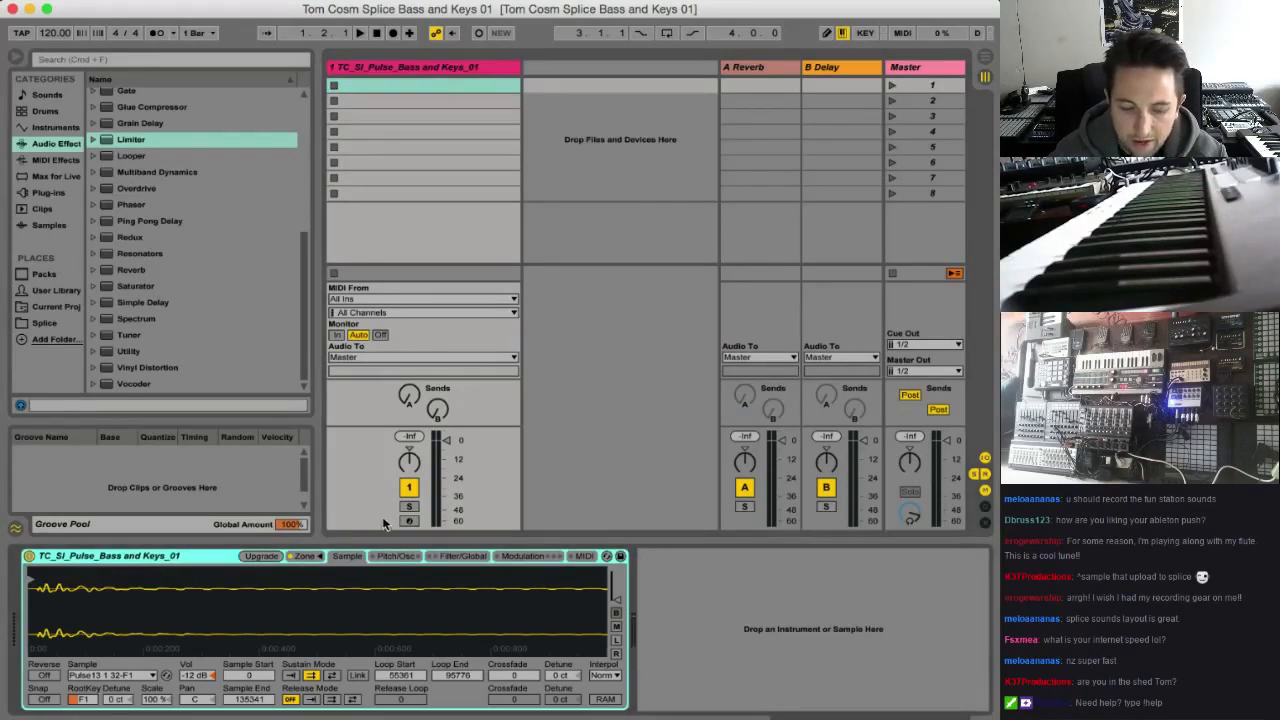
{"action": "left_click", "coordinate": [620, 557]}
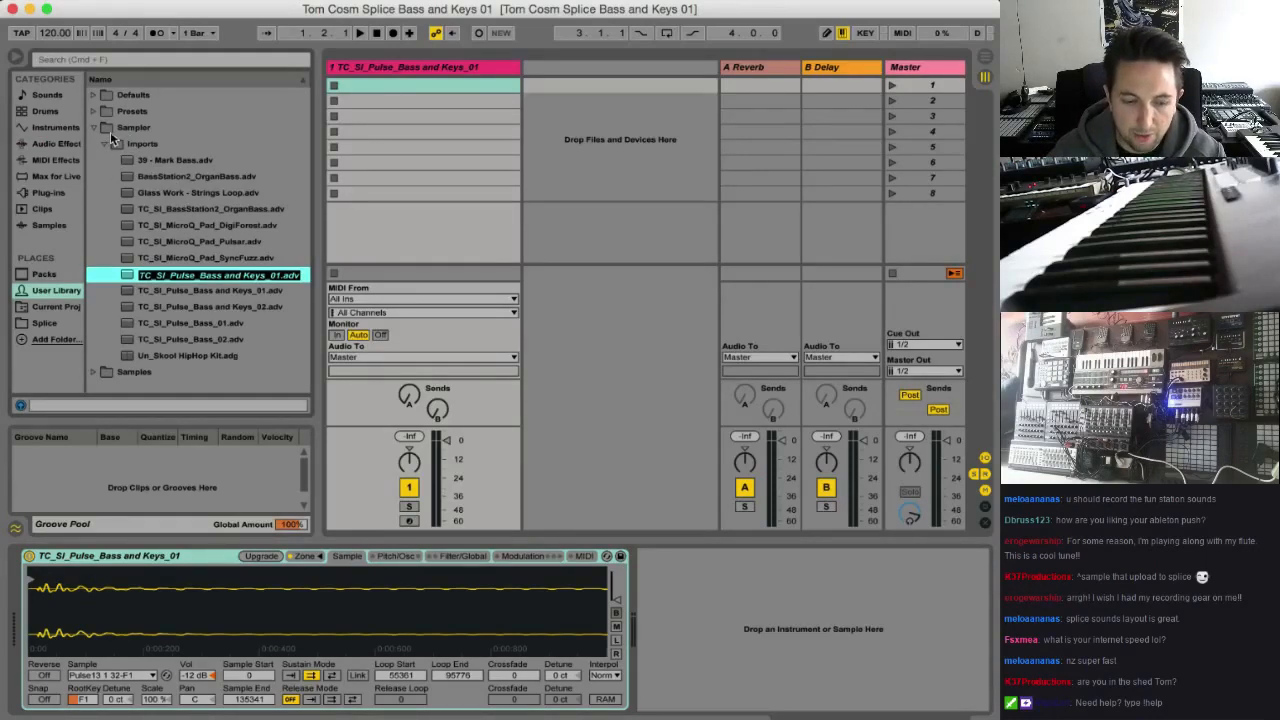
{"action": "key", "text": "Return"}
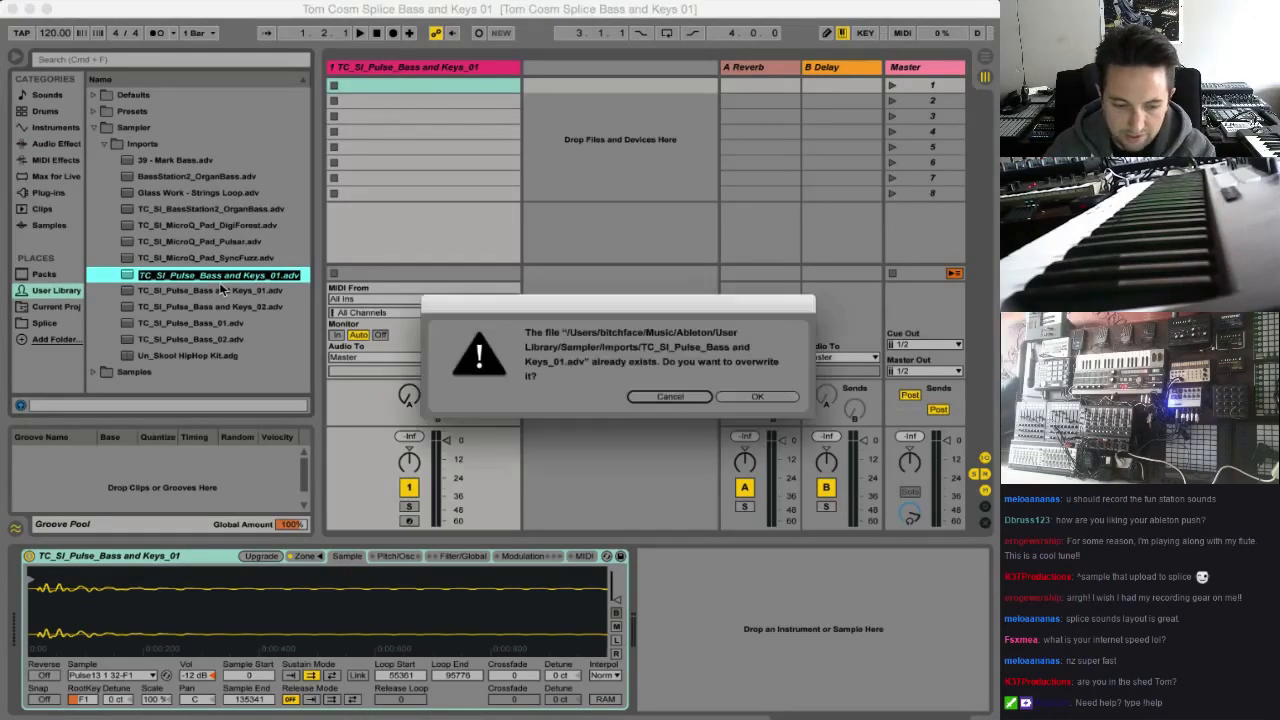
{"action": "left_click", "coordinate": [764, 400]}
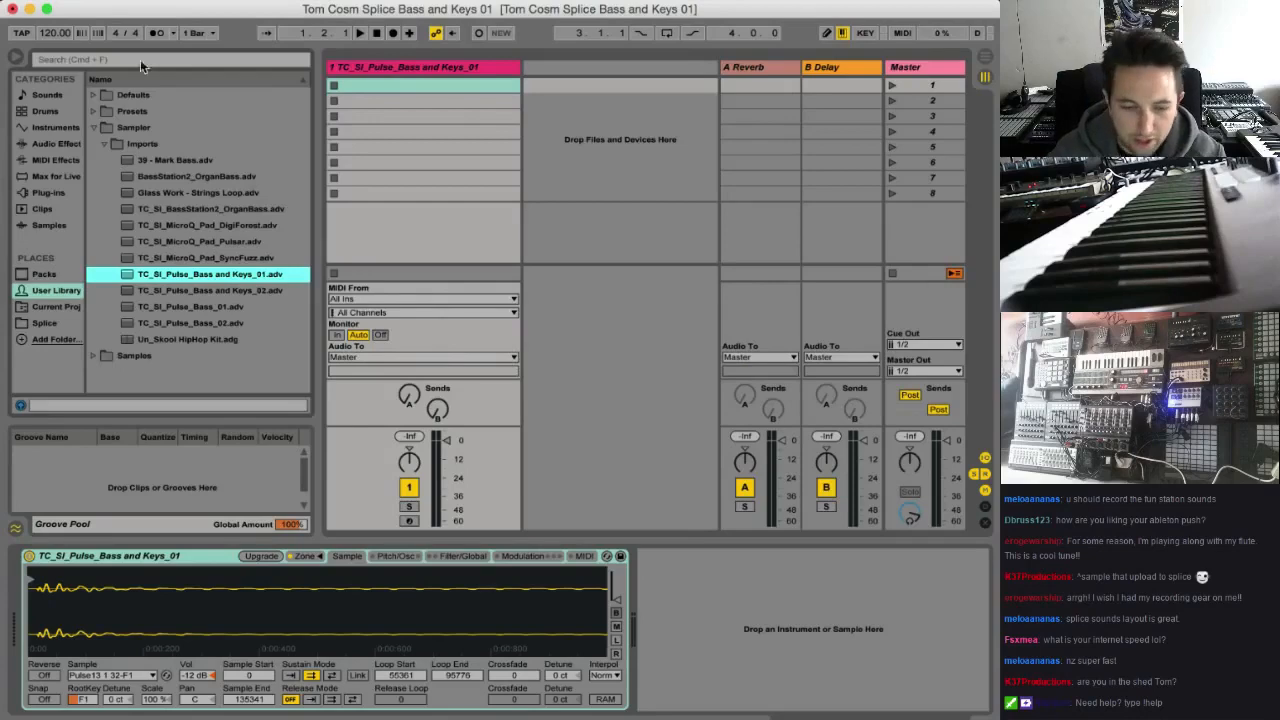
Reopen the recent Live set Stream 1.als
{"action": "left_click", "coordinate": [96, 1]}
{"action": "mouse_move", "coordinate": [200, 46]}
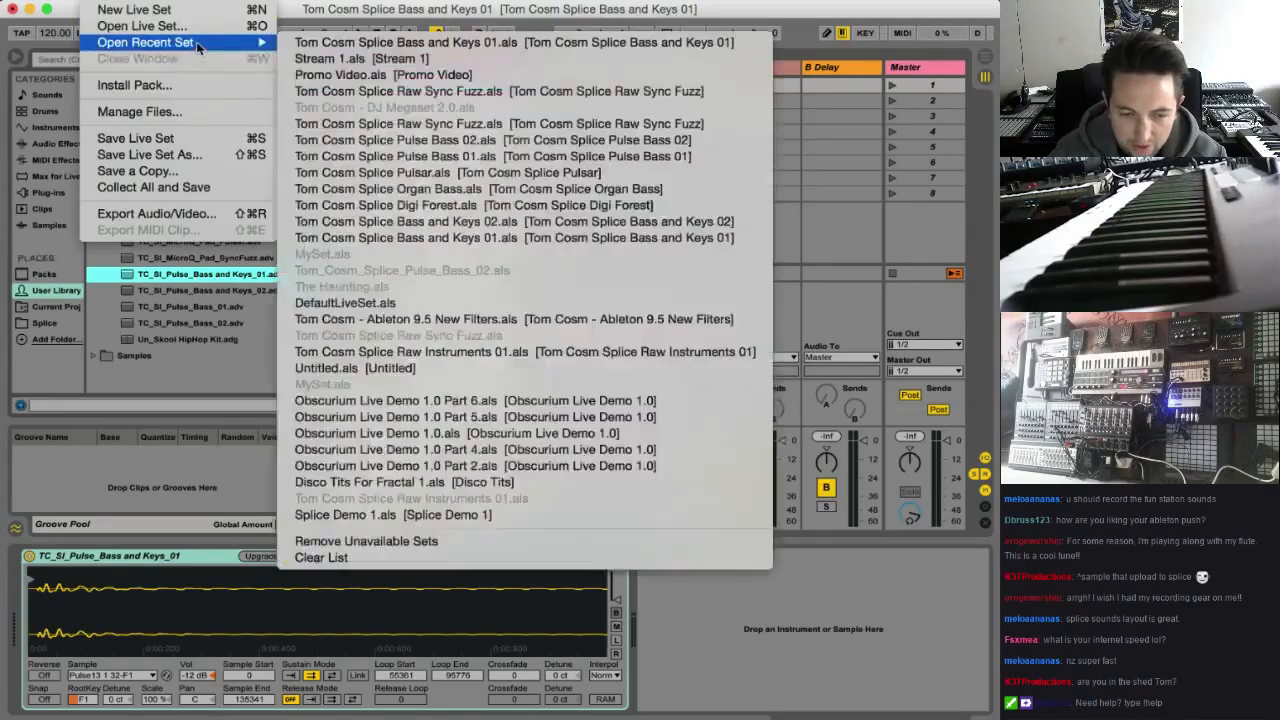
{"action": "left_click", "coordinate": [411, 64]}
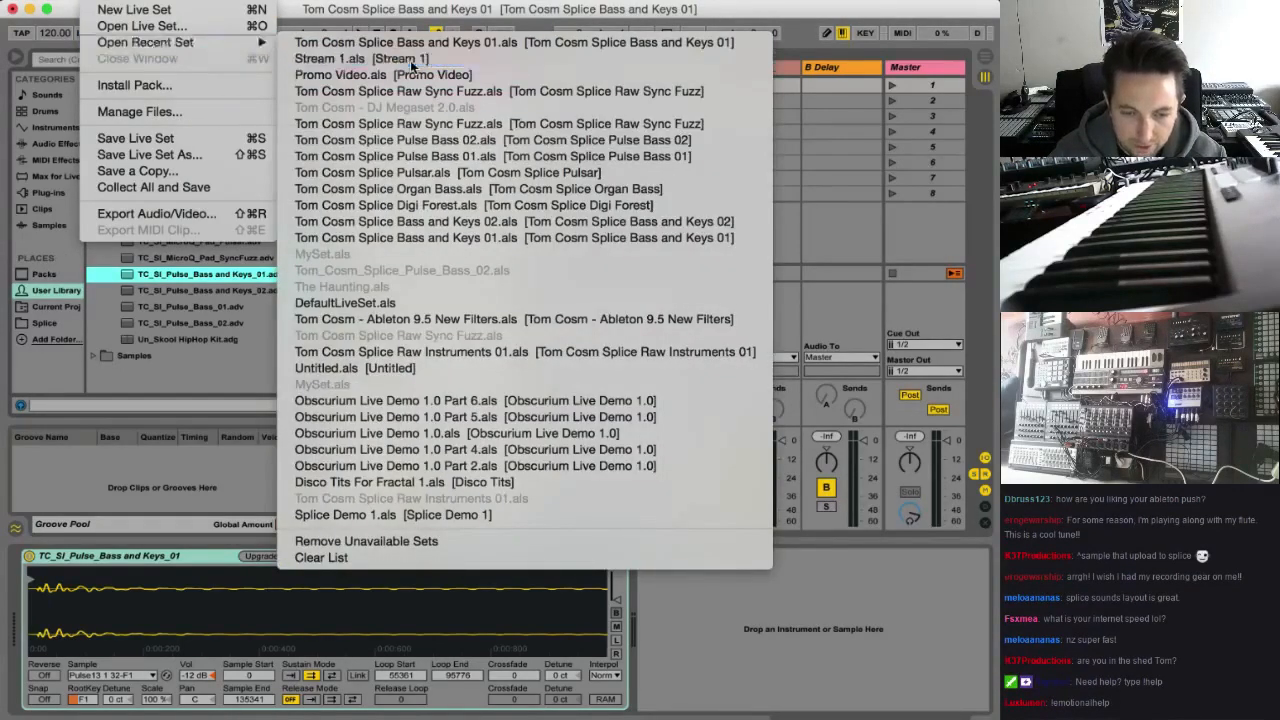
{"action": "left_click", "coordinate": [484, 393]}
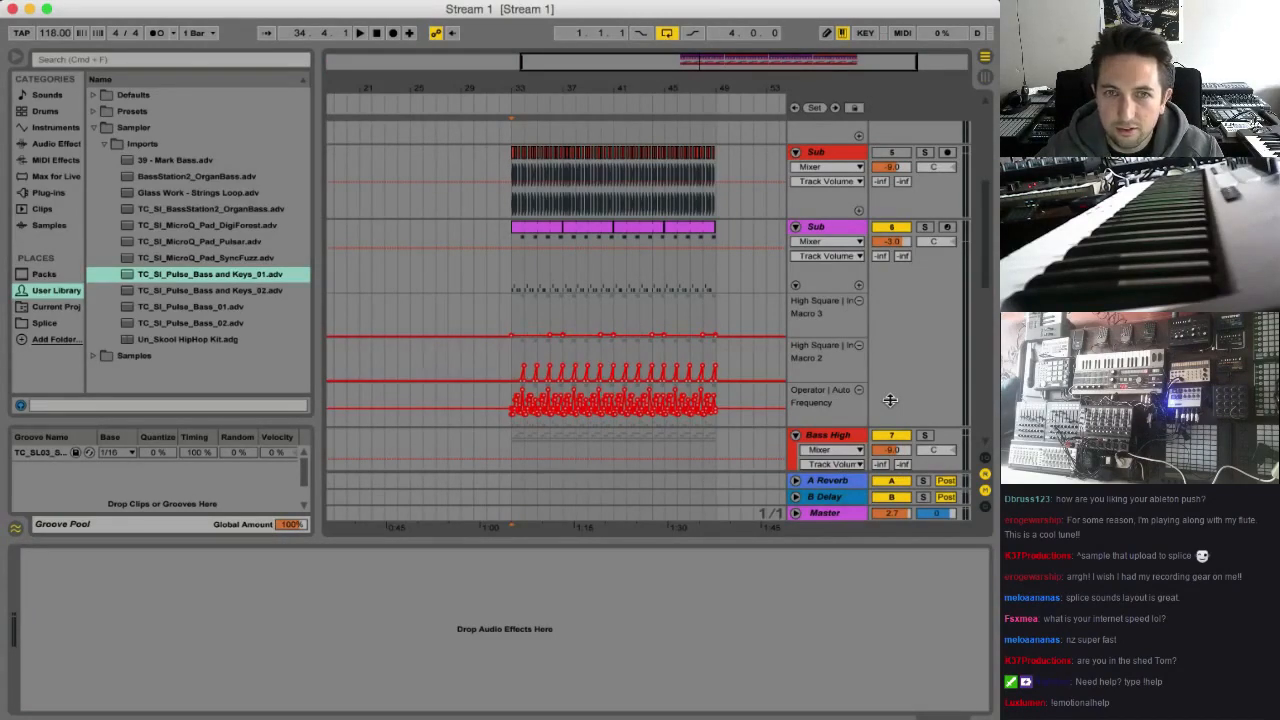
Play the arrangement briefly from bar 33, stop it and delete the empty audio tracks 14 to 18
{"action": "key", "text": "space"}
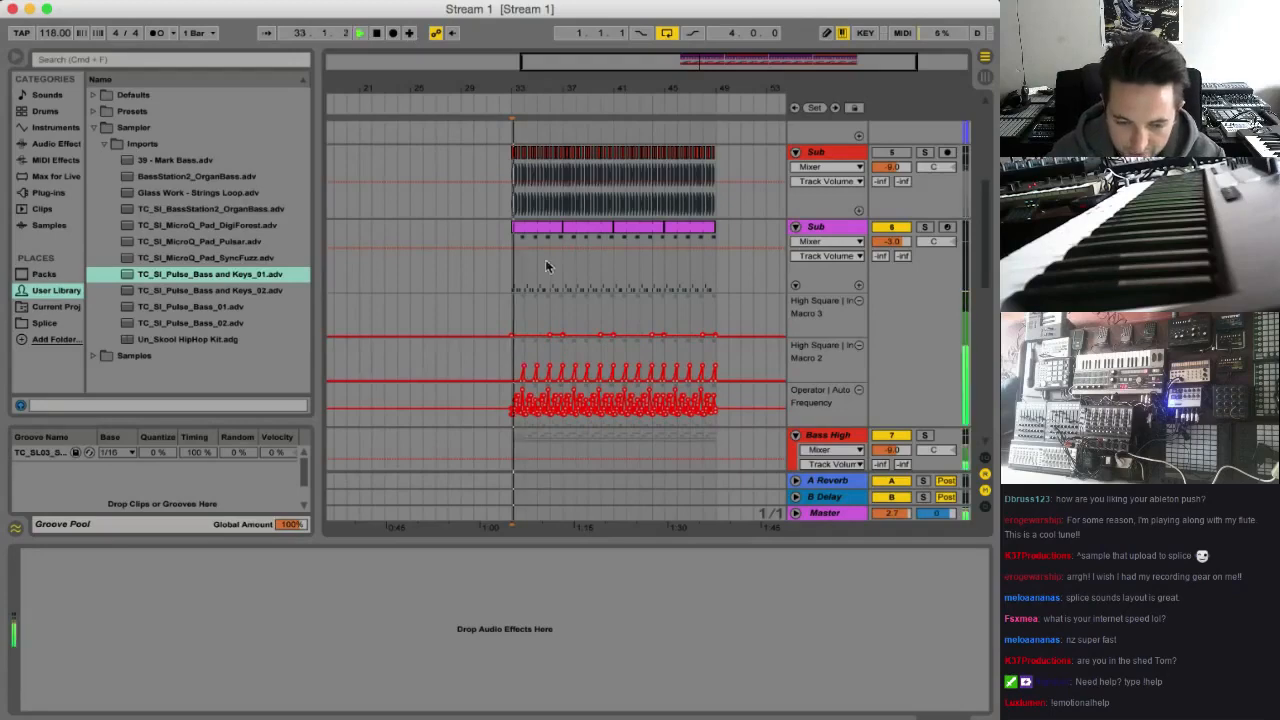
{"action": "left_click_drag", "start_coordinate": [681, 64], "coordinate": [704, 118]}
{"action": "scroll", "coordinate": [734, 322], "scroll_direction": "down", "scroll_amount": 10}
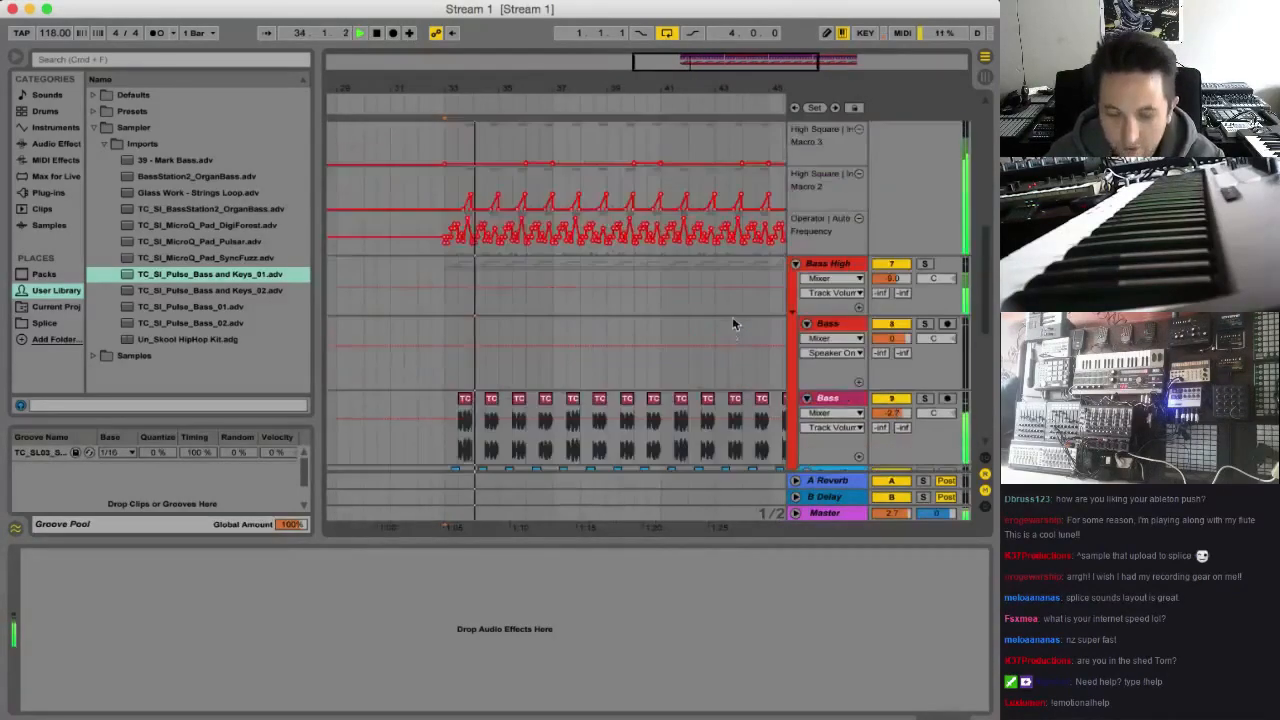
{"action": "scroll", "coordinate": [770, 316], "scroll_direction": "down", "scroll_amount": 3}
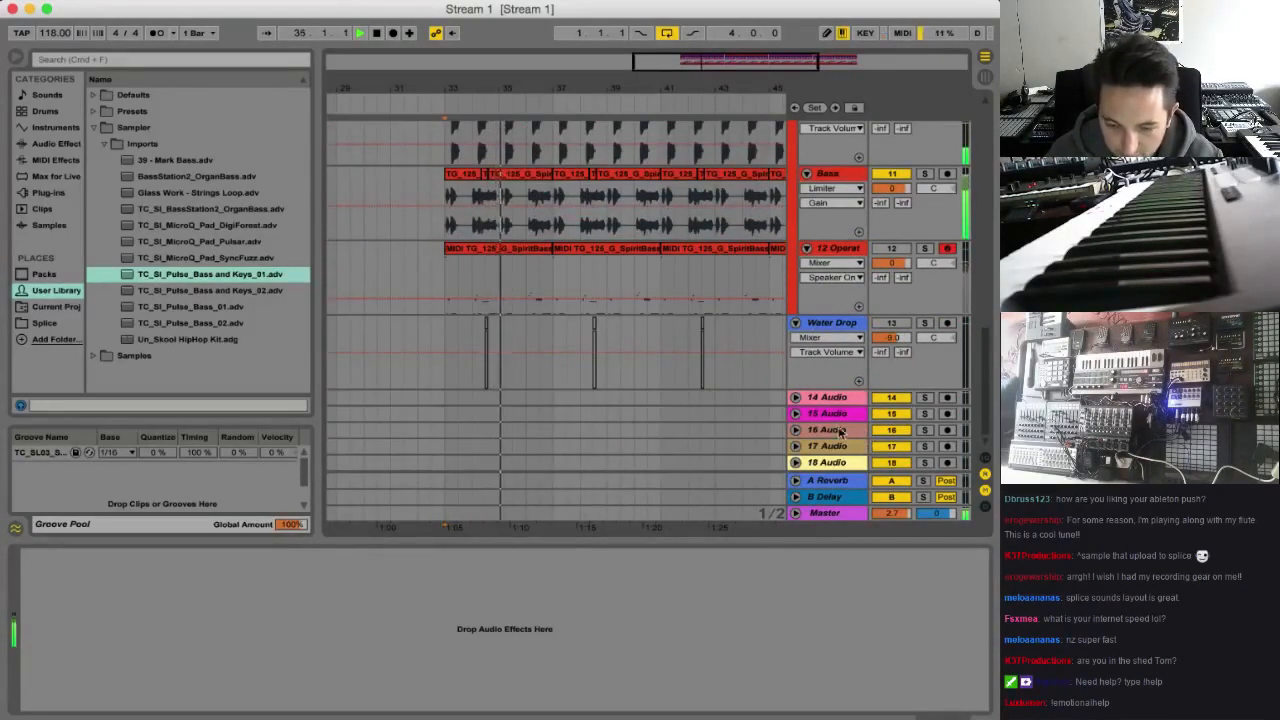
{"action": "left_click", "coordinate": [836, 398]}
{"action": "key", "text": "space"}
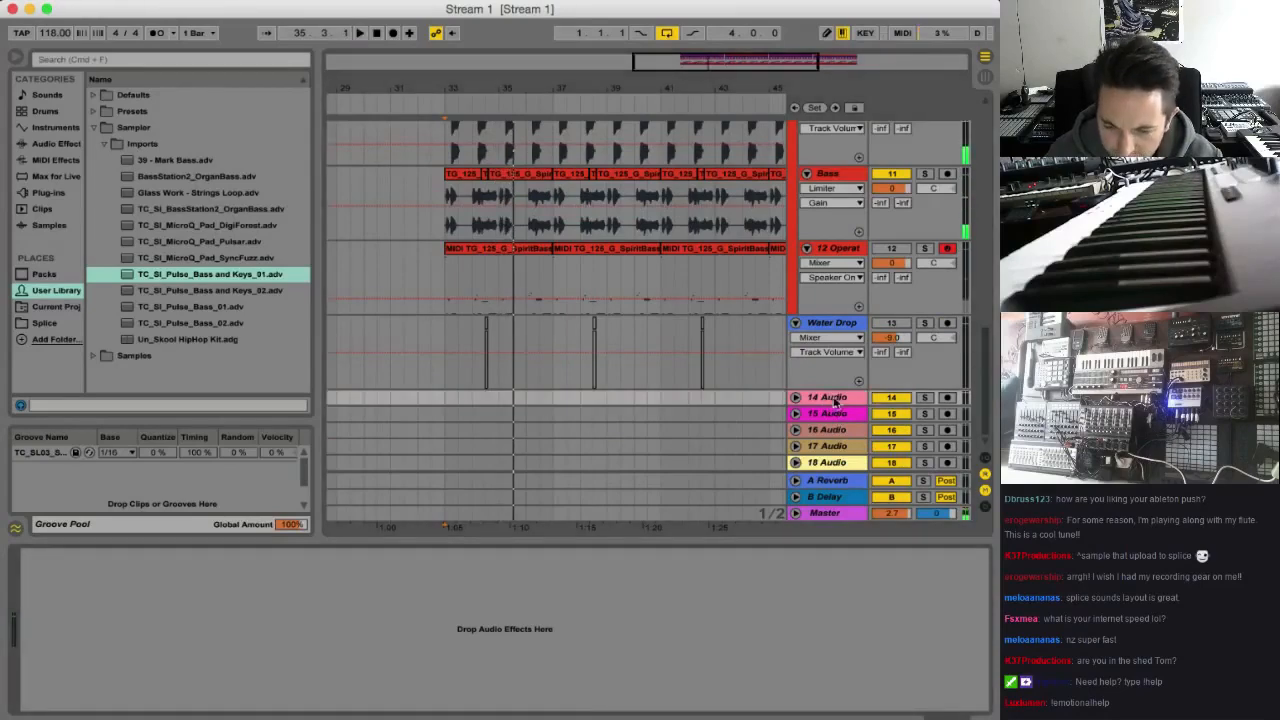
{"action": "left_click", "coordinate": [833, 464]}
{"action": "scroll", "coordinate": [833, 455], "scroll_direction": "up", "scroll_amount": 3}
{"action": "left_click", "coordinate": [830, 440]}
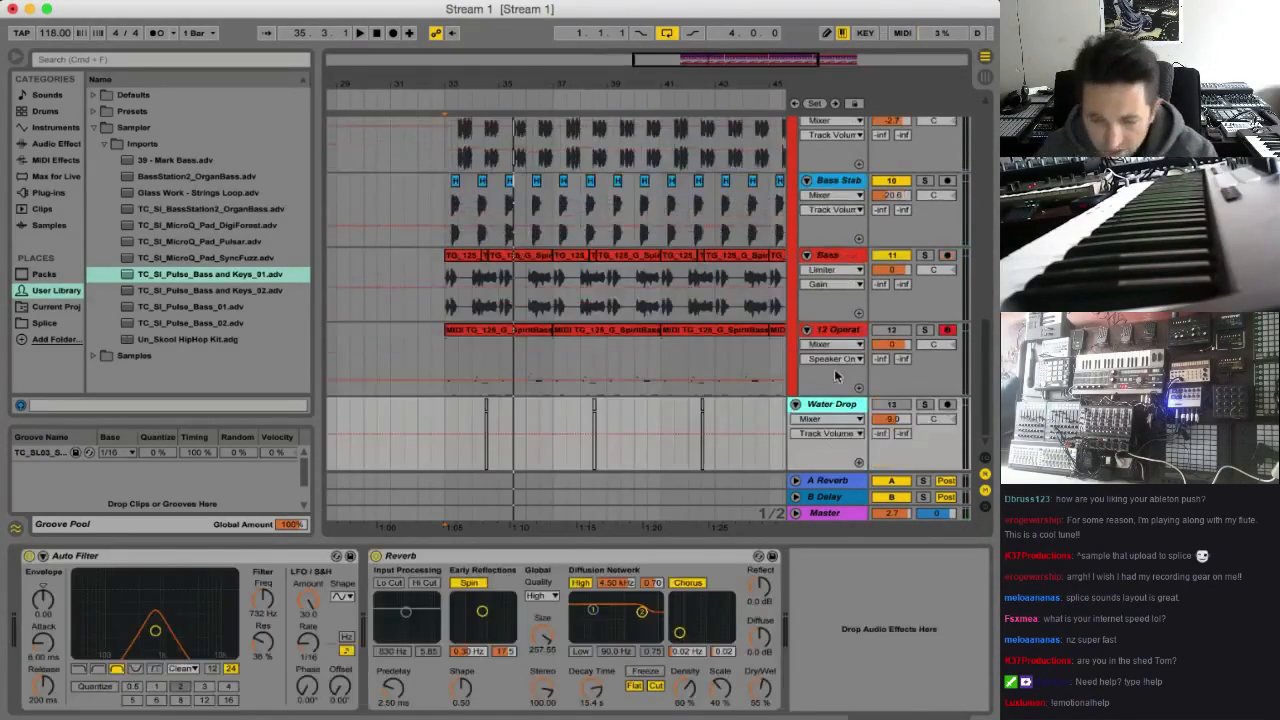
Insert a new MIDI track below Water Drop and rename it Bass Keys
{"action": "key", "text": "super+shift+t"}
{"action": "key", "text": "super+r"}
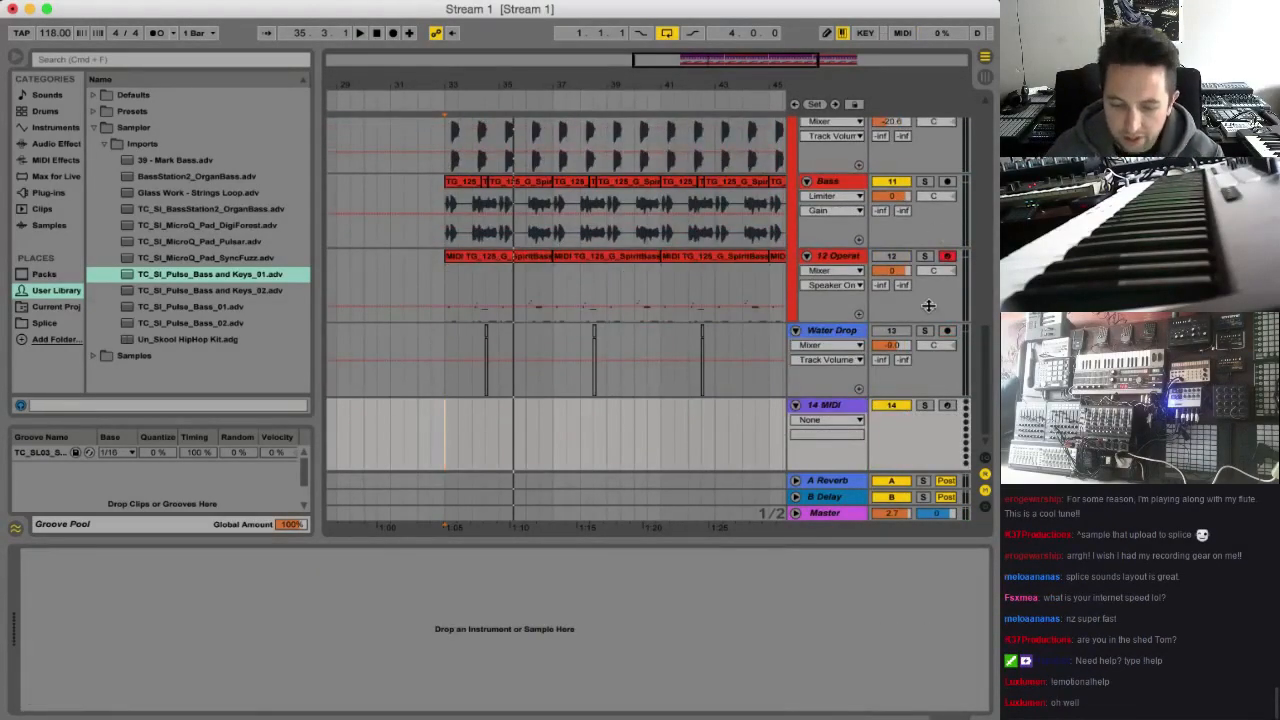
{"action": "type", "text": "Bass Keys"}
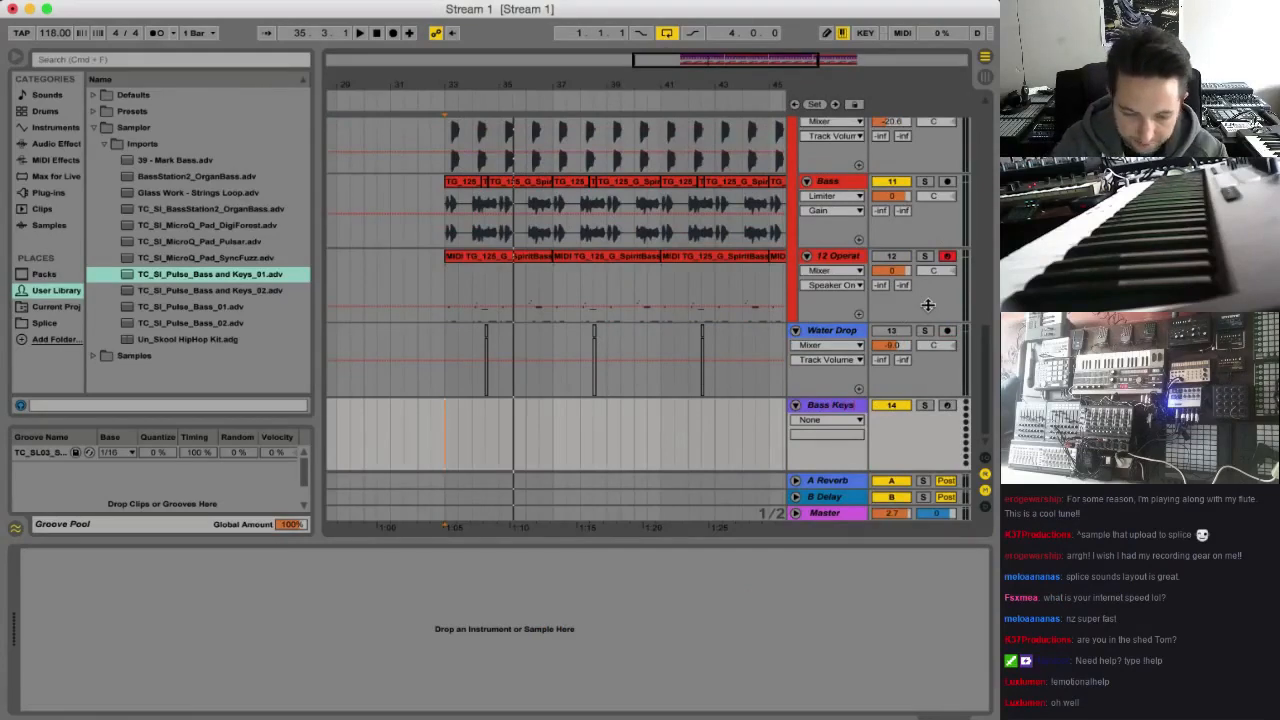
{"action": "key", "text": "Return"}
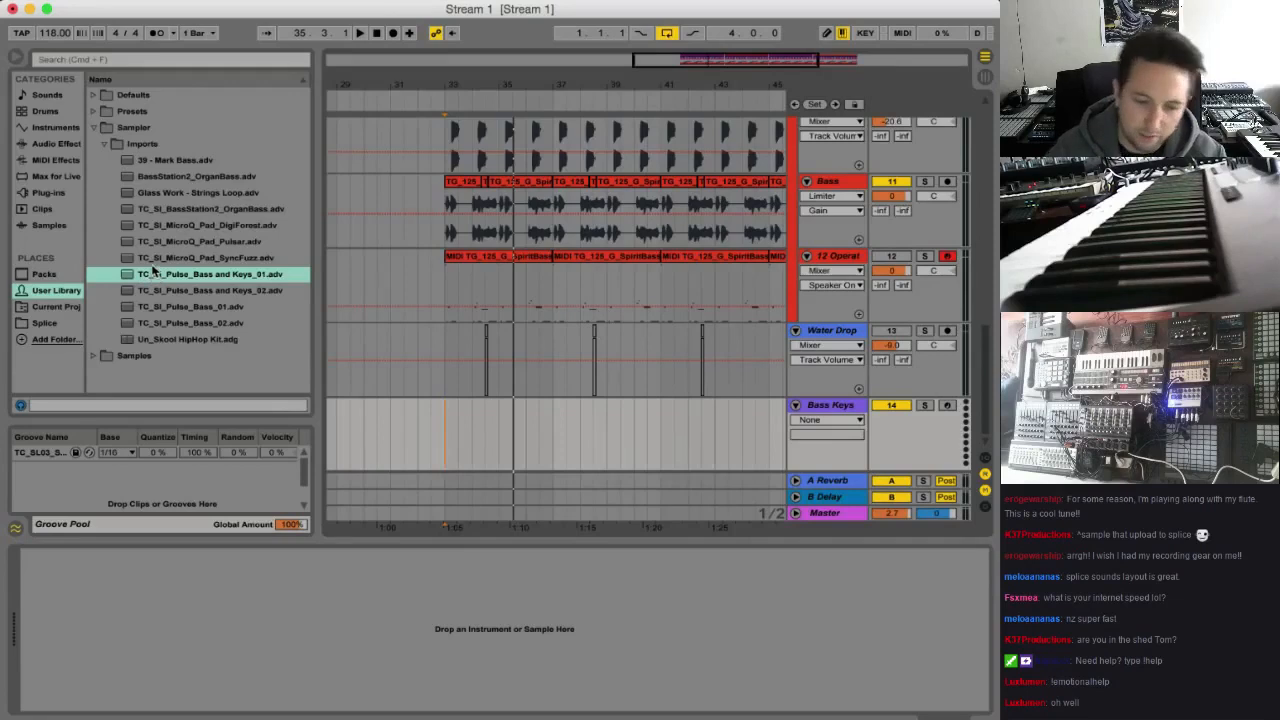
Load the TC_SI_Pulse_Bass and Keys_01.adv preset onto the Bass Keys track and add a Reverb after it
{"action": "left_click_drag", "start_coordinate": [187, 280], "coordinate": [394, 620]}
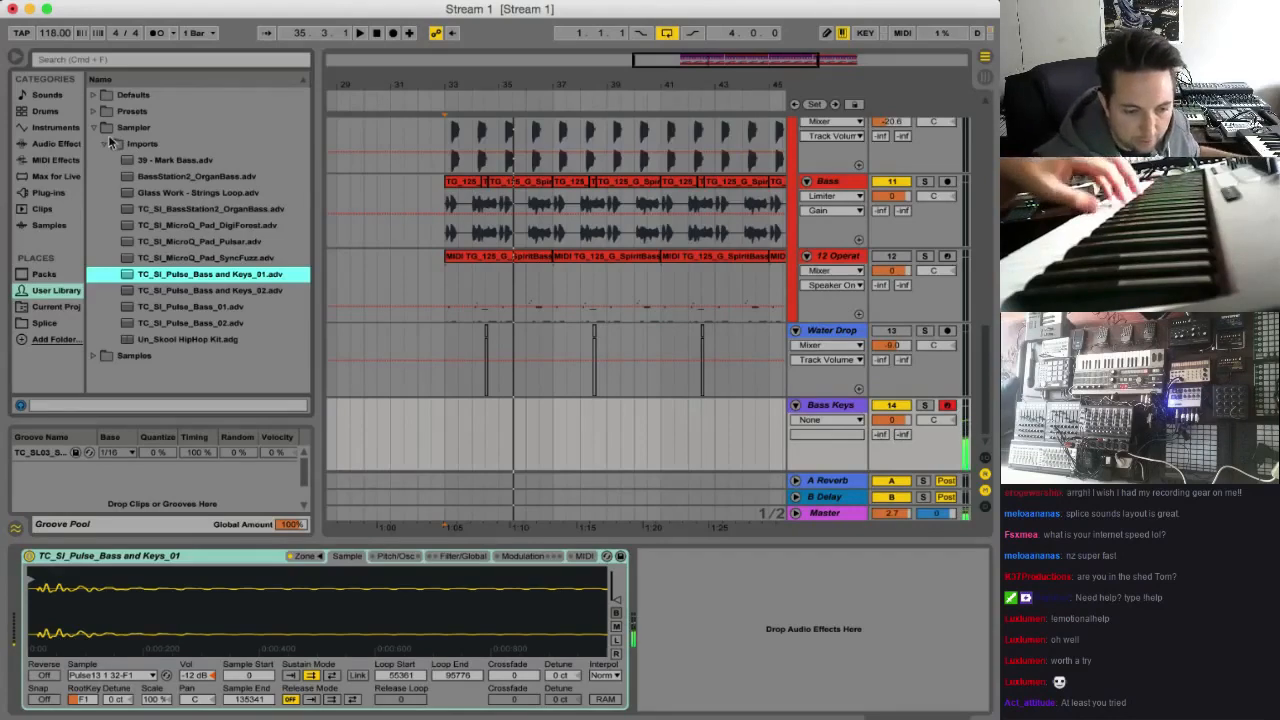
{"action": "left_click", "coordinate": [74, 143]}
{"action": "left_click", "coordinate": [134, 270]}
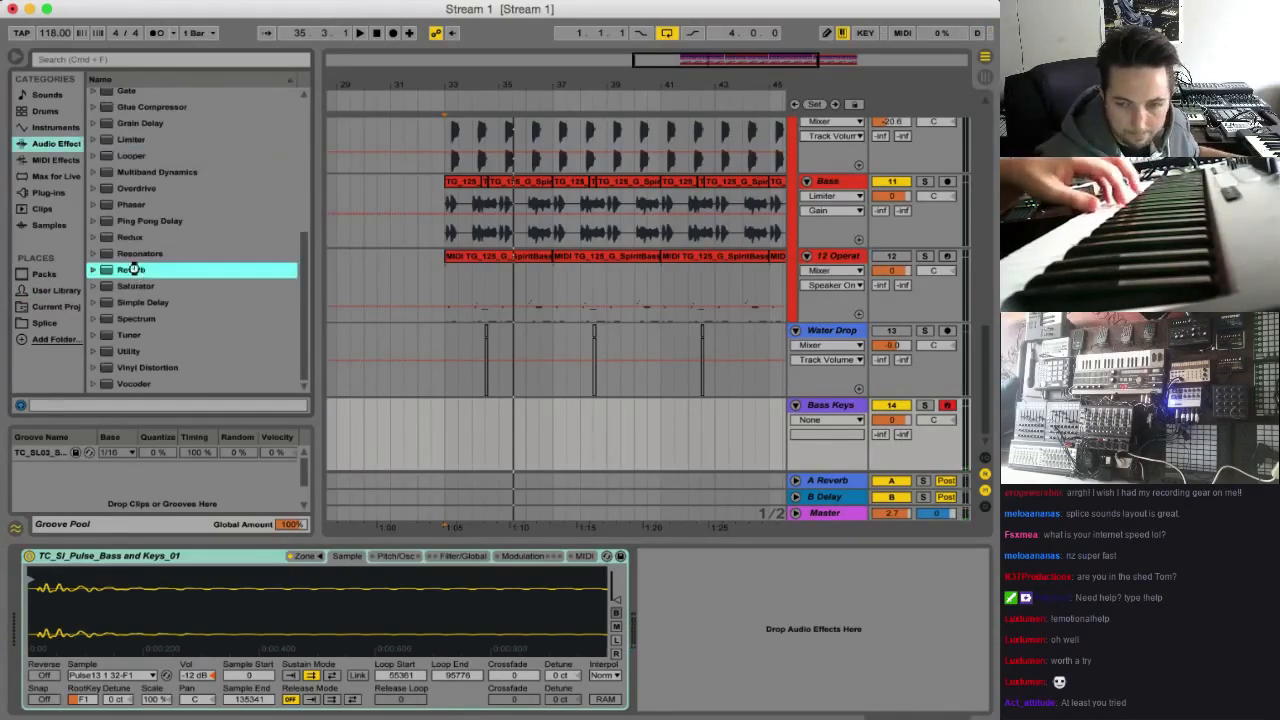
{"action": "double_click", "coordinate": [134, 270]}
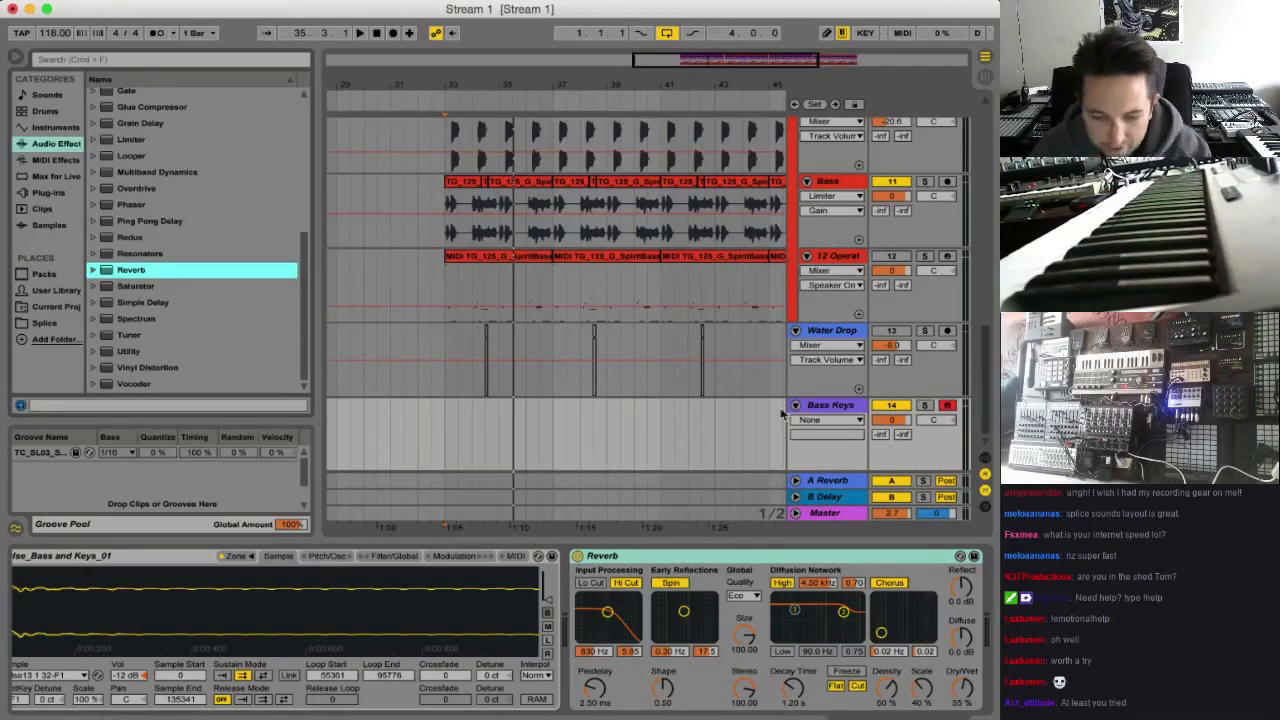
Play the arrangement from bar 33 twice in short passes to rehearse the Bass Keys part, and stop it
{"action": "left_click", "coordinate": [447, 437]}
{"action": "key", "text": "space"}
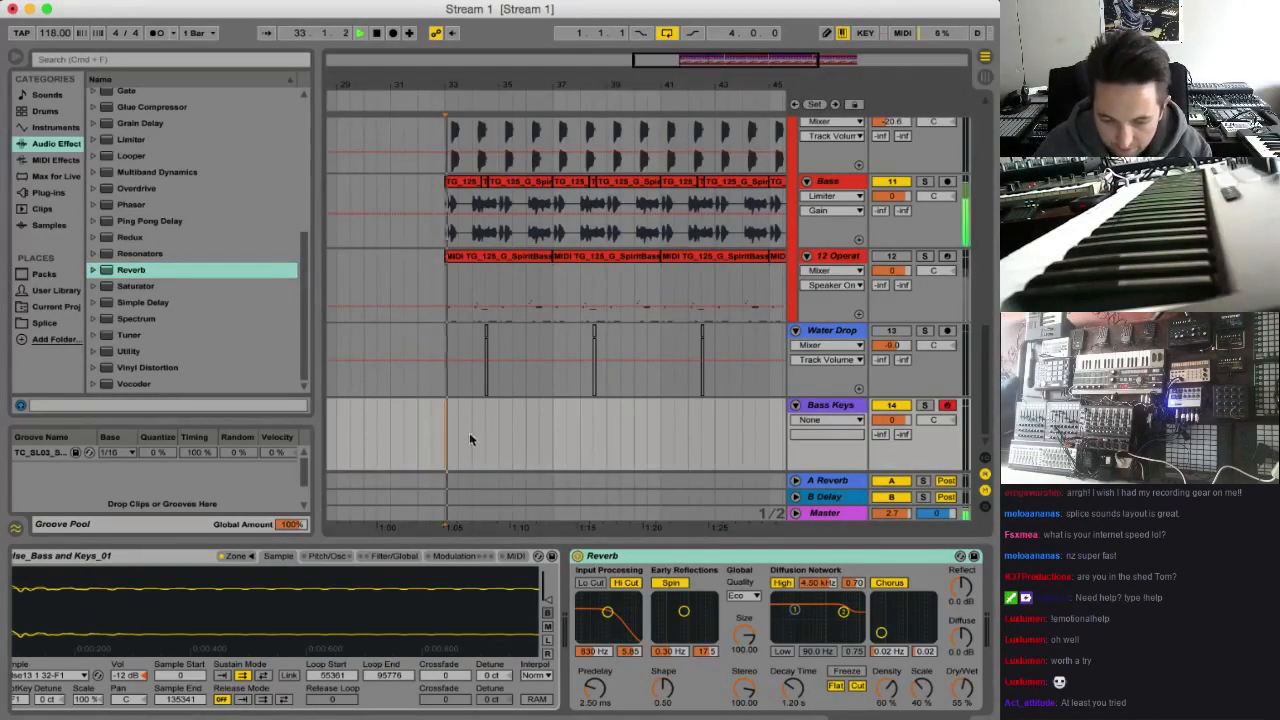
{"action": "left_click_drag", "start_coordinate": [707, 64], "coordinate": [707, 78]}
{"action": "key", "text": "space"}
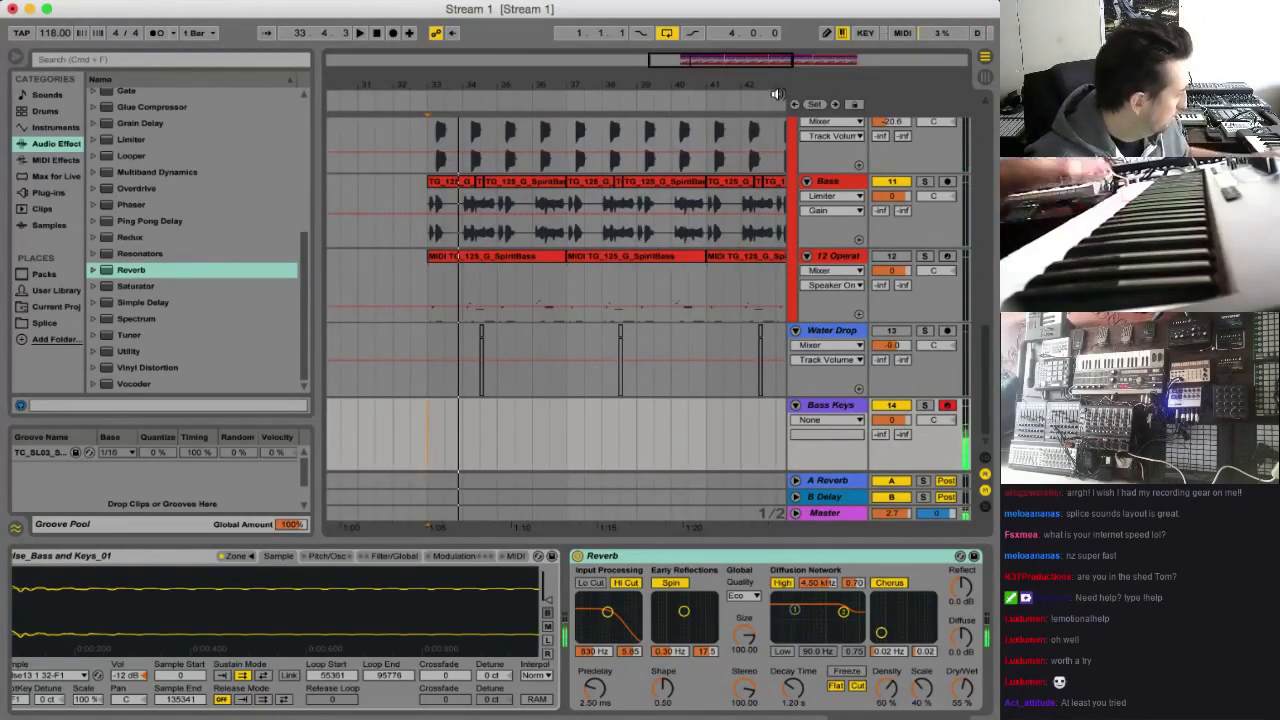
{"action": "key", "text": "space"}
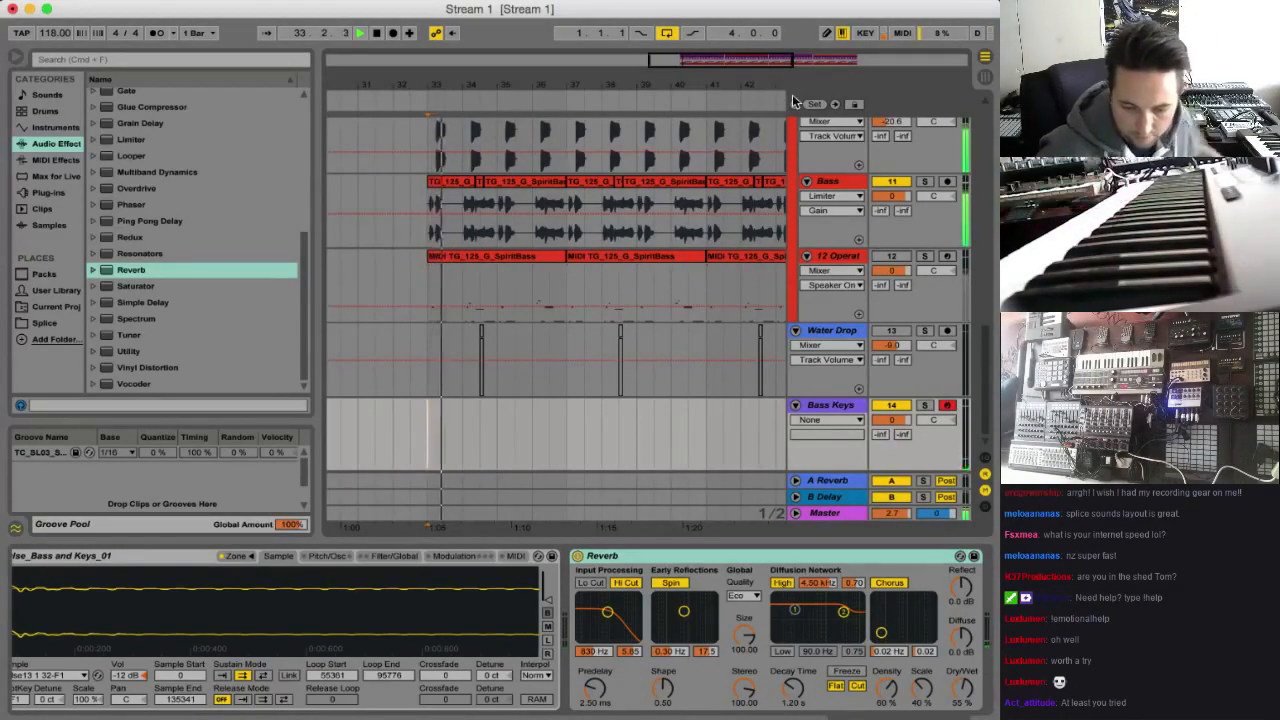
{"action": "key", "text": "space"}
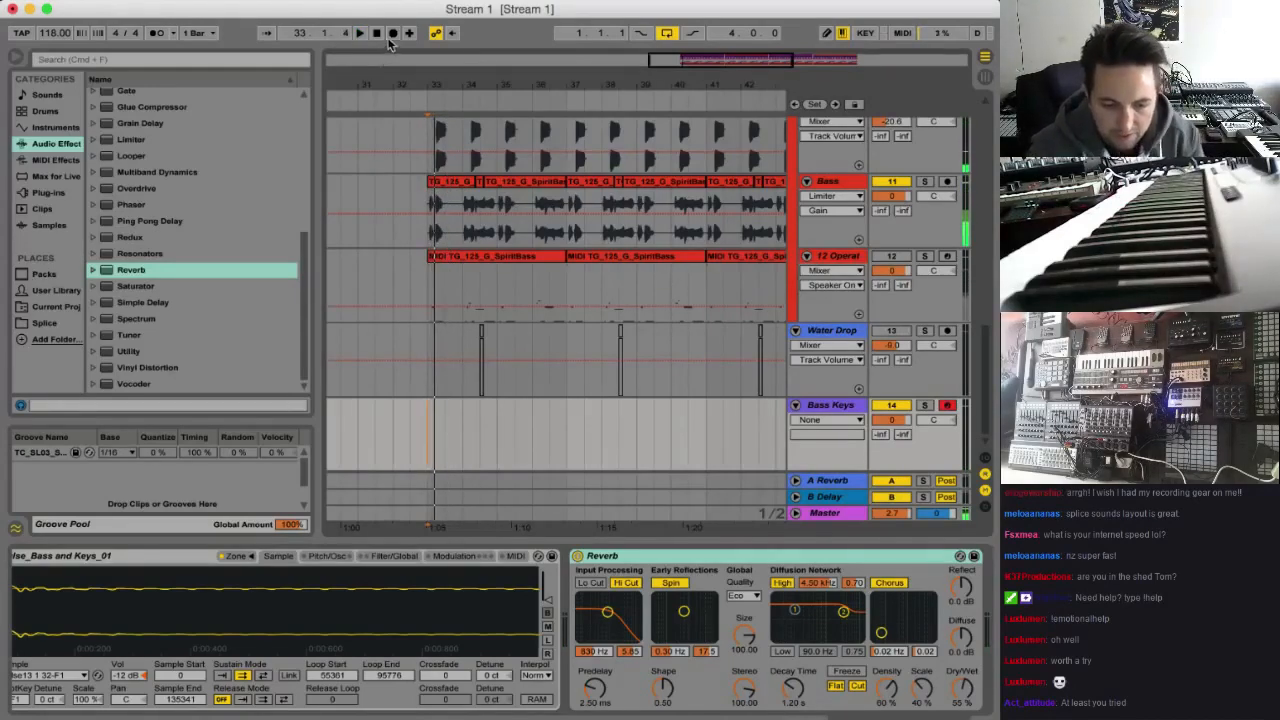
Set the start position on the Bass Keys track at bar 32 and turn on the metronome
{"action": "left_click", "coordinate": [394, 429]}
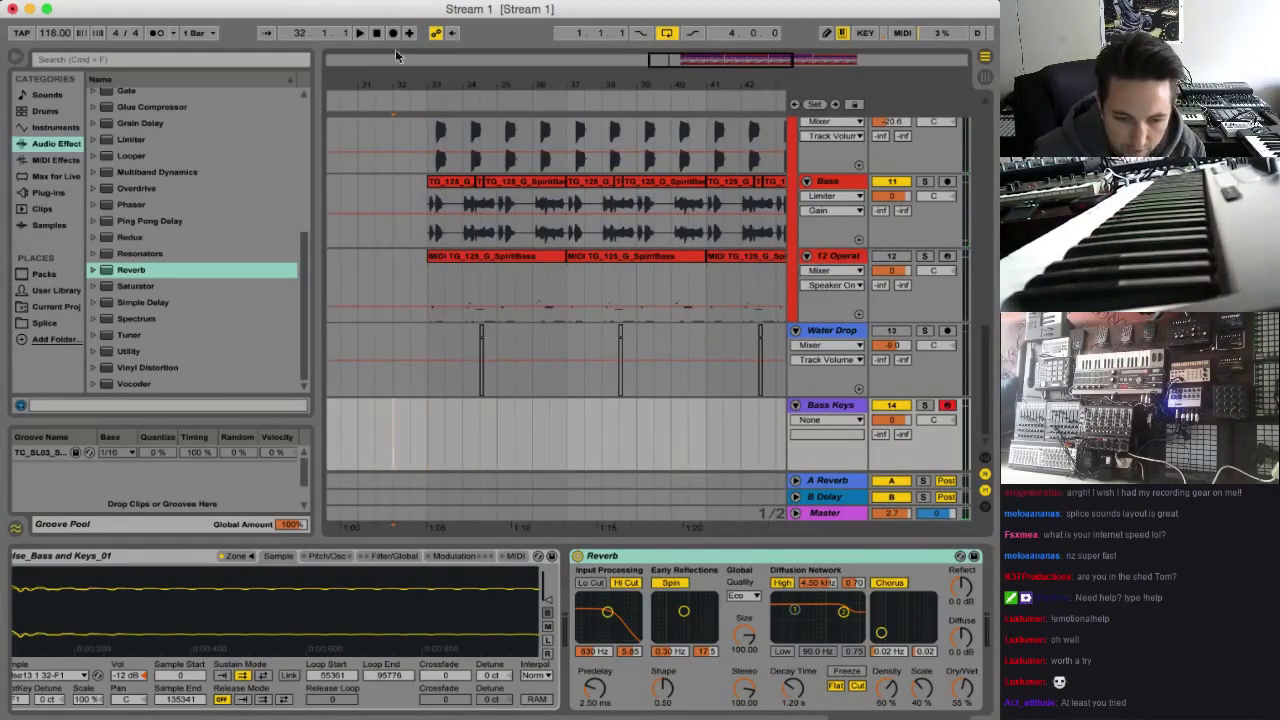
{"action": "left_click", "coordinate": [157, 33]}
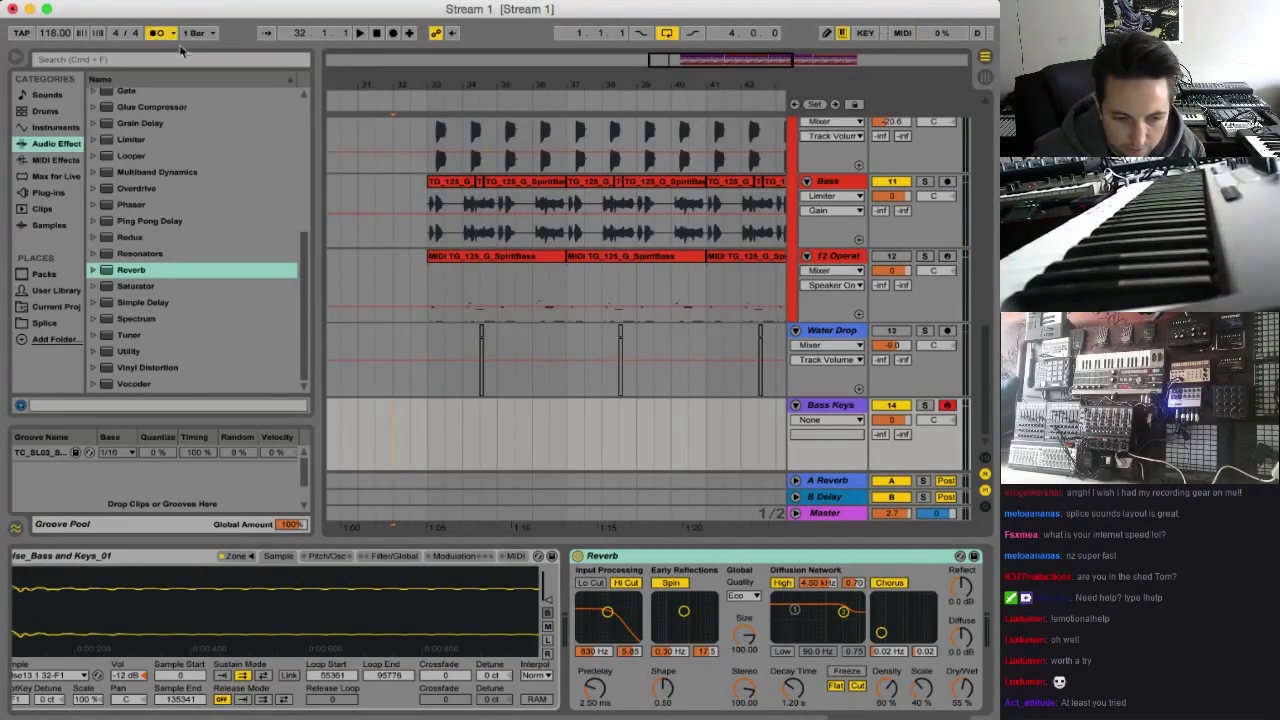
{"action": "left_click", "coordinate": [173, 37]}
{"action": "left_click", "coordinate": [173, 38]}
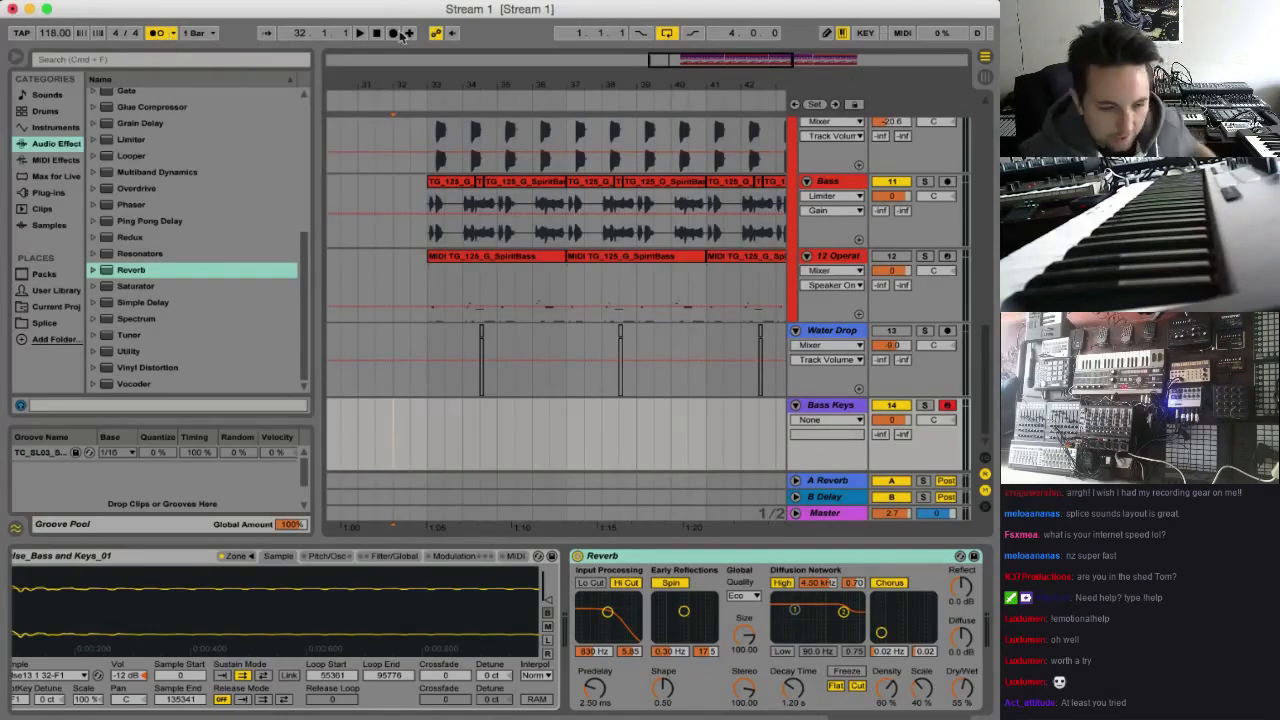
{"action": "left_click", "coordinate": [394, 33]}
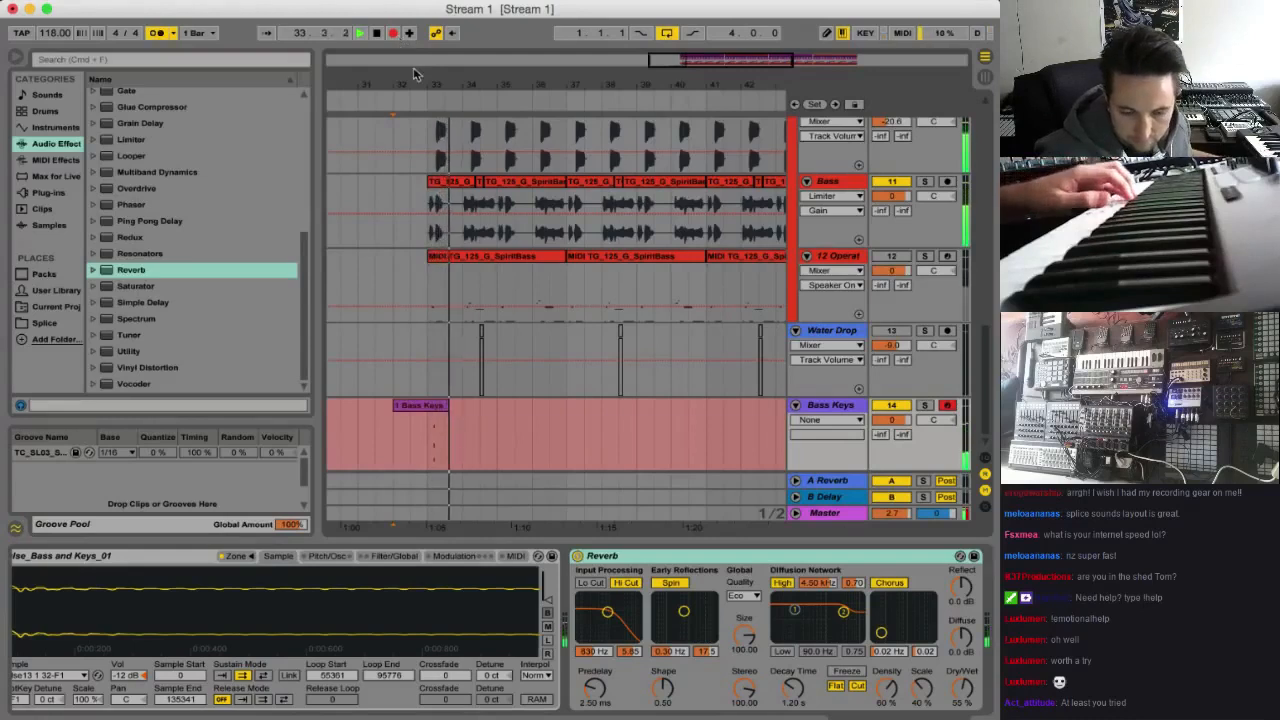
{"action": "key", "text": "space"}
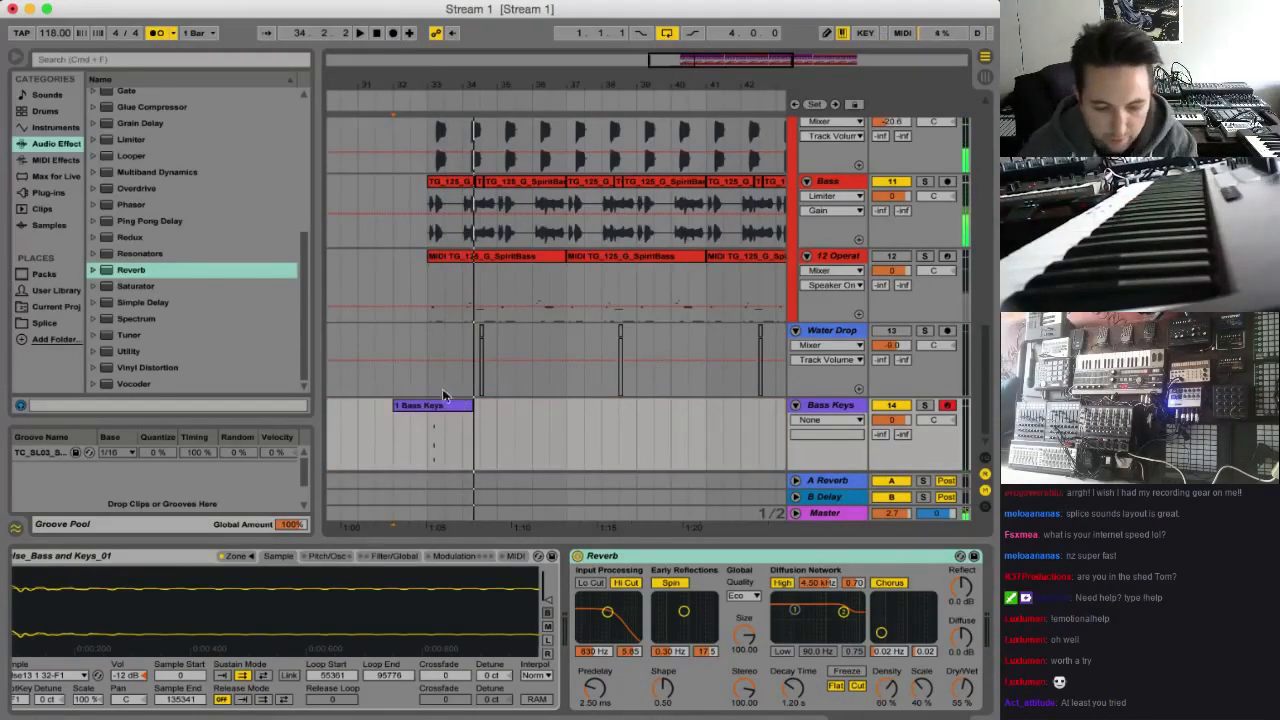
{"action": "left_click", "coordinate": [443, 402]}
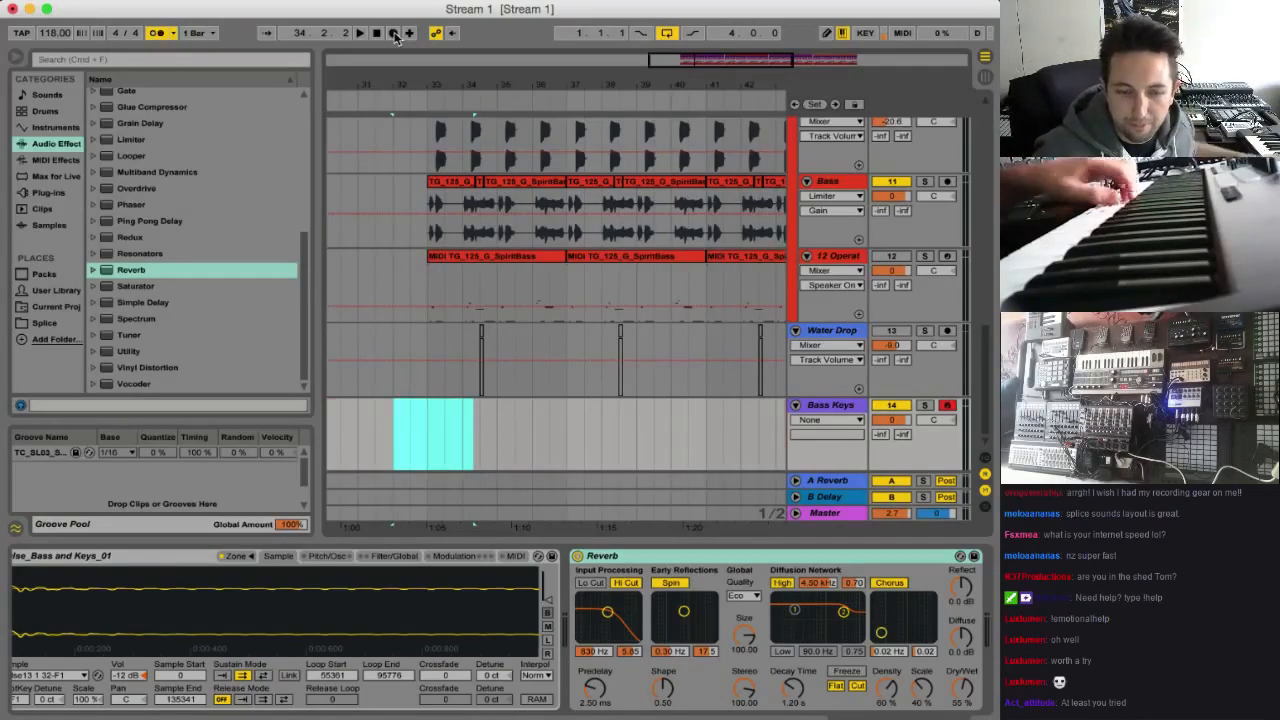
Record a MIDI take on the Bass Keys track from bar 32 and trim the clip to bars 33 to 37
{"action": "left_click", "coordinate": [394, 33]}
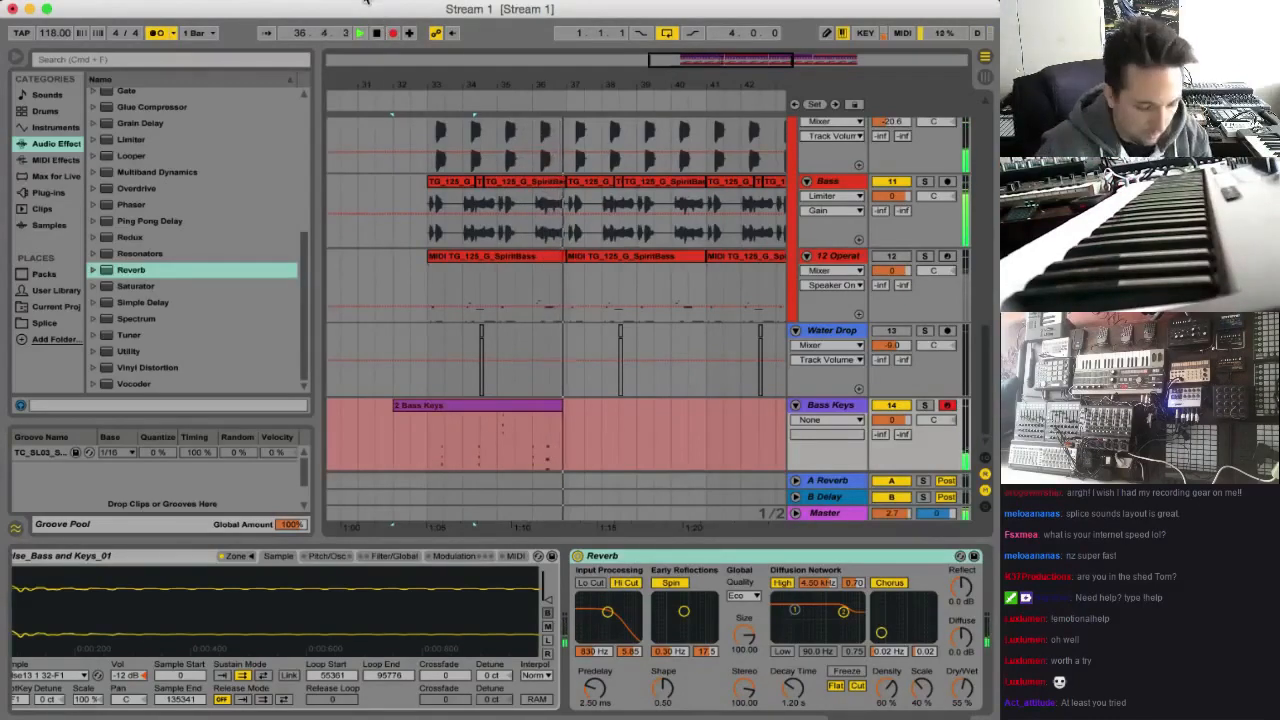
{"action": "key", "text": "space"}
{"action": "left_click_drag", "start_coordinate": [430, 443], "coordinate": [560, 432]}
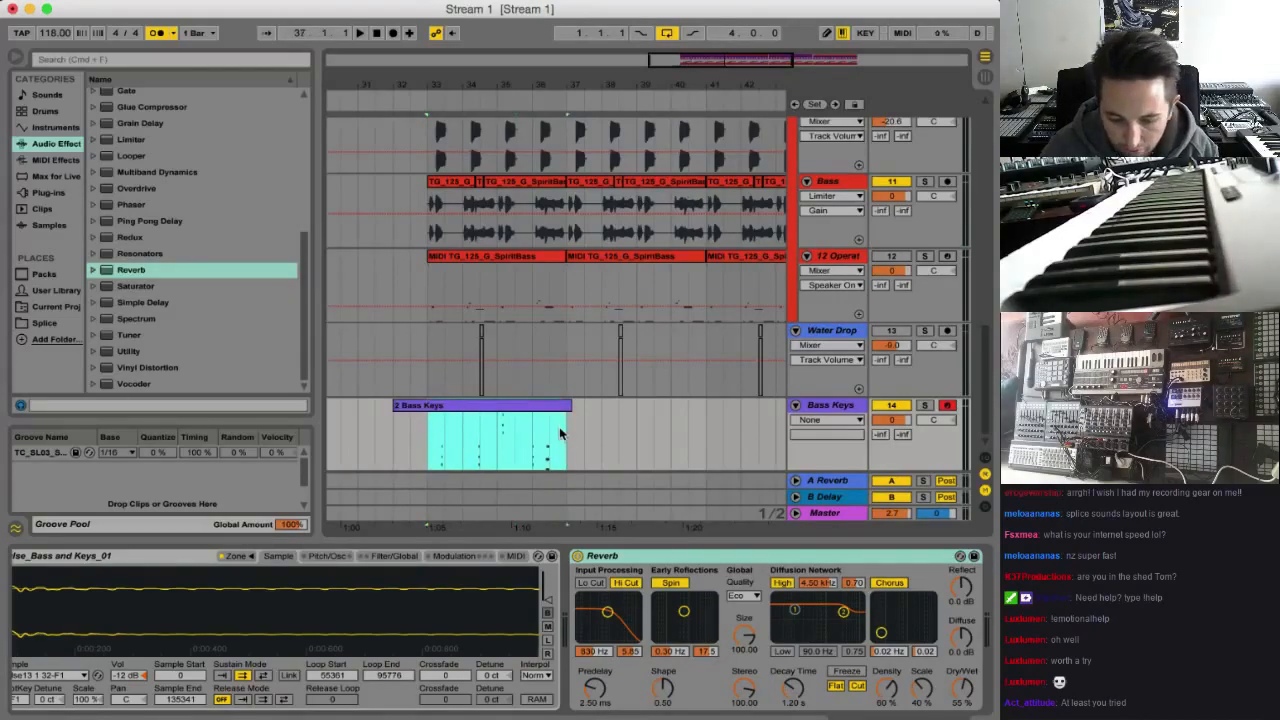
{"action": "left_click", "coordinate": [569, 406]}
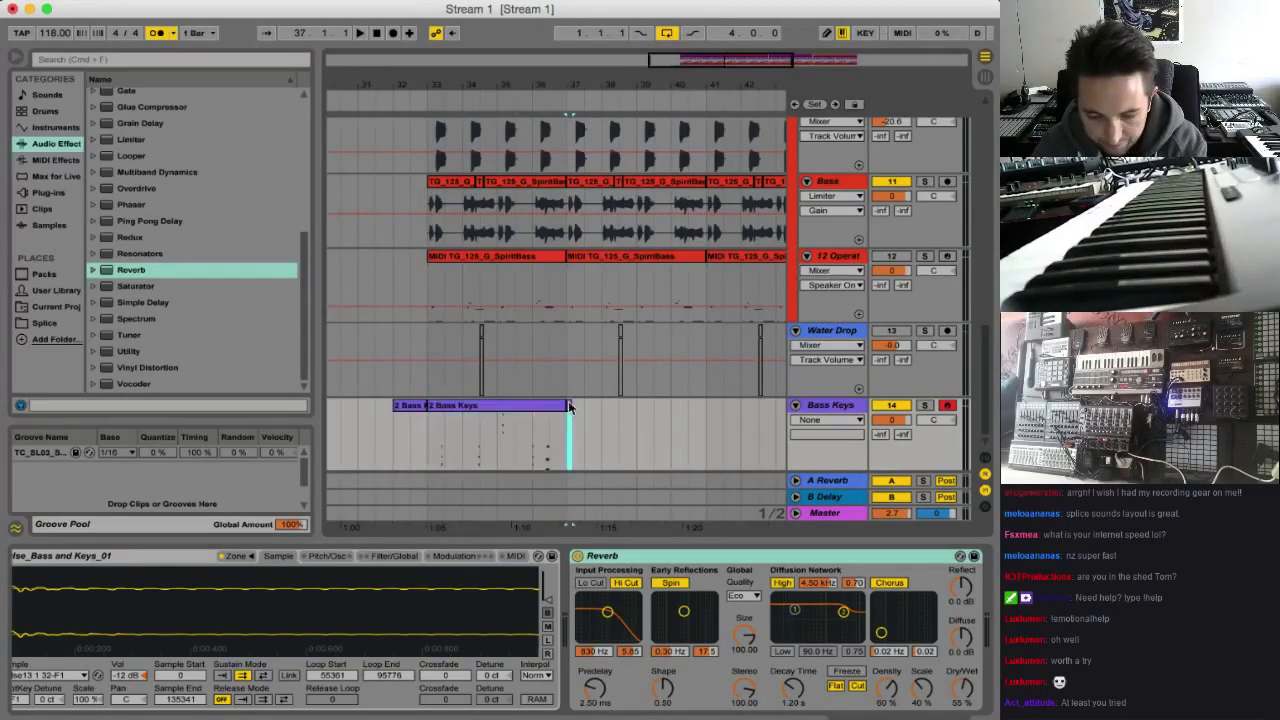
{"action": "left_click", "coordinate": [418, 406]}
{"action": "key", "text": "Delete"}
Select all notes in the Bass Keys clip and quantize their starts to 1/16 at 100%
{"action": "double_click", "coordinate": [518, 408]}
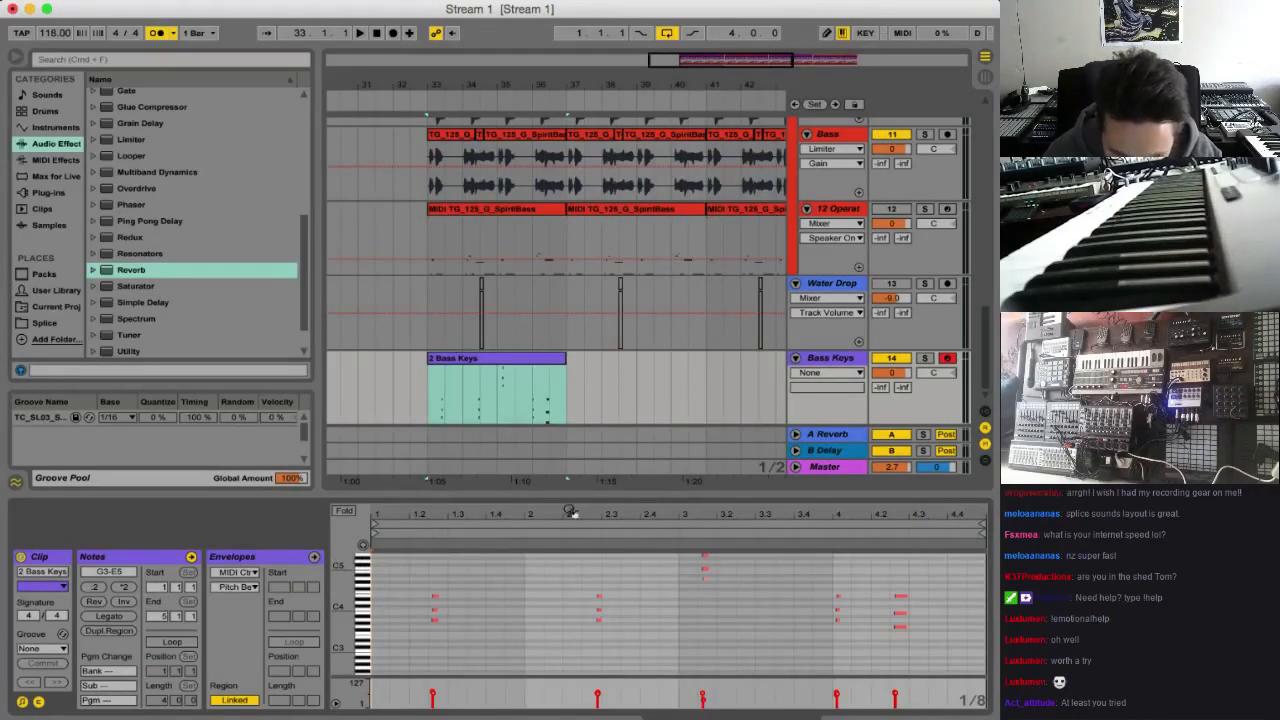
{"action": "left_click", "coordinate": [686, 614]}
{"action": "key", "text": "super+a"}
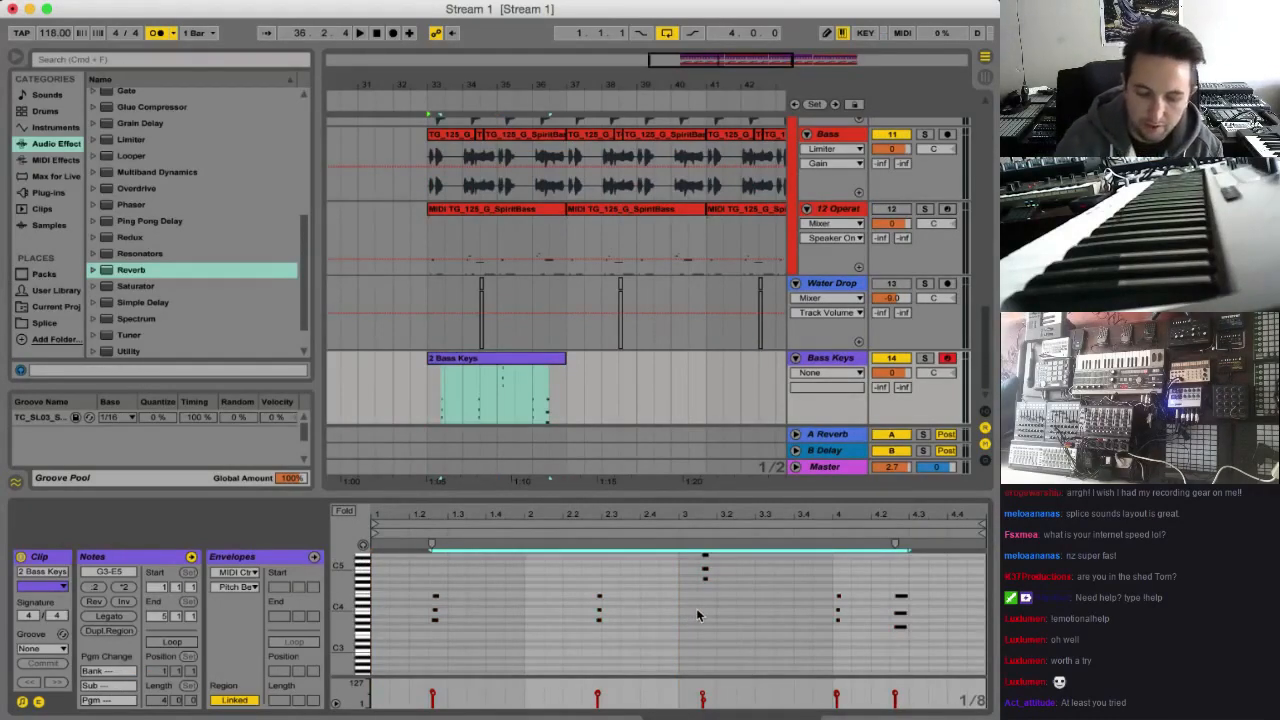
{"action": "key", "text": "super+u"}
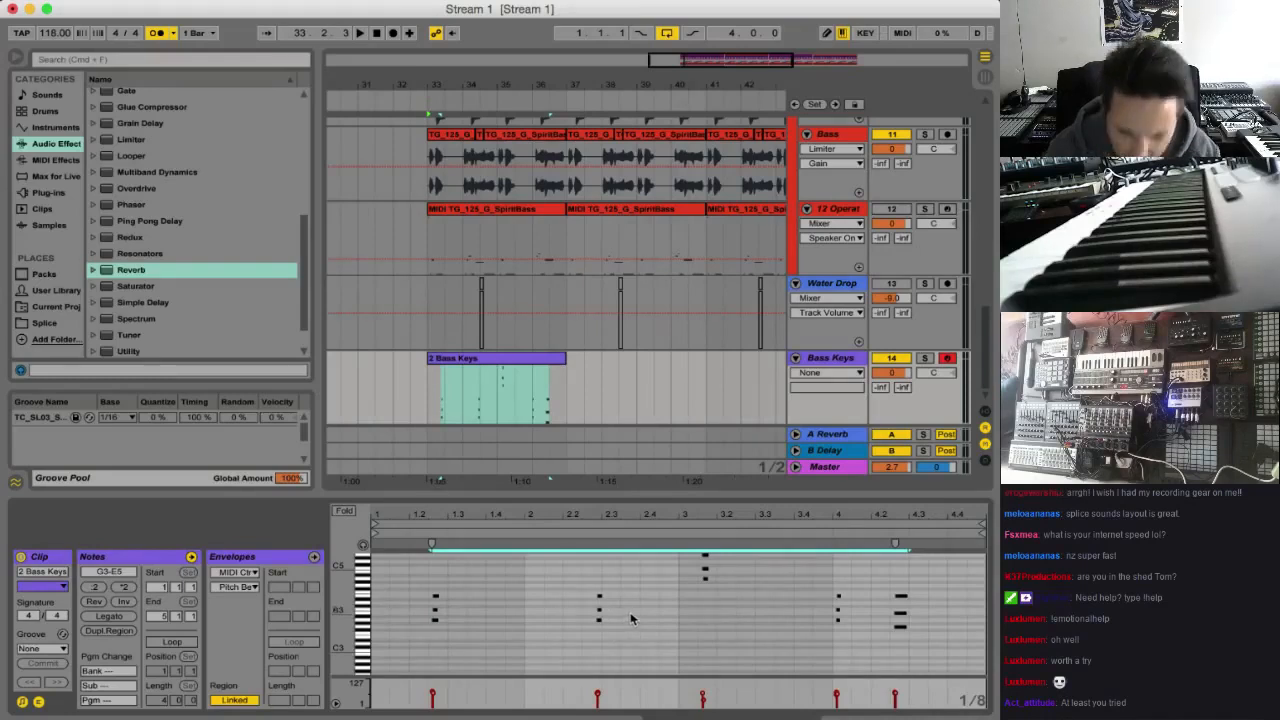
{"action": "key", "text": "super+z"}
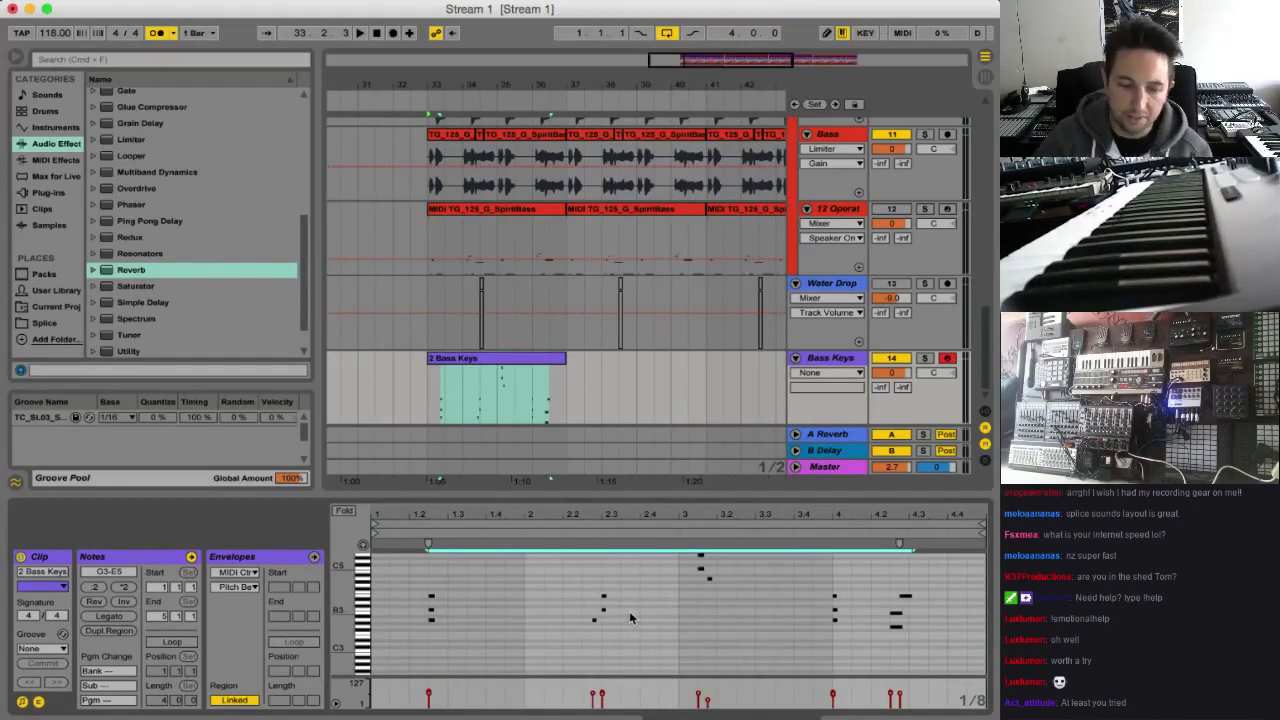
{"action": "left_click", "coordinate": [128, 2]}
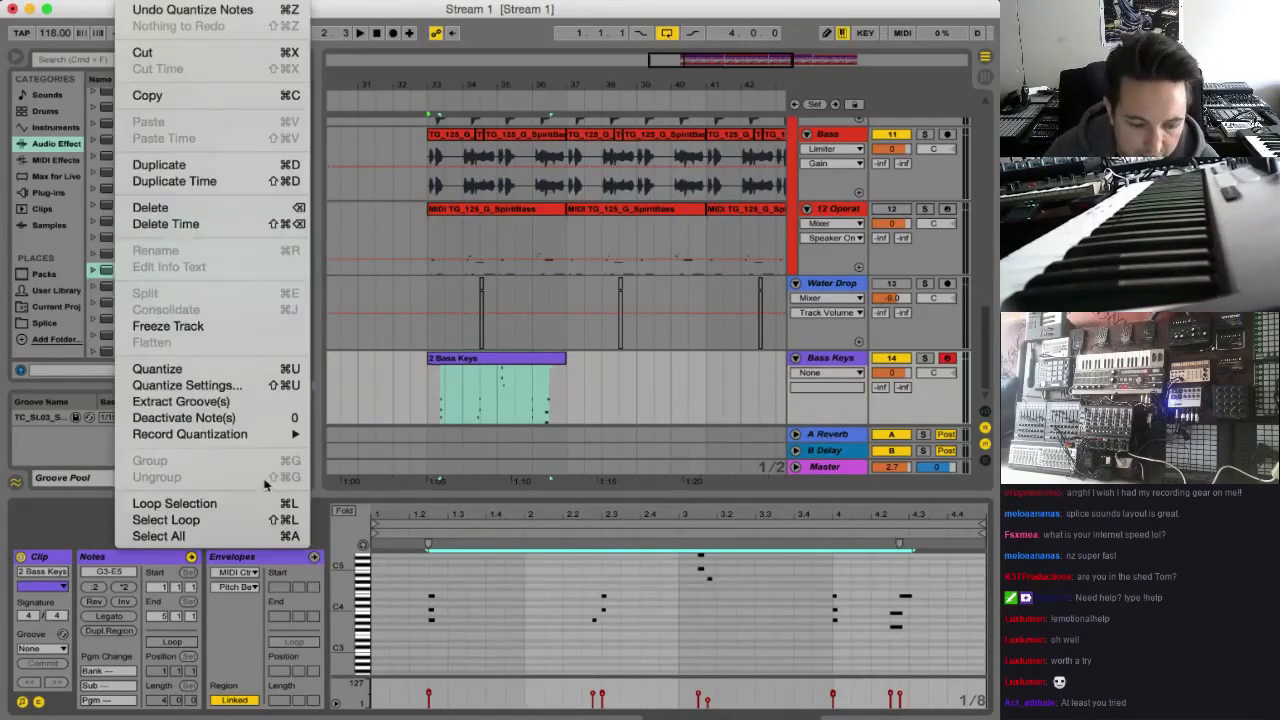
{"action": "left_click", "coordinate": [256, 388]}
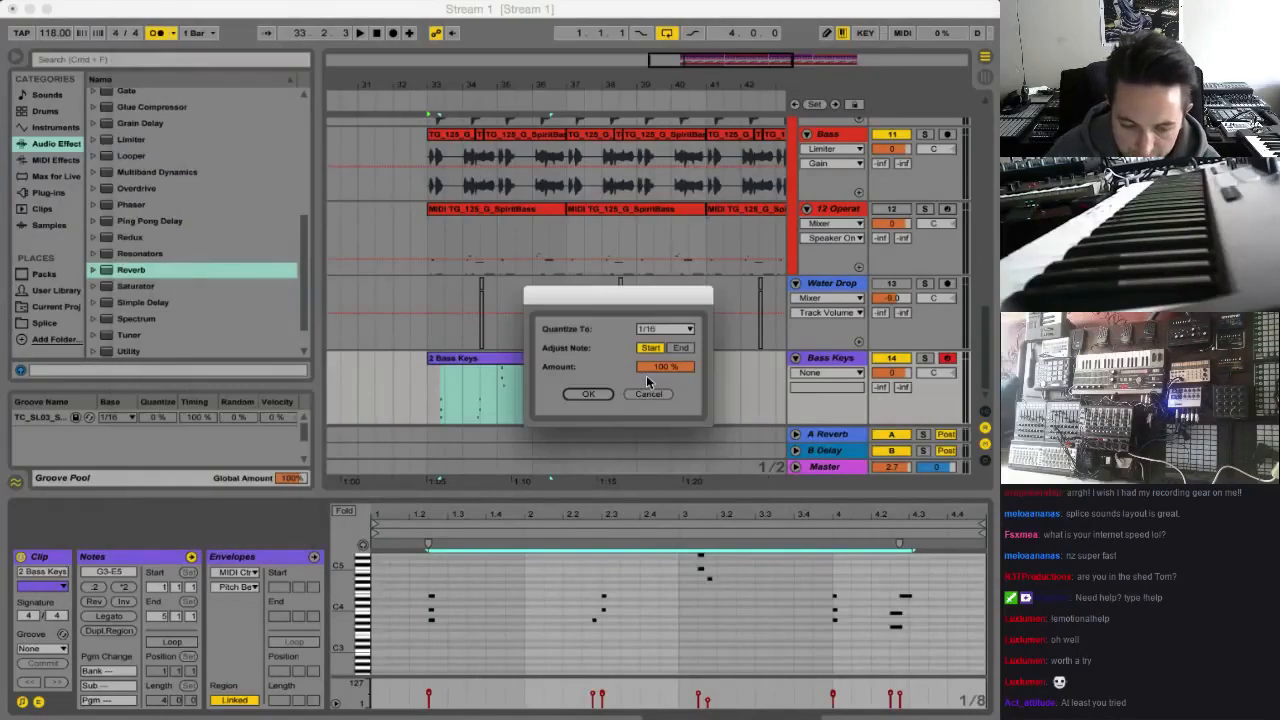
{"action": "left_click", "coordinate": [590, 395]}
During playback from bar 33, raise the Bass Keys track volume to 5.8 and turn off the metronome
{"action": "key", "text": "space"}
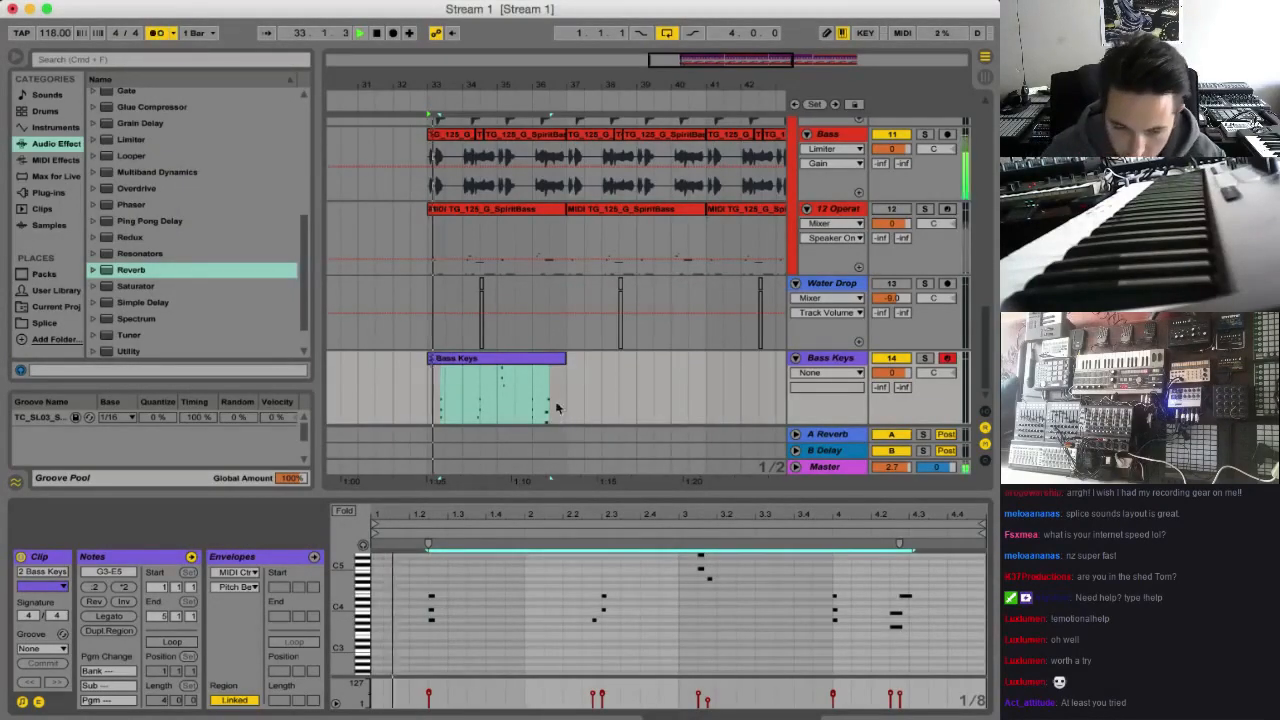
{"action": "left_click_drag", "start_coordinate": [882, 375], "coordinate": [882, 340]}
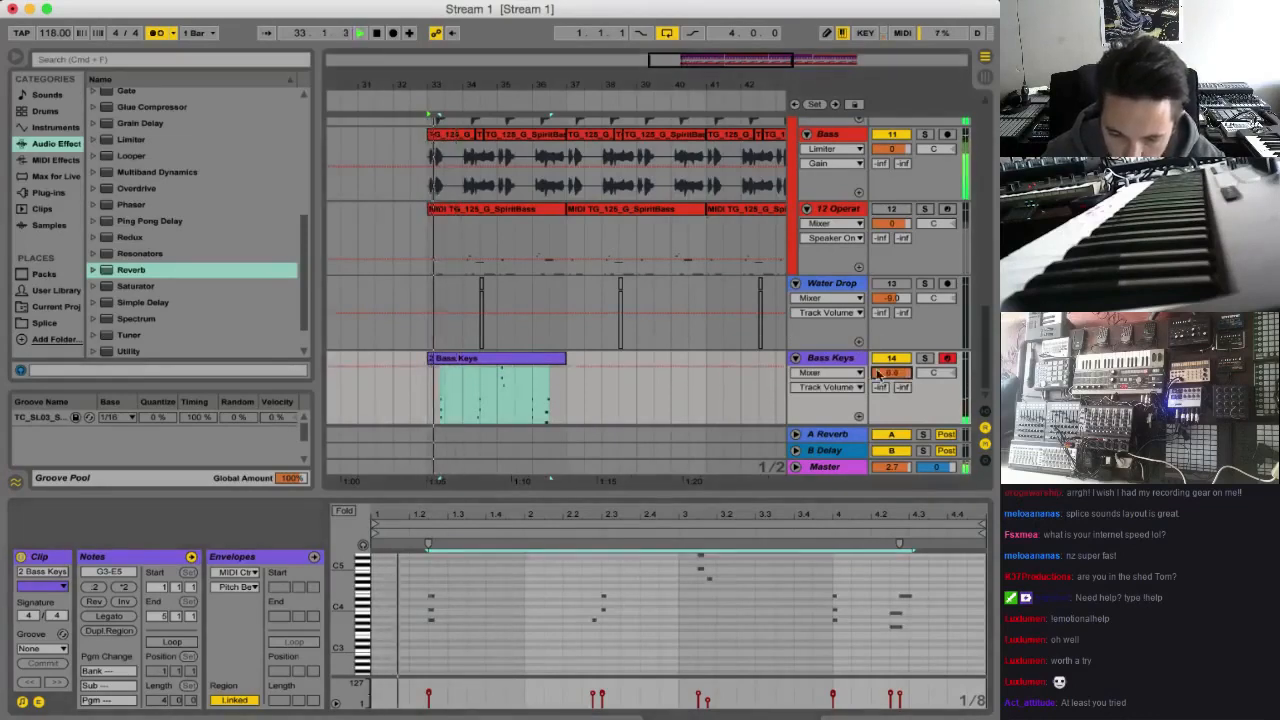
{"action": "left_click", "coordinate": [157, 33]}
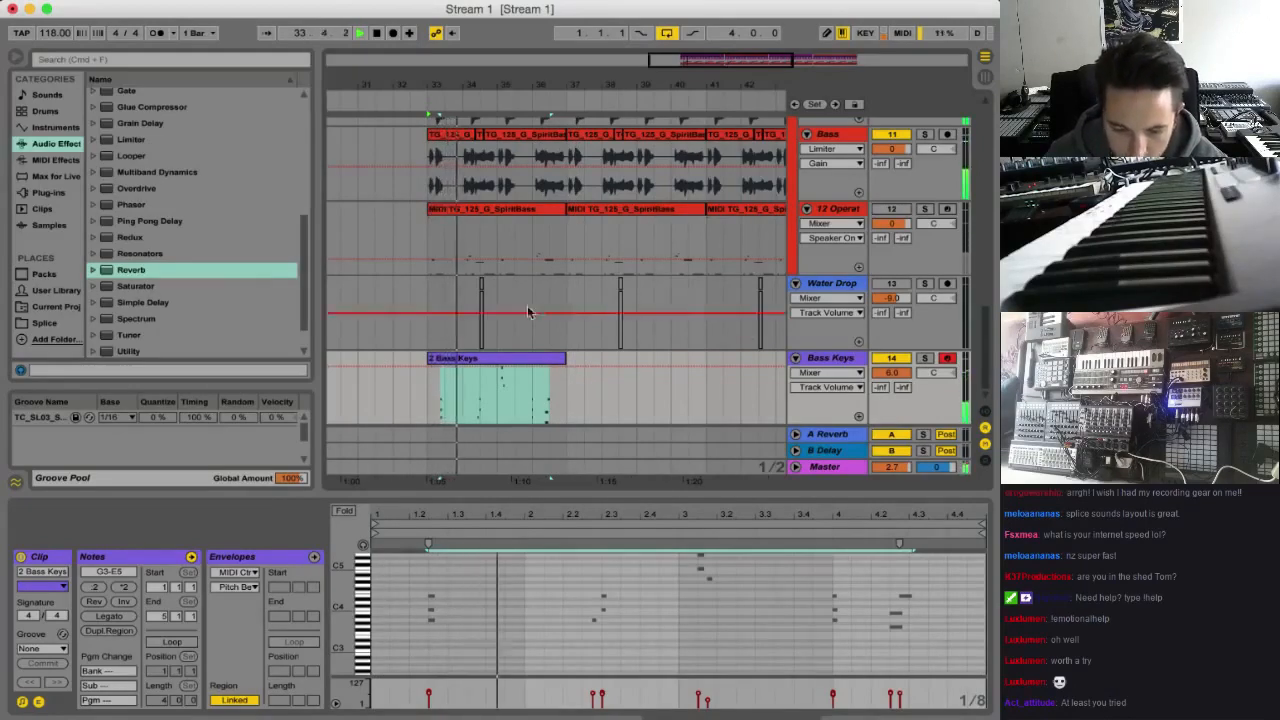
Set the Bass Keys Reverb to 29% Dry/Wet and a Decay Time of 3.79 s
{"action": "left_click", "coordinate": [835, 362]}
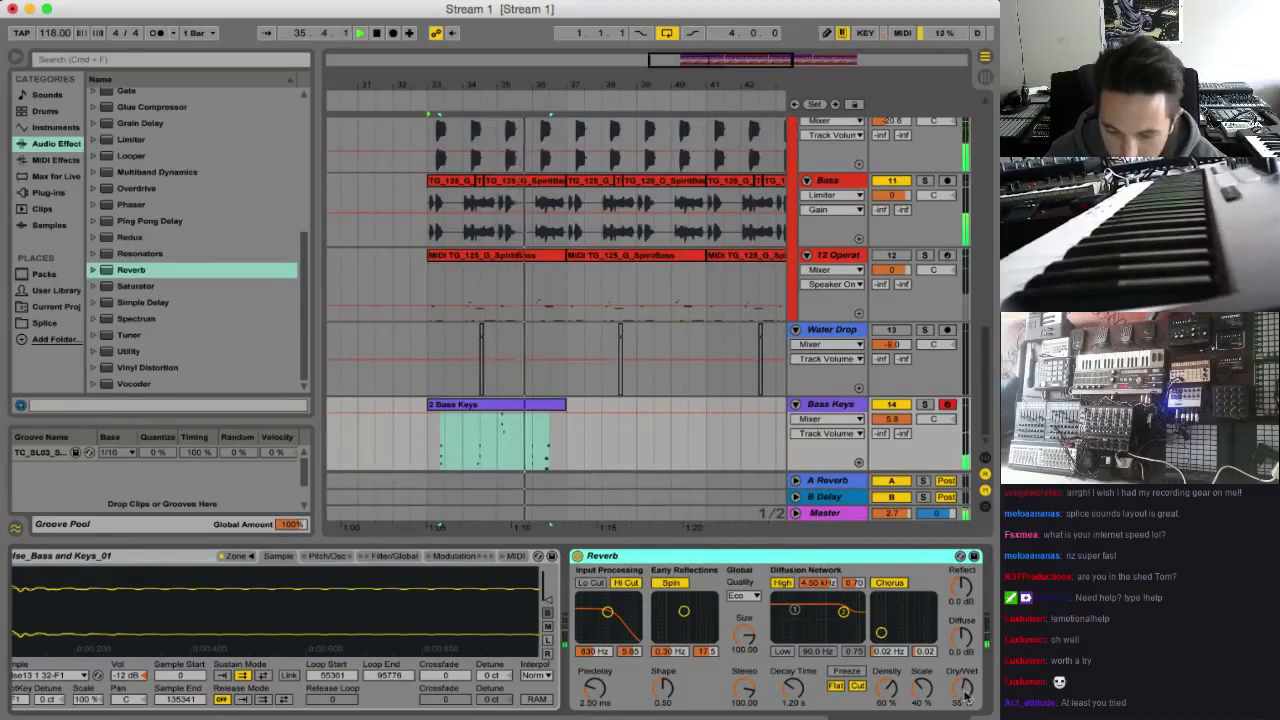
{"action": "left_click_drag", "start_coordinate": [964, 692], "coordinate": [964, 716]}
{"action": "left_click_drag", "start_coordinate": [794, 689], "coordinate": [794, 670]}
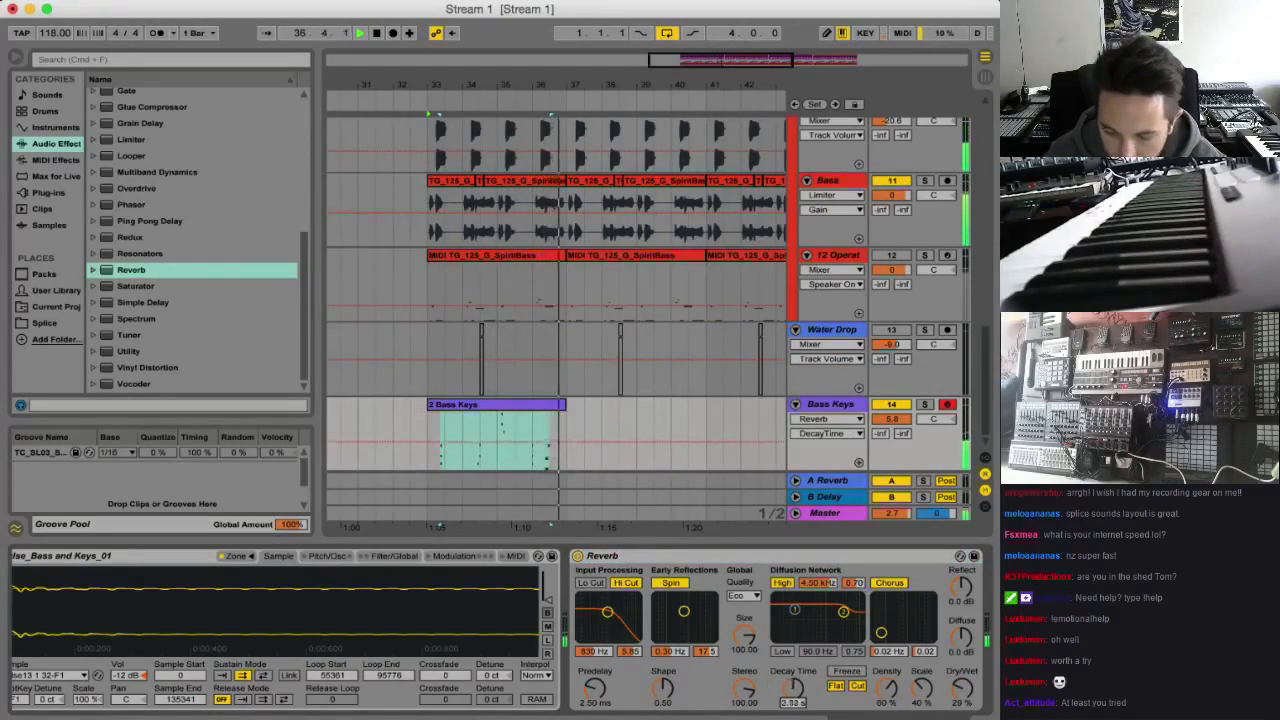
{"action": "left_click", "coordinate": [430, 423]}
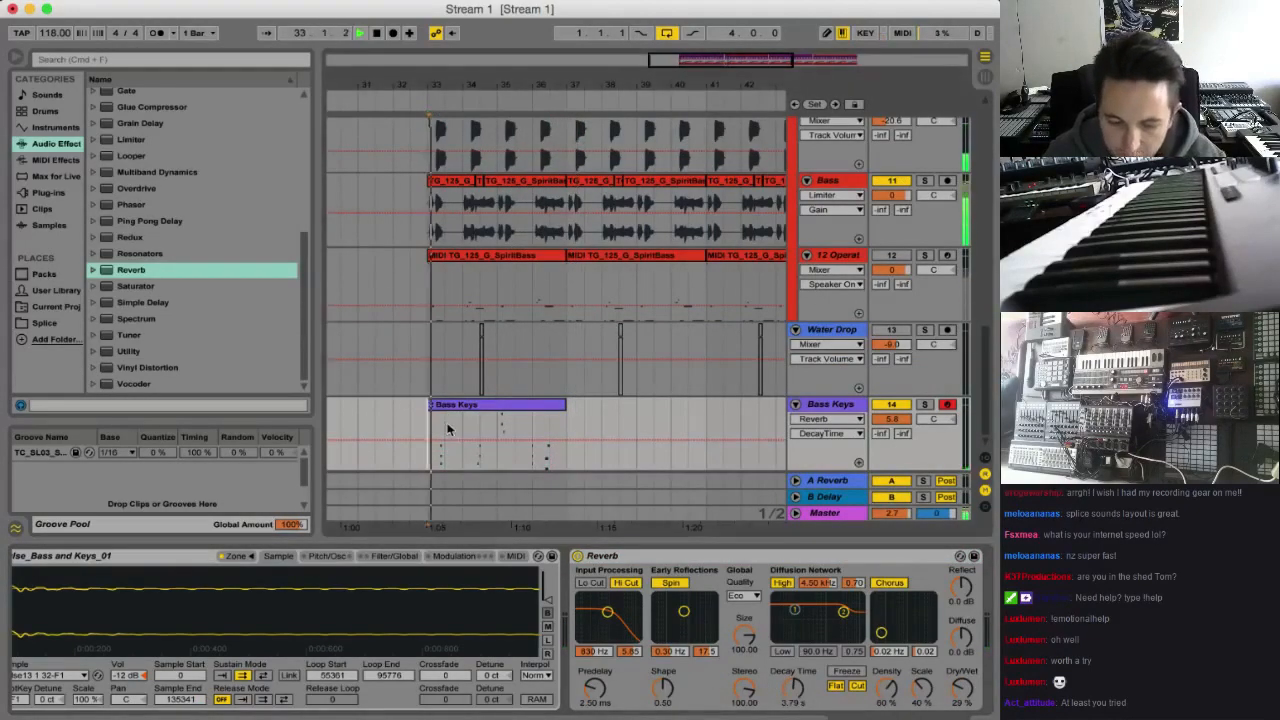
Move the chord in bar 3 of the Bass Keys clip one beat later and apply the TC_SL03 groove from the Groove Pool
{"action": "double_click", "coordinate": [522, 400]}
{"action": "left_click_drag", "start_coordinate": [740, 620], "coordinate": [697, 560]}
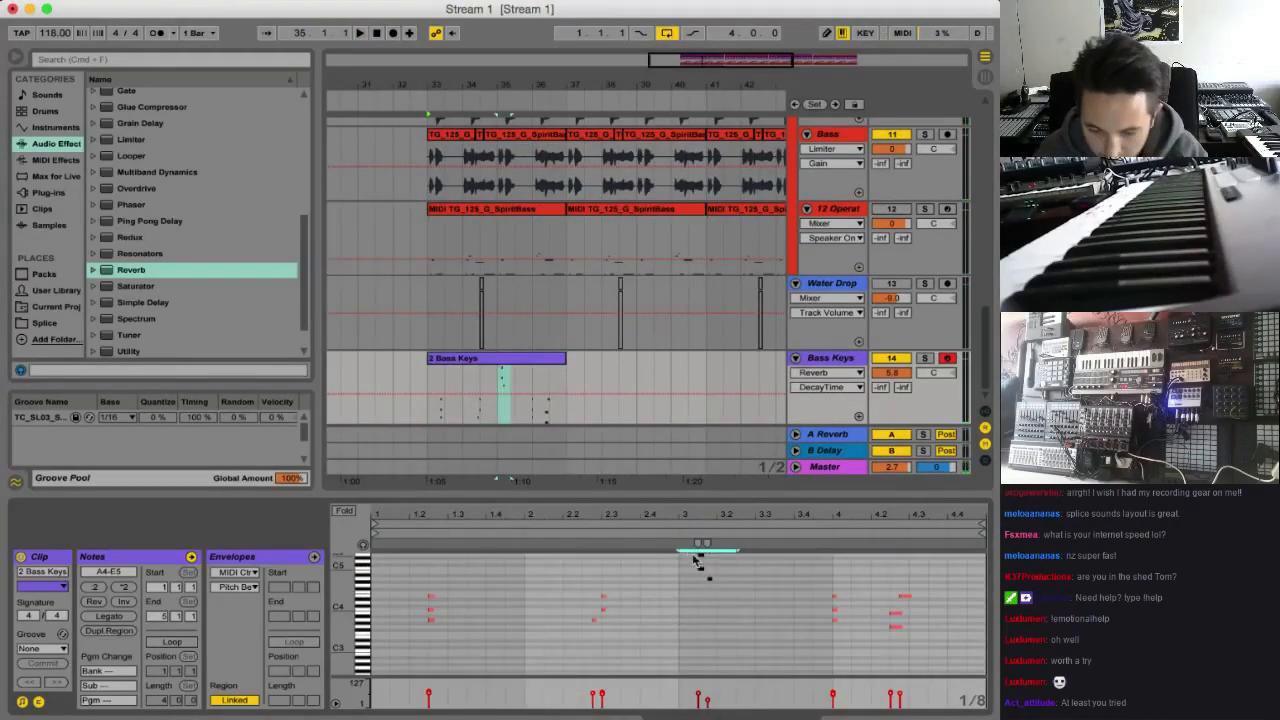
{"action": "left_click", "coordinate": [41, 420]}
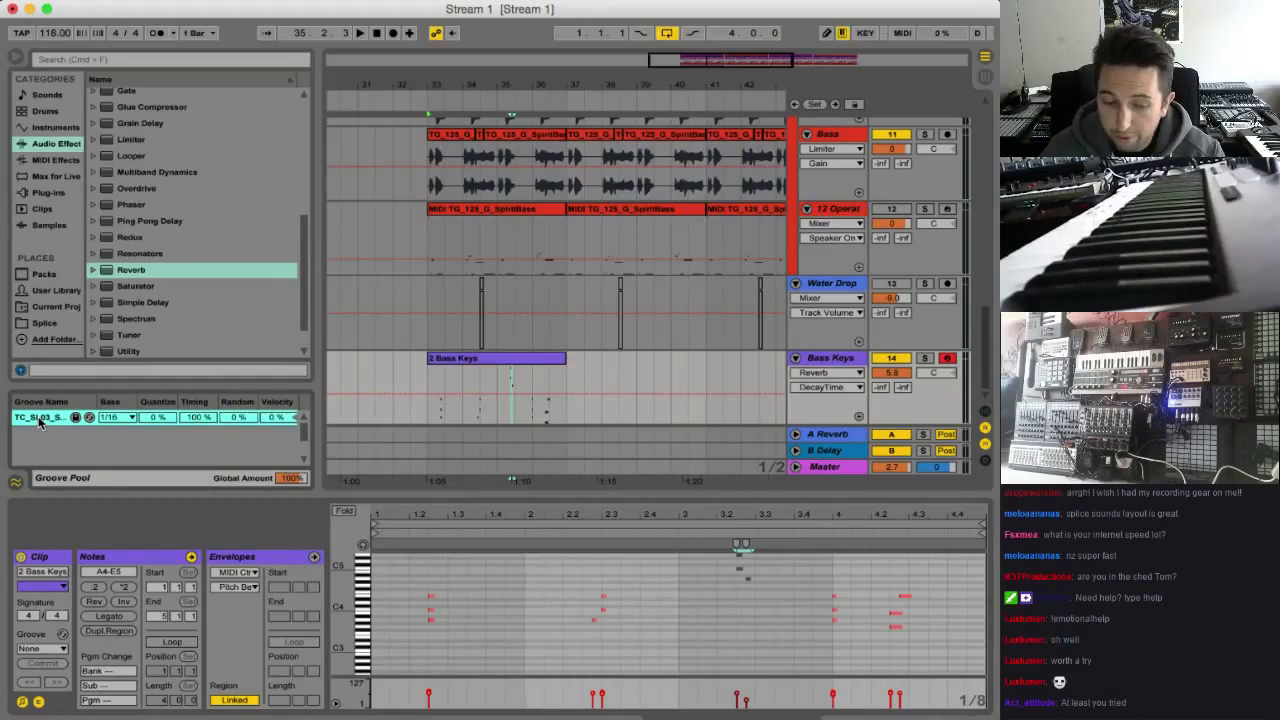
{"action": "left_click_drag", "start_coordinate": [55, 428], "coordinate": [457, 373]}
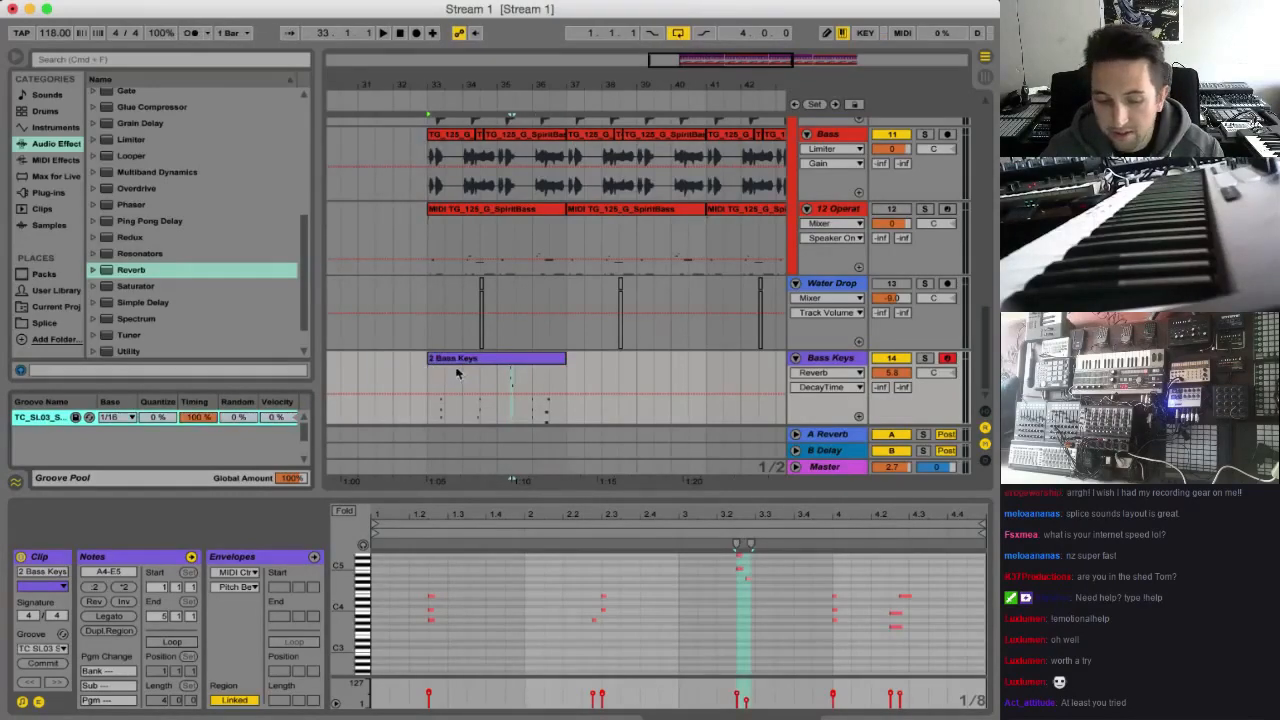
Inspect the clip settings of the TC_SL03_Shaker clip on the Percussion track
{"action": "scroll", "coordinate": [629, 322], "scroll_direction": "up", "scroll_amount": 15}
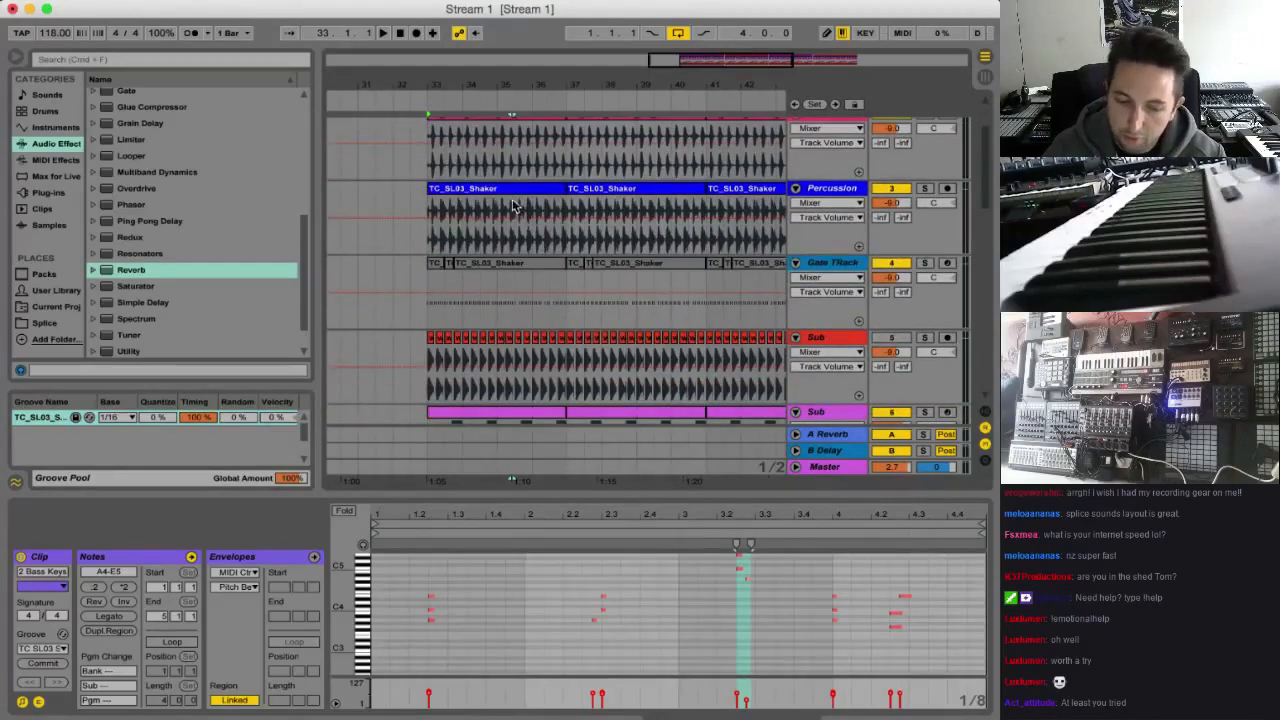
{"action": "left_click", "coordinate": [513, 205]}
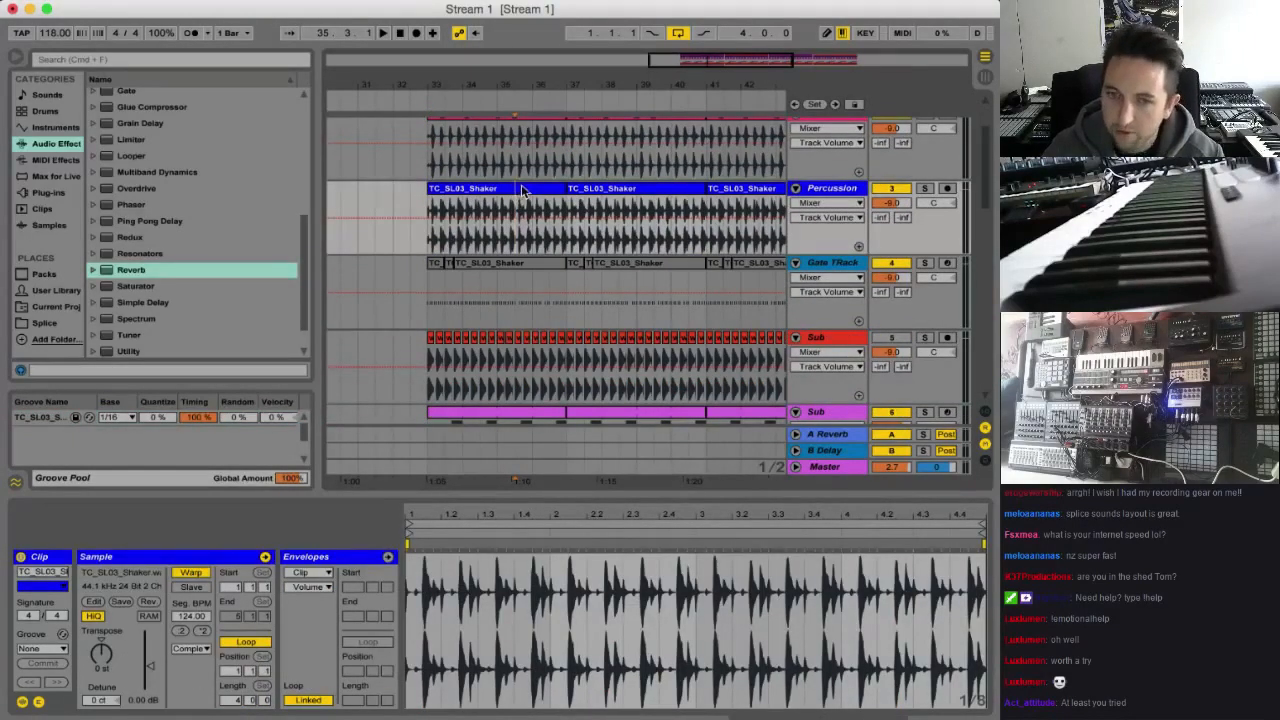
{"action": "scroll", "coordinate": [560, 225], "scroll_direction": "down", "scroll_amount": 15}
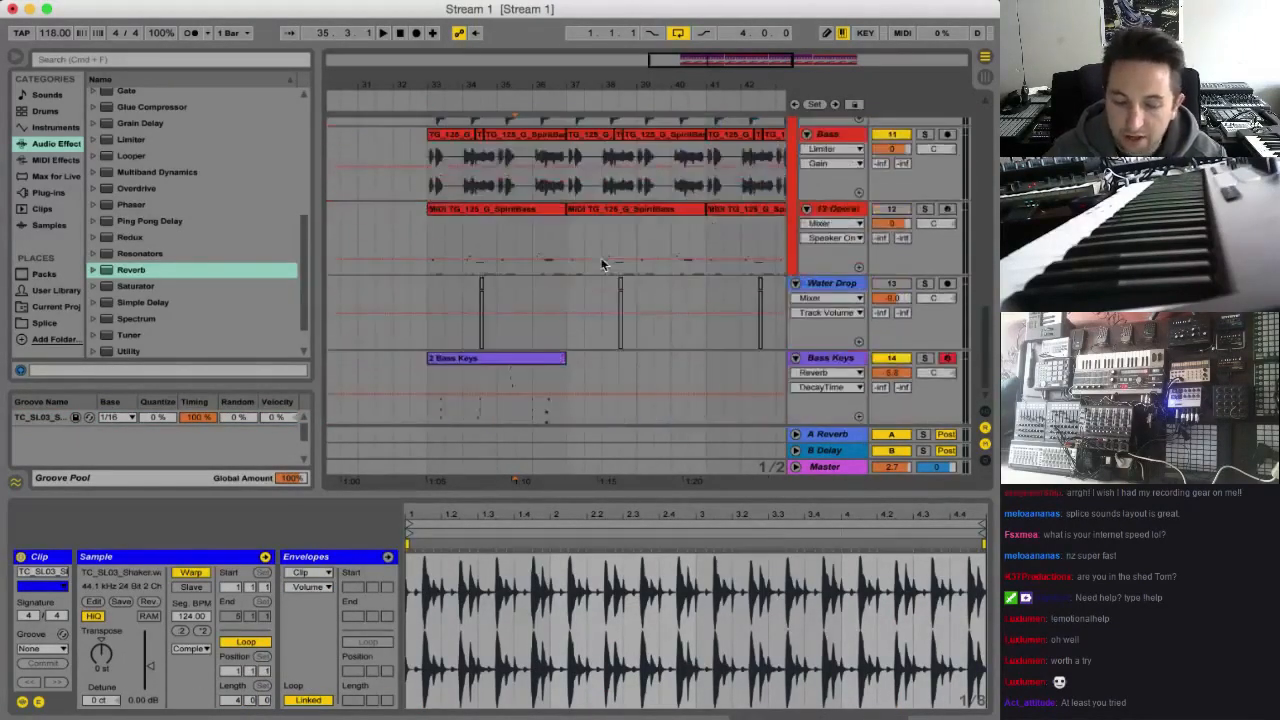
Audition the Bass Keys clip from bar 33 and raise the two upper notes of its bar 2 chord an octave to C5 and E5
{"action": "left_click", "coordinate": [481, 372]}
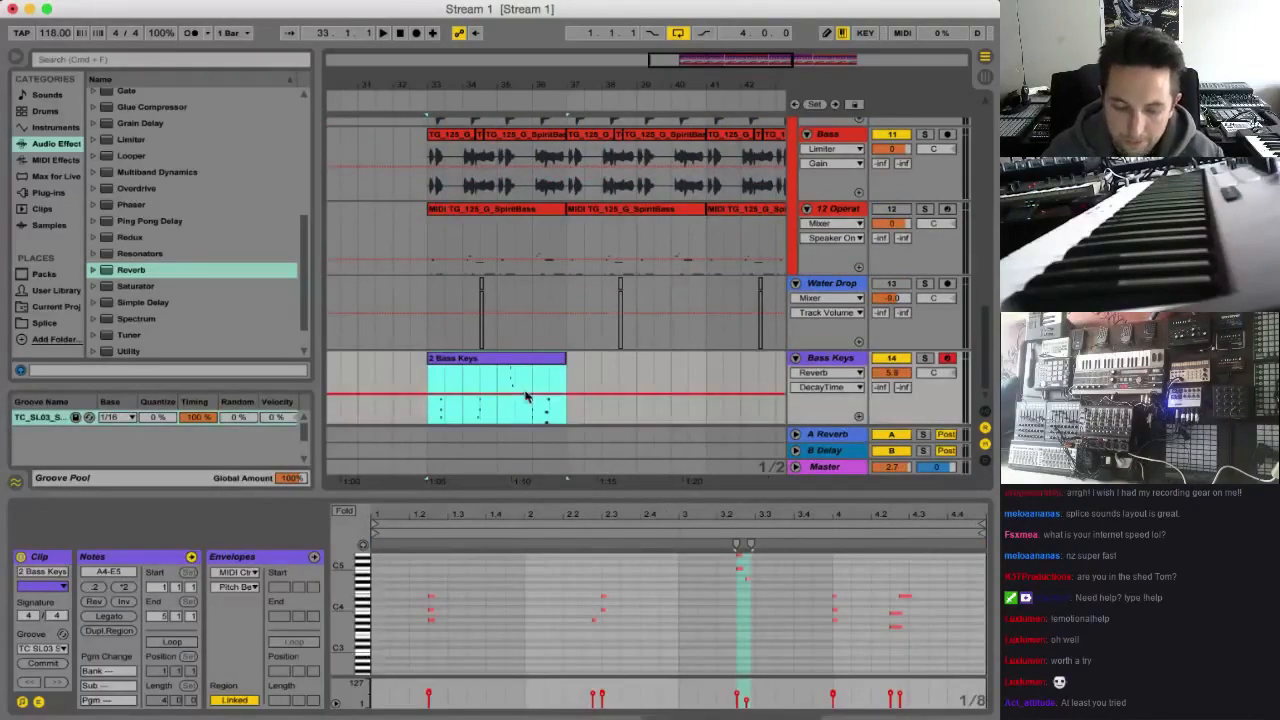
{"action": "key", "text": "space"}
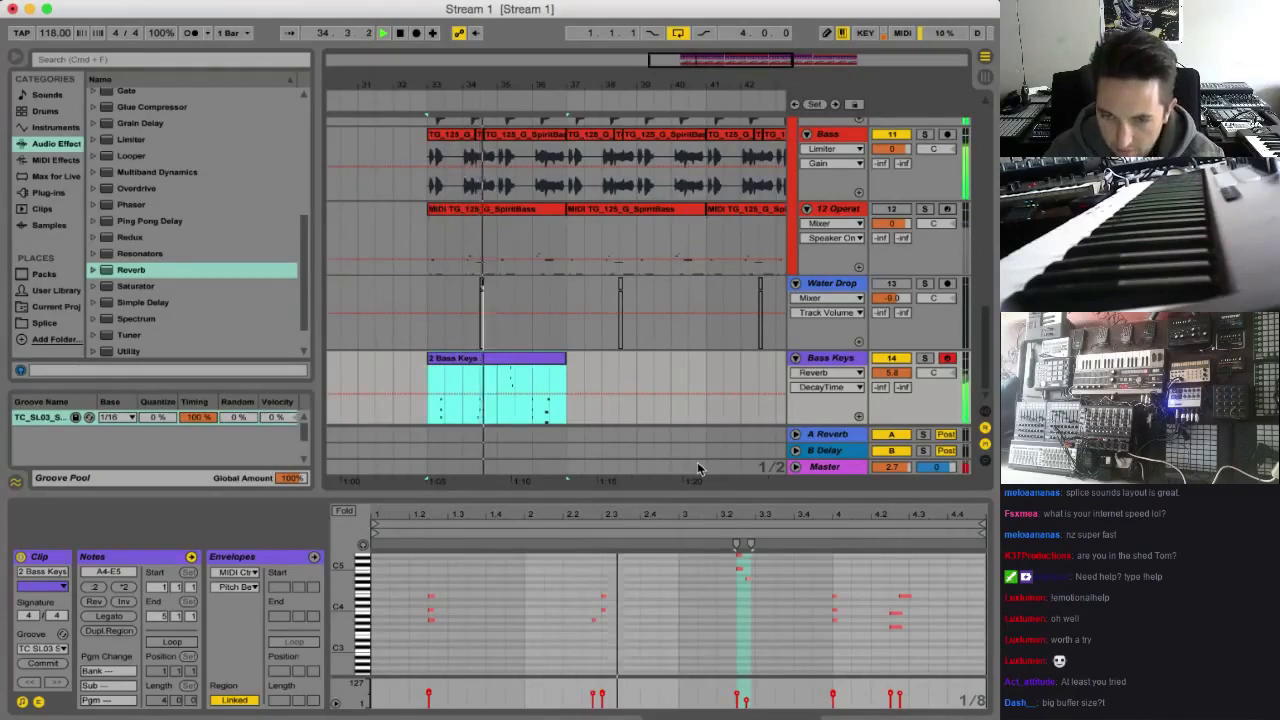
{"action": "key", "text": "space"}
{"action": "left_click_drag", "start_coordinate": [624, 595], "coordinate": [588, 630]}
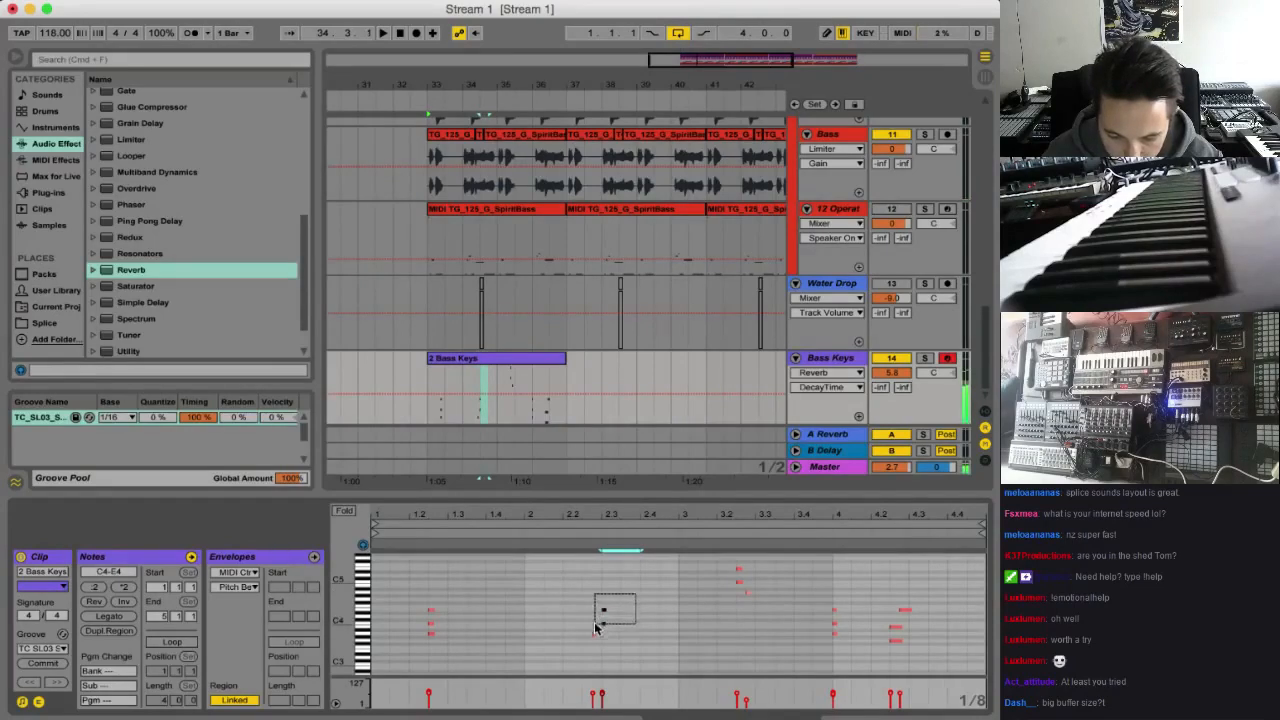
{"action": "key", "text": "space"}
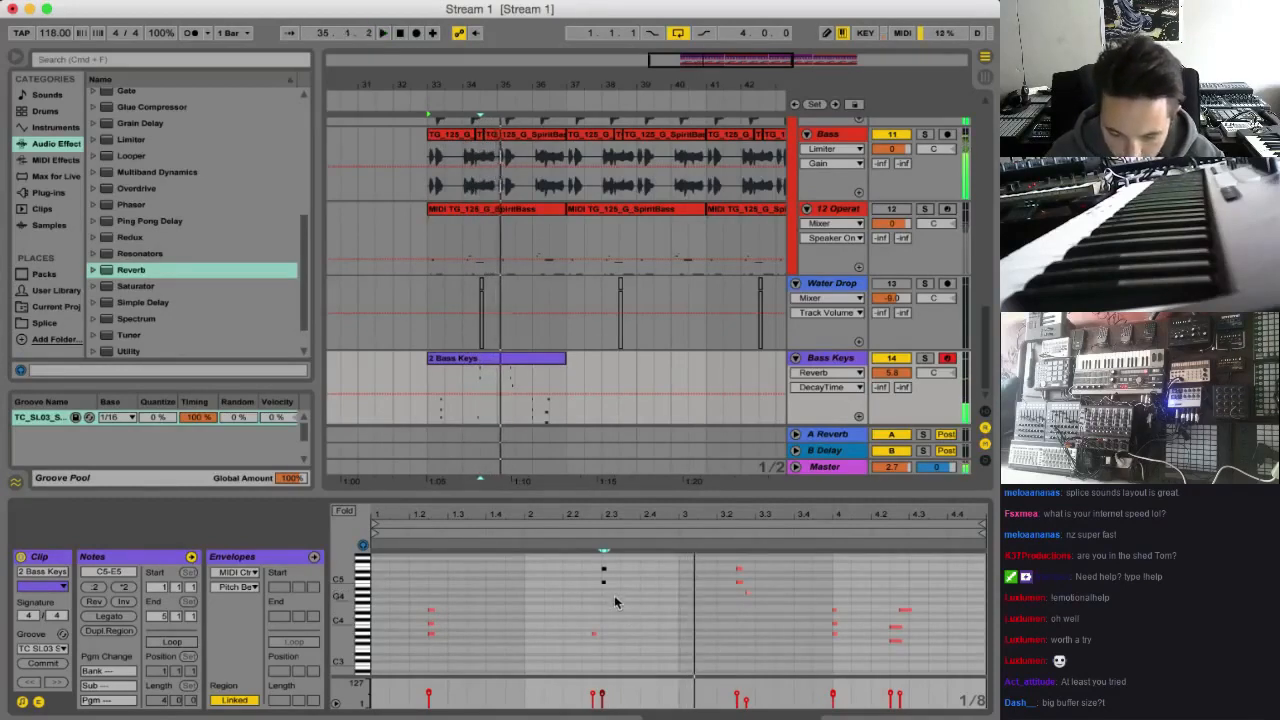
Revoice the two upper notes of the bar 2 chord in the Bass Keys clip to C4 and G4 and move them one sixteenth later
{"action": "key", "text": "space"}
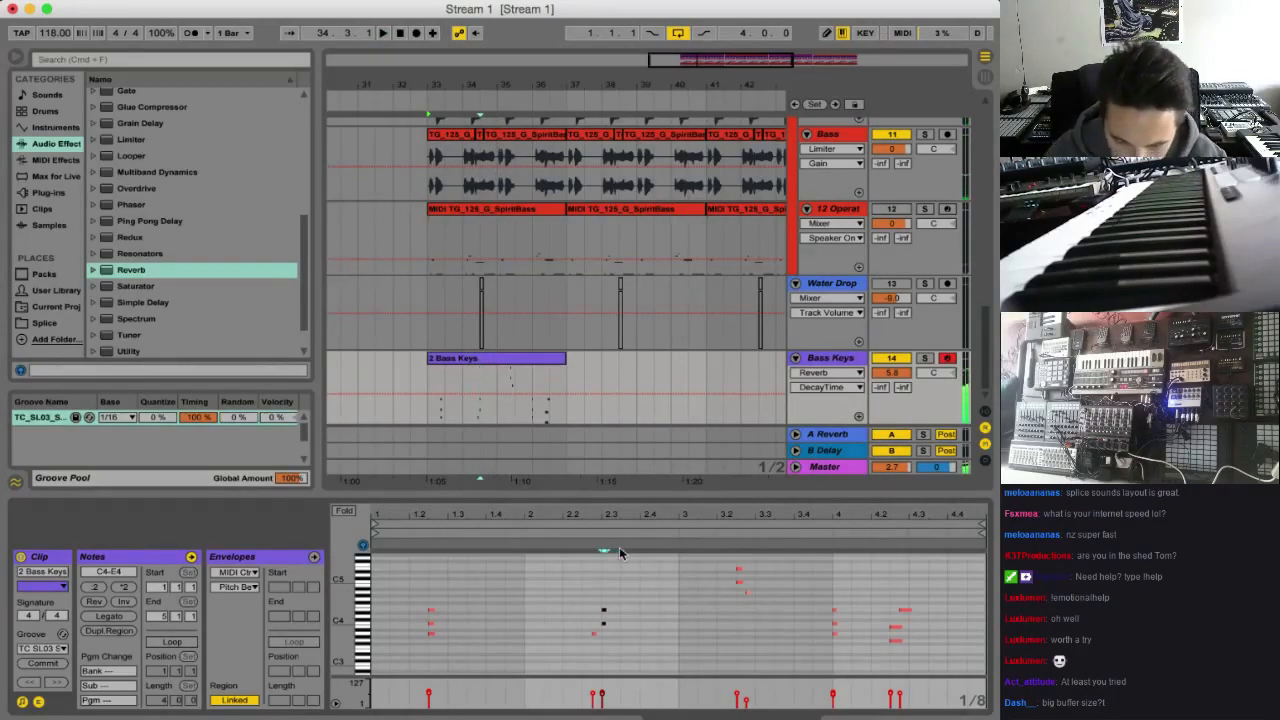
{"action": "left_click_drag", "start_coordinate": [632, 588], "coordinate": [597, 610]}
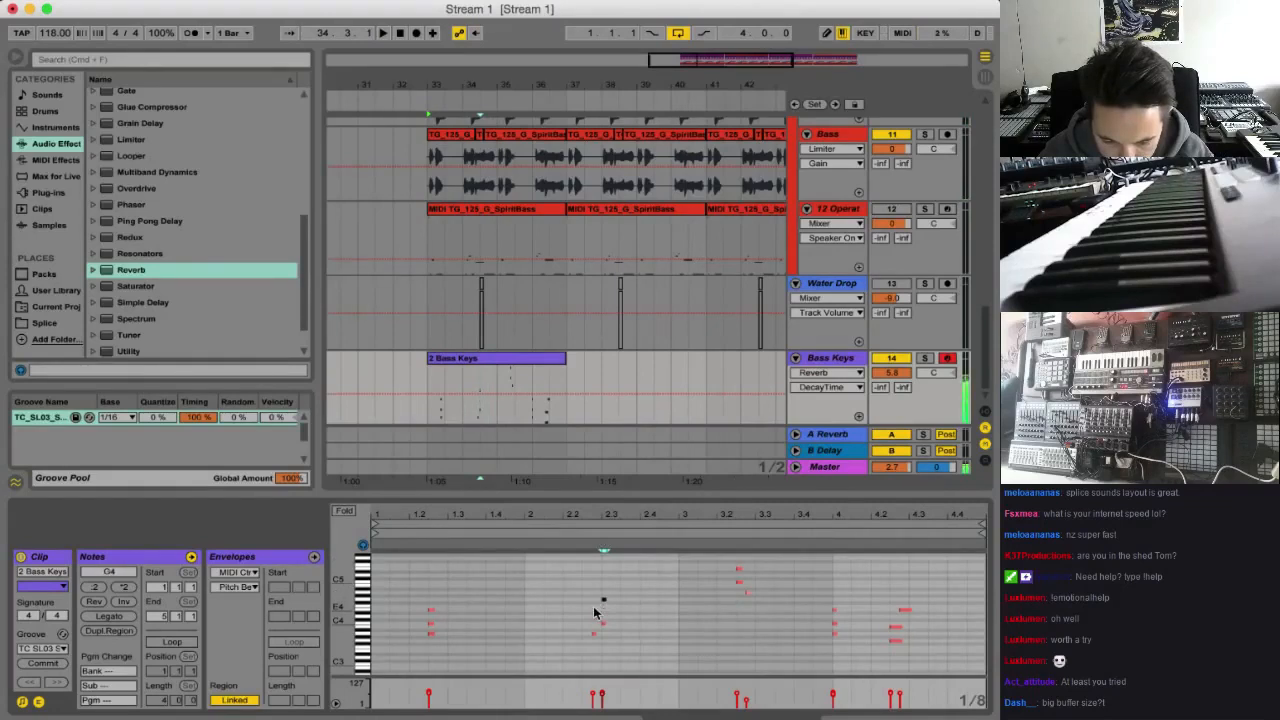
{"action": "key", "text": "space"}
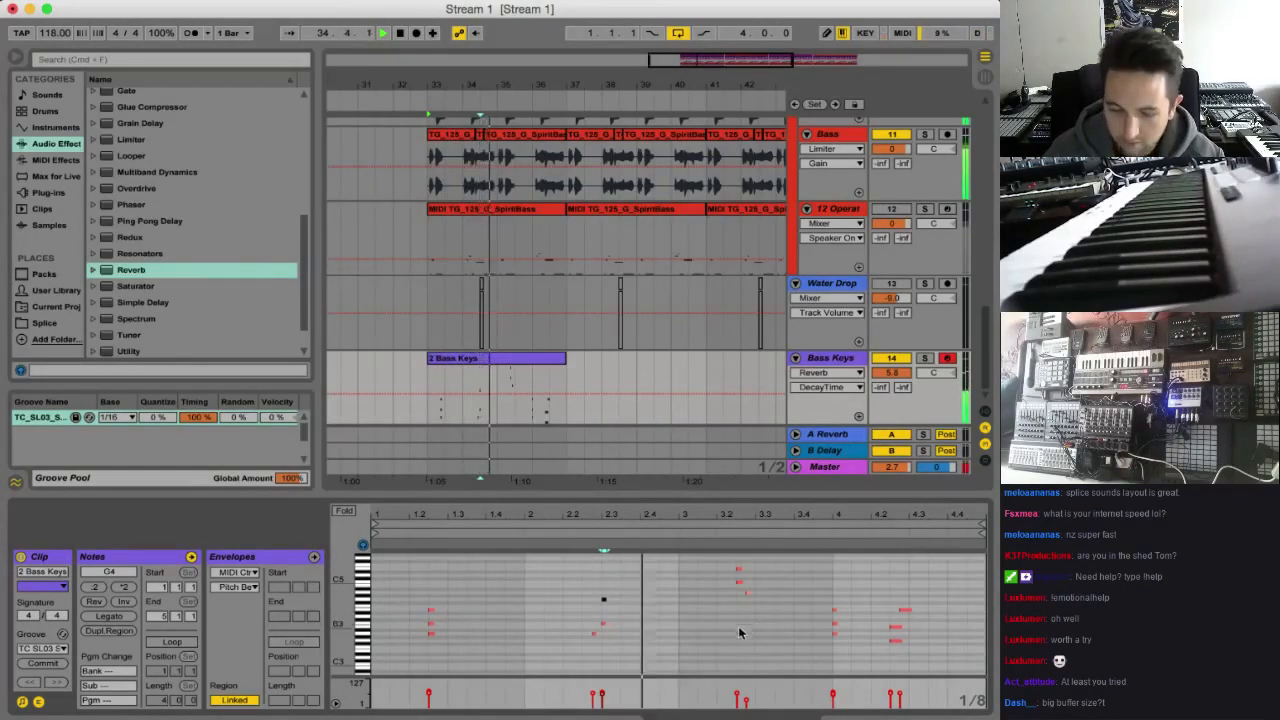
{"action": "key", "text": "space"}
{"action": "left_click_drag", "start_coordinate": [626, 595], "coordinate": [598, 622]}
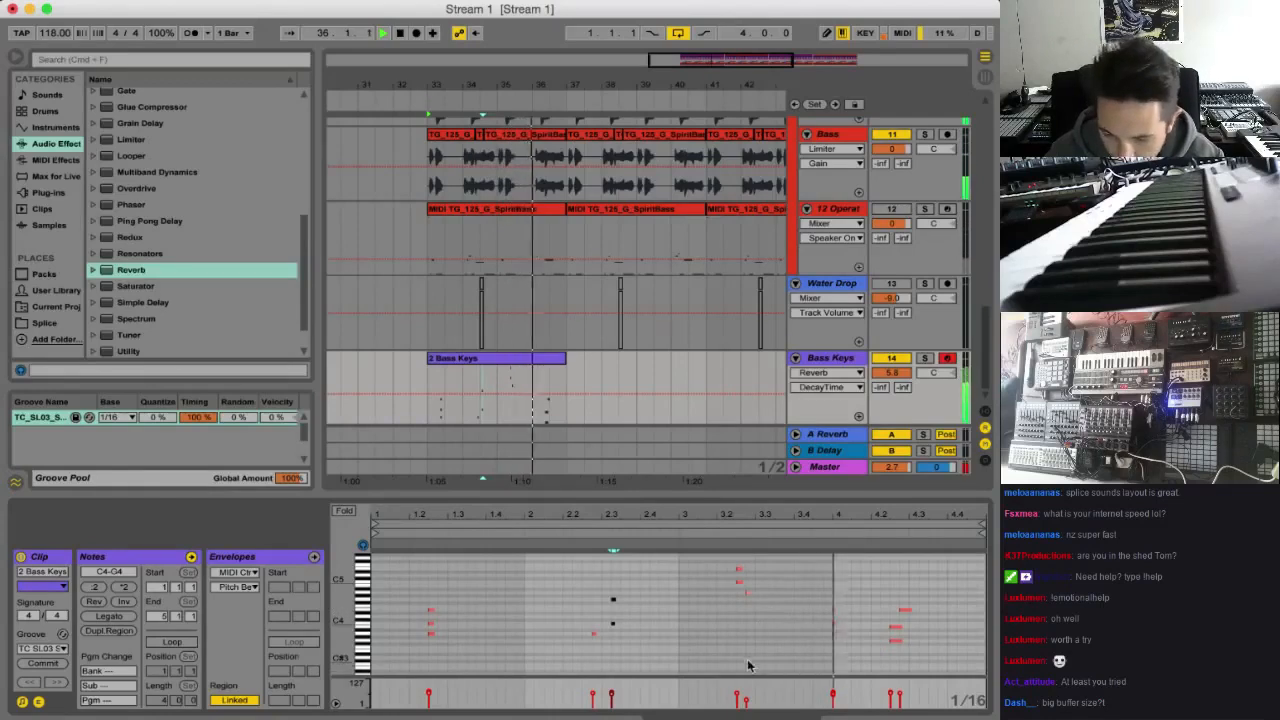
{"action": "key", "text": "space"}
Lower the velocity of the two upper notes in the bar 3 chord and move the A3–E4 chord at bar 4 one sixteenth earlier
{"action": "left_click", "coordinate": [715, 568]}
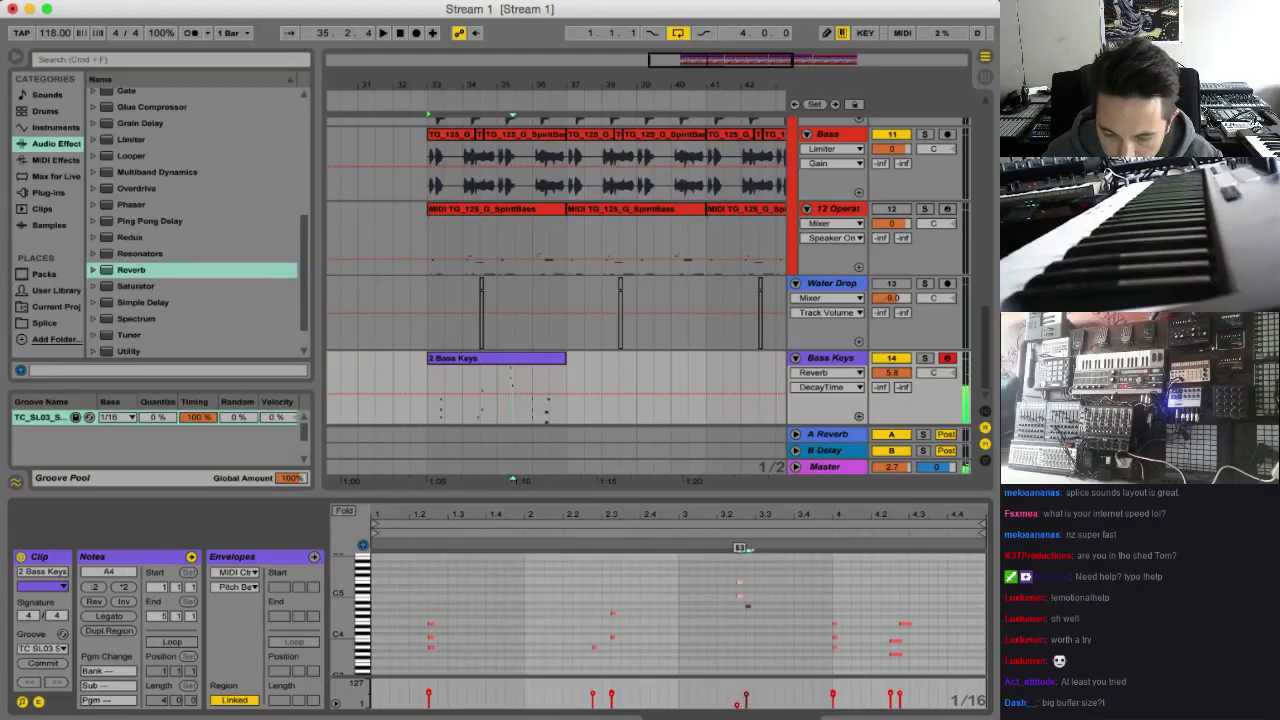
{"action": "key", "text": "space"}
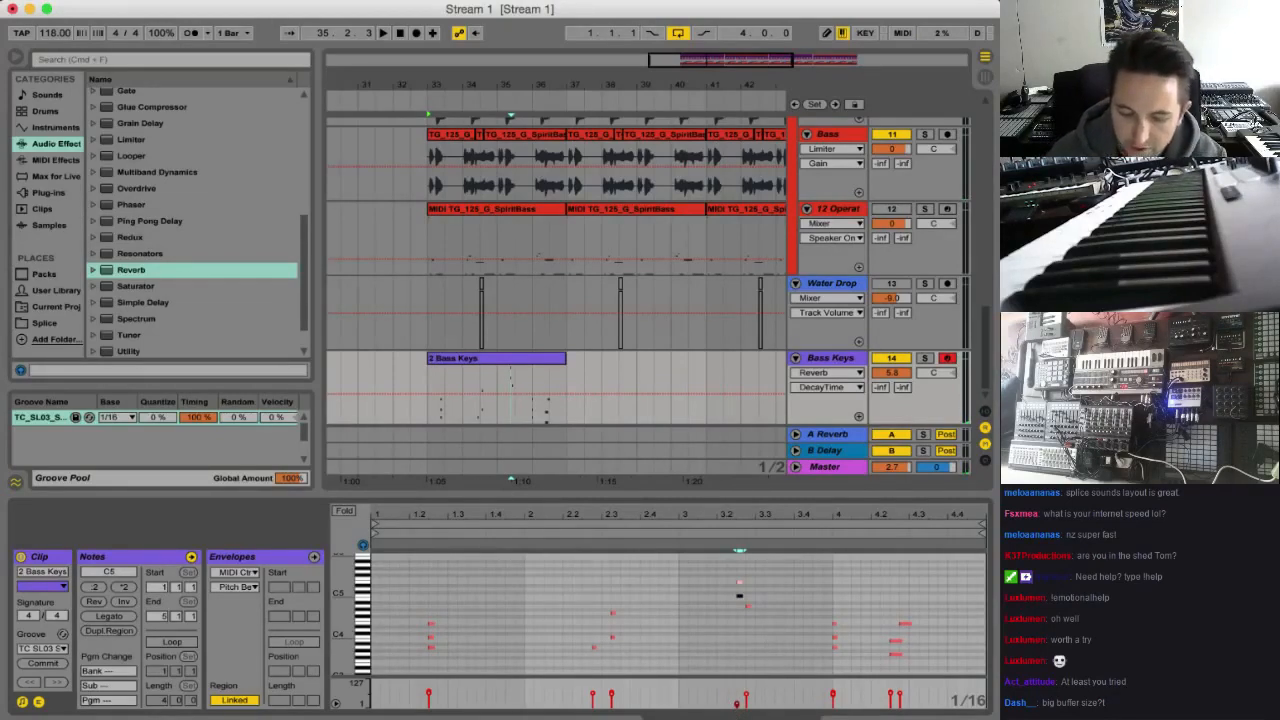
{"action": "key", "text": "space"}
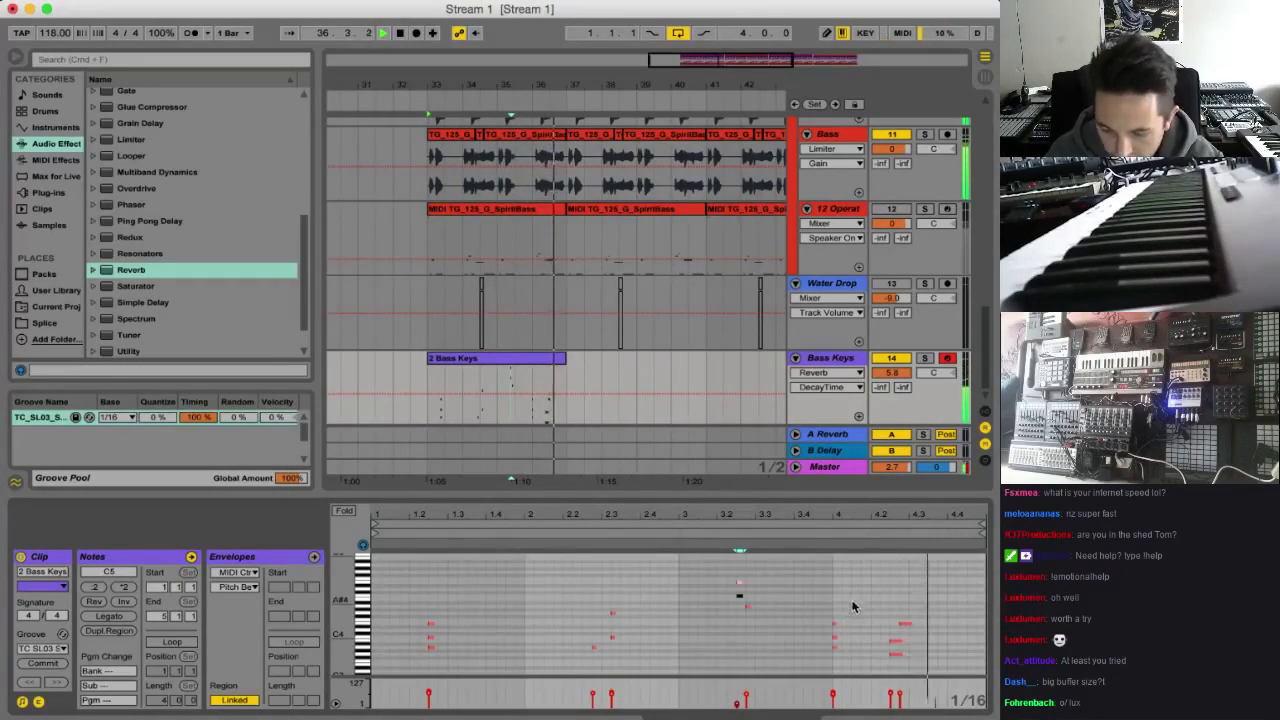
{"action": "left_click_drag", "start_coordinate": [849, 607], "coordinate": [826, 652]}
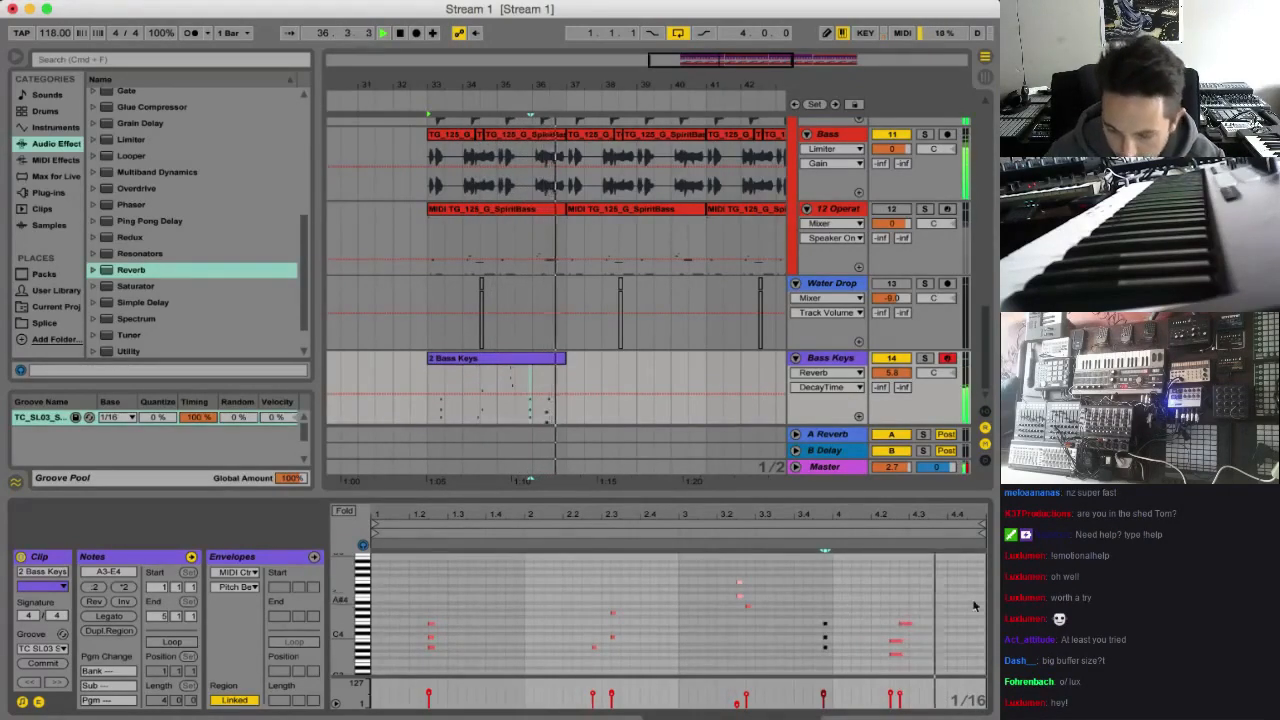
Revoice bar 4's beat 2 chord with E3 and A3 below E4, A4 and G5, and move the three upper notes two sixteenths later
{"action": "key", "text": "space"}
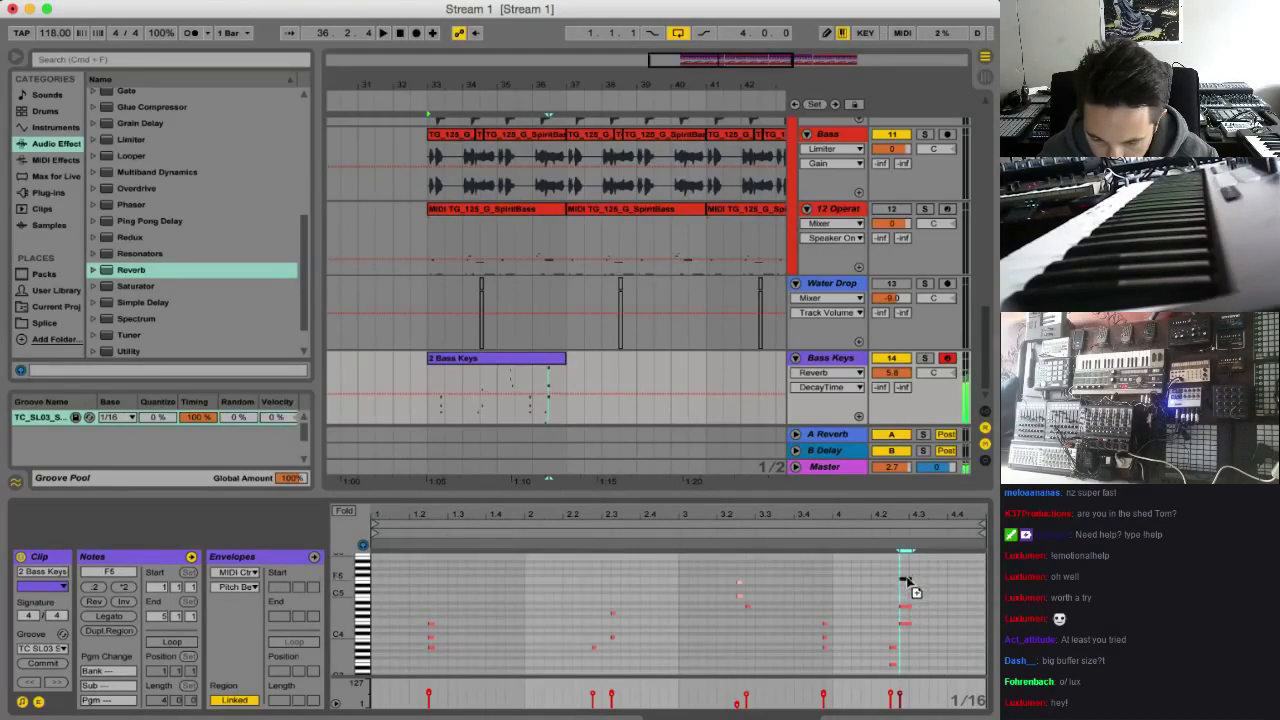
{"action": "key", "text": "space"}
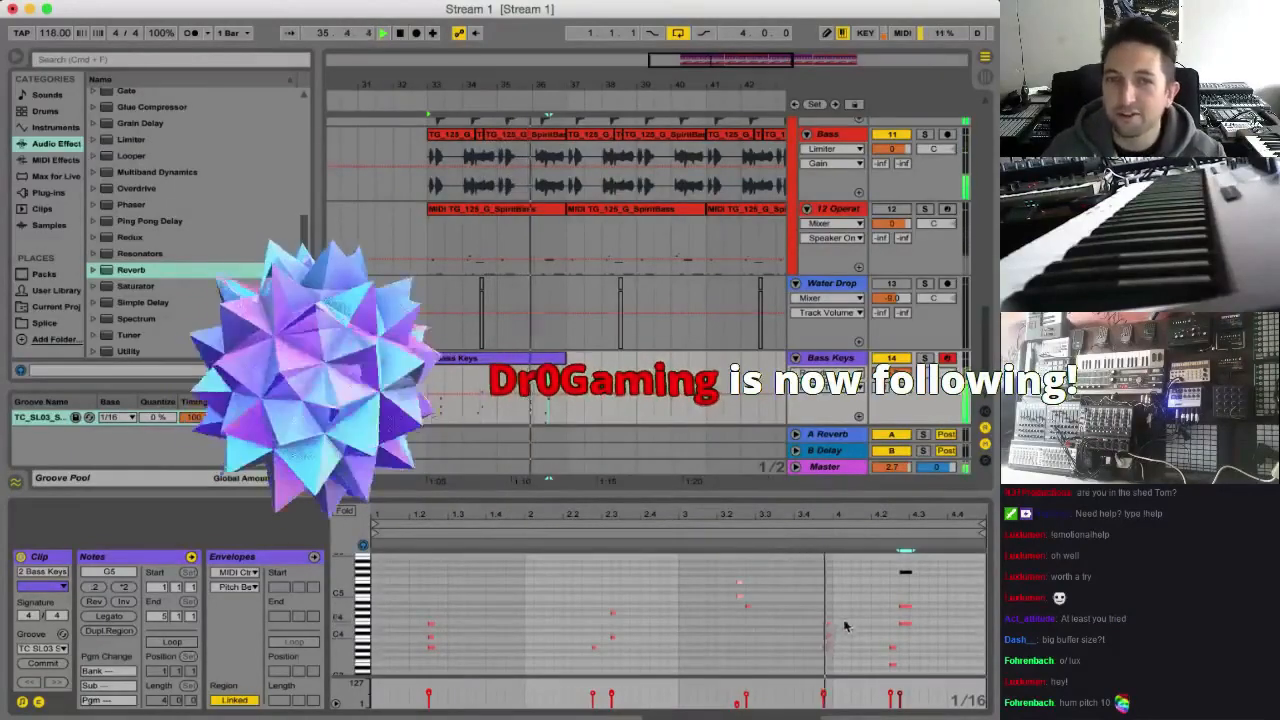
{"action": "key", "text": "space"}
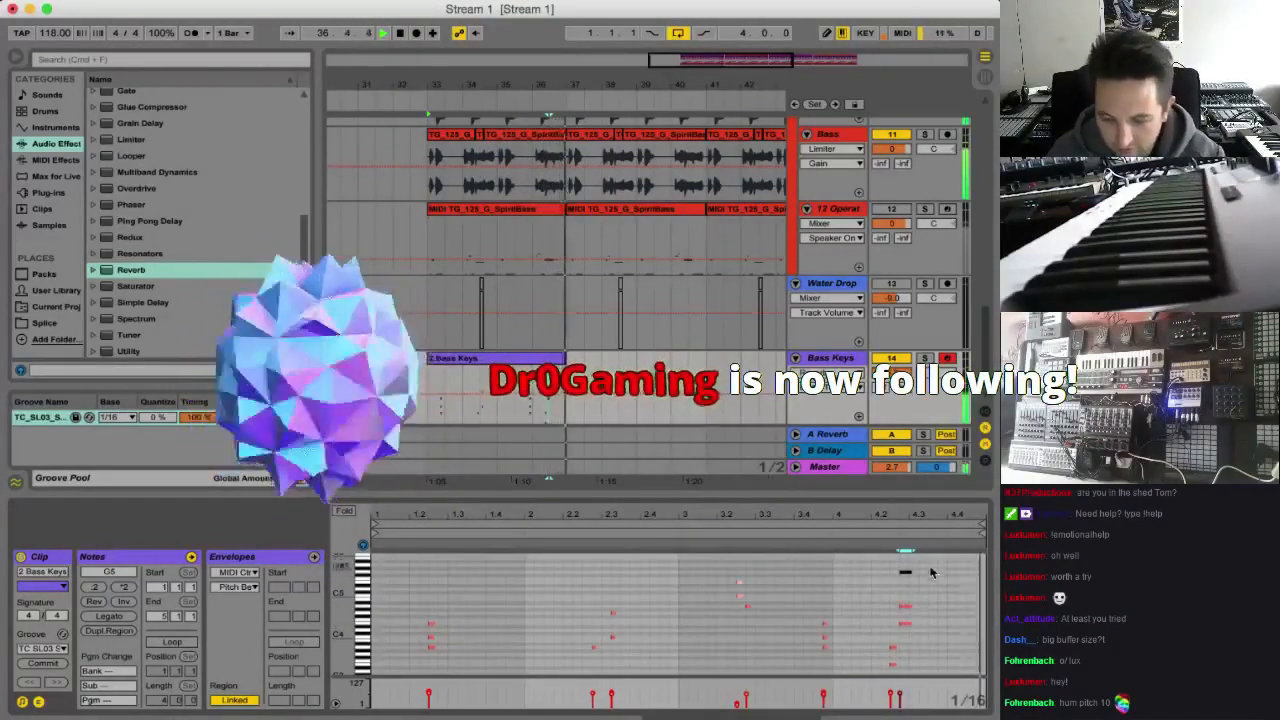
{"action": "left_click_drag", "start_coordinate": [928, 566], "coordinate": [903, 632]}
{"action": "left_click_drag", "start_coordinate": [907, 573], "coordinate": [913, 576]}
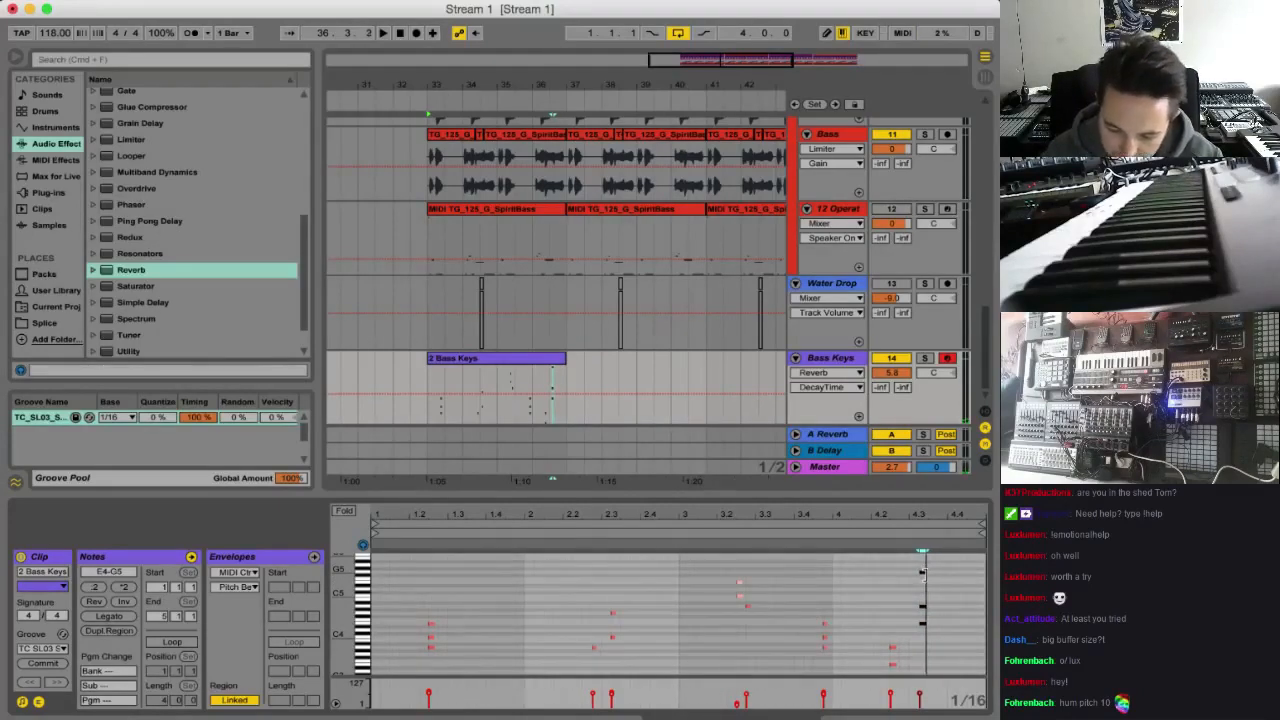
{"action": "key", "text": "space"}
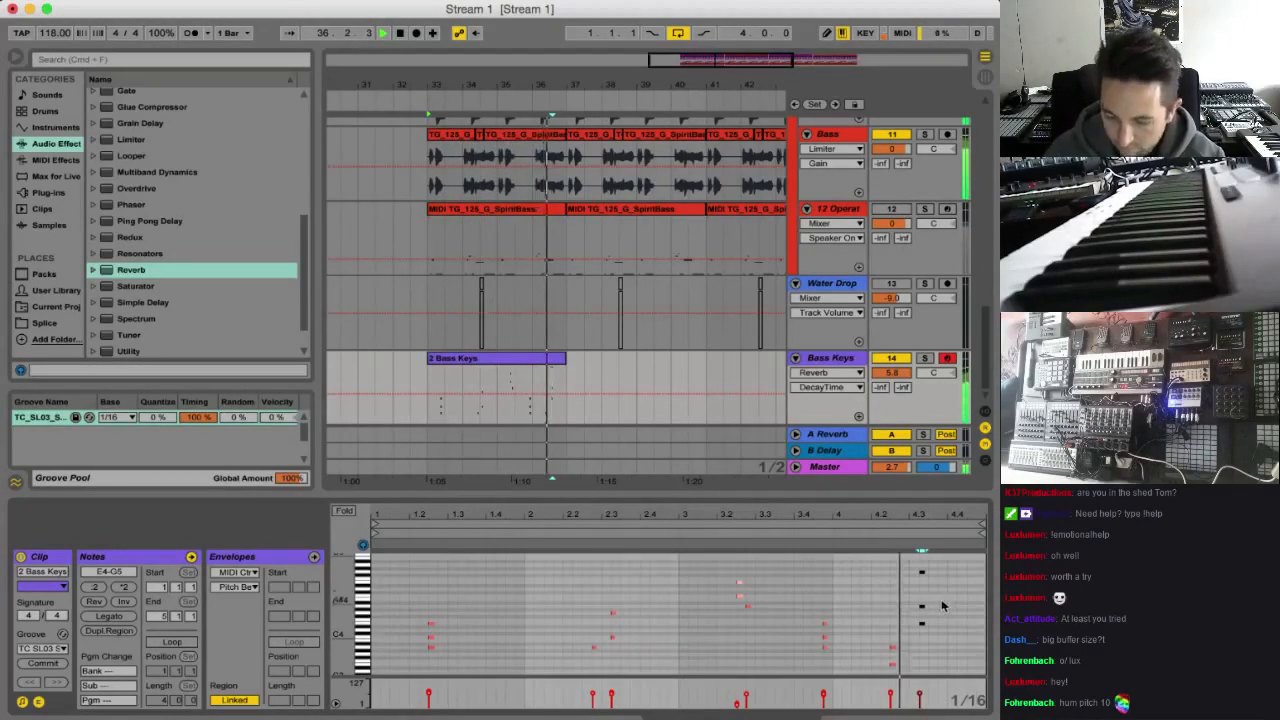
Lower the top note of the moved bar 4 chord to E5 and add a D4, A4 and D5 chord in the bar's last beat
{"action": "key", "text": "space"}
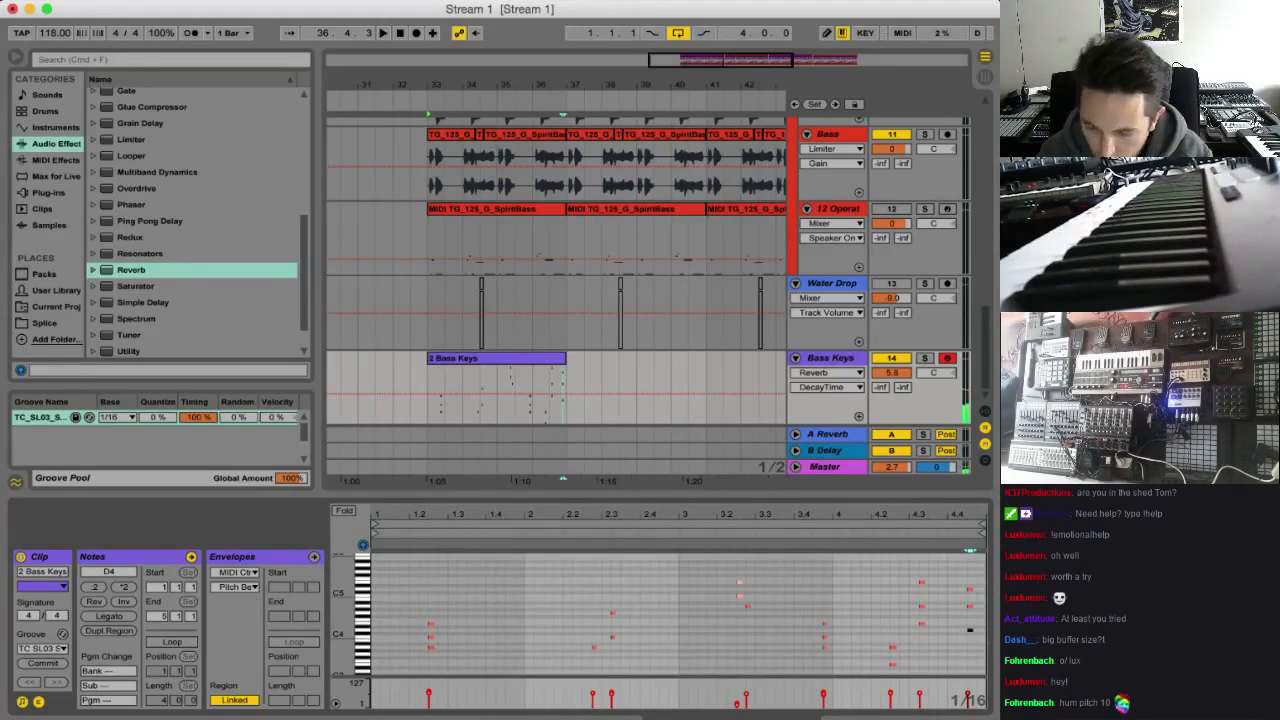
{"action": "key", "text": "space"}
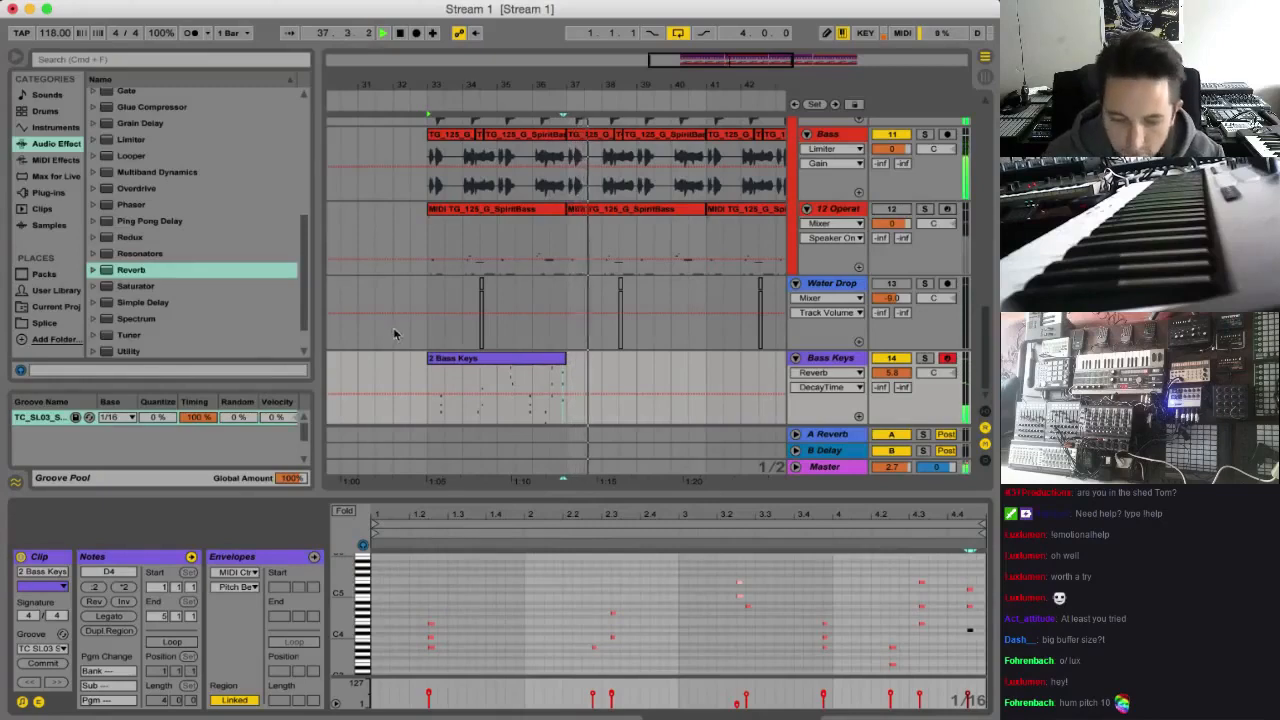
{"action": "key", "text": "space"}
Duplicate the Bass Keys clip to bar 37 and change the final chord of the copy to A3, A4 and E5
{"action": "left_click", "coordinate": [480, 368]}
{"action": "key", "text": "super+d"}
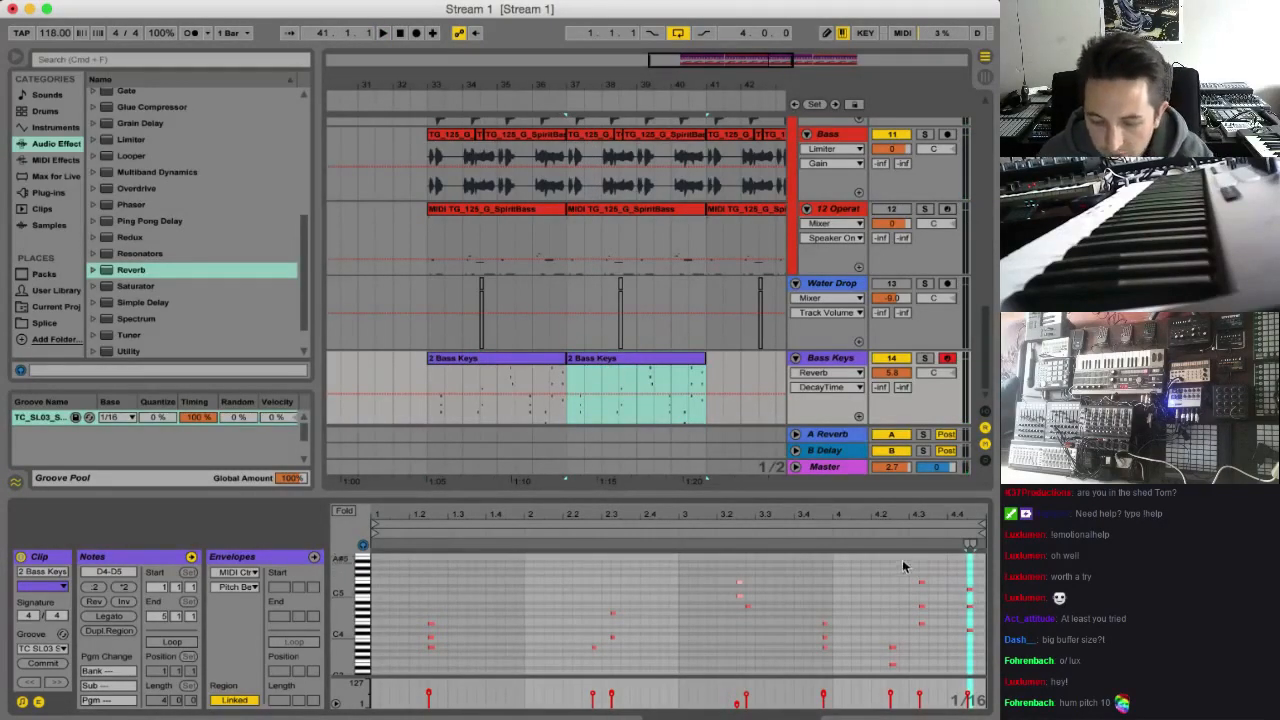
{"action": "left_click", "coordinate": [695, 375]}
{"action": "key", "text": "space"}
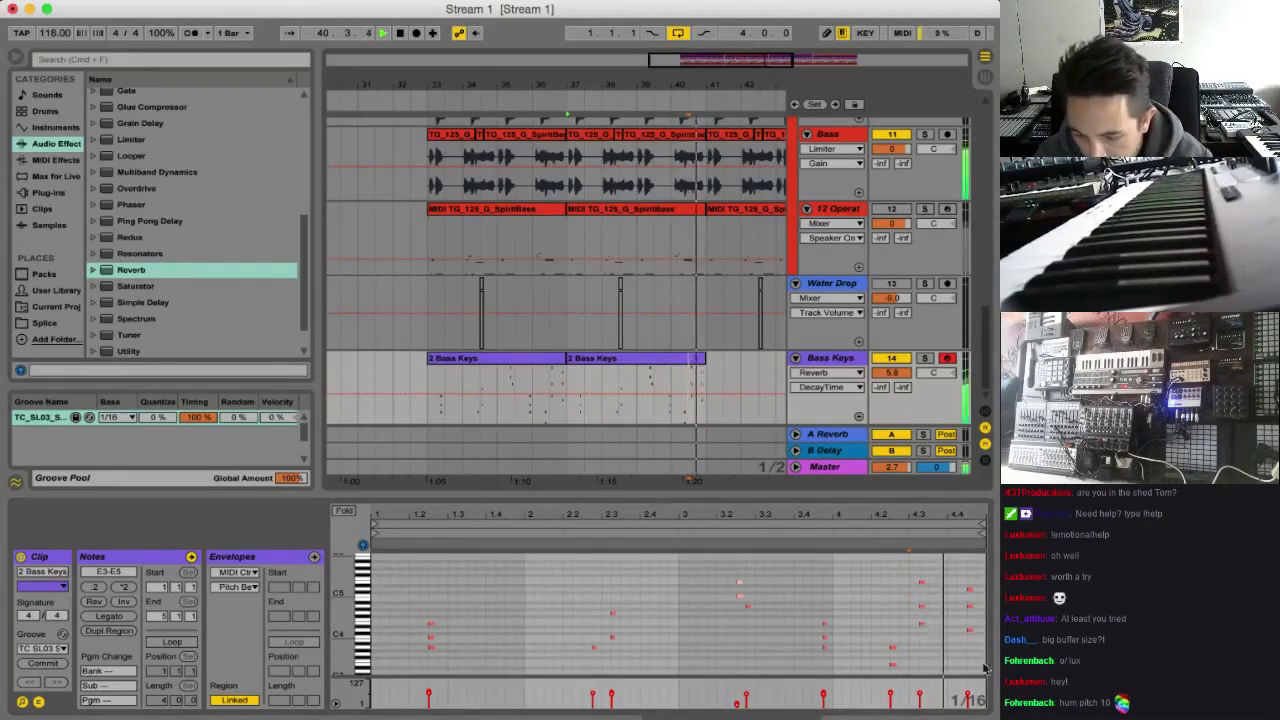
{"action": "left_click_drag", "start_coordinate": [936, 560], "coordinate": [912, 630]}
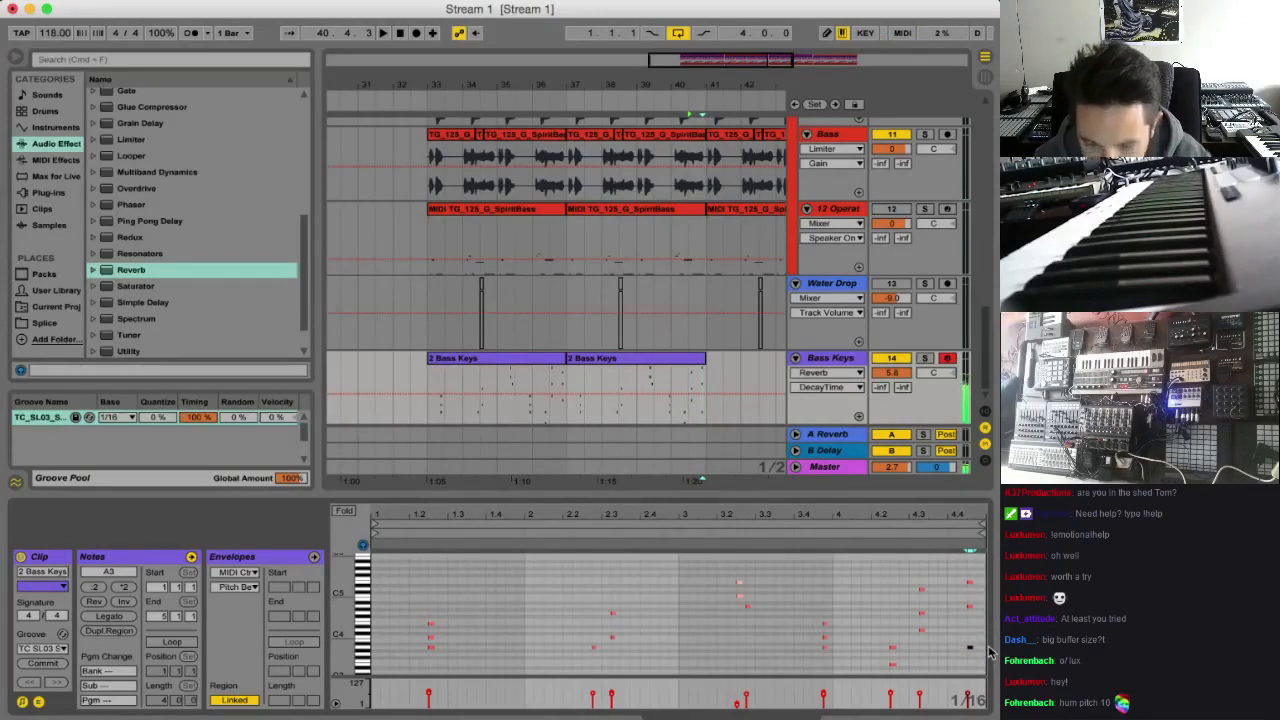
Lower the velocity of the final D4–D5 chord in the first Bass Keys clip and audition both clips from bar 33
{"action": "left_click", "coordinate": [430, 374]}
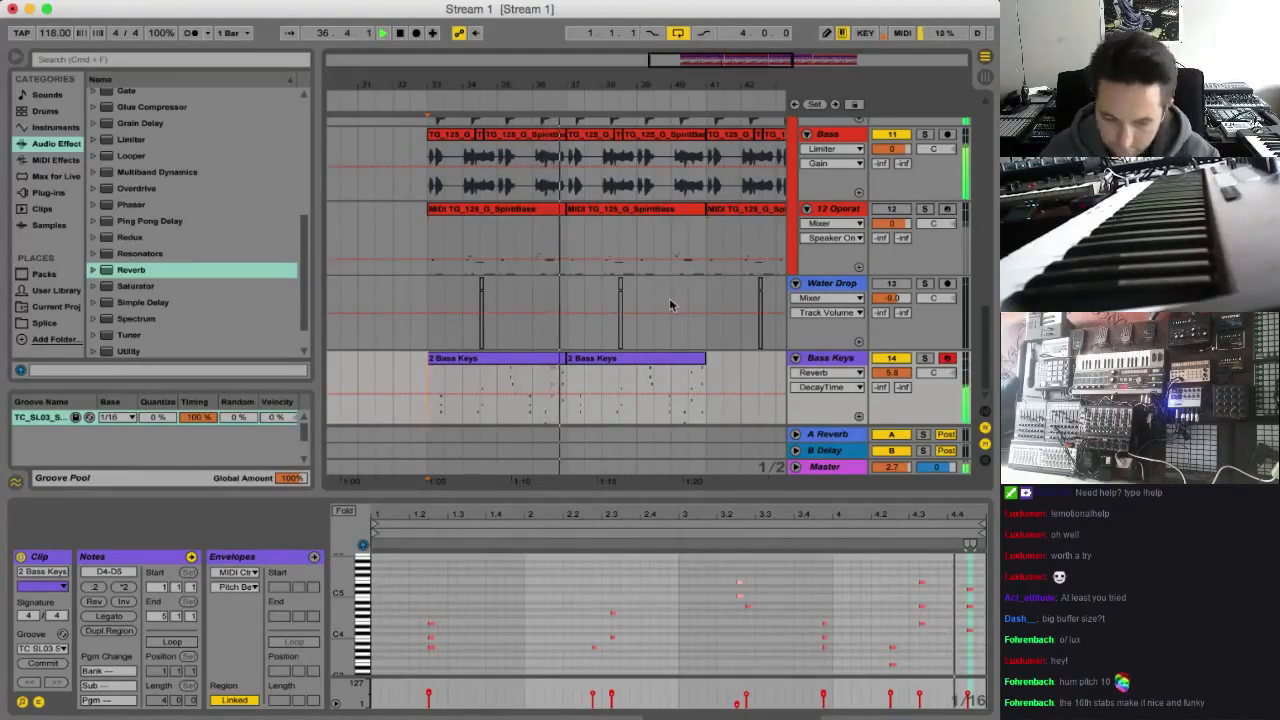
{"action": "left_click", "coordinate": [532, 360]}
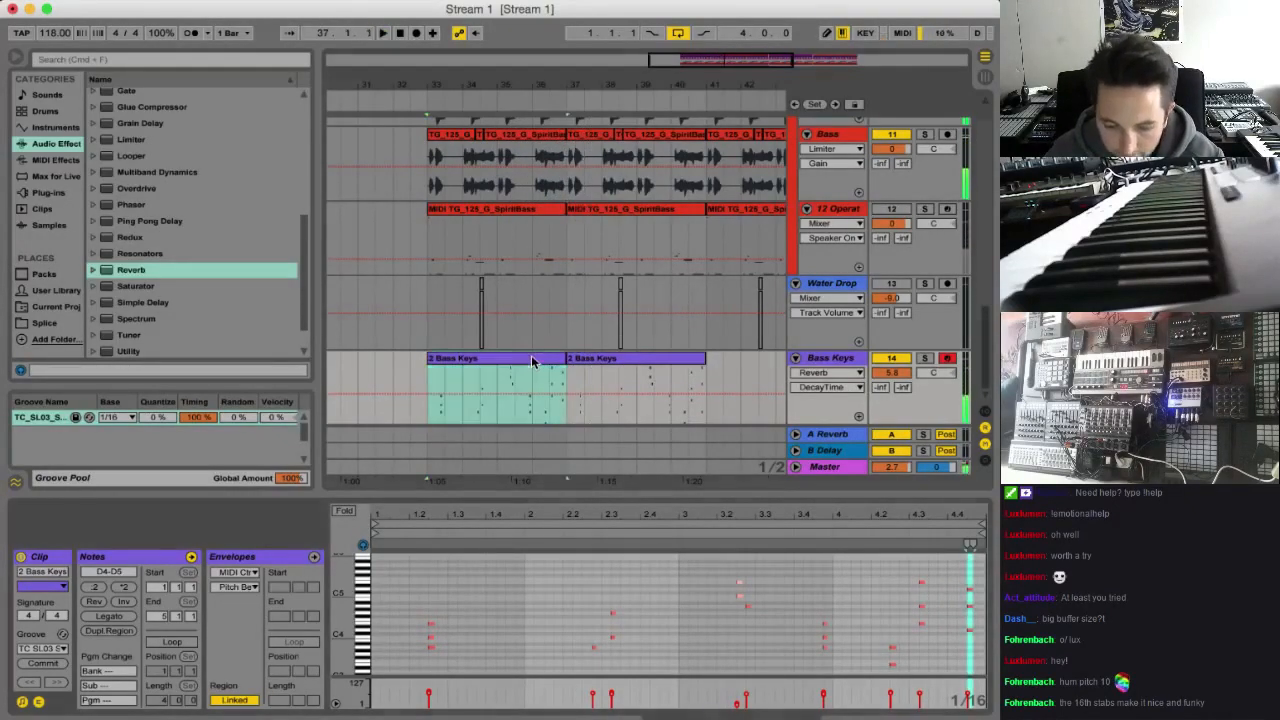
{"action": "left_click_drag", "start_coordinate": [956, 567], "coordinate": [970, 663]}
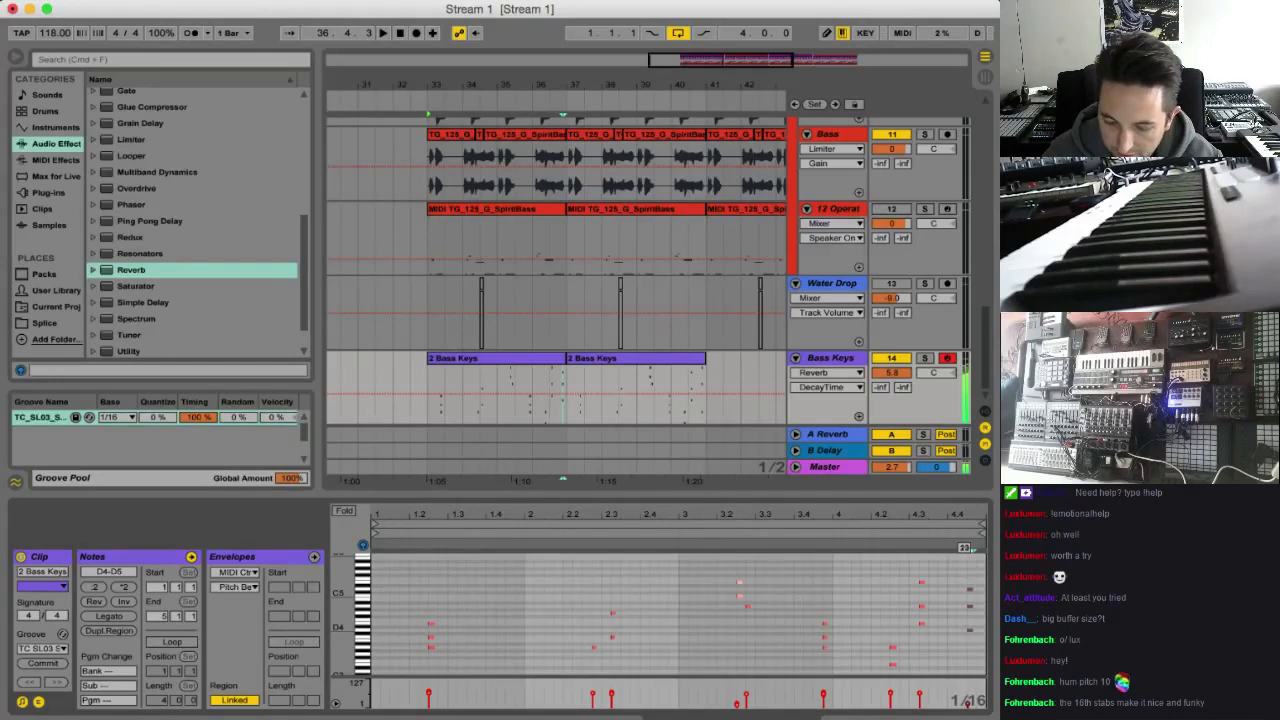
{"action": "key", "text": "space"}
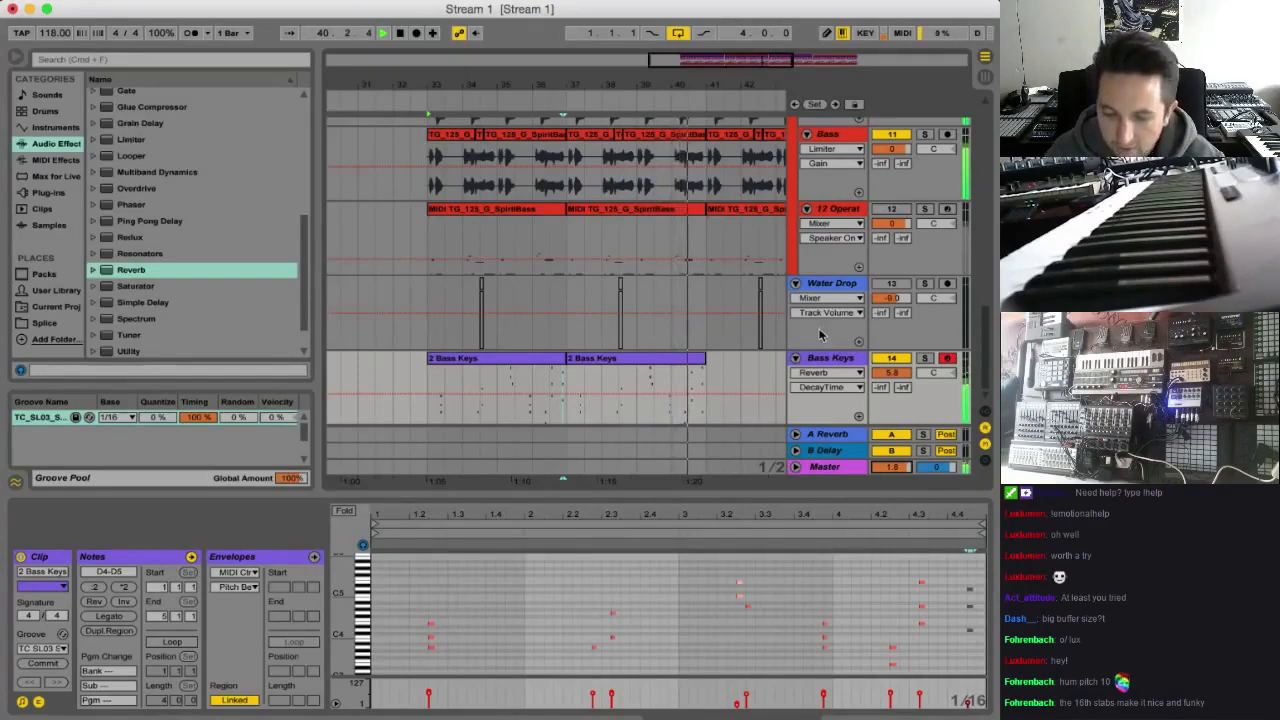
Look through the Deep House Evolution 1 Instruments folder in Finder's Downloads and display the devices on the Bass Keys track in Live
{"action": "left_click", "coordinate": [824, 360]}
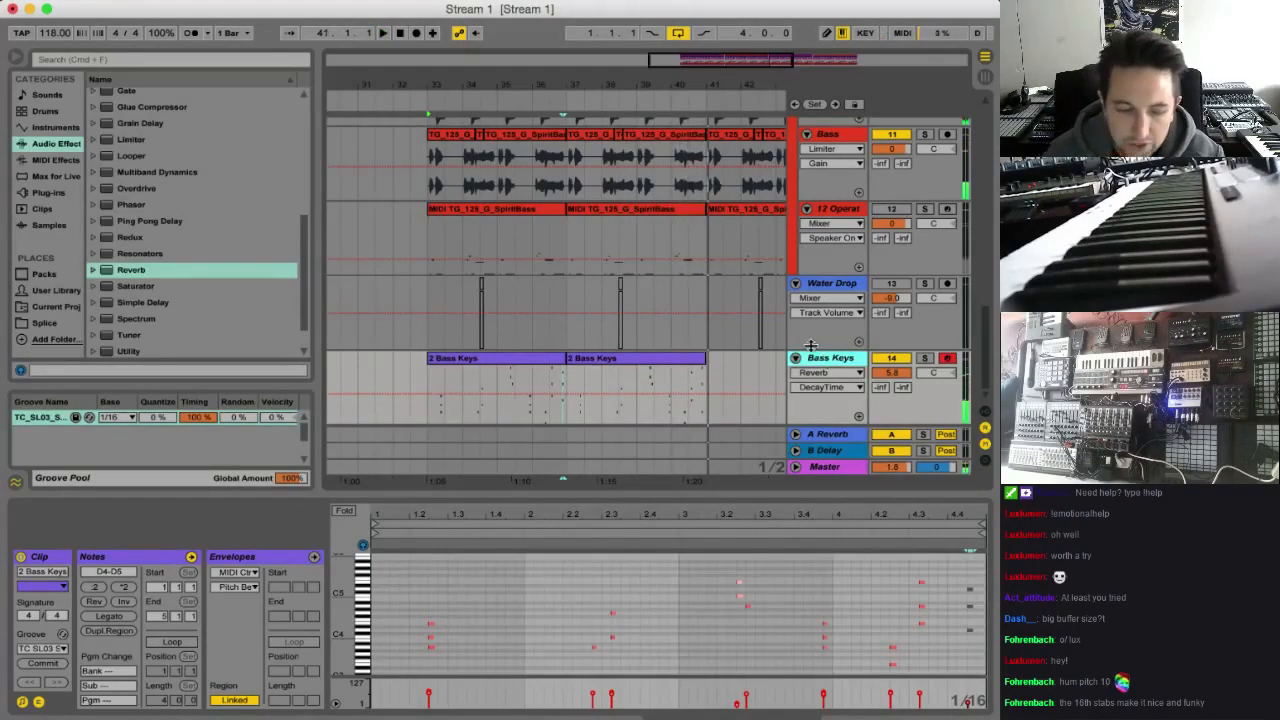
{"action": "left_click", "coordinate": [463, 712]}
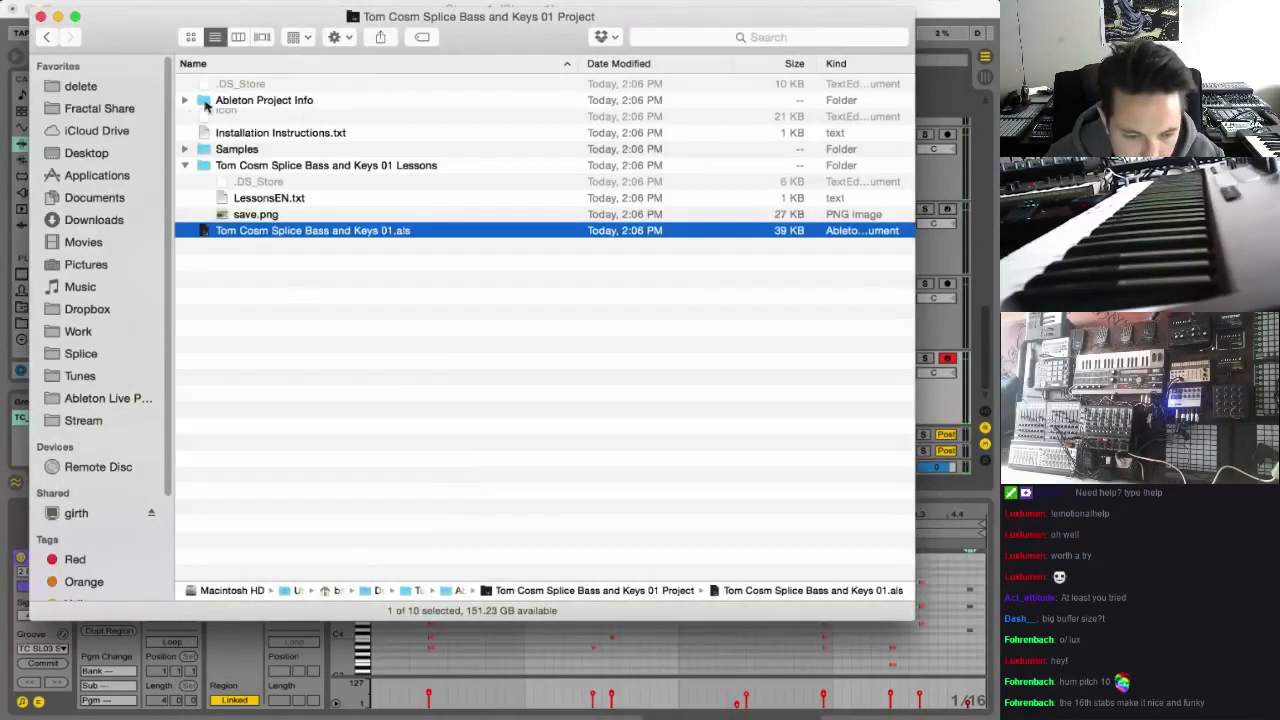
{"action": "left_click", "coordinate": [93, 219]}
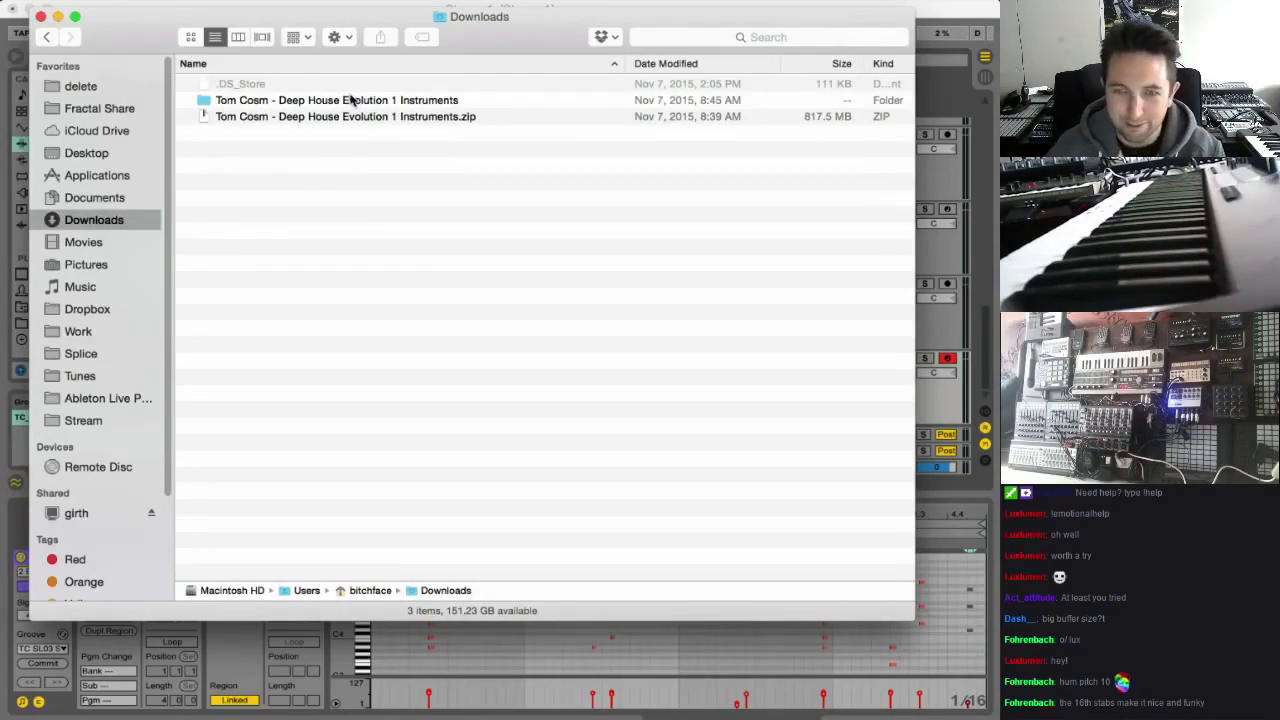
{"action": "double_click", "coordinate": [326, 102]}
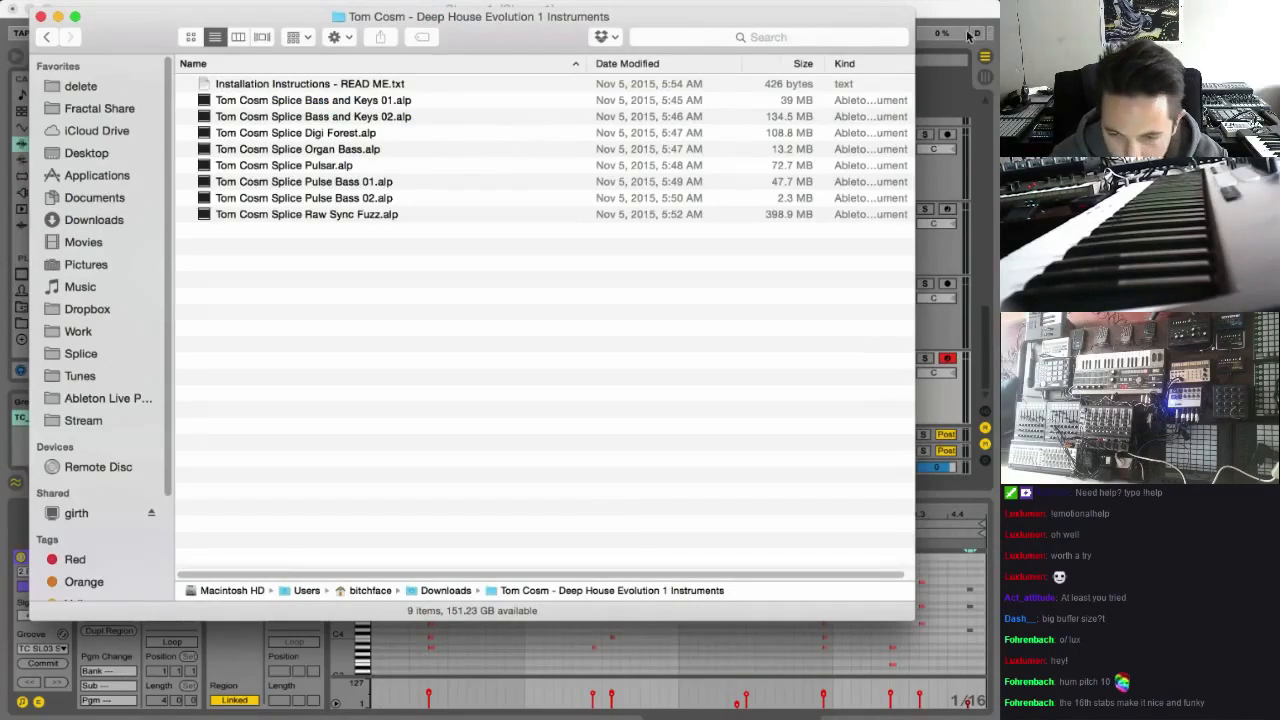
{"action": "left_click", "coordinate": [932, 15]}
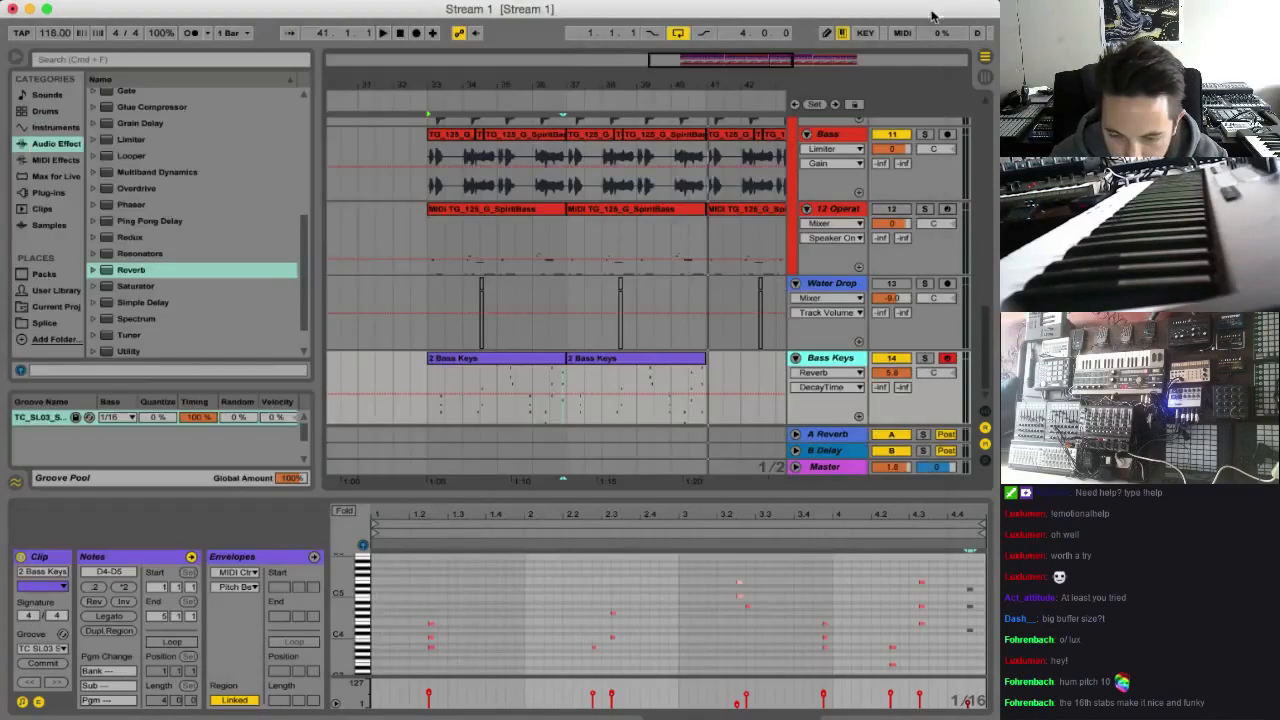
{"action": "left_click", "coordinate": [816, 358]}
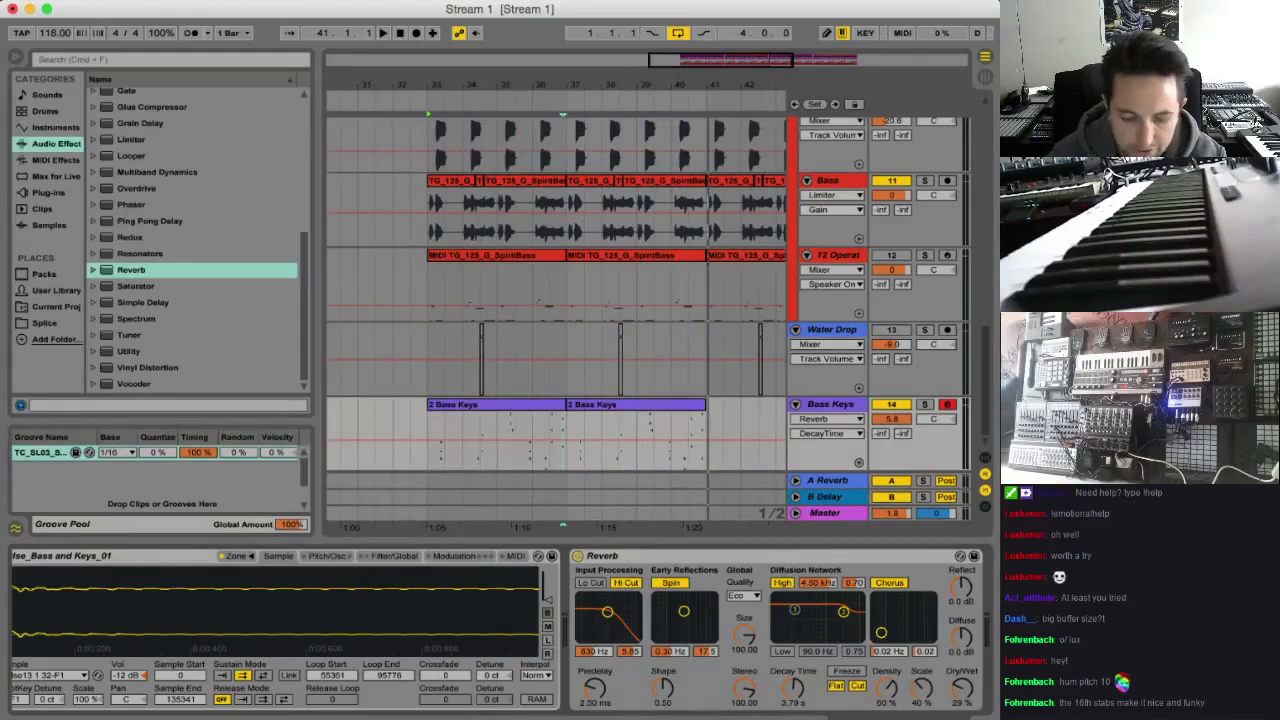
{"action": "left_click", "coordinate": [458, 708]}
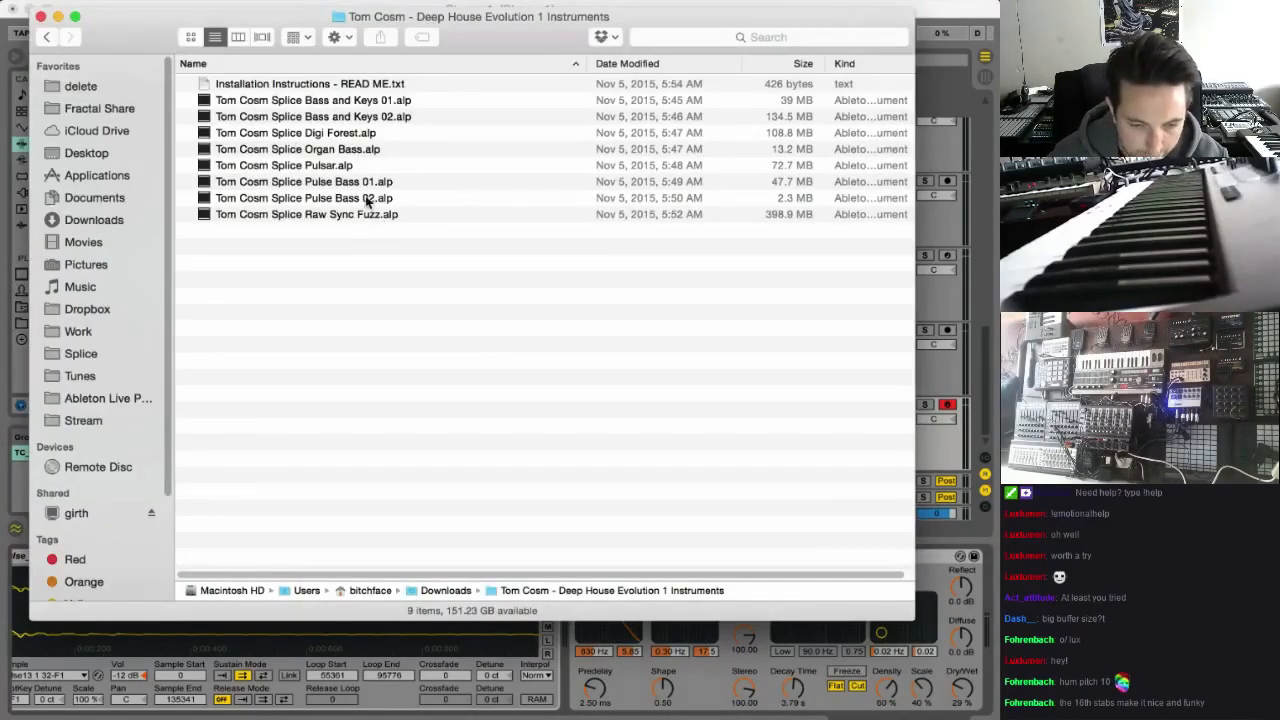
{"action": "double_click", "coordinate": [395, 117]}
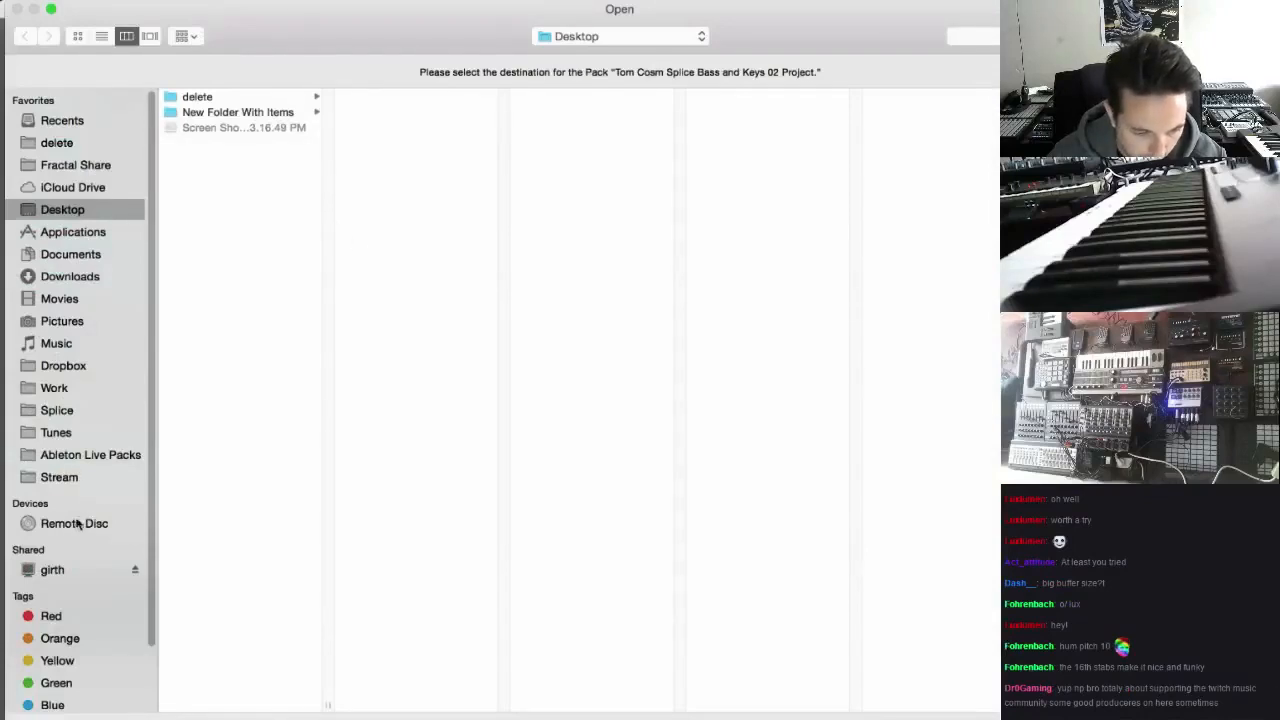
{"action": "left_click", "coordinate": [83, 458]}
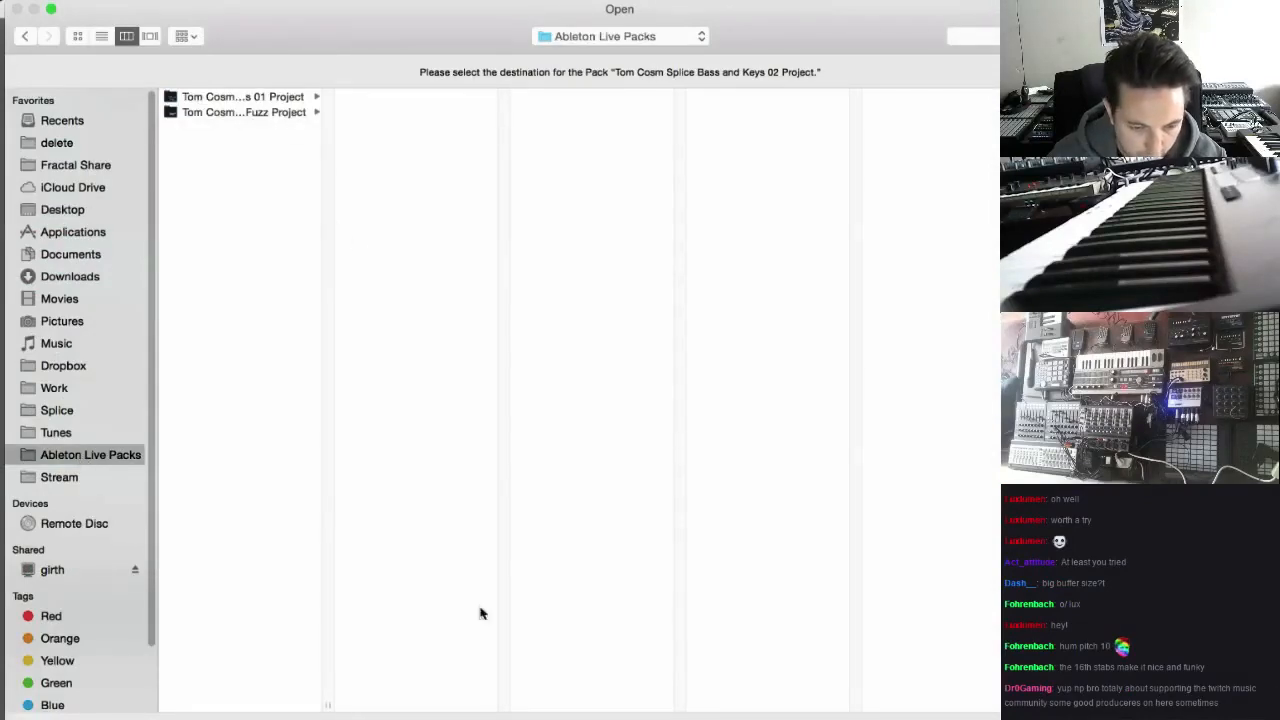
{"action": "key", "text": "Return"}
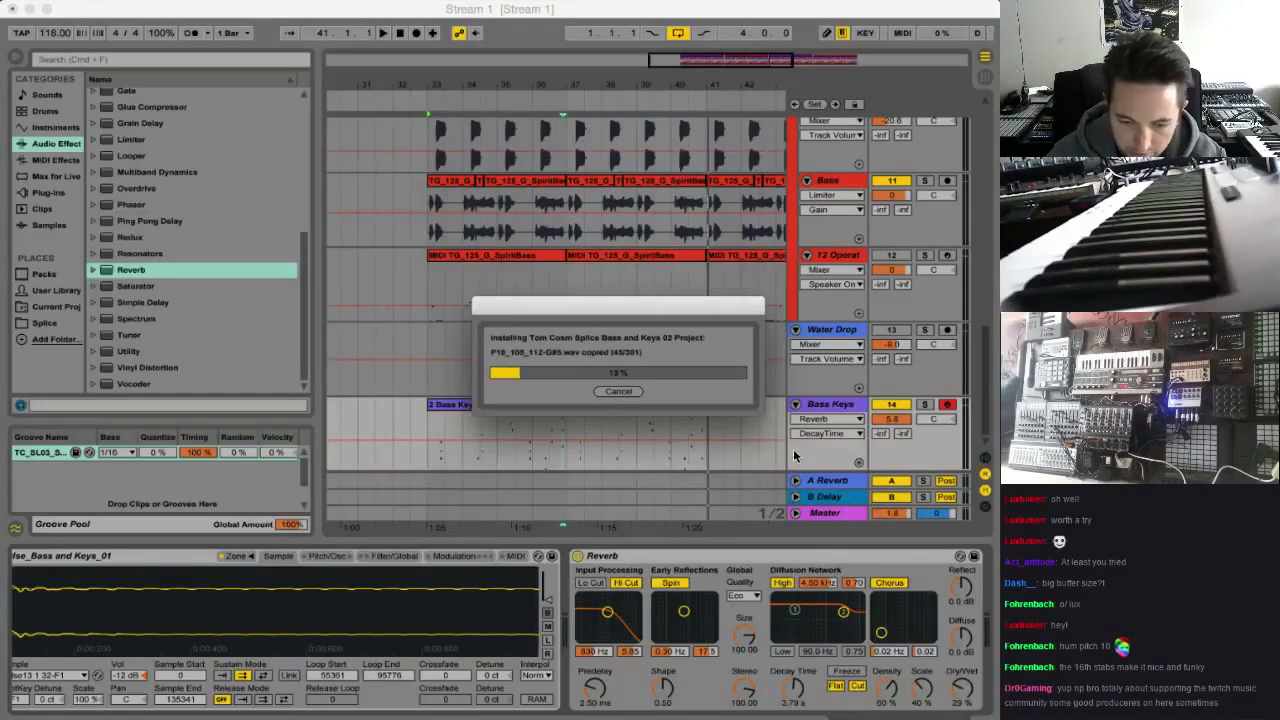
{"action": "left_click", "coordinate": [628, 393]}
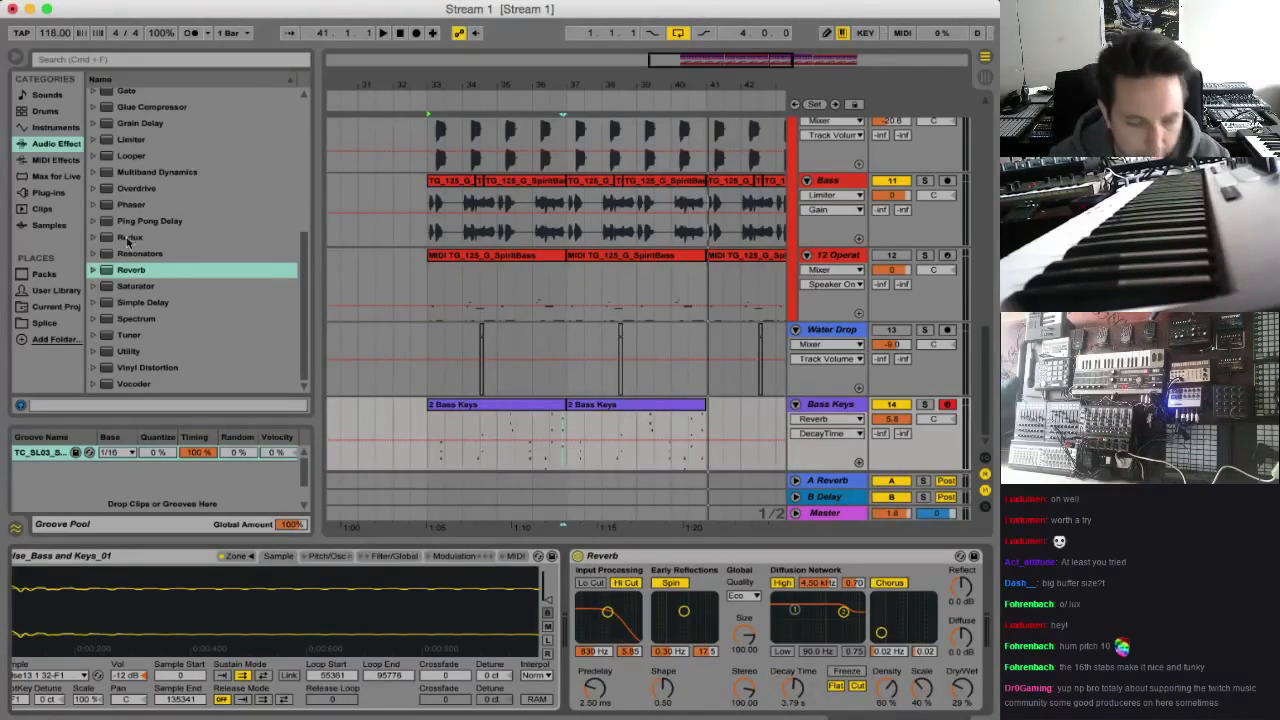
Add a MIDI track below Bass Keys and load the TC_SI_Pulse_Bass and Keys_02.adv preset from the User Library onto it
{"action": "left_click", "coordinate": [44, 274]}
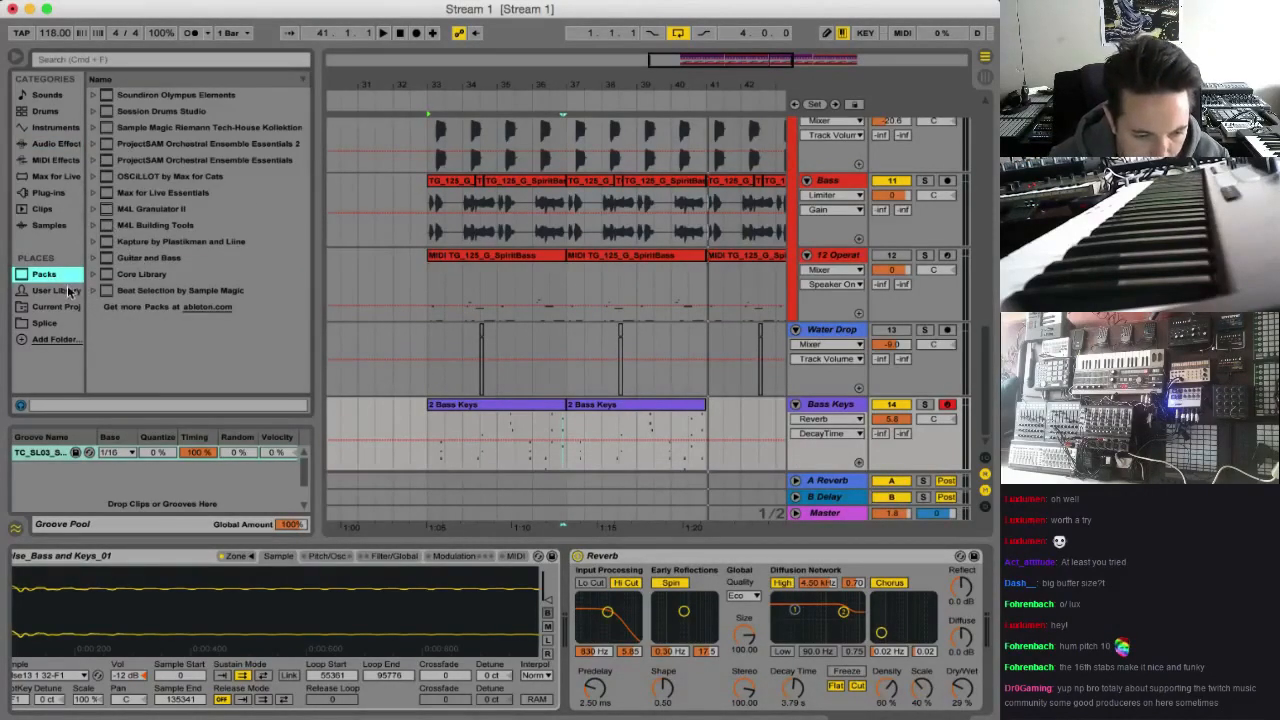
{"action": "left_click", "coordinate": [67, 291]}
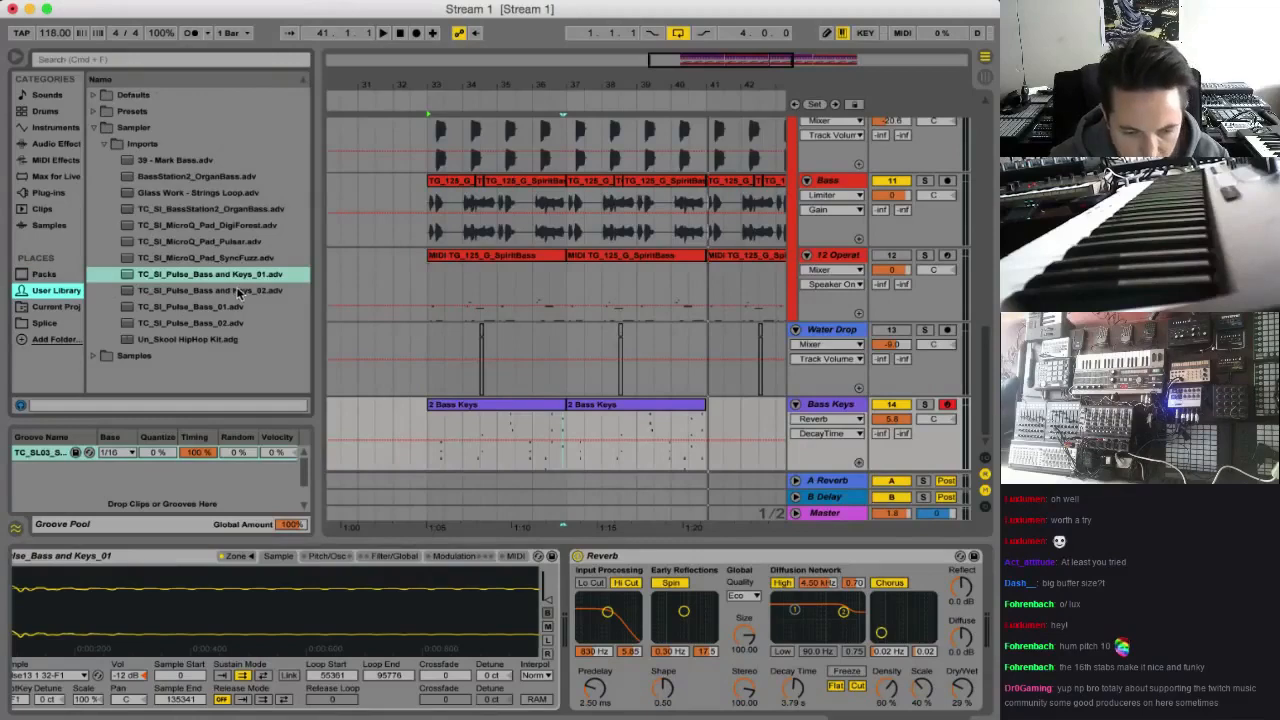
{"action": "left_click", "coordinate": [240, 291]}
{"action": "left_click", "coordinate": [853, 406]}
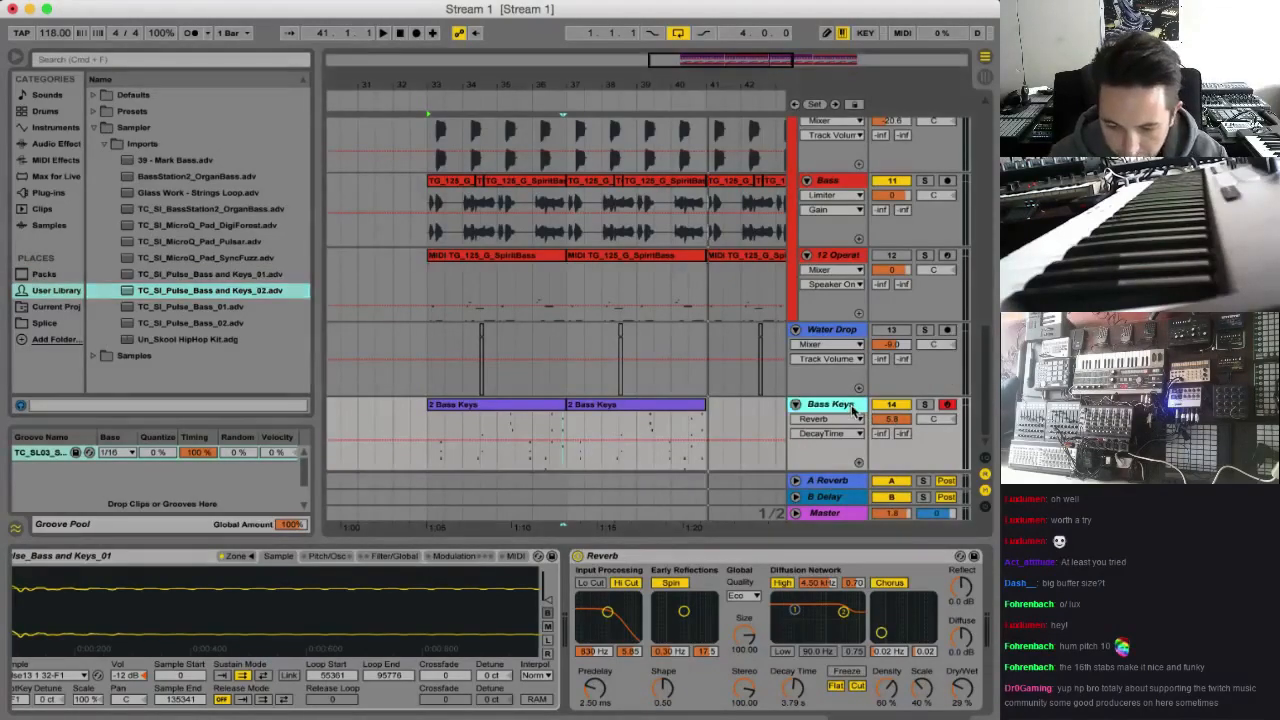
{"action": "key", "text": "super+shift+t"}
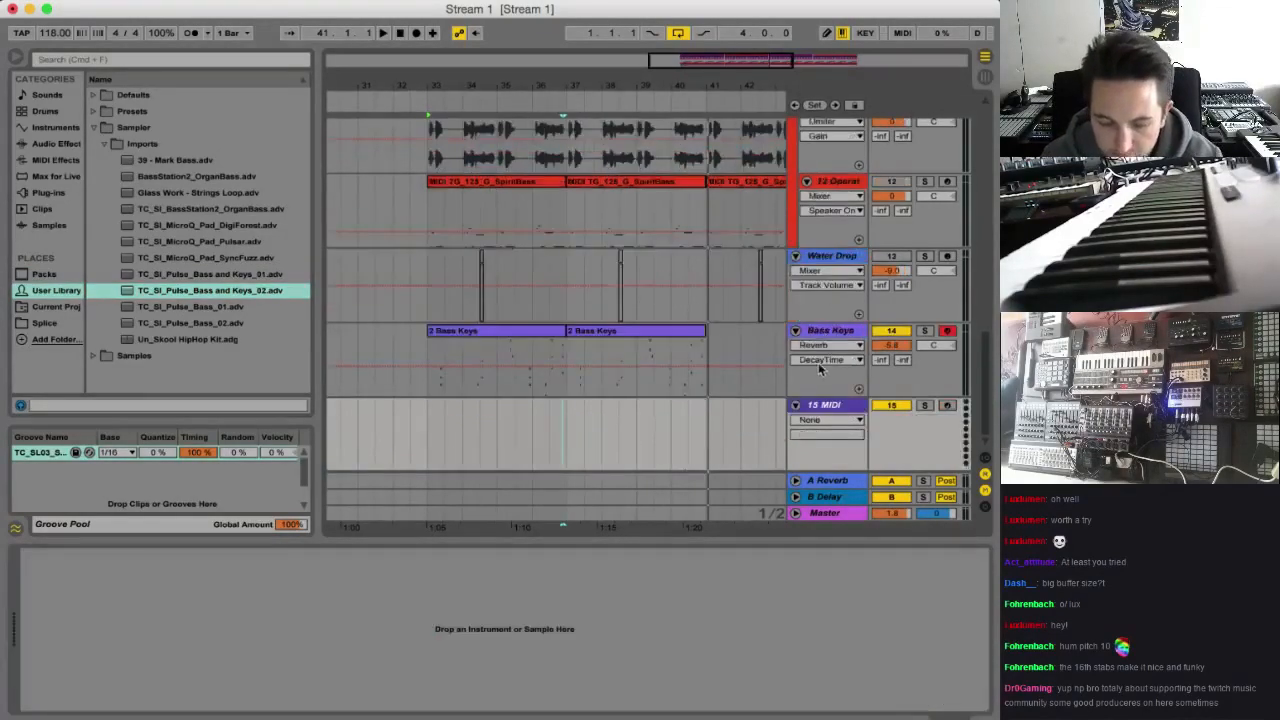
{"action": "left_click", "coordinate": [187, 292]}
{"action": "left_click_drag", "start_coordinate": [350, 672], "coordinate": [350, 672]}
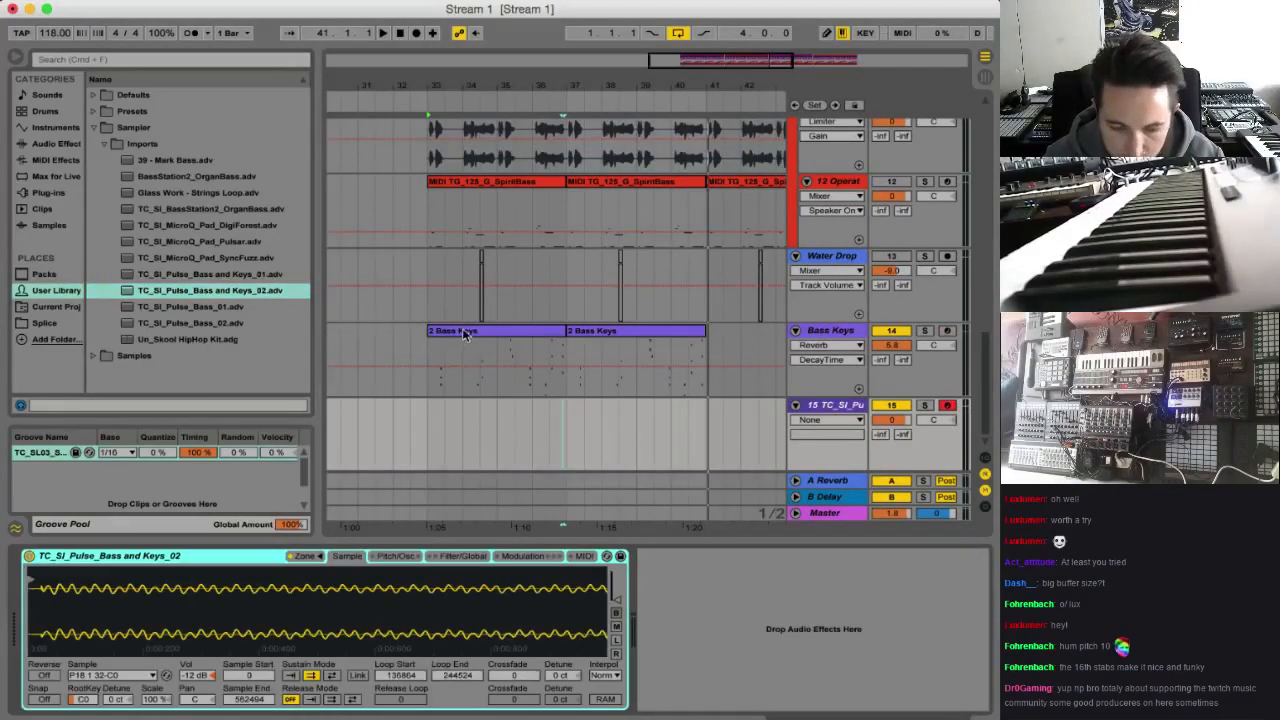
Copy both Bass Keys clips to track 15 at bar 33 and audition the copies in solo
{"action": "left_click", "coordinate": [462, 333]}
{"action": "left_click", "coordinate": [614, 333], "text": "shift"}
{"action": "left_click_drag", "start_coordinate": [614, 333], "coordinate": [631, 423]}
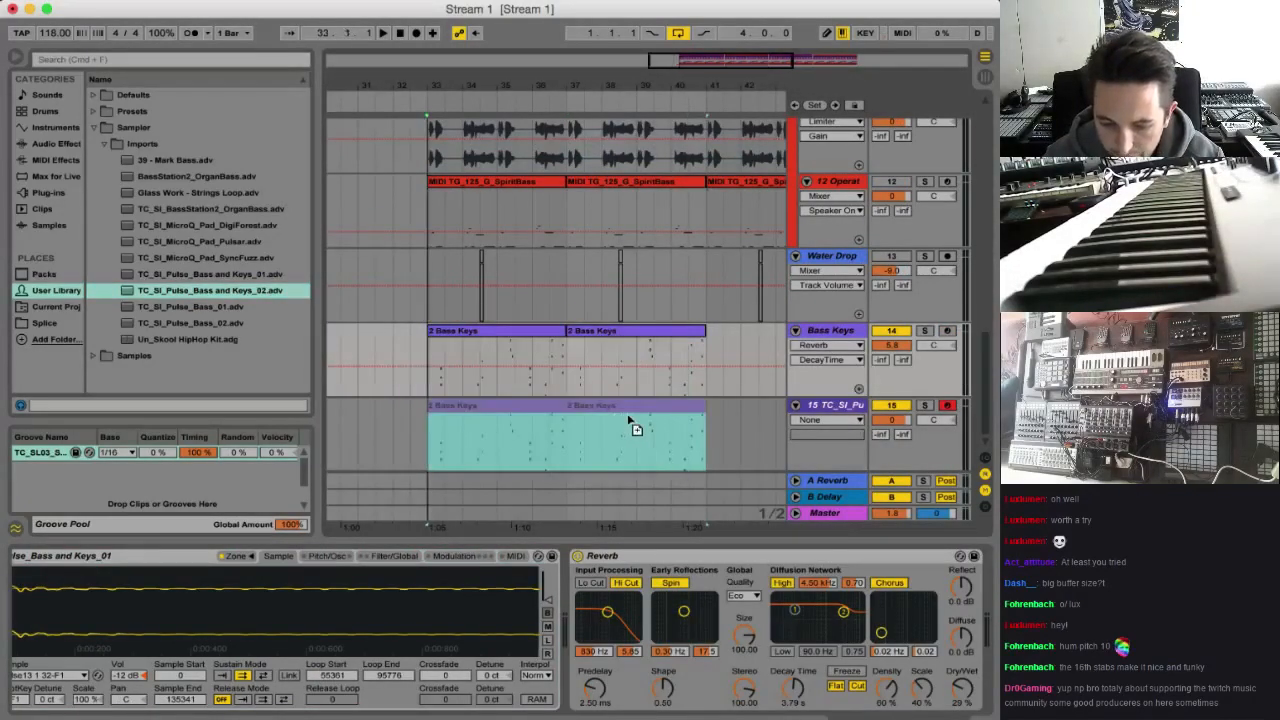
{"action": "left_click", "coordinate": [926, 405]}
{"action": "key", "text": "space"}
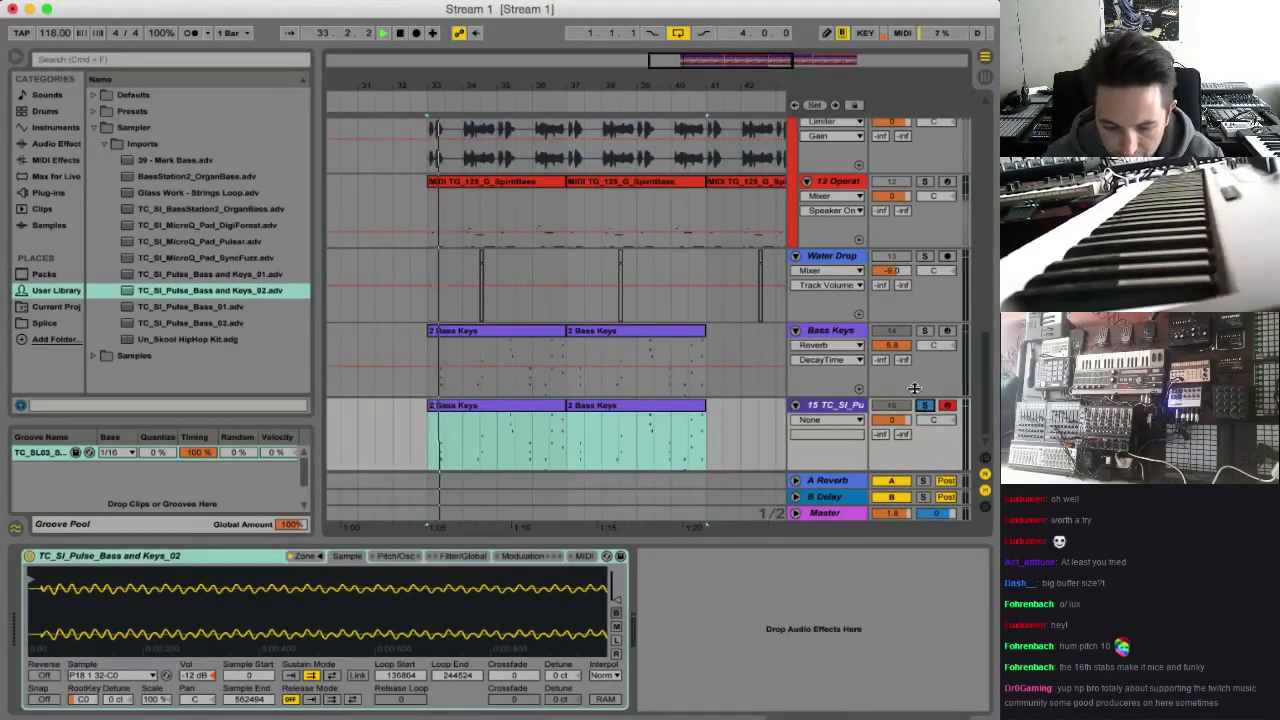
{"action": "left_click", "coordinate": [924, 405]}
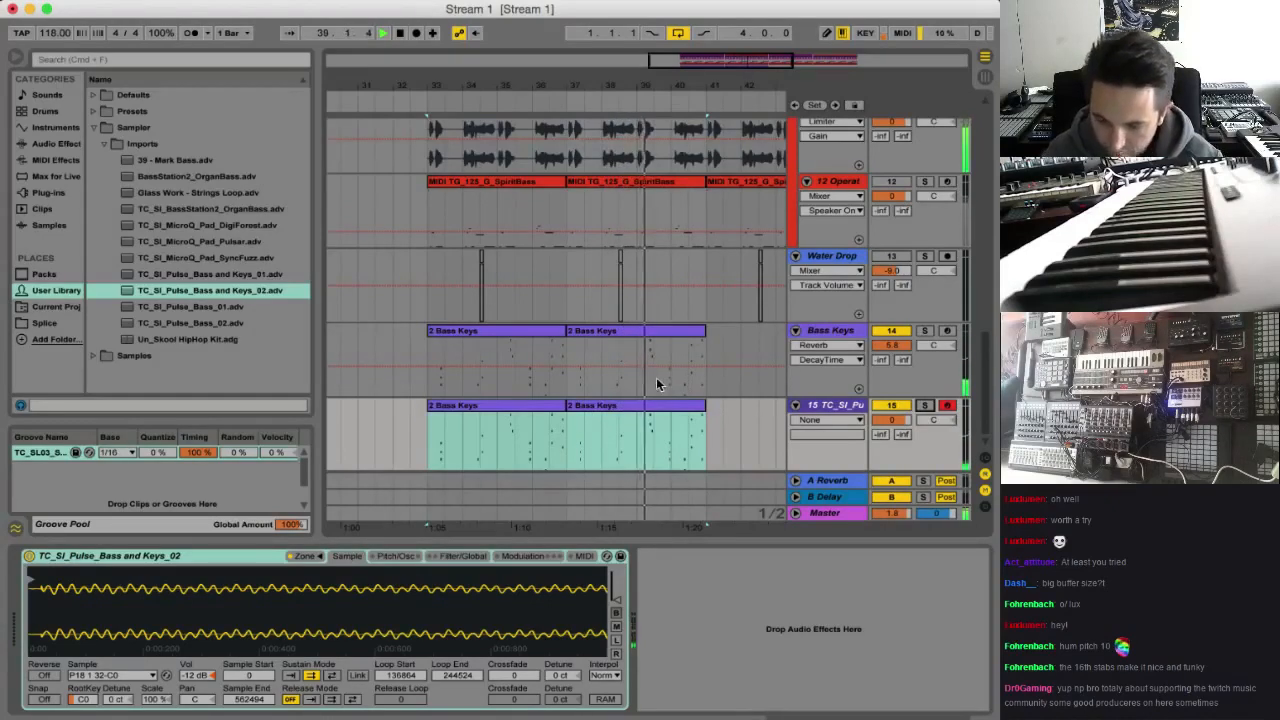
Shift both clips on track 15 half a bar later and audition them with the arrangement from bar 33
{"action": "left_click", "coordinate": [493, 404]}
{"action": "left_click_drag", "start_coordinate": [475, 407], "coordinate": [494, 412]}
{"action": "left_click", "coordinate": [431, 424]}
{"action": "key", "text": "space"}
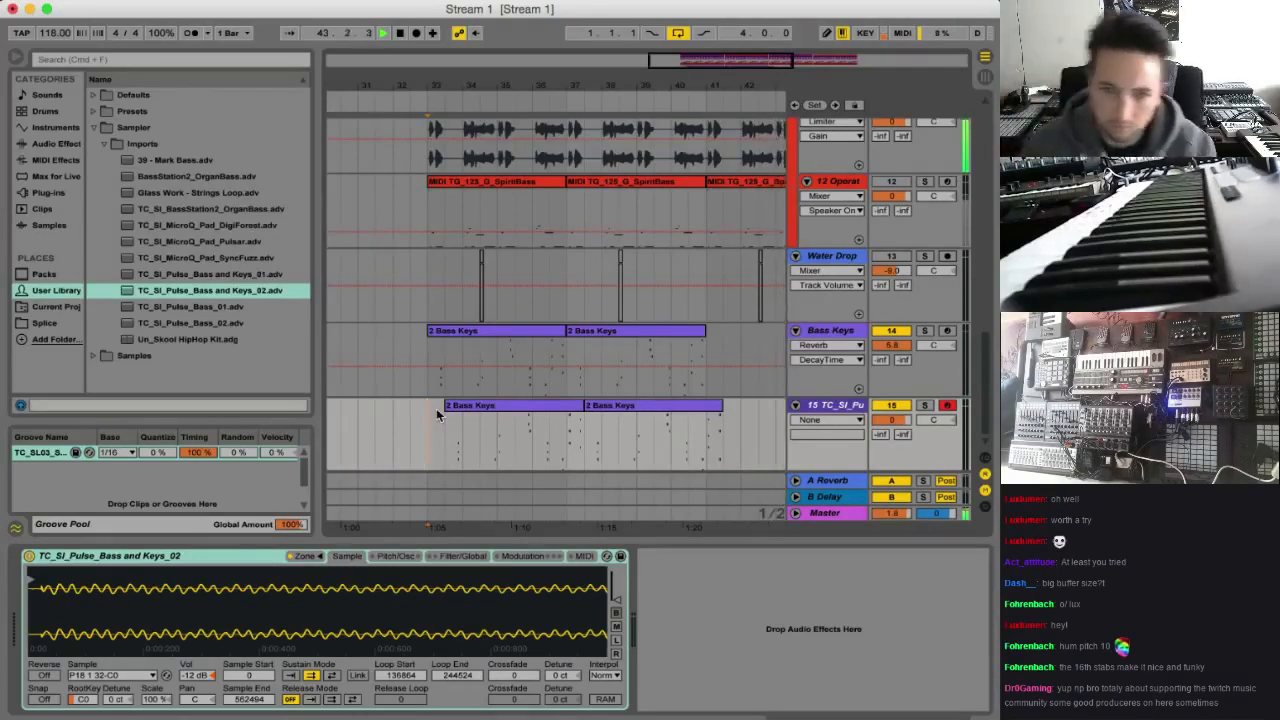
{"action": "key", "text": "space"}
{"action": "key", "text": "space"}
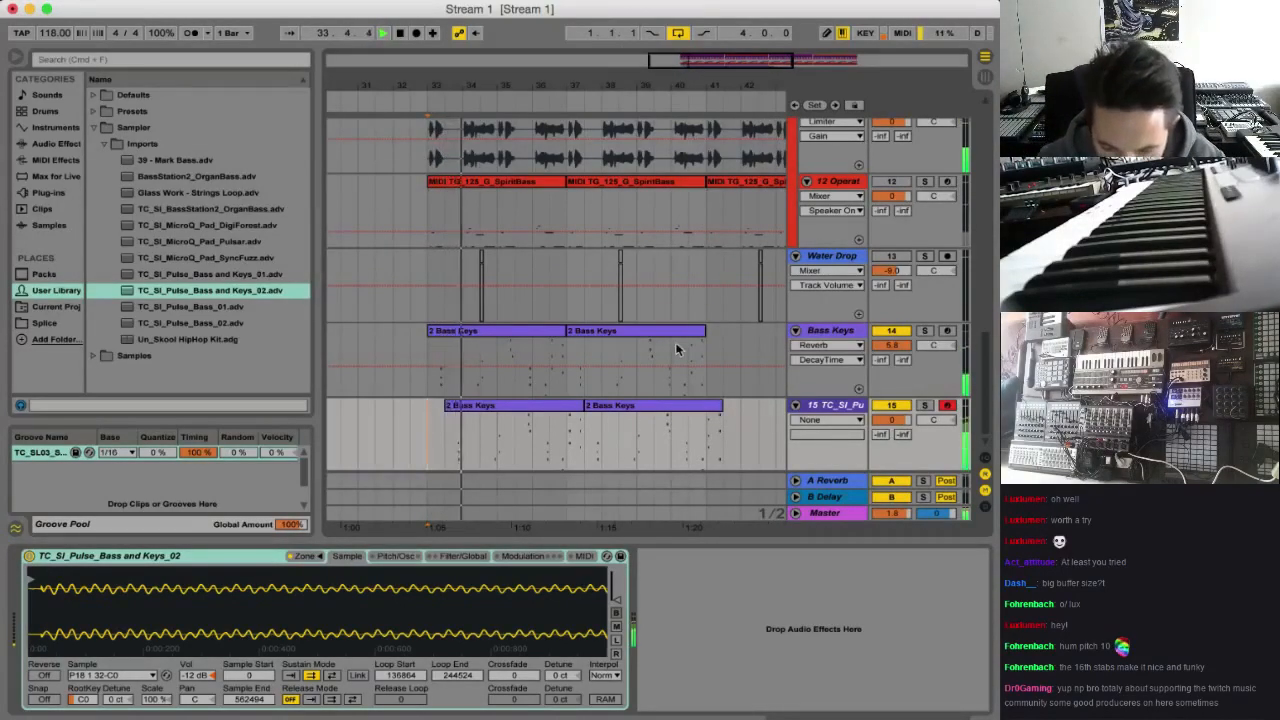
Repeat the A3–E4 chord in sixteenth notes from 1.1 to 1.4 in the first offset clip, with rising velocities across the repeats
{"action": "double_click", "coordinate": [506, 414]}
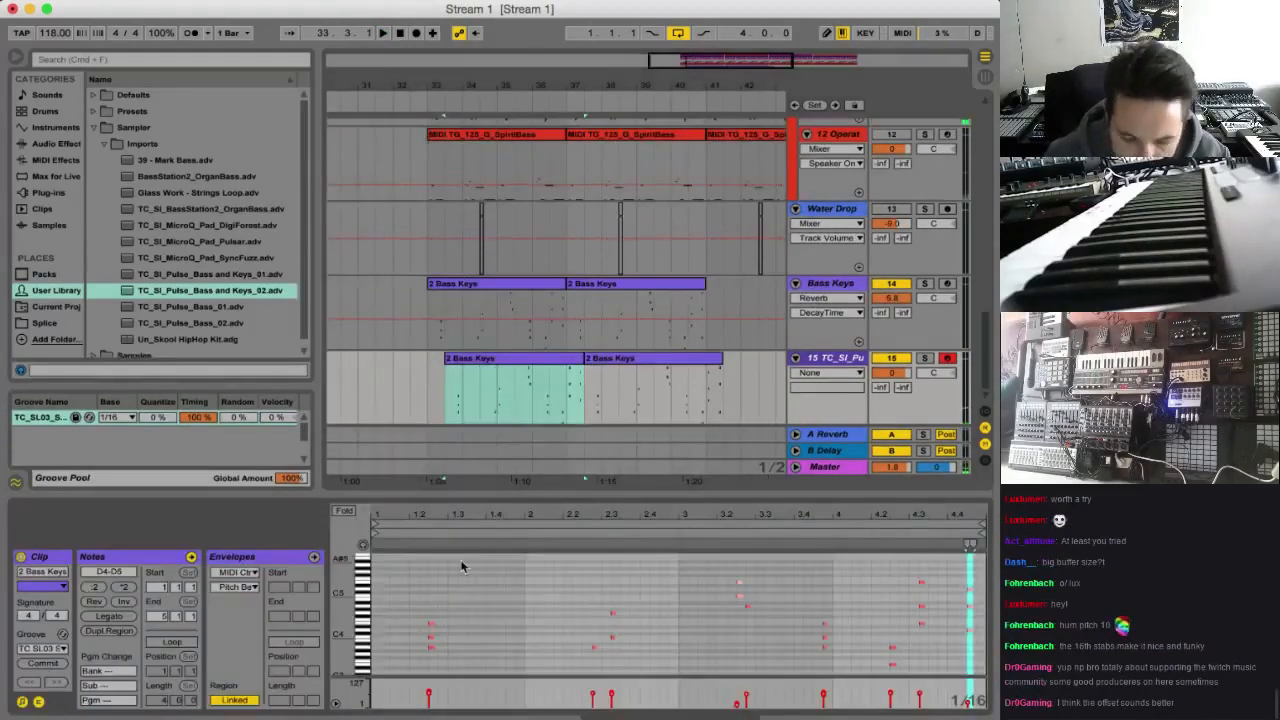
{"action": "left_click", "coordinate": [434, 392]}
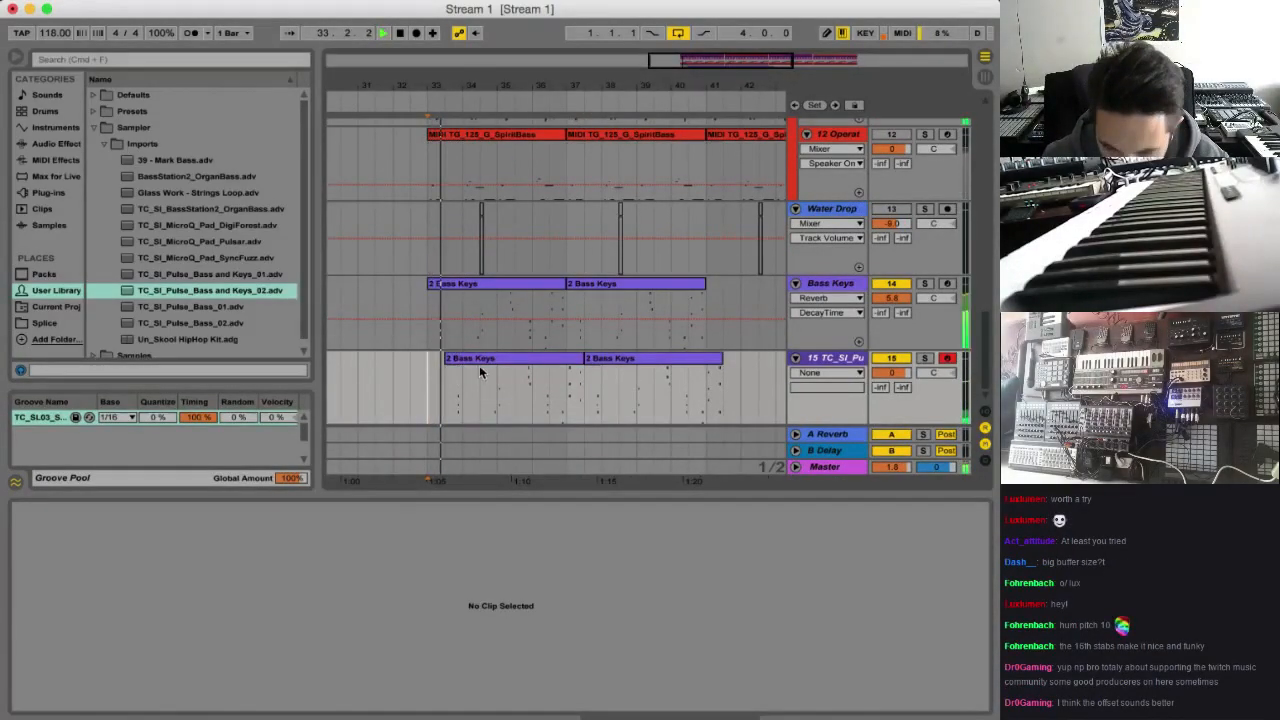
{"action": "left_click", "coordinate": [479, 367]}
{"action": "key", "text": "space"}
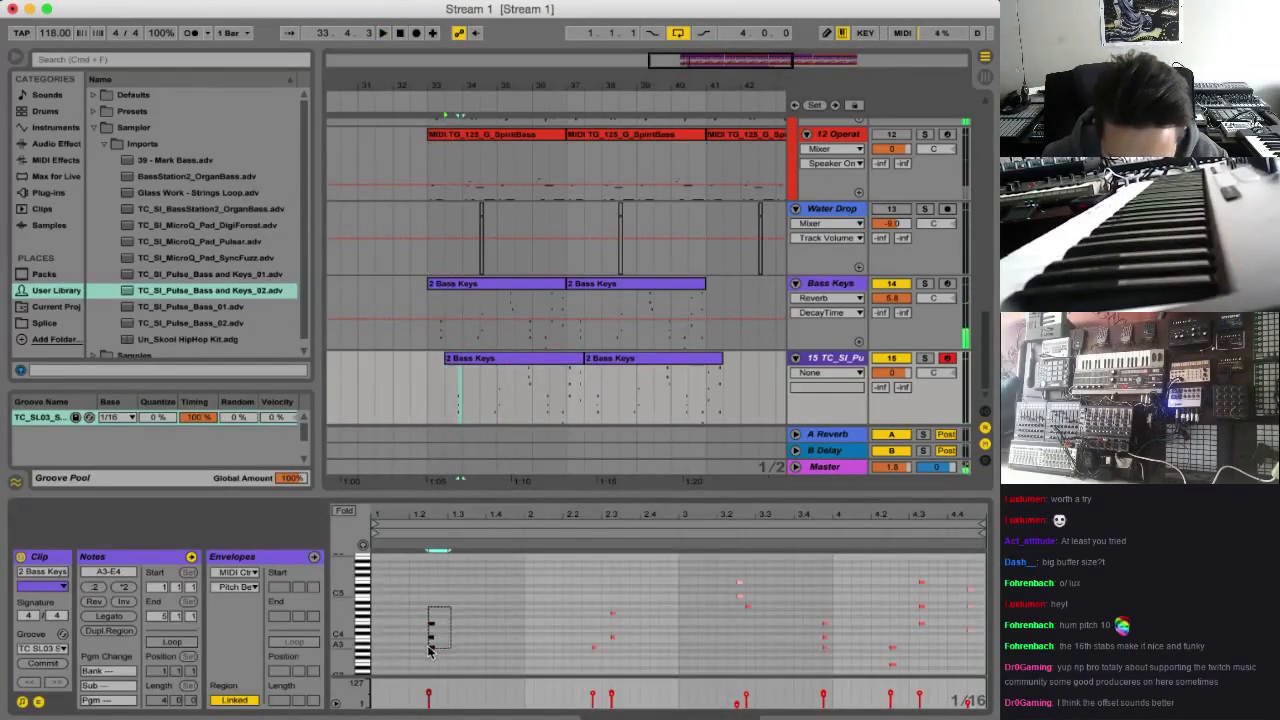
{"action": "left_click_drag", "start_coordinate": [433, 648], "coordinate": [378, 648]}
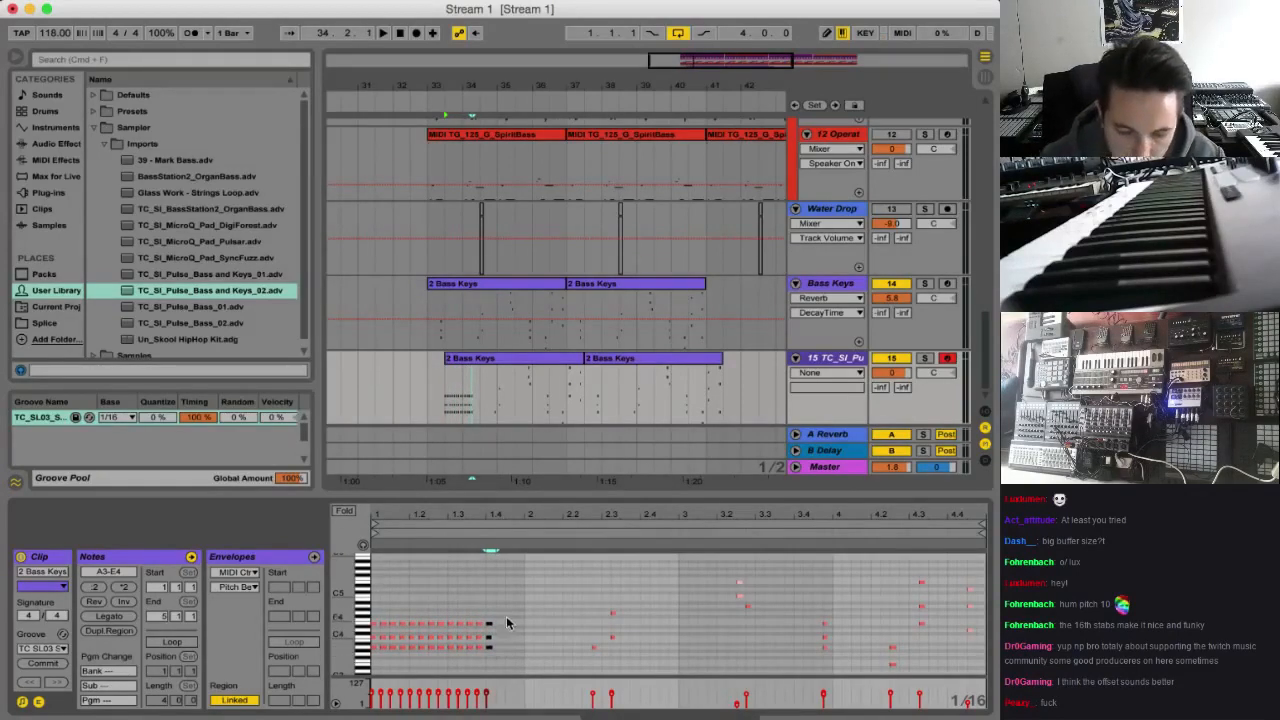
{"action": "left_click_drag", "start_coordinate": [507, 605], "coordinate": [360, 668]}
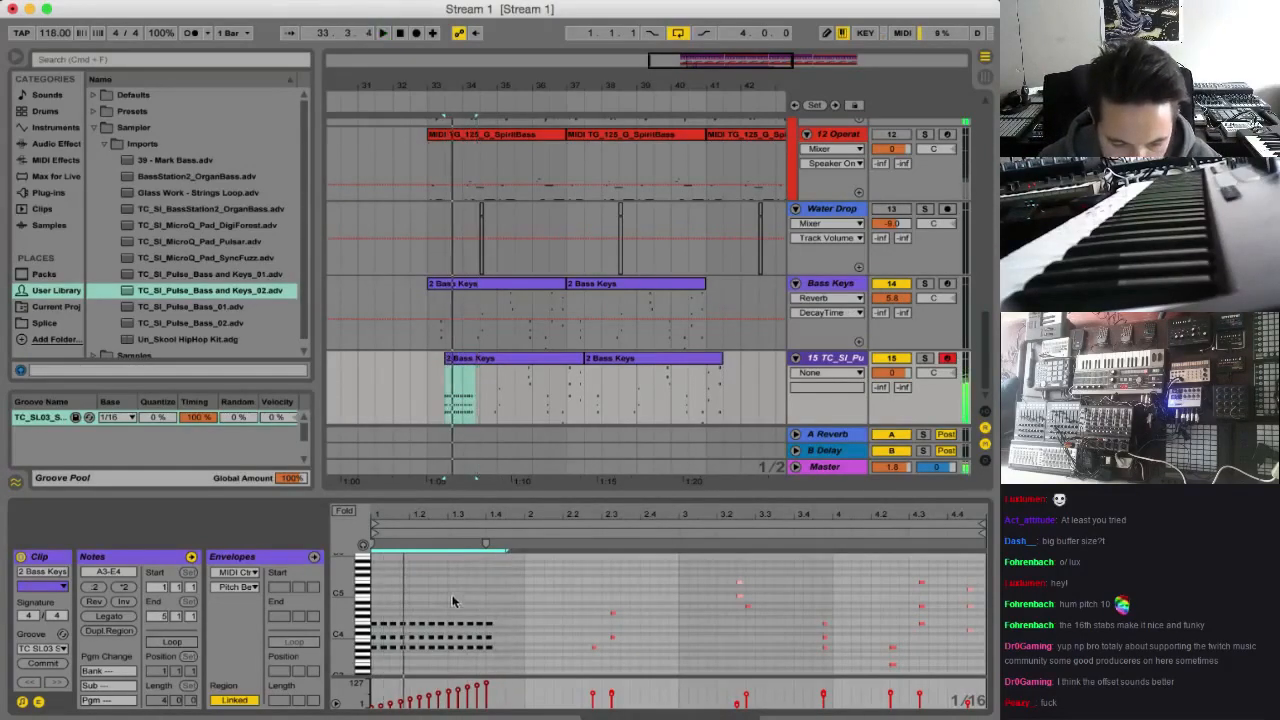
{"action": "left_click", "coordinate": [455, 421]}
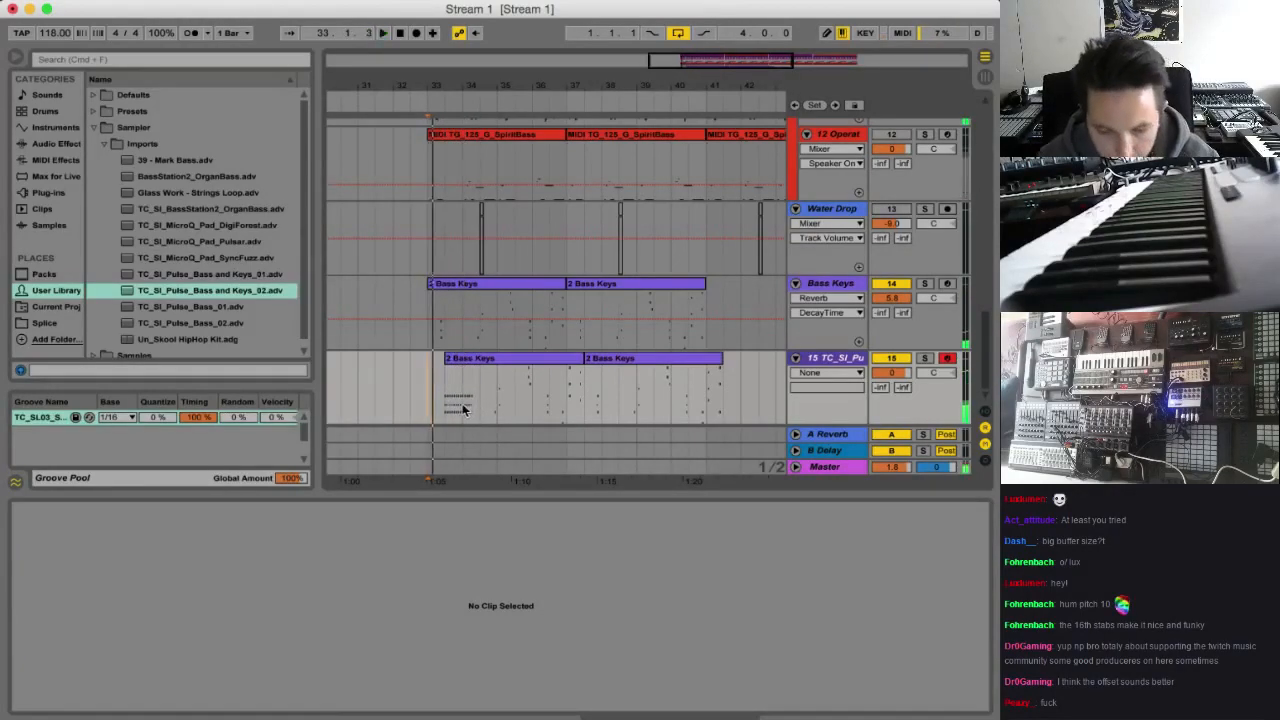
Delete the part of the repeated-chord clip between bars 34 and 35 and audition the remaining short section
{"action": "left_click", "coordinate": [467, 408]}
{"action": "key", "text": "Delete"}
{"action": "key", "text": "space"}
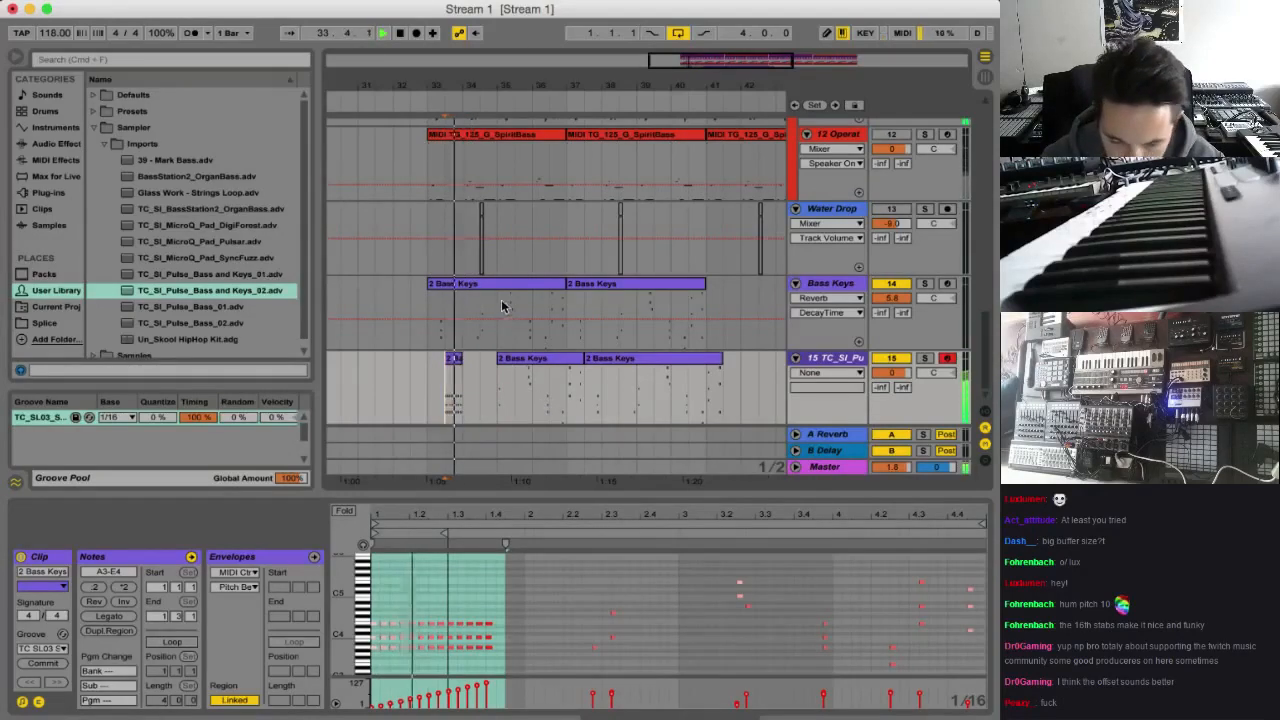
{"action": "key", "text": "space"}
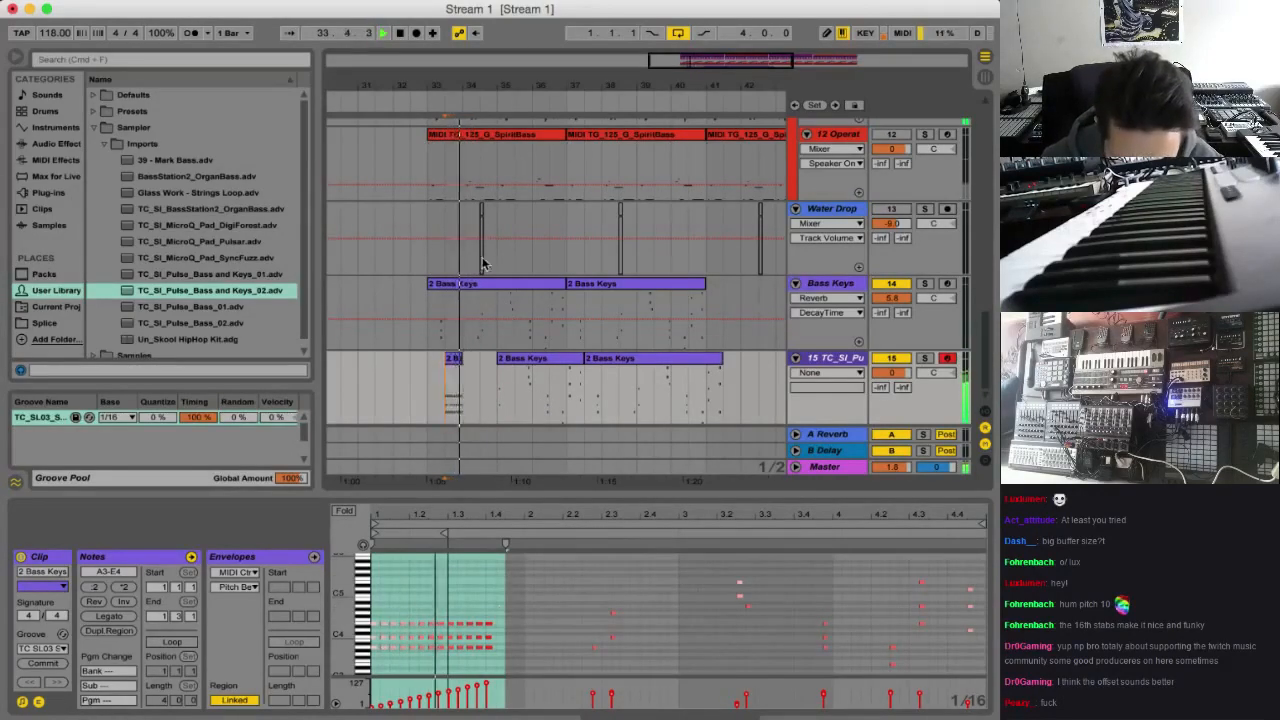
{"action": "key", "text": "space"}
Trim the end of the short repeated-chord clip to just before bar 34 and play it back
{"action": "left_click_drag", "start_coordinate": [709, 56], "coordinate": [633, 146]}
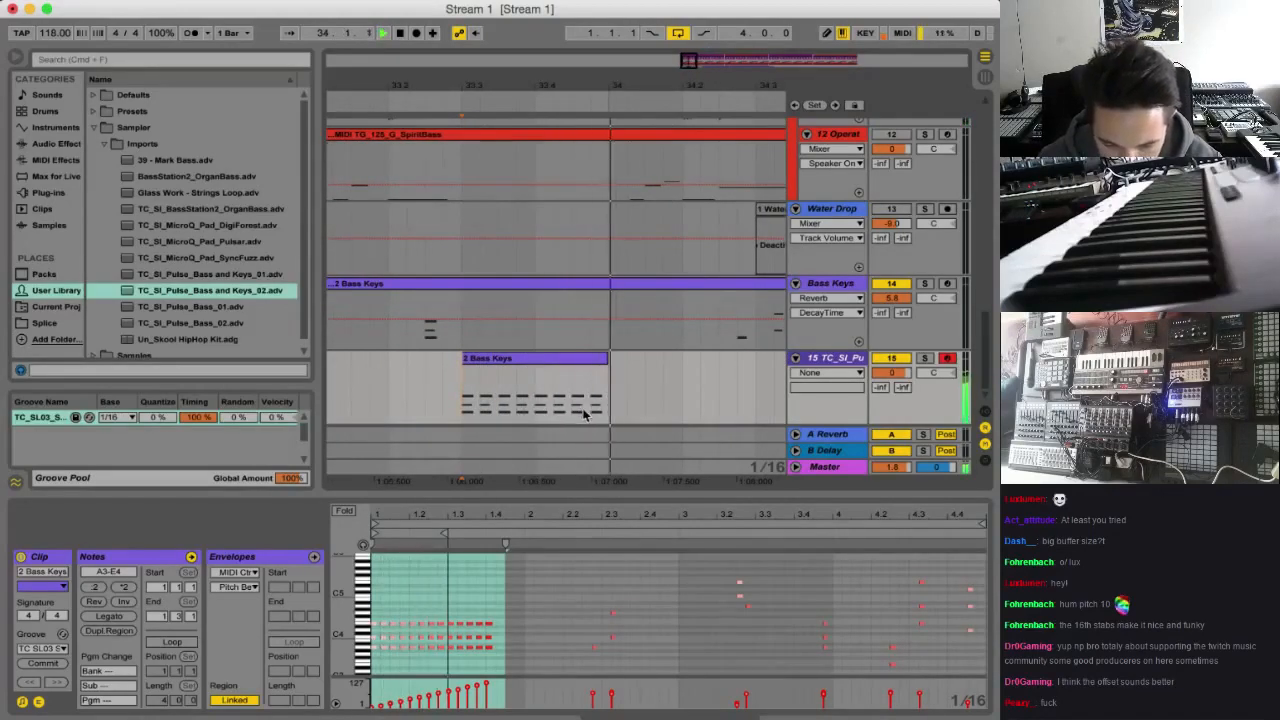
{"action": "left_click_drag", "start_coordinate": [604, 357], "coordinate": [600, 357]}
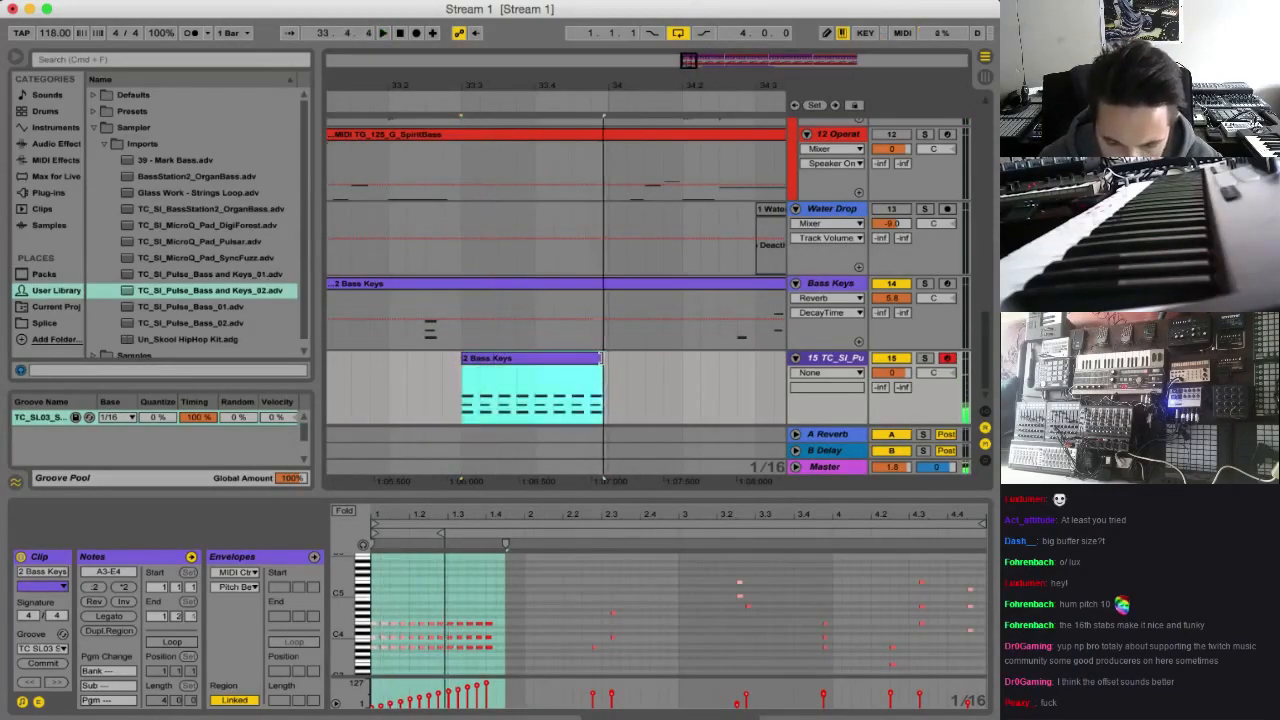
{"action": "left_click", "coordinate": [466, 396]}
{"action": "key", "text": "space"}
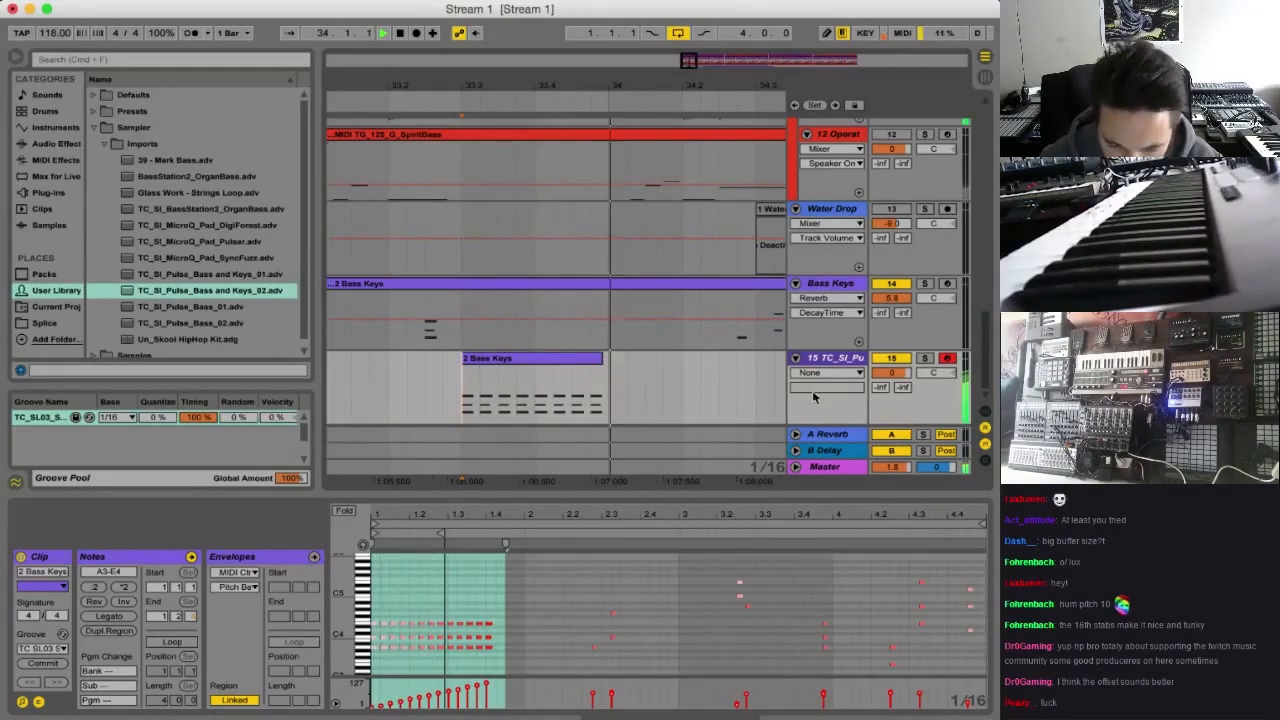
Check the repeated-chord notes in the short clip and audition the passage from bar 33 in the arrangement
{"action": "key", "text": "space"}
{"action": "left_click_drag", "start_coordinate": [507, 603], "coordinate": [310, 680]}
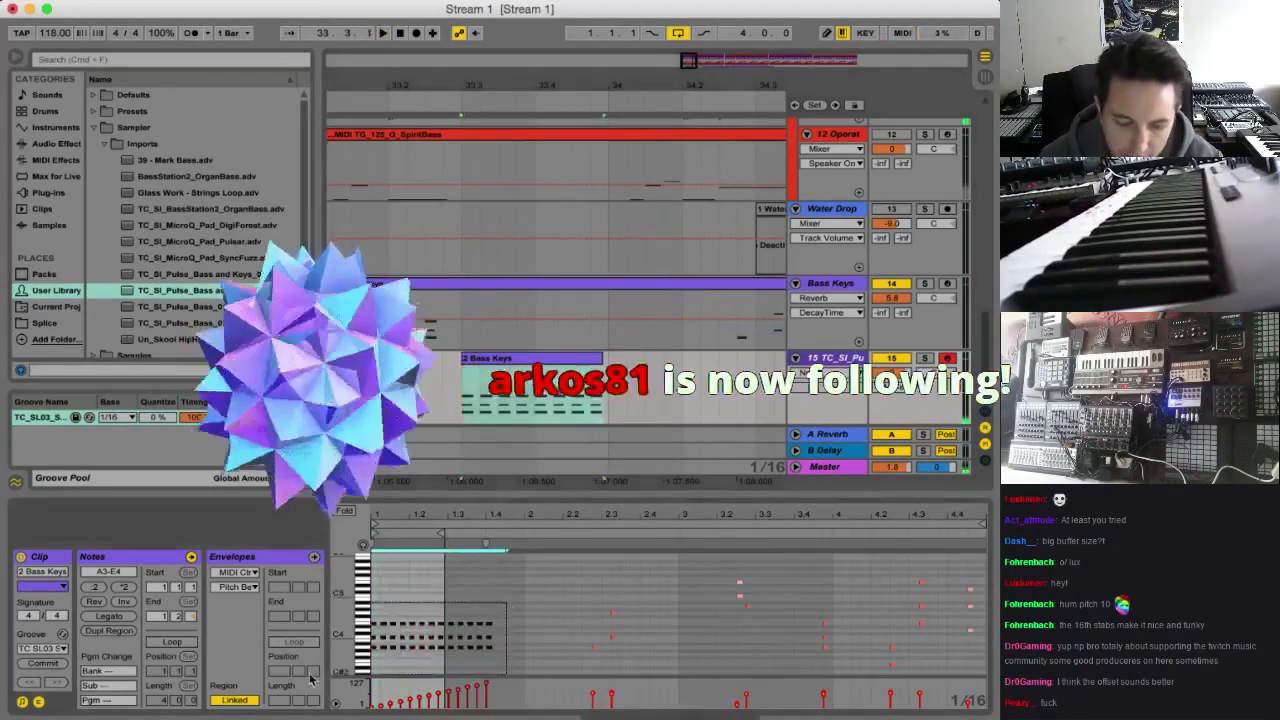
{"action": "left_click", "coordinate": [505, 562]}
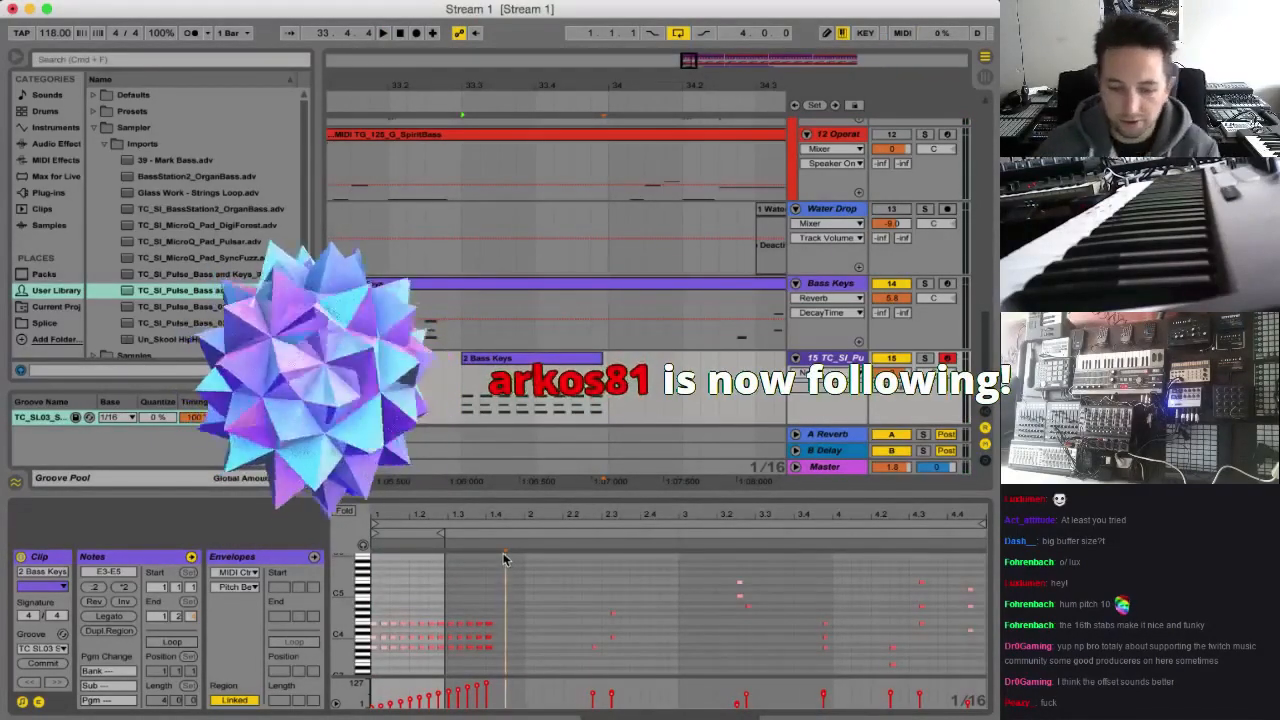
{"action": "key", "text": "space"}
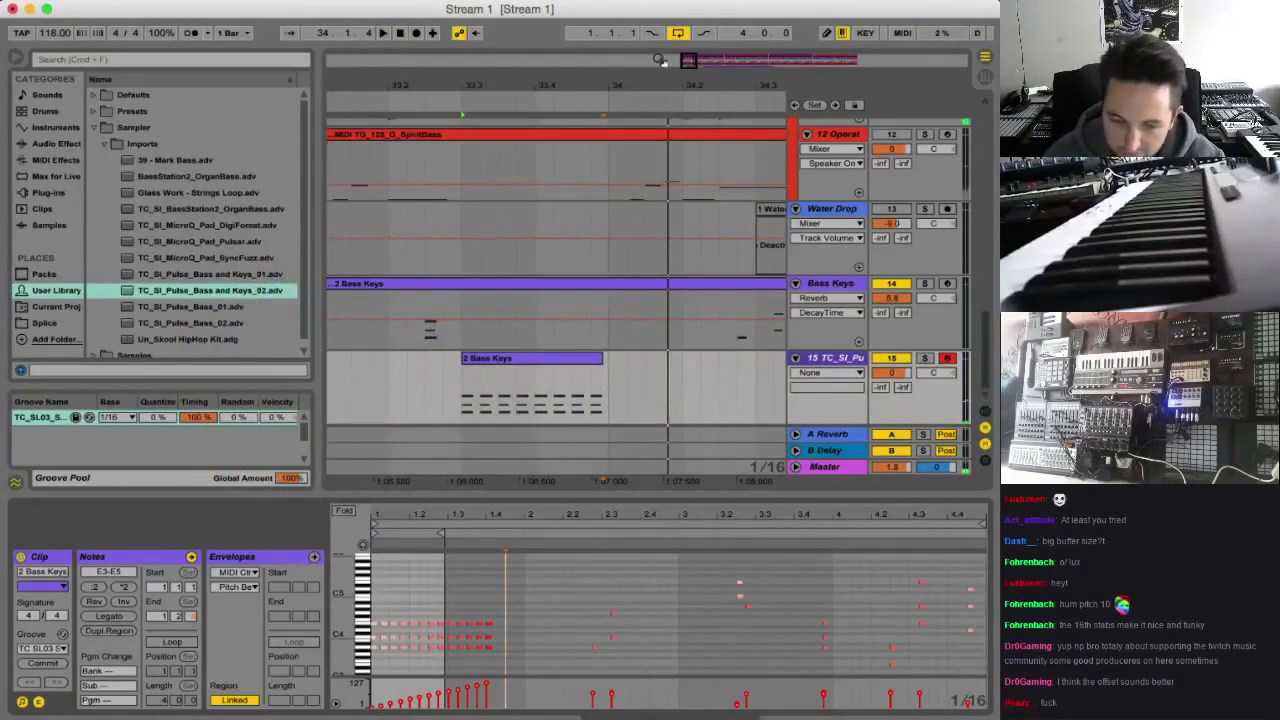
{"action": "left_click_drag", "start_coordinate": [689, 62], "coordinate": [700, 24]}
{"action": "left_click", "coordinate": [449, 380]}
{"action": "key", "text": "space"}
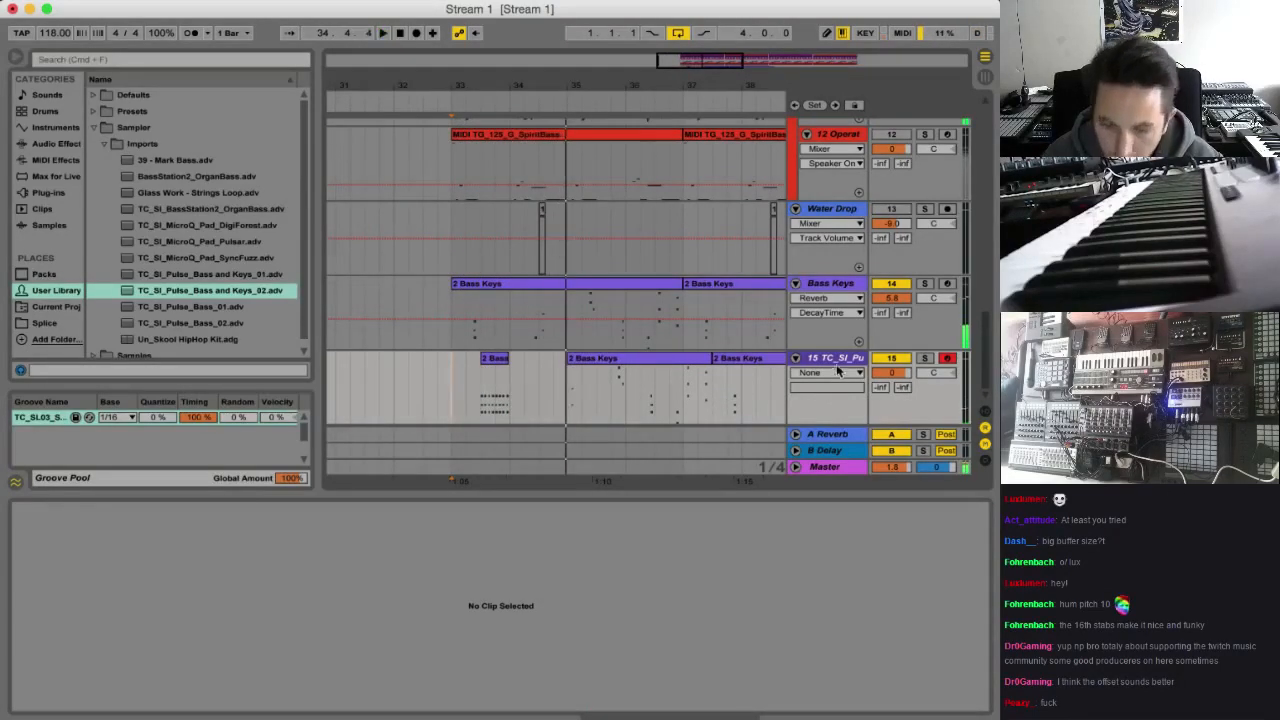
{"action": "key", "text": "space"}
Add a MIDI track below track 15 and move the short repeated-chord clip onto it at the same time position
{"action": "left_click", "coordinate": [836, 287]}
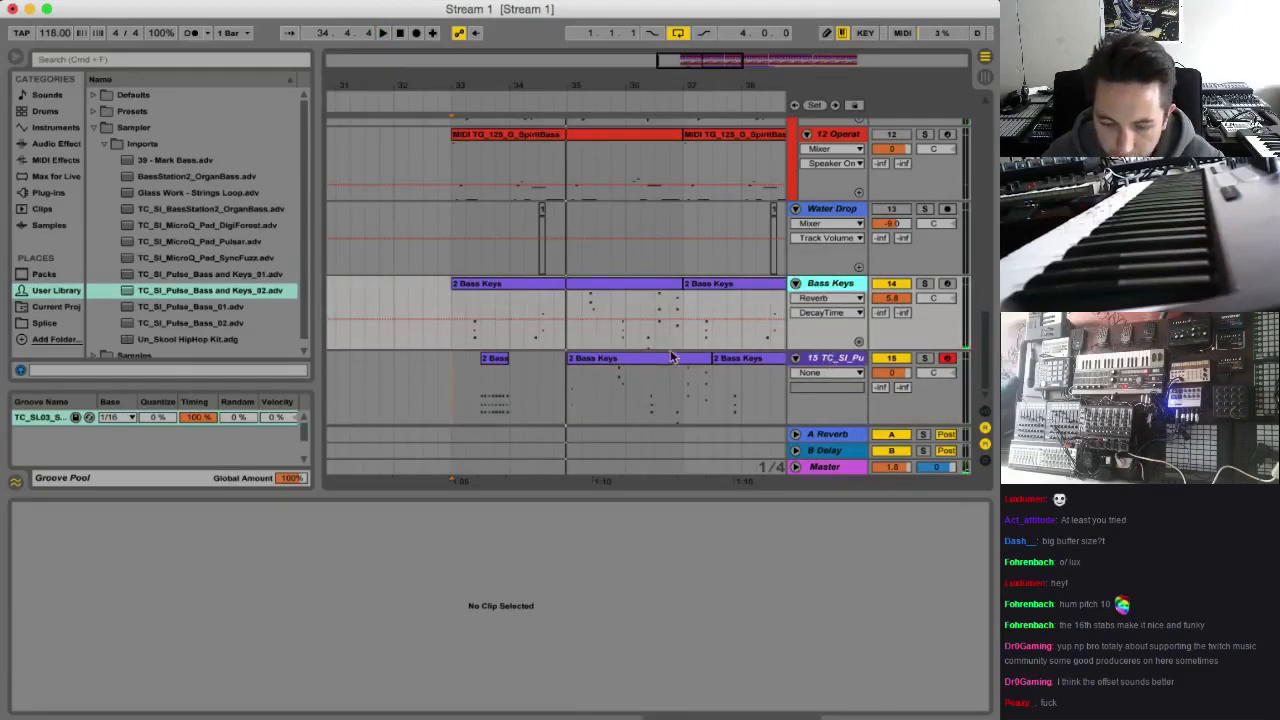
{"action": "left_click", "coordinate": [503, 358]}
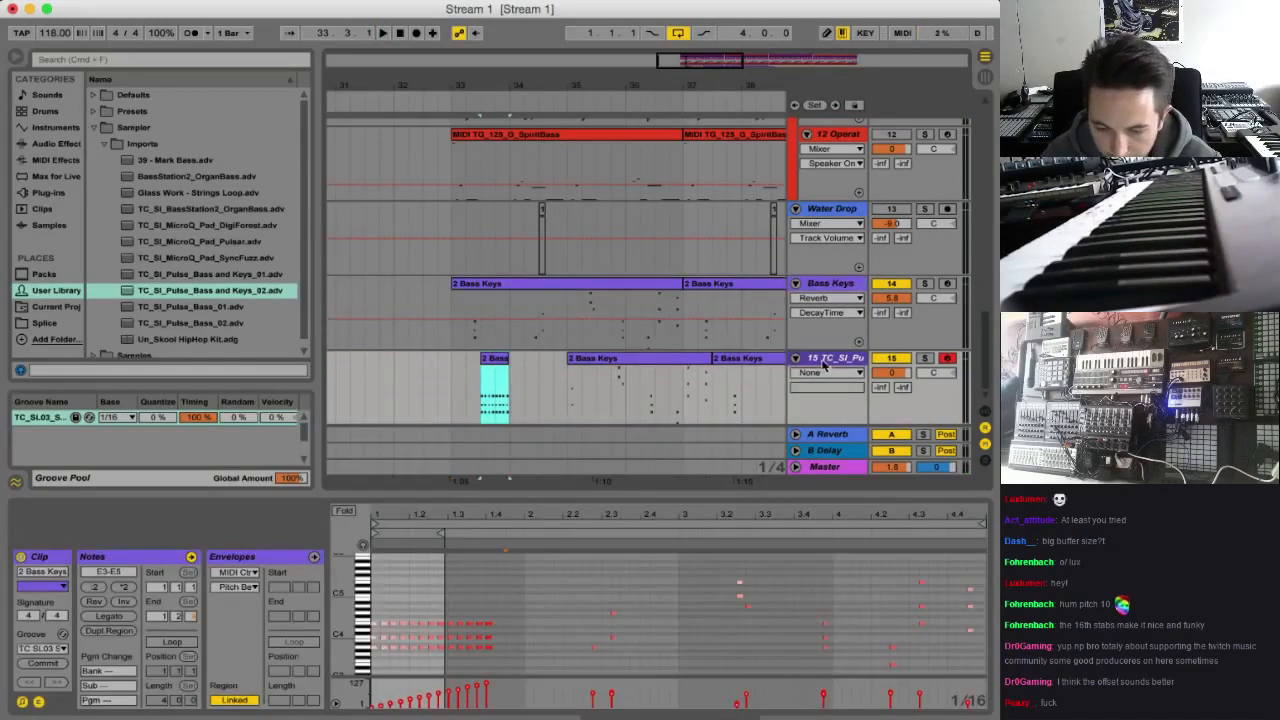
{"action": "key", "text": "super+shift+t"}
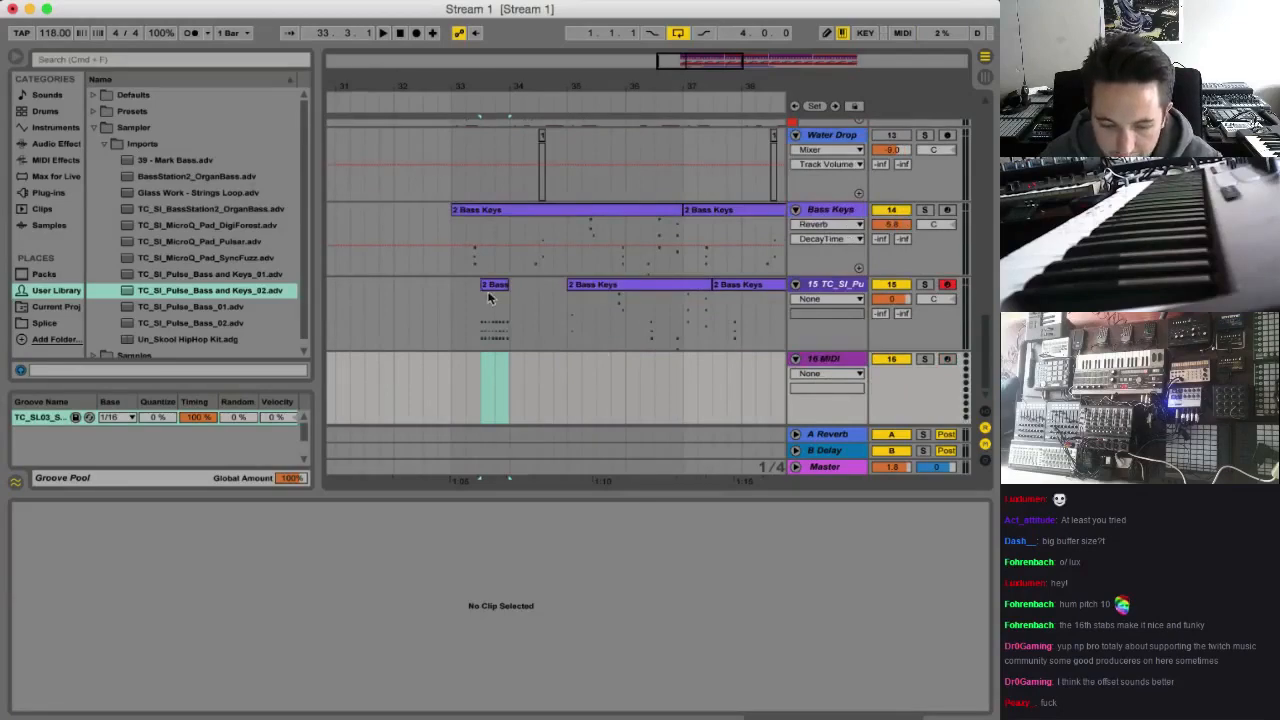
{"action": "left_click_drag", "start_coordinate": [488, 297], "coordinate": [488, 367]}
Replace the first clip on track 15 with a fresh Bass Keys copy starting half a bar after bar 33 and audition it
{"action": "left_click", "coordinate": [570, 287]}
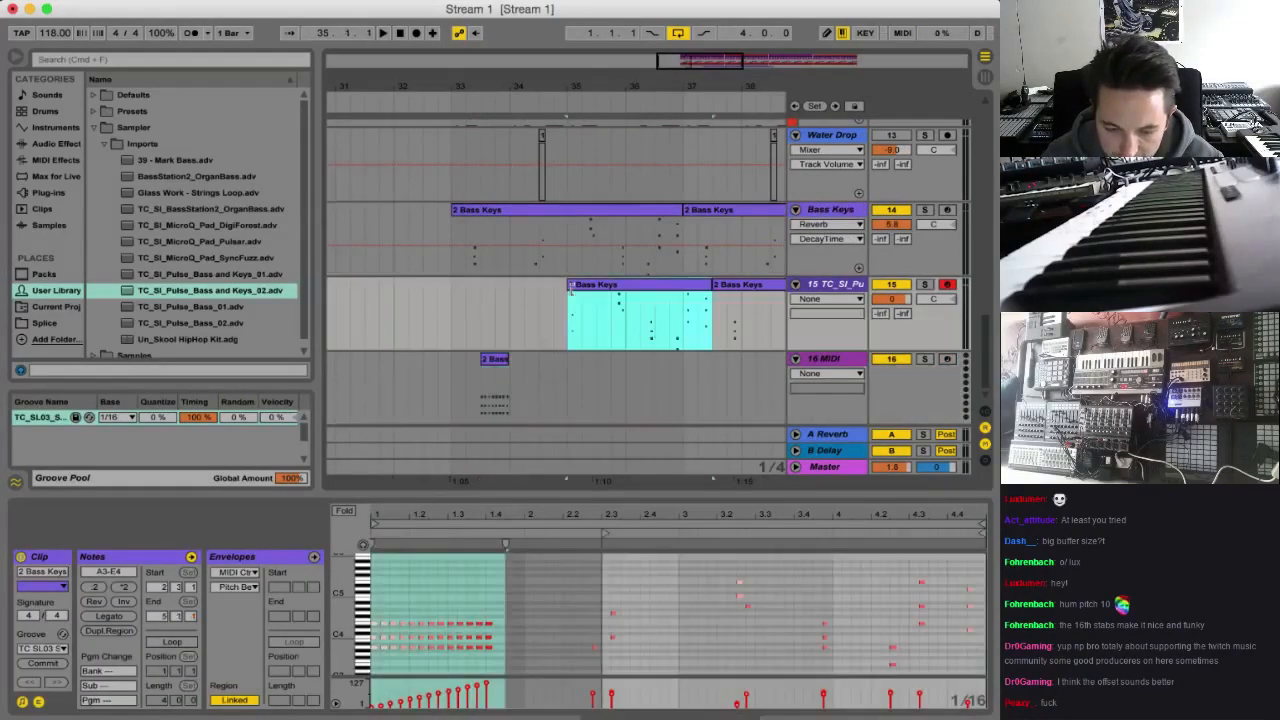
{"action": "left_click_drag", "start_coordinate": [571, 289], "coordinate": [452, 294]}
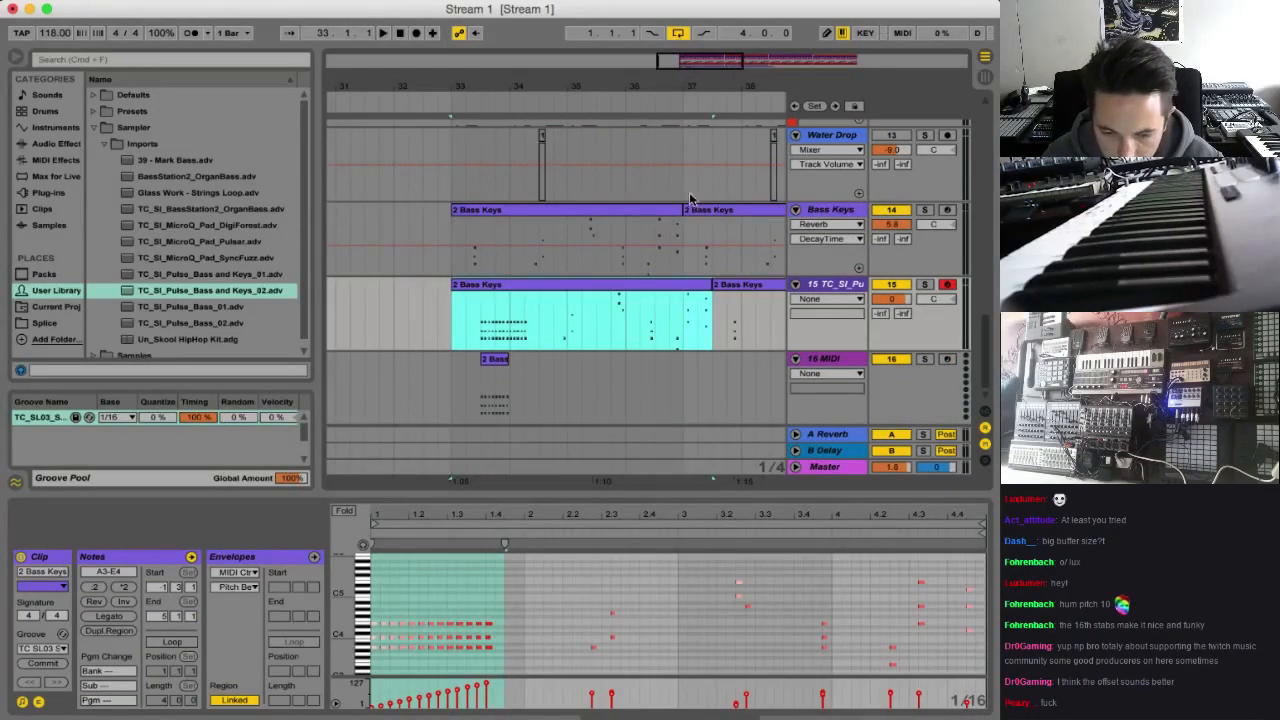
{"action": "left_click_drag", "start_coordinate": [660, 213], "coordinate": [650, 285]}
{"action": "left_click_drag", "start_coordinate": [463, 311], "coordinate": [455, 311]}
{"action": "key", "text": "space"}
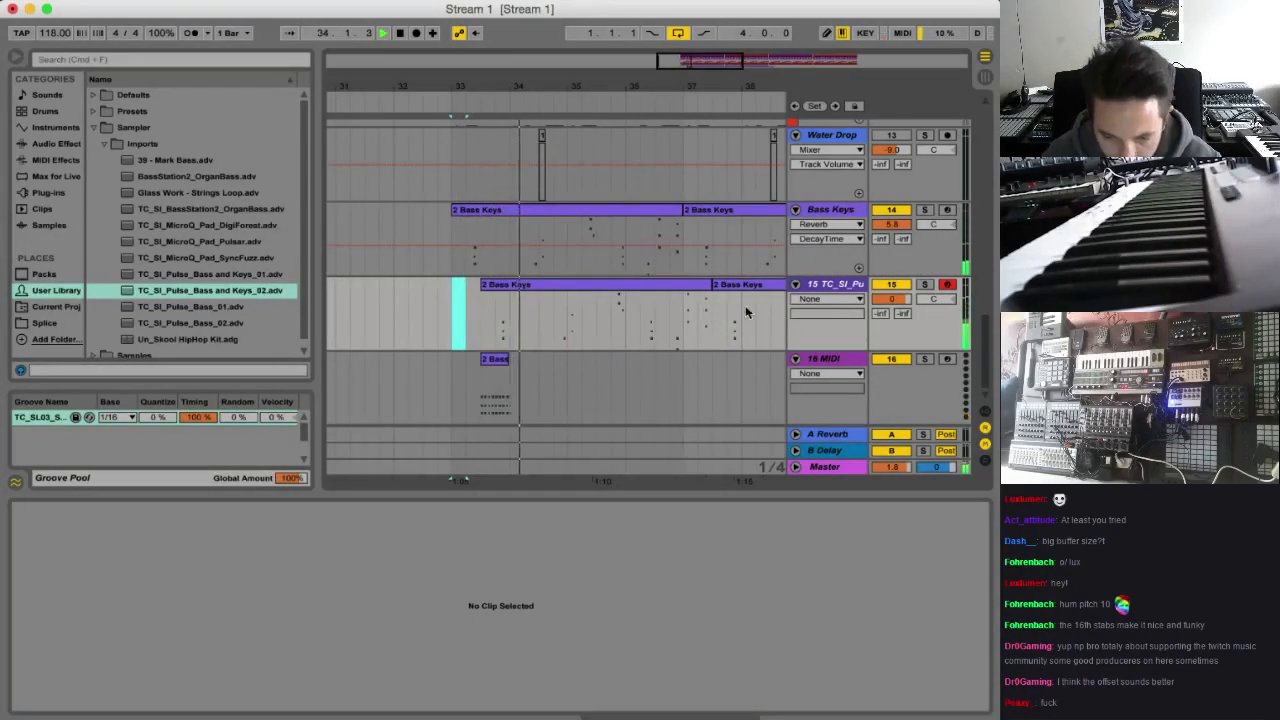
Fit the first offset clip on track 15 to bars 33–37 by shortening its end and extending its start
{"action": "left_click", "coordinate": [820, 283]}
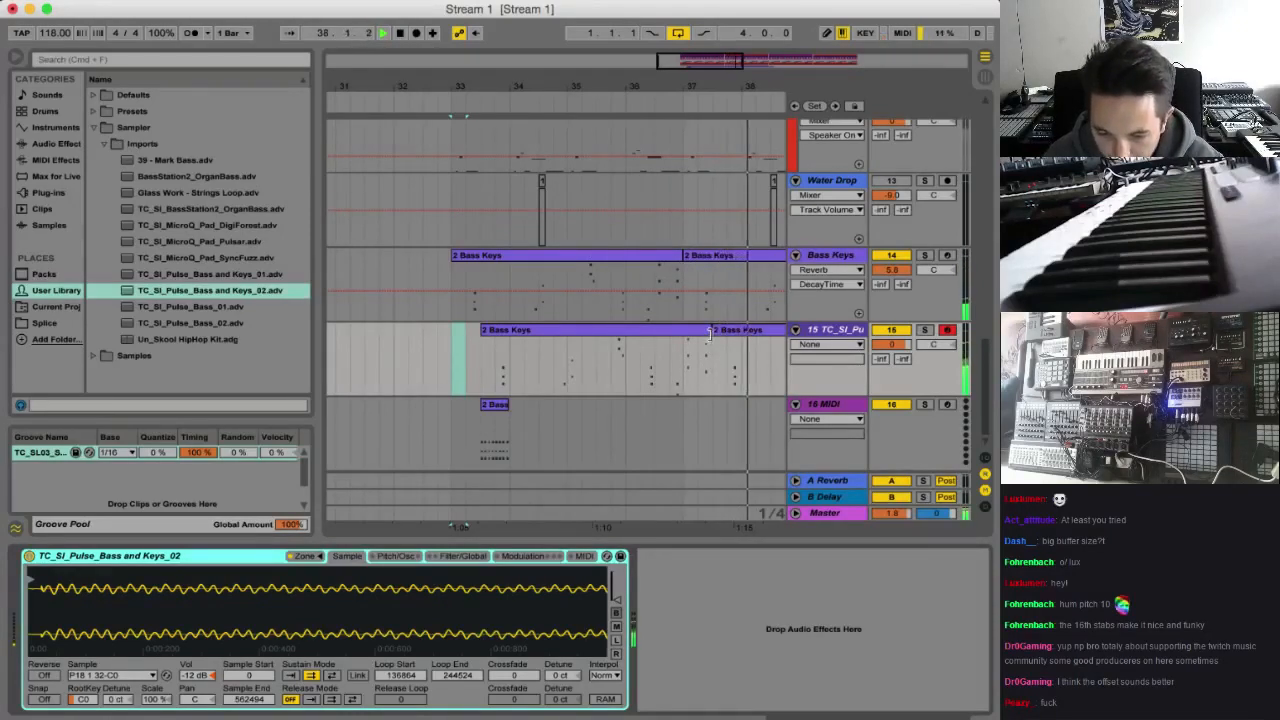
{"action": "key", "text": "space"}
{"action": "left_click_drag", "start_coordinate": [709, 333], "coordinate": [682, 339]}
{"action": "left_click_drag", "start_coordinate": [443, 353], "coordinate": [684, 345]}
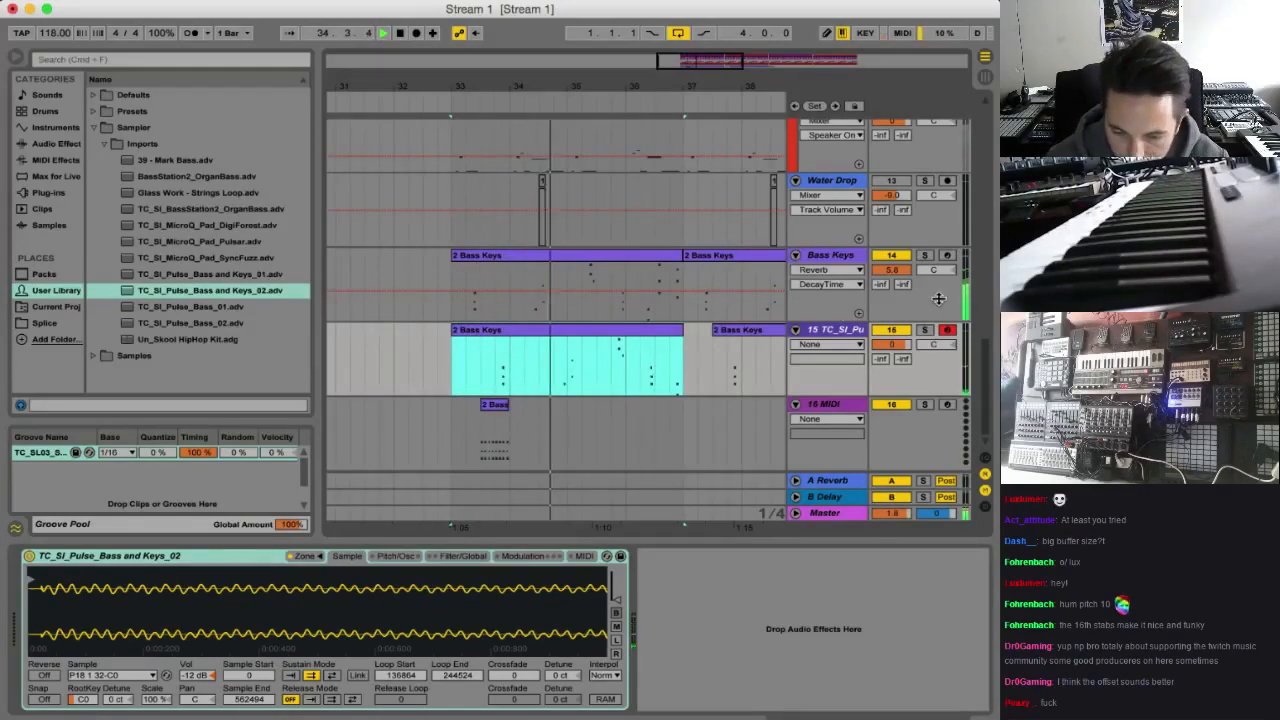
Add a Filter Delay audio effect after the Pulse Bass and Keys instrument on track 15
{"action": "left_click", "coordinate": [831, 335]}
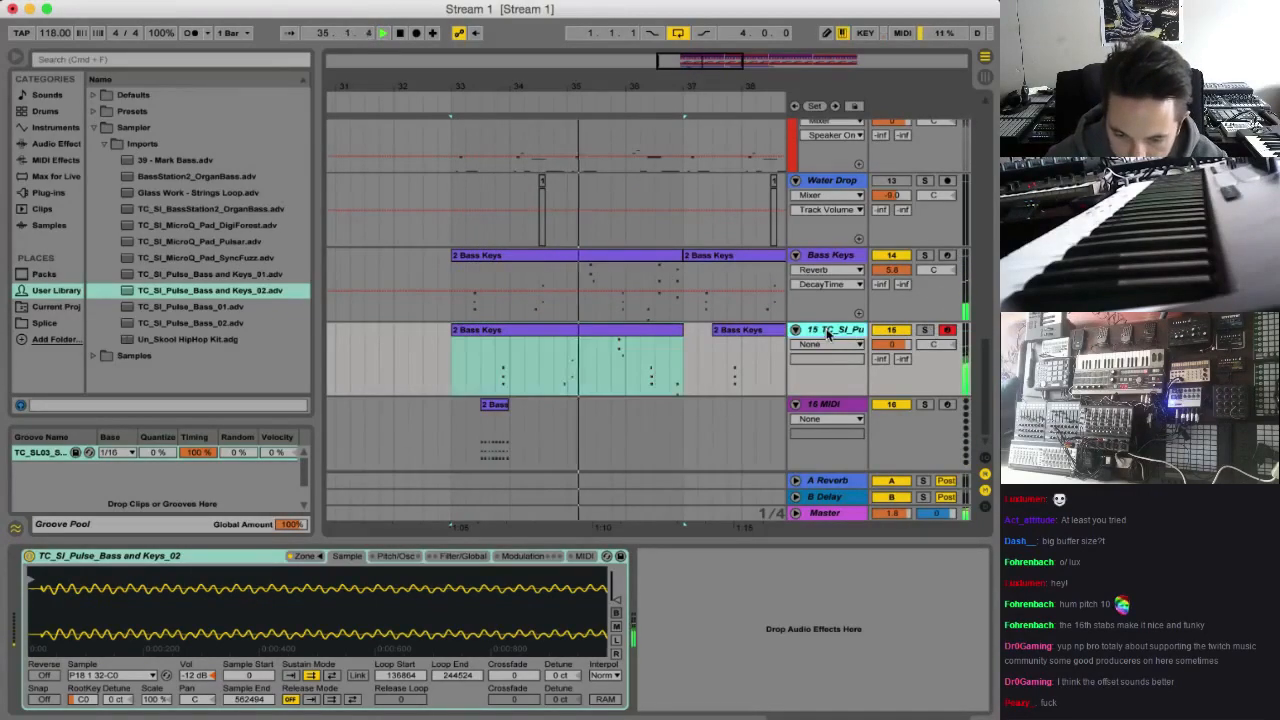
{"action": "left_click", "coordinate": [46, 145]}
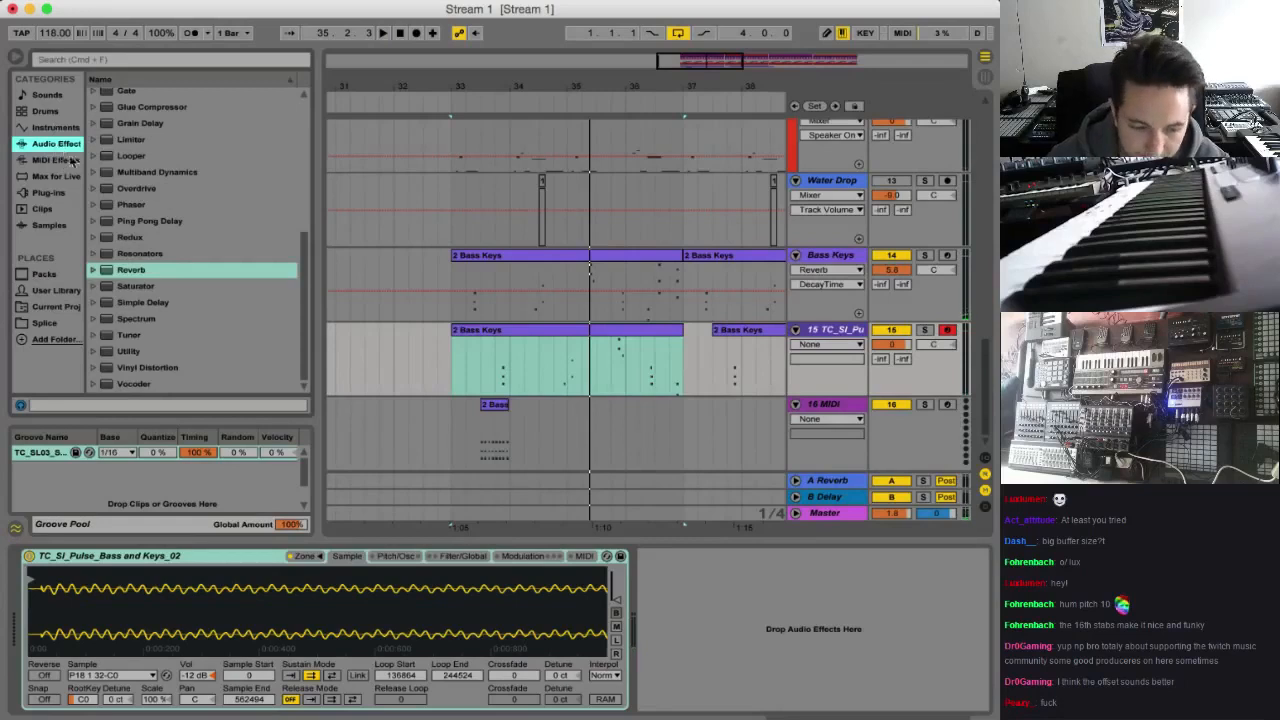
{"action": "scroll", "coordinate": [145, 196], "scroll_direction": "up", "scroll_amount": 3}
{"action": "scroll", "coordinate": [173, 204], "scroll_direction": "up", "scroll_amount": 1}
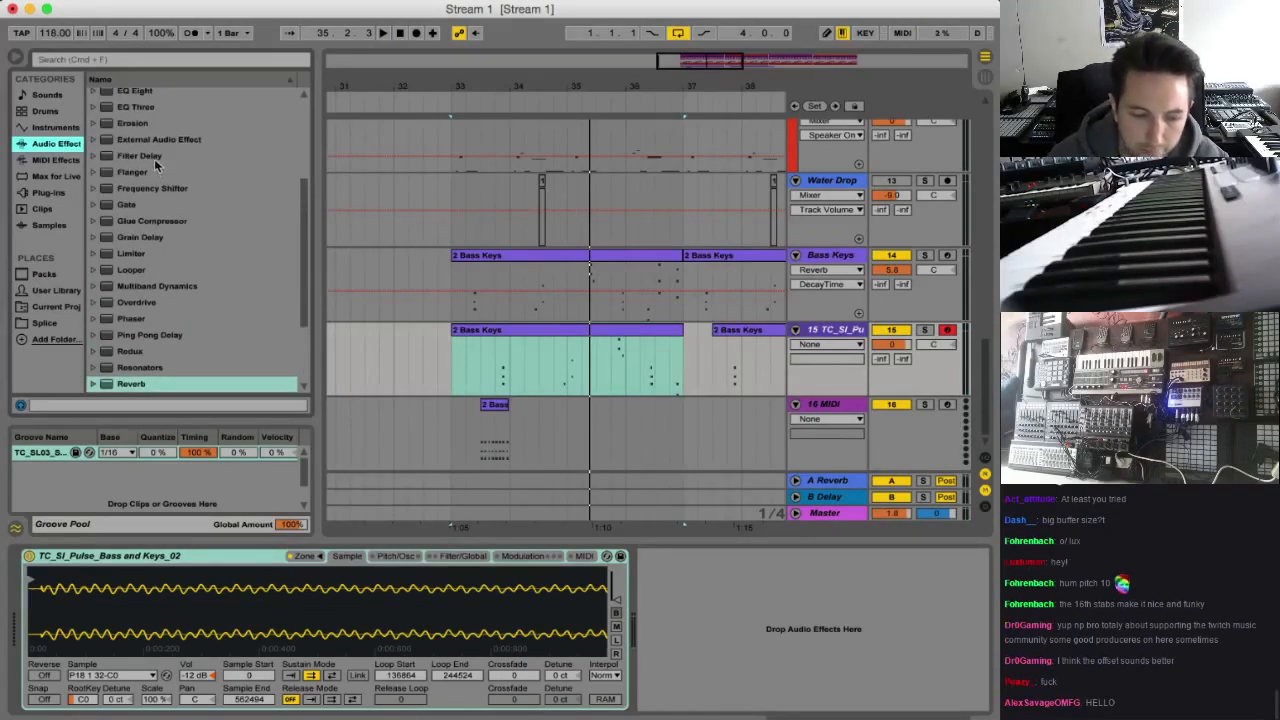
{"action": "double_click", "coordinate": [154, 157]}
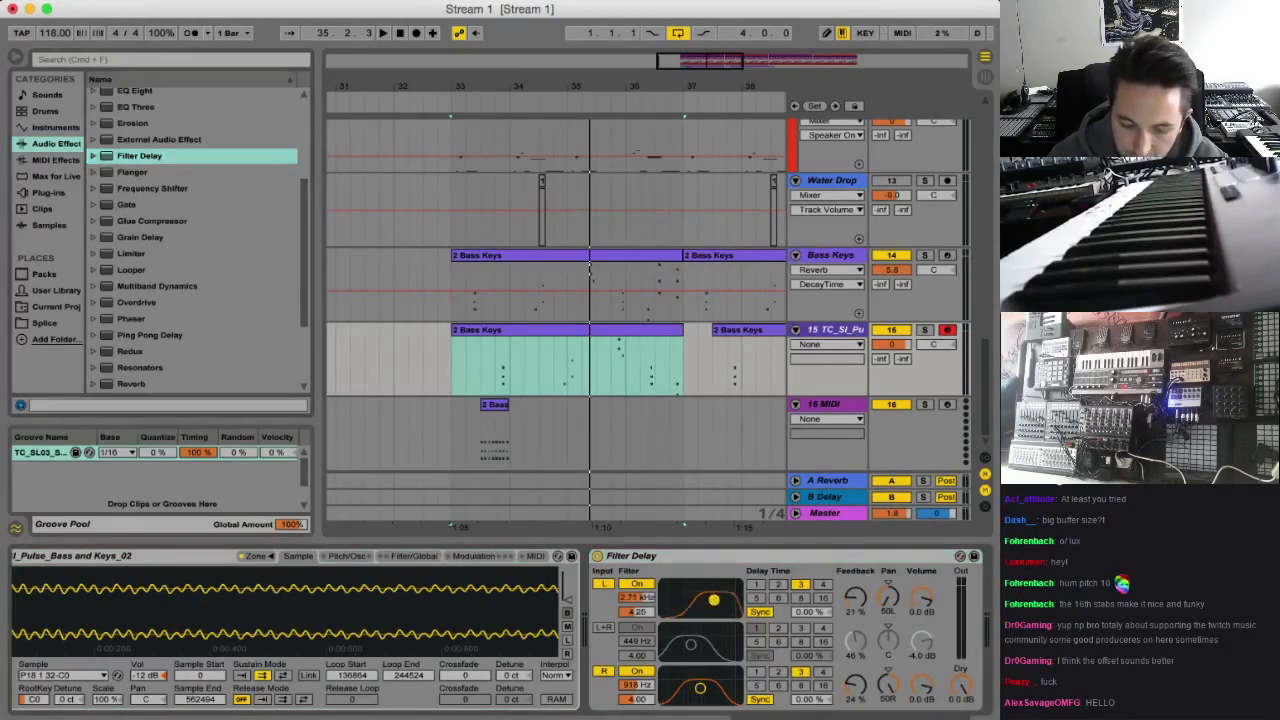
Set the Filter Delay's left filter to 13.7 kHz at -3.8 dB, right filter to 10.5 kHz at -1.3 dB, and dry level to -0.6 dB
{"action": "mouse_move", "coordinate": [710, 601]}
{"action": "left_mouse_down"}
{"action": "mouse_move", "coordinate": [684, 611]}
{"action": "mouse_move", "coordinate": [701, 583]}
{"action": "left_mouse_up"}
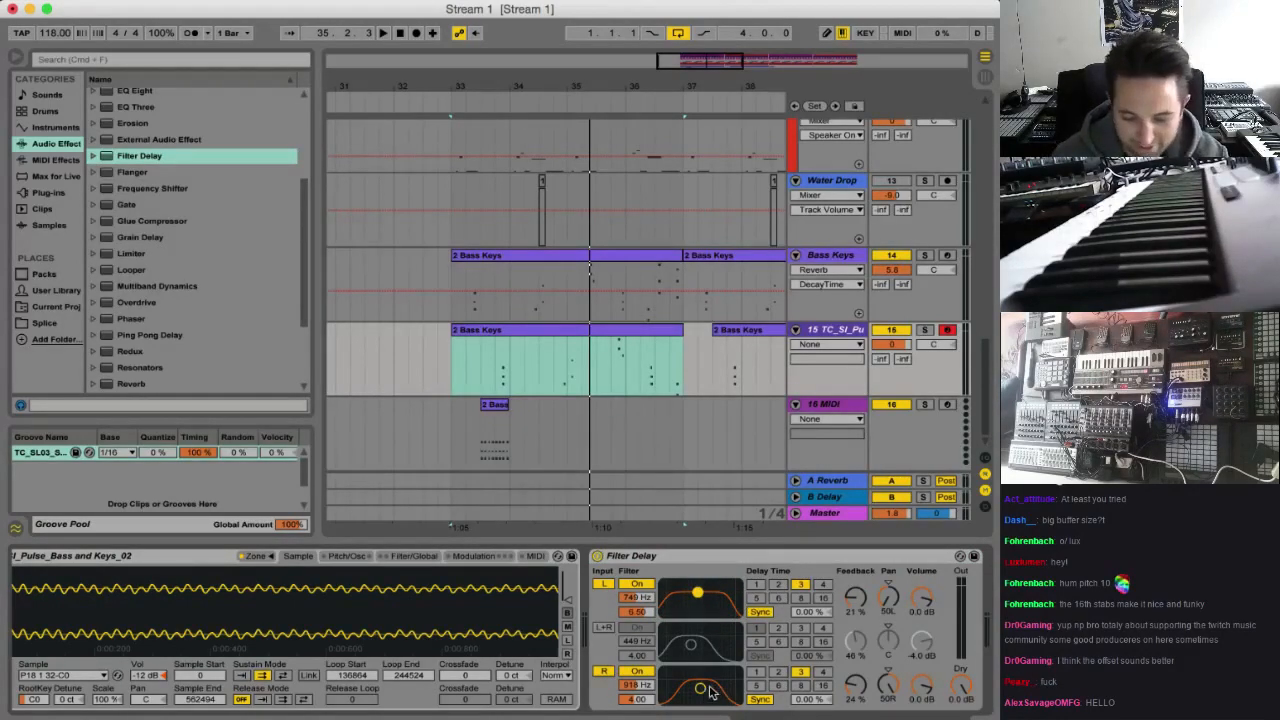
{"action": "key", "text": "space"}
{"action": "left_click_drag", "start_coordinate": [709, 690], "coordinate": [697, 685]}
{"action": "left_click_drag", "start_coordinate": [960, 685], "coordinate": [960, 689]}
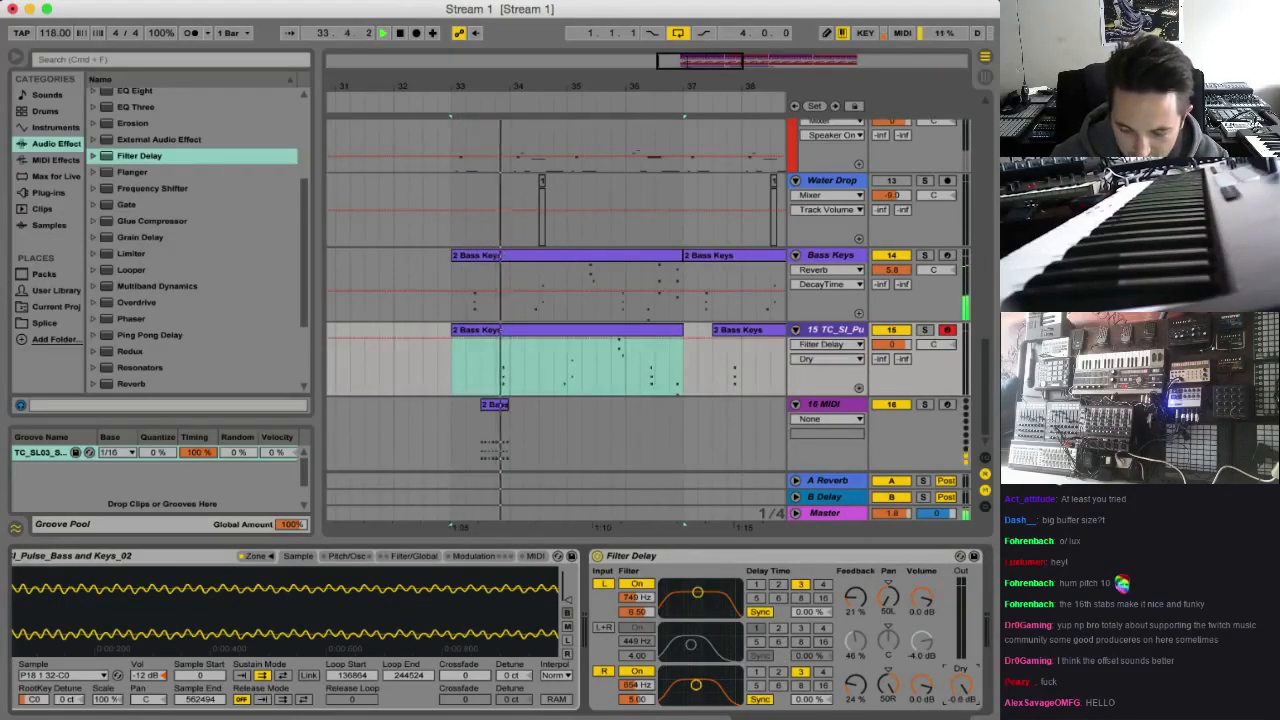
{"action": "left_click", "coordinate": [923, 599]}
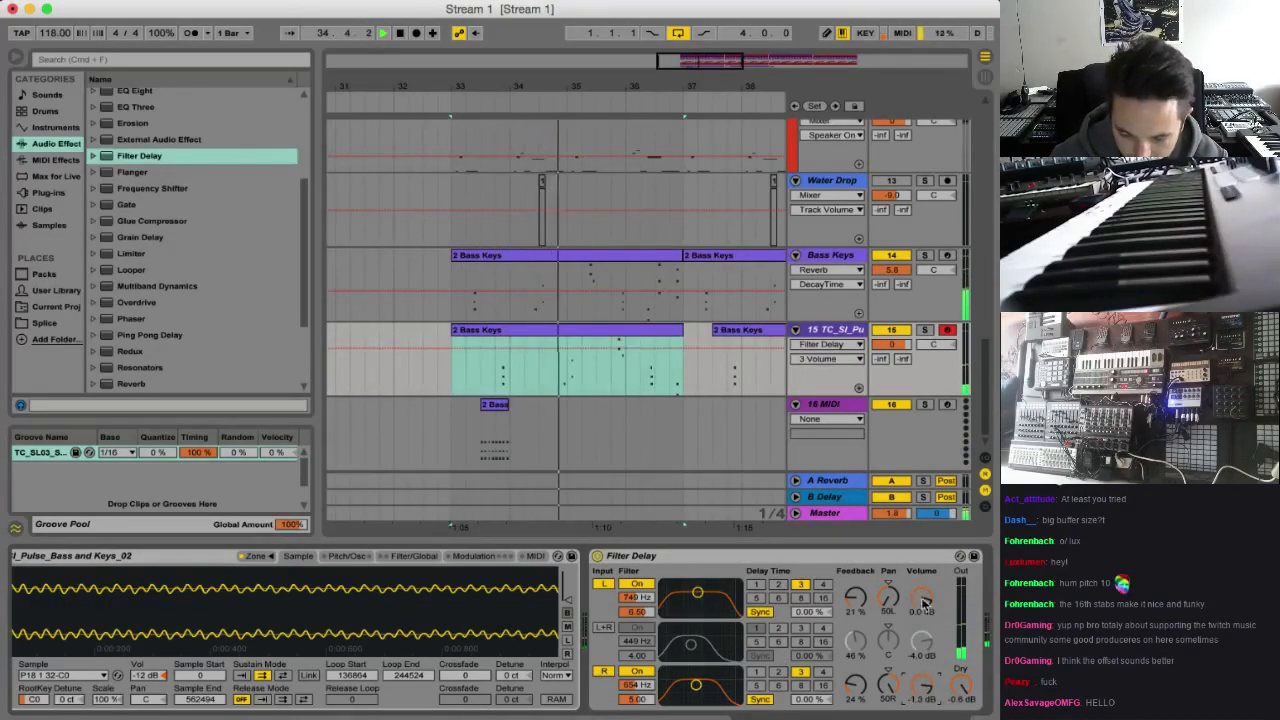
{"action": "left_click_drag", "start_coordinate": [923, 599], "coordinate": [922, 607]}
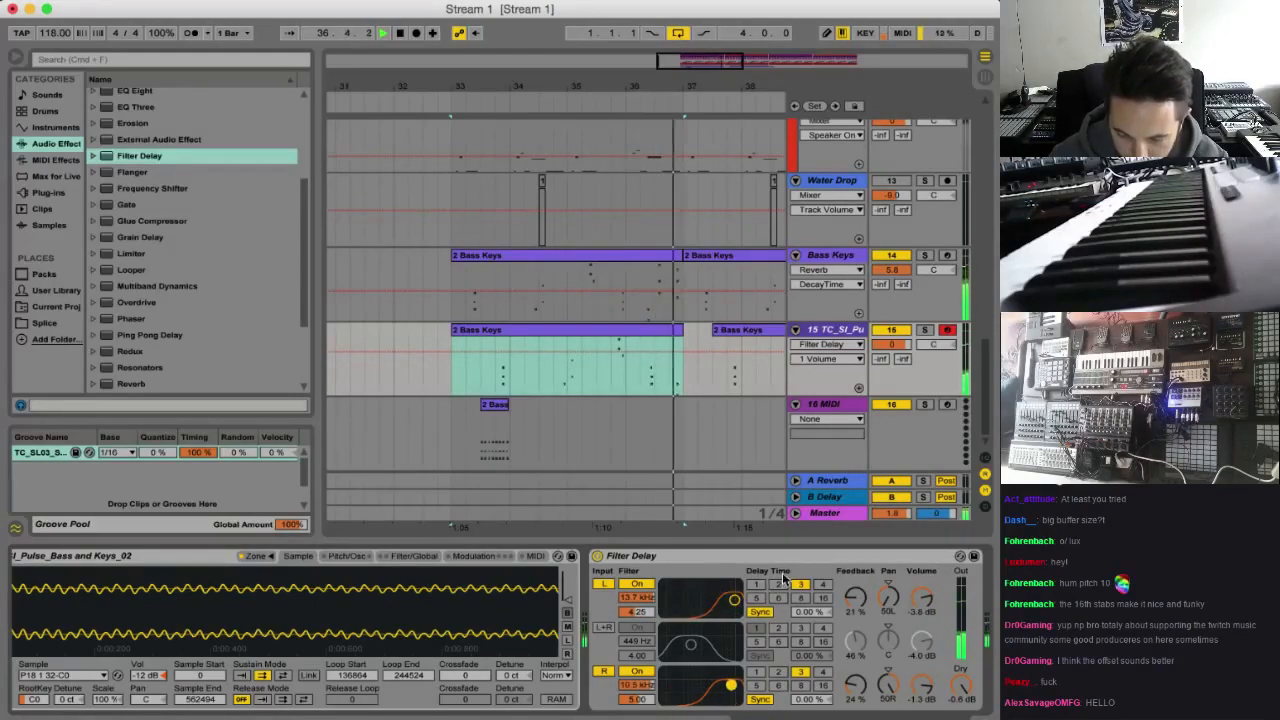
Restart playback from bar 33 and set the loop to bars 33–37 to audition the delayed keys
{"action": "key", "text": "space"}
{"action": "key", "text": "space"}
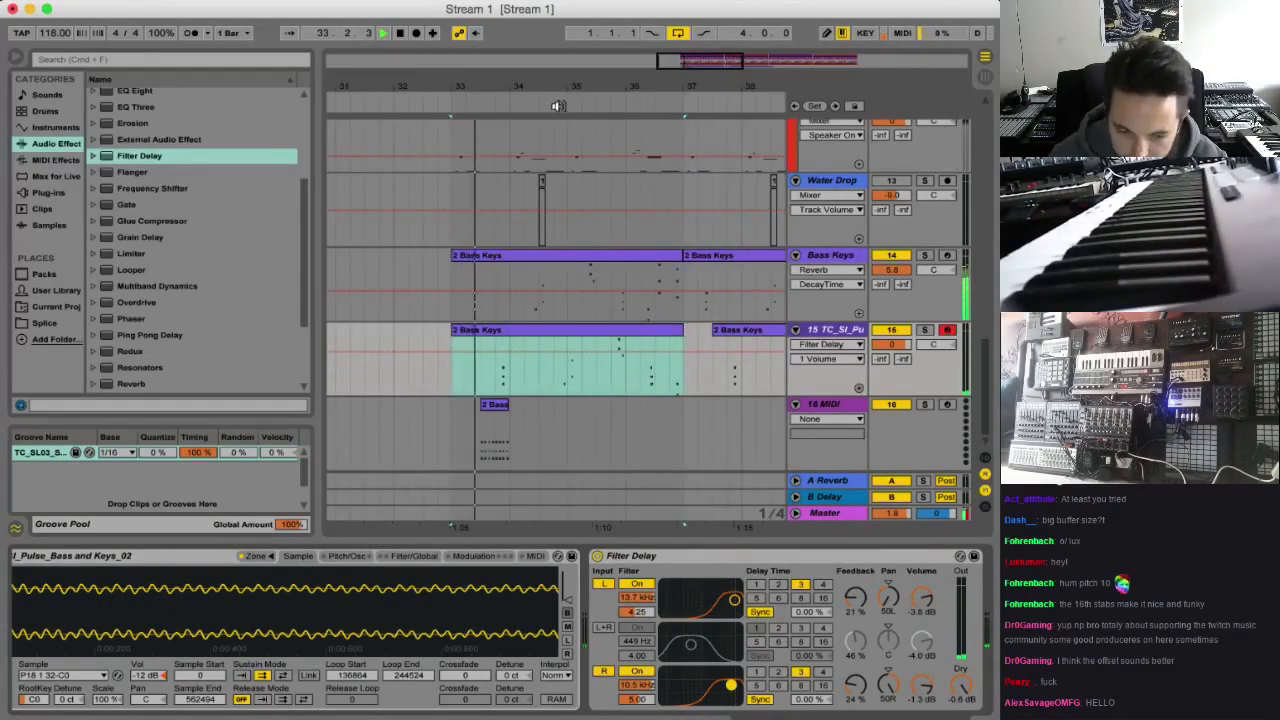
{"action": "key", "text": "super+l"}
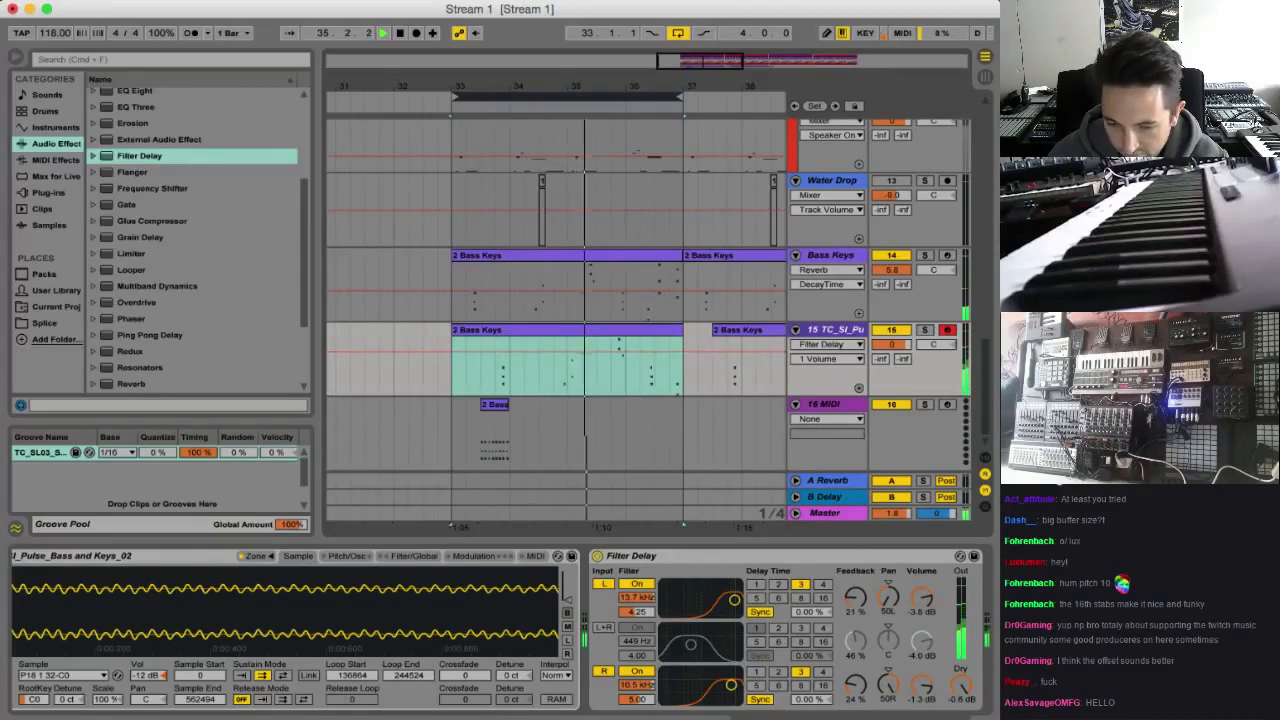
Delete all material after bar 37 on every track, including the leftover clip fragments near bar 49
{"action": "left_click_drag", "start_coordinate": [522, 527], "coordinate": [730, 112]}
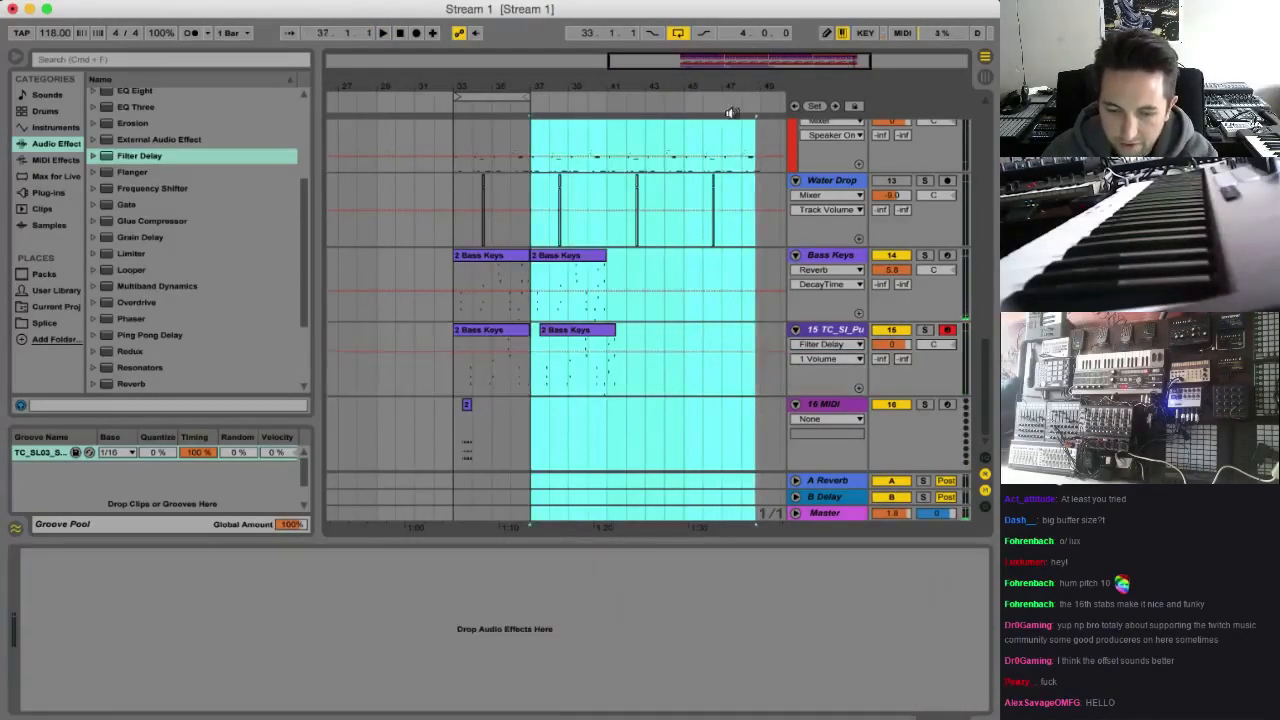
{"action": "key", "text": "Delete"}
{"action": "left_click", "coordinate": [454, 516]}
{"action": "scroll", "coordinate": [531, 335], "scroll_direction": "up", "scroll_amount": 15}
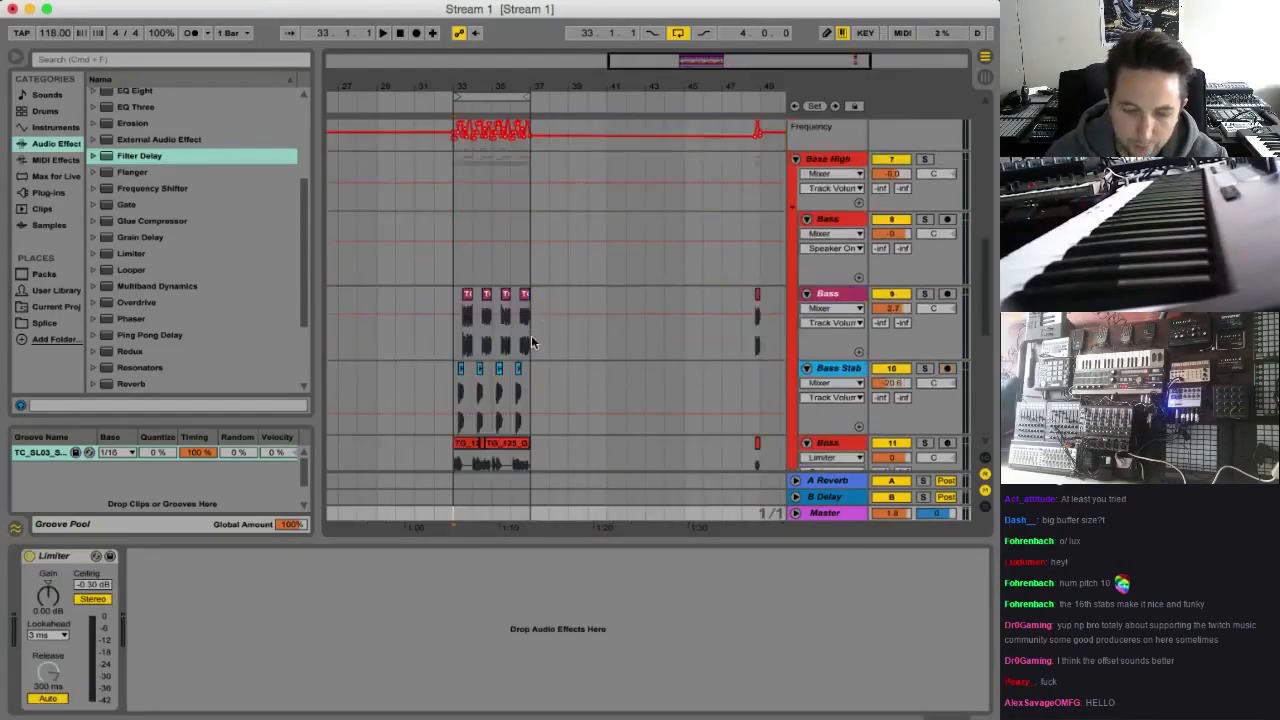
{"action": "left_click_drag", "start_coordinate": [675, 62], "coordinate": [706, 70]}
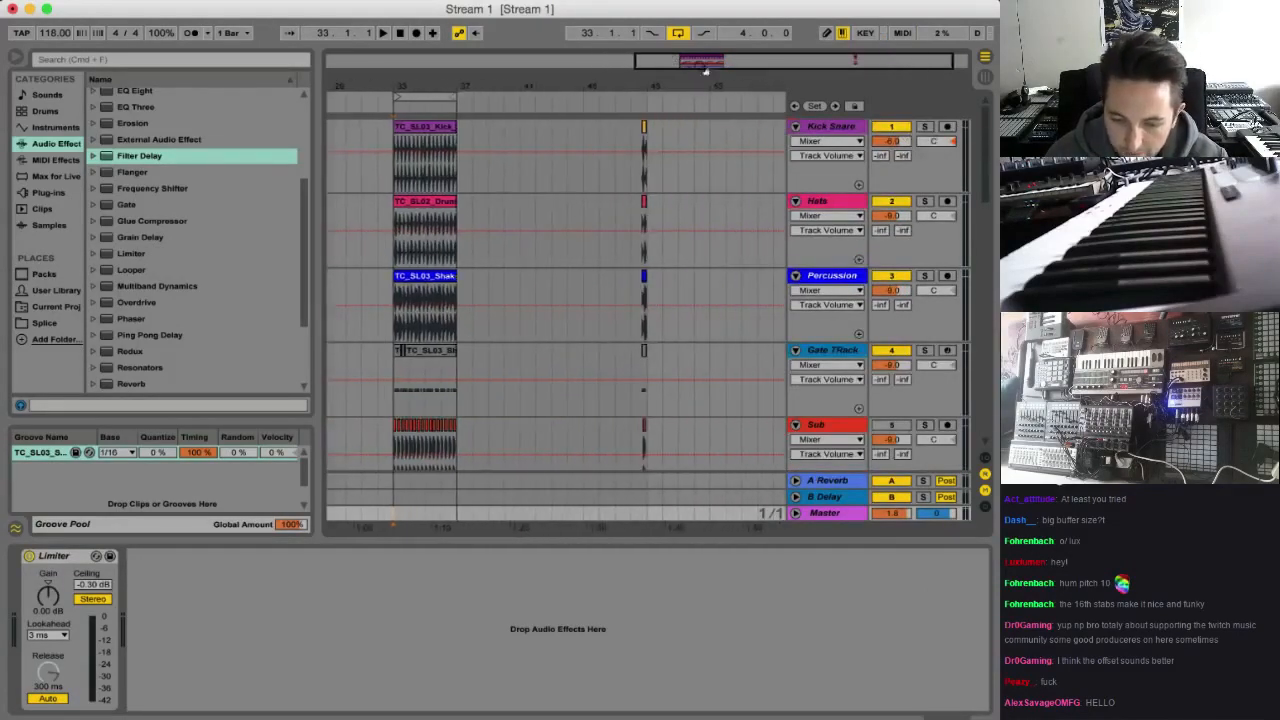
{"action": "left_click_drag", "start_coordinate": [574, 137], "coordinate": [726, 563]}
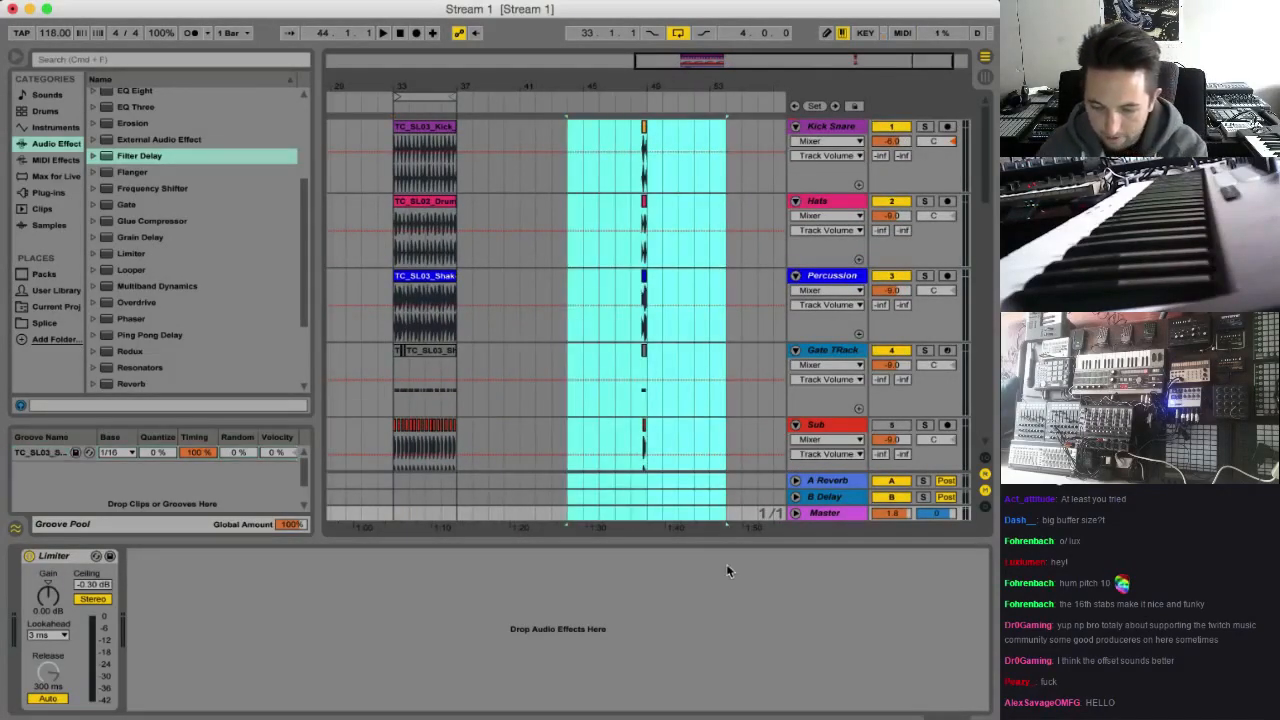
{"action": "key", "text": "Delete"}
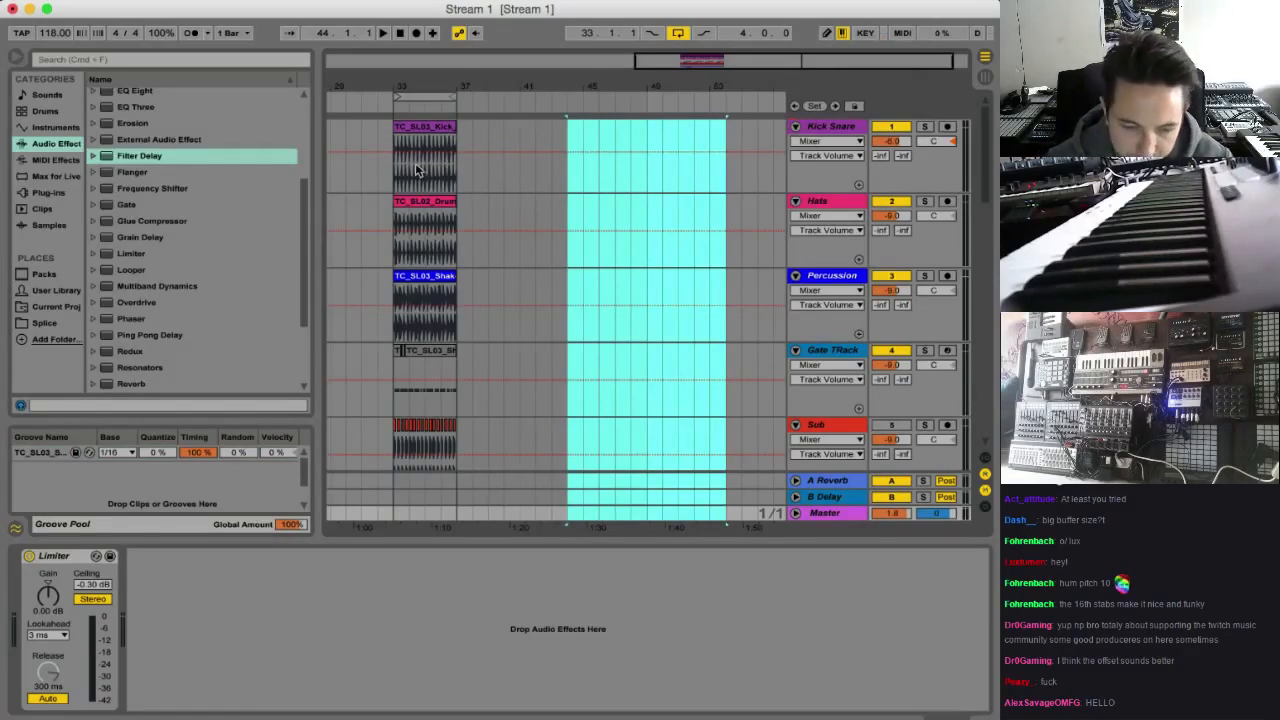
Duplicate bars 33–37 across all tracks three times so the arrangement fills up to bar 49
{"action": "left_click", "coordinate": [397, 144]}
{"action": "scroll", "coordinate": [450, 455], "scroll_direction": "down", "scroll_amount": 10}
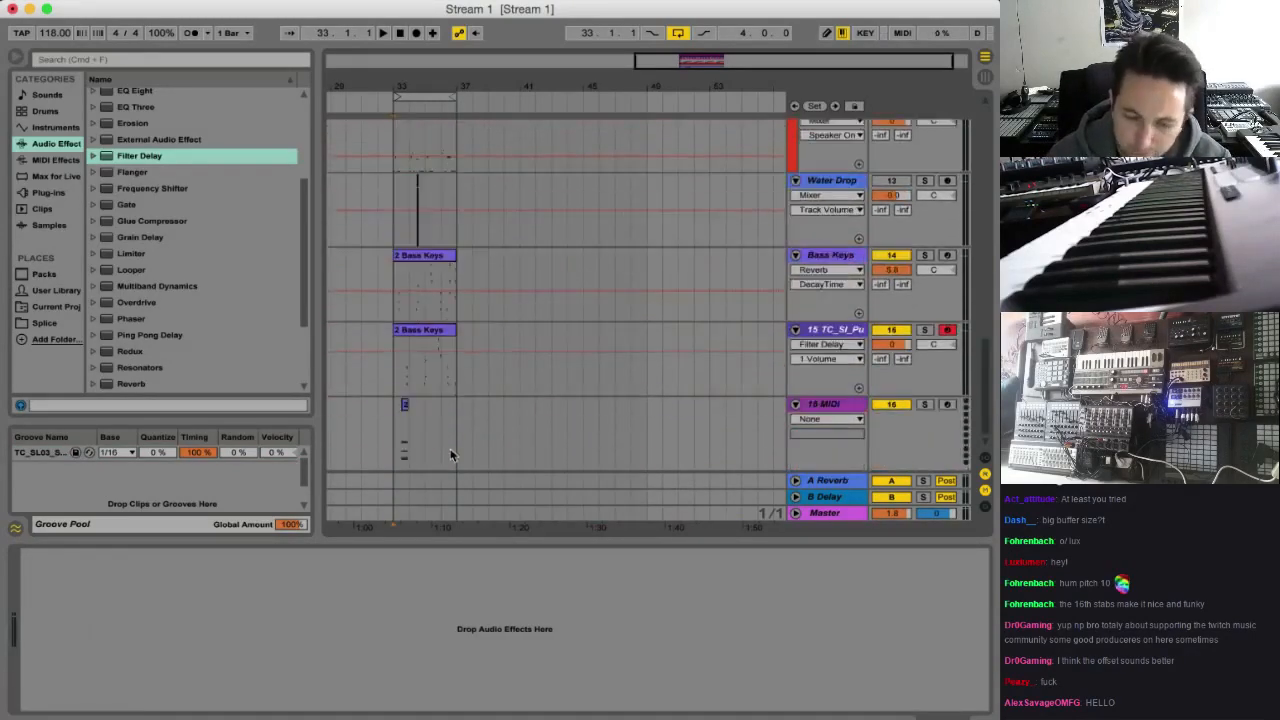
{"action": "left_click", "coordinate": [455, 518], "text": "shift"}
{"action": "key", "text": "super+d"}
{"action": "key", "text": "super+d"}
{"action": "key", "text": "super+d"}
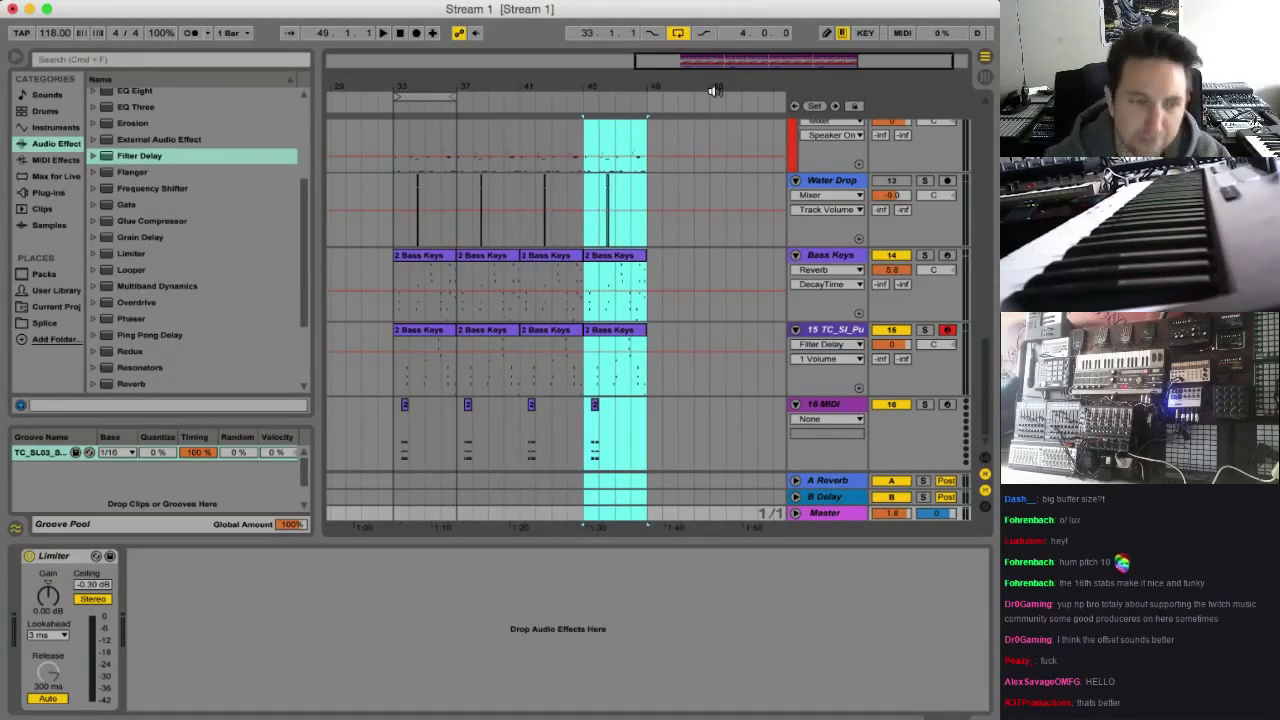
{"action": "left_click_drag", "start_coordinate": [791, 62], "coordinate": [762, 84]}
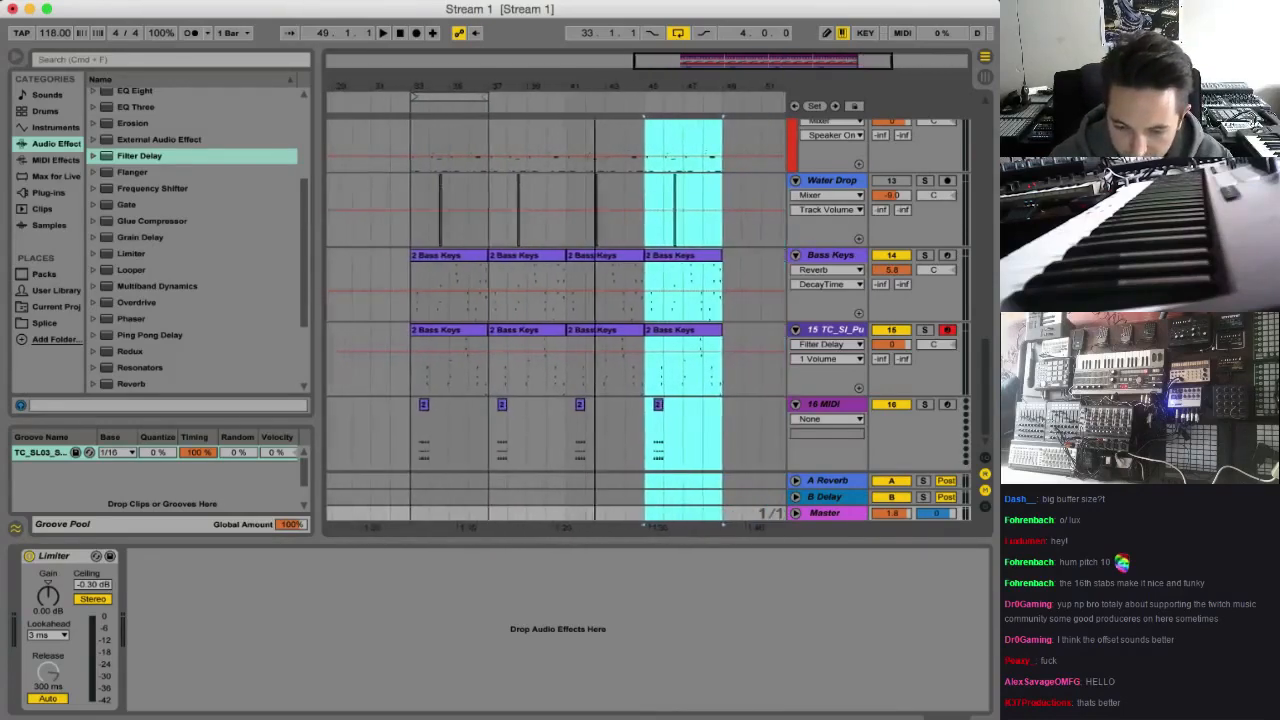
Audition the duplicated arrangement briefly from bar 33
{"action": "left_click", "coordinate": [391, 276]}
{"action": "key", "text": "space"}
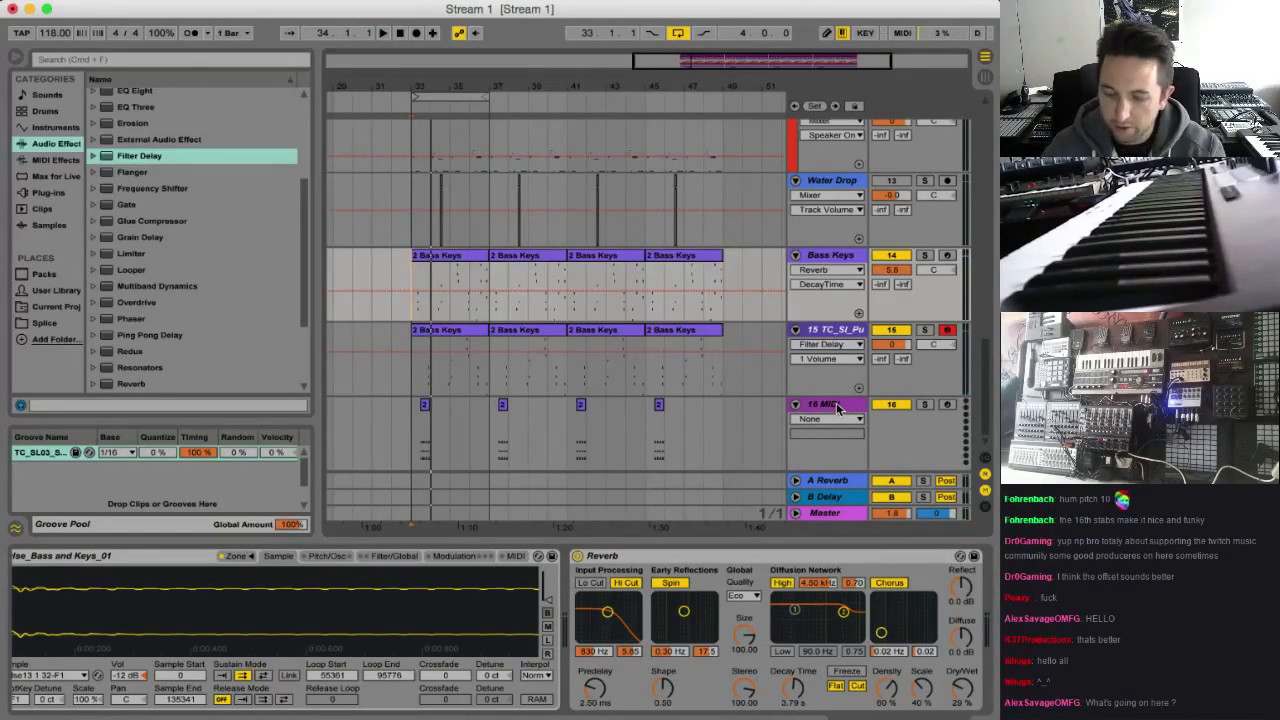
{"action": "key", "text": "space"}
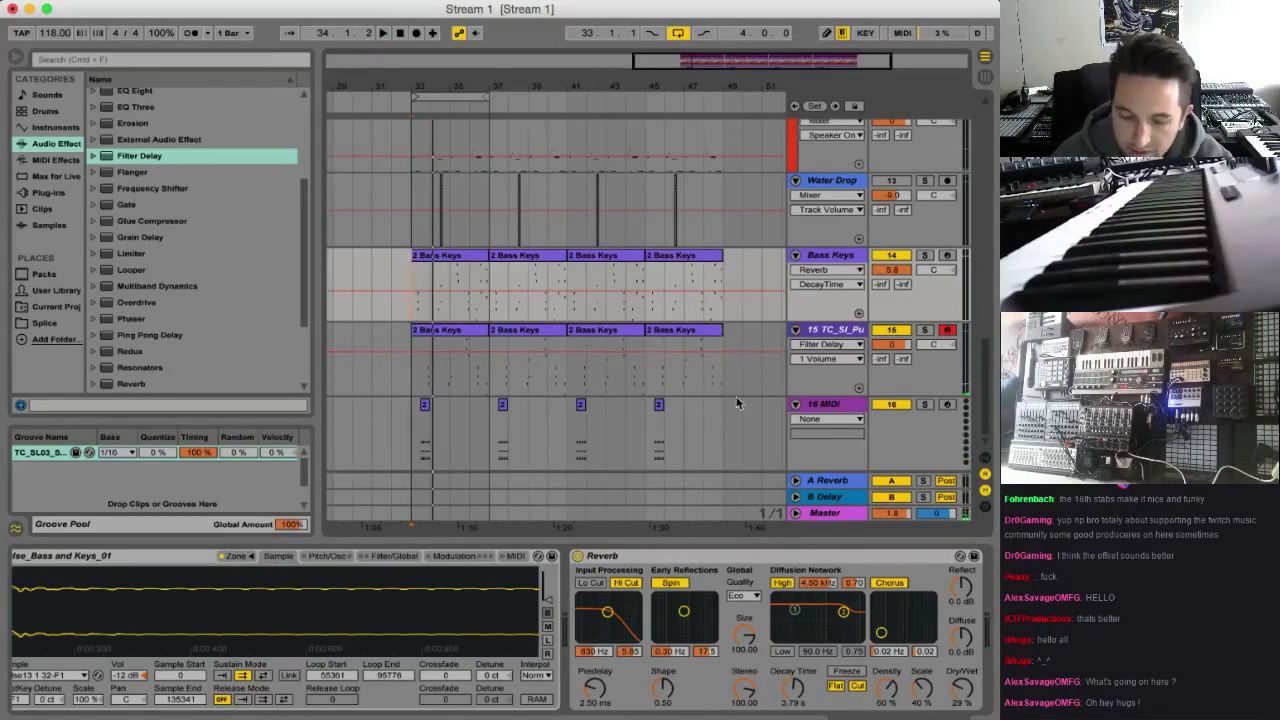
Switch to Splice in the browser, search all sounds for "Am chord" and audition samples from the results
{"action": "left_click", "coordinate": [691, 708]}
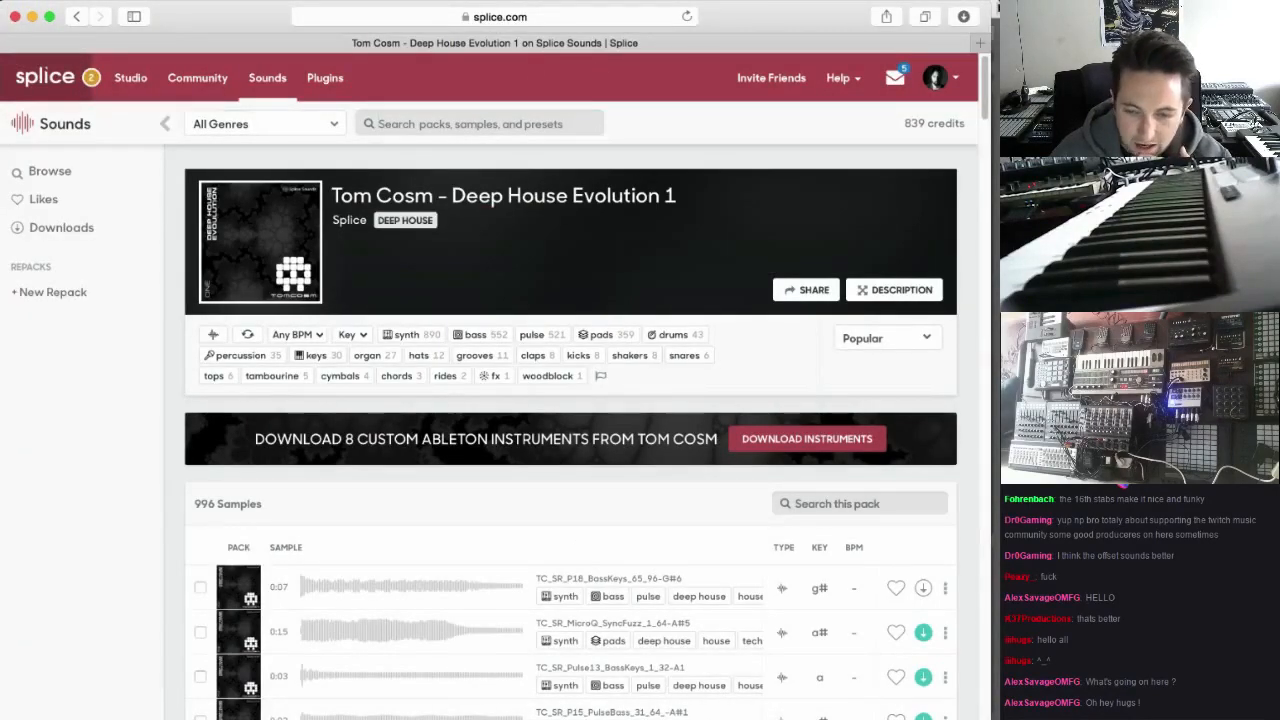
{"action": "type", "text": "Am"}
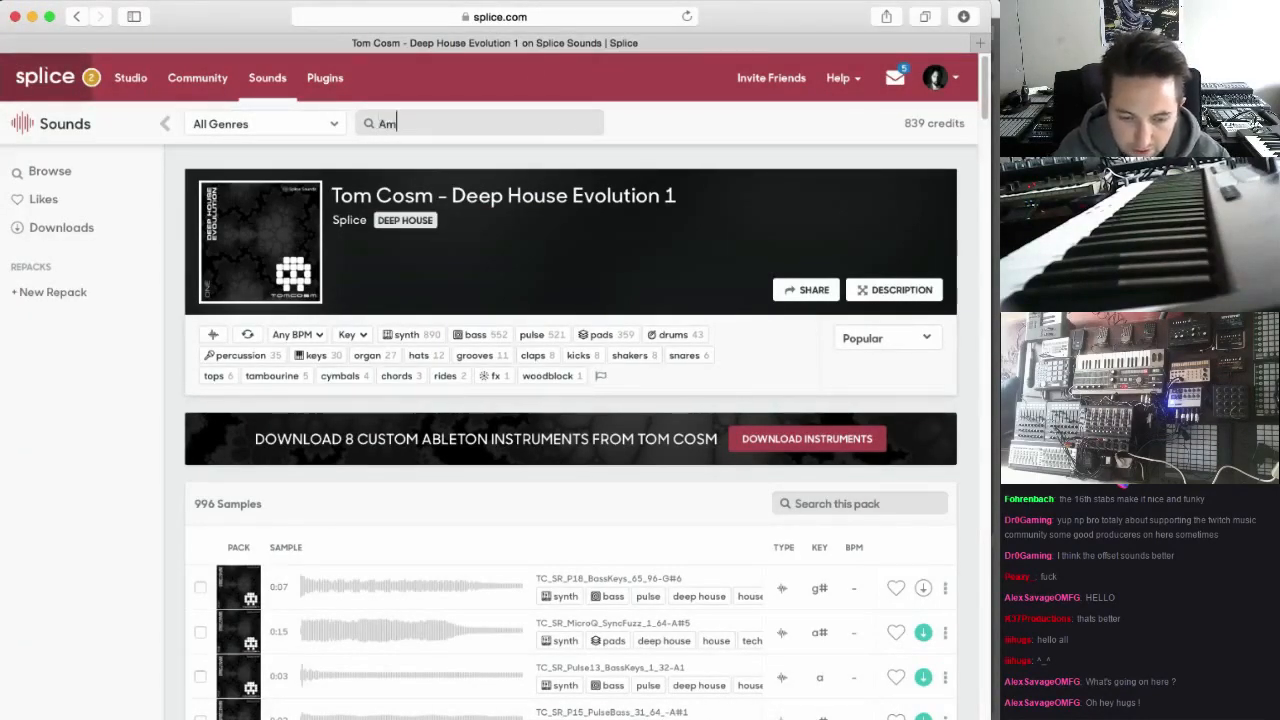
{"action": "type", "text": " chord"}
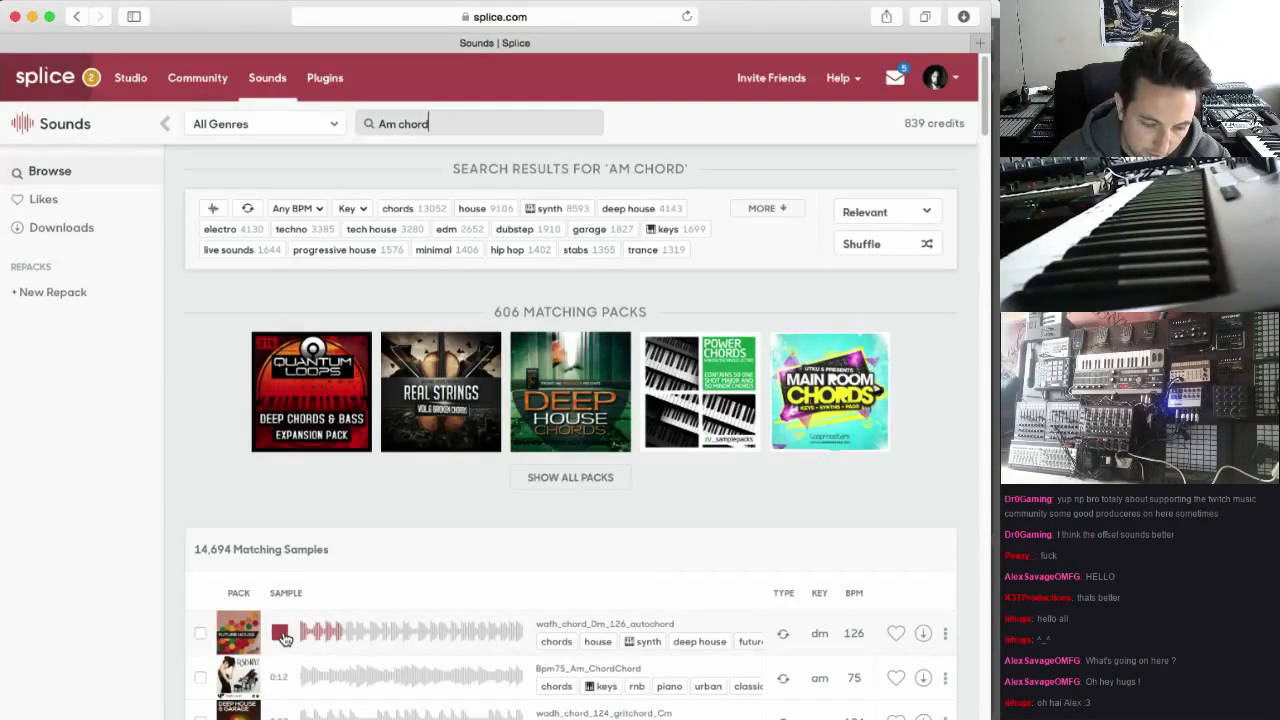
{"action": "scroll", "coordinate": [290, 640], "scroll_direction": "down", "scroll_amount": 2}
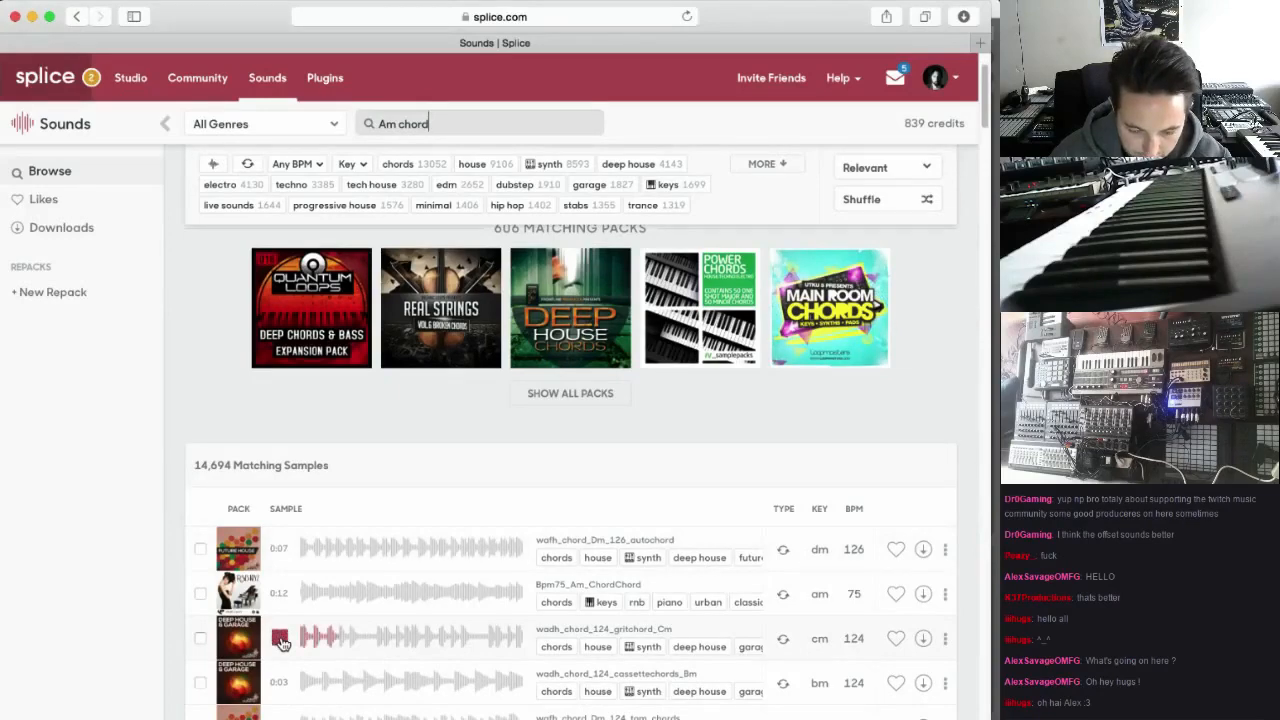
{"action": "scroll", "coordinate": [290, 640], "scroll_direction": "down", "scroll_amount": 5}
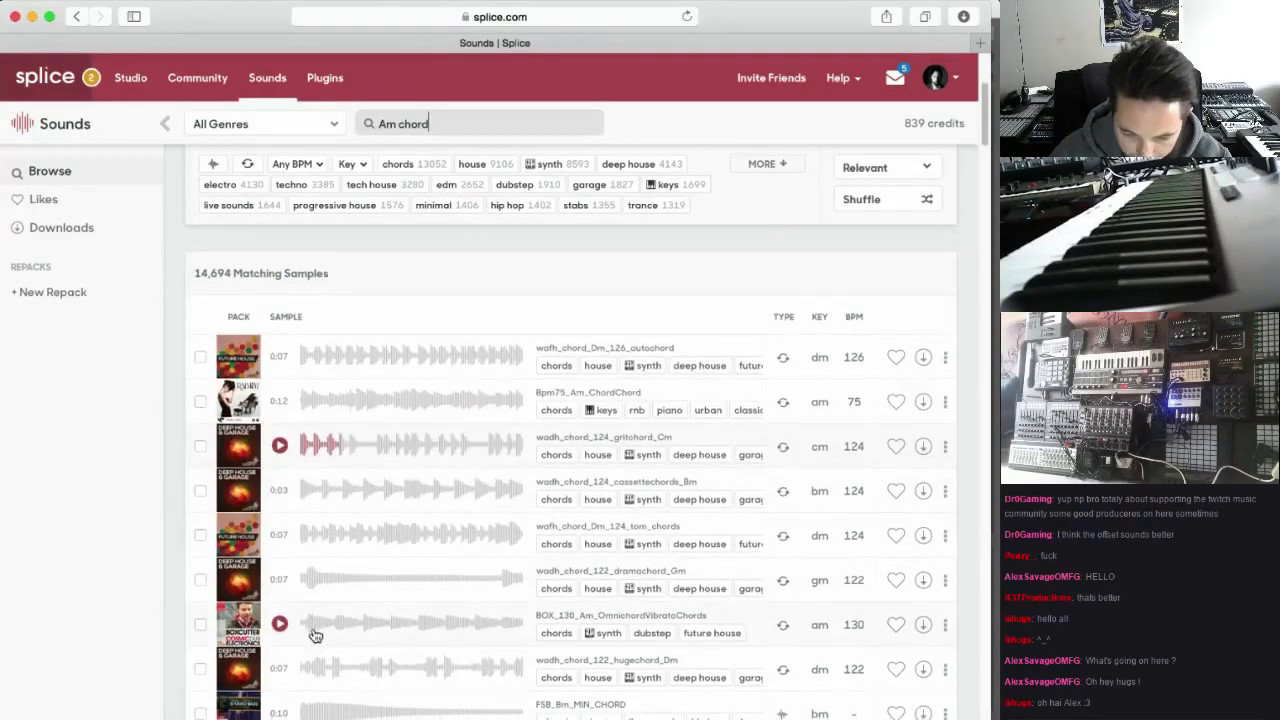
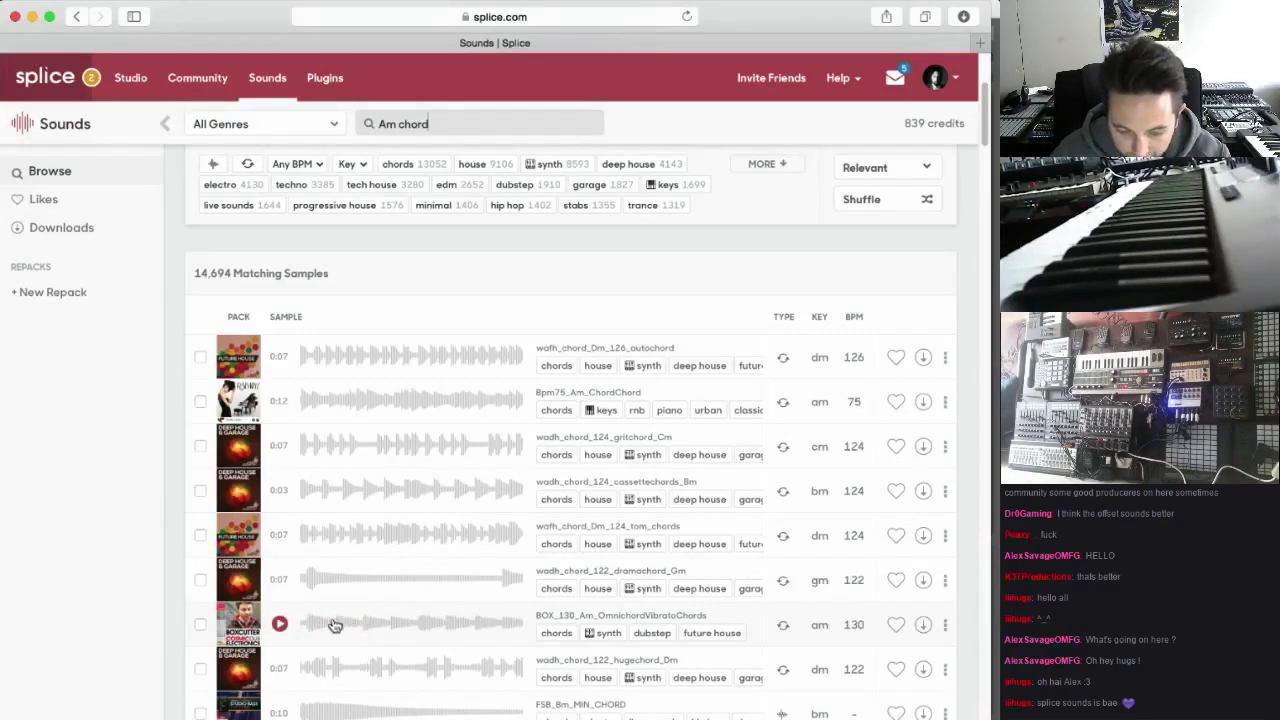
Download the BOX_130_Am_OmnichordVibratoChords sample, switch to Ableton Live and check the download in the Splice helper
{"action": "left_click", "coordinate": [920, 625]}
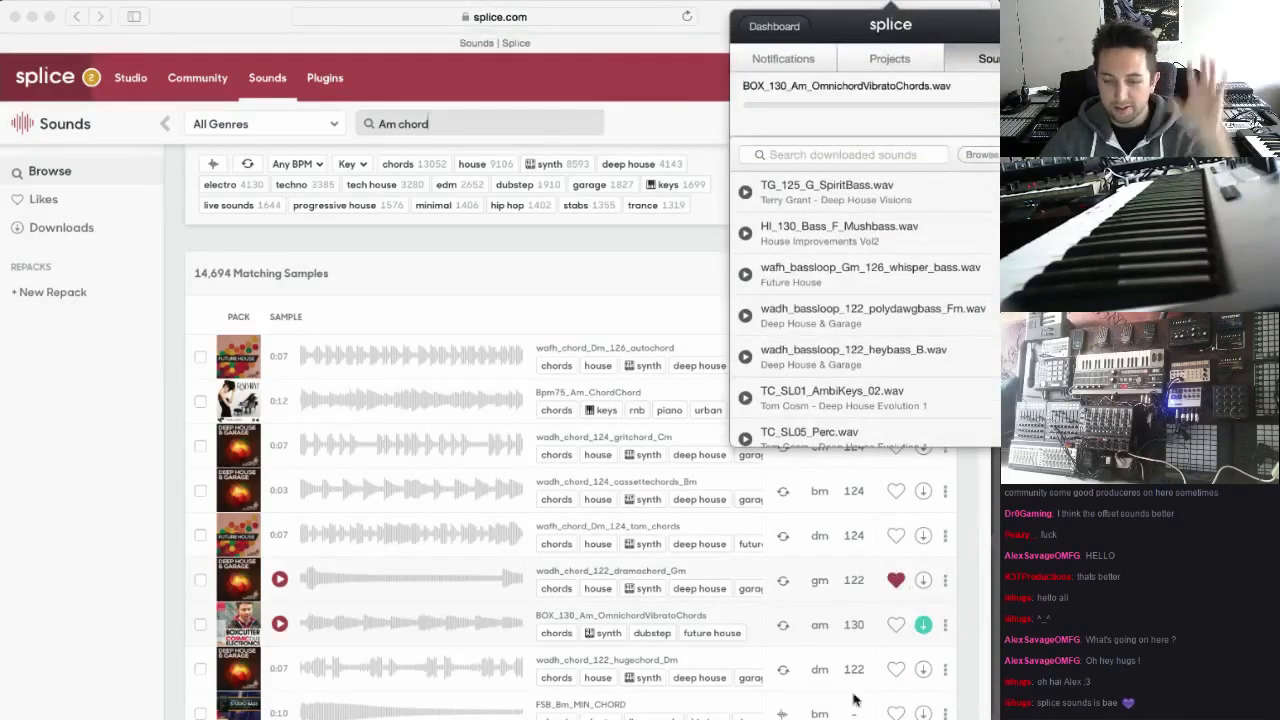
{"action": "left_click", "coordinate": [601, 712]}
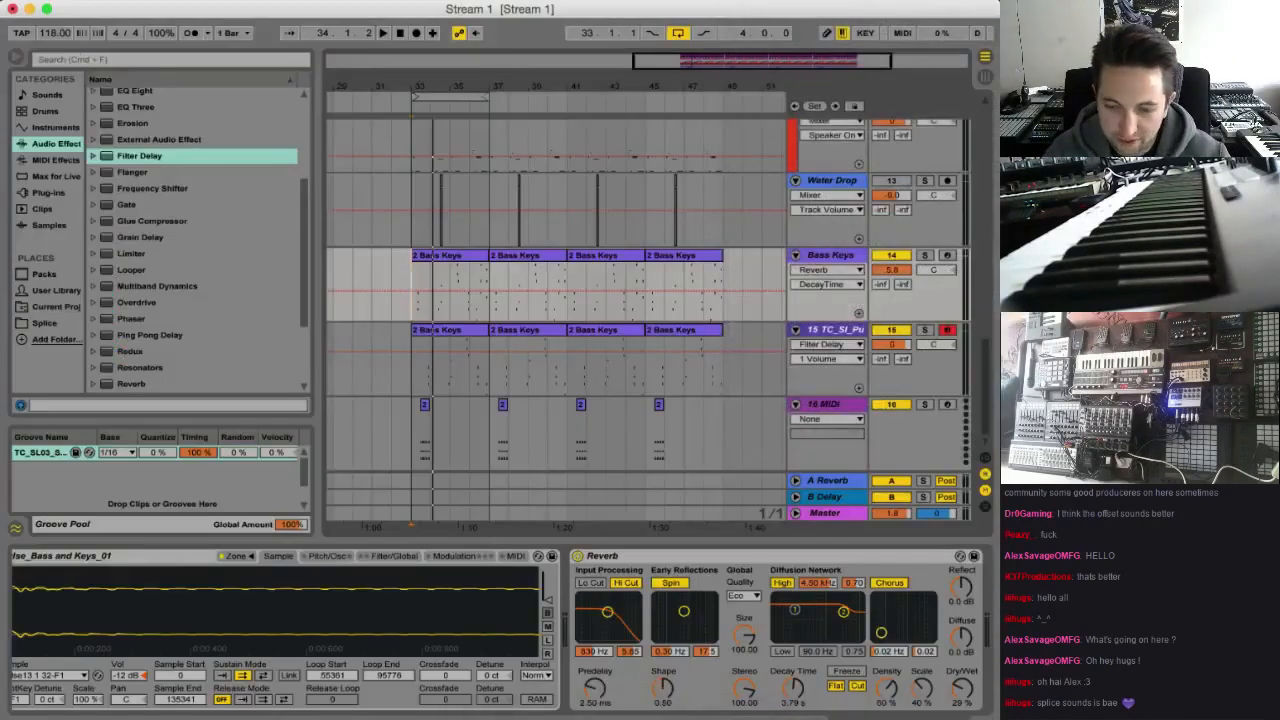
{"action": "left_click", "coordinate": [889, 5]}
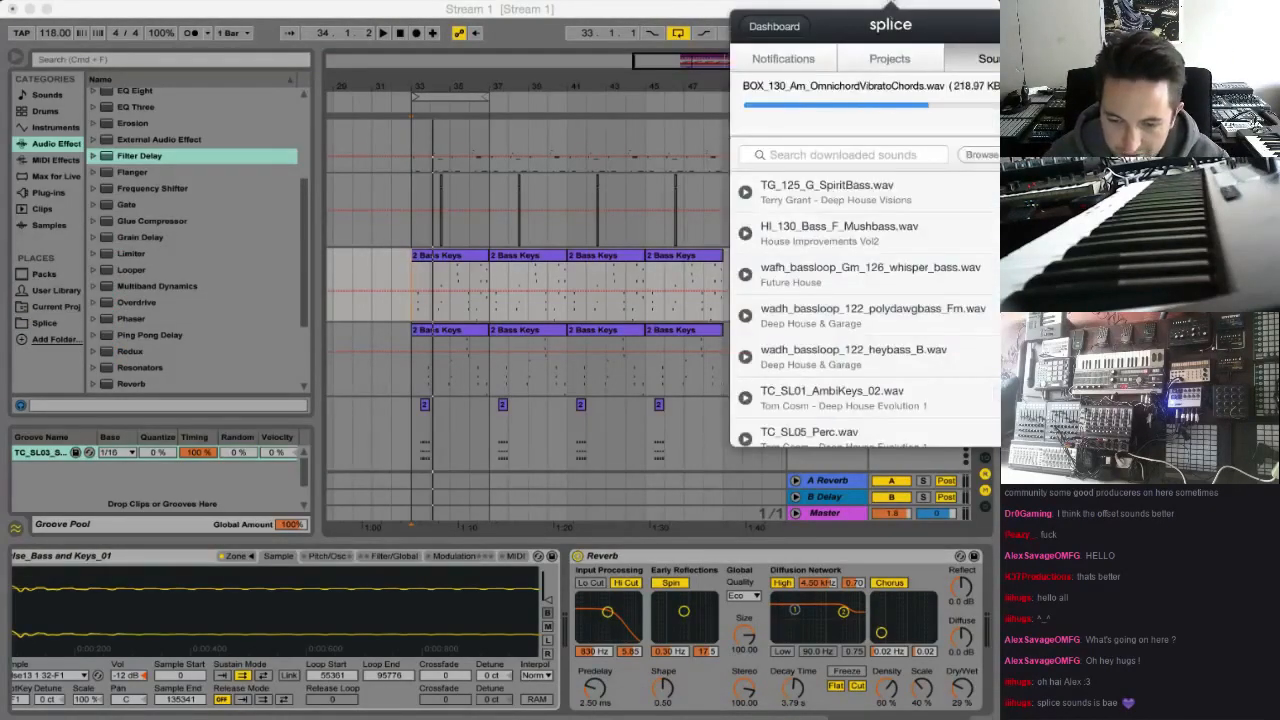
{"action": "left_click", "coordinate": [889, 5]}
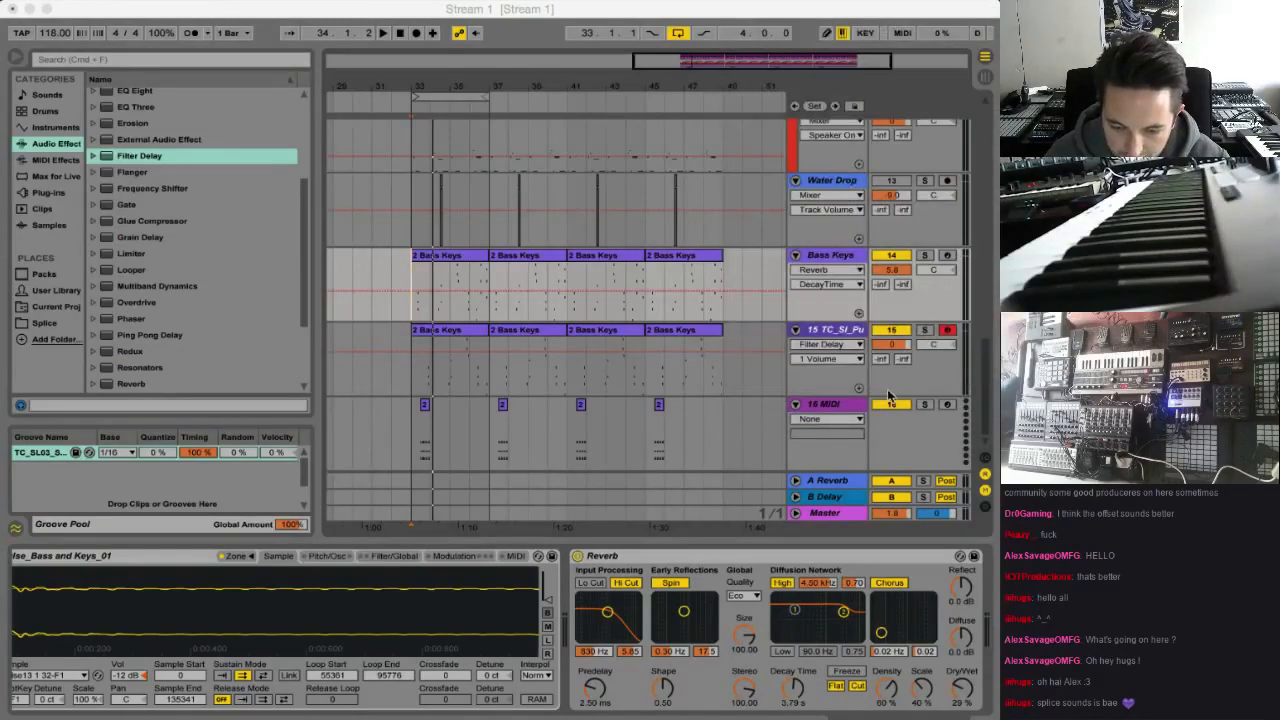
Insert an audio track below track 15 and place the downloaded BOX_130_Am_OmnichordVibratoChords sample on it at bar 33
{"action": "left_click", "coordinate": [836, 331]}
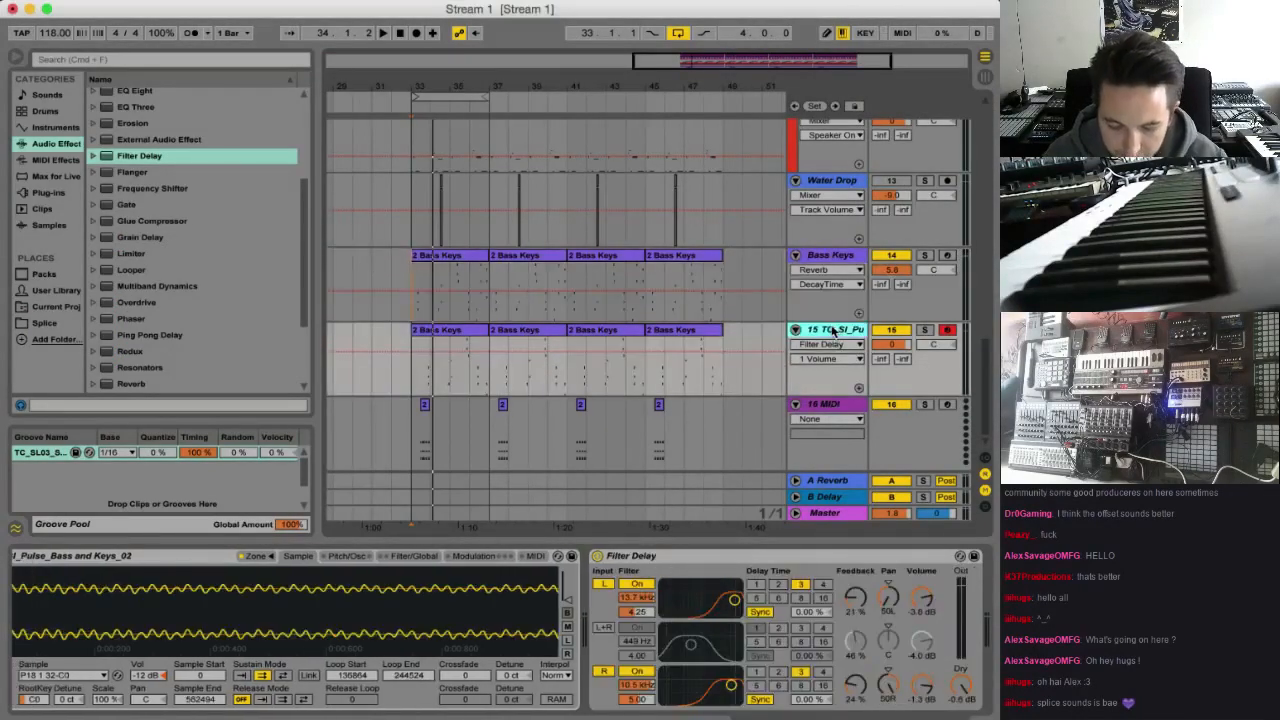
{"action": "key", "text": "super+t"}
{"action": "left_click", "coordinate": [797, 406]}
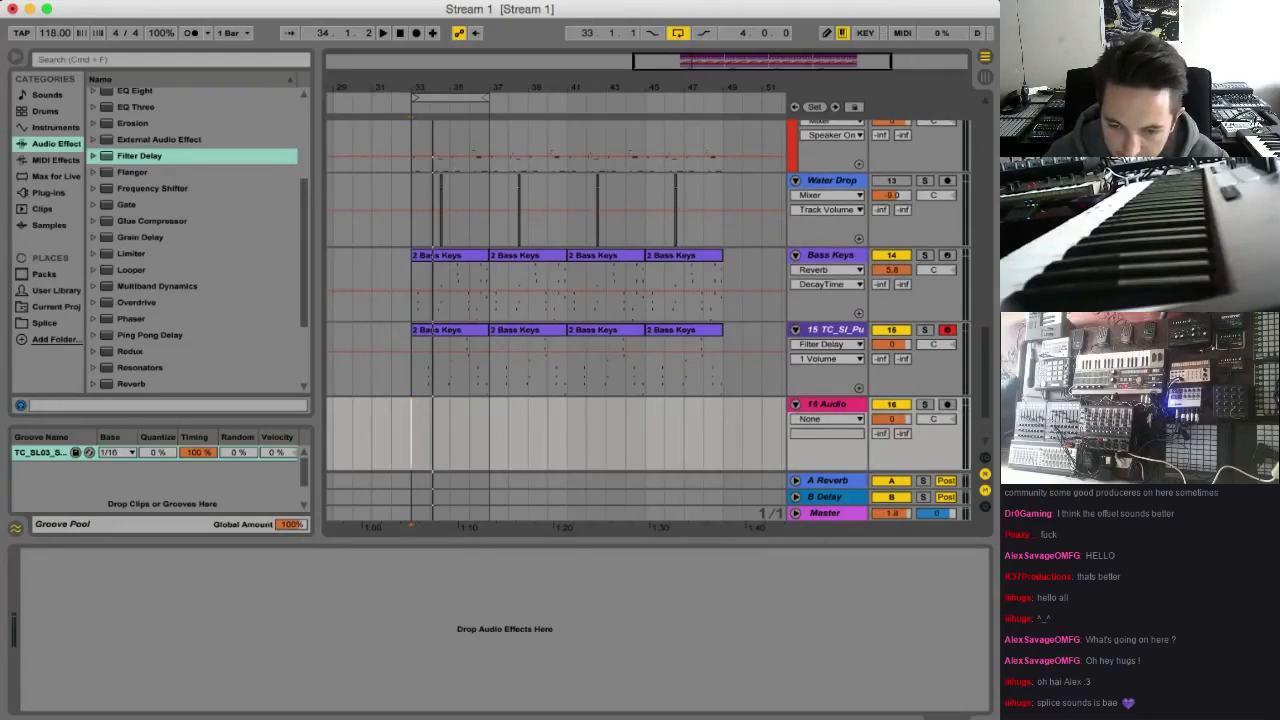
{"action": "left_click", "coordinate": [890, 2]}
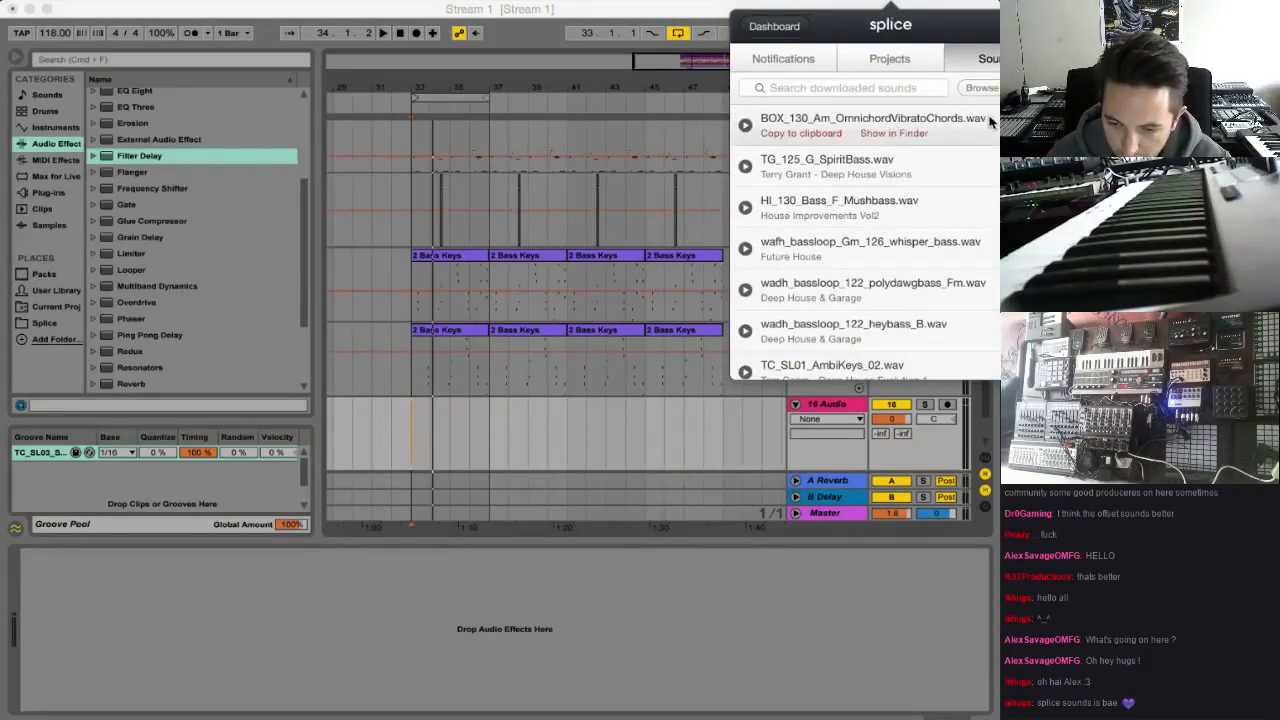
{"action": "left_click_drag", "start_coordinate": [970, 115], "coordinate": [431, 404]}
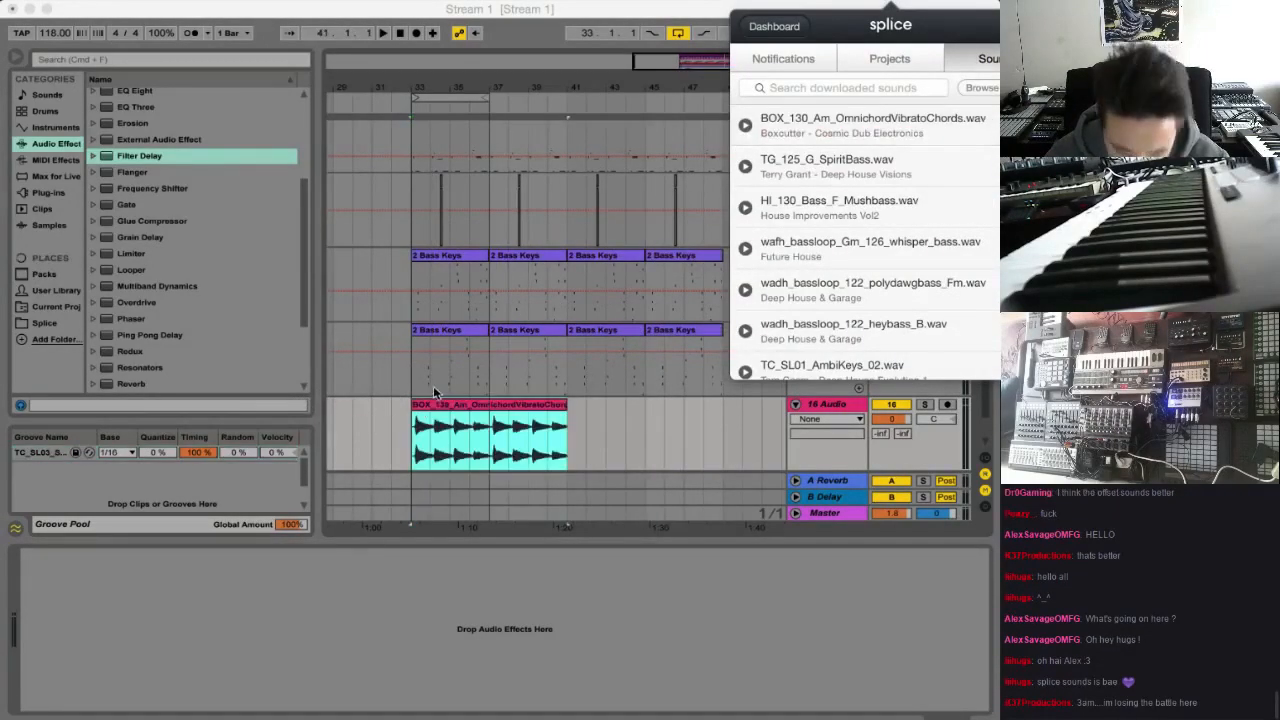
Open the Omnichord clip's sample view and audition it with the 16 Audio track soloed
{"action": "double_click", "coordinate": [431, 406]}
{"action": "left_click", "coordinate": [924, 360]}
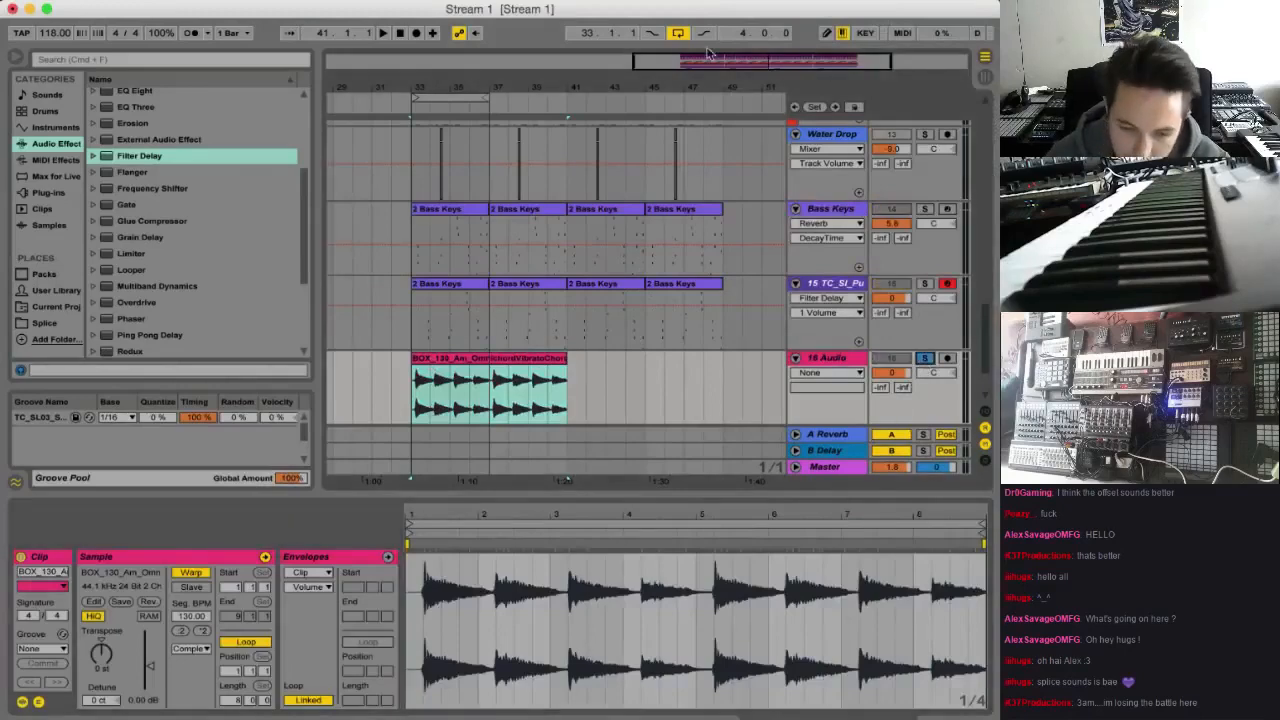
{"action": "key", "text": "space"}
{"action": "left_click_drag", "start_coordinate": [708, 54], "coordinate": [660, 180]}
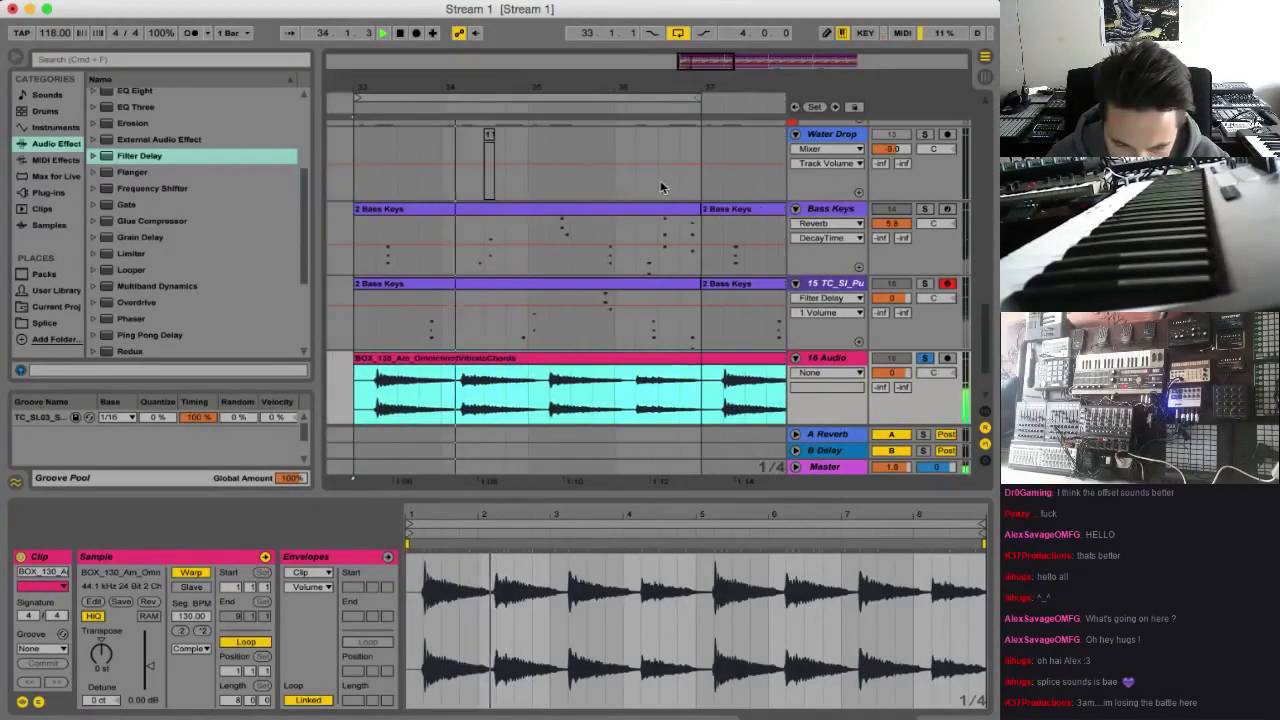
Split out the chord from 34.2 to 35.2 in the Omnichord clip and delete the pieces before and after it
{"action": "left_click", "coordinate": [459, 392]}
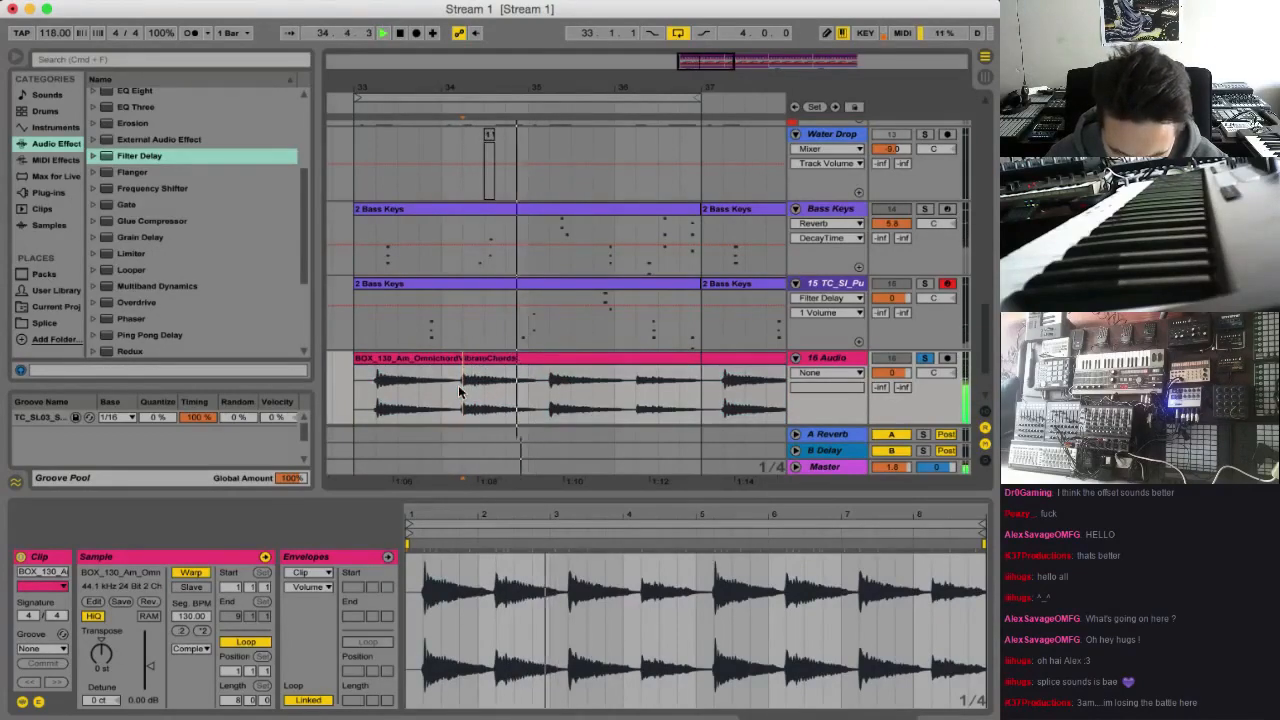
{"action": "left_click_drag", "start_coordinate": [459, 392], "coordinate": [548, 392]}
{"action": "key", "text": "space"}
{"action": "key", "text": "super+e"}
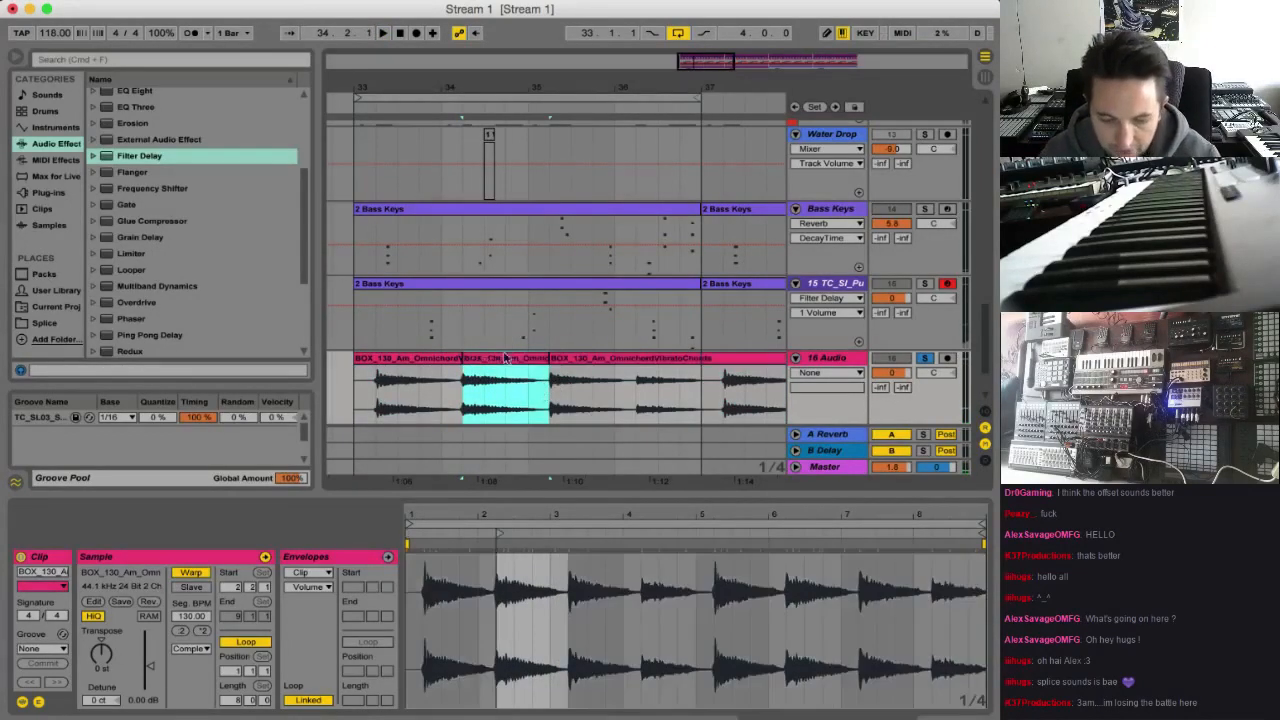
{"action": "left_click", "coordinate": [447, 359]}
{"action": "key", "text": "Delete"}
{"action": "left_click", "coordinate": [623, 366]}
{"action": "key", "text": "Delete"}
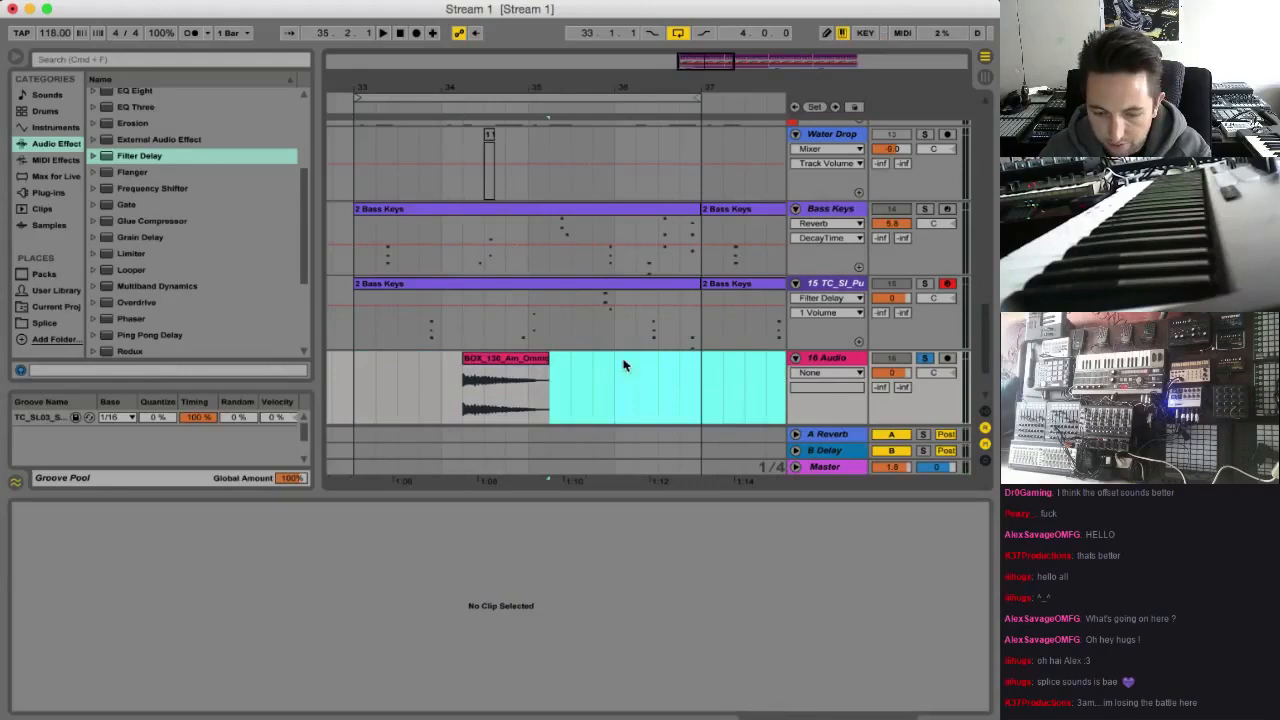
Insert a MIDI track named Chord 16 below 16 Audio and delete the old MIDI track under it
{"action": "left_click", "coordinate": [850, 362]}
{"action": "key", "text": "super+shift+t"}
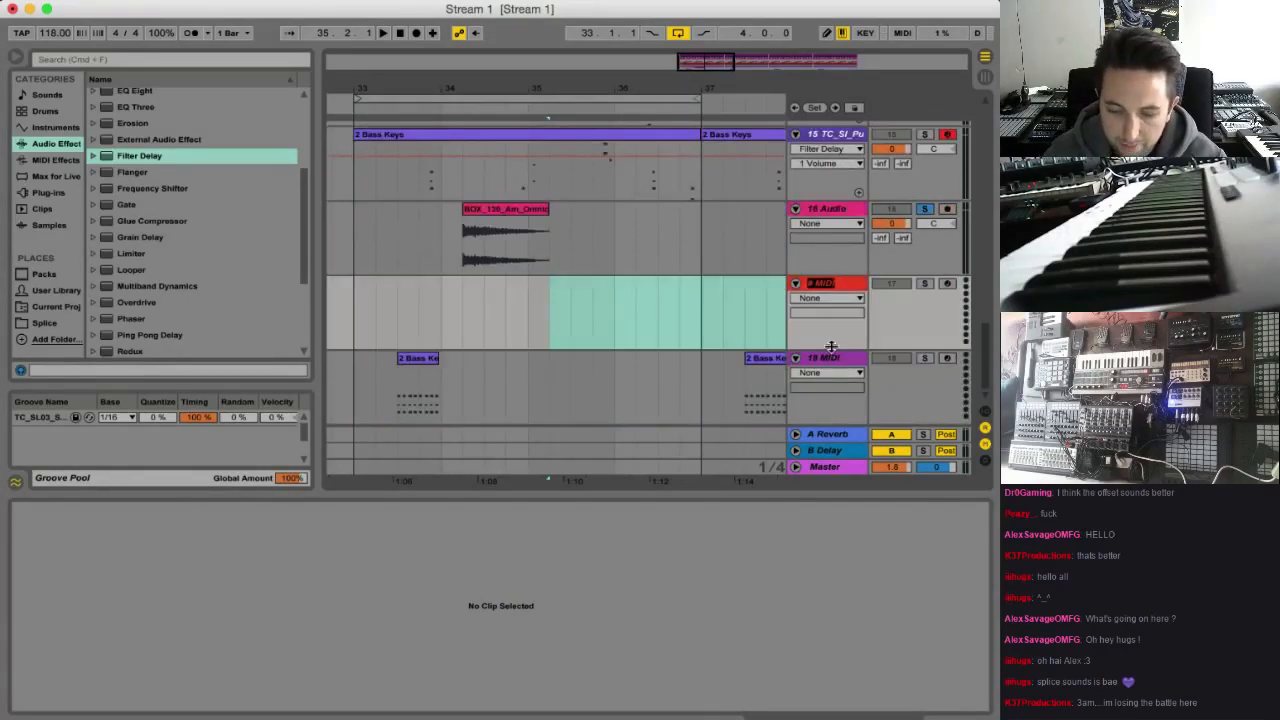
{"action": "left_click", "coordinate": [838, 361]}
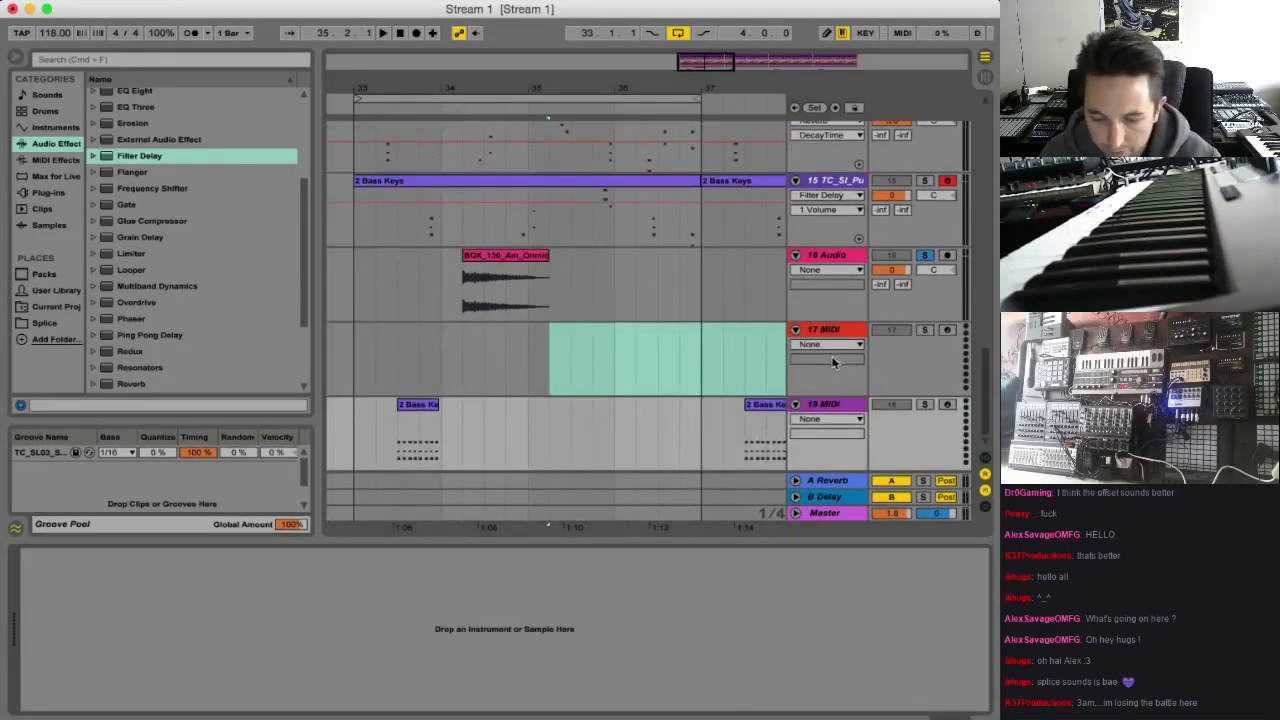
{"action": "left_click", "coordinate": [820, 408]}
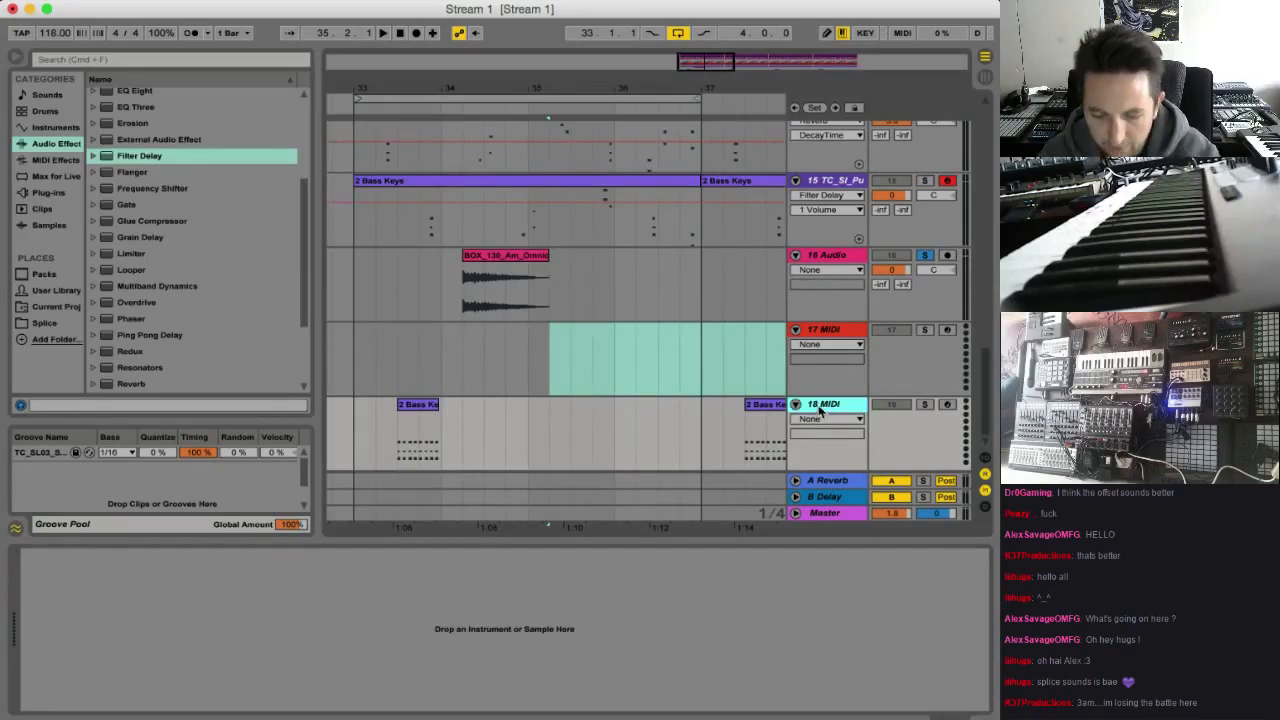
{"action": "key", "text": "Delete"}
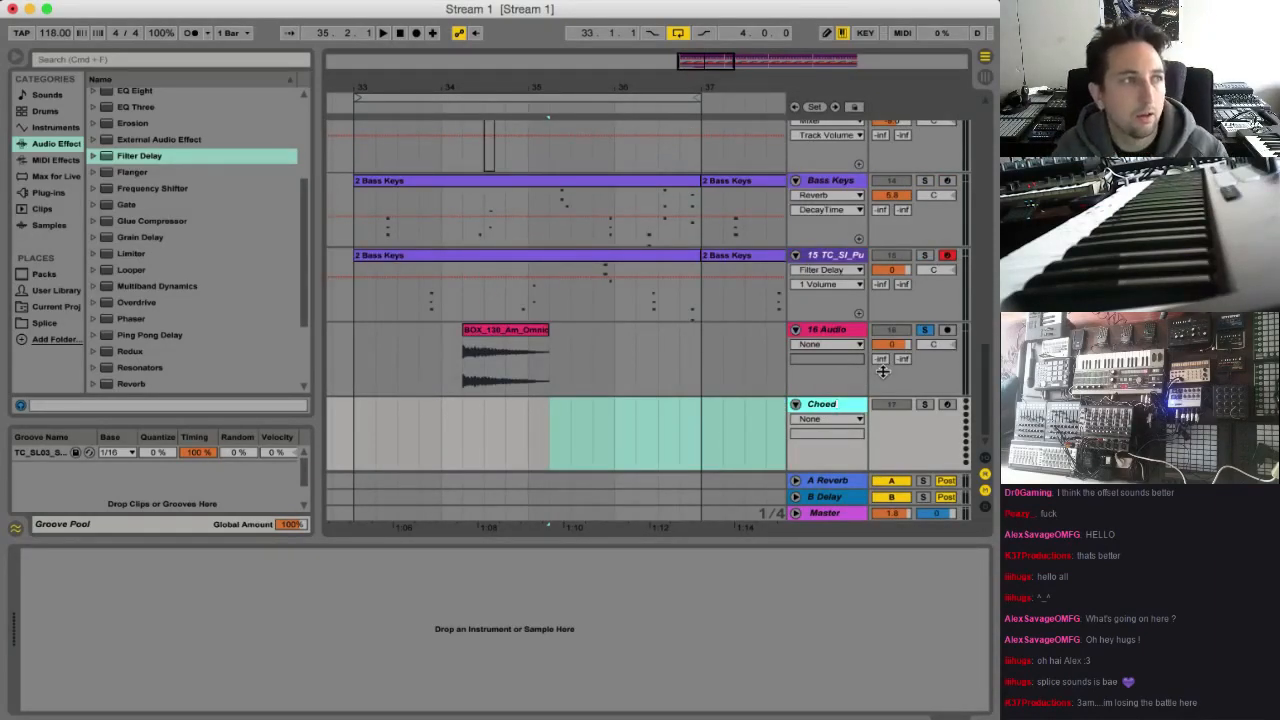
{"action": "key", "text": "BackSpace"}
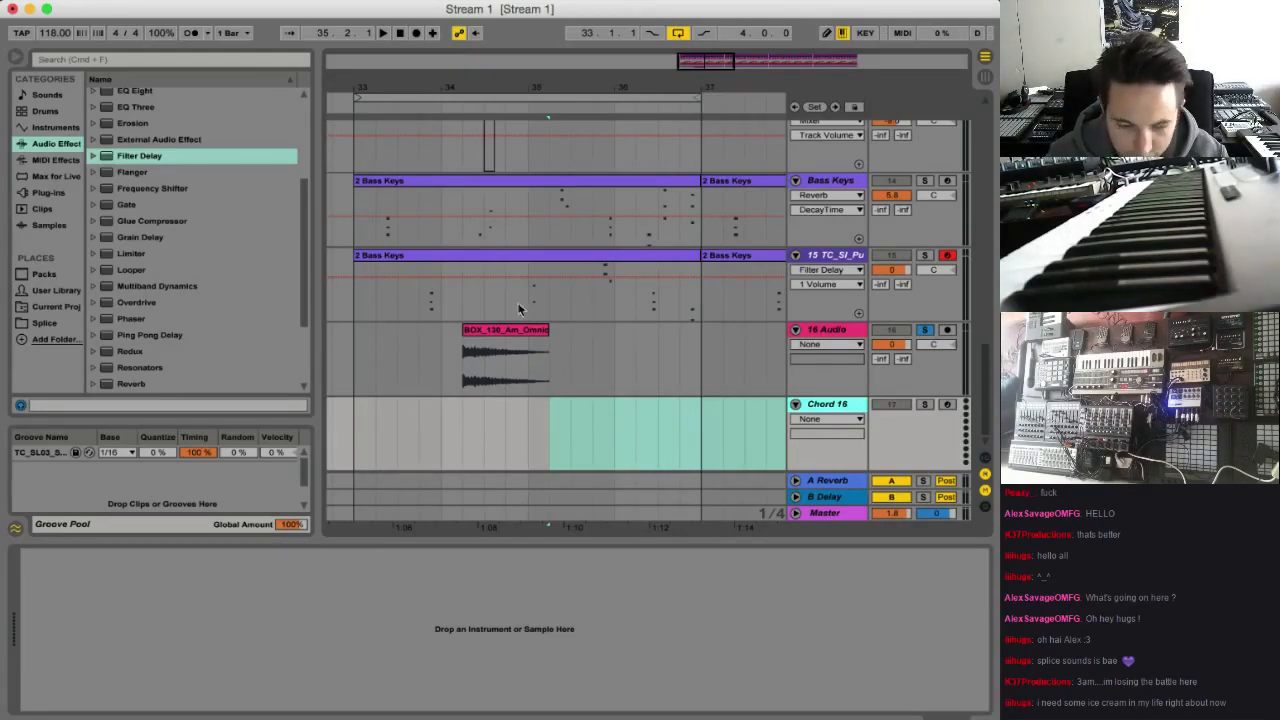
Add a Sampler to the Chord 16 track, load the isolated Omnichord chord clip into it, and solo the track
{"action": "left_click", "coordinate": [56, 128]}
{"action": "double_click", "coordinate": [136, 228]}
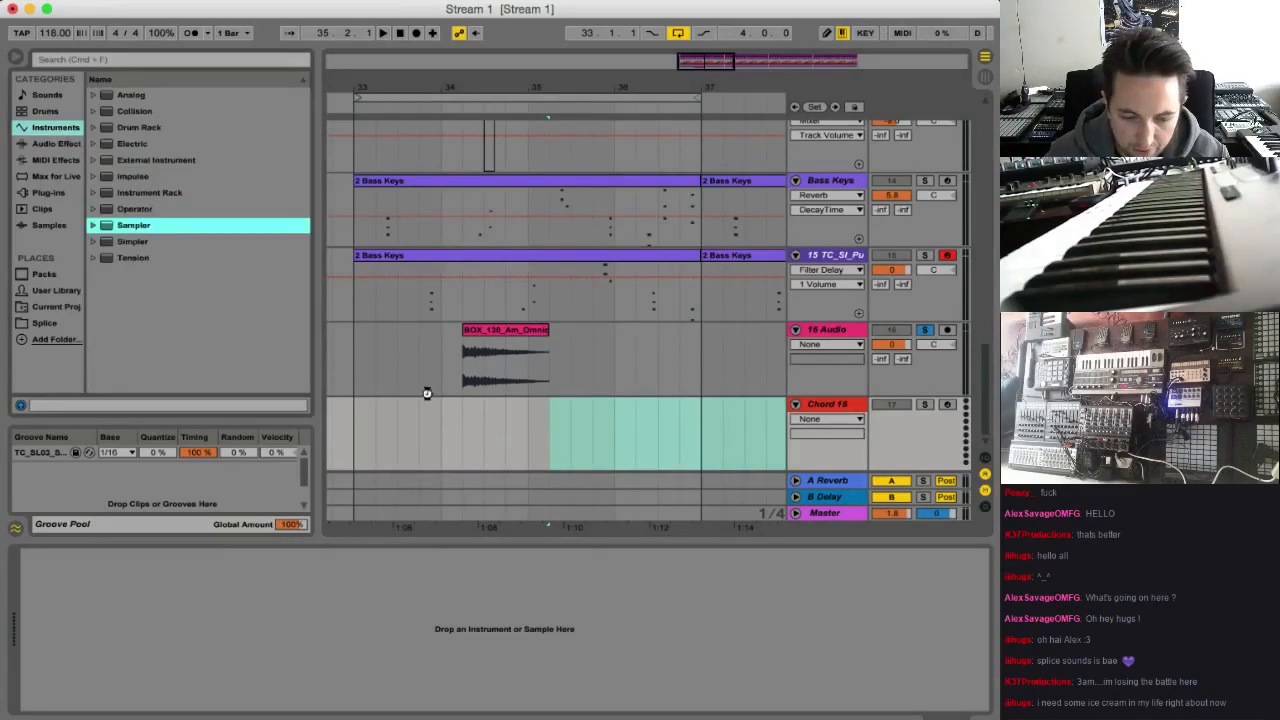
{"action": "left_click", "coordinate": [506, 337]}
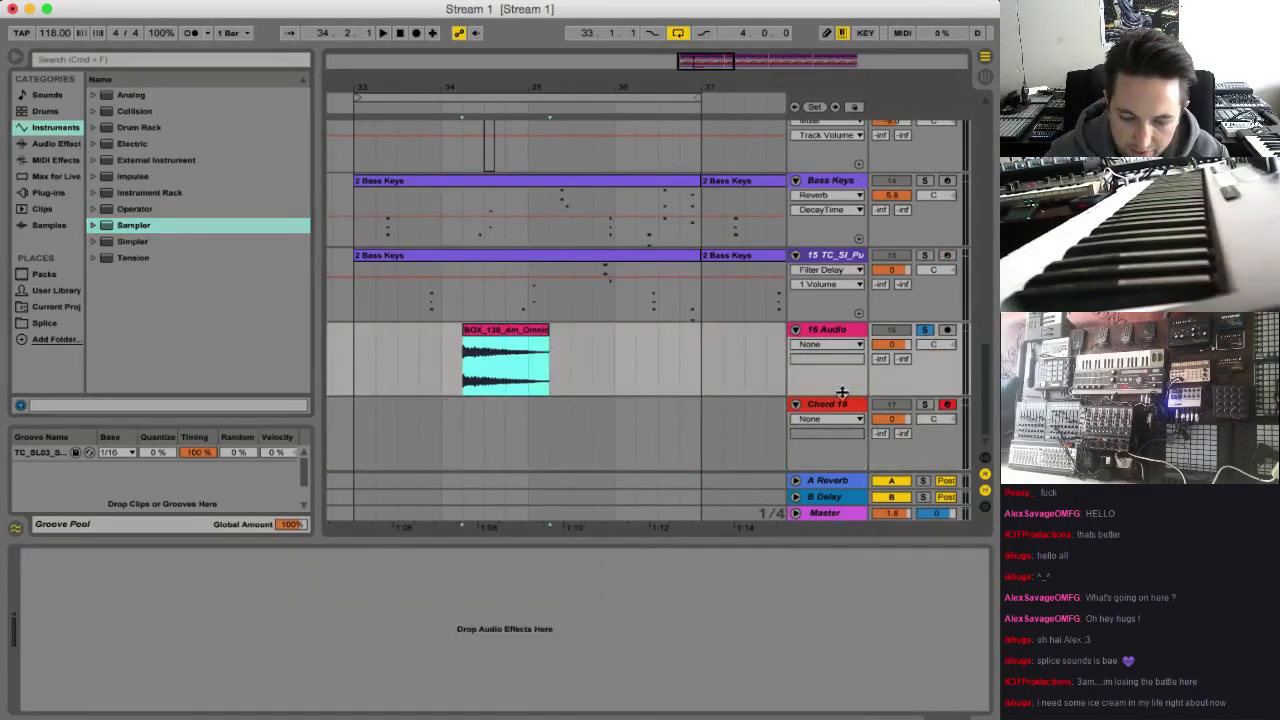
{"action": "left_click", "coordinate": [842, 401]}
{"action": "left_click_drag", "start_coordinate": [491, 340], "coordinate": [339, 625]}
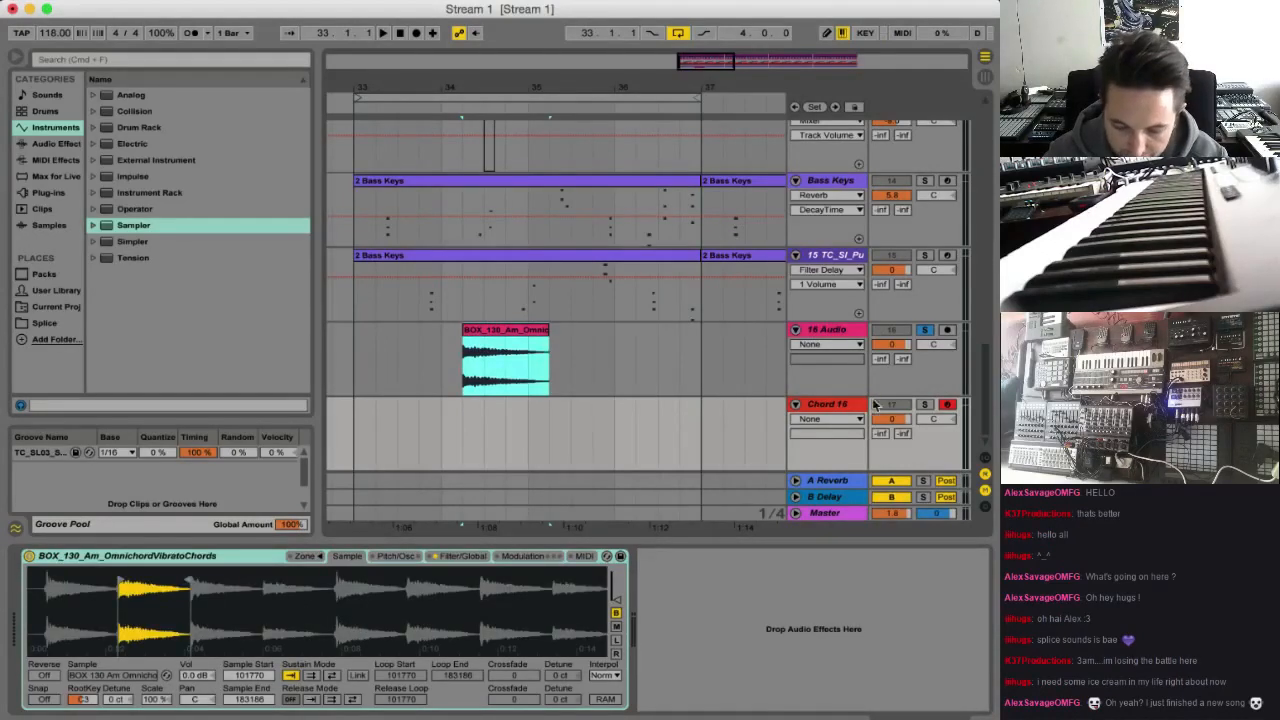
{"action": "left_click", "coordinate": [843, 416]}
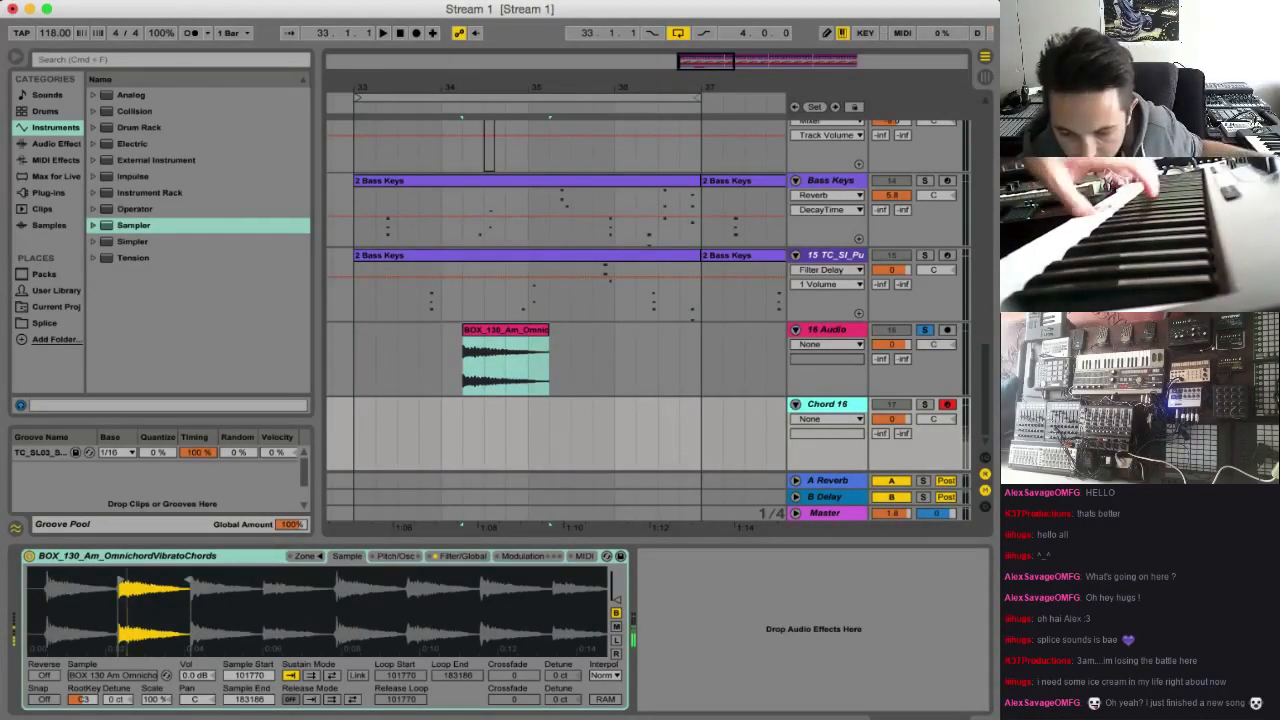
{"action": "left_click", "coordinate": [925, 405]}
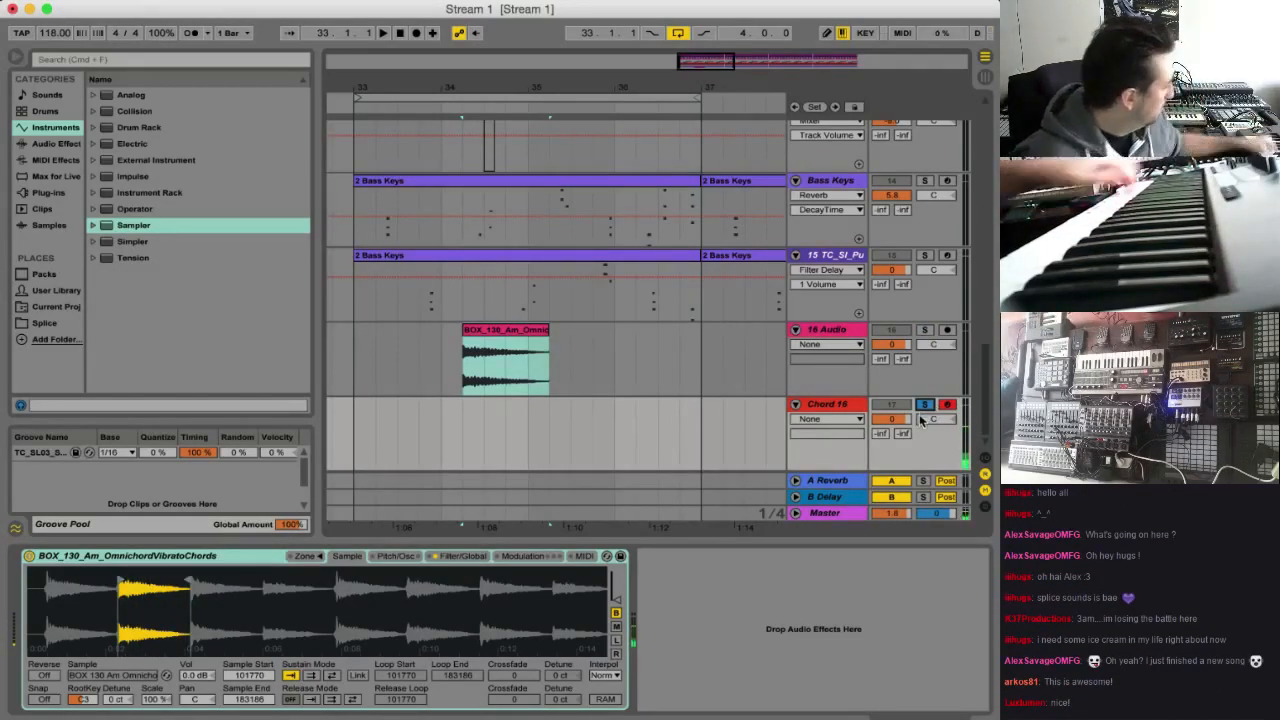
In the Sampler, route velocity to Filter Freq with an amount of 100 and raise the filter resonance to 62%
{"action": "left_click", "coordinate": [584, 556]}
{"action": "left_click", "coordinate": [116, 605]}
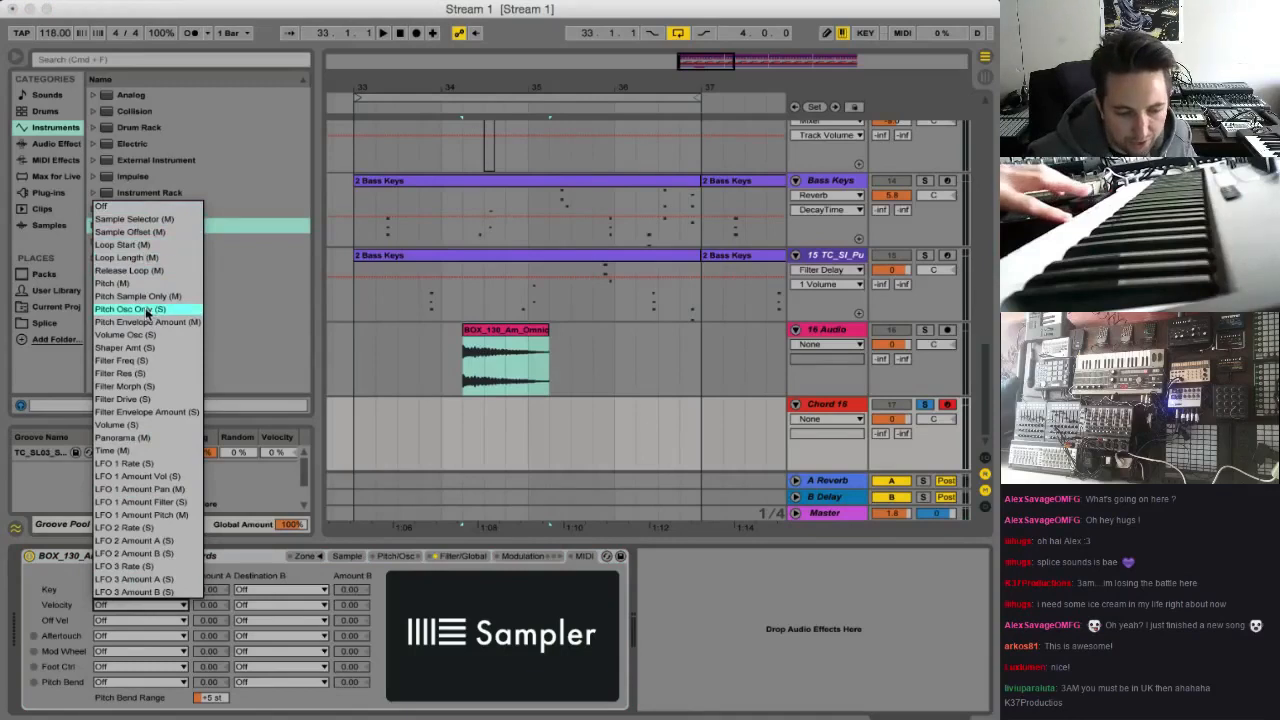
{"action": "left_click", "coordinate": [156, 362]}
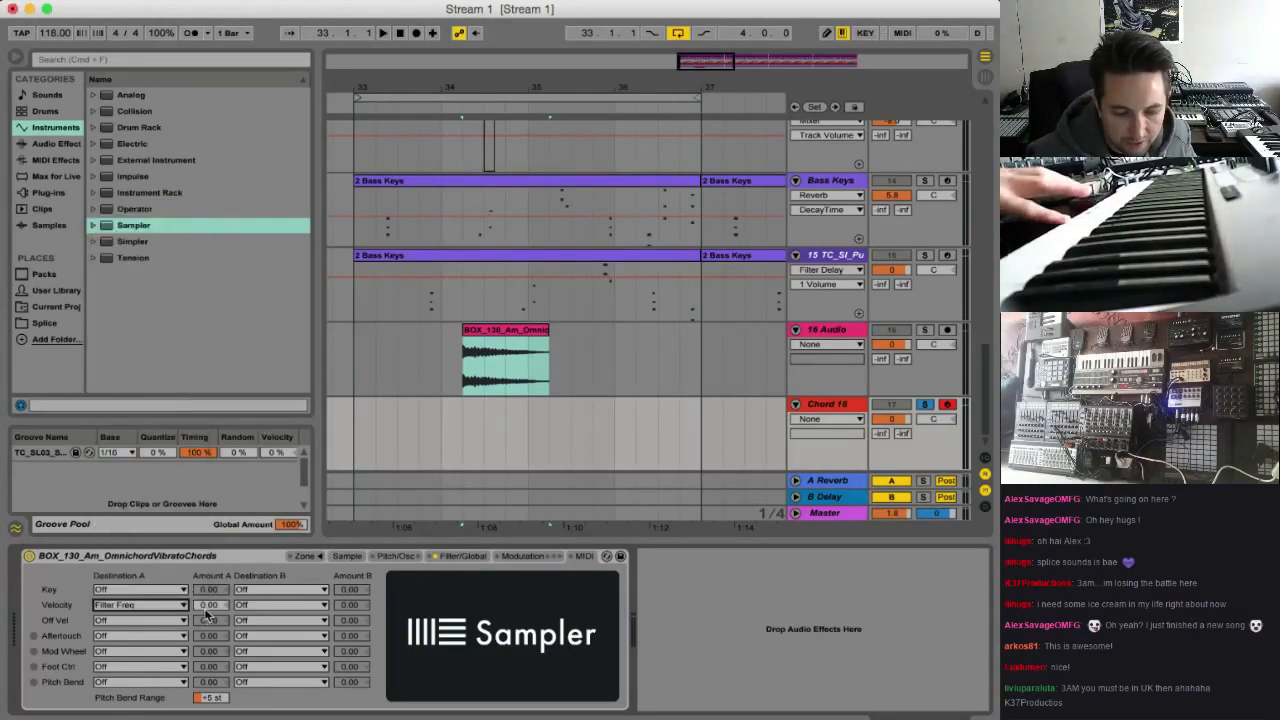
{"action": "left_click", "coordinate": [462, 557]}
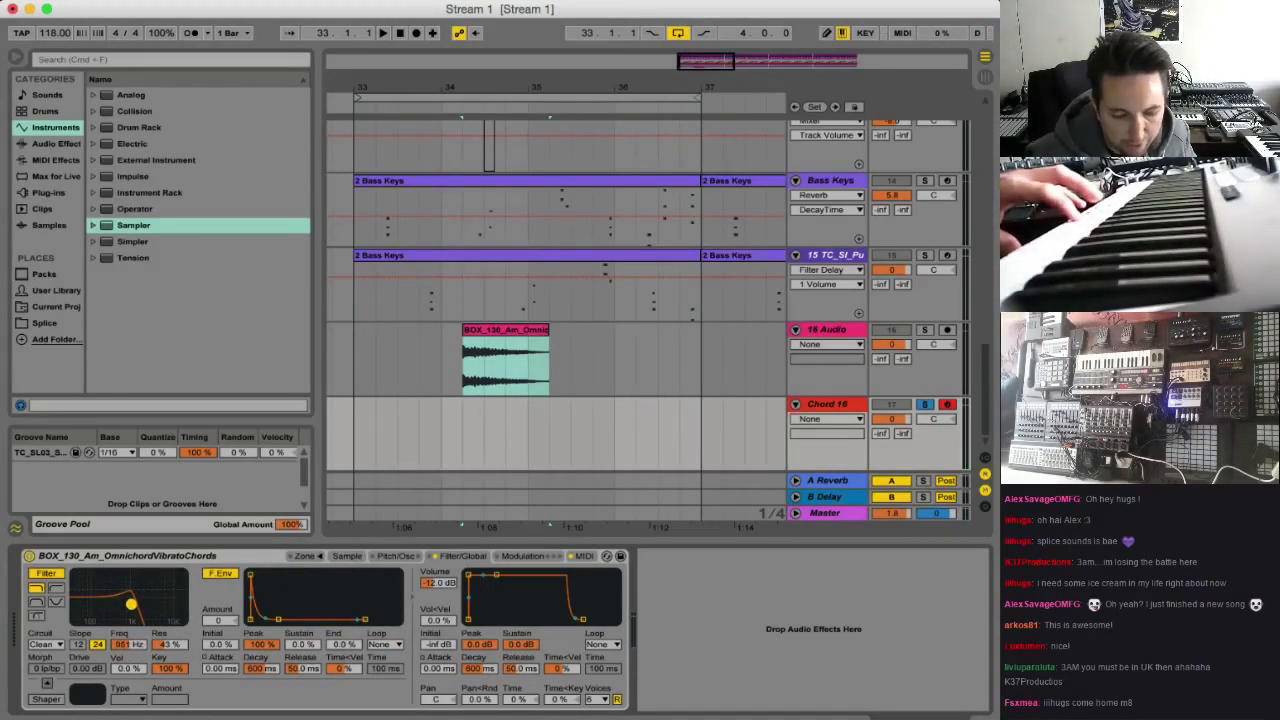
{"action": "left_click_drag", "start_coordinate": [168, 648], "coordinate": [168, 620]}
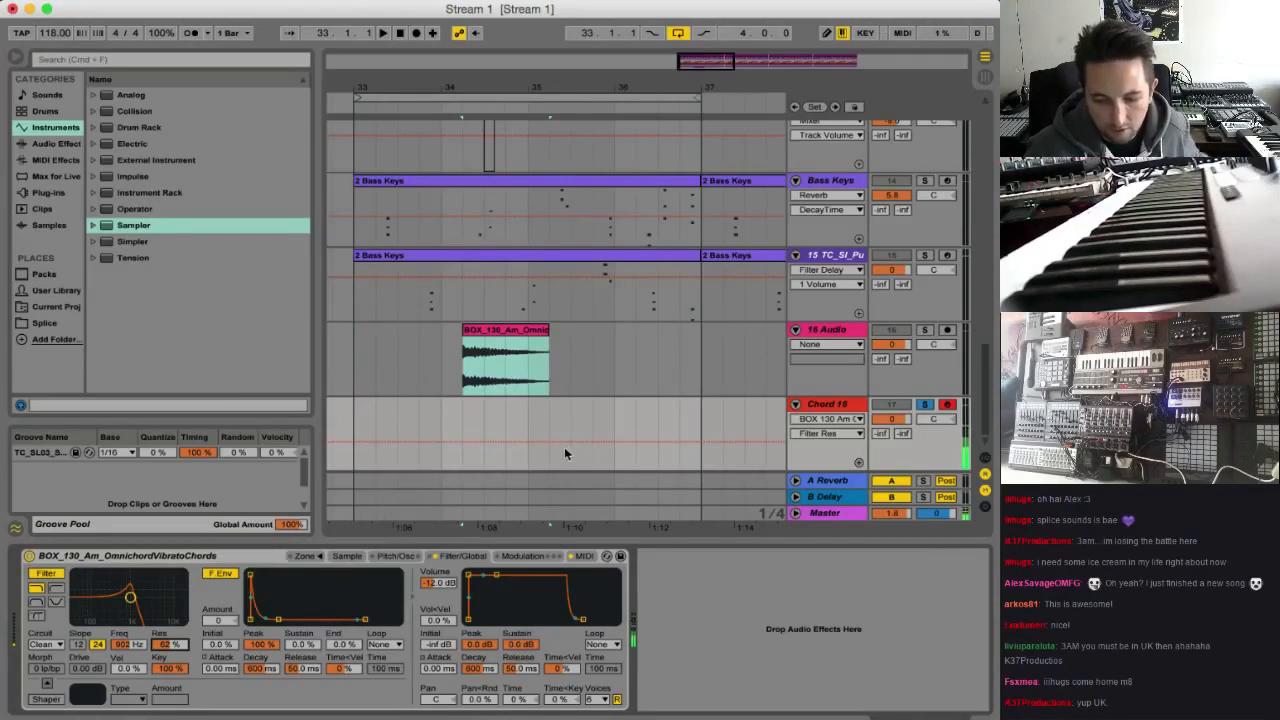
Unsolo the Chord 16 track and play the arrangement from bar 33 with the 16 Audio track muted
{"action": "key", "text": "space"}
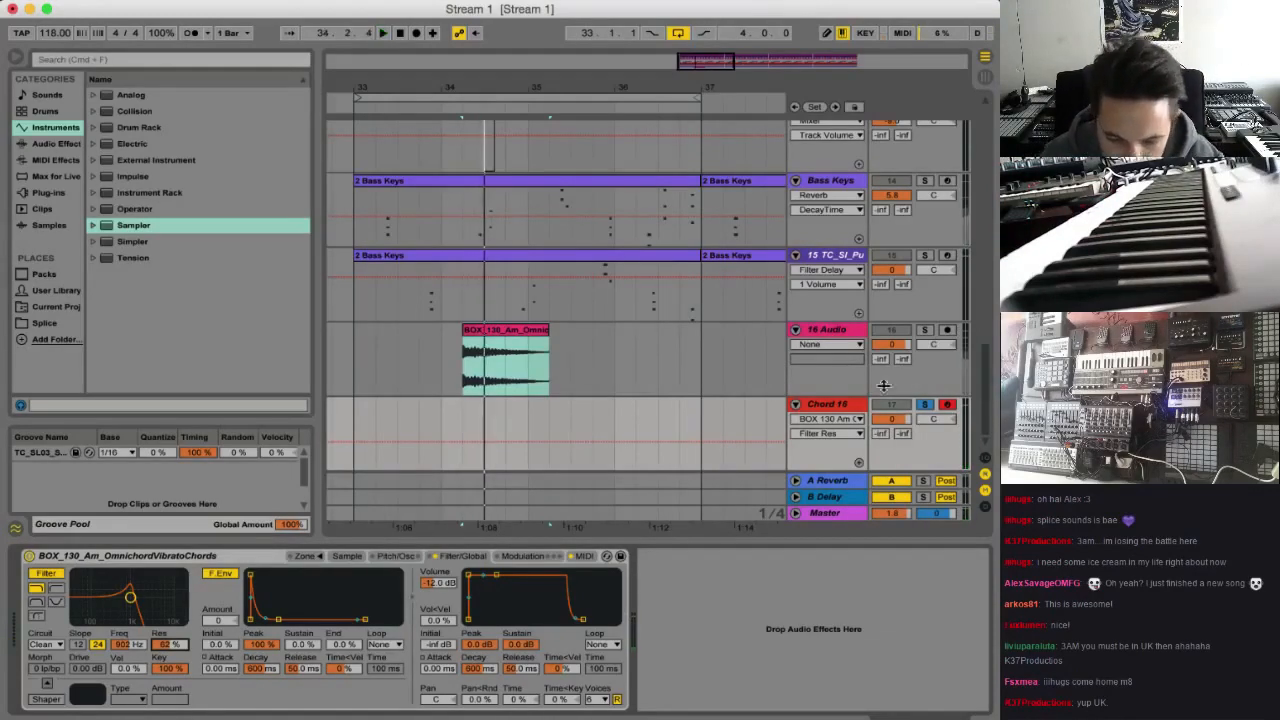
{"action": "left_click", "coordinate": [925, 405]}
{"action": "left_click", "coordinate": [357, 415]}
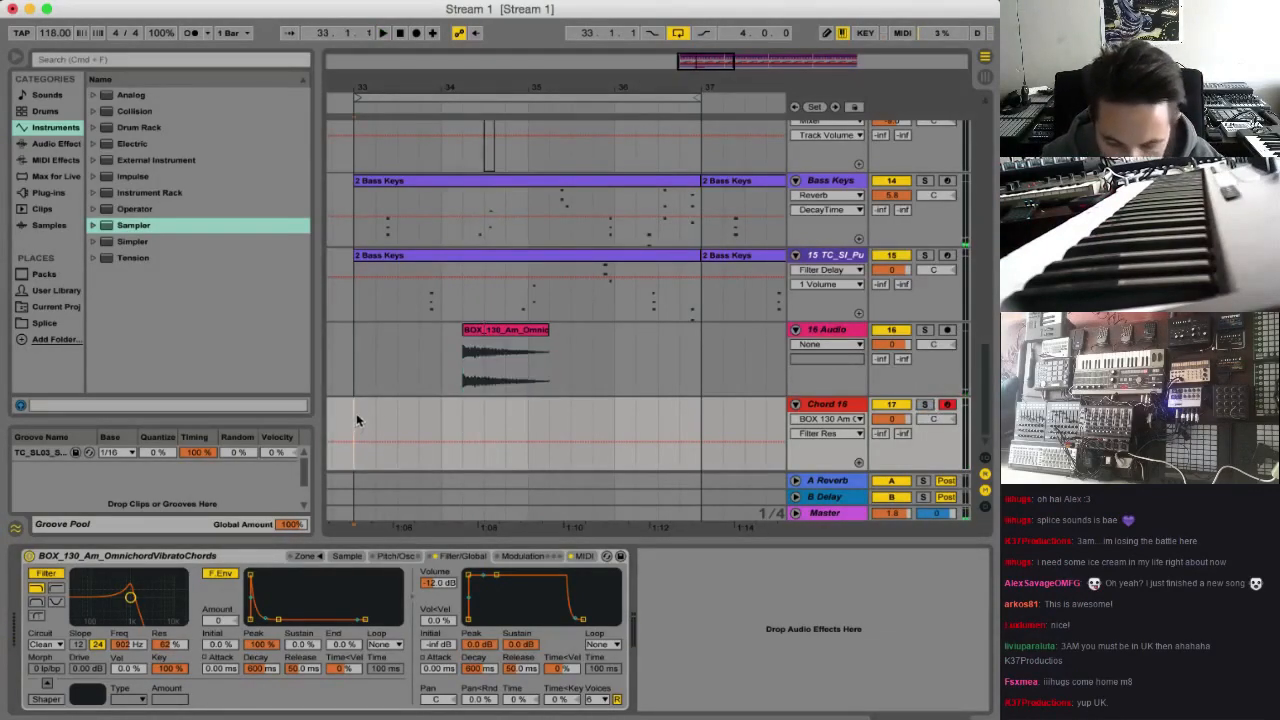
{"action": "key", "text": "space"}
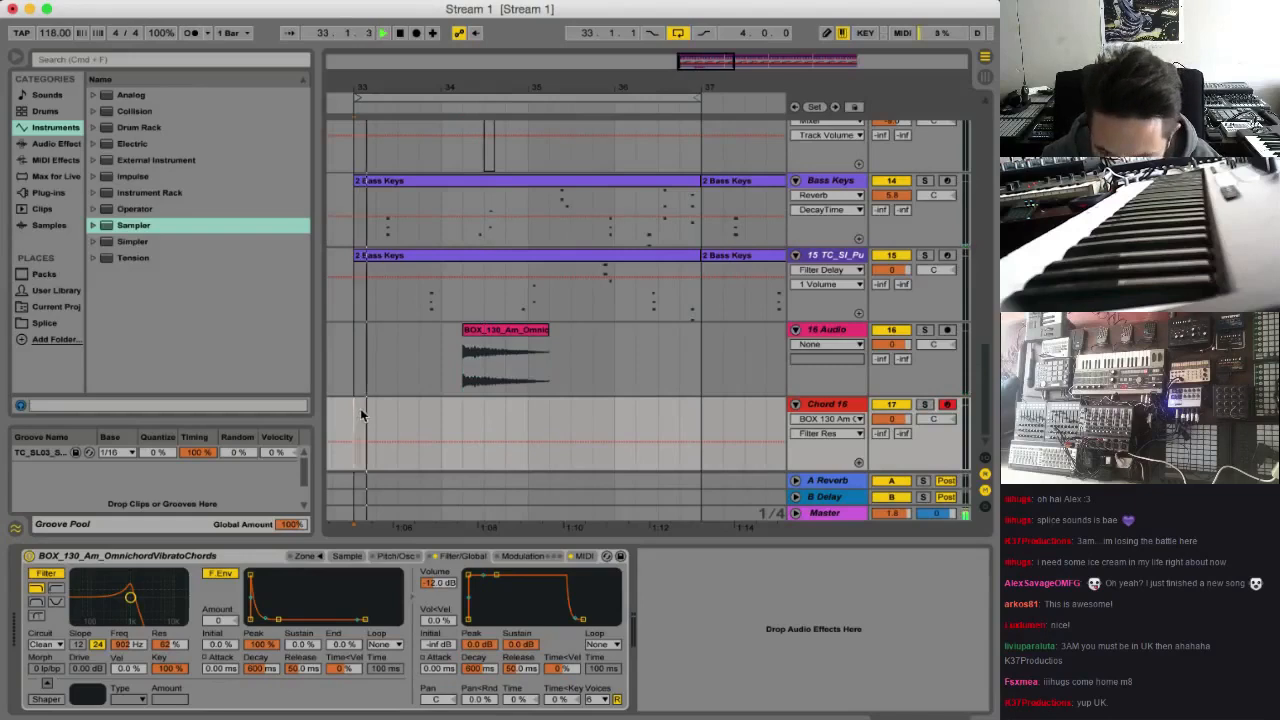
{"action": "left_click", "coordinate": [506, 331]}
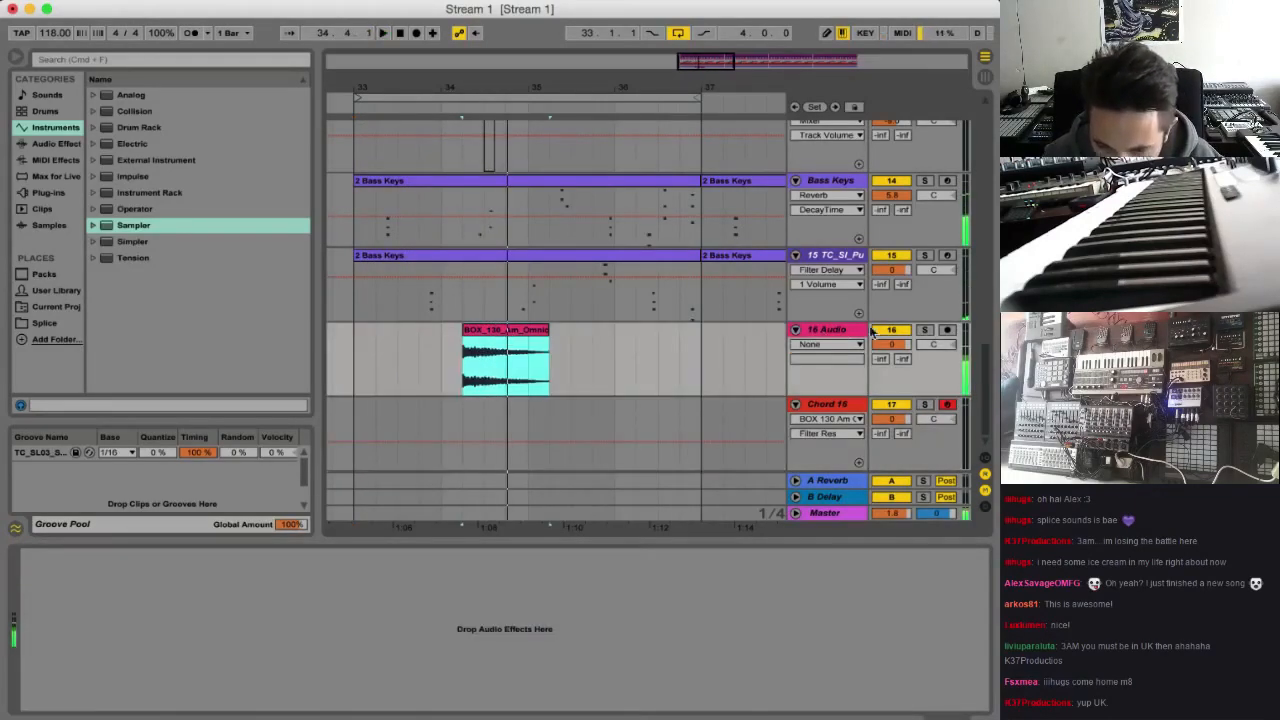
Stop playback and create an empty half-bar MIDI clip on the Chord 16 track at bar 35.3
{"action": "left_click", "coordinate": [571, 349]}
{"action": "key", "text": "space"}
{"action": "left_click_drag", "start_coordinate": [571, 349], "coordinate": [592, 360]}
{"action": "left_click", "coordinate": [575, 421]}
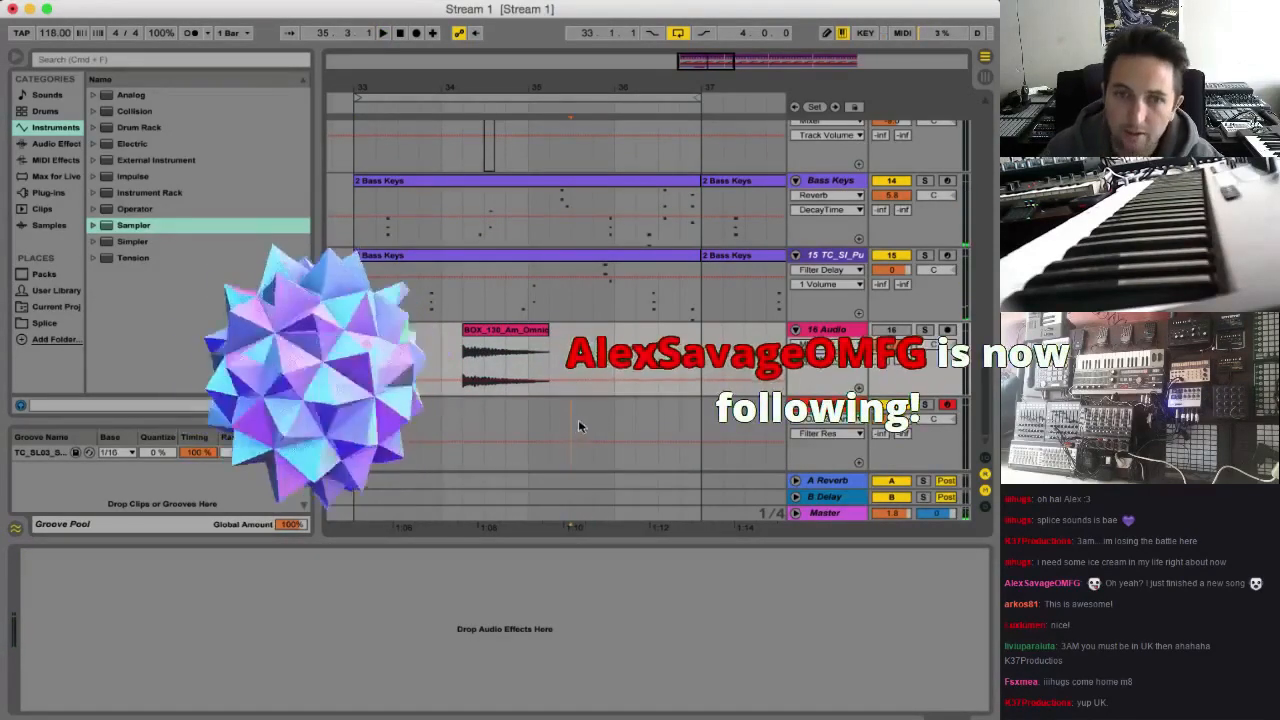
{"action": "left_click_drag", "start_coordinate": [572, 425], "coordinate": [615, 428]}
{"action": "key", "text": "super+shift+m"}
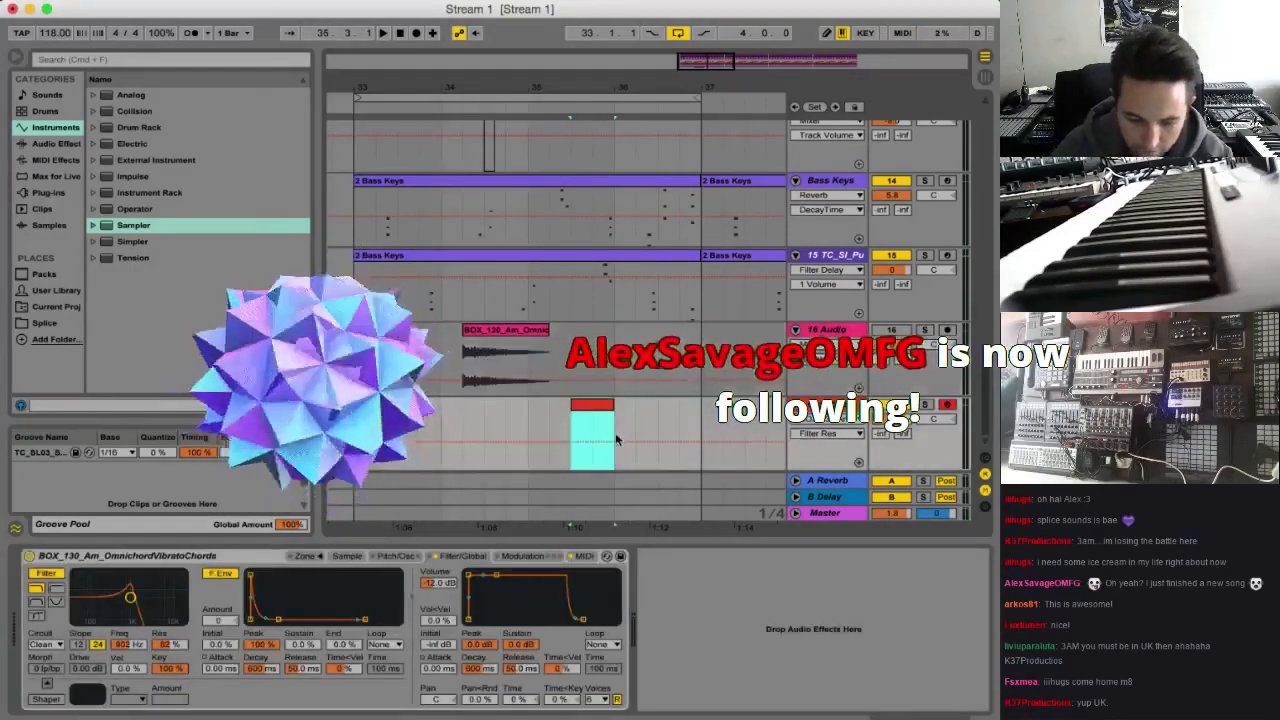
Open the new Chord 16 clip's note editor and add a short C3 note at its start
{"action": "key", "text": "space"}
{"action": "key", "text": "space"}
{"action": "key", "text": "shift+Tab"}
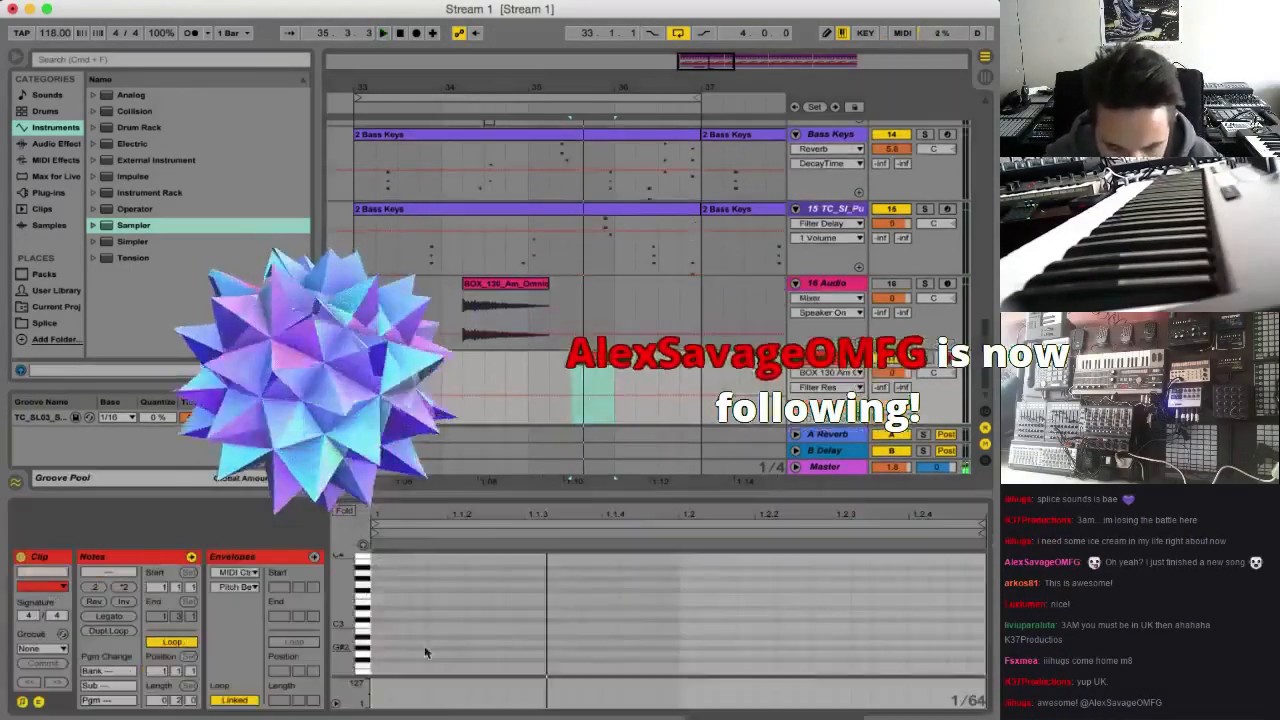
{"action": "double_click", "coordinate": [380, 626]}
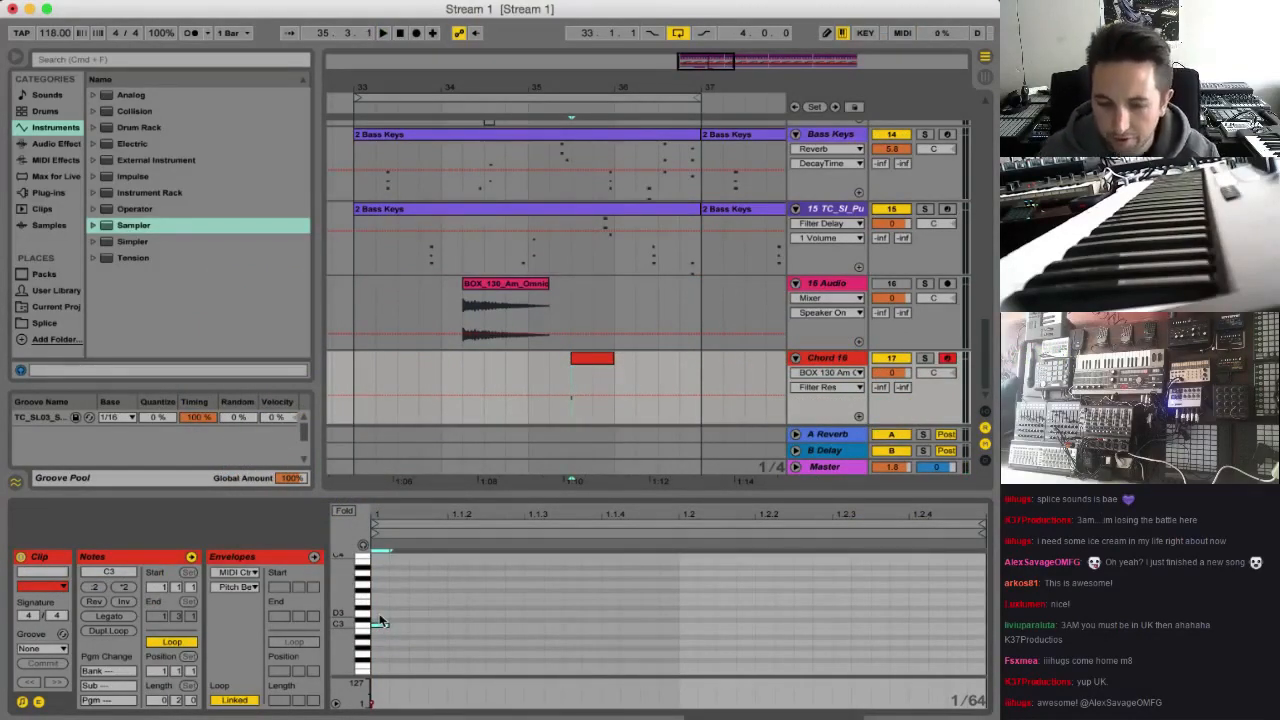
Check the Omnichord sample region in the Chord 16 Sampler, return to the clip's note editor and audition the C3 note
{"action": "left_click", "coordinate": [833, 358]}
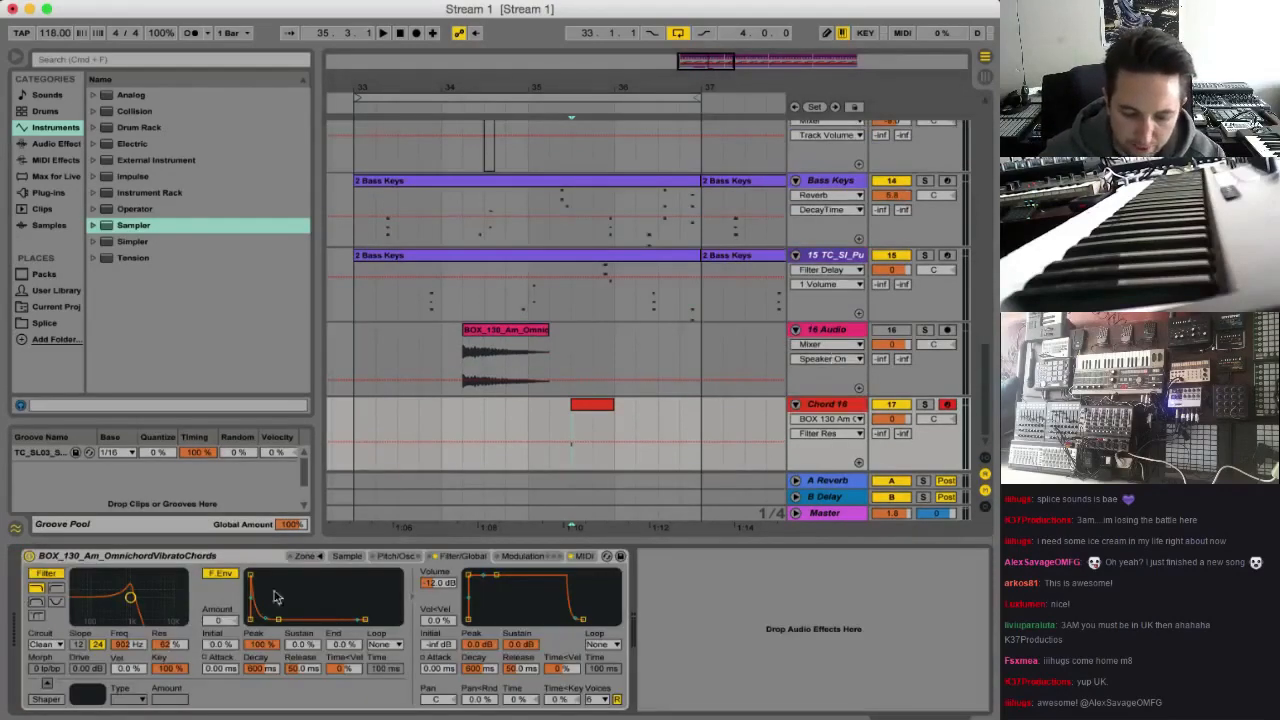
{"action": "left_click", "coordinate": [349, 556]}
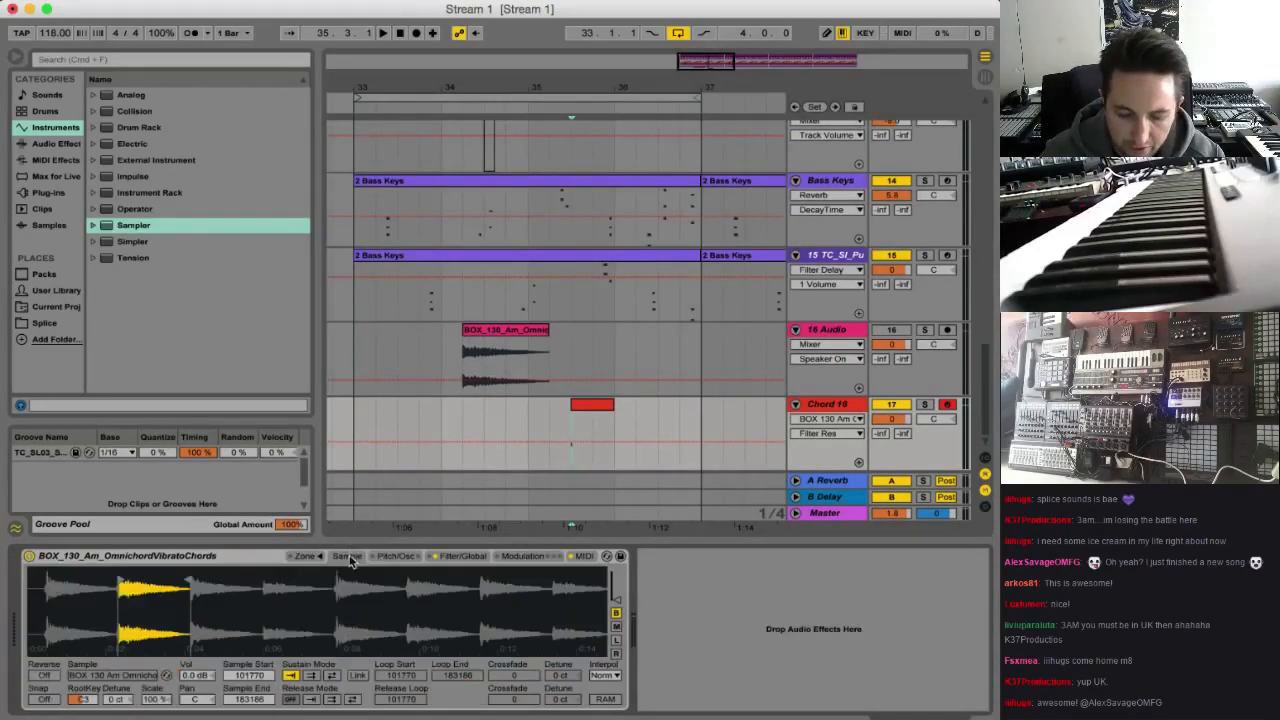
{"action": "left_click", "coordinate": [593, 418]}
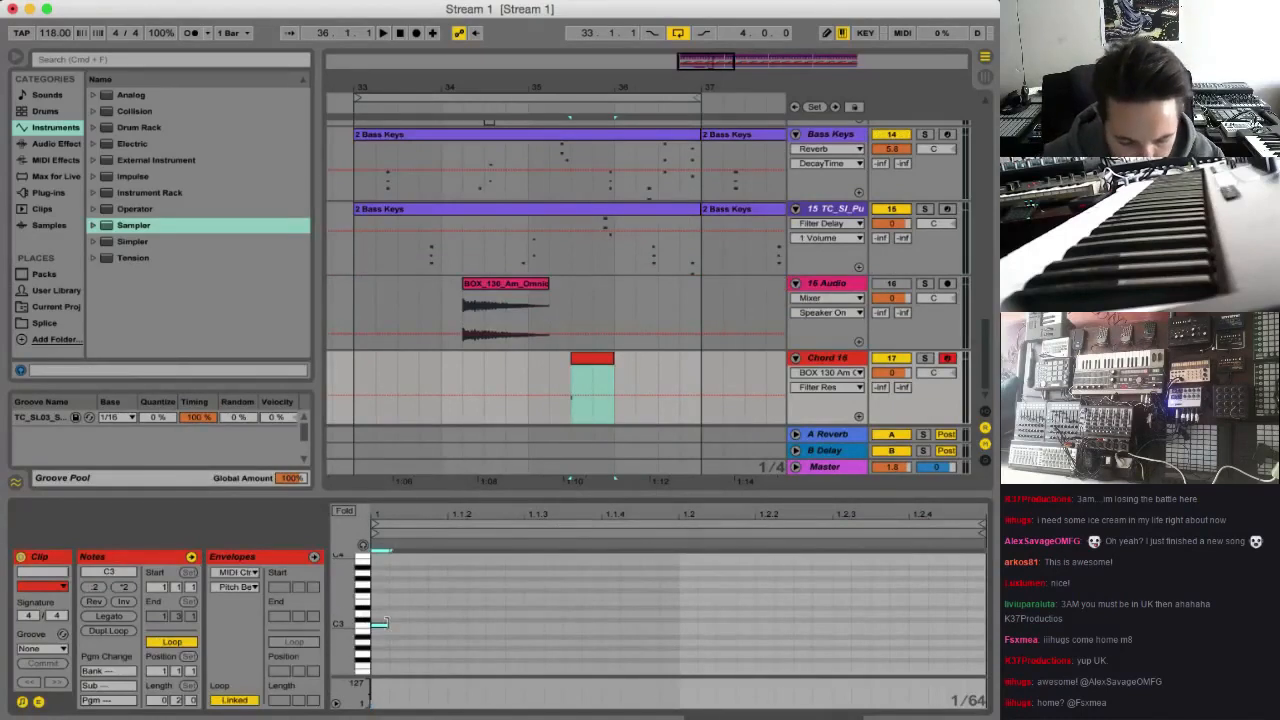
{"action": "key", "text": "space"}
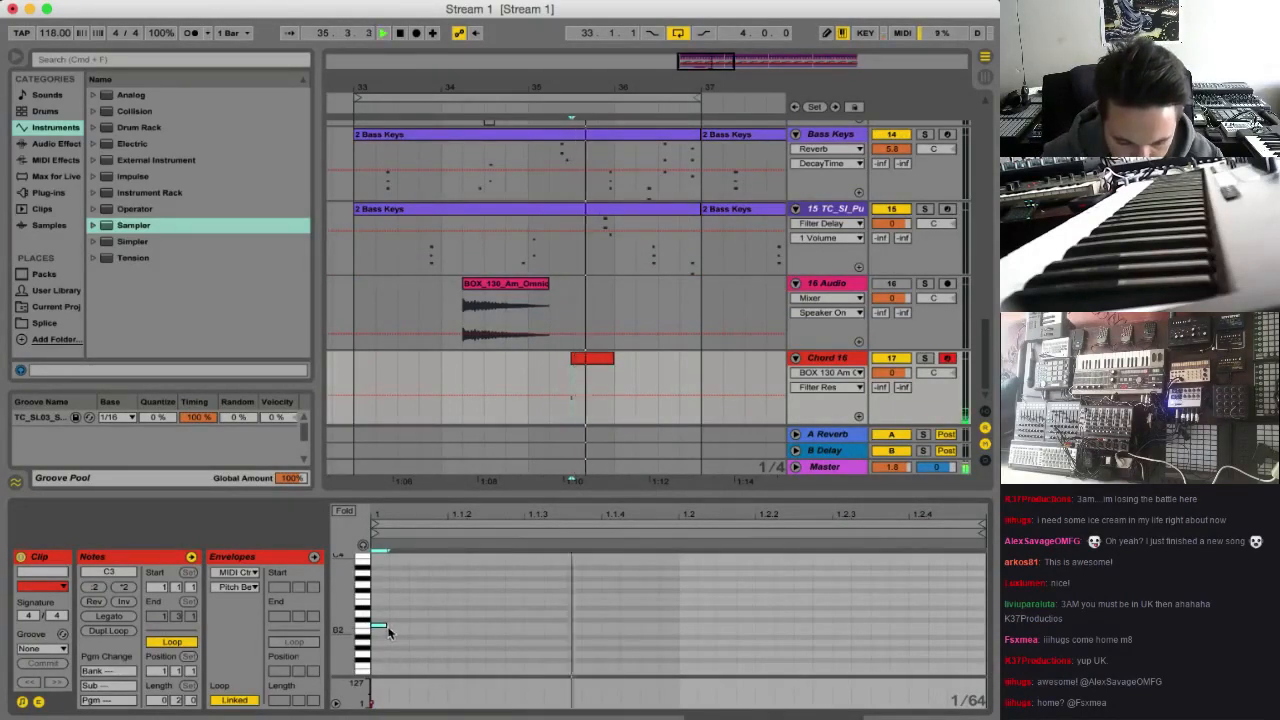
Lengthen the C3 note to a full sixteenth, duplicate it until sixteenths fill the half-bar clip, and play it
{"action": "left_click_drag", "start_coordinate": [387, 626], "coordinate": [445, 626]}
{"action": "key", "text": "super+d"}
{"action": "key", "text": "super+z"}
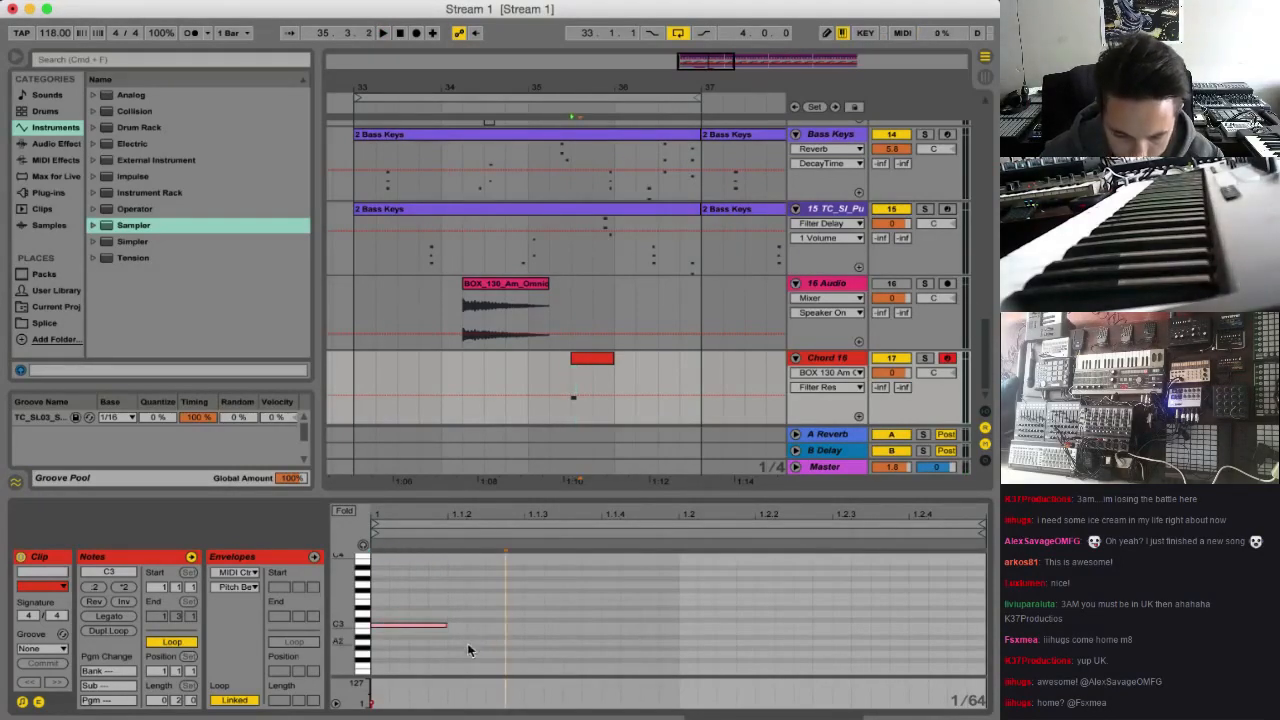
{"action": "left_click_drag", "start_coordinate": [435, 590], "coordinate": [385, 640]}
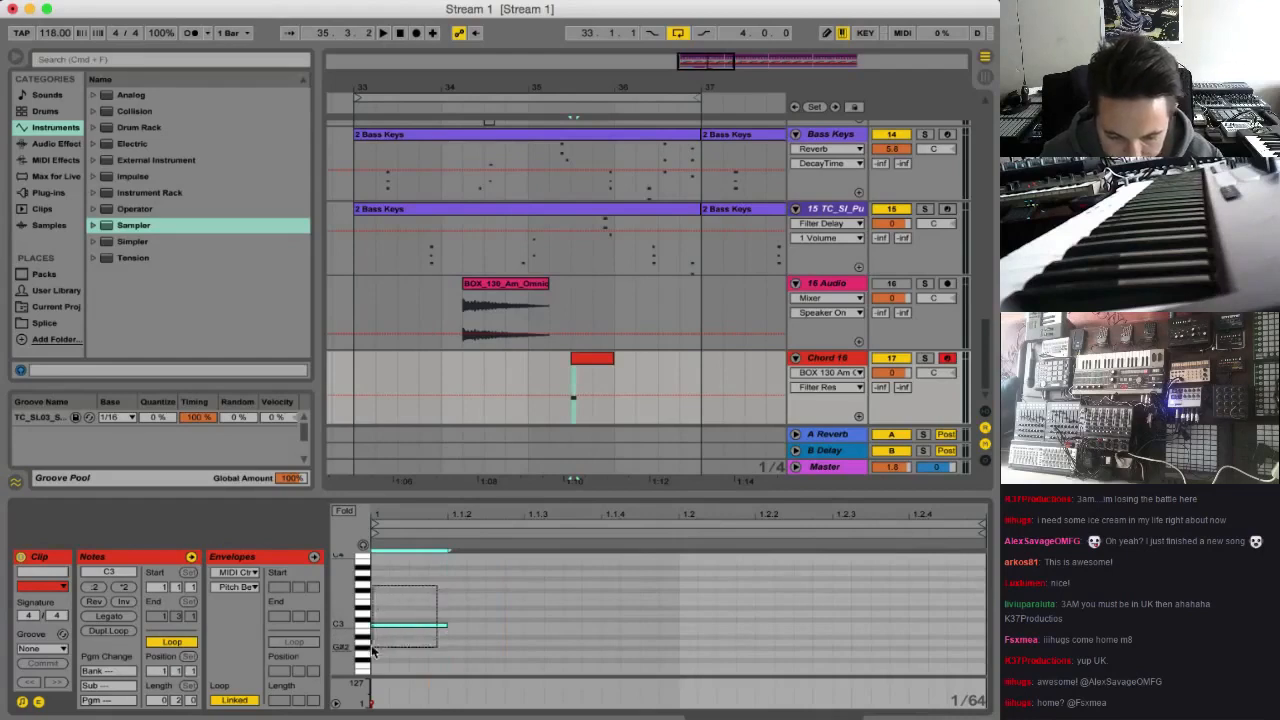
{"action": "key", "text": "super+d"}
{"action": "key", "text": "super+d"}
{"action": "key", "text": "super+d"}
{"action": "key", "text": "super+d"}
{"action": "key", "text": "super+d"}
{"action": "key", "text": "super+d"}
{"action": "key", "text": "super+d"}
{"action": "key", "text": "space"}
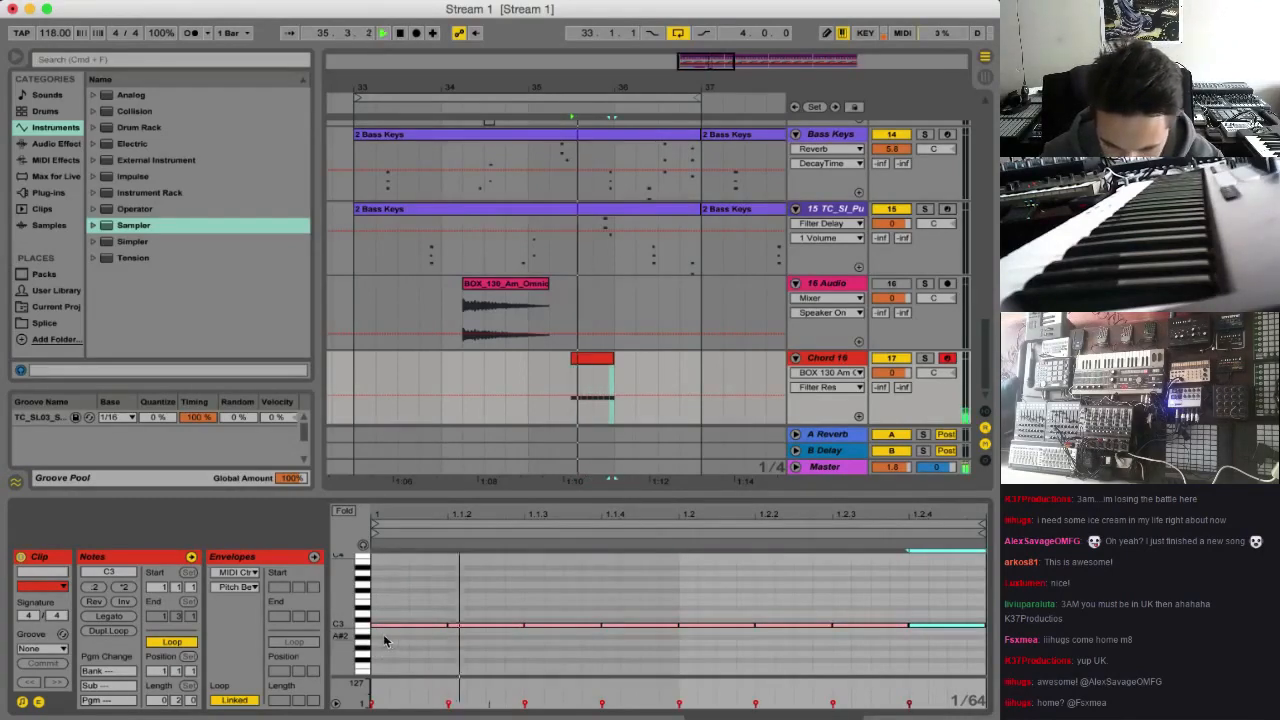
Draw a rising velocity ramp from the minimum across all the C3 notes and play the clip
{"action": "left_click_drag", "start_coordinate": [952, 590], "coordinate": [455, 648]}
{"action": "left_click_drag", "start_coordinate": [871, 688], "coordinate": [380, 700]}
{"action": "key", "text": "space"}
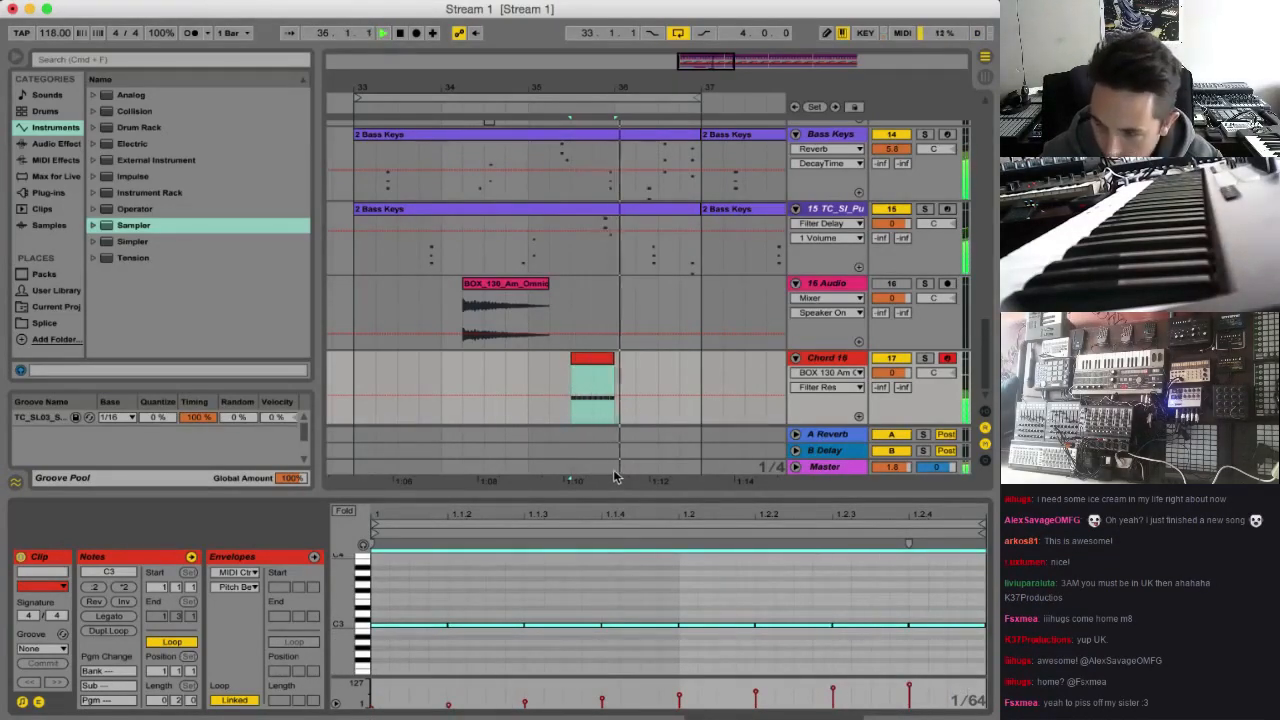
{"action": "key", "text": "space"}
{"action": "key", "text": "space"}
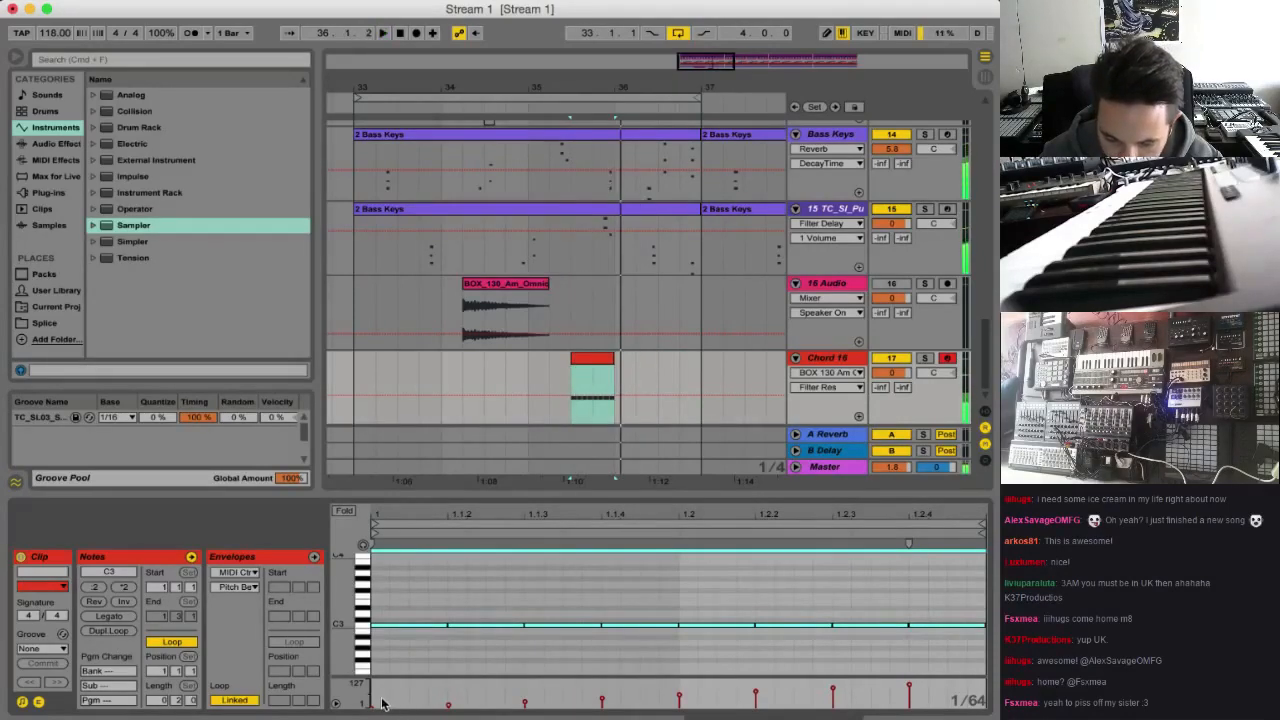
Reshape the C3 velocities to start at a moderate level, peak on the fifth note and fall away over the last three
{"action": "left_click_drag", "start_coordinate": [463, 695], "coordinate": [998, 679]}
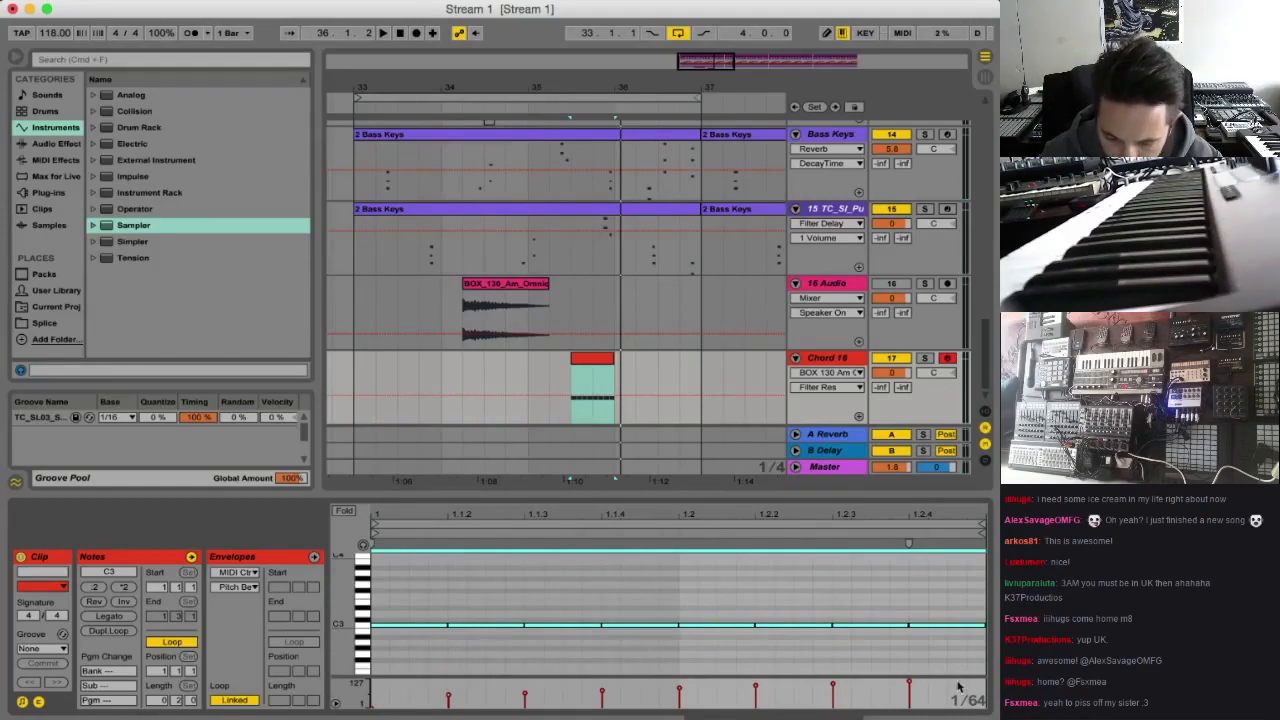
{"action": "left_click_drag", "start_coordinate": [756, 690], "coordinate": [352, 685]}
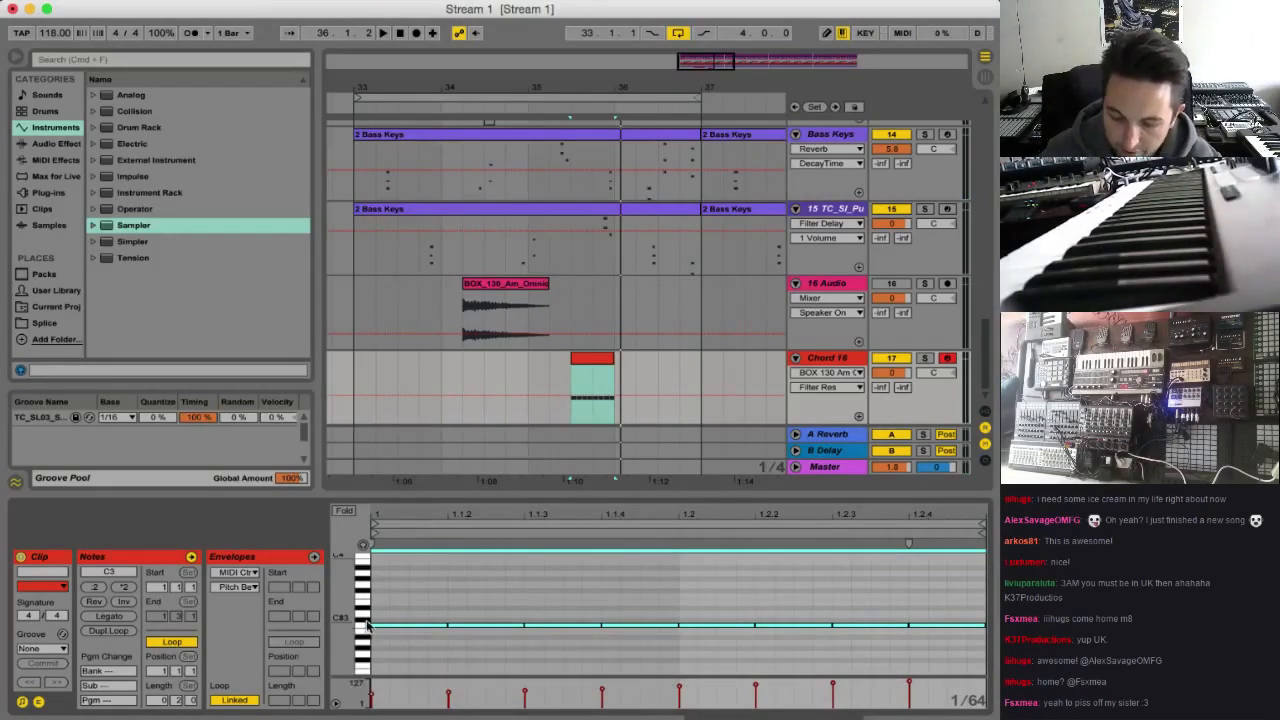
{"action": "key", "text": "space"}
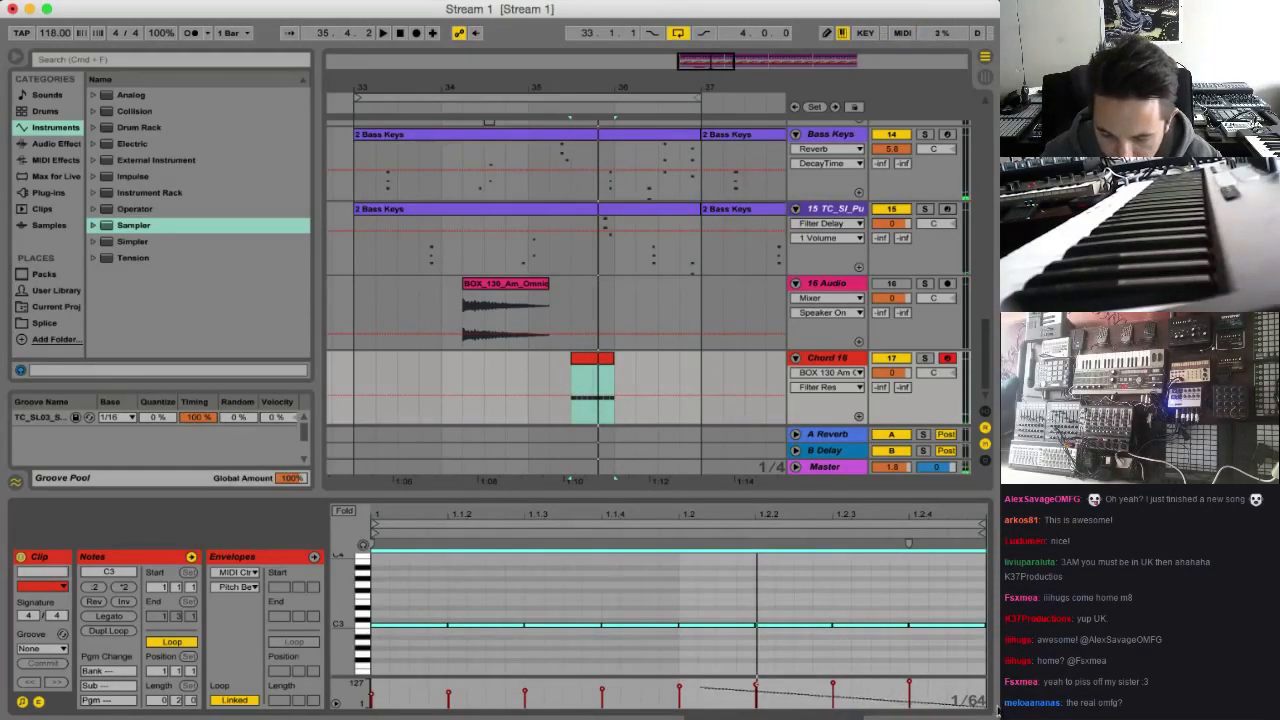
{"action": "left_click_drag", "start_coordinate": [997, 711], "coordinate": [997, 711]}
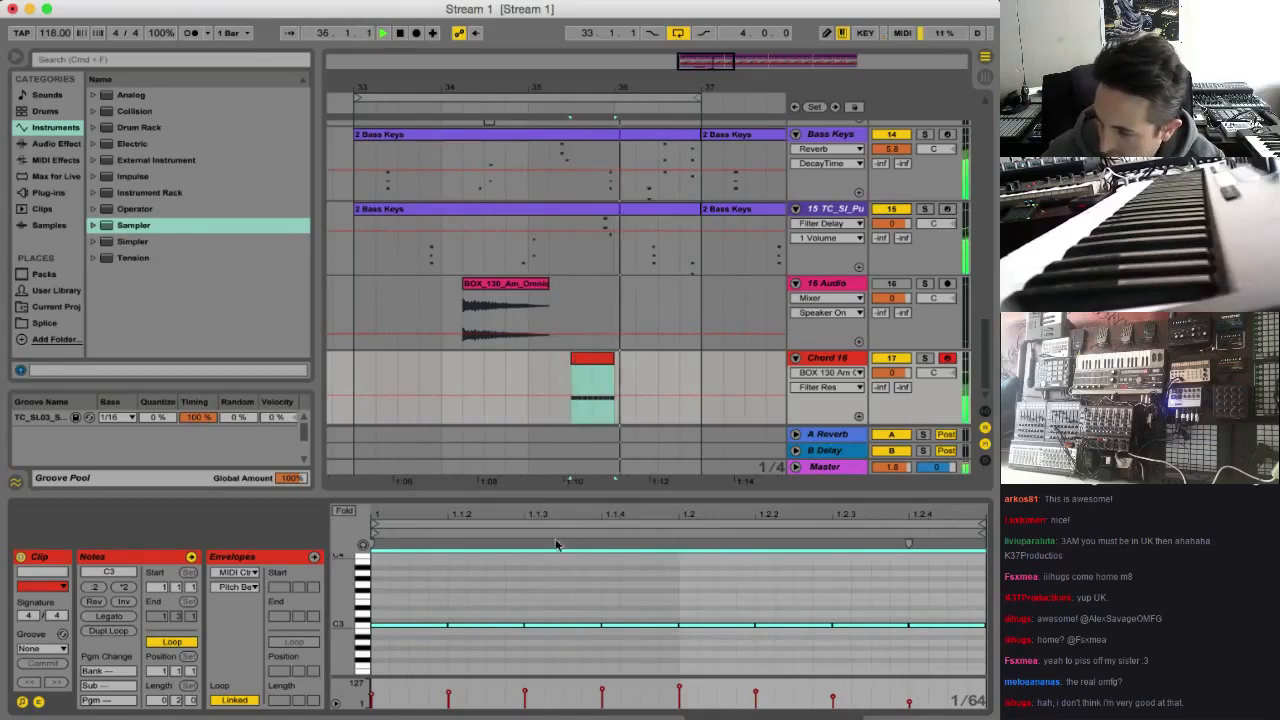
Shorten all the C3 notes in the clip together so gaps separate the repeated chords
{"action": "left_click", "coordinate": [480, 600]}
{"action": "key", "text": "space"}
{"action": "key", "text": "super+a"}
{"action": "left_click_drag", "start_coordinate": [519, 625], "coordinate": [498, 625]}
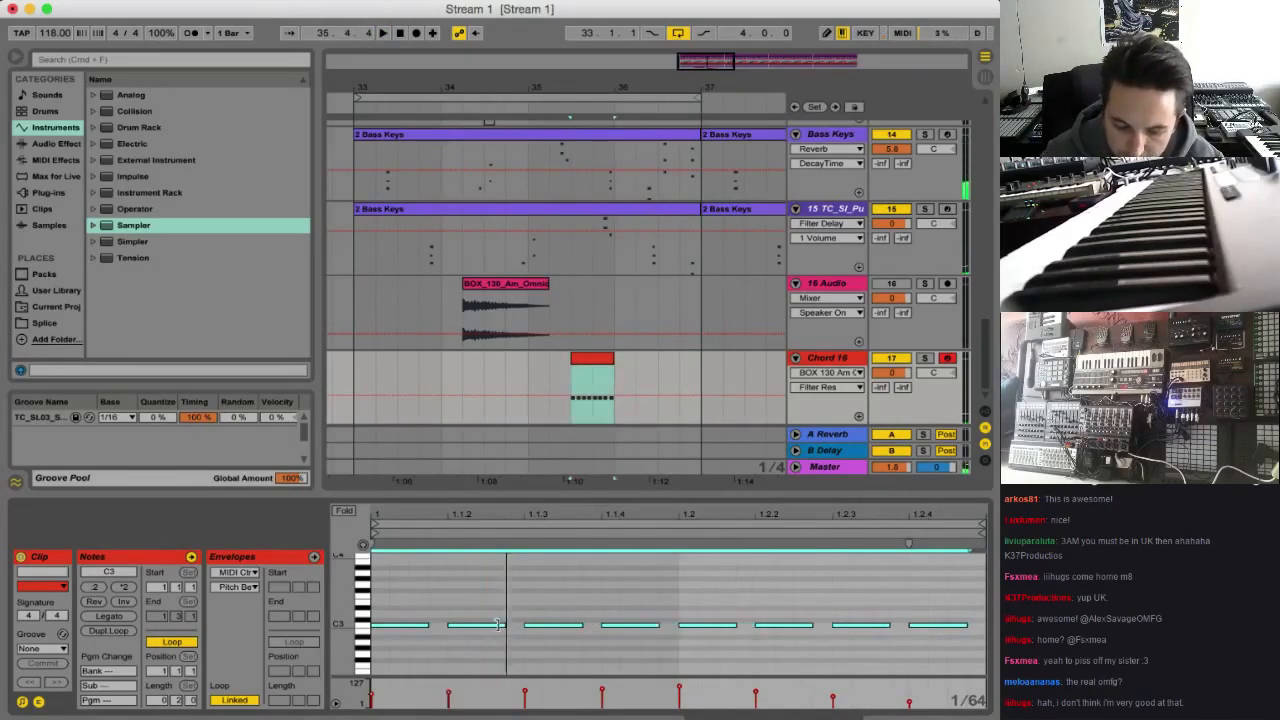
Apply the TC_SL03 groove from the Groove Pool to the Chord 16 clip and play it
{"action": "left_click_drag", "start_coordinate": [40, 417], "coordinate": [590, 362]}
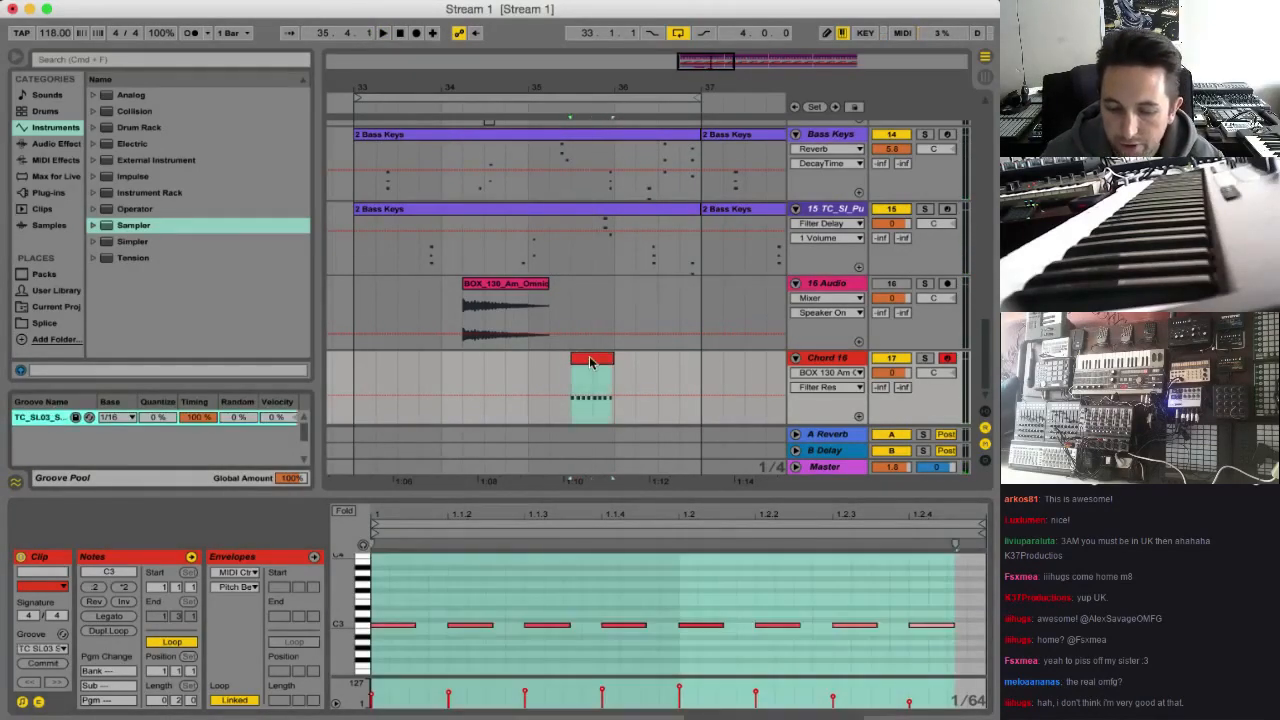
{"action": "key", "text": "space"}
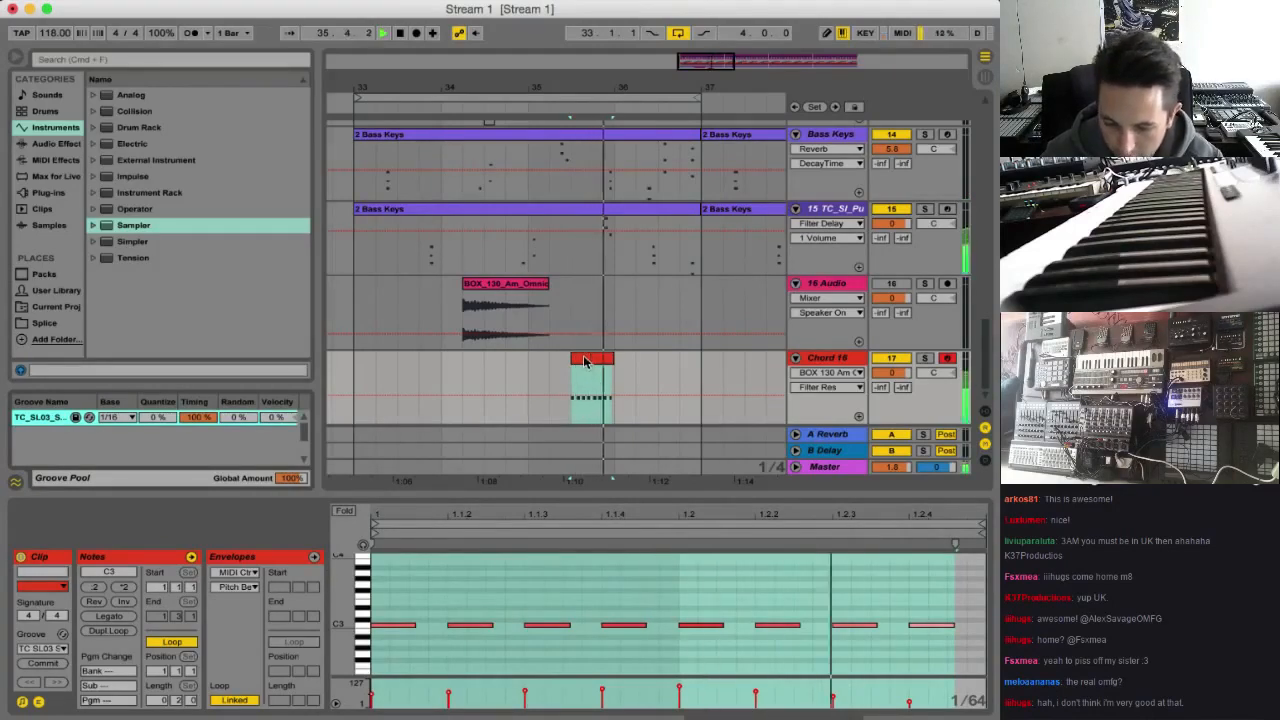
{"action": "key", "text": "space"}
Try the Chord 16 clip at 33.3 and at 34.2, playing the arrangement with each placement
{"action": "left_click_drag", "start_coordinate": [585, 362], "coordinate": [405, 385]}
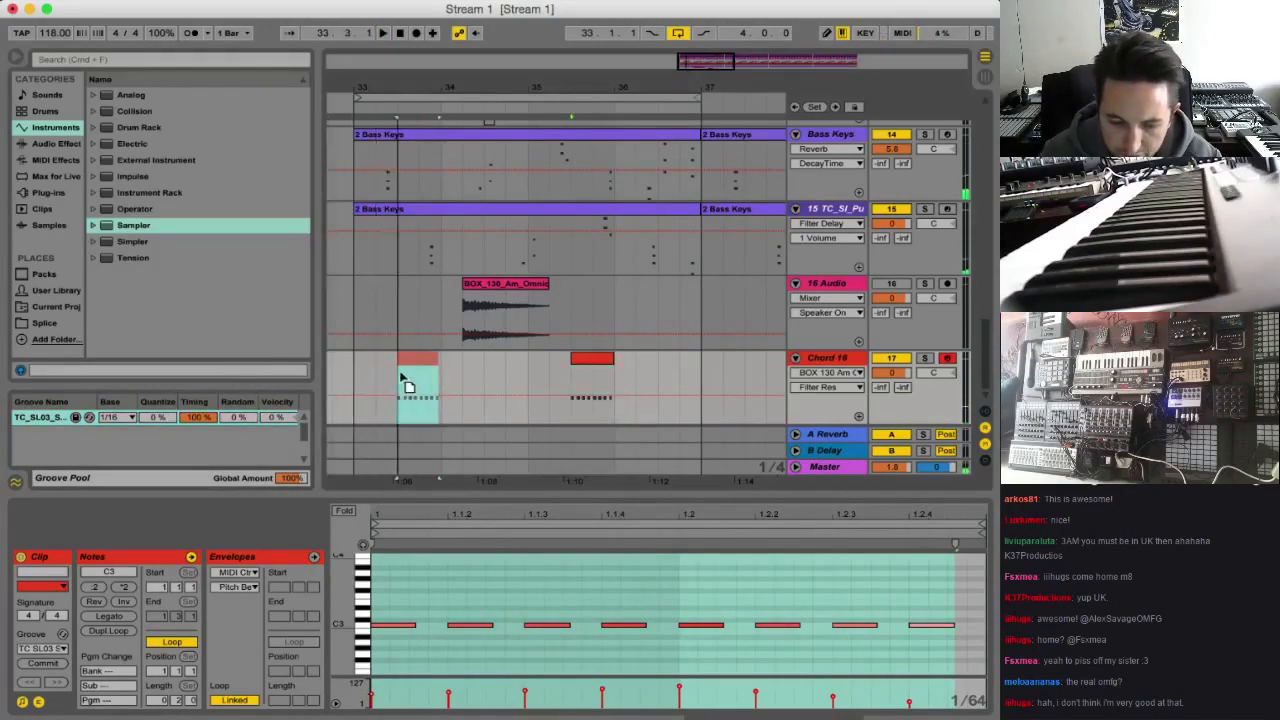
{"action": "left_click", "coordinate": [353, 366]}
{"action": "key", "text": "space"}
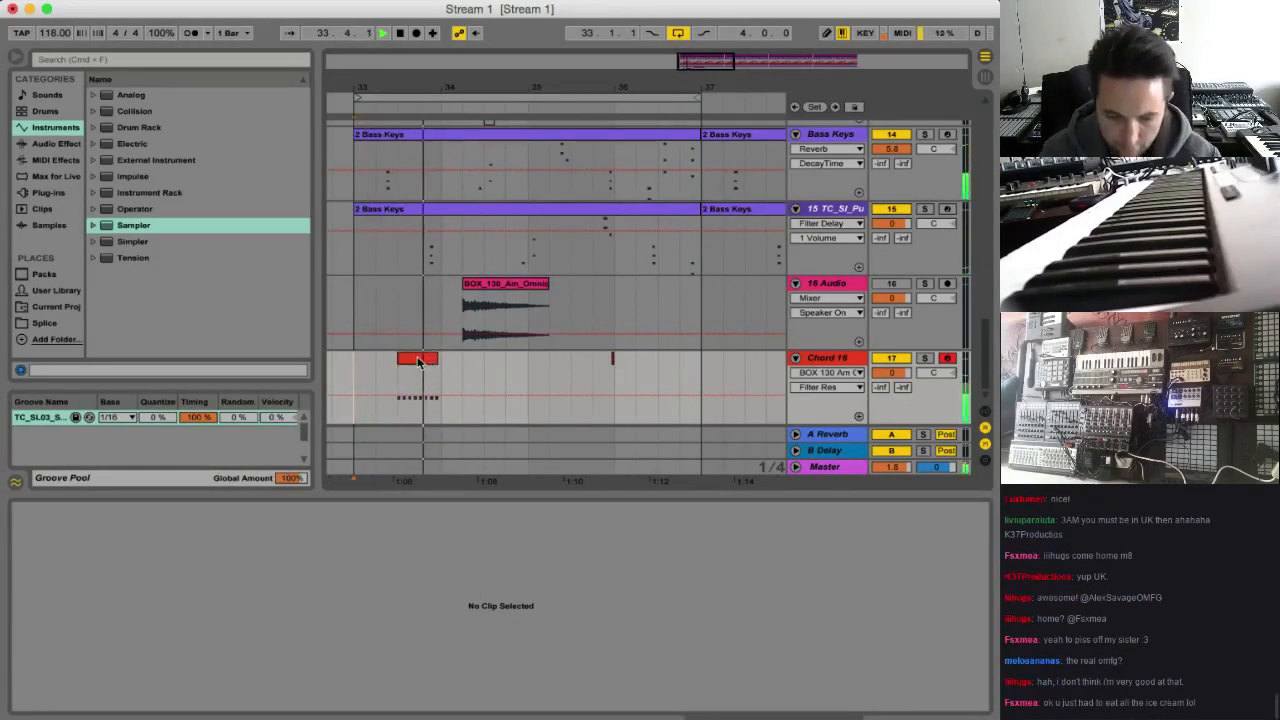
{"action": "left_click_drag", "start_coordinate": [417, 362], "coordinate": [491, 362]}
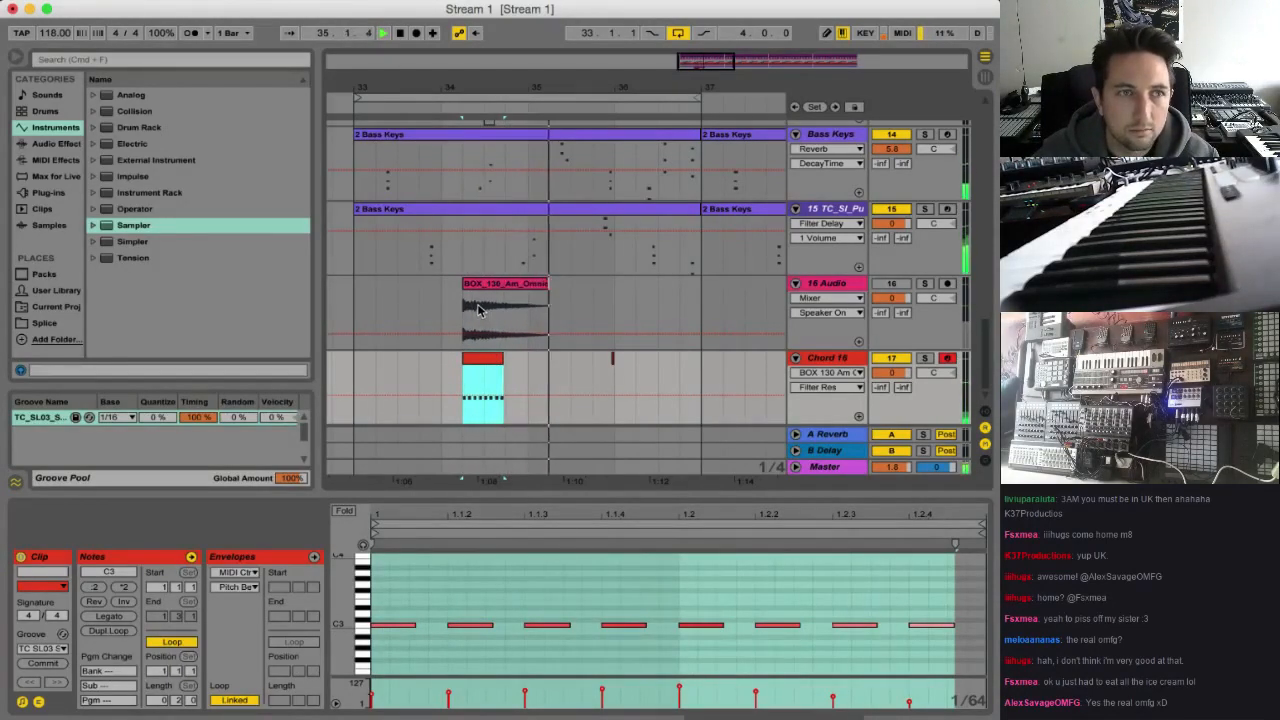
{"action": "key", "text": "space"}
{"action": "key", "text": "space"}
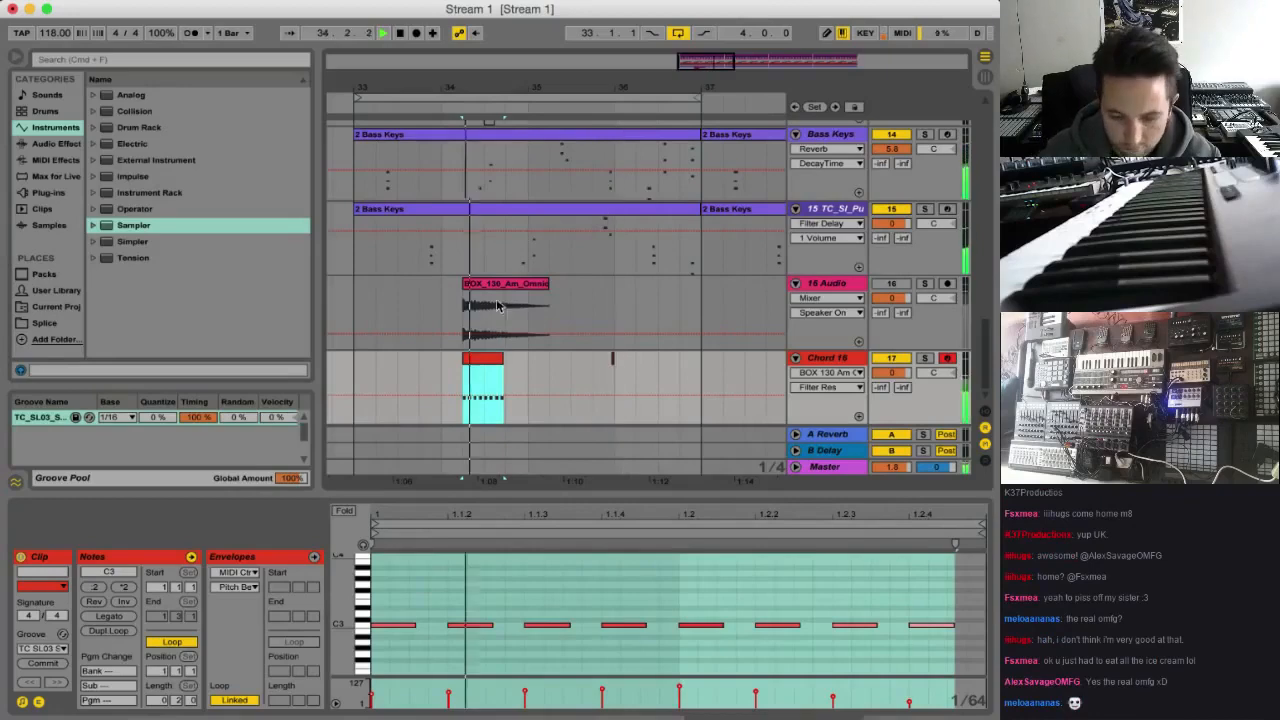
Move the Chord 16 clip to 34.4 and trim its end so it lasts one beat, checking it in playback
{"action": "left_click_drag", "start_coordinate": [485, 362], "coordinate": [528, 363]}
{"action": "left_click", "coordinate": [457, 371]}
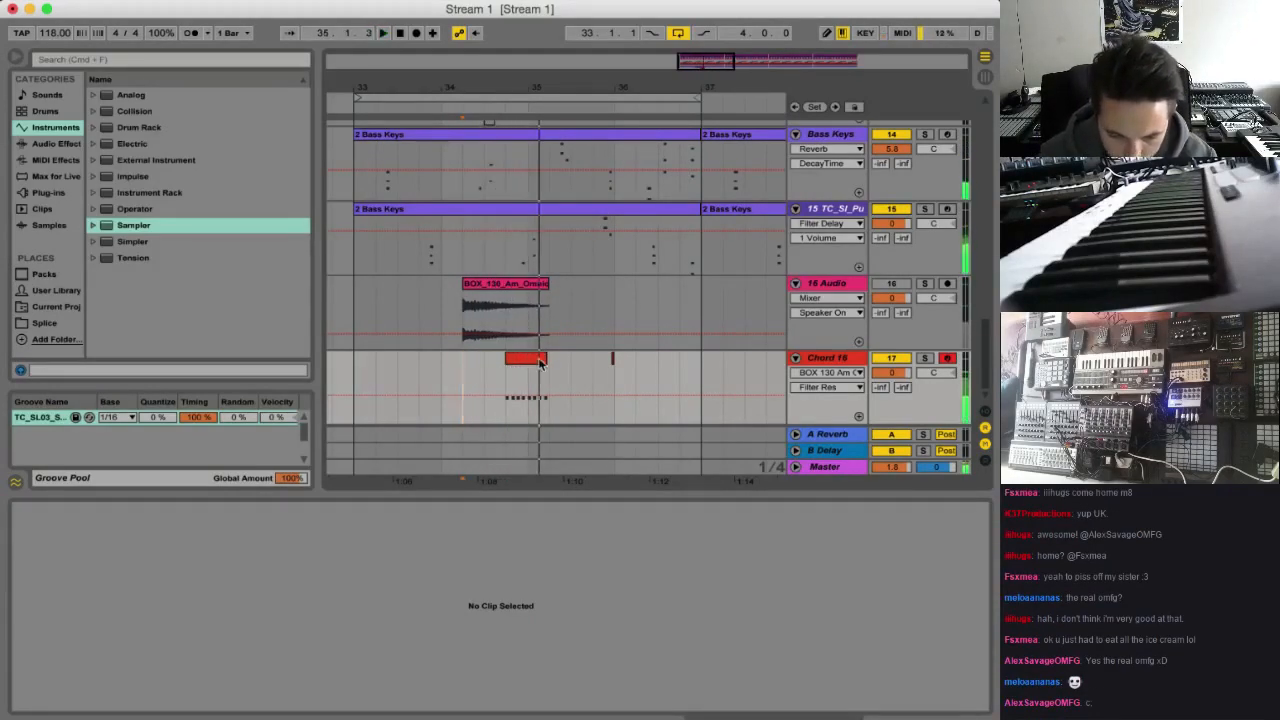
{"action": "left_click_drag", "start_coordinate": [540, 362], "coordinate": [531, 360]}
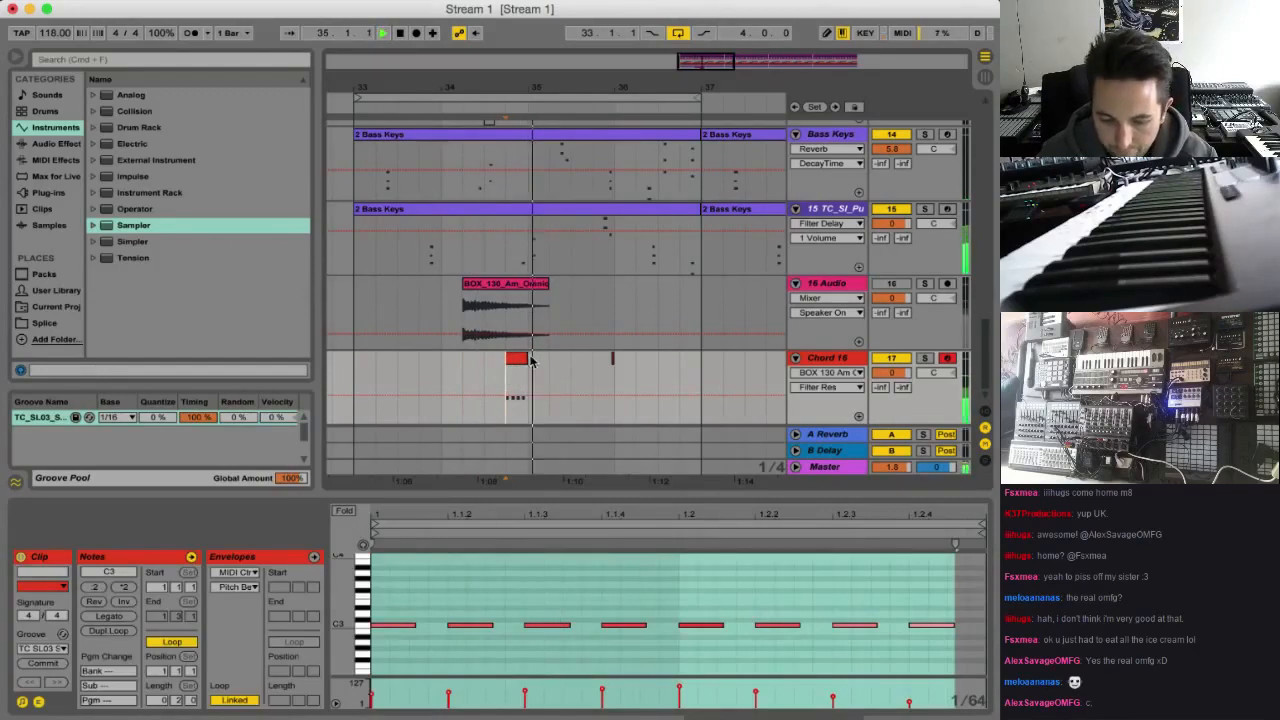
{"action": "key", "text": "space"}
Transpose all notes in the Chord 16 clip down one octave to C2 and play the result
{"action": "left_click", "coordinate": [612, 574]}
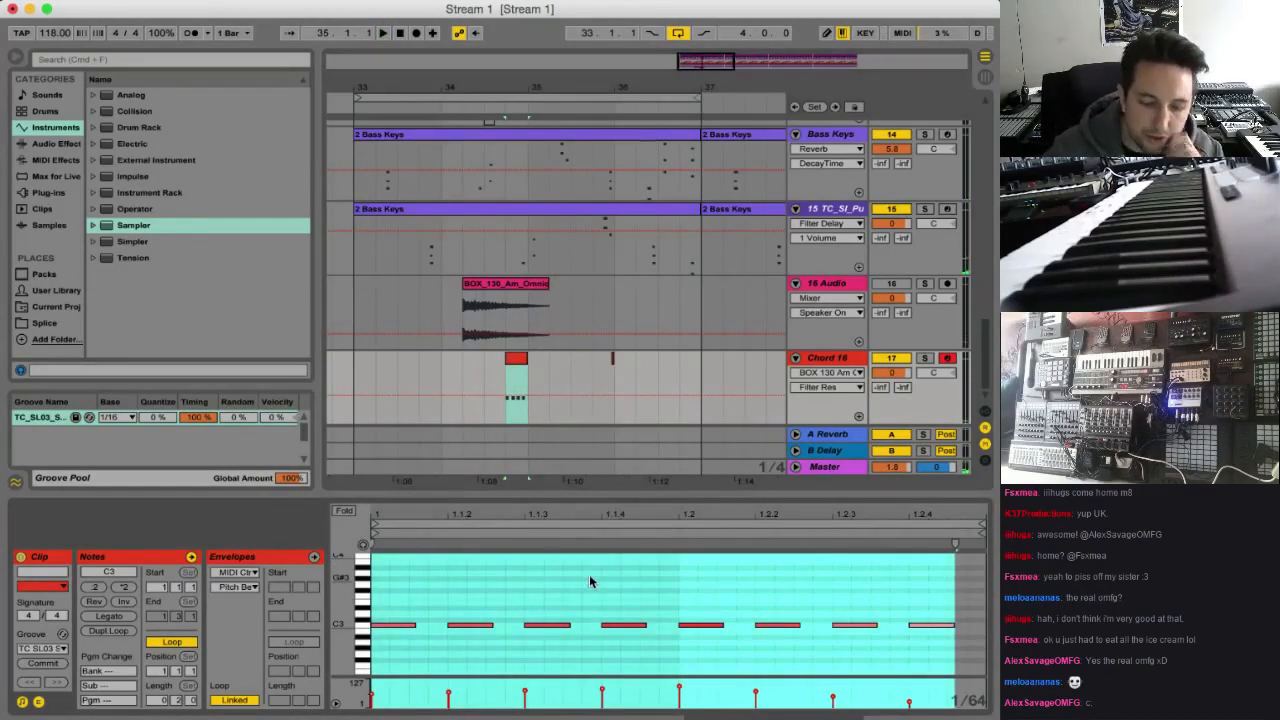
{"action": "key", "text": "super+a"}
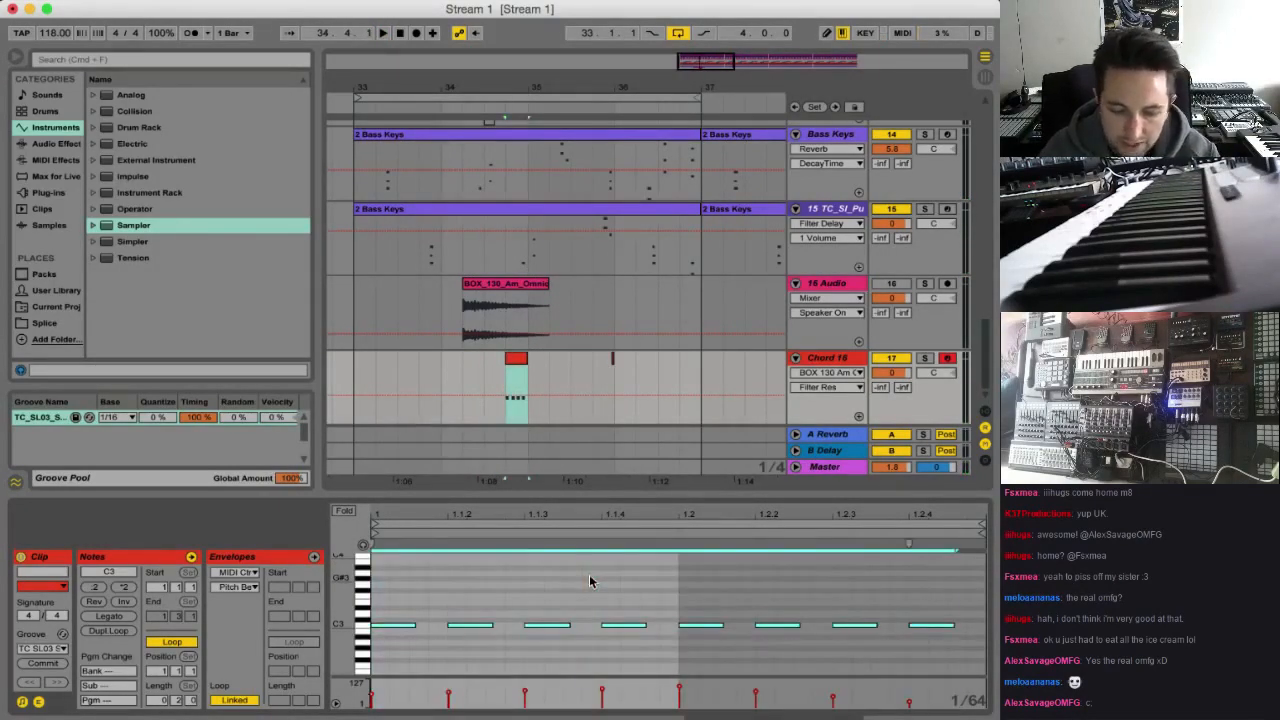
{"action": "key", "text": "shift+Down"}
{"action": "key", "text": "space"}
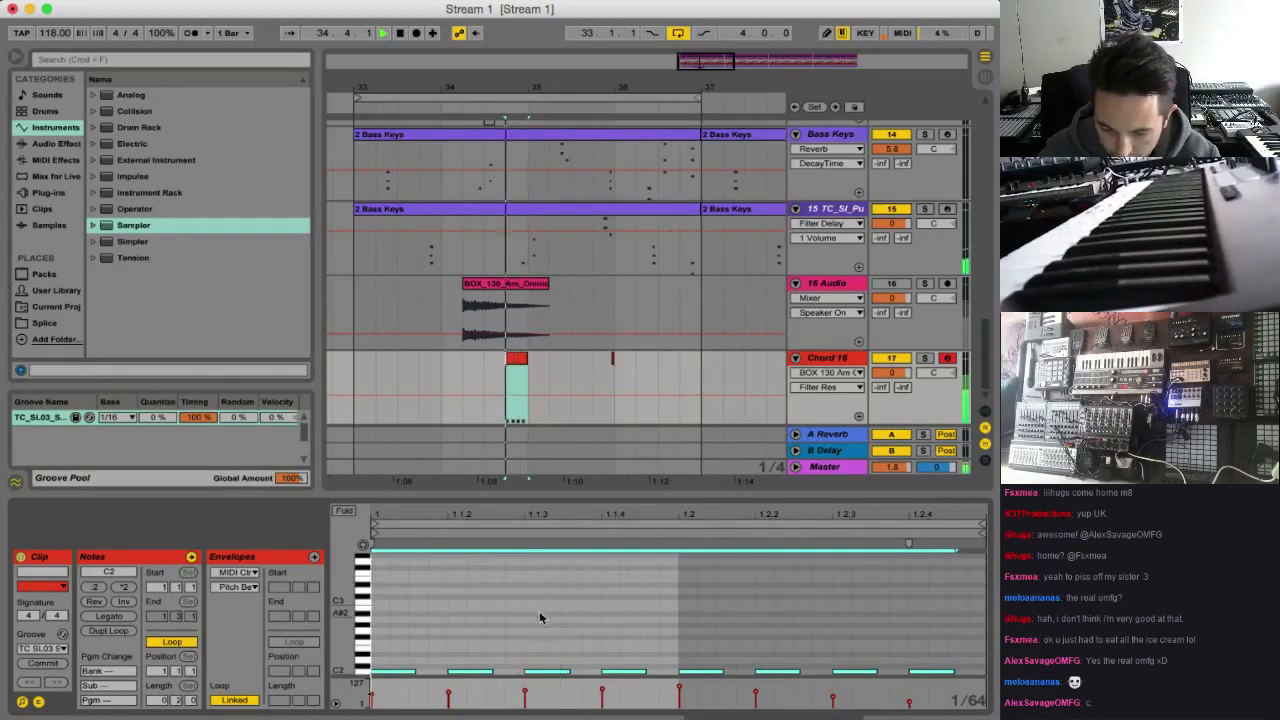
Raise the fourth note of the Chord 16 clip one octave to C3 and play the clip
{"action": "left_click", "coordinate": [623, 671]}
{"action": "key", "text": "space"}
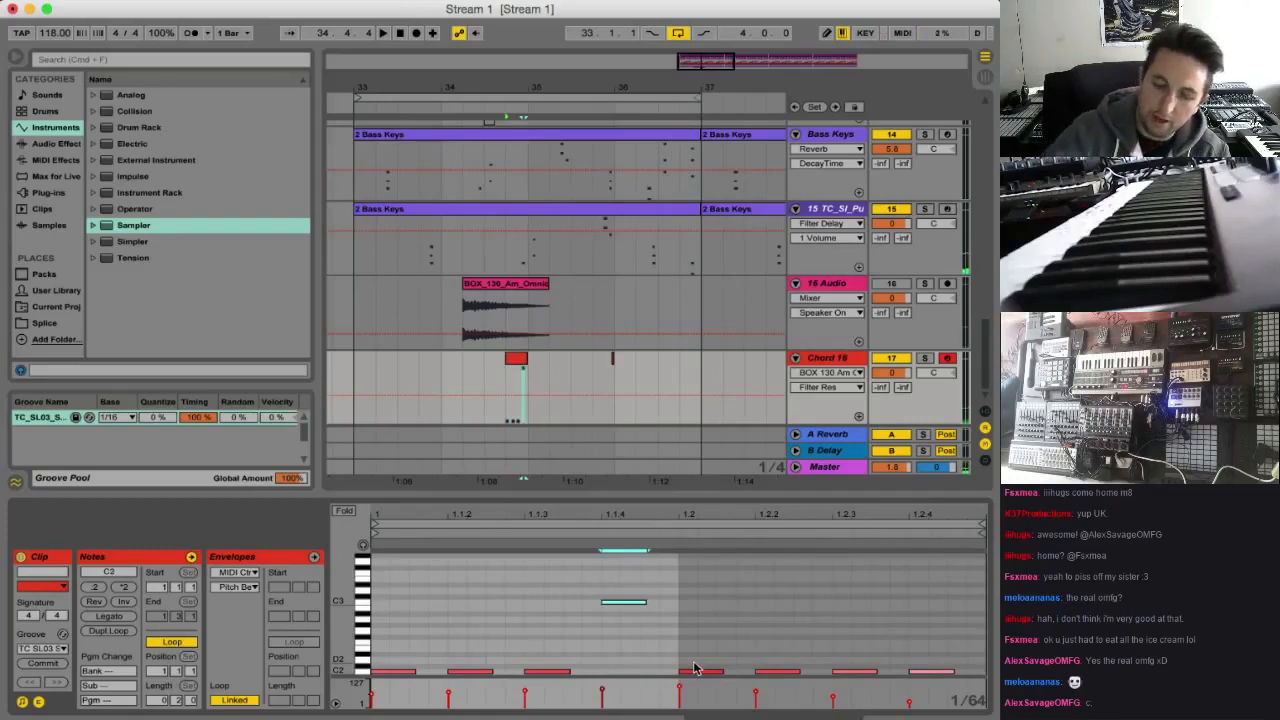
{"action": "key", "text": "space"}
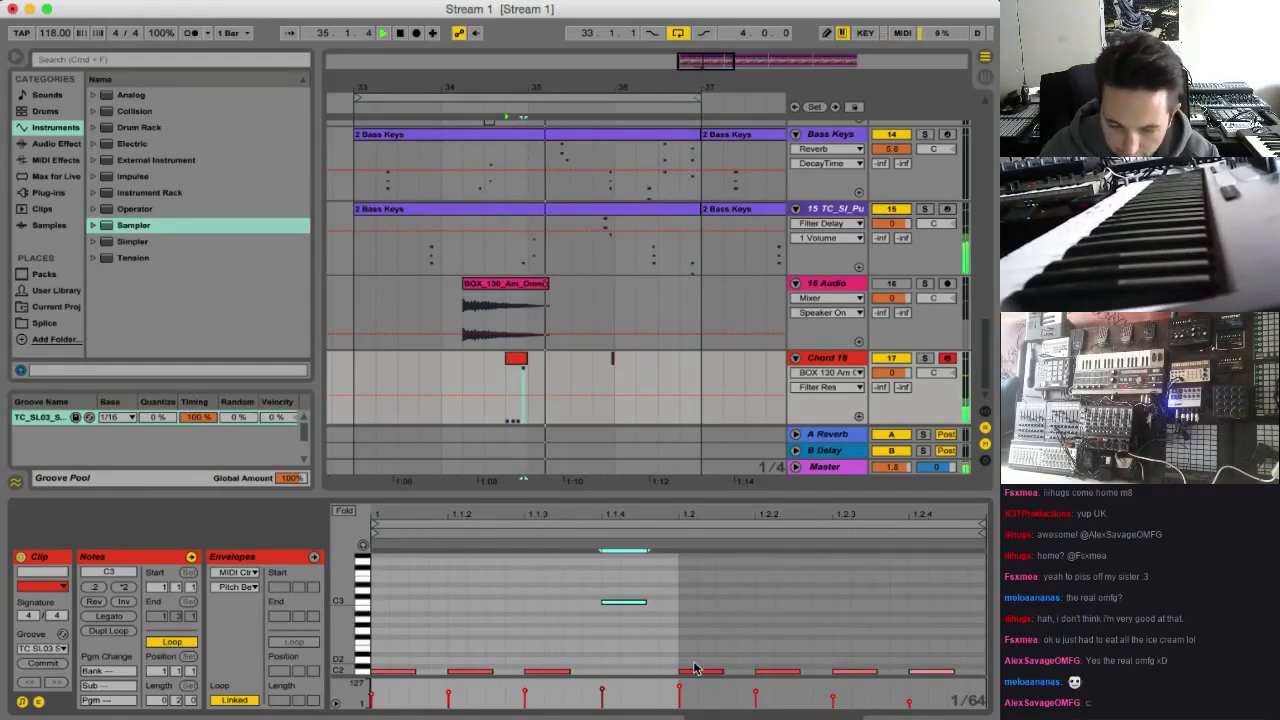
Move the one-beat Chord 16 clip to 34.3 and play the arrangement, including from bar 33
{"action": "left_click_drag", "start_coordinate": [521, 358], "coordinate": [488, 376]}
{"action": "left_click", "coordinate": [485, 384]}
{"action": "key", "text": "space"}
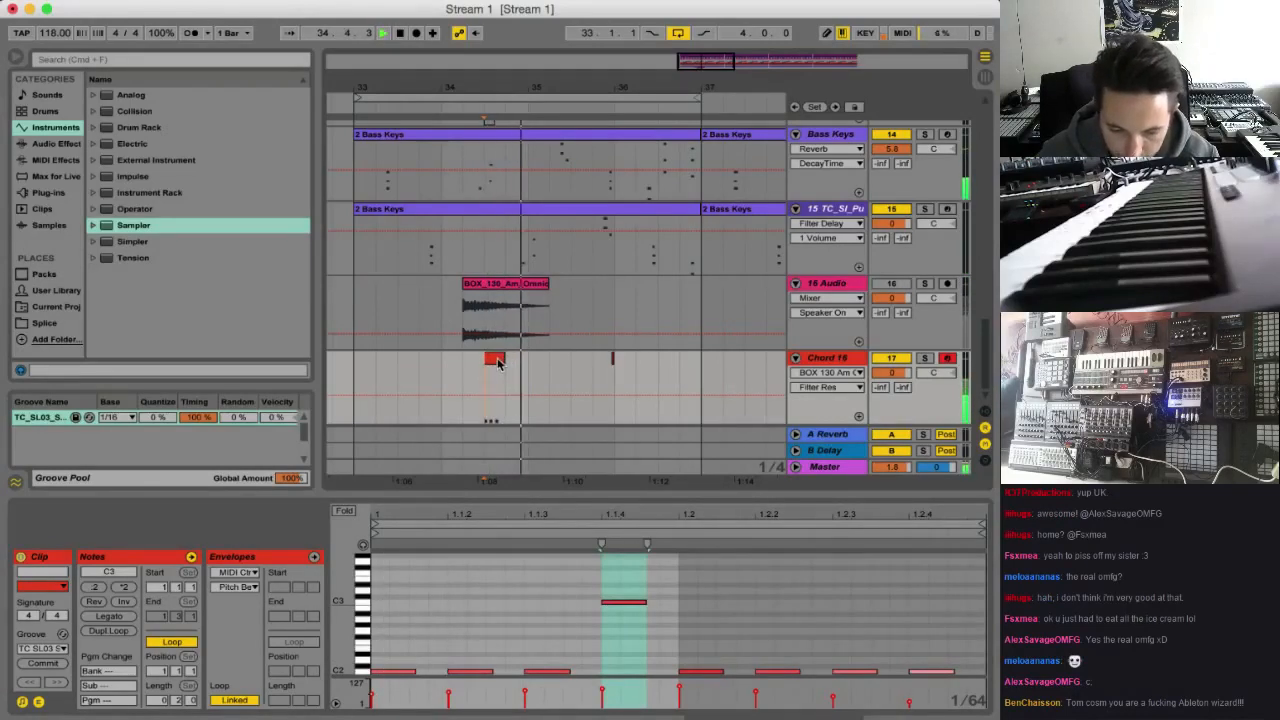
{"action": "key", "text": "space"}
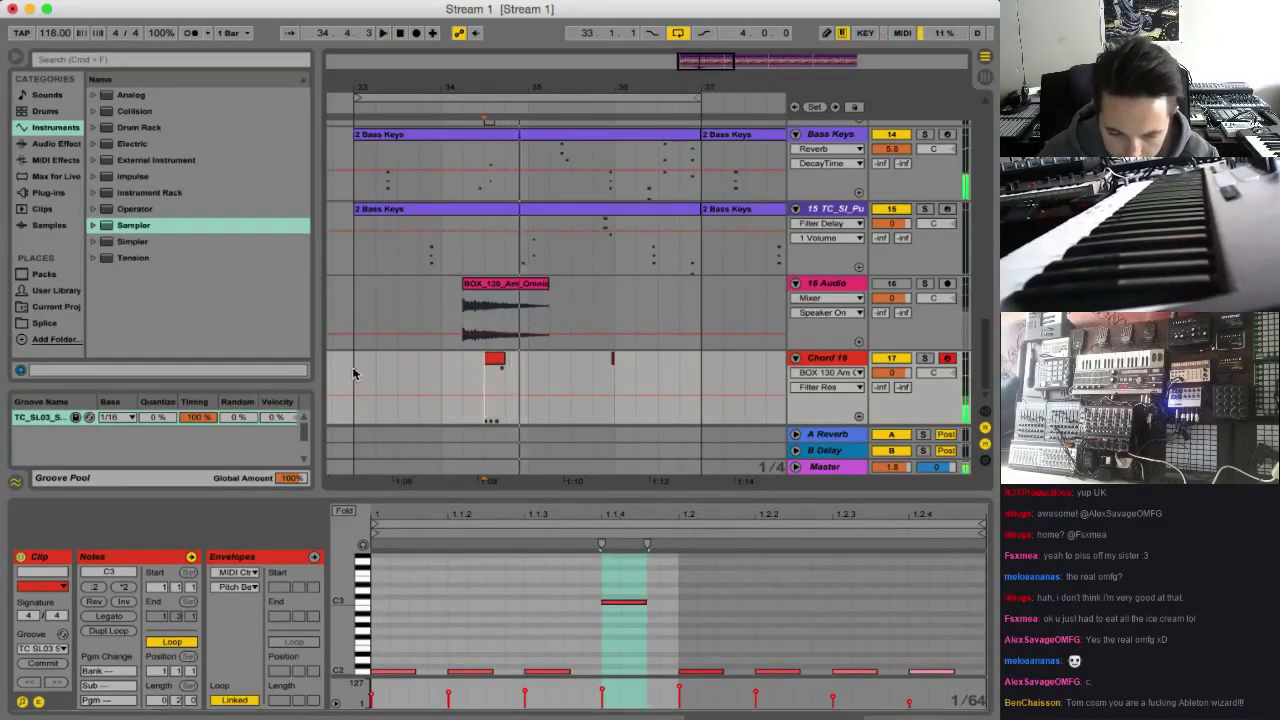
{"action": "left_click", "coordinate": [354, 373]}
{"action": "key", "text": "space"}
{"action": "key", "text": "space"}
Try copies of the Chord 16 clip at the starts of bars 34 and 33, and undo them
{"action": "left_click_drag", "start_coordinate": [497, 359], "coordinate": [452, 361]}
{"action": "key", "text": "super+z"}
{"action": "key", "text": "super+z"}
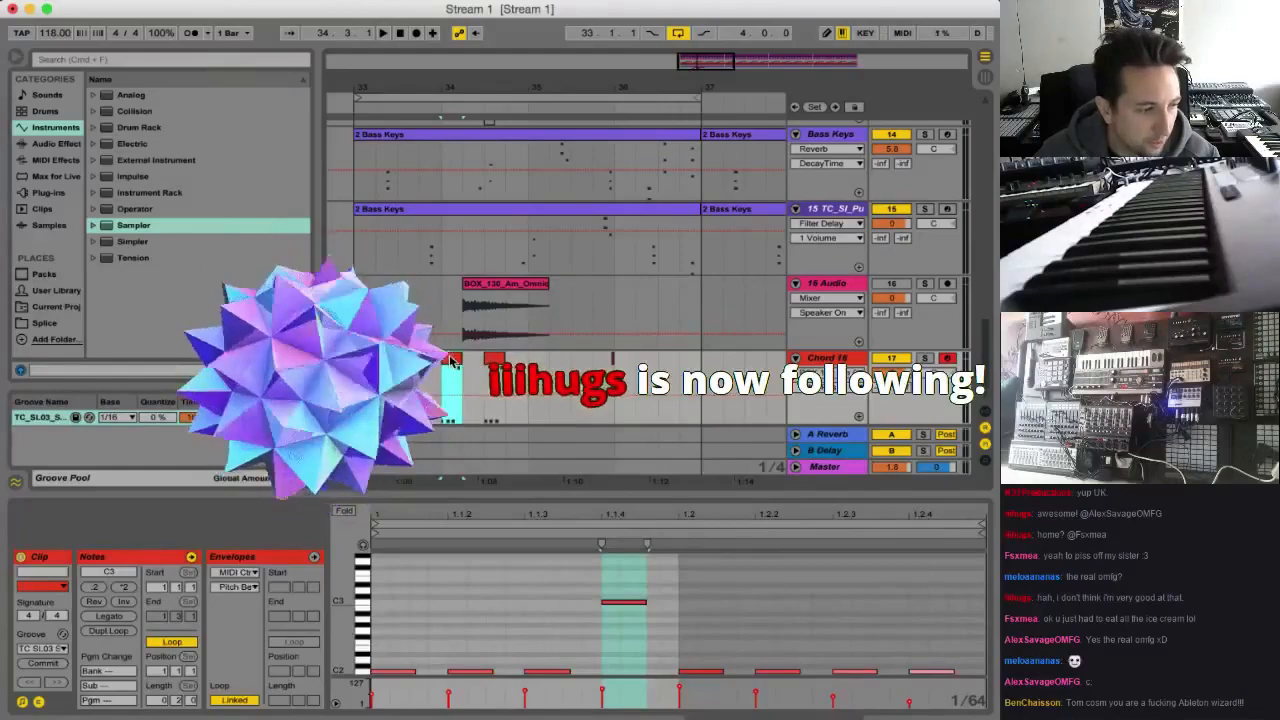
{"action": "left_click_drag", "start_coordinate": [452, 361], "coordinate": [365, 361]}
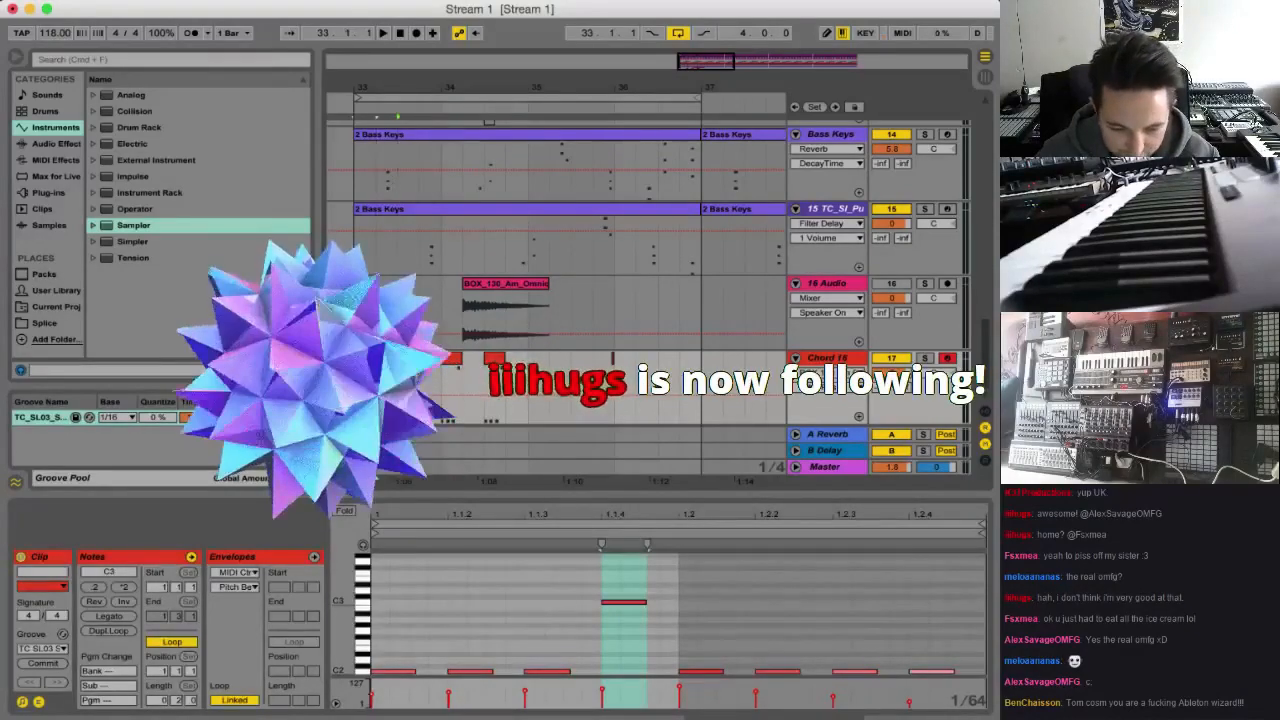
{"action": "key", "text": "space"}
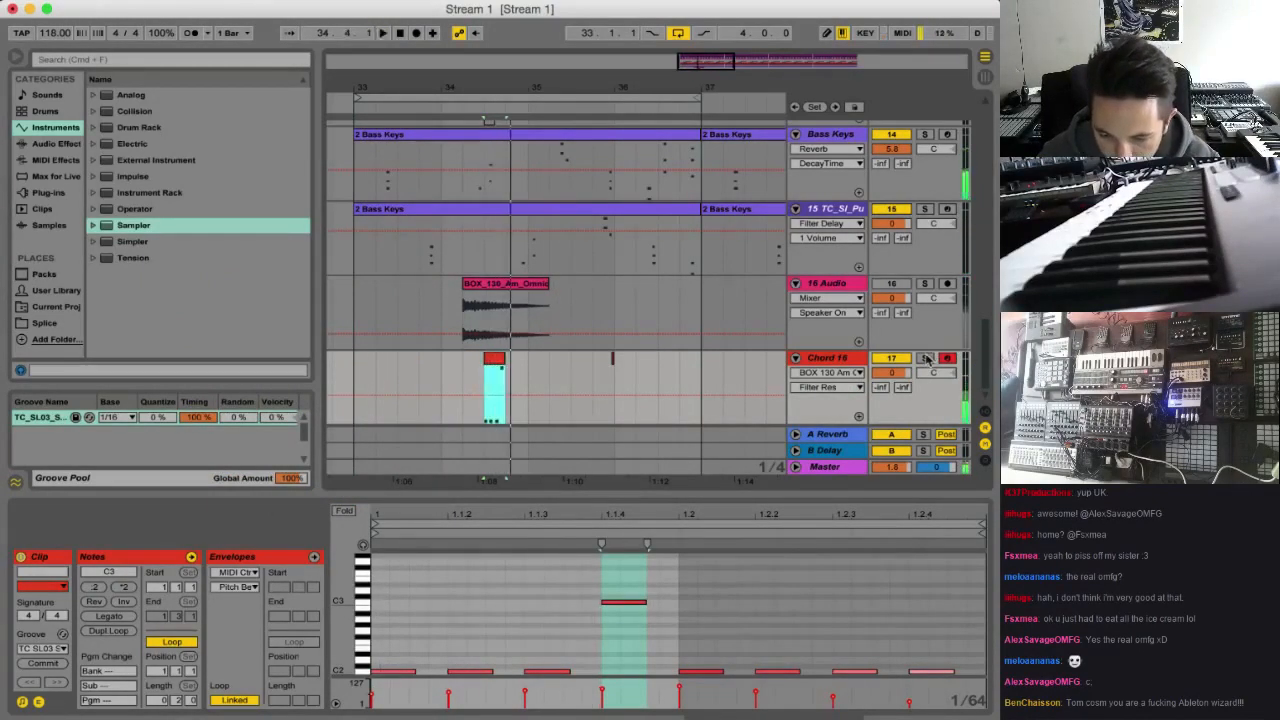
Solo the Chord 16 track and add a Reverb audio effect after its Sampler
{"action": "left_click", "coordinate": [925, 359]}
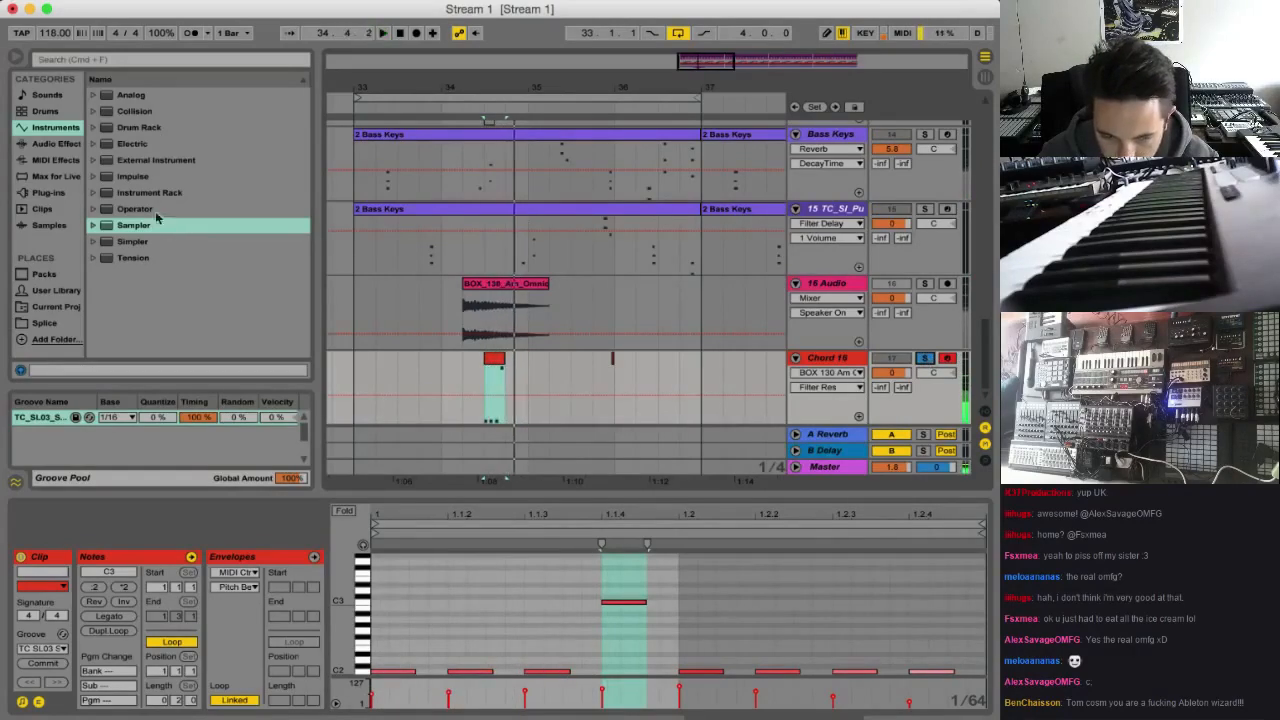
{"action": "key", "text": "space"}
{"action": "left_click", "coordinate": [57, 143]}
{"action": "scroll", "coordinate": [106, 171], "scroll_direction": "down", "scroll_amount": 5}
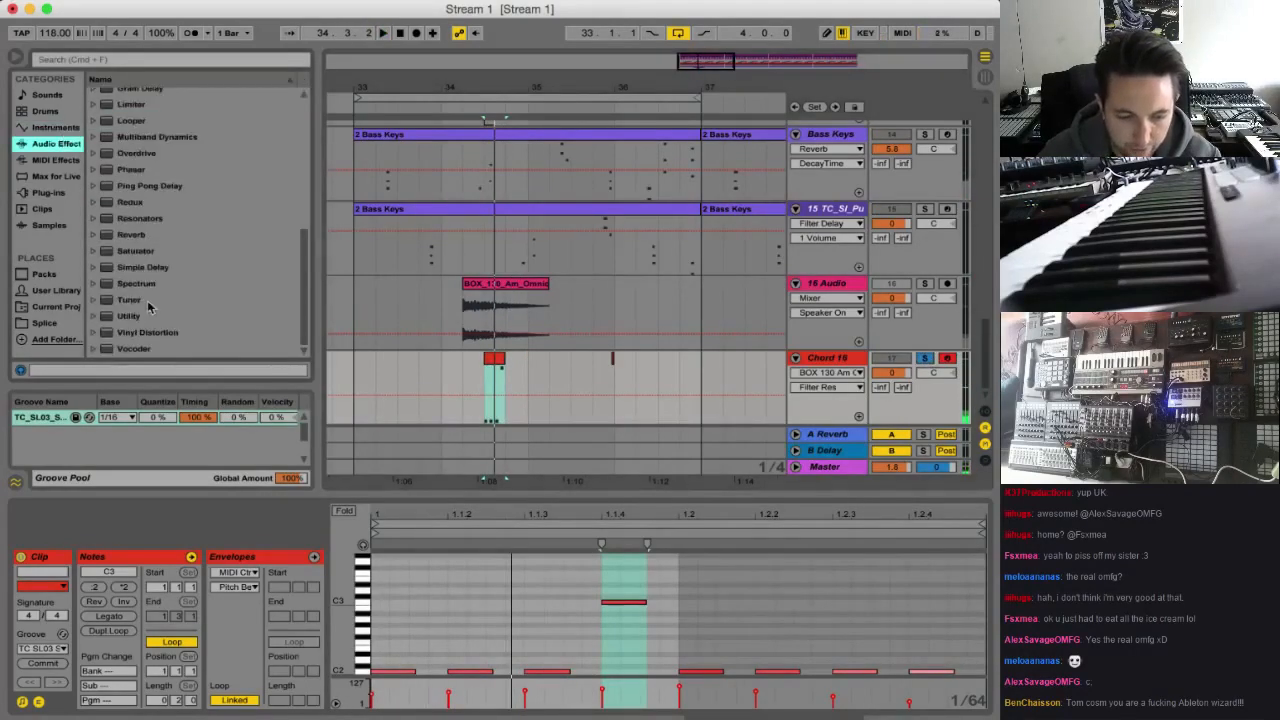
{"action": "double_click", "coordinate": [133, 236]}
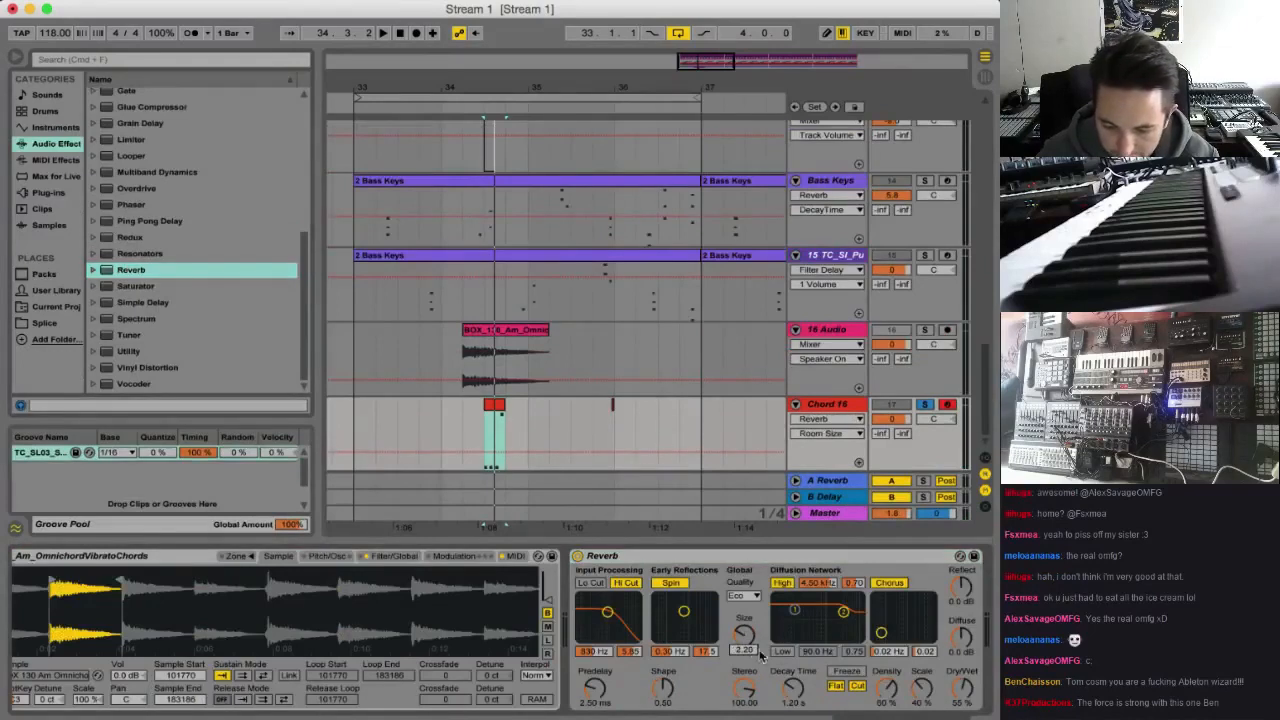
Disable the Reverb's input Hi Cut on the Chord 16 track, set Dry/Wet to 30% and audition the sound
{"action": "left_click_drag", "start_coordinate": [968, 690], "coordinate": [968, 703]}
{"action": "left_click", "coordinate": [627, 583]}
{"action": "key", "text": "space"}
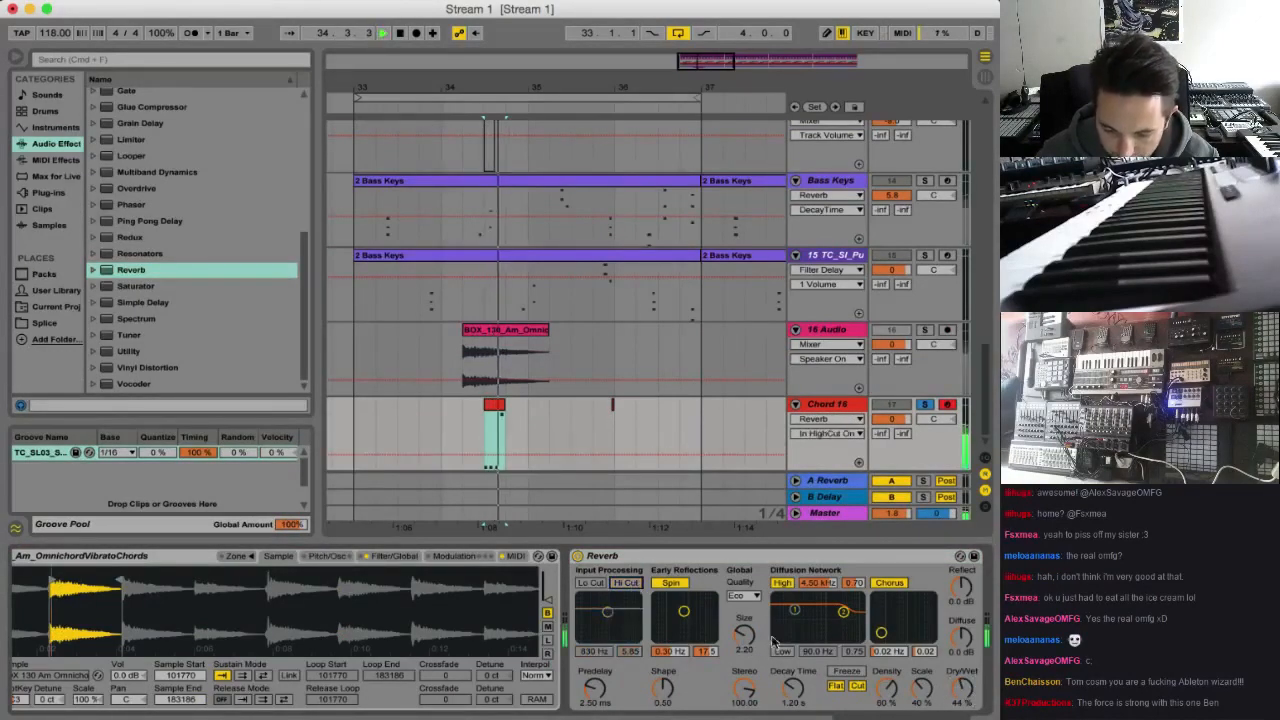
{"action": "left_click_drag", "start_coordinate": [966, 688], "coordinate": [968, 695]}
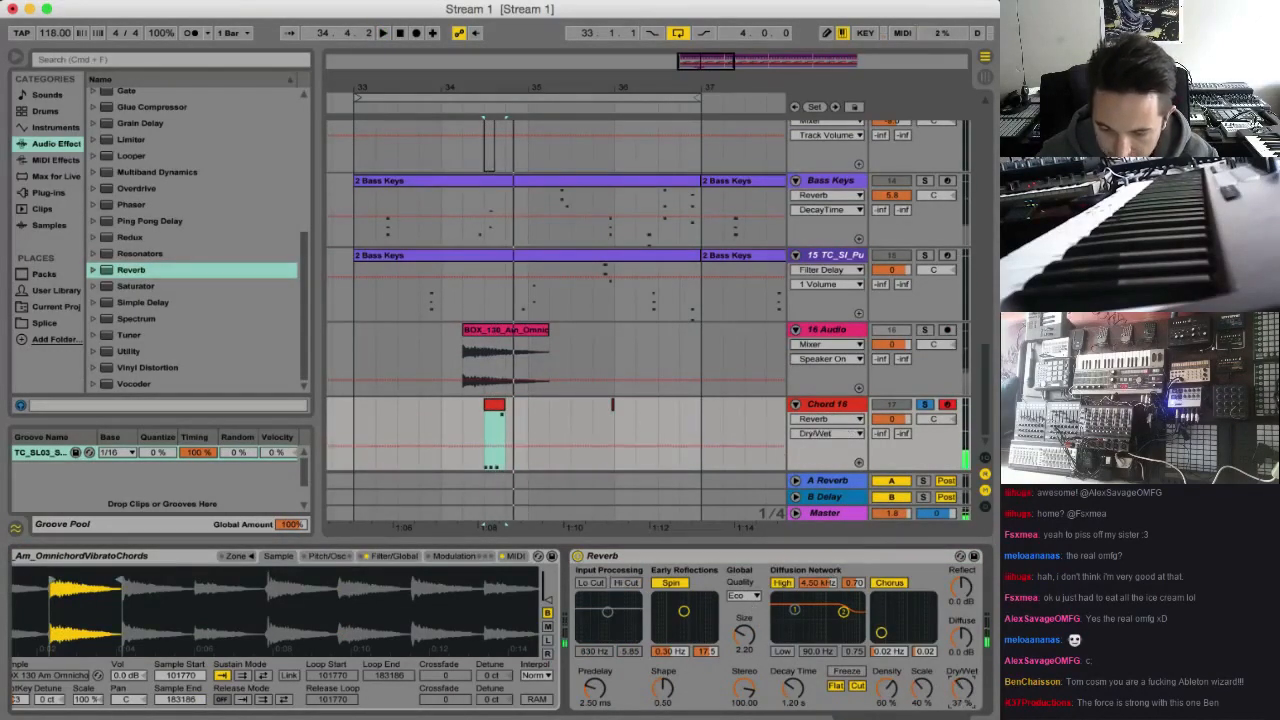
{"action": "key", "text": "space"}
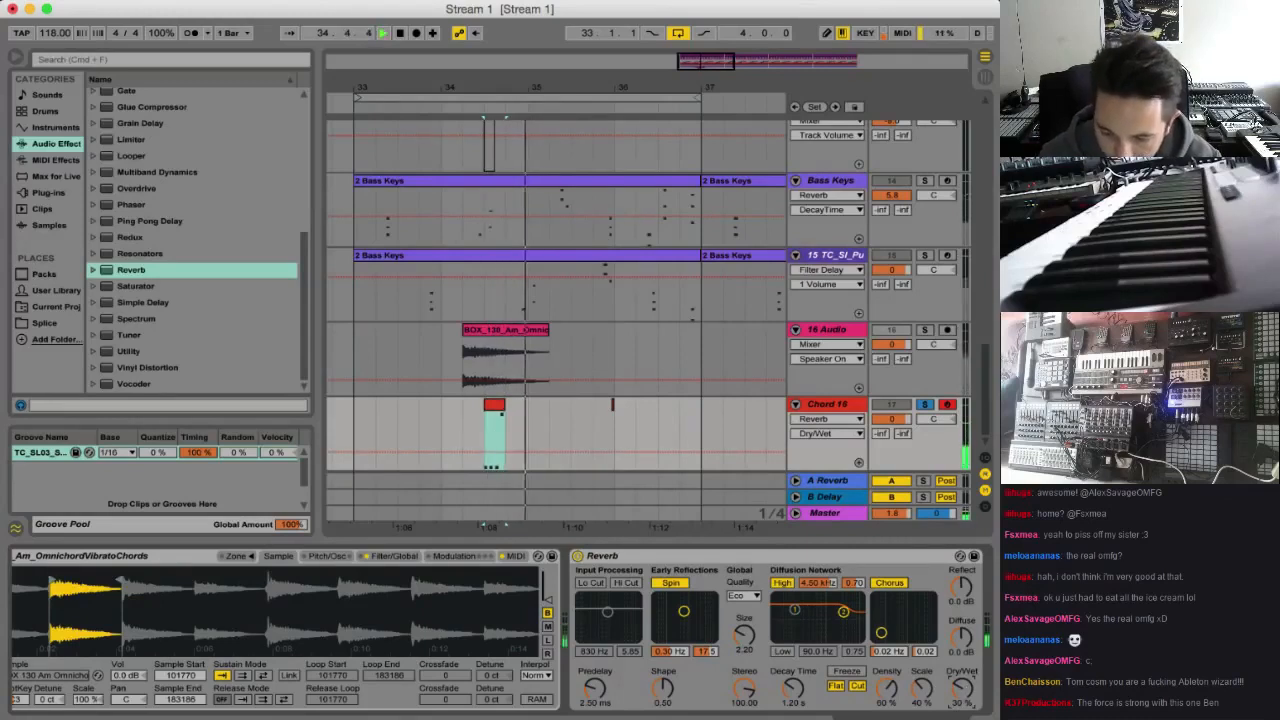
{"action": "key", "text": "space"}
{"action": "key", "text": "space"}
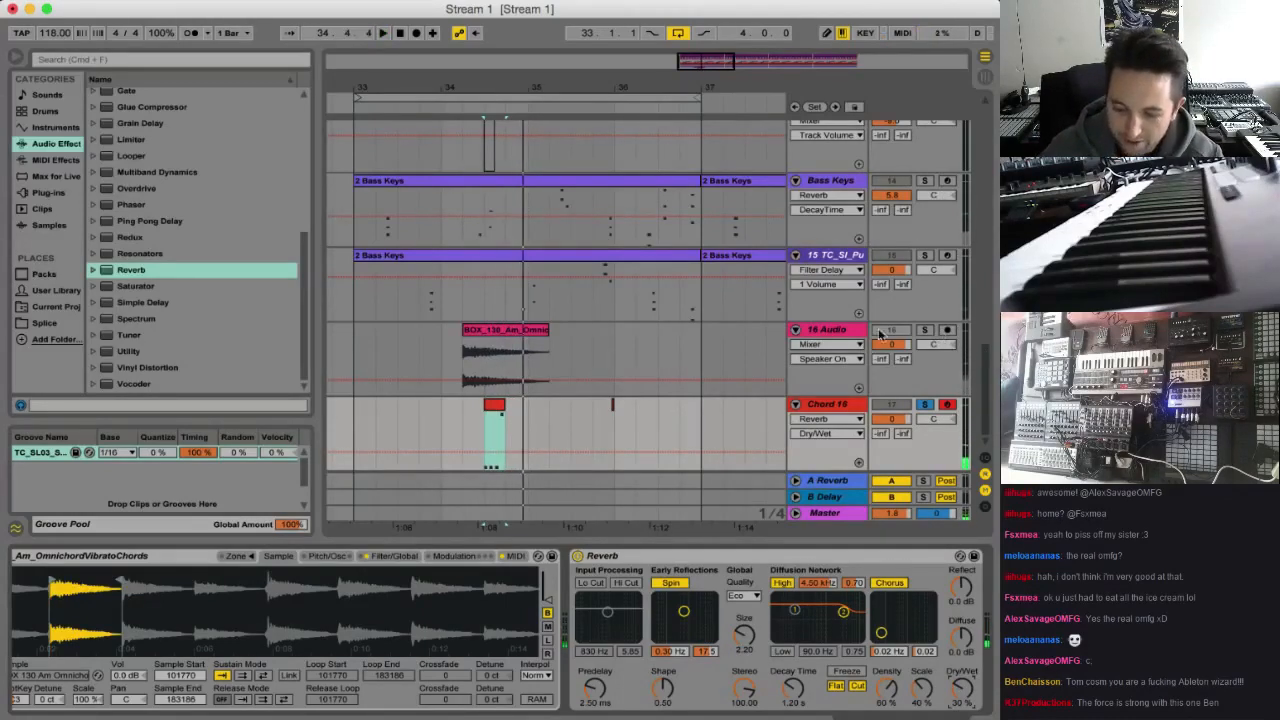
Unsolo the Chord 16 track, raise its volume to 3.3 dB and audition it in the full arrangement
{"action": "left_click", "coordinate": [926, 405]}
{"action": "key", "text": "space"}
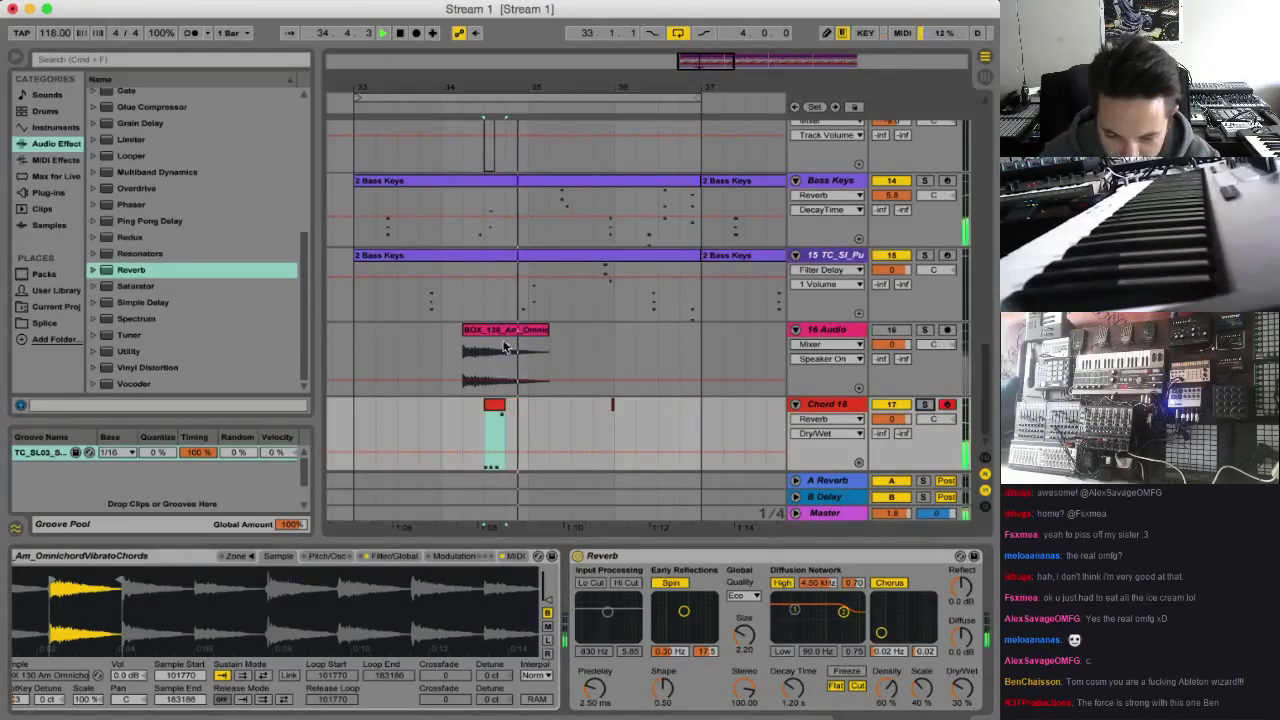
{"action": "key", "text": "space"}
{"action": "key", "text": "space"}
{"action": "left_click_drag", "start_coordinate": [898, 421], "coordinate": [898, 403]}
{"action": "key", "text": "space"}
{"action": "key", "text": "space"}
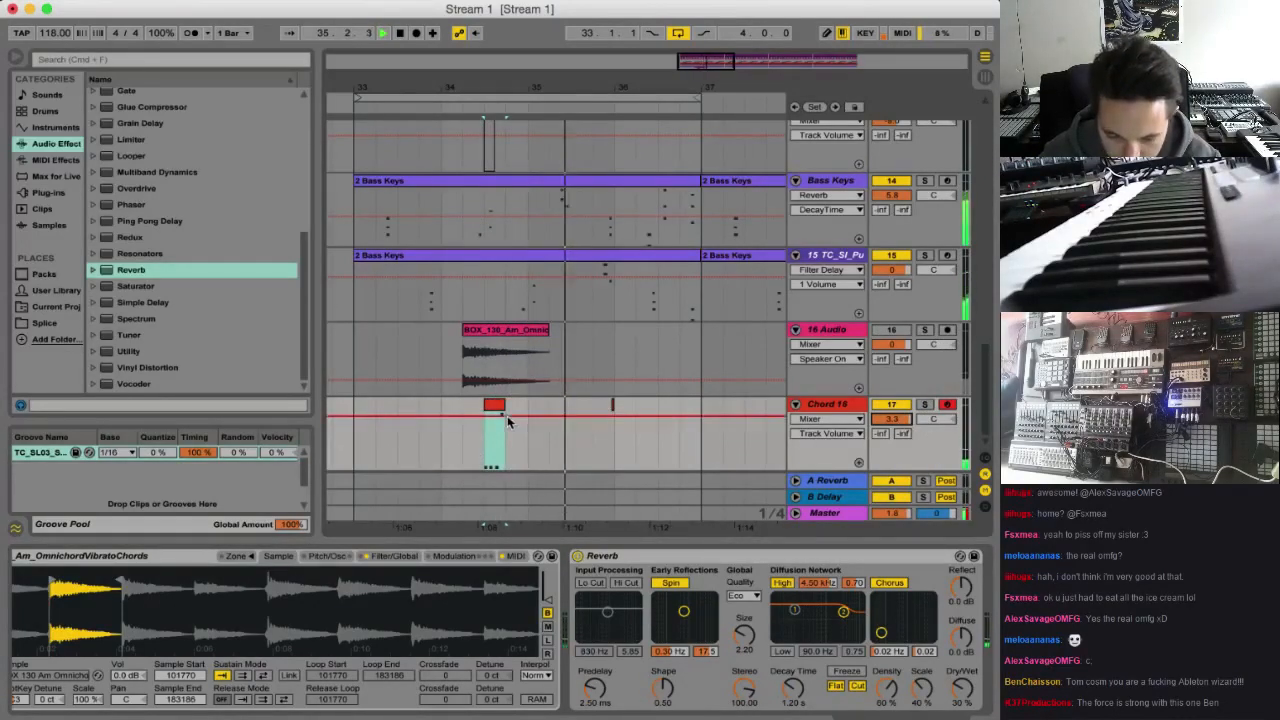
{"action": "key", "text": "space"}
{"action": "key", "text": "space"}
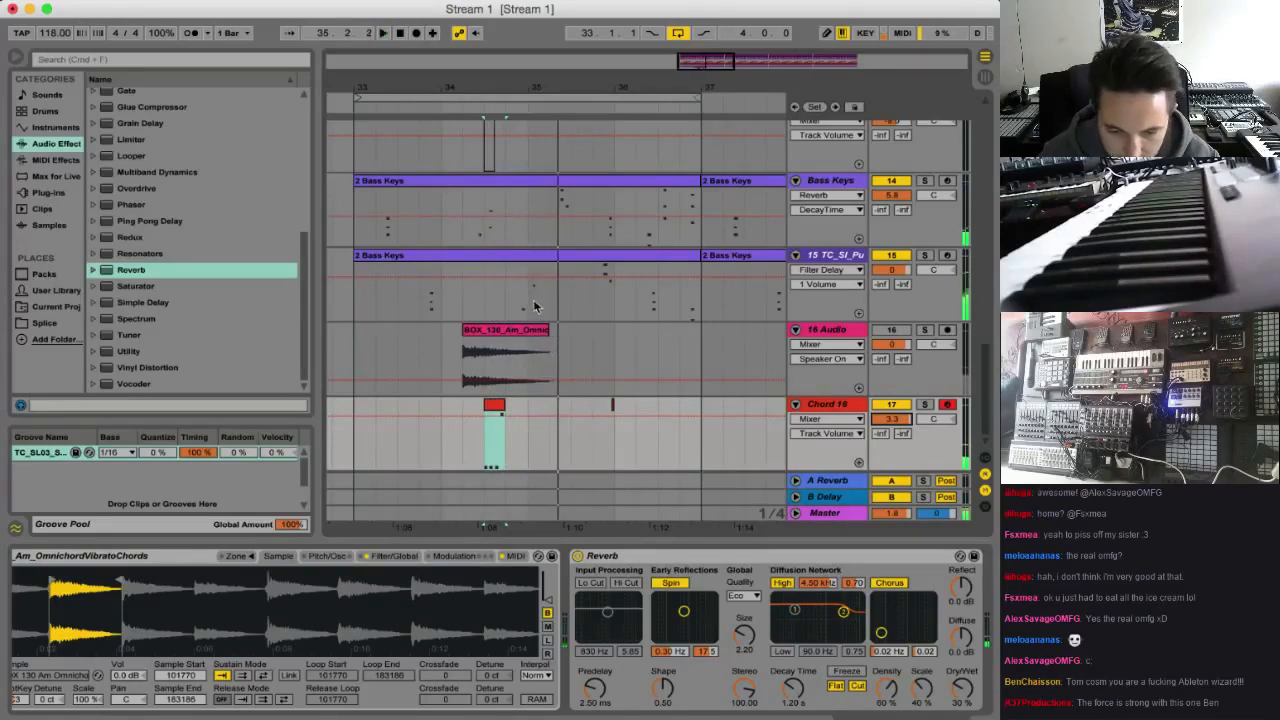
Split out beat 35.1 of the Bass Keys clip on track 15 as a separate one-beat clip and open its notes
{"action": "left_click", "coordinate": [528, 305]}
{"action": "left_click_drag", "start_coordinate": [528, 305], "coordinate": [543, 302]}
{"action": "key", "text": "space"}
{"action": "key", "text": "super+e"}
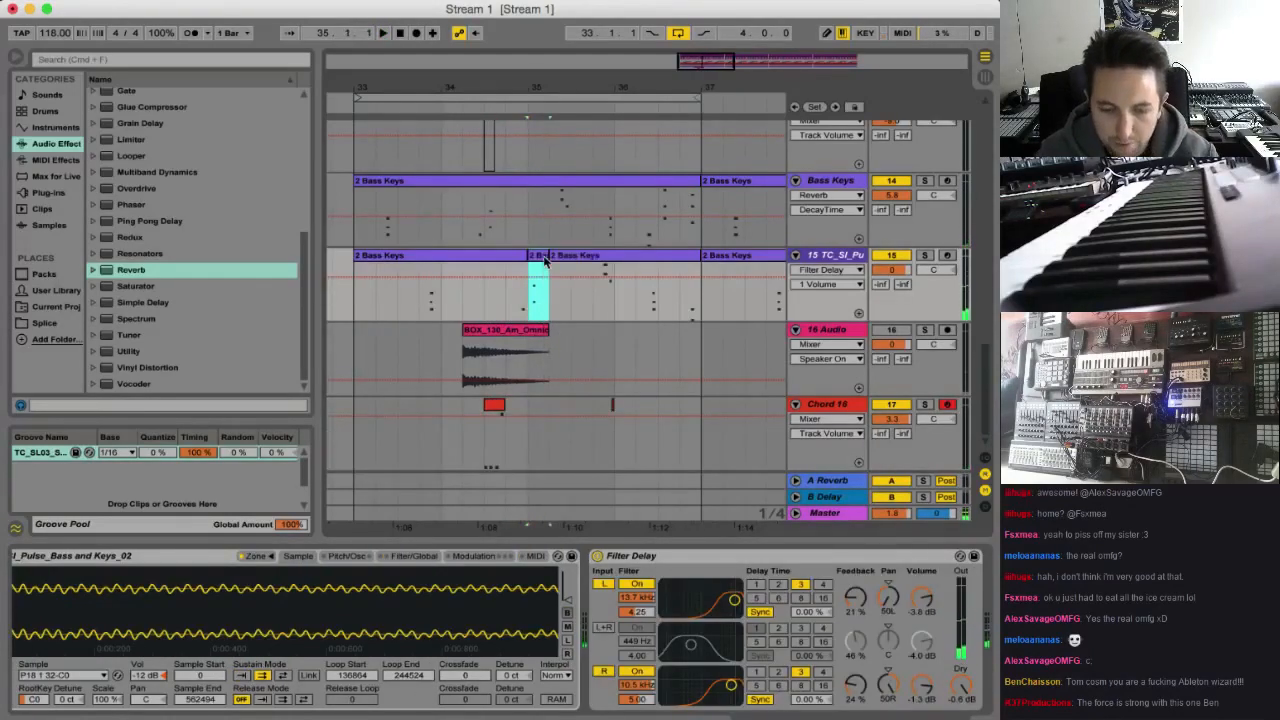
{"action": "double_click", "coordinate": [543, 257]}
Lower the two notes in the split one-beat clip by an octave to C3 and G3, and play from bar 33
{"action": "left_click", "coordinate": [695, 582]}
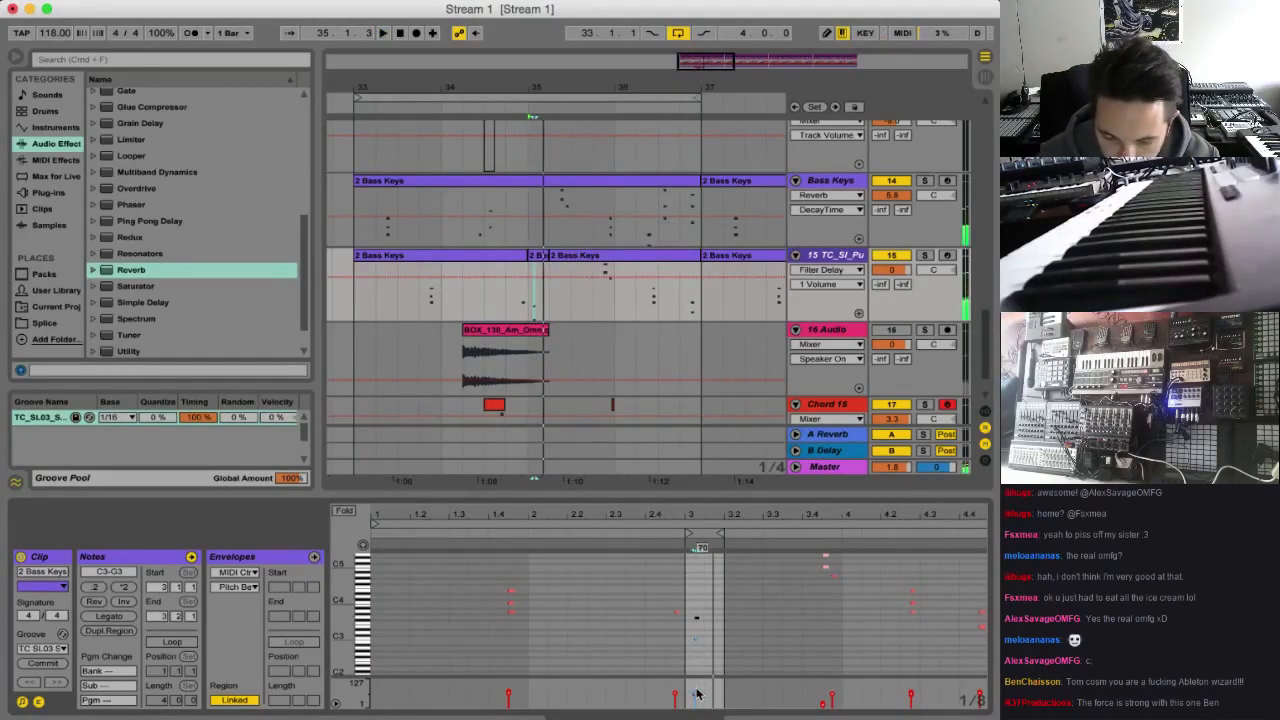
{"action": "key", "text": "space"}
{"action": "key", "text": "space"}
{"action": "key", "text": "space"}
{"action": "key", "text": "space"}
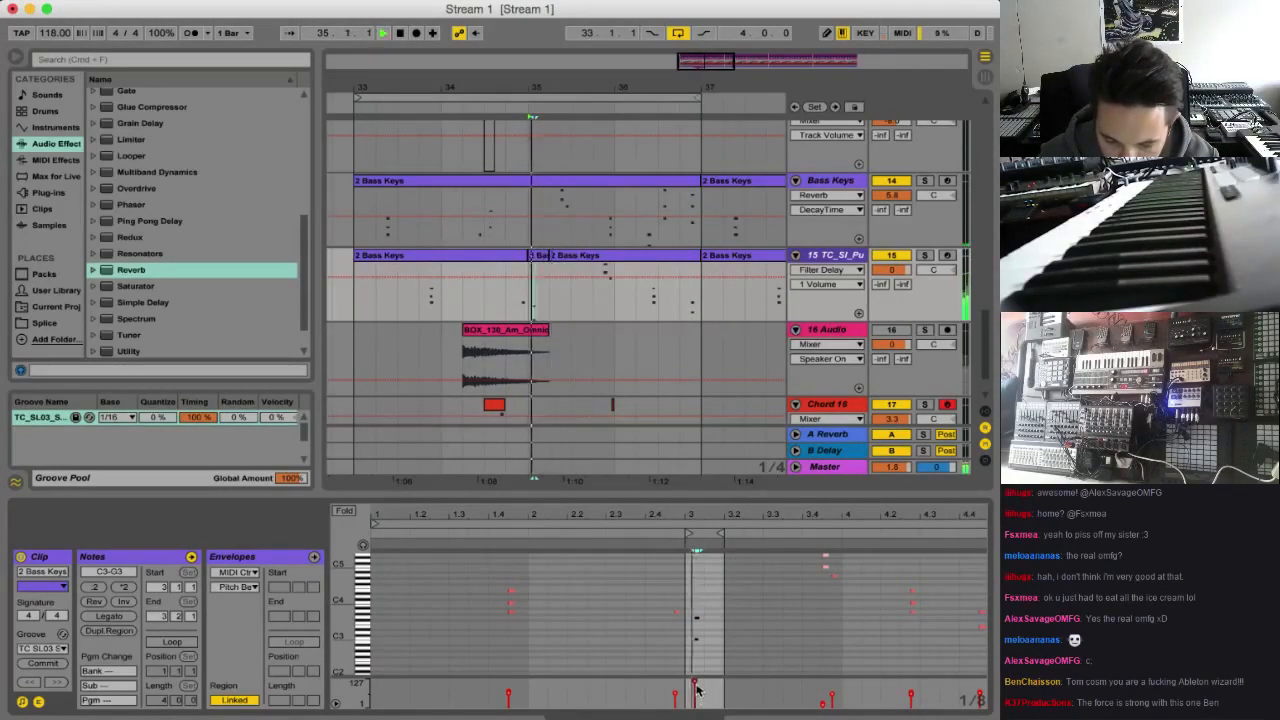
{"action": "left_click", "coordinate": [698, 692]}
{"action": "left_click_drag", "start_coordinate": [704, 601], "coordinate": [697, 641]}
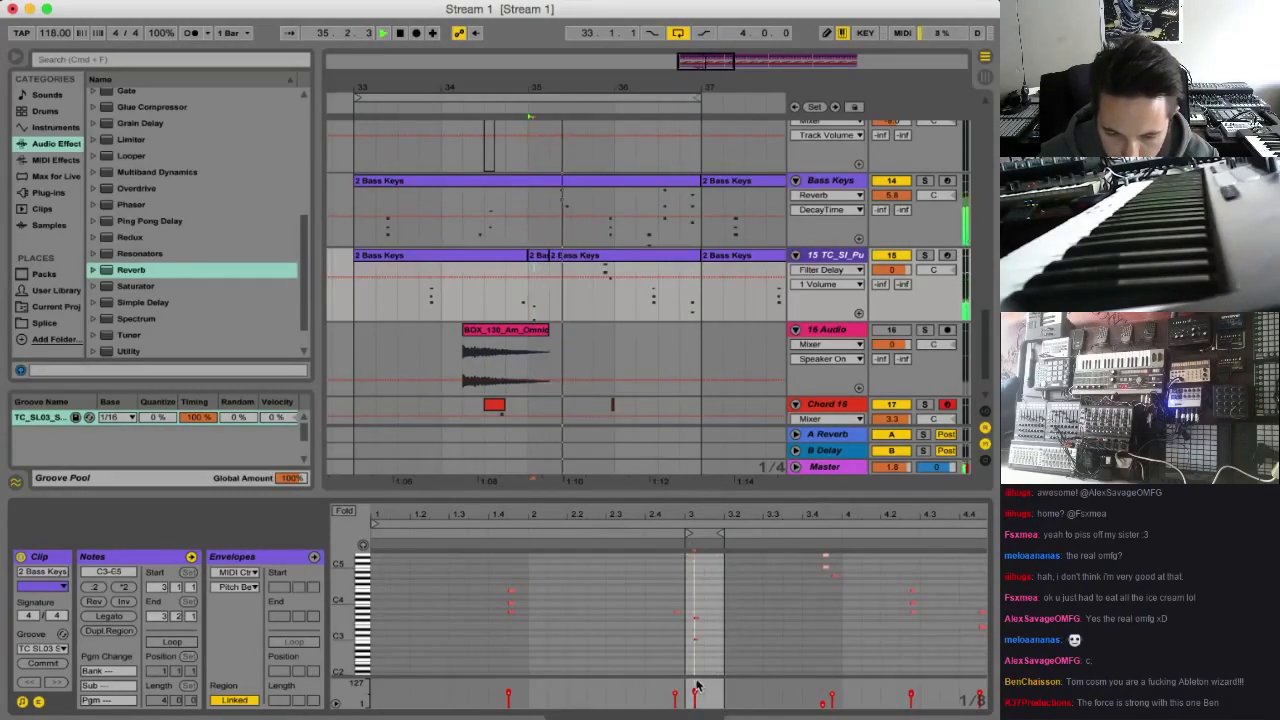
{"action": "left_click", "coordinate": [353, 312]}
{"action": "key", "text": "space"}
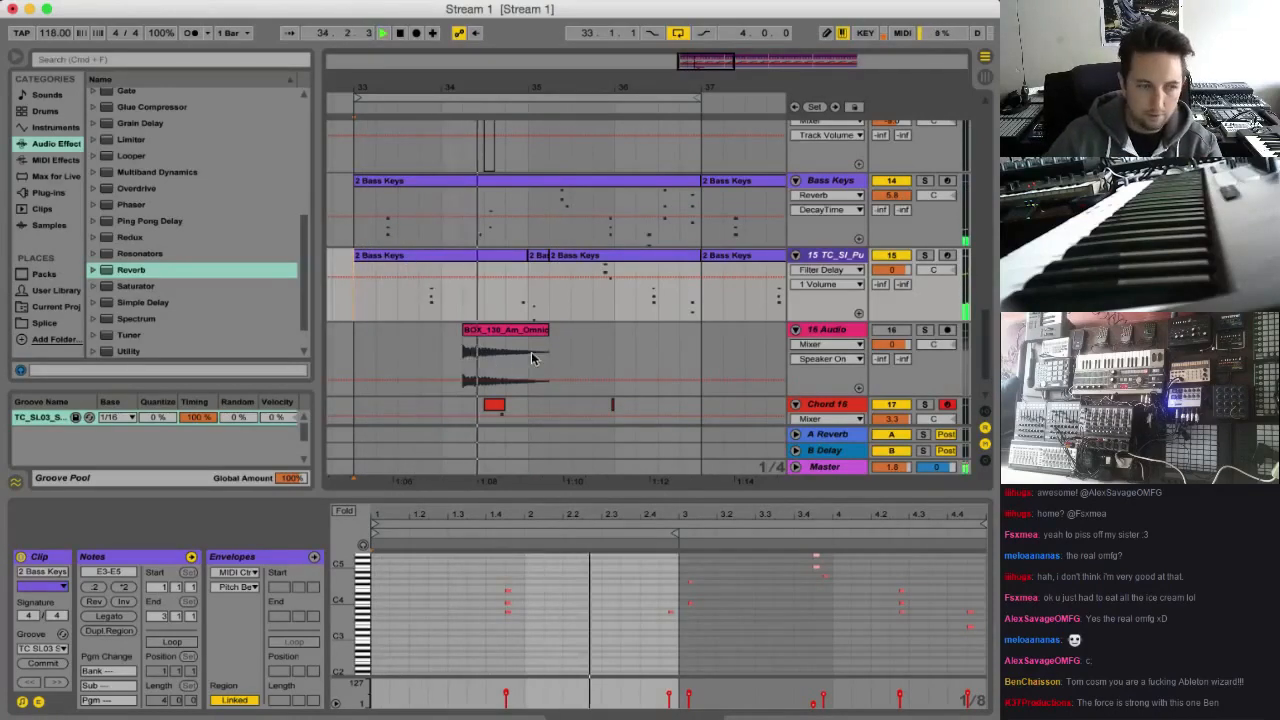
Move the one-beat Chord 16 clip to 35.4 and play the arrangement from just before it
{"action": "scroll", "coordinate": [550, 390], "scroll_direction": "down", "scroll_amount": 2}
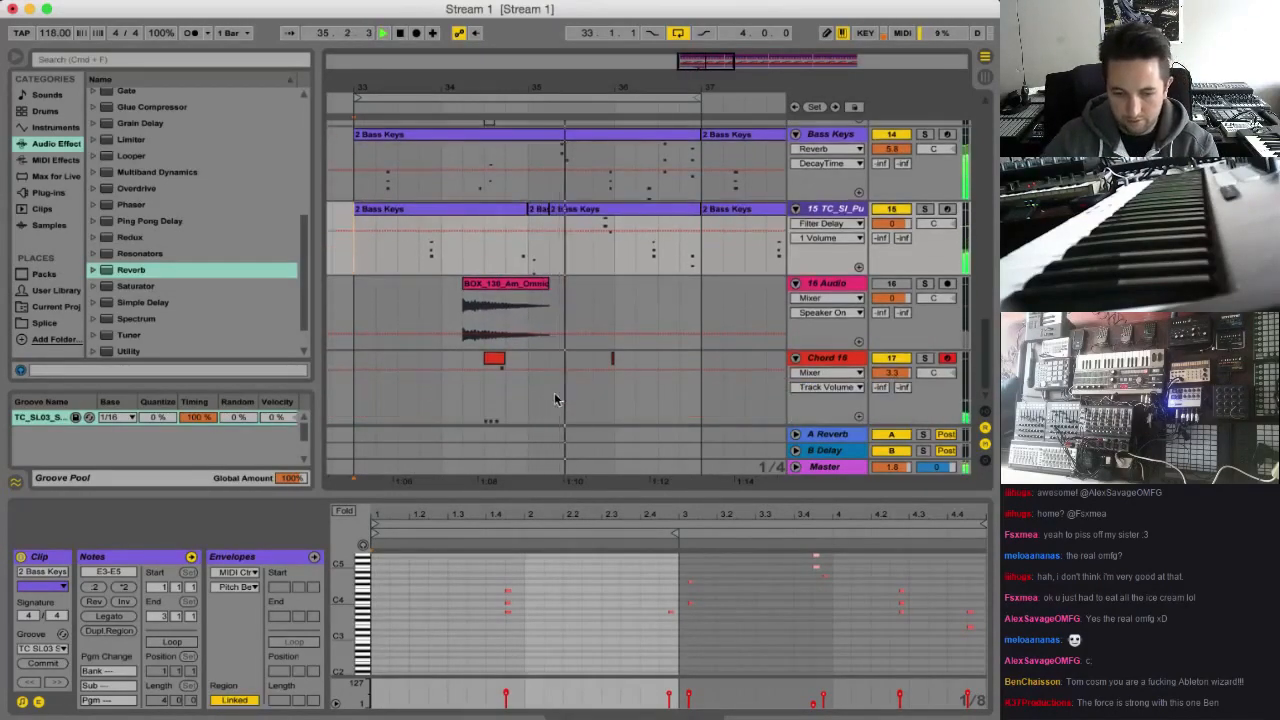
{"action": "left_click_drag", "start_coordinate": [498, 361], "coordinate": [599, 368]}
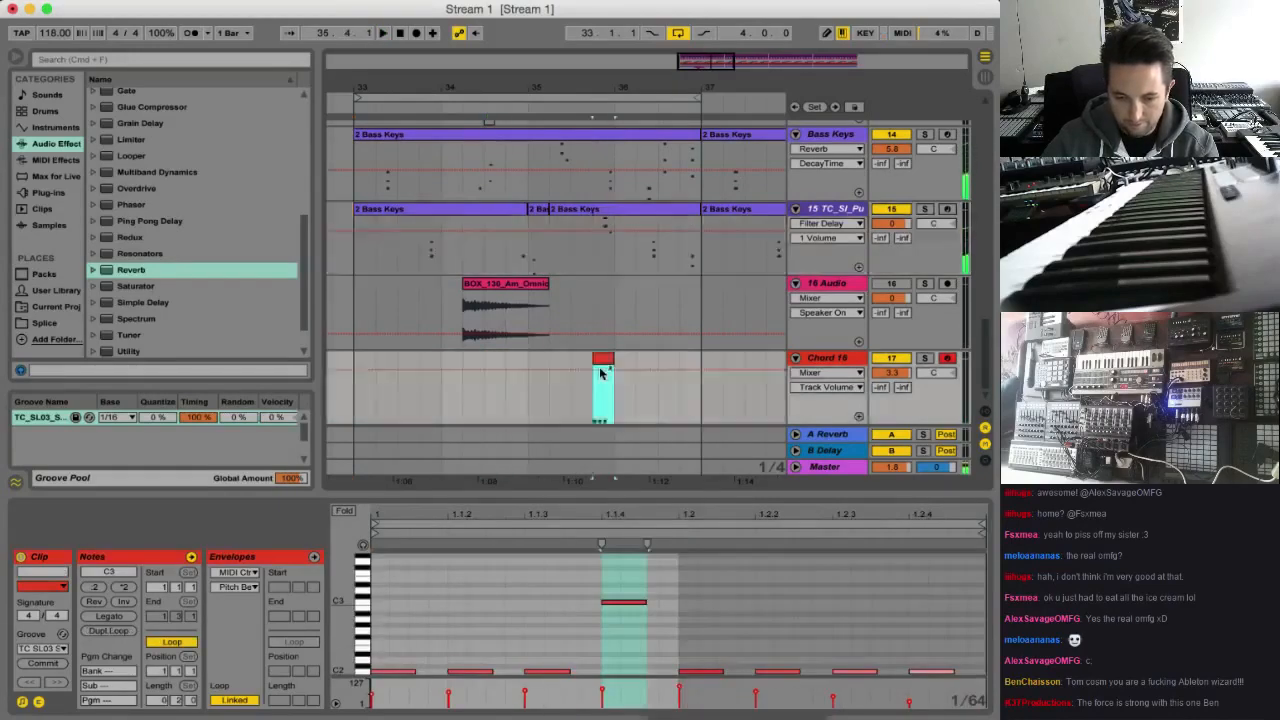
{"action": "left_click", "coordinate": [599, 396]}
{"action": "left_click", "coordinate": [574, 388]}
{"action": "key", "text": "space"}
{"action": "key", "text": "space"}
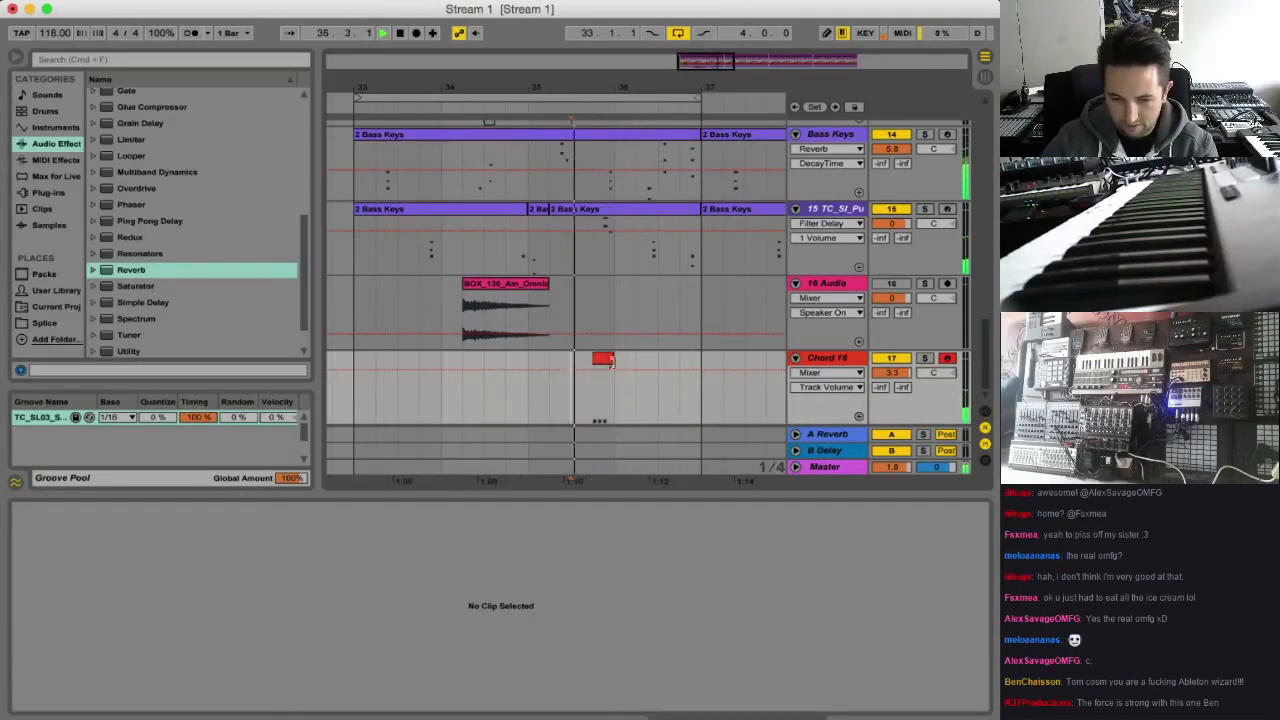
Arm track 15 for recording and play the arrangement
{"action": "left_click", "coordinate": [602, 248]}
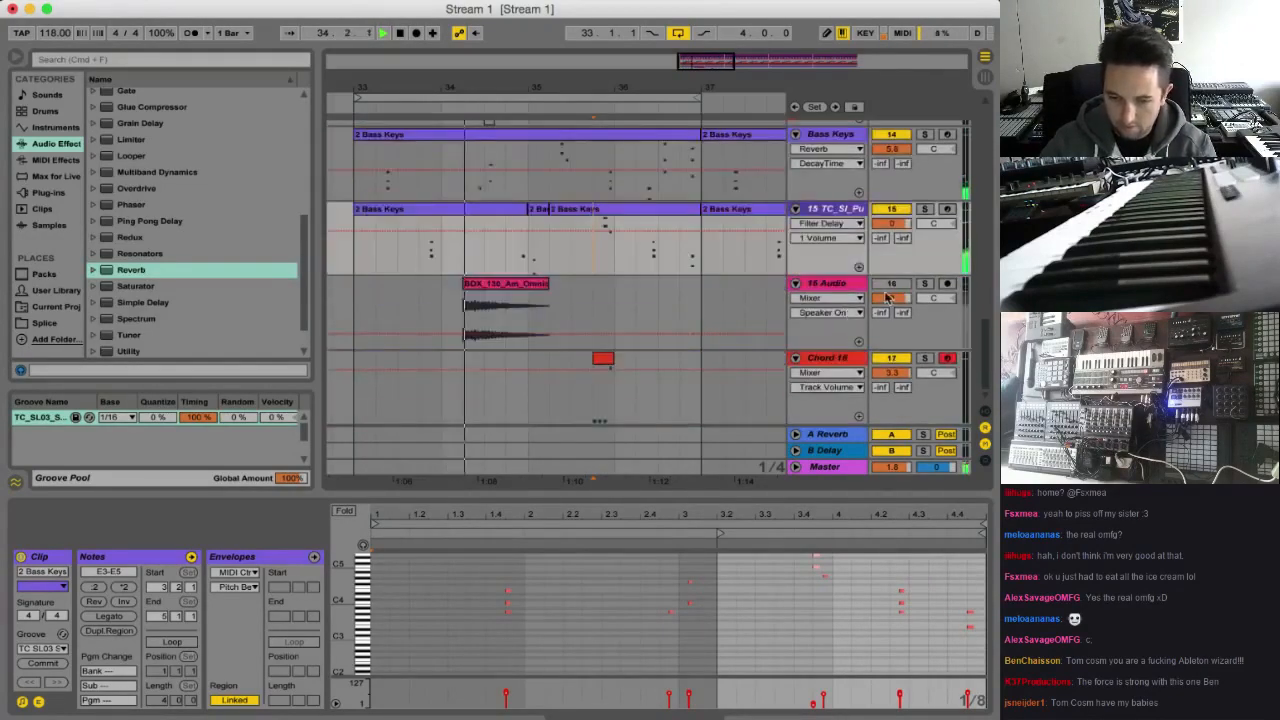
{"action": "left_click", "coordinate": [947, 209]}
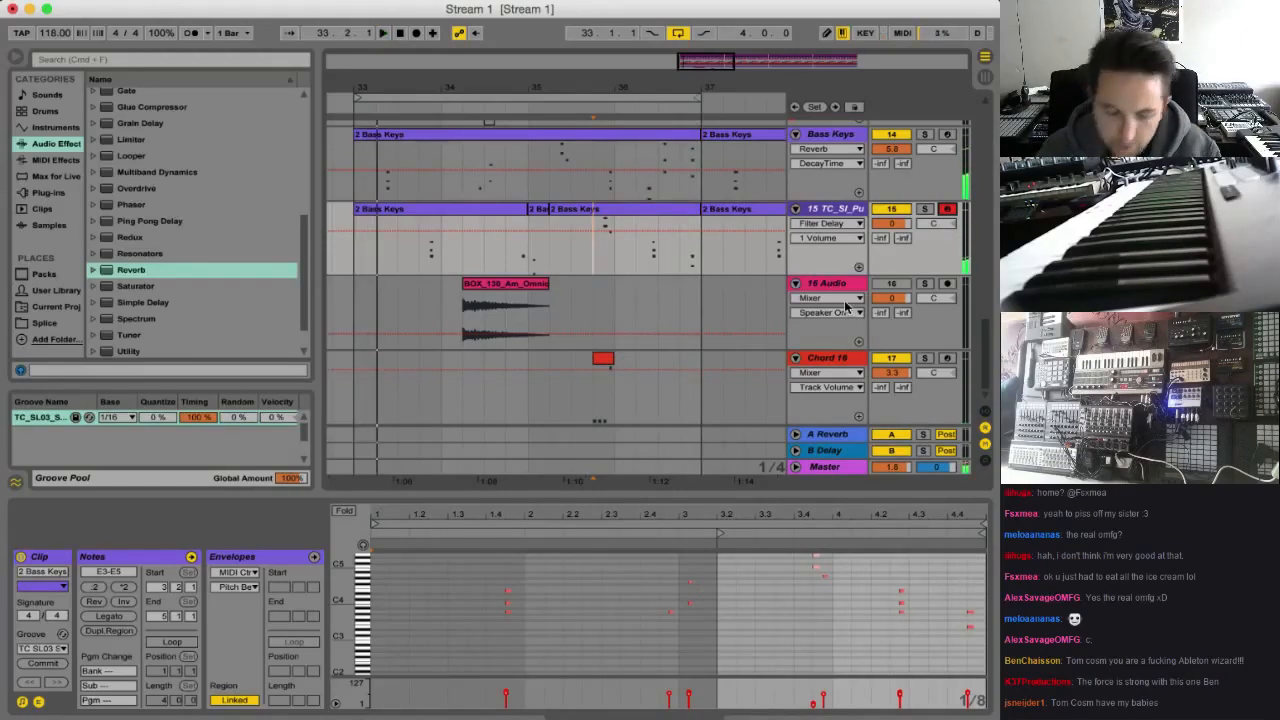
{"action": "scroll", "coordinate": [896, 266], "scroll_direction": "up", "scroll_amount": 10}
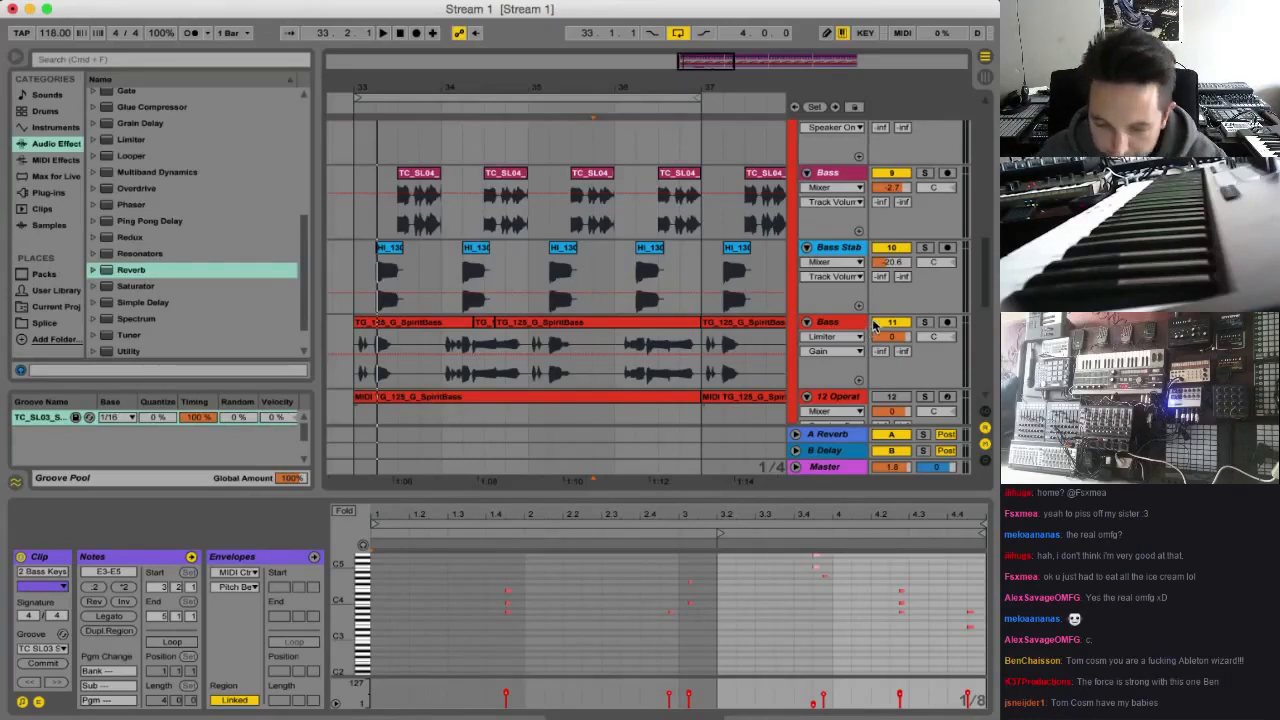
{"action": "key", "text": "space"}
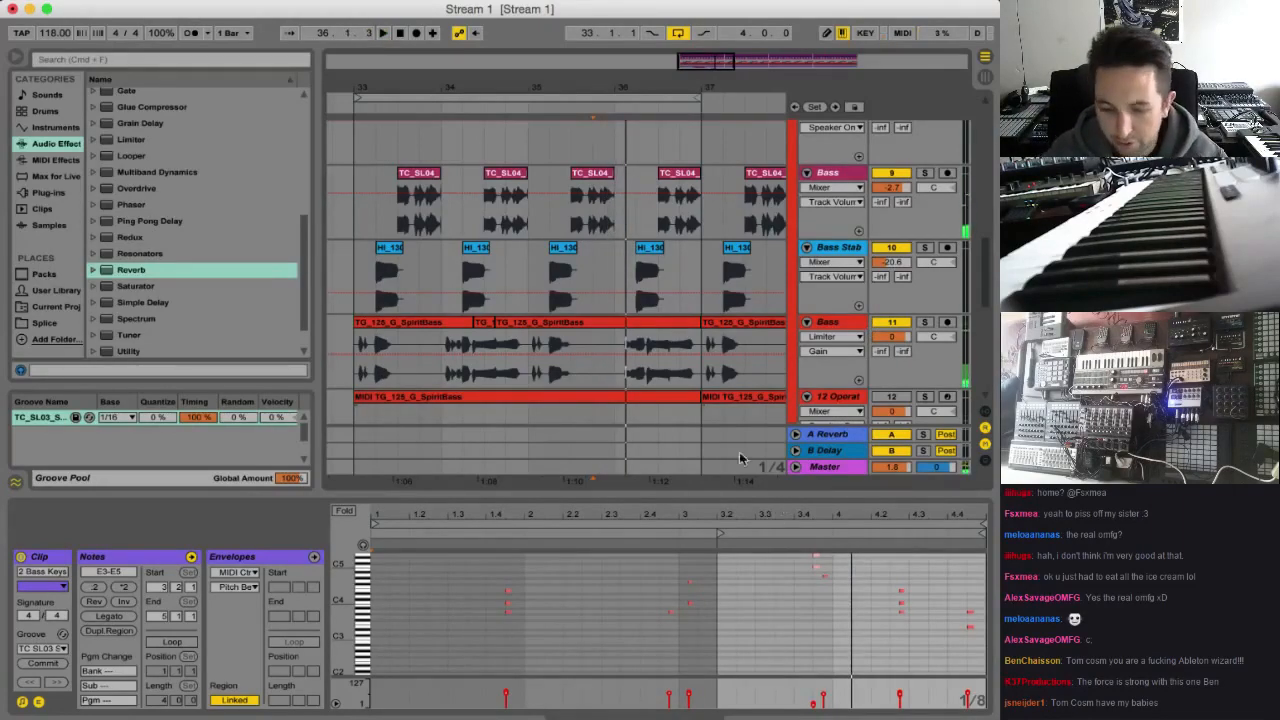
Solo the Shaker track and add a Phaser audio effect to it
{"action": "scroll", "coordinate": [800, 372], "scroll_direction": "up", "scroll_amount": 10}
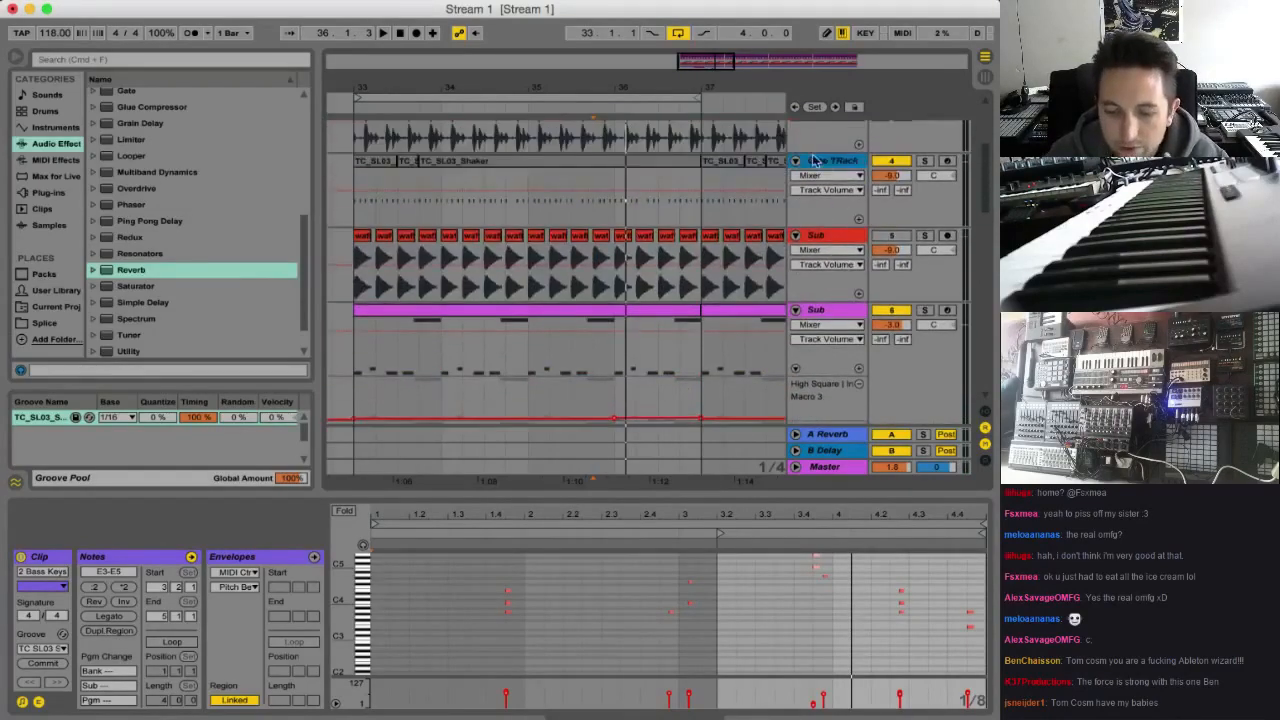
{"action": "scroll", "coordinate": [860, 240], "scroll_direction": "up", "scroll_amount": 4}
{"action": "left_click", "coordinate": [837, 208]}
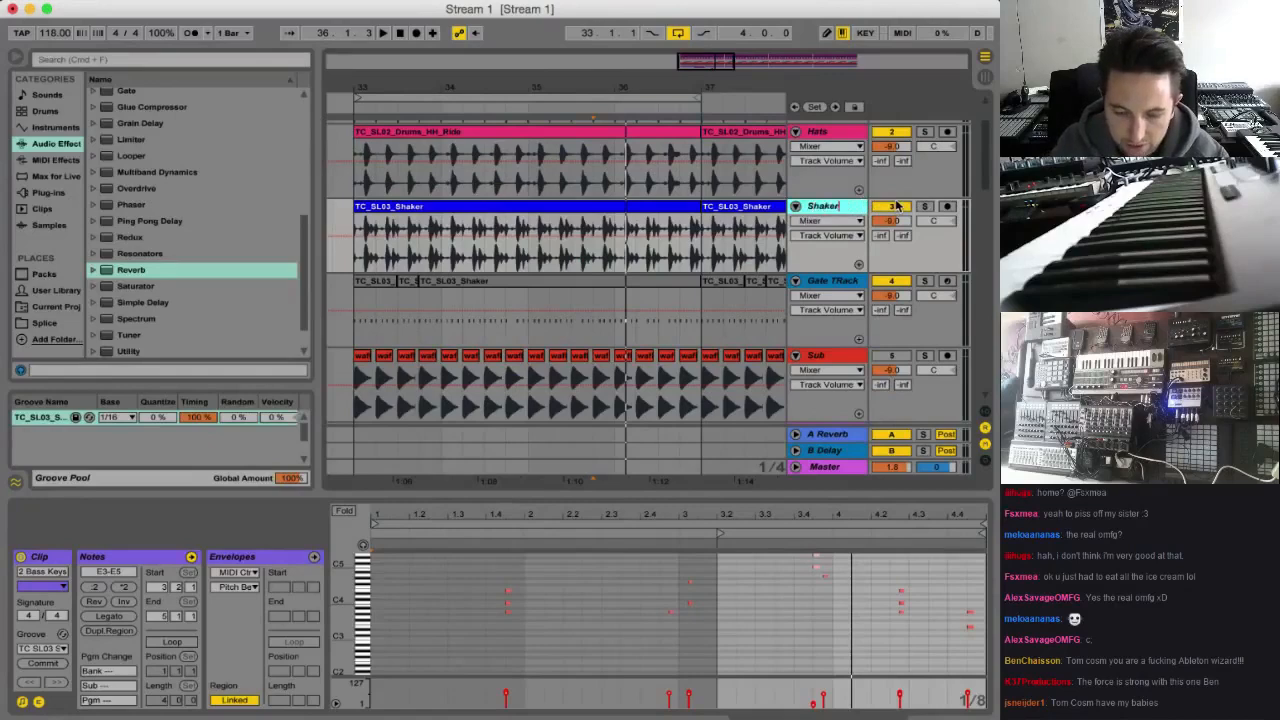
{"action": "left_click", "coordinate": [925, 206]}
{"action": "key", "text": "space"}
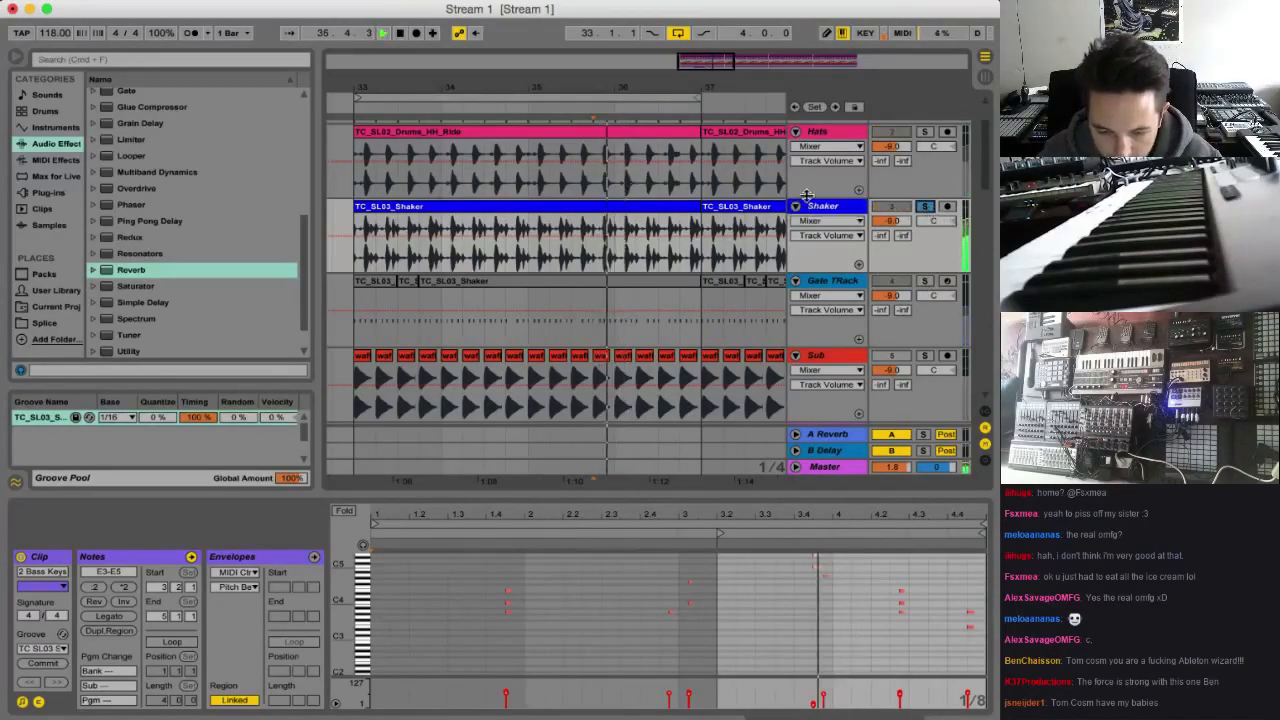
{"action": "double_click", "coordinate": [177, 205]}
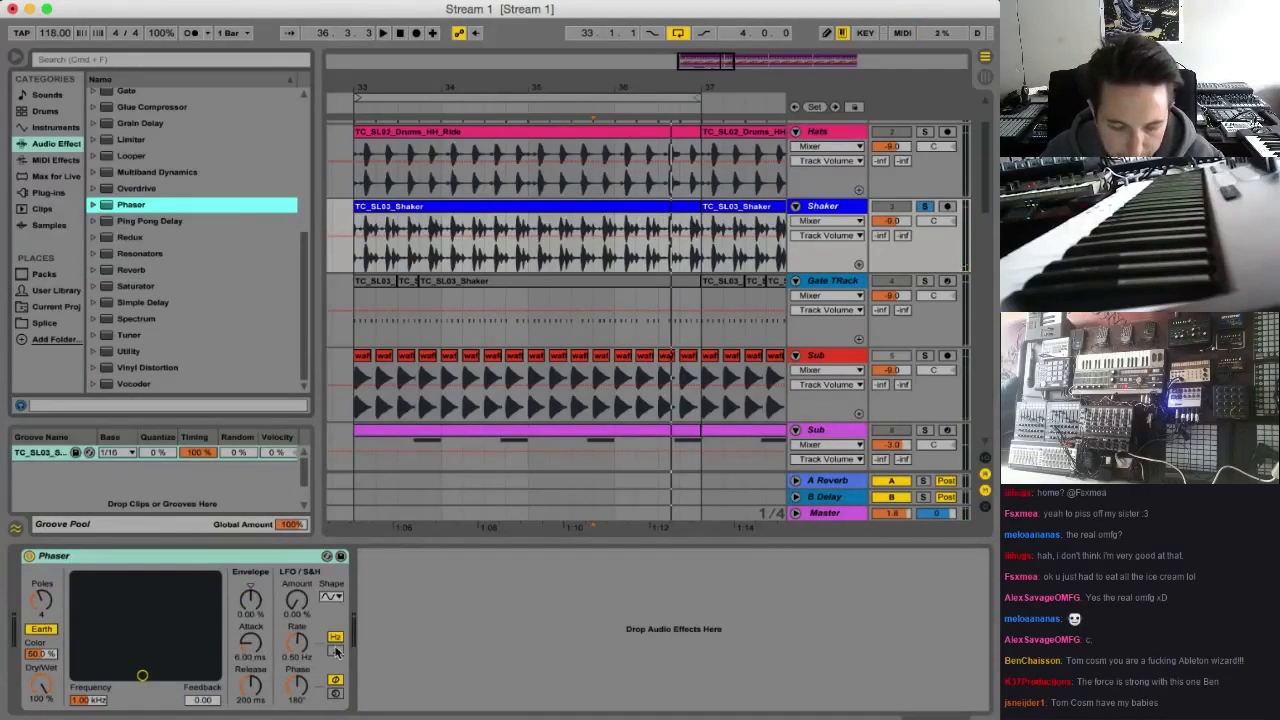
Sync the Phaser's LFO to tempo with amount 45.3% and phase 0°, and set frequency to 1.32 kHz with feedback 0.97
{"action": "left_click", "coordinate": [335, 651]}
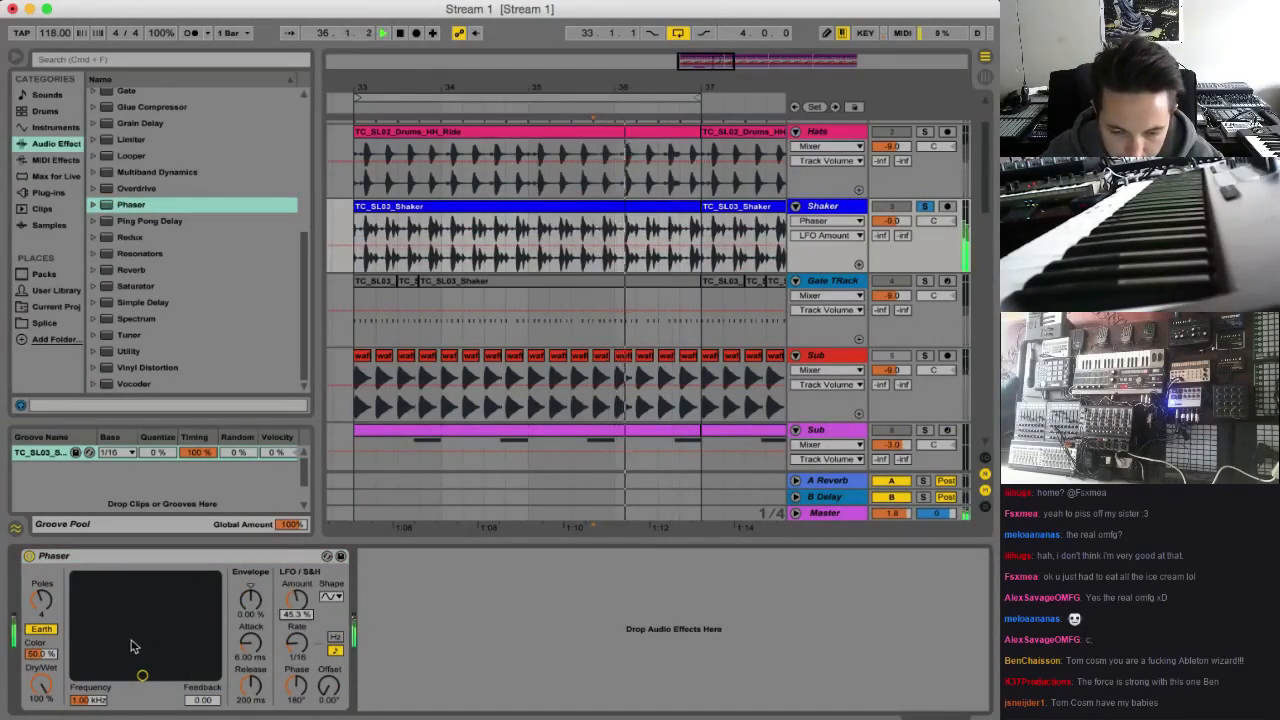
{"action": "left_click_drag", "start_coordinate": [200, 651], "coordinate": [145, 615]}
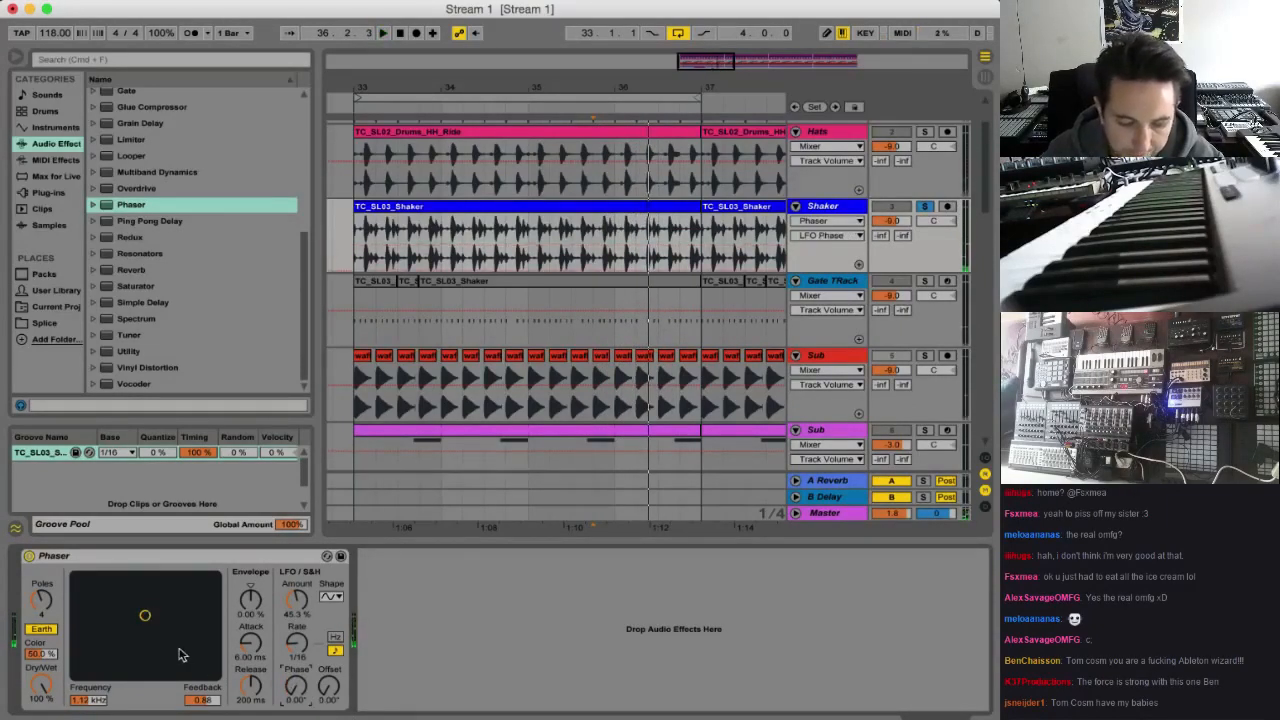
{"action": "left_click_drag", "start_coordinate": [145, 615], "coordinate": [149, 586]}
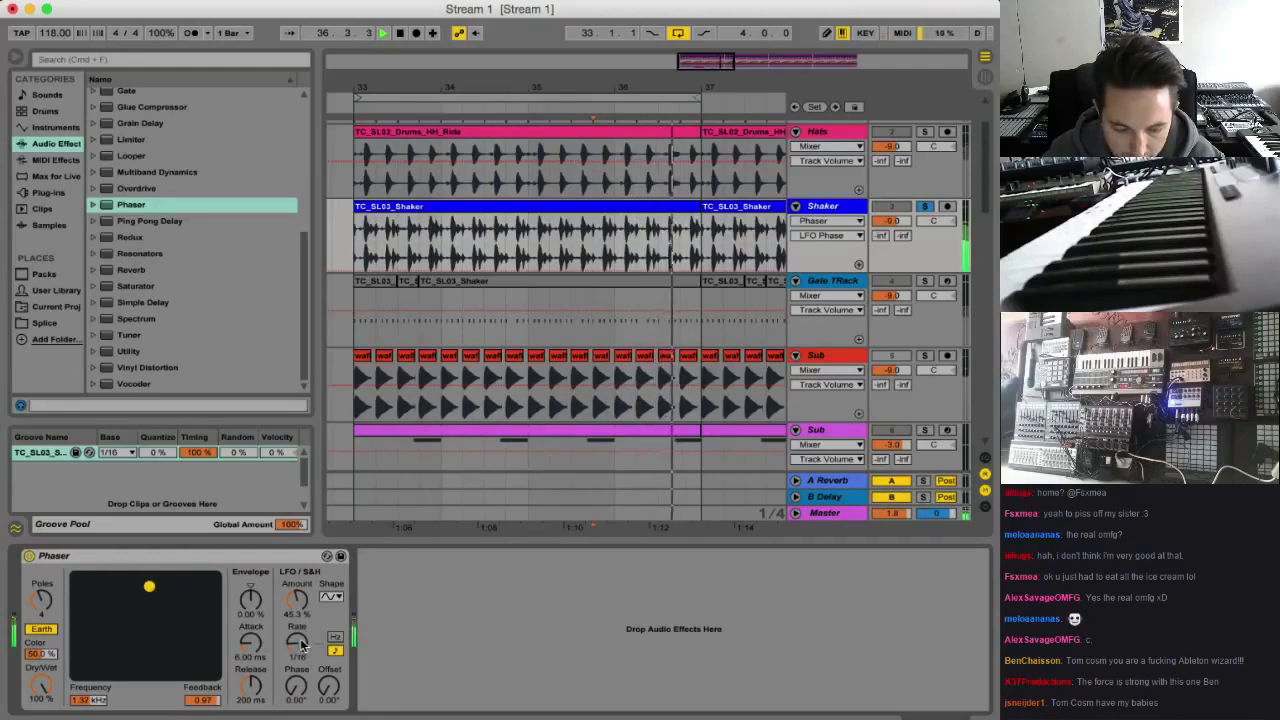
Set the Phaser's LFO rate to 1/2 with a rising sawtooth shape, and play the soloed shaker
{"action": "left_click", "coordinate": [297, 642]}
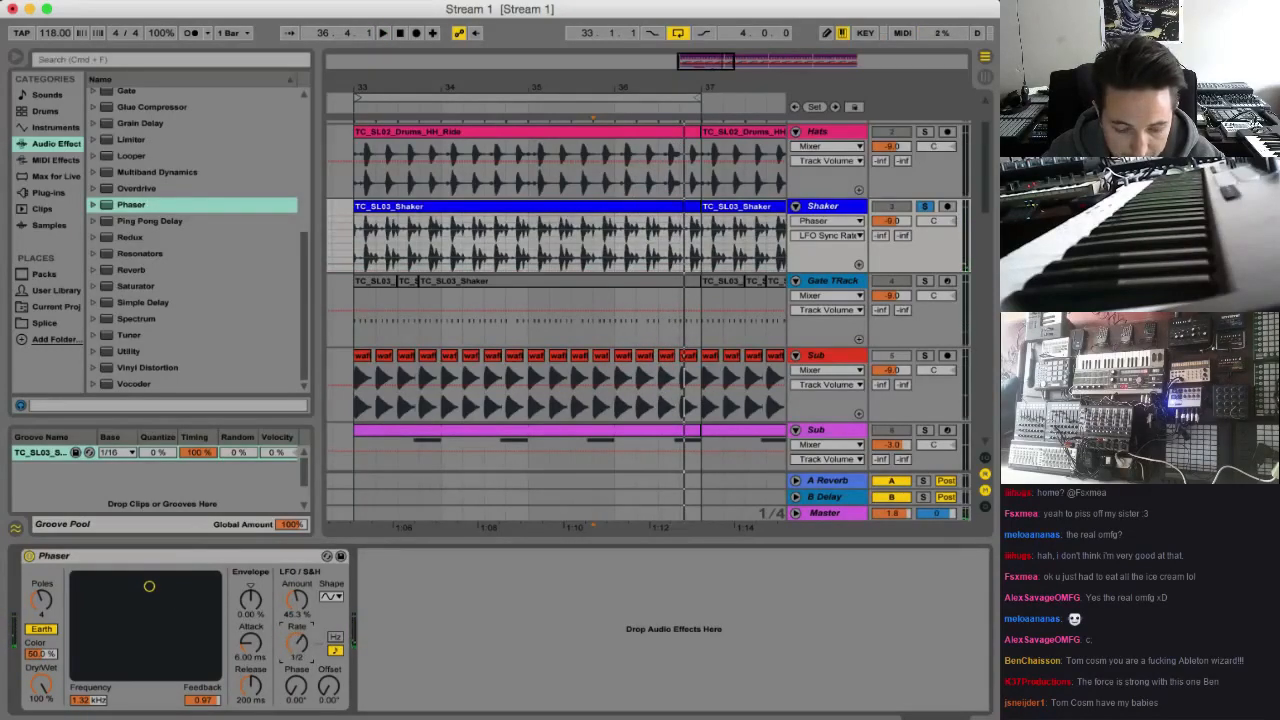
{"action": "left_click", "coordinate": [331, 597]}
{"action": "left_click", "coordinate": [331, 648]}
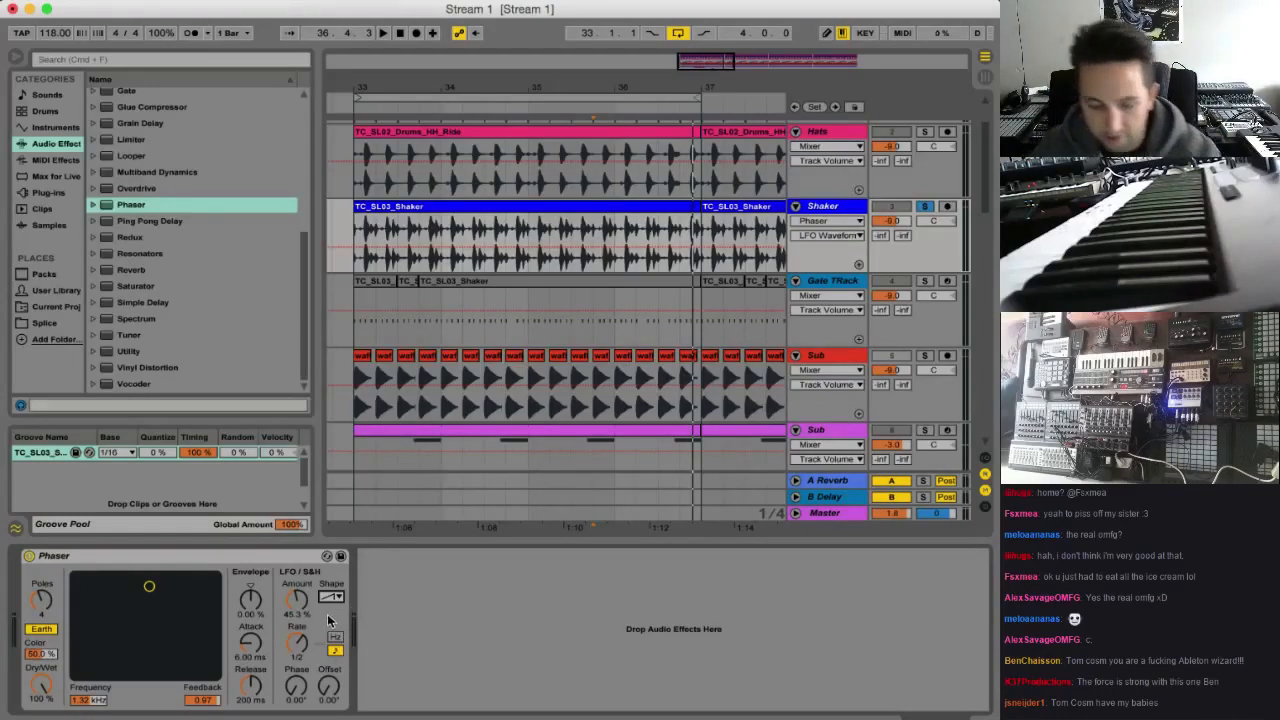
{"action": "key", "text": "space"}
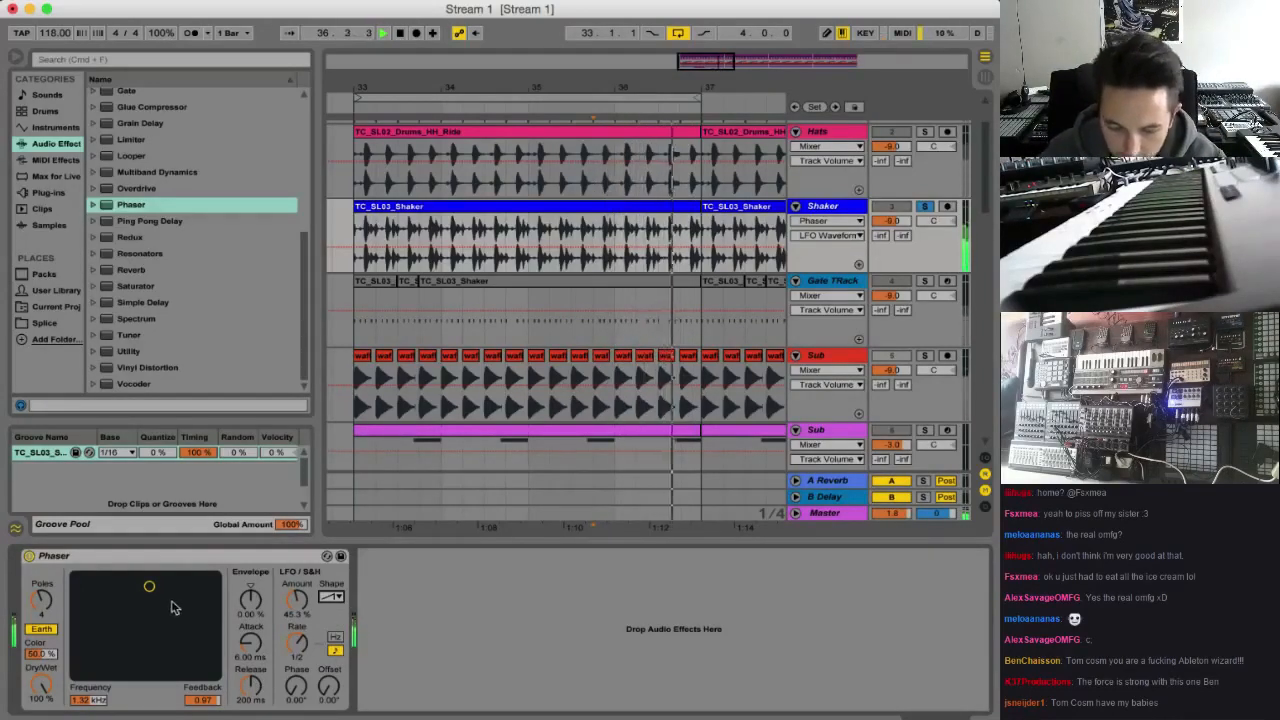
Set the Phaser to 8 poles and its frequency to 1.74 kHz with feedback 0.99
{"action": "left_click_drag", "start_coordinate": [149, 586], "coordinate": [196, 576]}
{"action": "left_click_drag", "start_coordinate": [41, 601], "coordinate": [41, 578]}
{"action": "left_click_drag", "start_coordinate": [196, 576], "coordinate": [137, 576]}
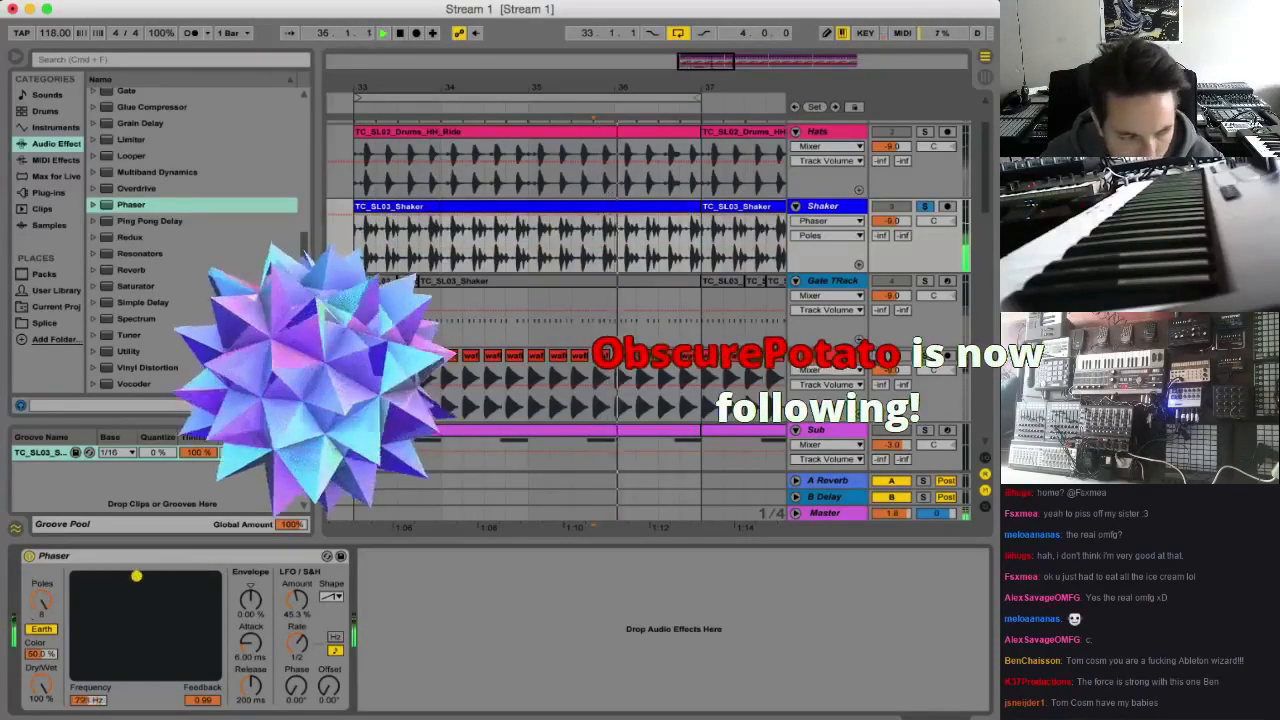
{"action": "left_click", "coordinate": [156, 577]}
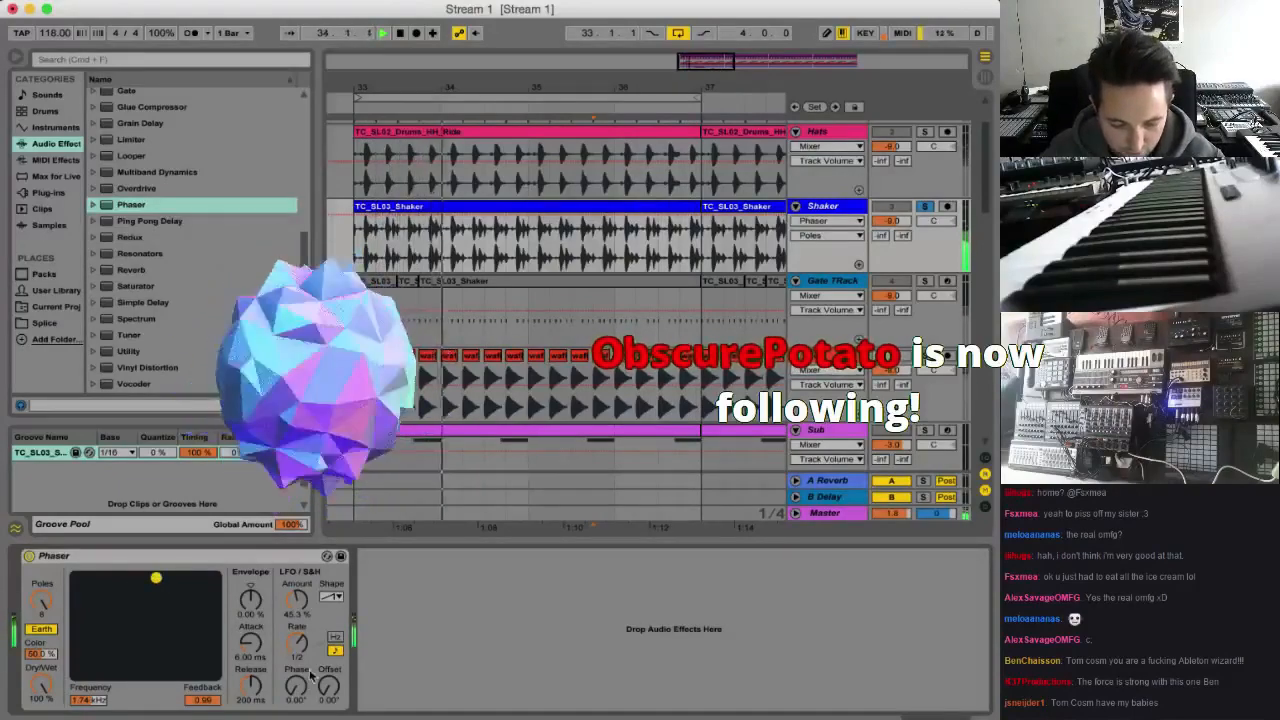
Set the Phaser's LFO amount to 48.4%, frequency to 589 Hz, feedback to 0.97 and Dry/Wet to 59.5%, and audition the shaker
{"action": "mouse_move", "coordinate": [297, 600]}
{"action": "left_mouse_down"}
{"action": "mouse_move", "coordinate": [297, 582]}
{"action": "mouse_move", "coordinate": [297, 597]}
{"action": "left_mouse_up"}
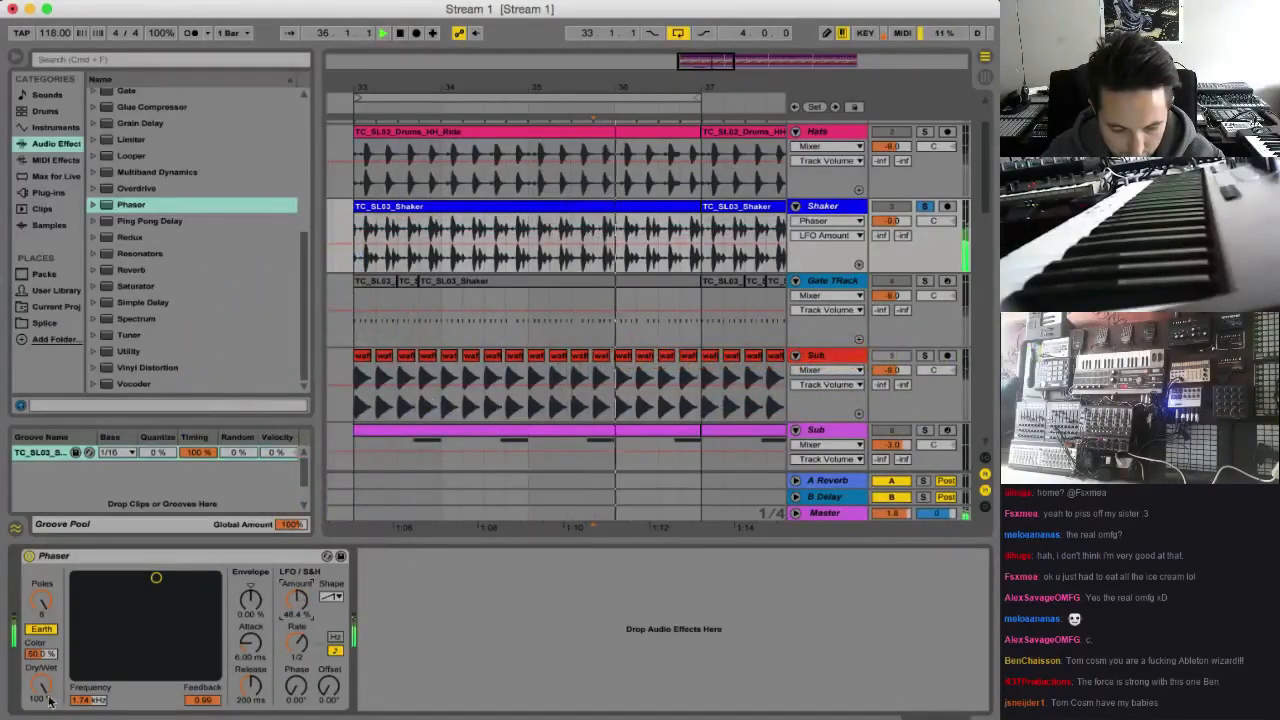
{"action": "left_click", "coordinate": [128, 584]}
{"action": "left_click_drag", "start_coordinate": [37, 700], "coordinate": [37, 688]}
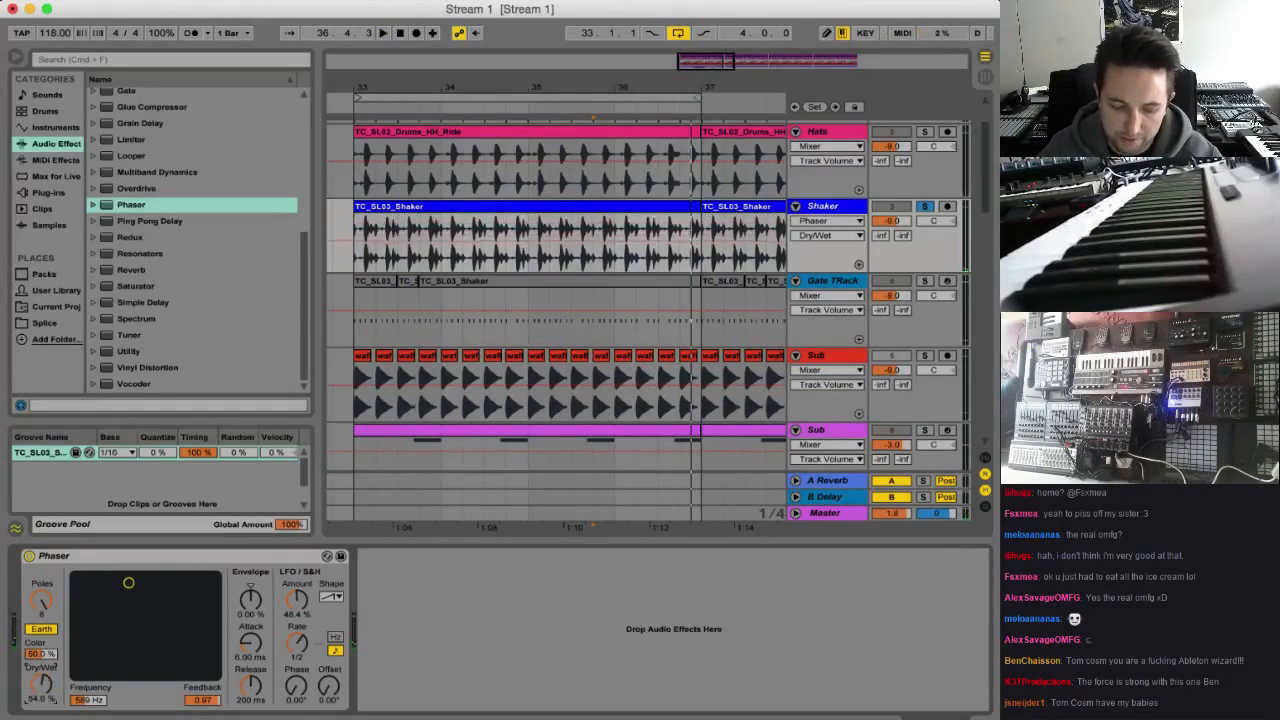
{"action": "key", "text": "space"}
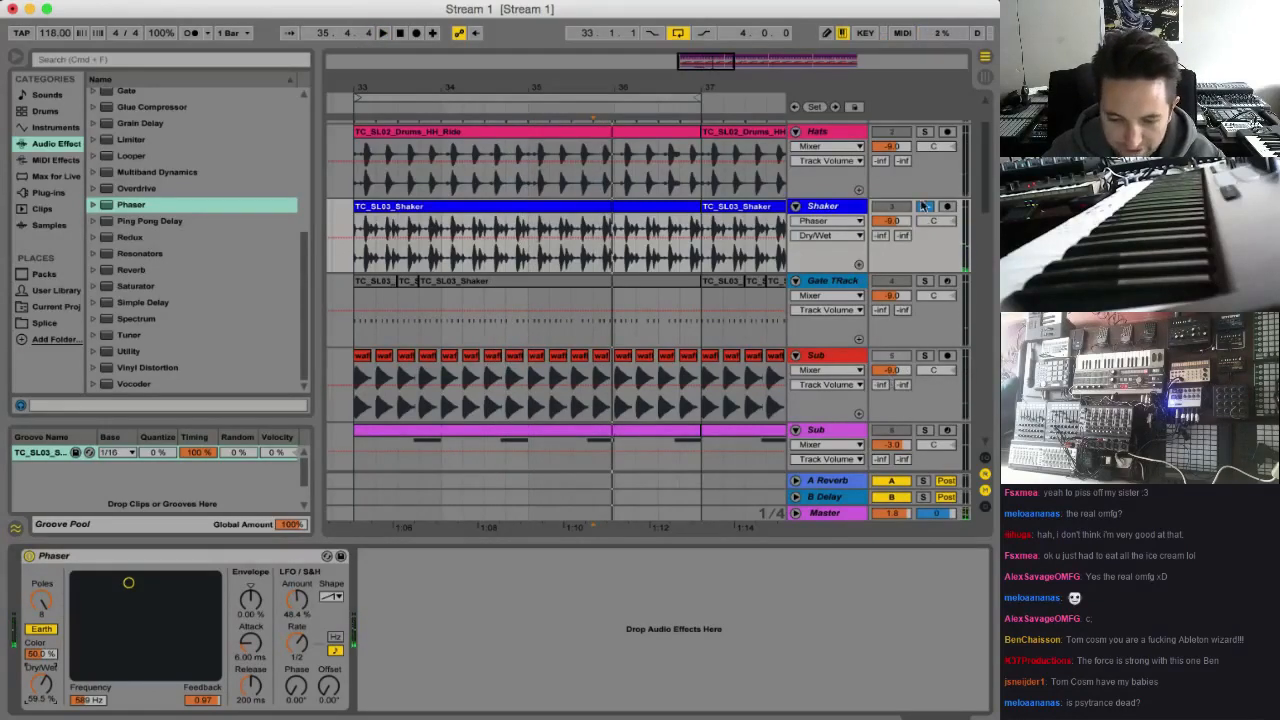
{"action": "key", "text": "space"}
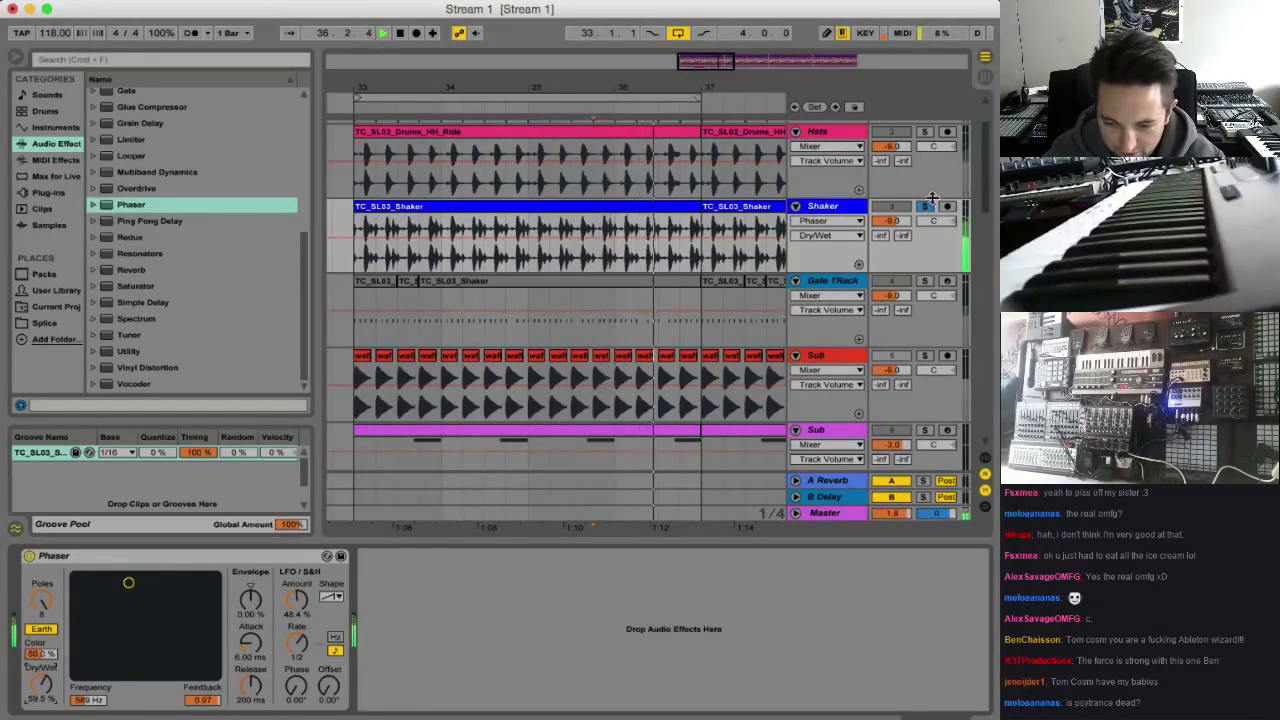
Unsolo the Shaker to play it in the full mix, and add a MIDI track named Bongos below it
{"action": "left_click", "coordinate": [925, 207]}
{"action": "key", "text": "space"}
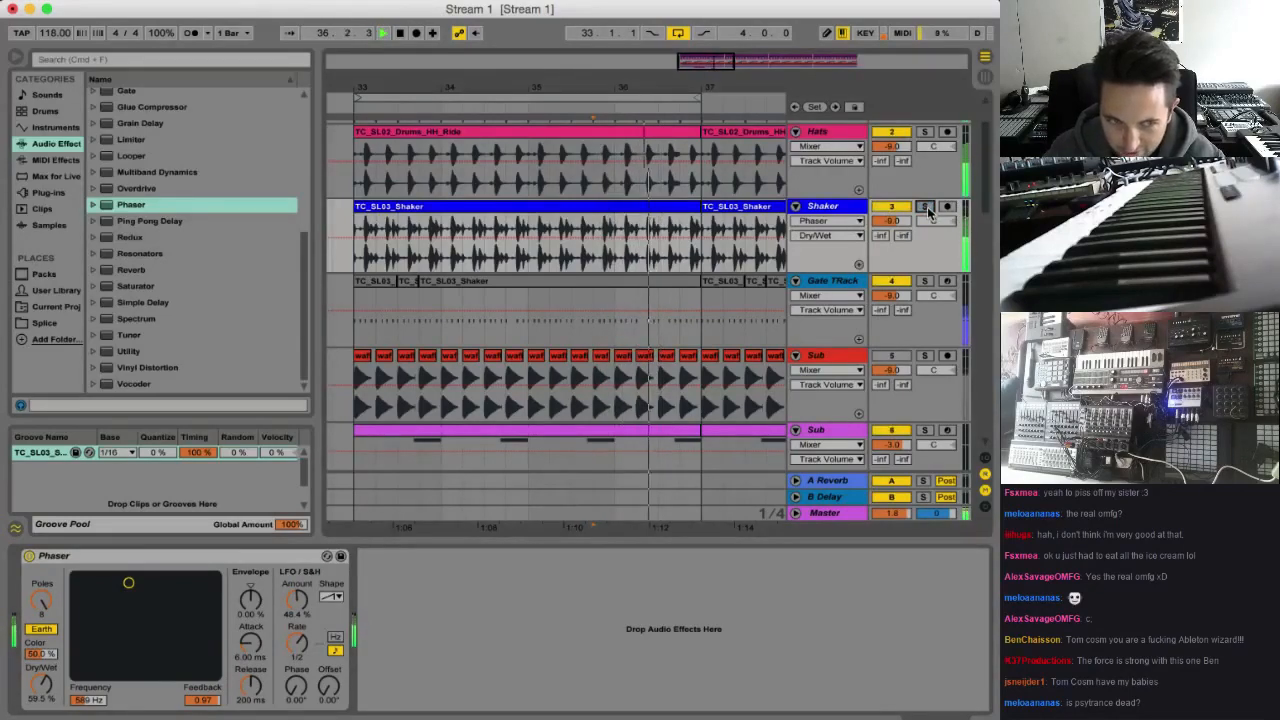
{"action": "left_click", "coordinate": [836, 206]}
{"action": "key", "text": "space"}
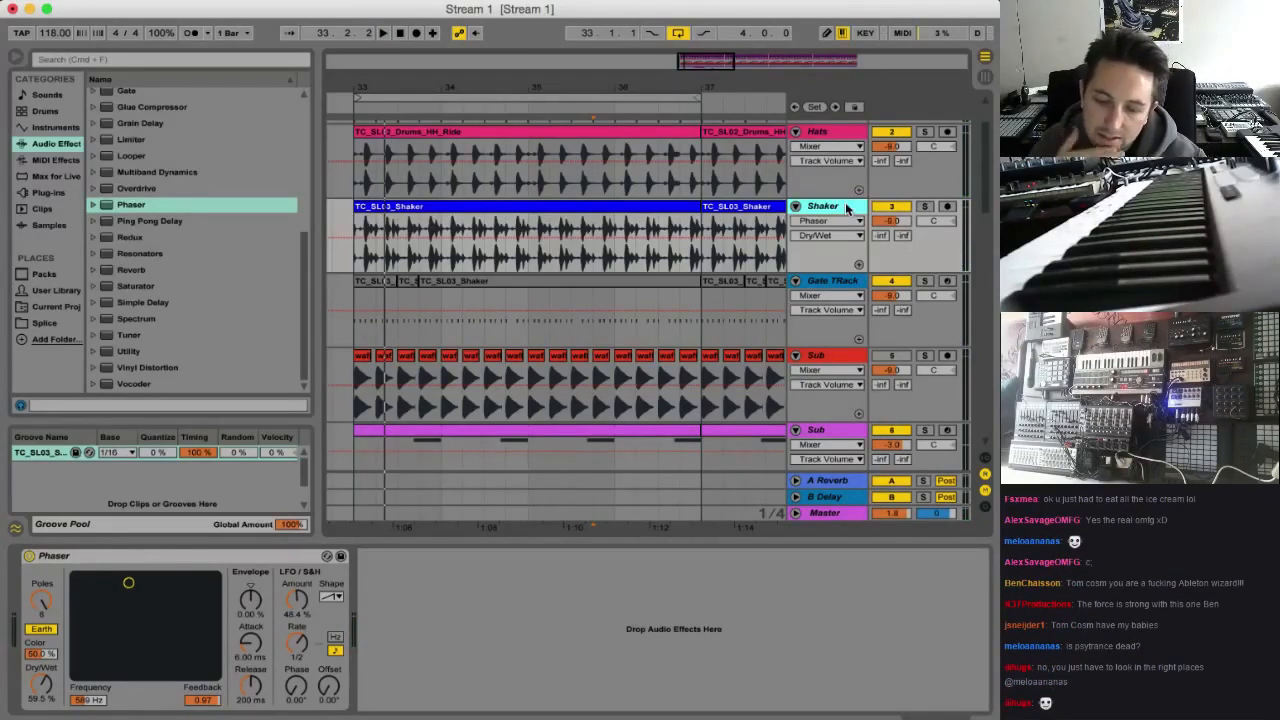
{"action": "key", "text": "super+shift+t"}
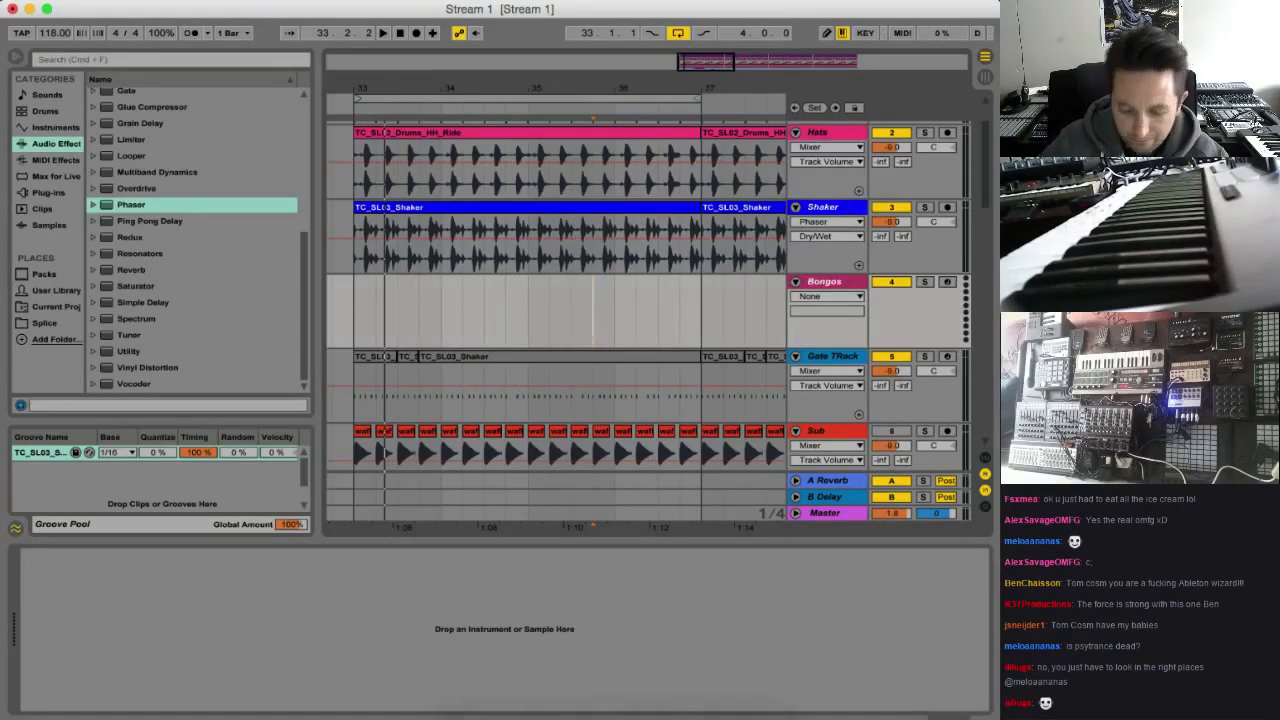
Switch to Splice Sounds in the browser, search for bongo, and limit the results to one-shots
{"action": "left_click", "coordinate": [694, 714]}
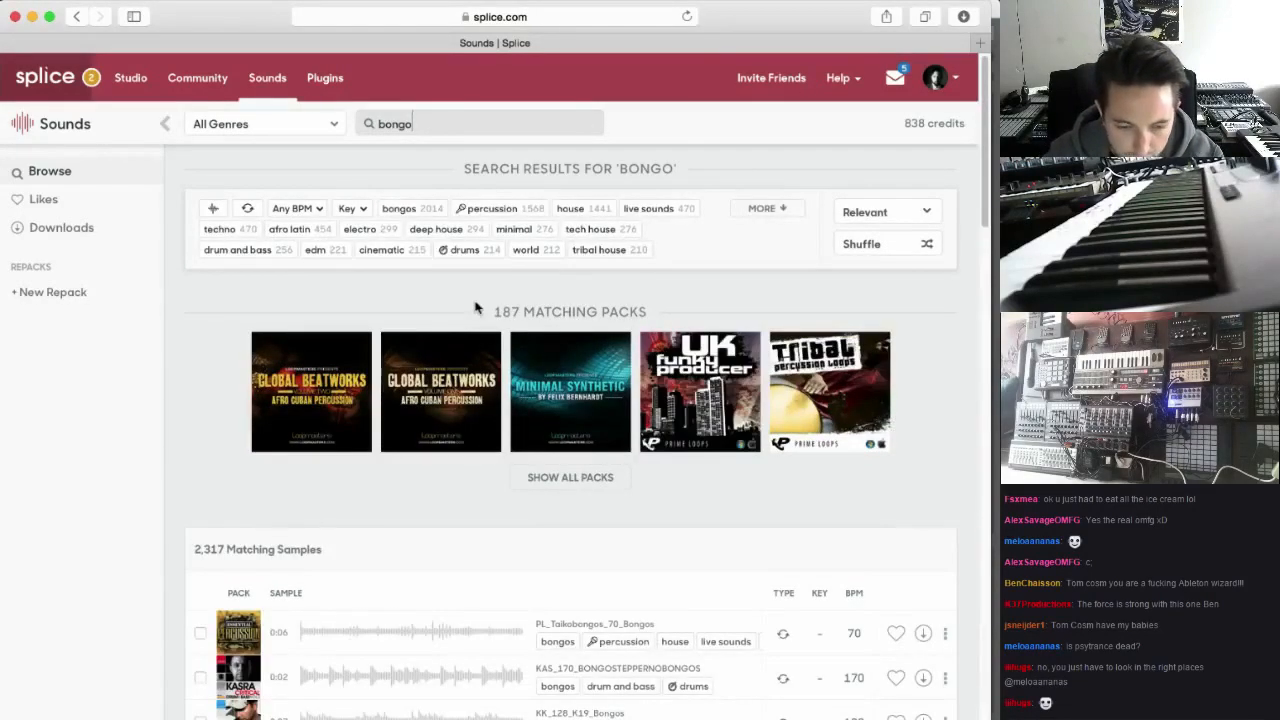
{"action": "left_click", "coordinate": [215, 209]}
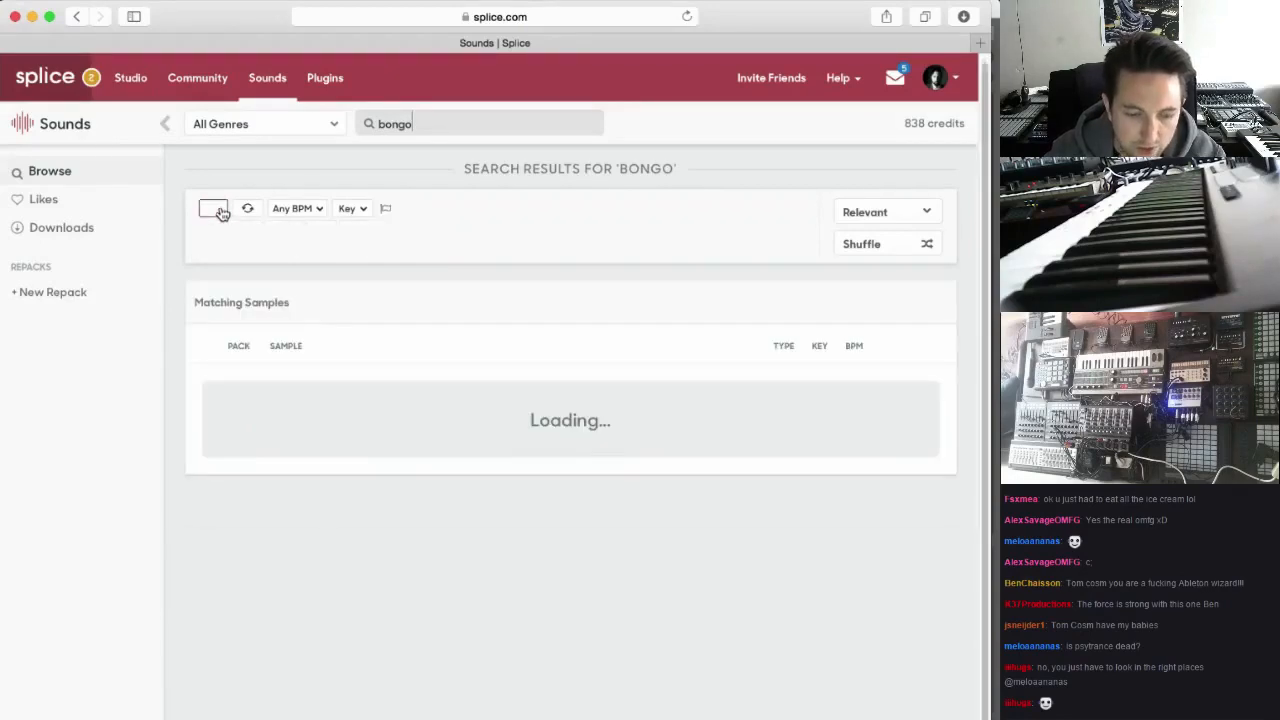
{"action": "scroll", "coordinate": [450, 375], "scroll_direction": "down", "scroll_amount": 3}
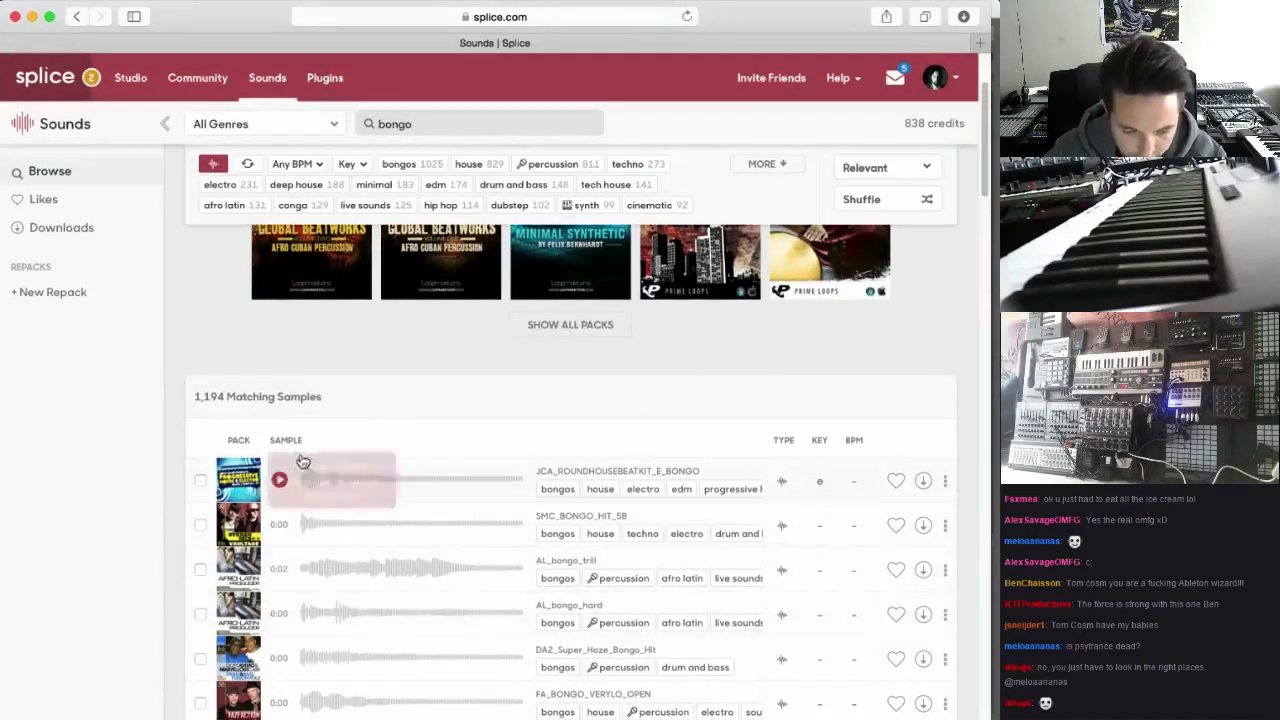
{"action": "scroll", "coordinate": [447, 568], "scroll_direction": "down", "scroll_amount": 2}
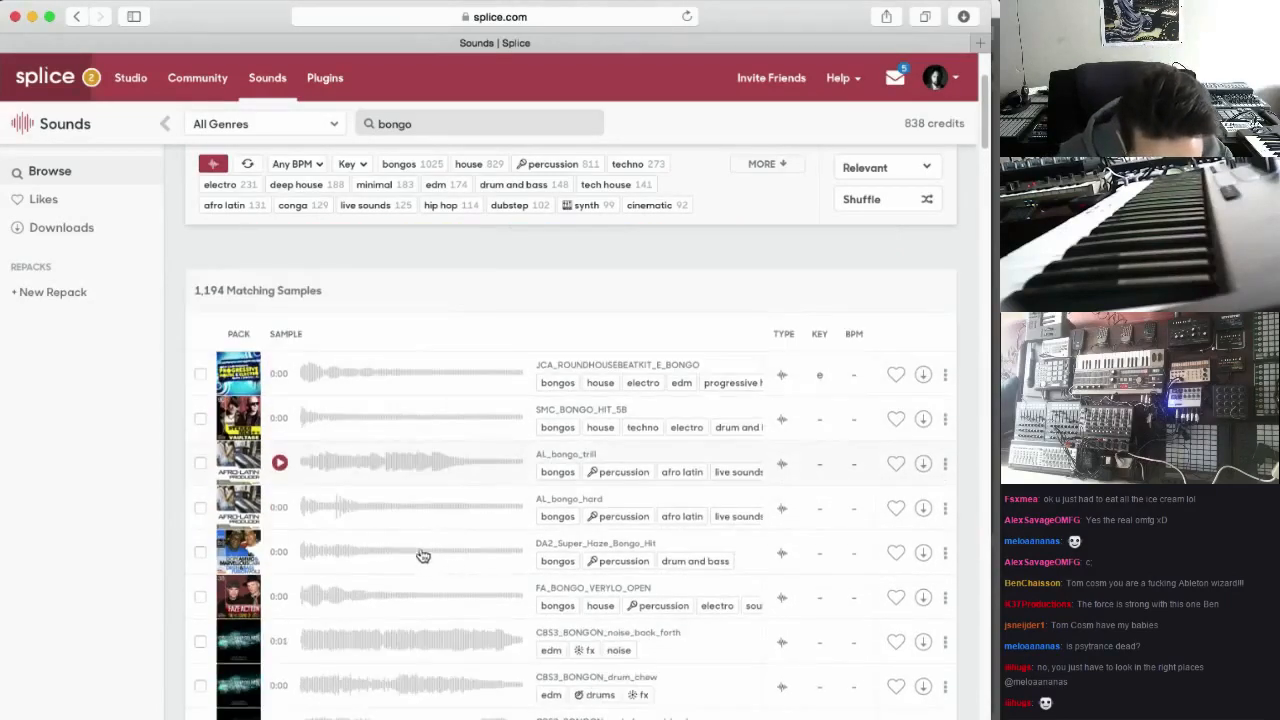
{"action": "scroll", "coordinate": [281, 508], "scroll_direction": "down", "scroll_amount": 1}
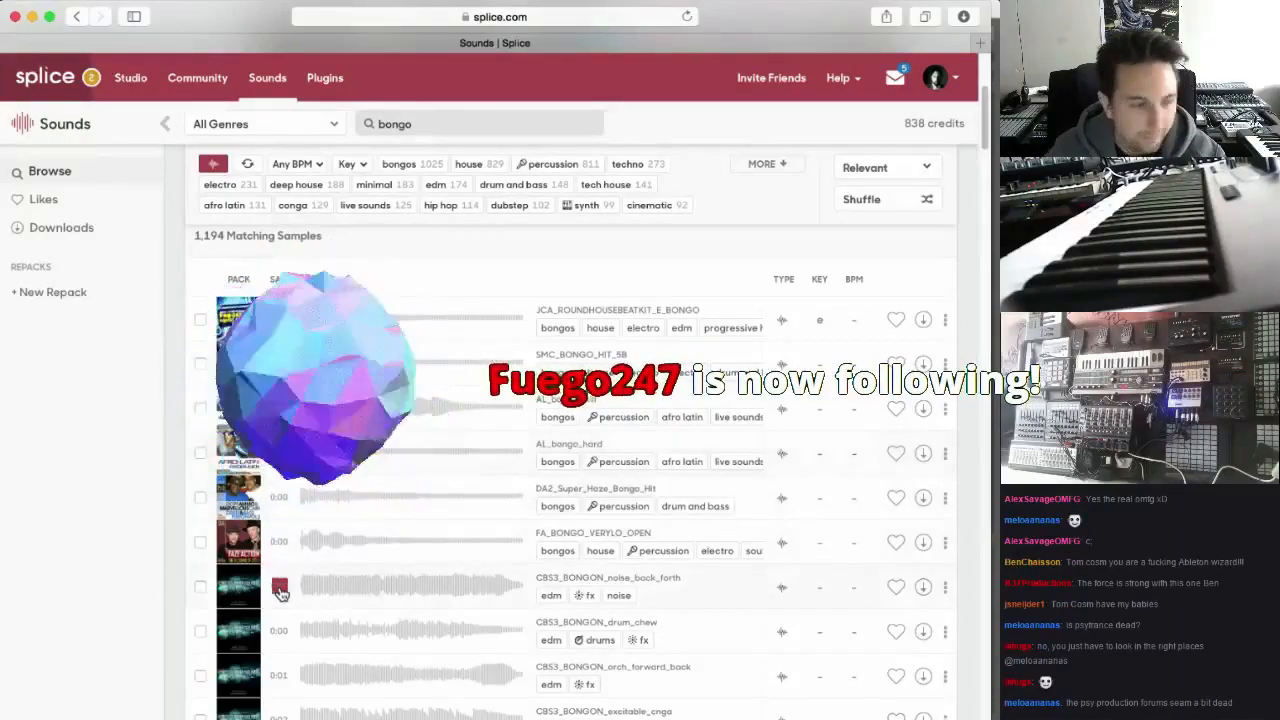
Audition bongo one-shots, including the CBS3_BONGON effects, SE1_WoodyBongo, FIH_Cr78_Bongo_High, CBS_SK5_bongo_roll_up and CI_Bongo_Lo_Op
{"action": "left_click", "coordinate": [280, 589]}
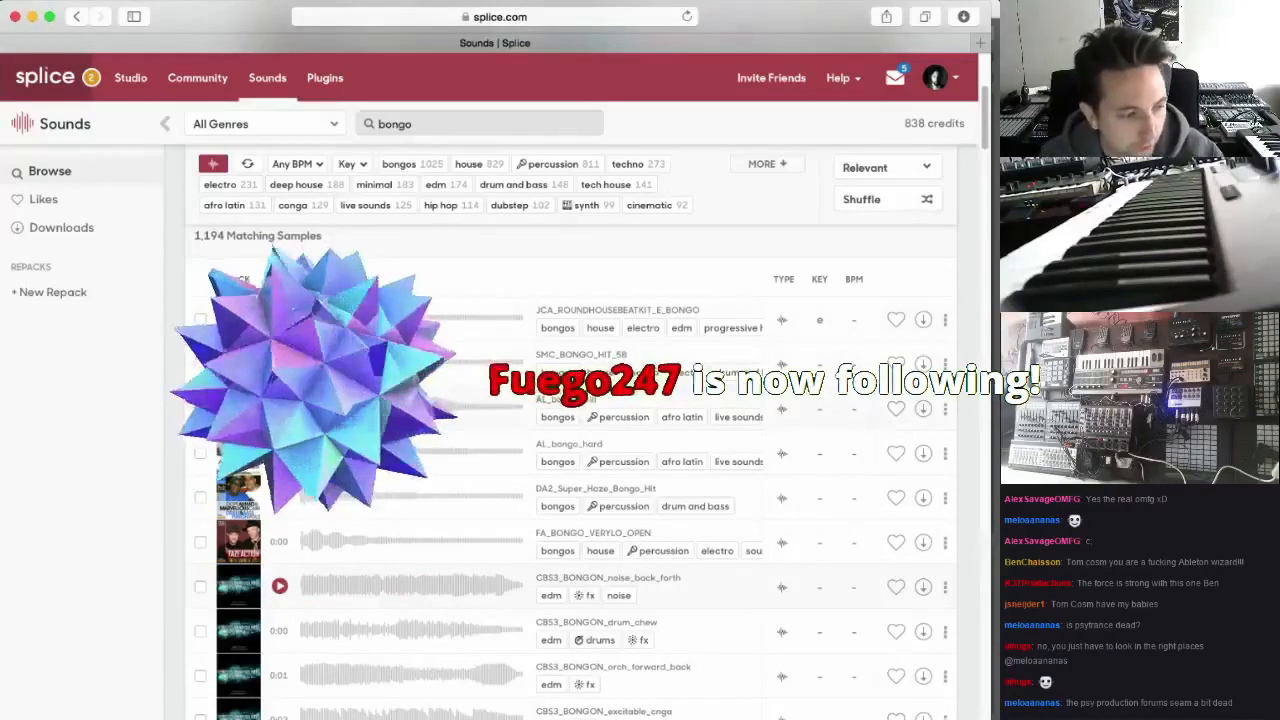
{"action": "scroll", "coordinate": [431, 460], "scroll_direction": "down", "scroll_amount": 5}
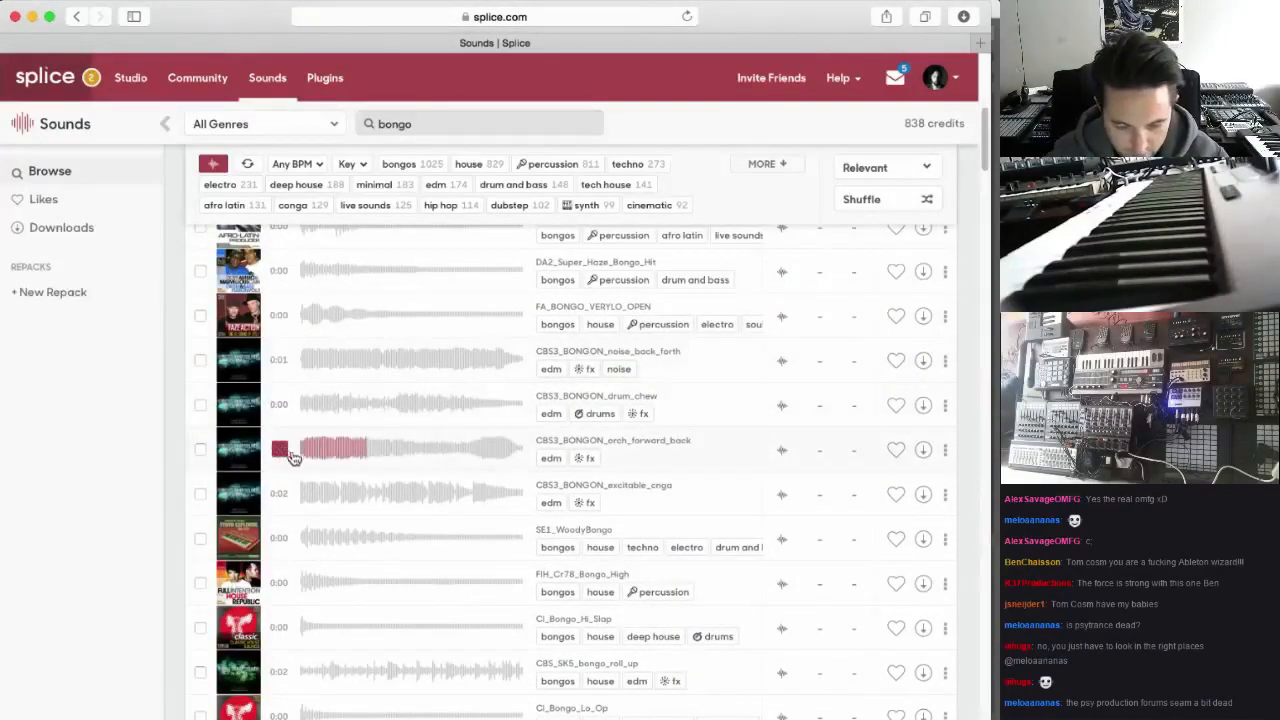
{"action": "left_click", "coordinate": [279, 538]}
{"action": "scroll", "coordinate": [279, 500], "scroll_direction": "down", "scroll_amount": 4}
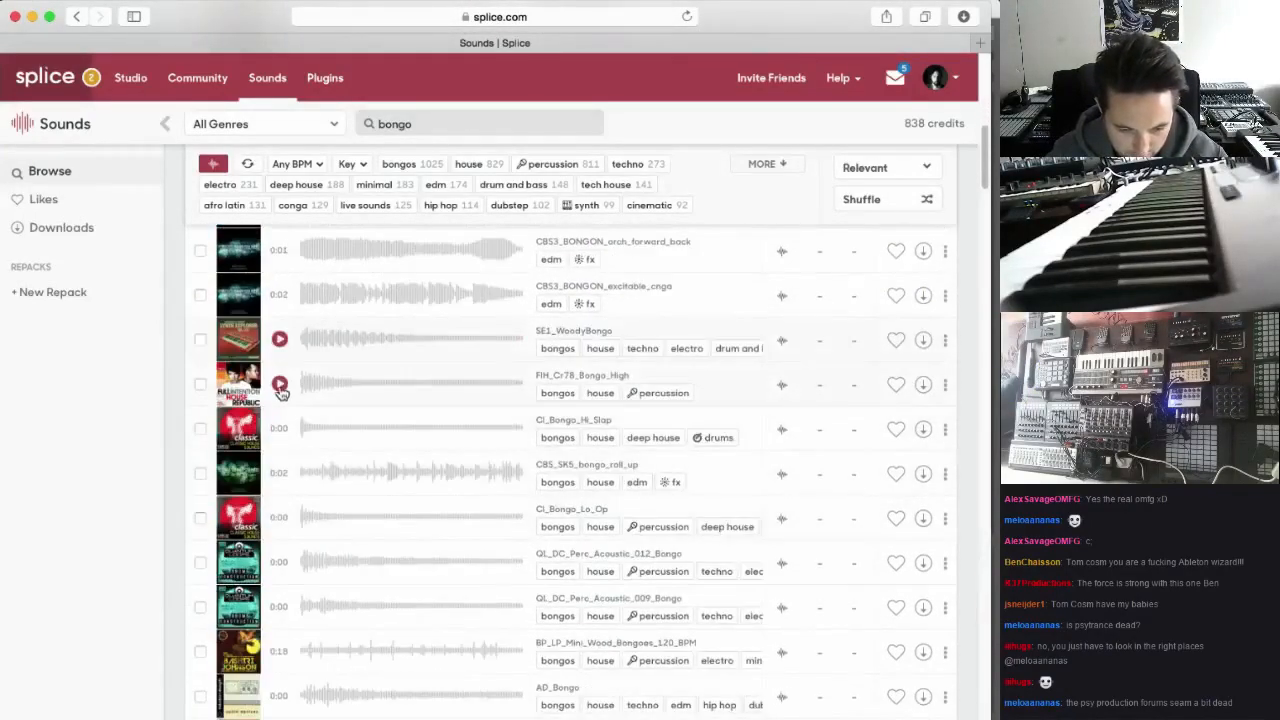
{"action": "left_click", "coordinate": [280, 385]}
{"action": "left_click", "coordinate": [281, 517]}
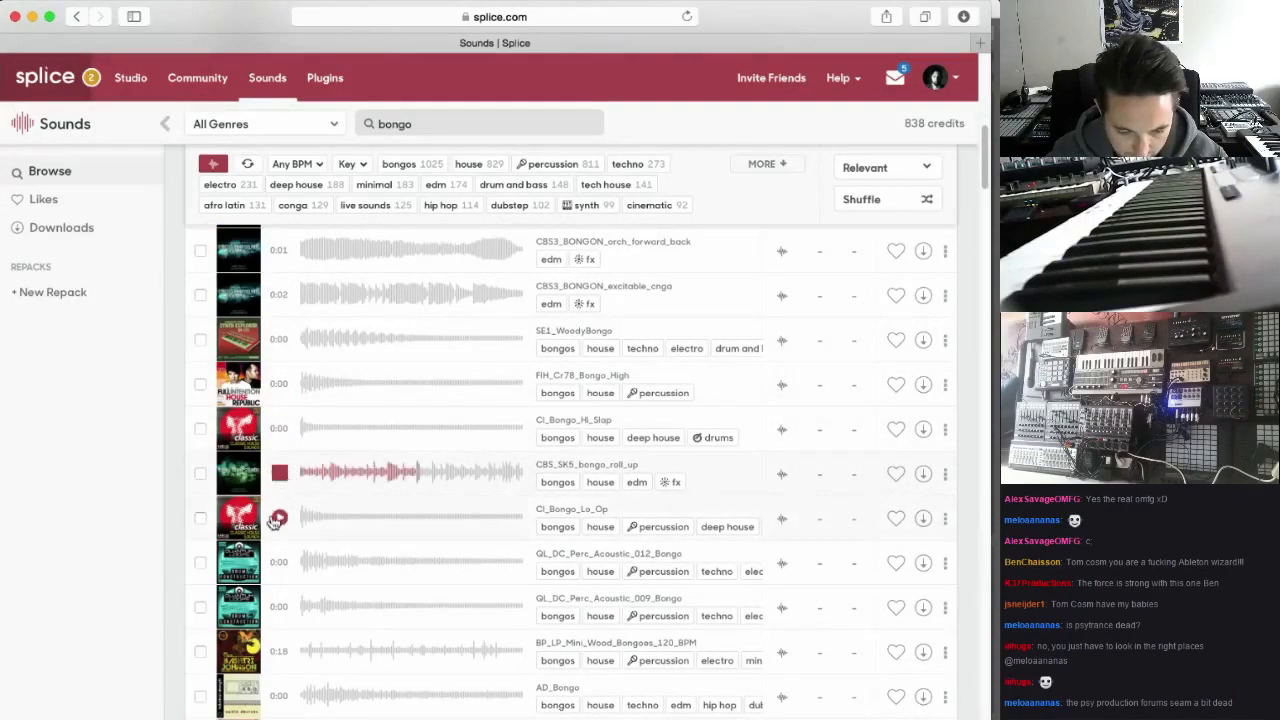
{"action": "left_click", "coordinate": [277, 517]}
{"action": "scroll", "coordinate": [294, 551], "scroll_direction": "down", "scroll_amount": 2}
Limit the bongo results to loops, and audition KAS_170_BONGOSTEPPERNOBONGOS and KK_128_K19_Bongos
{"action": "scroll", "coordinate": [310, 480], "scroll_direction": "up", "scroll_amount": 10}
{"action": "scroll", "coordinate": [322, 416], "scroll_direction": "up", "scroll_amount": 5}
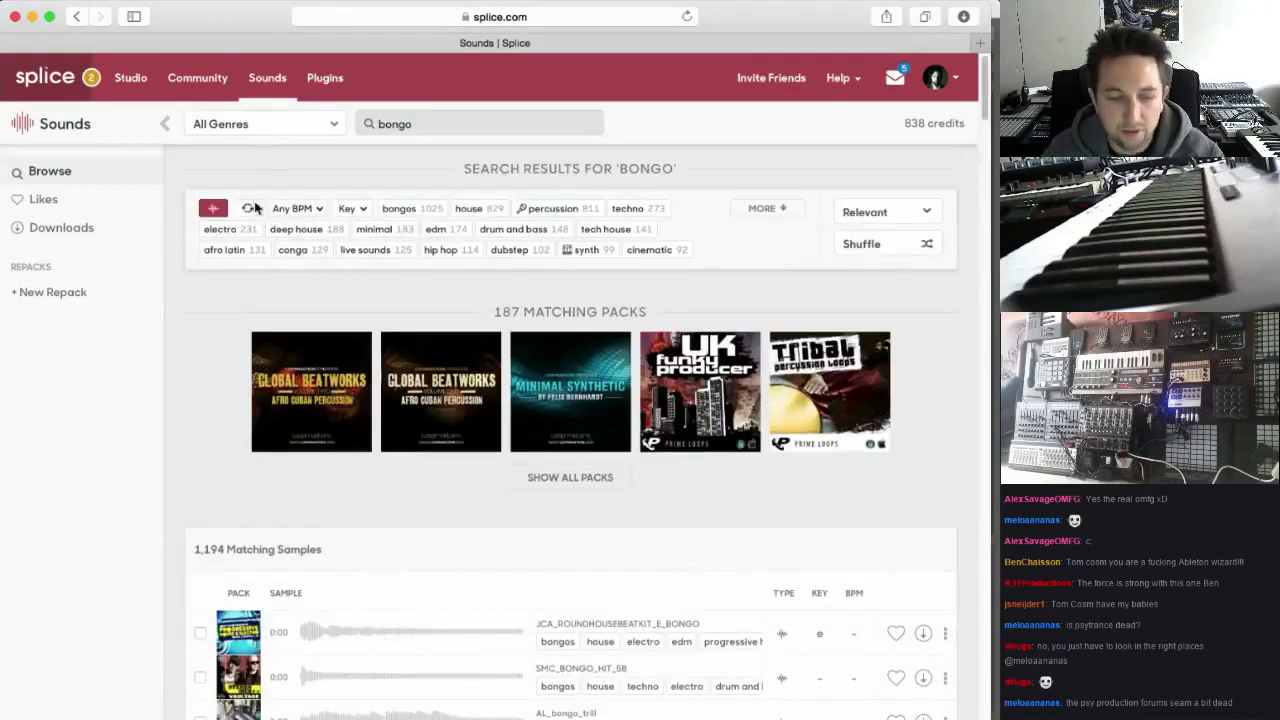
{"action": "left_click", "coordinate": [247, 208]}
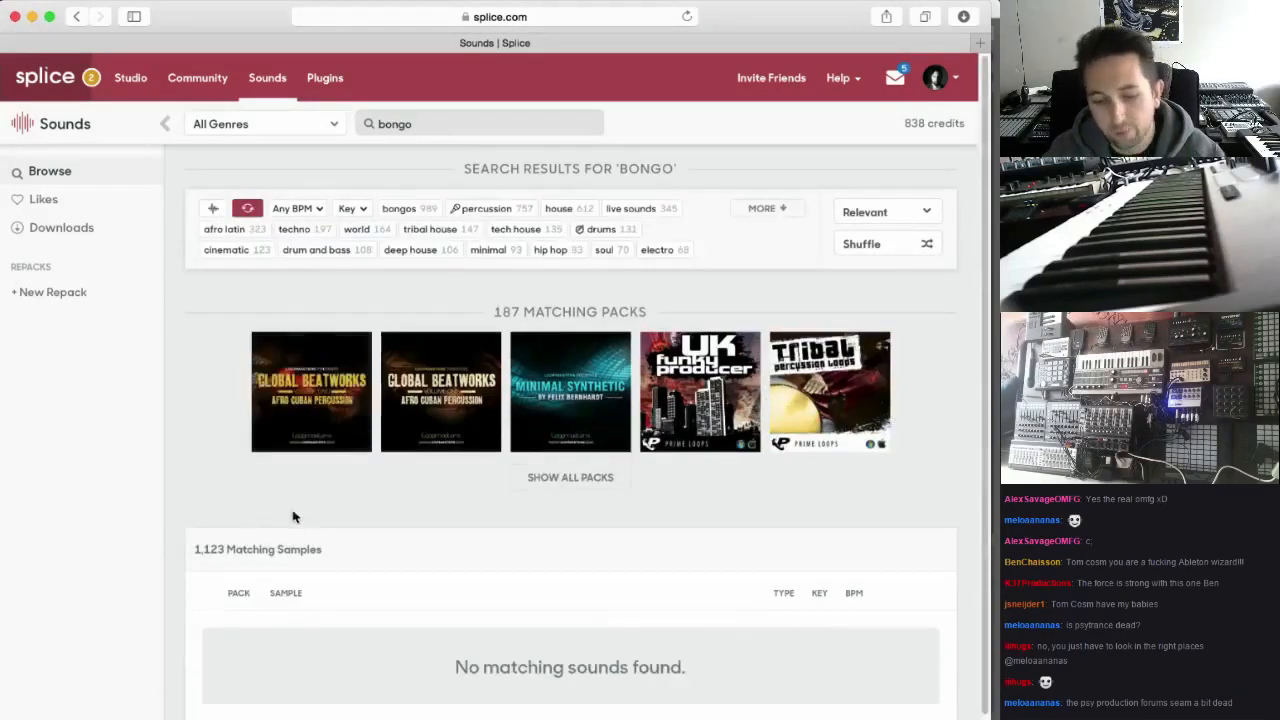
{"action": "scroll", "coordinate": [362, 505], "scroll_direction": "down", "scroll_amount": 4}
{"action": "scroll", "coordinate": [393, 508], "scroll_direction": "down", "scroll_amount": 2}
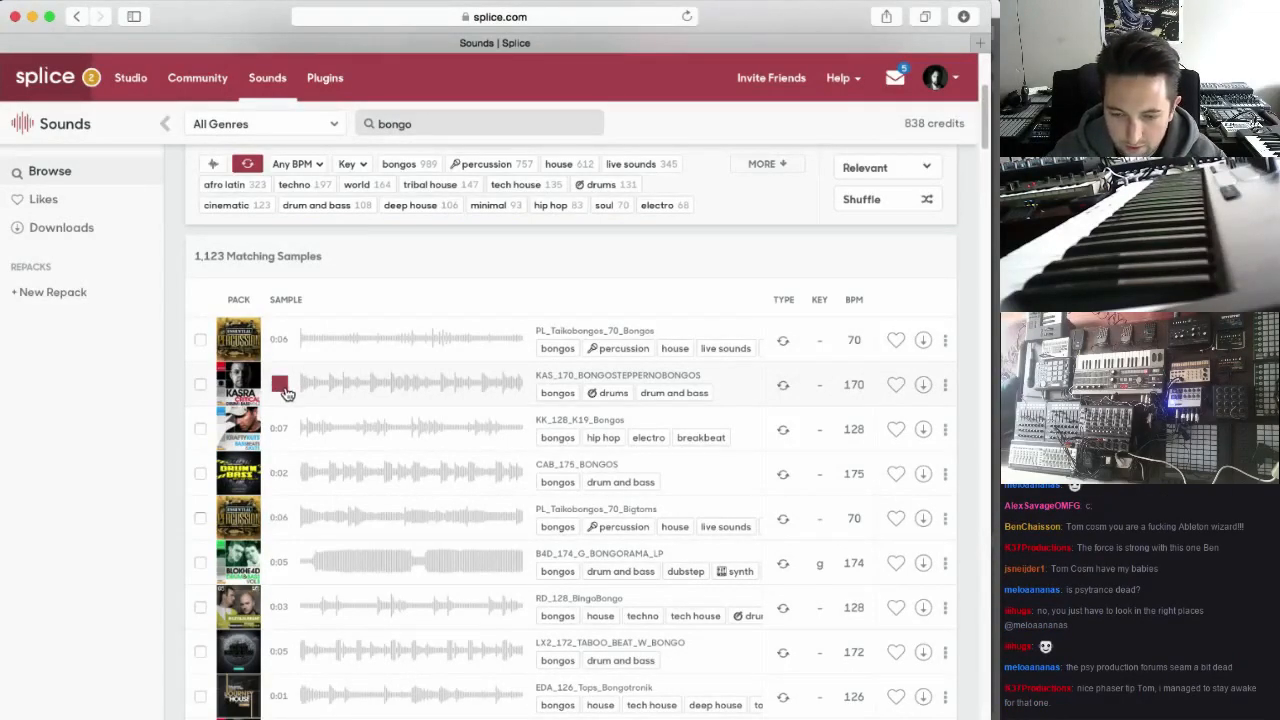
{"action": "left_click", "coordinate": [279, 428]}
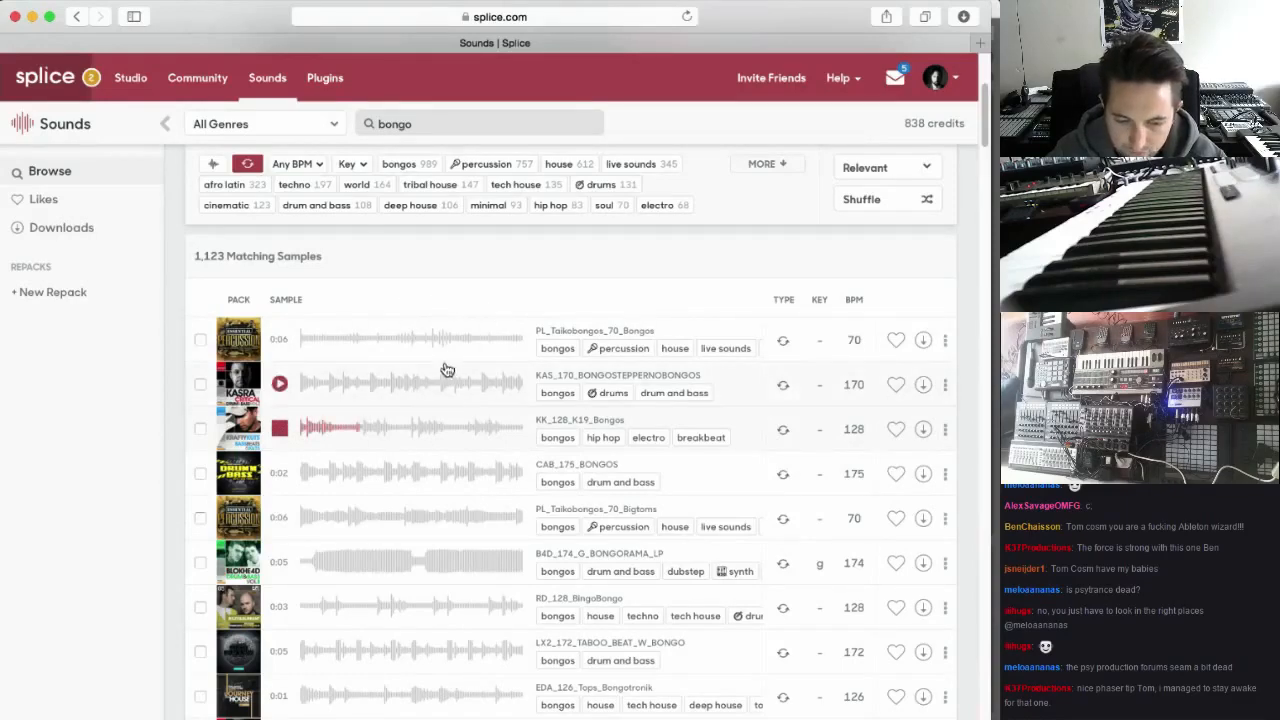
Search for bongo clean, and audition dt01_deepkick_cleanout_clean, KAS_170_BONGOSTEPPERNOBONGOS, KK_128_K19_Bongos and CAB_175_BONGOS
{"action": "type", "text": "clean"}
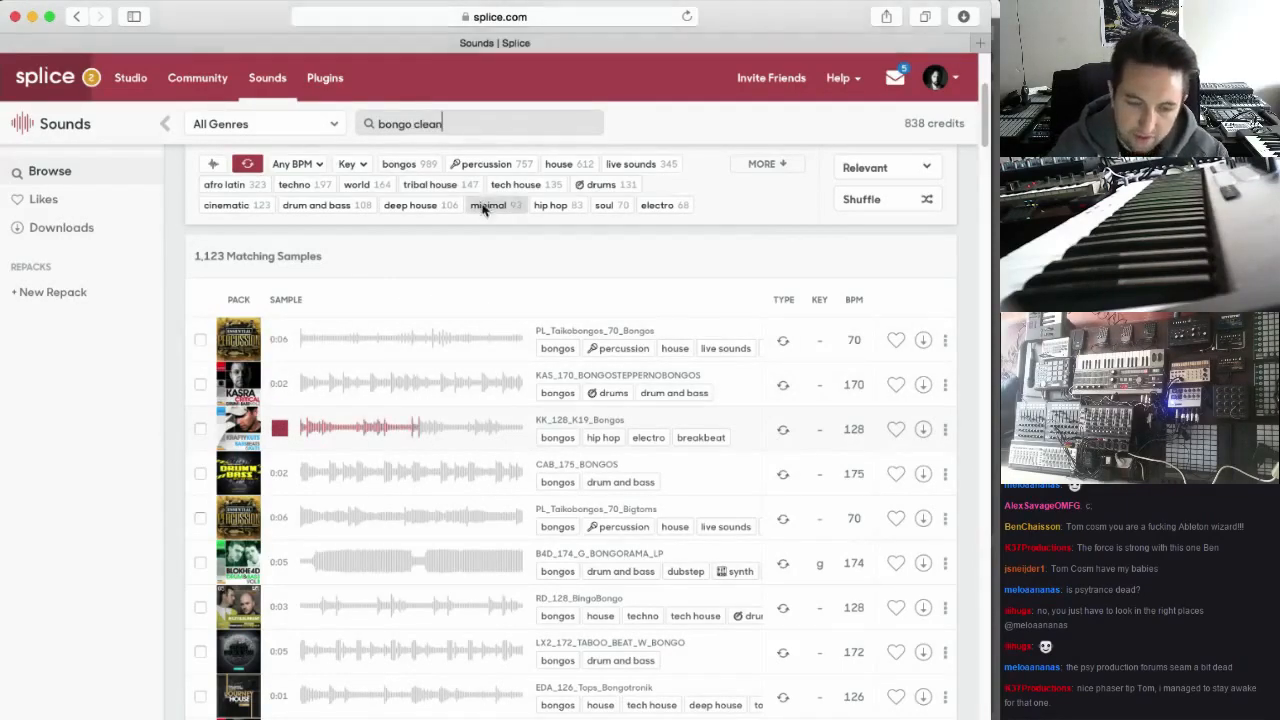
{"action": "key", "text": "Return"}
{"action": "scroll", "coordinate": [491, 463], "scroll_direction": "down", "scroll_amount": 6}
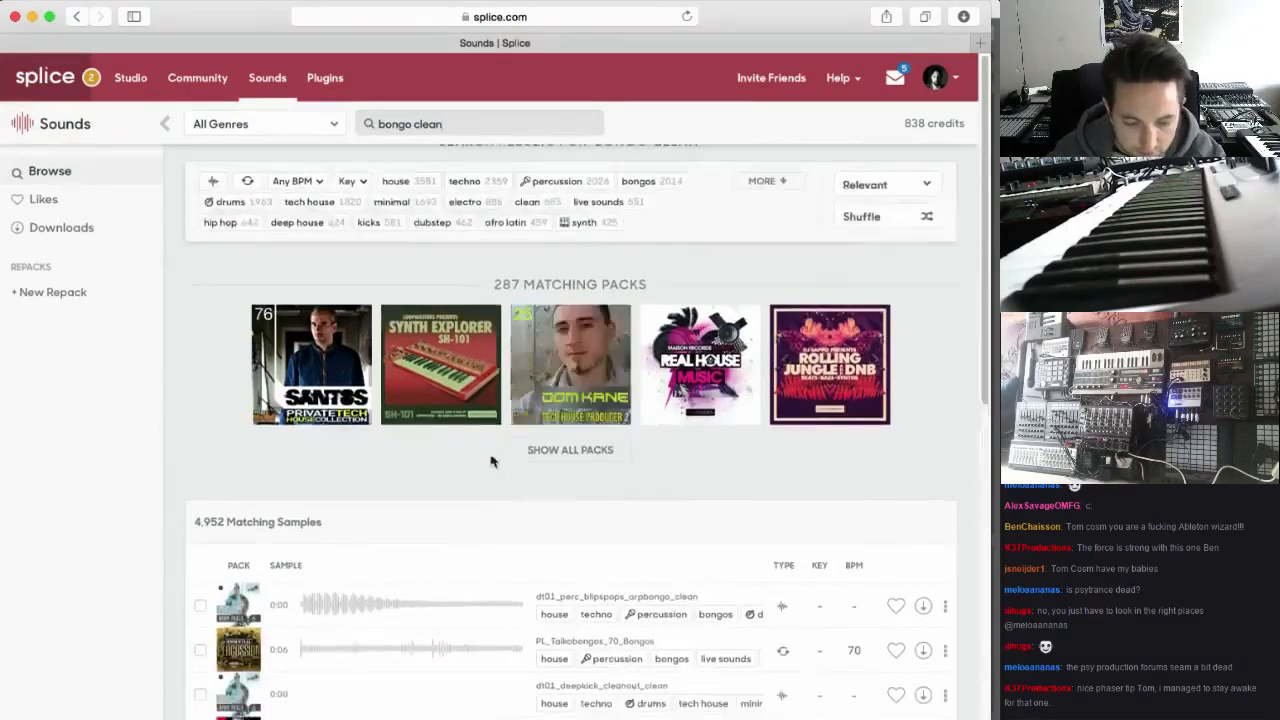
{"action": "left_click", "coordinate": [279, 333]}
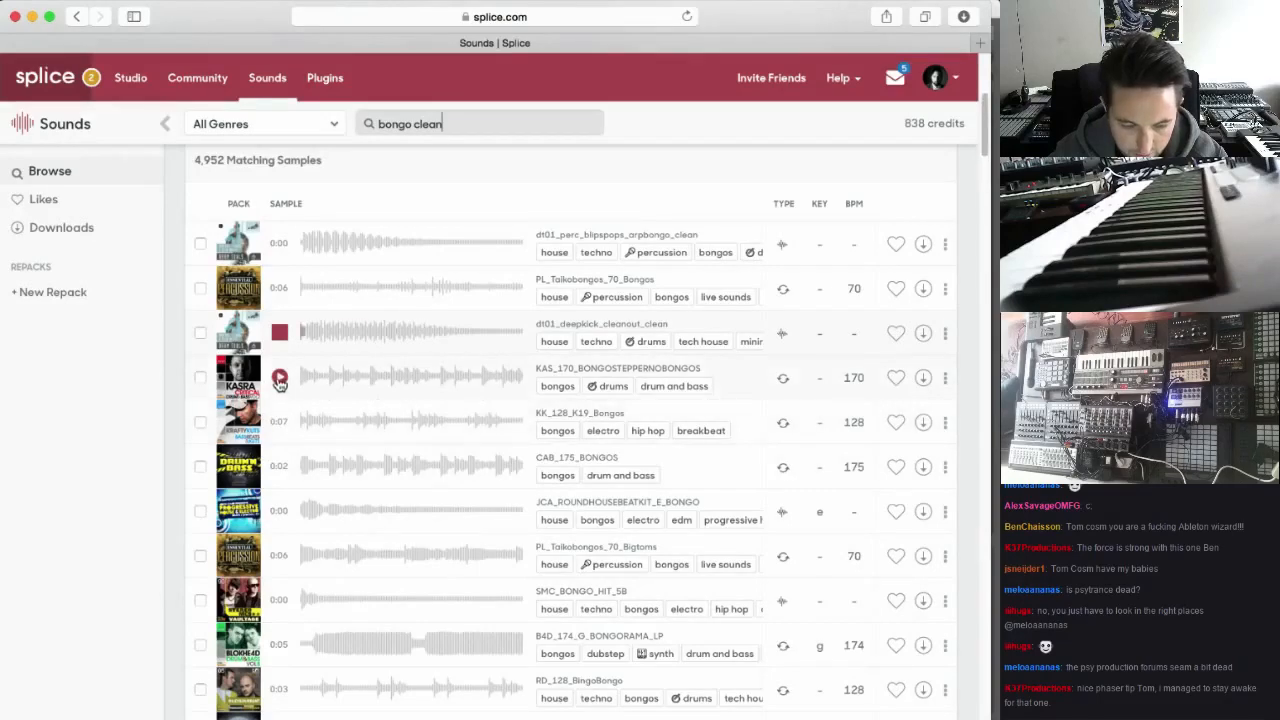
{"action": "left_click", "coordinate": [280, 378]}
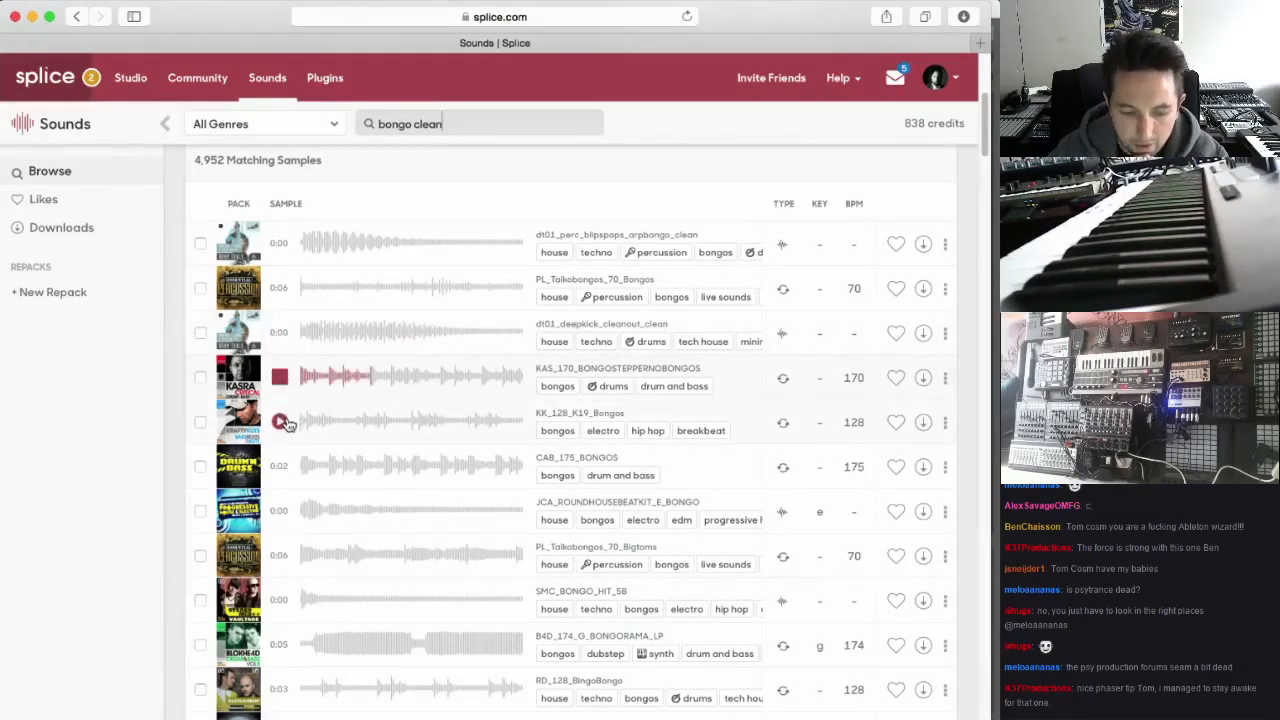
{"action": "left_click", "coordinate": [282, 422]}
{"action": "left_click", "coordinate": [284, 469]}
Audition the samples further down the bongo clean results, including LXZ_172_TABOO_BEAT_W_BONGO, KAS_170_BONGOSTEPPERTOPS and KAS_170_BONGOSTEPPERMAIN
{"action": "scroll", "coordinate": [284, 472], "scroll_direction": "down", "scroll_amount": 3}
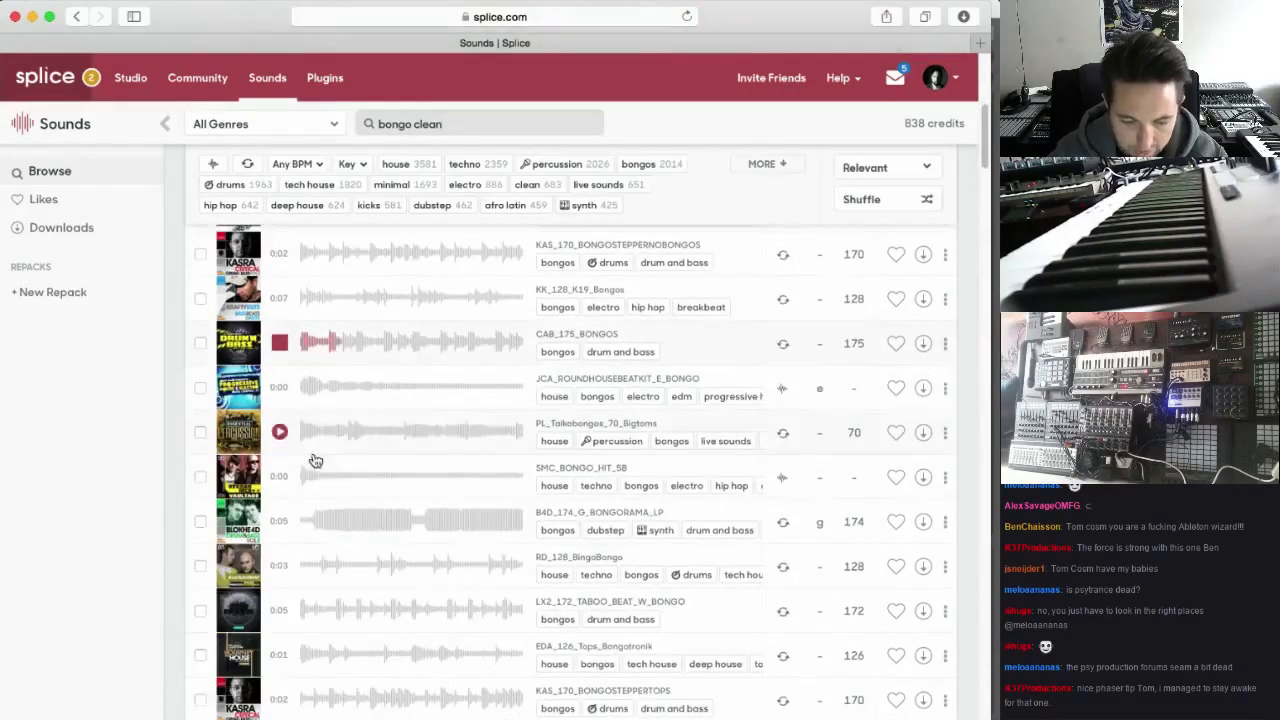
{"action": "left_click", "coordinate": [283, 610]}
{"action": "scroll", "coordinate": [286, 606], "scroll_direction": "down", "scroll_amount": 2}
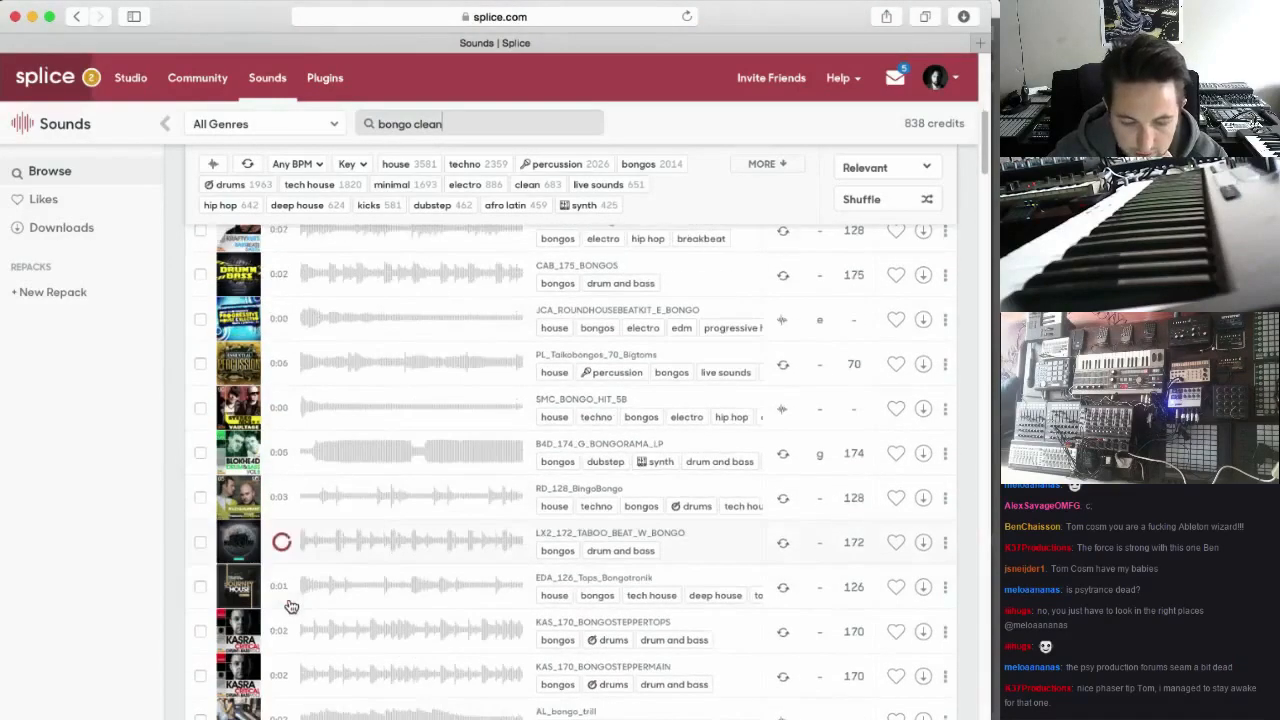
{"action": "scroll", "coordinate": [286, 606], "scroll_direction": "down", "scroll_amount": 1}
{"action": "left_click", "coordinate": [284, 603]}
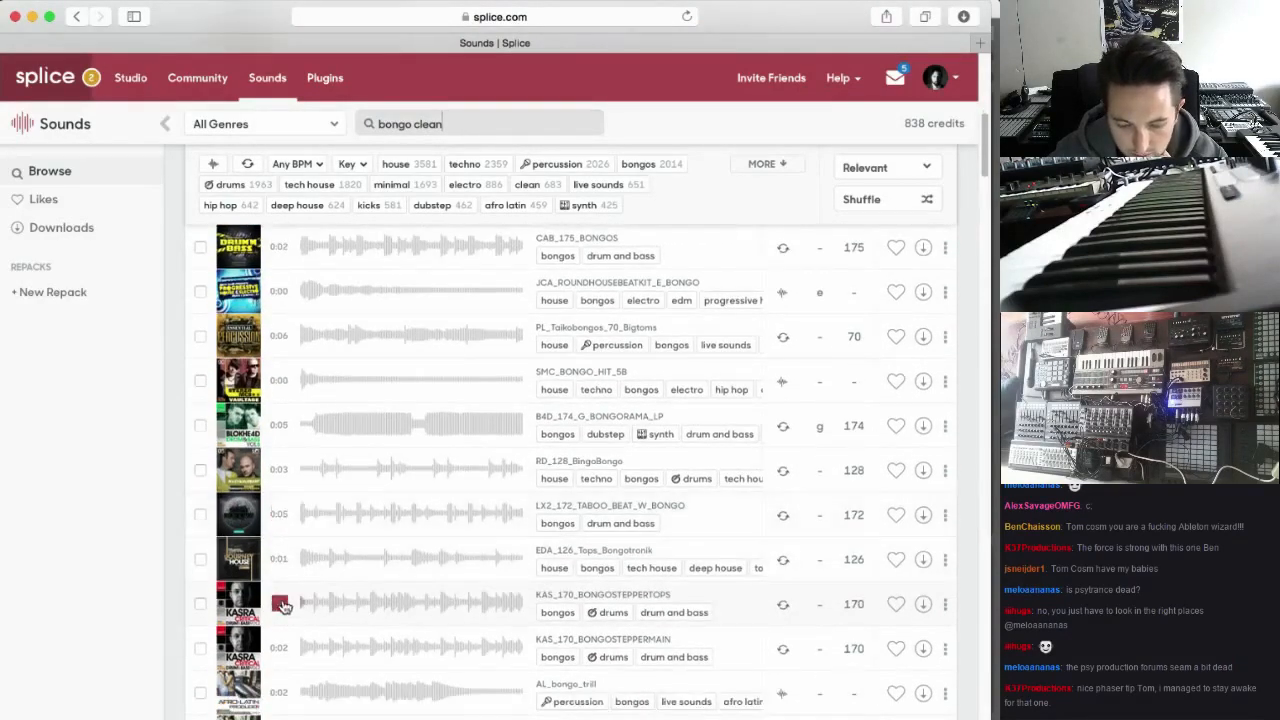
{"action": "scroll", "coordinate": [282, 612], "scroll_direction": "down", "scroll_amount": 1}
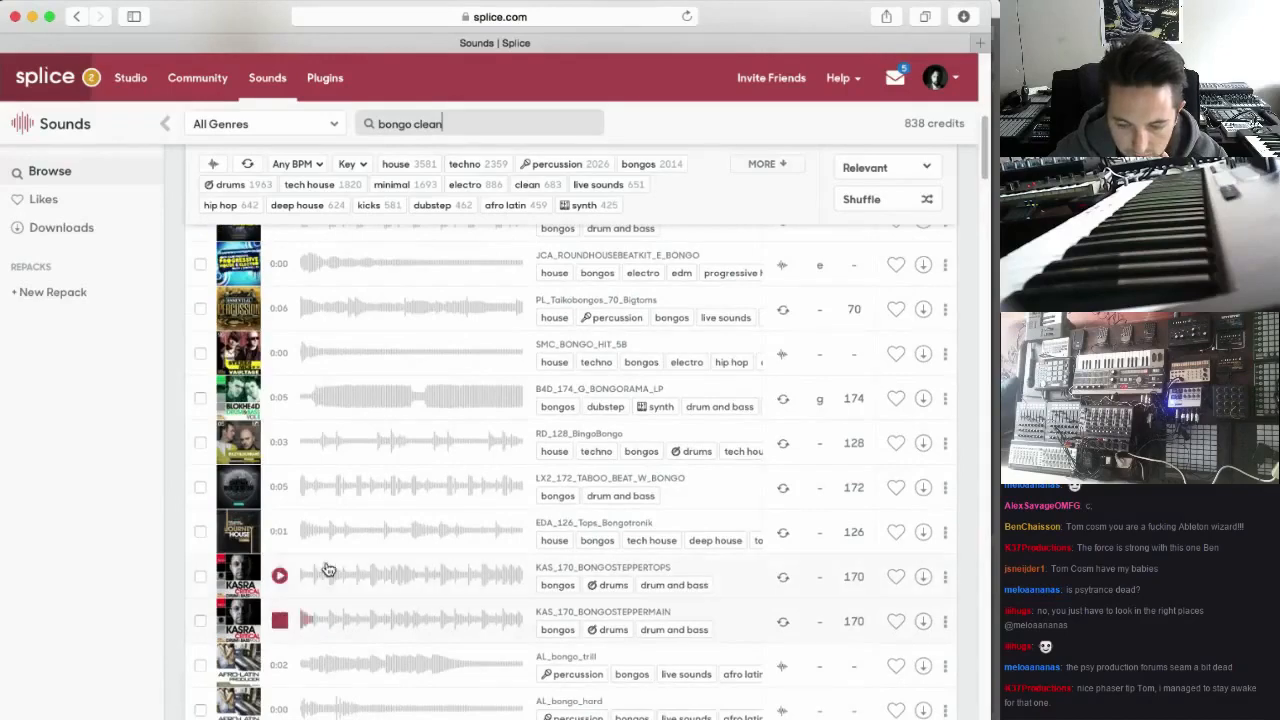
Set the genre to Tribal House, search it for bongos, and limit the results to loops
{"action": "scroll", "coordinate": [329, 563], "scroll_direction": "up", "scroll_amount": 10}
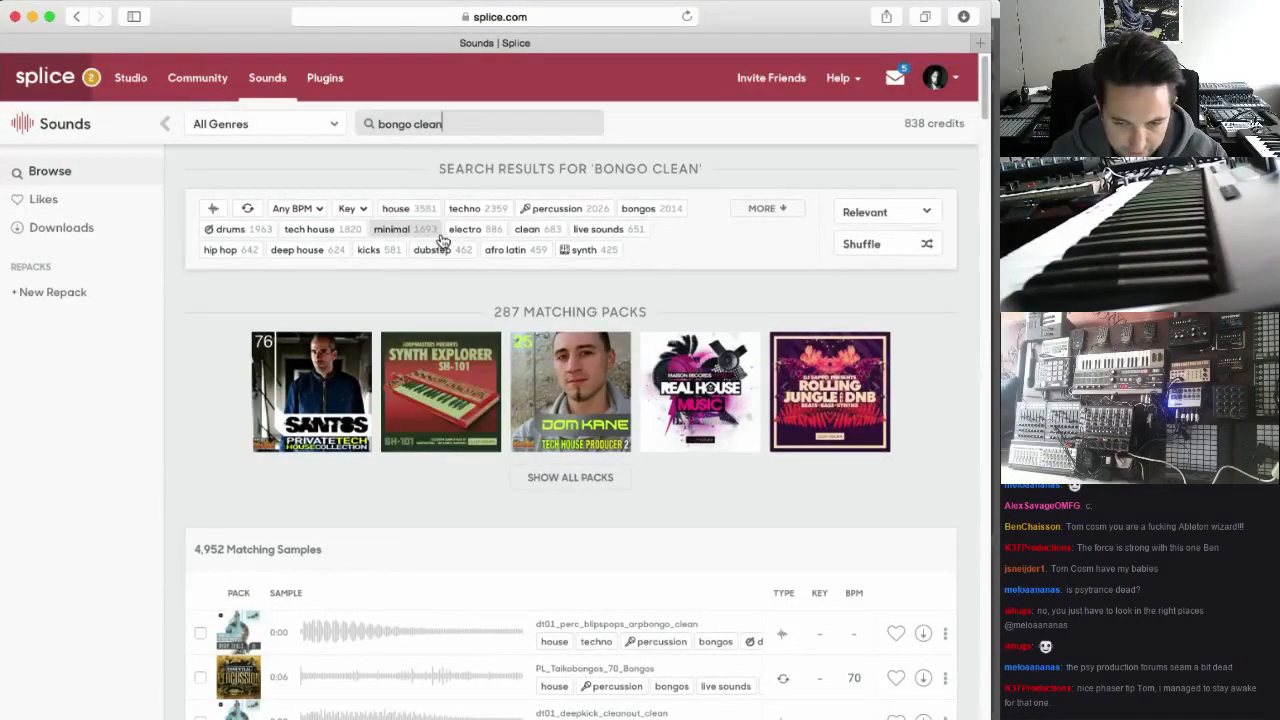
{"action": "left_click", "coordinate": [333, 127]}
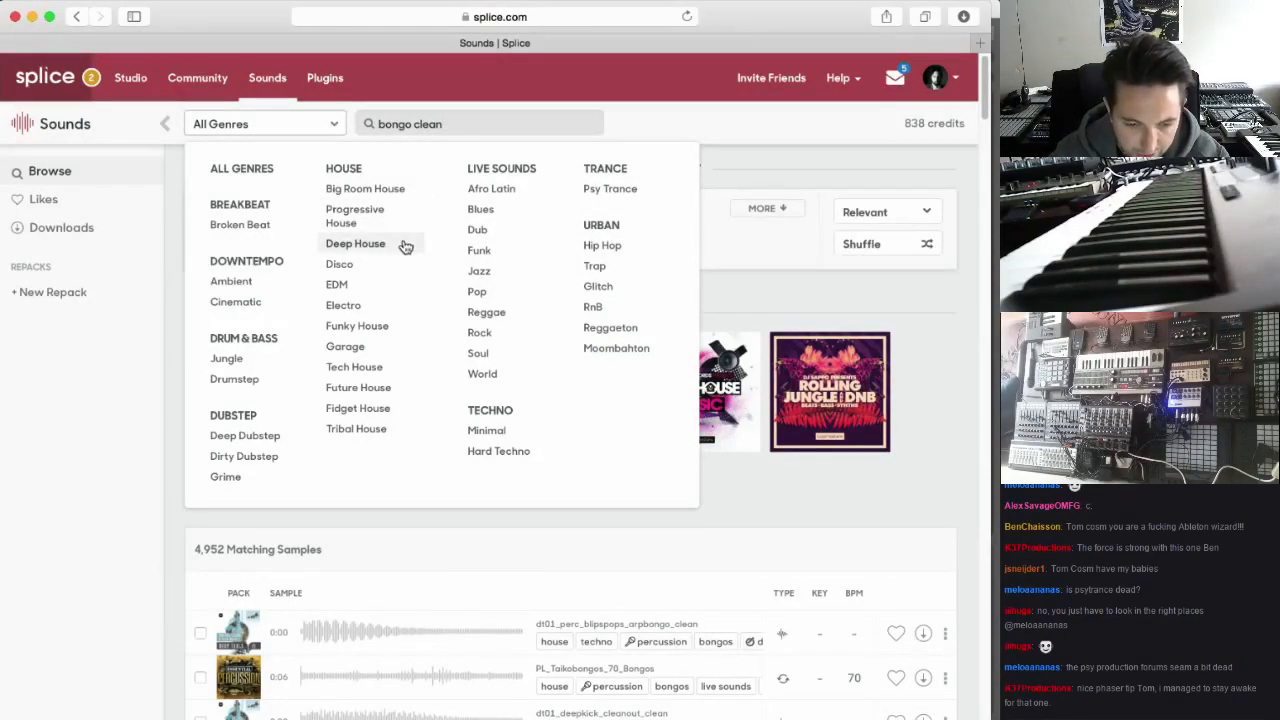
{"action": "left_click", "coordinate": [373, 431]}
{"action": "scroll", "coordinate": [370, 395], "scroll_direction": "down", "scroll_amount": 3}
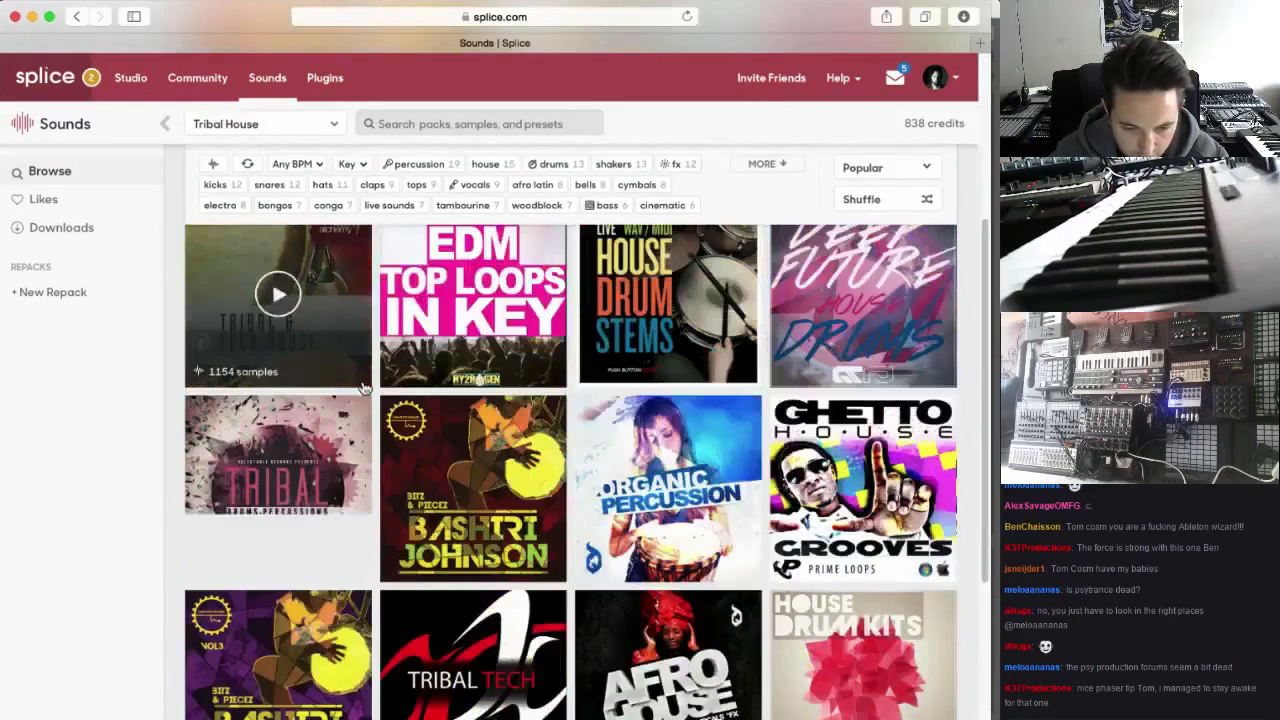
{"action": "scroll", "coordinate": [365, 388], "scroll_direction": "up", "scroll_amount": 3}
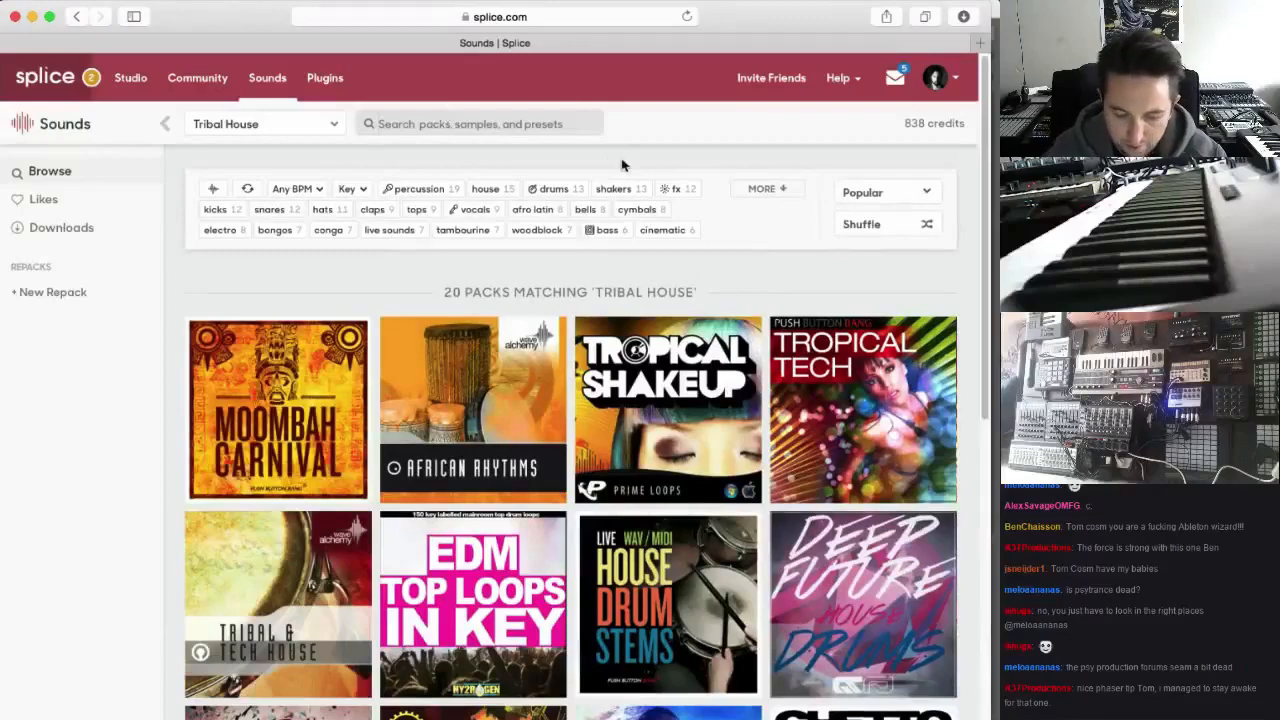
{"action": "type", "text": "bongos"}
{"action": "key", "text": "Return"}
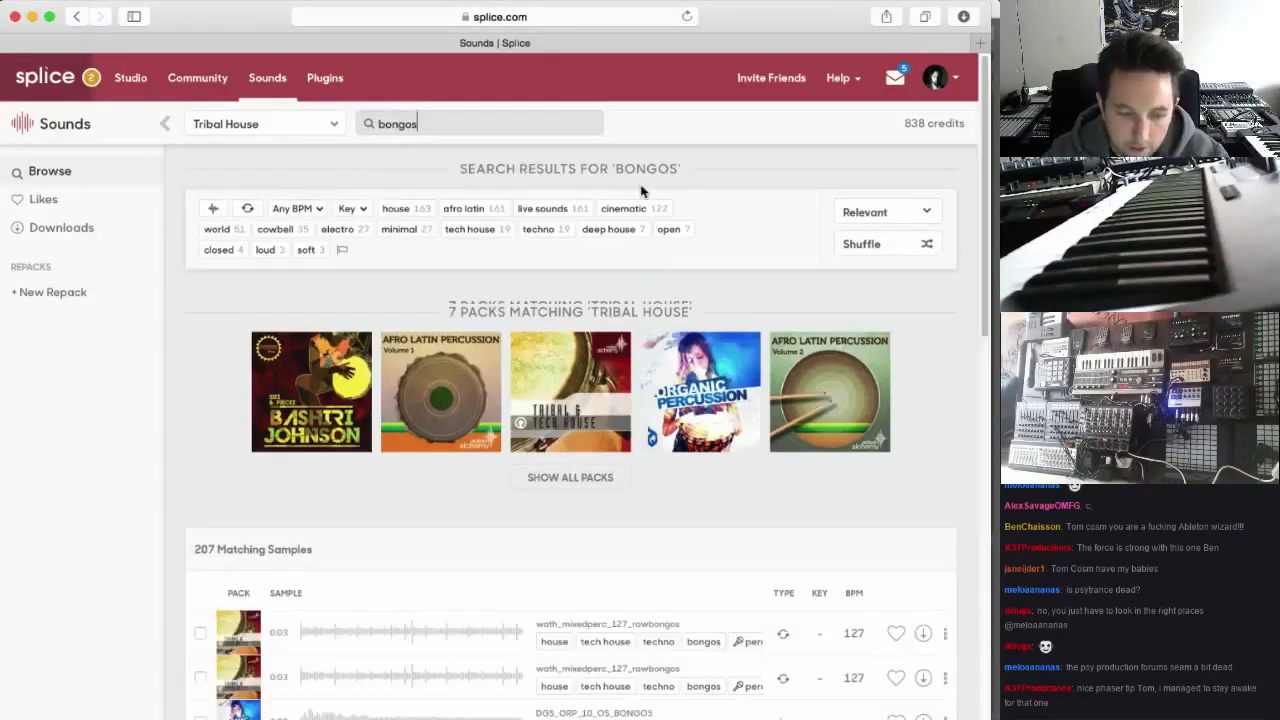
{"action": "left_click", "coordinate": [248, 210]}
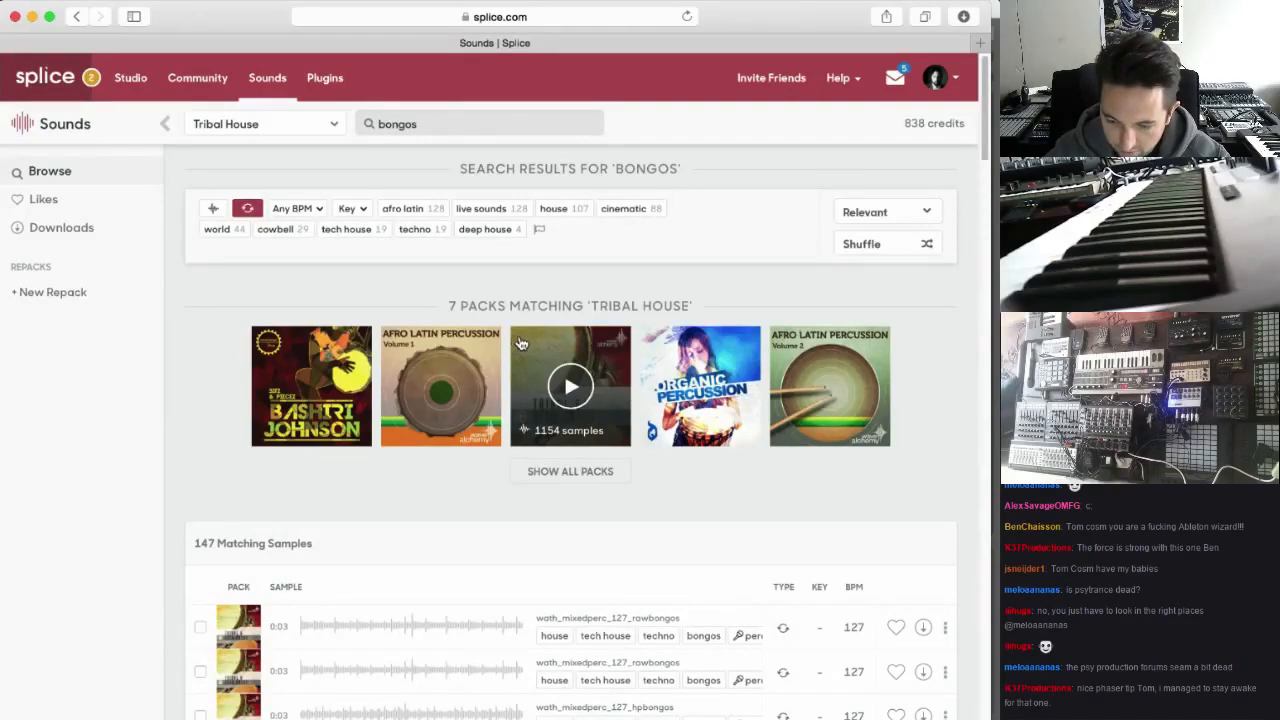
Audition the 127 BPM wath_mixedperc rawbongos and hpbongos loops in the Tribal House results
{"action": "scroll", "coordinate": [520, 343], "scroll_direction": "down", "scroll_amount": 2}
{"action": "scroll", "coordinate": [520, 343], "scroll_direction": "up", "scroll_amount": 1}
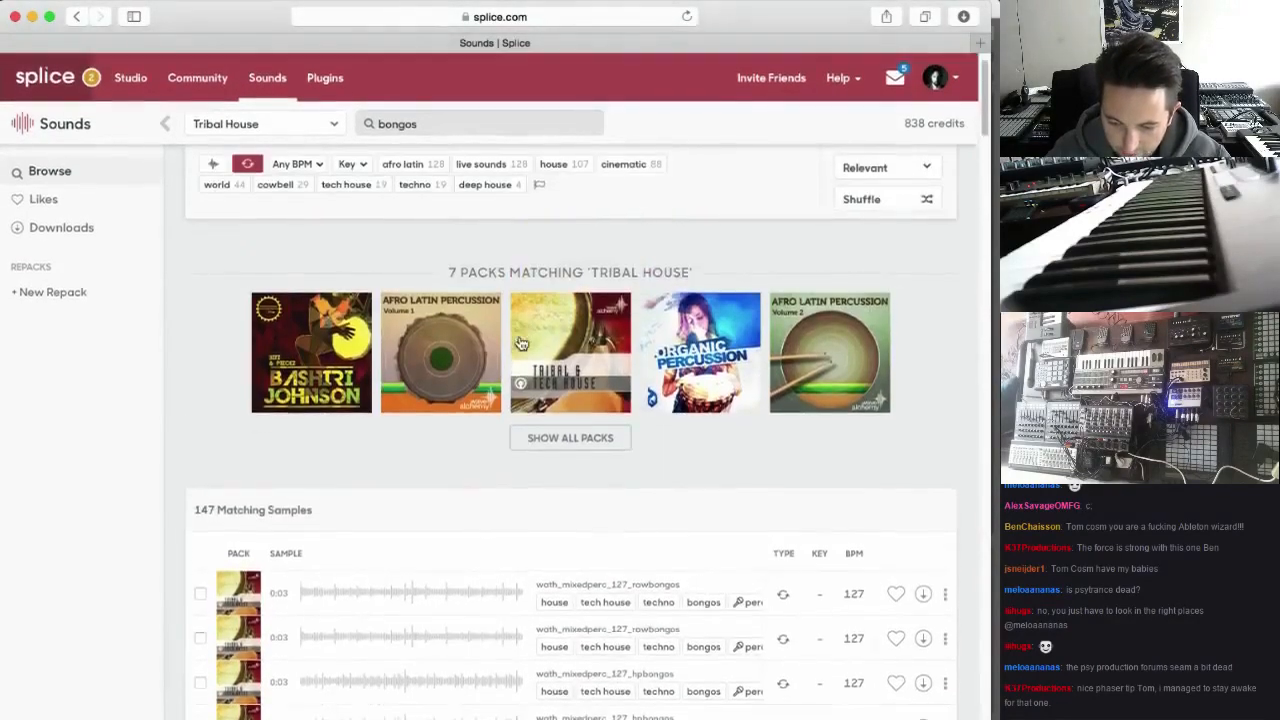
{"action": "scroll", "coordinate": [520, 343], "scroll_direction": "down", "scroll_amount": 5}
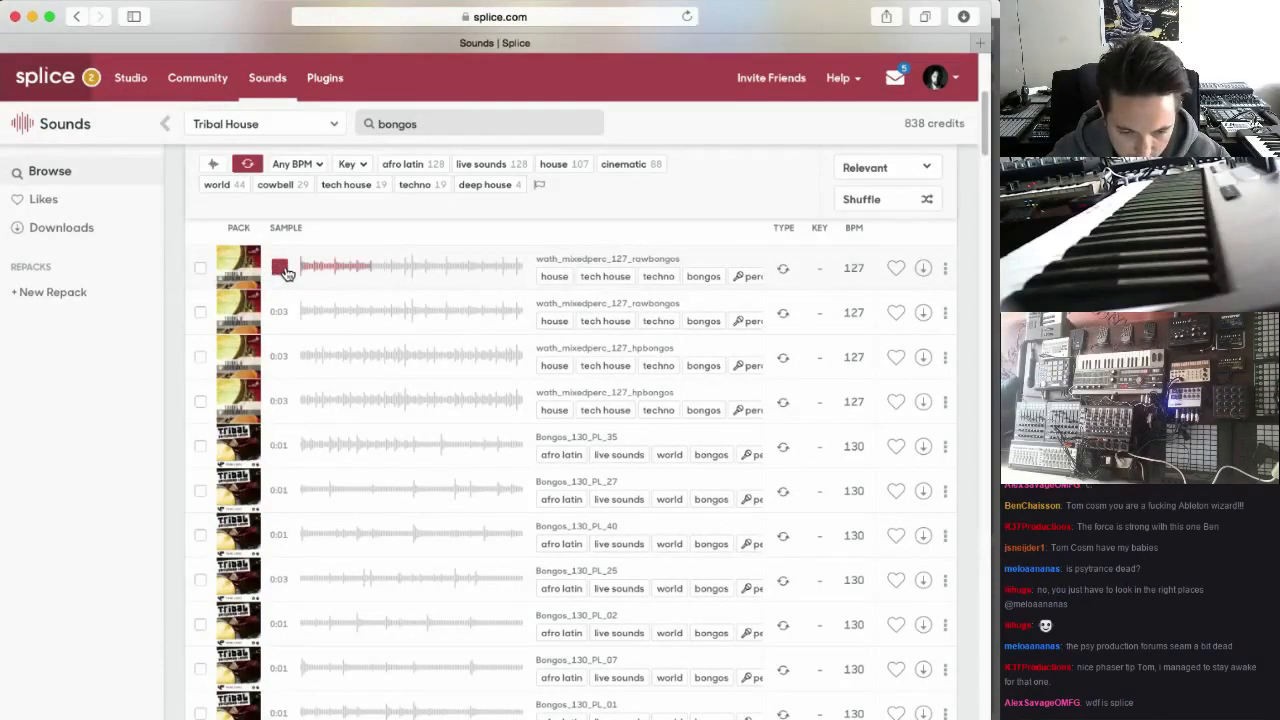
{"action": "left_click", "coordinate": [281, 313]}
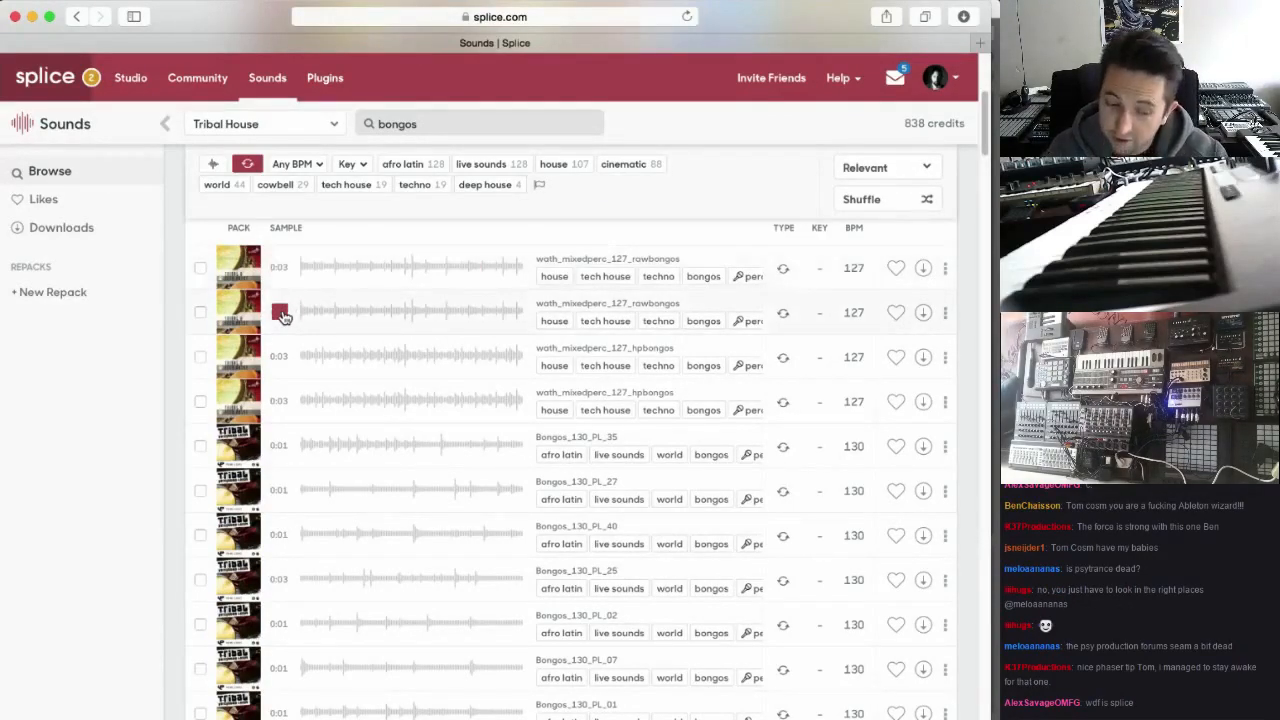
{"action": "left_click", "coordinate": [281, 358]}
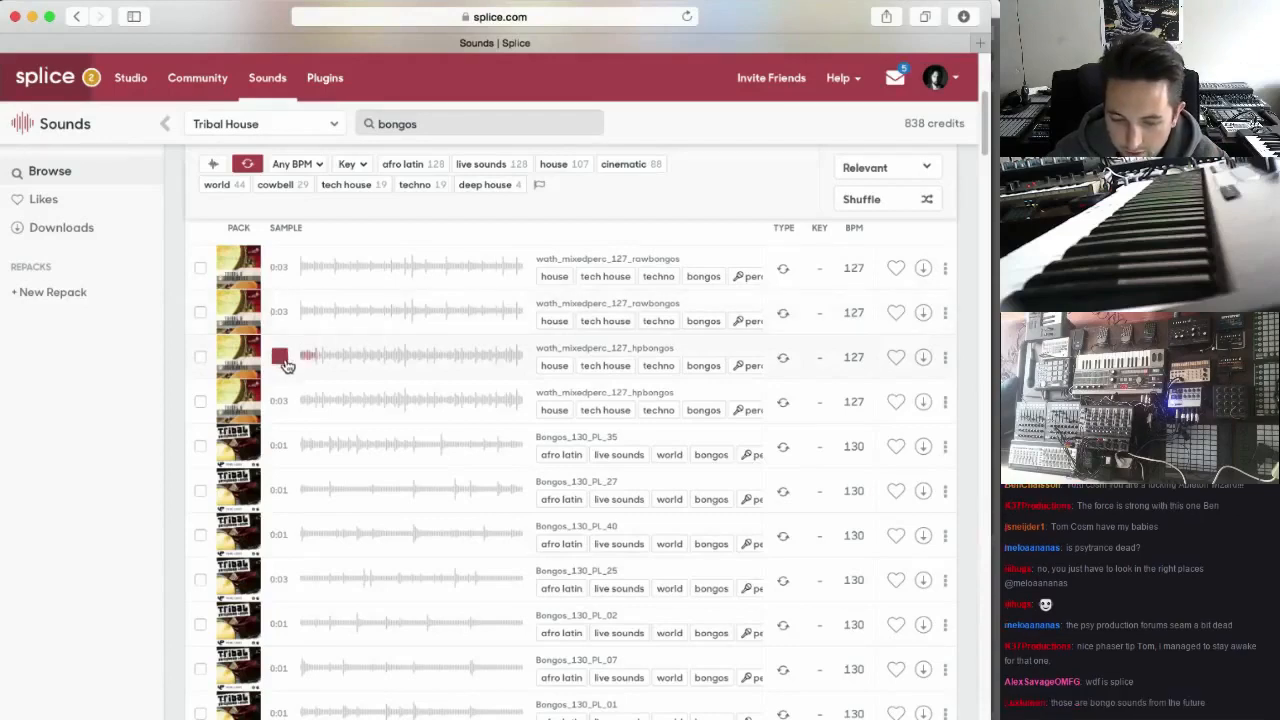
{"action": "left_click", "coordinate": [281, 402]}
{"action": "scroll", "coordinate": [281, 408], "scroll_direction": "down", "scroll_amount": 1}
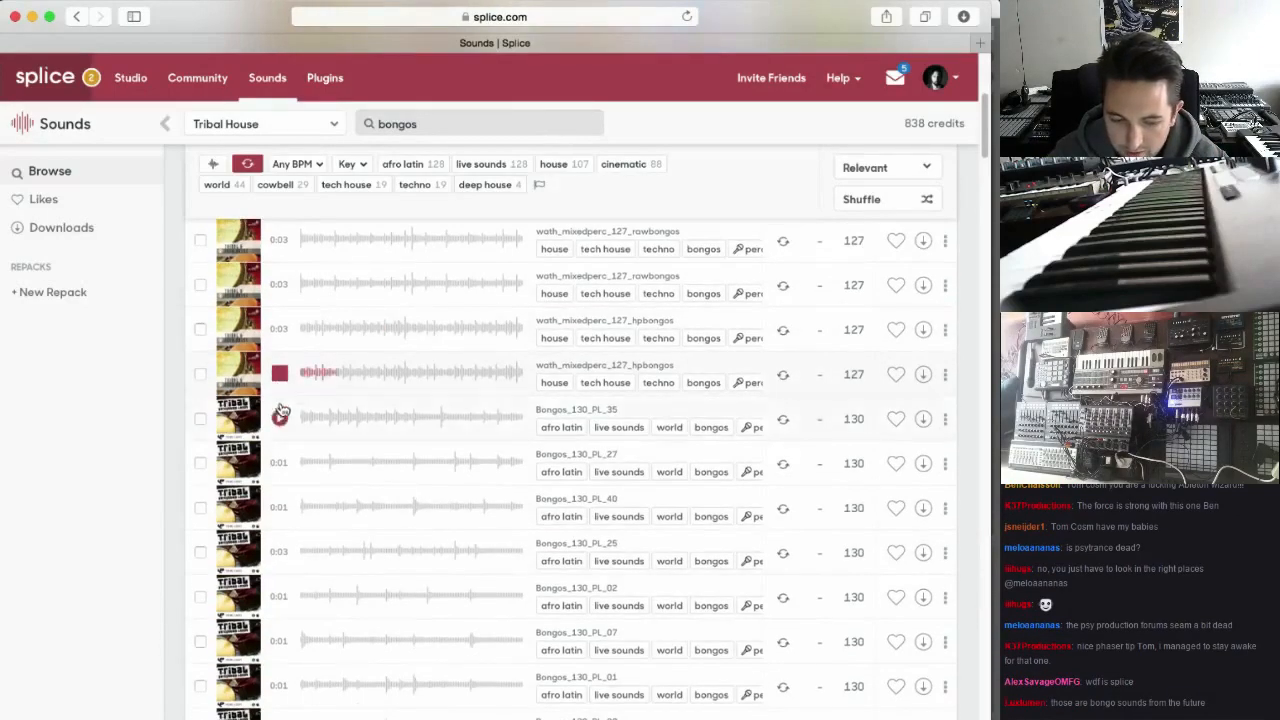
Audition the Bongos_130_PL_35 loop in the Tribal House results and download it
{"action": "left_click", "coordinate": [281, 418]}
{"action": "scroll", "coordinate": [282, 400], "scroll_direction": "down", "scroll_amount": 3}
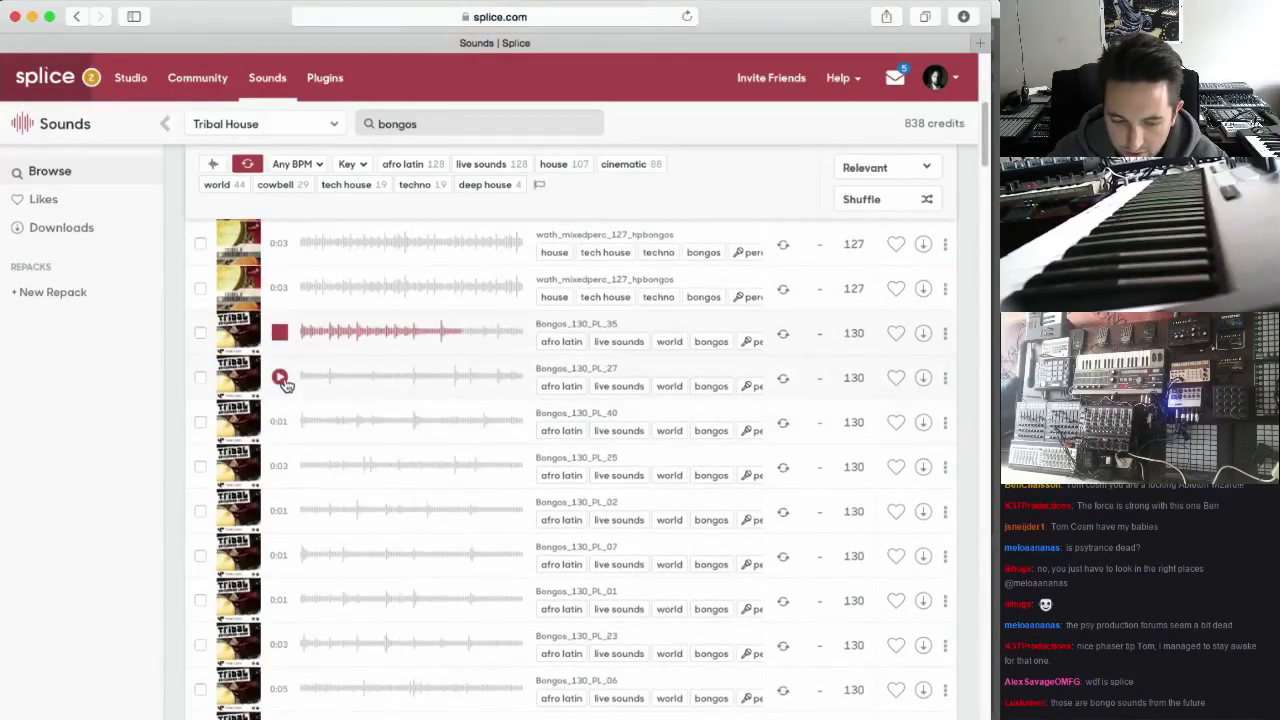
{"action": "left_click", "coordinate": [281, 333]}
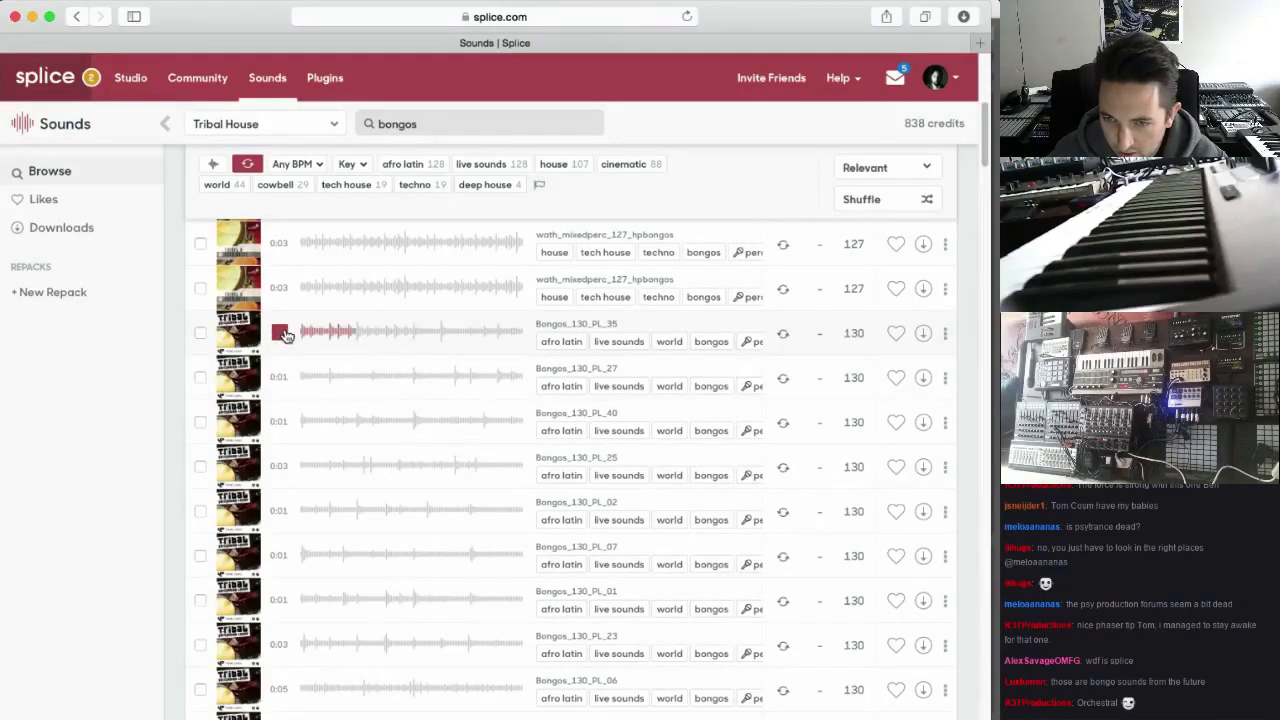
{"action": "left_click", "coordinate": [922, 334]}
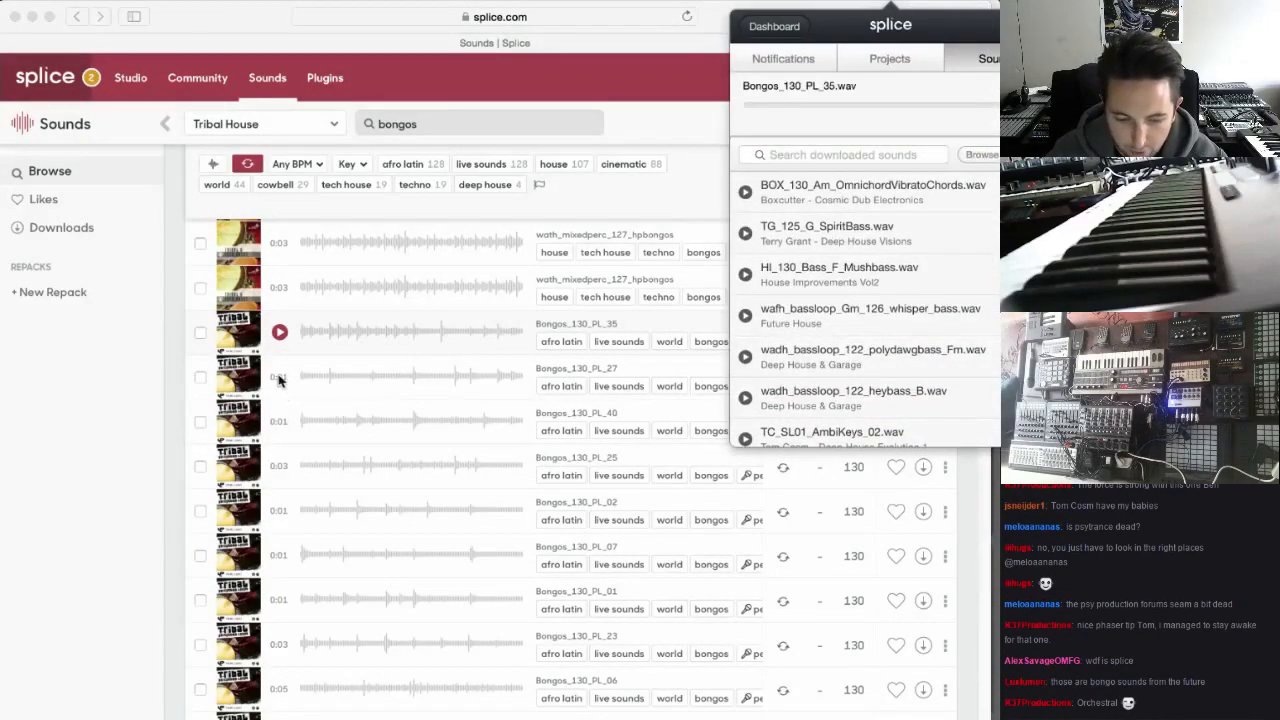
Audition further 130 BPM bongo loops, including Bongos_130_PL_40 and Bongos_130_PL_07
{"action": "left_click", "coordinate": [282, 422]}
{"action": "left_click", "coordinate": [280, 421]}
{"action": "scroll", "coordinate": [279, 460], "scroll_direction": "down", "scroll_amount": 1}
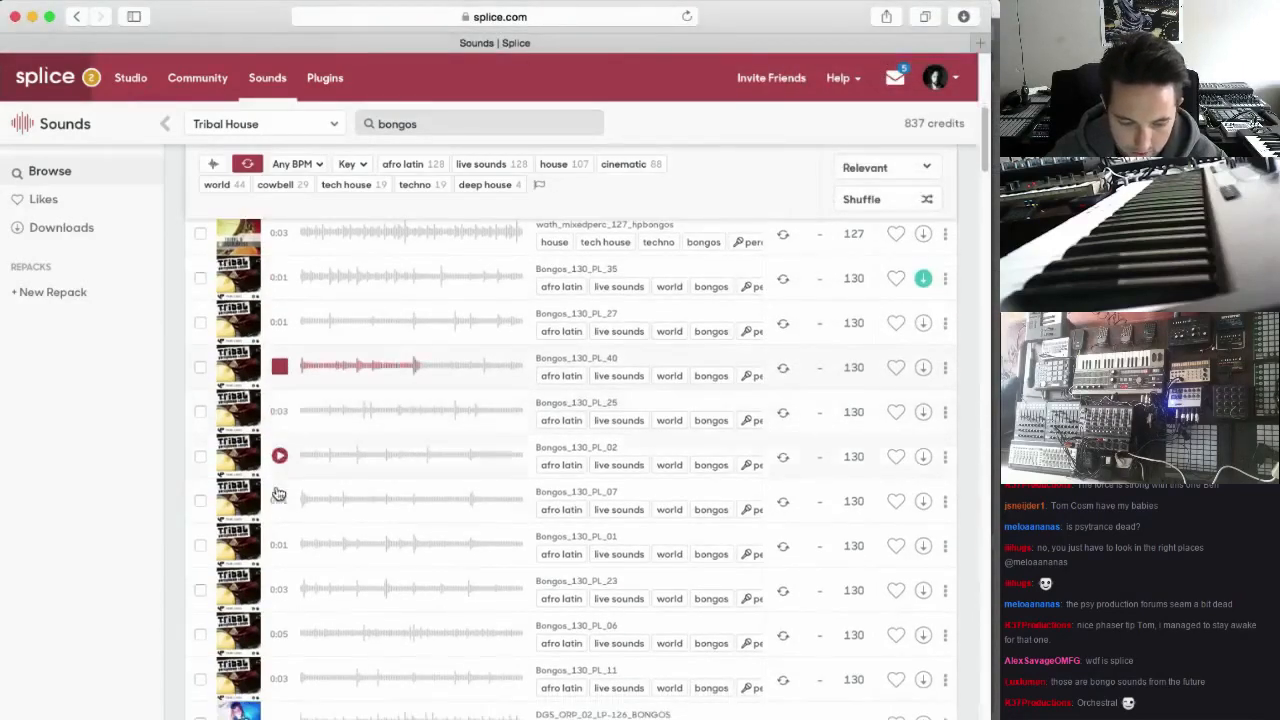
{"action": "left_click", "coordinate": [279, 497]}
{"action": "scroll", "coordinate": [282, 510], "scroll_direction": "down", "scroll_amount": 2}
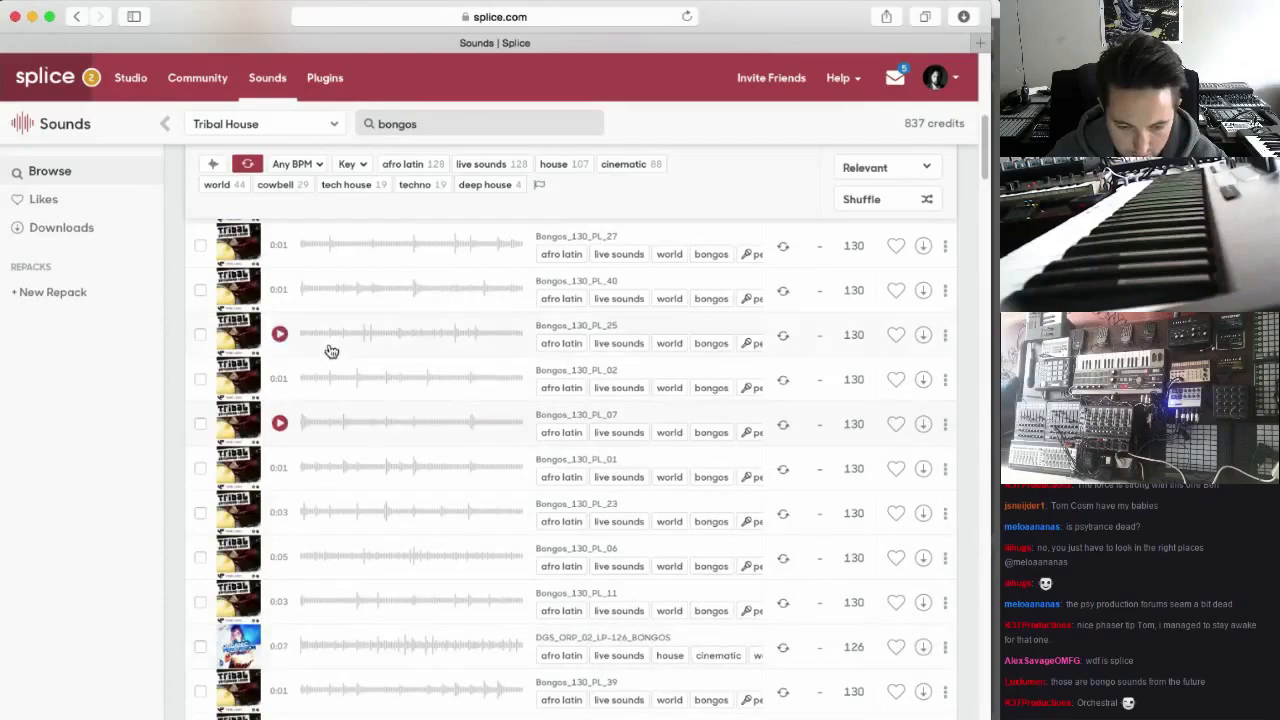
{"action": "left_click", "coordinate": [279, 424]}
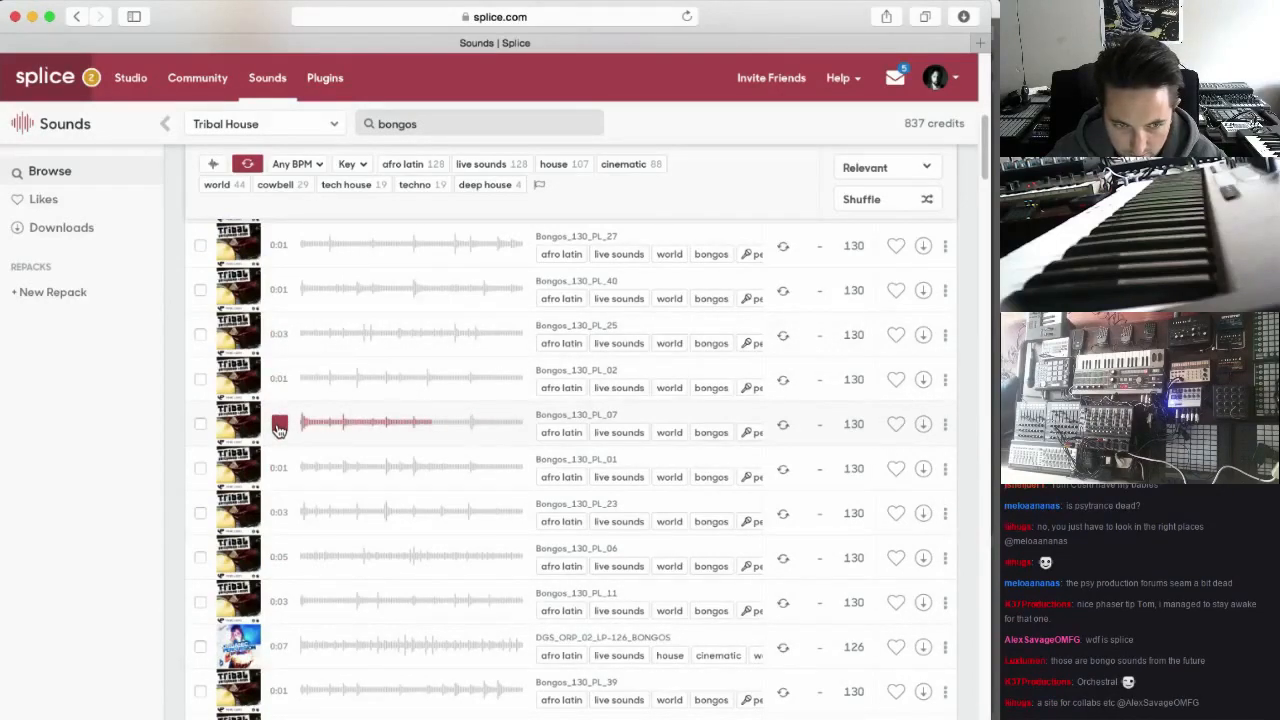
Find the DGS_ORP_02_LP-126_BONGOS loop further down the results and download it
{"action": "scroll", "coordinate": [280, 428], "scroll_direction": "down", "scroll_amount": 1}
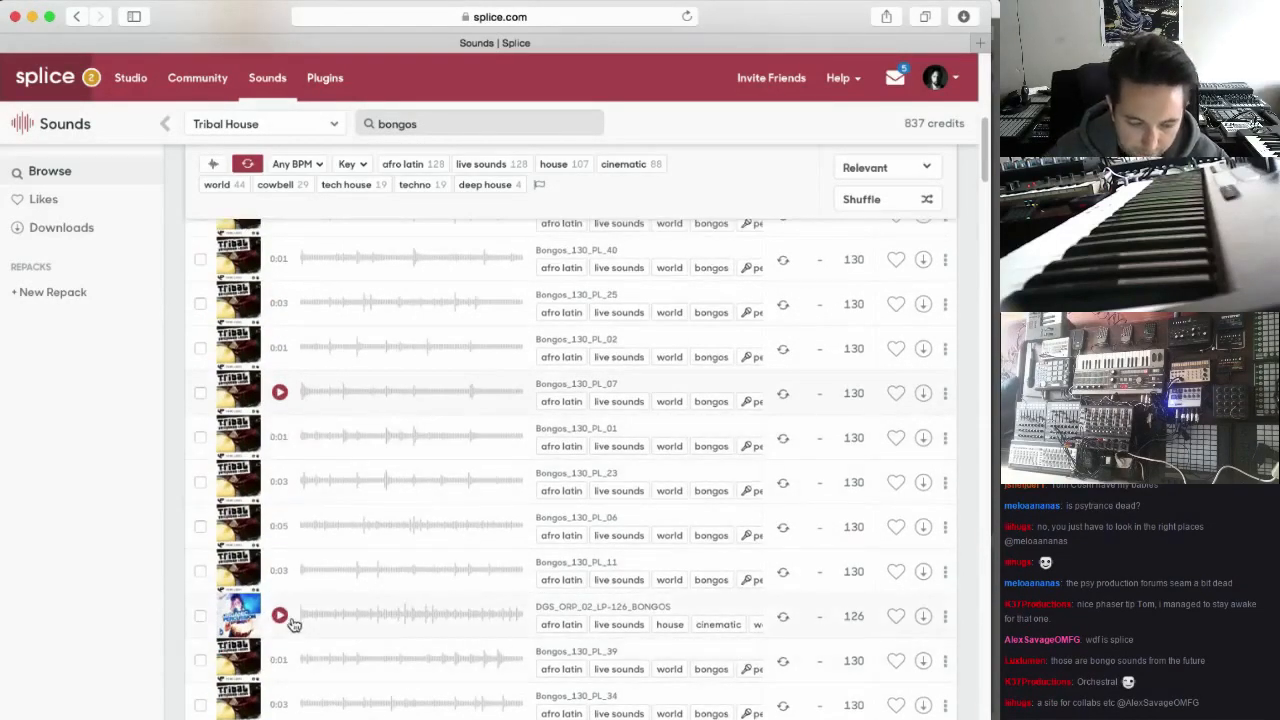
{"action": "scroll", "coordinate": [284, 616], "scroll_direction": "down", "scroll_amount": 2}
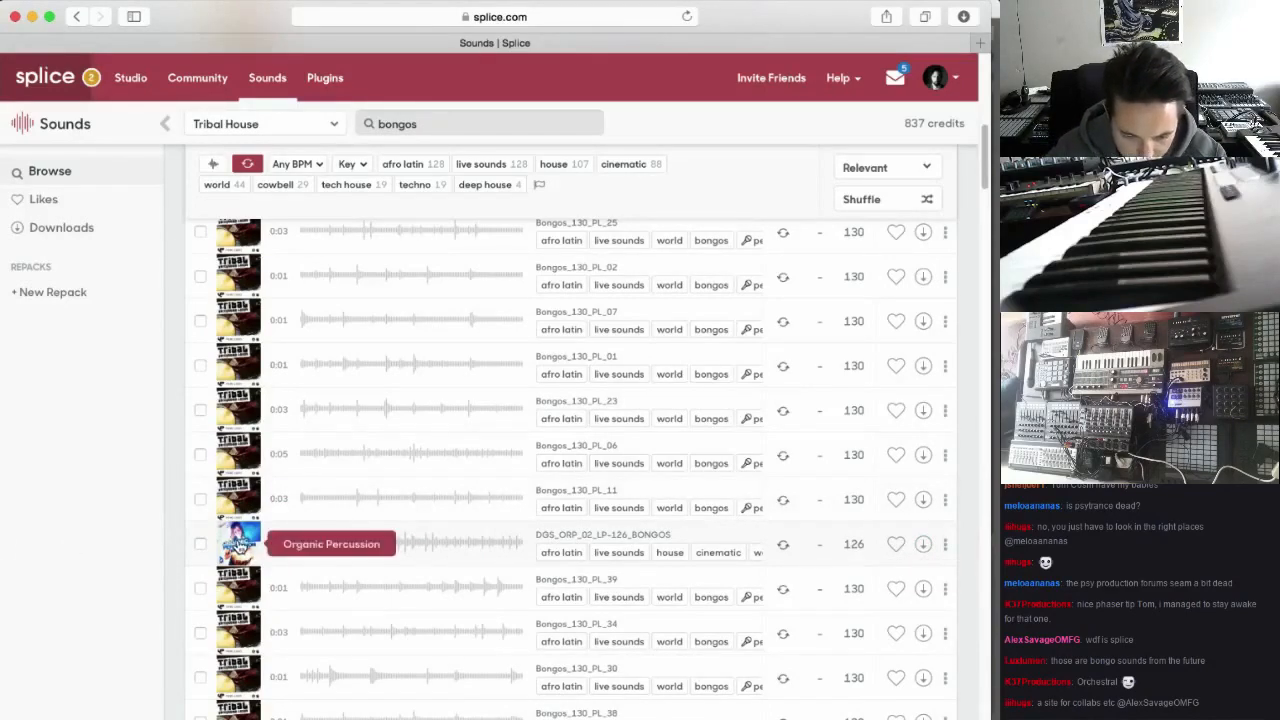
{"action": "left_click", "coordinate": [925, 548]}
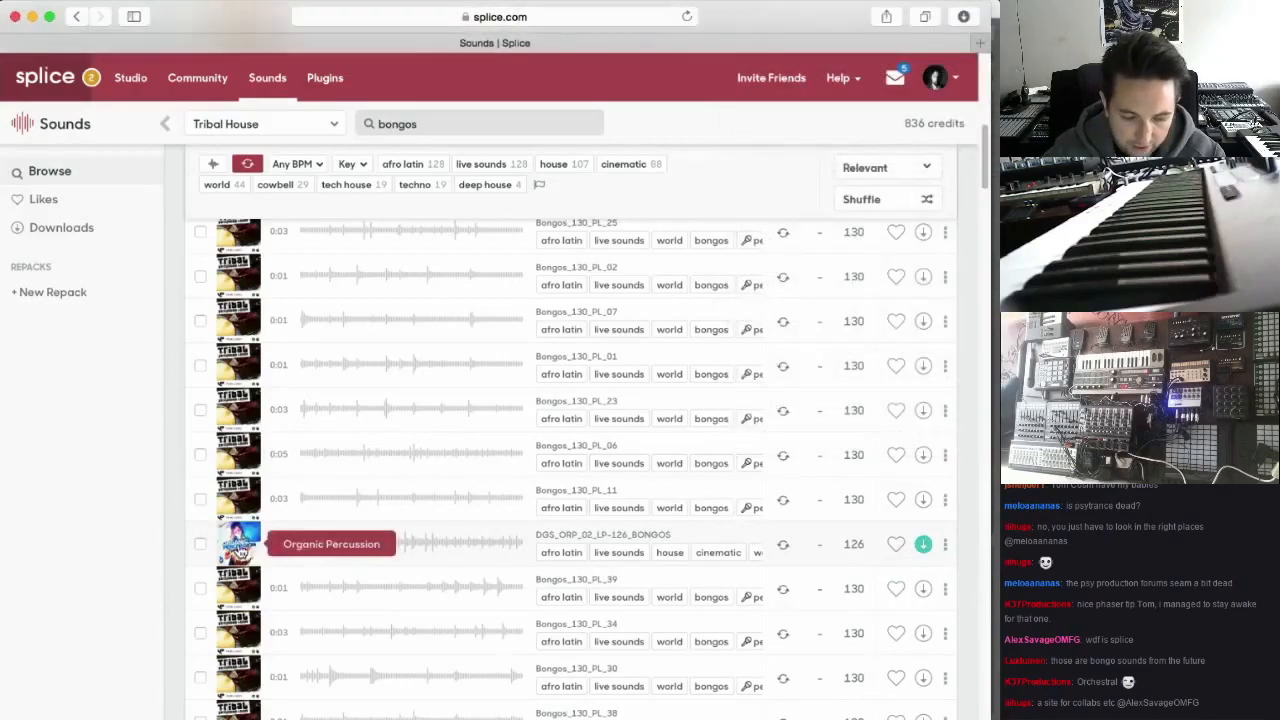
Open the Organic Percussion pack and audition its samples, including DGS_ORP_05_CK-126_YEGHEYEPERC and DGS_ORP_07_LP-126_DRIBBLE
{"action": "left_click", "coordinate": [236, 548]}
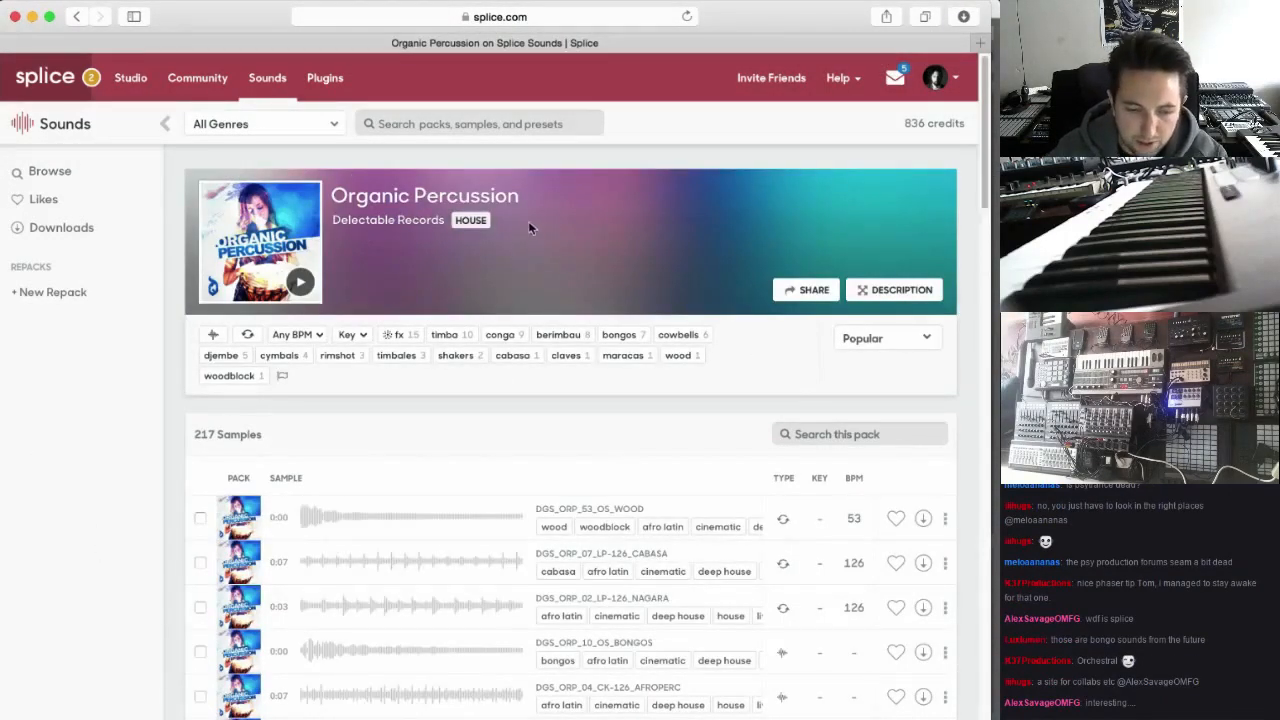
{"action": "scroll", "coordinate": [491, 306], "scroll_direction": "down", "scroll_amount": 3}
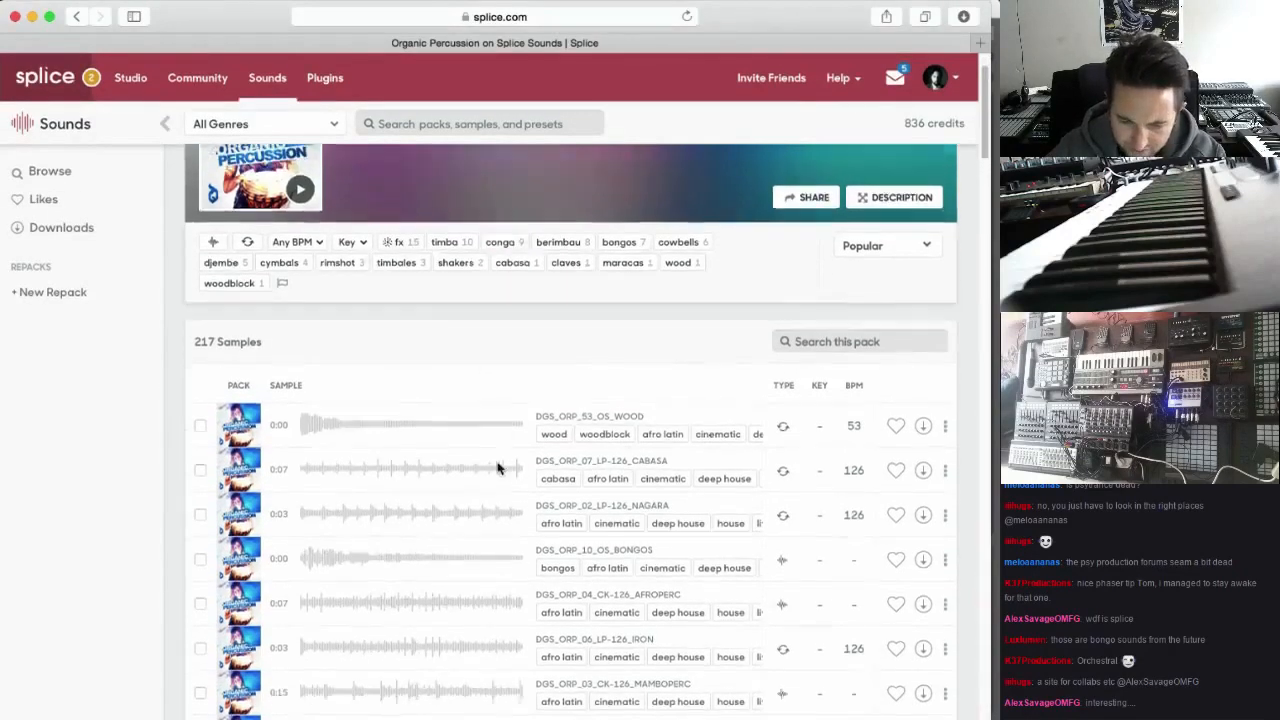
{"action": "scroll", "coordinate": [498, 470], "scroll_direction": "down", "scroll_amount": 10}
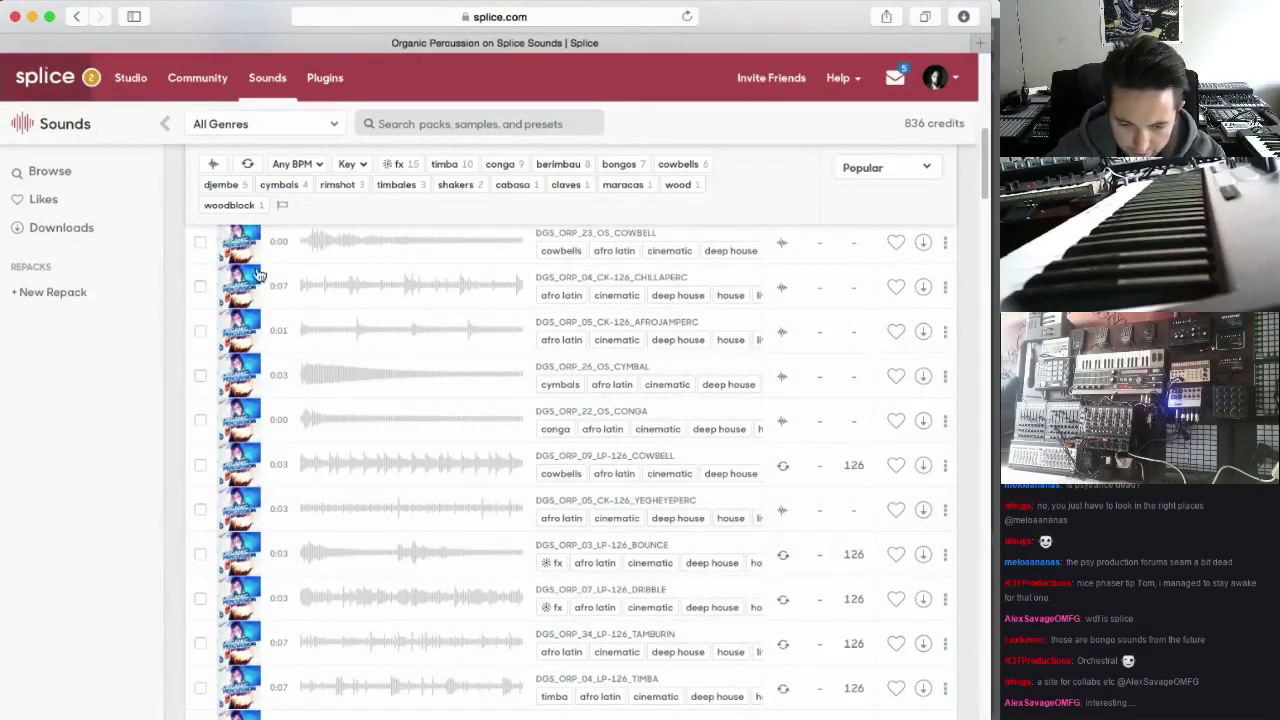
{"action": "scroll", "coordinate": [258, 274], "scroll_direction": "down", "scroll_amount": 1}
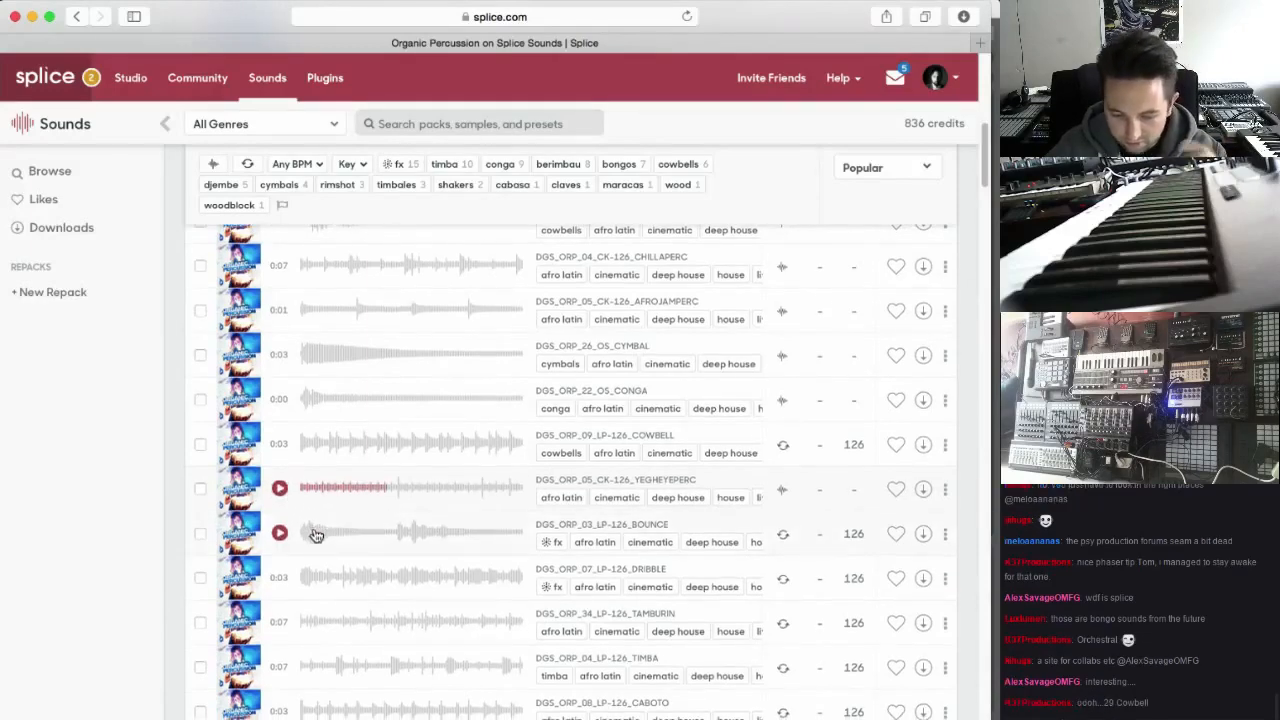
{"action": "scroll", "coordinate": [301, 560], "scroll_direction": "down", "scroll_amount": 3}
{"action": "left_click", "coordinate": [280, 459]}
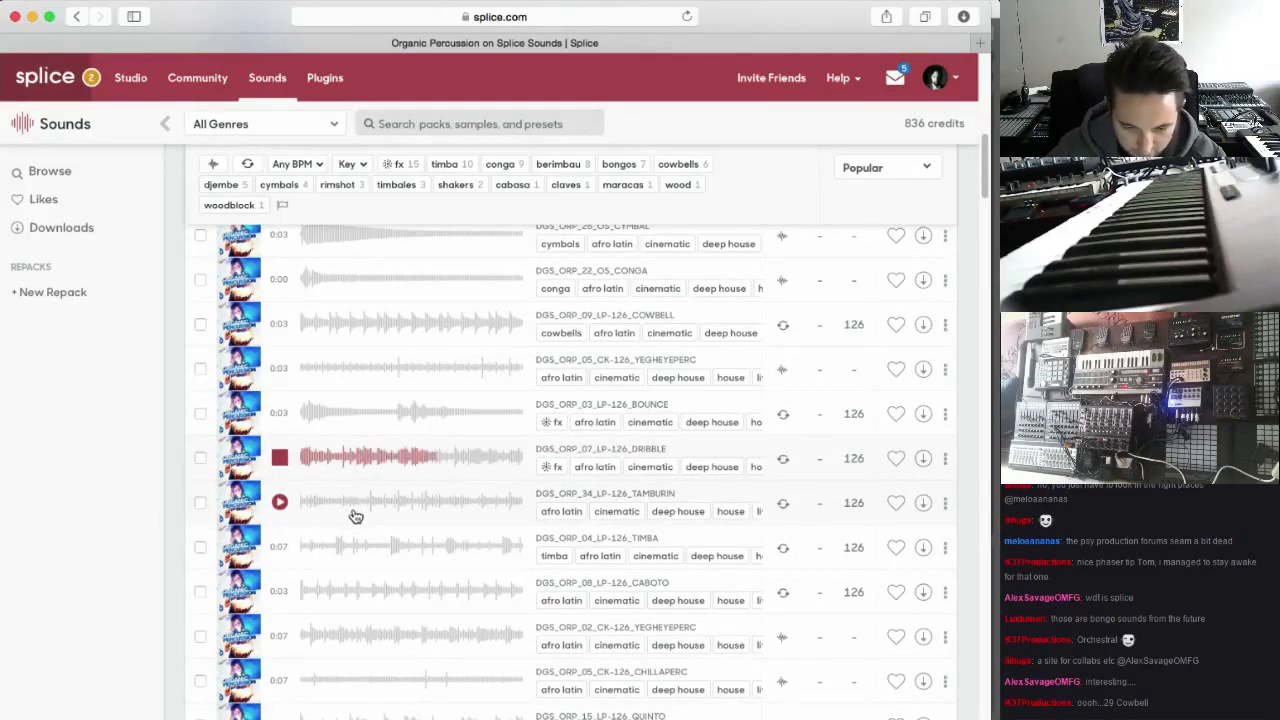
Audition the pack's TAMBURIN, TIMBA and CABOTO loops and DGS_ORP_02_CK-126_YEGHEYEPERC
{"action": "left_click", "coordinate": [281, 503]}
{"action": "scroll", "coordinate": [285, 505], "scroll_direction": "down", "scroll_amount": 1}
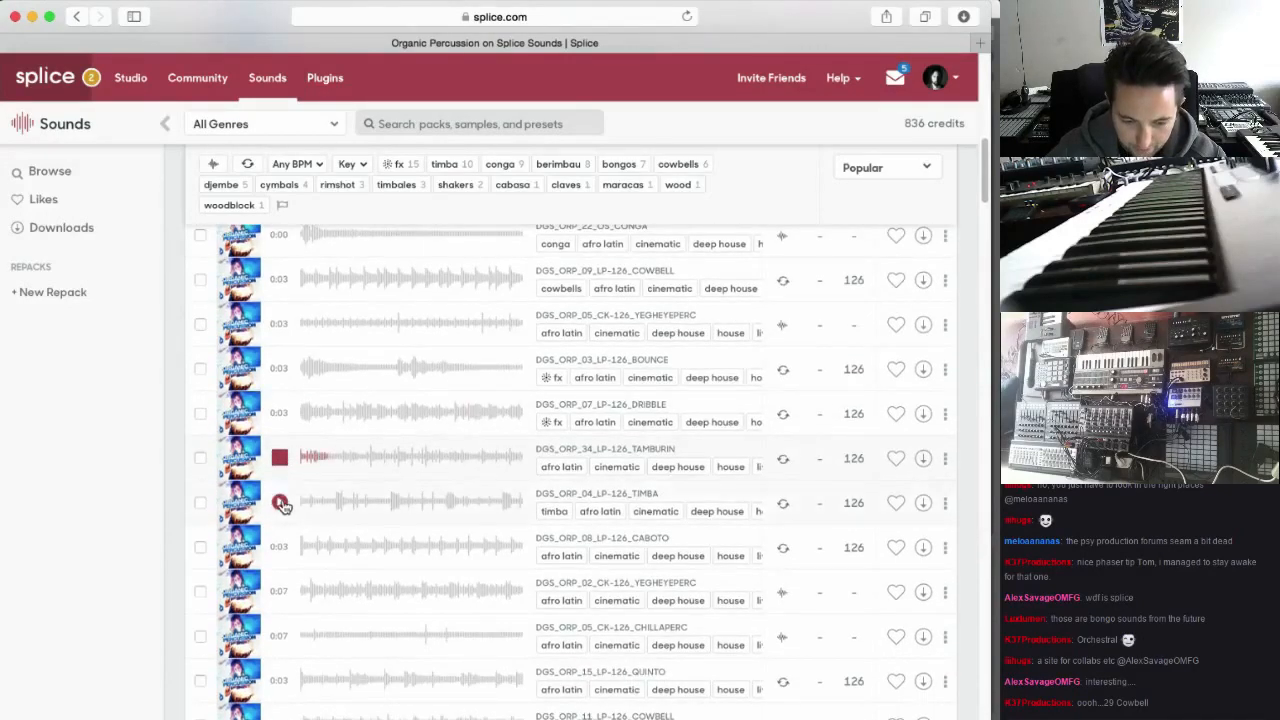
{"action": "left_click", "coordinate": [281, 500]}
{"action": "scroll", "coordinate": [285, 520], "scroll_direction": "down", "scroll_amount": 1}
{"action": "left_click", "coordinate": [282, 524]}
{"action": "scroll", "coordinate": [285, 525], "scroll_direction": "down", "scroll_amount": 2}
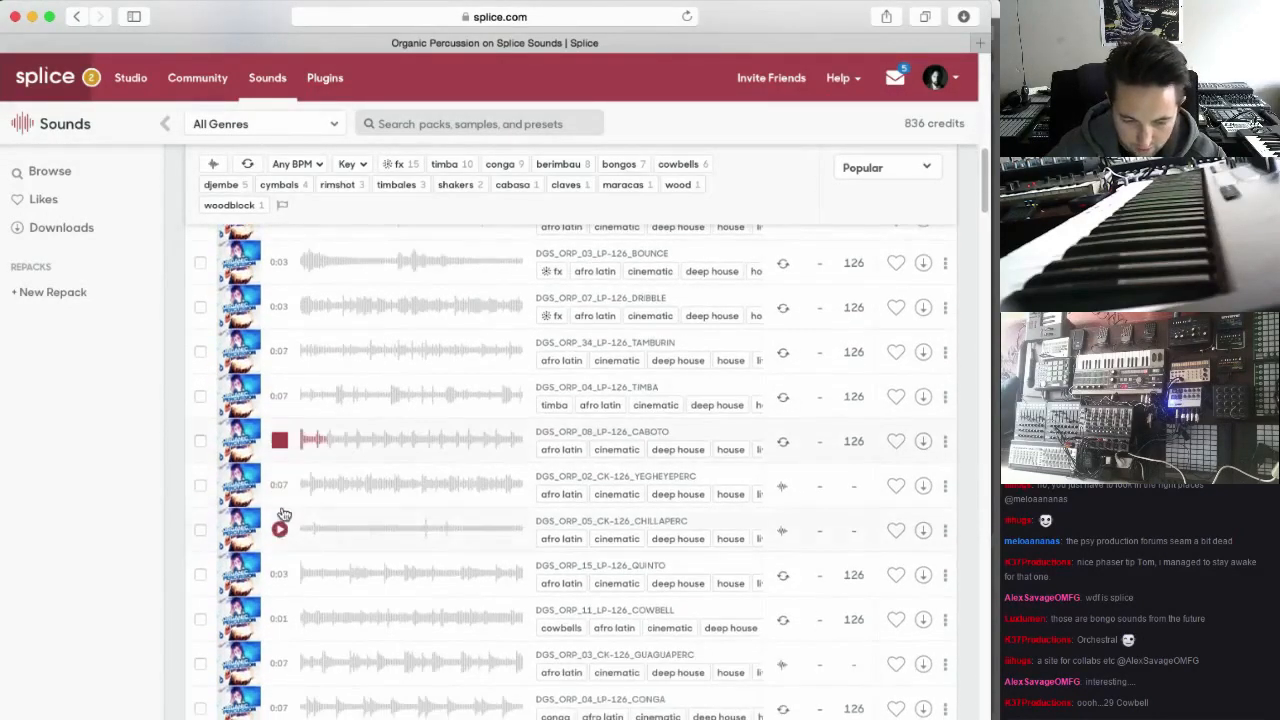
{"action": "left_click", "coordinate": [283, 488]}
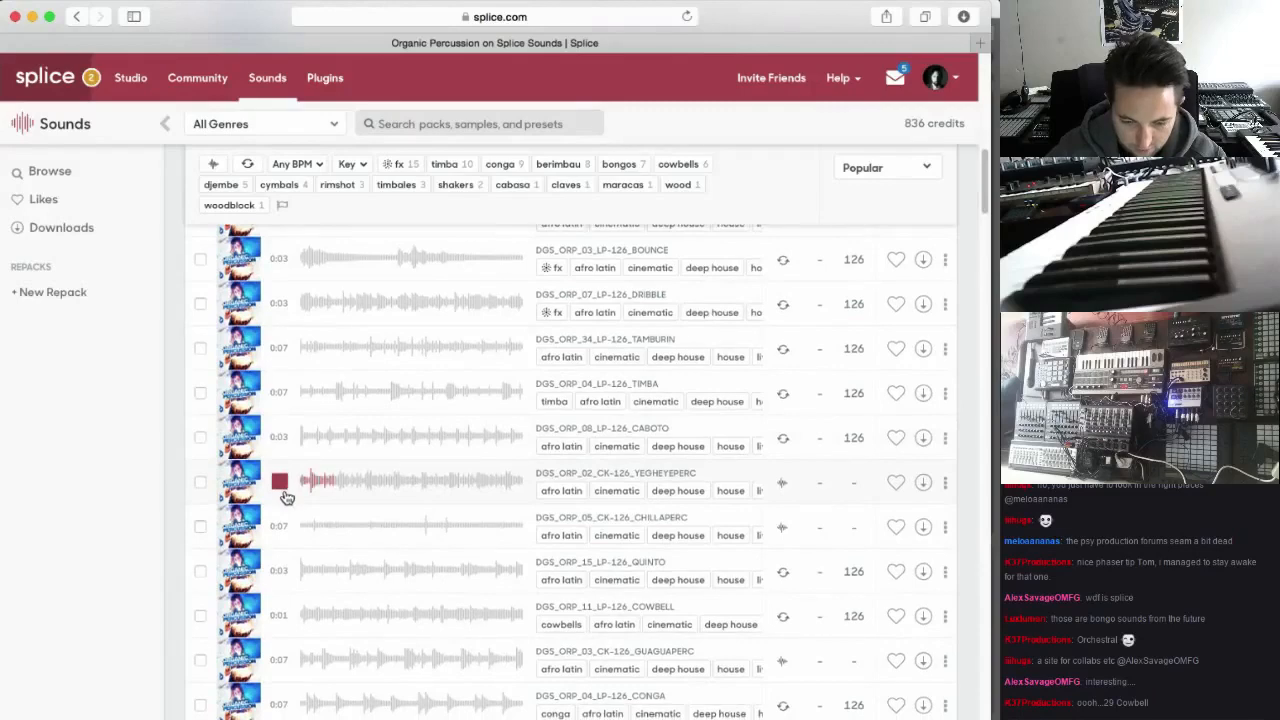
Audition more Organic Percussion samples, including DGS_ORP_03_CK-126_GUAGUAPERC, DGS_ORP_04_LP-126_CONGA, DGS_ORP_06_CK-126_CHILLAPERC and DGS_ORP_15_LP-126_WATER
{"action": "scroll", "coordinate": [285, 497], "scroll_direction": "down", "scroll_amount": 1}
{"action": "left_click", "coordinate": [281, 540]}
{"action": "scroll", "coordinate": [283, 540], "scroll_direction": "down", "scroll_amount": 2}
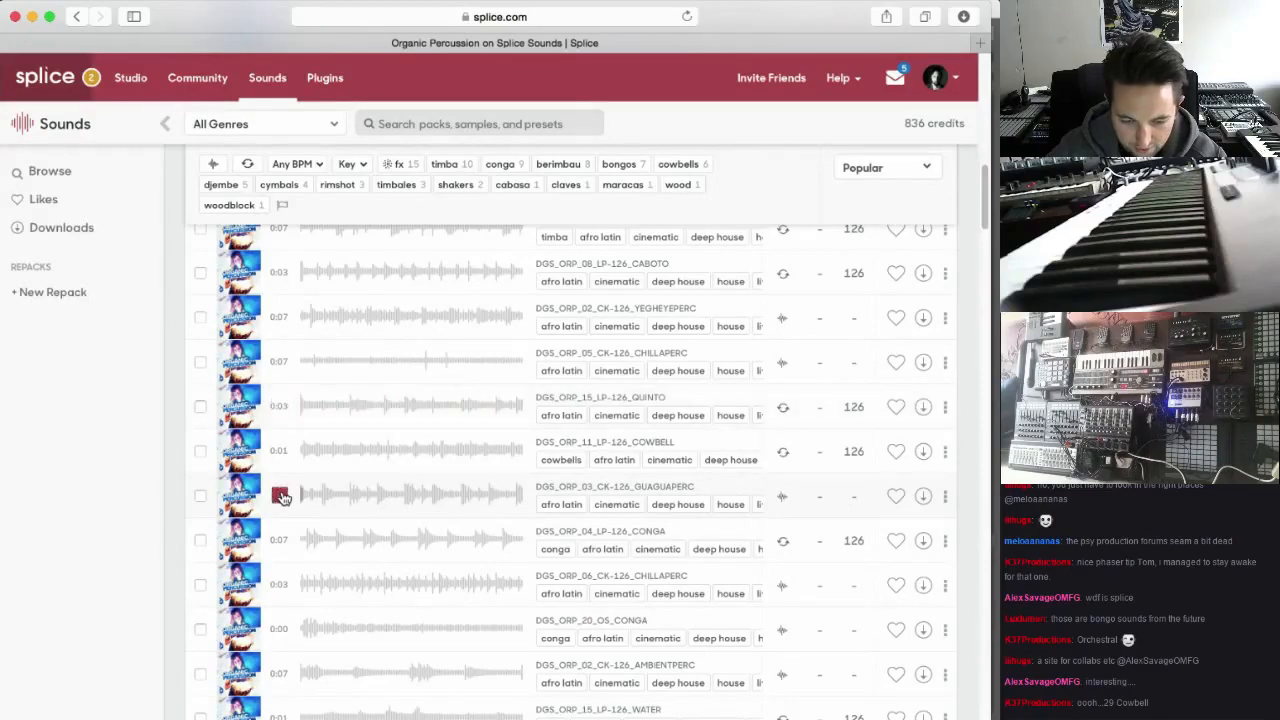
{"action": "scroll", "coordinate": [283, 500], "scroll_direction": "down", "scroll_amount": 1}
{"action": "left_click", "coordinate": [281, 513]}
{"action": "scroll", "coordinate": [283, 515], "scroll_direction": "down", "scroll_amount": 1}
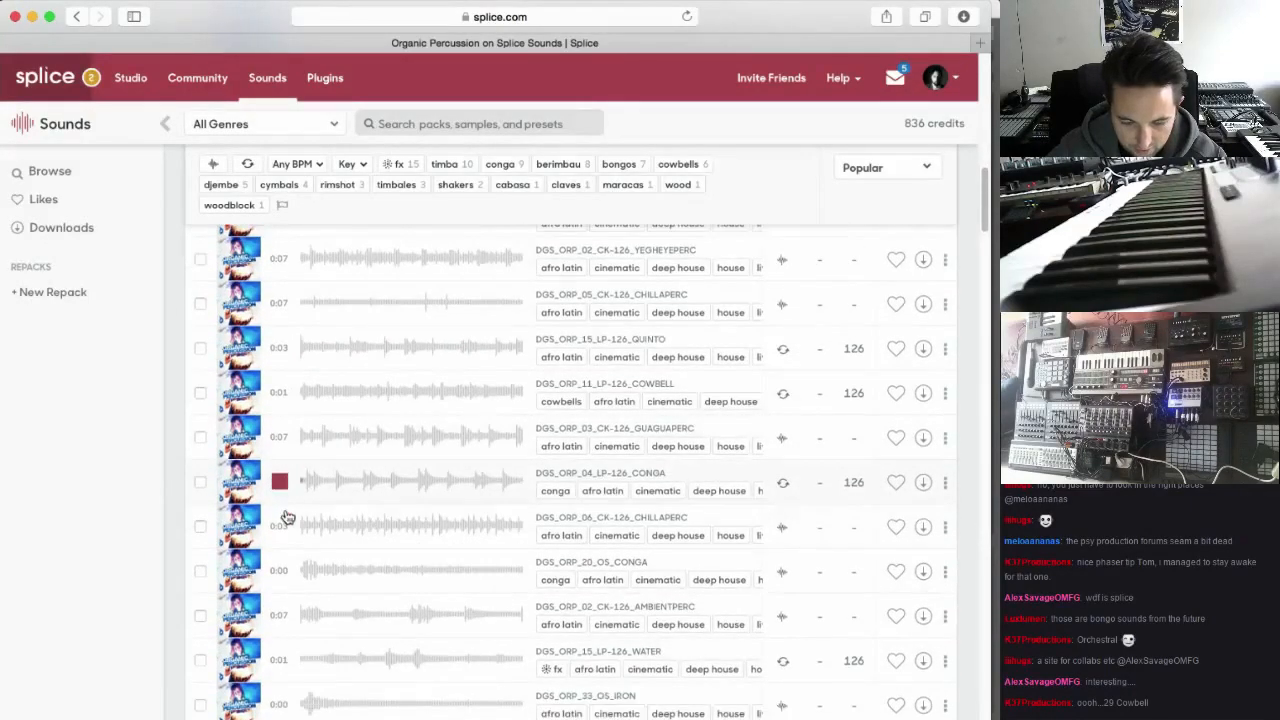
{"action": "left_click", "coordinate": [281, 526]}
{"action": "scroll", "coordinate": [287, 528], "scroll_direction": "down", "scroll_amount": 4}
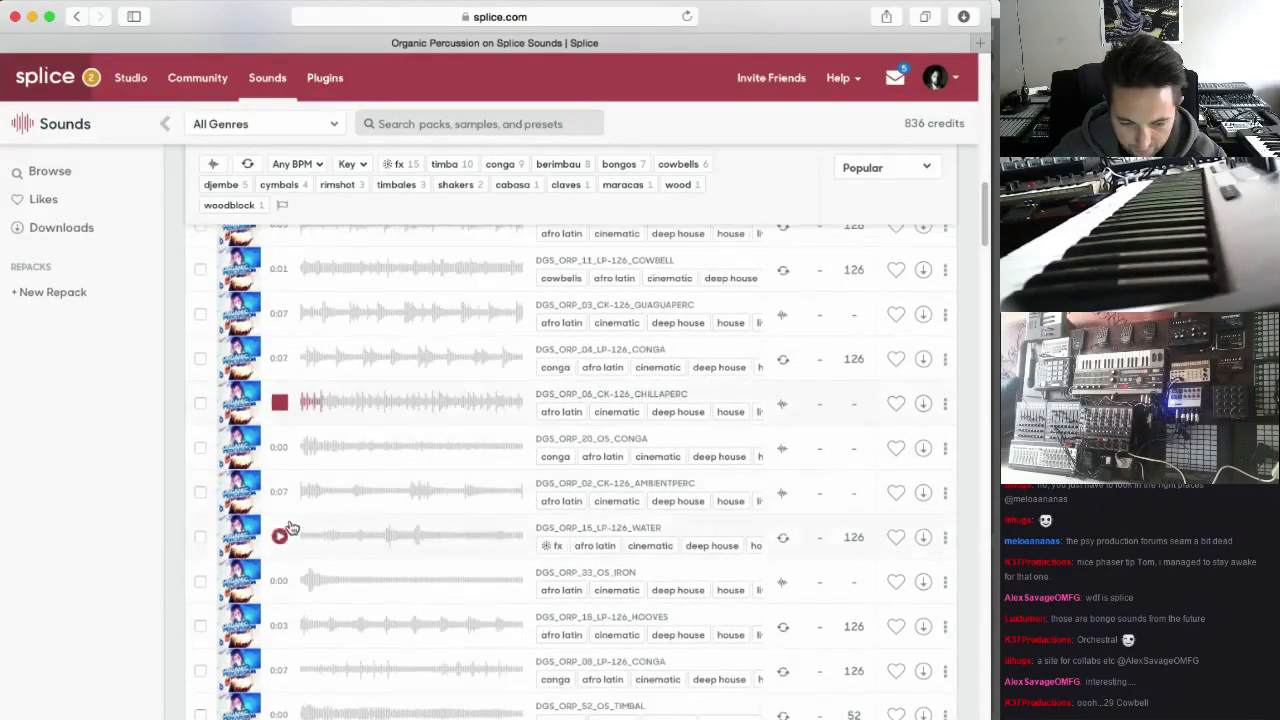
{"action": "left_click", "coordinate": [283, 538]}
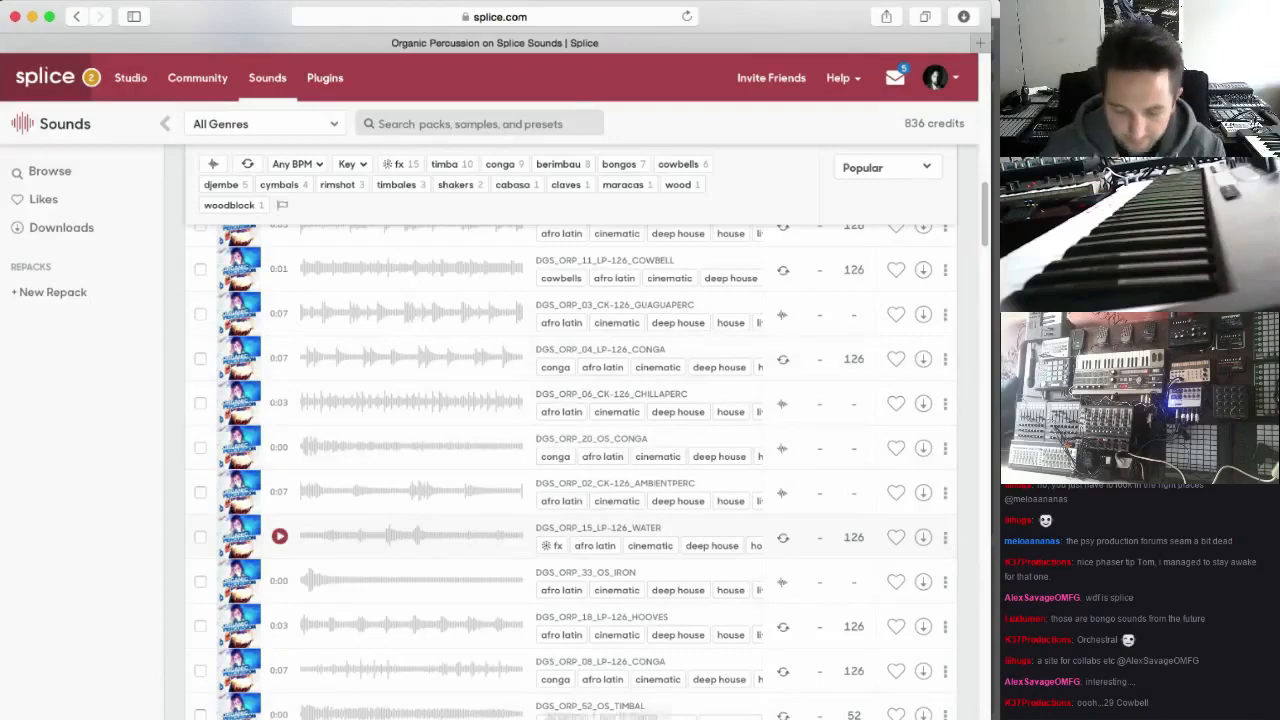
Switch to Ableton Live, insert an audio track above Bongos, and place the downloaded DGS_ORP_02_LP-126_BONGOS.wav on it at bar 33
{"action": "left_click", "coordinate": [601, 712]}
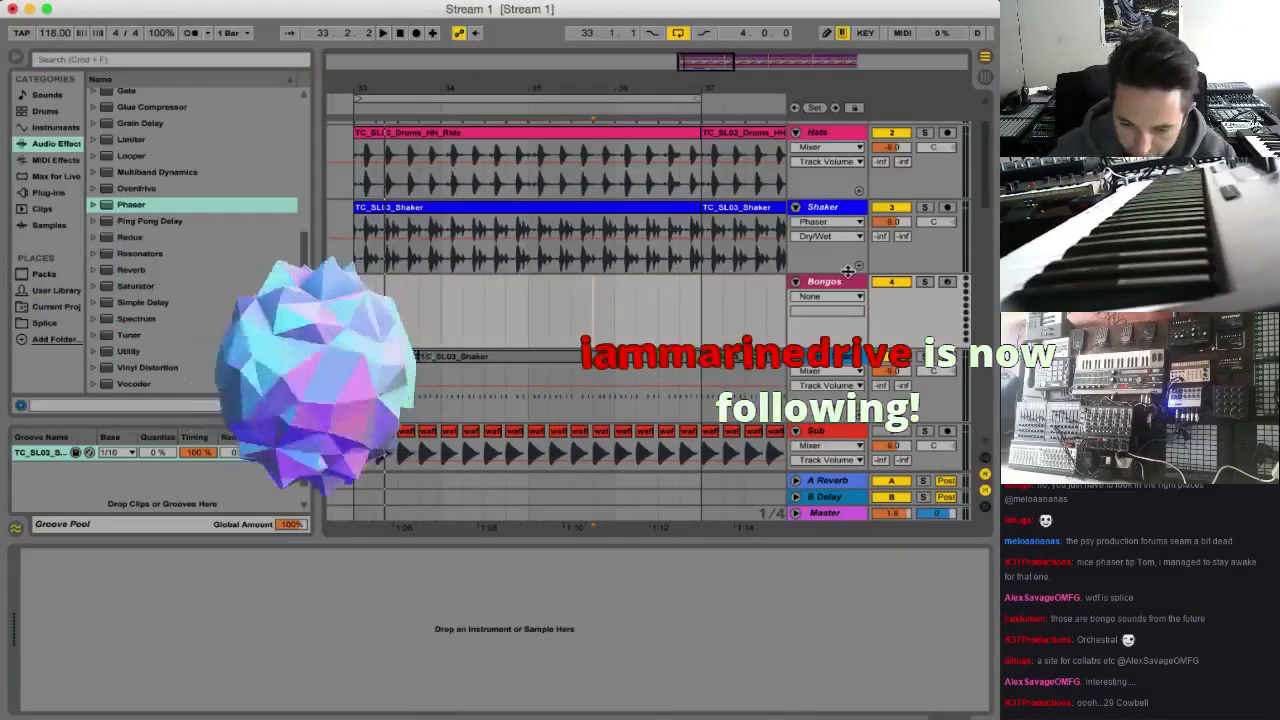
{"action": "key", "text": "super+t"}
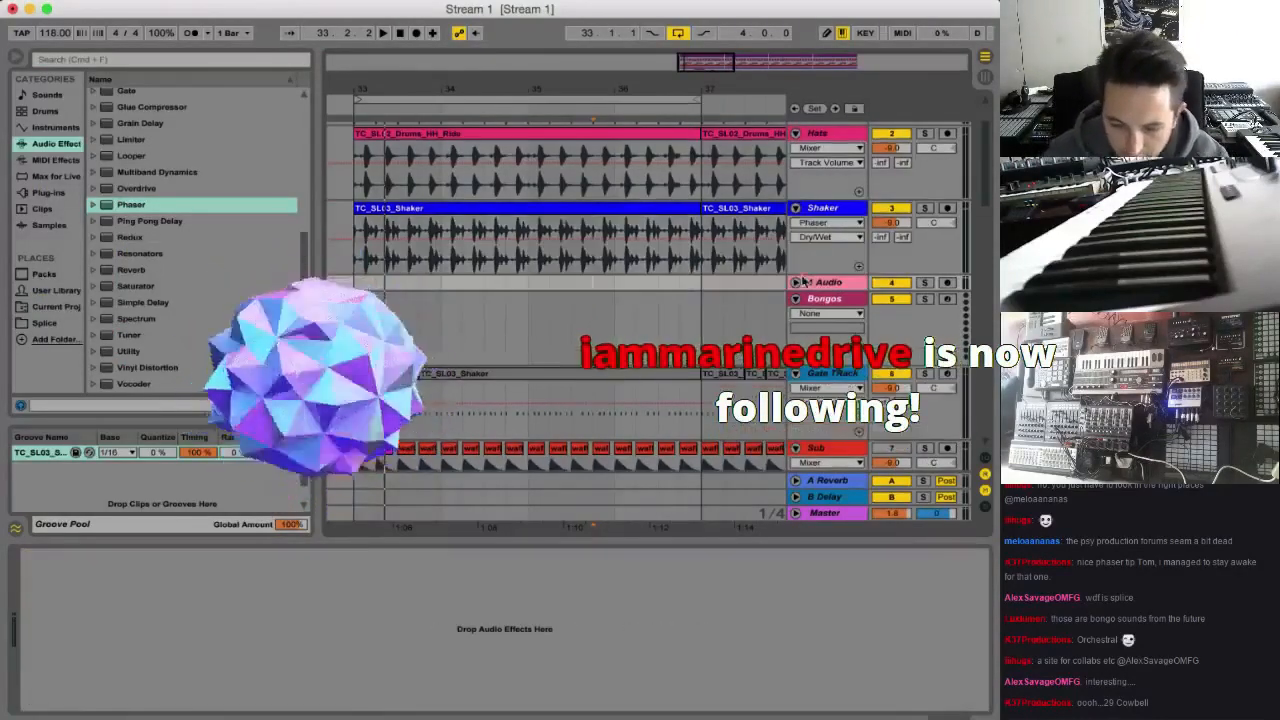
{"action": "left_click", "coordinate": [890, 2]}
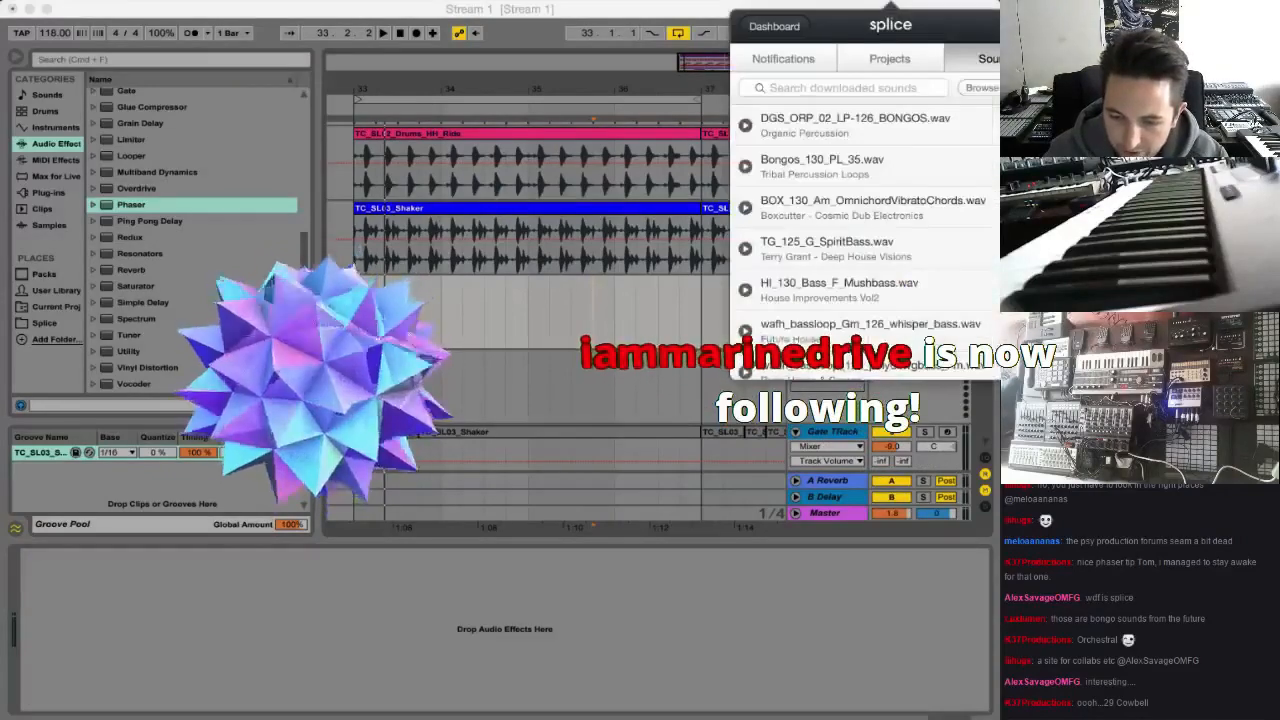
{"action": "left_click_drag", "start_coordinate": [855, 131], "coordinate": [370, 310]}
Listen to the new bongo loop soloed and with the other tracks, and lower its track volume to -6.7 dB
{"action": "left_click", "coordinate": [926, 284]}
{"action": "key", "text": "space"}
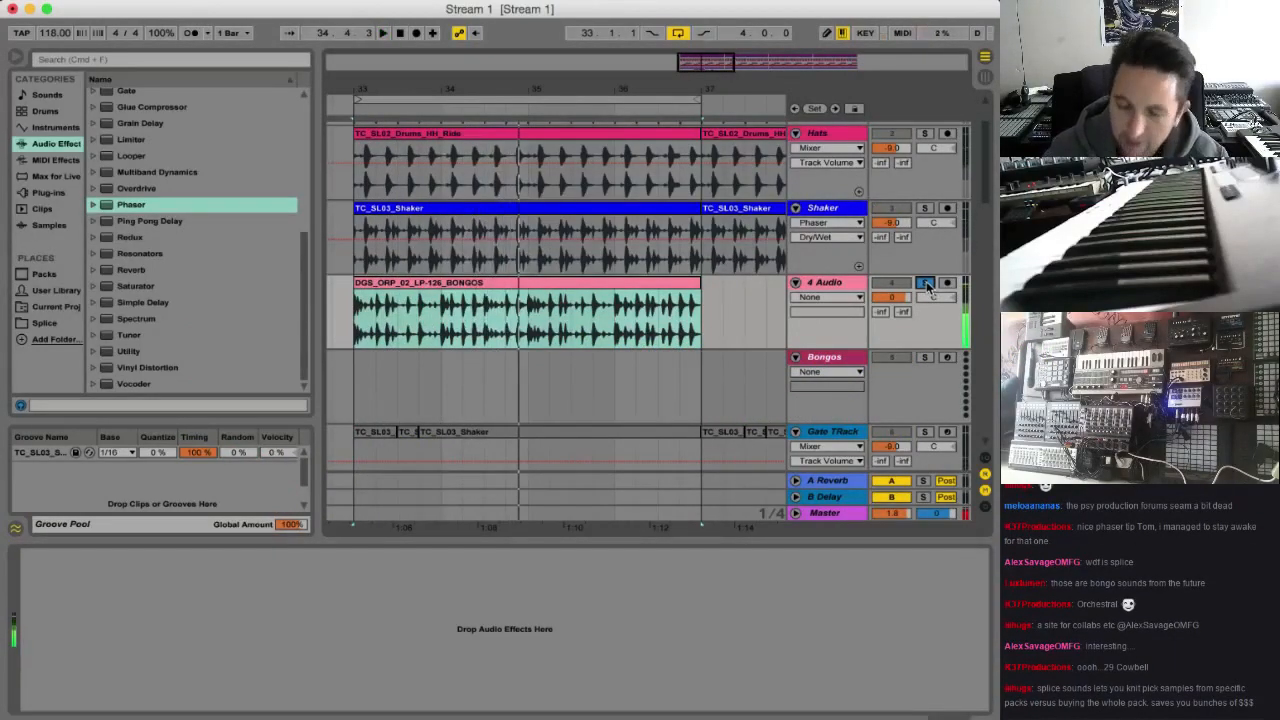
{"action": "left_click", "coordinate": [926, 284]}
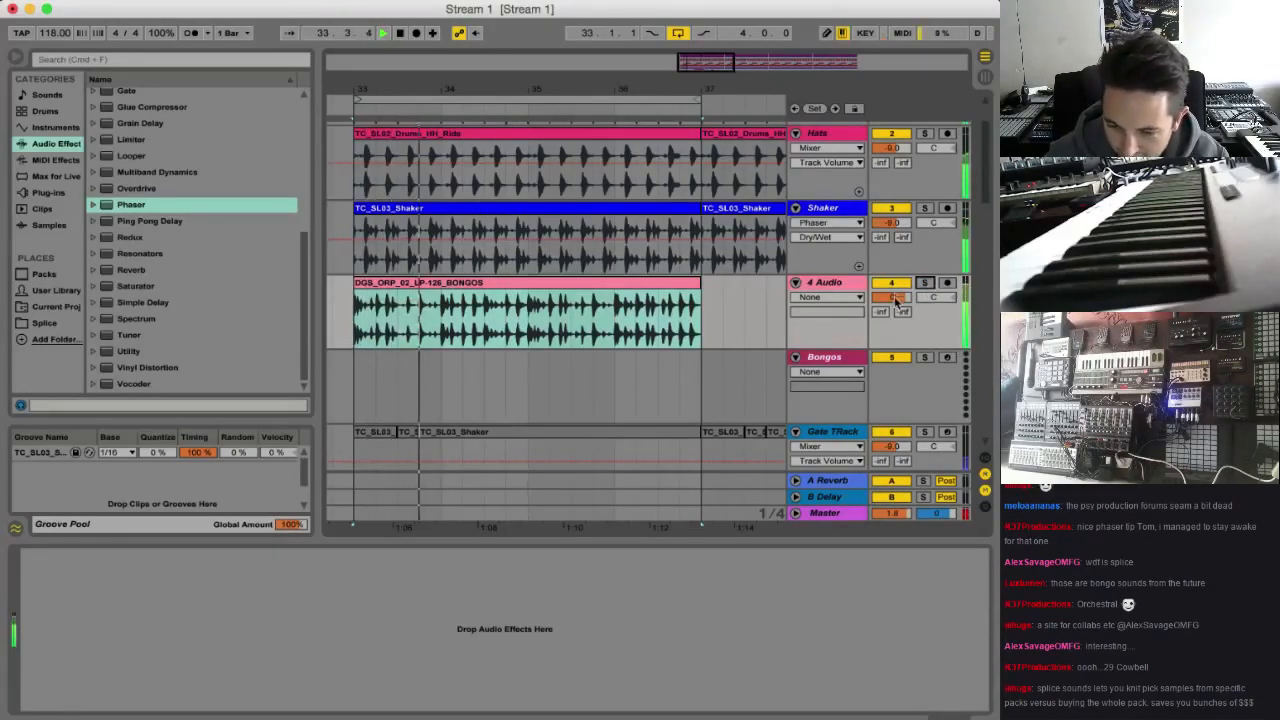
{"action": "left_click_drag", "start_coordinate": [891, 297], "coordinate": [891, 310]}
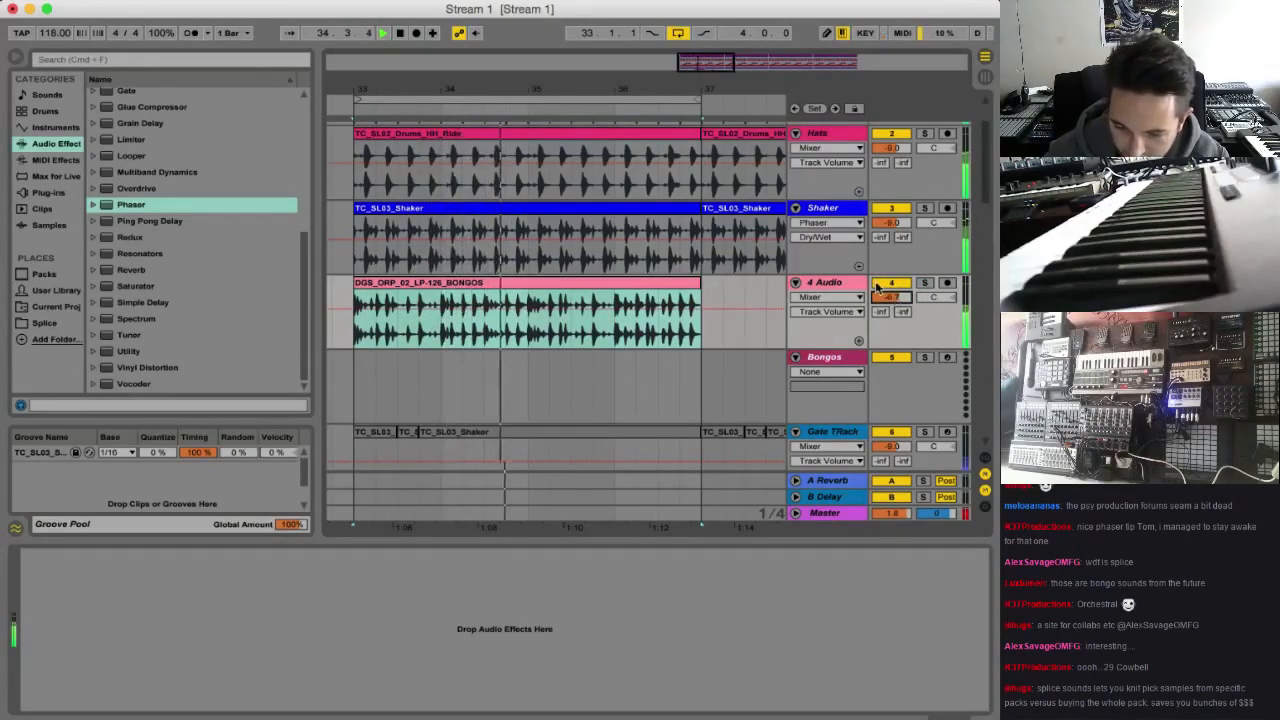
{"action": "key", "text": "space"}
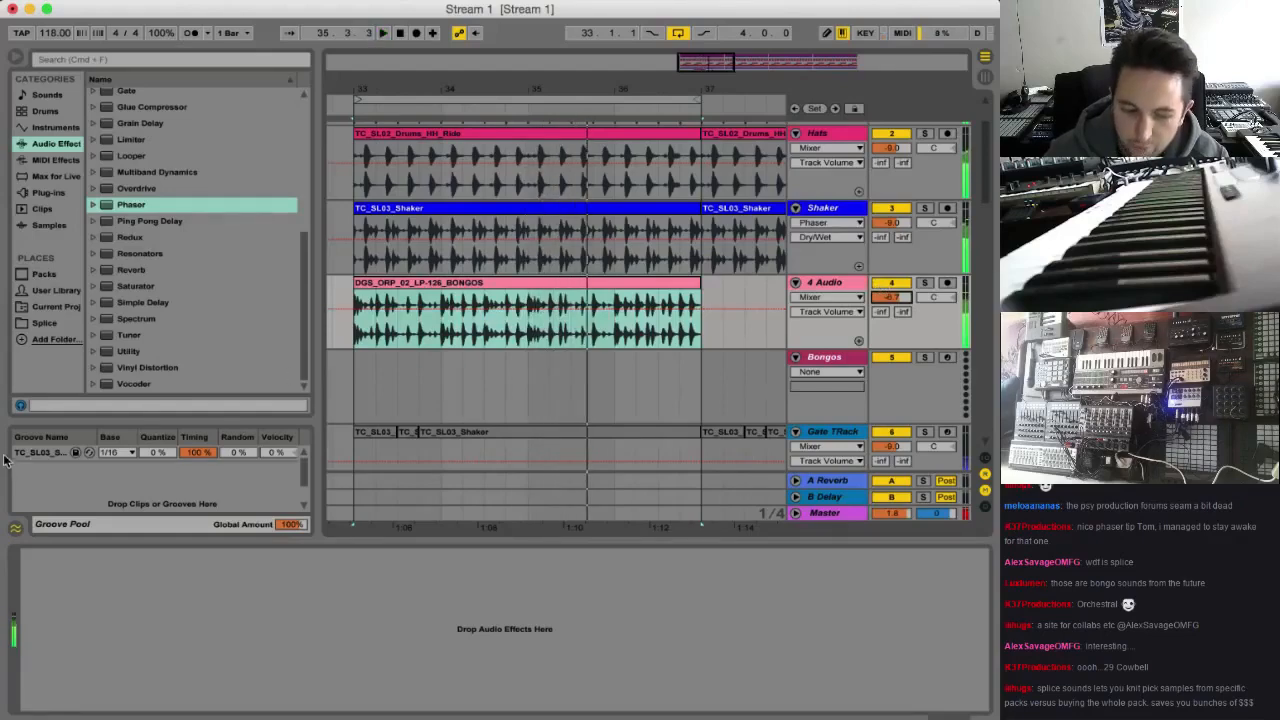
Apply the TC_SL03 groove from the Groove Pool to the bongo clip and set its warp mode to Beats
{"action": "left_click_drag", "start_coordinate": [28, 453], "coordinate": [406, 290]}
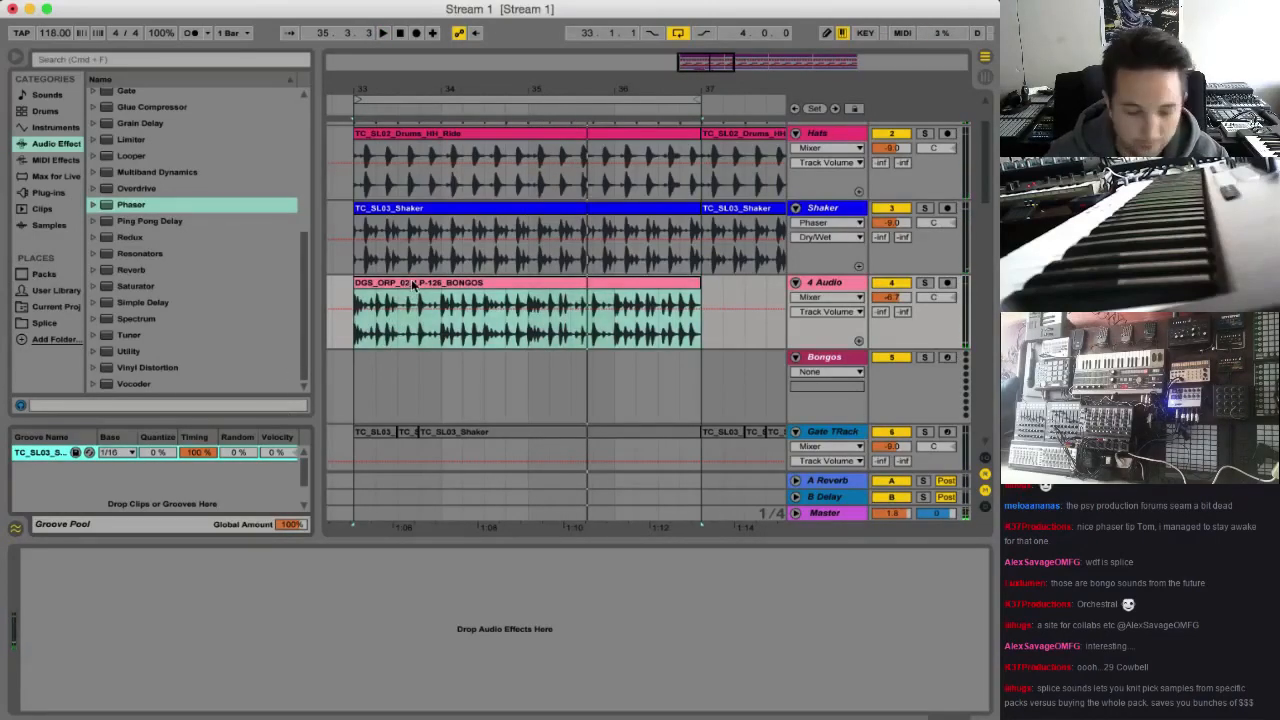
{"action": "double_click", "coordinate": [414, 286]}
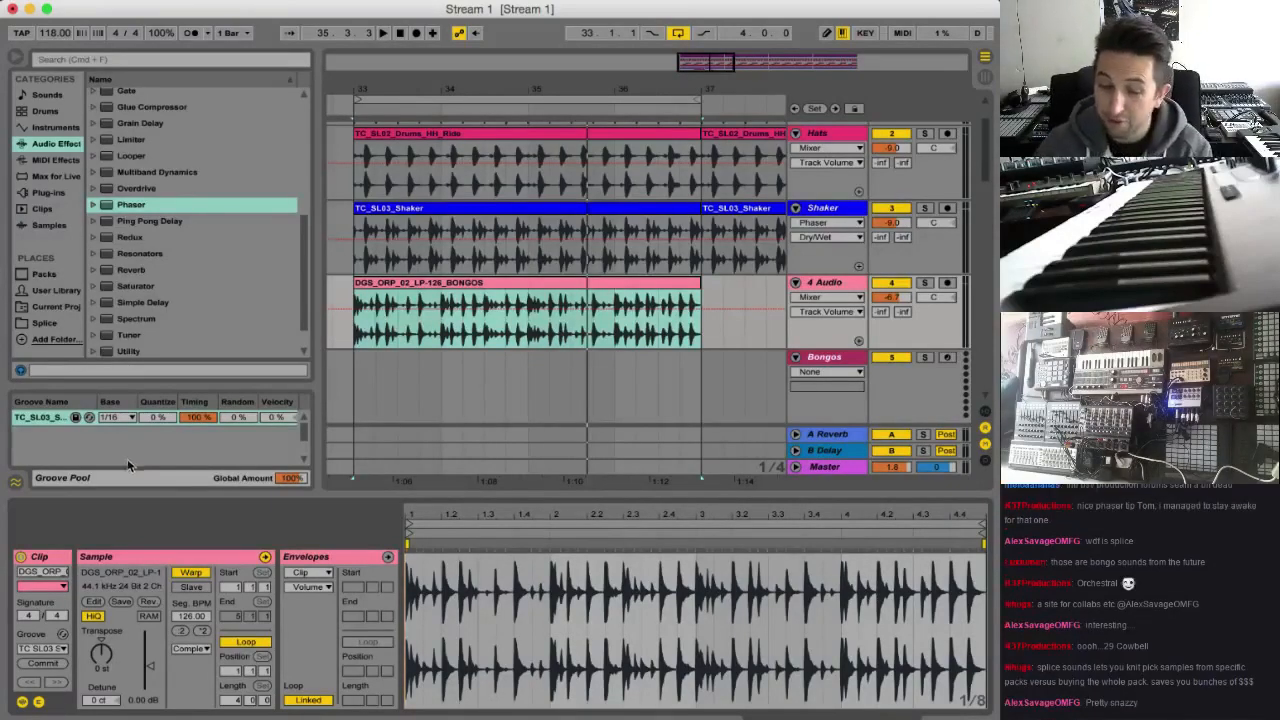
{"action": "left_click", "coordinate": [197, 648]}
{"action": "left_click", "coordinate": [199, 665]}
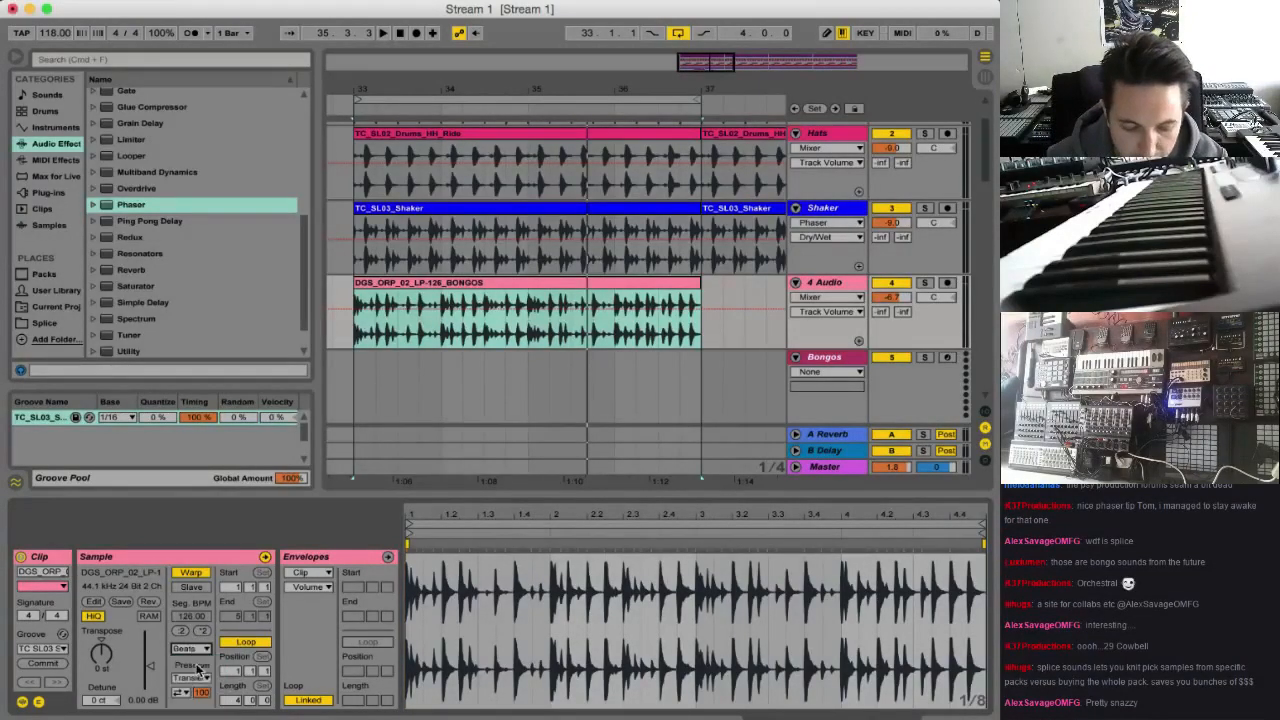
Try transposing the bongo clip and detuning it to -49 ct during playback, and reset both settings to 0
{"action": "key", "text": "space"}
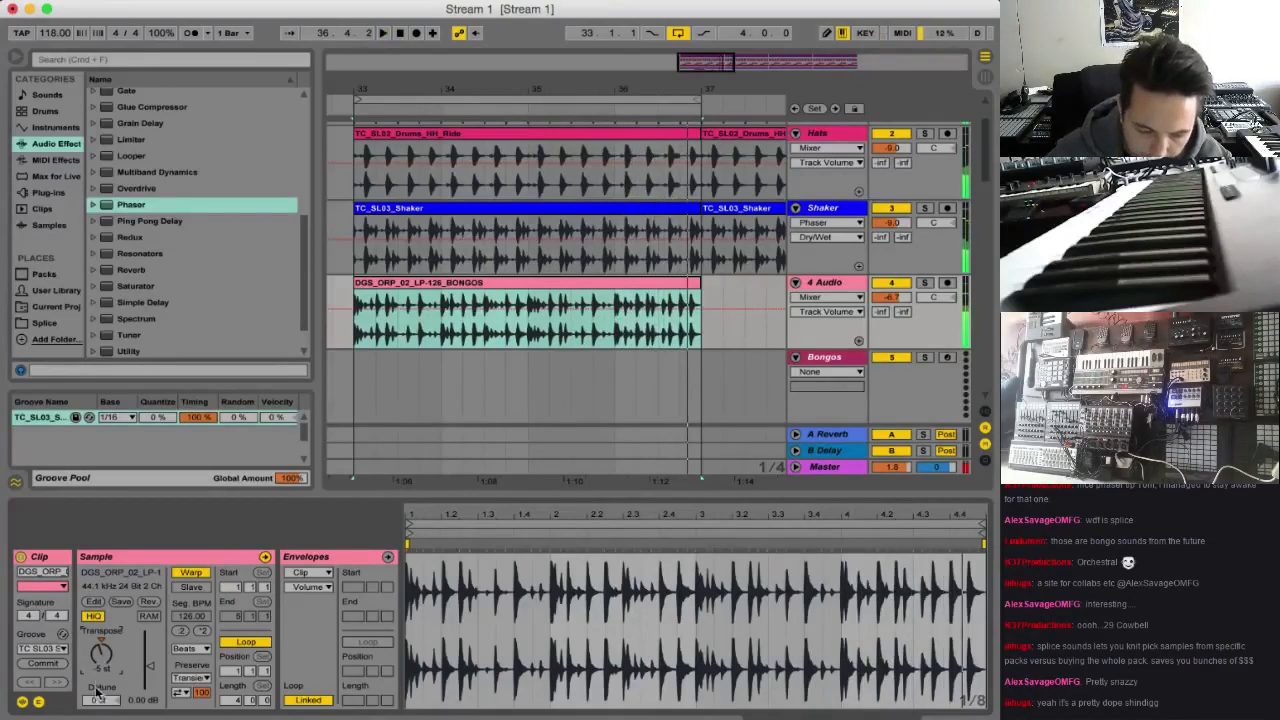
{"action": "left_click_drag", "start_coordinate": [98, 697], "coordinate": [98, 583]}
{"action": "key", "text": "space"}
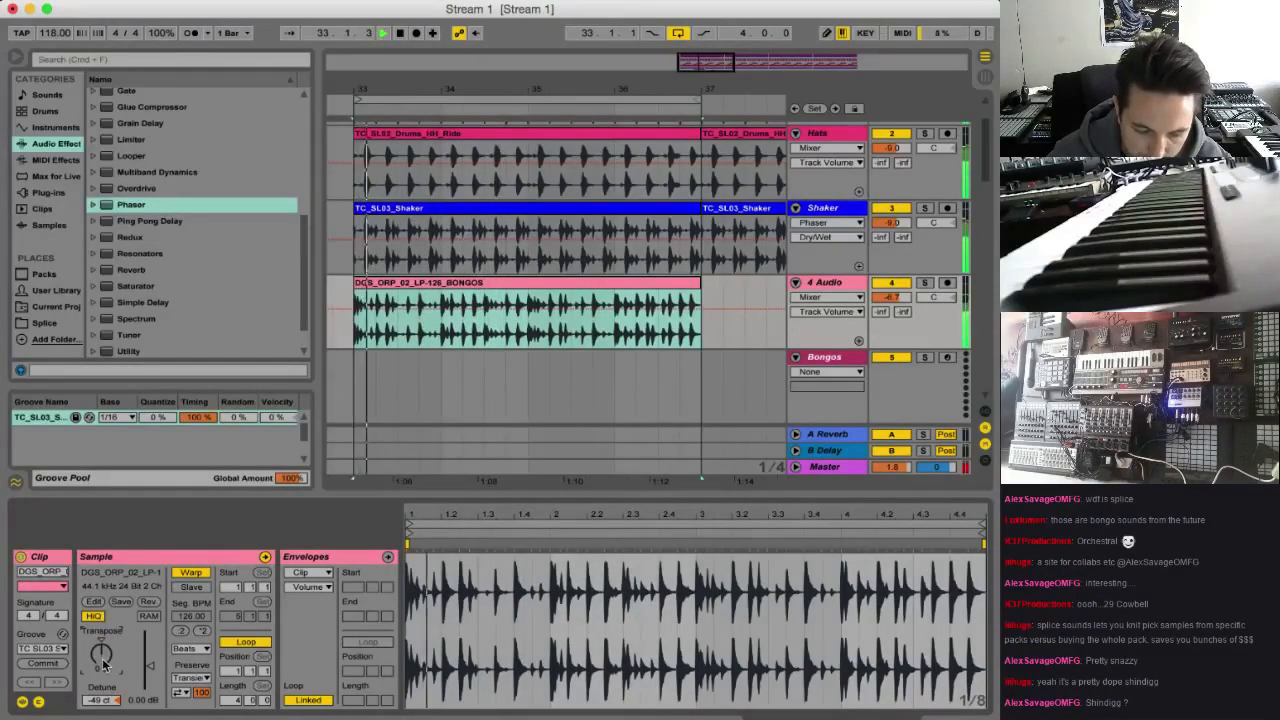
{"action": "key", "text": "space"}
{"action": "key", "text": "space"}
{"action": "left_click_drag", "start_coordinate": [104, 643], "coordinate": [104, 633]}
{"action": "left_click", "coordinate": [116, 701]}
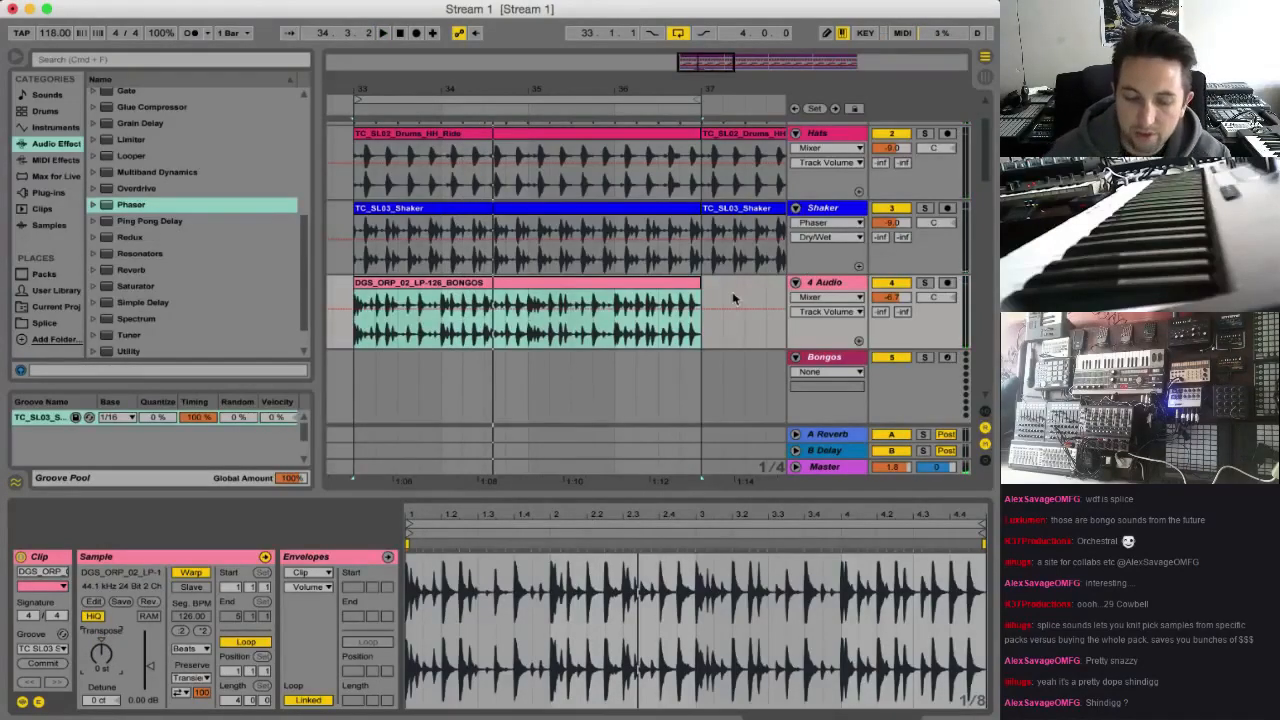
Slice the bongo clip to a new MIDI track by Transient using the Built-in slicing preset, and unfold the new track
{"action": "right_click", "coordinate": [660, 287]}
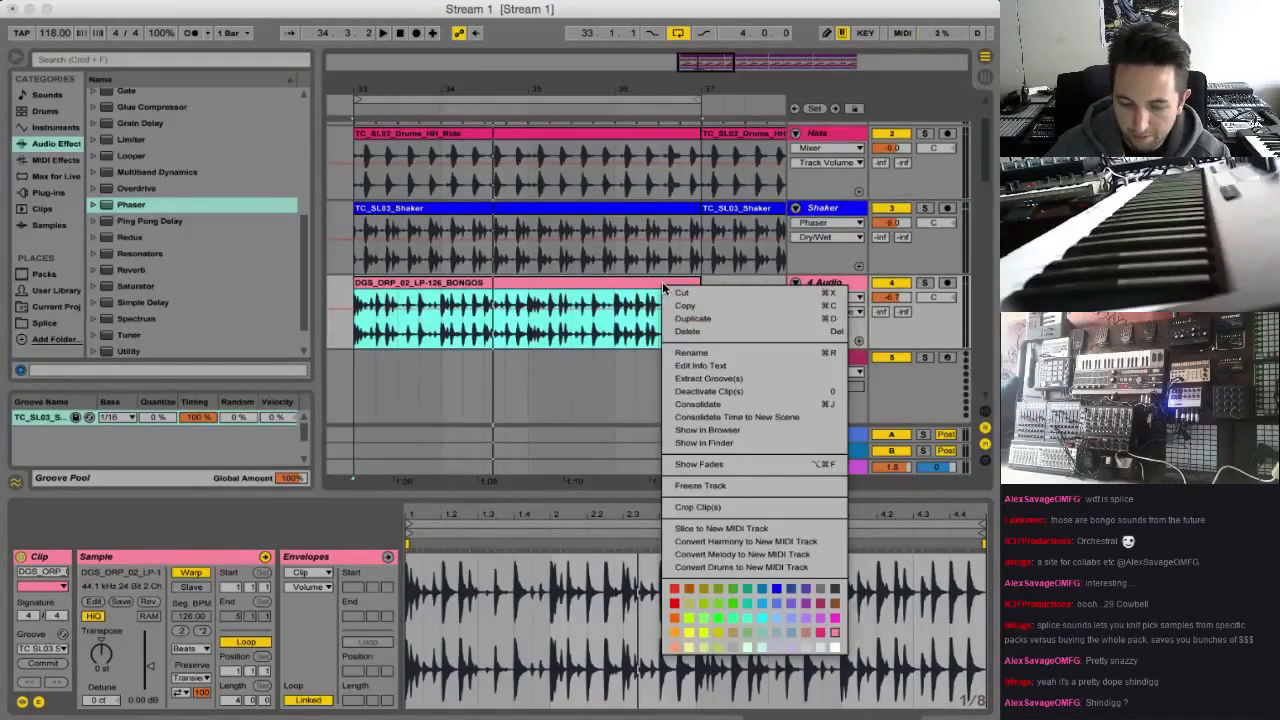
{"action": "left_click", "coordinate": [729, 530]}
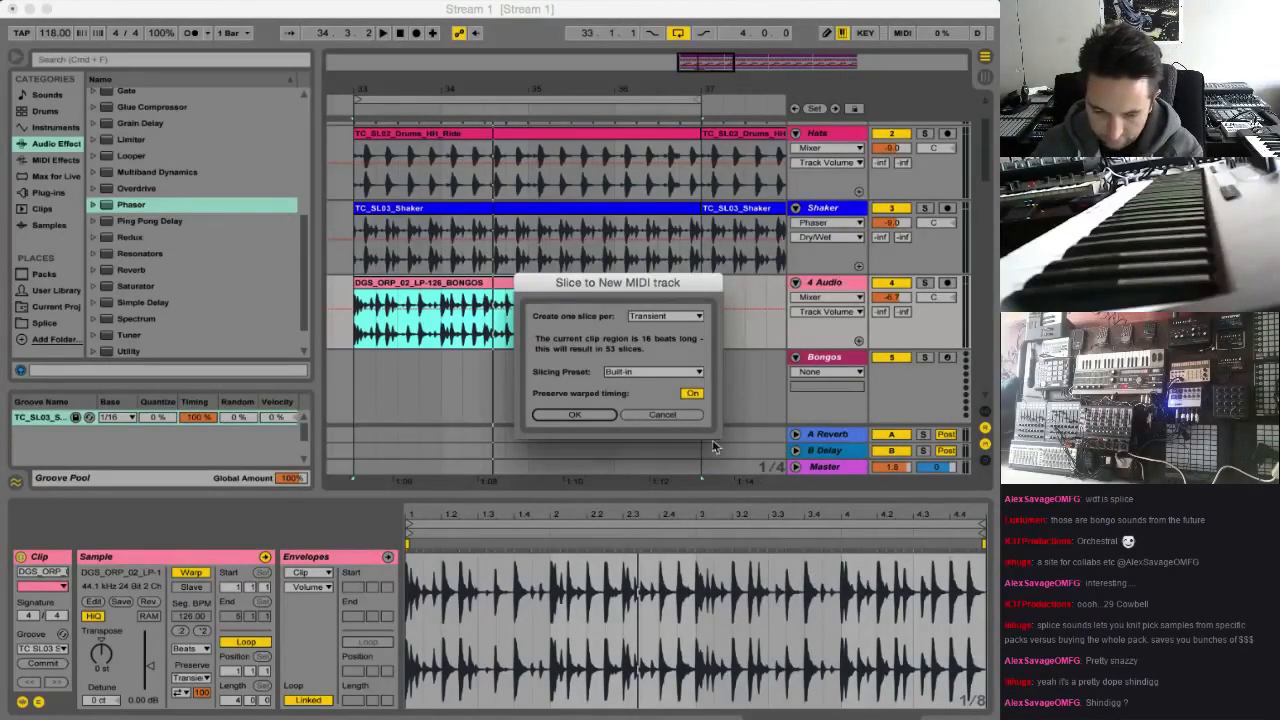
{"action": "key", "text": "Return"}
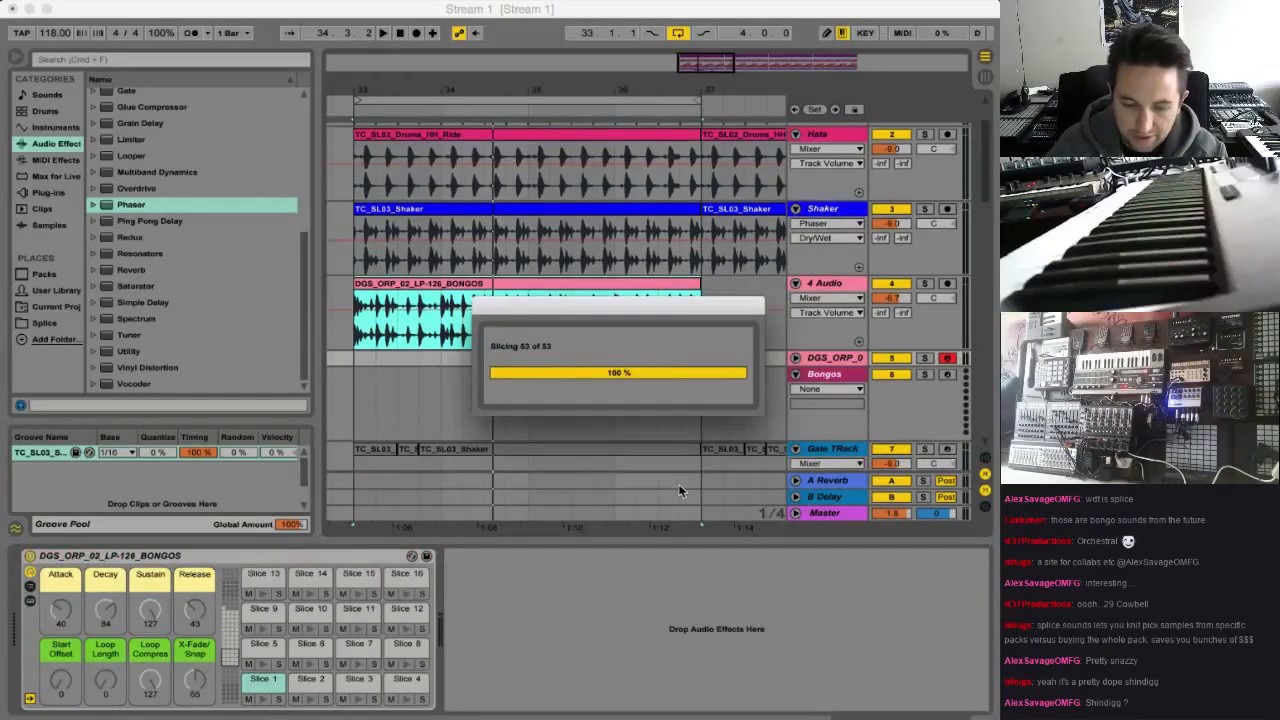
{"action": "left_click", "coordinate": [797, 358]}
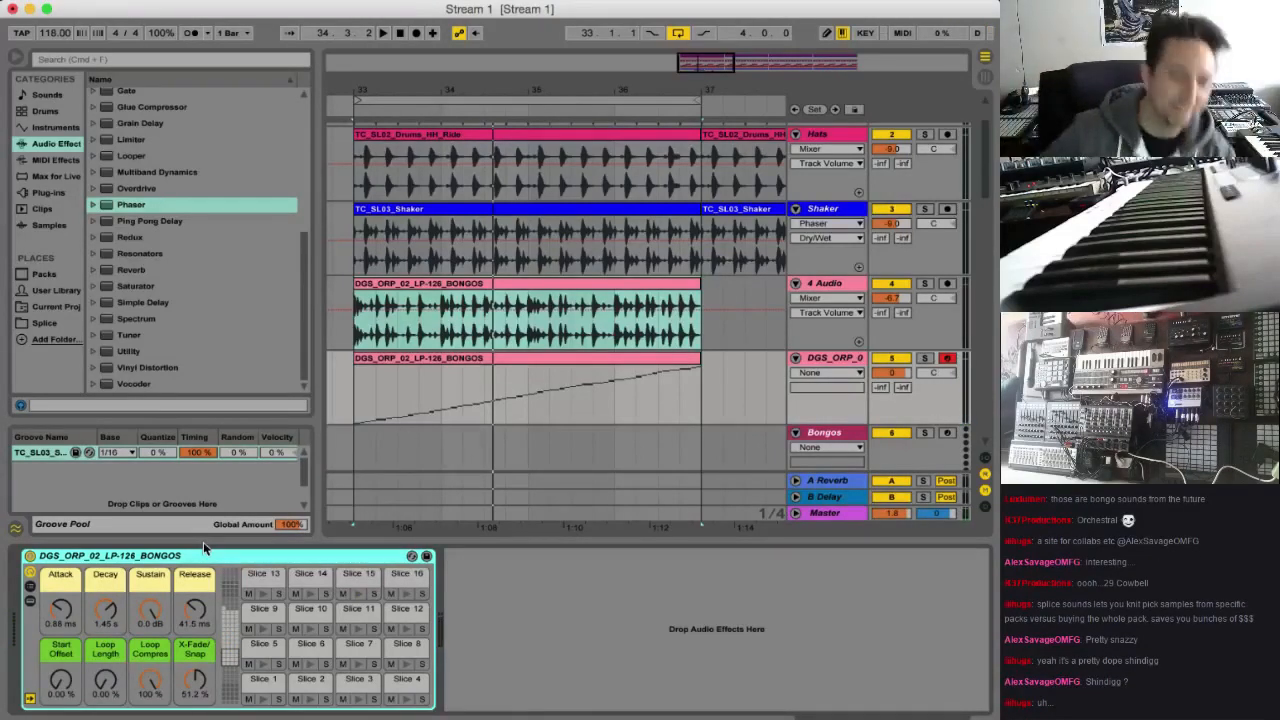
Delete the original bongo audio track and, after listening to the sliced track soloed, delete its generated MIDI clip
{"action": "key", "text": "space"}
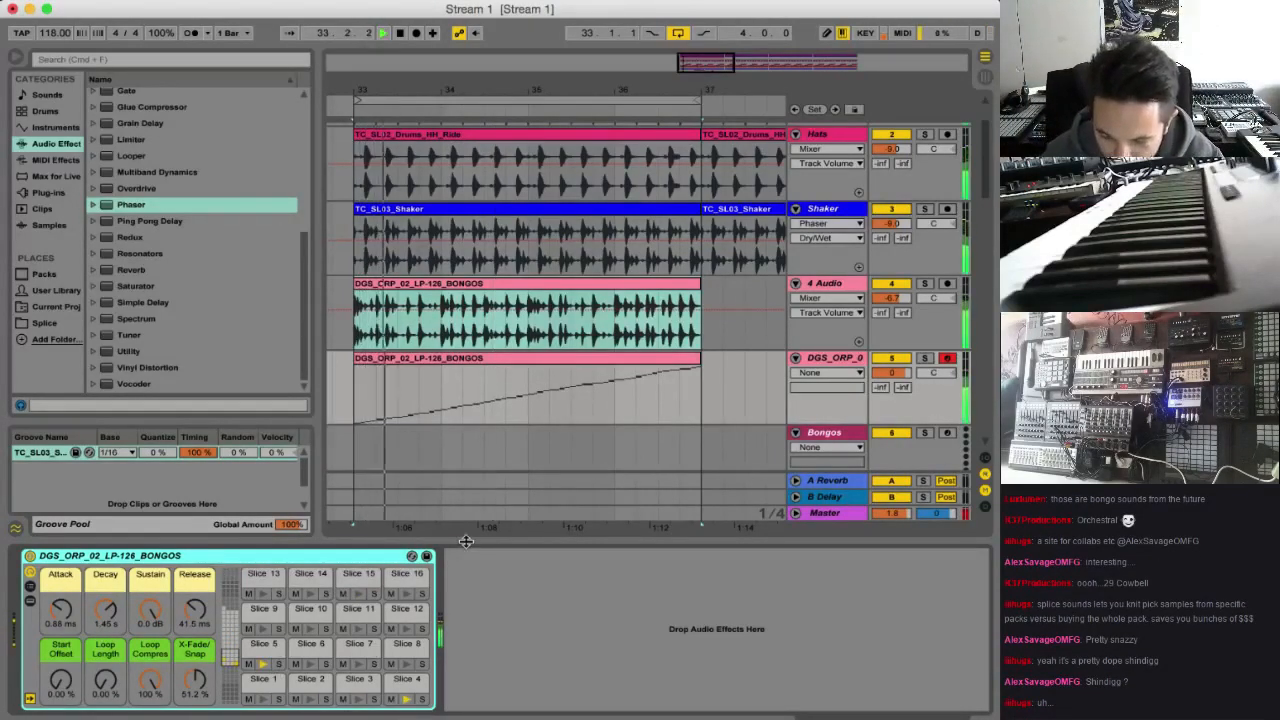
{"action": "left_click", "coordinate": [822, 285]}
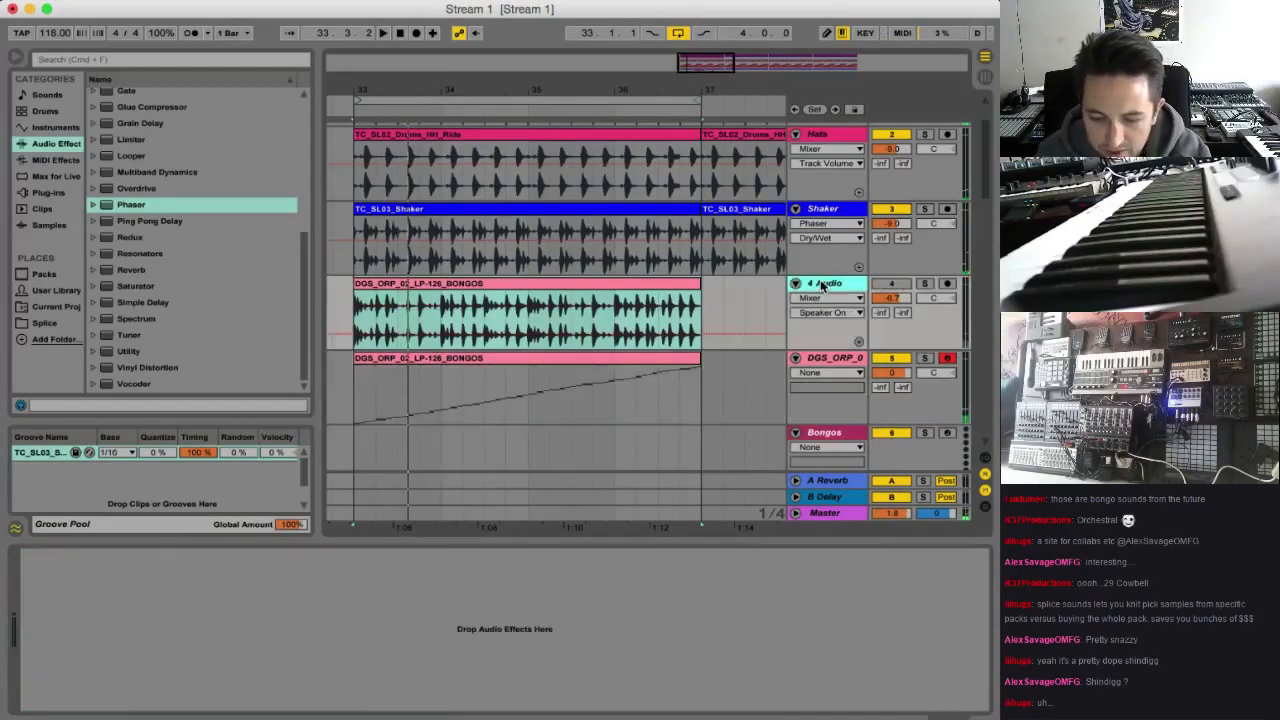
{"action": "key", "text": "Delete"}
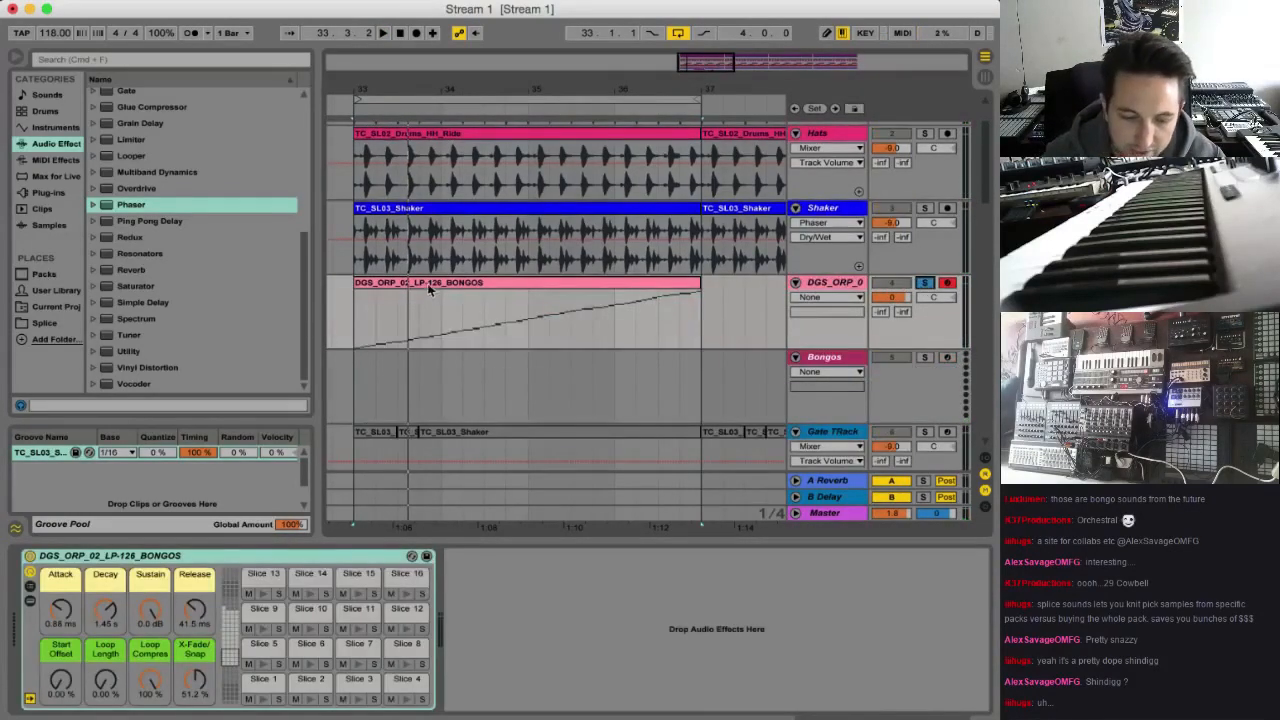
{"action": "left_click", "coordinate": [430, 288]}
{"action": "key", "text": "space"}
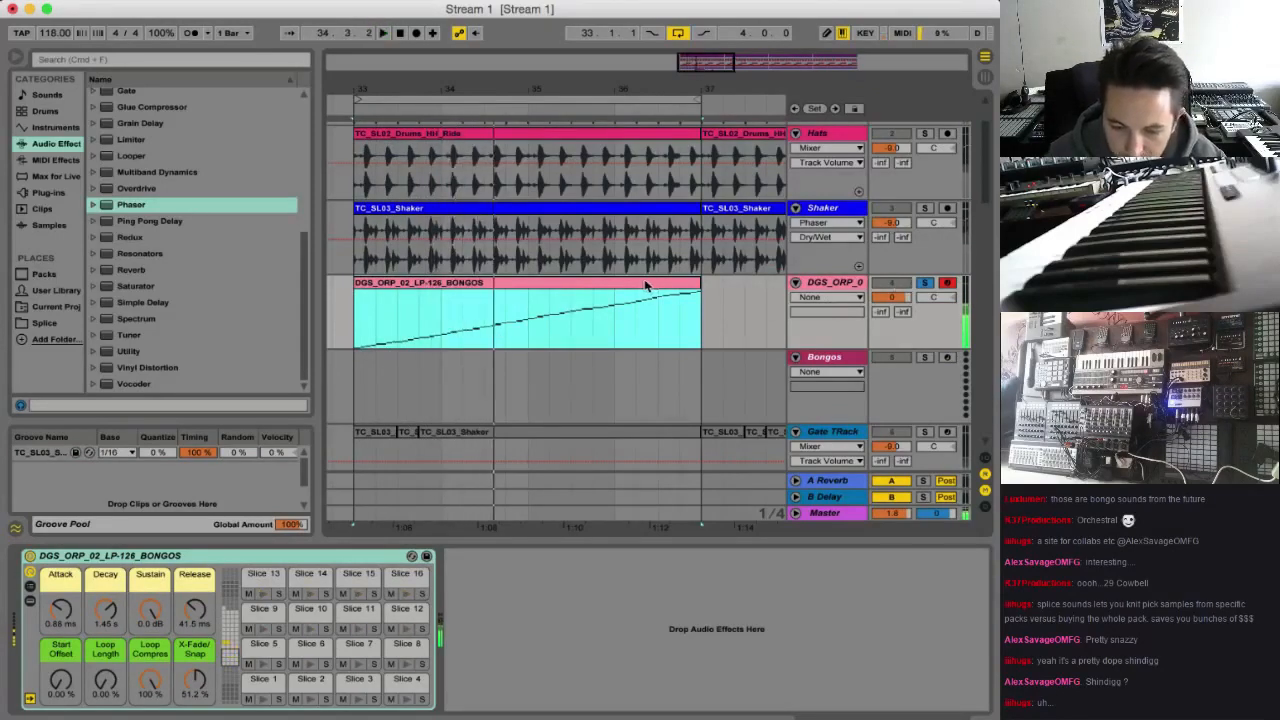
{"action": "key", "text": "Delete"}
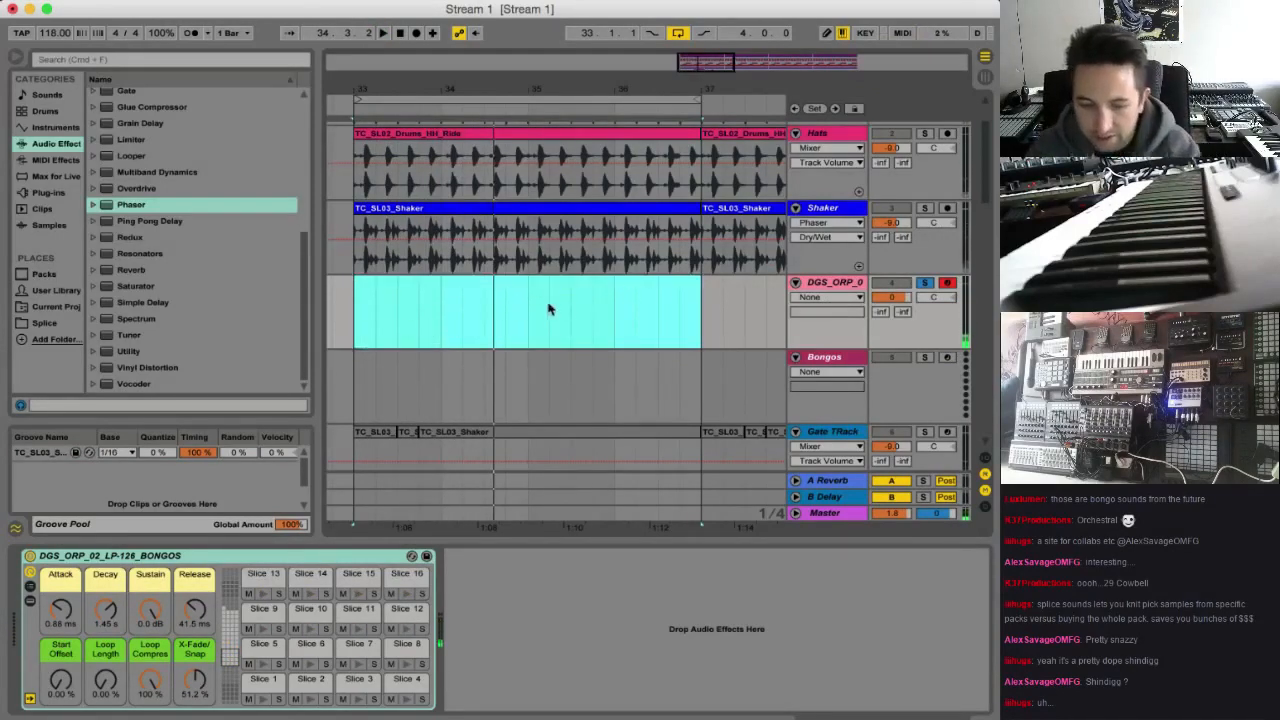
Unsolo the sliced bongo track and insert an empty one-bar MIDI clip on it at bar 33
{"action": "left_click", "coordinate": [398, 308]}
{"action": "key", "text": "space"}
{"action": "left_click", "coordinate": [356, 307]}
{"action": "key", "text": "space"}
{"action": "key", "text": "space"}
{"action": "key", "text": "space"}
{"action": "left_click", "coordinate": [926, 283]}
{"action": "key", "text": "space"}
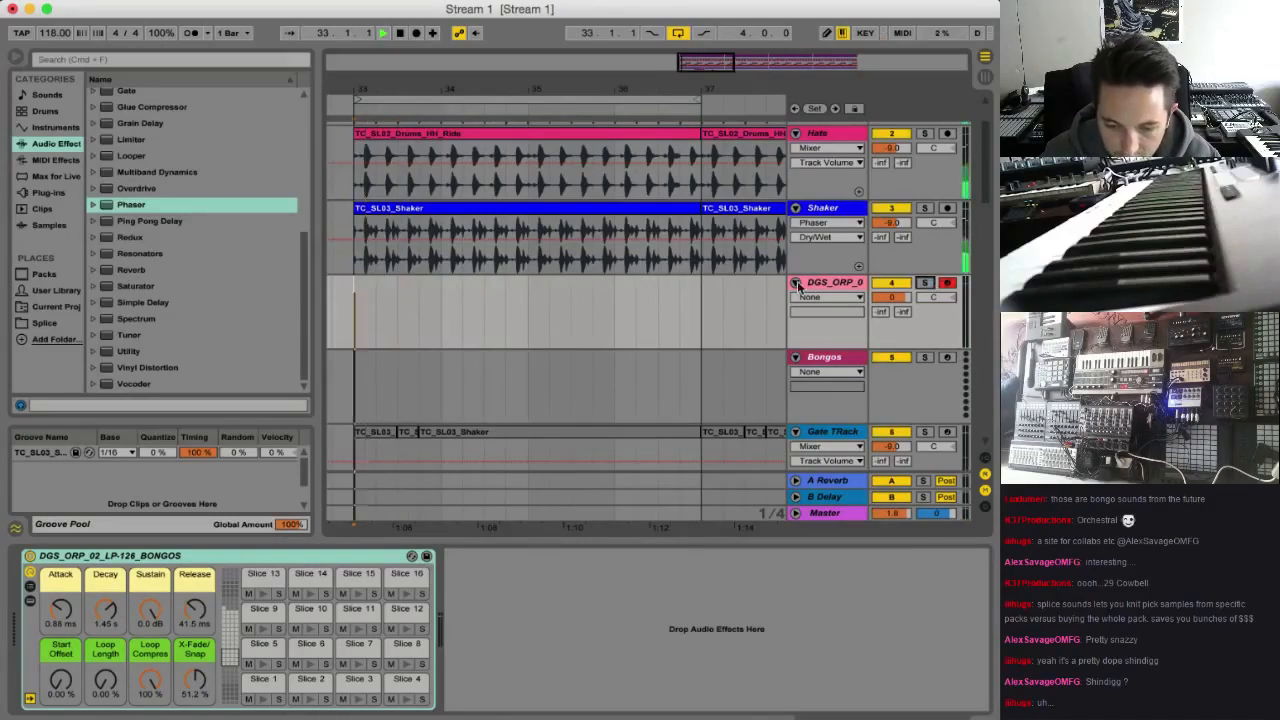
{"action": "mouse_move", "coordinate": [442, 292]}
{"action": "left_mouse_down"}
{"action": "mouse_move", "coordinate": [330, 305]}
{"action": "mouse_move", "coordinate": [437, 311]}
{"action": "left_mouse_up"}
{"action": "left_click", "coordinate": [357, 309]}
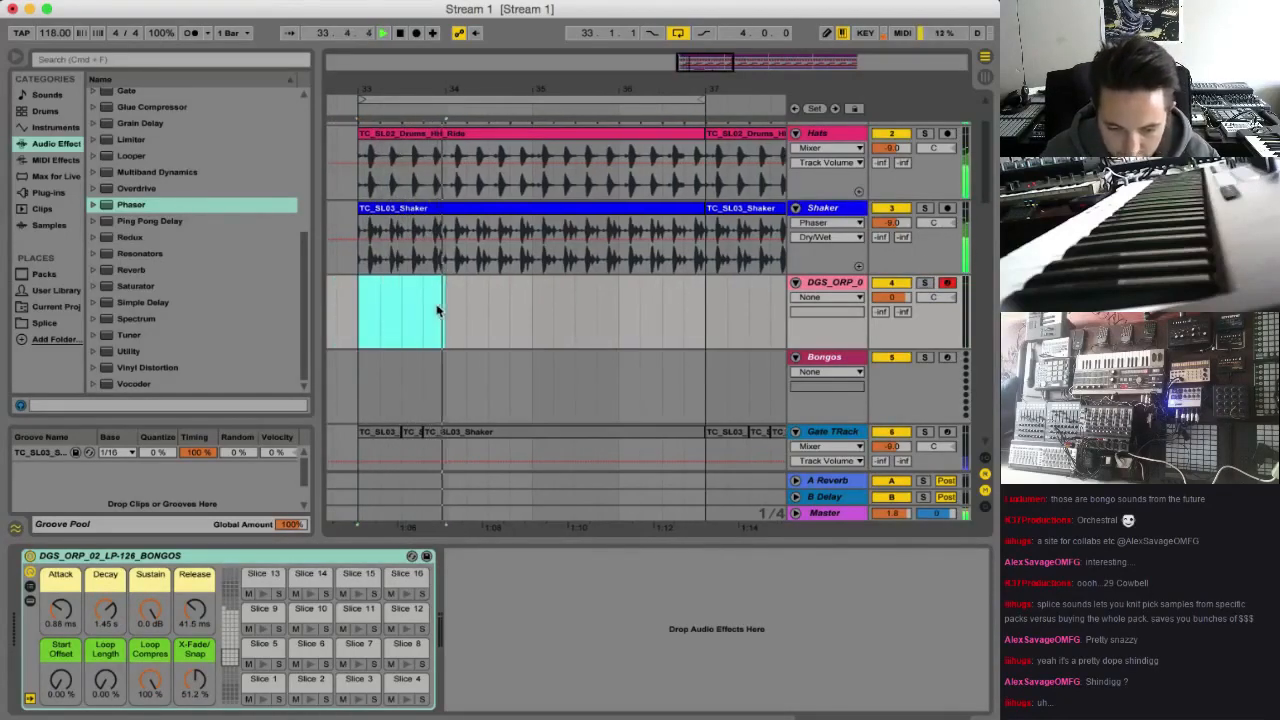
{"action": "key", "text": "super+shift+m"}
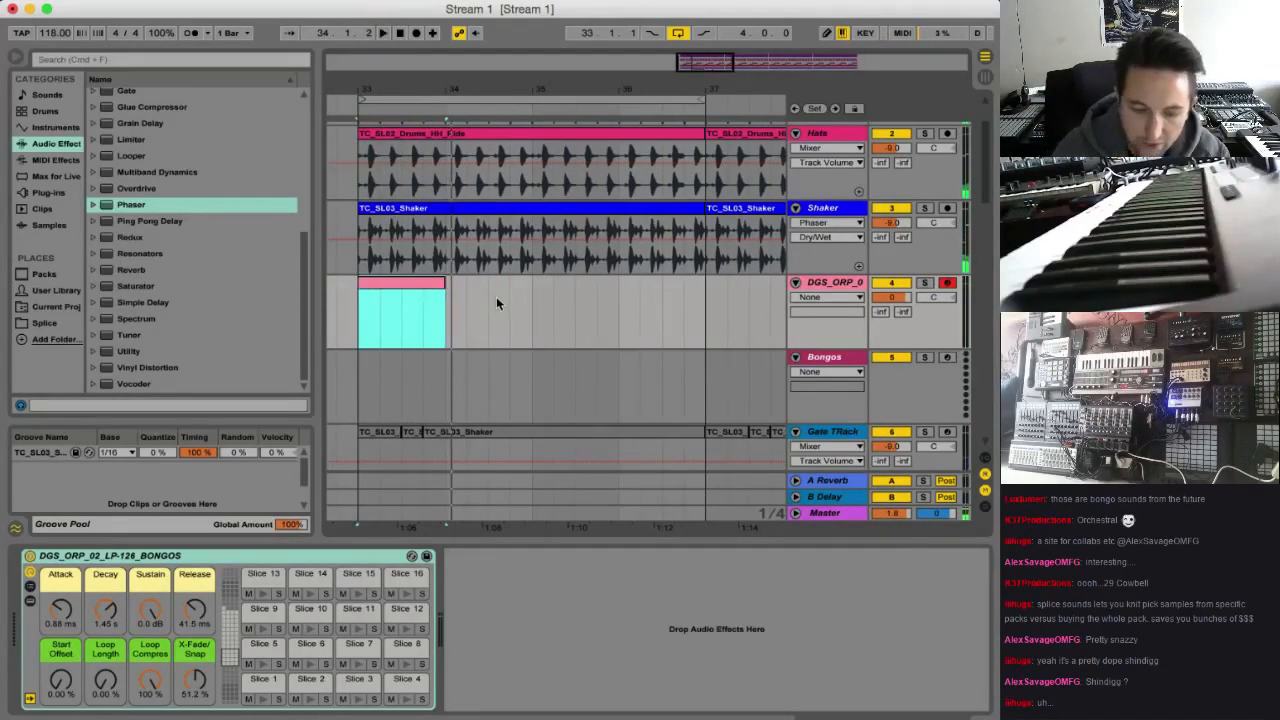
Open the empty clip's notes for editing and turn on note preview for auditioning the slices
{"action": "left_click", "coordinate": [430, 282]}
{"action": "scroll", "coordinate": [407, 659], "scroll_direction": "down", "scroll_amount": 6}
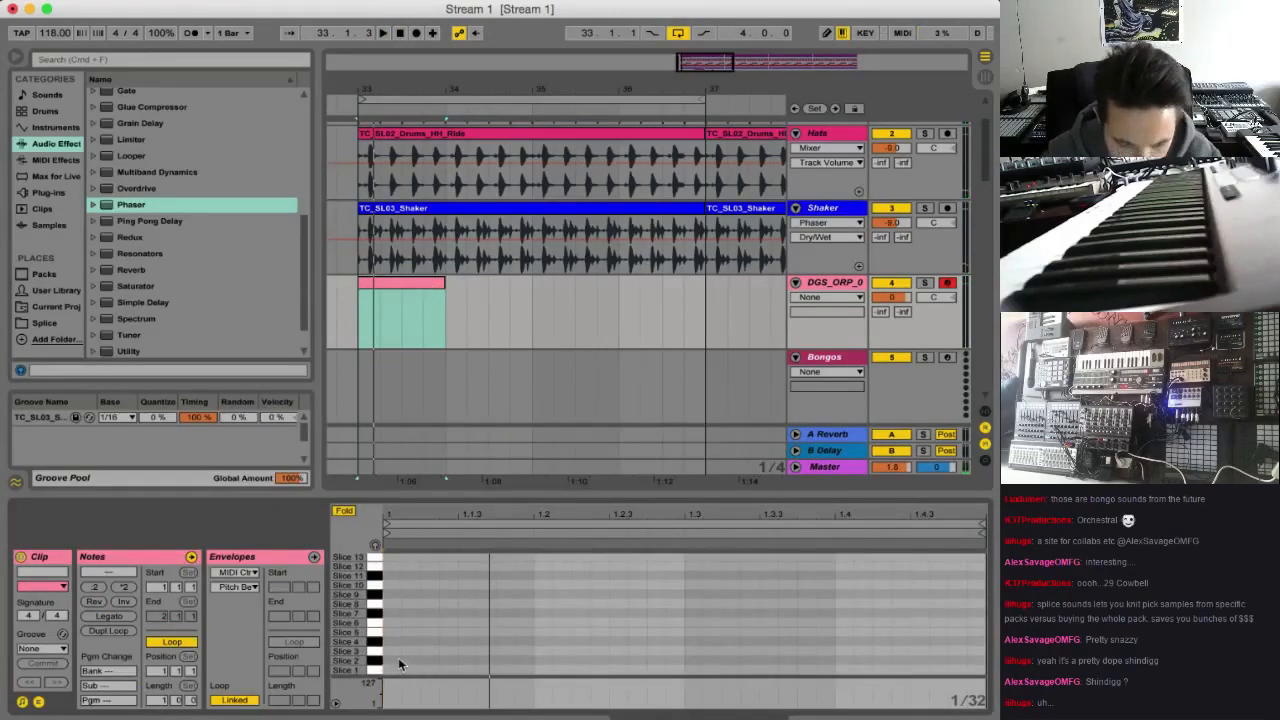
{"action": "left_click", "coordinate": [375, 546]}
{"action": "scroll", "coordinate": [421, 614], "scroll_direction": "up", "scroll_amount": 2}
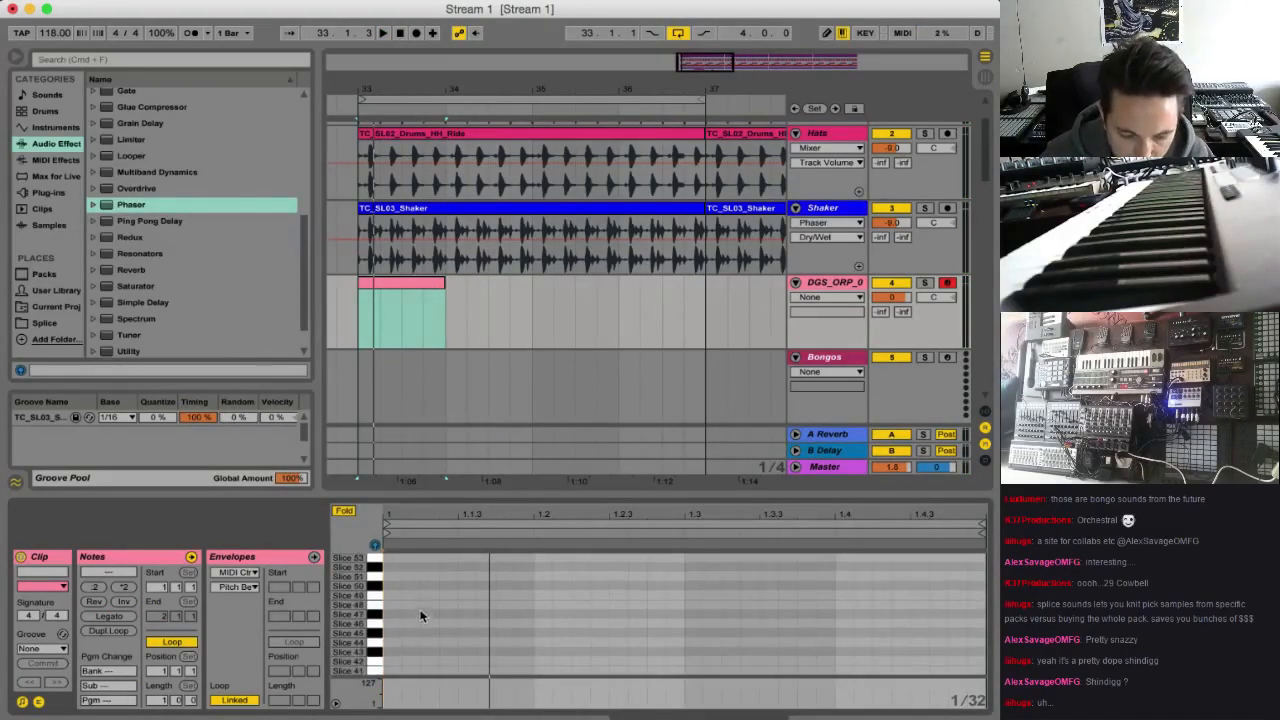
{"action": "scroll", "coordinate": [421, 604], "scroll_direction": "down", "scroll_amount": 2}
Add a note at the start of the clip, move it up to Slice 6, and end it at 1.1.3
{"action": "double_click", "coordinate": [390, 670]}
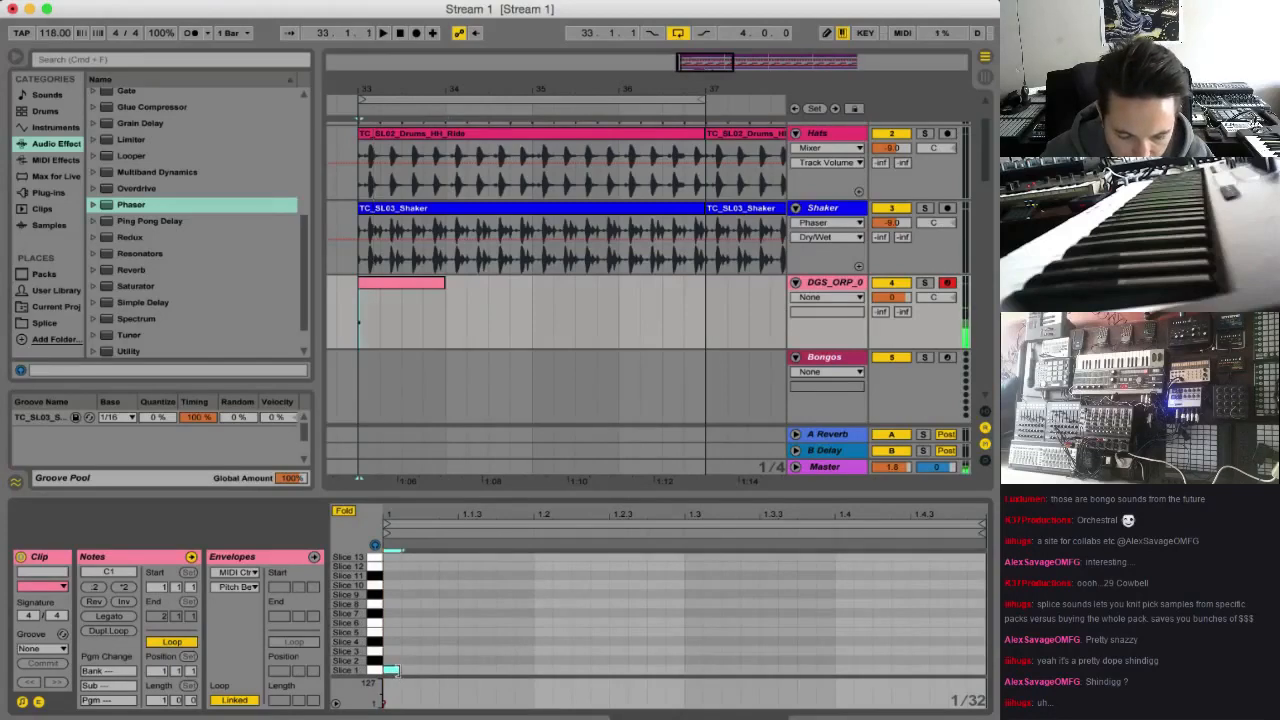
{"action": "left_click_drag", "start_coordinate": [398, 671], "coordinate": [489, 681]}
{"action": "key", "text": "Up"}
{"action": "key", "text": "Up"}
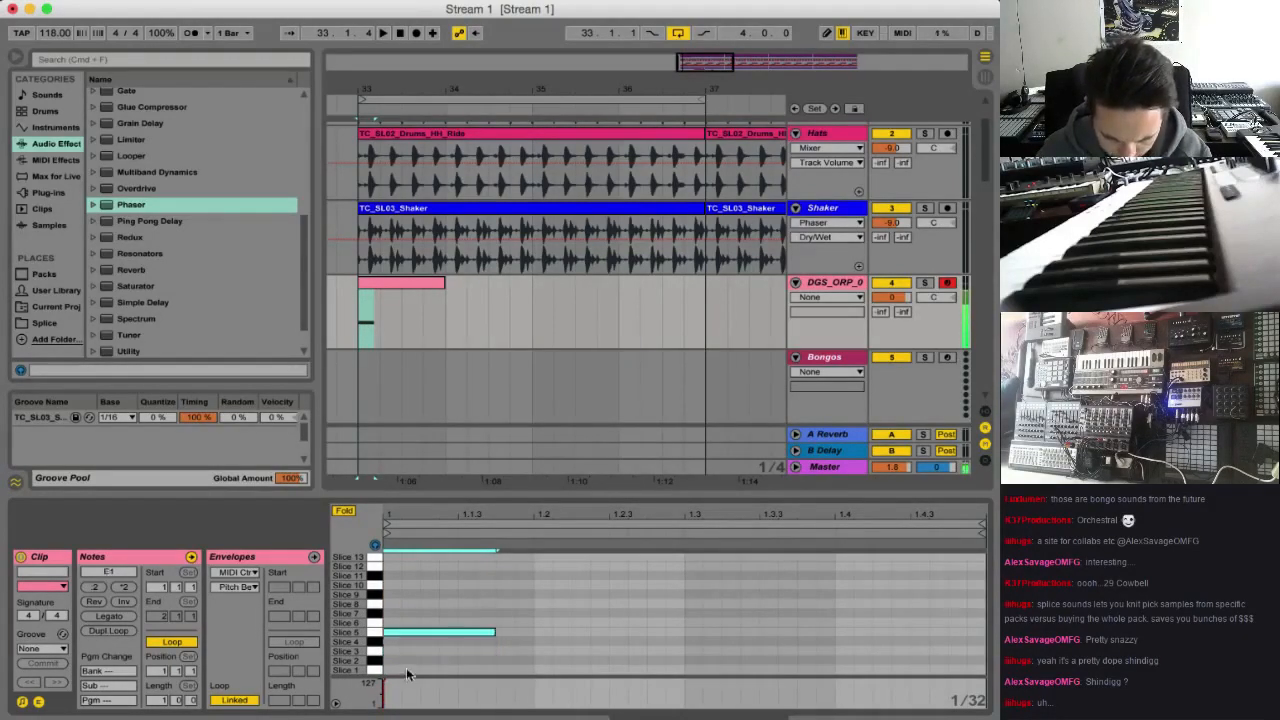
{"action": "key", "text": "Up"}
{"action": "key", "text": "space"}
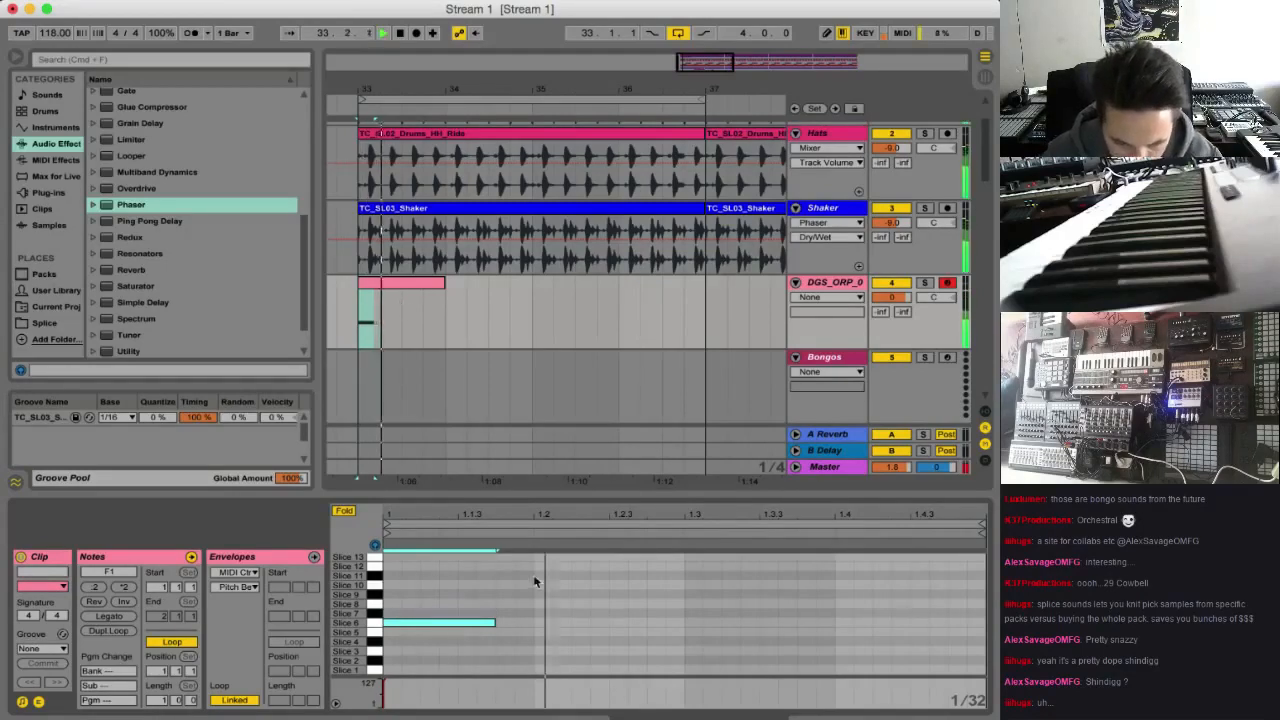
{"action": "left_click_drag", "start_coordinate": [494, 622], "coordinate": [458, 625]}
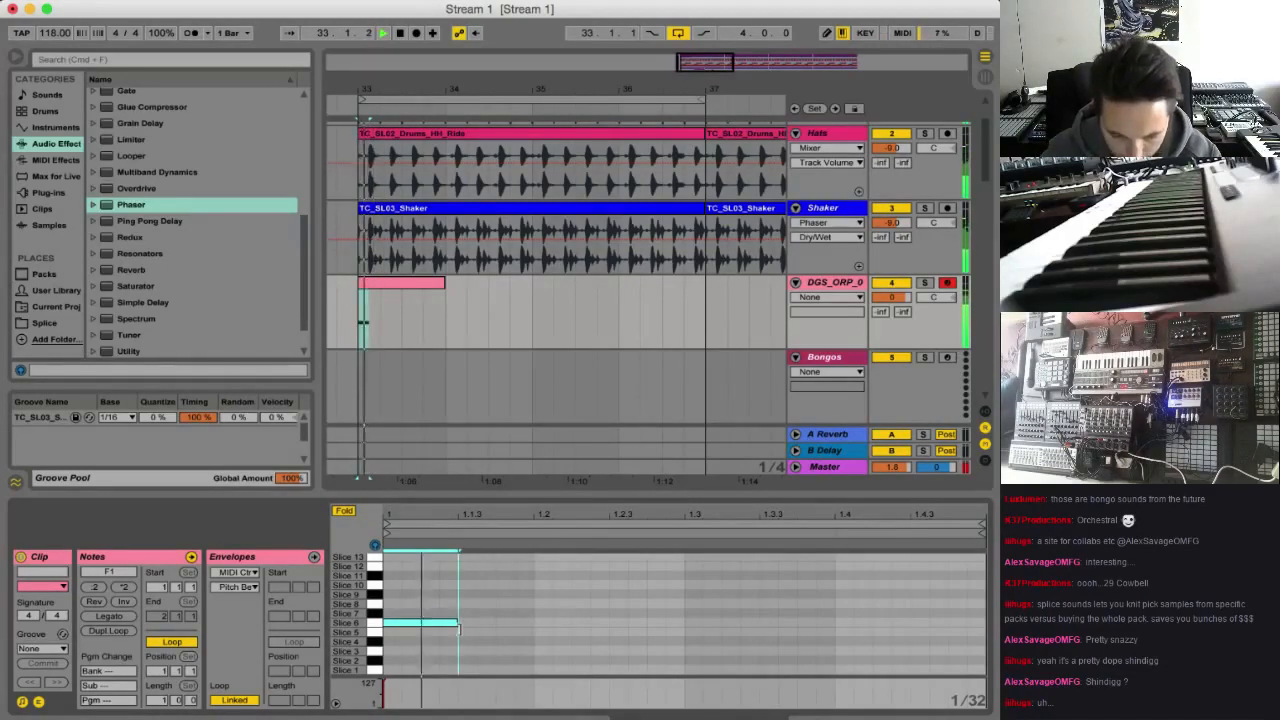
{"action": "key", "text": "space"}
Add a sixteenth-long Slice 9 note ending at beat 1.2 and an eighth-long Slice 1 note a sixteenth after beat 1.2
{"action": "double_click", "coordinate": [505, 605]}
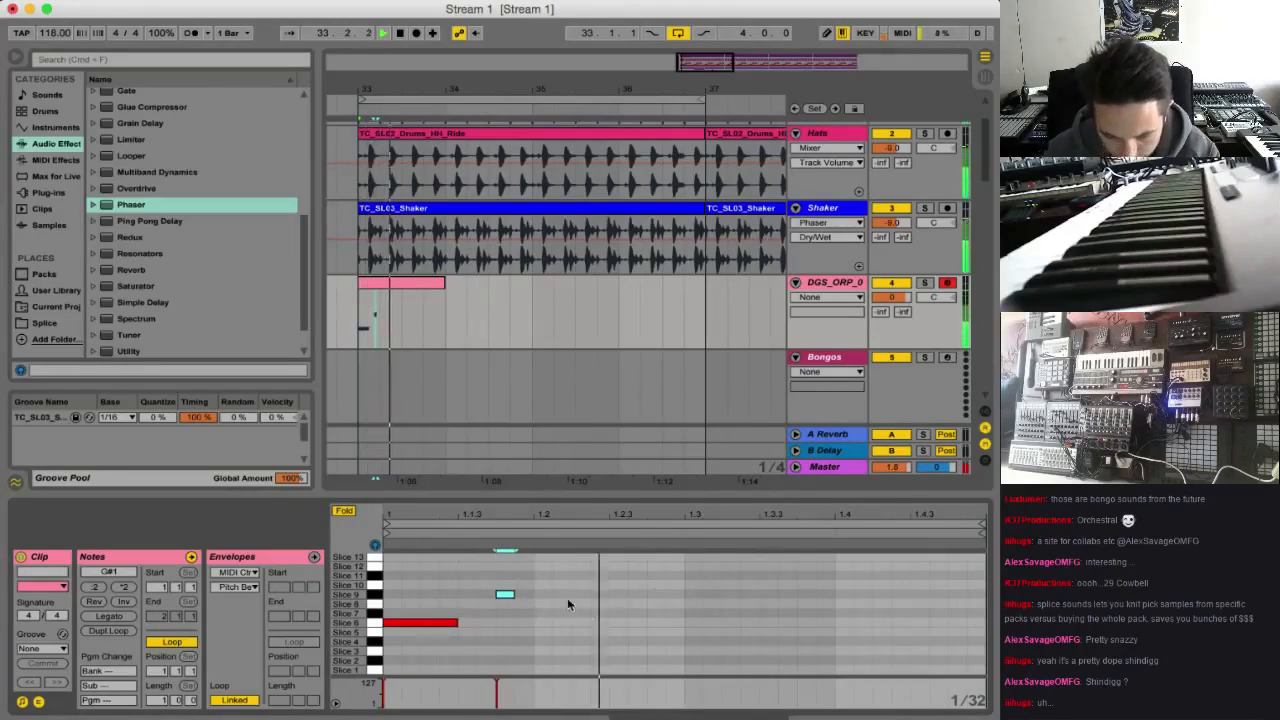
{"action": "left_click_drag", "start_coordinate": [514, 594], "coordinate": [536, 596]}
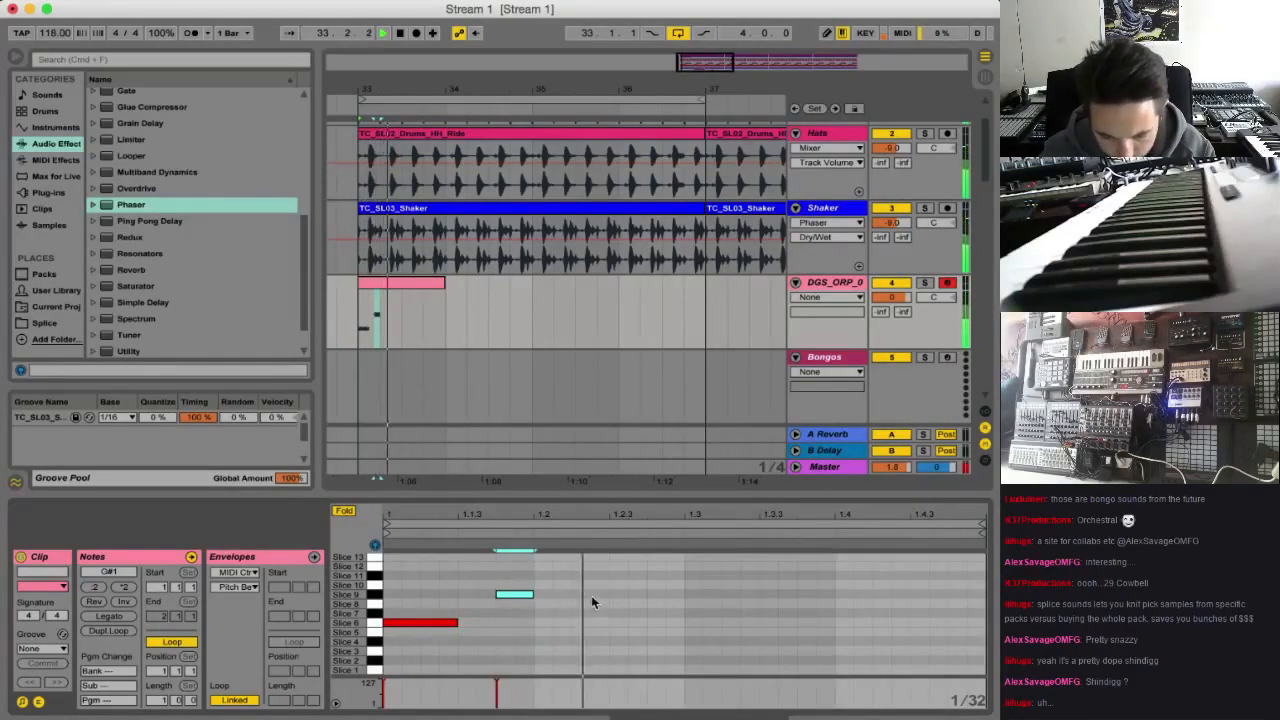
{"action": "double_click", "coordinate": [545, 672]}
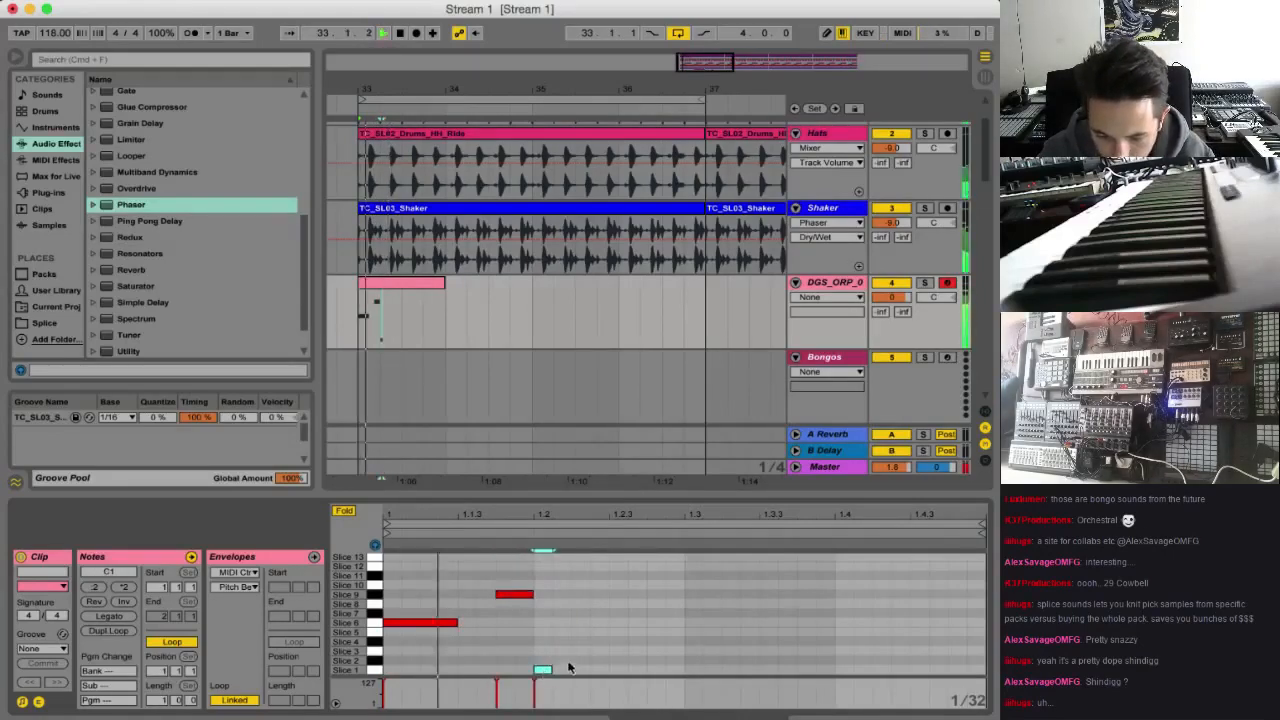
{"action": "left_click_drag", "start_coordinate": [548, 672], "coordinate": [642, 677]}
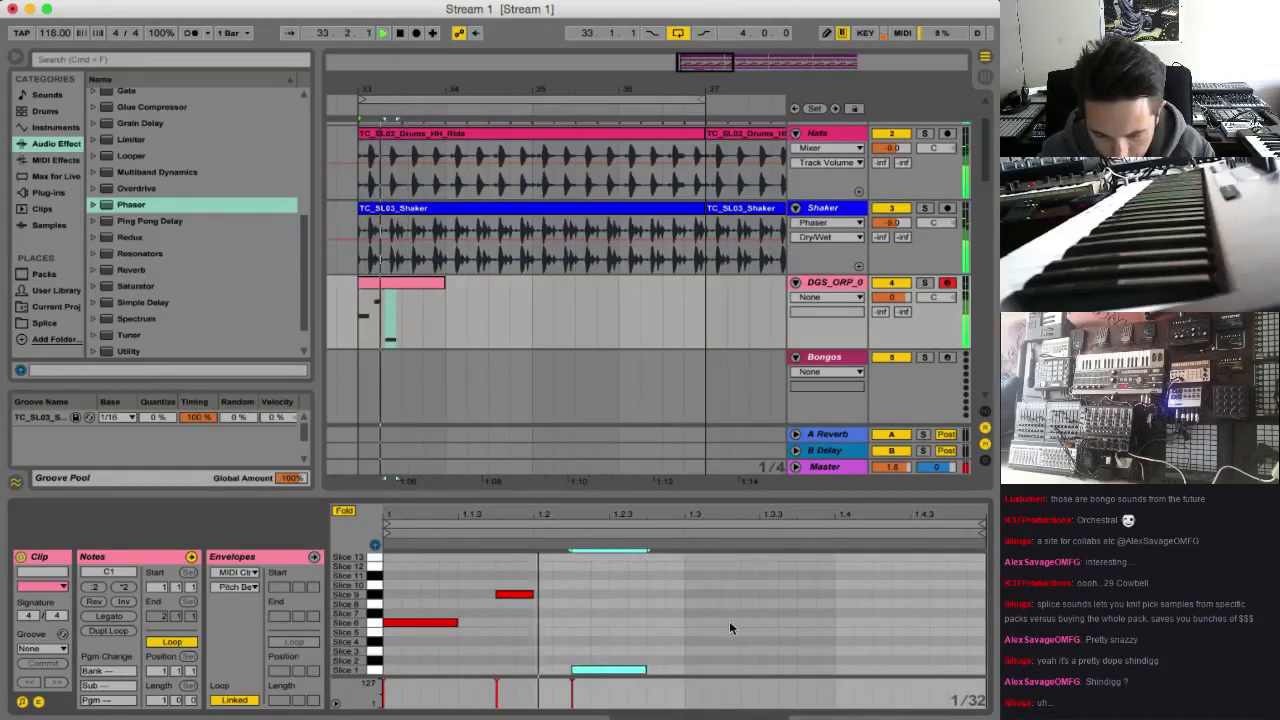
Add short notes on Slice 14 at 1.3, Slice 17, Slice 23 twice around 1.3.3, and Slice 25 just after 1.4
{"action": "scroll", "coordinate": [722, 628], "scroll_direction": "up", "scroll_amount": 2}
{"action": "scroll", "coordinate": [752, 611], "scroll_direction": "up", "scroll_amount": 2}
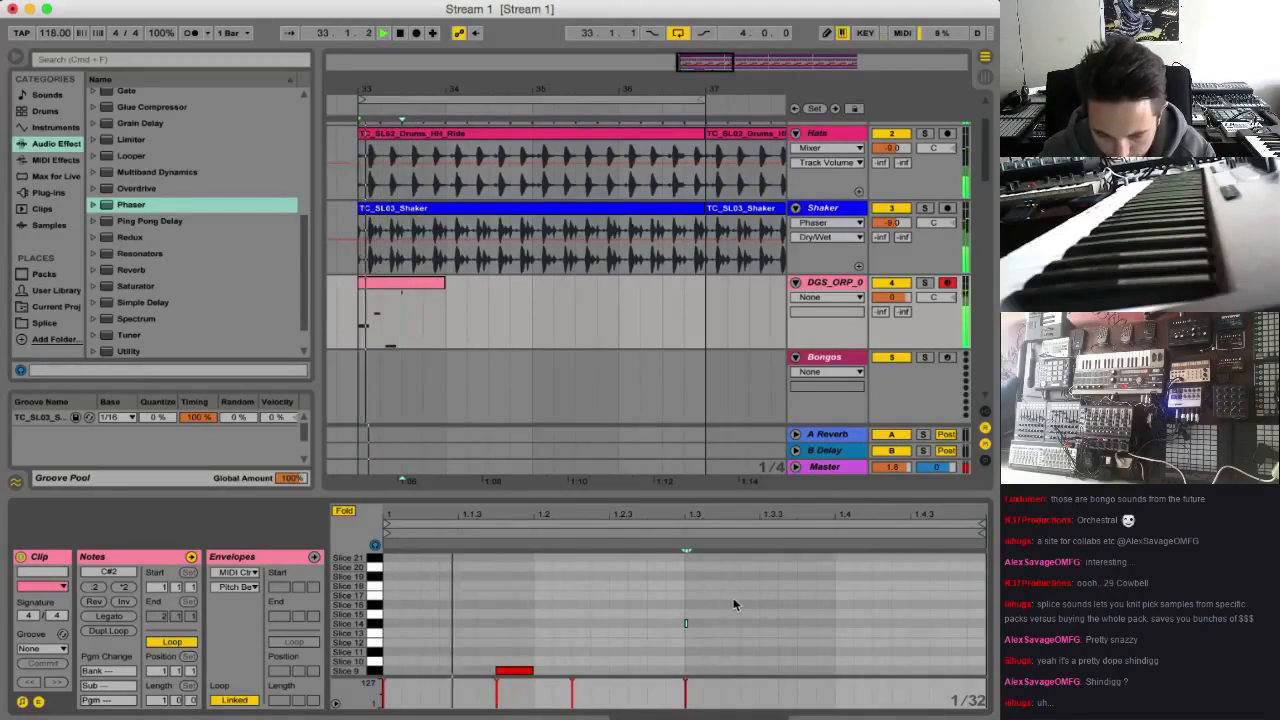
{"action": "scroll", "coordinate": [780, 590], "scroll_direction": "up", "scroll_amount": 2}
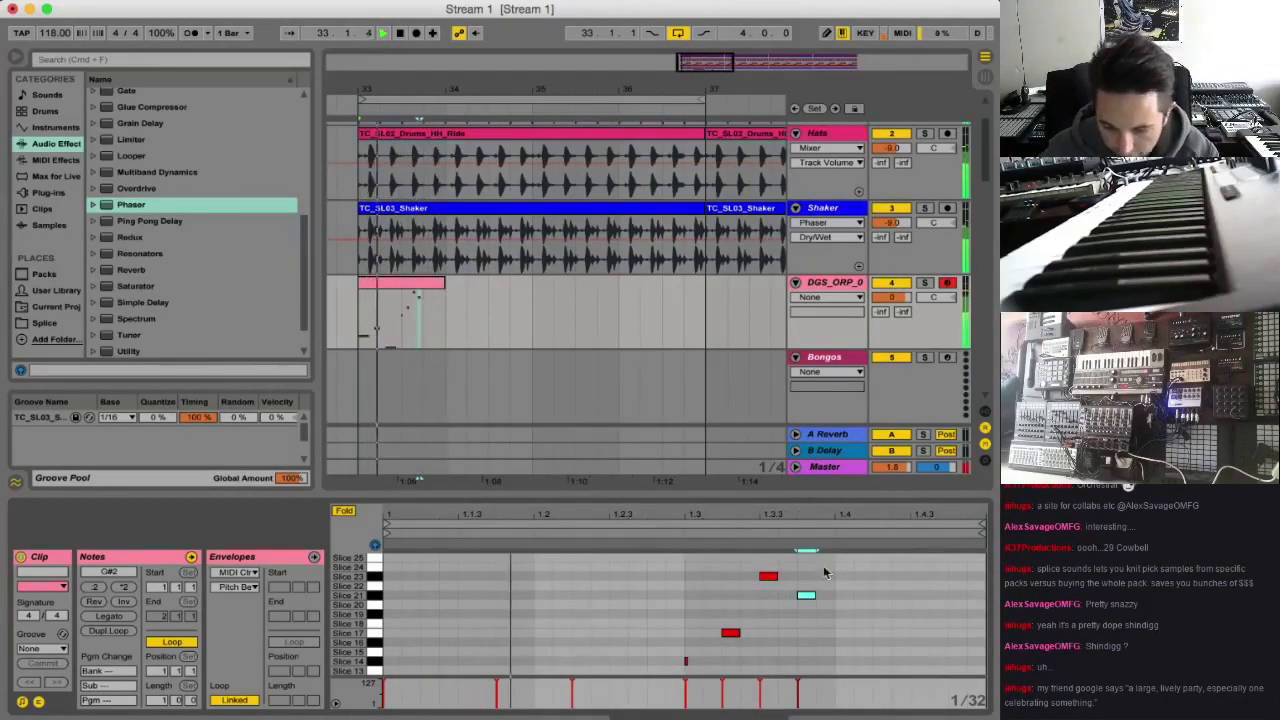
{"action": "key", "text": "space"}
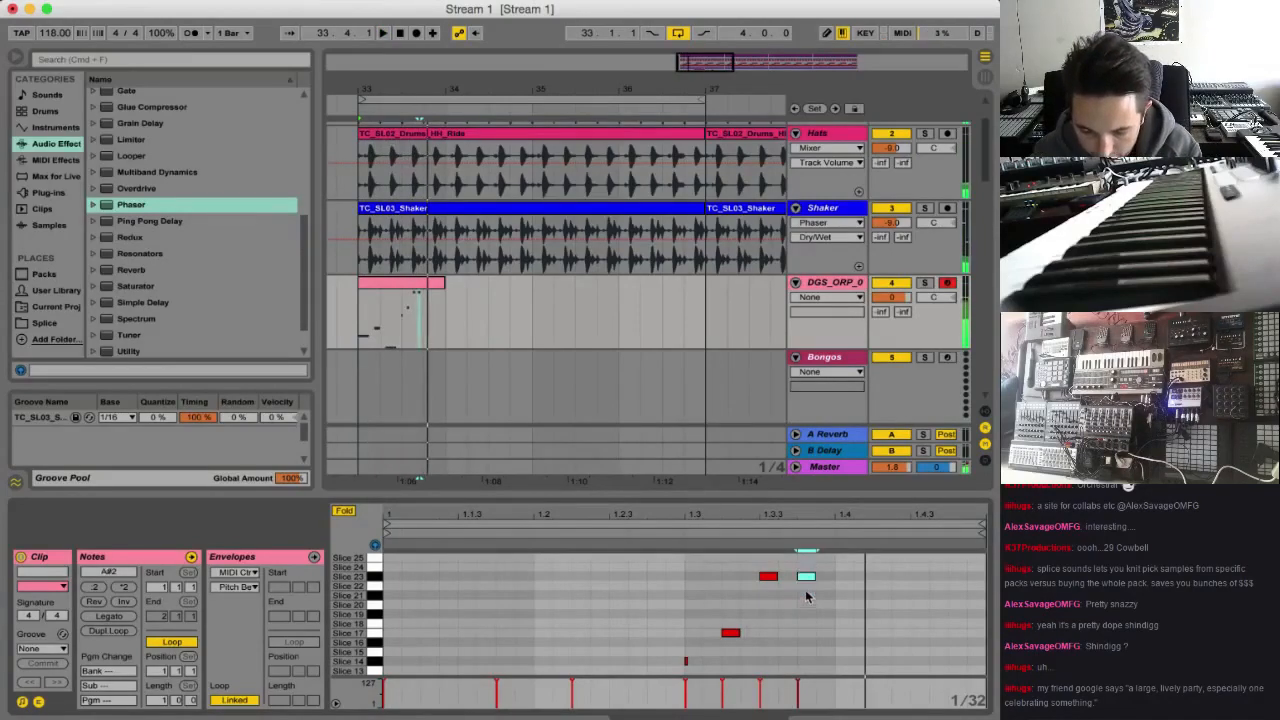
{"action": "scroll", "coordinate": [831, 617], "scroll_direction": "up", "scroll_amount": 1}
{"action": "key", "text": "space"}
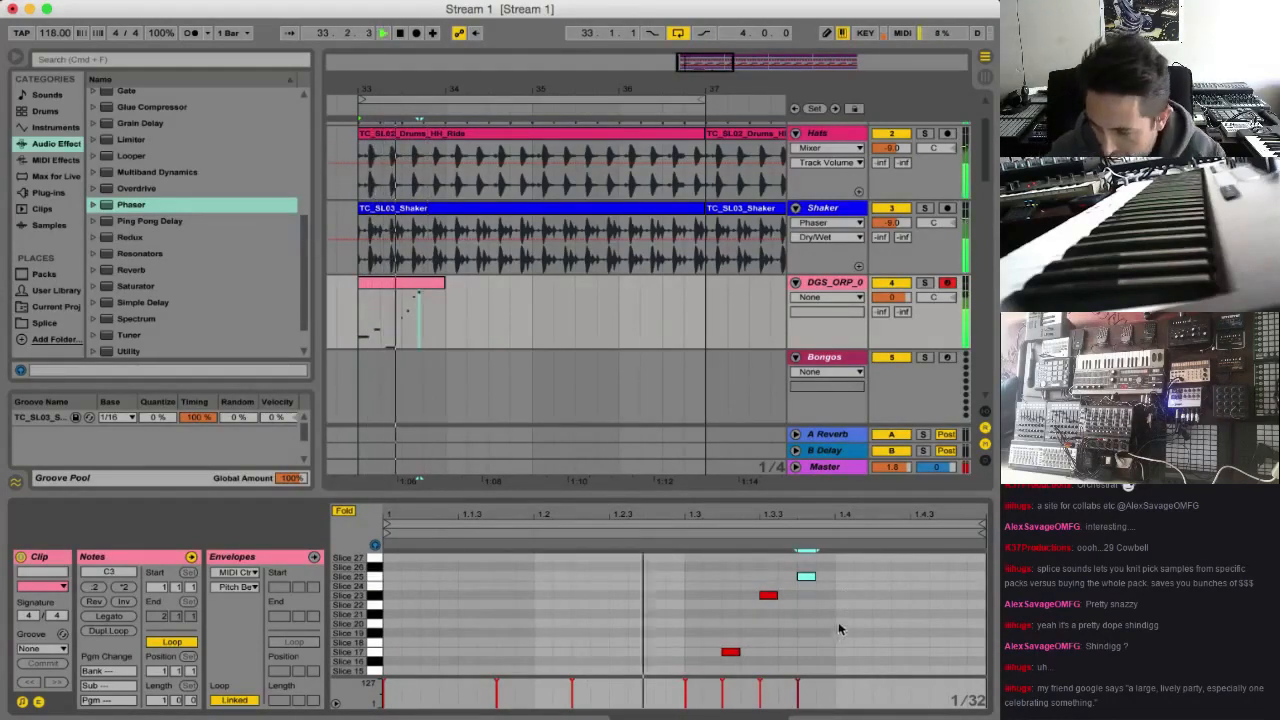
{"action": "left_click_drag", "start_coordinate": [806, 577], "coordinate": [884, 581]}
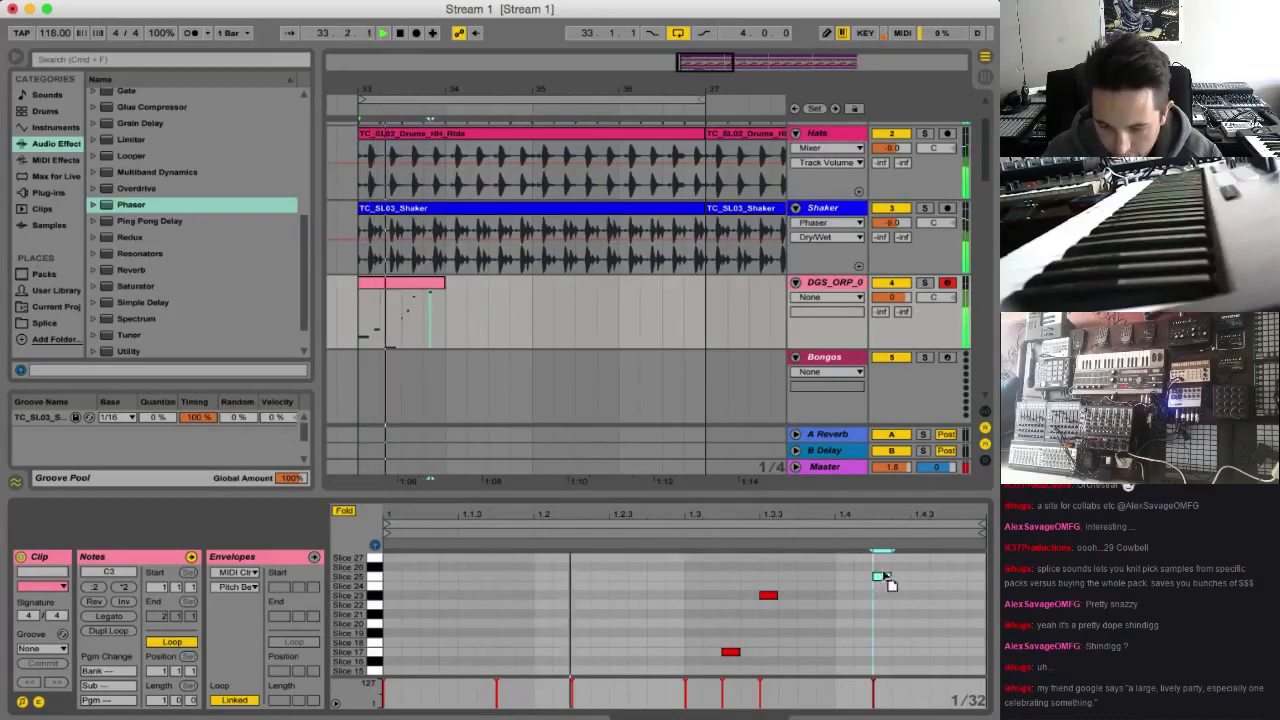
{"action": "double_click", "coordinate": [808, 596]}
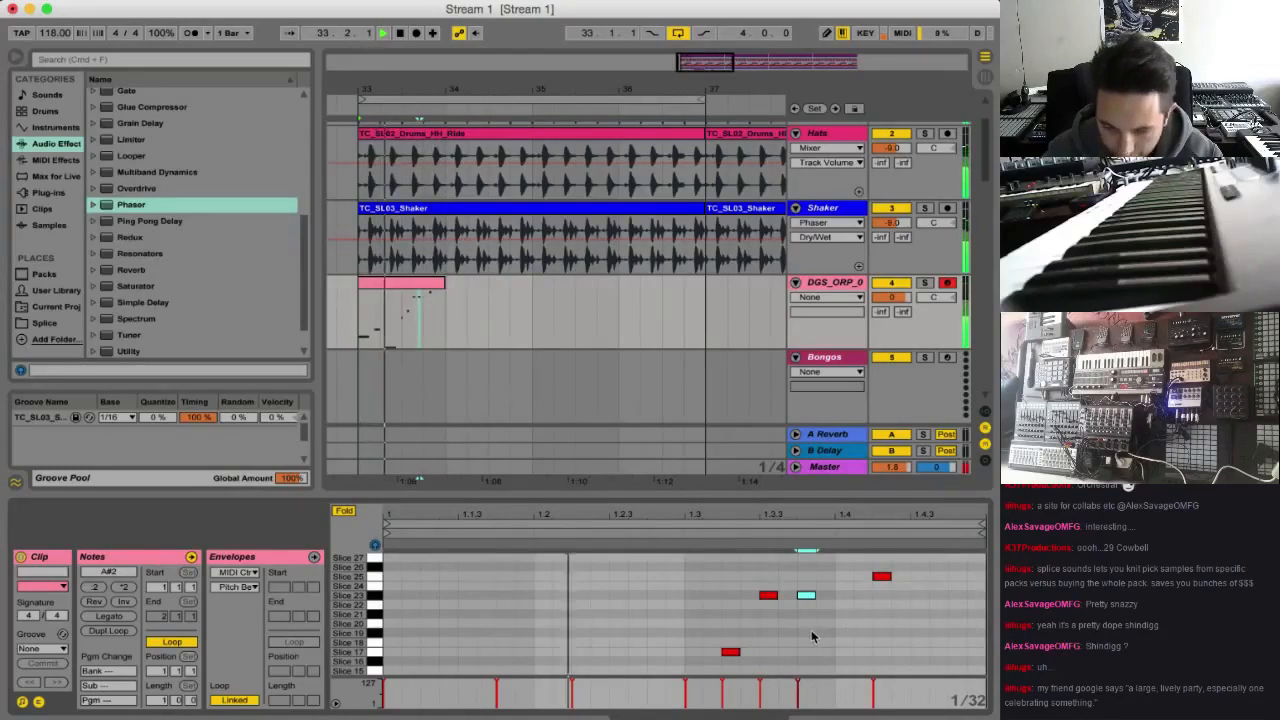
Extend the looped bongo MIDI clip to bar 37 and listen to the pattern with the hats and shaker
{"action": "left_click_drag", "start_coordinate": [445, 297], "coordinate": [705, 297]}
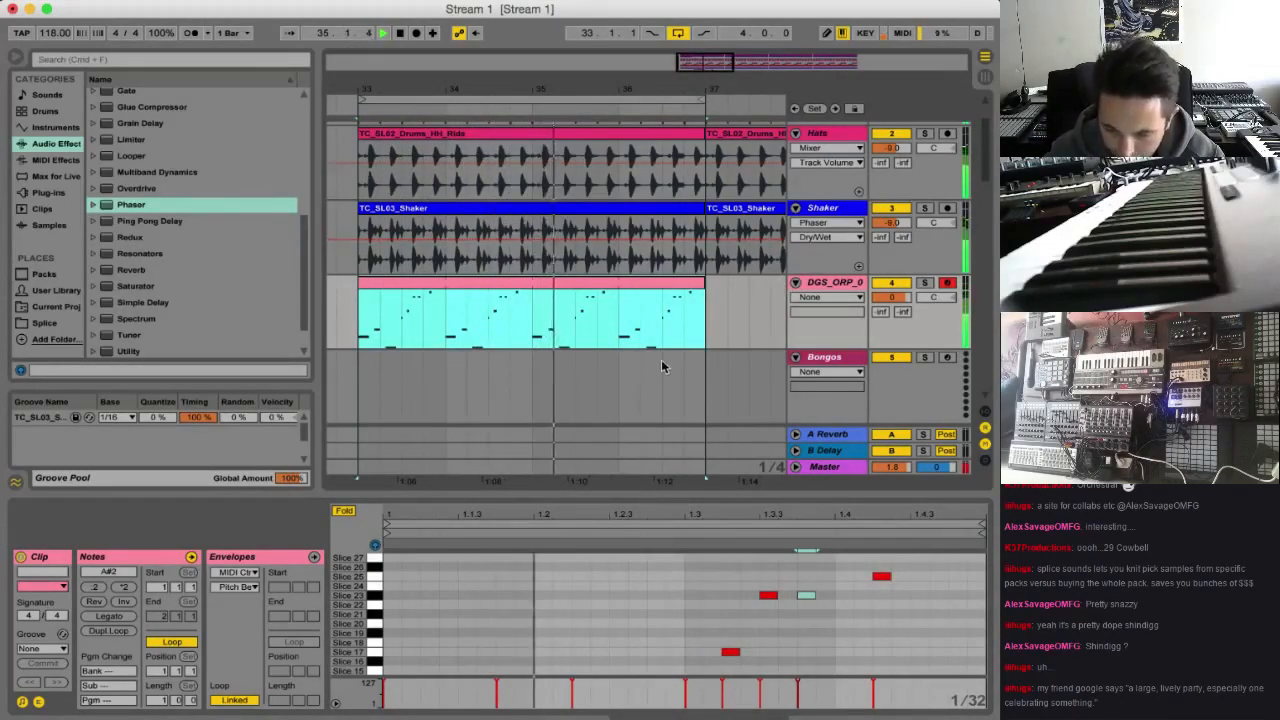
{"action": "left_click", "coordinate": [504, 622]}
{"action": "scroll", "coordinate": [504, 622], "scroll_direction": "down", "scroll_amount": 5}
{"action": "key", "text": "space"}
{"action": "key", "text": "space"}
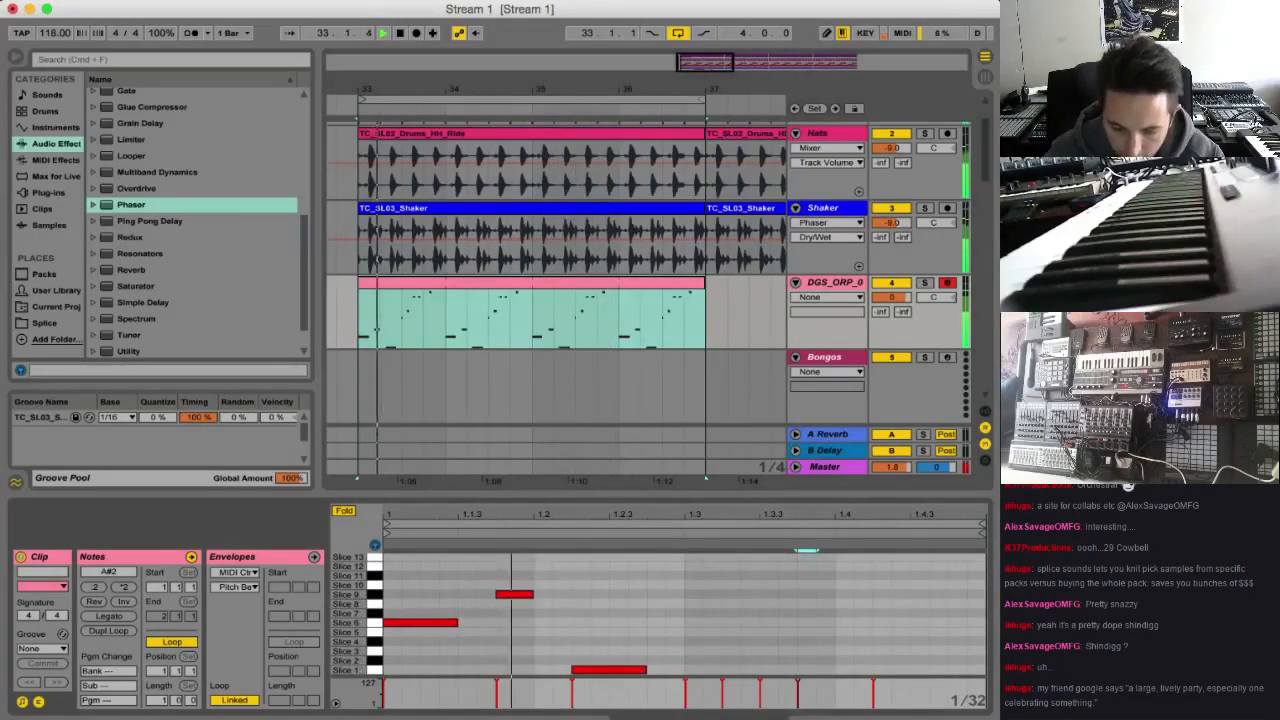
{"action": "key", "text": "space"}
{"action": "key", "text": "space"}
{"action": "key", "text": "space"}
{"action": "key", "text": "space"}
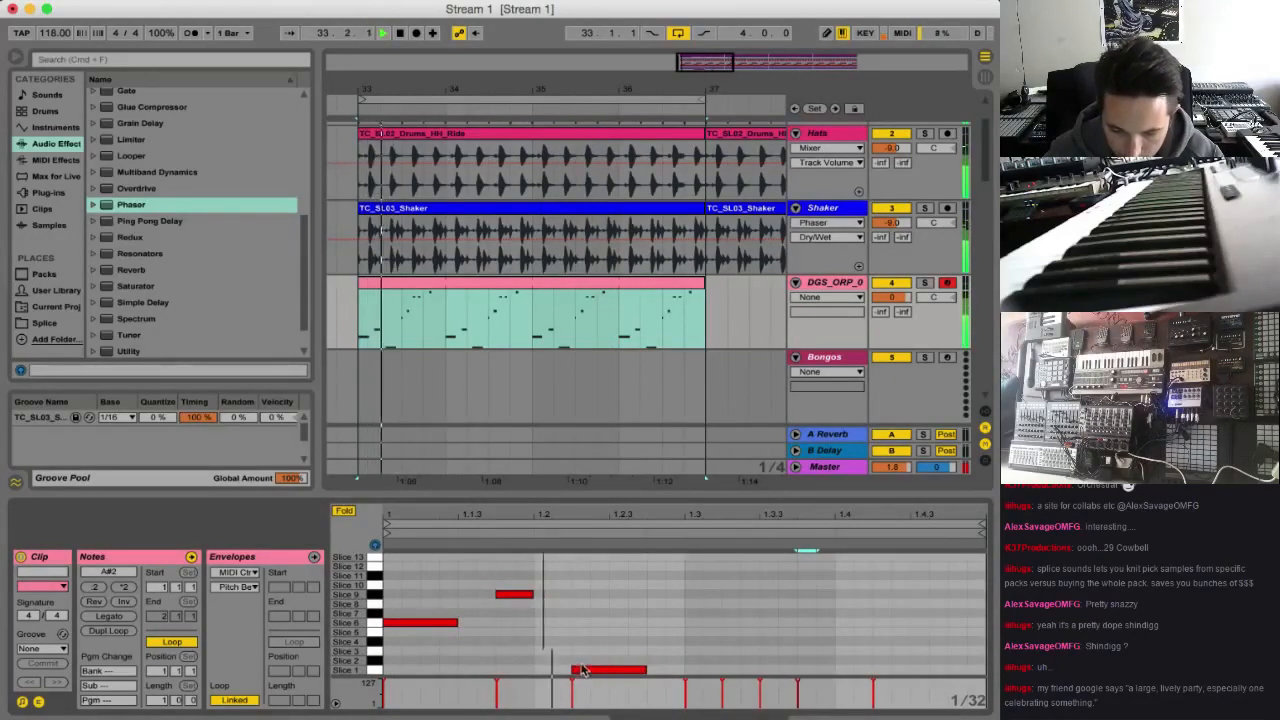
{"action": "key", "text": "space"}
{"action": "key", "text": "space"}
Add a short Slice 3 note at beat 1.2 and listen to it in the pattern
{"action": "left_click", "coordinate": [547, 657]}
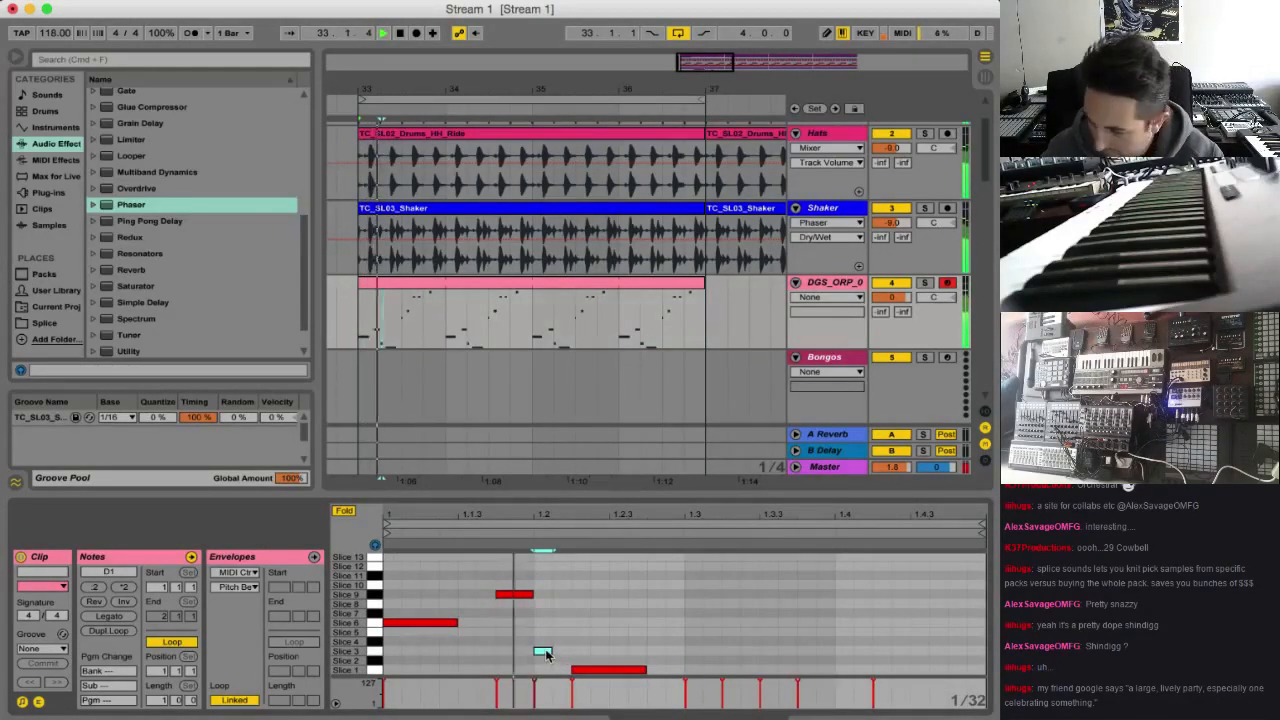
{"action": "key", "text": "space"}
{"action": "key", "text": "space"}
Lower the velocity of the Slice 1 note and add a Slice 20 note under the second Slice 23 note
{"action": "left_click", "coordinate": [595, 671]}
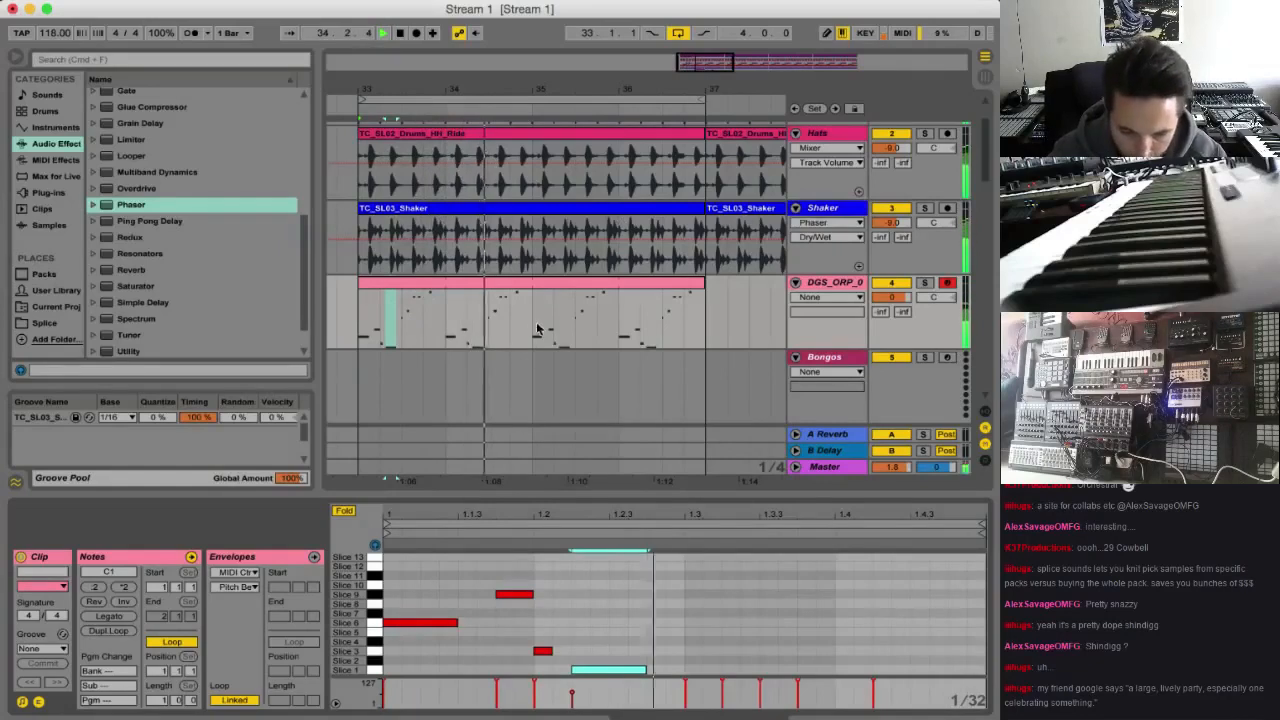
{"action": "key", "text": "space"}
{"action": "scroll", "coordinate": [811, 652], "scroll_direction": "up", "scroll_amount": 5}
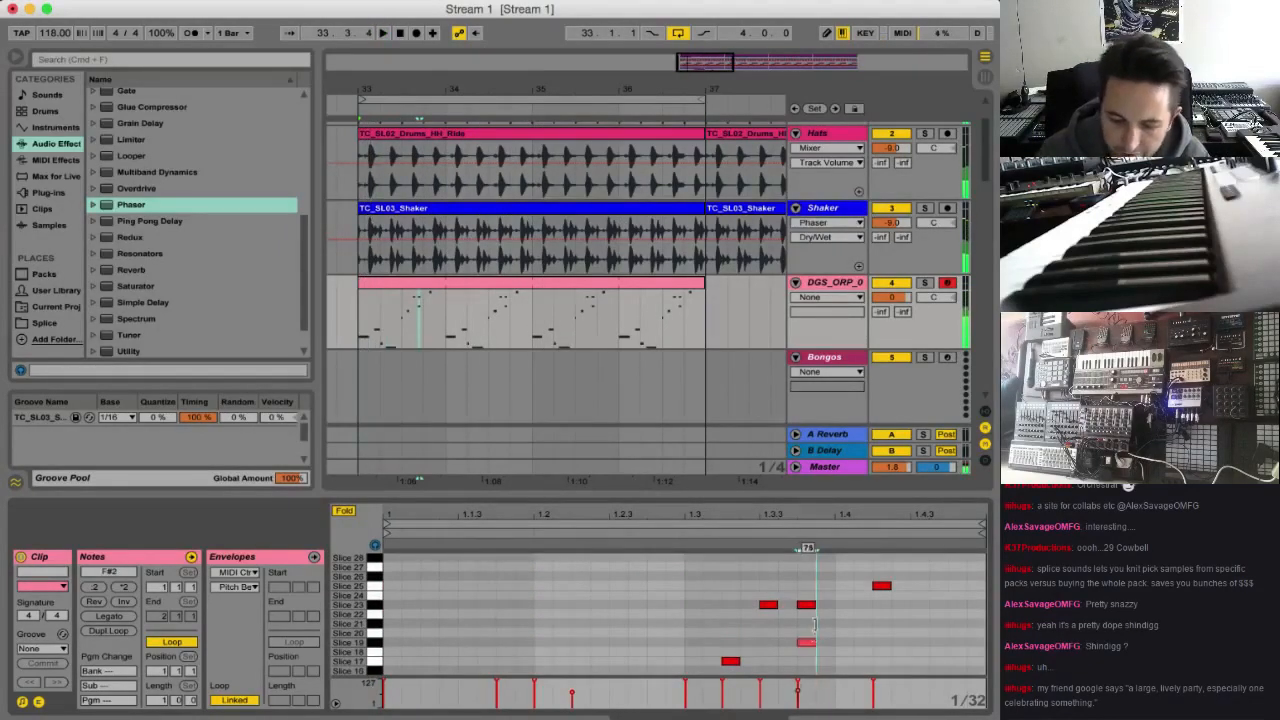
{"action": "scroll", "coordinate": [797, 656], "scroll_direction": "up", "scroll_amount": 2}
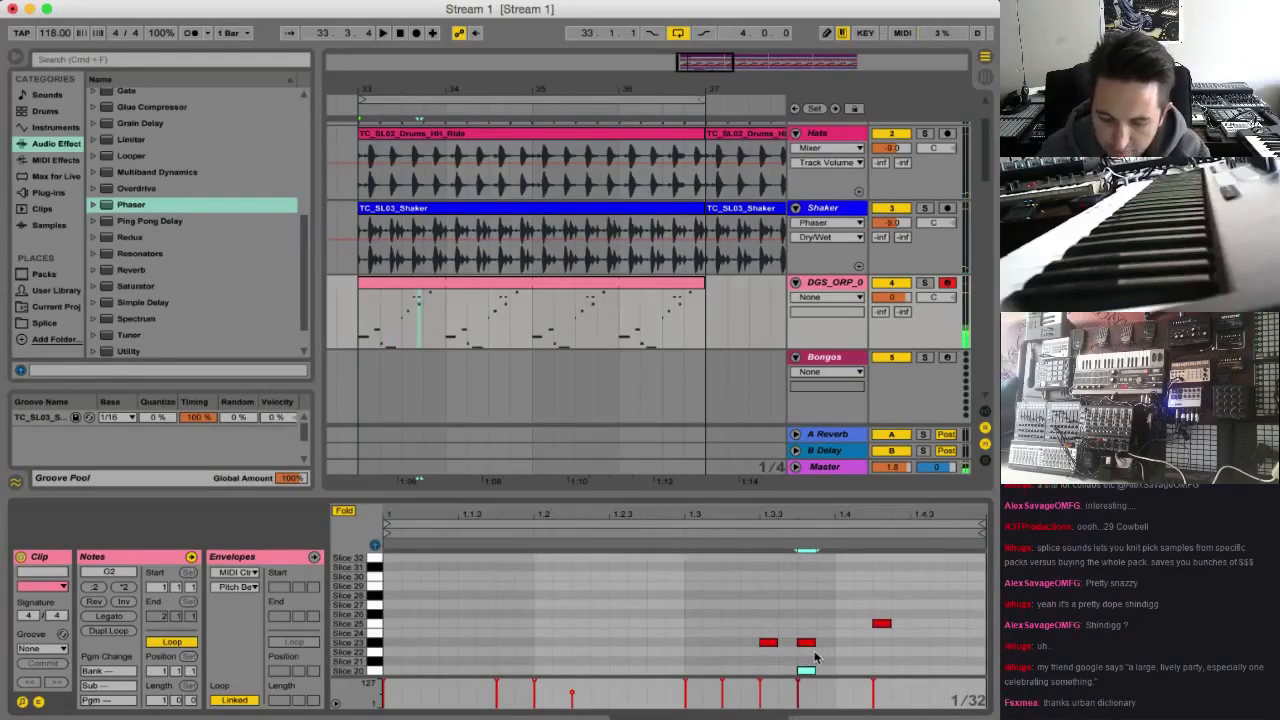
Move the Slice 20 note at 1.3.3 up to Slice 35 and listen to the pattern with it
{"action": "key", "text": "Up"}
{"action": "key", "text": "Up"}
{"action": "key", "text": "Up"}
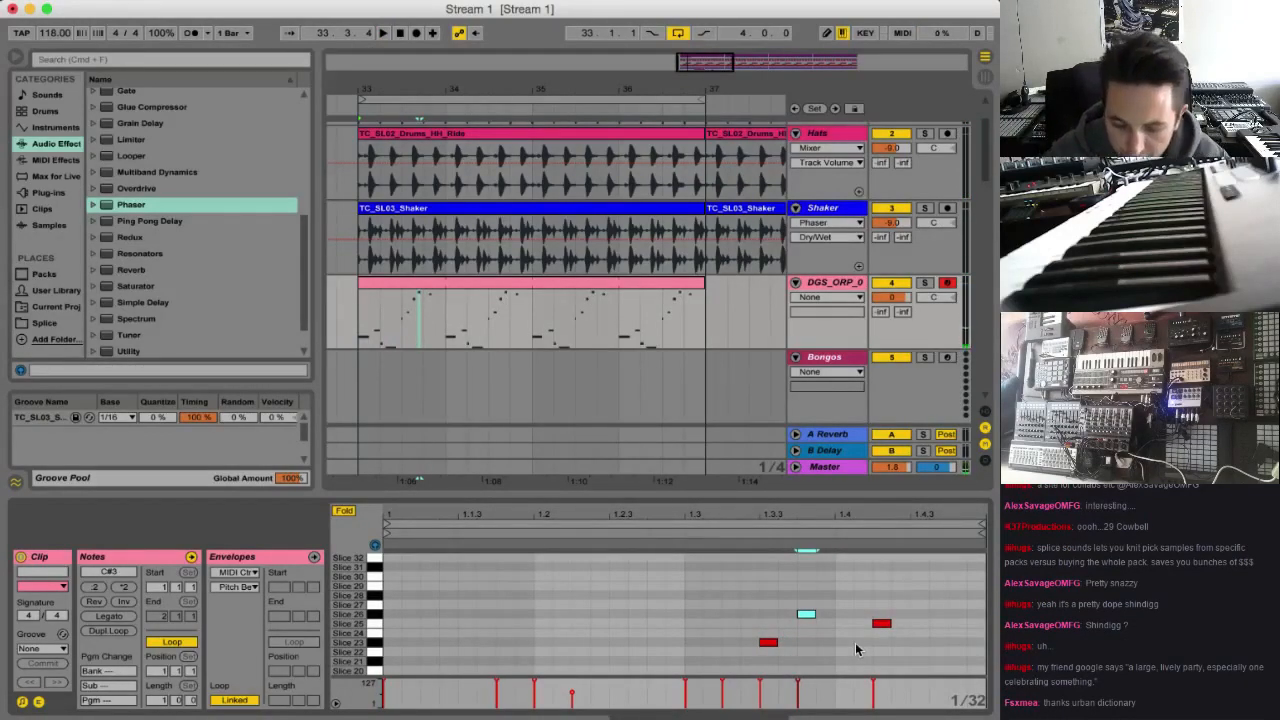
{"action": "key", "text": "Up"}
{"action": "key", "text": "Up"}
{"action": "key", "text": "Up"}
{"action": "key", "text": "Up"}
{"action": "key", "text": "Up"}
{"action": "key", "text": "Up"}
{"action": "key", "text": "Up"}
{"action": "key", "text": "Up"}
{"action": "key", "text": "Up"}
{"action": "key", "text": "Up"}
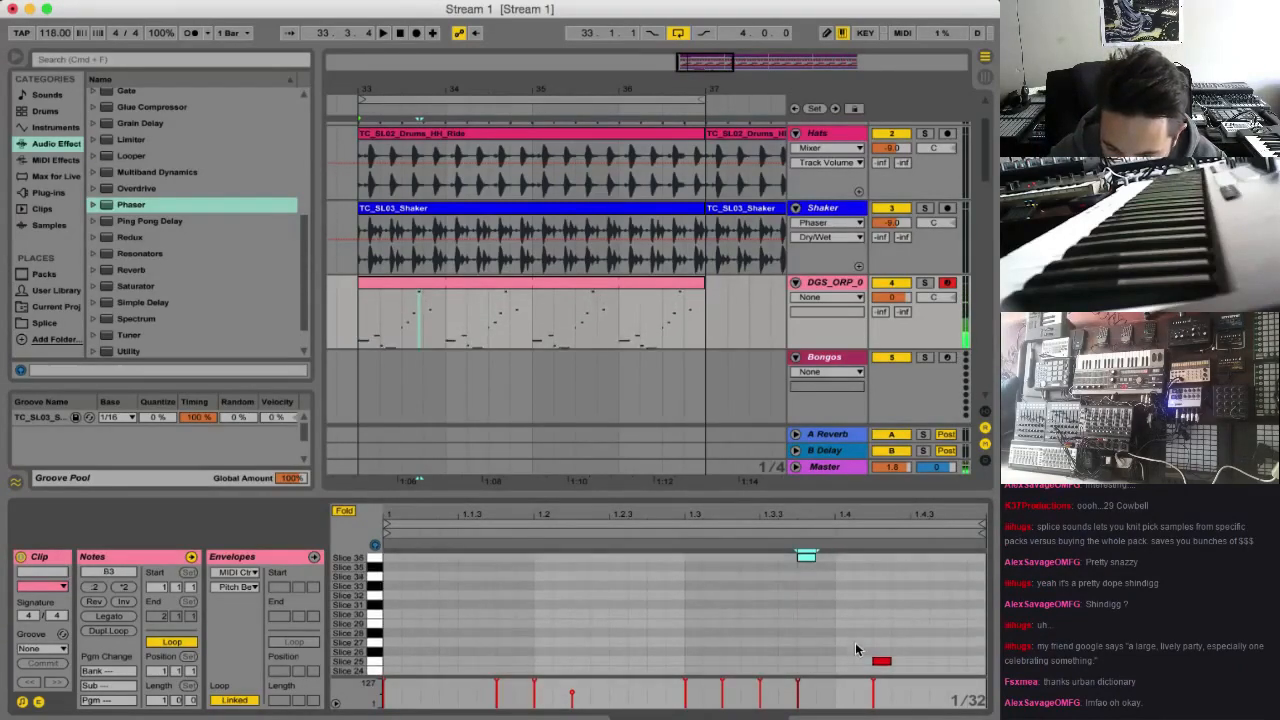
{"action": "key", "text": "Down"}
{"action": "key", "text": "space"}
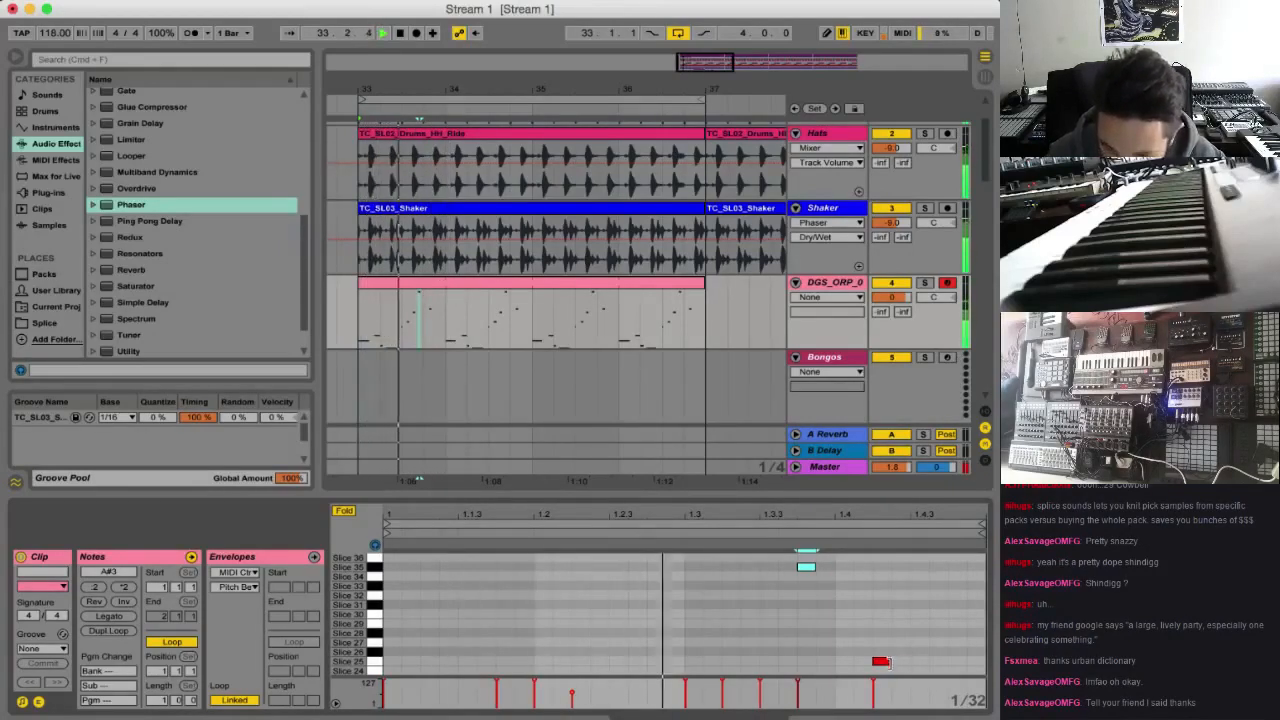
{"action": "scroll", "coordinate": [535, 637], "scroll_direction": "down", "scroll_amount": 2}
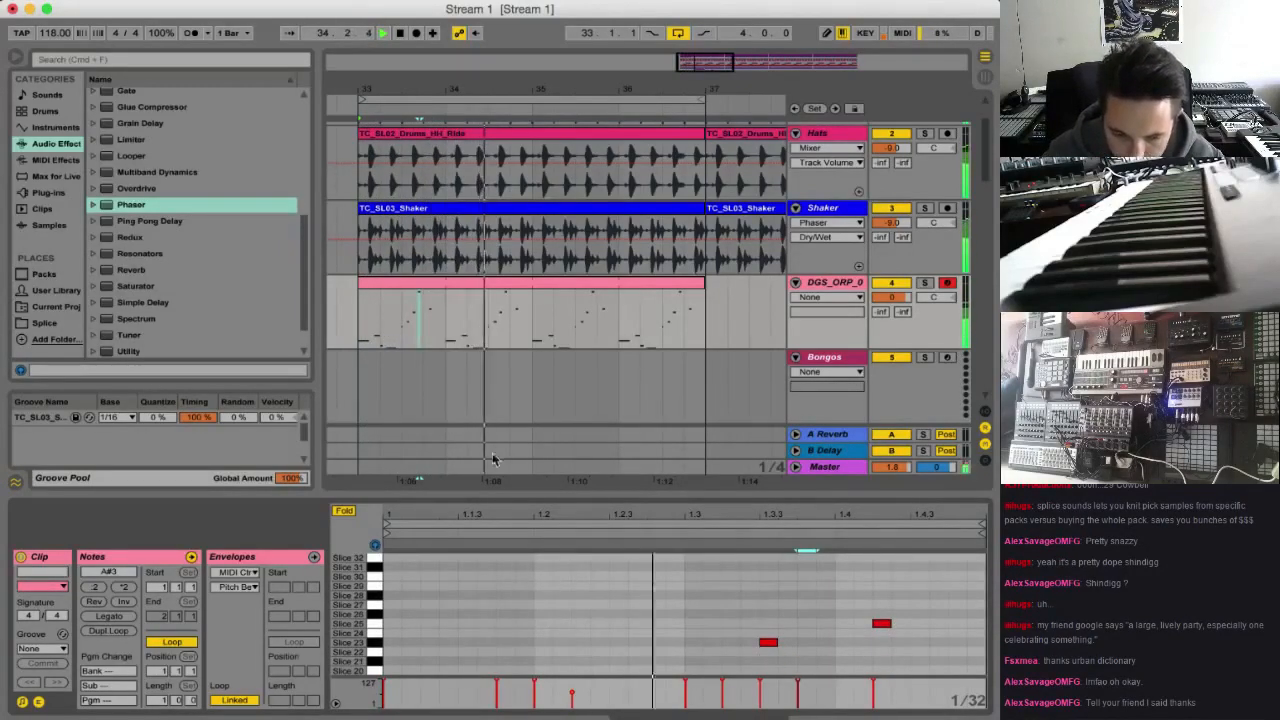
{"action": "scroll", "coordinate": [531, 587], "scroll_direction": "down", "scroll_amount": 10}
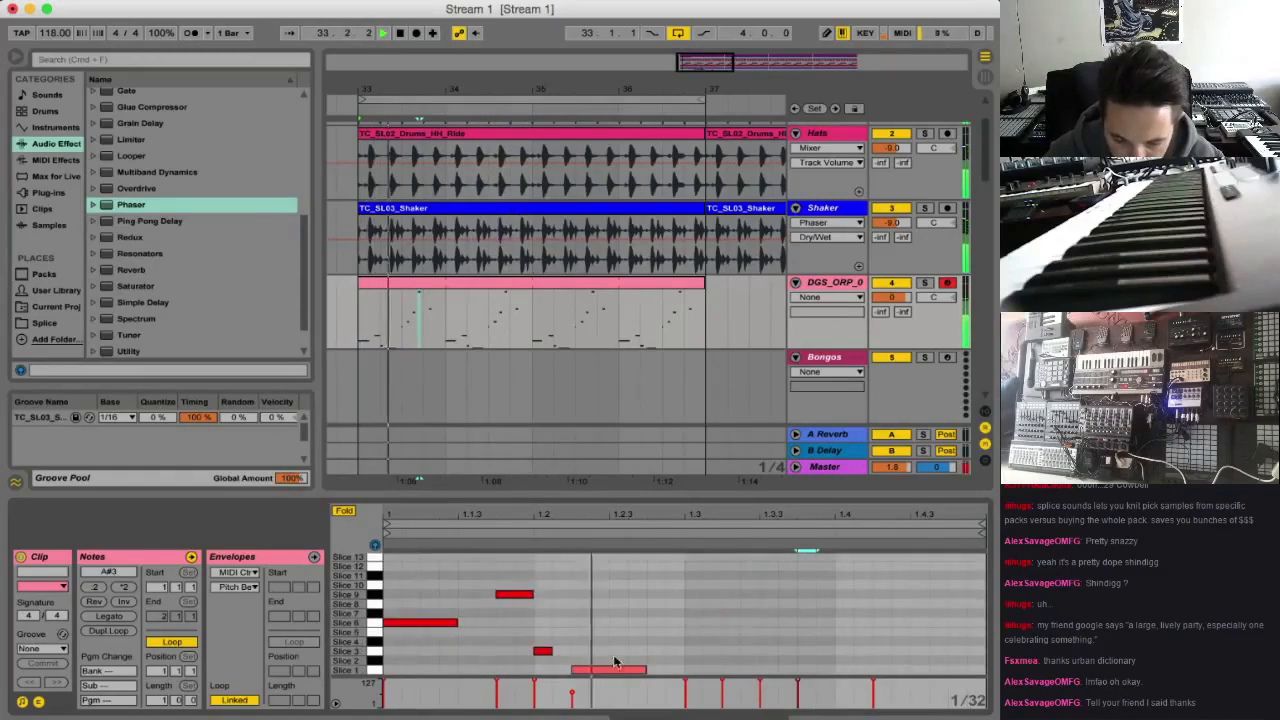
{"action": "key", "text": "space"}
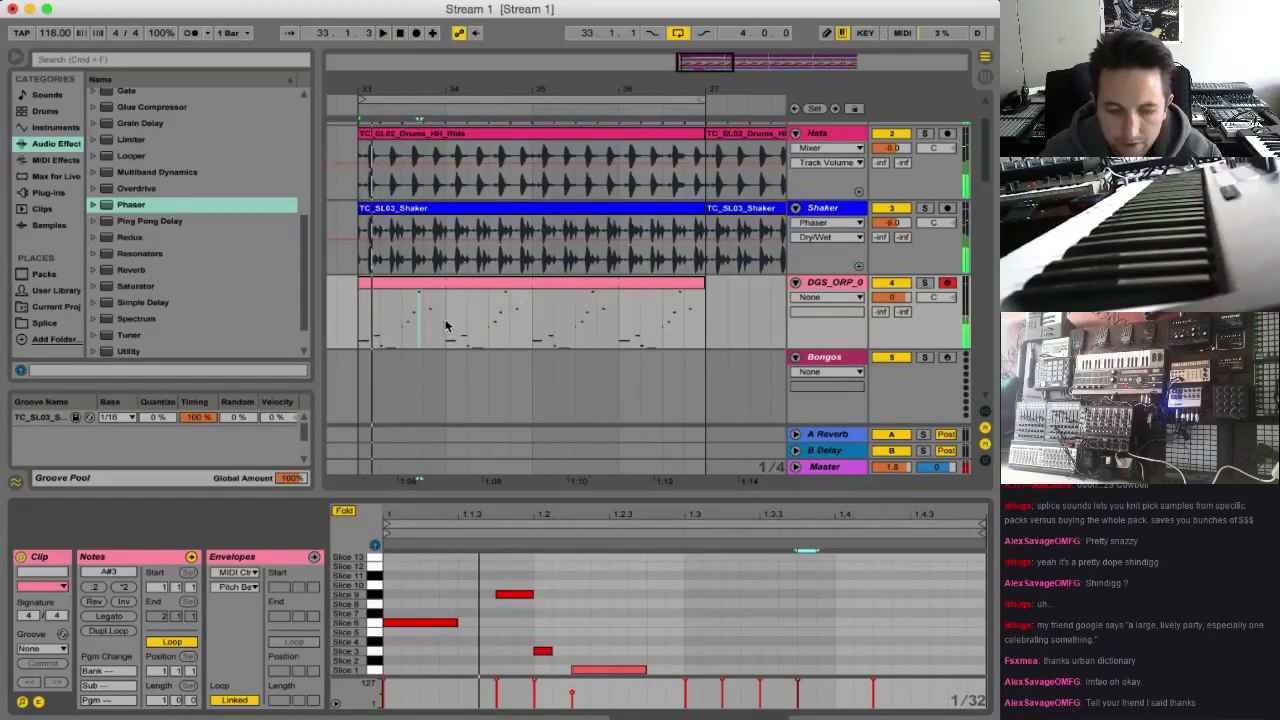
Split the bongo MIDI clip at bars 34 and 35 and delete the part from bar 35 to bar 37
{"action": "left_click", "coordinate": [446, 325]}
{"action": "key", "text": "super+e"}
{"action": "left_click", "coordinate": [427, 286]}
{"action": "left_click", "coordinate": [540, 317]}
{"action": "key", "text": "super+e"}
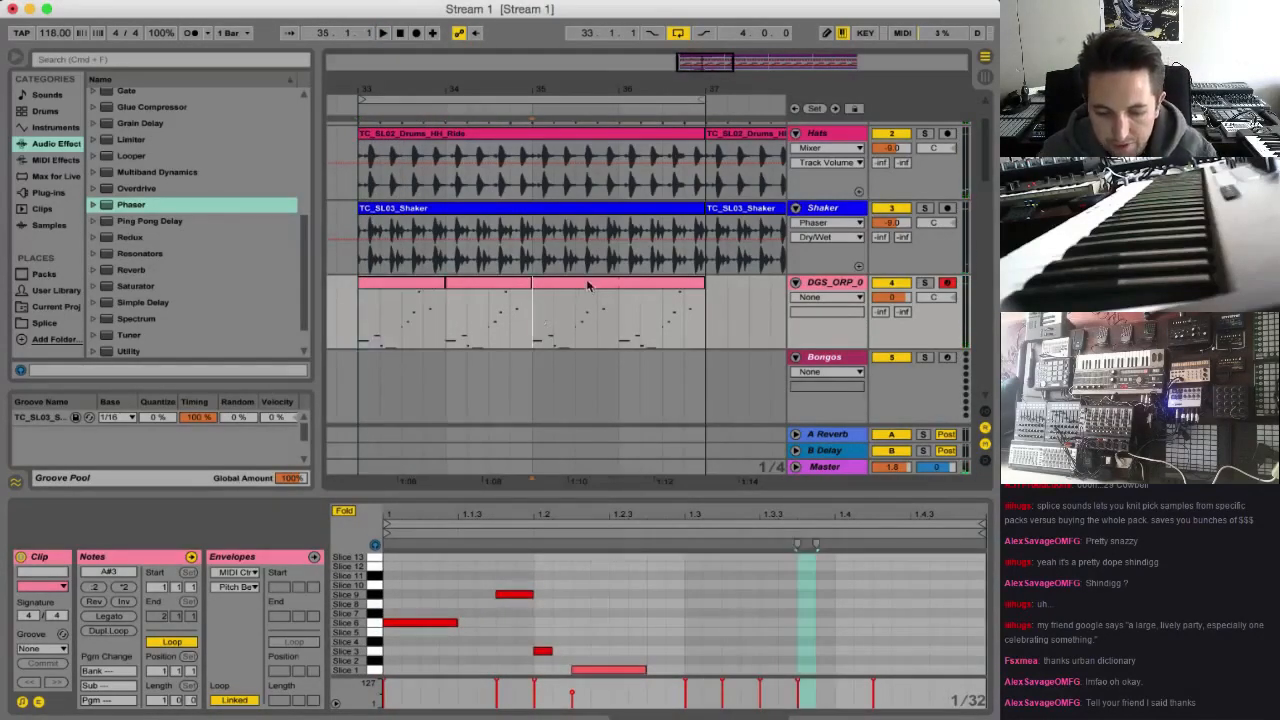
{"action": "left_click", "coordinate": [588, 283]}
{"action": "key", "text": "Delete"}
{"action": "left_click", "coordinate": [505, 291]}
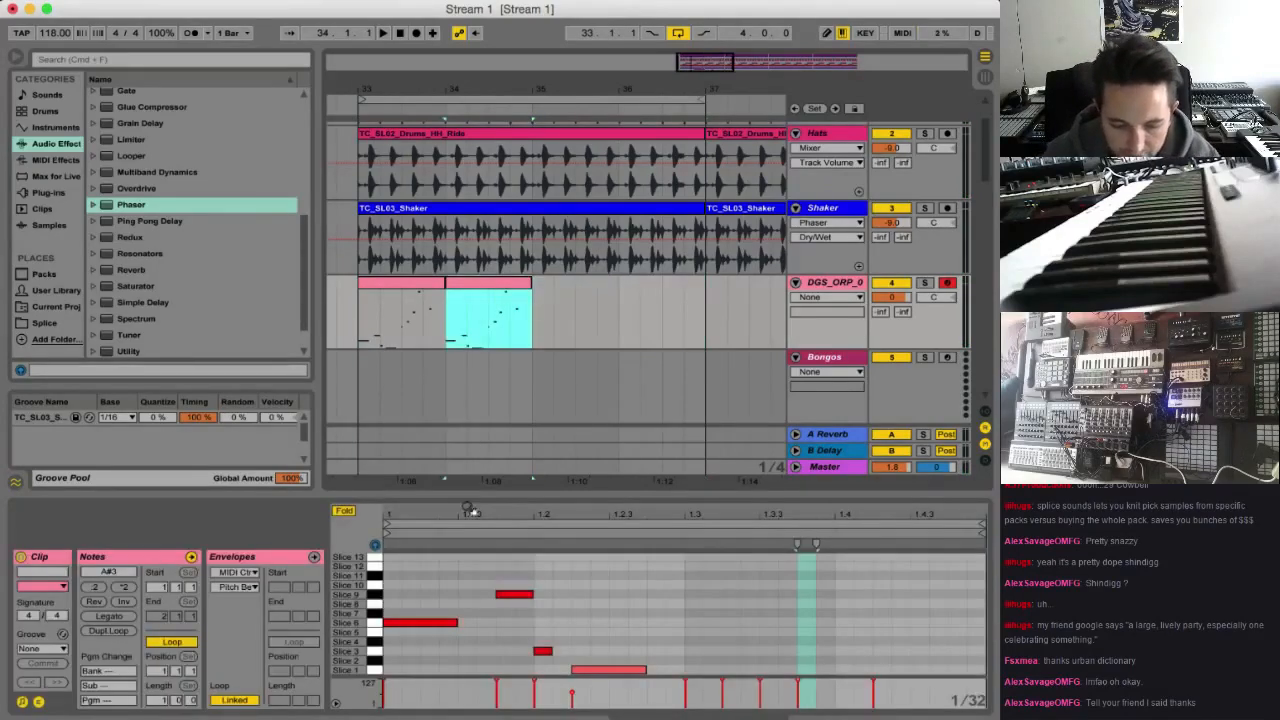
In the bar 33 bongo clip, move the long Slice 1 note up to Slice 37 and add a short Slice 37 note directly behind it
{"action": "left_click", "coordinate": [398, 287]}
{"action": "left_click", "coordinate": [614, 649]}
{"action": "left_click", "coordinate": [609, 671]}
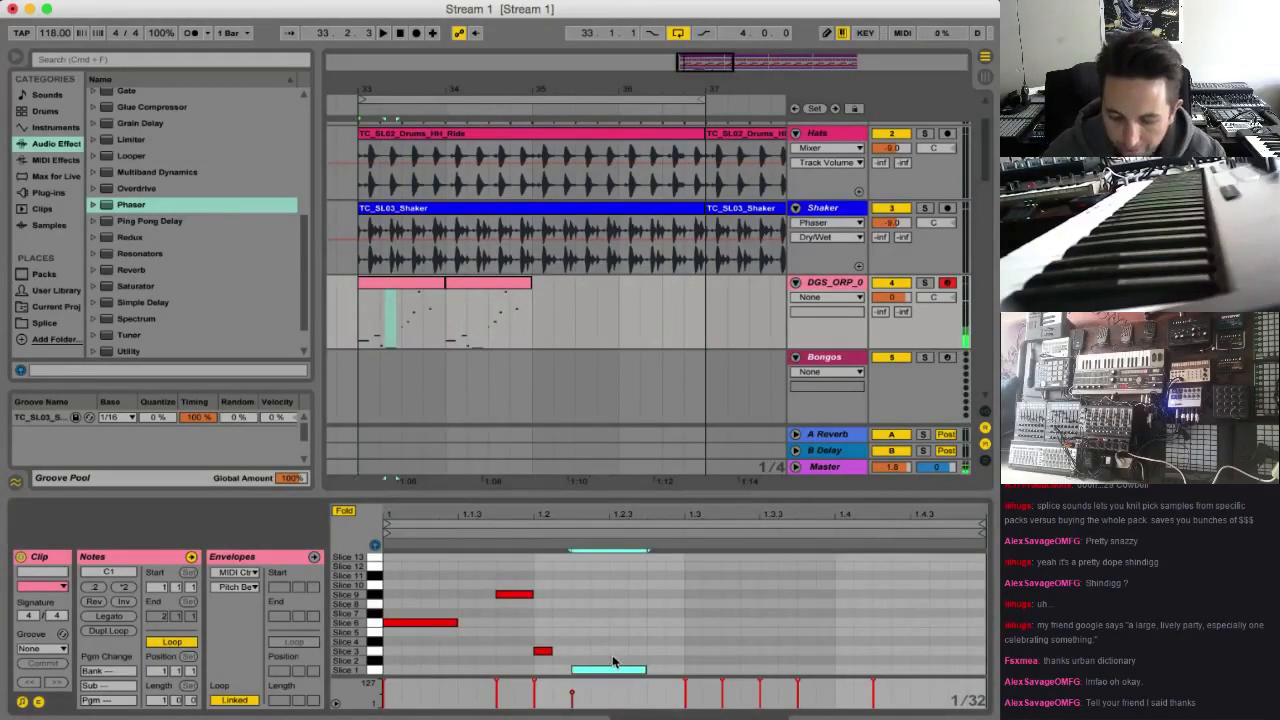
{"action": "key", "text": "shift+Up"}
{"action": "key", "text": "shift+Up"}
{"action": "key", "text": "space"}
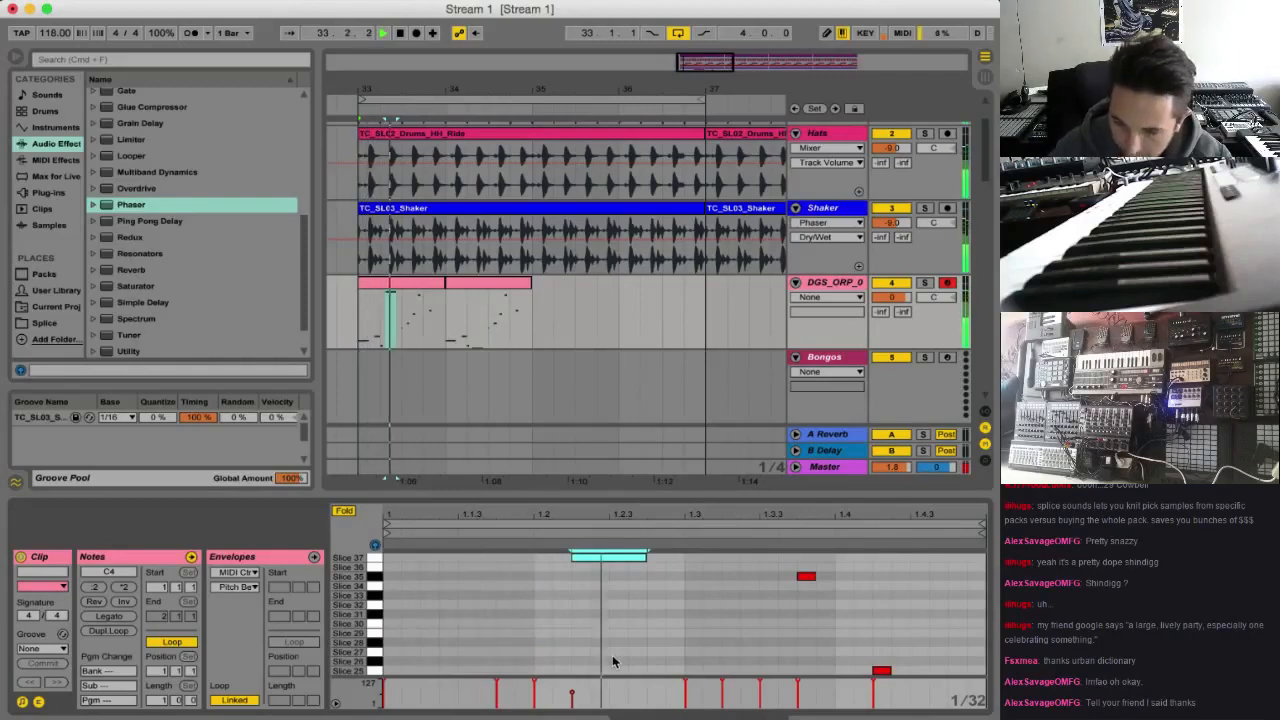
{"action": "double_click", "coordinate": [653, 556]}
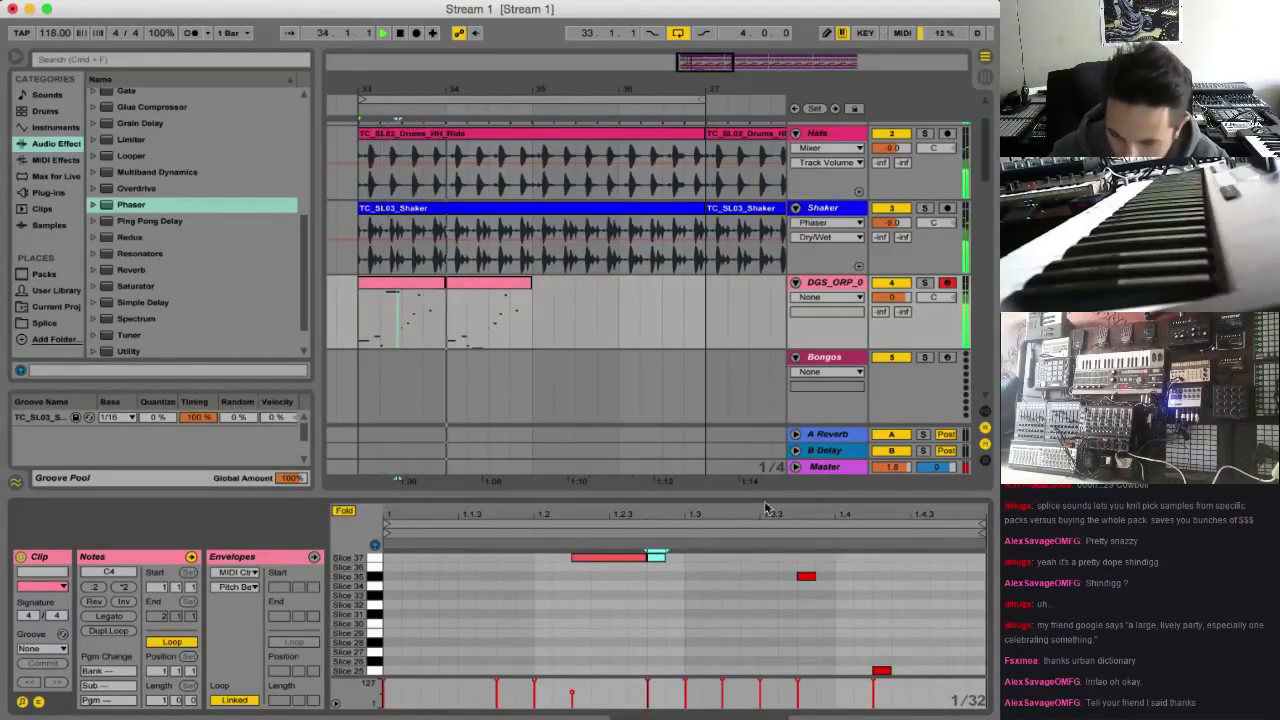
With the bongo track temporarily soloed, add a short Slice 50 note at 1.1.3 in the bar 33 clip and lower its velocity
{"action": "left_click", "coordinate": [926, 284]}
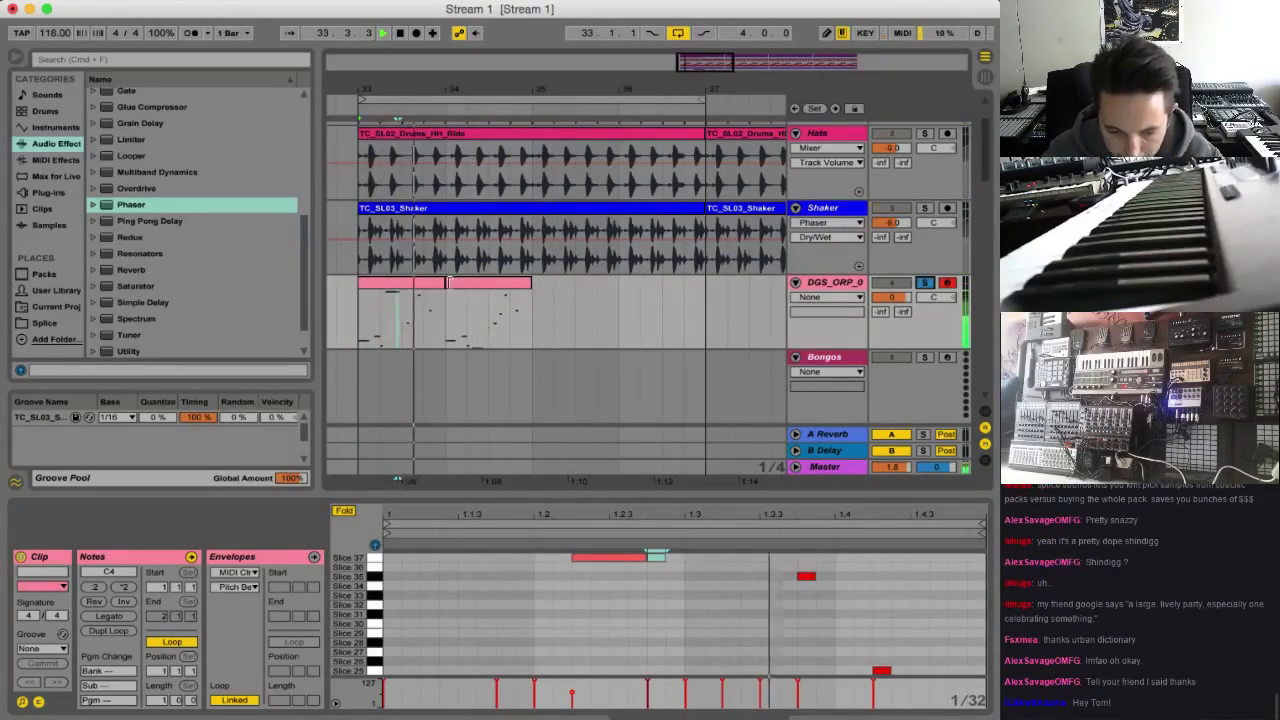
{"action": "double_click", "coordinate": [405, 318]}
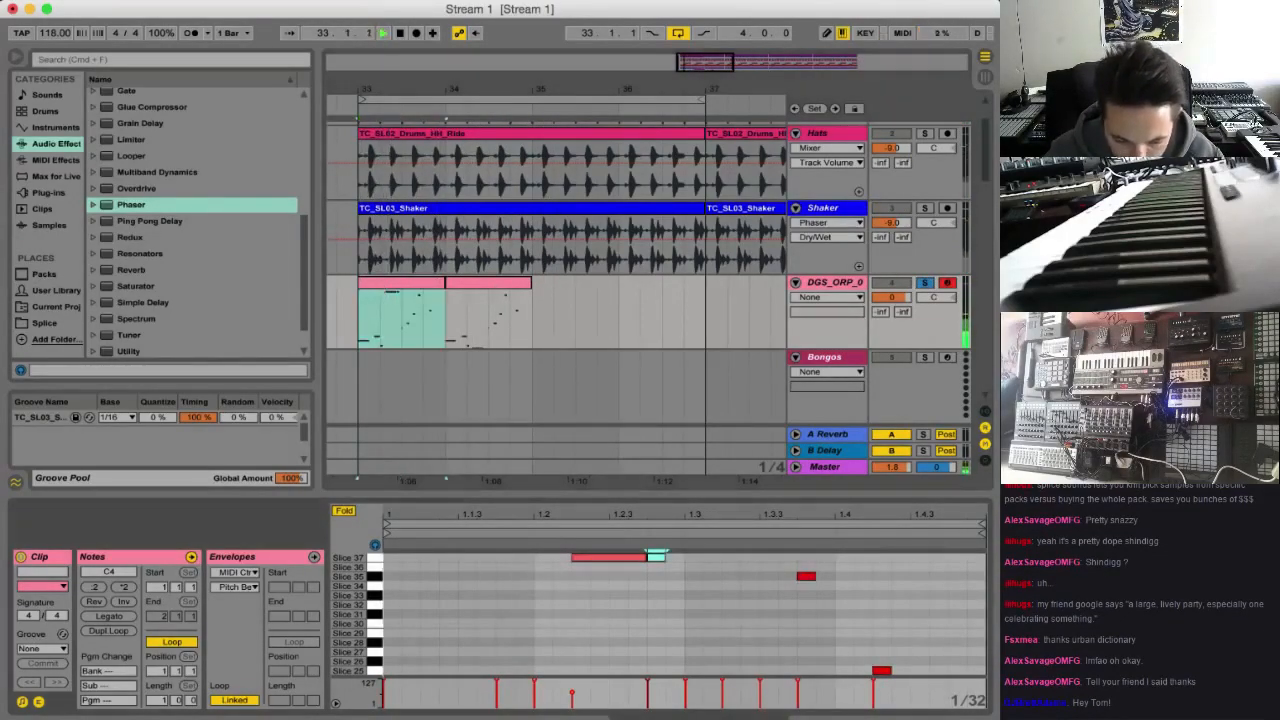
{"action": "double_click", "coordinate": [467, 623]}
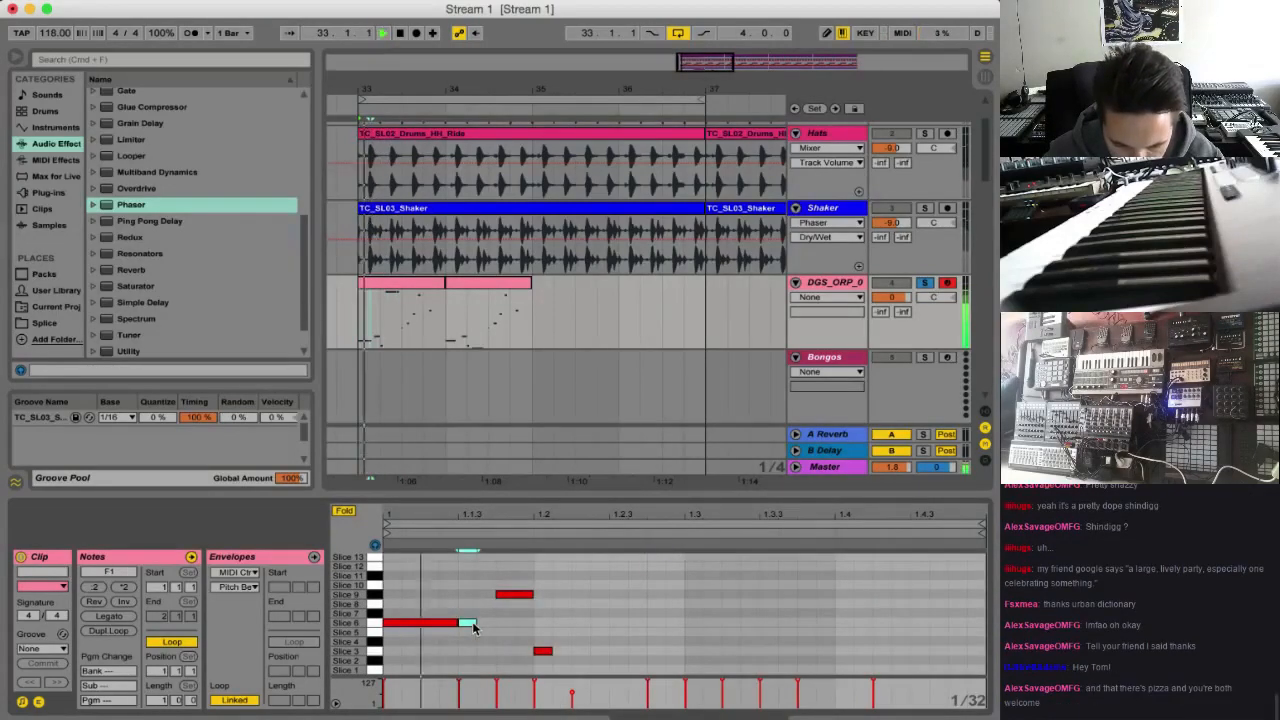
{"action": "mouse_move", "coordinate": [475, 566]}
{"action": "left_mouse_down"}
{"action": "mouse_move", "coordinate": [480, 523]}
{"action": "mouse_move", "coordinate": [478, 590]}
{"action": "left_mouse_up"}
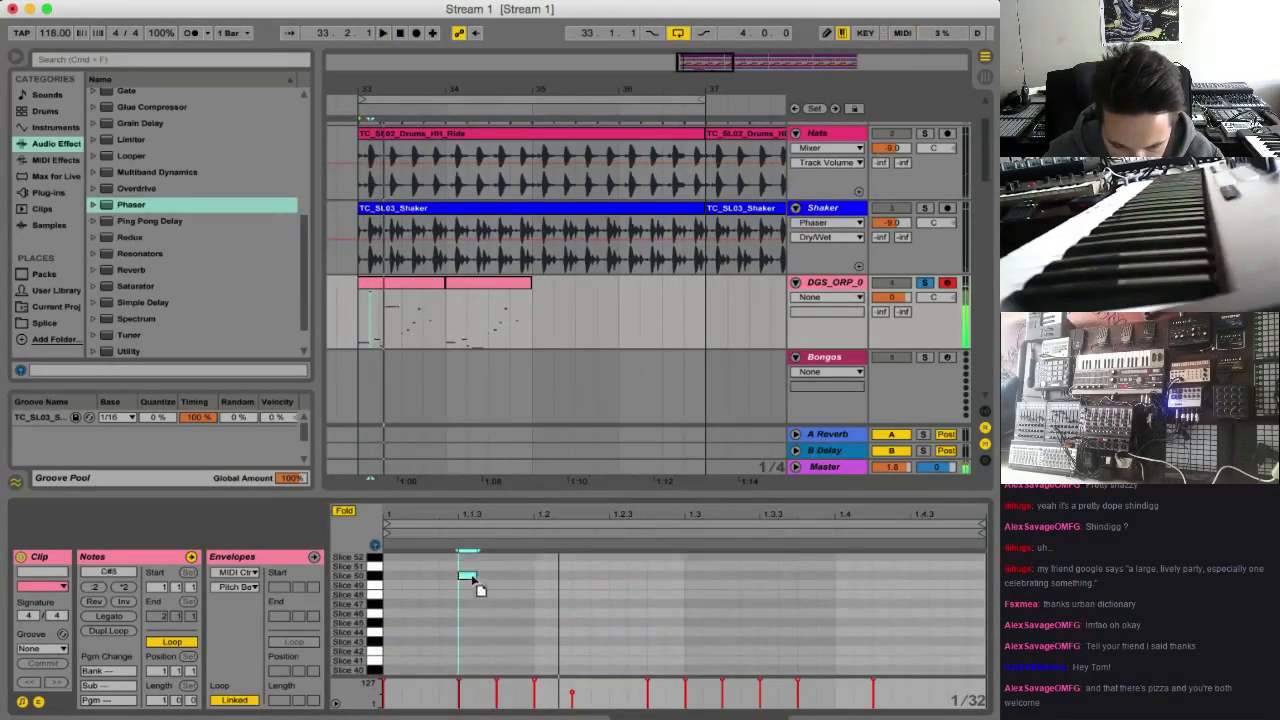
{"action": "key", "text": "space"}
{"action": "left_click_drag", "start_coordinate": [472, 598], "coordinate": [473, 580]}
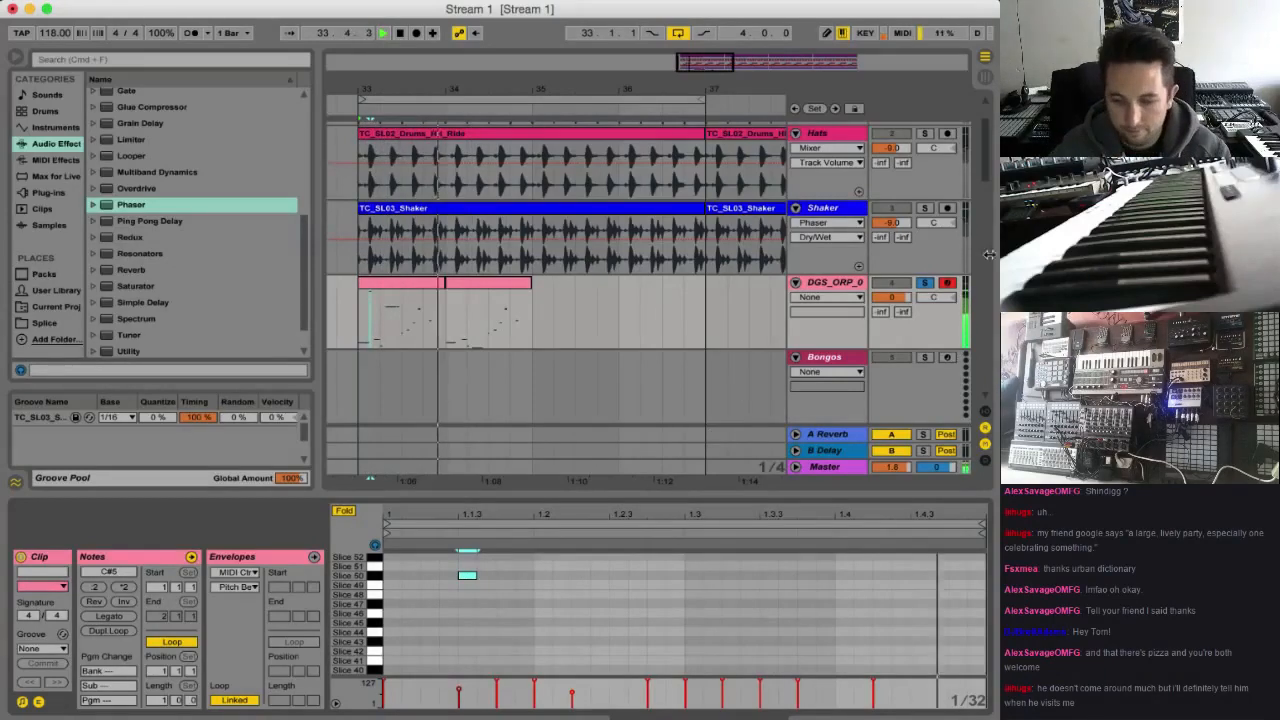
{"action": "left_click", "coordinate": [922, 284]}
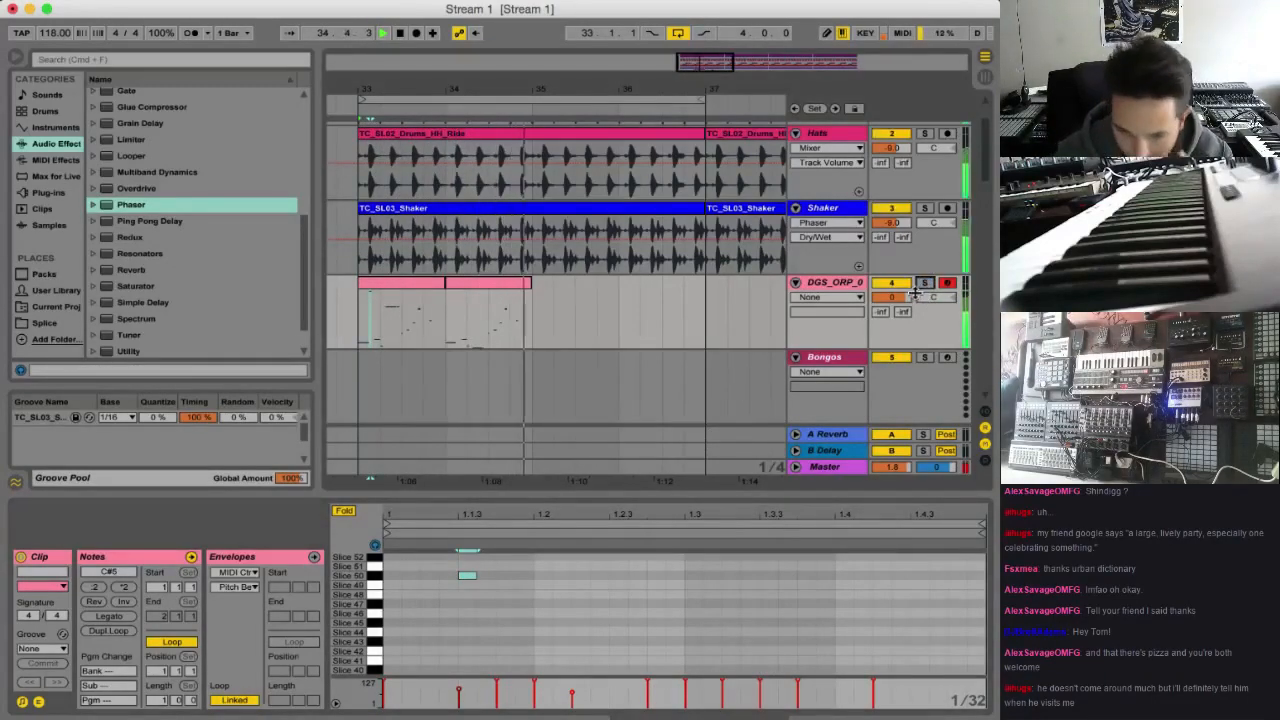
Duplicate the two bongo clips of bars 33 and 34 into bars 35 and 36, and lower the bongo track's volume
{"action": "left_click_drag", "start_coordinate": [523, 317], "coordinate": [360, 328]}
{"action": "key", "text": "ctrl+d"}
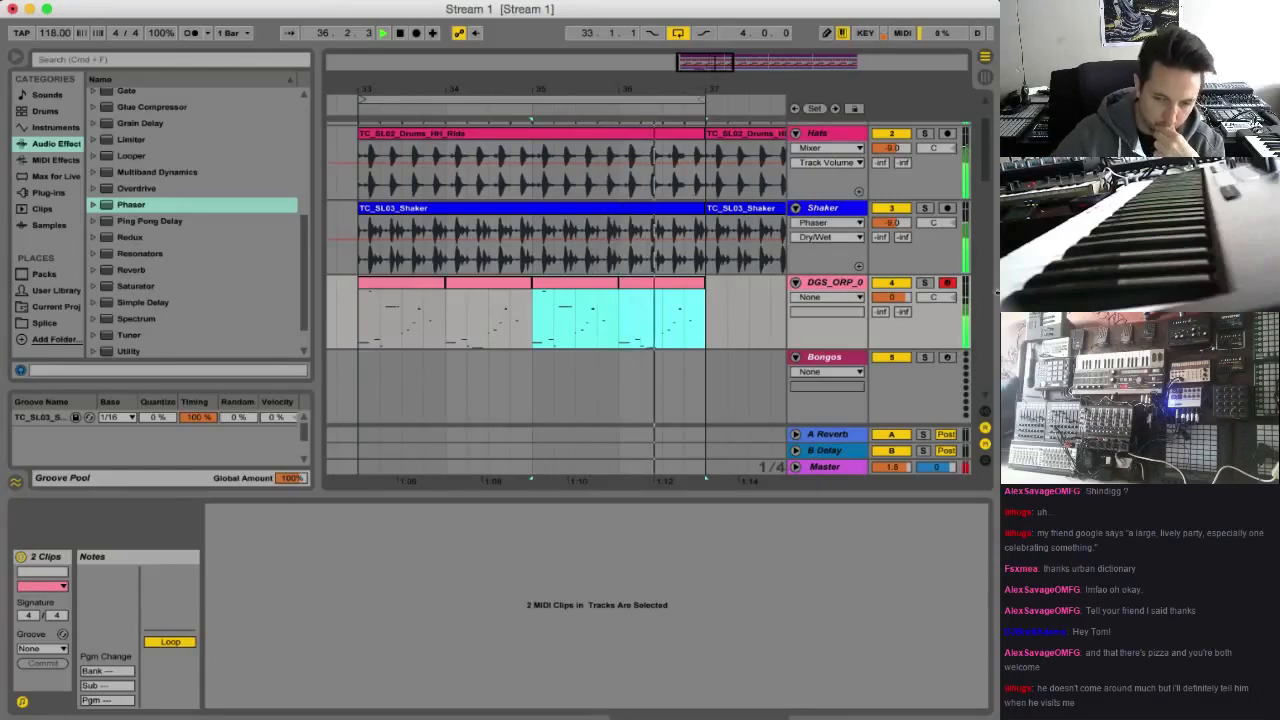
{"action": "left_click_drag", "start_coordinate": [897, 298], "coordinate": [897, 313]}
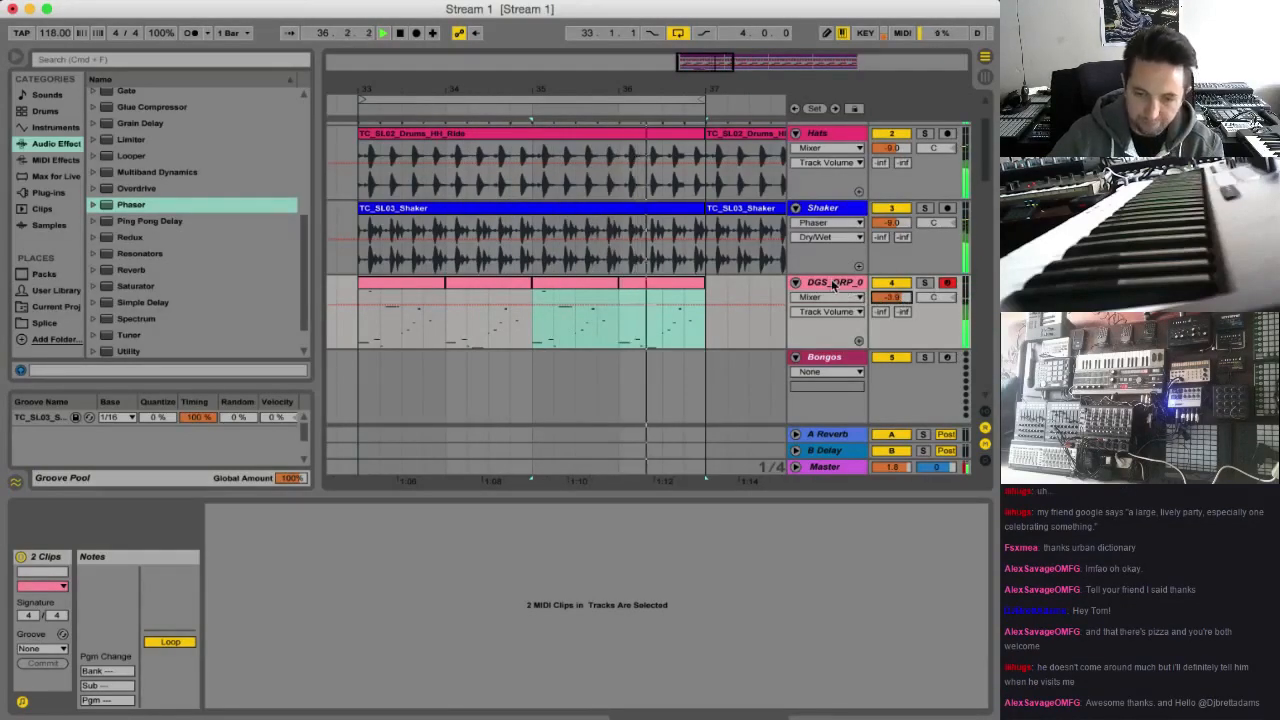
Stop playback and open the Slice 1 sampler in the sliced bongo track's drum rack
{"action": "double_click", "coordinate": [835, 284]}
{"action": "key", "text": "space"}
{"action": "left_click", "coordinate": [260, 680]}
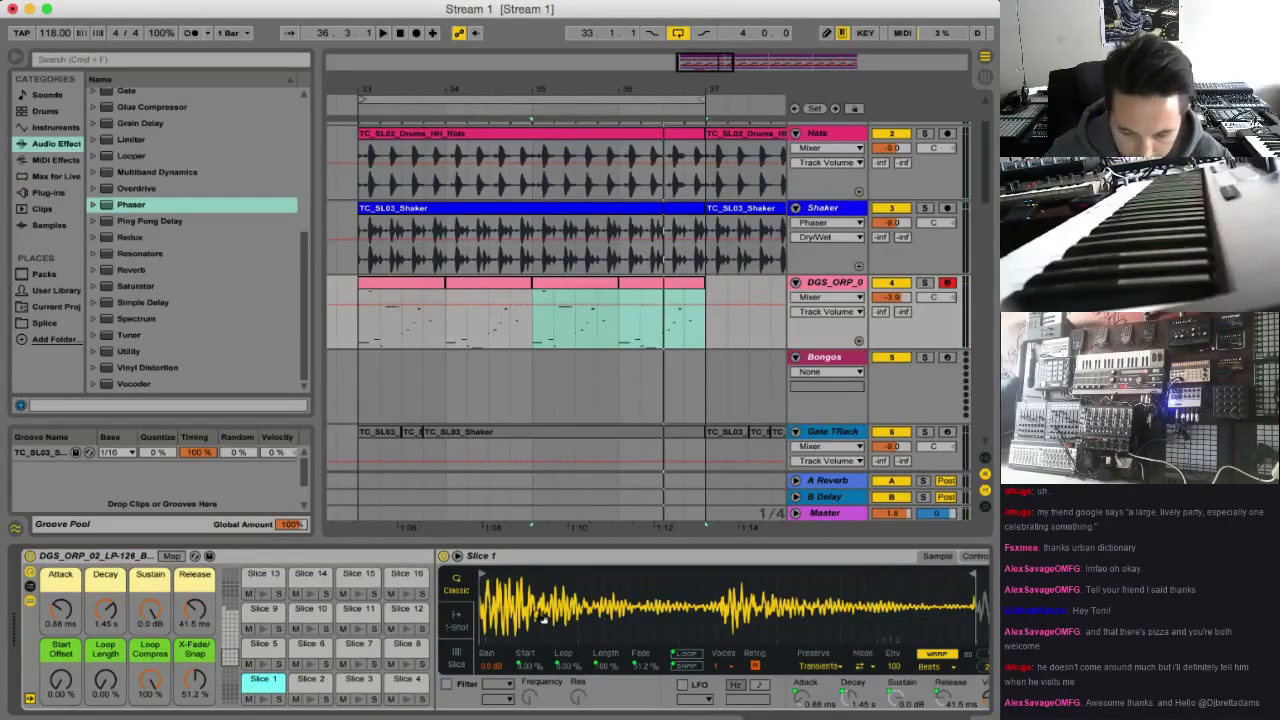
{"action": "scroll", "coordinate": [548, 626], "scroll_direction": "down", "scroll_amount": 2}
{"action": "scroll", "coordinate": [548, 626], "scroll_direction": "right", "scroll_amount": 5}
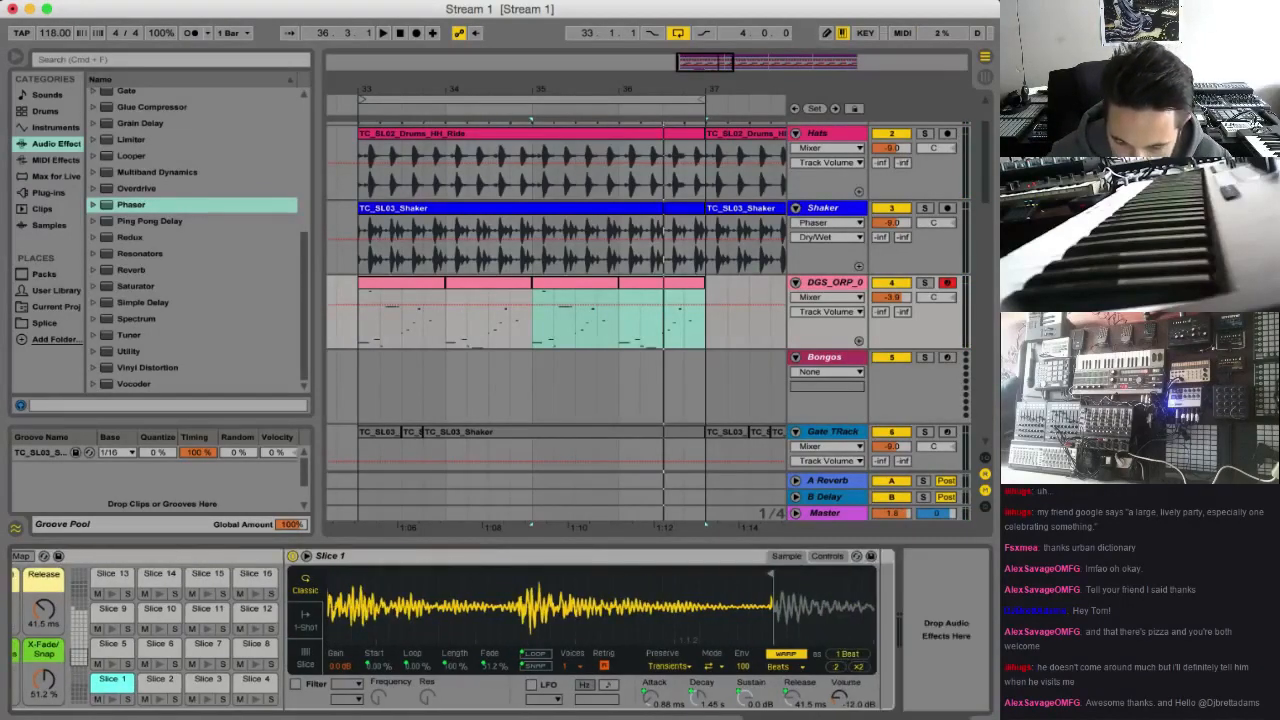
{"action": "scroll", "coordinate": [548, 626], "scroll_direction": "left", "scroll_amount": 2}
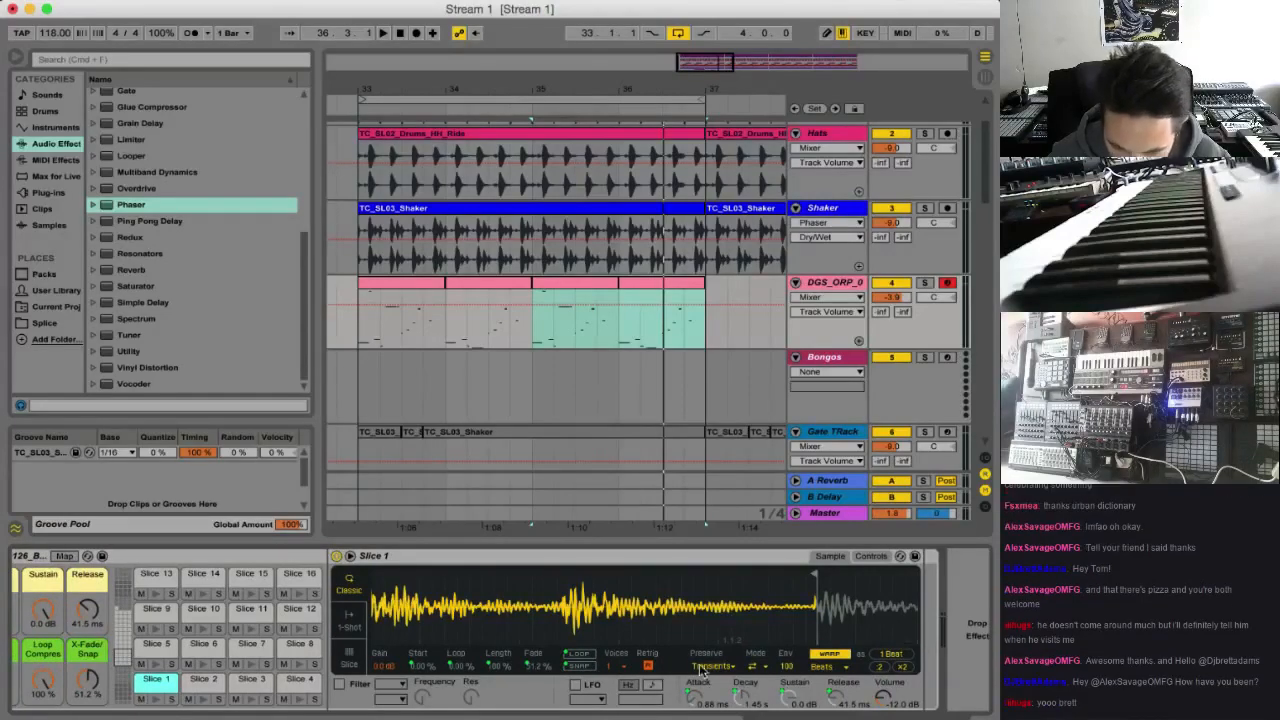
{"action": "left_click", "coordinate": [346, 651]}
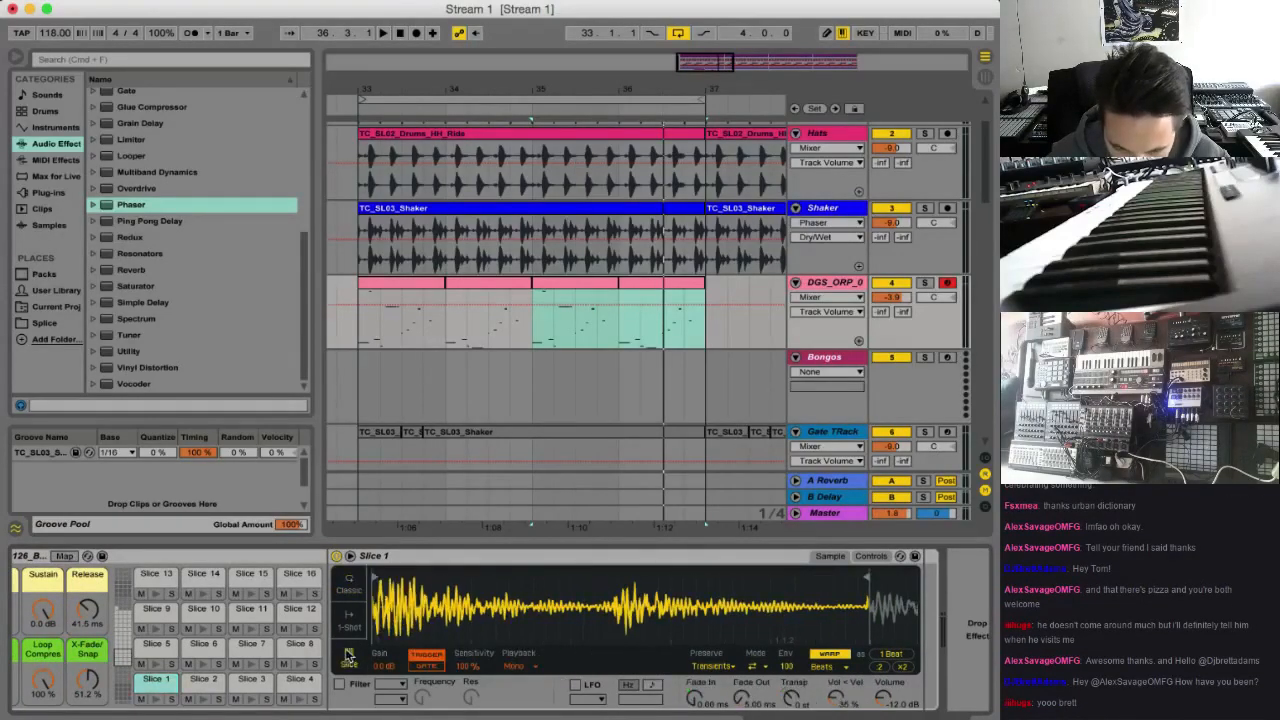
{"action": "left_click", "coordinate": [346, 625]}
{"action": "left_click", "coordinate": [342, 589]}
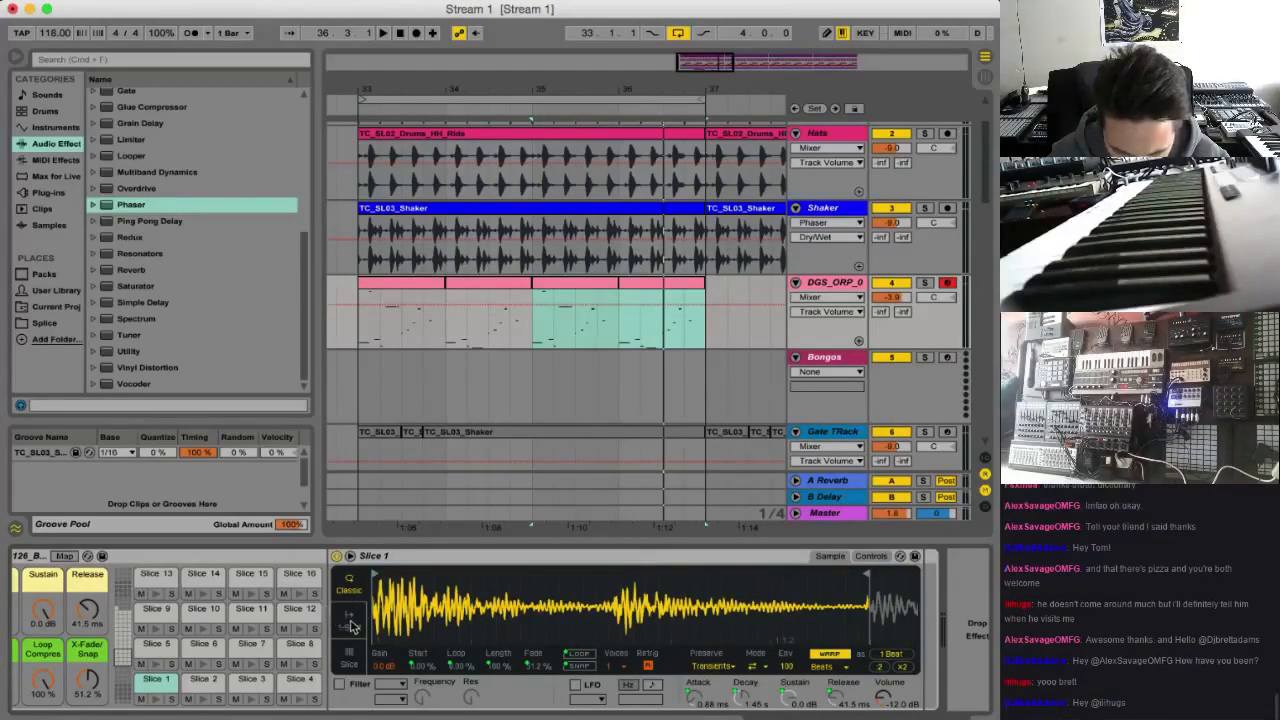
Transpose Slice 1 by -3 semitones and copy that value to all 52 sibling slices
{"action": "left_click", "coordinate": [869, 556]}
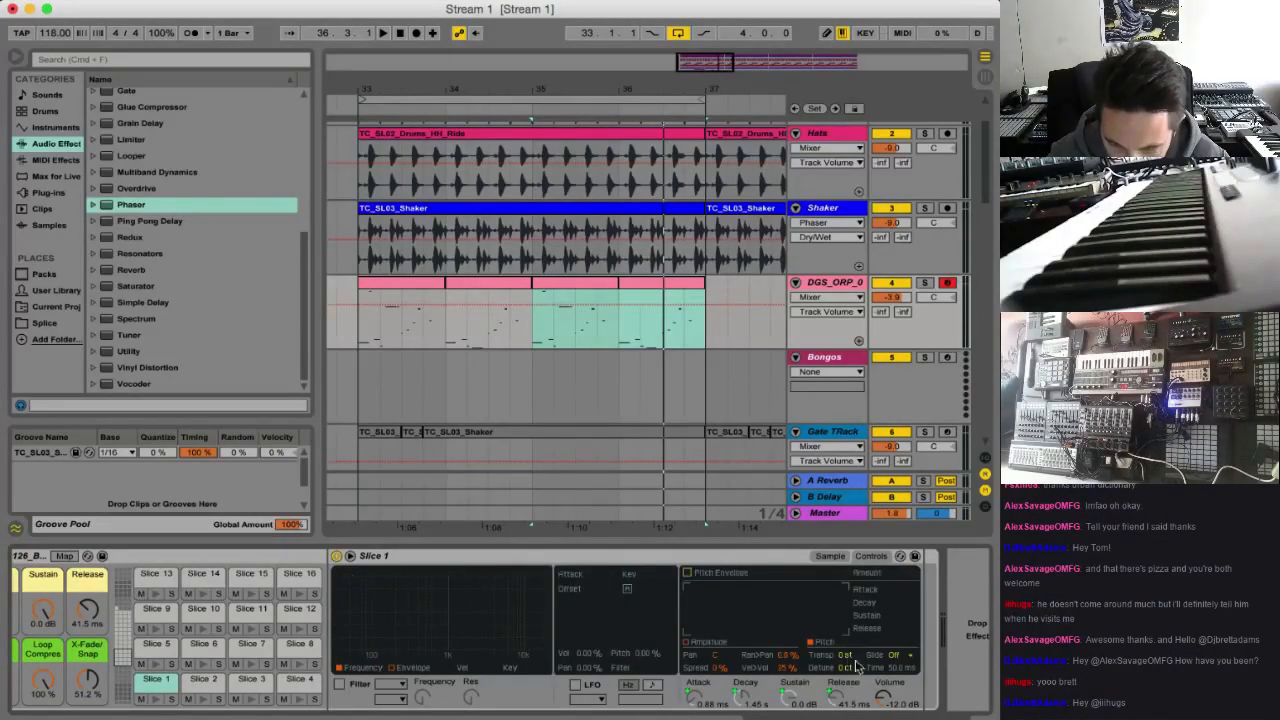
{"action": "left_click_drag", "start_coordinate": [846, 655], "coordinate": [846, 688]}
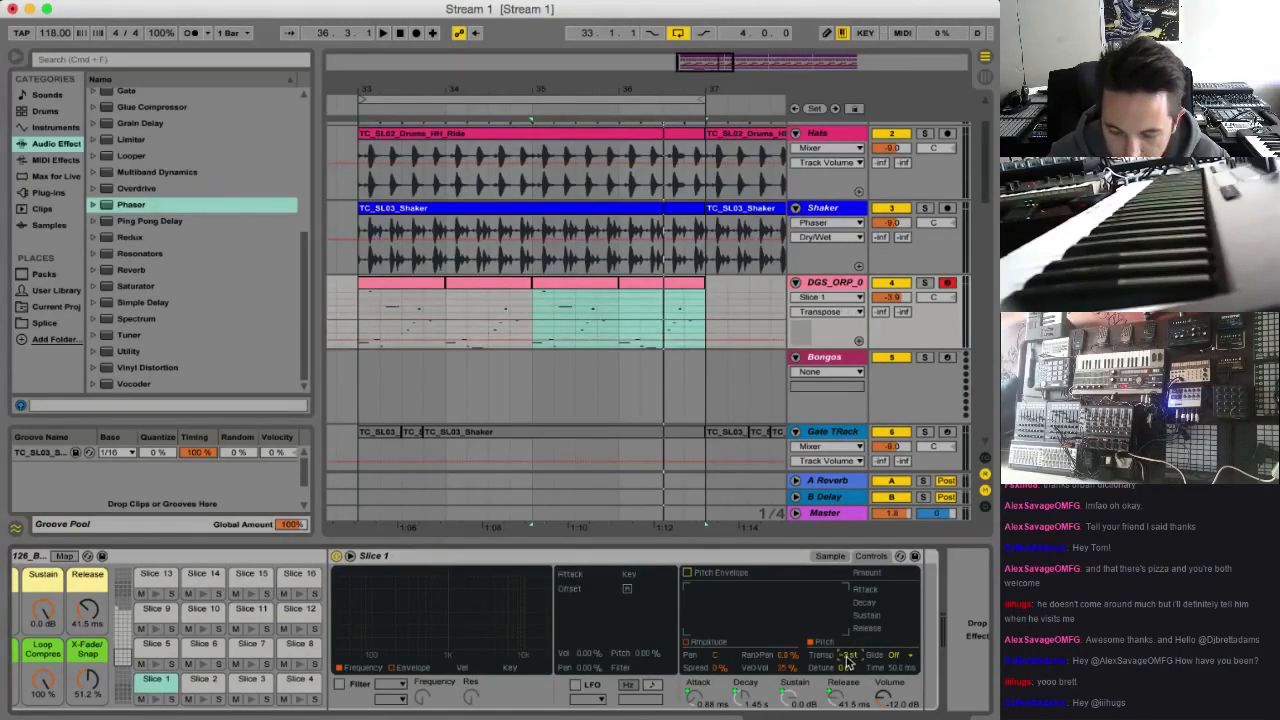
{"action": "right_click", "coordinate": [846, 660]}
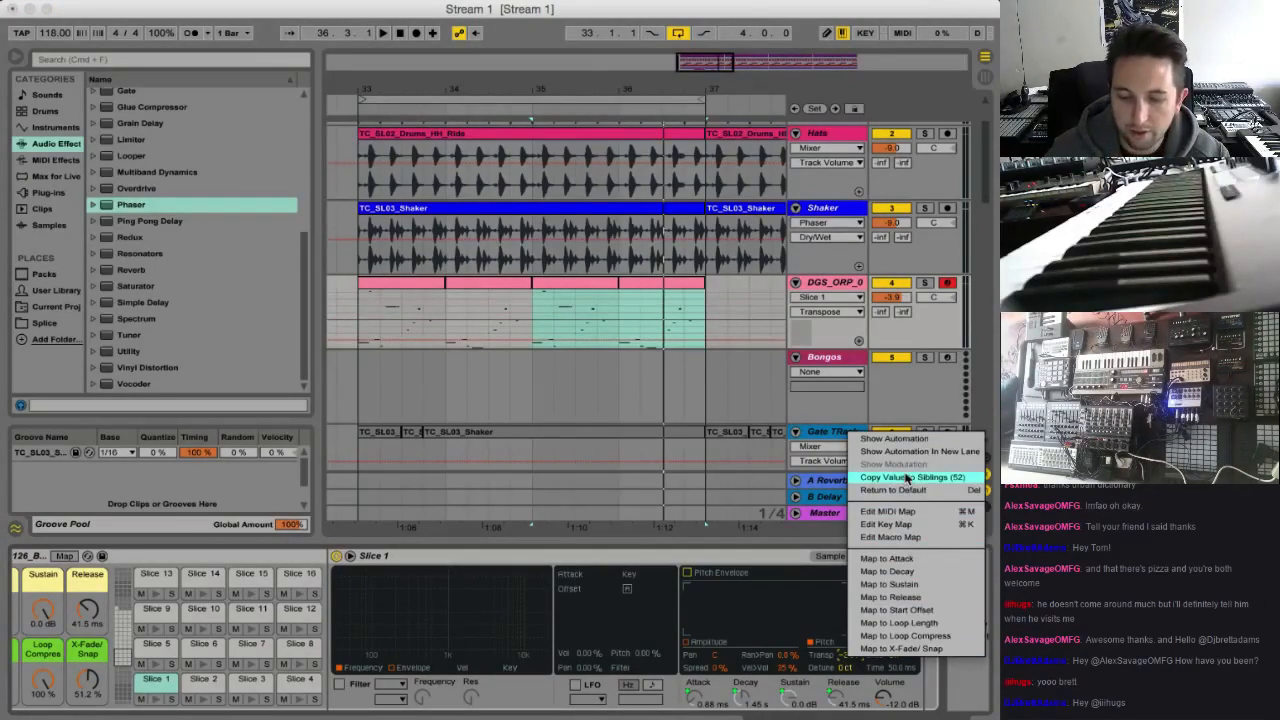
{"action": "left_click", "coordinate": [905, 477]}
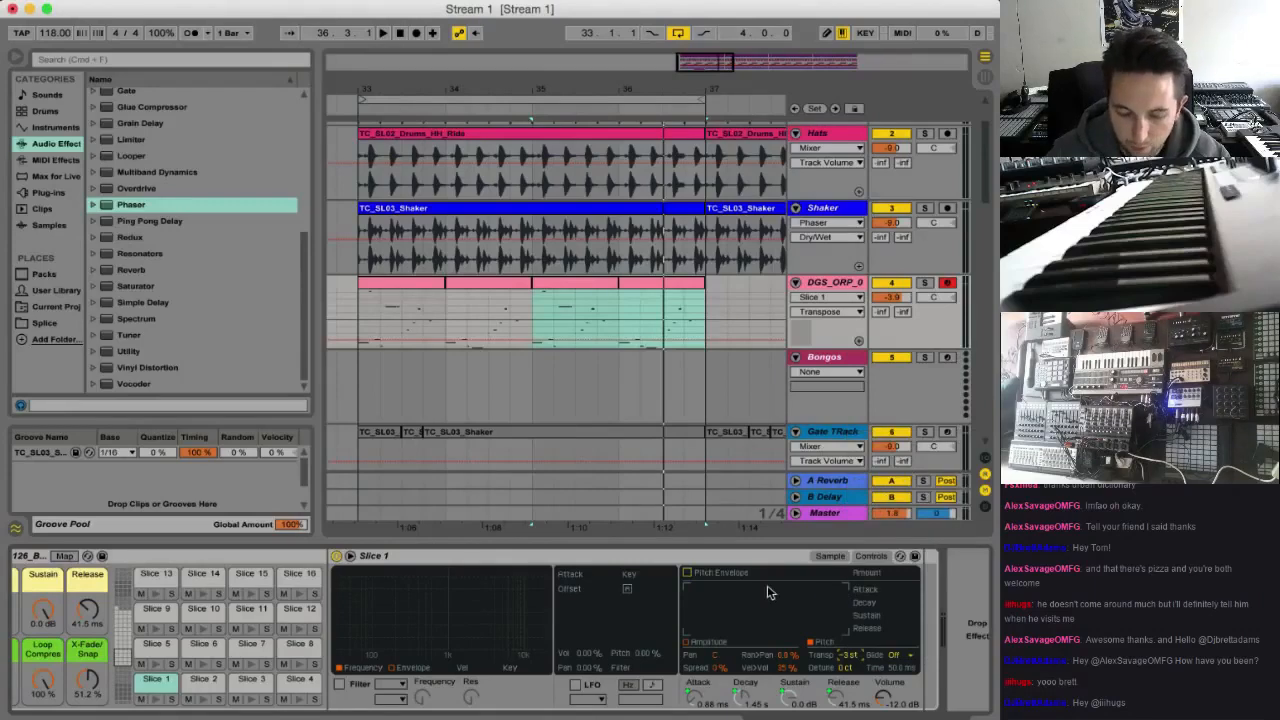
Look through the samples of Slices 2, 3 and 4, return to Slice 1 and listen to the transposed bongo pattern
{"action": "left_click", "coordinate": [198, 684]}
{"action": "left_click", "coordinate": [247, 684]}
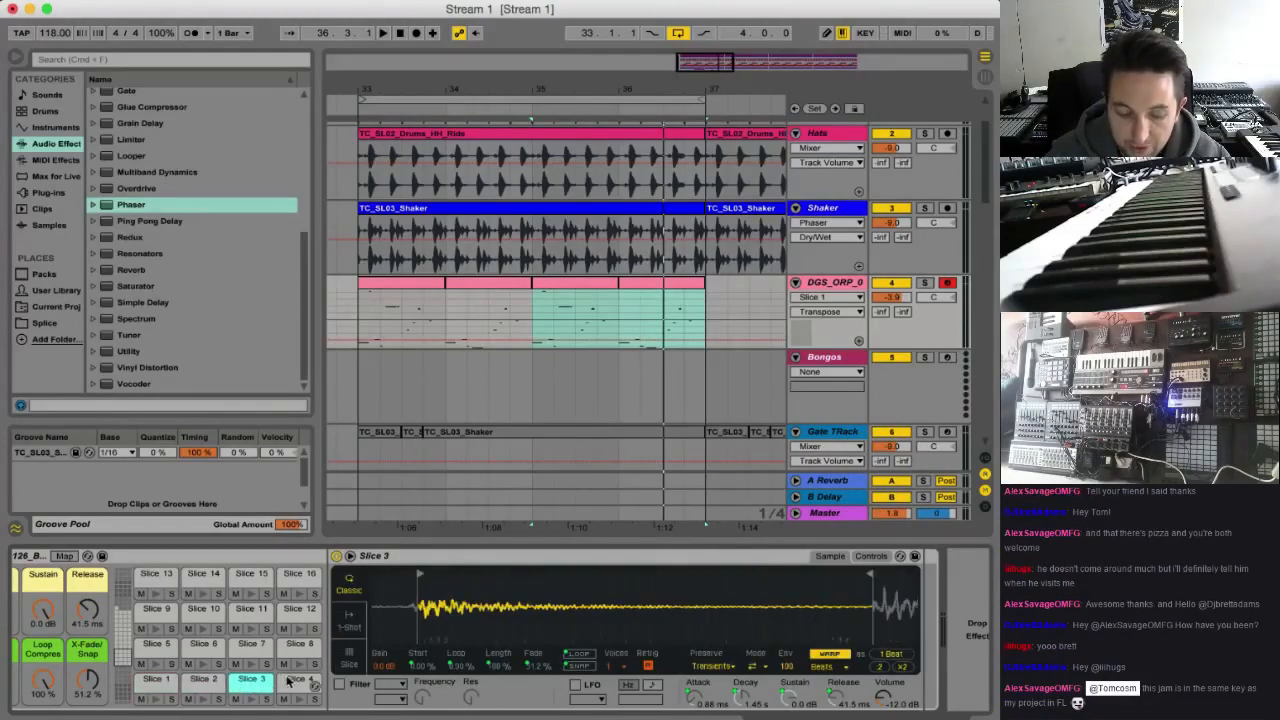
{"action": "left_click", "coordinate": [296, 683]}
{"action": "left_click", "coordinate": [157, 683]}
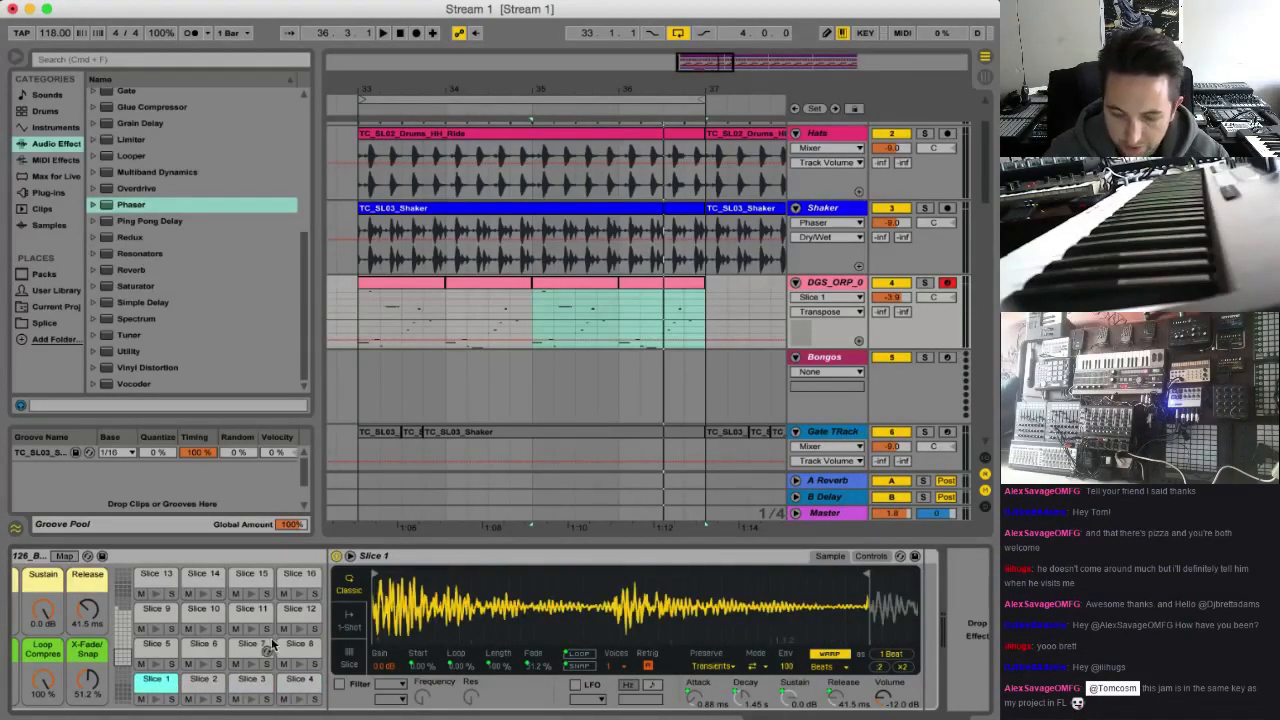
{"action": "key", "text": "space"}
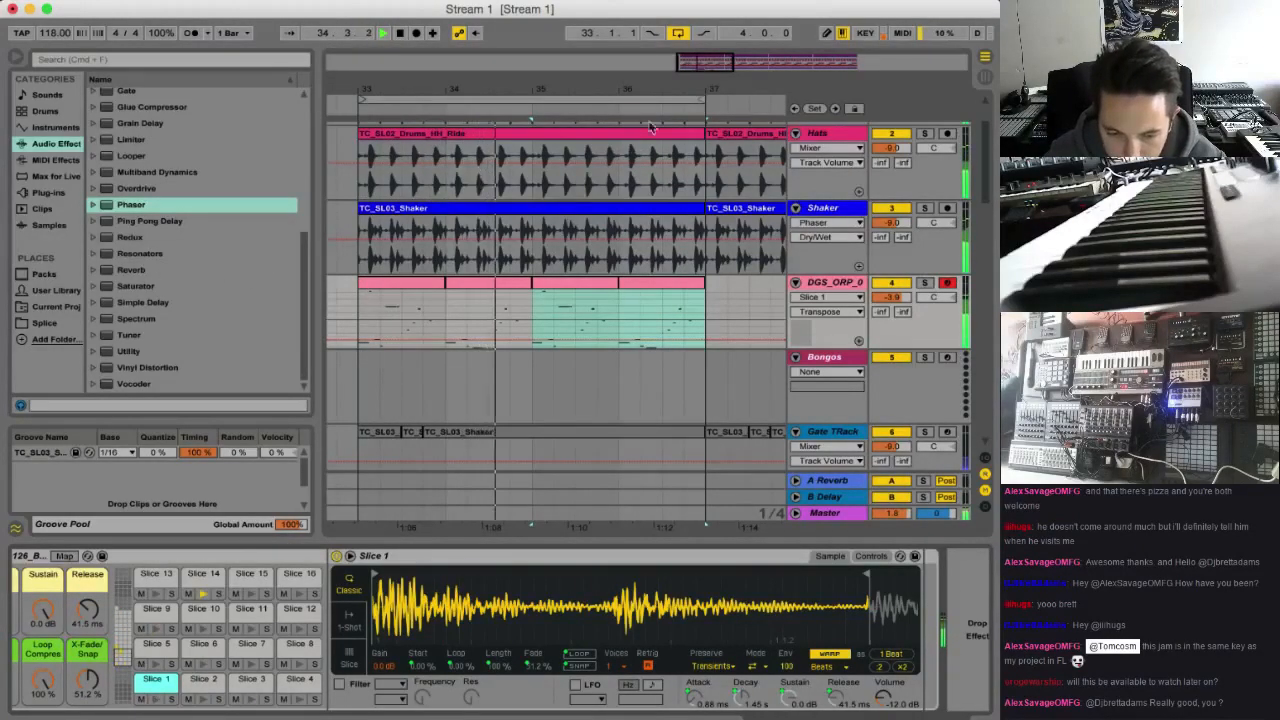
Show the sliced bongo track's A-Reverb send automation in its own lane at bar 33
{"action": "left_click_drag", "start_coordinate": [703, 63], "coordinate": [691, 135]}
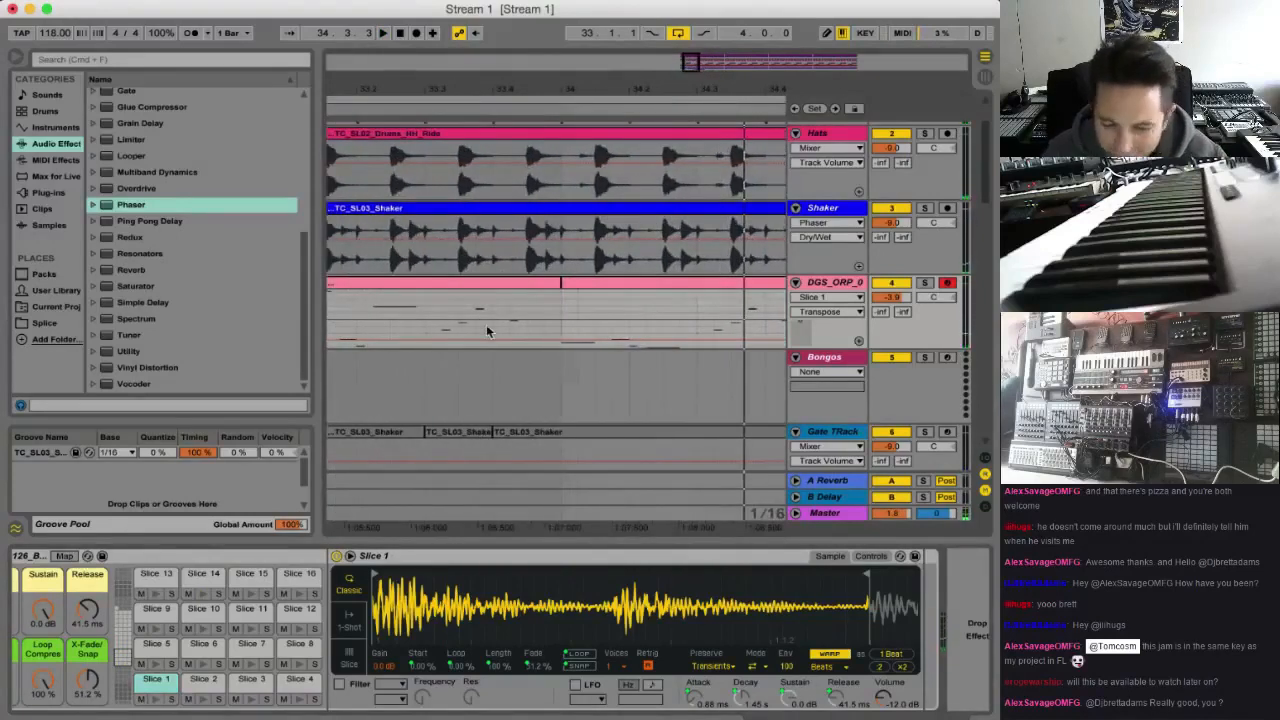
{"action": "scroll", "coordinate": [486, 328], "scroll_direction": "left", "scroll_amount": 3}
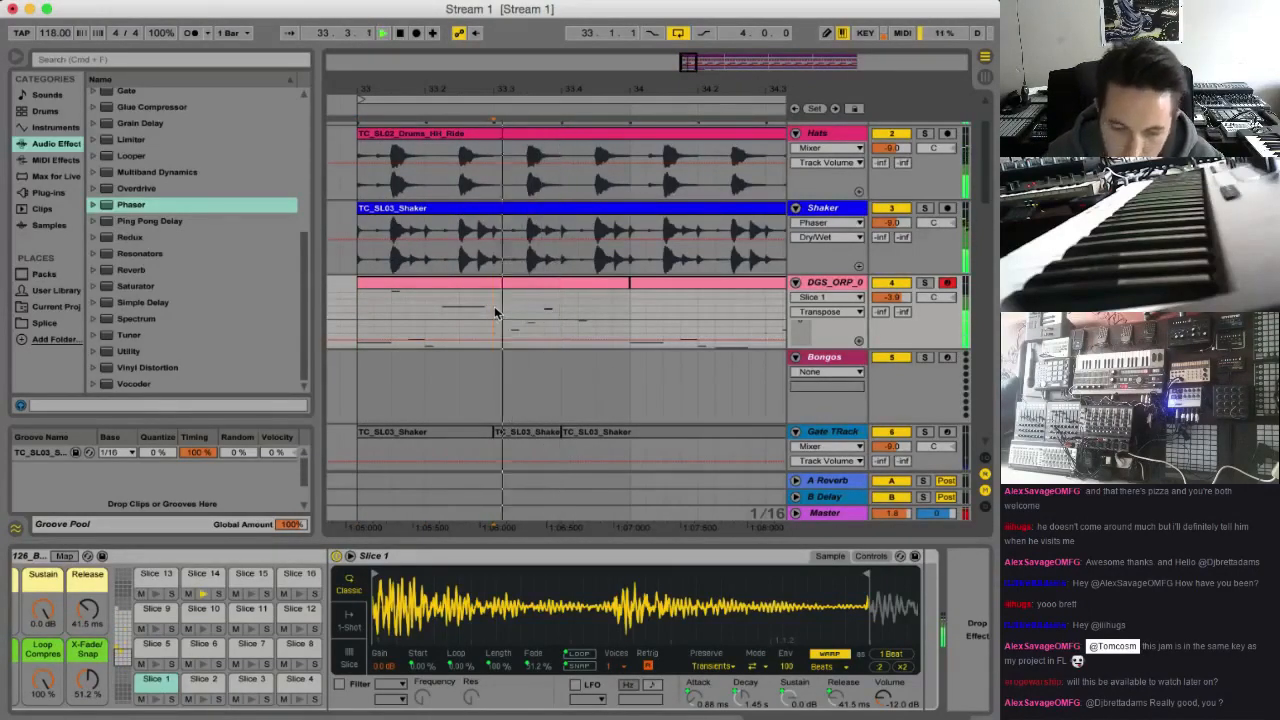
{"action": "left_click", "coordinate": [880, 314]}
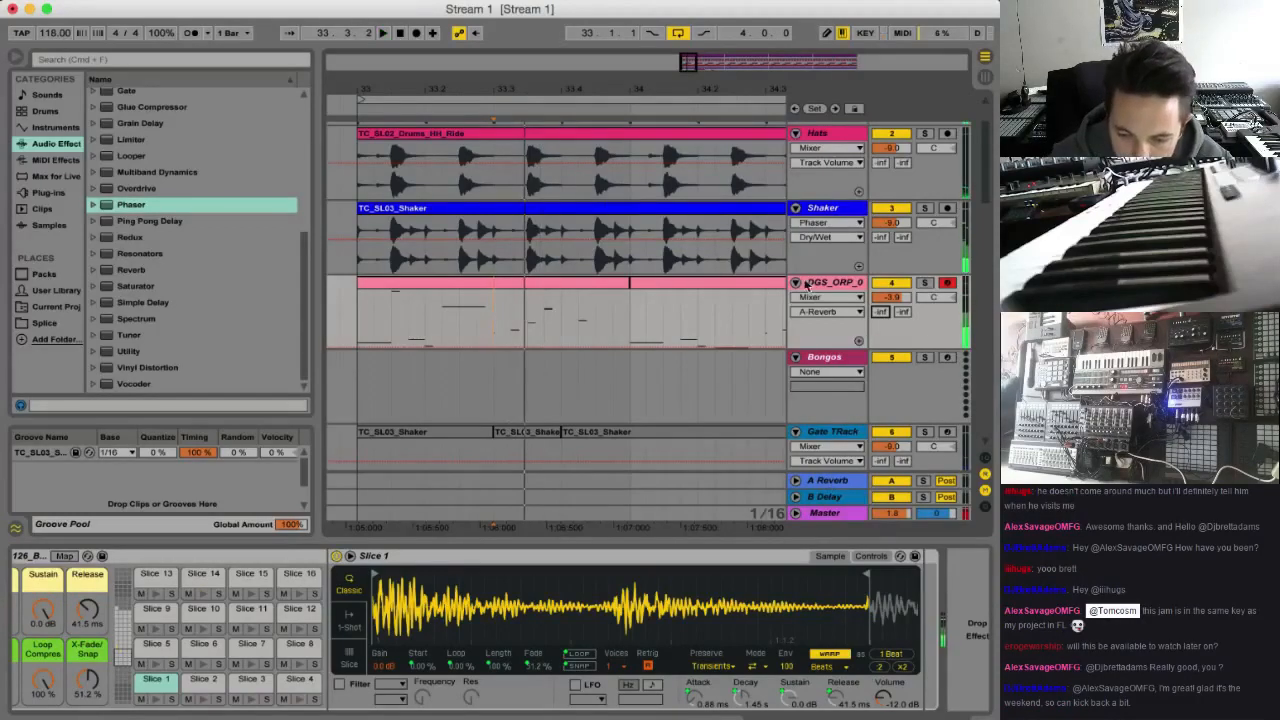
{"action": "left_click", "coordinate": [859, 342]}
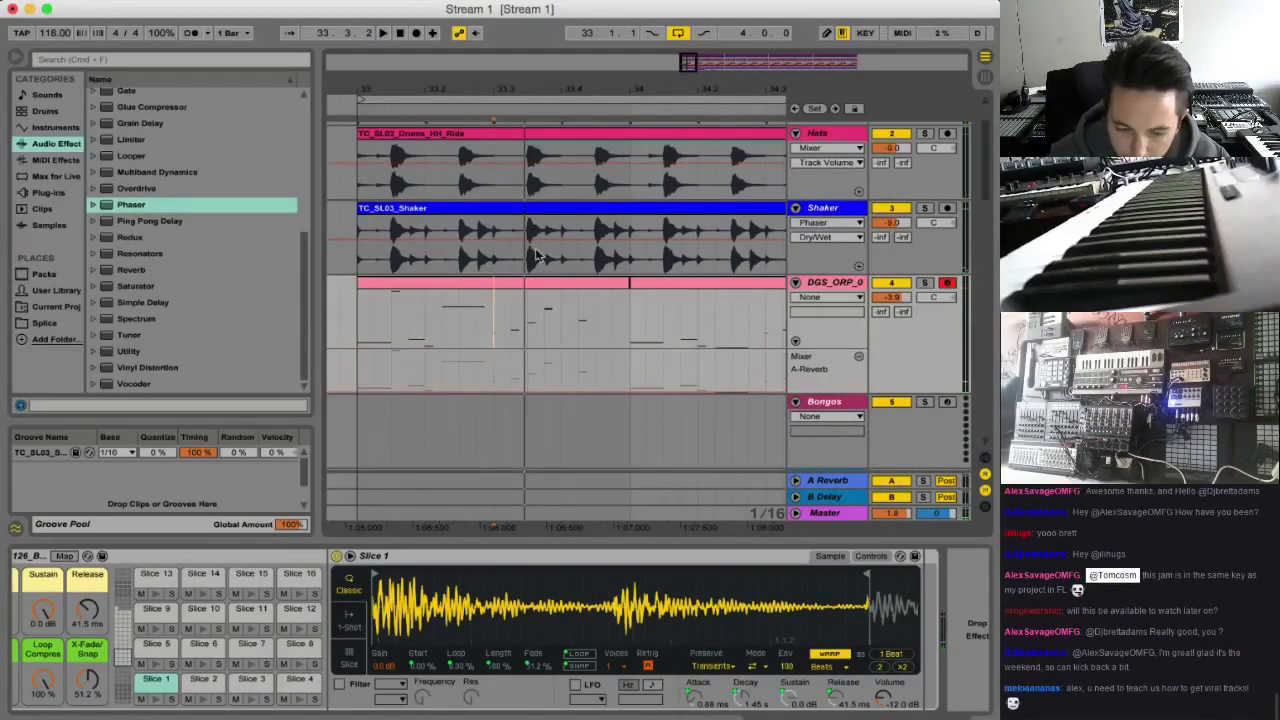
Draw a full-level, one-sixteenth-note burst at 33.3 in the sliced bongo track's A-Reverb send automation
{"action": "left_click", "coordinate": [510, 355]}
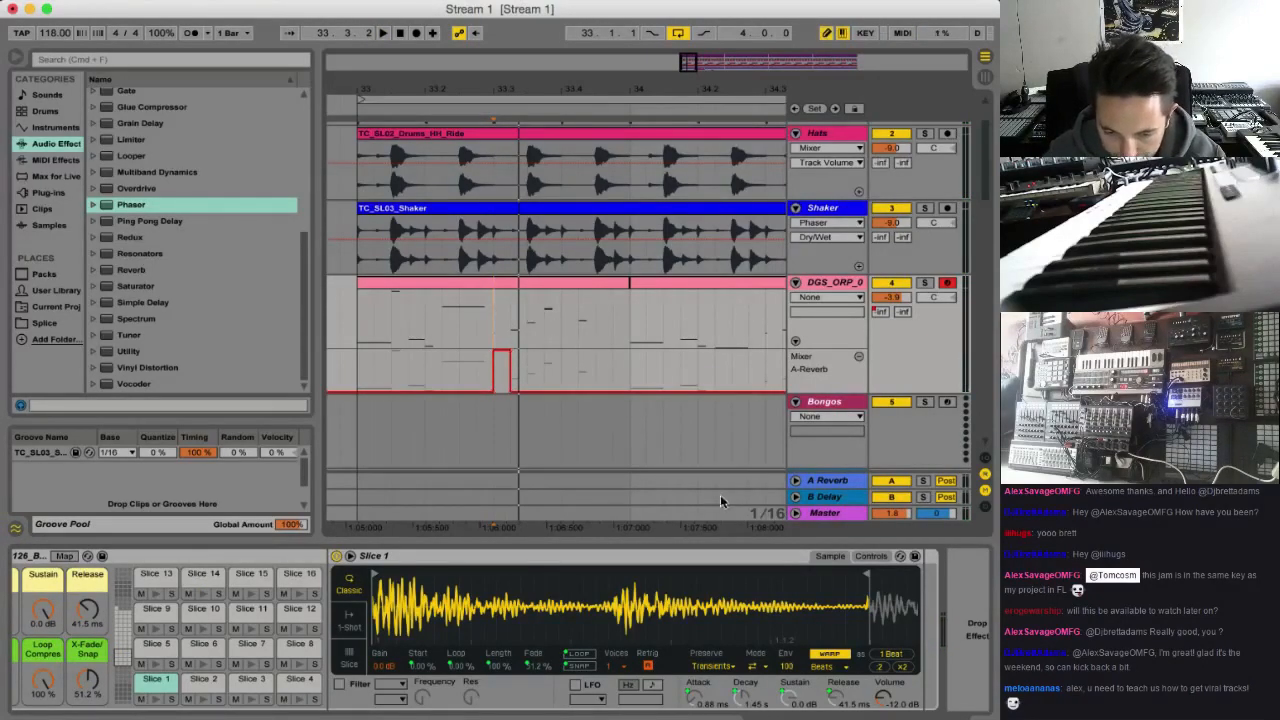
Replace return A's Reverb with a fresh one using only Lo Cut at 2.77 kHz, High quality, Size 95.62 and 100% Dry/Wet
{"action": "left_click", "coordinate": [826, 482]}
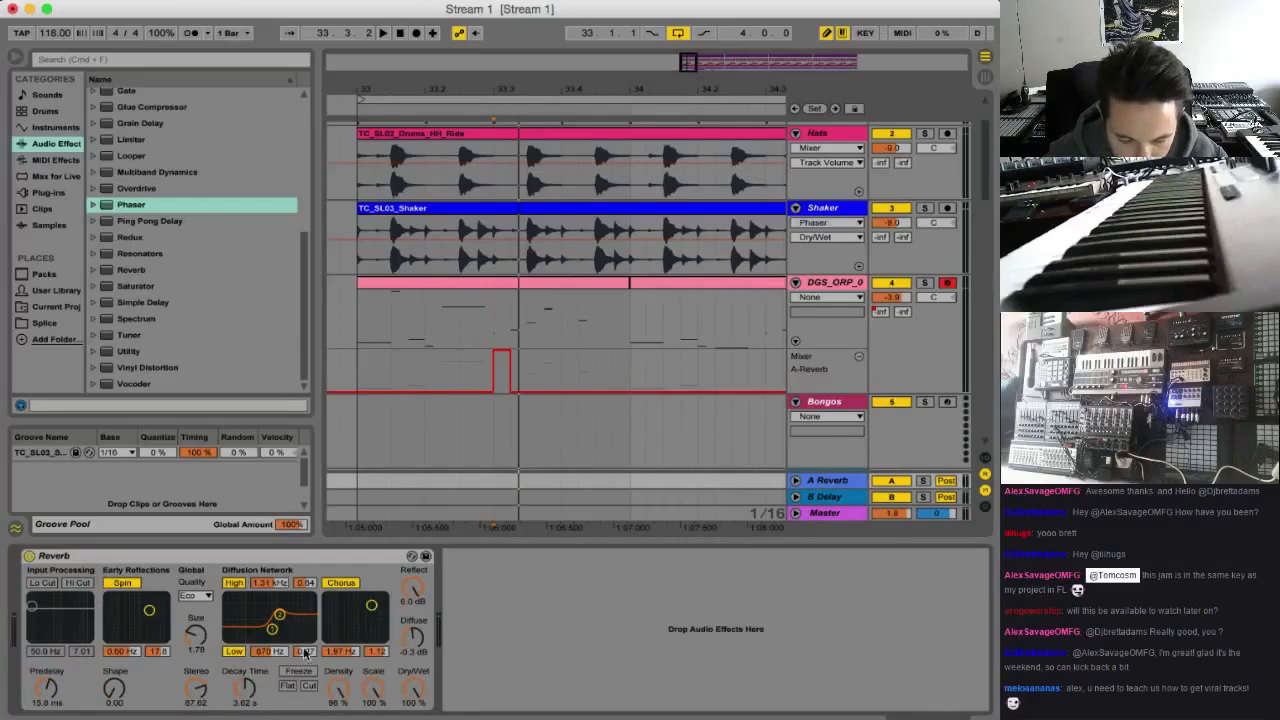
{"action": "left_click", "coordinate": [229, 562]}
{"action": "key", "text": "Delete"}
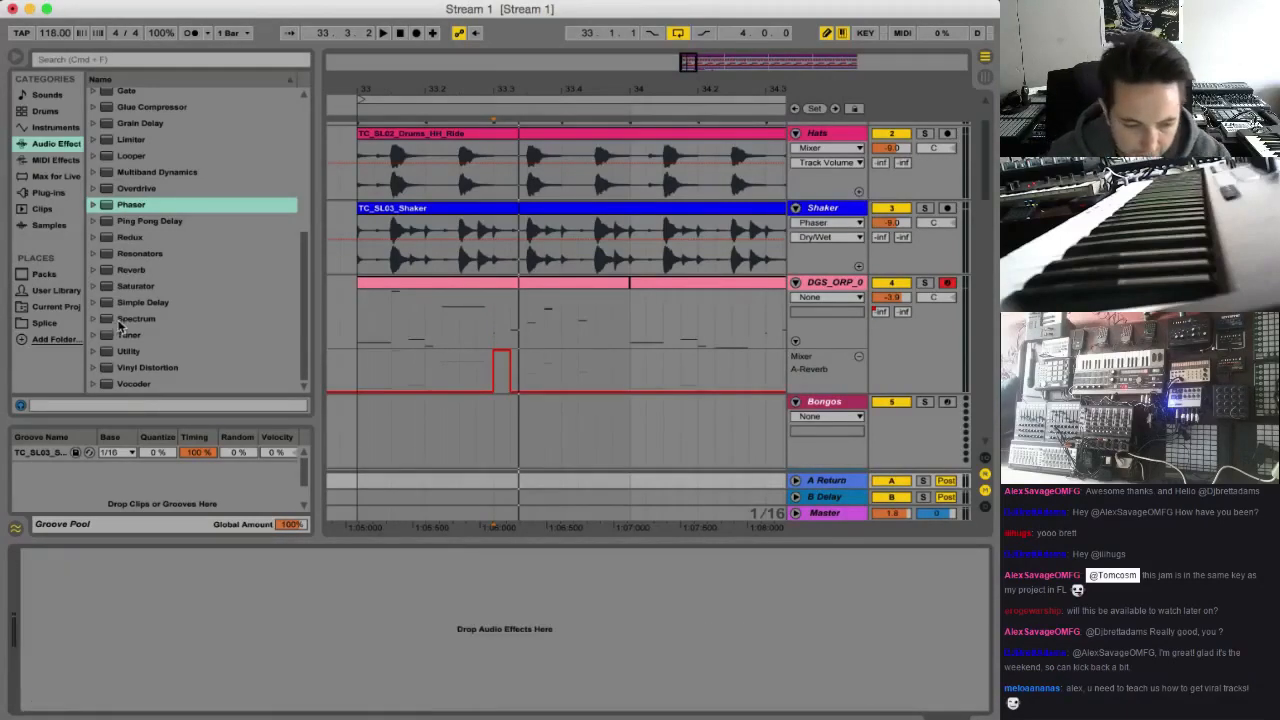
{"action": "left_click_drag", "start_coordinate": [151, 270], "coordinate": [152, 615]}
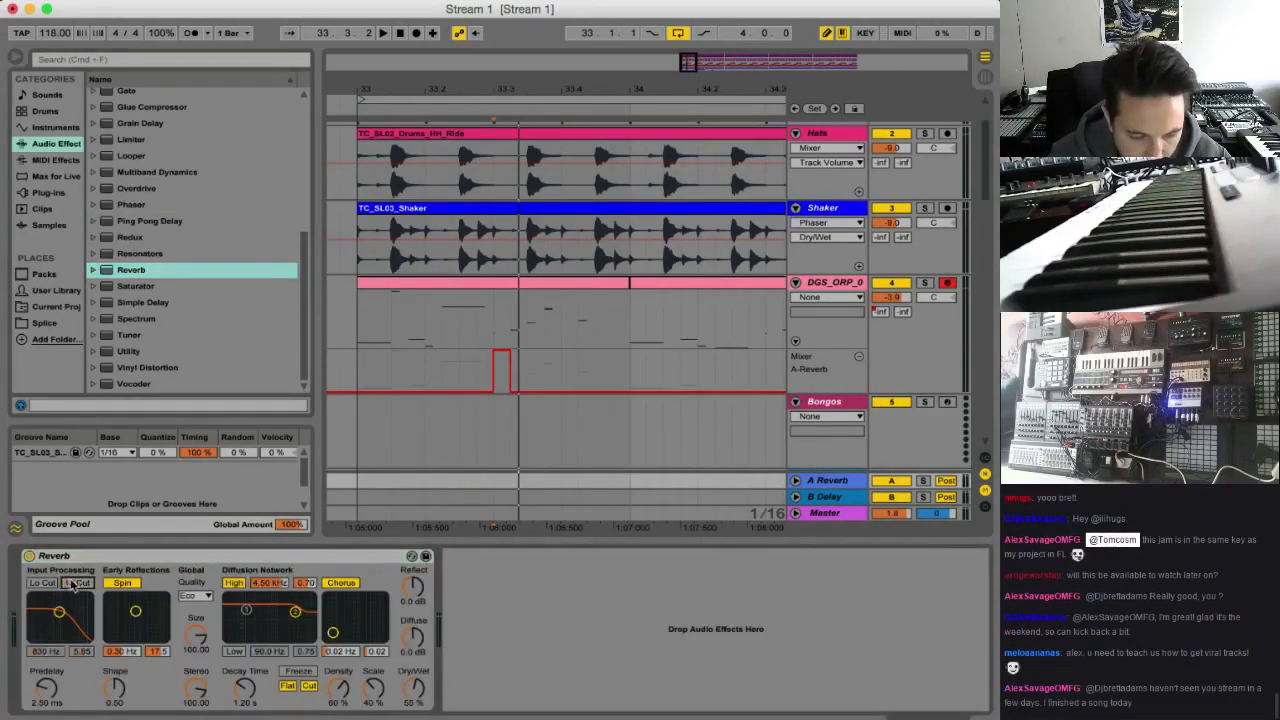
{"action": "left_click", "coordinate": [184, 597]}
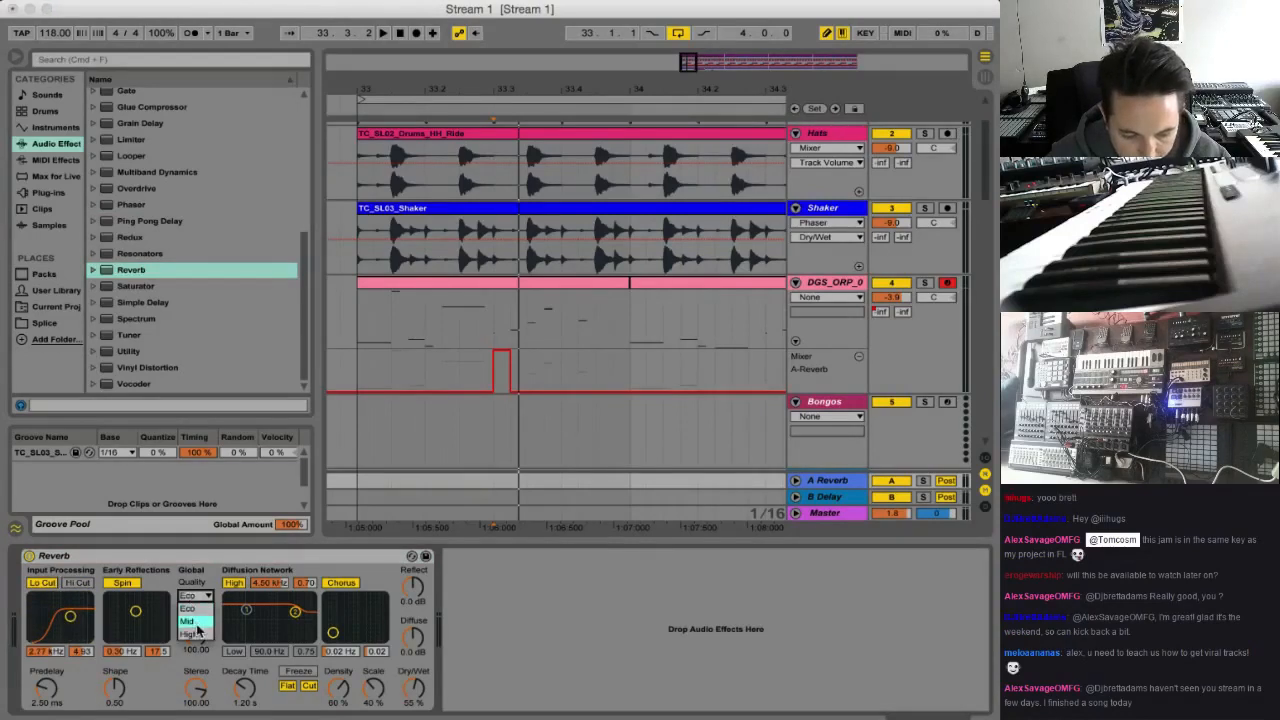
{"action": "left_click", "coordinate": [196, 638]}
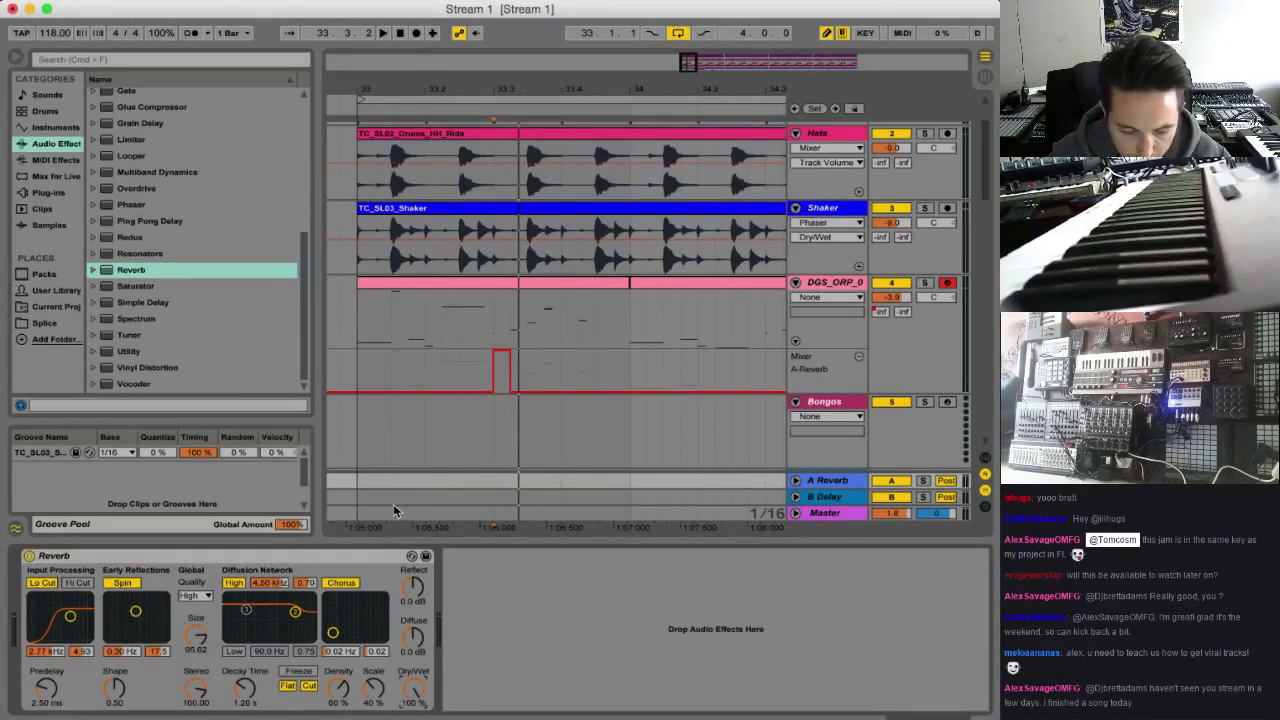
Solo the sliced bongo track, play it from bar 33 and set return A's Reverb Decay Time to 2.76 s
{"action": "key", "text": "space"}
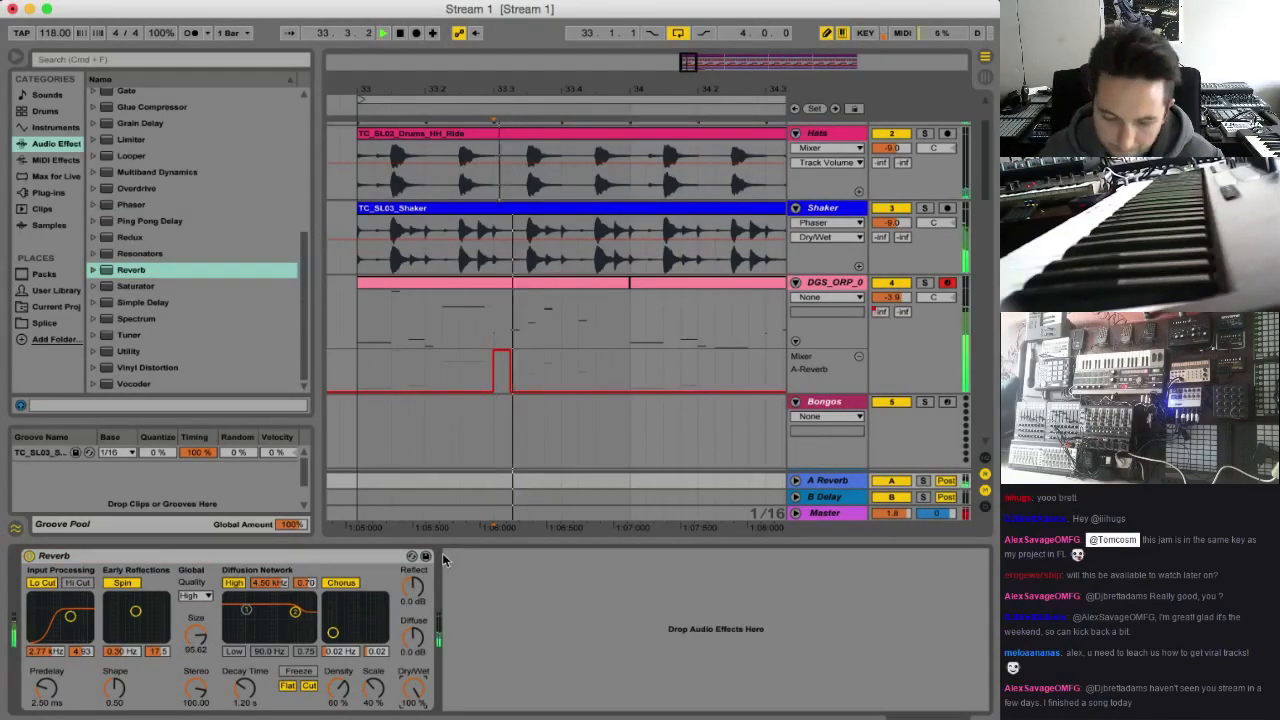
{"action": "left_click", "coordinate": [354, 322]}
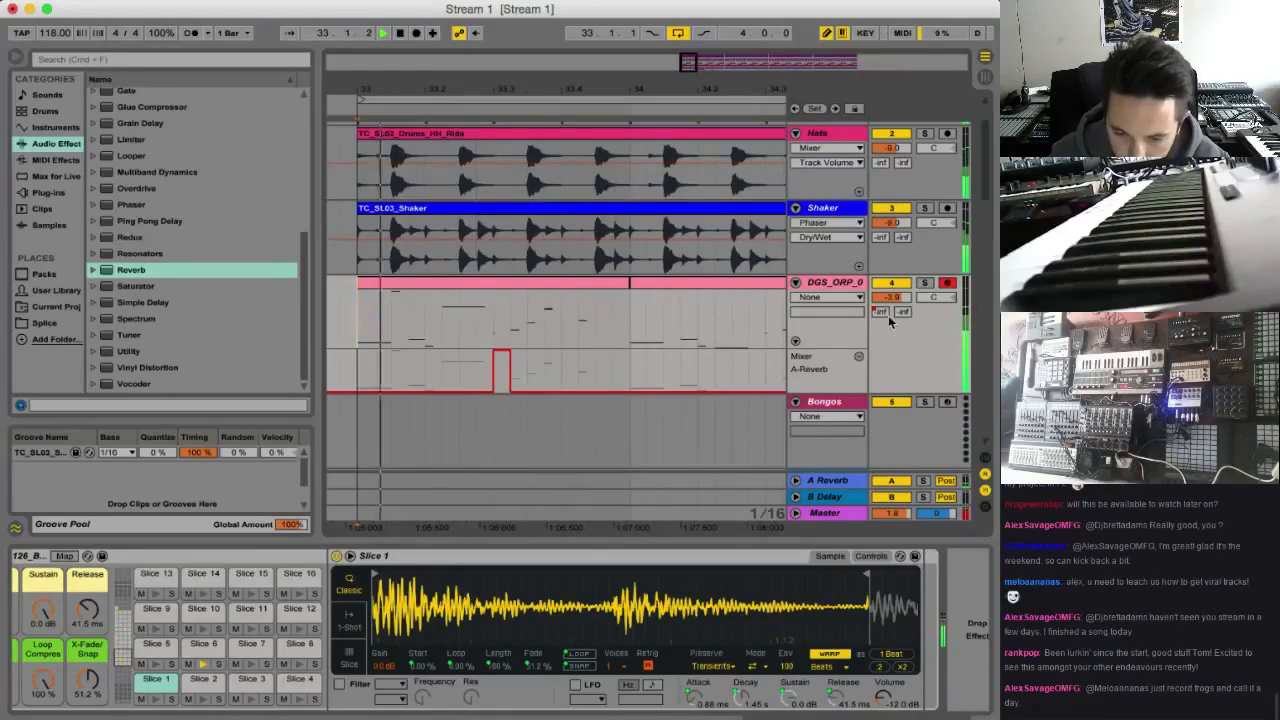
{"action": "left_click", "coordinate": [924, 283]}
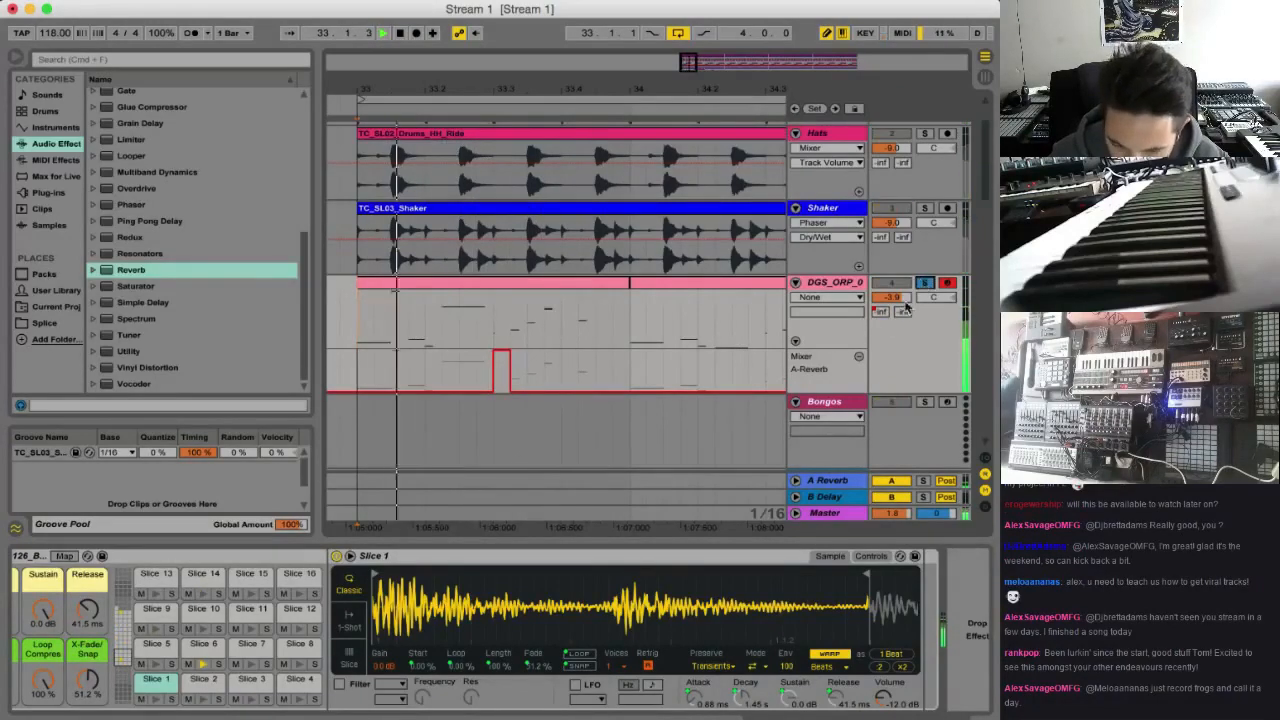
{"action": "left_click", "coordinate": [840, 482]}
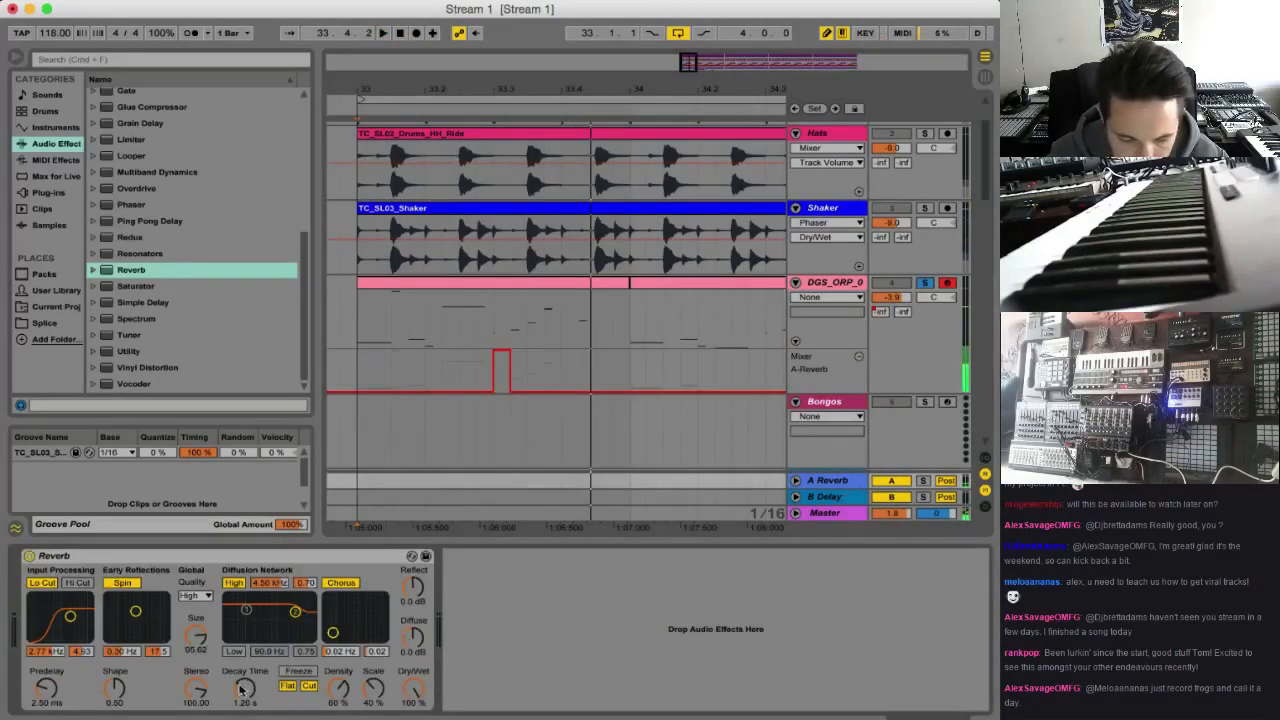
{"action": "key", "text": "space"}
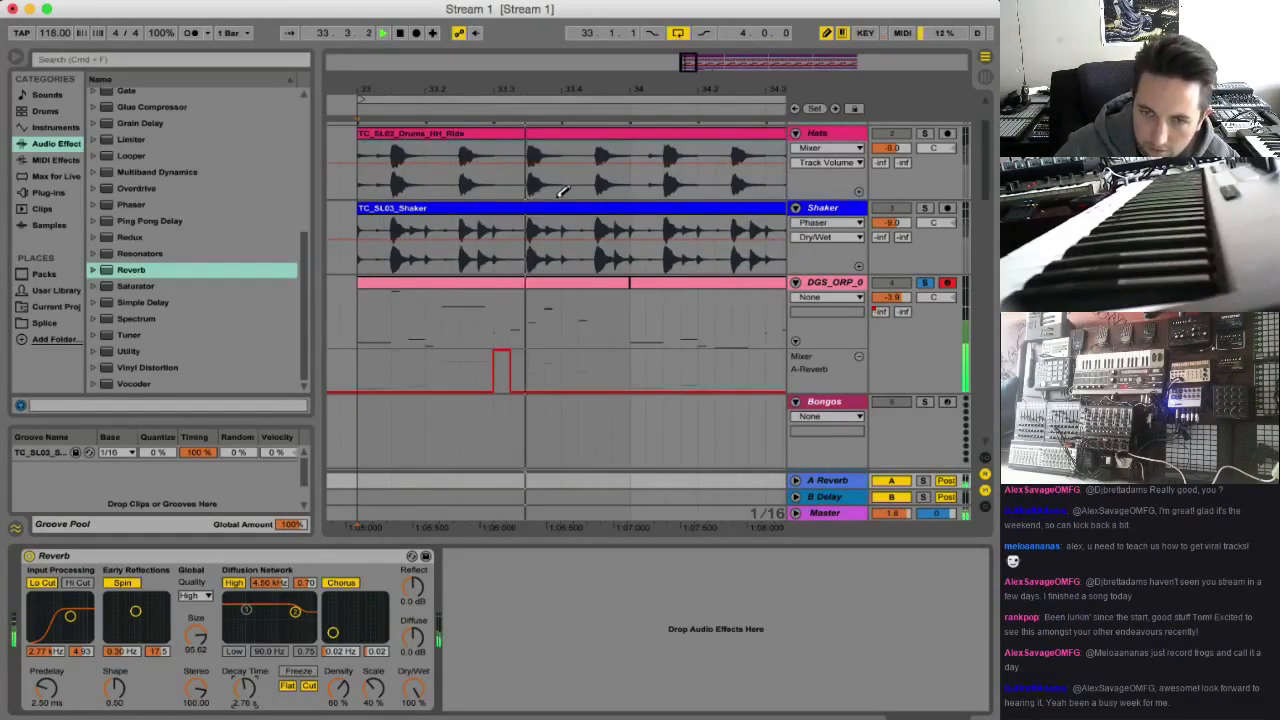
Add a Filter Delay after the Reverb on return A
{"action": "left_click_drag", "start_coordinate": [688, 64], "coordinate": [691, 42]}
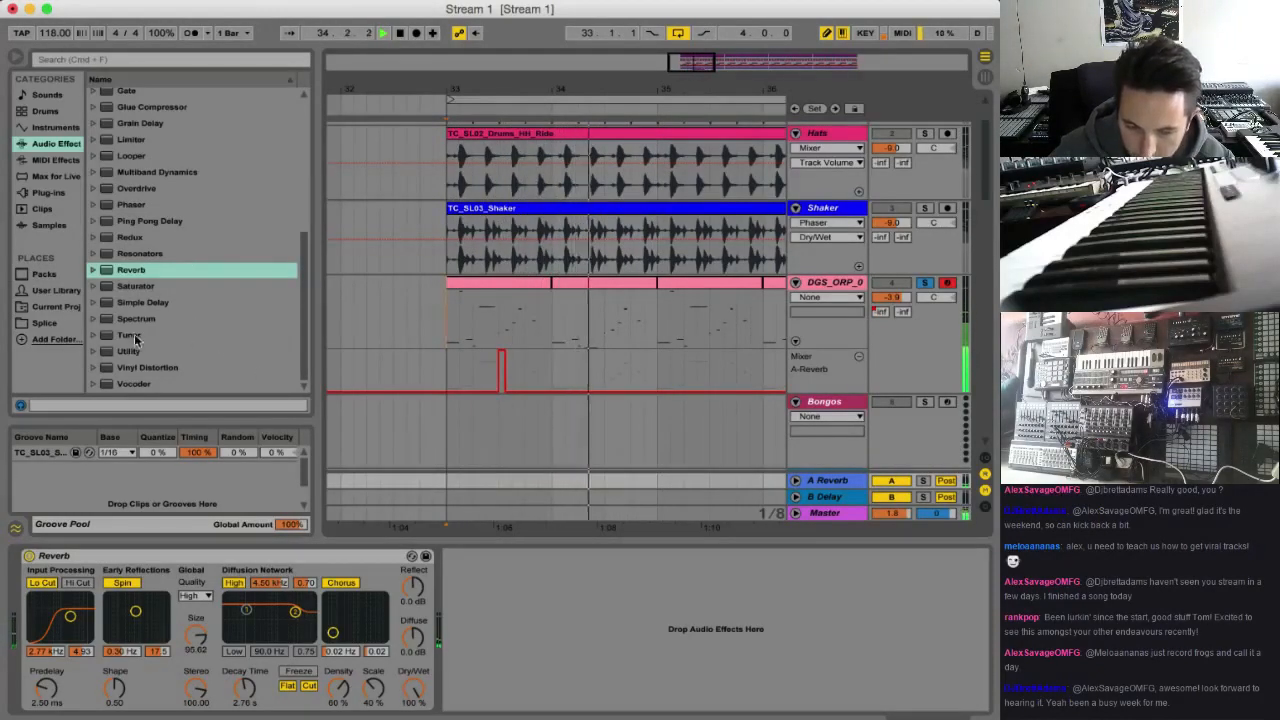
{"action": "scroll", "coordinate": [136, 340], "scroll_direction": "up", "scroll_amount": 1}
{"action": "scroll", "coordinate": [136, 340], "scroll_direction": "up", "scroll_amount": 1}
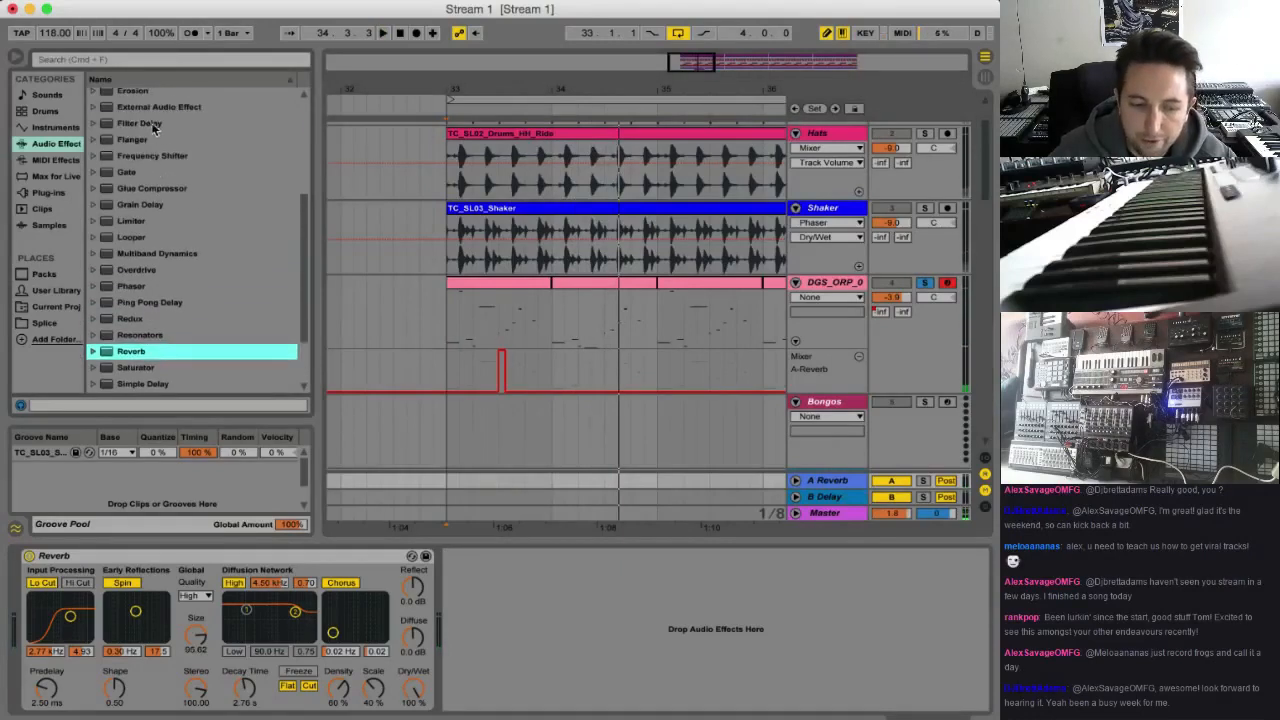
{"action": "left_click_drag", "start_coordinate": [153, 125], "coordinate": [472, 561]}
Disable the Filter Delay's L+R channel, set left to 1.00 ms and right to 6.48 ms, raise both filters to 9.15 kHz, mute Dry and listen
{"action": "left_click", "coordinate": [614, 611]}
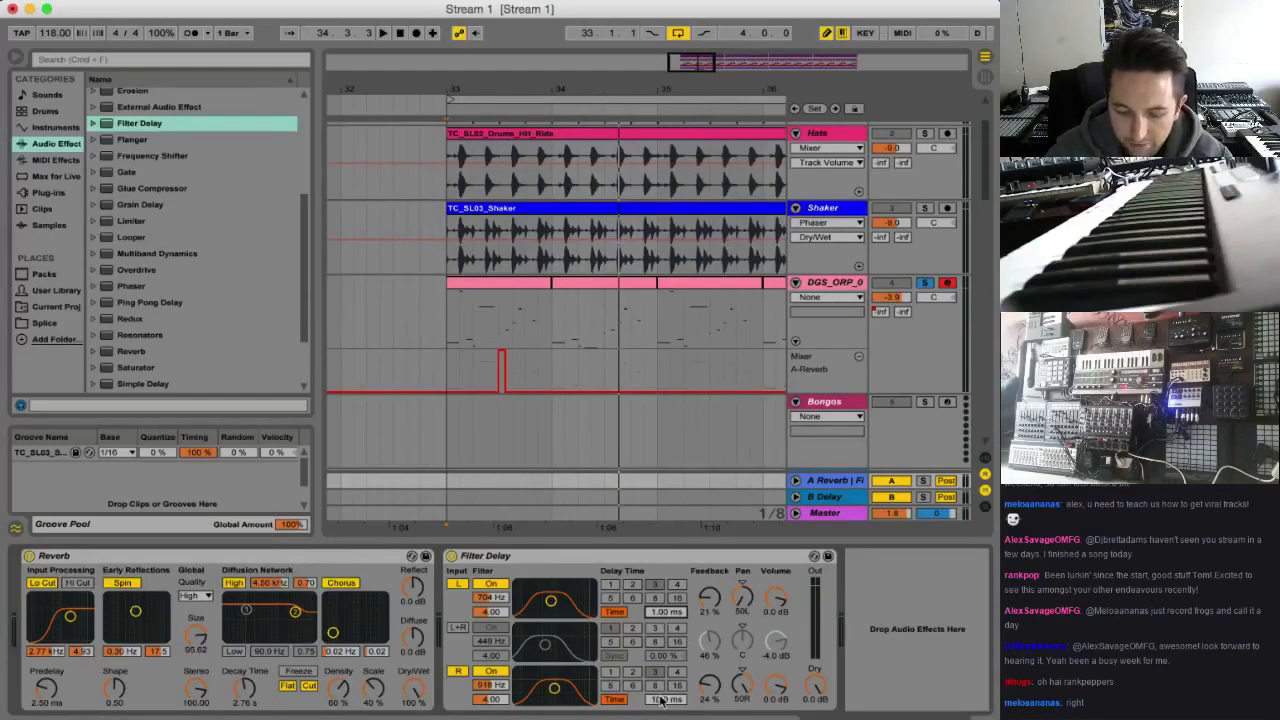
{"action": "left_click_drag", "start_coordinate": [665, 699], "coordinate": [665, 704]}
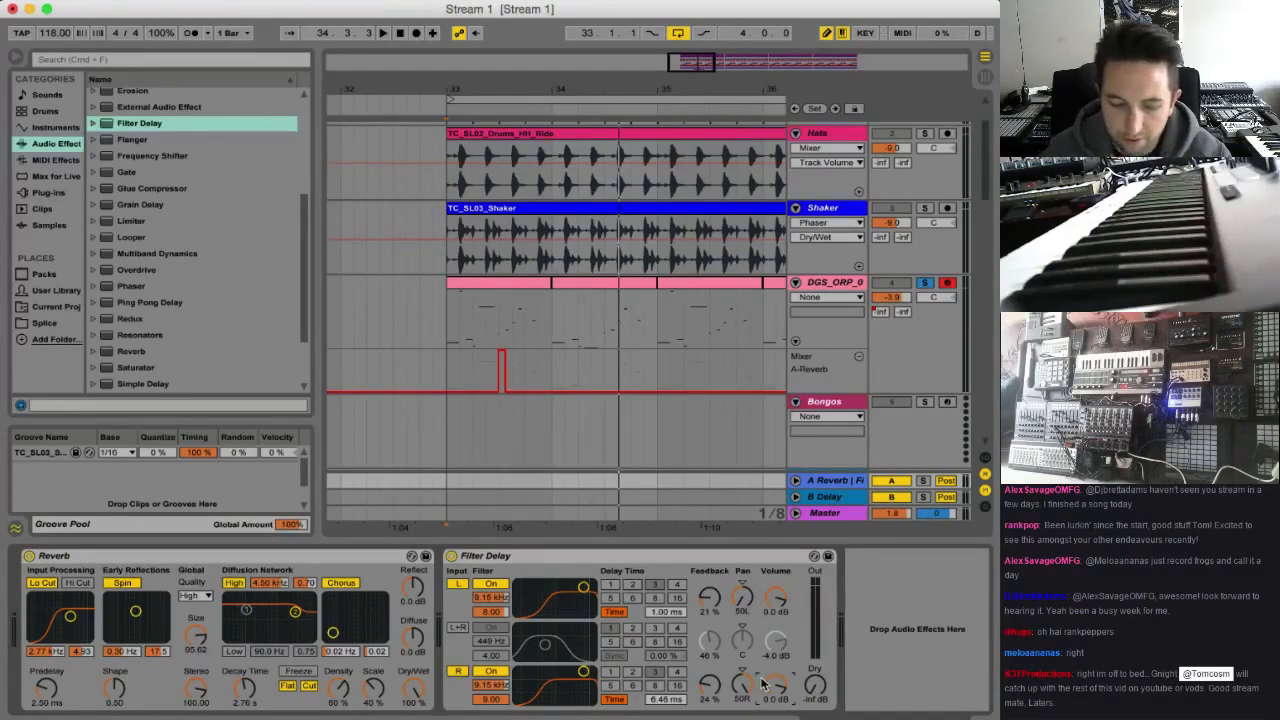
{"action": "key", "text": "space"}
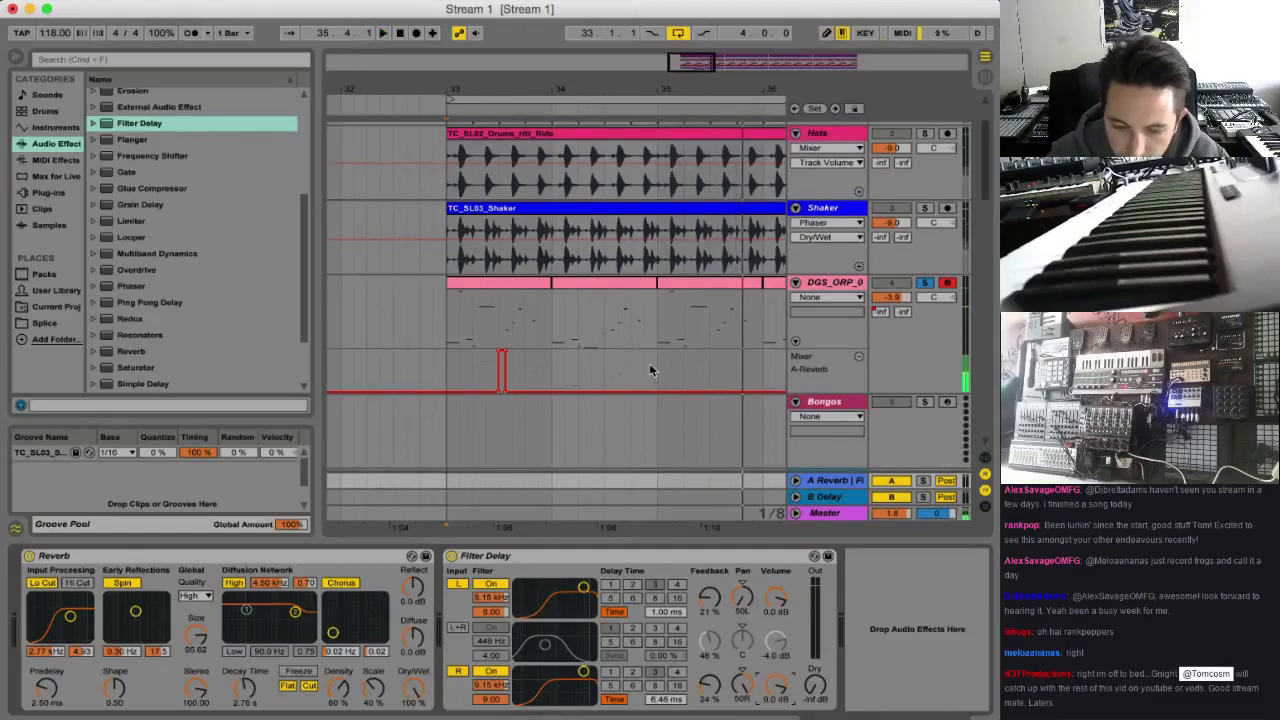
Duplicate the A-Reverb send automation of bars 33 and 34 onto bars 35 and 36
{"action": "left_click_drag", "start_coordinate": [653, 370], "coordinate": [450, 371]}
{"action": "key", "text": "super+d"}
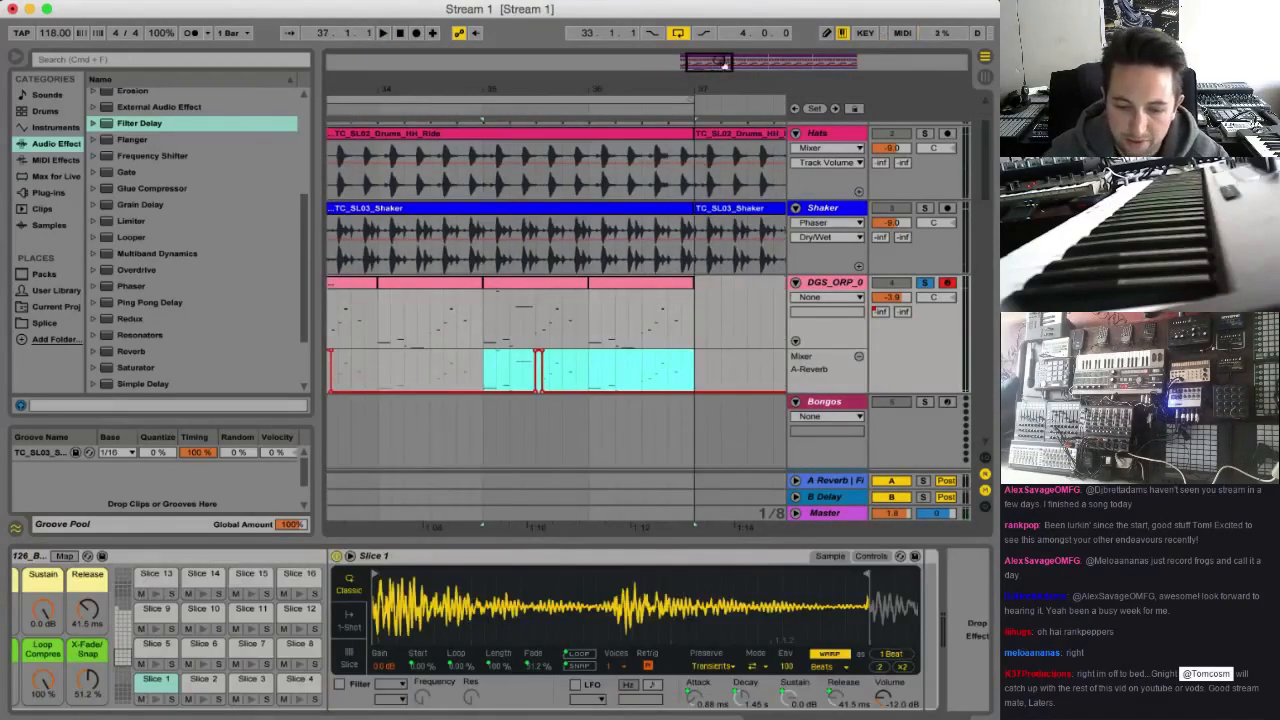
{"action": "left_click_drag", "start_coordinate": [724, 64], "coordinate": [722, 66]}
Play the loop from bar 33, unsolo the sliced bongo track and lower its volume against the hats and shaker
{"action": "key", "text": "space"}
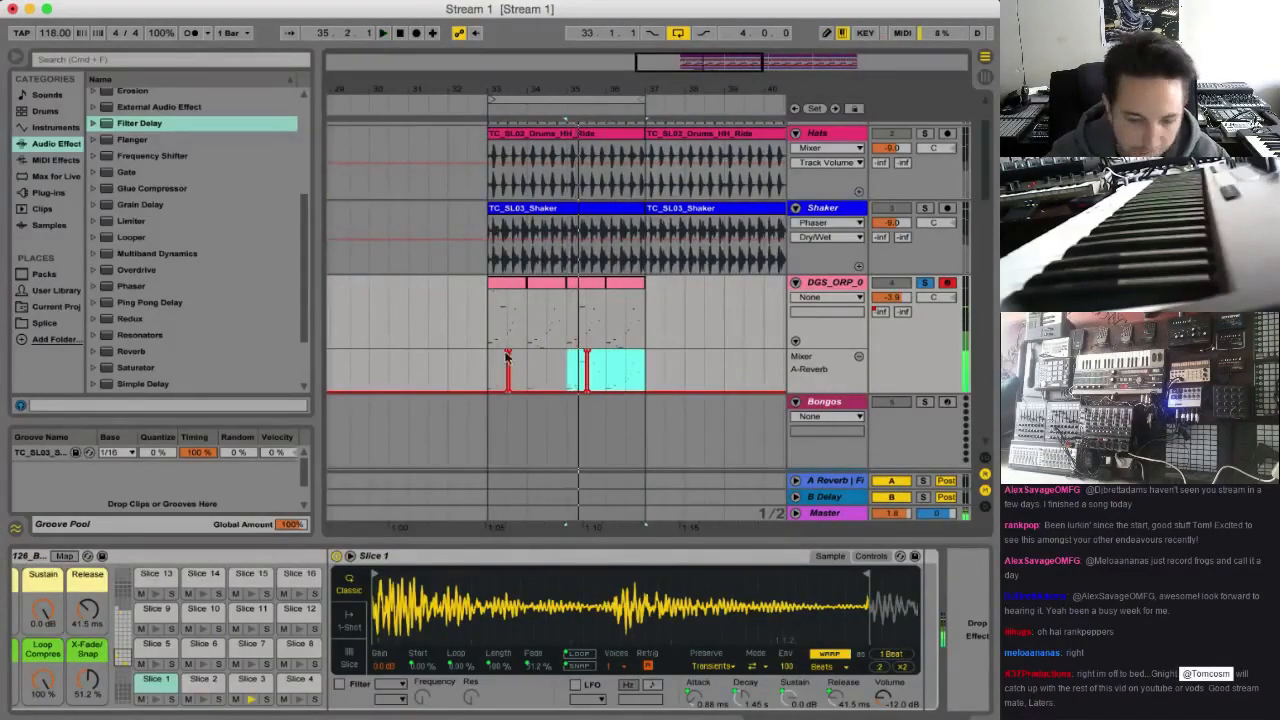
{"action": "left_click", "coordinate": [487, 381]}
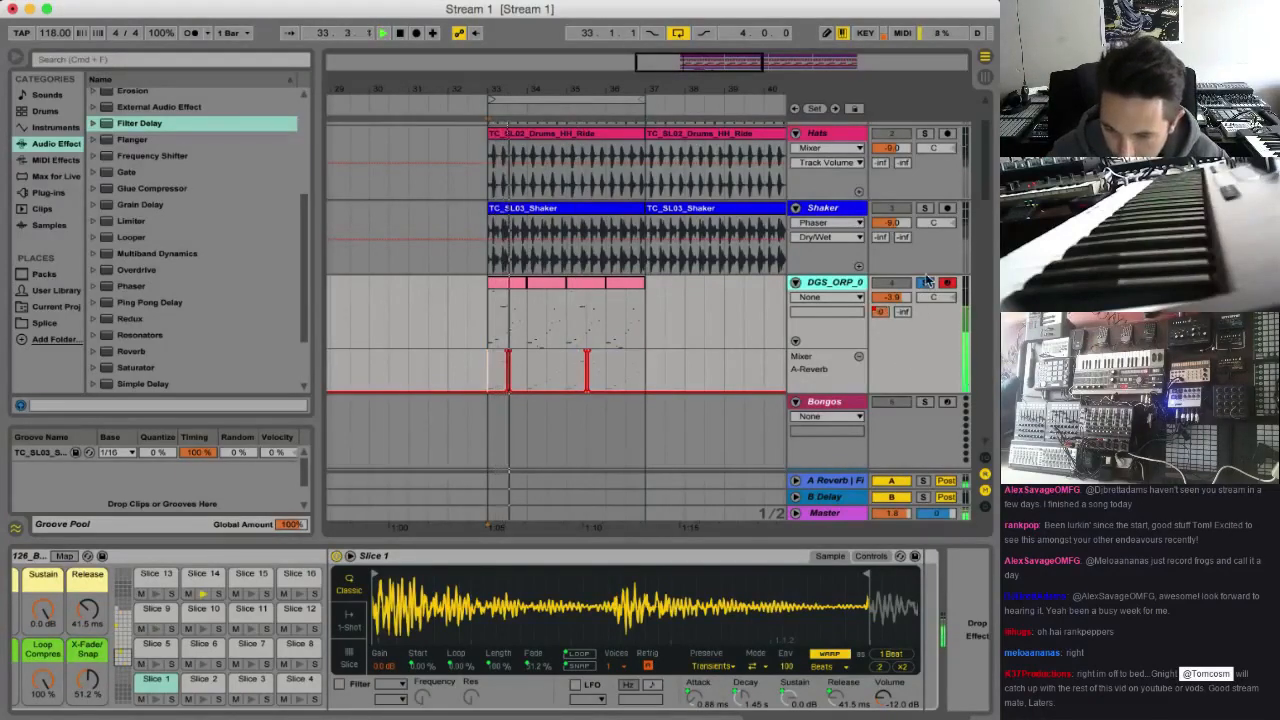
{"action": "left_click", "coordinate": [926, 285]}
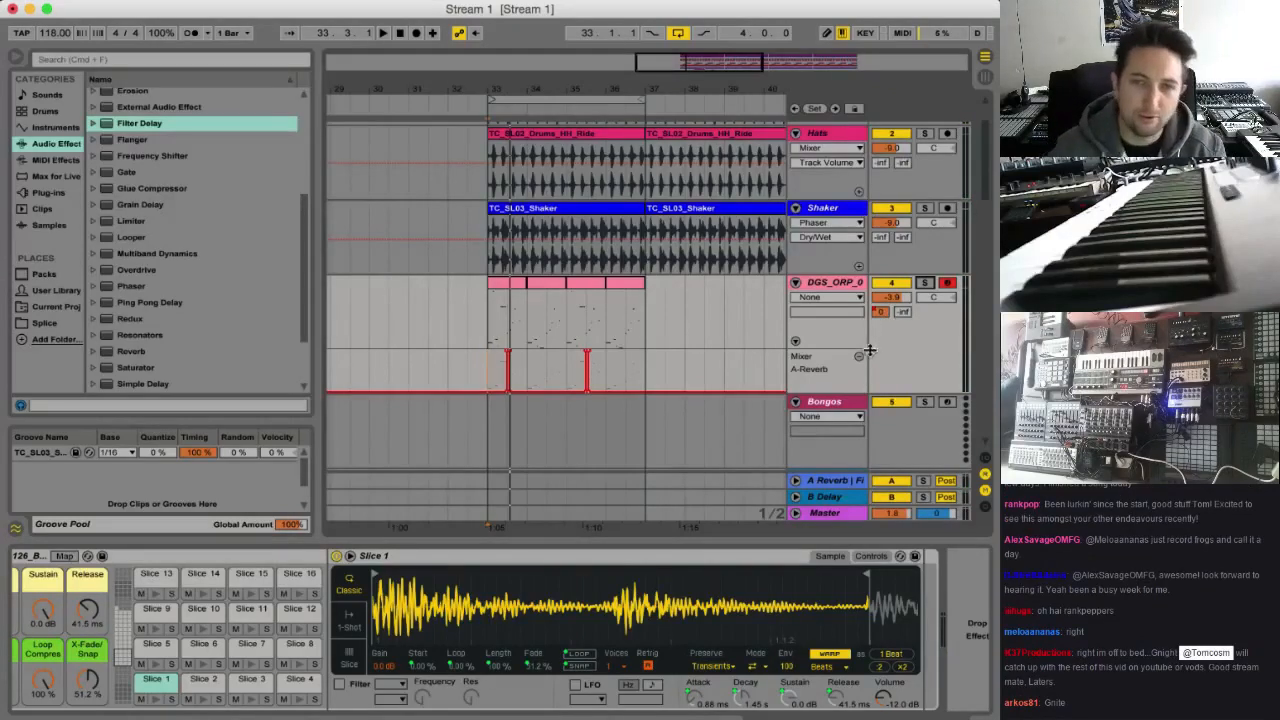
{"action": "key", "text": "space"}
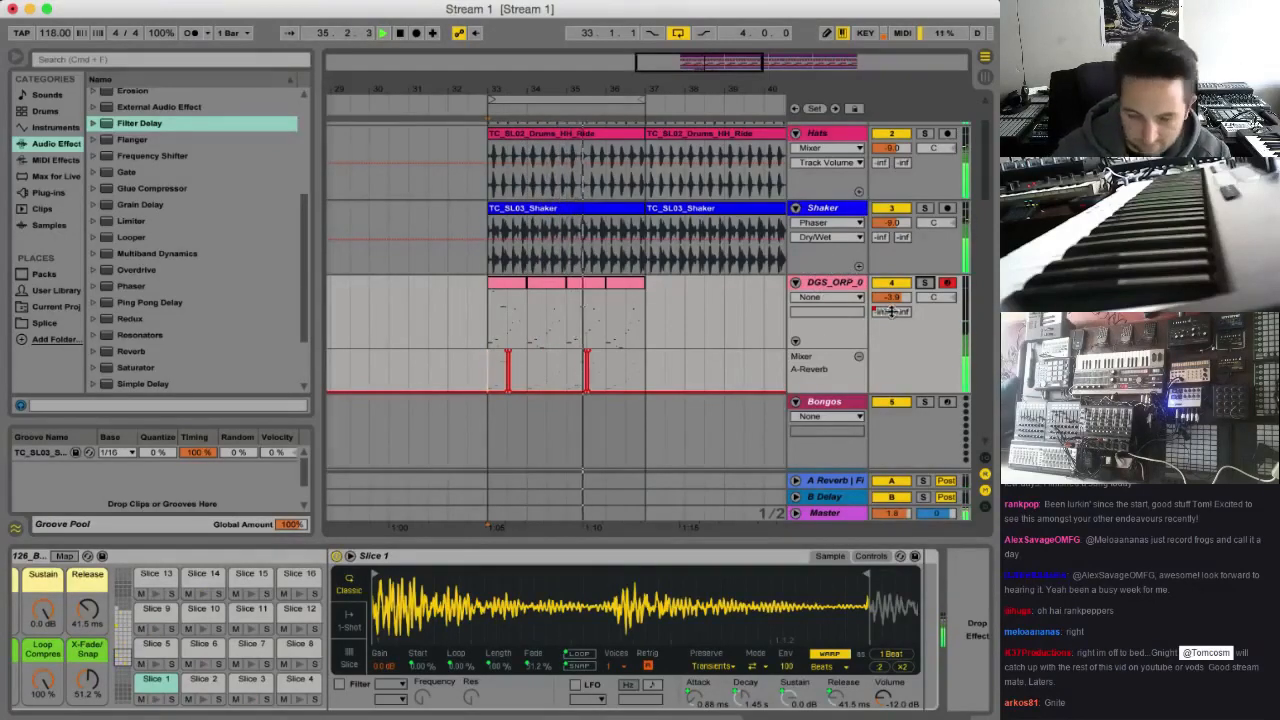
{"action": "left_click_drag", "start_coordinate": [897, 303], "coordinate": [897, 318]}
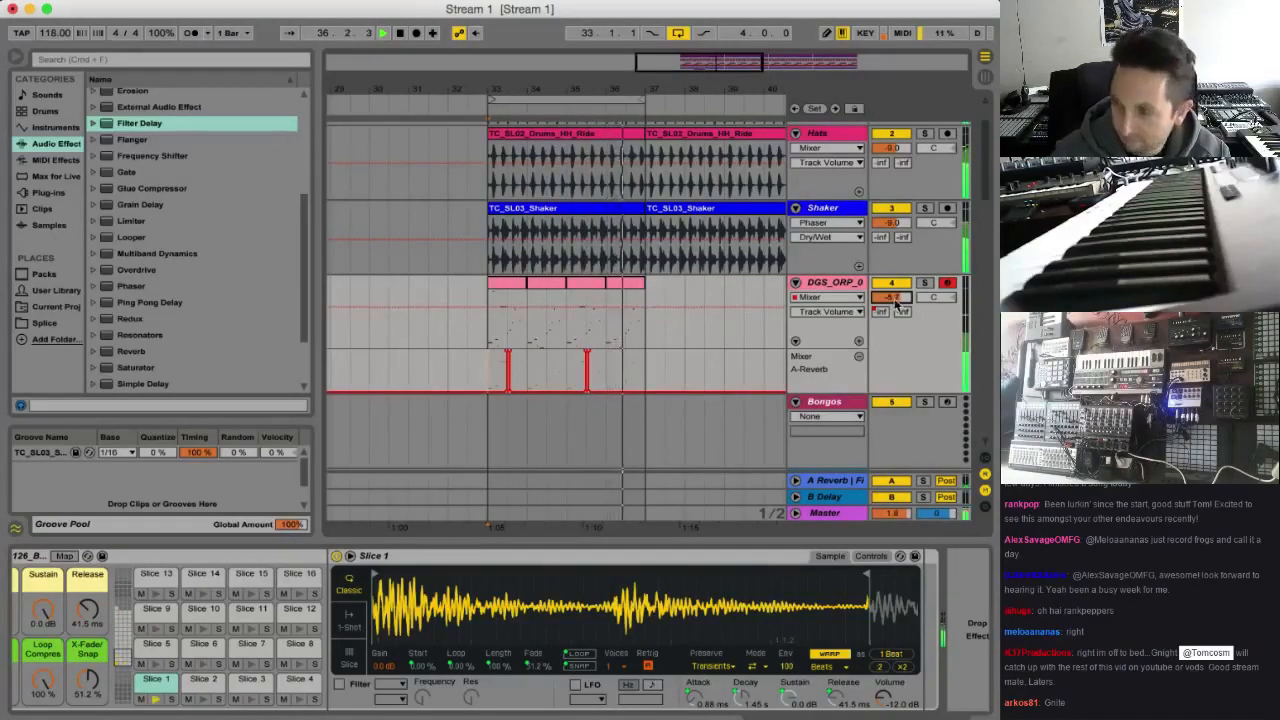
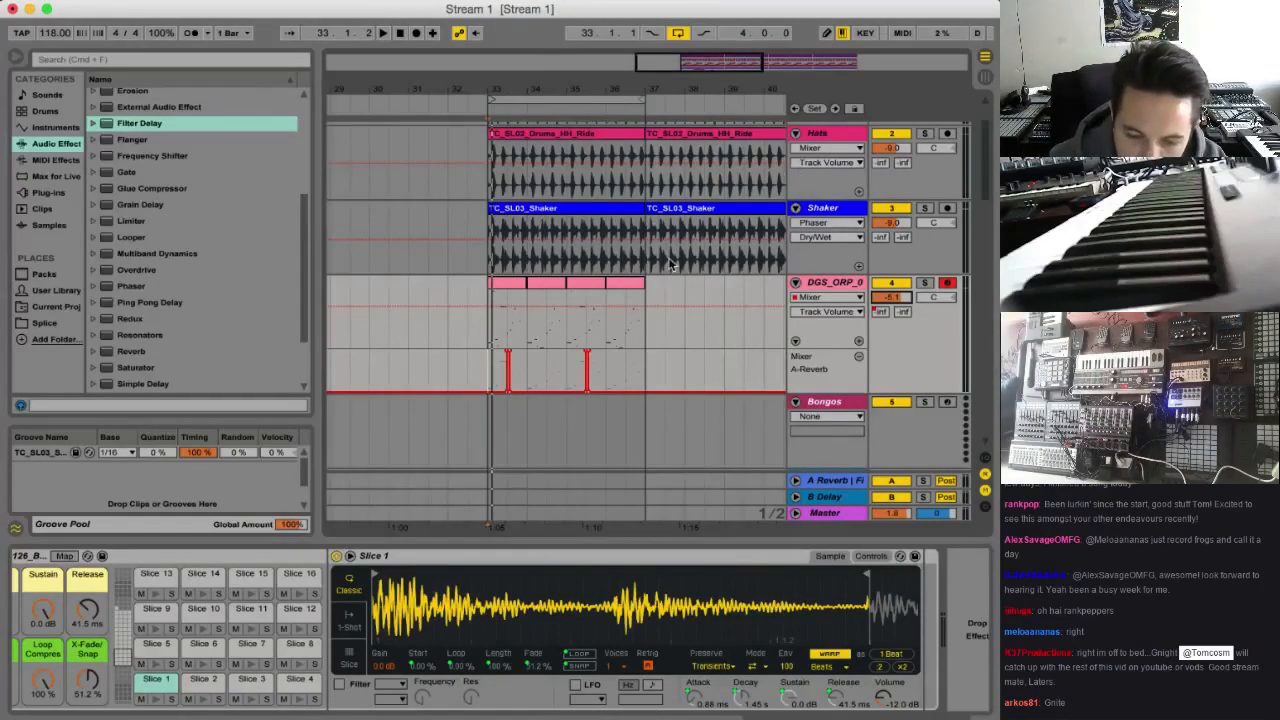
Extend the first Kick Snare clip back from bar 33 to bar 1 and start playback from bar 33
{"action": "left_click_drag", "start_coordinate": [696, 83], "coordinate": [494, 114]}
{"action": "key", "text": "space"}
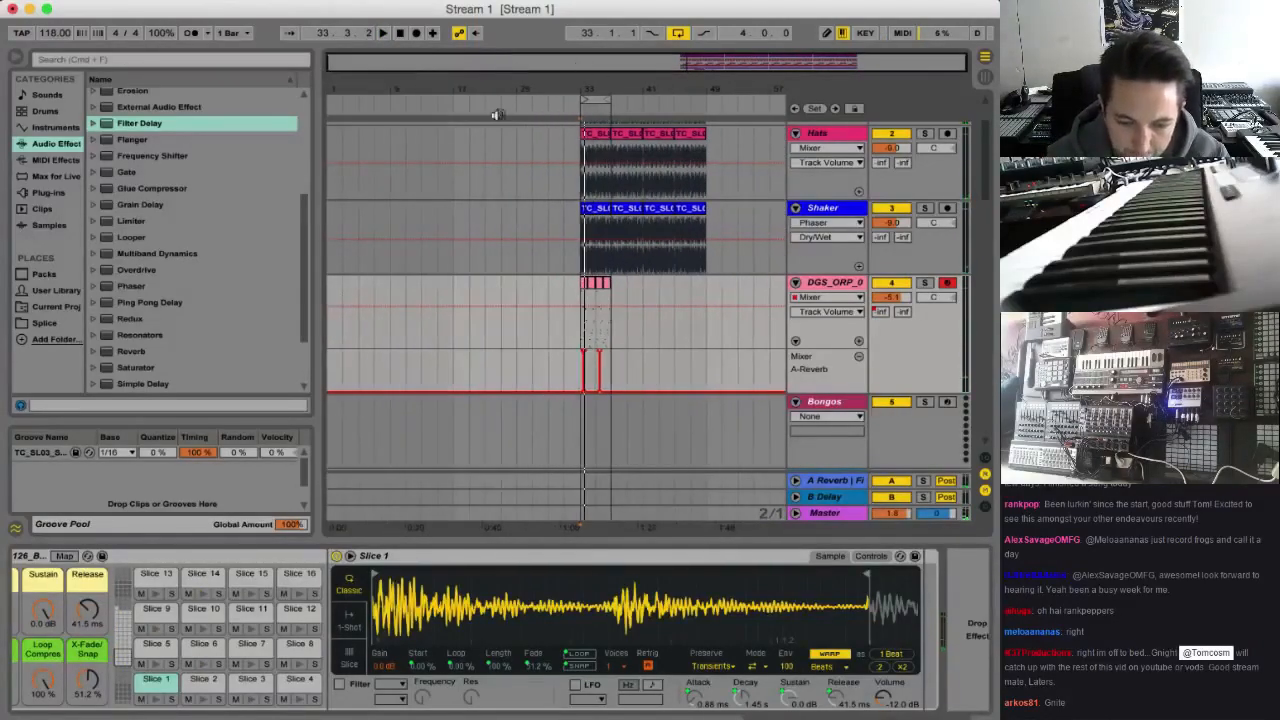
{"action": "scroll", "coordinate": [520, 213], "scroll_direction": "up", "scroll_amount": 2}
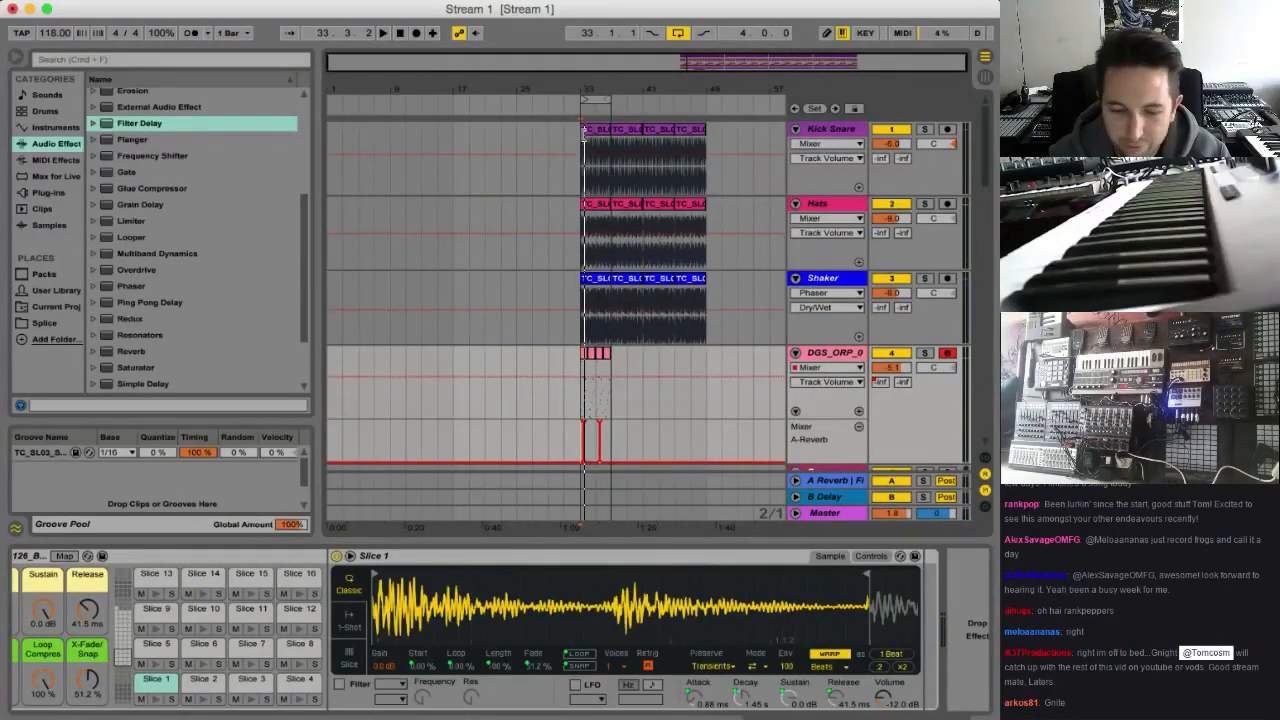
{"action": "left_click_drag", "start_coordinate": [584, 133], "coordinate": [324, 132]}
{"action": "key", "text": "space"}
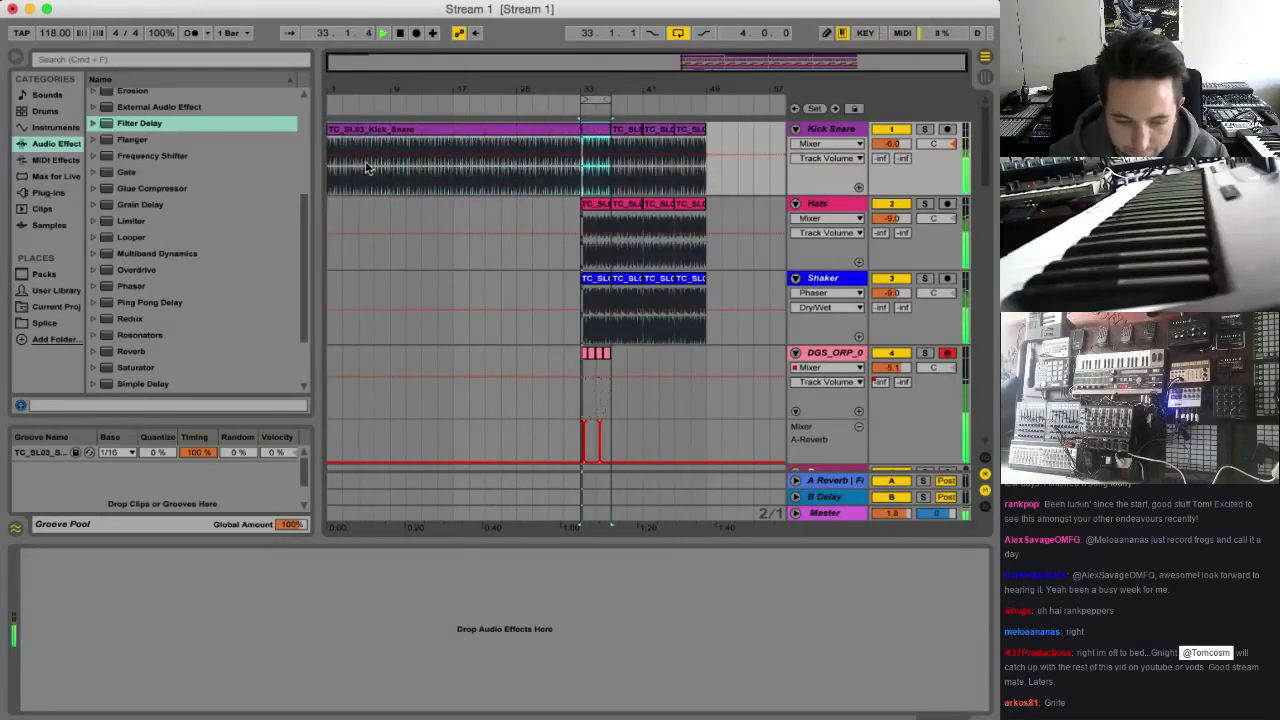
Play the arrangement from the Kick Snare section around bar 29 into bar 33, then from bar 33, to hear the transition
{"action": "left_click", "coordinate": [407, 181]}
{"action": "key", "text": "space"}
{"action": "key", "text": "space"}
{"action": "left_click_drag", "start_coordinate": [653, 72], "coordinate": [653, 108]}
{"action": "left_click", "coordinate": [532, 195]}
{"action": "left_click", "coordinate": [539, 201]}
{"action": "key", "text": "space"}
{"action": "key", "text": "space"}
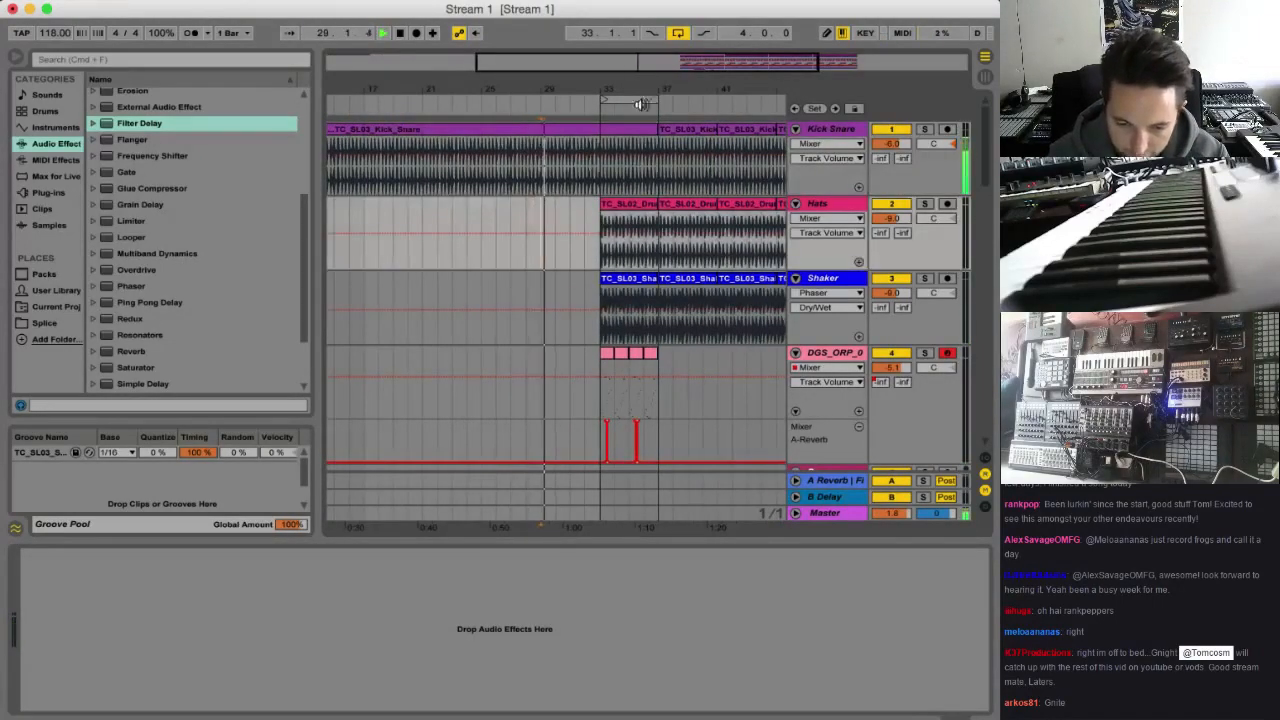
{"action": "left_click_drag", "start_coordinate": [660, 72], "coordinate": [700, 91]}
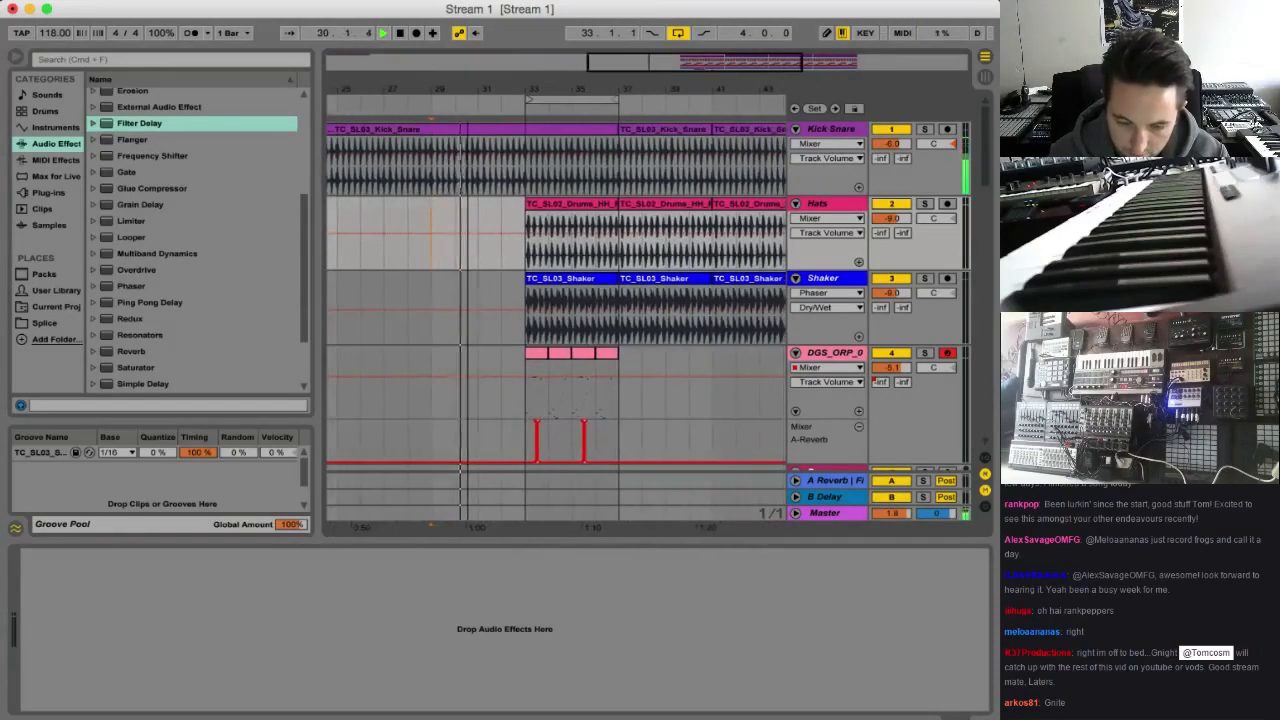
{"action": "left_click", "coordinate": [534, 330]}
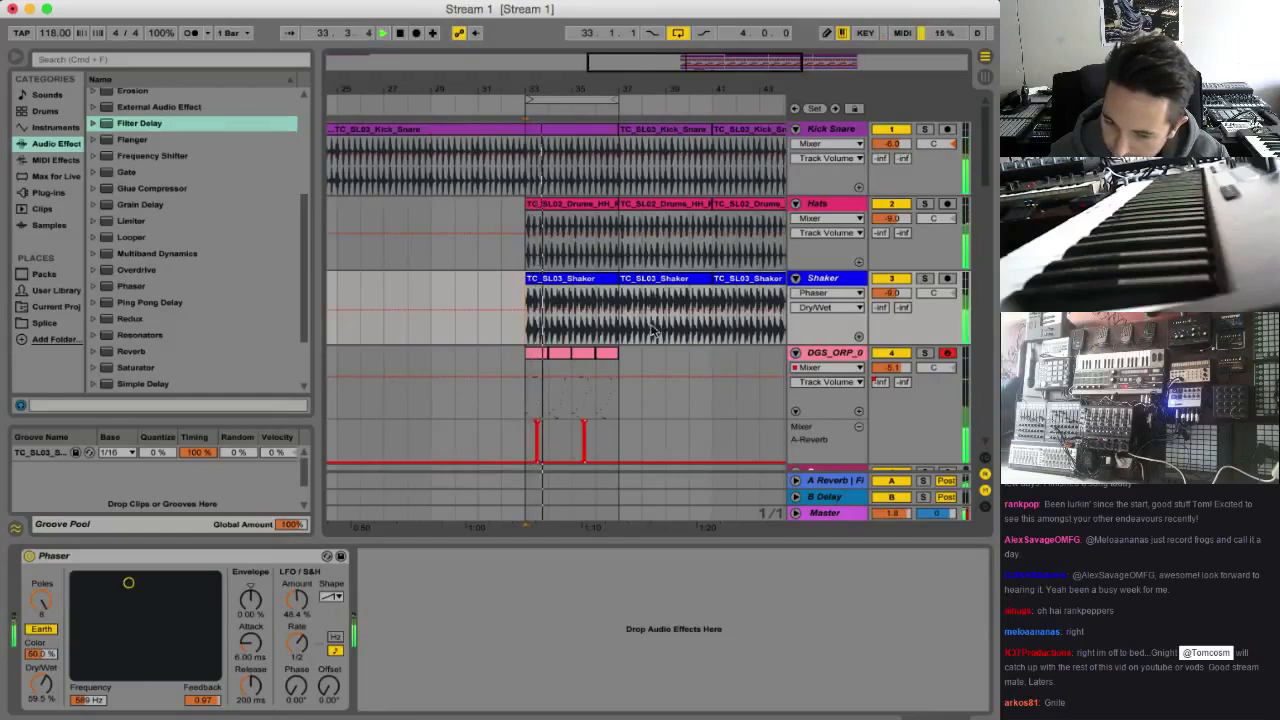
{"action": "key", "text": "space"}
Insert a new MIDI track below the Chord track at the end of the track list
{"action": "left_click_drag", "start_coordinate": [984, 162], "coordinate": [988, 516]}
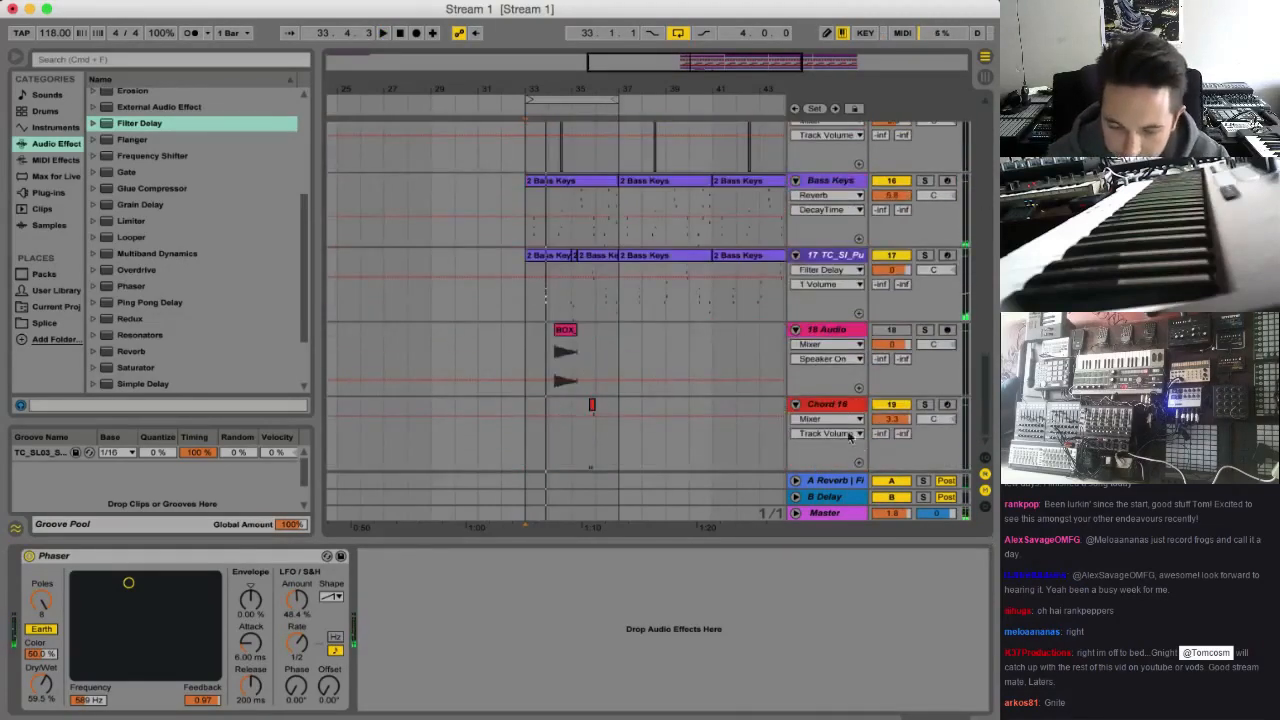
{"action": "left_click", "coordinate": [840, 408]}
{"action": "key", "text": "super+shift+t"}
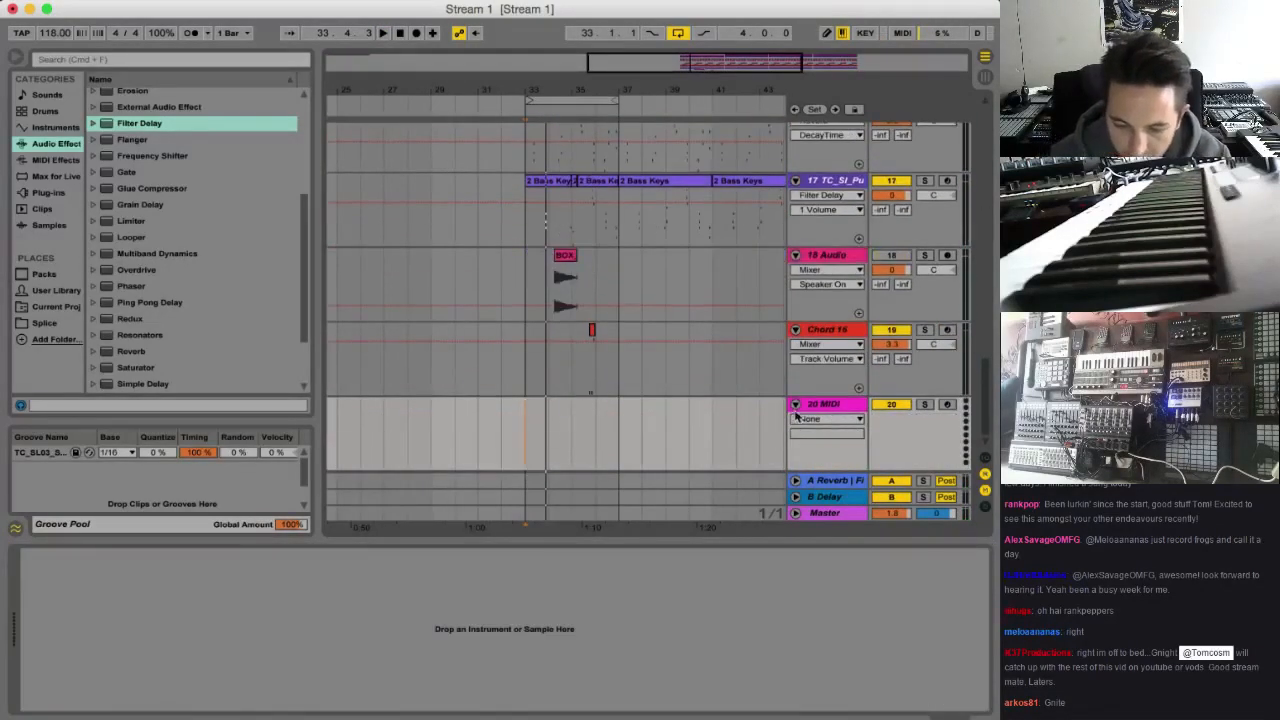
Load the TC_SI_MicroQ_Pad_SyncFuzz sampler preset from the User Library onto the new MIDI track and shorten its volume release to 584 ms
{"action": "left_click", "coordinate": [58, 290]}
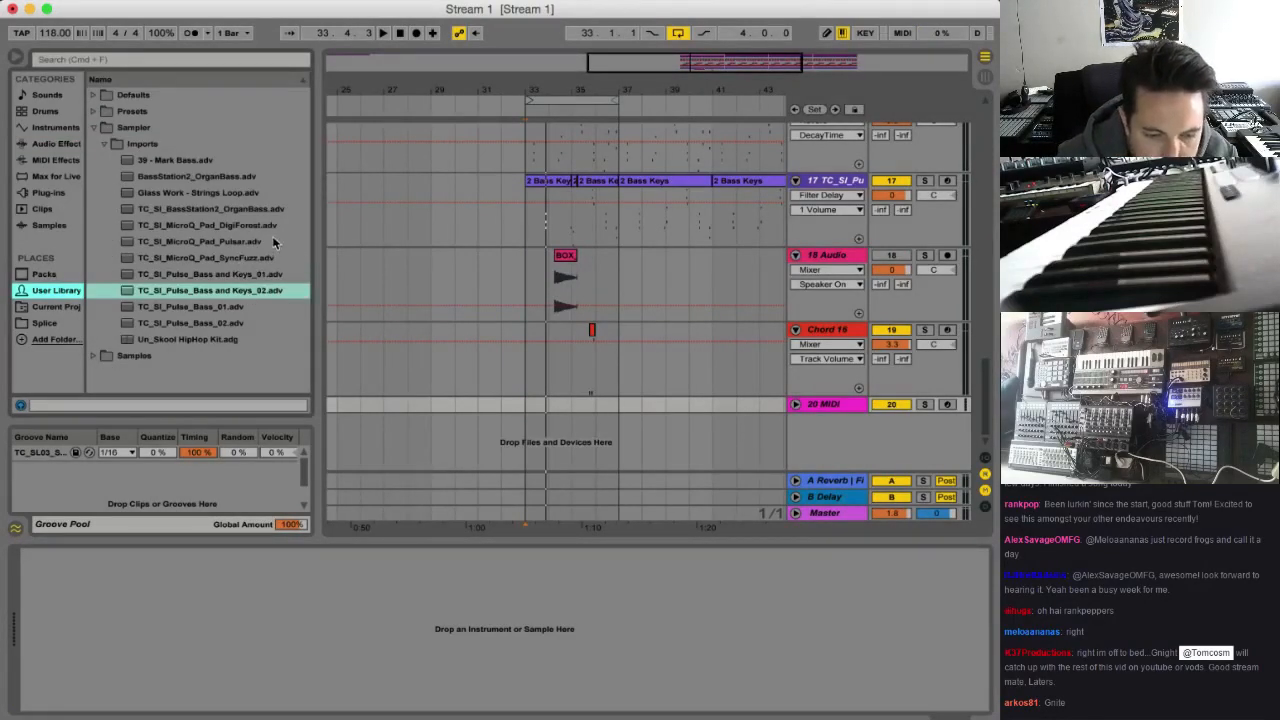
{"action": "left_click", "coordinate": [235, 259]}
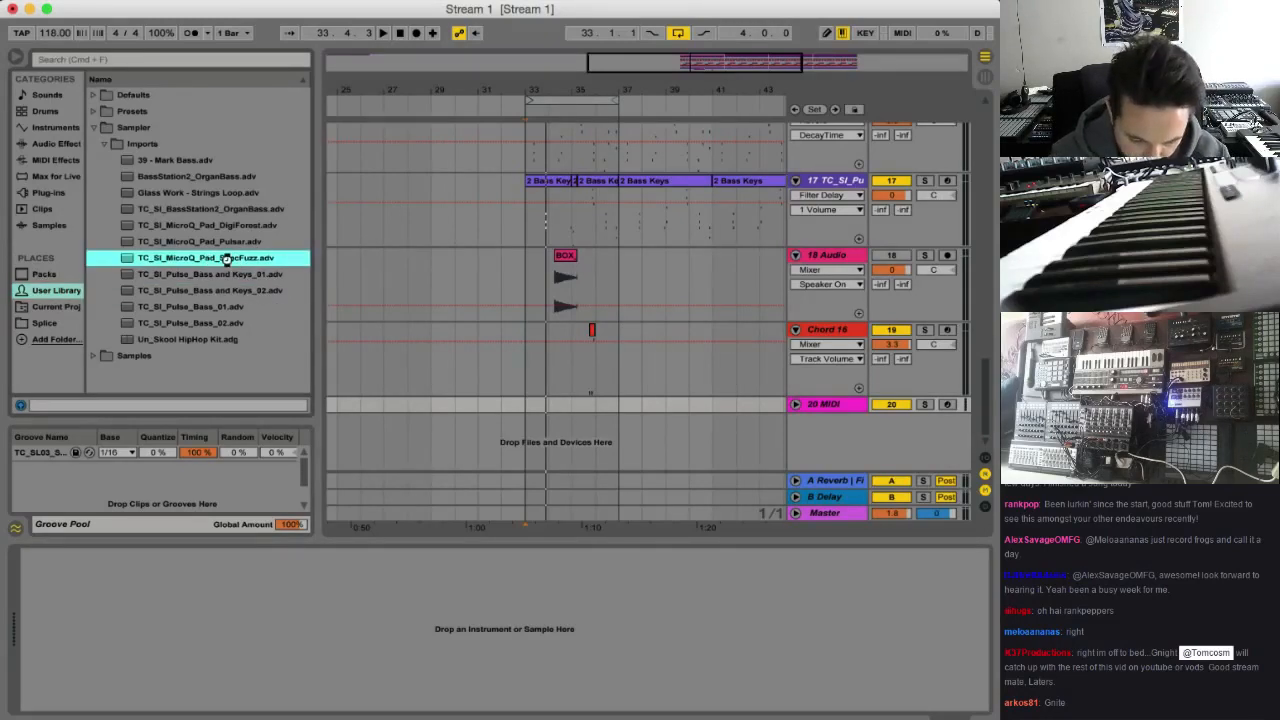
{"action": "double_click", "coordinate": [227, 258]}
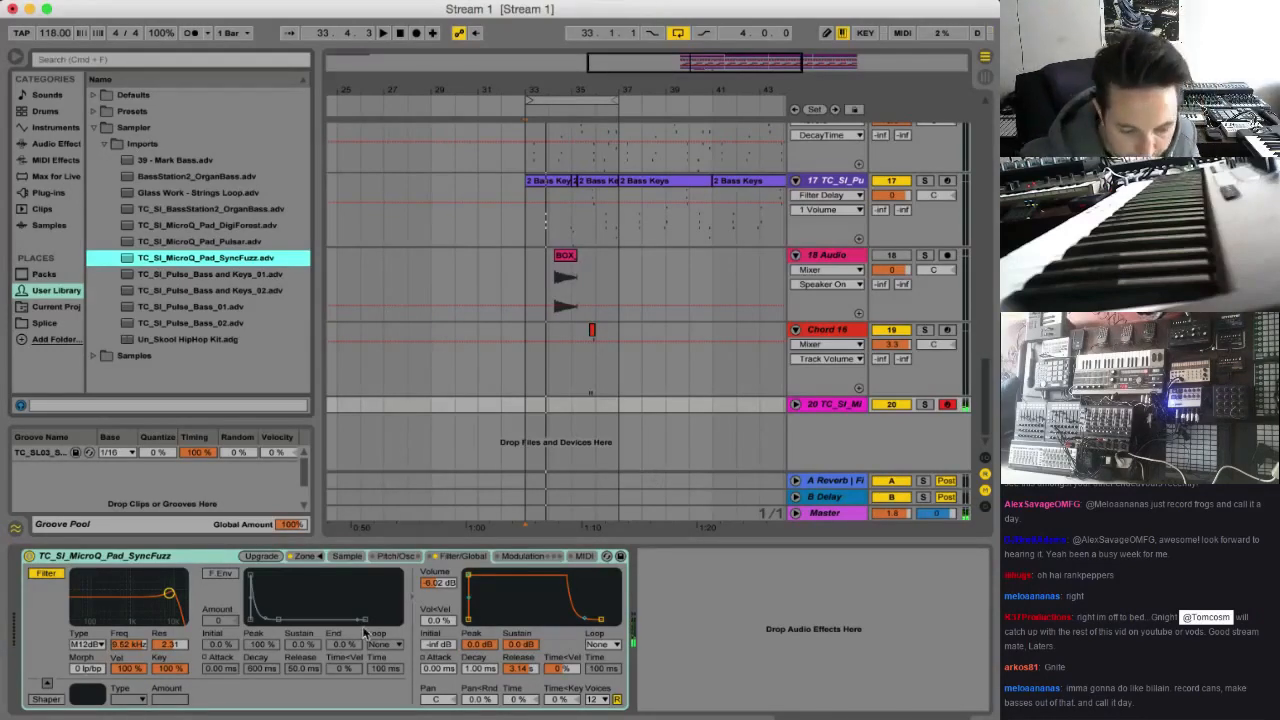
{"action": "left_click_drag", "start_coordinate": [601, 619], "coordinate": [596, 620]}
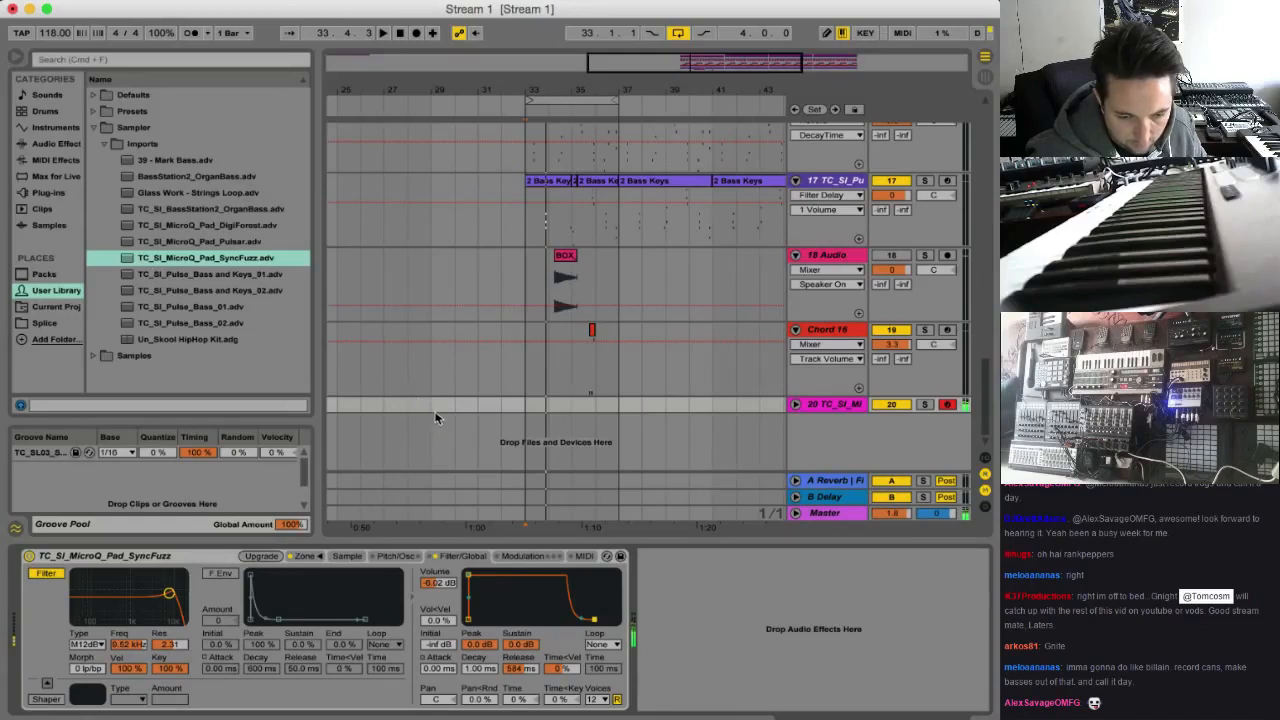
Create an empty four-bar MIDI clip from bar 29 to bar 33 on the SyncFuzz track and unfold the track
{"action": "left_click_drag", "start_coordinate": [433, 409], "coordinate": [520, 410]}
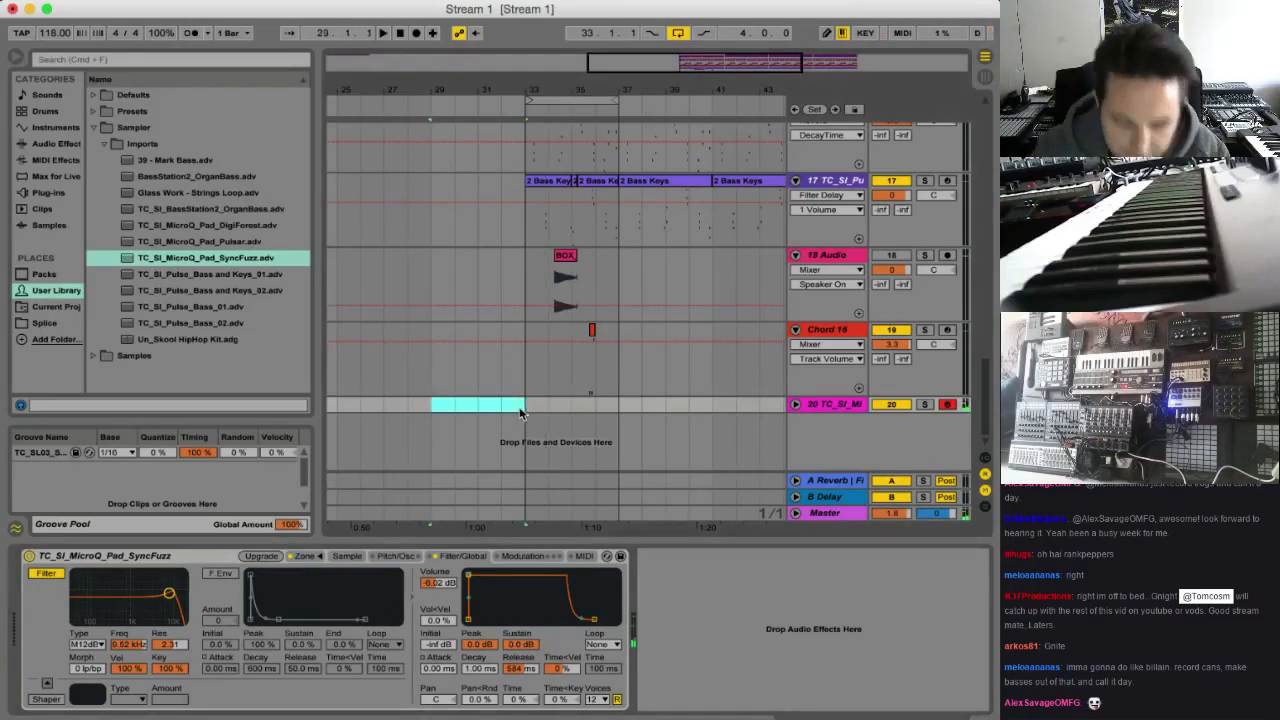
{"action": "key", "text": "super+shift+m"}
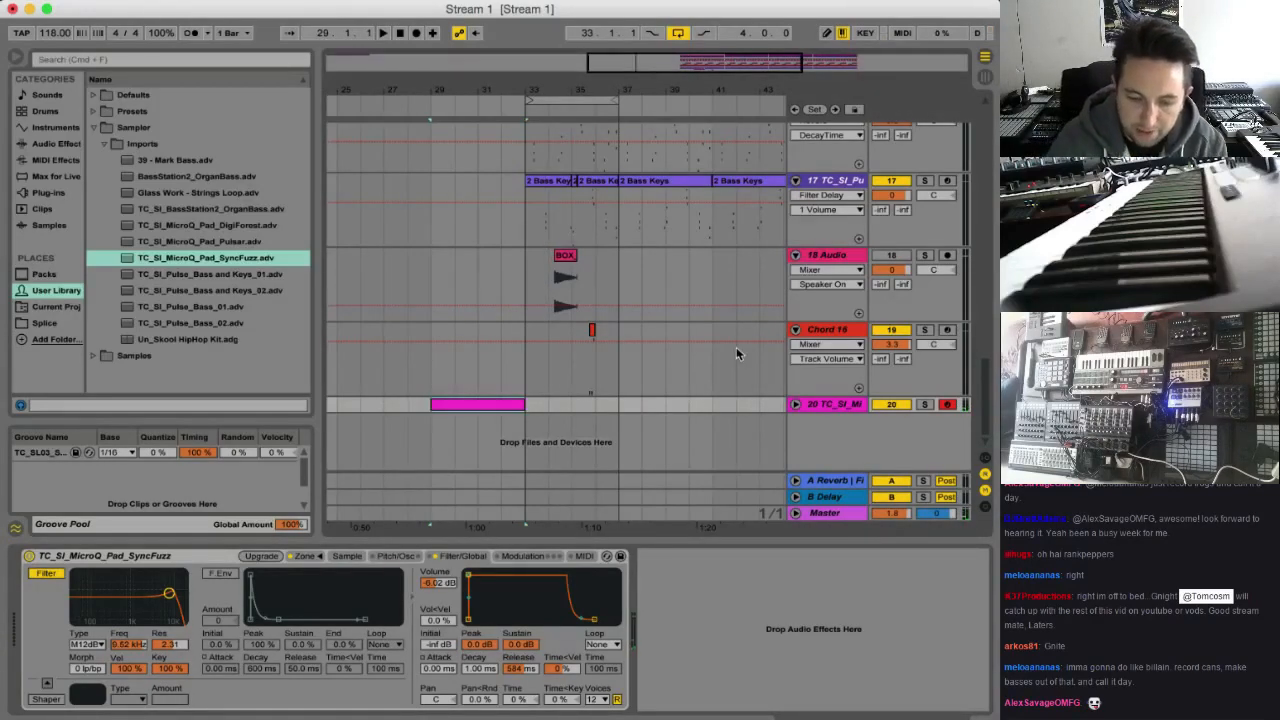
{"action": "left_click", "coordinate": [797, 405]}
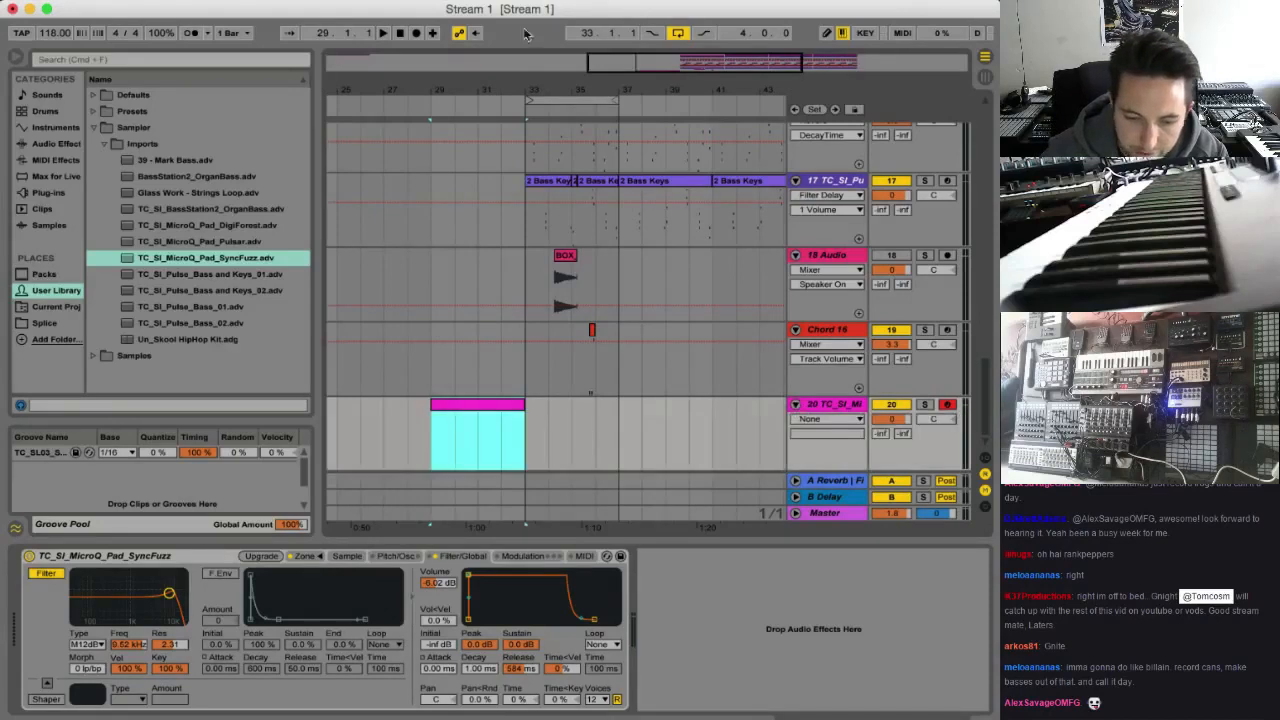
Add a locator named Drop at bar 33
{"action": "right_click", "coordinate": [521, 110]}
{"action": "left_click", "coordinate": [565, 157]}
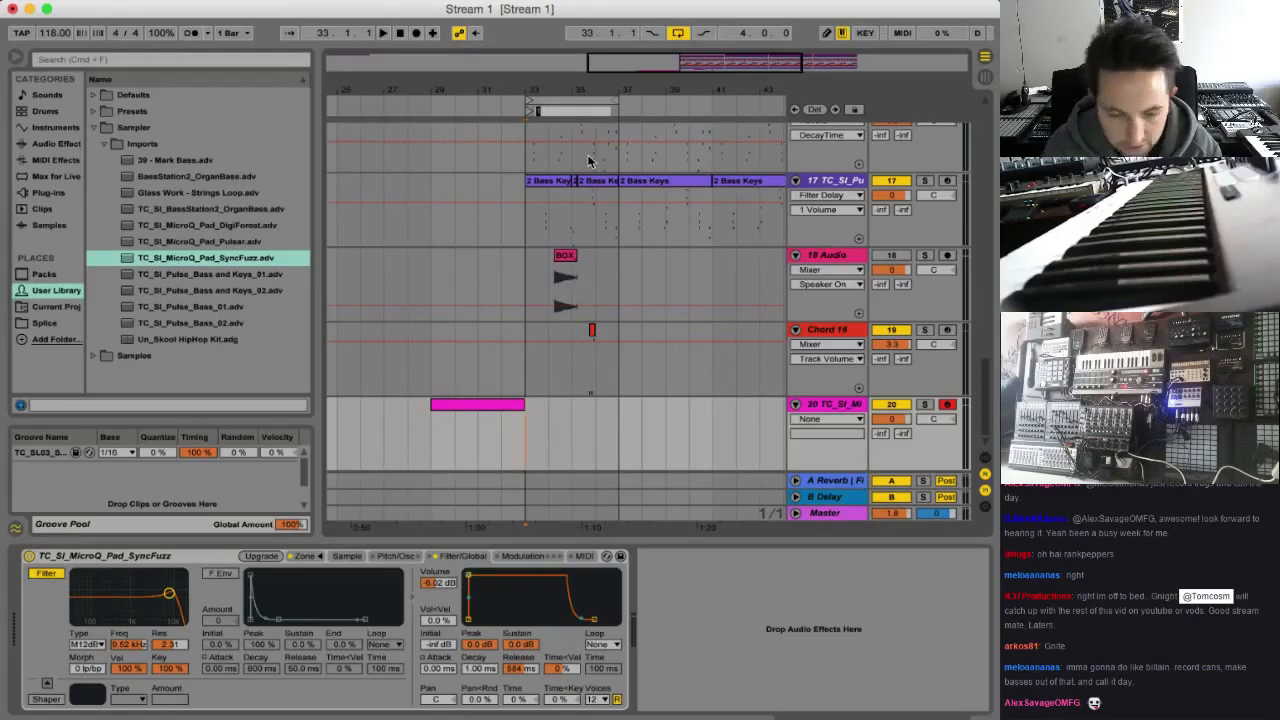
{"action": "type", "text": "Drop"}
{"action": "key", "text": "Return"}
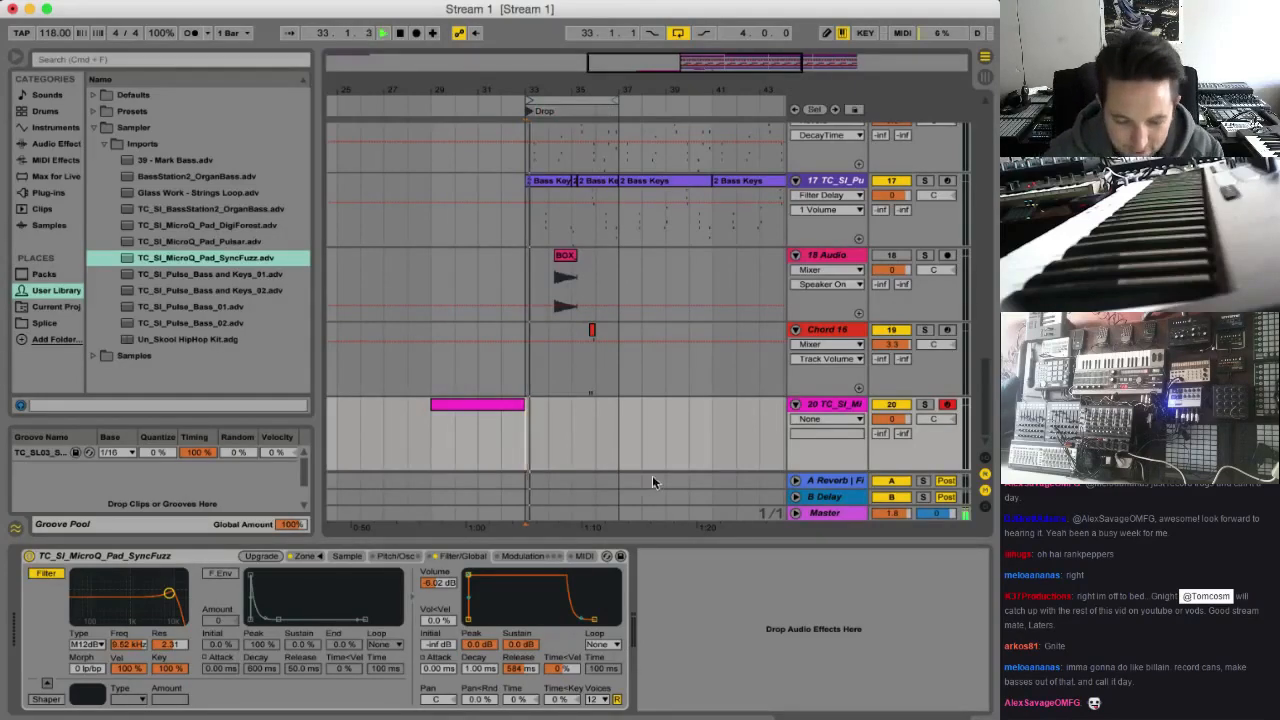
Open the SyncFuzz clip at bar 29, enter a short A2, C3 and E3 chord on its first beat and audition it
{"action": "left_click", "coordinate": [457, 405]}
{"action": "key", "text": "space"}
{"action": "double_click", "coordinate": [470, 405]}
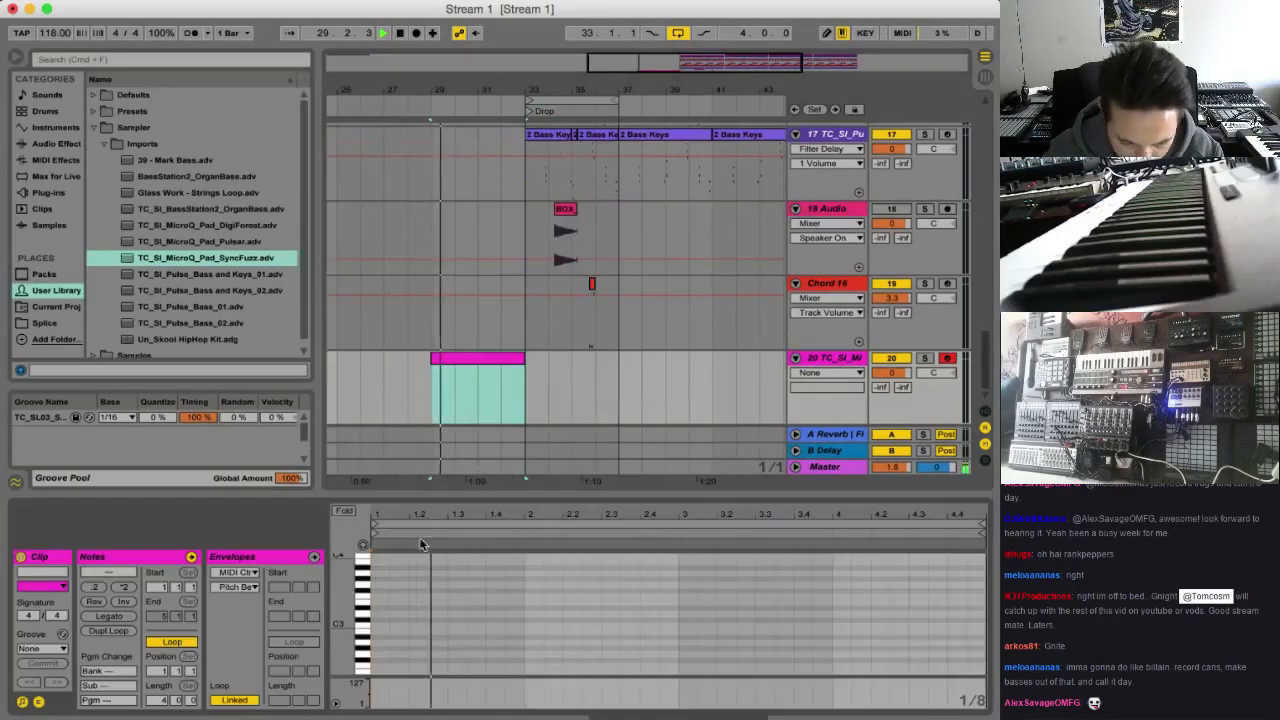
{"action": "double_click", "coordinate": [379, 641]}
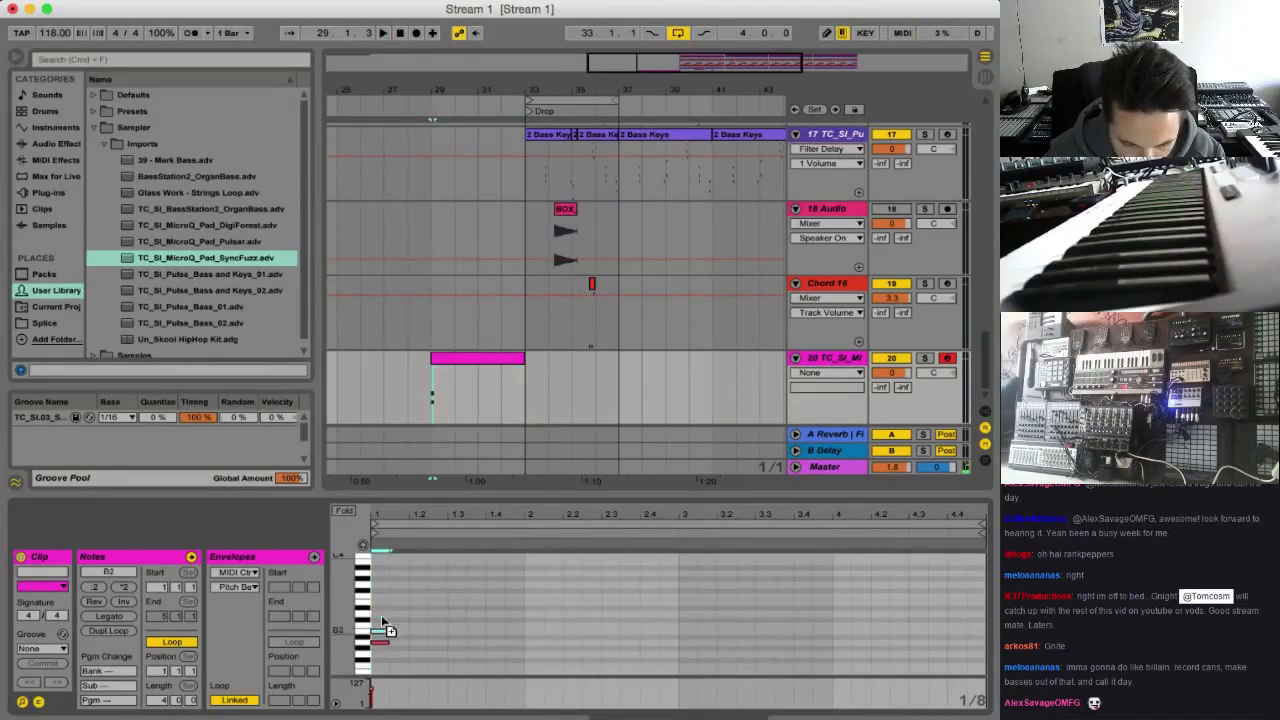
{"action": "double_click", "coordinate": [381, 617]}
{"action": "left_click_drag", "start_coordinate": [381, 616], "coordinate": [381, 644]}
{"action": "double_click", "coordinate": [381, 598]}
{"action": "key", "text": "space"}
{"action": "key", "text": "space"}
{"action": "key", "text": "space"}
{"action": "key", "text": "space"}
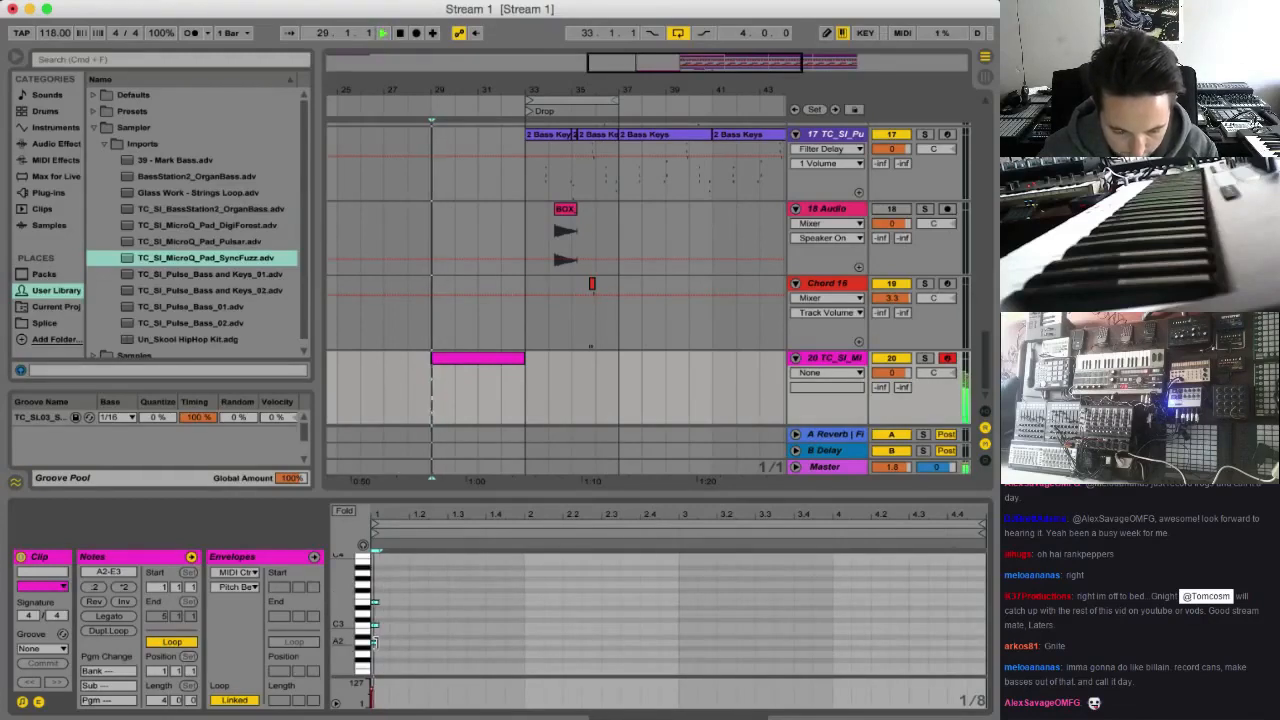
Duplicate the chord an eighth note later and play the clip repeatedly to check the rhythm
{"action": "key", "text": "super+d"}
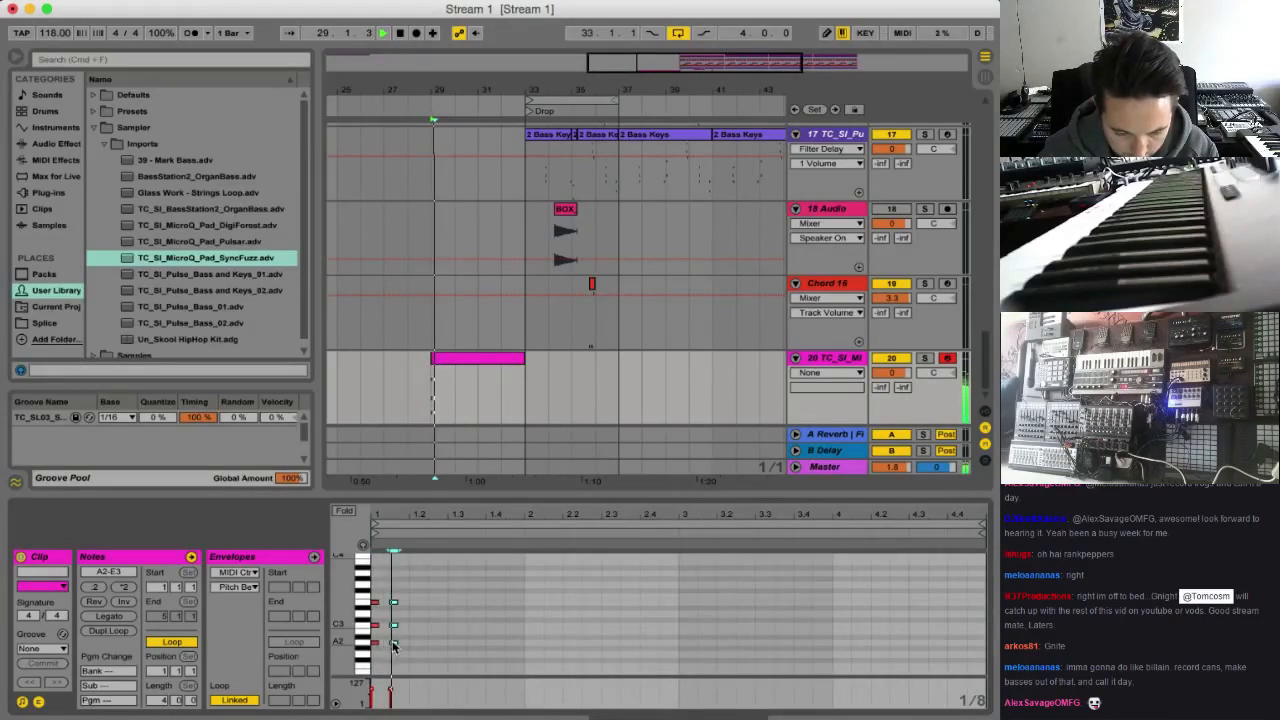
{"action": "key", "text": "space"}
{"action": "key", "text": "space"}
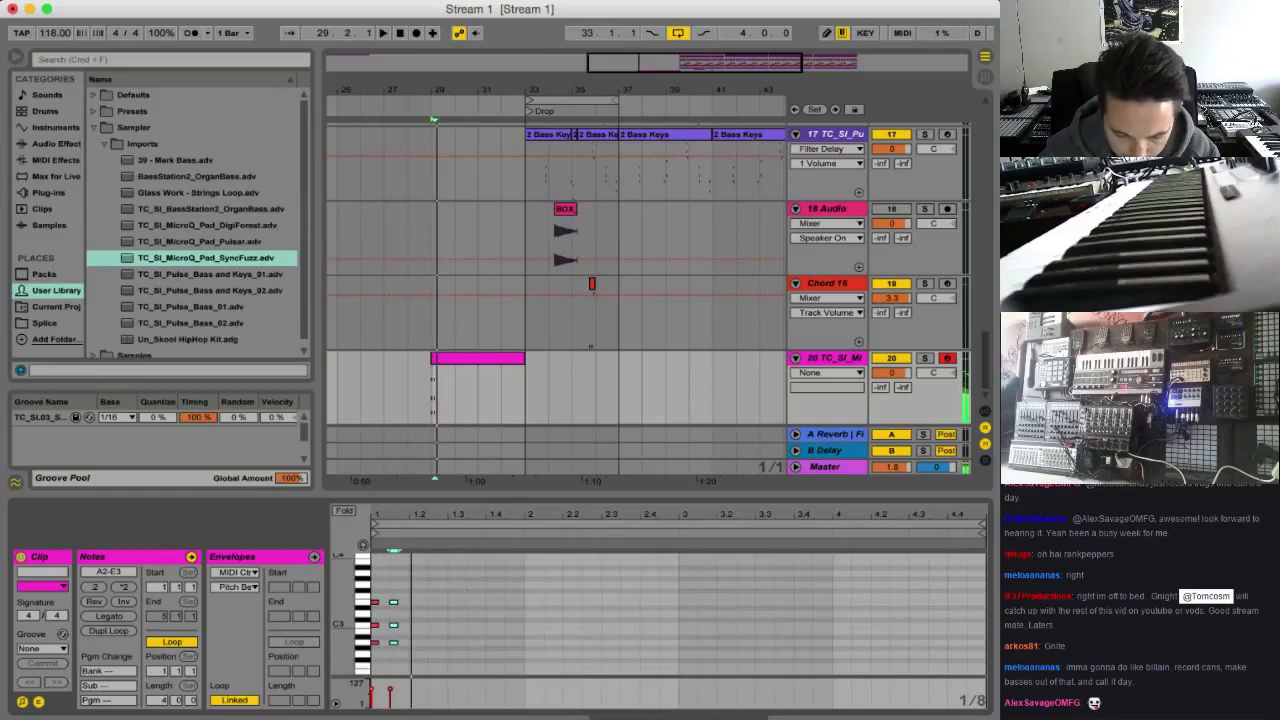
{"action": "left_click_drag", "start_coordinate": [420, 514], "coordinate": [420, 540]}
{"action": "key", "text": "space"}
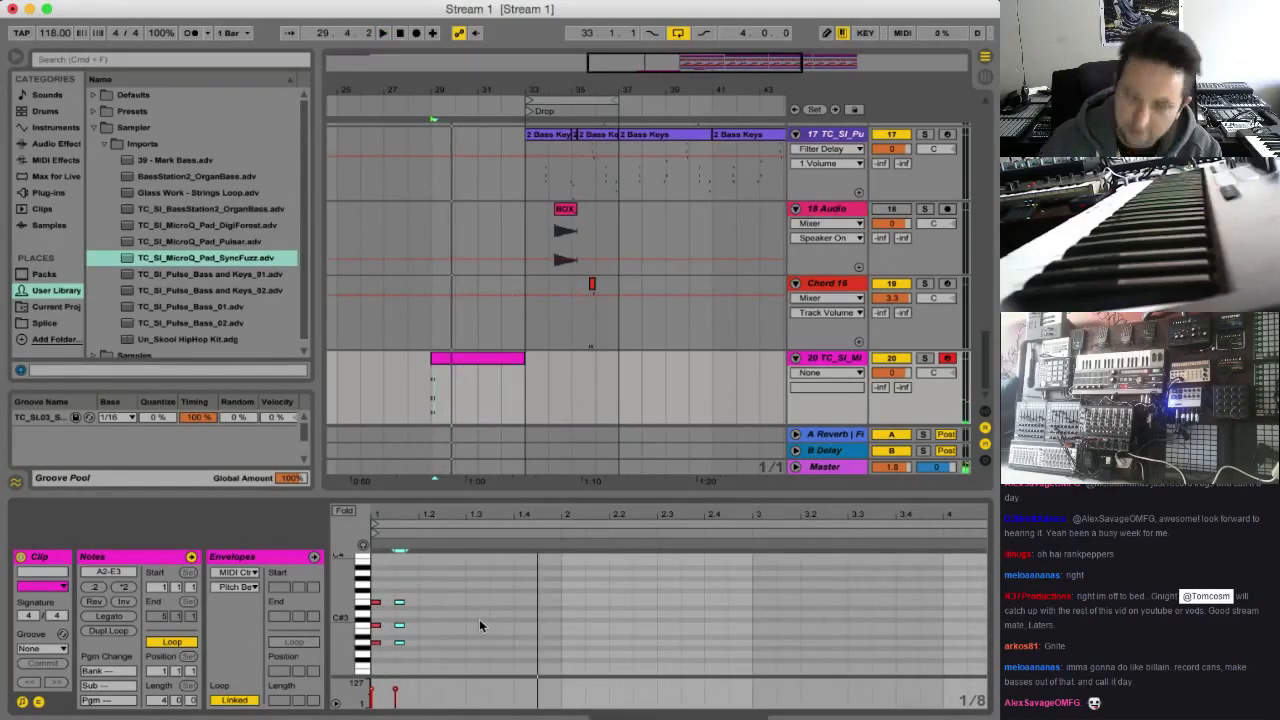
{"action": "key", "text": "space"}
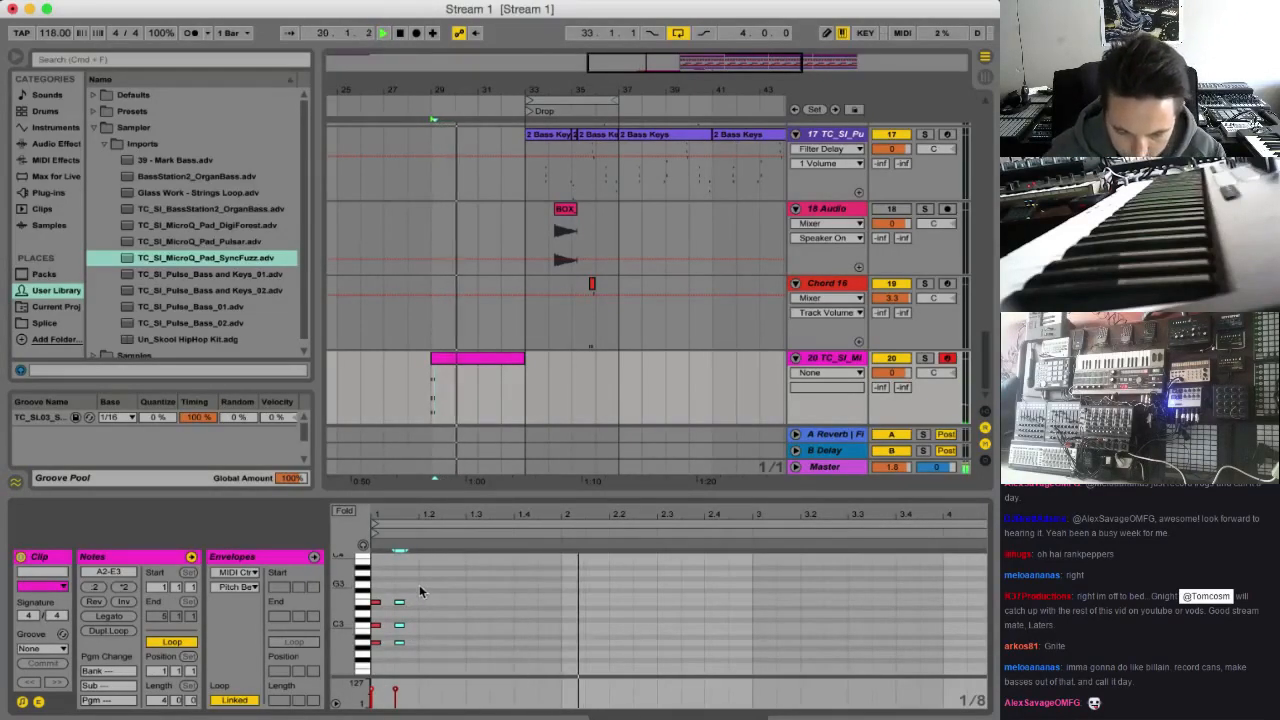
{"action": "key", "text": "space"}
{"action": "left_click_drag", "start_coordinate": [421, 587], "coordinate": [378, 645]}
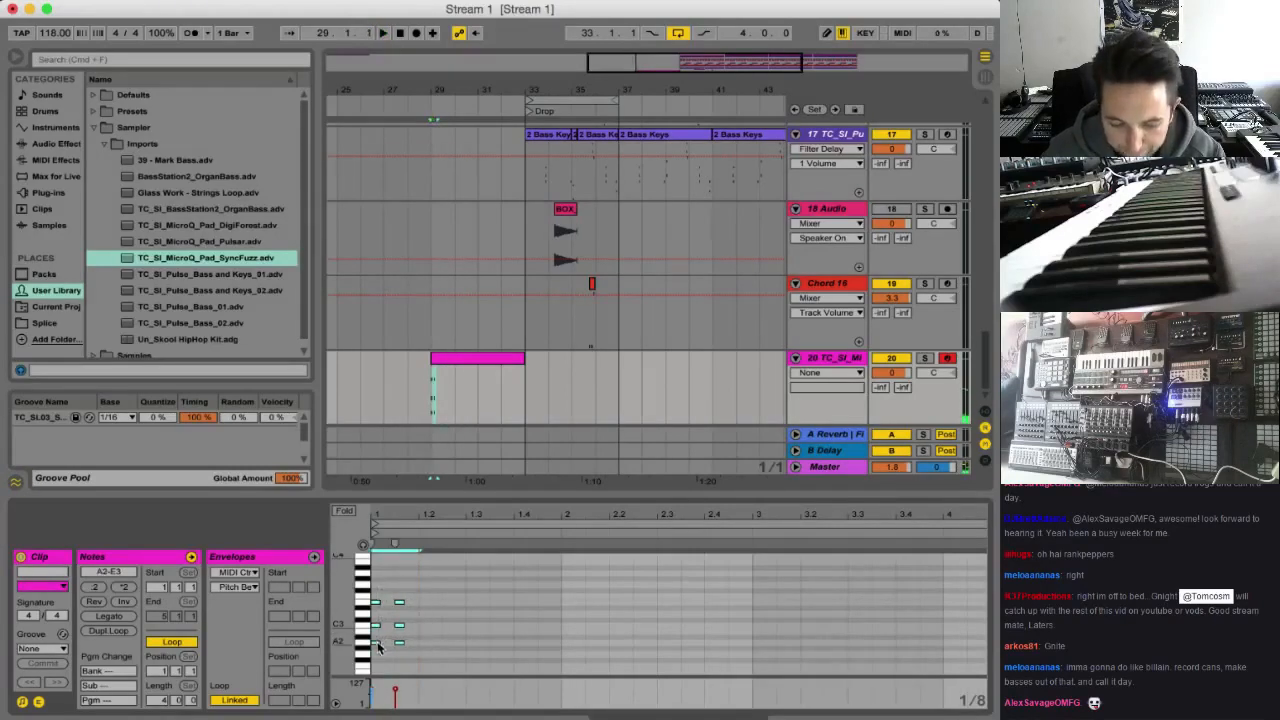
{"action": "key", "text": "space"}
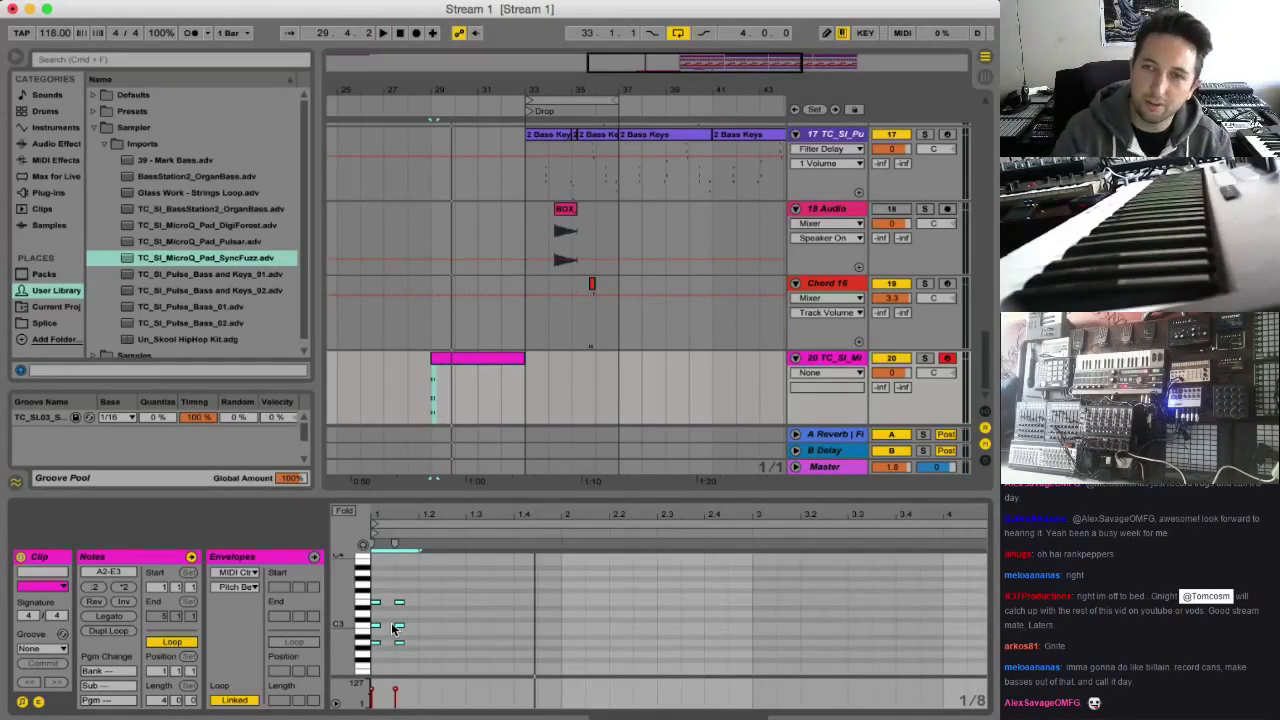
{"action": "key", "text": "space"}
{"action": "key", "text": "space"}
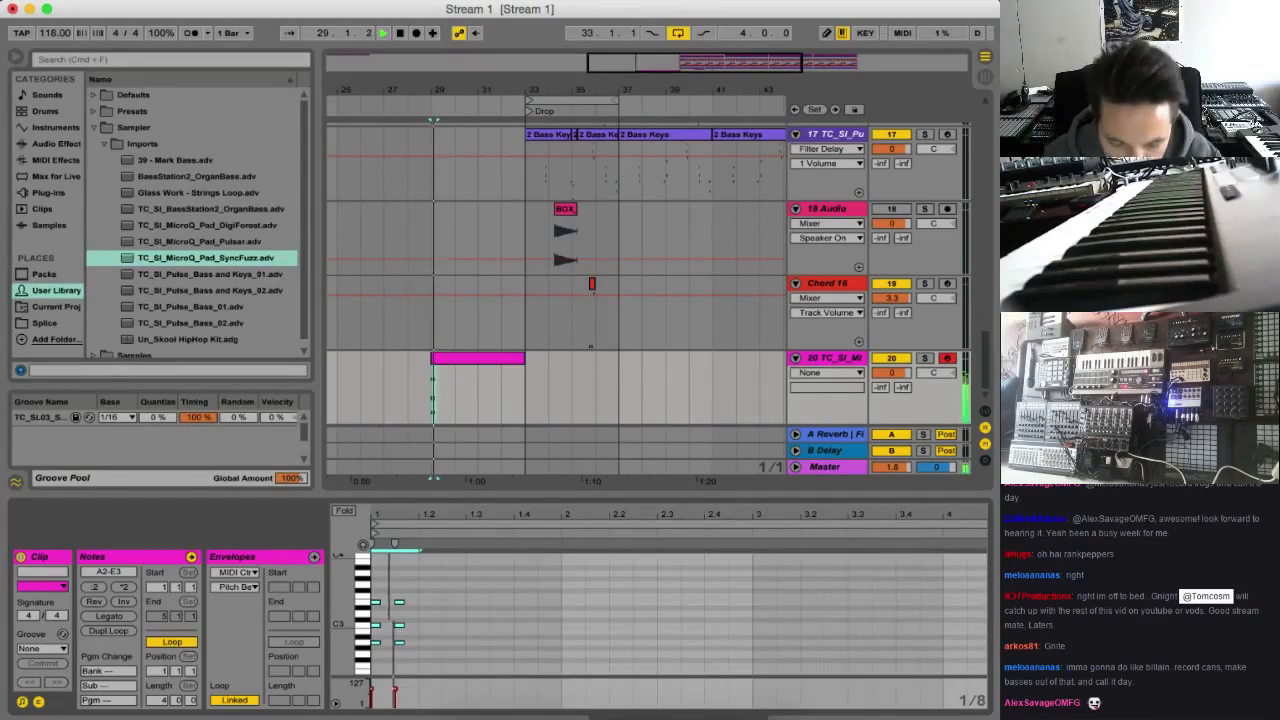
On a 1/16 grid, copy the chords to the clip's second bar, rework them into a three-hit variation and listen from bar 29
{"action": "left_click", "coordinate": [417, 592]}
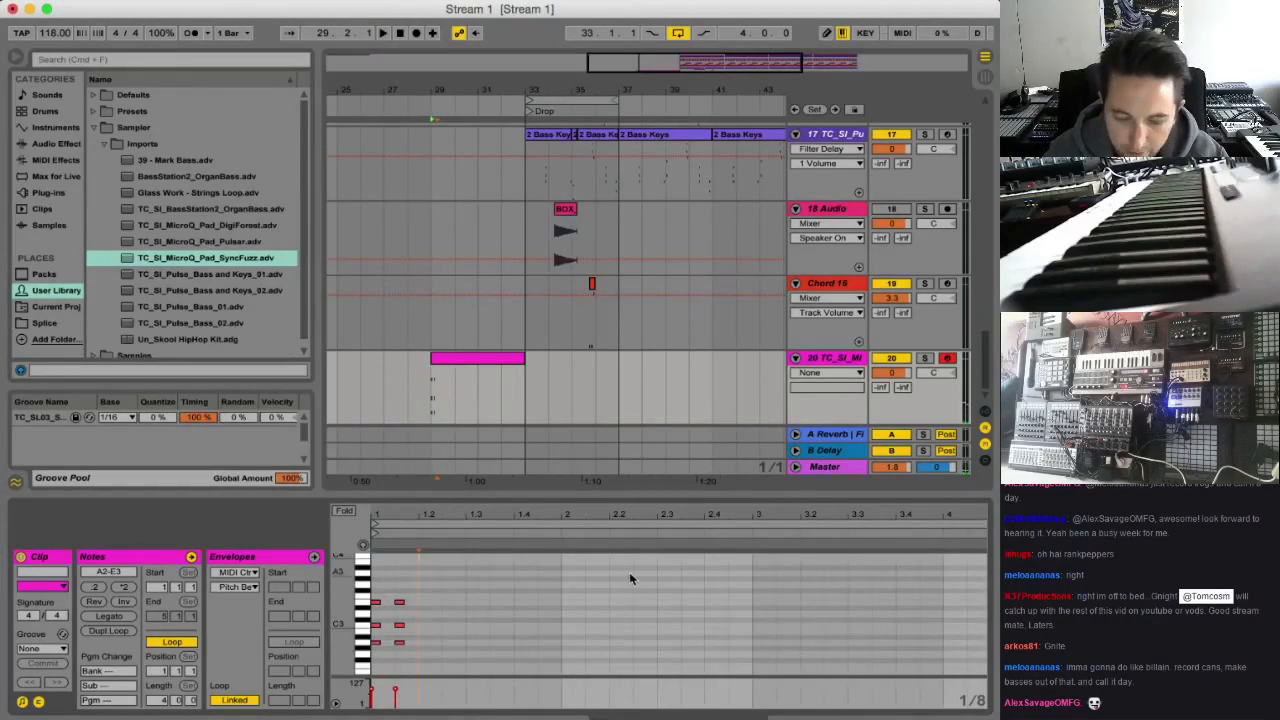
{"action": "key", "text": "super+1"}
{"action": "left_click_drag", "start_coordinate": [425, 597], "coordinate": [578, 642]}
{"action": "left_click_drag", "start_coordinate": [591, 583], "coordinate": [592, 652]}
{"action": "key", "text": "Delete"}
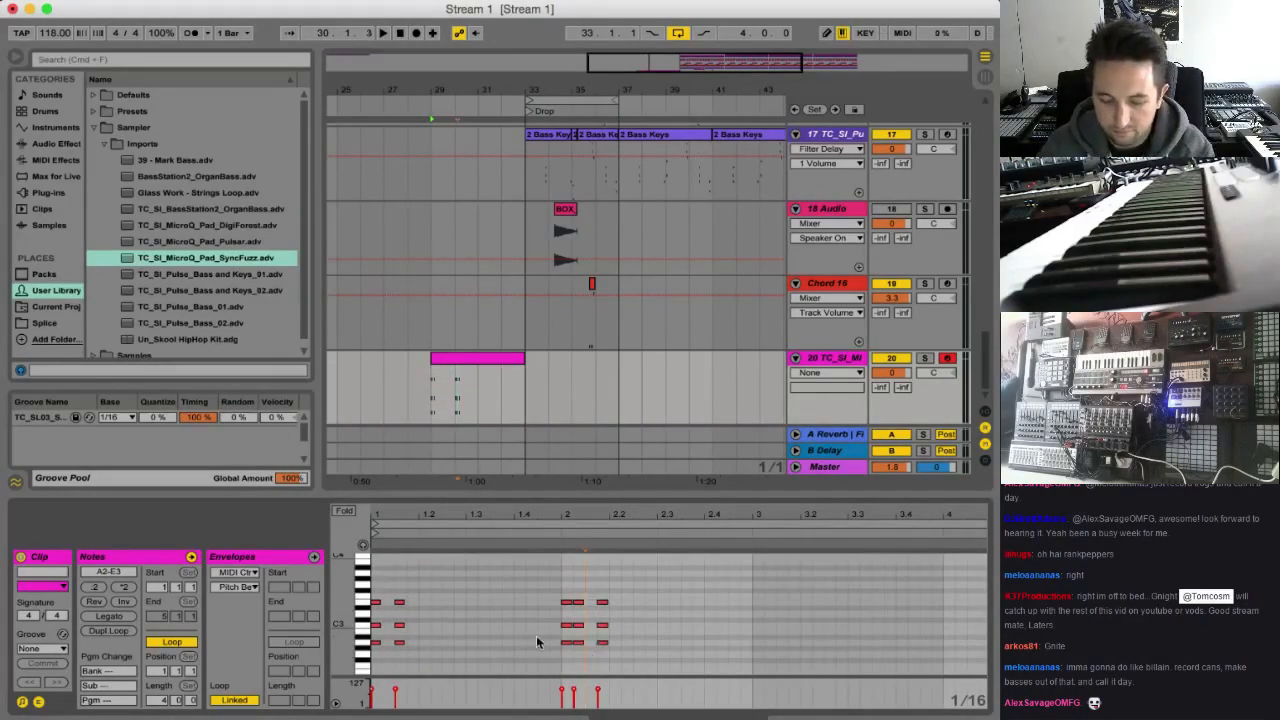
{"action": "left_click", "coordinate": [430, 405]}
{"action": "key", "text": "space"}
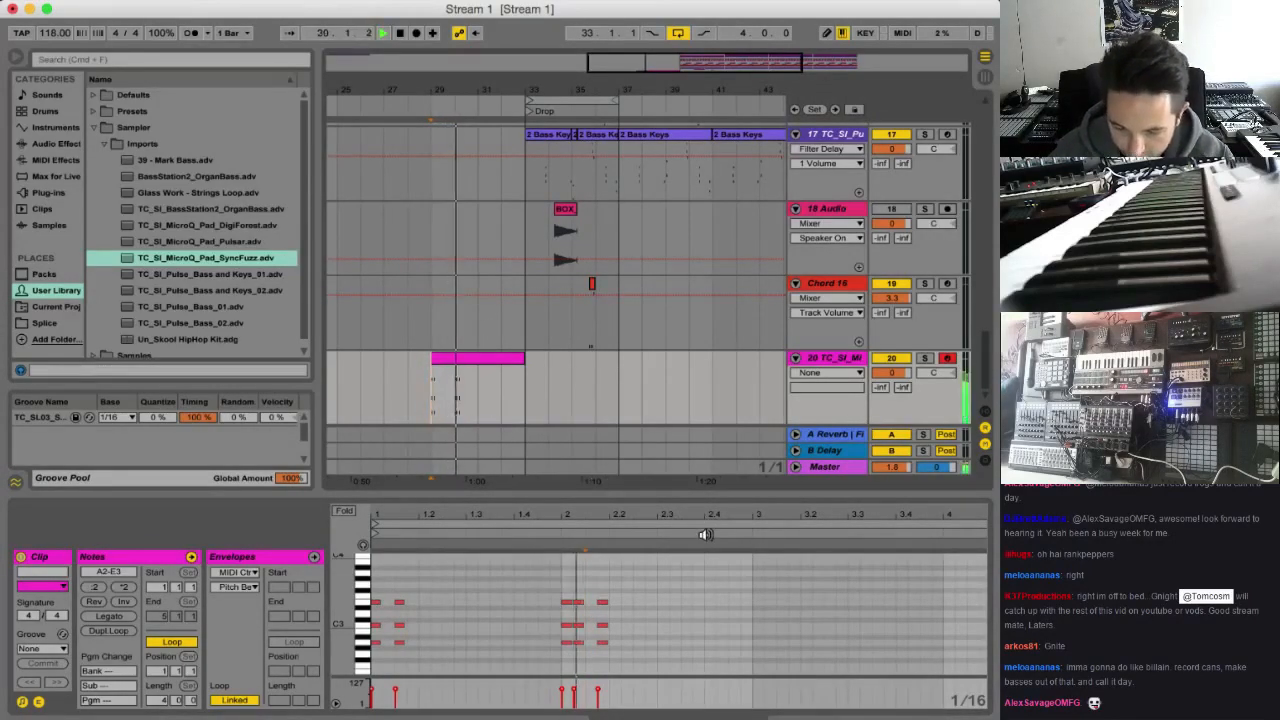
{"action": "key", "text": "space"}
Copy the first two bars of chords to the clip's bars 3 and 4, lower the copied A2 notes to G2 and C3 notes to B2, and play
{"action": "left_click_drag", "start_coordinate": [752, 579], "coordinate": [761, 654]}
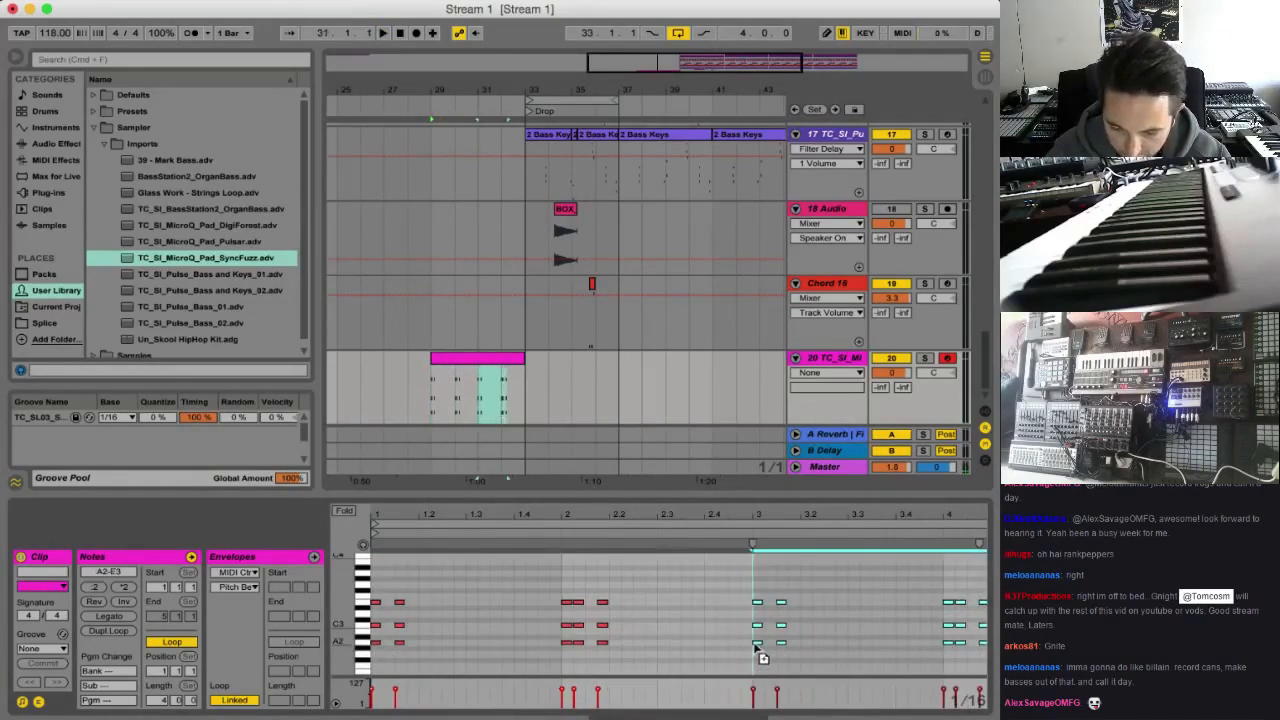
{"action": "left_click", "coordinate": [797, 656]}
{"action": "left_click_drag", "start_coordinate": [896, 637], "coordinate": [986, 638]}
{"action": "key", "text": "Down"}
{"action": "key", "text": "Down"}
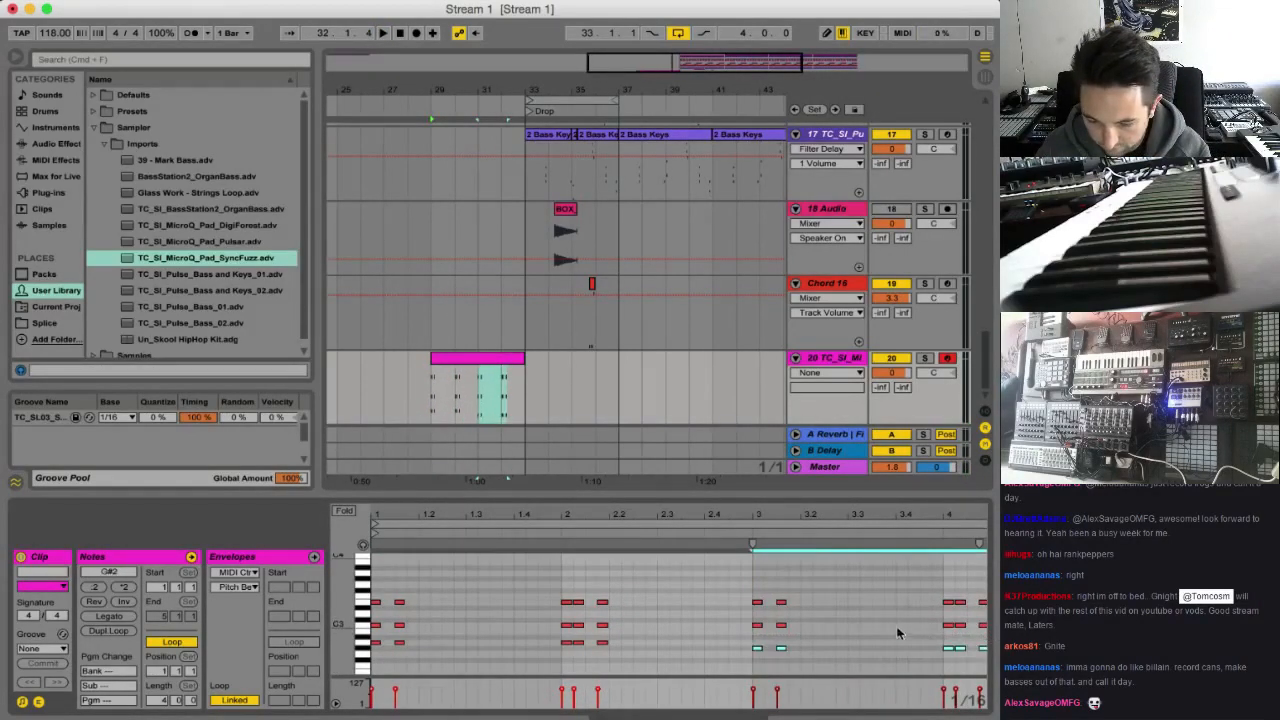
{"action": "left_click_drag", "start_coordinate": [745, 621], "coordinate": [976, 639]}
{"action": "key", "text": "Down"}
{"action": "key", "text": "space"}
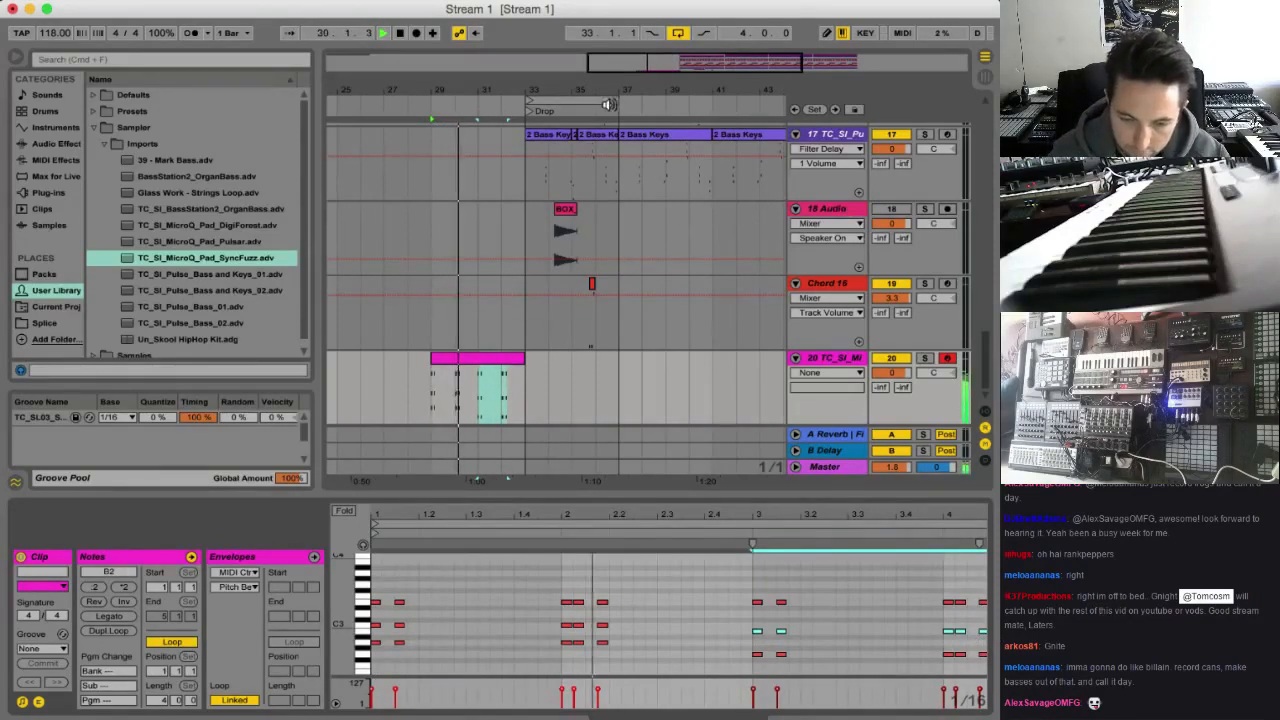
Move the arrangement loop to bars 29 through 32 and listen to the full chord pattern
{"action": "left_click_drag", "start_coordinate": [605, 103], "coordinate": [521, 105]}
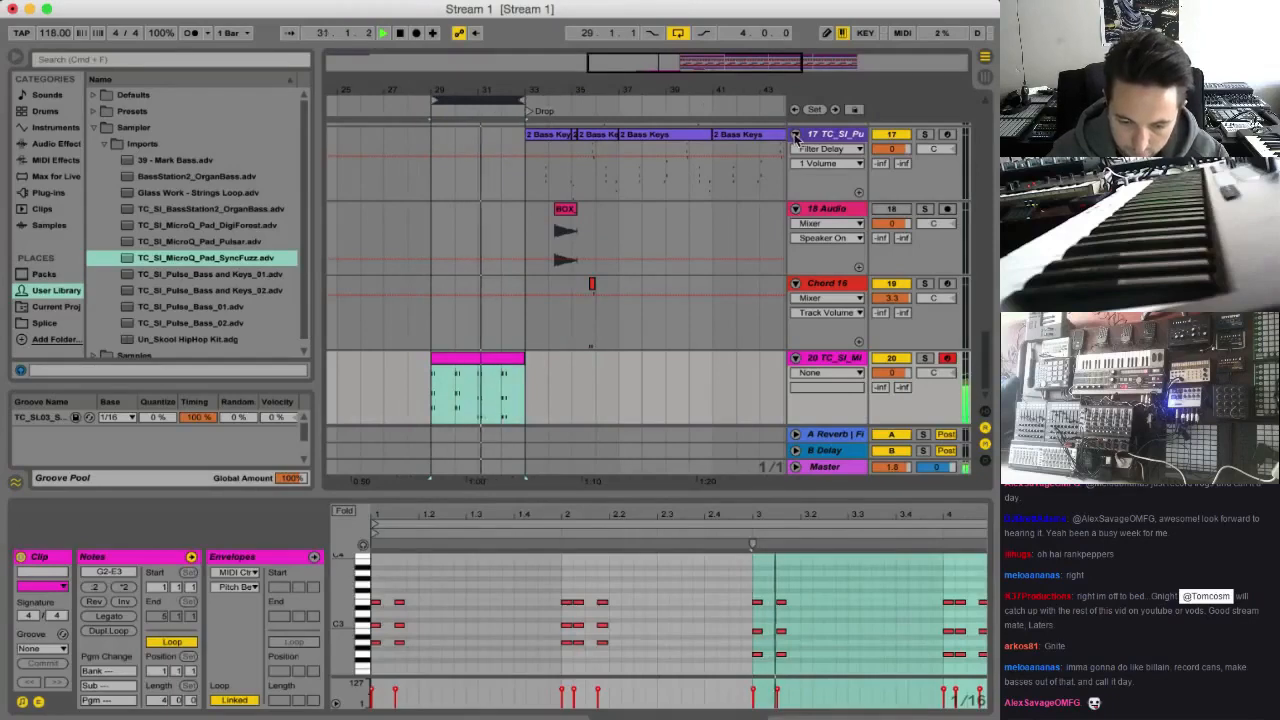
{"action": "scroll", "coordinate": [859, 591], "scroll_direction": "down", "scroll_amount": 2}
{"action": "scroll", "coordinate": [859, 591], "scroll_direction": "up", "scroll_amount": 3}
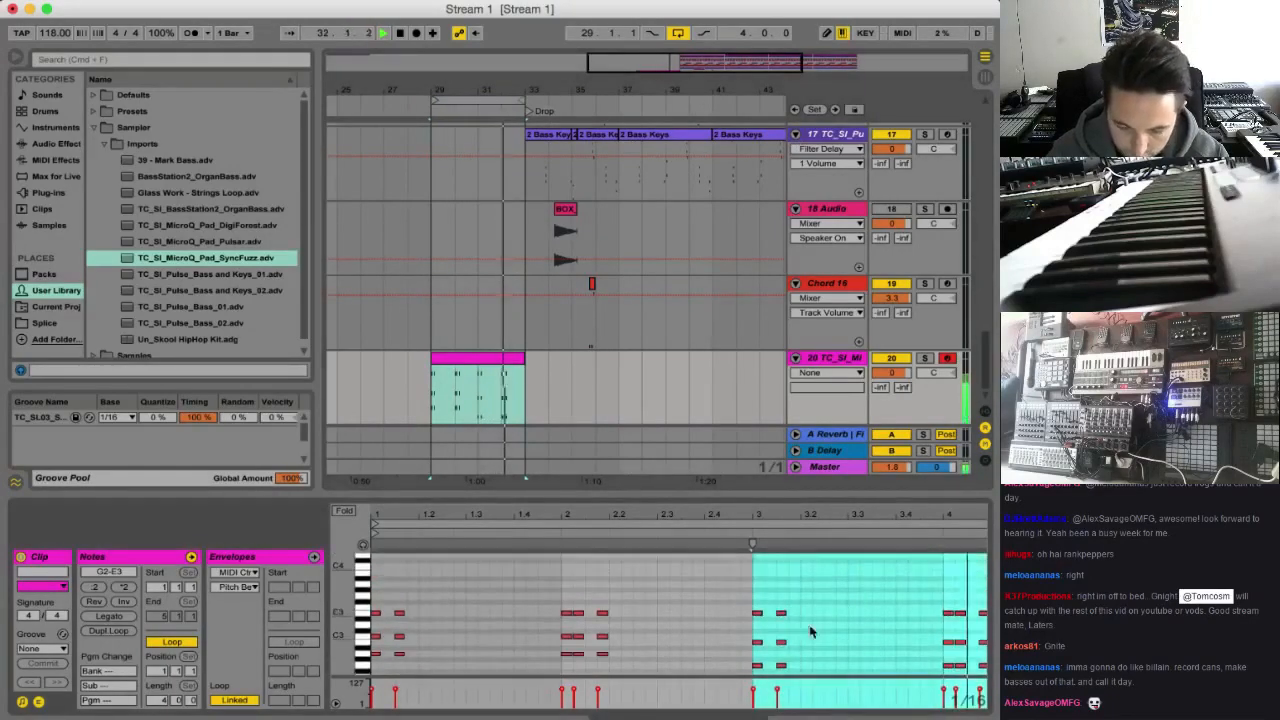
Lower the velocity of the opening chords in the clip's bars 1 and 2 and raise the velocity of bar 2's last chord
{"action": "left_click_drag", "start_coordinate": [811, 515], "coordinate": [811, 485]}
{"action": "left_click", "coordinate": [838, 359]}
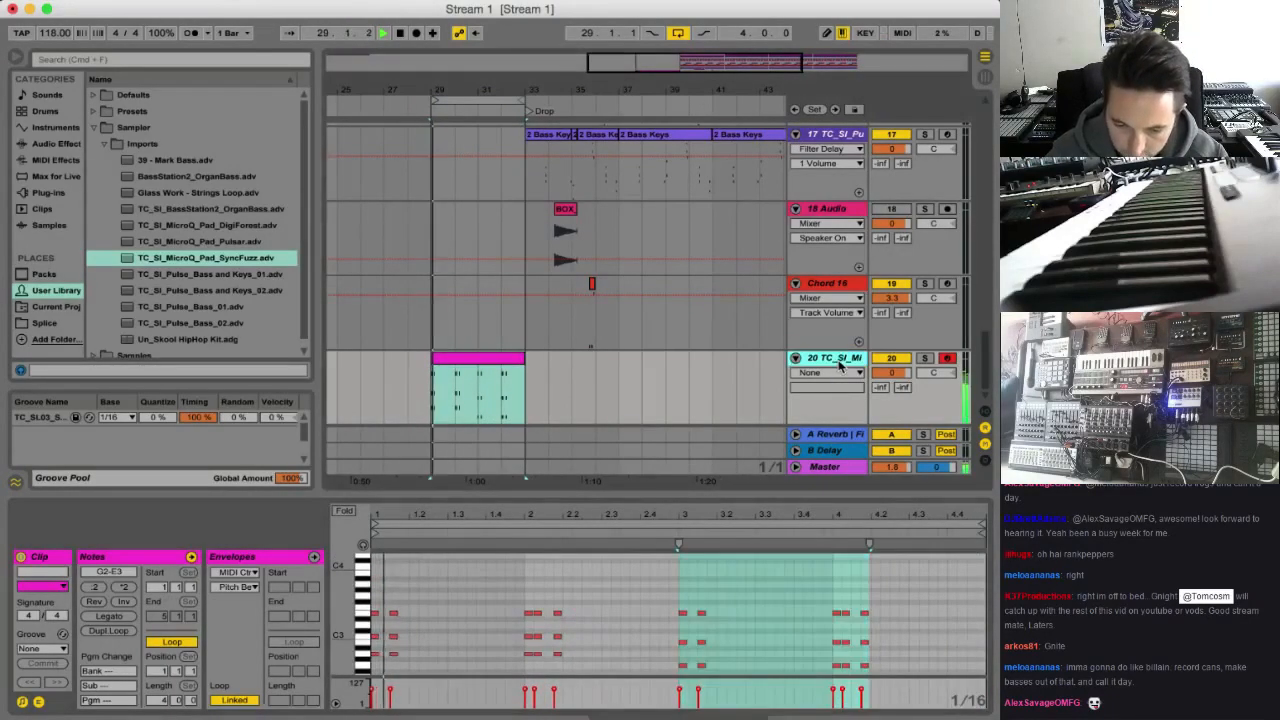
{"action": "key", "text": "space"}
{"action": "left_click_drag", "start_coordinate": [385, 597], "coordinate": [370, 674]}
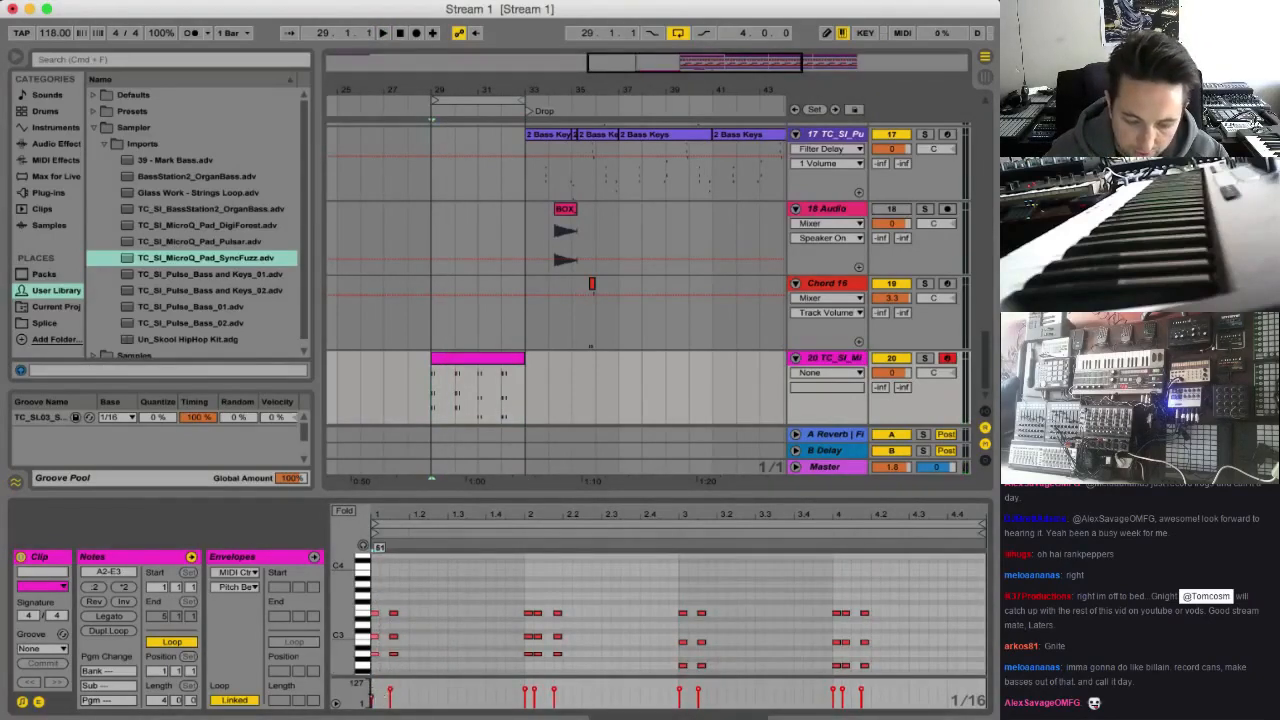
{"action": "key", "text": "space"}
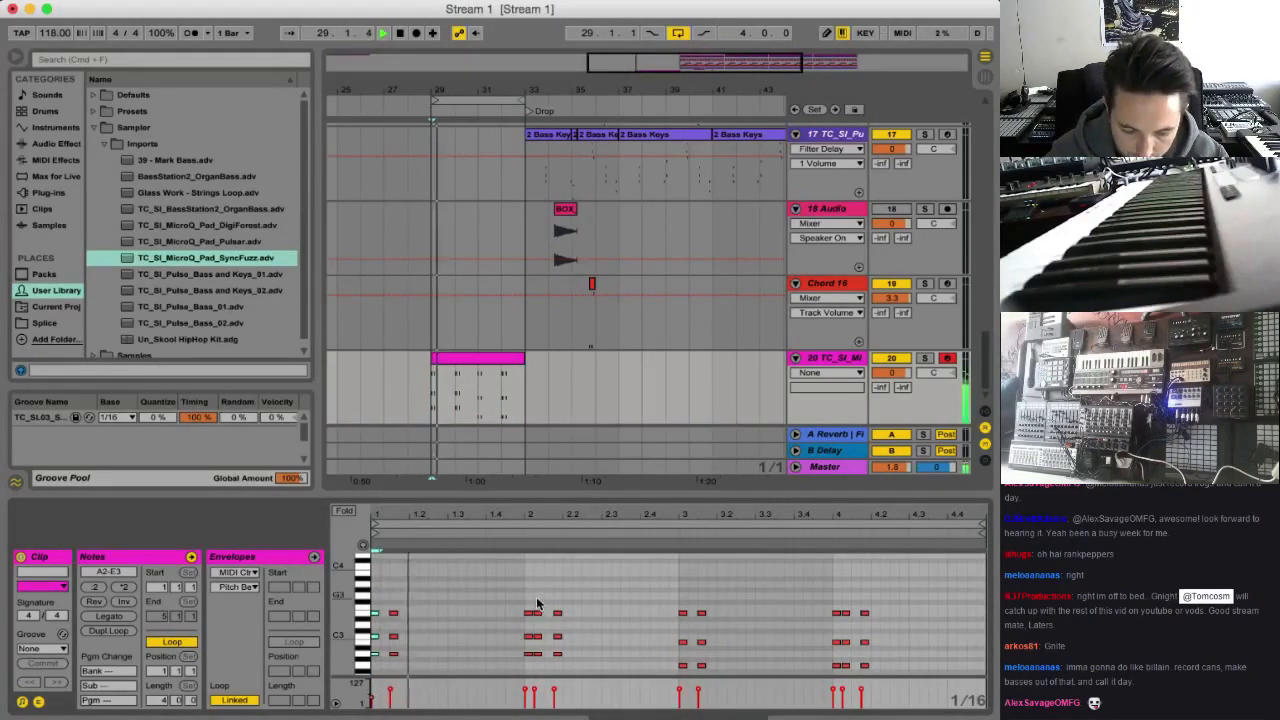
{"action": "left_click_drag", "start_coordinate": [532, 599], "coordinate": [527, 694]}
{"action": "key", "text": "space"}
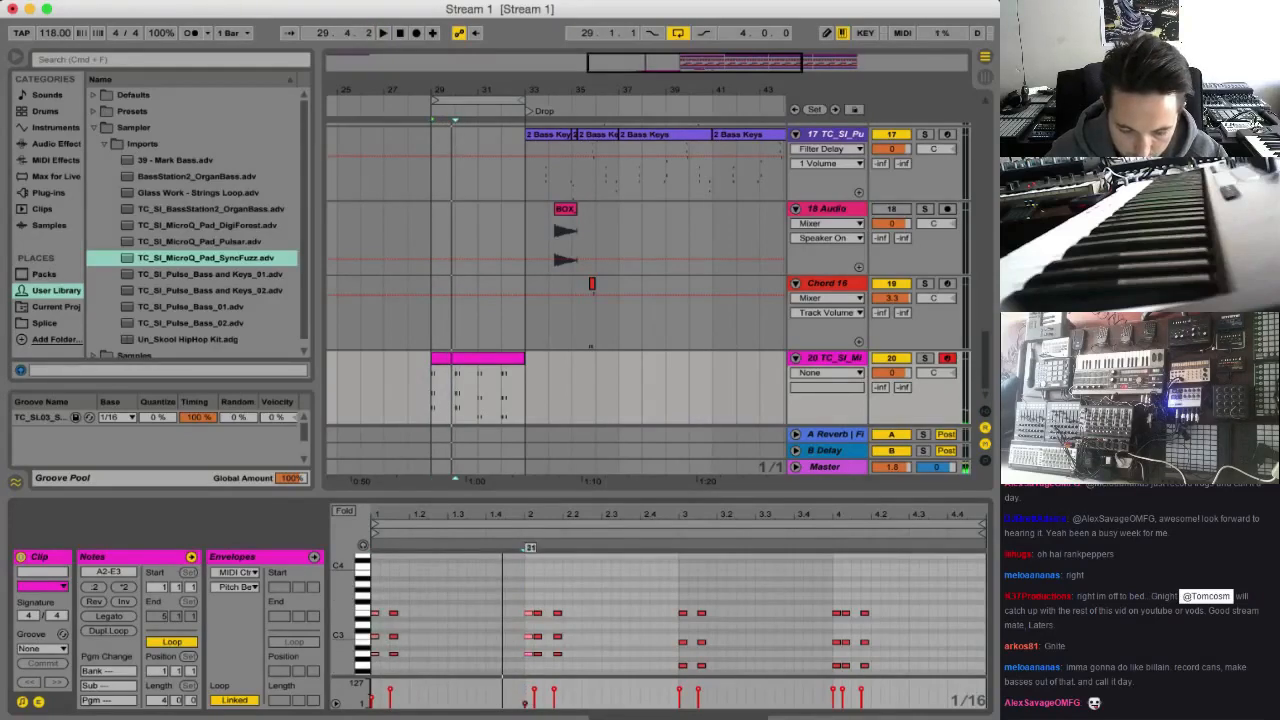
{"action": "key", "text": "space"}
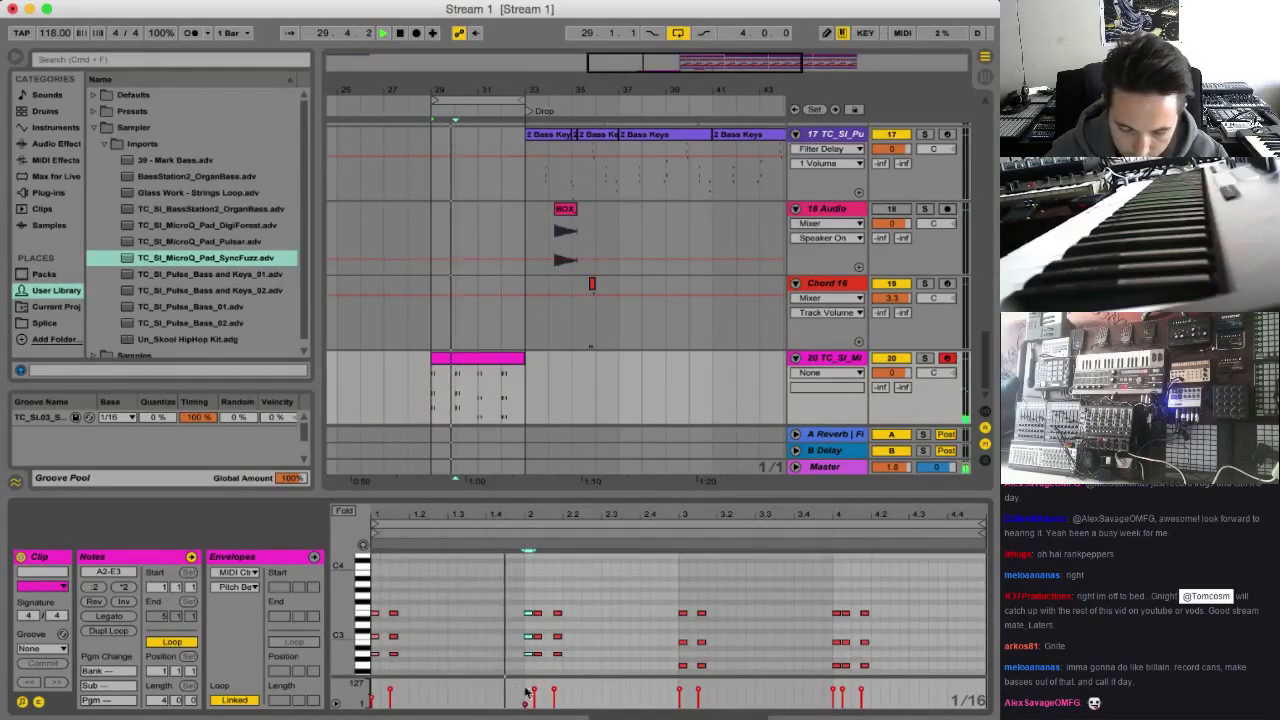
{"action": "left_click_drag", "start_coordinate": [581, 598], "coordinate": [560, 666]}
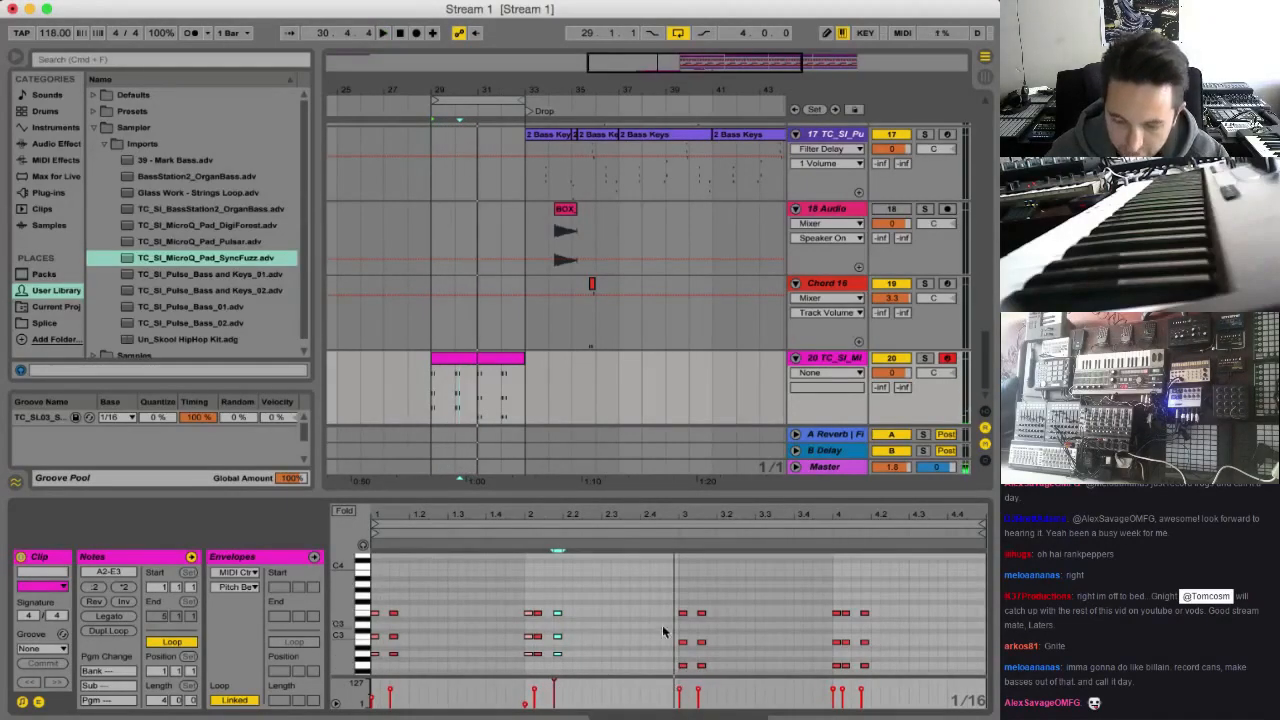
Lower the velocity of the first chord in the clip's bar 3 and listen on into bar 4
{"action": "left_click_drag", "start_coordinate": [664, 602], "coordinate": [686, 678]}
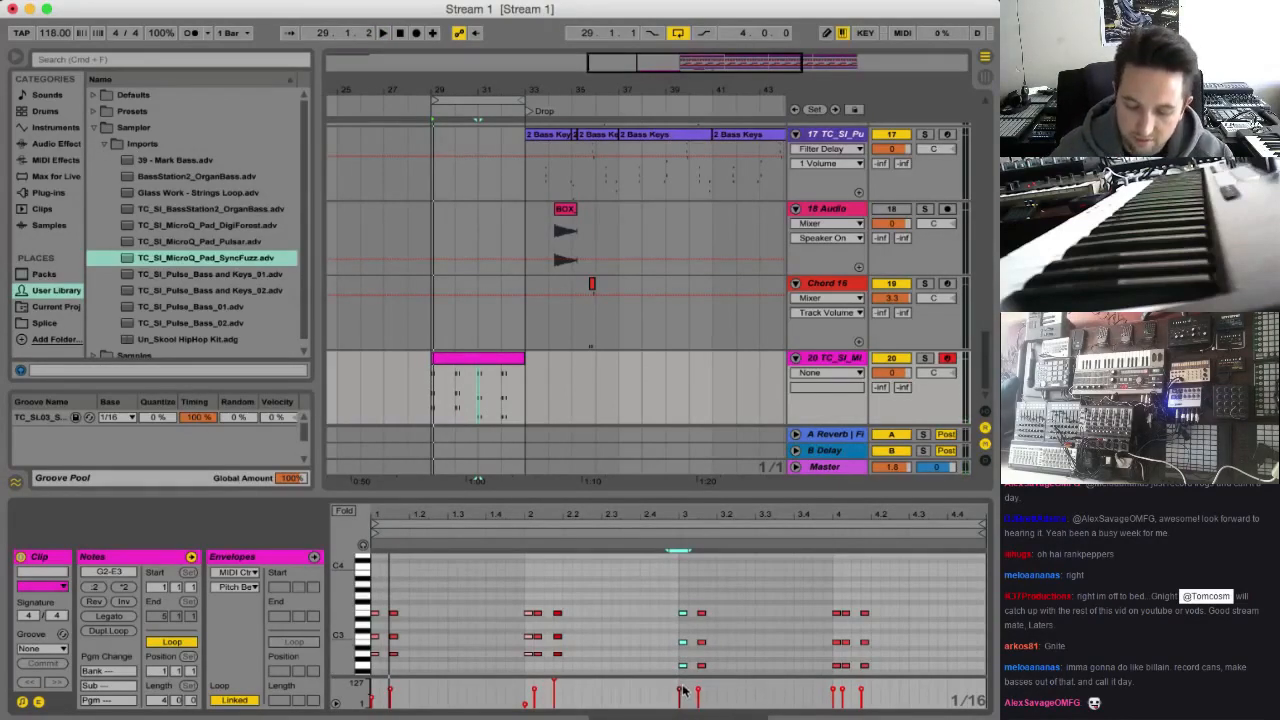
{"action": "left_click_drag", "start_coordinate": [679, 693], "coordinate": [679, 706]}
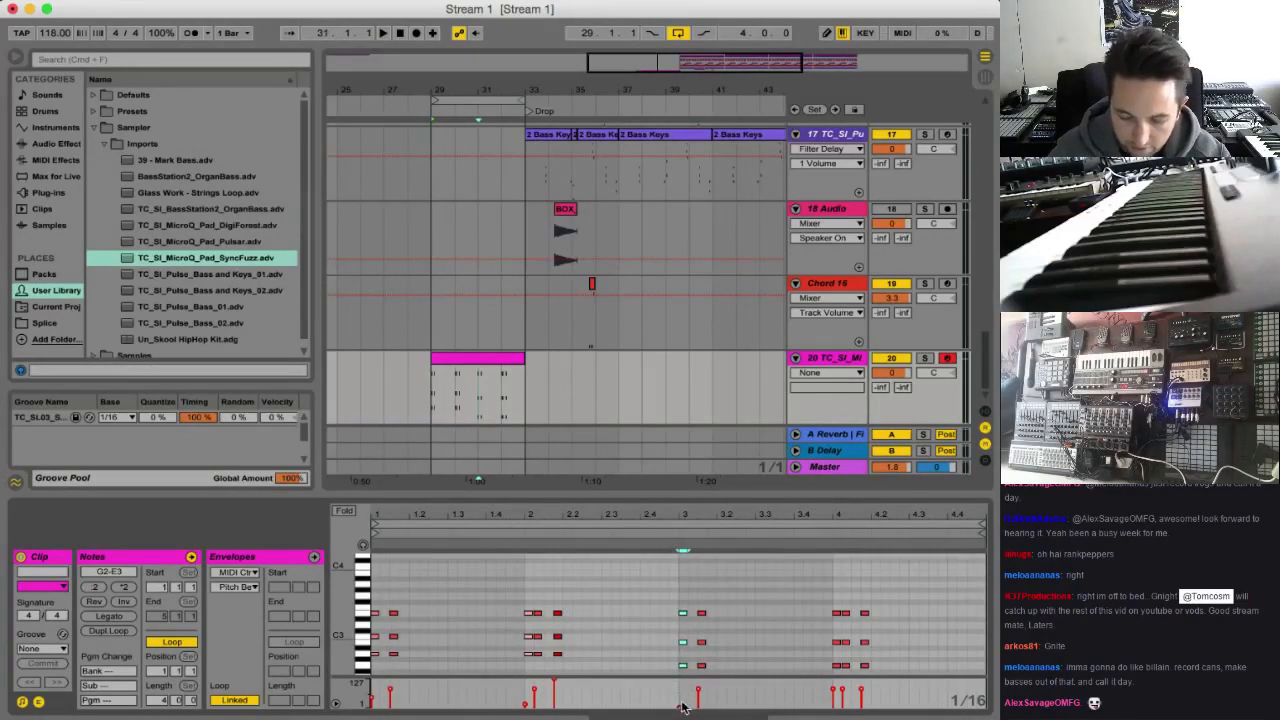
{"action": "key", "text": "space"}
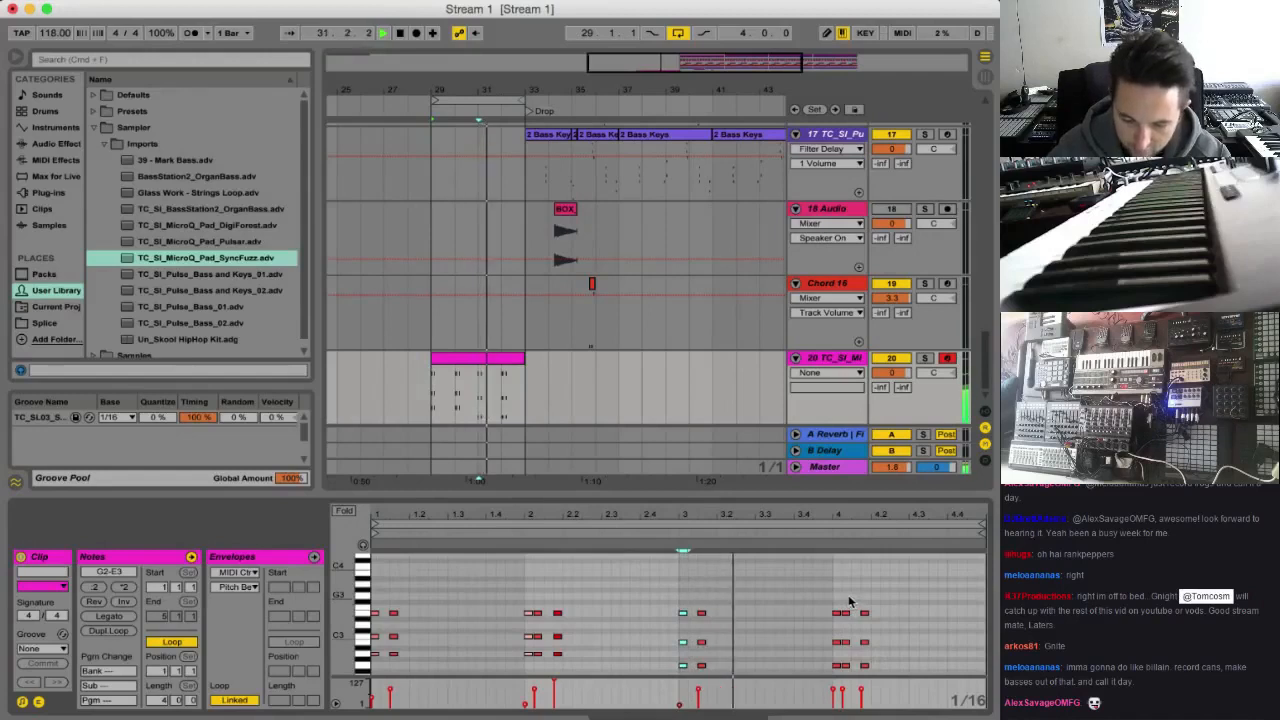
{"action": "left_click_drag", "start_coordinate": [848, 603], "coordinate": [845, 673]}
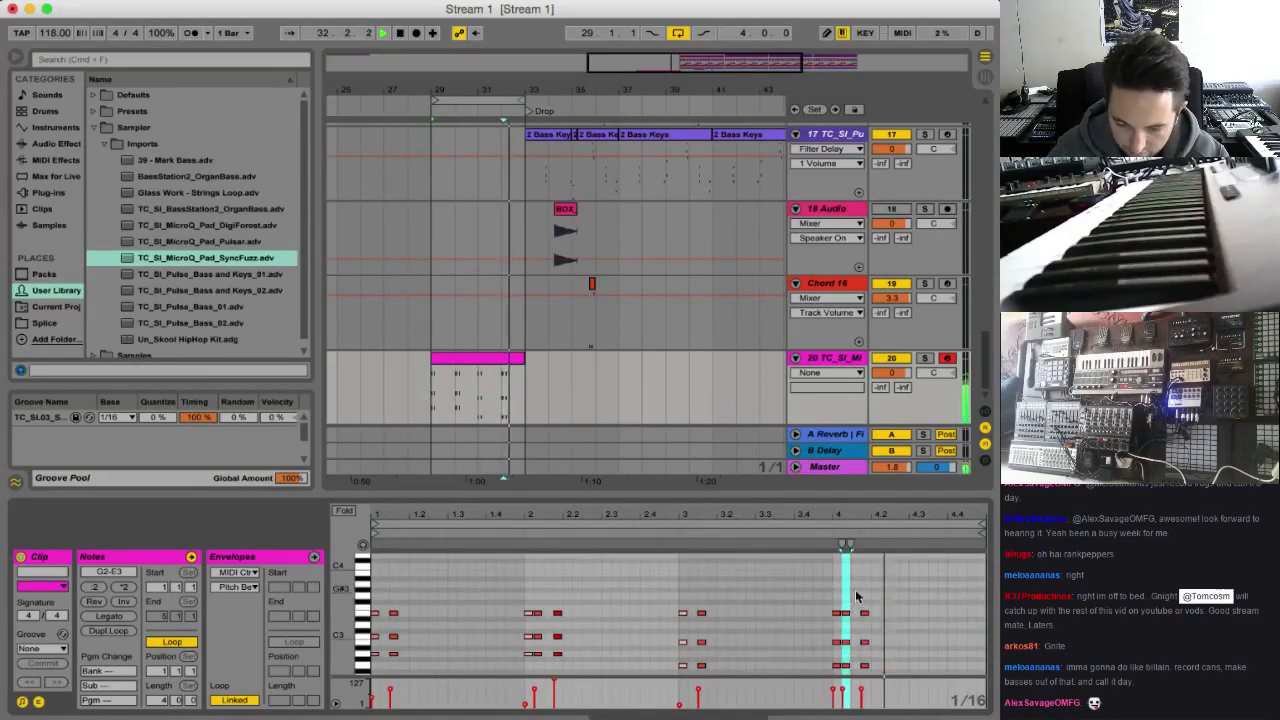
{"action": "key", "text": "space"}
Raise the two G2 notes in the clip's bar 3 to A2 and the two B2 notes to C3
{"action": "left_click_drag", "start_coordinate": [728, 648], "coordinate": [658, 673]}
{"action": "key", "text": "Up"}
{"action": "key", "text": "Up"}
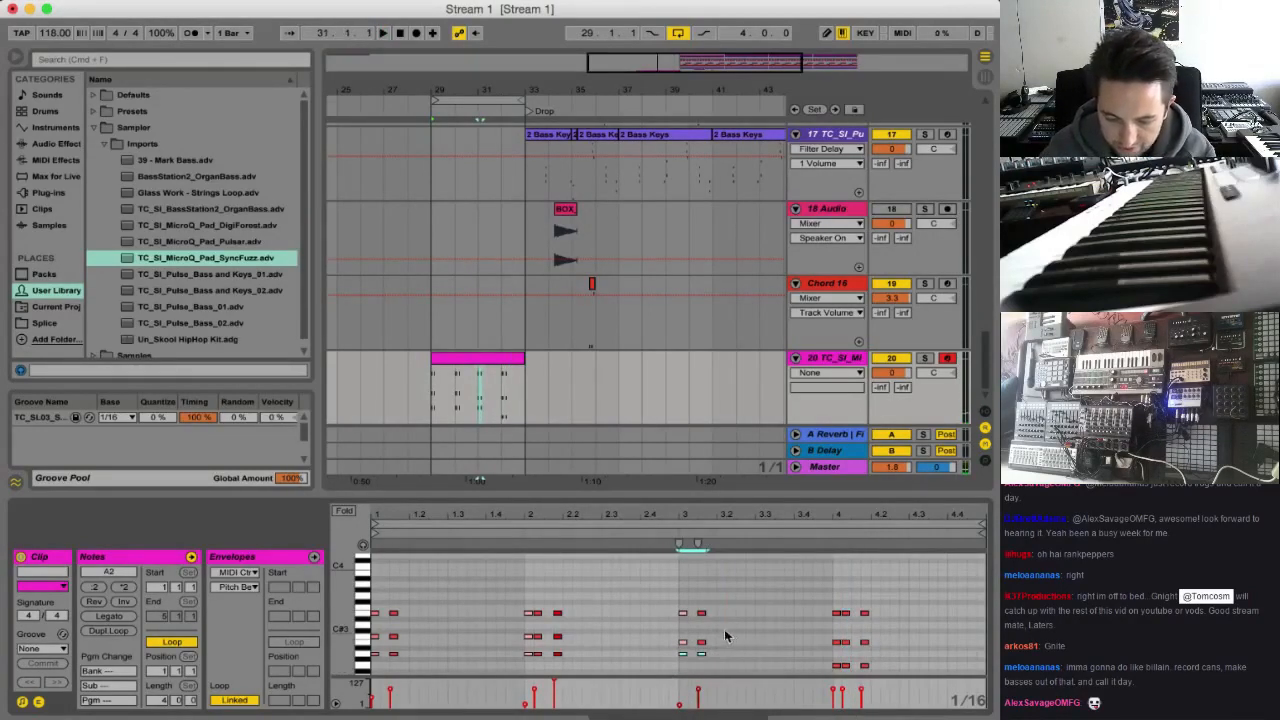
{"action": "left_click_drag", "start_coordinate": [726, 633], "coordinate": [657, 651]}
{"action": "key", "text": "Up"}
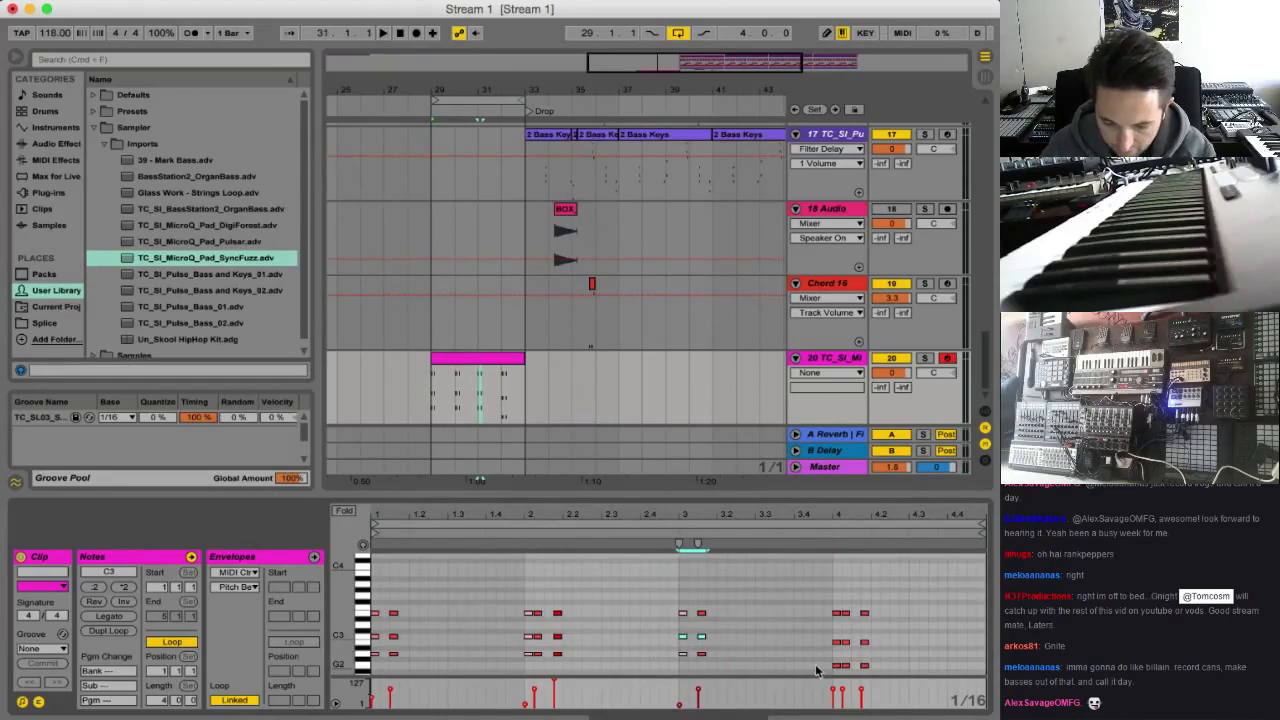
Lower the velocity of bar 4's second chord, raise that of its last chord, and listen to the pattern
{"action": "key", "text": "space"}
{"action": "left_click", "coordinate": [843, 689]}
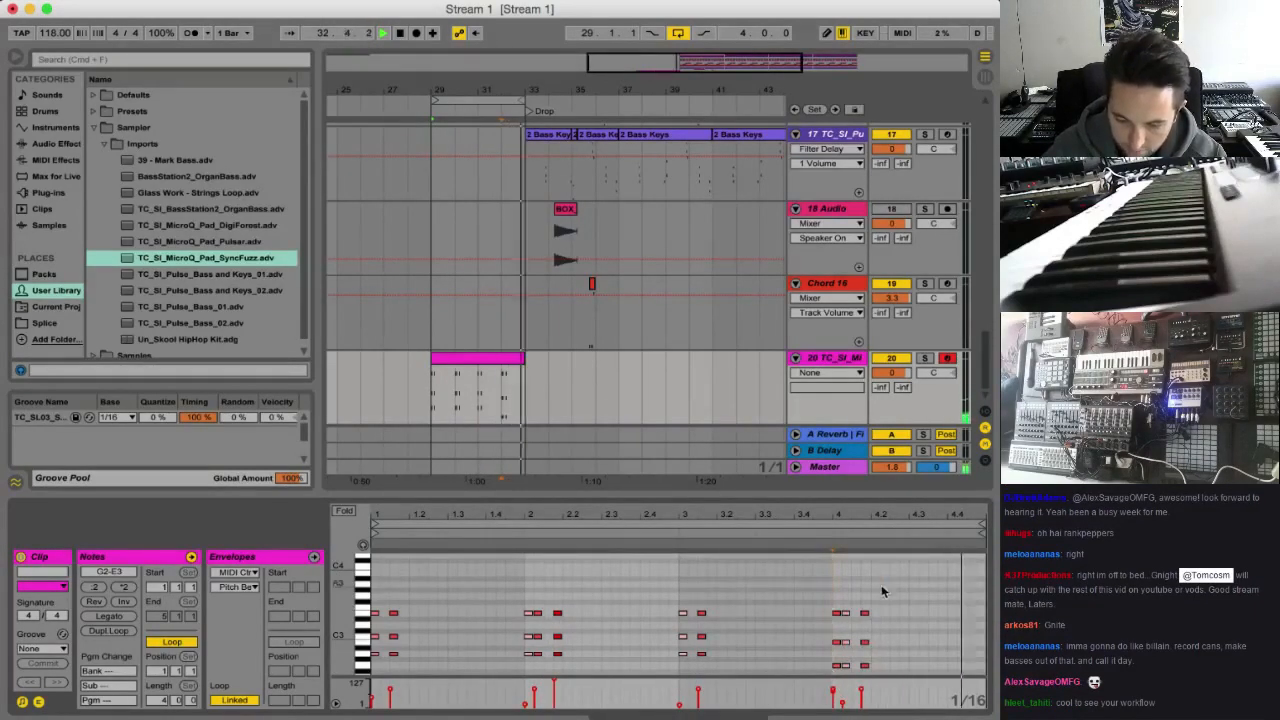
{"action": "left_click_drag", "start_coordinate": [858, 586], "coordinate": [866, 692]}
{"action": "left_click_drag", "start_coordinate": [861, 687], "coordinate": [862, 685]}
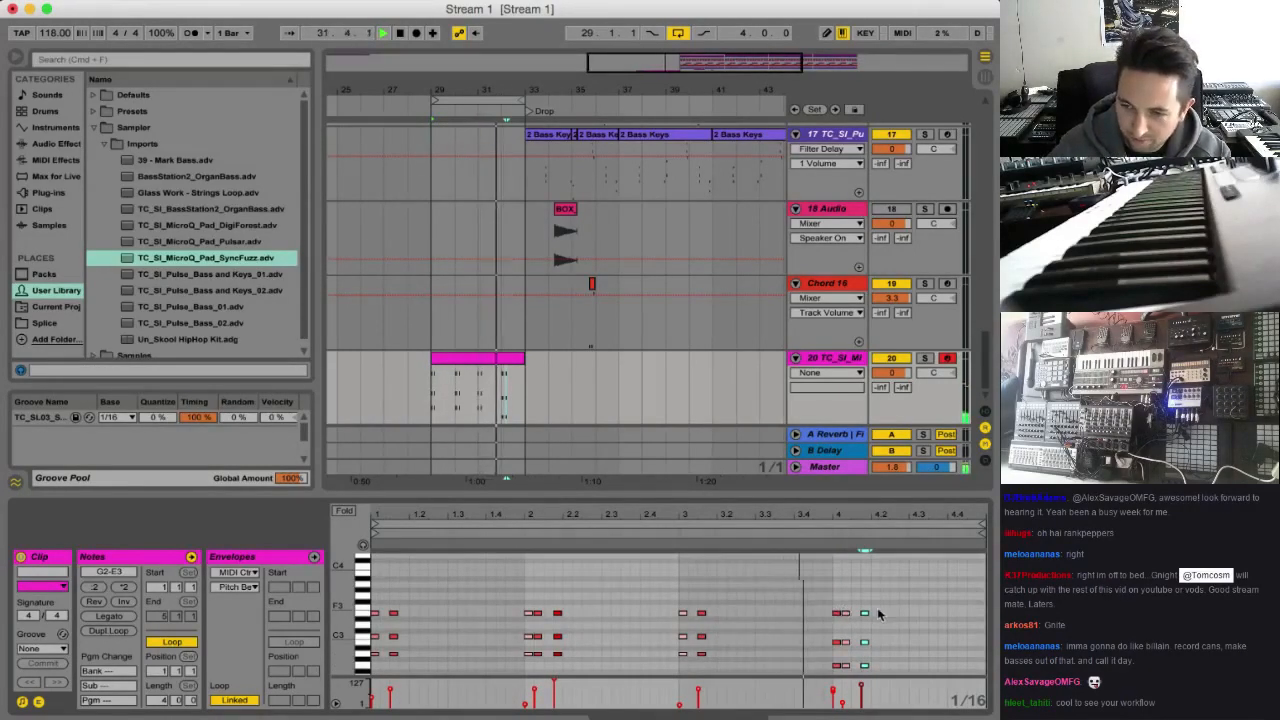
Group the SyncFuzz pad's Sampler on track 20 into an Instrument Rack and show its chain list
{"action": "left_click", "coordinate": [828, 358]}
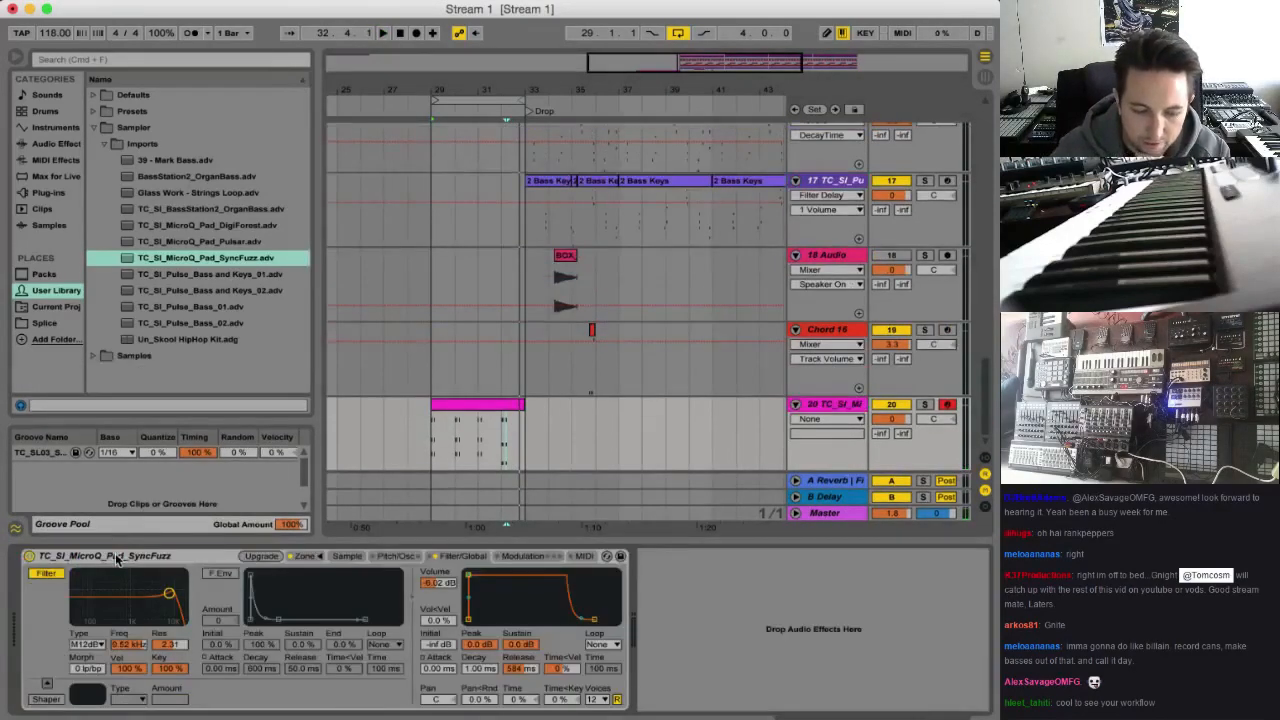
{"action": "right_click", "coordinate": [117, 558]}
{"action": "left_click", "coordinate": [195, 443]}
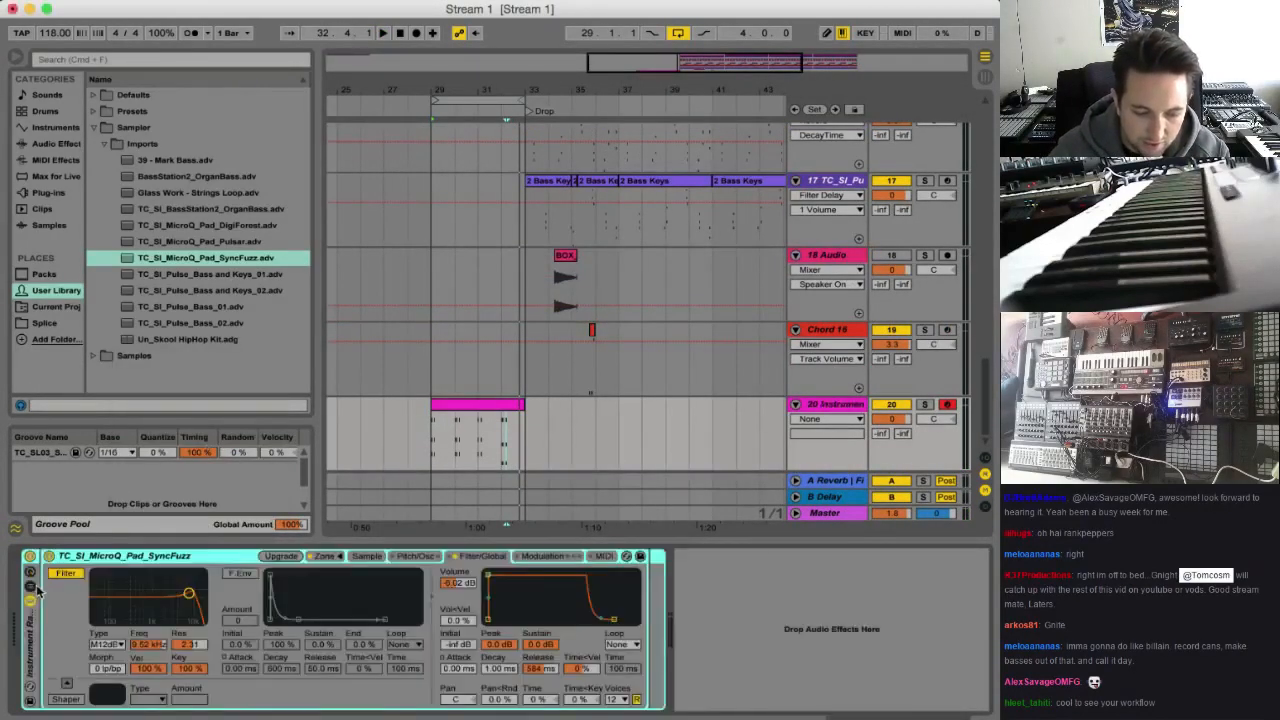
{"action": "left_click", "coordinate": [93, 598]}
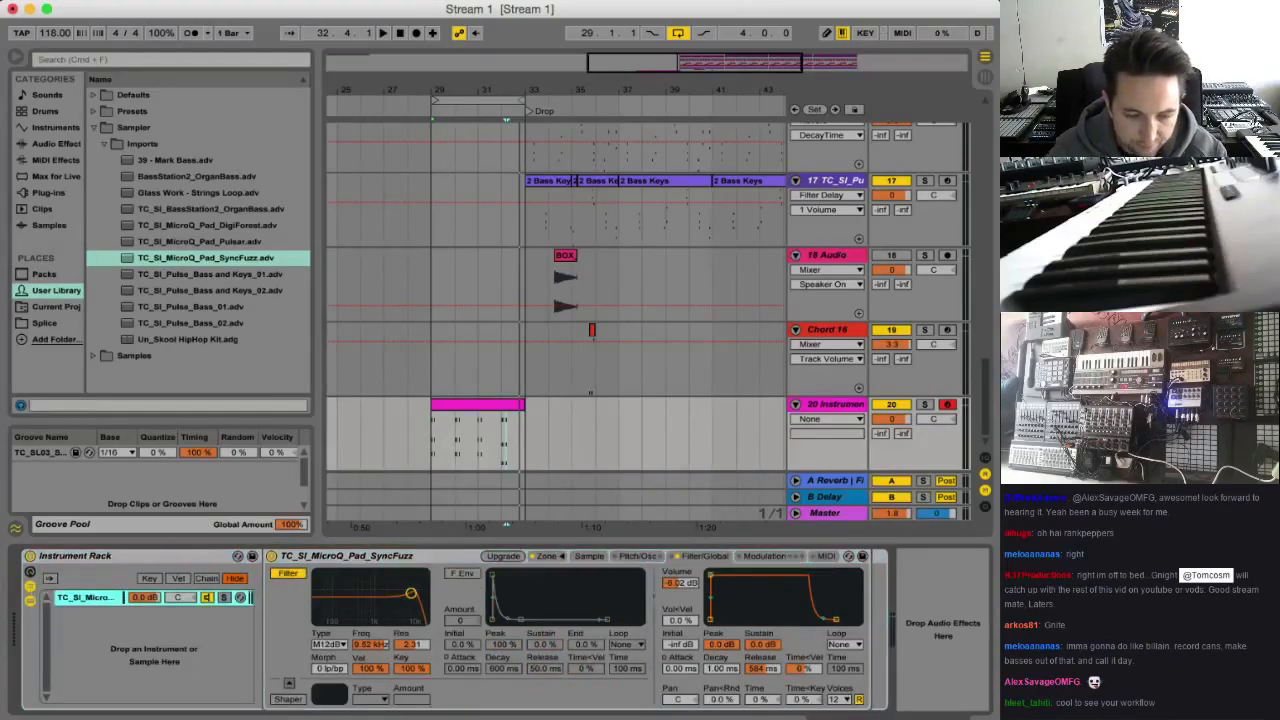
Add an Analog synth as a second chain in the rack, set its chain volume to -11.5 dB and play
{"action": "left_click", "coordinate": [40, 130]}
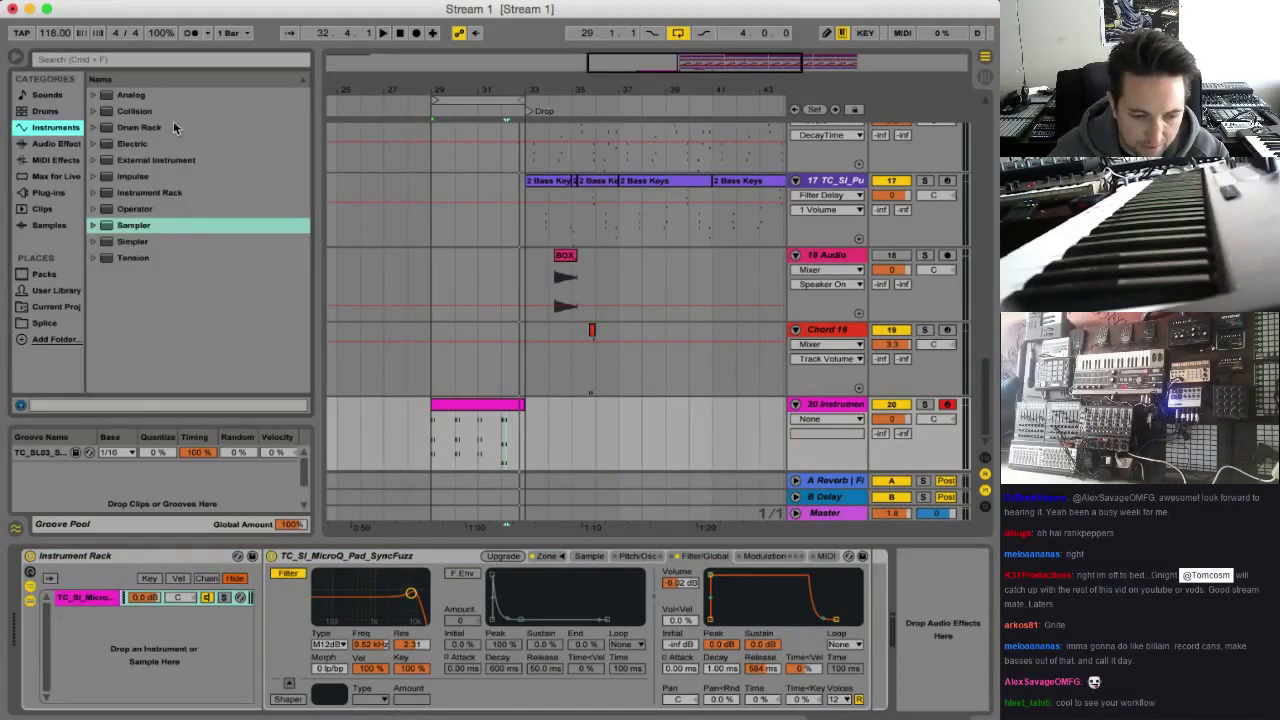
{"action": "left_click_drag", "start_coordinate": [130, 95], "coordinate": [142, 646]}
{"action": "key", "text": "space"}
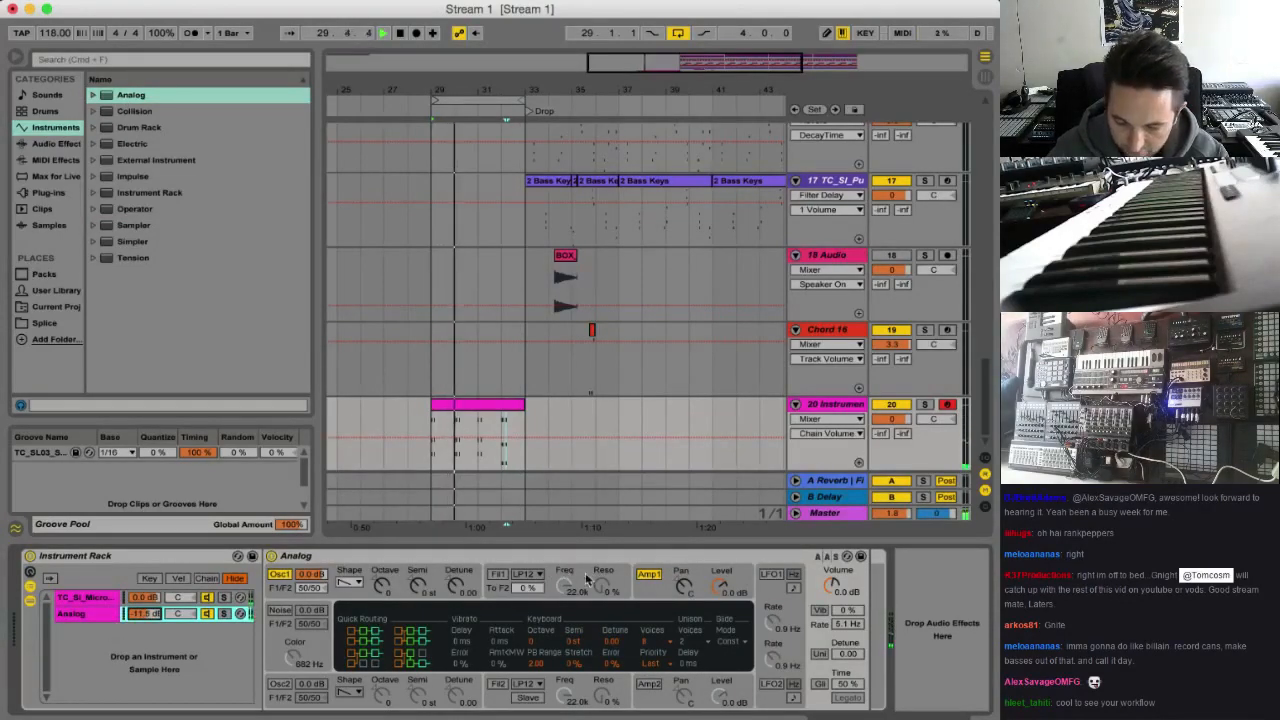
Enable Analog's filter 1 as Formant 6dB/oct with a frequency of about 878 Hz, and set the Analog chain volume to -18.0 dB
{"action": "left_click", "coordinate": [534, 575]}
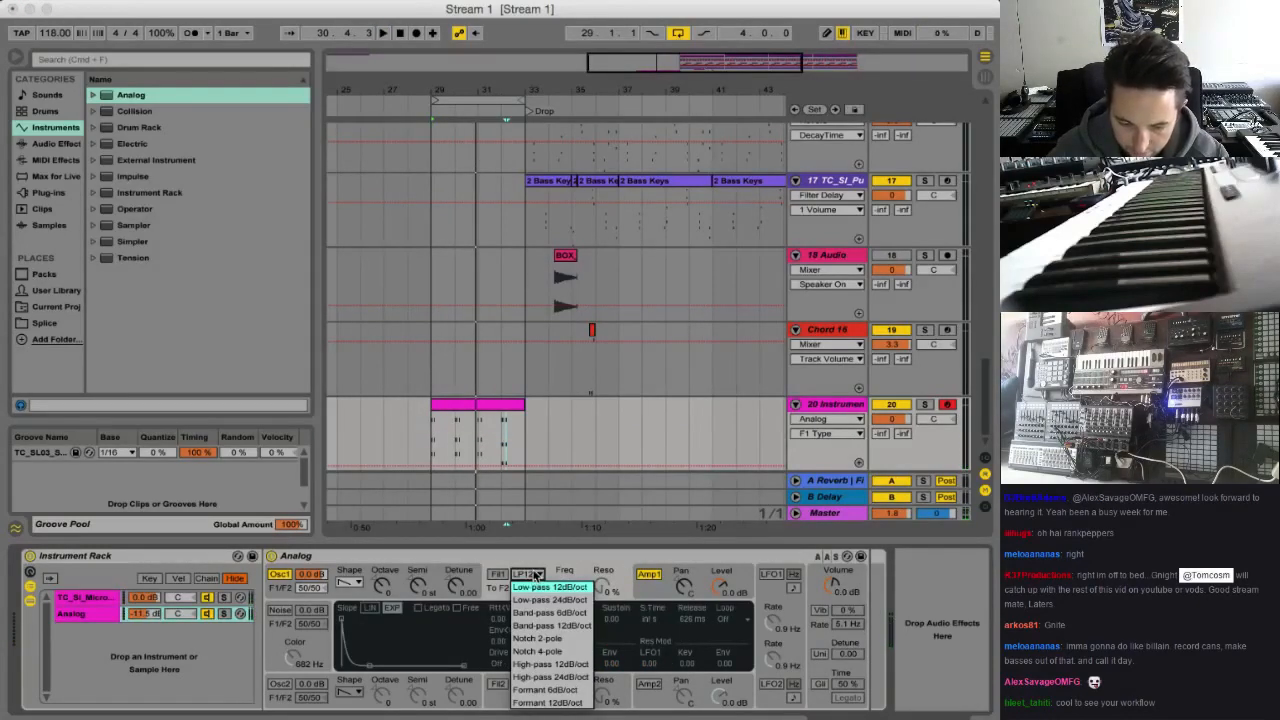
{"action": "left_click", "coordinate": [545, 689]}
{"action": "left_click", "coordinate": [497, 574]}
{"action": "left_click_drag", "start_coordinate": [565, 588], "coordinate": [565, 602]}
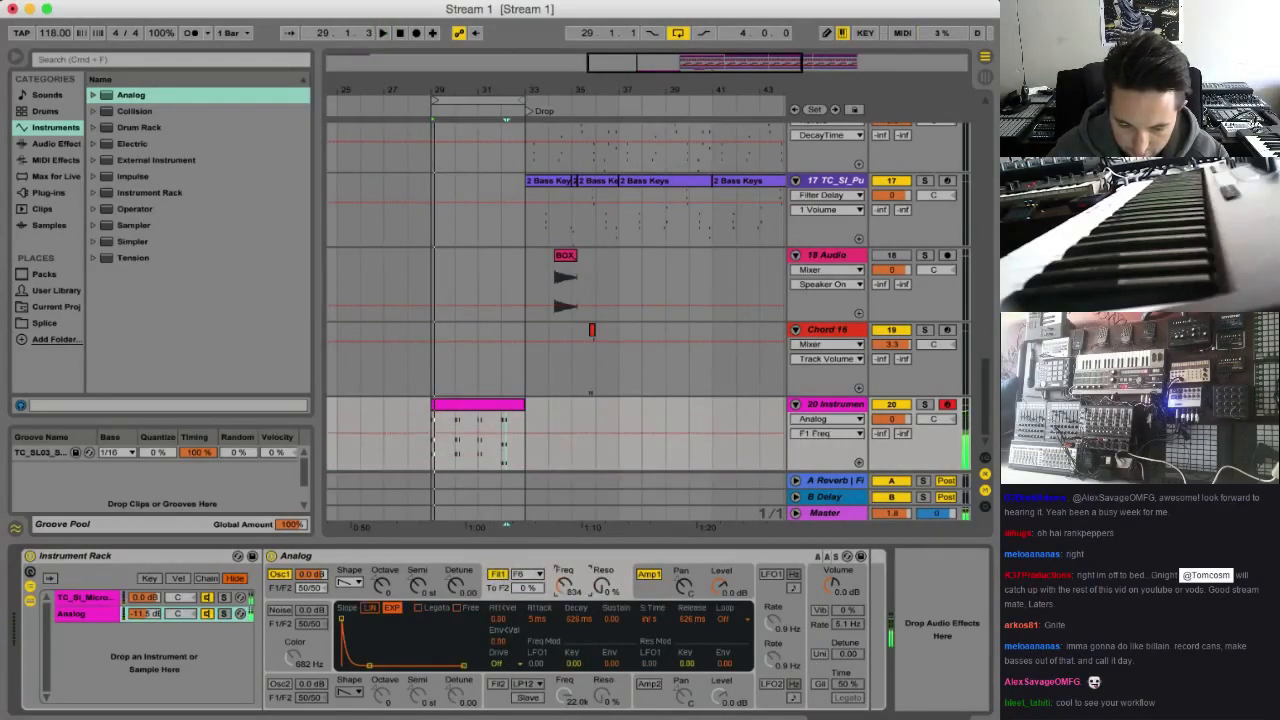
{"action": "left_click", "coordinate": [145, 614]}
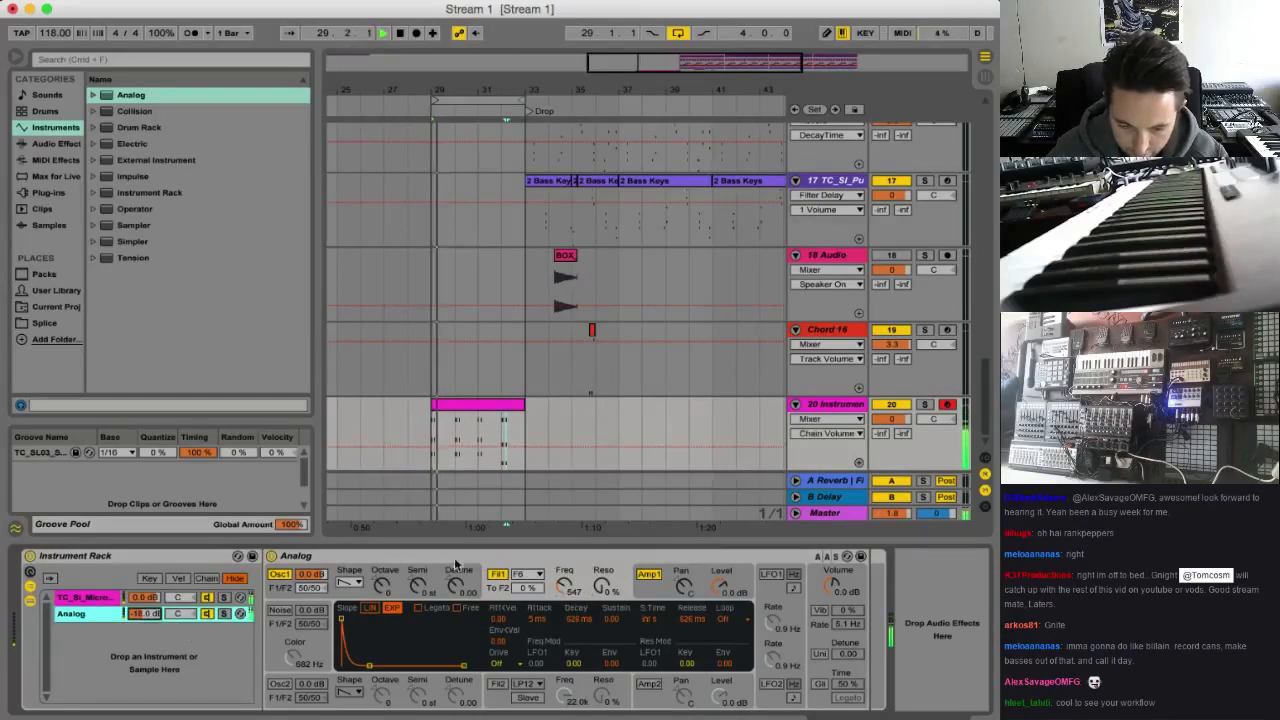
{"action": "left_click_drag", "start_coordinate": [565, 587], "coordinate": [567, 590]}
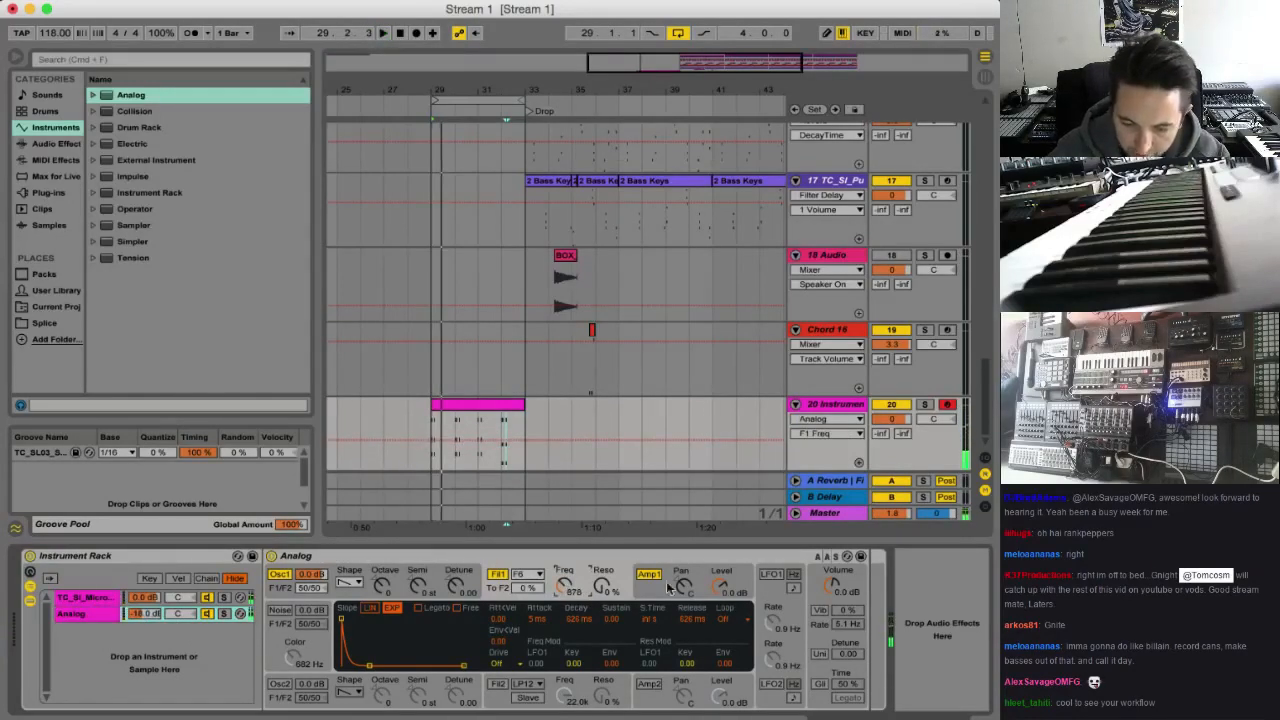
Set the key modulation of filter 1's frequency to 2.45 and start playback
{"action": "left_click", "coordinate": [816, 597]}
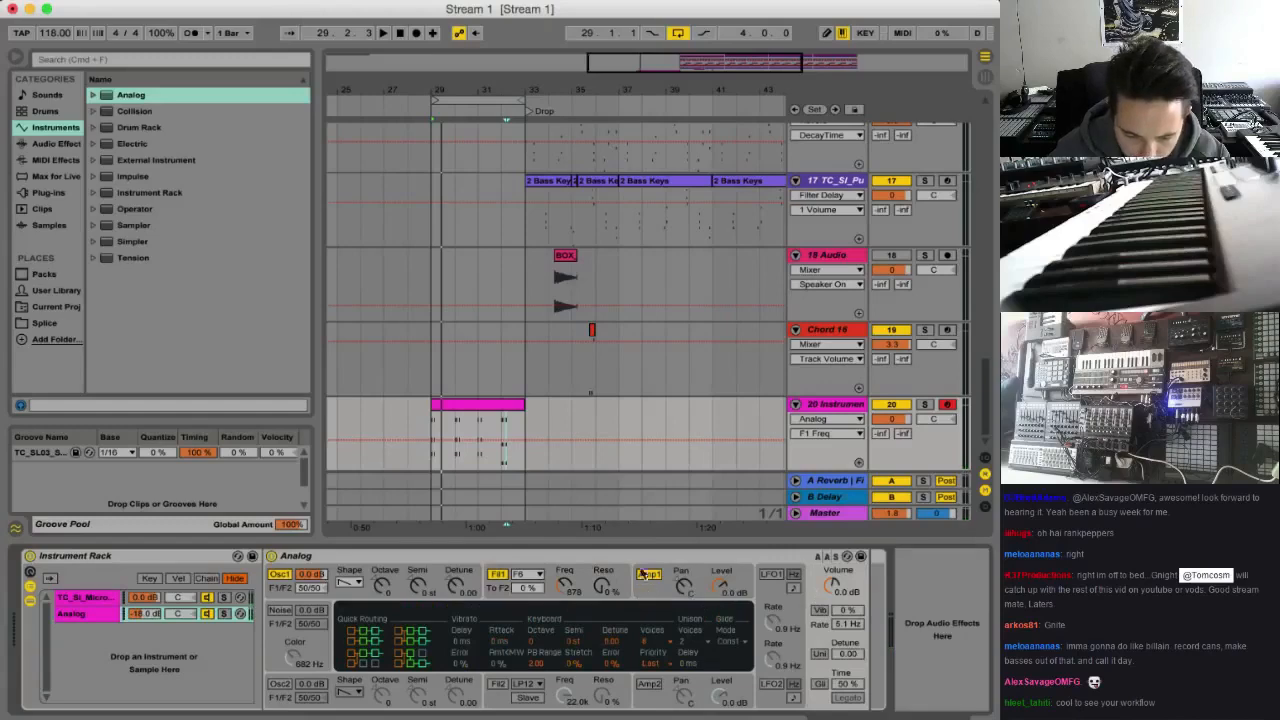
{"action": "left_click", "coordinate": [585, 572]}
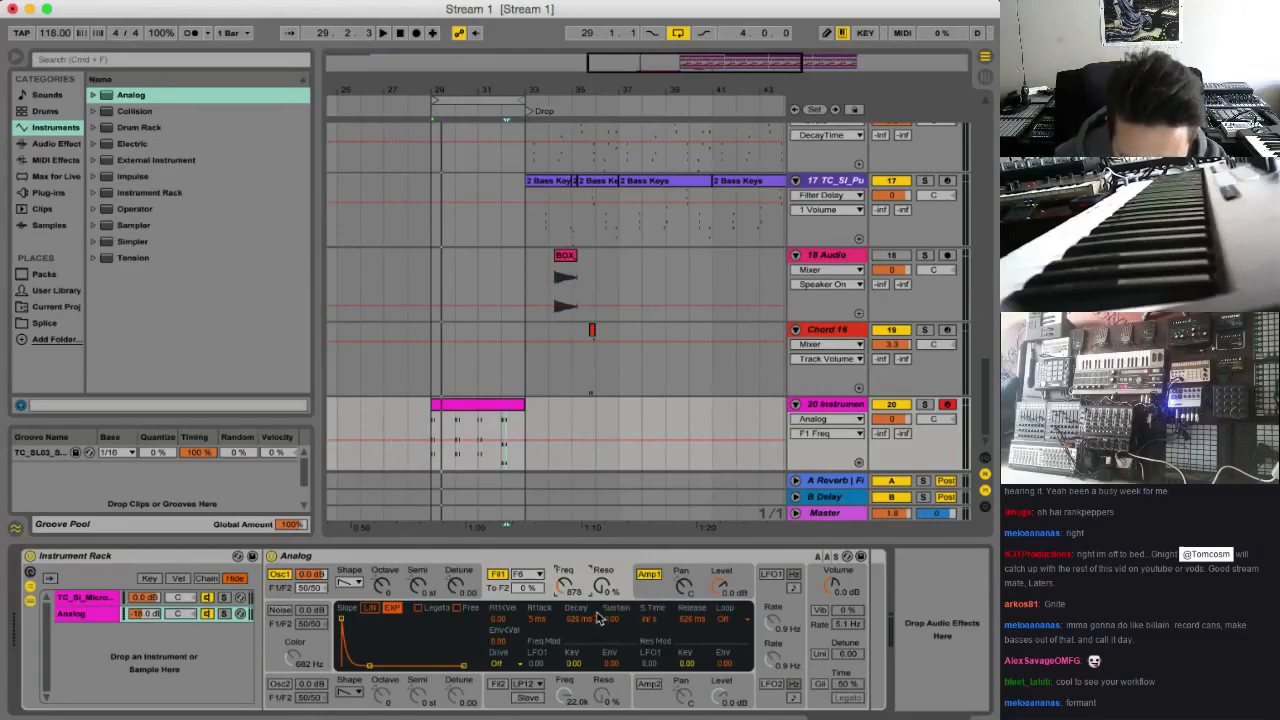
{"action": "left_click", "coordinate": [790, 611]}
{"action": "left_click", "coordinate": [821, 603]}
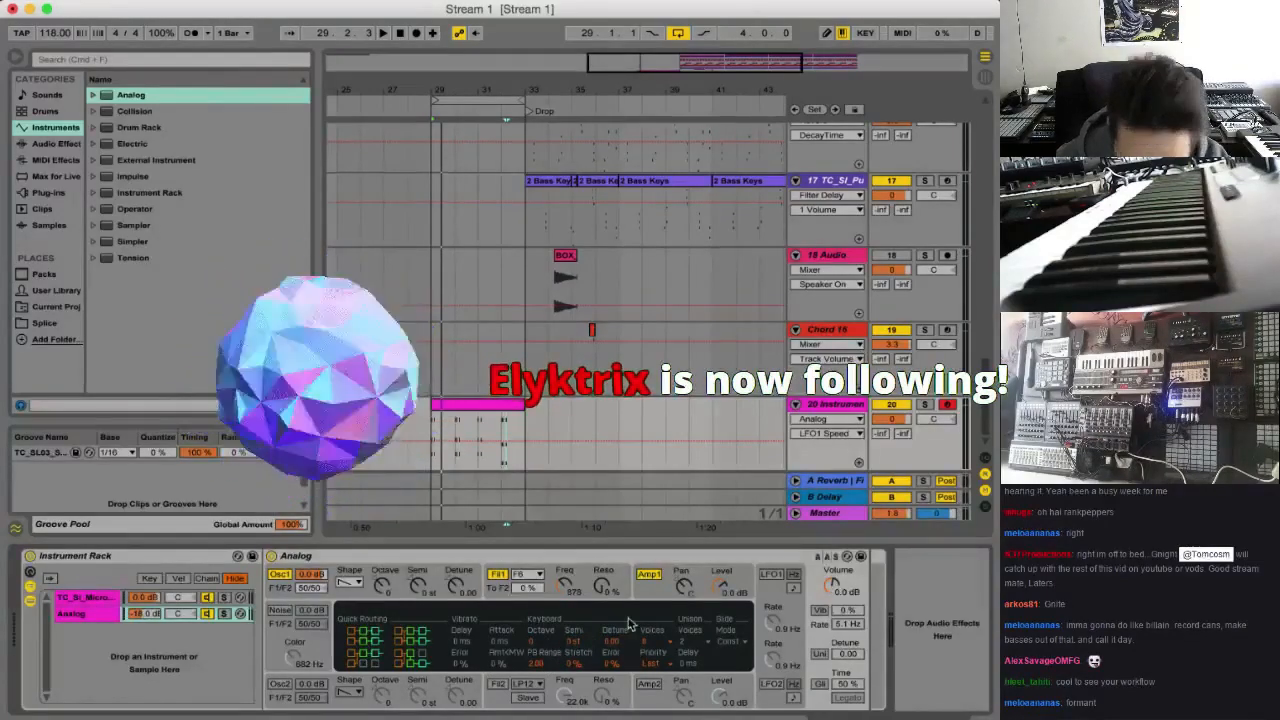
{"action": "left_click", "coordinate": [604, 584]}
{"action": "mouse_move", "coordinate": [573, 663]}
{"action": "left_mouse_down"}
{"action": "mouse_move", "coordinate": [573, 631]}
{"action": "mouse_move", "coordinate": [573, 671]}
{"action": "left_mouse_up"}
{"action": "key", "text": "space"}
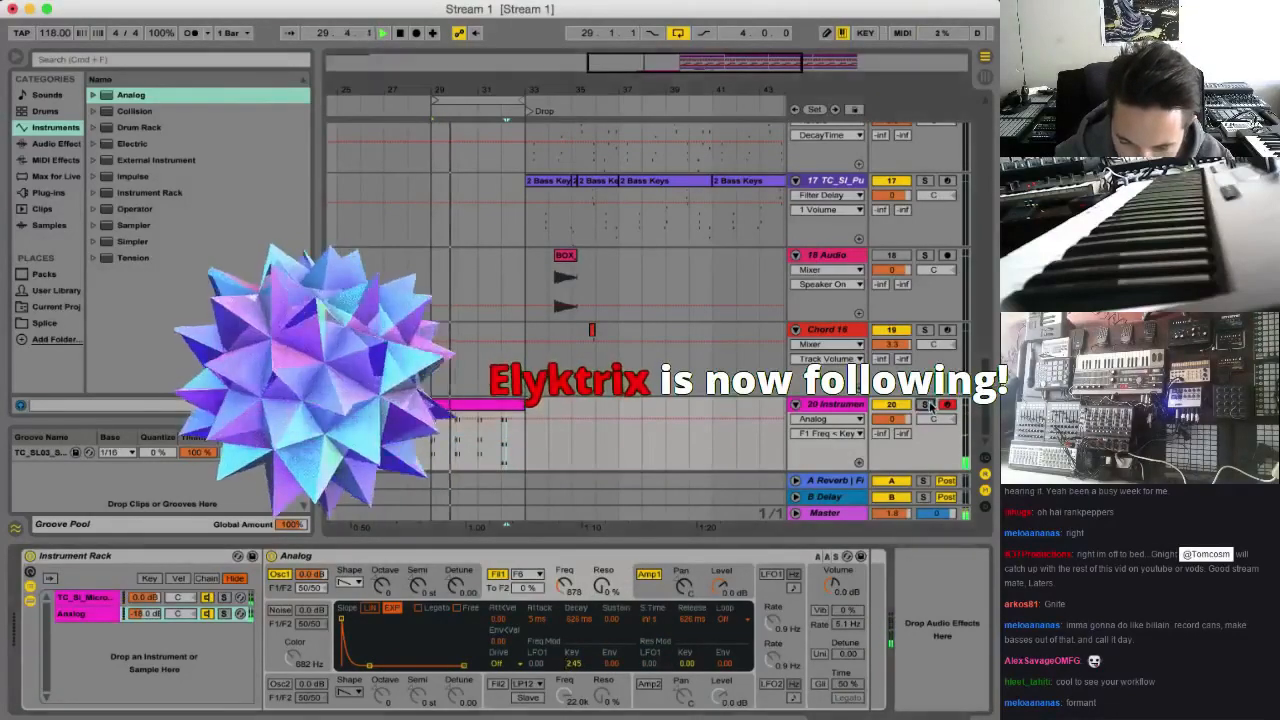
Solo track 20 and its Analog chain, then set filter 1's frequency to 1.1k and its key modulation to 0.04
{"action": "key", "text": "s"}
{"action": "left_click", "coordinate": [223, 614]}
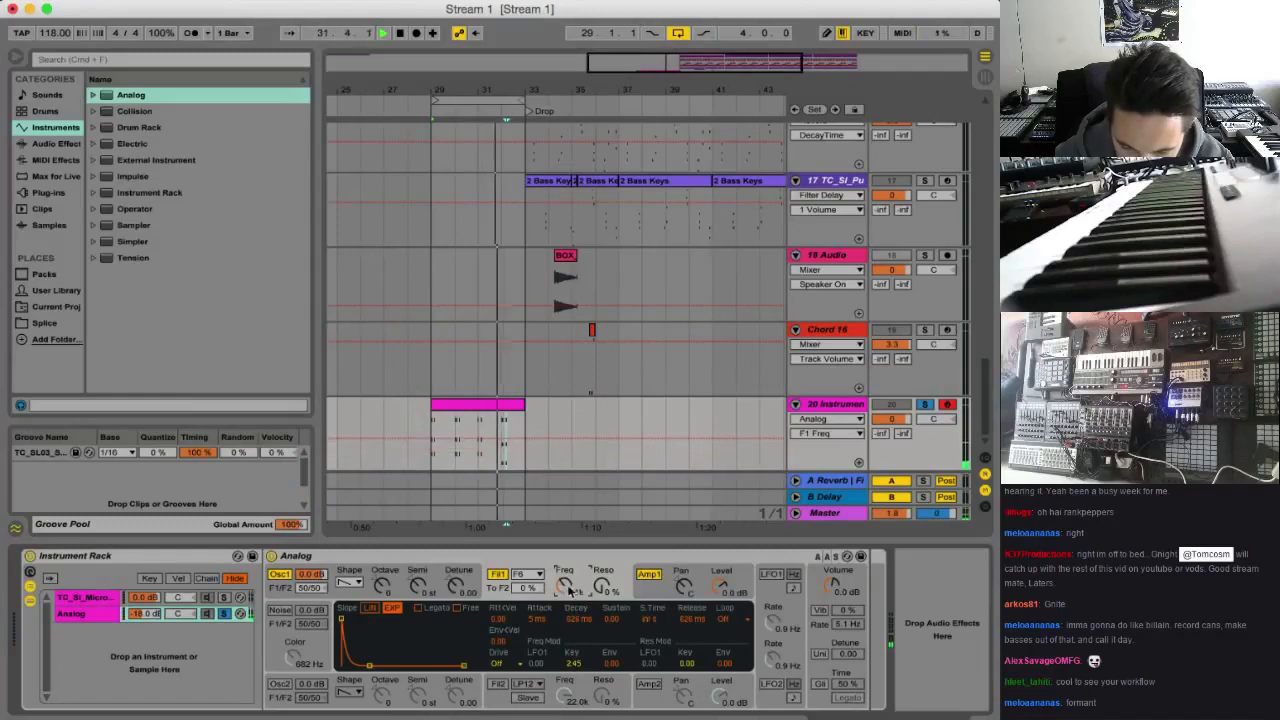
{"action": "mouse_move", "coordinate": [575, 654]}
{"action": "left_mouse_down"}
{"action": "mouse_move", "coordinate": [575, 640]}
{"action": "mouse_move", "coordinate": [575, 666]}
{"action": "left_mouse_up"}
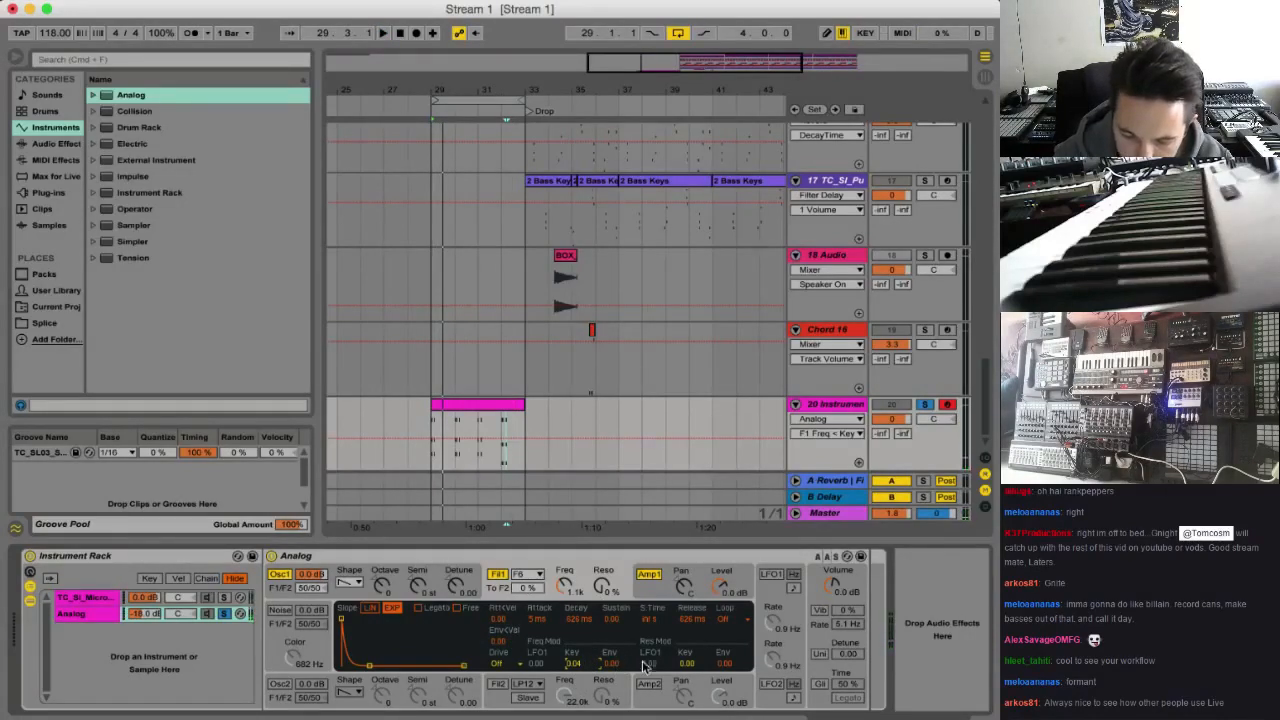
Enable LFO1 with 1.14 modulation of filter 1's frequency, and set the filter to 345 Hz with 32 % resonance
{"action": "left_click_drag", "start_coordinate": [540, 666], "coordinate": [545, 640]}
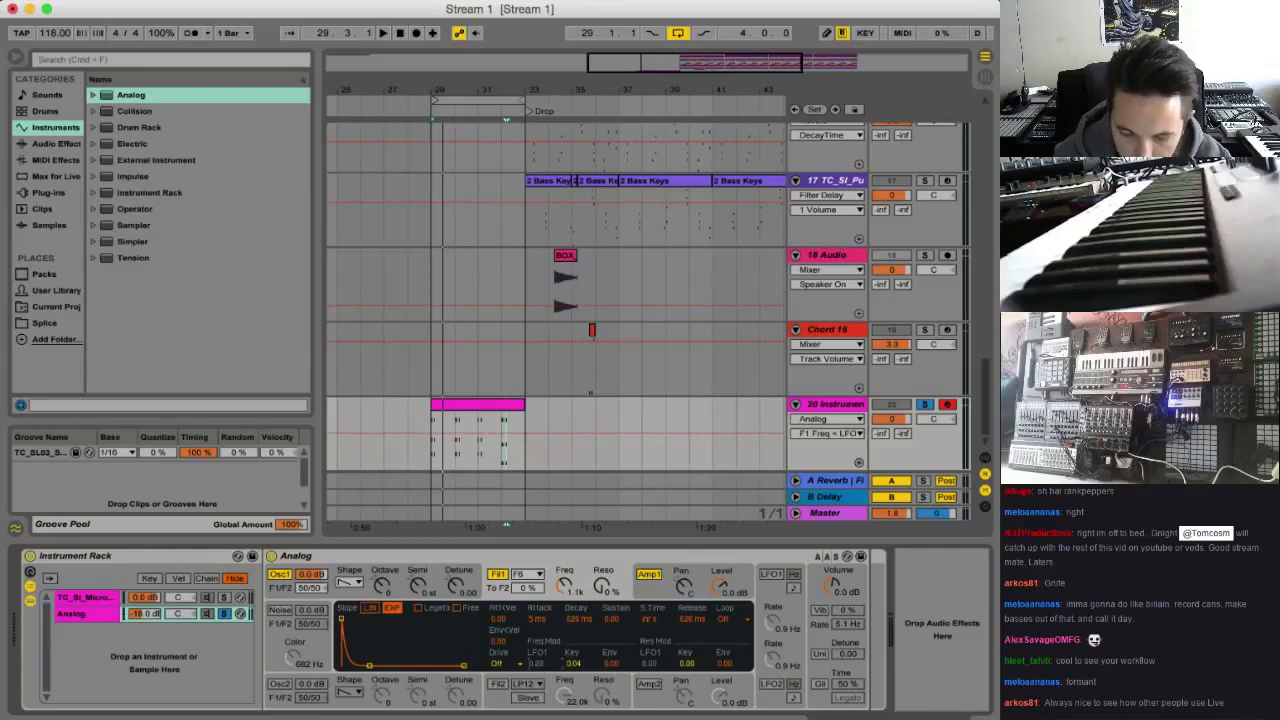
{"action": "left_click", "coordinate": [772, 574]}
{"action": "left_click", "coordinate": [772, 620]}
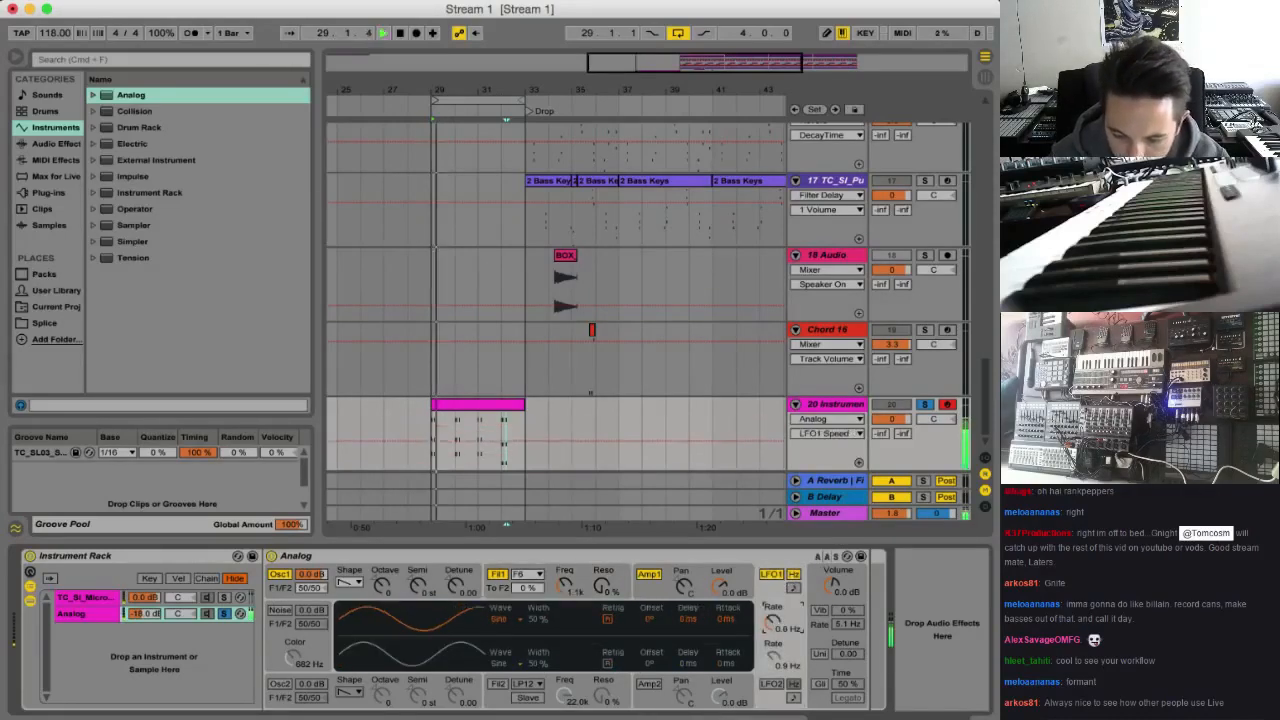
{"action": "left_click", "coordinate": [592, 572]}
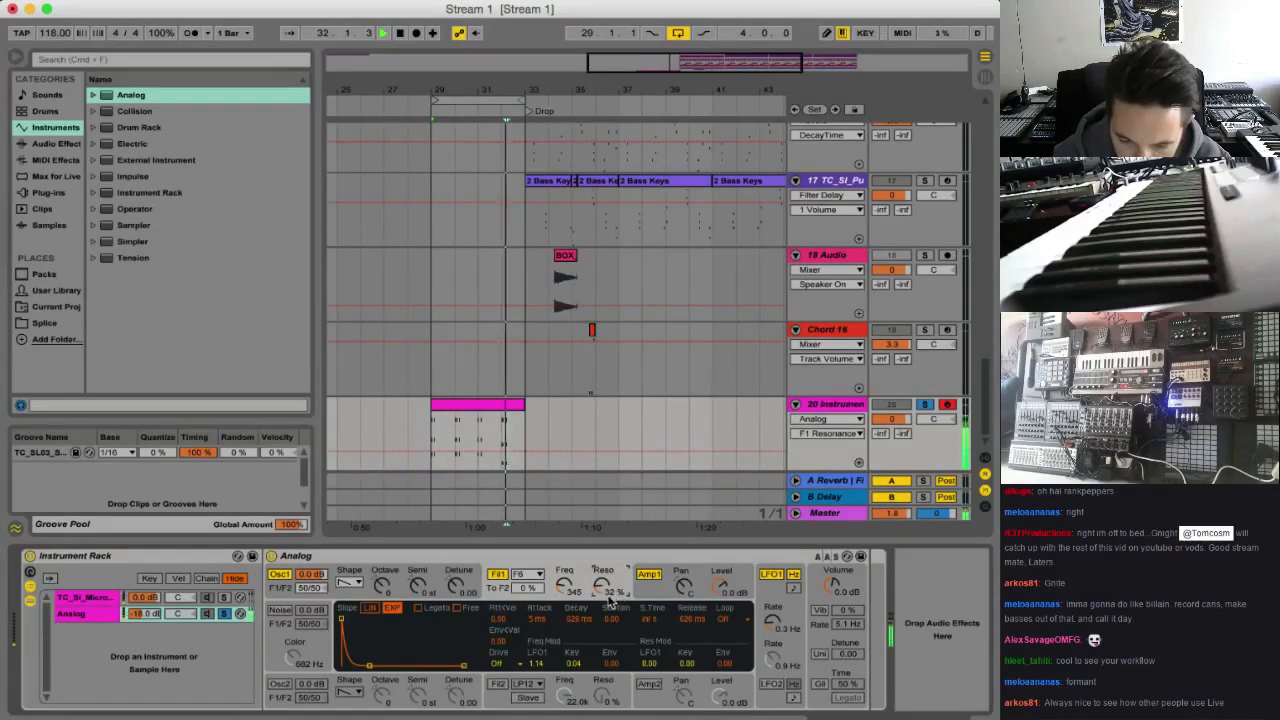
Unsolo track 20 and the Analog chain, and lower the Analog chain volume to -20.5 dB
{"action": "left_click", "coordinate": [924, 404]}
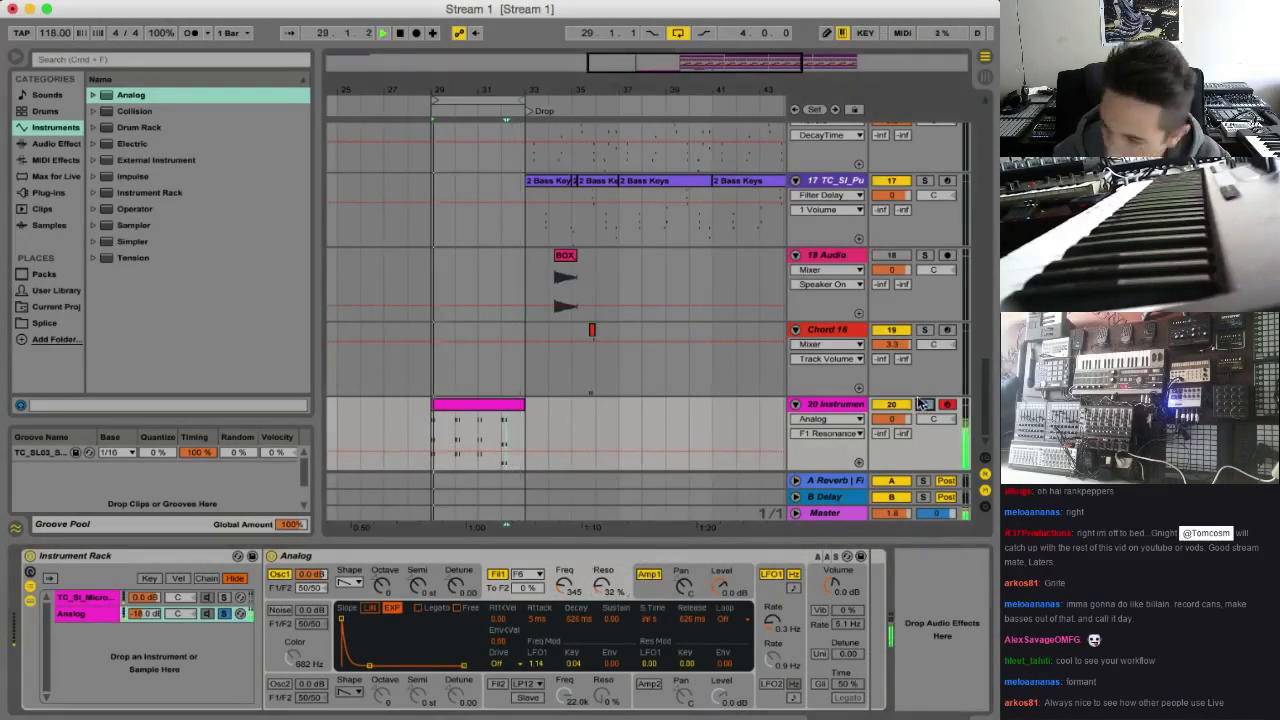
{"action": "left_click", "coordinate": [224, 614]}
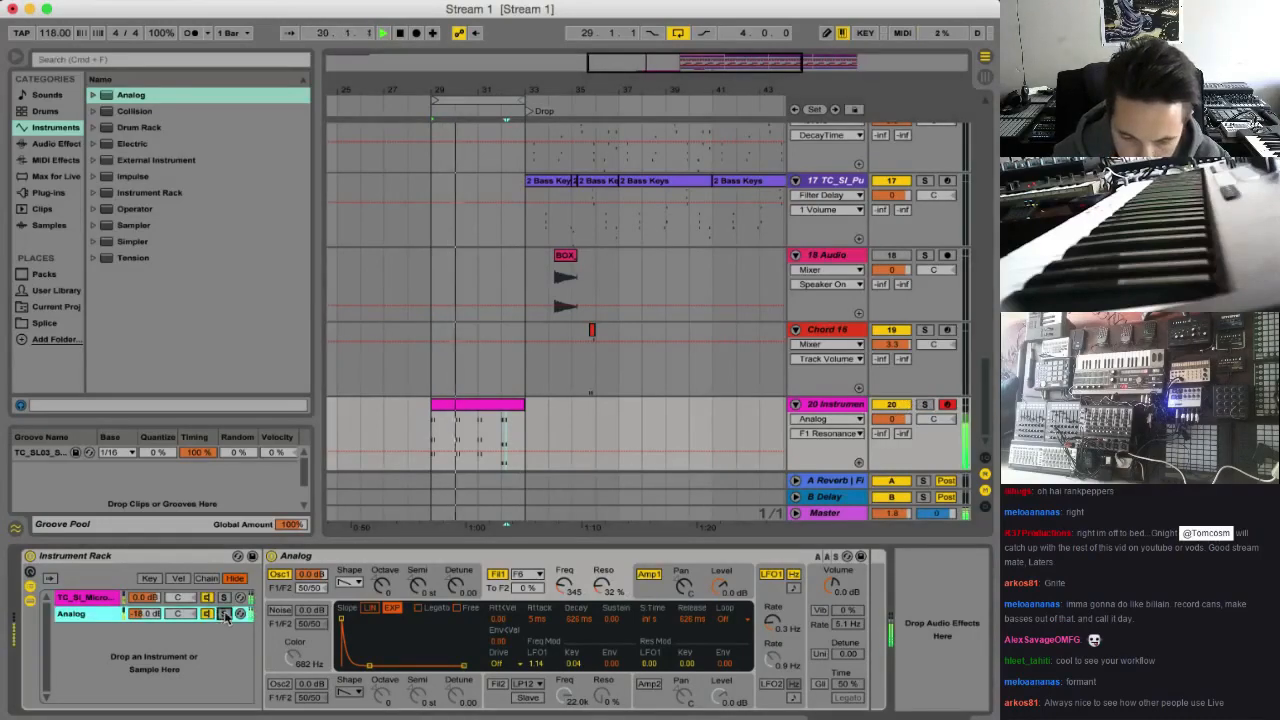
{"action": "left_click_drag", "start_coordinate": [144, 614], "coordinate": [144, 622]}
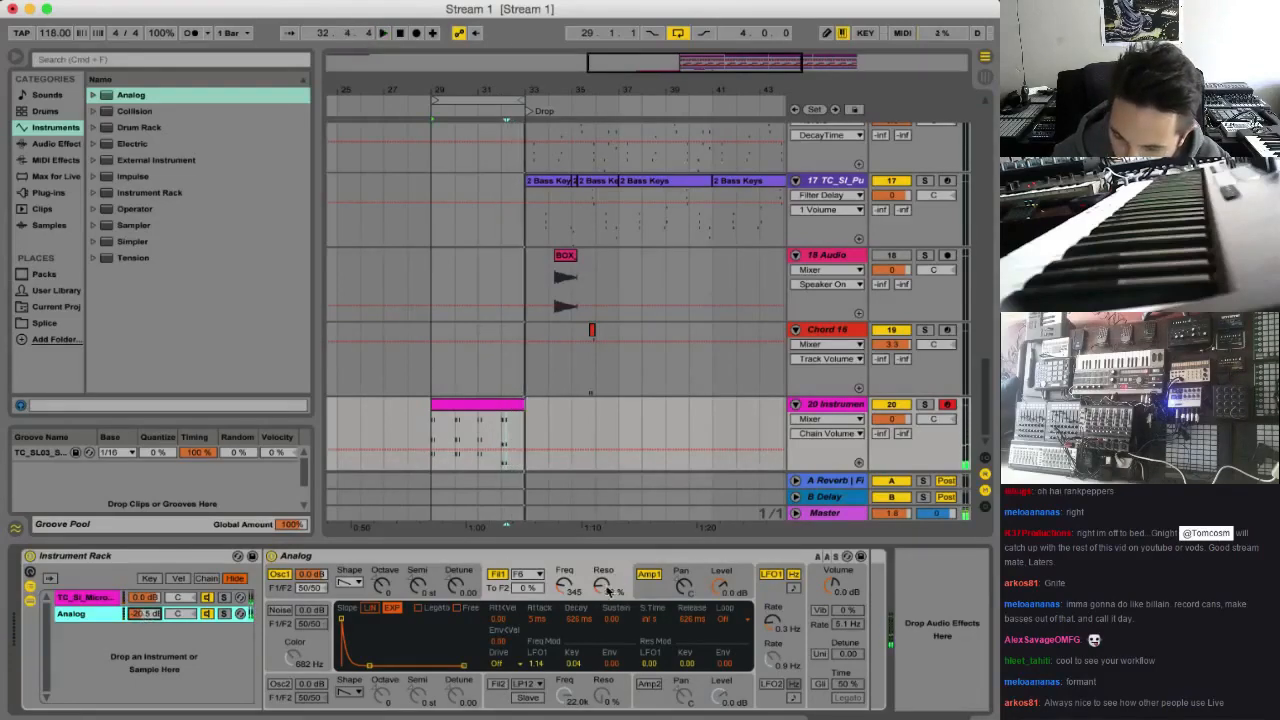
Set filter 1's resonance to 53 % and LFO1's rate to 0.5 Hz in the Analog synth
{"action": "left_click", "coordinate": [603, 588]}
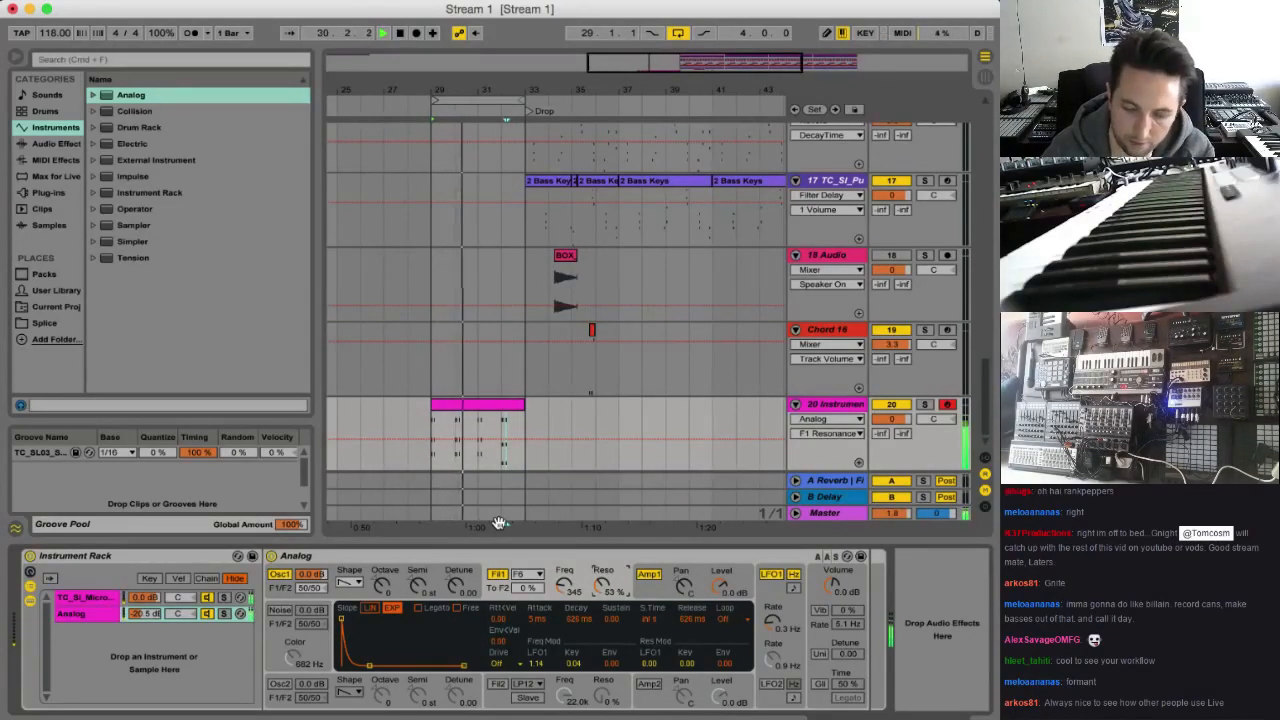
{"action": "left_click", "coordinate": [776, 626]}
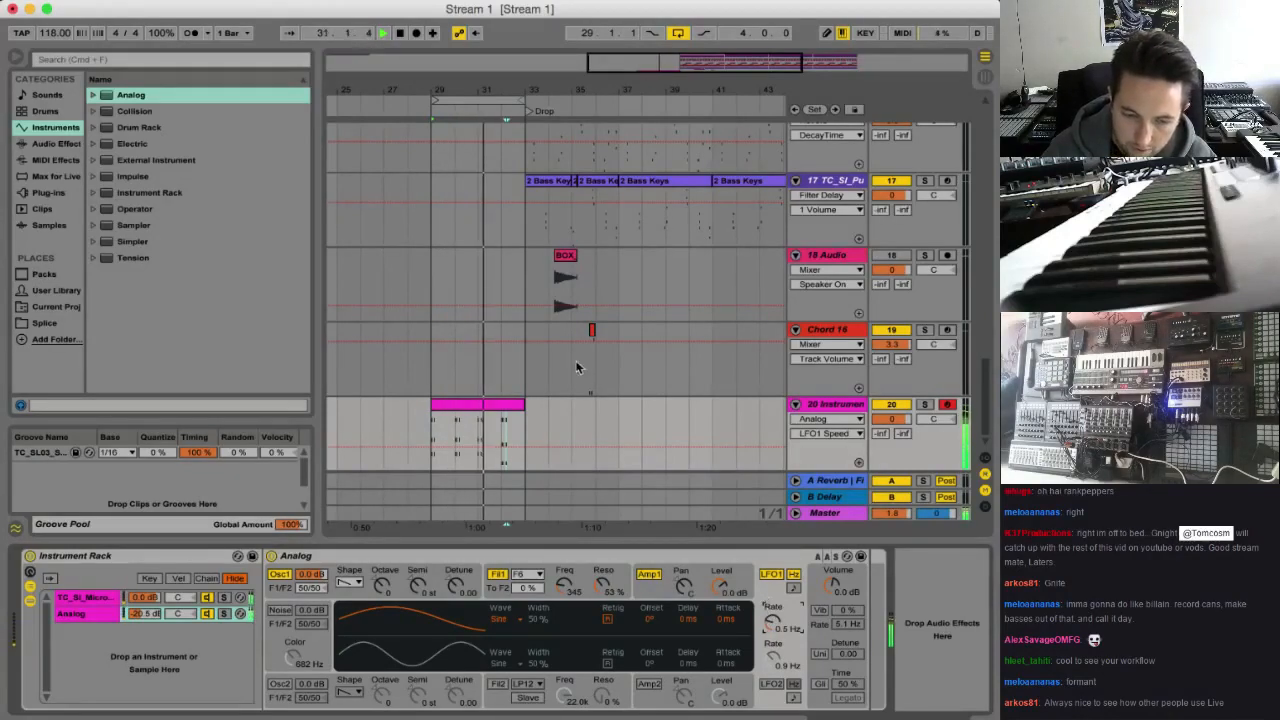
Extend the start of track 20's chord clip back past bar 5 and play it from bar 17
{"action": "key", "text": "minus"}
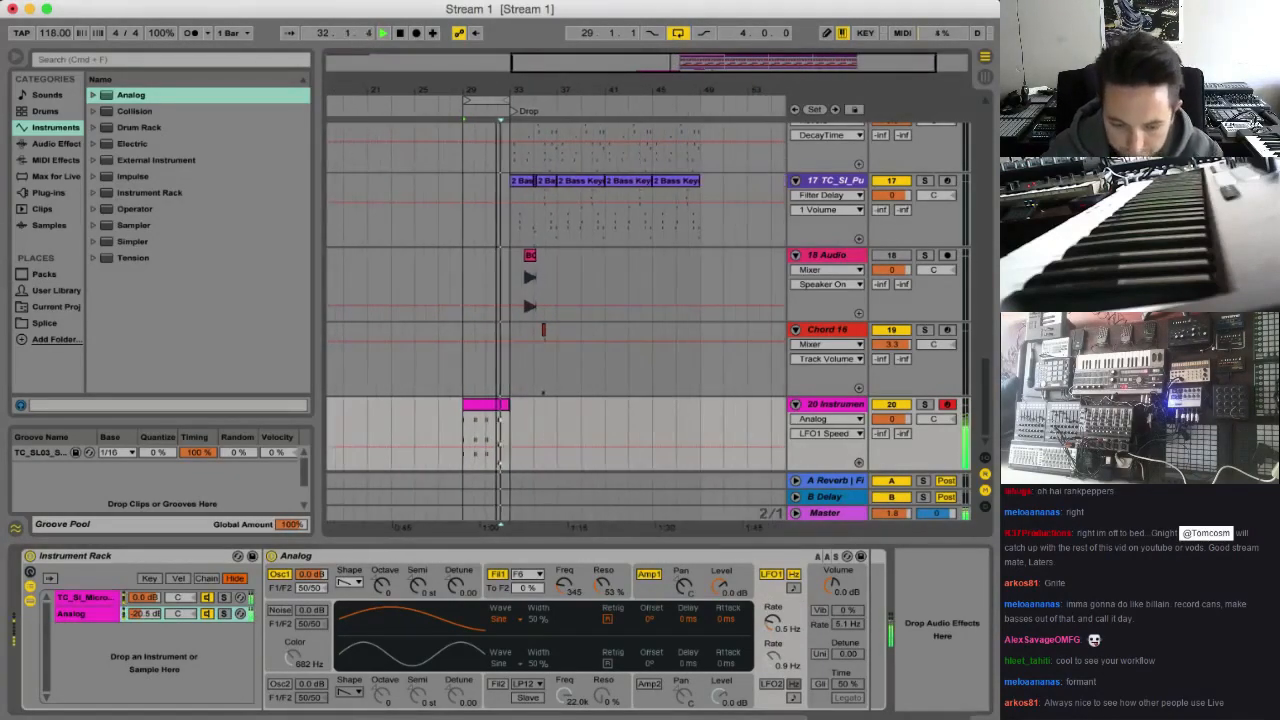
{"action": "left_click_drag", "start_coordinate": [465, 408], "coordinate": [348, 411]}
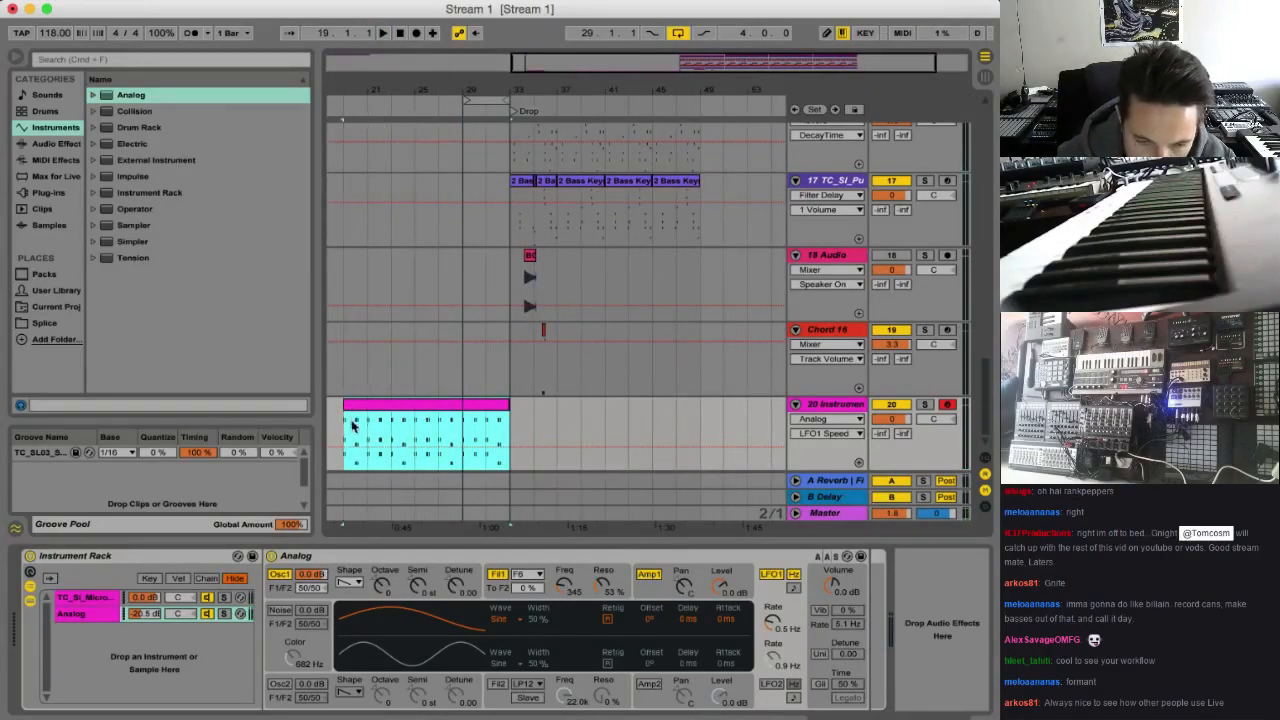
{"action": "scroll", "coordinate": [380, 428], "scroll_direction": "left", "scroll_amount": 4}
{"action": "left_click_drag", "start_coordinate": [518, 418], "coordinate": [330, 410]}
{"action": "left_click", "coordinate": [507, 430]}
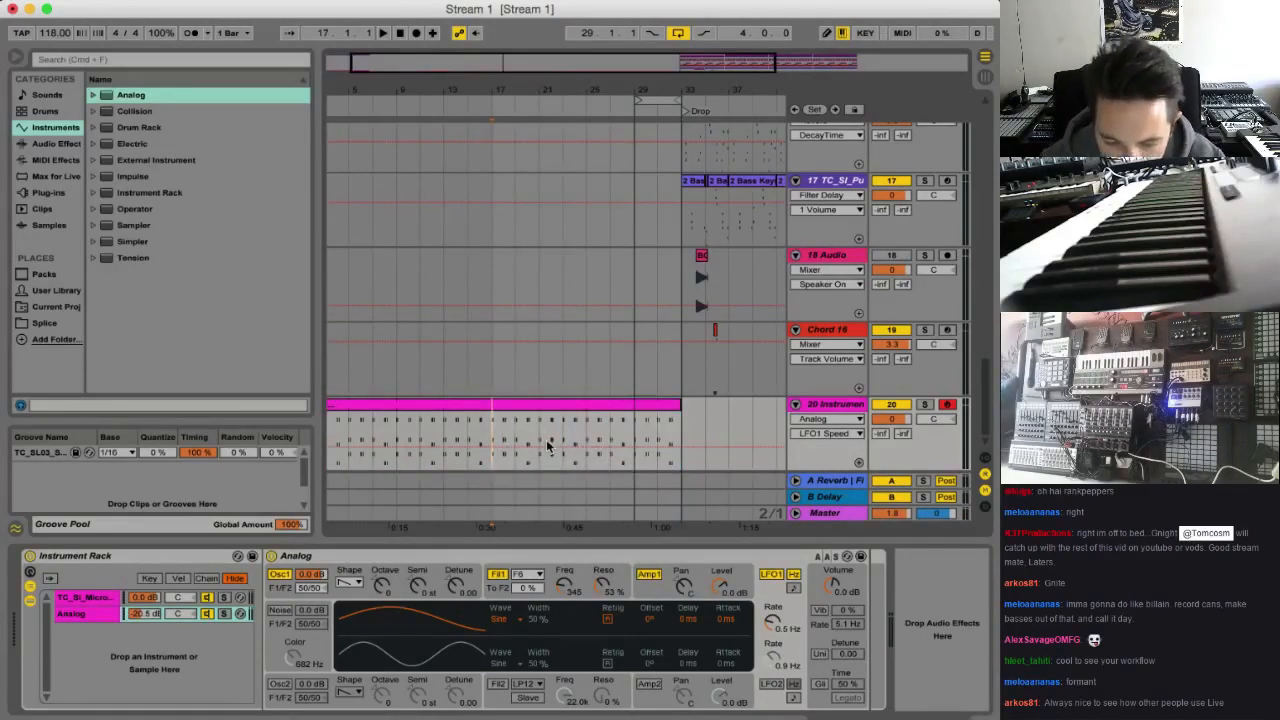
{"action": "key", "text": "space"}
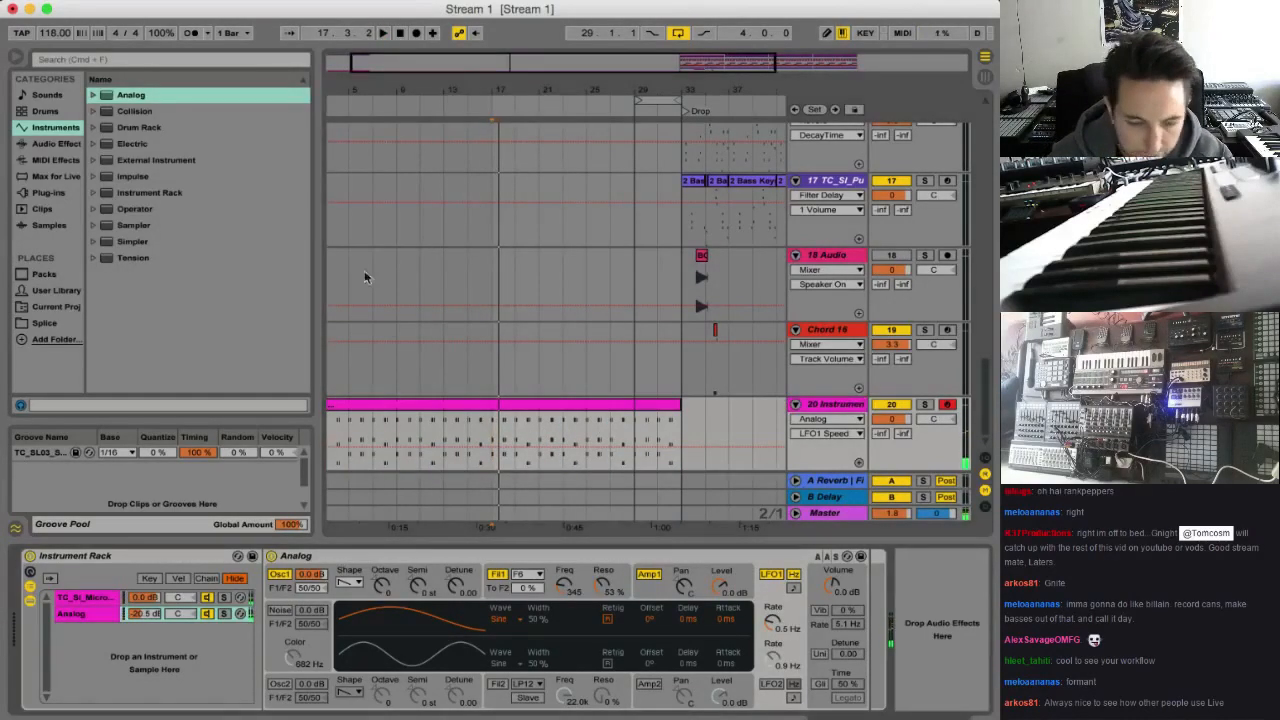
Add a Reverb effect to track 20 and set its decay time to 743 ms
{"action": "left_click", "coordinate": [55, 144]}
{"action": "scroll", "coordinate": [177, 338], "scroll_direction": "down", "scroll_amount": 5}
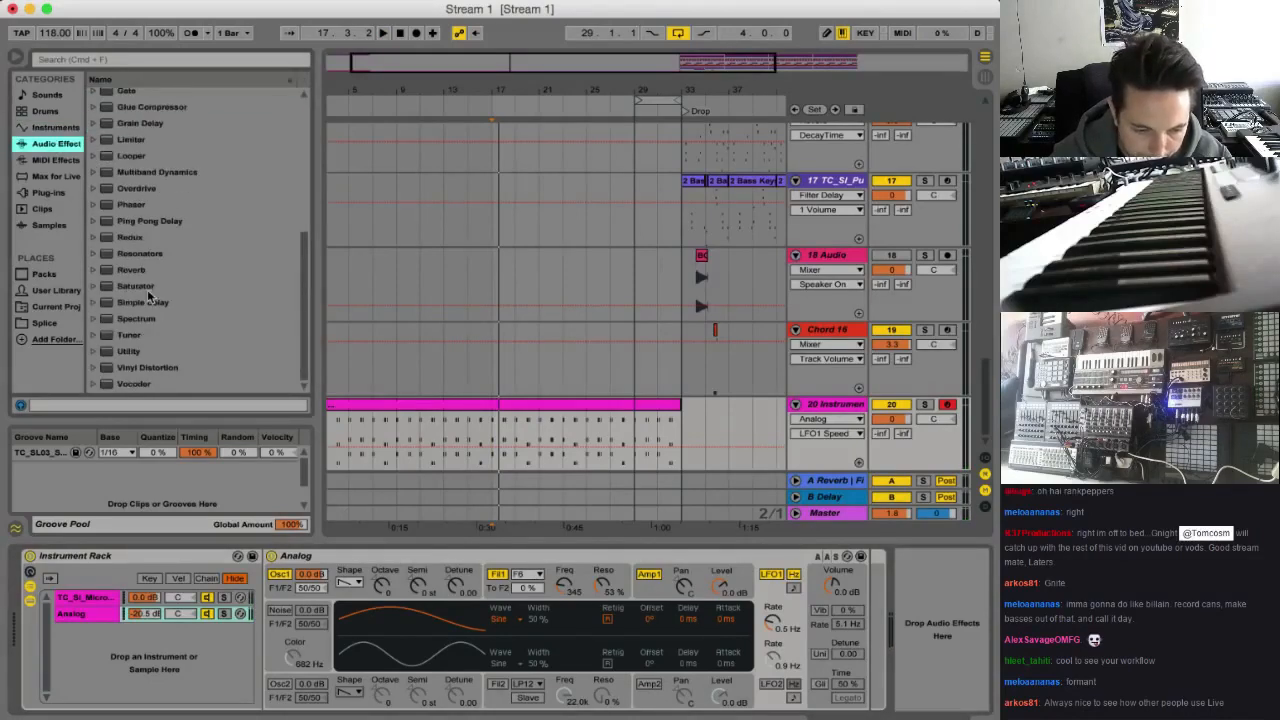
{"action": "left_click", "coordinate": [146, 274]}
{"action": "left_click_drag", "start_coordinate": [932, 645], "coordinate": [928, 640]}
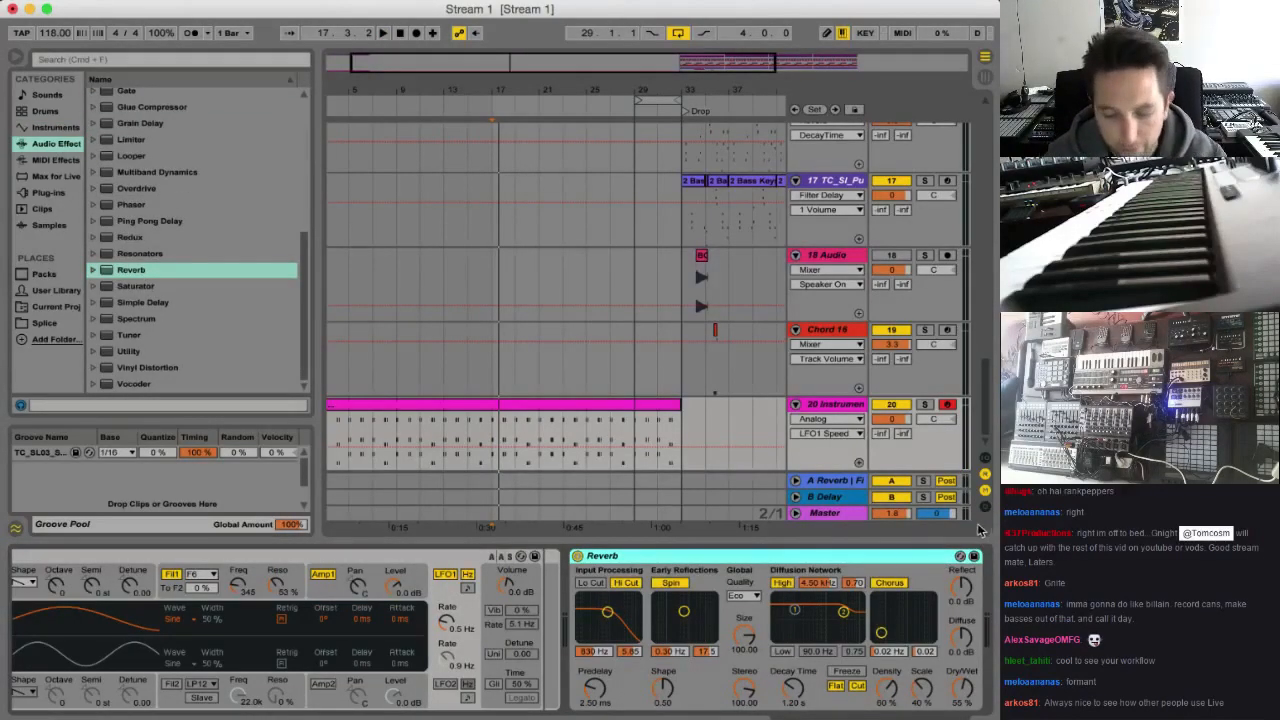
{"action": "left_click_drag", "start_coordinate": [794, 680], "coordinate": [795, 686]}
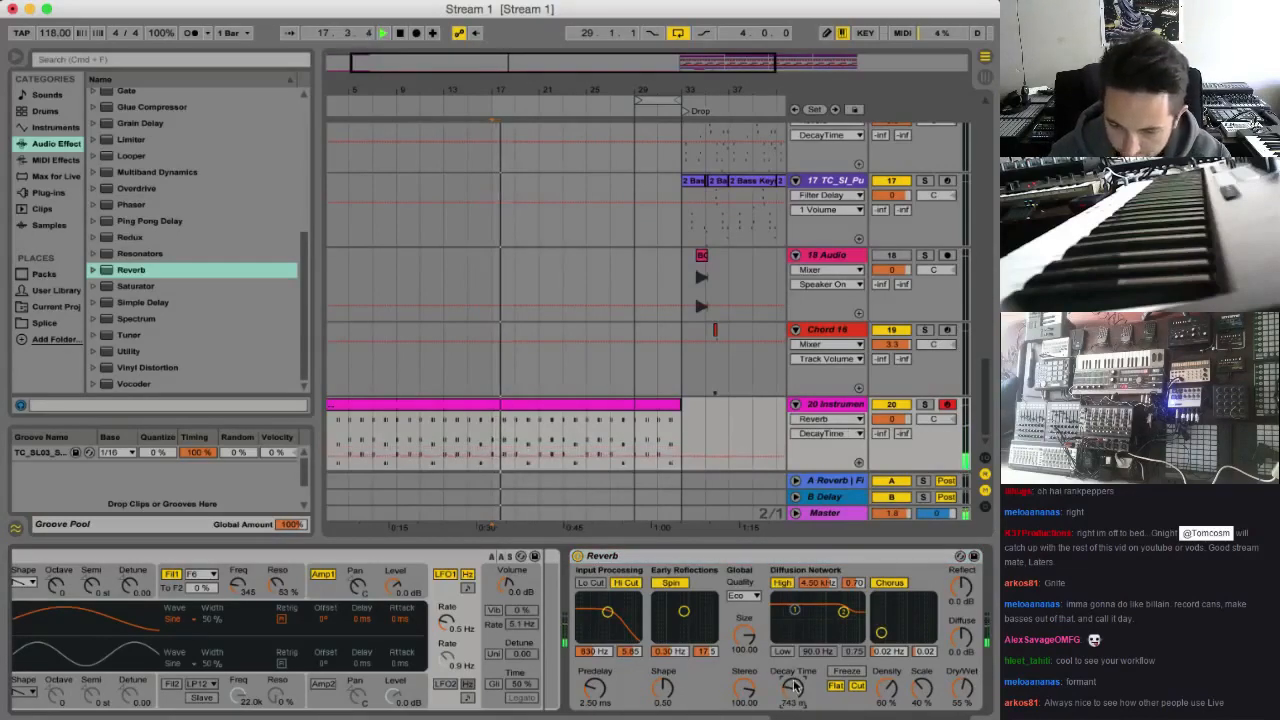
{"action": "key", "text": "space"}
Lower the Reverb's dry/wet to 6.1 % and automate it to rise from about bar 24 to about 74 % at the drop, then fall to minimum
{"action": "left_click", "coordinate": [585, 441]}
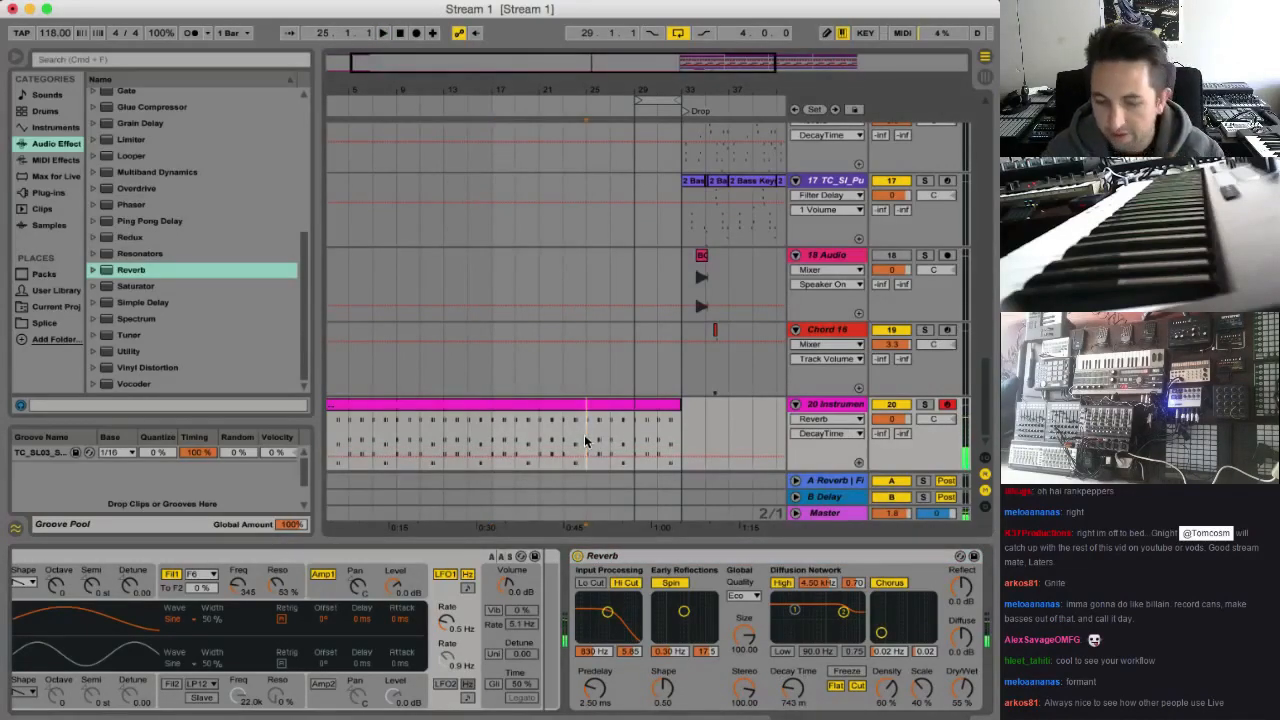
{"action": "left_click_drag", "start_coordinate": [962, 688], "coordinate": [962, 719]}
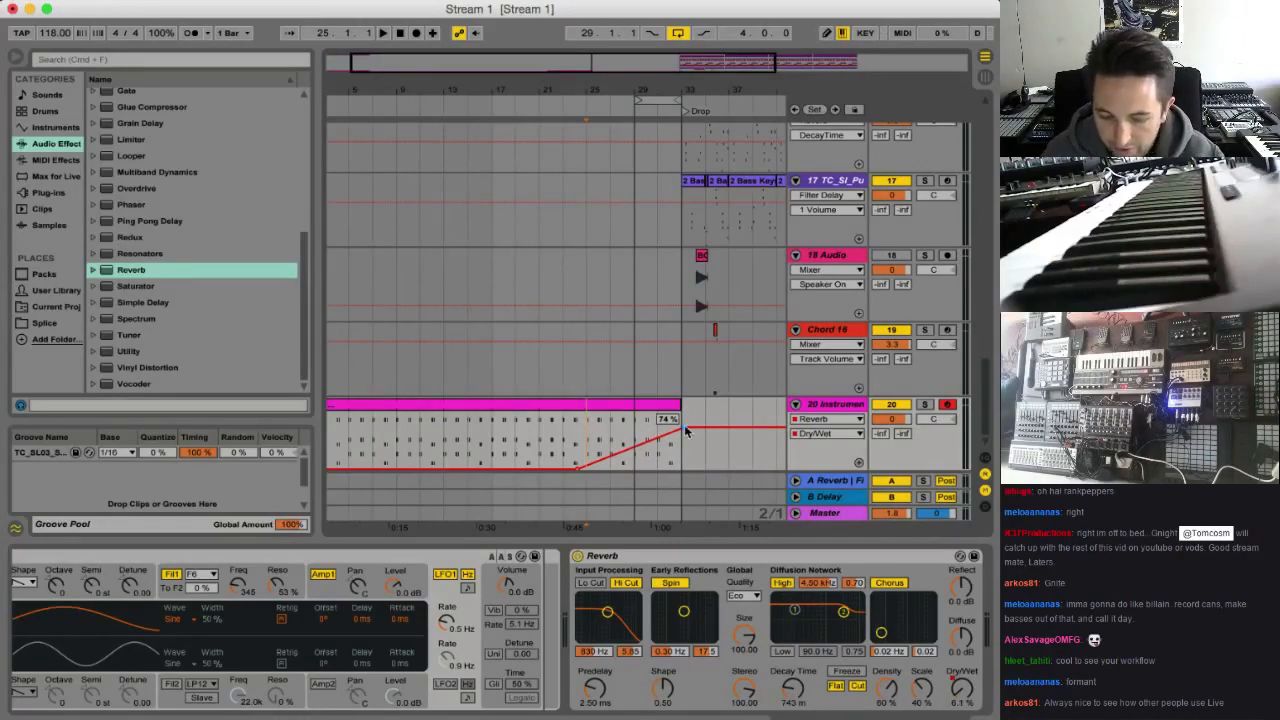
{"action": "key", "text": "b"}
{"action": "mouse_move", "coordinate": [693, 440]}
{"action": "left_mouse_down"}
{"action": "mouse_move", "coordinate": [685, 530]}
{"action": "mouse_move", "coordinate": [729, 550]}
{"action": "left_mouse_up"}
{"action": "key", "text": "b"}
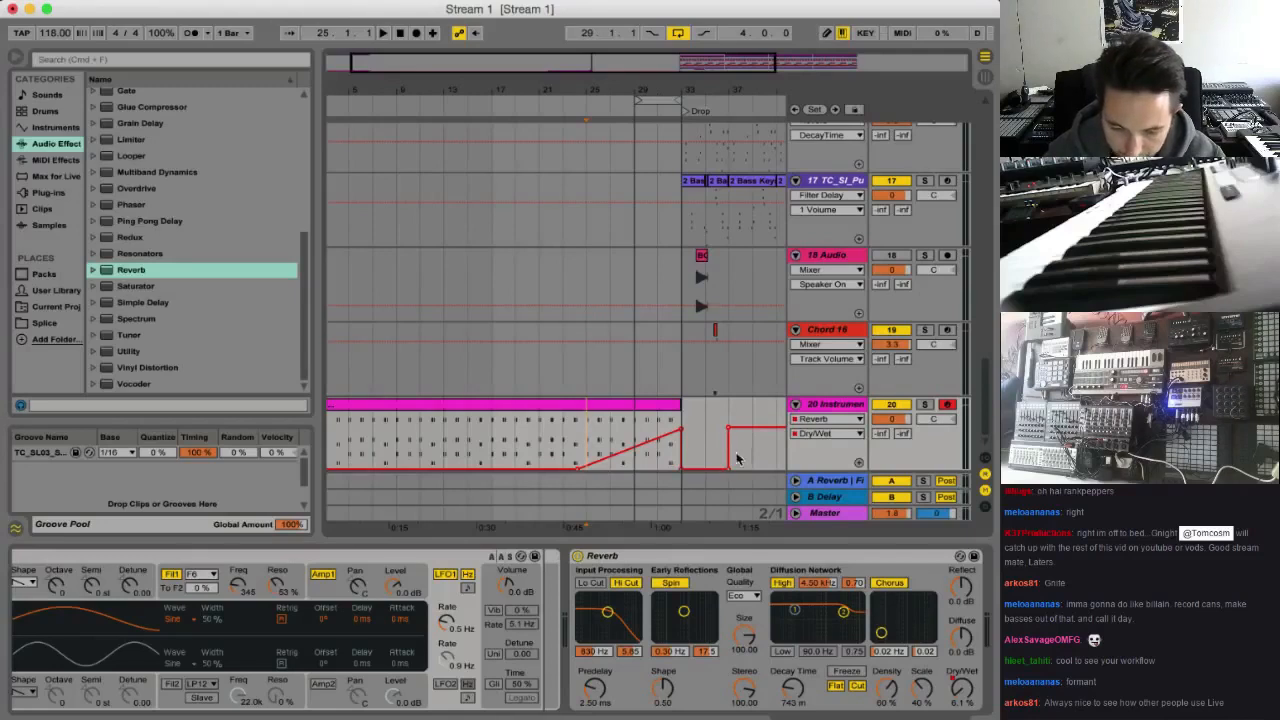
{"action": "left_click", "coordinate": [729, 428]}
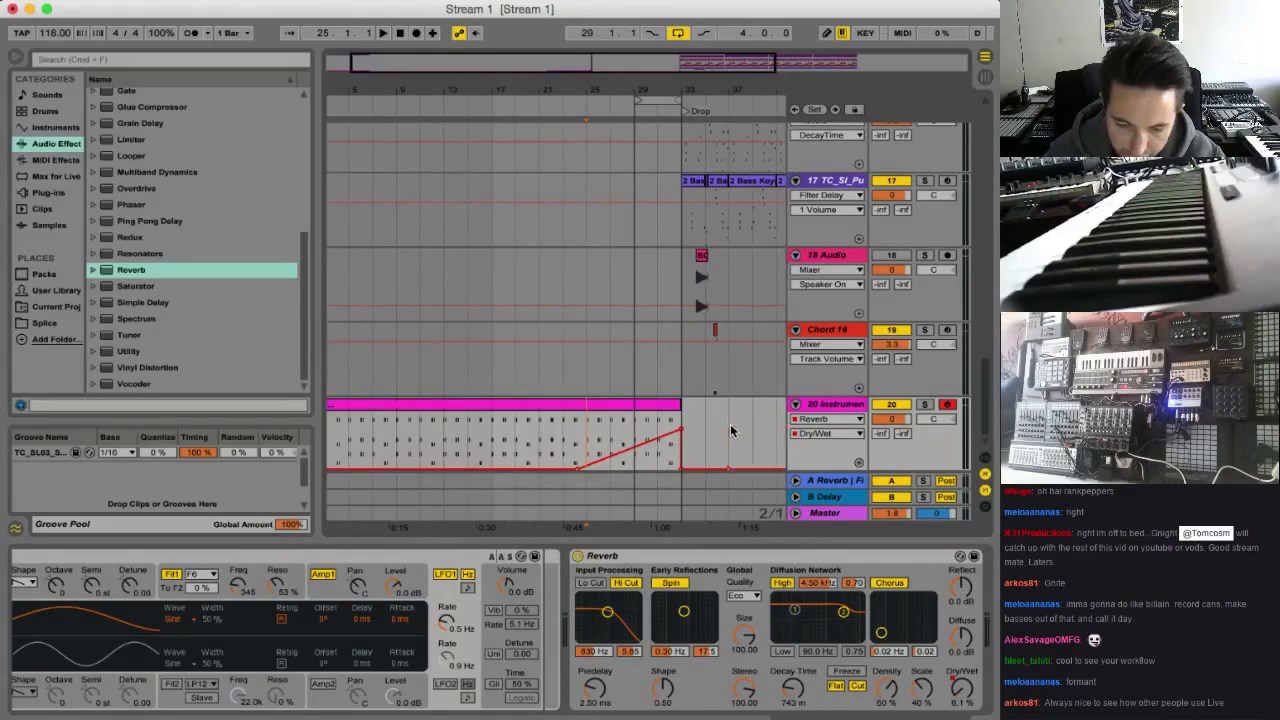
Automate the Reverb's decay time to rise from about bar 24 to about 17.9 s just before the drop
{"action": "left_click", "coordinate": [800, 696]}
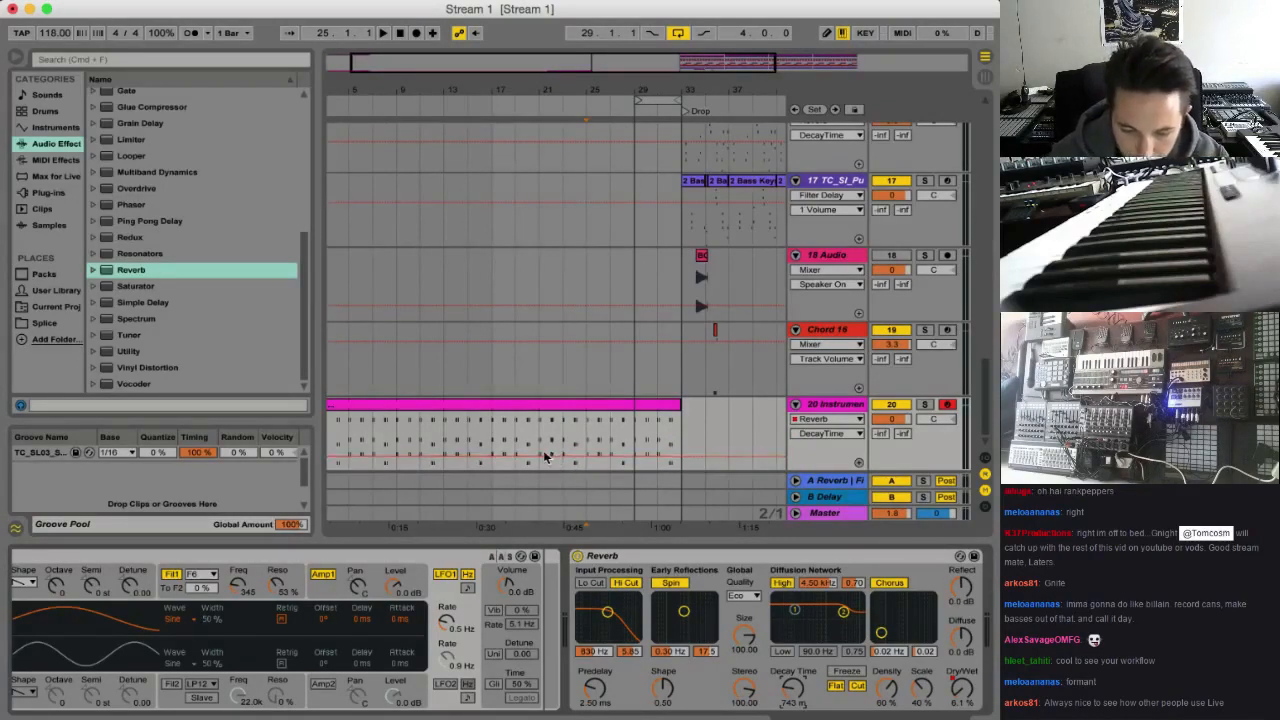
{"action": "left_click", "coordinate": [963, 697]}
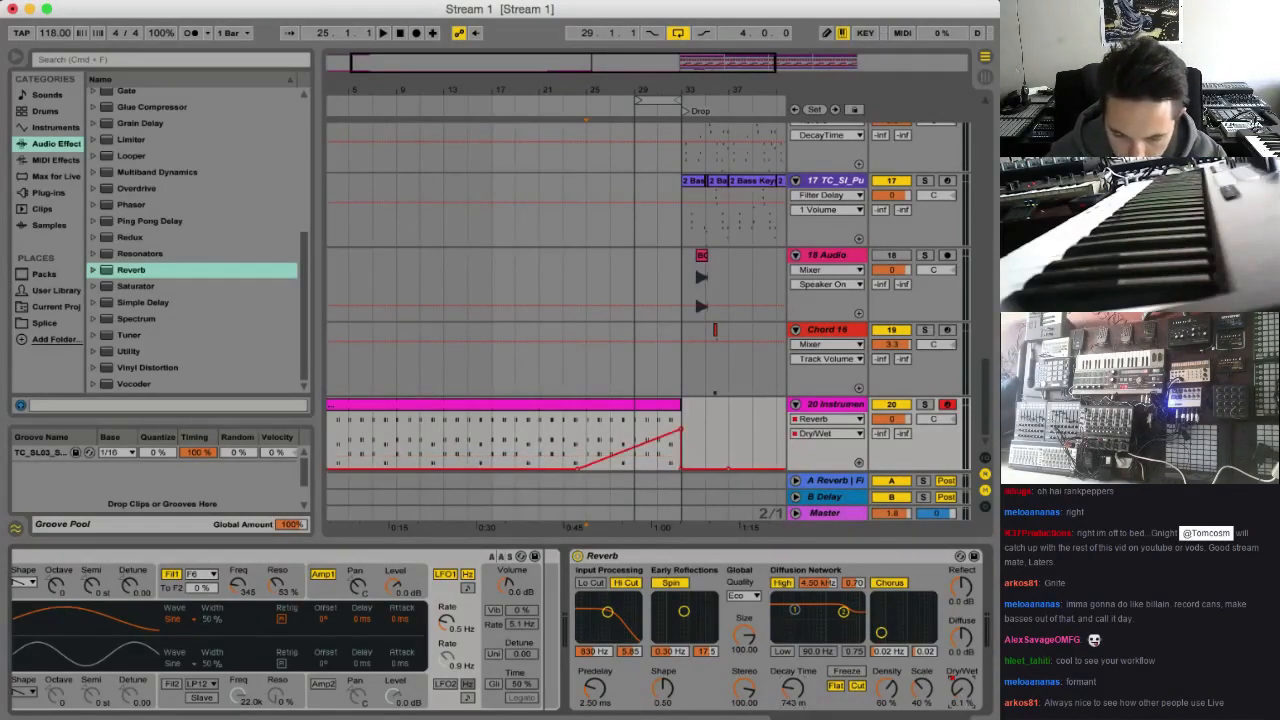
{"action": "left_click", "coordinate": [790, 690]}
{"action": "left_click", "coordinate": [573, 457]}
{"action": "left_click_drag", "start_coordinate": [681, 457], "coordinate": [681, 429]}
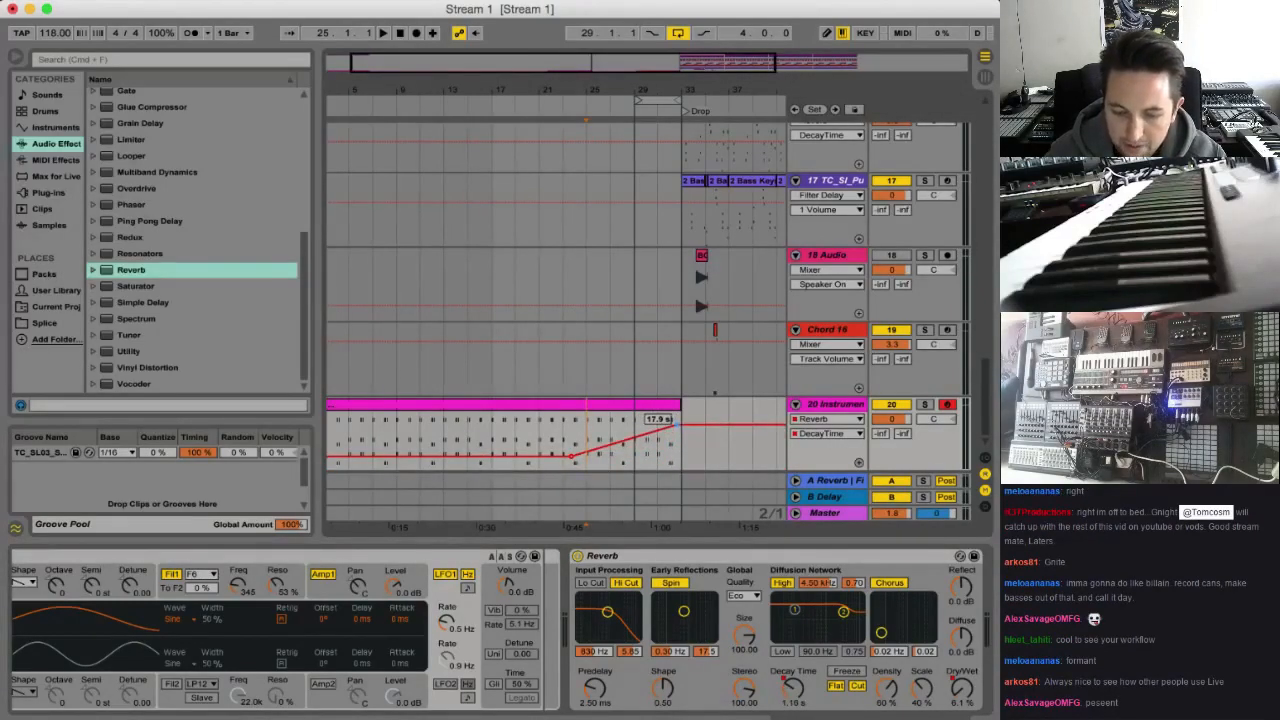
Play the reverb build-up from about bar 23 and turn off arrangement looping
{"action": "left_click", "coordinate": [564, 434]}
{"action": "key", "text": "space"}
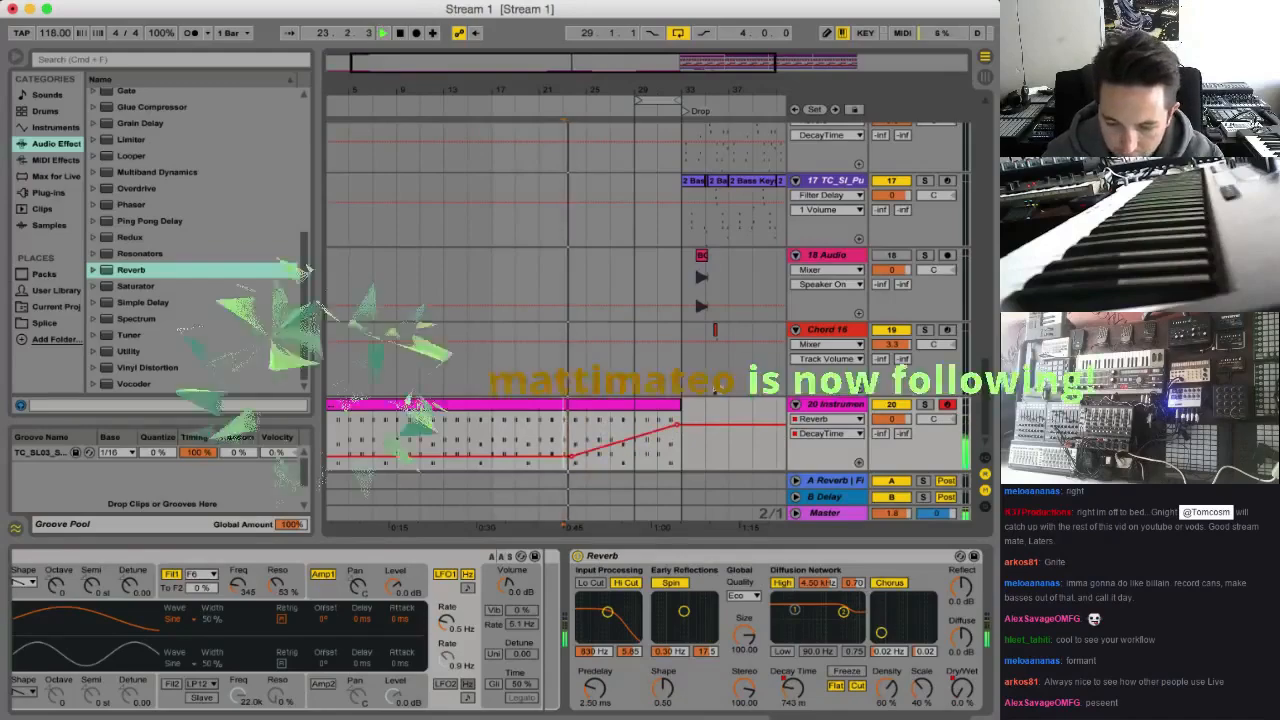
{"action": "scroll", "coordinate": [715, 391], "scroll_direction": "up", "scroll_amount": 1}
{"action": "scroll", "coordinate": [717, 392], "scroll_direction": "down", "scroll_amount": 1}
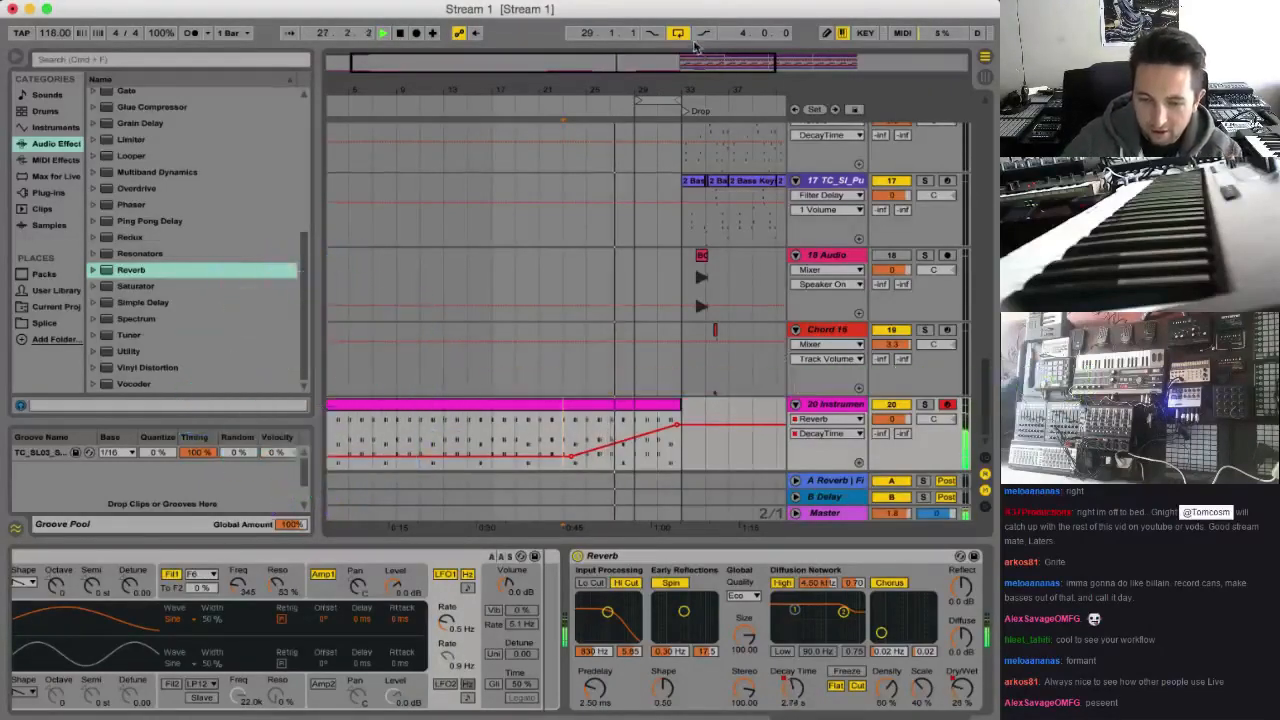
{"action": "left_click", "coordinate": [678, 33]}
Clear the Kick Snare track from bar 29 up to the drop at bar 33
{"action": "scroll", "coordinate": [690, 190], "scroll_direction": "up", "scroll_amount": 15}
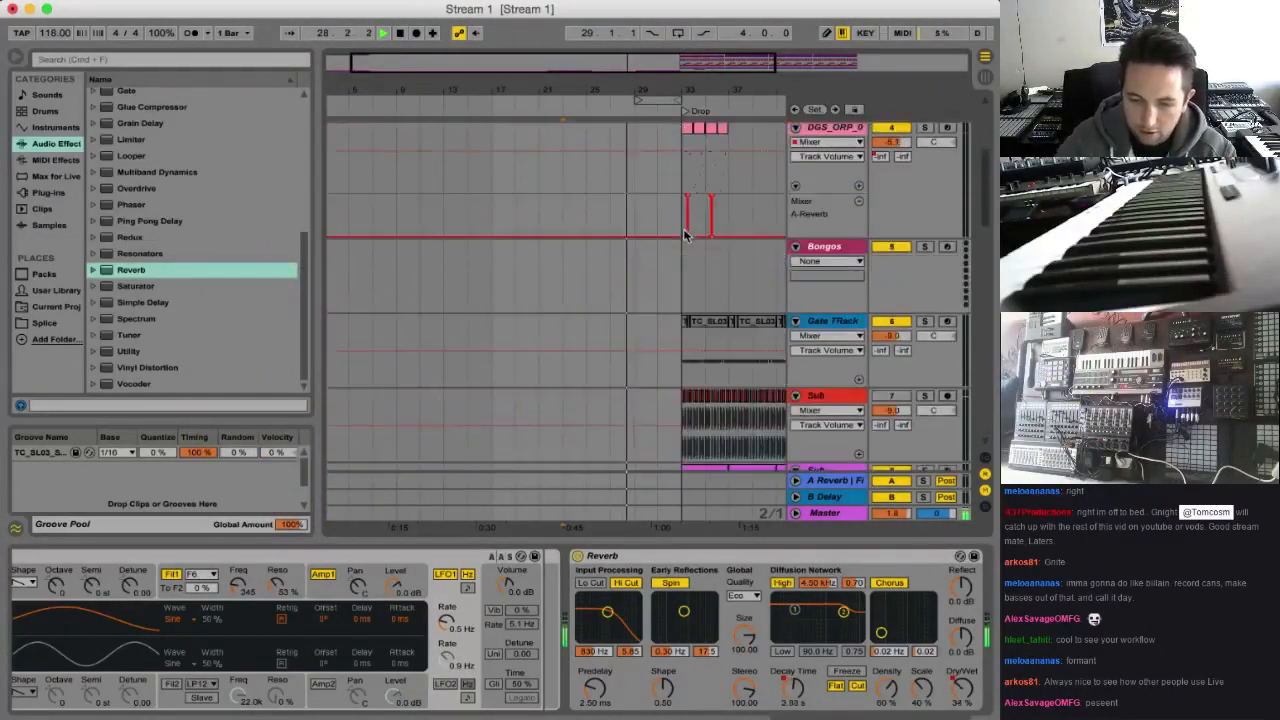
{"action": "left_click_drag", "start_coordinate": [645, 178], "coordinate": [662, 134]}
{"action": "key", "text": "Delete"}
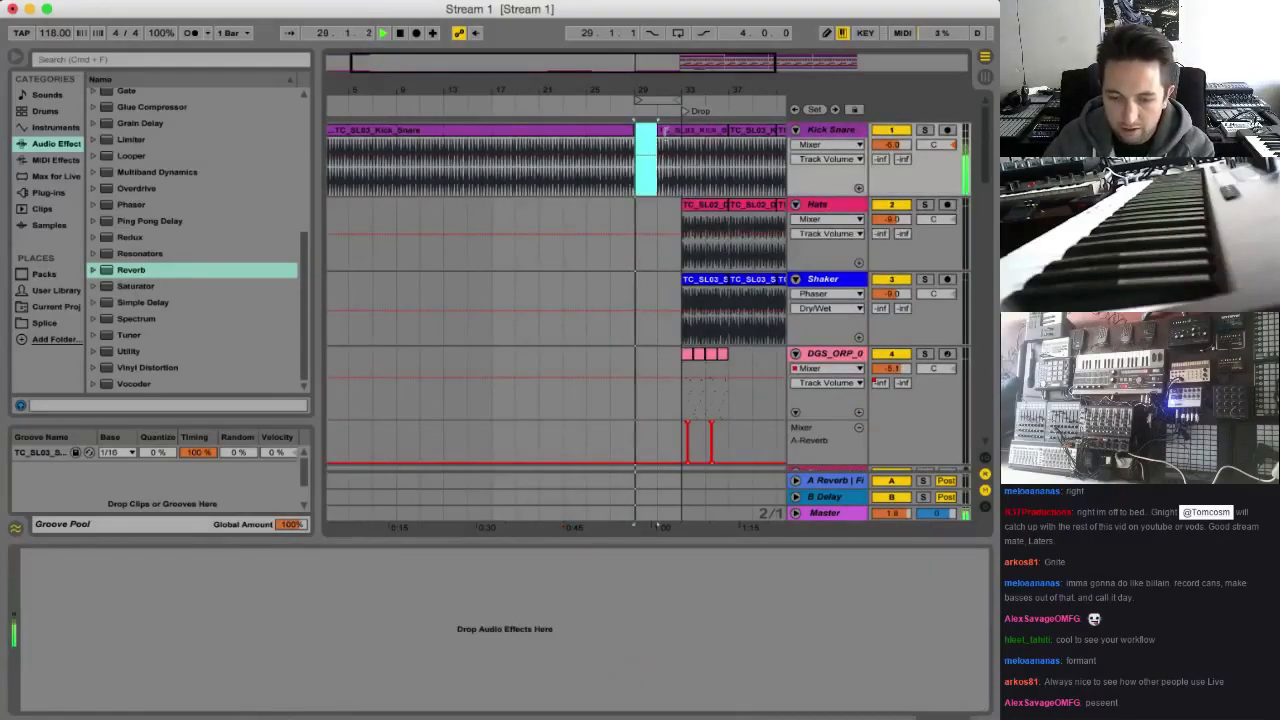
{"action": "left_click", "coordinate": [672, 134]}
{"action": "left_click", "coordinate": [671, 152]}
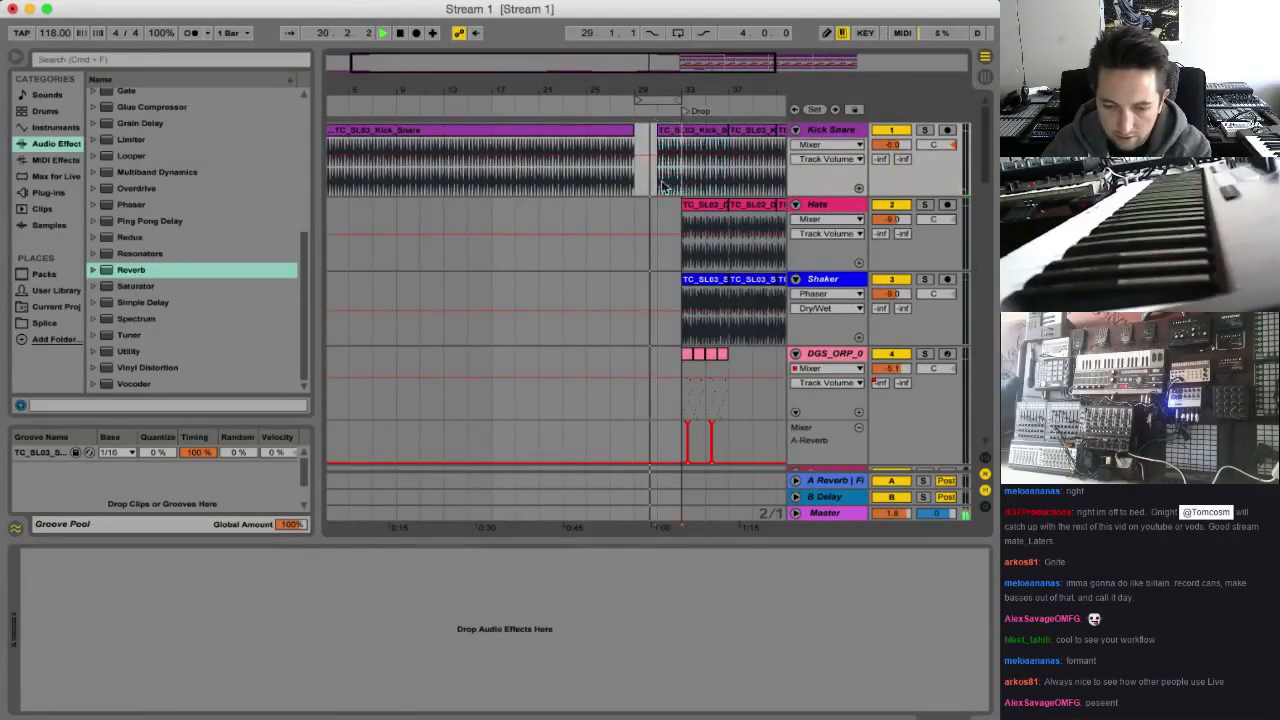
{"action": "left_click_drag", "start_coordinate": [663, 187], "coordinate": [676, 186]}
{"action": "key", "text": "Delete"}
{"action": "left_click_drag", "start_coordinate": [676, 90], "coordinate": [665, 132]}
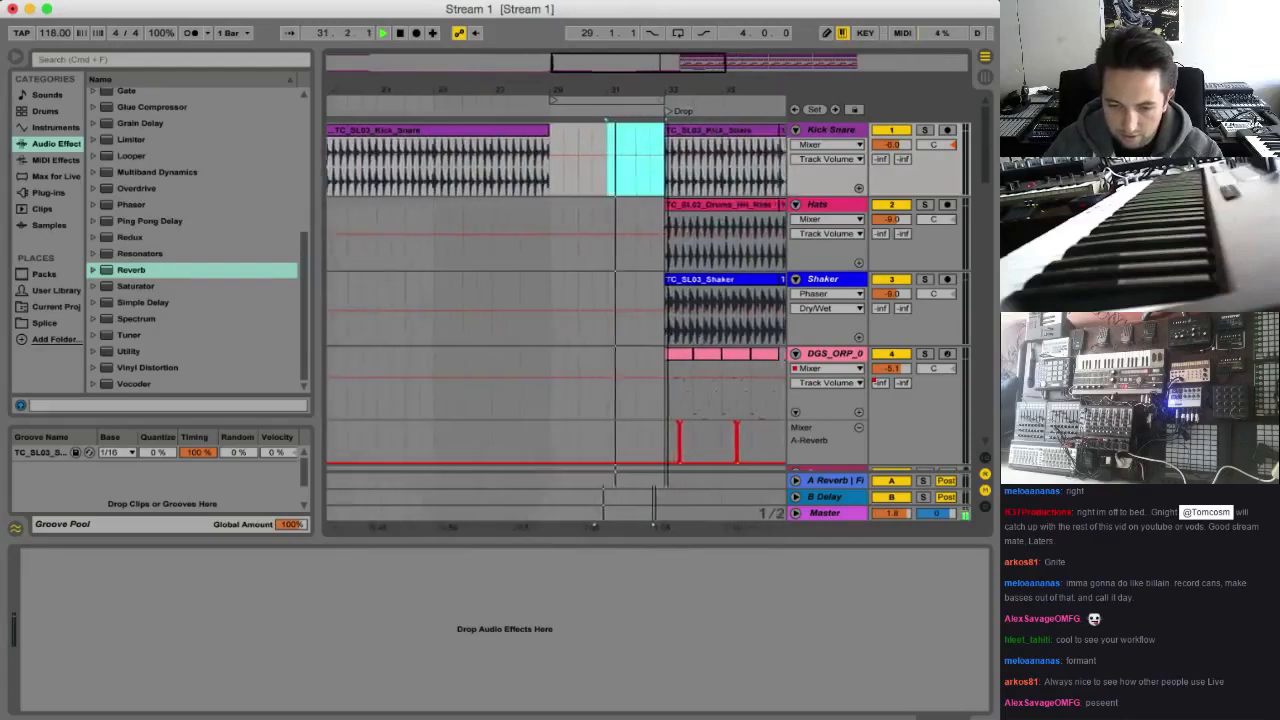
{"action": "left_click_drag", "start_coordinate": [701, 66], "coordinate": [722, 73]}
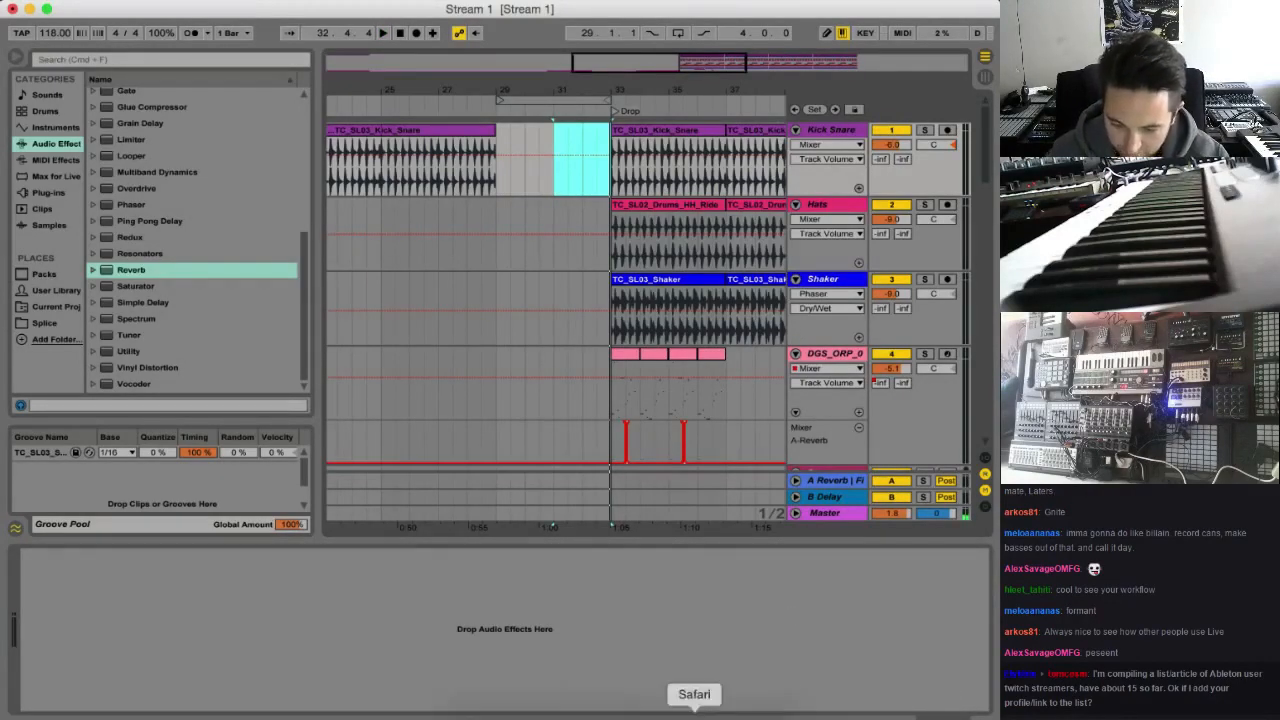
Switch to Splice in Safari, search the sounds for "riser" and preview A_ShortRiser_Riser
{"action": "left_click", "coordinate": [694, 714]}
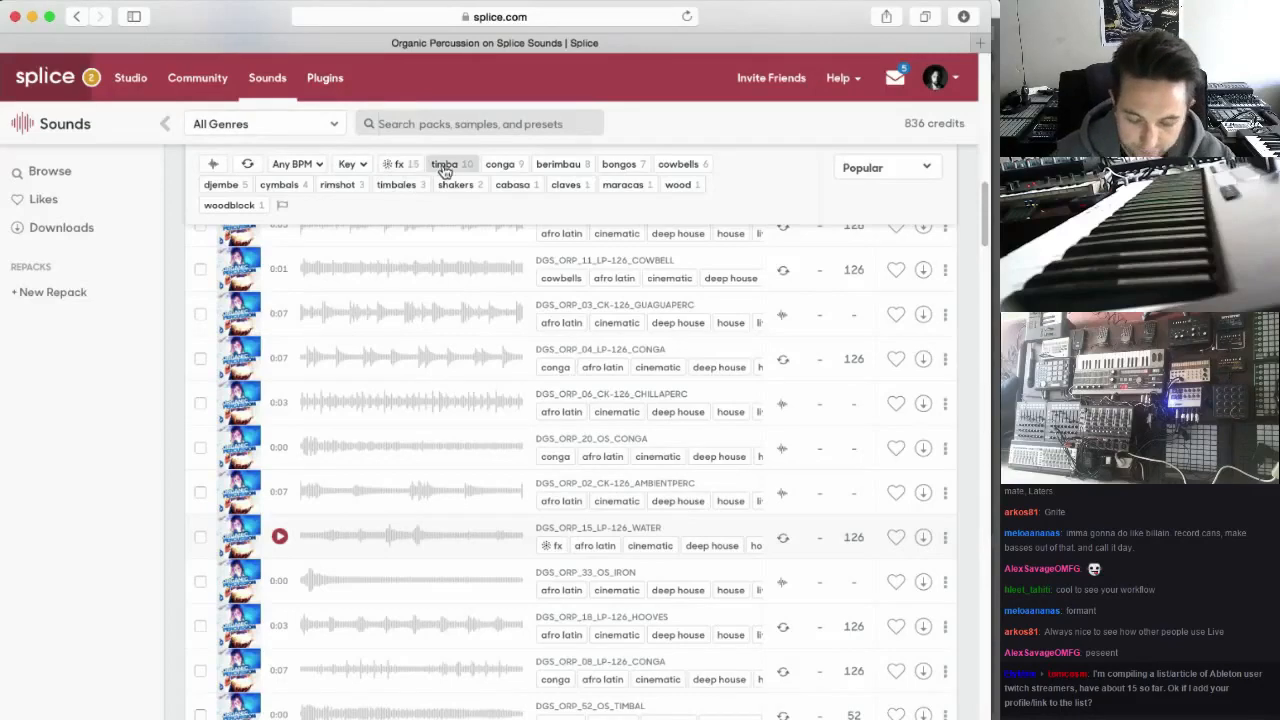
{"action": "type", "text": "riser"}
{"action": "key", "text": "Return"}
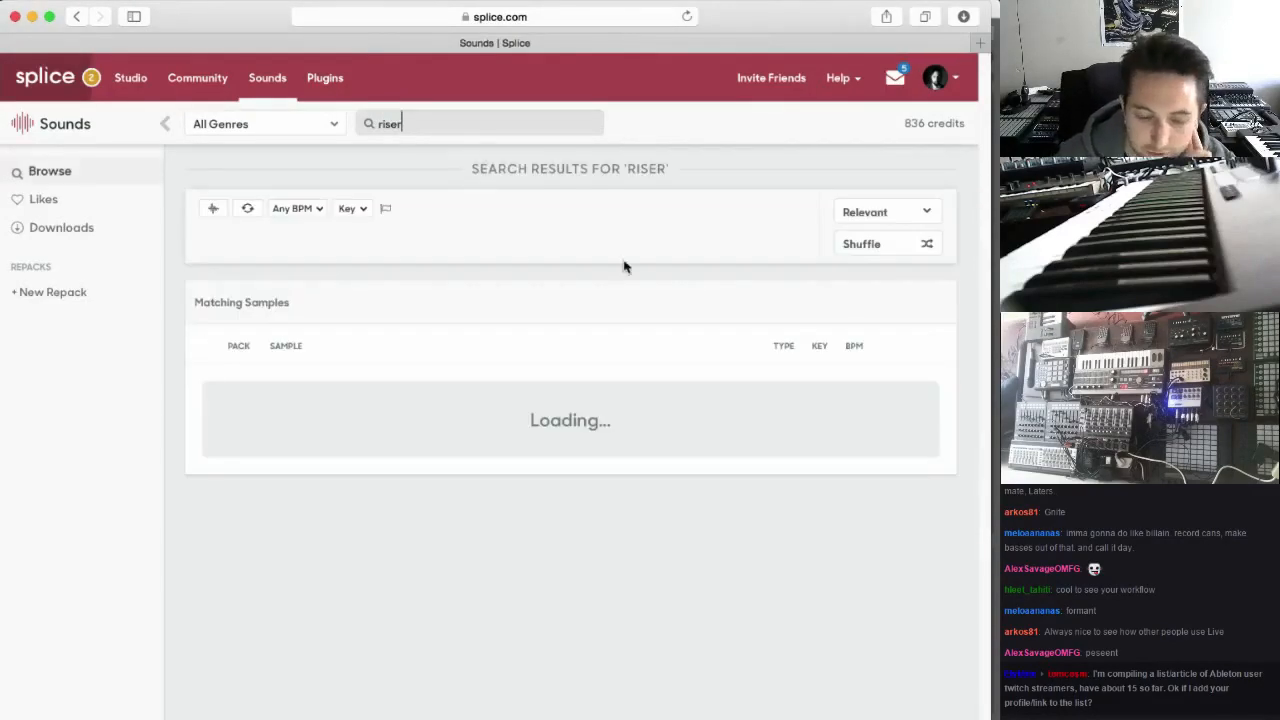
{"action": "scroll", "coordinate": [507, 443], "scroll_direction": "down", "scroll_amount": 1}
{"action": "scroll", "coordinate": [507, 443], "scroll_direction": "down", "scroll_amount": 3}
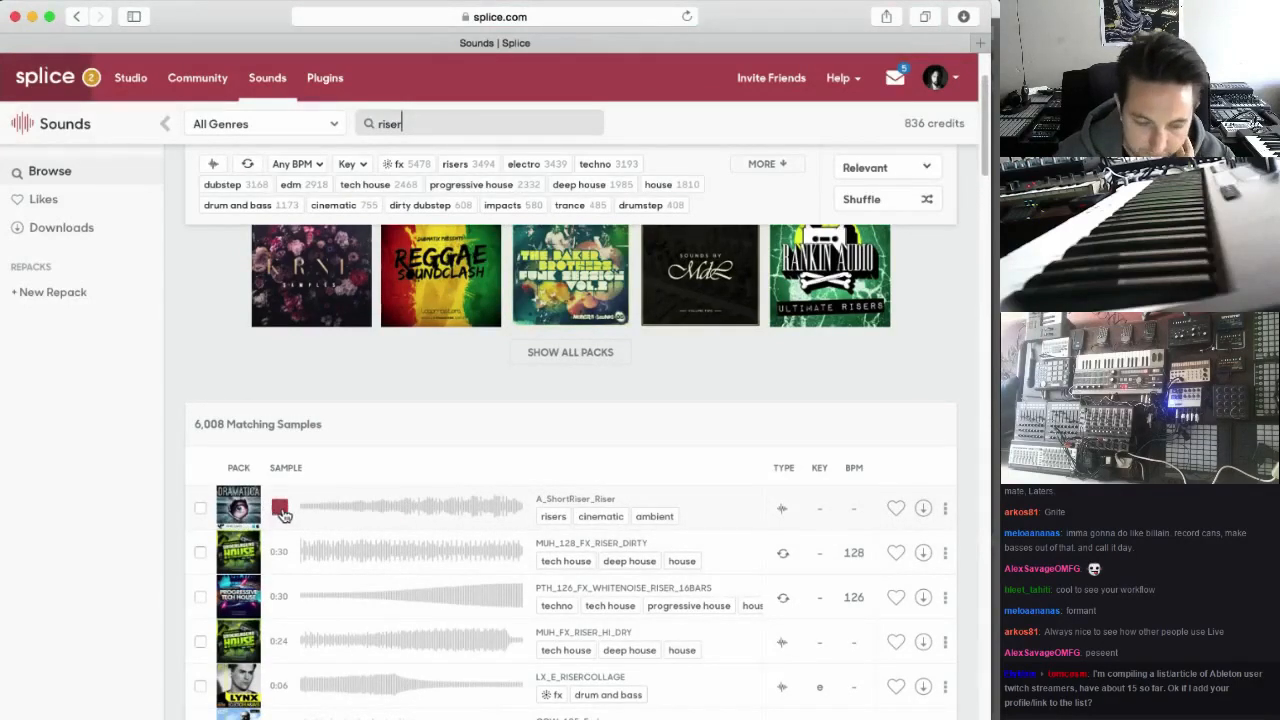
{"action": "scroll", "coordinate": [284, 515], "scroll_direction": "down", "scroll_amount": 1}
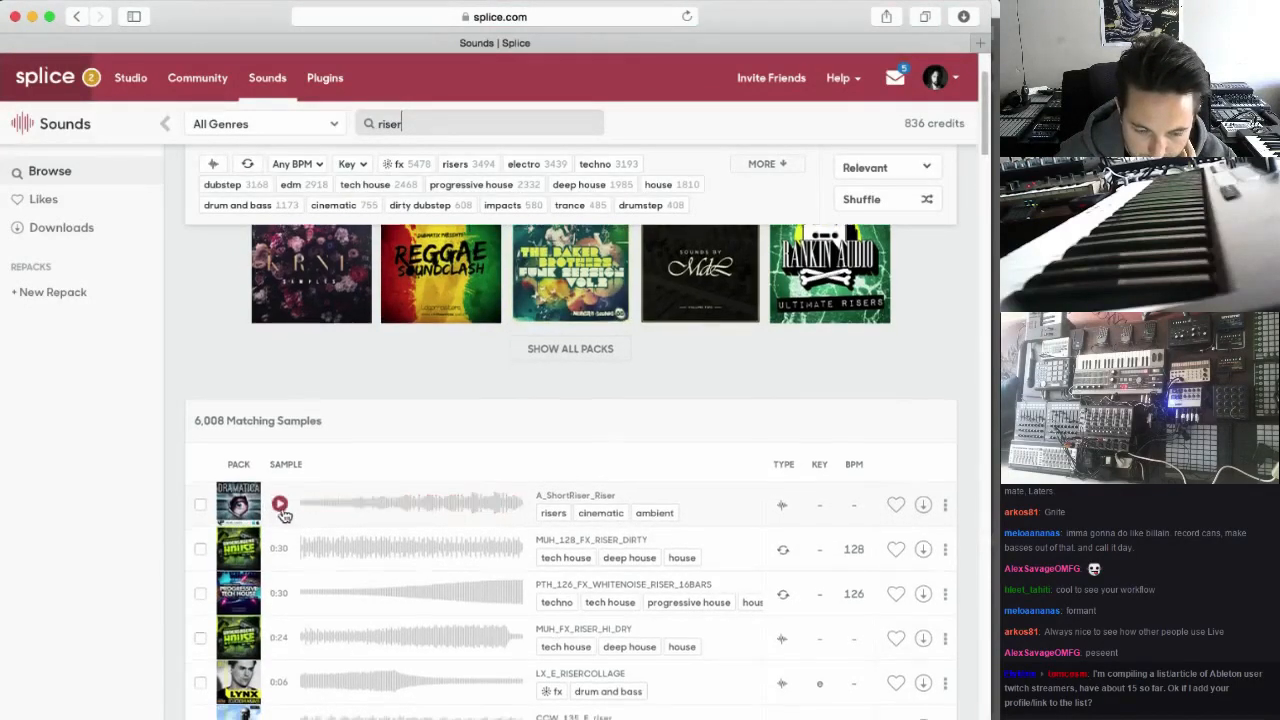
{"action": "scroll", "coordinate": [284, 515], "scroll_direction": "down", "scroll_amount": 1}
Preview the sample PTH_126_FX_WHITENOISE_RISER_16BARS and download it
{"action": "left_click", "coordinate": [279, 538]}
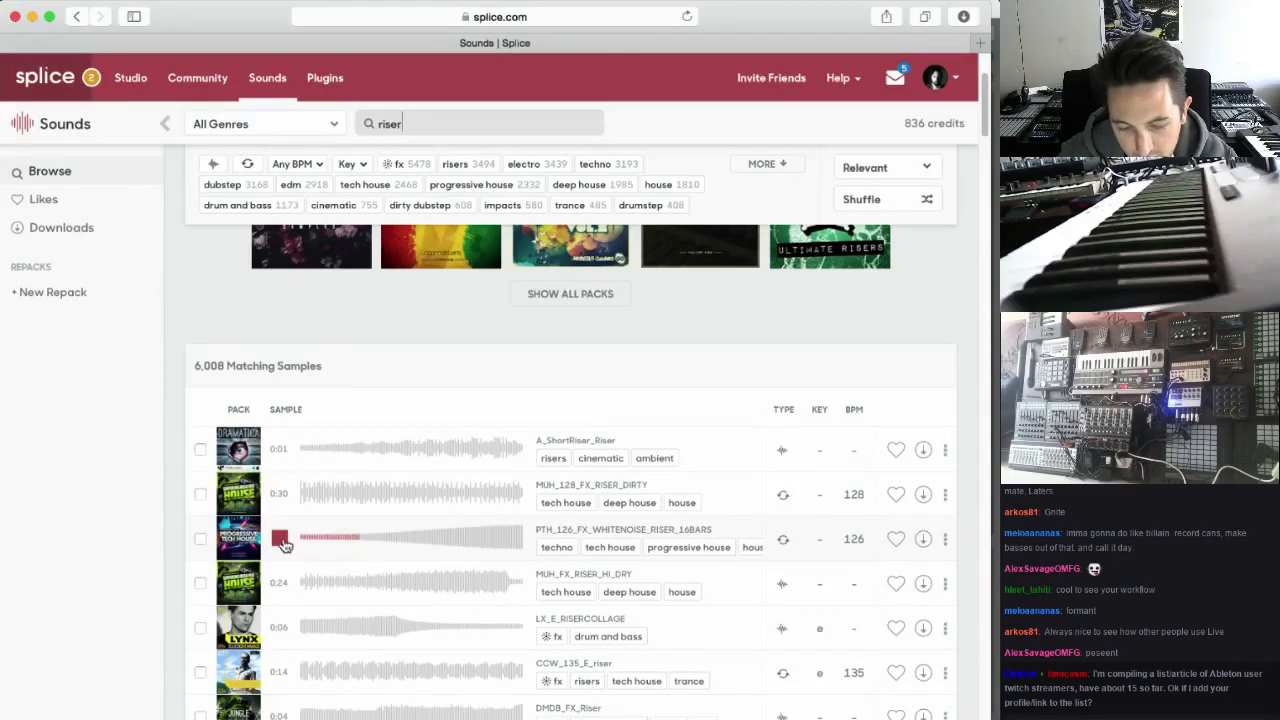
{"action": "left_click", "coordinate": [281, 540]}
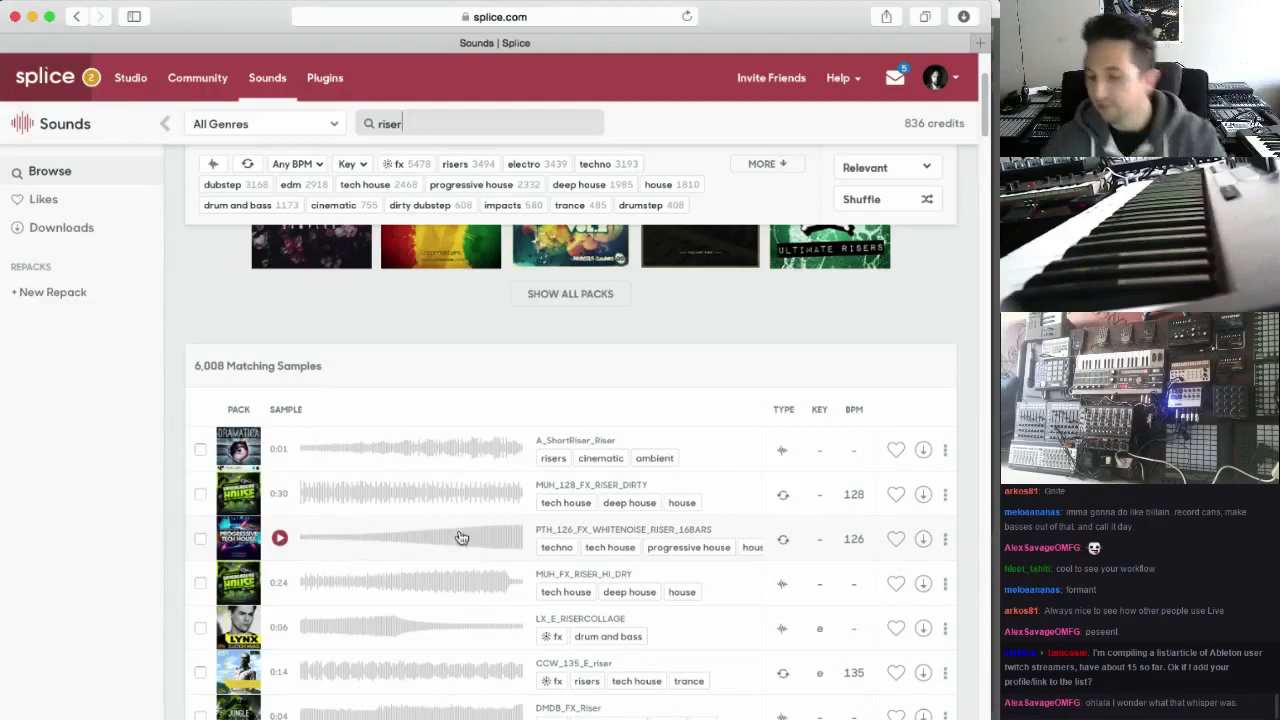
{"action": "left_click", "coordinate": [923, 539]}
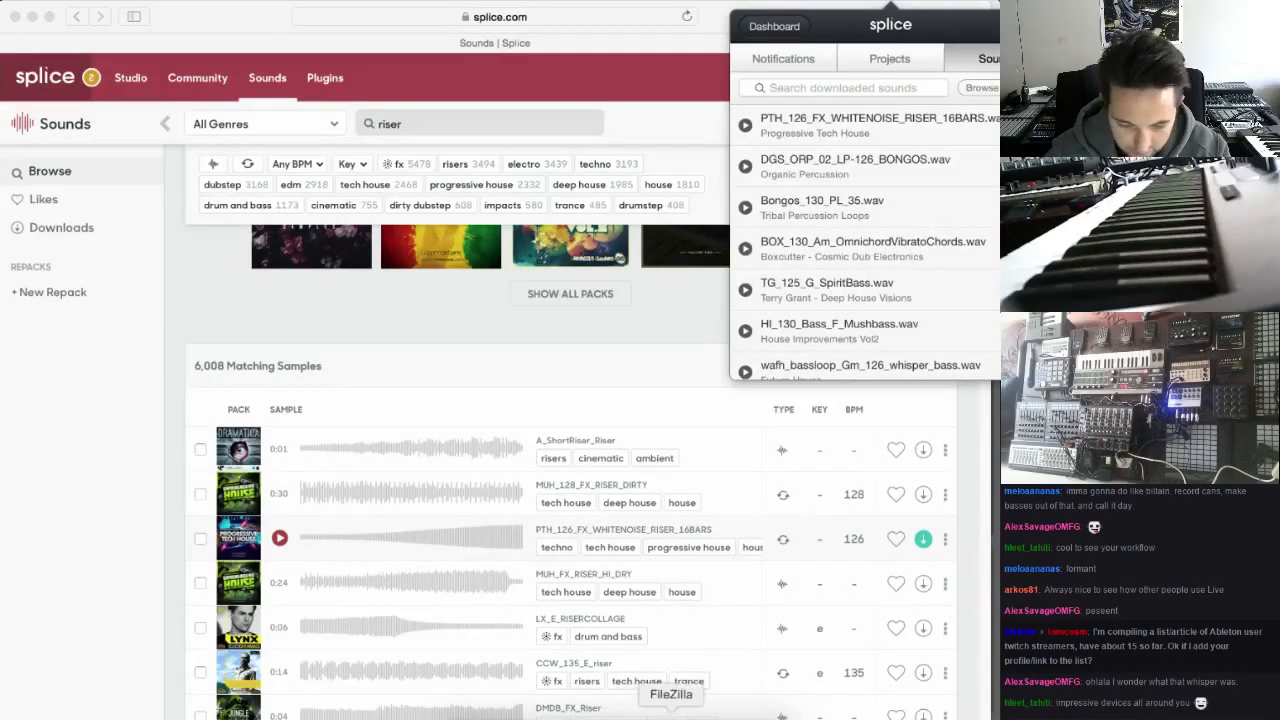
Switch back to Ableton Live and insert a new audio track below track 20
{"action": "left_click", "coordinate": [601, 712]}
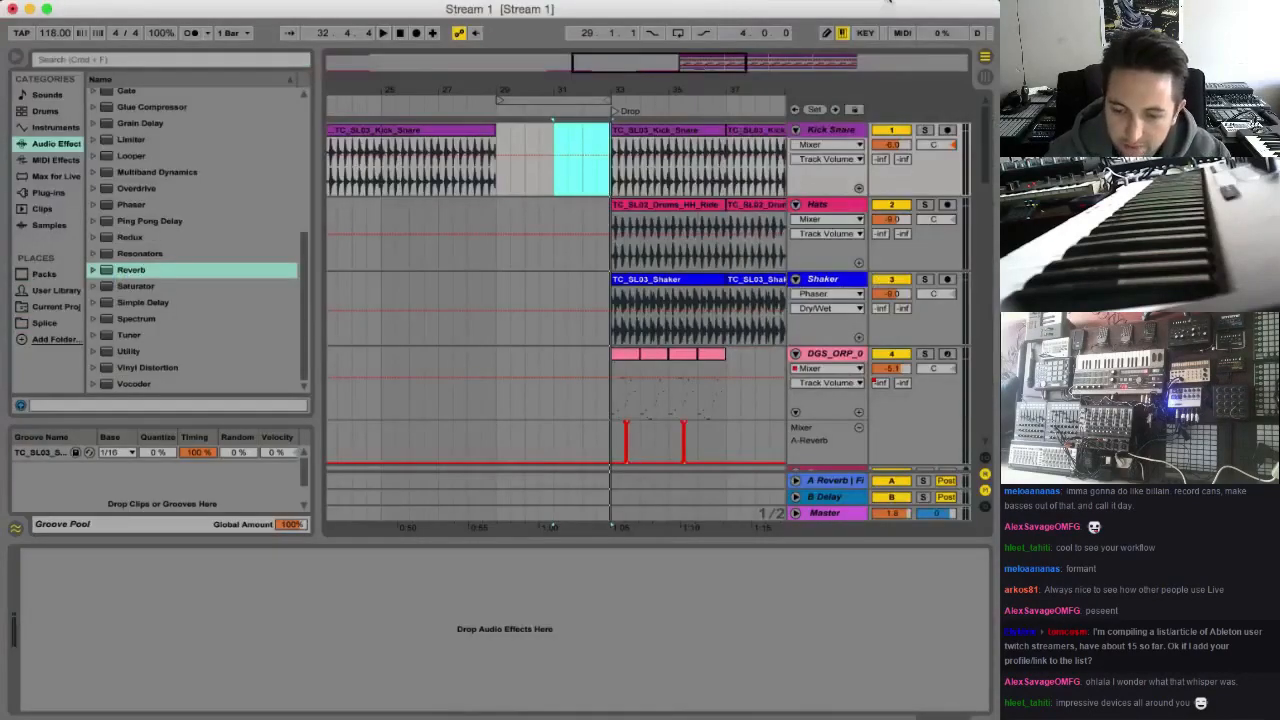
{"action": "left_click", "coordinate": [888, 4]}
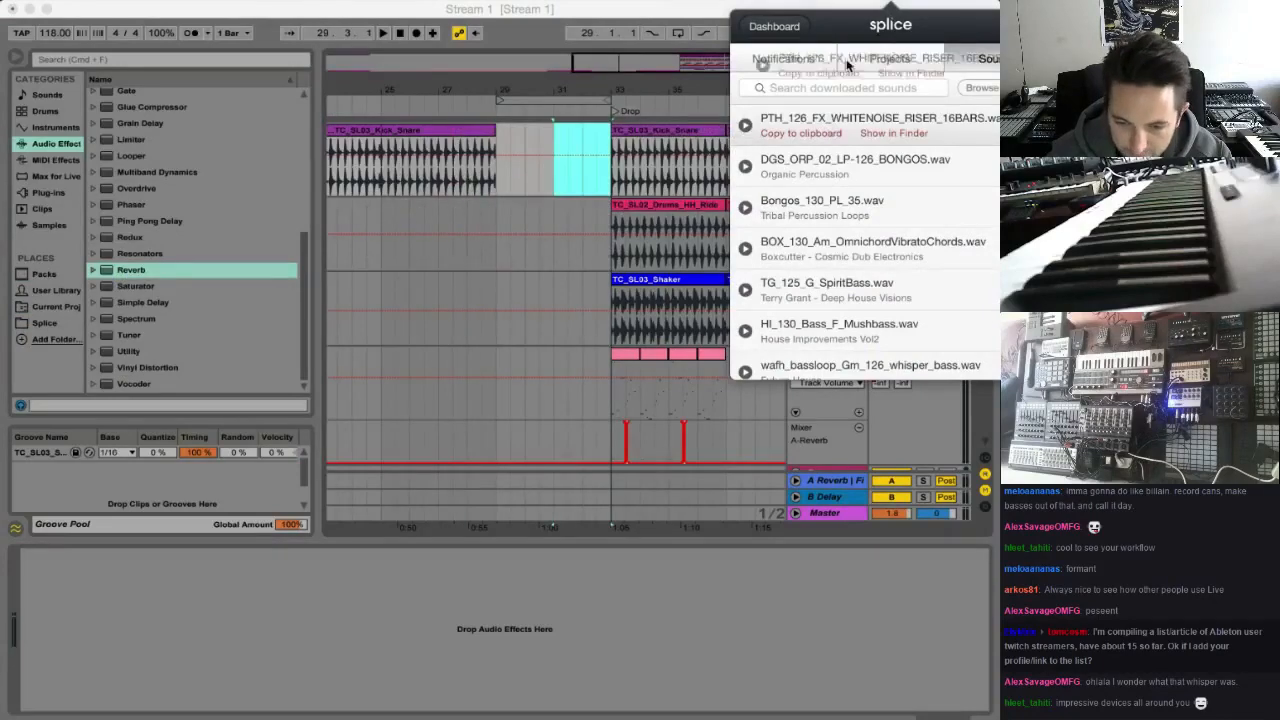
{"action": "scroll", "coordinate": [779, 446], "scroll_direction": "down", "scroll_amount": 8}
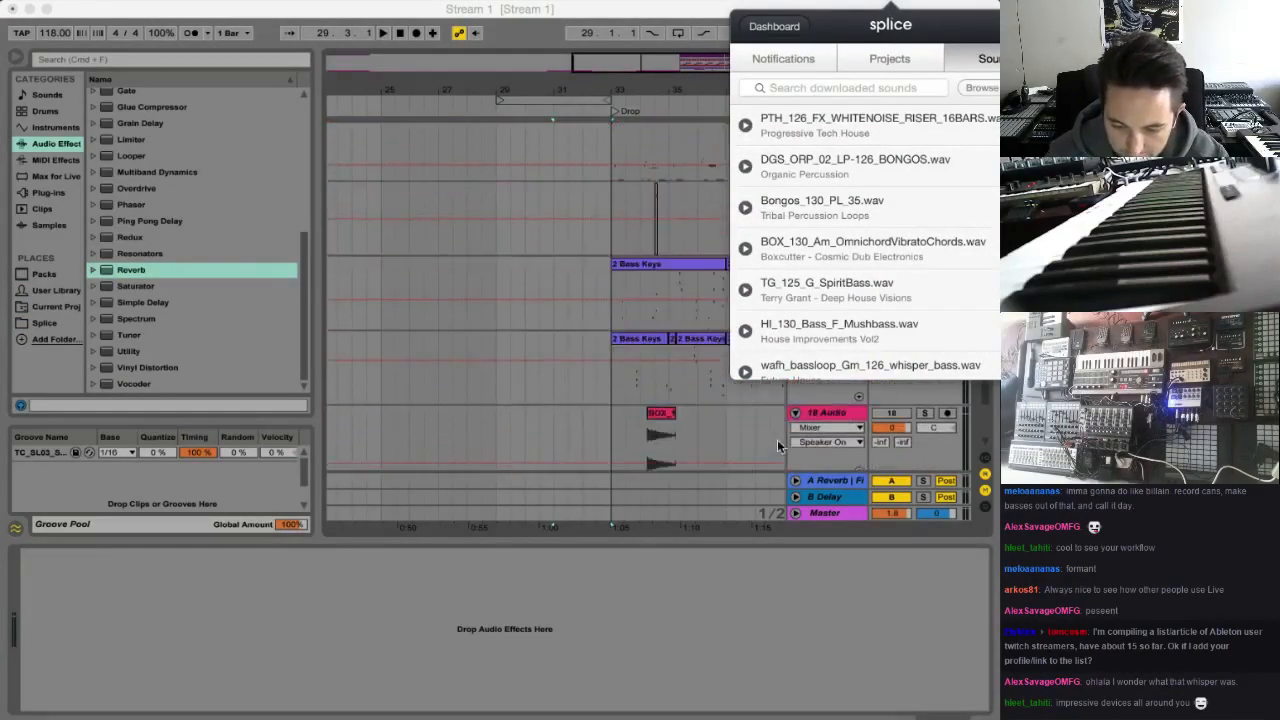
{"action": "scroll", "coordinate": [779, 446], "scroll_direction": "down", "scroll_amount": 5}
{"action": "left_click", "coordinate": [833, 404]}
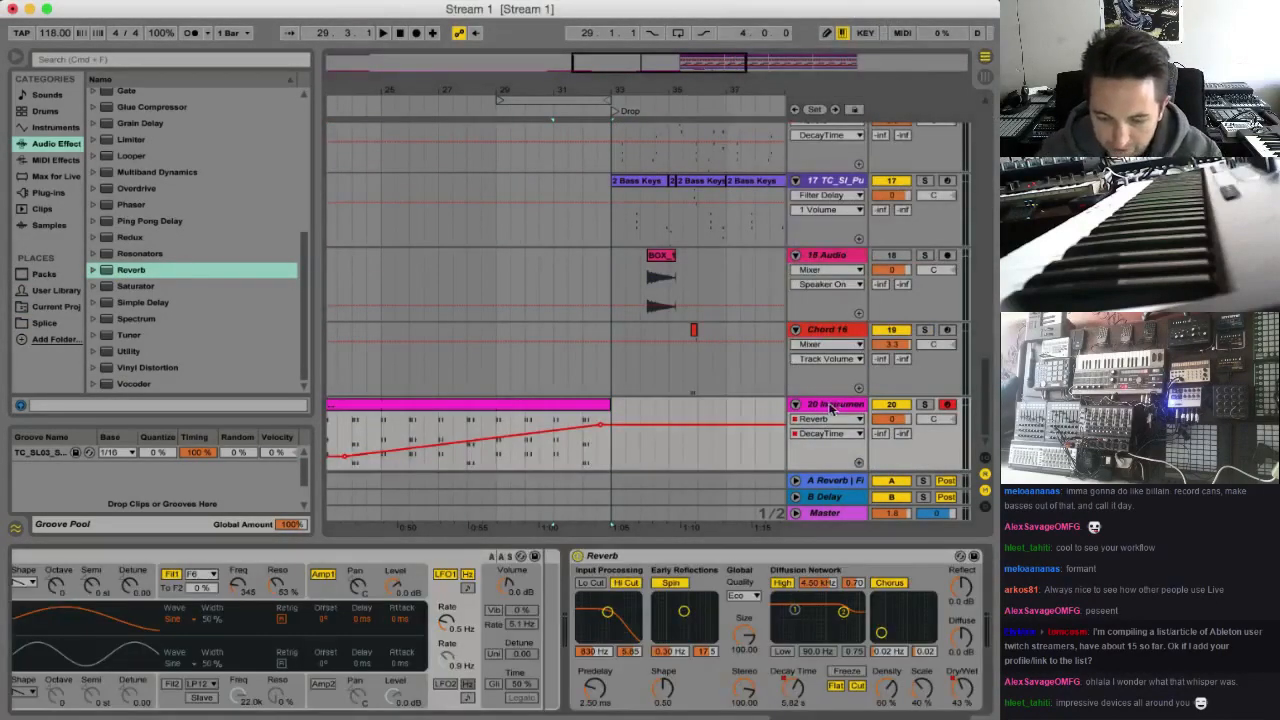
{"action": "key", "text": "super+t"}
{"action": "left_click", "coordinate": [836, 466]}
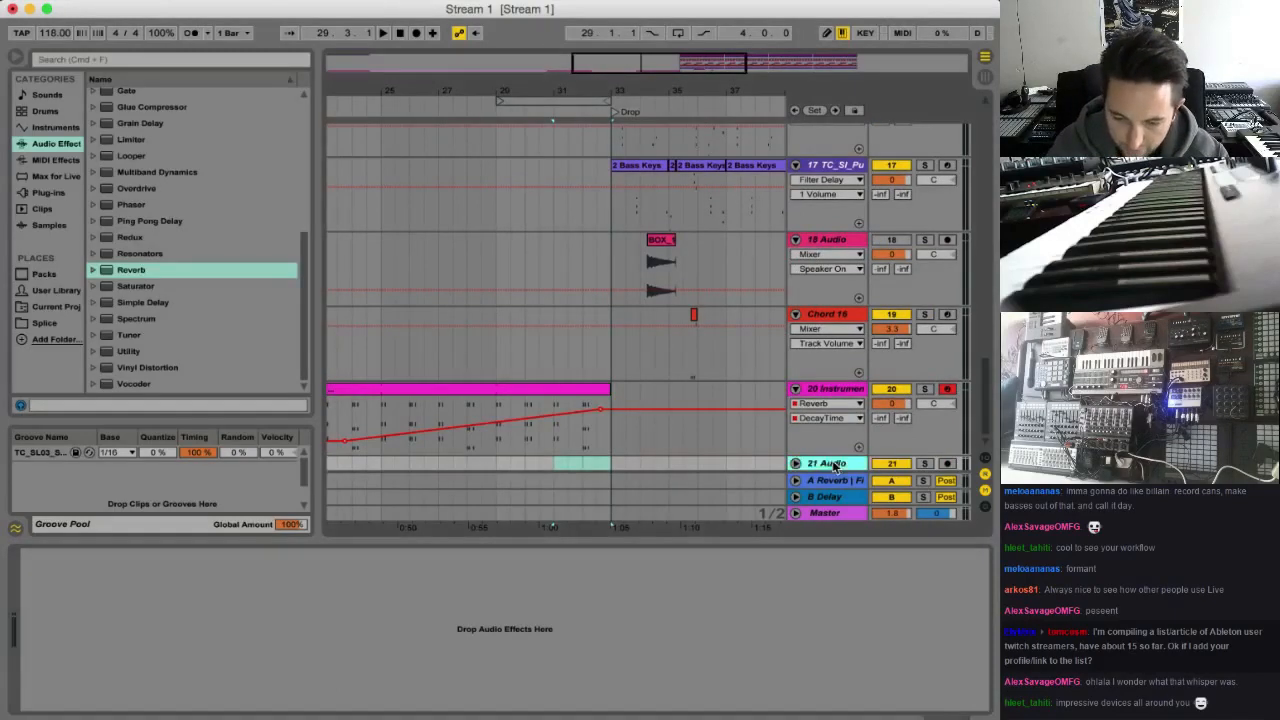
Rename the new audio track 21 to "Build up" and save the Live Set
{"action": "key", "text": "super+r"}
{"action": "type", "text": "B"}
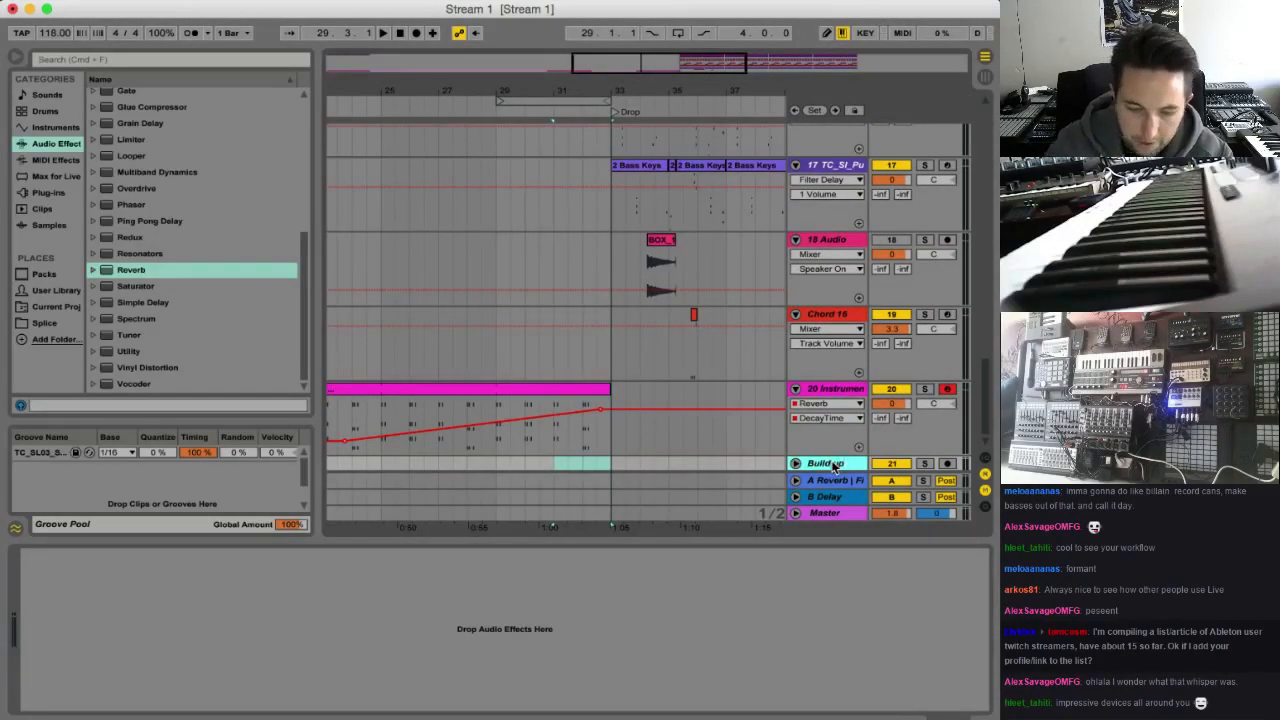
{"action": "left_click", "coordinate": [97, 1]}
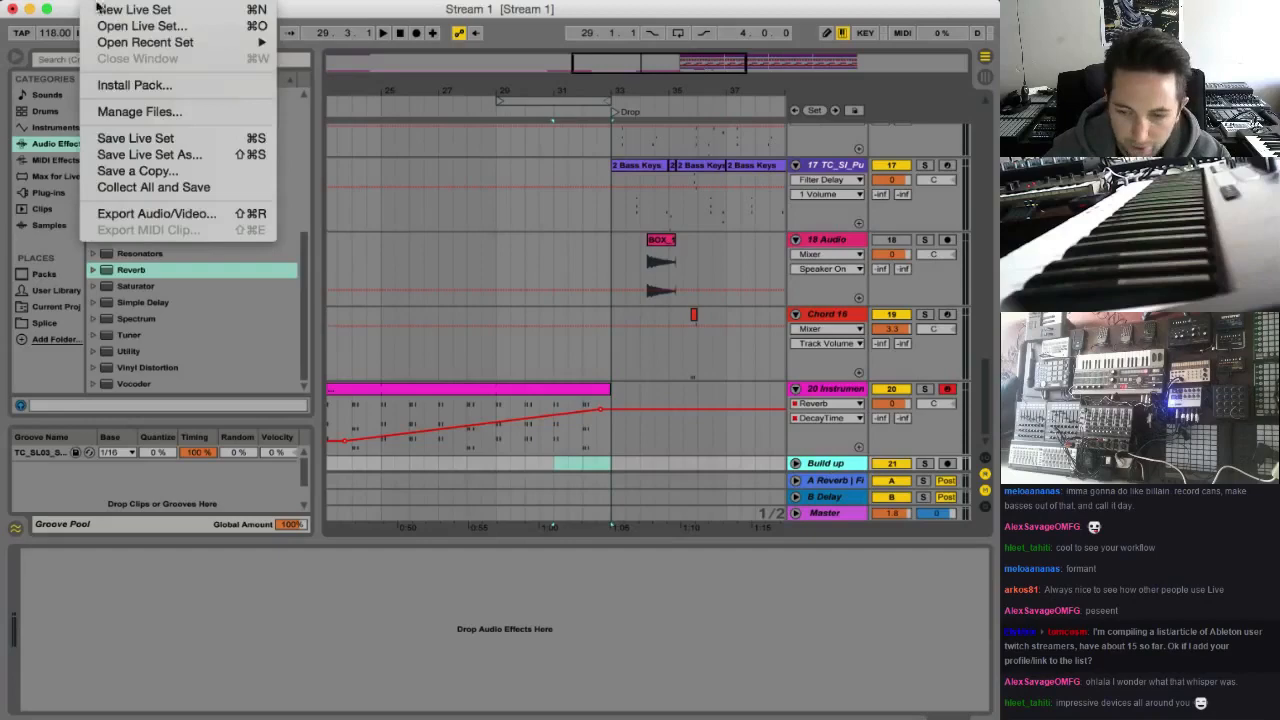
{"action": "left_click", "coordinate": [127, 138]}
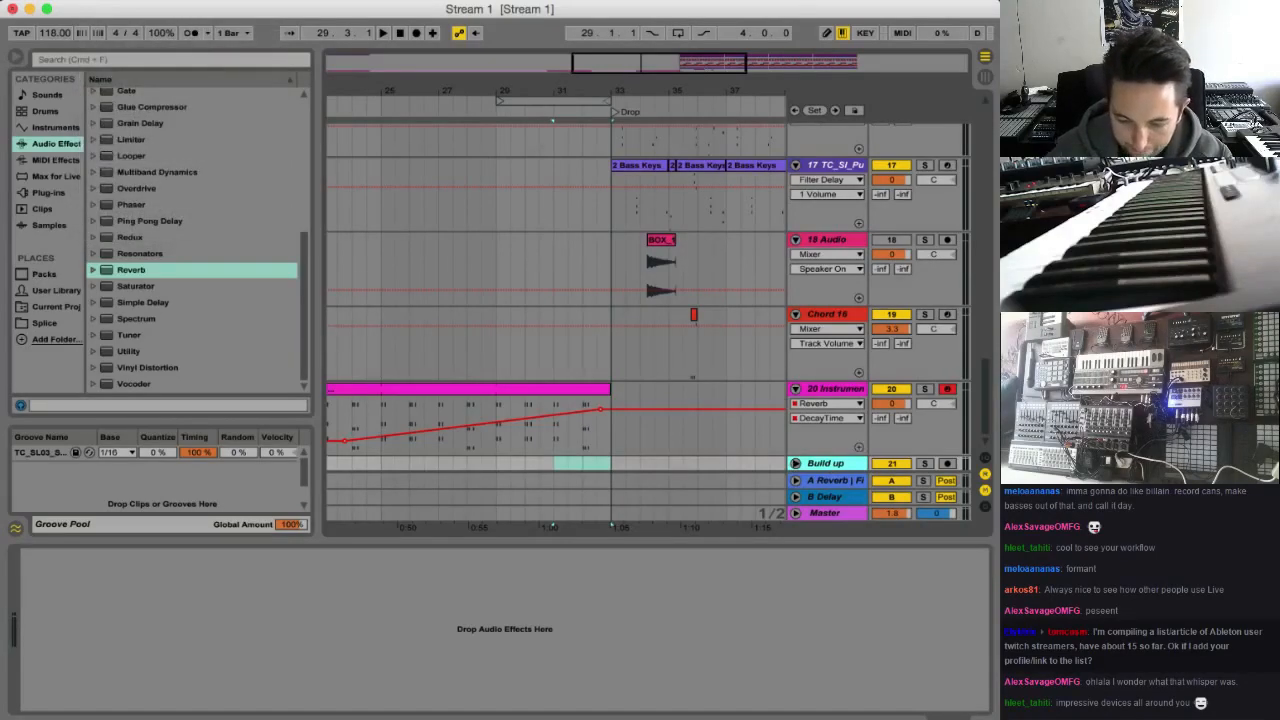
Unfold the Build up track and place PTH_126_FX_WHITENOISE_RISER_16BARS from the downloaded Splice sounds onto it
{"action": "left_click", "coordinate": [795, 465]}
{"action": "left_click", "coordinate": [900, 1]}
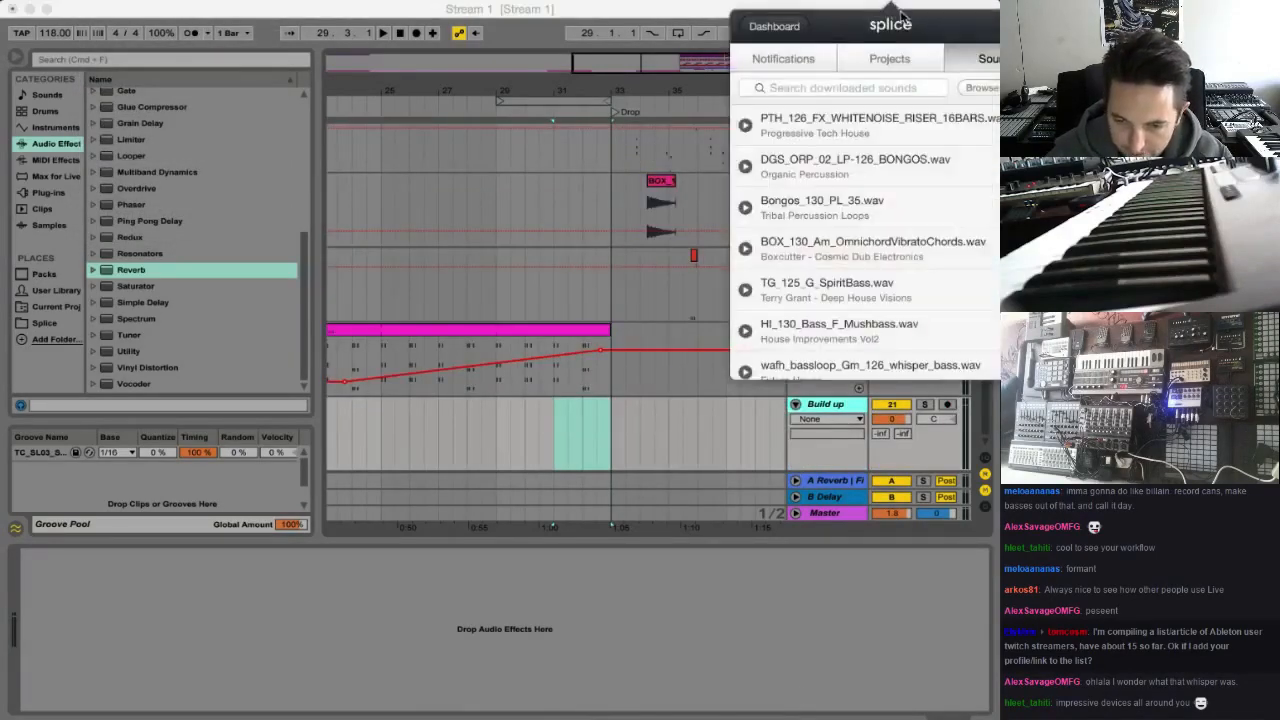
{"action": "left_click_drag", "start_coordinate": [850, 122], "coordinate": [398, 430]}
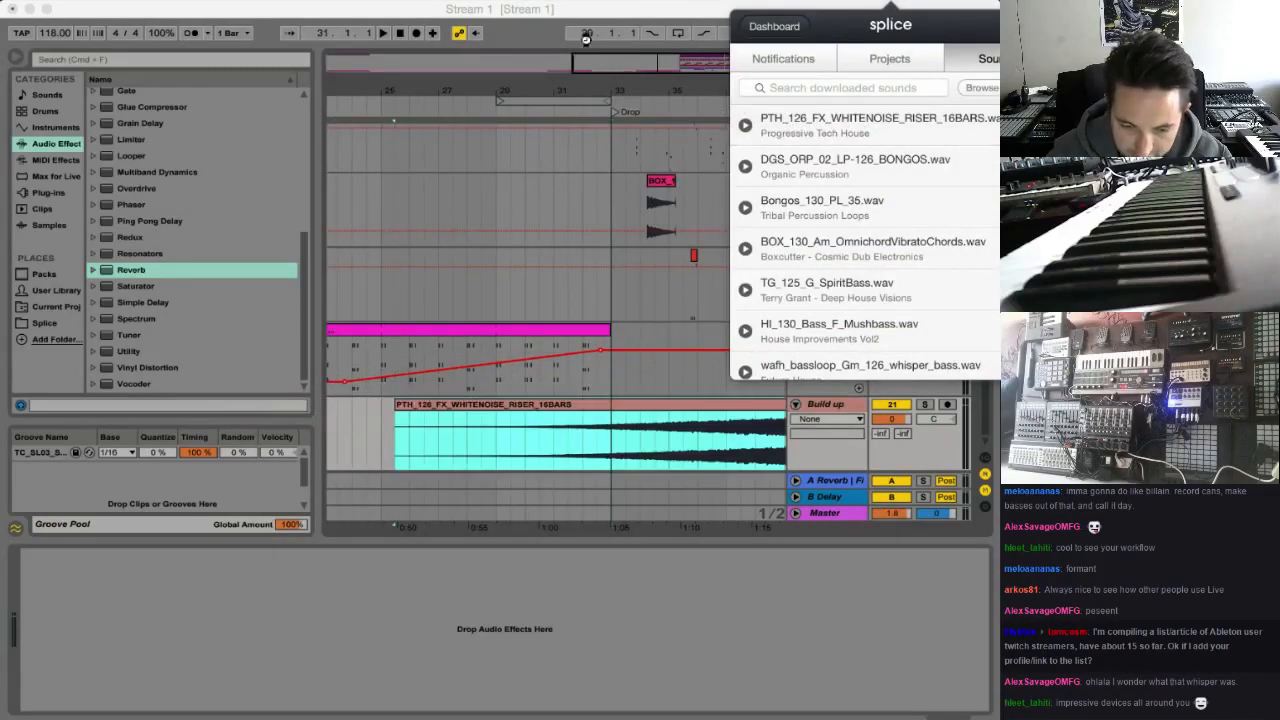
Move the white-noise riser clip earlier on the Build up track so it ends exactly at the drop at bar 33
{"action": "left_click", "coordinate": [578, 12]}
{"action": "left_click_drag", "start_coordinate": [632, 73], "coordinate": [630, 30]}
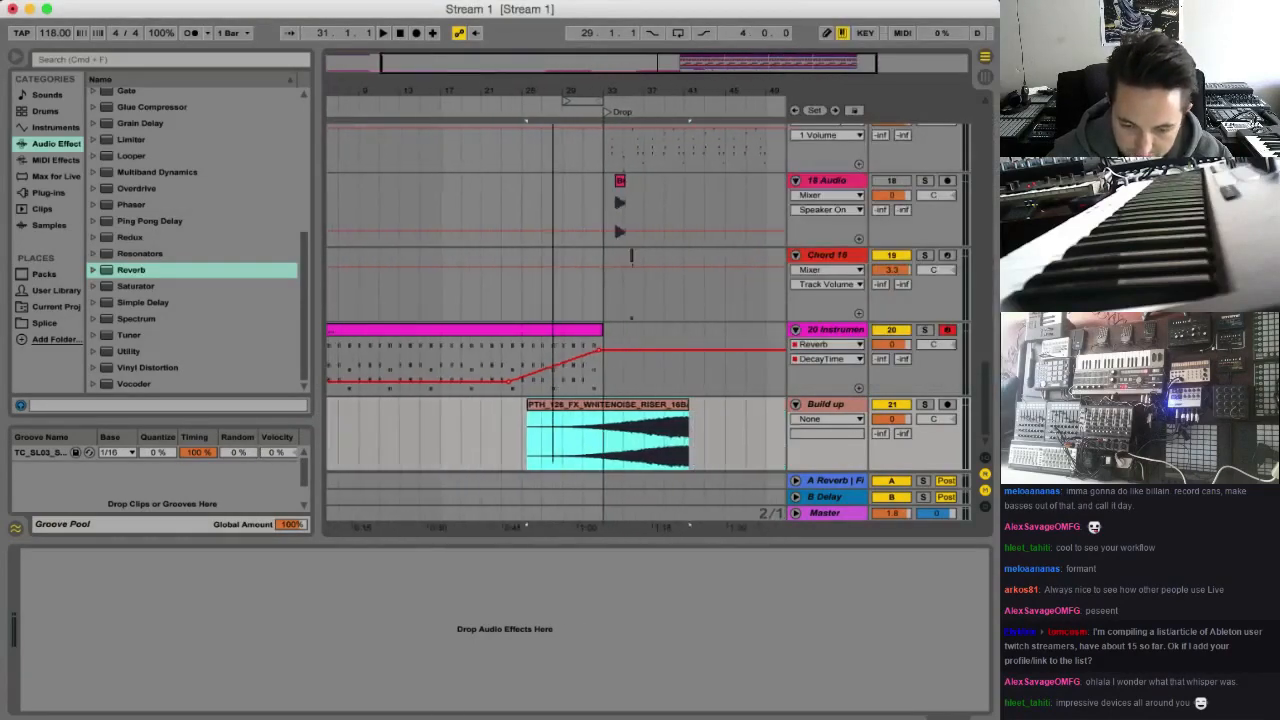
{"action": "left_click_drag", "start_coordinate": [646, 406], "coordinate": [566, 408]}
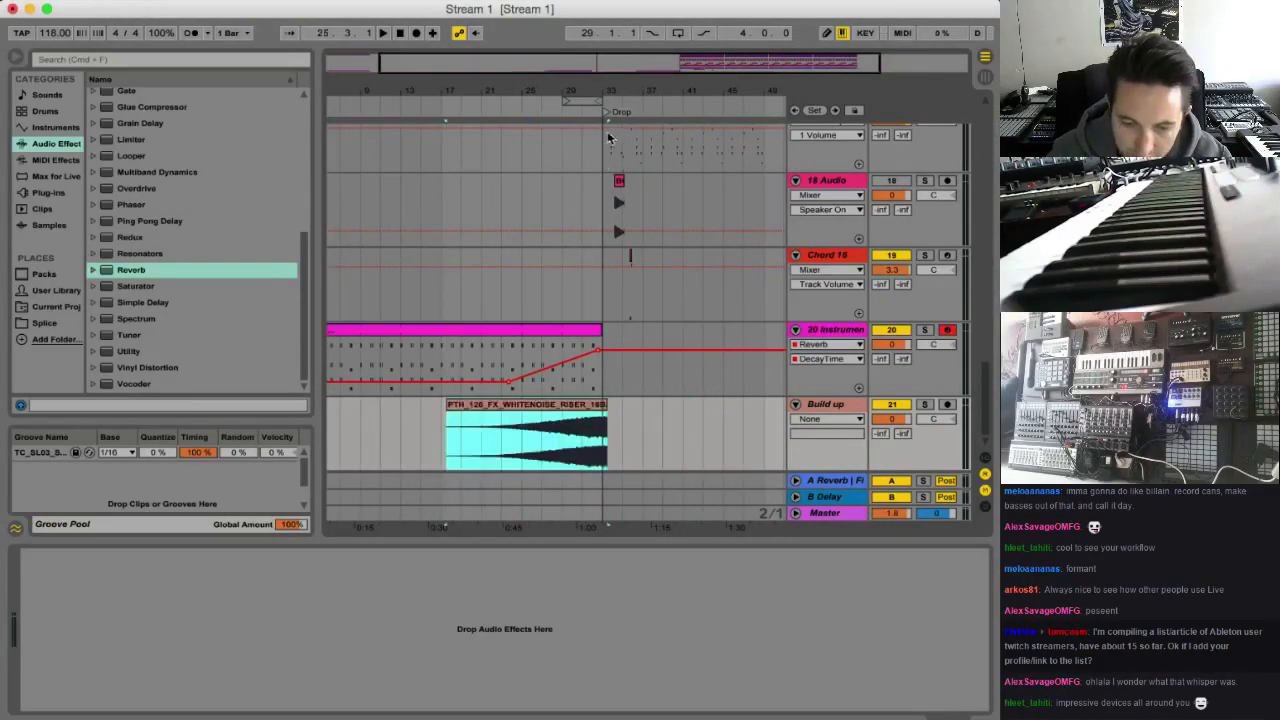
{"action": "left_click_drag", "start_coordinate": [650, 62], "coordinate": [648, 118]}
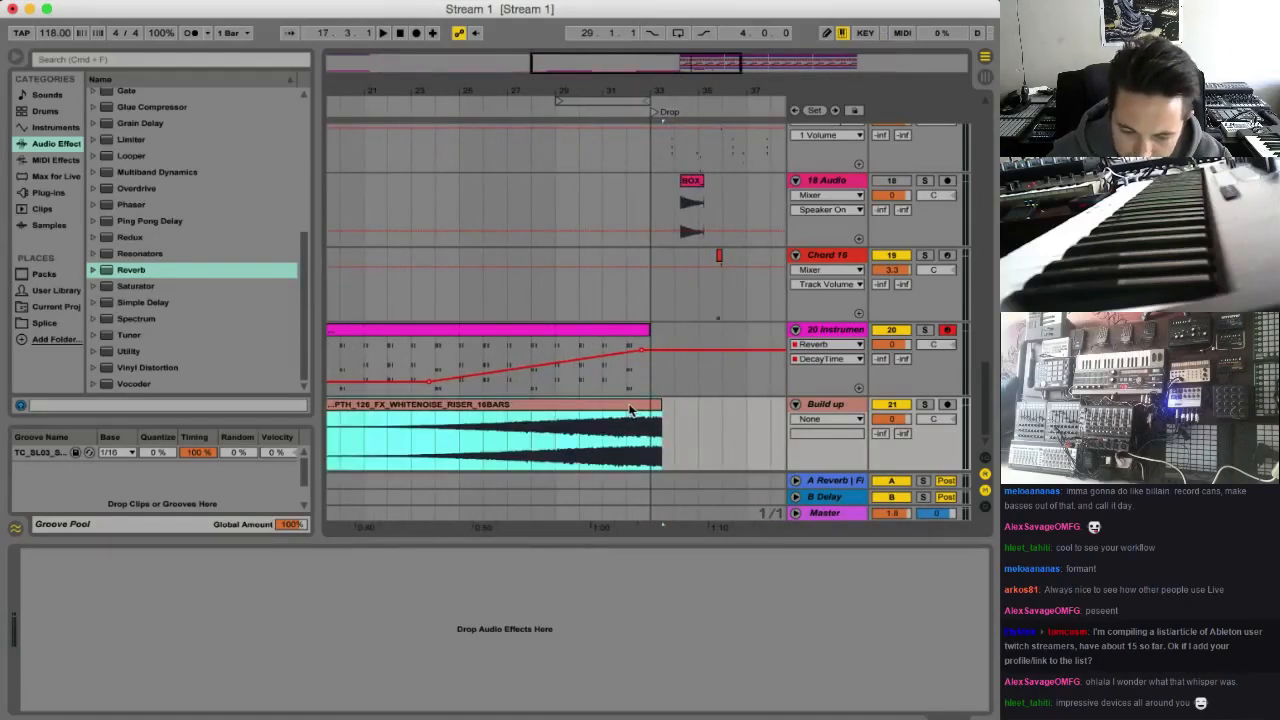
{"action": "left_click_drag", "start_coordinate": [646, 406], "coordinate": [620, 404]}
{"action": "left_click_drag", "start_coordinate": [690, 75], "coordinate": [658, 75]}
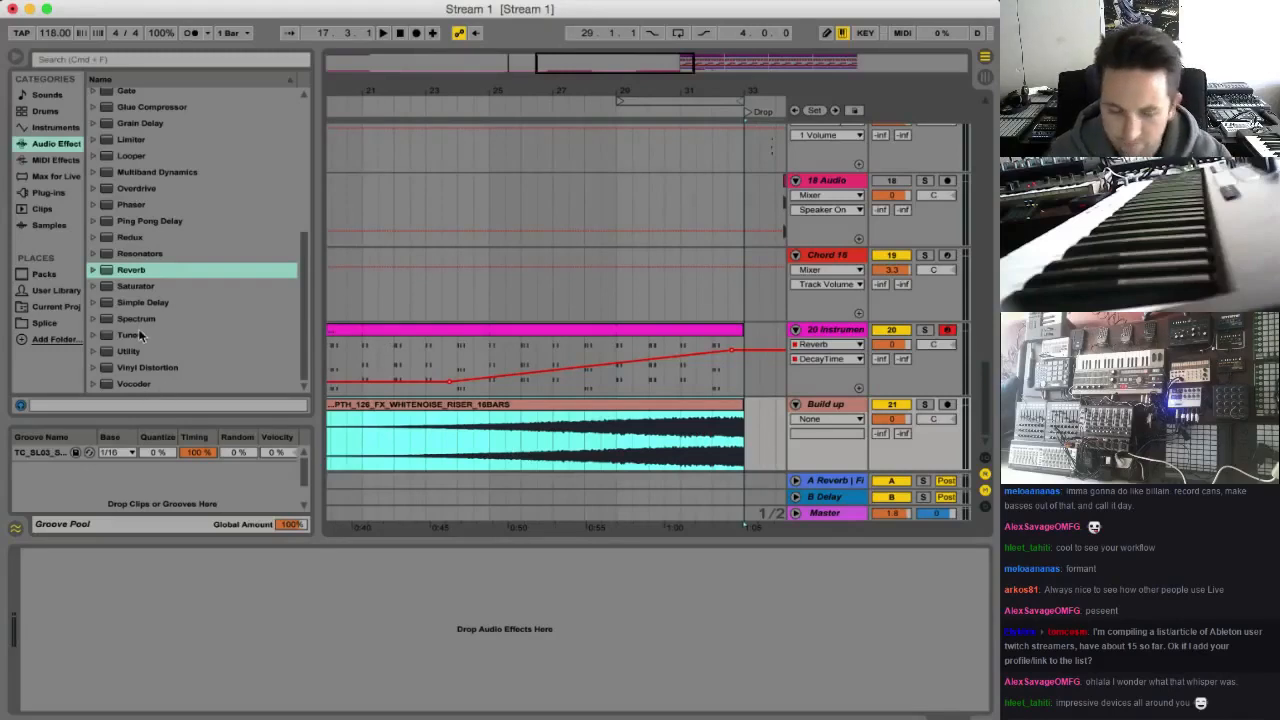
Play the arrangement from about bar 24 to hear the riser with the chord pattern
{"action": "left_click", "coordinate": [492, 464]}
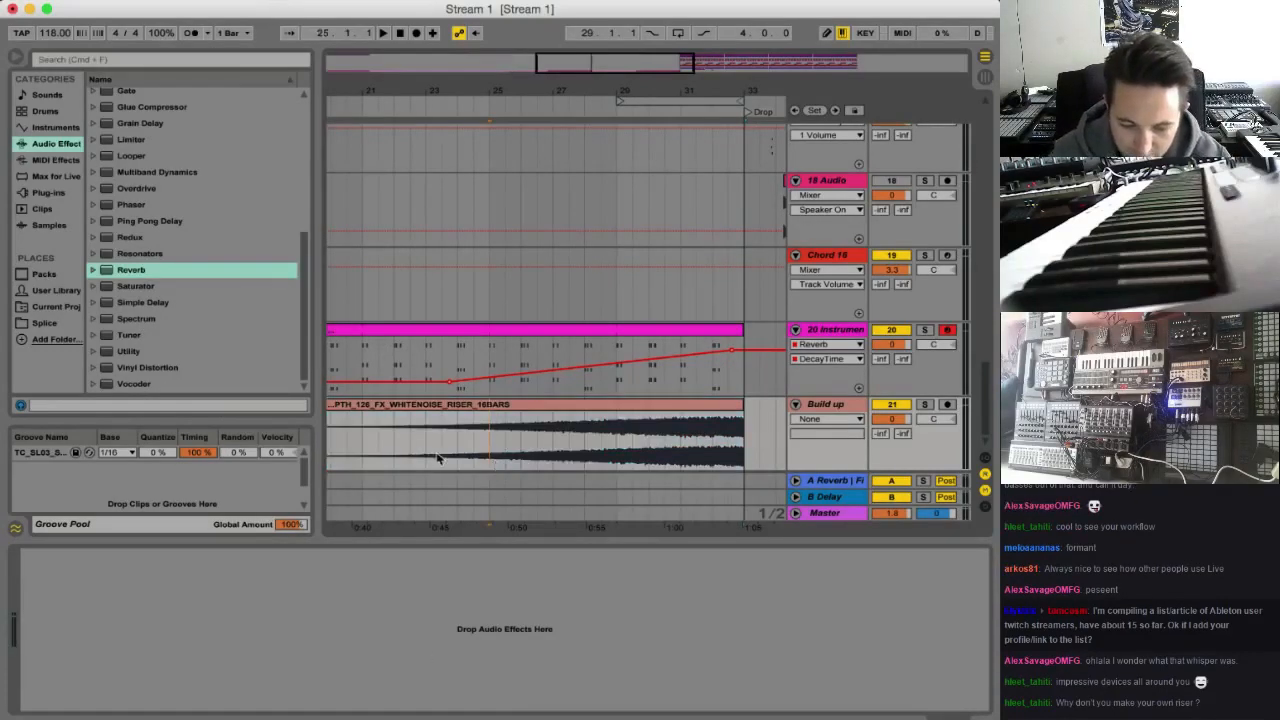
{"action": "scroll", "coordinate": [522, 470], "scroll_direction": "left", "scroll_amount": 2}
{"action": "key", "text": "space"}
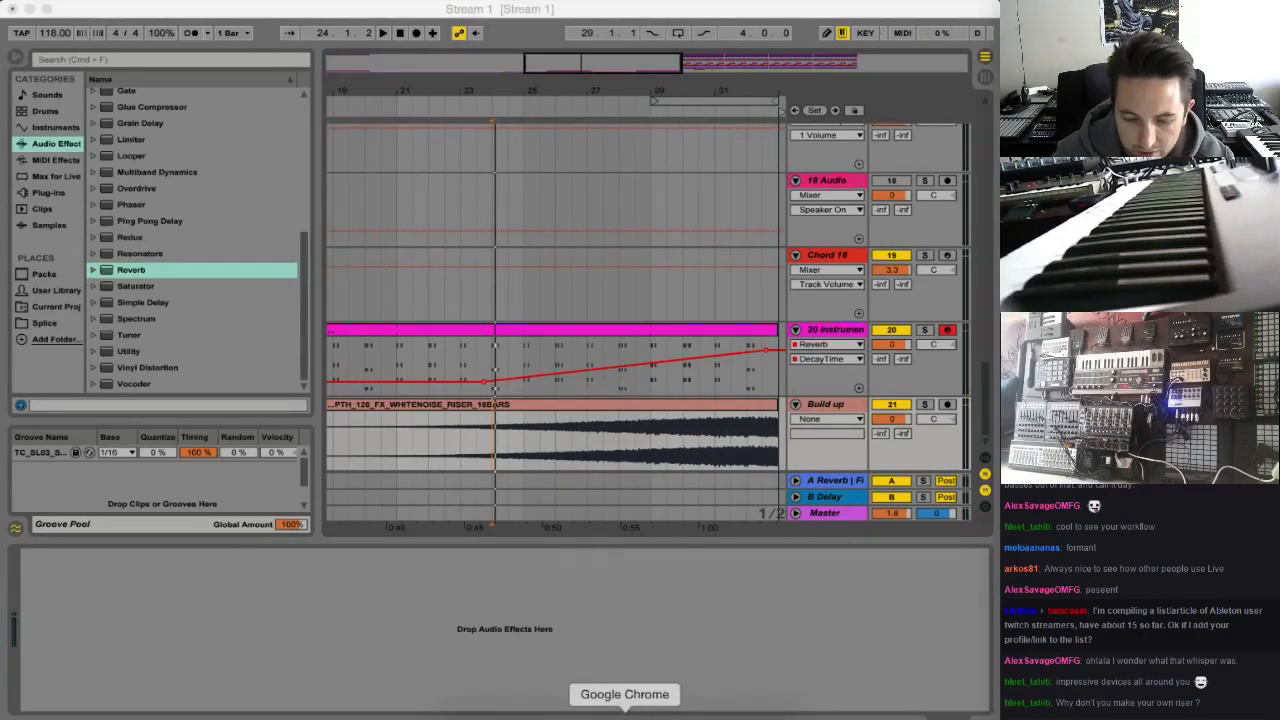
Switch to Splice in Safari, search the sounds for "calm crash" and preview wafx2_synthimpact_lfocalm and wasc_perc_calm
{"action": "left_click", "coordinate": [625, 710]}
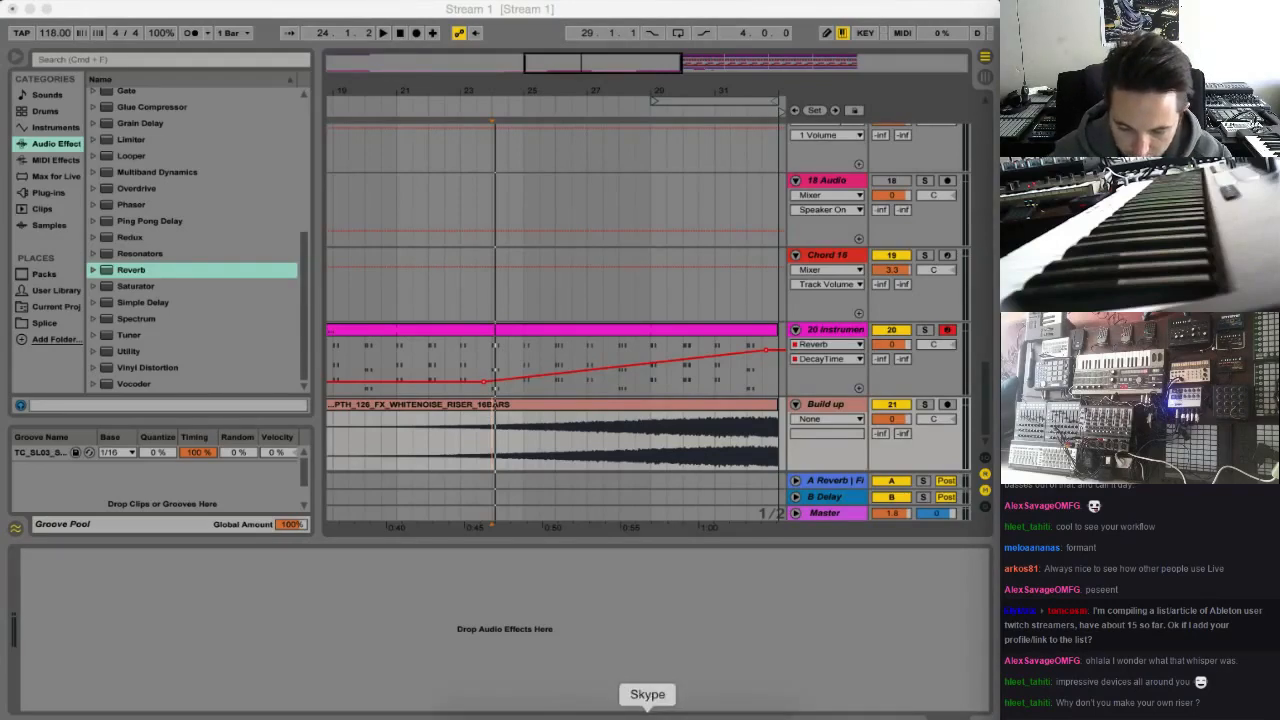
{"action": "left_click", "coordinate": [694, 710]}
{"action": "left_click_drag", "start_coordinate": [403, 125], "coordinate": [352, 117]}
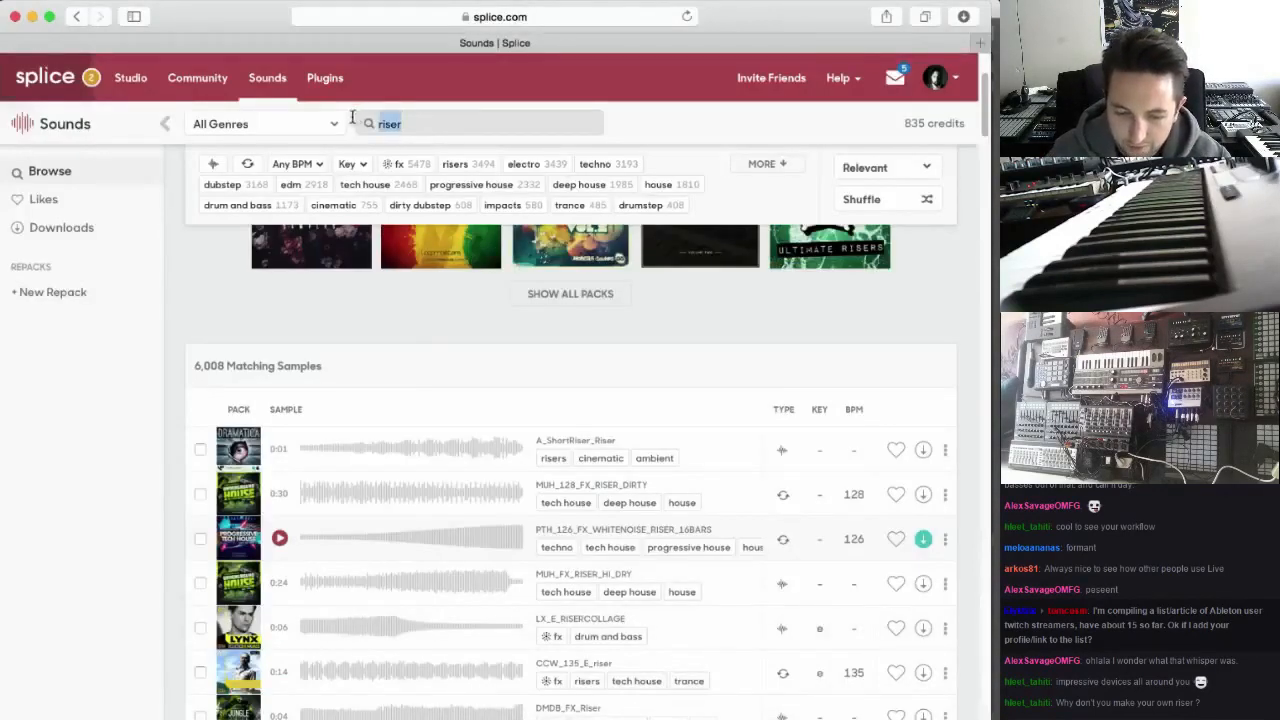
{"action": "type", "text": "calm crash"}
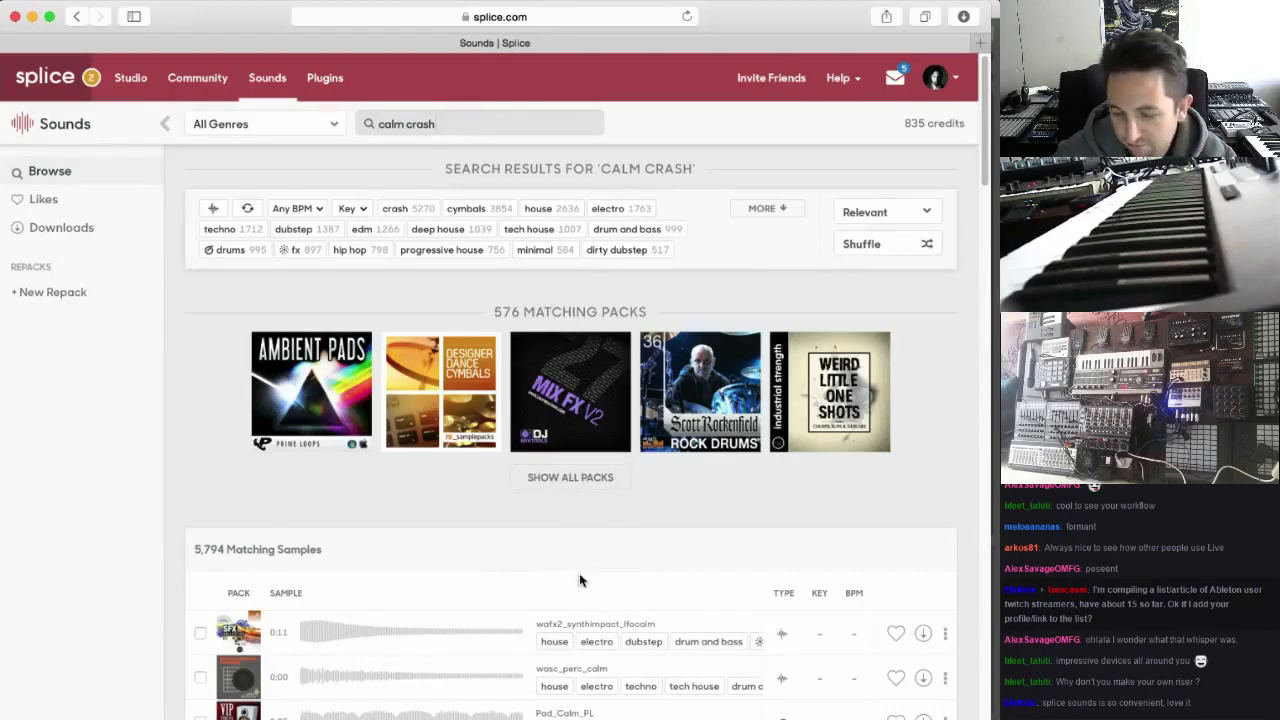
{"action": "scroll", "coordinate": [530, 499], "scroll_direction": "down", "scroll_amount": 3}
{"action": "scroll", "coordinate": [538, 493], "scroll_direction": "up", "scroll_amount": 1}
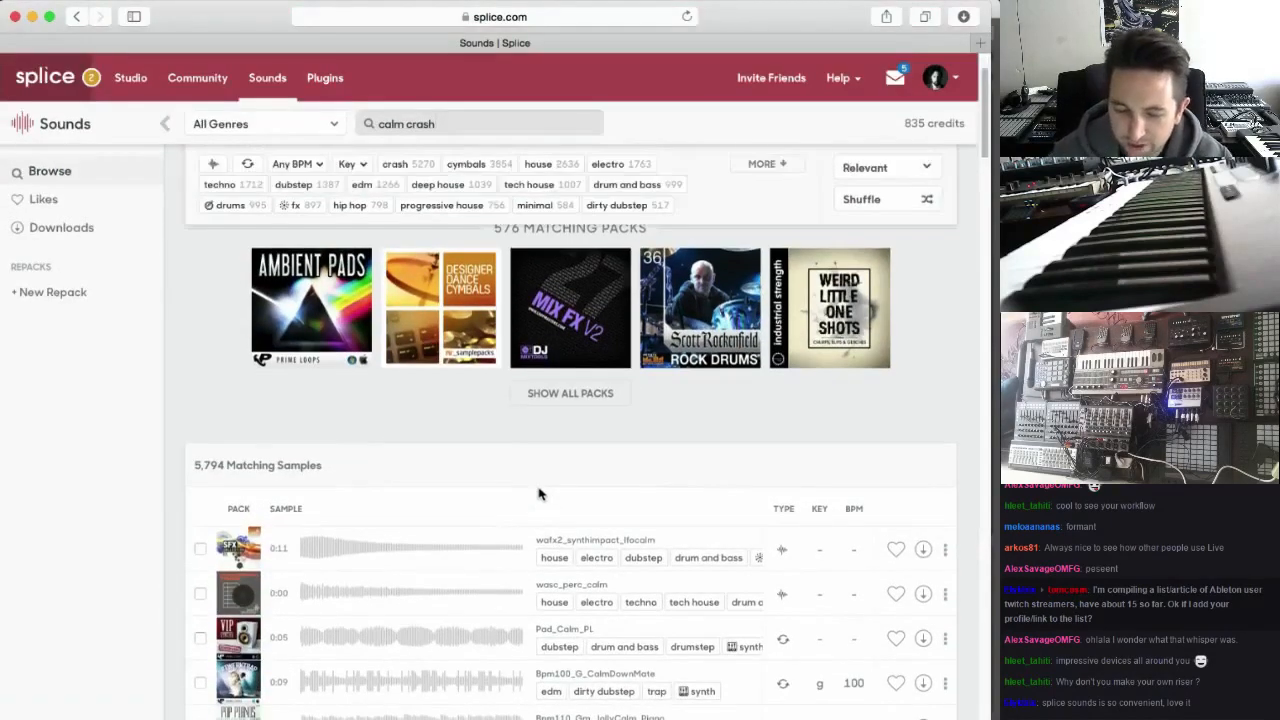
{"action": "scroll", "coordinate": [545, 512], "scroll_direction": "down", "scroll_amount": 3}
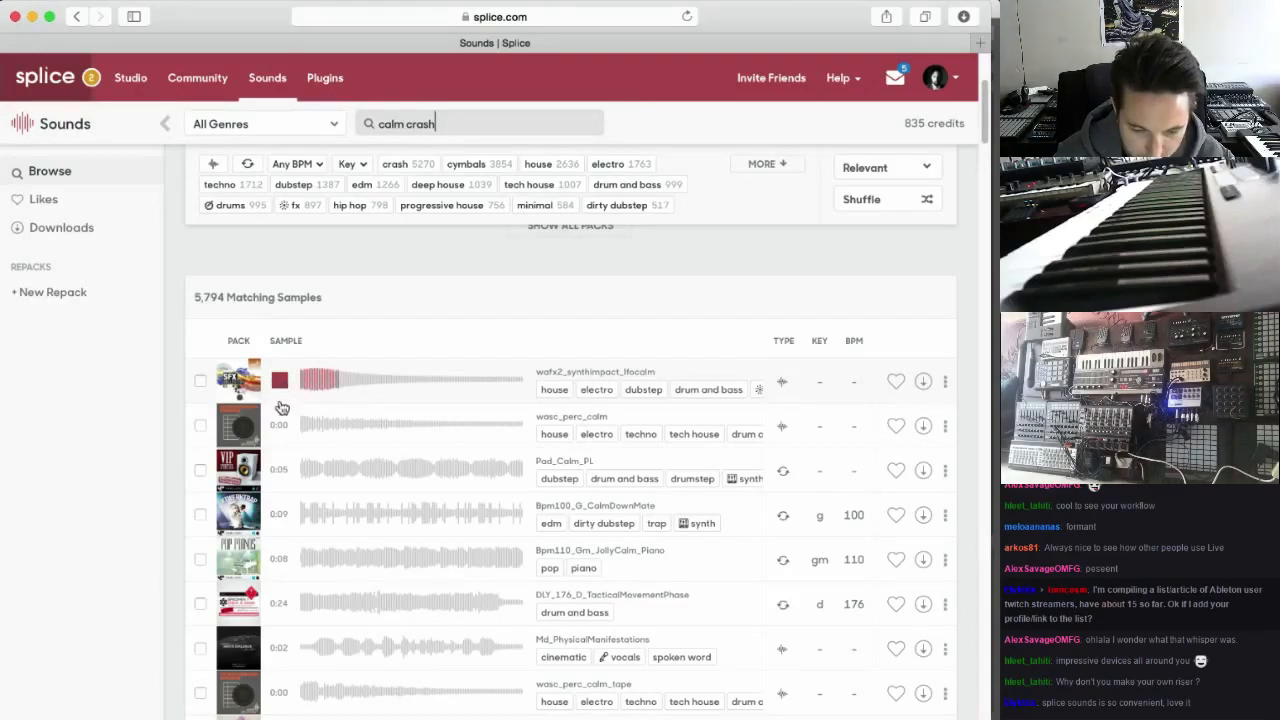
{"action": "left_click", "coordinate": [280, 424]}
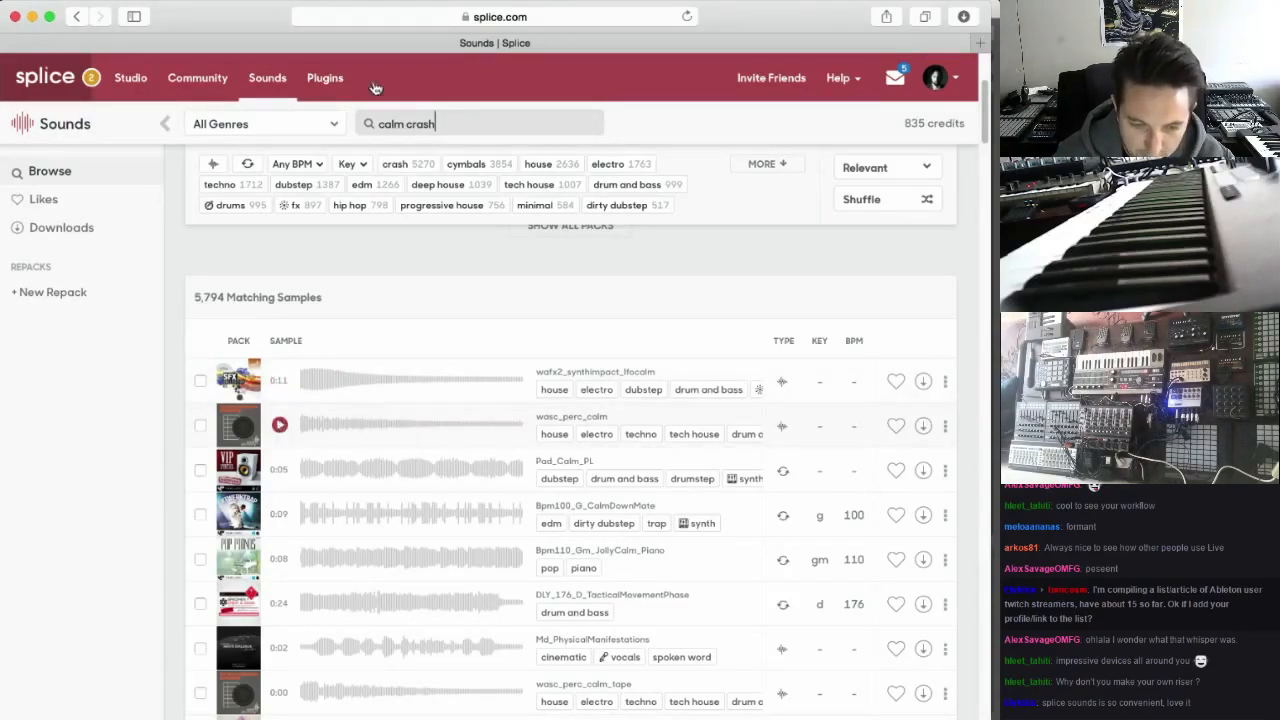
Shorten the sound search to "crash" and filter the results to one-shot samples
{"action": "double_click", "coordinate": [405, 124]}
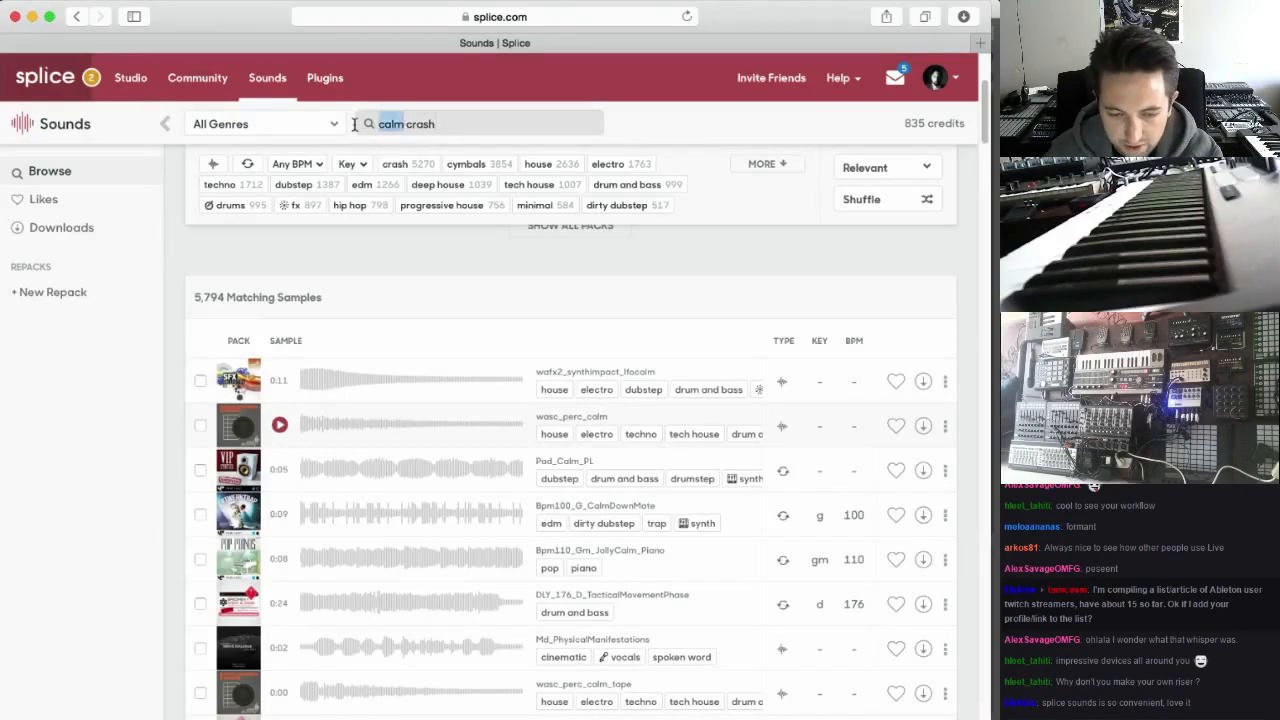
{"action": "key", "text": "BackSpace"}
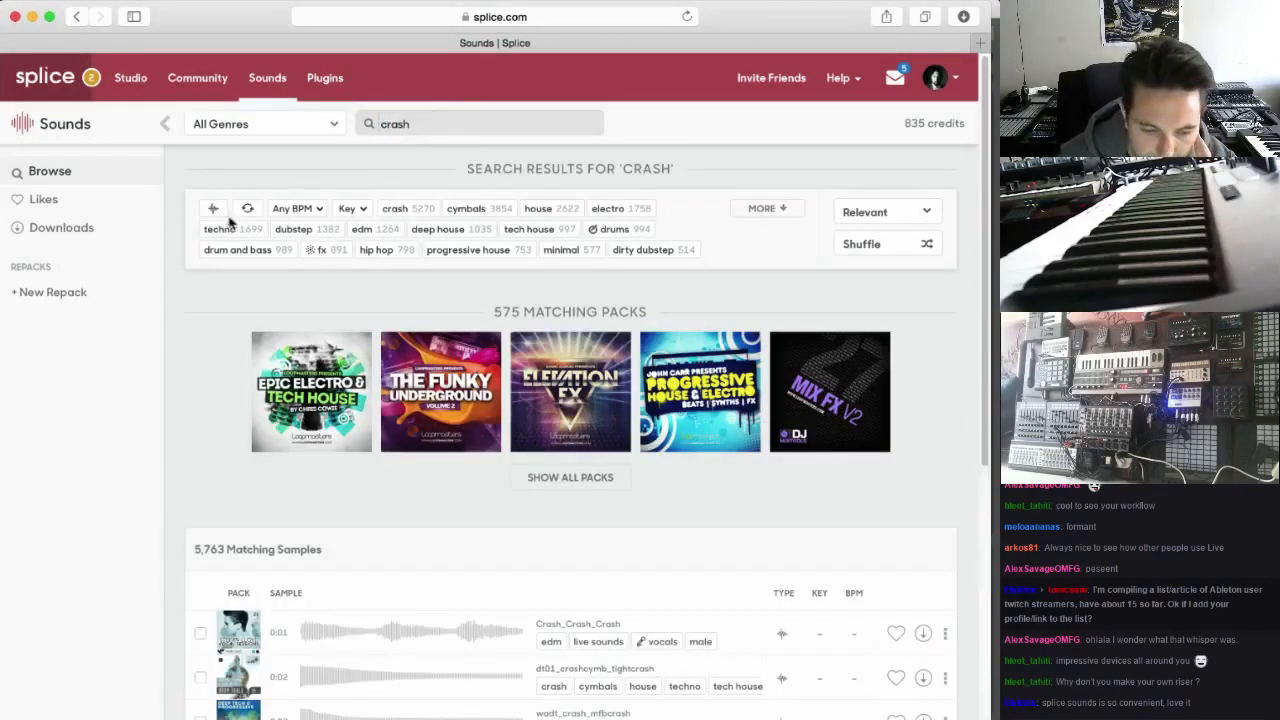
{"action": "left_click", "coordinate": [213, 208]}
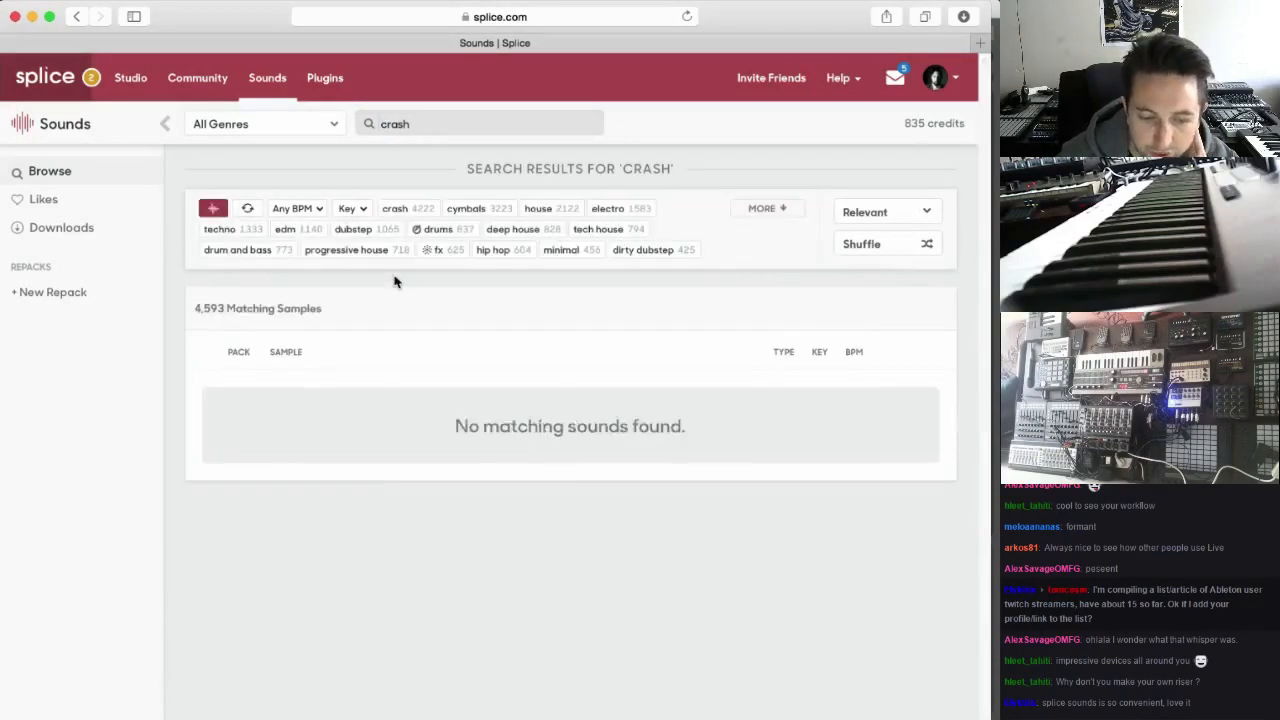
Preview the first crash cymbals in the results: both dt01_crashcymb_tightcrash samples, wadt_crash_mfbcrash and wadt_crash_synthcrash
{"action": "scroll", "coordinate": [398, 537], "scroll_direction": "down", "scroll_amount": 2}
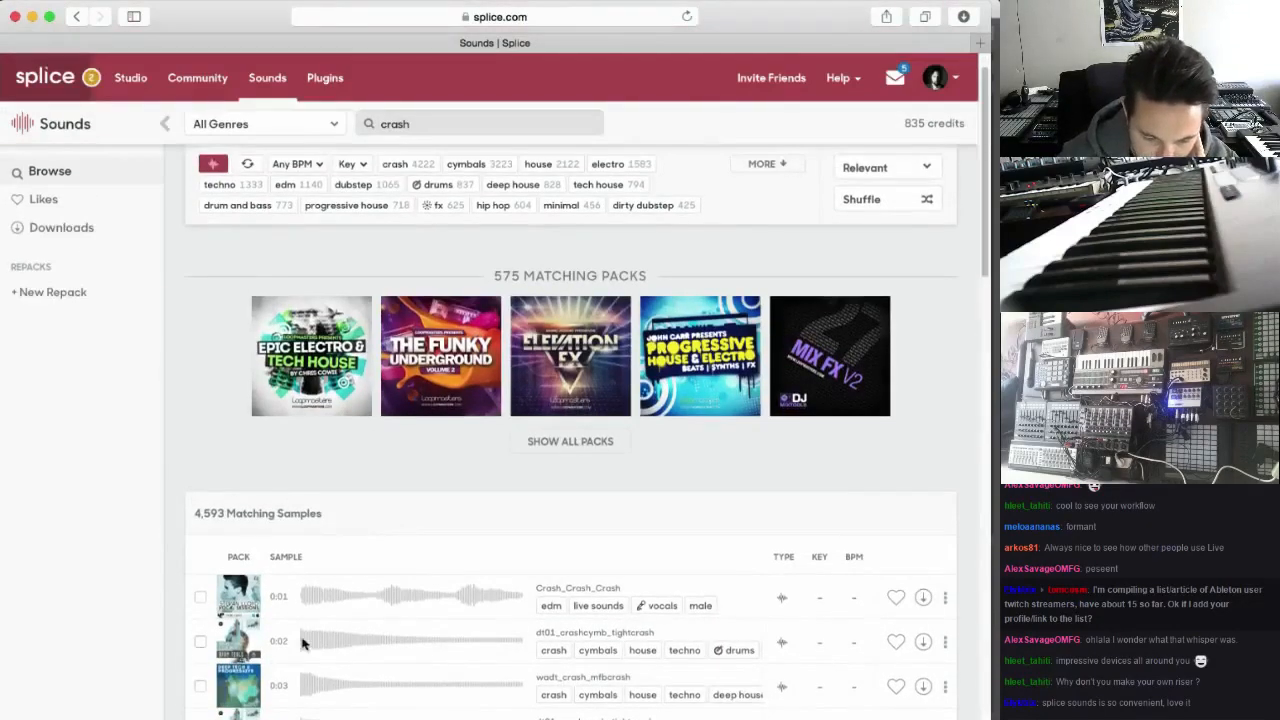
{"action": "left_click", "coordinate": [300, 642]}
{"action": "scroll", "coordinate": [303, 604], "scroll_direction": "down", "scroll_amount": 4}
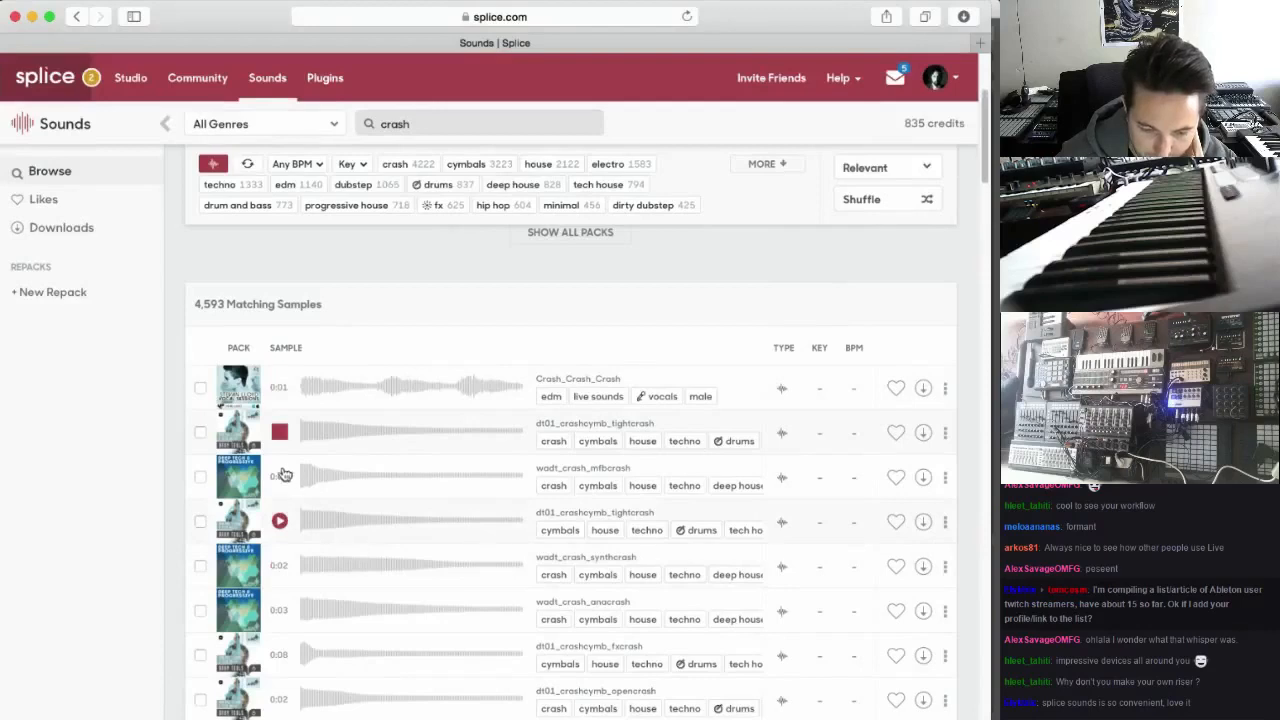
{"action": "left_click", "coordinate": [281, 479]}
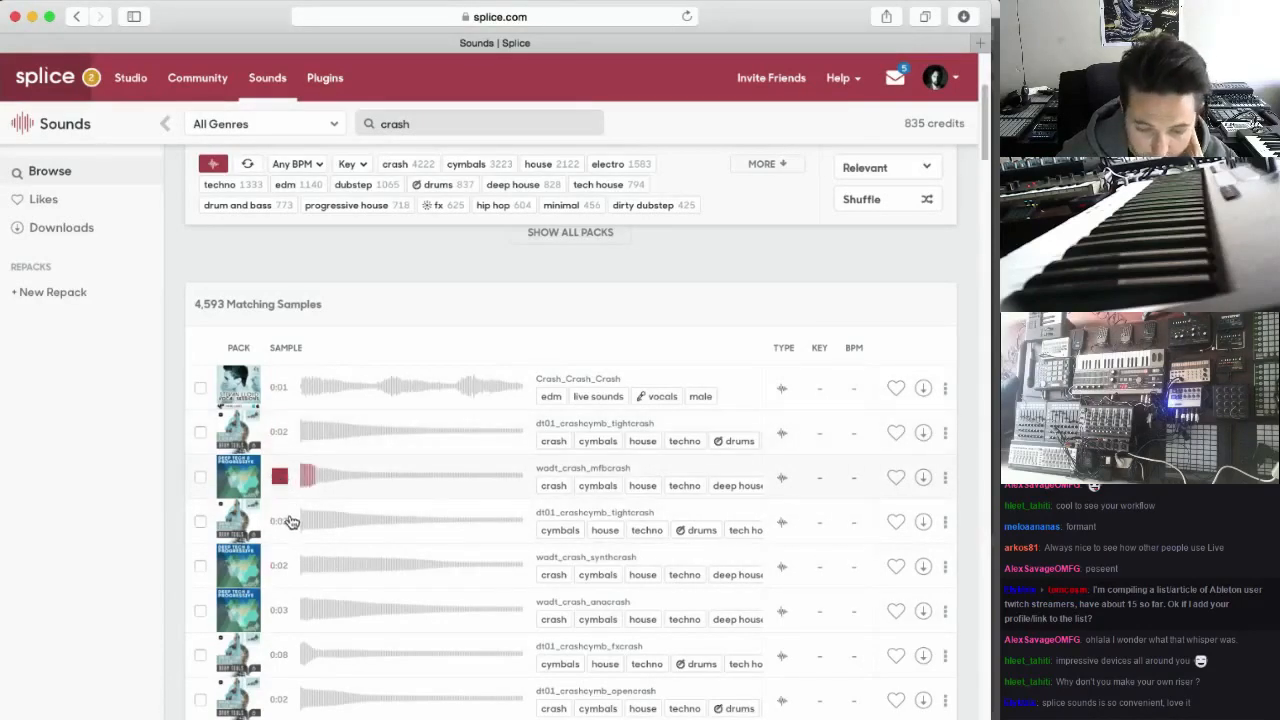
{"action": "left_click", "coordinate": [281, 521]}
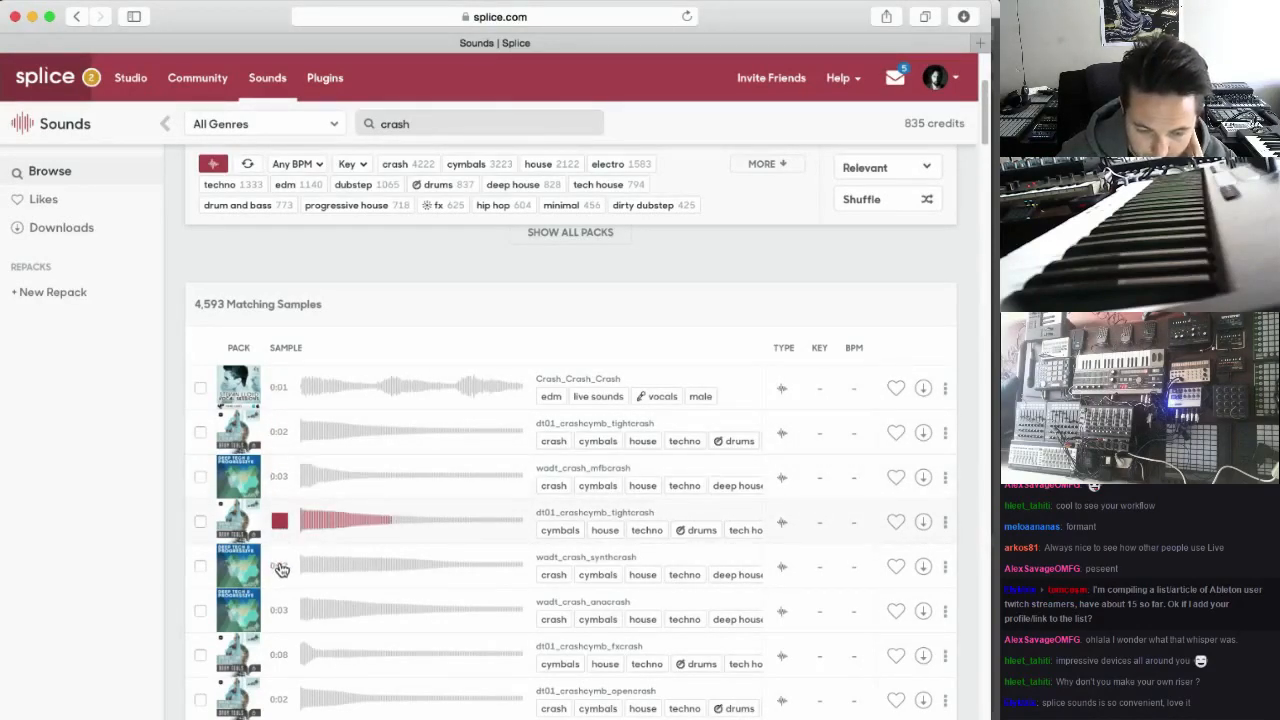
{"action": "left_click", "coordinate": [281, 567]}
Preview the crash samples from CC2_Fk_Crash through CC2_Sd_Crash, CC2_Sq_Crash, MUH_FX_CRASH and LX_CRASHDOUBLED to DAAC_Crashings
{"action": "scroll", "coordinate": [285, 550], "scroll_direction": "down", "scroll_amount": 5}
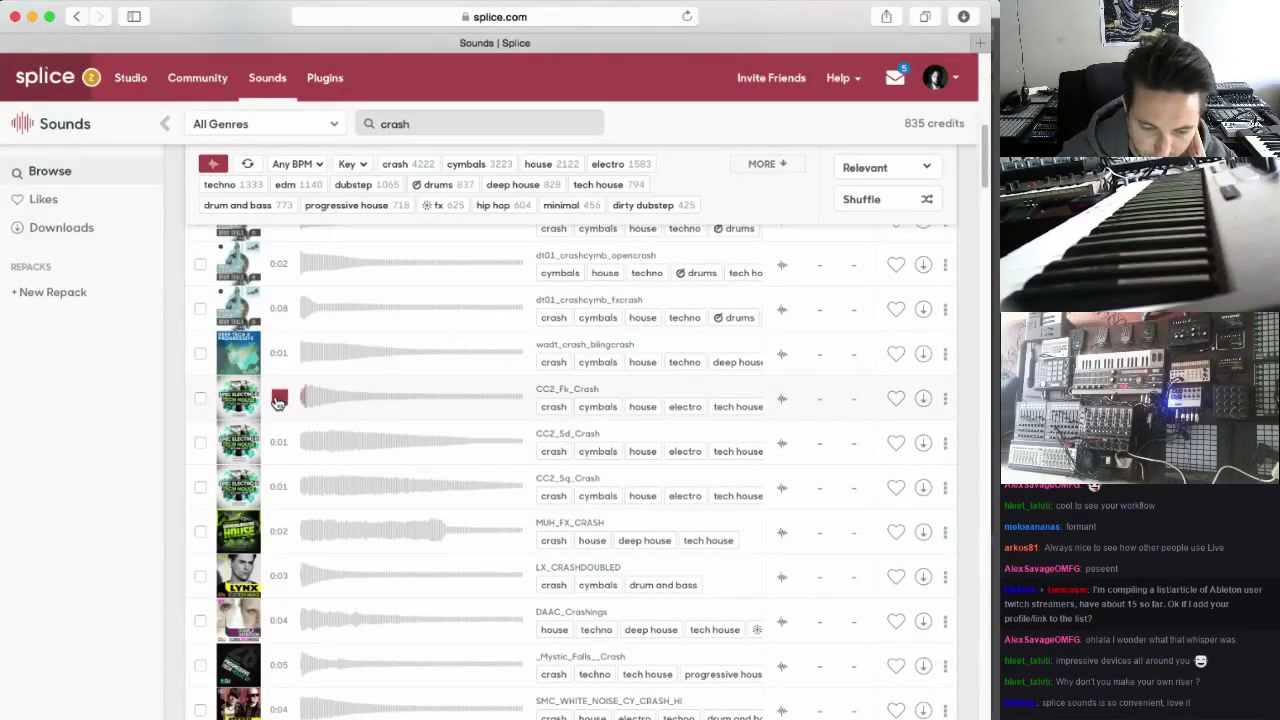
{"action": "left_click", "coordinate": [279, 442]}
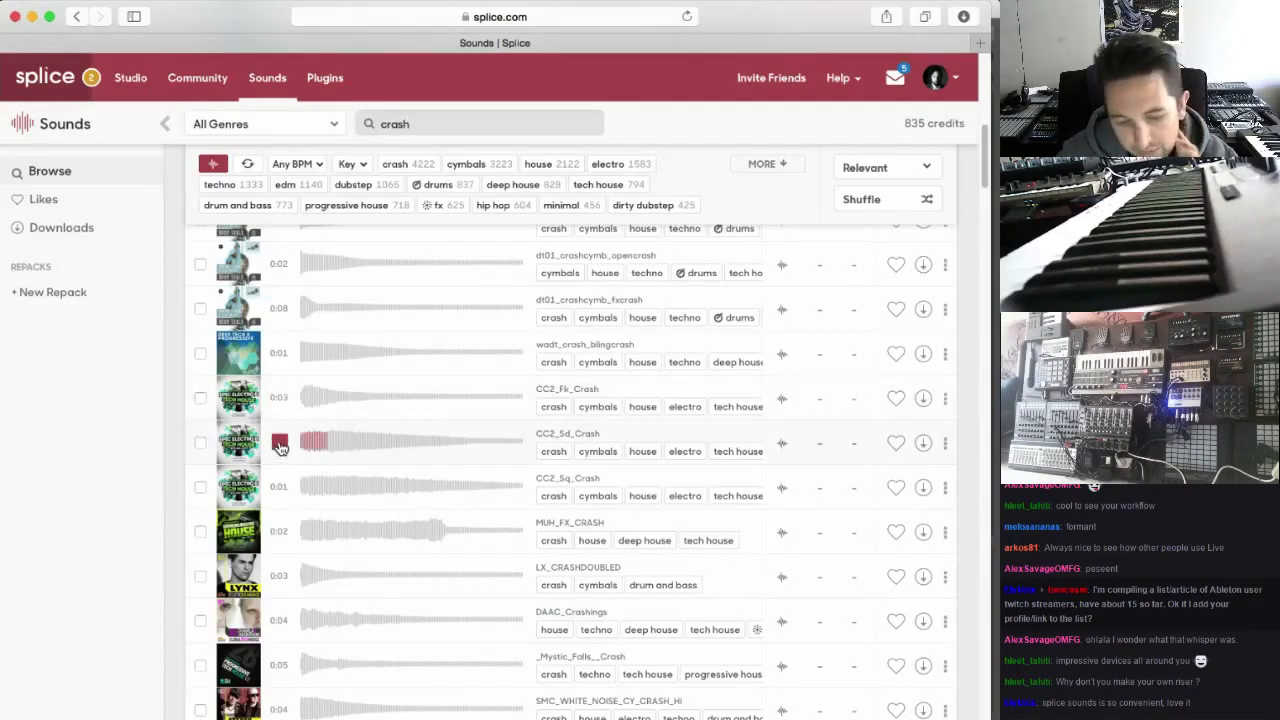
{"action": "left_click", "coordinate": [281, 487]}
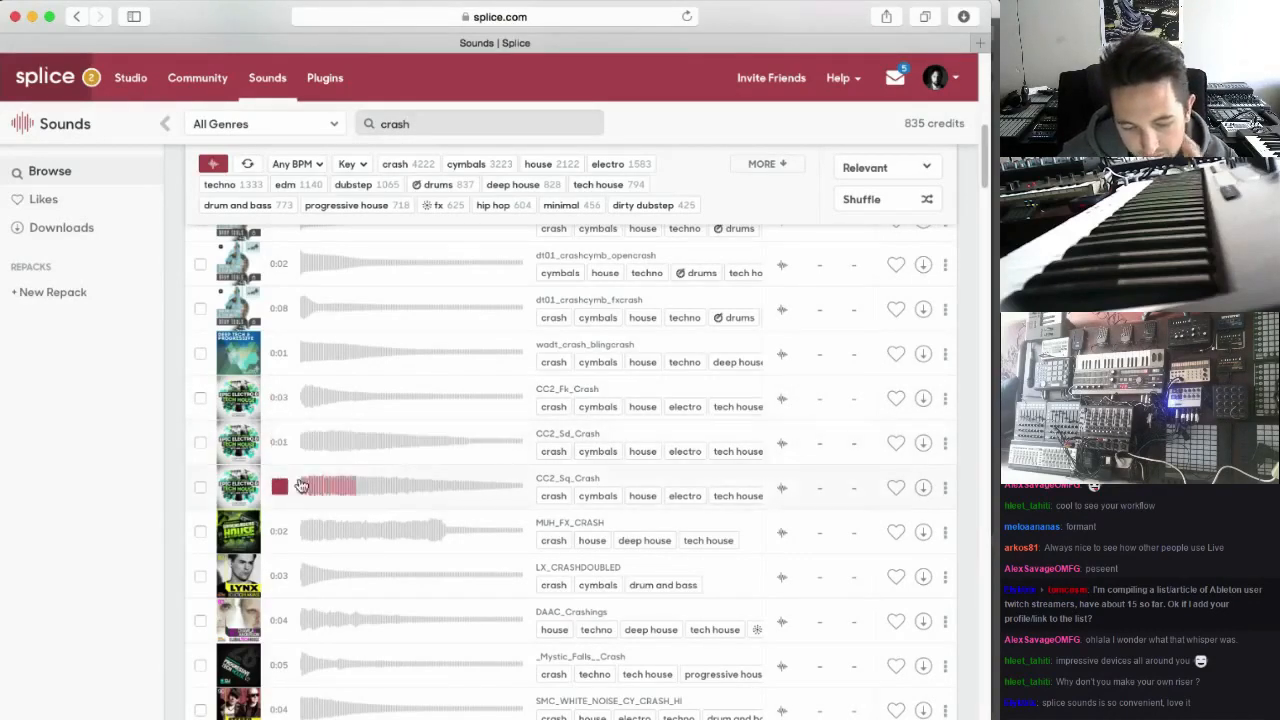
{"action": "left_click", "coordinate": [282, 538]}
{"action": "left_click", "coordinate": [280, 576]}
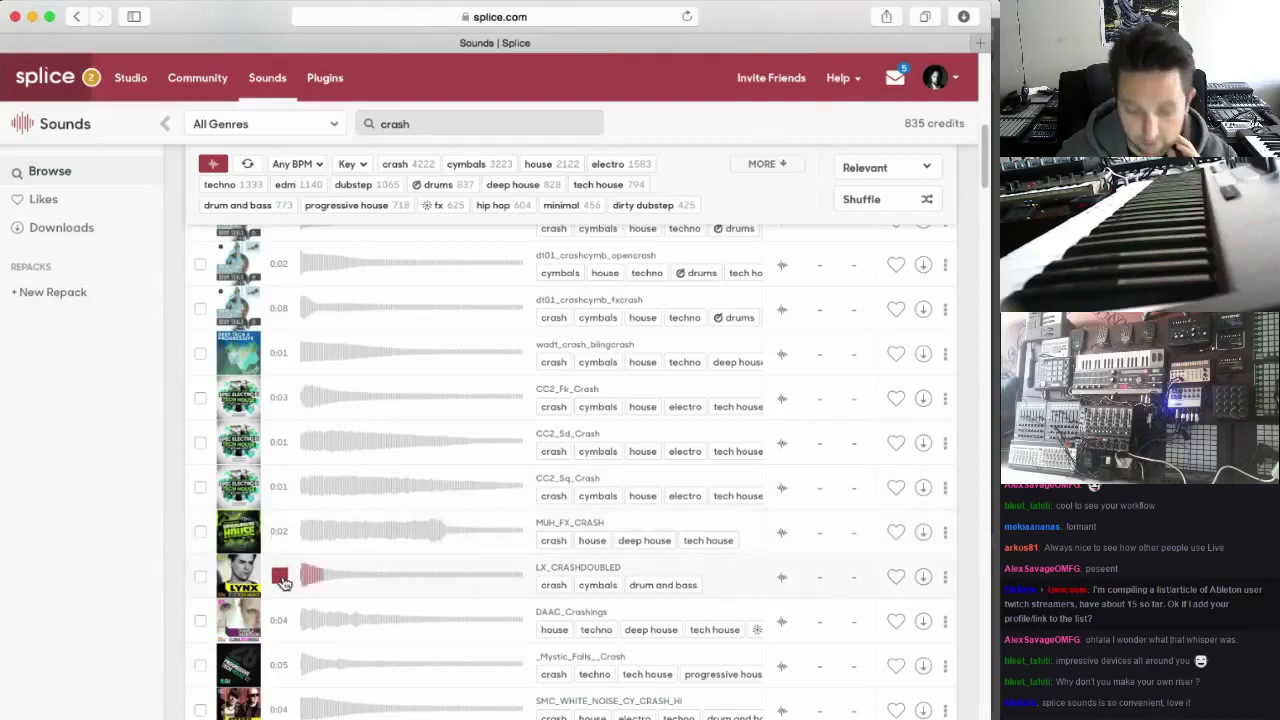
{"action": "scroll", "coordinate": [284, 590], "scroll_direction": "down", "scroll_amount": 1}
{"action": "left_click", "coordinate": [280, 590]}
Preview _Mystic_Falls__Crash, SMC_WHITE_NOISE_CY_CRASH_HI, CHE_Crash, SMC2_BARREL_CRASH_FX and DMDR_Crash_HeavyDub, then return to the start of the results
{"action": "scroll", "coordinate": [282, 590], "scroll_direction": "down", "scroll_amount": 3}
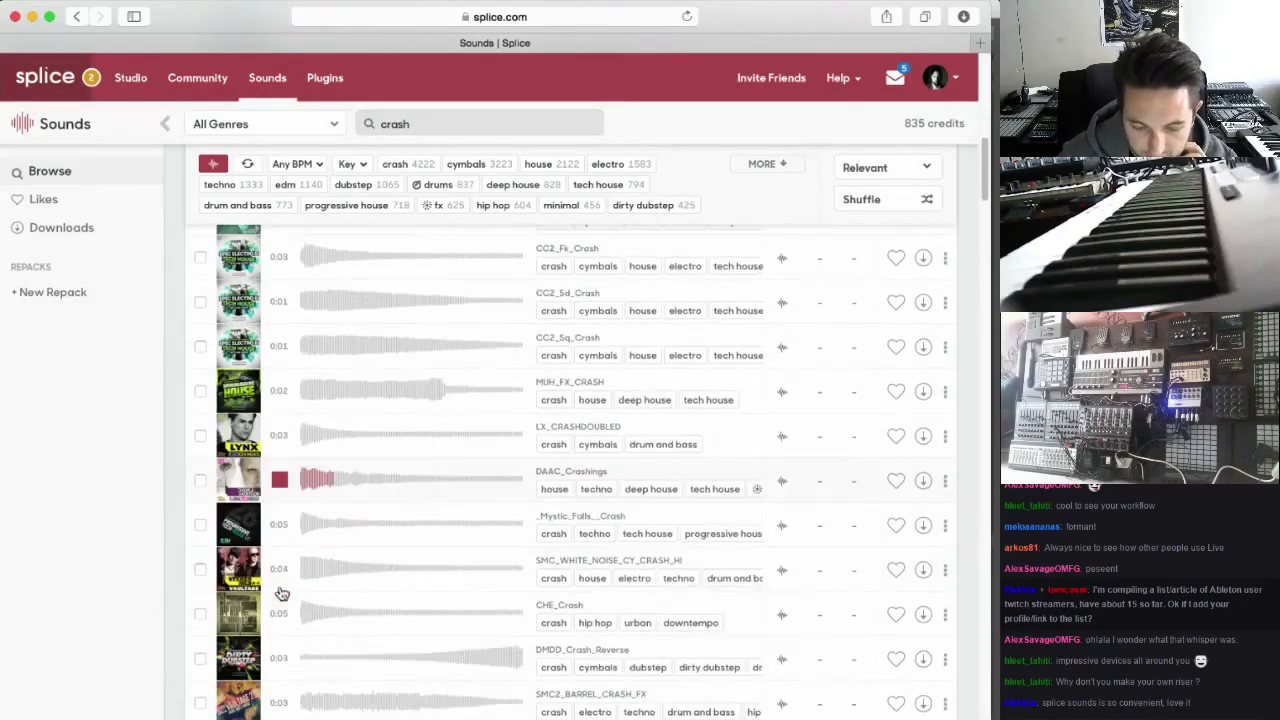
{"action": "left_click", "coordinate": [281, 523]}
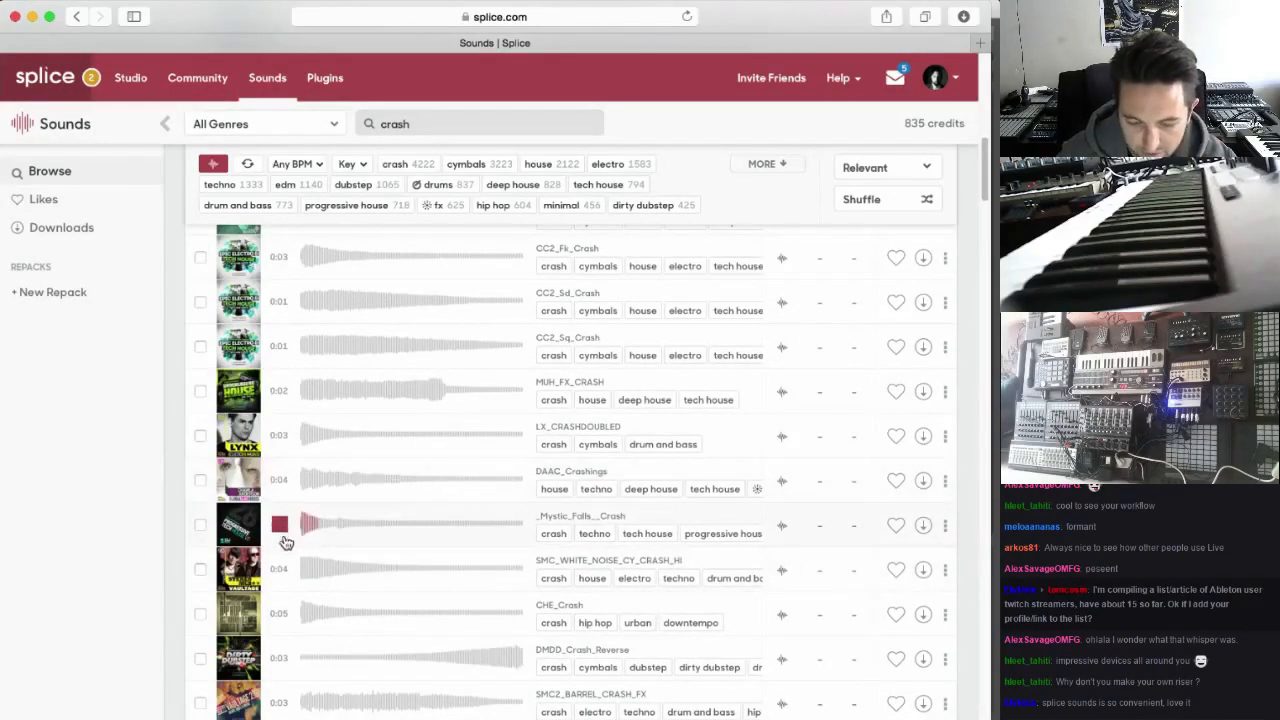
{"action": "left_click", "coordinate": [281, 569]}
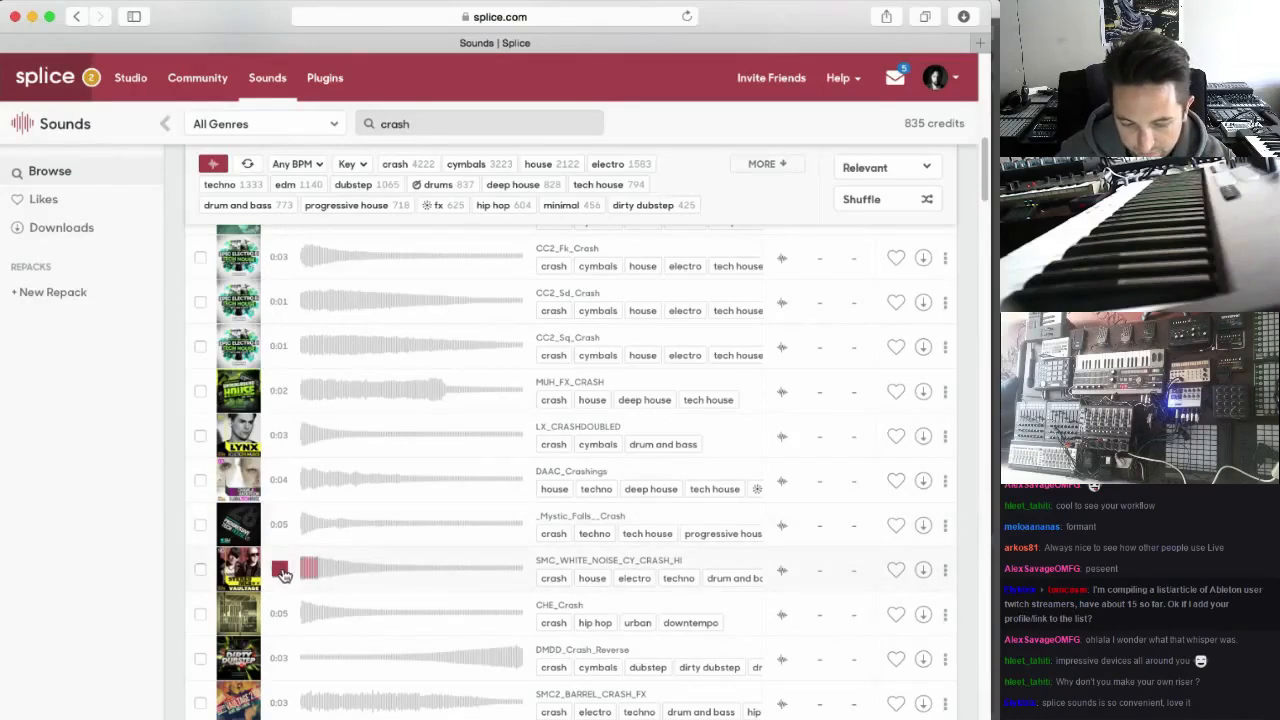
{"action": "left_click", "coordinate": [280, 613]}
{"action": "scroll", "coordinate": [282, 613], "scroll_direction": "down", "scroll_amount": 2}
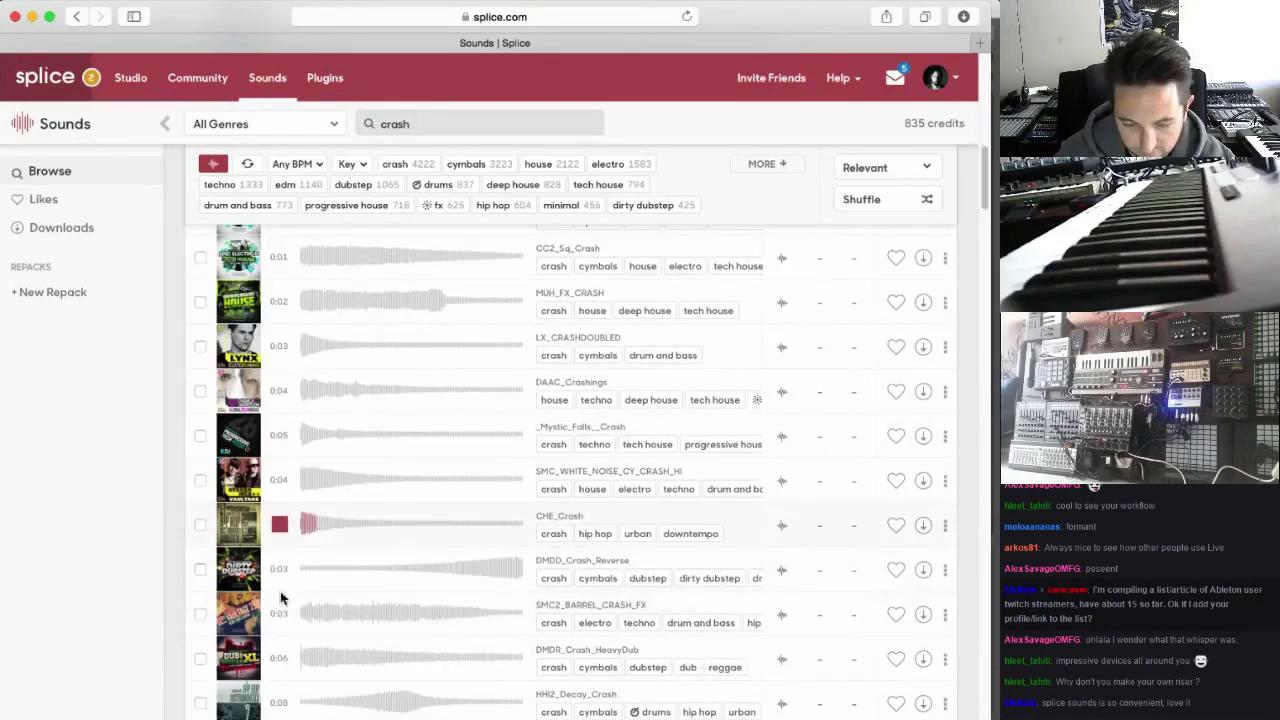
{"action": "left_click", "coordinate": [280, 613]}
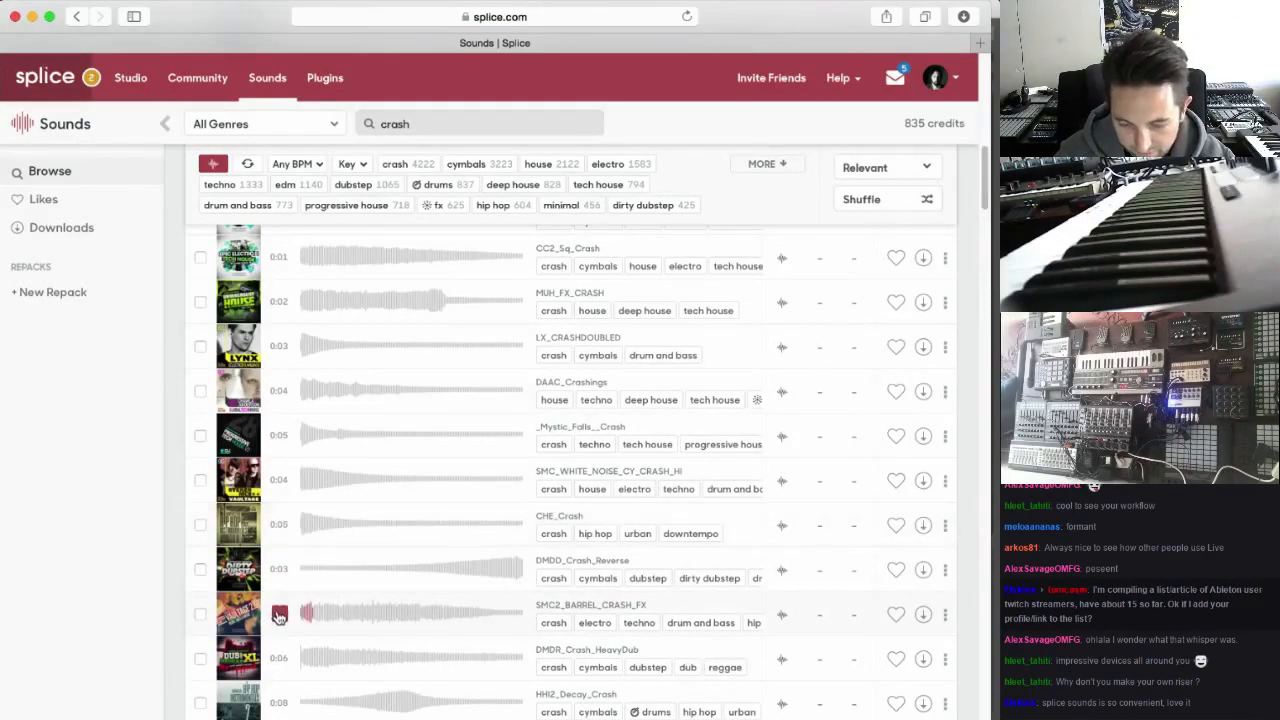
{"action": "scroll", "coordinate": [276, 625], "scroll_direction": "down", "scroll_amount": 1}
{"action": "left_click", "coordinate": [278, 629]}
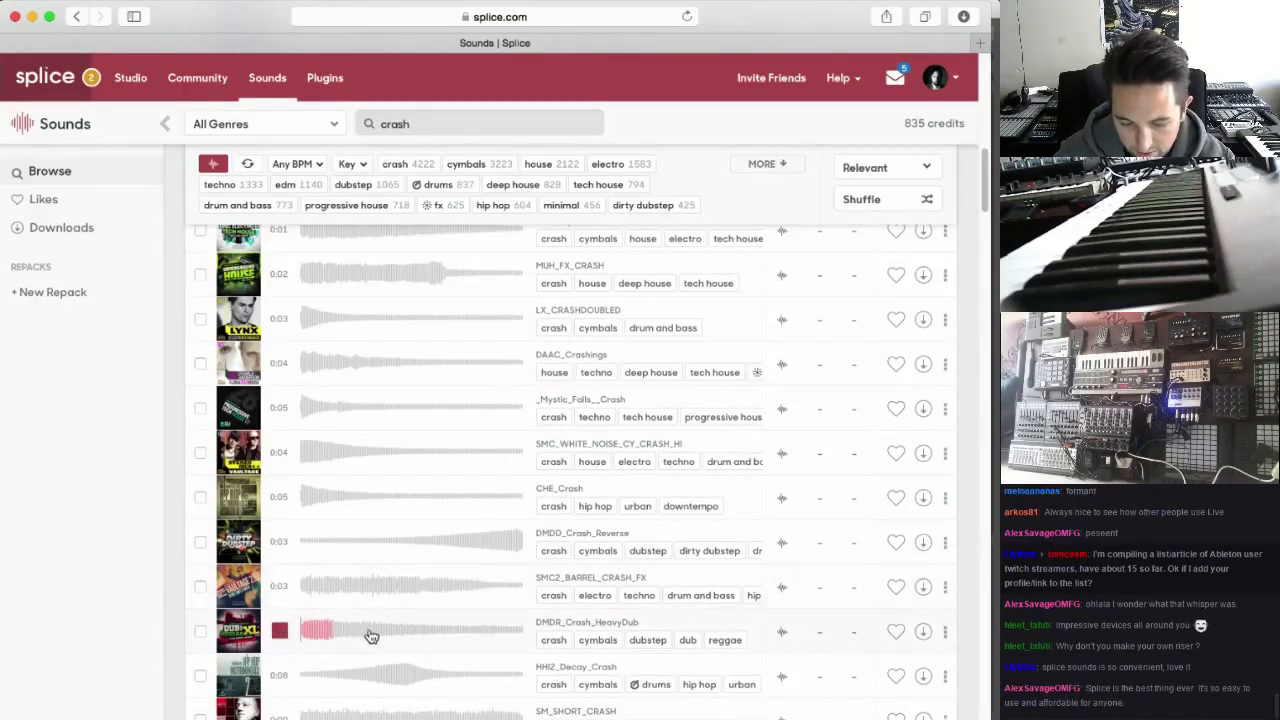
{"action": "scroll", "coordinate": [410, 400], "scroll_direction": "up", "scroll_amount": 10}
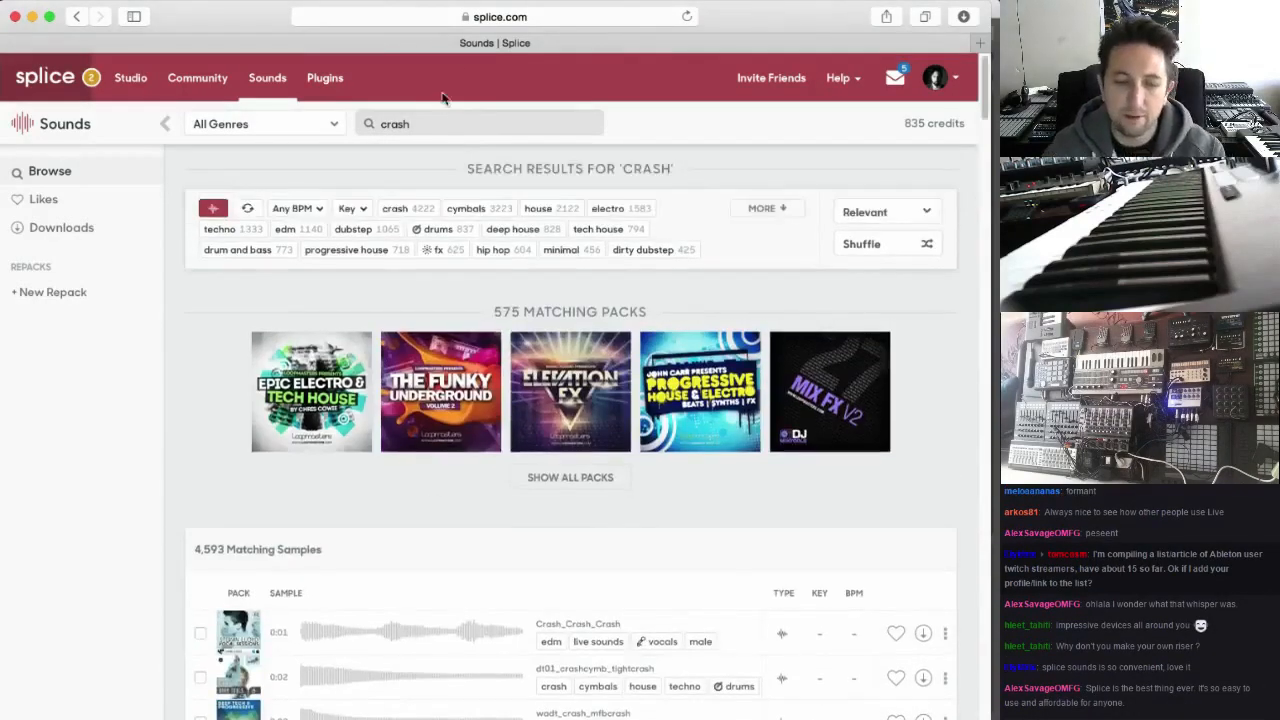
Replace the sound search with "splash" and run it
{"action": "left_click_drag", "start_coordinate": [435, 120], "coordinate": [320, 117]}
{"action": "type", "text": "spl"}
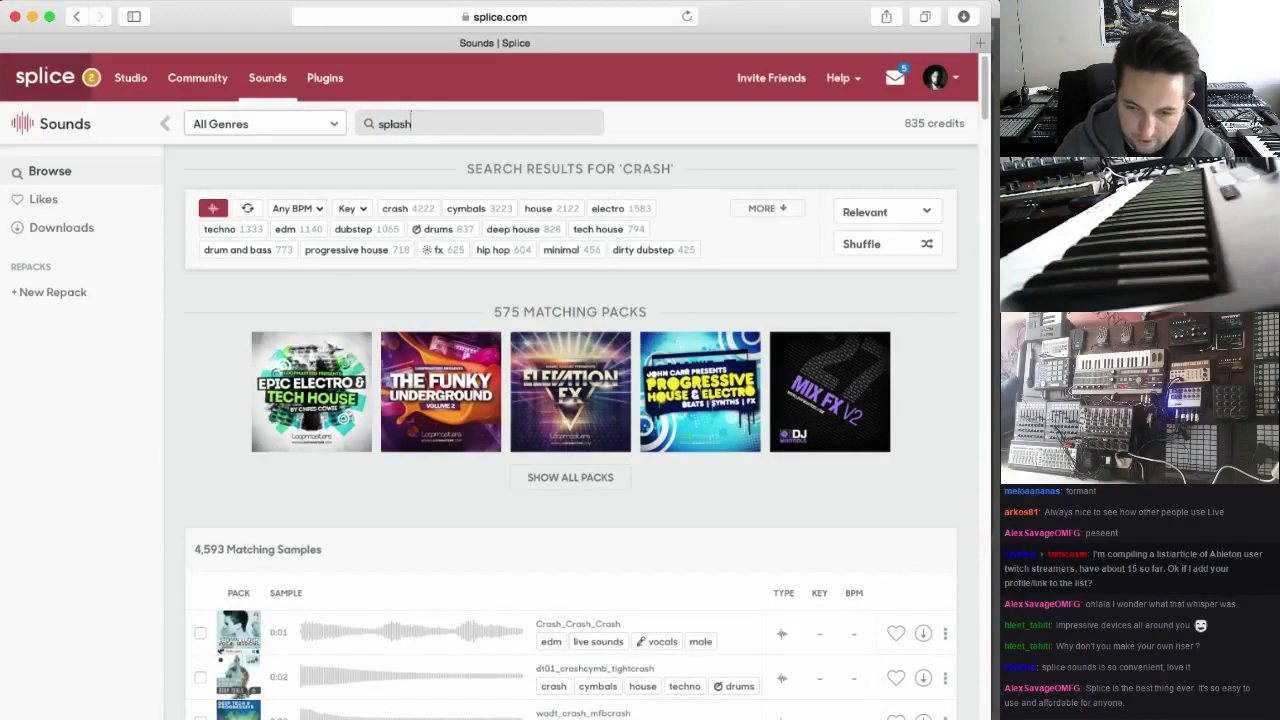
{"action": "key", "text": "Return"}
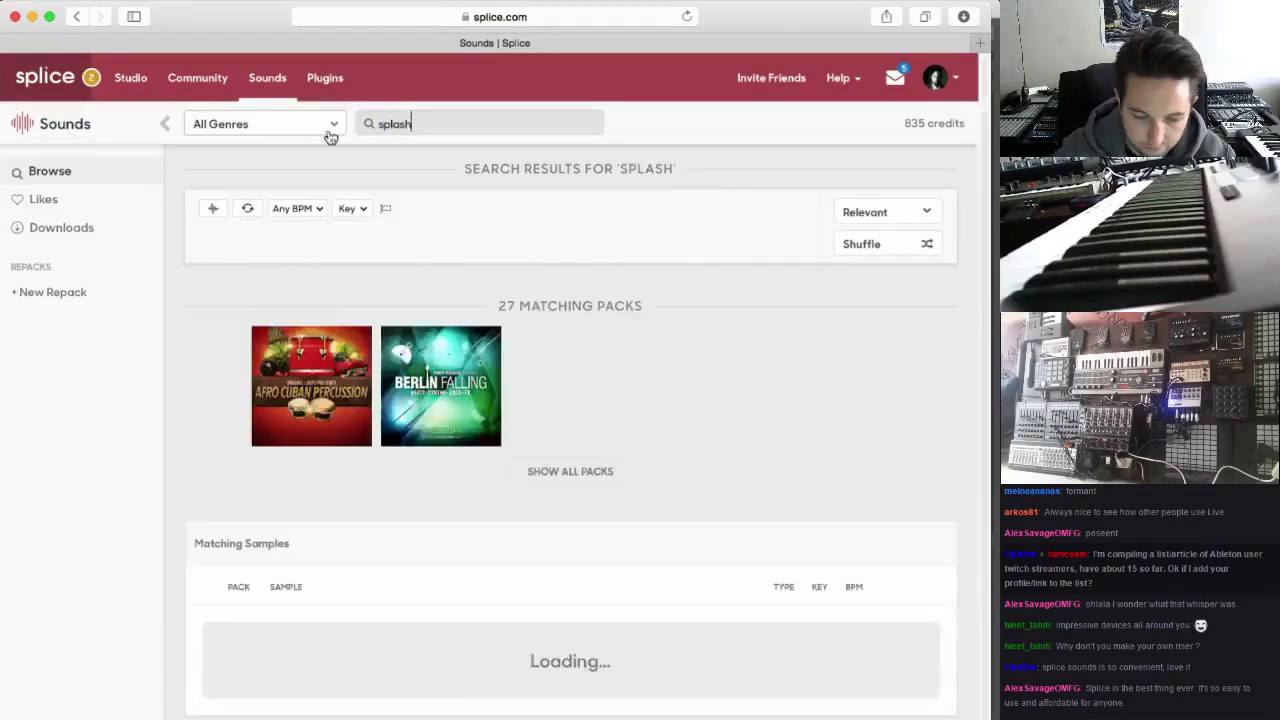
Preview the FE_ECHO_SPLASH sample in the splash results and download it
{"action": "scroll", "coordinate": [420, 530], "scroll_direction": "down", "scroll_amount": 3}
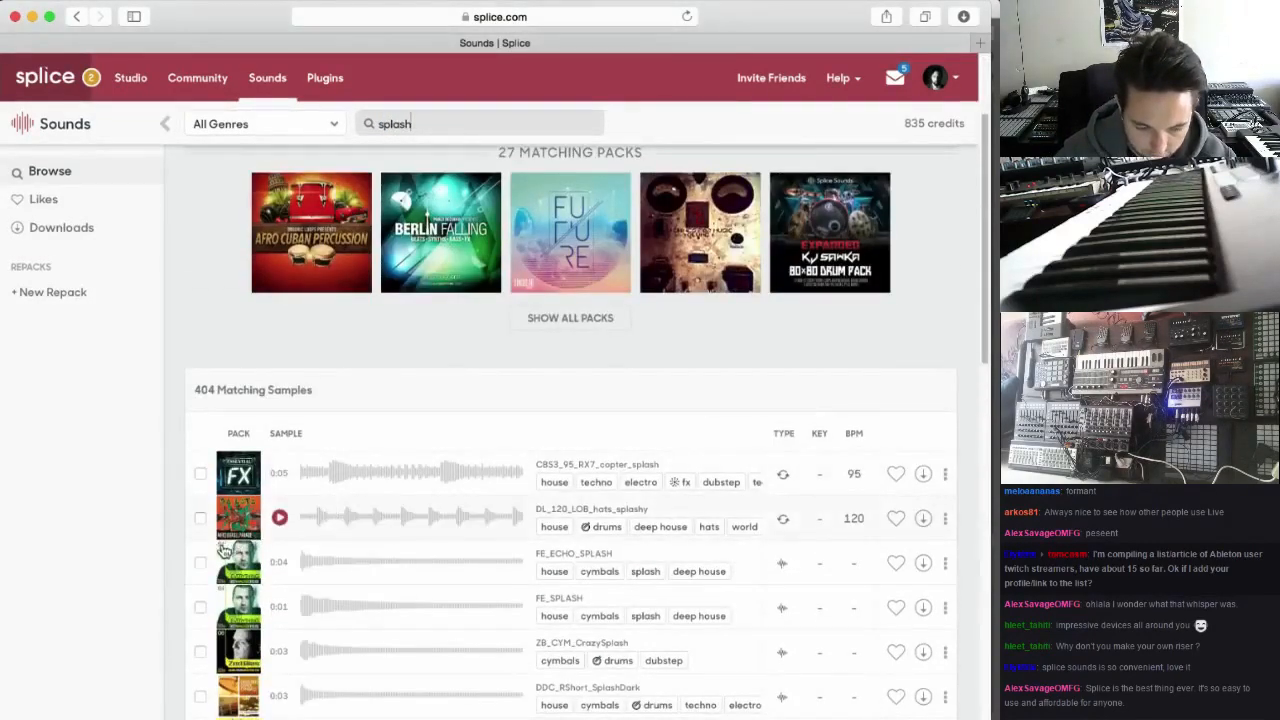
{"action": "left_click", "coordinate": [281, 563]}
{"action": "scroll", "coordinate": [285, 565], "scroll_direction": "down", "scroll_amount": 1}
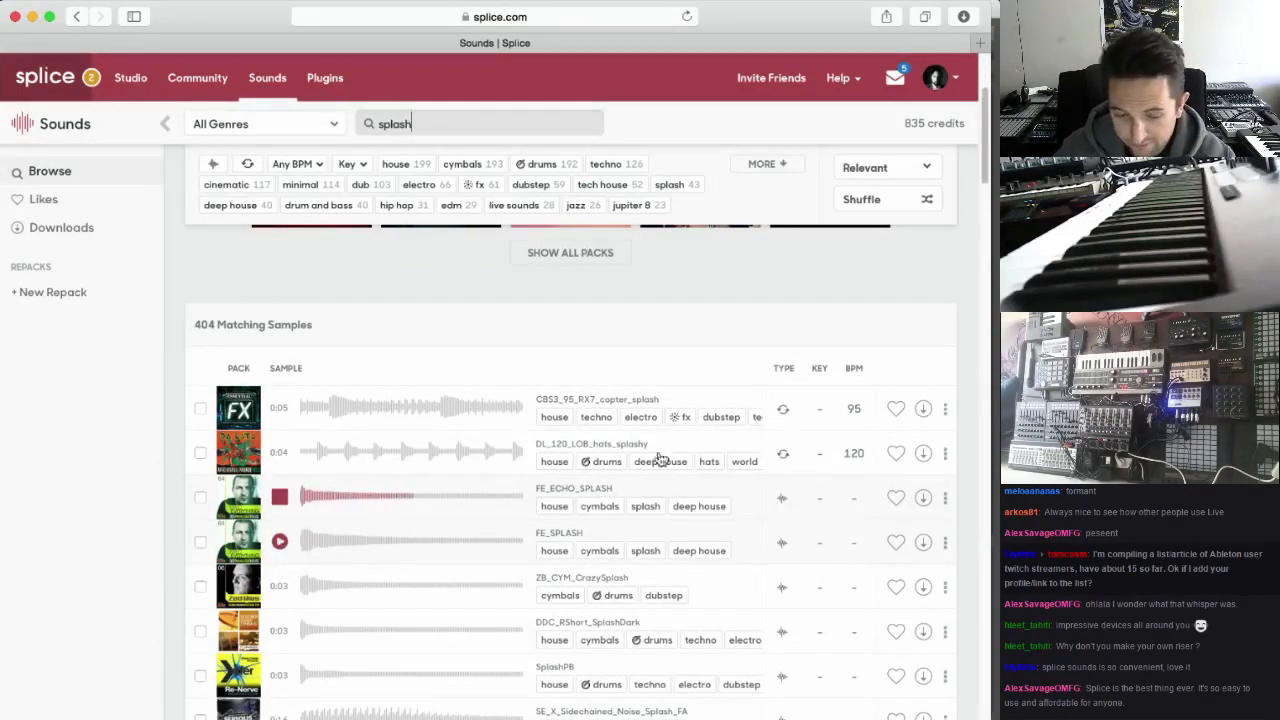
{"action": "left_click", "coordinate": [923, 498]}
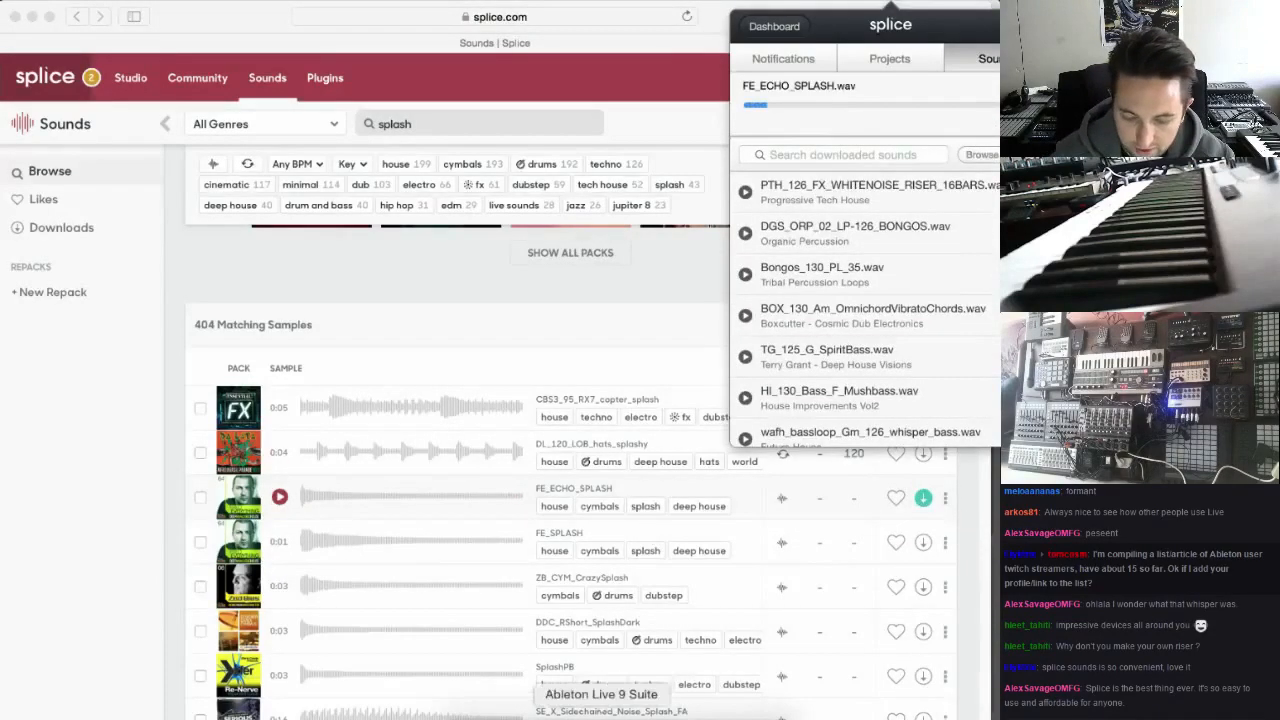
Switch to Ableton Live and insert a new audio track named "Crash" directly below the Bongos track
{"action": "left_click", "coordinate": [620, 705]}
{"action": "left_click", "coordinate": [843, 404]}
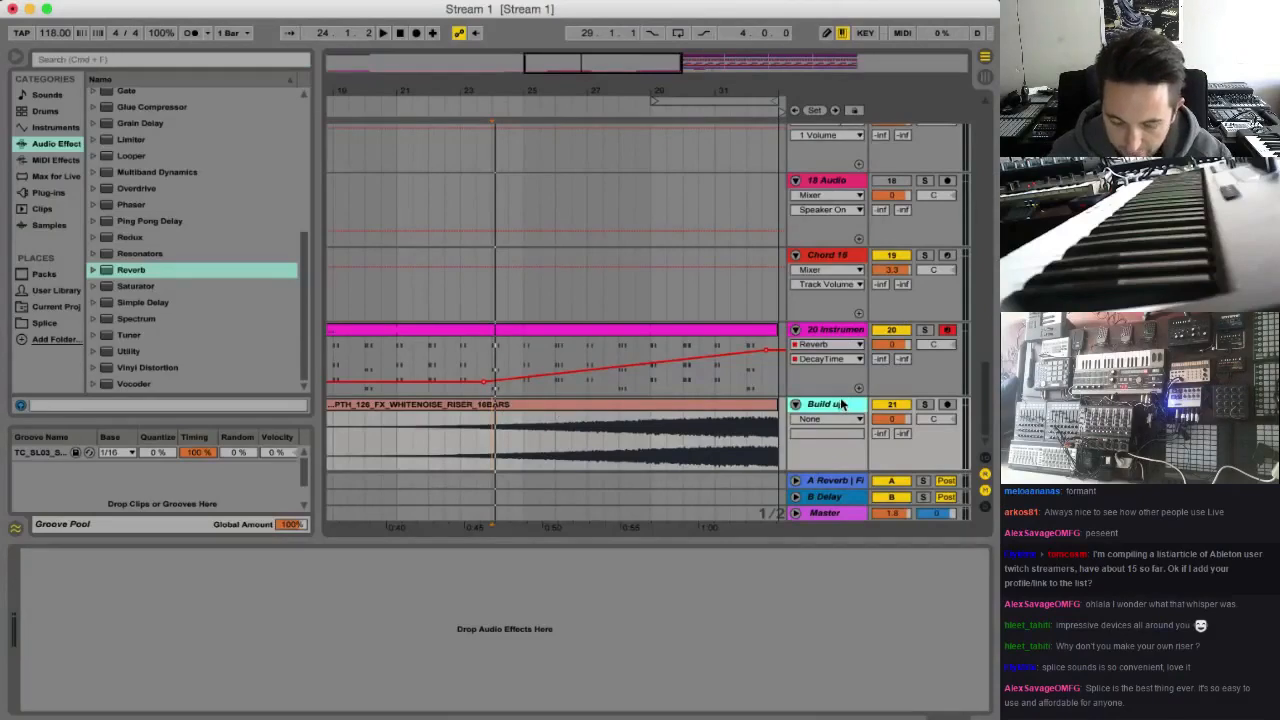
{"action": "scroll", "coordinate": [860, 355], "scroll_direction": "up", "scroll_amount": 15}
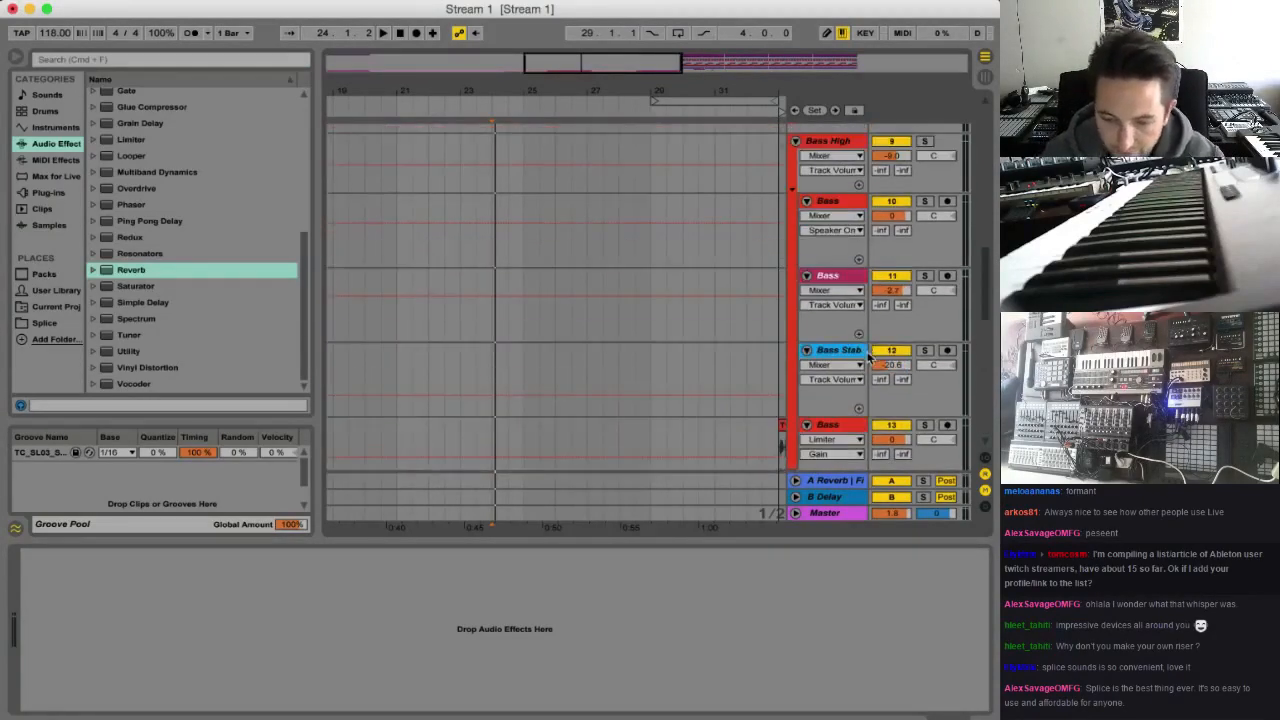
{"action": "scroll", "coordinate": [866, 358], "scroll_direction": "up", "scroll_amount": 4}
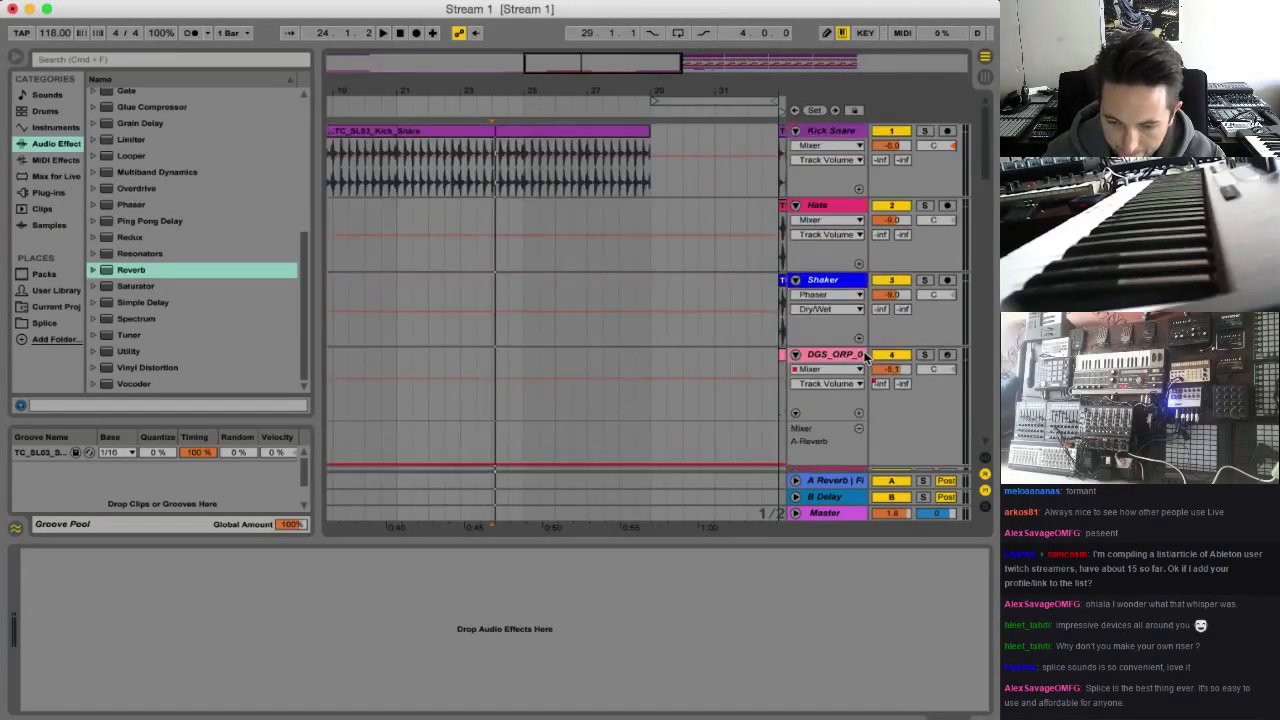
{"action": "left_click", "coordinate": [842, 305]}
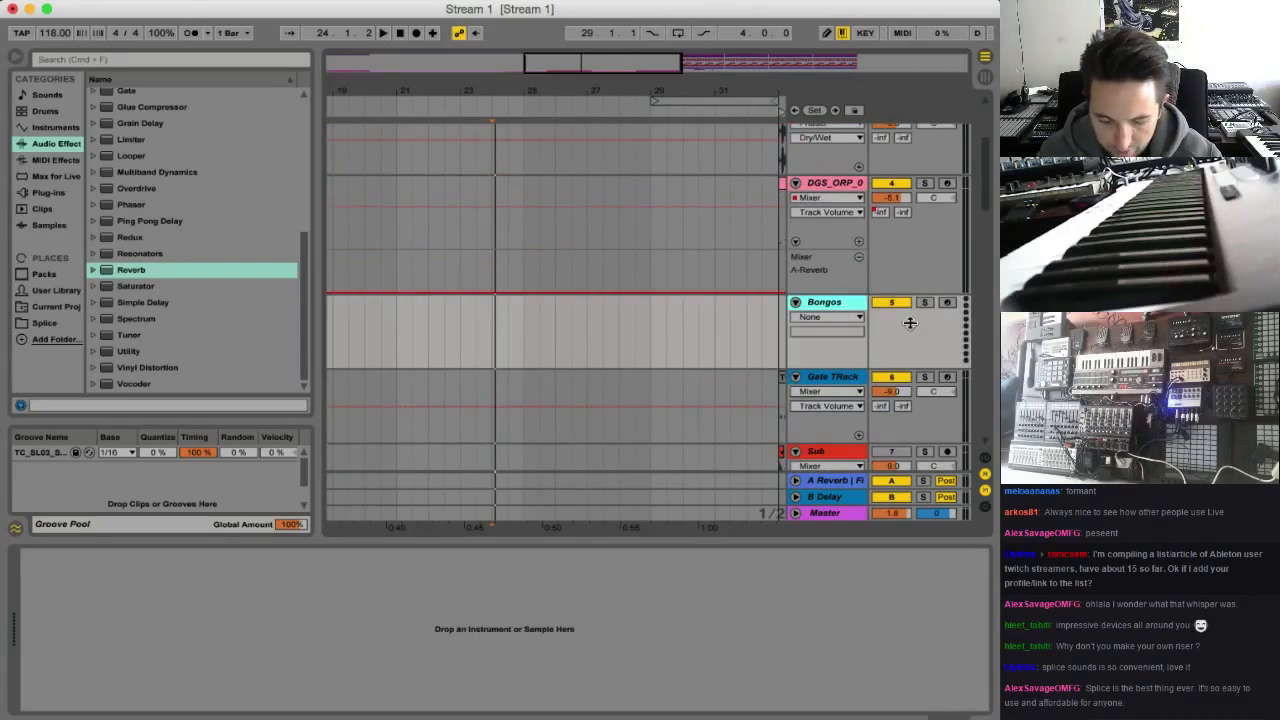
{"action": "key", "text": "super+t"}
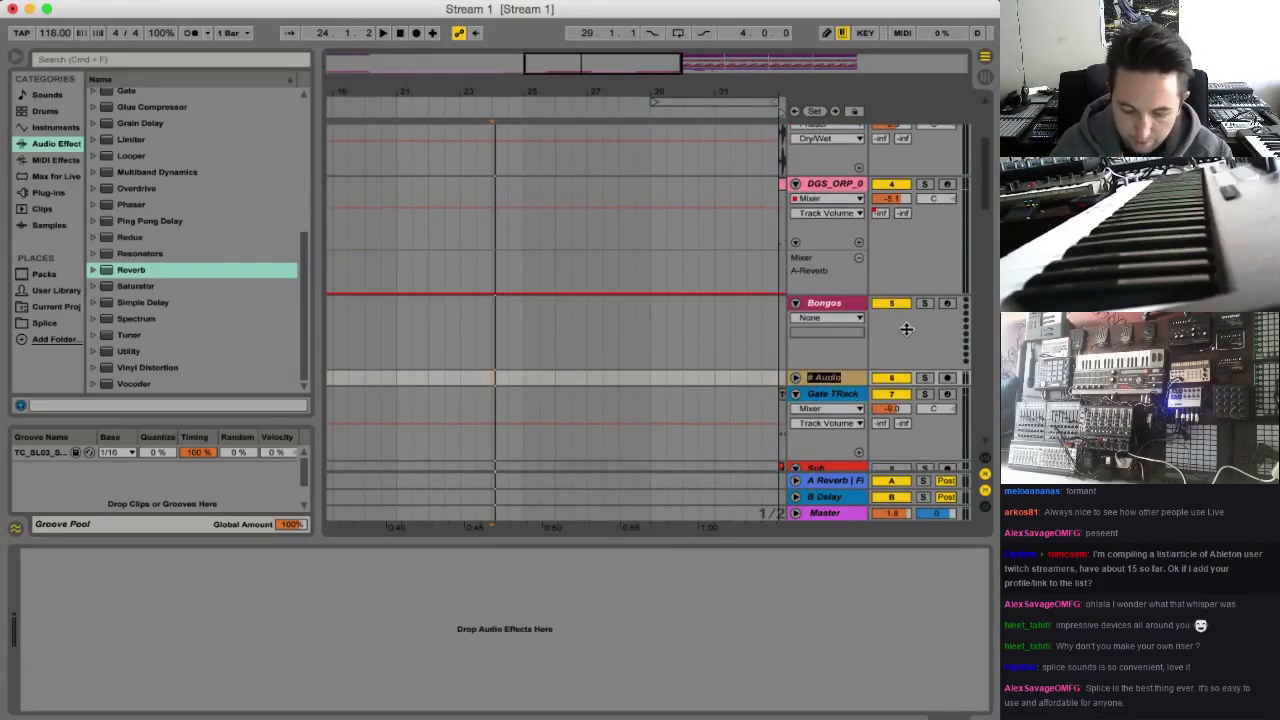
{"action": "type", "text": "Crash"}
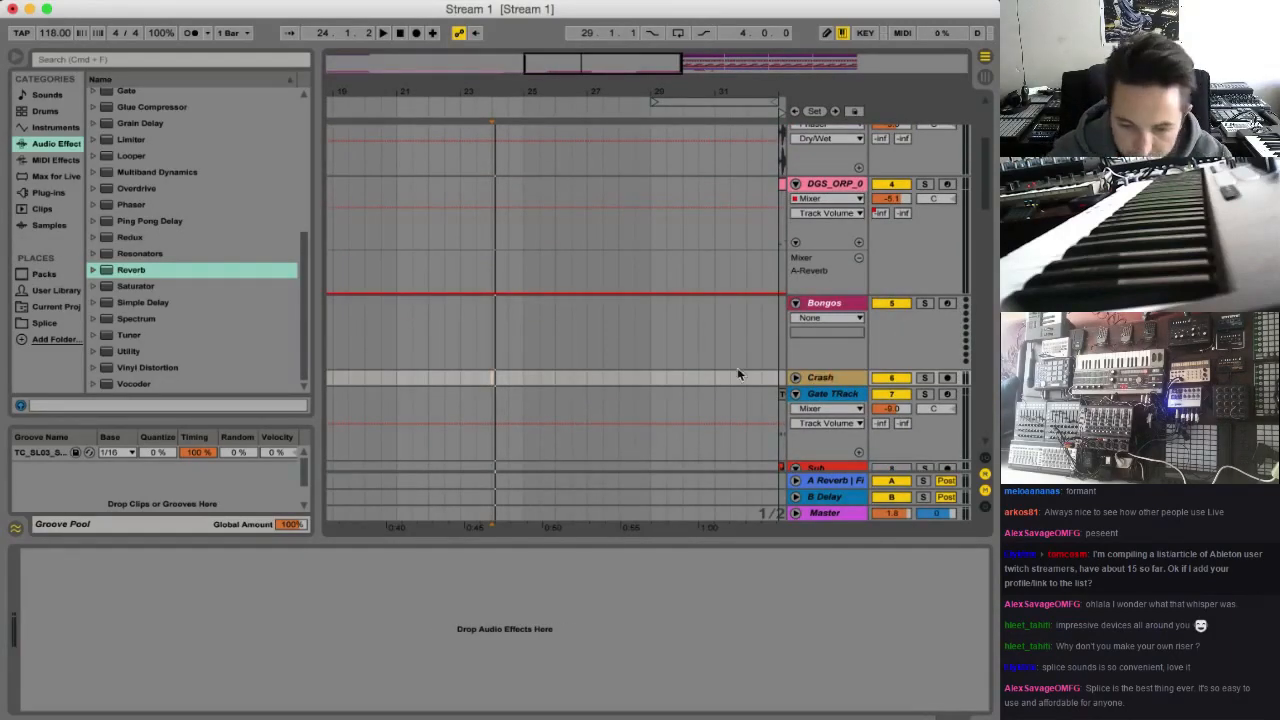
Unfold the Crash track and place the downloaded FE_ECHO_SPLASH.wav on it at bar 33, the Drop marker
{"action": "left_click_drag", "start_coordinate": [621, 62], "coordinate": [675, 62]}
{"action": "left_click", "coordinate": [796, 378]}
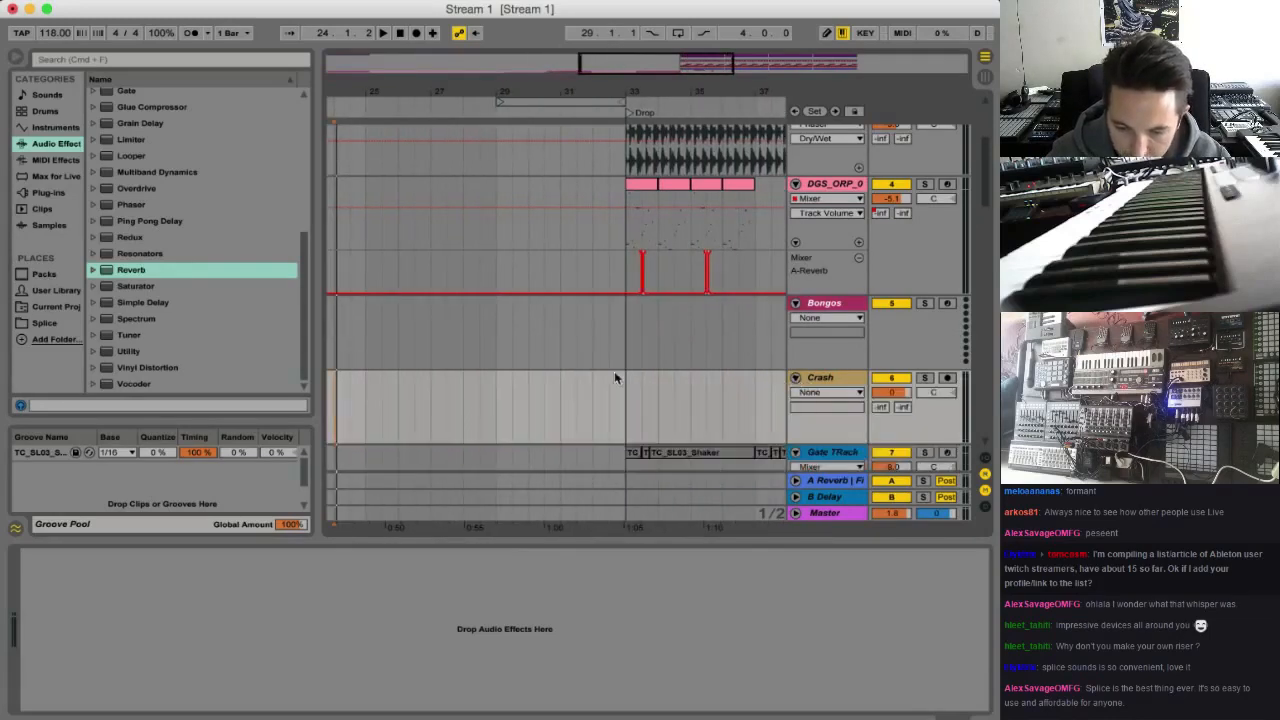
{"action": "left_click", "coordinate": [627, 389]}
{"action": "left_click", "coordinate": [890, 1]}
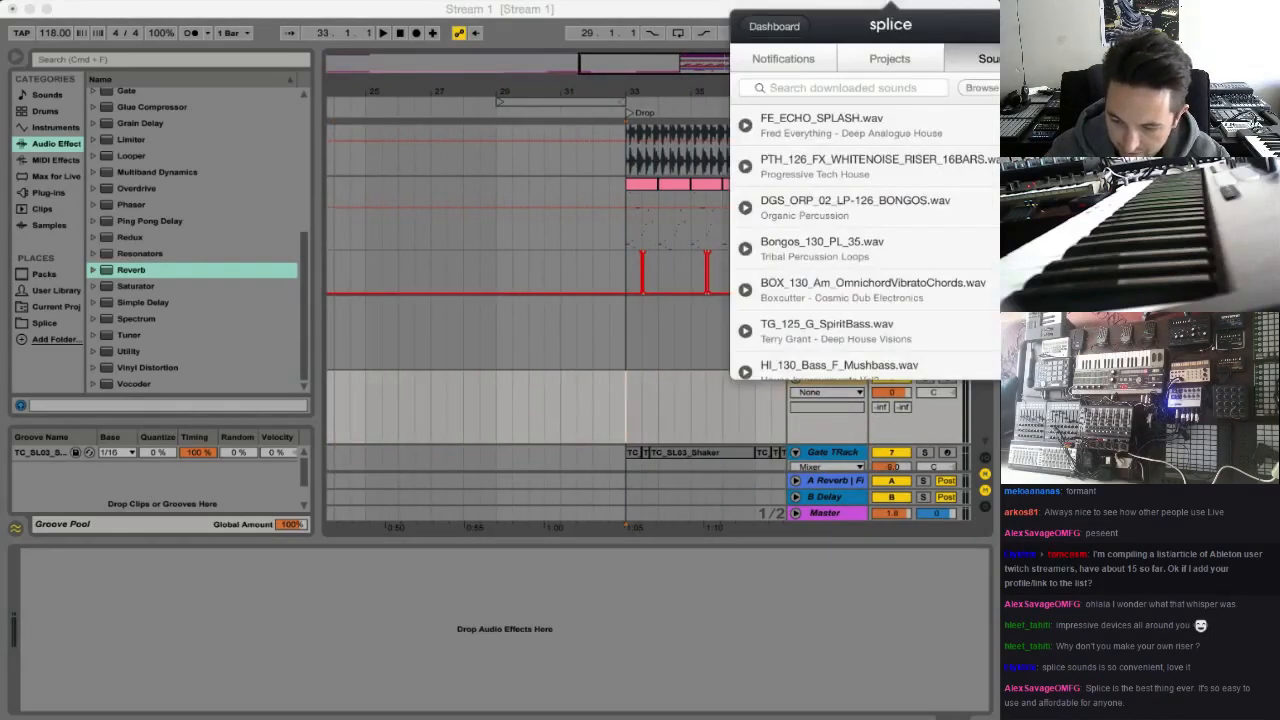
{"action": "mouse_move", "coordinate": [902, 124]}
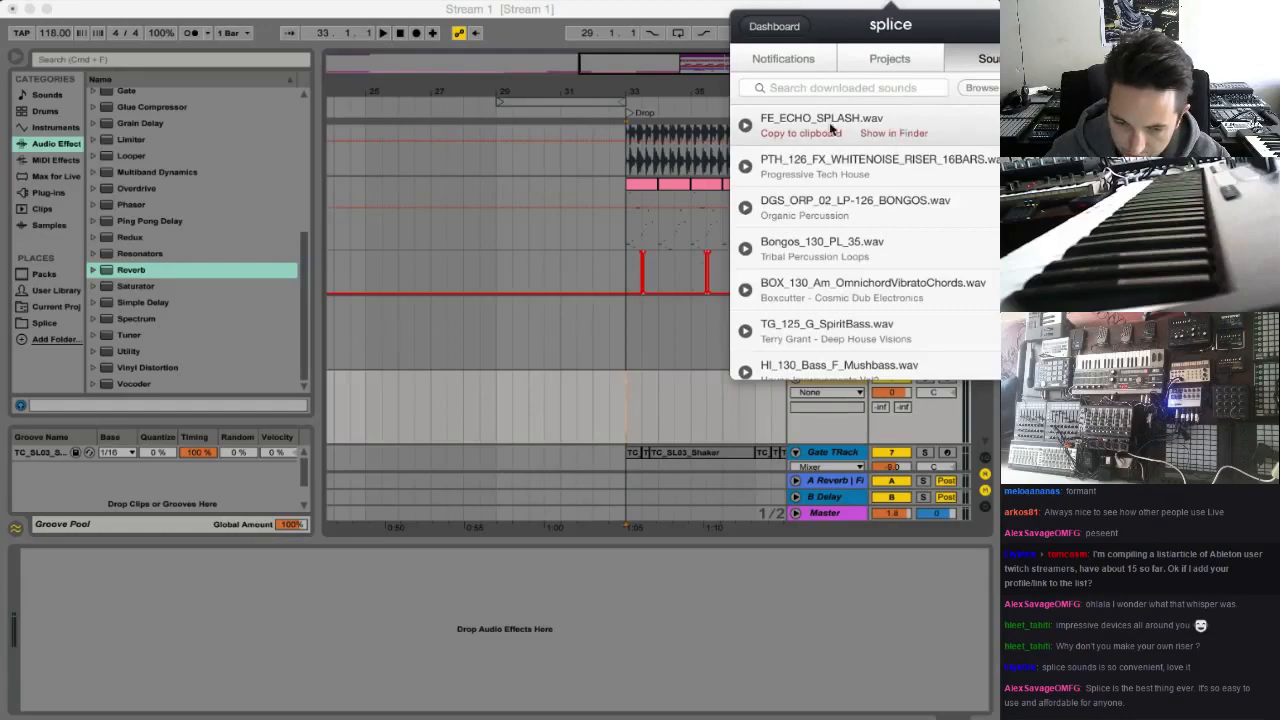
{"action": "left_click_drag", "start_coordinate": [829, 120], "coordinate": [630, 418]}
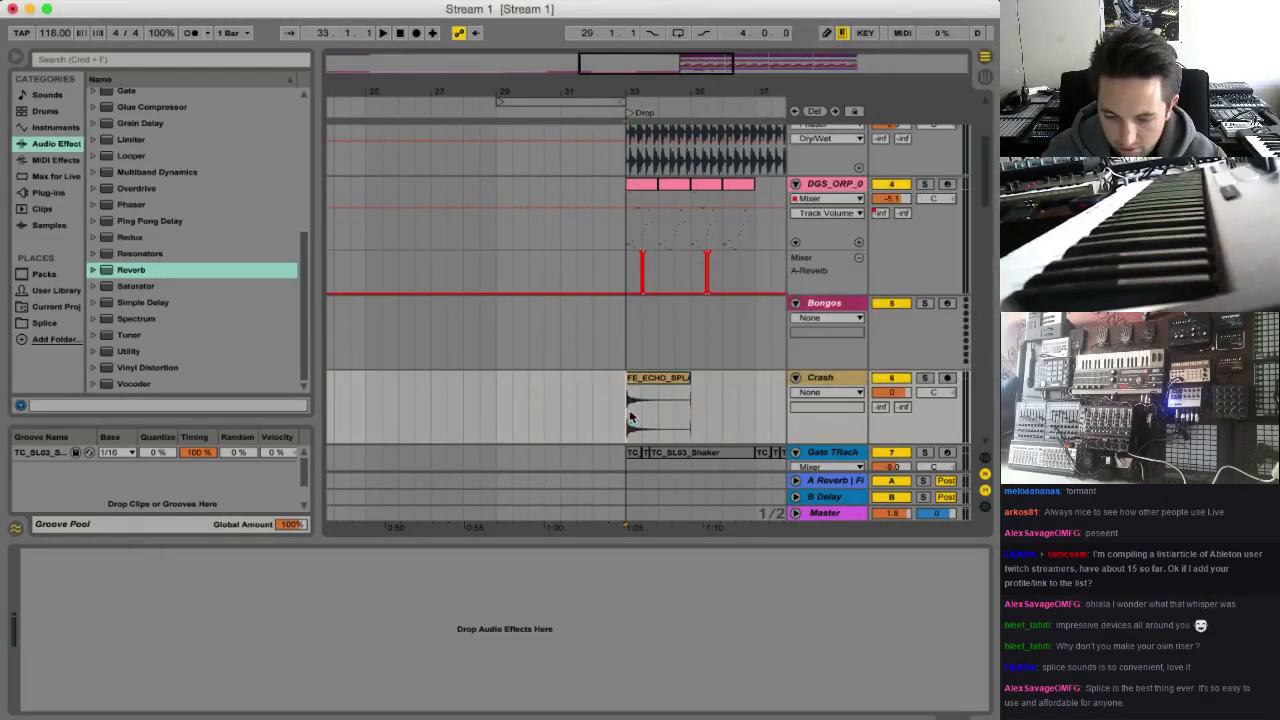
Lower the Build up track's volume to -11.0 dB while playing the lead-in from bar 23
{"action": "scroll", "coordinate": [640, 415], "scroll_direction": "down", "scroll_amount": 15}
{"action": "scroll", "coordinate": [724, 413], "scroll_direction": "down", "scroll_amount": 2}
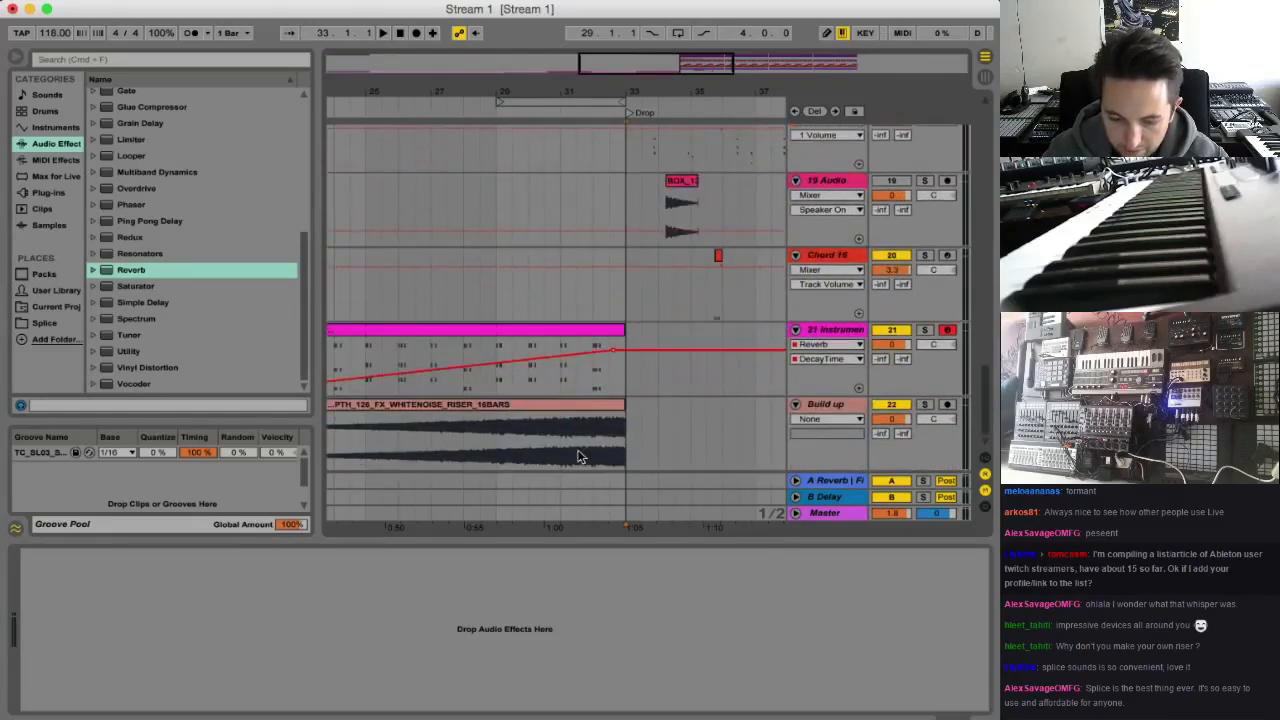
{"action": "left_click", "coordinate": [578, 452]}
{"action": "left_click", "coordinate": [896, 420]}
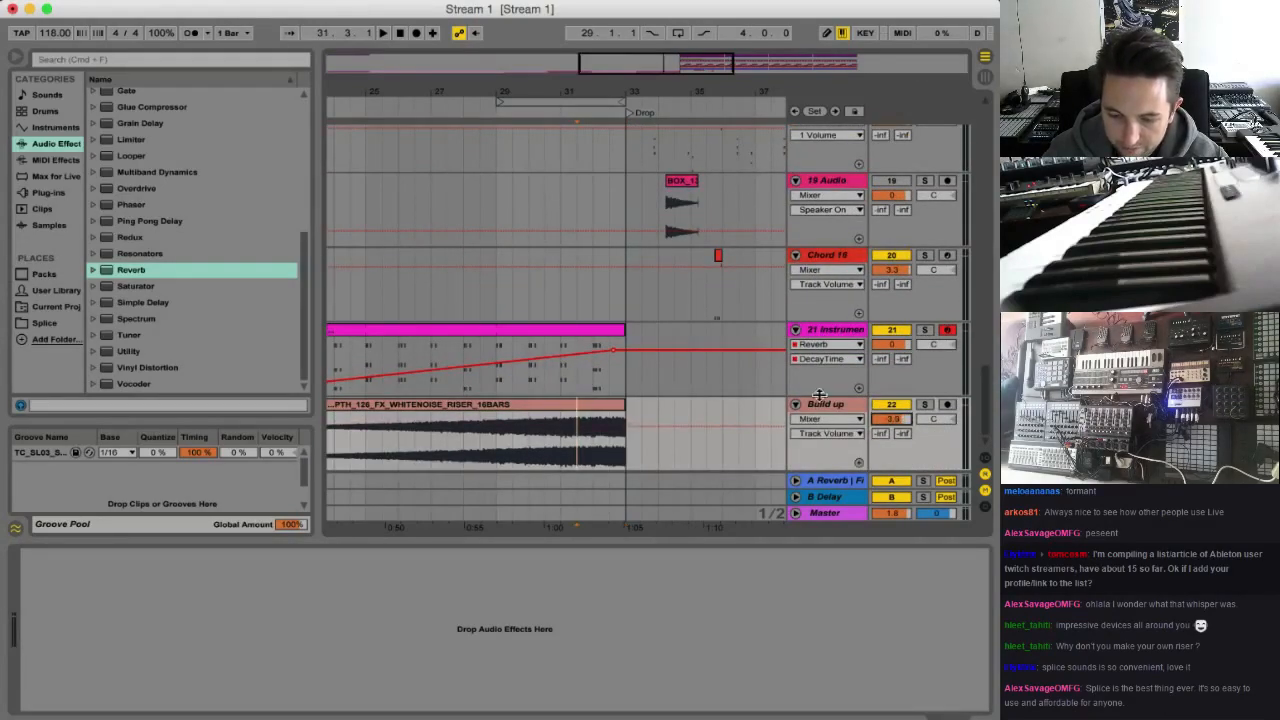
{"action": "scroll", "coordinate": [686, 434], "scroll_direction": "left", "scroll_amount": 8}
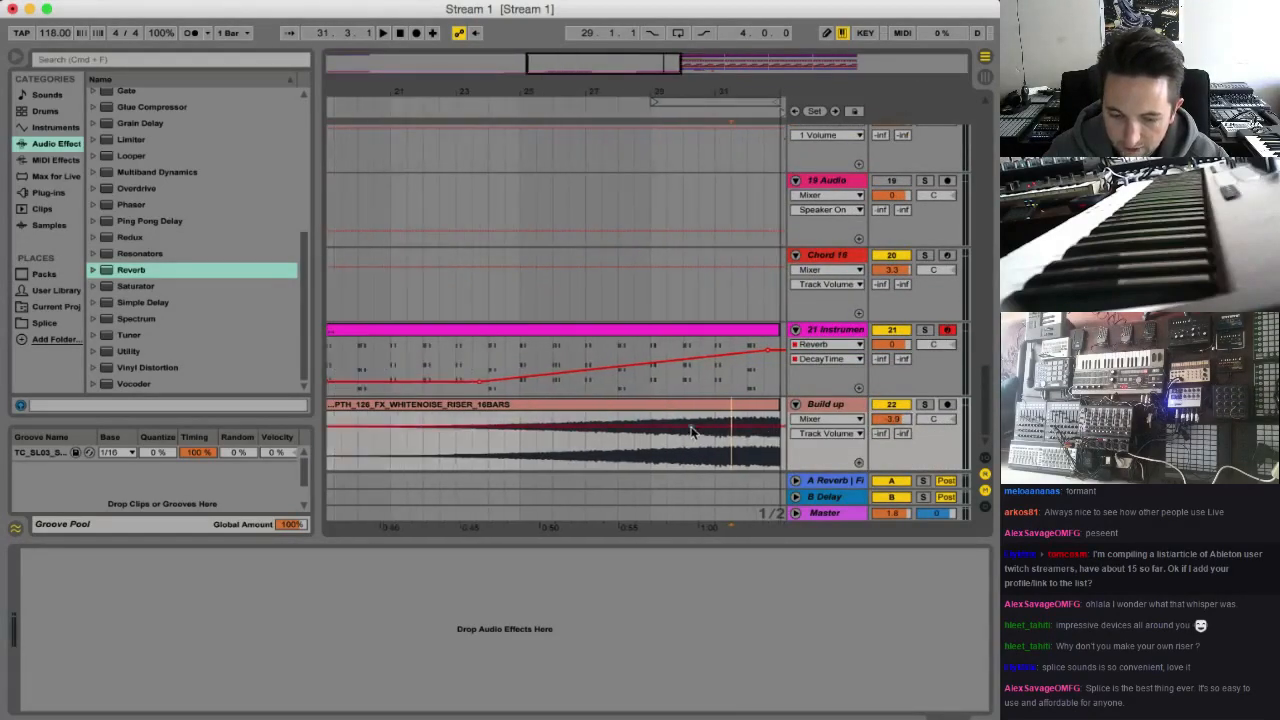
{"action": "left_click", "coordinate": [476, 440]}
{"action": "key", "text": "space"}
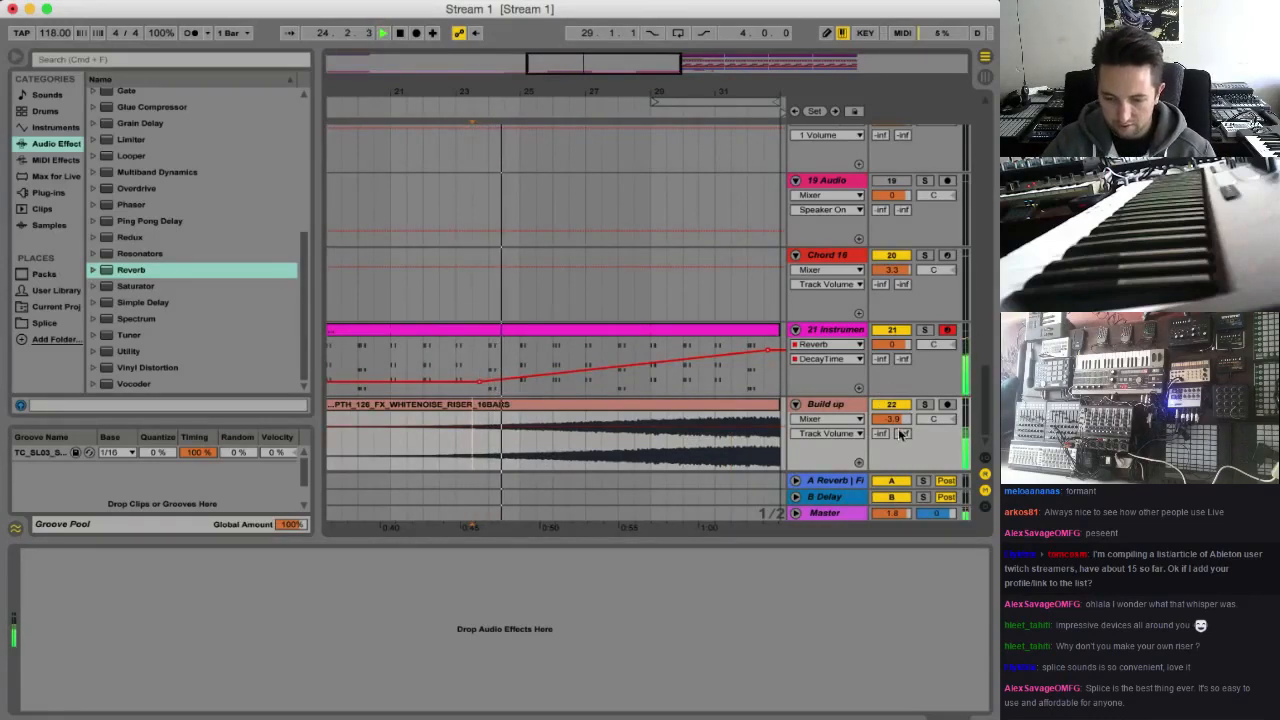
{"action": "left_click_drag", "start_coordinate": [891, 419], "coordinate": [891, 436]}
Listen to the transition into the drop while viewing its tracks, stopping playback at bar 36
{"action": "left_click_drag", "start_coordinate": [655, 92], "coordinate": [512, 82]}
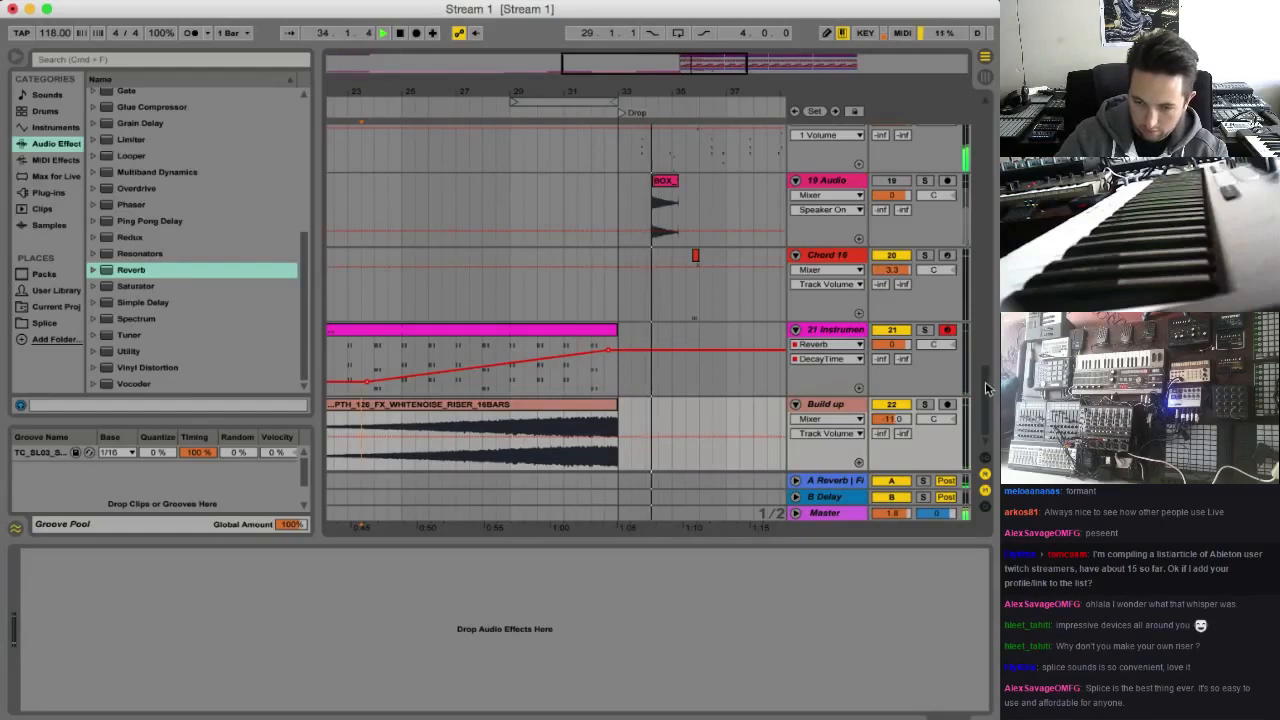
{"action": "left_click_drag", "start_coordinate": [990, 400], "coordinate": [988, 343]}
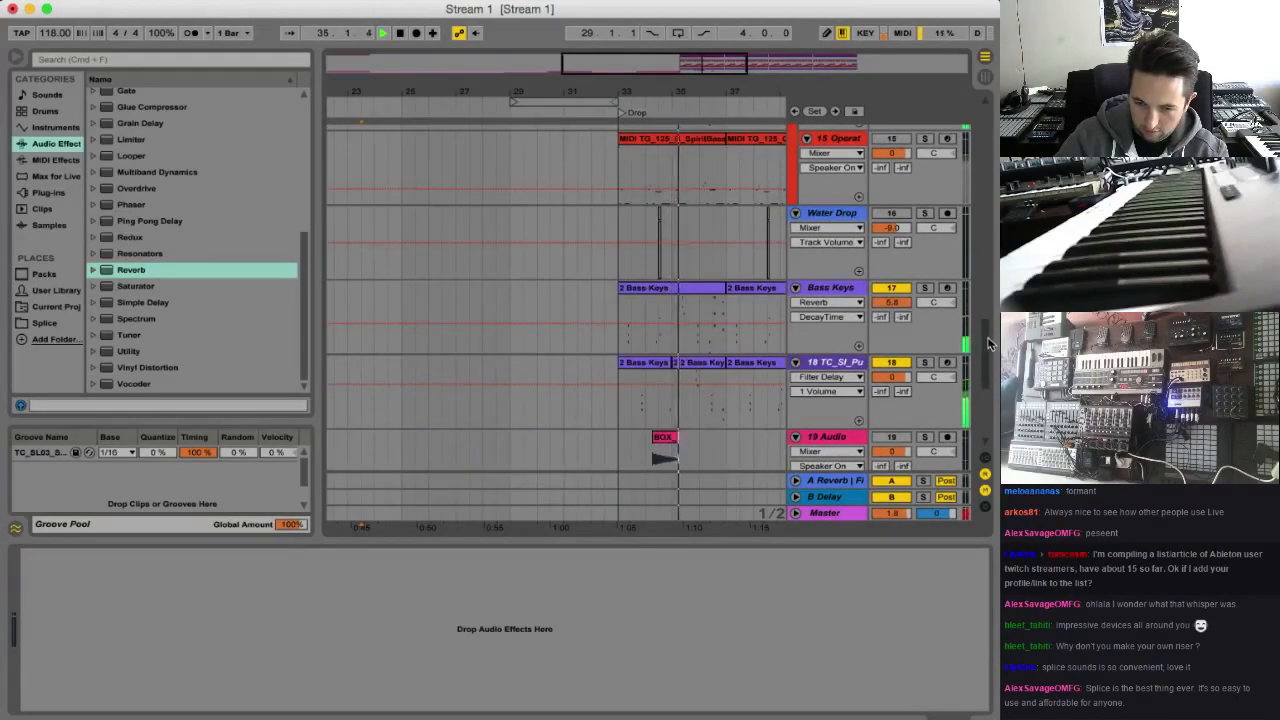
{"action": "key", "text": "space"}
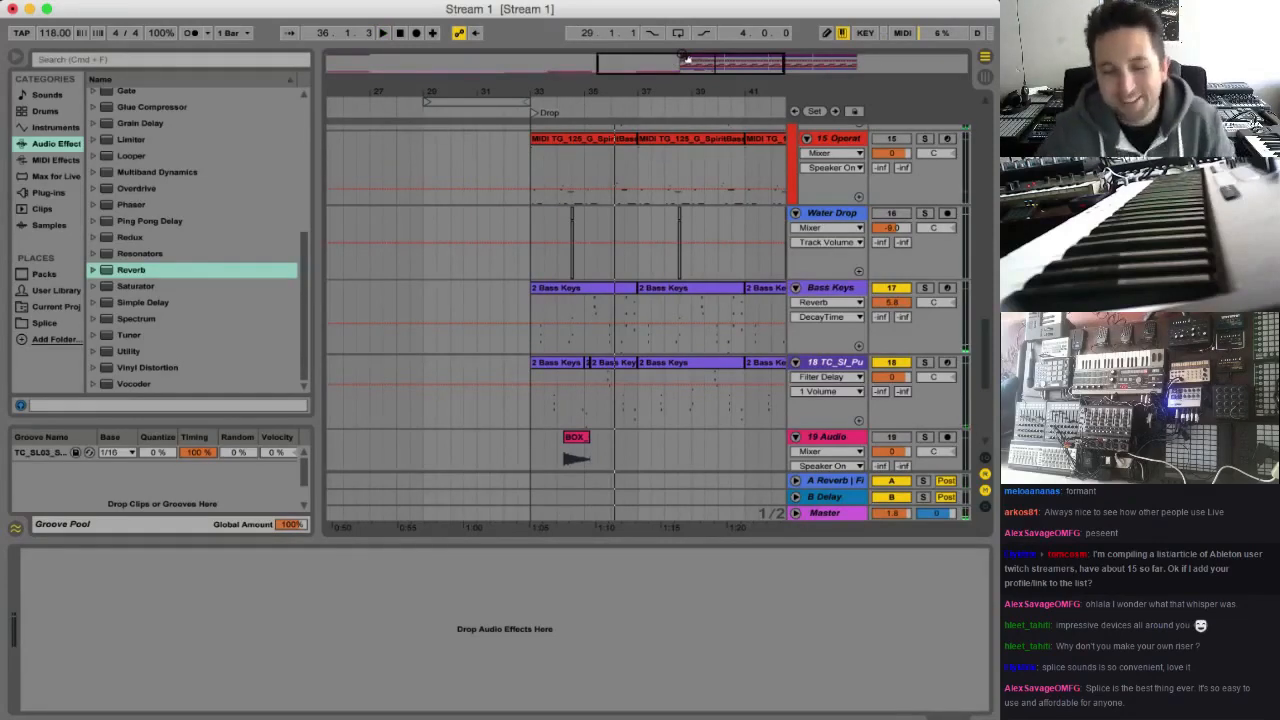
Play the BOX clip on the 19 Audio track from about bar 34, then deactivate and delete that track
{"action": "left_click_drag", "start_coordinate": [670, 70], "coordinate": [768, 67]}
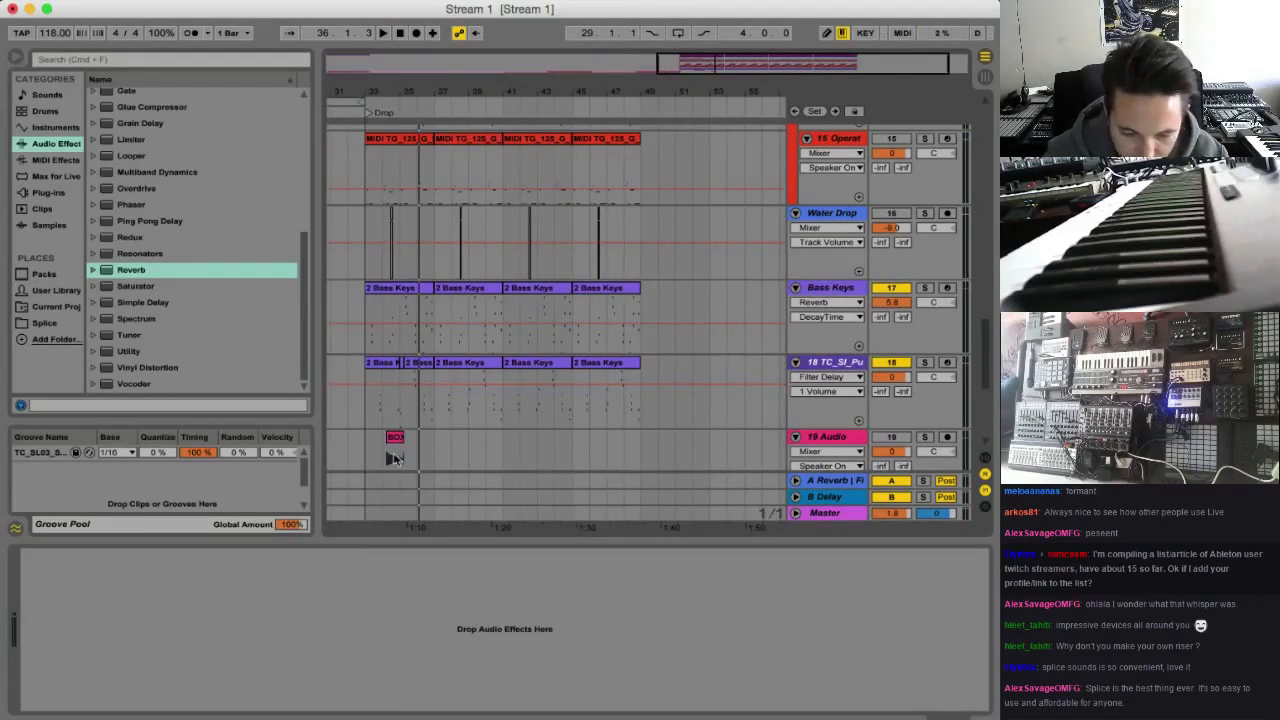
{"action": "scroll", "coordinate": [388, 472], "scroll_direction": "down", "scroll_amount": 5}
{"action": "scroll", "coordinate": [386, 473], "scroll_direction": "up", "scroll_amount": 1}
{"action": "left_click", "coordinate": [396, 215]}
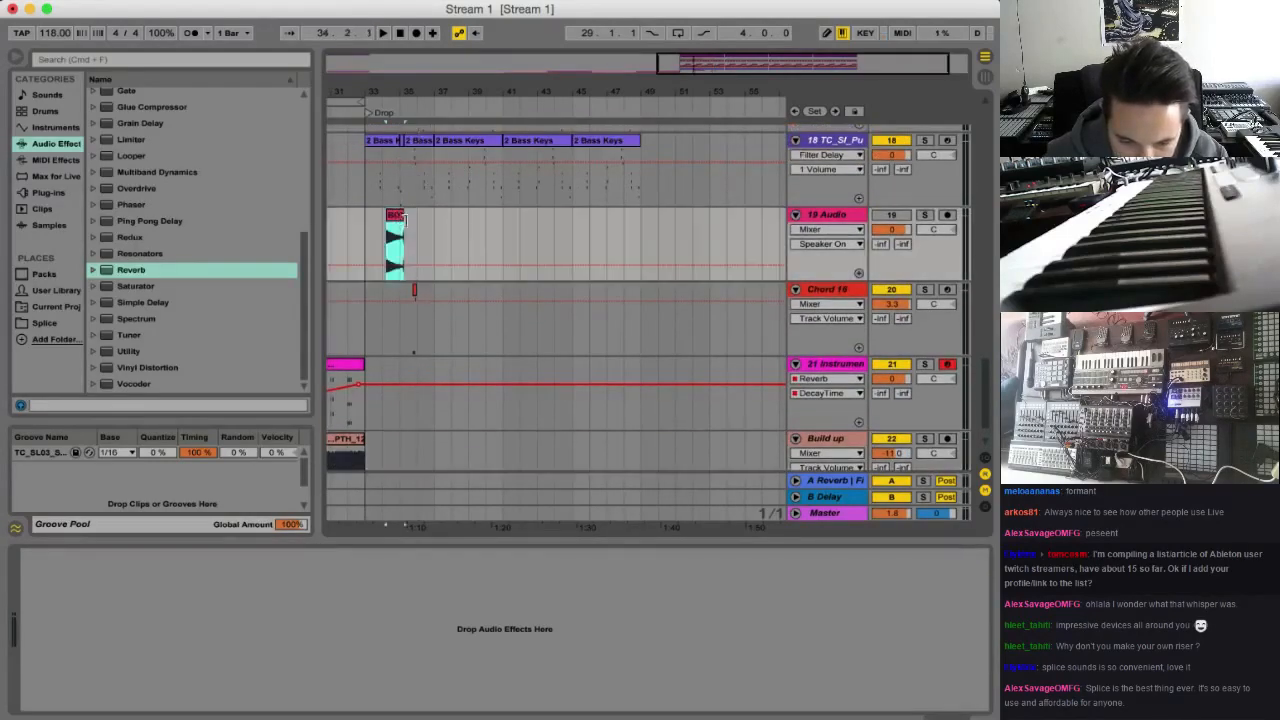
{"action": "key", "text": "space"}
{"action": "left_click", "coordinate": [888, 215]}
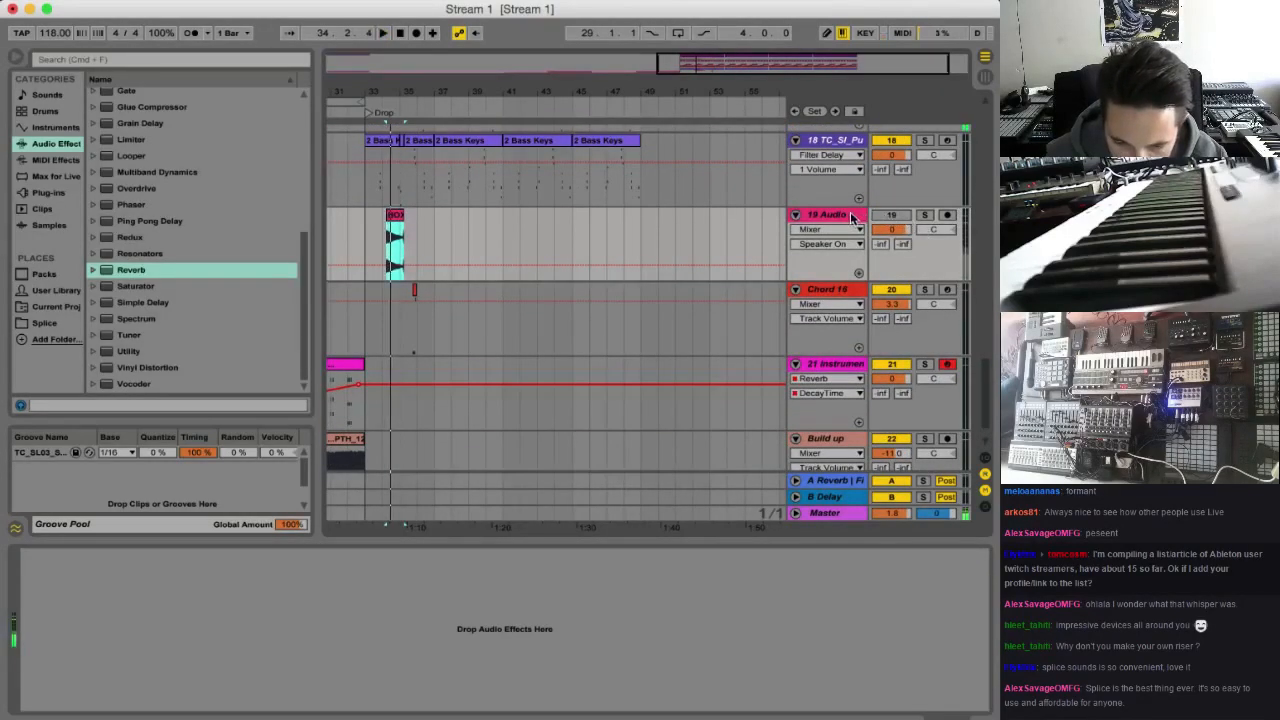
{"action": "left_click", "coordinate": [850, 216]}
{"action": "key", "text": "Delete"}
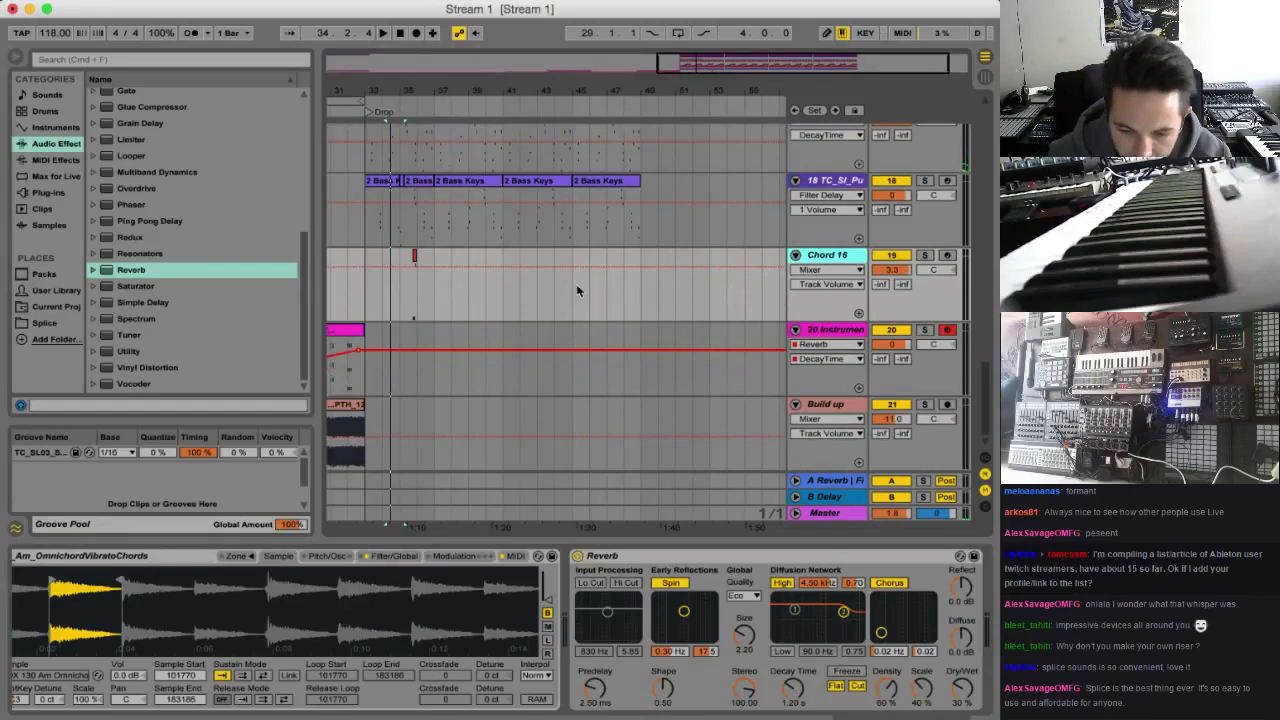
Select the clips on all tracks from bar 33 to bar 49 and duplicate the section three times
{"action": "left_click", "coordinate": [367, 492]}
{"action": "scroll", "coordinate": [648, 293], "scroll_direction": "up", "scroll_amount": 10}
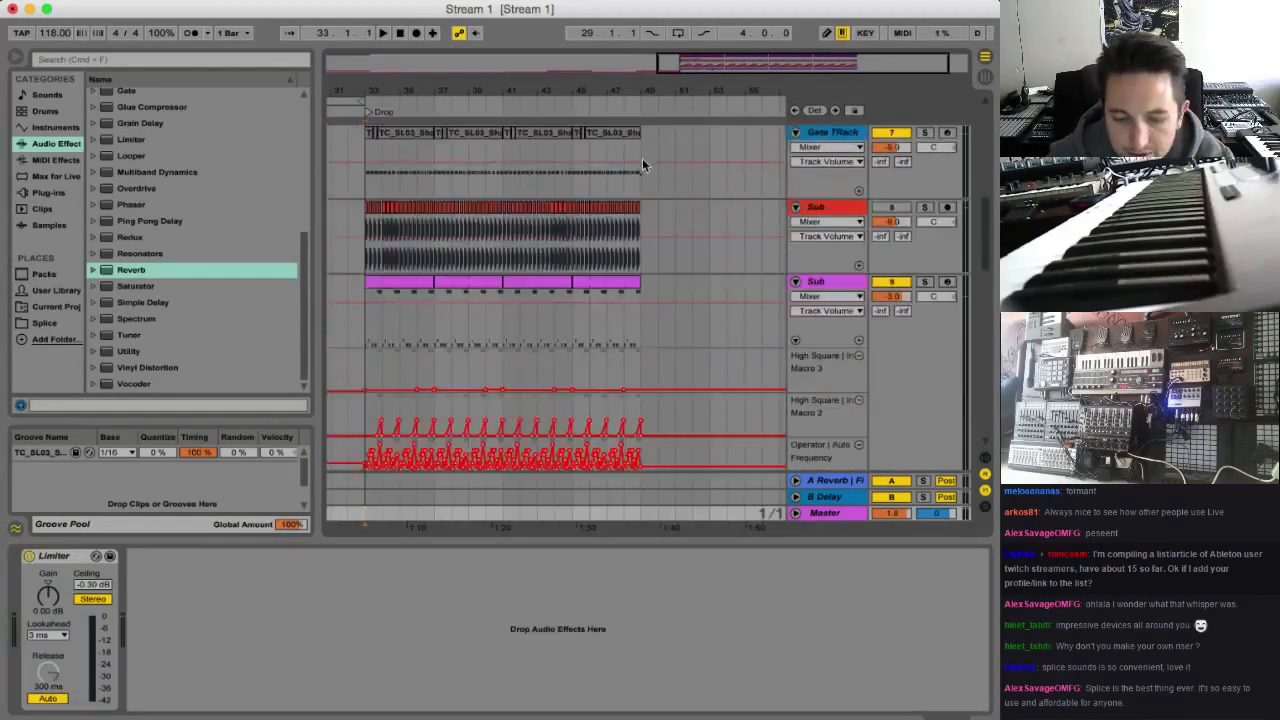
{"action": "scroll", "coordinate": [634, 175], "scroll_direction": "up", "scroll_amount": 5}
{"action": "key", "text": "super+a"}
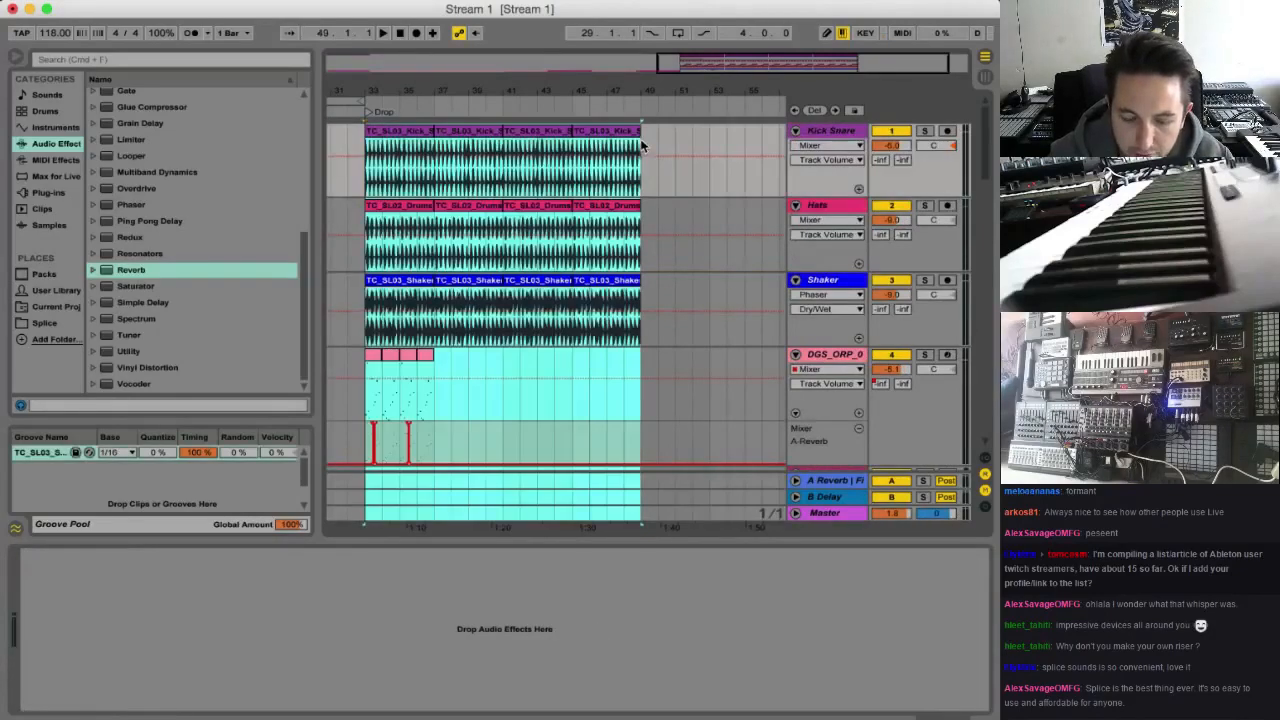
{"action": "key", "text": "super+d"}
{"action": "key", "text": "super+d"}
{"action": "key", "text": "super+d"}
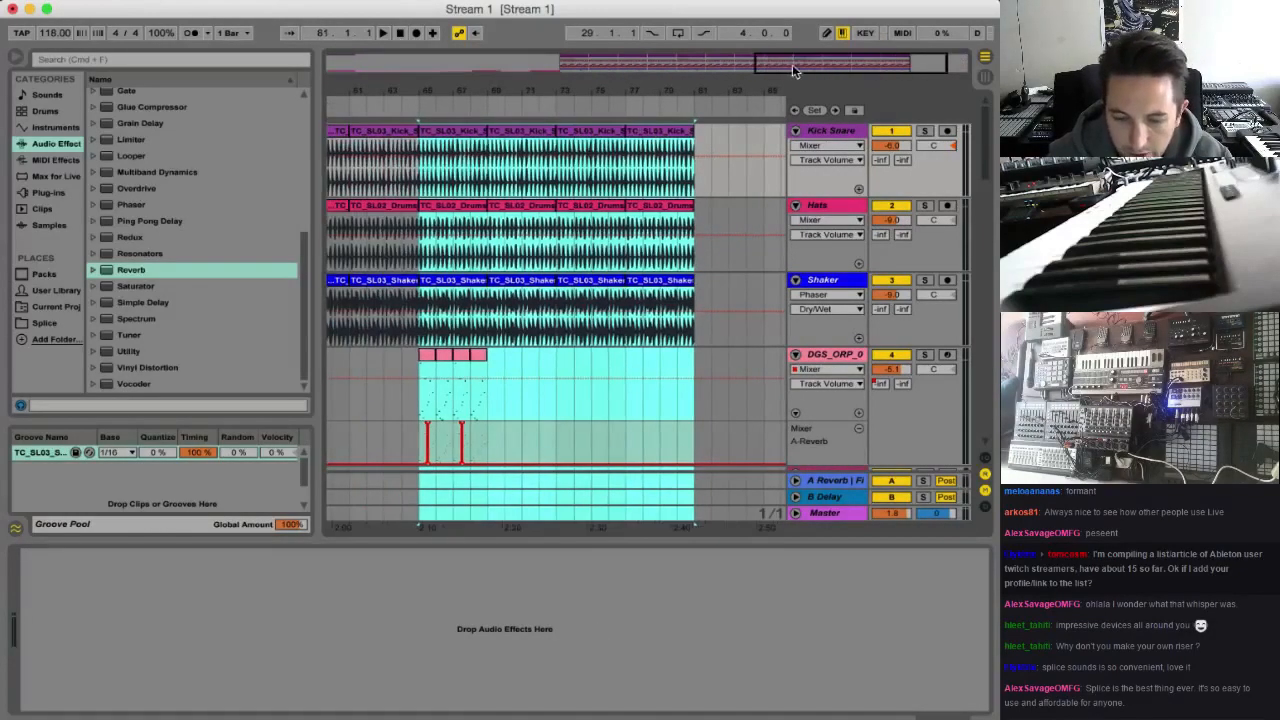
Colour the Kick Snare clips in bars 49 to 65 and 81 to 97 blue
{"action": "left_click_drag", "start_coordinate": [827, 71], "coordinate": [818, 22]}
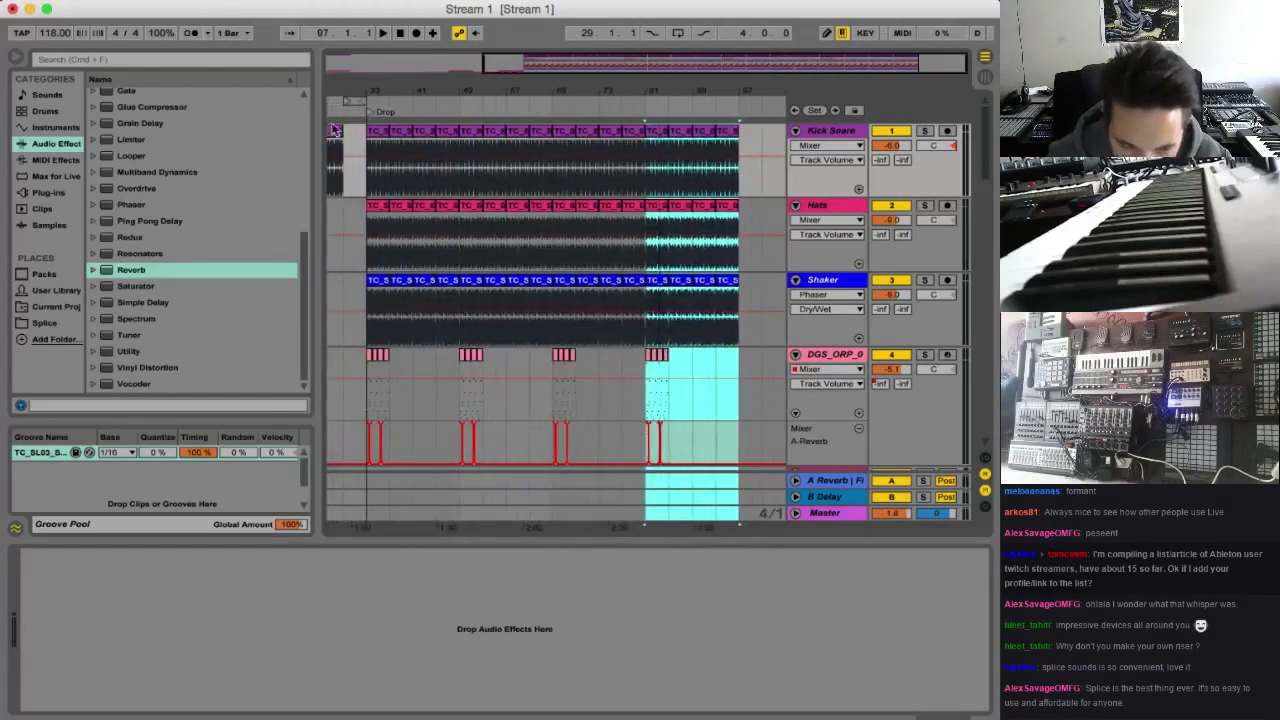
{"action": "left_click_drag", "start_coordinate": [461, 130], "coordinate": [540, 132]}
{"action": "right_click", "coordinate": [540, 132]}
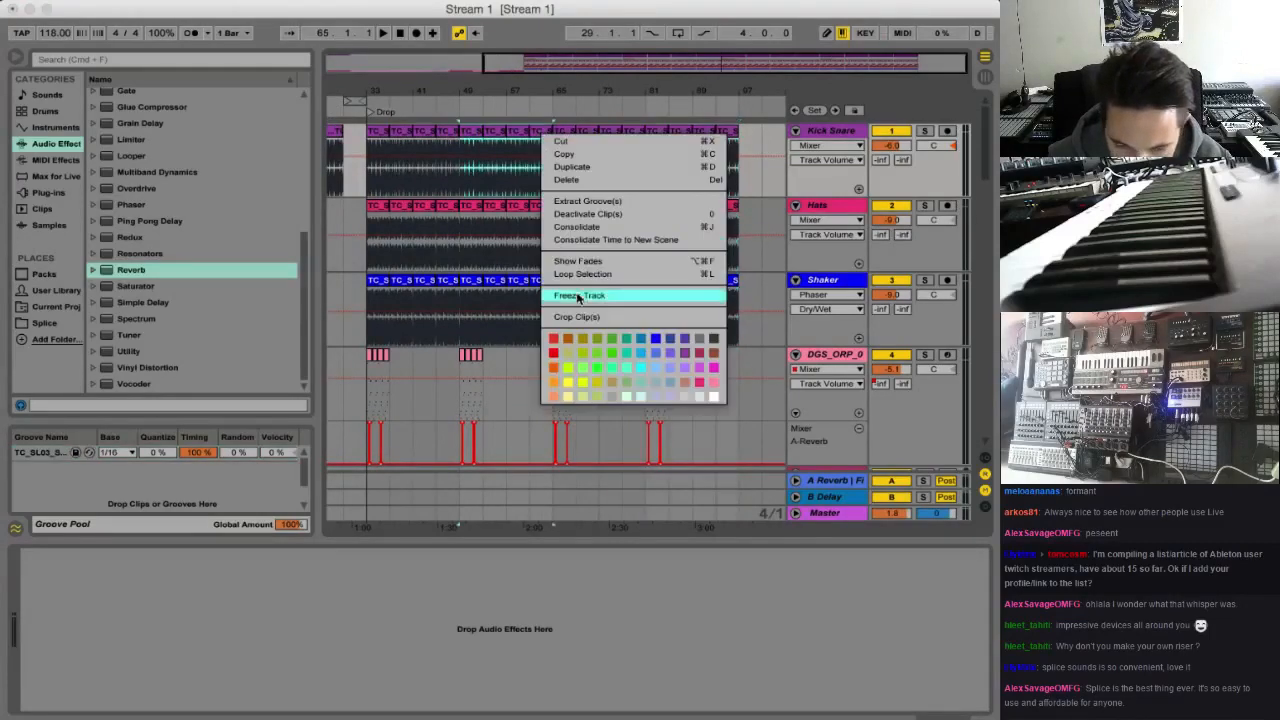
{"action": "left_click", "coordinate": [654, 340]}
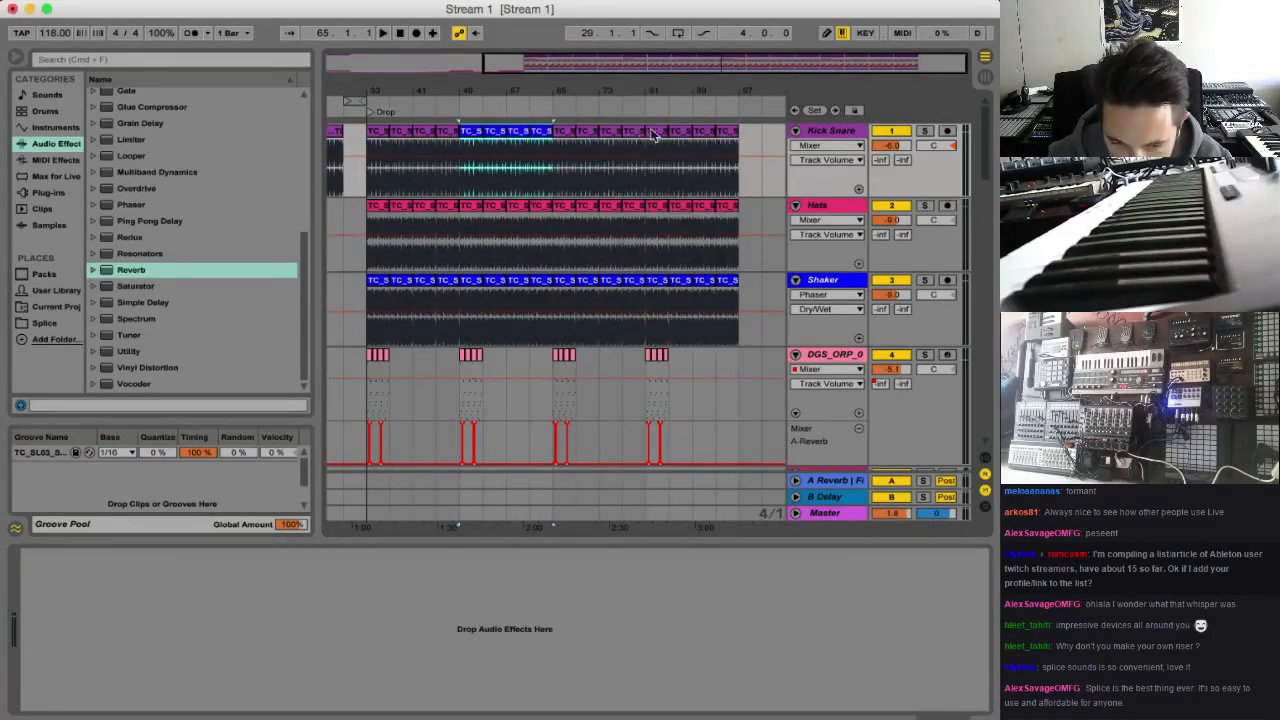
{"action": "left_click_drag", "start_coordinate": [654, 135], "coordinate": [736, 132]}
{"action": "right_click", "coordinate": [736, 132]}
{"action": "left_click", "coordinate": [835, 333]}
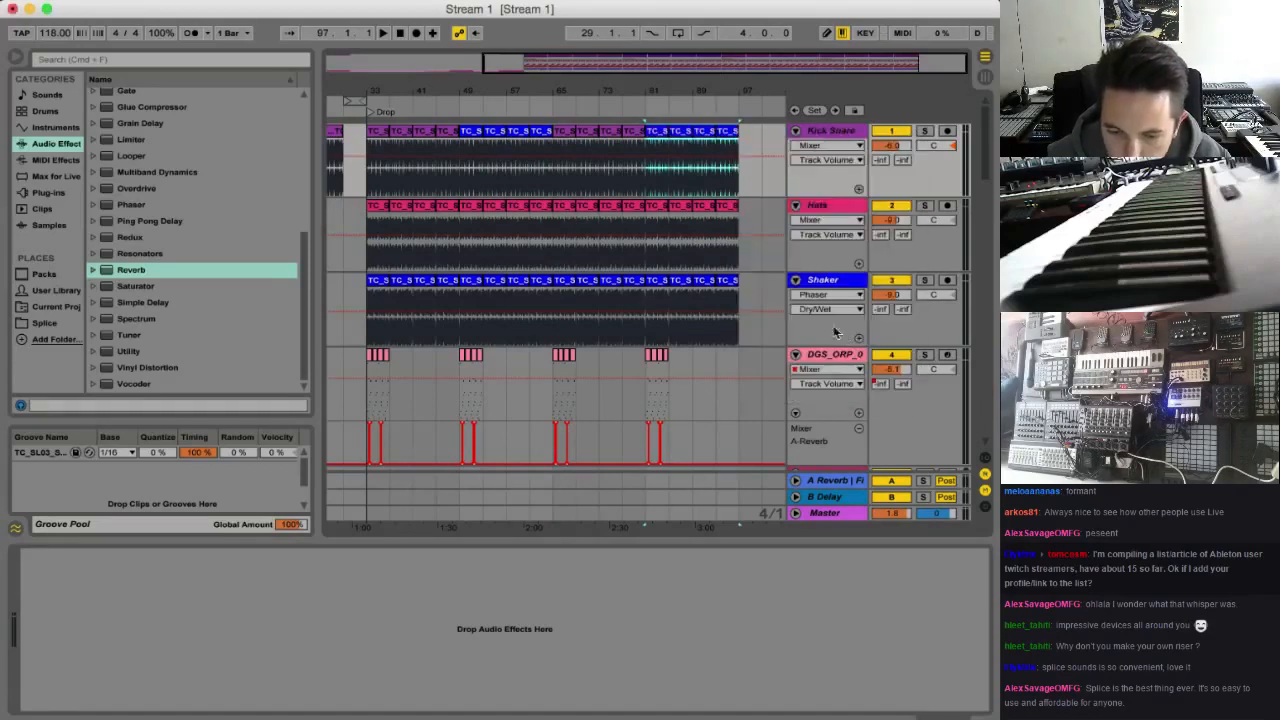
Move the loop brace to bar 81, extend it to 16 bars ending at bar 97, and start playback there
{"action": "left_click", "coordinate": [358, 100]}
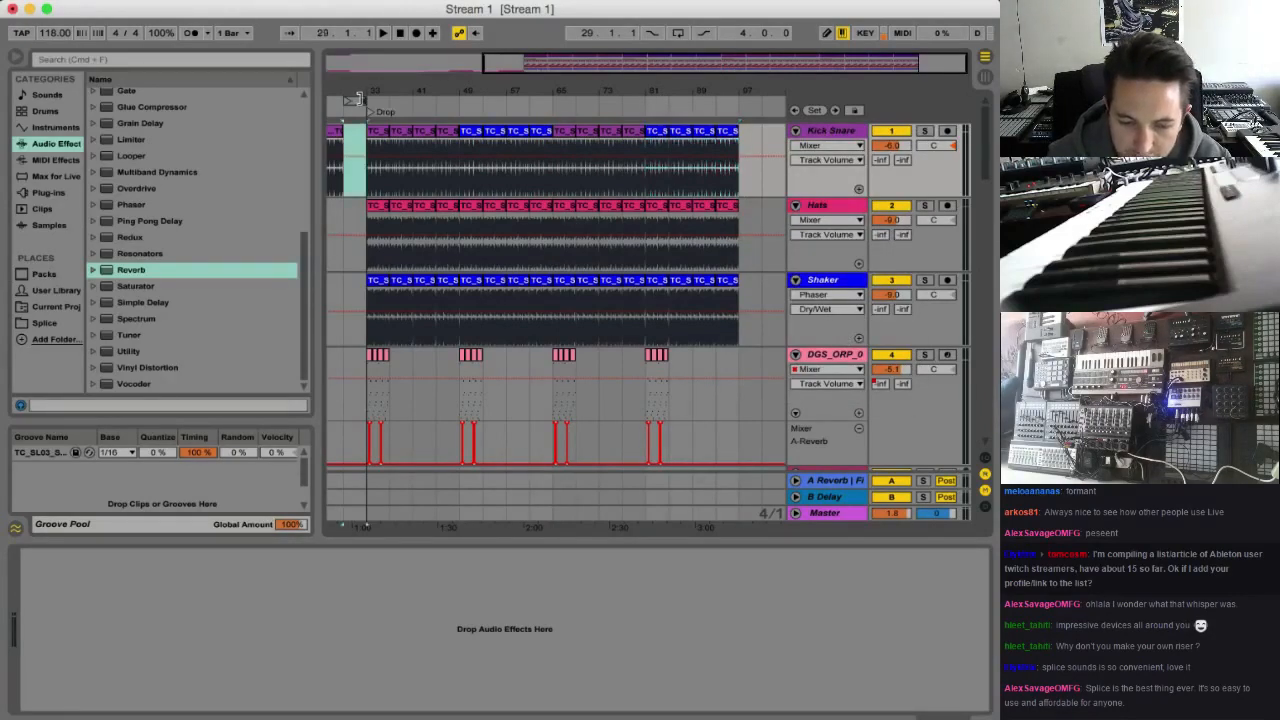
{"action": "left_click", "coordinate": [658, 100]}
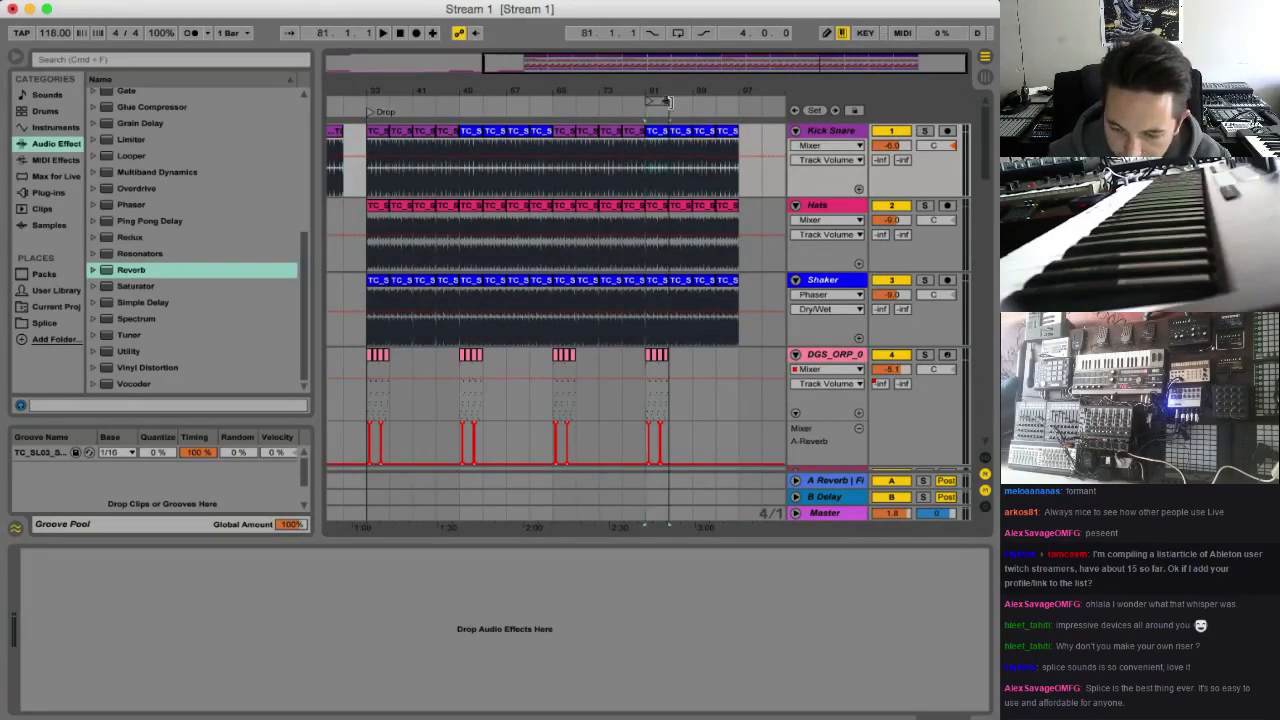
{"action": "left_click_drag", "start_coordinate": [667, 102], "coordinate": [738, 102]}
{"action": "left_click", "coordinate": [683, 107]}
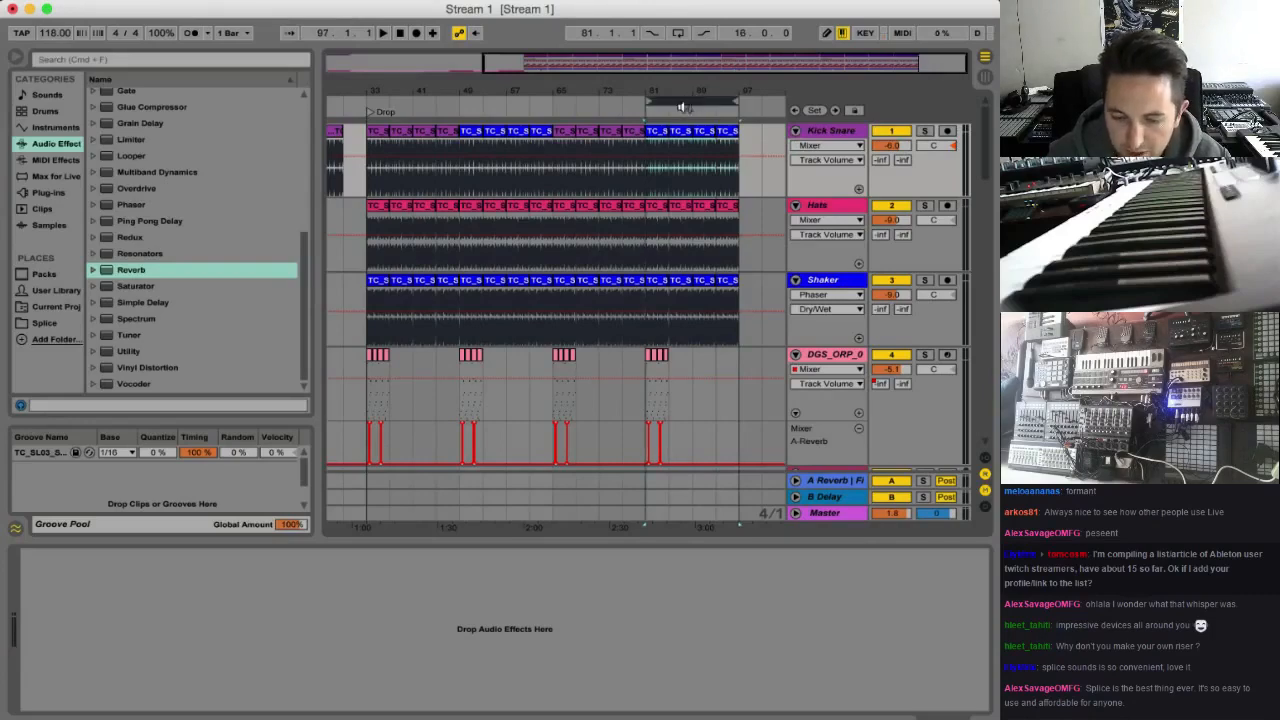
{"action": "key", "text": "space"}
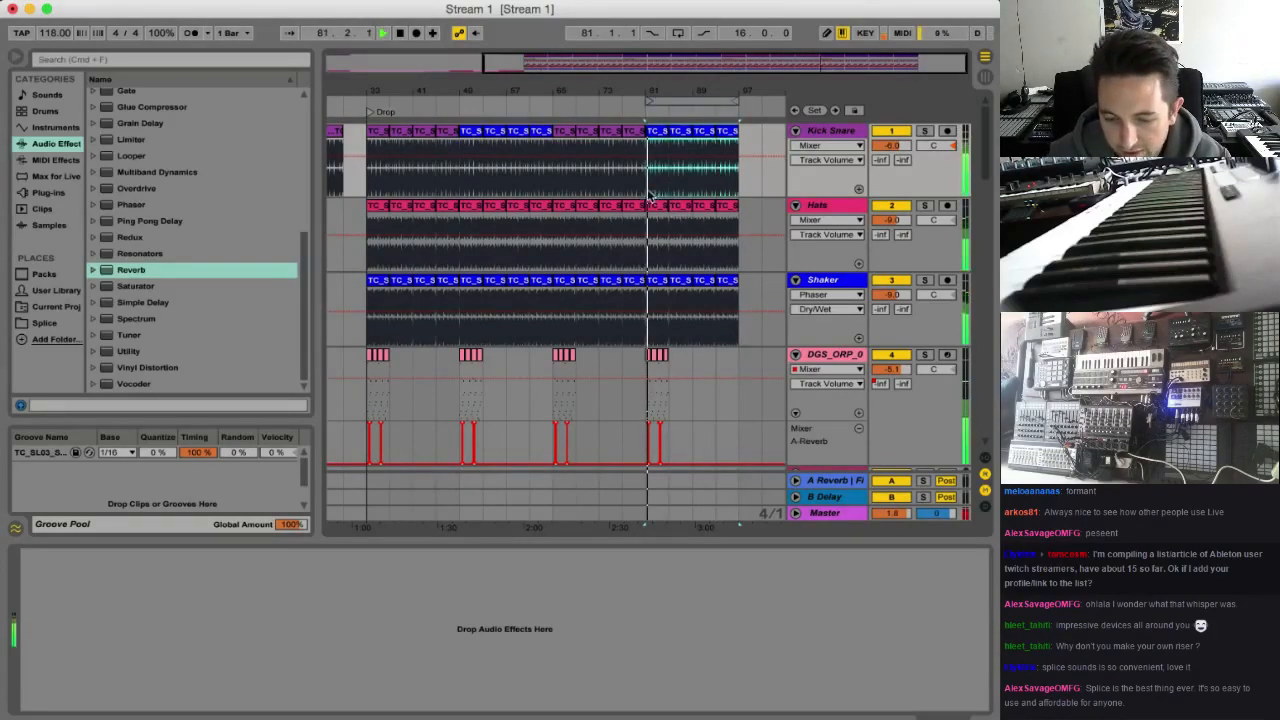
Stop playback and delete the Crash clips at bars 49, 65 and 81, keeping the one at bar 33
{"action": "scroll", "coordinate": [675, 296], "scroll_direction": "down", "scroll_amount": 5}
{"action": "left_click_drag", "start_coordinate": [892, 271], "coordinate": [892, 284]}
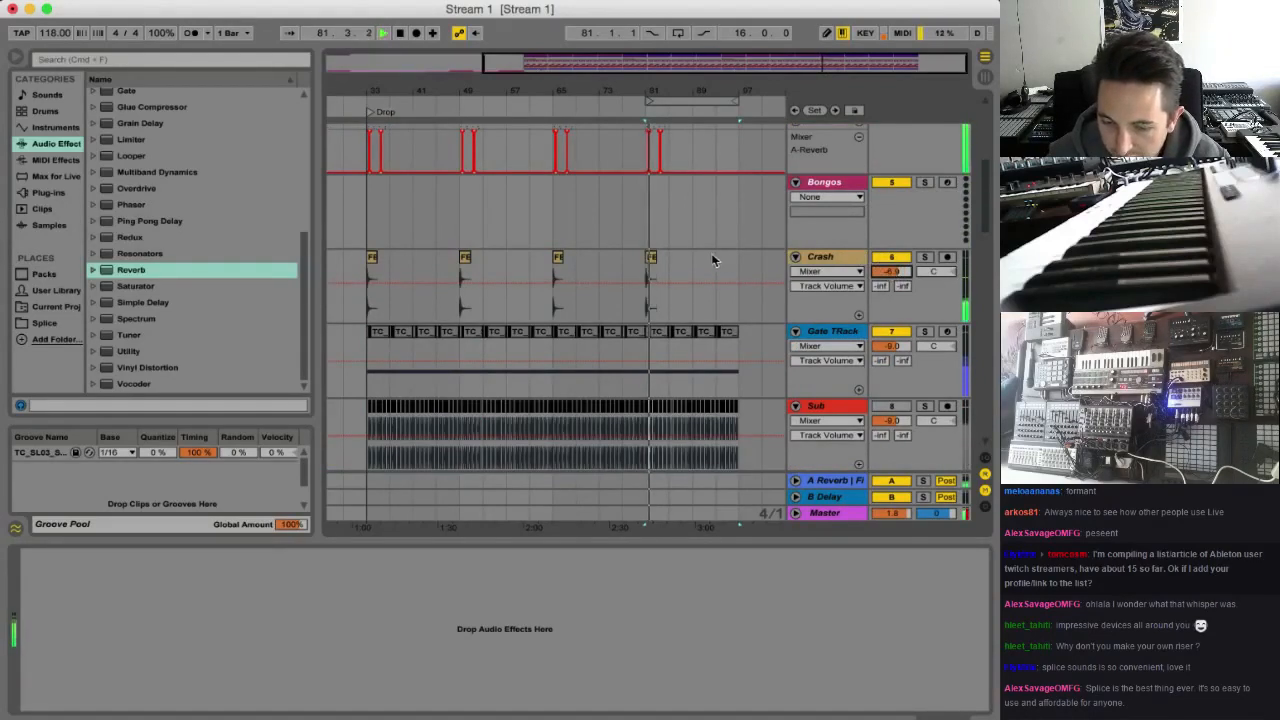
{"action": "key", "text": "space"}
{"action": "left_click_drag", "start_coordinate": [690, 262], "coordinate": [461, 261]}
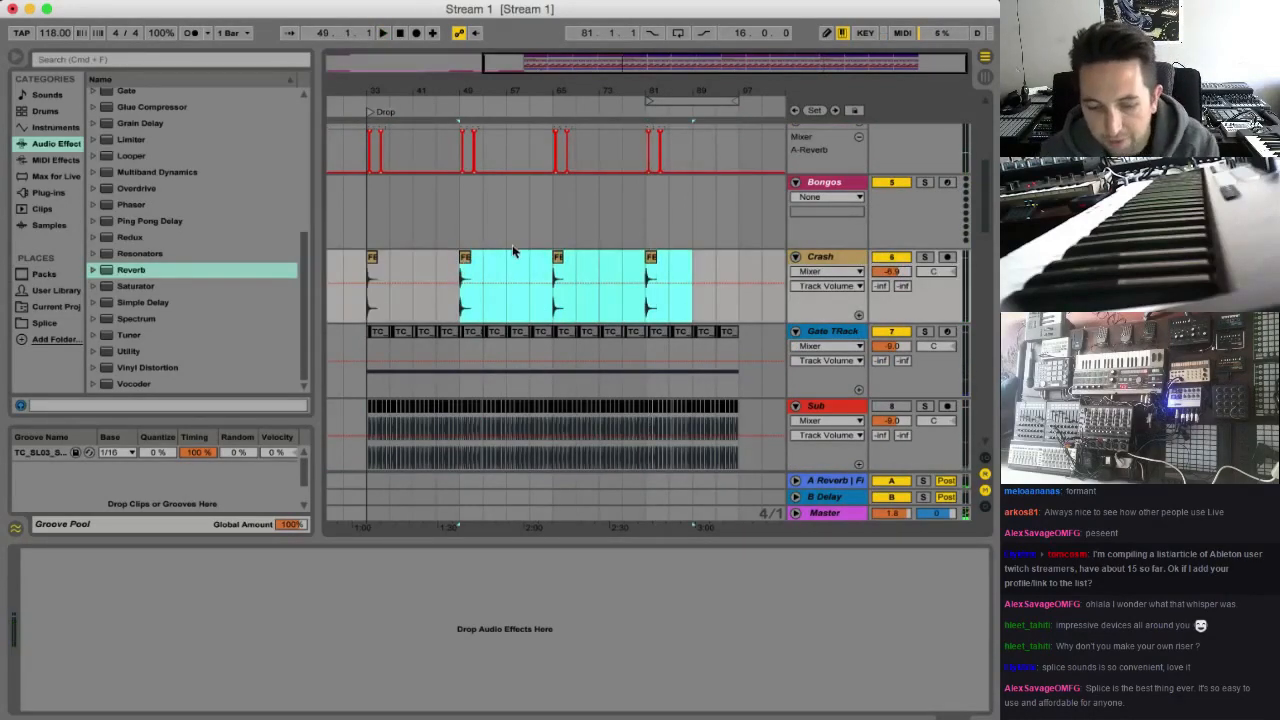
{"action": "key", "text": "Delete"}
{"action": "left_click", "coordinate": [366, 275]}
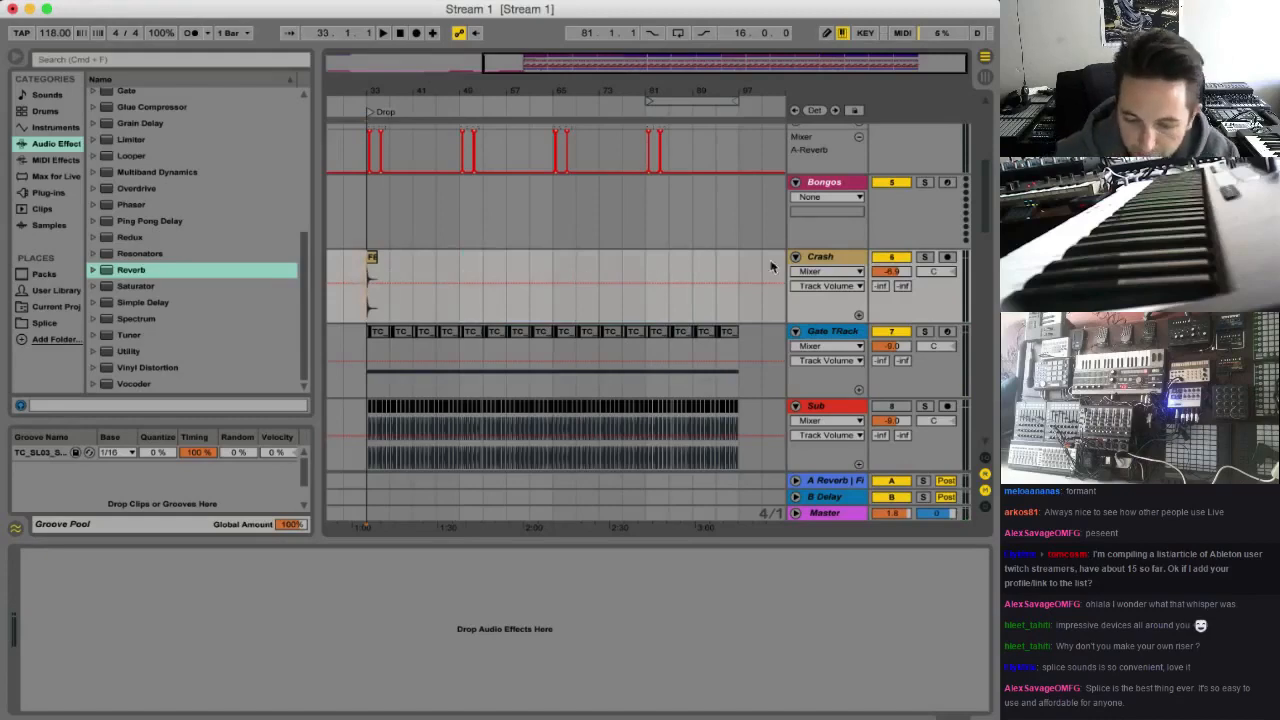
Delete the Shaker clips from bar 33 to bar 65
{"action": "scroll", "coordinate": [669, 246], "scroll_direction": "up", "scroll_amount": 5}
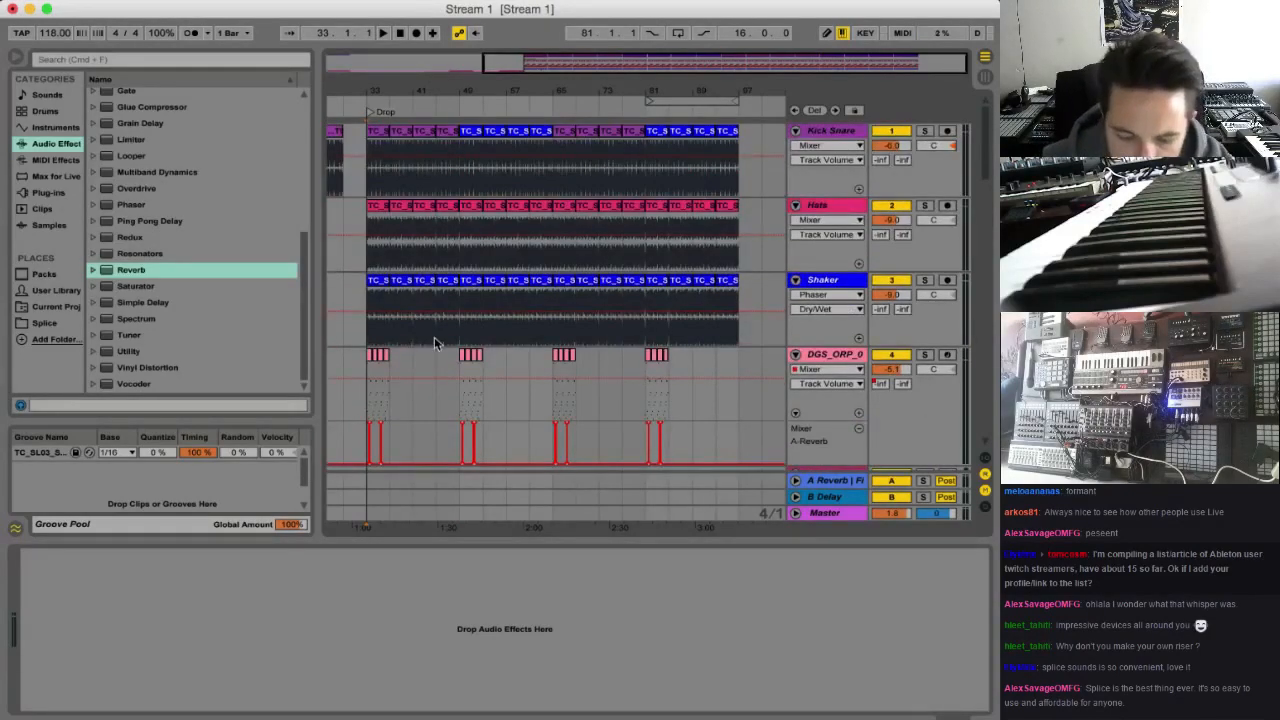
{"action": "scroll", "coordinate": [434, 342], "scroll_direction": "down", "scroll_amount": 1}
{"action": "left_click_drag", "start_coordinate": [368, 254], "coordinate": [558, 265]}
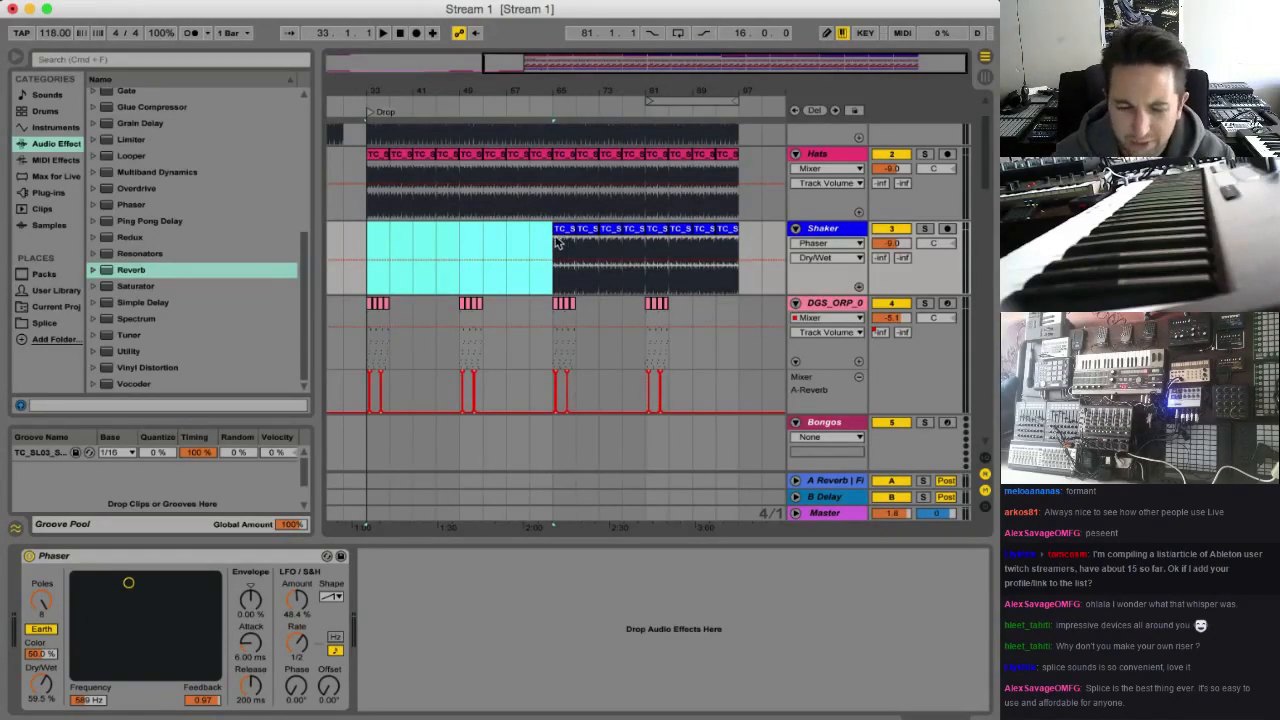
Play the arrangement from bar 57 and from bar 65 to hear the Shaker's entry
{"action": "left_click", "coordinate": [554, 245]}
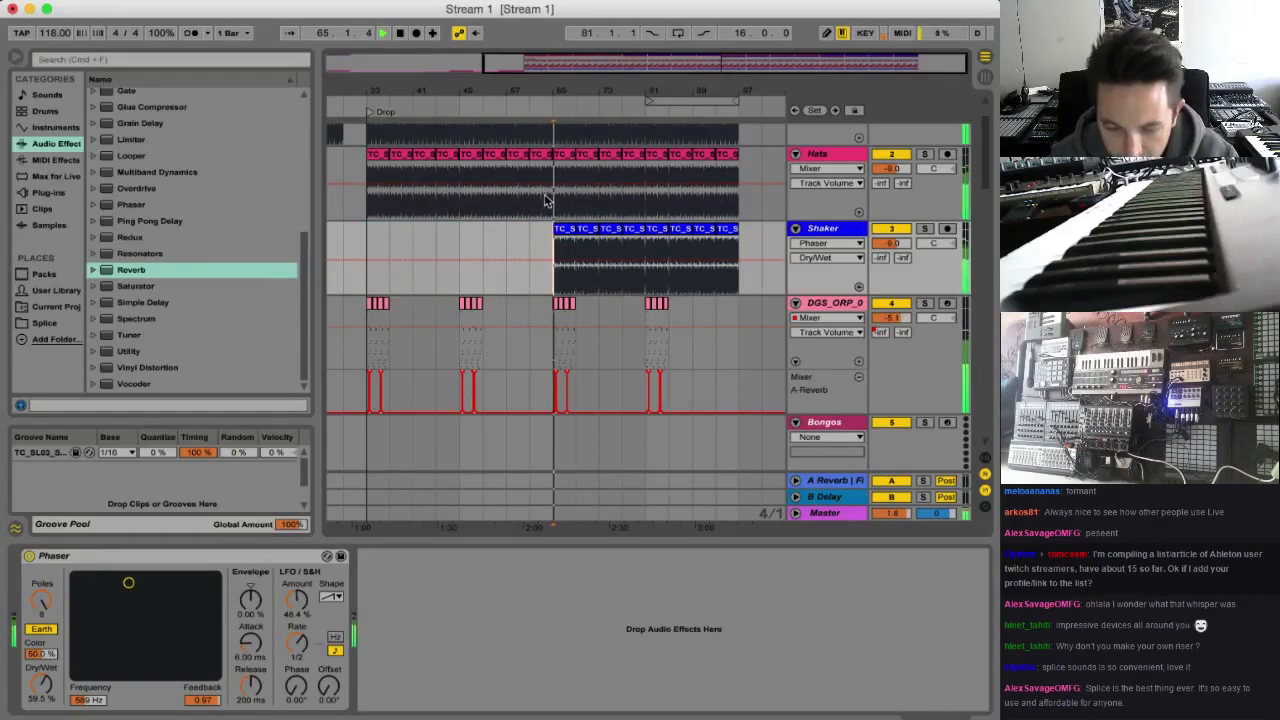
{"action": "left_click", "coordinate": [507, 242]}
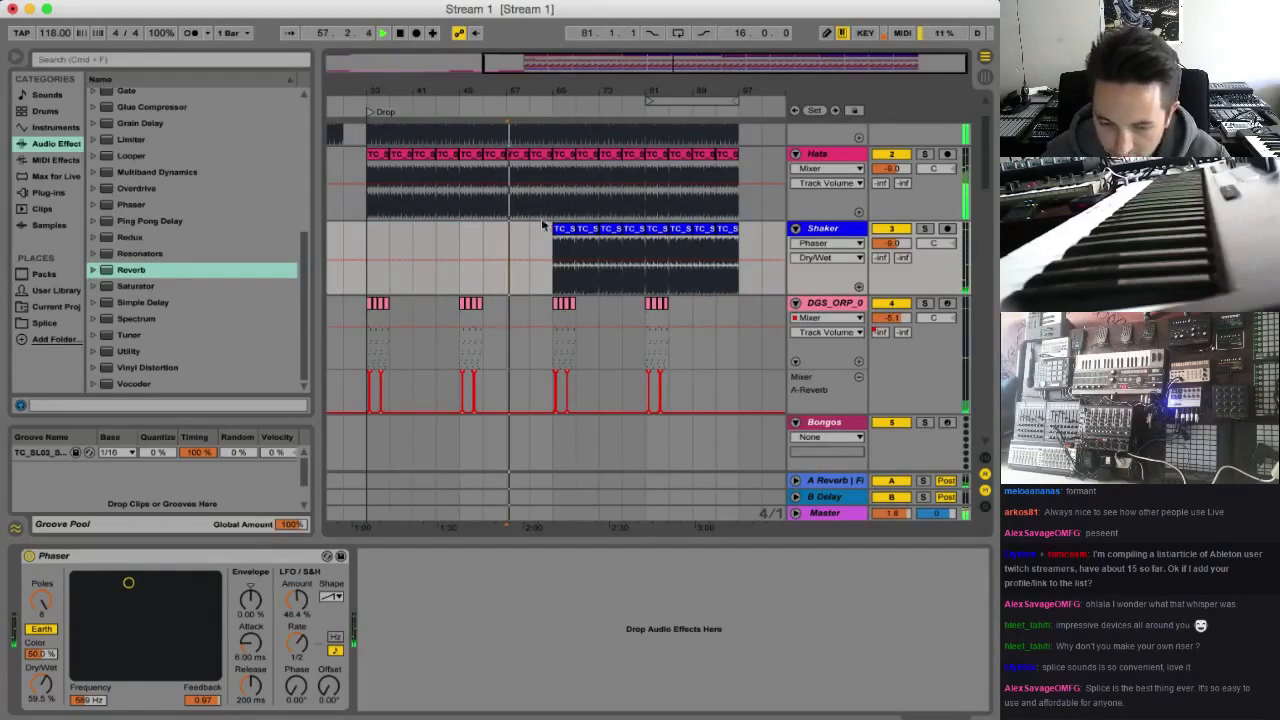
{"action": "left_click", "coordinate": [550, 242]}
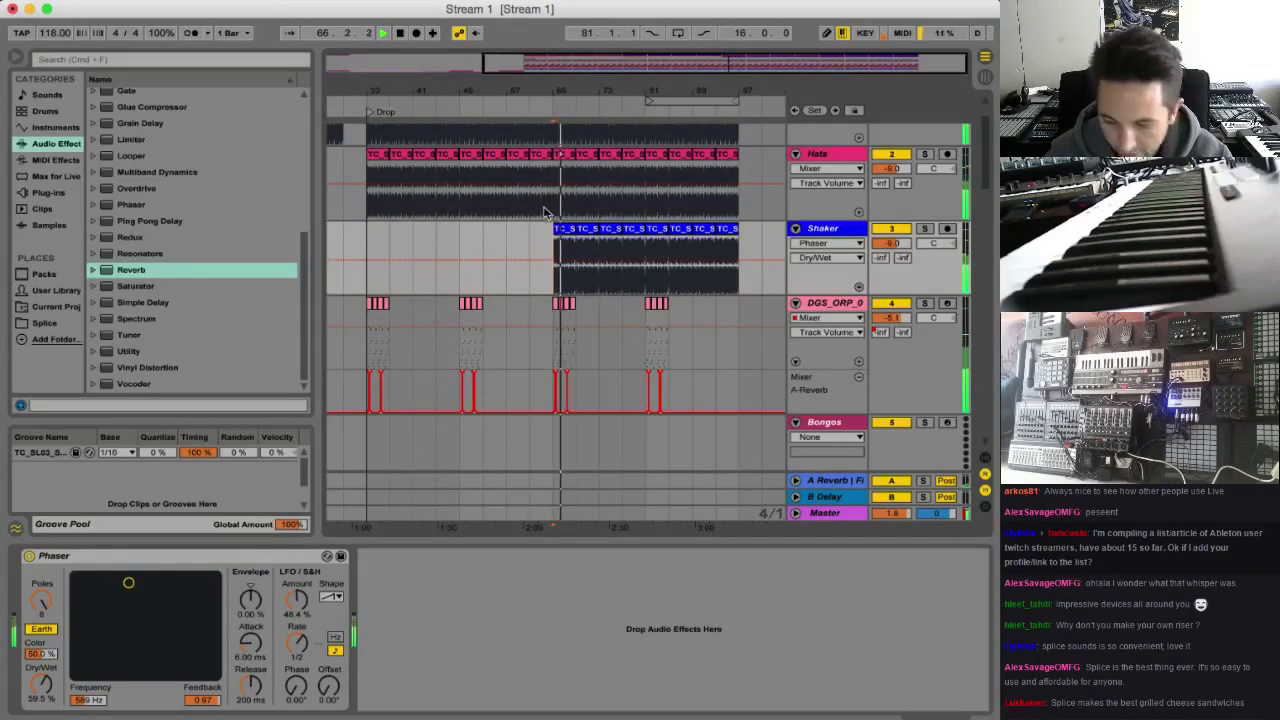
Search the tracks for the percussion part playing from bar 65 and solo the DGS_ORP_0 track
{"action": "scroll", "coordinate": [535, 196], "scroll_direction": "down", "scroll_amount": 3}
{"action": "scroll", "coordinate": [526, 226], "scroll_direction": "down", "scroll_amount": 10}
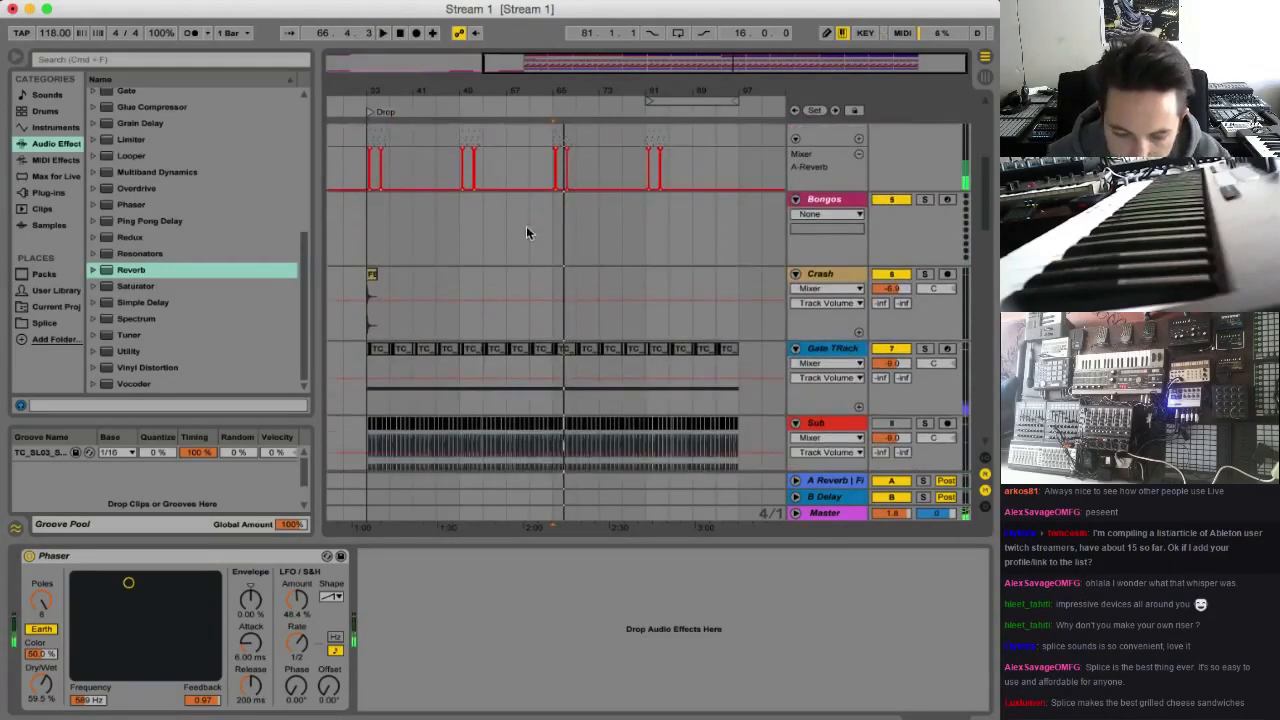
{"action": "scroll", "coordinate": [558, 248], "scroll_direction": "down", "scroll_amount": 3}
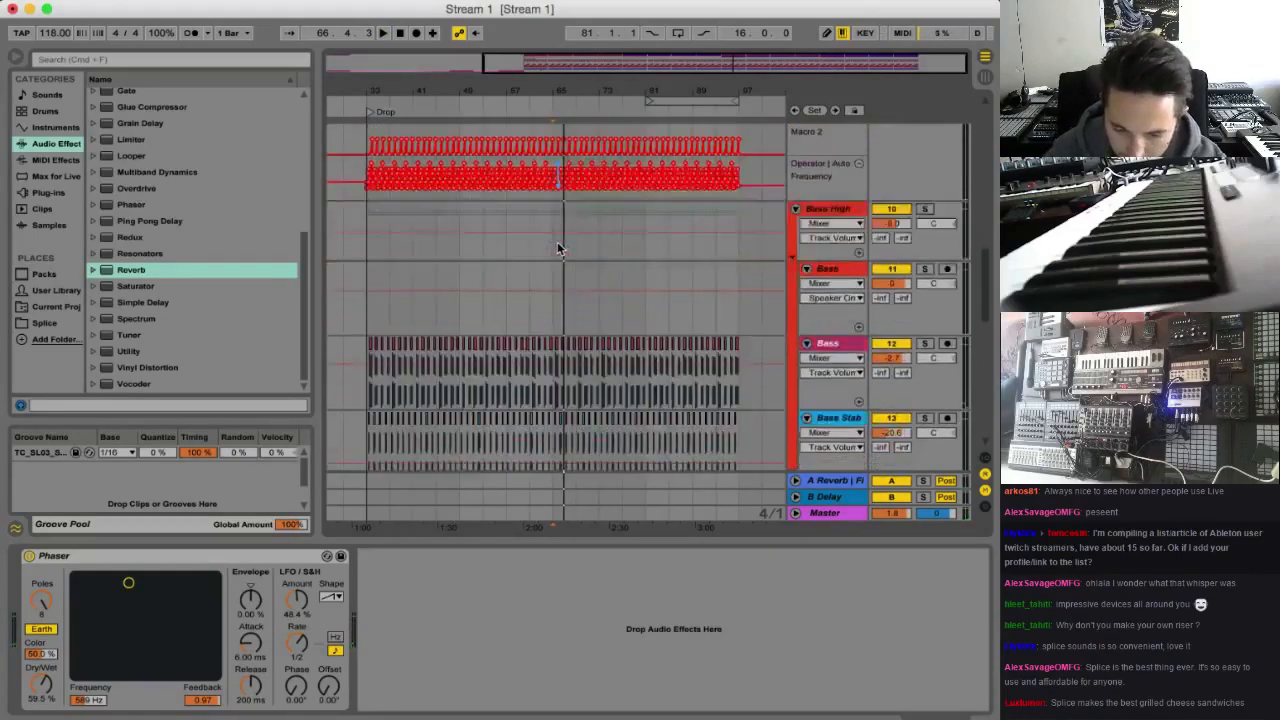
{"action": "scroll", "coordinate": [558, 246], "scroll_direction": "up", "scroll_amount": 10}
{"action": "scroll", "coordinate": [589, 240], "scroll_direction": "up", "scroll_amount": 2}
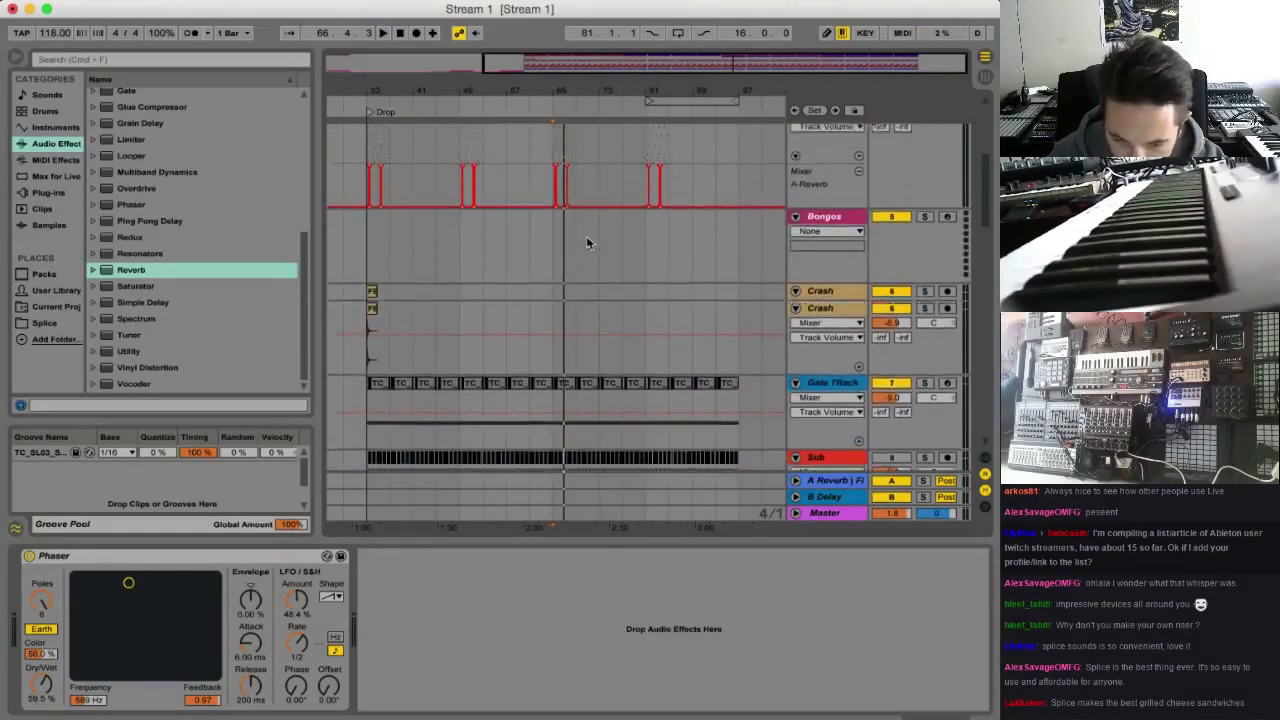
{"action": "scroll", "coordinate": [589, 240], "scroll_direction": "down", "scroll_amount": 3}
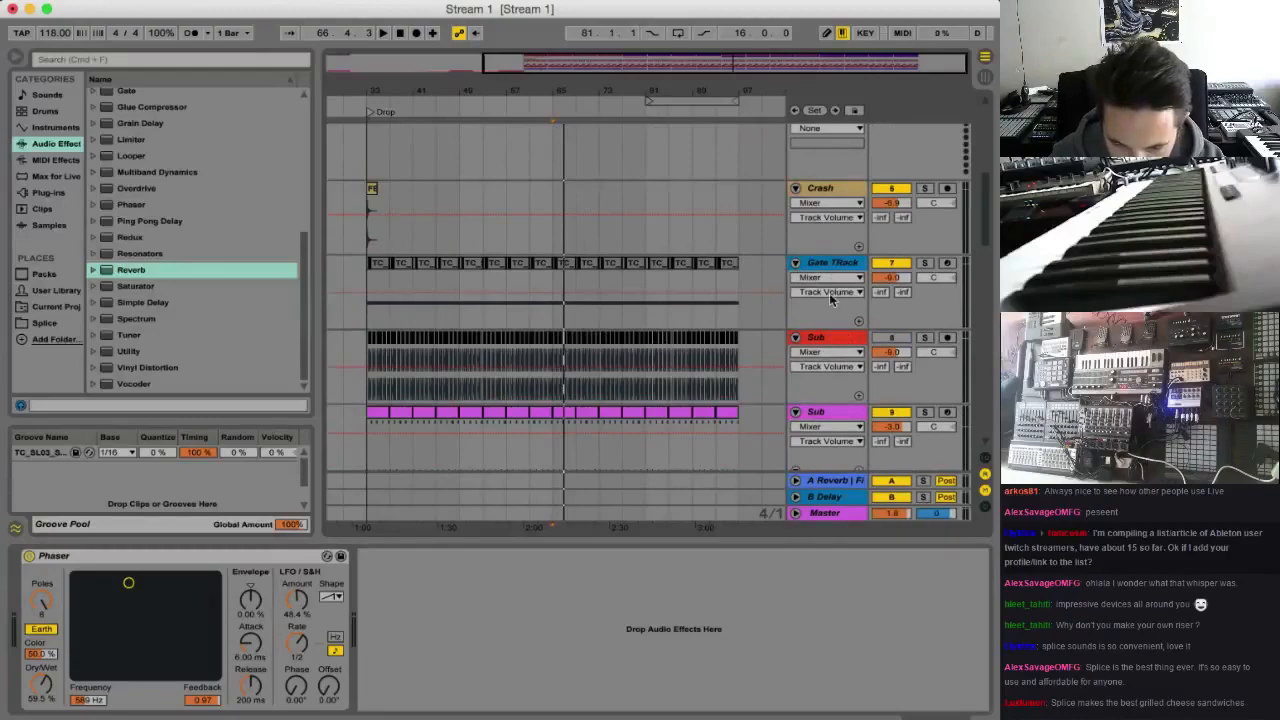
{"action": "scroll", "coordinate": [829, 298], "scroll_direction": "down", "scroll_amount": 8}
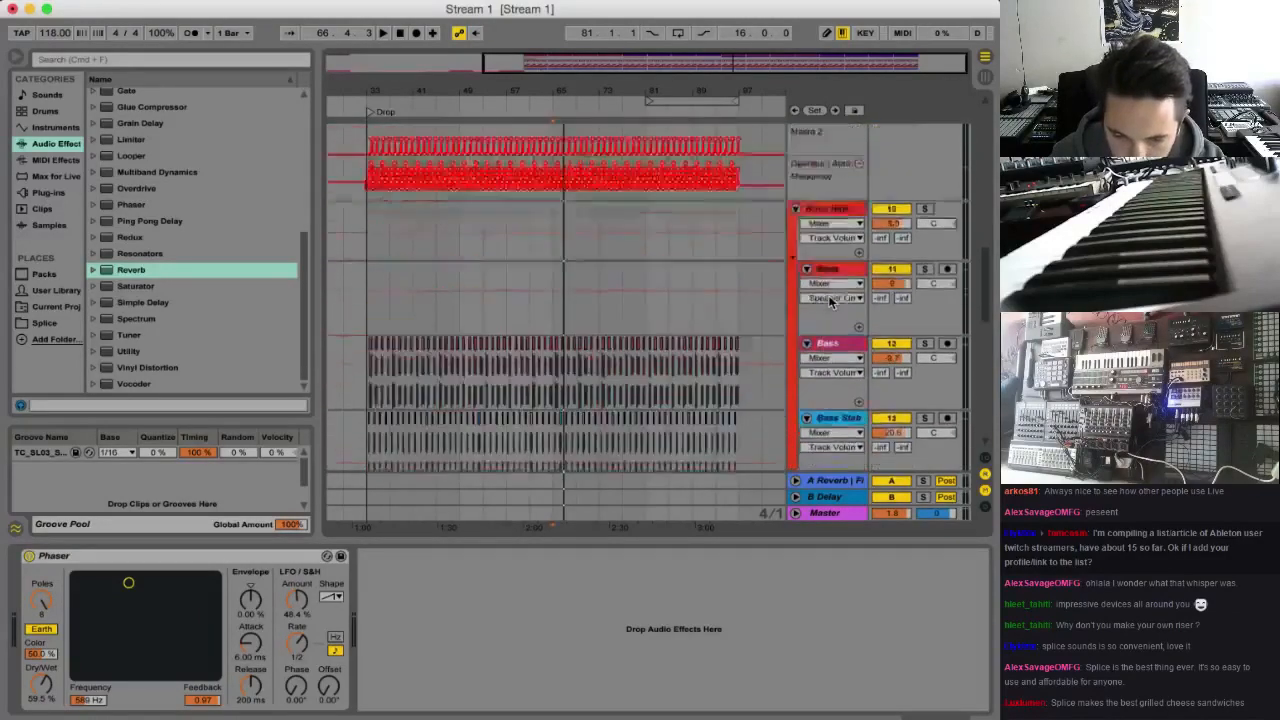
{"action": "scroll", "coordinate": [829, 302], "scroll_direction": "down", "scroll_amount": 8}
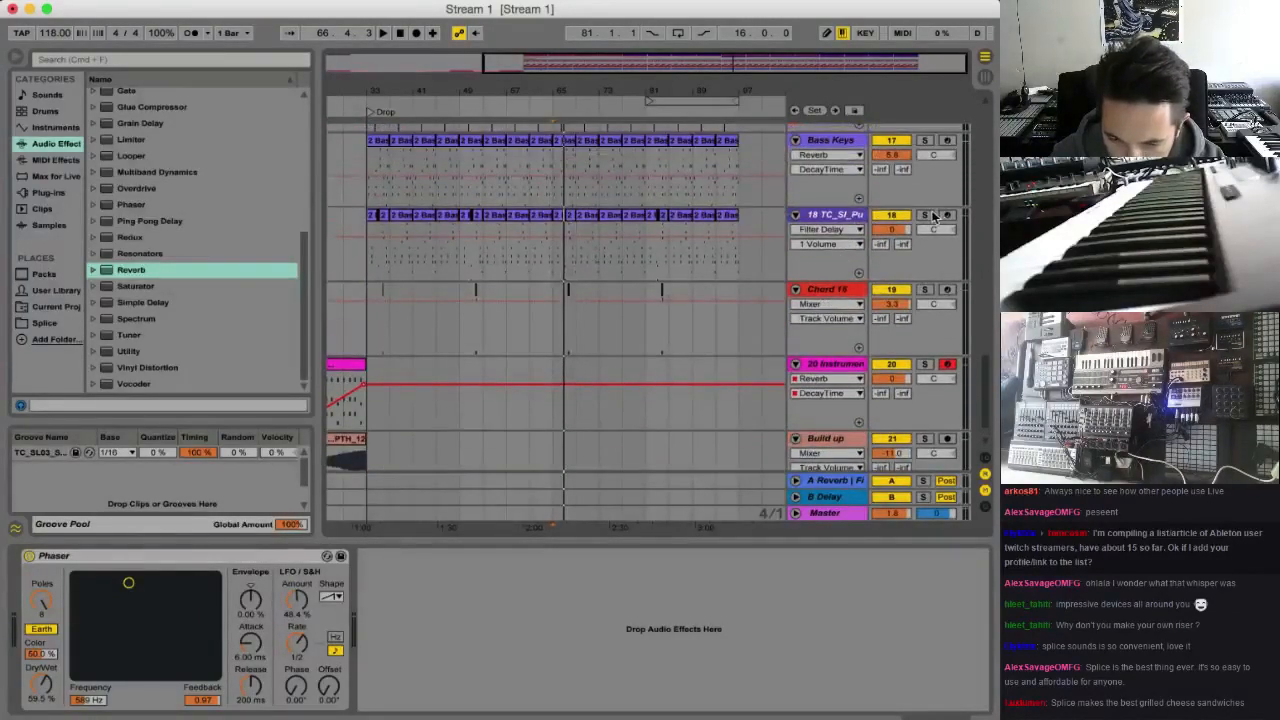
{"action": "scroll", "coordinate": [930, 213], "scroll_direction": "up", "scroll_amount": 8}
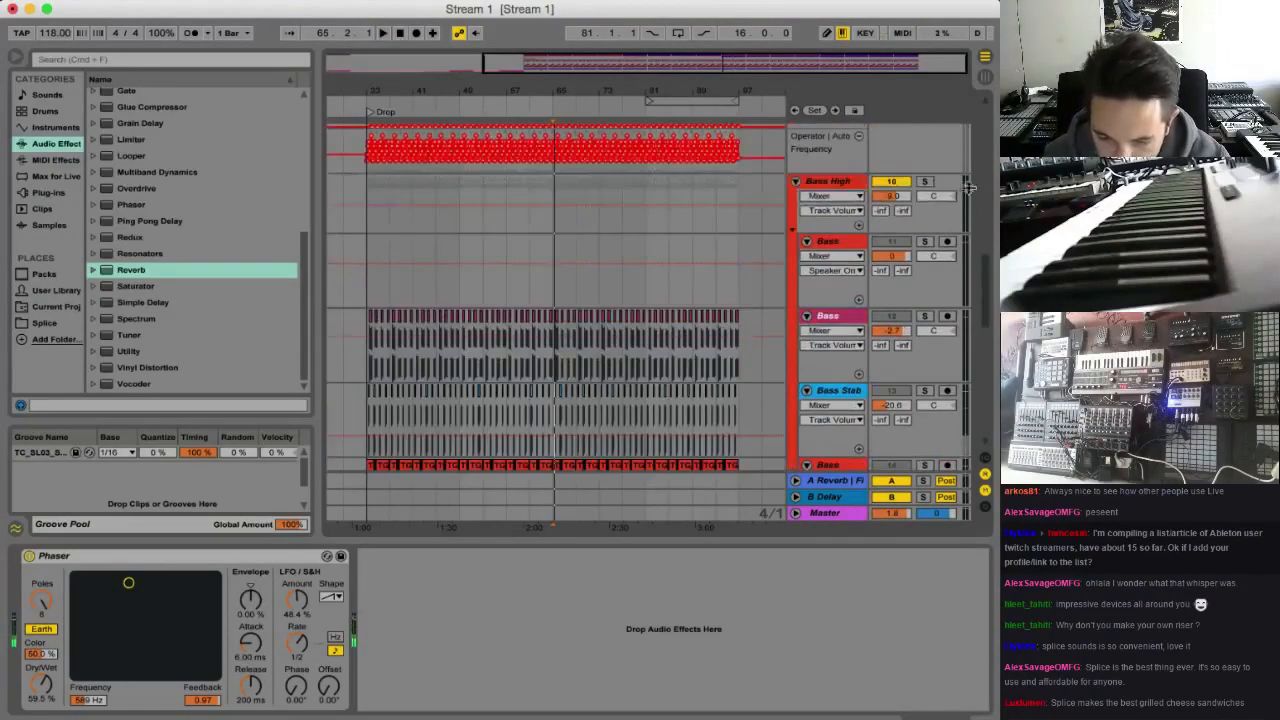
{"action": "scroll", "coordinate": [965, 186], "scroll_direction": "up", "scroll_amount": 10}
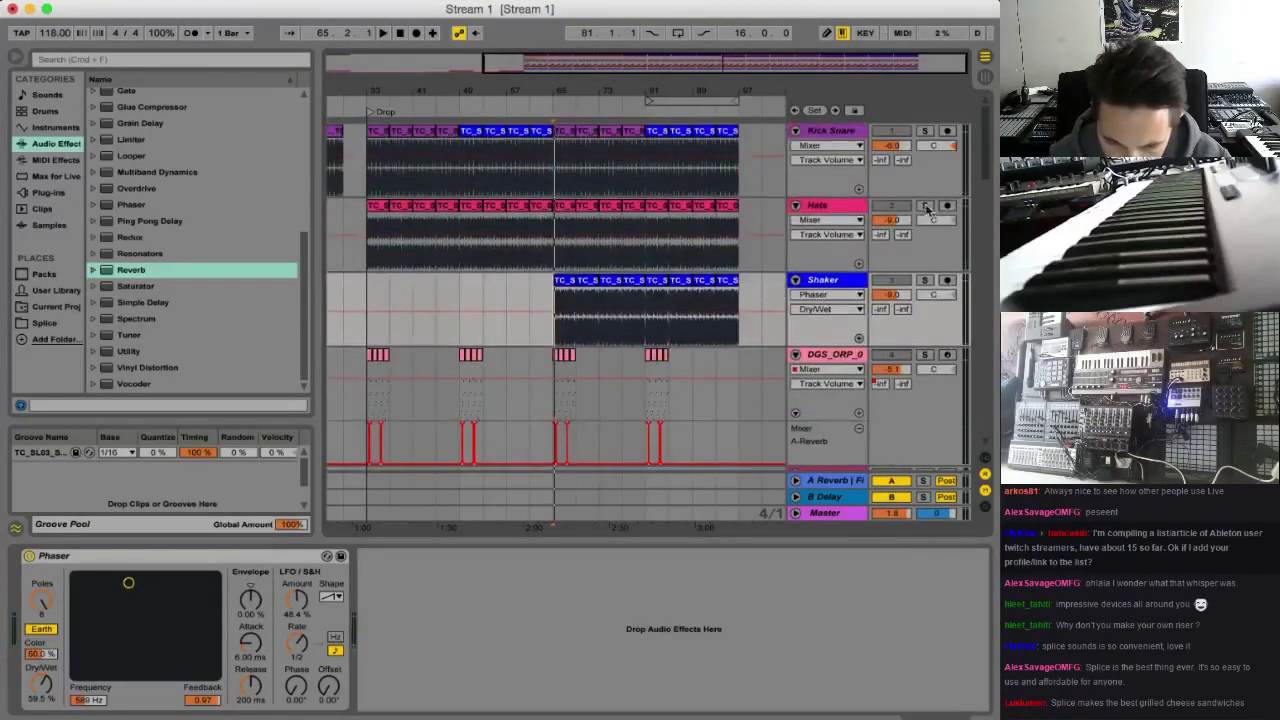
{"action": "scroll", "coordinate": [927, 210], "scroll_direction": "down", "scroll_amount": 2}
{"action": "left_click", "coordinate": [925, 235]}
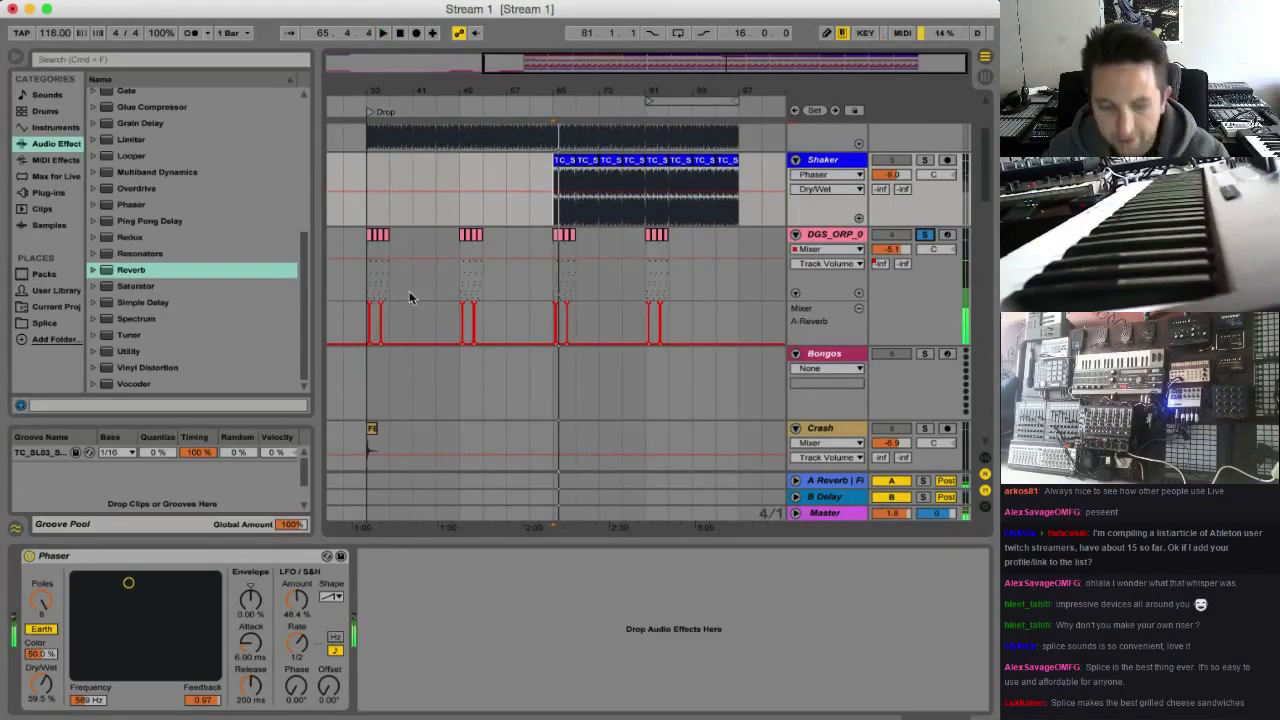
Delete the DGS_ORP_0 clips before bar 81 and duplicate the four-bar group at bar 81 three times, filling up to bar 97
{"action": "left_click_drag", "start_coordinate": [366, 293], "coordinate": [650, 280]}
{"action": "key", "text": "Delete"}
{"action": "left_click", "coordinate": [655, 280]}
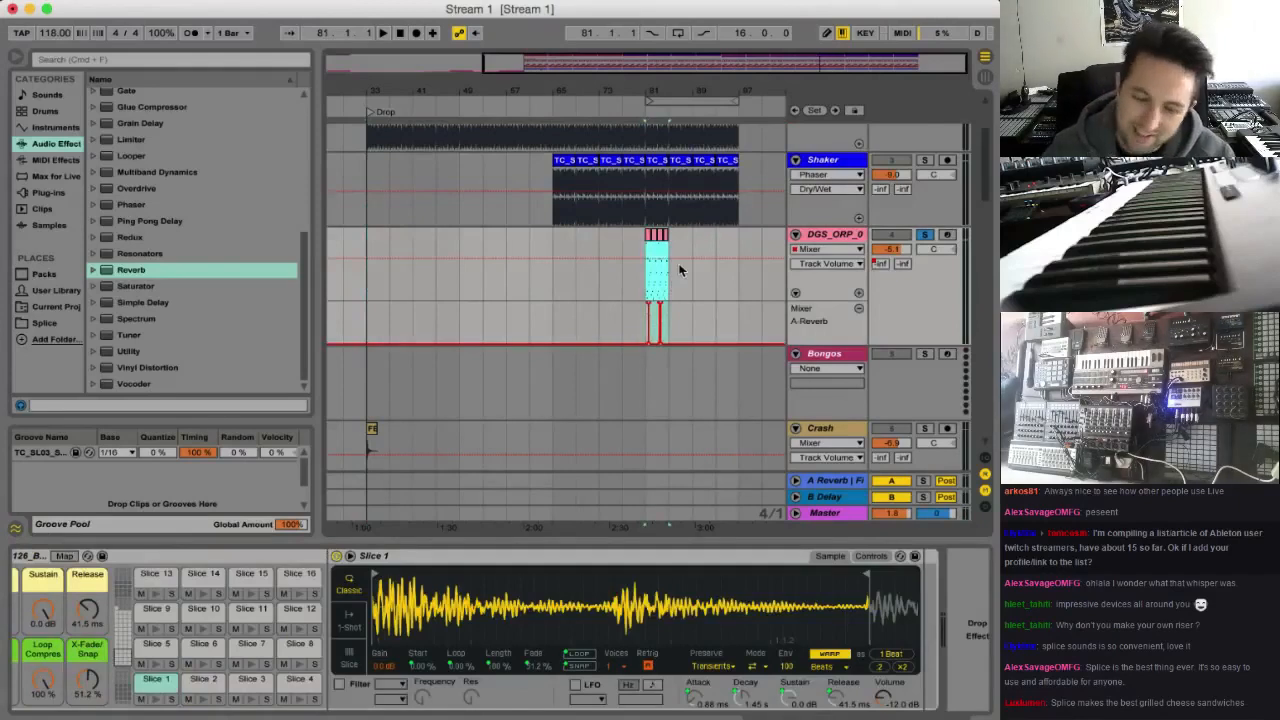
{"action": "key", "text": "super+d"}
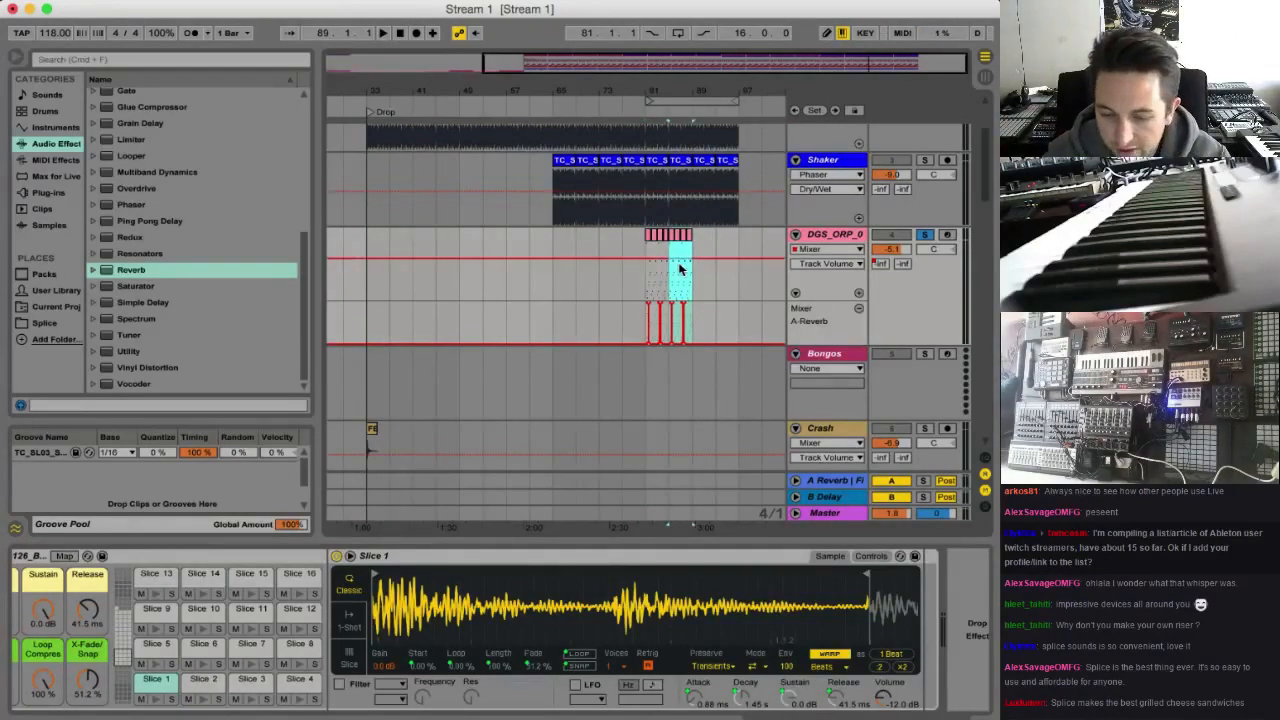
{"action": "key", "text": "super+d"}
{"action": "key", "text": "super+d"}
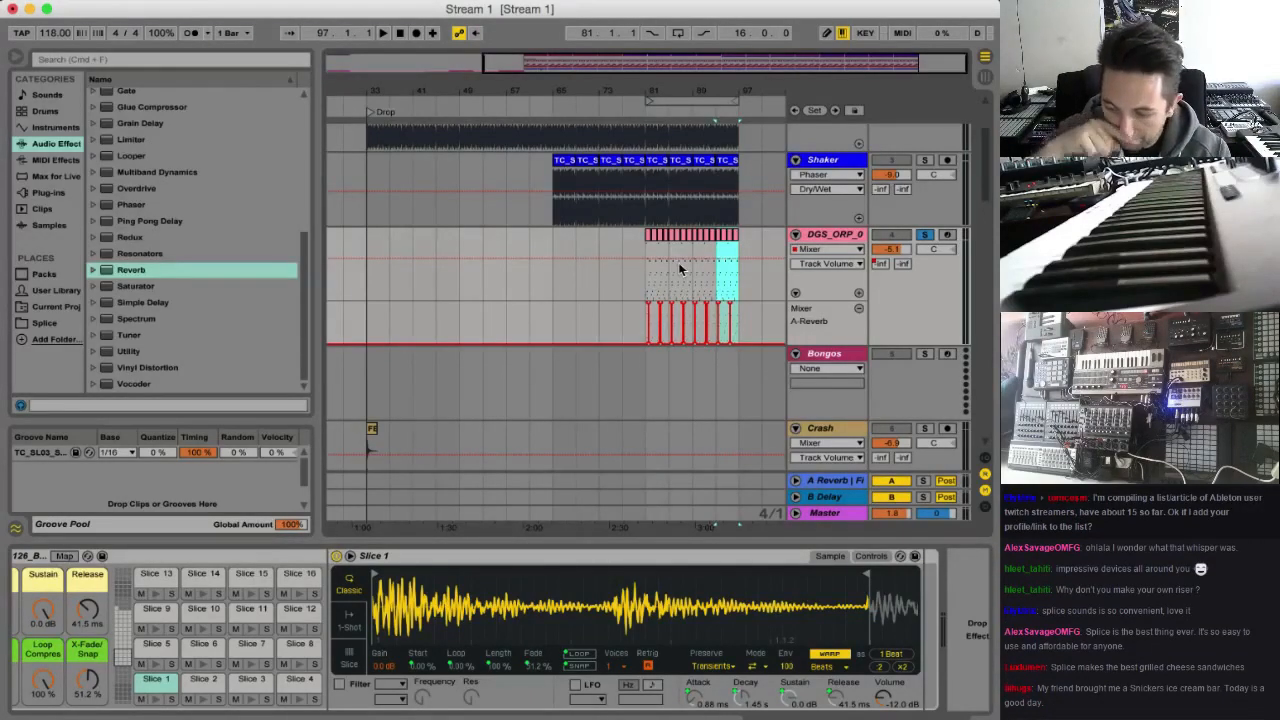
Play the last duplicated DGS_ORP_0 clips, unsolo the track, and play the full mix from bar 33
{"action": "key", "text": "space"}
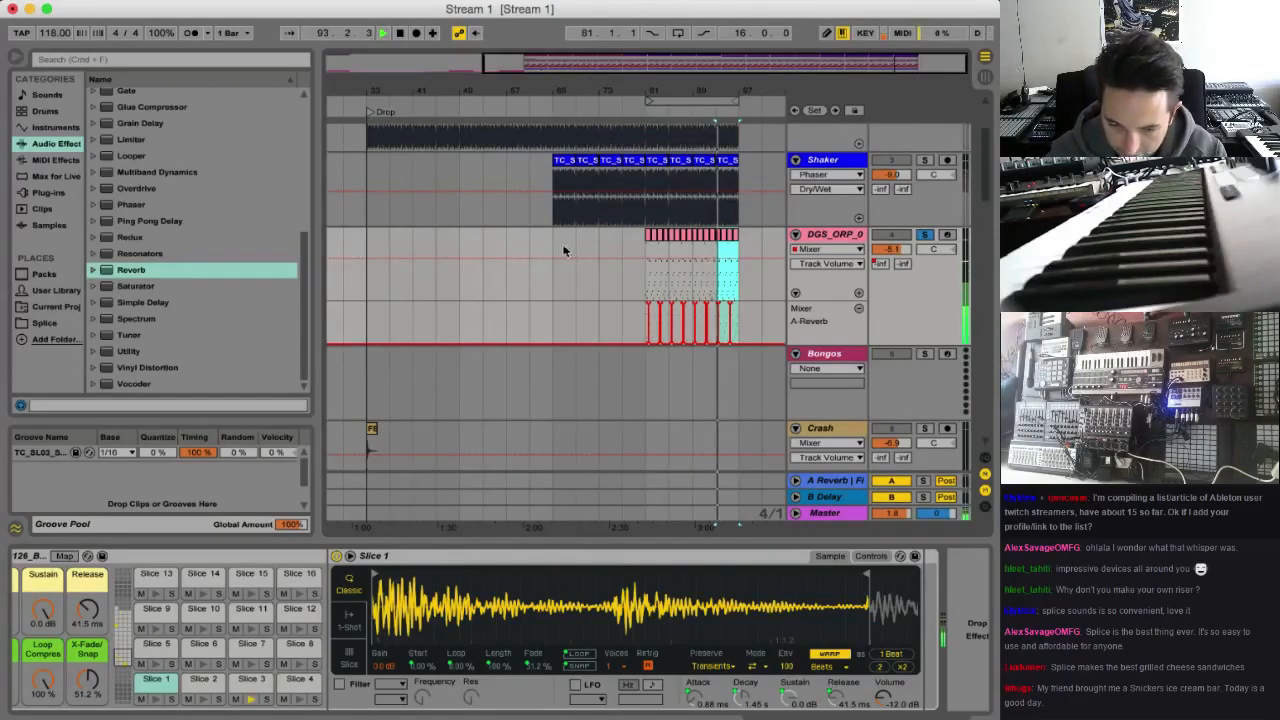
{"action": "key", "text": "space"}
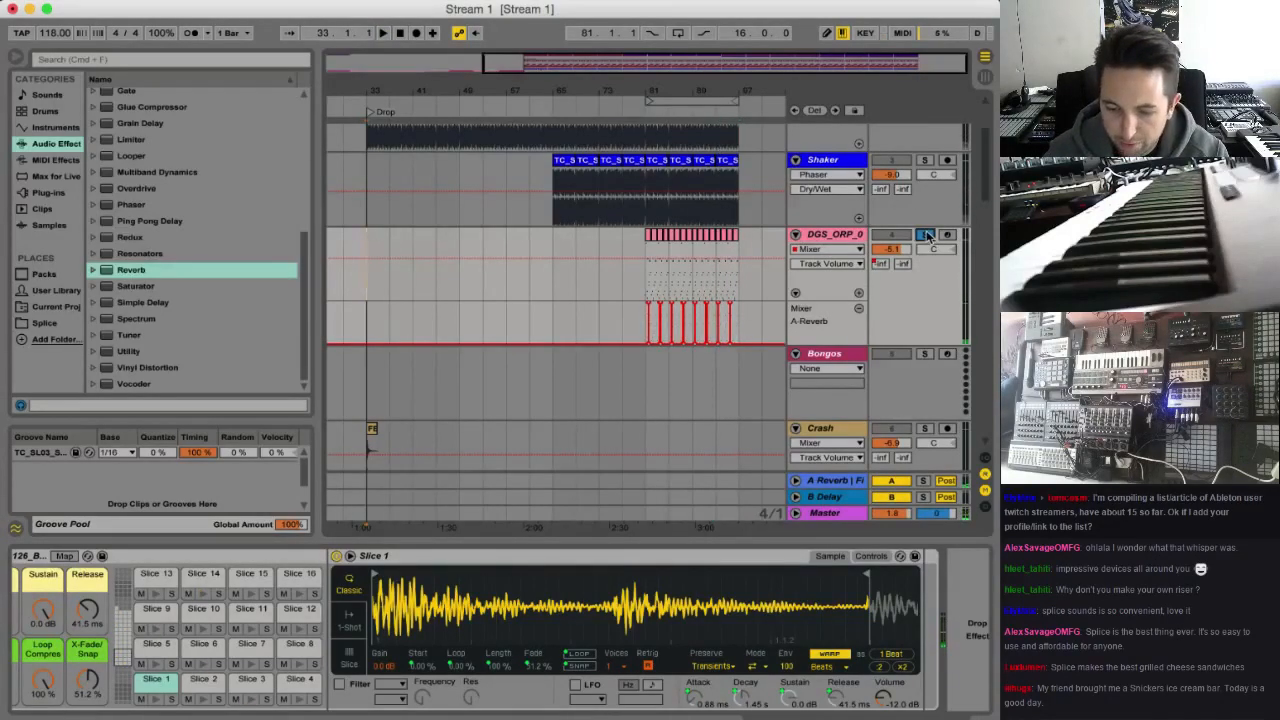
{"action": "left_click", "coordinate": [927, 236]}
{"action": "key", "text": "space"}
{"action": "scroll", "coordinate": [523, 251], "scroll_direction": "up", "scroll_amount": 2}
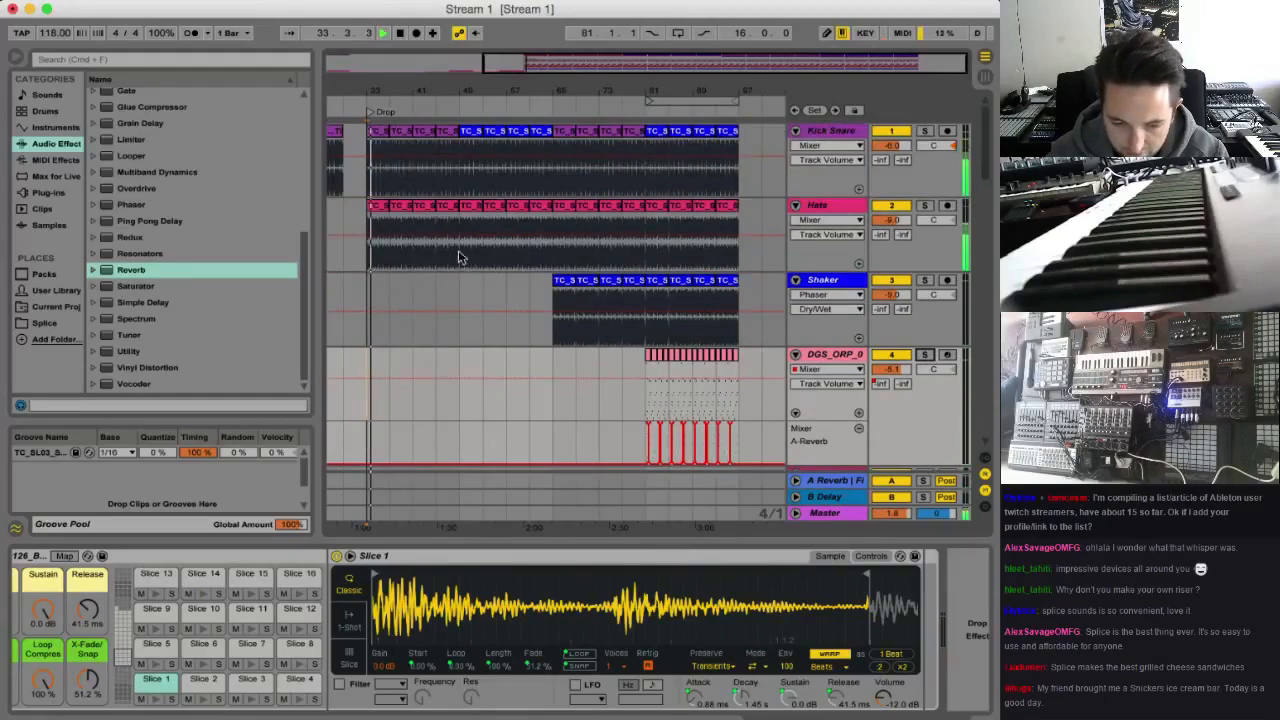
Stop playback and delete the Hats clips from bar 33 to bar 49
{"action": "left_click", "coordinate": [380, 212]}
{"action": "key", "text": "space"}
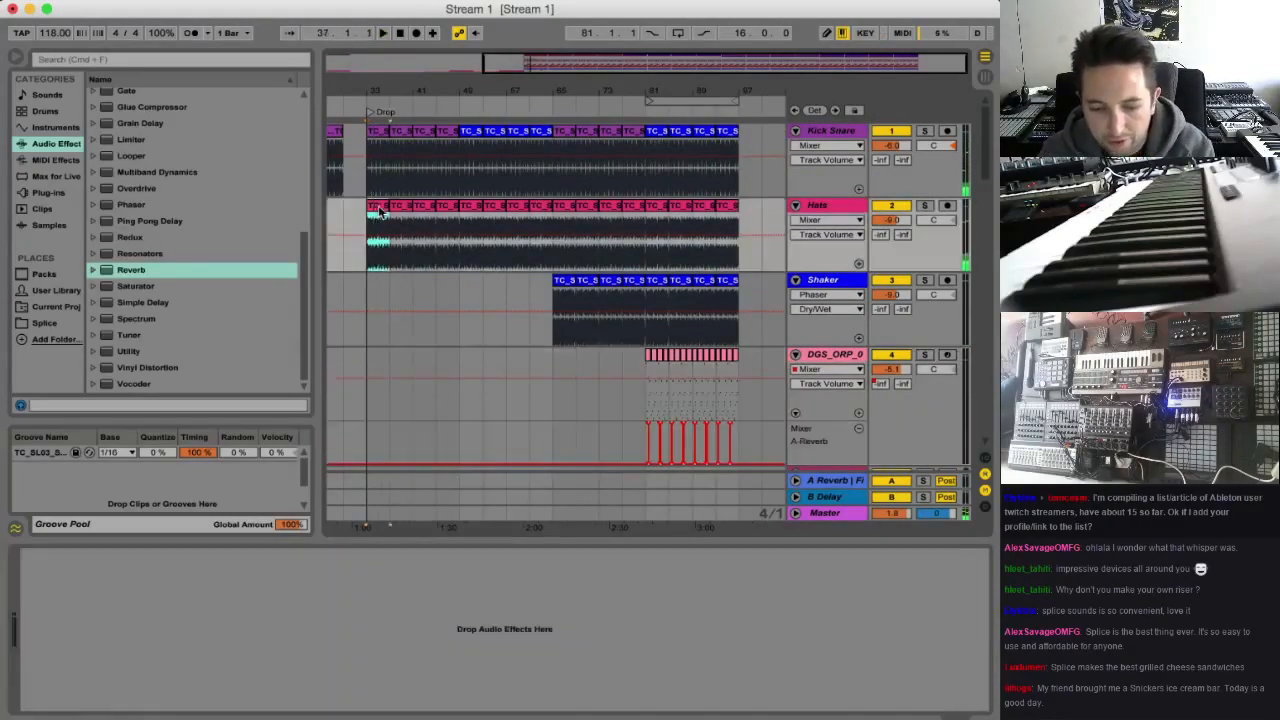
{"action": "left_click_drag", "start_coordinate": [380, 212], "coordinate": [457, 206]}
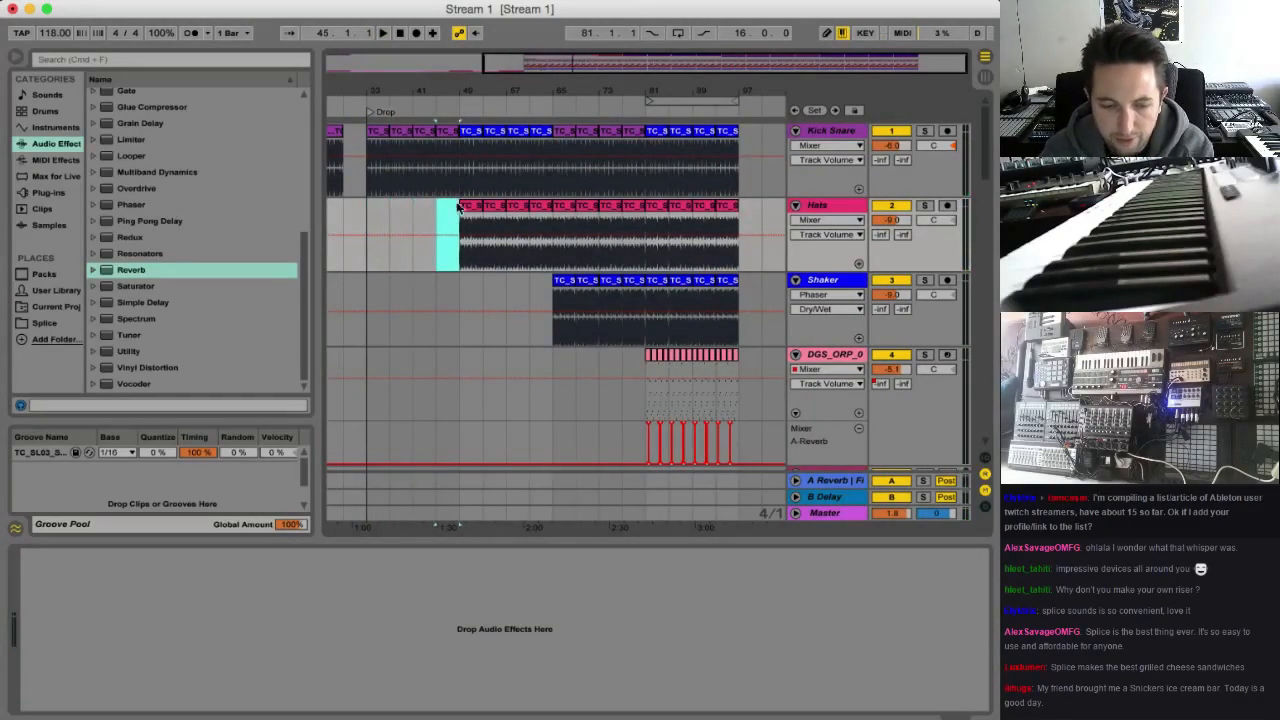
Play the drop from bar 33 to hear it without the hats, then stop playback
{"action": "left_click", "coordinate": [462, 229]}
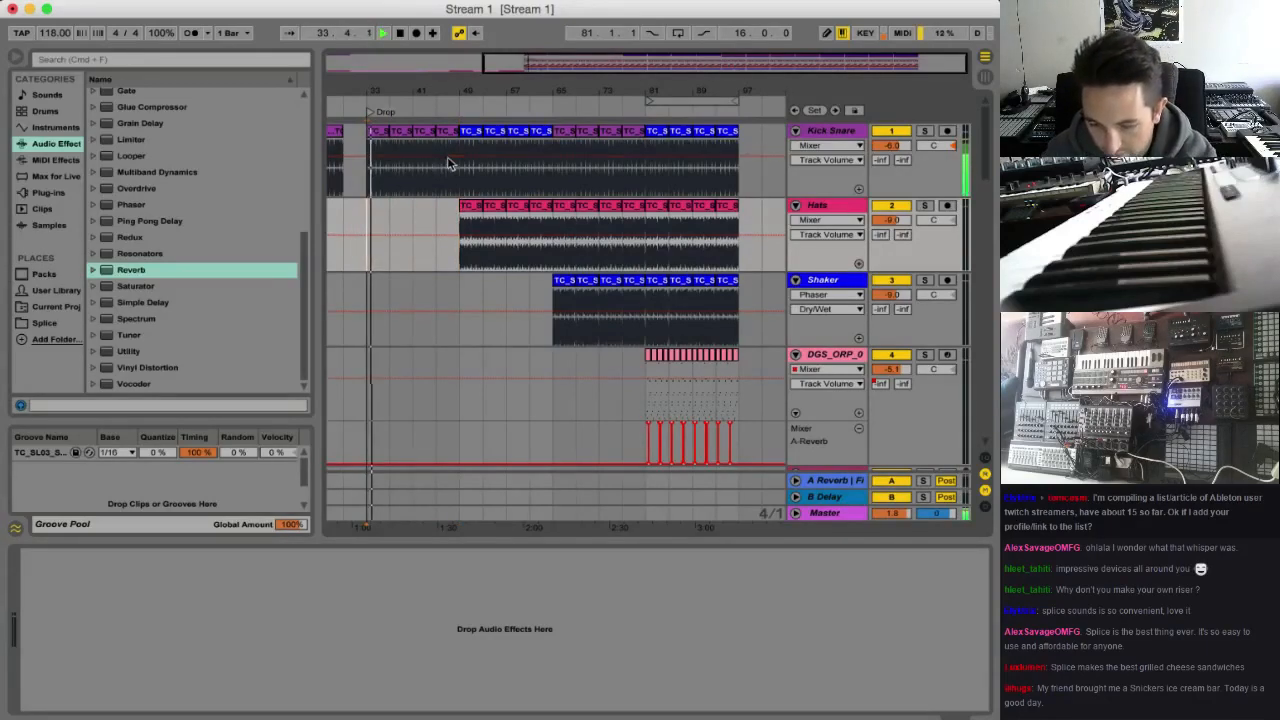
{"action": "key", "text": "XF86AudioRaiseVolume"}
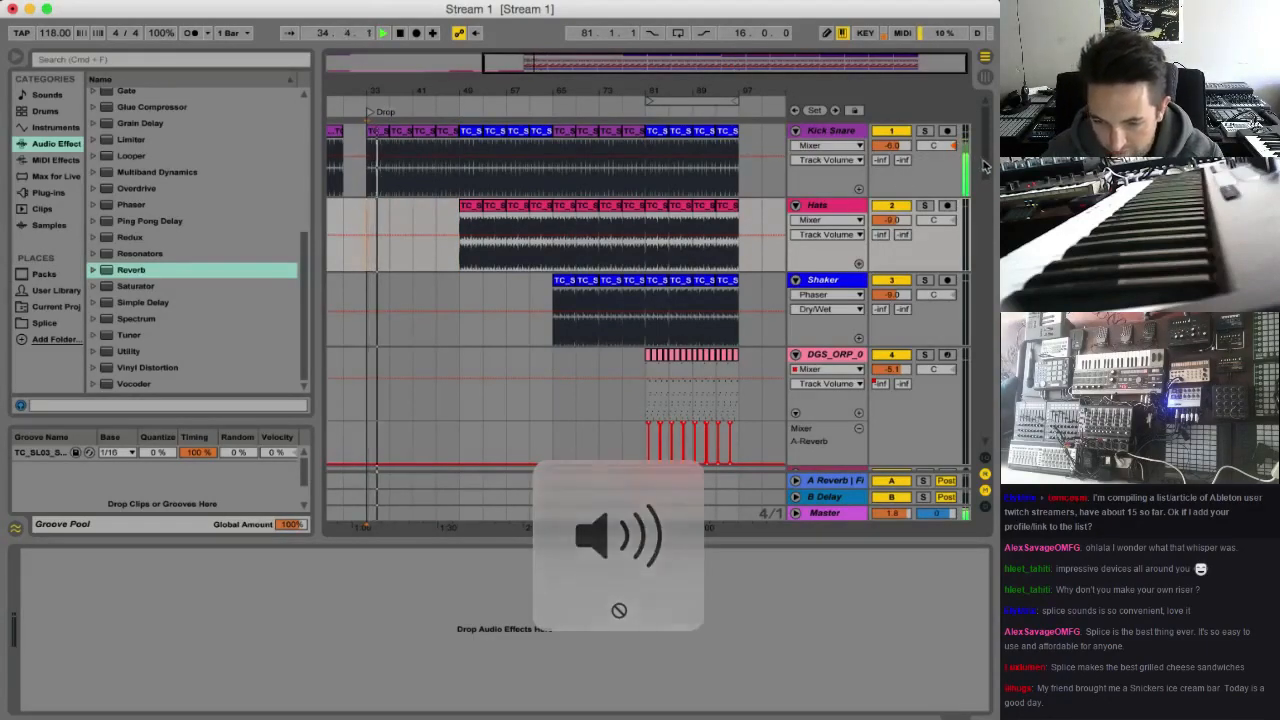
{"action": "left_click_drag", "start_coordinate": [986, 166], "coordinate": [987, 404]}
{"action": "key", "text": "space"}
Delete the Bass Keys and 18 TC_SI_Pu clips from bar 33 to bar 49 and play from bar 33
{"action": "left_click_drag", "start_coordinate": [369, 323], "coordinate": [452, 247]}
{"action": "scroll", "coordinate": [520, 268], "scroll_direction": "down", "scroll_amount": 3}
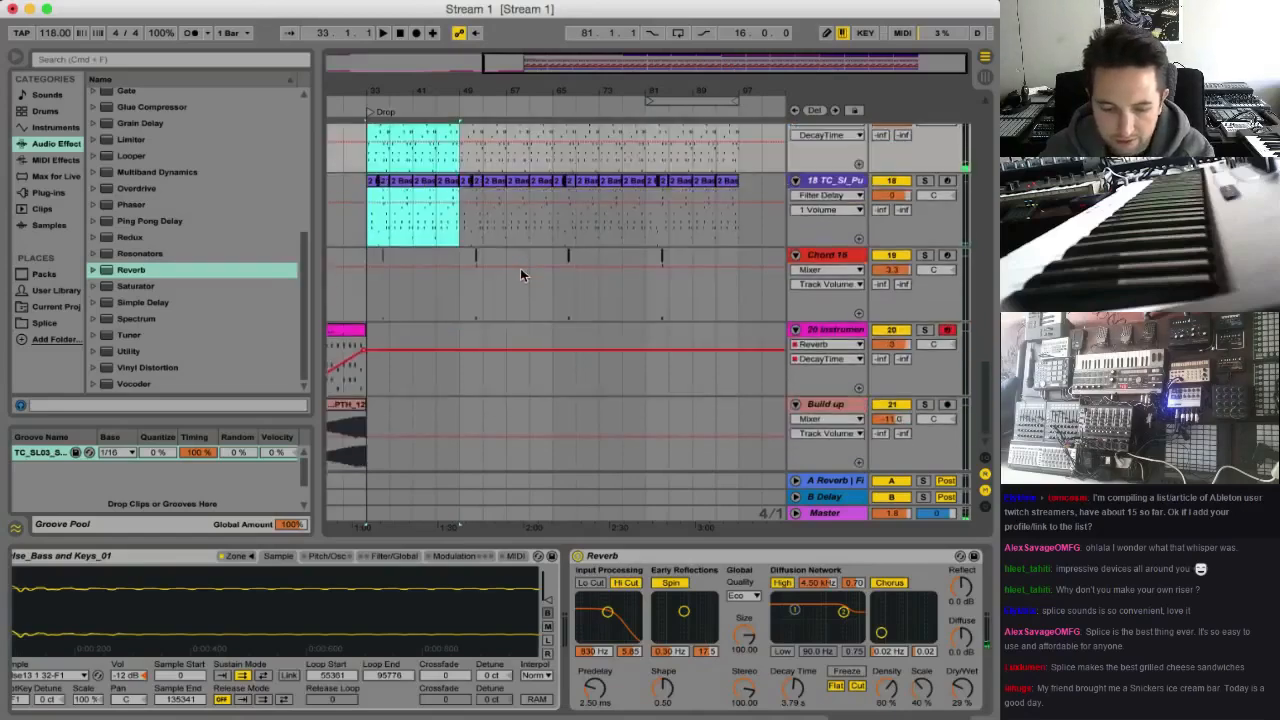
{"action": "scroll", "coordinate": [522, 269], "scroll_direction": "up", "scroll_amount": 5}
{"action": "scroll", "coordinate": [522, 269], "scroll_direction": "down", "scroll_amount": 2}
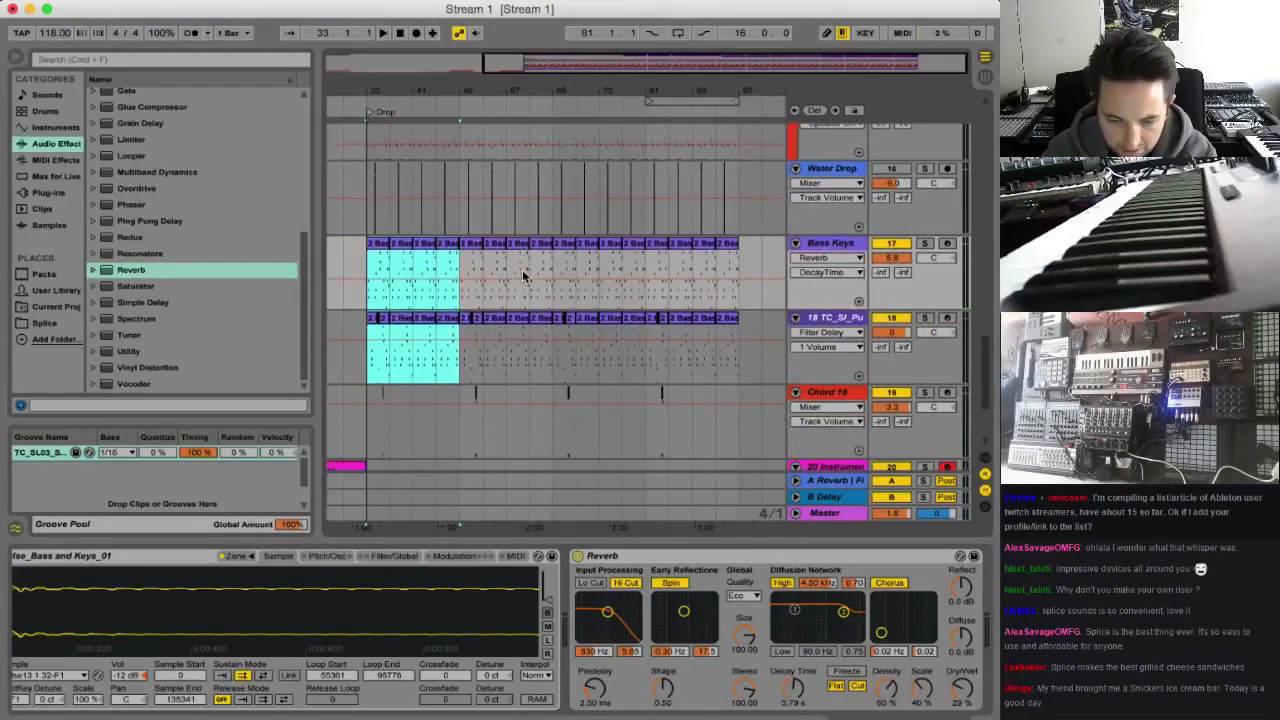
{"action": "key", "text": "Delete"}
{"action": "left_click", "coordinate": [365, 297]}
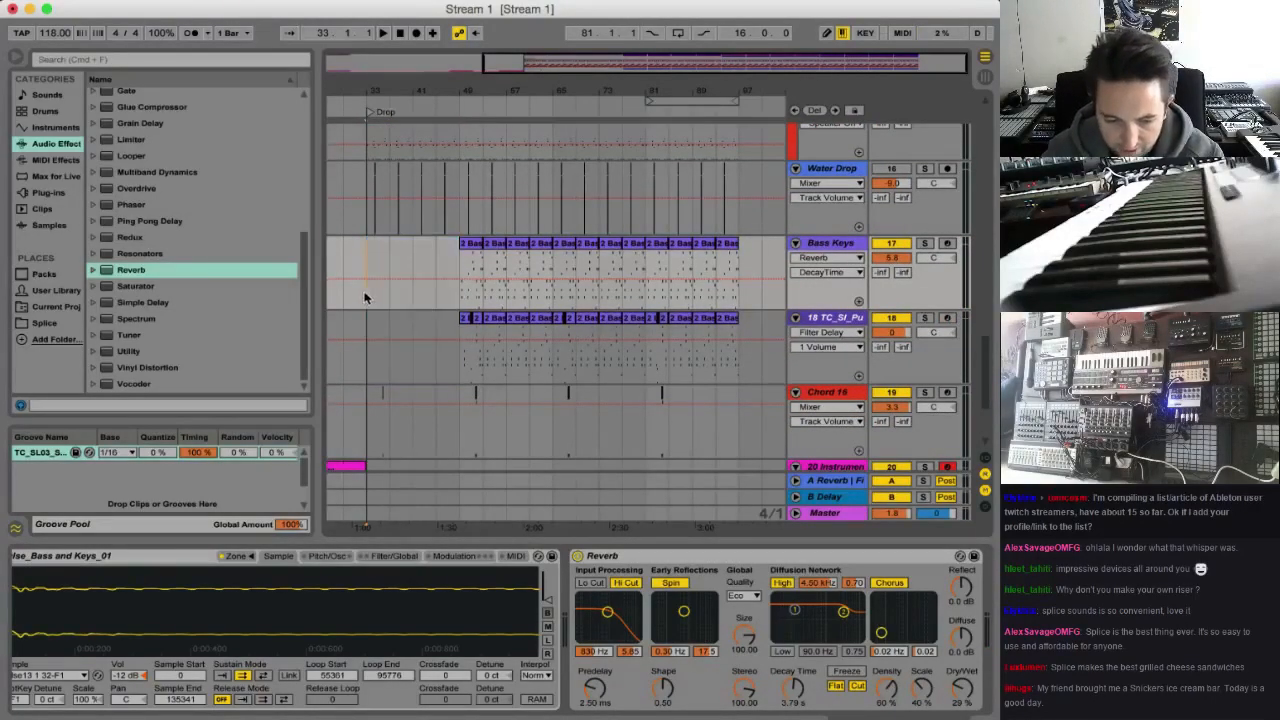
{"action": "key", "text": "space"}
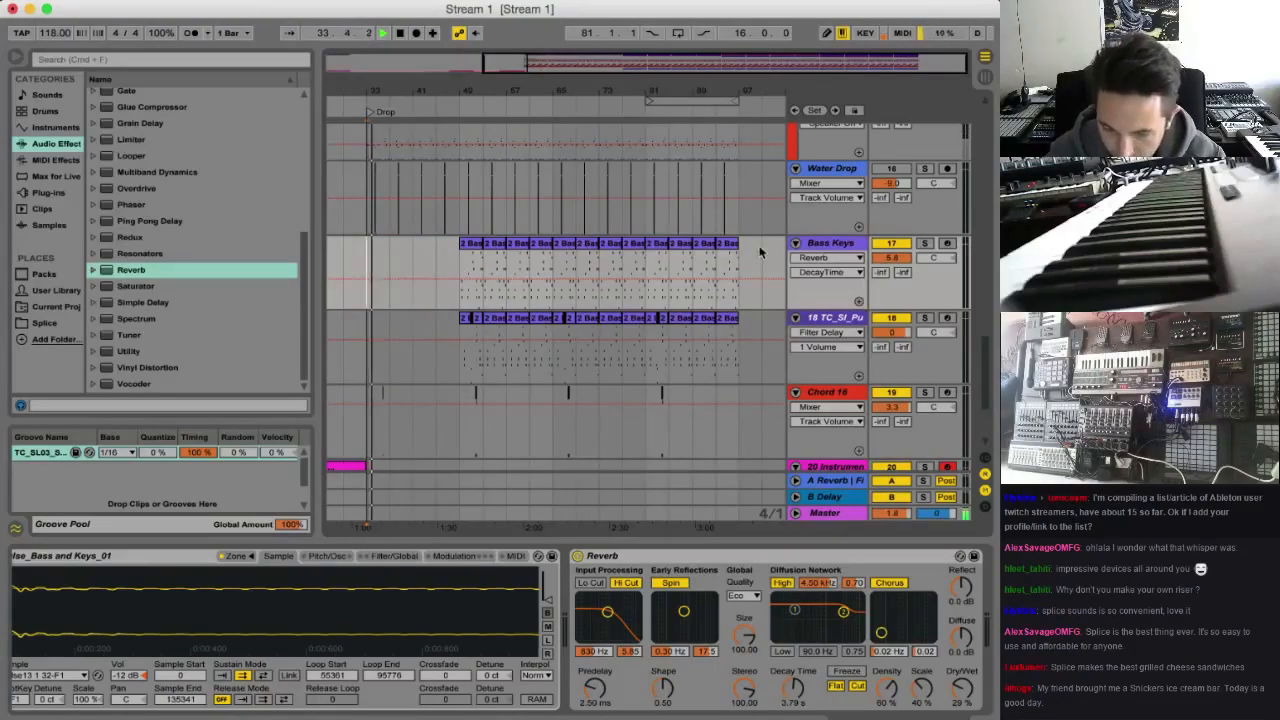
Set the Build up track's volume to -16.1 and play the transition into the drop from about bar 29
{"action": "scroll", "coordinate": [605, 364], "scroll_direction": "down", "scroll_amount": 3}
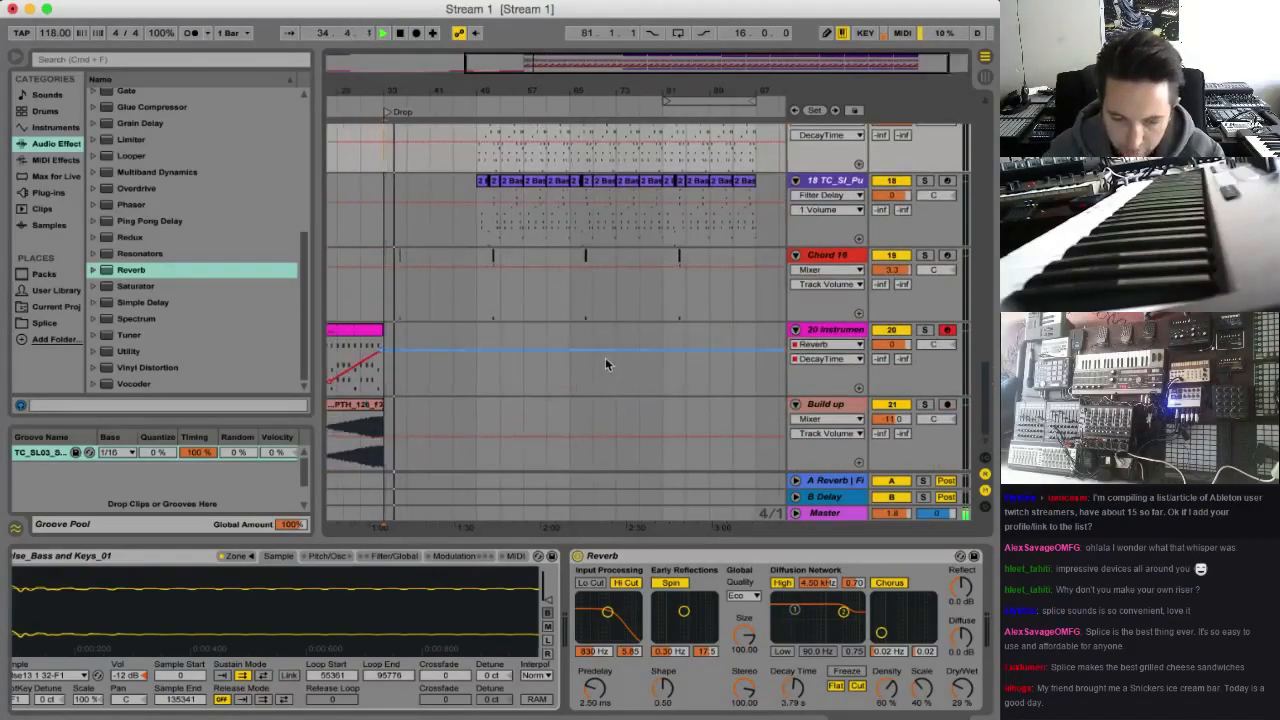
{"action": "scroll", "coordinate": [605, 364], "scroll_direction": "left", "scroll_amount": 5}
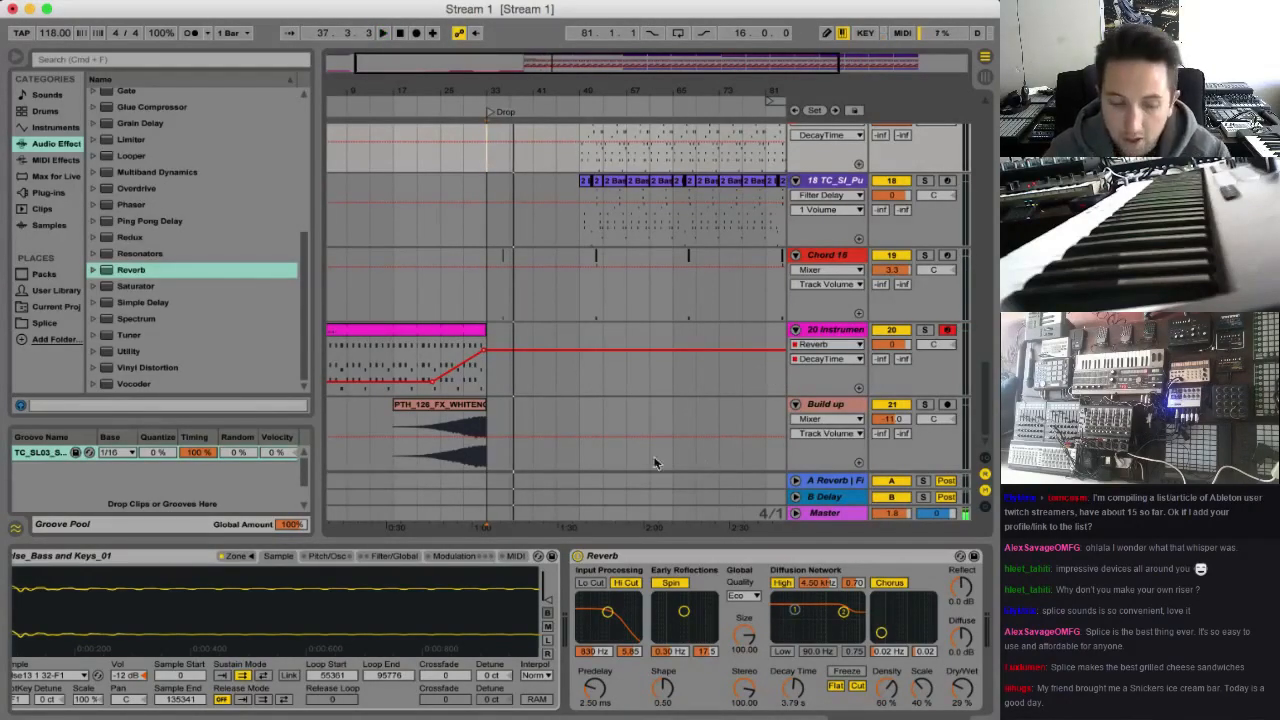
{"action": "left_click", "coordinate": [505, 425]}
{"action": "key", "text": "space"}
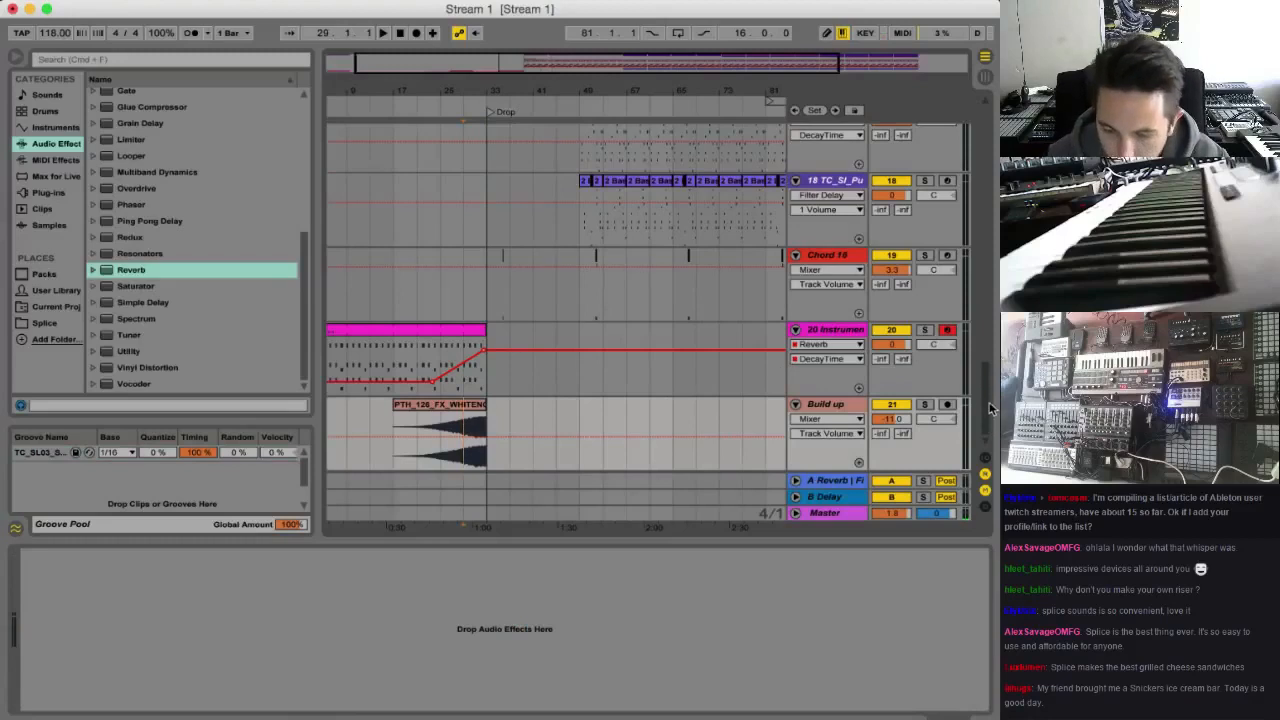
{"action": "key", "text": "space"}
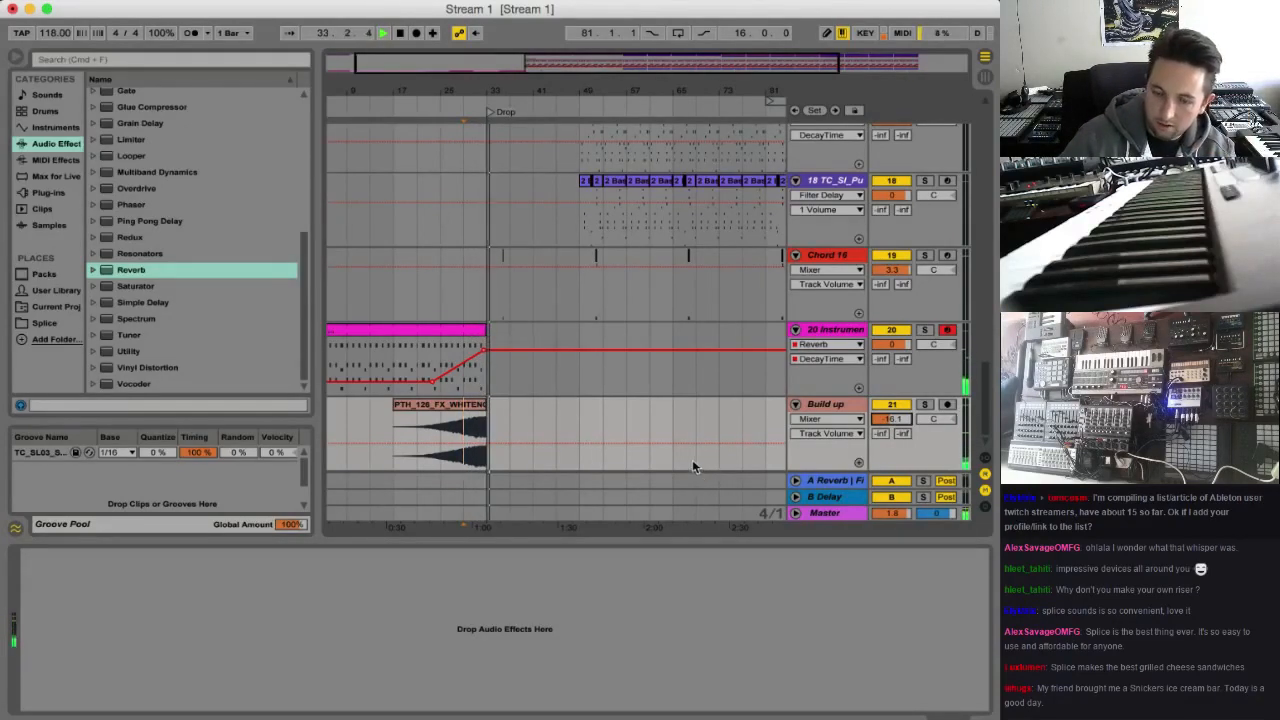
Try deleting the clips on Bass 12, Bass Stab 13 and Bass 14 from bar 33 to bar 37
{"action": "left_click_drag", "start_coordinate": [988, 393], "coordinate": [986, 280]}
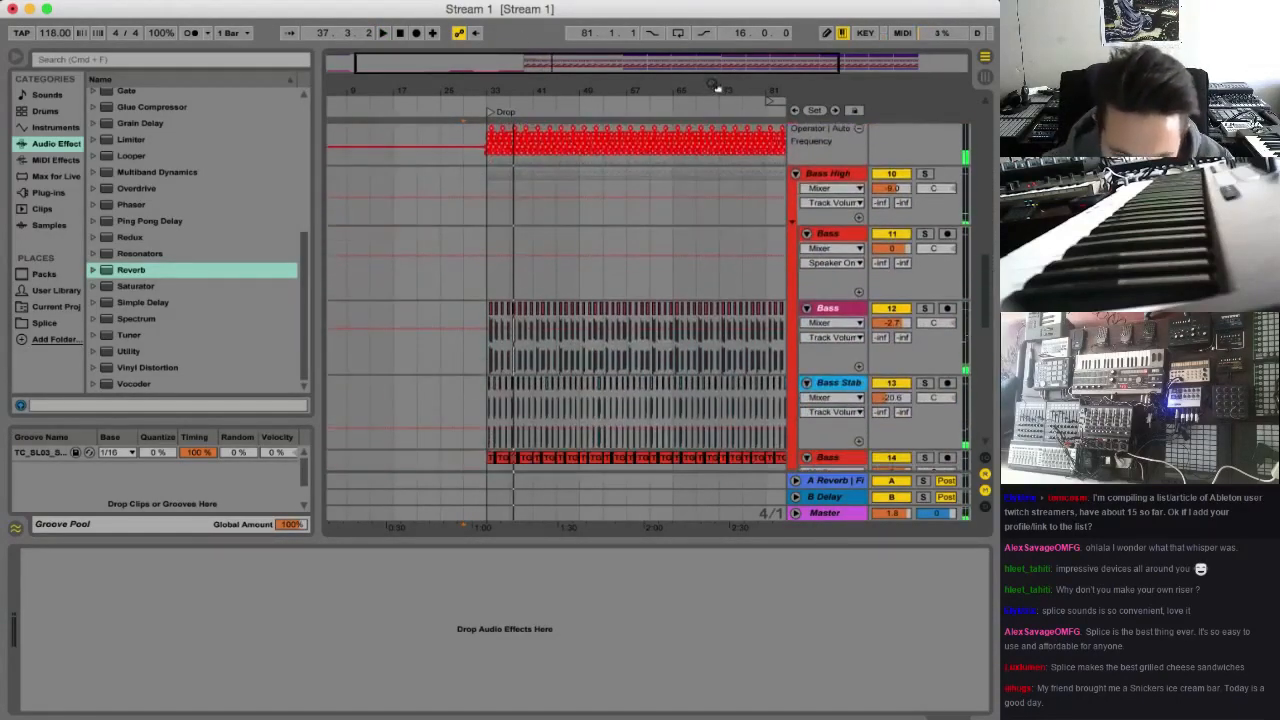
{"action": "left_click_drag", "start_coordinate": [716, 88], "coordinate": [502, 376]}
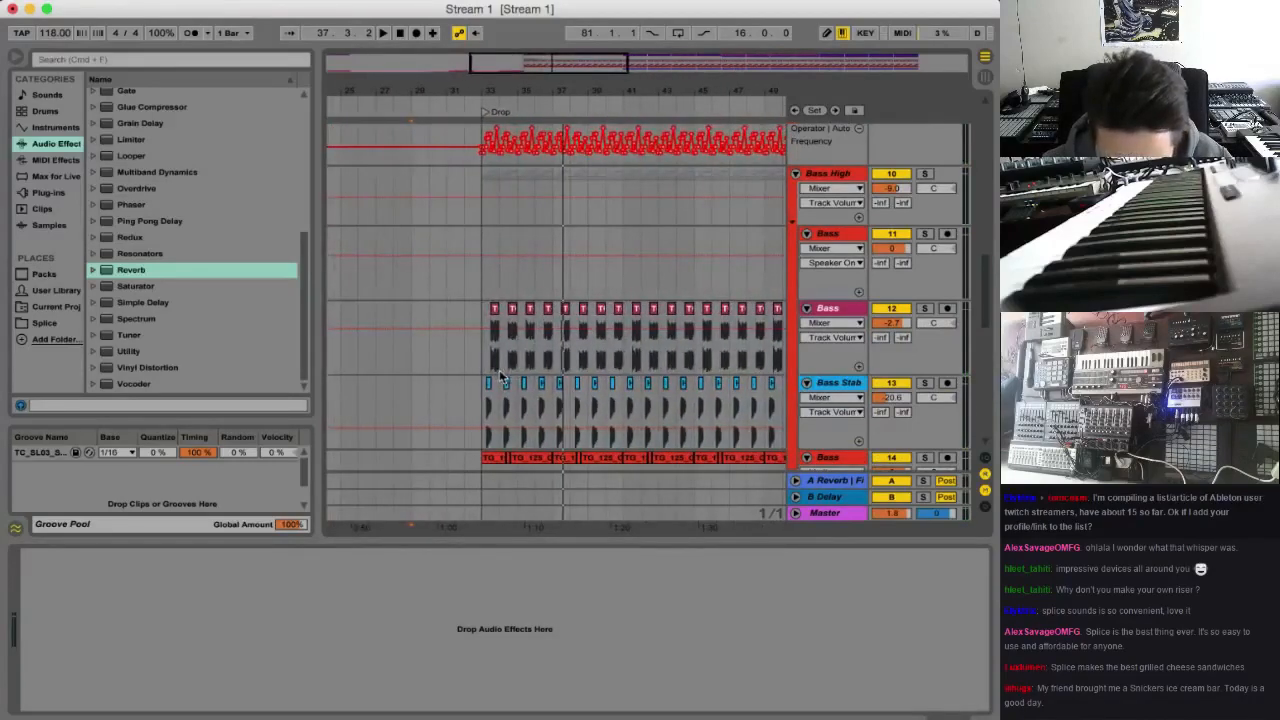
{"action": "scroll", "coordinate": [527, 360], "scroll_direction": "down", "scroll_amount": 2}
{"action": "left_click", "coordinate": [483, 318]}
{"action": "scroll", "coordinate": [520, 378], "scroll_direction": "down", "scroll_amount": 3}
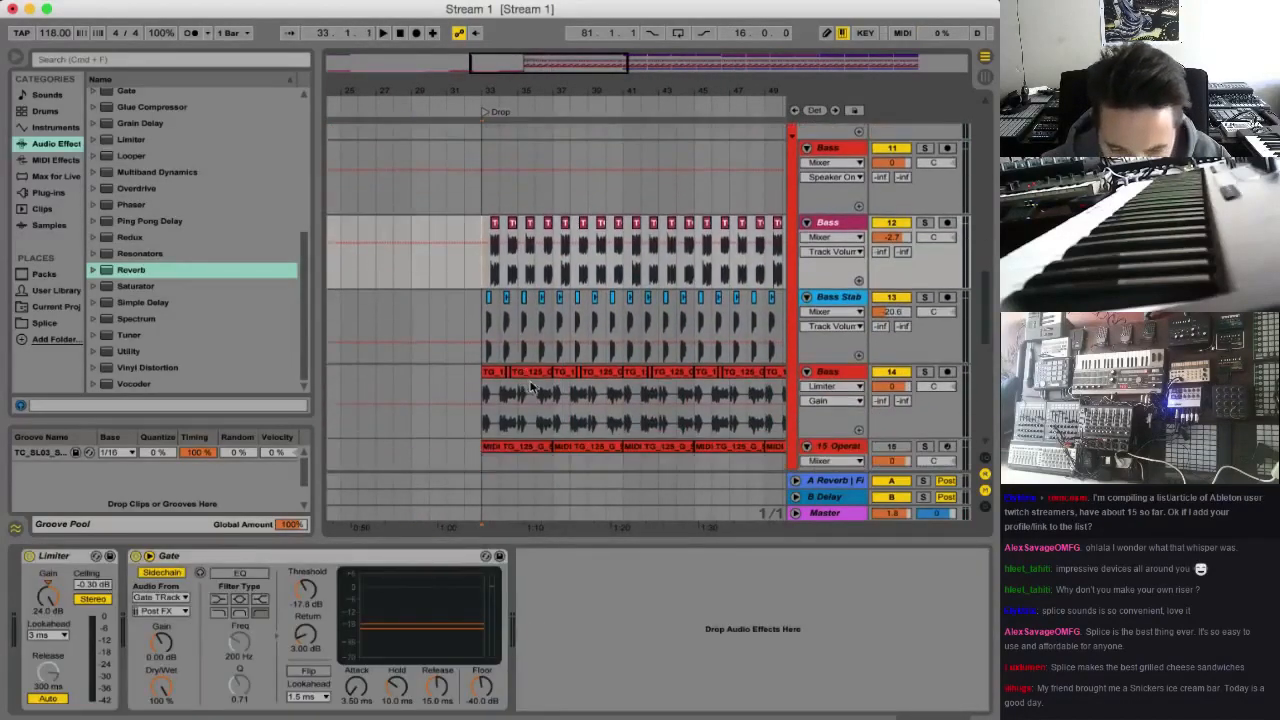
{"action": "scroll", "coordinate": [550, 420], "scroll_direction": "down", "scroll_amount": 2}
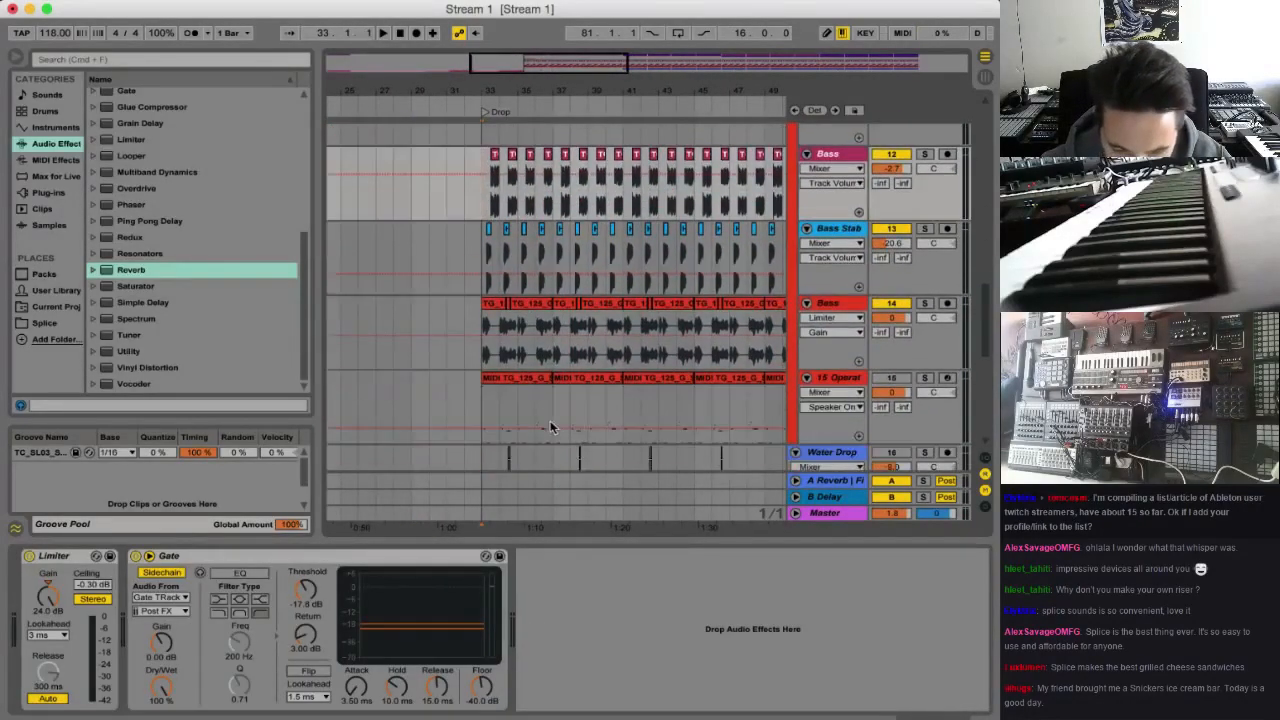
{"action": "left_click", "coordinate": [553, 355], "text": "shift"}
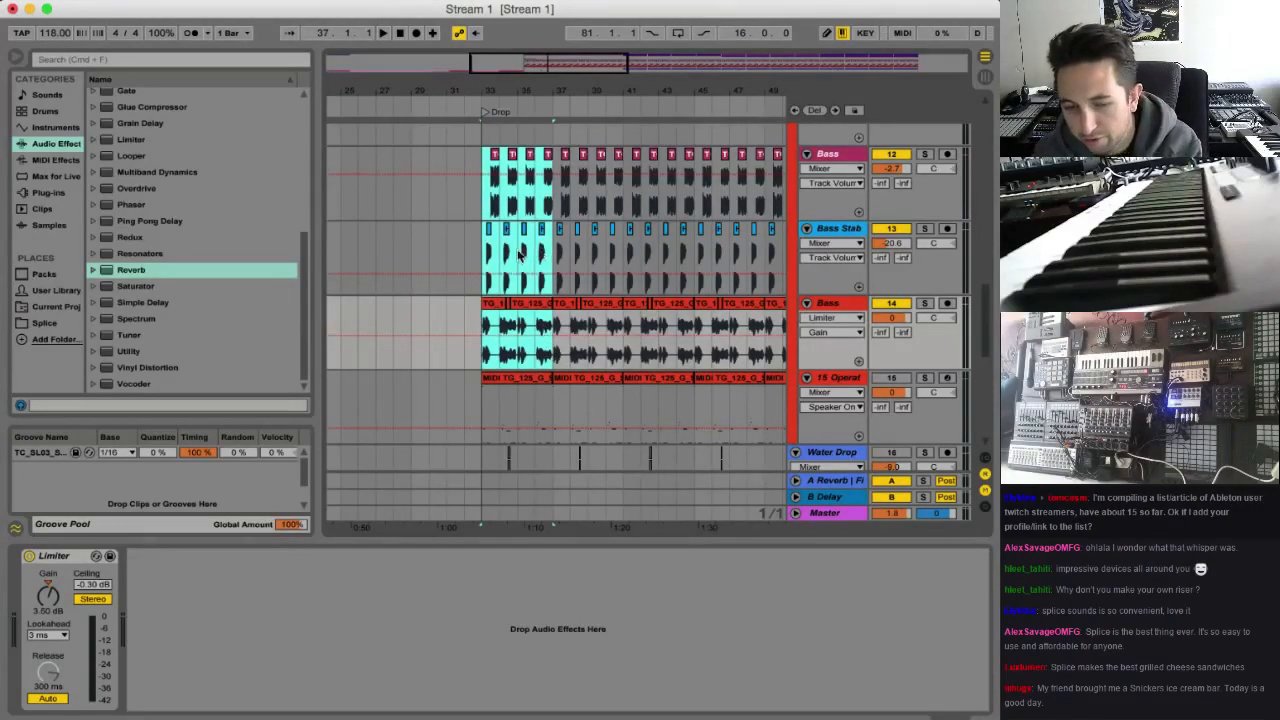
{"action": "key", "text": "Delete"}
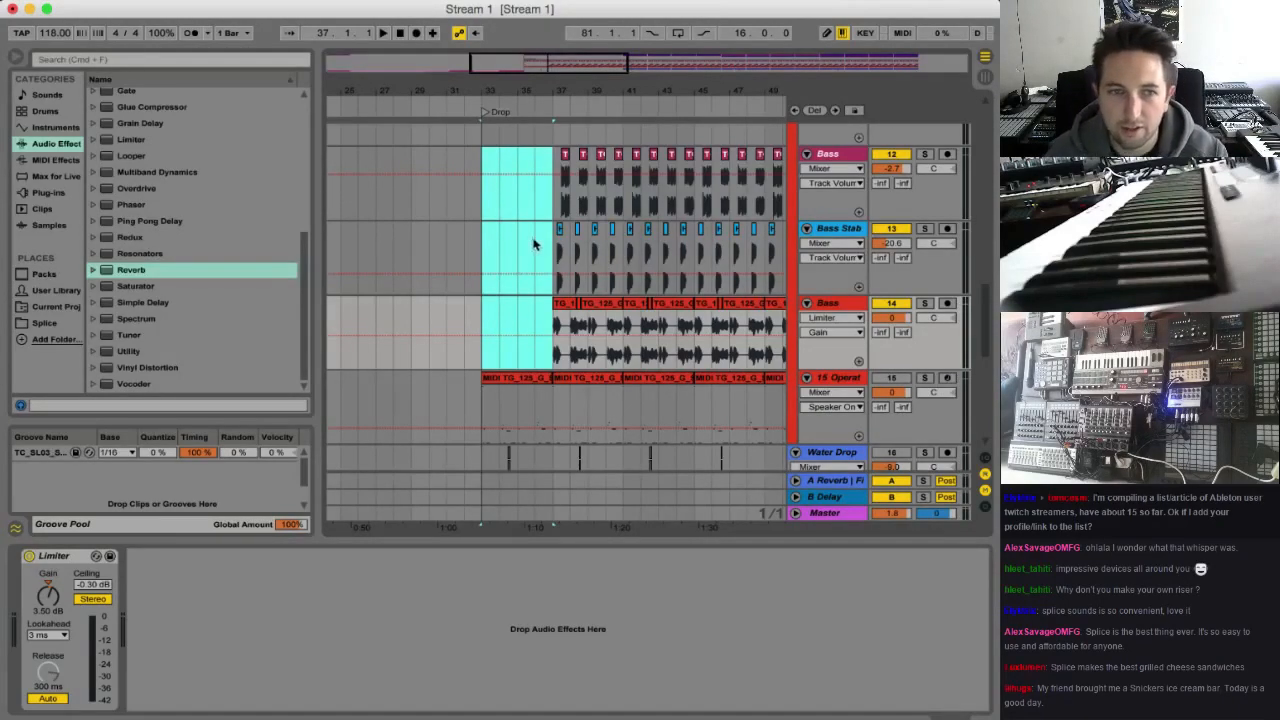
Play the thinned drop from bar 33, then stop and undo the deletion of the three bass tracks' clips
{"action": "key", "text": "space"}
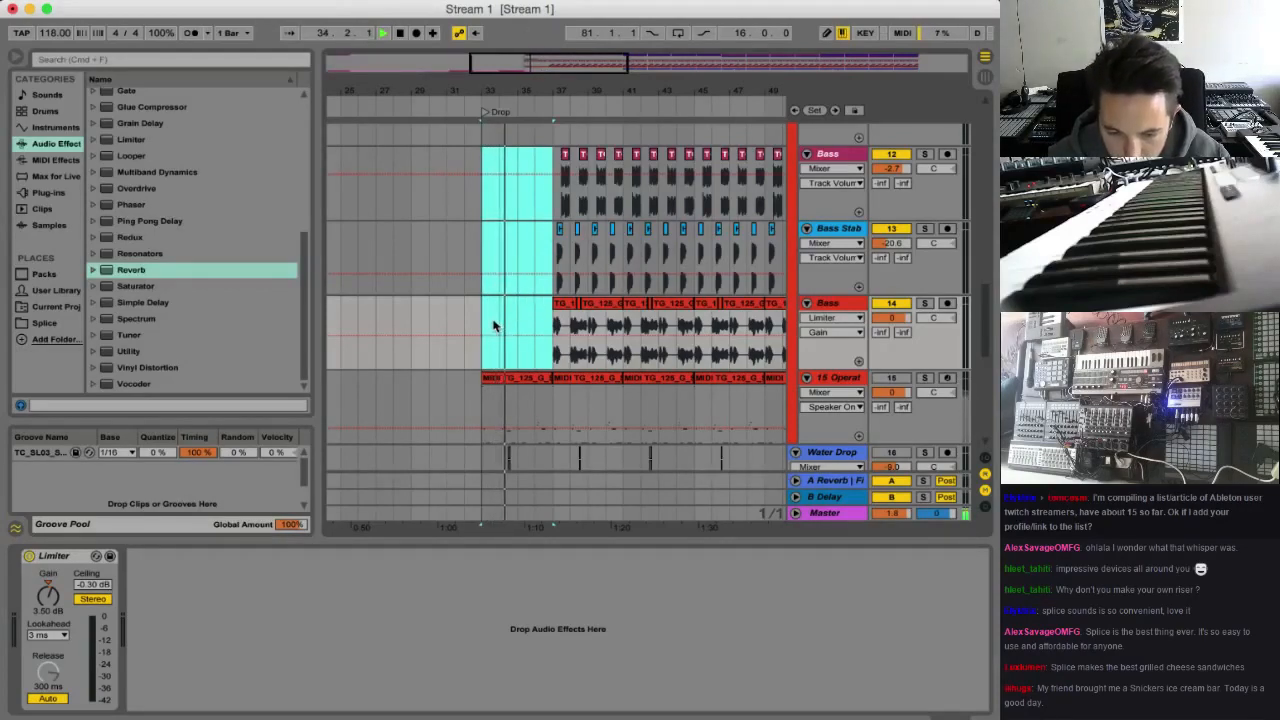
{"action": "key", "text": "space"}
{"action": "key", "text": "super+z"}
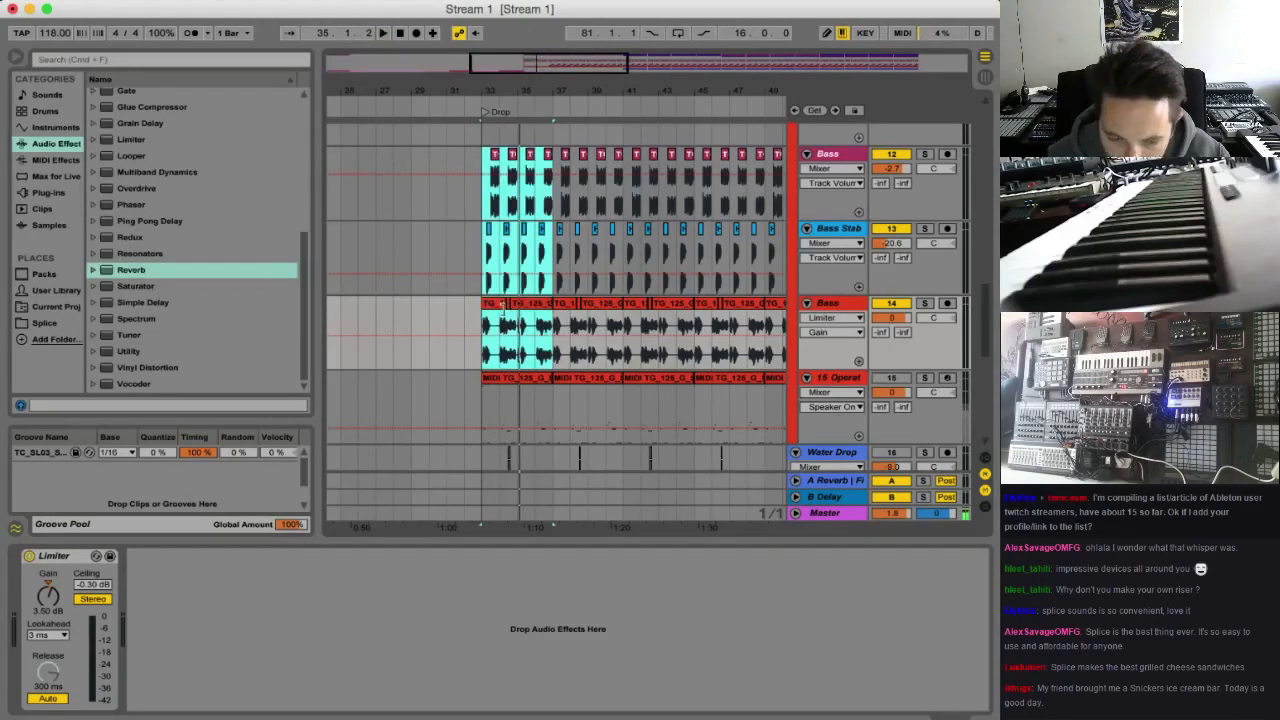
Delete only the Bass 12 and Bass Stab 13 clips from bar 33 to bar 37
{"action": "left_click_drag", "start_coordinate": [482, 322], "coordinate": [548, 317]}
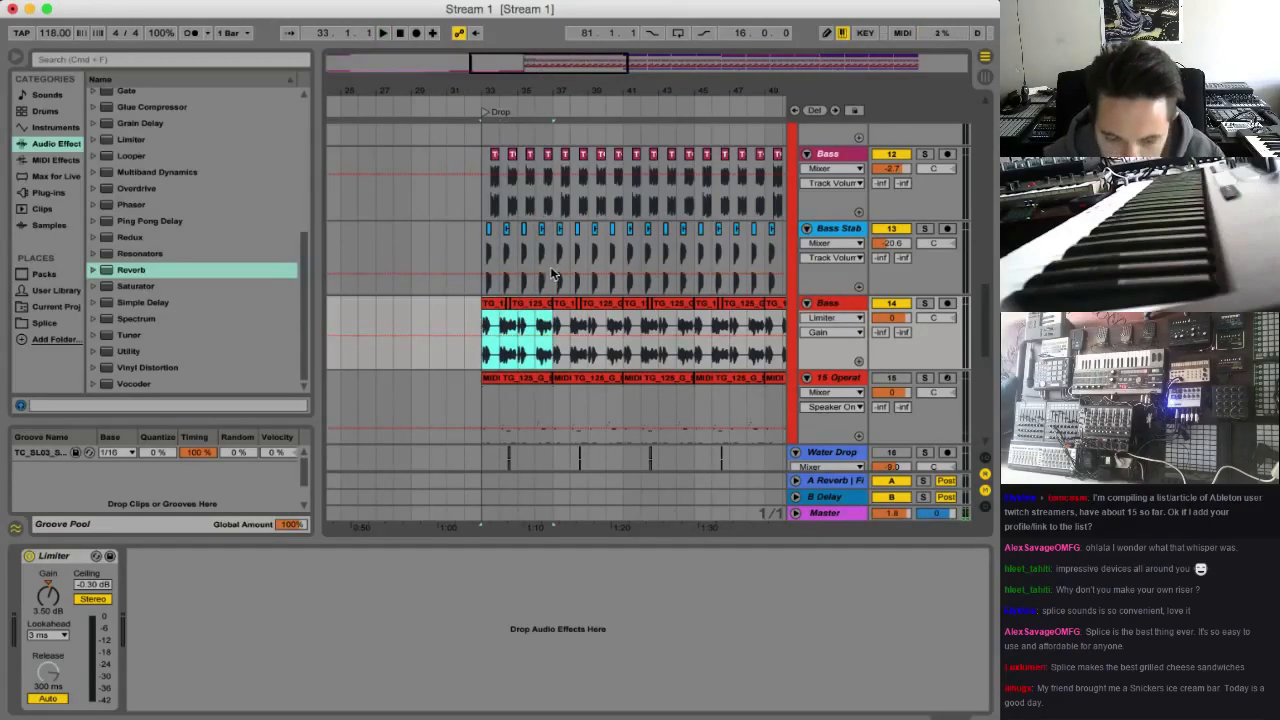
{"action": "left_click_drag", "start_coordinate": [550, 266], "coordinate": [484, 197]}
{"action": "key", "text": "Delete"}
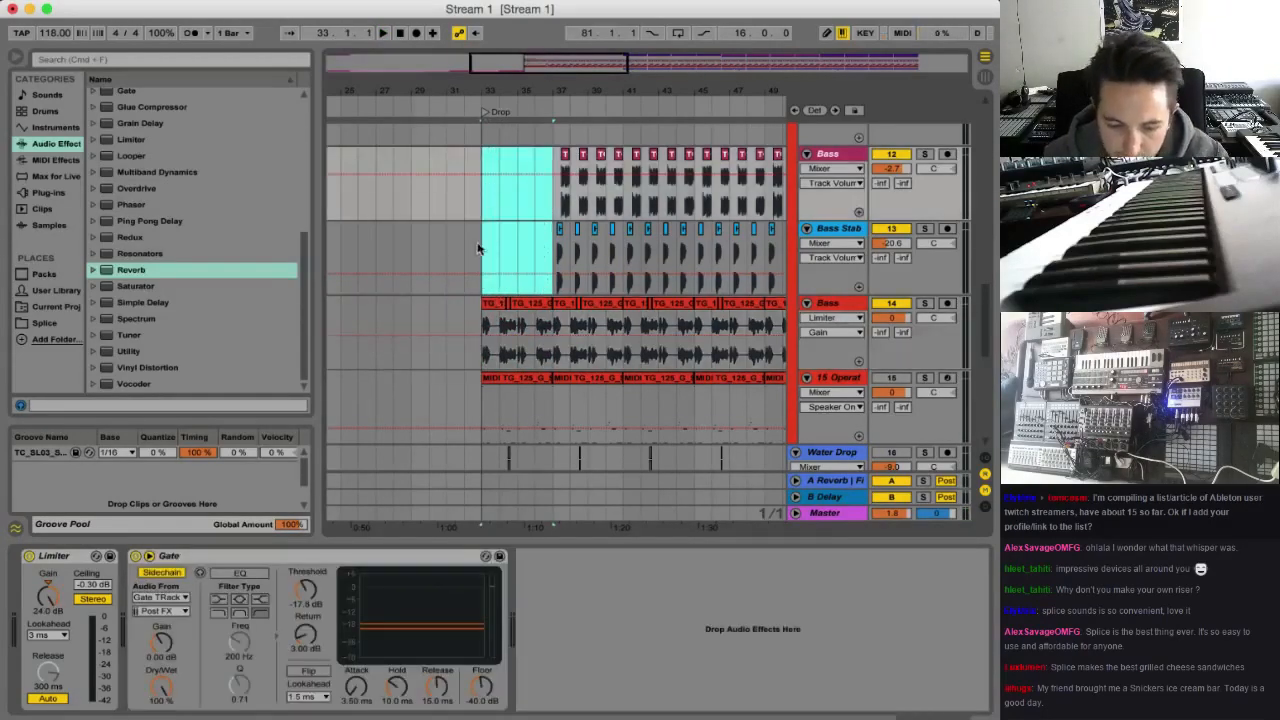
Play the drop from bar 33 while reviewing the drum, sub and bass tracks, then stop playback
{"action": "left_click", "coordinate": [483, 245]}
{"action": "key", "text": "space"}
{"action": "scroll", "coordinate": [508, 308], "scroll_direction": "up", "scroll_amount": 5}
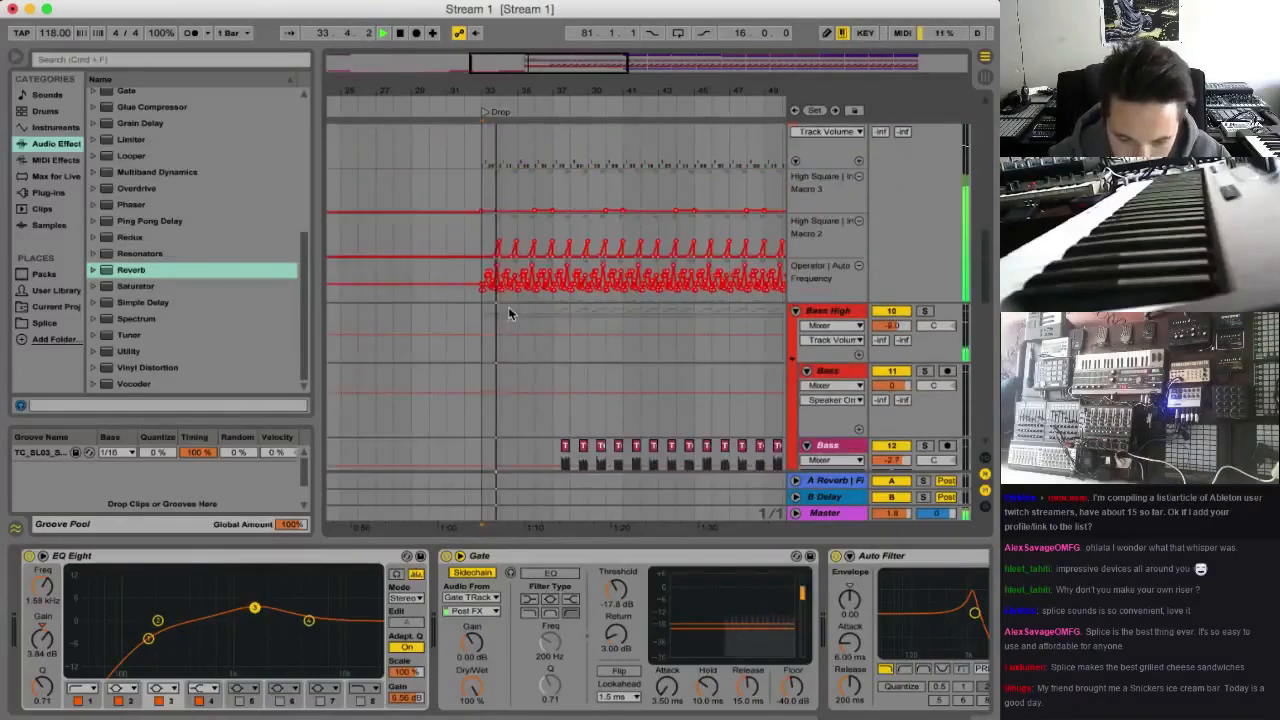
{"action": "scroll", "coordinate": [508, 309], "scroll_direction": "down", "scroll_amount": 5}
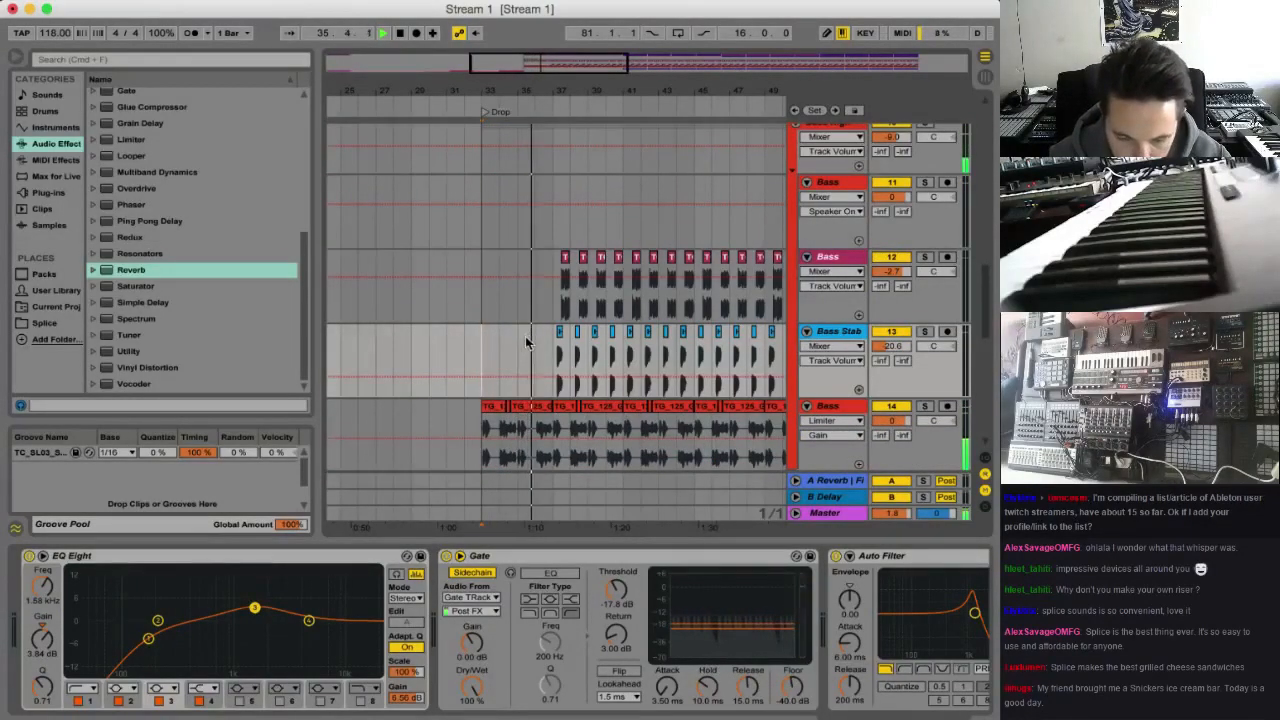
{"action": "scroll", "coordinate": [580, 163], "scroll_direction": "up", "scroll_amount": 5}
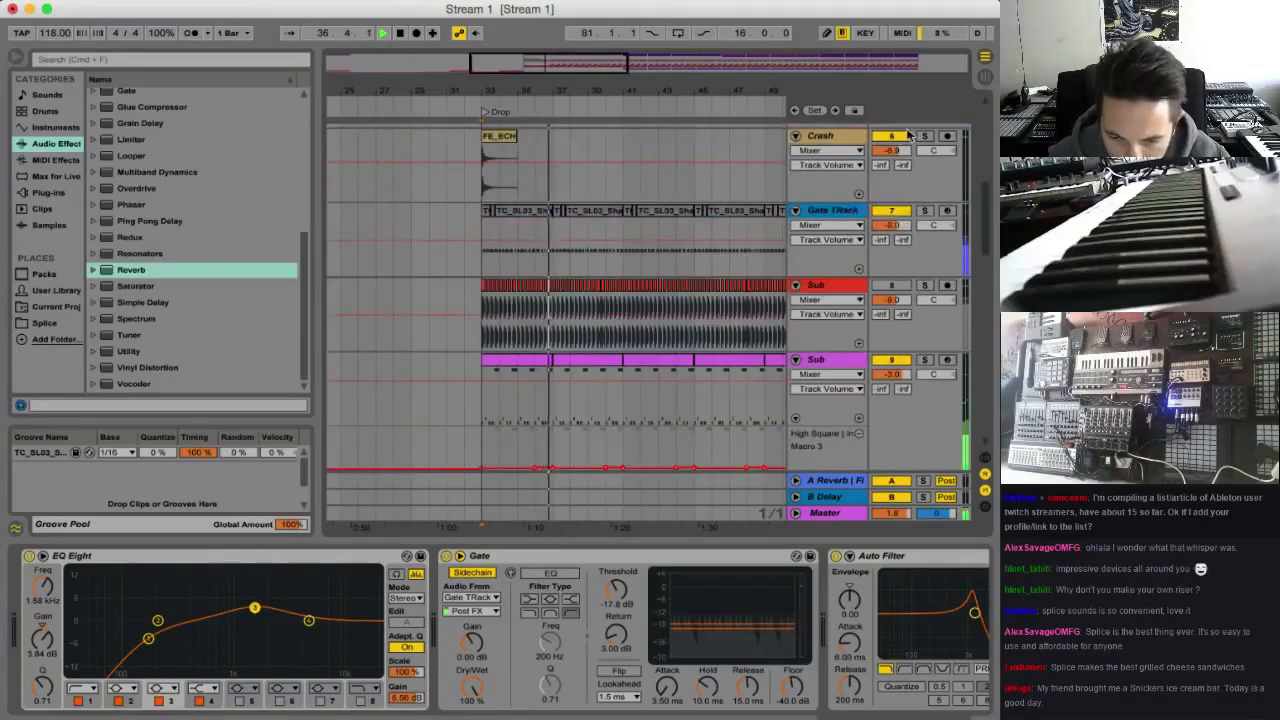
{"action": "scroll", "coordinate": [757, 184], "scroll_direction": "up", "scroll_amount": 5}
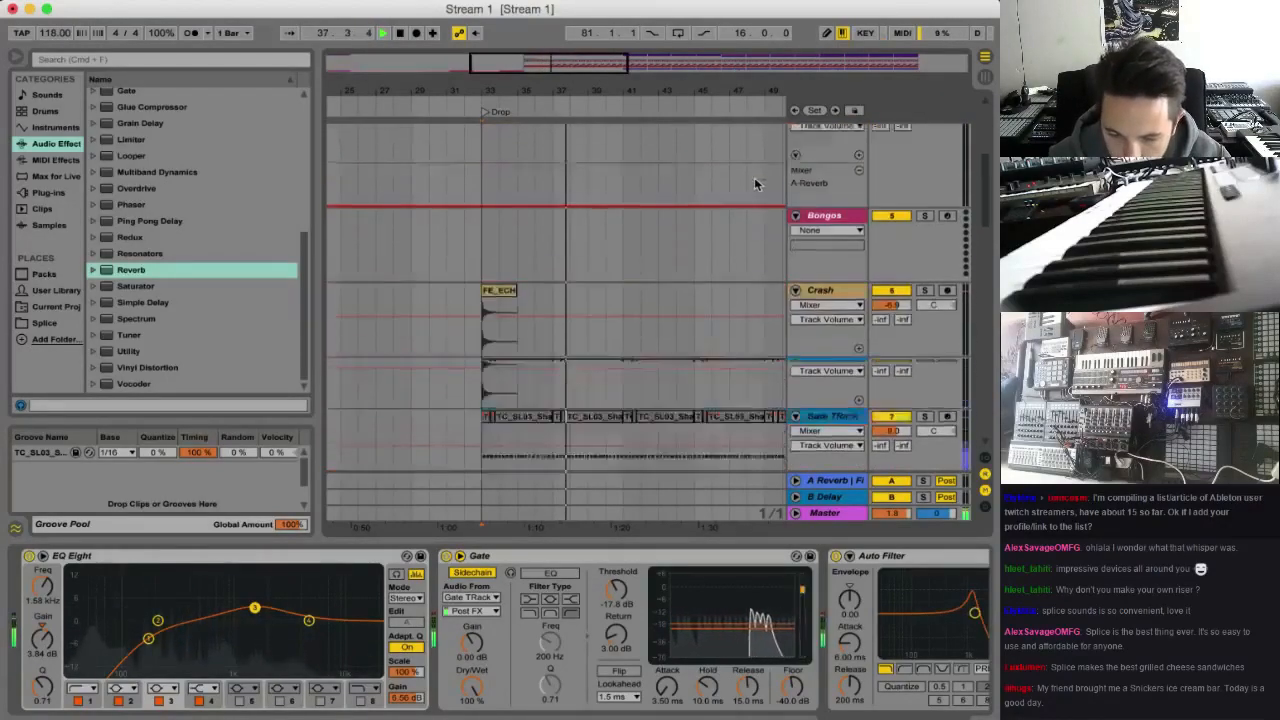
{"action": "scroll", "coordinate": [752, 177], "scroll_direction": "up", "scroll_amount": 10}
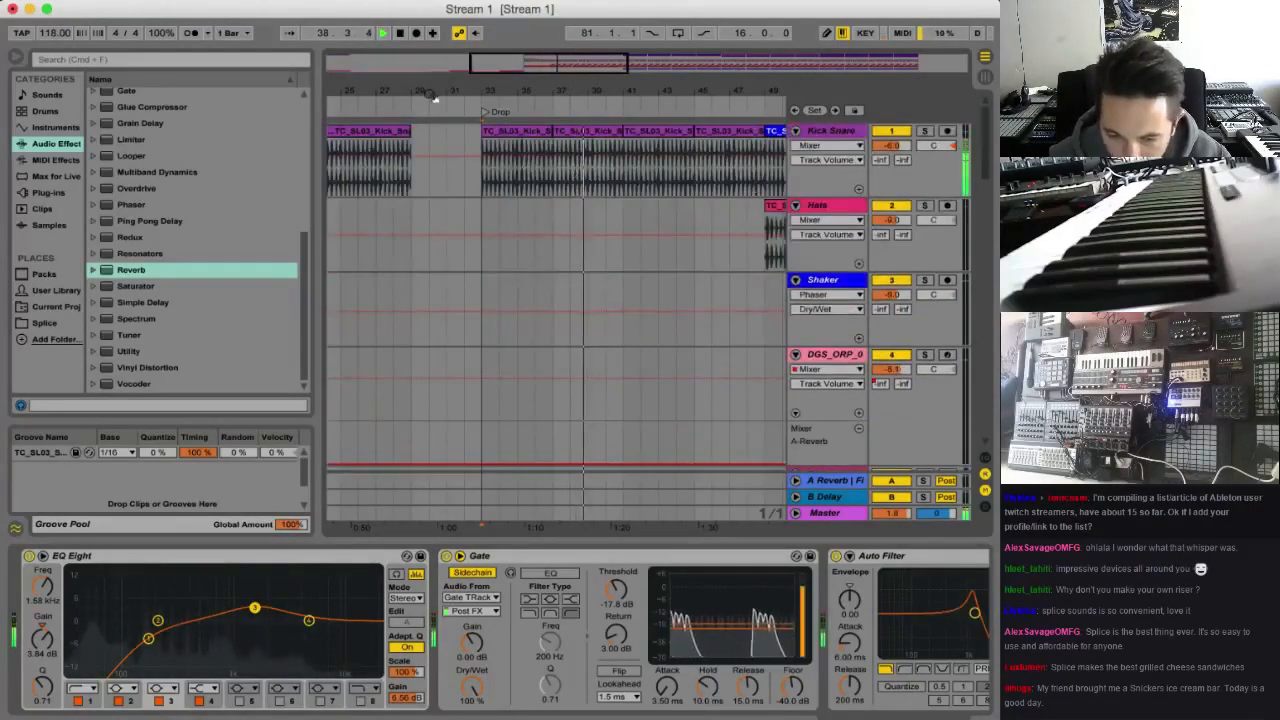
{"action": "scroll", "coordinate": [508, 238], "scroll_direction": "down", "scroll_amount": 8}
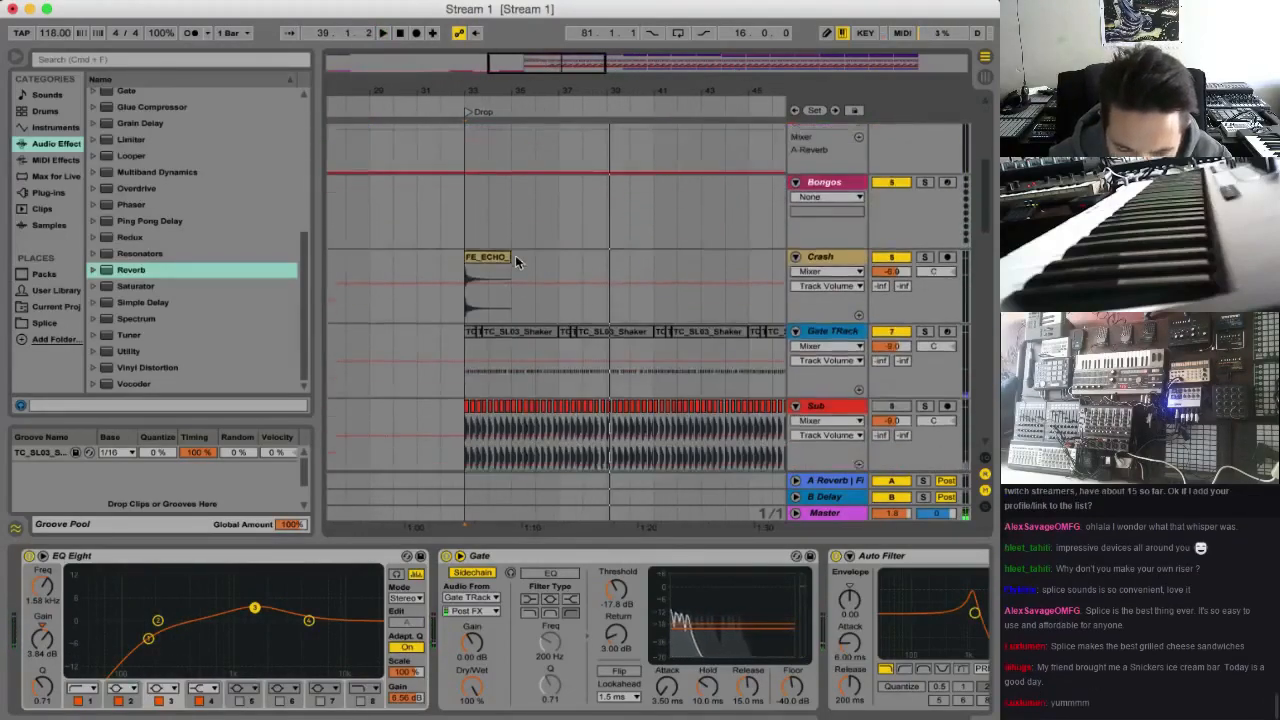
Insert an empty two-bar MIDI clip on Sub track 9 from bar 31 to bar 33 and open it for note editing
{"action": "scroll", "coordinate": [516, 258], "scroll_direction": "down", "scroll_amount": 6}
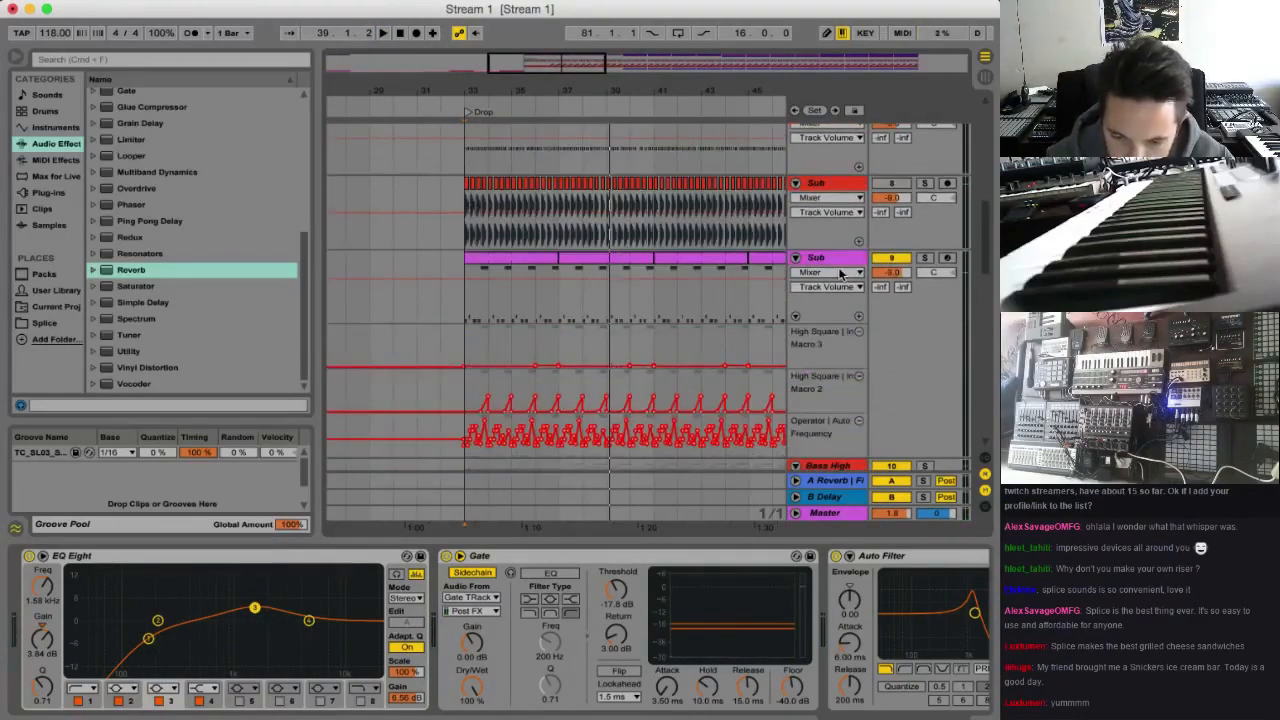
{"action": "left_click", "coordinate": [841, 273]}
{"action": "left_click", "coordinate": [535, 280]}
{"action": "left_click", "coordinate": [477, 265]}
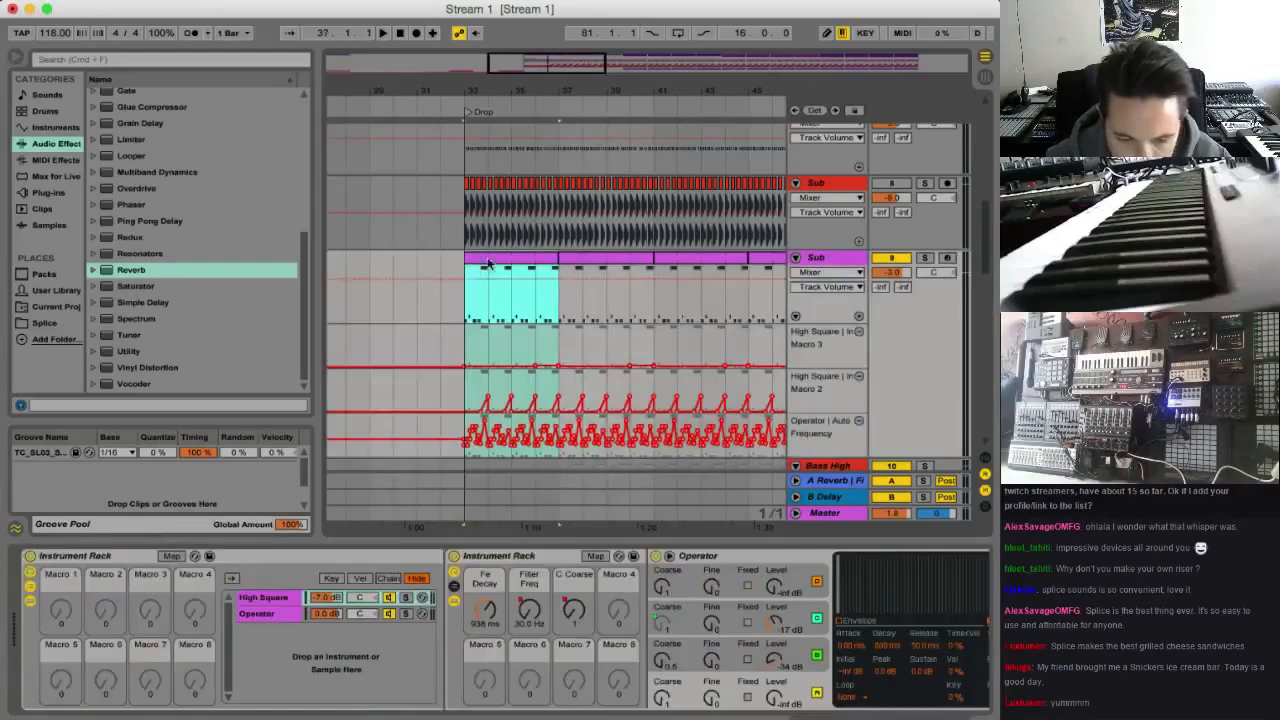
{"action": "left_click_drag", "start_coordinate": [409, 300], "coordinate": [466, 305]}
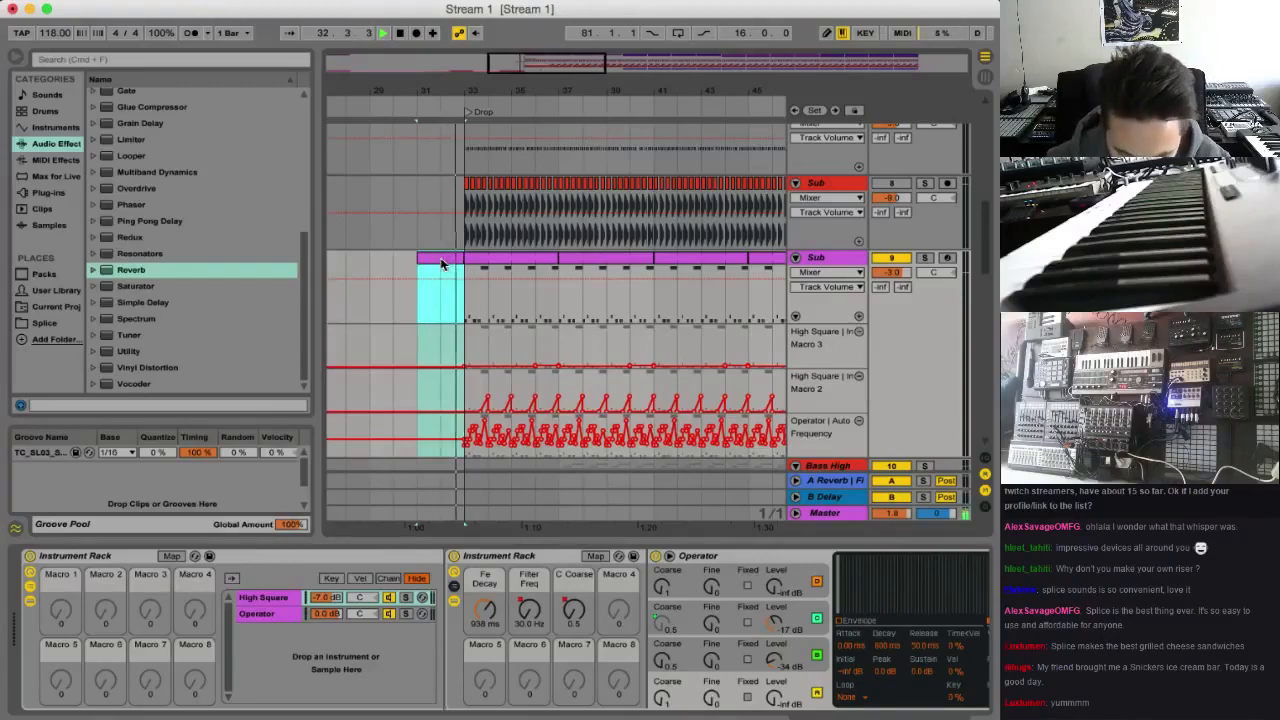
{"action": "double_click", "coordinate": [443, 263]}
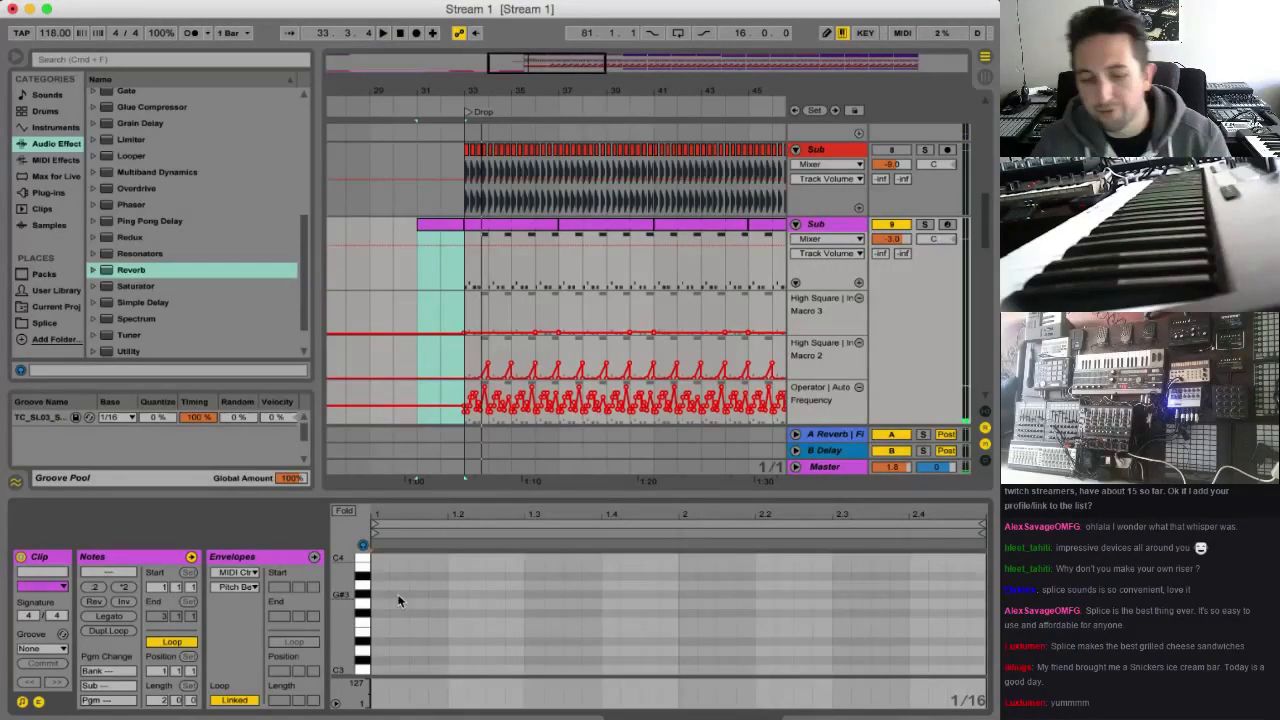
Add an A2 note at the start of the new Sub clip and lengthen it to three sixteenths
{"action": "scroll", "coordinate": [370, 645], "scroll_direction": "down", "scroll_amount": 2}
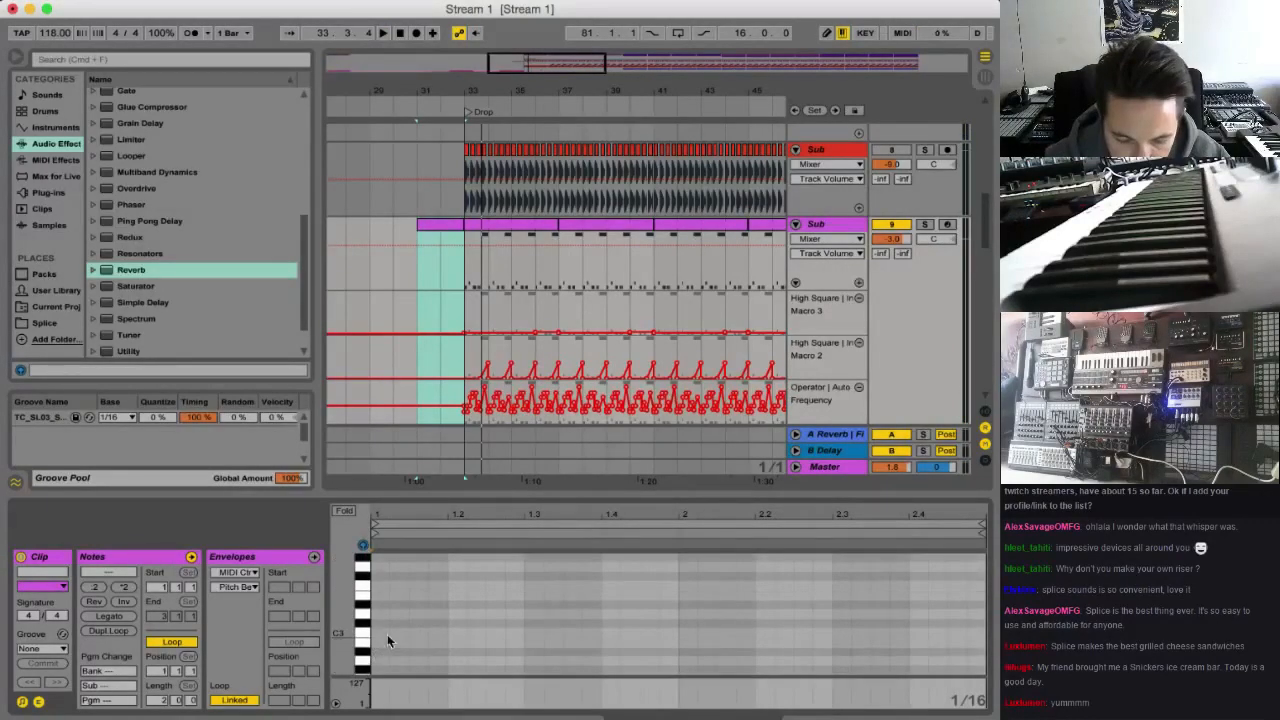
{"action": "scroll", "coordinate": [387, 634], "scroll_direction": "down", "scroll_amount": 5}
{"action": "double_click", "coordinate": [387, 576]}
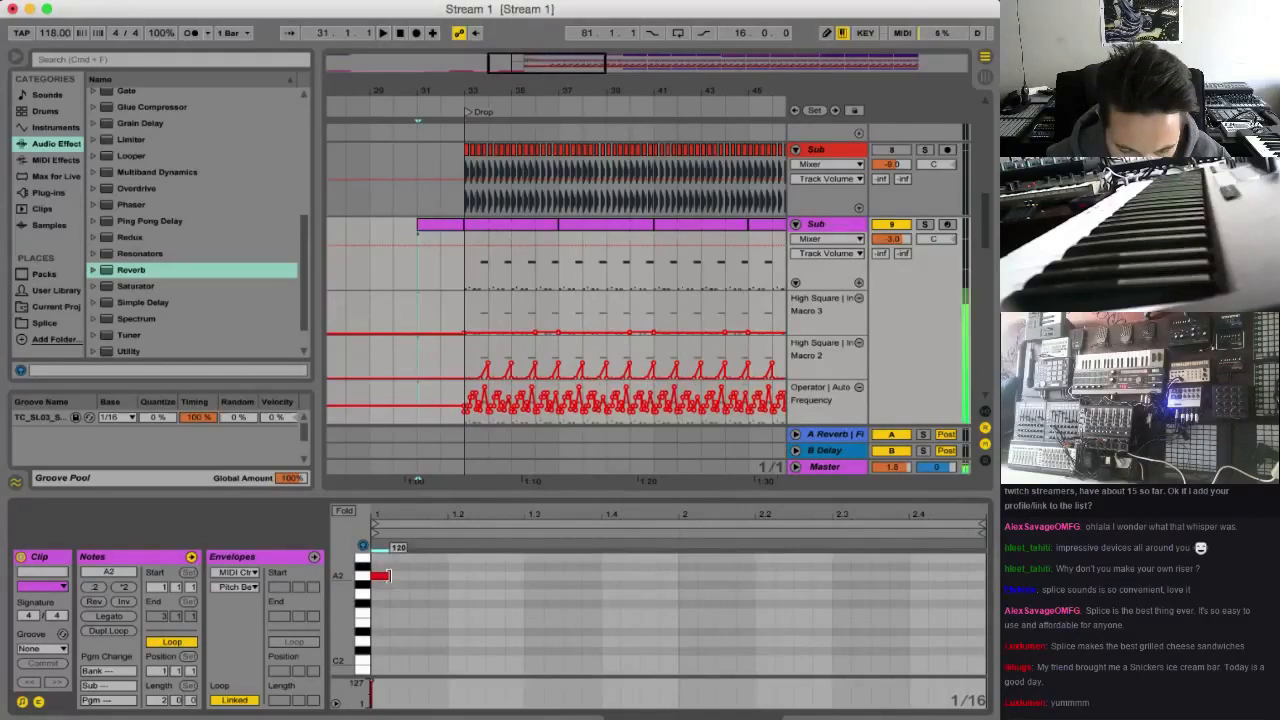
{"action": "key", "text": "space"}
{"action": "left_click_drag", "start_coordinate": [389, 576], "coordinate": [433, 577]}
Copy the note end to end across both bars as a descending run that finishes on D#1
{"action": "left_click_drag", "start_coordinate": [408, 577], "coordinate": [465, 596]}
{"action": "left_click_drag", "start_coordinate": [465, 596], "coordinate": [699, 661]}
{"action": "scroll", "coordinate": [706, 652], "scroll_direction": "down", "scroll_amount": 2}
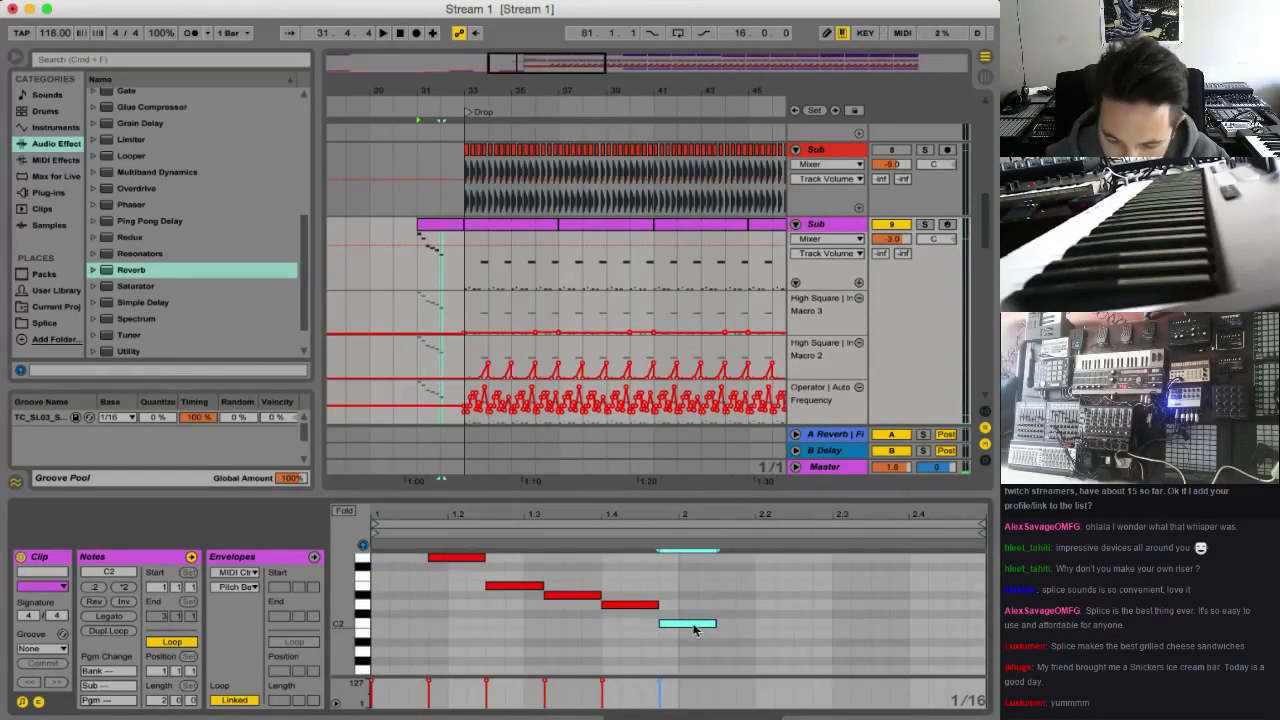
{"action": "left_click_drag", "start_coordinate": [695, 628], "coordinate": [866, 661]}
{"action": "scroll", "coordinate": [765, 636], "scroll_direction": "down", "scroll_amount": 2}
{"action": "scroll", "coordinate": [868, 650], "scroll_direction": "down", "scroll_amount": 4}
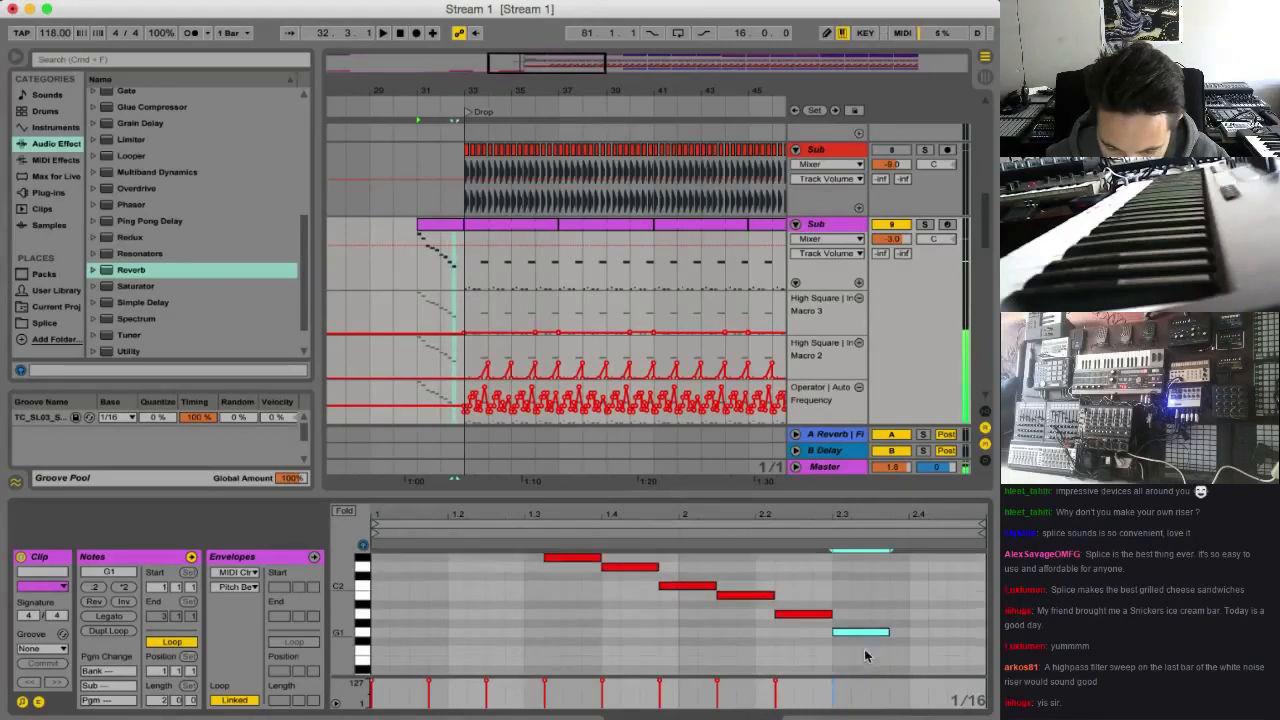
{"action": "left_click_drag", "start_coordinate": [880, 613], "coordinate": [966, 661]}
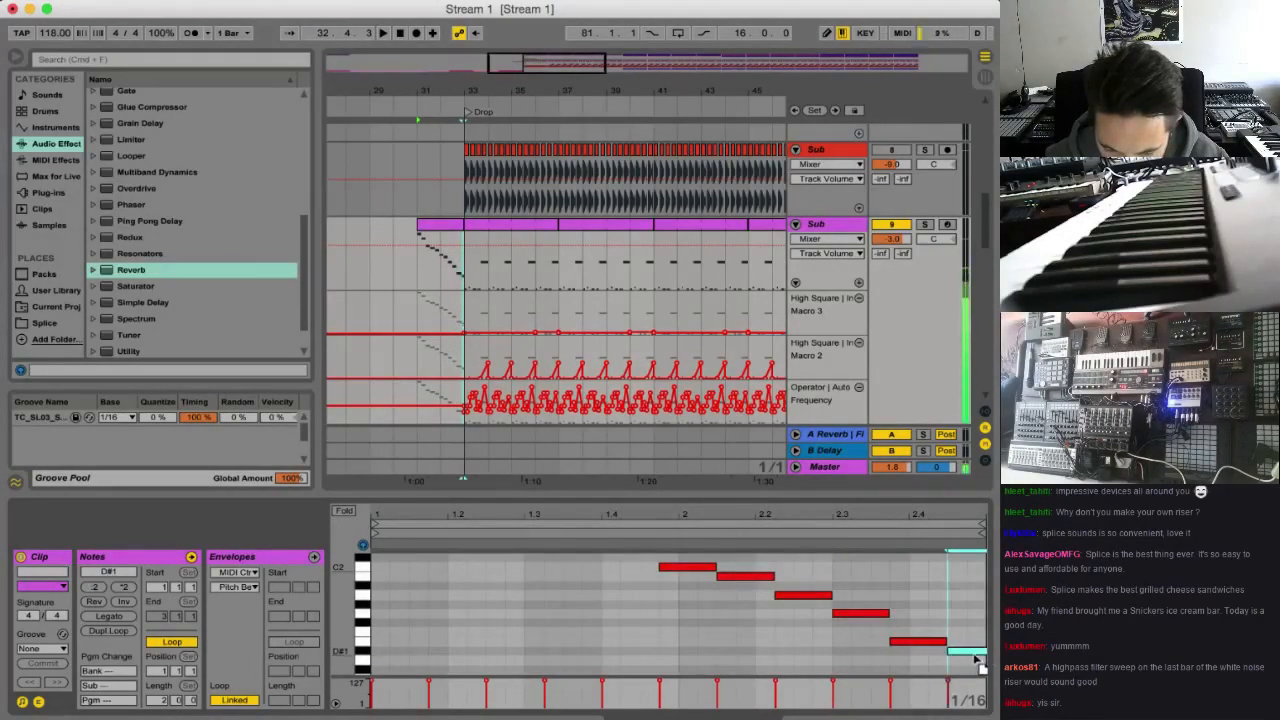
Play the descending sub run from bar 31 into the drop, zoomed in around bar 33, then stop playback
{"action": "key", "text": "space"}
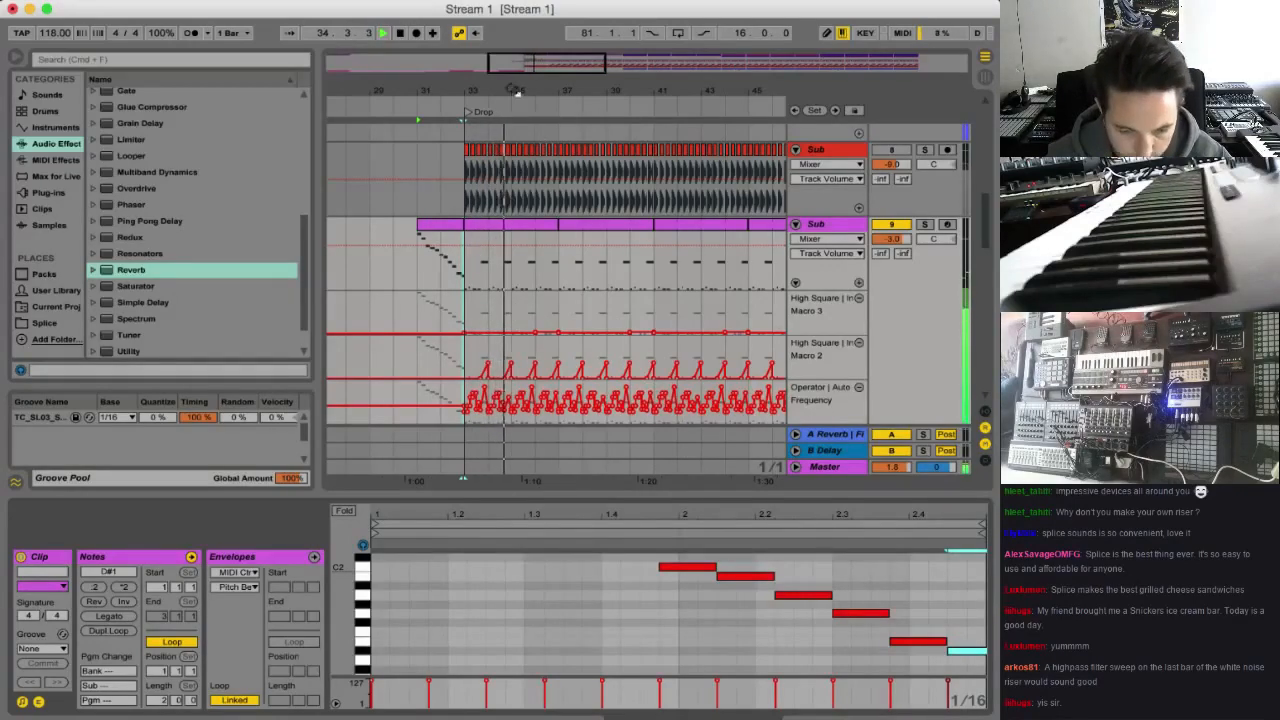
{"action": "left_click_drag", "start_coordinate": [516, 90], "coordinate": [390, 262]}
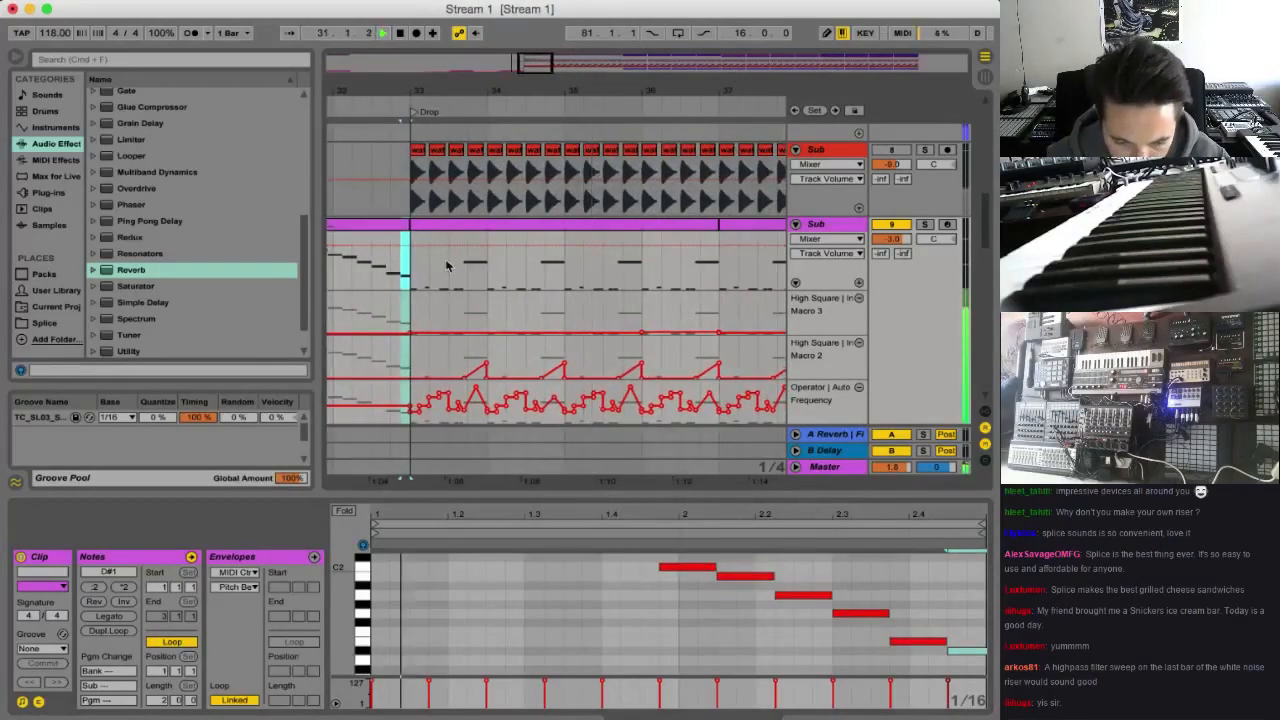
{"action": "key", "text": "space"}
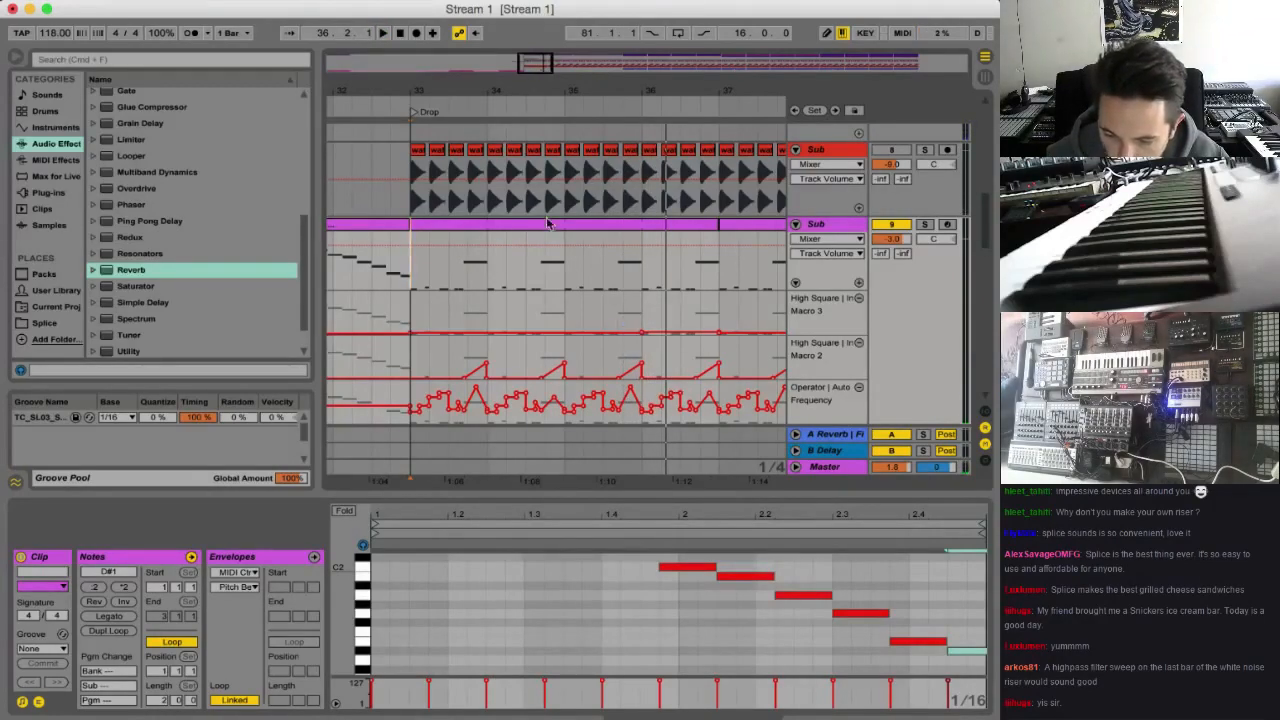
Add an Auto Filter to Build up track 21 and switch it to a high-pass filter
{"action": "scroll", "coordinate": [568, 276], "scroll_direction": "down", "scroll_amount": 5}
{"action": "scroll", "coordinate": [568, 276], "scroll_direction": "left", "scroll_amount": 5}
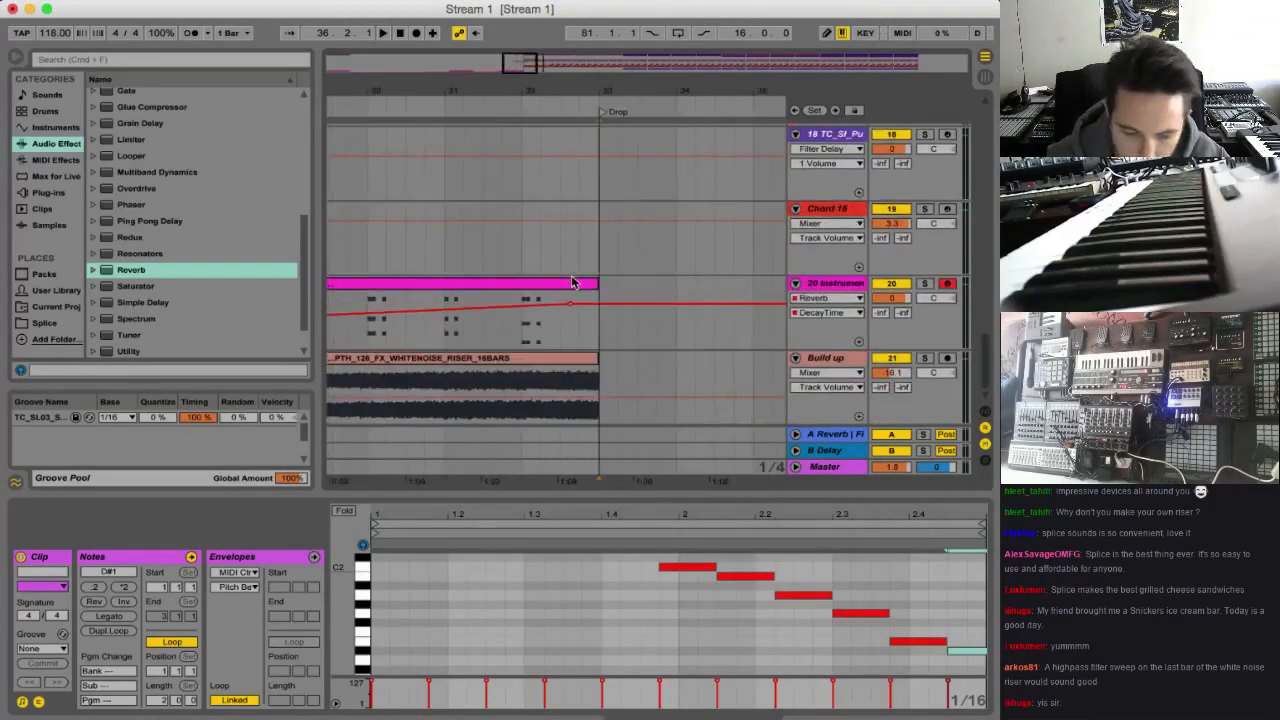
{"action": "left_click", "coordinate": [838, 359]}
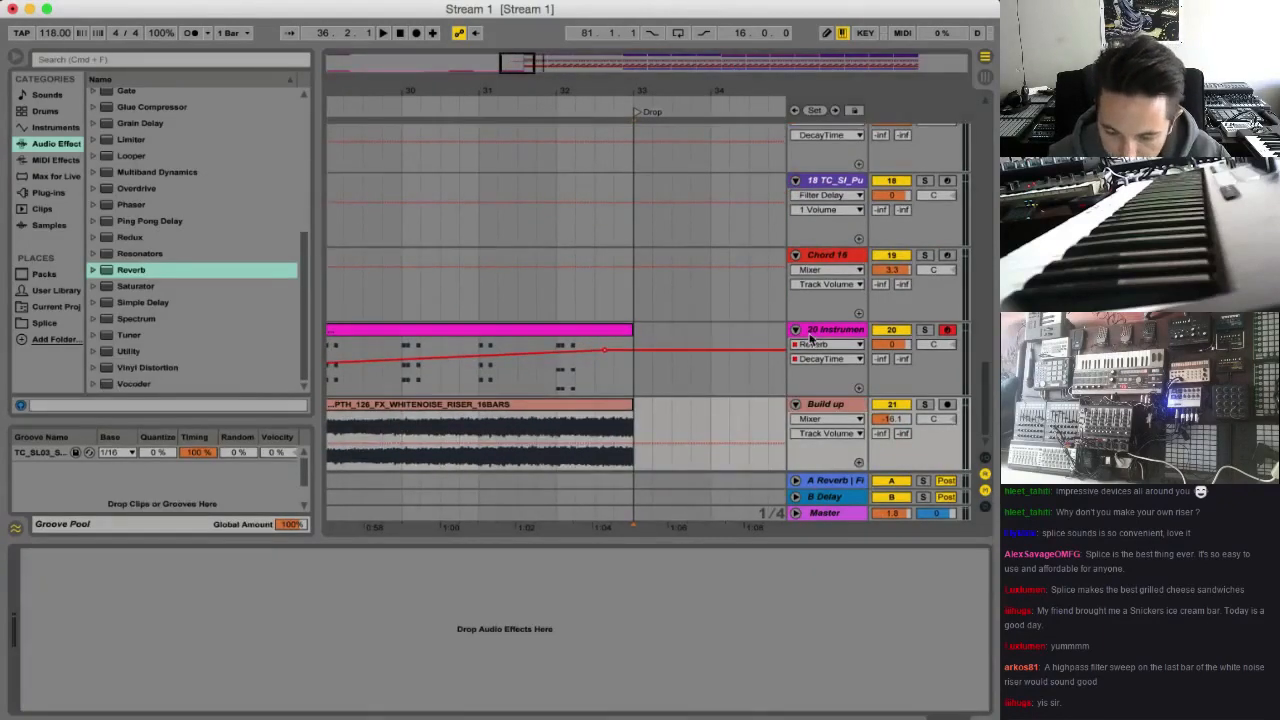
{"action": "scroll", "coordinate": [143, 208], "scroll_direction": "up", "scroll_amount": 10}
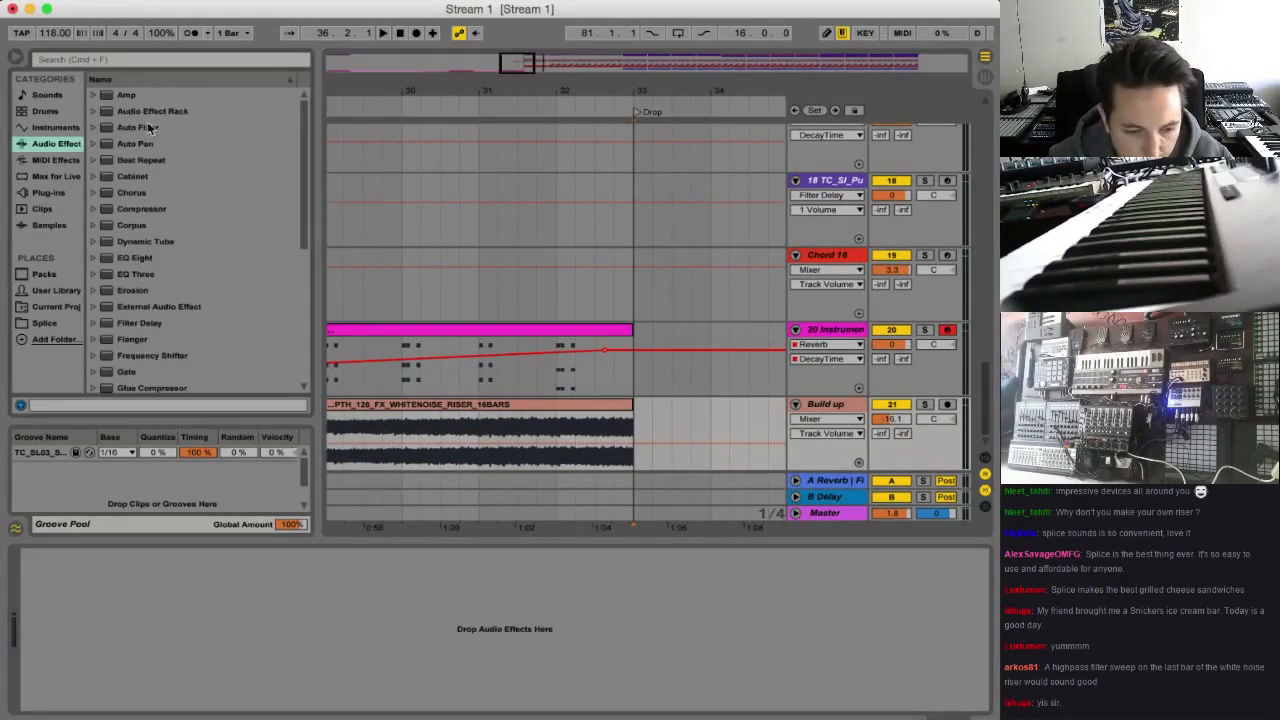
{"action": "left_click_drag", "start_coordinate": [147, 127], "coordinate": [140, 657]}
{"action": "left_click", "coordinate": [99, 669]}
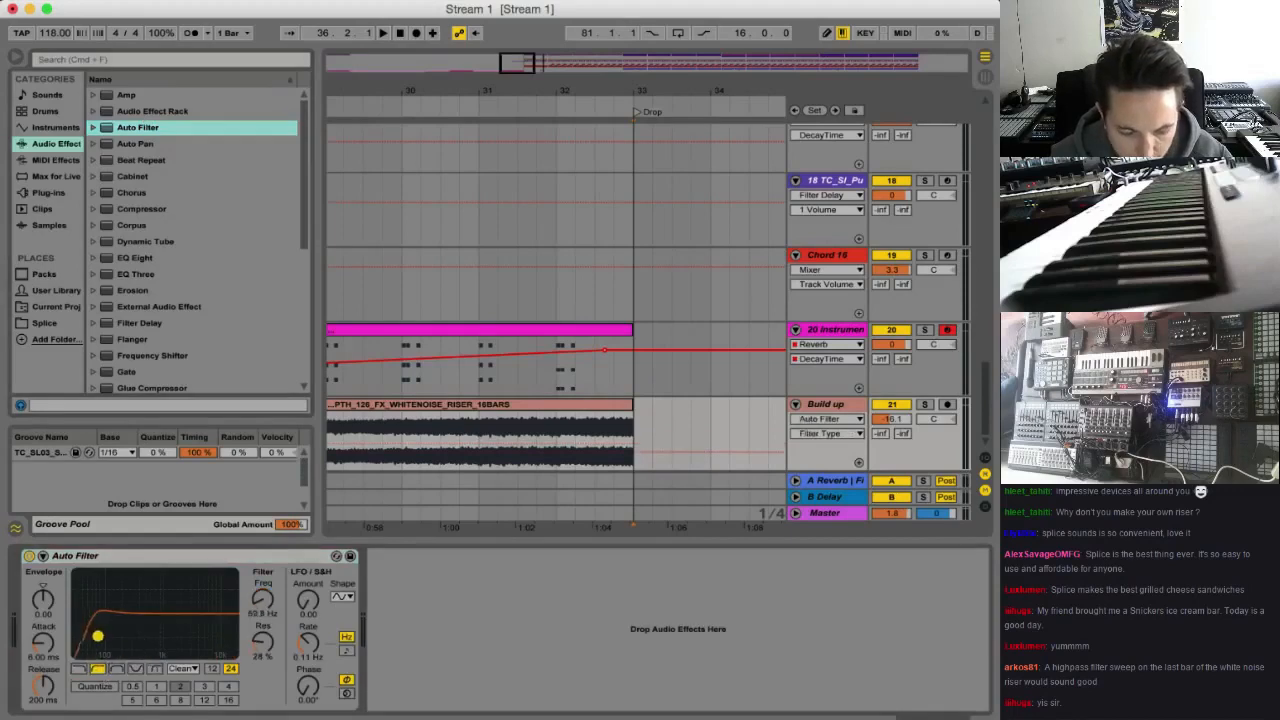
Automate the Auto Filter frequency on the Build up track to rise from bar 32 to bar 33, and play the sweep
{"action": "left_click", "coordinate": [257, 604]}
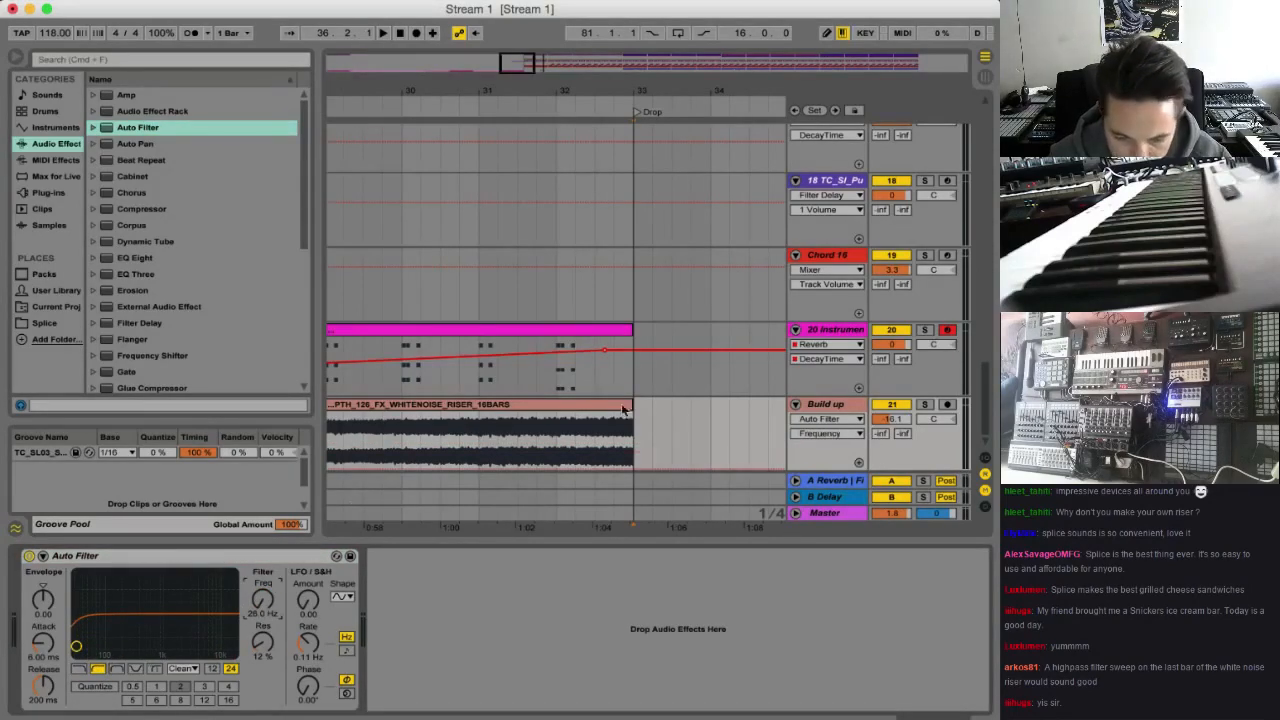
{"action": "left_click", "coordinate": [556, 472]}
{"action": "left_click", "coordinate": [555, 468]}
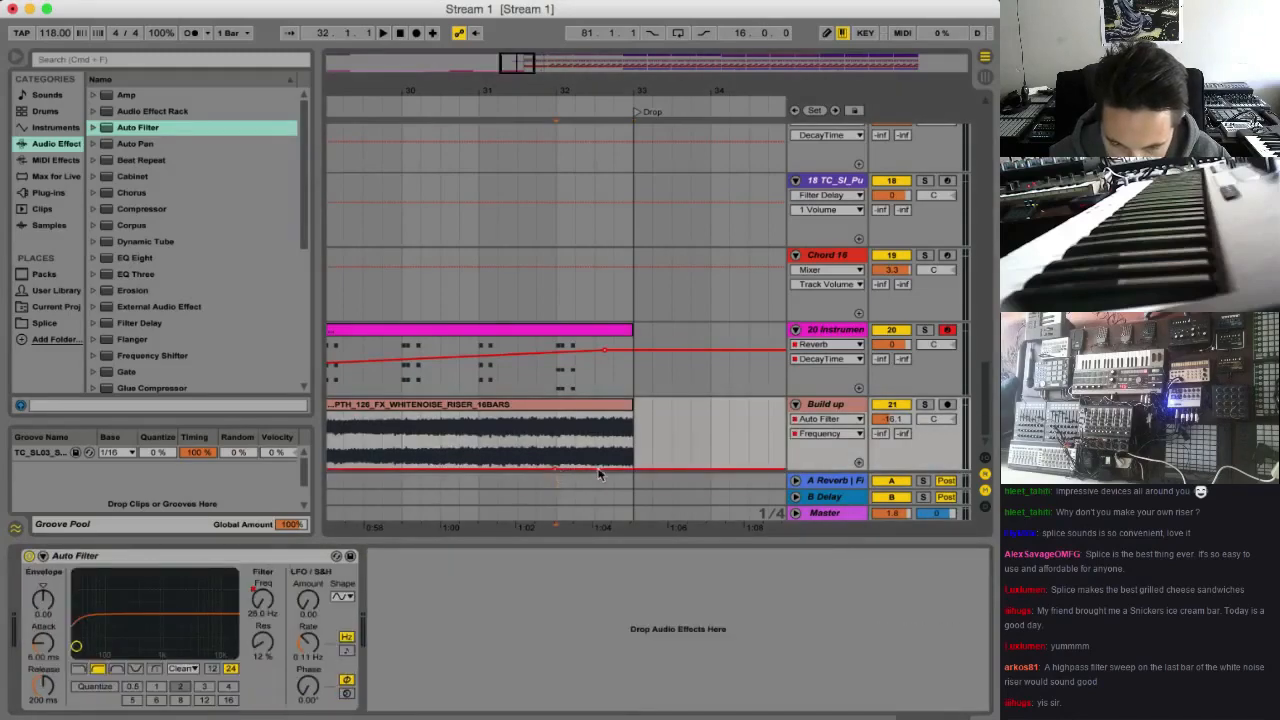
{"action": "left_click_drag", "start_coordinate": [597, 446], "coordinate": [628, 441]}
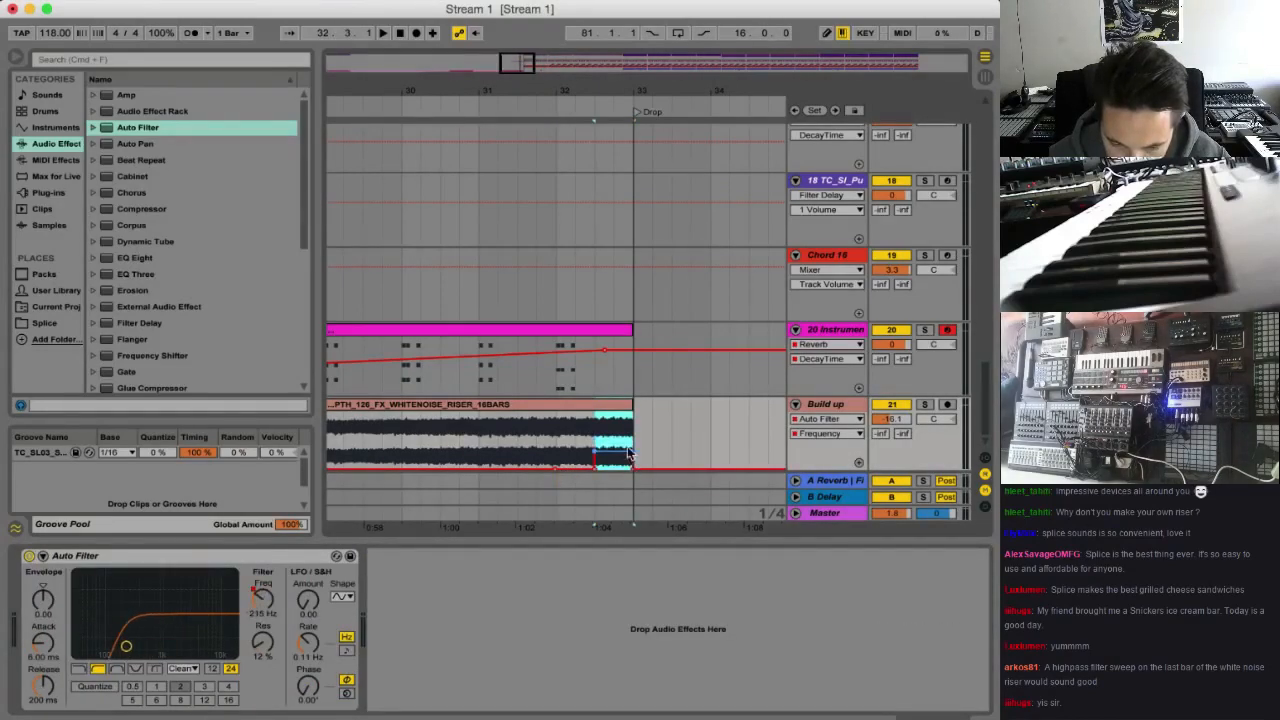
{"action": "left_click", "coordinate": [265, 603]}
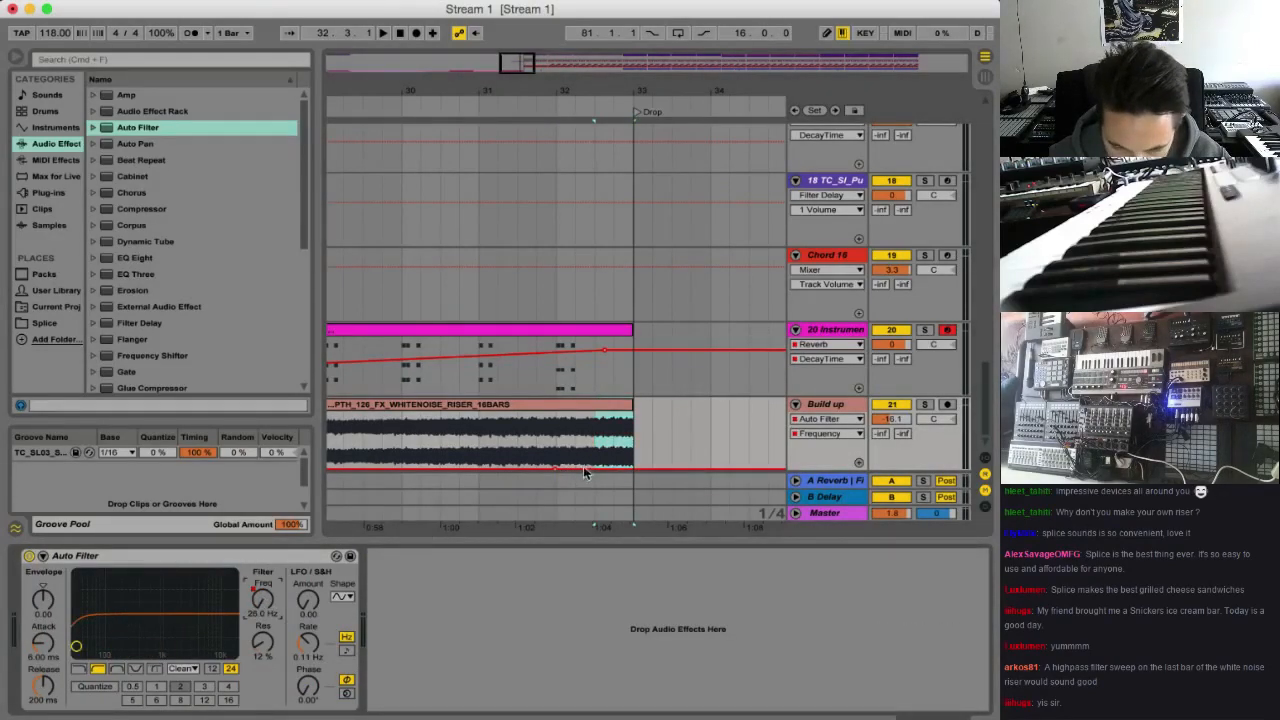
{"action": "left_click_drag", "start_coordinate": [585, 467], "coordinate": [590, 412]}
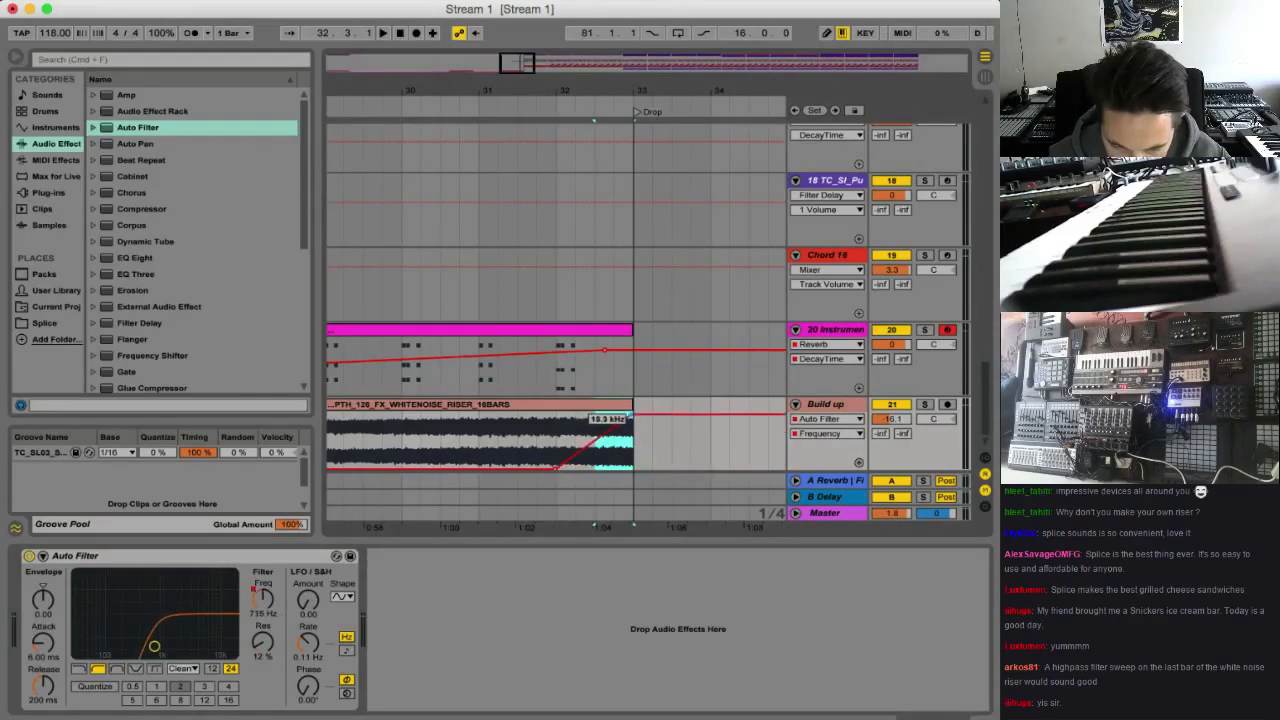
{"action": "left_click", "coordinate": [557, 442]}
{"action": "key", "text": "space"}
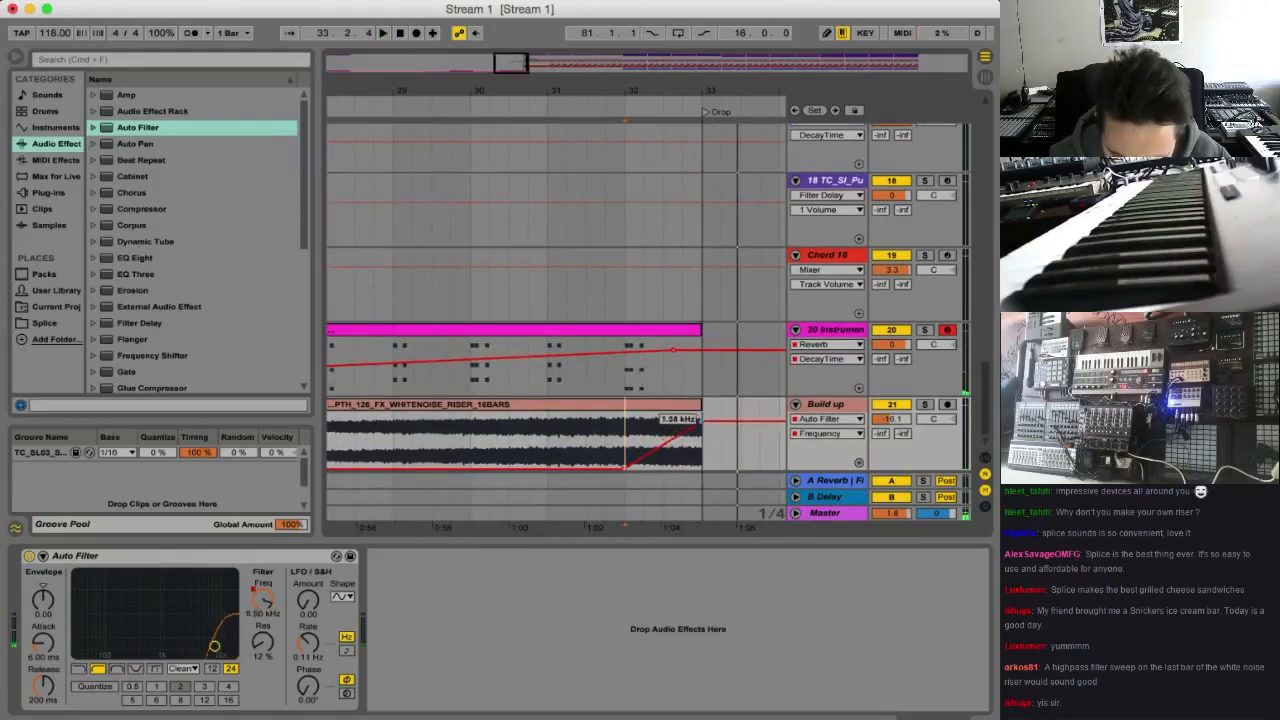
Stretch the frequency ramp to start early in bar 30 and end at 1.45 kHz, set the filter resonance to 41%, and play it
{"action": "left_click_drag", "start_coordinate": [701, 421], "coordinate": [701, 435]}
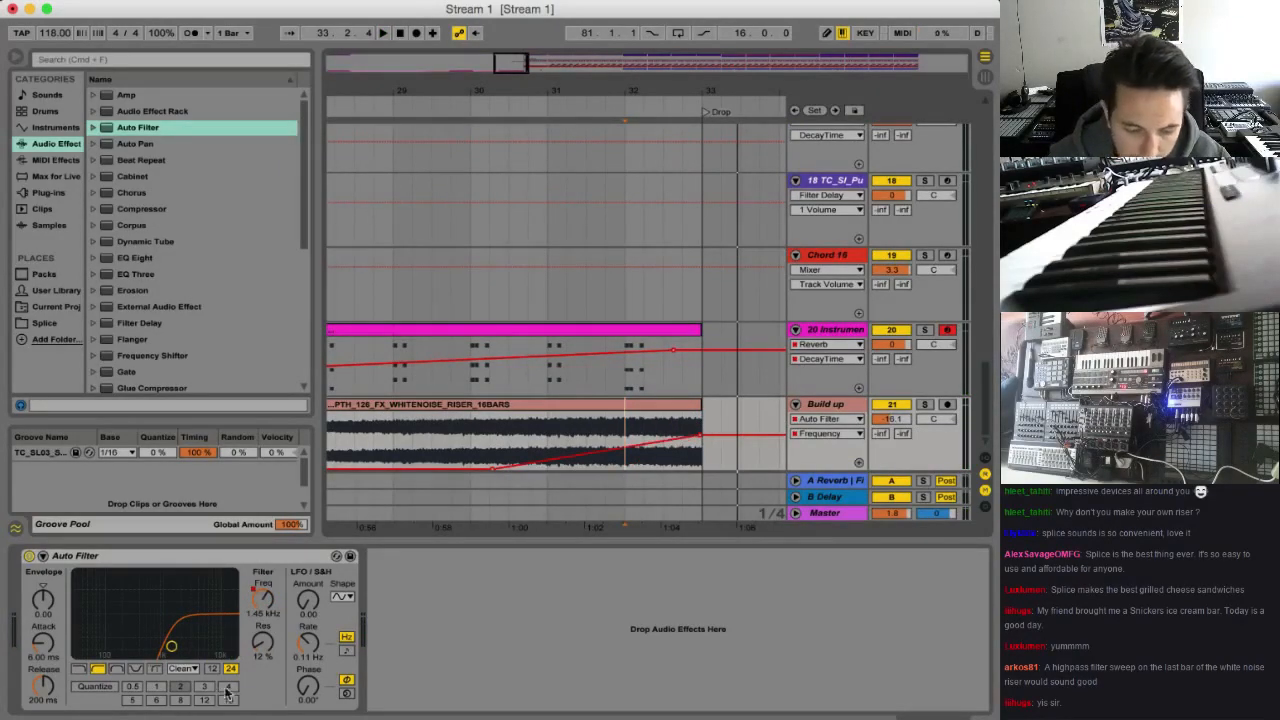
{"action": "left_click_drag", "start_coordinate": [270, 652], "coordinate": [270, 622]}
{"action": "left_click", "coordinate": [510, 434]}
{"action": "key", "text": "space"}
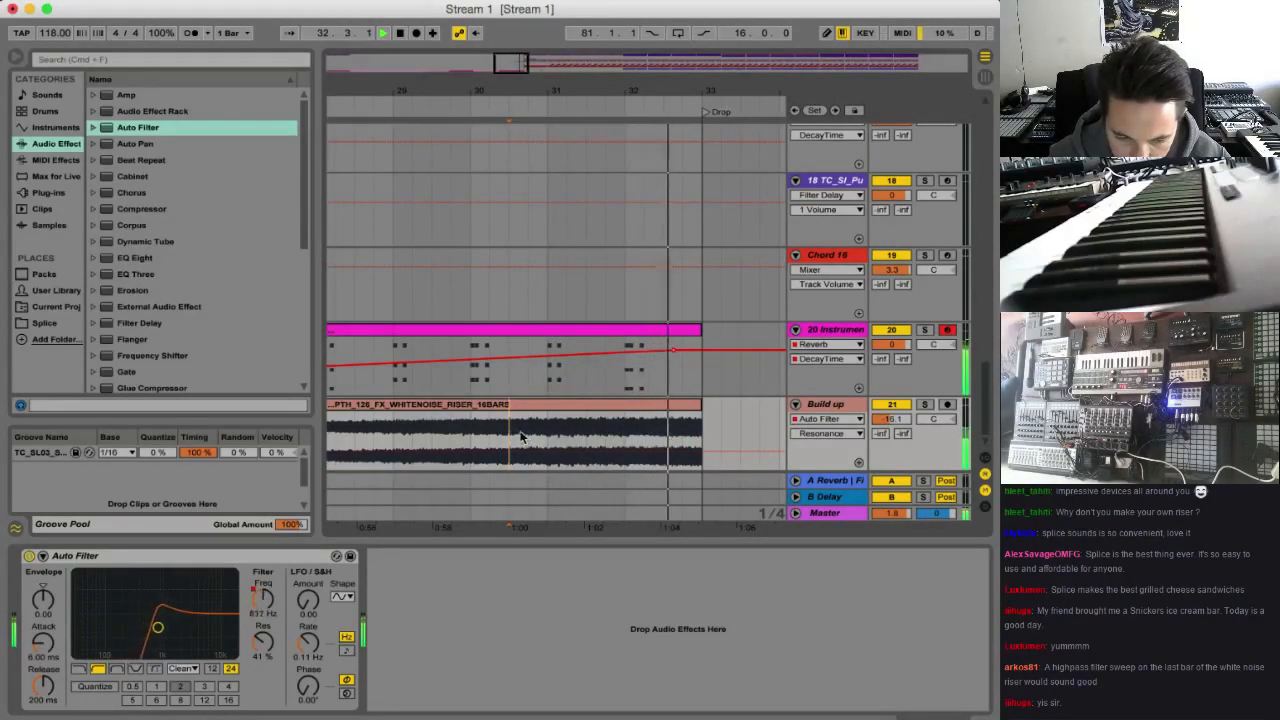
Raise the end of the filter frequency ramp at bar 33 to 4.87 kHz and play the sweep into the drop
{"action": "left_click", "coordinate": [264, 598]}
{"action": "key", "text": "space"}
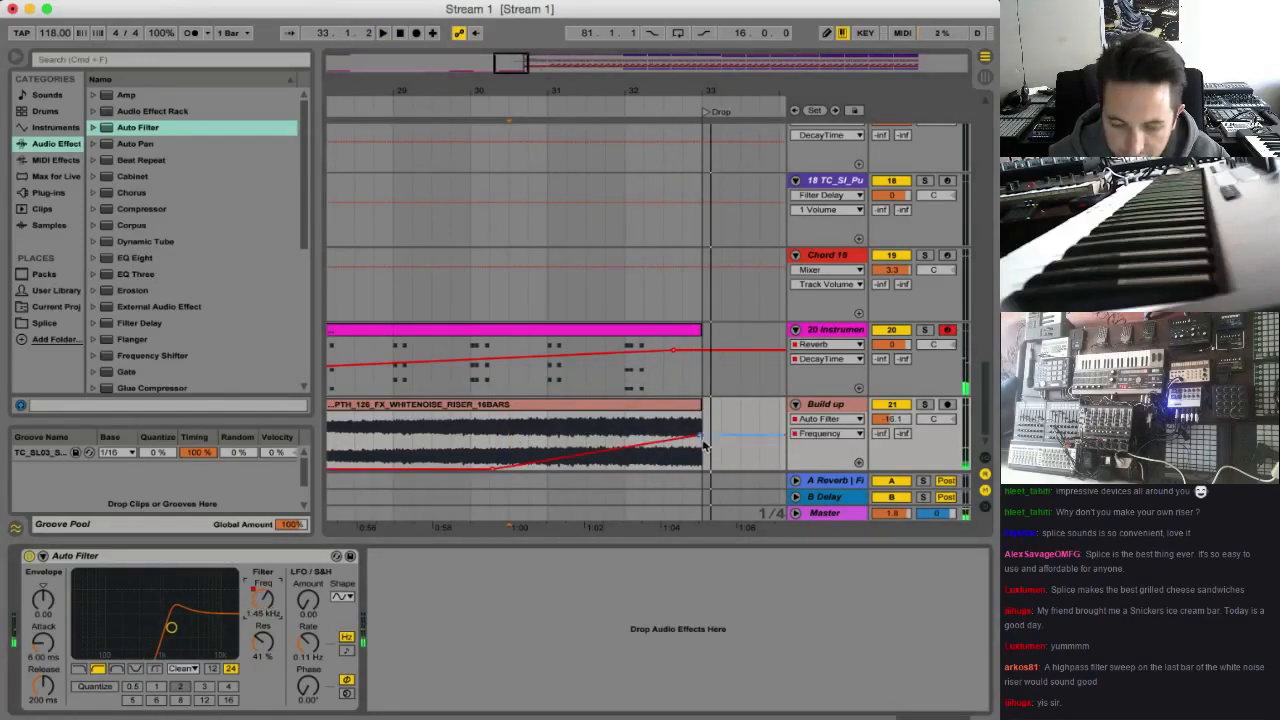
{"action": "left_click_drag", "start_coordinate": [701, 441], "coordinate": [703, 430]}
{"action": "key", "text": "space"}
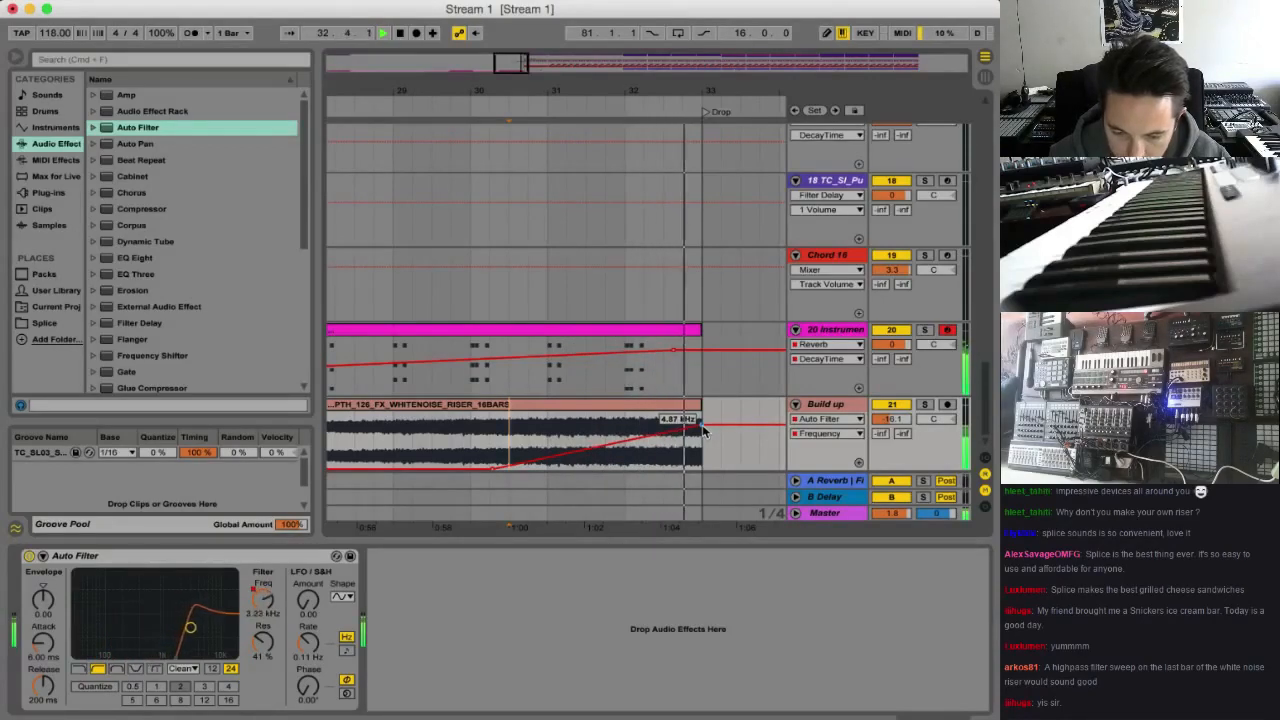
Add a Reverb to the Build up track and automate its decay time from mid-bar 32 up to 15.1 s at bar 33
{"action": "scroll", "coordinate": [182, 323], "scroll_direction": "down", "scroll_amount": 5}
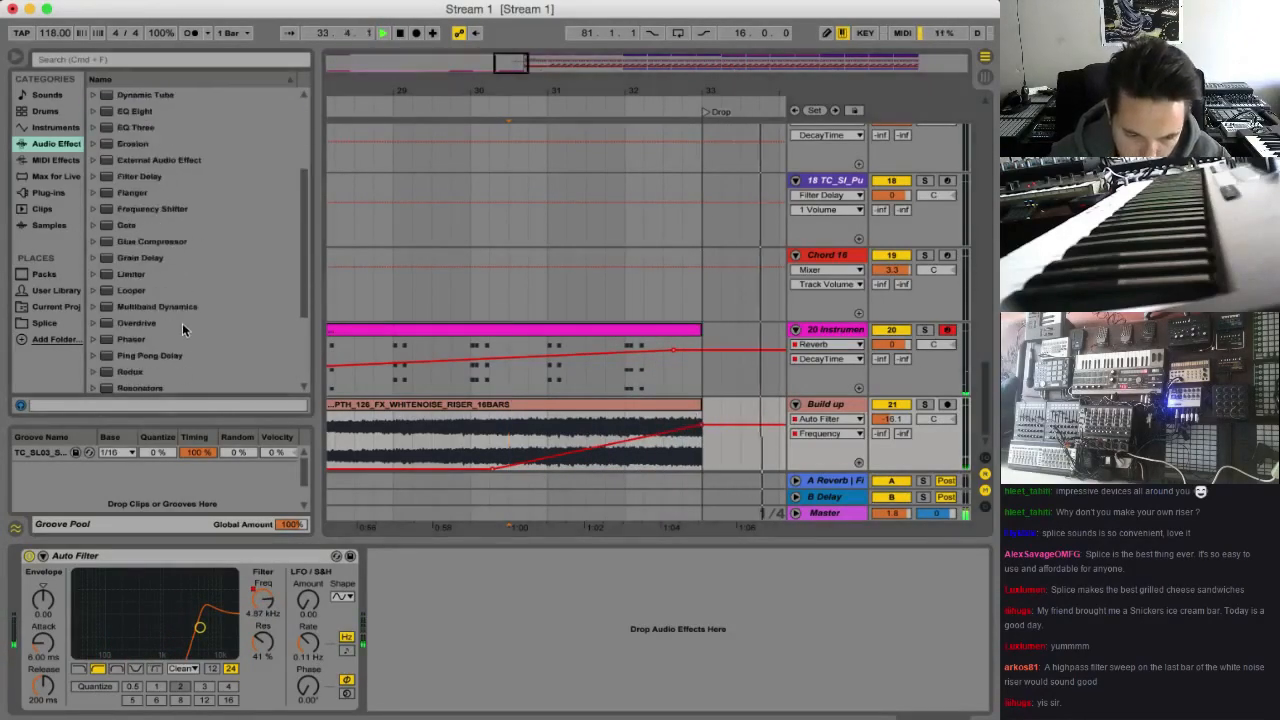
{"action": "double_click", "coordinate": [147, 386]}
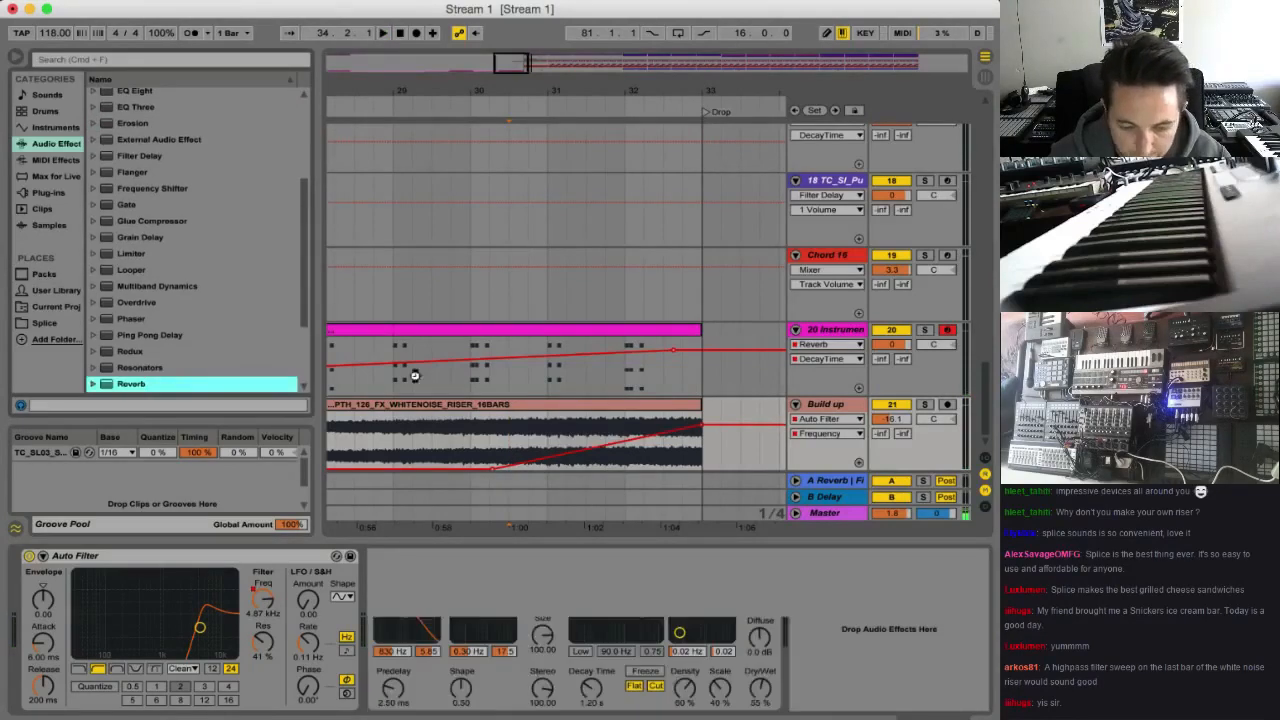
{"action": "left_click_drag", "start_coordinate": [591, 688], "coordinate": [591, 694]}
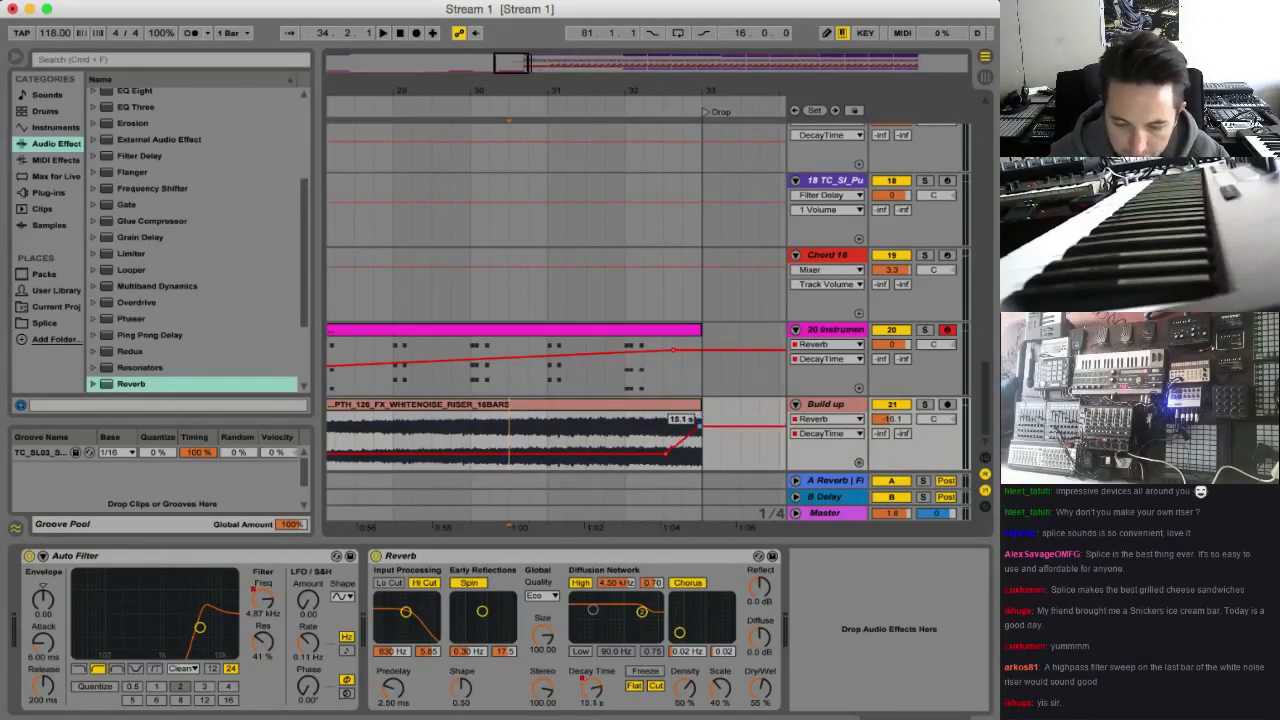
Add a Compressor after the Reverb on the Build up track and enable its sidechain with Kick Snare as the source
{"action": "scroll", "coordinate": [160, 235], "scroll_direction": "up", "scroll_amount": 3}
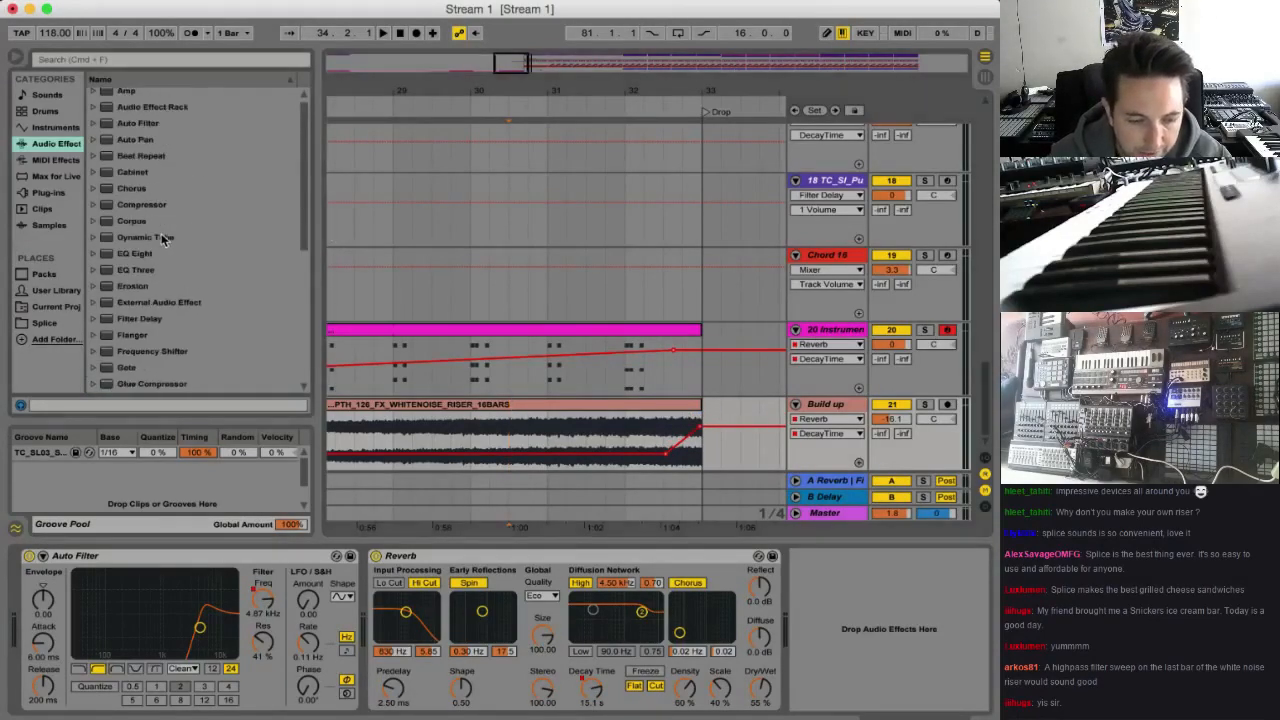
{"action": "double_click", "coordinate": [158, 205]}
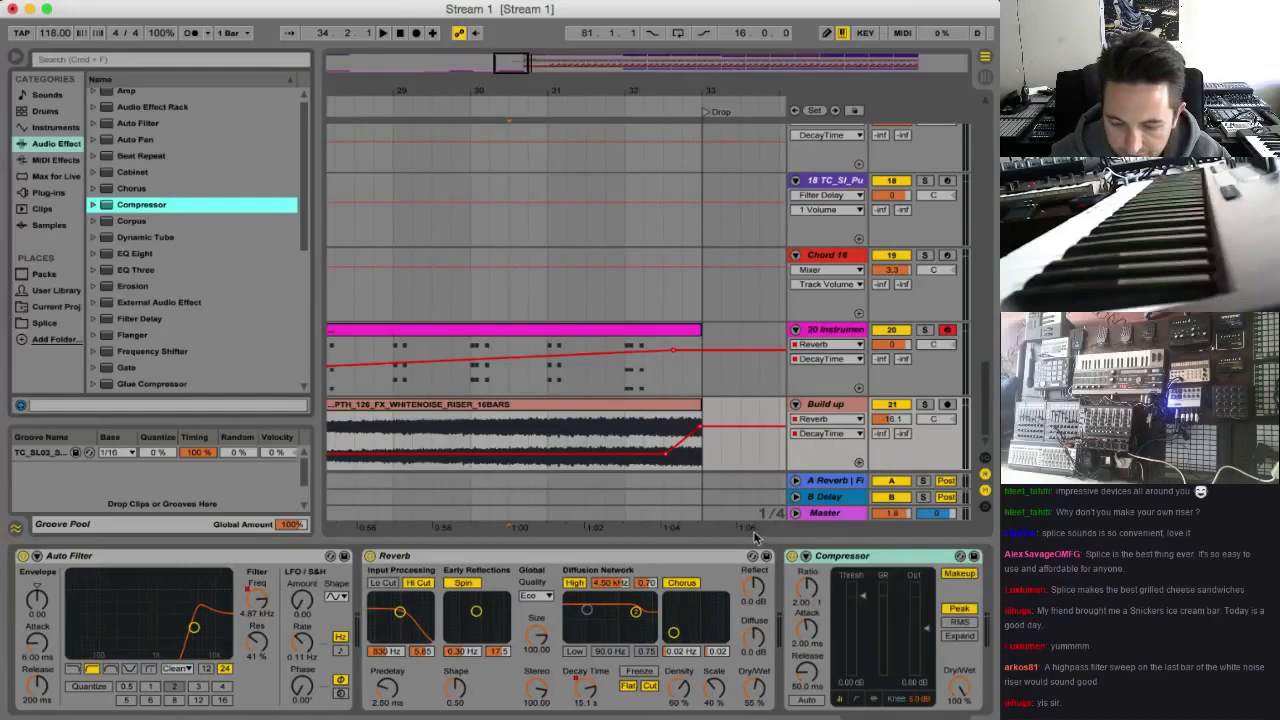
{"action": "left_click", "coordinate": [806, 557]}
{"action": "left_click", "coordinate": [826, 574]}
{"action": "left_click", "coordinate": [832, 599]}
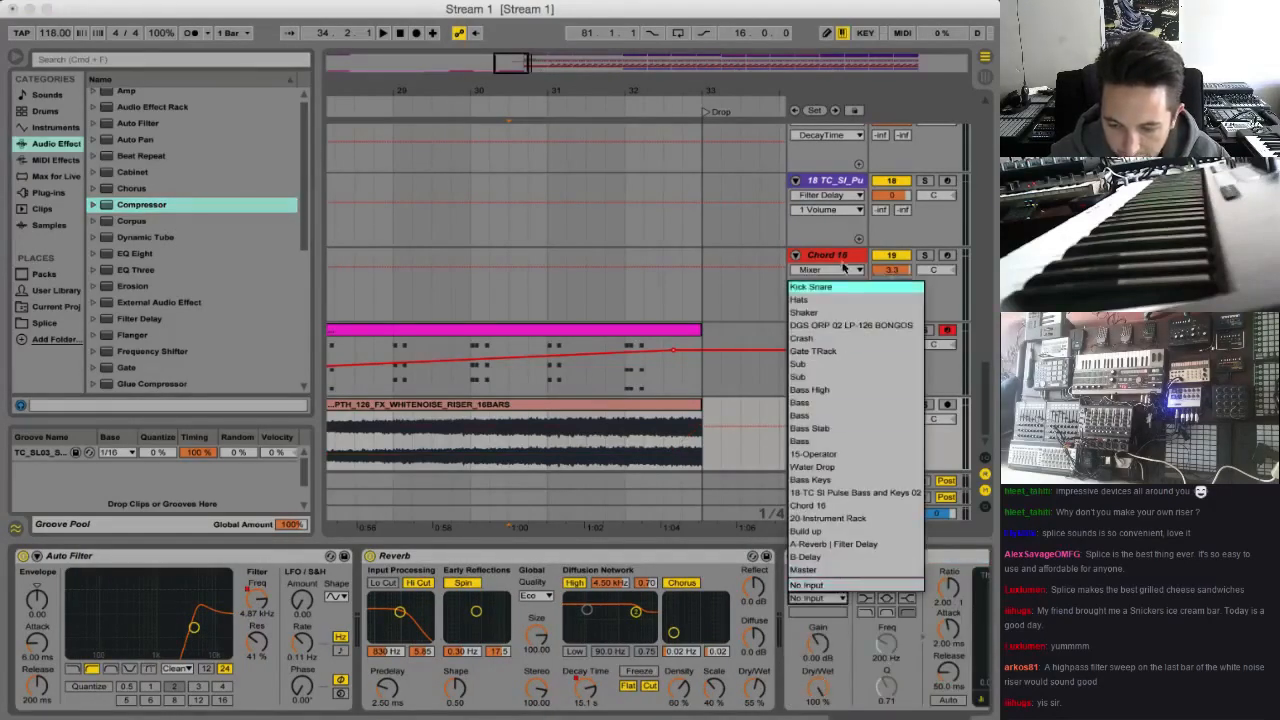
{"action": "left_click", "coordinate": [827, 289]}
{"action": "scroll", "coordinate": [860, 600], "scroll_direction": "right", "scroll_amount": 2}
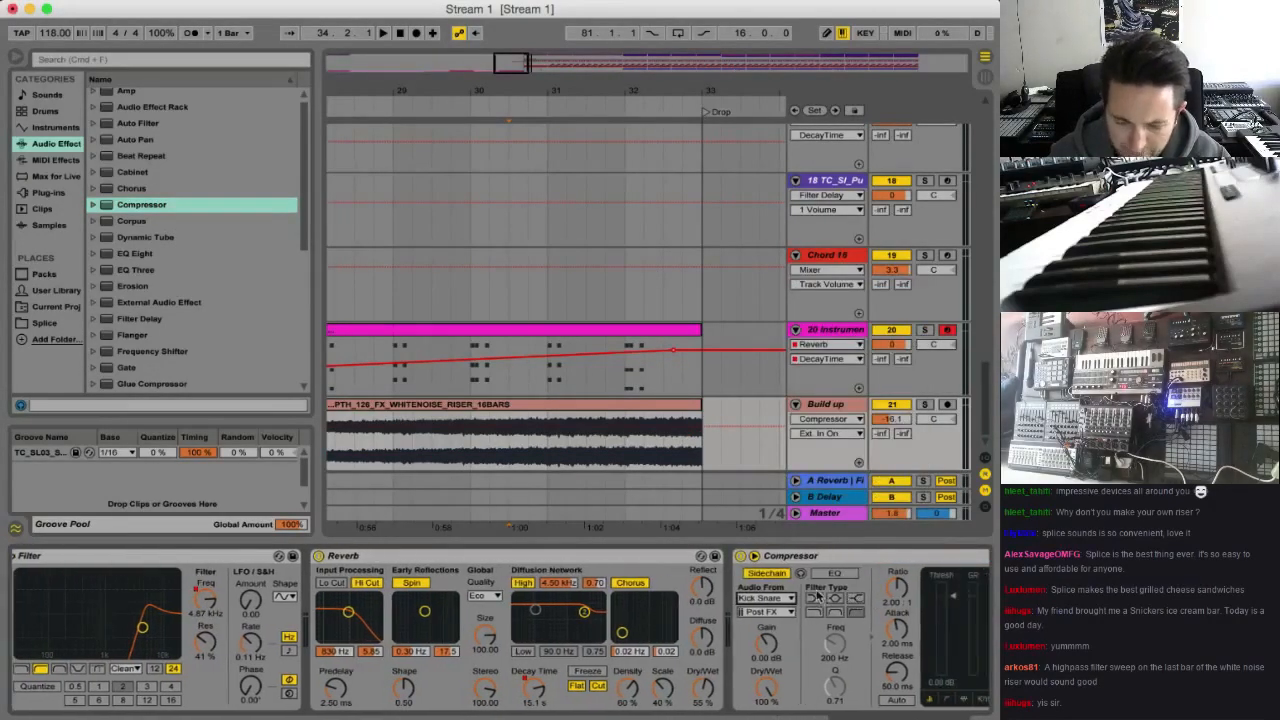
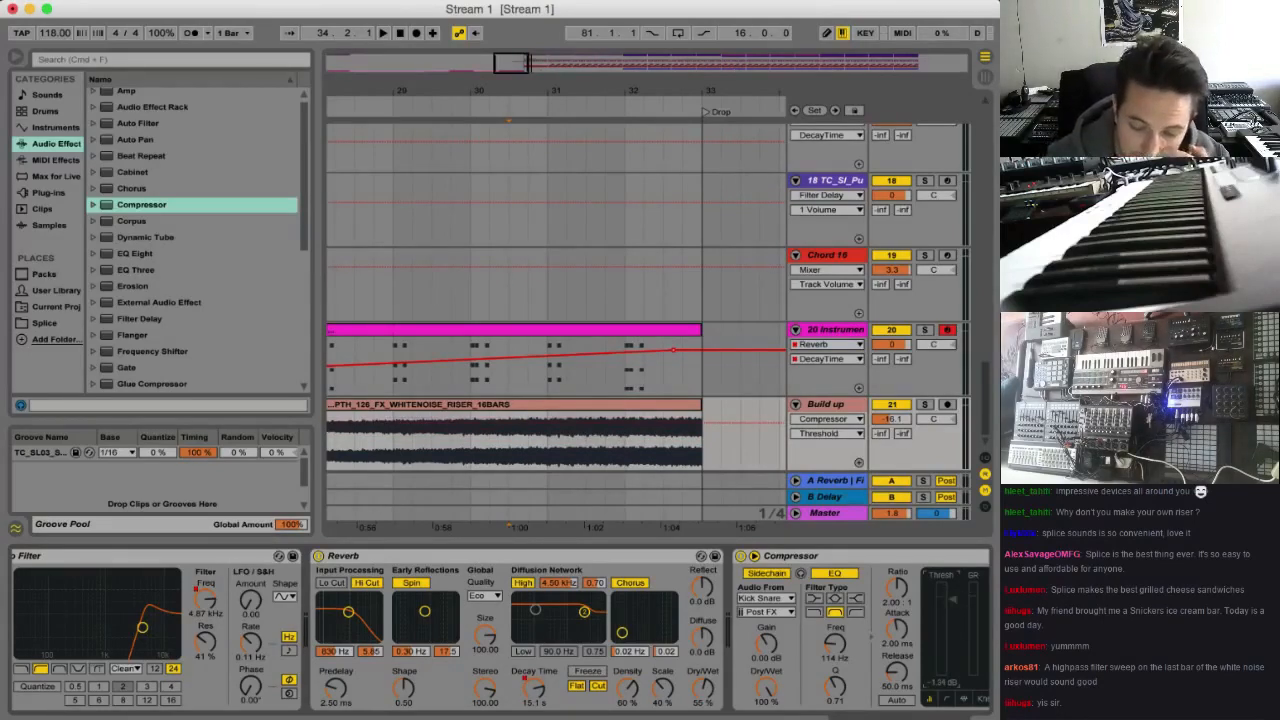
Automate the Build up track's Compressor threshold to drop to about -43 dB at bar 33 and play the transition
{"action": "key", "text": "b"}
{"action": "left_click_drag", "start_coordinate": [718, 437], "coordinate": [724, 447]}
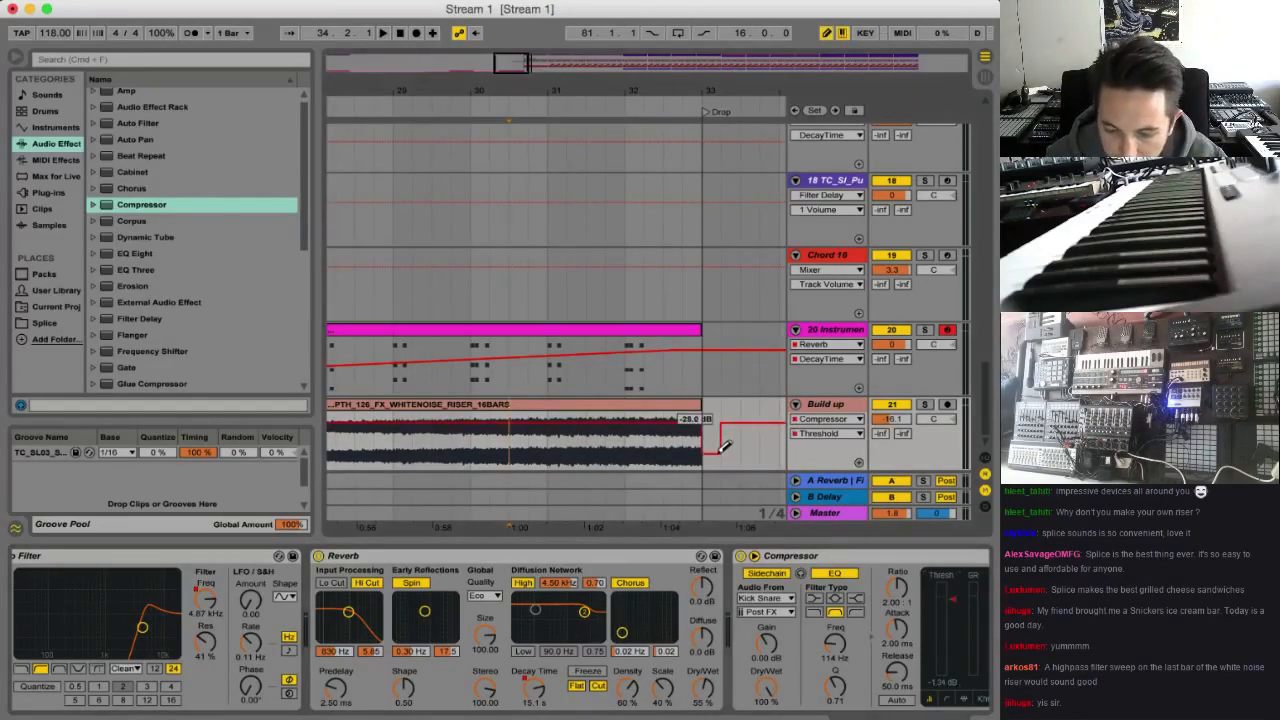
{"action": "left_click", "coordinate": [720, 424]}
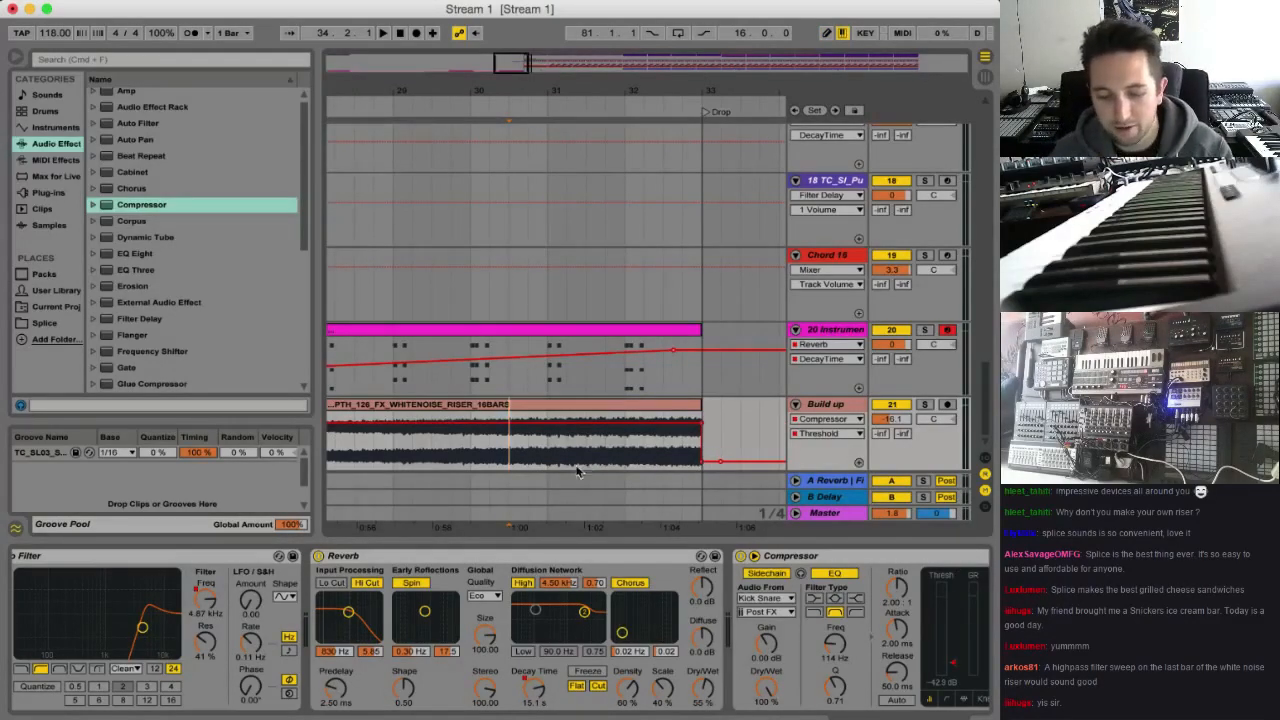
{"action": "key", "text": "space"}
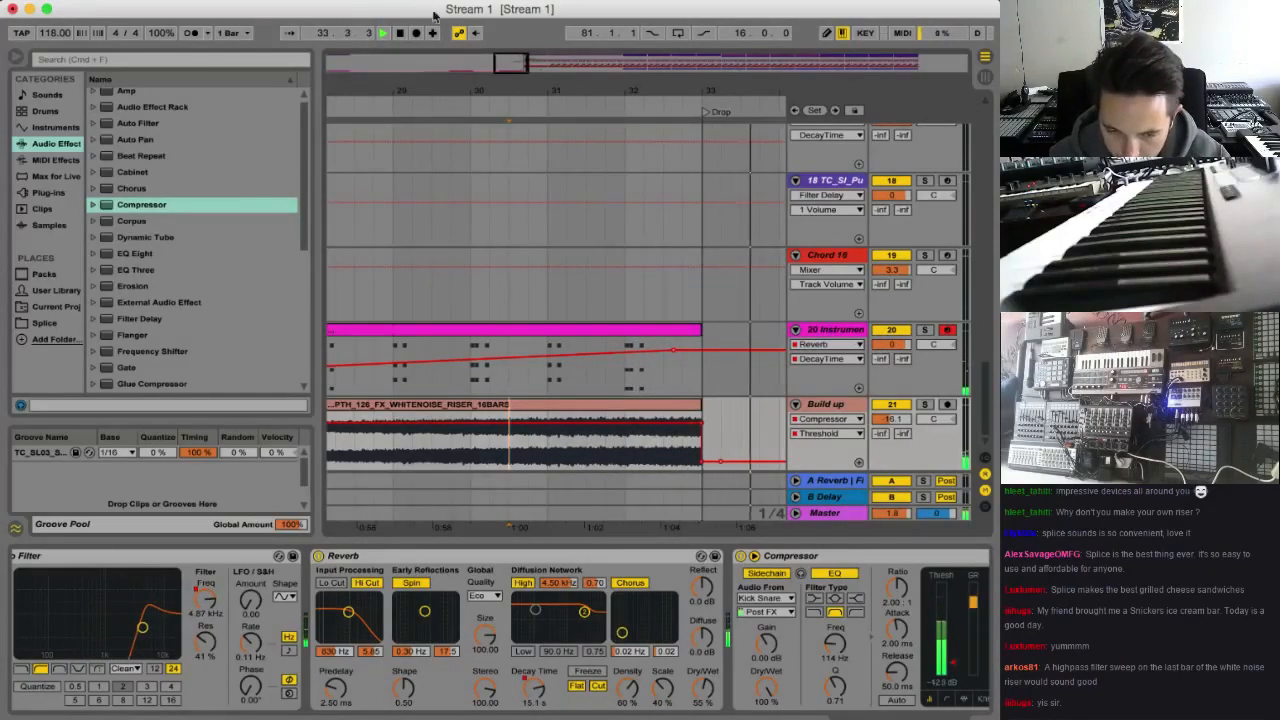
{"action": "key", "text": "minus"}
{"action": "key", "text": "minus"}
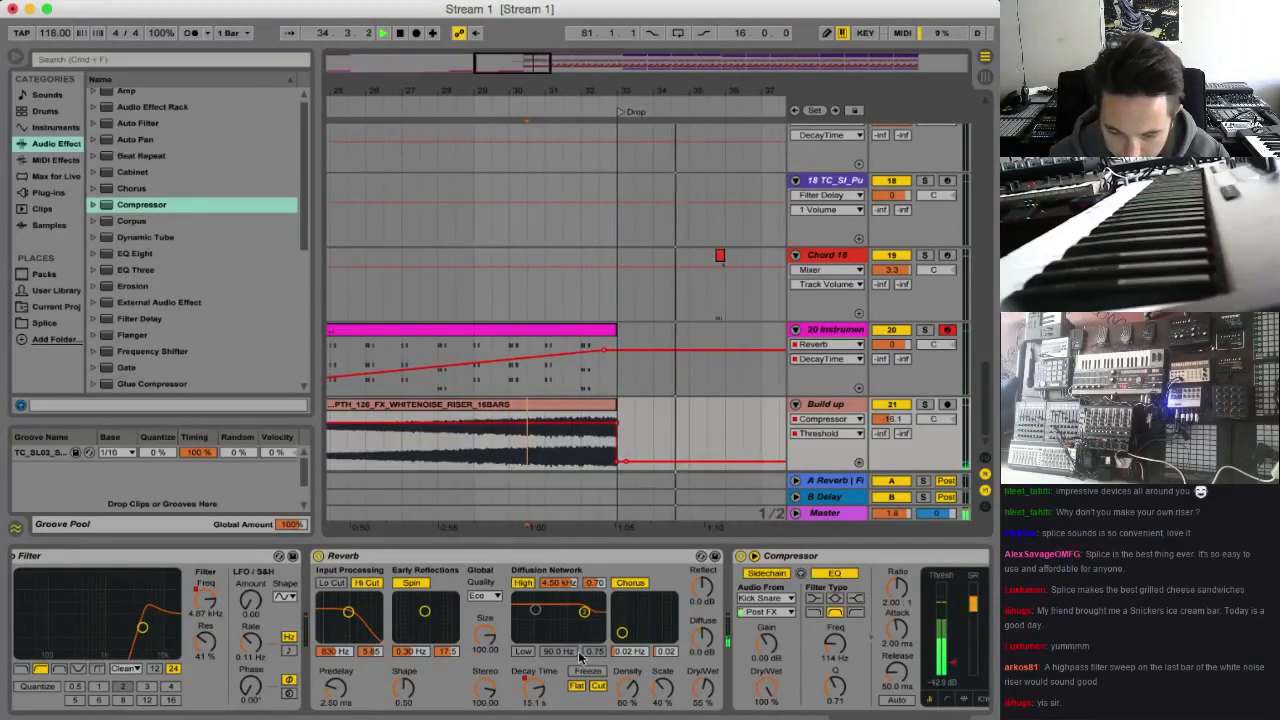
{"action": "key", "text": "space"}
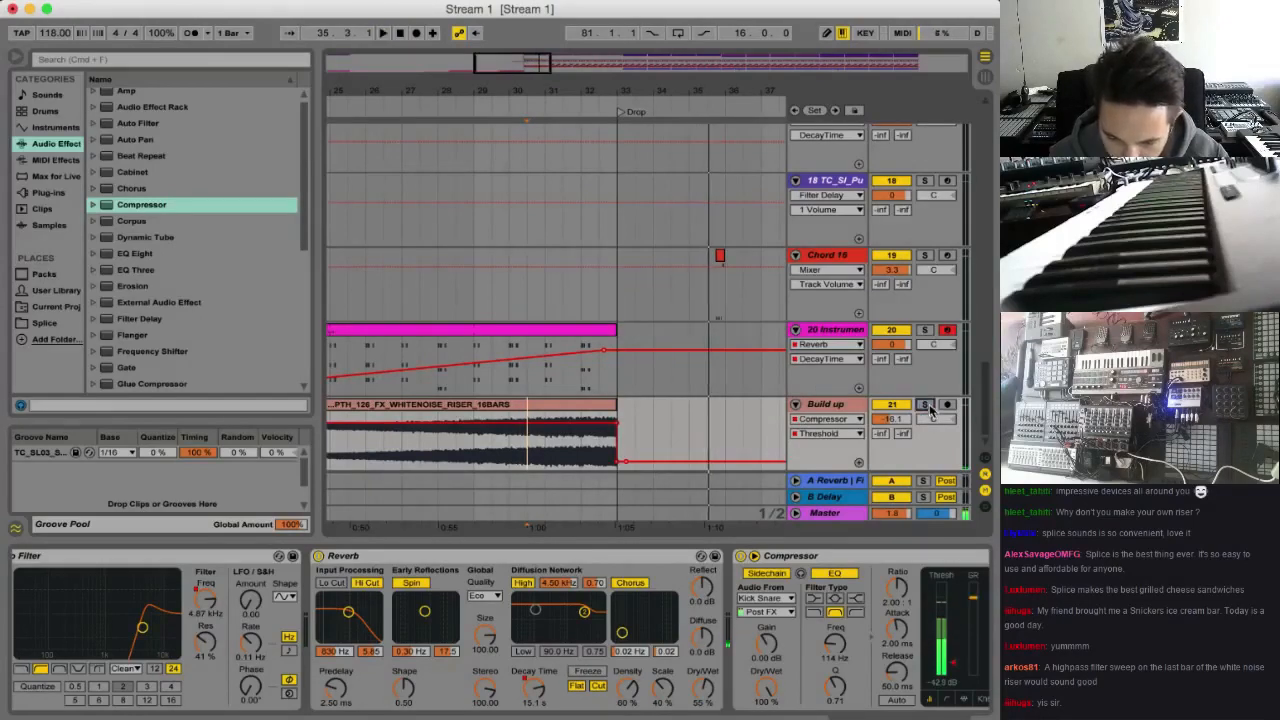
Solo the Build up track, turn off the Reverb's Hi Cut, and raise its automated decay time at bar 33 to 23.2 s
{"action": "left_click", "coordinate": [925, 405]}
{"action": "key", "text": "space"}
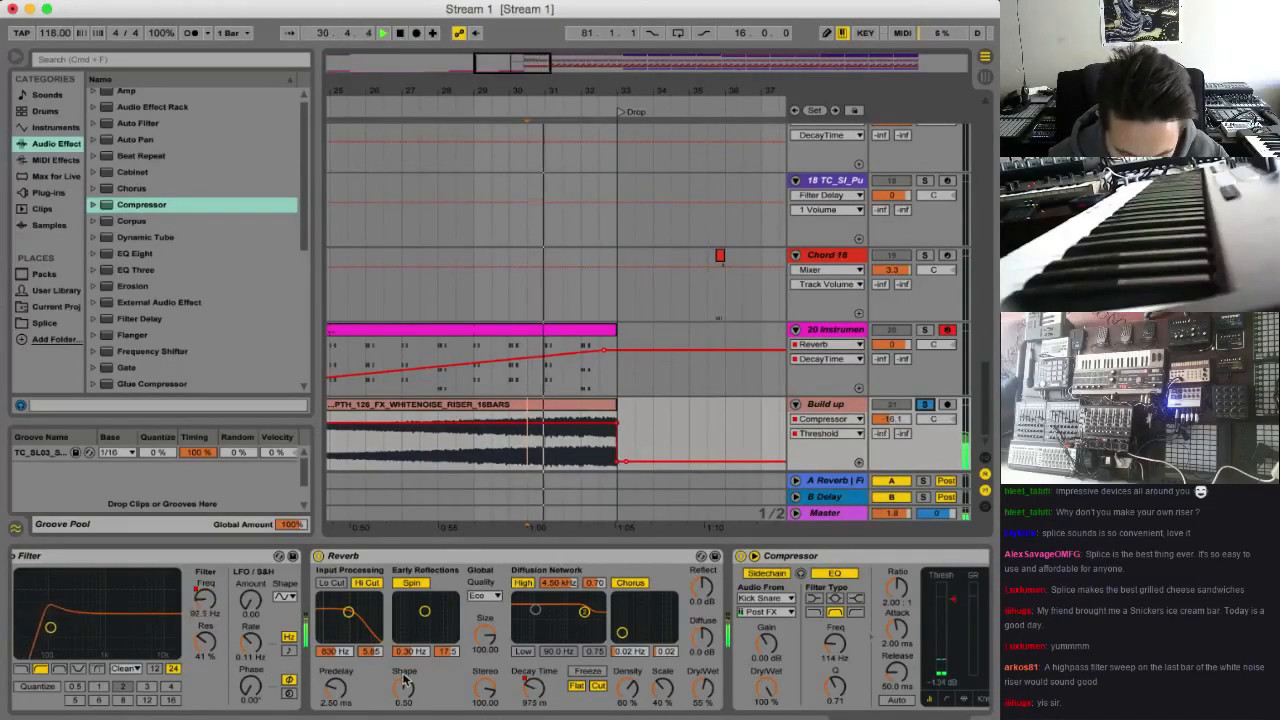
{"action": "left_click", "coordinate": [537, 701]}
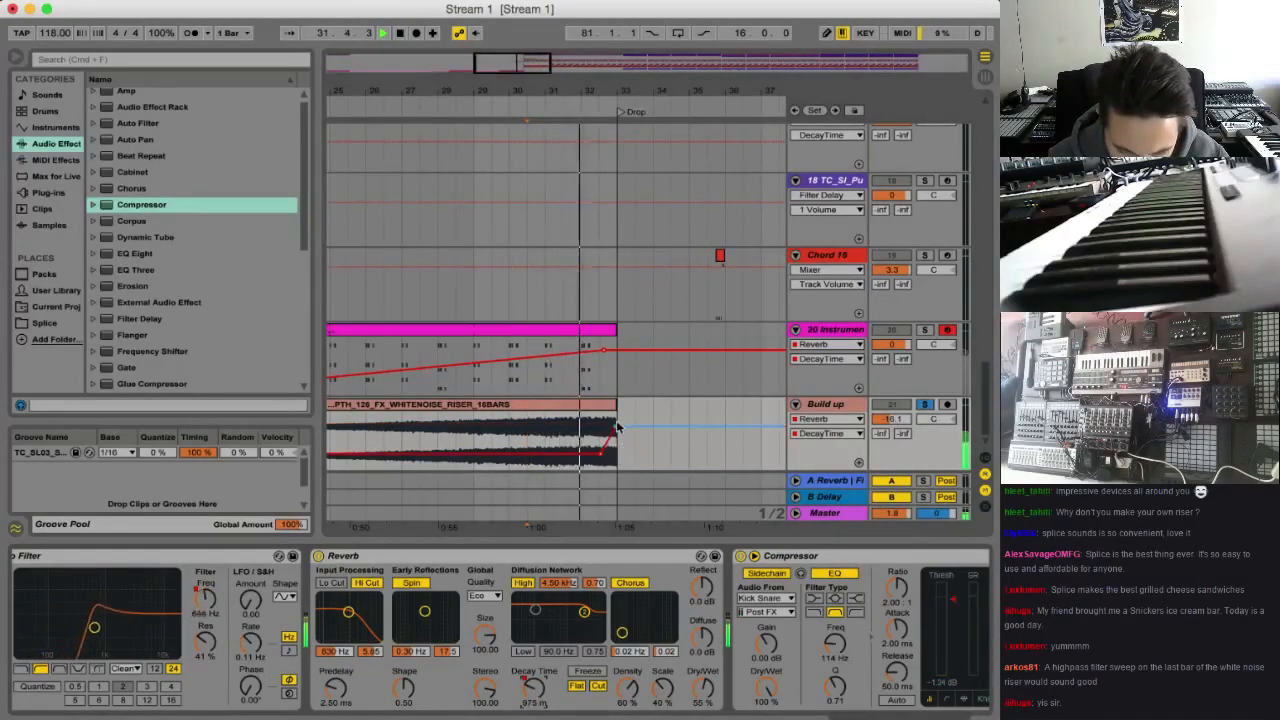
{"action": "key", "text": "space"}
{"action": "left_click", "coordinate": [370, 583]}
{"action": "key", "text": "space"}
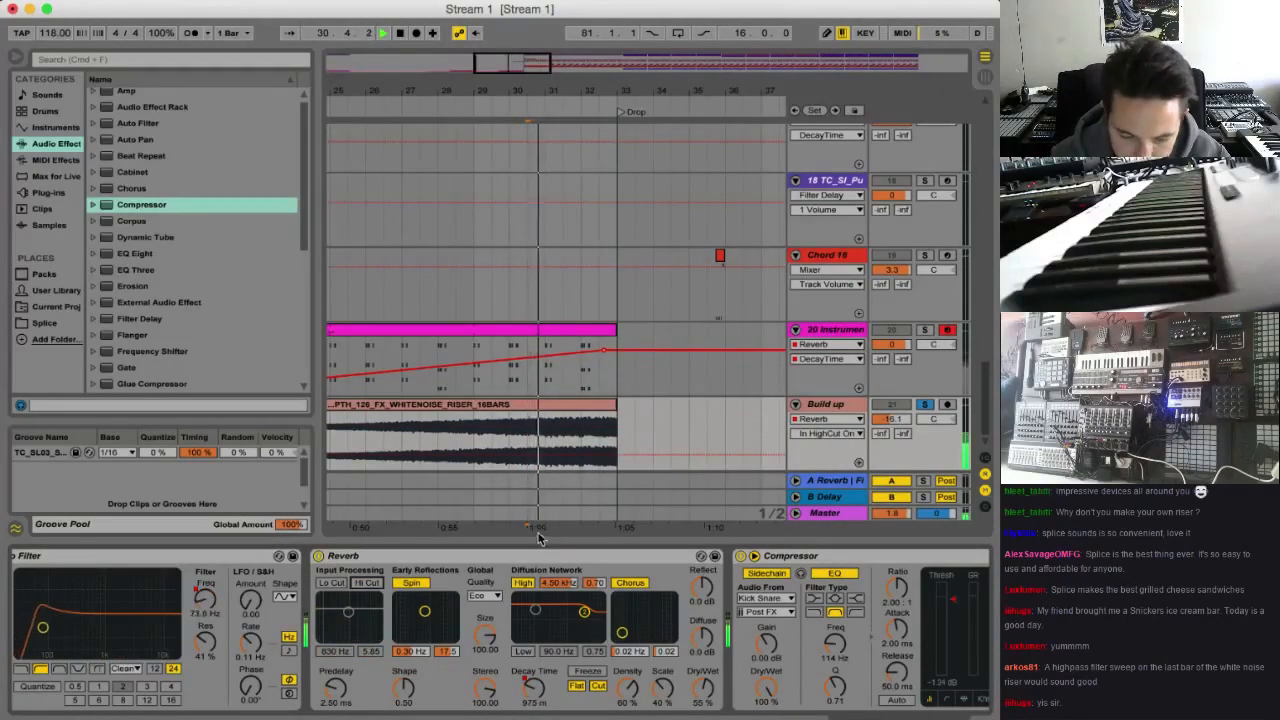
{"action": "left_click", "coordinate": [535, 692]}
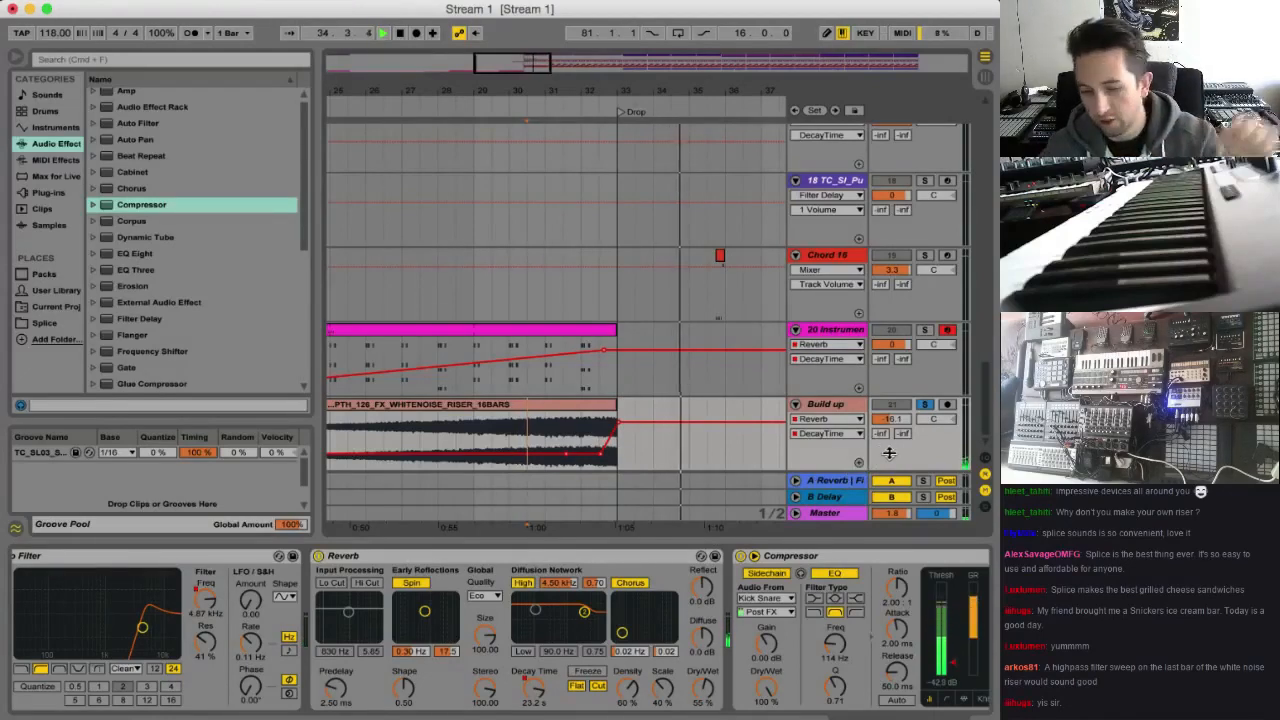
Unsolo the Build up track and set its volume to -15.2 dB while playing the build-up in the full mix
{"action": "left_click", "coordinate": [927, 405]}
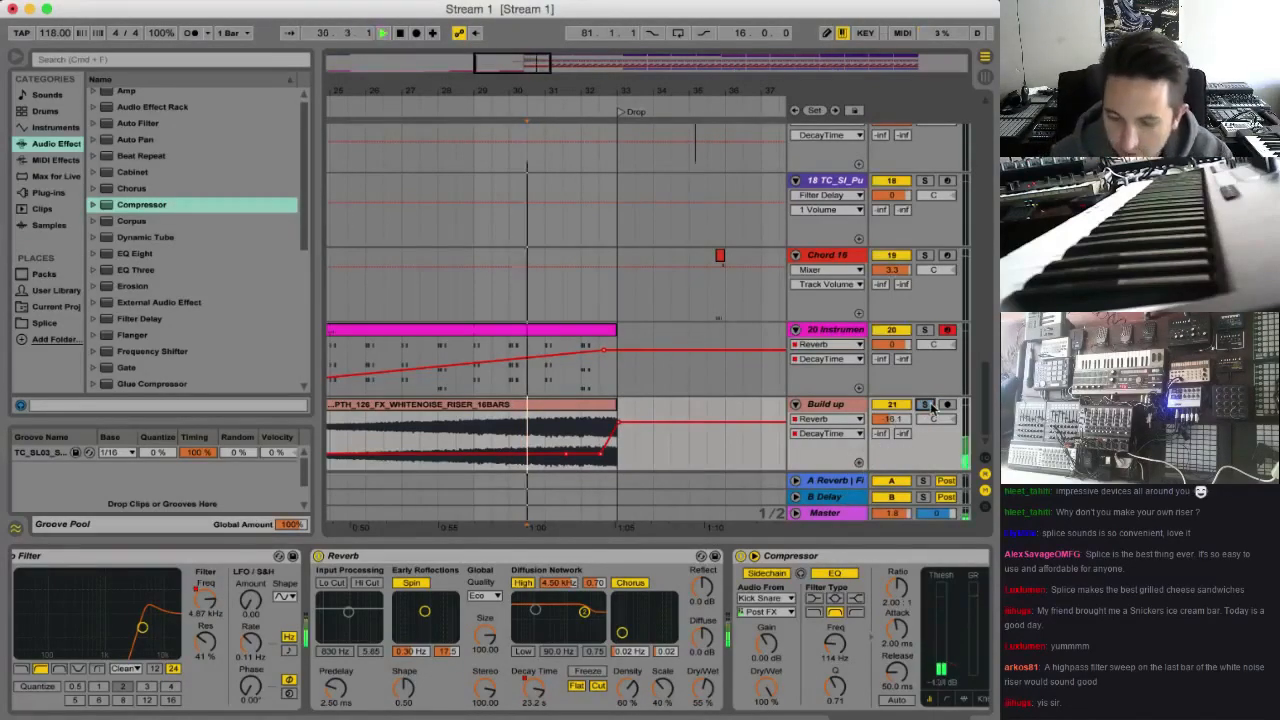
{"action": "key", "text": "space"}
{"action": "key", "text": "space"}
{"action": "left_click_drag", "start_coordinate": [891, 419], "coordinate": [891, 419]}
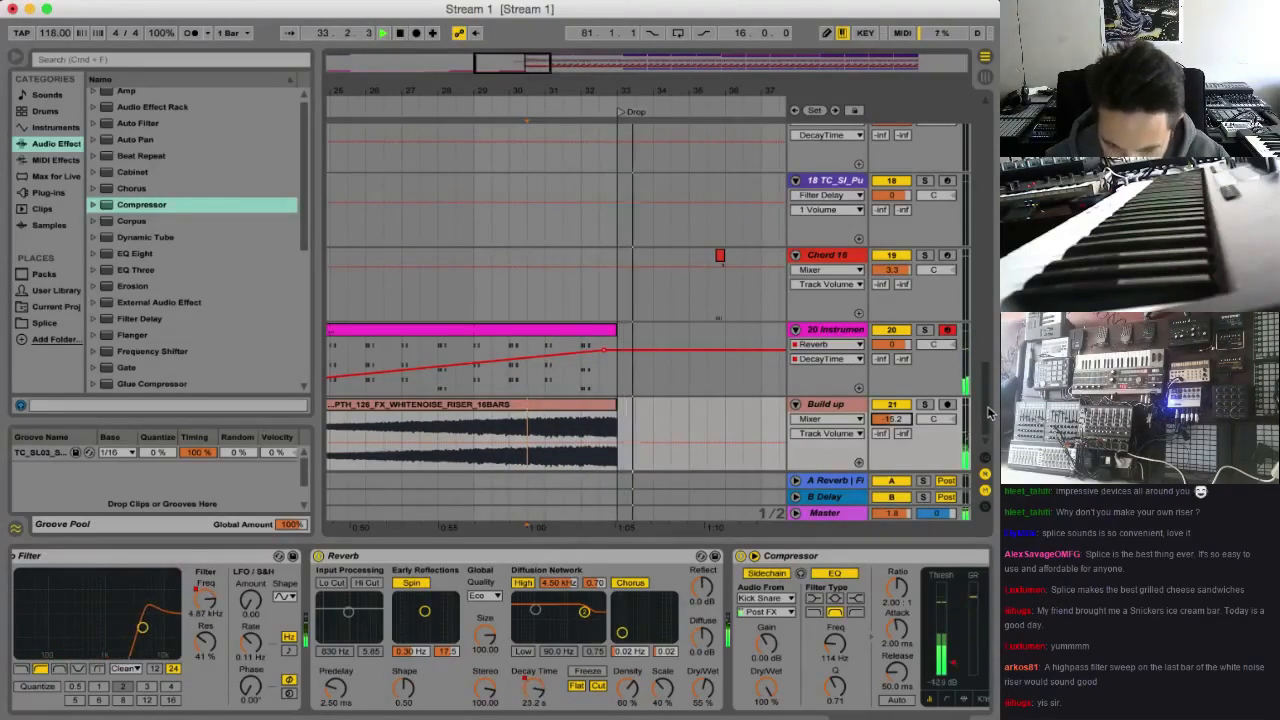
Open the Sub track's descending MIDI clip at bars 31 to 33 and delete its last three notes
{"action": "left_click_drag", "start_coordinate": [988, 412], "coordinate": [988, 373]}
{"action": "scroll", "coordinate": [986, 204], "scroll_direction": "down", "scroll_amount": 5}
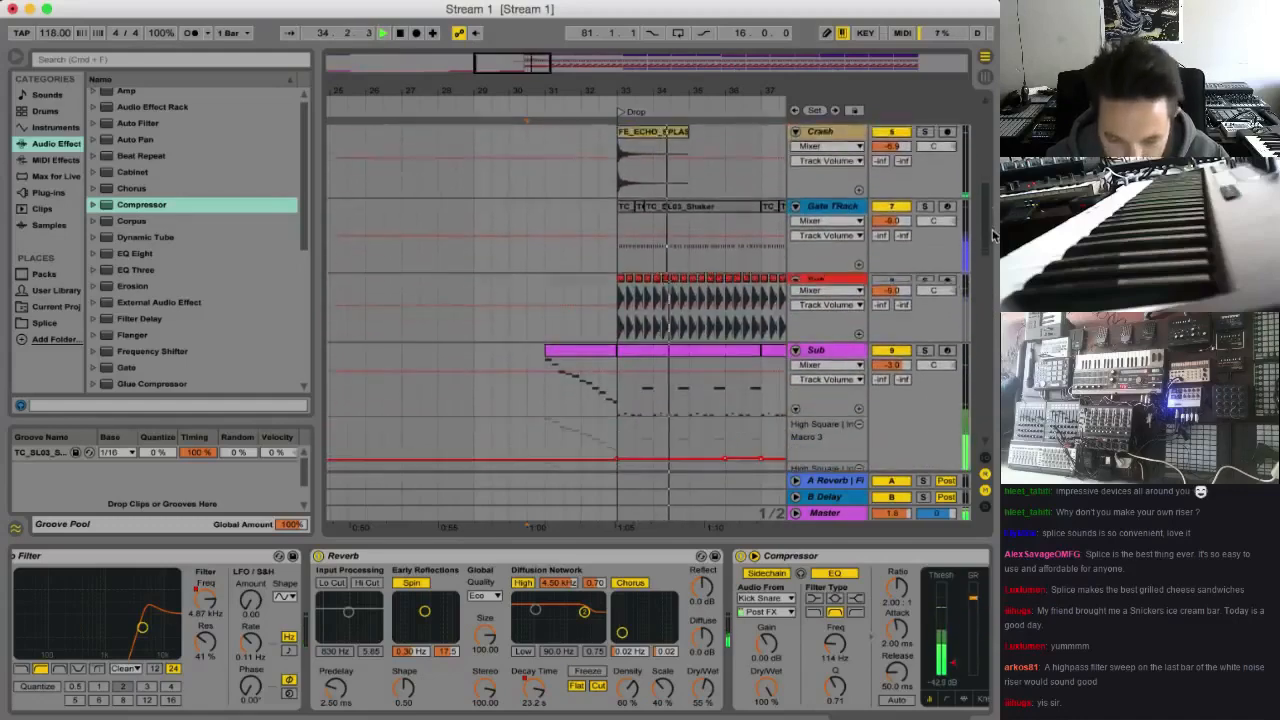
{"action": "left_click_drag", "start_coordinate": [530, 62], "coordinate": [527, 74]}
{"action": "left_click", "coordinate": [441, 392]}
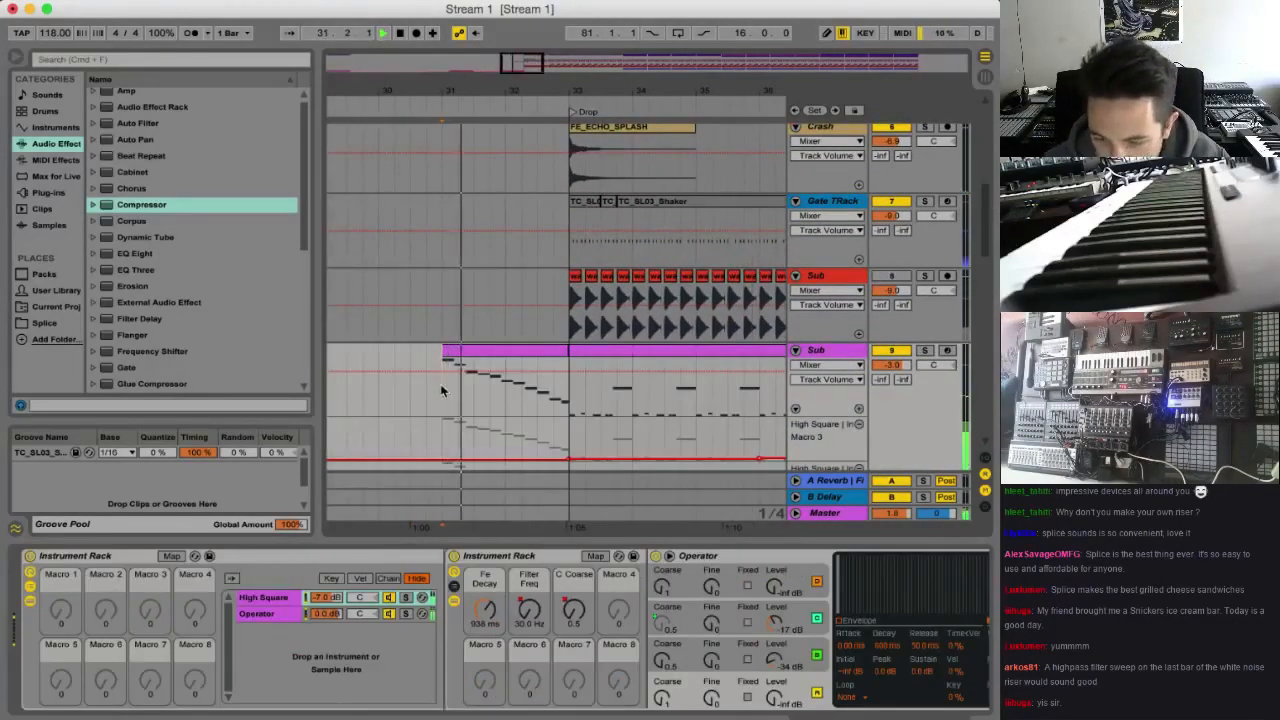
{"action": "double_click", "coordinate": [529, 350]}
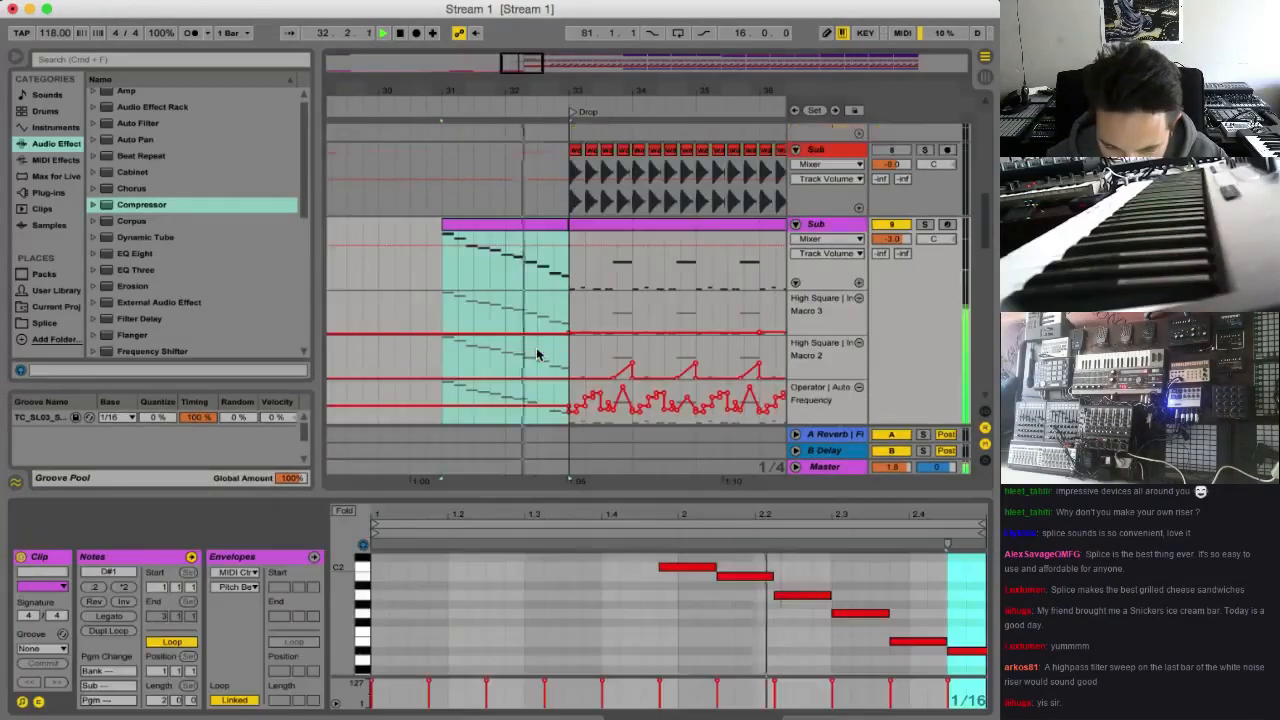
{"action": "key", "text": "space"}
{"action": "left_click_drag", "start_coordinate": [858, 582], "coordinate": [950, 670]}
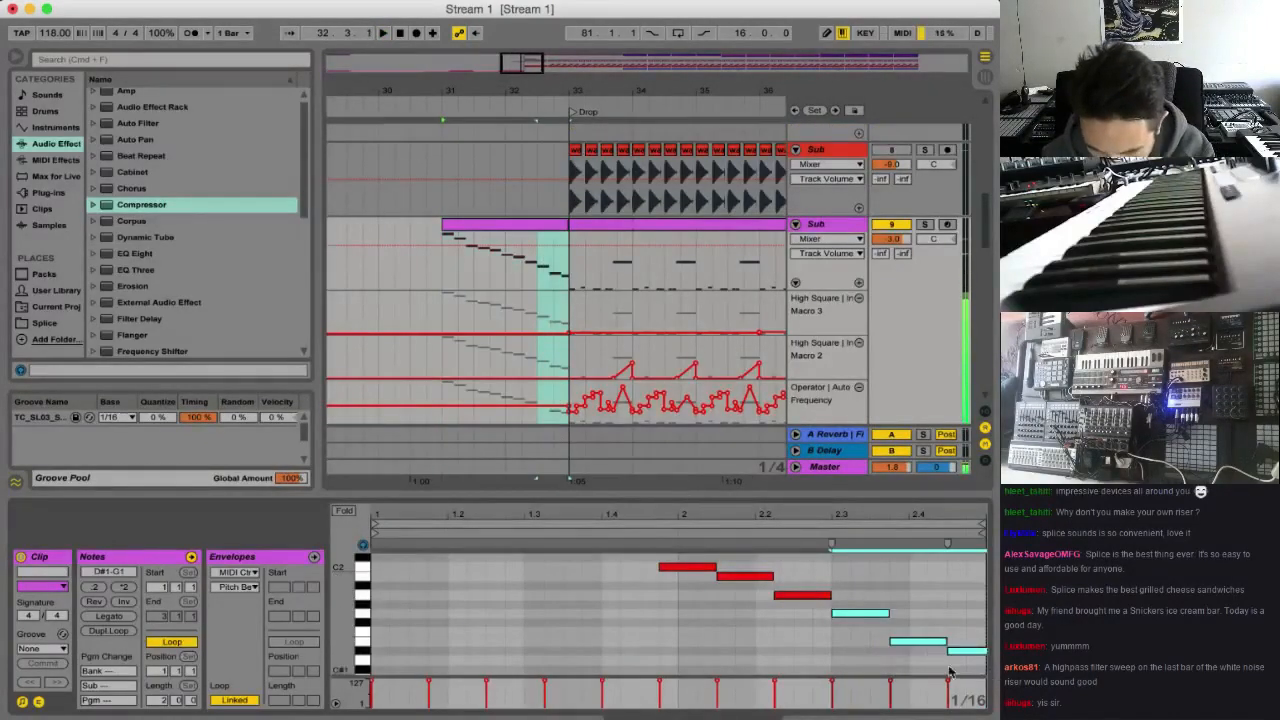
{"action": "scroll", "coordinate": [912, 660], "scroll_direction": "down", "scroll_amount": 3}
{"action": "key", "text": "Delete"}
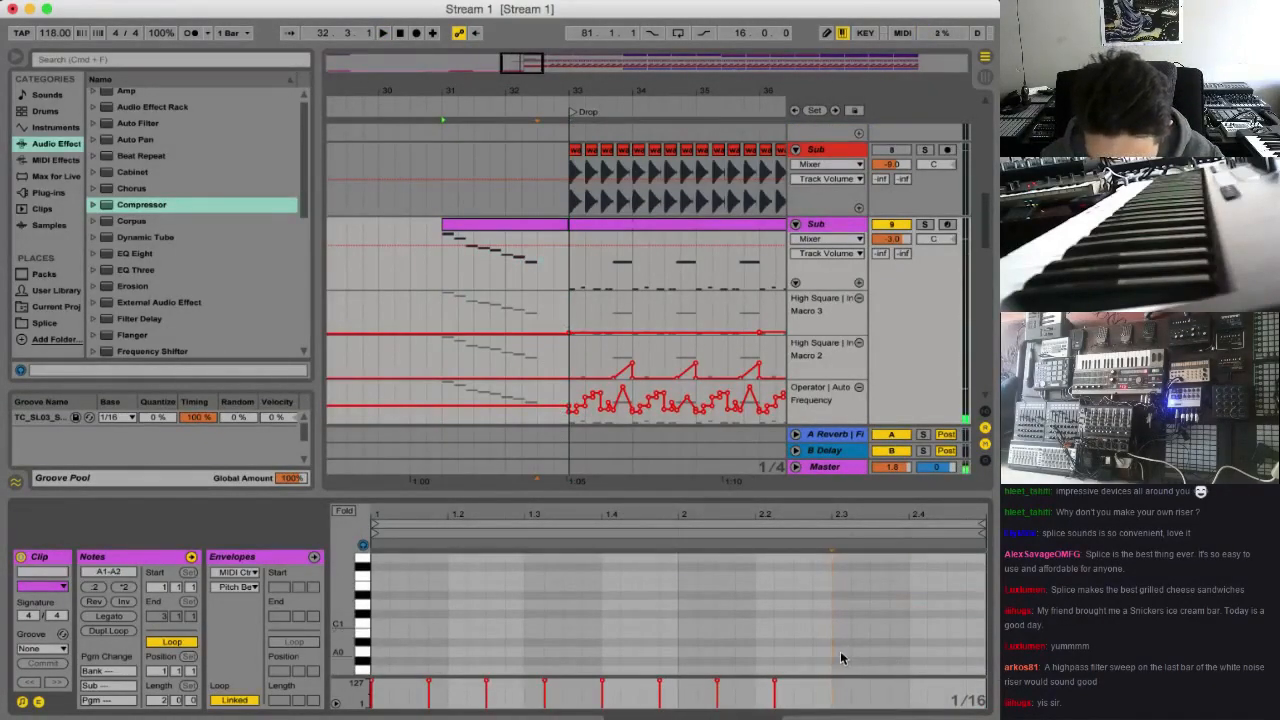
Add a G0 note at beat 2.3 of the Sub clip and lengthen it towards the clip's end
{"action": "double_click", "coordinate": [840, 655]}
{"action": "key", "text": "Down"}
{"action": "key", "text": "Down"}
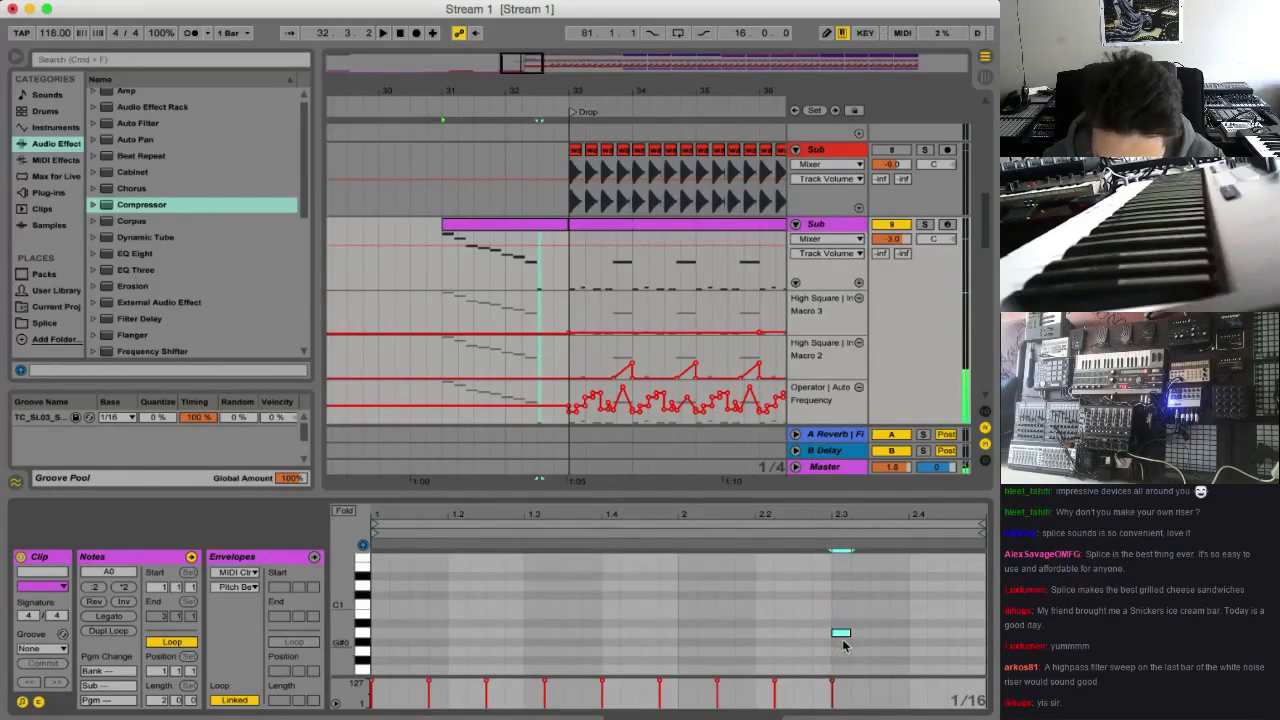
{"action": "left_click_drag", "start_coordinate": [843, 655], "coordinate": [962, 635]}
{"action": "scroll", "coordinate": [843, 655], "scroll_direction": "down", "scroll_amount": 1}
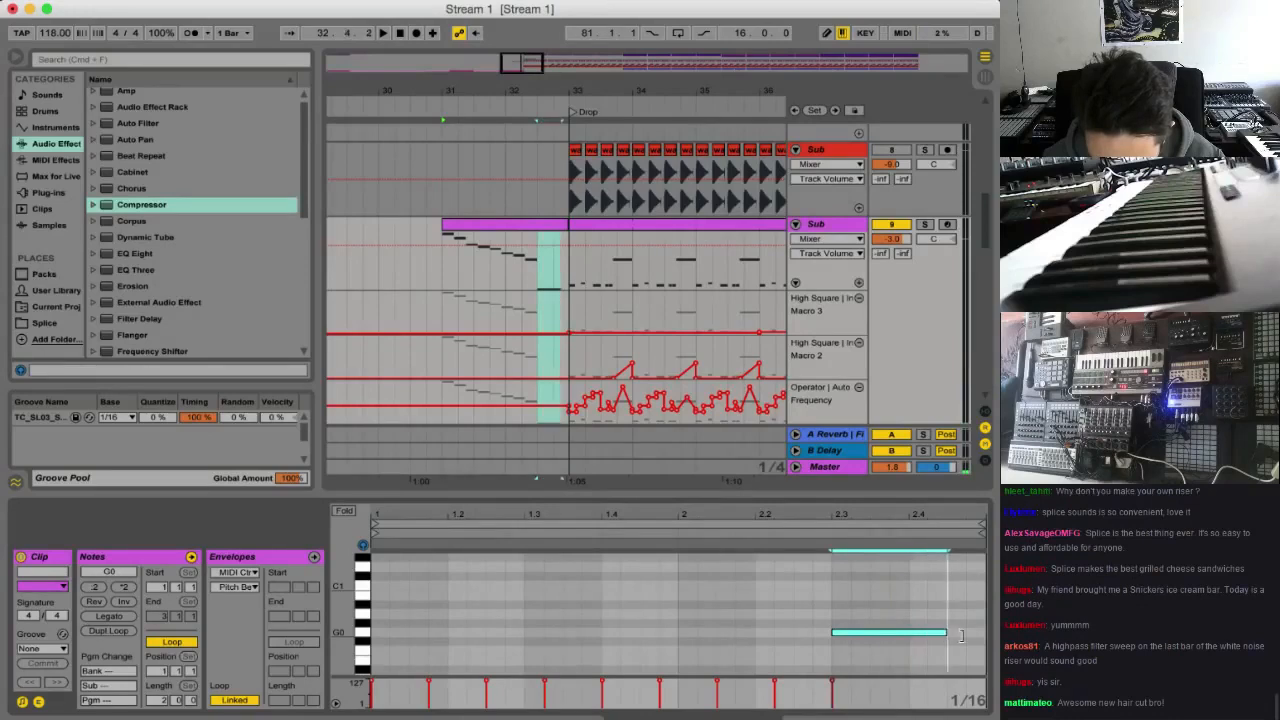
Draw a Pitch Bend envelope over the long G0 note, ramping from just after beat 2.3 up to 8191 at the clip's end
{"action": "left_click", "coordinate": [255, 572]}
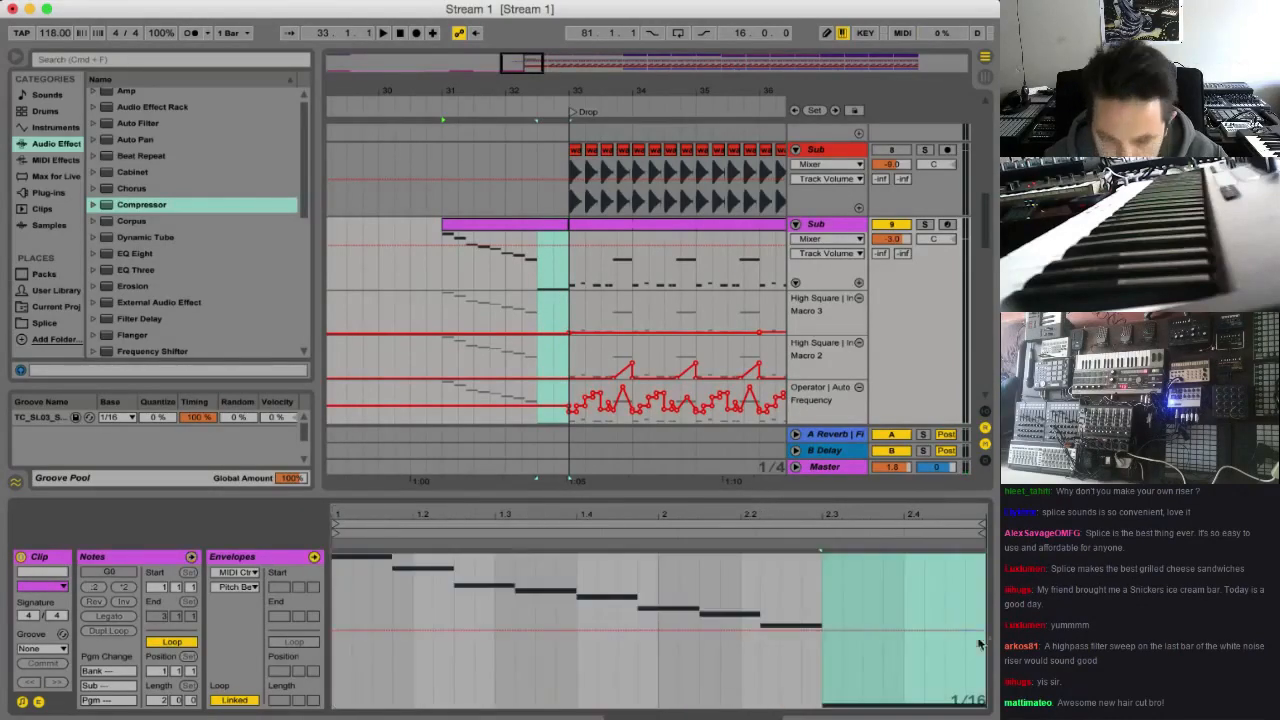
{"action": "left_click", "coordinate": [140, 572]}
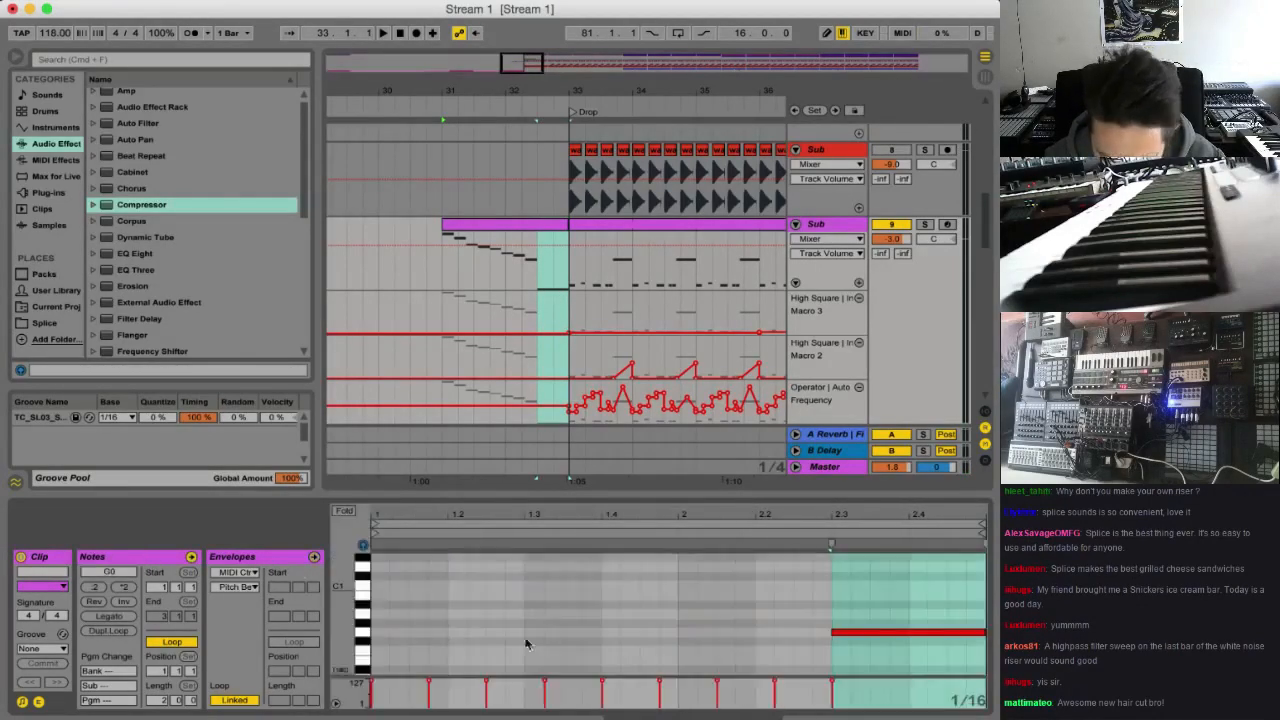
{"action": "left_click", "coordinate": [255, 557]}
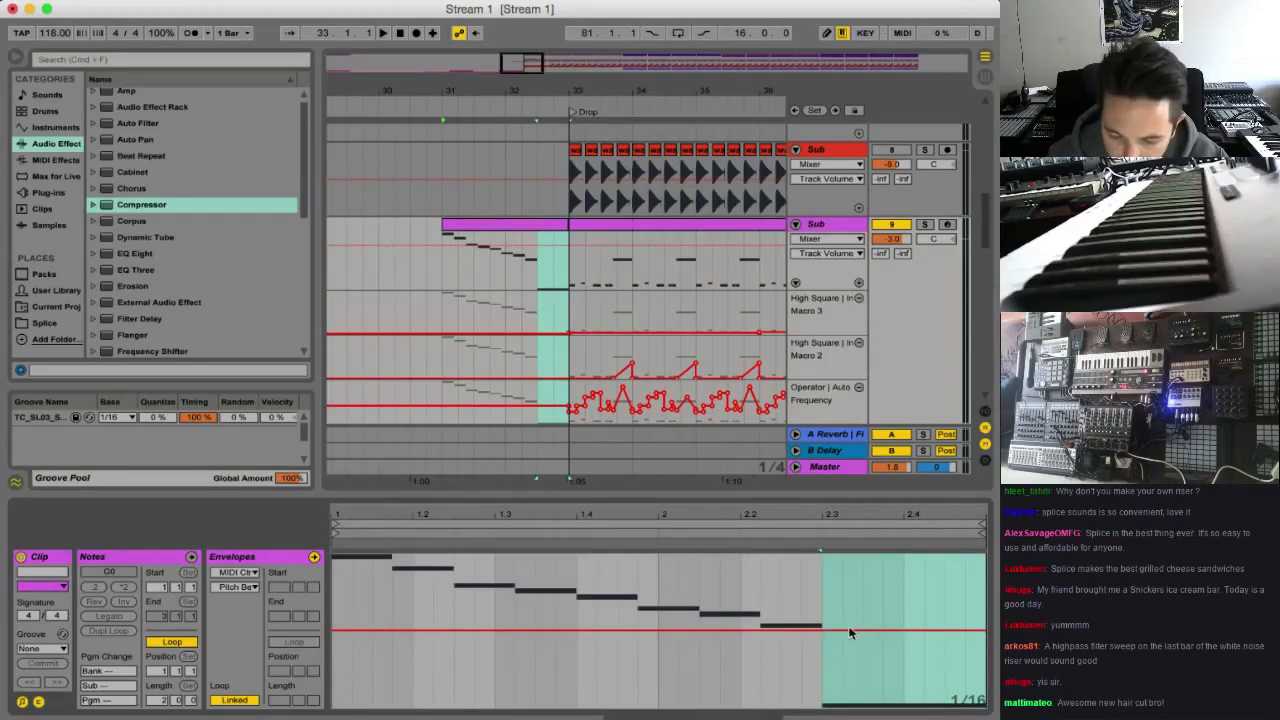
{"action": "left_click_drag", "start_coordinate": [967, 636], "coordinate": [978, 560]}
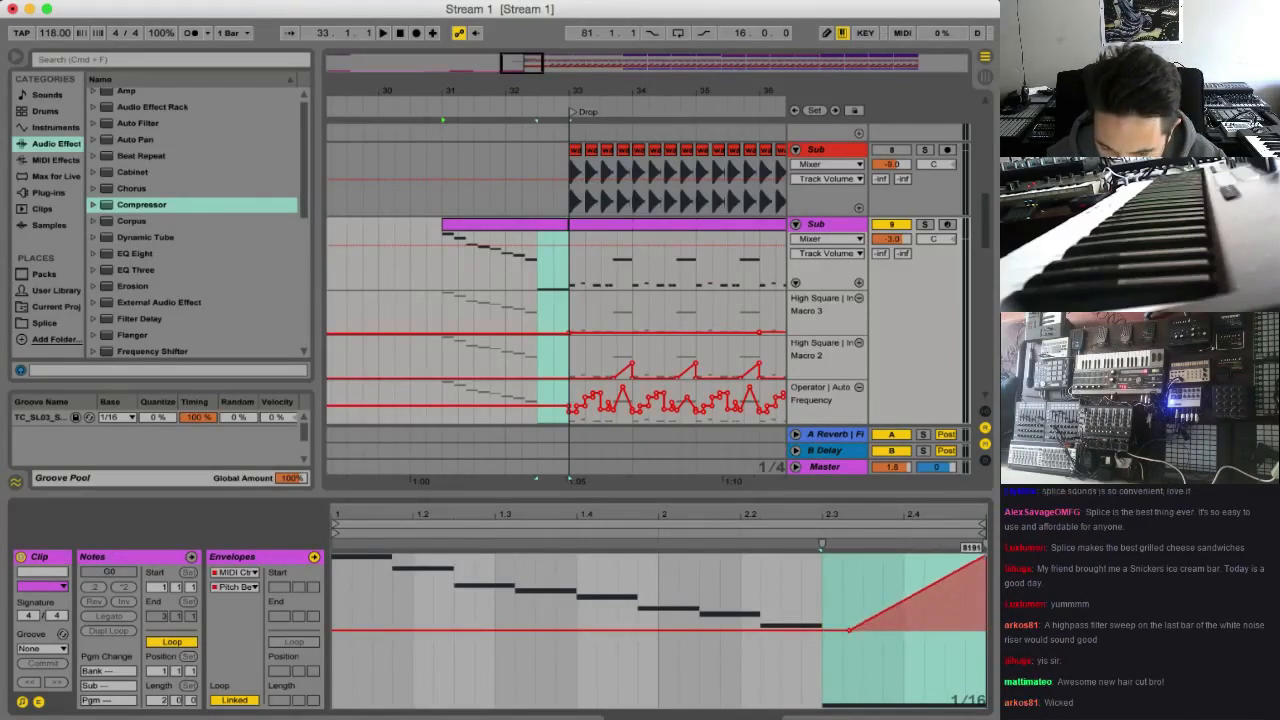
Examine the pitch bend range of the Operator in the Sub track's High Square chain
{"action": "left_click", "coordinate": [840, 224]}
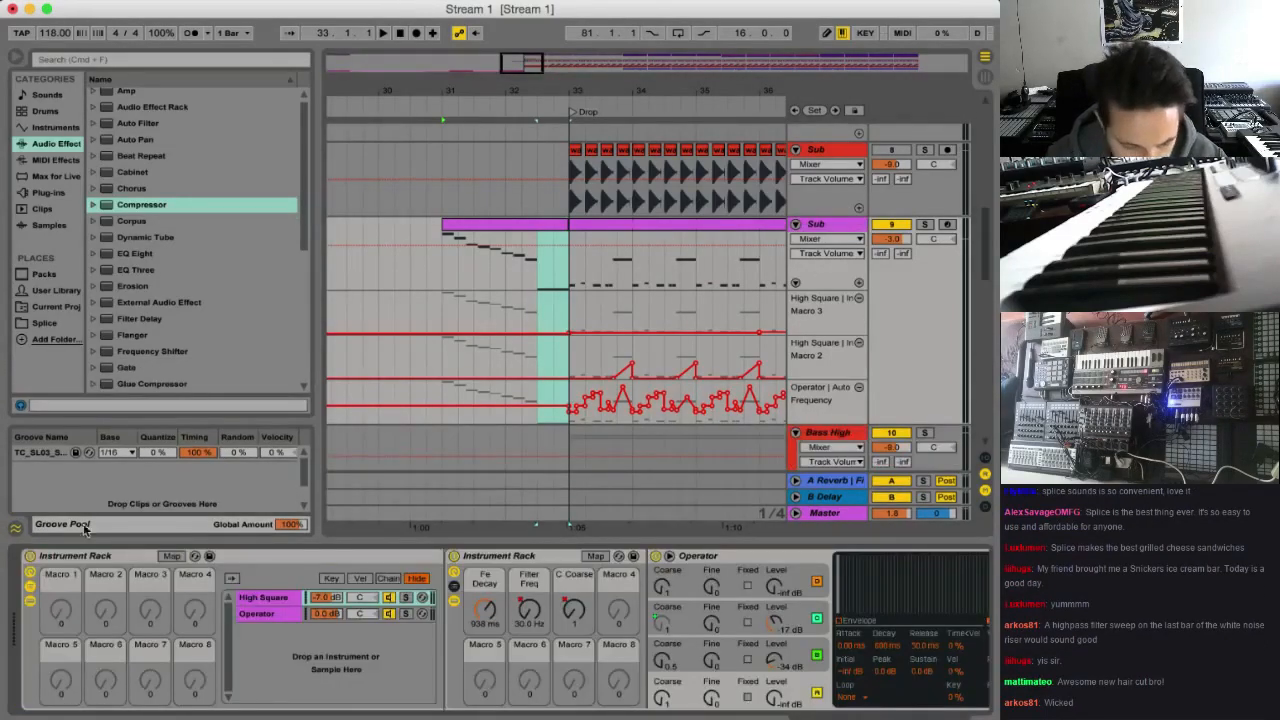
{"action": "scroll", "coordinate": [400, 630], "scroll_direction": "right", "scroll_amount": 1}
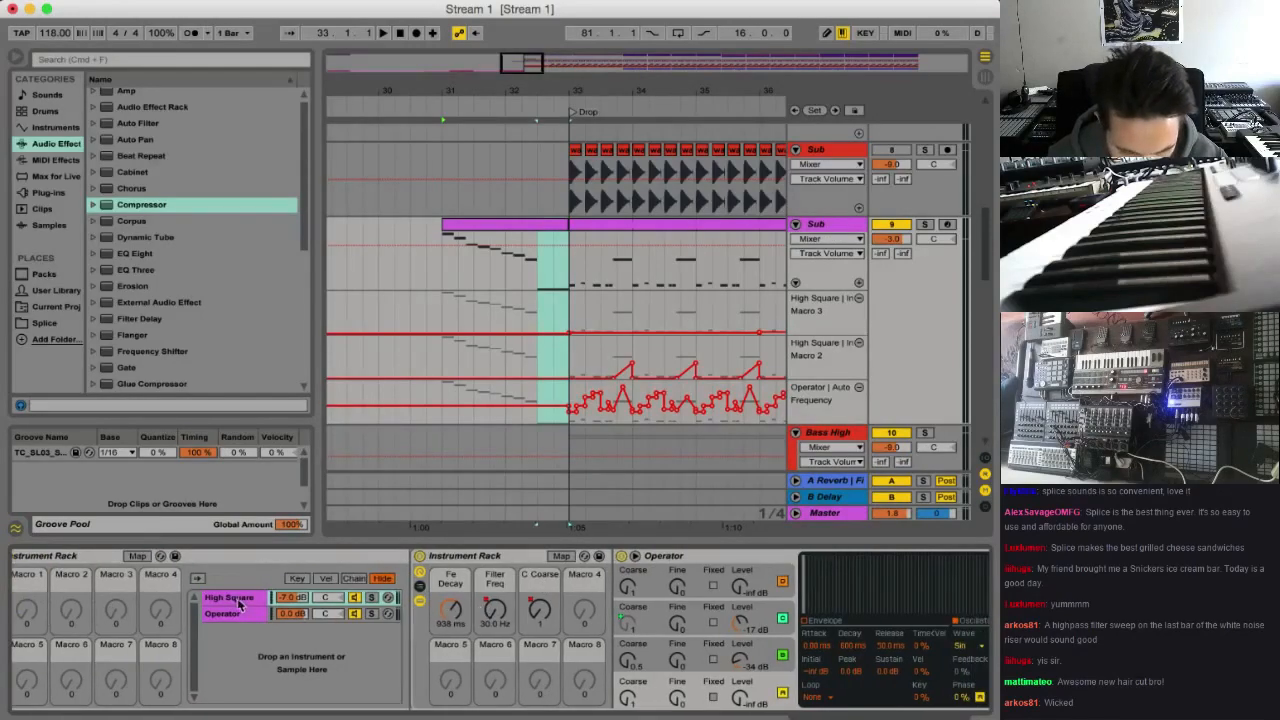
{"action": "left_click", "coordinate": [238, 603]}
{"action": "left_click", "coordinate": [240, 597]}
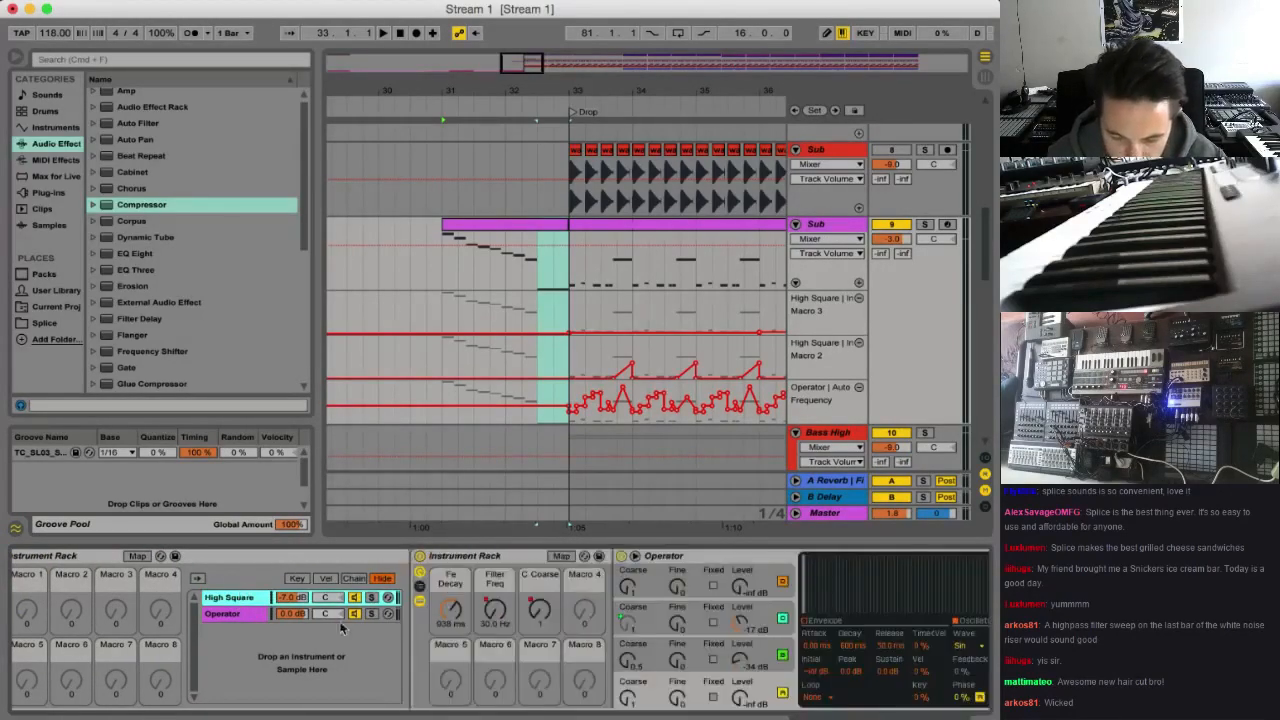
{"action": "left_click", "coordinate": [891, 687]}
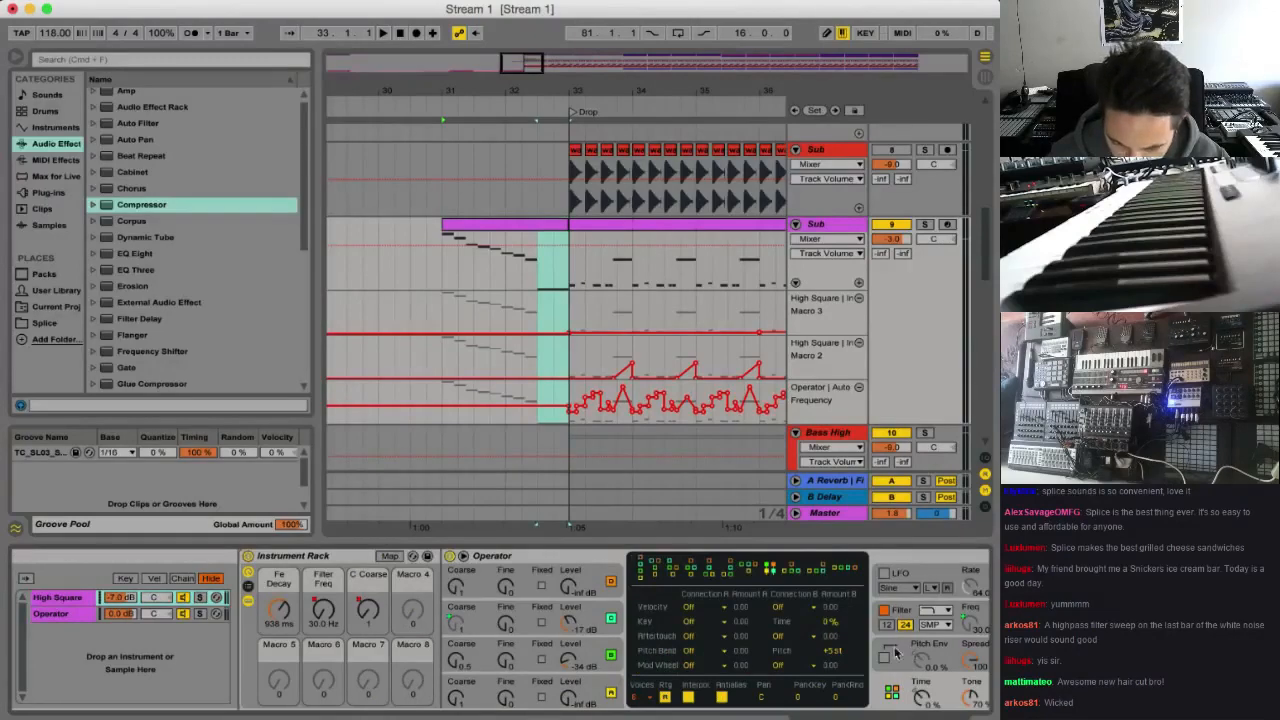
Lower the end of the Sub clip's pitch bend ramp to roughly a third of full bend and play from the long note
{"action": "left_click", "coordinate": [540, 229]}
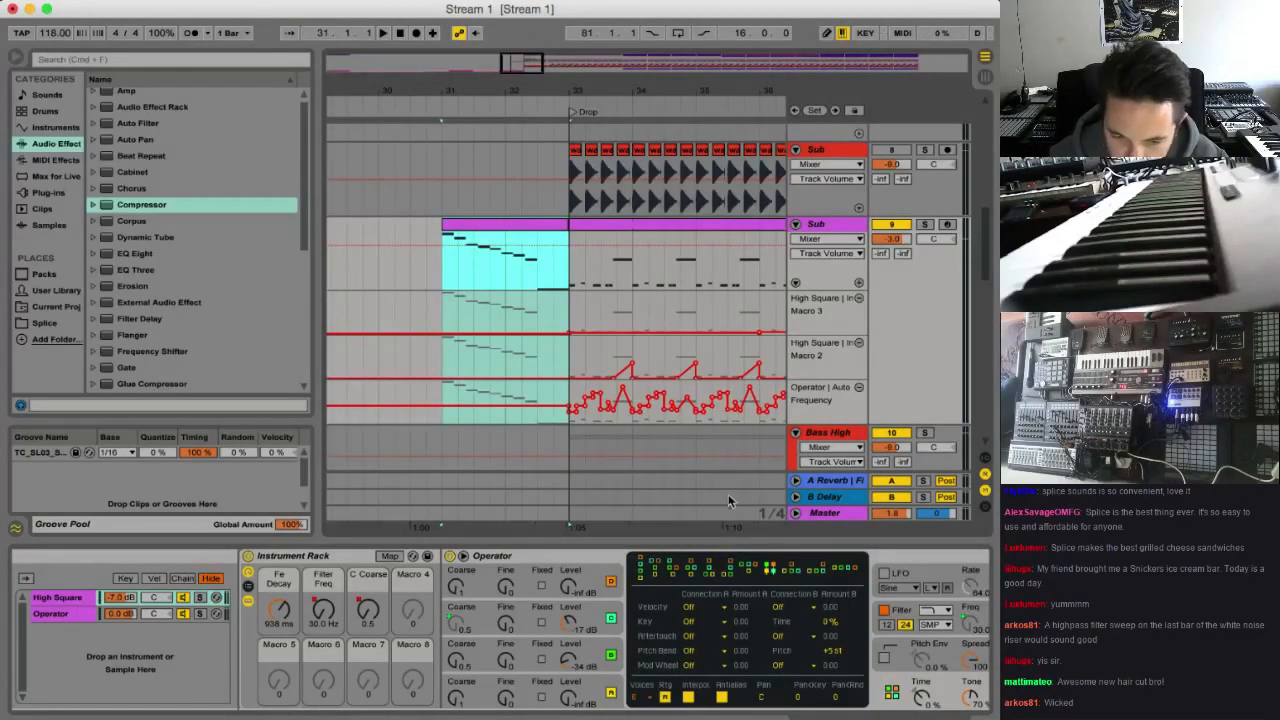
{"action": "double_click", "coordinate": [514, 224]}
{"action": "left_click", "coordinate": [981, 560]}
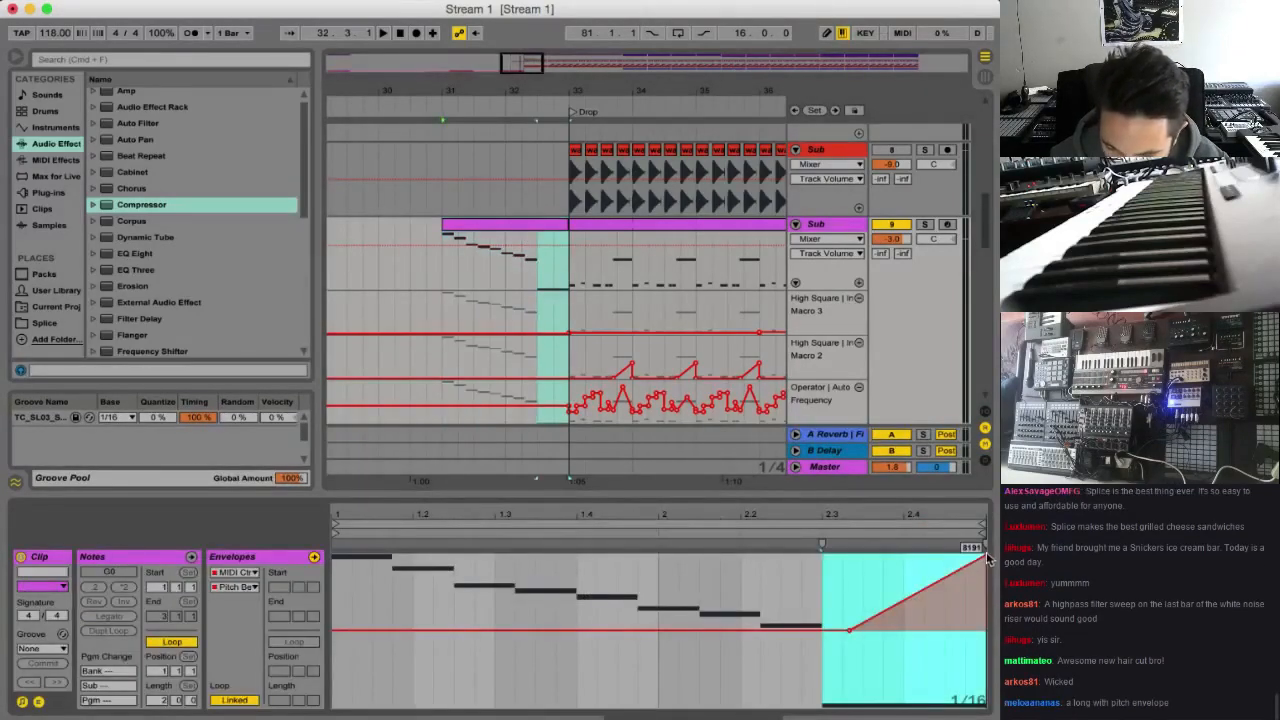
{"action": "left_click_drag", "start_coordinate": [983, 560], "coordinate": [983, 590]}
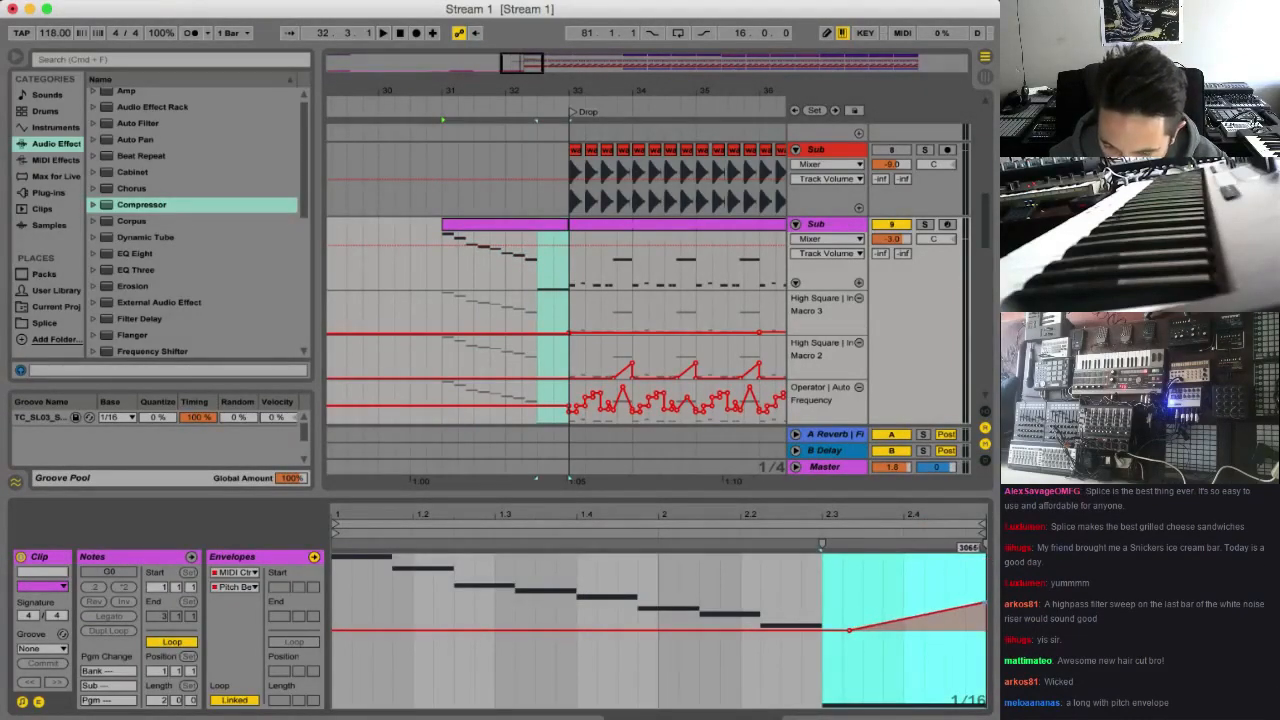
{"action": "left_click", "coordinate": [538, 285]}
{"action": "key", "text": "space"}
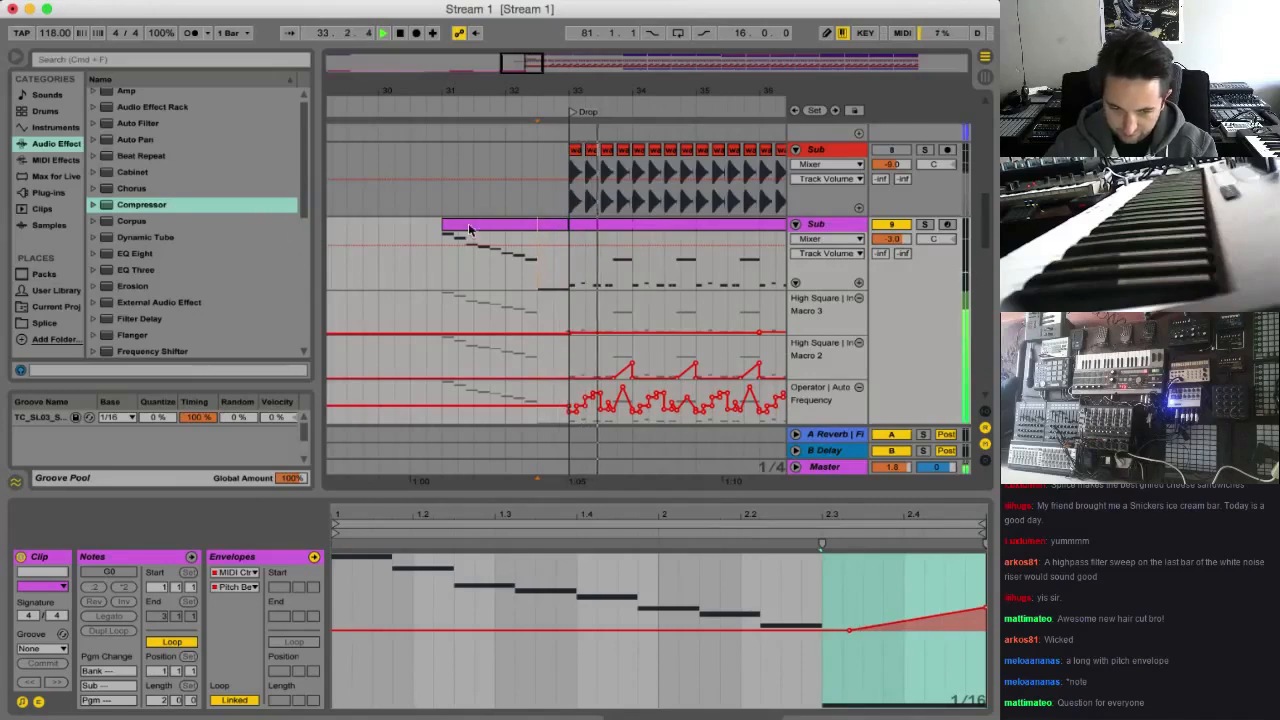
Raise the Sub track's Filter Freq macro automation to about 18.5 kHz between bars 31 and 33, playing the descending run
{"action": "left_click", "coordinate": [448, 271]}
{"action": "key", "text": "space"}
{"action": "key", "text": "space"}
{"action": "double_click", "coordinate": [818, 224]}
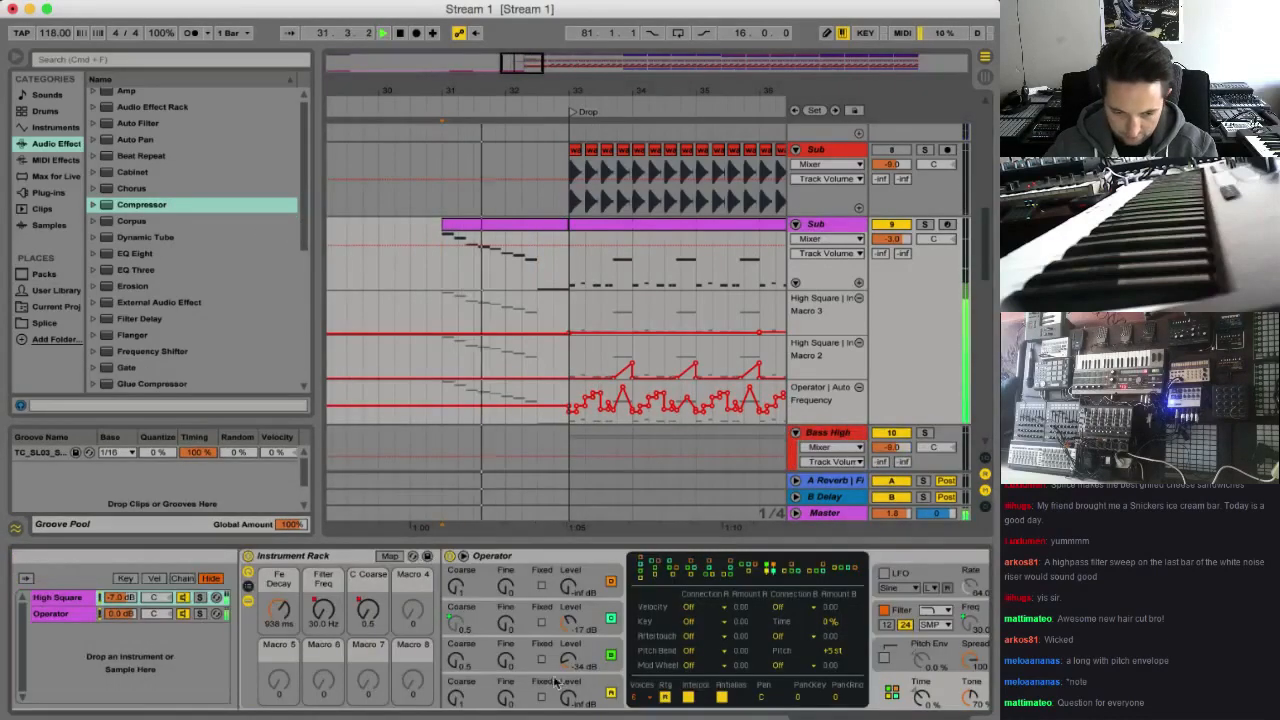
{"action": "left_click", "coordinate": [323, 609]}
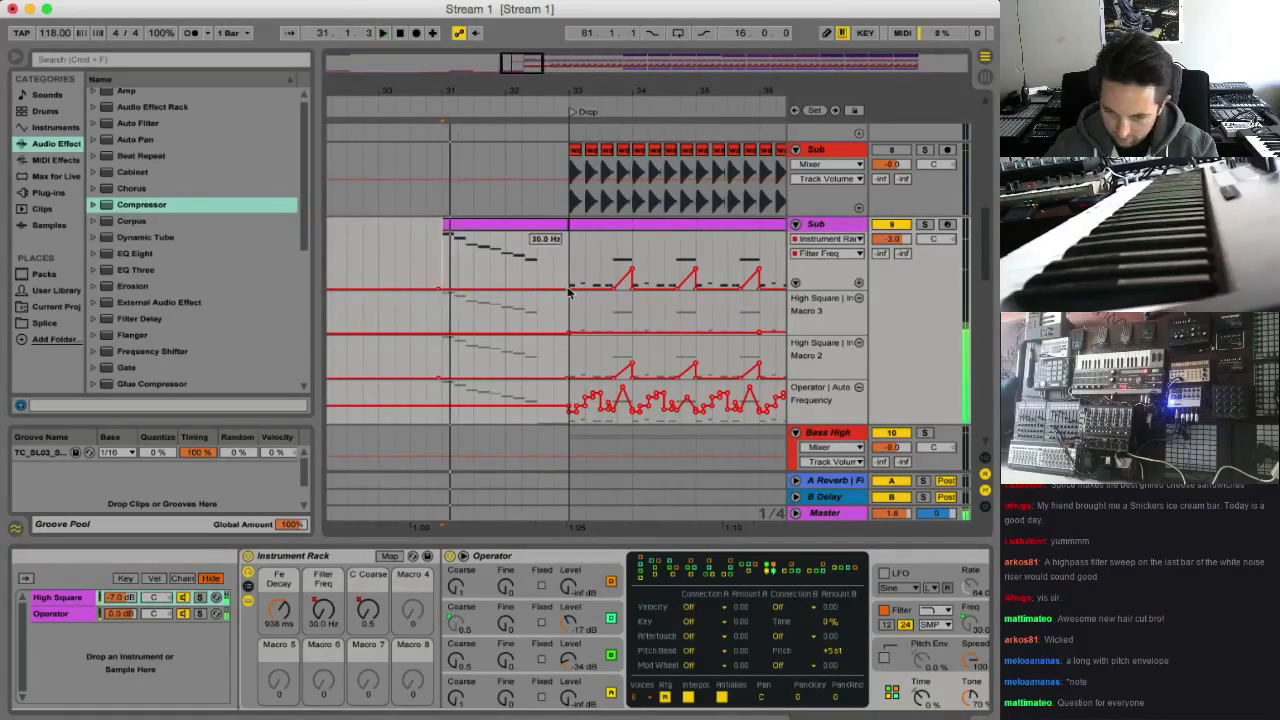
{"action": "mouse_move", "coordinate": [493, 289]}
{"action": "left_mouse_down"}
{"action": "mouse_move", "coordinate": [493, 234]}
{"action": "mouse_move", "coordinate": [454, 229]}
{"action": "mouse_move", "coordinate": [568, 213]}
{"action": "left_mouse_up"}
{"action": "key", "text": "space"}
{"action": "key", "text": "super+z"}
{"action": "key", "text": "b"}
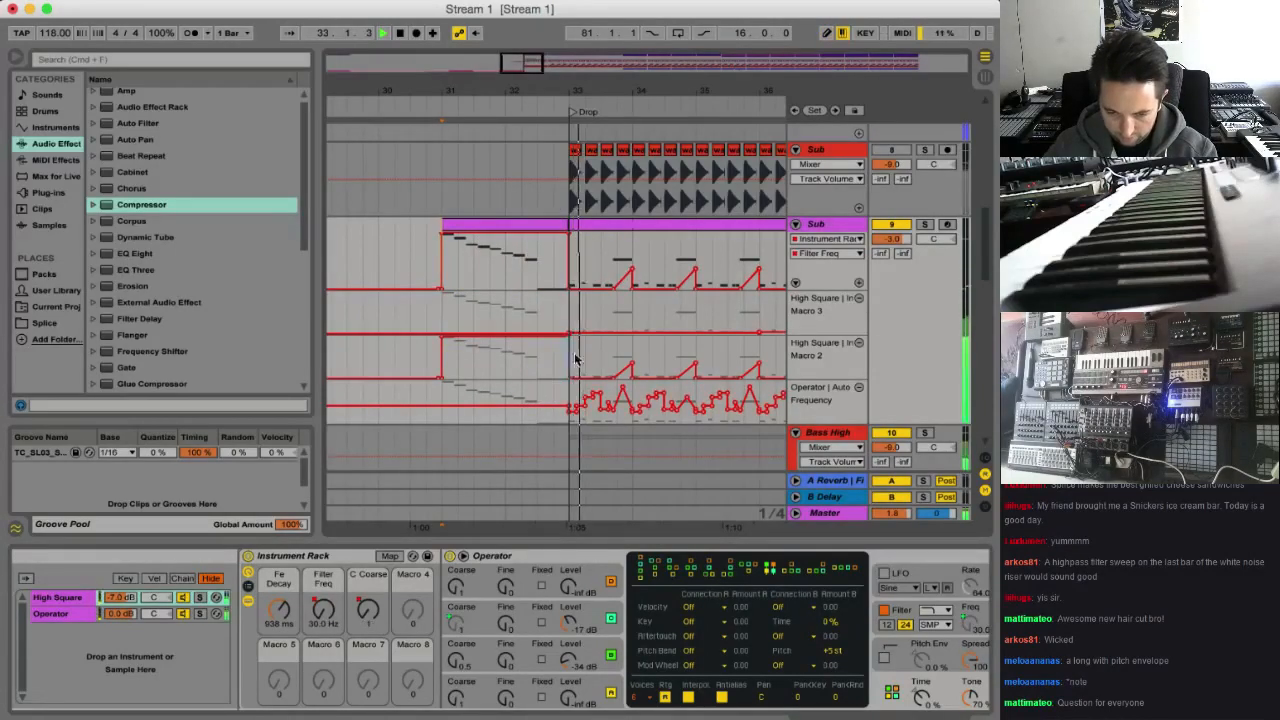
Shape the Sub track's Auto Filter Frequency automation from bar 31 to peak in bar 32 and ease to about 9.84 kHz just before the drop
{"action": "scroll", "coordinate": [803, 618], "scroll_direction": "right", "scroll_amount": 2}
{"action": "scroll", "coordinate": [803, 618], "scroll_direction": "right", "scroll_amount": 4}
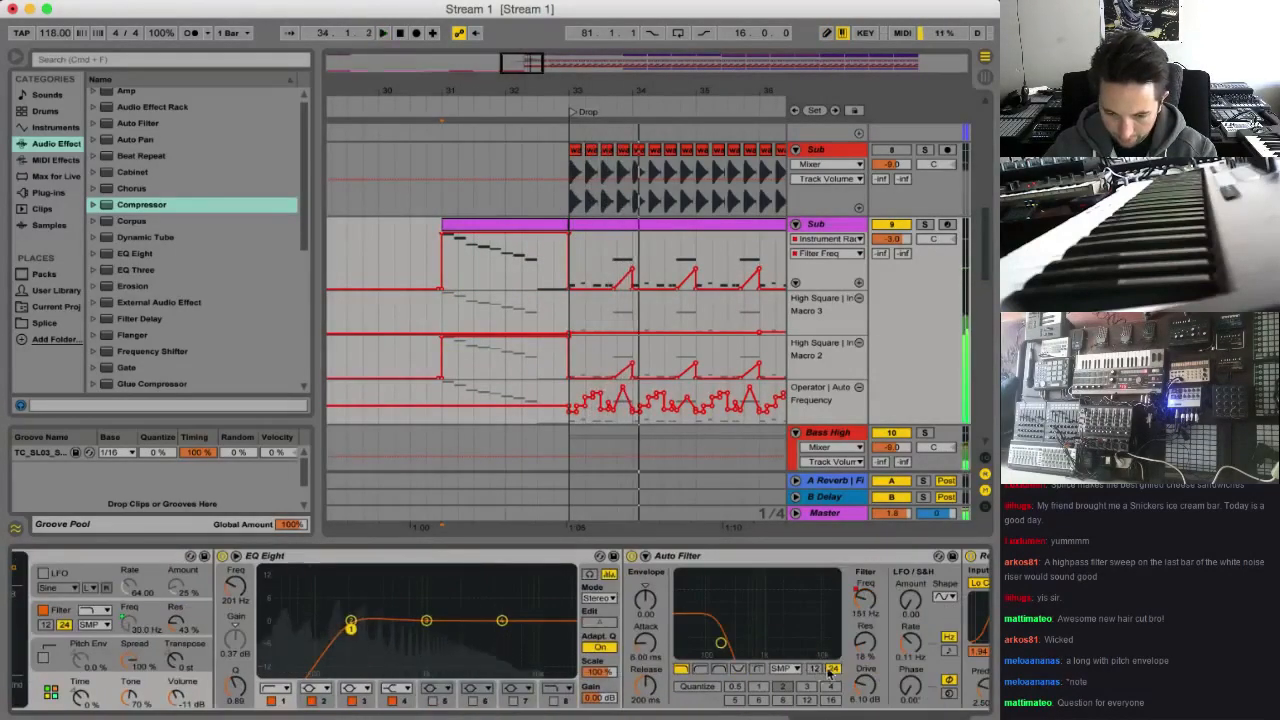
{"action": "scroll", "coordinate": [862, 672], "scroll_direction": "right", "scroll_amount": 1}
{"action": "left_click", "coordinate": [814, 598]}
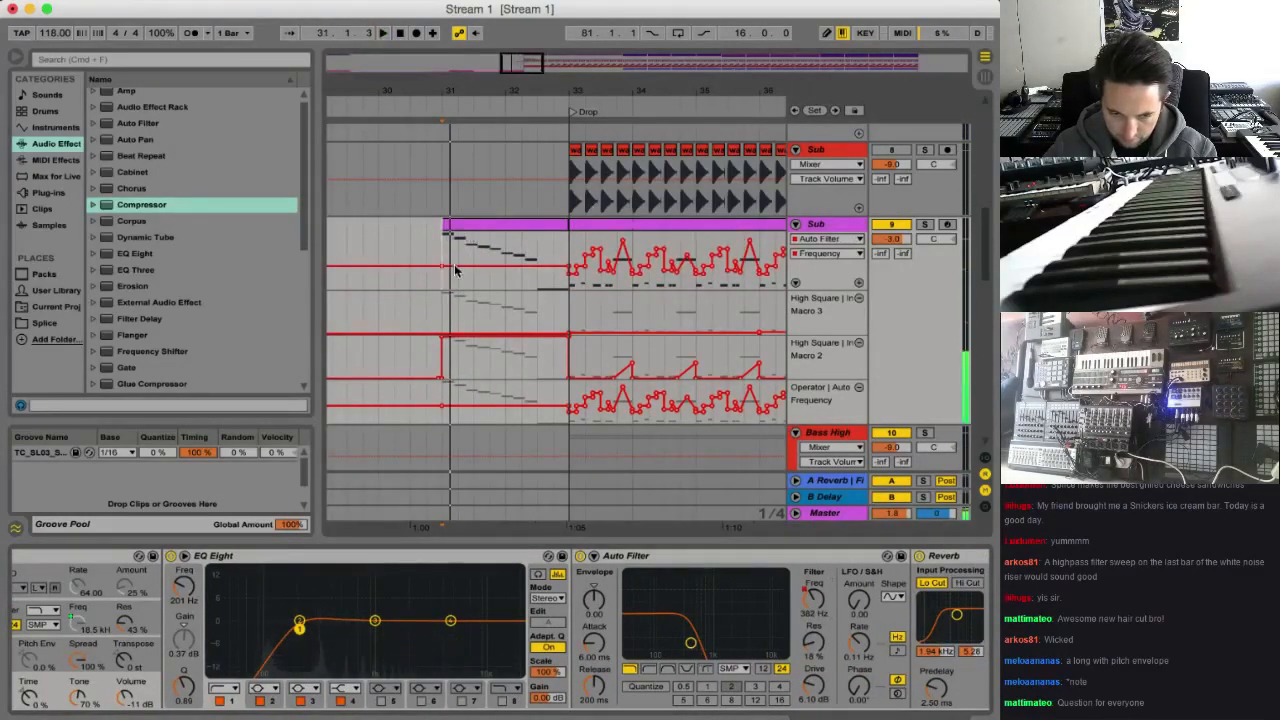
{"action": "left_click_drag", "start_coordinate": [455, 266], "coordinate": [530, 235]}
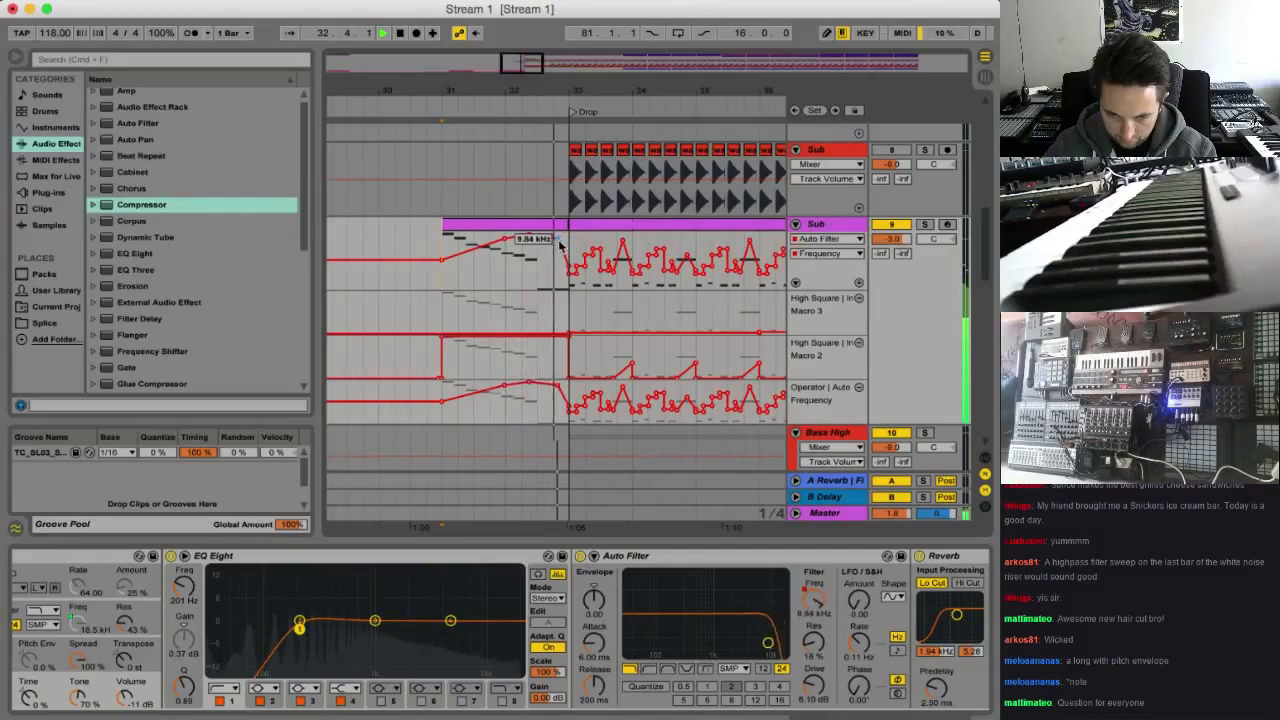
{"action": "key", "text": "space"}
Try the Sub fill clip's notes one octave higher in playback and restore their original octave
{"action": "double_click", "coordinate": [500, 222]}
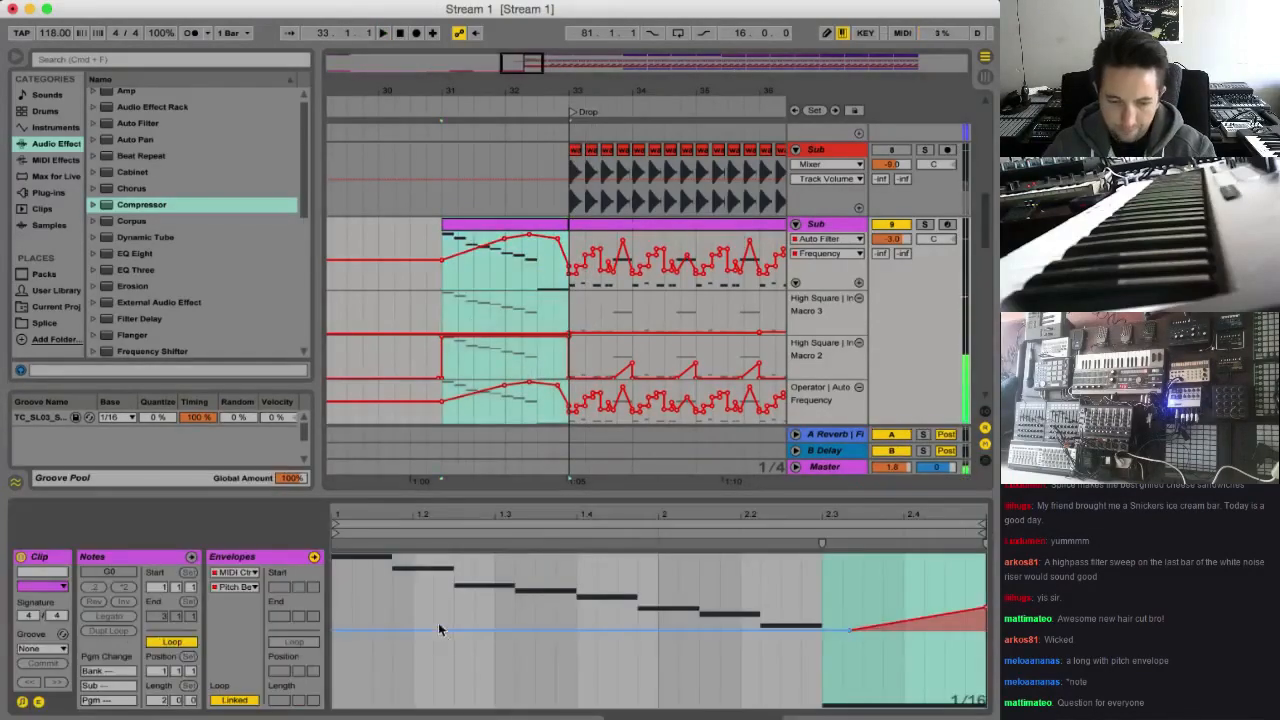
{"action": "left_click", "coordinate": [196, 560]}
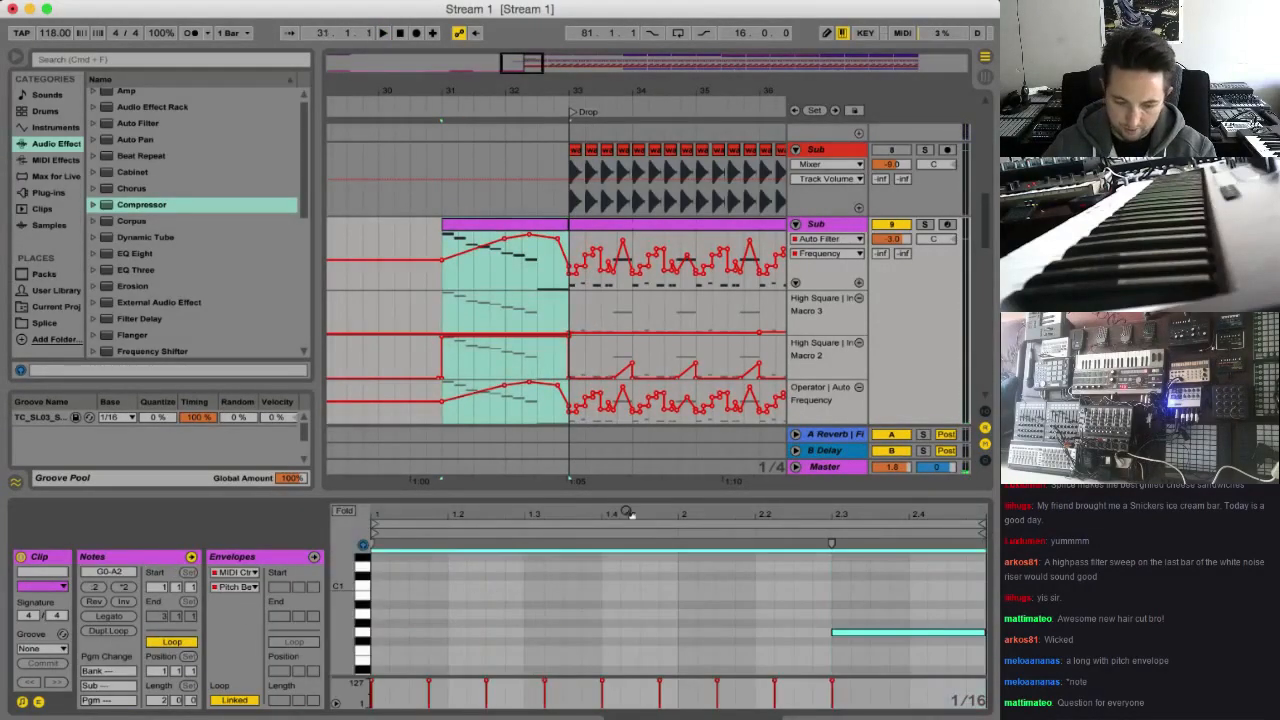
{"action": "scroll", "coordinate": [624, 510], "scroll_direction": "up", "scroll_amount": 5}
{"action": "key", "text": "space"}
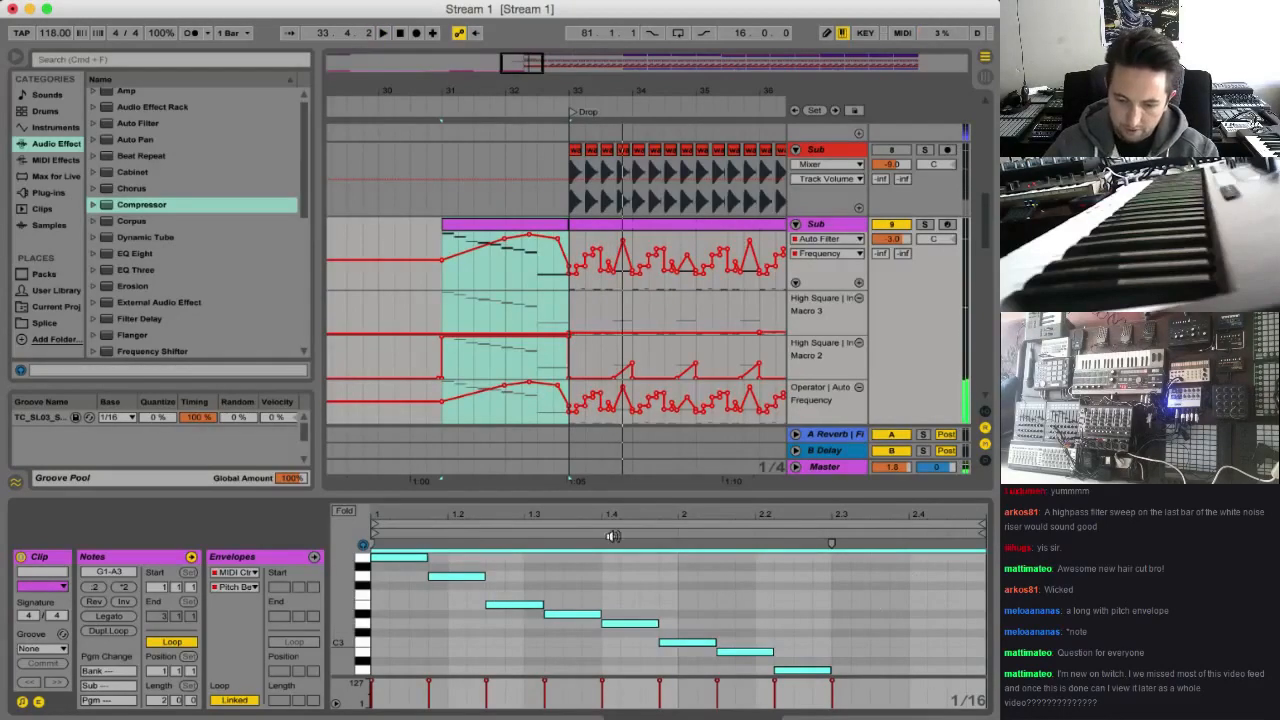
{"action": "key", "text": "space"}
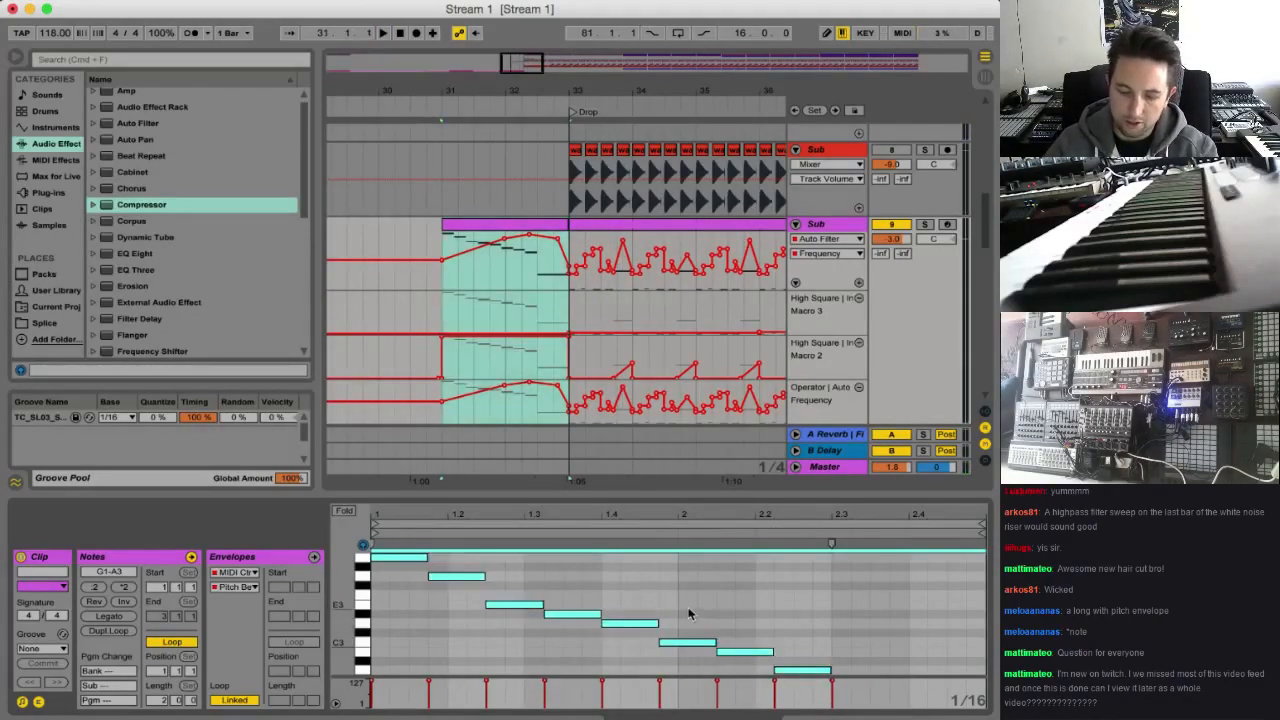
{"action": "key", "text": "shift+Down"}
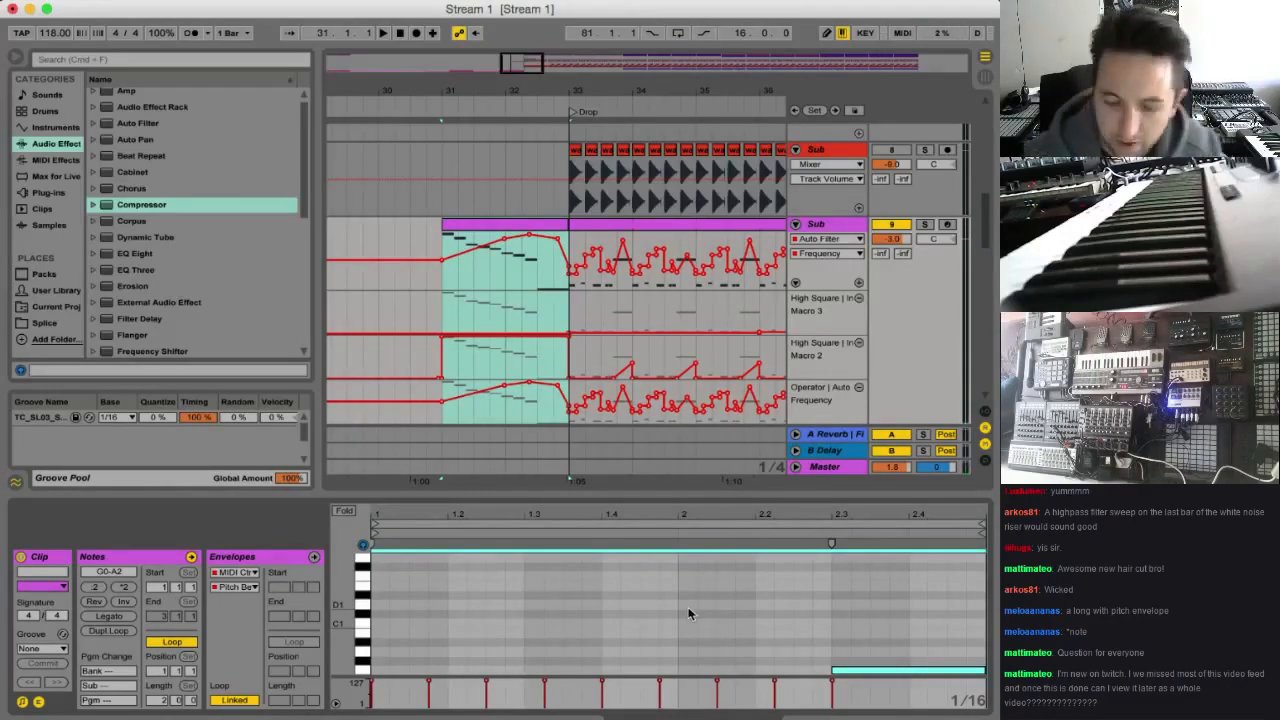
{"action": "key", "text": "space"}
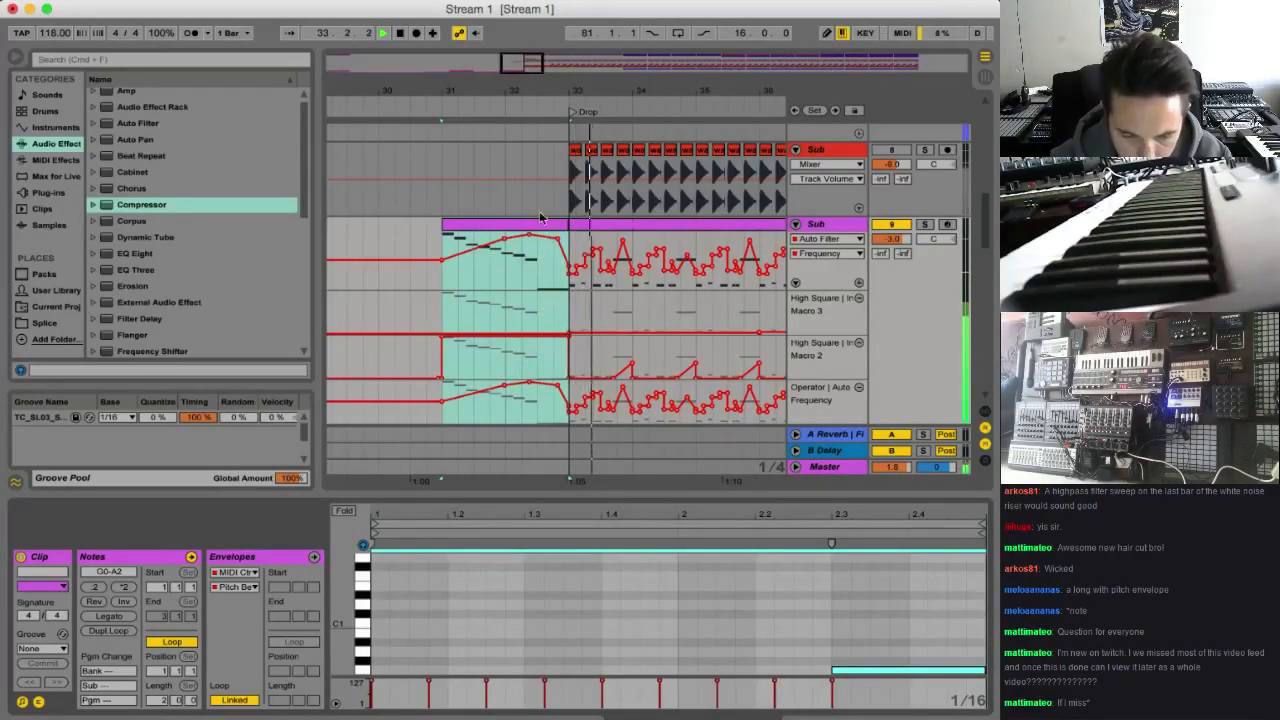
Play through the drop to bar 53 and examine the bass, Water Drop and Bass Keys parts along the arrangement
{"action": "scroll", "coordinate": [705, 335], "scroll_direction": "down", "scroll_amount": 10}
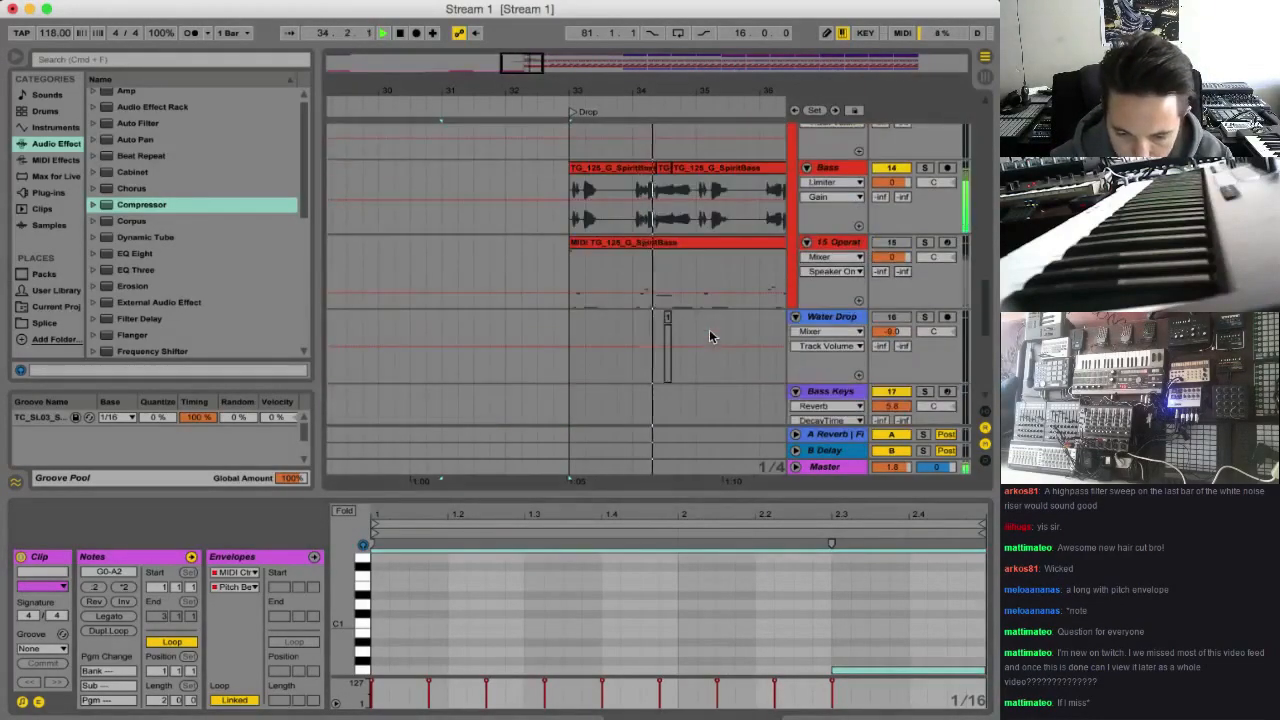
{"action": "scroll", "coordinate": [711, 336], "scroll_direction": "up", "scroll_amount": 5}
{"action": "left_click_drag", "start_coordinate": [525, 64], "coordinate": [543, 56]}
{"action": "scroll", "coordinate": [590, 251], "scroll_direction": "up", "scroll_amount": 2}
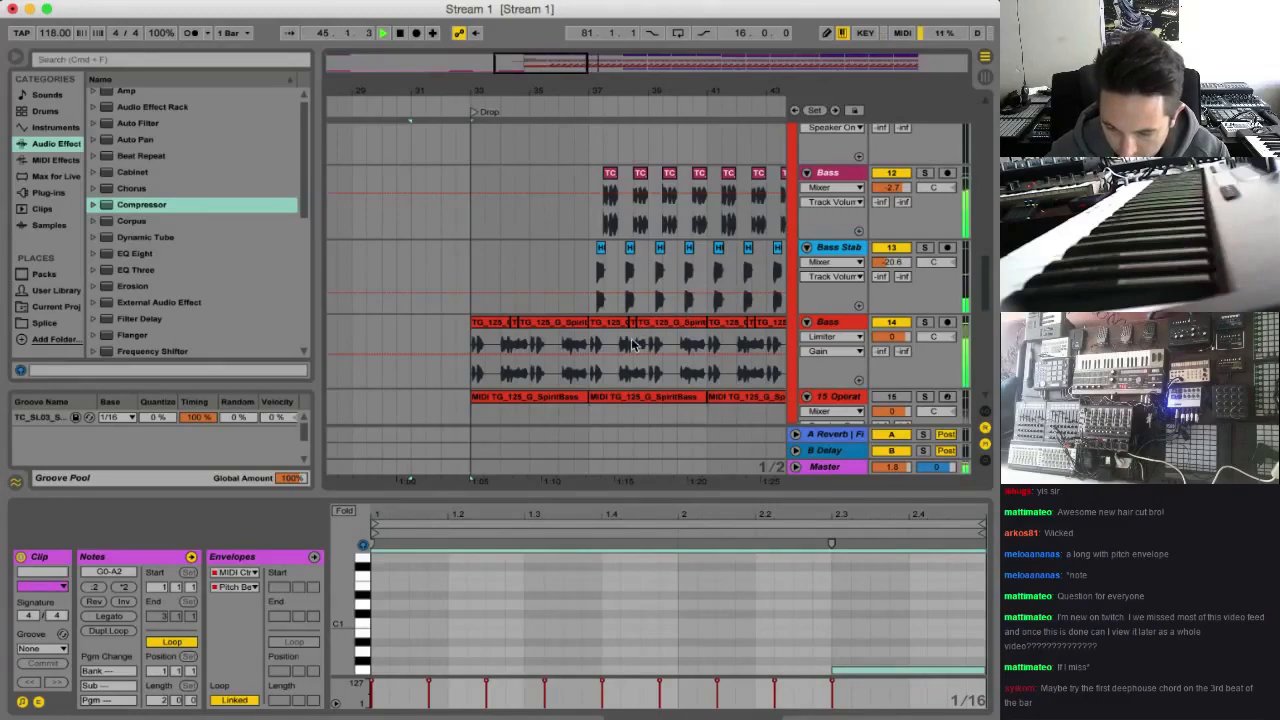
{"action": "scroll", "coordinate": [631, 345], "scroll_direction": "down", "scroll_amount": 5}
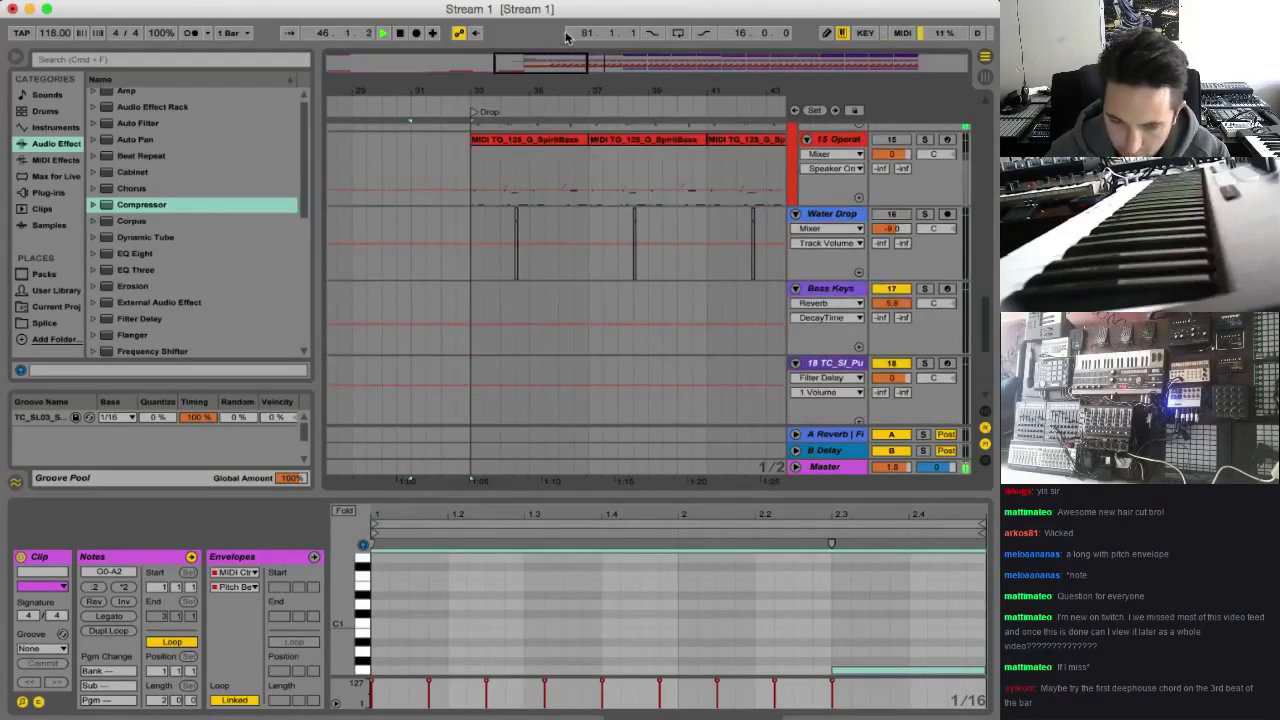
{"action": "left_click_drag", "start_coordinate": [588, 64], "coordinate": [601, 66]}
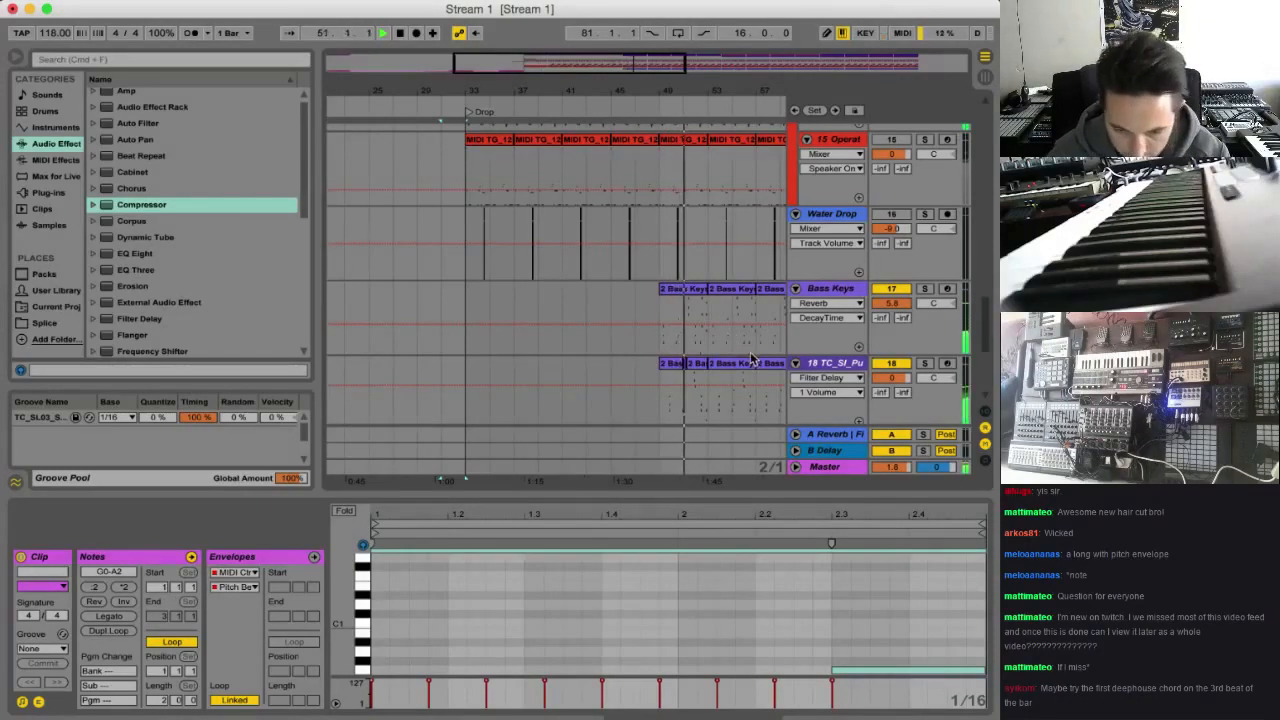
{"action": "scroll", "coordinate": [750, 360], "scroll_direction": "right", "scroll_amount": 3}
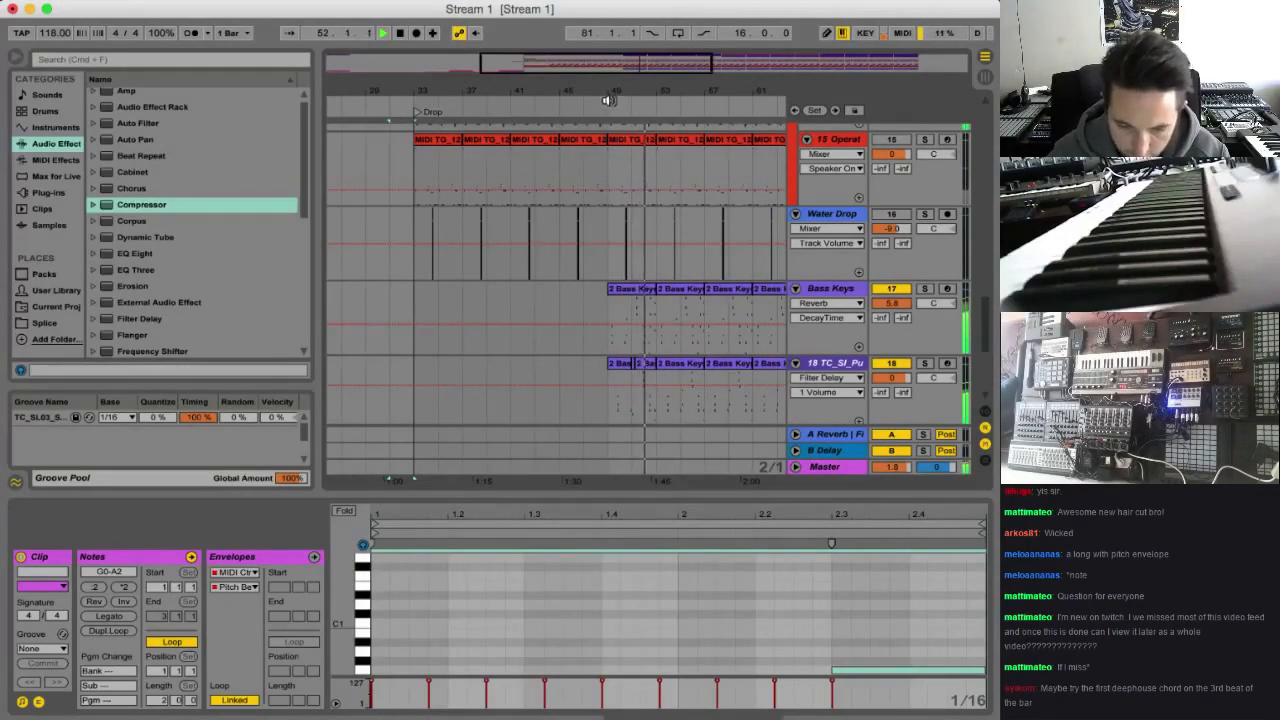
{"action": "mouse_move", "coordinate": [632, 63]}
{"action": "left_mouse_down"}
{"action": "mouse_move", "coordinate": [632, 48]}
{"action": "mouse_move", "coordinate": [632, 70]}
{"action": "mouse_move", "coordinate": [617, 63]}
{"action": "left_mouse_up"}
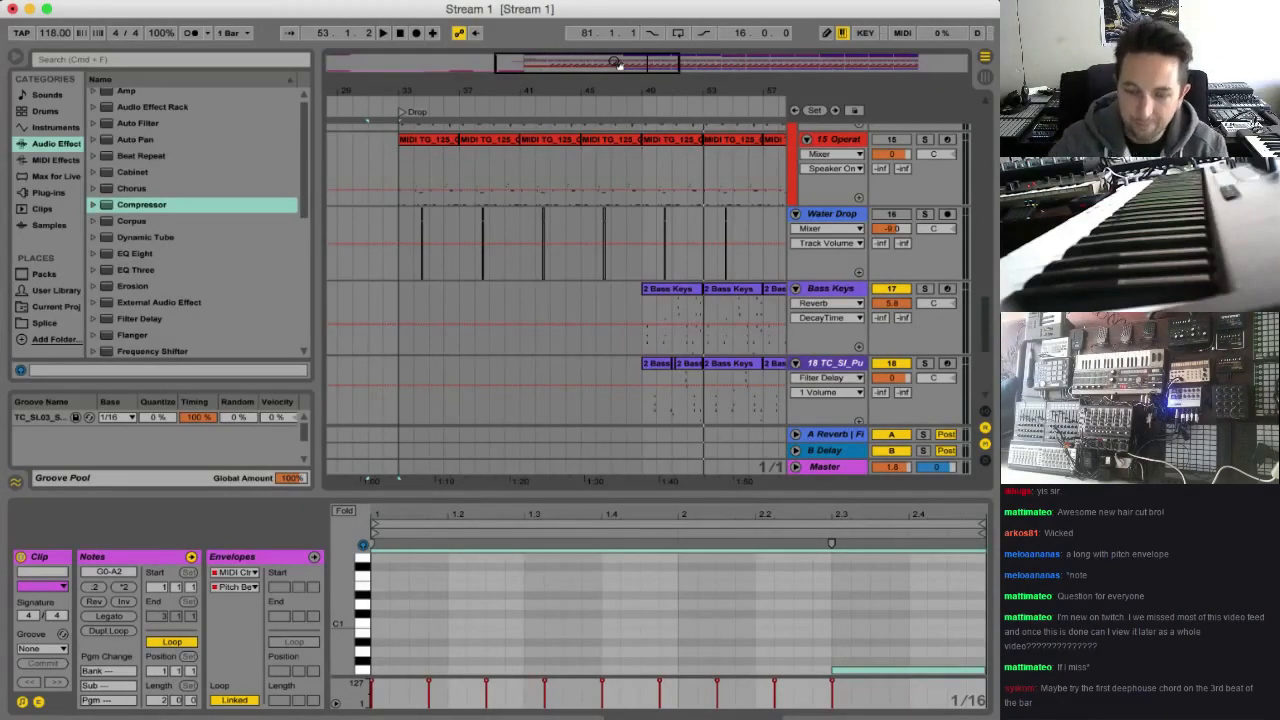
Move the Chord 16 track's clip from bar 51 to beat 49.3, playing the passage from bar 49
{"action": "scroll", "coordinate": [738, 285], "scroll_direction": "down", "scroll_amount": 2}
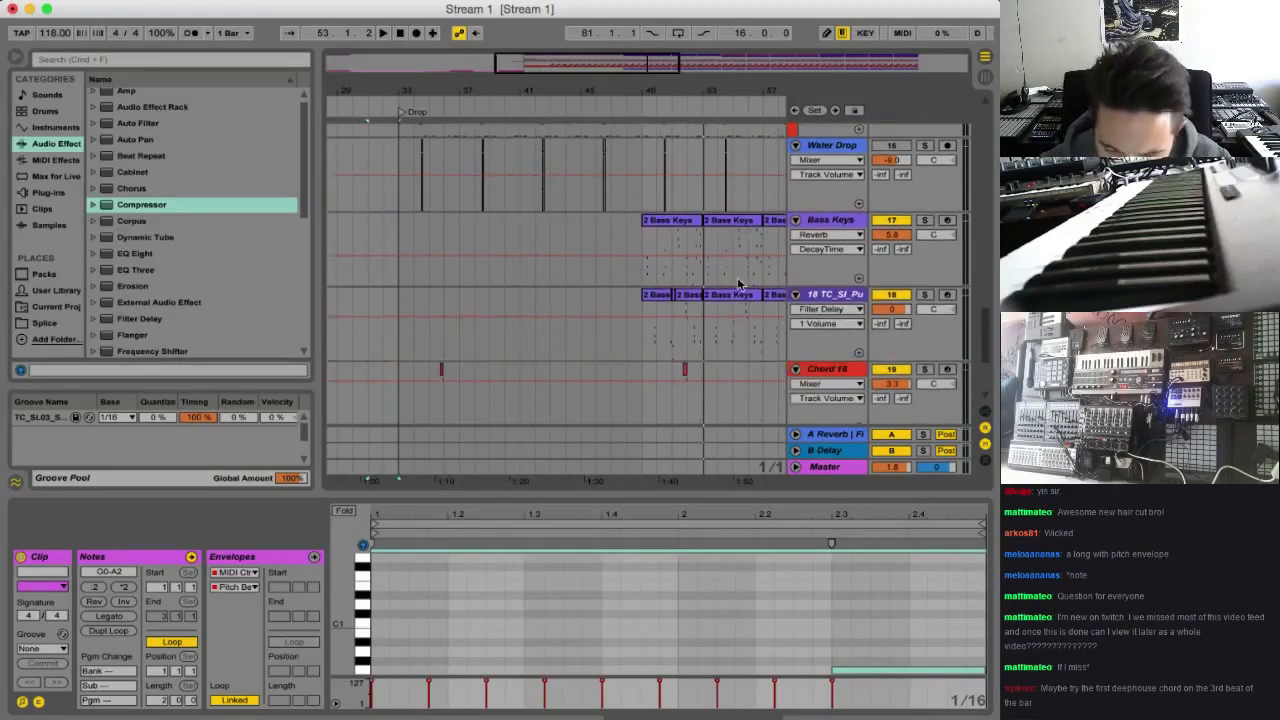
{"action": "right_click", "coordinate": [840, 378]}
{"action": "left_click", "coordinate": [835, 373]}
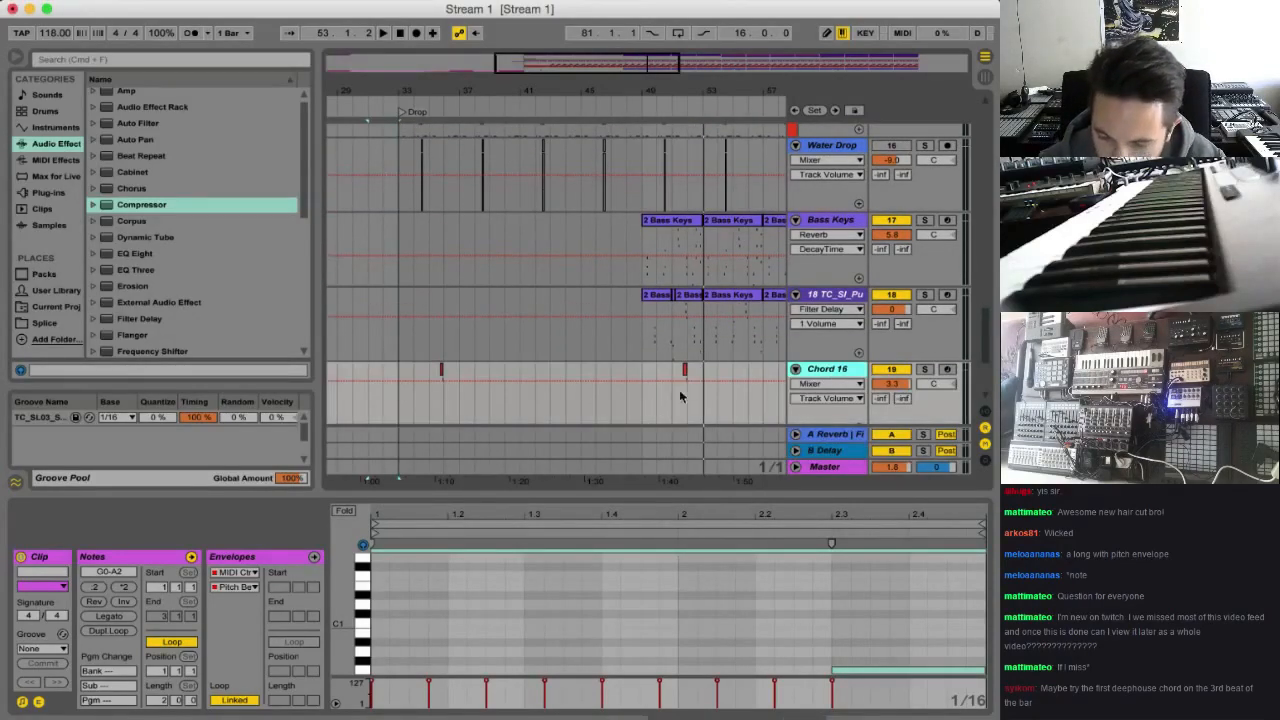
{"action": "scroll", "coordinate": [677, 361], "scroll_direction": "down", "scroll_amount": 2}
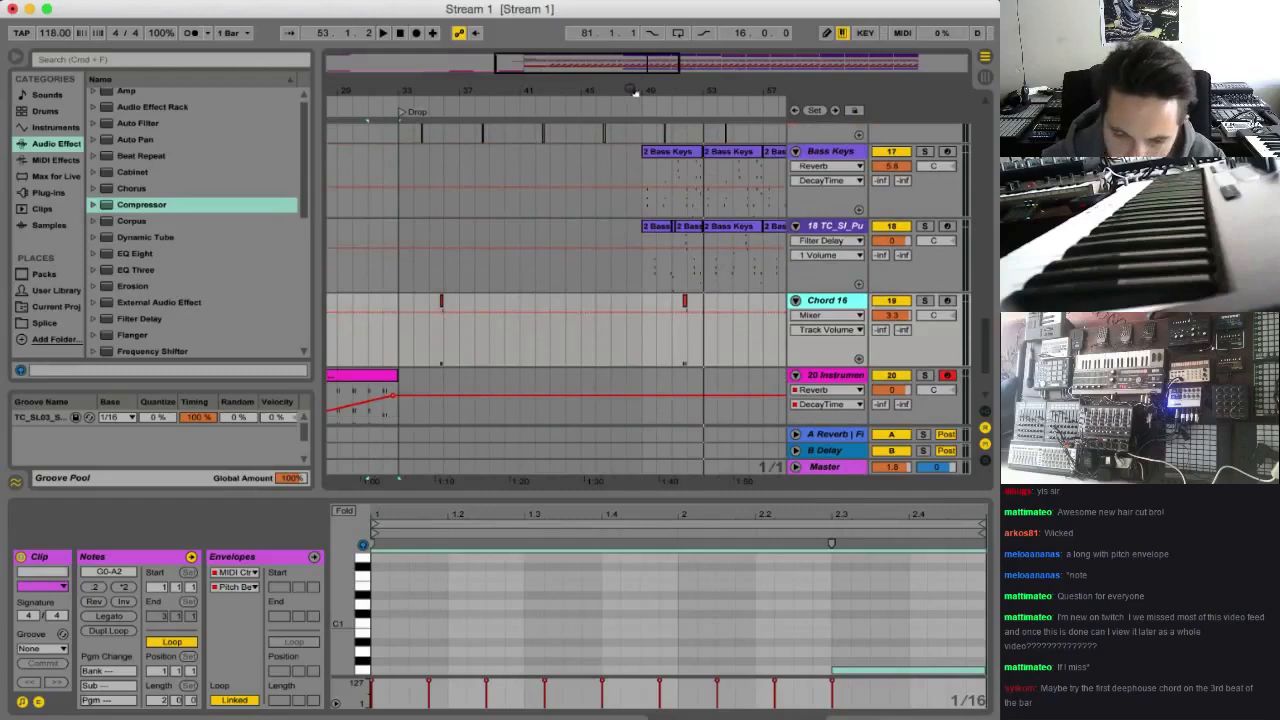
{"action": "mouse_move", "coordinate": [633, 91]}
{"action": "left_mouse_down"}
{"action": "mouse_move", "coordinate": [641, 270]}
{"action": "mouse_move", "coordinate": [300, 385]}
{"action": "mouse_move", "coordinate": [385, 388]}
{"action": "left_mouse_up"}
{"action": "left_click", "coordinate": [412, 349]}
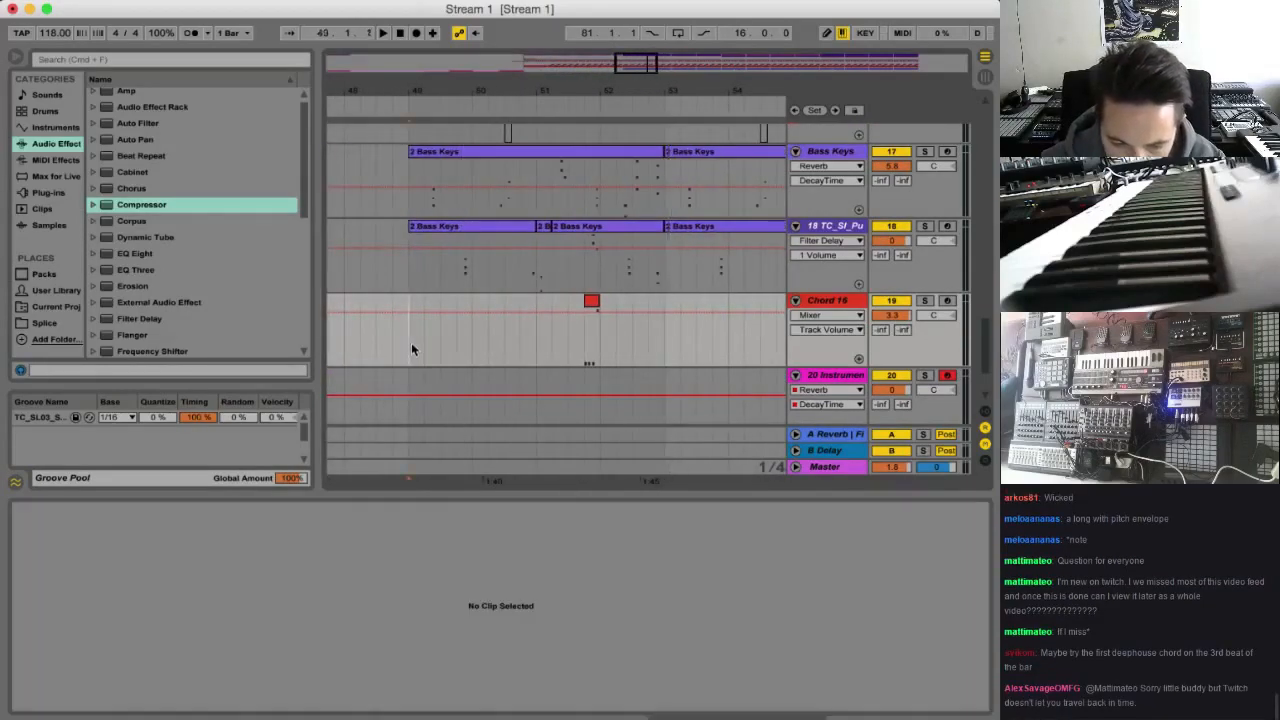
{"action": "key", "text": "space"}
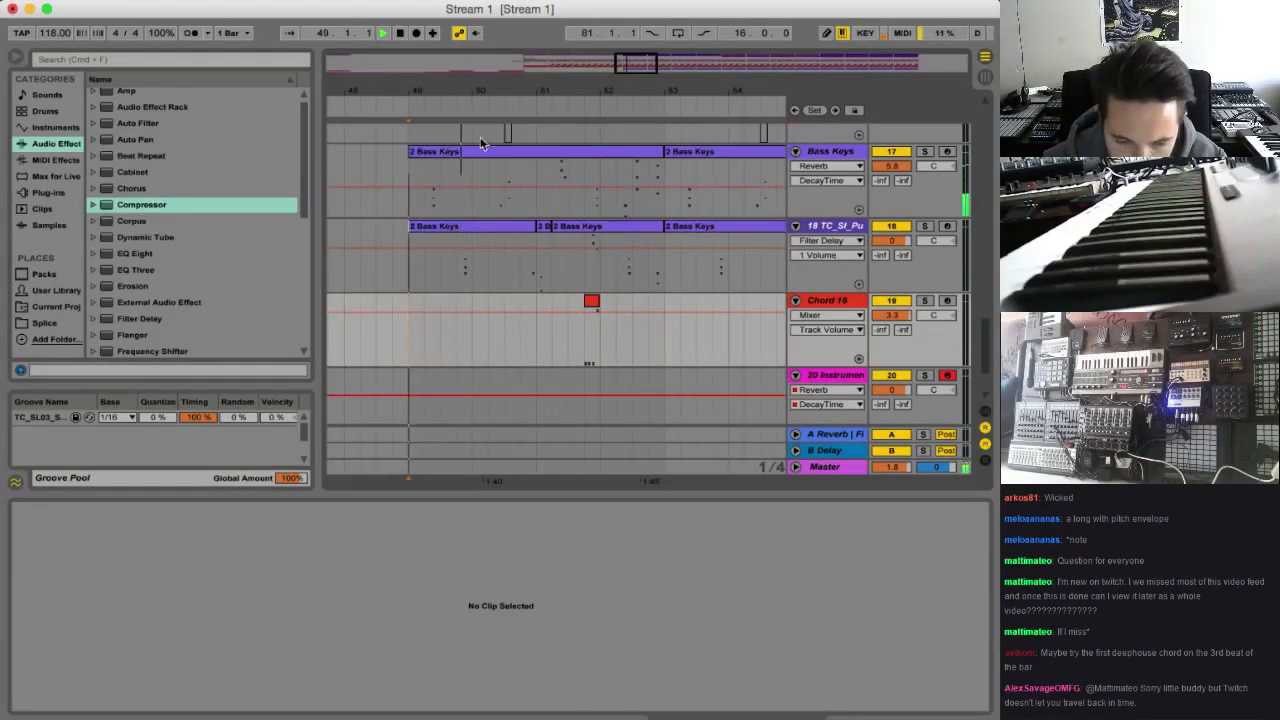
{"action": "key", "text": "space"}
{"action": "key", "text": "space"}
{"action": "left_click_drag", "start_coordinate": [590, 303], "coordinate": [446, 305]}
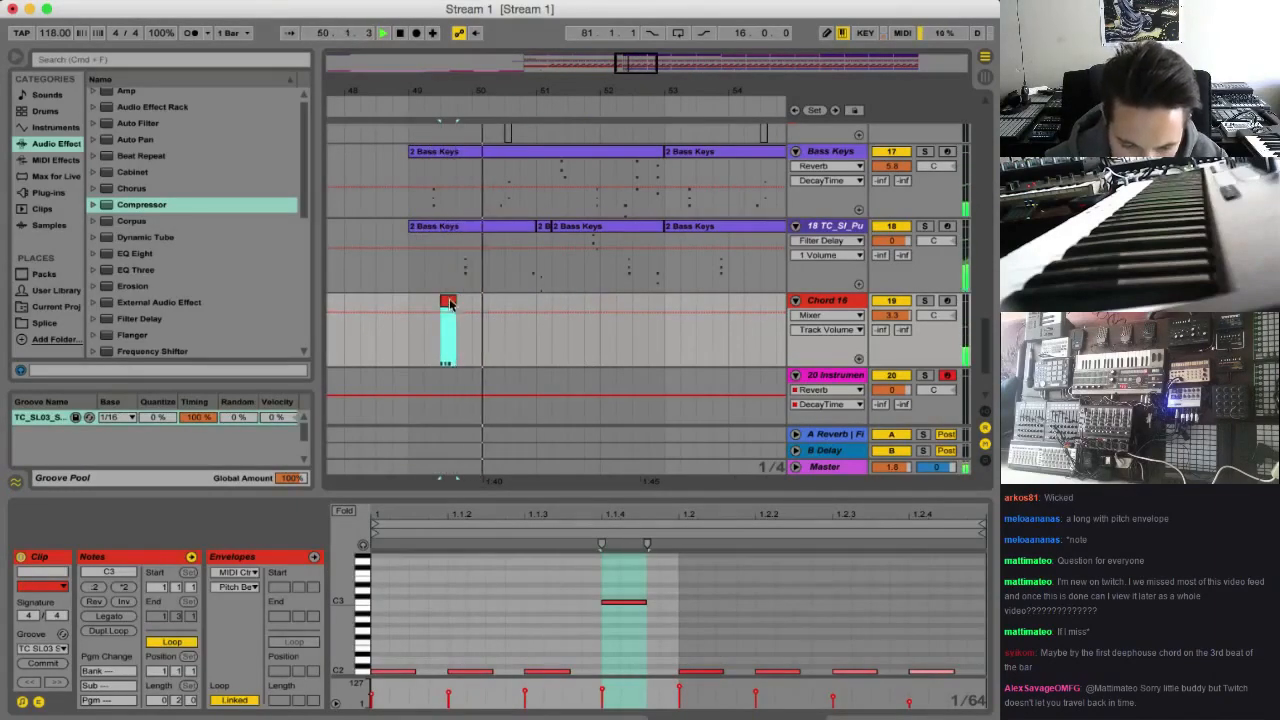
Delete all the notes inside the moved Chord 16 clip
{"action": "double_click", "coordinate": [449, 303]}
{"action": "key", "text": "space"}
{"action": "left_click", "coordinate": [650, 625]}
{"action": "key", "text": "super+a"}
{"action": "key", "text": "Delete"}
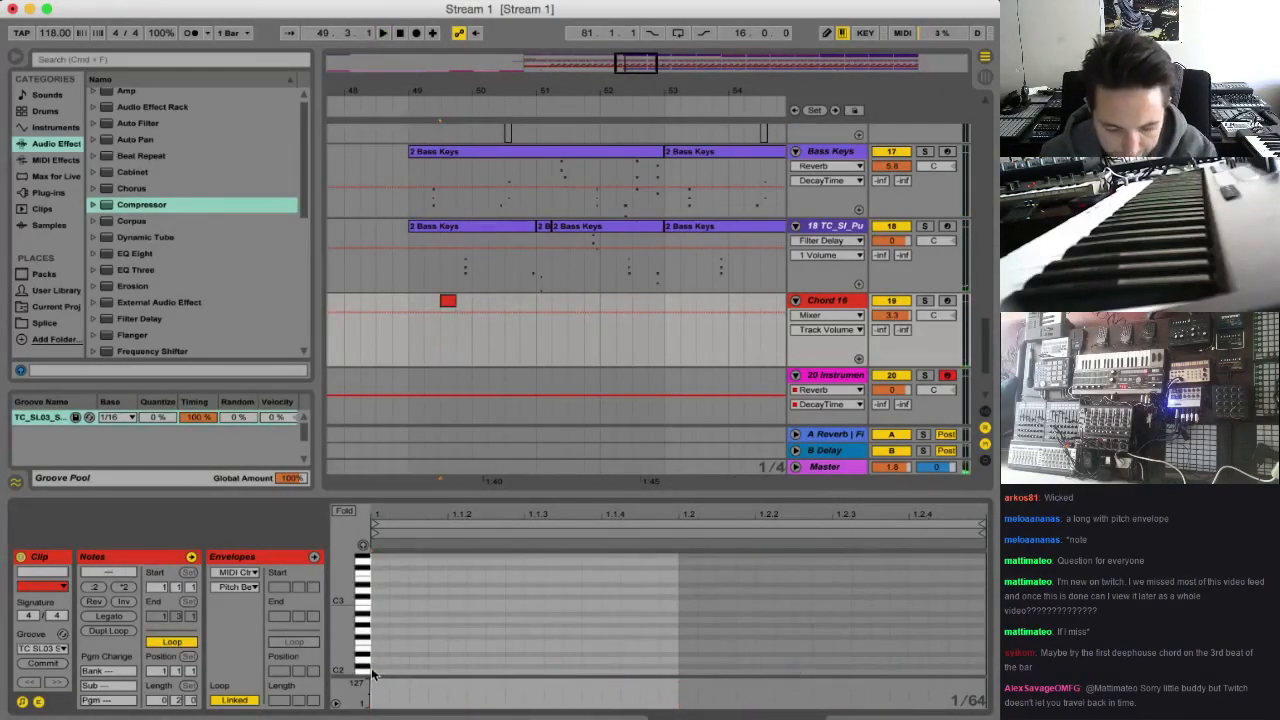
Draw a single C2 note from the Chord 16 clip's start to just past 1.1.4 and play from bar 49
{"action": "key", "text": "space"}
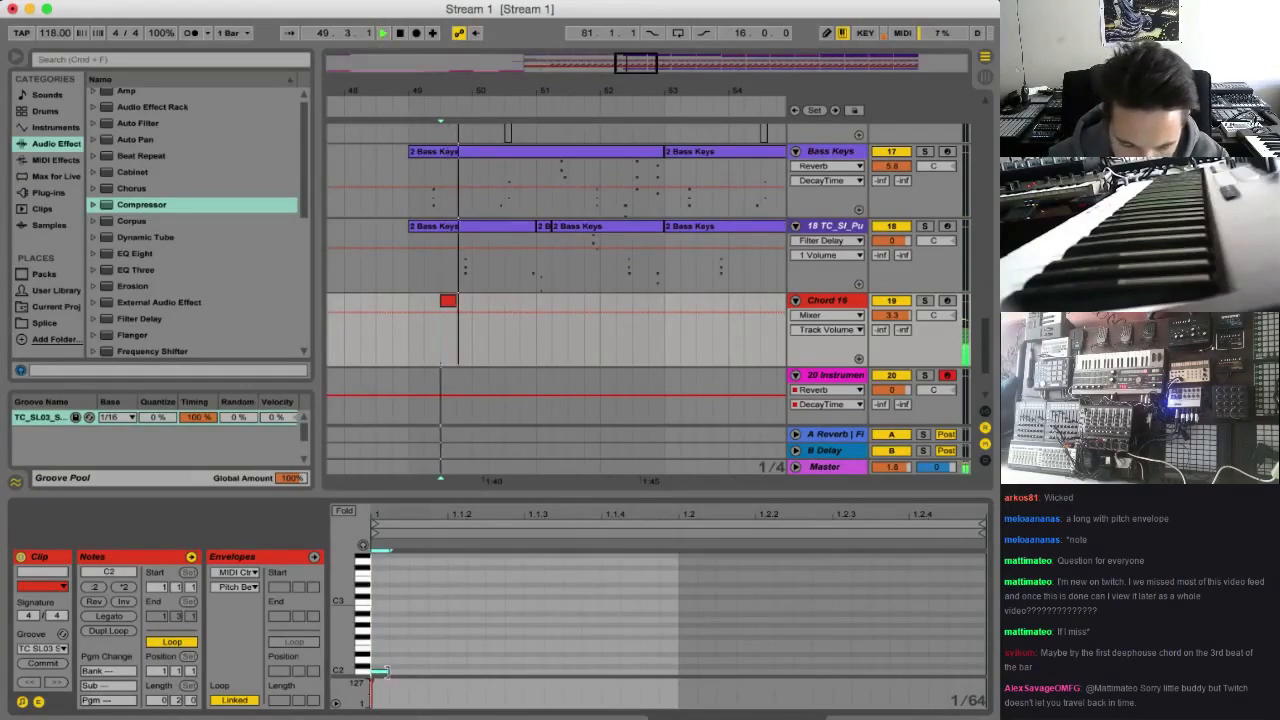
{"action": "key", "text": "space"}
{"action": "key", "text": "space"}
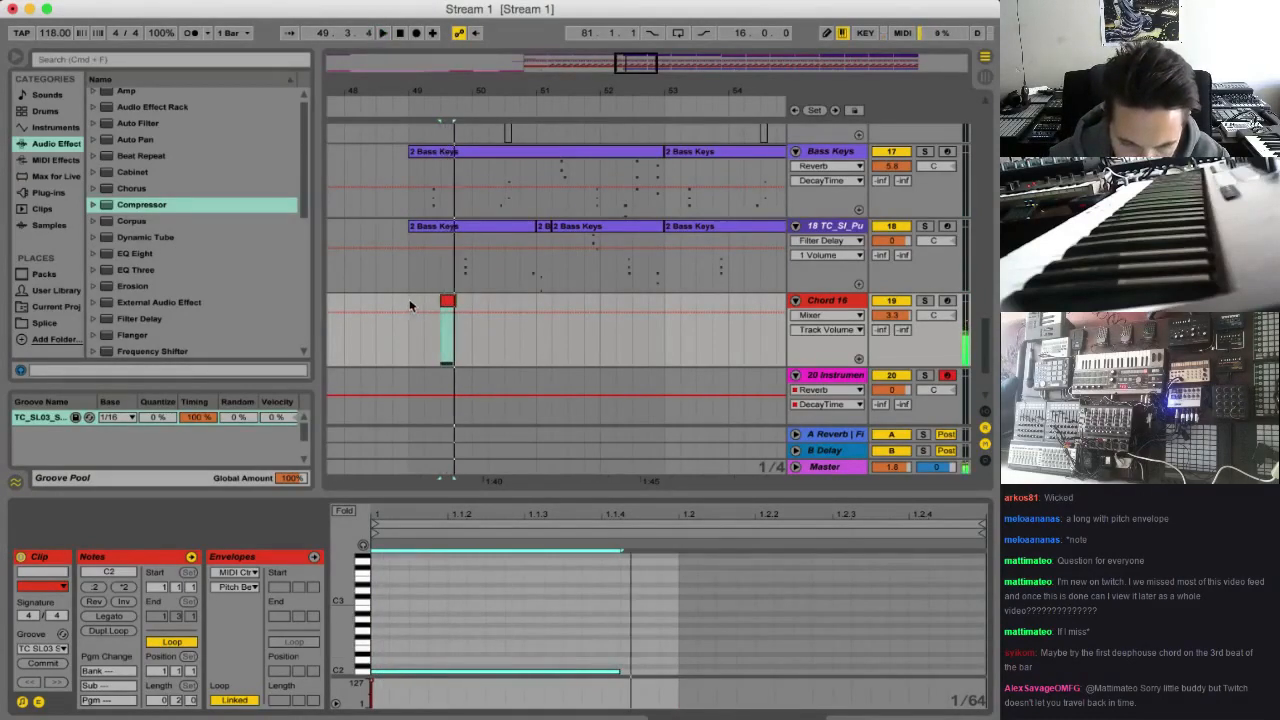
{"action": "left_click", "coordinate": [410, 303]}
{"action": "key", "text": "space"}
{"action": "key", "text": "space"}
Transpose the Chord 16 clip's note up one octave to C3 and play it
{"action": "double_click", "coordinate": [447, 302]}
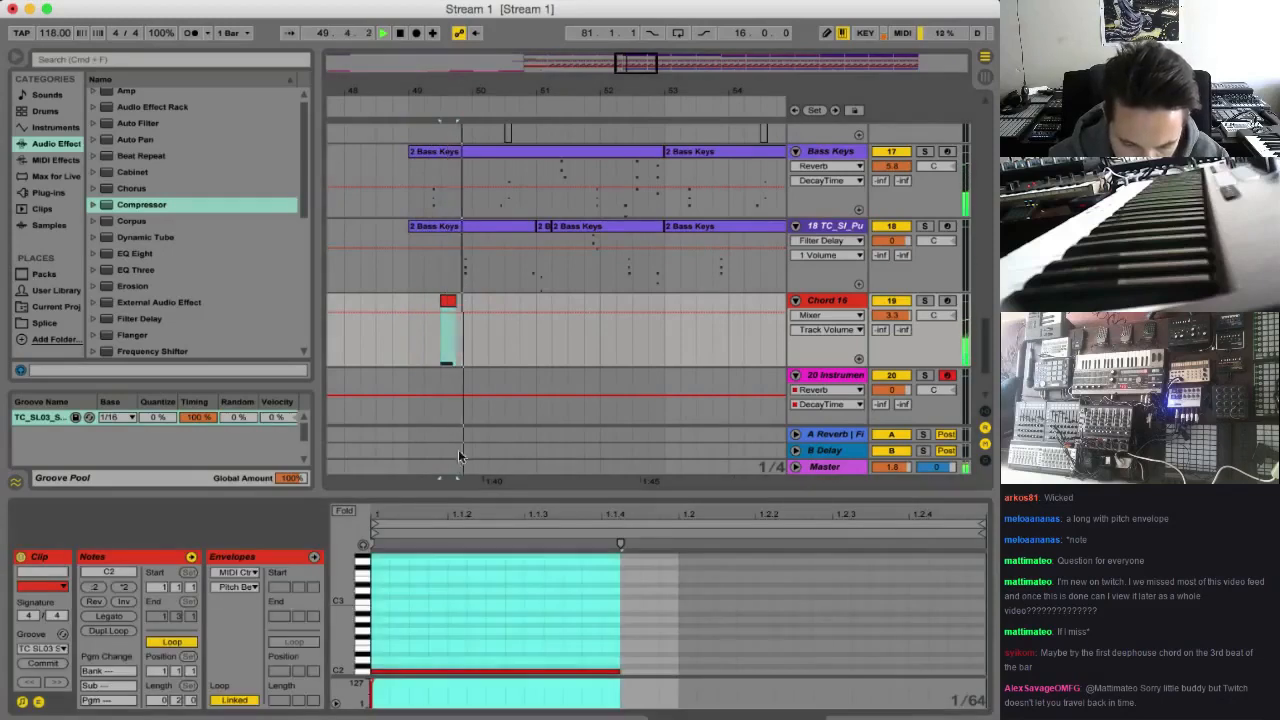
{"action": "key", "text": "space"}
{"action": "left_click", "coordinate": [468, 661]}
{"action": "key", "text": "super+a"}
{"action": "key", "text": "space"}
{"action": "key", "text": "space"}
{"action": "key", "text": "shift+Up"}
{"action": "key", "text": "space"}
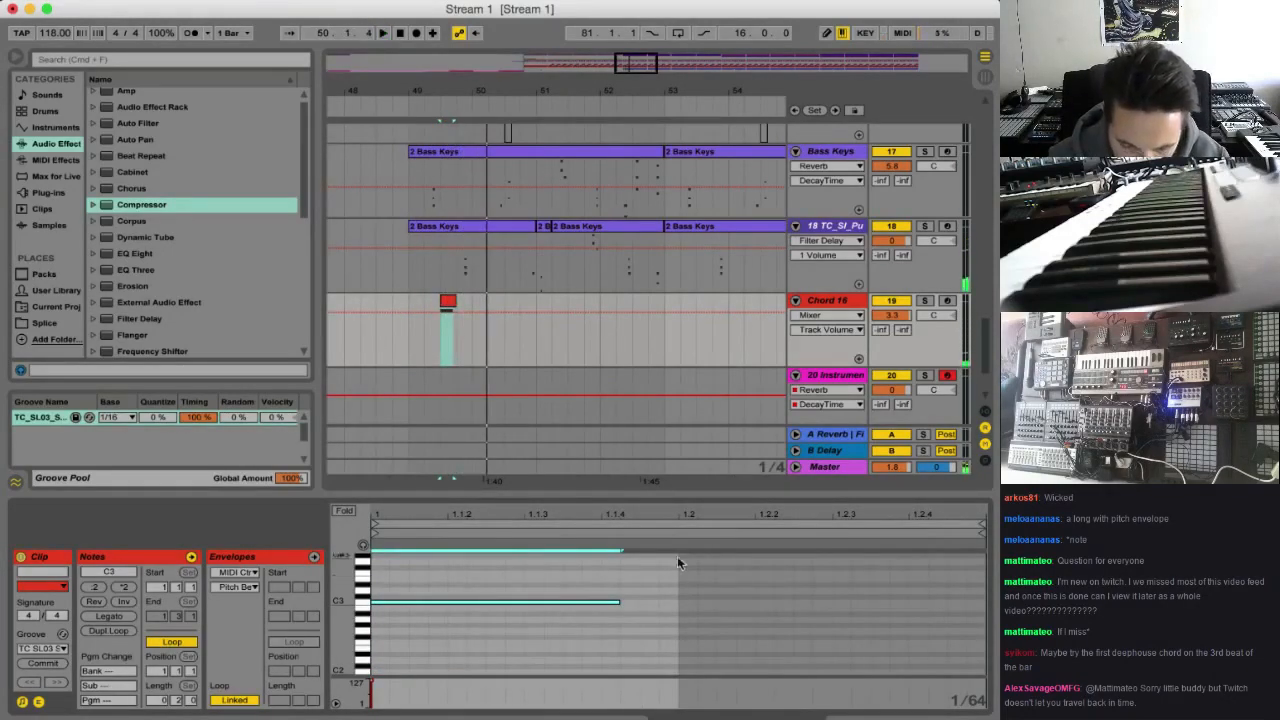
{"action": "key", "text": "space"}
Shorten the C3 note to about 1/64 at the start of the Chord 16 clip and play from bar 49
{"action": "left_click_drag", "start_coordinate": [617, 602], "coordinate": [385, 624]}
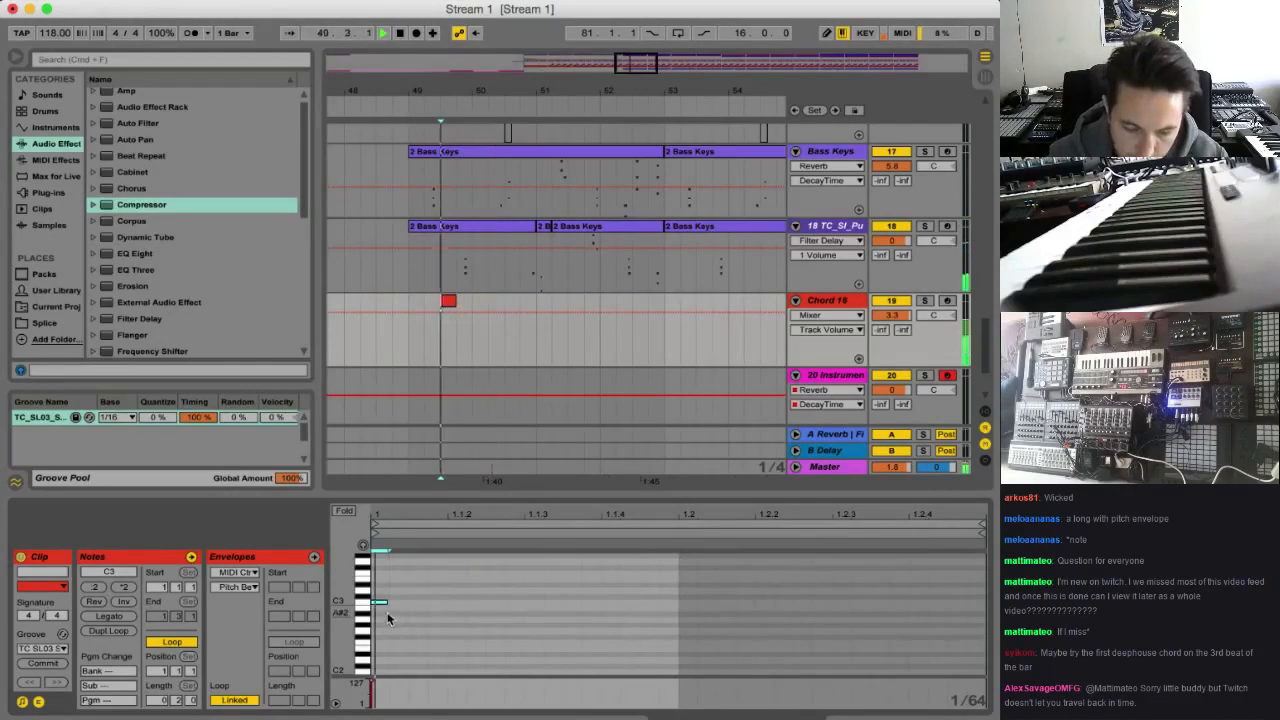
{"action": "left_click", "coordinate": [408, 299]}
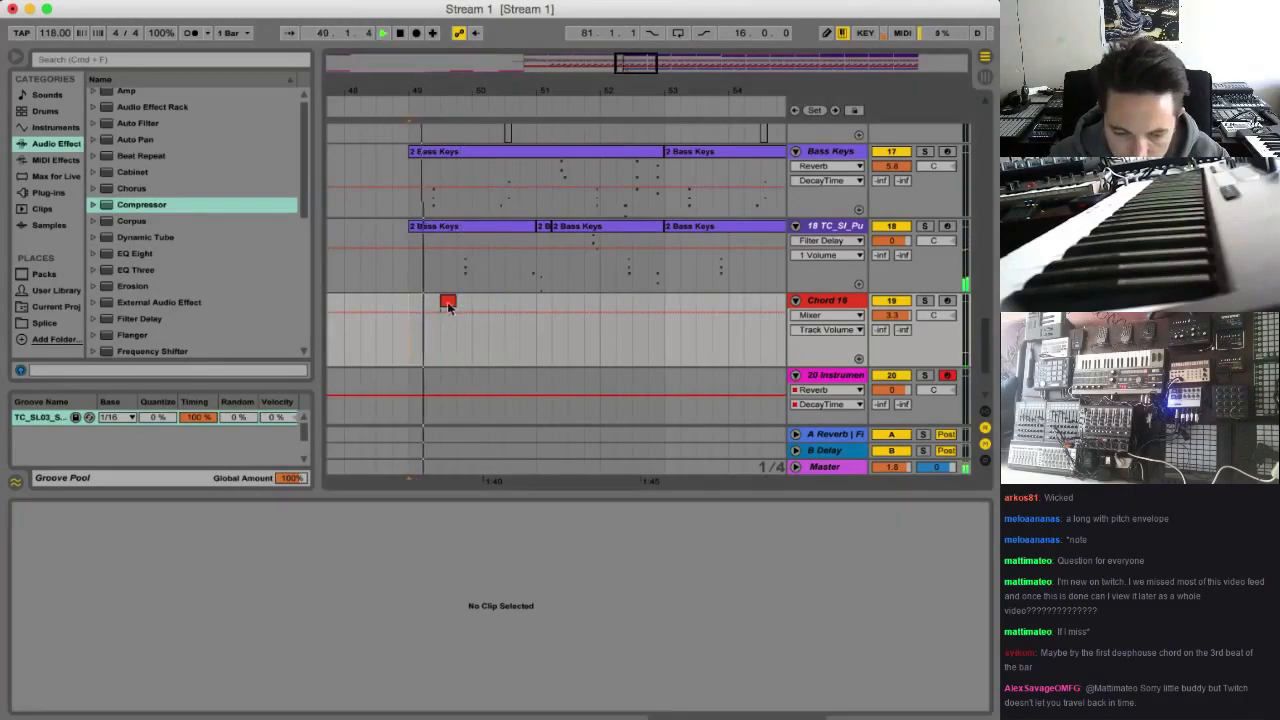
{"action": "left_click", "coordinate": [447, 303]}
{"action": "key", "text": "space"}
{"action": "key", "text": "space"}
Move the C3 note to 1.1.3 in the Chord 16 clip, extend it to about three quarters of a sixteenth, and play it
{"action": "left_click_drag", "start_coordinate": [385, 603], "coordinate": [434, 605]}
{"action": "key", "text": "space"}
{"action": "key", "text": "space"}
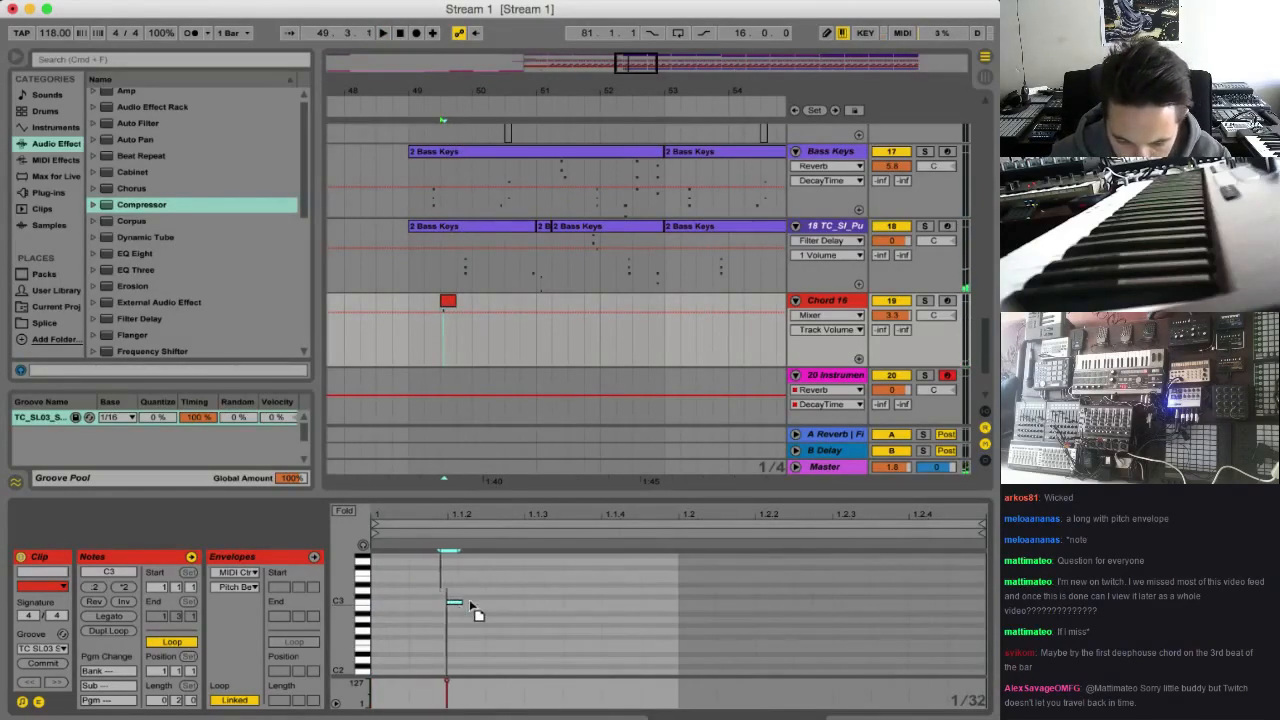
{"action": "key", "text": "space"}
{"action": "left_click_drag", "start_coordinate": [454, 603], "coordinate": [517, 606]}
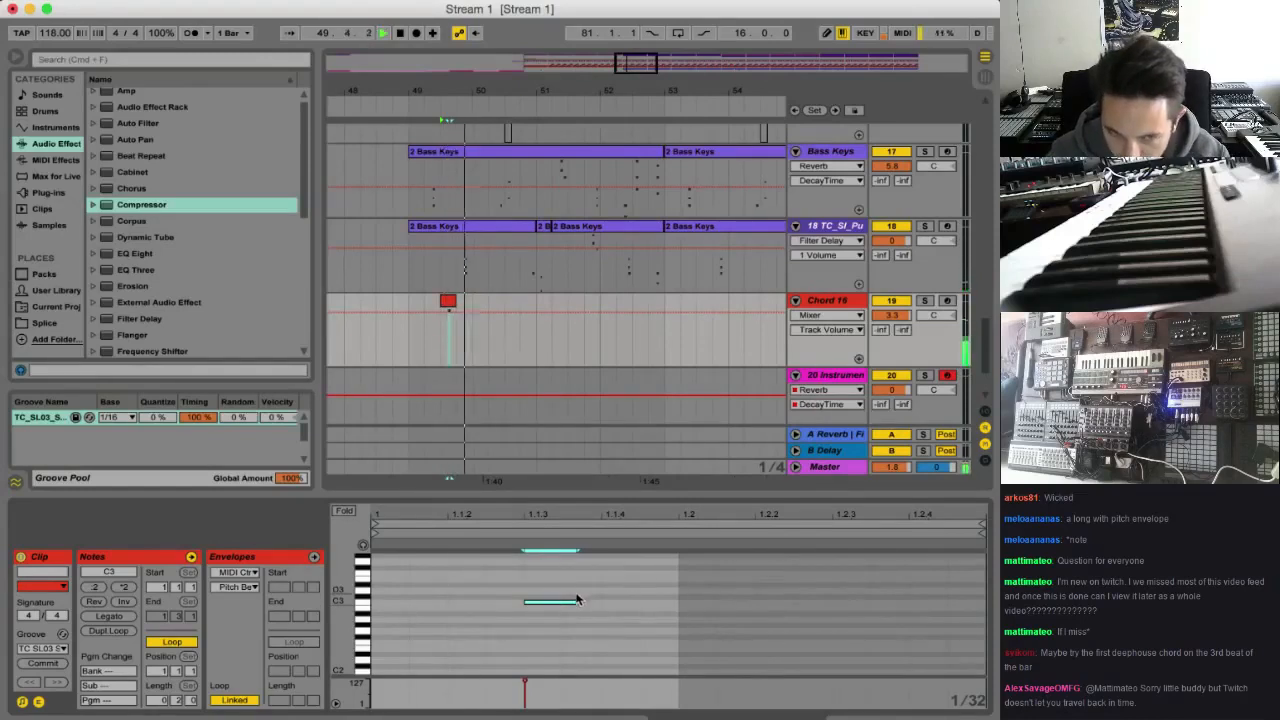
{"action": "key", "text": "space"}
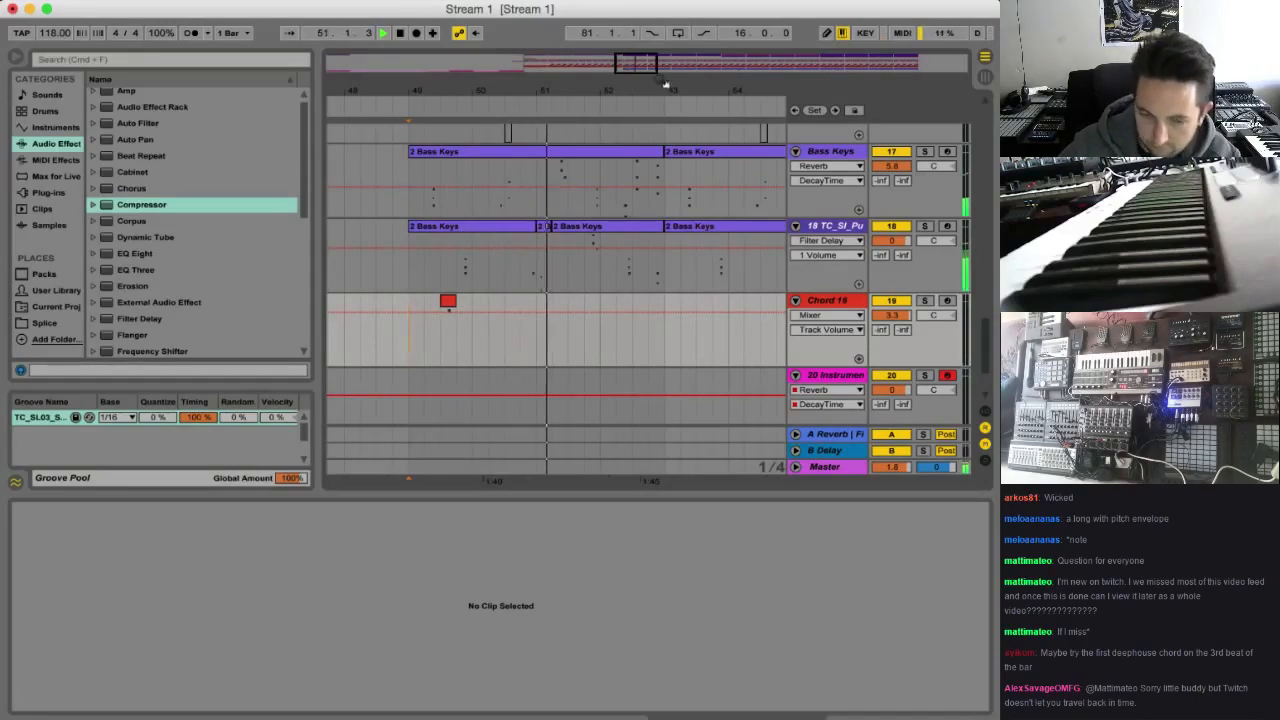
Review the wider arrangement around the chord hits and play the build-up from bar 17
{"action": "left_click_drag", "start_coordinate": [664, 86], "coordinate": [538, 6]}
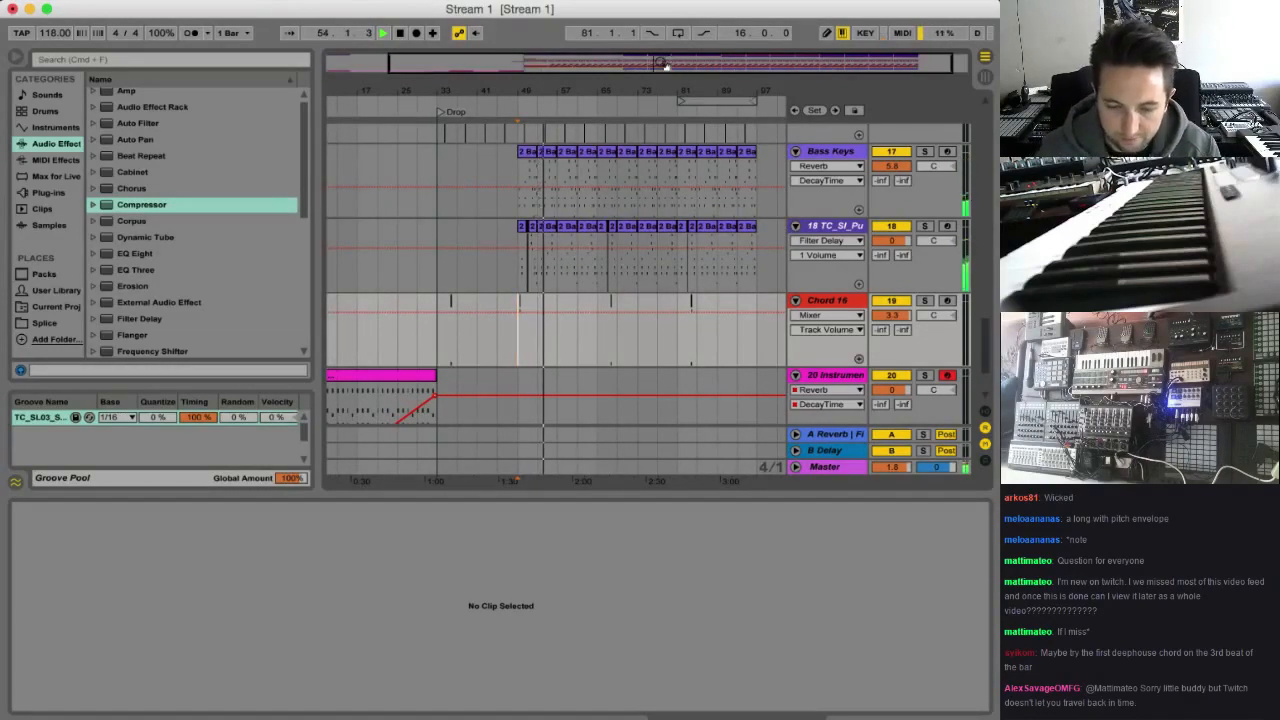
{"action": "left_click_drag", "start_coordinate": [662, 64], "coordinate": [690, 64]}
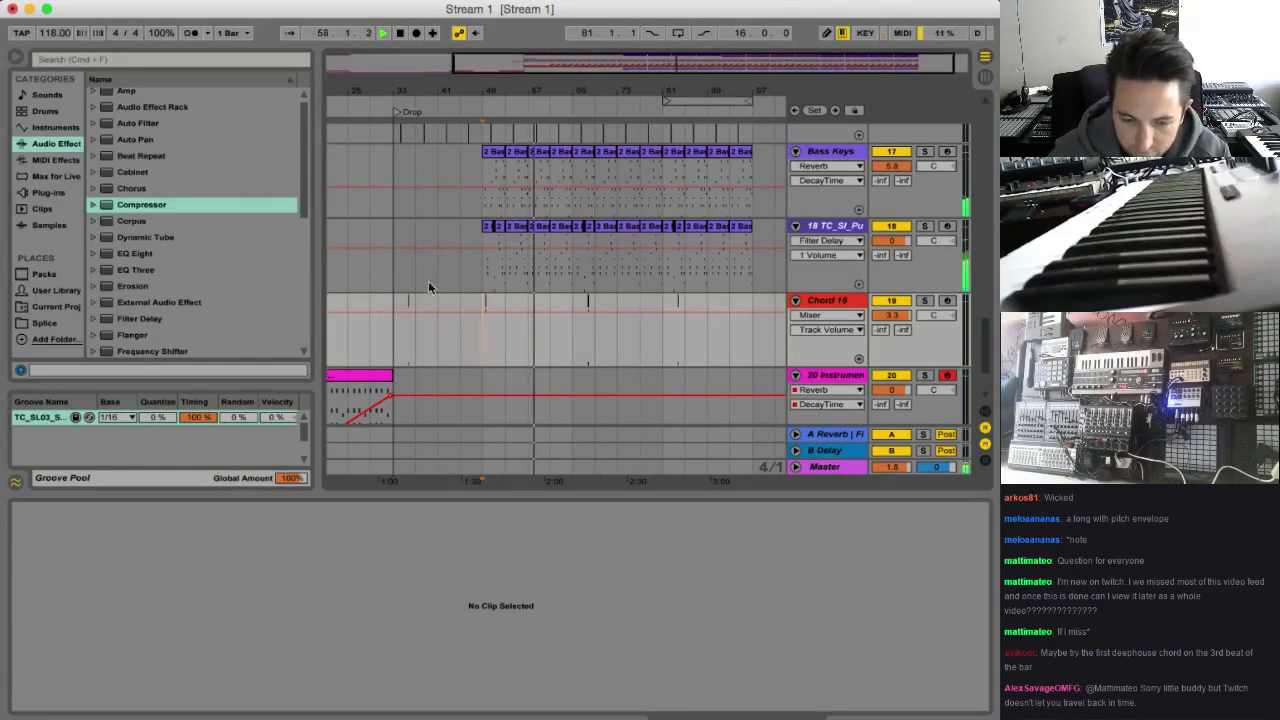
{"action": "scroll", "coordinate": [390, 348], "scroll_direction": "left", "scroll_amount": 5}
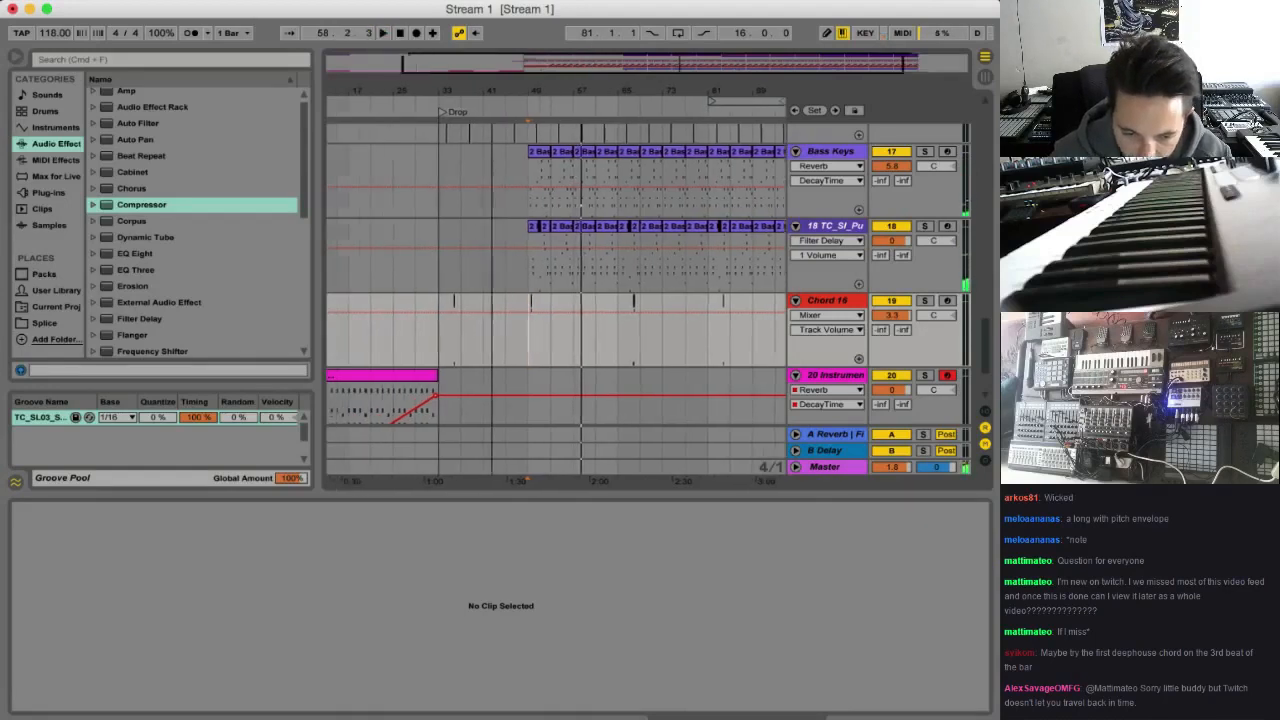
{"action": "key", "text": "space"}
{"action": "left_click", "coordinate": [375, 355]}
{"action": "key", "text": "space"}
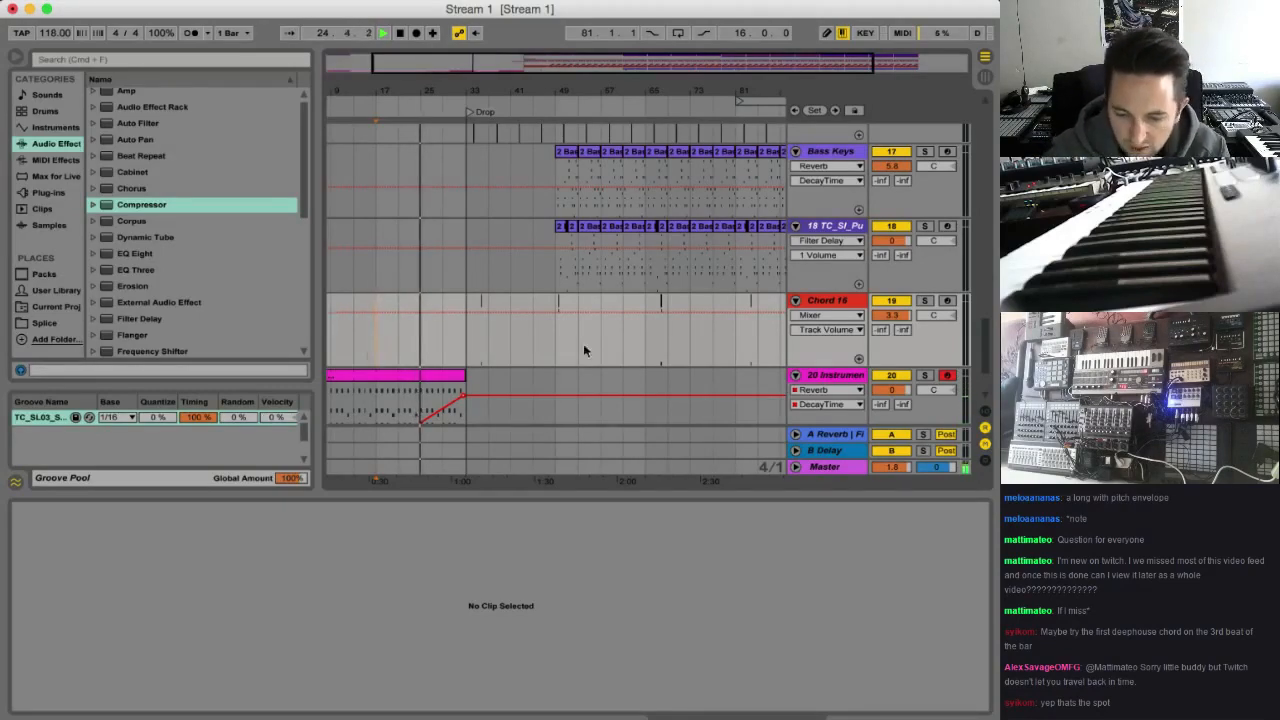
Open the devices of Instrument track 20 and select the Analog chain in its rack for inspection during playback
{"action": "double_click", "coordinate": [845, 378]}
{"action": "scroll", "coordinate": [500, 630], "scroll_direction": "left", "scroll_amount": 5}
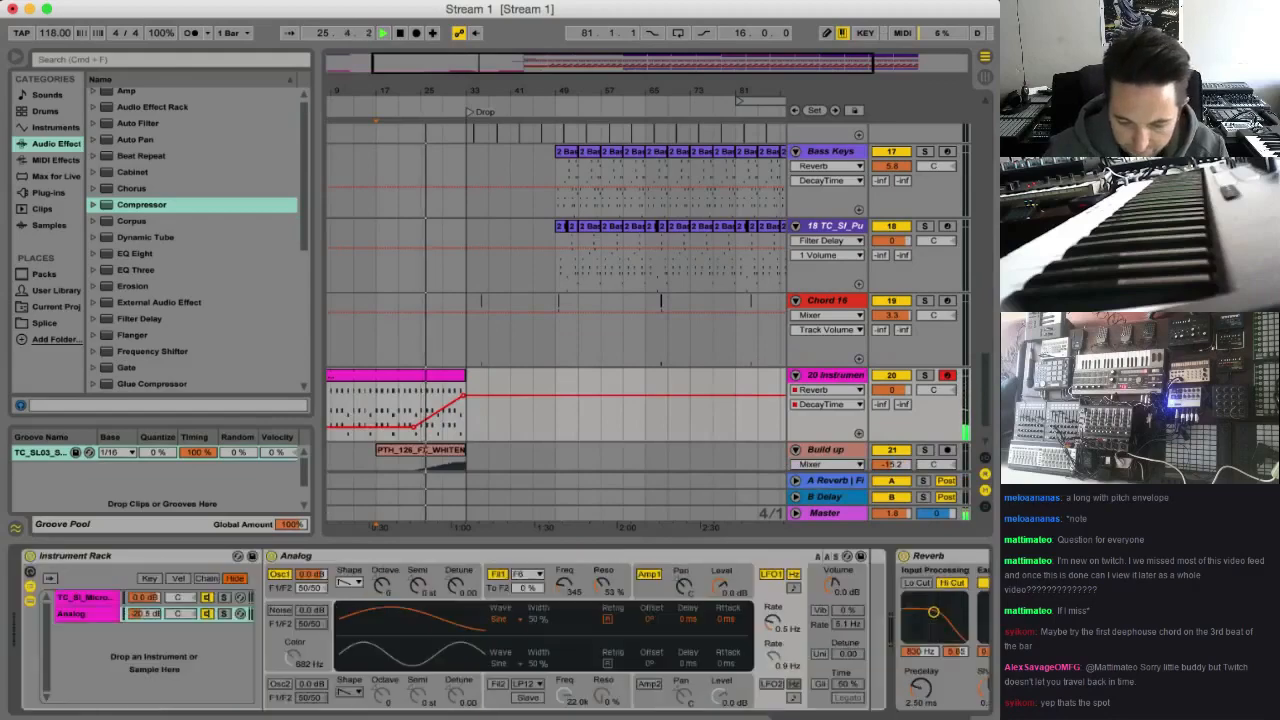
{"action": "left_click", "coordinate": [210, 614]}
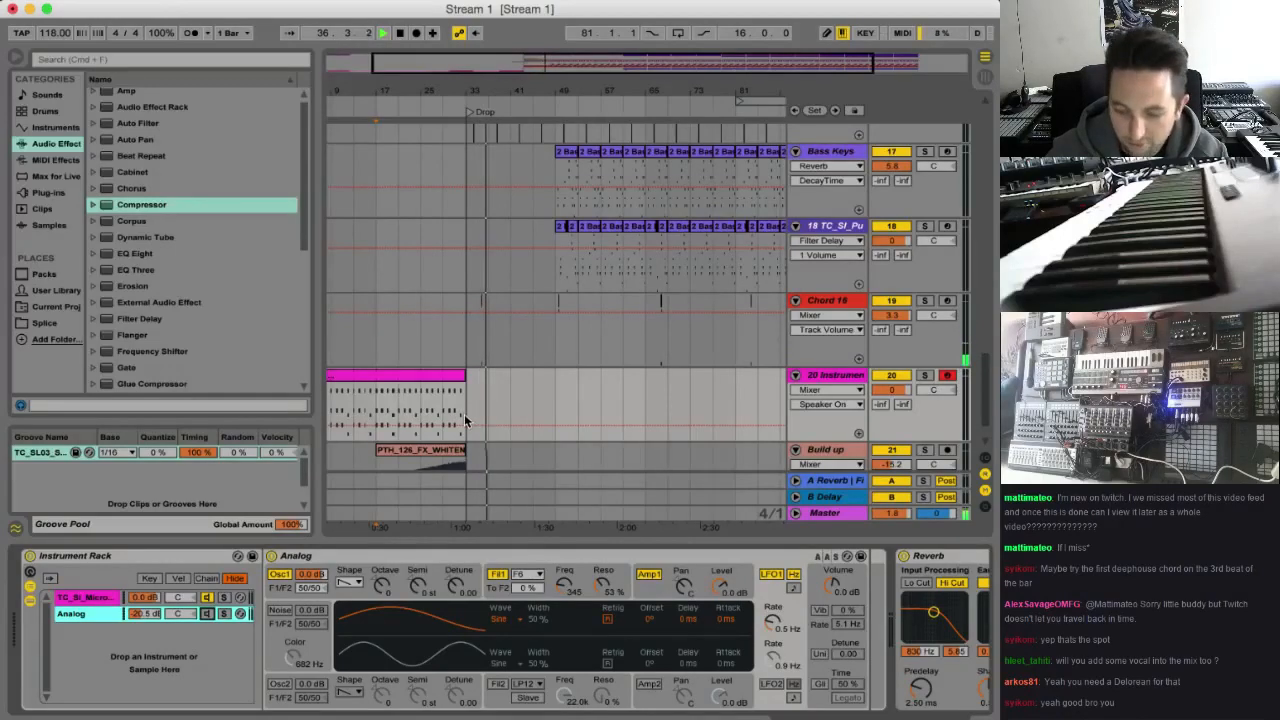
Duplicate the four-bar Chord 16 section starting at bar 33 three times, filling the track up to bar 49
{"action": "scroll", "coordinate": [486, 398], "scroll_direction": "down", "scroll_amount": 2}
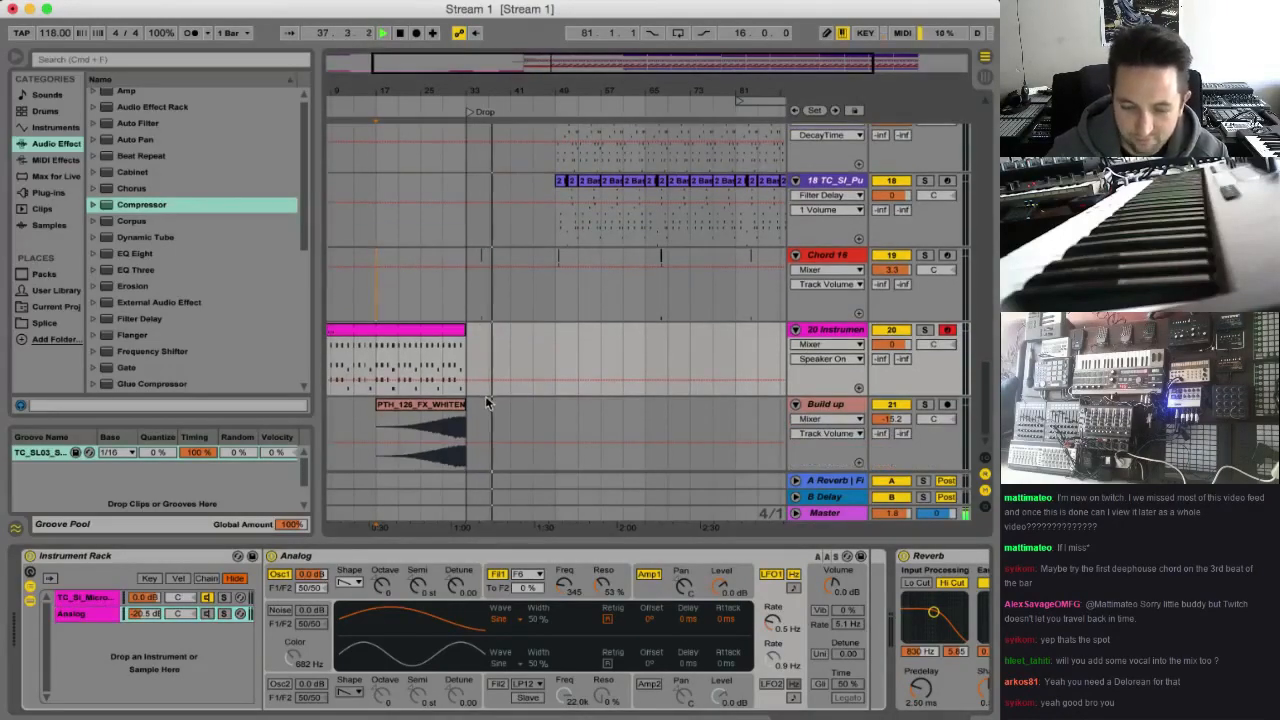
{"action": "left_click_drag", "start_coordinate": [473, 287], "coordinate": [486, 288]}
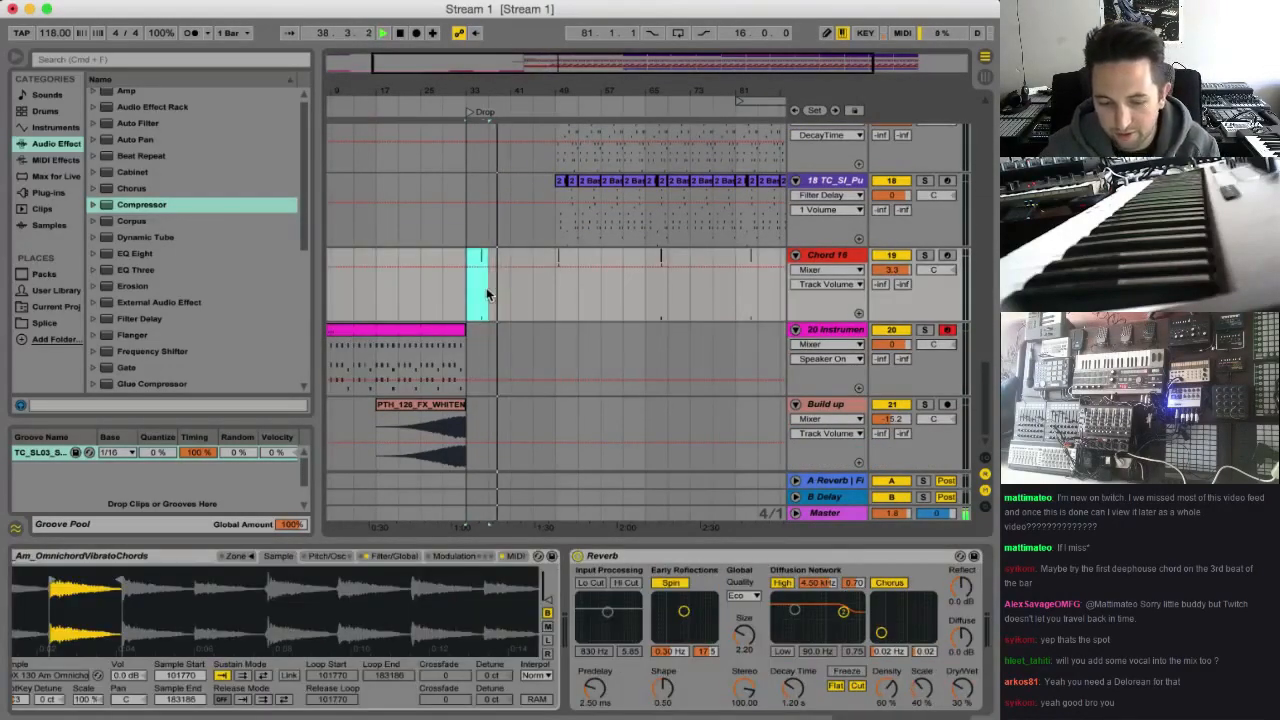
{"action": "key", "text": "super+d"}
{"action": "key", "text": "super+d"}
{"action": "key", "text": "super+d"}
{"action": "scroll", "coordinate": [610, 252], "scroll_direction": "up", "scroll_amount": 1}
{"action": "scroll", "coordinate": [610, 255], "scroll_direction": "up", "scroll_amount": 3}
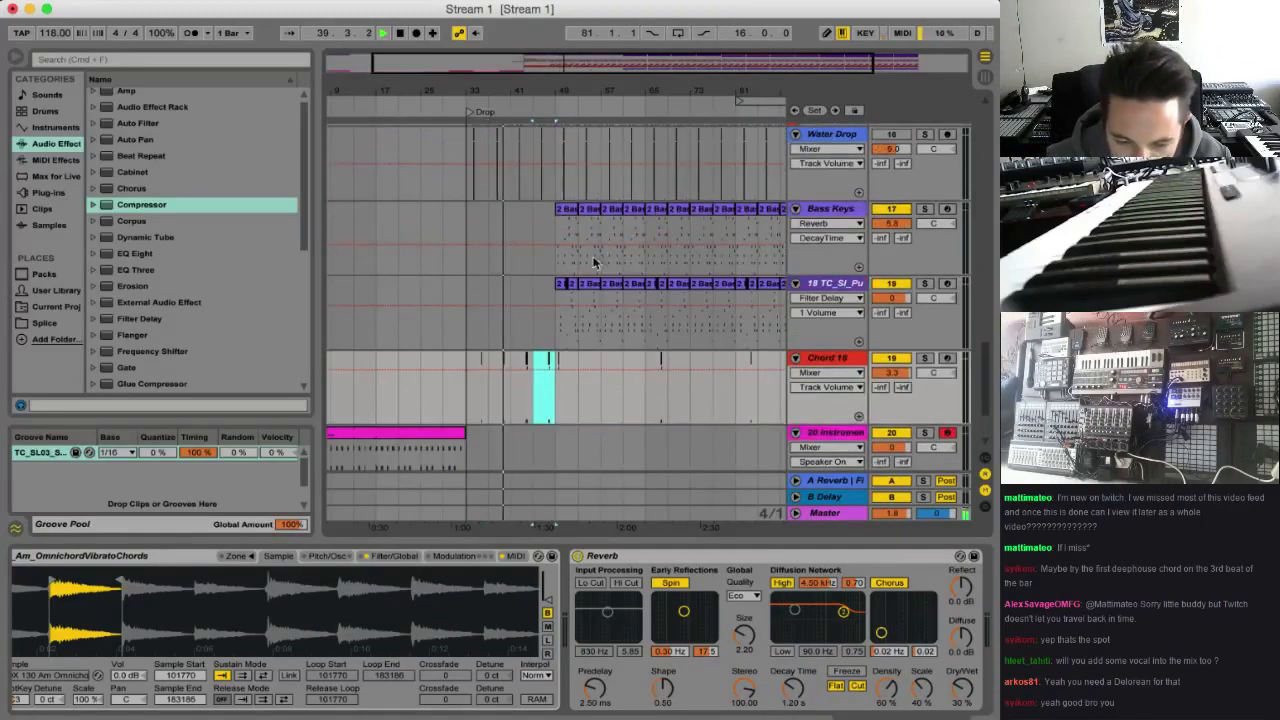
Copy the first eight bars of the Bass Keys part from bar 49 and paste them at bar 41
{"action": "left_click_drag", "start_coordinate": [557, 232], "coordinate": [594, 235]}
{"action": "key", "text": "super+c"}
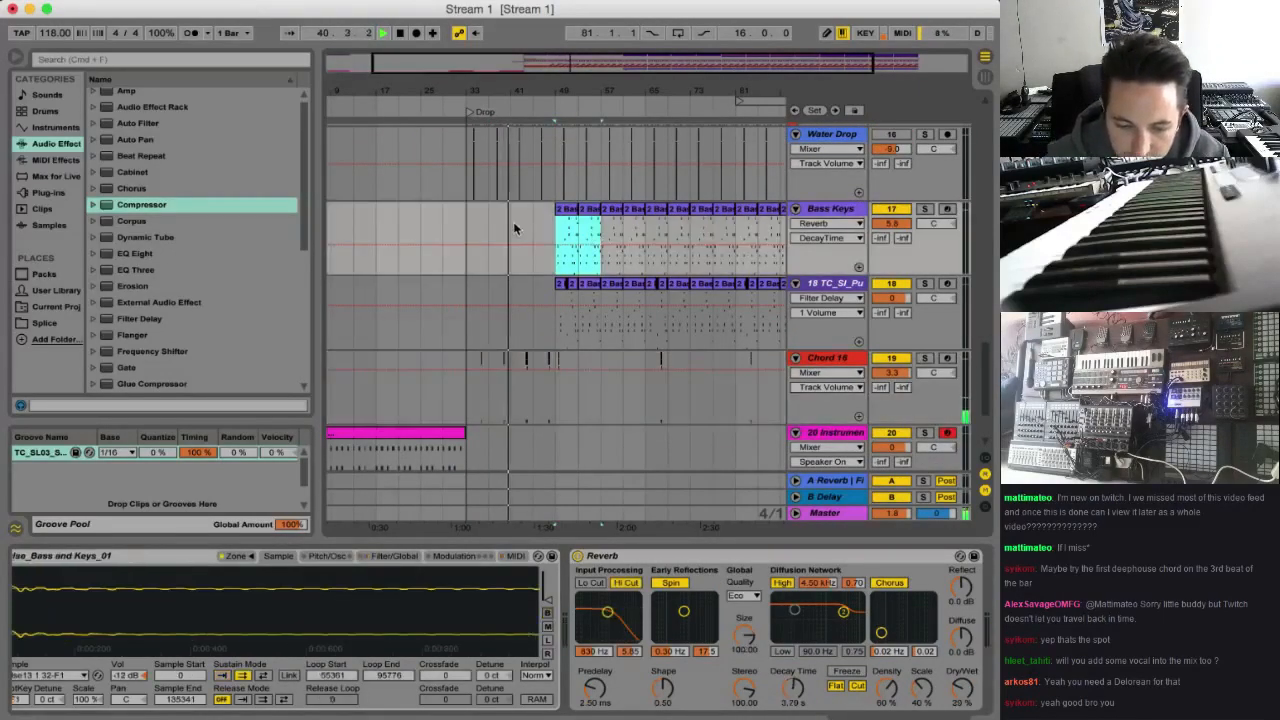
{"action": "left_click", "coordinate": [514, 226]}
{"action": "key", "text": "super+v"}
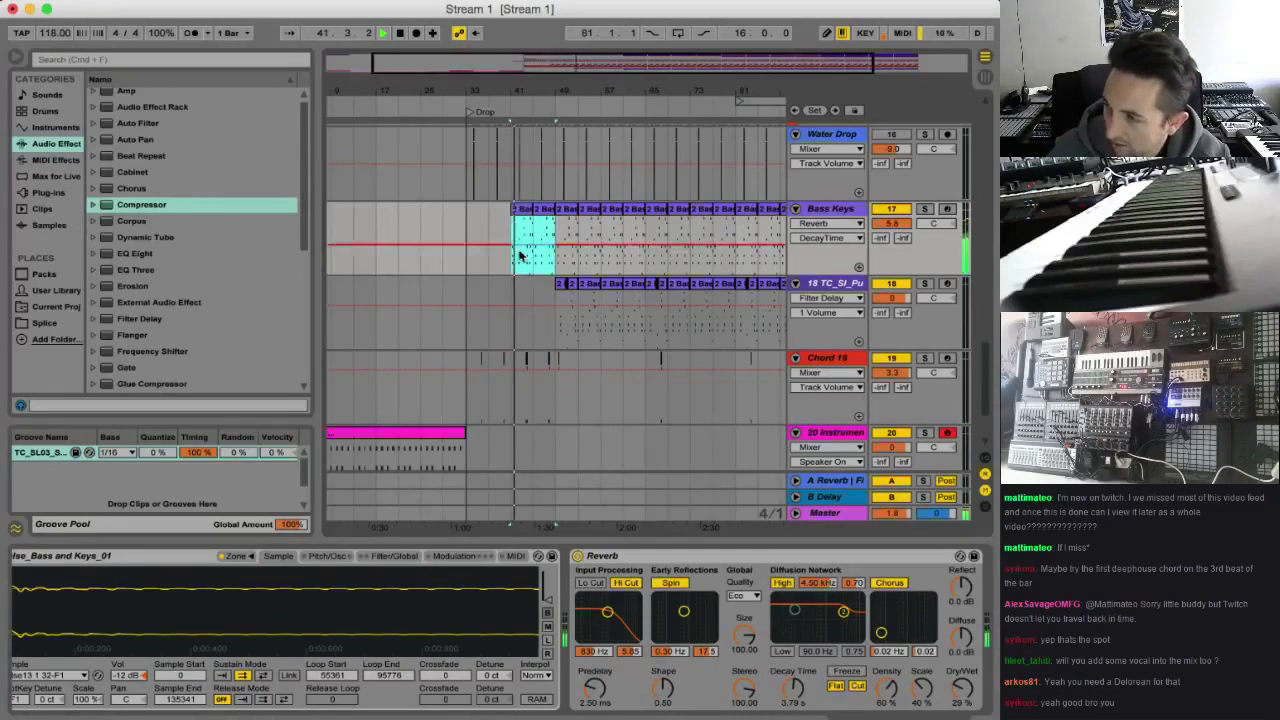
Duplicate the four-bar Chord 16 section starting at bar 49 three times, extending the chord hits to bar 65
{"action": "scroll", "coordinate": [520, 262], "scroll_direction": "down", "scroll_amount": 1}
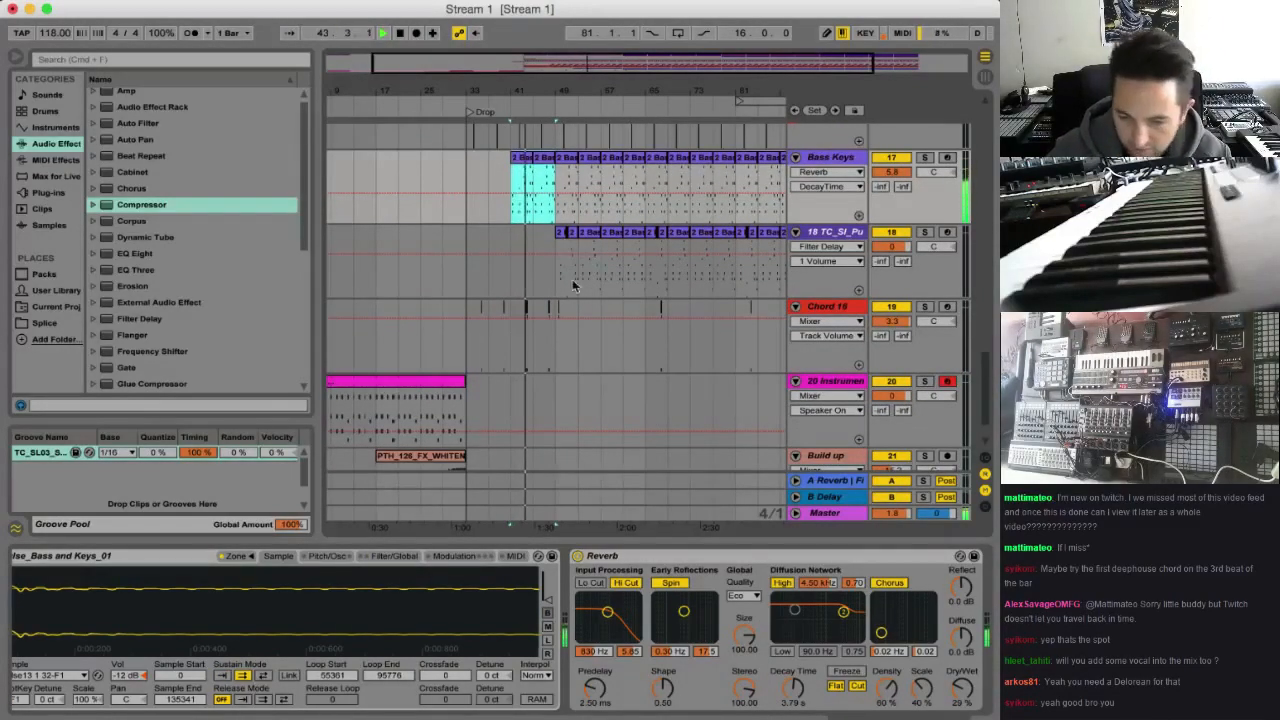
{"action": "left_click_drag", "start_coordinate": [572, 345], "coordinate": [566, 346]}
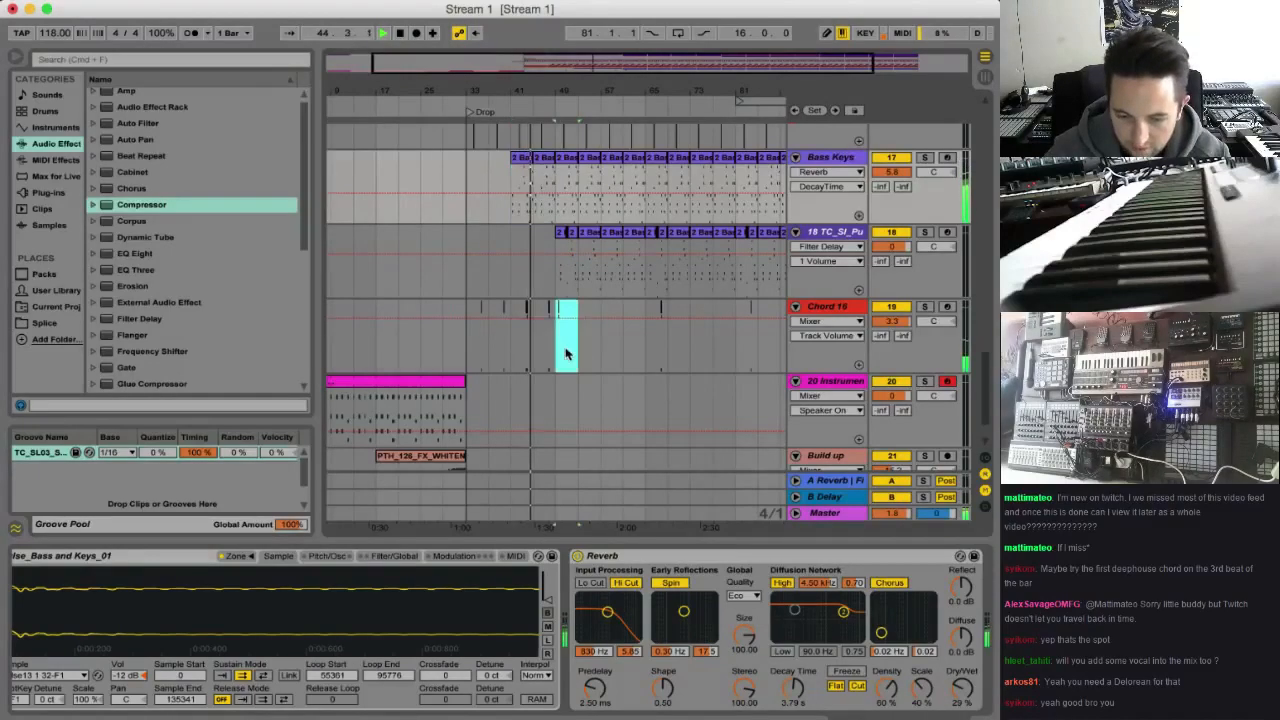
{"action": "key", "text": "super+d"}
{"action": "key", "text": "super+d"}
{"action": "key", "text": "super+d"}
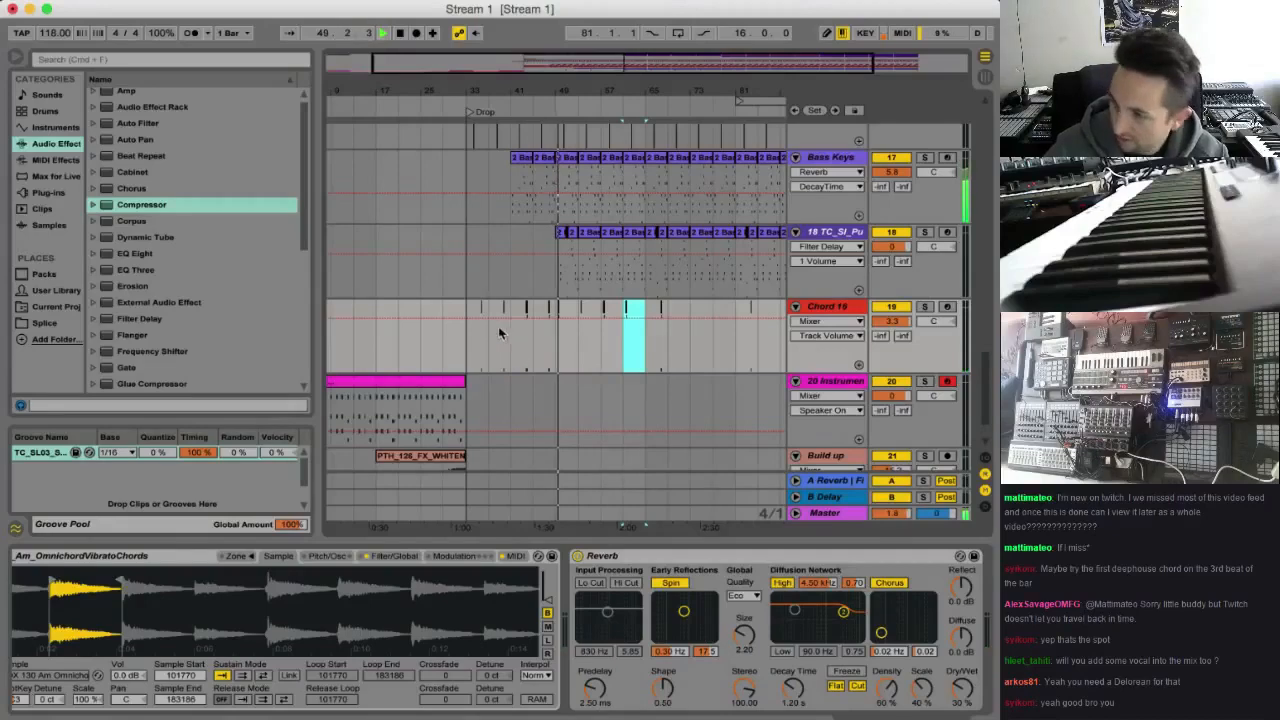
Lower the Hats track volume to -17.2 dB while the arrangement plays
{"action": "scroll", "coordinate": [690, 292], "scroll_direction": "up", "scroll_amount": 15}
{"action": "scroll", "coordinate": [806, 263], "scroll_direction": "up", "scroll_amount": 10}
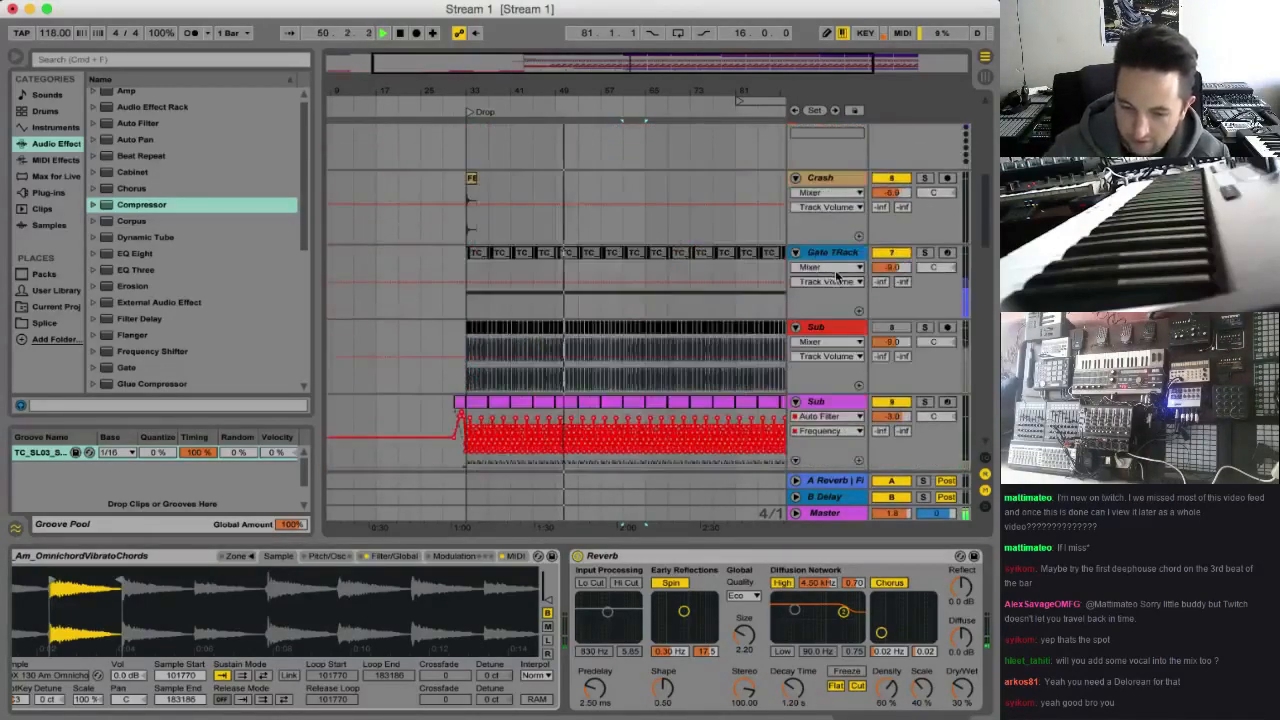
{"action": "left_click_drag", "start_coordinate": [903, 222], "coordinate": [903, 245]}
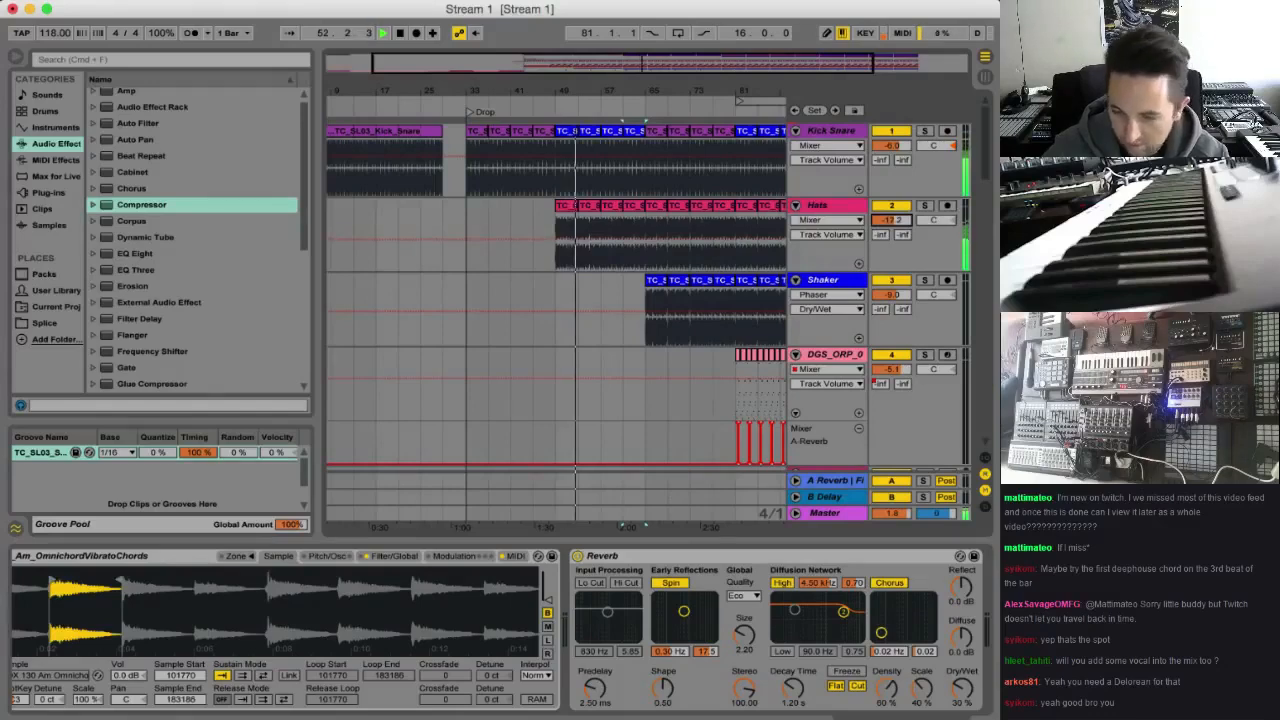
Review the Sub and Bass tracks across the whole arrangement, stop playback, and examine the bars following the drop more closely
{"action": "left_click_drag", "start_coordinate": [775, 84], "coordinate": [775, 64]}
{"action": "scroll", "coordinate": [661, 283], "scroll_direction": "down", "scroll_amount": 4}
{"action": "scroll", "coordinate": [660, 275], "scroll_direction": "down", "scroll_amount": 8}
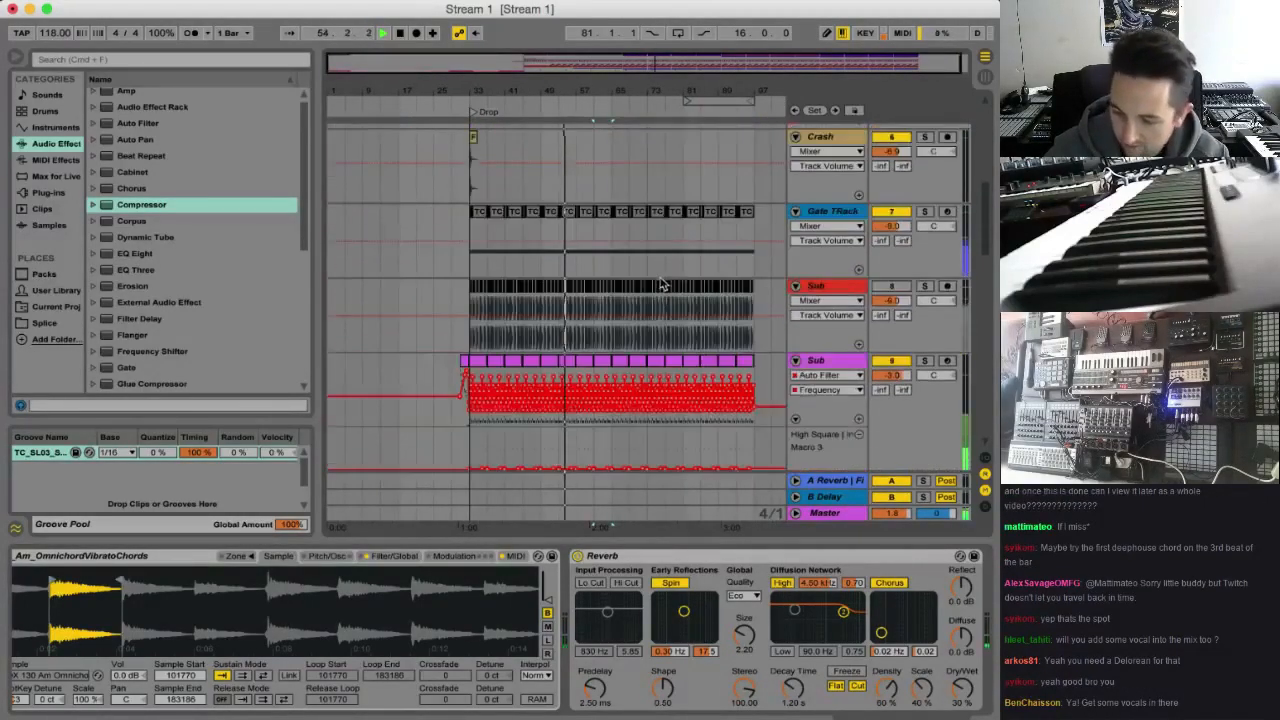
{"action": "scroll", "coordinate": [666, 273], "scroll_direction": "down", "scroll_amount": 3}
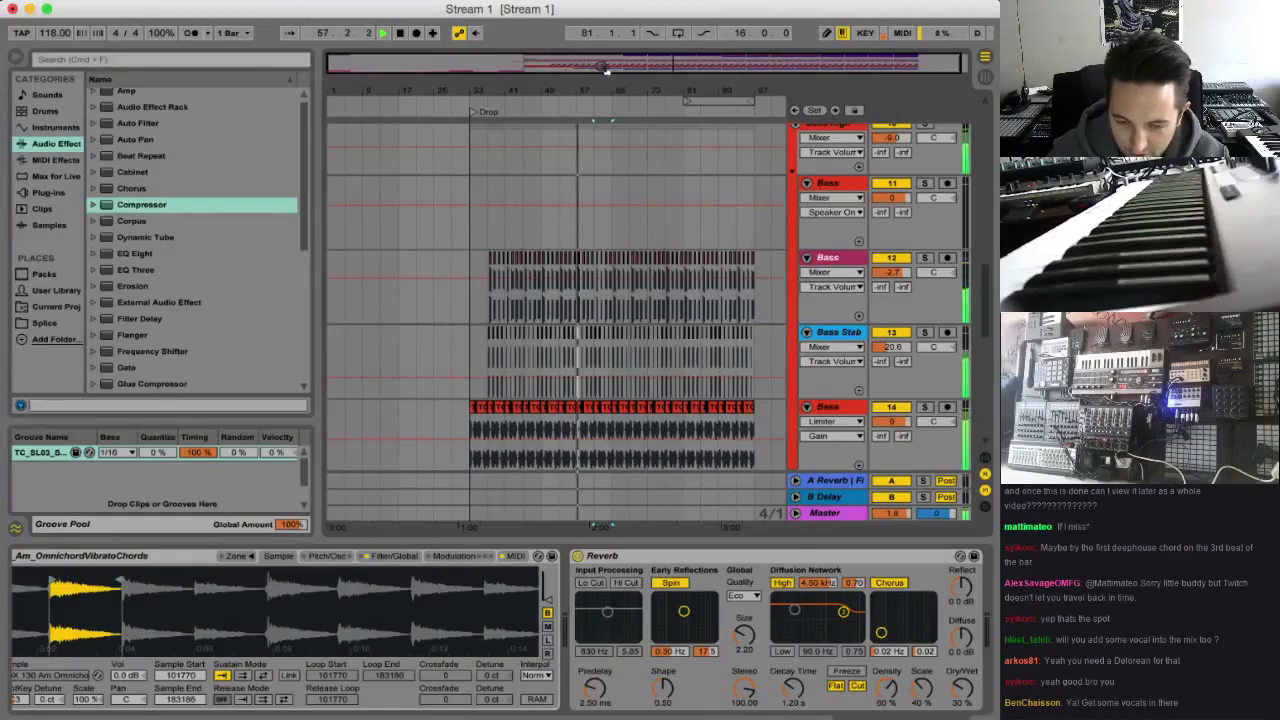
{"action": "key", "text": "space"}
{"action": "mouse_move", "coordinate": [602, 69]}
{"action": "left_mouse_down"}
{"action": "mouse_move", "coordinate": [607, 132]}
{"action": "mouse_move", "coordinate": [595, 84]}
{"action": "mouse_move", "coordinate": [575, 124]}
{"action": "mouse_move", "coordinate": [604, 104]}
{"action": "mouse_move", "coordinate": [606, 72]}
{"action": "left_mouse_up"}
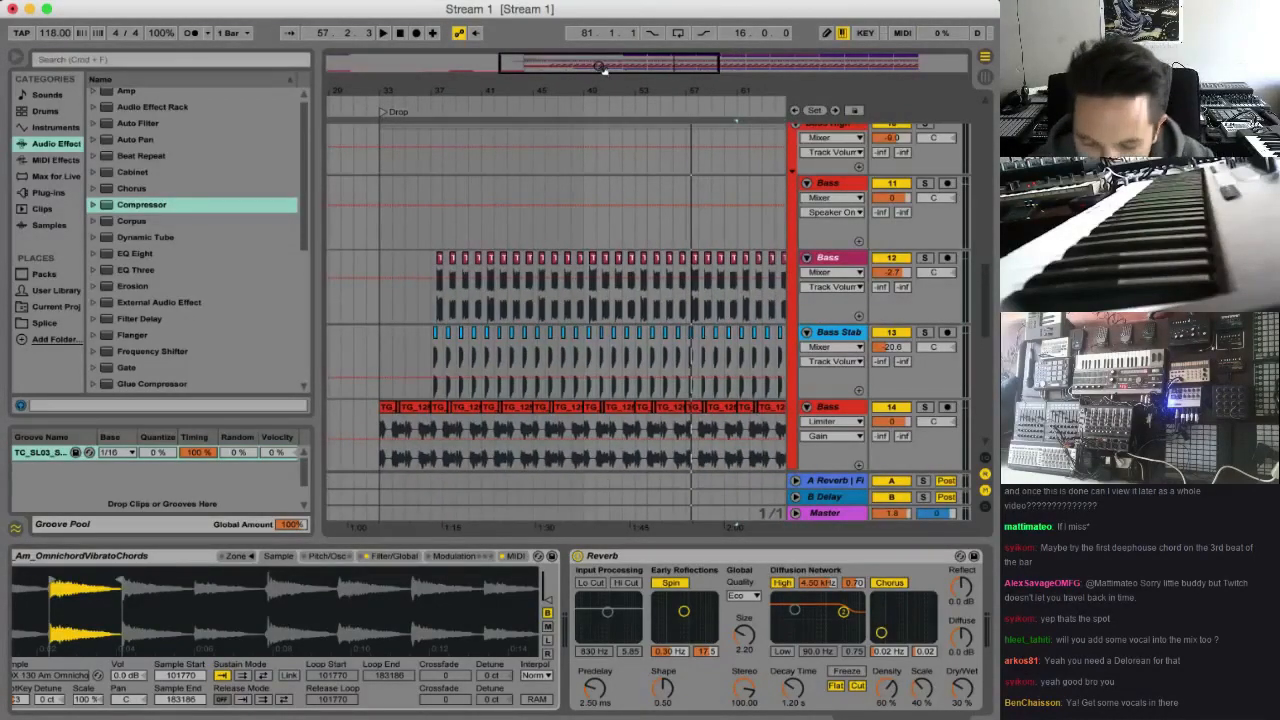
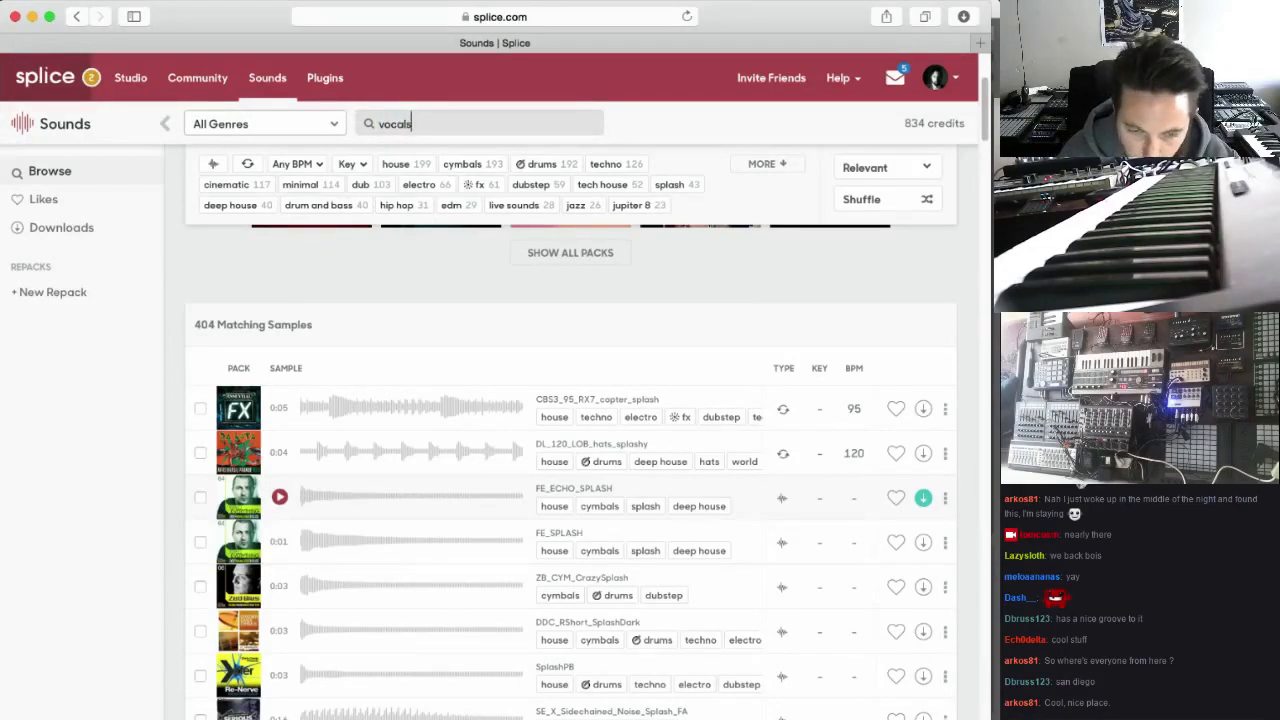
Search the sounds library for "vocal" and filter the results to deep house
{"action": "key", "text": "Return"}
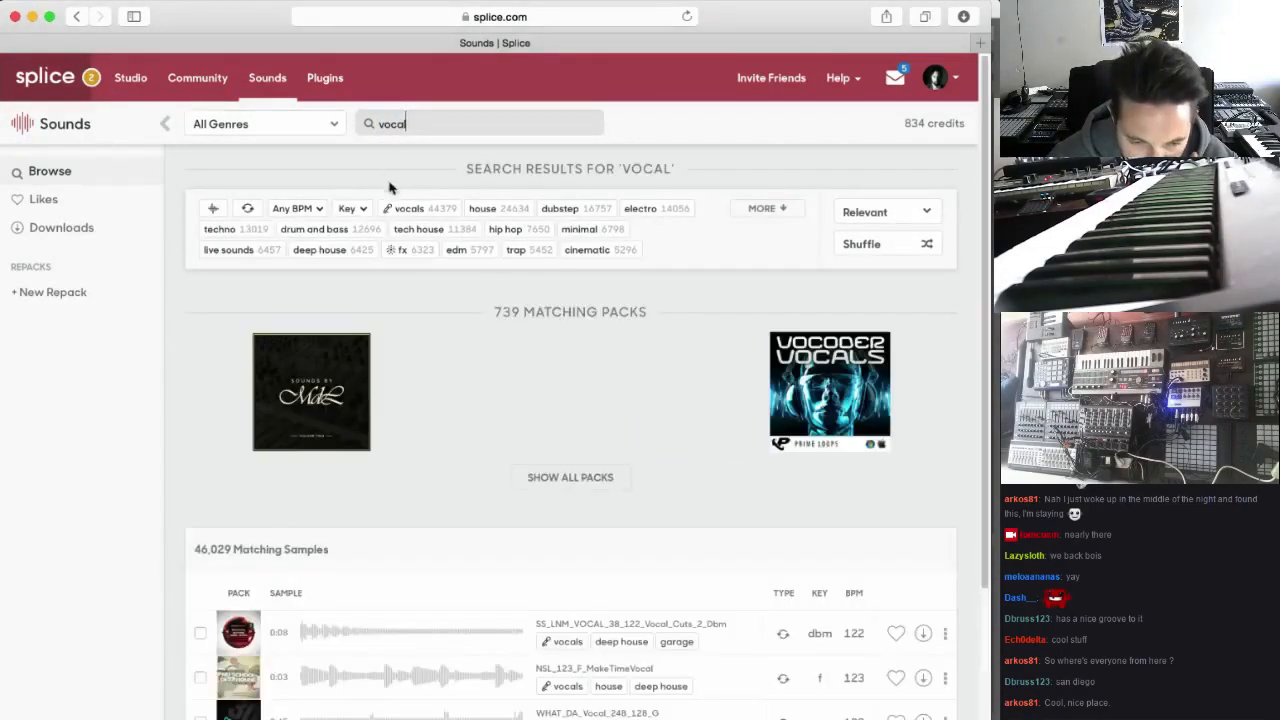
{"action": "left_click", "coordinate": [325, 252]}
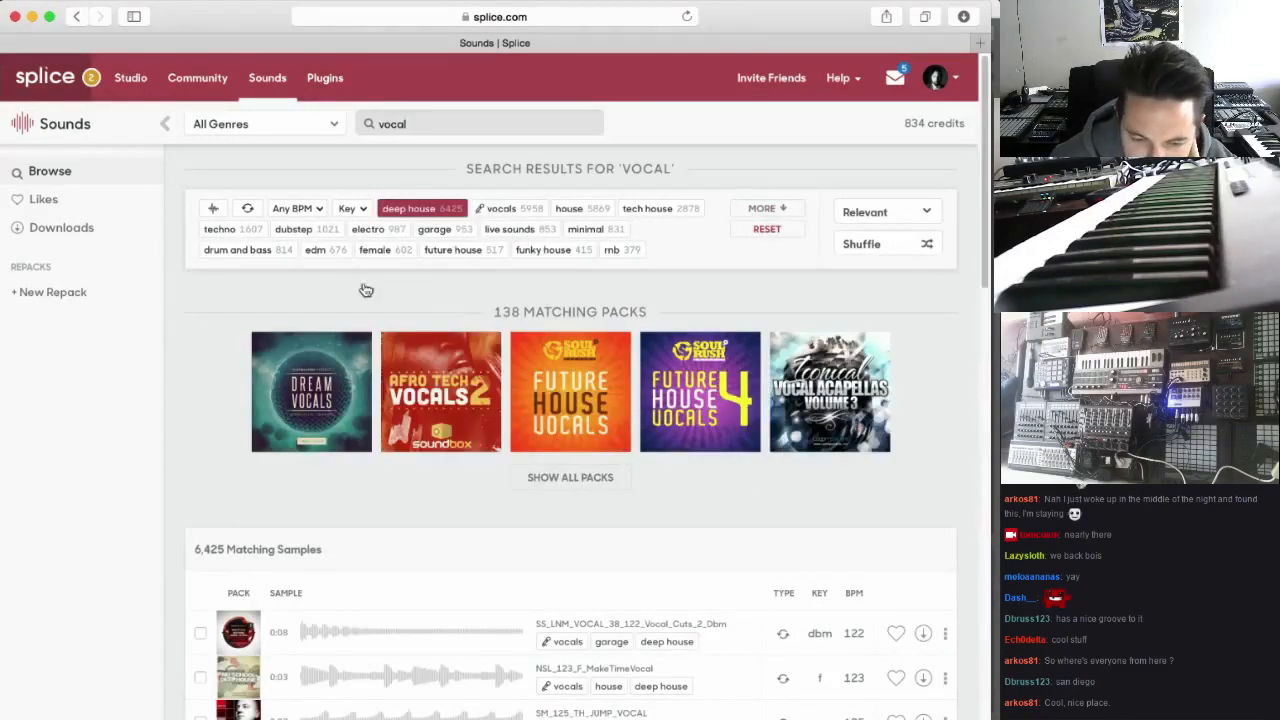
{"action": "mouse_move", "coordinate": [447, 425]}
Preview the first four vocal samples in the results, from SS_LNM_VOCAL_38_122_Vocal_Cuts_2_Dbm to WB2_130_Cm_TA_Vocal
{"action": "scroll", "coordinate": [449, 427], "scroll_direction": "down", "scroll_amount": 1}
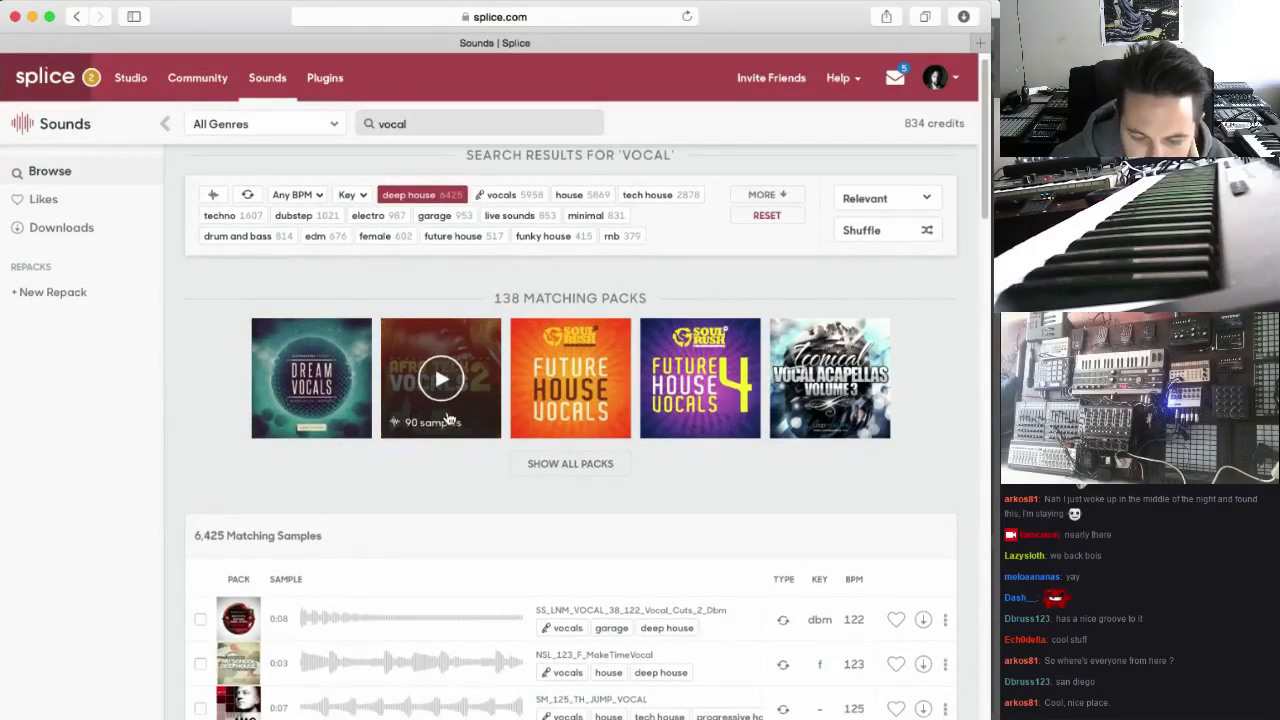
{"action": "scroll", "coordinate": [406, 500], "scroll_direction": "down", "scroll_amount": 5}
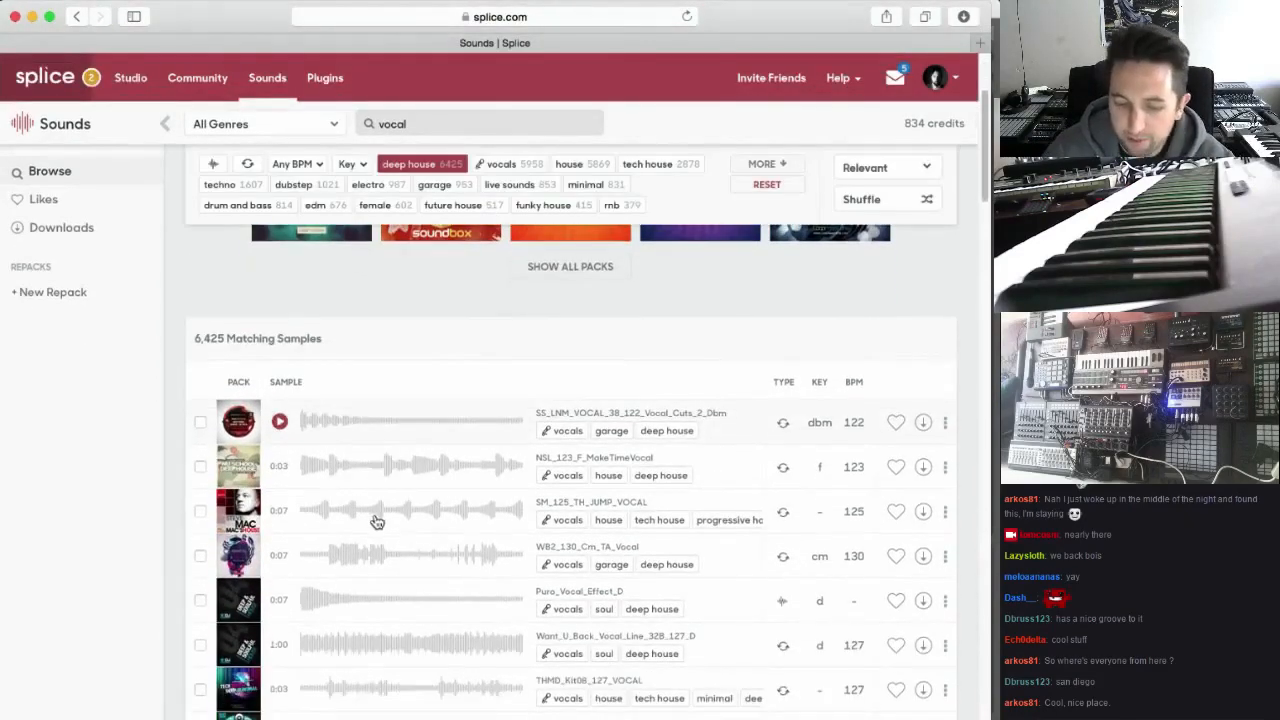
{"action": "scroll", "coordinate": [378, 500], "scroll_direction": "down", "scroll_amount": 1}
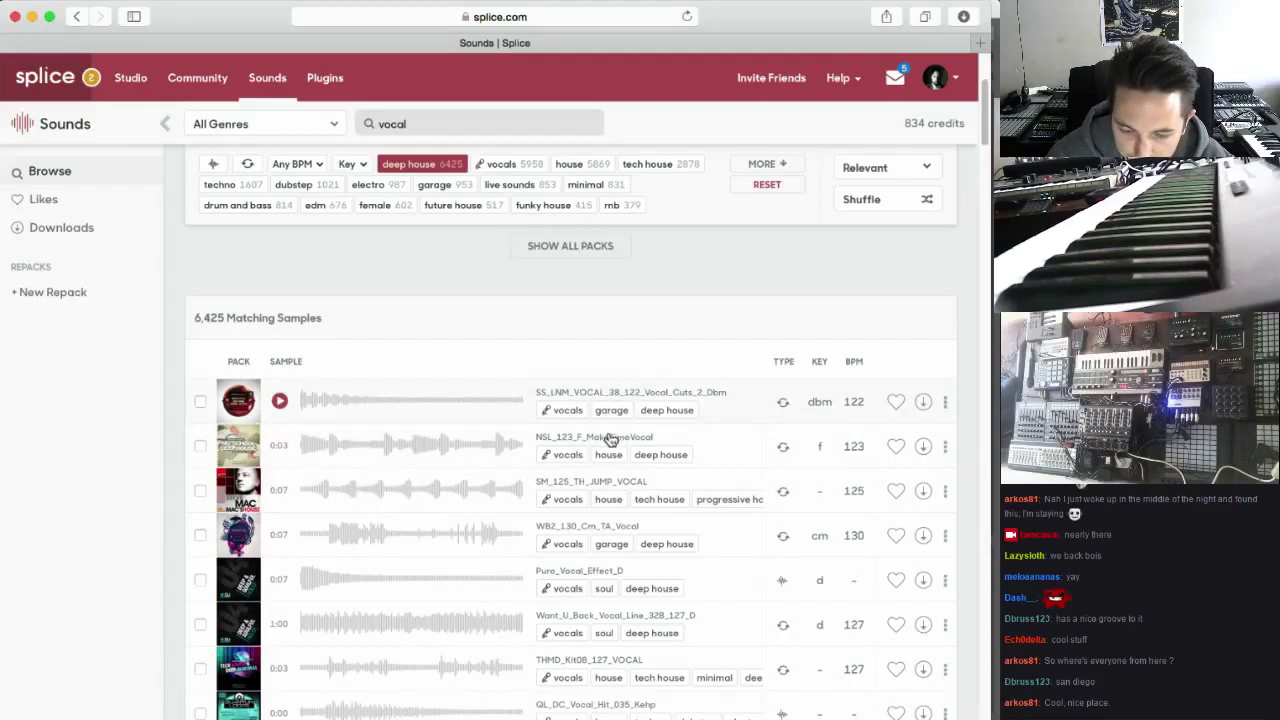
{"action": "left_click", "coordinate": [281, 402]}
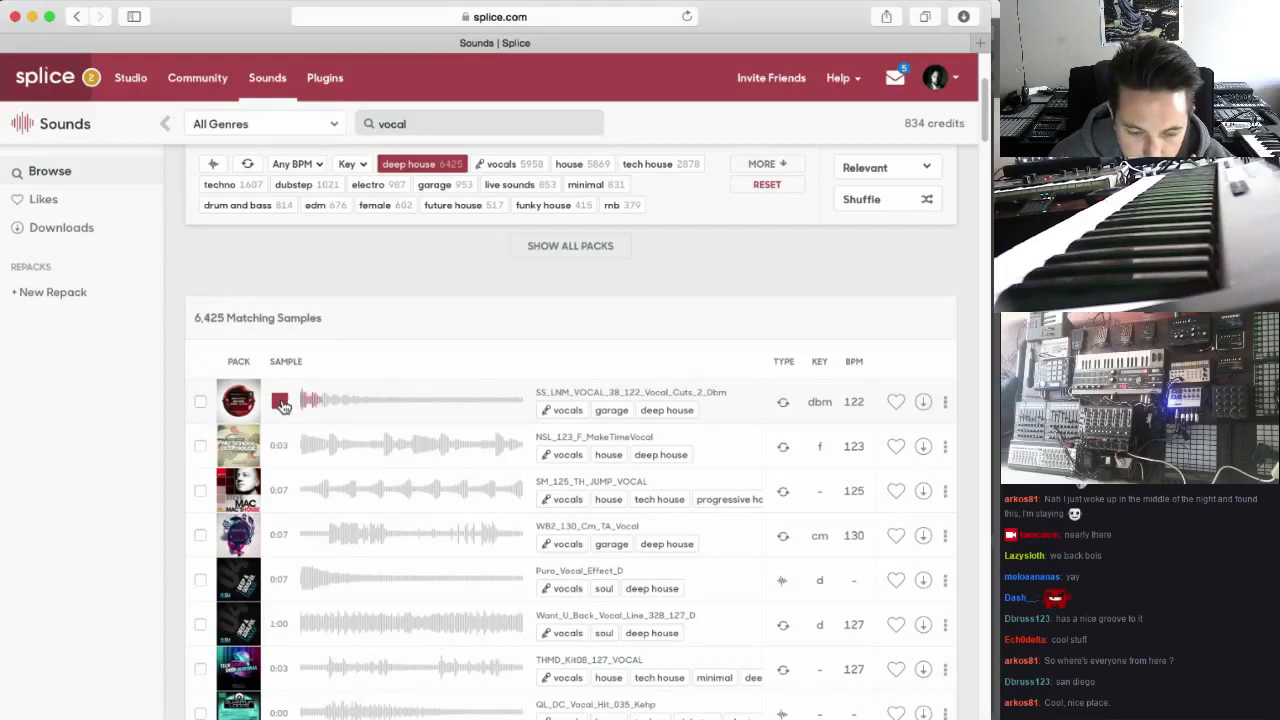
{"action": "left_click", "coordinate": [281, 446]}
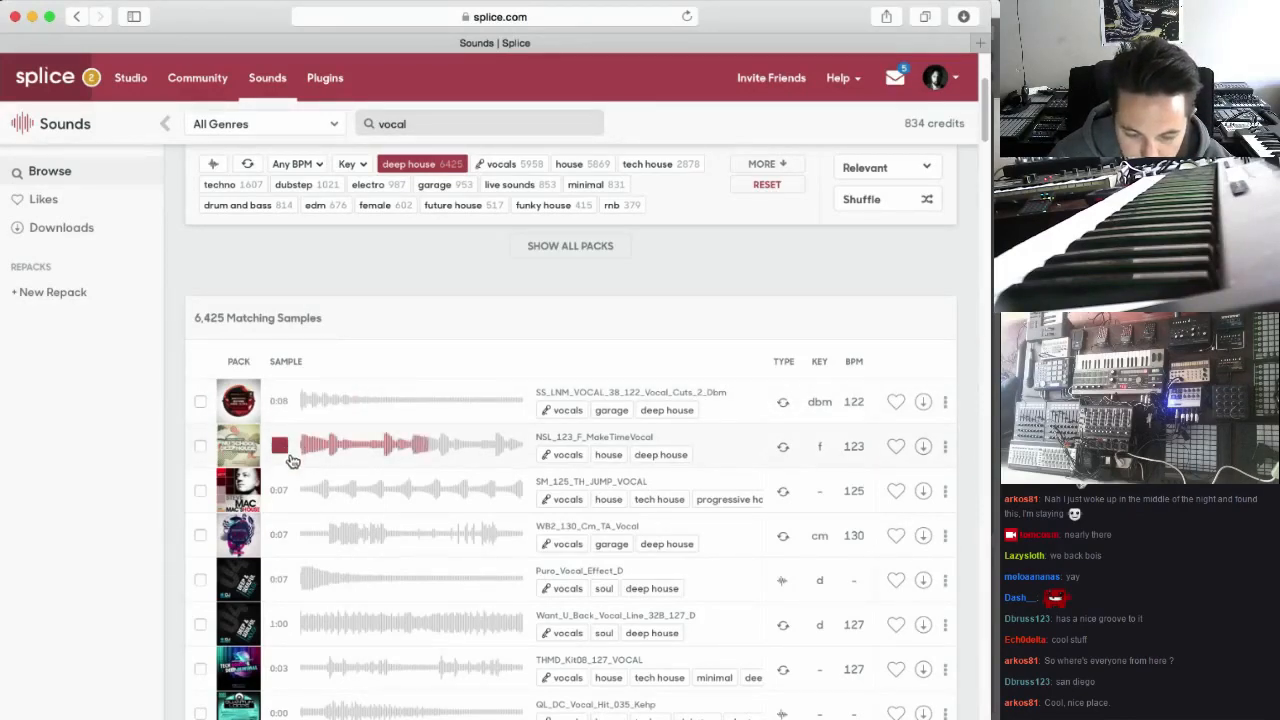
{"action": "scroll", "coordinate": [283, 466], "scroll_direction": "down", "scroll_amount": 2}
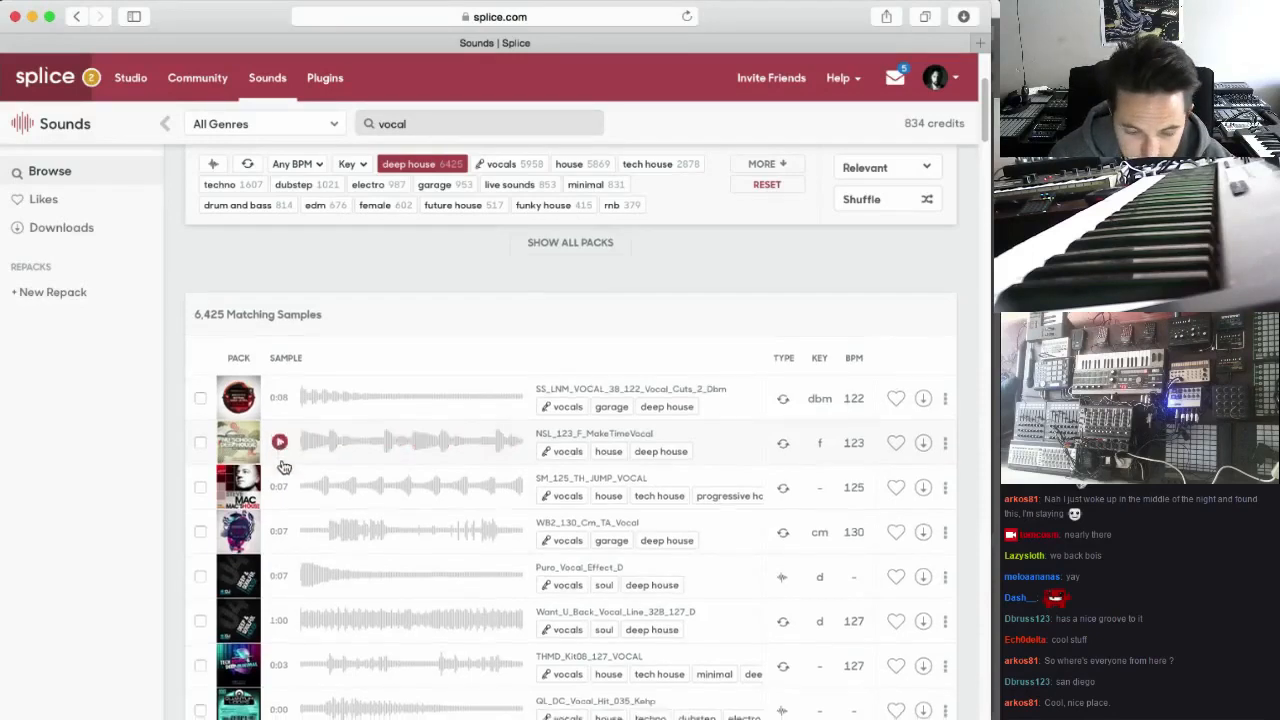
{"action": "left_click", "coordinate": [281, 415]}
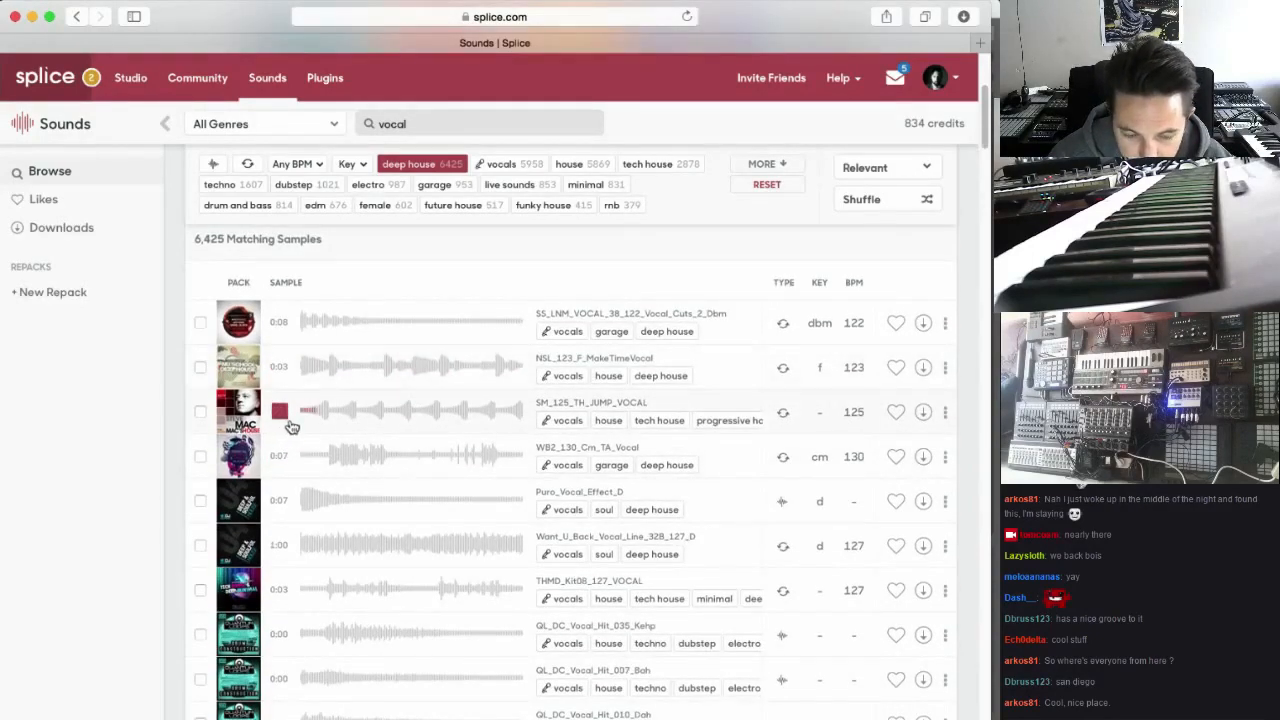
{"action": "left_click", "coordinate": [281, 457]}
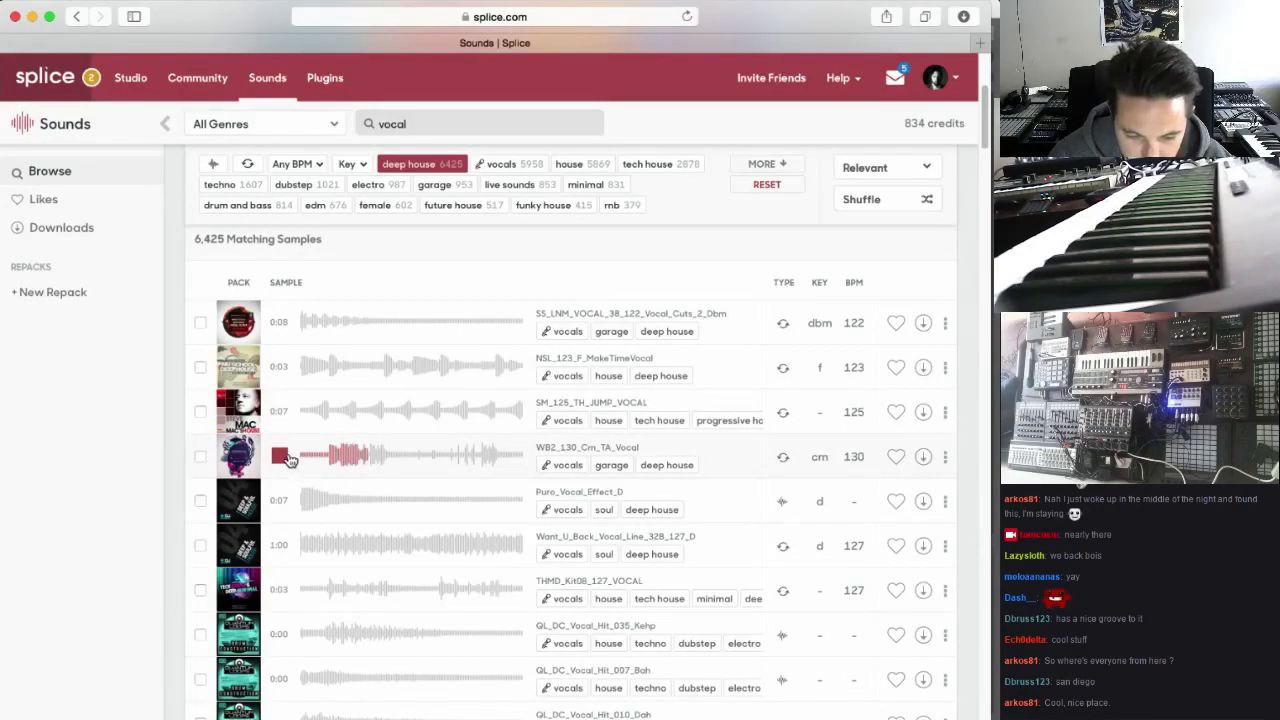
Preview the Puro_Vocal_Effect_D sample and download it
{"action": "scroll", "coordinate": [285, 459], "scroll_direction": "down", "scroll_amount": 1}
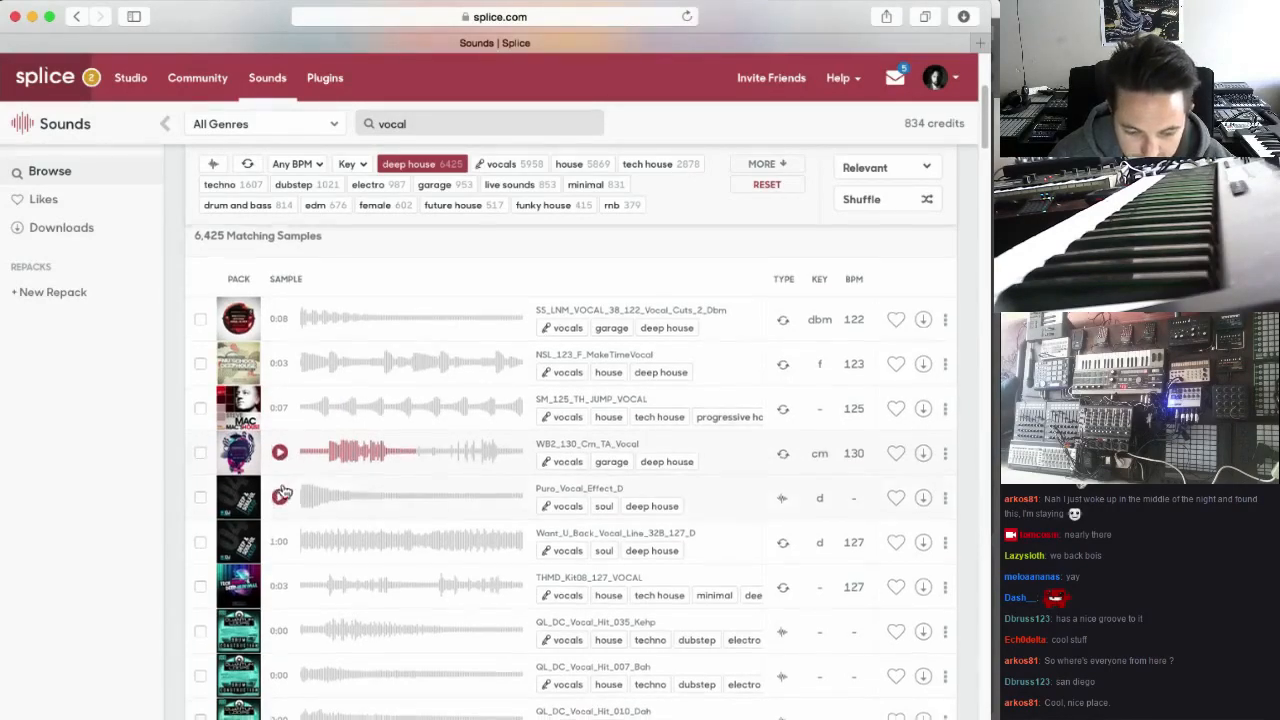
{"action": "left_click", "coordinate": [284, 478]}
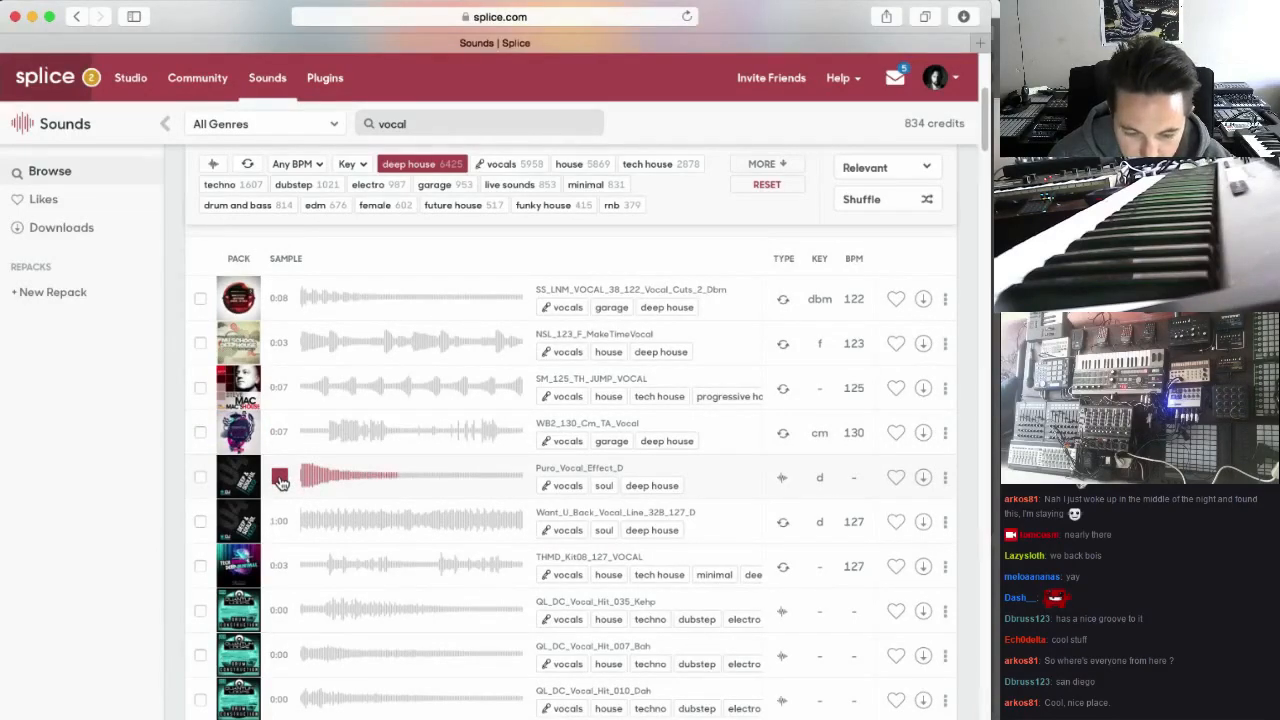
{"action": "left_click", "coordinate": [923, 479]}
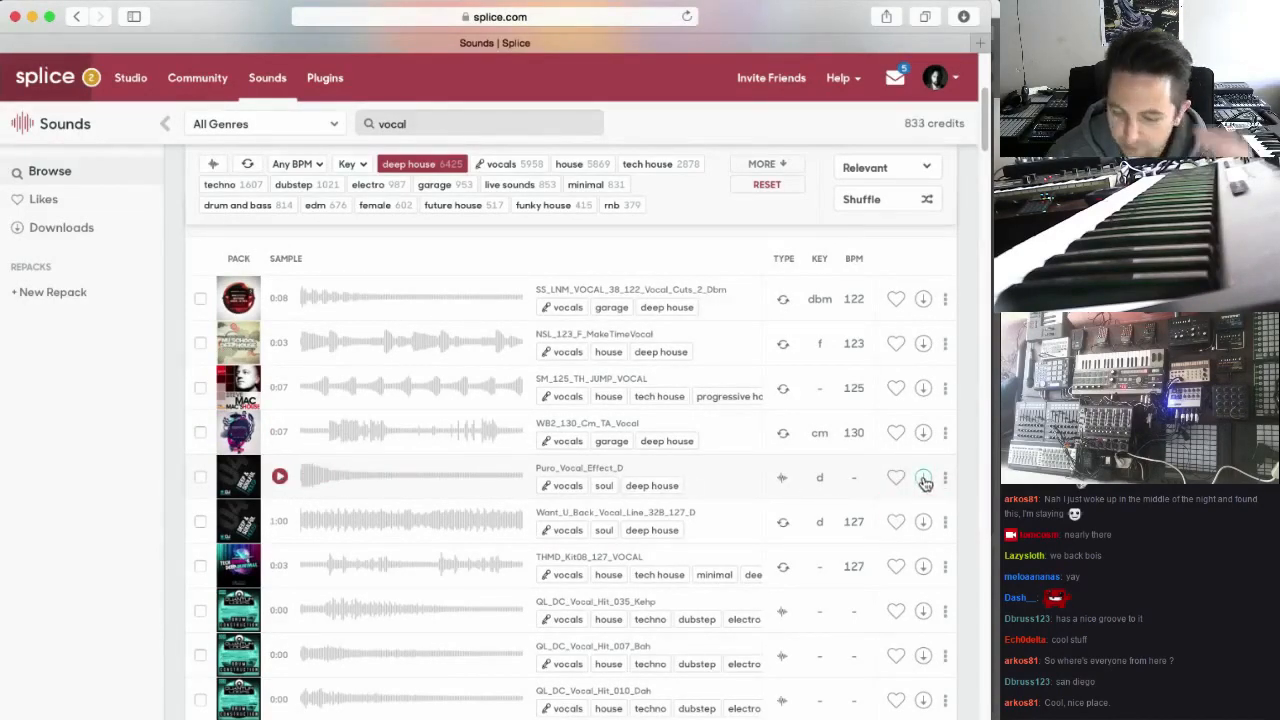
Preview the Want_U_Back_Vocal_Line_328_127_D and THMD_Kit08_127_VOCAL samples, then stop playback
{"action": "scroll", "coordinate": [386, 457], "scroll_direction": "down", "scroll_amount": 2}
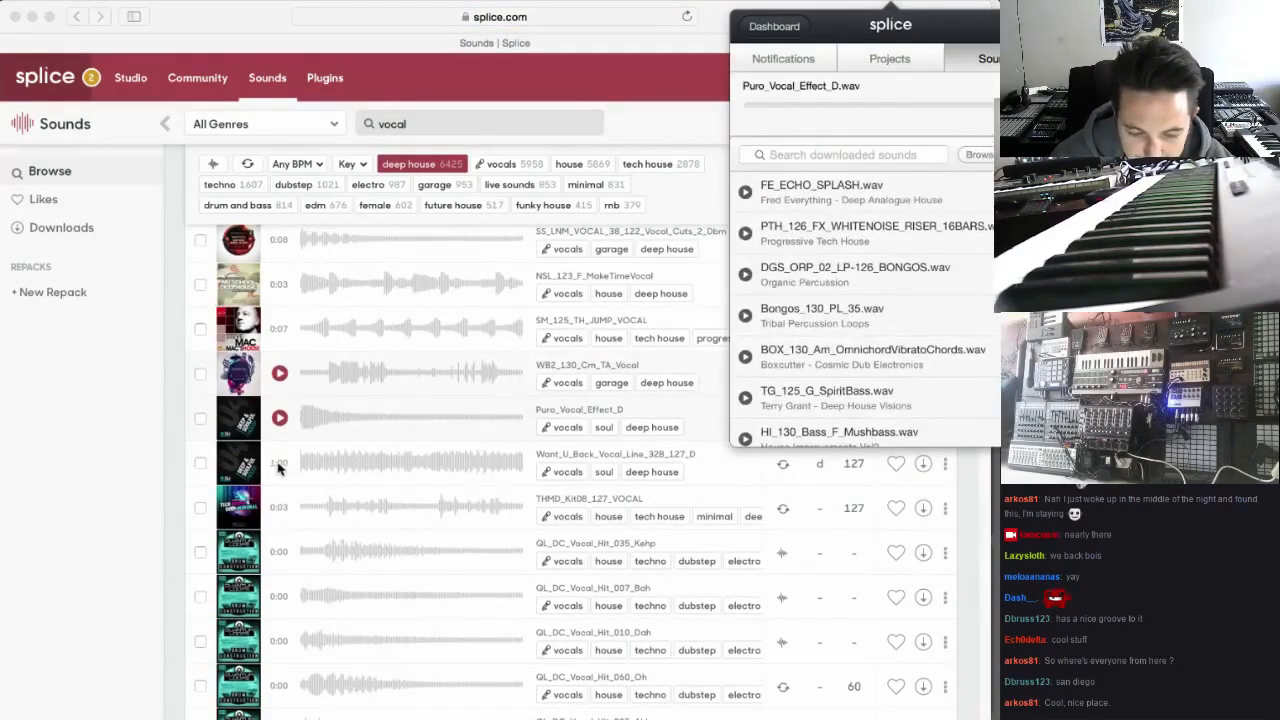
{"action": "left_click", "coordinate": [280, 465]}
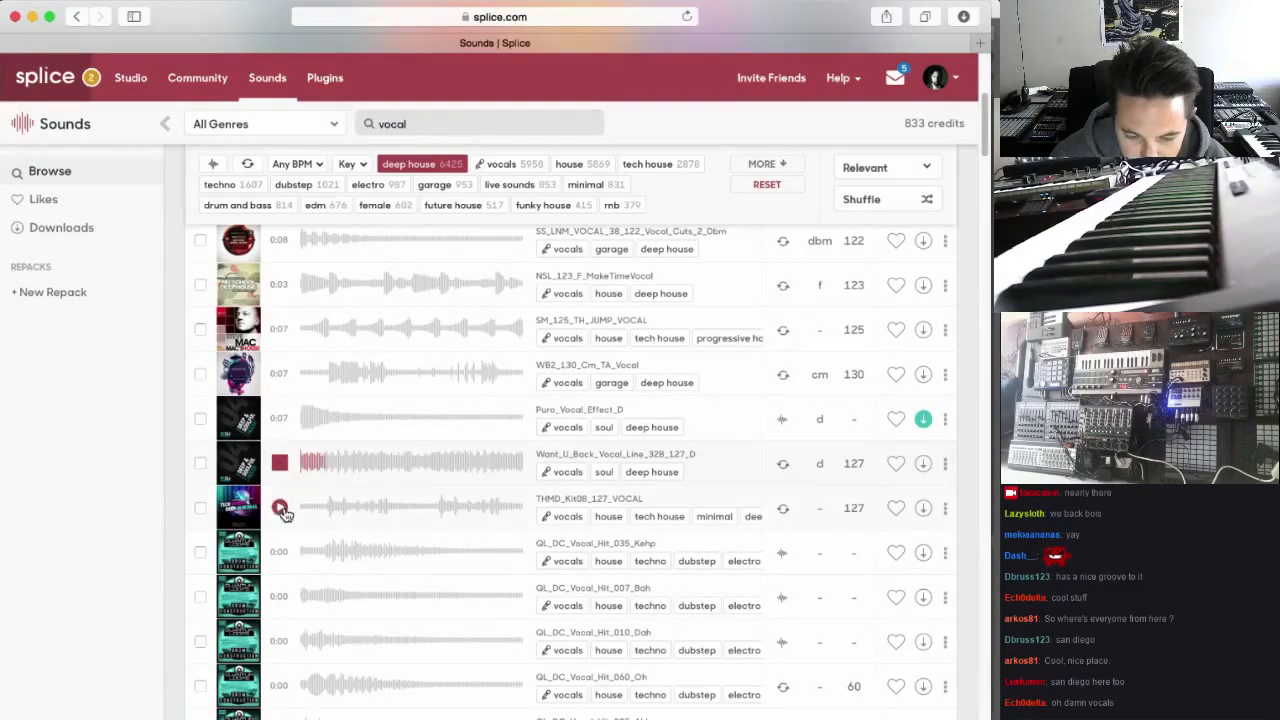
{"action": "left_click", "coordinate": [281, 508]}
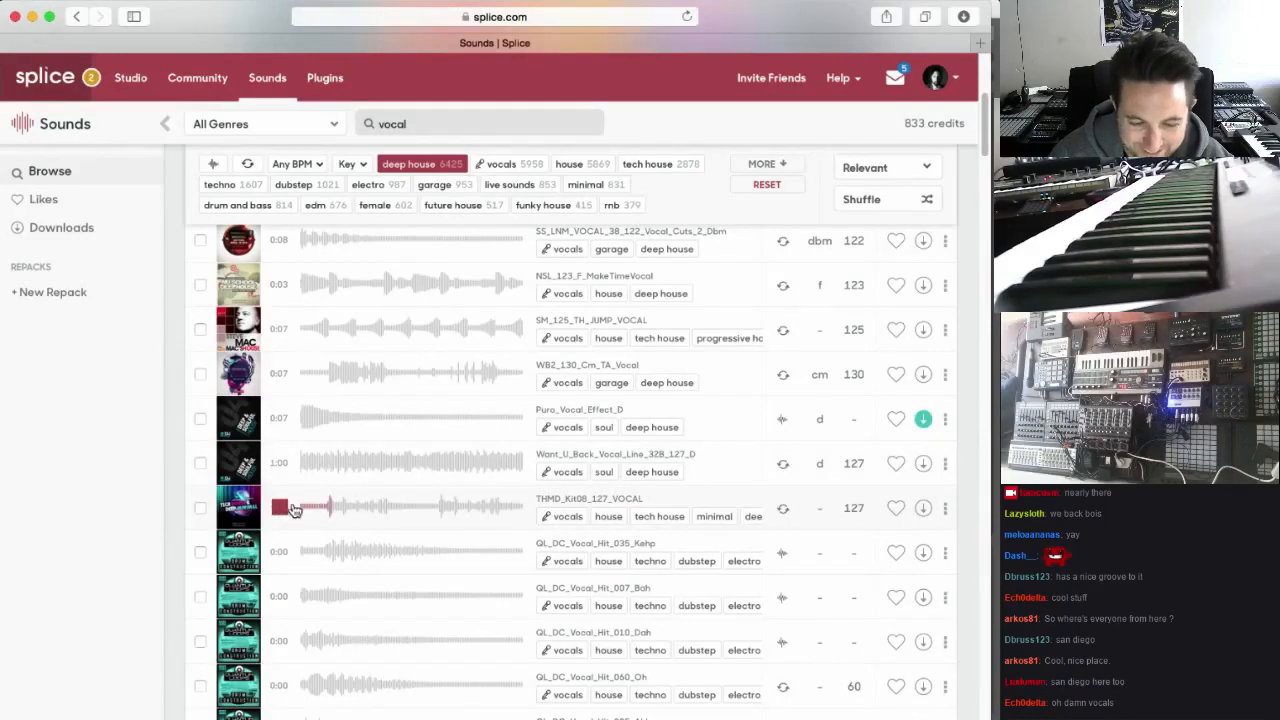
{"action": "left_click", "coordinate": [281, 508]}
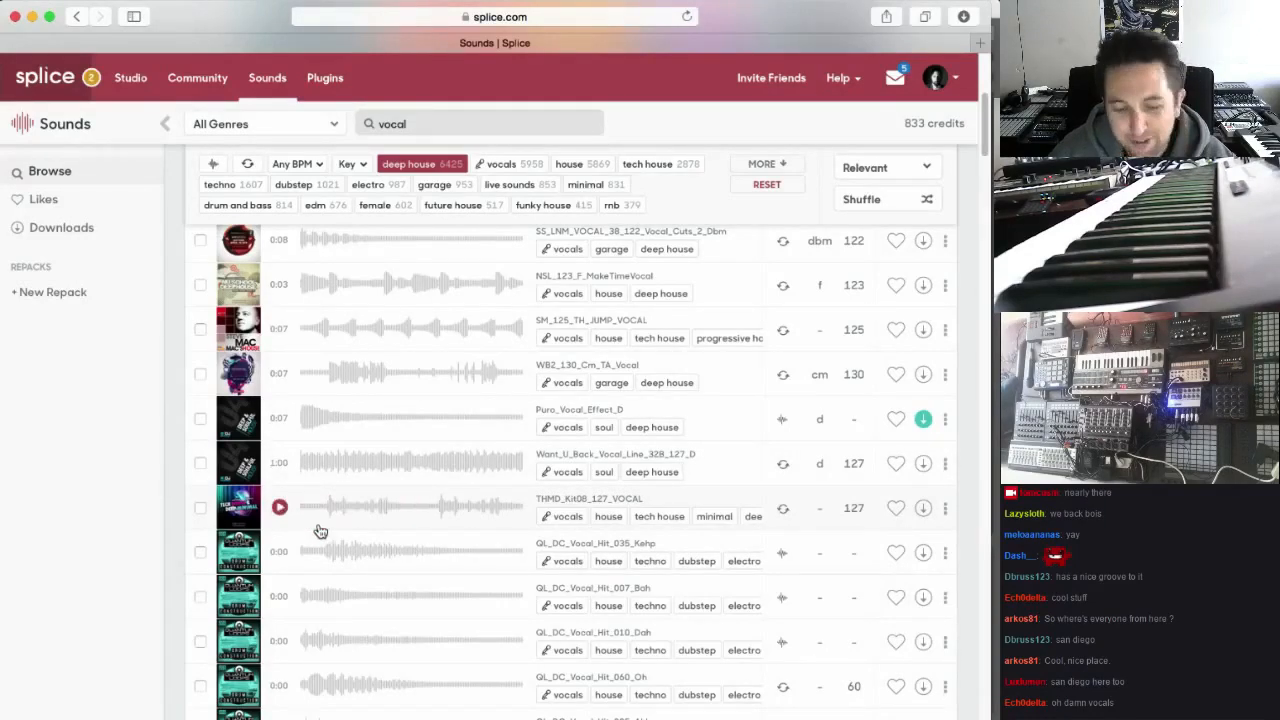
Preview the QL_DC vocal hits 035_Kehp, 007_Bah, 010_Dah and 060_Oh
{"action": "scroll", "coordinate": [300, 535], "scroll_direction": "down", "scroll_amount": 1}
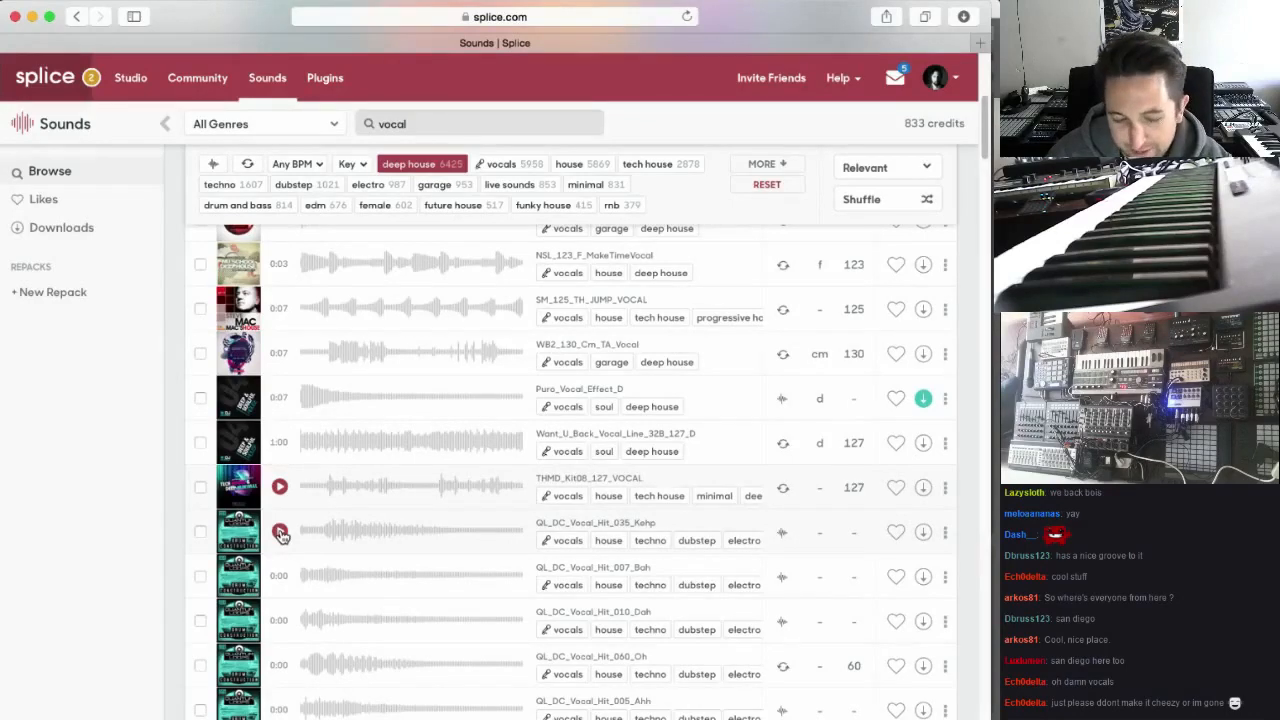
{"action": "left_click", "coordinate": [281, 533]}
{"action": "scroll", "coordinate": [283, 531], "scroll_direction": "down", "scroll_amount": 3}
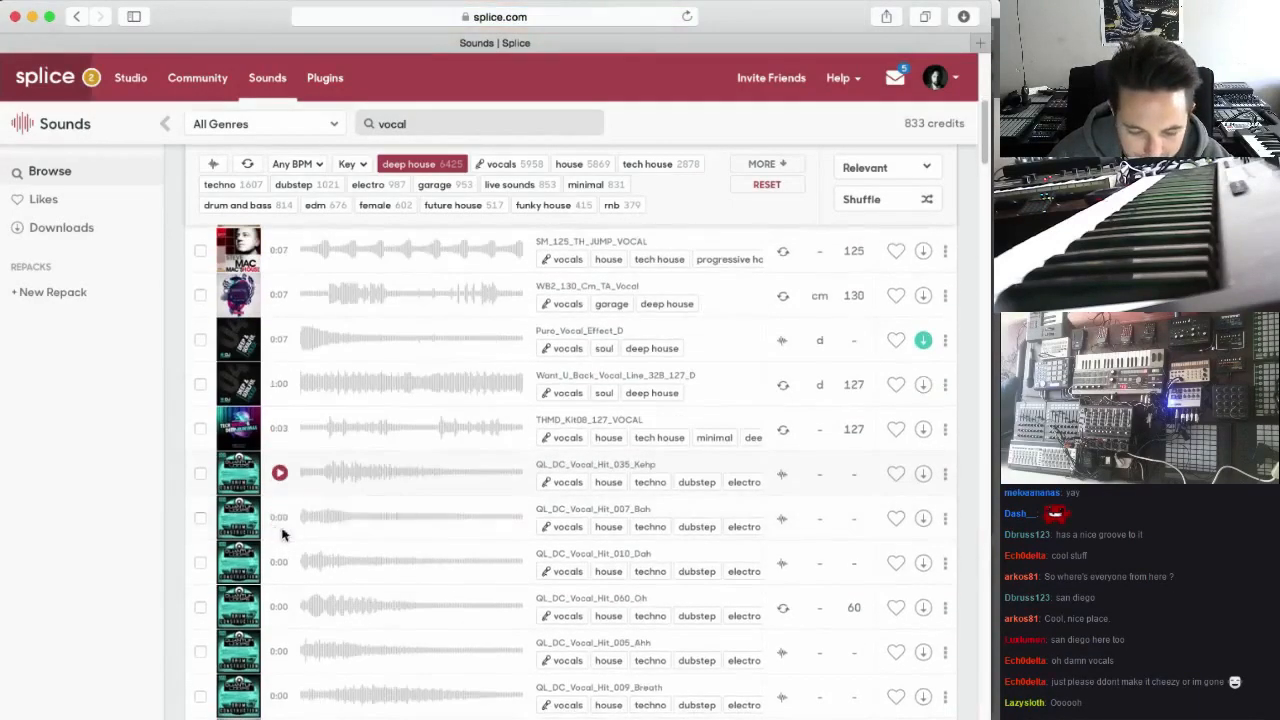
{"action": "left_click", "coordinate": [281, 517]}
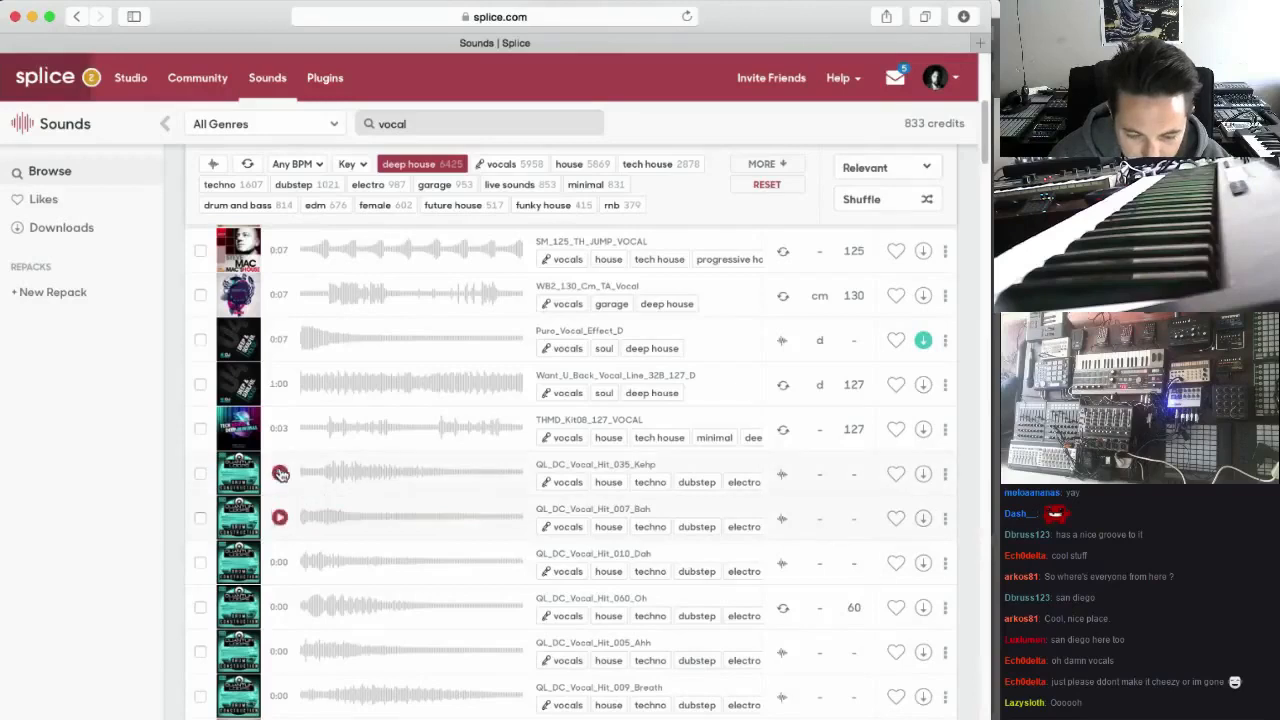
{"action": "left_click", "coordinate": [280, 474]}
{"action": "left_click", "coordinate": [281, 520]}
{"action": "left_click", "coordinate": [280, 563]}
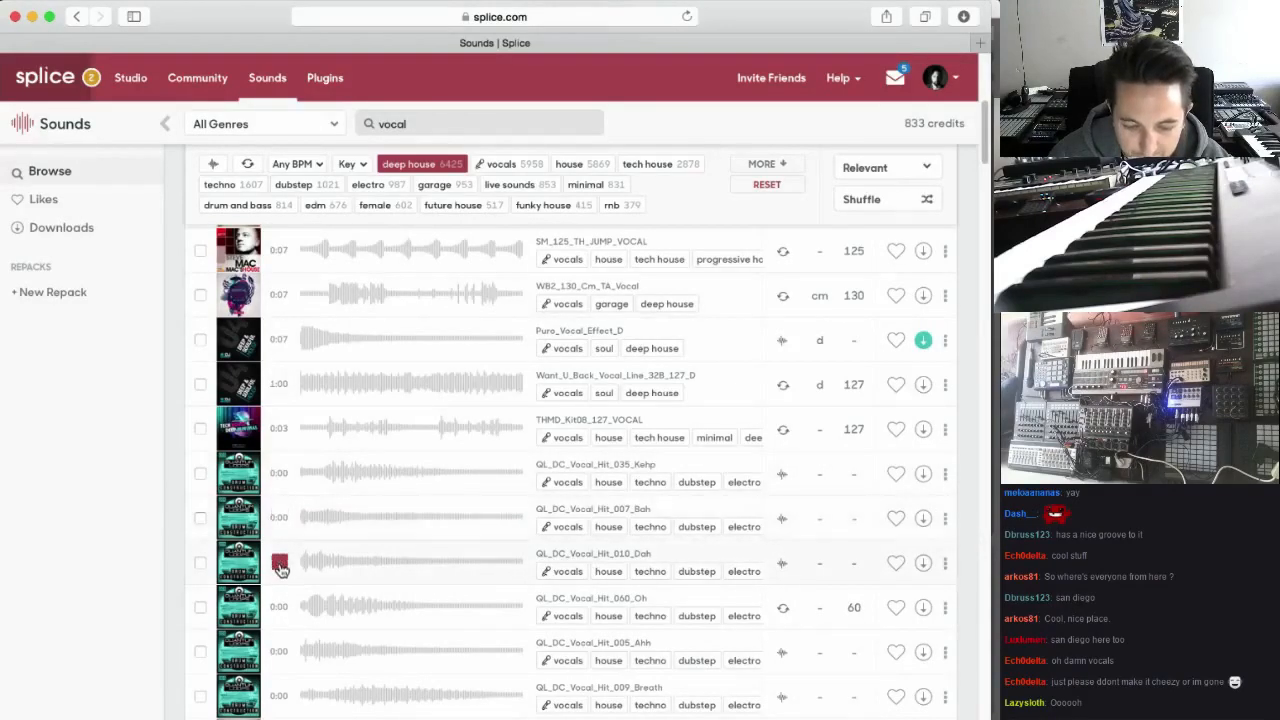
{"action": "left_click", "coordinate": [281, 608]}
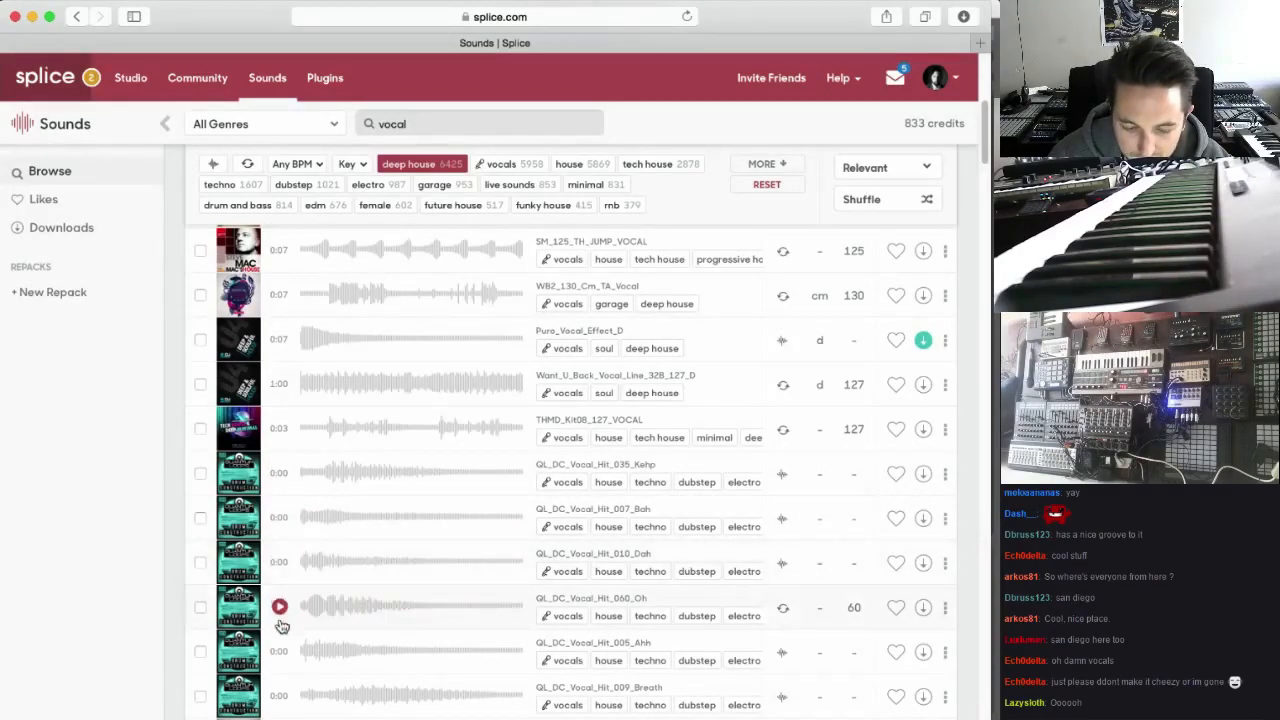
Download the six QL_DC vocal hits: 035_Kehp, 007_Bah, 010_Dah, 060_Oh, 005_Ahh and 009_Breath
{"action": "left_click", "coordinate": [923, 474]}
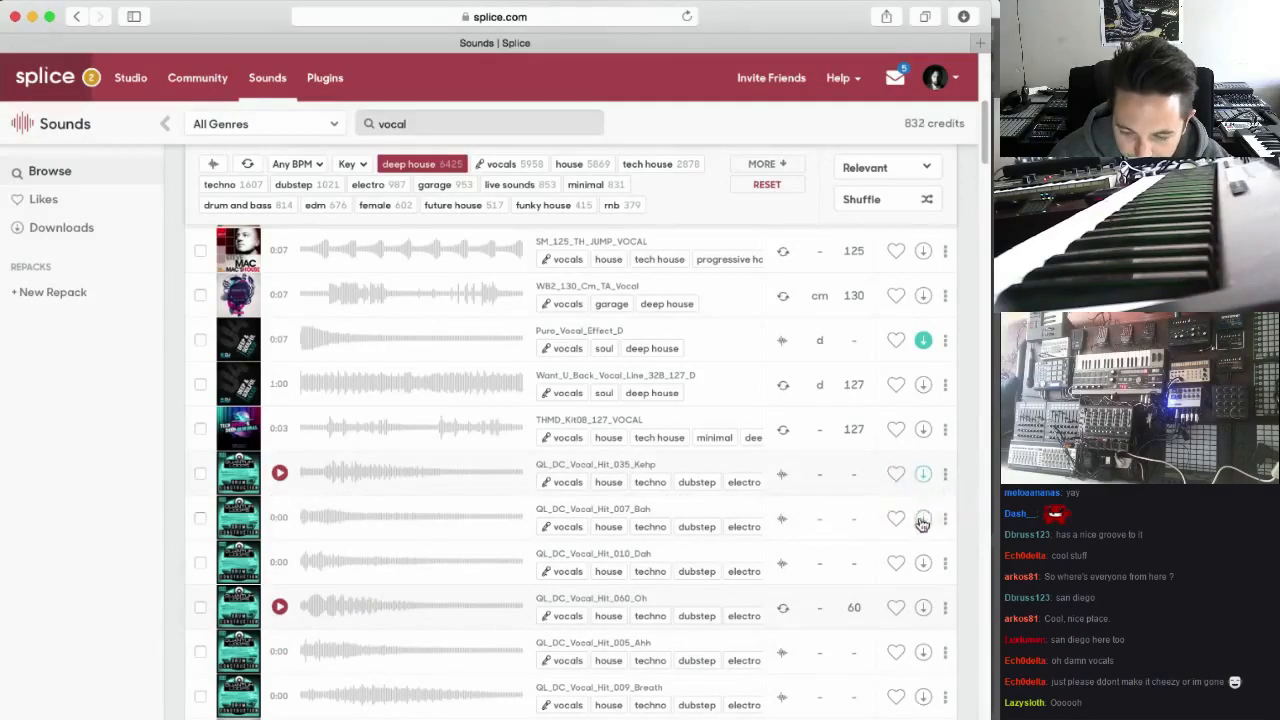
{"action": "left_click", "coordinate": [923, 518]}
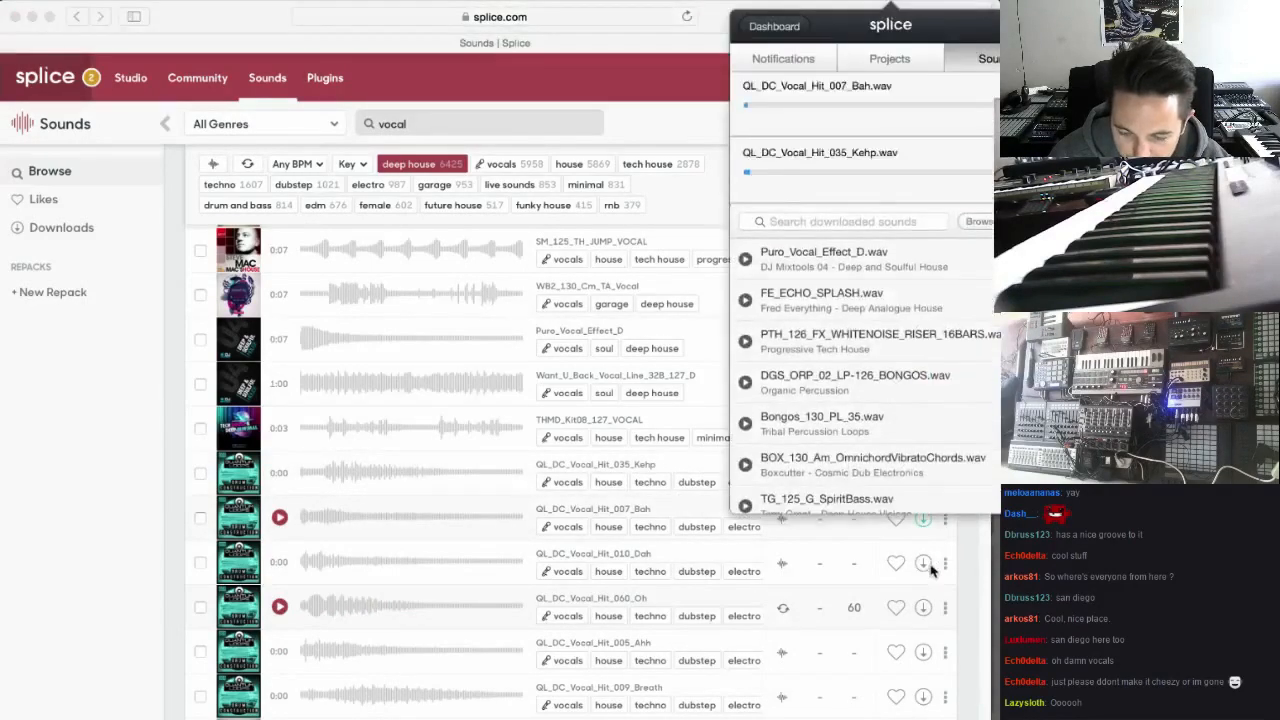
{"action": "left_click", "coordinate": [923, 565]}
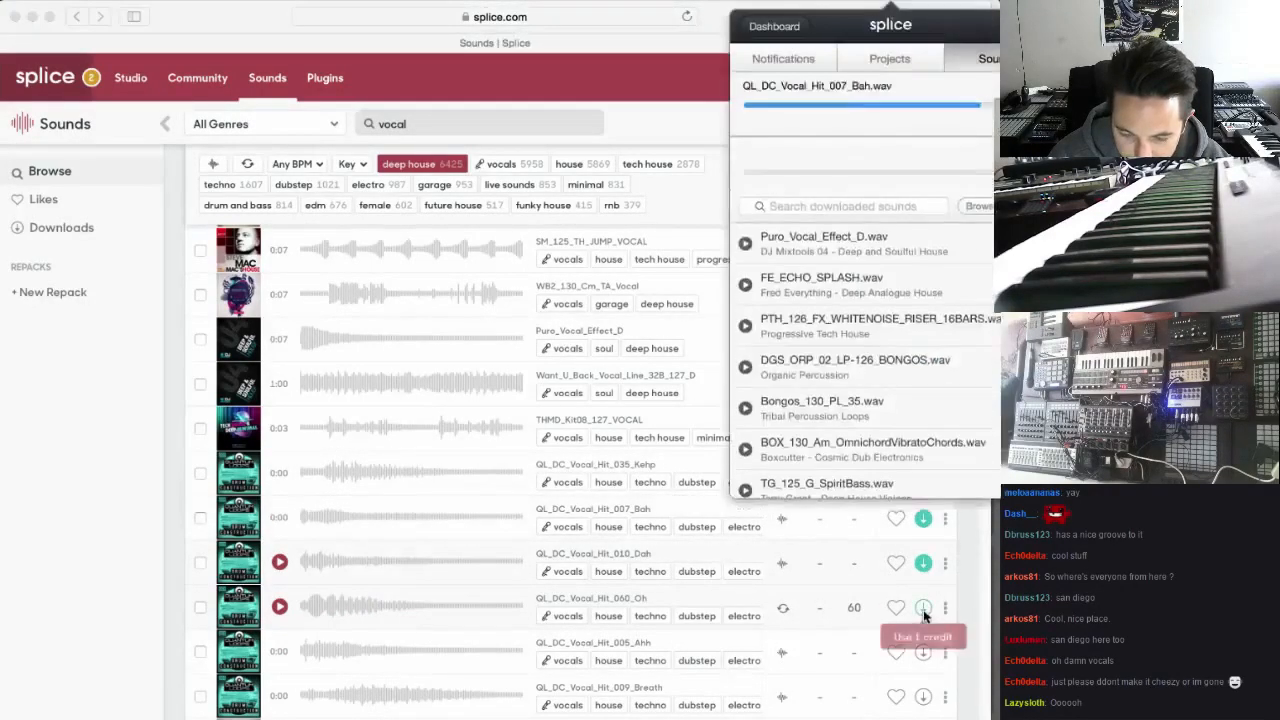
{"action": "left_click", "coordinate": [925, 610]}
{"action": "scroll", "coordinate": [926, 612], "scroll_direction": "down", "scroll_amount": 1}
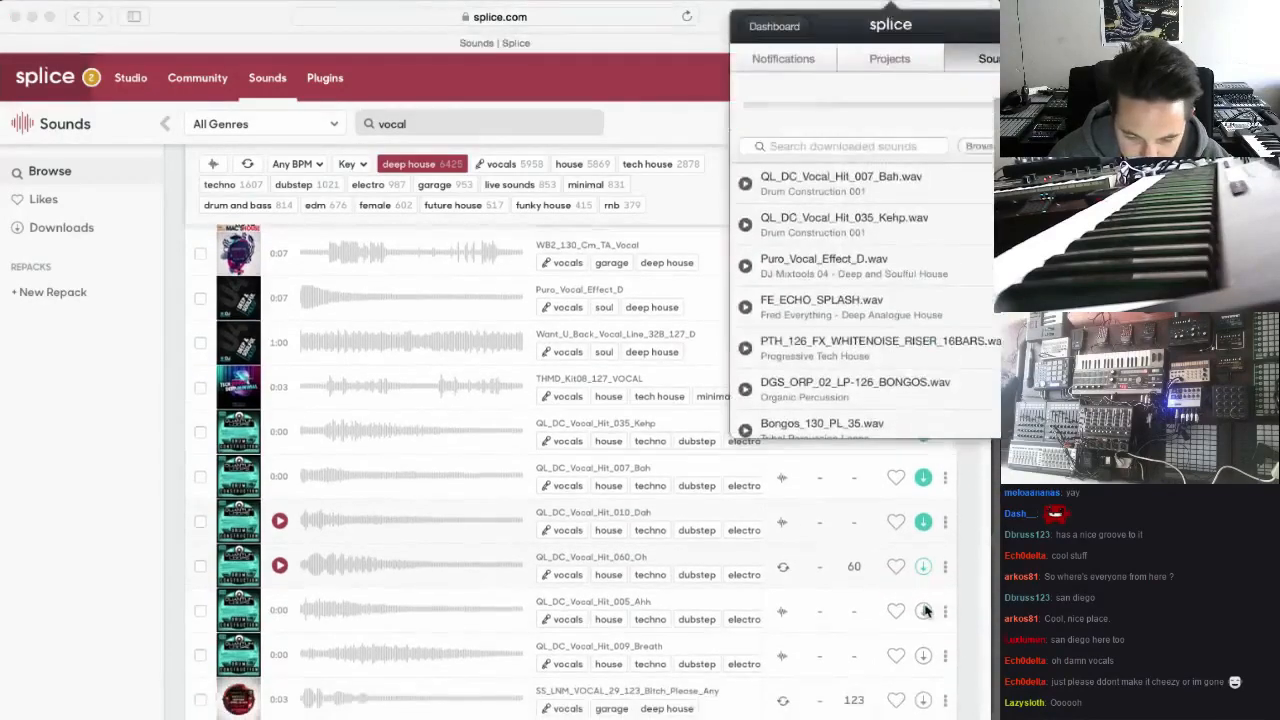
{"action": "left_click", "coordinate": [924, 612]}
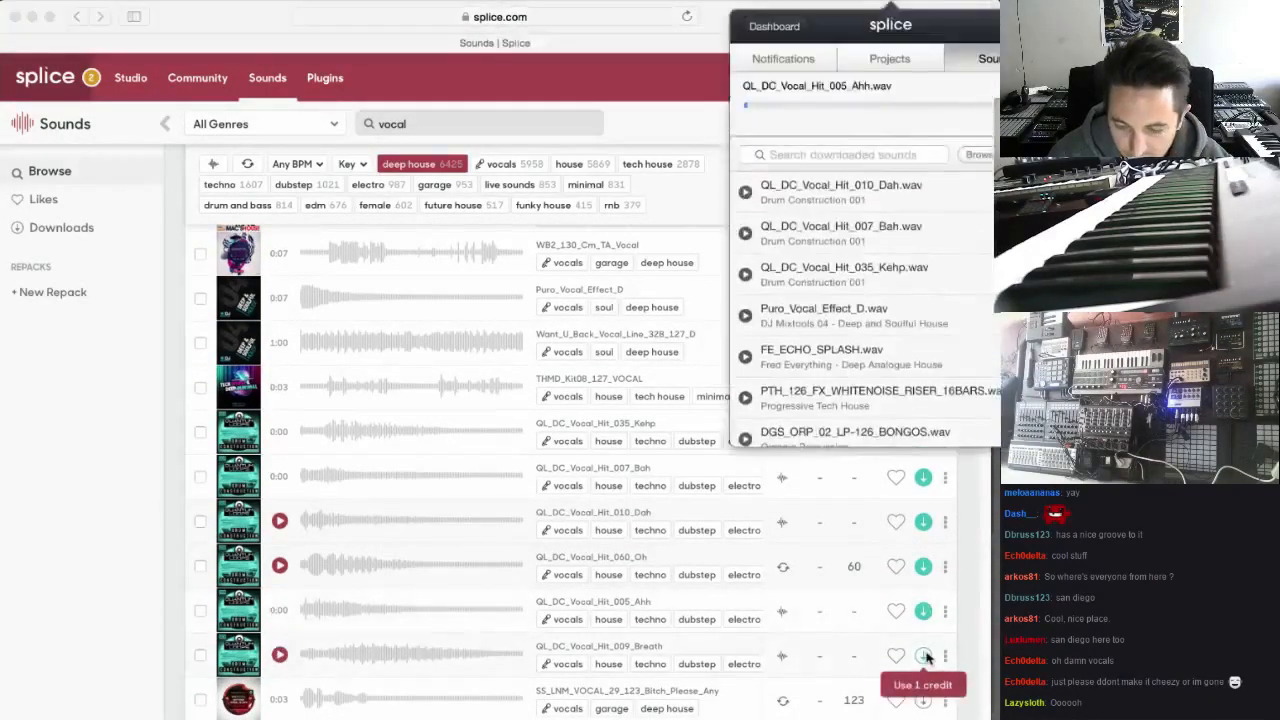
{"action": "left_click", "coordinate": [925, 656]}
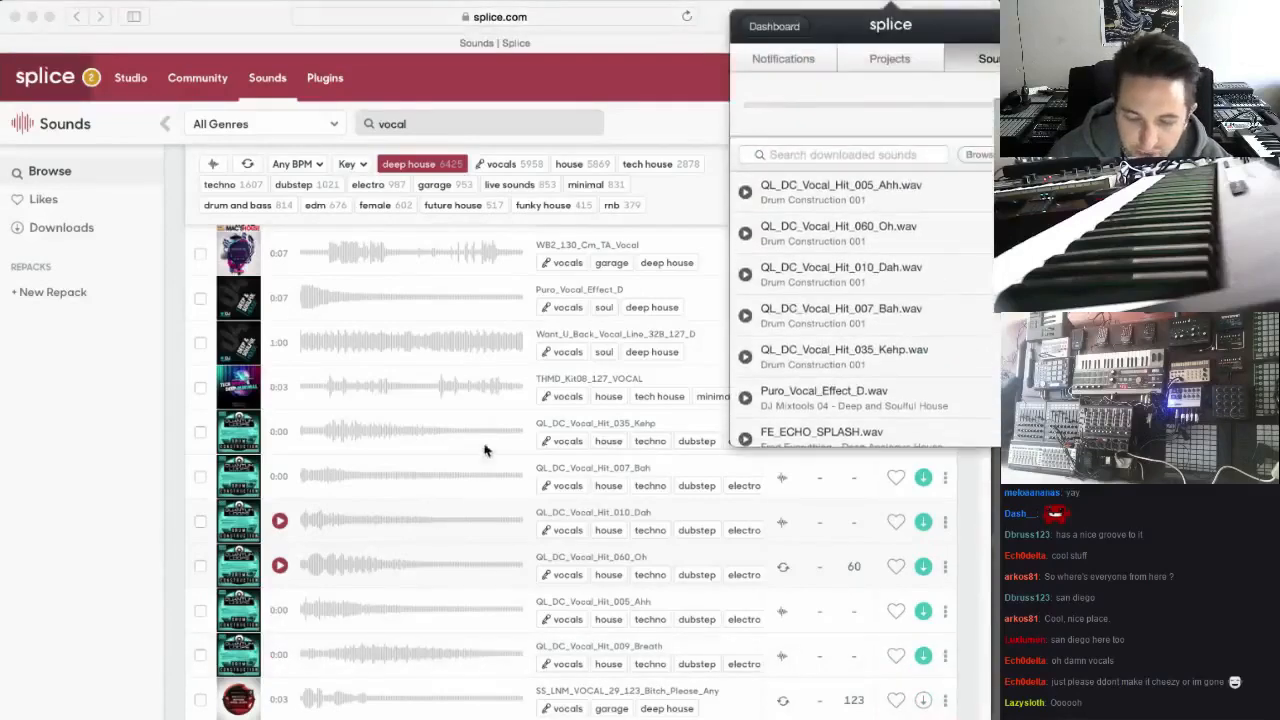
Dismiss the downloaded-sounds pop-up and preview the SS_LNM_VOCAL samples 29_123_Bitch_Please_Any, 09_122_Ooh_ohho_Cm and 39_120_To_Move_Cut_Abm
{"action": "scroll", "coordinate": [448, 364], "scroll_direction": "down", "scroll_amount": 1}
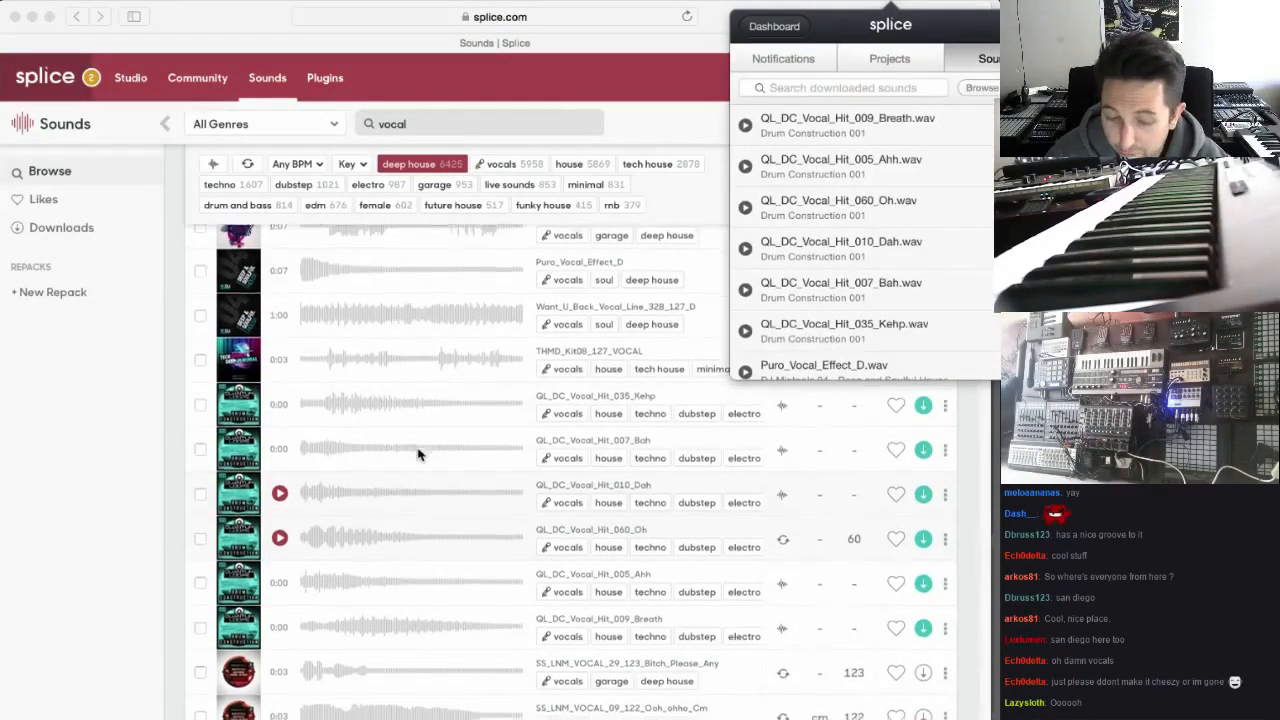
{"action": "scroll", "coordinate": [430, 456], "scroll_direction": "down", "scroll_amount": 1}
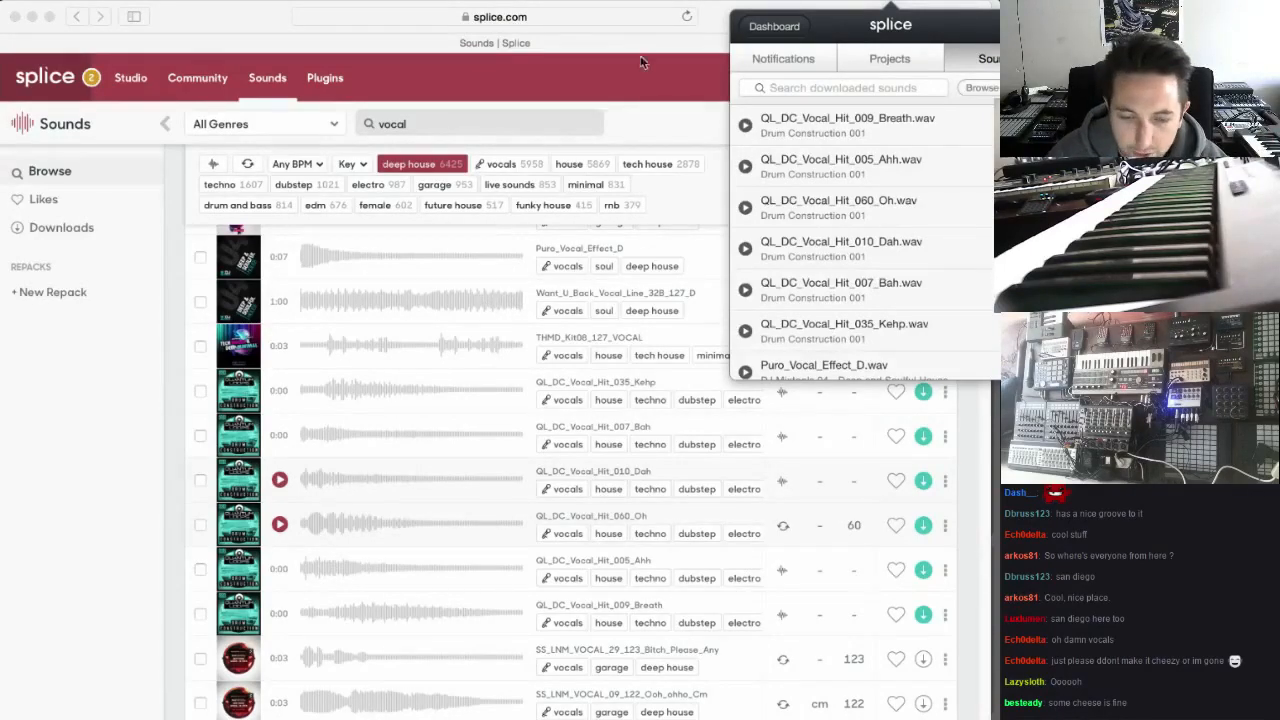
{"action": "left_click", "coordinate": [708, 14]}
{"action": "scroll", "coordinate": [523, 286], "scroll_direction": "down", "scroll_amount": 2}
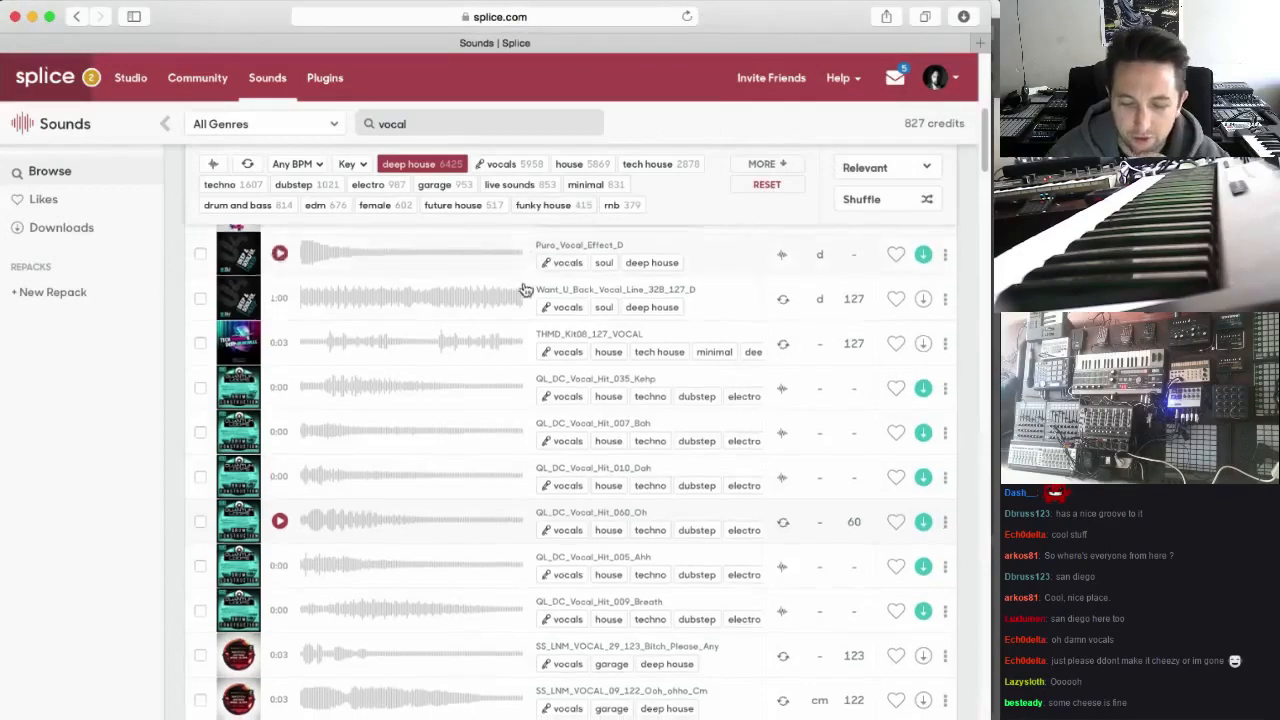
{"action": "scroll", "coordinate": [390, 492], "scroll_direction": "down", "scroll_amount": 2}
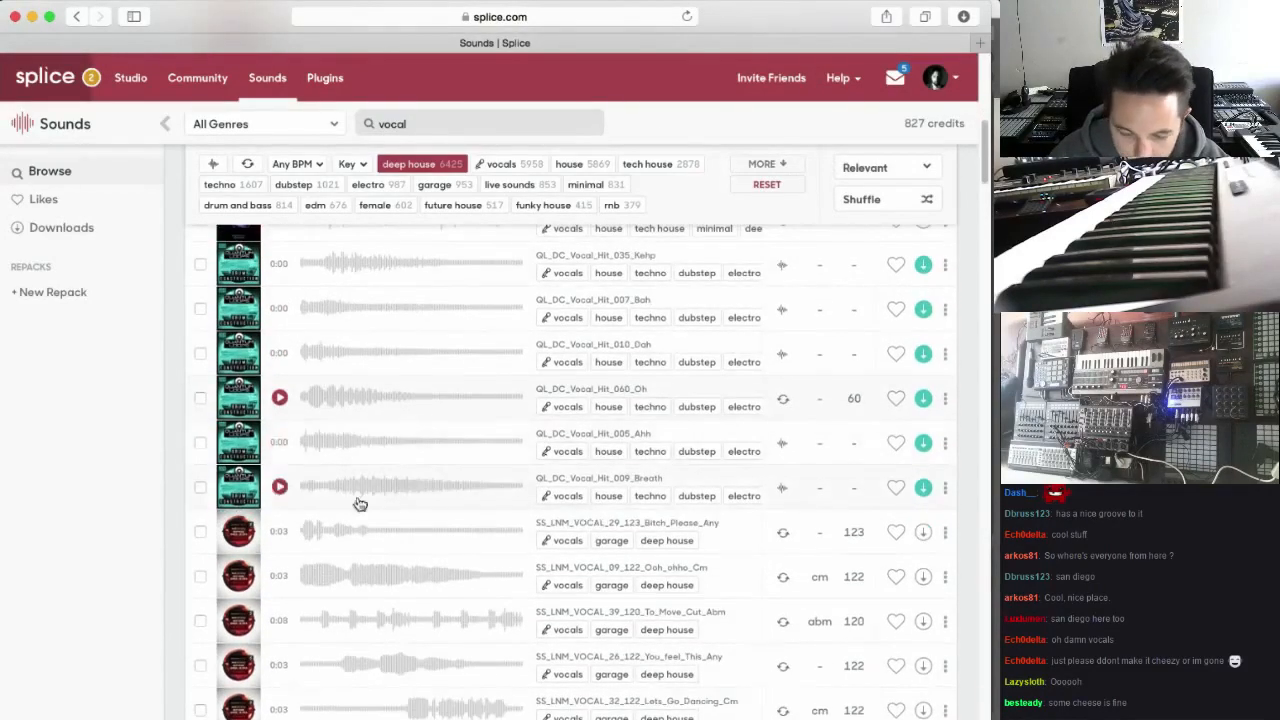
{"action": "left_click", "coordinate": [281, 538]}
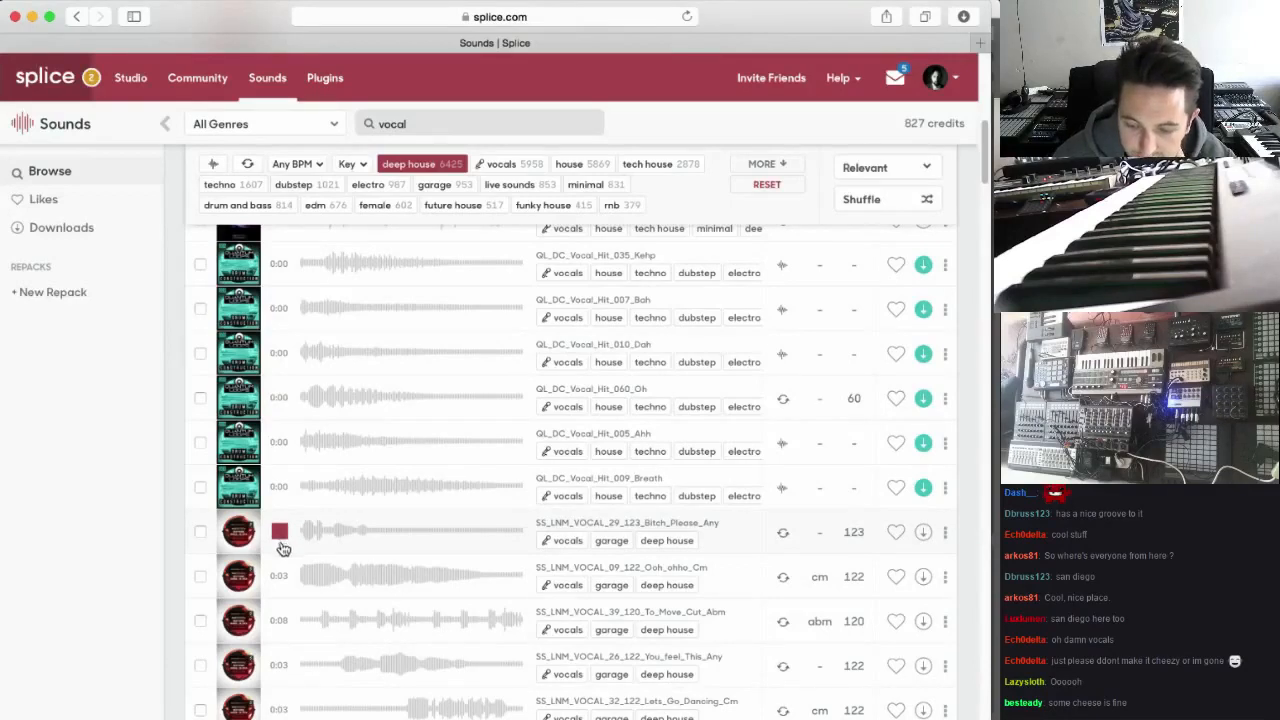
{"action": "left_click", "coordinate": [282, 577]}
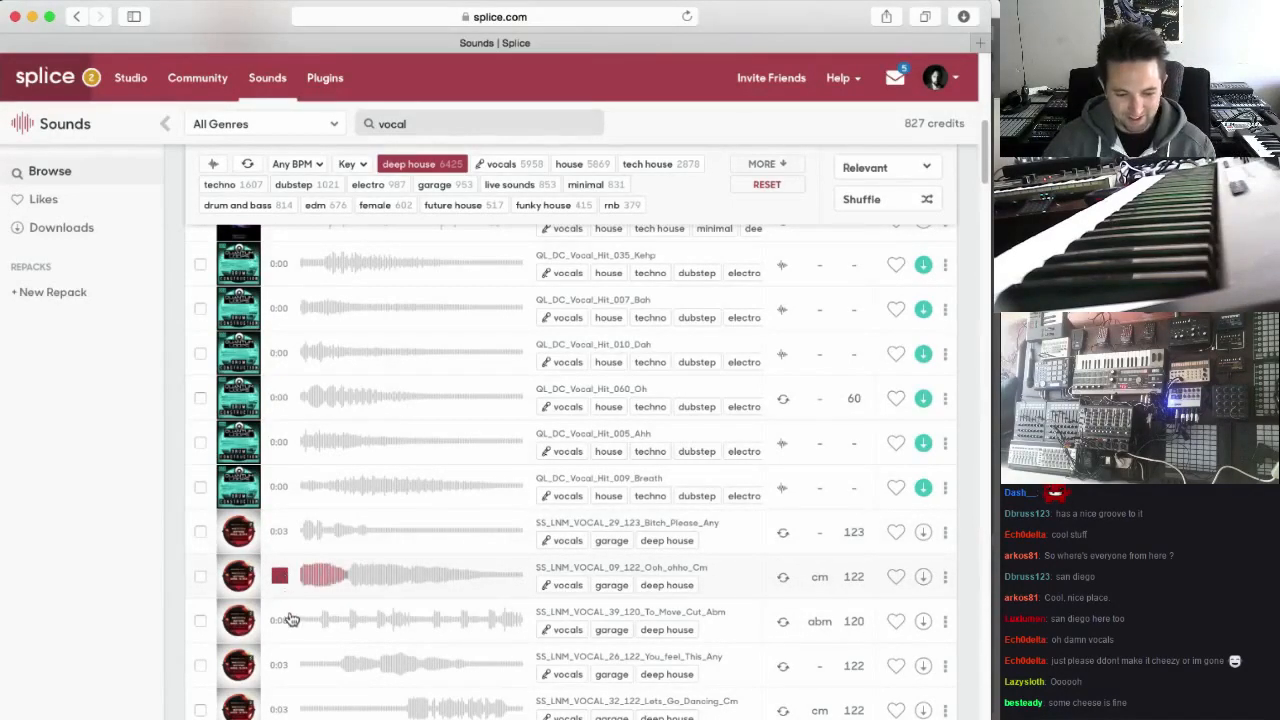
{"action": "left_click", "coordinate": [281, 621]}
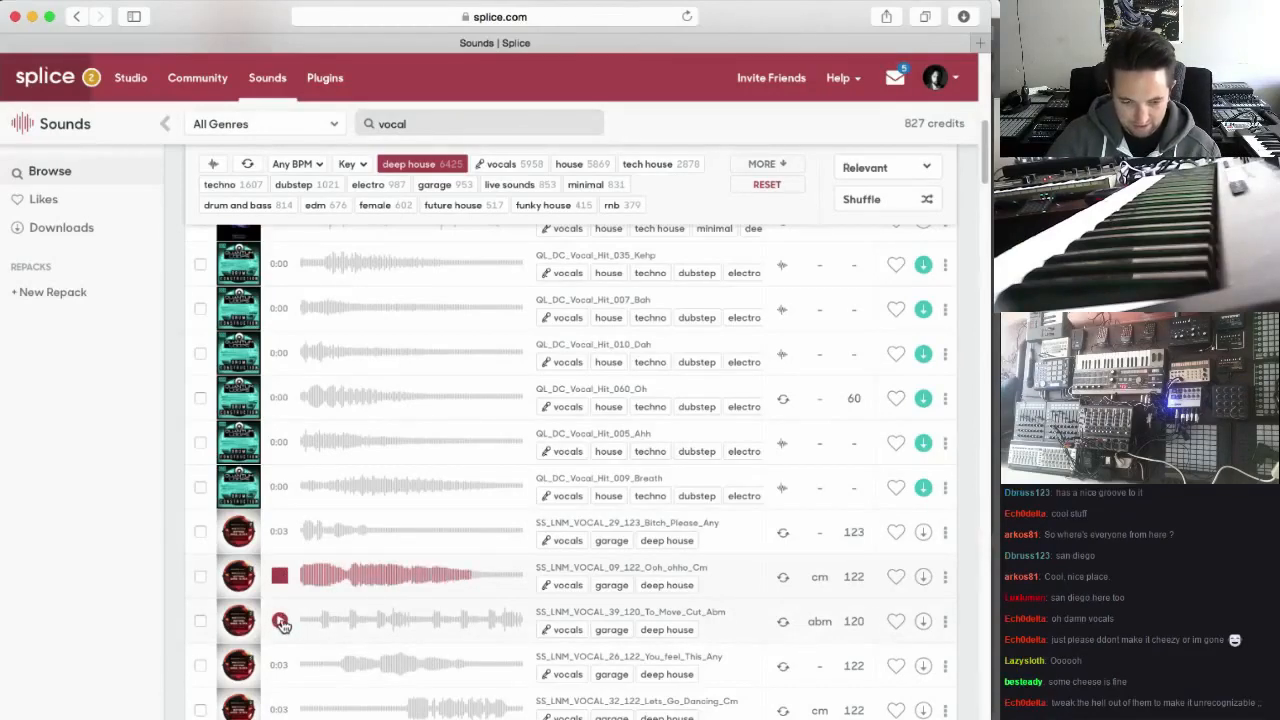
Download the SS_LNM_VOCAL_09_122_Ooh_ohho_Cm sample and preview SS_LNM_VOCAL_39_120_To_Move_Cut_Abm
{"action": "left_click", "coordinate": [923, 578]}
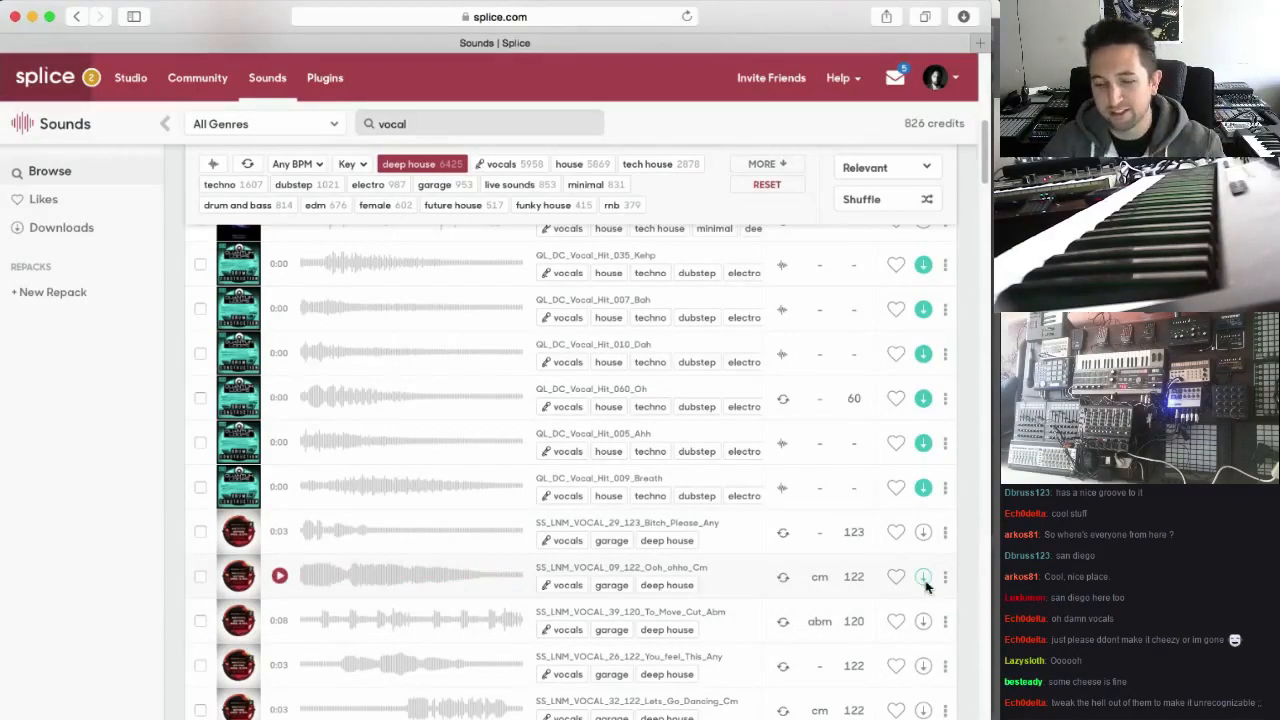
{"action": "left_click", "coordinate": [121, 554]}
{"action": "left_click", "coordinate": [279, 621]}
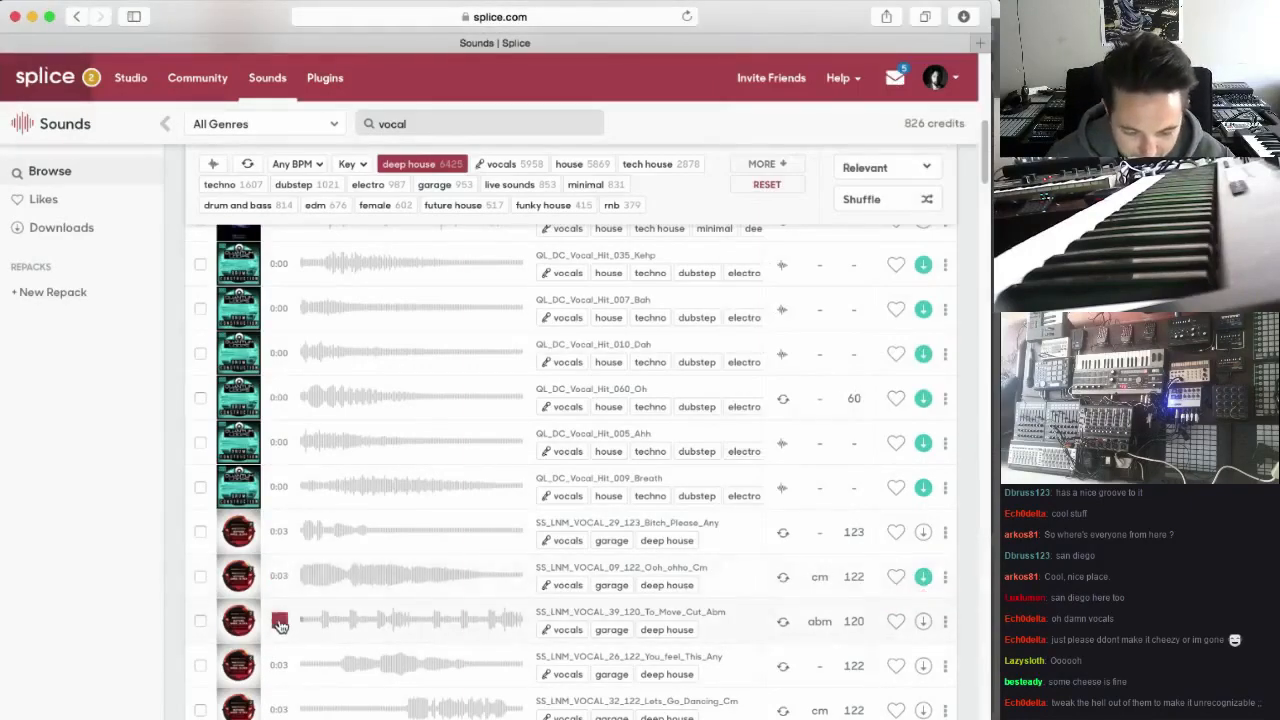
Preview and download the DJH2_122_E_Vocal_03_Verse_1_Double sample, dismissing the downloaded-sounds pop-up
{"action": "scroll", "coordinate": [281, 621], "scroll_direction": "down", "scroll_amount": 2}
{"action": "scroll", "coordinate": [284, 620], "scroll_direction": "down", "scroll_amount": 4}
{"action": "left_click", "coordinate": [280, 508]}
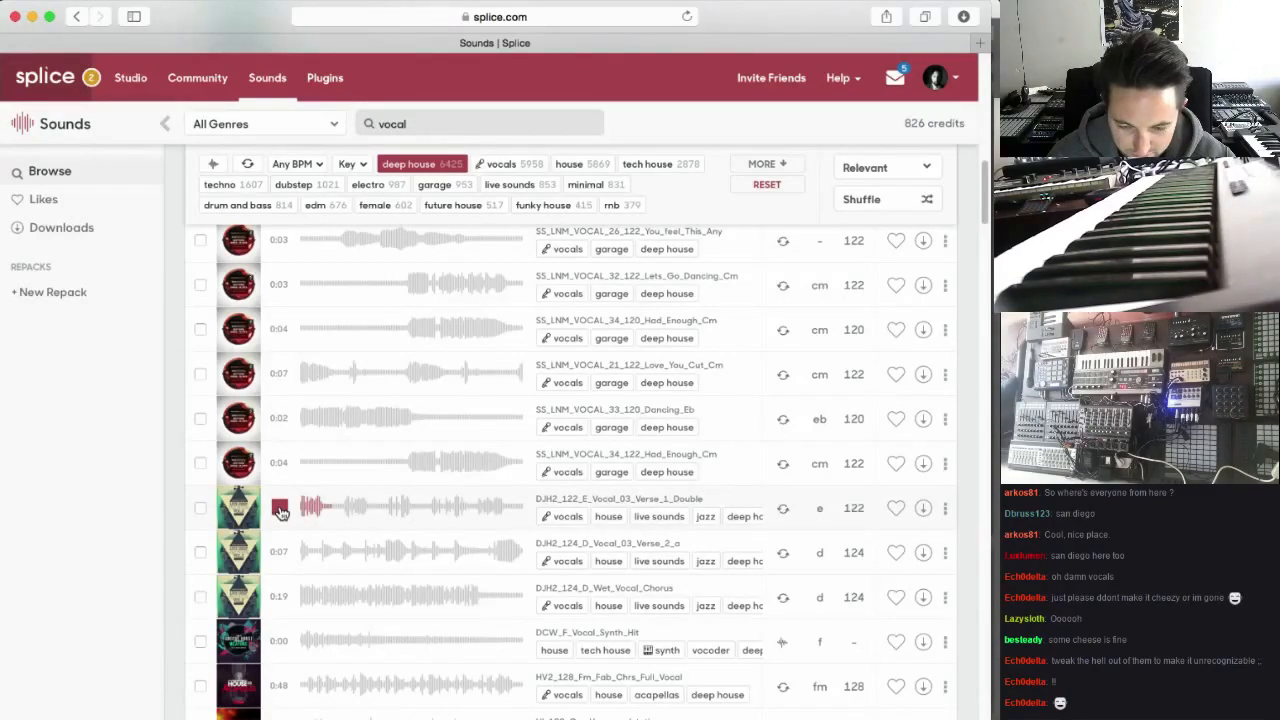
{"action": "left_click", "coordinate": [281, 511]}
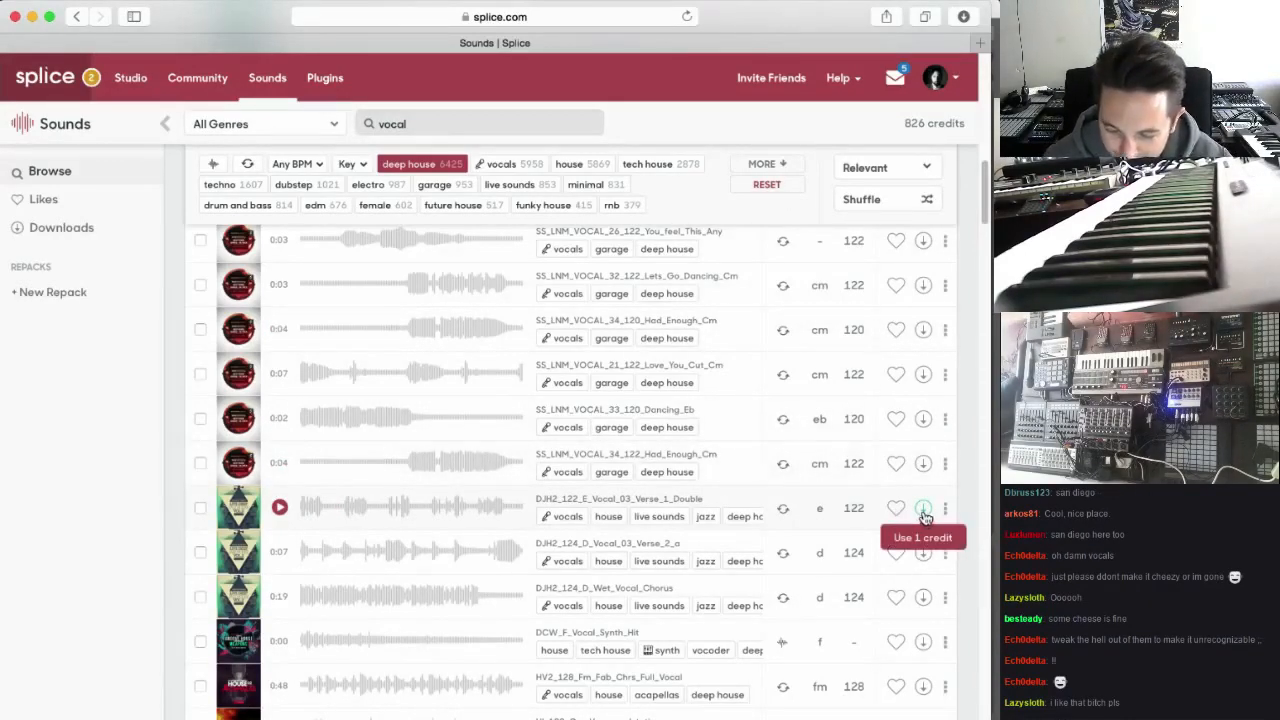
{"action": "left_click", "coordinate": [923, 508]}
{"action": "left_click", "coordinate": [432, 437]}
Download the SS_LNM_VOCAL_29_123_Bitch_Please_Any sample and dismiss the downloaded-sounds pop-up
{"action": "scroll", "coordinate": [405, 412], "scroll_direction": "up", "scroll_amount": 3}
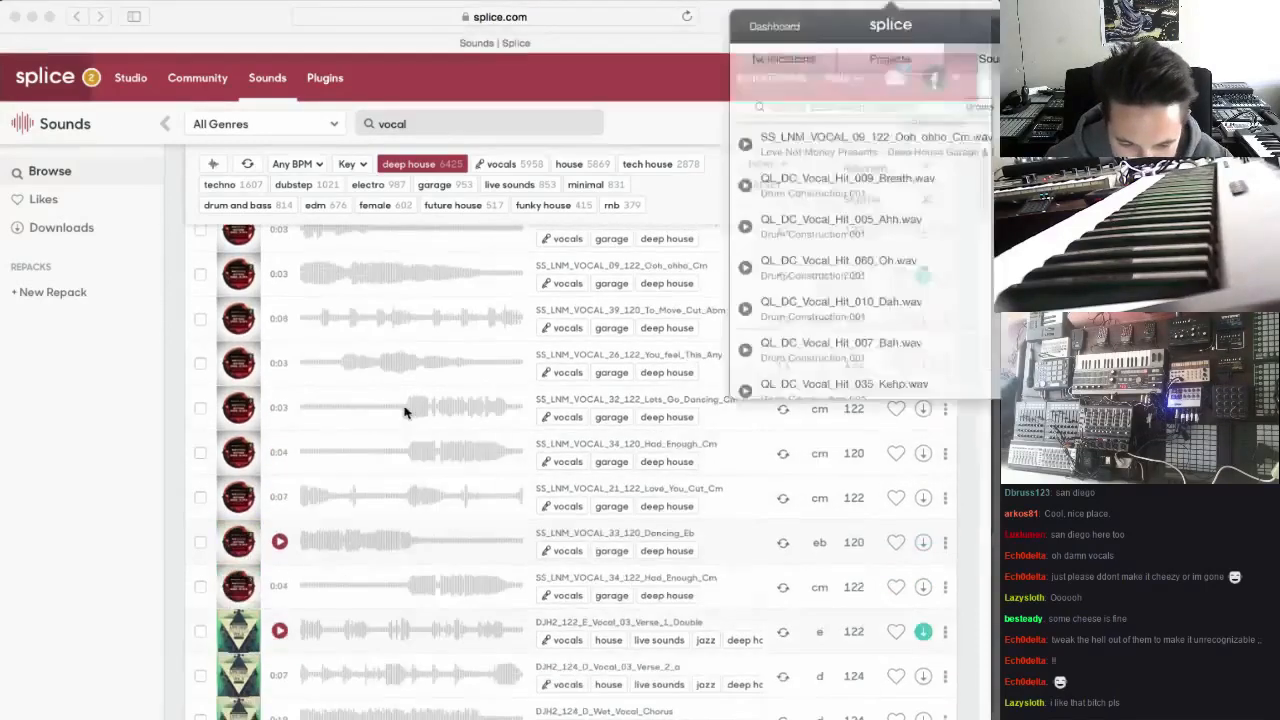
{"action": "scroll", "coordinate": [405, 412], "scroll_direction": "up", "scroll_amount": 3}
{"action": "left_click", "coordinate": [352, 403]}
{"action": "left_click", "coordinate": [346, 350]}
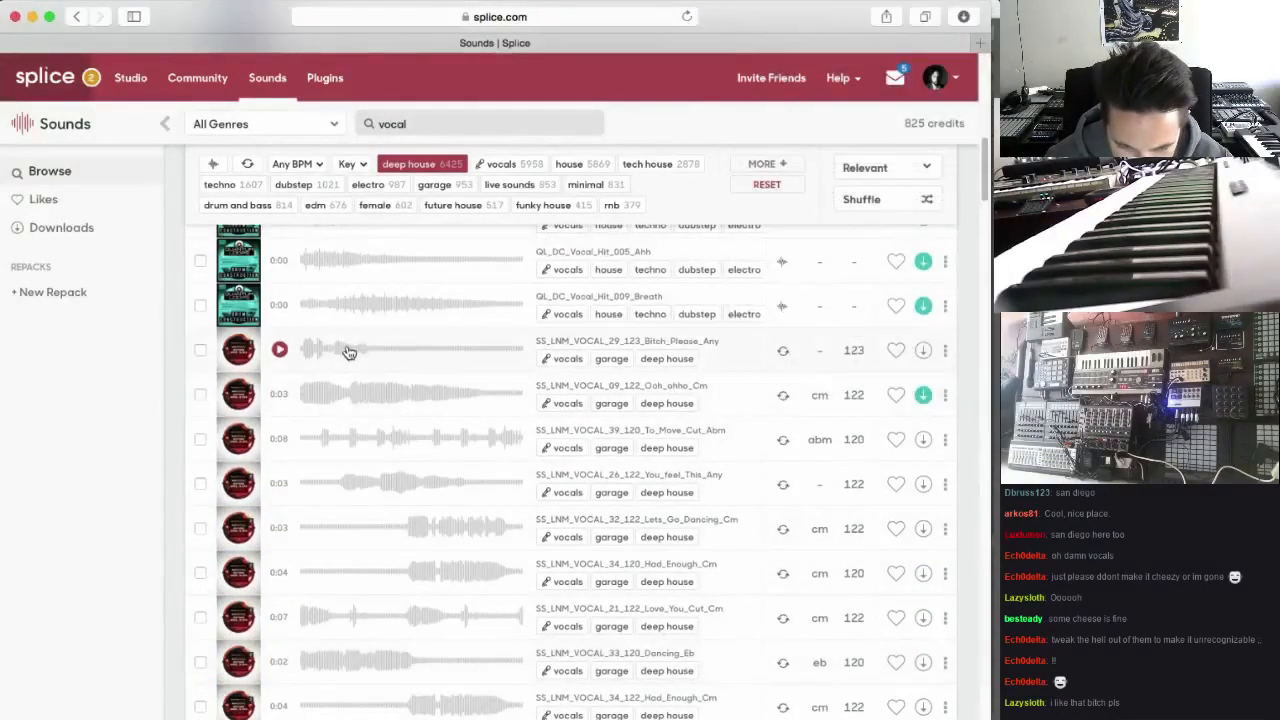
{"action": "left_click", "coordinate": [923, 350]}
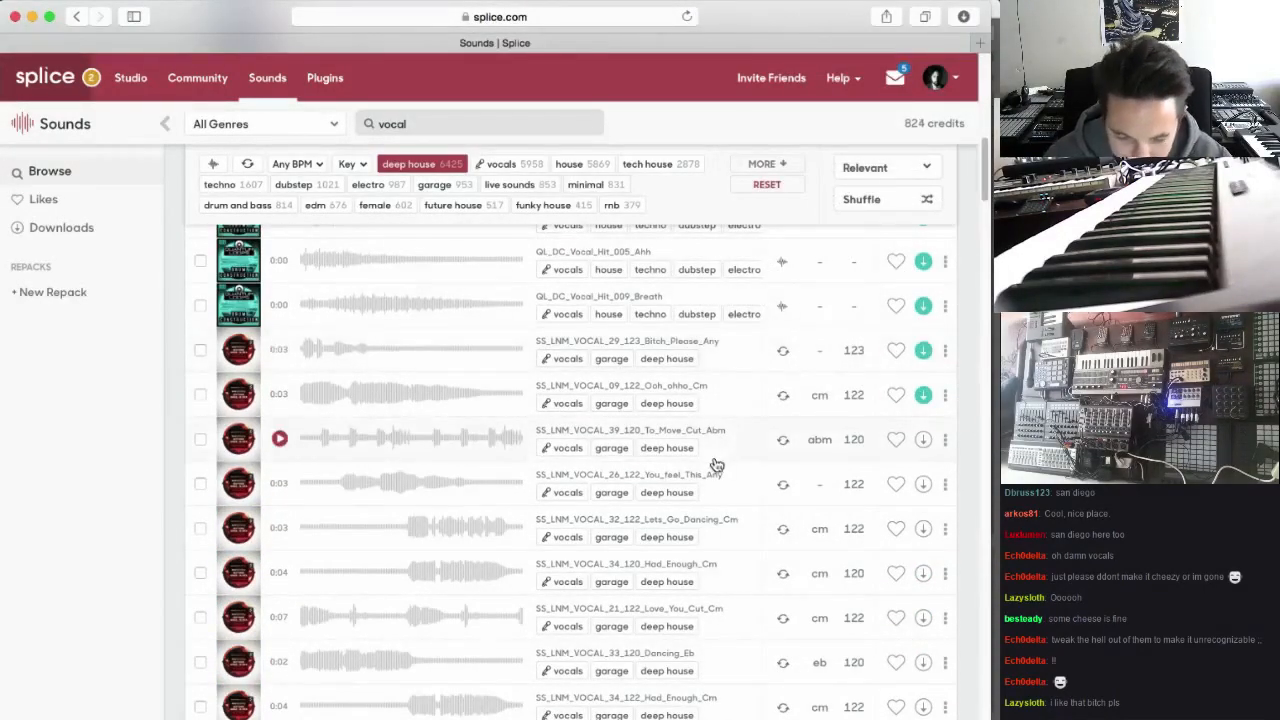
{"action": "scroll", "coordinate": [620, 494], "scroll_direction": "up", "scroll_amount": 5}
{"action": "scroll", "coordinate": [366, 527], "scroll_direction": "down", "scroll_amount": 5}
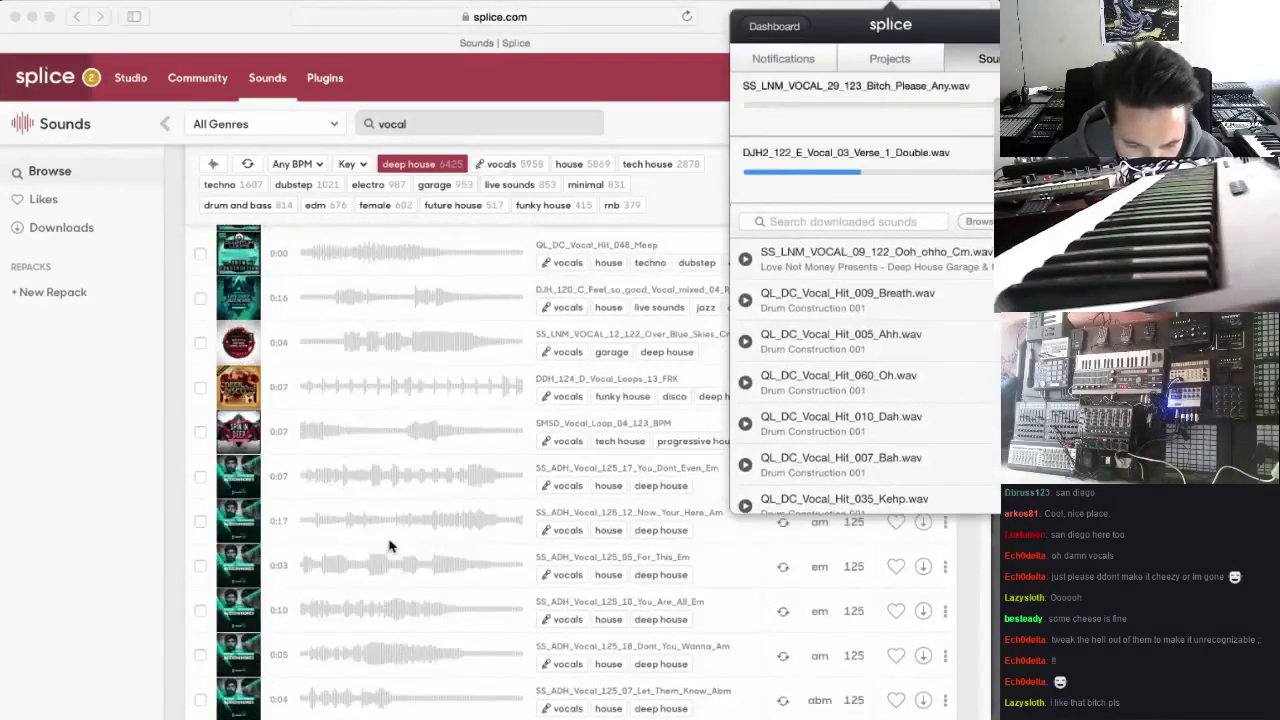
{"action": "left_click", "coordinate": [292, 383]}
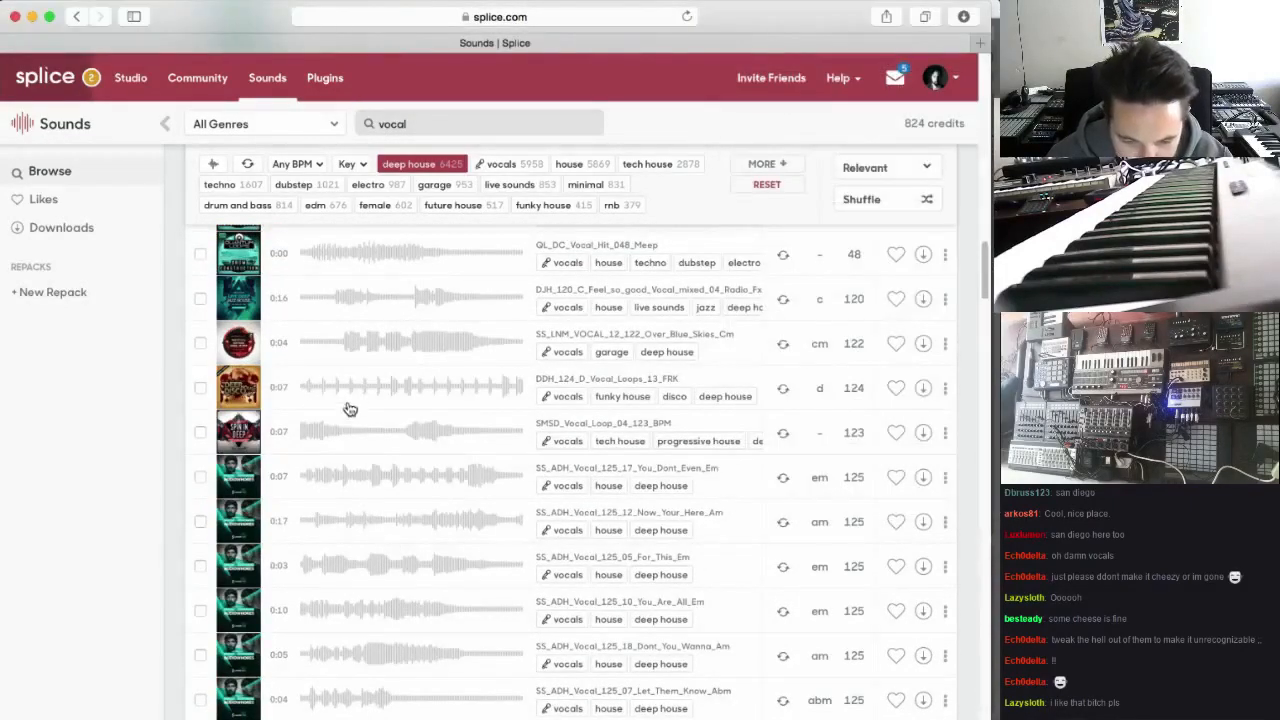
Preview and download the SS_LH_Vocal_Loops_125_05_Yea sample
{"action": "scroll", "coordinate": [360, 430], "scroll_direction": "down", "scroll_amount": 5}
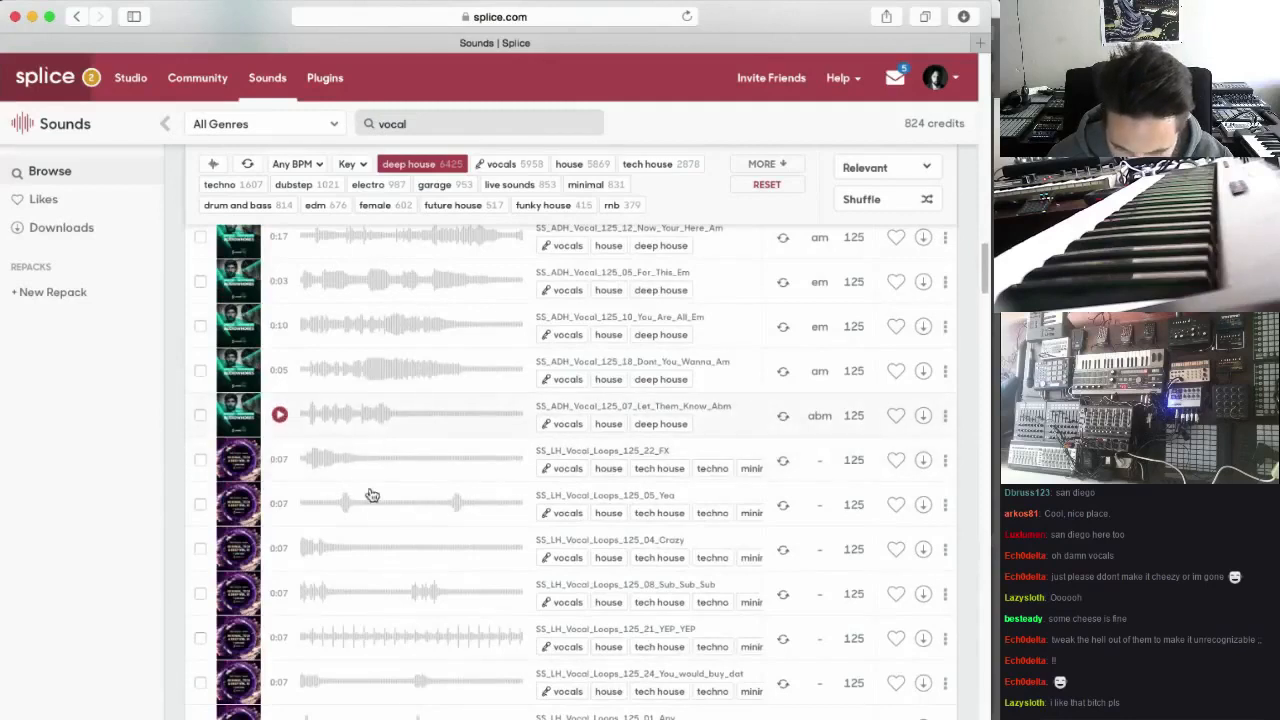
{"action": "left_click", "coordinate": [283, 505]}
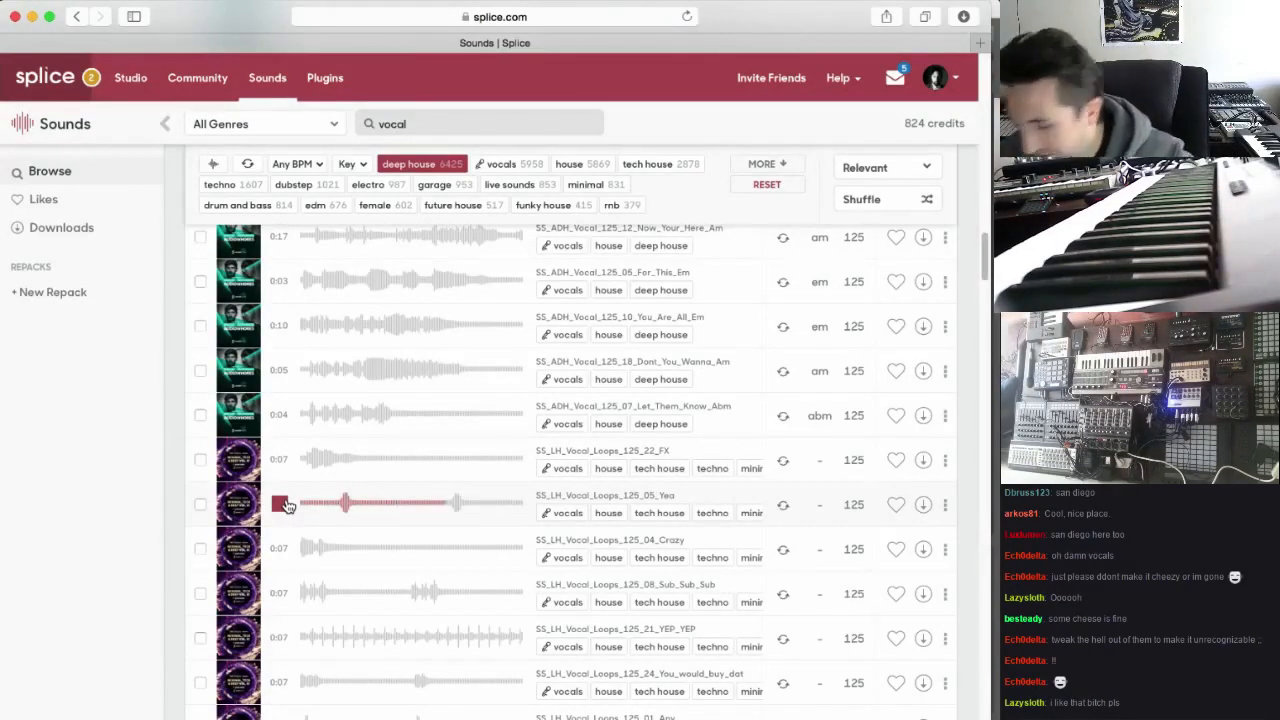
{"action": "left_click", "coordinate": [923, 505]}
Preview the Am_Way_Through_Backing_Vocal_122bpm sample, then stop playback
{"action": "scroll", "coordinate": [500, 540], "scroll_direction": "down", "scroll_amount": 3}
{"action": "scroll", "coordinate": [500, 543], "scroll_direction": "down", "scroll_amount": 9}
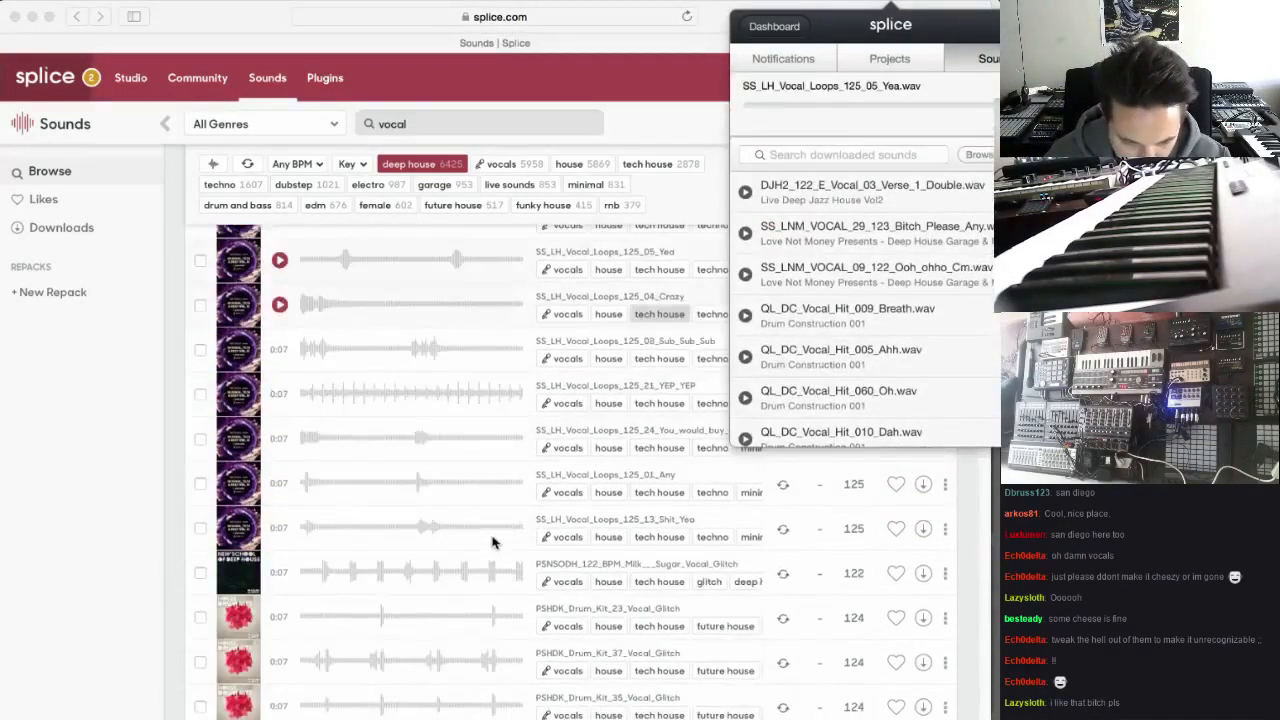
{"action": "scroll", "coordinate": [443, 543], "scroll_direction": "down", "scroll_amount": 6}
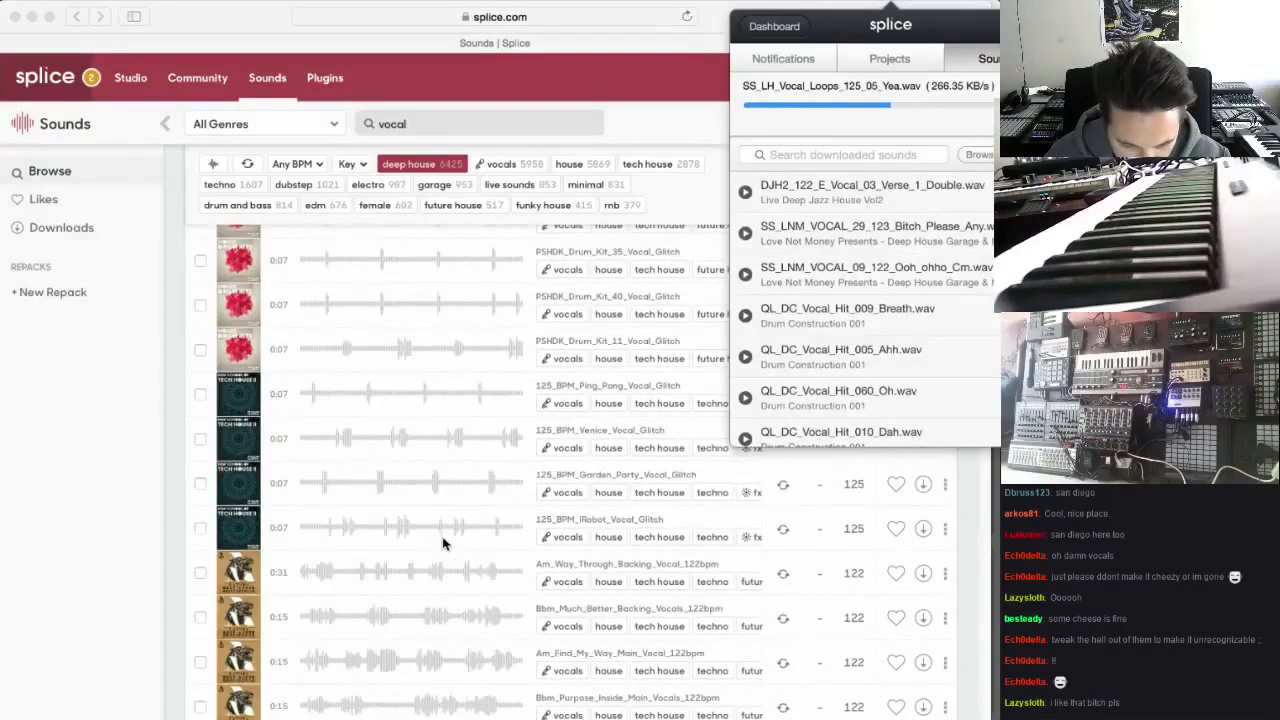
{"action": "left_click", "coordinate": [285, 572]}
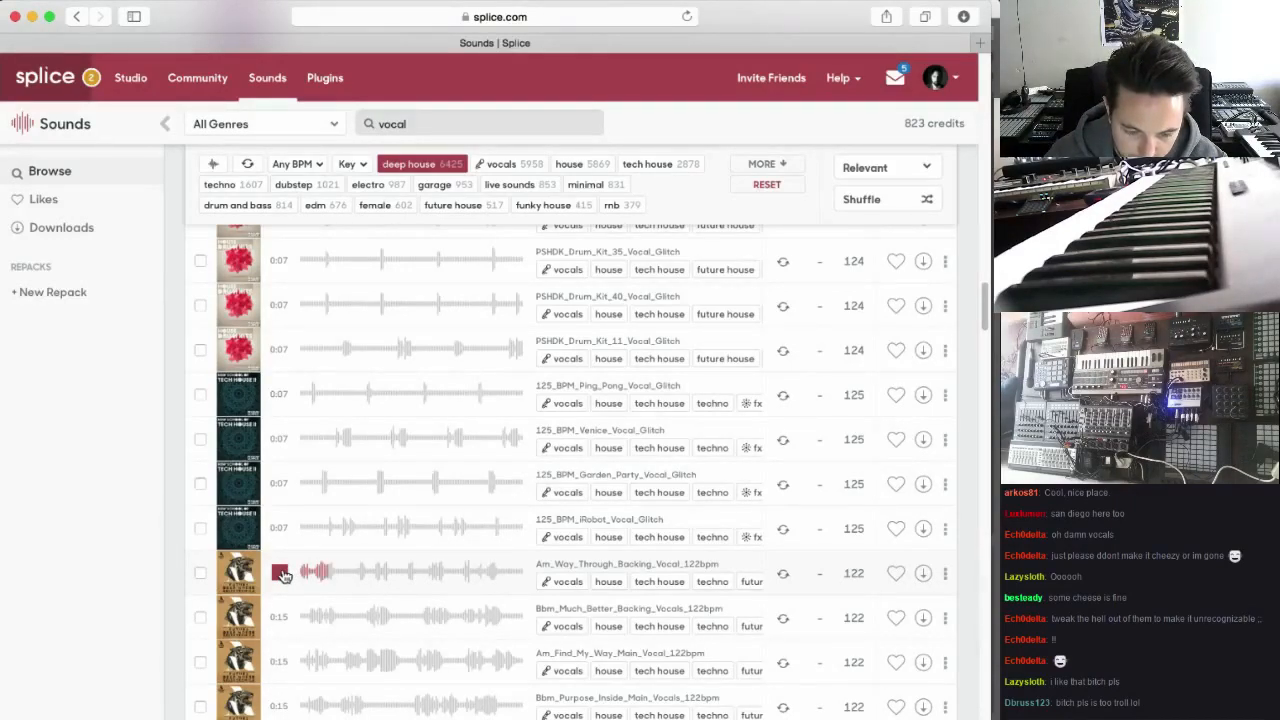
{"action": "left_click", "coordinate": [282, 575]}
Replace the sound search term with "spoken" and run the search
{"action": "left_click_drag", "start_coordinate": [424, 124], "coordinate": [372, 127]}
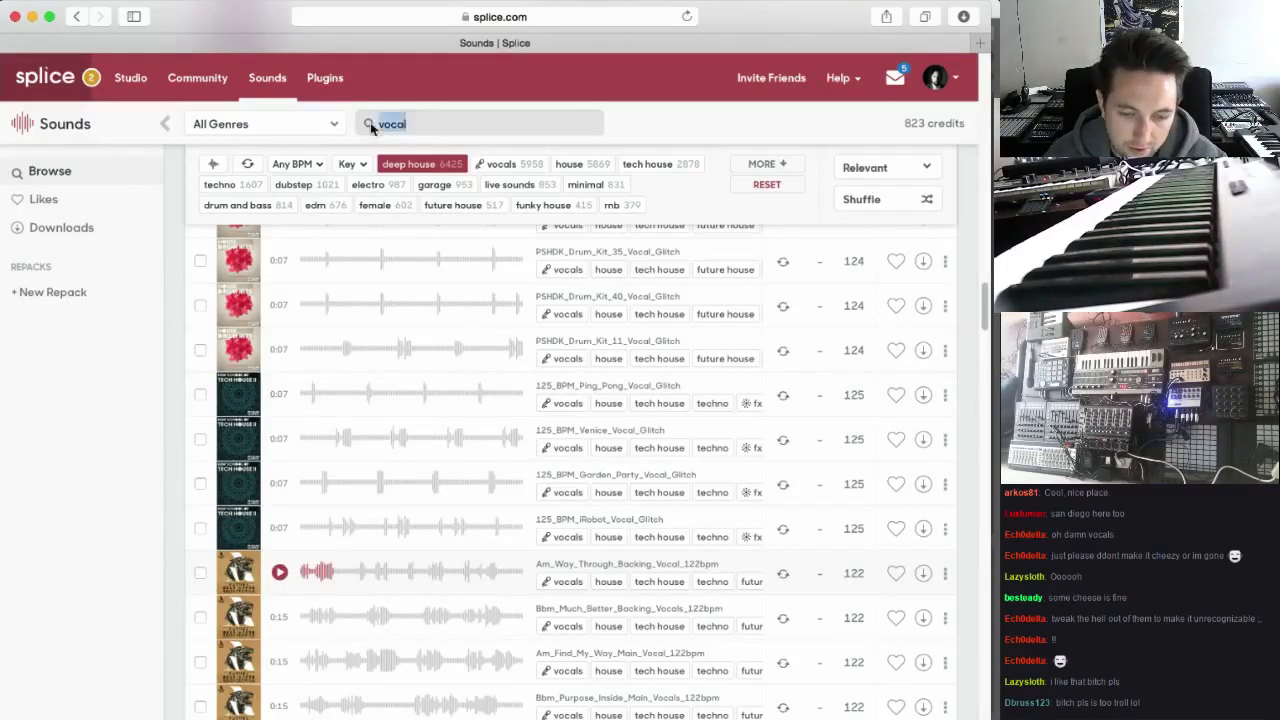
{"action": "type", "text": "spoken"}
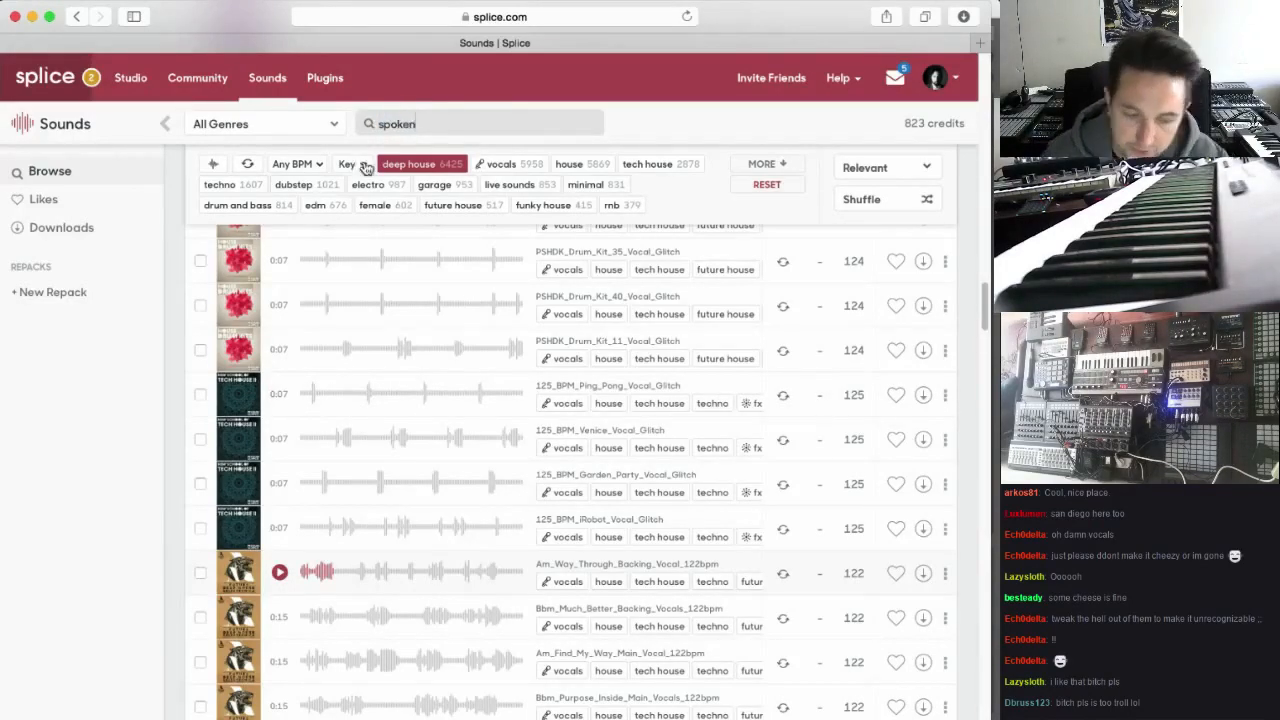
{"action": "key", "text": "Return"}
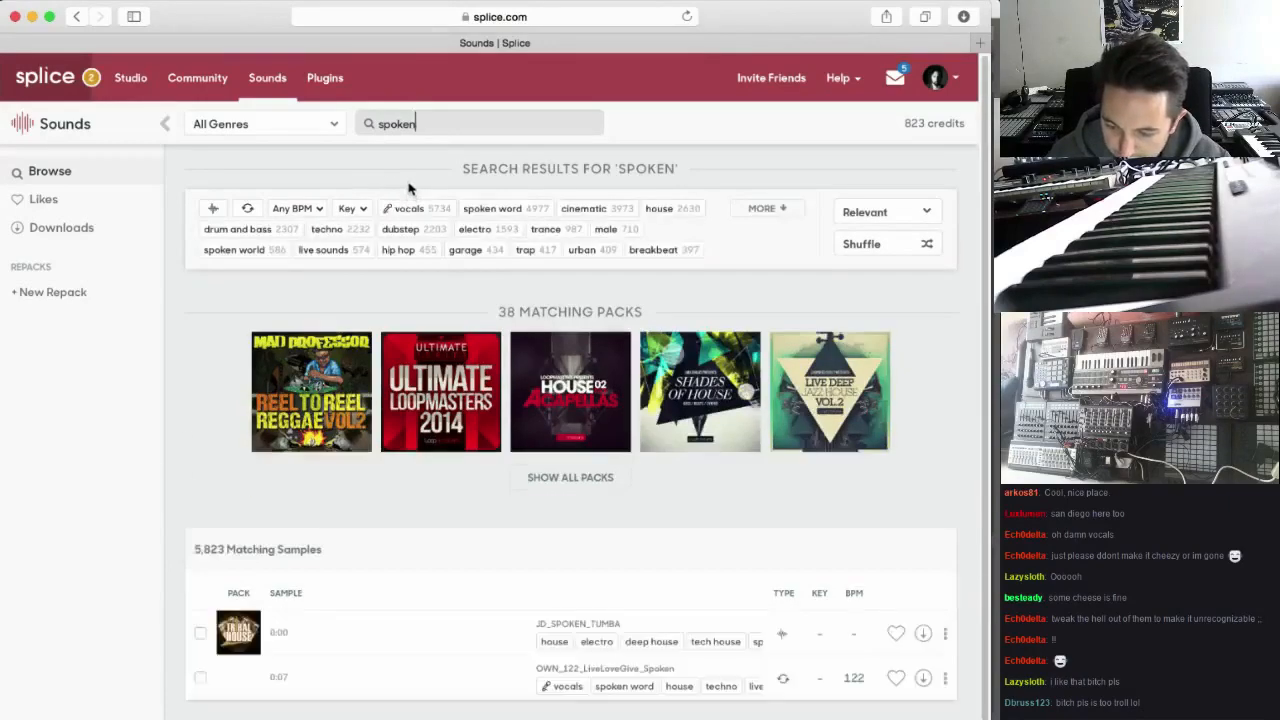
Preview the OWN_122_LiveLoveGive_Spoken and OWN_122_FeelItInYoursoul_Spoken samples
{"action": "scroll", "coordinate": [414, 330], "scroll_direction": "down", "scroll_amount": 2}
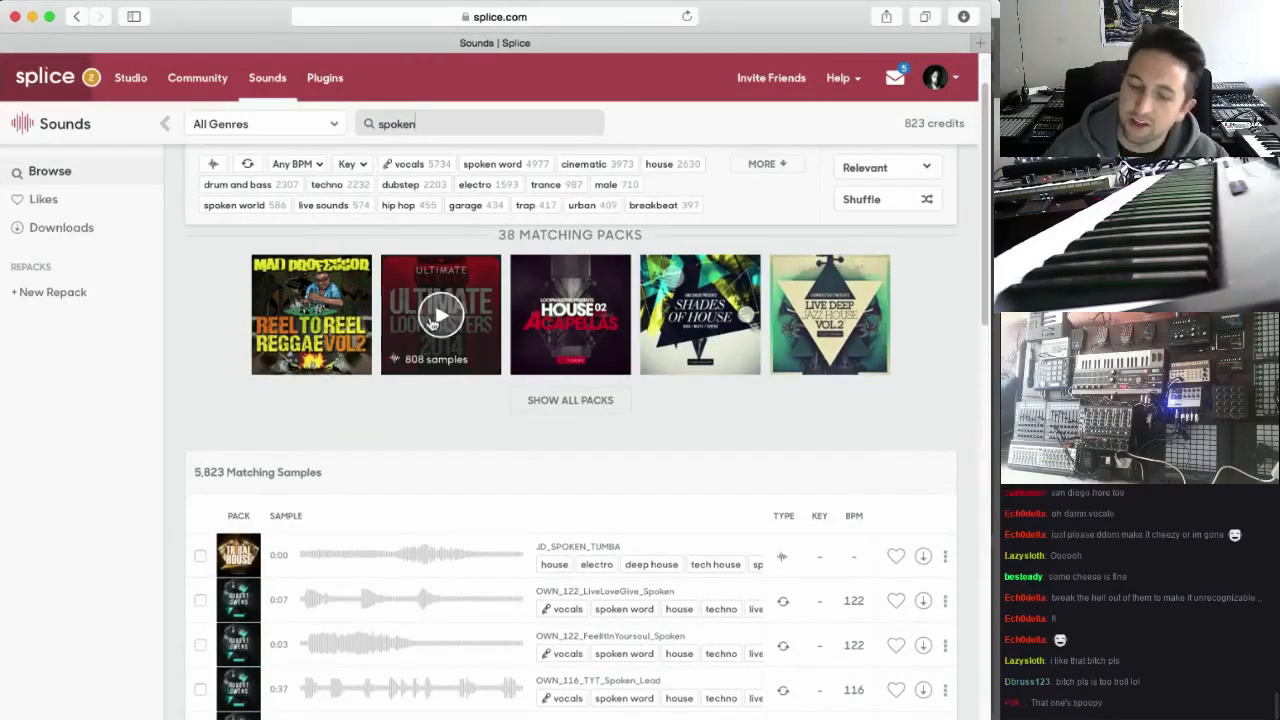
{"action": "scroll", "coordinate": [437, 534], "scroll_direction": "down", "scroll_amount": 4}
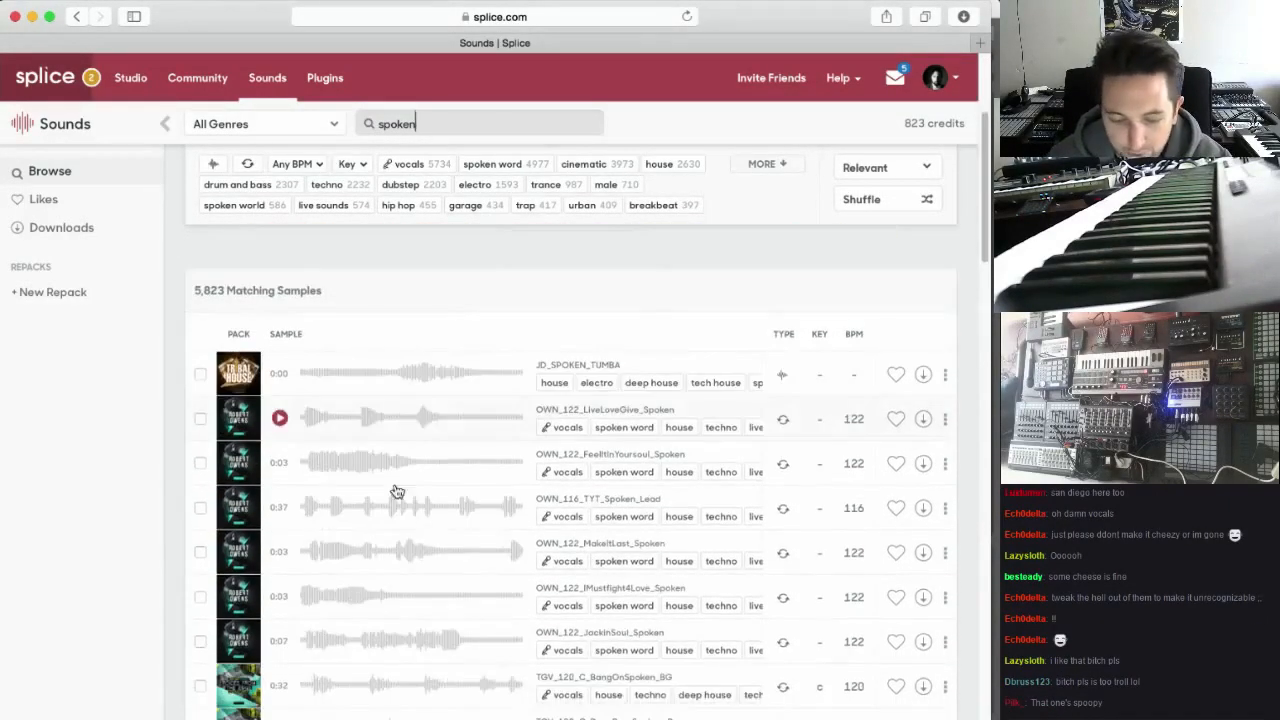
{"action": "left_click", "coordinate": [282, 419]}
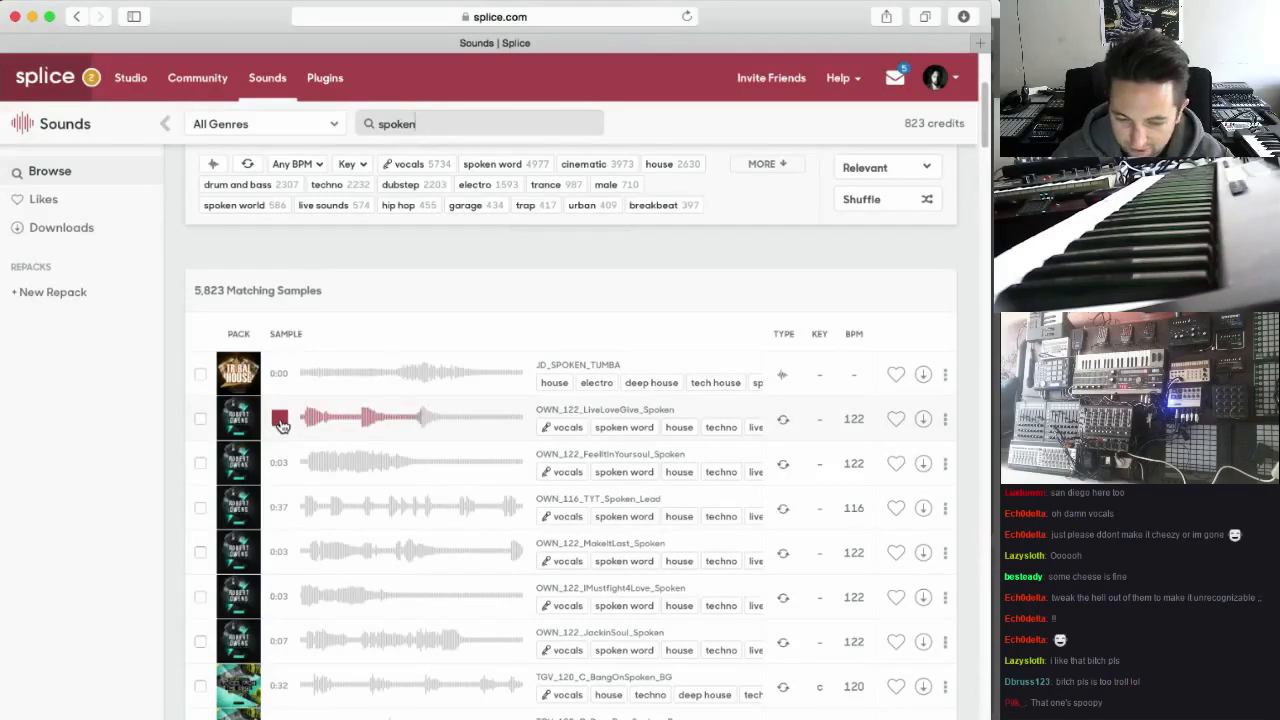
{"action": "left_click", "coordinate": [281, 463]}
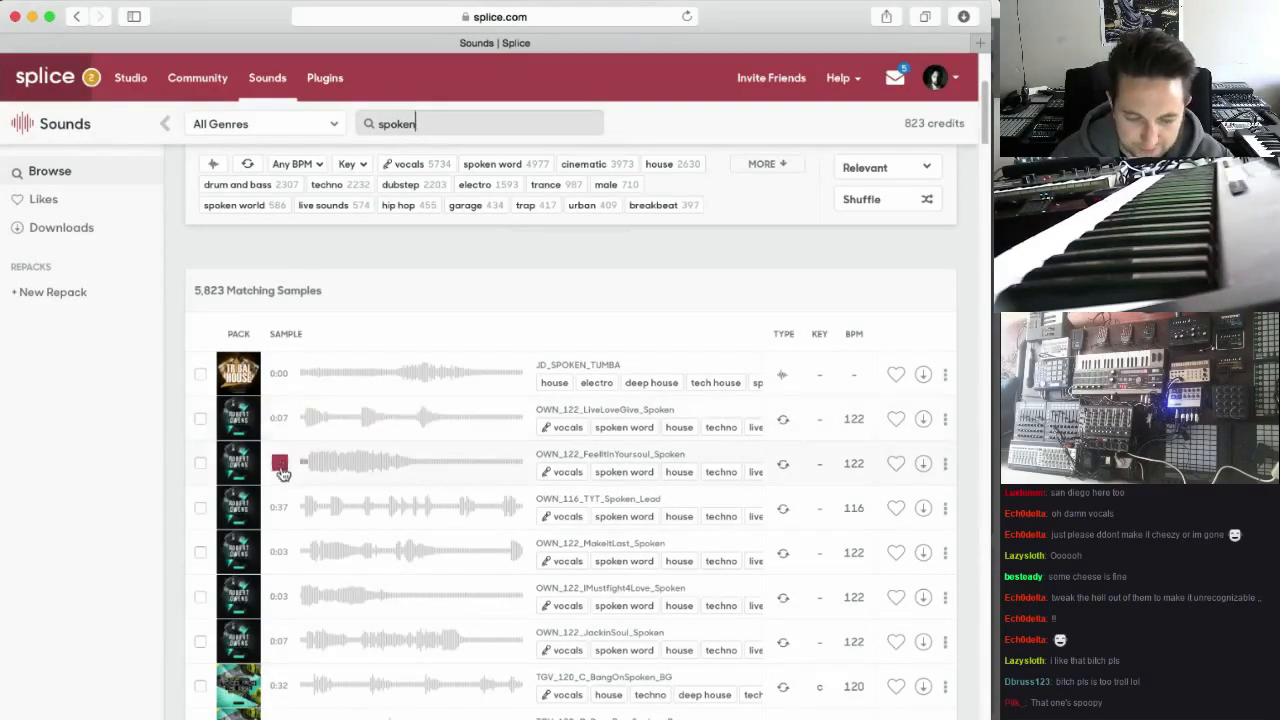
Preview and download the TGV_120_C_BangOnSpoken_BG sample, then look through the list of downloaded sounds
{"action": "scroll", "coordinate": [300, 486], "scroll_direction": "down", "scroll_amount": 4}
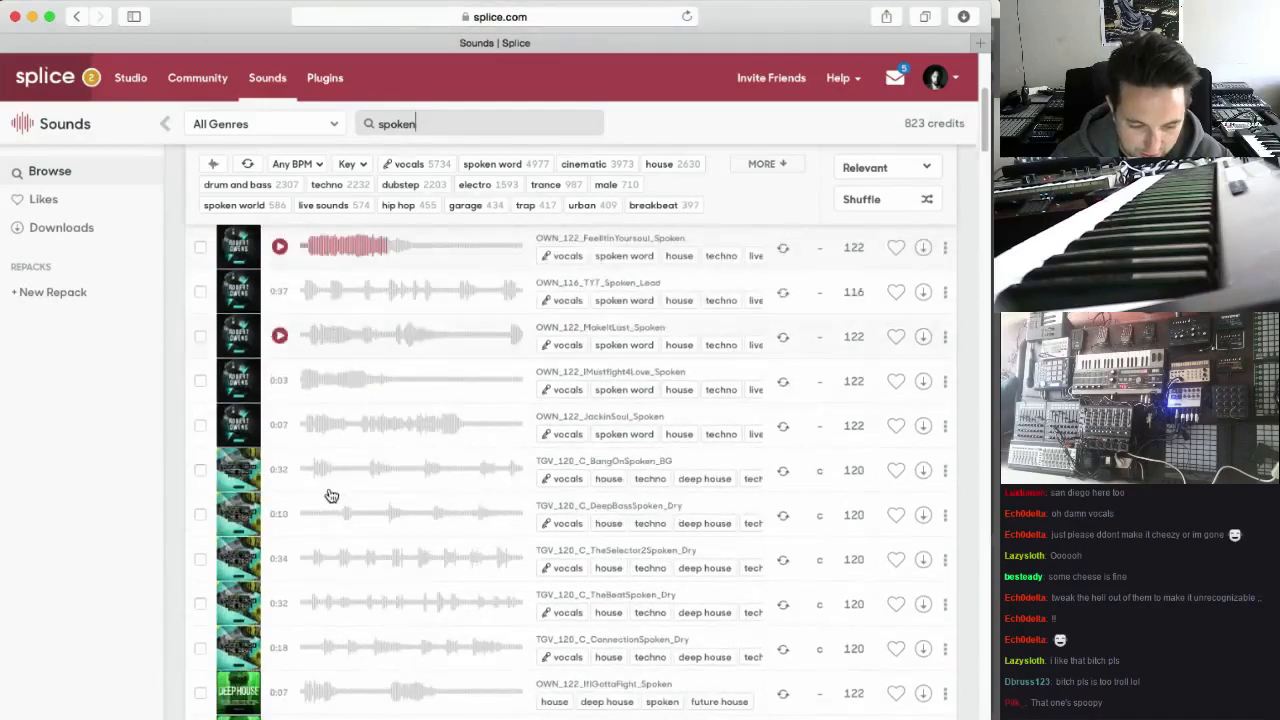
{"action": "left_click", "coordinate": [281, 471]}
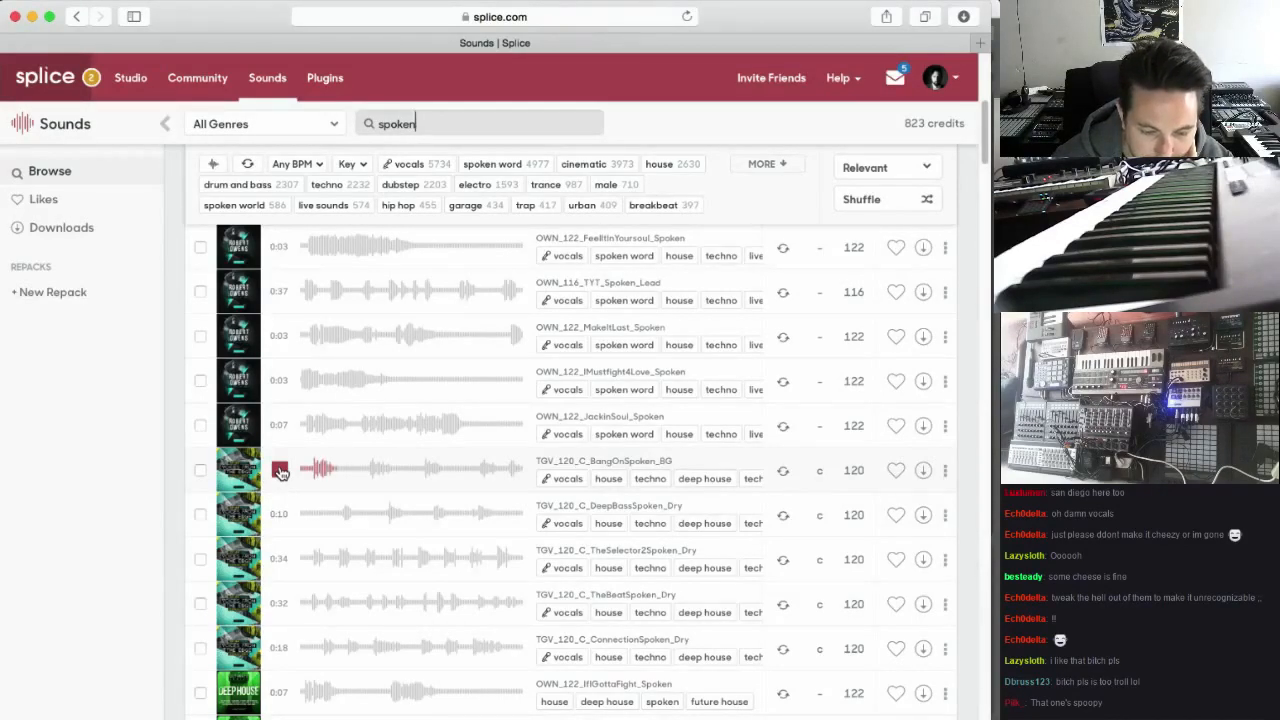
{"action": "left_click", "coordinate": [923, 471]}
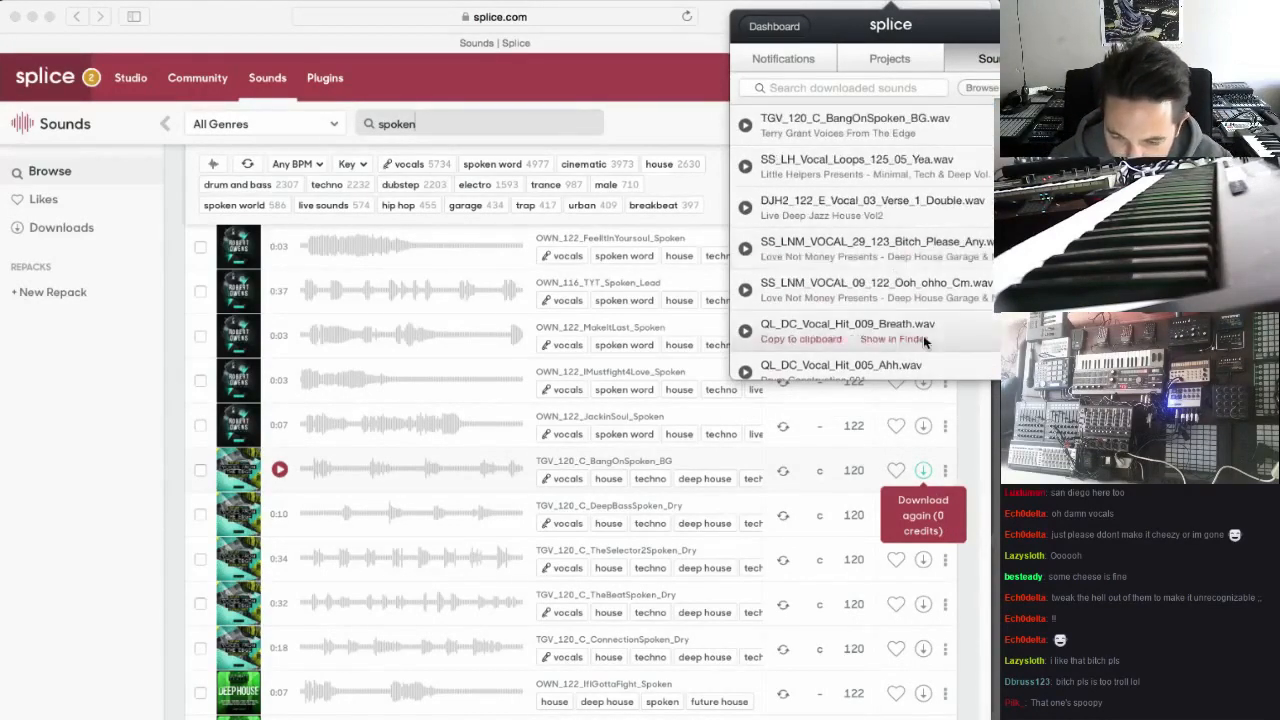
{"action": "scroll", "coordinate": [923, 330], "scroll_direction": "down", "scroll_amount": 3}
{"action": "scroll", "coordinate": [968, 311], "scroll_direction": "down", "scroll_amount": 2}
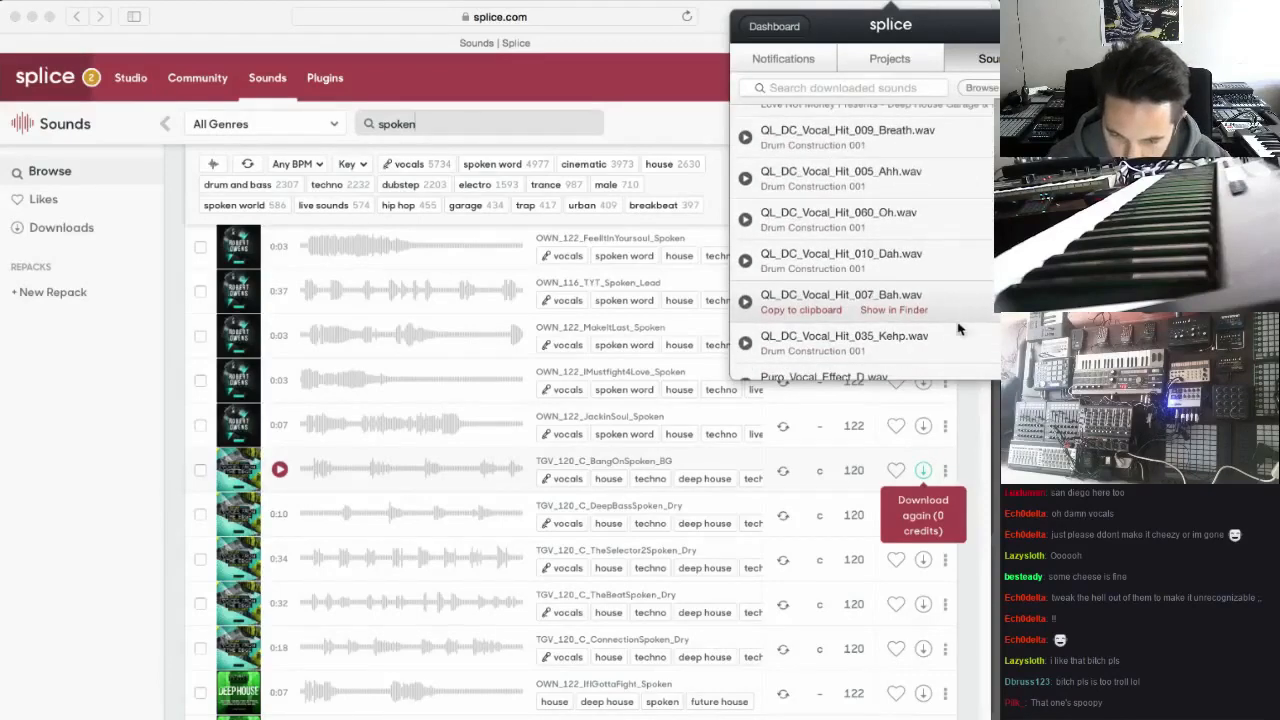
{"action": "scroll", "coordinate": [958, 330], "scroll_direction": "down", "scroll_amount": 2}
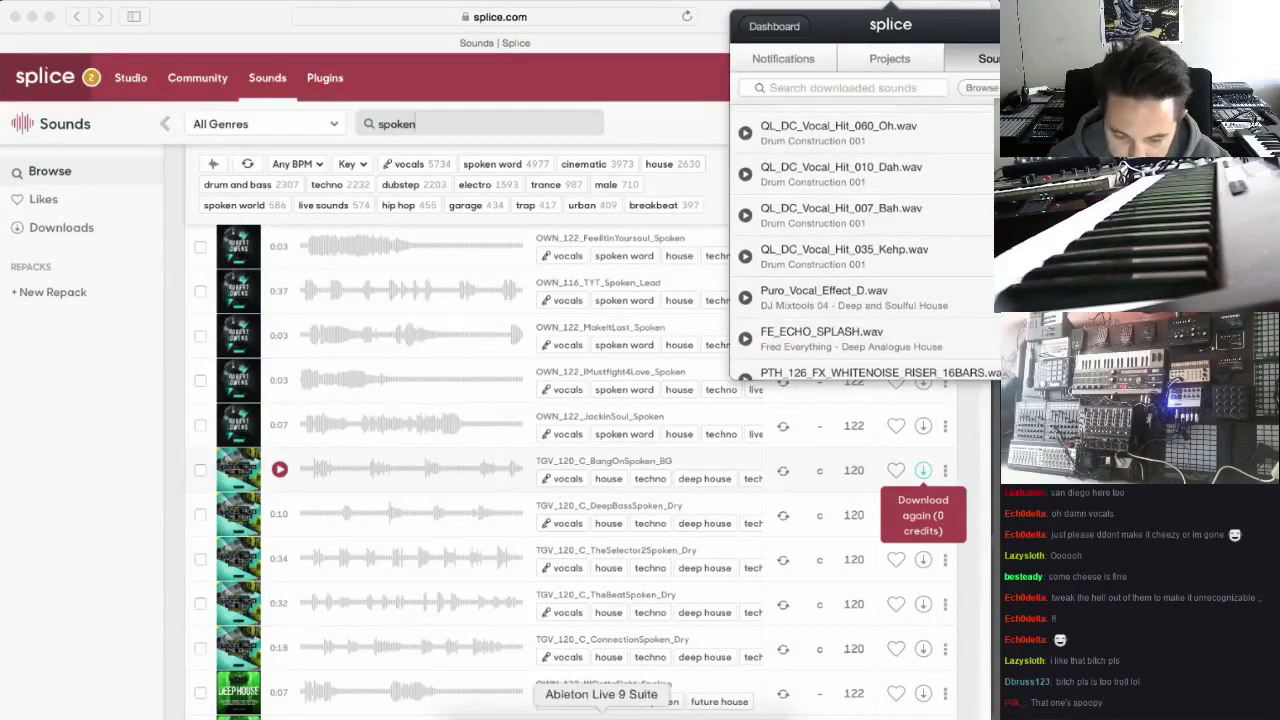
Switch to Ableton Live and rename the DGS_ORP track below Shaker as Bongos
{"action": "left_click", "coordinate": [601, 712]}
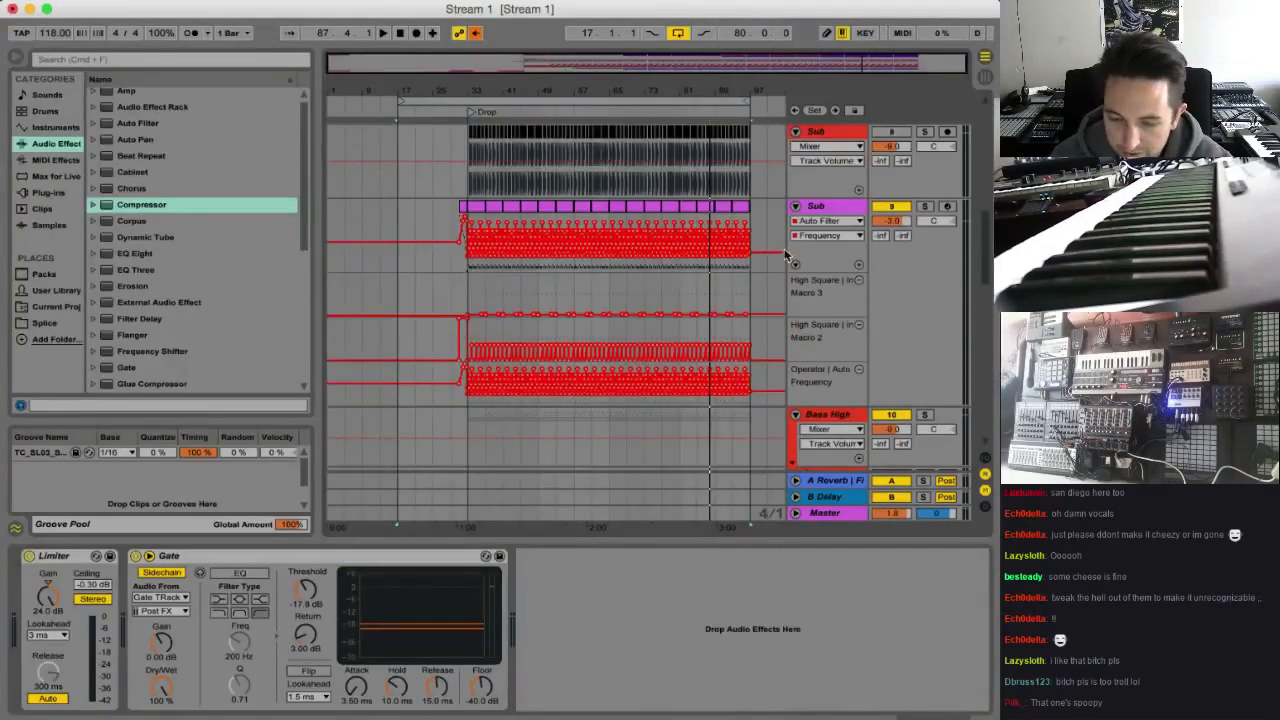
{"action": "scroll", "coordinate": [787, 260], "scroll_direction": "up", "scroll_amount": 4}
{"action": "scroll", "coordinate": [830, 303], "scroll_direction": "down", "scroll_amount": 10}
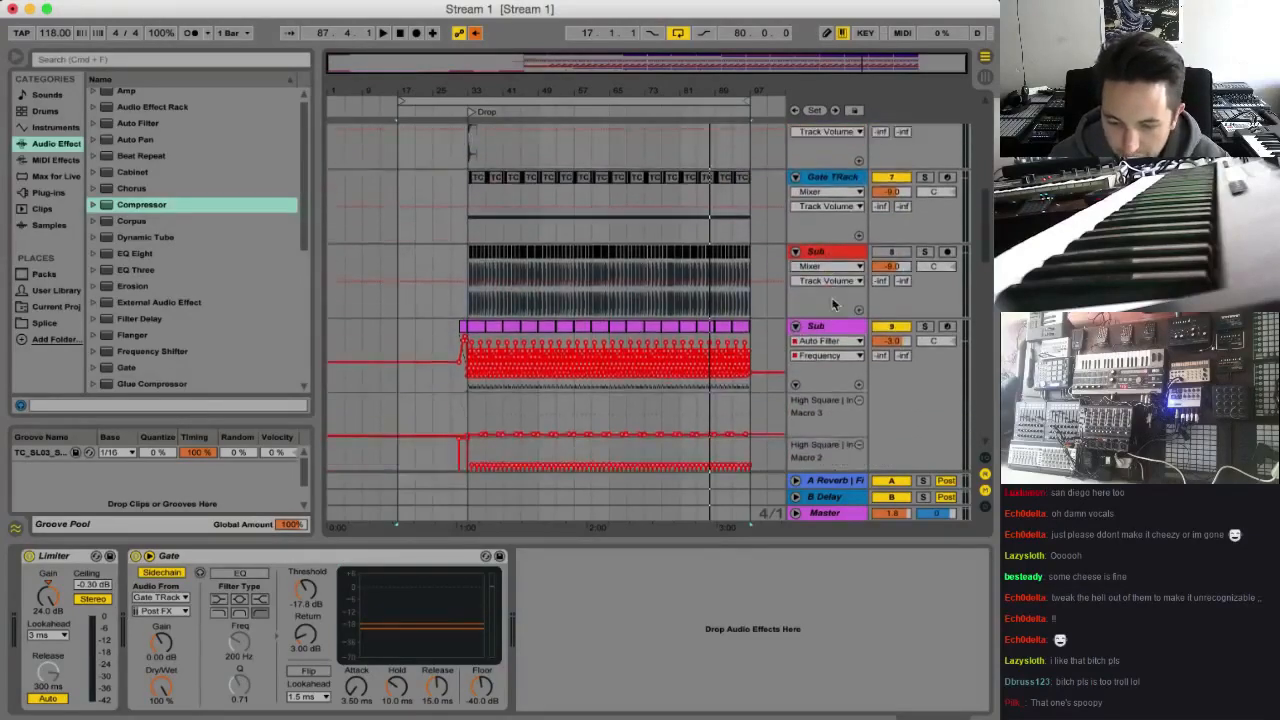
{"action": "scroll", "coordinate": [845, 301], "scroll_direction": "up", "scroll_amount": 10}
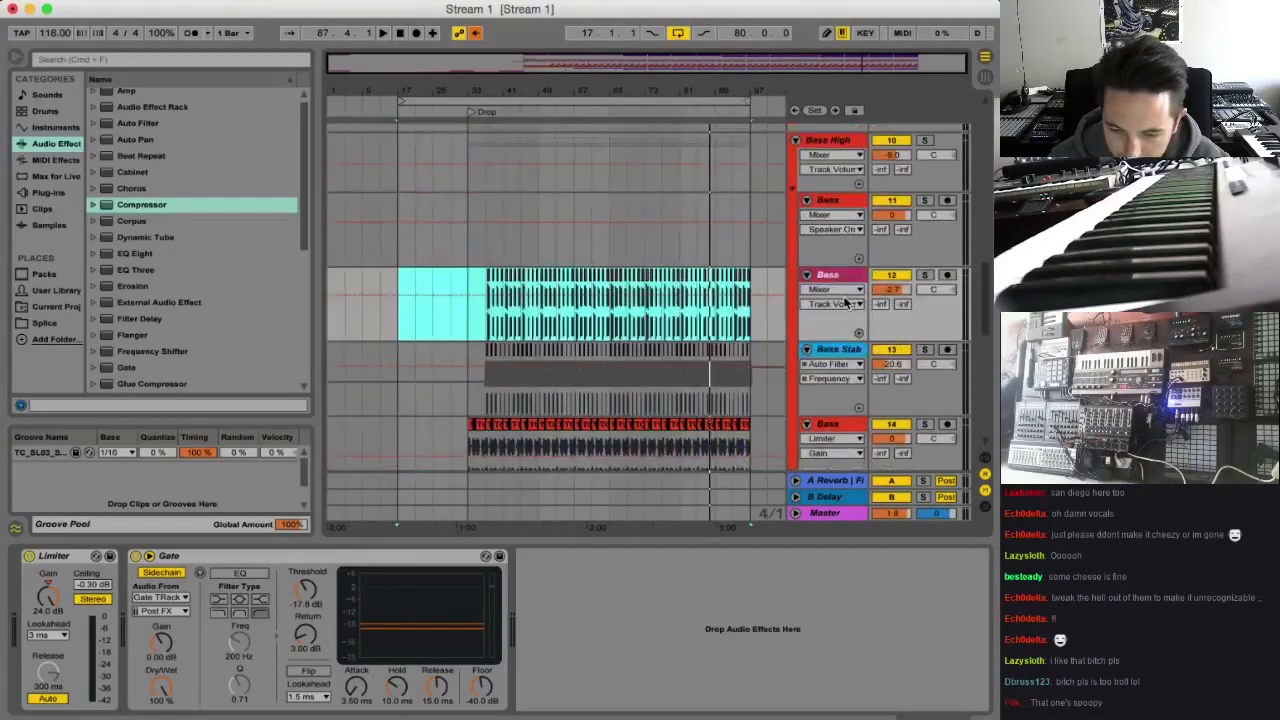
{"action": "scroll", "coordinate": [845, 301], "scroll_direction": "up", "scroll_amount": 6}
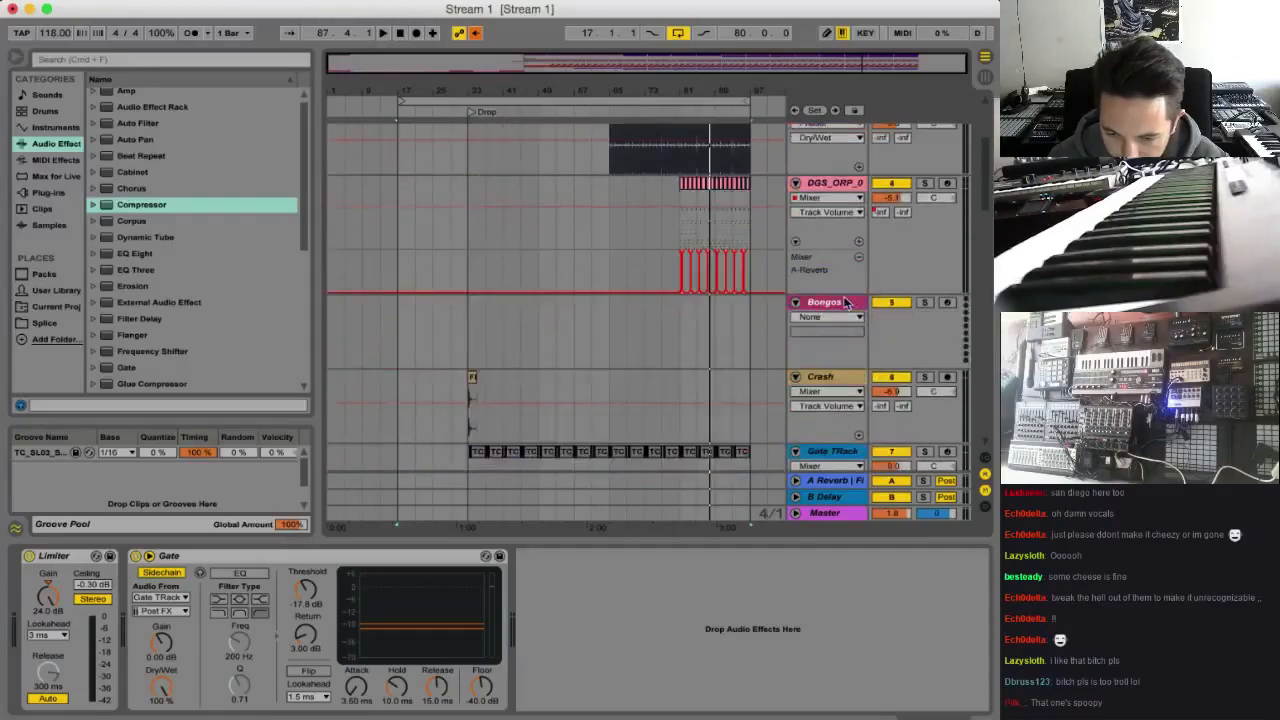
{"action": "scroll", "coordinate": [845, 295], "scroll_direction": "down", "scroll_amount": 1}
{"action": "left_click", "coordinate": [840, 303]}
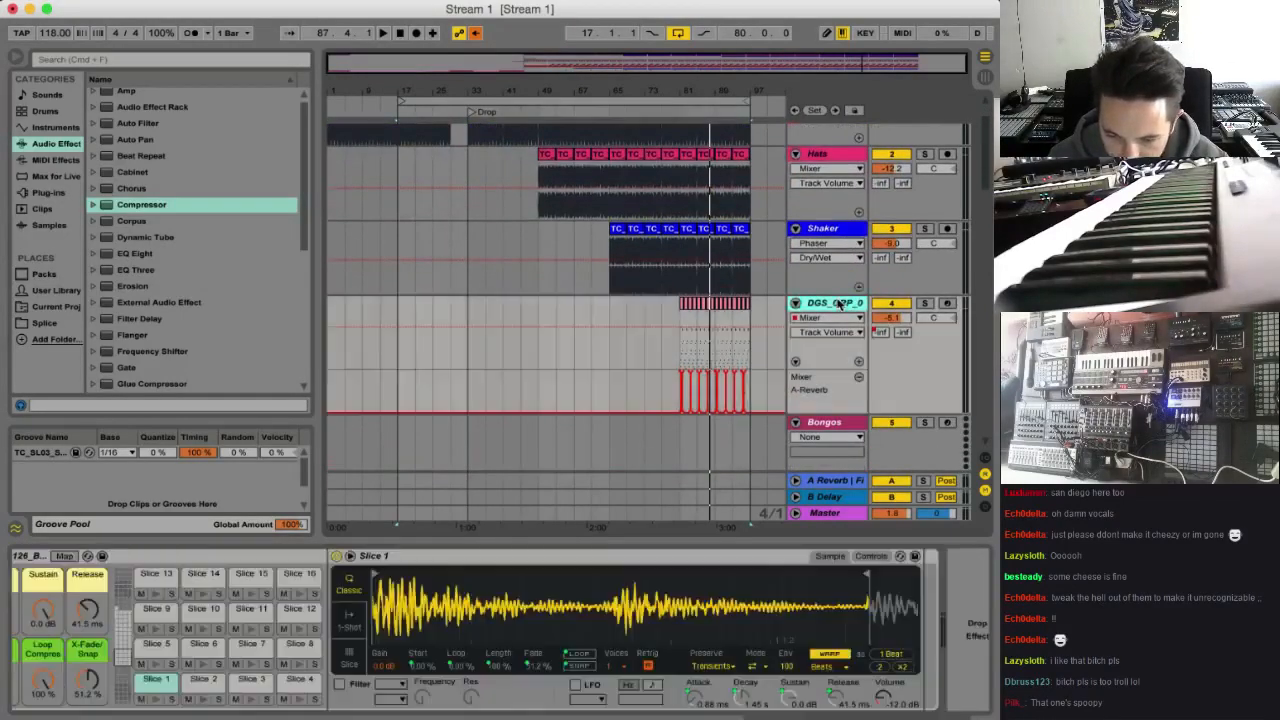
{"action": "key", "text": "super+r"}
{"action": "type", "text": "Bo"}
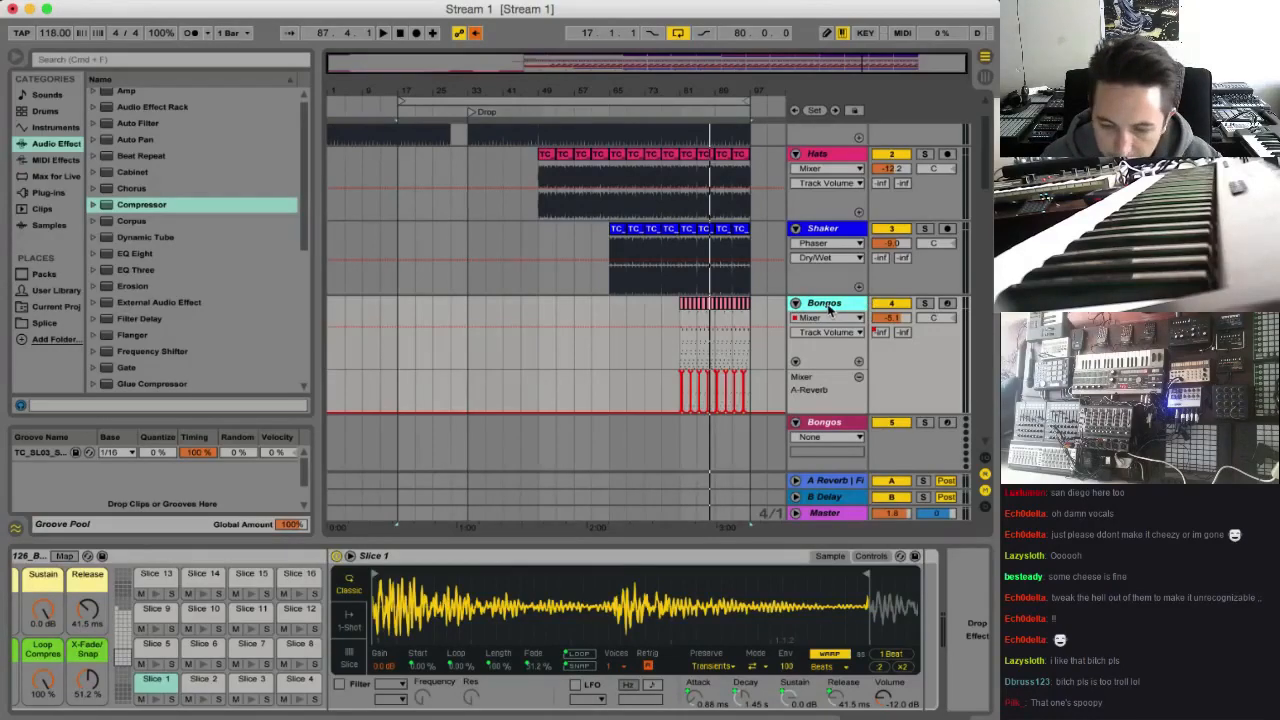
Insert a MIDI track named Vocal Stabs below Bongos and load the Impulse instrument on it
{"action": "key", "text": "super+shift+t"}
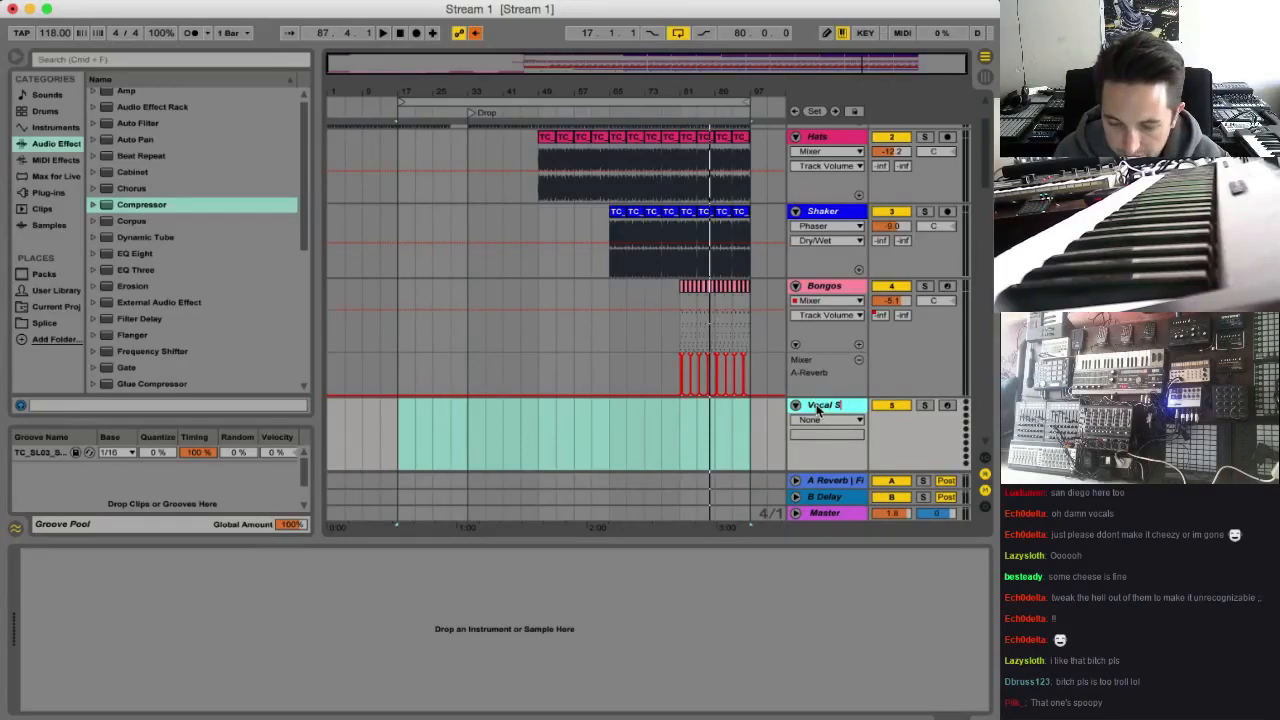
{"action": "left_click", "coordinate": [47, 128]}
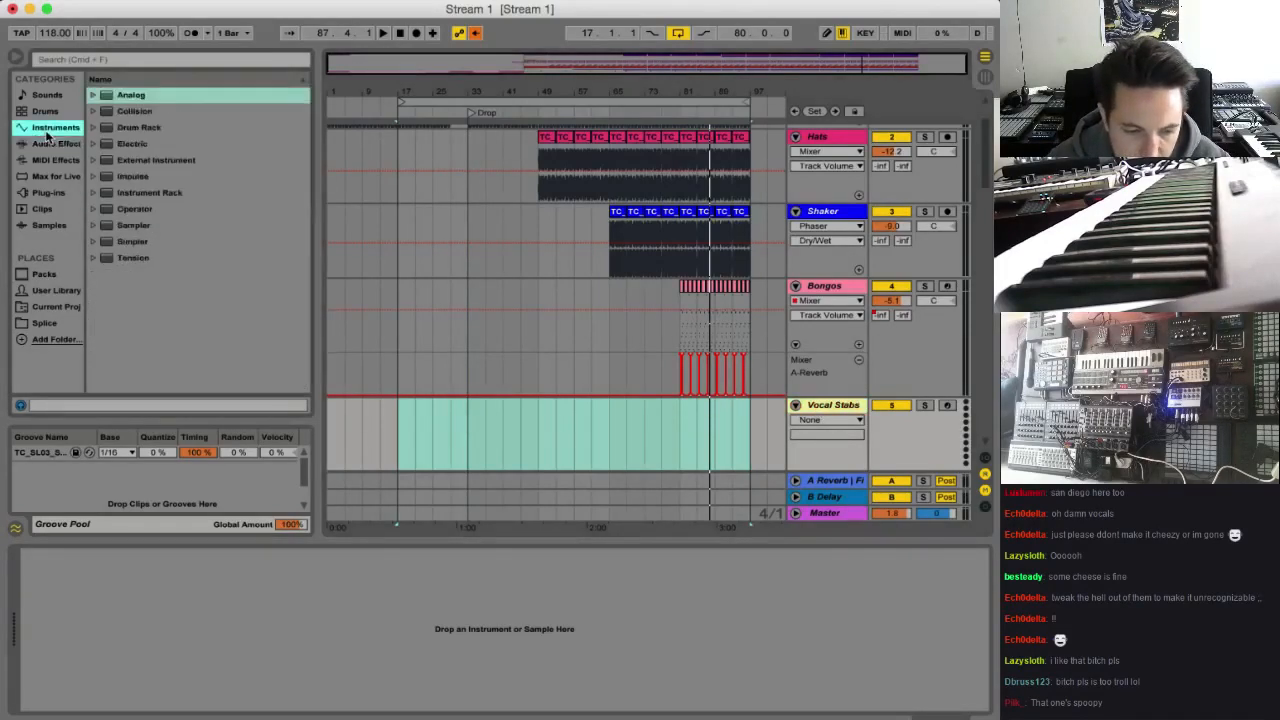
{"action": "double_click", "coordinate": [130, 177]}
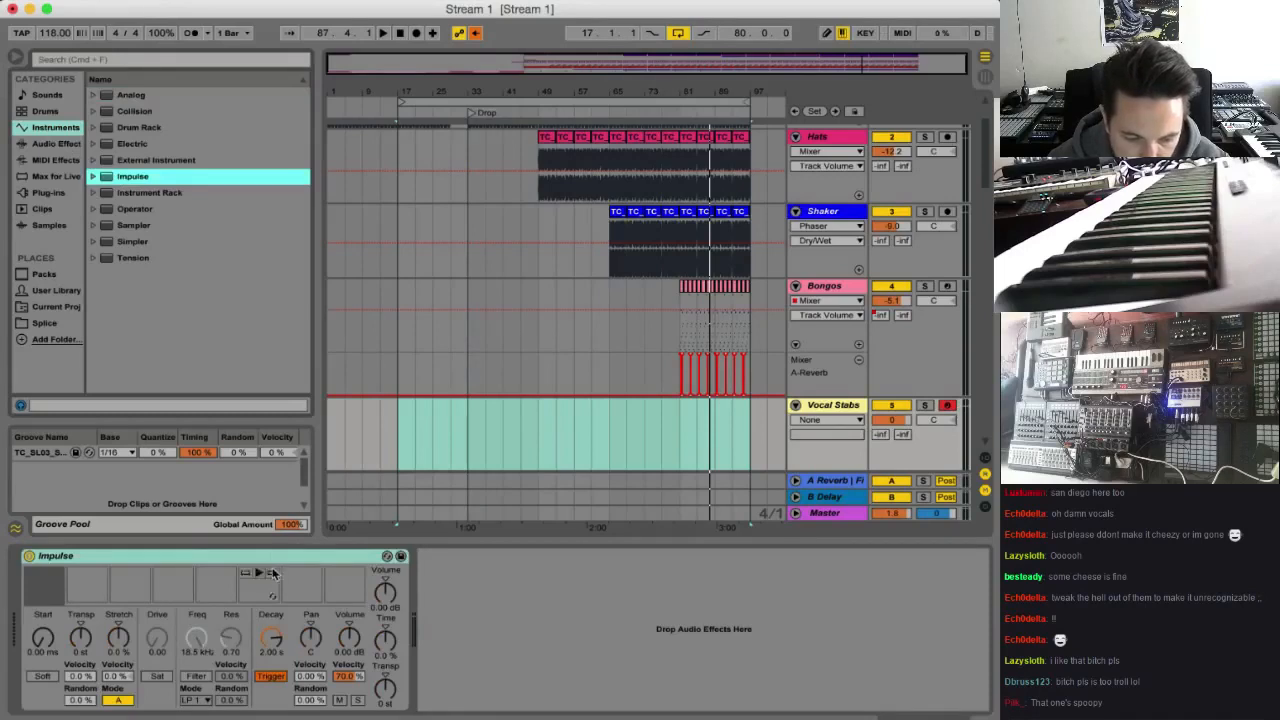
Try to load QL_DC_Vocal_Hit_035_Kehp.wav from the Splice app's downloaded sounds into the first Impulse slot
{"action": "left_click", "coordinate": [298, 562]}
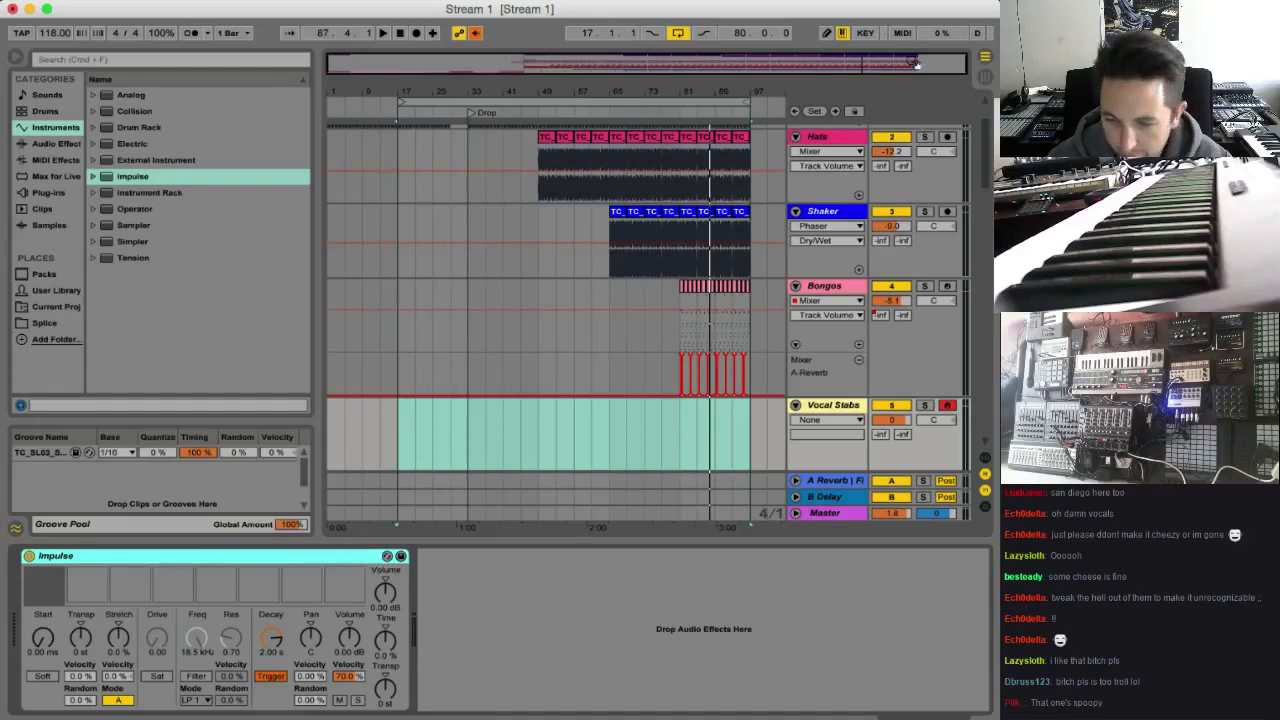
{"action": "left_click", "coordinate": [897, 3]}
{"action": "mouse_move", "coordinate": [943, 262]}
{"action": "scroll", "coordinate": [948, 262], "scroll_direction": "down", "scroll_amount": 1}
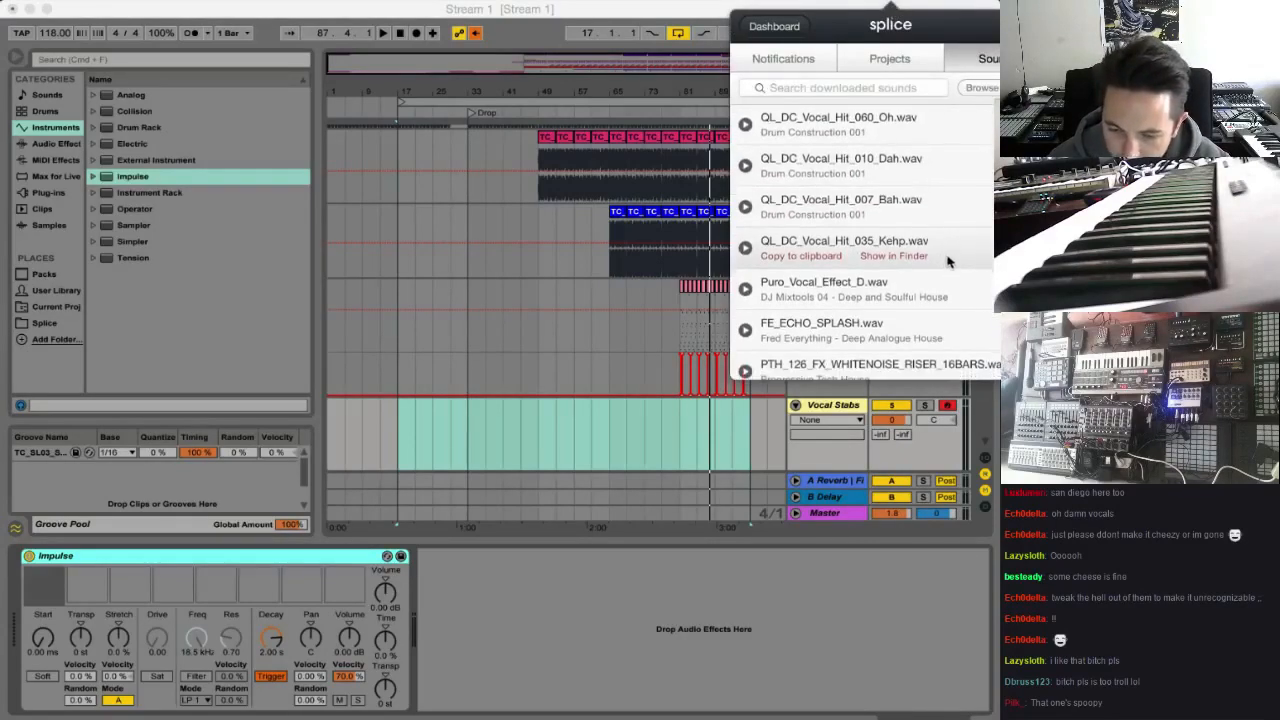
{"action": "scroll", "coordinate": [954, 258], "scroll_direction": "down", "scroll_amount": 4}
{"action": "scroll", "coordinate": [880, 235], "scroll_direction": "up", "scroll_amount": 4}
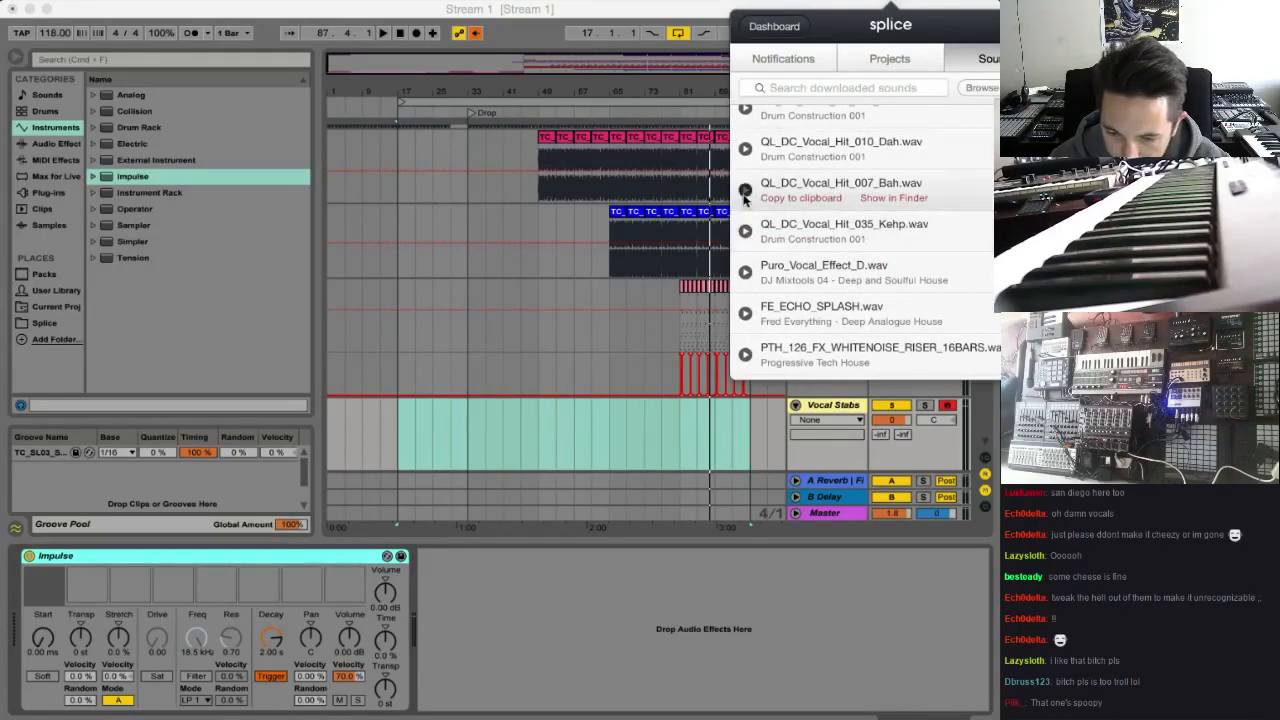
{"action": "left_click_drag", "start_coordinate": [808, 226], "coordinate": [57, 592]}
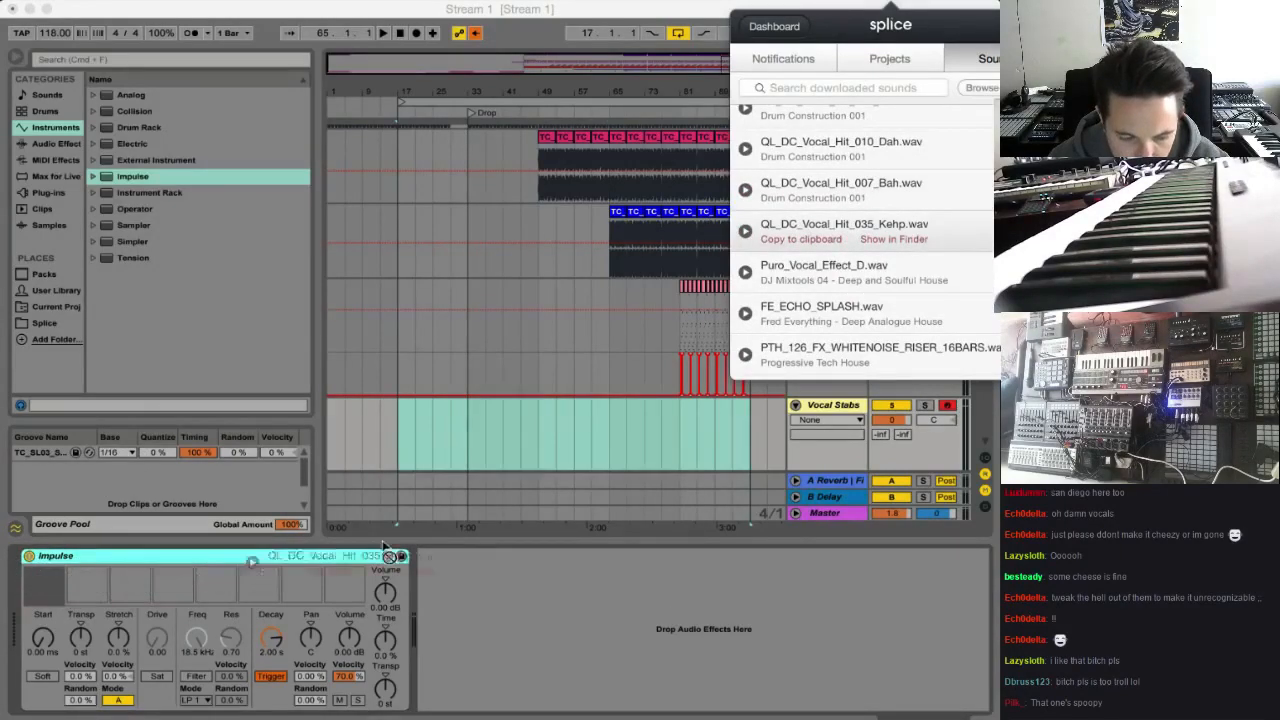
{"action": "left_click", "coordinate": [829, 414]}
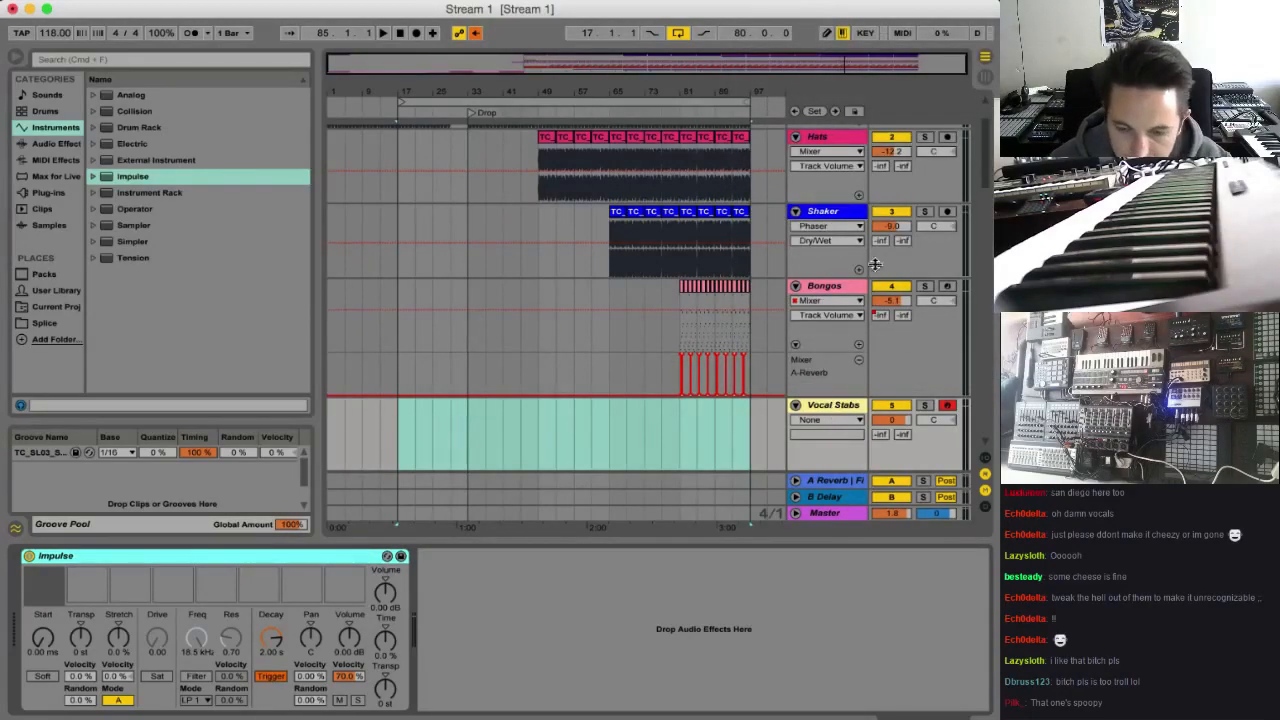
Look through the packs in the browser's Splice folder, check the sample name in the Splice app, and search the folder for "kehp"
{"action": "left_click", "coordinate": [40, 323]}
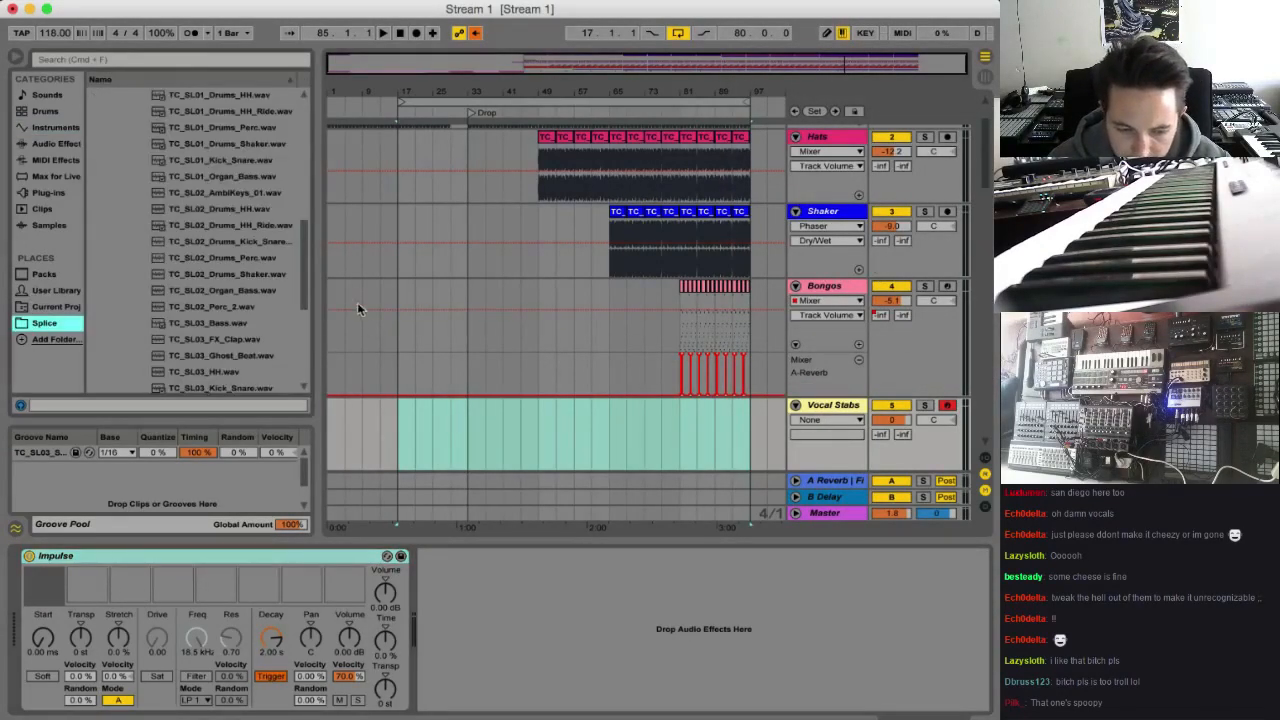
{"action": "left_click_drag", "start_coordinate": [303, 241], "coordinate": [310, 108]}
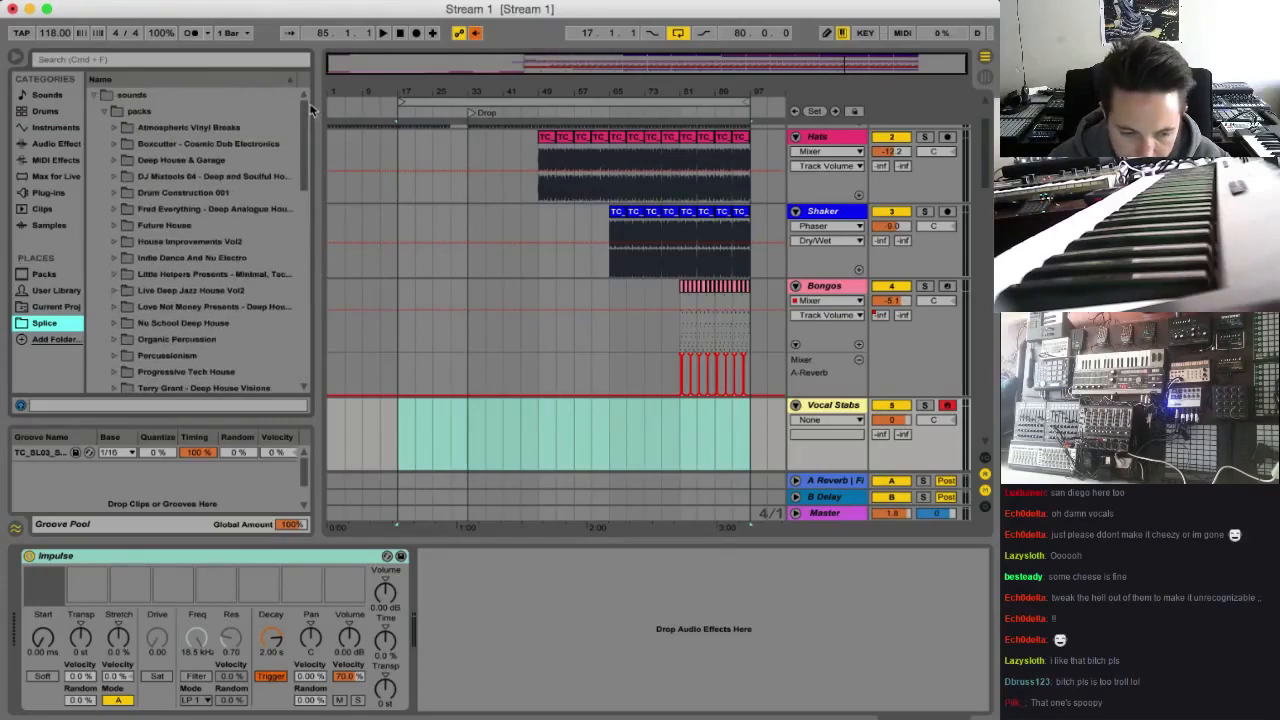
{"action": "scroll", "coordinate": [143, 225], "scroll_direction": "down", "scroll_amount": 3}
{"action": "left_click", "coordinate": [118, 373]}
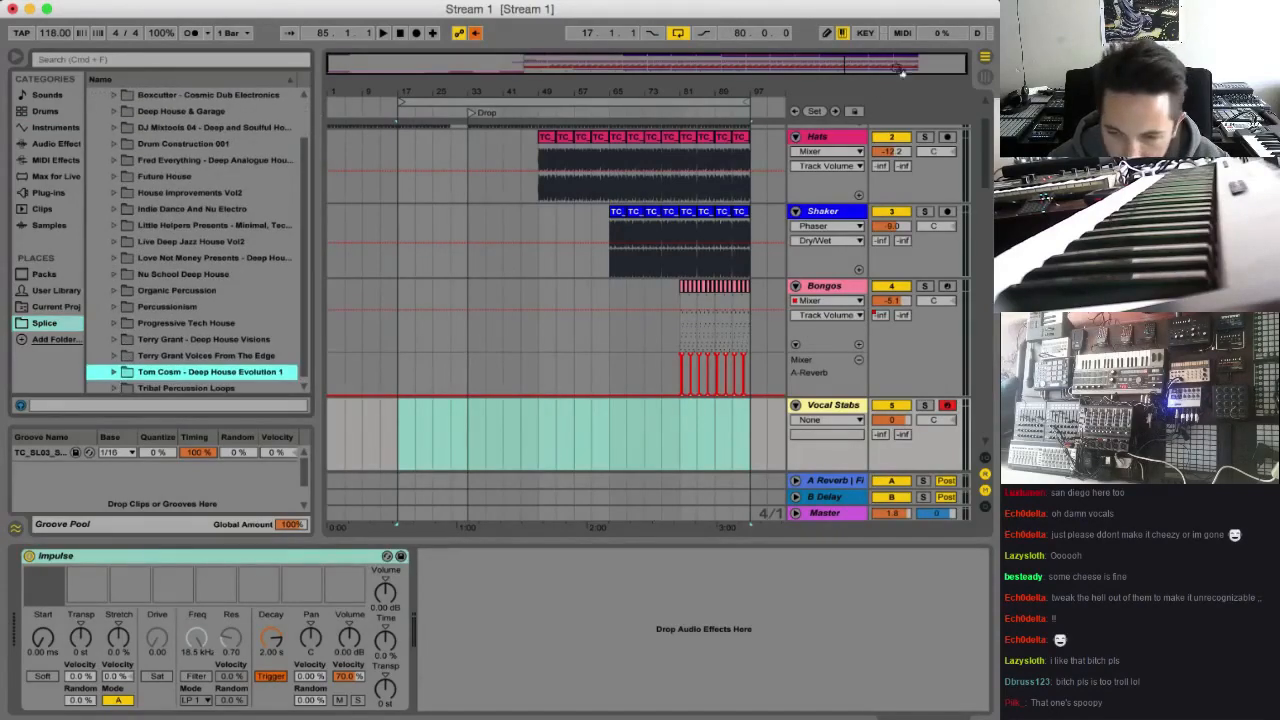
{"action": "left_click", "coordinate": [890, 2]}
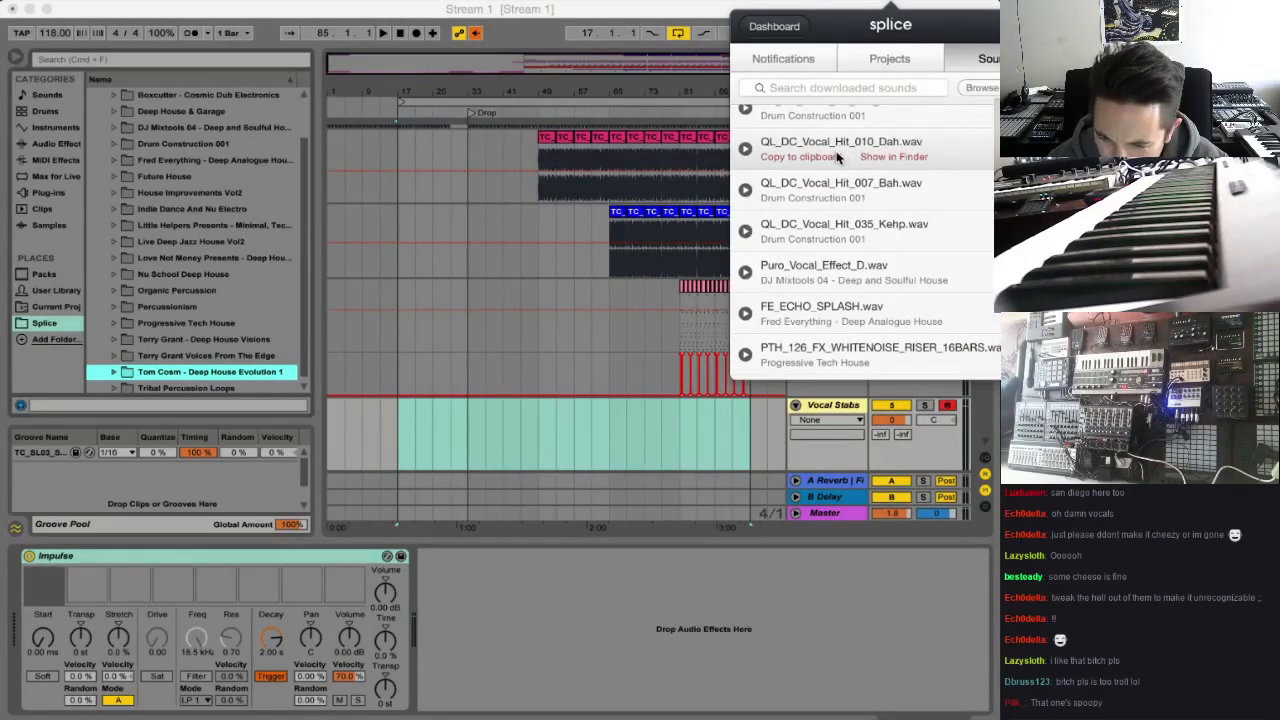
{"action": "left_click", "coordinate": [107, 61]}
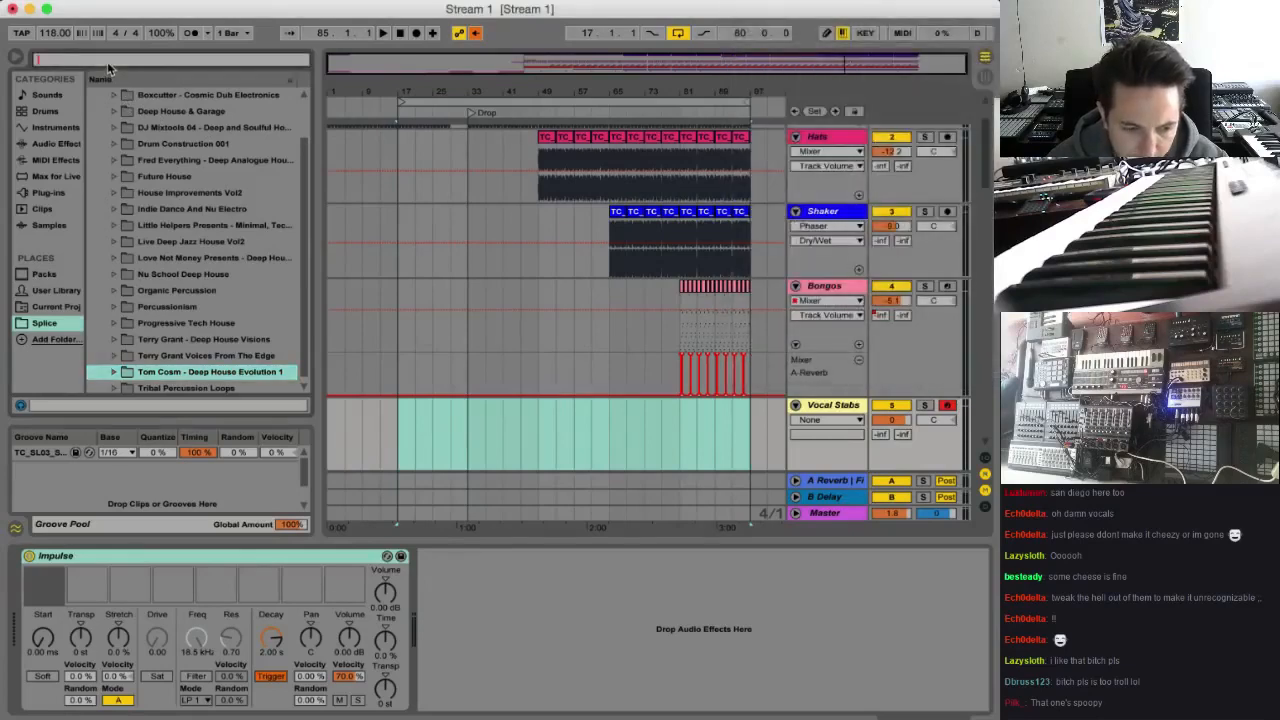
{"action": "type", "text": "kehp"}
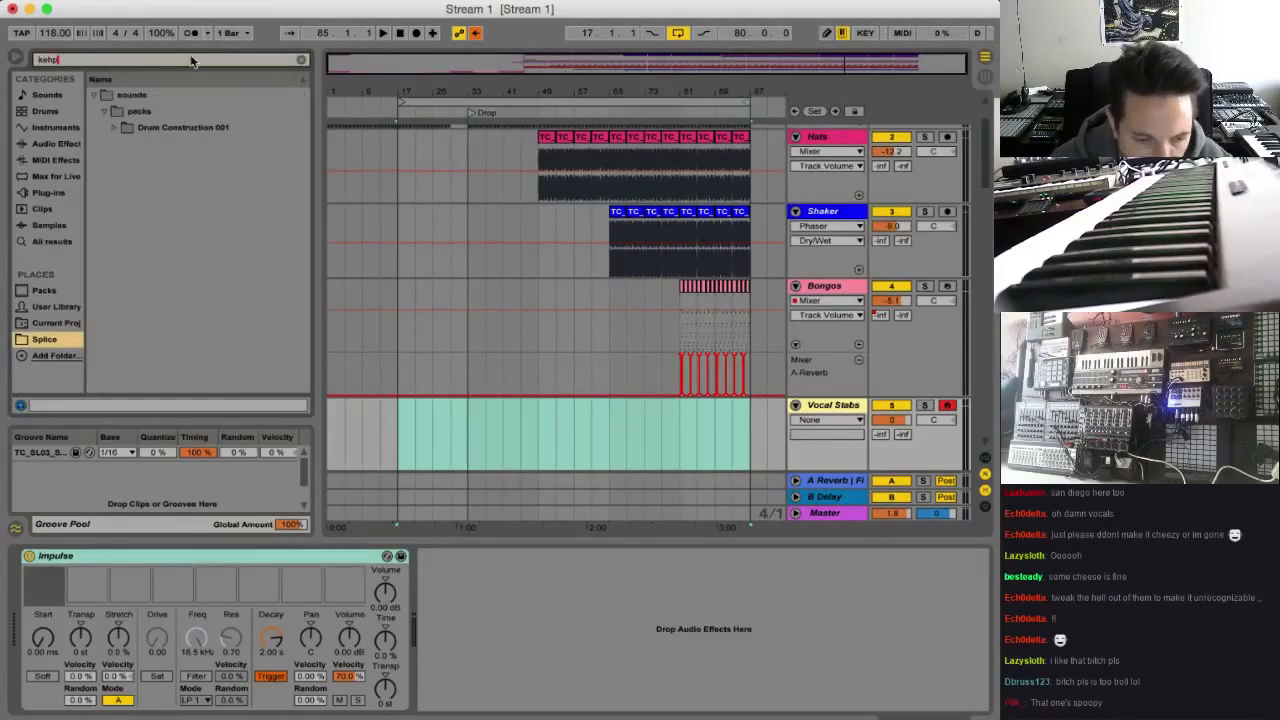
Expand Drum Construction 001 down to its One_Shots Vocal_Hits folder and clear the browser search
{"action": "left_click", "coordinate": [114, 127]}
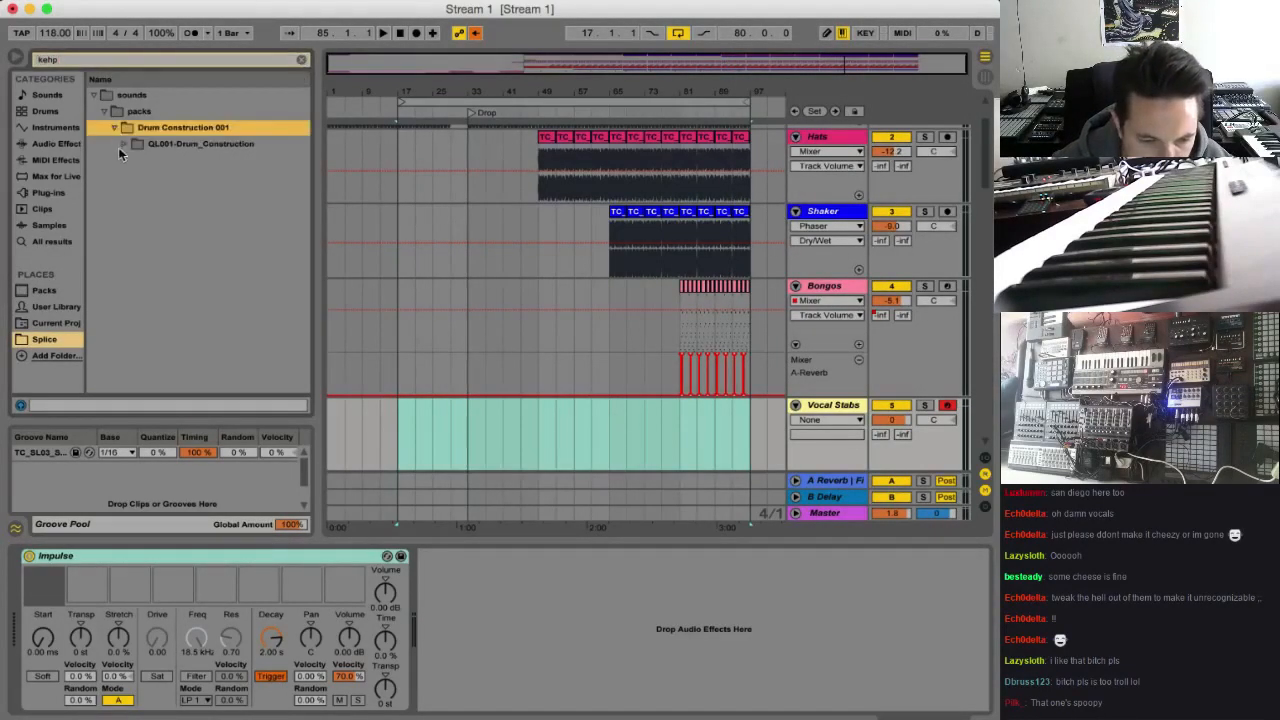
{"action": "left_click", "coordinate": [124, 144]}
{"action": "left_click", "coordinate": [130, 160]}
{"action": "left_click", "coordinate": [146, 176]}
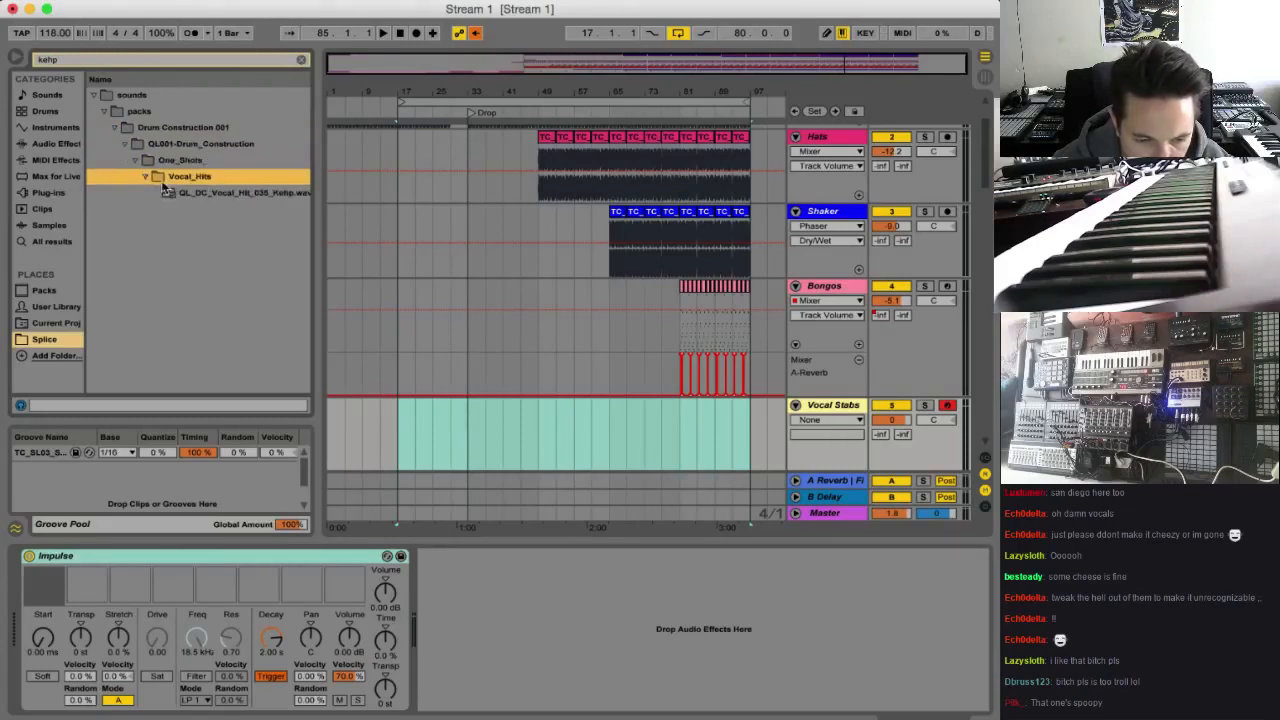
{"action": "right_click", "coordinate": [159, 175]}
{"action": "left_click", "coordinate": [159, 175]}
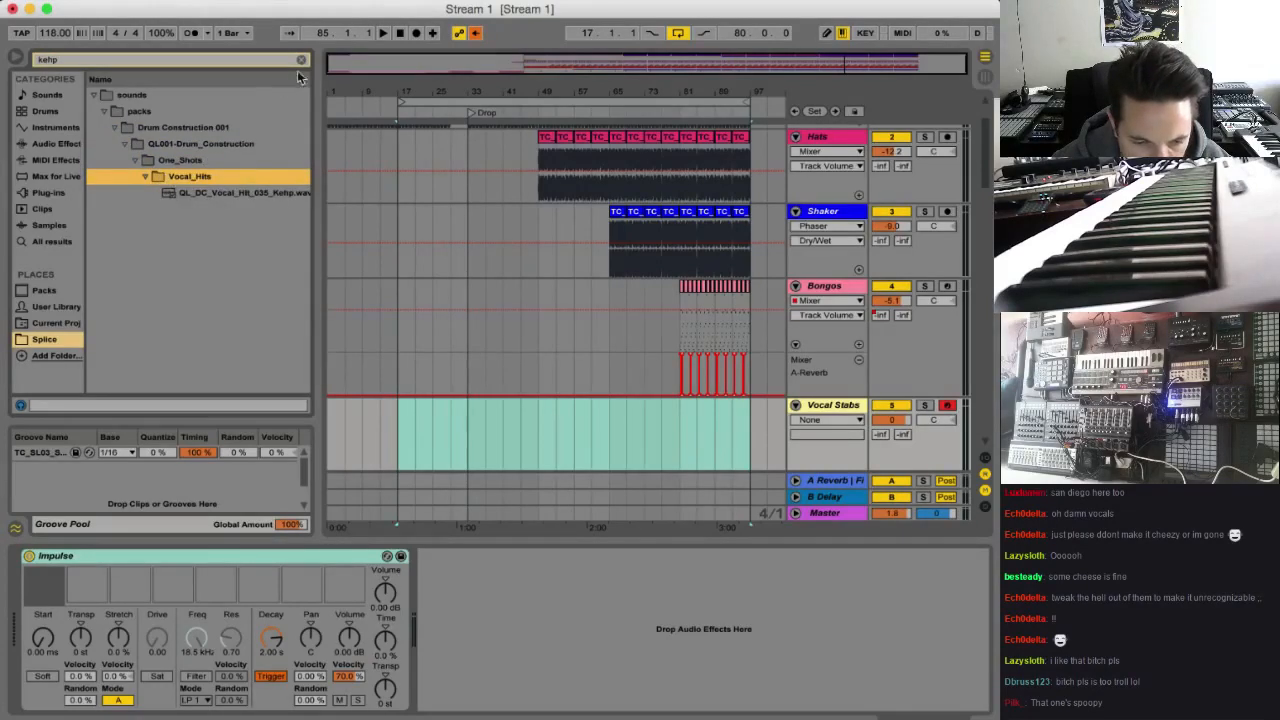
{"action": "left_click", "coordinate": [298, 60]}
Preview the vocal hit samples in the Vocal_Hits folder
{"action": "left_click", "coordinate": [229, 236]}
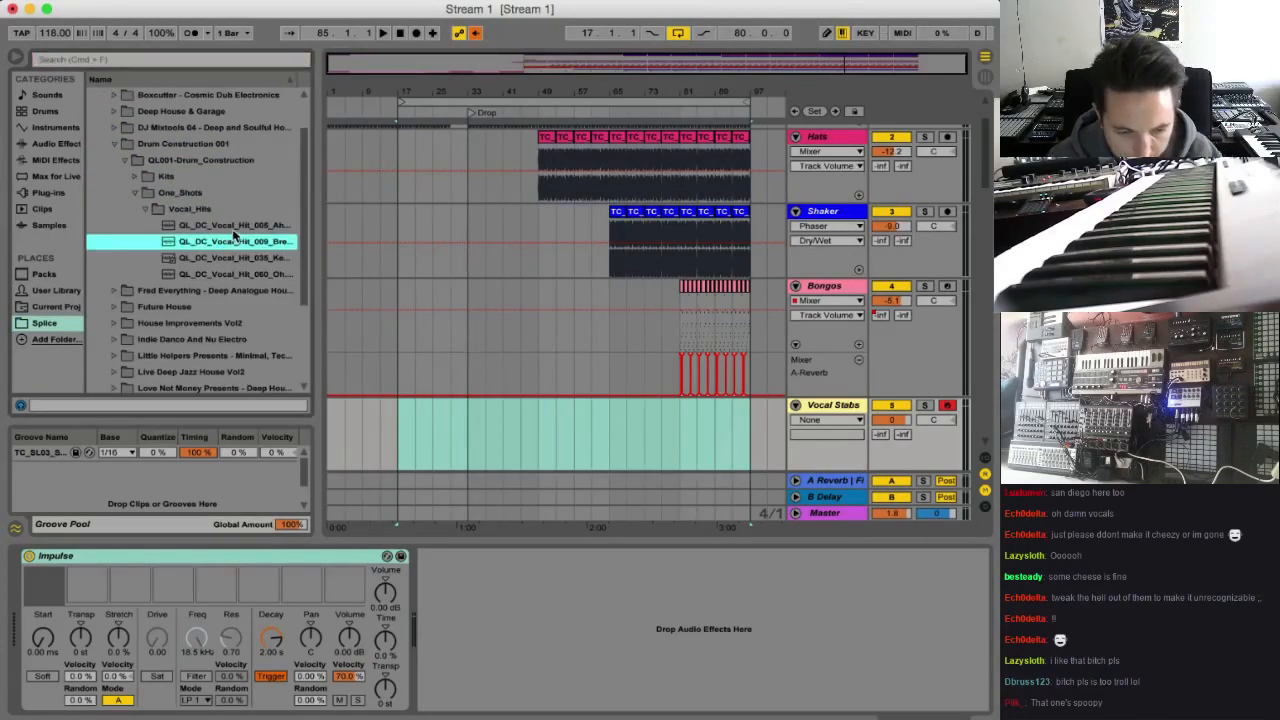
{"action": "left_click", "coordinate": [234, 228]}
{"action": "key", "text": "Down"}
{"action": "key", "text": "Down"}
{"action": "key", "text": "Down"}
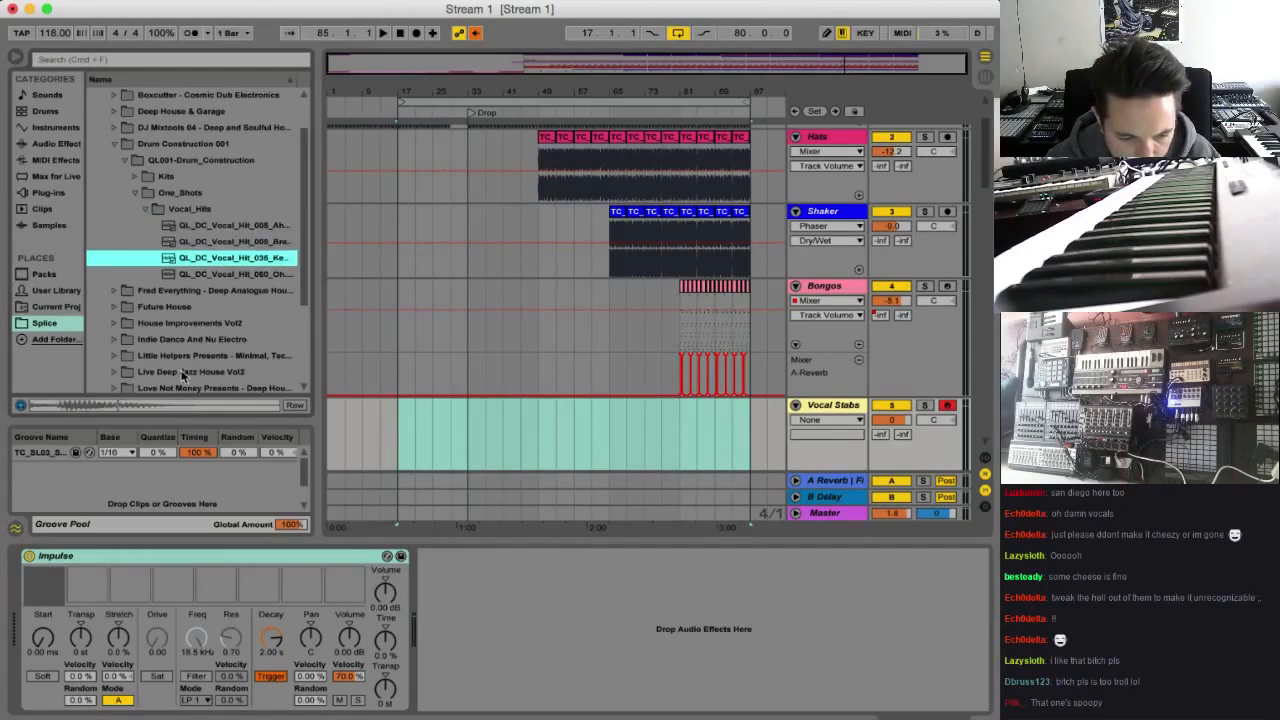
Load vocal hits 060, 035, 009 and 005 into Impulse slots one to four in that order, and audition the slots
{"action": "left_click_drag", "start_coordinate": [198, 276], "coordinate": [45, 580]}
{"action": "left_click_drag", "start_coordinate": [192, 257], "coordinate": [88, 580]}
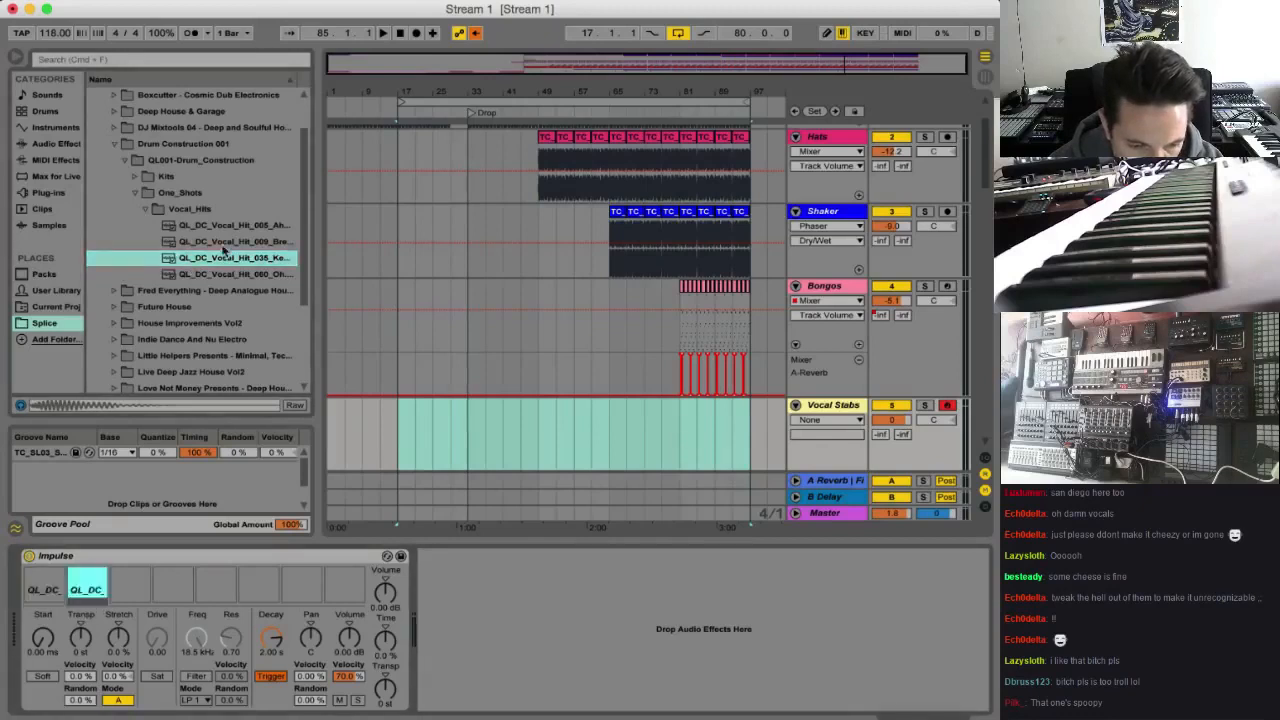
{"action": "left_click_drag", "start_coordinate": [224, 244], "coordinate": [130, 578]}
{"action": "left_click_drag", "start_coordinate": [212, 229], "coordinate": [170, 585]}
{"action": "left_click", "coordinate": [130, 578]}
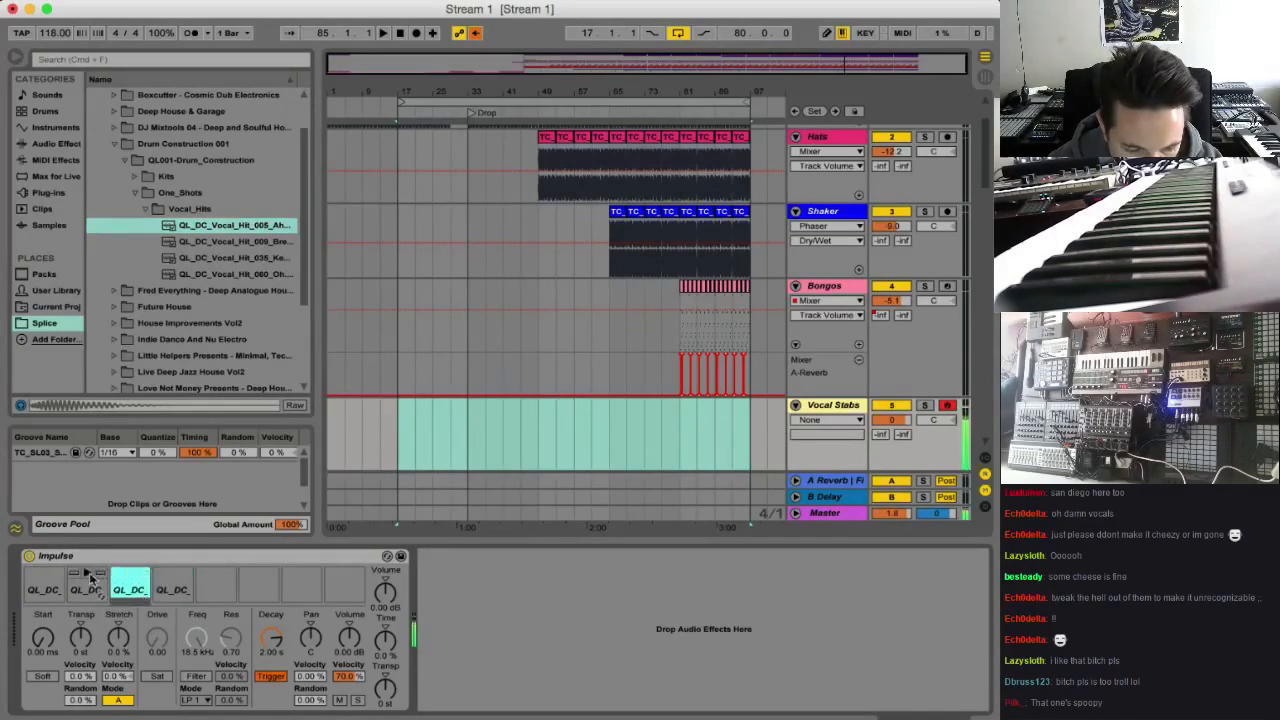
{"action": "left_click", "coordinate": [86, 578]}
{"action": "left_click", "coordinate": [43, 576]}
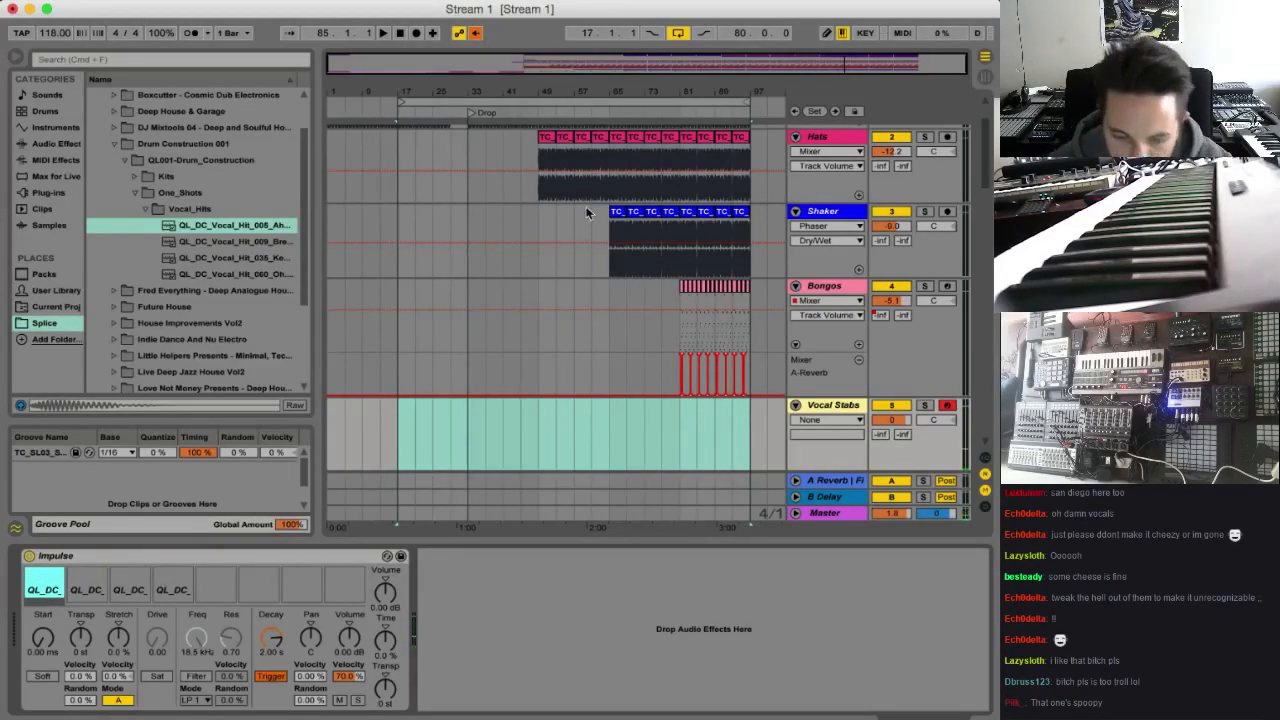
Create a four-bar MIDI clip on the Vocal Stabs track at bar 49 and move it to bar 65
{"action": "key", "text": "space"}
{"action": "left_click", "coordinate": [541, 333]}
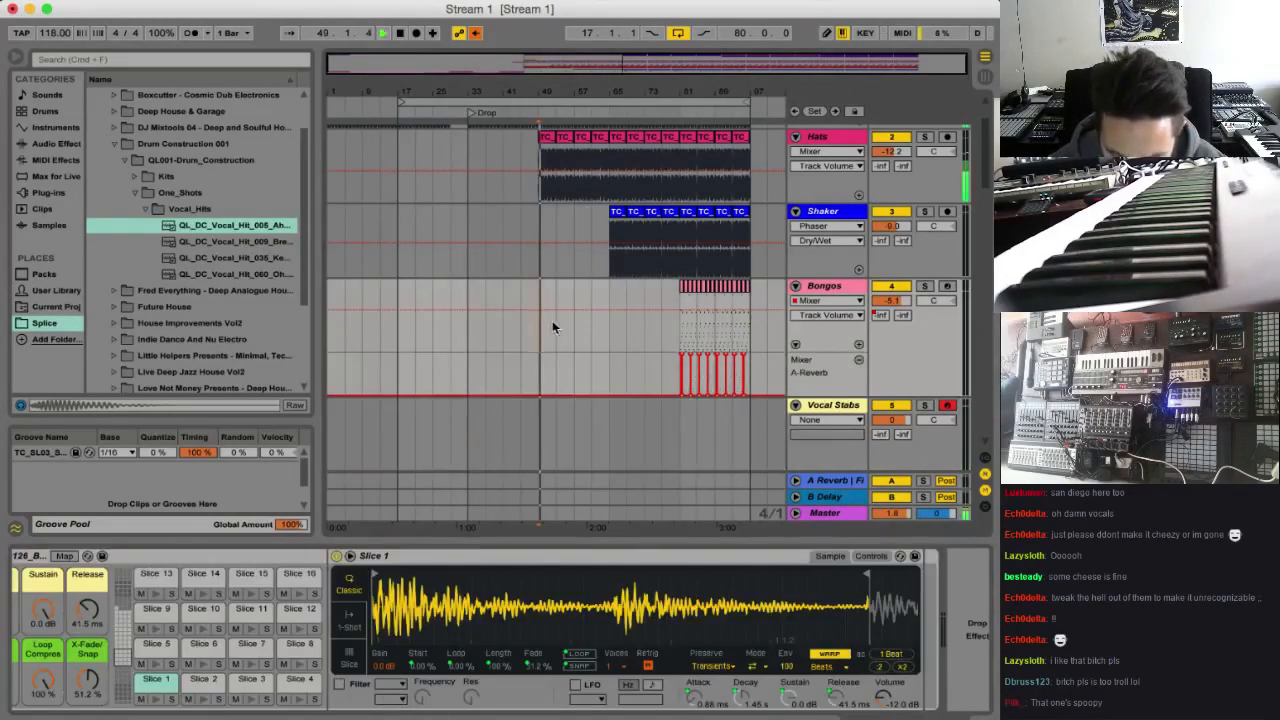
{"action": "scroll", "coordinate": [548, 360], "scroll_direction": "down", "scroll_amount": 1}
{"action": "key", "text": "space"}
{"action": "left_click_drag", "start_coordinate": [541, 398], "coordinate": [549, 400]}
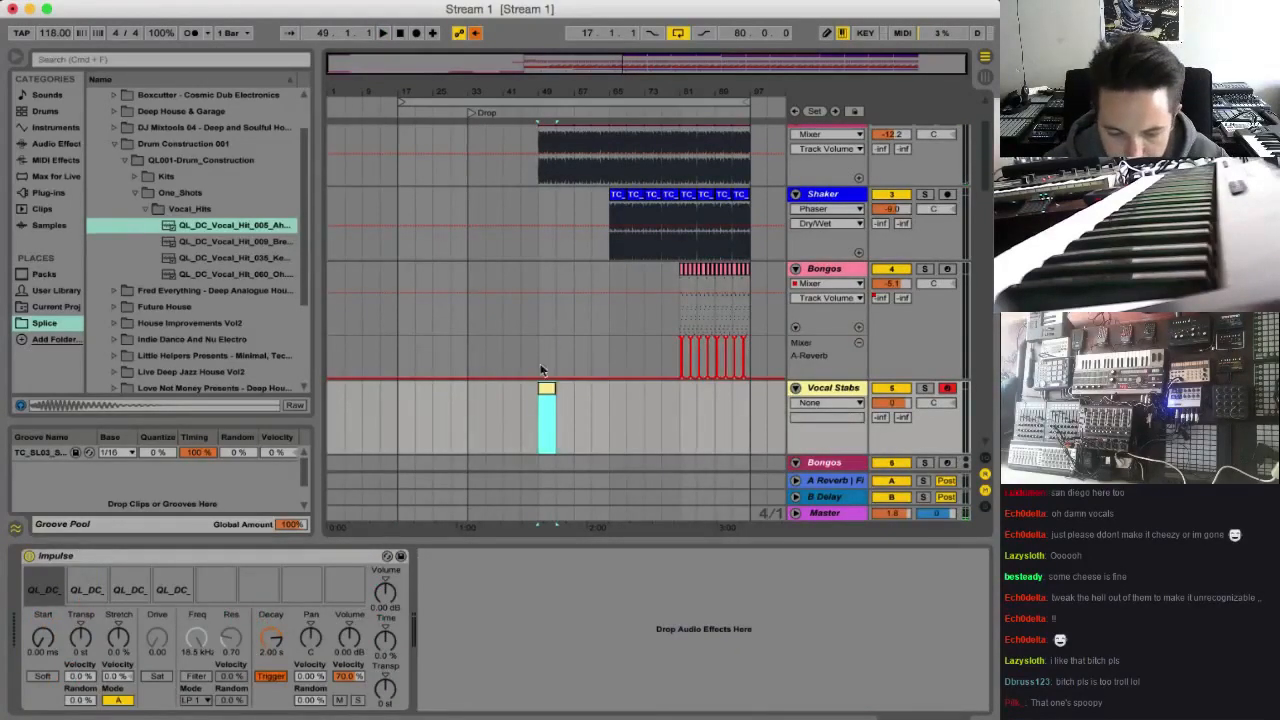
{"action": "left_click_drag", "start_coordinate": [546, 398], "coordinate": [614, 402]}
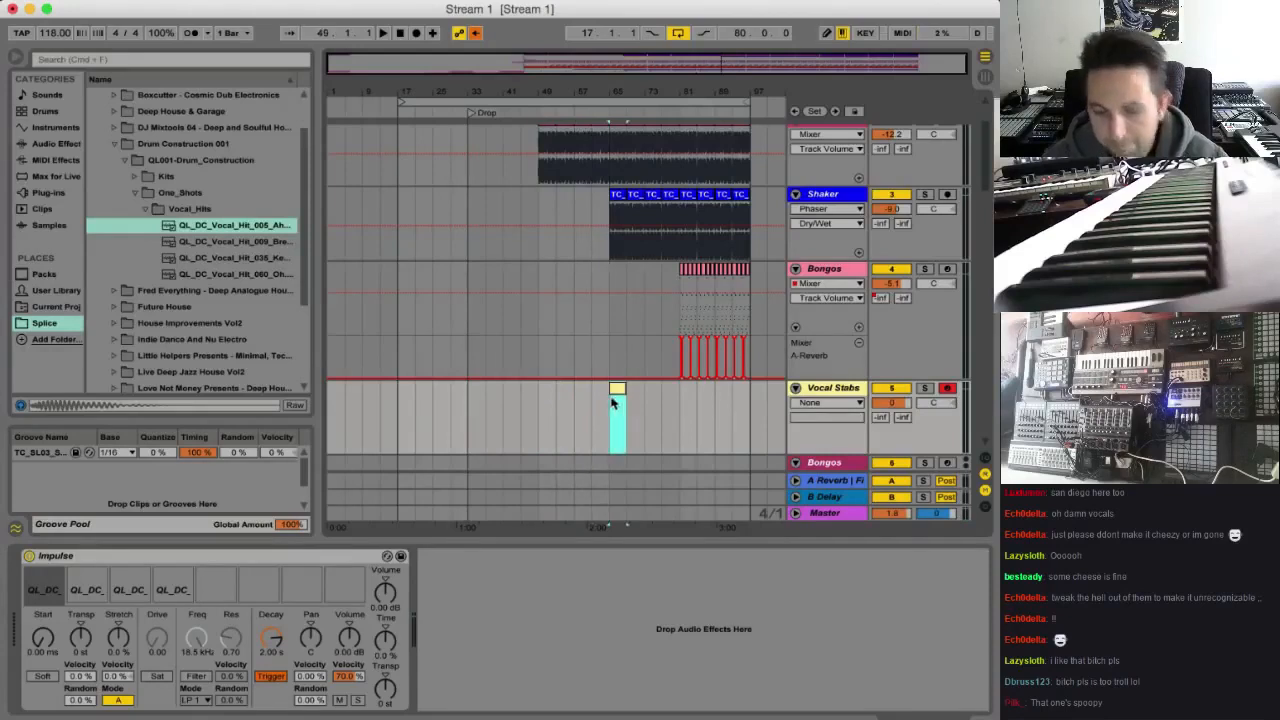
Add a locator named 2nd Phrase at bar 65, where the Shaker clips start
{"action": "right_click", "coordinate": [614, 111]}
{"action": "left_click", "coordinate": [680, 154]}
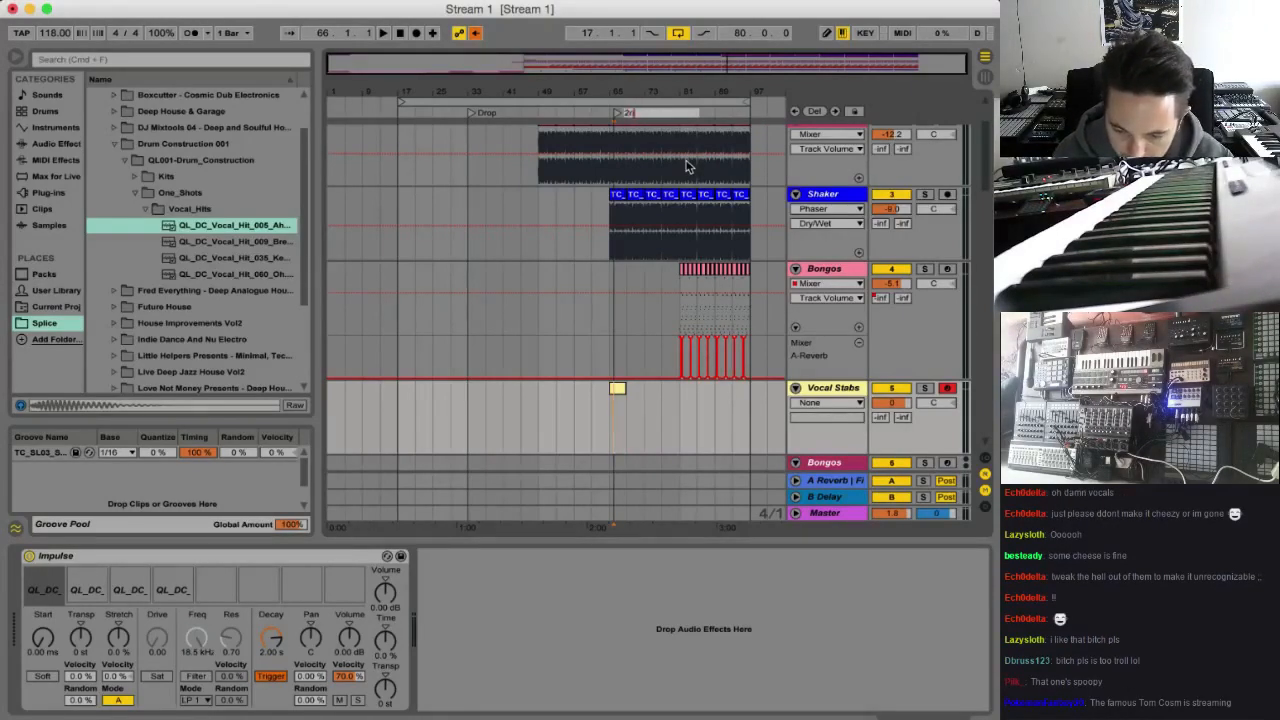
{"action": "type", "text": "d Phrase"}
{"action": "key", "text": "Return"}
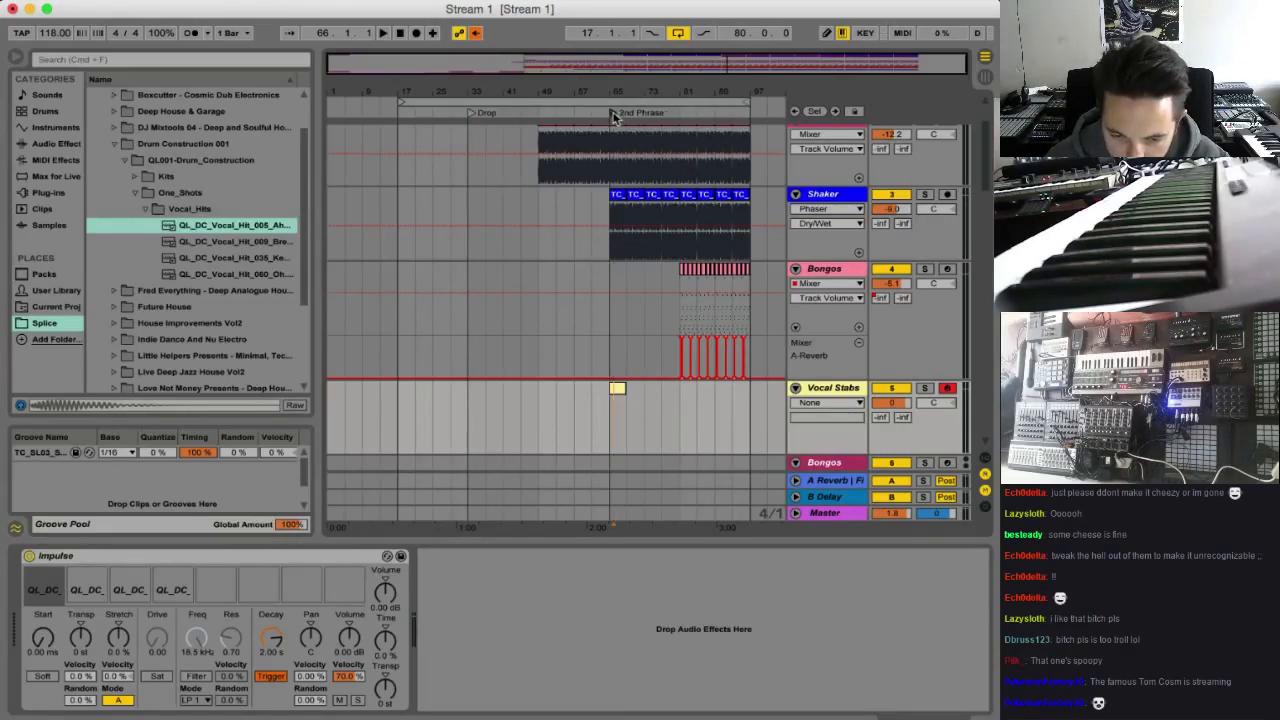
Show the Vocal Stabs clip's notes and add a 060_Oh hit on the second eighth note of bar 1
{"action": "key", "text": "space"}
{"action": "key", "text": "super+shift+m"}
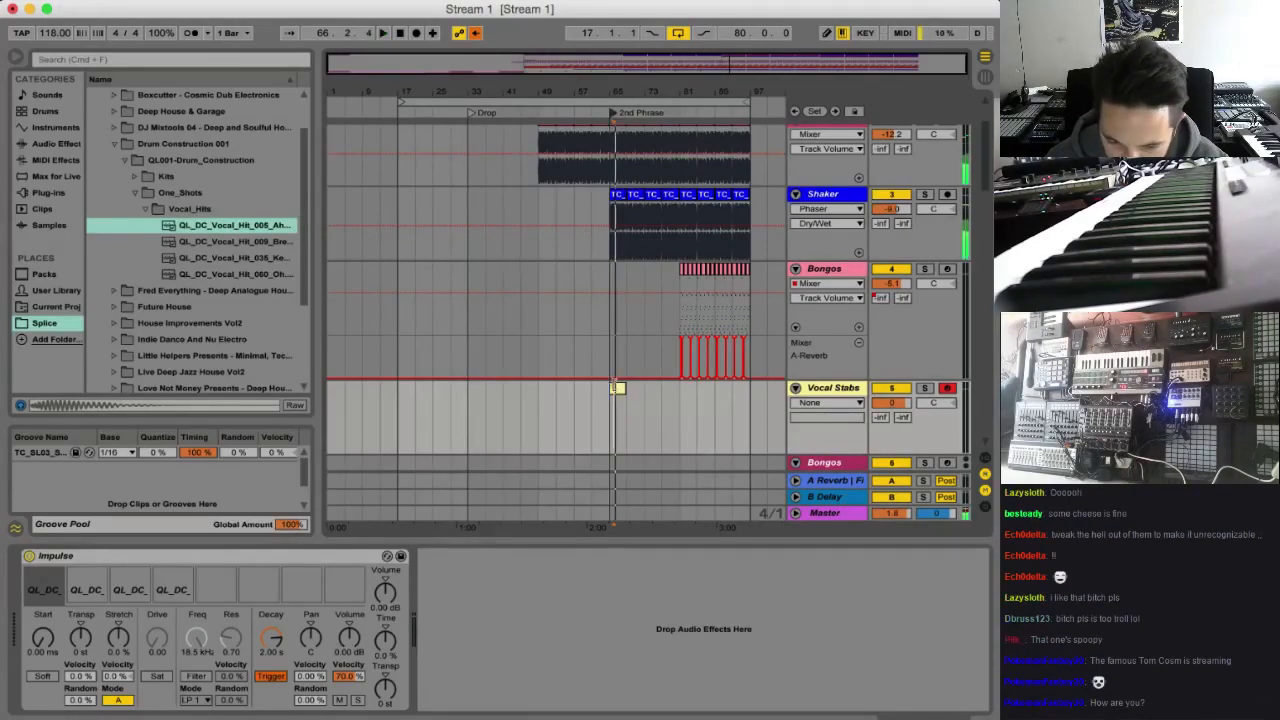
{"action": "double_click", "coordinate": [487, 668]}
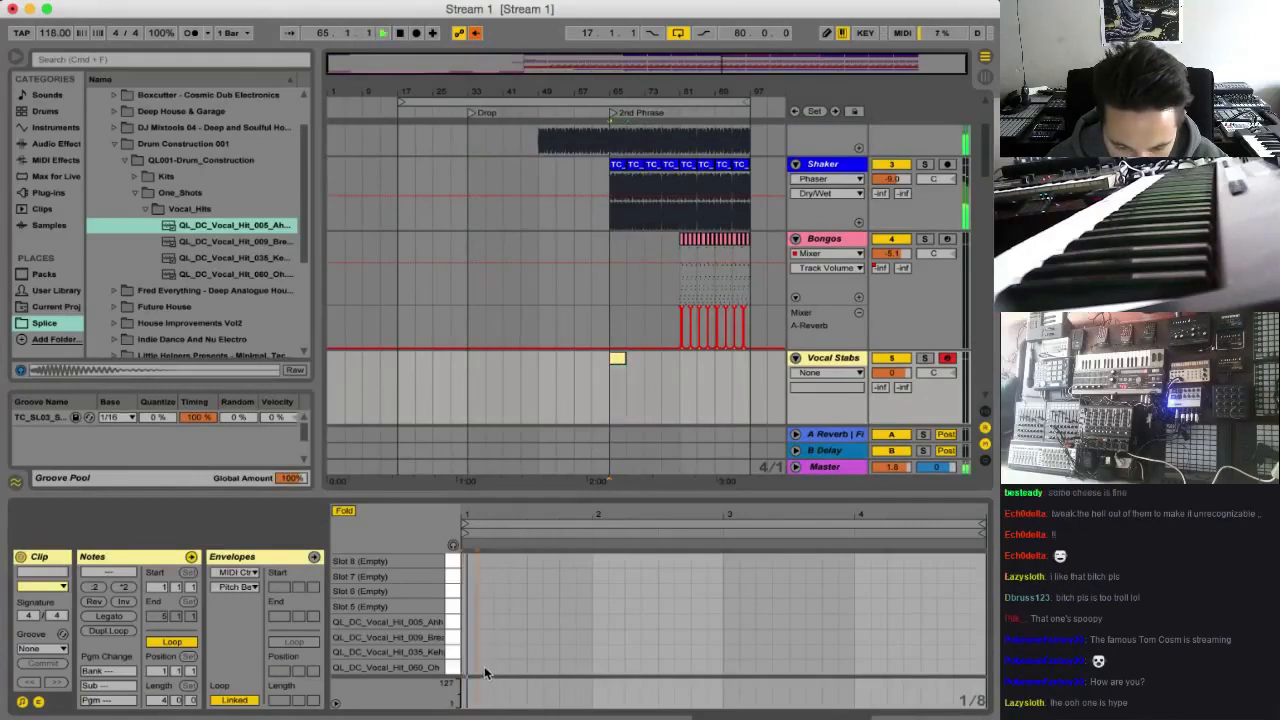
{"action": "key", "text": "space"}
Lower the Vocal Stabs track volume to -25.5 dB while repeatedly playing from the 2nd Phrase
{"action": "left_click_drag", "start_coordinate": [903, 377], "coordinate": [856, 708]}
{"action": "key", "text": "space"}
{"action": "key", "text": "space"}
{"action": "key", "text": "space"}
{"action": "key", "text": "space"}
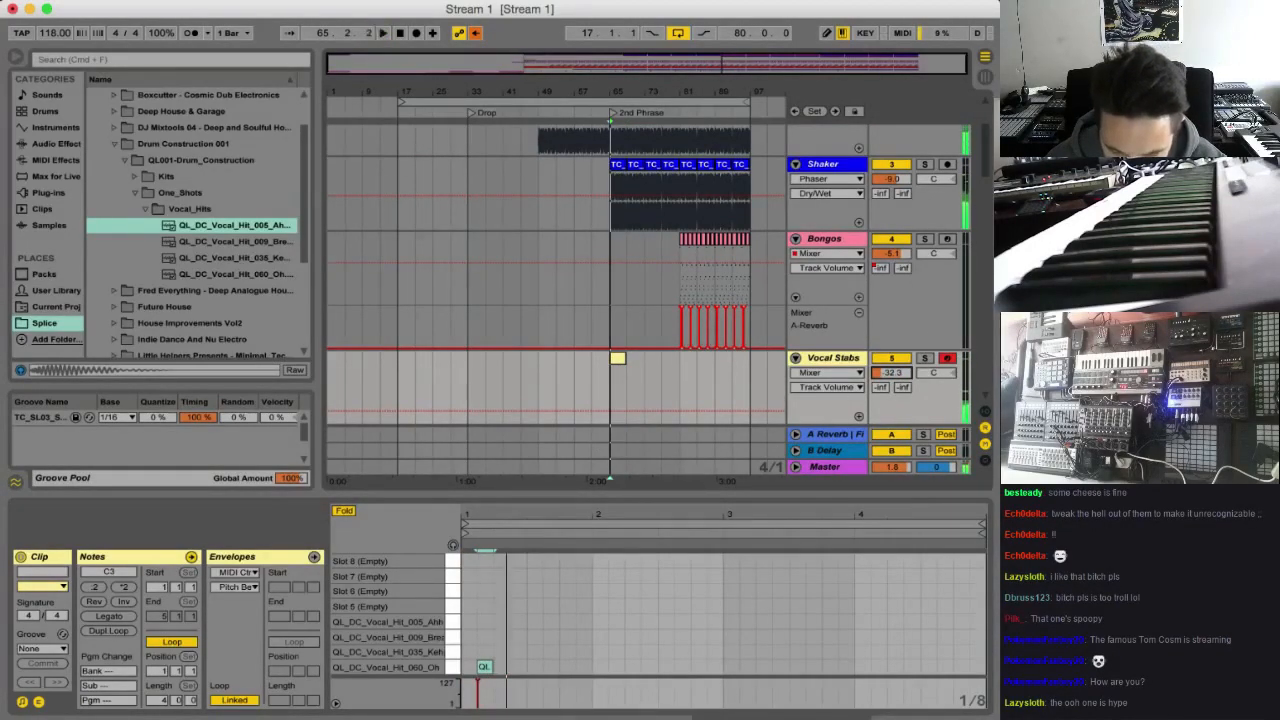
{"action": "key", "text": "space"}
{"action": "key", "text": "space"}
{"action": "left_click_drag", "start_coordinate": [893, 373], "coordinate": [878, 427]}
{"action": "key", "text": "space"}
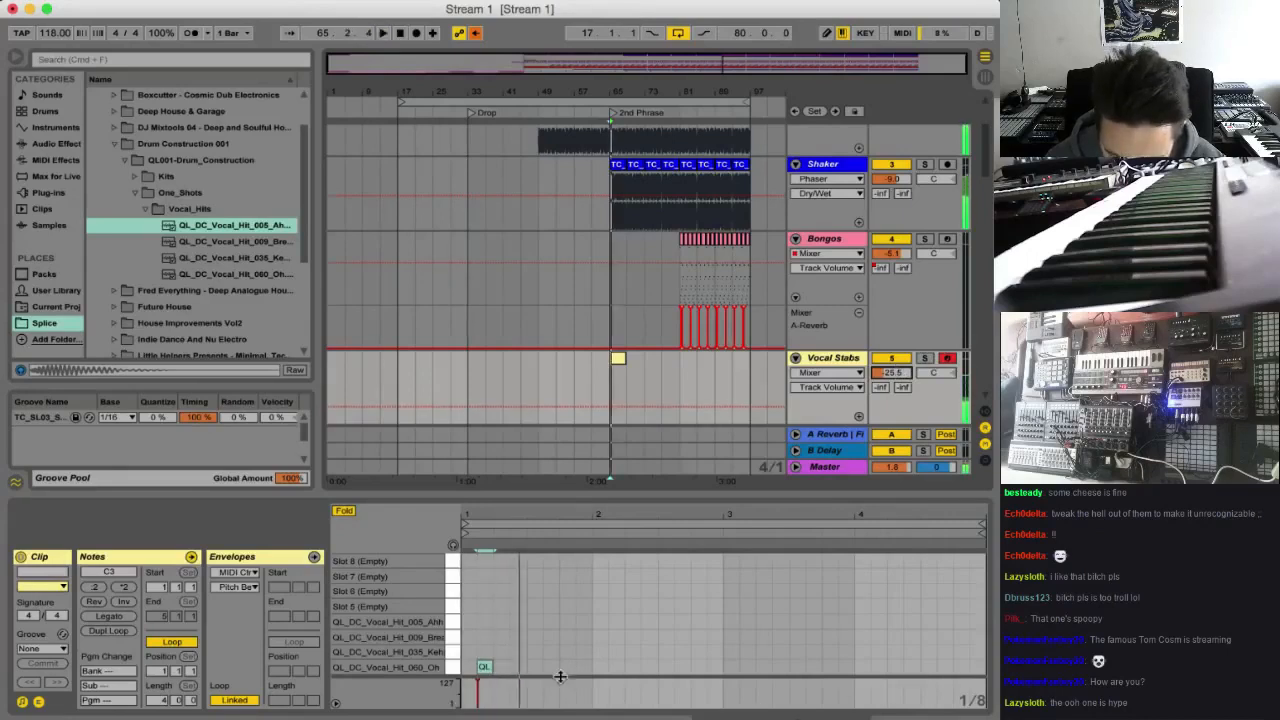
{"action": "key", "text": "space"}
{"action": "key", "text": "space"}
Add 035_Kehp hits one sixteenth before beat 1.4 and one sixteenth before beat 2.4 in the Vocal Stabs clip
{"action": "left_click_drag", "start_coordinate": [720, 715], "coordinate": [714, 716]}
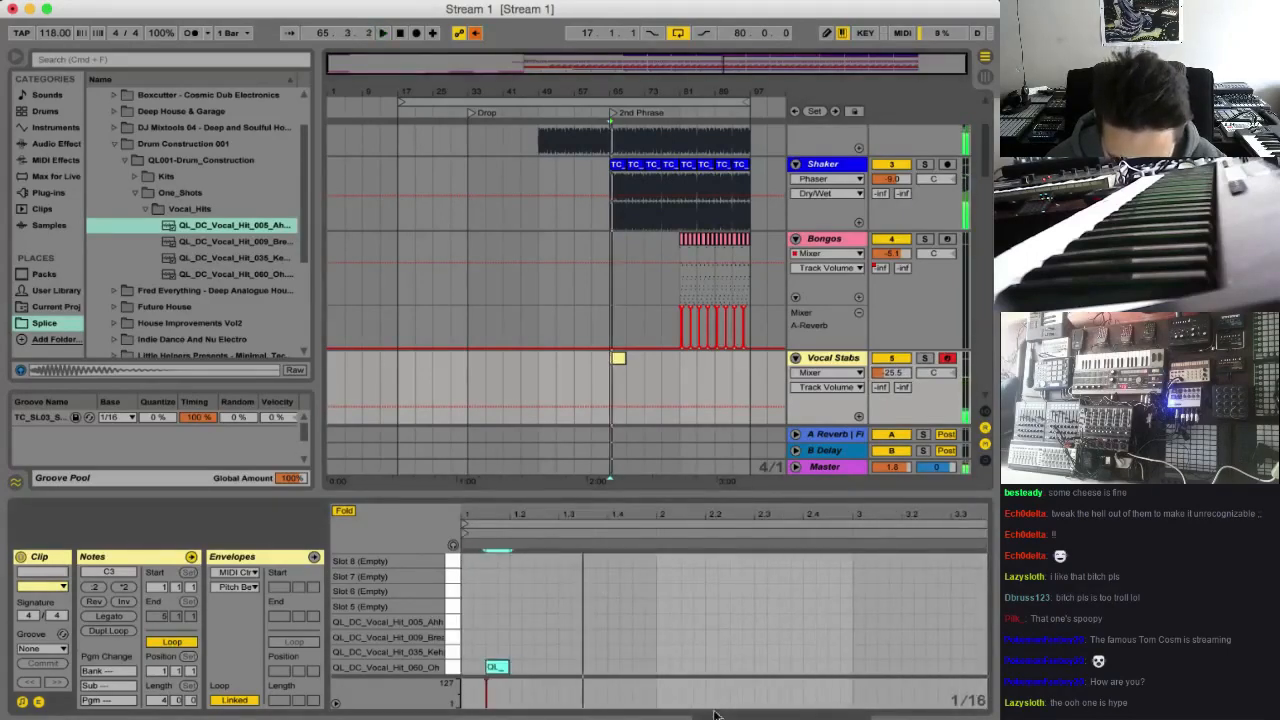
{"action": "double_click", "coordinate": [600, 652]}
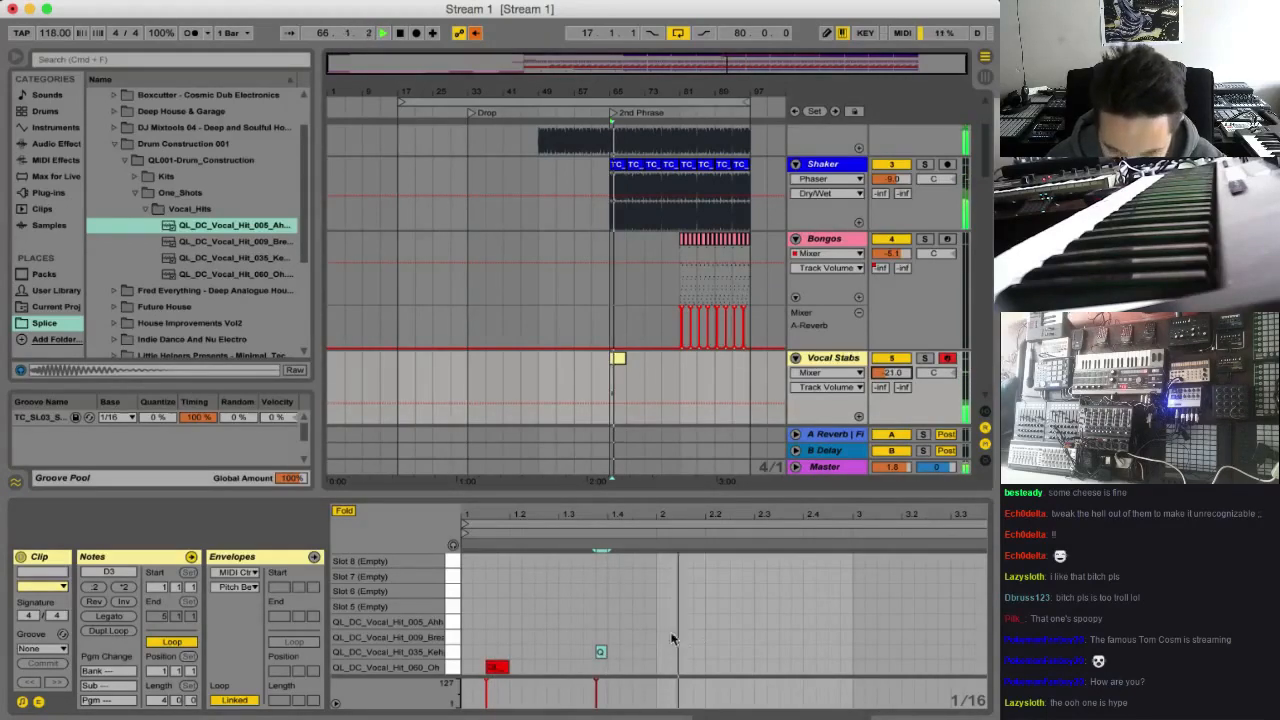
{"action": "left_click", "coordinate": [805, 650]}
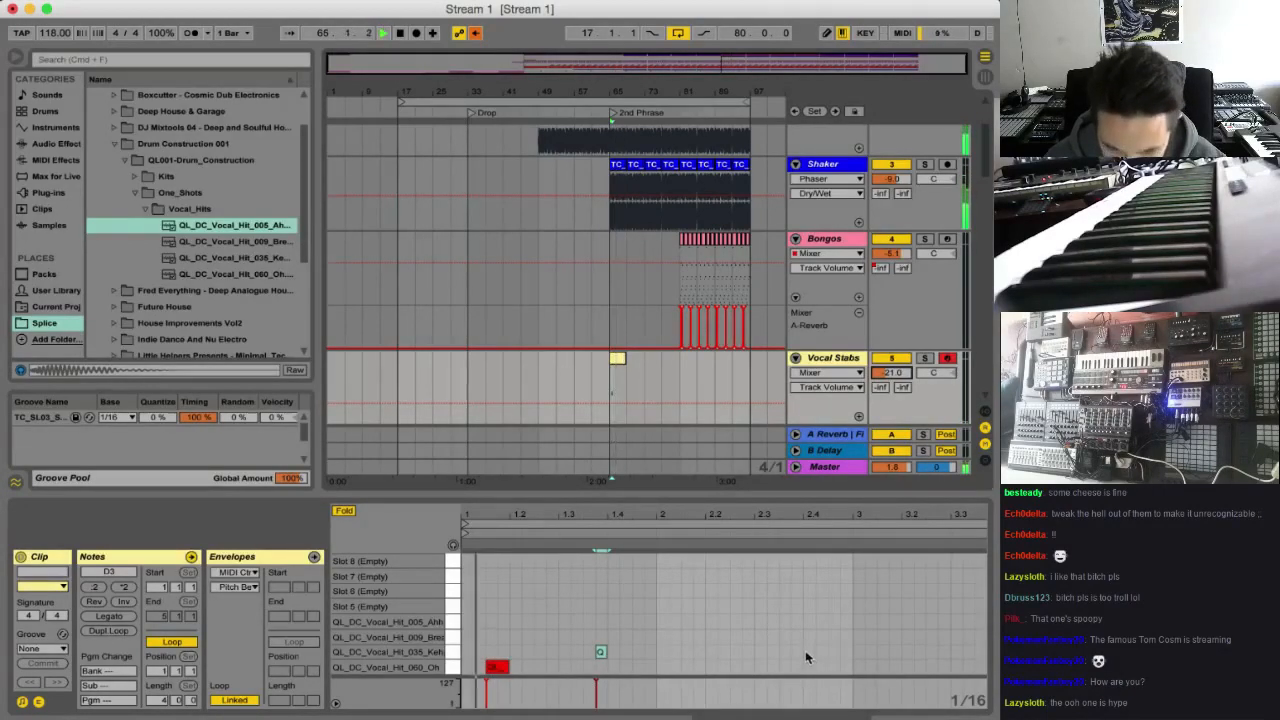
{"action": "double_click", "coordinate": [799, 651]}
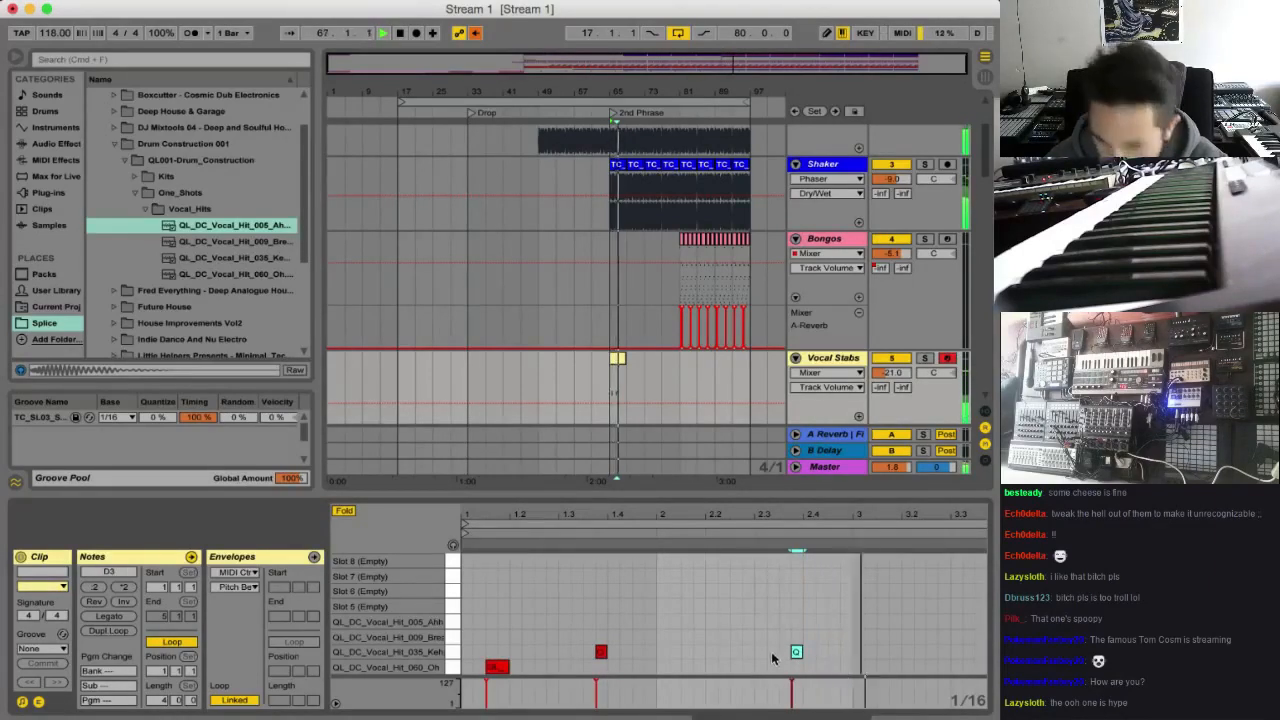
Add a 005_Ahh hit midway between beats 2 and 2.2, set the clip's loop length to 2 bars, and play it
{"action": "double_click", "coordinate": [687, 637]}
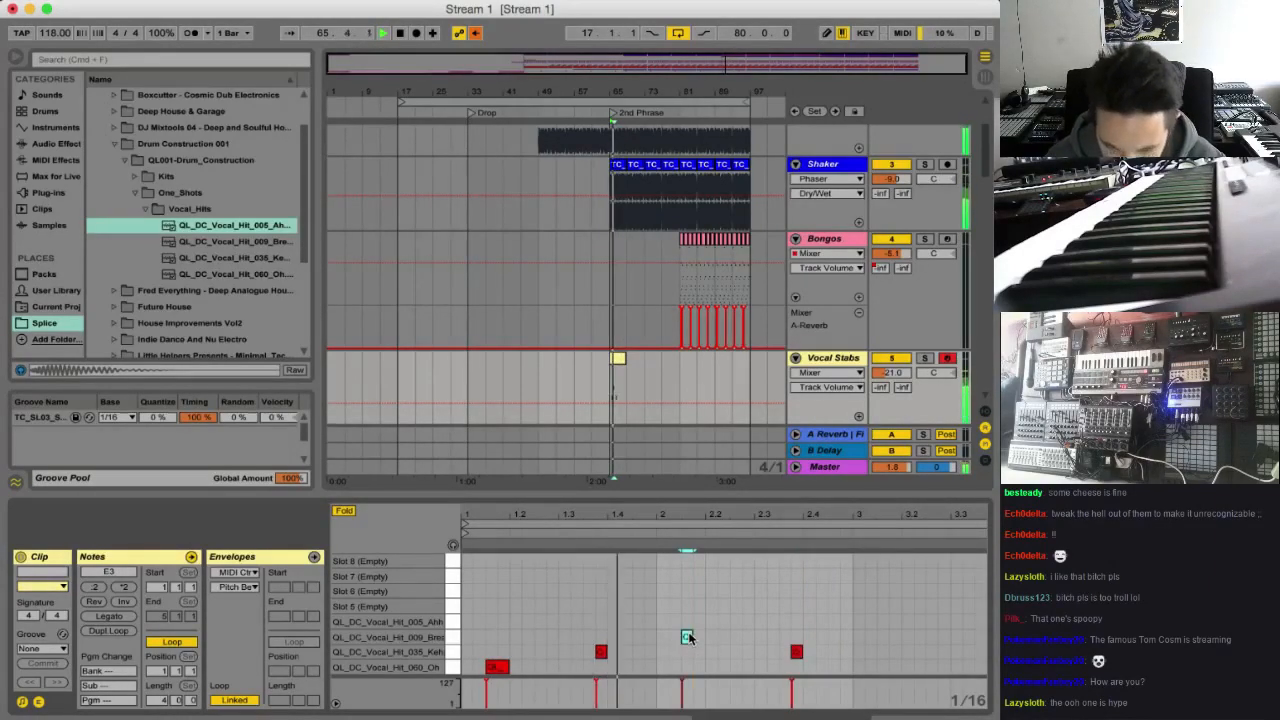
{"action": "left_click_drag", "start_coordinate": [687, 637], "coordinate": [687, 621]}
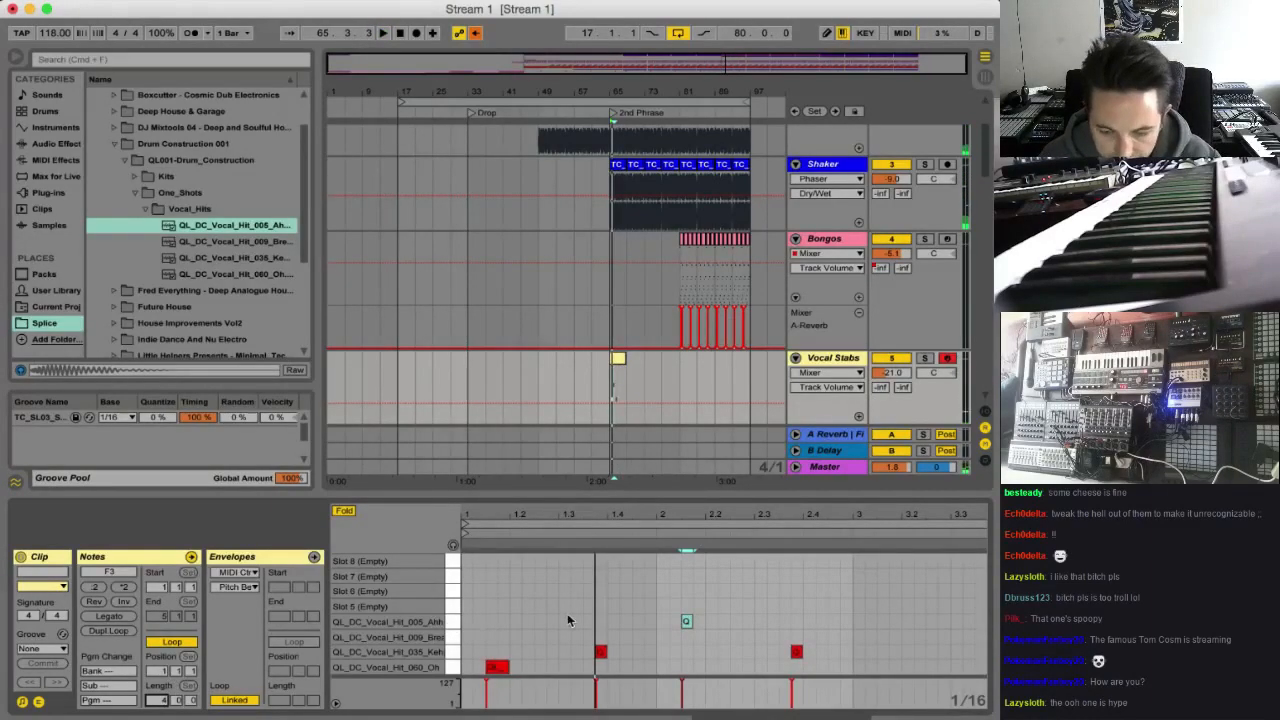
{"action": "key", "text": "Down"}
{"action": "key", "text": "space"}
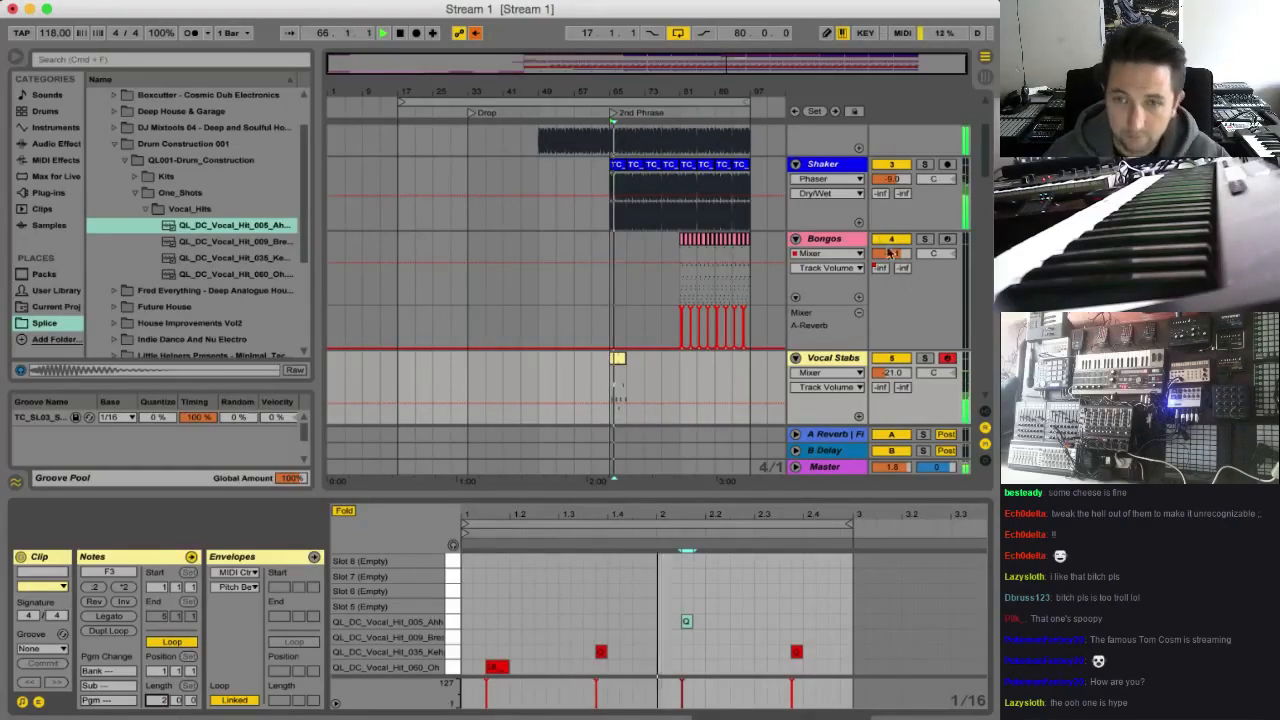
Extend the looped Vocal Stabs clip to bar 97, set the track volume to -24.4 dB, and solo the track
{"action": "left_click_drag", "start_coordinate": [617, 360], "coordinate": [750, 360]}
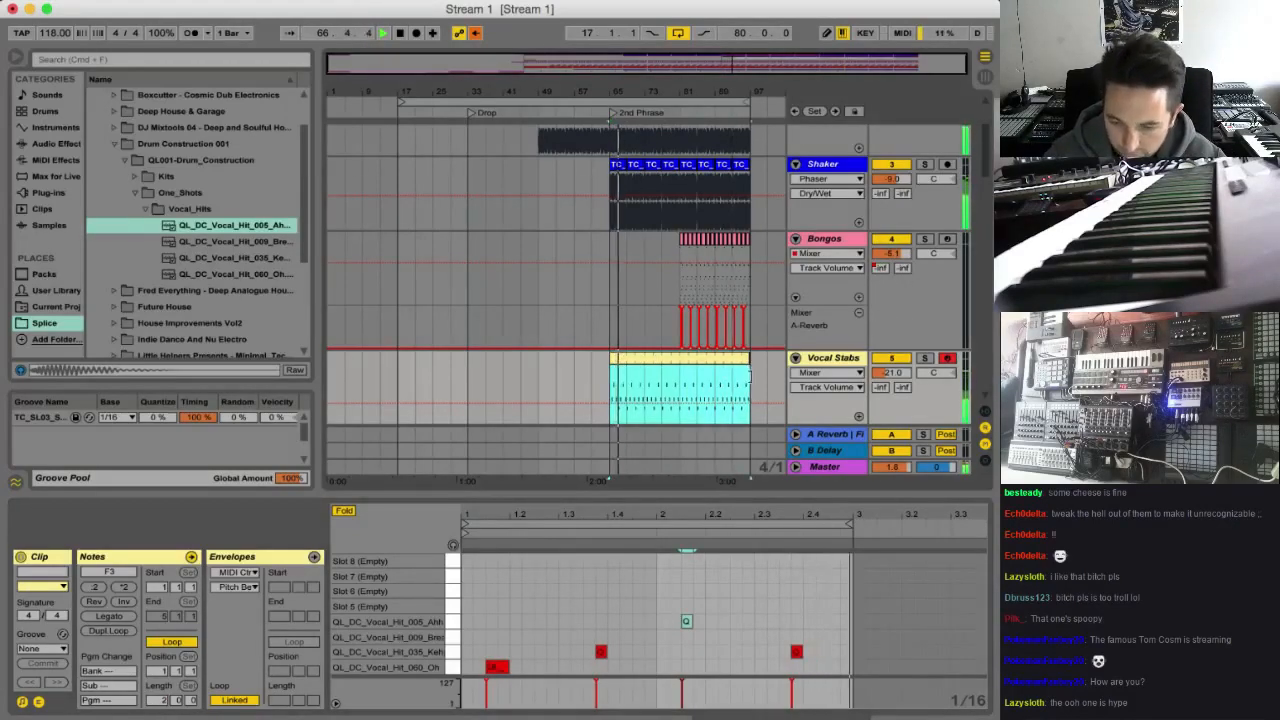
{"action": "left_click_drag", "start_coordinate": [892, 372], "coordinate": [892, 380]}
{"action": "left_click", "coordinate": [925, 357]}
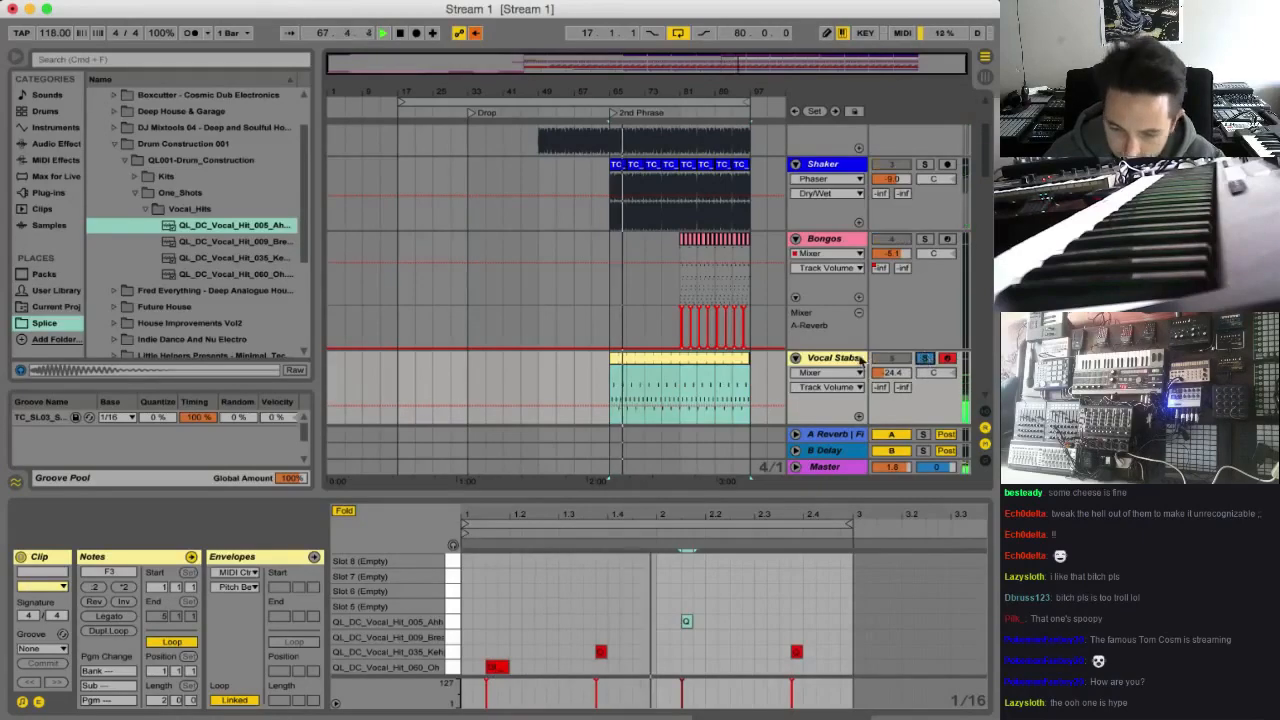
Add an EQ Eight audio effect after Impulse on the Vocal Stabs track
{"action": "scroll", "coordinate": [107, 230], "scroll_direction": "up", "scroll_amount": 3}
{"action": "left_click", "coordinate": [56, 144]}
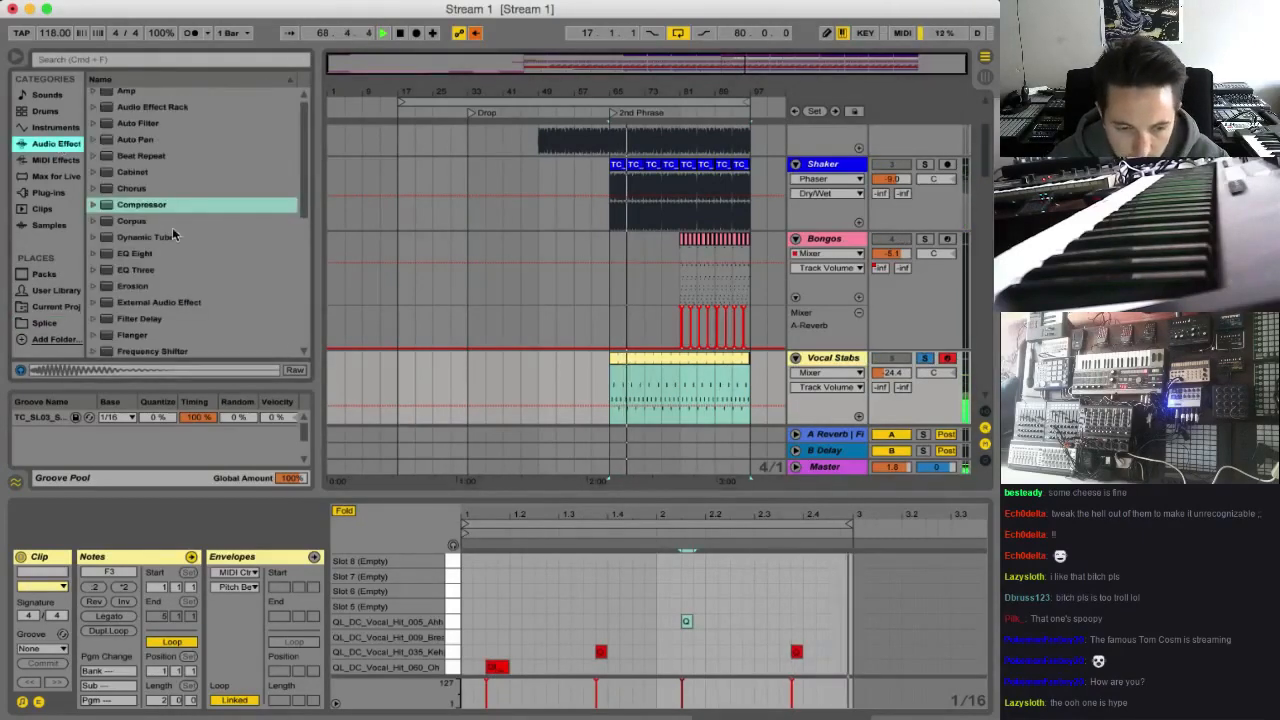
{"action": "left_click", "coordinate": [147, 262]}
{"action": "key", "text": "space"}
{"action": "double_click", "coordinate": [147, 262]}
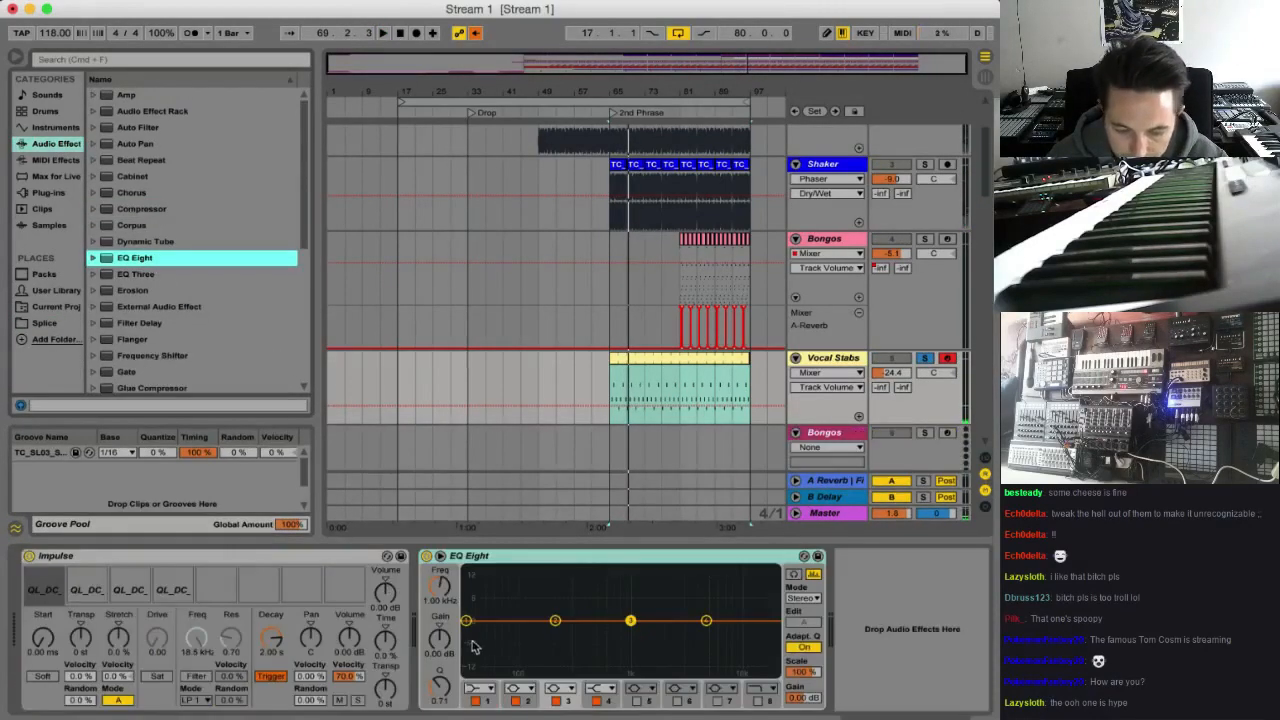
Make EQ Eight band 1 a low cut that rolls off the lows, and boost band 3 by about 5 dB at 1.08 kHz
{"action": "left_click_drag", "start_coordinate": [467, 621], "coordinate": [492, 646]}
{"action": "left_click", "coordinate": [481, 690]}
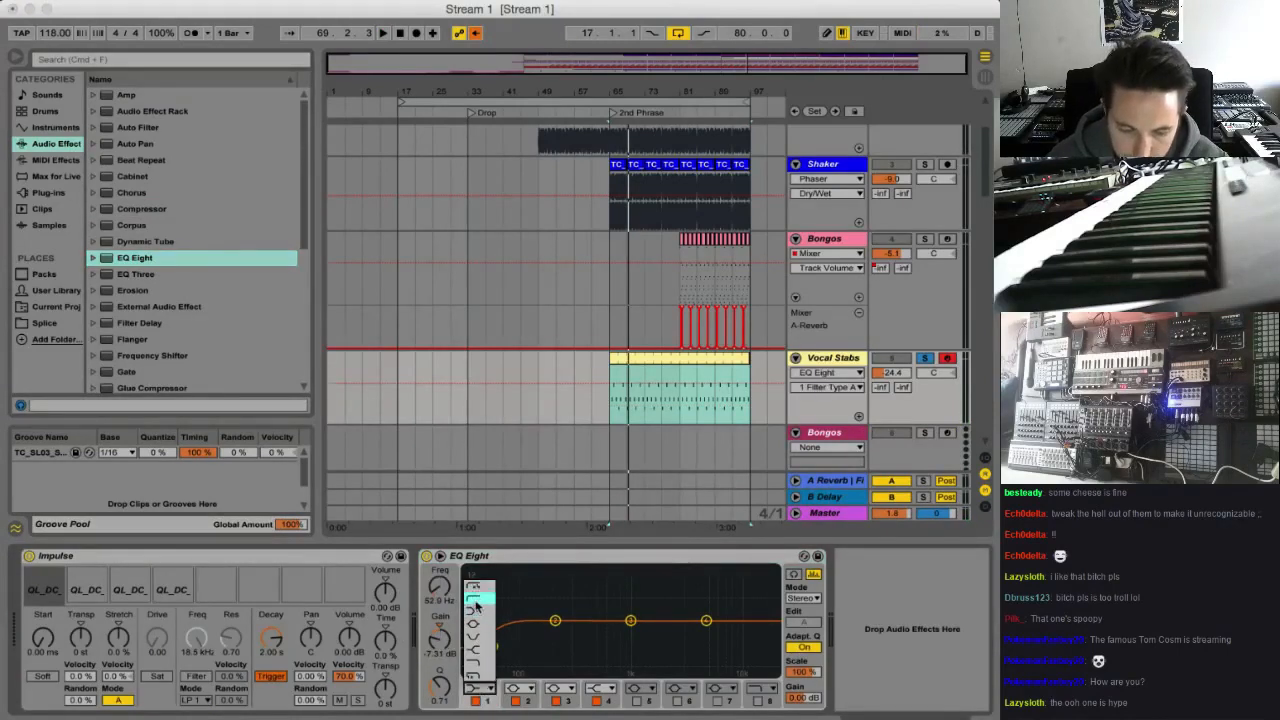
{"action": "left_click", "coordinate": [478, 590]}
{"action": "key", "text": "space"}
{"action": "left_click_drag", "start_coordinate": [487, 647], "coordinate": [522, 668]}
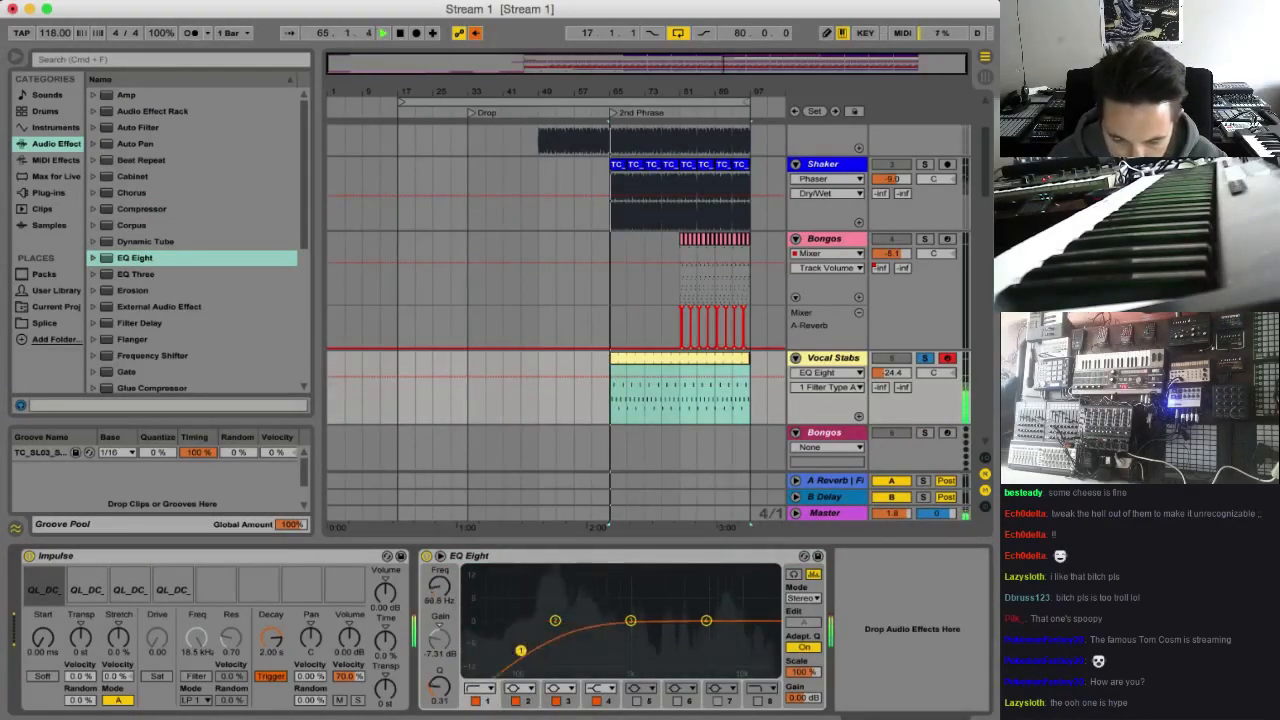
{"action": "left_click_drag", "start_coordinate": [629, 620], "coordinate": [634, 603]}
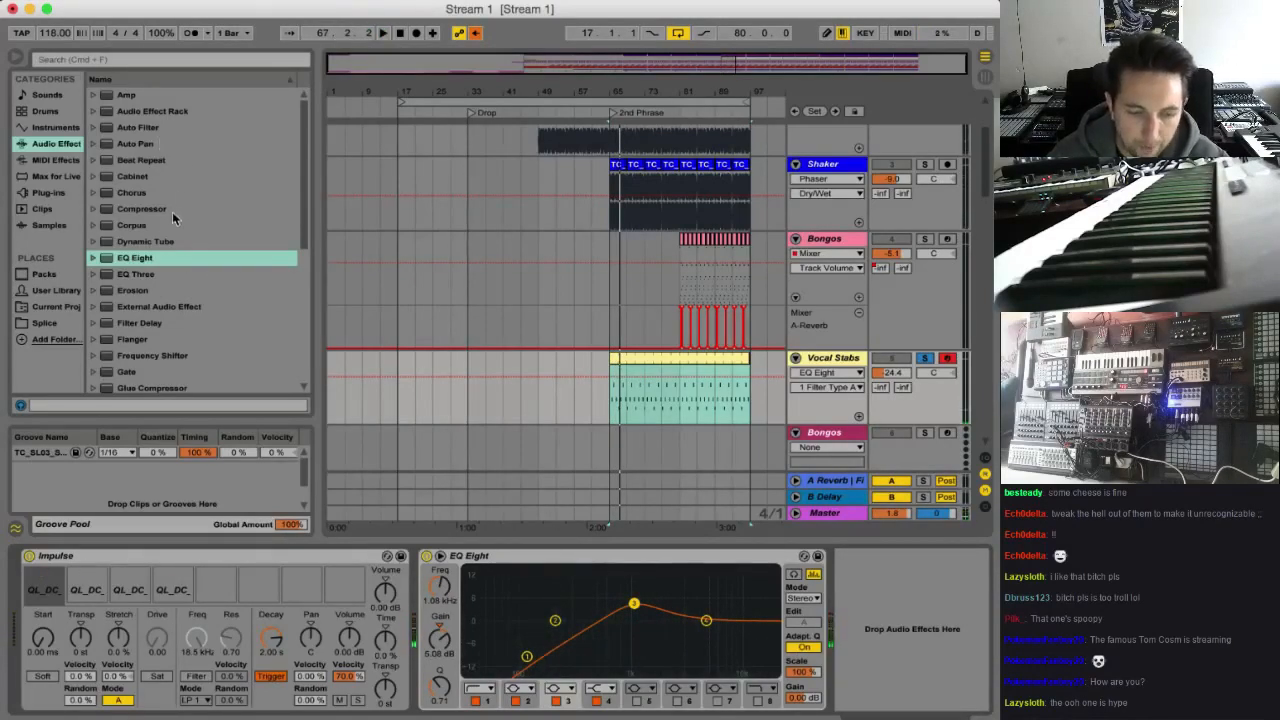
Add a Filter Delay after EQ Eight and switch its left and right delay lines from Sync to Time
{"action": "double_click", "coordinate": [150, 326]}
{"action": "left_click", "coordinate": [760, 612]}
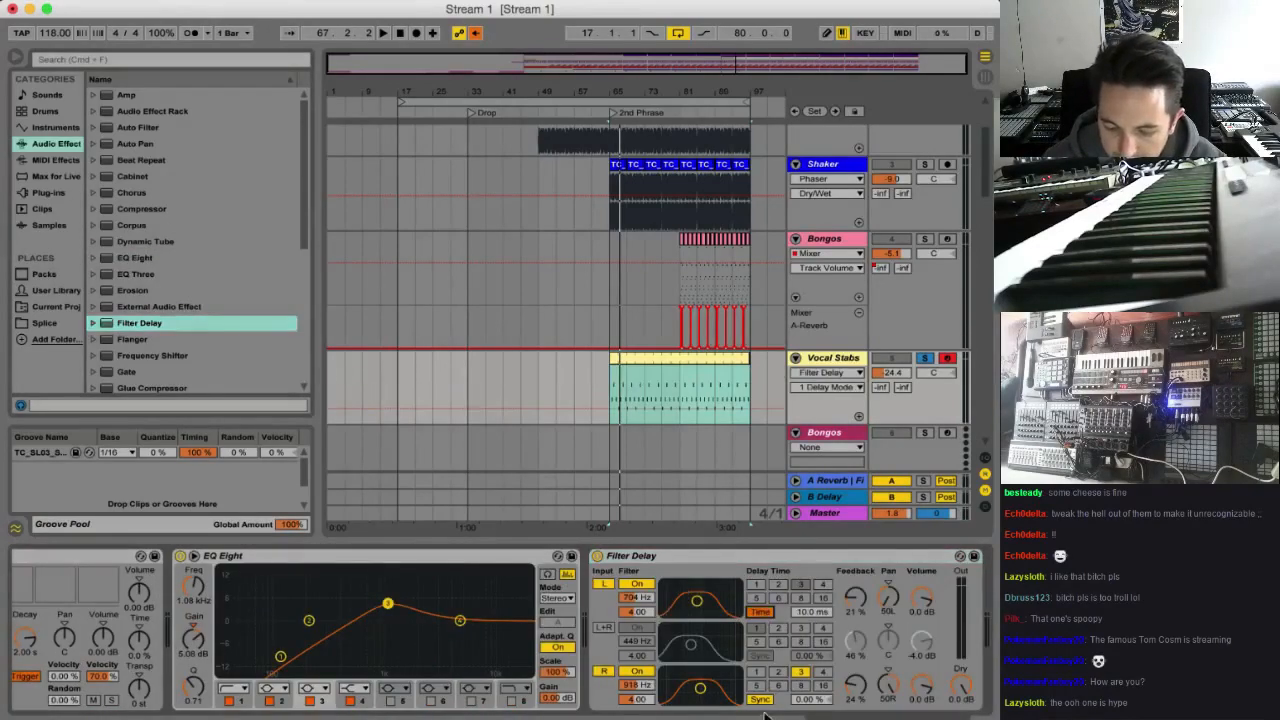
{"action": "left_click", "coordinate": [760, 699]}
Raise the Filter Delay's left and right filters to about 7.47 kHz, turn the dry level down, and play the result
{"action": "left_click_drag", "start_coordinate": [697, 600], "coordinate": [727, 587]}
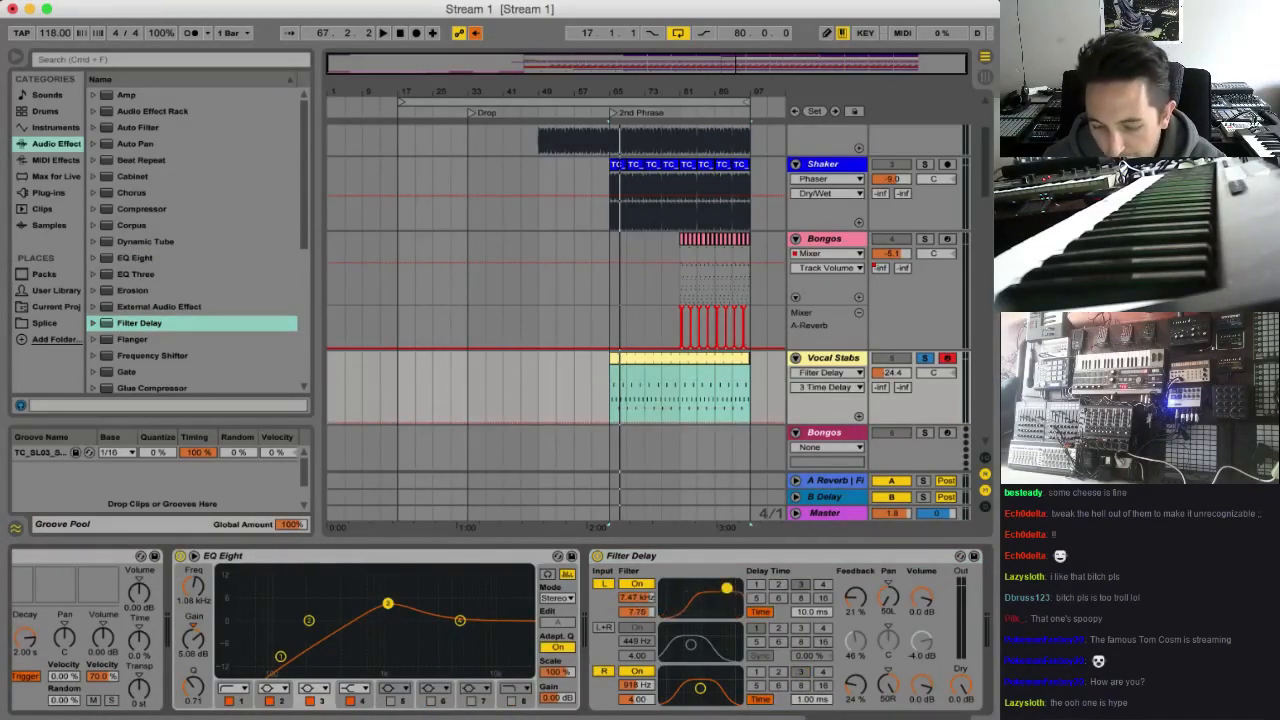
{"action": "left_click_drag", "start_coordinate": [700, 688], "coordinate": [729, 677]}
{"action": "left_click", "coordinate": [963, 688]}
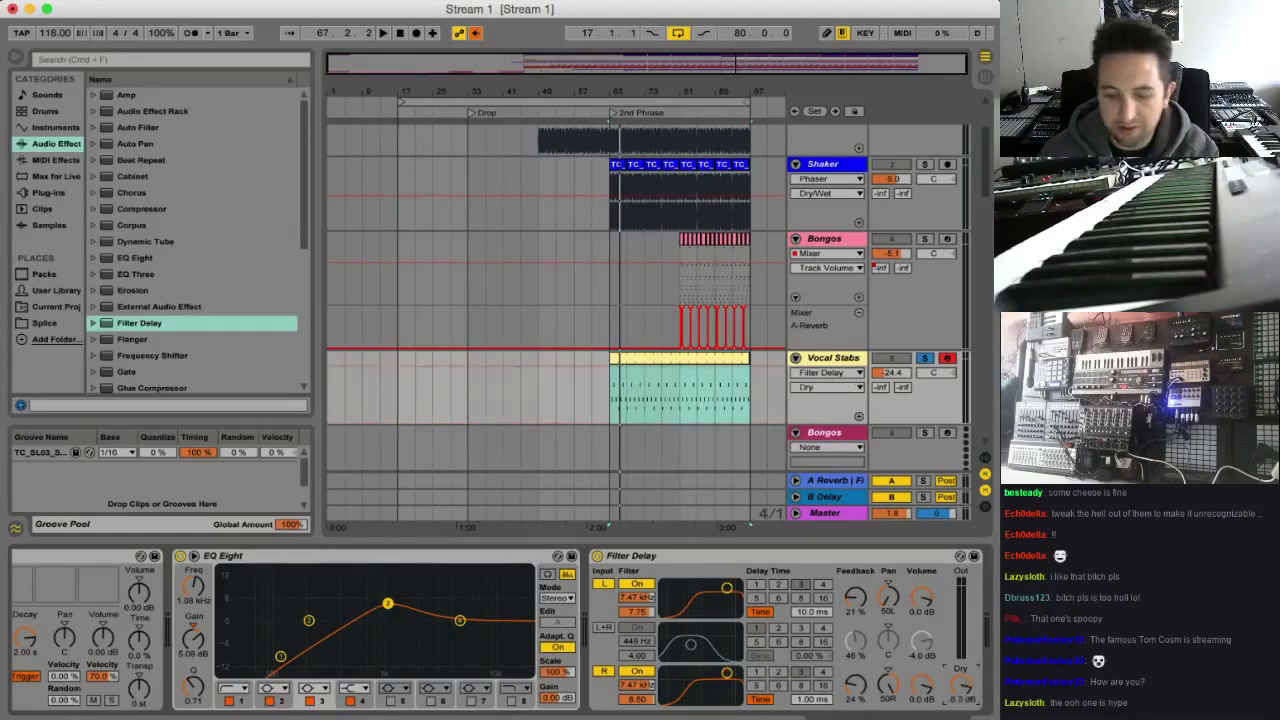
{"action": "key", "text": "space"}
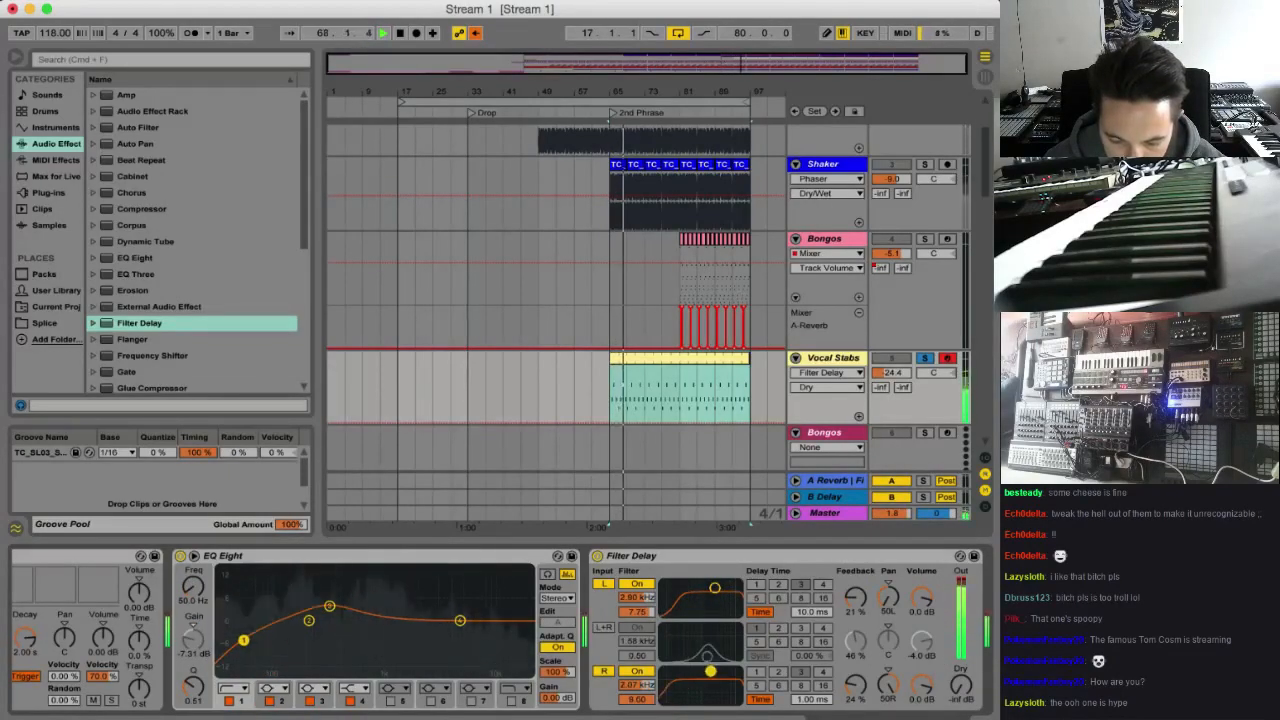
Bypass and re-enable the Filter Delay to compare the sound, and unsolo the Vocal Stabs track
{"action": "left_click", "coordinate": [597, 556]}
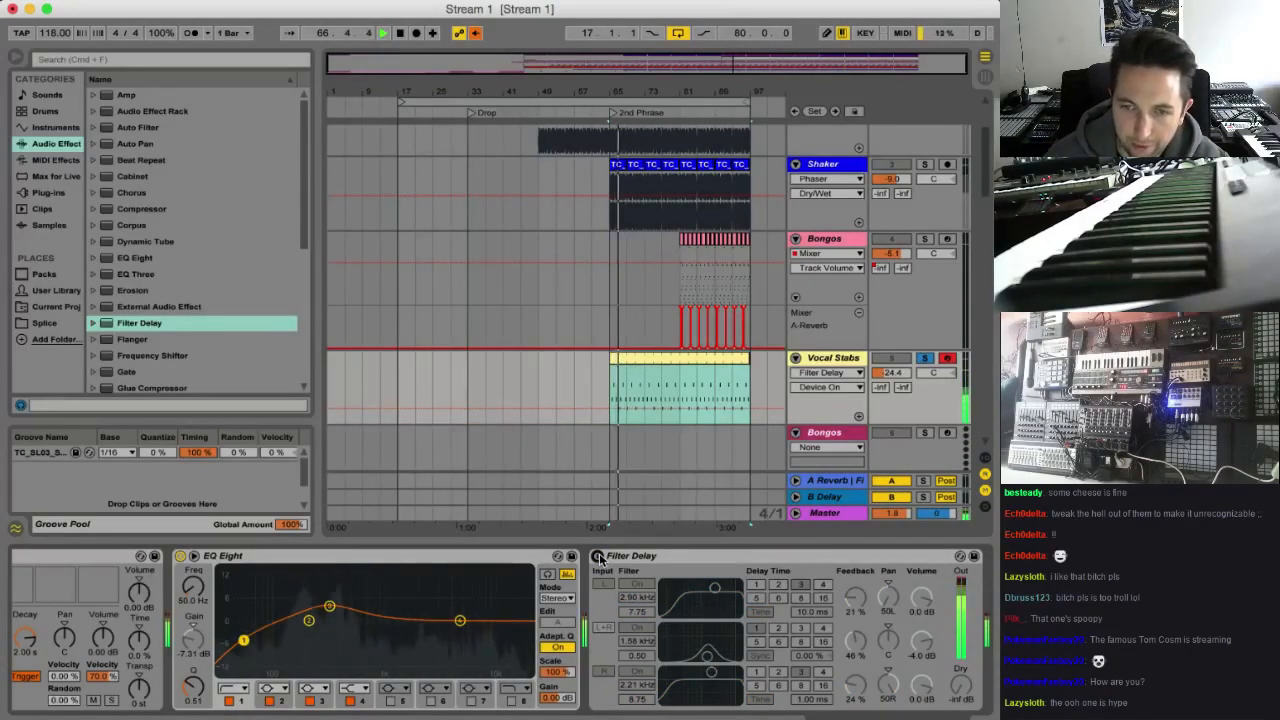
{"action": "left_click", "coordinate": [597, 556]}
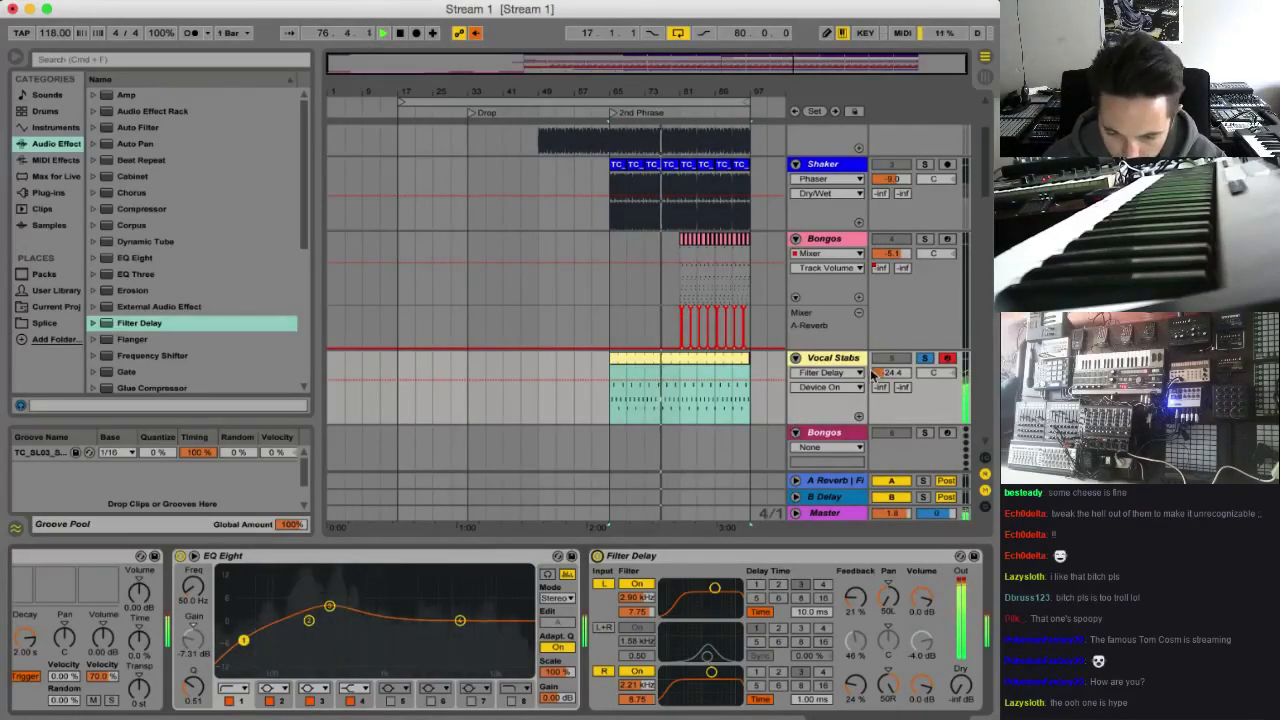
{"action": "left_click", "coordinate": [926, 358]}
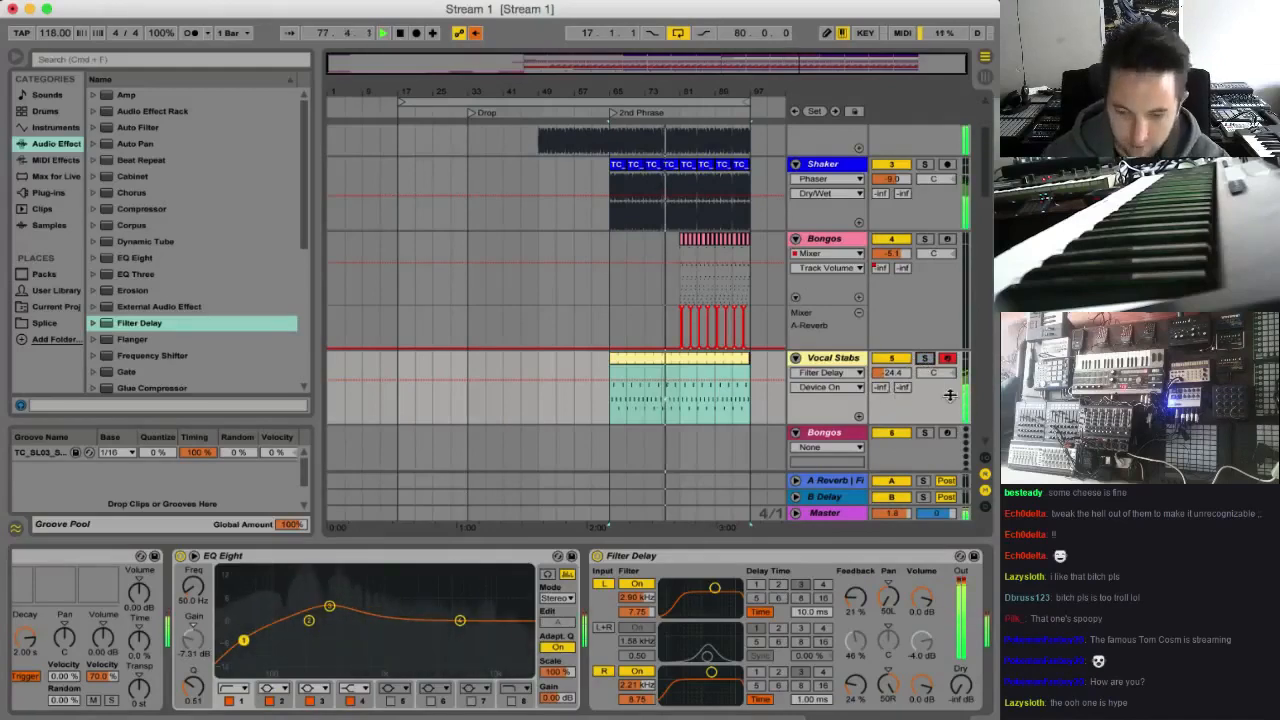
Lower the Vocal Stabs volume to -28.8 dB and the Bongos volume to -8.5 dB, and stop playback
{"action": "left_click_drag", "start_coordinate": [893, 373], "coordinate": [893, 382]}
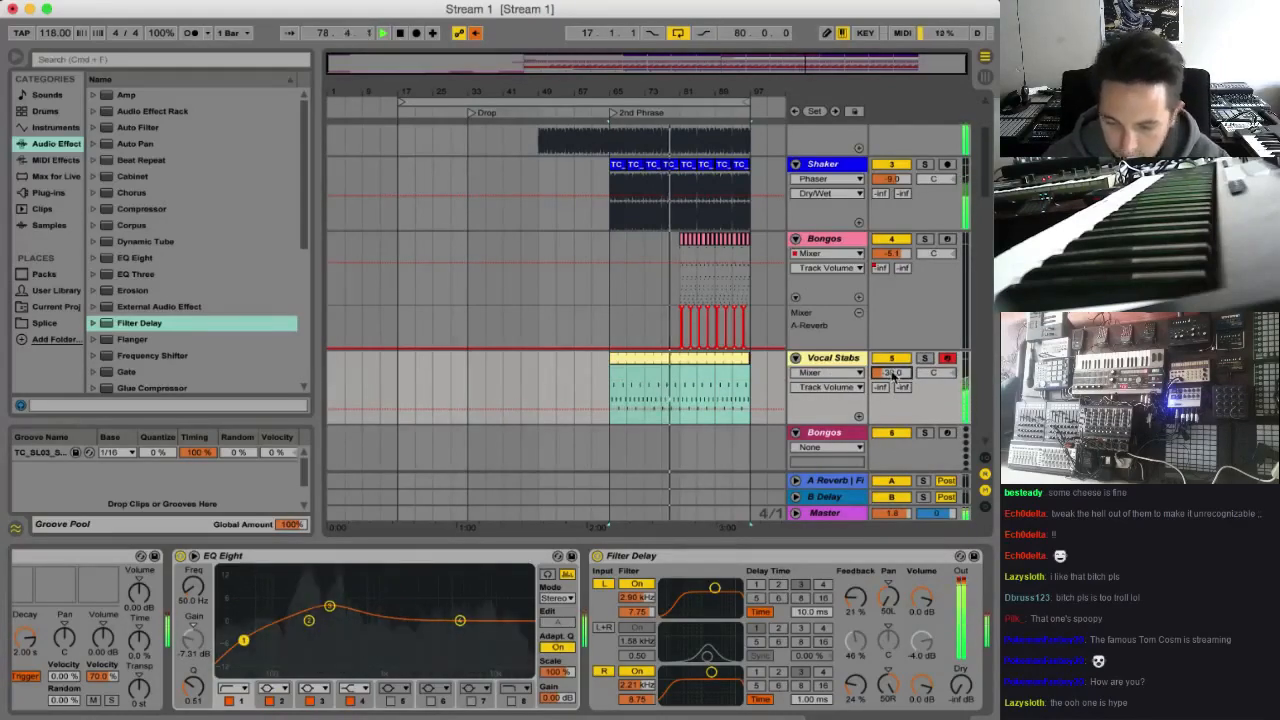
{"action": "left_click_drag", "start_coordinate": [893, 382], "coordinate": [888, 370]}
{"action": "left_click_drag", "start_coordinate": [887, 254], "coordinate": [887, 260]}
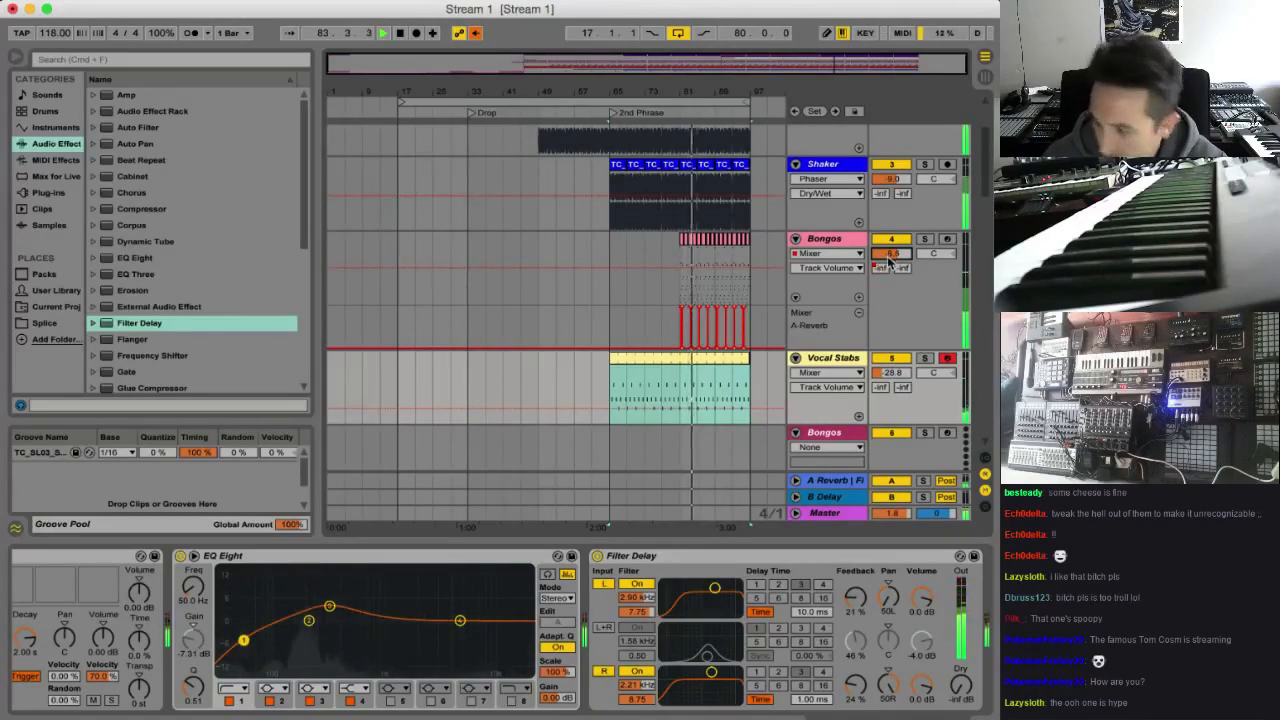
{"action": "key", "text": "space"}
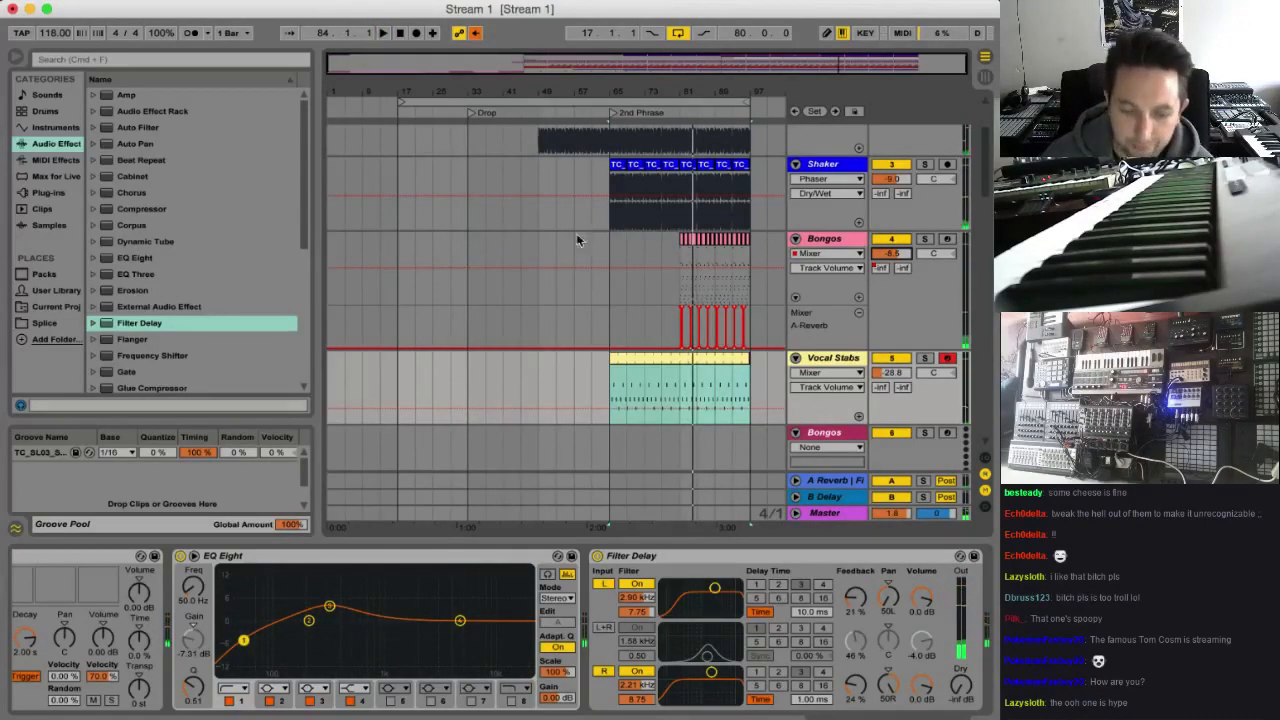
Insert an audio track below Crash, rename it Vocal, and unfold it
{"action": "scroll", "coordinate": [529, 377], "scroll_direction": "down", "scroll_amount": 5}
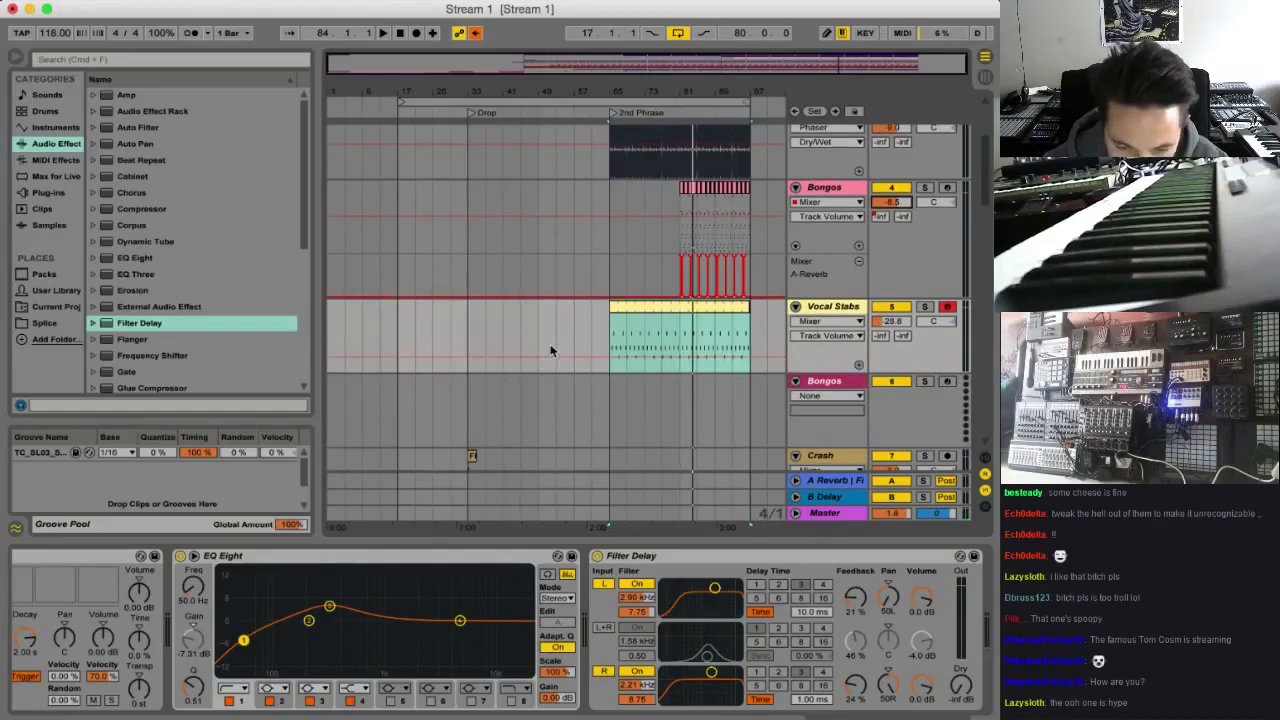
{"action": "scroll", "coordinate": [822, 285], "scroll_direction": "down", "scroll_amount": 5}
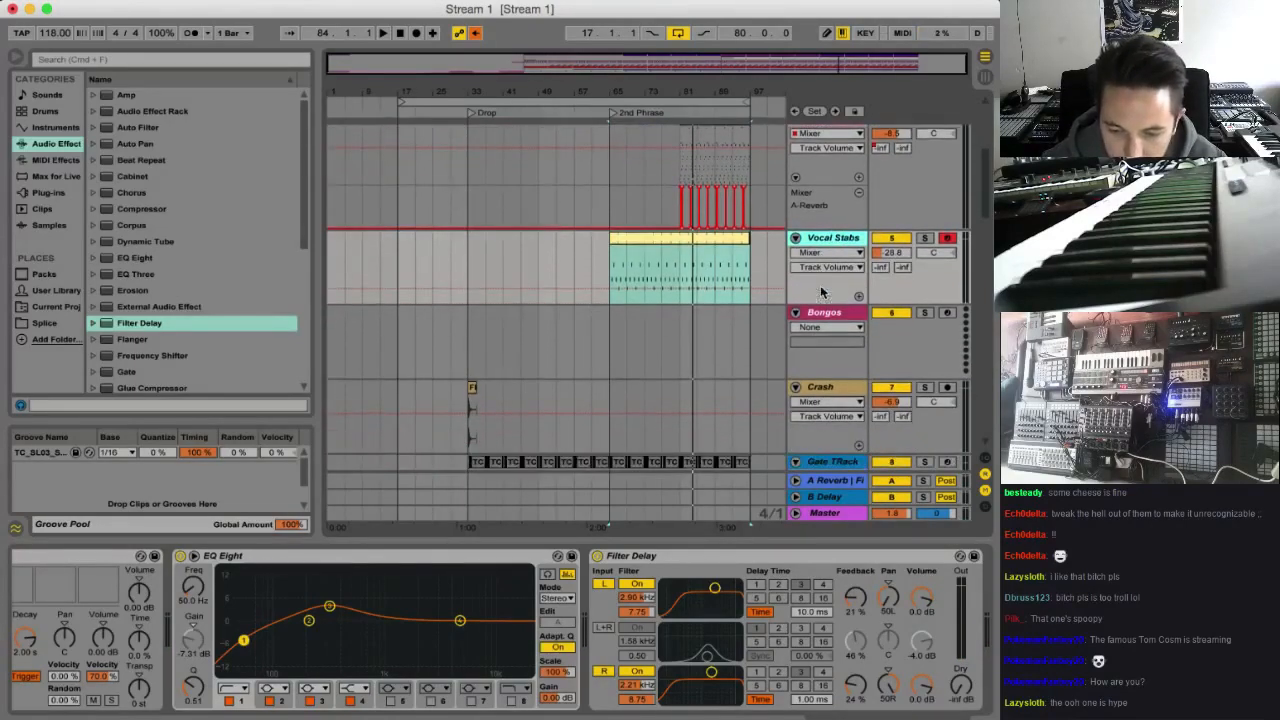
{"action": "scroll", "coordinate": [843, 334], "scroll_direction": "down", "scroll_amount": 7}
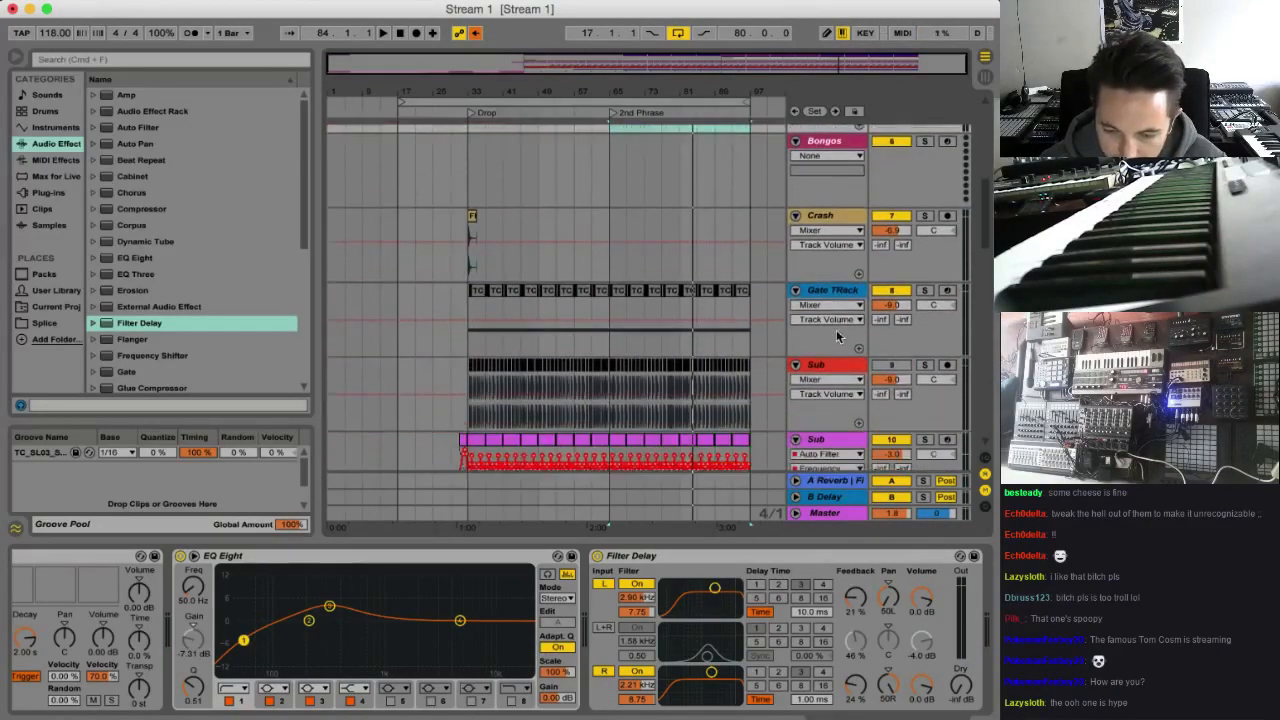
{"action": "left_click", "coordinate": [833, 217]}
{"action": "key", "text": "super+t"}
{"action": "key", "text": "super+r"}
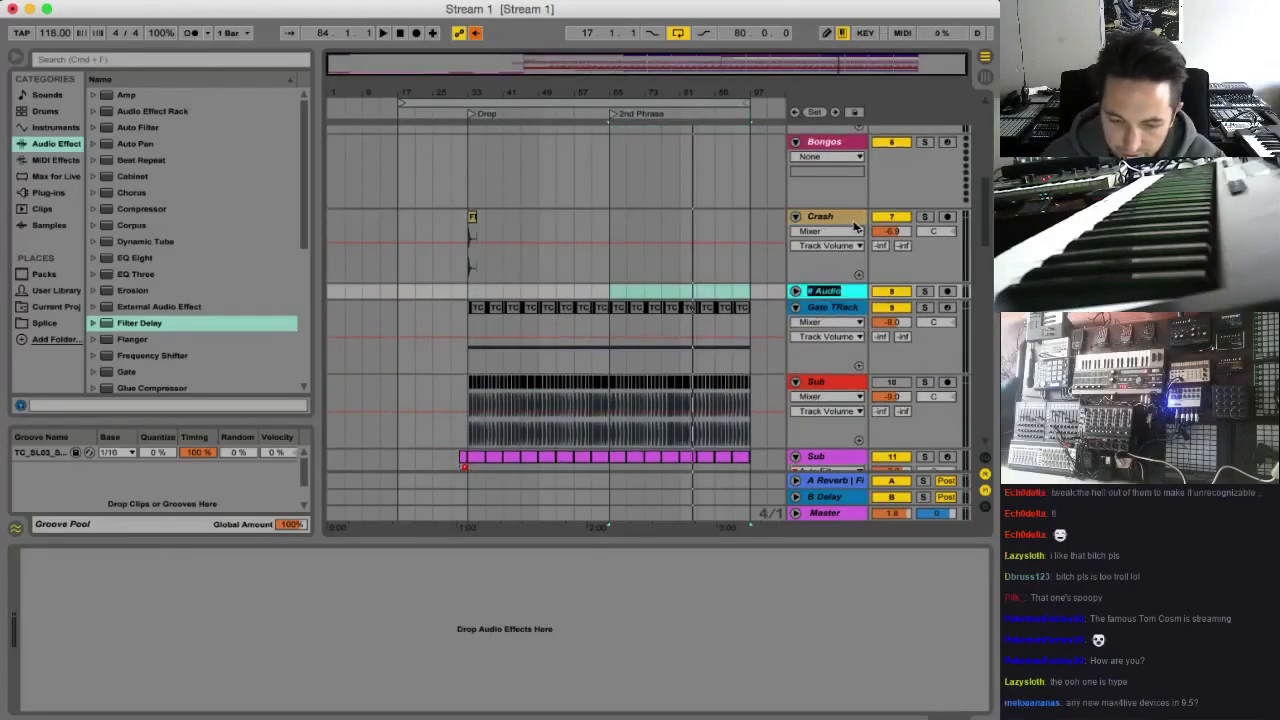
{"action": "type", "text": "Vocal"}
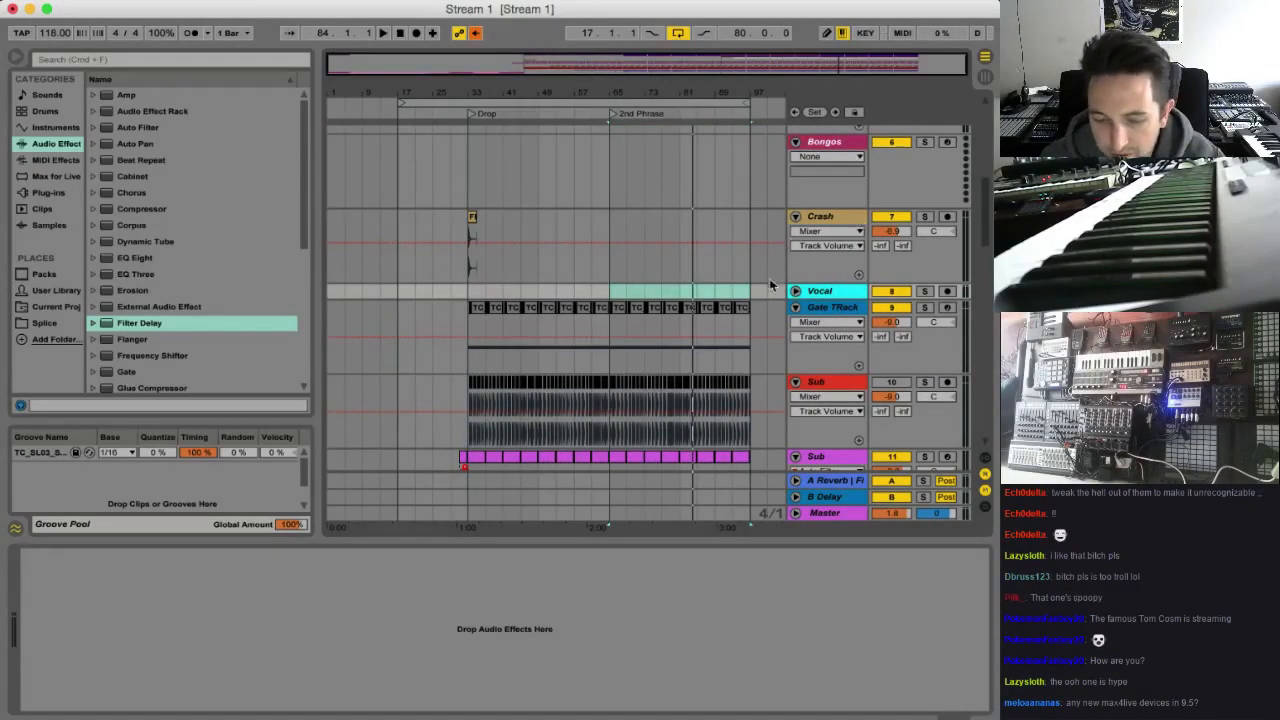
{"action": "left_click", "coordinate": [795, 291]}
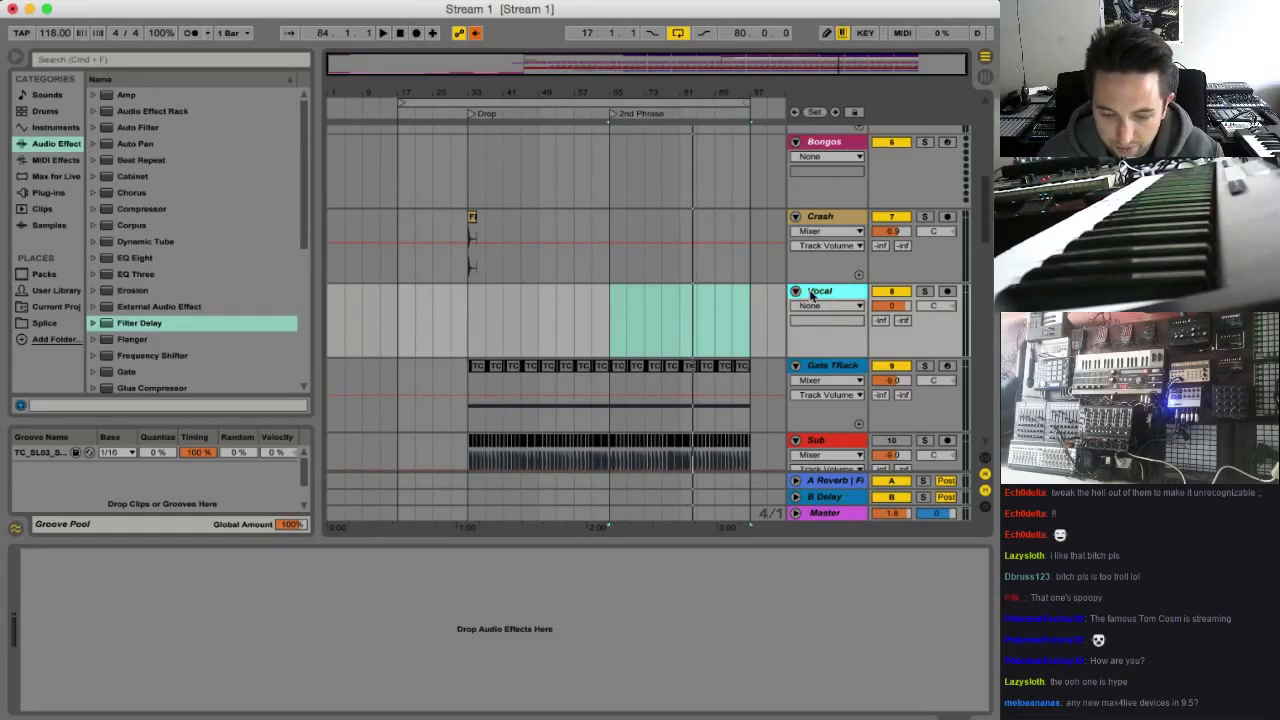
Insert a MIDI track below Vocal and load the Poli preset Xray Vision.adv from Max for Live Essentials' Synth Rhythmic folder
{"action": "key", "text": "super+shift+t"}
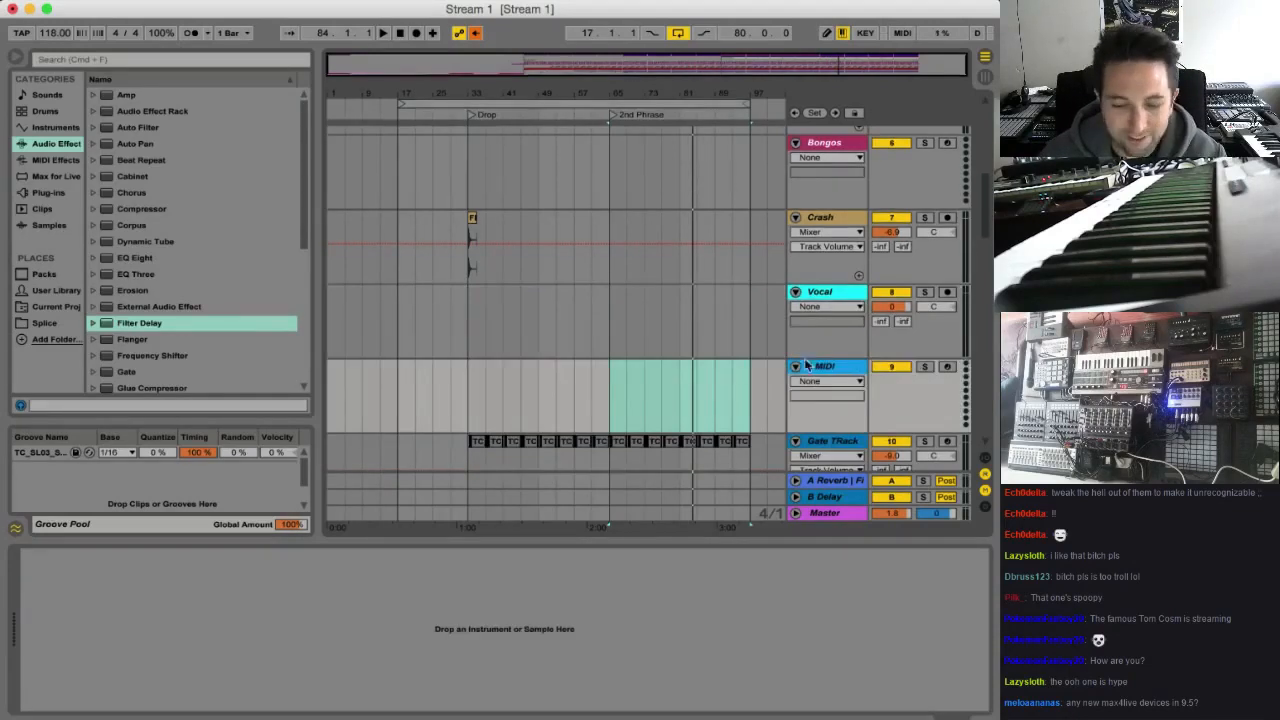
{"action": "left_click", "coordinate": [60, 160]}
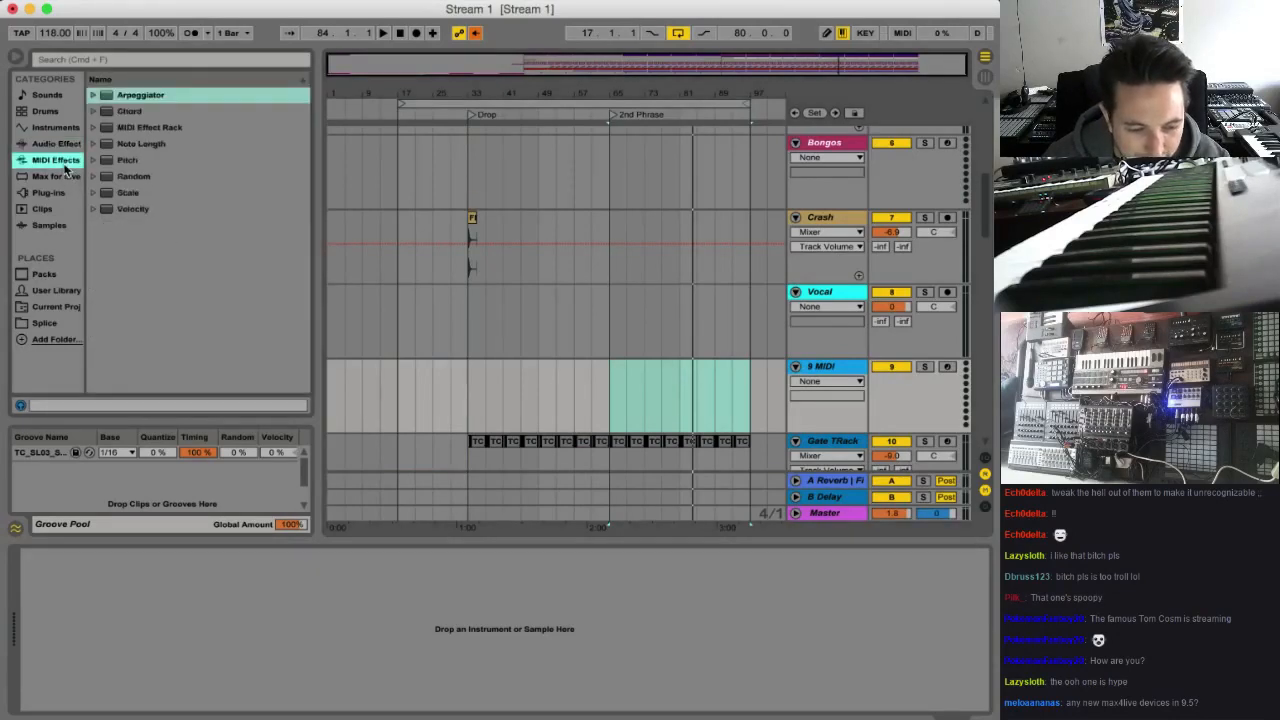
{"action": "left_click", "coordinate": [45, 275]}
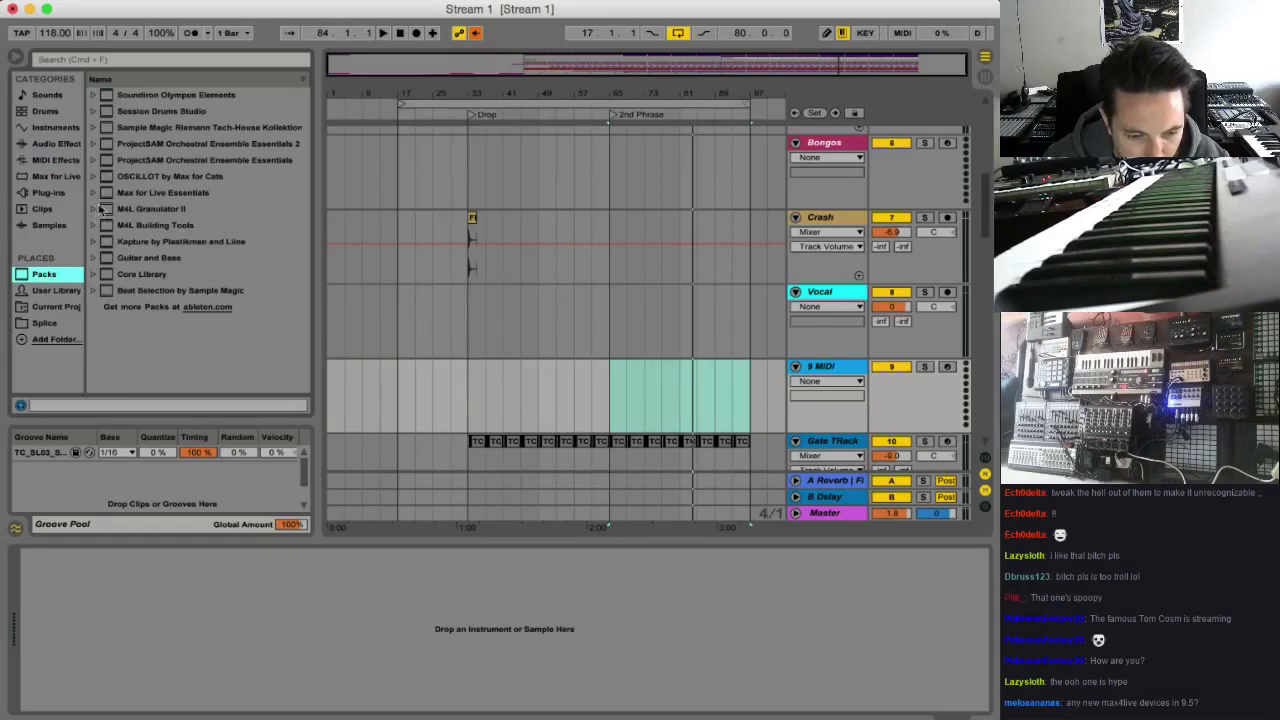
{"action": "left_click", "coordinate": [94, 192]}
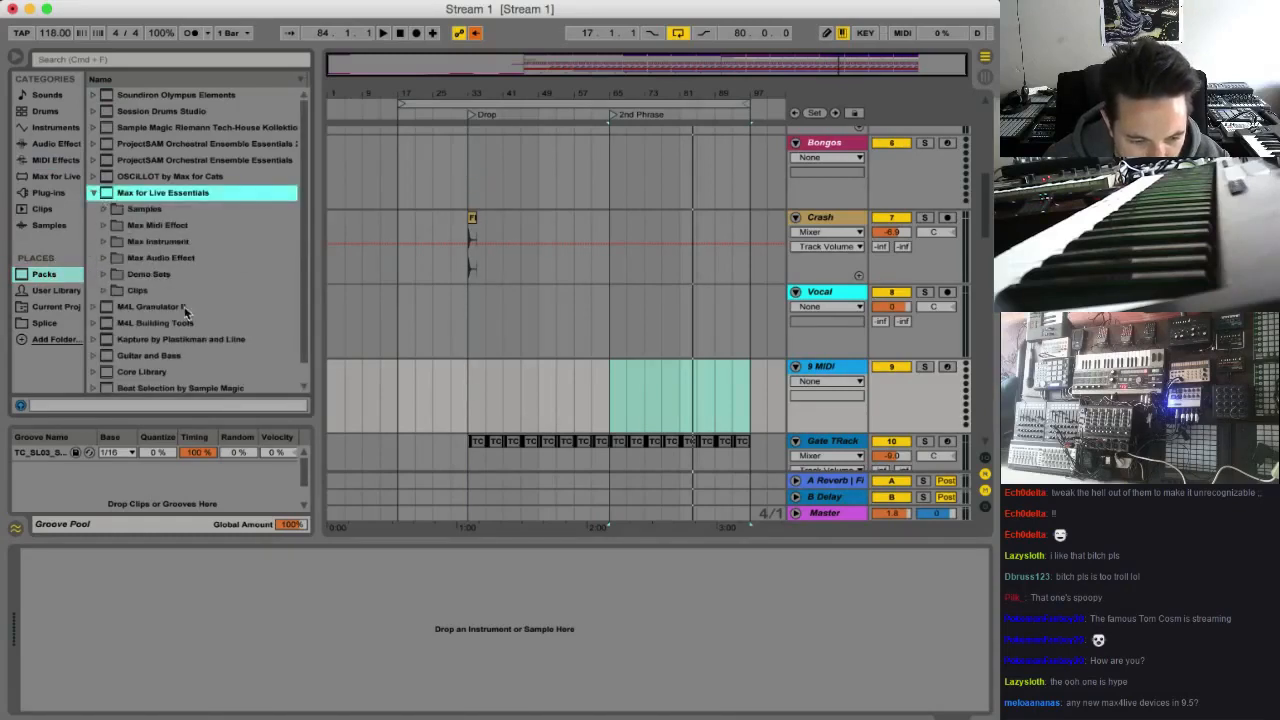
{"action": "left_click", "coordinate": [102, 244]}
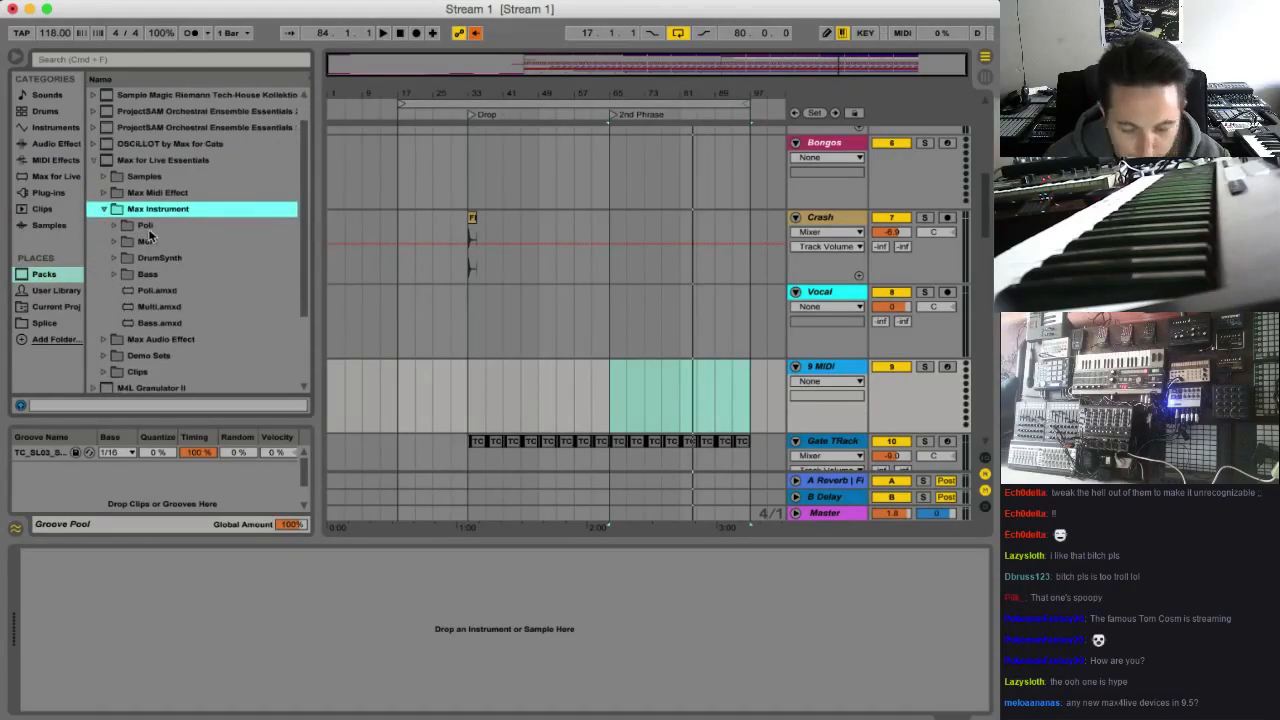
{"action": "left_click", "coordinate": [115, 226]}
{"action": "left_click", "coordinate": [127, 243]}
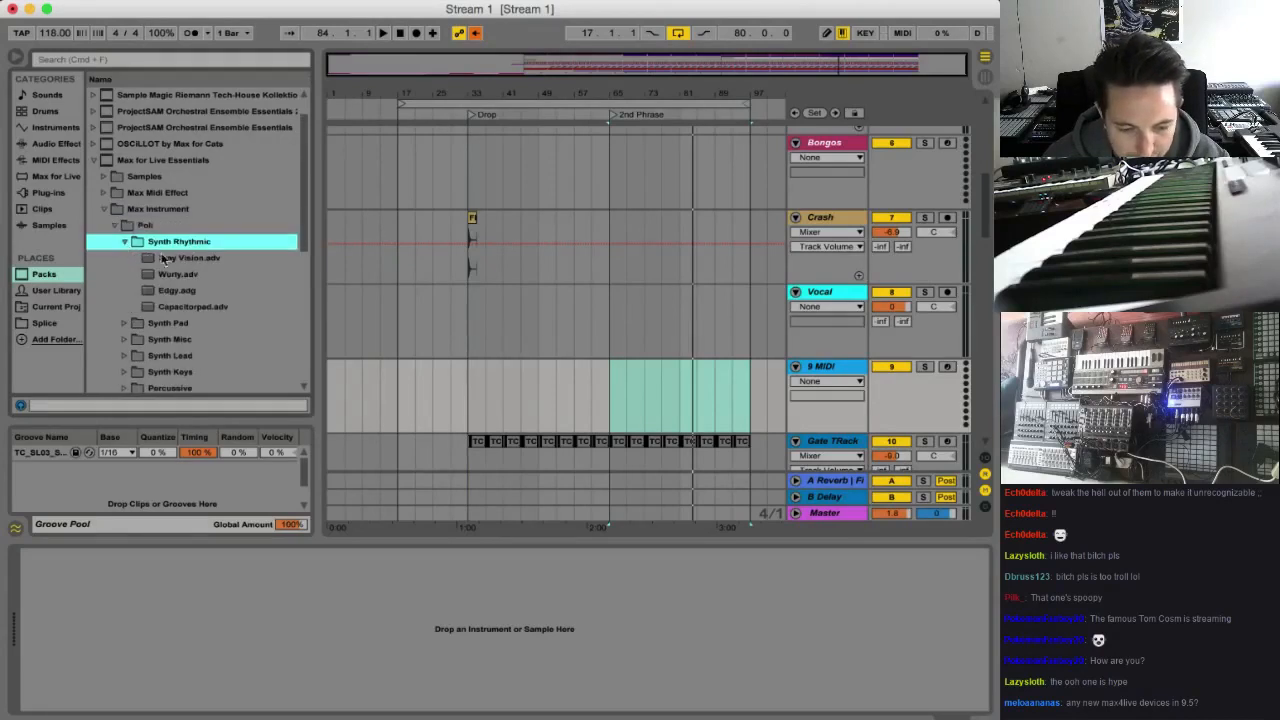
{"action": "left_click_drag", "start_coordinate": [143, 262], "coordinate": [222, 622]}
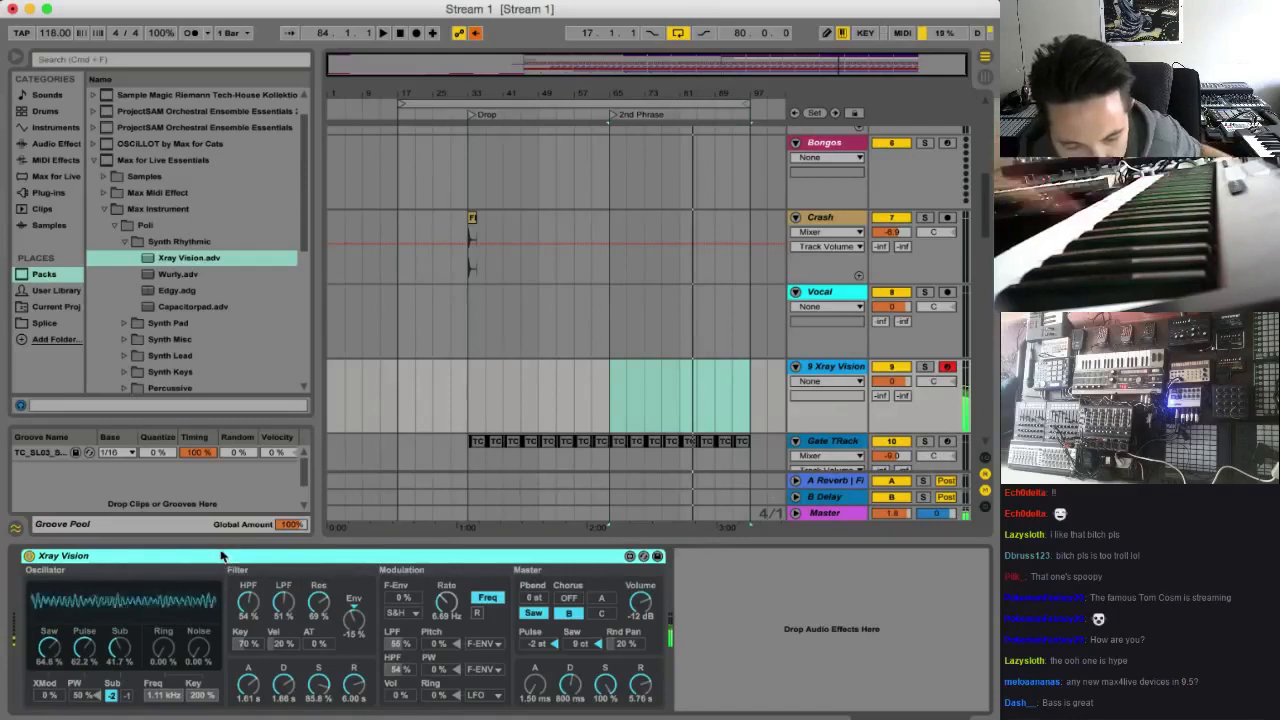
Delete Xray Vision from the MIDI track and try the Dark Throne.adv preset from Poli's Bass folder
{"action": "key", "text": "Delete"}
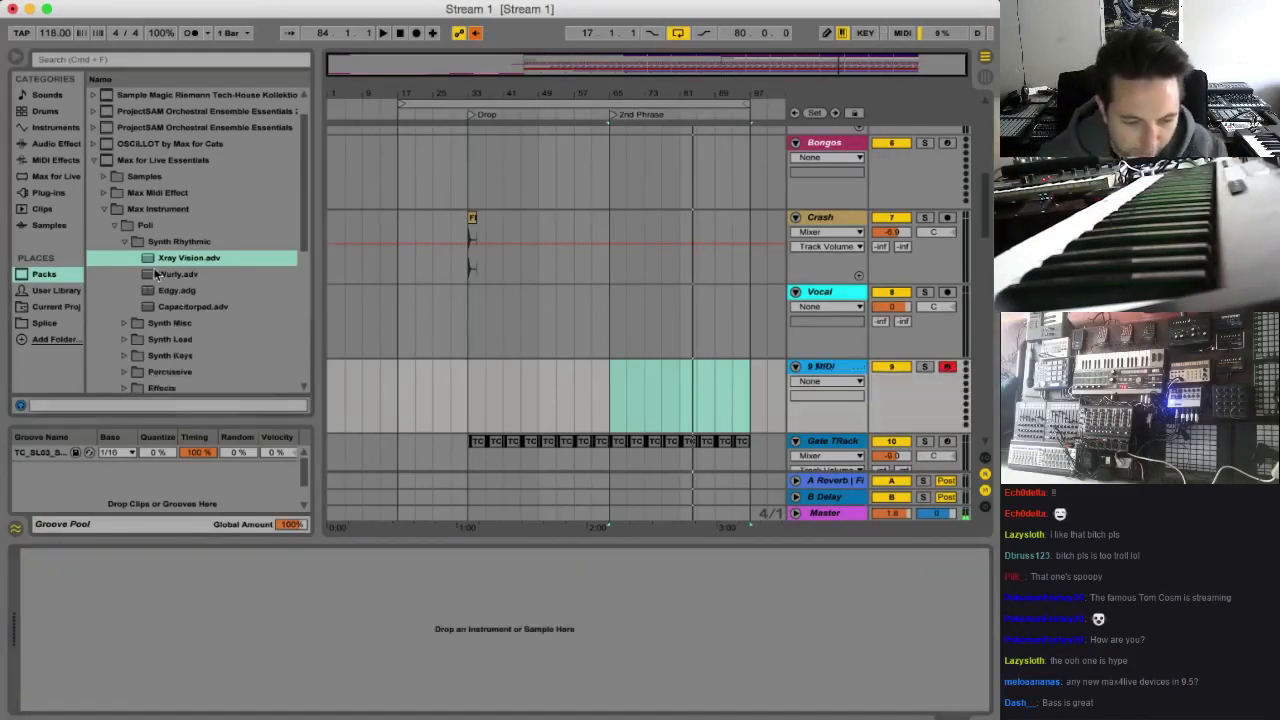
{"action": "scroll", "coordinate": [150, 382], "scroll_direction": "down", "scroll_amount": 3}
{"action": "left_click", "coordinate": [129, 374]}
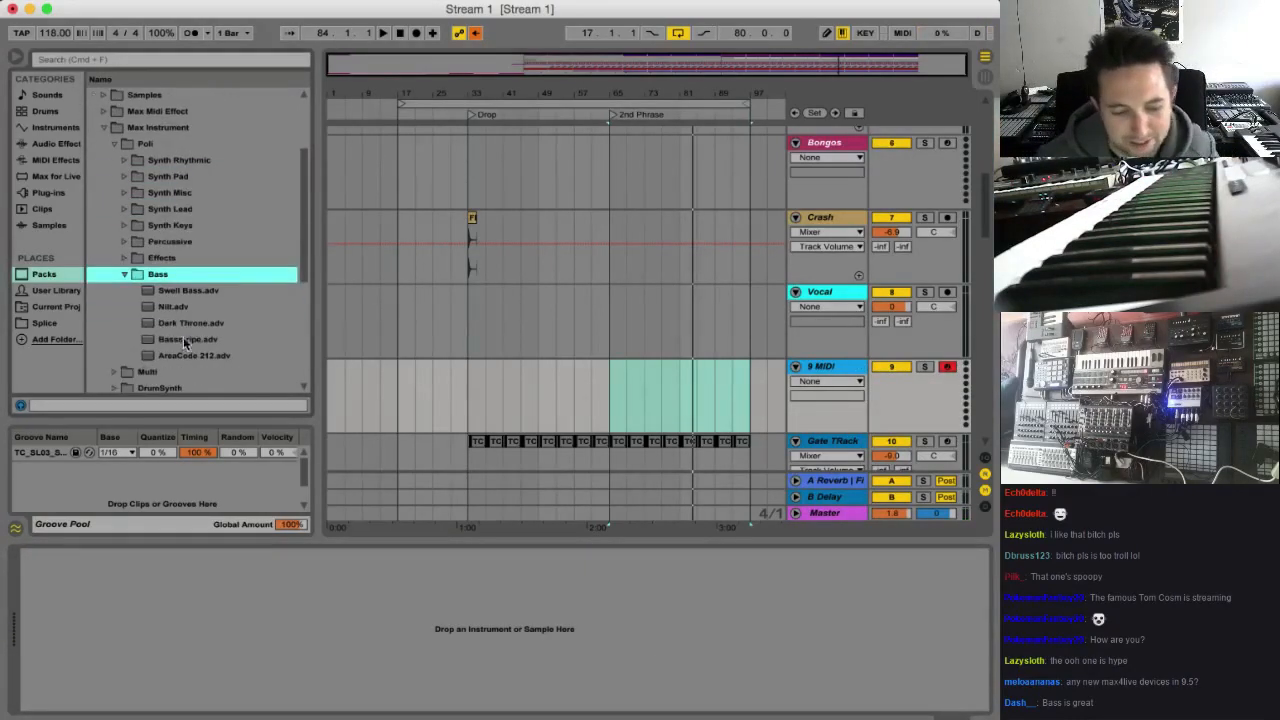
{"action": "left_click", "coordinate": [195, 327]}
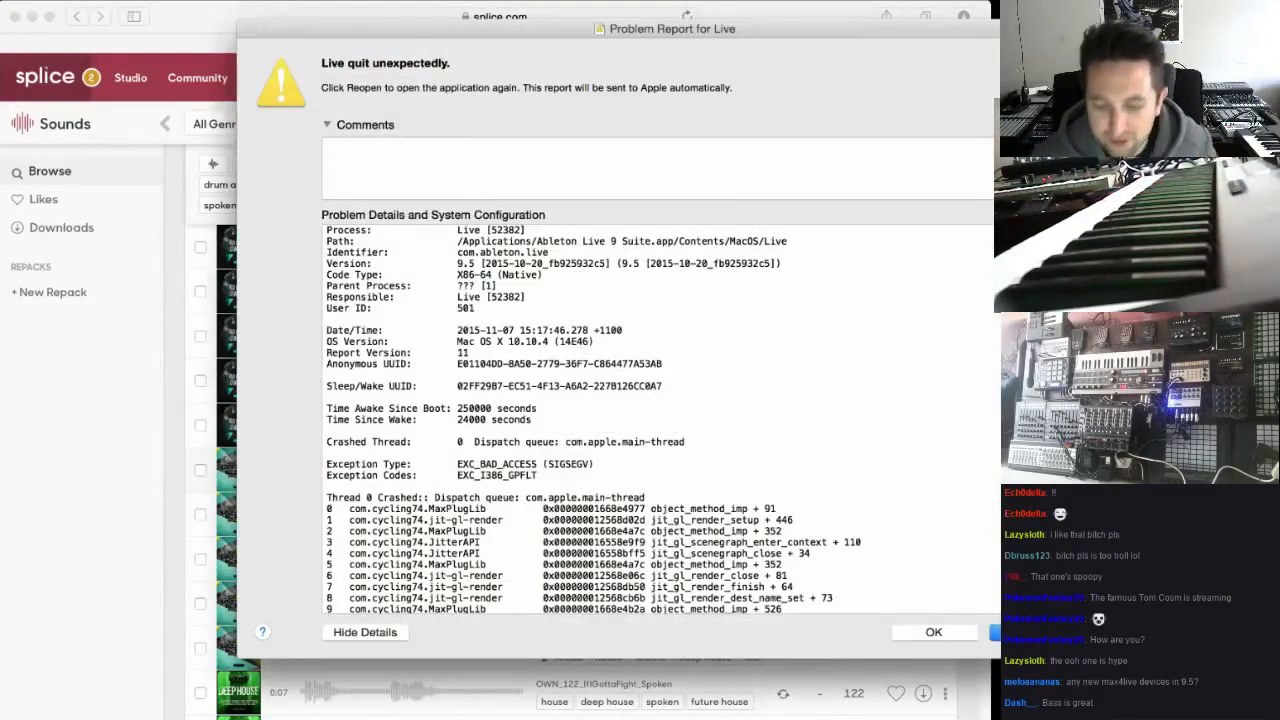
Dismiss the crash report, relaunch Ableton Live 9 Suite, and recover the work on the Stream 1 set
{"action": "left_click", "coordinate": [933, 632]}
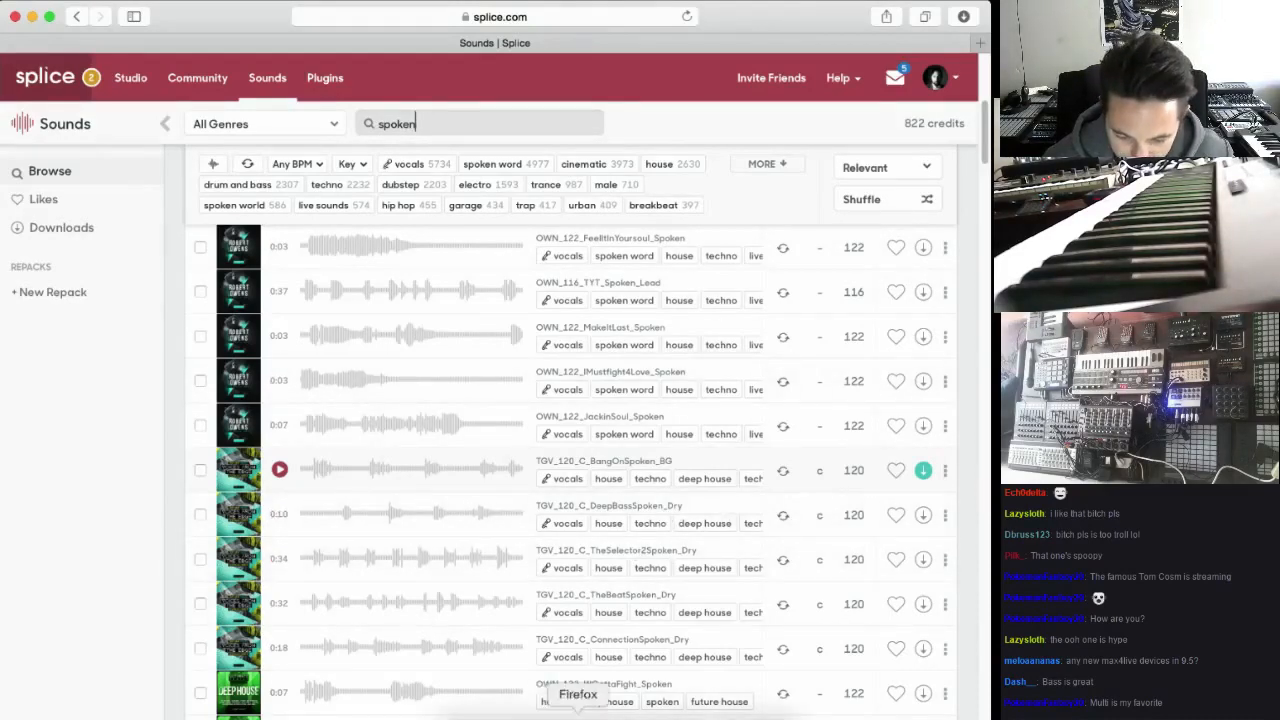
{"action": "left_click", "coordinate": [601, 712]}
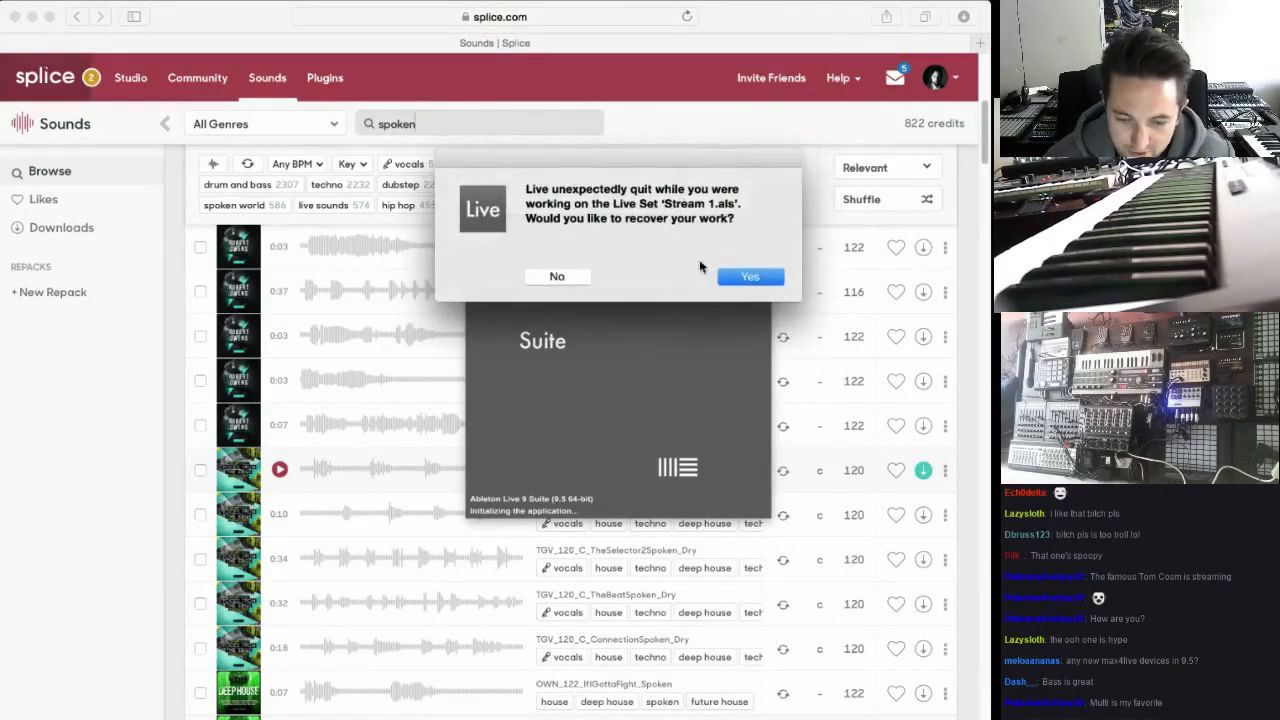
{"action": "left_click", "coordinate": [750, 277]}
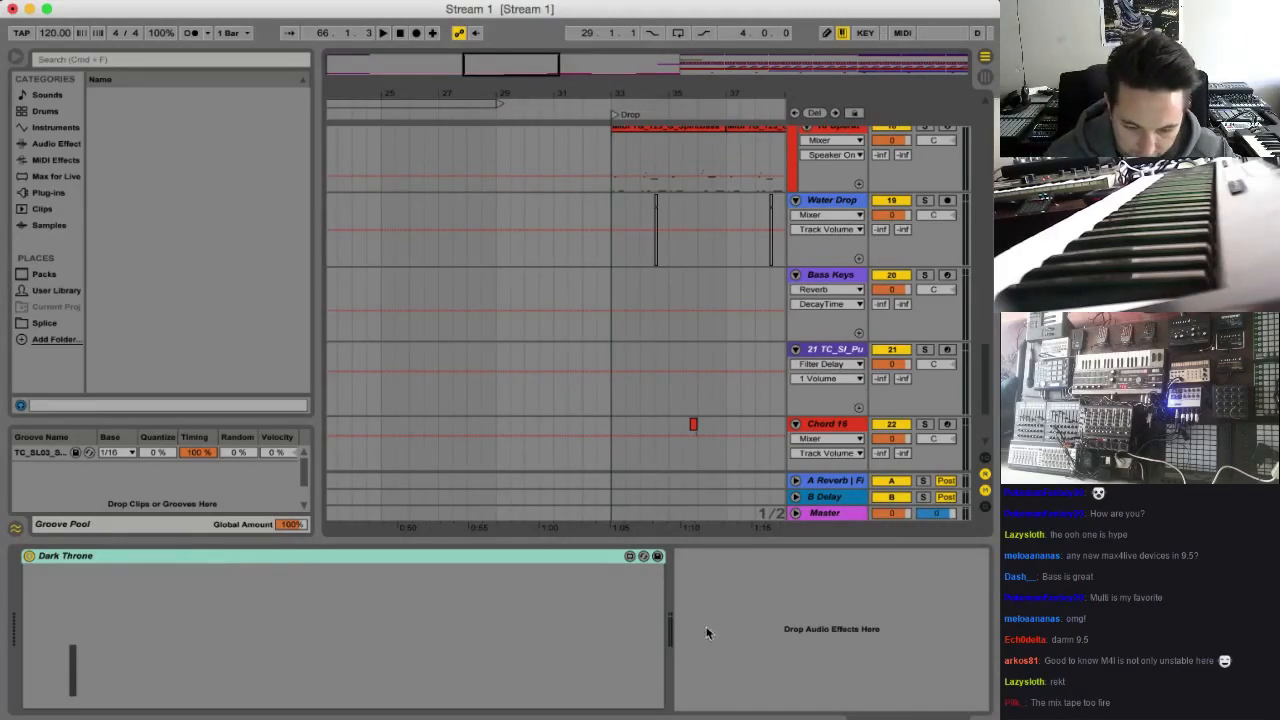
Save the recovered set under the new name Stream 1 crash in the Stream 1 Project folder
{"action": "left_click_drag", "start_coordinate": [448, 10], "coordinate": [446, 9]}
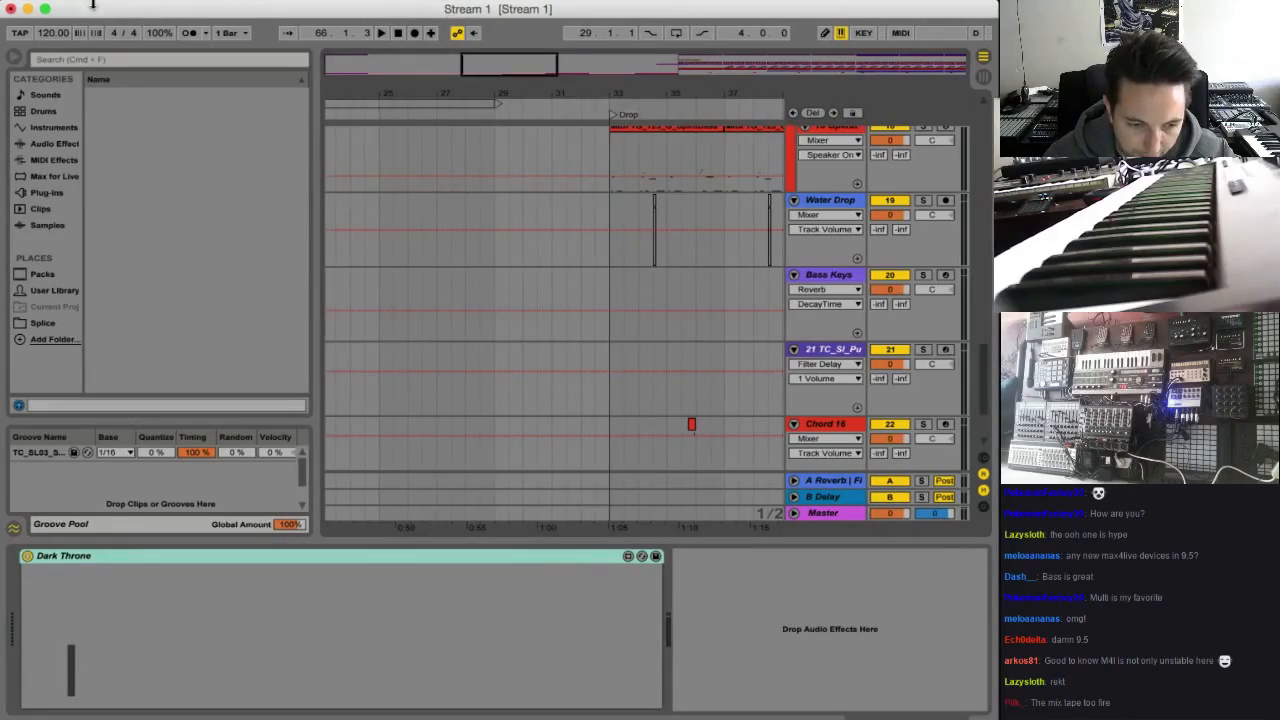
{"action": "left_click_drag", "start_coordinate": [93, 4], "coordinate": [98, 5]}
{"action": "left_click", "coordinate": [95, 0]}
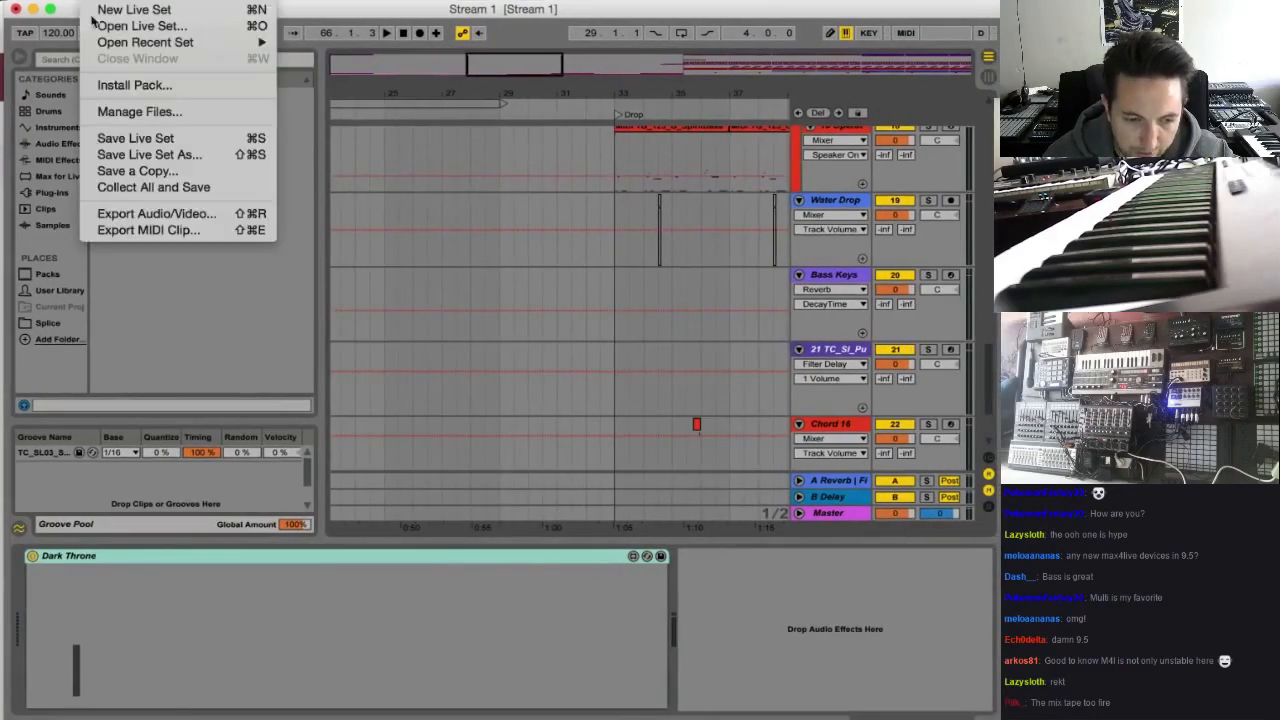
{"action": "left_click", "coordinate": [150, 154]}
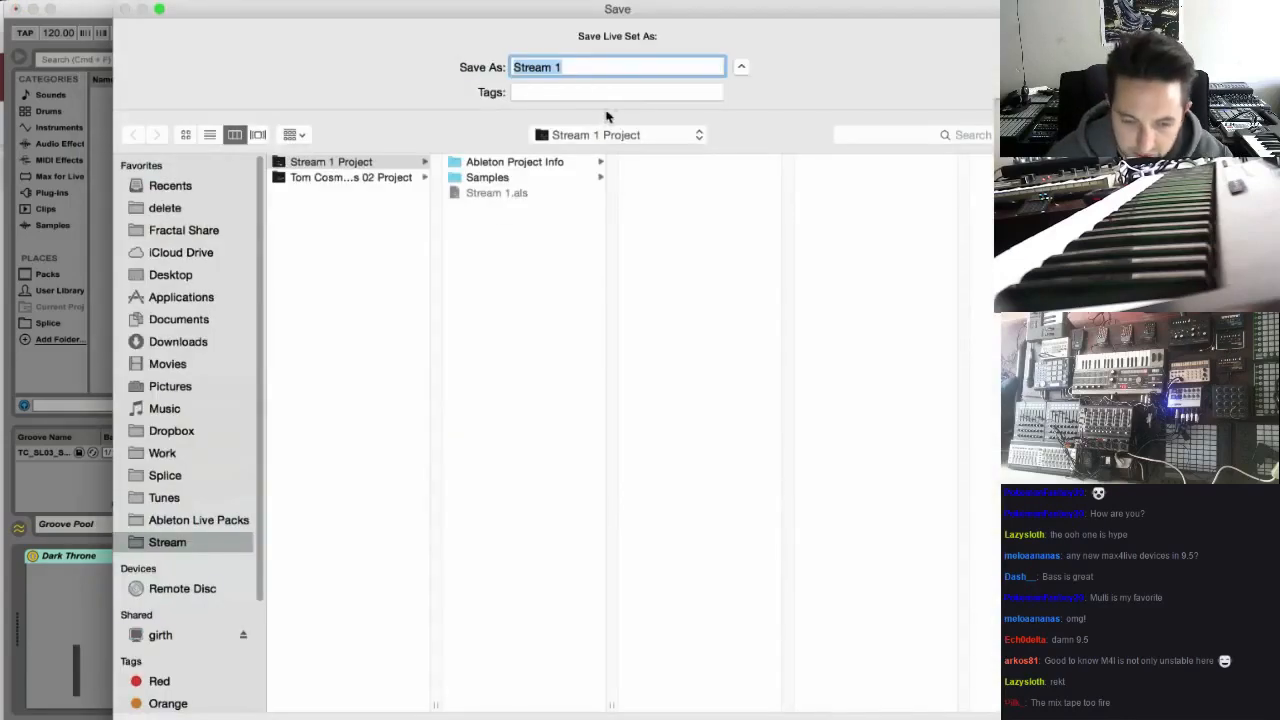
{"action": "left_click", "coordinate": [565, 74]}
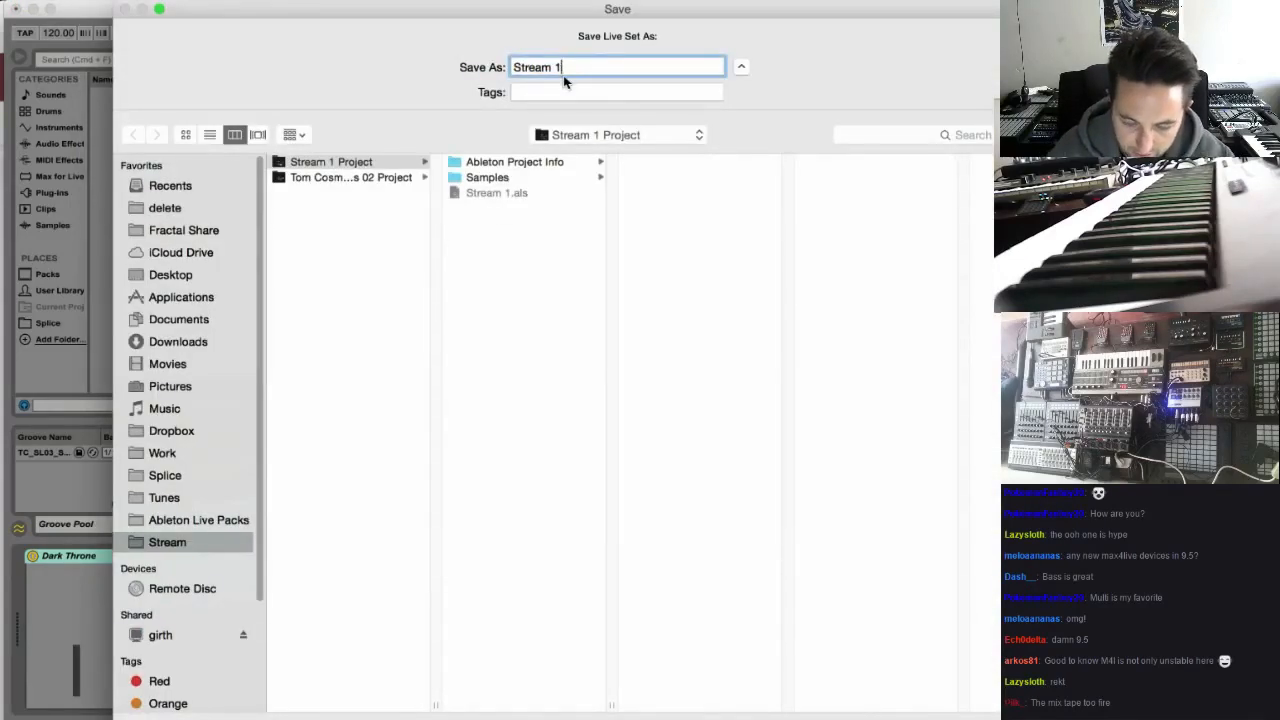
{"action": "type", "text": "crash"}
{"action": "key", "text": "Return"}
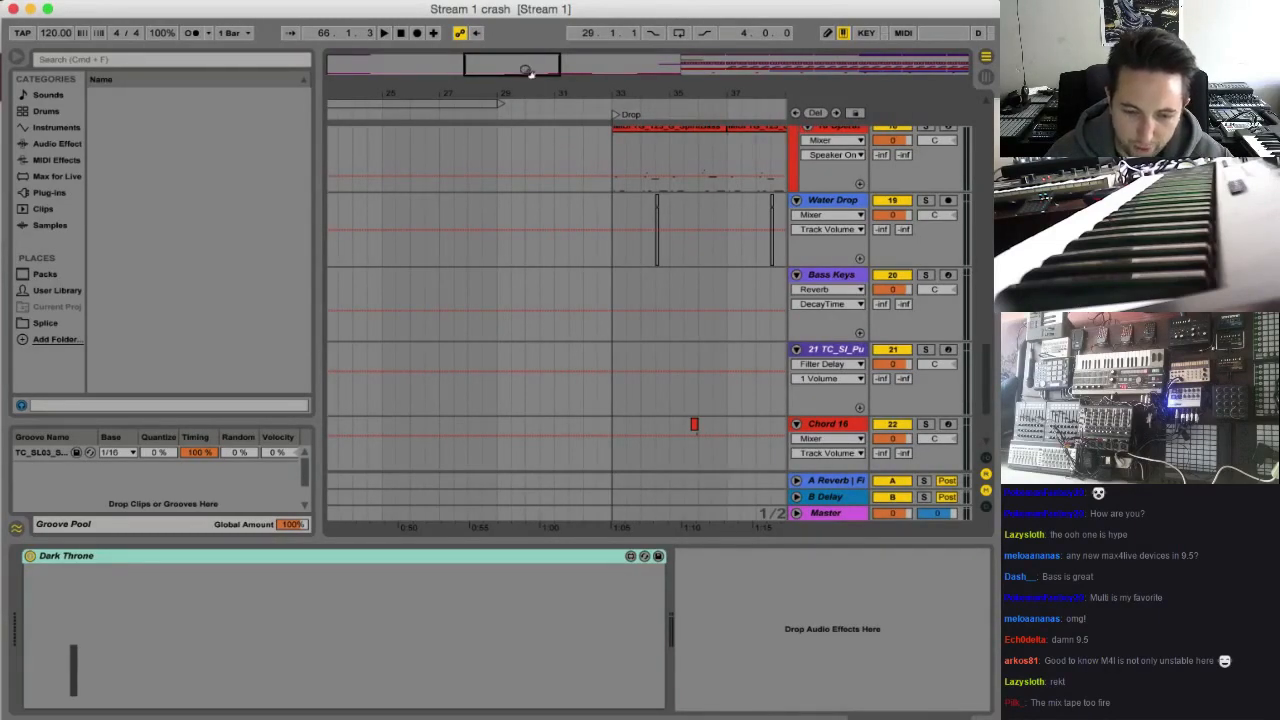
Close and relaunch Ableton Live, dismiss the lessons view, and open the recent set Stream 1 crash
{"action": "left_click", "coordinate": [13, 9]}
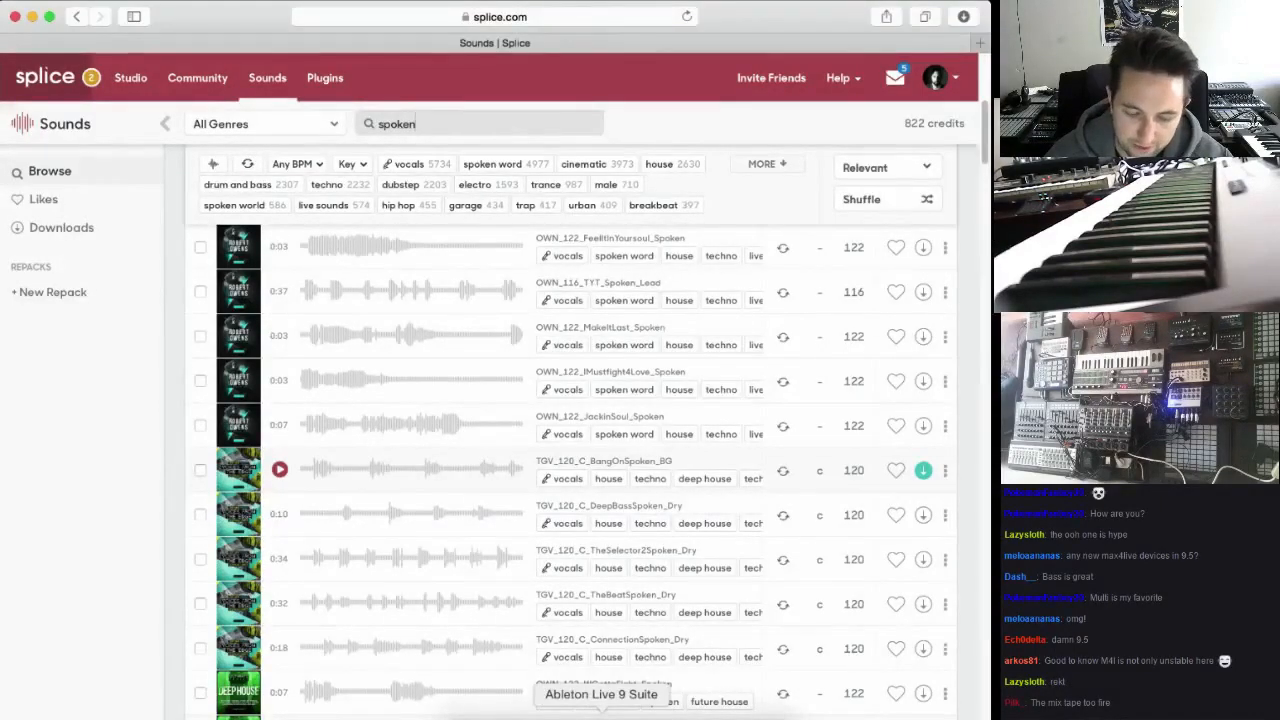
{"action": "left_click", "coordinate": [601, 712]}
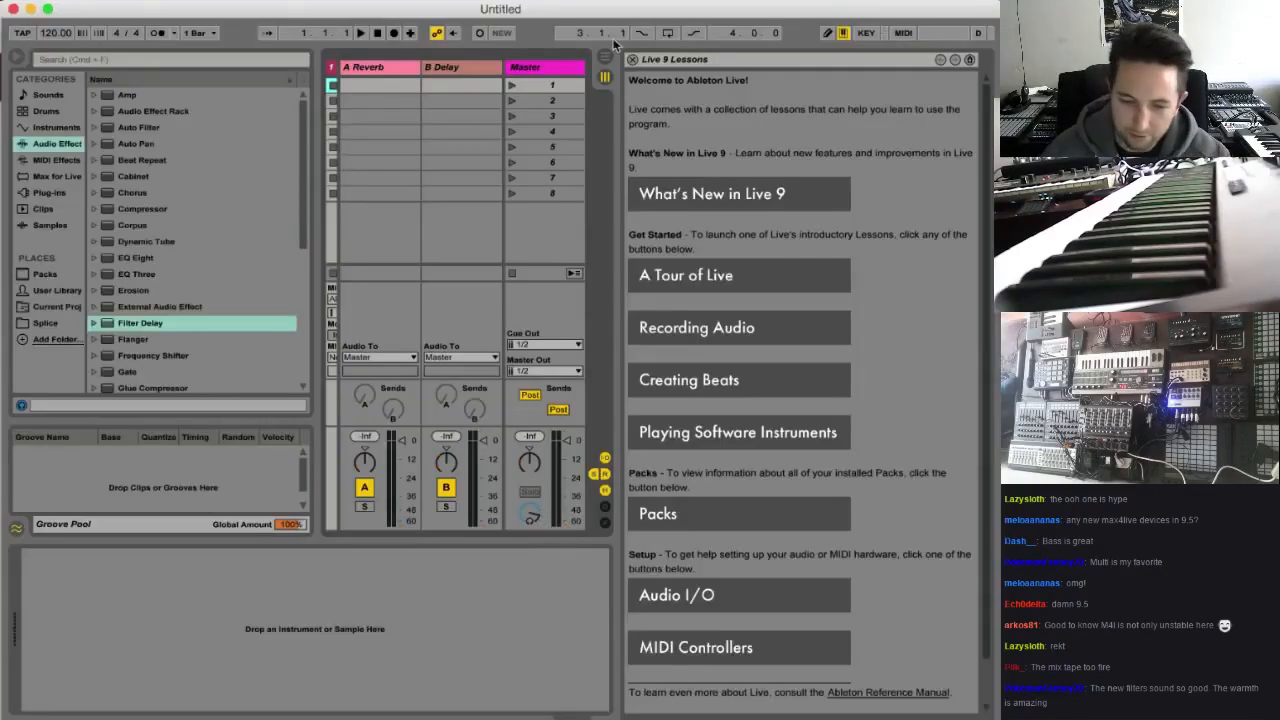
{"action": "left_click", "coordinate": [633, 60]}
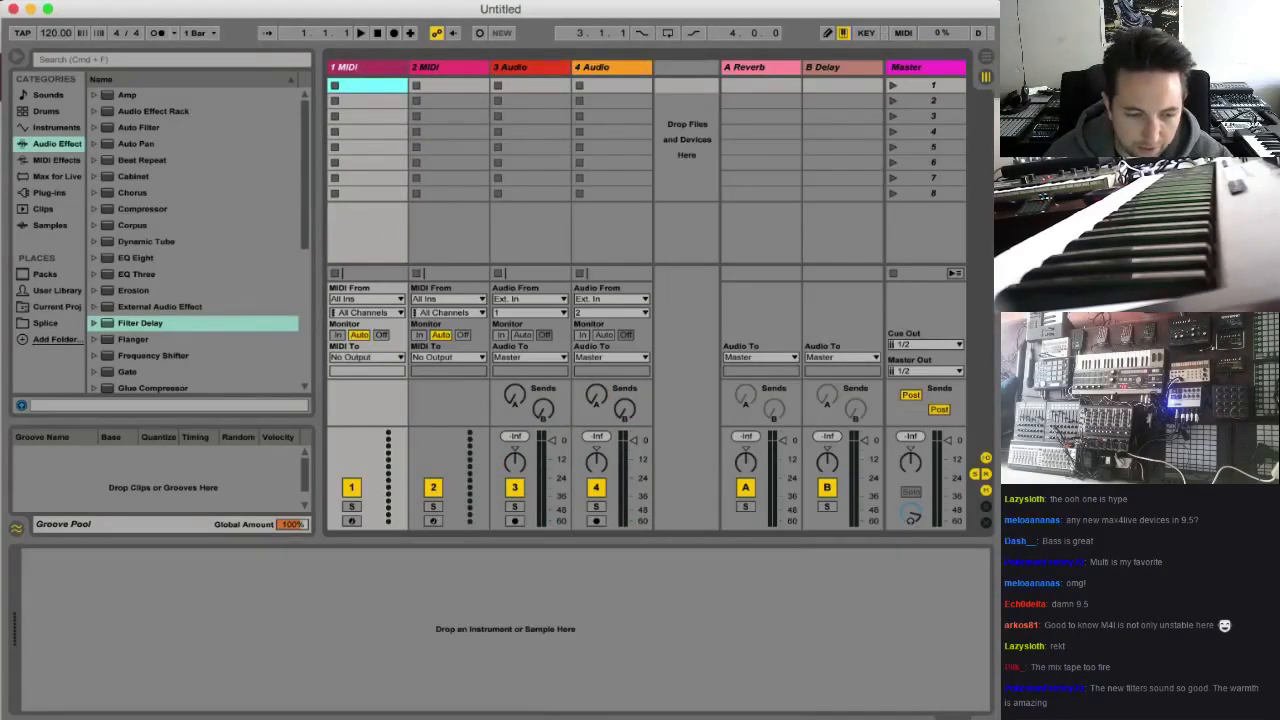
{"action": "left_click", "coordinate": [95, 1]}
{"action": "mouse_move", "coordinate": [125, 45]}
{"action": "left_click", "coordinate": [483, 47]}
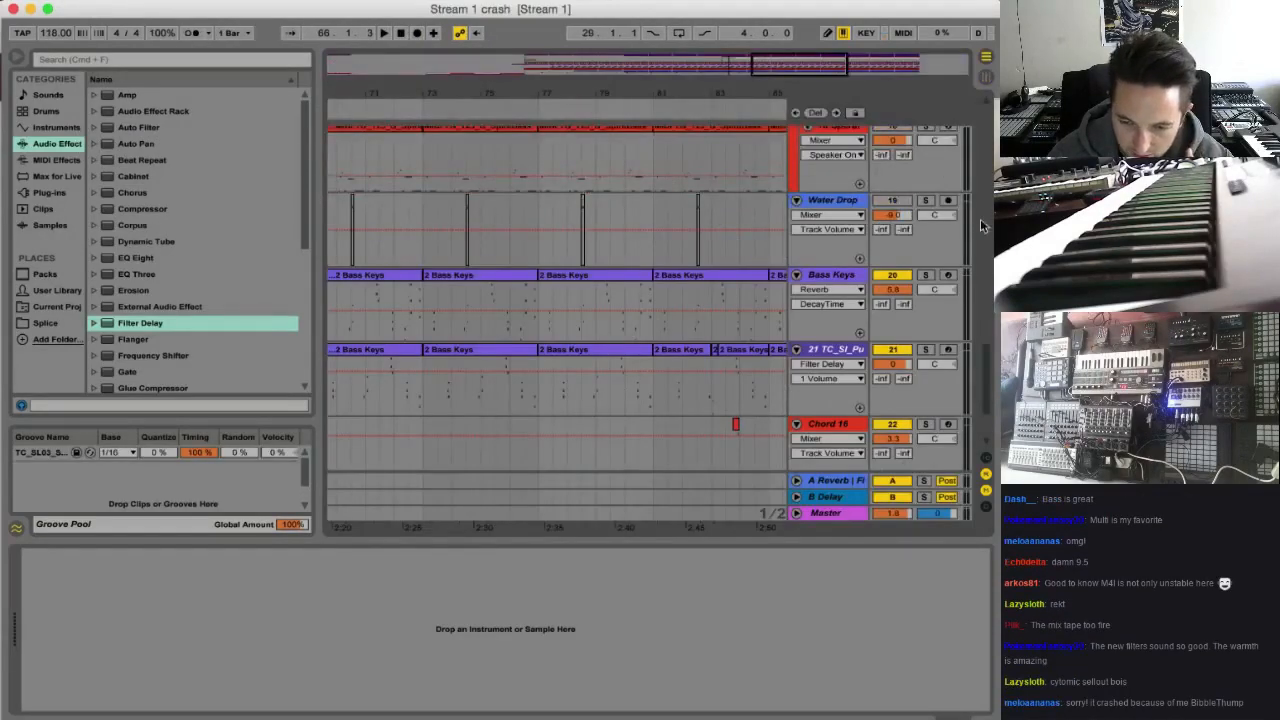
Briefly play the second phrase, then delete the empty MIDI track below Vocal
{"action": "left_click_drag", "start_coordinate": [988, 365], "coordinate": [988, 190]}
{"action": "left_click", "coordinate": [827, 314]}
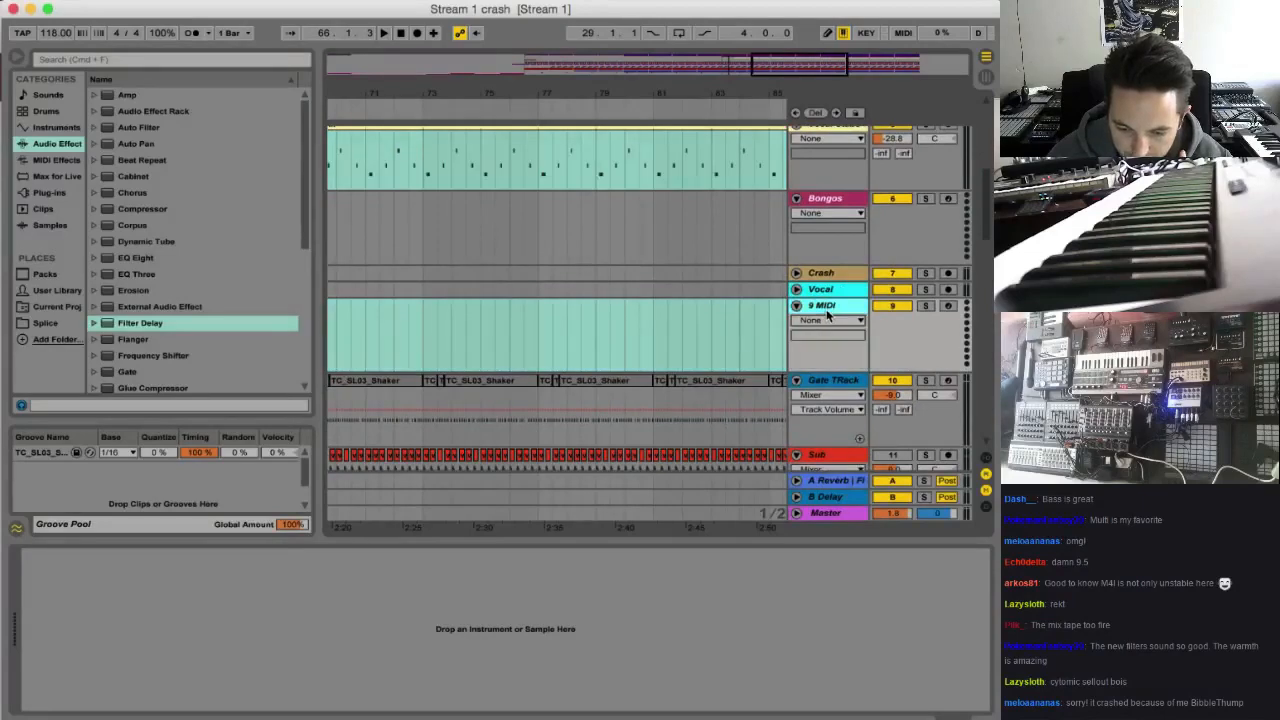
{"action": "key", "text": "space"}
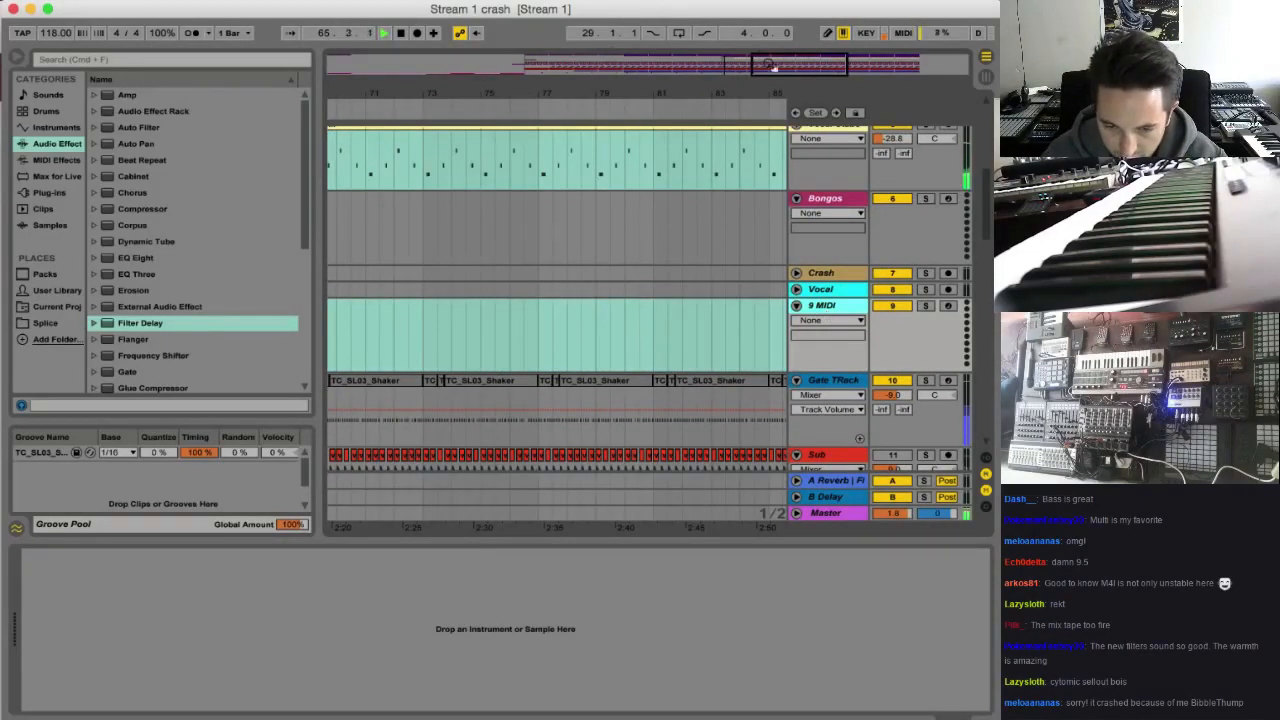
{"action": "left_click_drag", "start_coordinate": [768, 65], "coordinate": [764, 42]}
{"action": "key", "text": "space"}
{"action": "left_click", "coordinate": [823, 308]}
{"action": "key", "text": "Delete"}
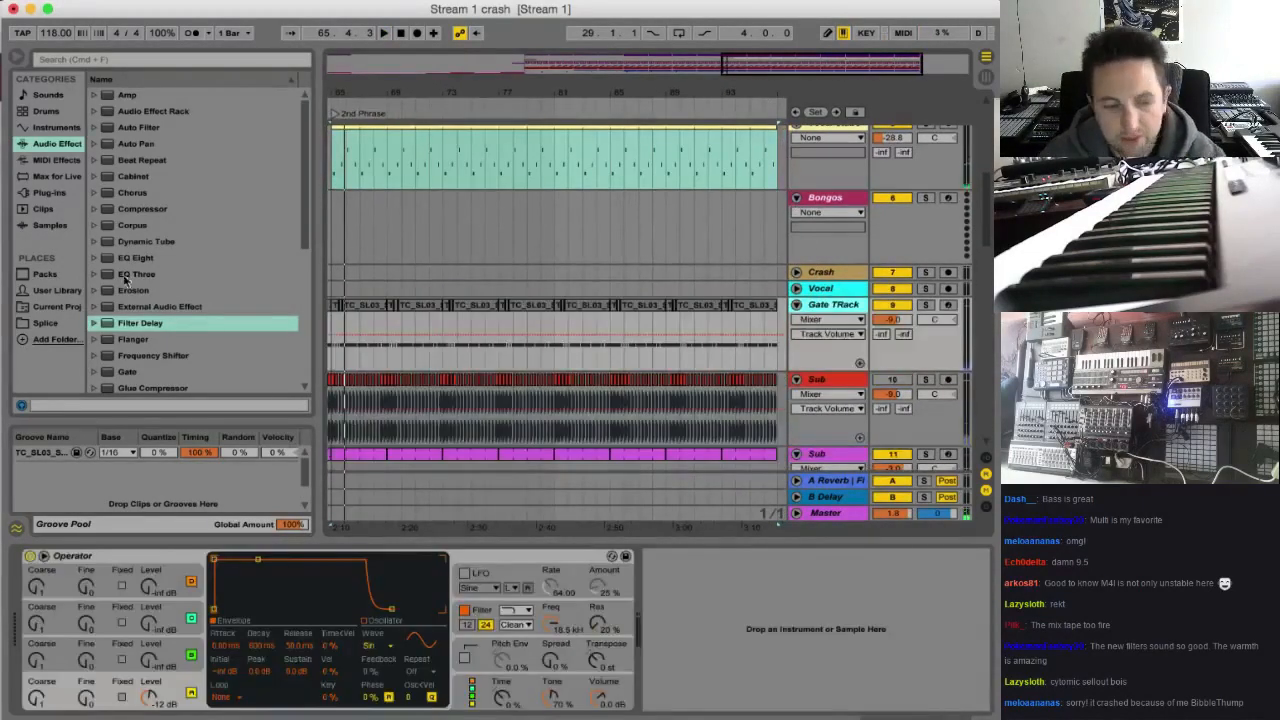
Examine the Max Instrument folder of the Max for Live Essentials pack for synth devices
{"action": "left_click", "coordinate": [67, 176]}
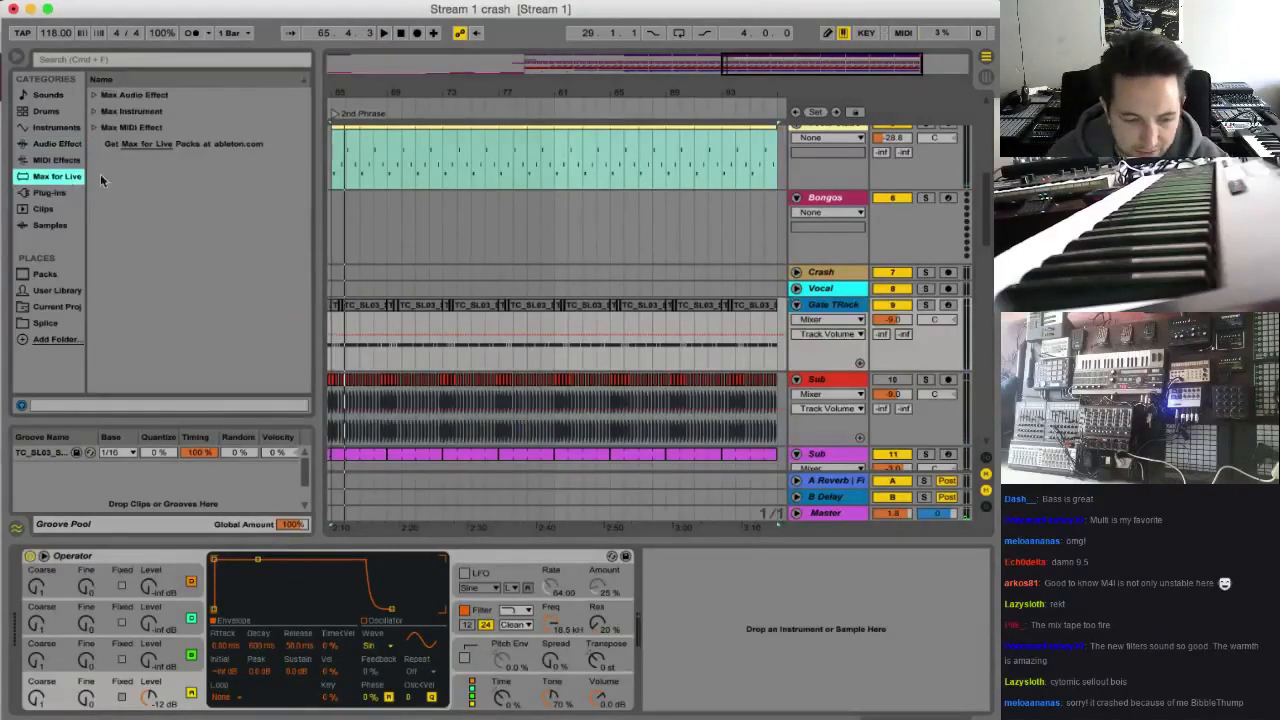
{"action": "left_click", "coordinate": [52, 291]}
{"action": "left_click", "coordinate": [53, 275]}
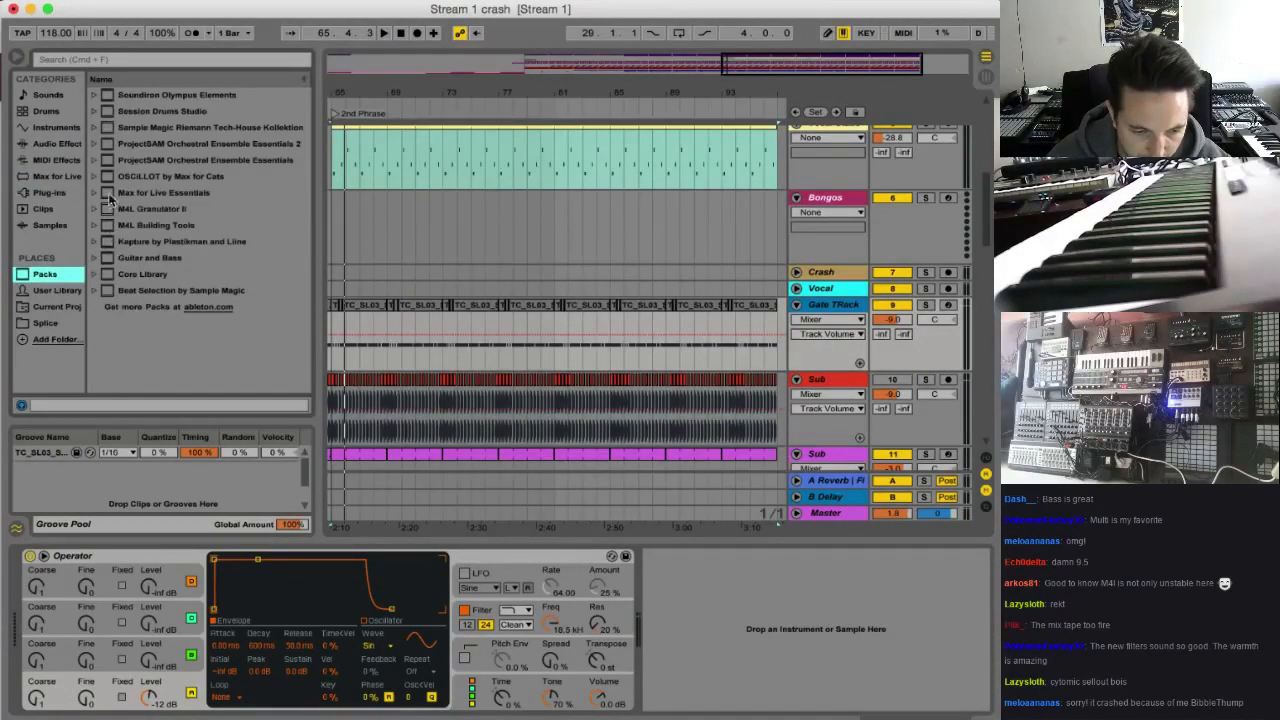
{"action": "double_click", "coordinate": [110, 195]}
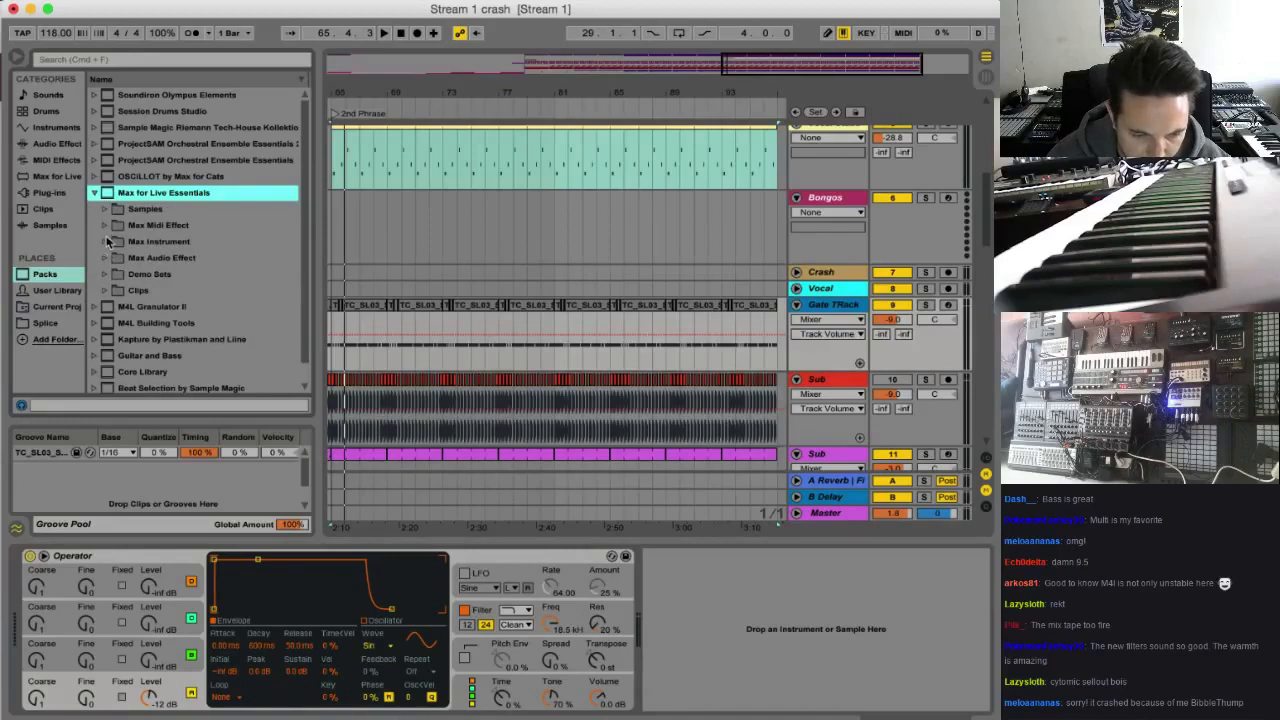
{"action": "left_click", "coordinate": [105, 242]}
{"action": "scroll", "coordinate": [166, 313], "scroll_direction": "down", "scroll_amount": 1}
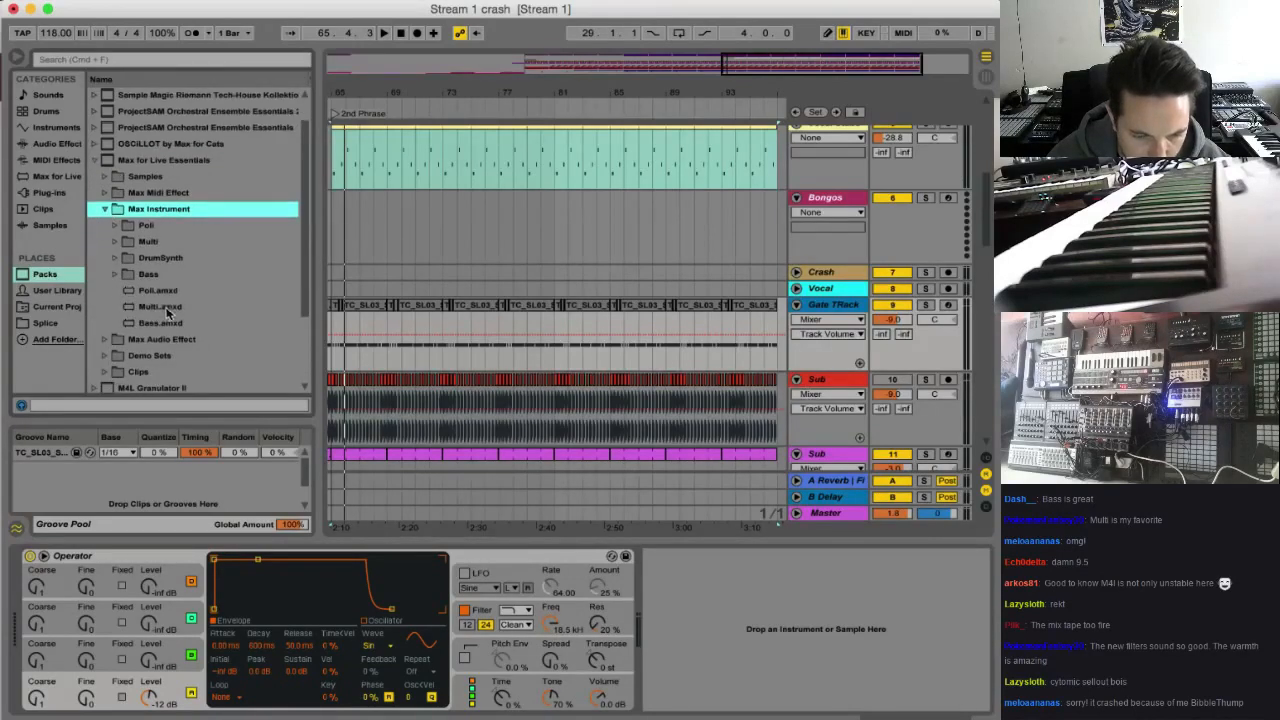
{"action": "scroll", "coordinate": [166, 360], "scroll_direction": "down", "scroll_amount": 3}
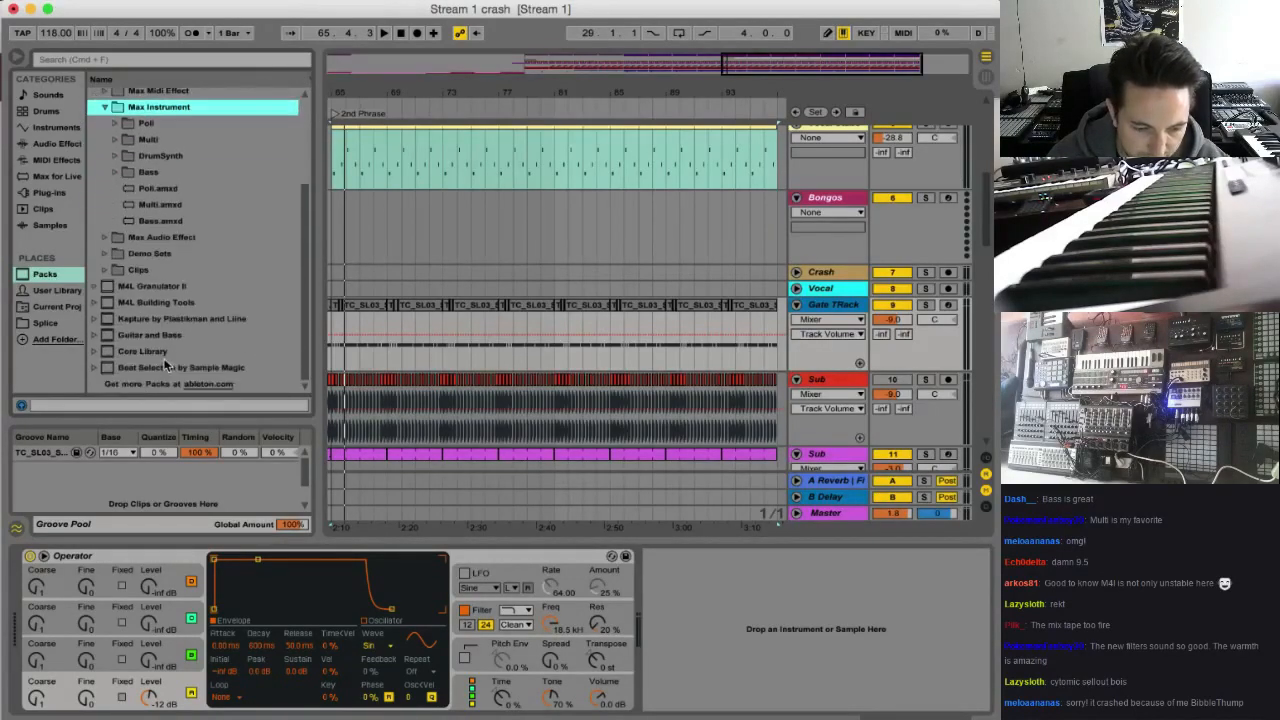
{"action": "scroll", "coordinate": [166, 364], "scroll_direction": "up", "scroll_amount": 2}
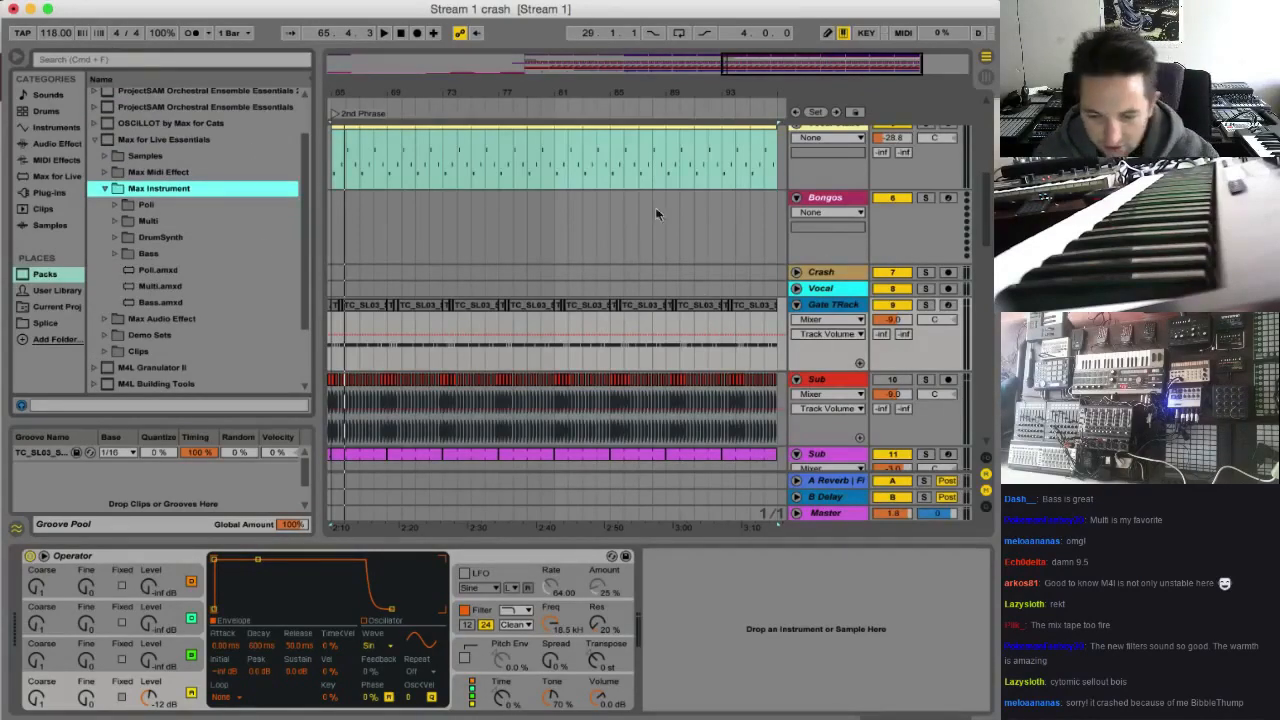
Unfold the Vocal track and place Splice's TGV_120_C_BangOnSpoken_BG.wav on it at the start of 2nd Phrase
{"action": "left_click", "coordinate": [812, 287]}
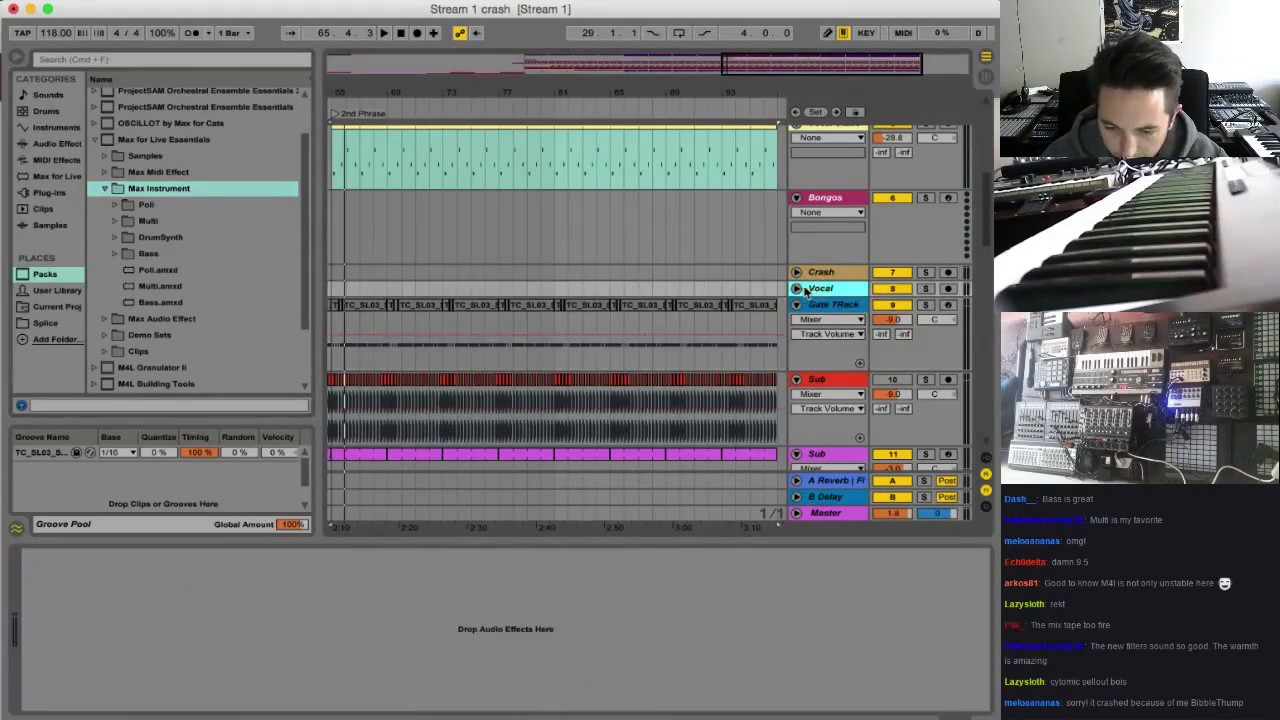
{"action": "left_click", "coordinate": [796, 288]}
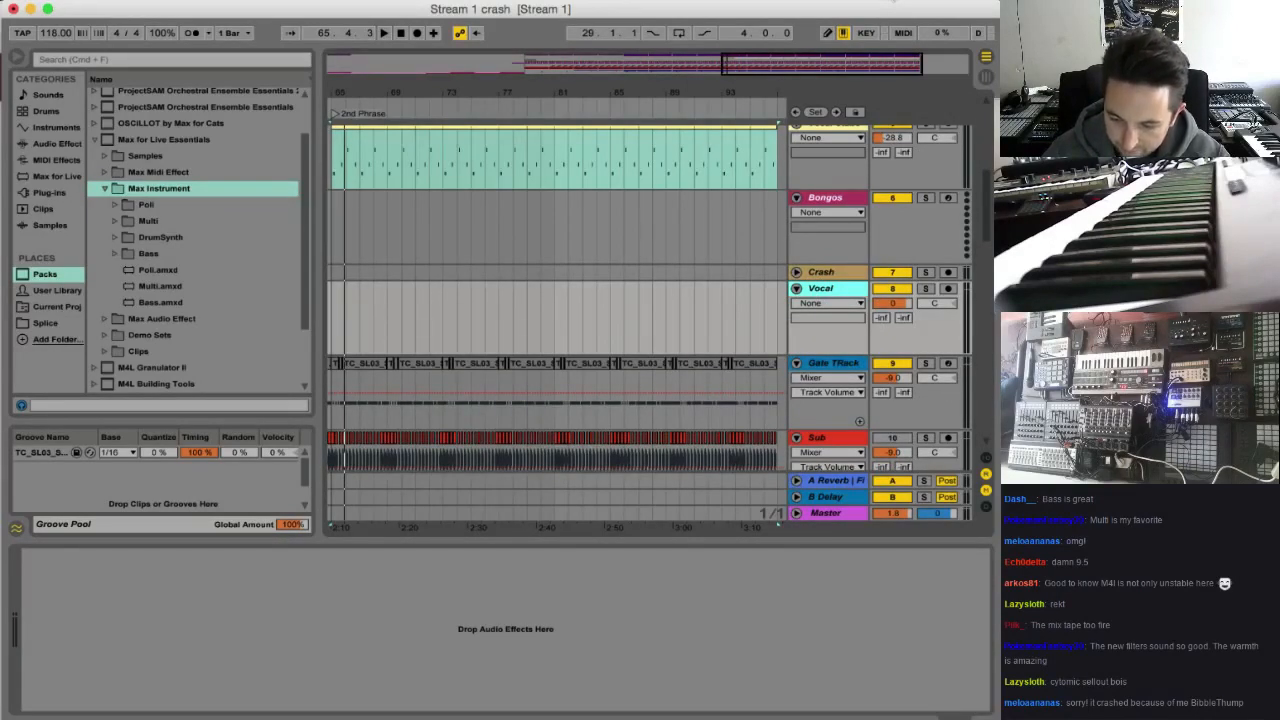
{"action": "left_click", "coordinate": [892, 1]}
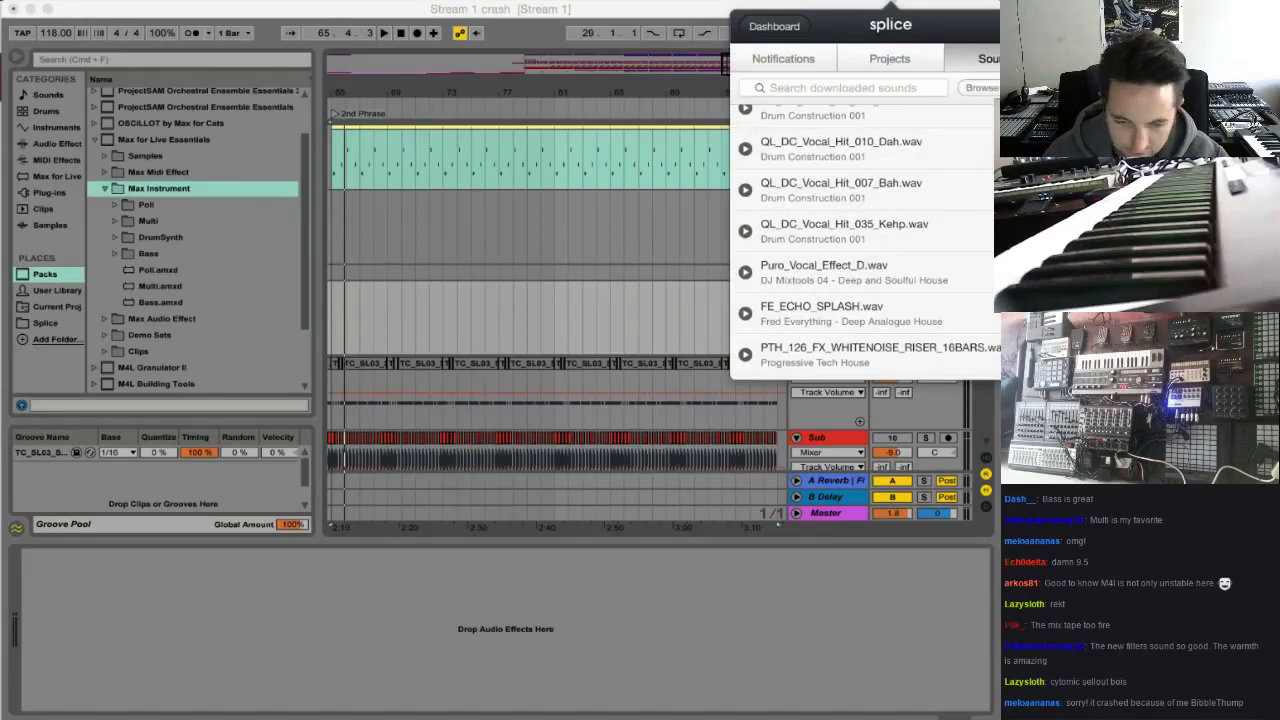
{"action": "scroll", "coordinate": [880, 230], "scroll_direction": "up", "scroll_amount": 5}
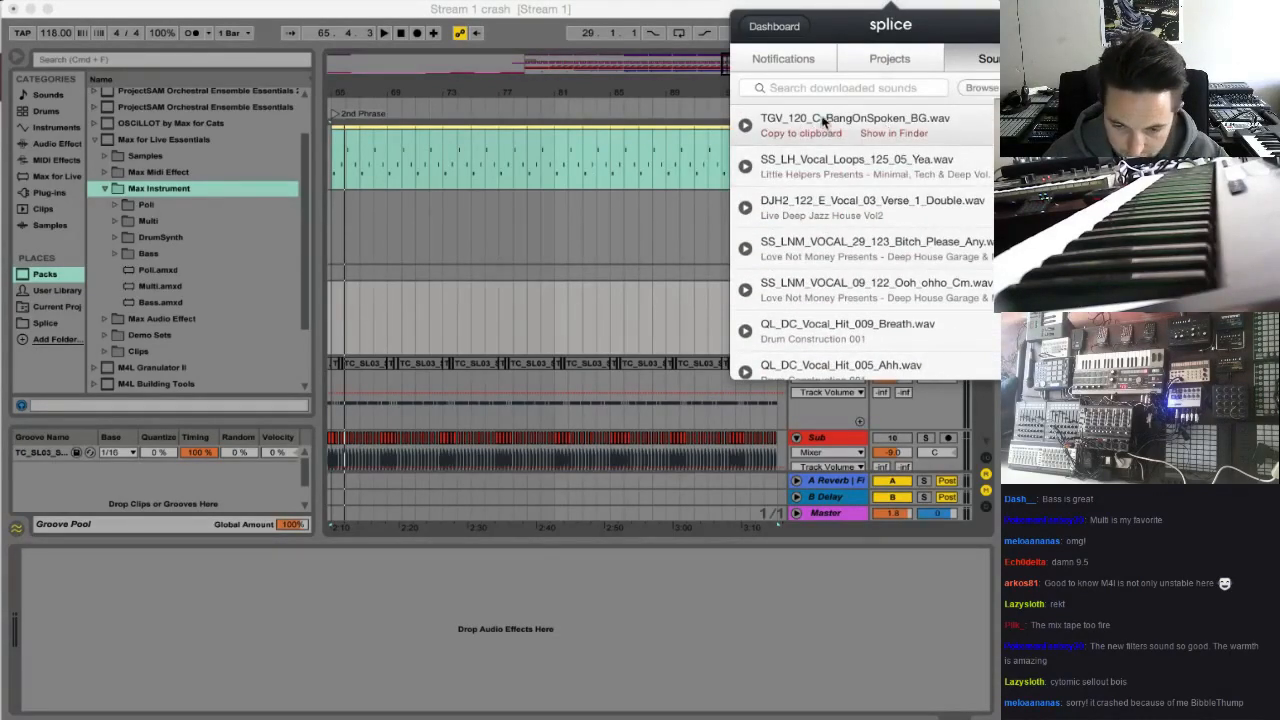
{"action": "mouse_move", "coordinate": [823, 121]}
{"action": "left_mouse_down"}
{"action": "mouse_move", "coordinate": [331, 309]}
{"action": "mouse_move", "coordinate": [392, 310]}
{"action": "left_mouse_up"}
Add SS_LH_Vocal_Loops_125_05_Yea.wav and DJH2_122_E_Vocal_03_Verse_1_Double.wav from Splice end to end after the first Vocal clip
{"action": "left_click", "coordinate": [893, 1]}
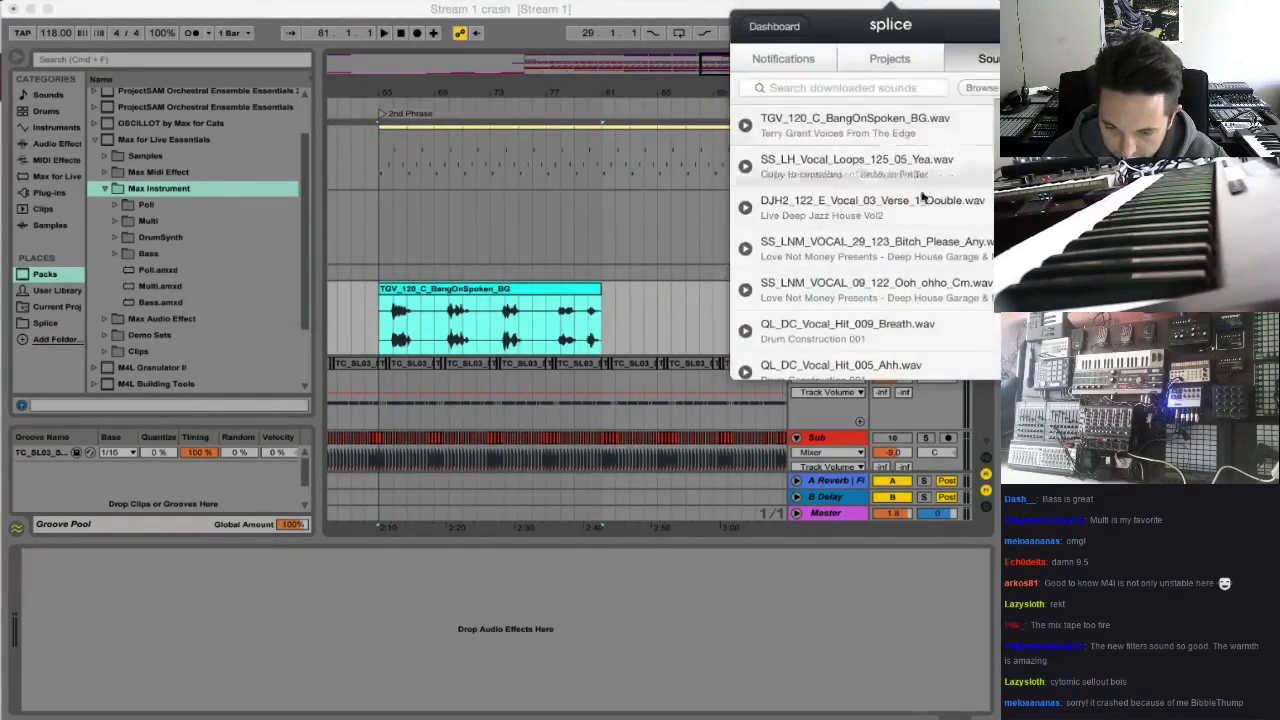
{"action": "left_click_drag", "start_coordinate": [883, 165], "coordinate": [616, 320]}
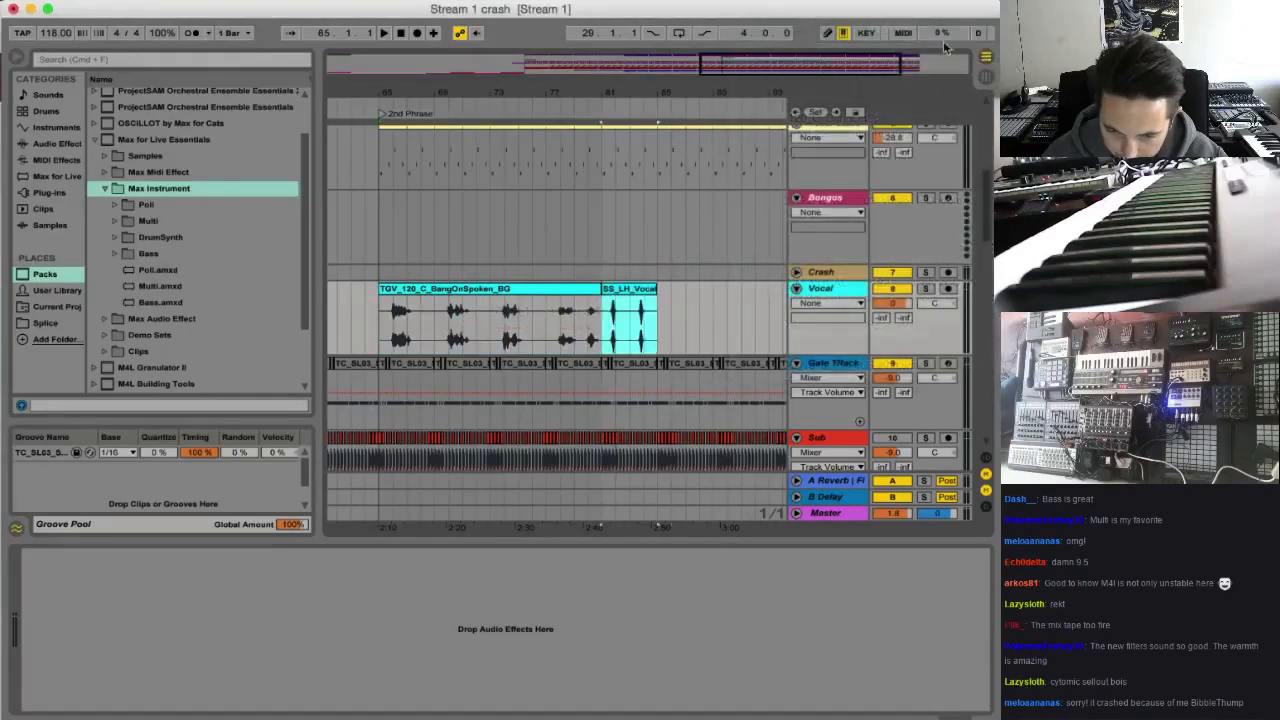
{"action": "left_click", "coordinate": [896, 3]}
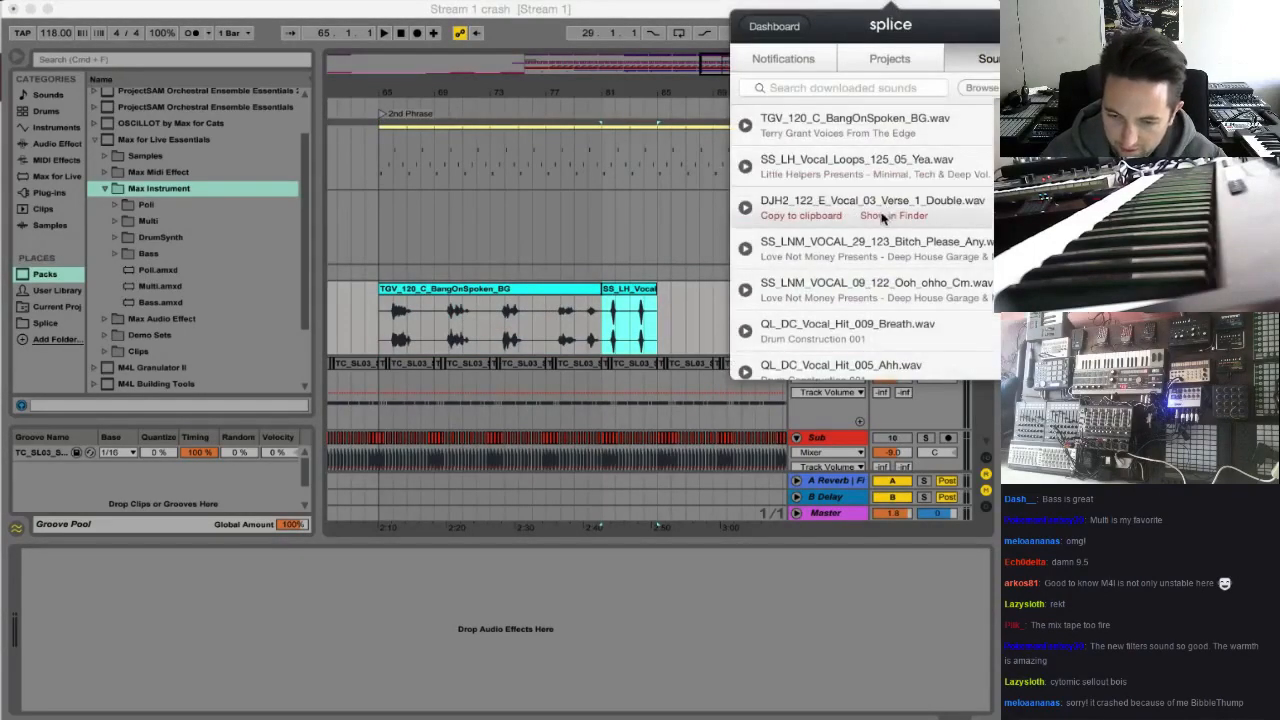
{"action": "left_click_drag", "start_coordinate": [735, 248], "coordinate": [650, 312]}
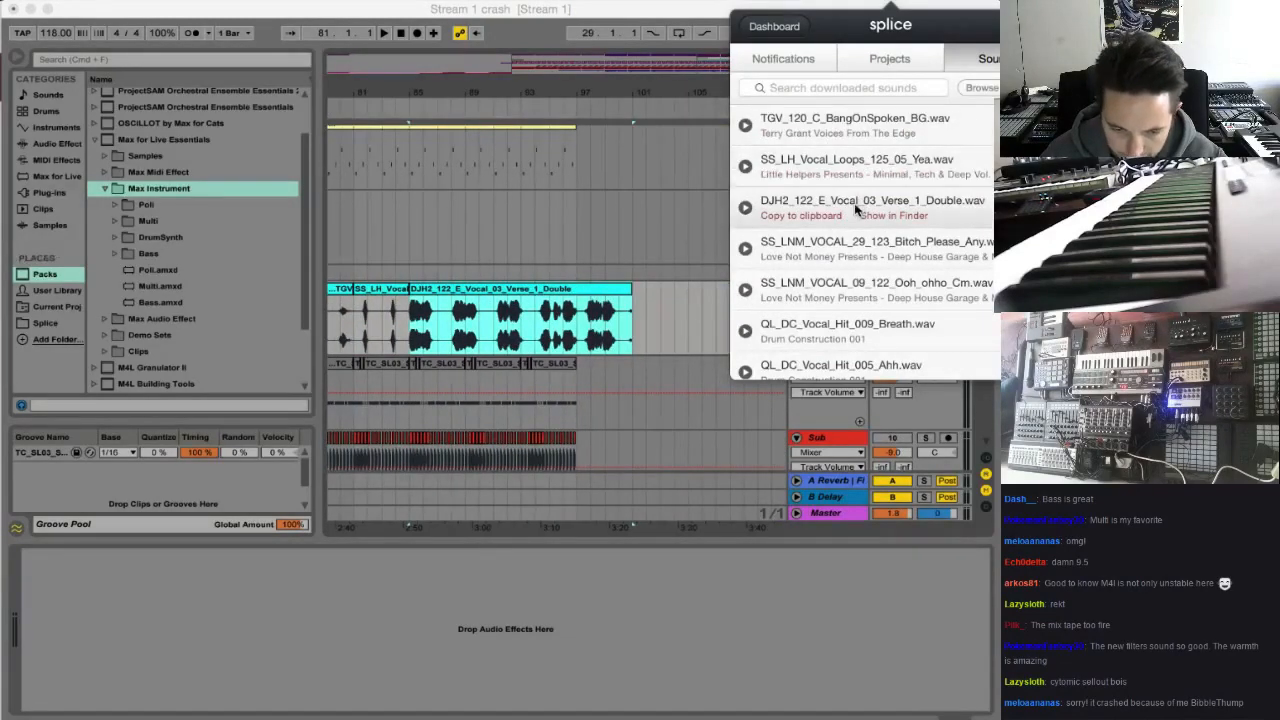
Append Splice's SS_LNM_VOCAL_29_123_Bitch_Please_Any and SS_LNM_VOCAL_09_122_Ooh_ohho_Cm samples after the DJH2 verse clip on the Vocal track
{"action": "left_click_drag", "start_coordinate": [846, 250], "coordinate": [645, 315]}
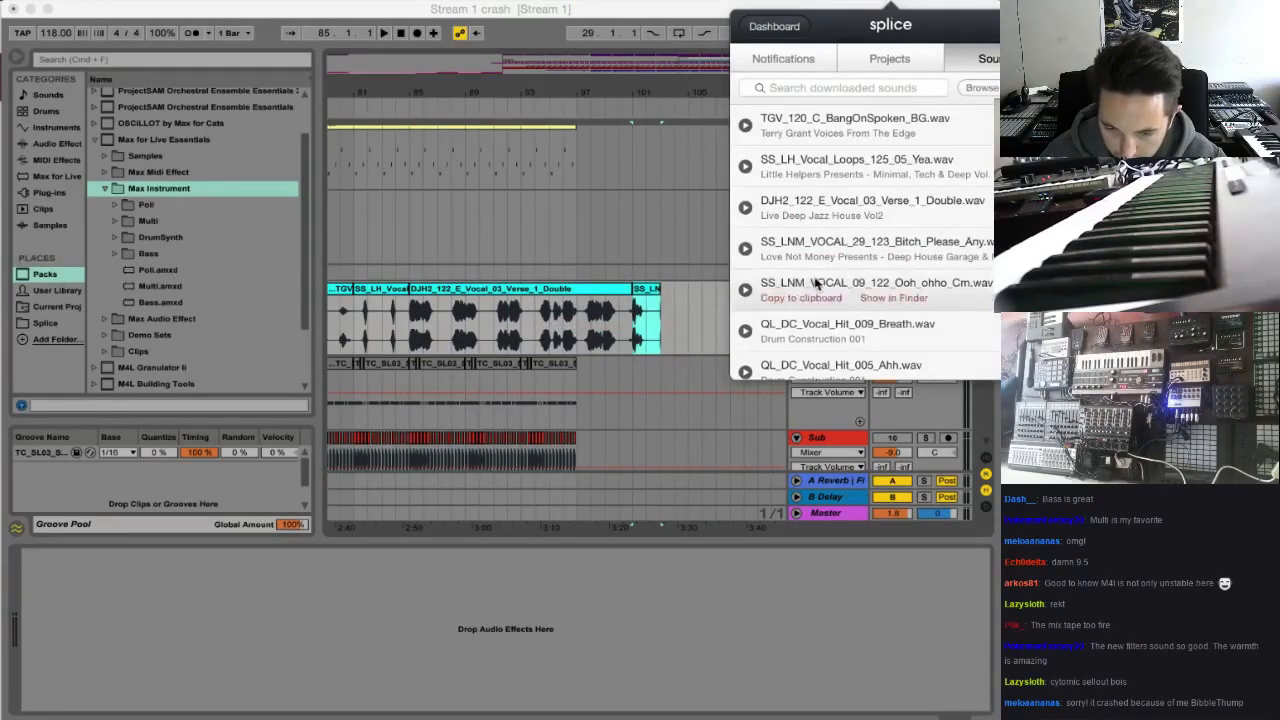
{"action": "left_click", "coordinate": [745, 248]}
{"action": "left_click_drag", "start_coordinate": [806, 285], "coordinate": [675, 315]}
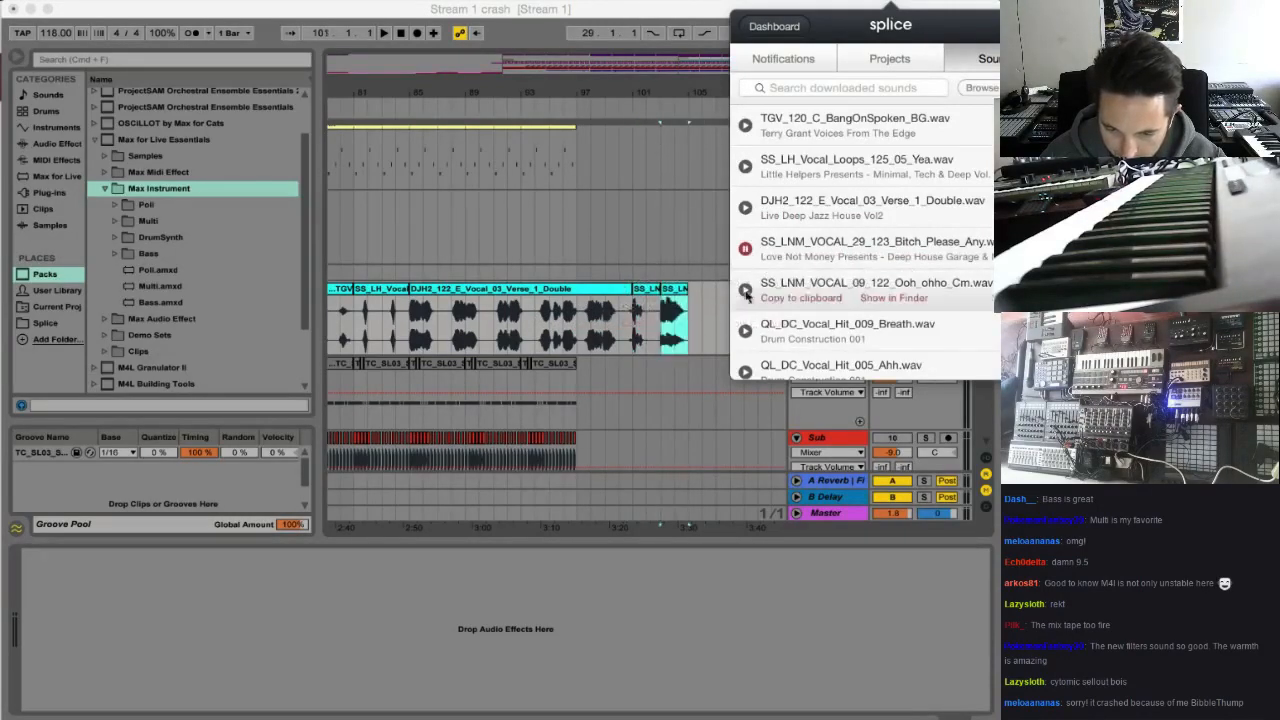
Try Puro_Vocal_Effect_D.wav from Splice after the last clip on the Vocal track and delete it again
{"action": "scroll", "coordinate": [835, 290], "scroll_direction": "down", "scroll_amount": 2}
{"action": "scroll", "coordinate": [905, 272], "scroll_direction": "down", "scroll_amount": 6}
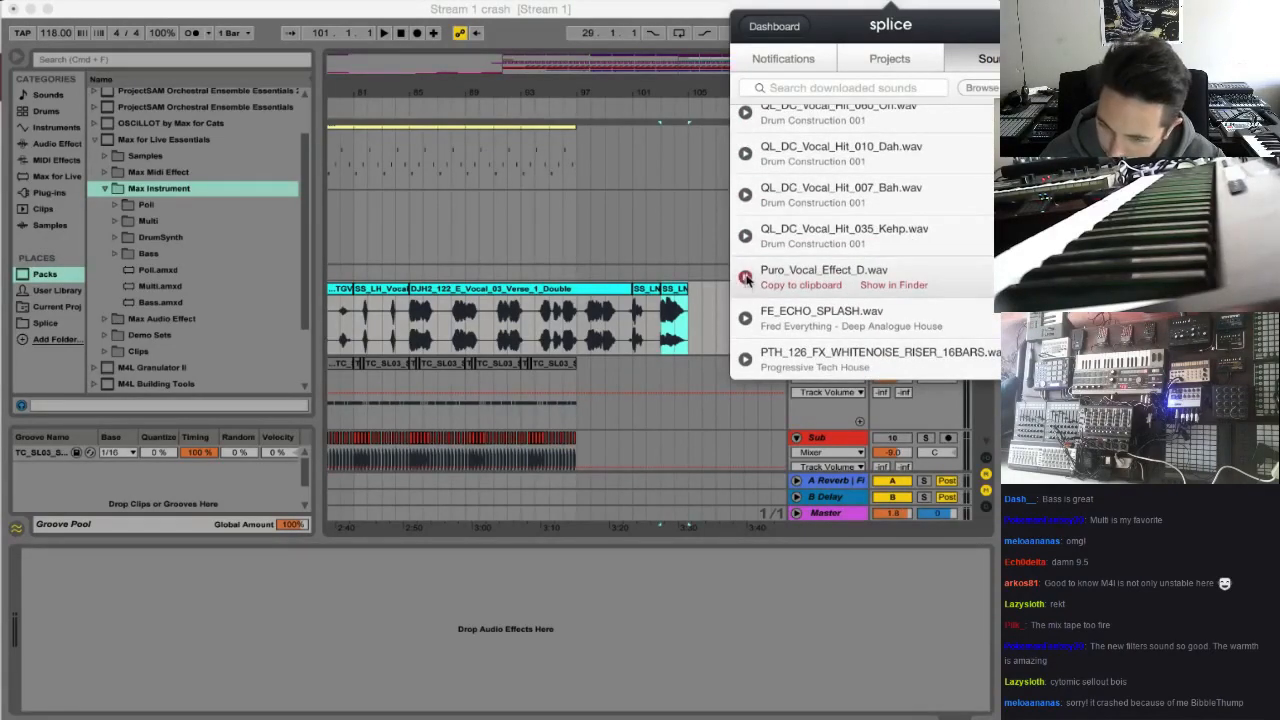
{"action": "left_click_drag", "start_coordinate": [773, 270], "coordinate": [694, 322]}
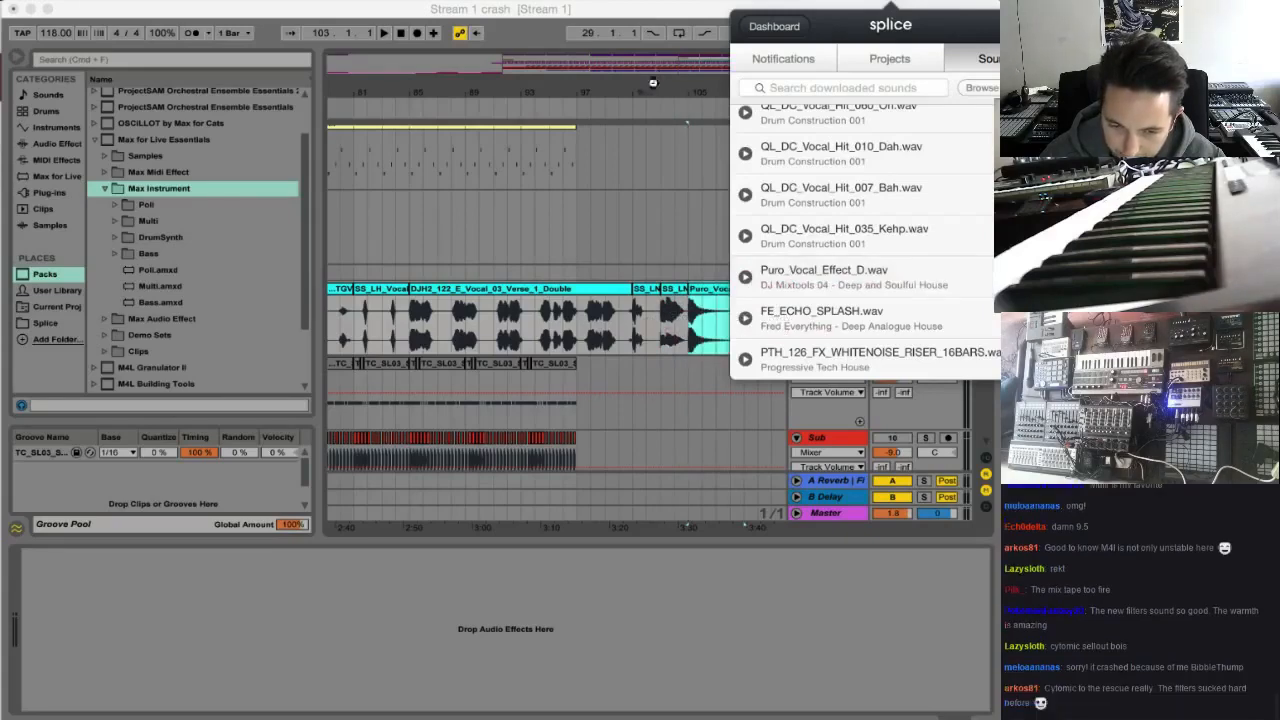
{"action": "key", "text": "minus"}
{"action": "key", "text": "minus"}
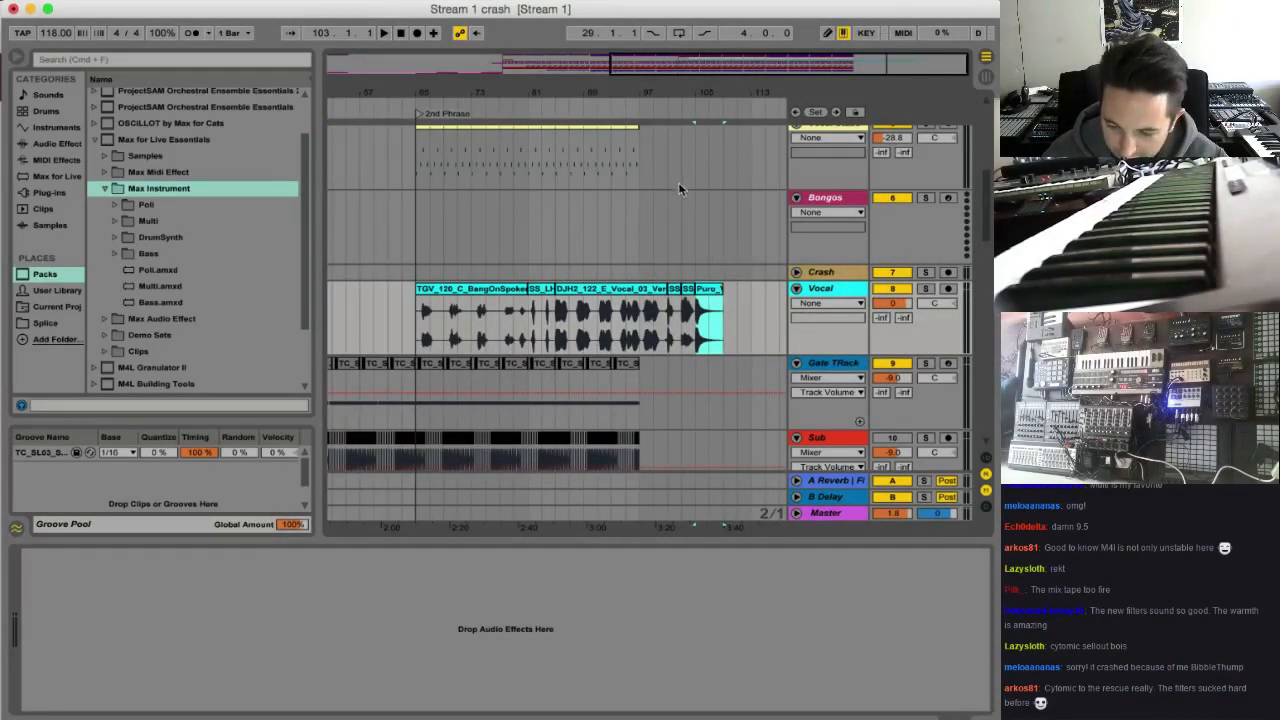
{"action": "key", "text": "Delete"}
{"action": "left_click", "coordinate": [909, 290]}
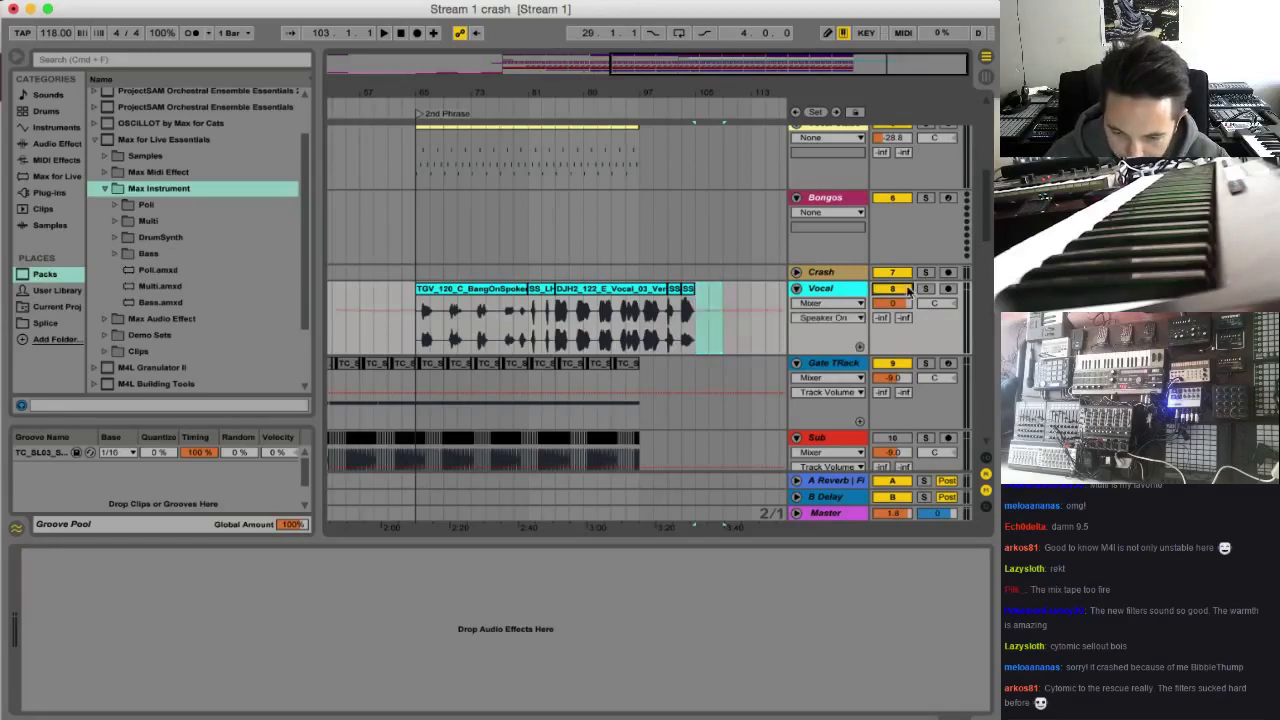
Insert a new audio track between the Crash and Vocal tracks
{"action": "scroll", "coordinate": [540, 303], "scroll_direction": "left", "scroll_amount": 3}
{"action": "left_click", "coordinate": [444, 308]}
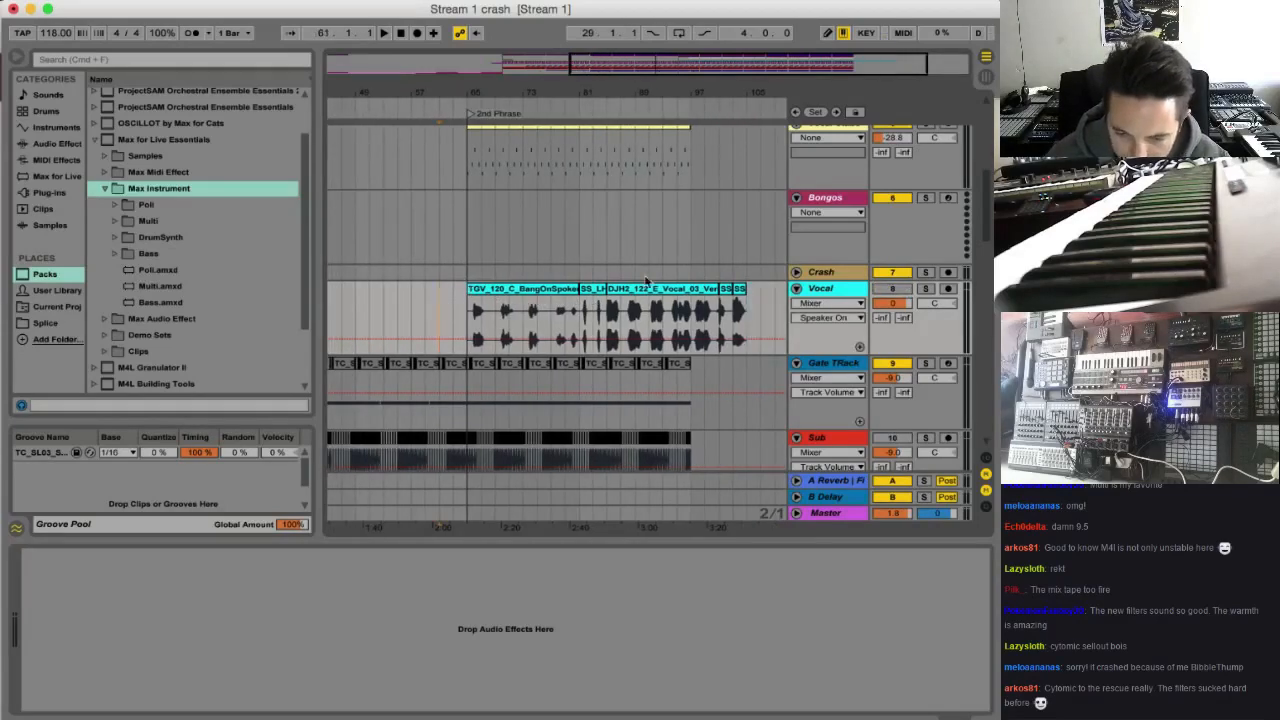
{"action": "scroll", "coordinate": [590, 281], "scroll_direction": "left", "scroll_amount": 15}
{"action": "key", "text": "space"}
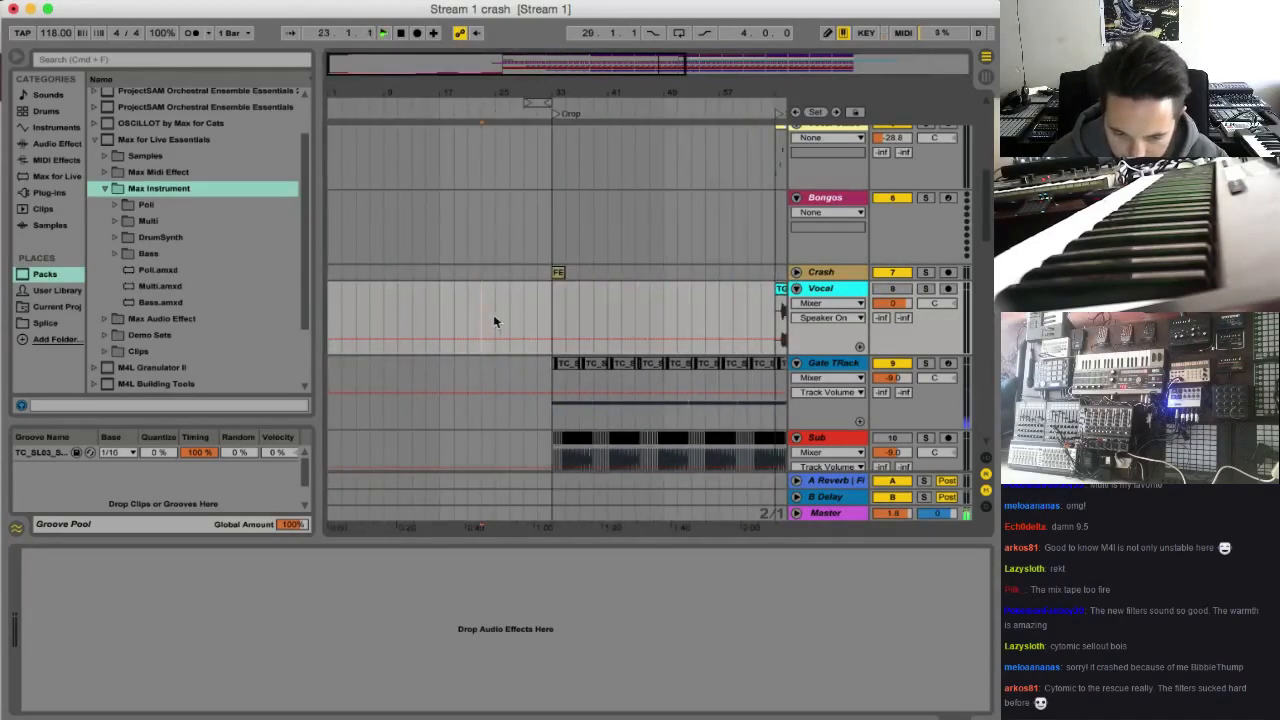
{"action": "left_click", "coordinate": [526, 311]}
{"action": "left_click", "coordinate": [821, 273]}
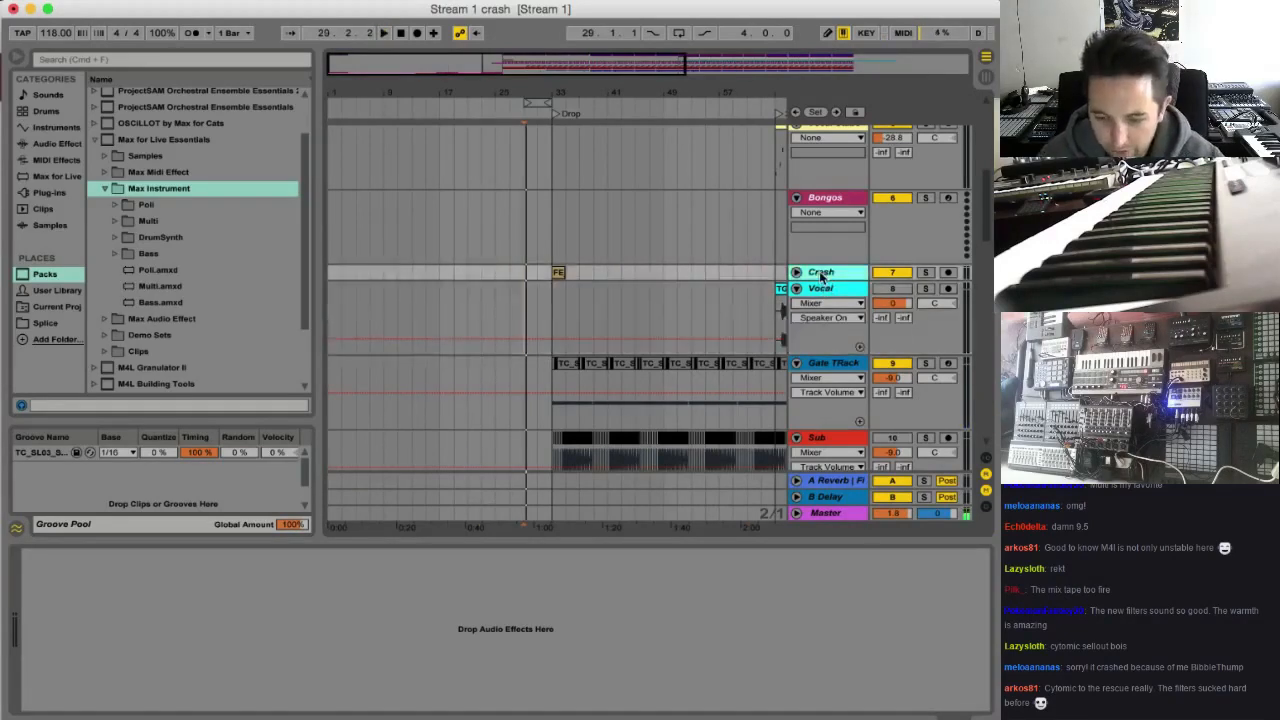
{"action": "key", "text": "super+t"}
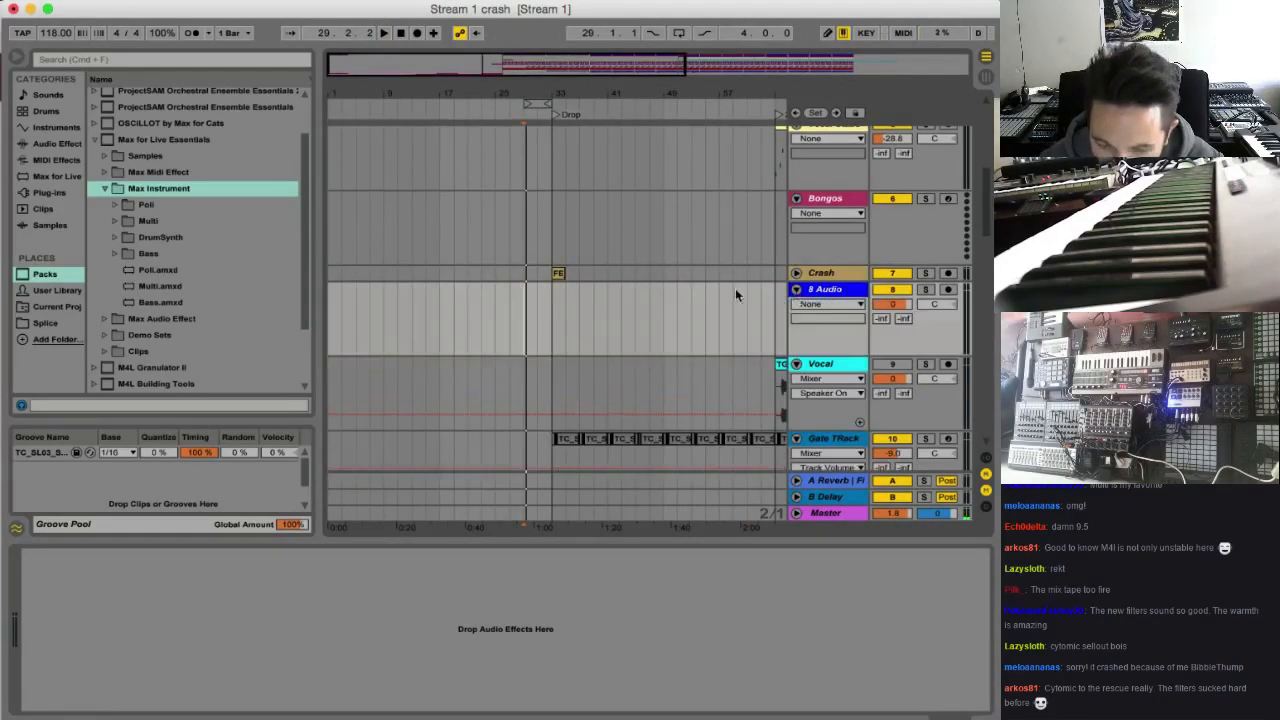
Paste the Puro_Vocal_Effect_D clip on the new audio track at bar 32 and lower the track volume to -13.7 dB
{"action": "left_click_drag", "start_coordinate": [574, 77], "coordinate": [521, 252]}
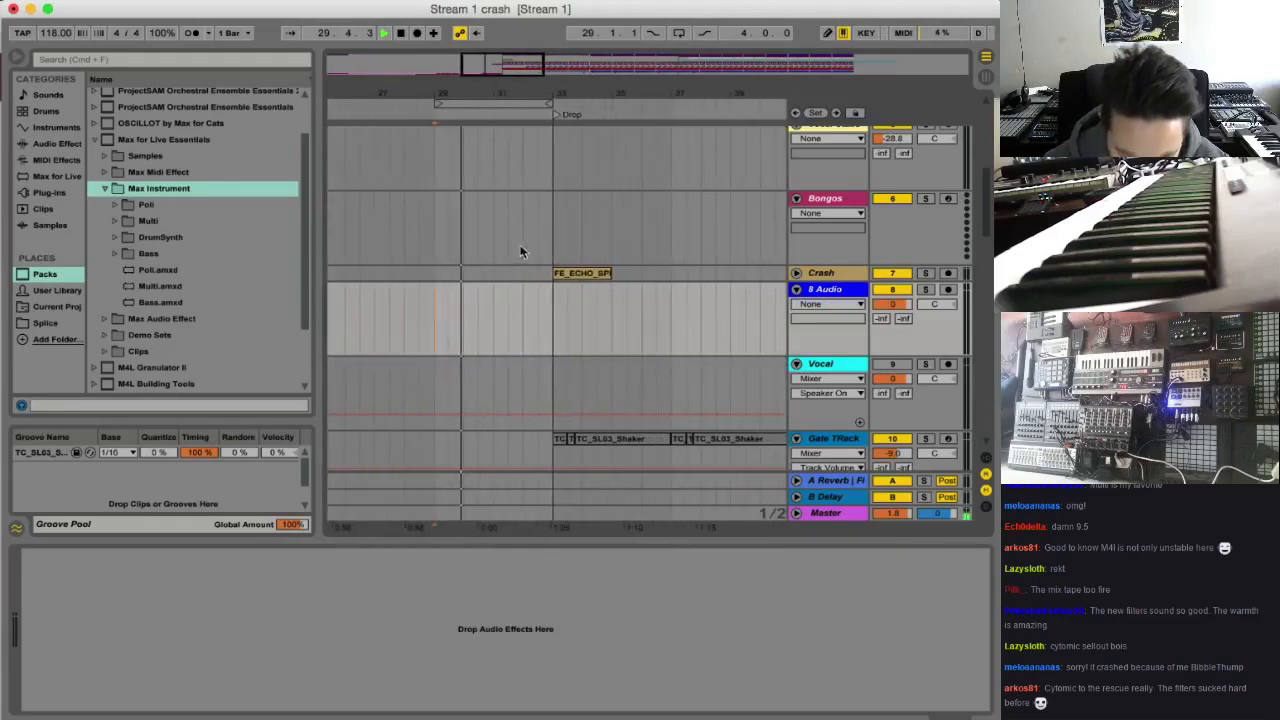
{"action": "left_click", "coordinate": [526, 314]}
{"action": "key", "text": "super+v"}
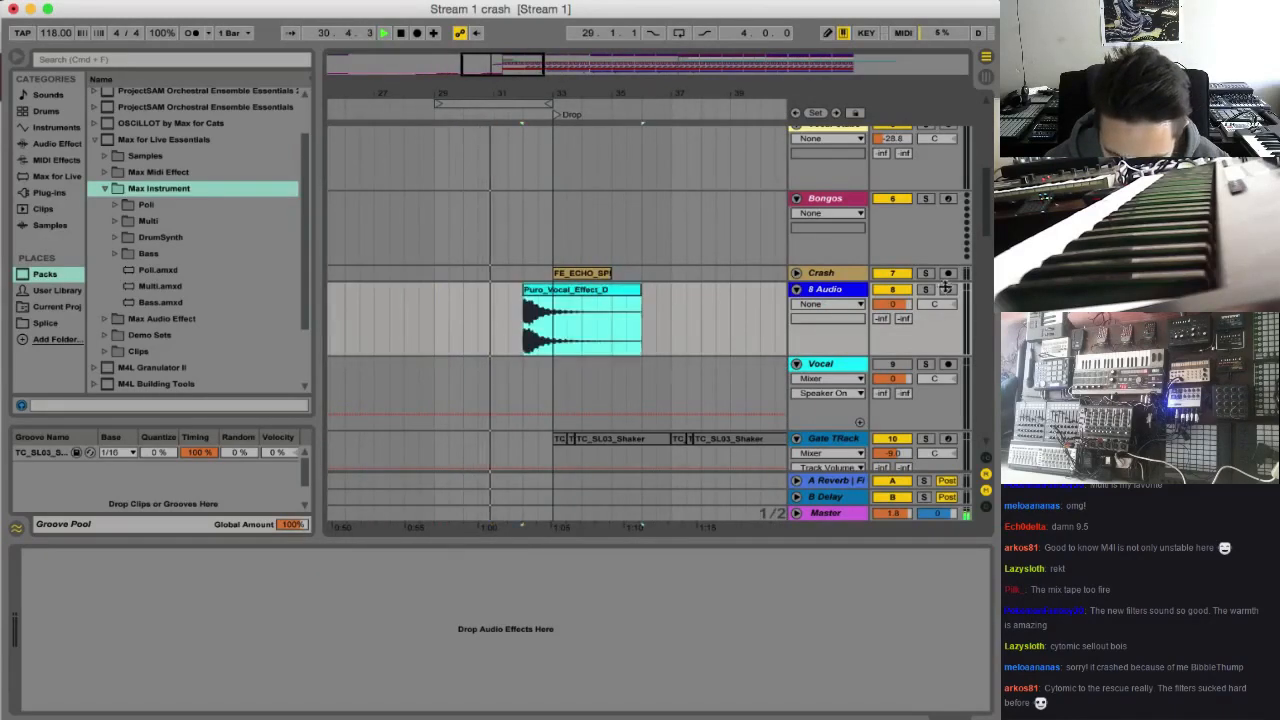
{"action": "left_click_drag", "start_coordinate": [892, 303], "coordinate": [893, 340]}
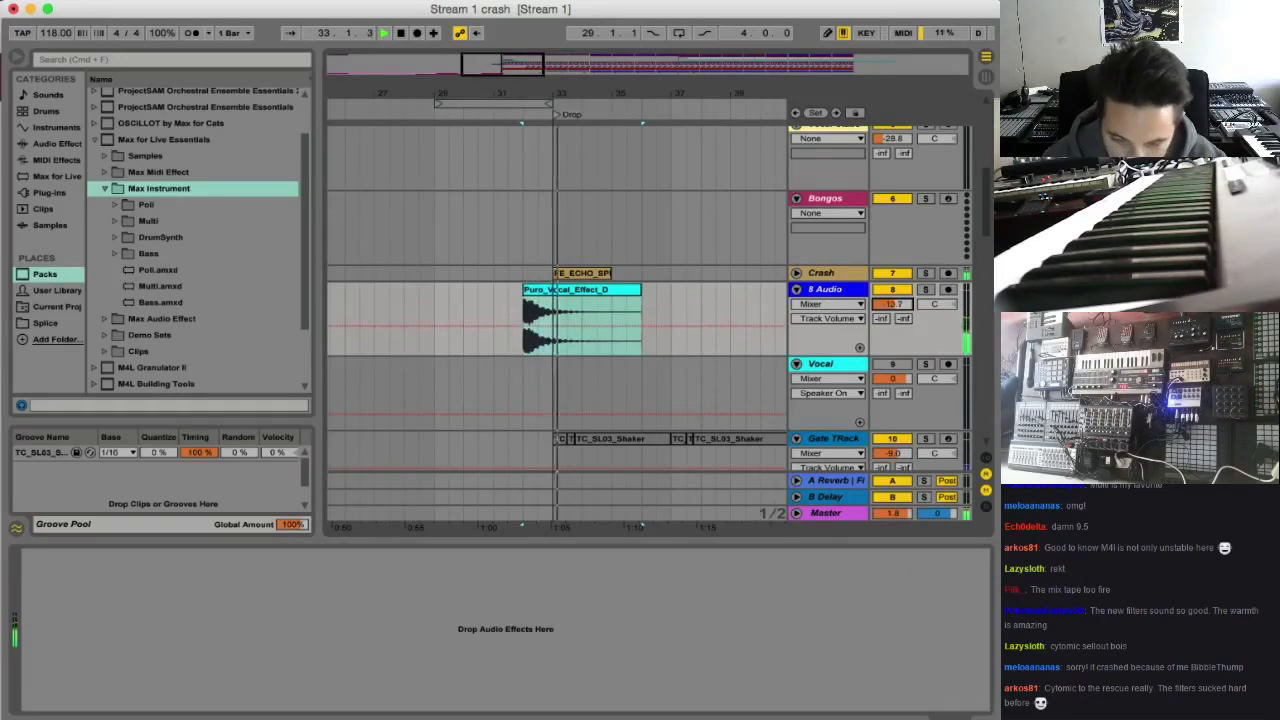
Reverse the Puro_Vocal_Effect_D clip with its transposition at -12 st and move it to end at the Drop marker
{"action": "double_click", "coordinate": [610, 289]}
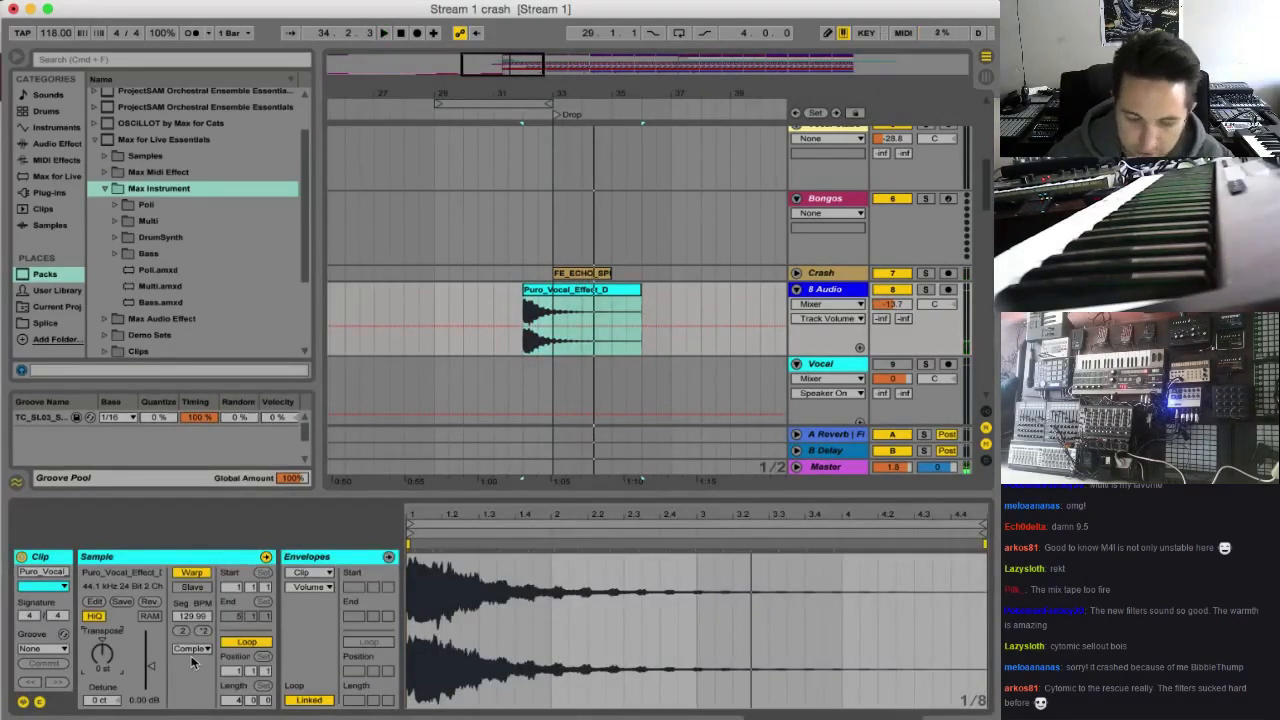
{"action": "key", "text": "space"}
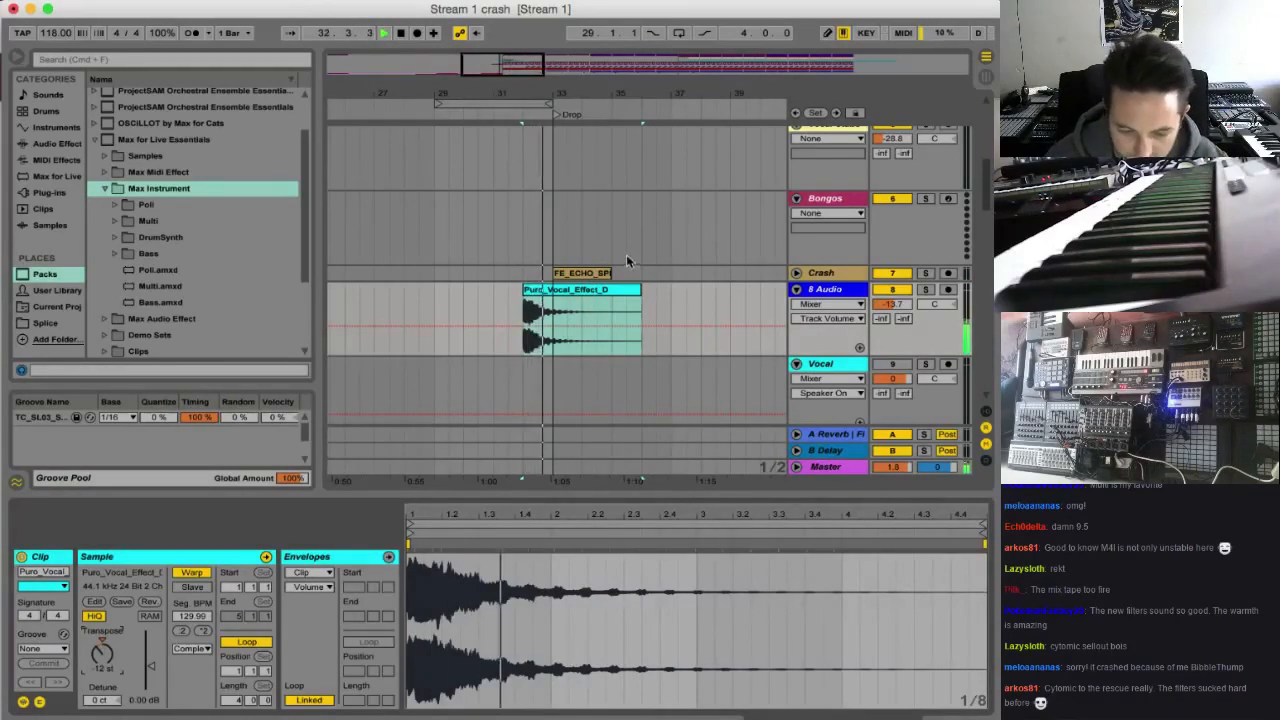
{"action": "left_click", "coordinate": [147, 607]}
{"action": "left_click_drag", "start_coordinate": [619, 300], "coordinate": [531, 300]}
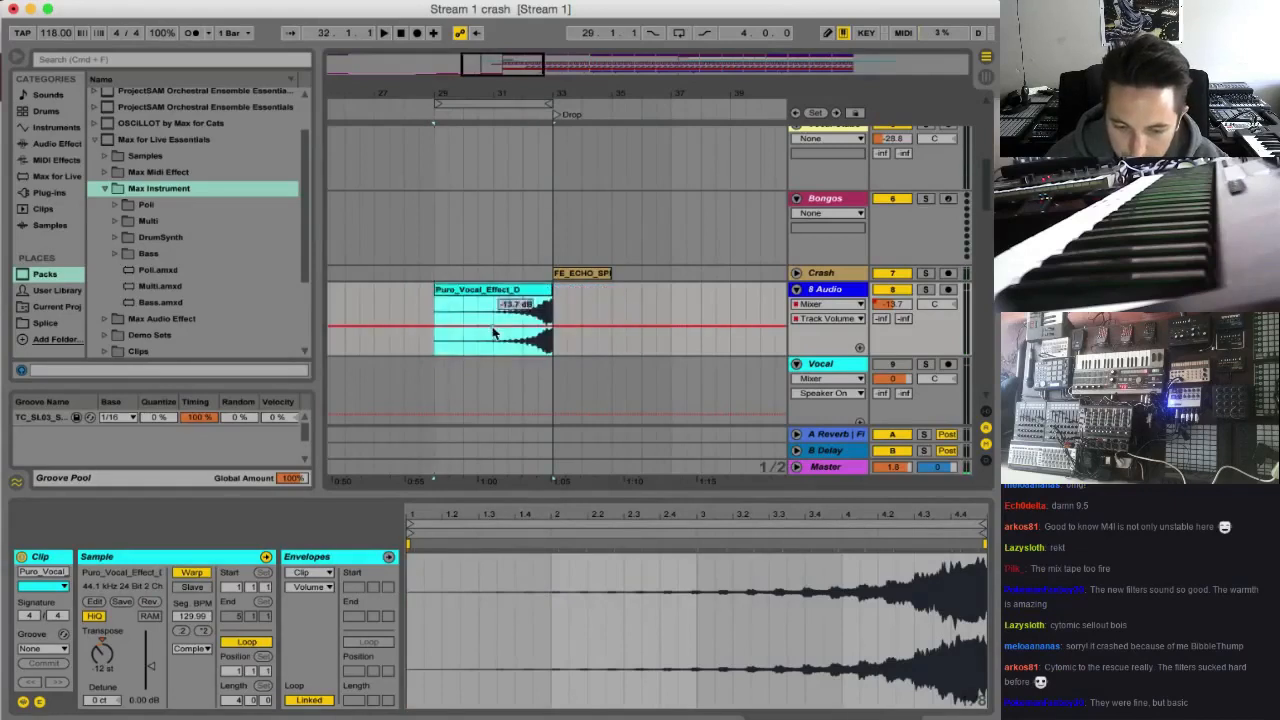
{"action": "key", "text": "space"}
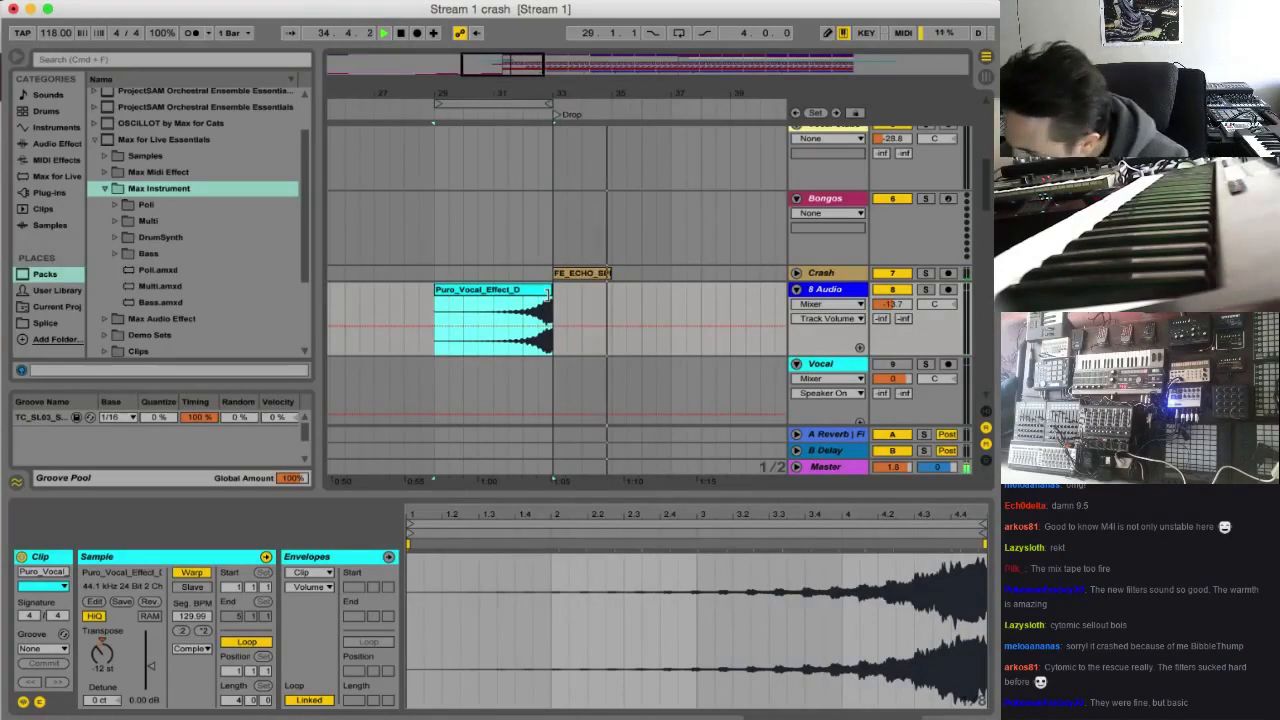
Play the Puro_Vocal_Effect_D clip forwards again at 12 st transposition and move it back to start at bar 32
{"action": "left_click", "coordinate": [151, 602]}
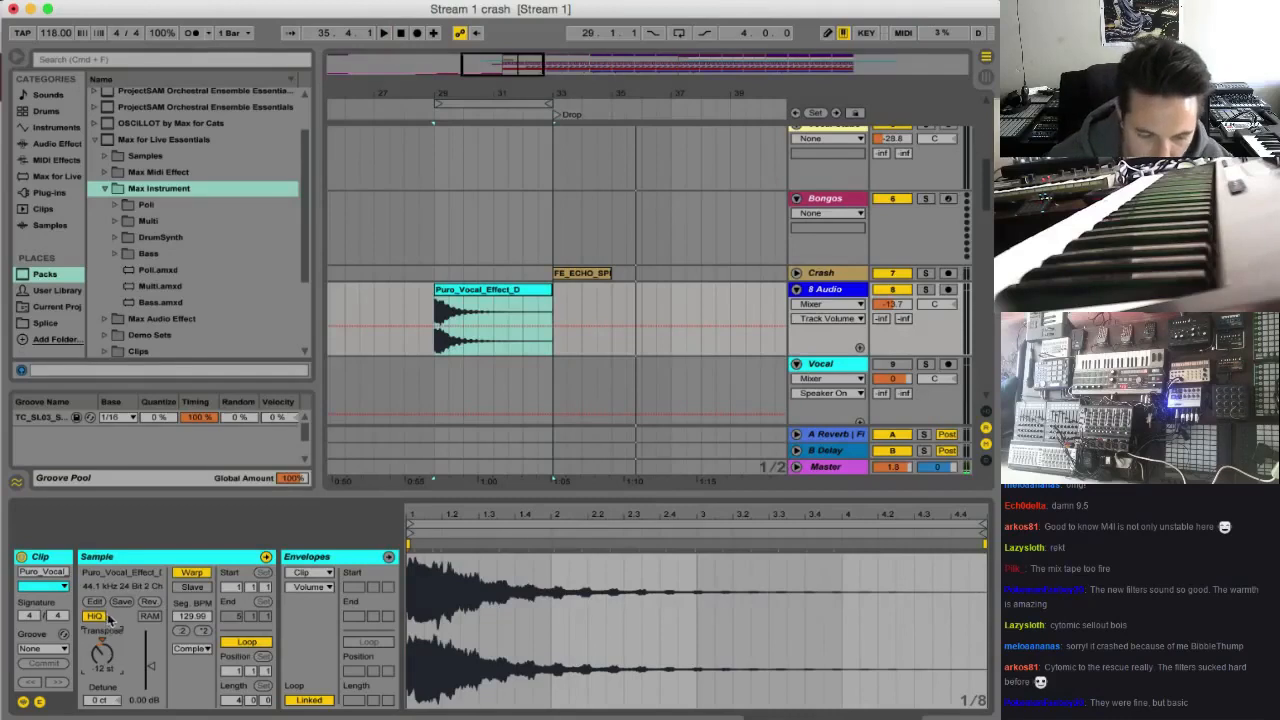
{"action": "key", "text": "space"}
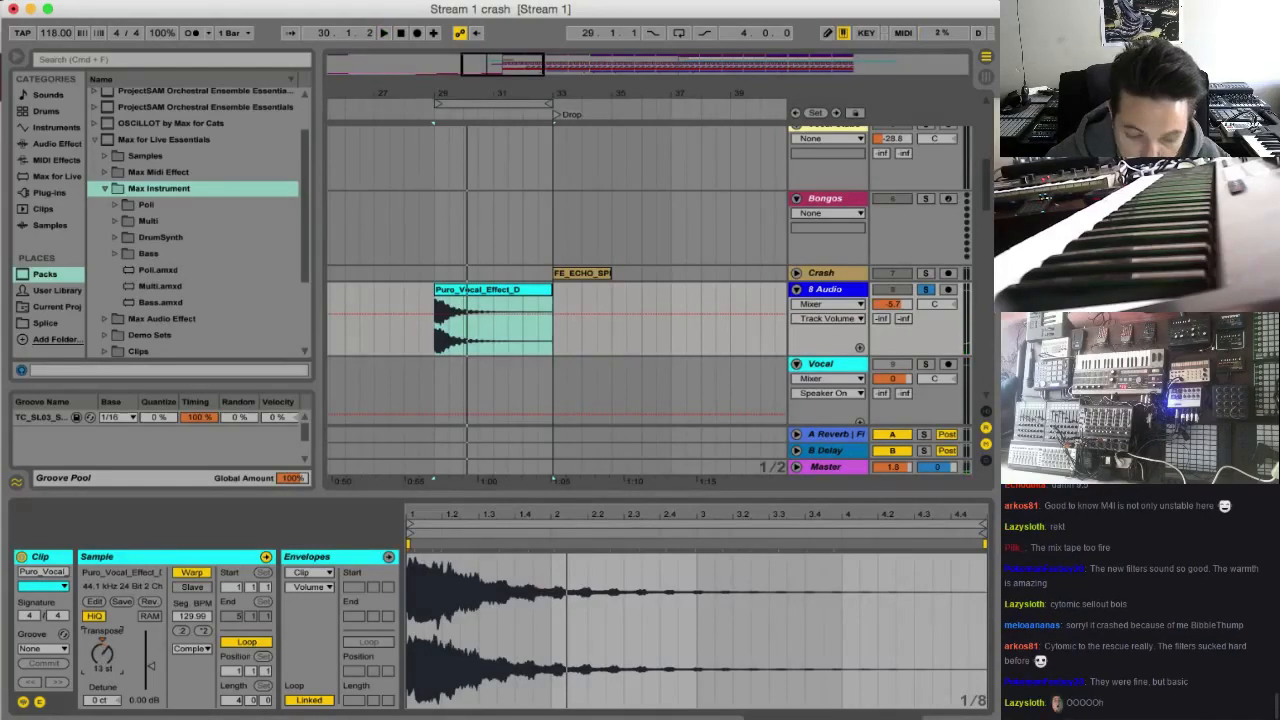
{"action": "key", "text": "space"}
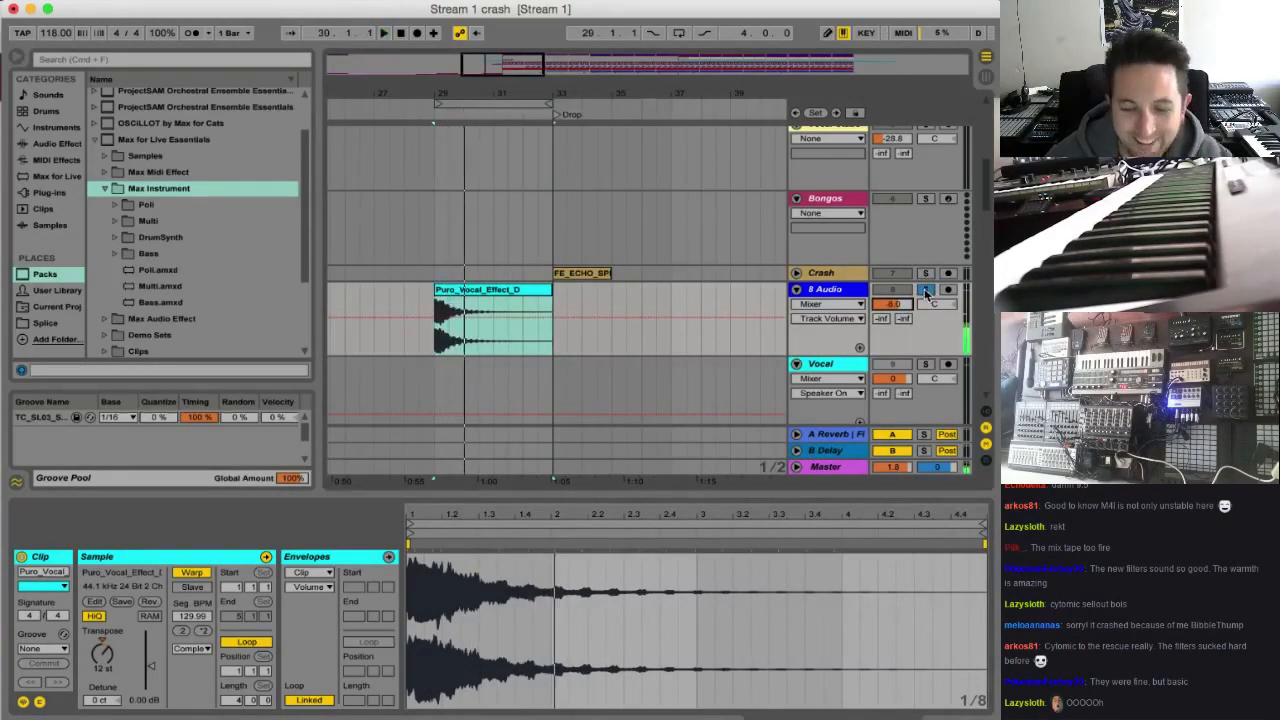
{"action": "left_click_drag", "start_coordinate": [487, 291], "coordinate": [576, 310]}
{"action": "left_click", "coordinate": [495, 349]}
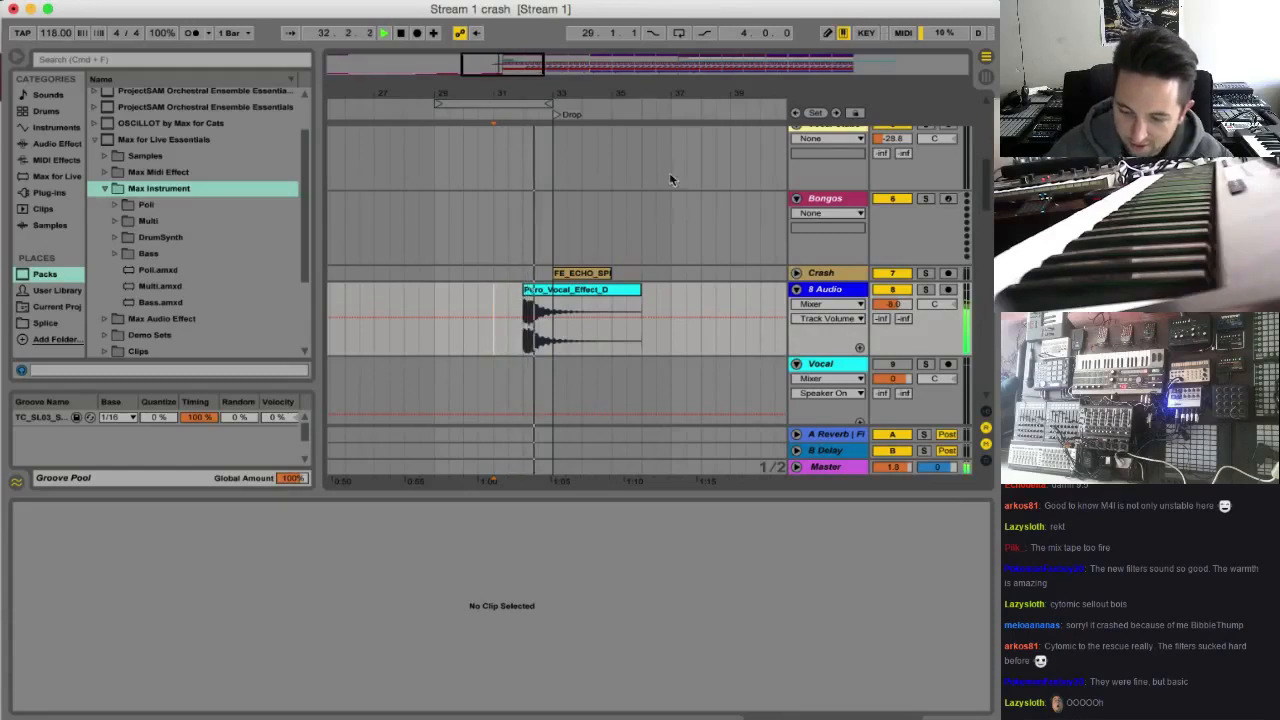
{"action": "left_click", "coordinate": [605, 345]}
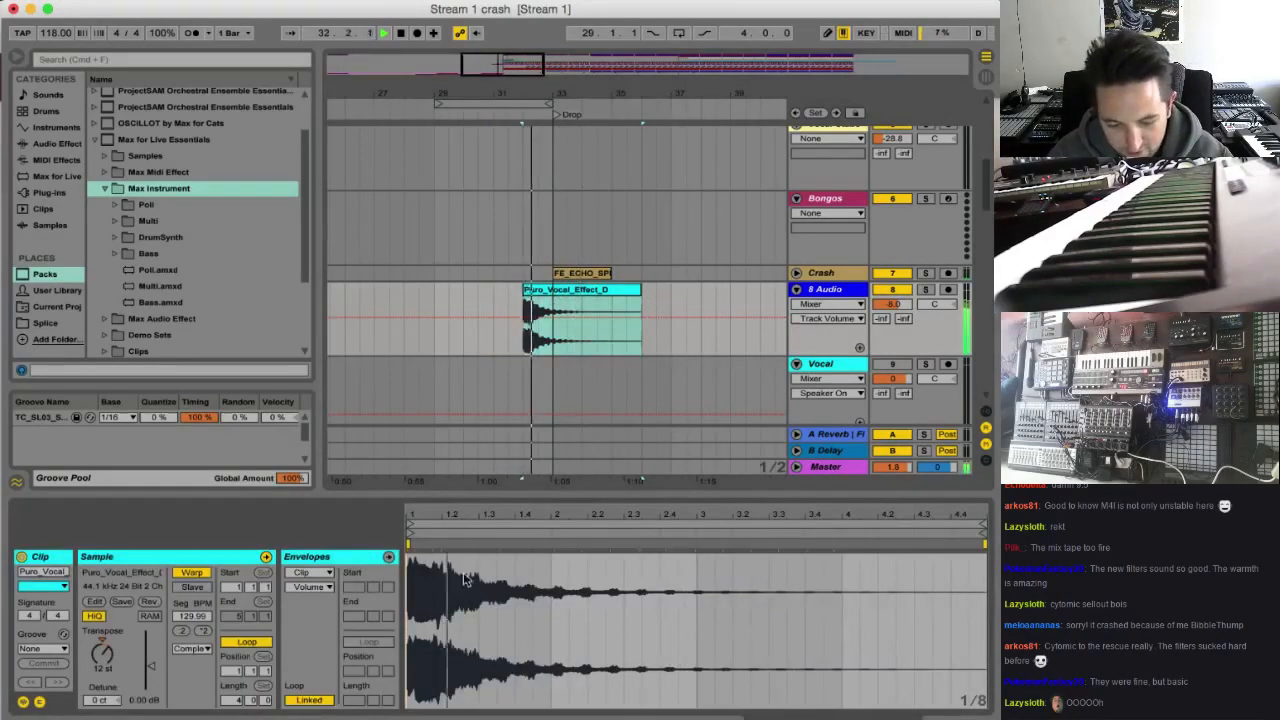
{"action": "left_click", "coordinate": [600, 289]}
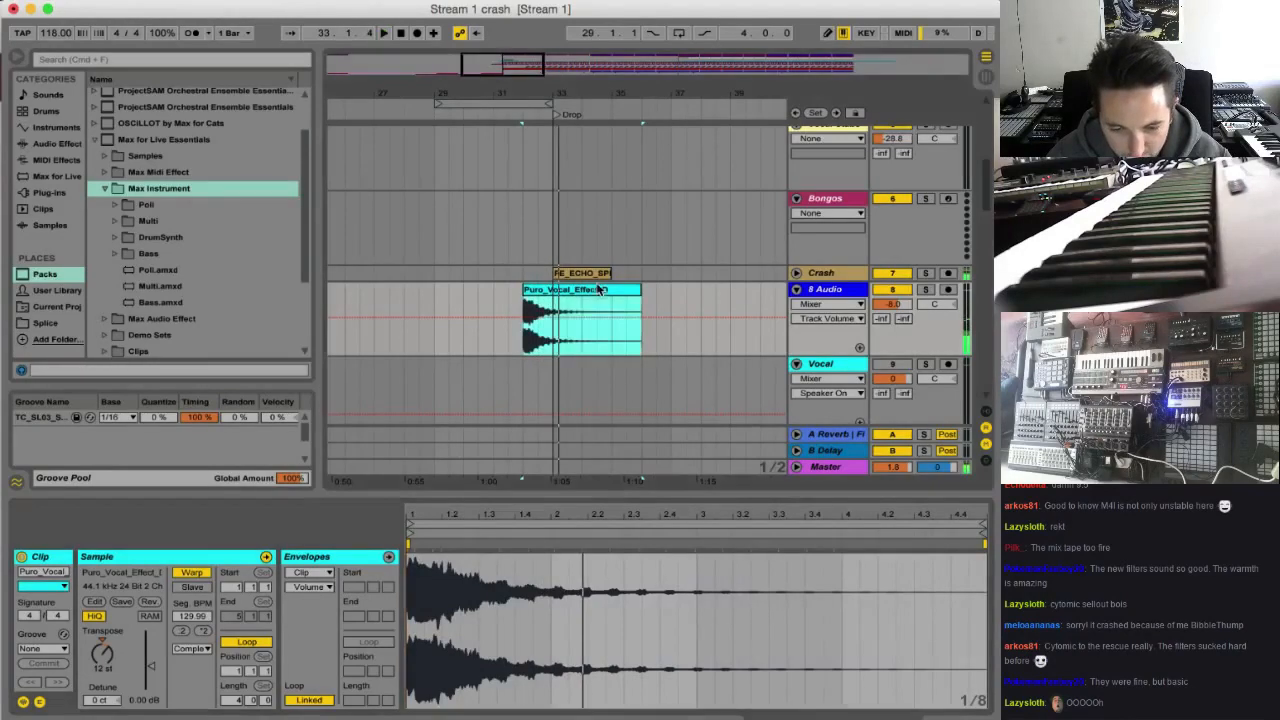
Reverse the Puro_Vocal_Effect_D clip at 0 st transposition and stretch its swell across the clip with the end warp marker
{"action": "left_click", "coordinate": [152, 602]}
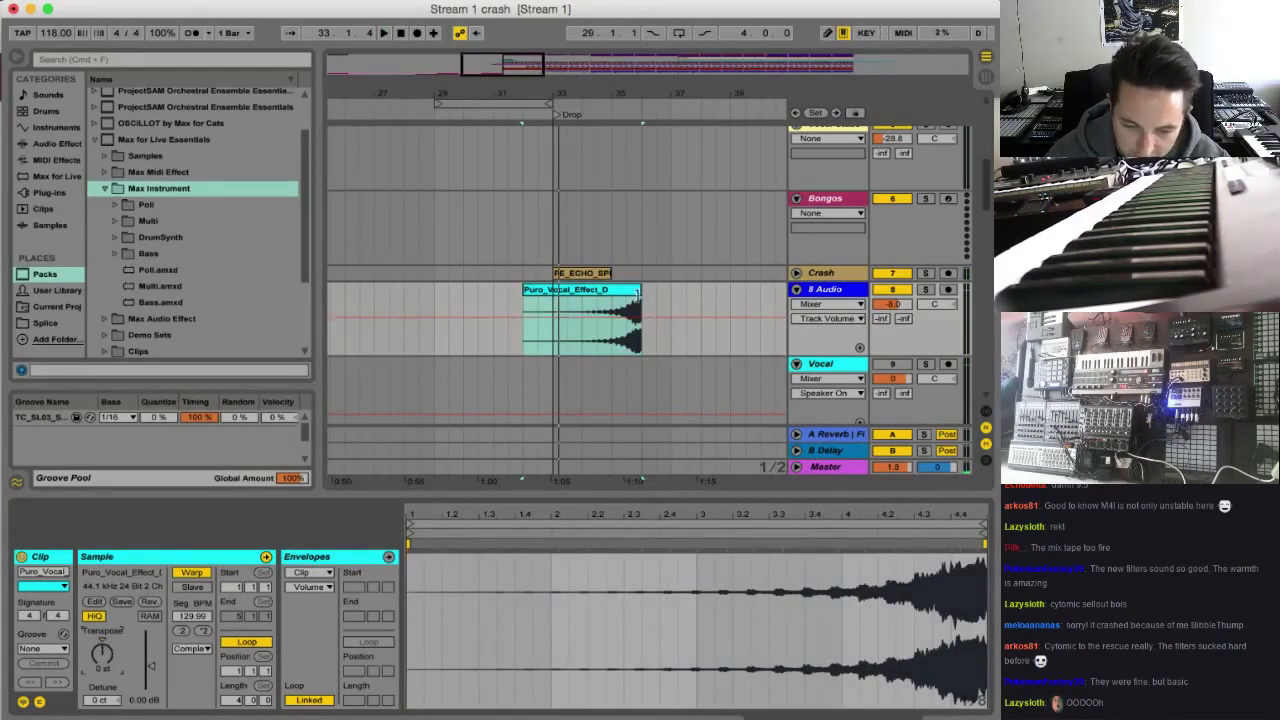
{"action": "mouse_move", "coordinate": [637, 290]}
{"action": "left_mouse_down"}
{"action": "mouse_move", "coordinate": [537, 290]}
{"action": "mouse_move", "coordinate": [641, 291]}
{"action": "left_mouse_up"}
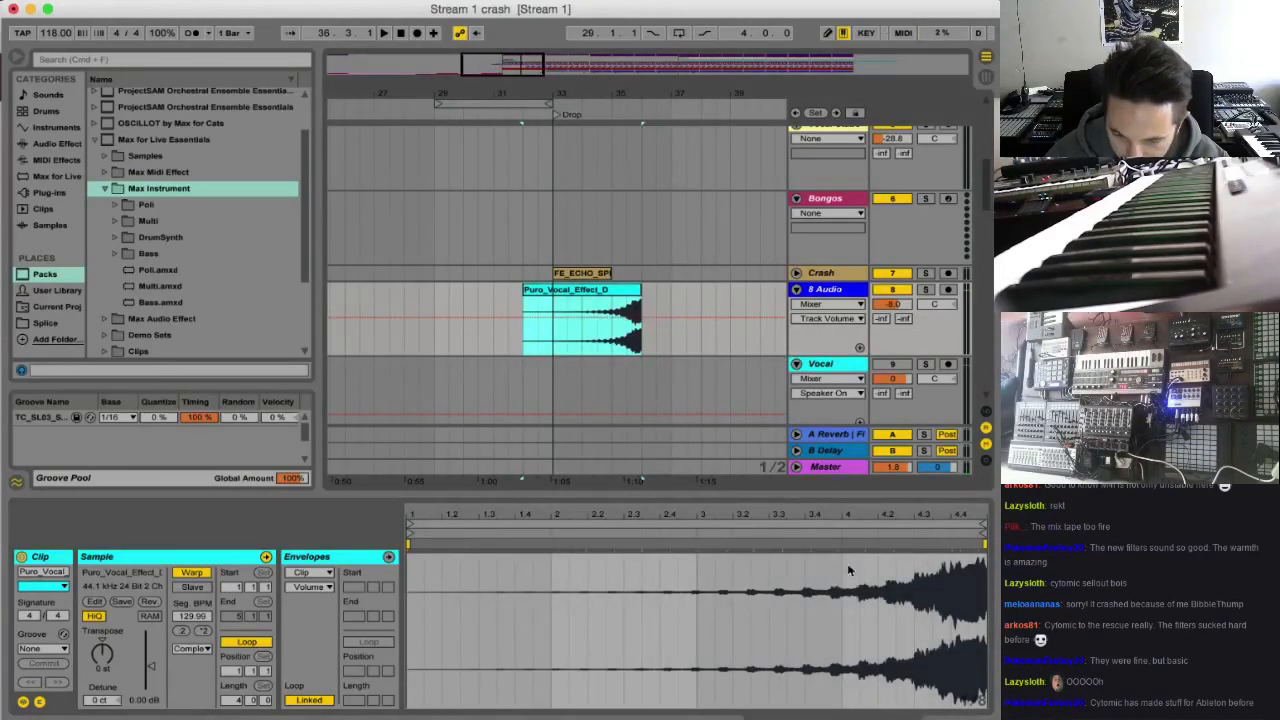
{"action": "left_click_drag", "start_coordinate": [840, 543], "coordinate": [393, 541]}
Draw a Transposition Modulation envelope in the clip that rises from about -24 st at the start to 0 at the end
{"action": "left_click", "coordinate": [309, 573]}
{"action": "left_click", "coordinate": [309, 583]}
{"action": "left_click", "coordinate": [314, 588]}
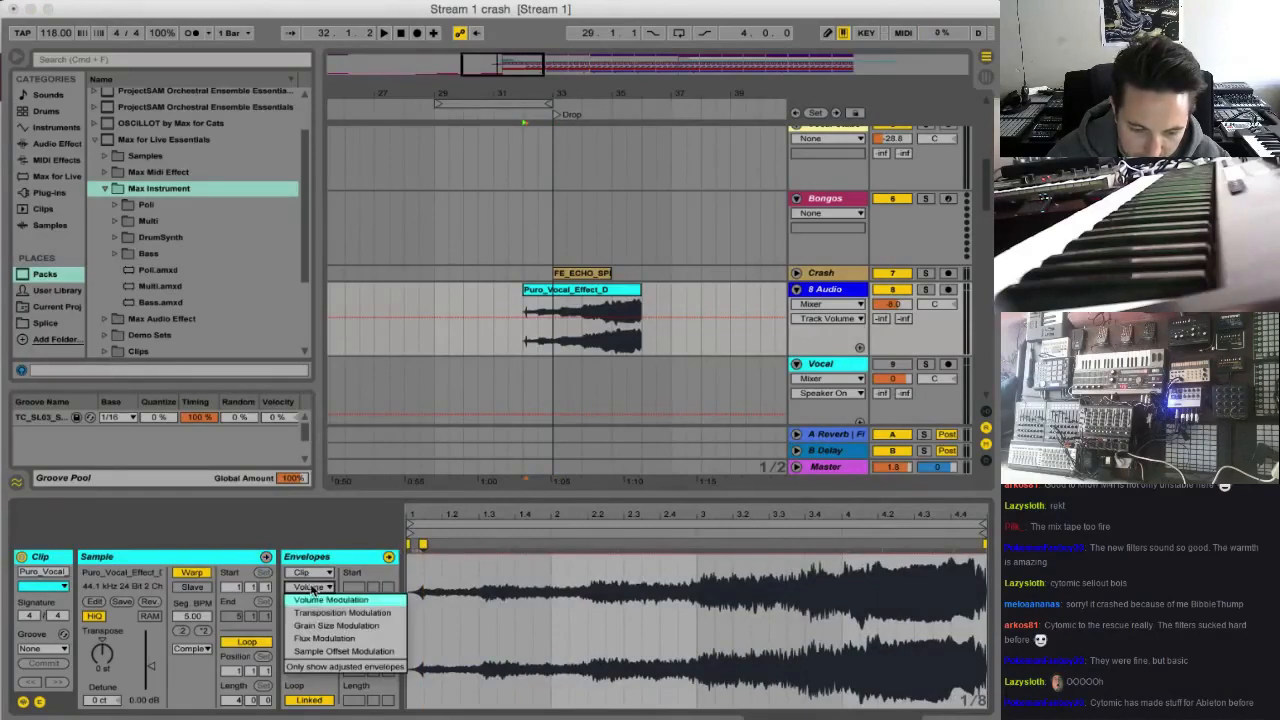
{"action": "left_click", "coordinate": [314, 613]}
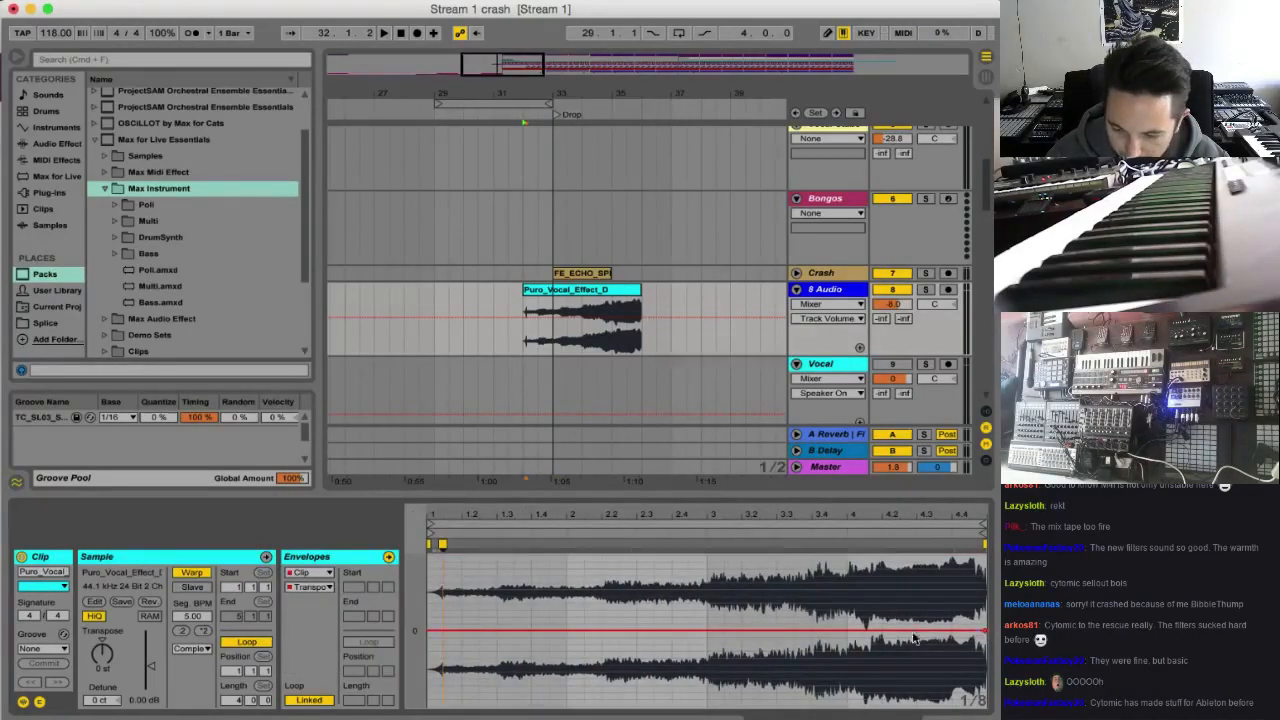
{"action": "mouse_move", "coordinate": [913, 638]}
{"action": "left_mouse_down"}
{"action": "mouse_move", "coordinate": [915, 652]}
{"action": "mouse_move", "coordinate": [480, 669]}
{"action": "mouse_move", "coordinate": [546, 673]}
{"action": "mouse_move", "coordinate": [545, 552]}
{"action": "mouse_move", "coordinate": [545, 589]}
{"action": "left_mouse_up"}
{"action": "key", "text": "super+z"}
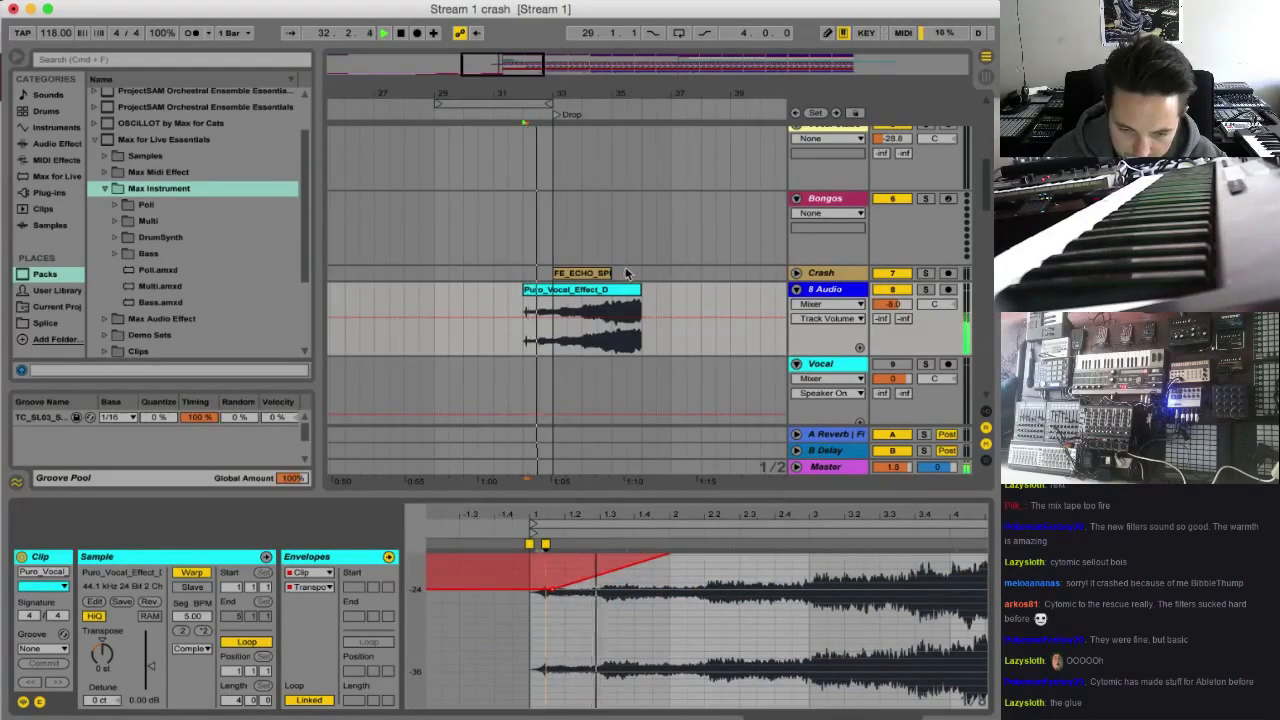
Move the Puro_Vocal_Effect_D clip to end at the Drop marker and set the 8 Audio track volume to -10.8 dB
{"action": "key", "text": "space"}
{"action": "left_click_drag", "start_coordinate": [628, 292], "coordinate": [539, 292]}
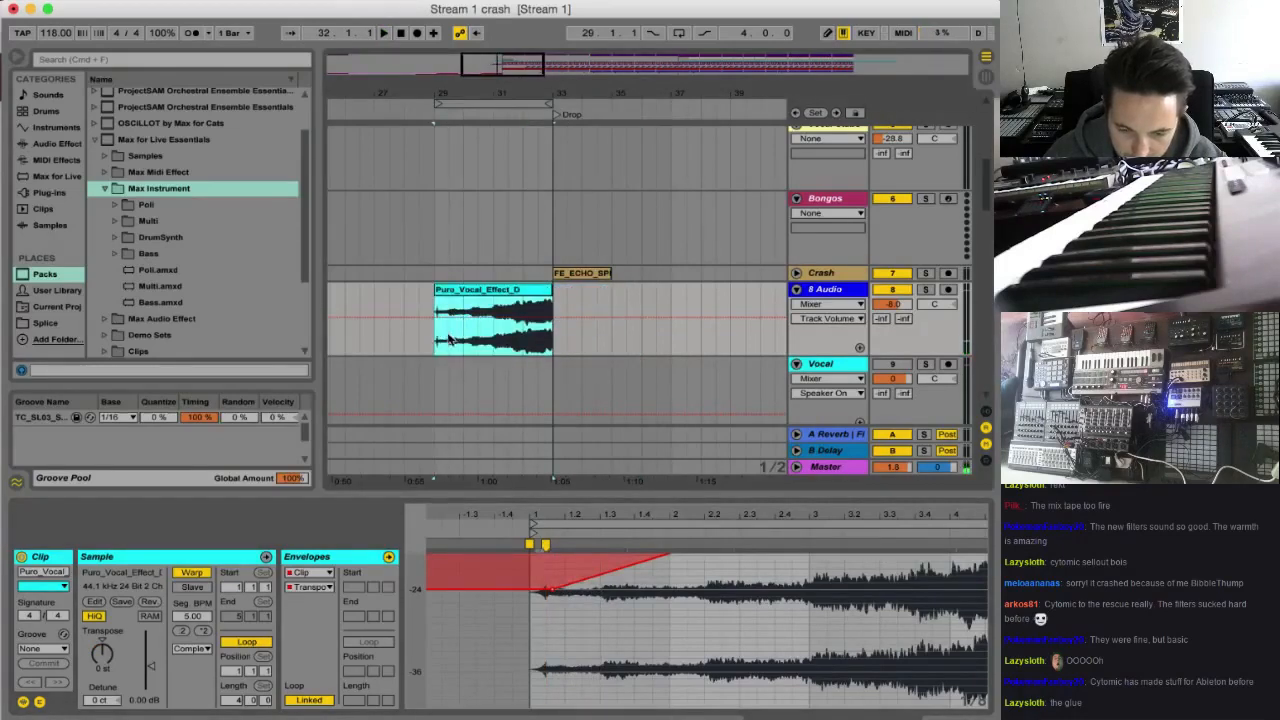
{"action": "key", "text": "space"}
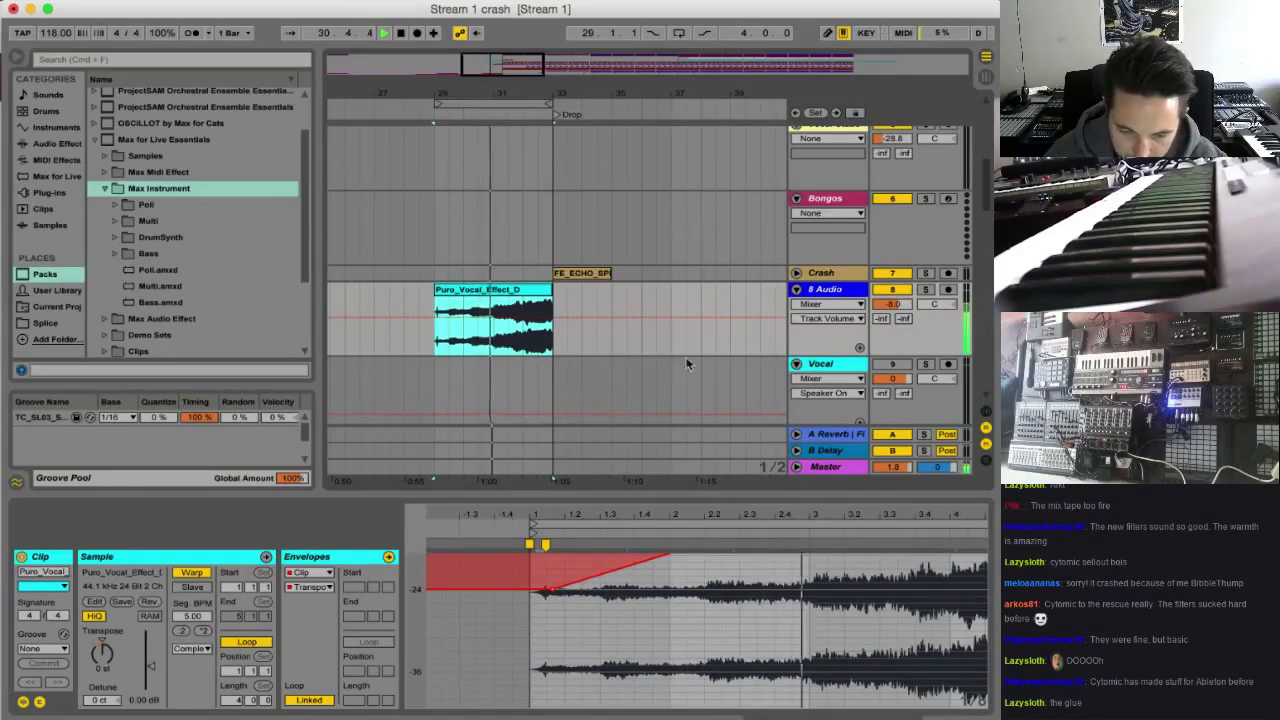
{"action": "left_click_drag", "start_coordinate": [892, 305], "coordinate": [892, 311]}
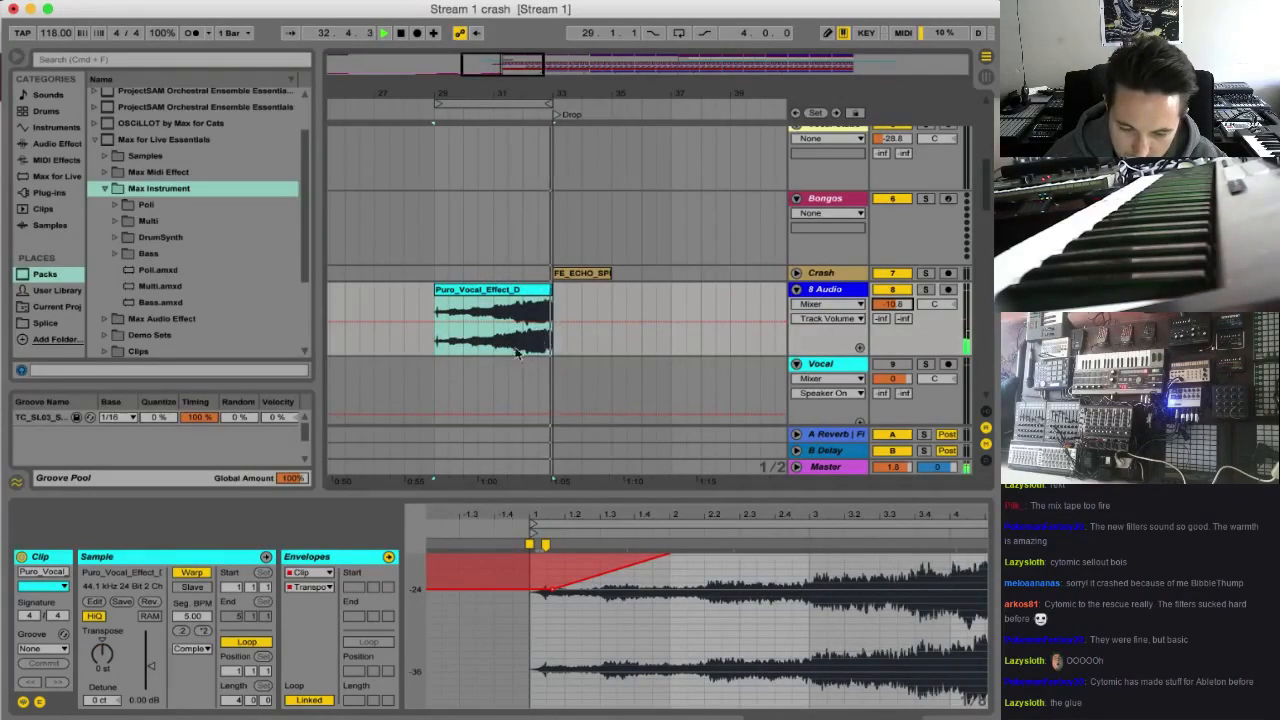
Switch the clip's warp mode to Complex Pro and raise the start of its transposition envelope to about -12 st
{"action": "left_click", "coordinate": [191, 648]}
{"action": "left_click", "coordinate": [196, 705]}
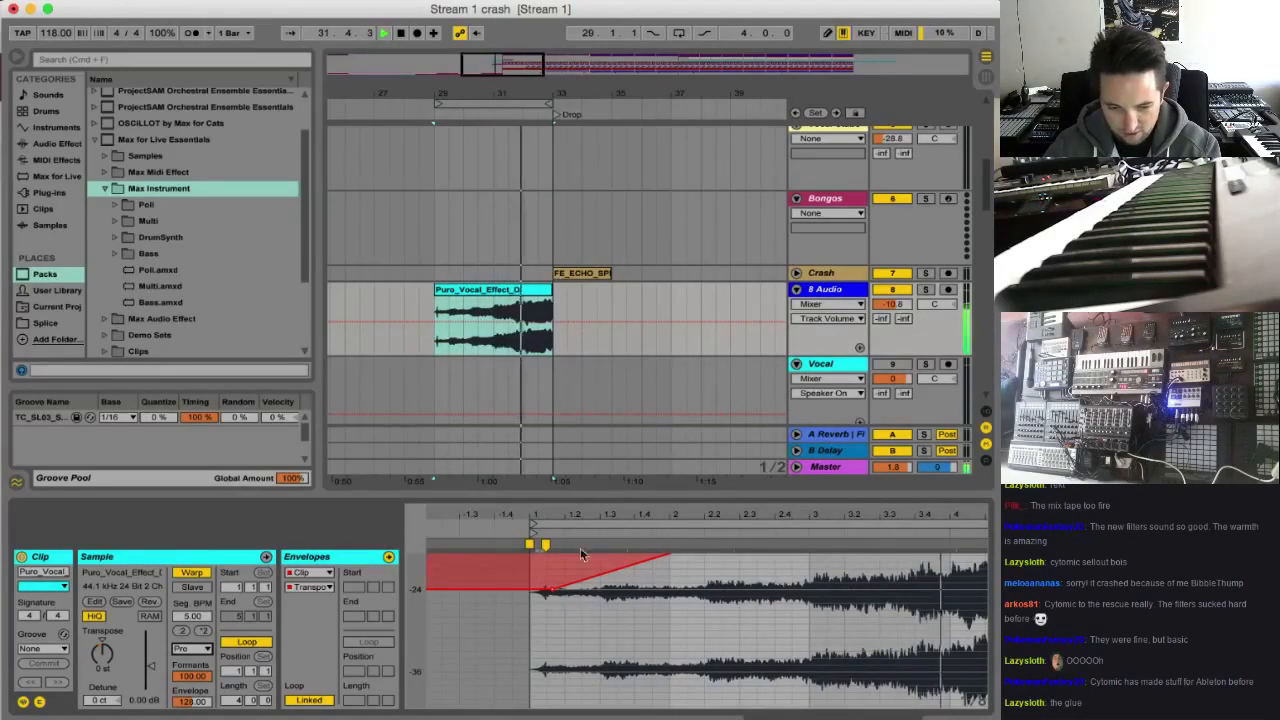
{"action": "left_click_drag", "start_coordinate": [580, 555], "coordinate": [565, 570]}
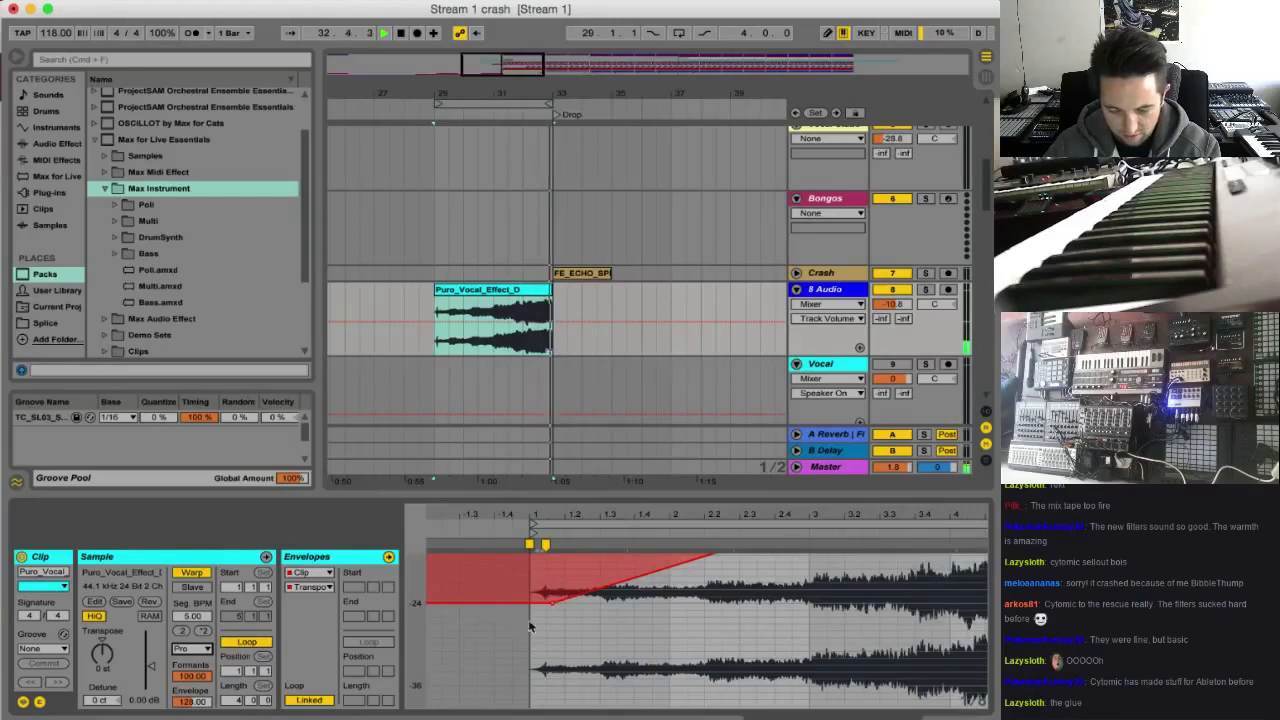
{"action": "key", "text": "space"}
{"action": "scroll", "coordinate": [620, 622], "scroll_direction": "up", "scroll_amount": 5}
{"action": "scroll", "coordinate": [800, 622], "scroll_direction": "right", "scroll_amount": 5}
{"action": "scroll", "coordinate": [803, 623], "scroll_direction": "down", "scroll_amount": 5}
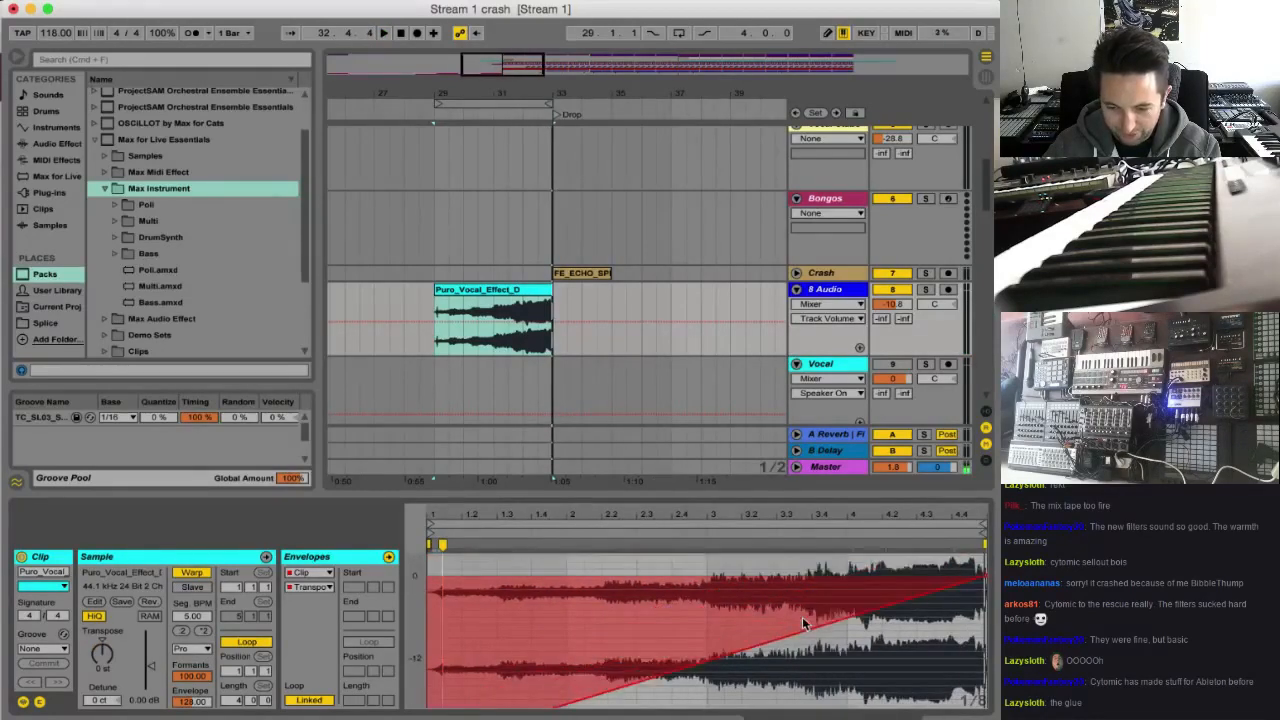
{"action": "scroll", "coordinate": [512, 646], "scroll_direction": "up", "scroll_amount": 2}
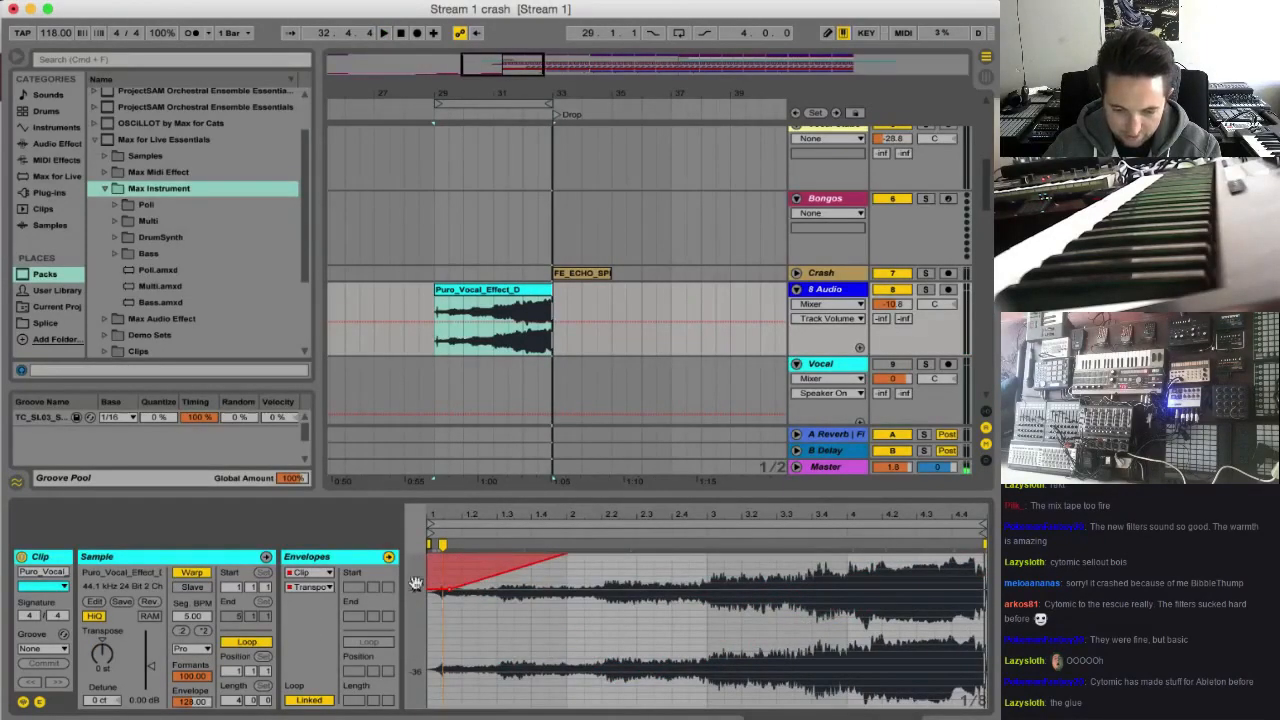
{"action": "left_click_drag", "start_coordinate": [453, 595], "coordinate": [449, 561]}
{"action": "key", "text": "space"}
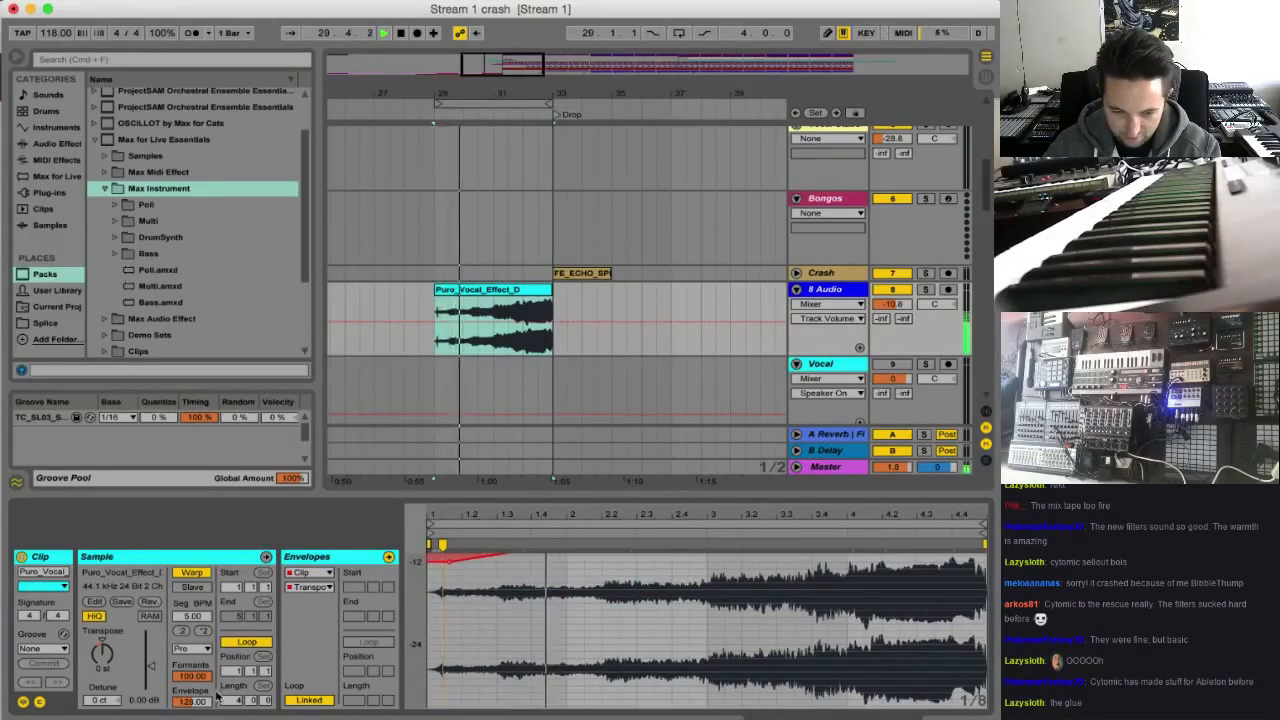
Reverse the stretched Puro_Vocal_Effect_D clip back to its forward direction and audition it from its beginning
{"action": "left_click", "coordinate": [150, 603]}
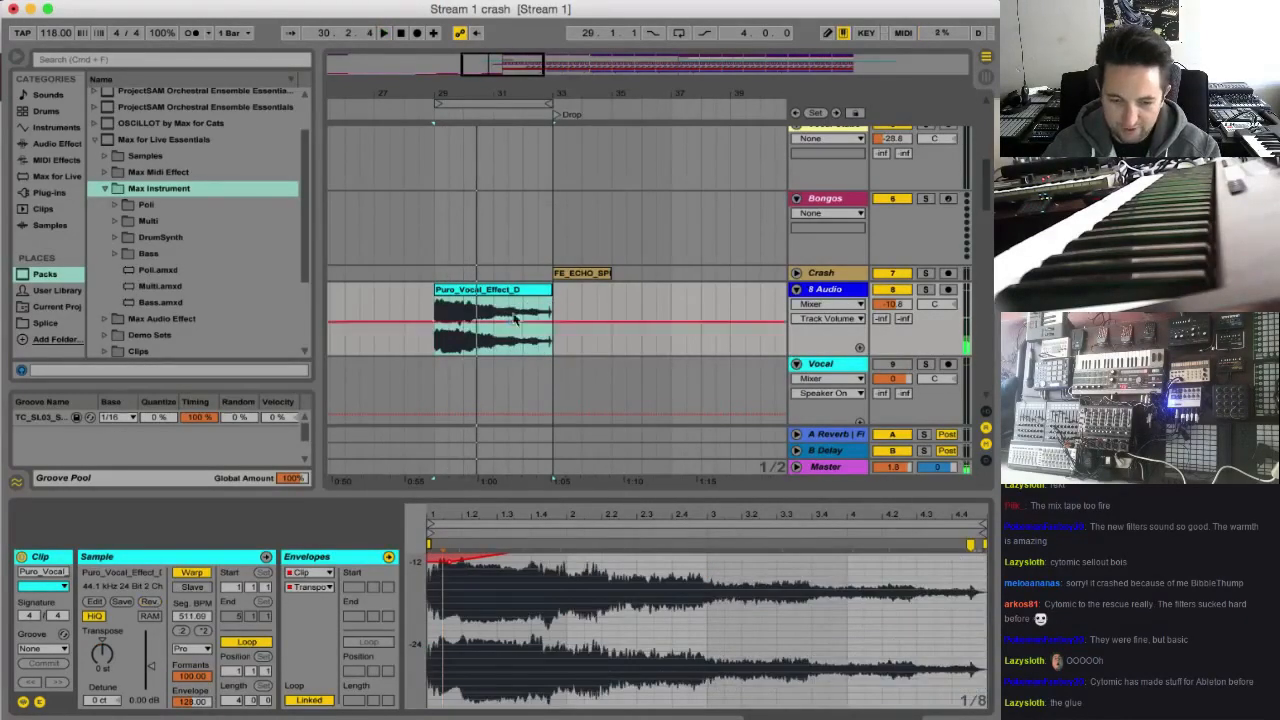
{"action": "left_click", "coordinate": [443, 308]}
{"action": "key", "text": "space"}
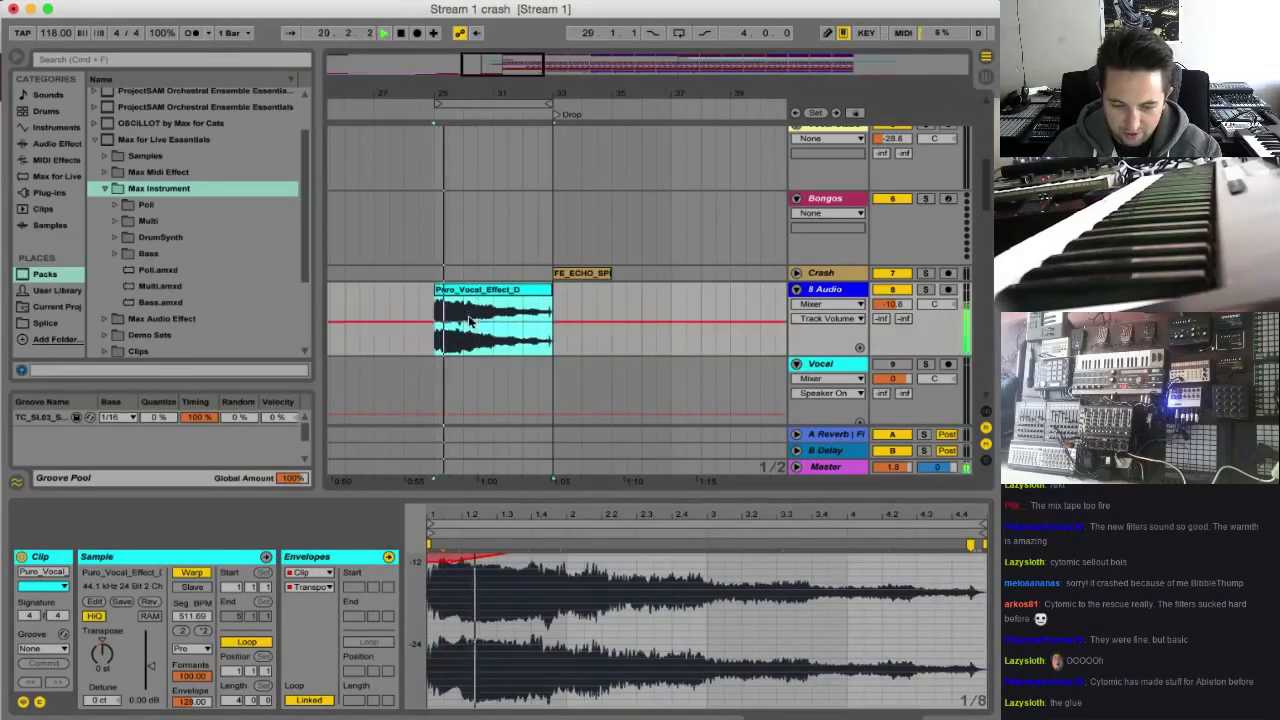
{"action": "left_click_drag", "start_coordinate": [510, 597], "coordinate": [540, 570]}
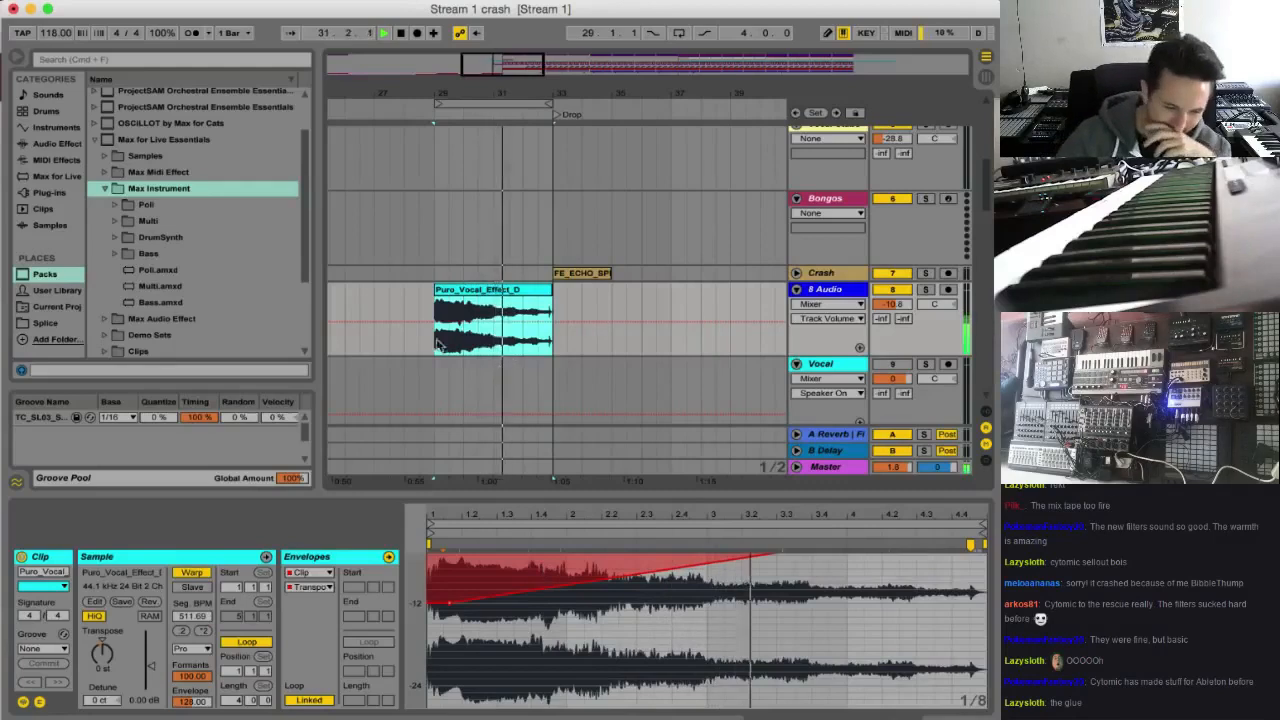
Duplicate the 8 Audio track and pan the duplicate to 10L
{"action": "left_click", "coordinate": [836, 290]}
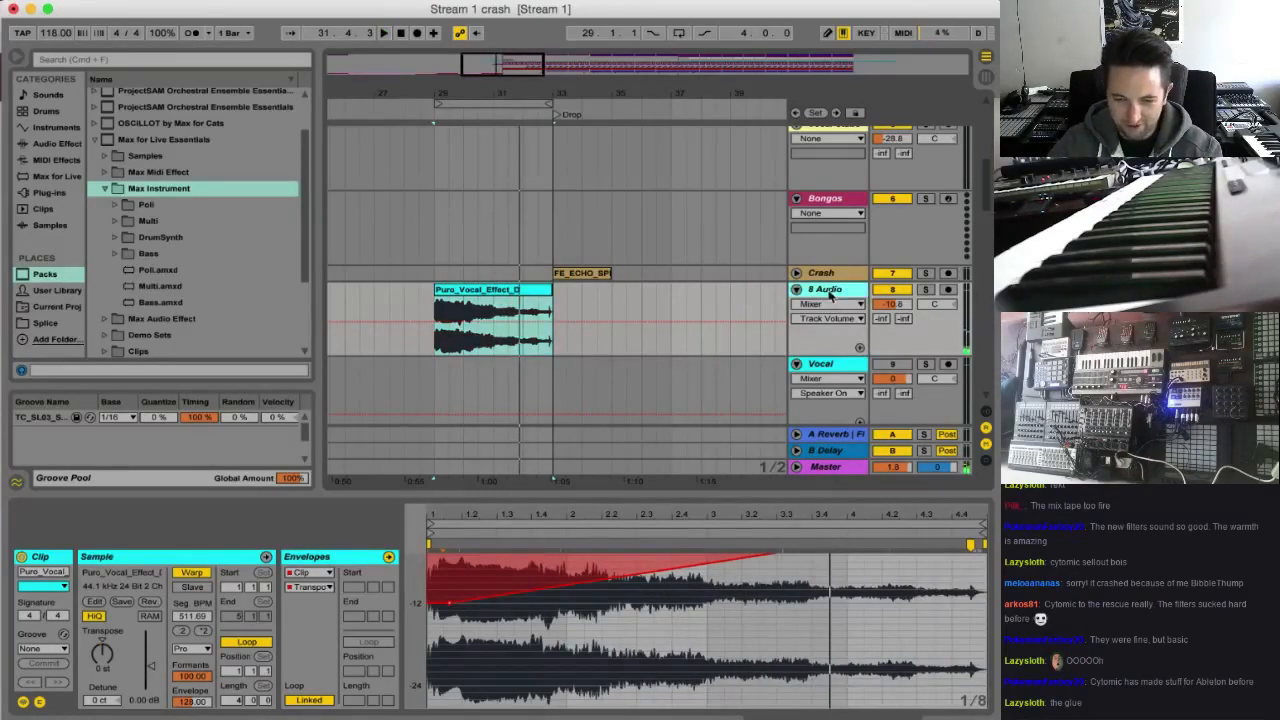
{"action": "key", "text": "super+d"}
{"action": "left_click_drag", "start_coordinate": [935, 373], "coordinate": [935, 383]}
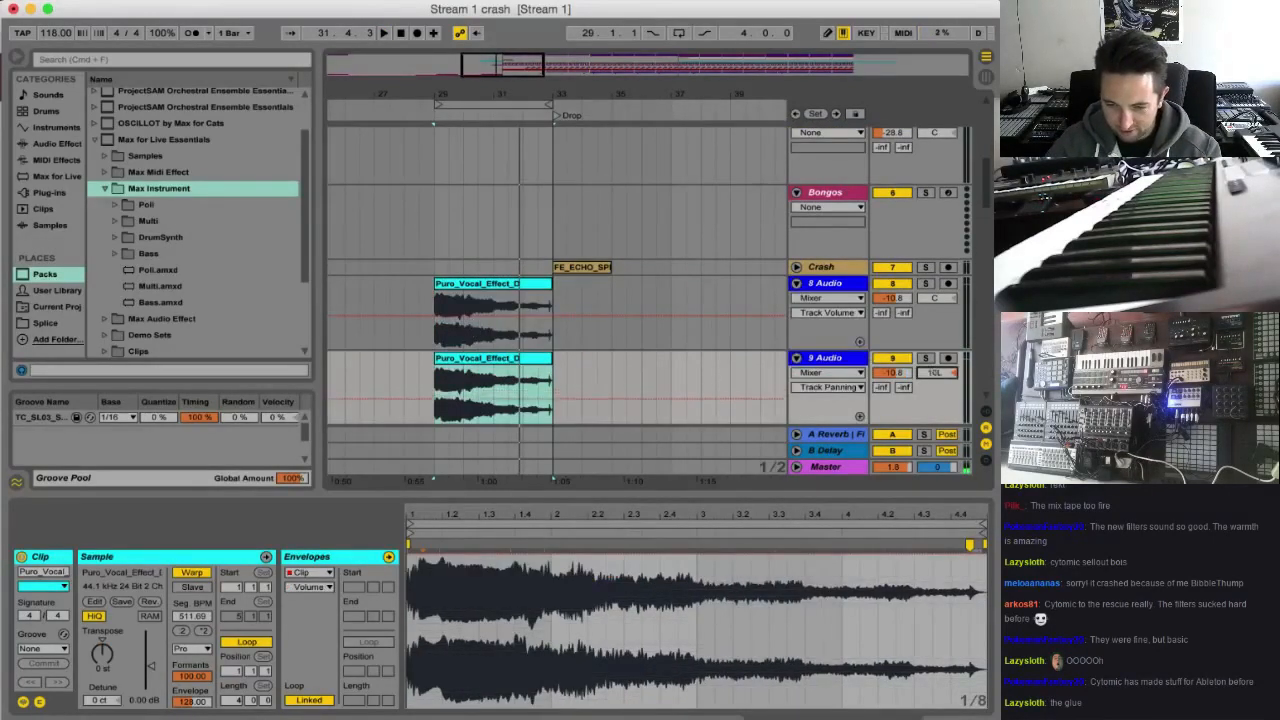
Pan 8 Audio to 20R and 9 Audio to 12L, then transpose the 9 Audio clip to 11 st and audition the layered clips
{"action": "left_click_drag", "start_coordinate": [940, 300], "coordinate": [929, 267]}
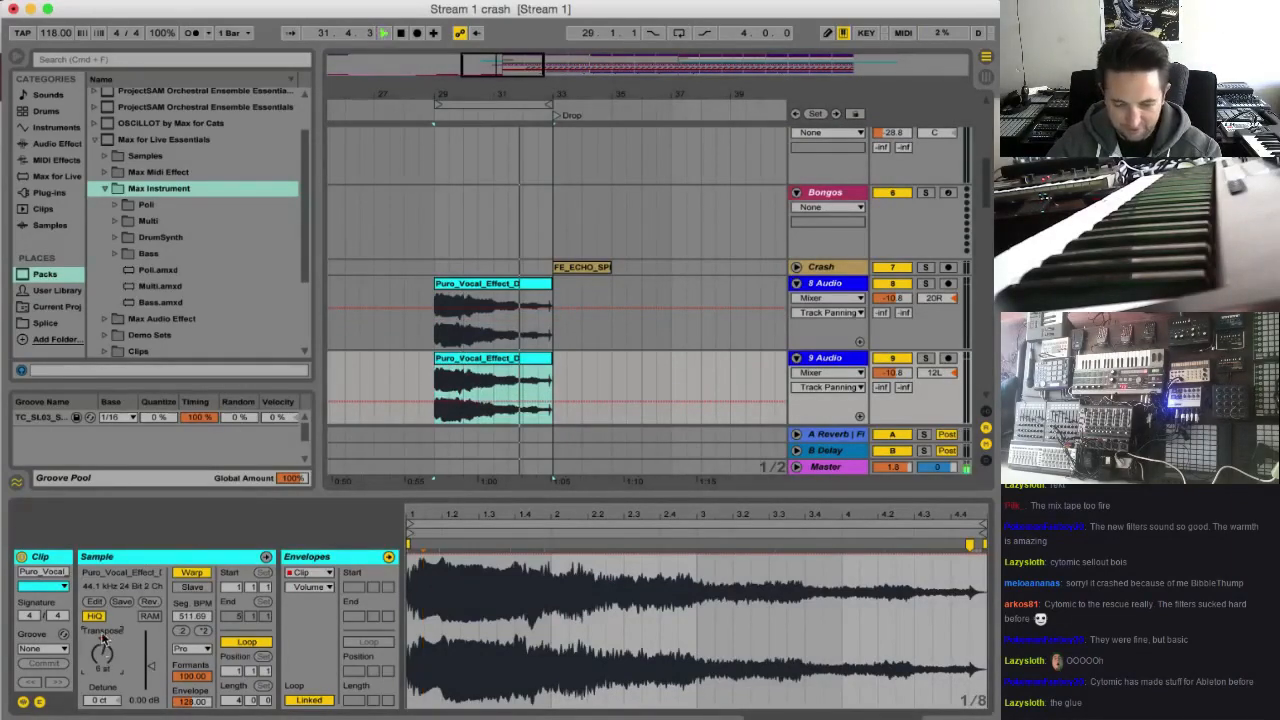
{"action": "key", "text": "space"}
{"action": "left_click_drag", "start_coordinate": [103, 642], "coordinate": [103, 626]}
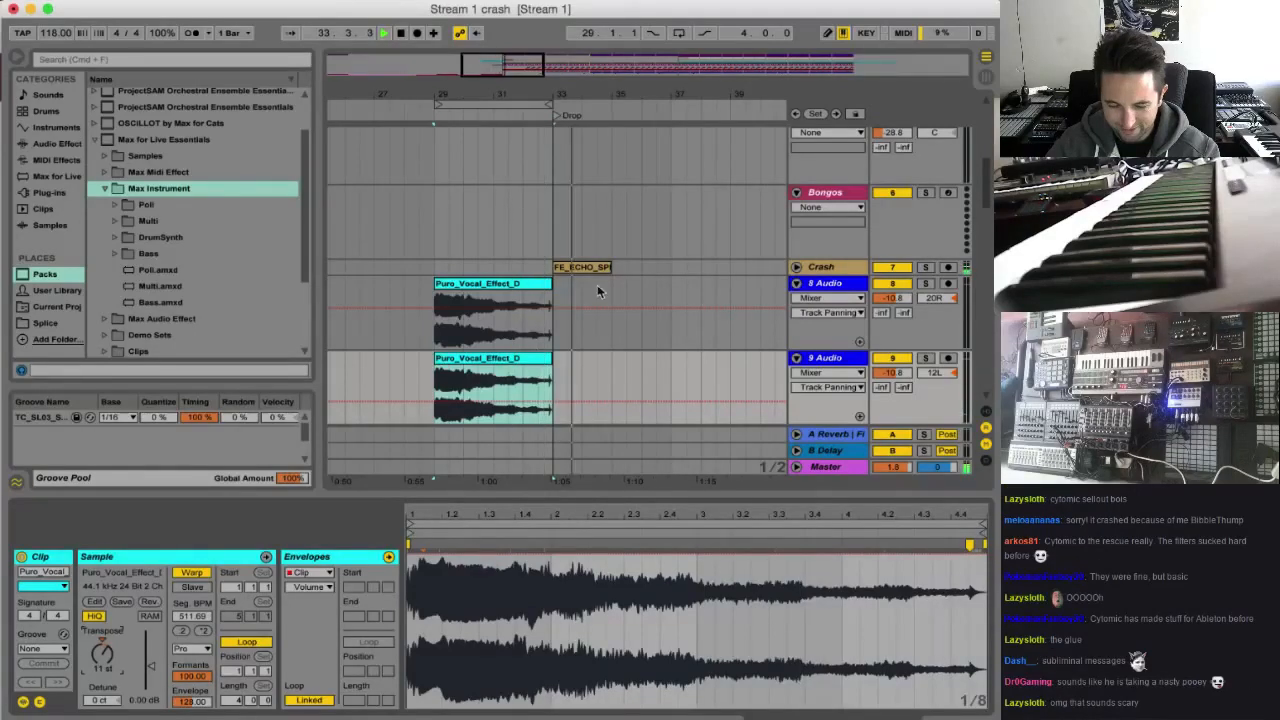
{"action": "left_click", "coordinate": [797, 267]}
{"action": "left_click", "coordinate": [494, 373]}
{"action": "key", "text": "space"}
{"action": "key", "text": "space"}
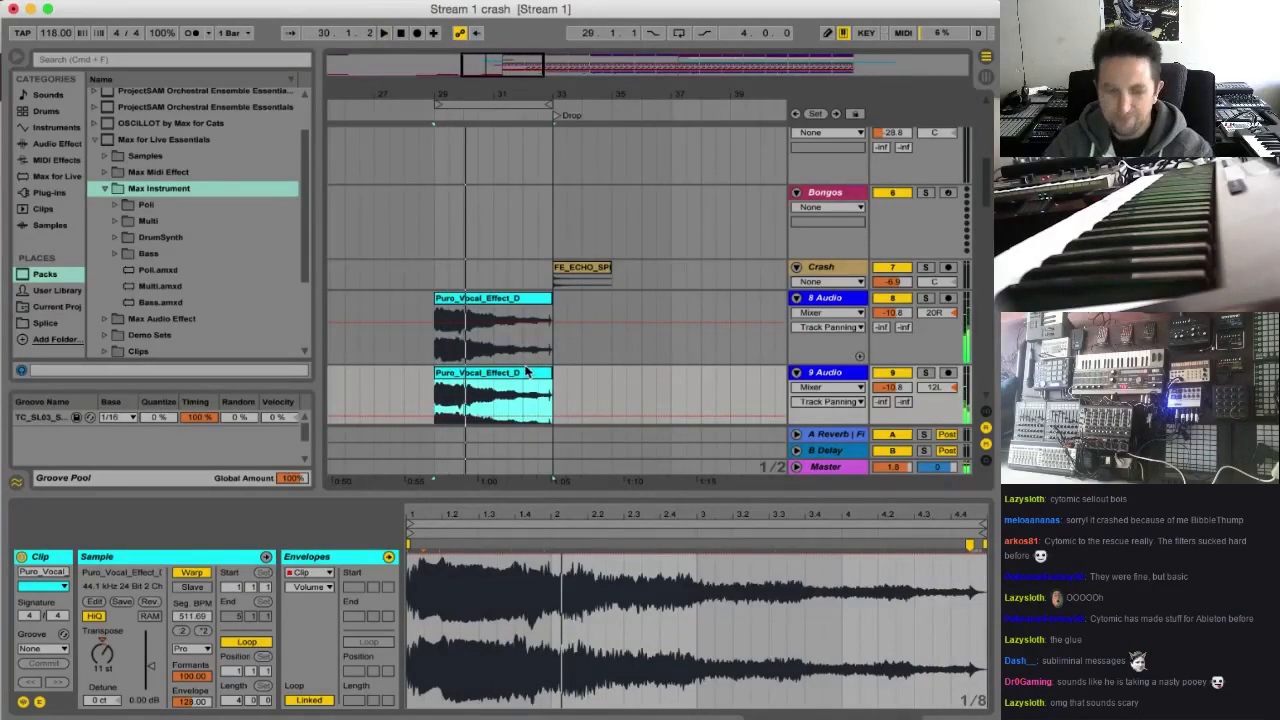
Delete the Puro_Vocal_Effect_D clip from the 9 Audio track, and undo the deletion of the 8 Audio clip
{"action": "key", "text": "Delete"}
{"action": "left_click", "coordinate": [517, 300]}
{"action": "key", "text": "Delete"}
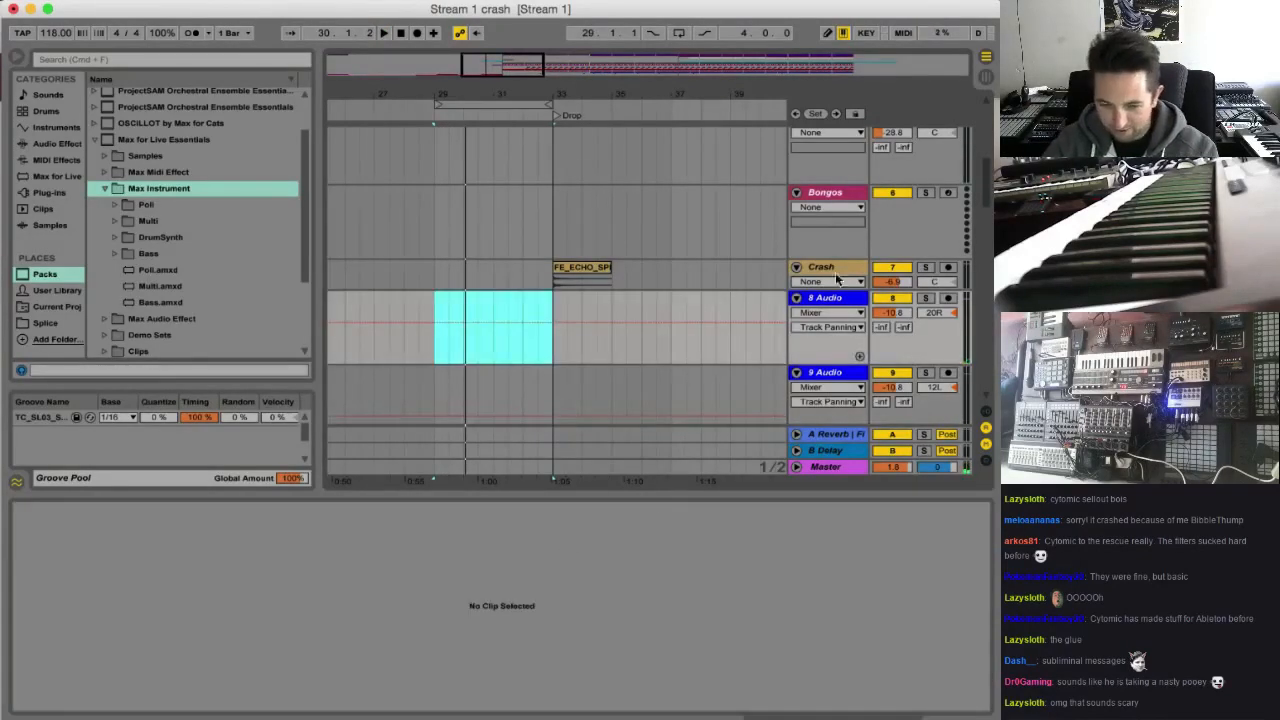
{"action": "scroll", "coordinate": [838, 281], "scroll_direction": "up", "scroll_amount": 1}
{"action": "key", "text": "super+z"}
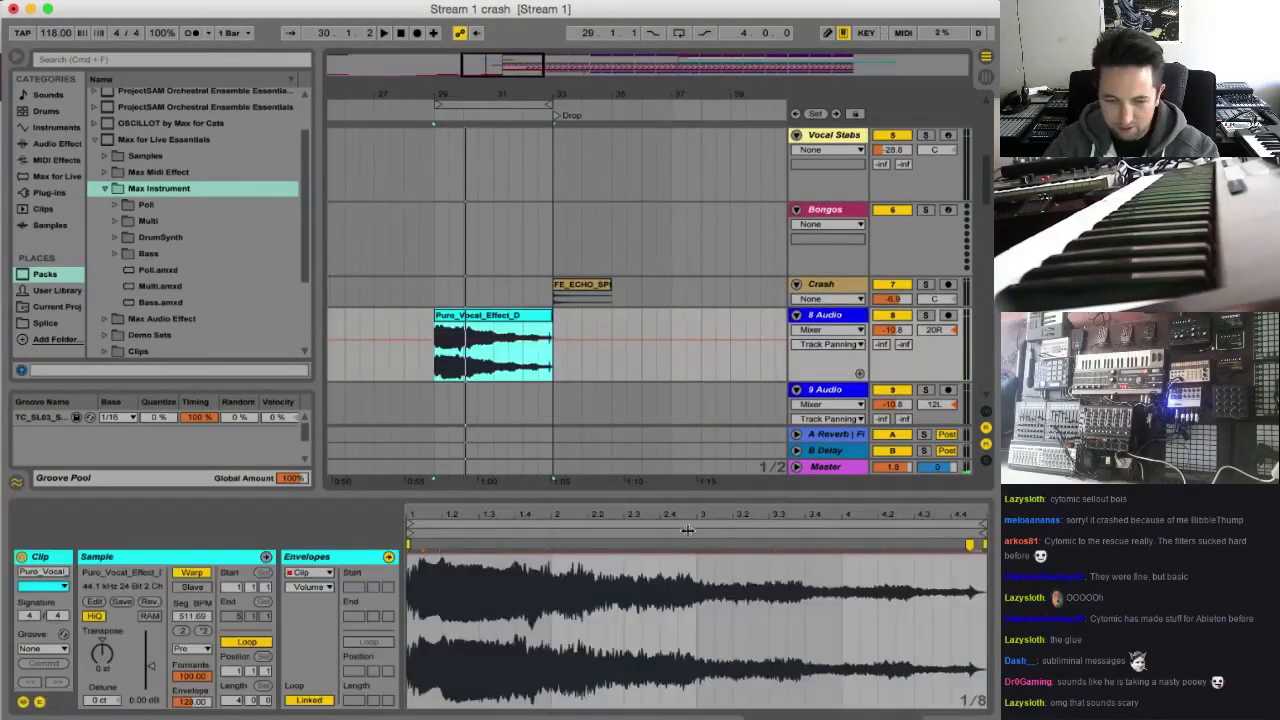
With warping switched off, move the Puro_Vocal_Effect_D clip to start at the Drop marker and set the 8 Audio volume to -17.0 dB
{"action": "left_click", "coordinate": [191, 572]}
{"action": "key", "text": "space"}
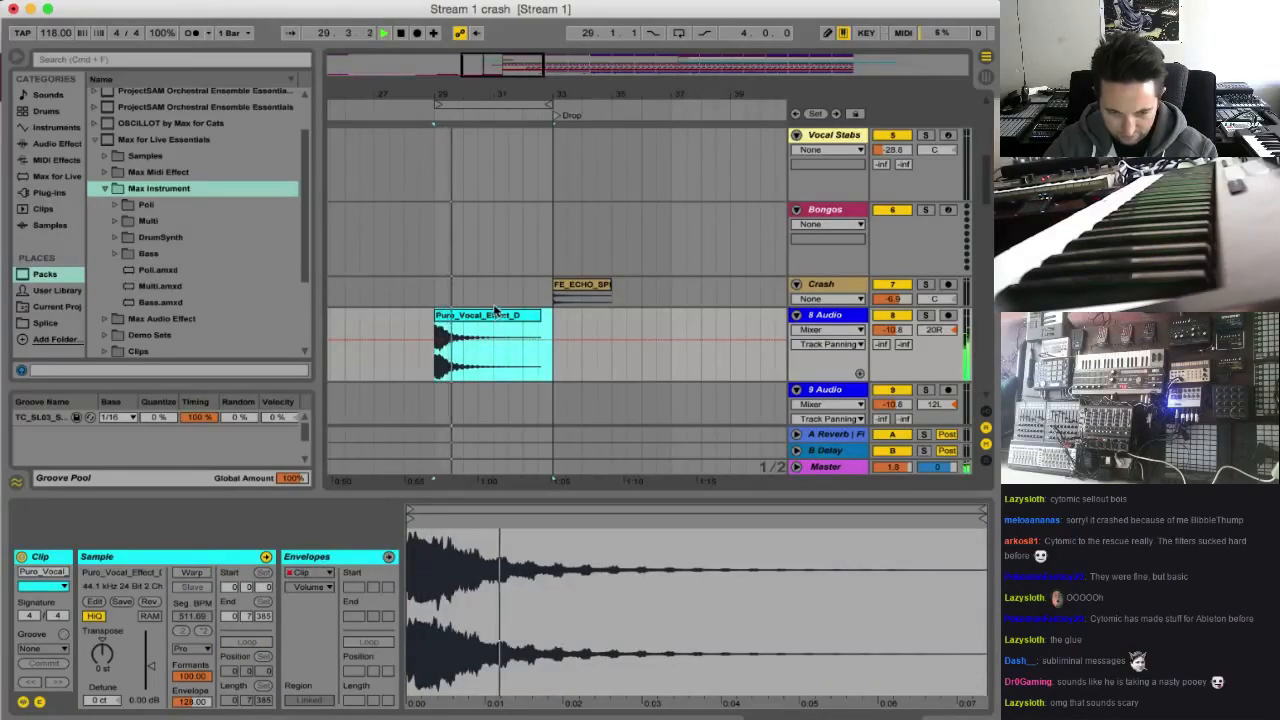
{"action": "mouse_move", "coordinate": [495, 312]}
{"action": "left_mouse_down"}
{"action": "mouse_move", "coordinate": [628, 318]}
{"action": "mouse_move", "coordinate": [615, 318]}
{"action": "left_mouse_up"}
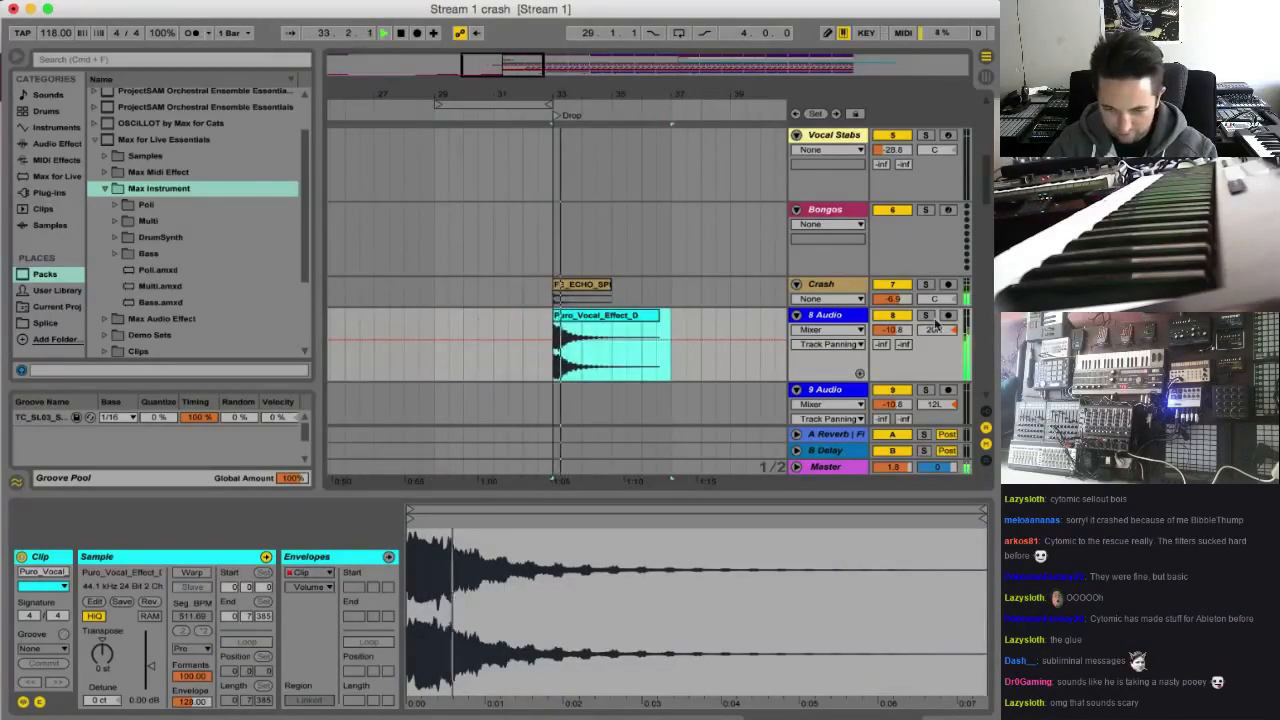
{"action": "left_click", "coordinate": [893, 330]}
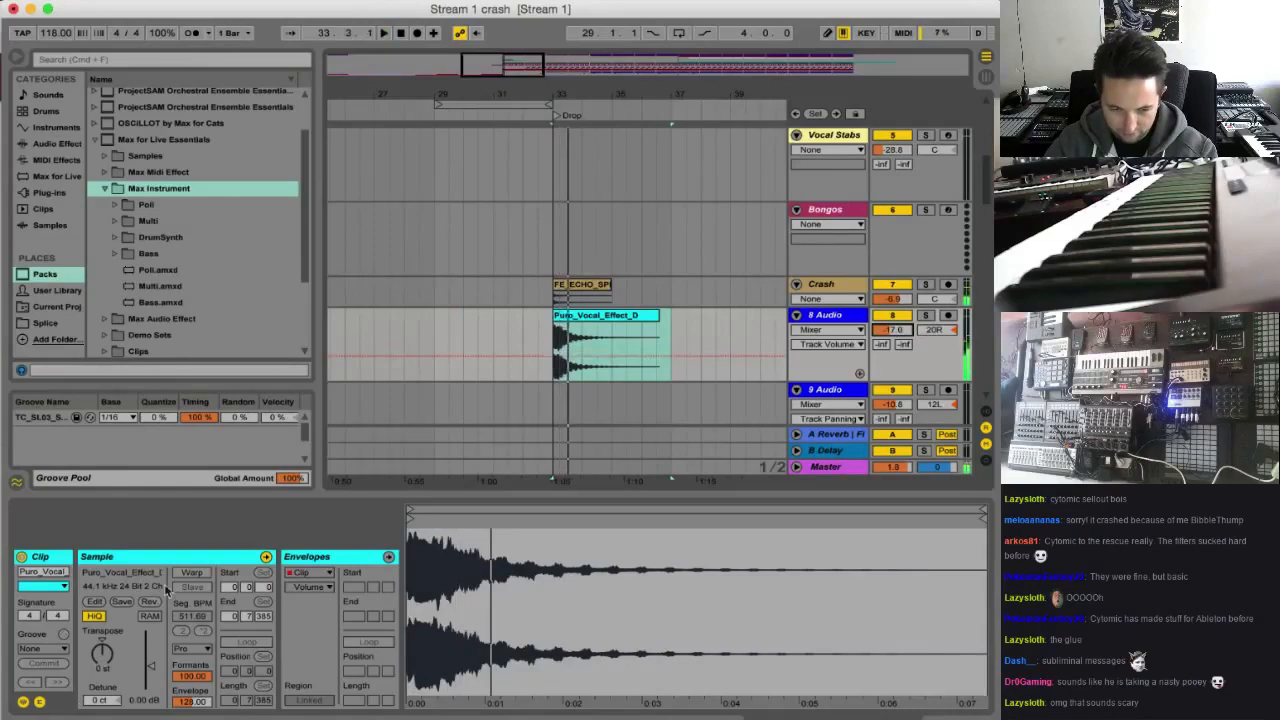
Restore the clip's stretched warping at the 511.69 segment BPM and audition it from the Drop
{"action": "left_click", "coordinate": [194, 574]}
{"action": "left_click", "coordinate": [740, 420]}
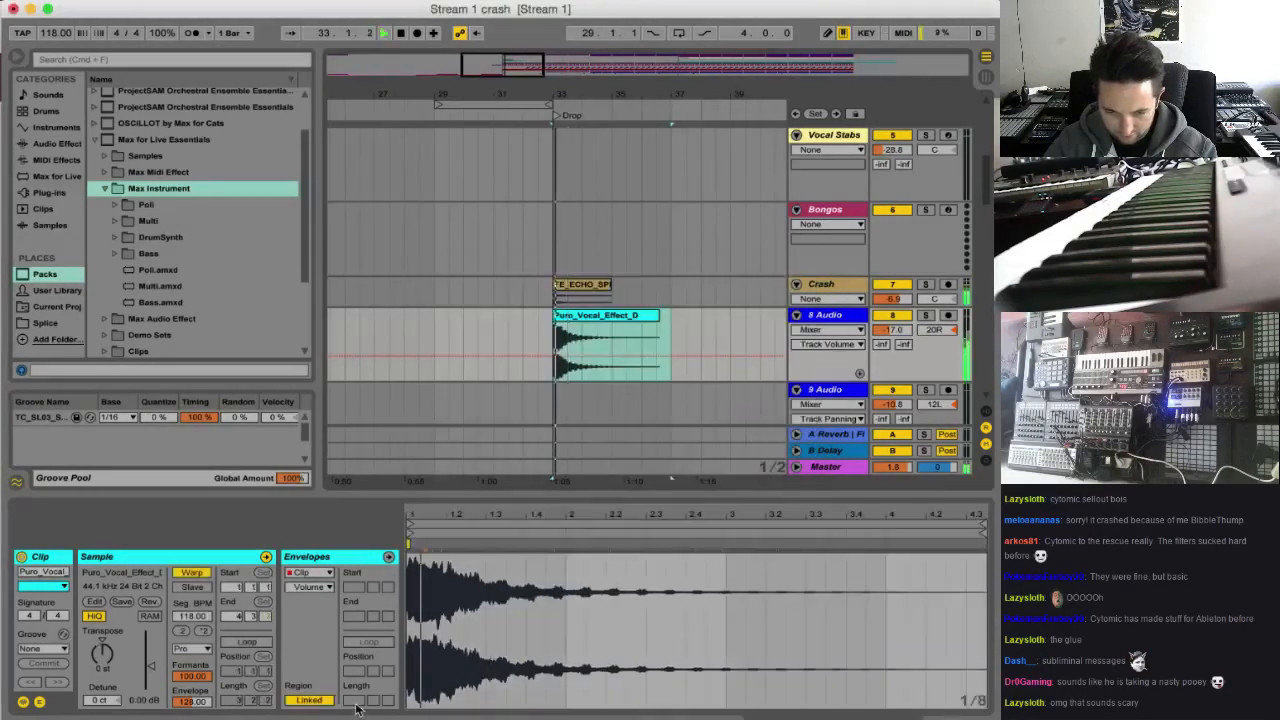
{"action": "key", "text": "space"}
{"action": "key", "text": "space"}
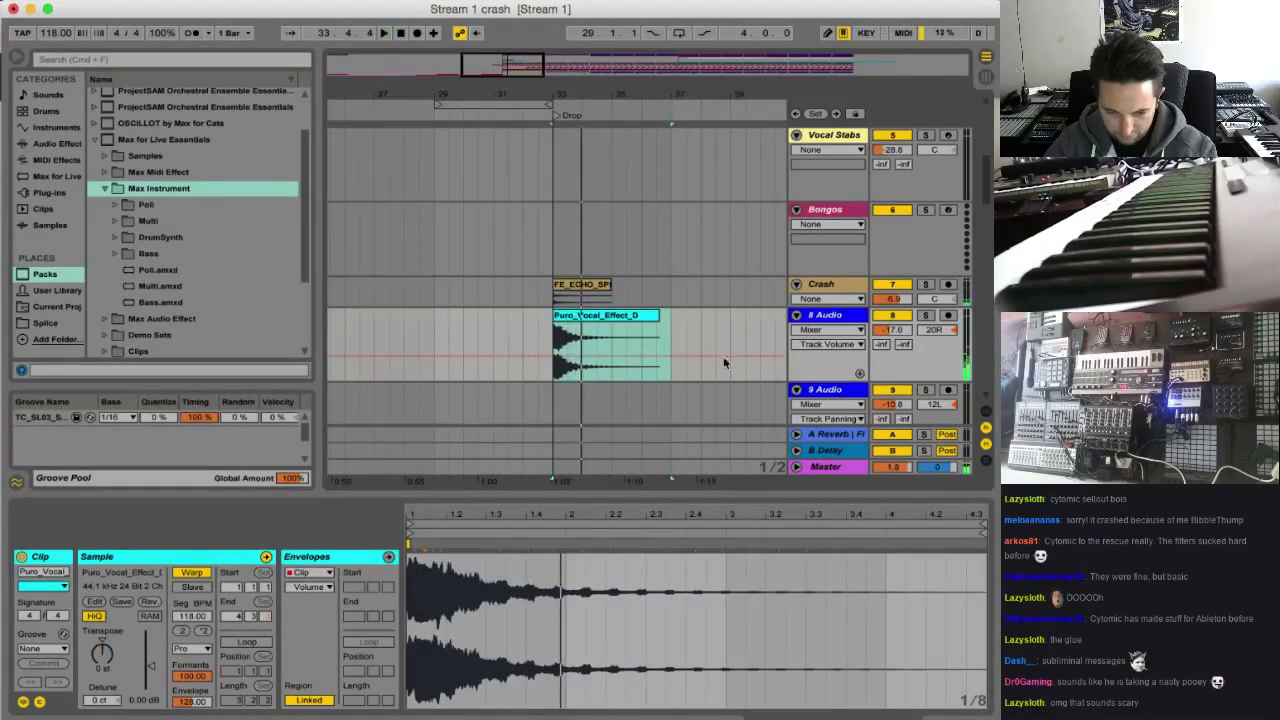
{"action": "left_click", "coordinate": [191, 573]}
{"action": "left_click", "coordinate": [194, 574]}
{"action": "left_click", "coordinate": [507, 420]}
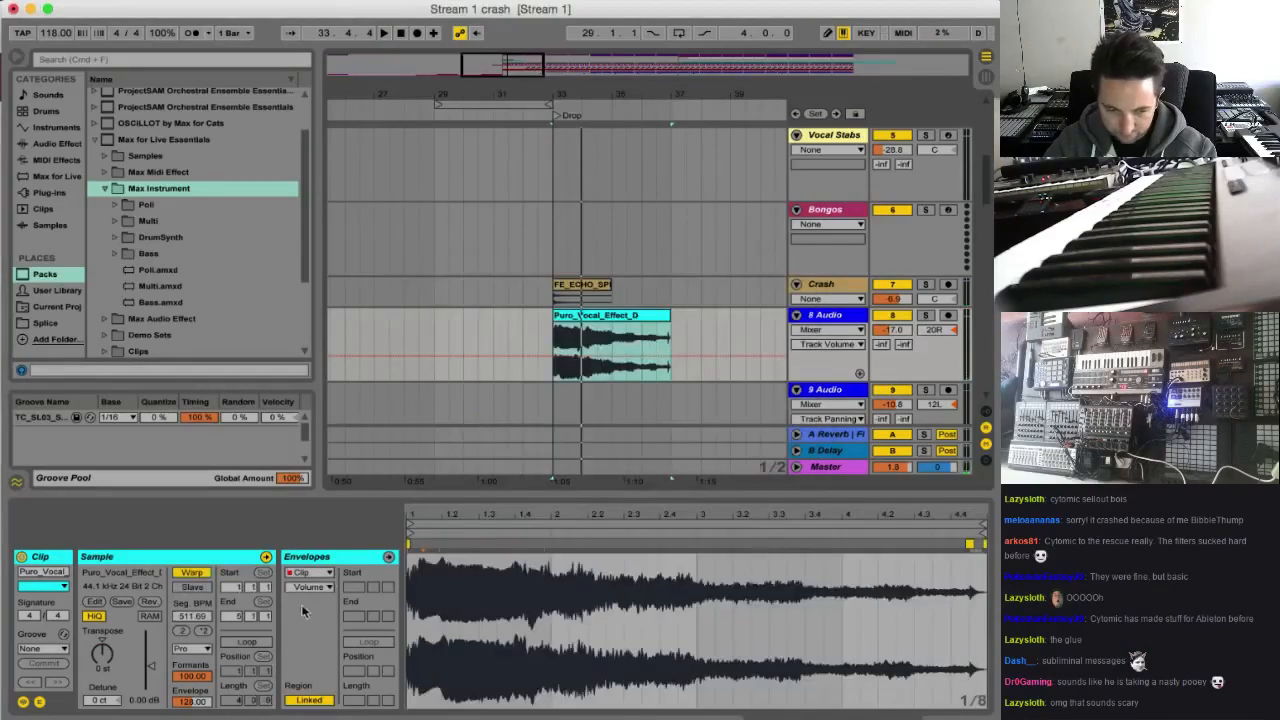
{"action": "key", "text": "space"}
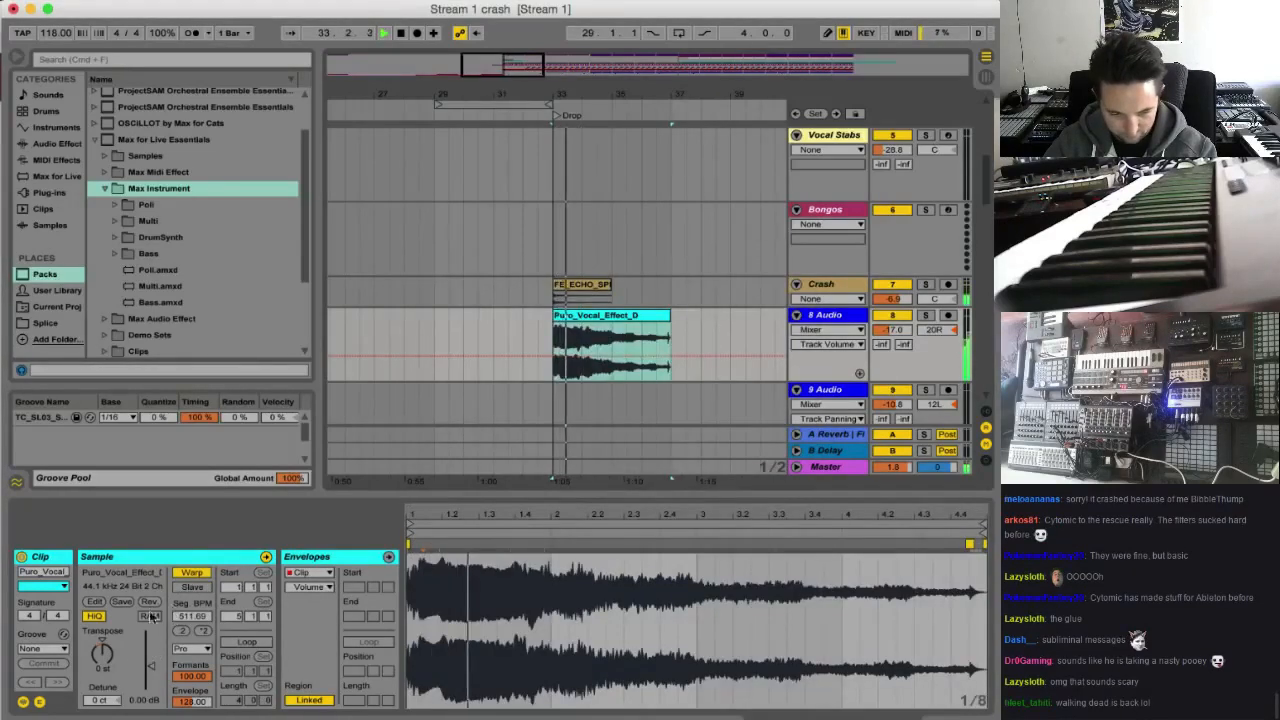
Show the clip's transposition envelope and remove its breakpoints to clear the pitch ramp
{"action": "left_click", "coordinate": [310, 587]}
{"action": "left_click", "coordinate": [308, 613]}
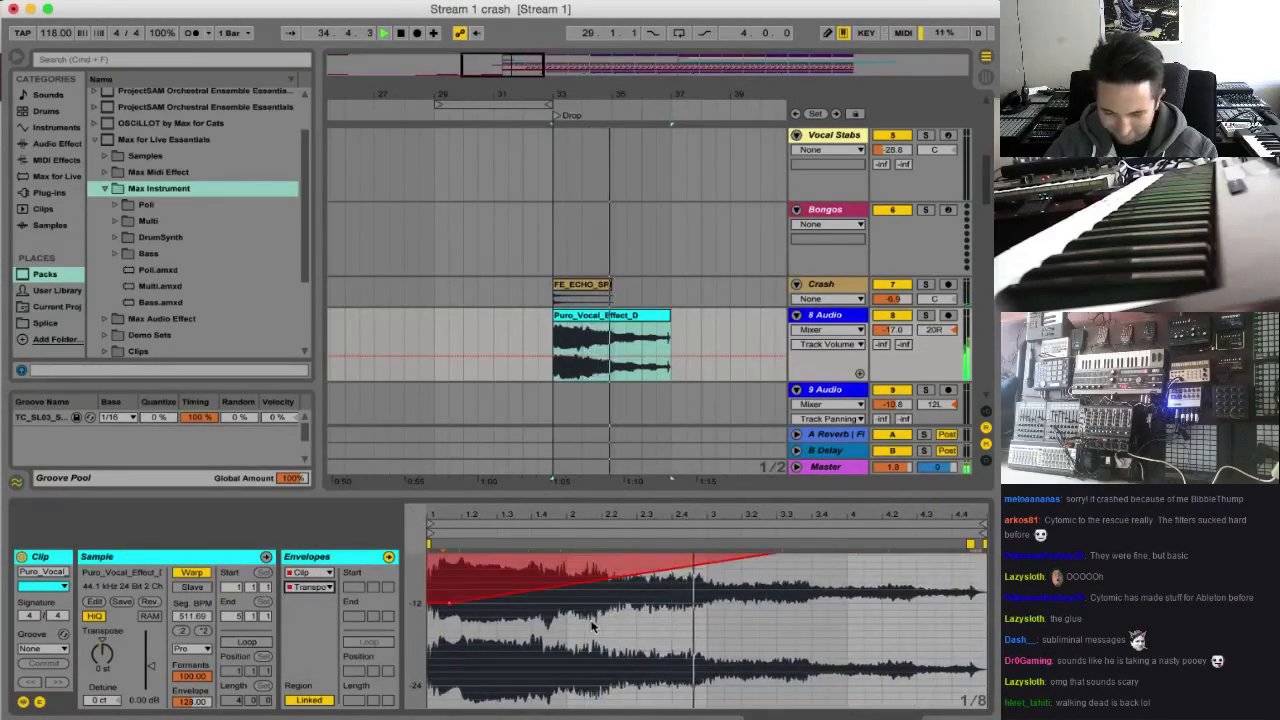
{"action": "left_click_drag", "start_coordinate": [815, 558], "coordinate": [985, 576]}
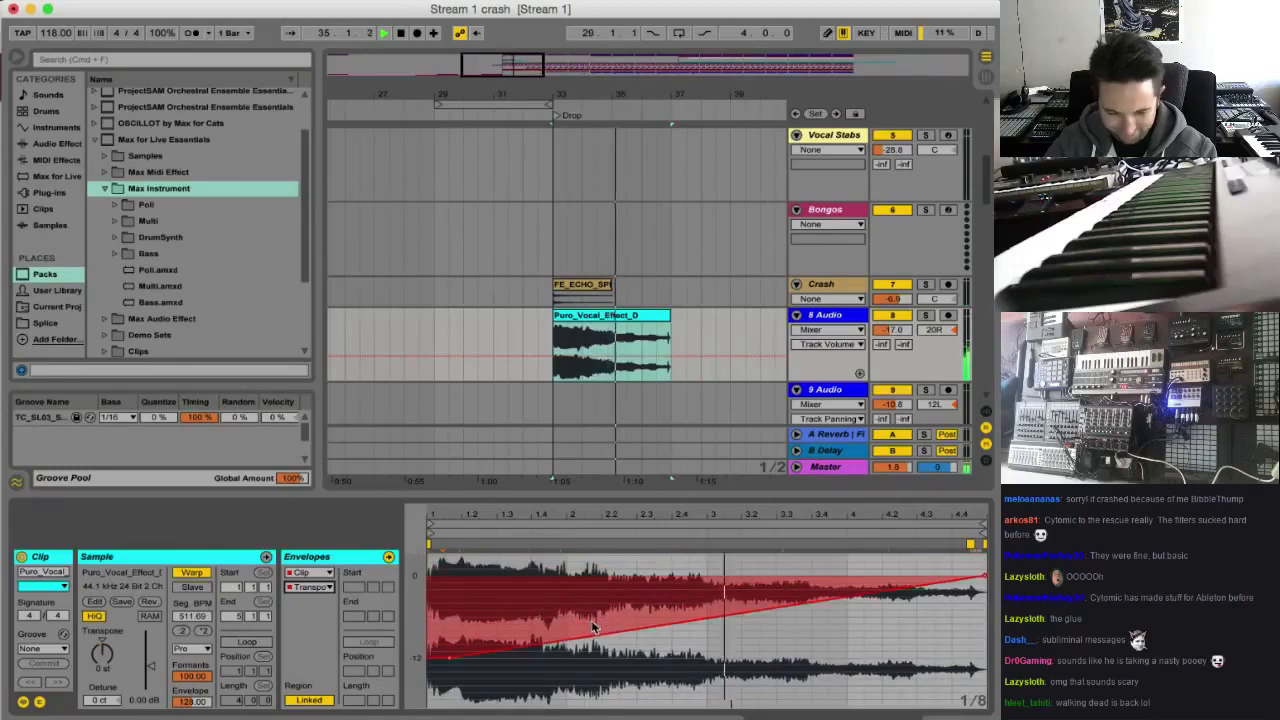
{"action": "left_click", "coordinate": [984, 577]}
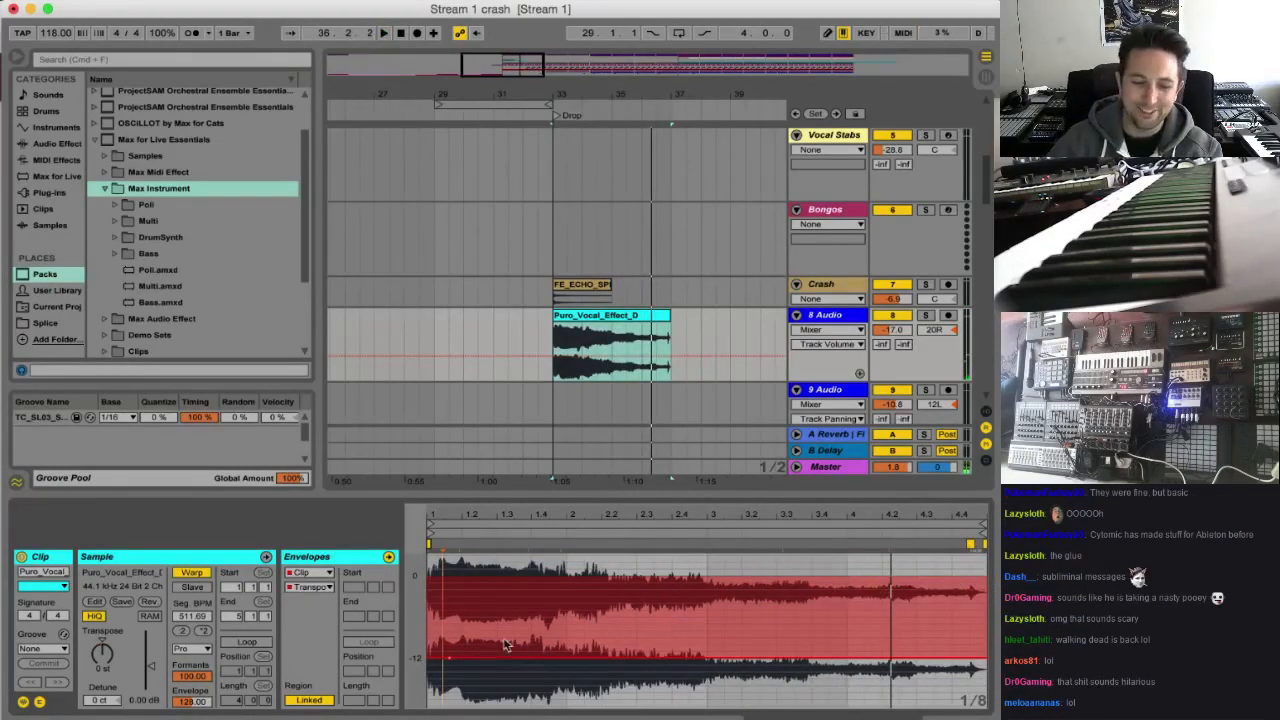
{"action": "left_click", "coordinate": [450, 658]}
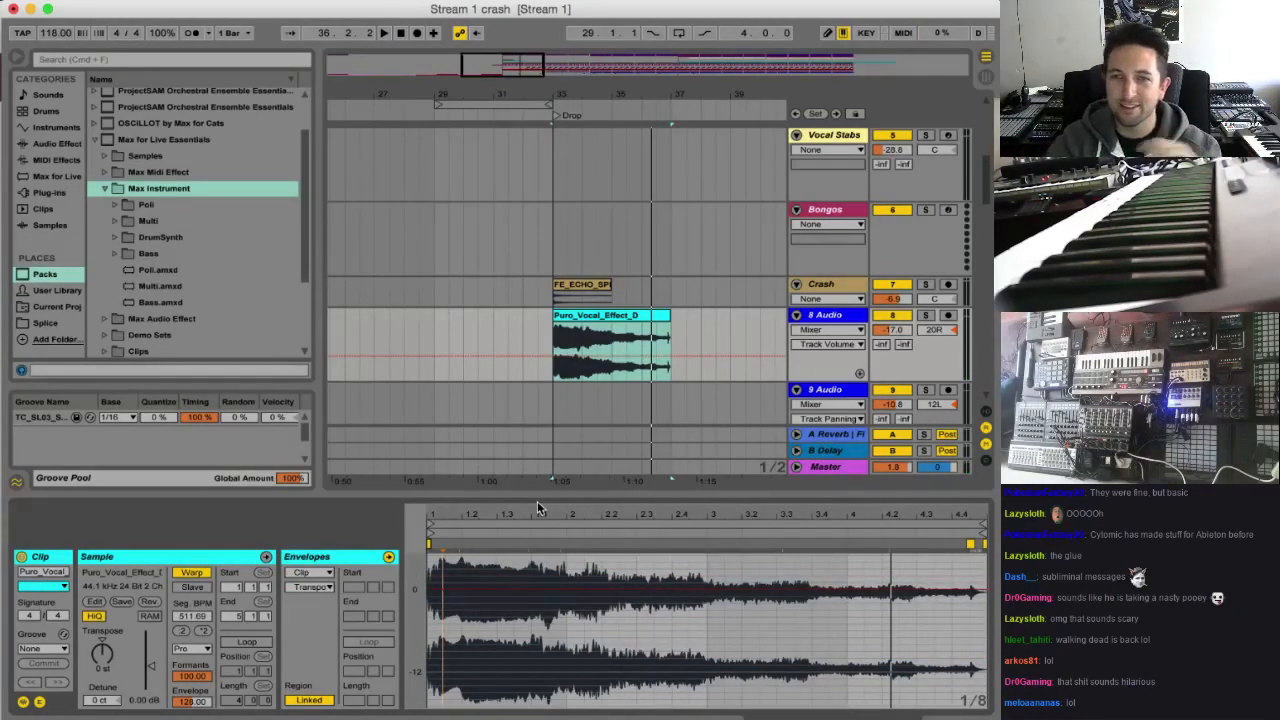
Compress the clip by moving its end warp marker to about beat 2.2, and add another warp marker near 1.2
{"action": "key", "text": "space"}
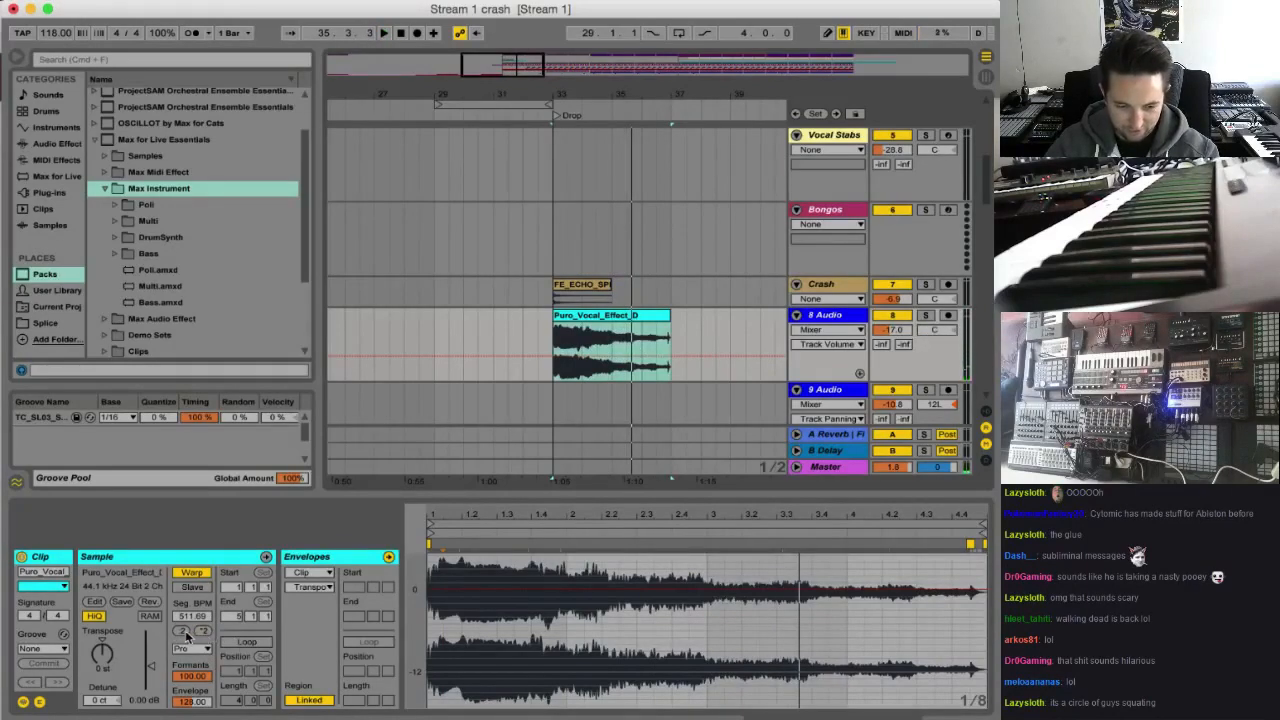
{"action": "key", "text": "space"}
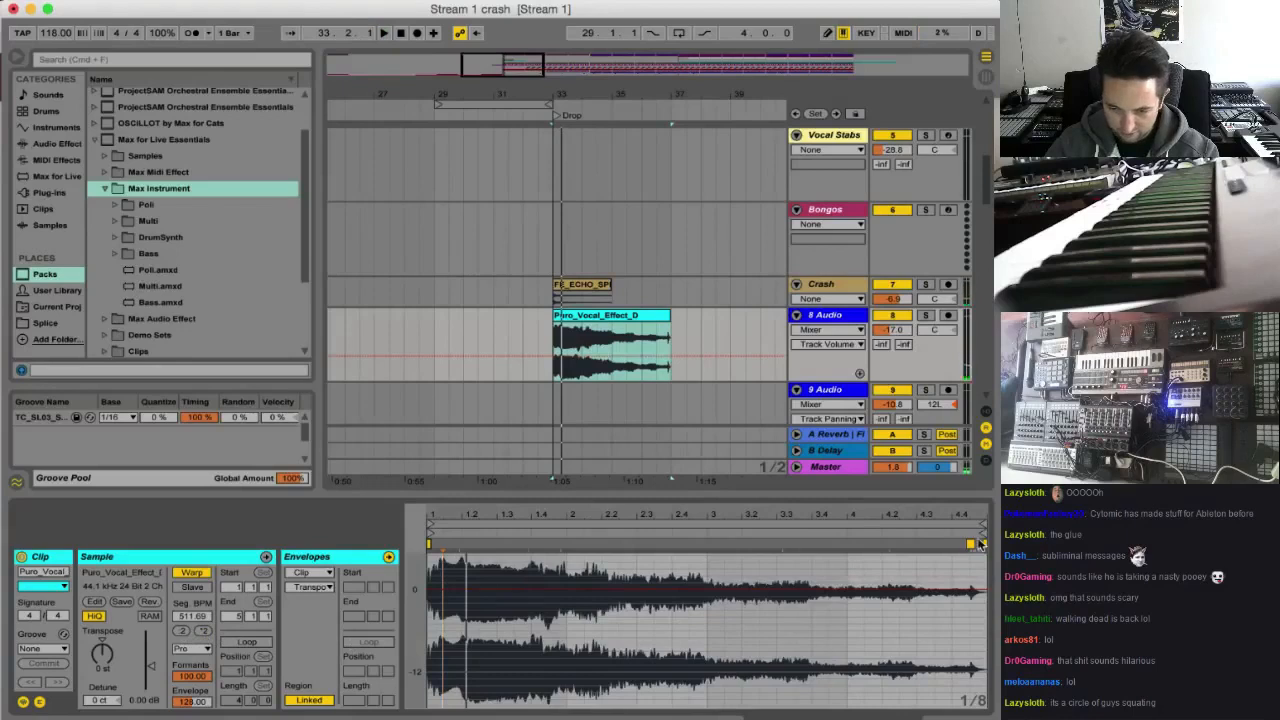
{"action": "mouse_move", "coordinate": [980, 543]}
{"action": "left_mouse_down"}
{"action": "mouse_move", "coordinate": [581, 553]}
{"action": "mouse_move", "coordinate": [602, 561]}
{"action": "left_mouse_up"}
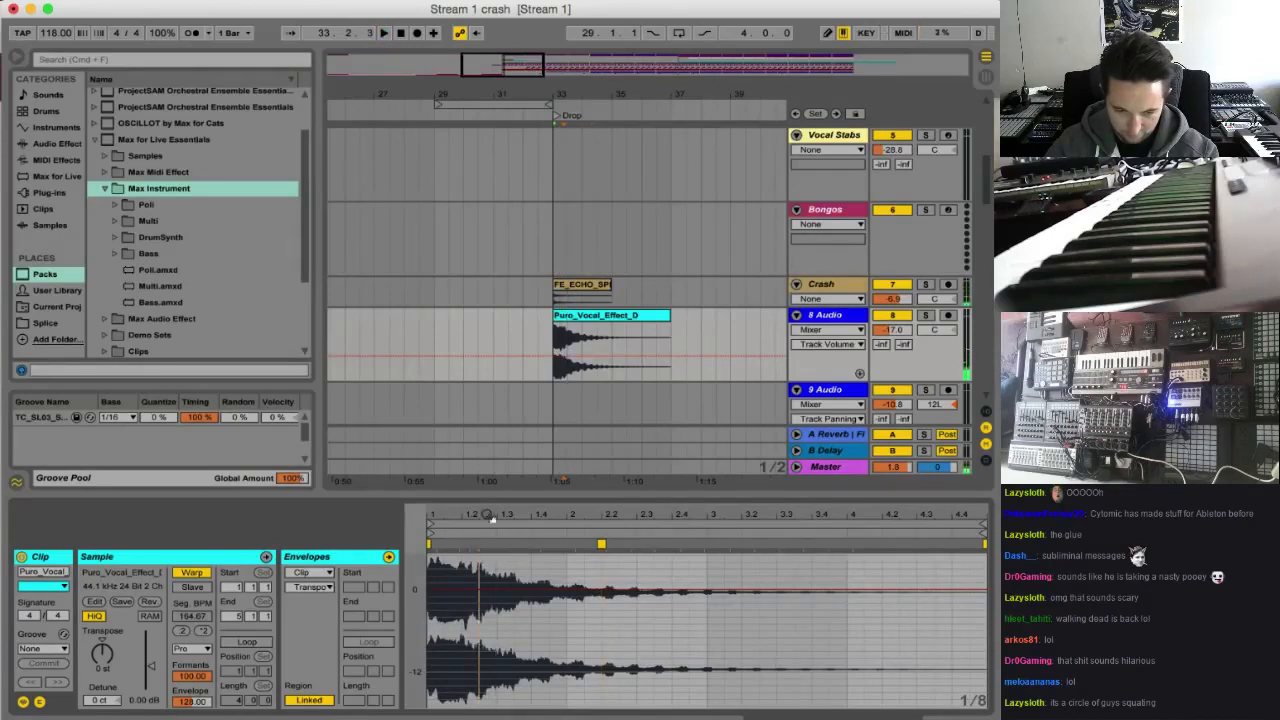
{"action": "mouse_move", "coordinate": [490, 518]}
{"action": "left_mouse_down"}
{"action": "mouse_move", "coordinate": [510, 523]}
{"action": "mouse_move", "coordinate": [497, 545]}
{"action": "left_mouse_up"}
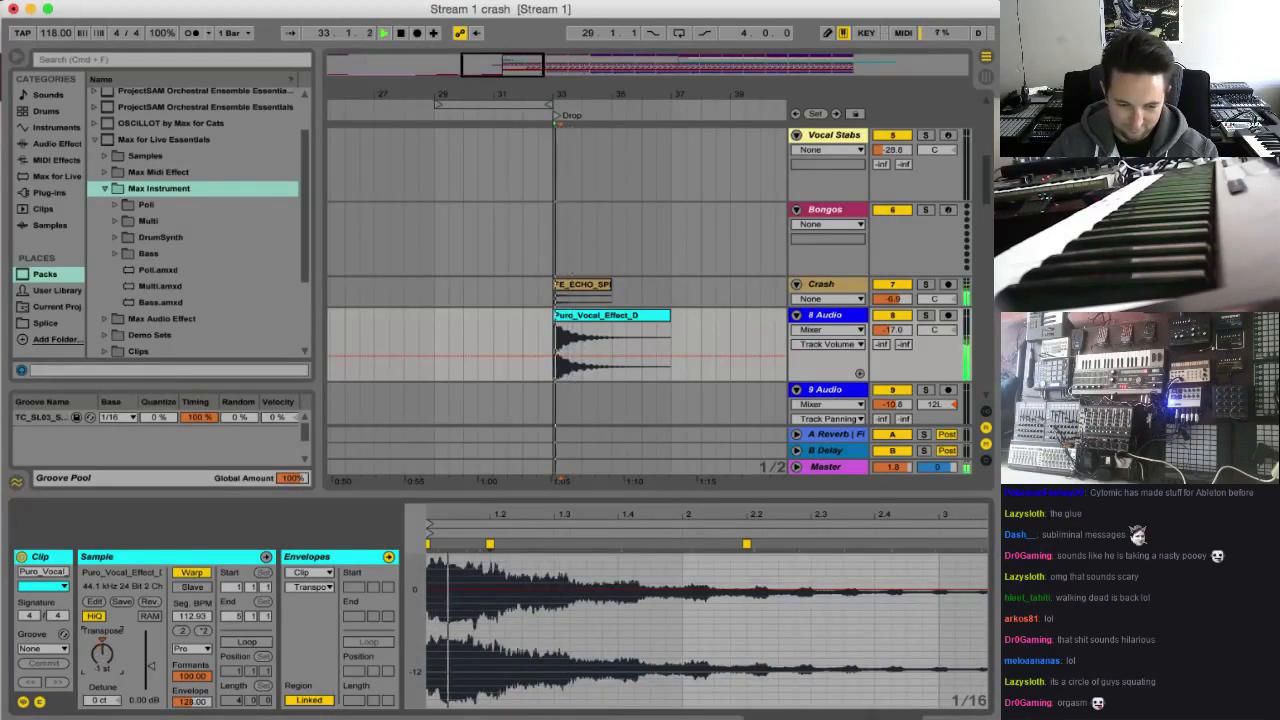
Solo the 8 Audio track and lower the vocal clip's transposition to -31 st while auditioning it
{"action": "key", "text": "space"}
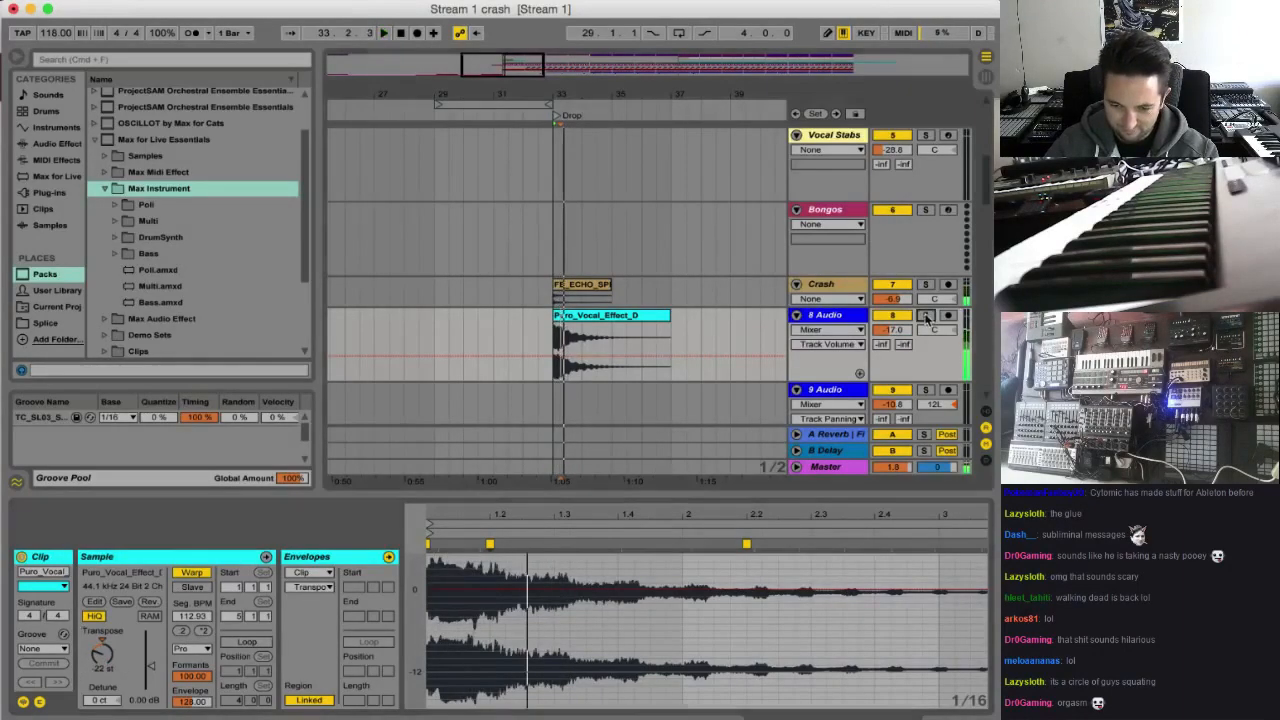
{"action": "key", "text": "s"}
{"action": "key", "text": "space"}
{"action": "key", "text": "space"}
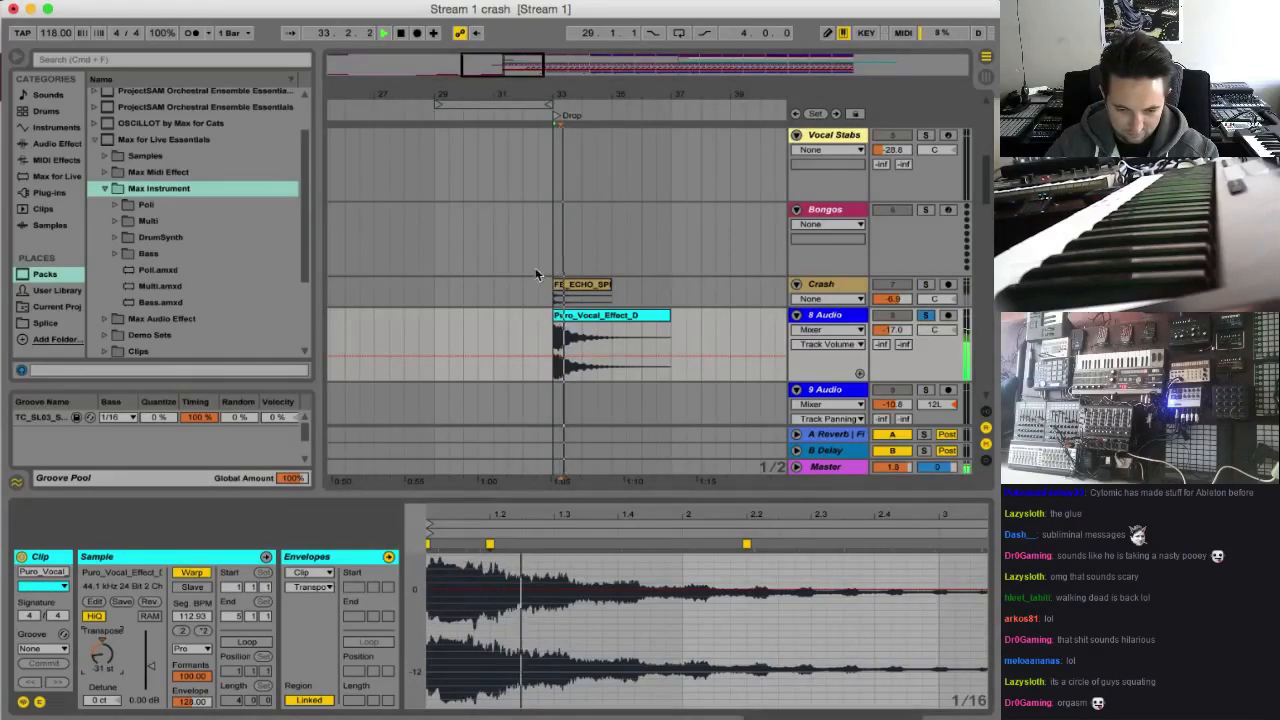
{"action": "key", "text": "space"}
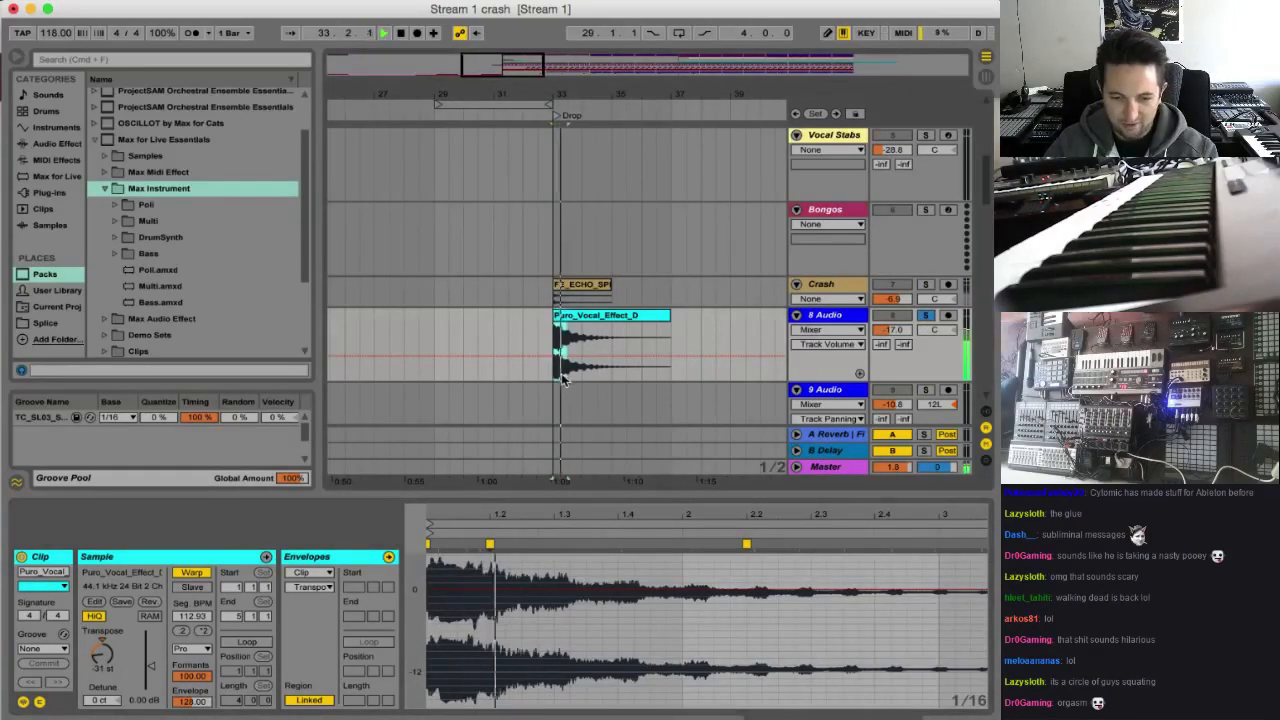
Duplicate the clip's first half bar repeatedly to fill bars 33 to 37, and loop playback over that range
{"action": "key", "text": "super+d"}
{"action": "key", "text": "super+d"}
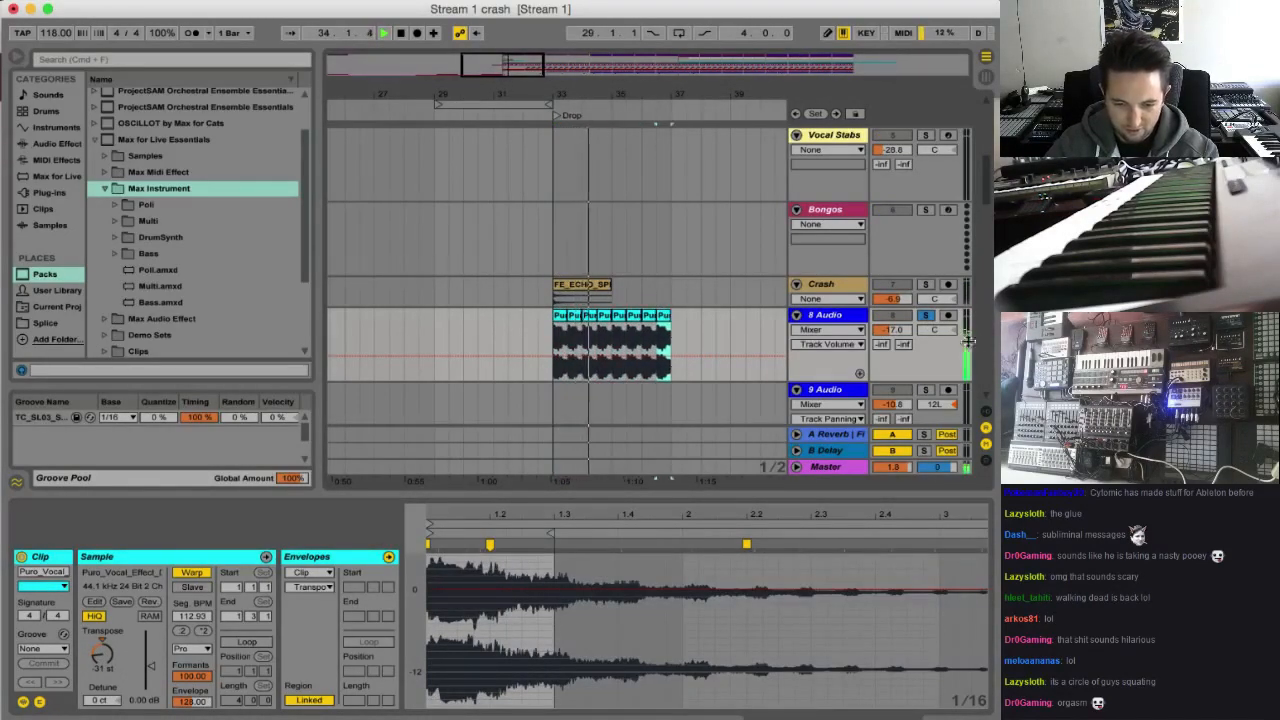
{"action": "left_click_drag", "start_coordinate": [509, 104], "coordinate": [635, 107]}
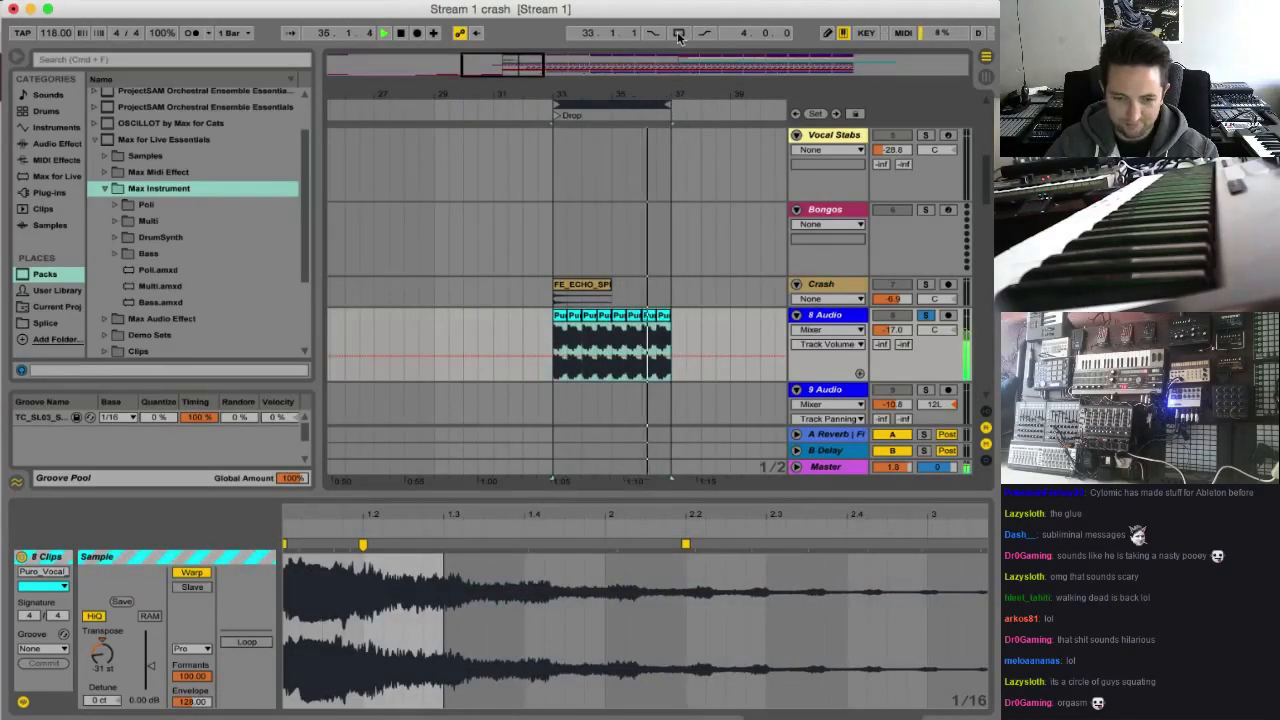
Add an Auto Filter to the 8 Audio track with the SMP circuit, 14.1 dB drive and a cutoff of about 3.50 kHz
{"action": "left_click", "coordinate": [57, 141]}
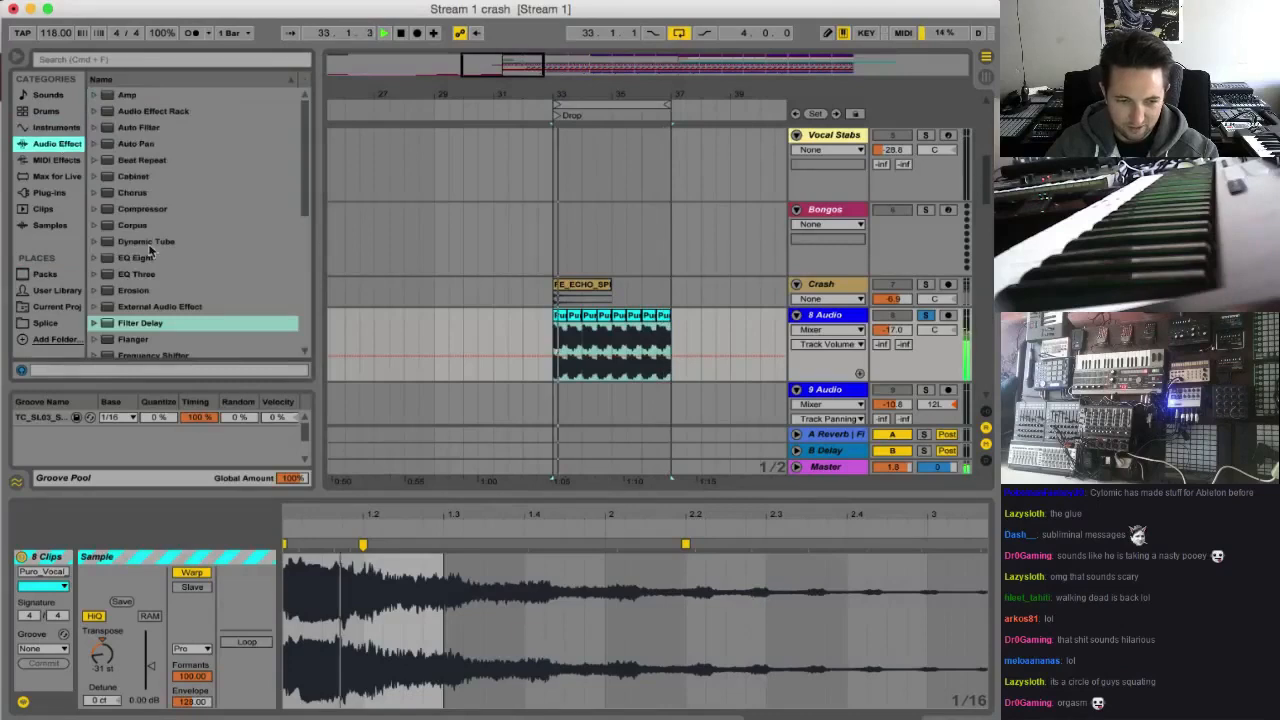
{"action": "key", "text": "Return"}
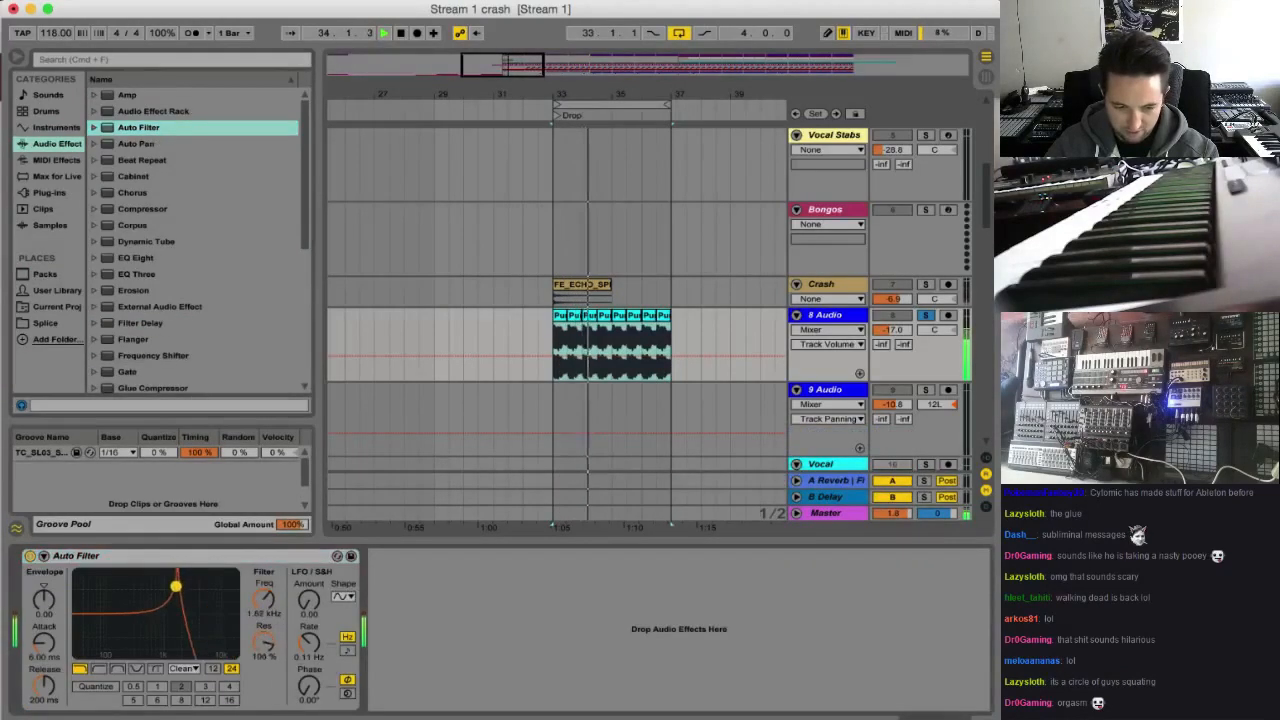
{"action": "left_click", "coordinate": [182, 668]}
{"action": "left_click", "coordinate": [180, 707]}
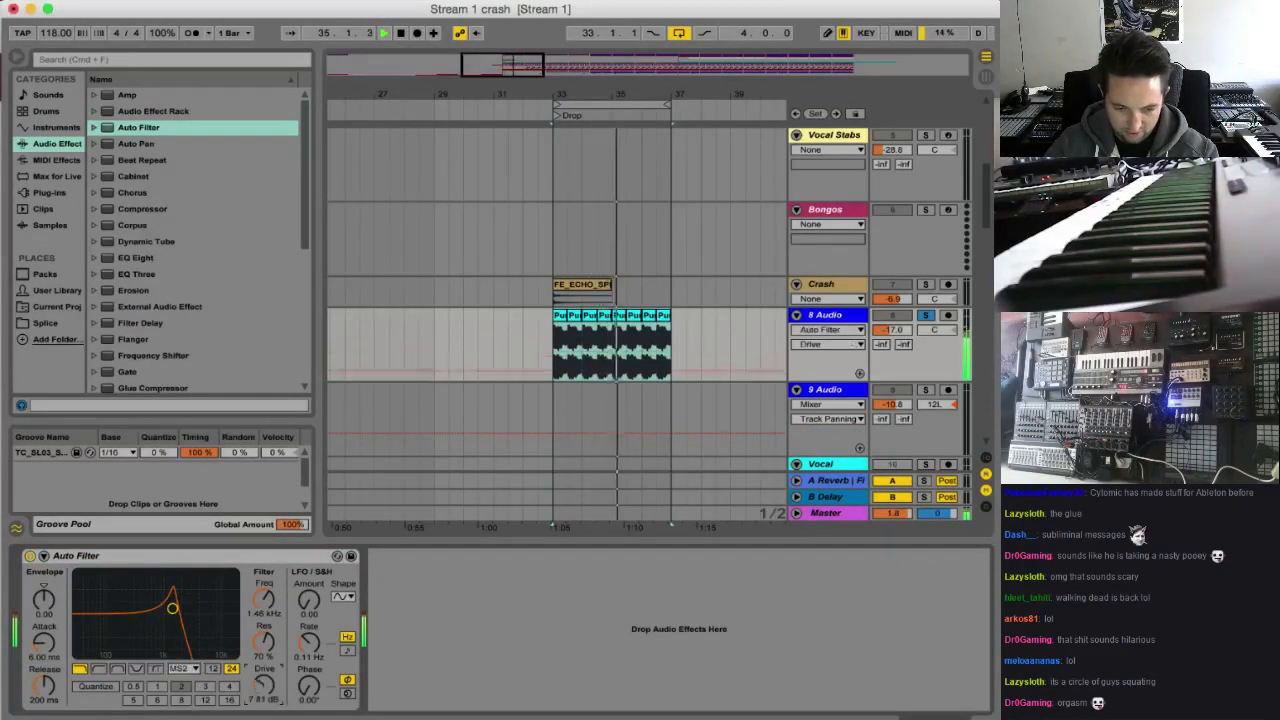
{"action": "left_click_drag", "start_coordinate": [266, 599], "coordinate": [264, 557]}
{"action": "left_click", "coordinate": [184, 669]}
{"action": "left_click", "coordinate": [186, 715]}
Sync the Auto Filter's LFO to the tempo at a 1/16 rate and raise its amount to 29.3
{"action": "left_click_drag", "start_coordinate": [314, 604], "coordinate": [314, 544]}
{"action": "left_click", "coordinate": [347, 650]}
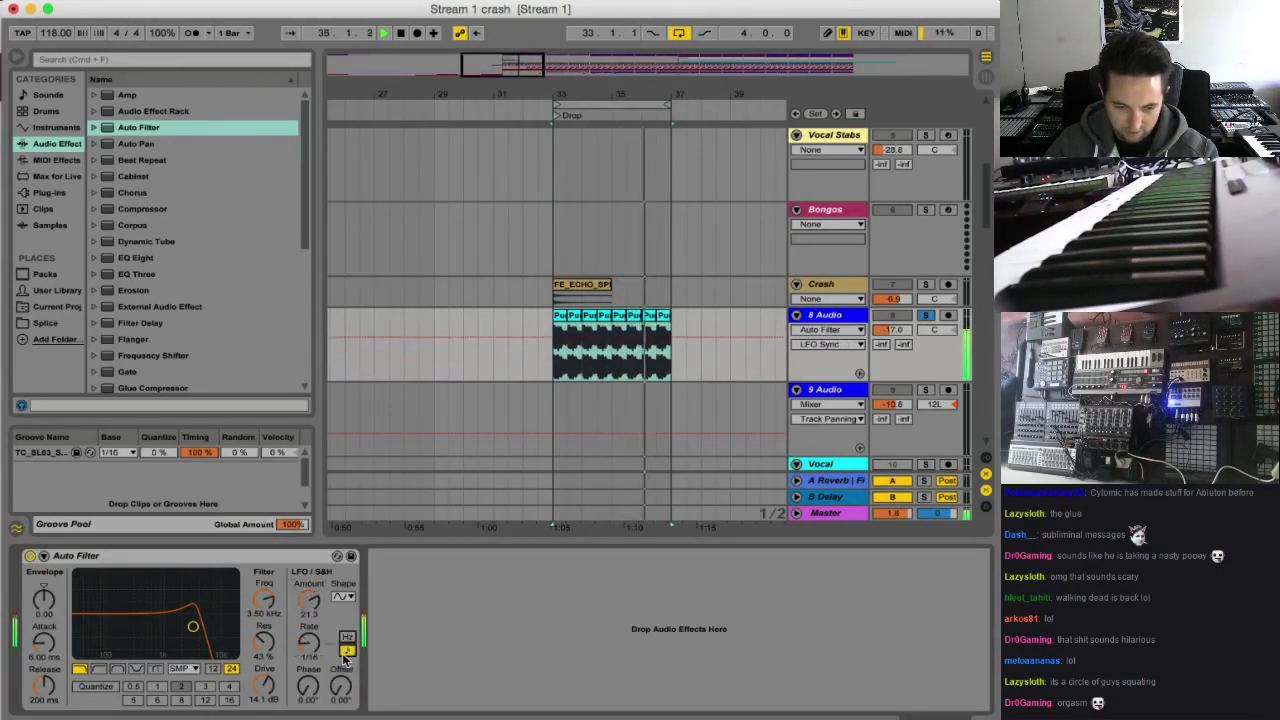
{"action": "left_click_drag", "start_coordinate": [309, 600], "coordinate": [309, 570]}
Try the Auto Filter's band-pass and high-pass types at lower cutoffs, and return to the low-pass type
{"action": "left_click_drag", "start_coordinate": [193, 626], "coordinate": [152, 652]}
{"action": "left_click", "coordinate": [117, 668]}
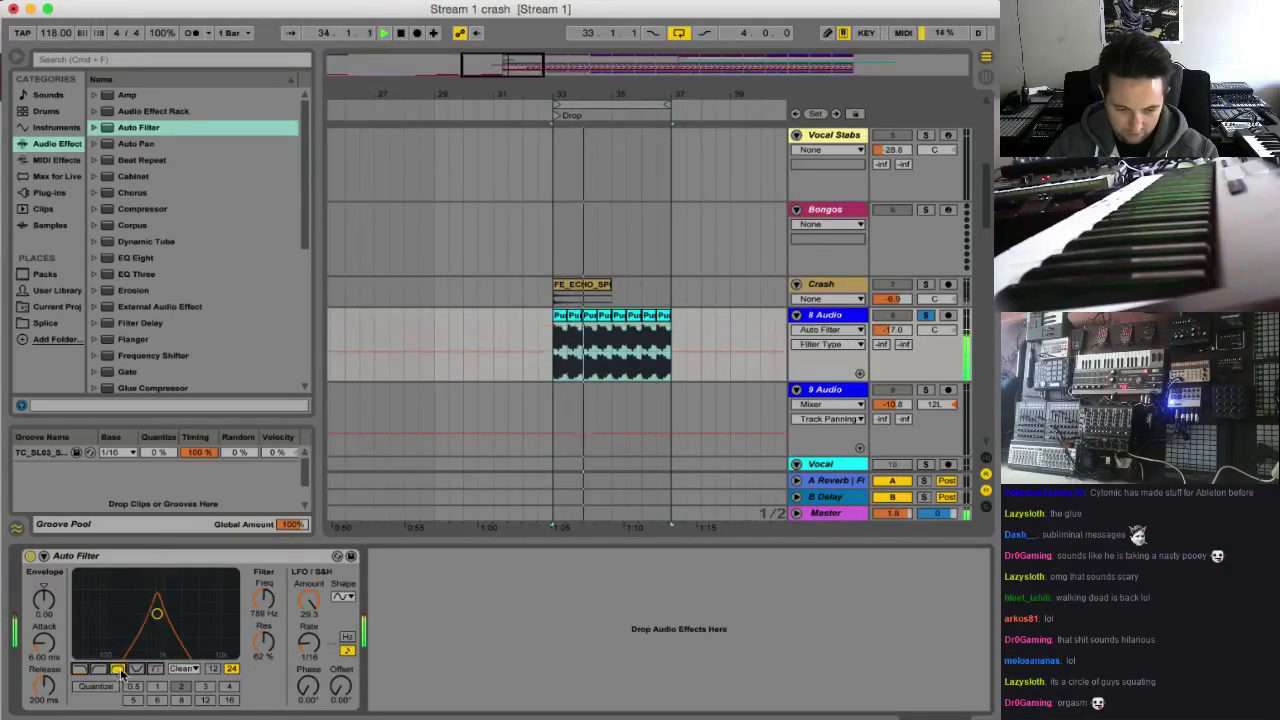
{"action": "left_click", "coordinate": [99, 669]}
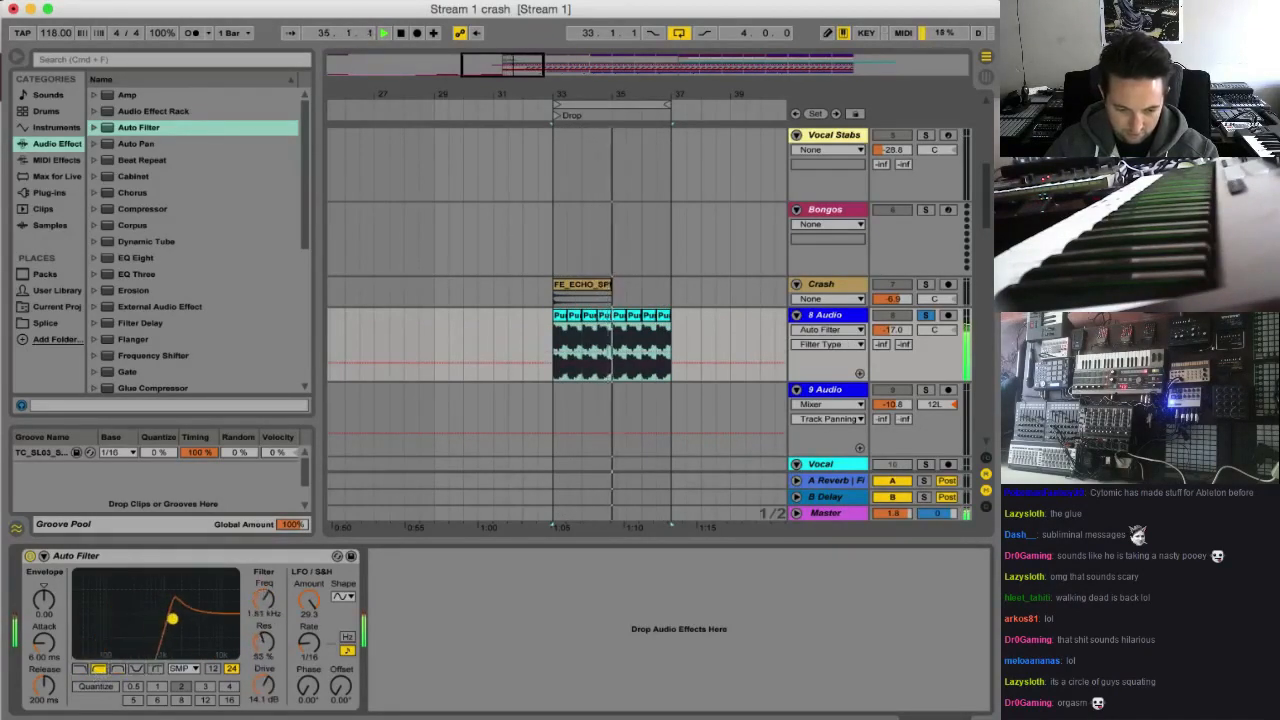
{"action": "left_click", "coordinate": [79, 669]}
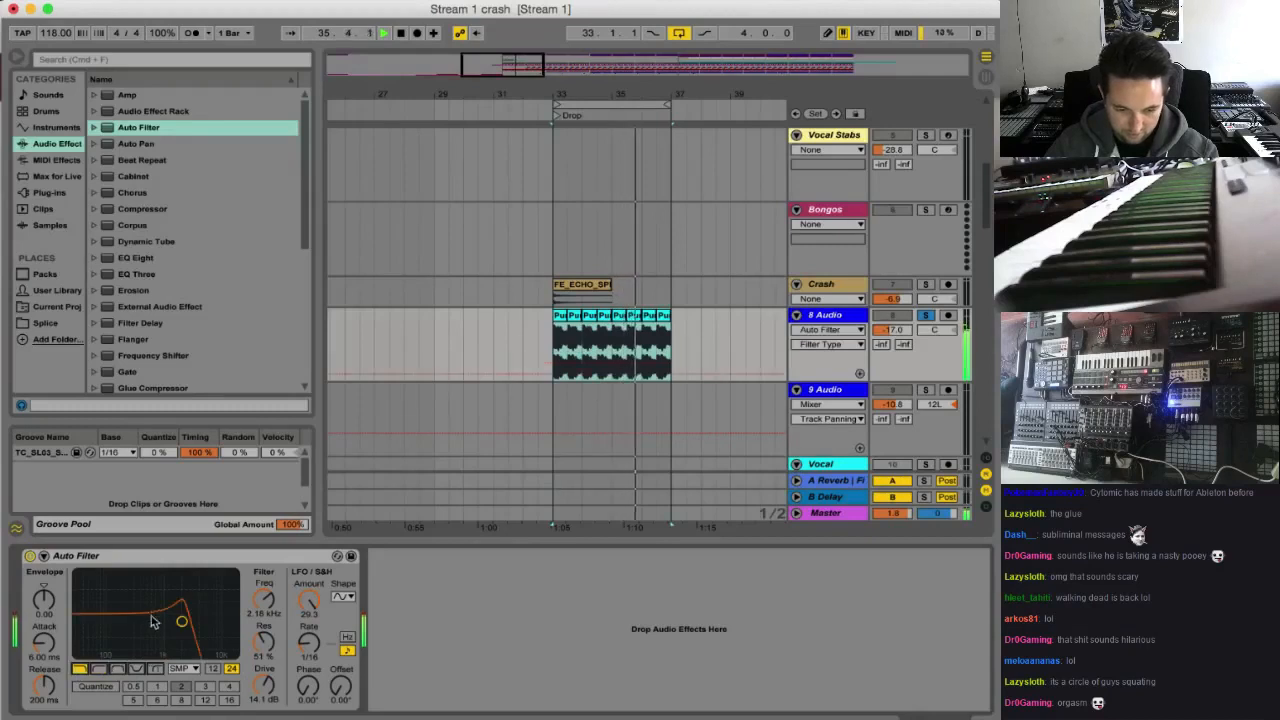
Set the LFO shape to the downward sawtooth and tune the filter to 816 Hz with 55% resonance
{"action": "left_click", "coordinate": [343, 596]}
{"action": "left_click", "coordinate": [338, 662]}
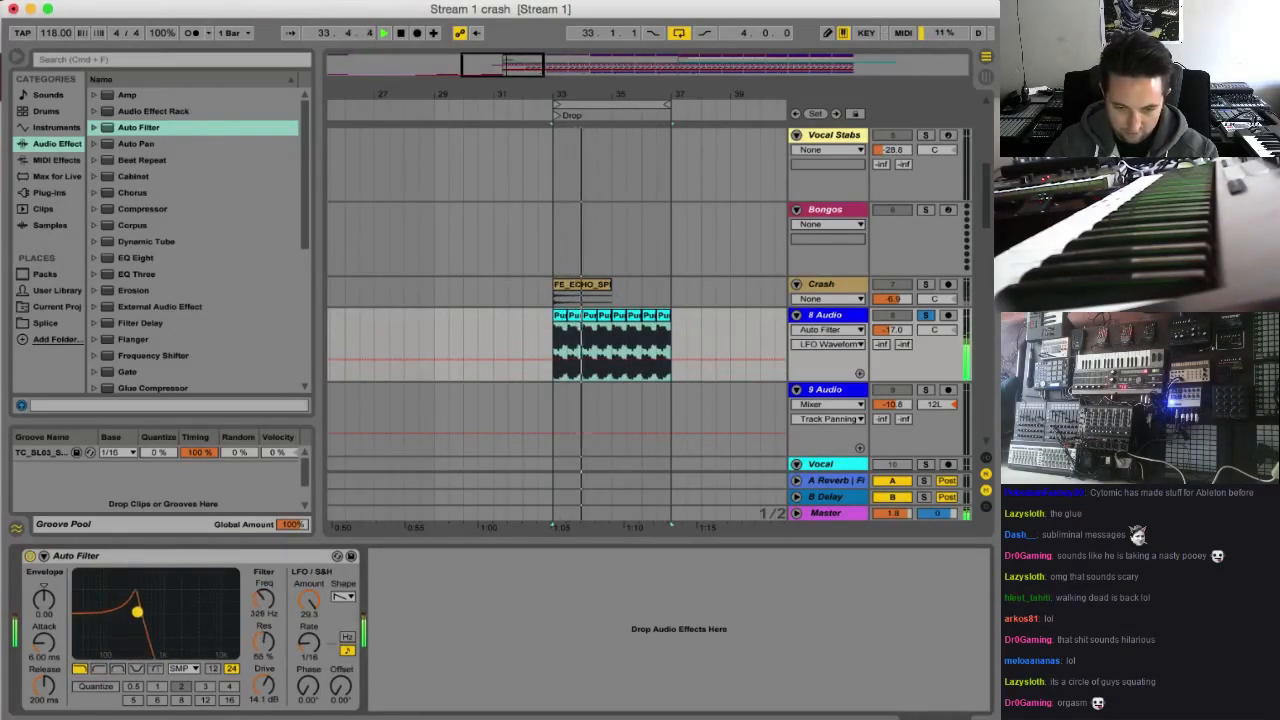
{"action": "left_click_drag", "start_coordinate": [158, 619], "coordinate": [159, 619]}
Unsolo the 8 Audio track and lower its volume to -26.1 dB
{"action": "left_click", "coordinate": [926, 315]}
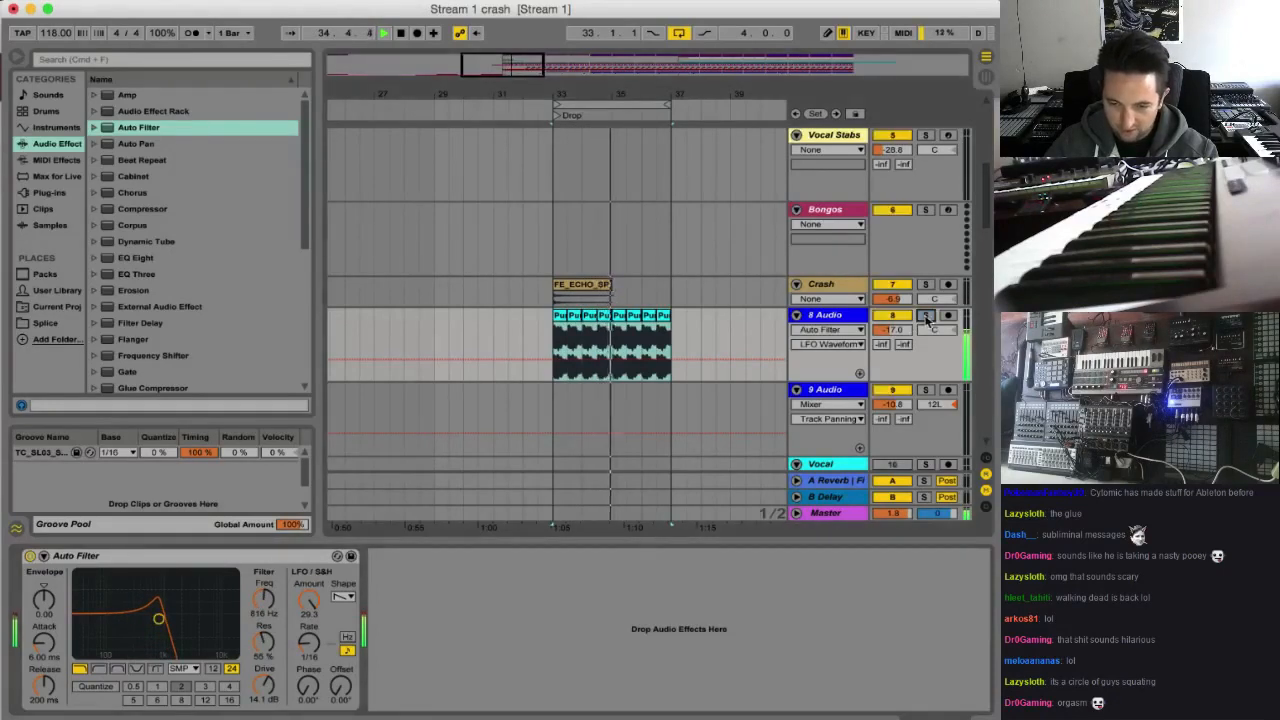
{"action": "left_click_drag", "start_coordinate": [892, 330], "coordinate": [892, 350]}
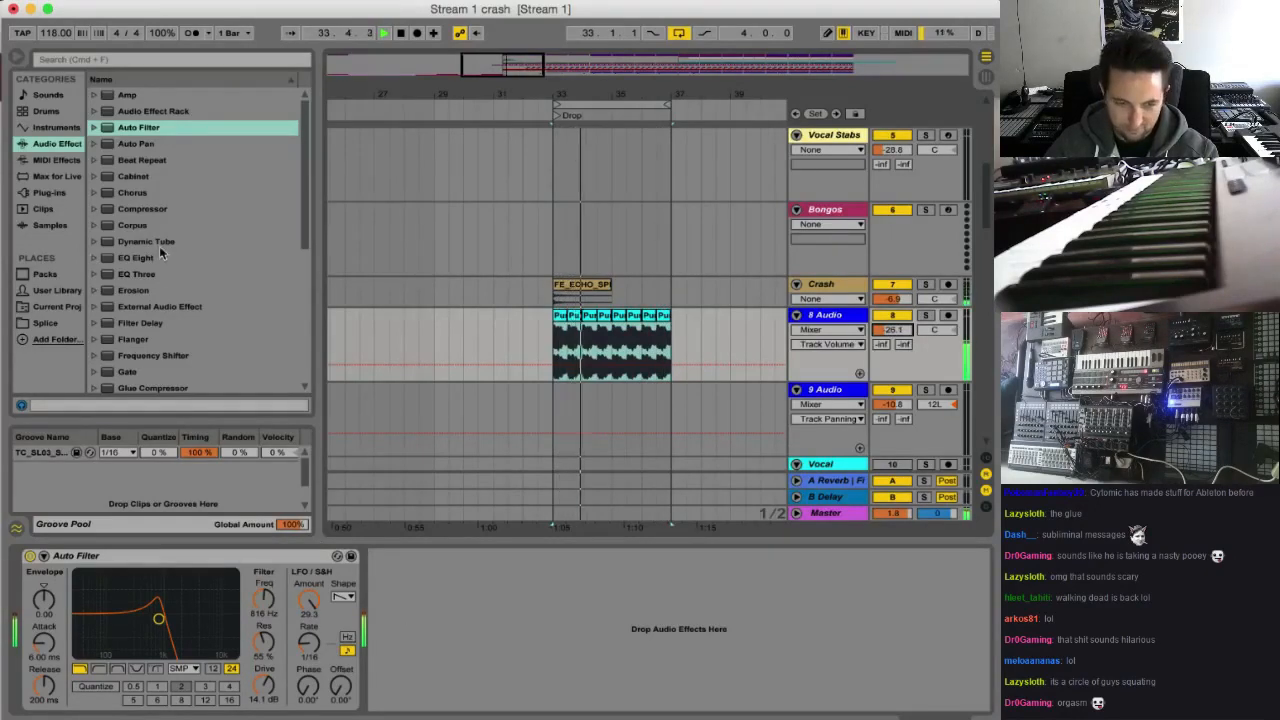
Add a Compressor after the Auto Filter on 8 Audio and sidechain it to Kick Snare with a -61.5 dB threshold
{"action": "left_click_drag", "start_coordinate": [142, 208], "coordinate": [451, 571]}
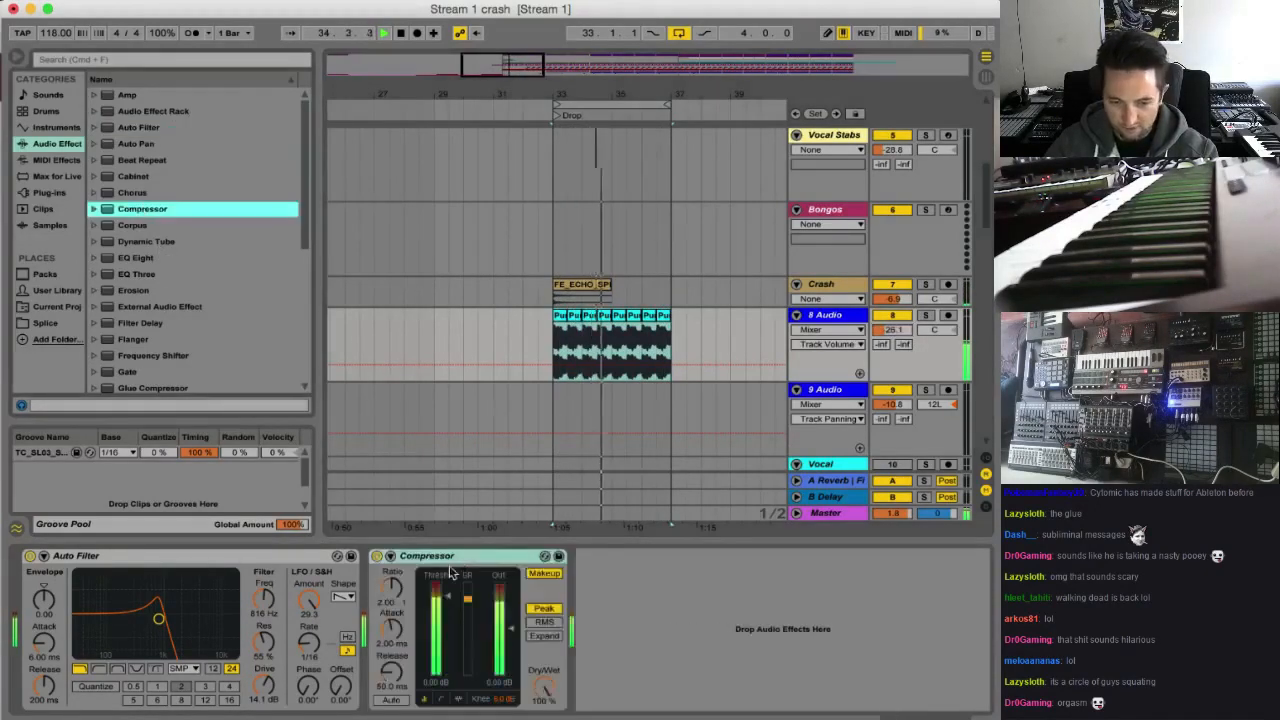
{"action": "left_click", "coordinate": [390, 556]}
{"action": "left_click", "coordinate": [403, 598]}
{"action": "left_click", "coordinate": [420, 235]}
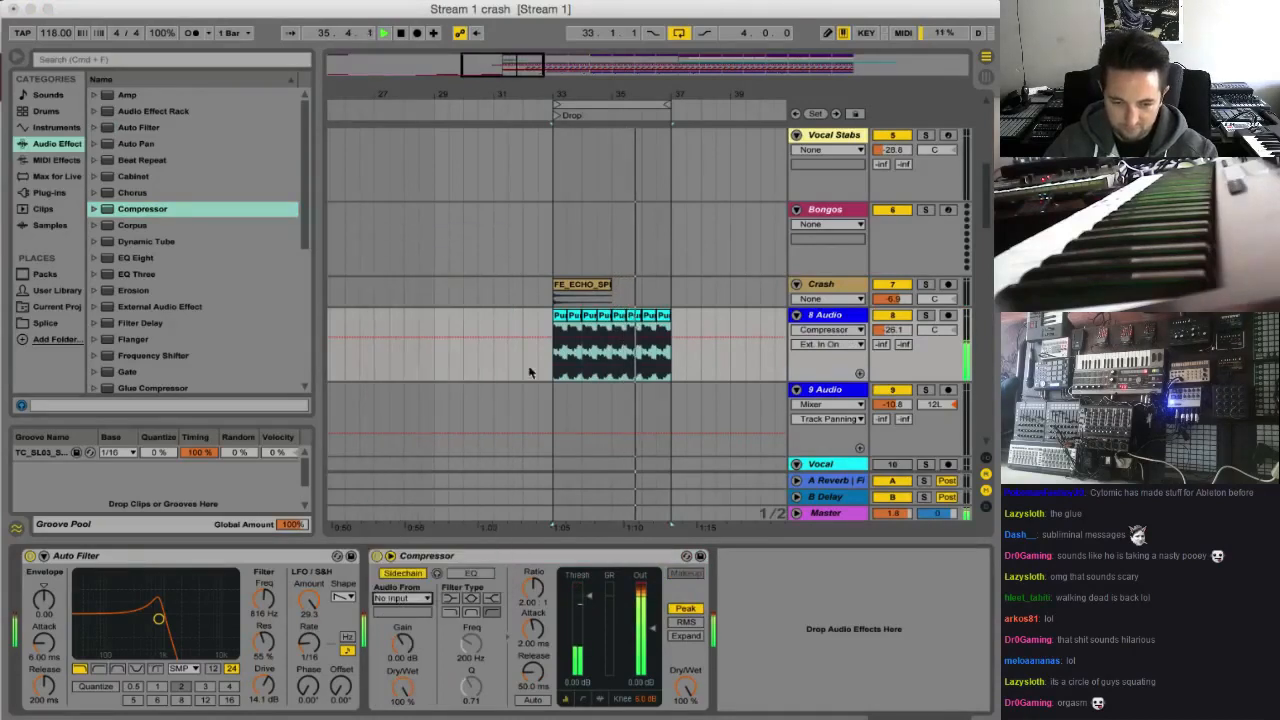
Enable the Compressor's sidechain EQ and set it to the band-pass filter at 114 Hz
{"action": "left_click", "coordinate": [471, 573]}
{"action": "left_click", "coordinate": [471, 612]}
{"action": "left_click_drag", "start_coordinate": [472, 642], "coordinate": [472, 655]}
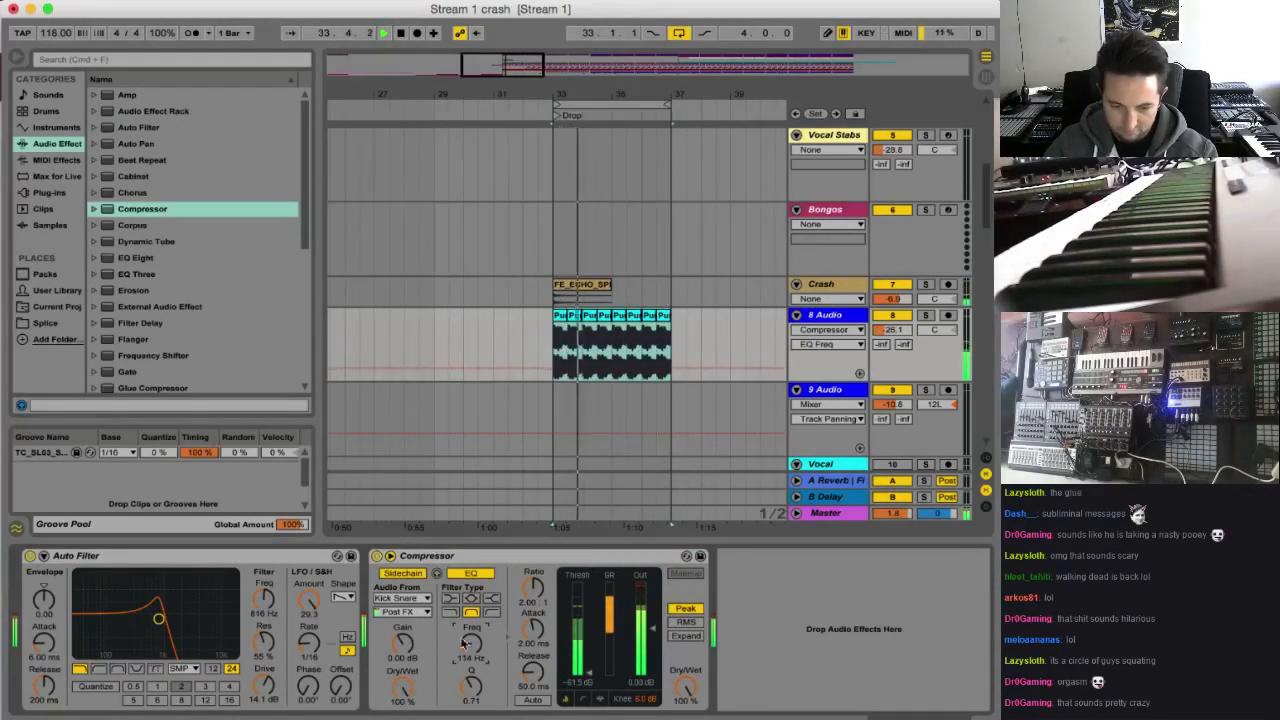
Retune the Auto Filter to 611 Hz with 59% resonance and set the 8 Audio track volume to -22.8 dB
{"action": "left_click_drag", "start_coordinate": [158, 619], "coordinate": [152, 616]}
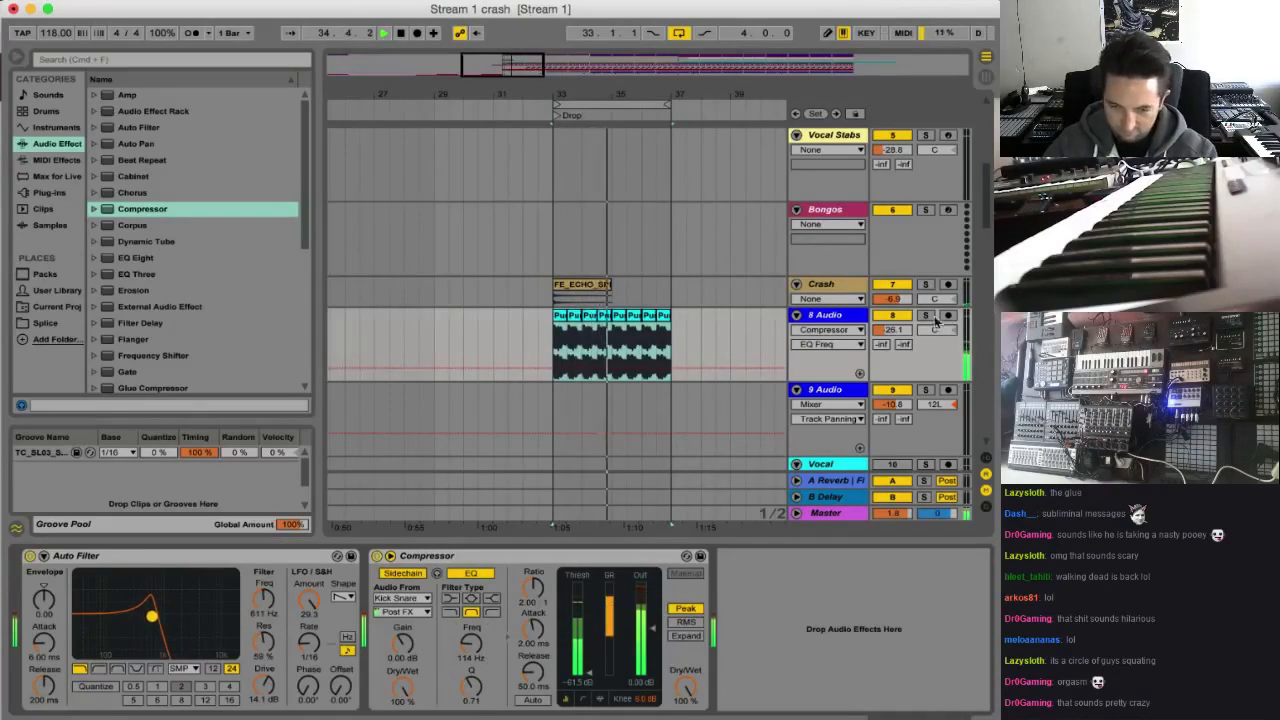
{"action": "left_click_drag", "start_coordinate": [892, 330], "coordinate": [892, 322]}
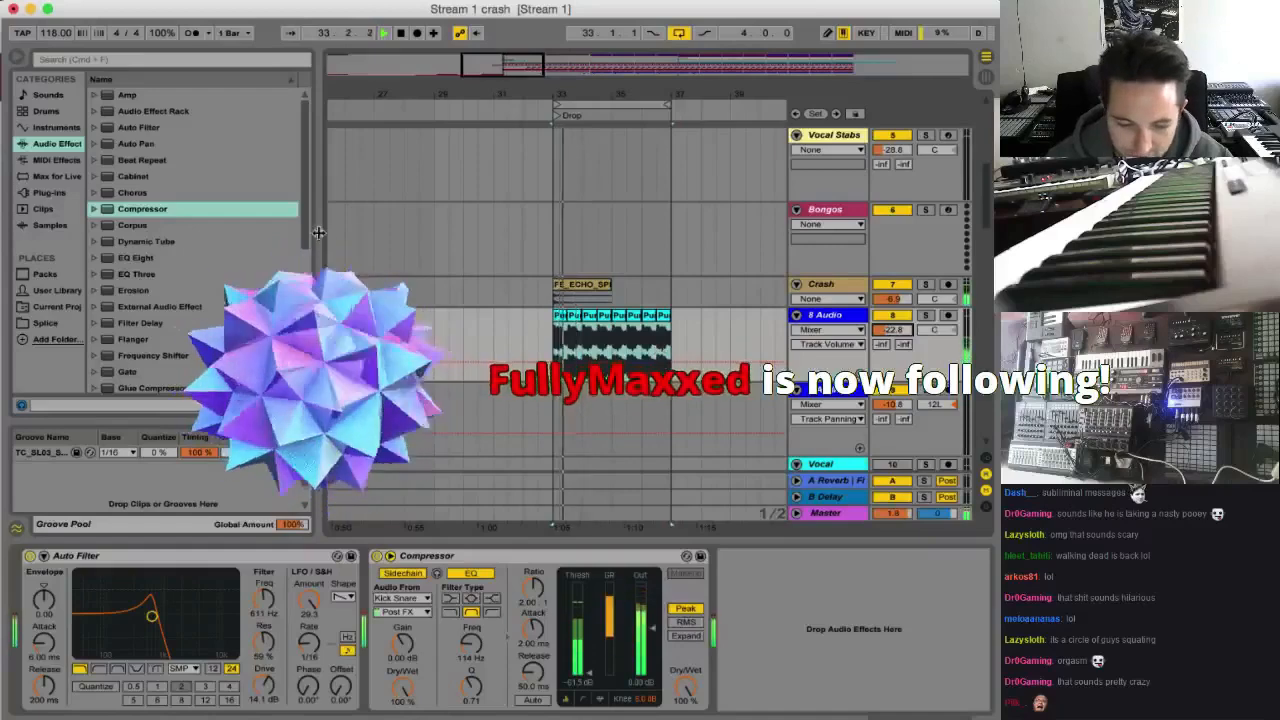
Insert Redux between the Auto Filter and Compressor, and raise its downsampling to 16 during playback
{"action": "scroll", "coordinate": [146, 345], "scroll_direction": "down", "scroll_amount": 5}
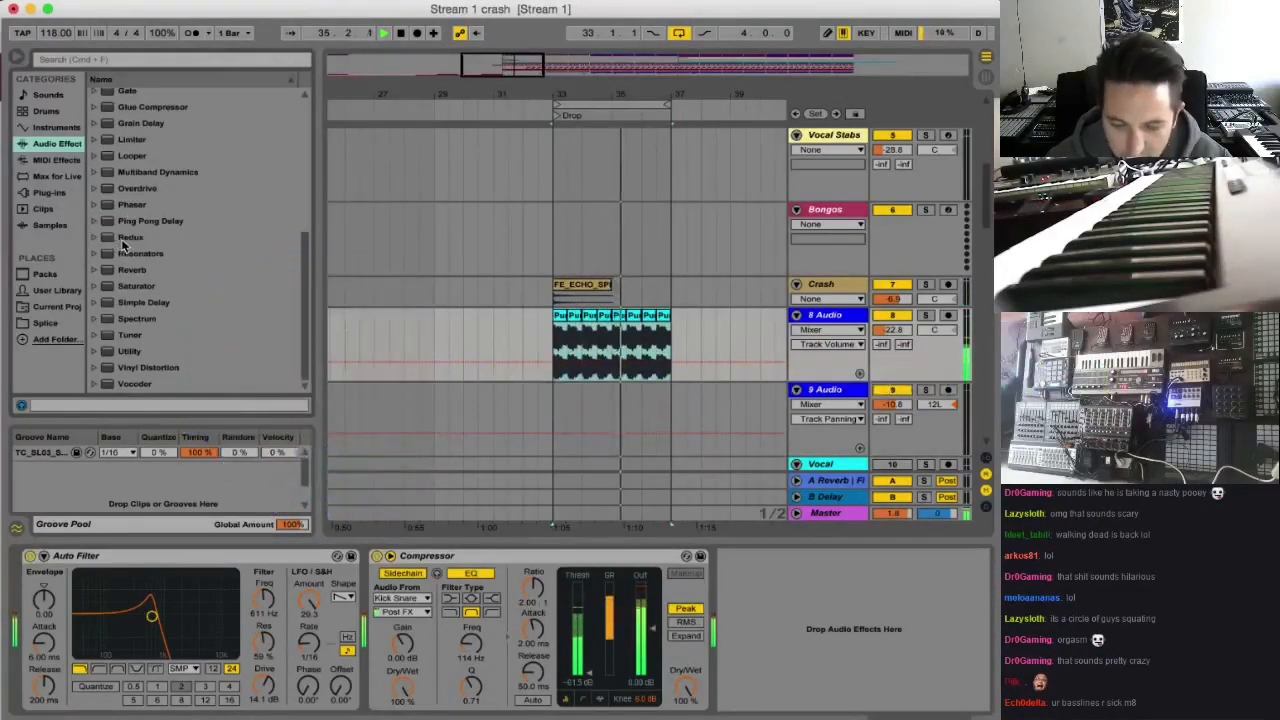
{"action": "left_click_drag", "start_coordinate": [123, 244], "coordinate": [368, 578]}
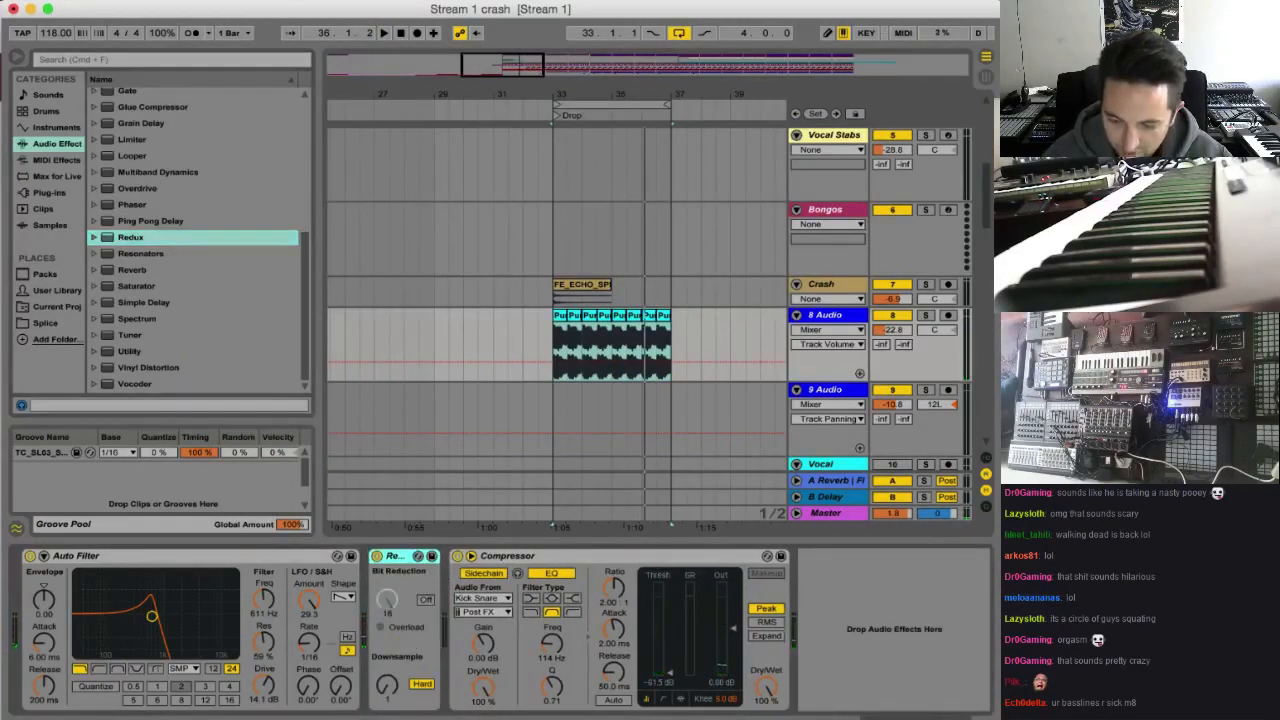
{"action": "key", "text": "space"}
{"action": "left_click_drag", "start_coordinate": [387, 685], "coordinate": [387, 671]}
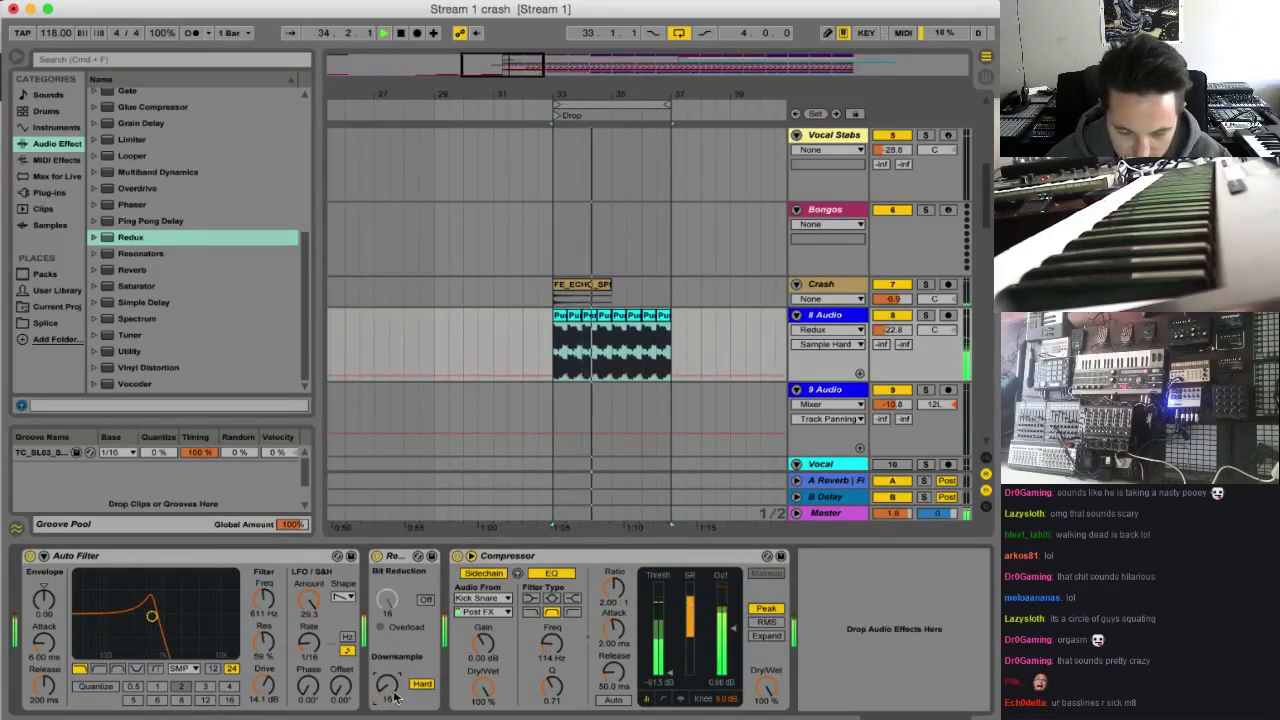
Paste a copy of the Drop's Puro vocal clips at bar 21 on 8 Audio and play from there
{"action": "left_click_drag", "start_coordinate": [545, 66], "coordinate": [515, 42]}
{"action": "key", "text": "space"}
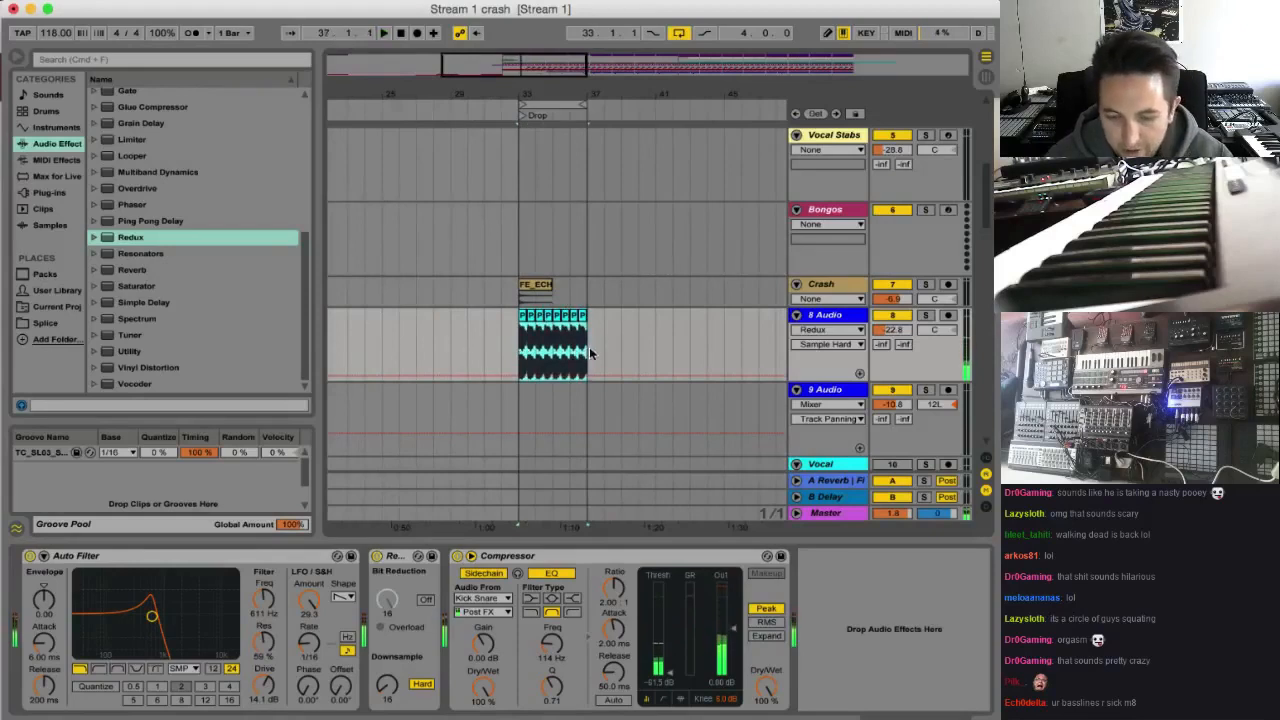
{"action": "scroll", "coordinate": [505, 377], "scroll_direction": "left", "scroll_amount": 2}
{"action": "left_click", "coordinate": [398, 340]}
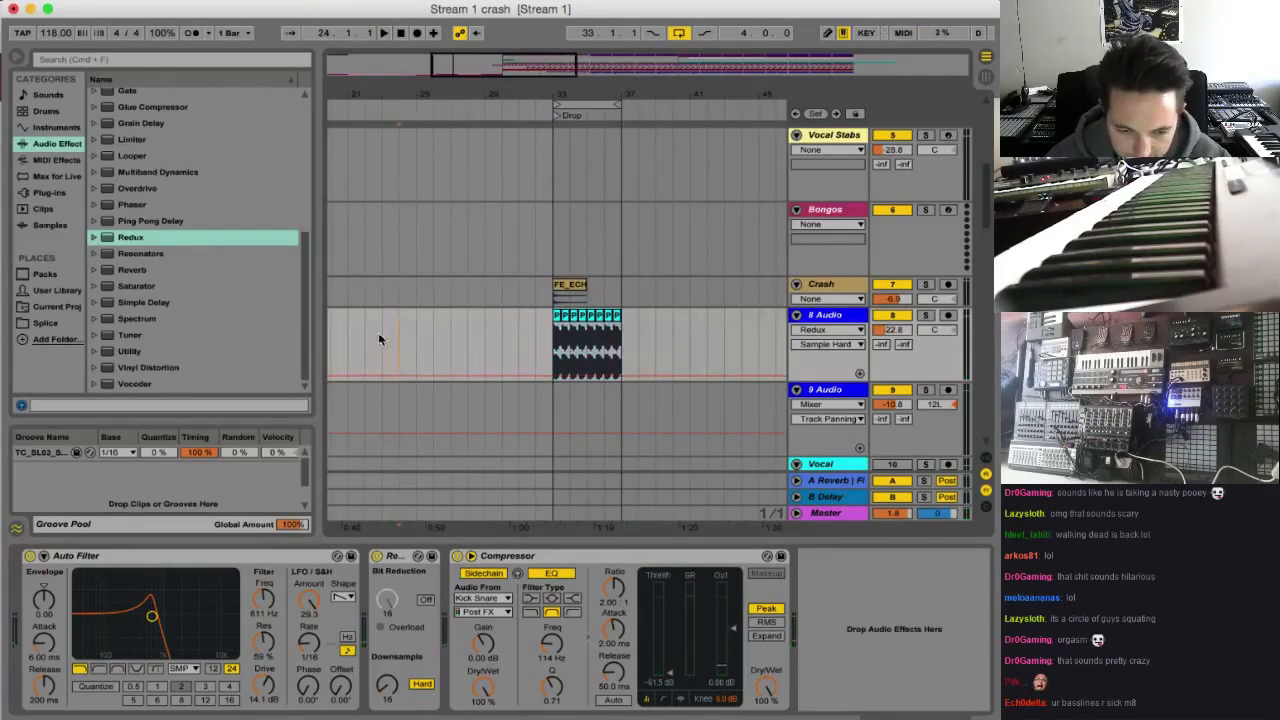
{"action": "key", "text": "super+v"}
{"action": "key", "text": "space"}
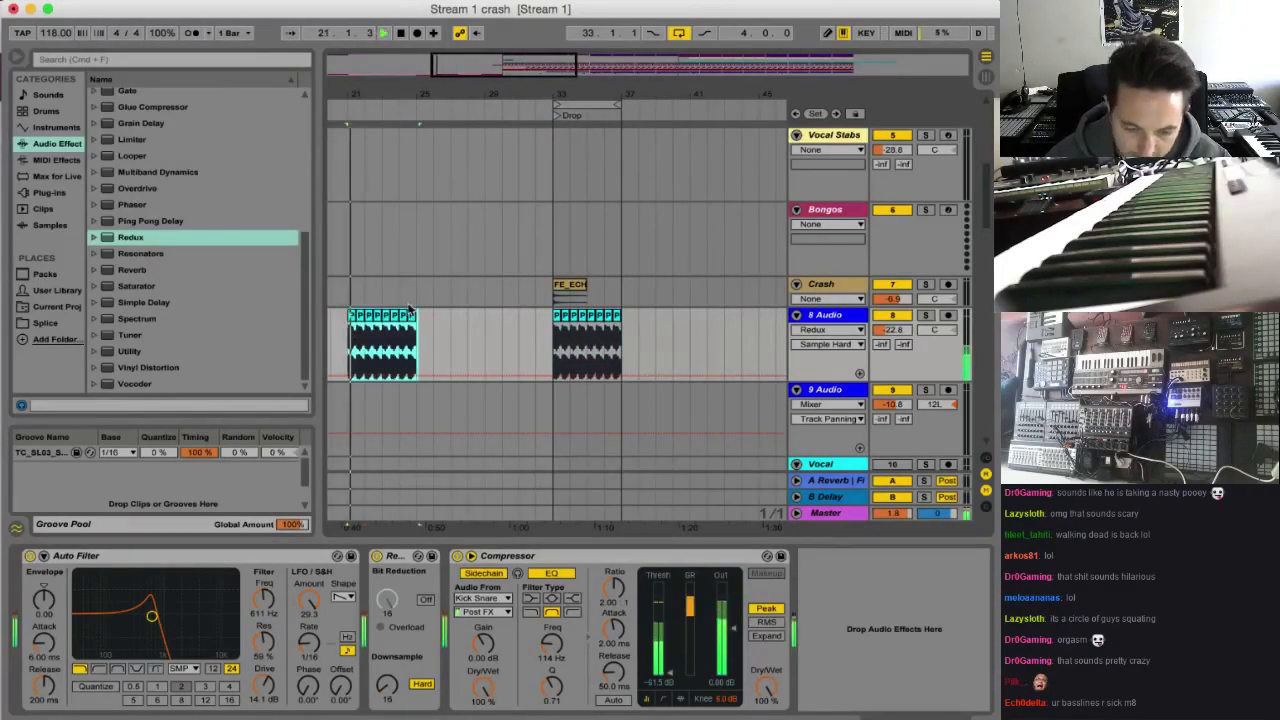
Duplicate the pasted vocal clips along 8 Audio until they fill the section from bar 21 to the Drop
{"action": "left_click_drag", "start_coordinate": [483, 75], "coordinate": [467, 77]}
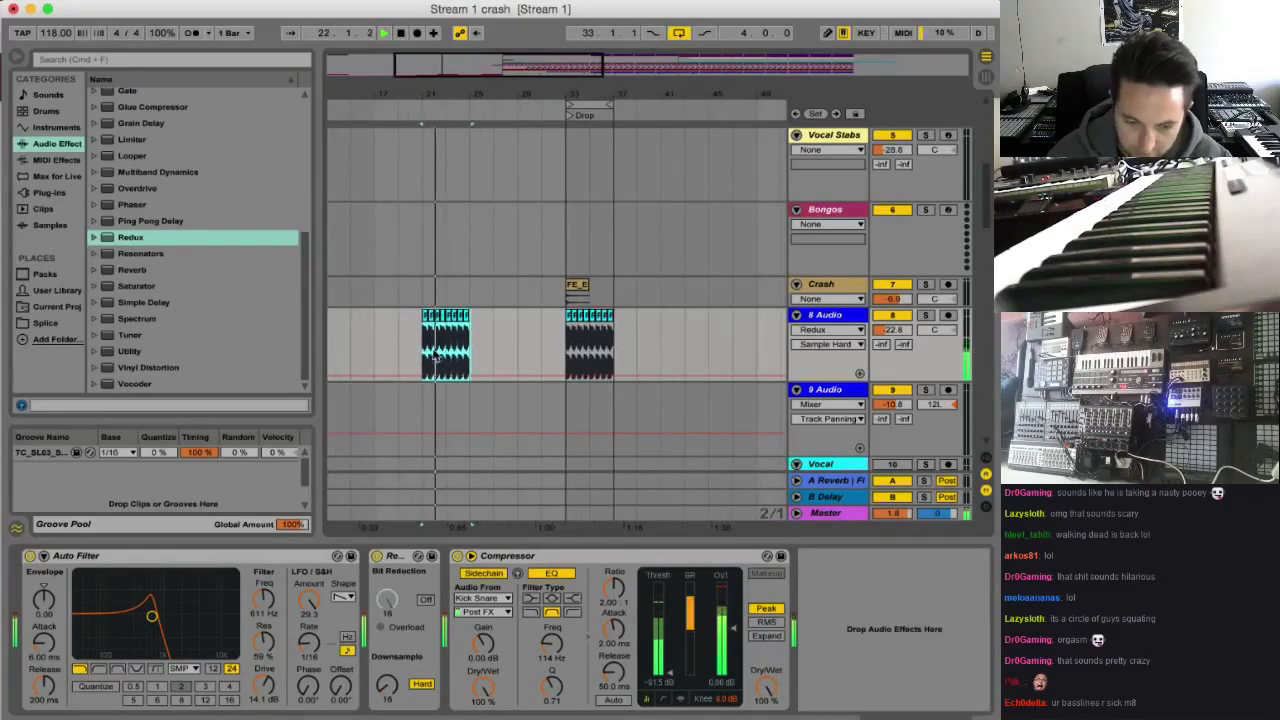
{"action": "key", "text": "super+d"}
{"action": "key", "text": "super+d"}
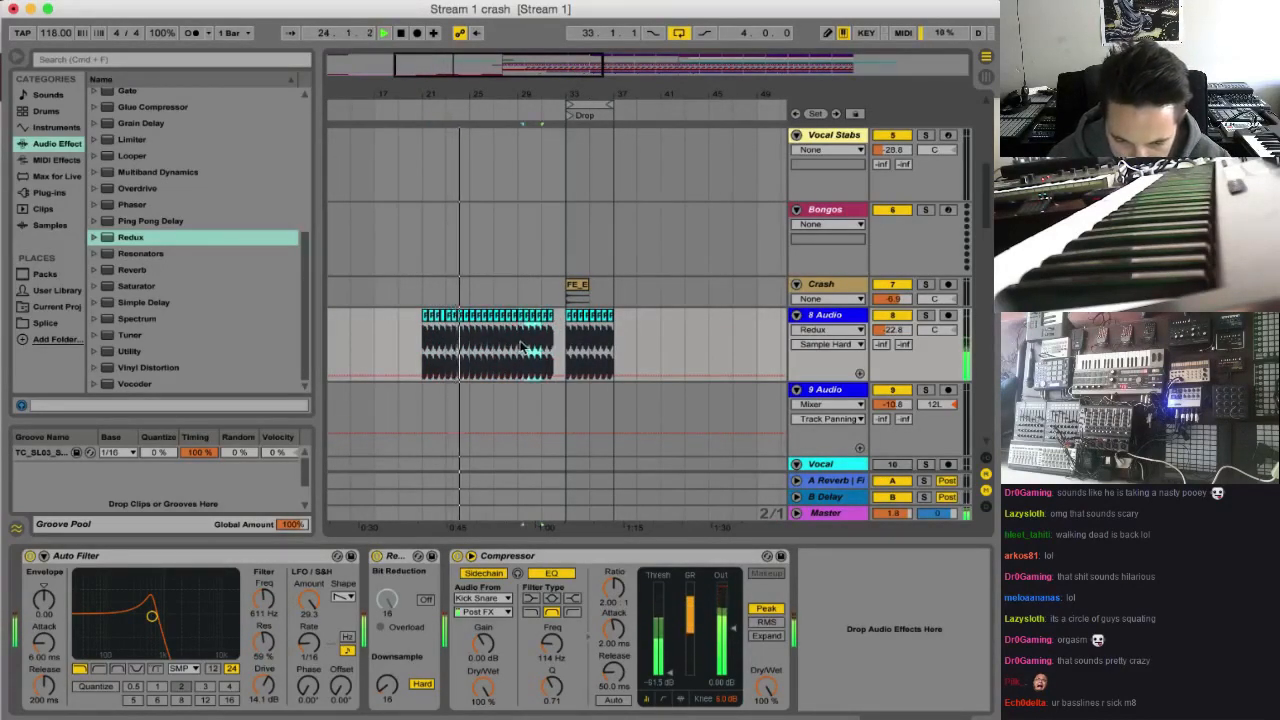
{"action": "key", "text": "super+d"}
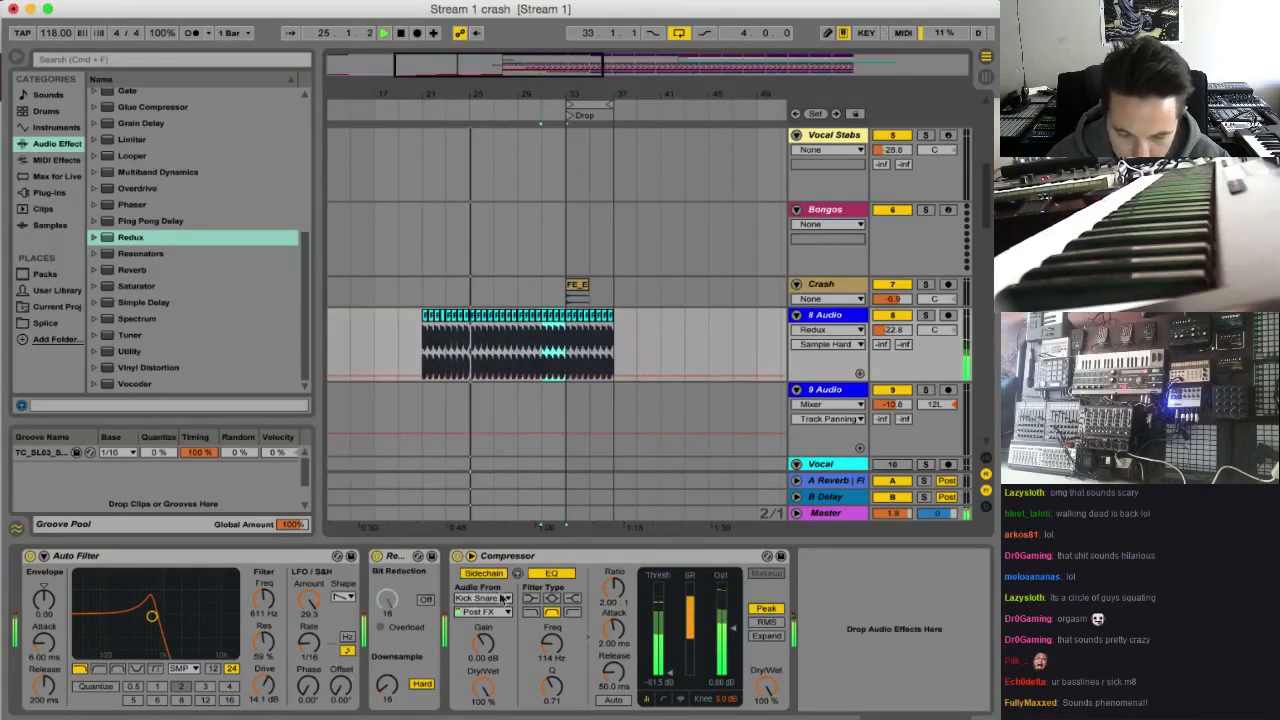
Extend the vocal clip at bar 29 to two bars, duplicate it up to the Drop, and reverse the copy
{"action": "left_click", "coordinate": [530, 330]}
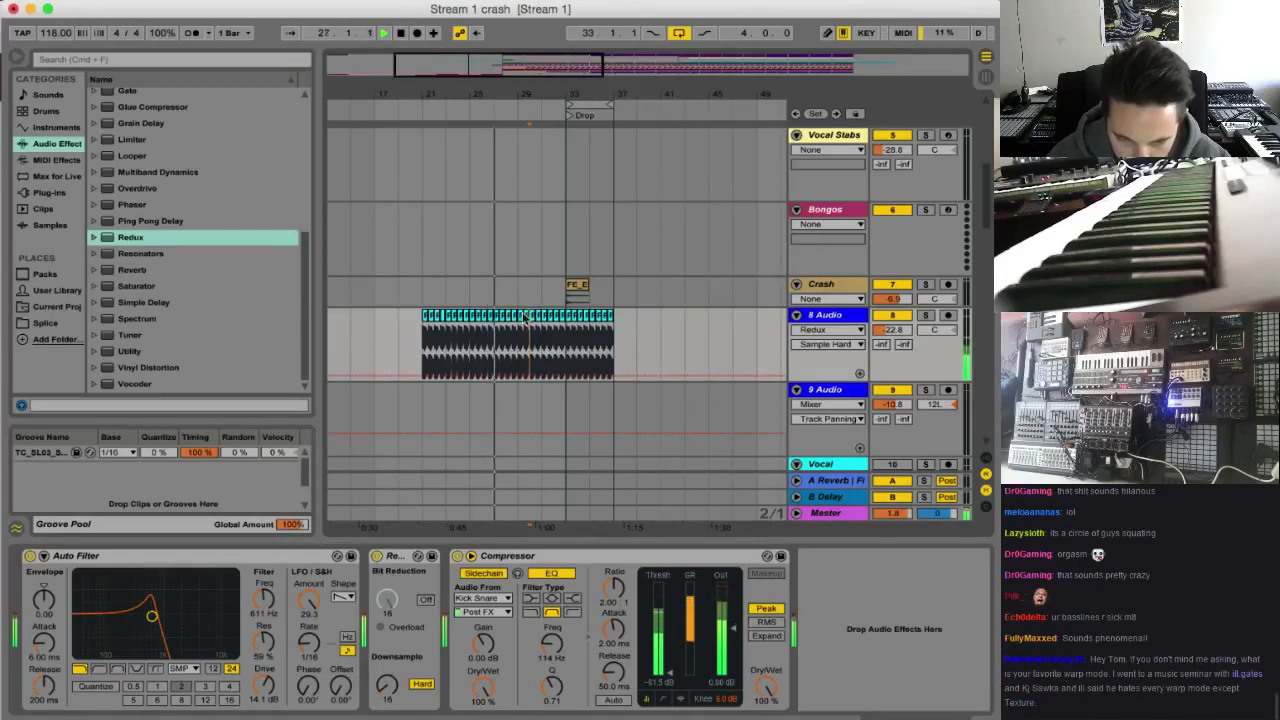
{"action": "mouse_move", "coordinate": [520, 316]}
{"action": "left_mouse_down"}
{"action": "mouse_move", "coordinate": [553, 330]}
{"action": "mouse_move", "coordinate": [562, 316]}
{"action": "mouse_move", "coordinate": [540, 318]}
{"action": "left_mouse_up"}
{"action": "key", "text": "super+d"}
{"action": "double_click", "coordinate": [558, 318]}
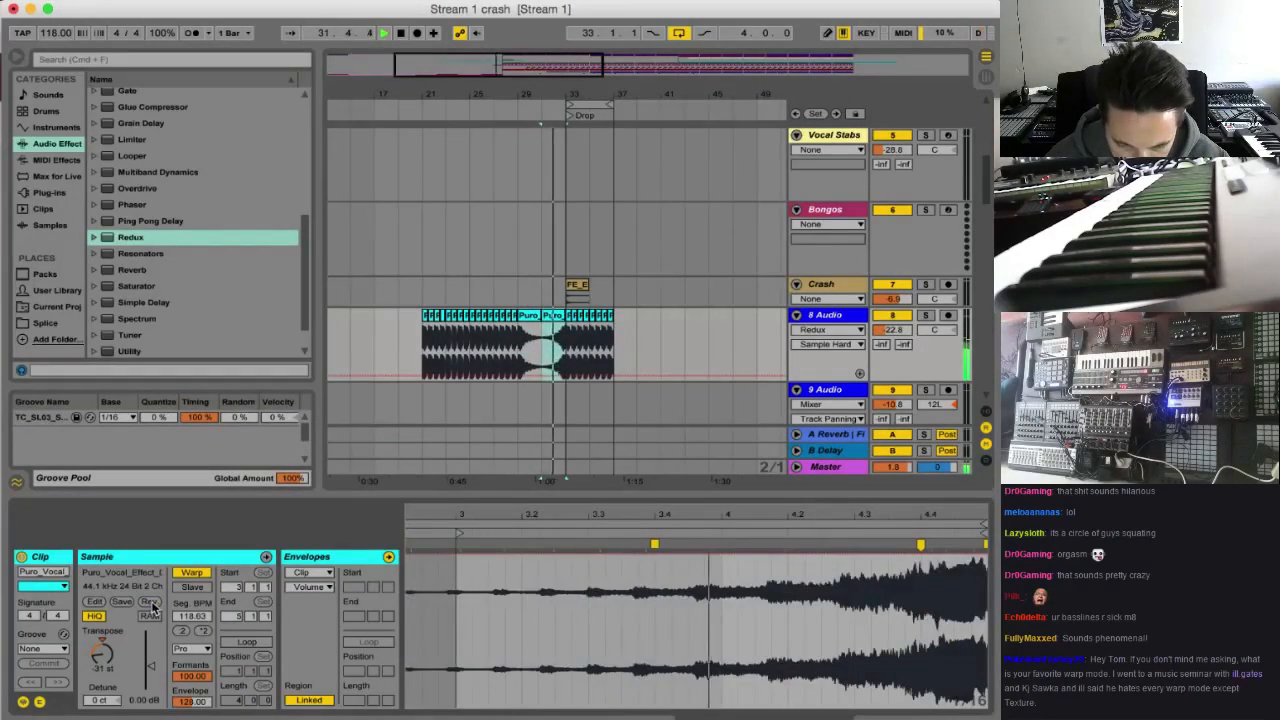
Delete the vocal clips on 8 Audio in the Drop from bar 33 to bar 37
{"action": "left_click", "coordinate": [606, 347]}
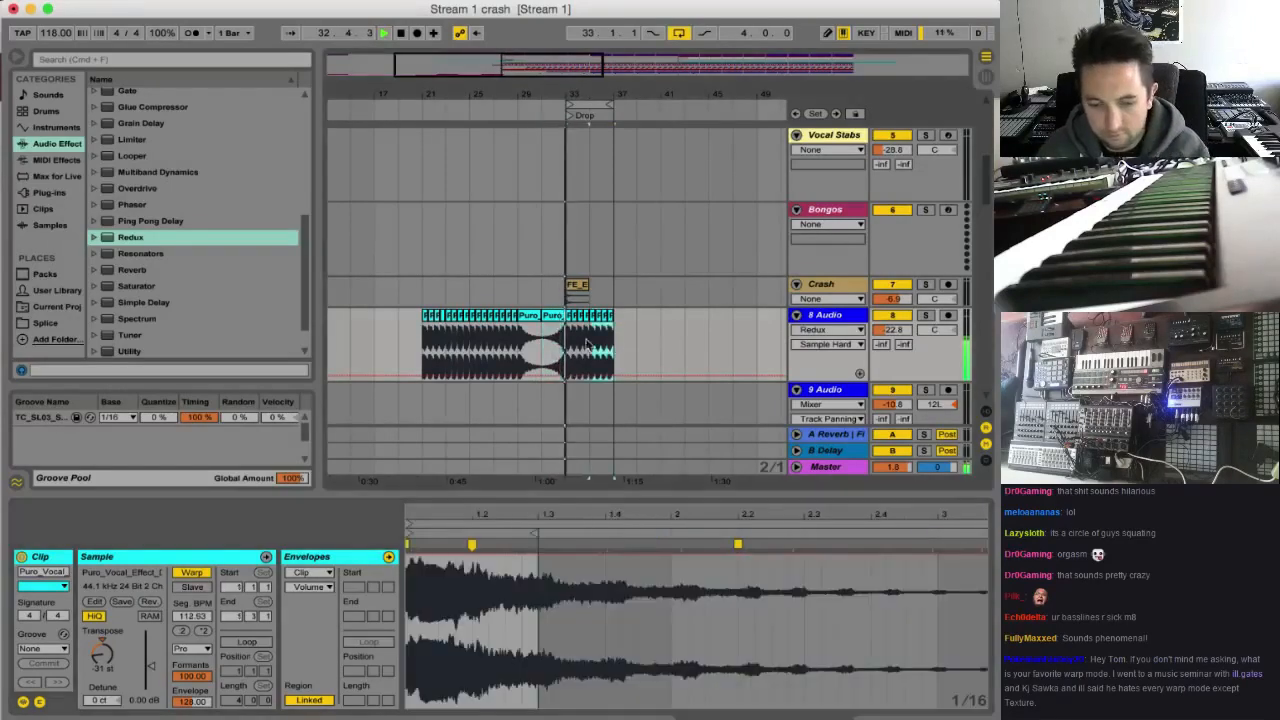
{"action": "key", "text": "Delete"}
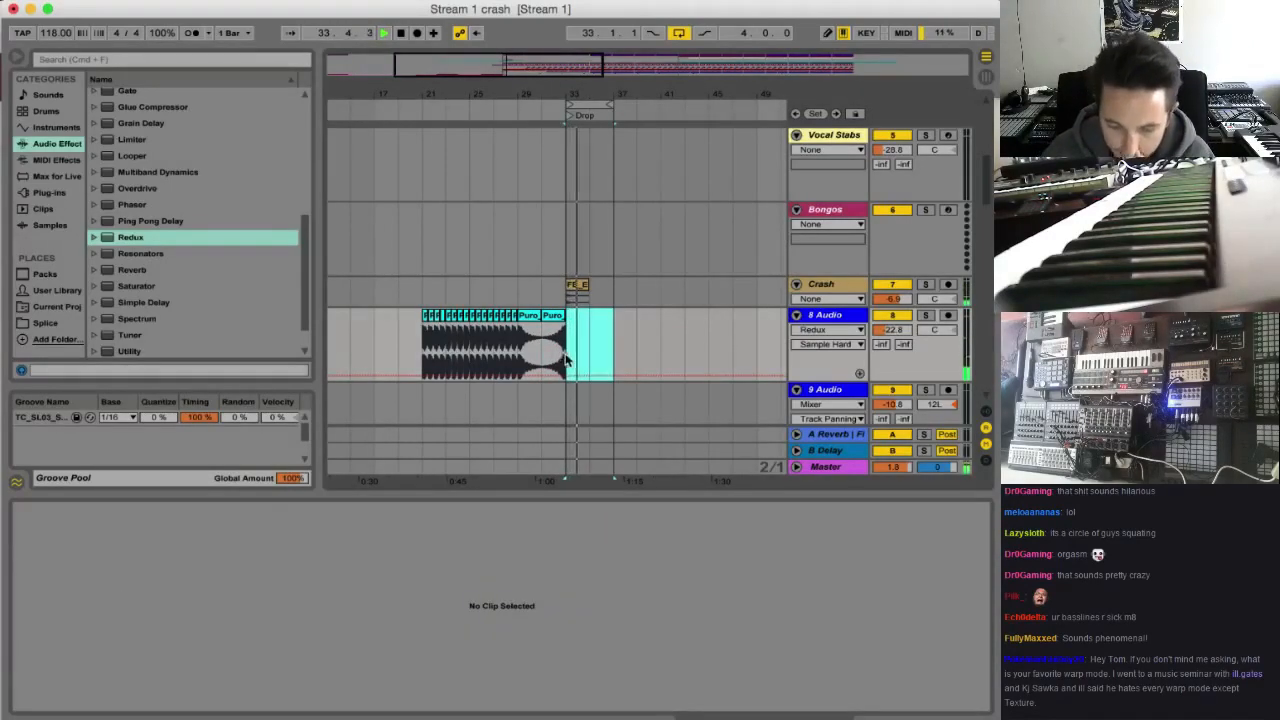
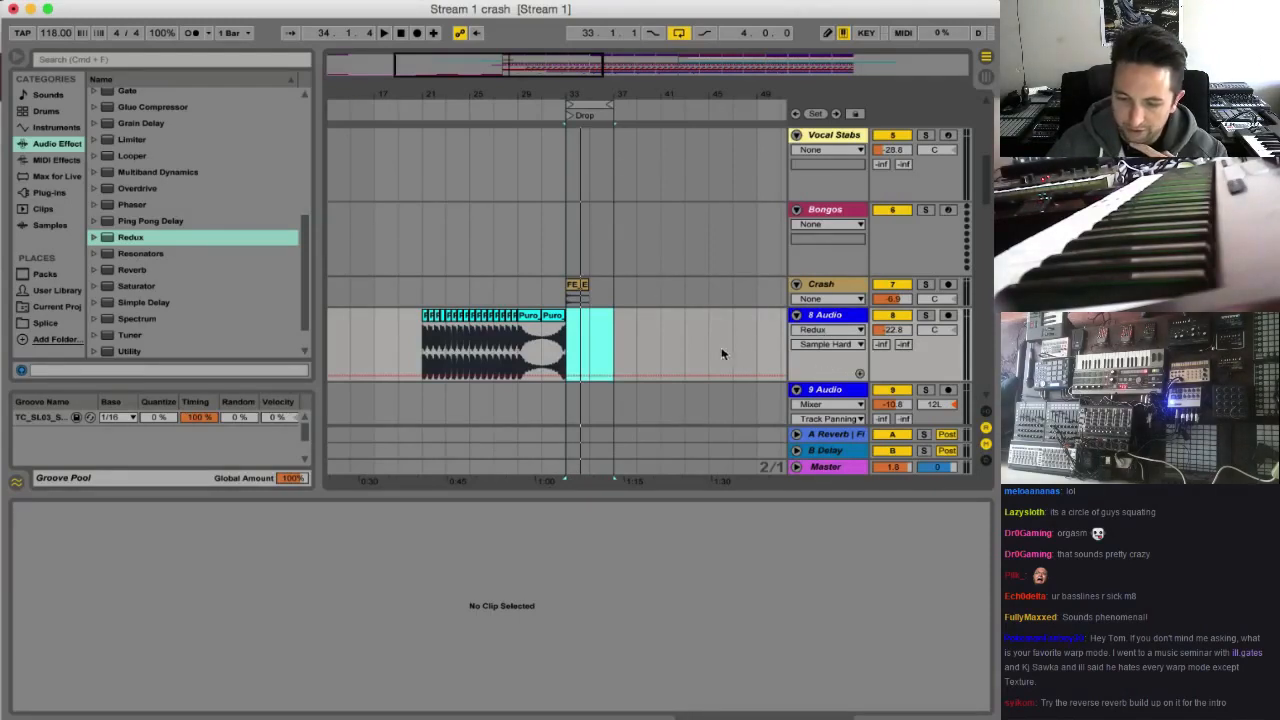
Play the Puro build-up on 8 Audio from bar 27 and solo the track
{"action": "scroll", "coordinate": [722, 352], "scroll_direction": "down", "scroll_amount": 2}
{"action": "left_click", "coordinate": [499, 309]}
{"action": "key", "text": "space"}
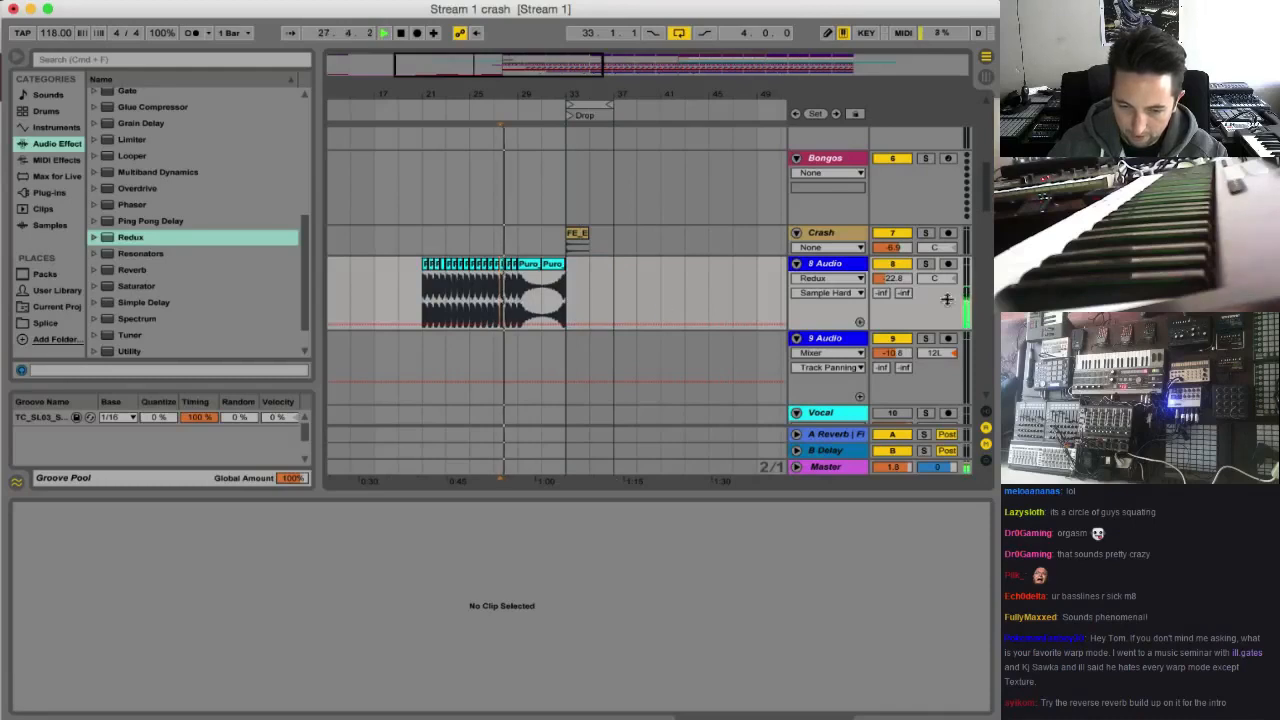
{"action": "left_click", "coordinate": [926, 264]}
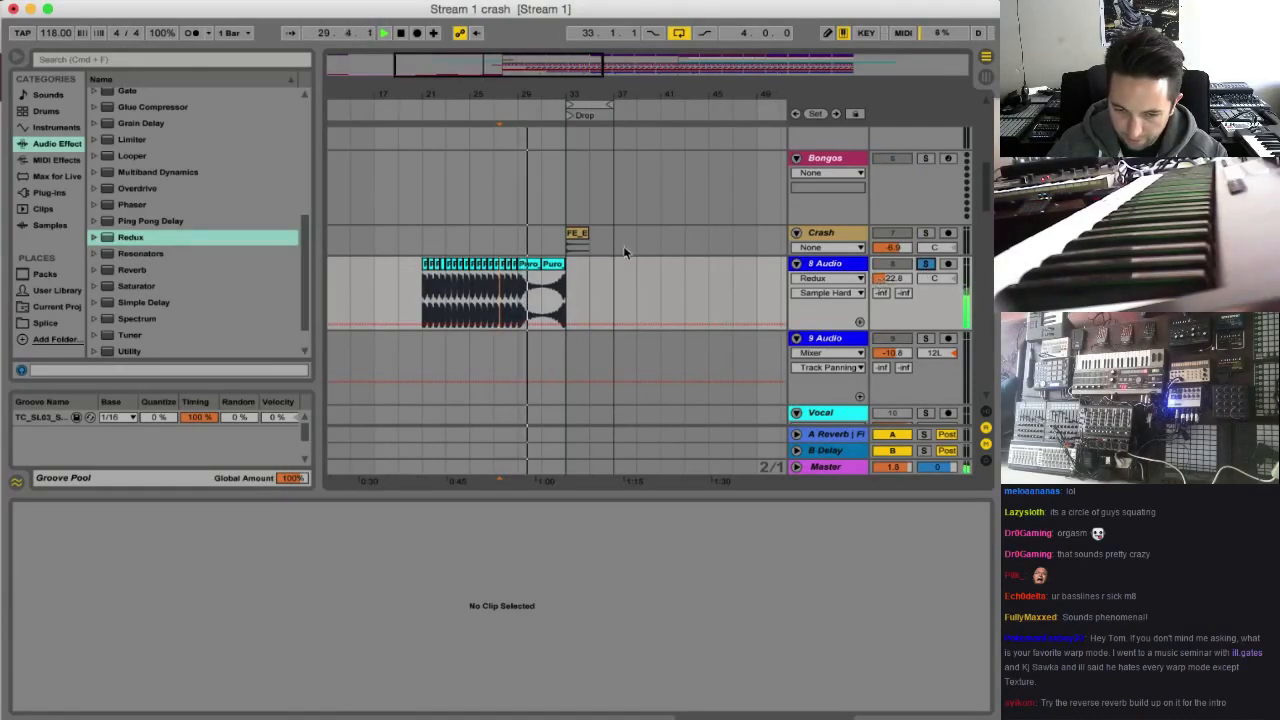
Play the last SS_LNM vocal clip near the end of the Vocal track with that track soloed
{"action": "scroll", "coordinate": [766, 280], "scroll_direction": "down", "scroll_amount": 2}
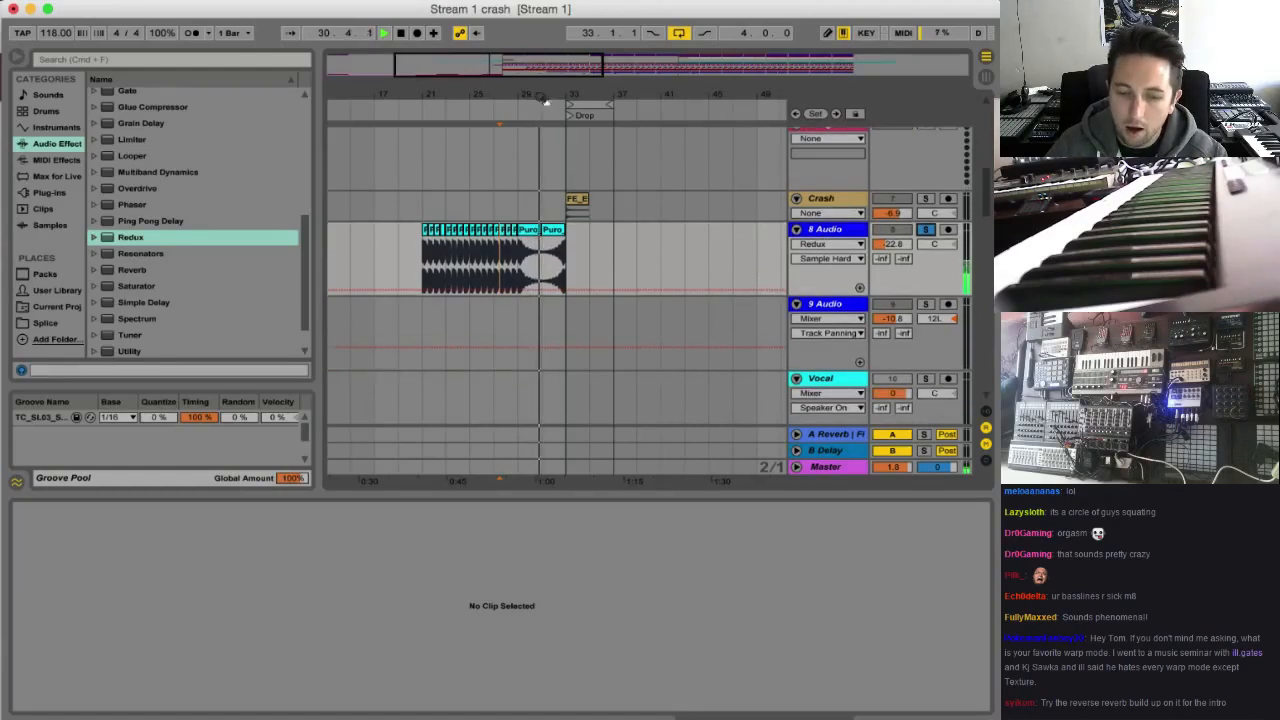
{"action": "scroll", "coordinate": [766, 280], "scroll_direction": "right", "scroll_amount": 5}
{"action": "scroll", "coordinate": [733, 309], "scroll_direction": "down", "scroll_amount": 2}
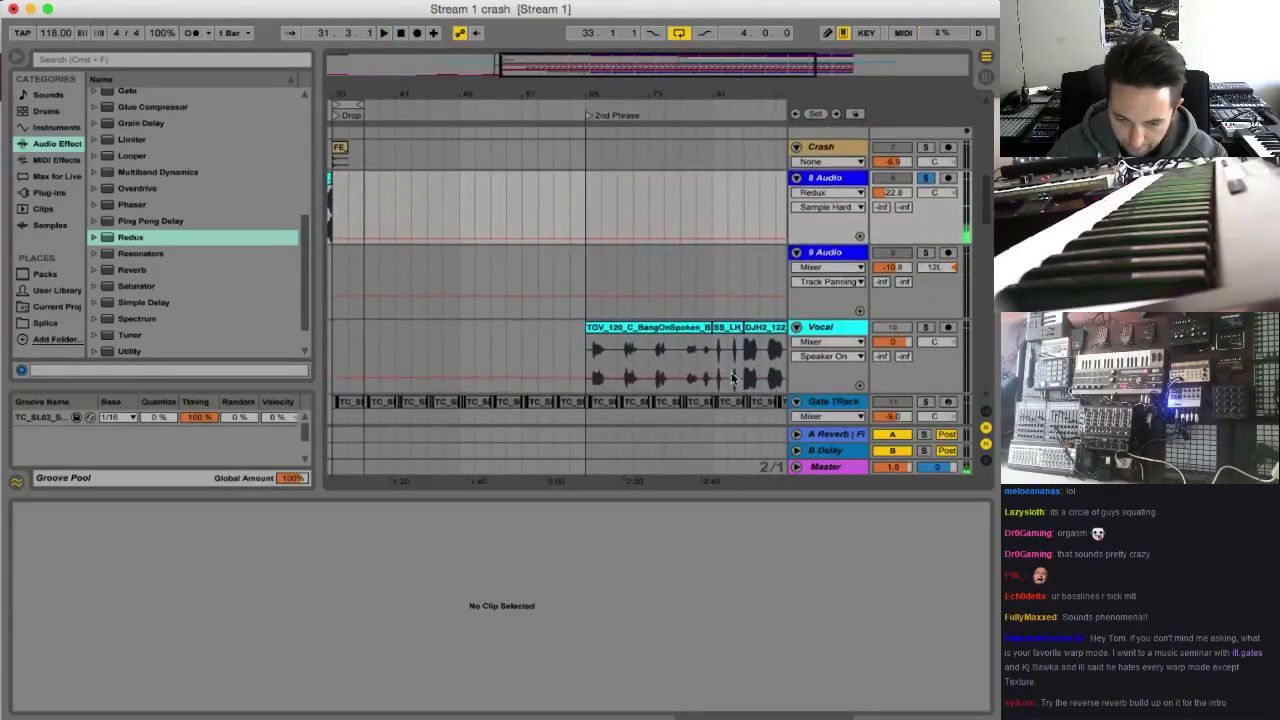
{"action": "scroll", "coordinate": [731, 372], "scroll_direction": "right", "scroll_amount": 4}
{"action": "left_click", "coordinate": [722, 333]}
{"action": "key", "text": "space"}
{"action": "left_click", "coordinate": [926, 328]}
{"action": "key", "text": "space"}
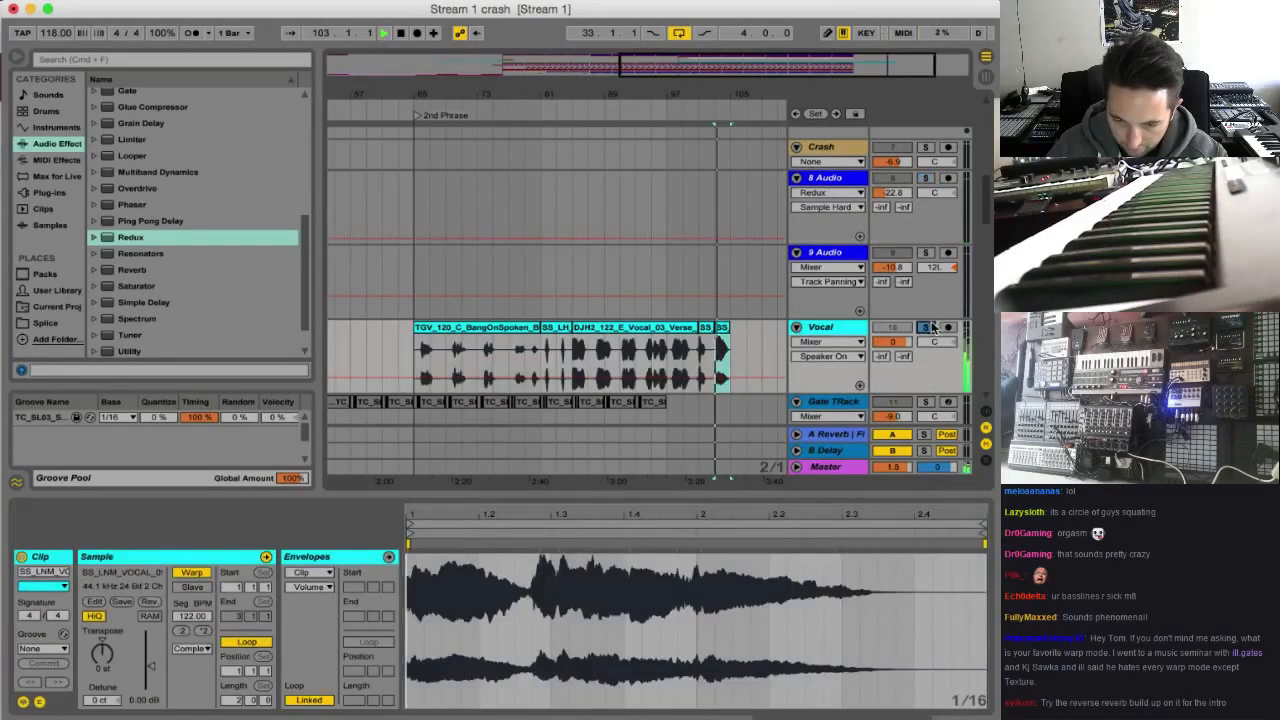
Paste a copy of the last SS_LNM vocal clip at bar 31 on the Vocal track and play from there
{"action": "scroll", "coordinate": [695, 360], "scroll_direction": "left", "scroll_amount": 1}
{"action": "scroll", "coordinate": [695, 360], "scroll_direction": "left", "scroll_amount": 1}
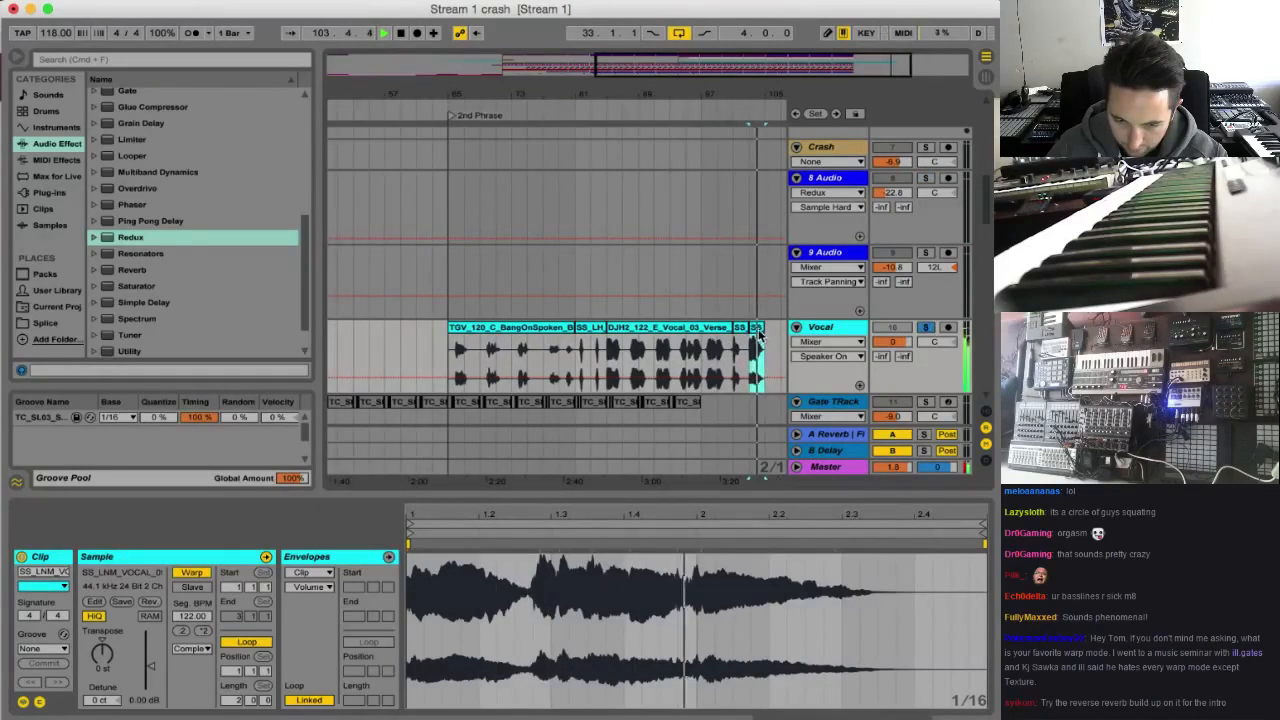
{"action": "scroll", "coordinate": [694, 350], "scroll_direction": "left", "scroll_amount": 10}
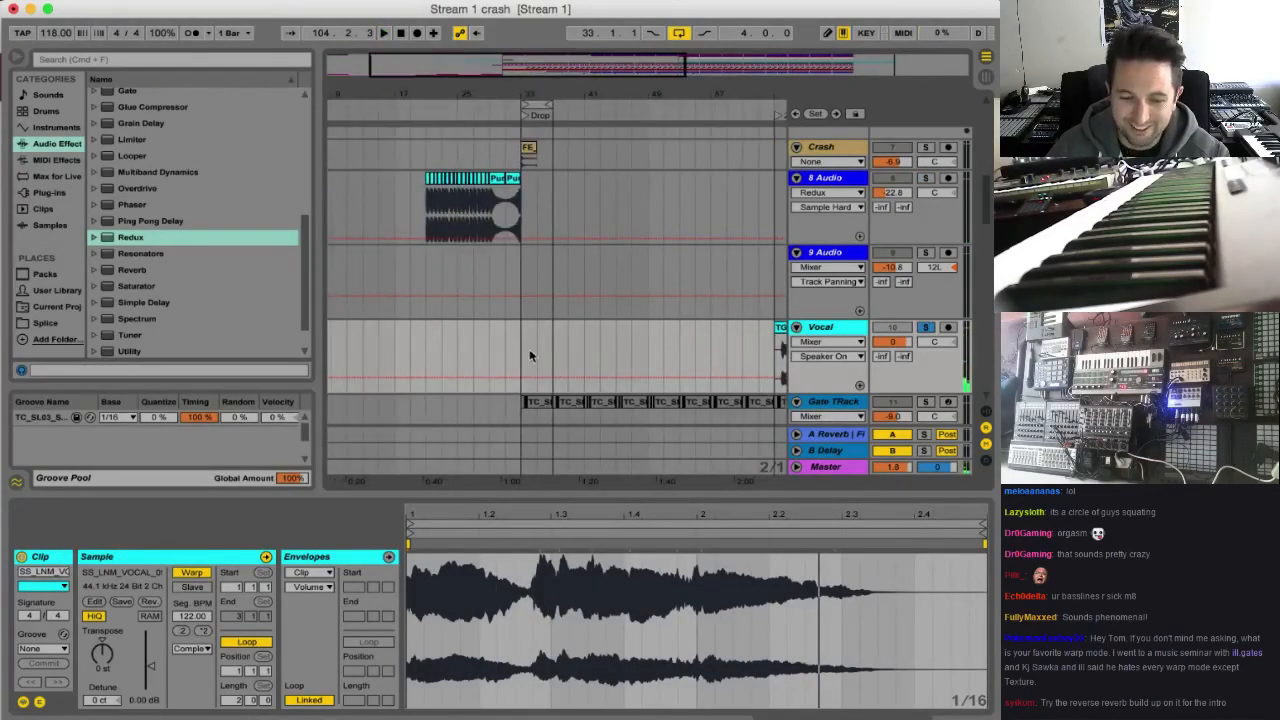
{"action": "left_click", "coordinate": [504, 355]}
{"action": "key", "text": "ctrl+v"}
{"action": "key", "text": "space"}
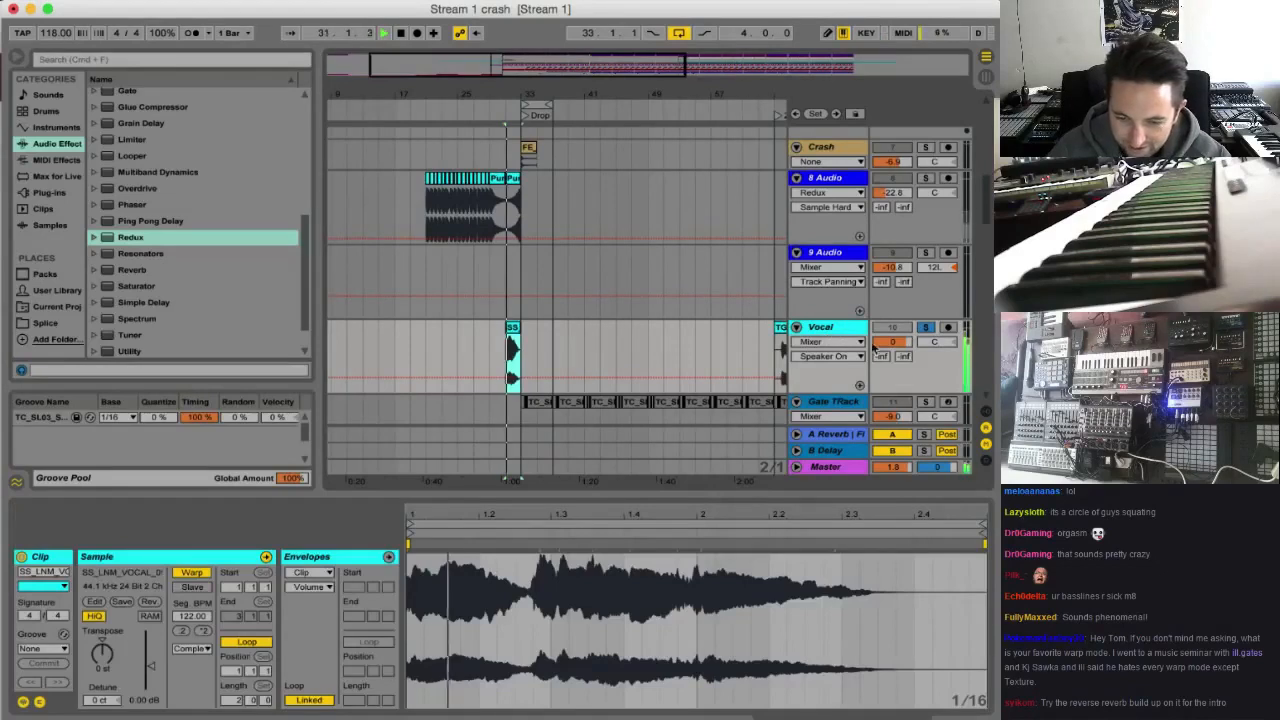
Unsolo and activate the Vocal track with its volume lowered to -10.1 dB
{"action": "left_click", "coordinate": [926, 328]}
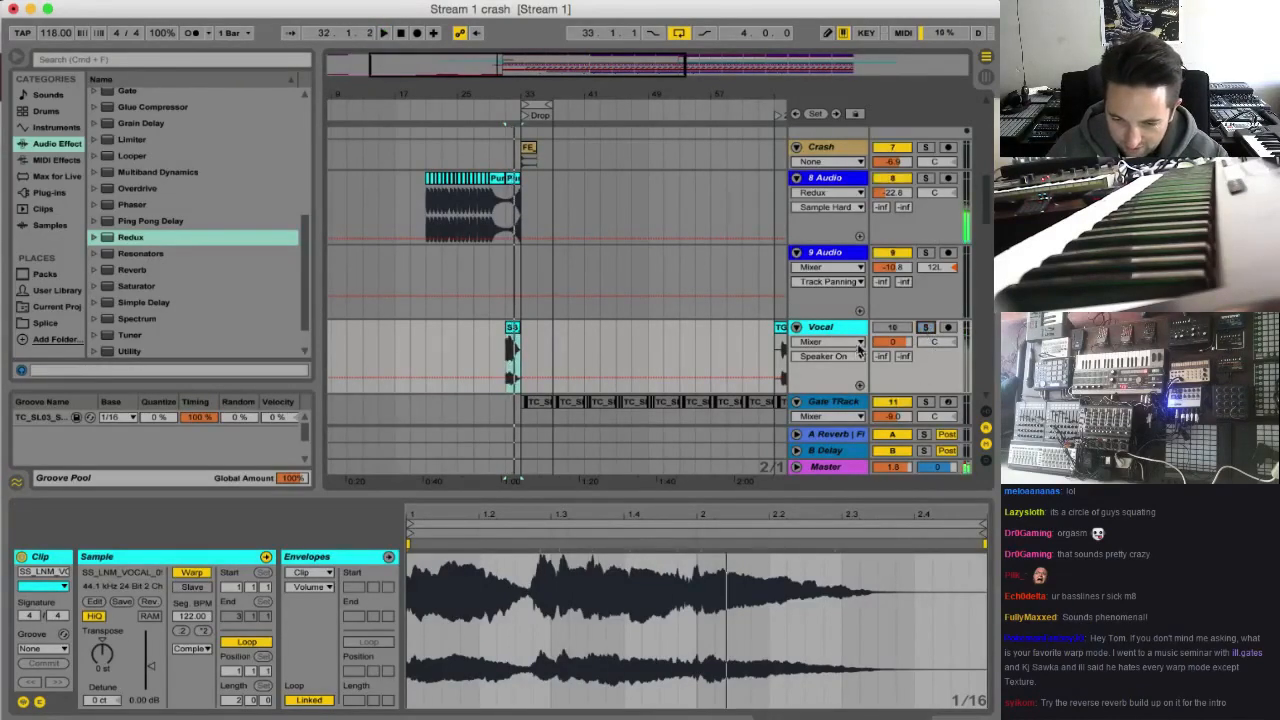
{"action": "left_click_drag", "start_coordinate": [891, 342], "coordinate": [891, 368]}
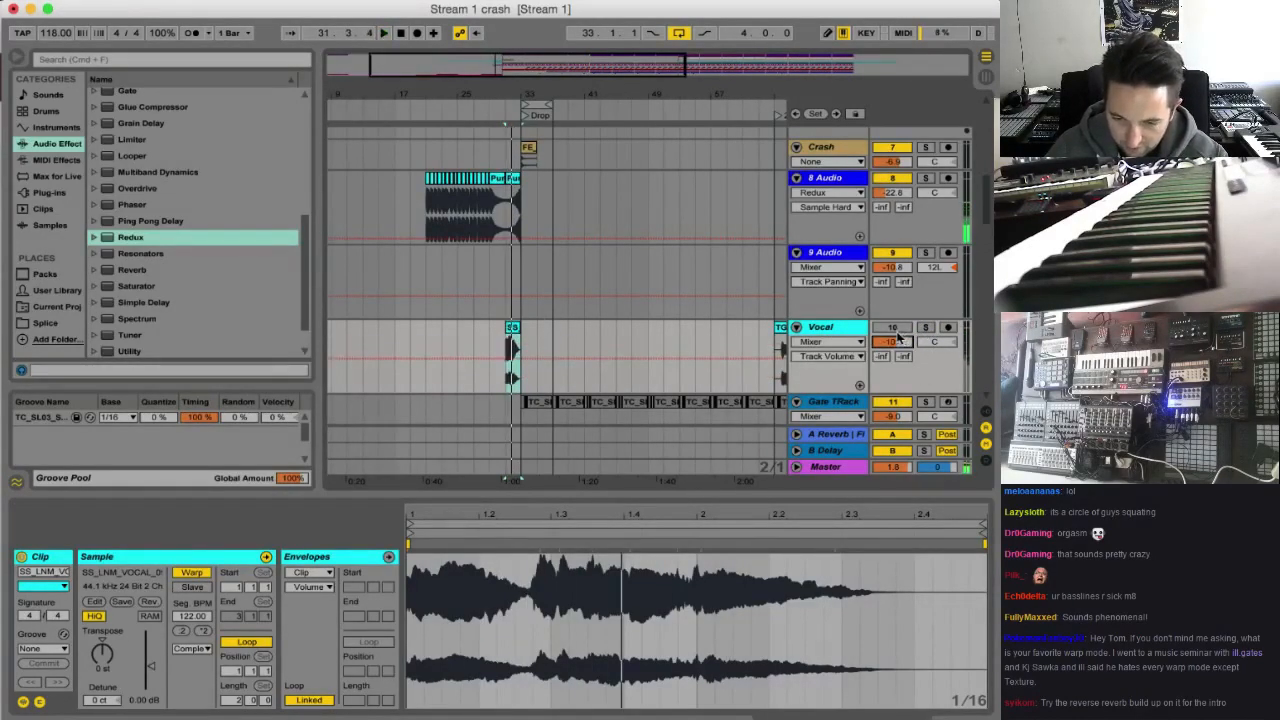
{"action": "left_click", "coordinate": [893, 328]}
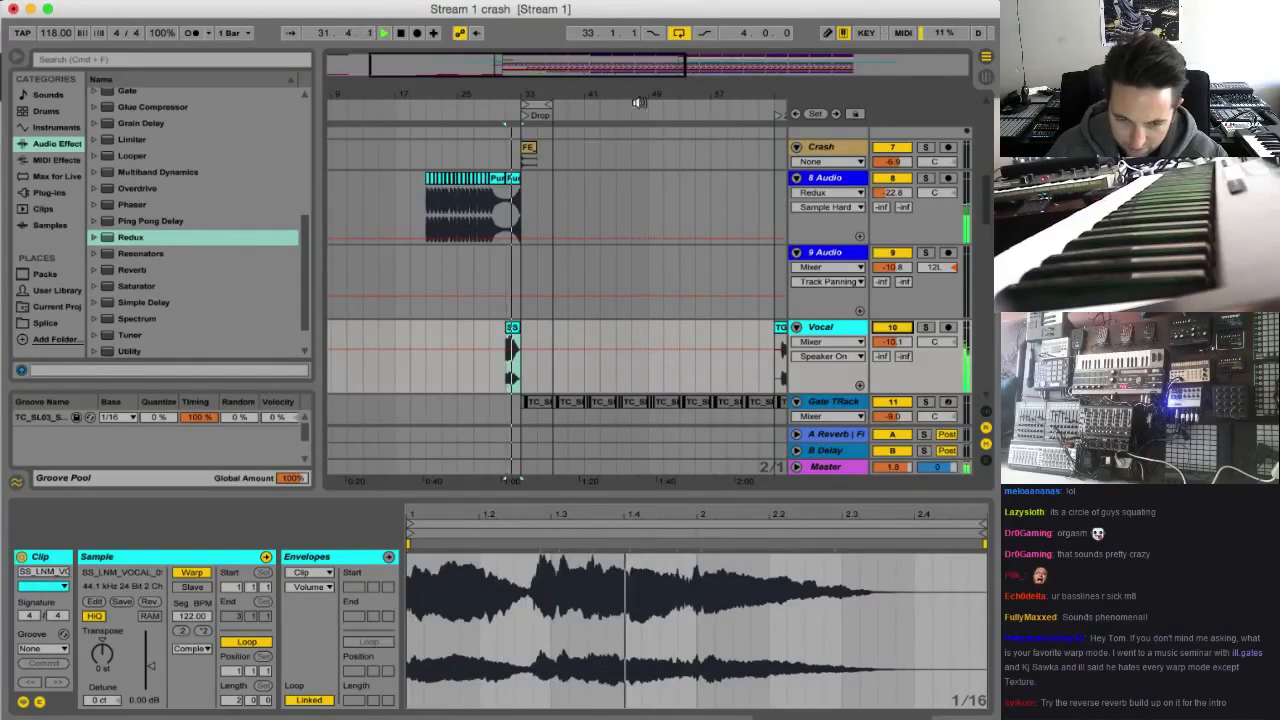
Insert a new audio track below 8 Audio, move the bar 31 vocal clip onto it, and unfold it
{"action": "left_click", "coordinate": [826, 254]}
{"action": "left_click", "coordinate": [839, 178]}
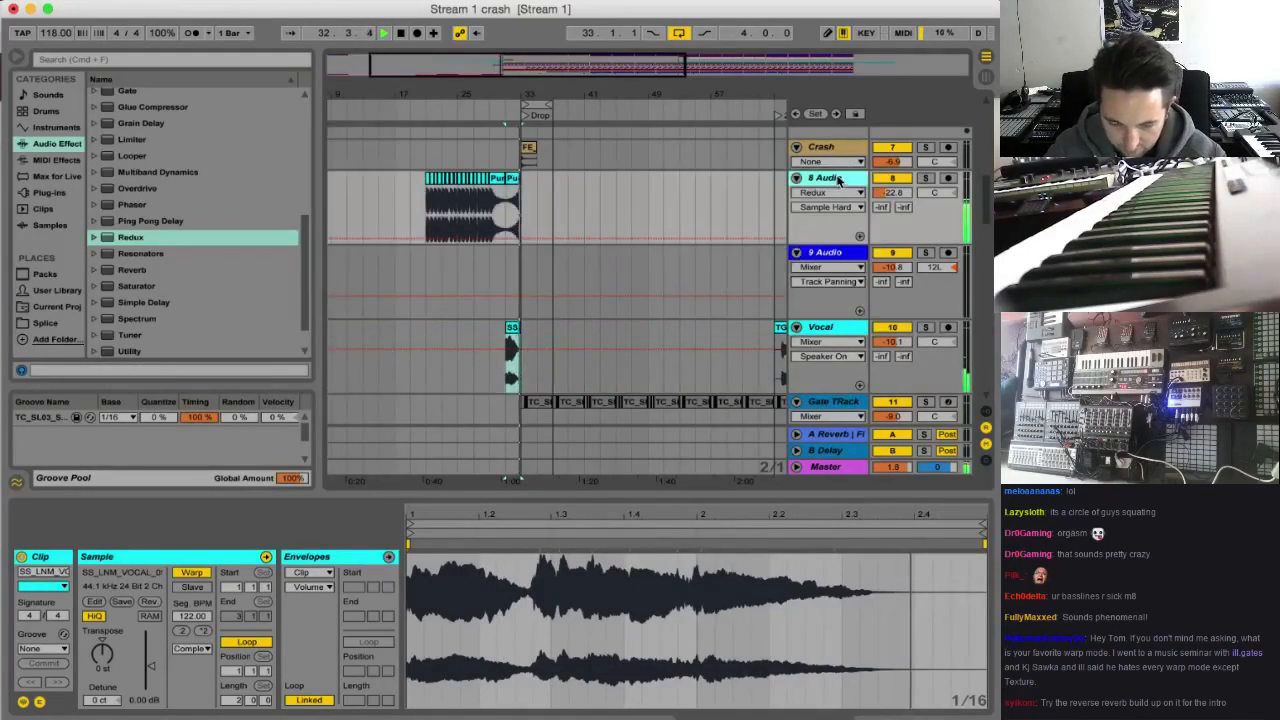
{"action": "key", "text": "super+t"}
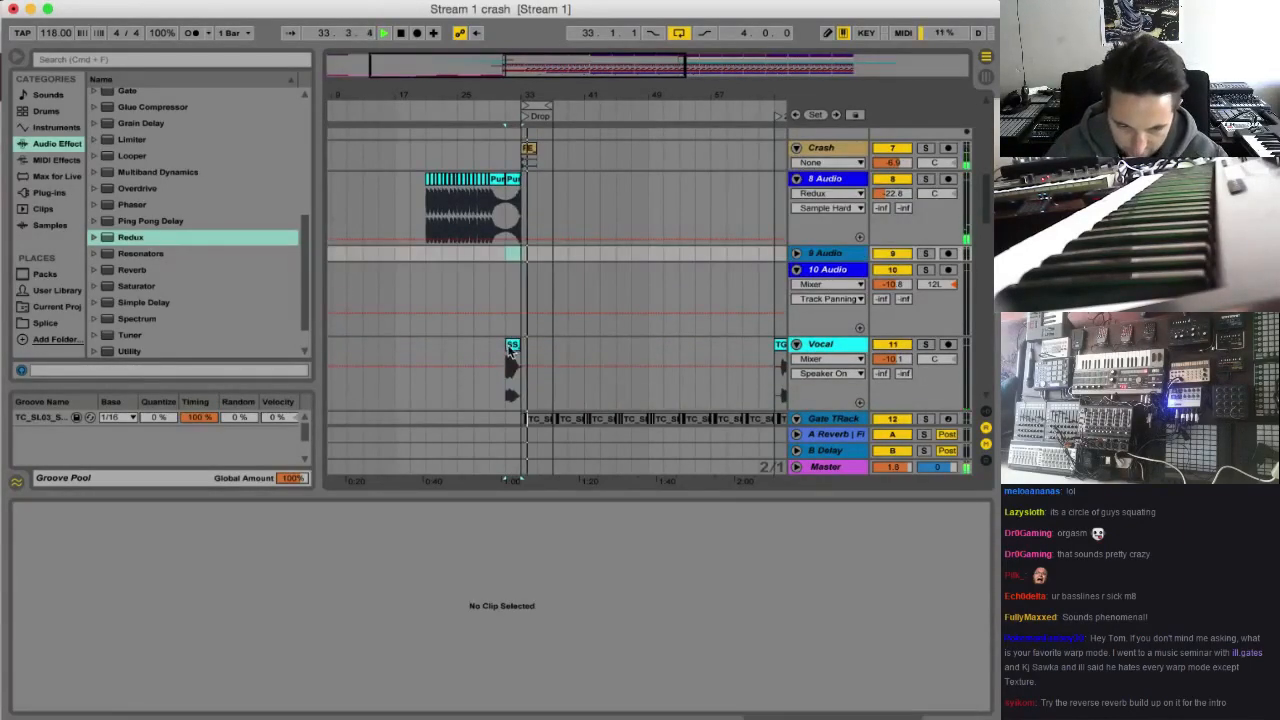
{"action": "left_click_drag", "start_coordinate": [513, 362], "coordinate": [519, 256]}
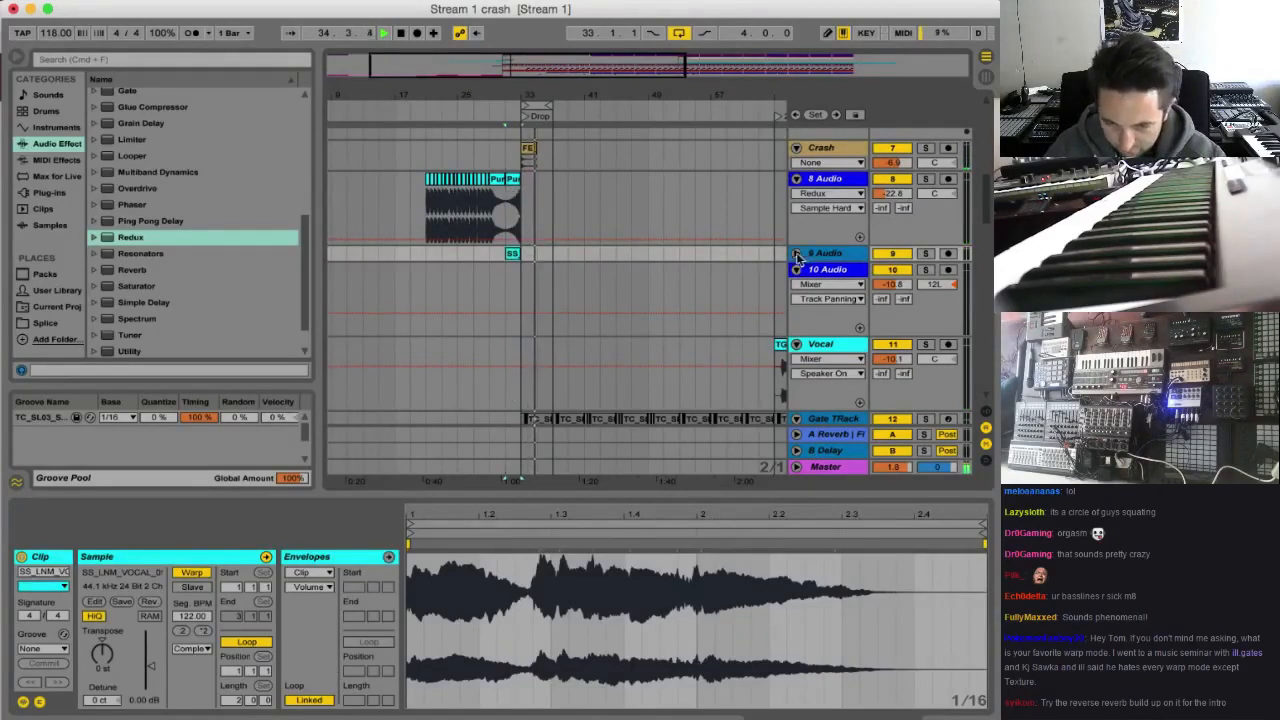
{"action": "left_click", "coordinate": [796, 253]}
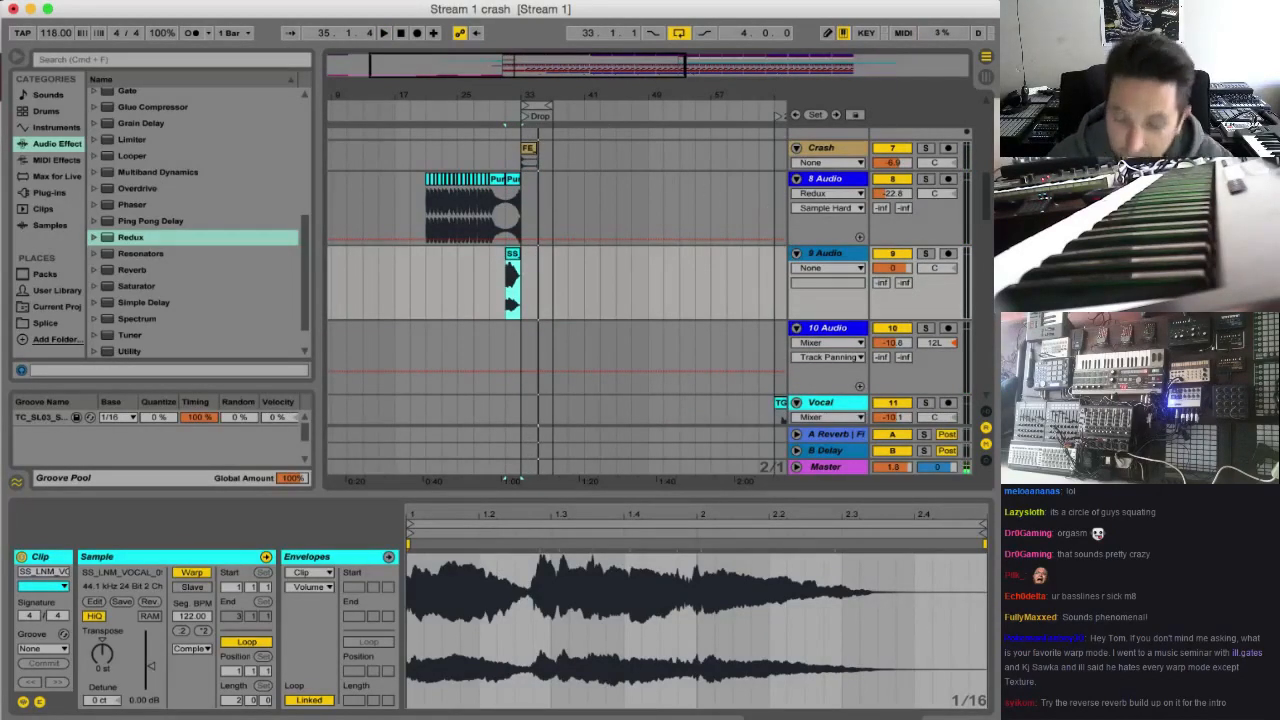
Lower the volume of 9 Audio to -10.7 dB while playing the vocal clip from bar 31
{"action": "left_click", "coordinate": [890, 268]}
{"action": "left_click_drag", "start_coordinate": [526, 96], "coordinate": [551, 137]}
{"action": "key", "text": "space"}
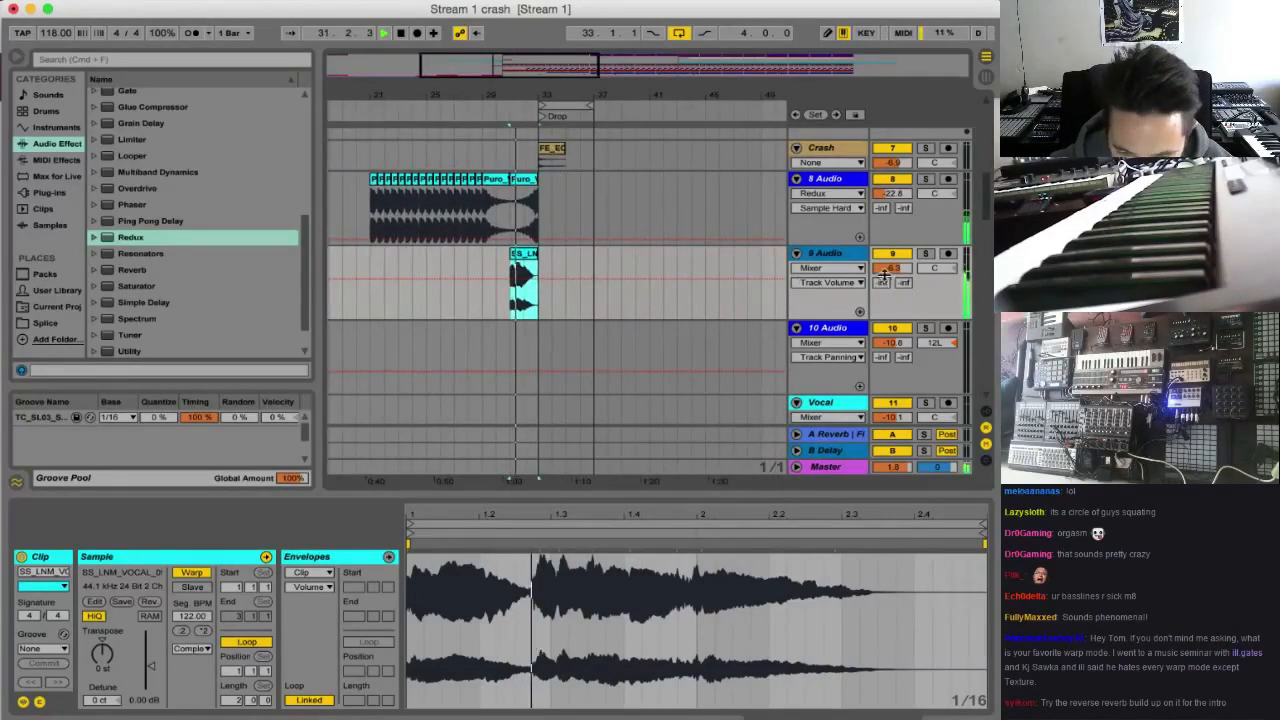
{"action": "left_click_drag", "start_coordinate": [887, 269], "coordinate": [887, 287]}
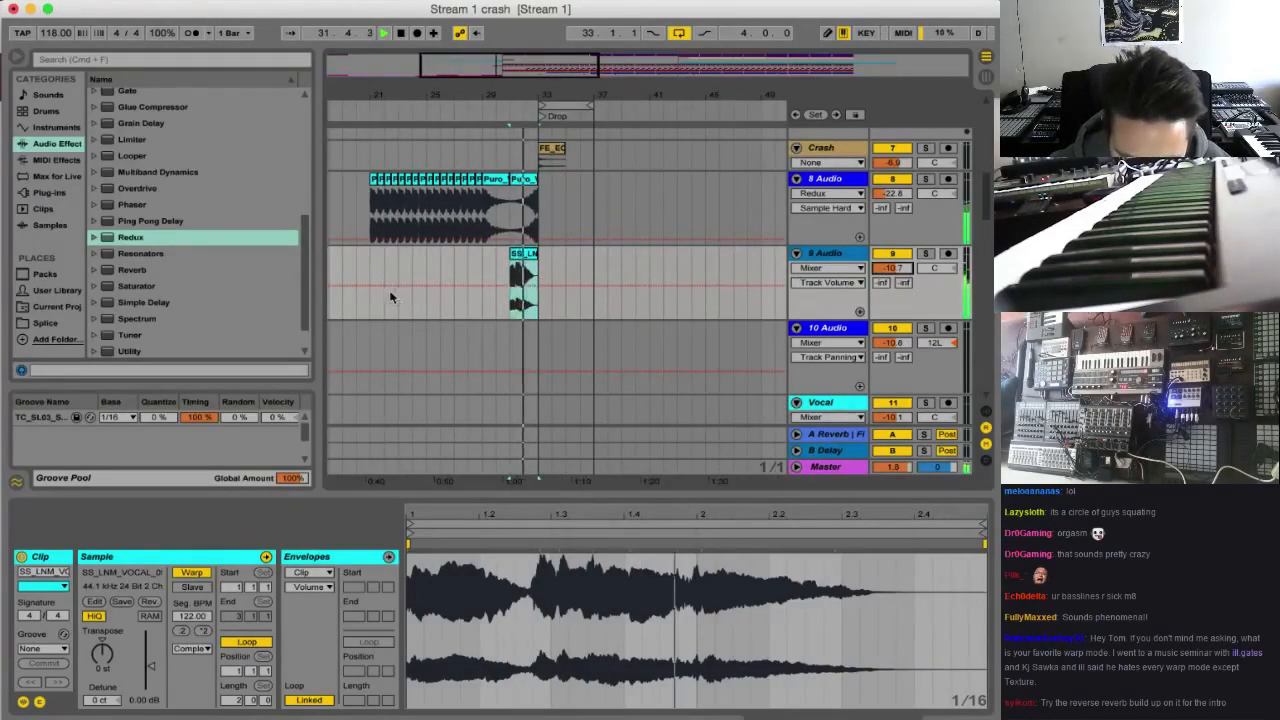
Transpose the vocal clip on 9 Audio to -3 st and play it
{"action": "left_click", "coordinate": [524, 257]}
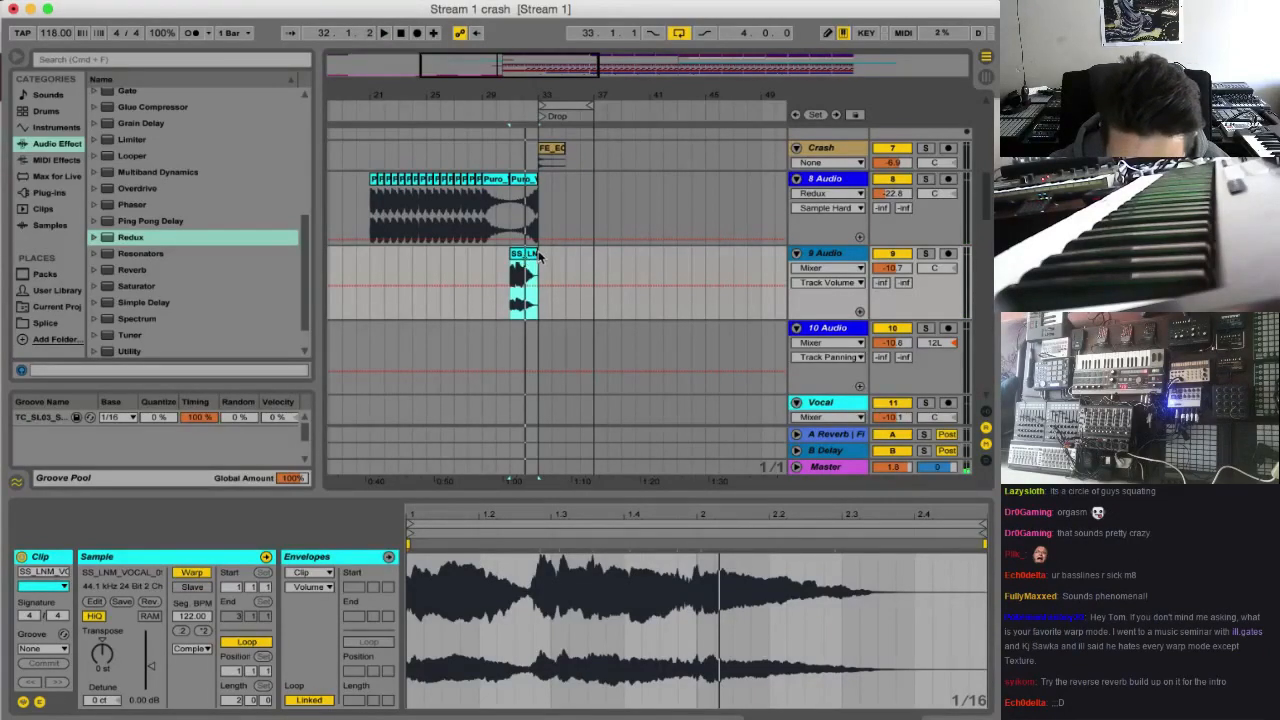
{"action": "mouse_move", "coordinate": [537, 255]}
{"action": "left_mouse_down"}
{"action": "mouse_move", "coordinate": [733, 255]}
{"action": "mouse_move", "coordinate": [537, 255]}
{"action": "left_mouse_up"}
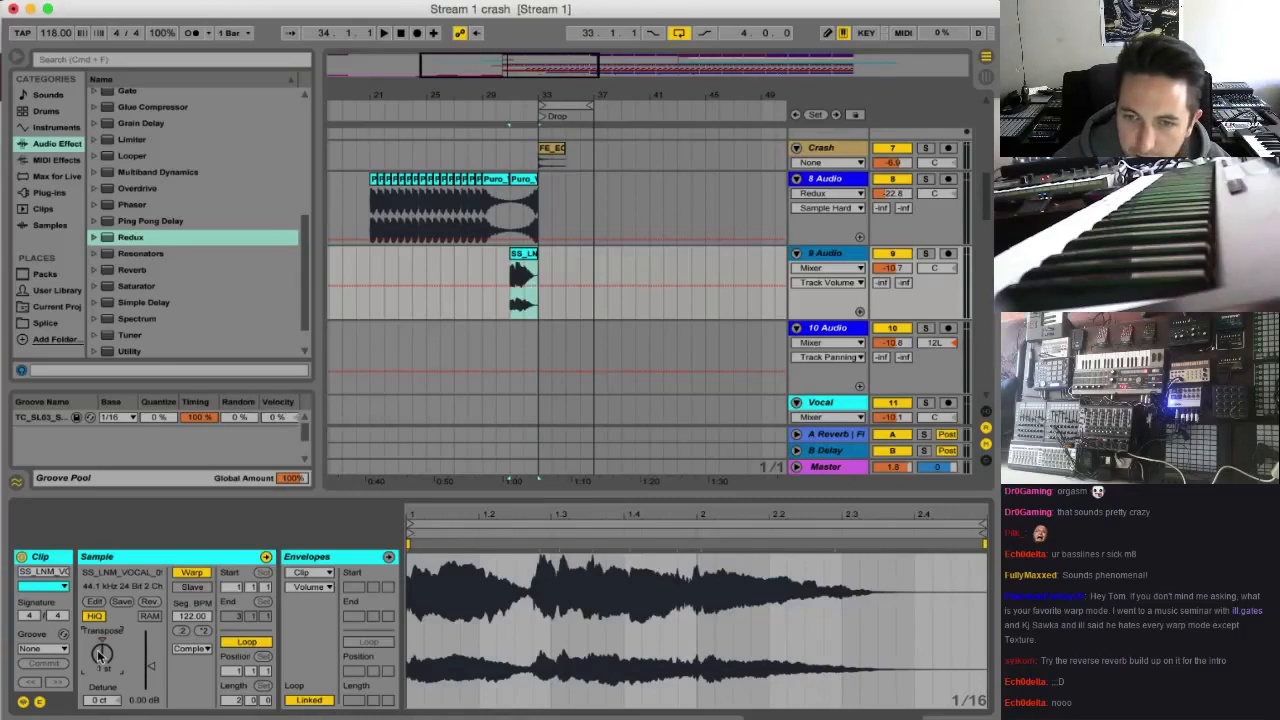
{"action": "key", "text": "space"}
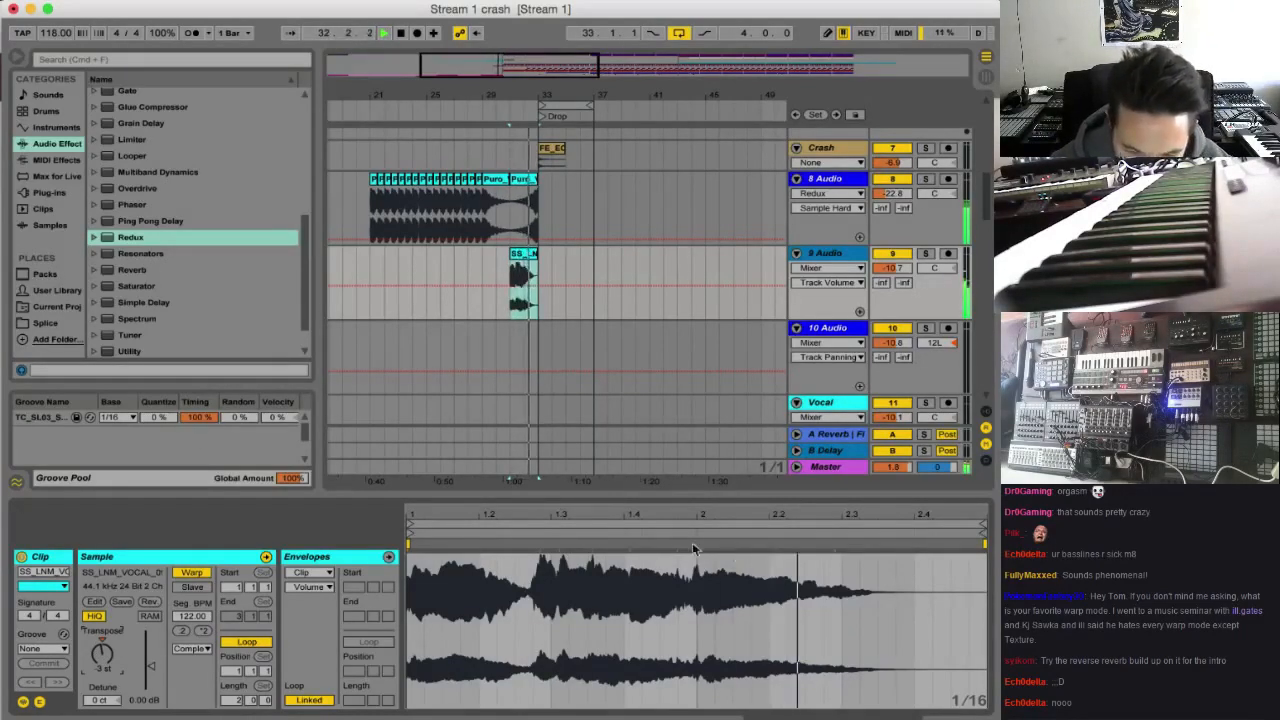
Add warp markers at 2.3, 2 and 1.3 with the last moved half a beat later, and transpose the clip to -15 st
{"action": "left_click", "coordinate": [841, 544]}
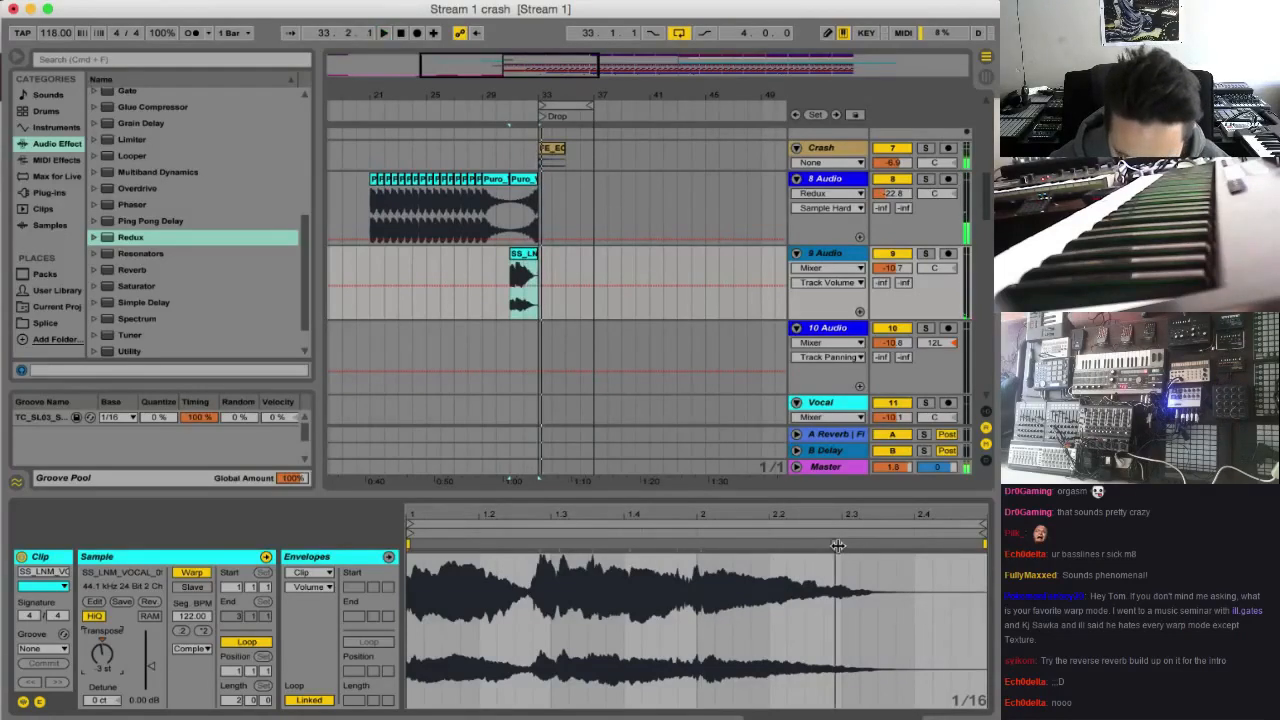
{"action": "left_click", "coordinate": [697, 544]}
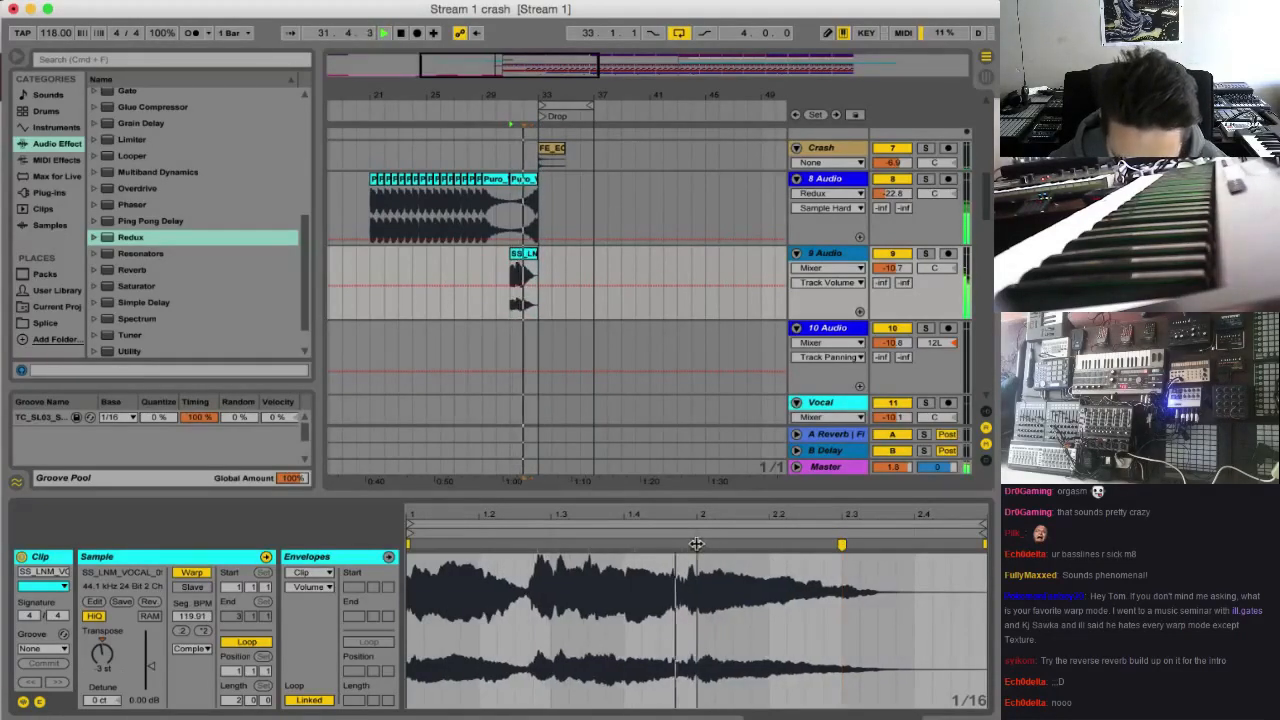
{"action": "left_click", "coordinate": [540, 545]}
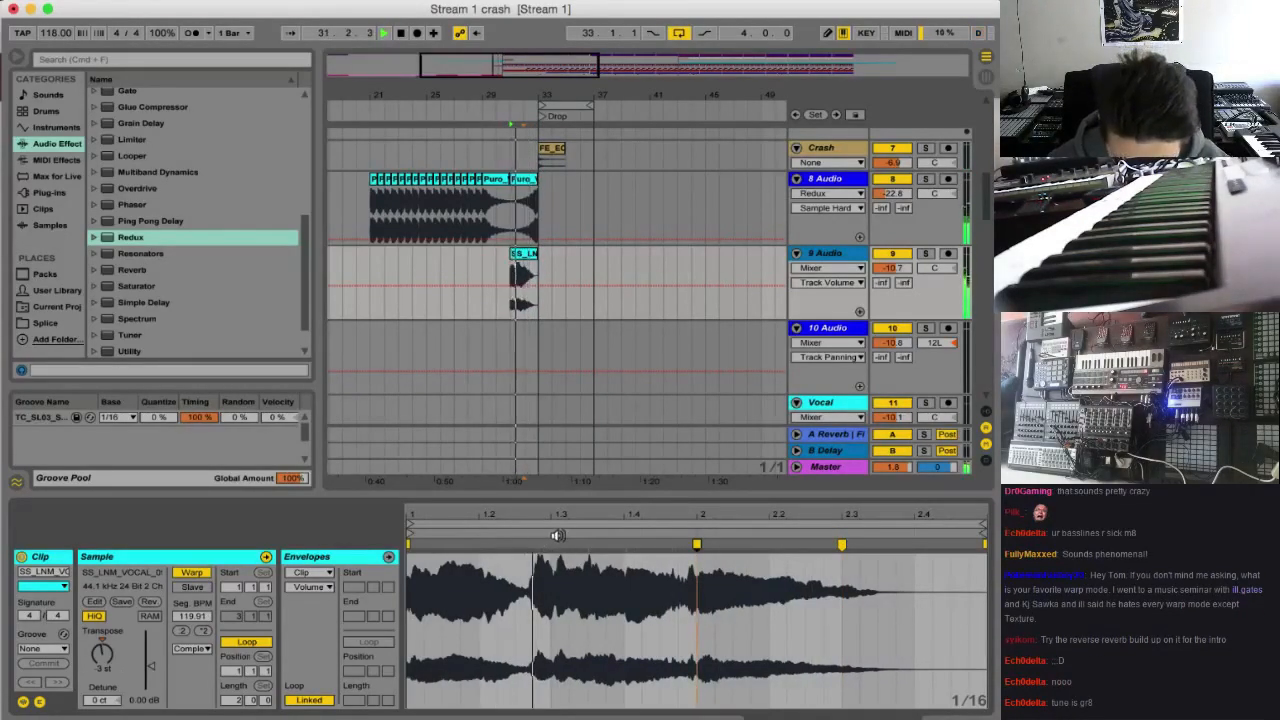
{"action": "left_click", "coordinate": [551, 544]}
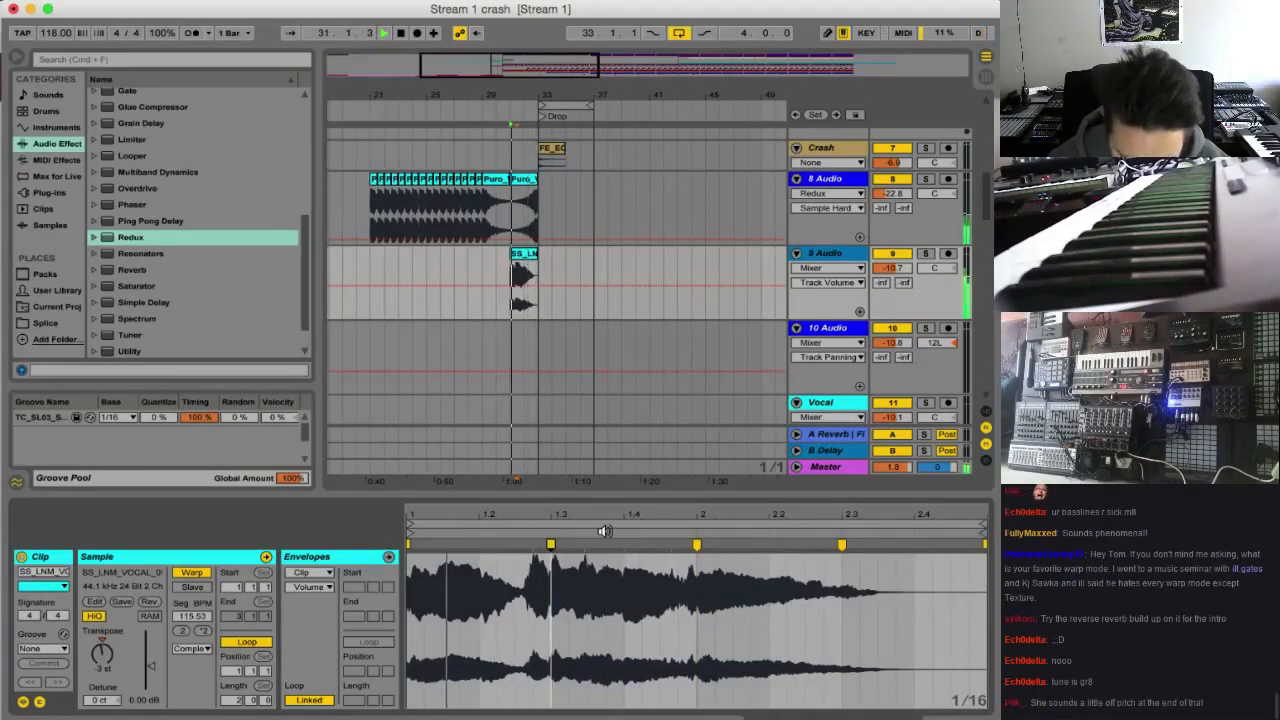
{"action": "left_click_drag", "start_coordinate": [550, 544], "coordinate": [588, 544]}
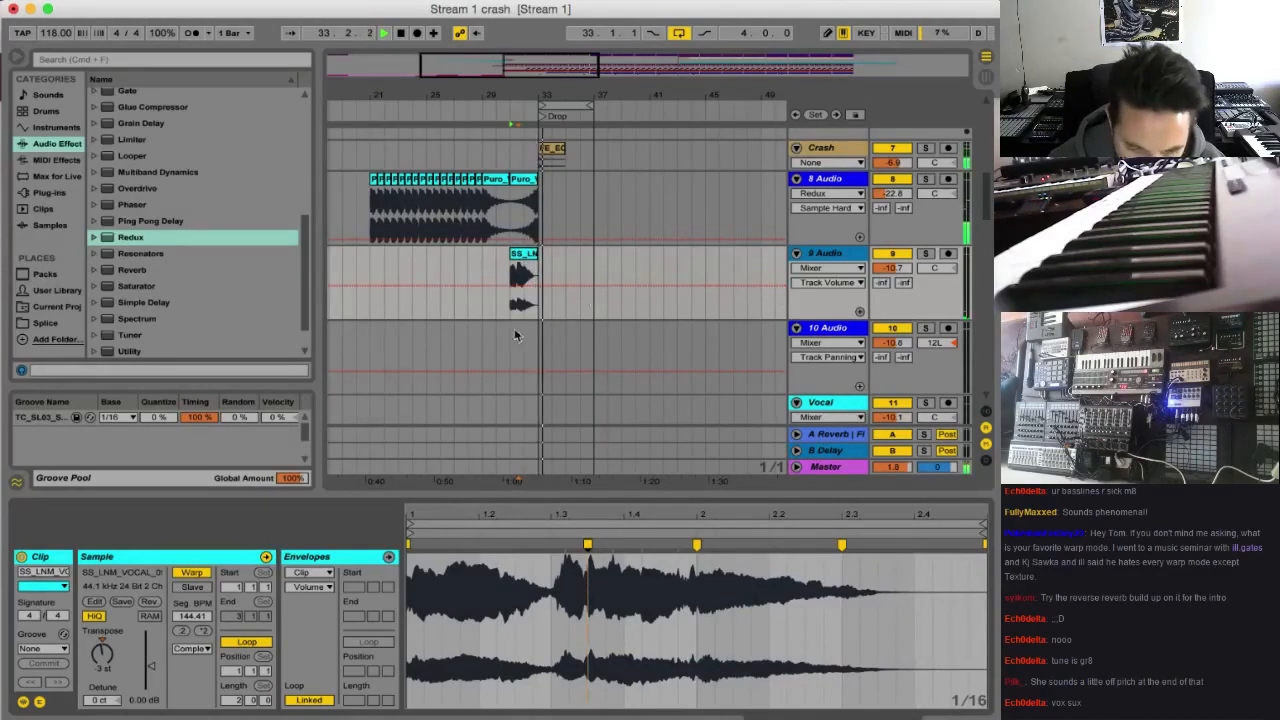
{"action": "key", "text": "space"}
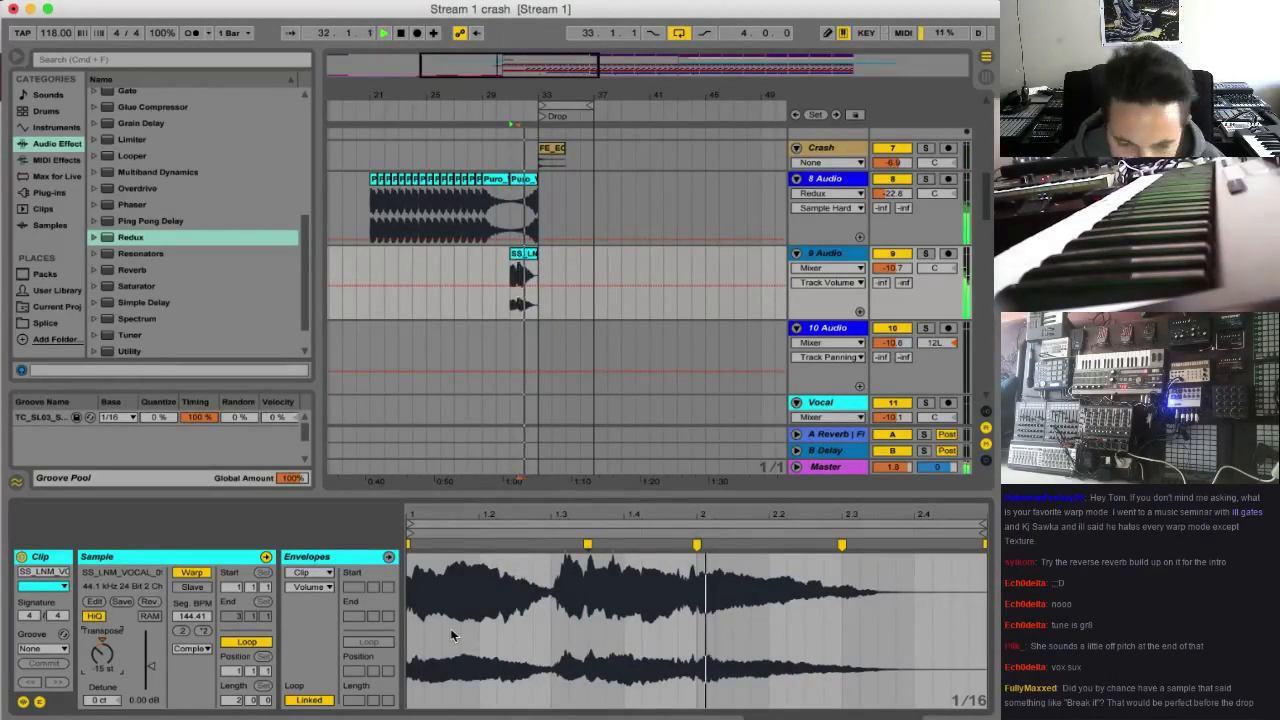
Add an EQ Eight to 9 Audio and change its band 1 to a low cut filter
{"action": "scroll", "coordinate": [206, 281], "scroll_direction": "up", "scroll_amount": 5}
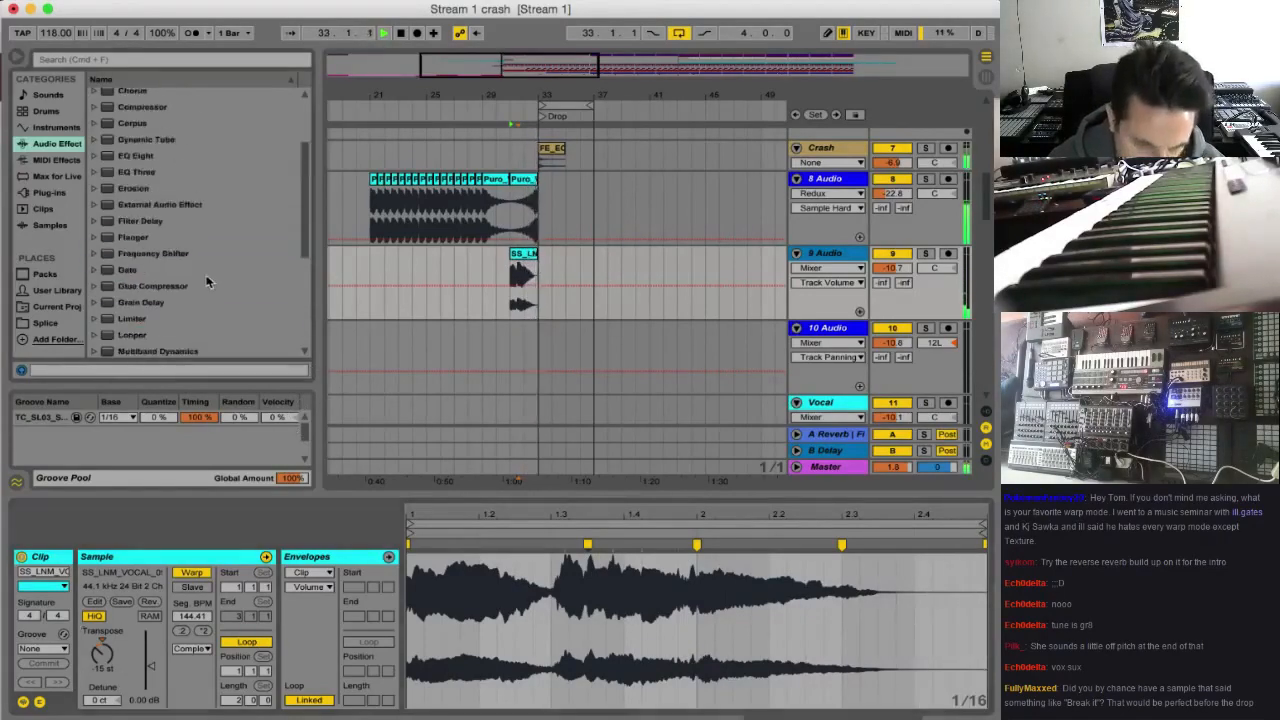
{"action": "key", "text": "space"}
{"action": "double_click", "coordinate": [140, 156]}
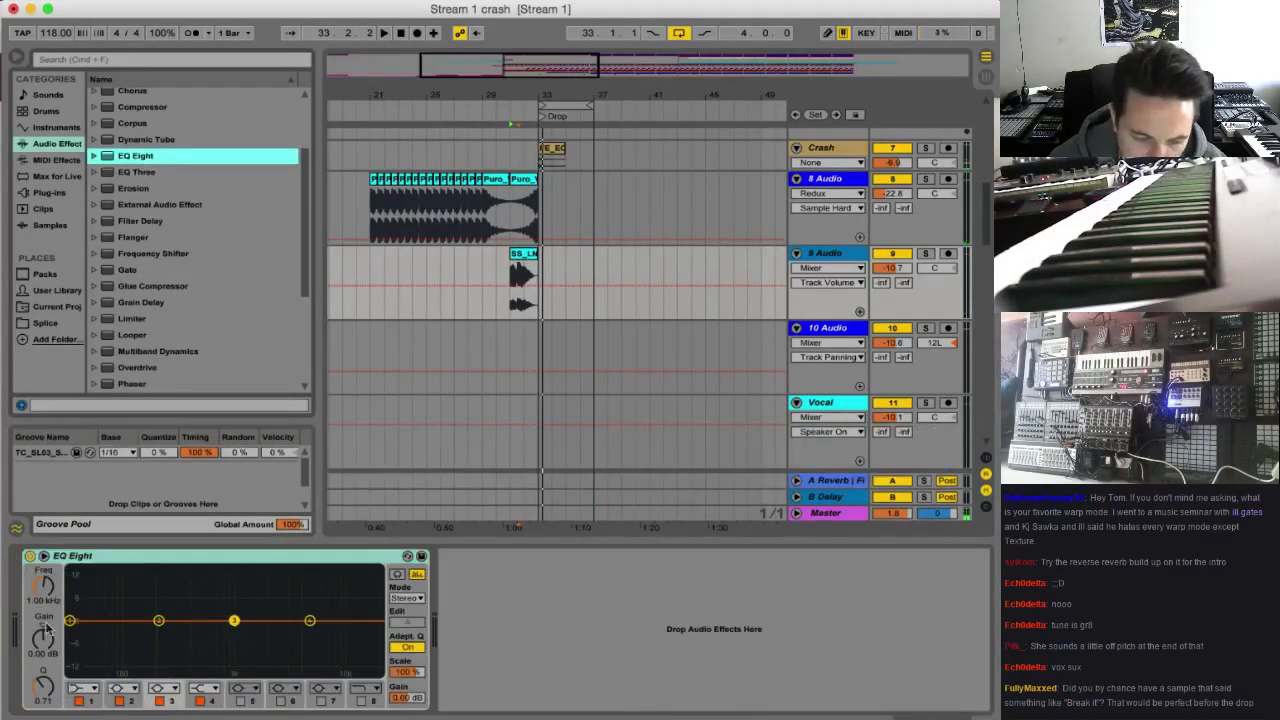
{"action": "left_click", "coordinate": [83, 688]}
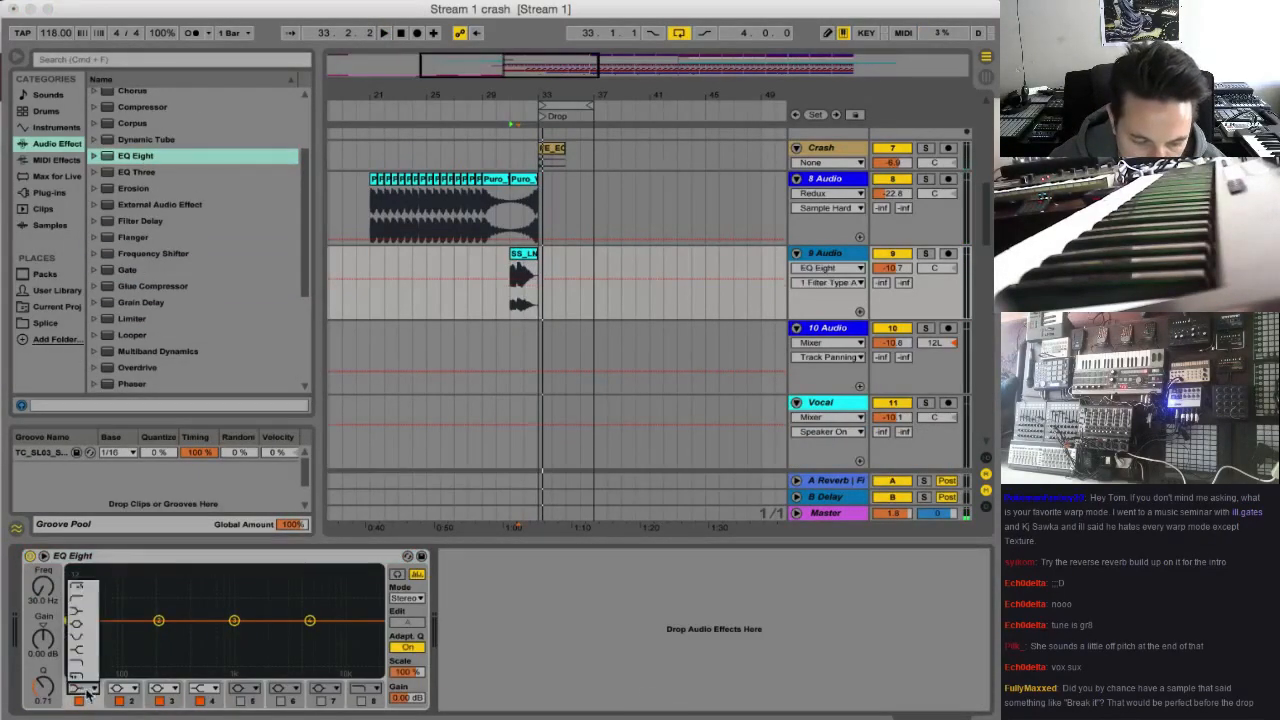
{"action": "left_click", "coordinate": [86, 598]}
Raise the band 1 low cut frequency, dip band 2, and boost band 3 at 601 Hz while playing the vocal
{"action": "left_click_drag", "start_coordinate": [69, 633], "coordinate": [154, 633]}
{"action": "left_click_drag", "start_coordinate": [238, 629], "coordinate": [216, 589]}
{"action": "key", "text": "space"}
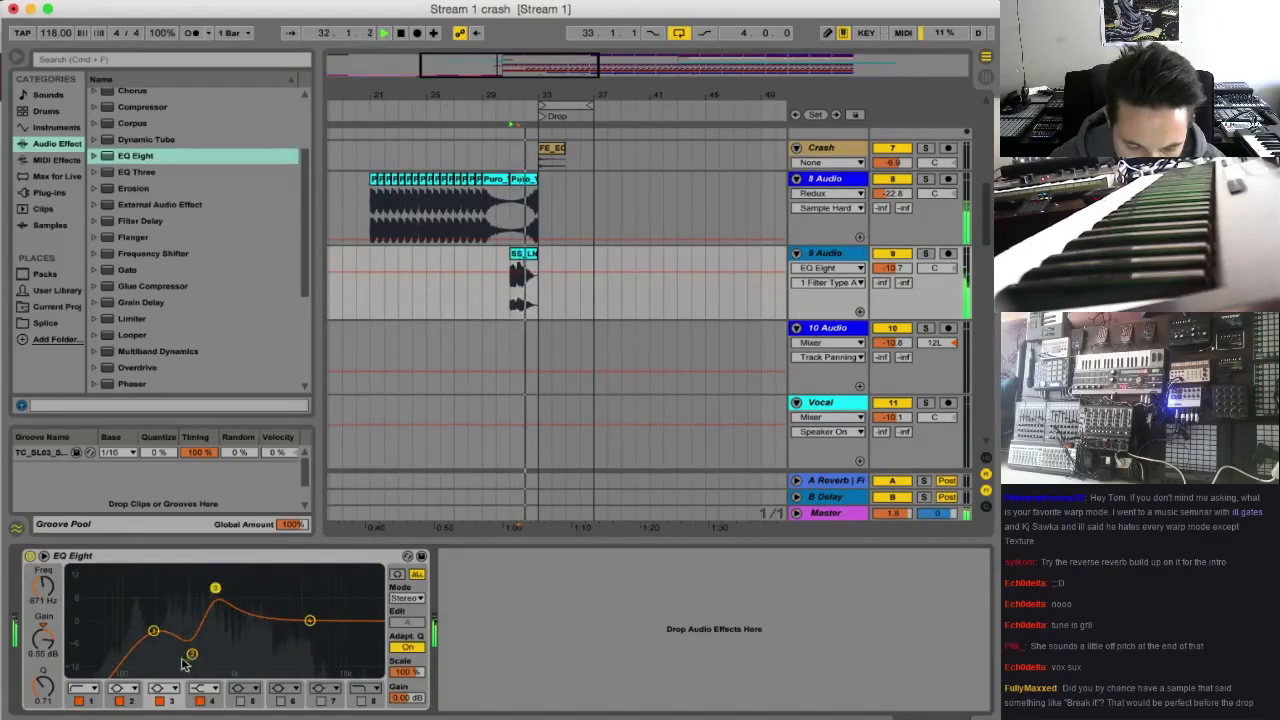
{"action": "left_click_drag", "start_coordinate": [192, 654], "coordinate": [181, 652]}
{"action": "left_click_drag", "start_coordinate": [216, 589], "coordinate": [201, 588]}
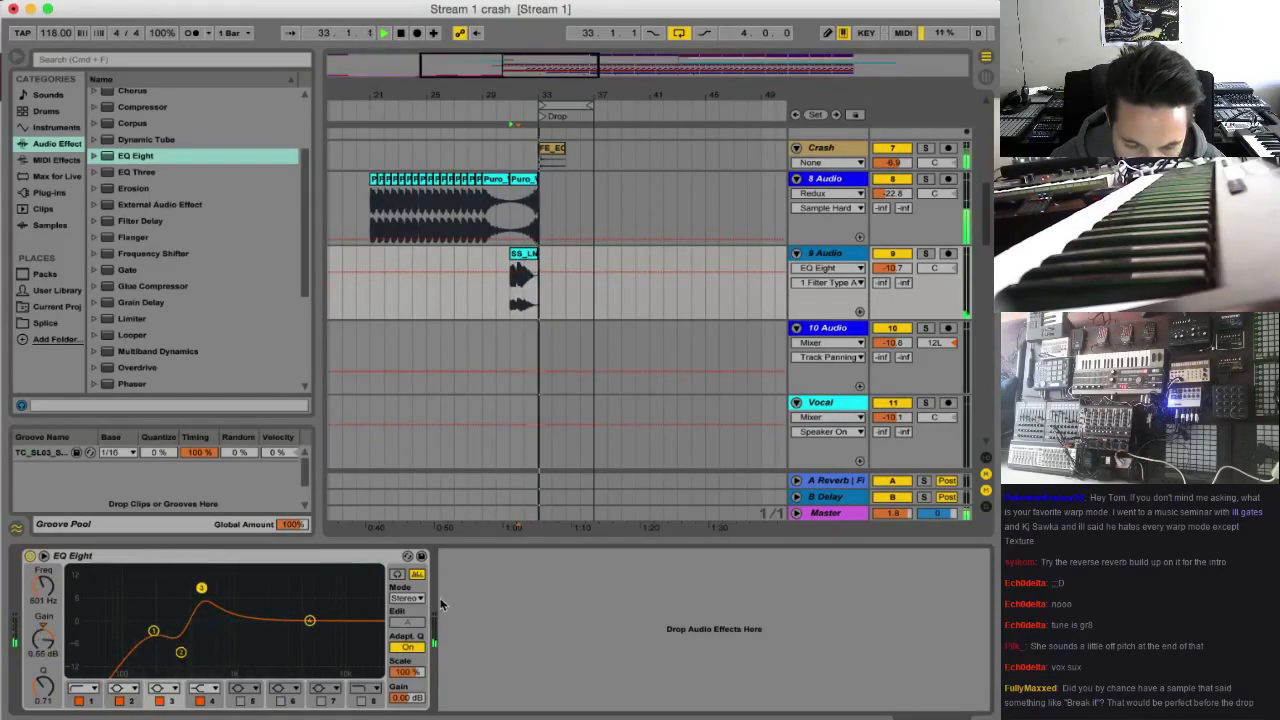
Switch the EQ Eight to L/R mode and set the right channel's band 3 to a low cut at 170 Hz
{"action": "left_click", "coordinate": [408, 625]}
{"action": "left_click", "coordinate": [408, 623]}
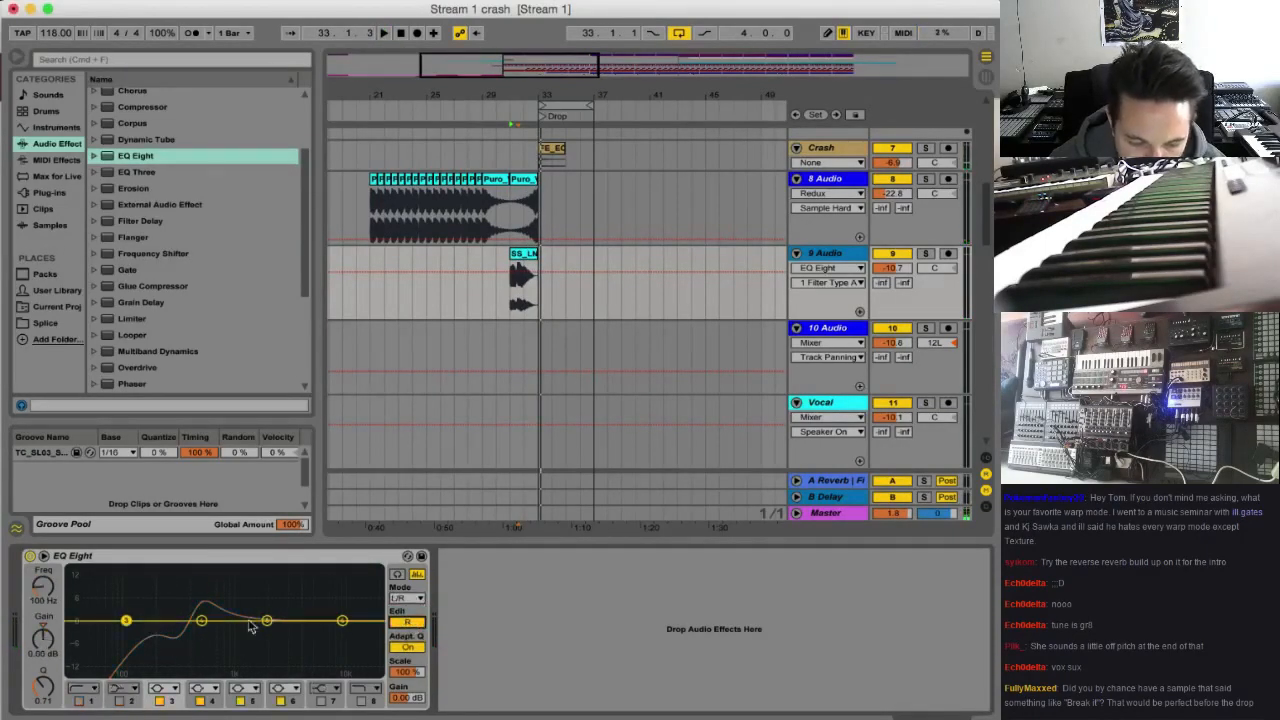
{"action": "left_click", "coordinate": [165, 688]}
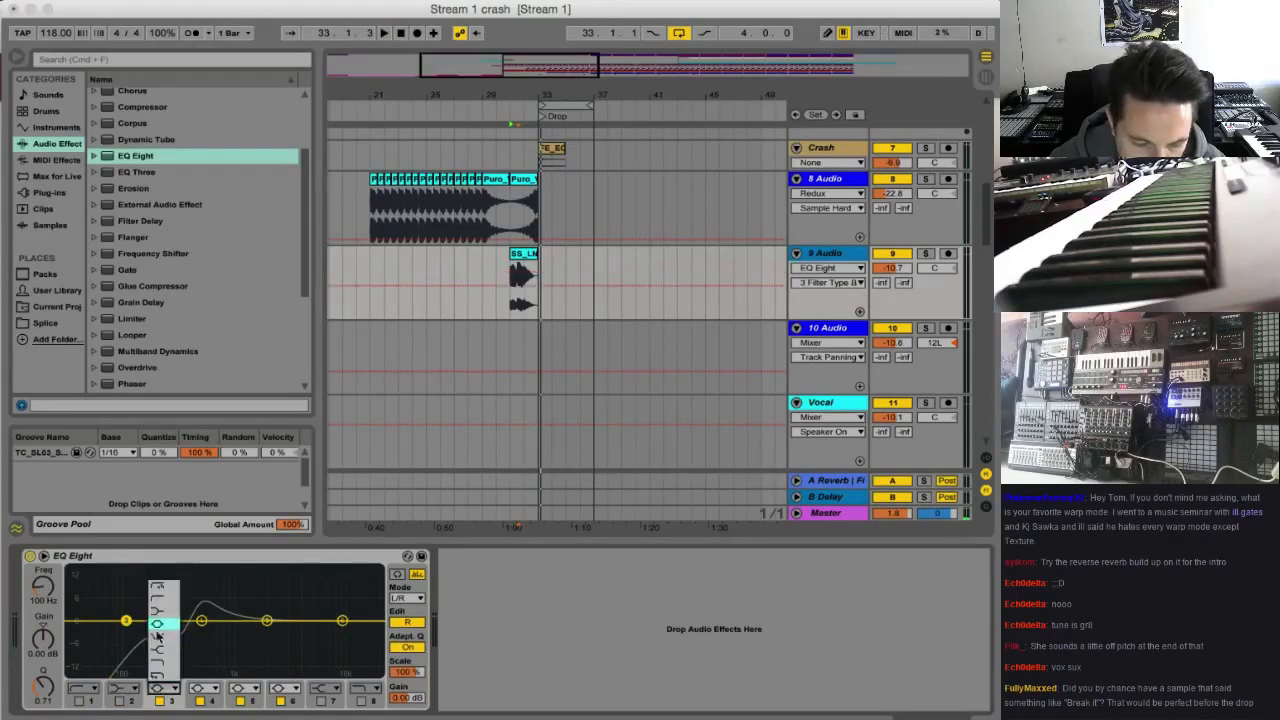
{"action": "left_click", "coordinate": [165, 604]}
{"action": "left_click_drag", "start_coordinate": [126, 633], "coordinate": [150, 635]}
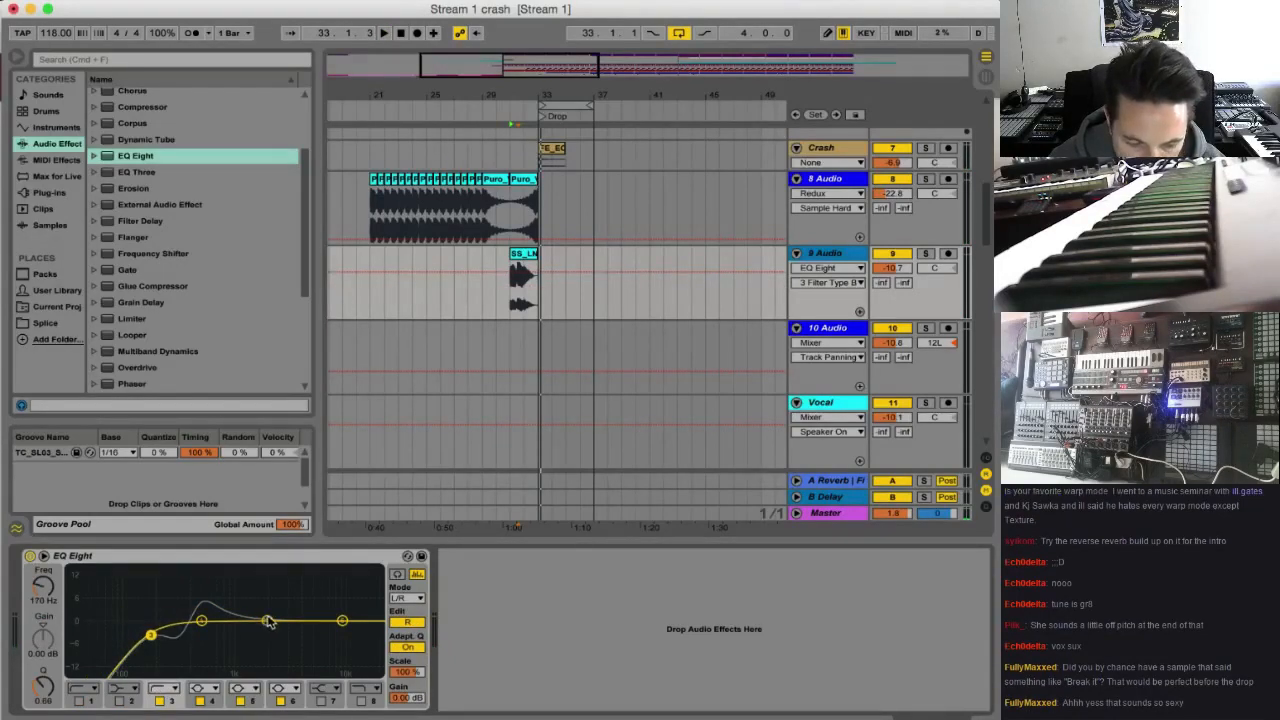
Boost band 5 and cut band 4 to -3.84 dB at 501 Hz on the right channel, and play the vocal
{"action": "left_click_drag", "start_coordinate": [268, 622], "coordinate": [289, 602]}
{"action": "left_click_drag", "start_coordinate": [202, 625], "coordinate": [201, 634]}
{"action": "key", "text": "space"}
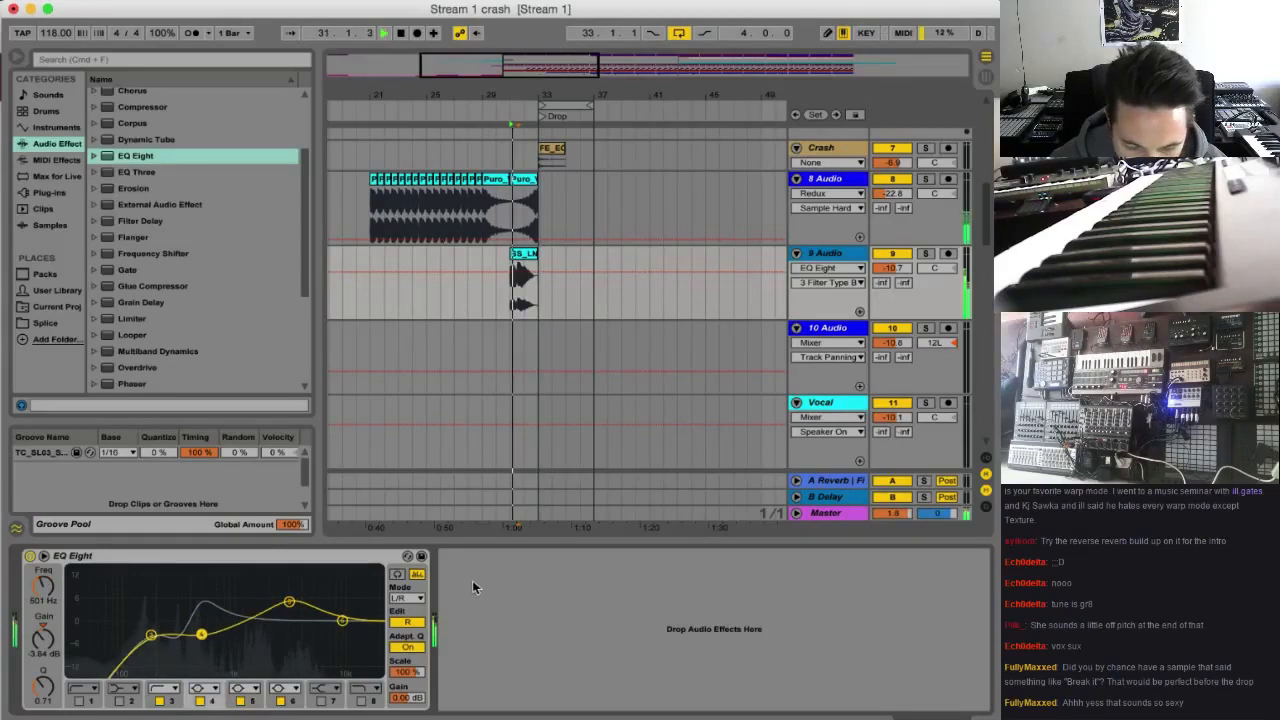
Add a Reverb to the 9 Audio track and raise its decay time to 4.55 s
{"action": "scroll", "coordinate": [115, 318], "scroll_direction": "down", "scroll_amount": 3}
{"action": "double_click", "coordinate": [130, 302]}
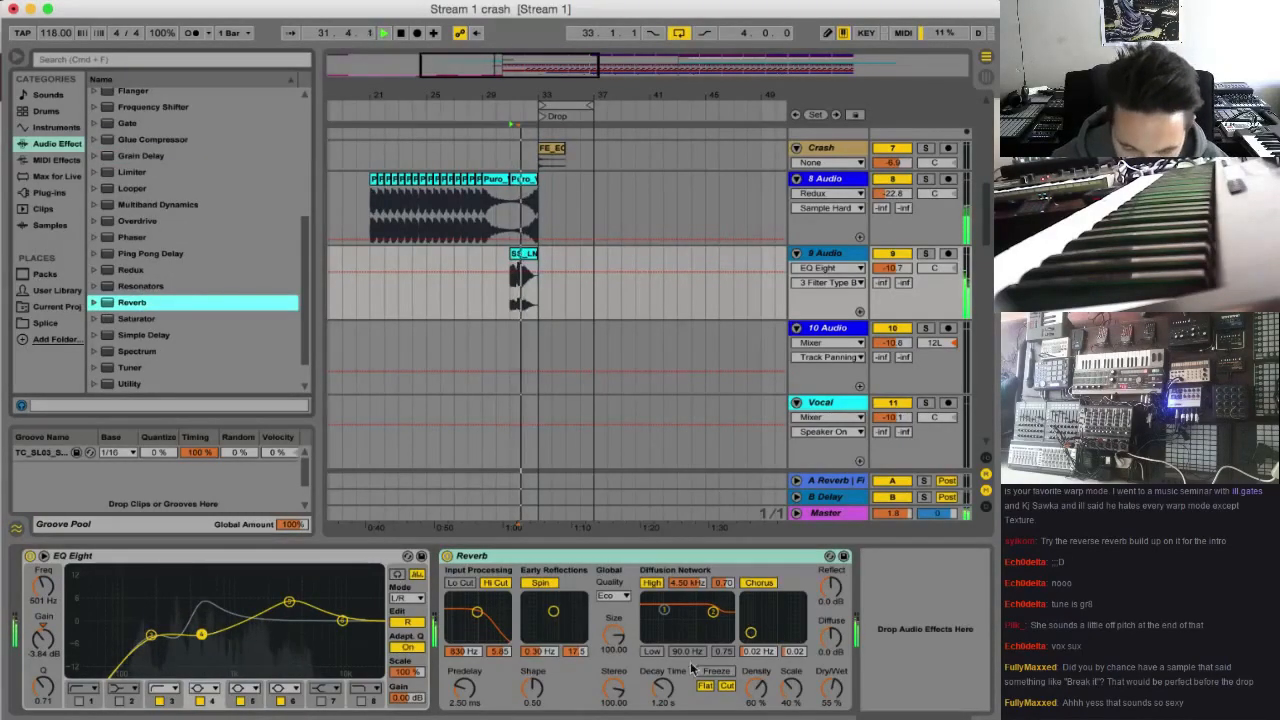
{"action": "left_click_drag", "start_coordinate": [663, 688], "coordinate": [663, 650]}
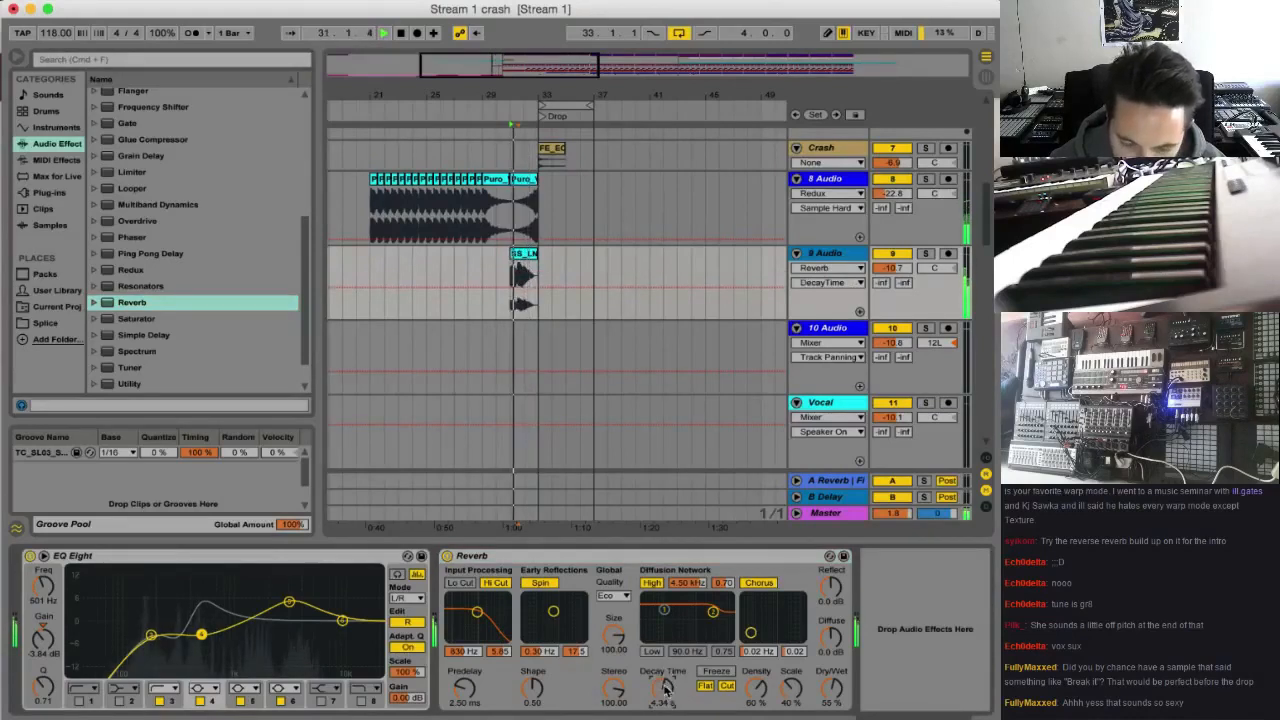
Solo the 9 Audio track and bypass its Reverb
{"action": "left_click", "coordinate": [925, 253]}
{"action": "key", "text": "space"}
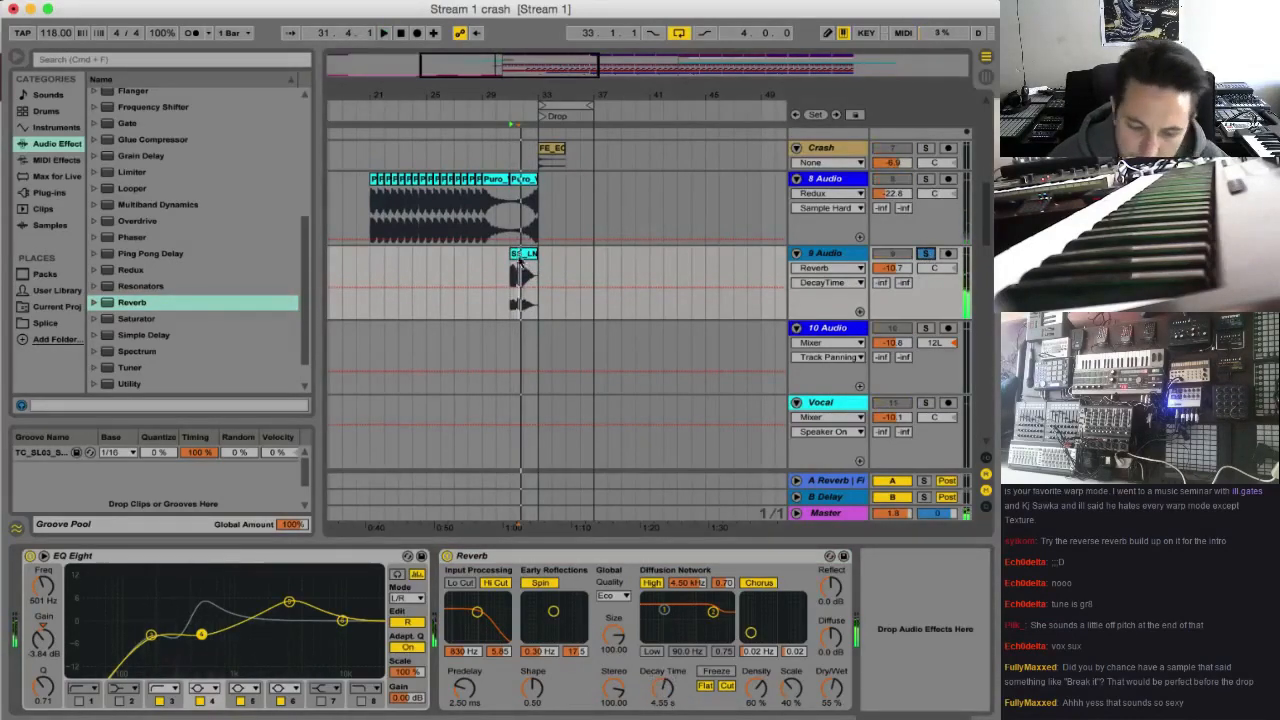
{"action": "left_click", "coordinate": [449, 556]}
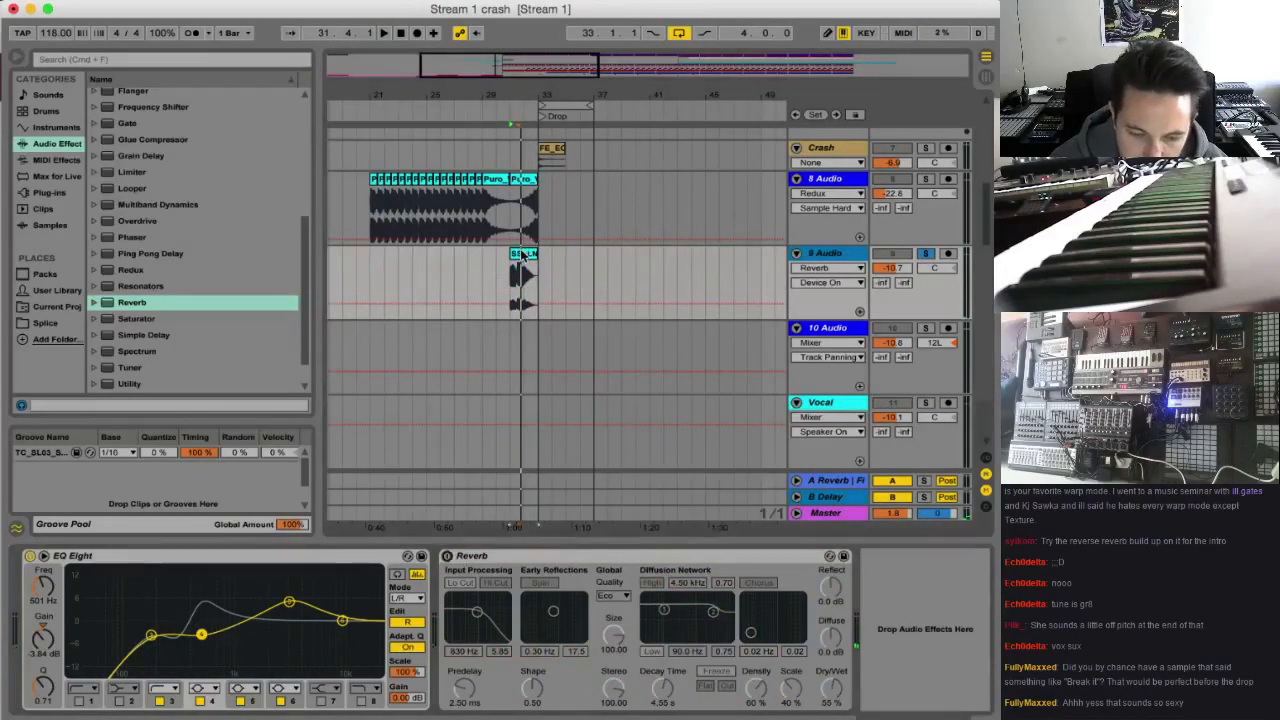
Change the SS_LNM vocal clip's warp mode to Complex Pro while playing it
{"action": "left_click", "coordinate": [524, 254]}
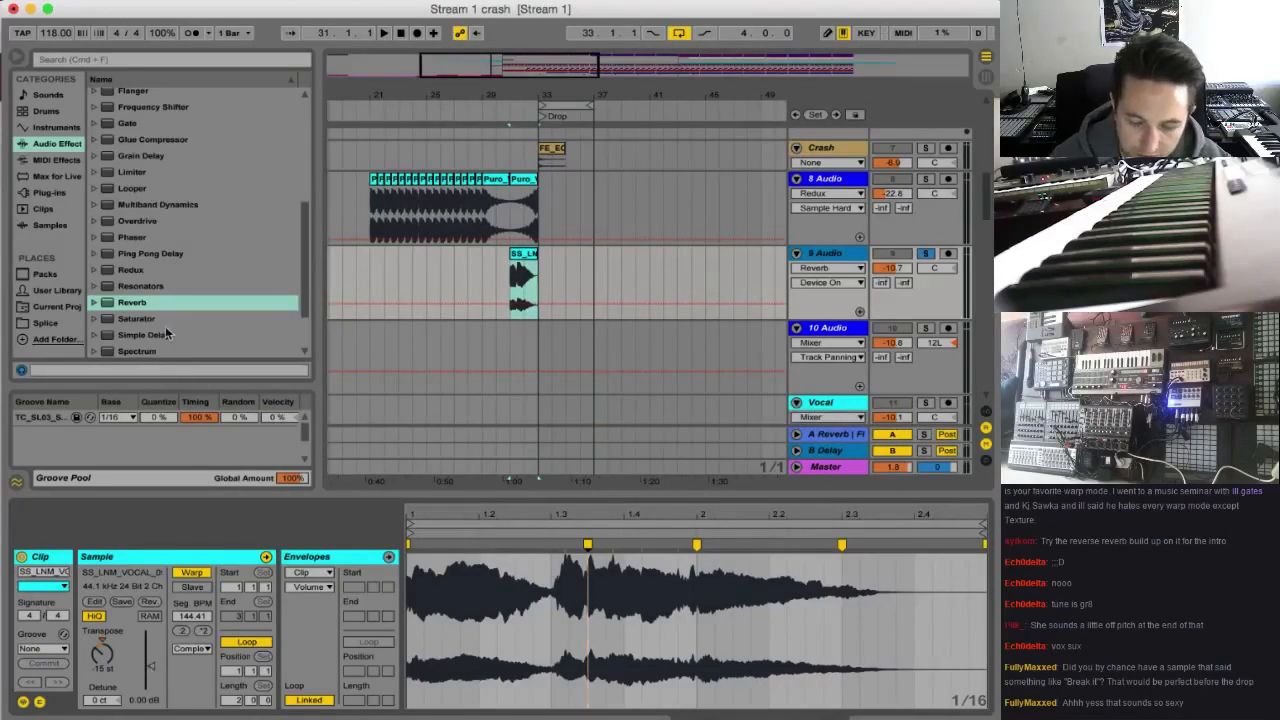
{"action": "left_click", "coordinate": [591, 546]}
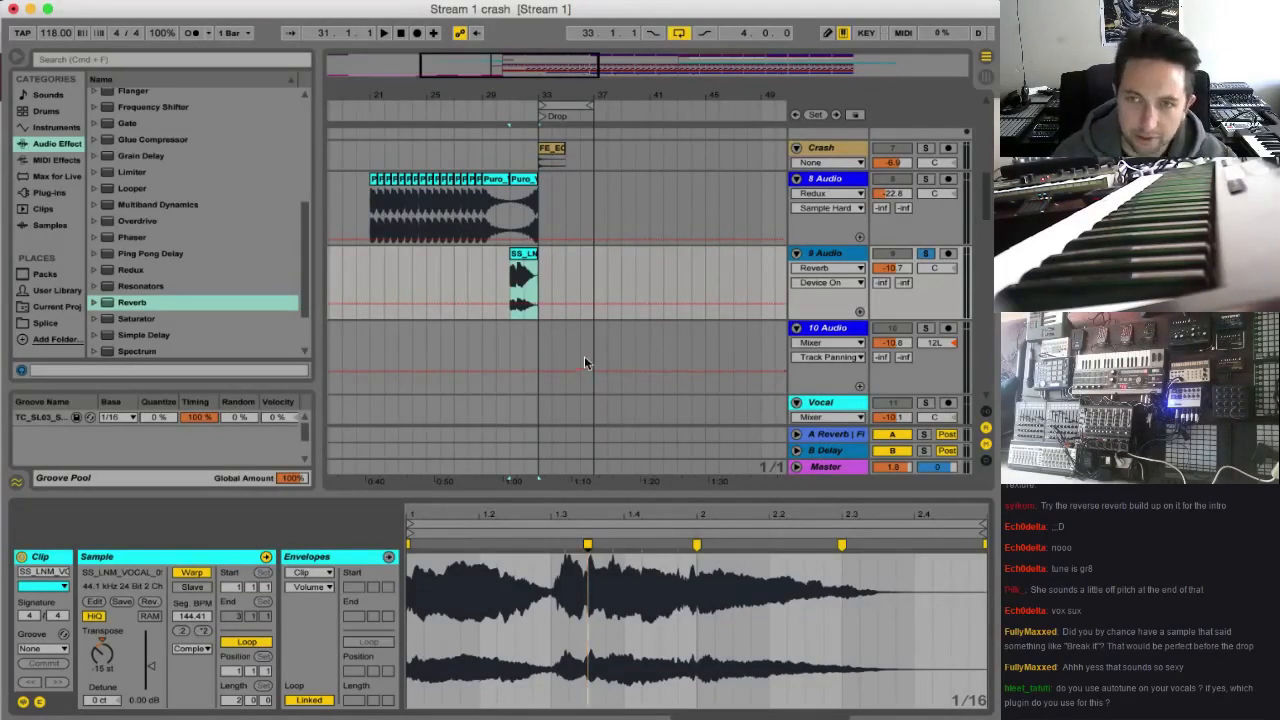
{"action": "key", "text": "space"}
{"action": "left_click", "coordinate": [196, 649]}
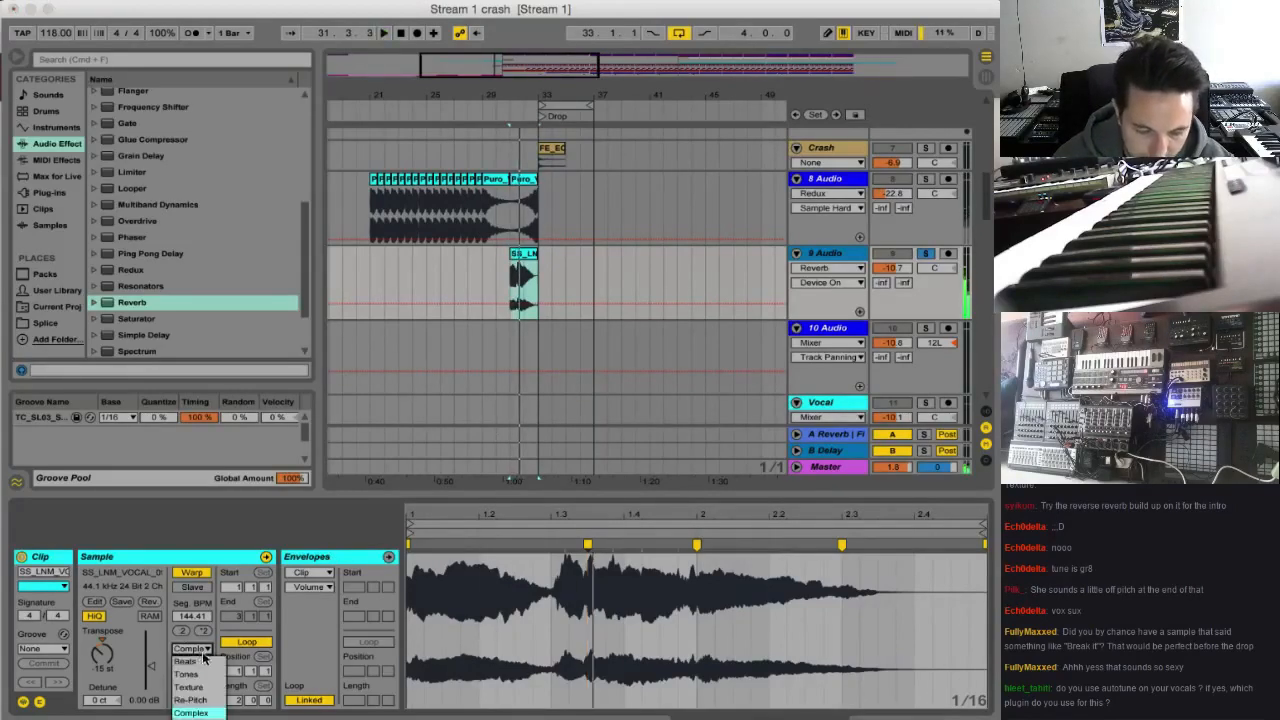
{"action": "left_click", "coordinate": [196, 719]}
{"action": "key", "text": "space"}
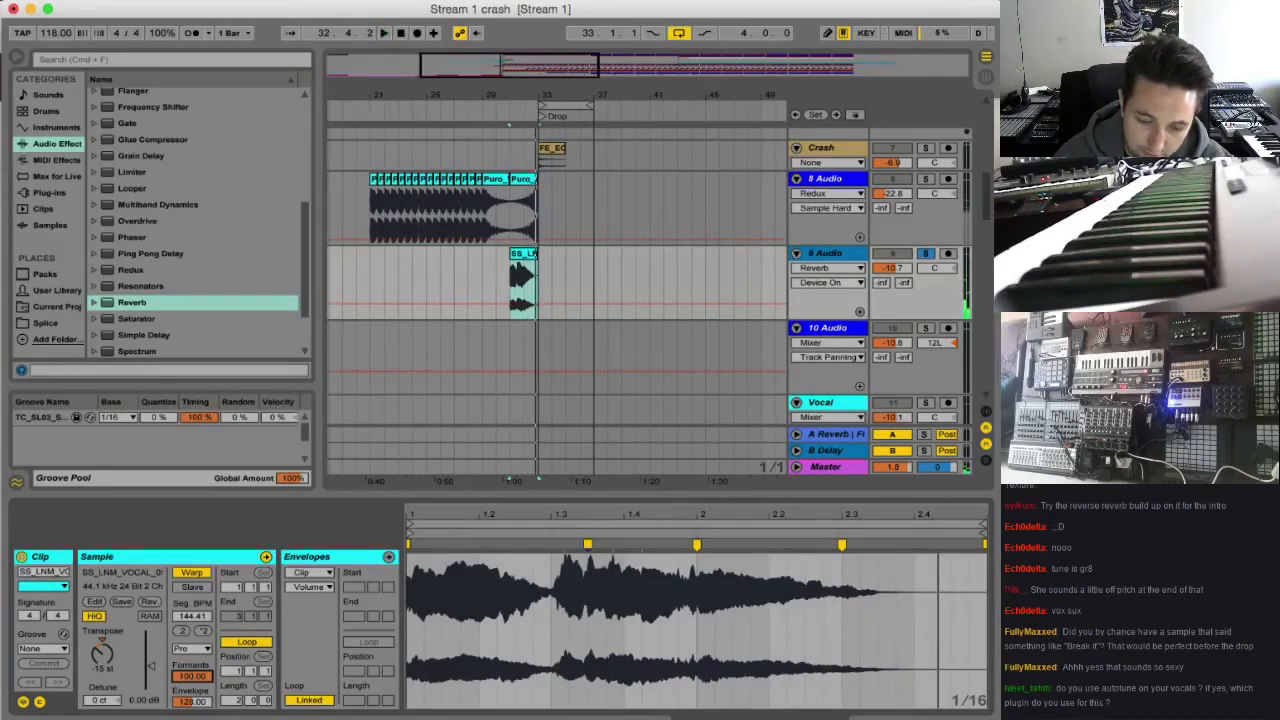
Lower the 9 Audio volume to -12.6 dB against the full mix, and solo the track again
{"action": "left_click", "coordinate": [928, 258]}
{"action": "key", "text": "space"}
{"action": "left_click_drag", "start_coordinate": [893, 268], "coordinate": [891, 276]}
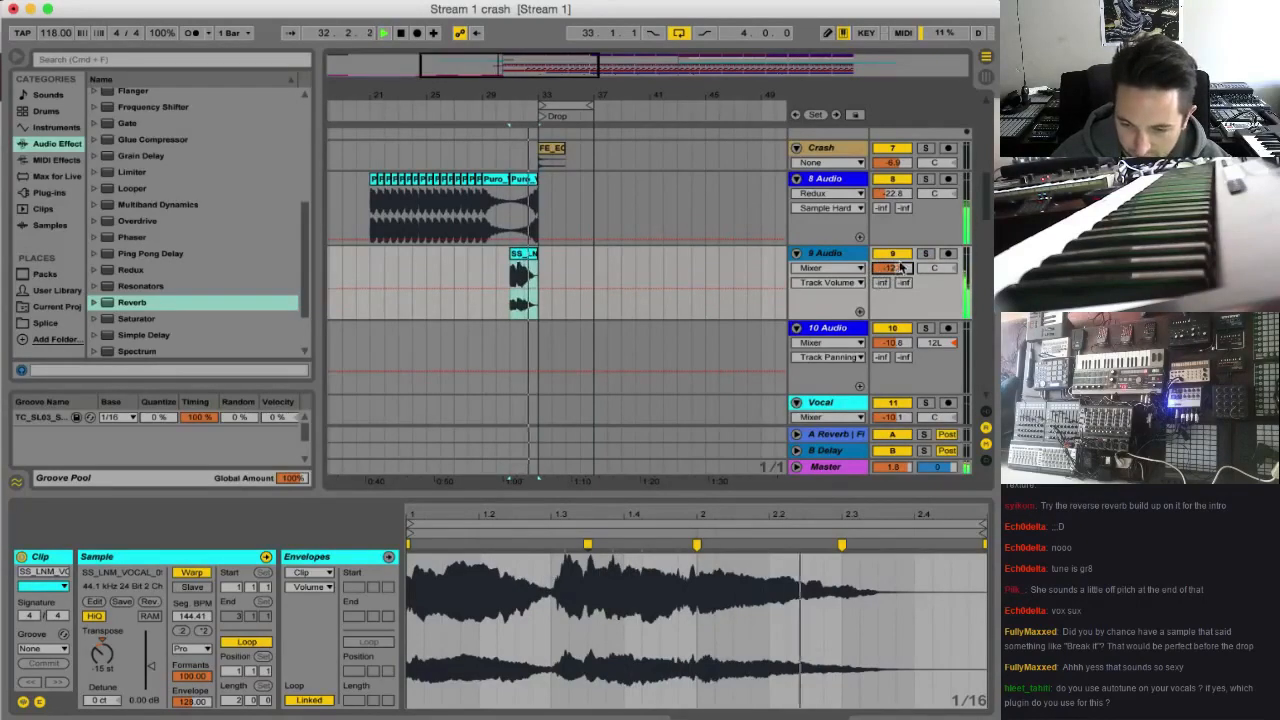
{"action": "left_click", "coordinate": [913, 262]}
{"action": "left_click", "coordinate": [926, 254]}
{"action": "left_click", "coordinate": [827, 256]}
{"action": "key", "text": "space"}
{"action": "key", "text": "space"}
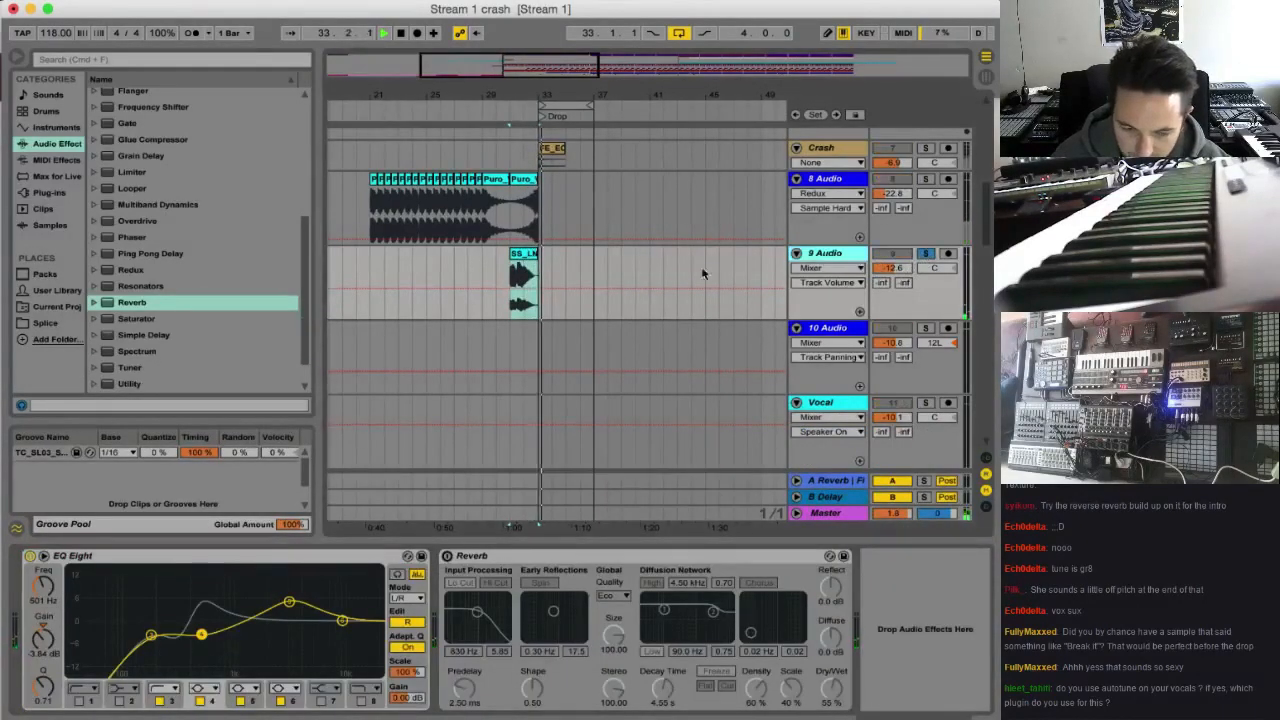
Sweep the vocal clip's Formants to 53.12 during playback and set its Envelope to 42
{"action": "double_click", "coordinate": [523, 254]}
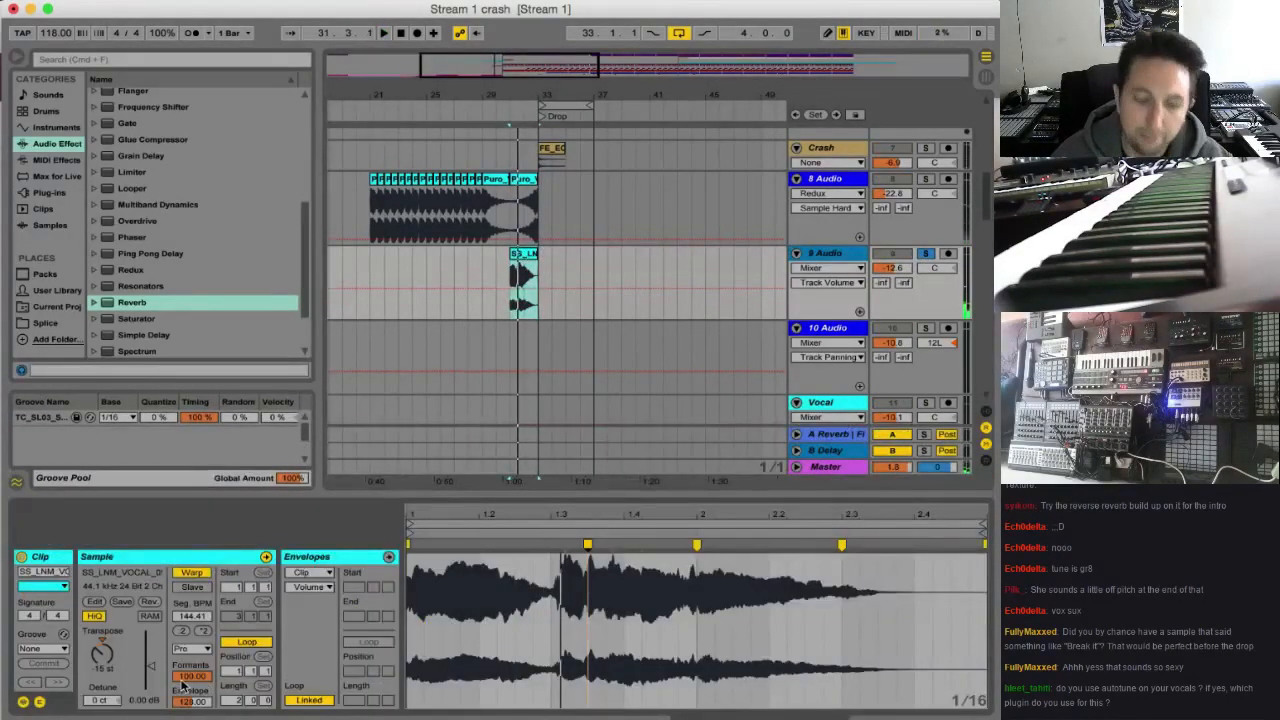
{"action": "mouse_move", "coordinate": [185, 682]}
{"action": "left_mouse_down"}
{"action": "mouse_move", "coordinate": [185, 712]}
{"action": "mouse_move", "coordinate": [185, 690]}
{"action": "left_mouse_up"}
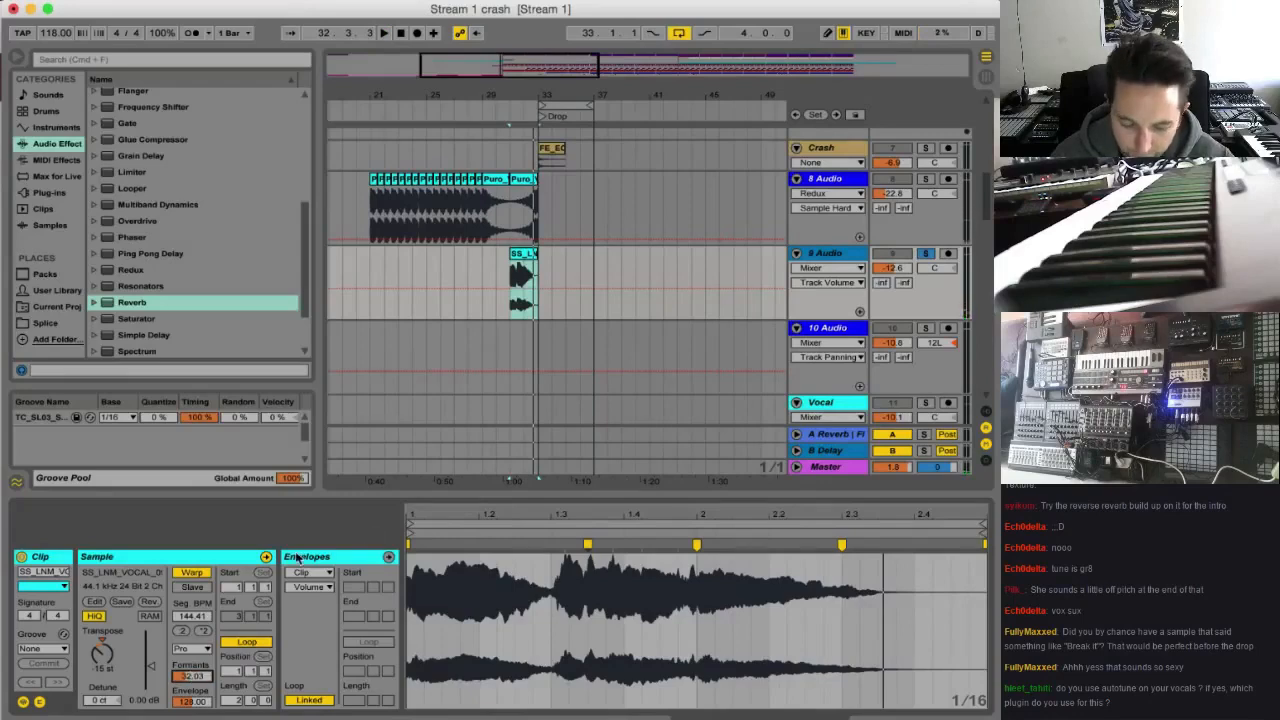
{"action": "key", "text": "super+m"}
{"action": "key", "text": "super+m"}
{"action": "key", "text": "space"}
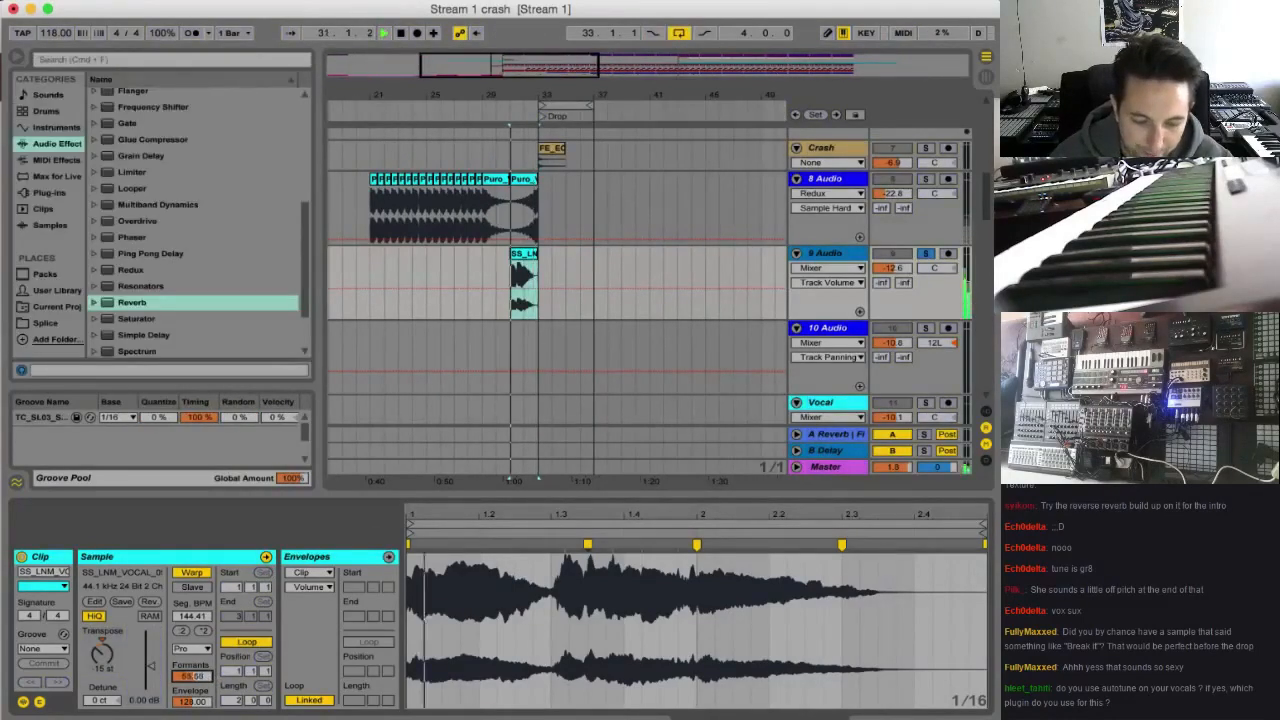
{"action": "left_click_drag", "start_coordinate": [192, 677], "coordinate": [192, 645]}
{"action": "mouse_move", "coordinate": [203, 702]}
{"action": "left_mouse_down"}
{"action": "mouse_move", "coordinate": [203, 718]}
{"action": "mouse_move", "coordinate": [192, 684]}
{"action": "left_mouse_up"}
{"action": "key", "text": "space"}
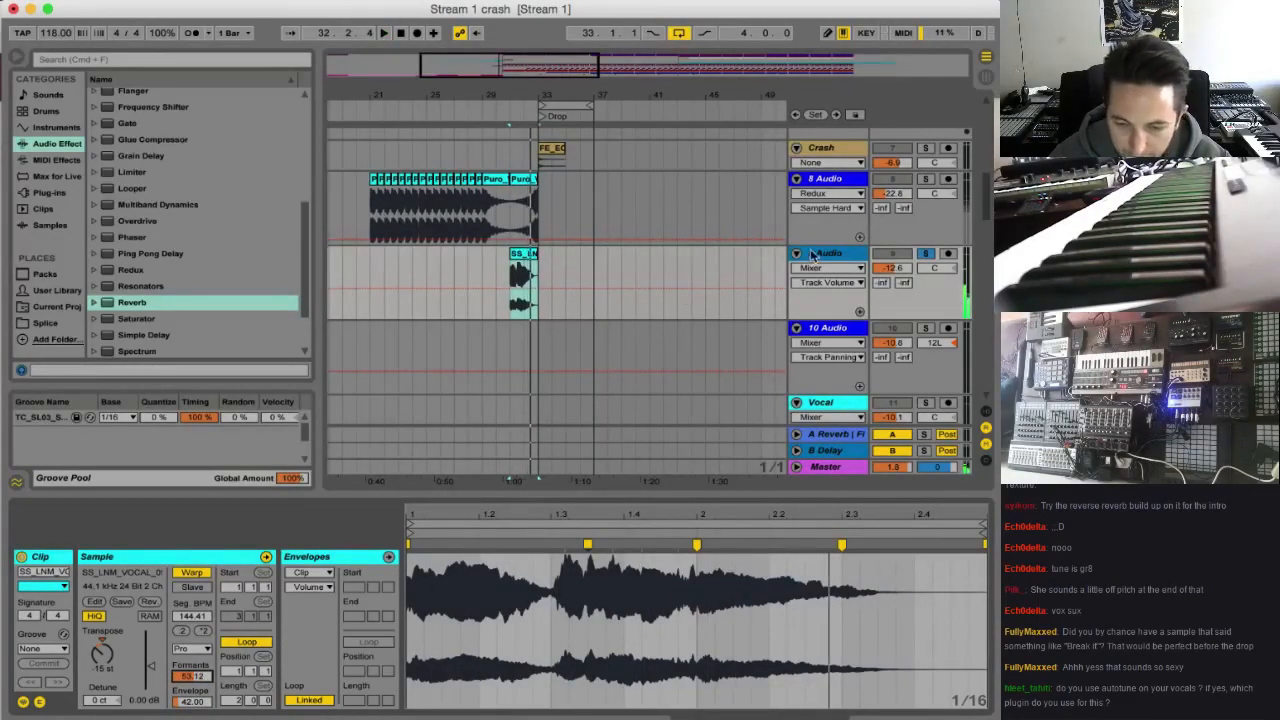
Insert an audio track named Low Vox below 9 Audio and unfold it
{"action": "left_click", "coordinate": [825, 254]}
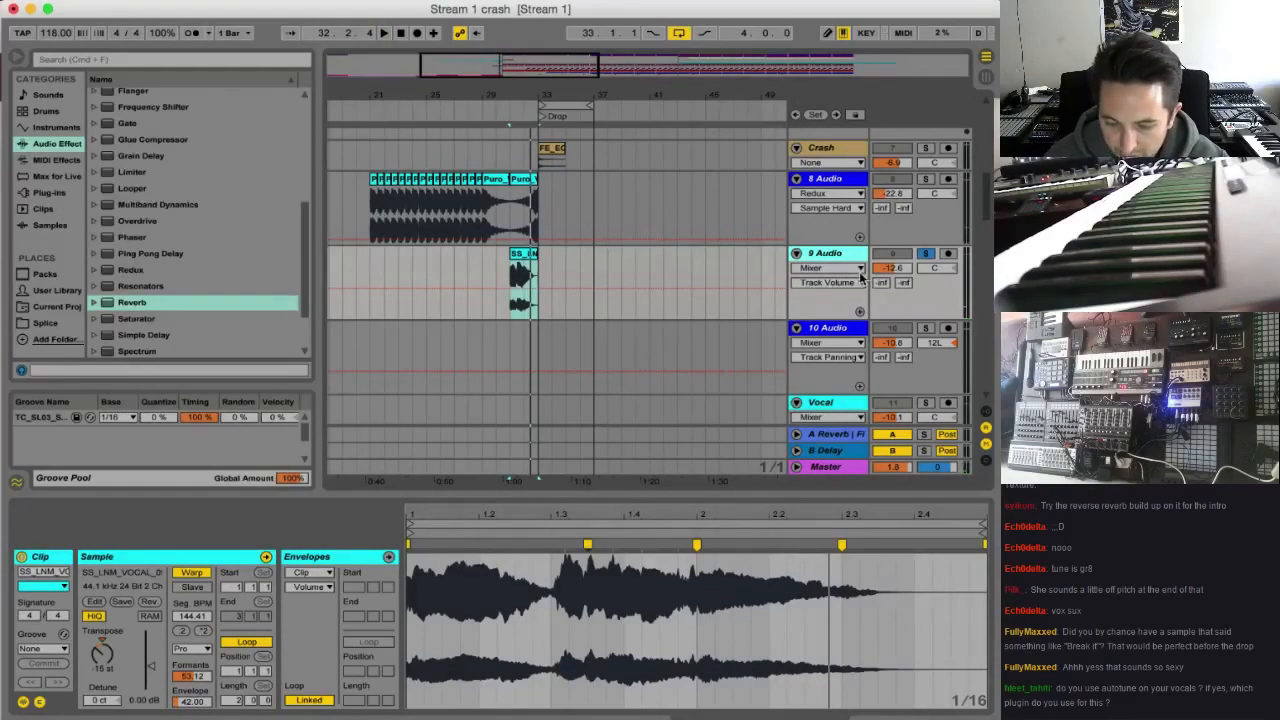
{"action": "key", "text": "super+t"}
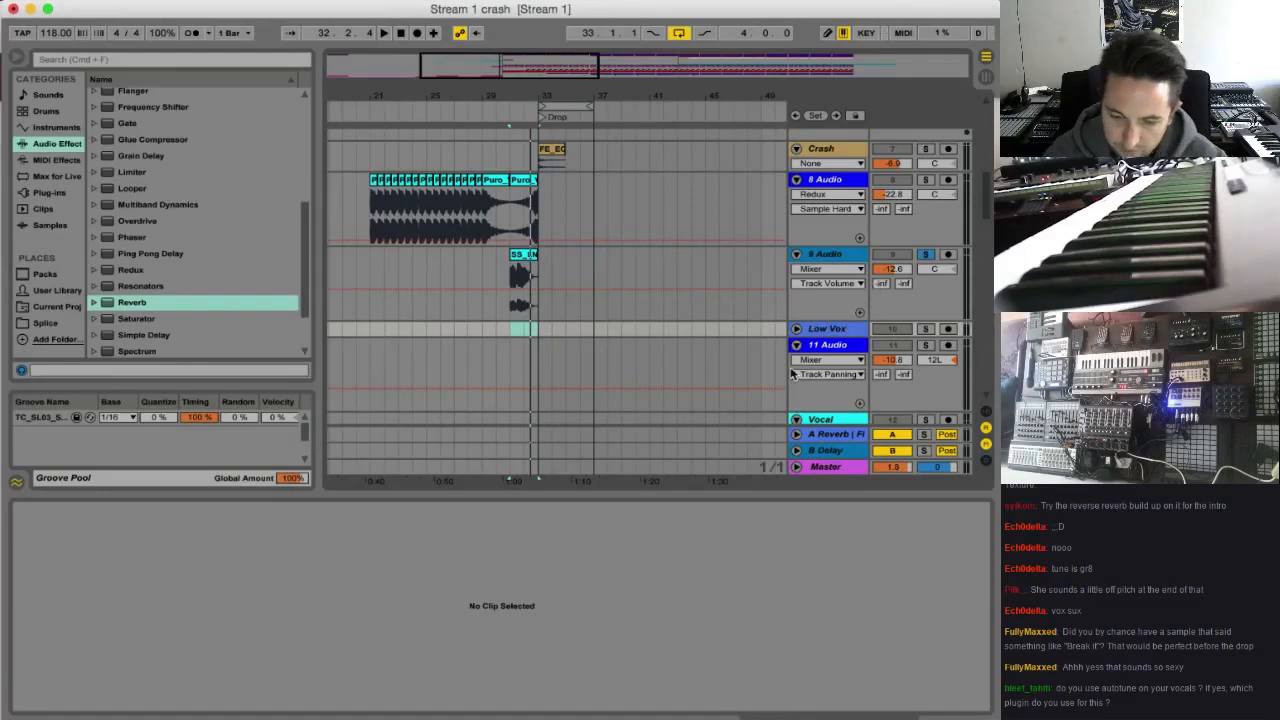
{"action": "left_click", "coordinate": [797, 329]}
Show the track routing, set Low Vox's input to 9-Audio, and arm it for recording
{"action": "left_click", "coordinate": [852, 346]}
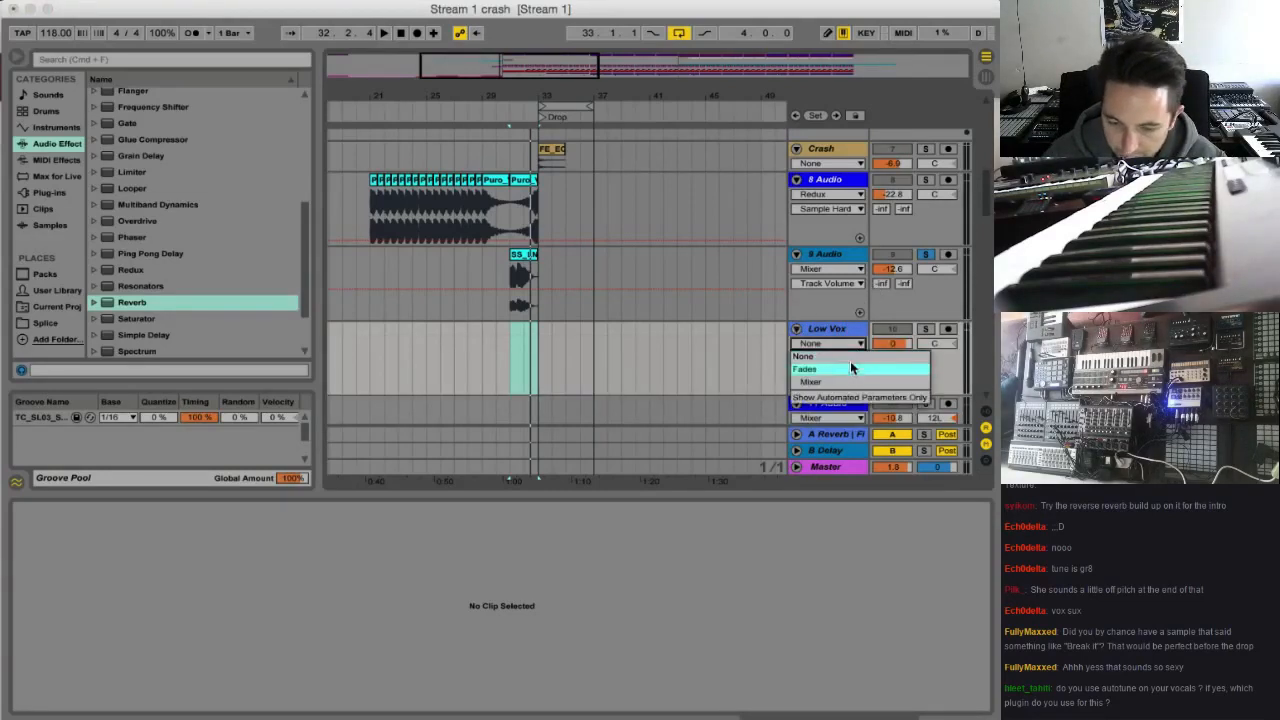
{"action": "left_click", "coordinate": [971, 358]}
{"action": "left_click", "coordinate": [986, 412]}
{"action": "left_click", "coordinate": [835, 329]}
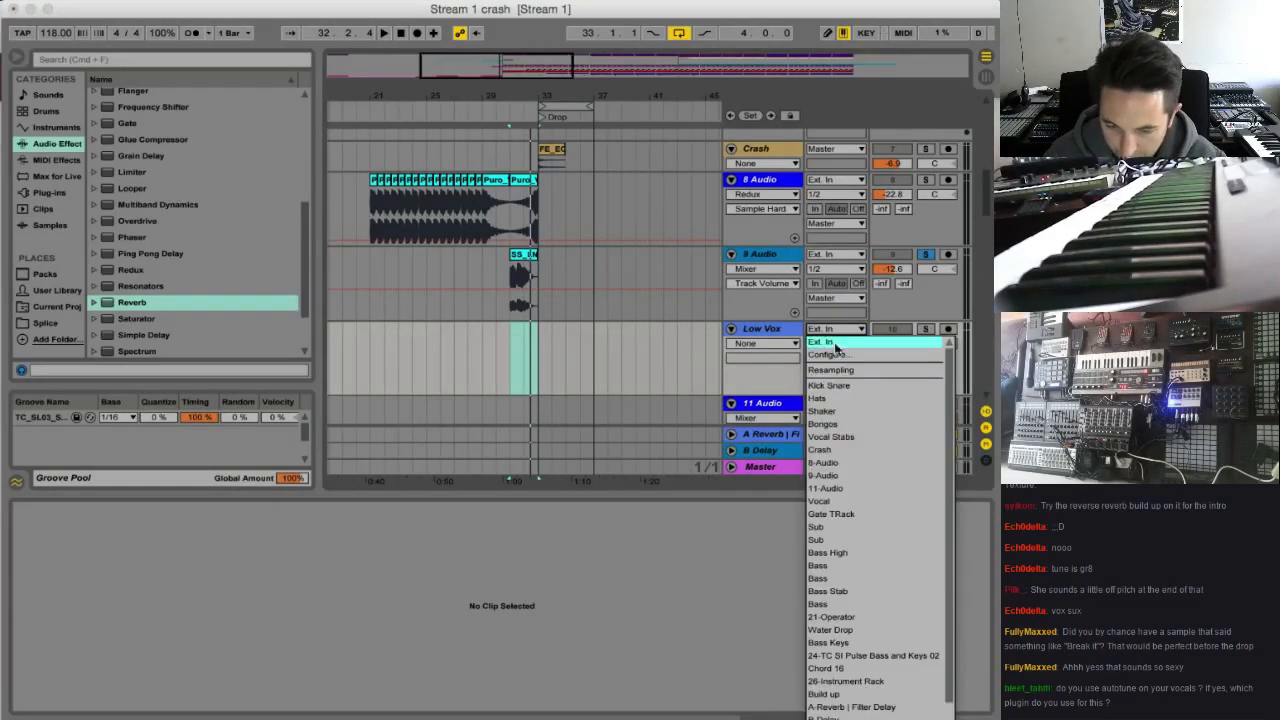
{"action": "left_click", "coordinate": [850, 474]}
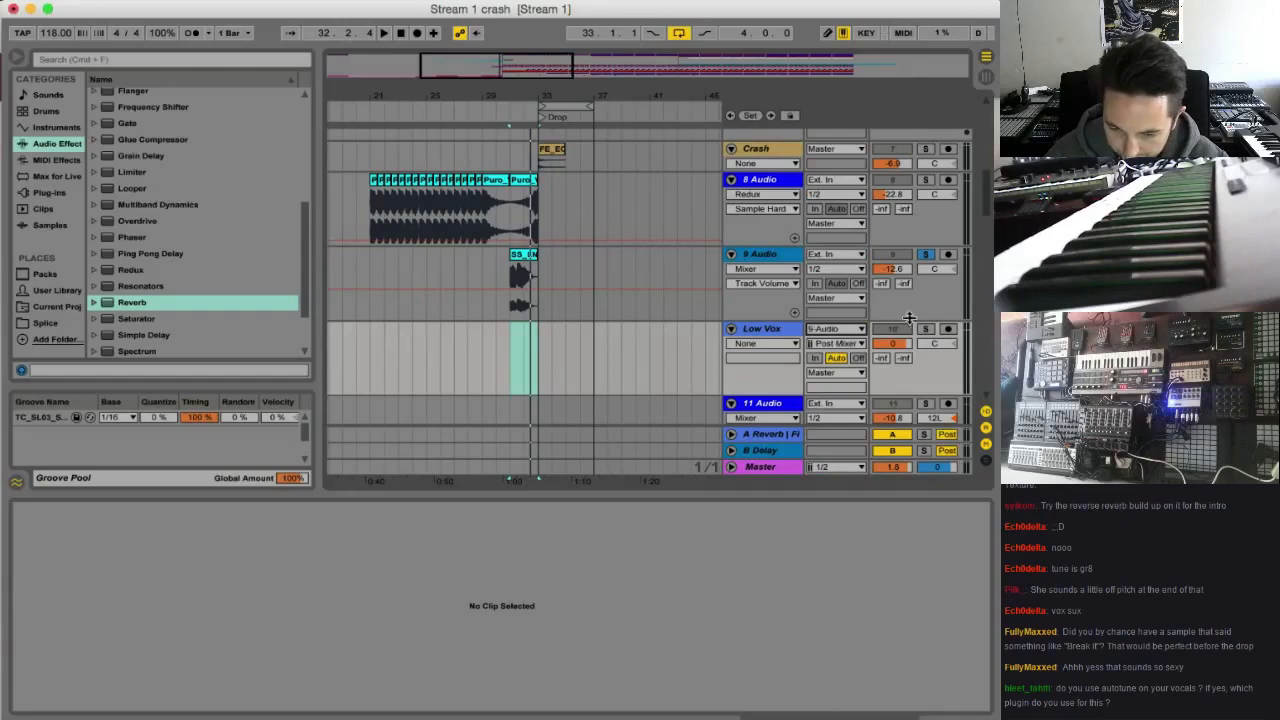
Record the 9 Audio vocal onto Low Vox from bar 30, sweeping the clip's Formants up to 100 during the take
{"action": "left_click", "coordinate": [474, 357]}
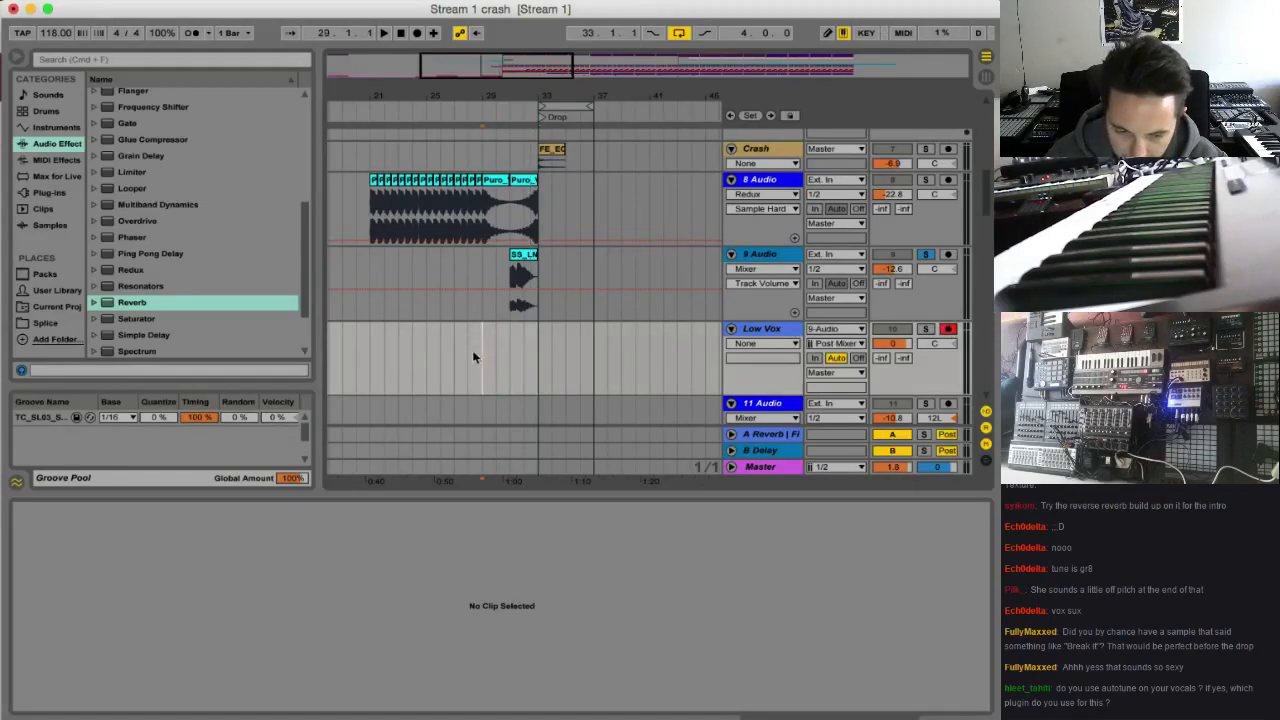
{"action": "left_click", "coordinate": [522, 256]}
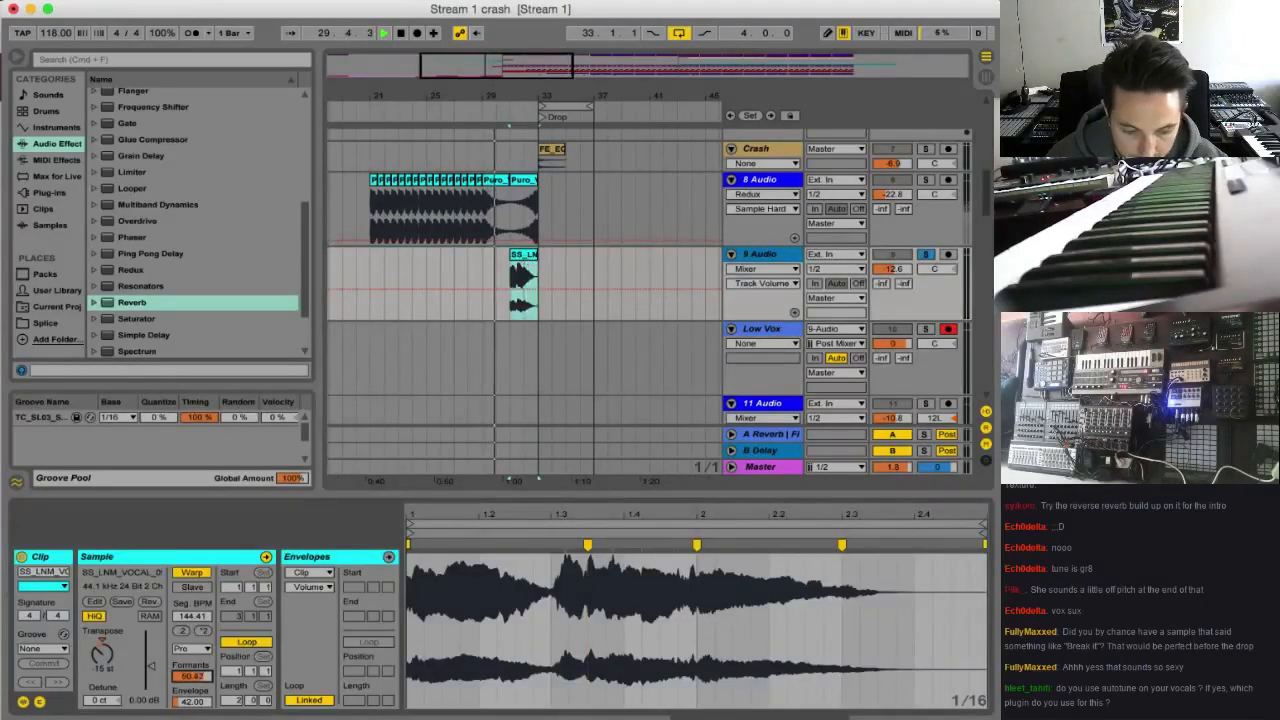
{"action": "left_click", "coordinate": [417, 32]}
{"action": "left_click", "coordinate": [490, 357]}
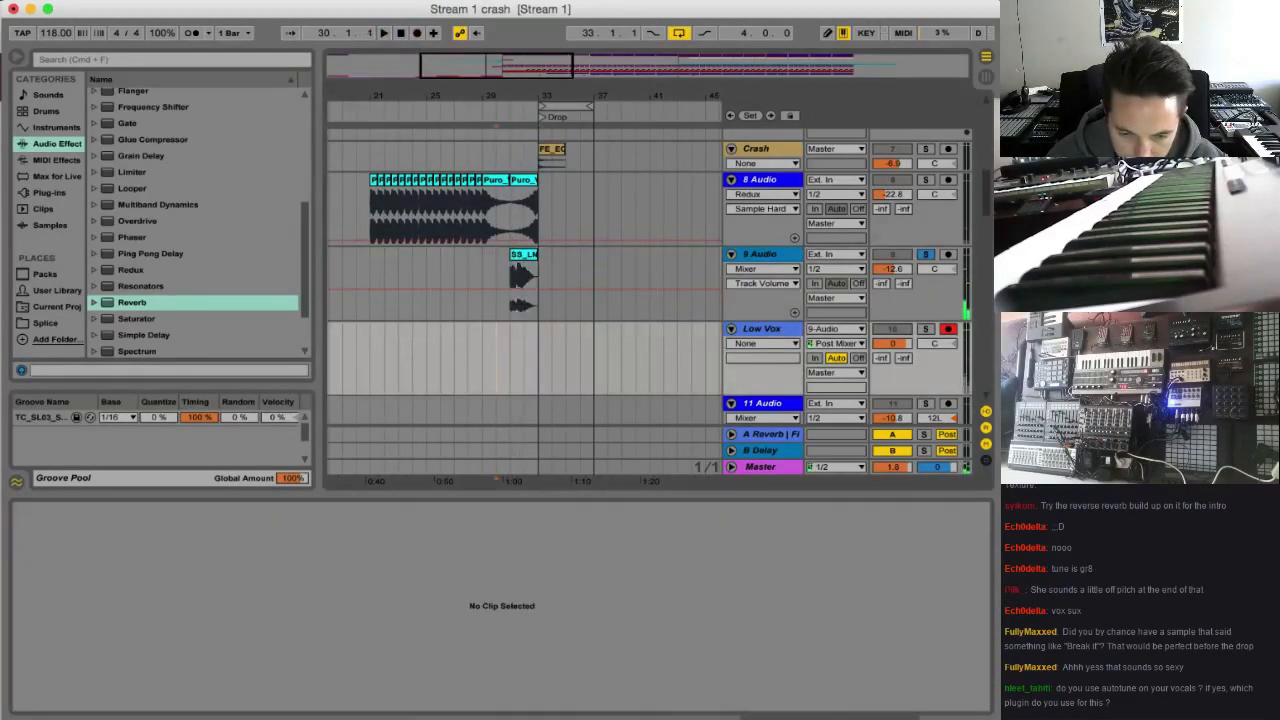
{"action": "left_click", "coordinate": [530, 258]}
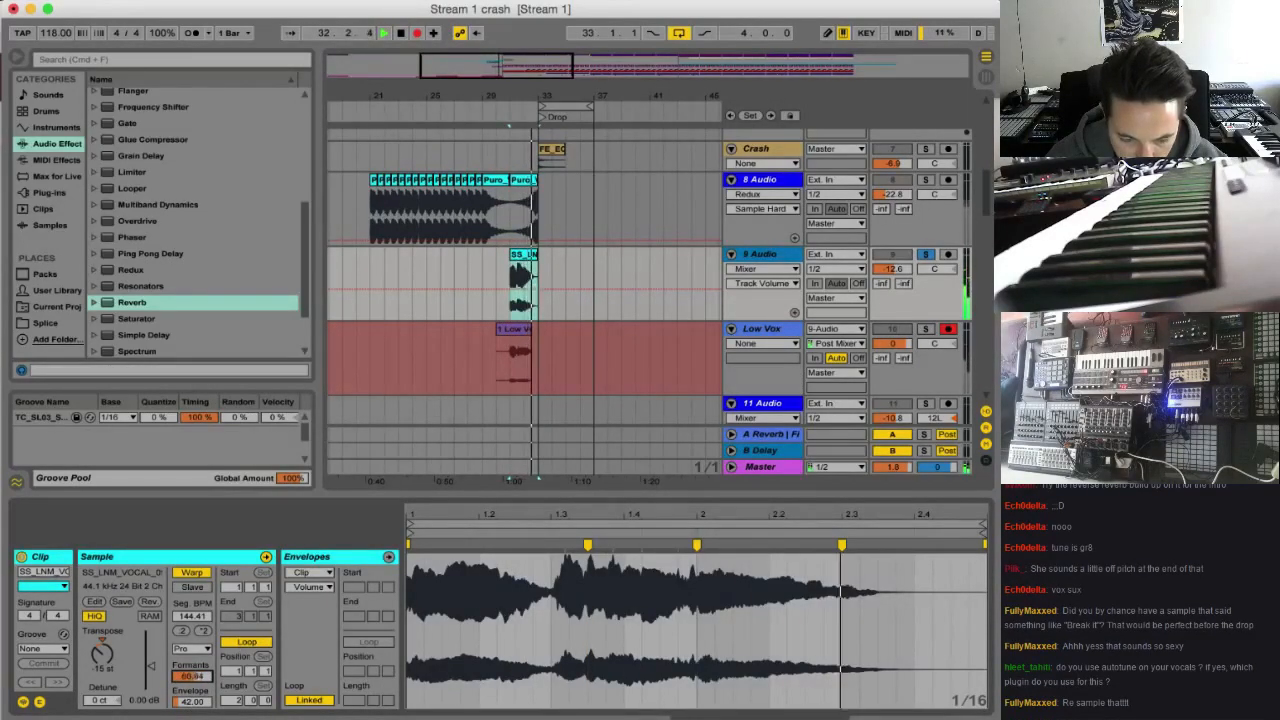
{"action": "key", "text": "space"}
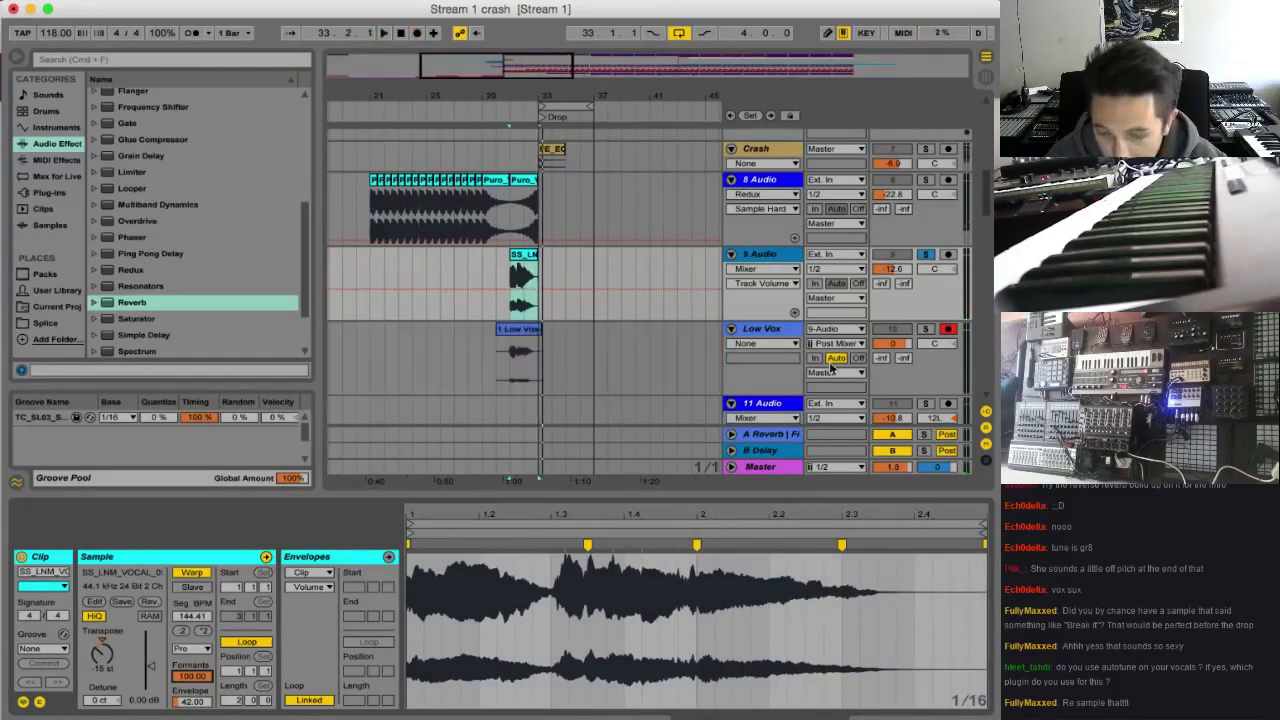
Check the Low Vox recording from bar 31 soloed and in the full mix, with 9 Audio muted
{"action": "left_click", "coordinate": [926, 329]}
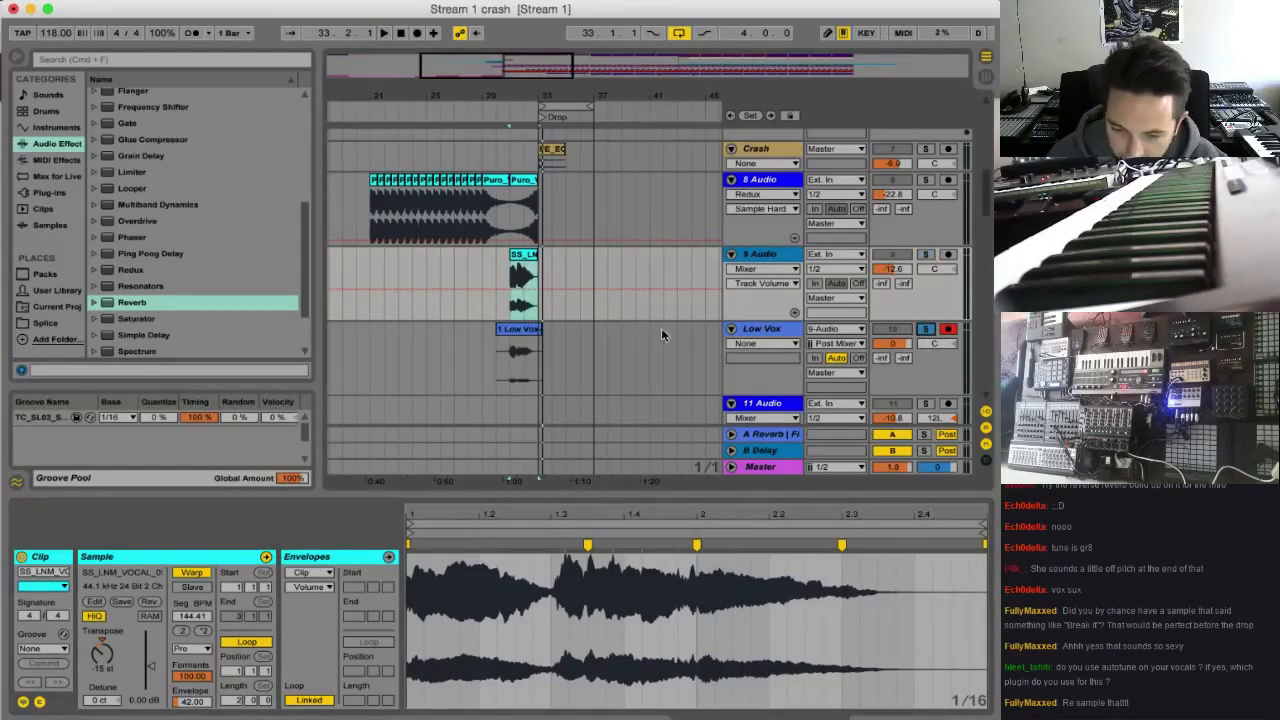
{"action": "left_click", "coordinate": [514, 358]}
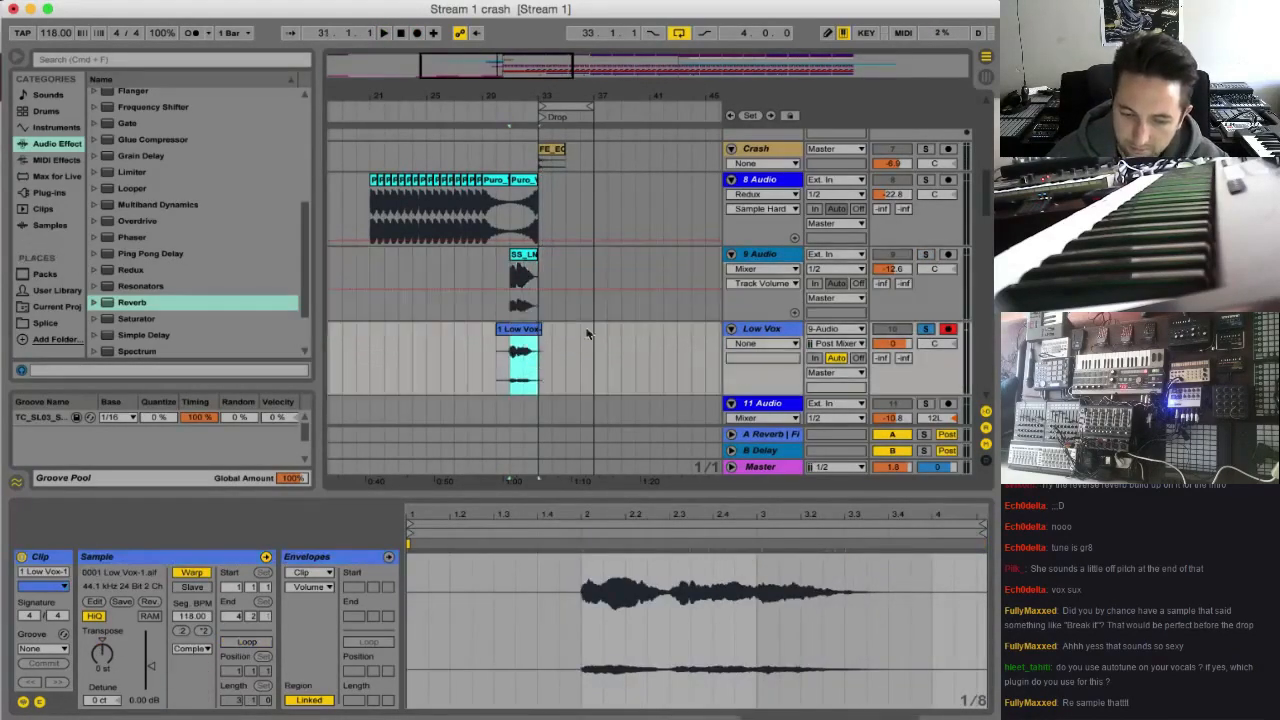
{"action": "left_click", "coordinate": [758, 257]}
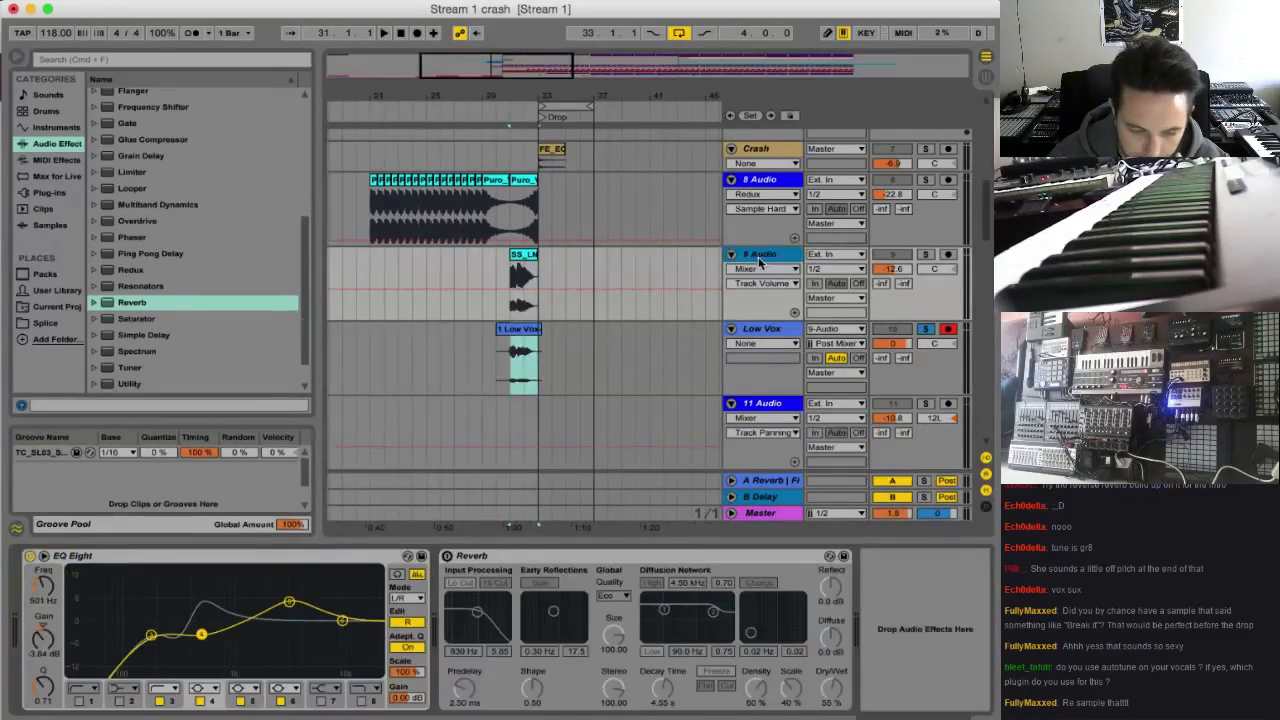
{"action": "left_click", "coordinate": [766, 331]}
{"action": "left_click", "coordinate": [510, 376]}
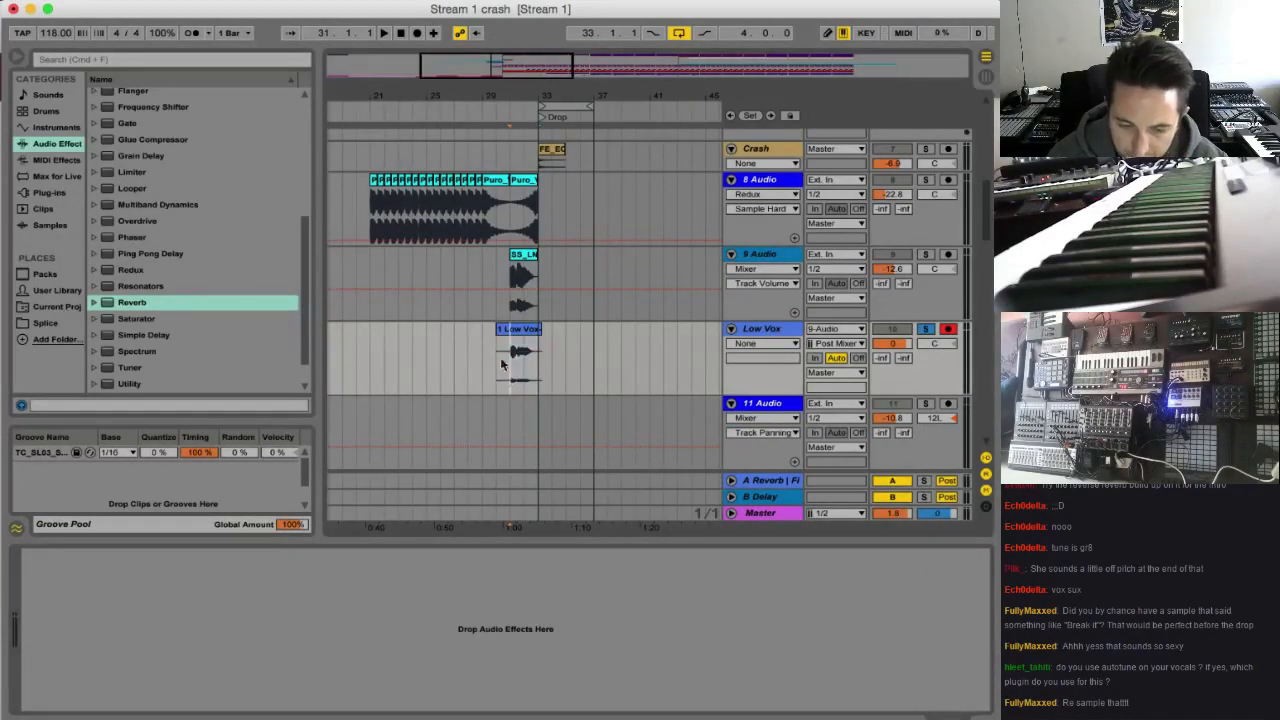
{"action": "left_click", "coordinate": [925, 328]}
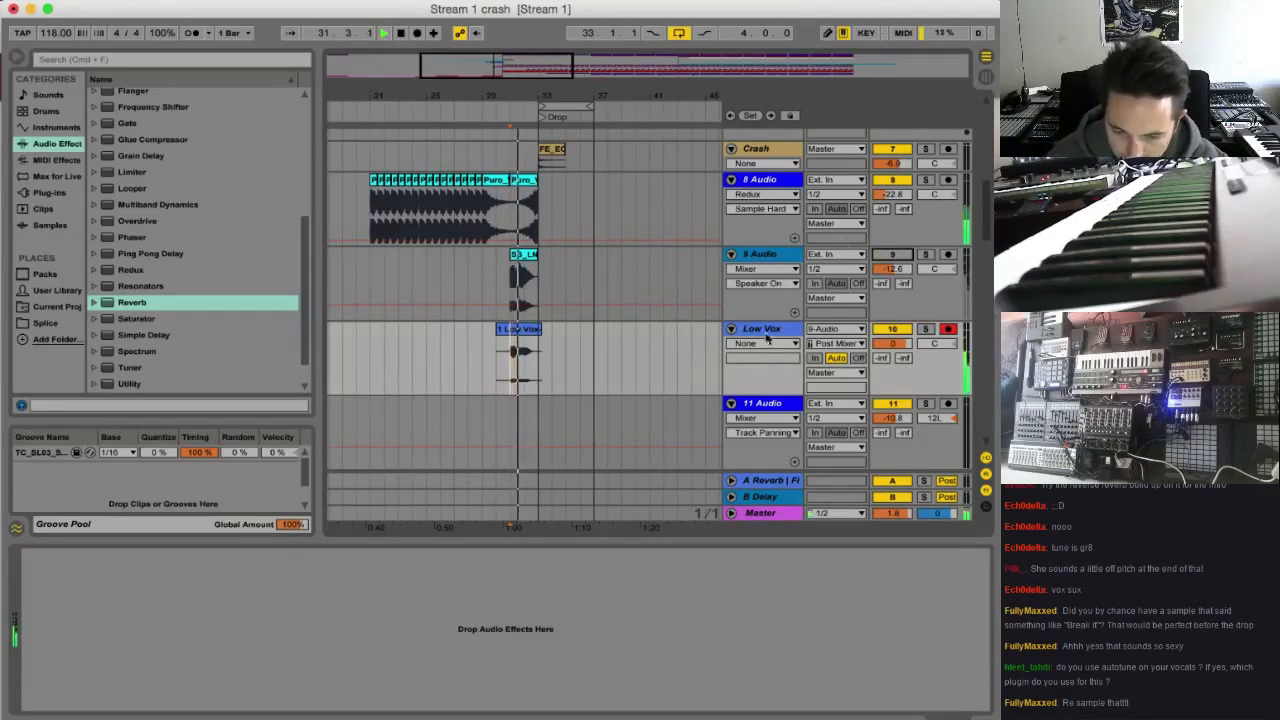
Add a Reverb to the Low Vox track and play the recorded vocal through it
{"action": "left_click_drag", "start_coordinate": [145, 307], "coordinate": [763, 329]}
{"action": "left_click", "coordinate": [528, 353]}
{"action": "key", "text": "space"}
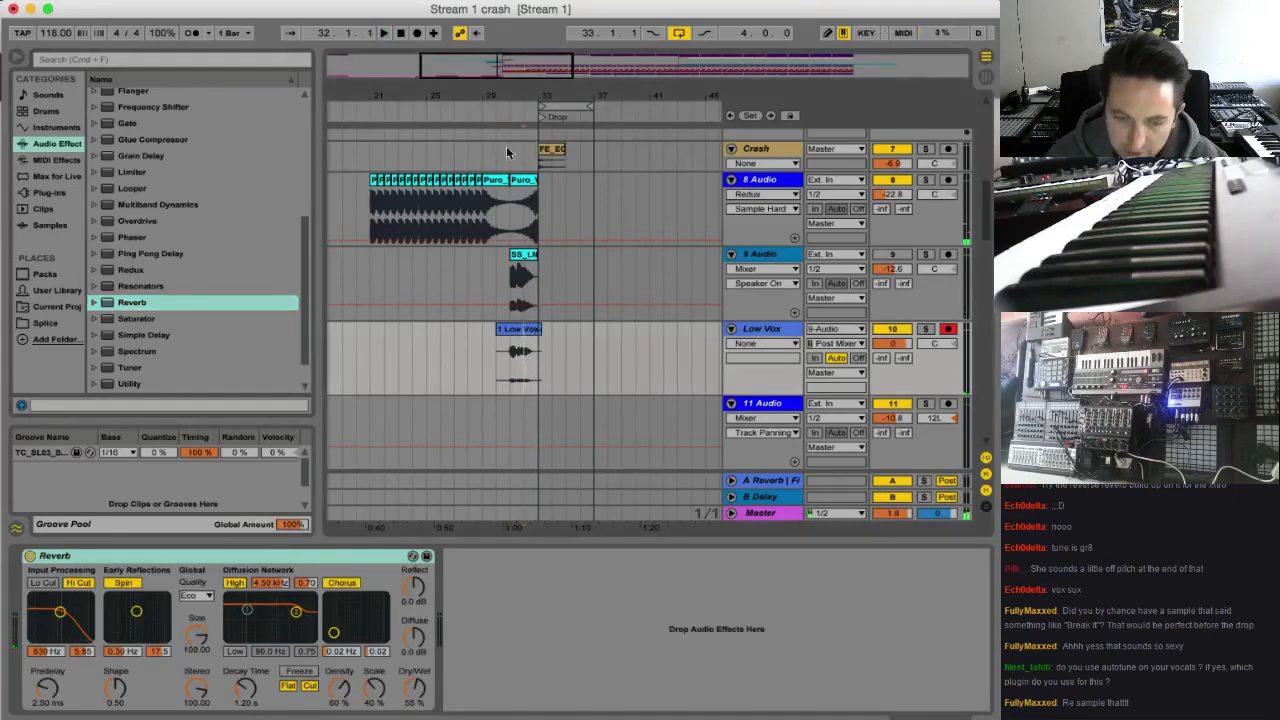
Split the Low Vox clip at bar 32
{"action": "left_click_drag", "start_coordinate": [483, 60], "coordinate": [466, 420]}
{"action": "key", "text": "space"}
{"action": "key", "text": "space"}
{"action": "key", "text": "super+e"}
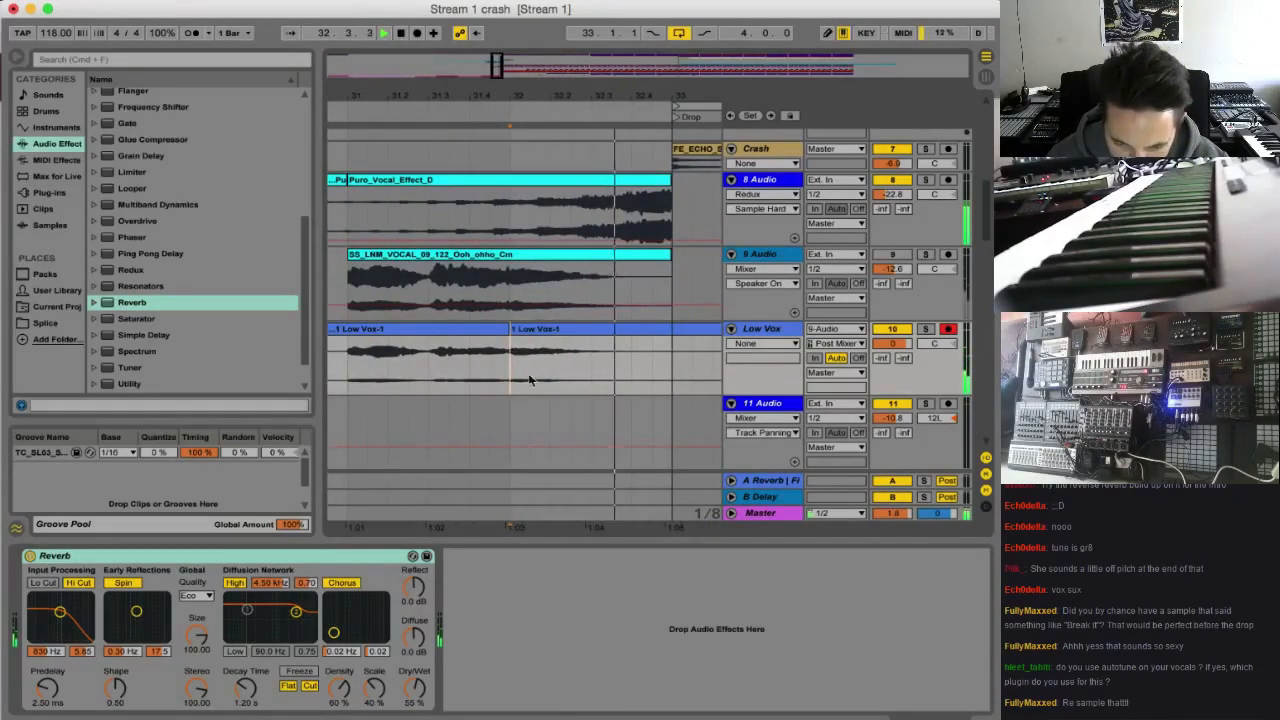
Duplicate the half-bar Low Vox section starting at bar 32 so that the copy starts at 32.3
{"action": "key", "text": "space"}
{"action": "key", "text": "space"}
{"action": "left_click_drag", "start_coordinate": [593, 365], "coordinate": [517, 362]}
{"action": "key", "text": "super+d"}
{"action": "key", "text": "space"}
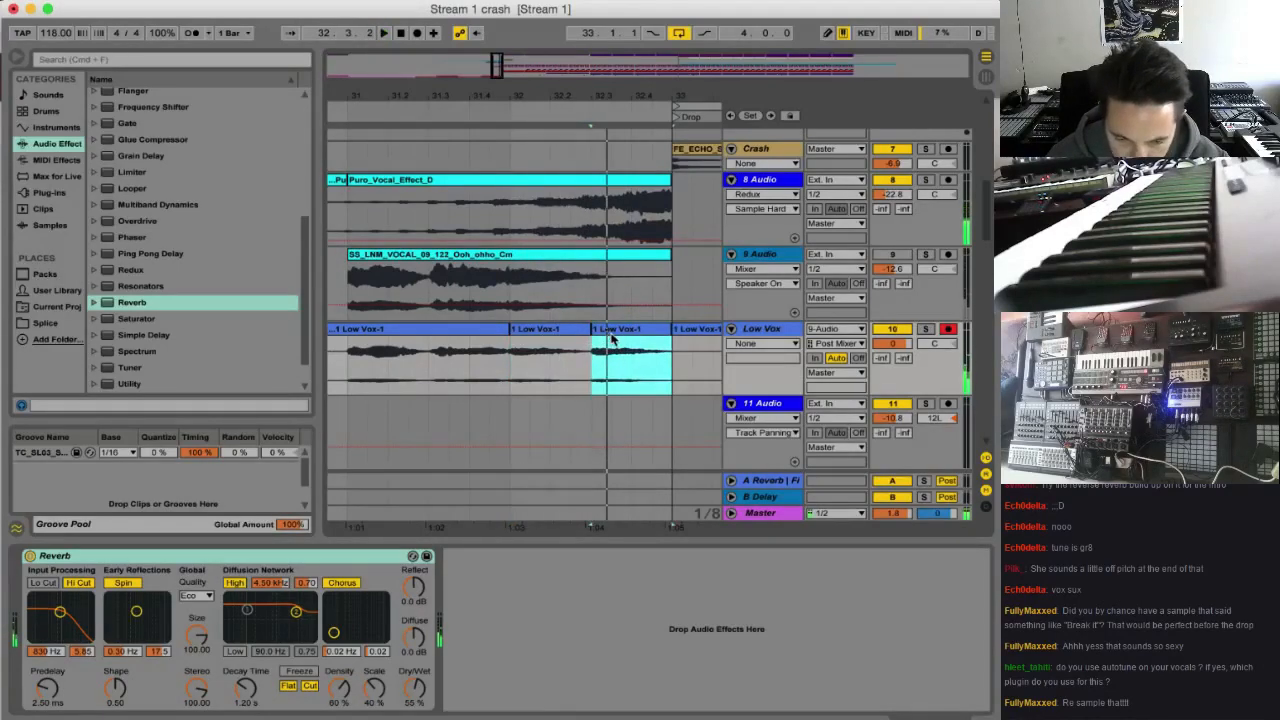
Transpose the duplicated Low Vox clip at 32.3 down to -3 semitones and play it into the Drop
{"action": "double_click", "coordinate": [609, 331]}
{"action": "left_click_drag", "start_coordinate": [104, 657], "coordinate": [104, 669]}
{"action": "key", "text": "space"}
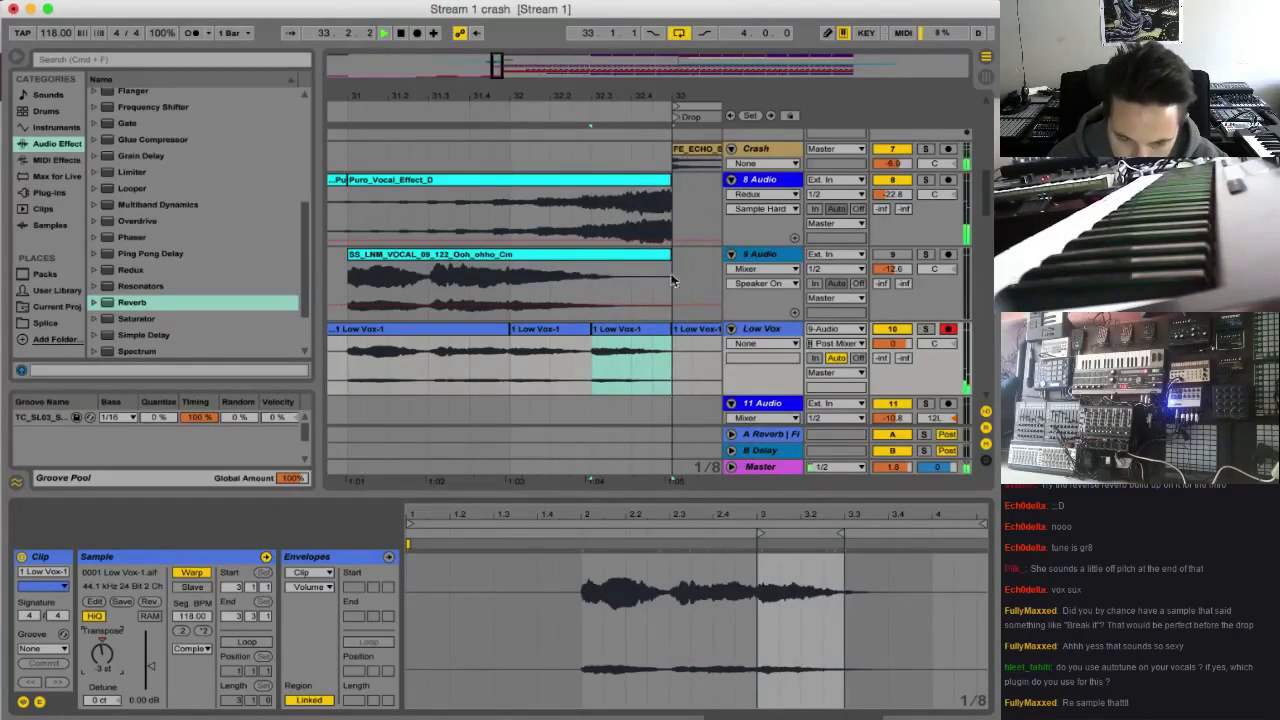
{"action": "key", "text": "space"}
Add a Utility to the Low Vox track and place it before the Reverb
{"action": "left_click", "coordinate": [756, 335]}
{"action": "scroll", "coordinate": [200, 278], "scroll_direction": "down", "scroll_amount": 3}
{"action": "double_click", "coordinate": [125, 313]}
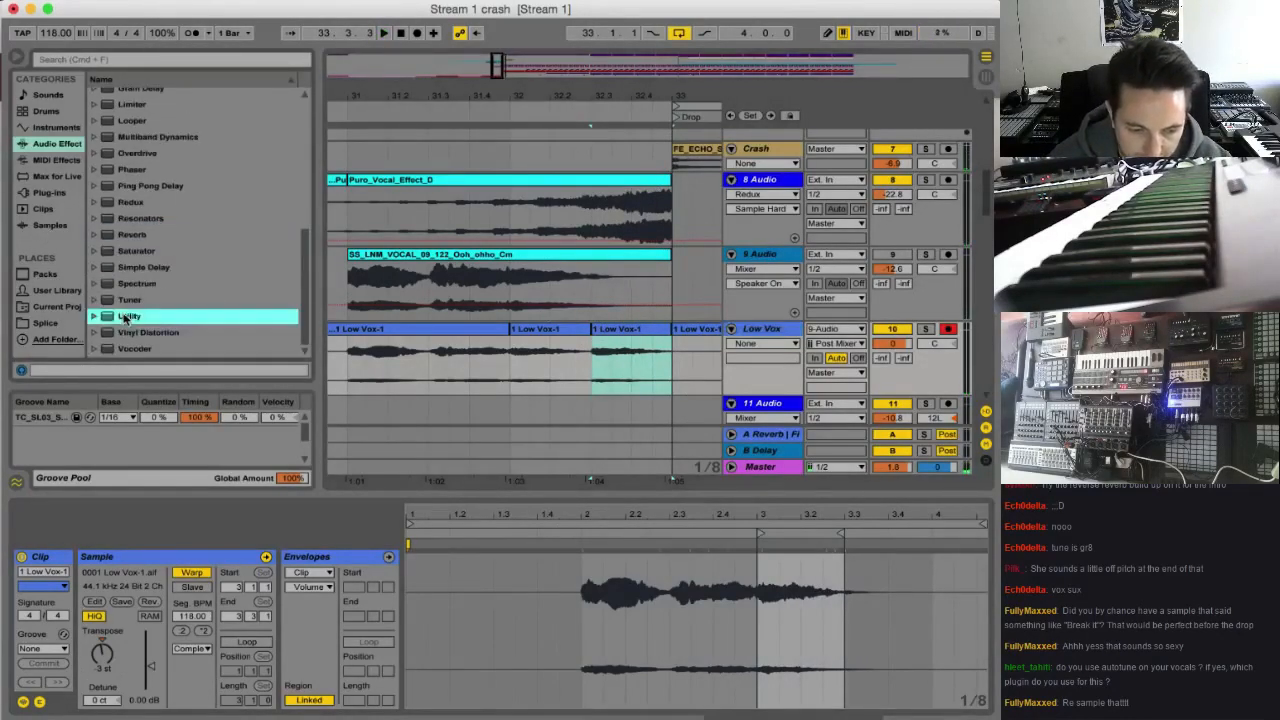
{"action": "left_click_drag", "start_coordinate": [470, 556], "coordinate": [40, 580]}
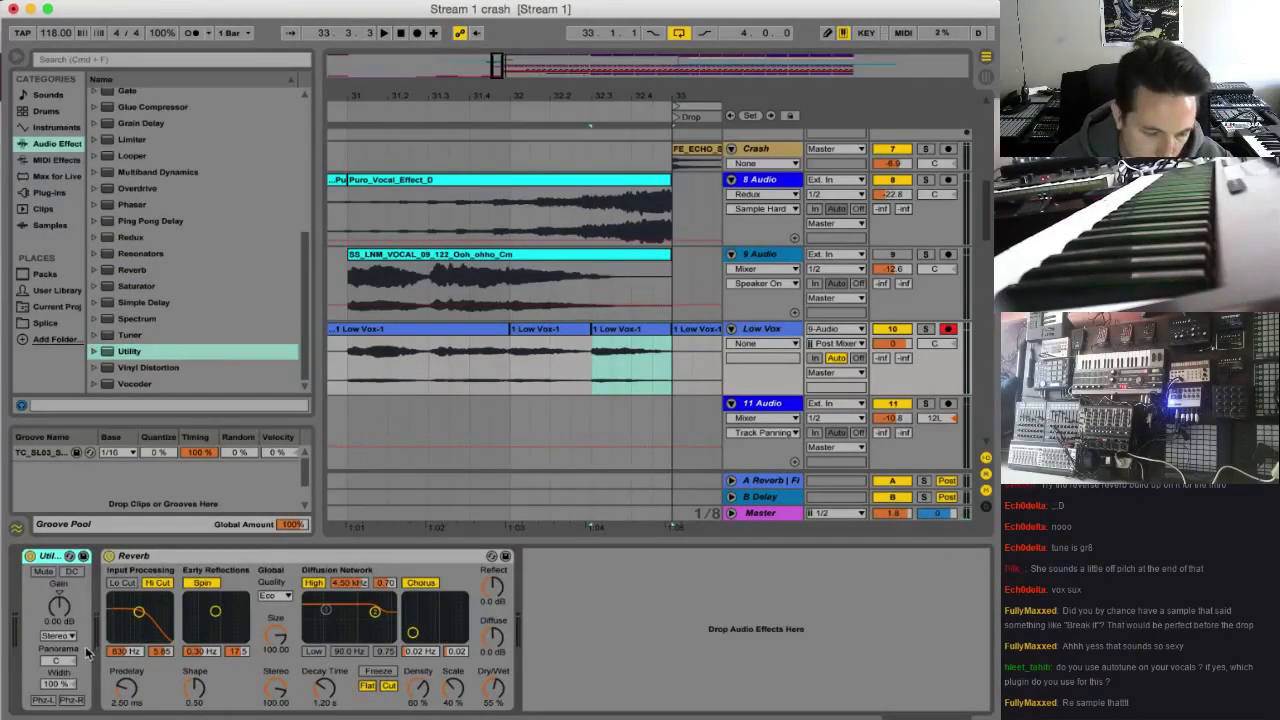
Set the Low Vox Utility's width to 0% and insert a Limiter before the Reverb with its gain raised to 14.2 dB
{"action": "left_click_drag", "start_coordinate": [55, 690], "coordinate": [55, 705]}
{"action": "key", "text": "space"}
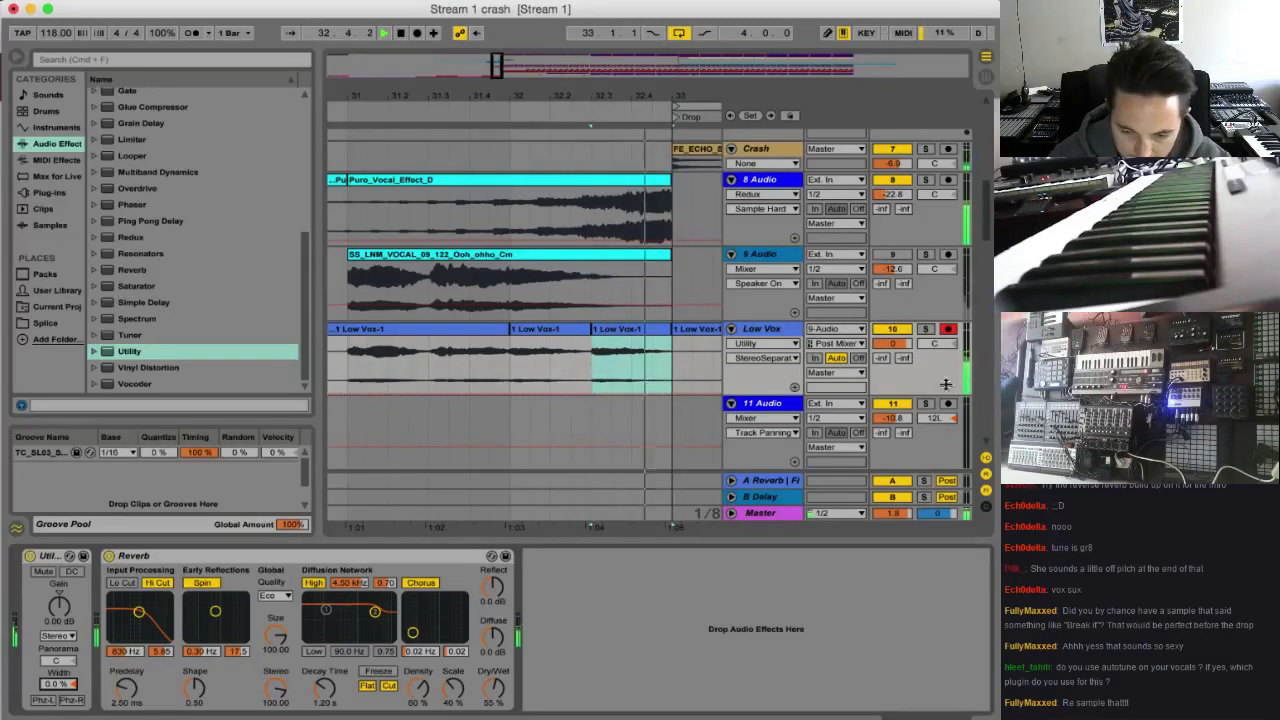
{"action": "left_click_drag", "start_coordinate": [158, 140], "coordinate": [100, 590]}
{"action": "left_click_drag", "start_coordinate": [147, 635], "coordinate": [128, 590]}
{"action": "key", "text": "space"}
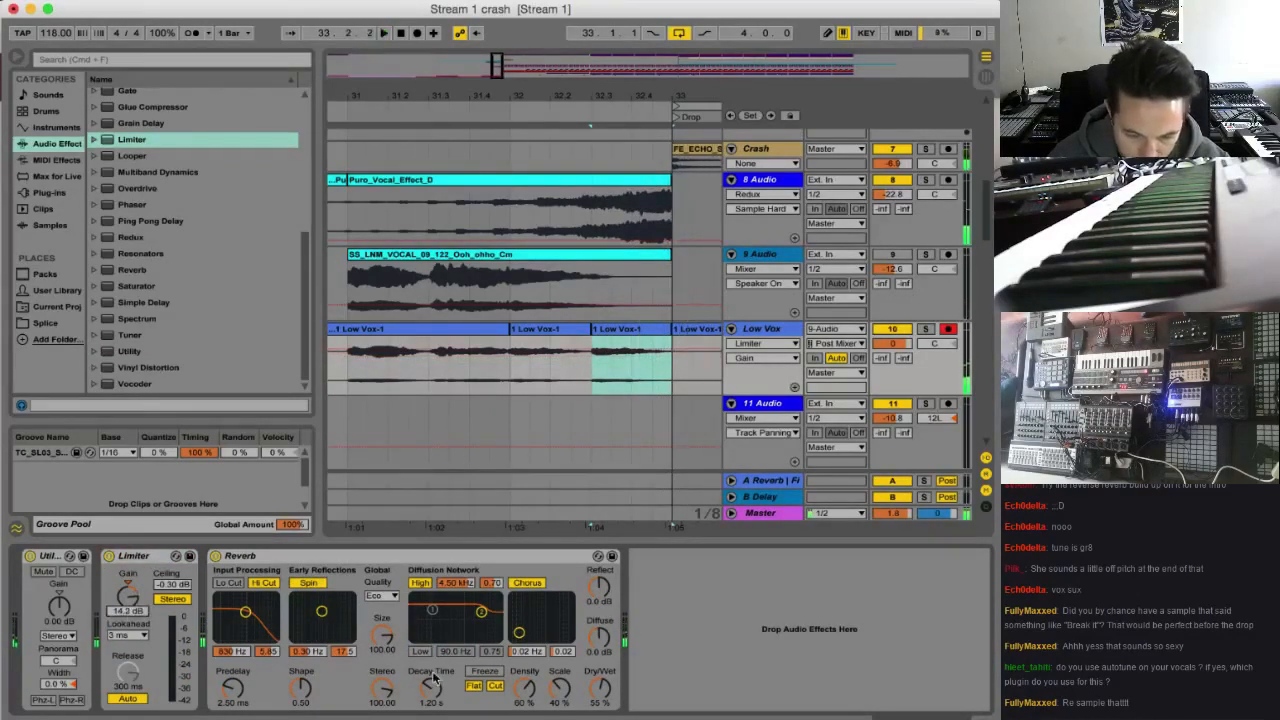
Set the Low Vox Reverb's decay time to 2.03 s and the Limiter's gain to 9.00 dB during playback
{"action": "key", "text": "space"}
{"action": "left_click_drag", "start_coordinate": [431, 688], "coordinate": [431, 676]}
{"action": "key", "text": "space"}
{"action": "key", "text": "space"}
{"action": "left_click_drag", "start_coordinate": [128, 597], "coordinate": [128, 606]}
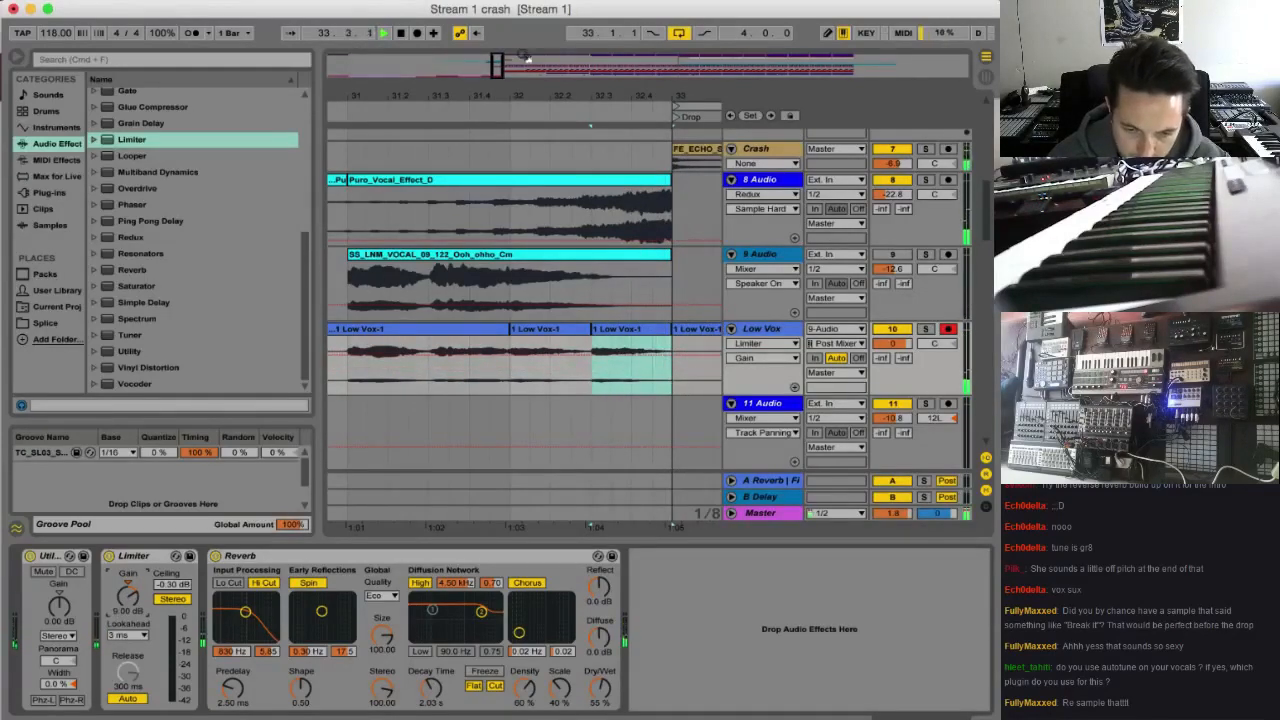
{"action": "key", "text": "space"}
Lower the Low Vox track volume to about -4.8 dB while playing the section from just after bar 30
{"action": "left_click_drag", "start_coordinate": [503, 96], "coordinate": [503, 60]}
{"action": "left_click", "coordinate": [412, 371]}
{"action": "key", "text": "space"}
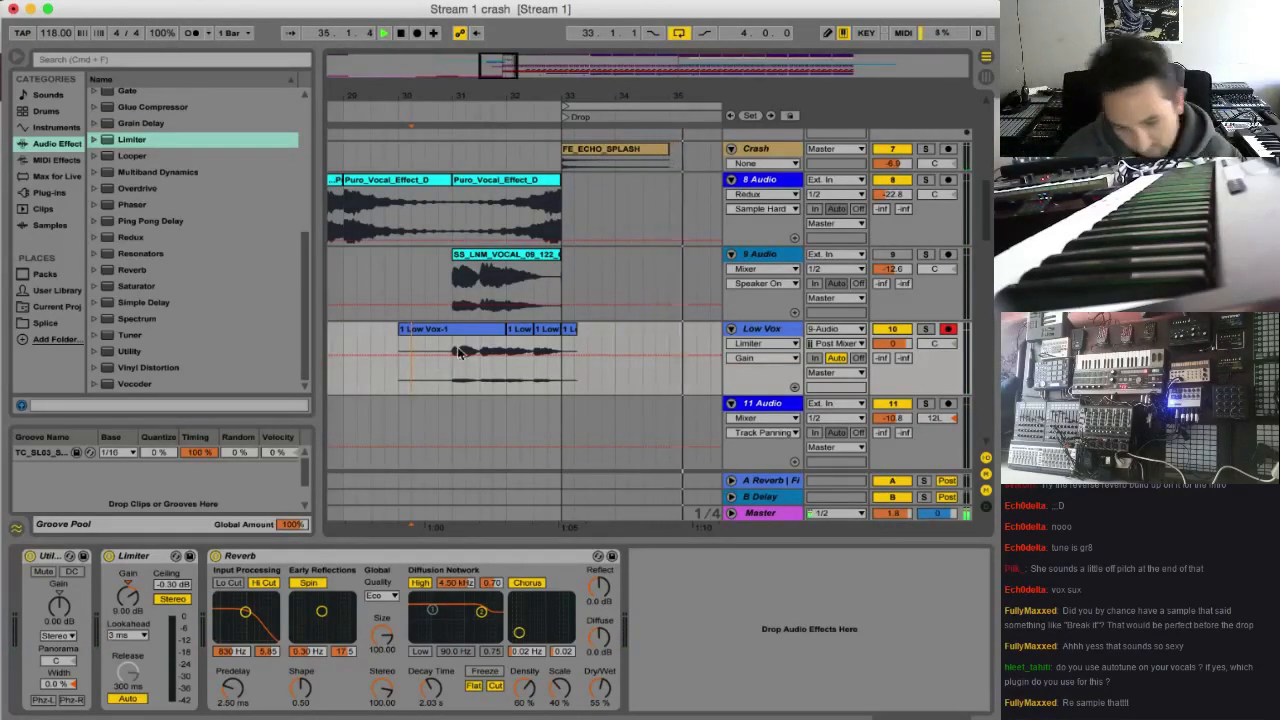
{"action": "left_click_drag", "start_coordinate": [898, 345], "coordinate": [898, 358]}
{"action": "key", "text": "space"}
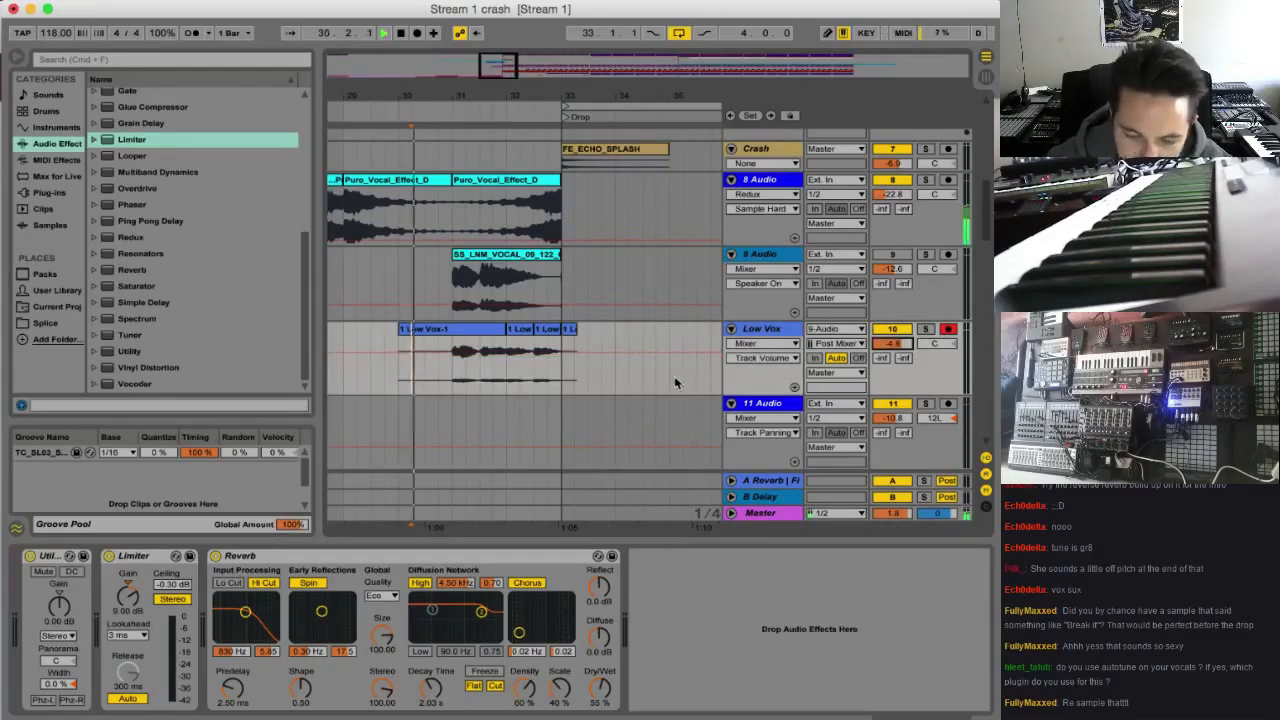
Delete the SS_LNM_VOCAL_09 clip at bar 31 on the 9 Audio track
{"action": "key", "text": "space"}
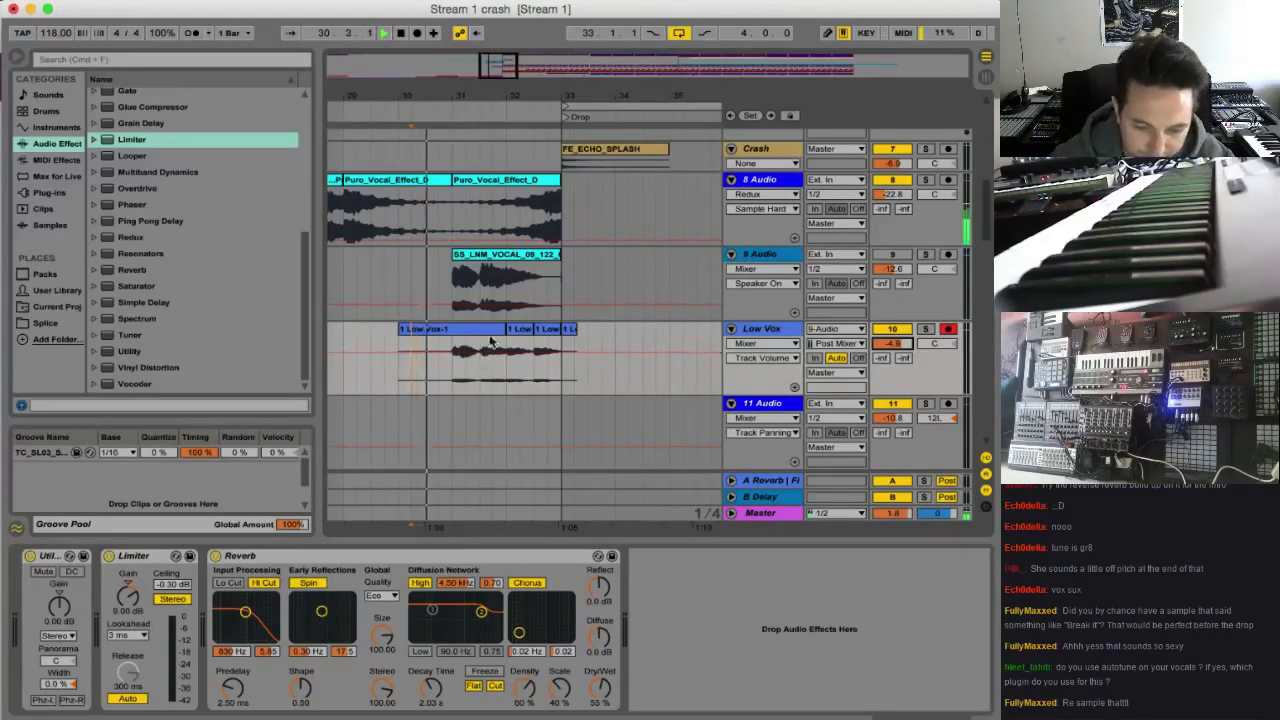
{"action": "left_click", "coordinate": [517, 277]}
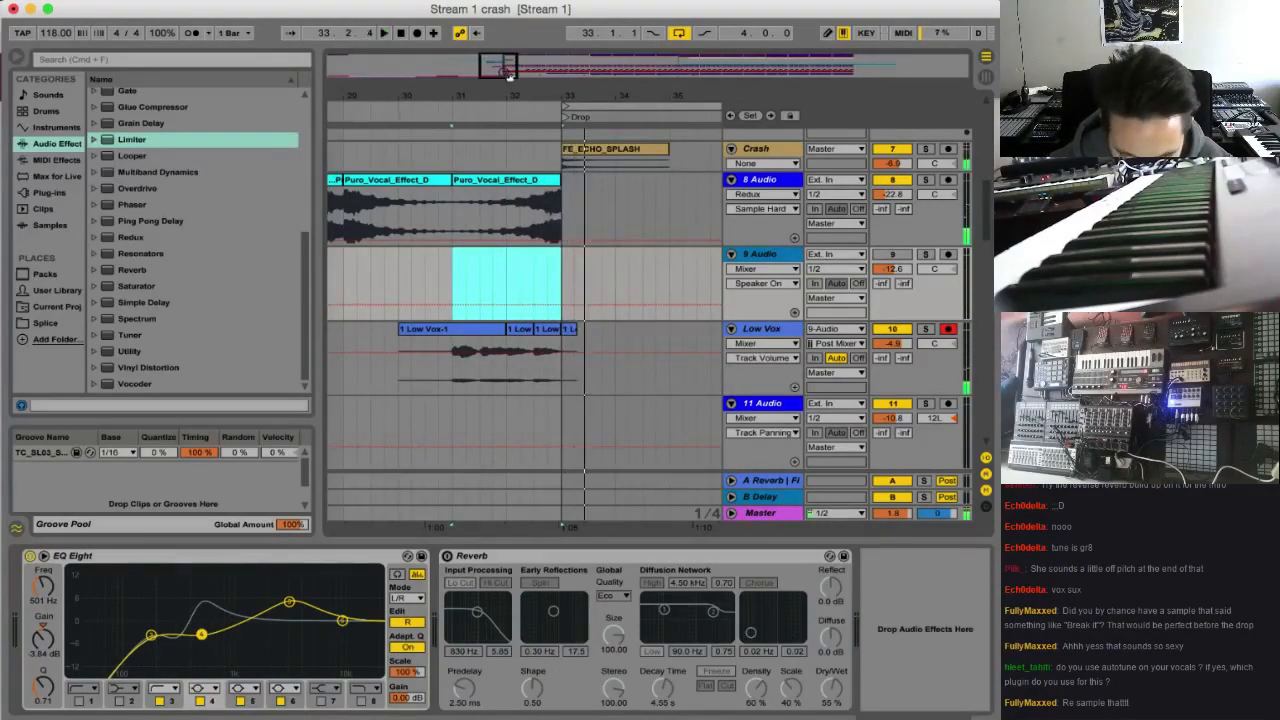
{"action": "key", "text": "z"}
Shift the -3 semitone Low Vox clip a beat earlier to 32.2 and extend its end to bar 33
{"action": "left_click", "coordinate": [588, 330]}
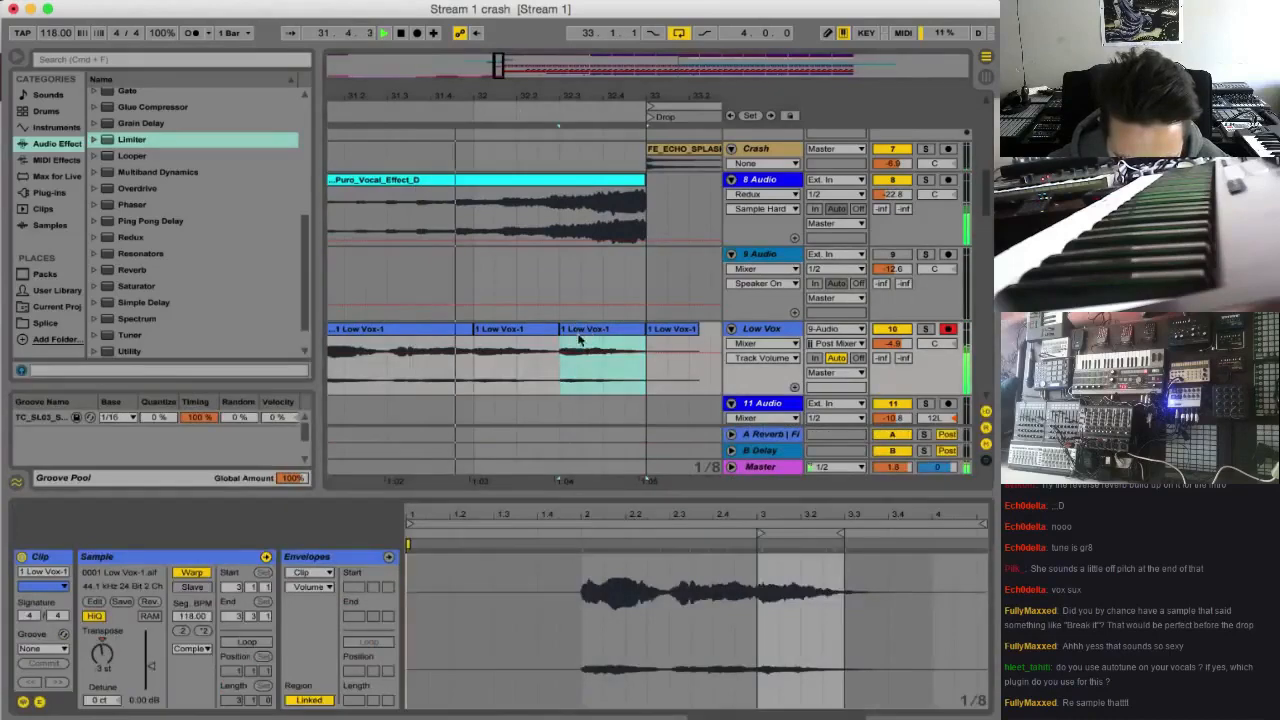
{"action": "left_click_drag", "start_coordinate": [579, 332], "coordinate": [555, 342]}
{"action": "key", "text": "super+z"}
{"action": "key", "text": "space"}
{"action": "key", "text": "space"}
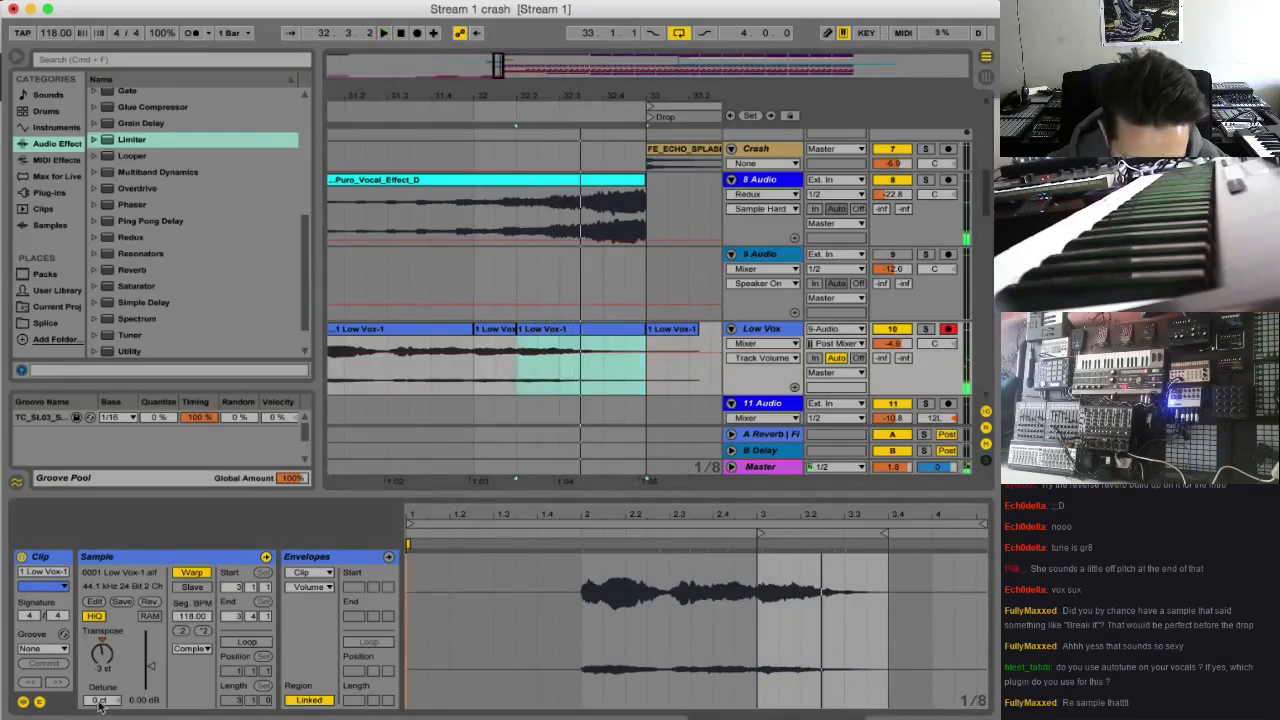
Detune the transposed Low Vox clip to 8 ct and play the vocal from bar 31 into the Drop
{"action": "left_click_drag", "start_coordinate": [100, 705], "coordinate": [100, 696]}
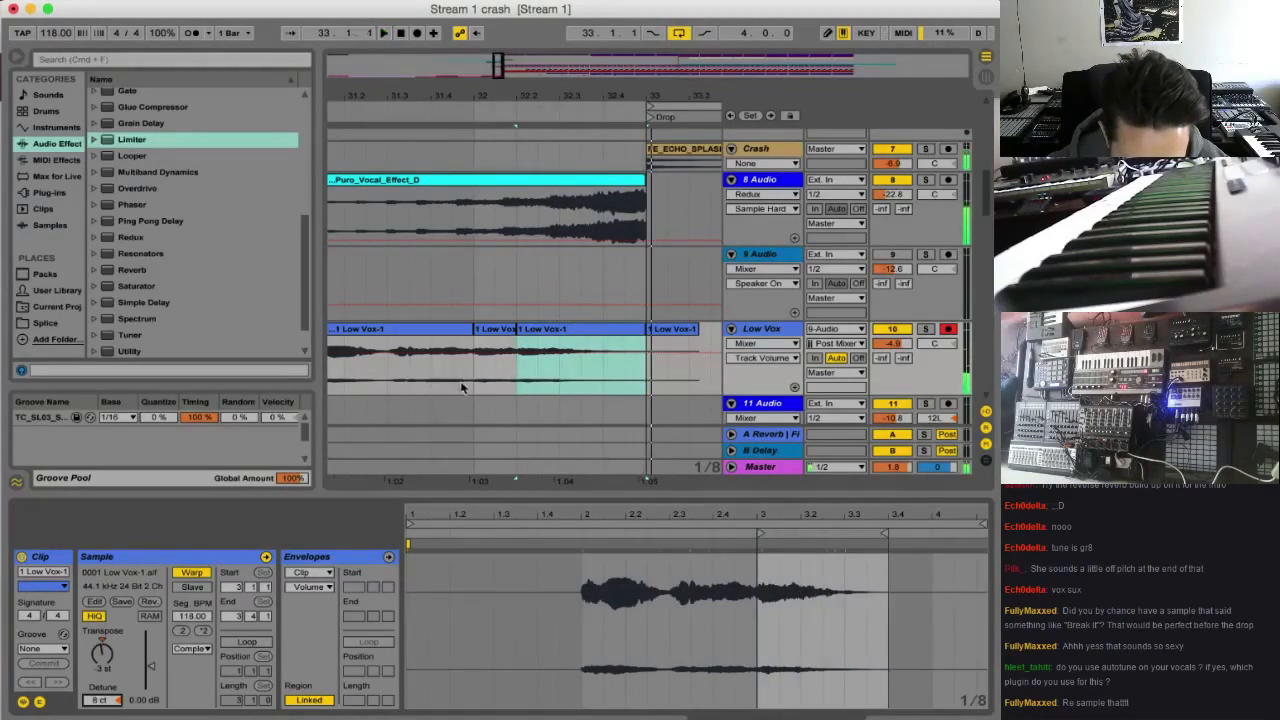
{"action": "left_click", "coordinate": [461, 387]}
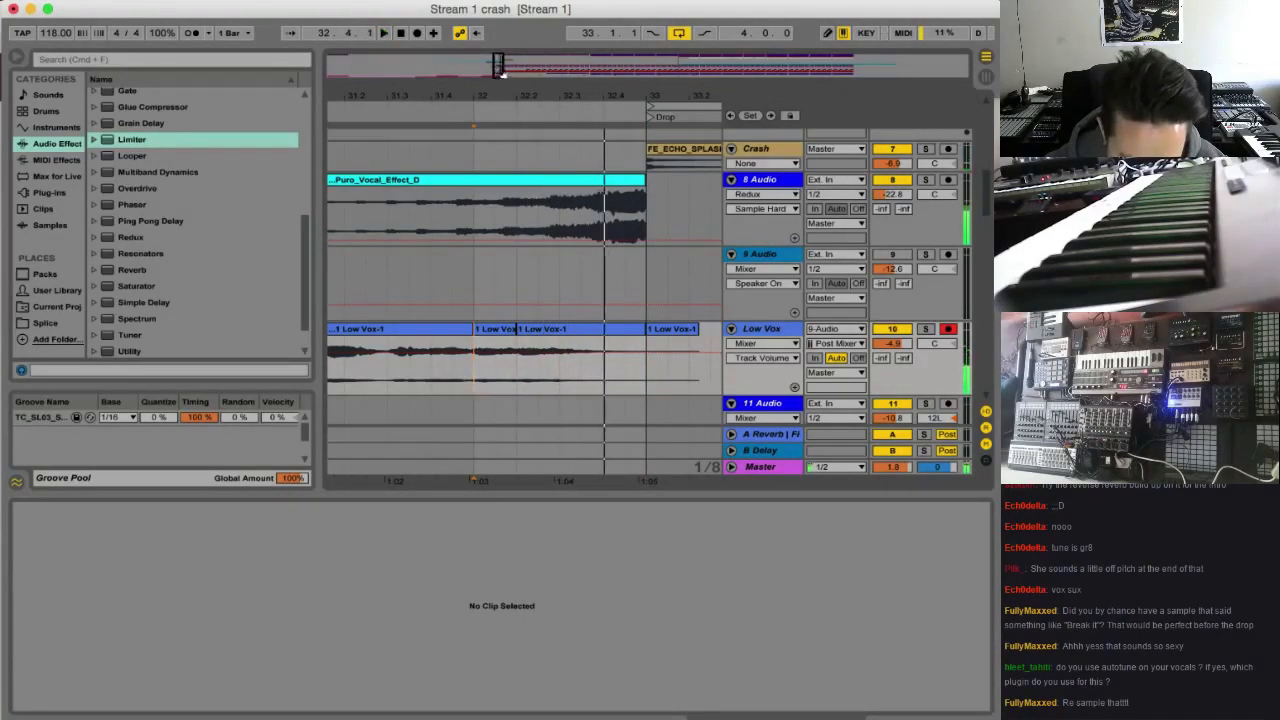
{"action": "left_click_drag", "start_coordinate": [503, 72], "coordinate": [501, 60]}
{"action": "left_click", "coordinate": [457, 385]}
{"action": "key", "text": "space"}
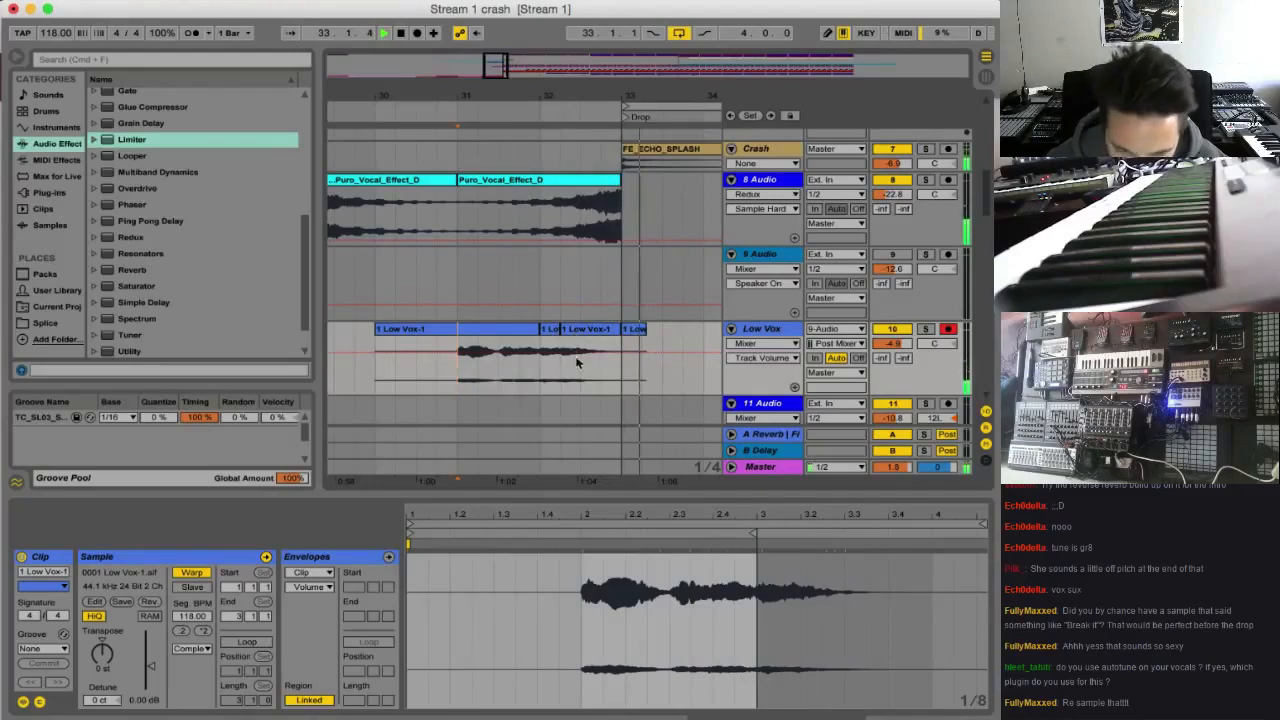
Trim the start of the detuned Low Vox clip, place it back at 32.2 and extend its end to bar 33
{"action": "key", "text": "space"}
{"action": "left_click_drag", "start_coordinate": [563, 329], "coordinate": [581, 335]}
{"action": "left_click", "coordinate": [548, 333]}
{"action": "left_click", "coordinate": [539, 377]}
{"action": "key", "text": "space"}
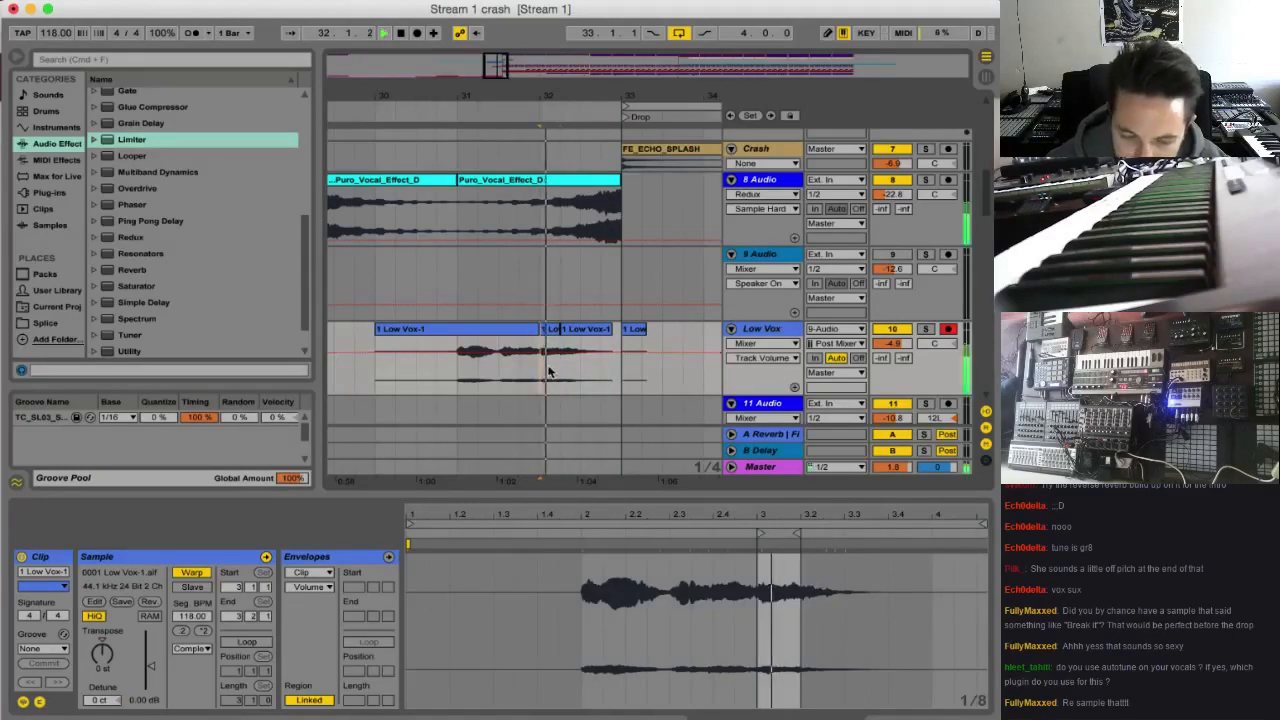
{"action": "left_click", "coordinate": [616, 333]}
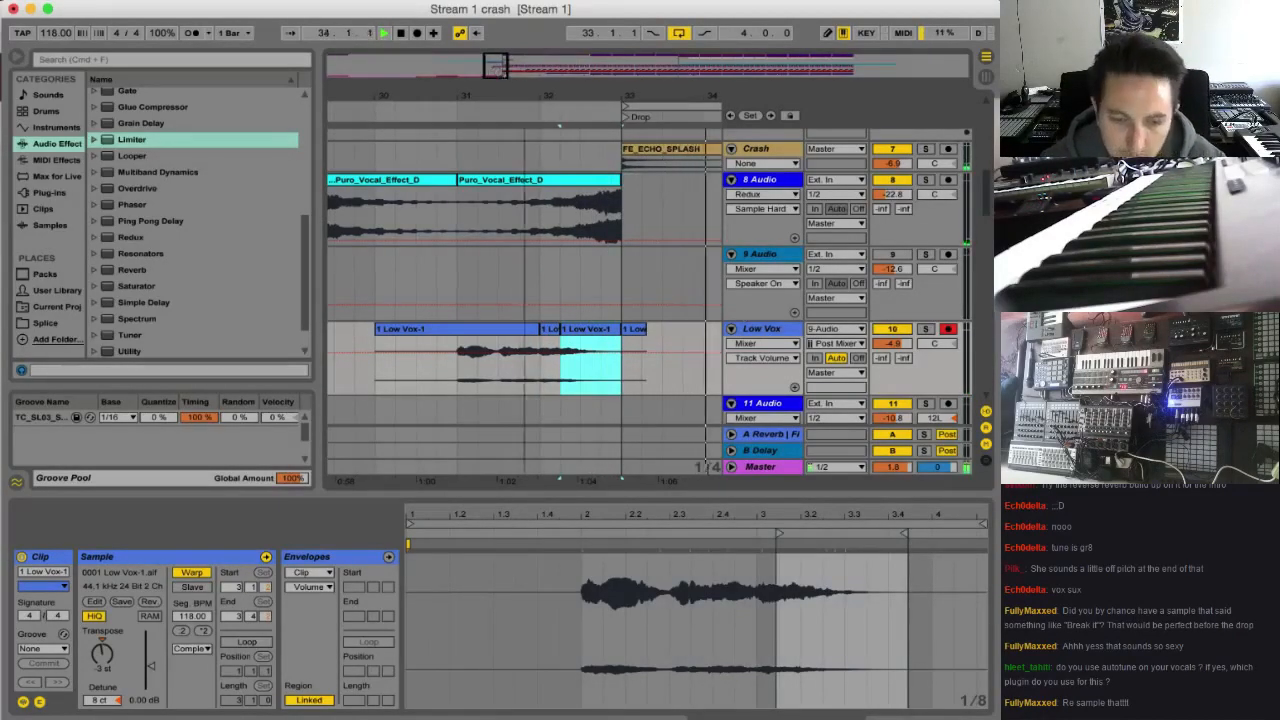
Turn off the arrangement loop and play the build-up from bar 21
{"action": "key", "text": "minus"}
{"action": "key", "text": "minus"}
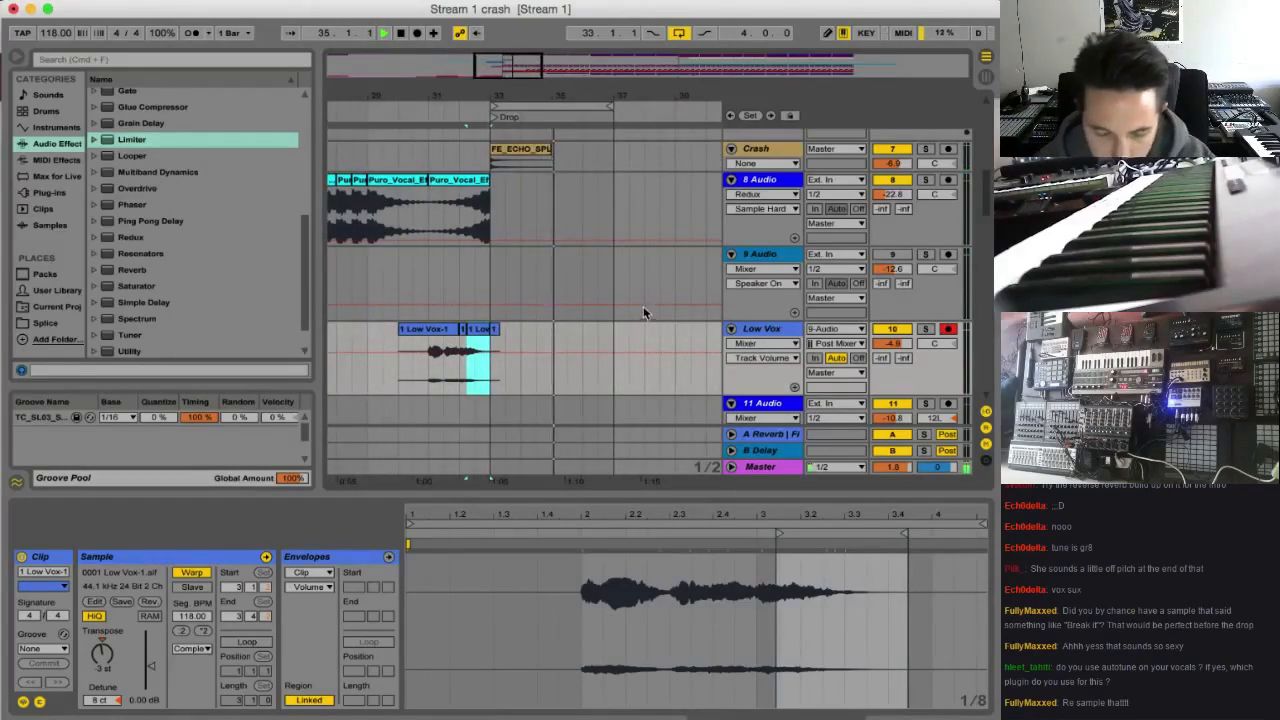
{"action": "left_click_drag", "start_coordinate": [531, 98], "coordinate": [673, 52]}
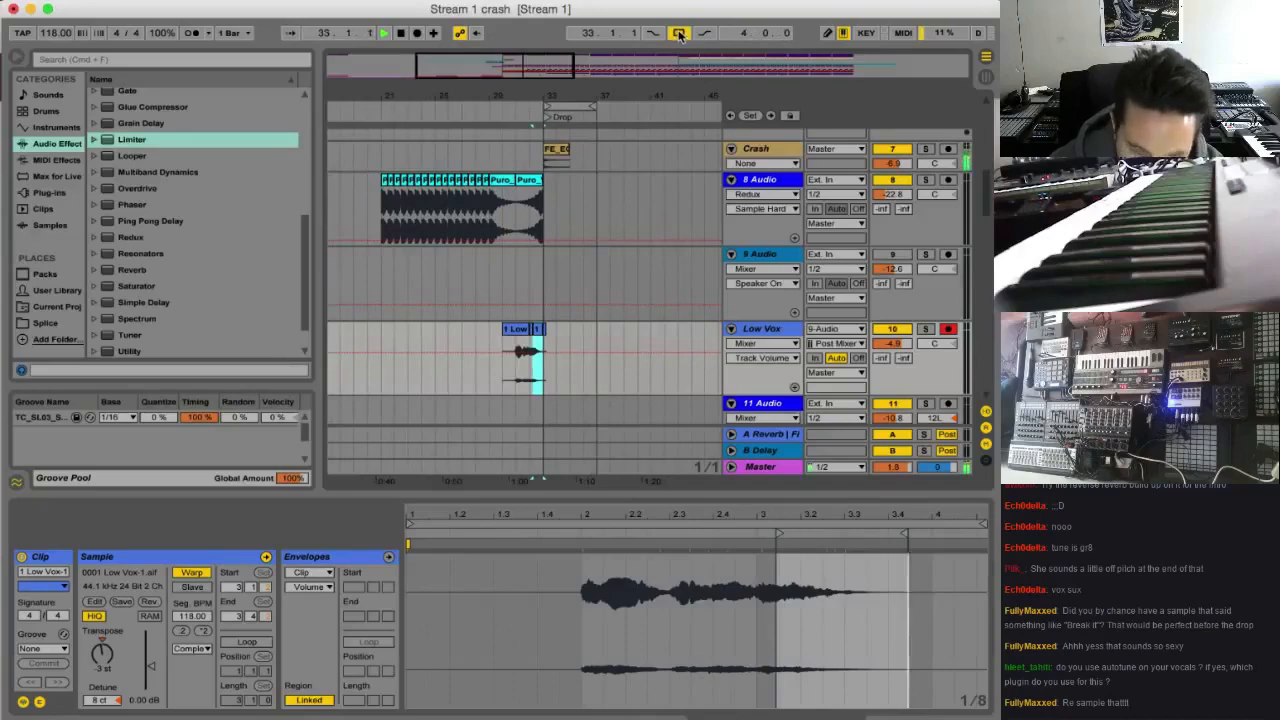
{"action": "left_click", "coordinate": [679, 34]}
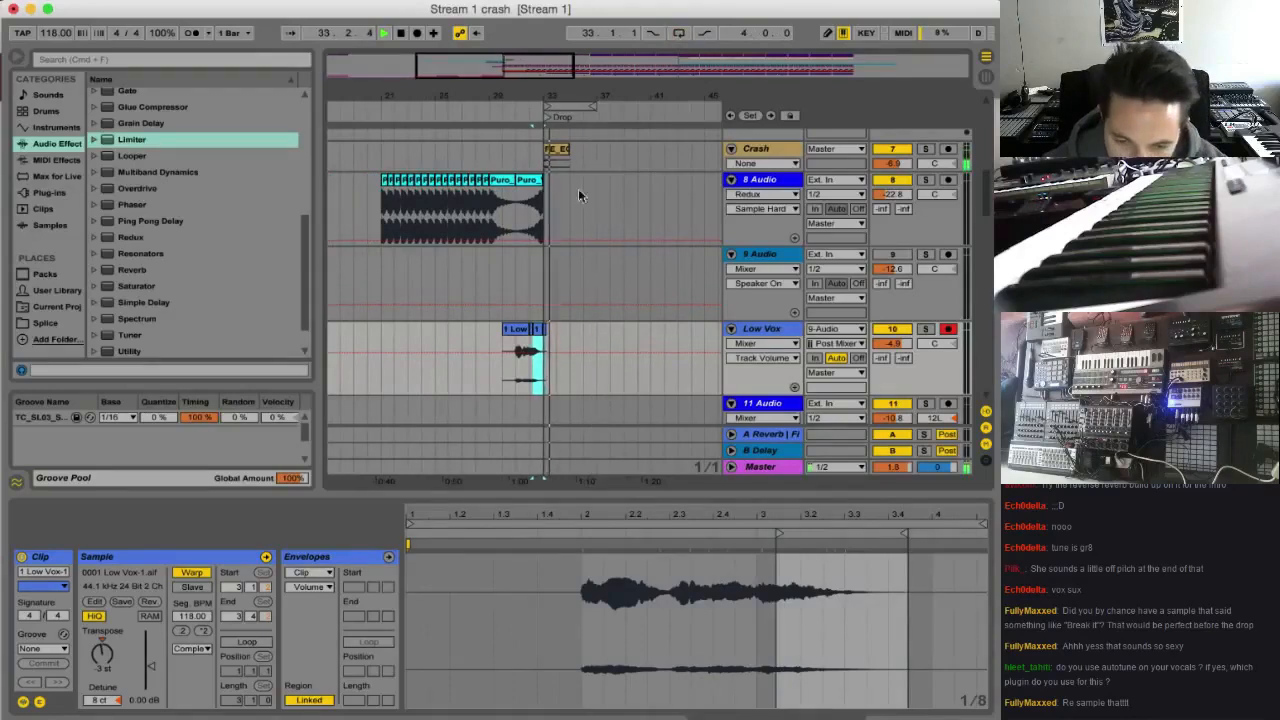
{"action": "left_click", "coordinate": [382, 366]}
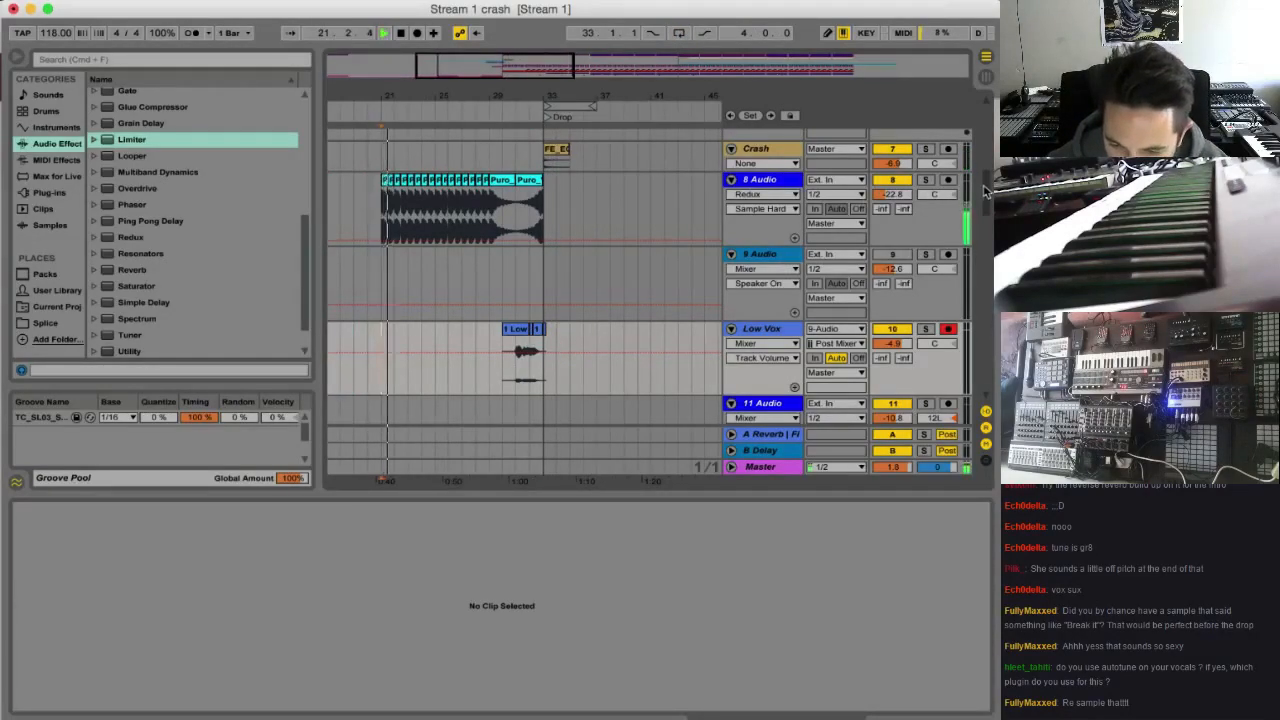
Raise the volume of instrument track 26 to 2.9 dB
{"action": "scroll", "coordinate": [985, 190], "scroll_direction": "down", "scroll_amount": 15}
{"action": "left_click", "coordinate": [751, 345]}
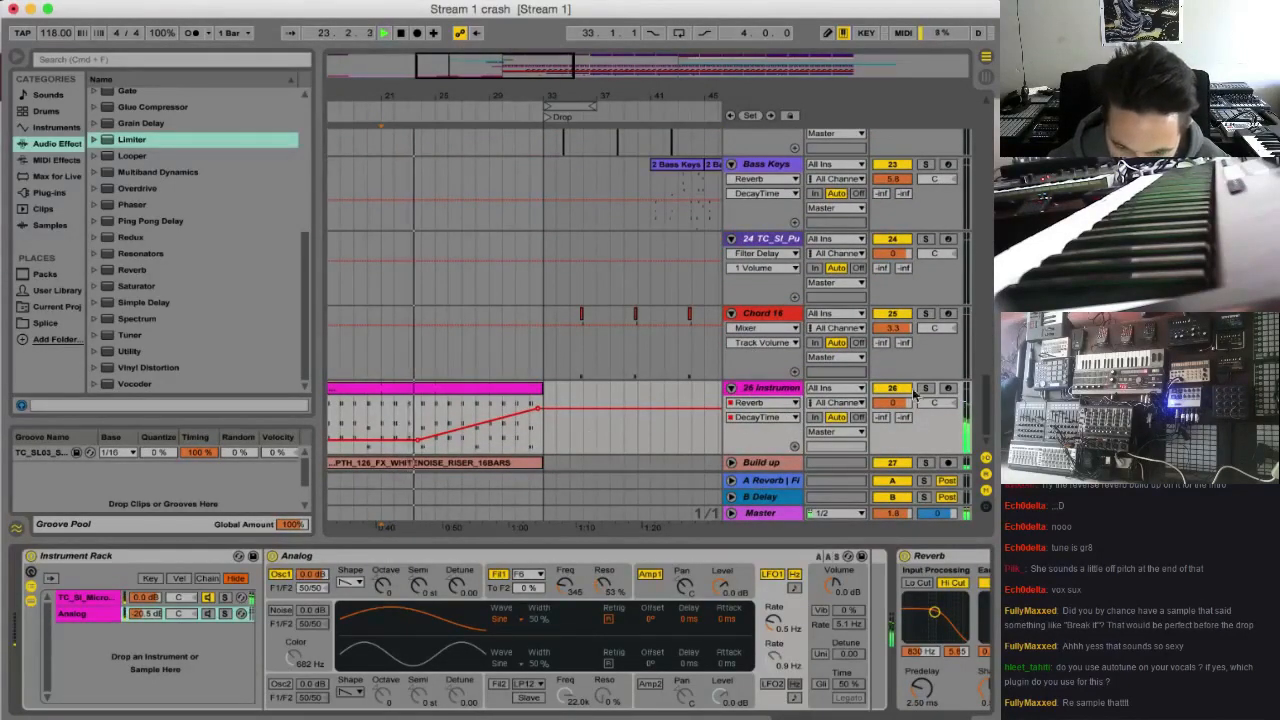
{"action": "left_click_drag", "start_coordinate": [892, 403], "coordinate": [892, 390]}
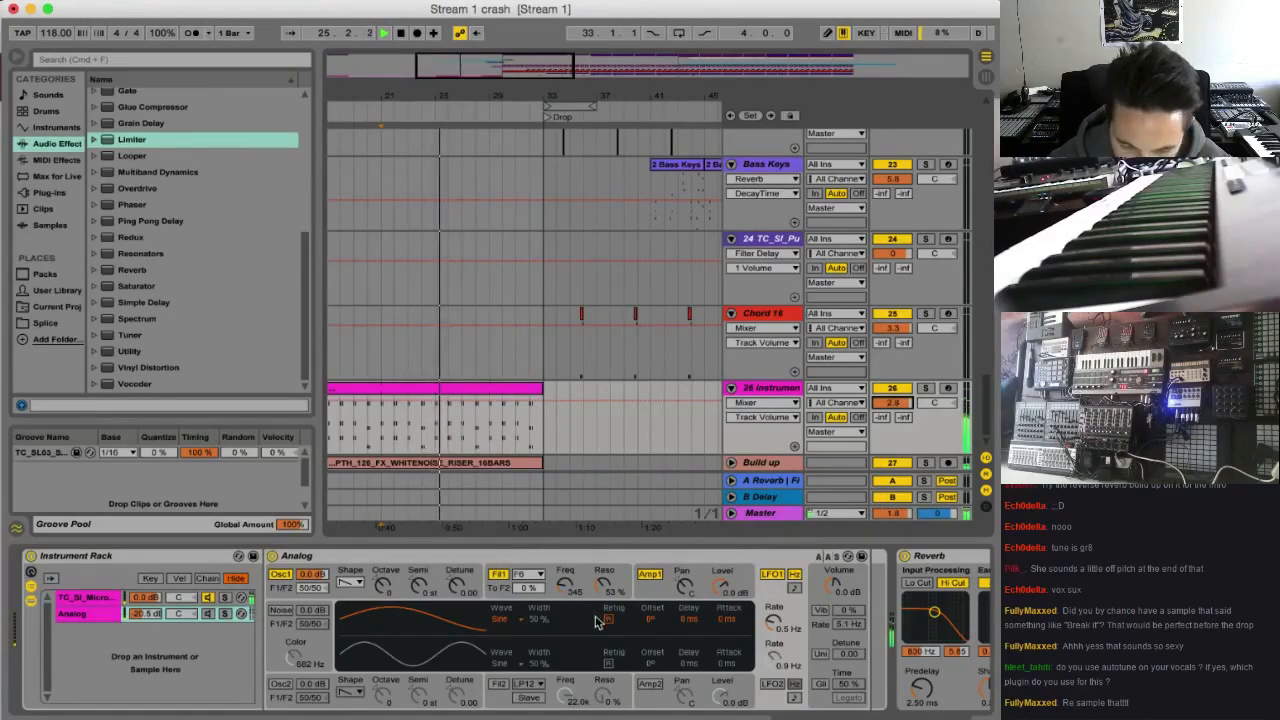
Inspect the Analog and TC_SI_MicroQ_Pad_SyncFuzz chains in track 26's Instrument Rack, including the sampler's modulation and filter settings
{"action": "scroll", "coordinate": [586, 603], "scroll_direction": "right", "scroll_amount": 3}
{"action": "scroll", "coordinate": [460, 612], "scroll_direction": "left", "scroll_amount": 3}
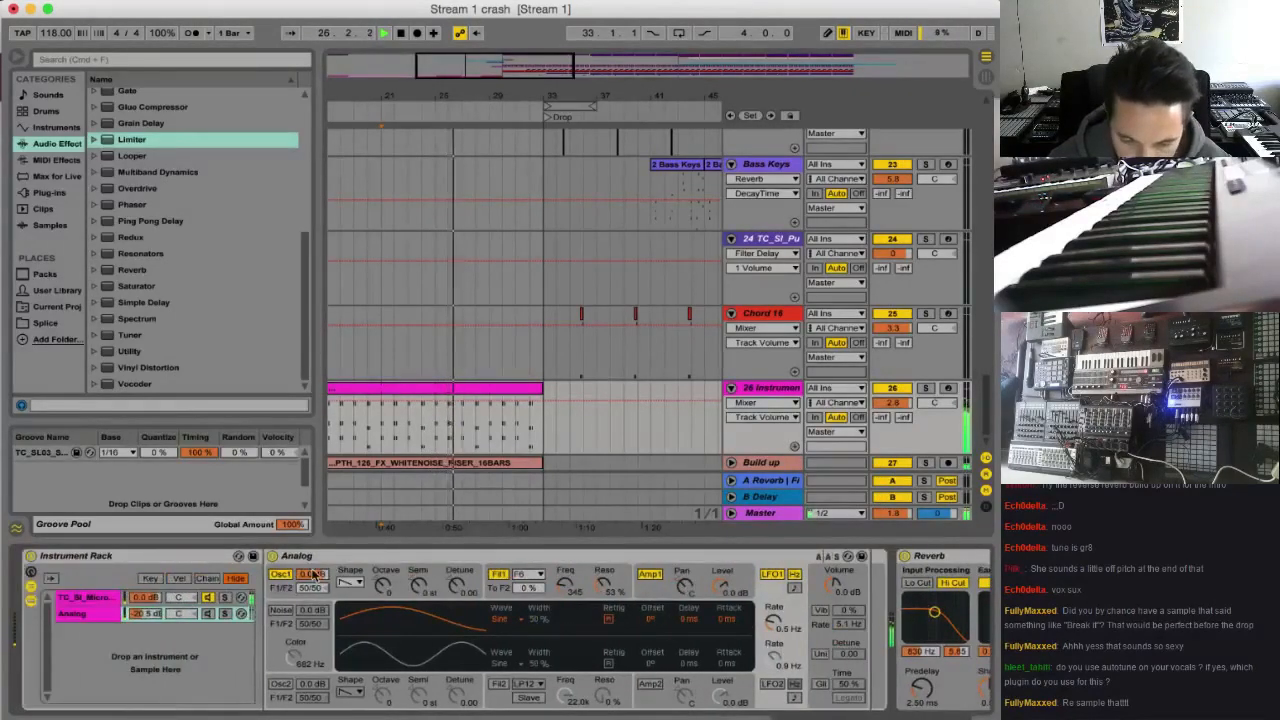
{"action": "left_click", "coordinate": [87, 597]}
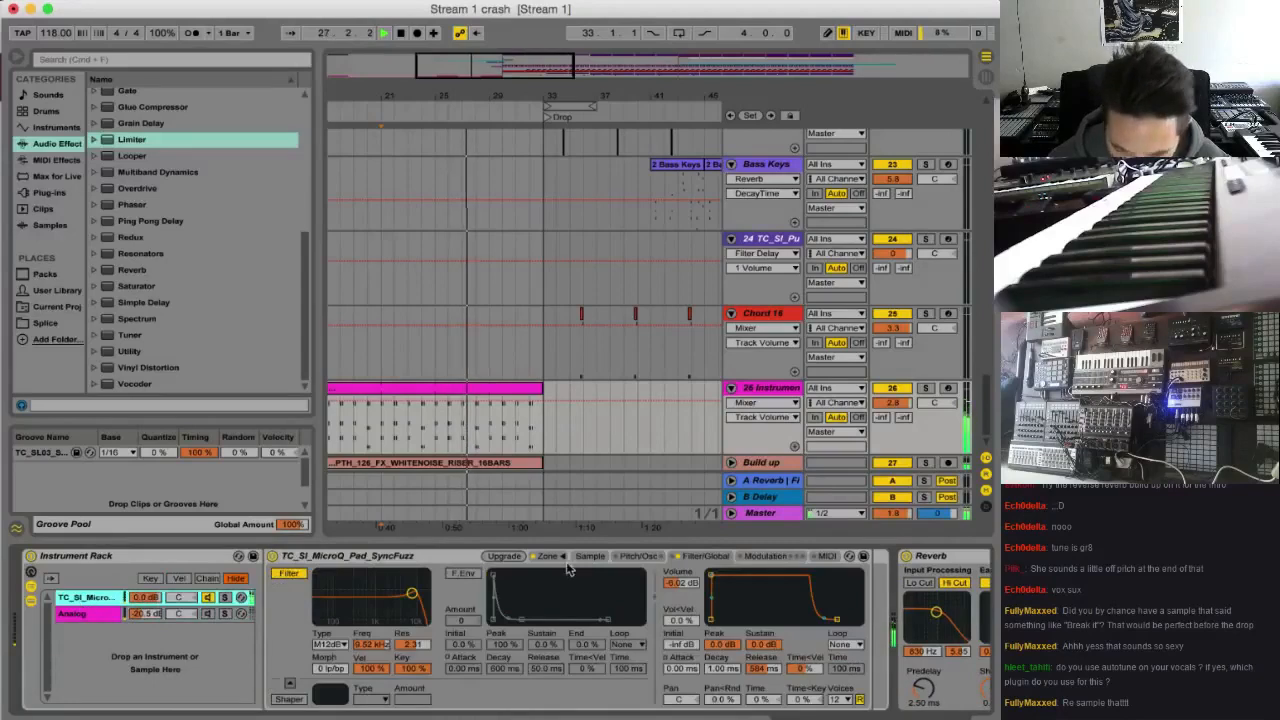
{"action": "left_click", "coordinate": [762, 557]}
{"action": "left_click", "coordinate": [694, 559]}
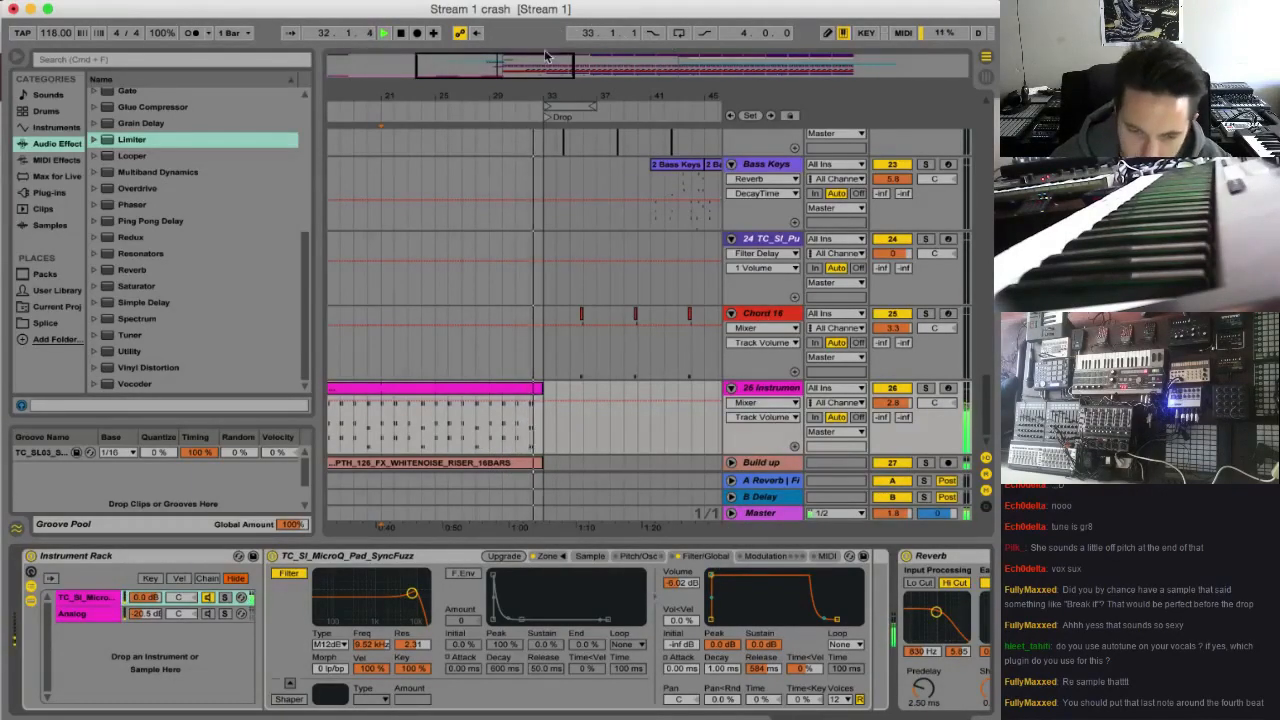
Examine the clips and automation on all tracks around the transition into the Drop at bar 33
{"action": "left_click_drag", "start_coordinate": [610, 96], "coordinate": [574, 237]}
{"action": "scroll", "coordinate": [535, 315], "scroll_direction": "up", "scroll_amount": 10}
{"action": "scroll", "coordinate": [540, 315], "scroll_direction": "up", "scroll_amount": 10}
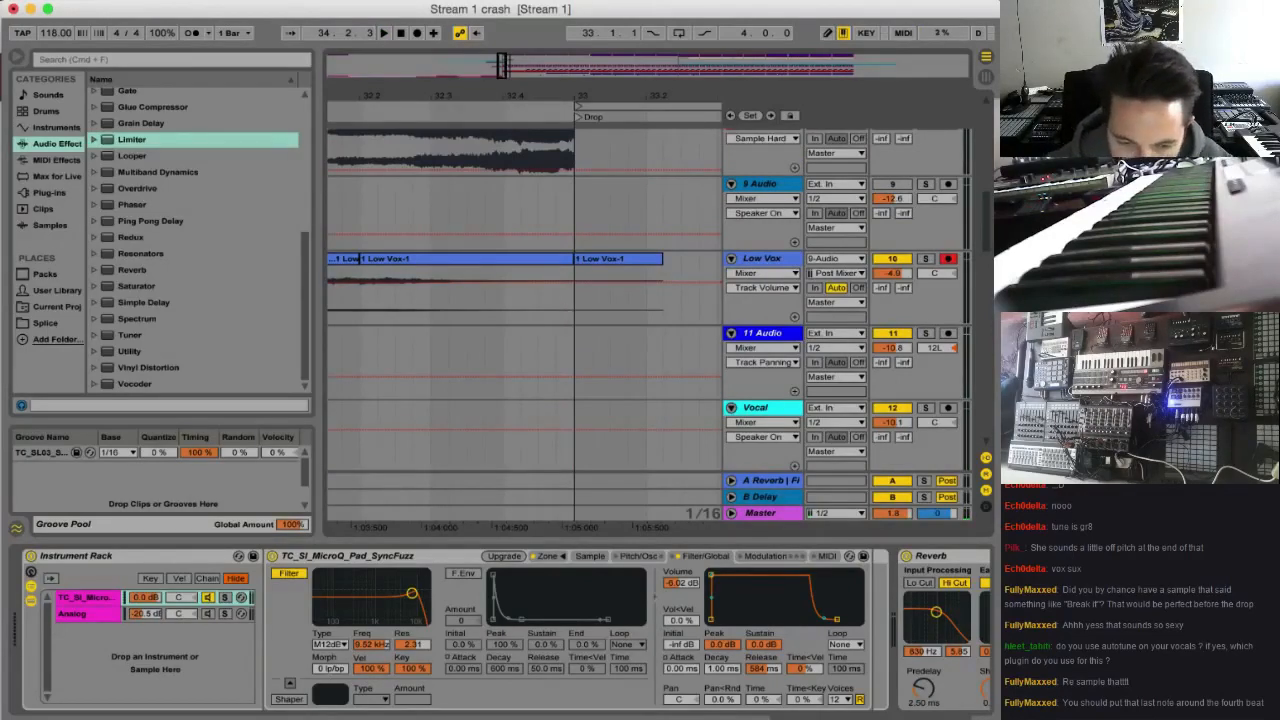
{"action": "scroll", "coordinate": [560, 350], "scroll_direction": "down", "scroll_amount": 12}
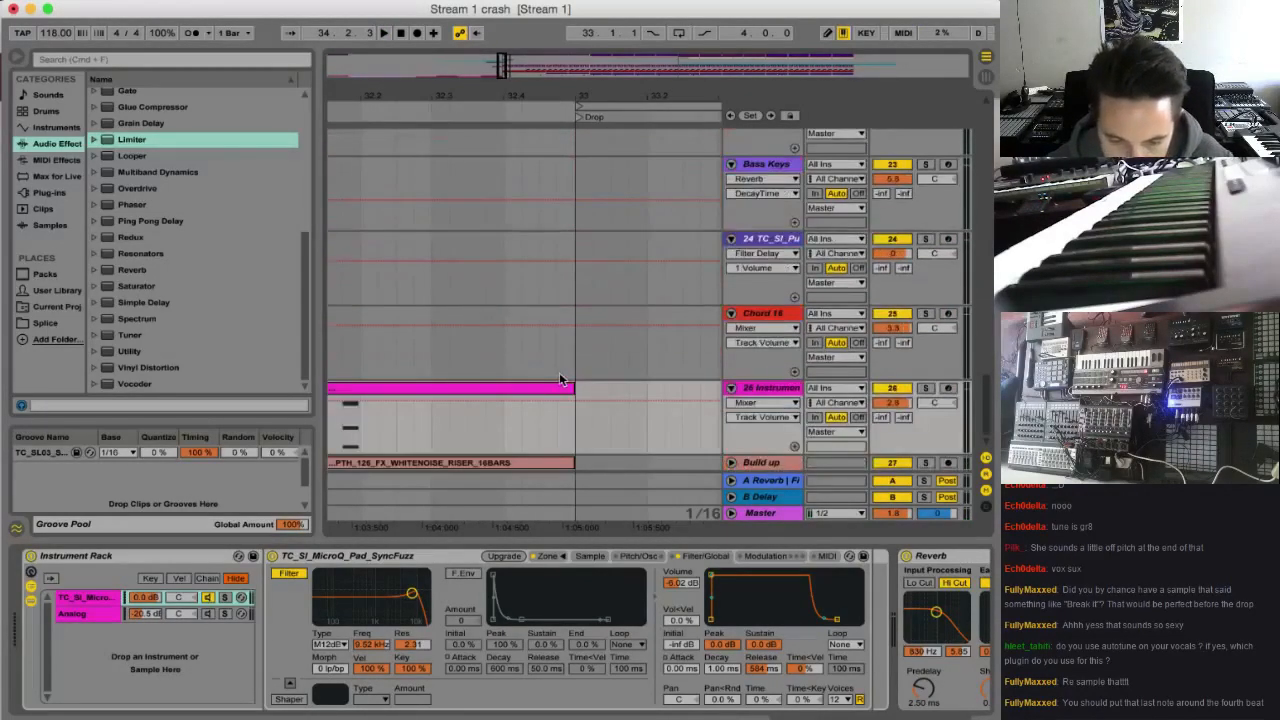
{"action": "scroll", "coordinate": [560, 377], "scroll_direction": "up", "scroll_amount": 12}
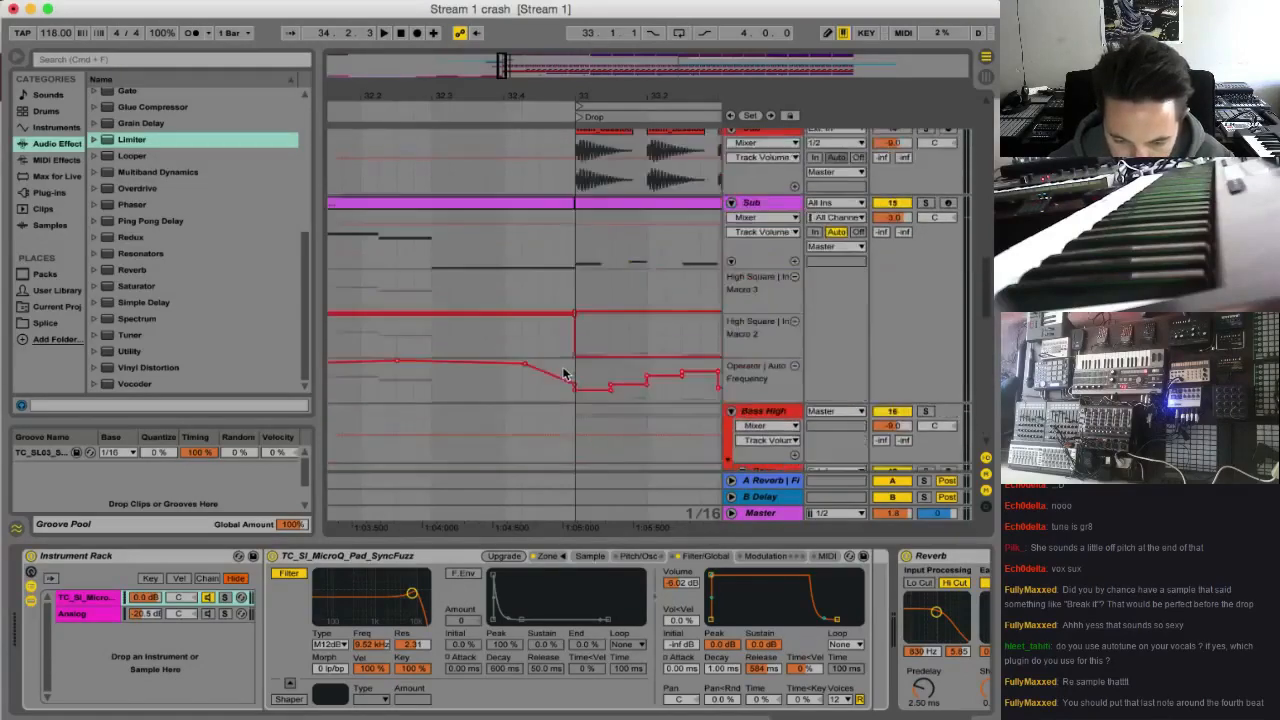
{"action": "scroll", "coordinate": [565, 370], "scroll_direction": "down", "scroll_amount": 8}
{"action": "scroll", "coordinate": [565, 370], "scroll_direction": "up", "scroll_amount": 12}
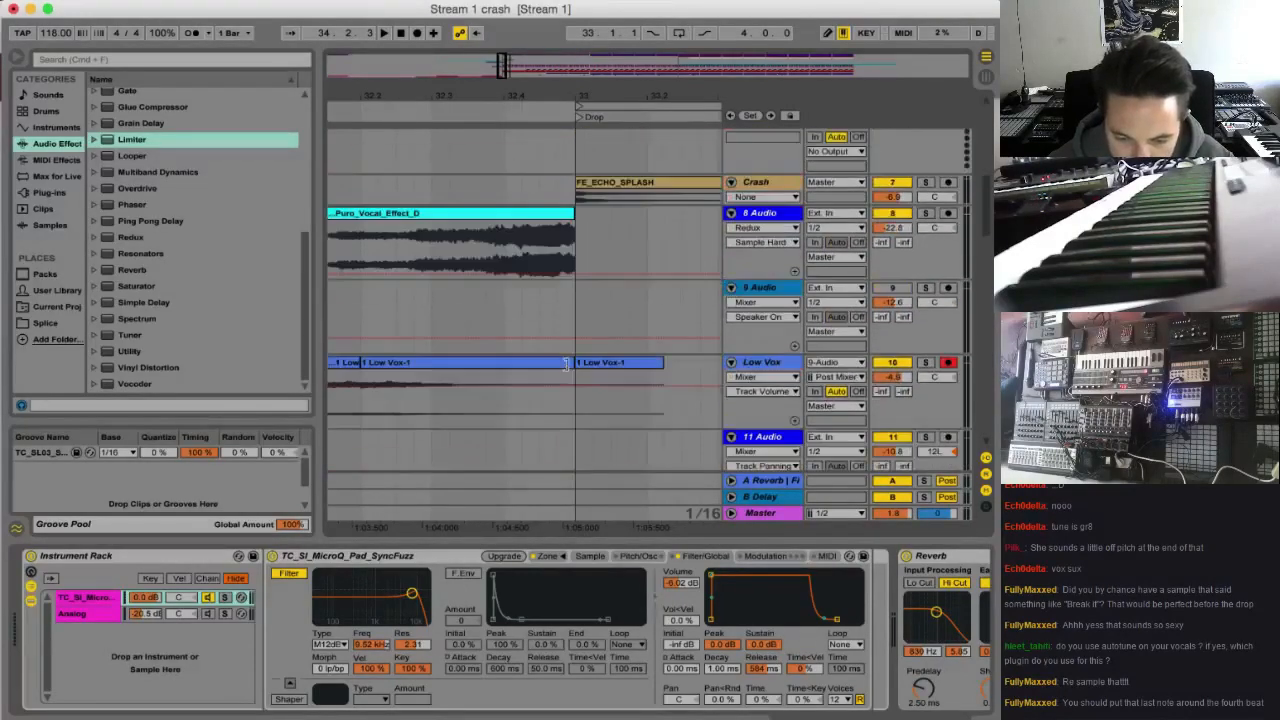
{"action": "scroll", "coordinate": [568, 366], "scroll_direction": "down", "scroll_amount": 6}
{"action": "scroll", "coordinate": [568, 365], "scroll_direction": "down", "scroll_amount": 8}
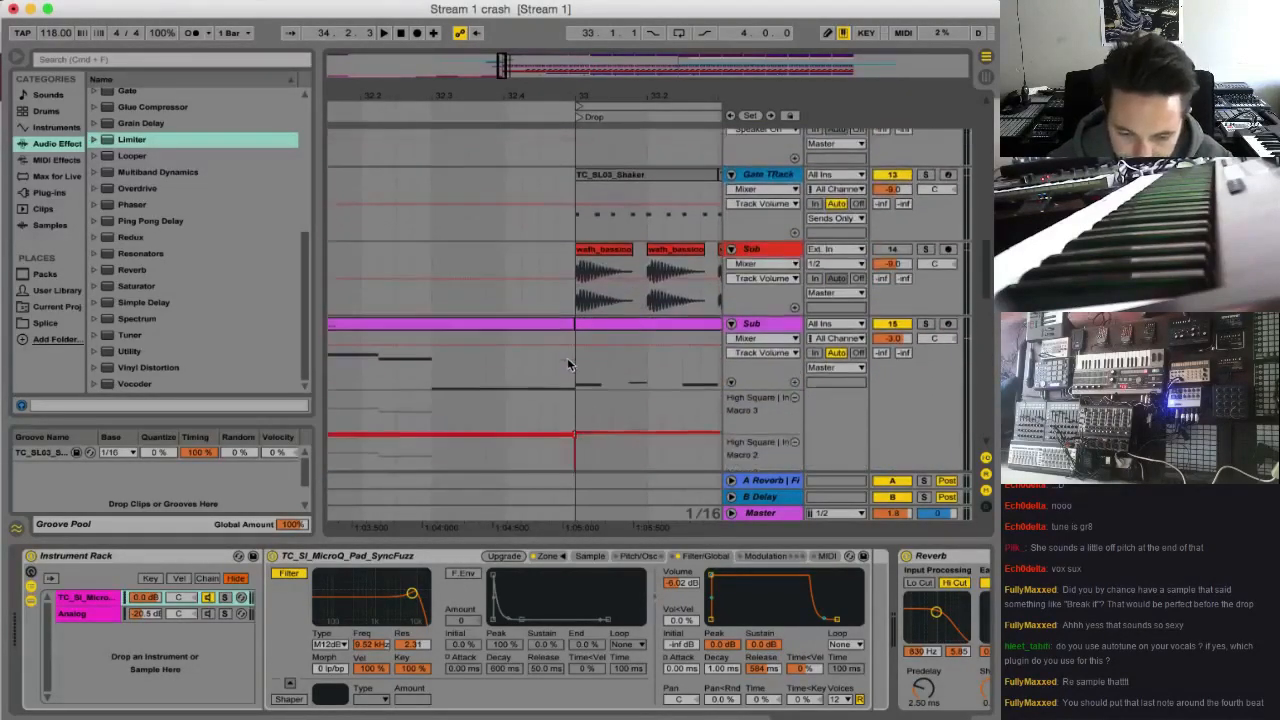
{"action": "scroll", "coordinate": [568, 364], "scroll_direction": "down", "scroll_amount": 8}
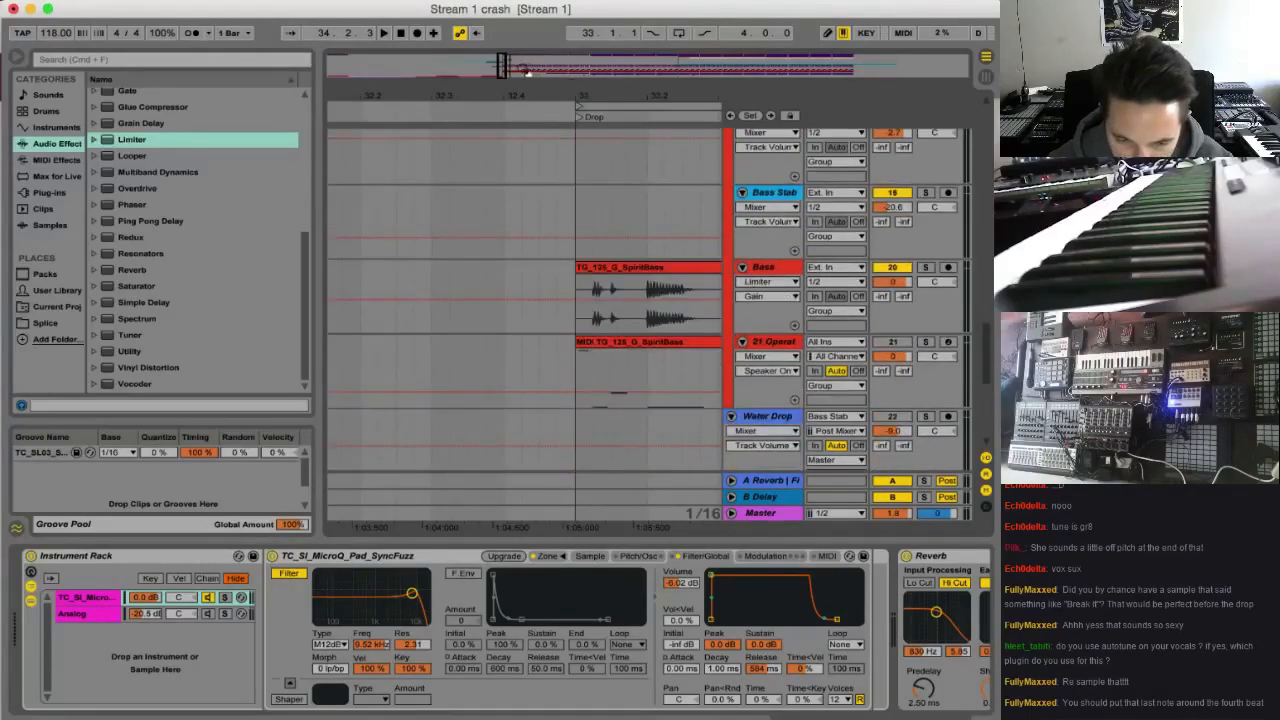
{"action": "left_click_drag", "start_coordinate": [505, 71], "coordinate": [500, 25]}
{"action": "scroll", "coordinate": [573, 392], "scroll_direction": "down", "scroll_amount": 8}
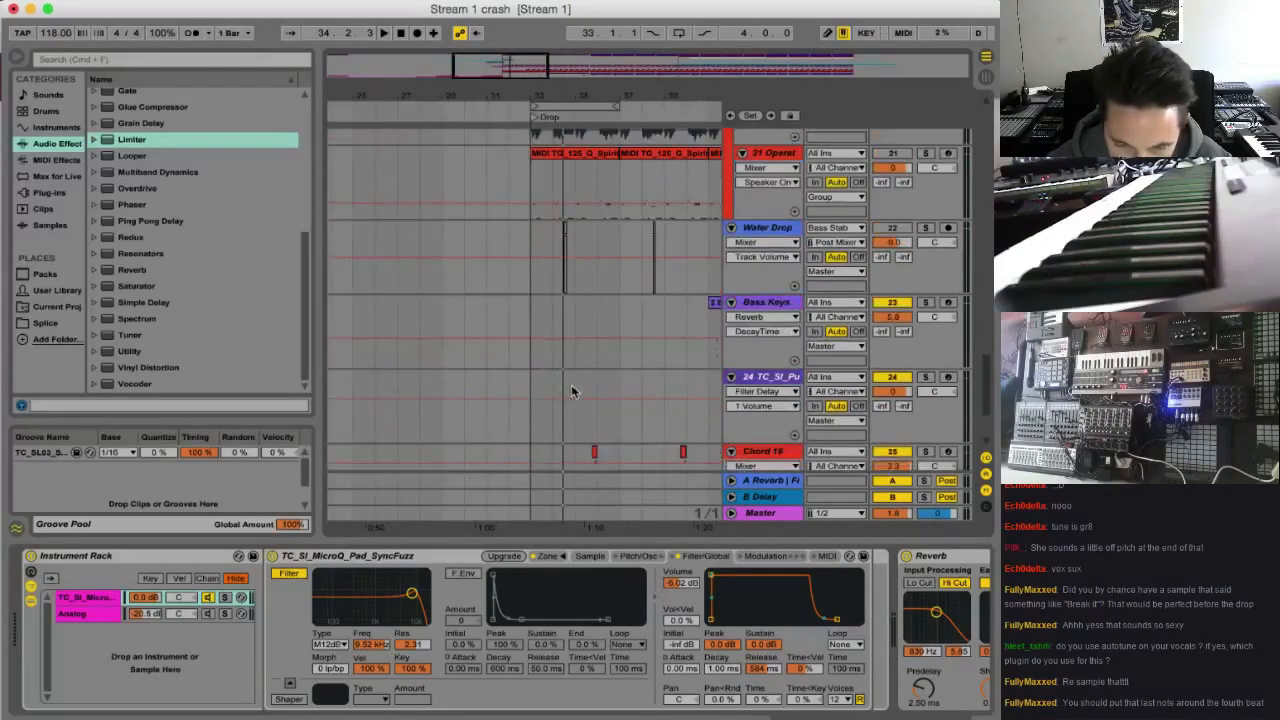
{"action": "scroll", "coordinate": [568, 394], "scroll_direction": "up", "scroll_amount": 20}
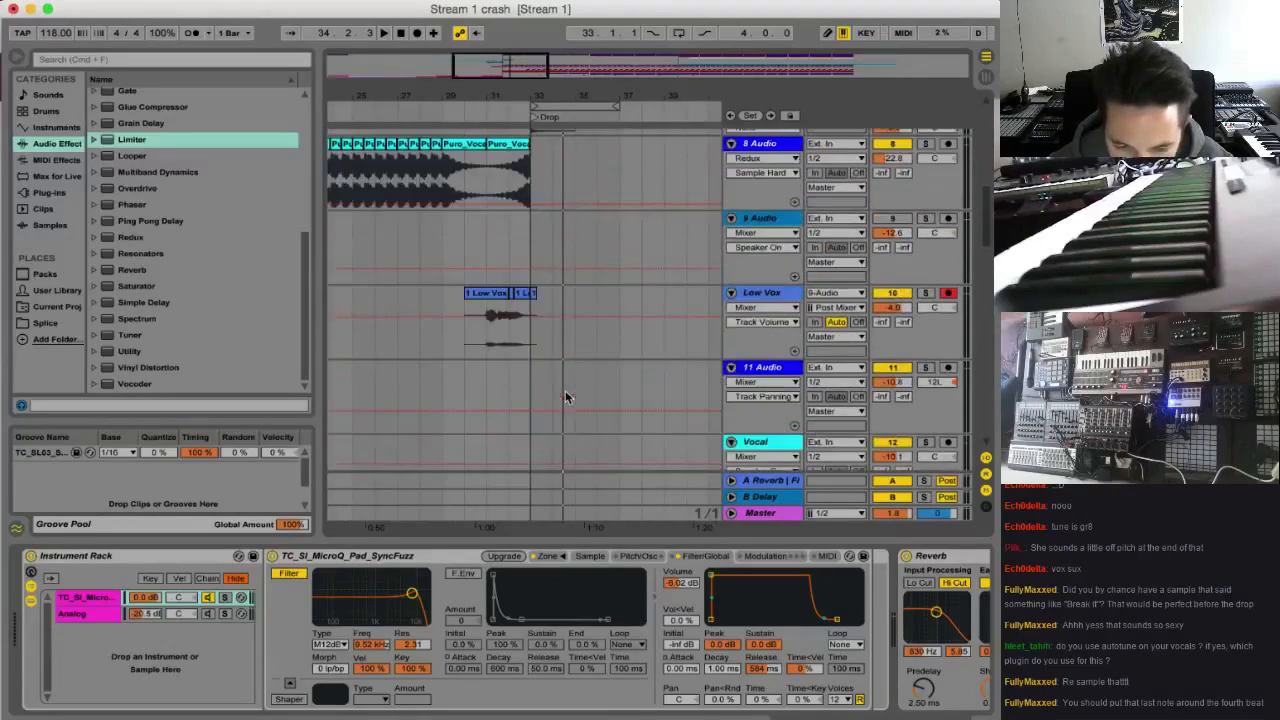
Move the transposed Low Vox clip to 32.4, extend the clip at bar 32 up to it, and play from bar 32
{"action": "left_click", "coordinate": [493, 339]}
{"action": "key", "text": "space"}
{"action": "left_click_drag", "start_coordinate": [488, 66], "coordinate": [498, 112]}
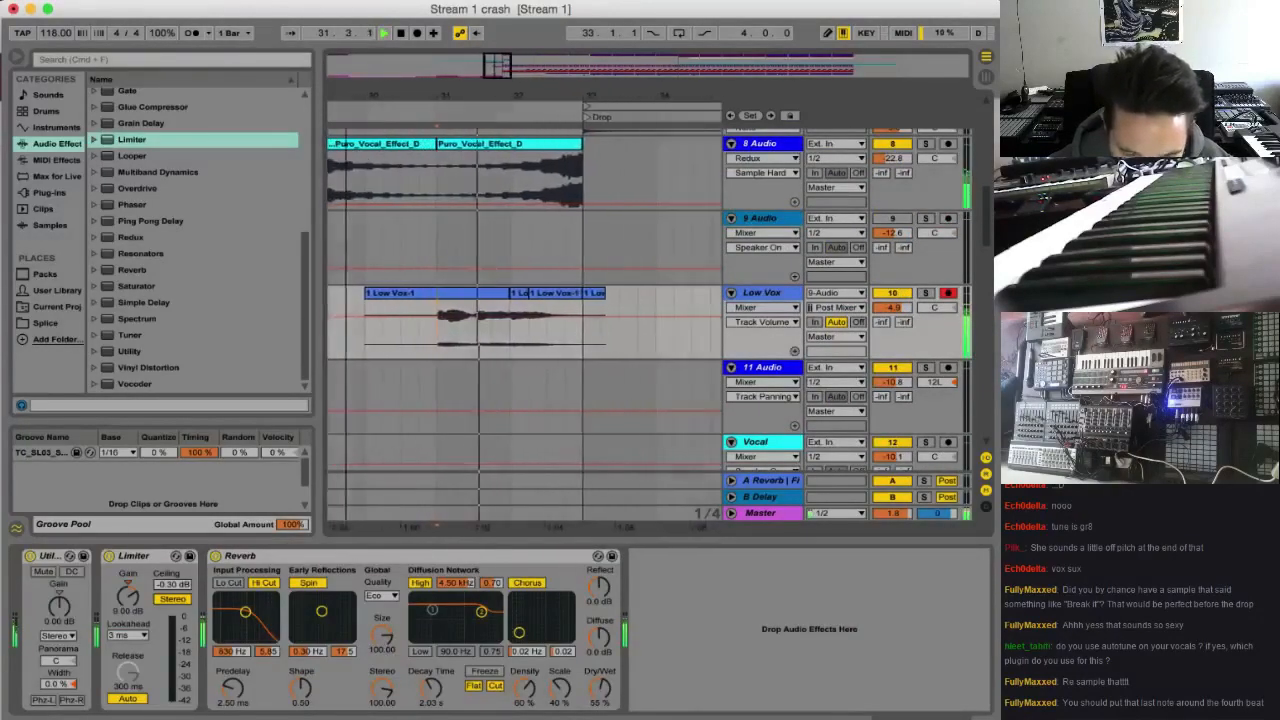
{"action": "mouse_move", "coordinate": [555, 293]}
{"action": "left_mouse_down"}
{"action": "mouse_move", "coordinate": [593, 303]}
{"action": "mouse_move", "coordinate": [553, 294]}
{"action": "left_mouse_up"}
{"action": "key", "text": "space"}
{"action": "left_click", "coordinate": [509, 346]}
{"action": "key", "text": "space"}
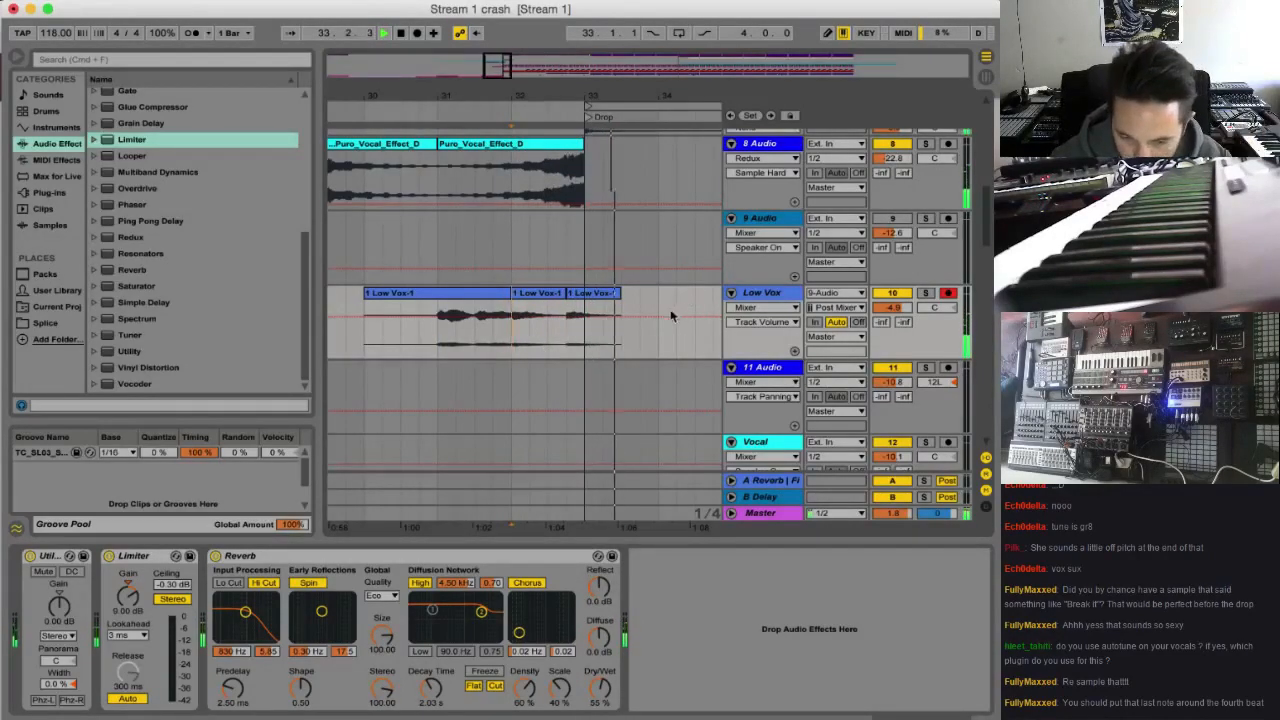
Add a second Limiter after the Reverb on the Low Vox track
{"action": "left_click", "coordinate": [566, 340]}
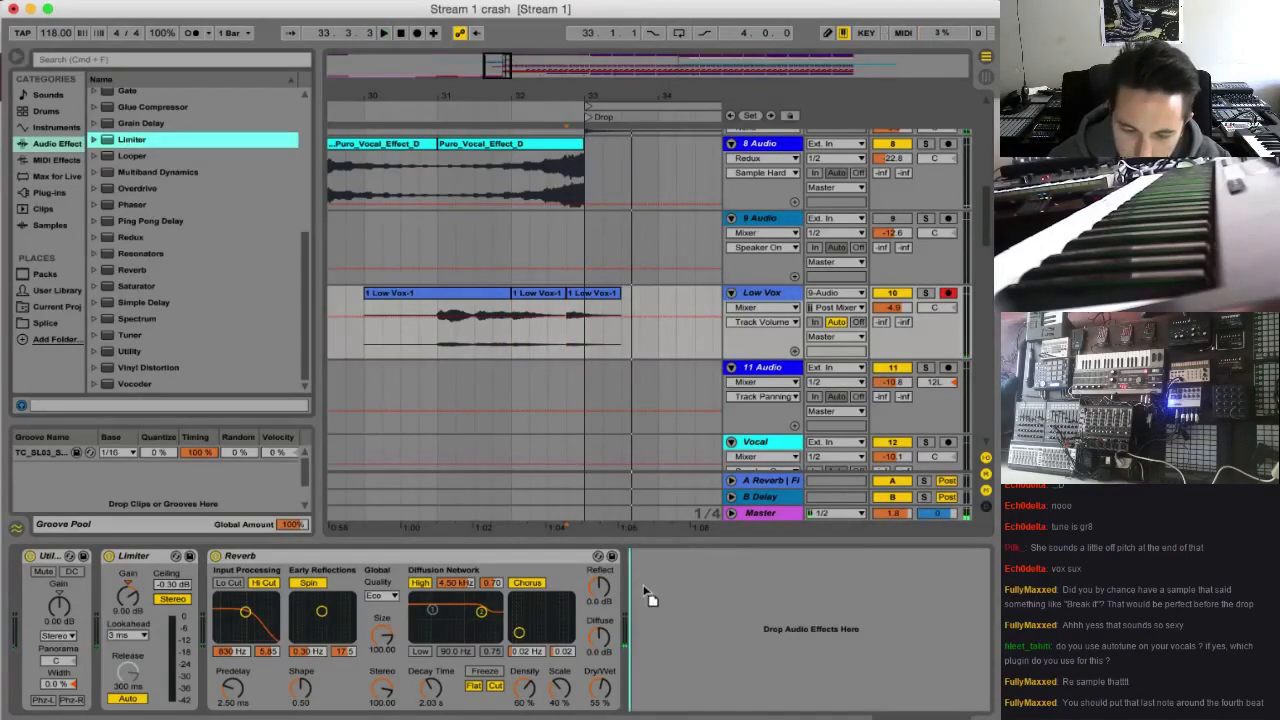
{"action": "left_click_drag", "start_coordinate": [648, 597], "coordinate": [652, 597]}
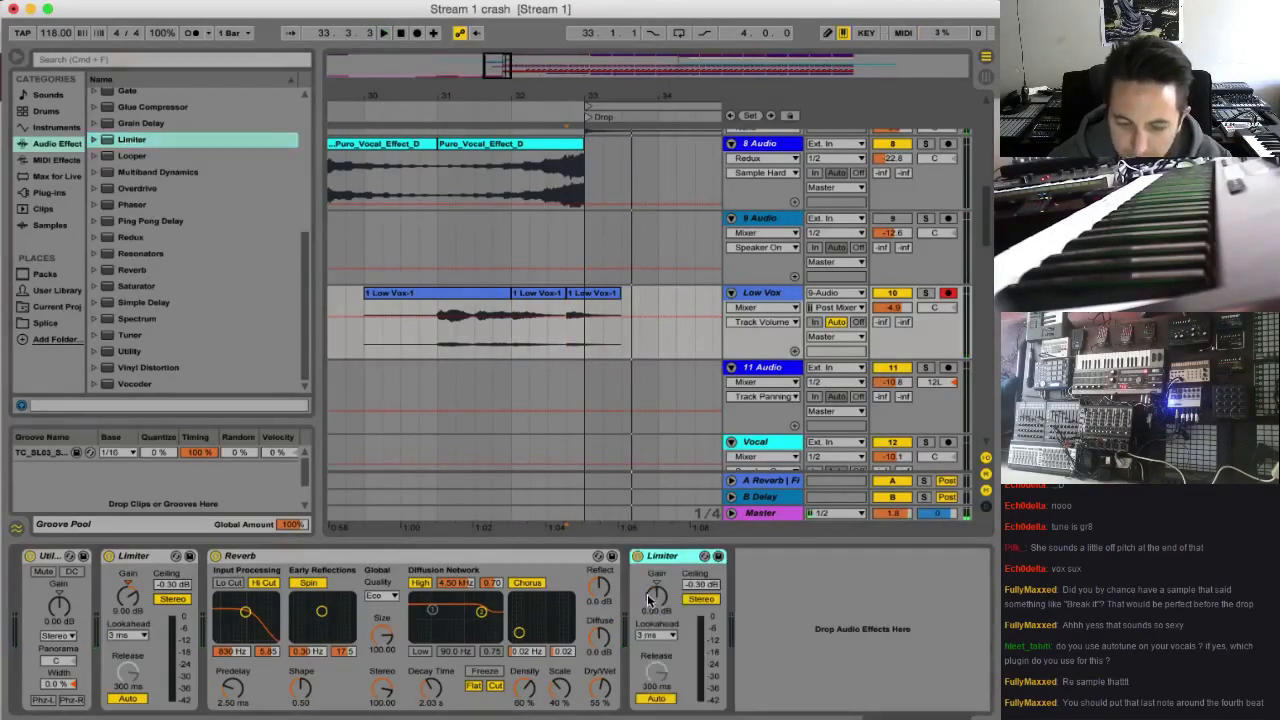
Automate the second Limiter's gain on Low Vox to ramp from 0 dB at bar 33 to 24 dB around 33.4, and audition it
{"action": "left_click", "coordinate": [587, 331]}
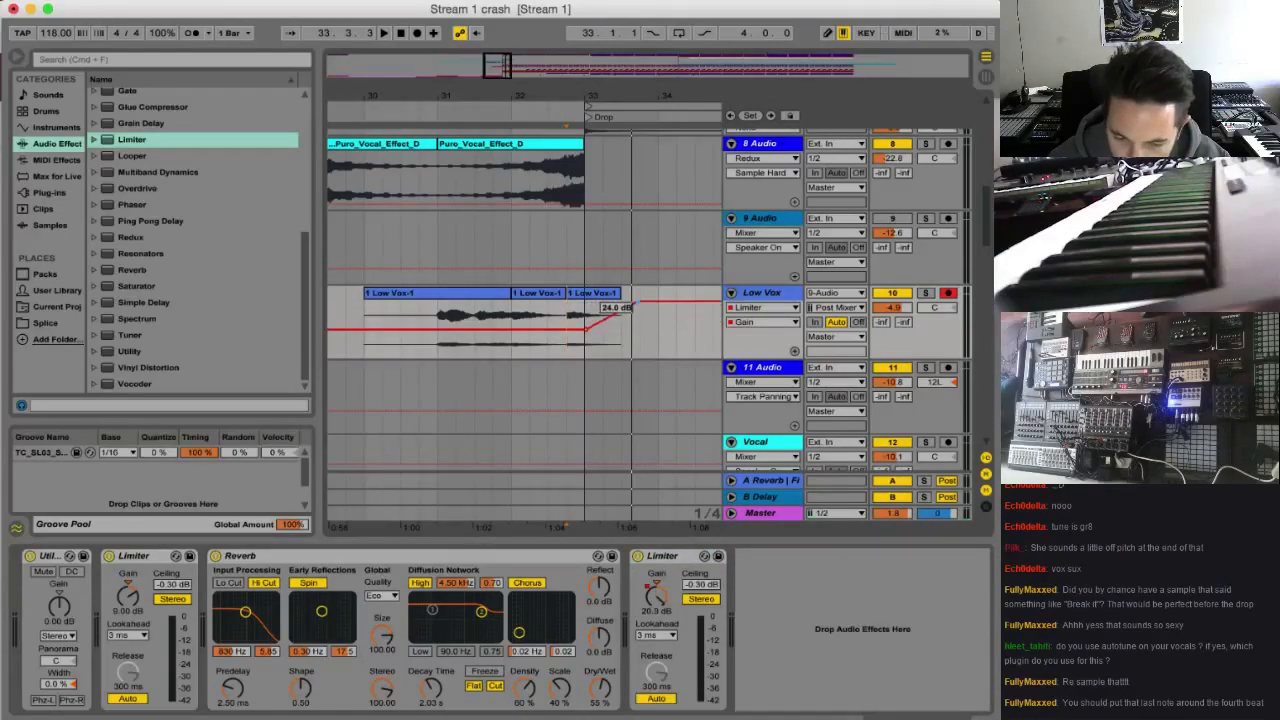
{"action": "key", "text": "space"}
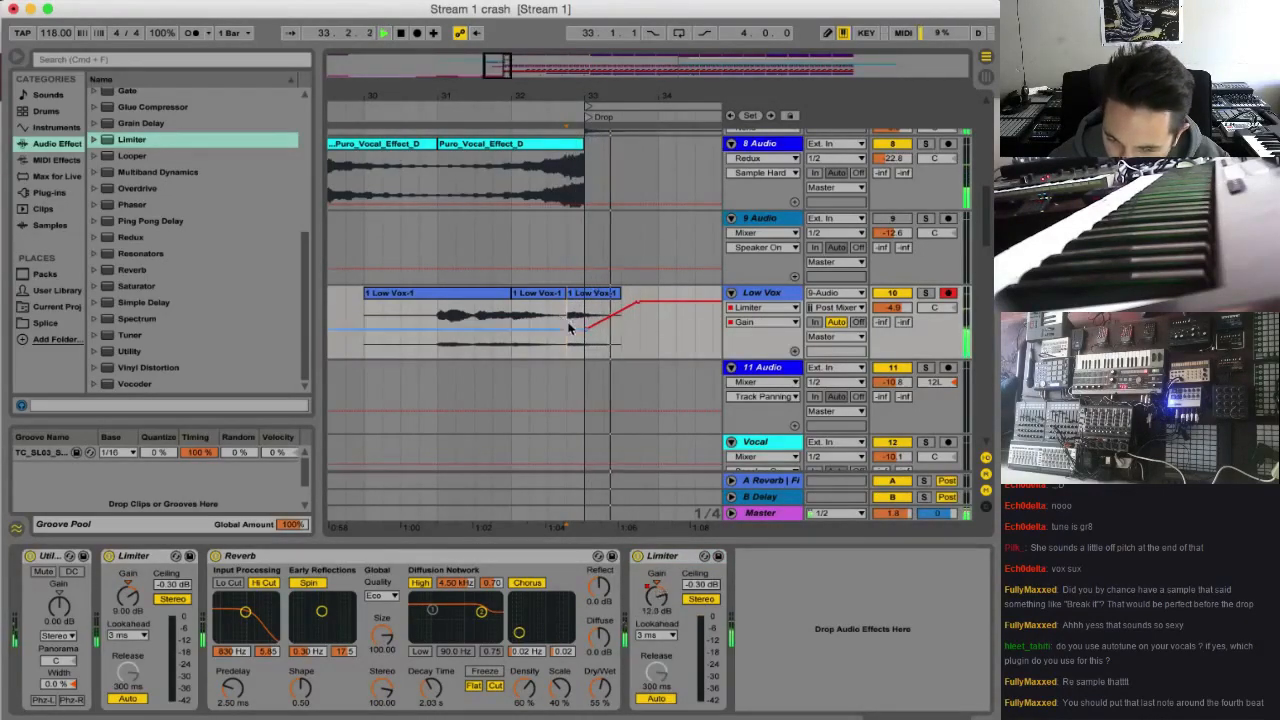
{"action": "key", "text": "space"}
Set the Low Vox Reverb's decay time to 1.12 s and automate it to 8.22 s from 32.4 onward
{"action": "left_click_drag", "start_coordinate": [430, 688], "coordinate": [430, 696]}
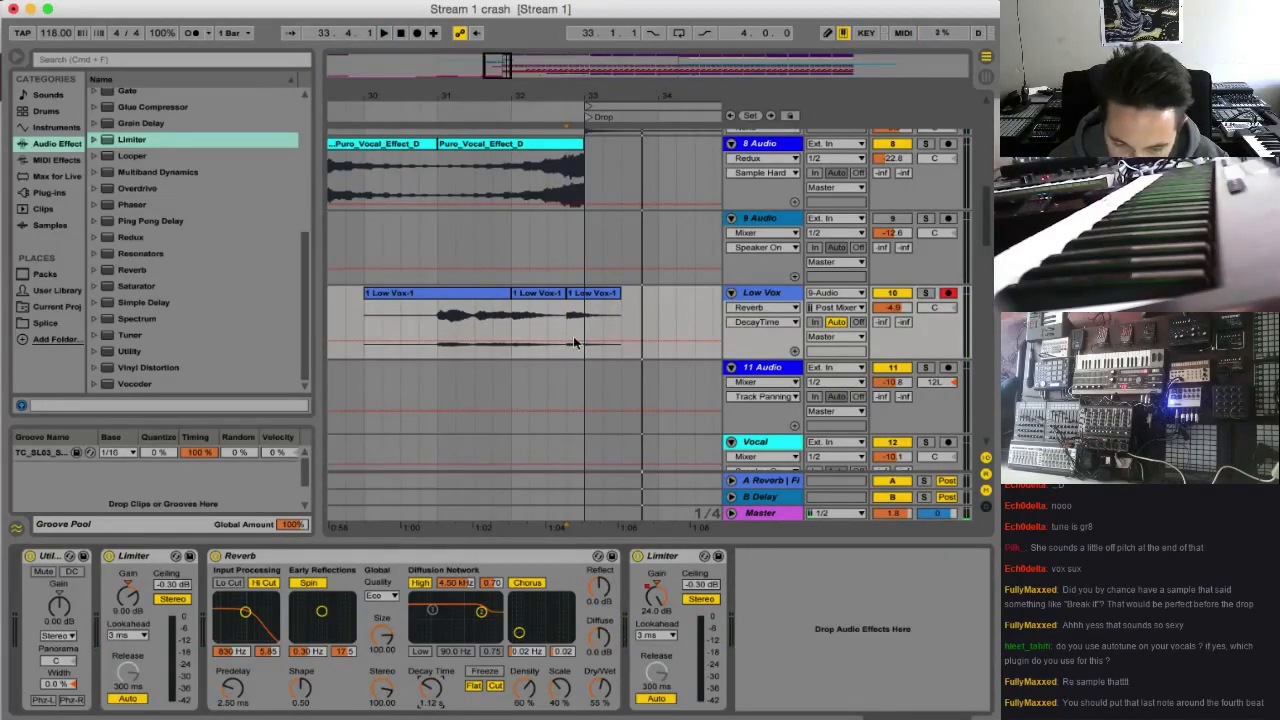
{"action": "key", "text": "super+b"}
{"action": "left_click_drag", "start_coordinate": [573, 336], "coordinate": [580, 314]}
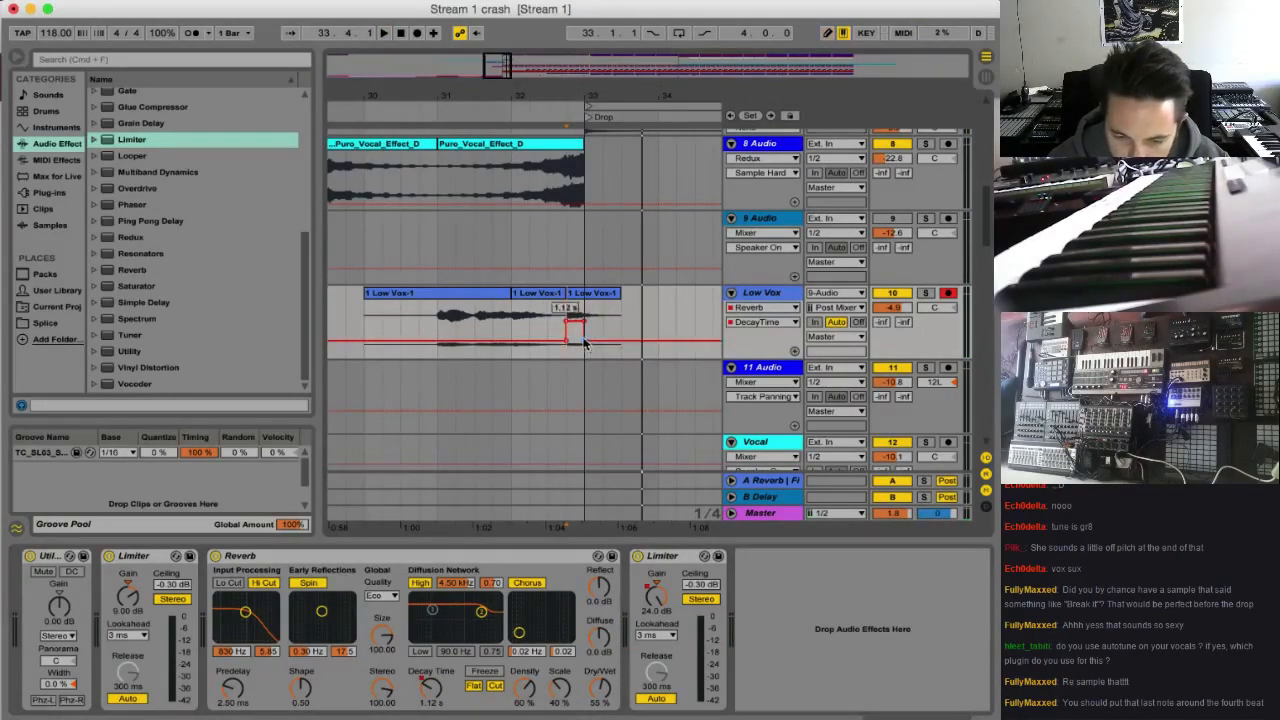
{"action": "key", "text": "space"}
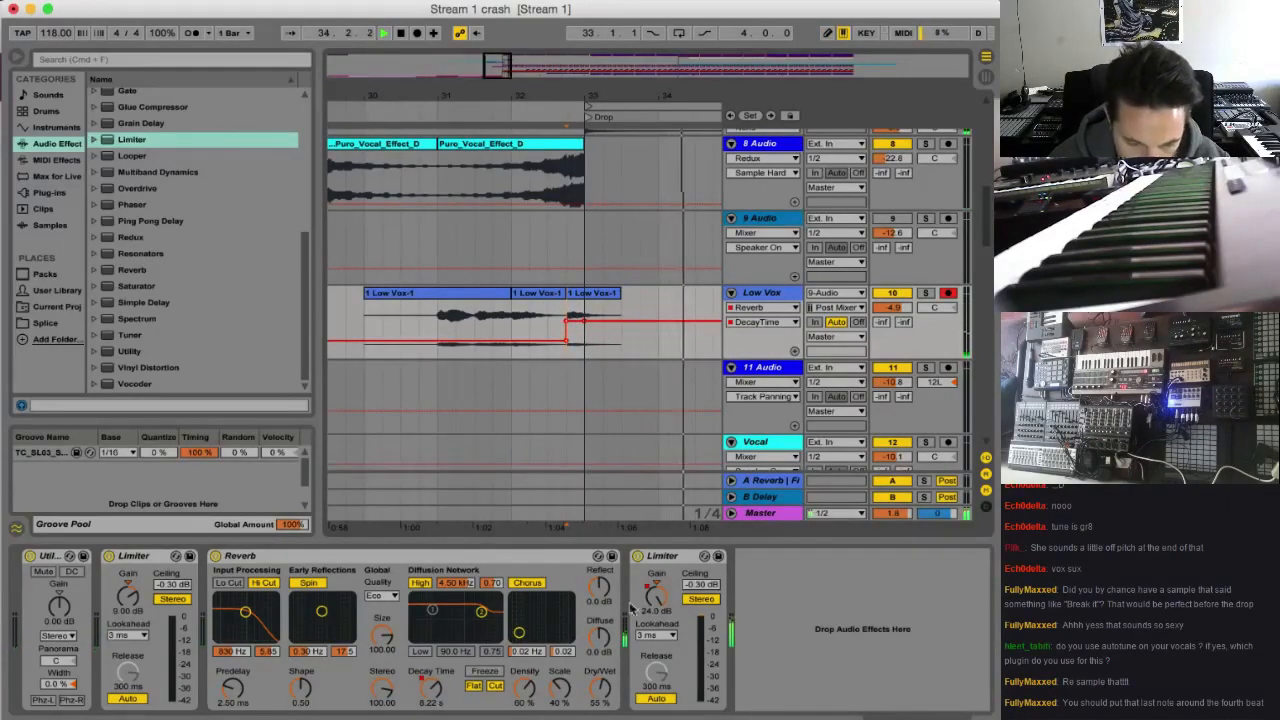
Lower the end of the second Limiter's gain ramp on Low Vox to 5.82 dB and move it to about 33.2
{"action": "left_click_drag", "start_coordinate": [656, 598], "coordinate": [655, 568]}
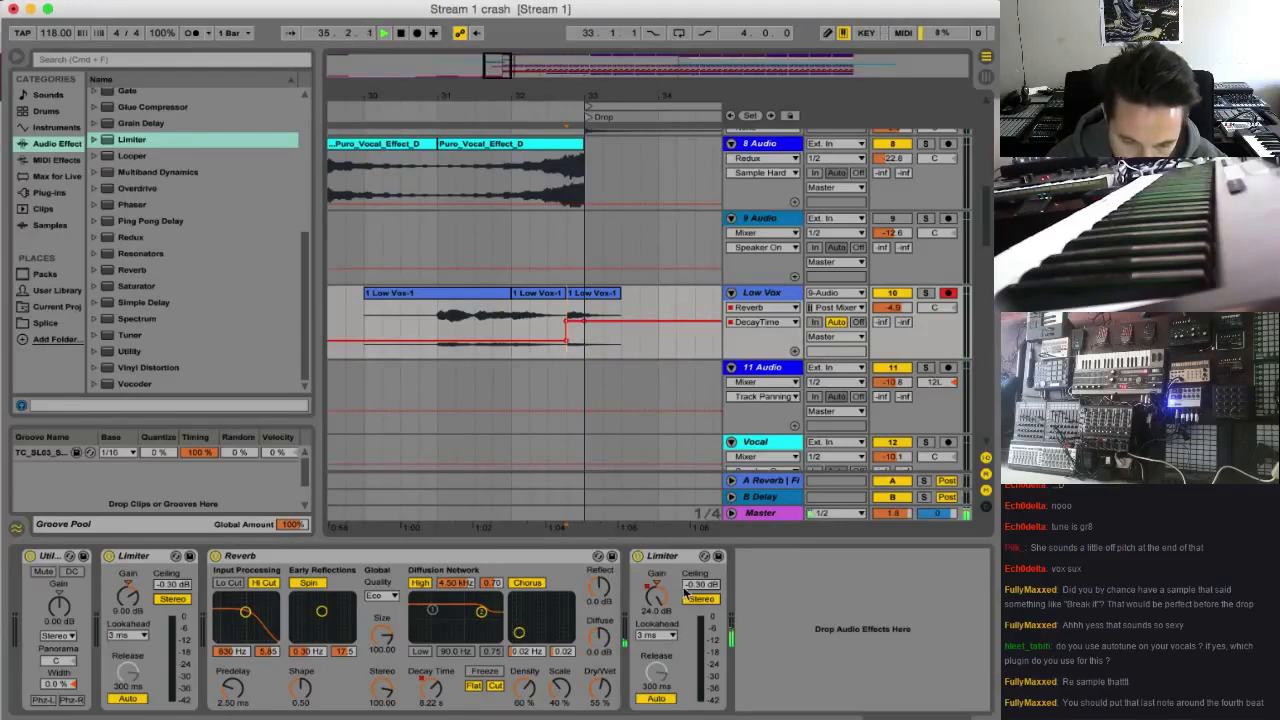
{"action": "left_click", "coordinate": [659, 594]}
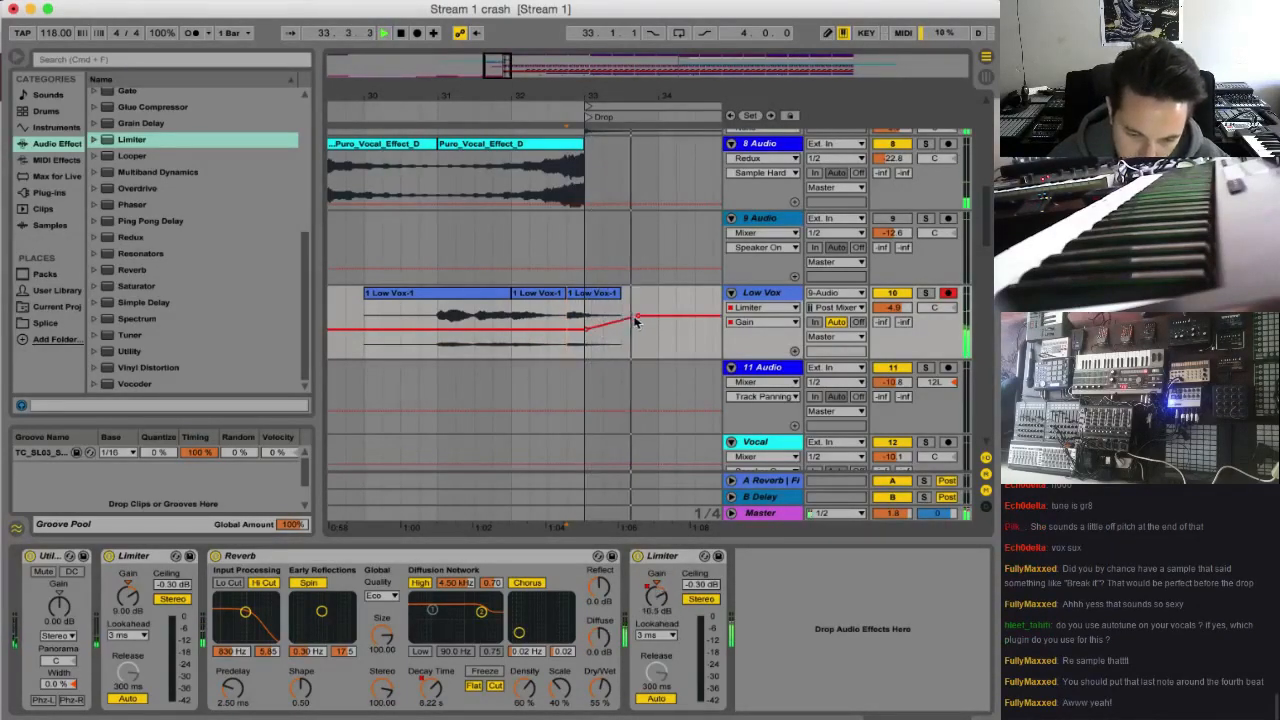
{"action": "key", "text": "space"}
{"action": "left_click_drag", "start_coordinate": [638, 317], "coordinate": [607, 322]}
{"action": "key", "text": "space"}
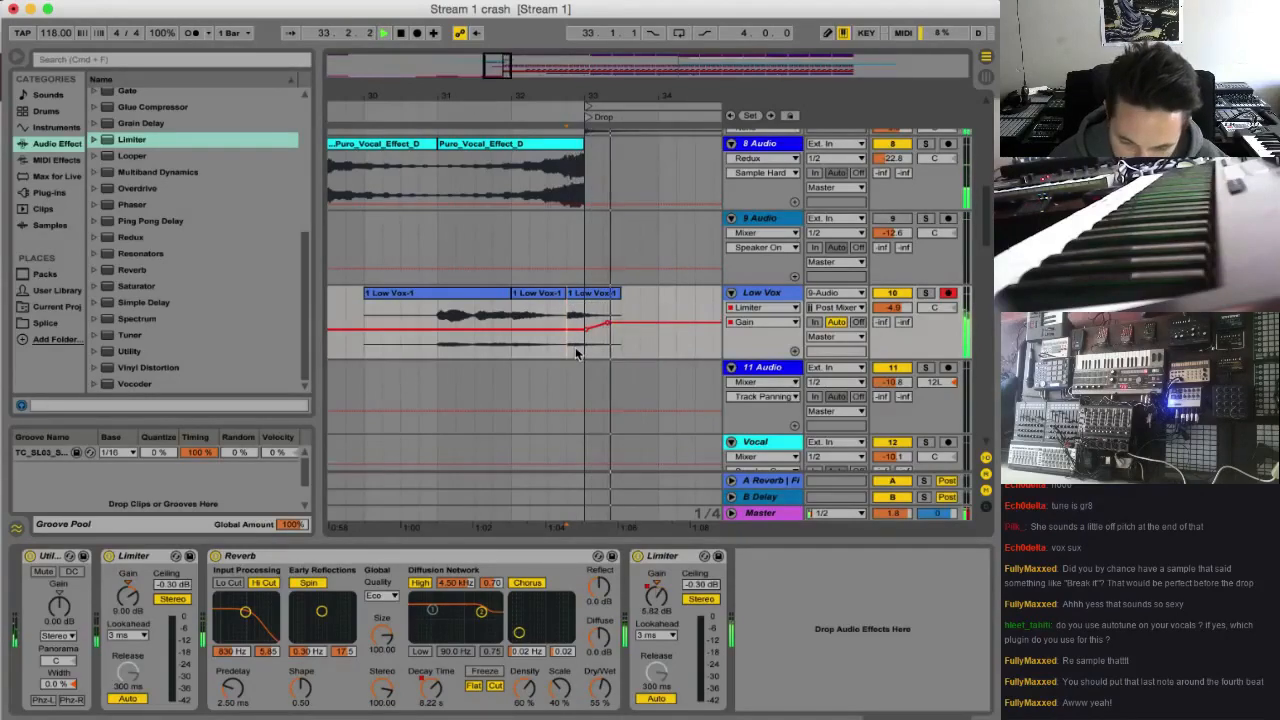
Play the arrangement from 30.4 and examine the tracks around the transition into the Drop
{"action": "left_click_drag", "start_coordinate": [426, 314], "coordinate": [439, 315]}
{"action": "key", "text": "space"}
{"action": "key", "text": "space"}
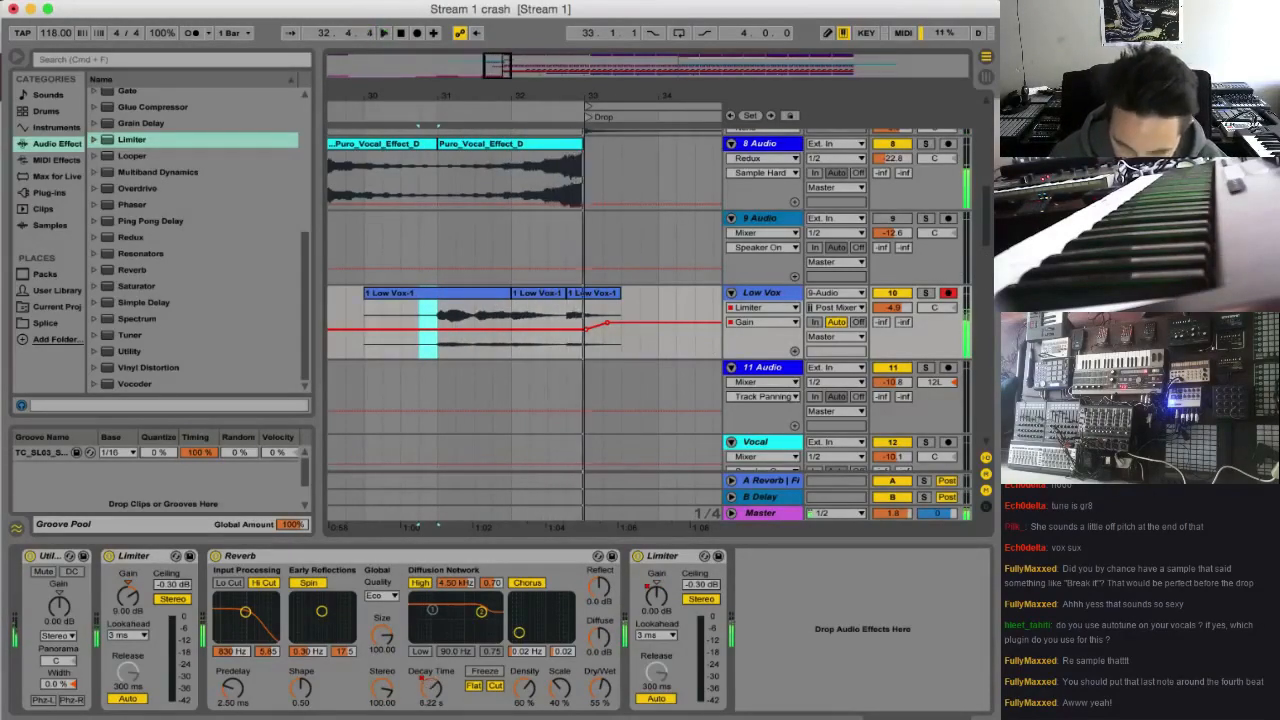
{"action": "scroll", "coordinate": [650, 320], "scroll_direction": "up", "scroll_amount": 10}
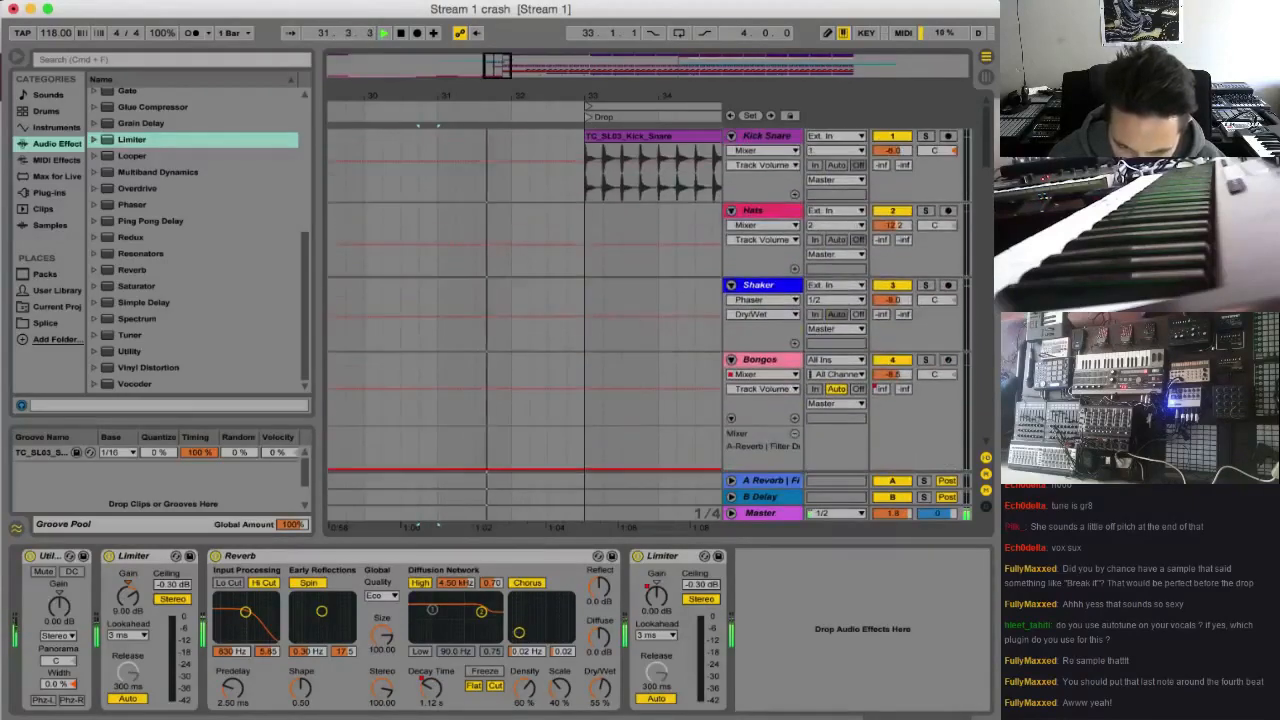
{"action": "scroll", "coordinate": [531, 273], "scroll_direction": "down", "scroll_amount": 8}
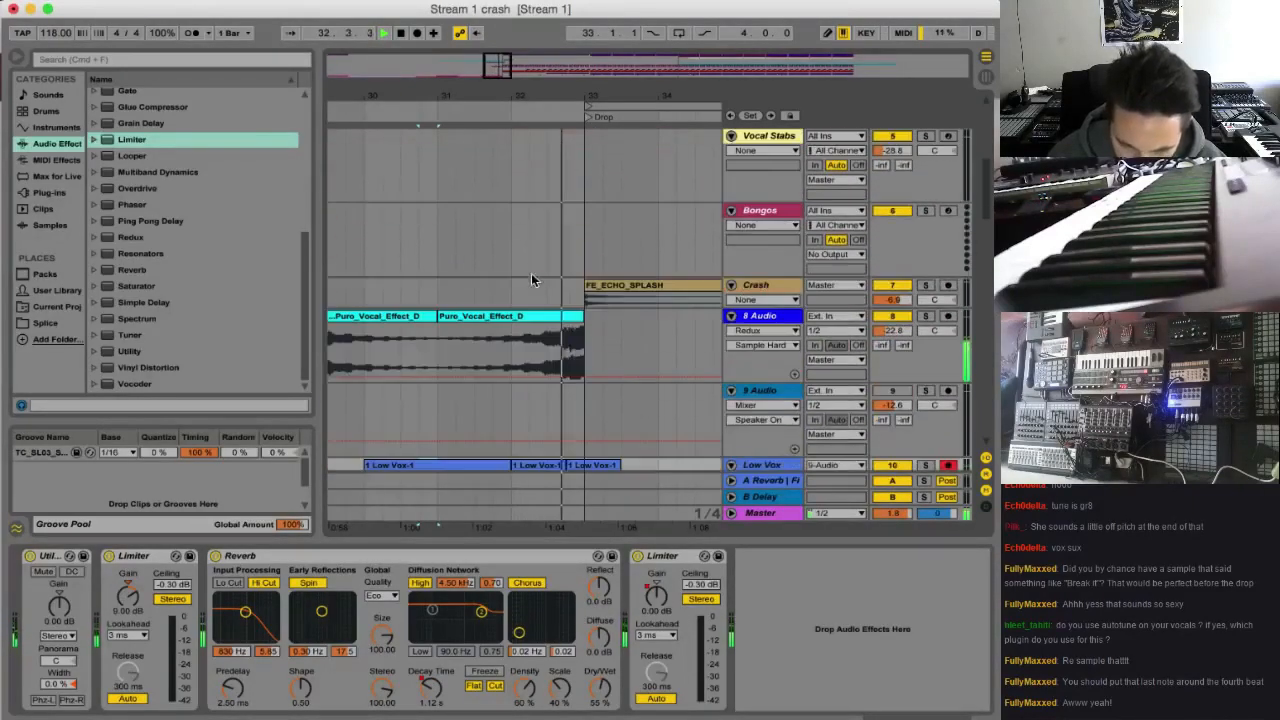
{"action": "scroll", "coordinate": [560, 289], "scroll_direction": "down", "scroll_amount": 5}
{"action": "scroll", "coordinate": [560, 289], "scroll_direction": "up", "scroll_amount": 6}
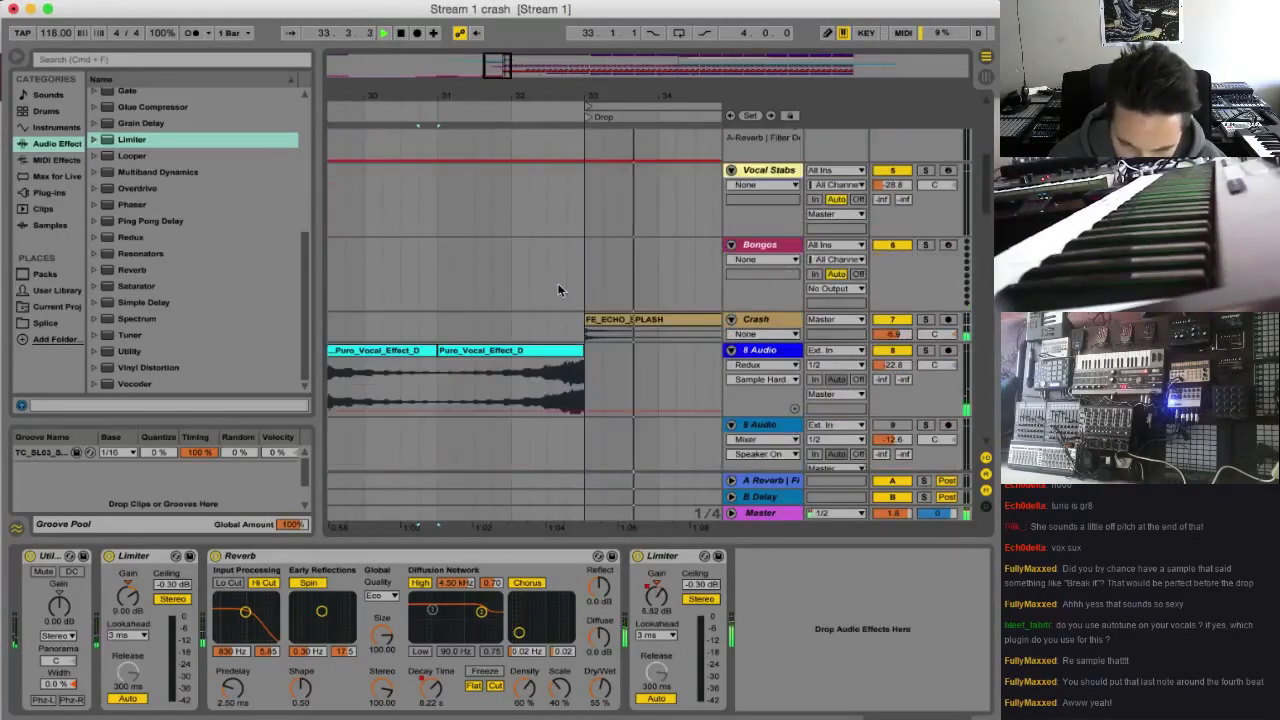
{"action": "scroll", "coordinate": [560, 289], "scroll_direction": "down", "scroll_amount": 1}
{"action": "left_click_drag", "start_coordinate": [500, 63], "coordinate": [493, 39]}
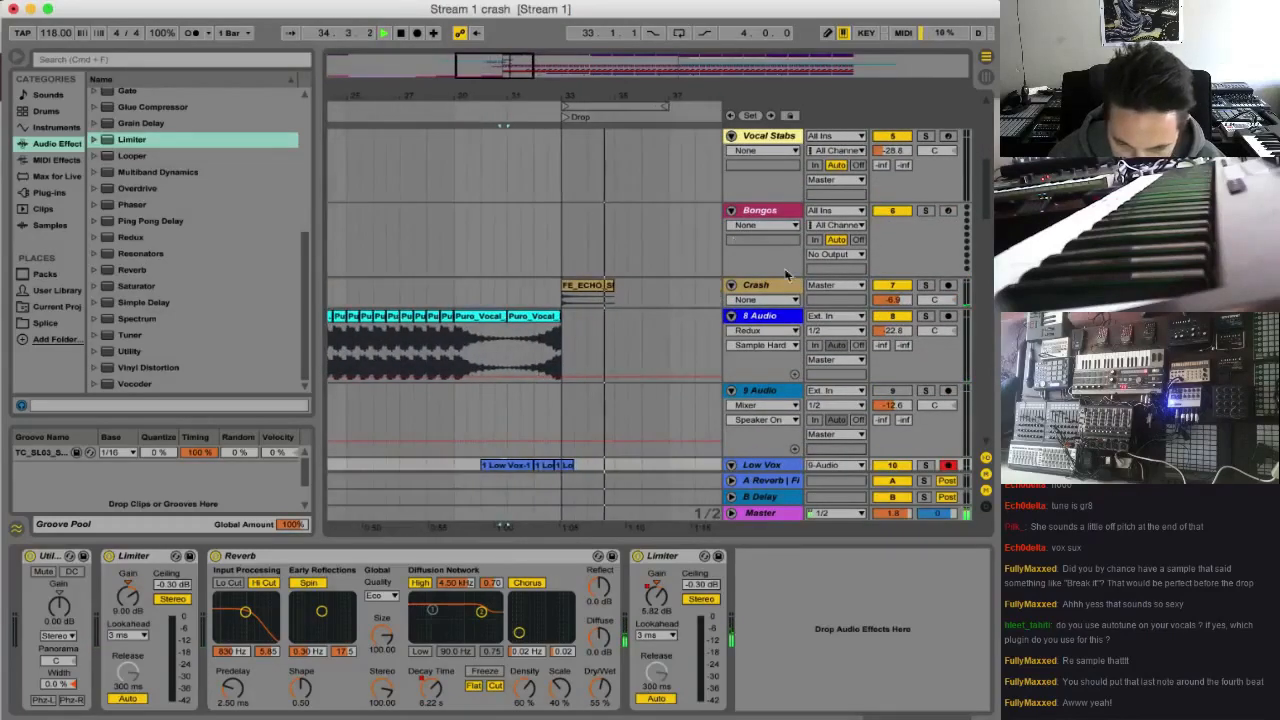
Lower the Redux downsample on the 8 Audio track to 1 and play the transition
{"action": "left_click", "coordinate": [765, 316]}
{"action": "key", "text": "space"}
{"action": "key", "text": "space"}
{"action": "left_click_drag", "start_coordinate": [387, 684], "coordinate": [387, 706]}
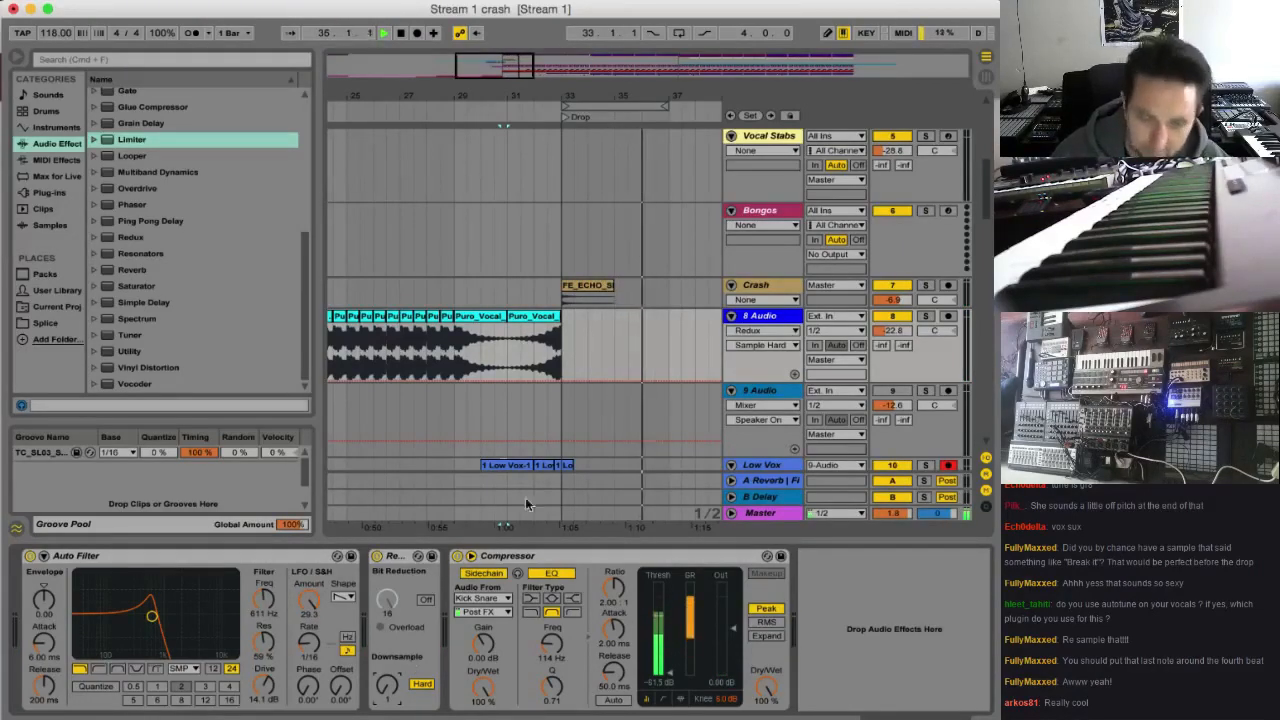
Stop playback and audition the last Low Vox clip from 32.4 into the Drop
{"action": "left_click_drag", "start_coordinate": [510, 97], "coordinate": [424, 50]}
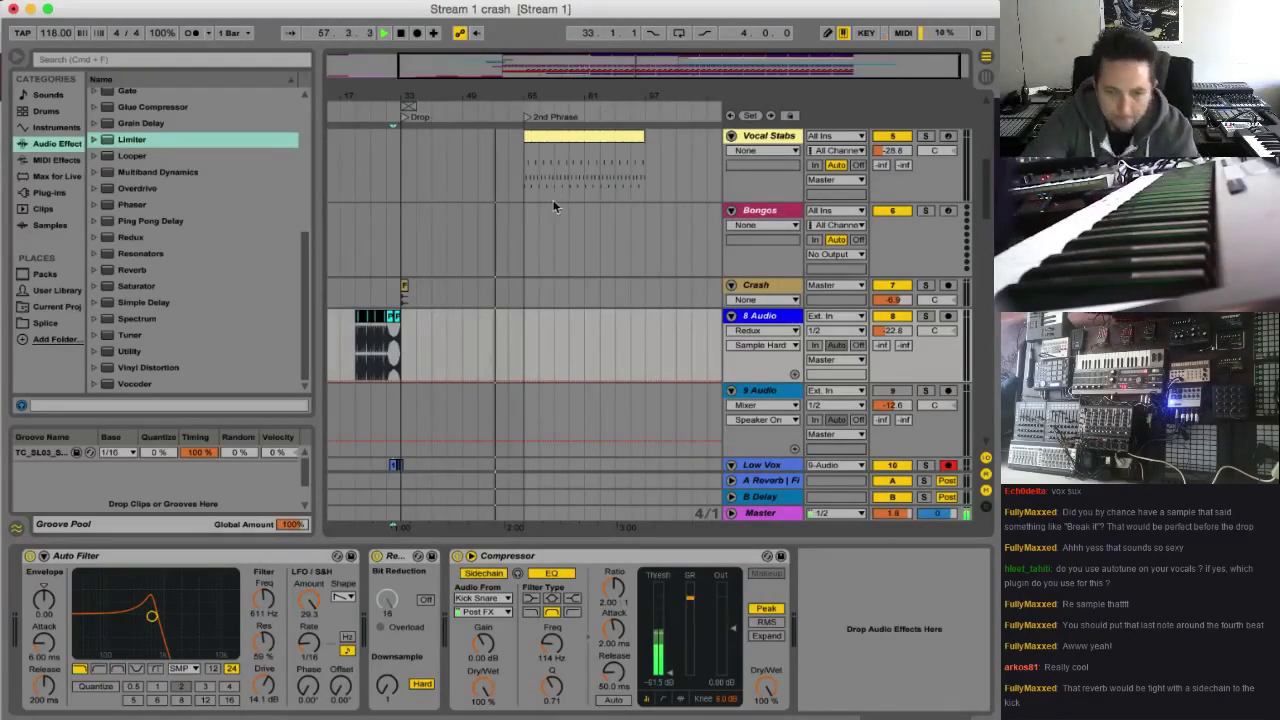
{"action": "key", "text": "space"}
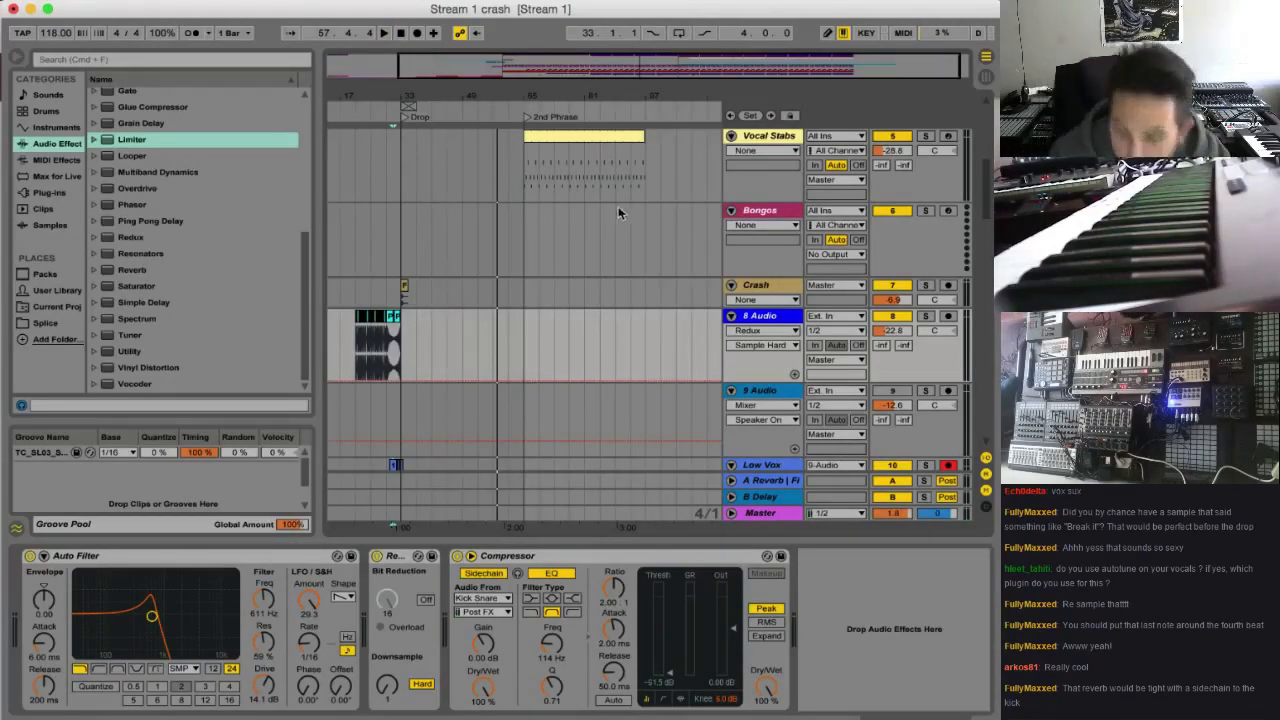
{"action": "scroll", "coordinate": [400, 334], "scroll_direction": "down", "scroll_amount": 3}
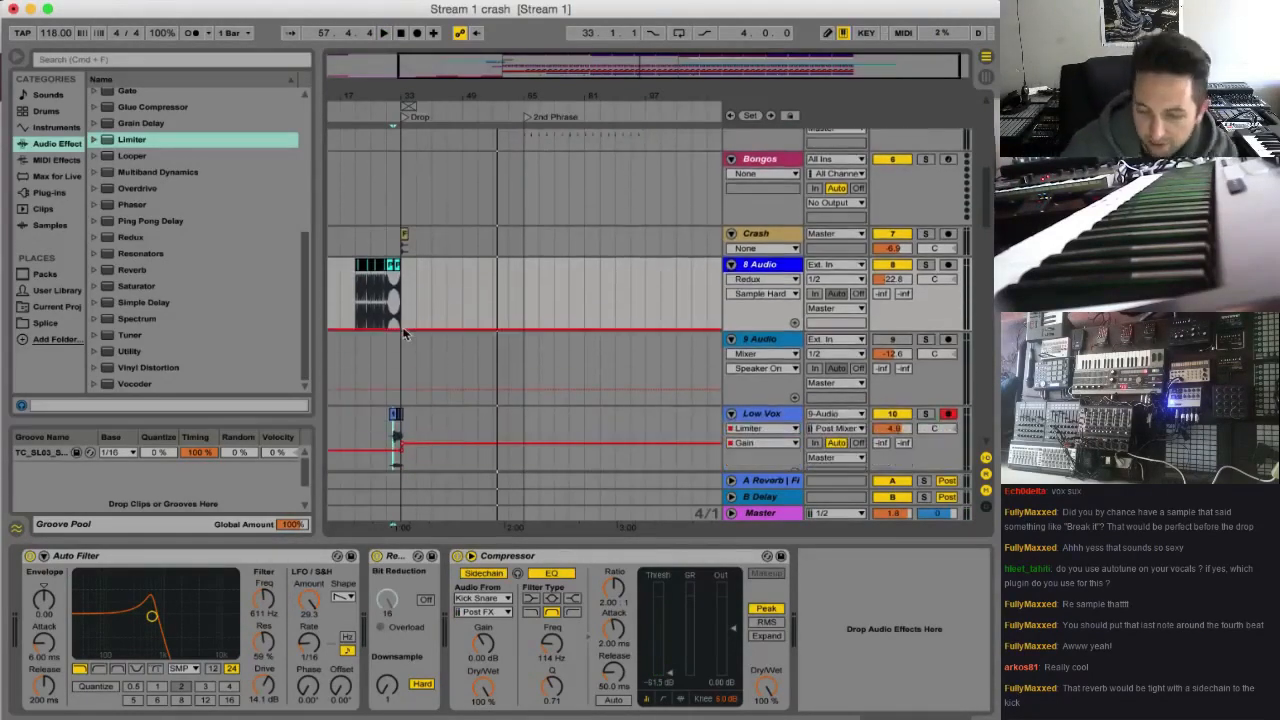
{"action": "left_click_drag", "start_coordinate": [496, 58], "coordinate": [497, 68]}
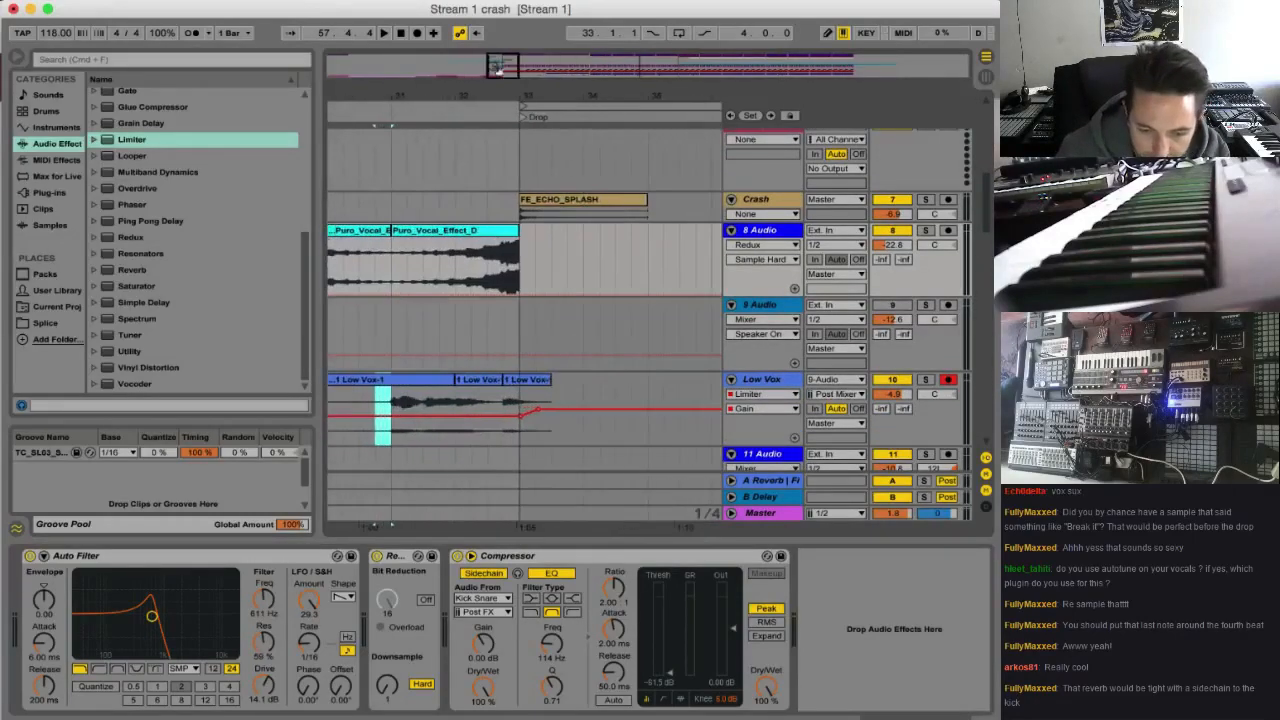
{"action": "left_click", "coordinate": [508, 400]}
{"action": "key", "text": "space"}
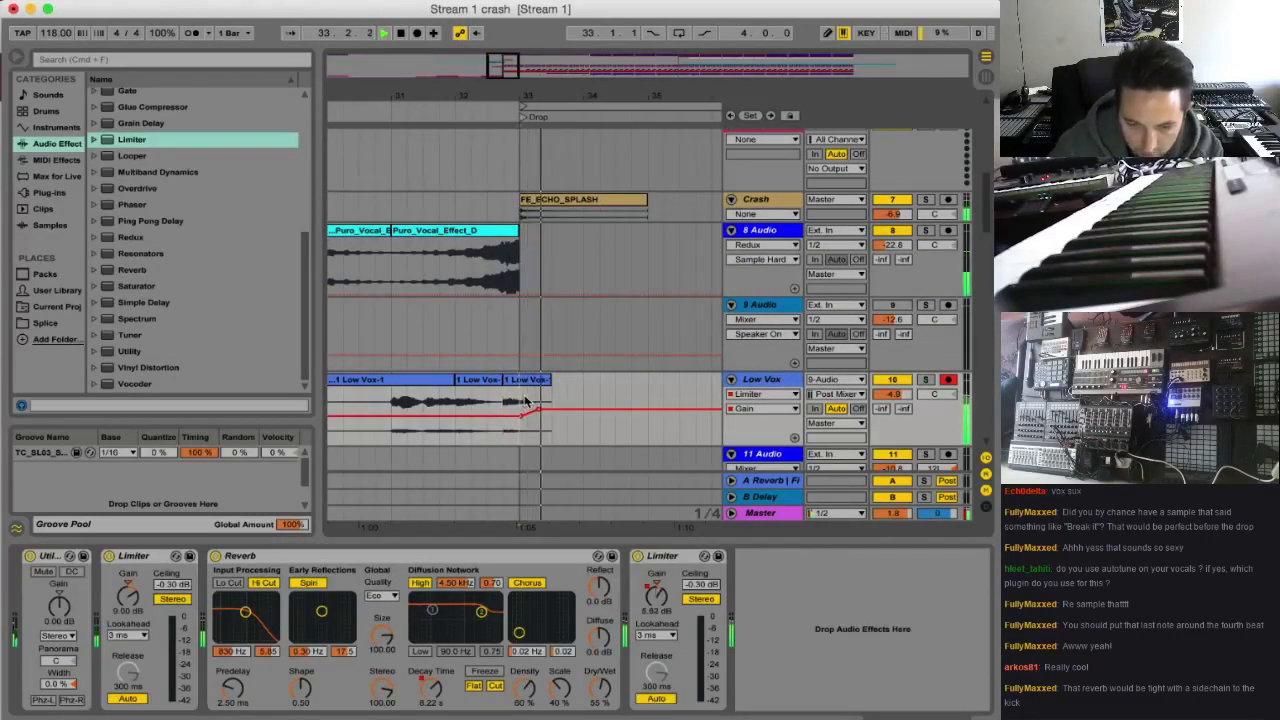
{"action": "key", "text": "space"}
Copy the Compressor from the Build up track to the end of the Low Vox effects chain and play from bar 31
{"action": "scroll", "coordinate": [768, 409], "scroll_direction": "down", "scroll_amount": 15}
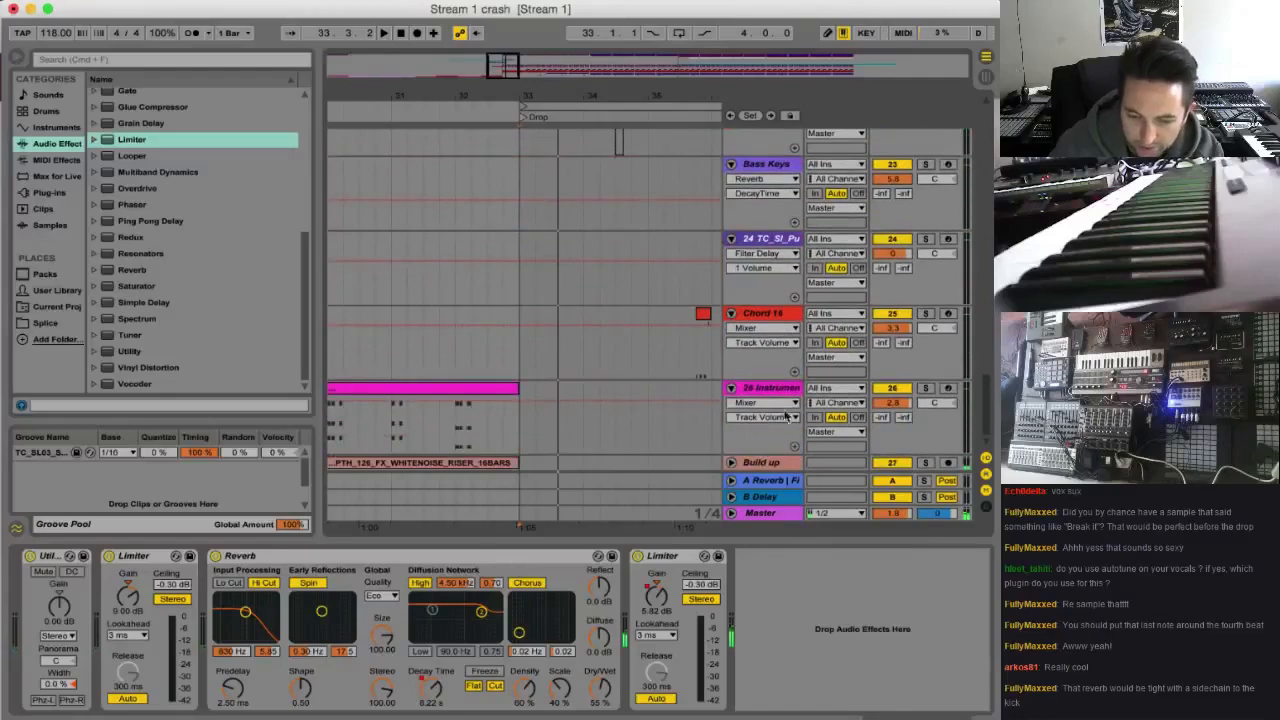
{"action": "left_click", "coordinate": [760, 463]}
{"action": "left_click", "coordinate": [888, 557]}
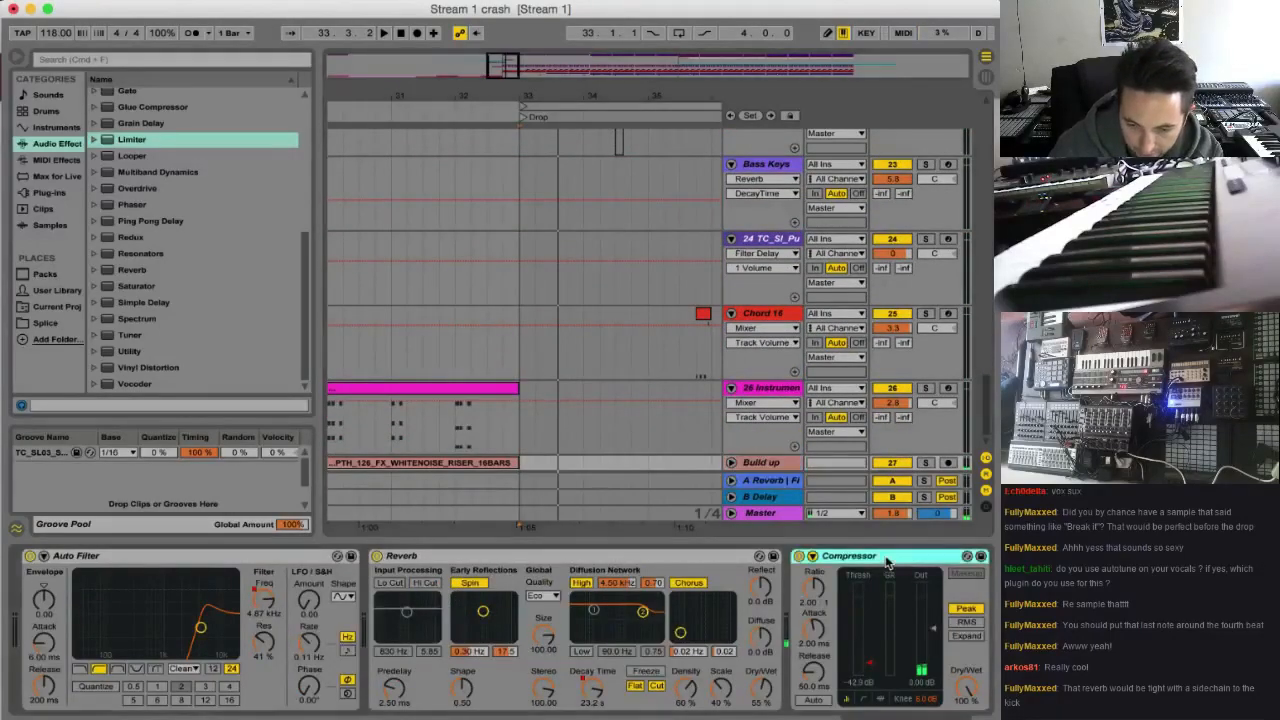
{"action": "scroll", "coordinate": [822, 308], "scroll_direction": "up", "scroll_amount": 5}
{"action": "scroll", "coordinate": [822, 308], "scroll_direction": "up", "scroll_amount": 6}
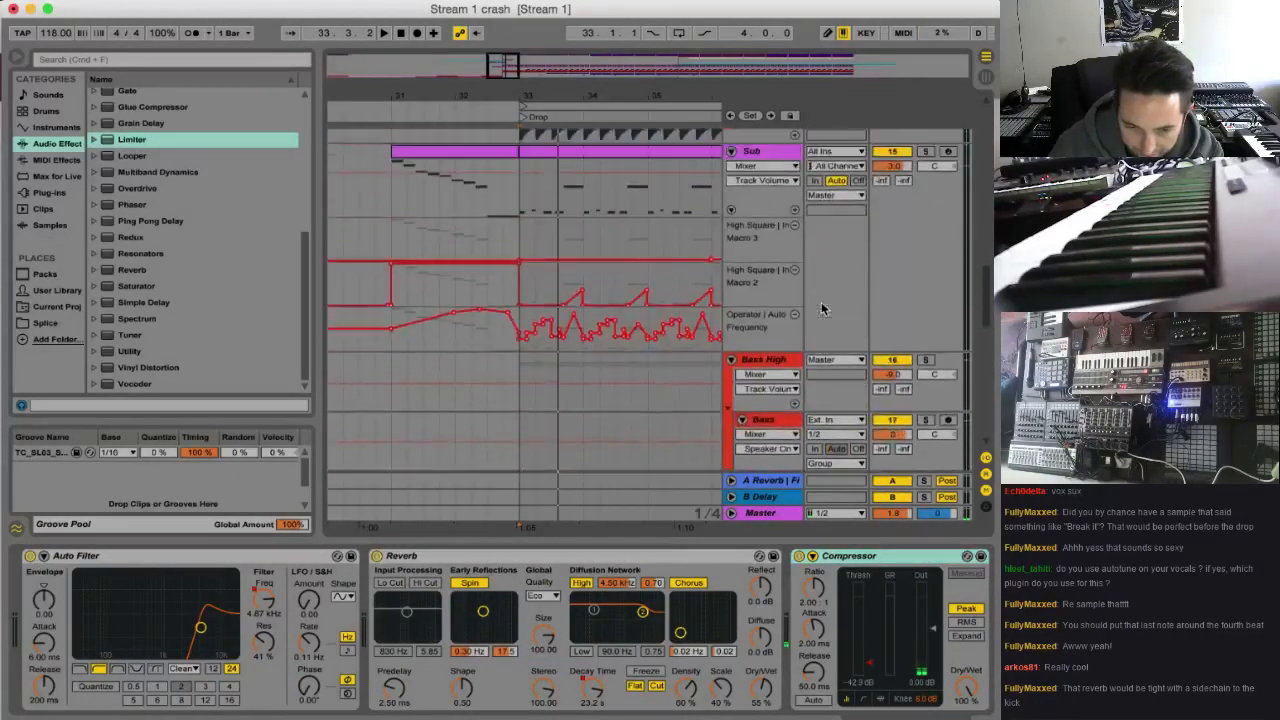
{"action": "left_click", "coordinate": [845, 557]}
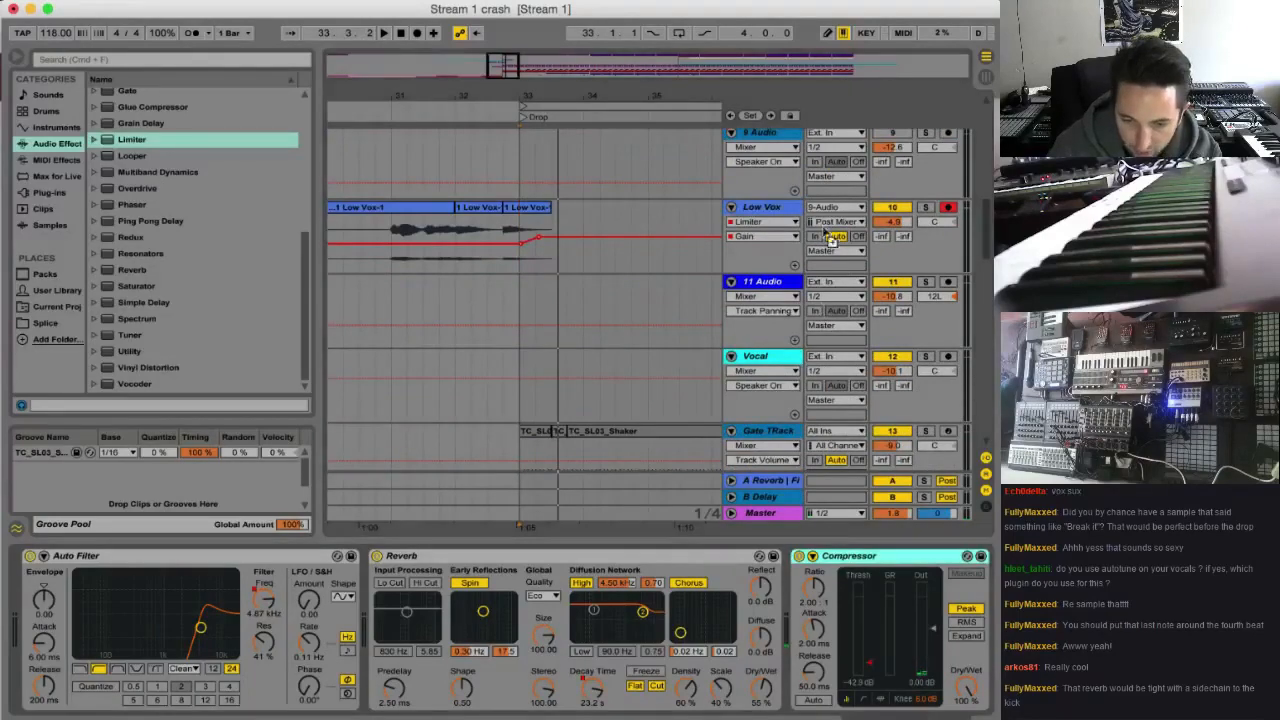
{"action": "left_click", "coordinate": [771, 208]}
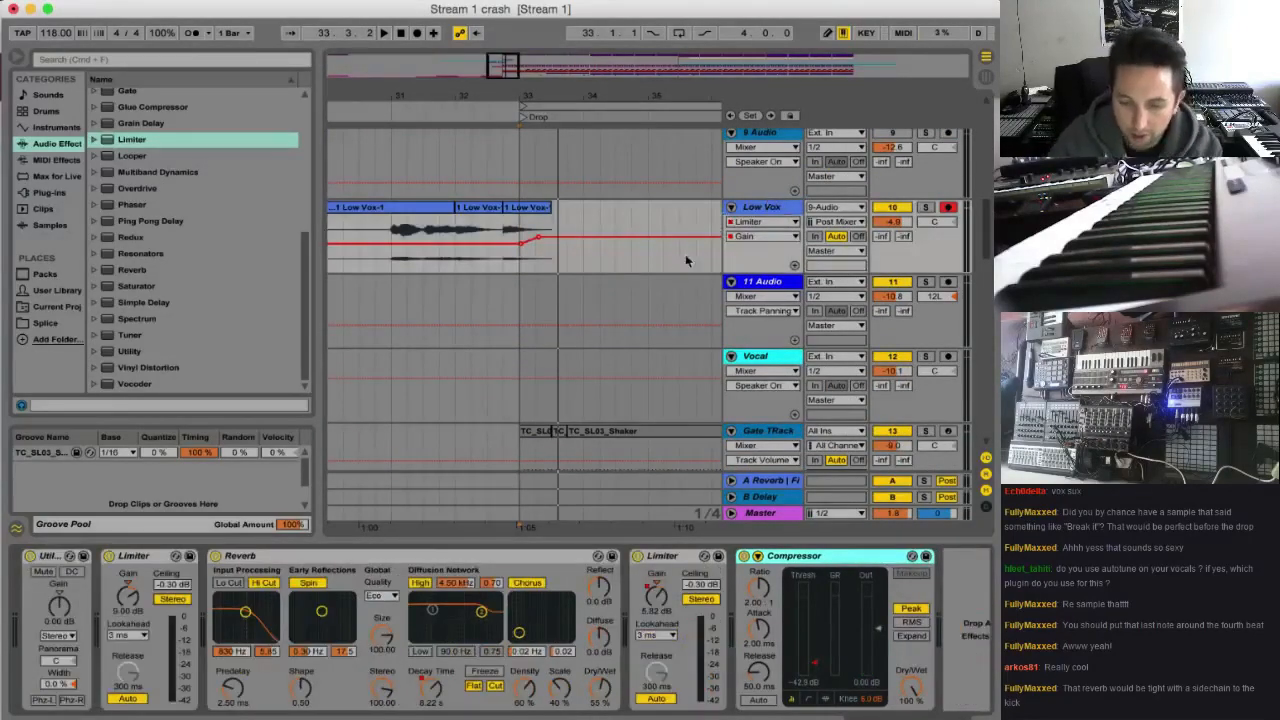
{"action": "left_click", "coordinate": [458, 251]}
{"action": "key", "text": "space"}
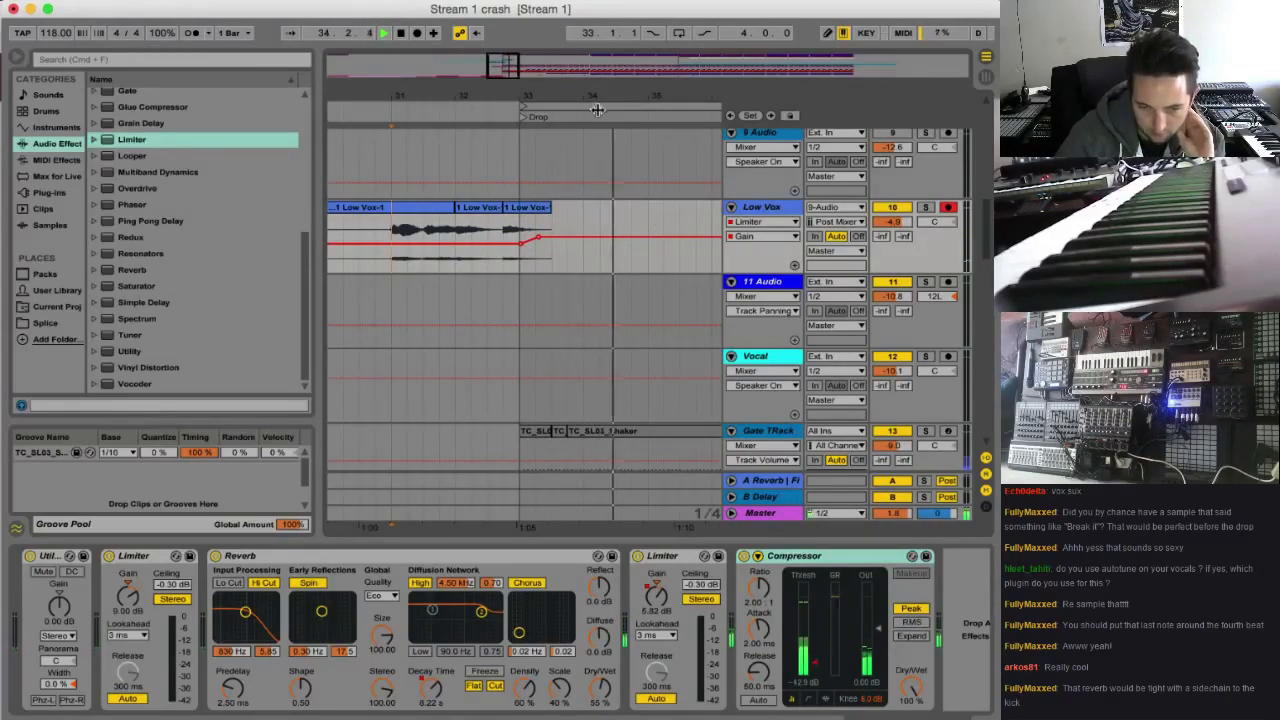
{"action": "left_click_drag", "start_coordinate": [520, 96], "coordinate": [520, 68]}
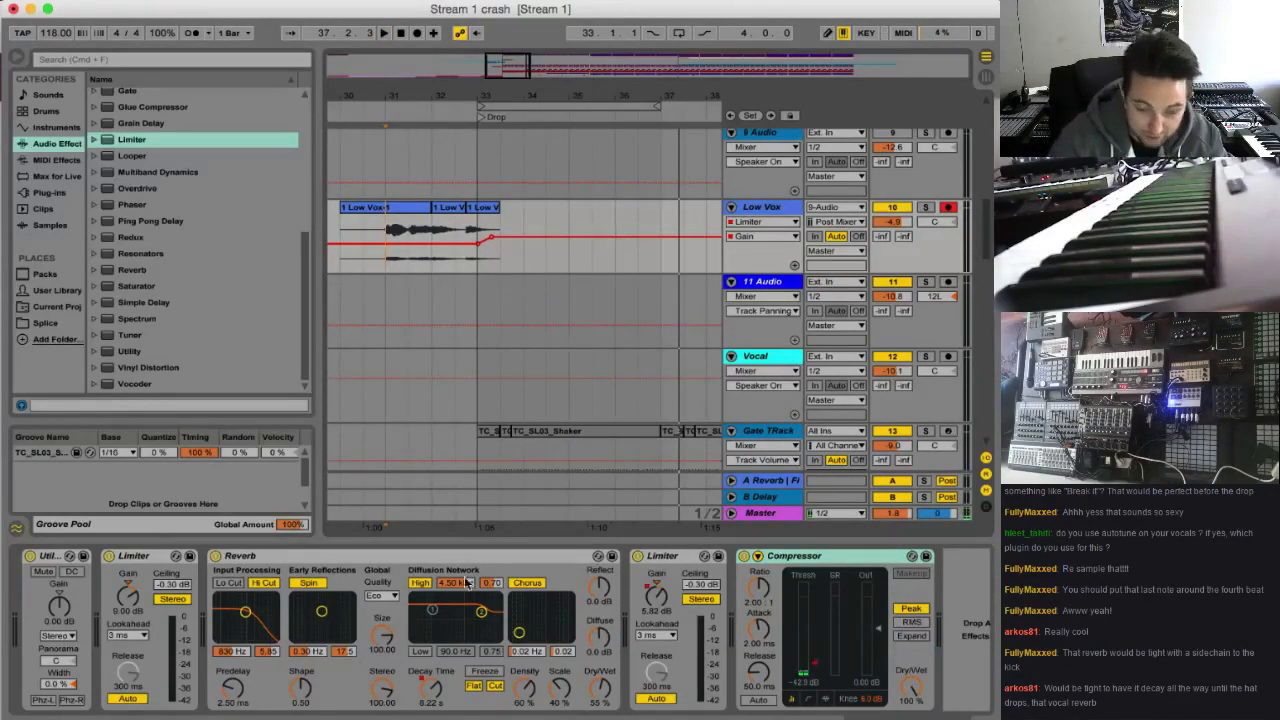
Raise the Low Vox Reverb's automated decay time from 32.4 onward to 60 s
{"action": "left_click", "coordinate": [433, 690]}
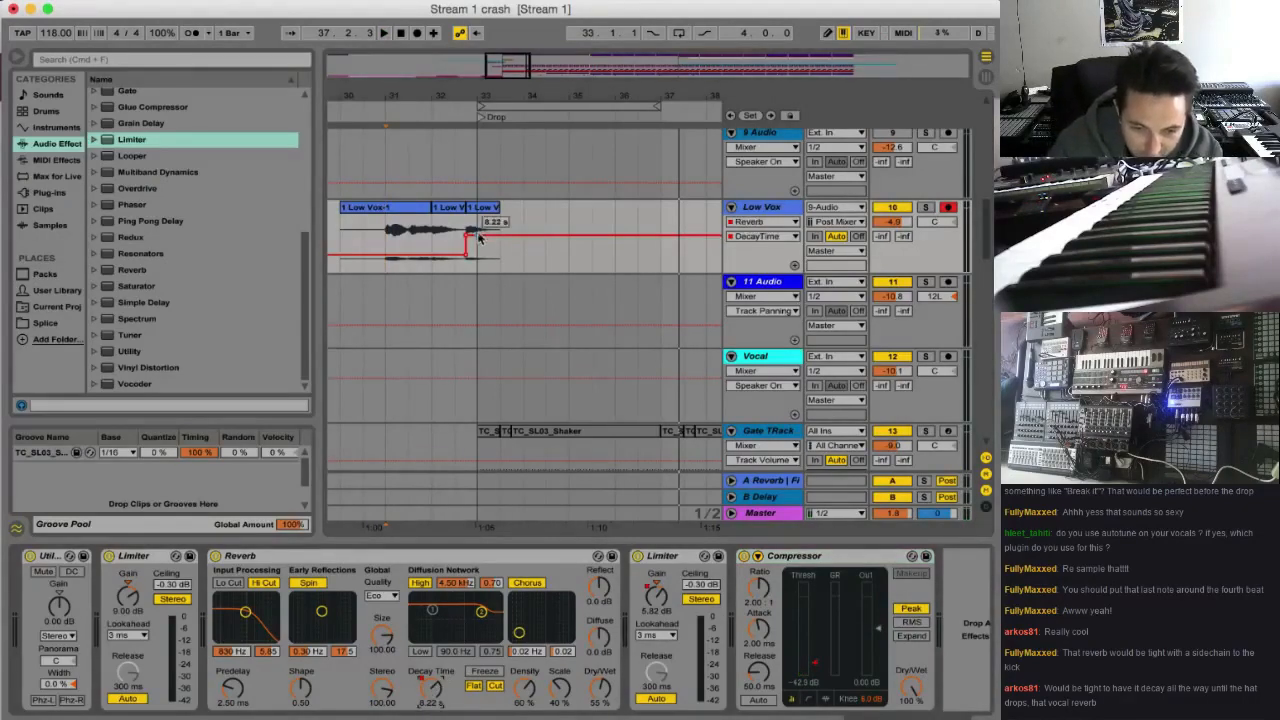
{"action": "left_click_drag", "start_coordinate": [479, 237], "coordinate": [479, 216]}
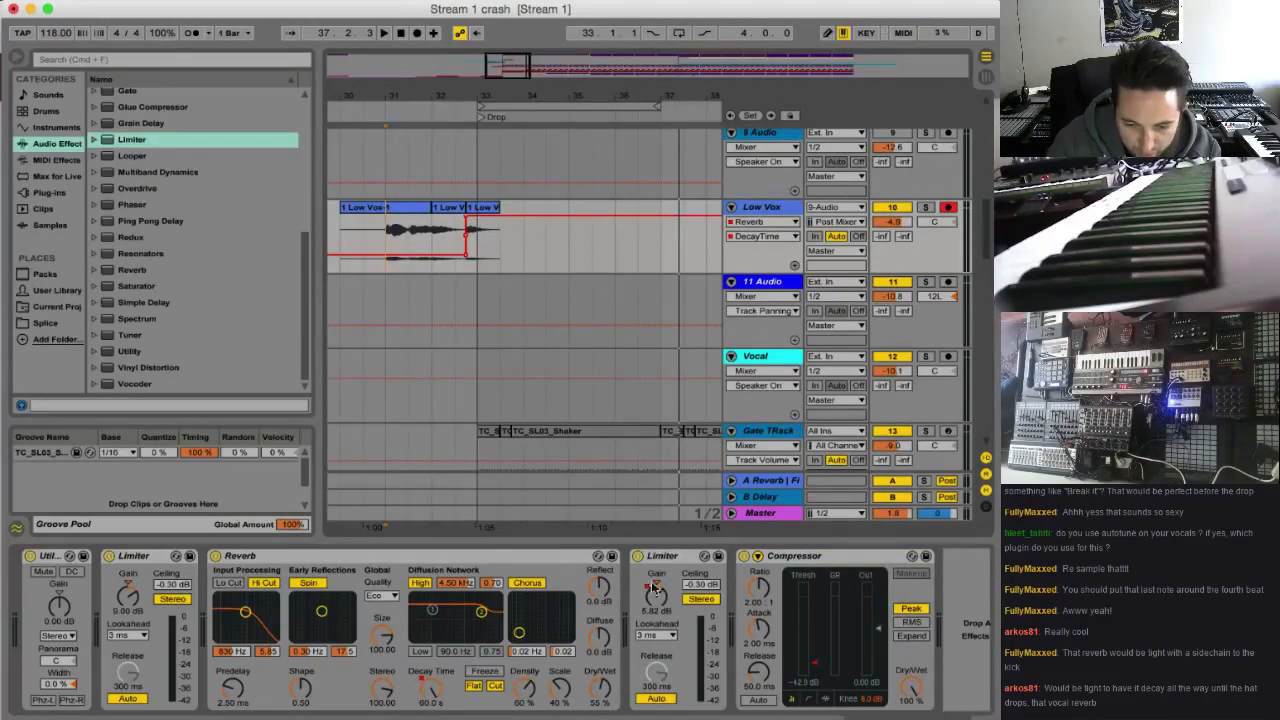
{"action": "left_click", "coordinate": [653, 588]}
Add a locator at bar 49, where the Hats clips begin
{"action": "left_click_drag", "start_coordinate": [494, 68], "coordinate": [464, 245]}
{"action": "scroll", "coordinate": [470, 235], "scroll_direction": "up", "scroll_amount": 10}
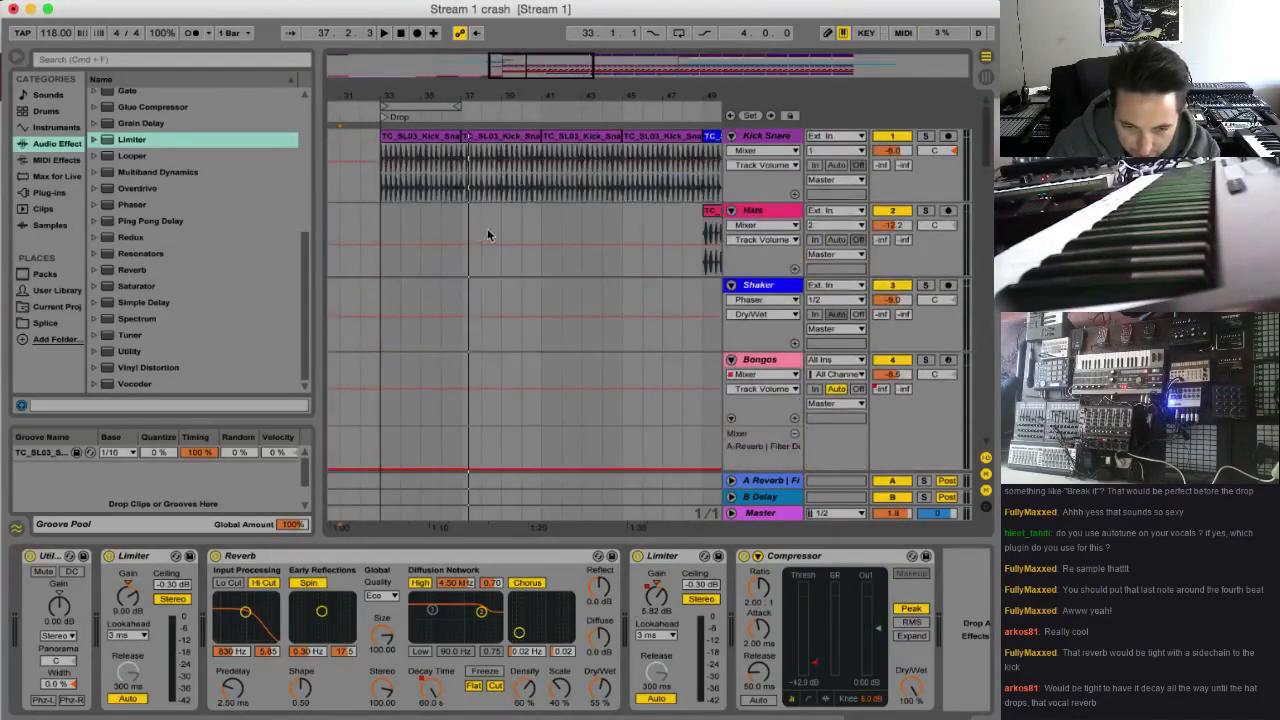
{"action": "scroll", "coordinate": [680, 244], "scroll_direction": "down", "scroll_amount": 1}
{"action": "left_click", "coordinate": [714, 131]}
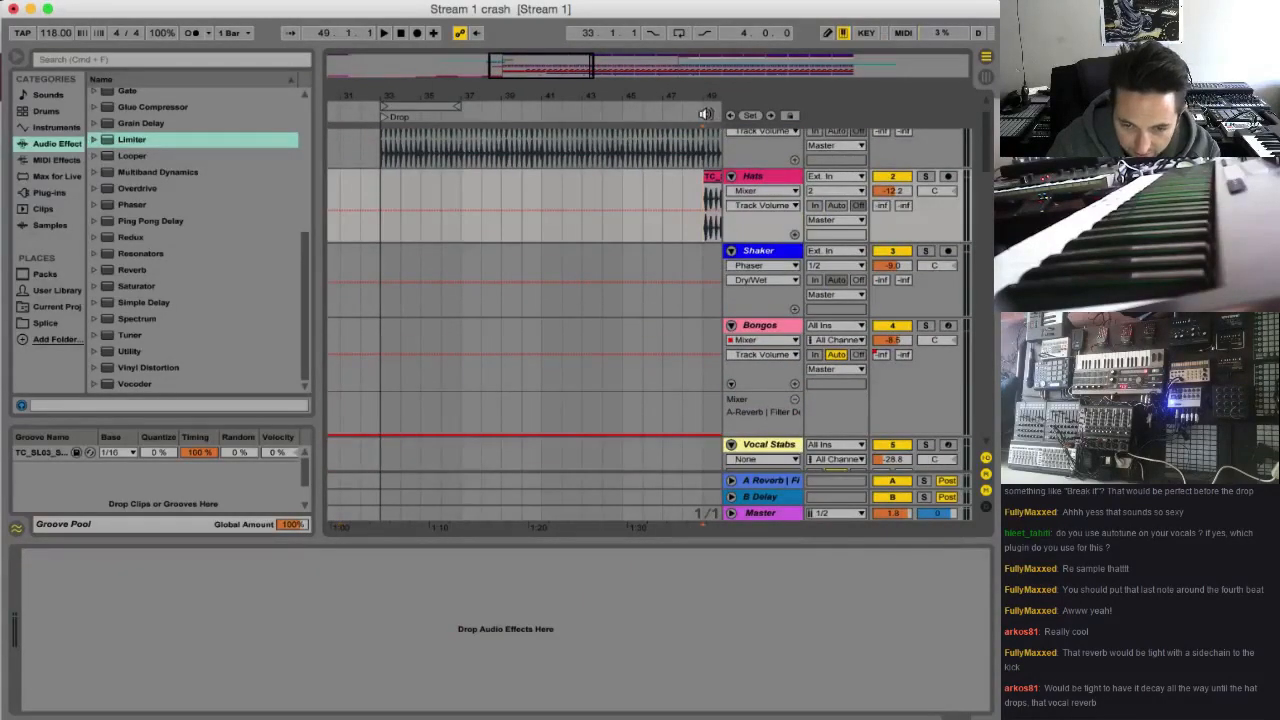
{"action": "right_click", "coordinate": [708, 115]}
{"action": "left_click", "coordinate": [745, 158]}
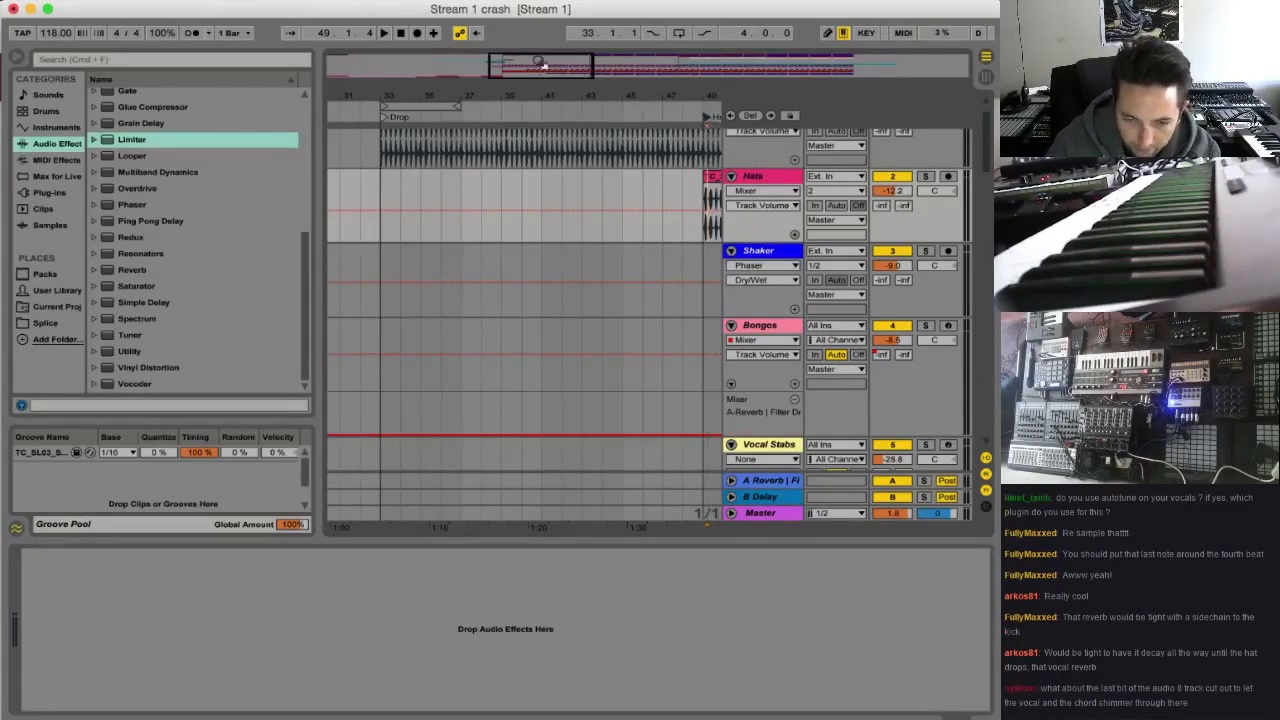
Draw a rising ramp in the Low Vox Limiter's gain automation from the Drop at bar 33 to the Hats locator at bar 49
{"action": "scroll", "coordinate": [471, 281], "scroll_direction": "down", "scroll_amount": 15}
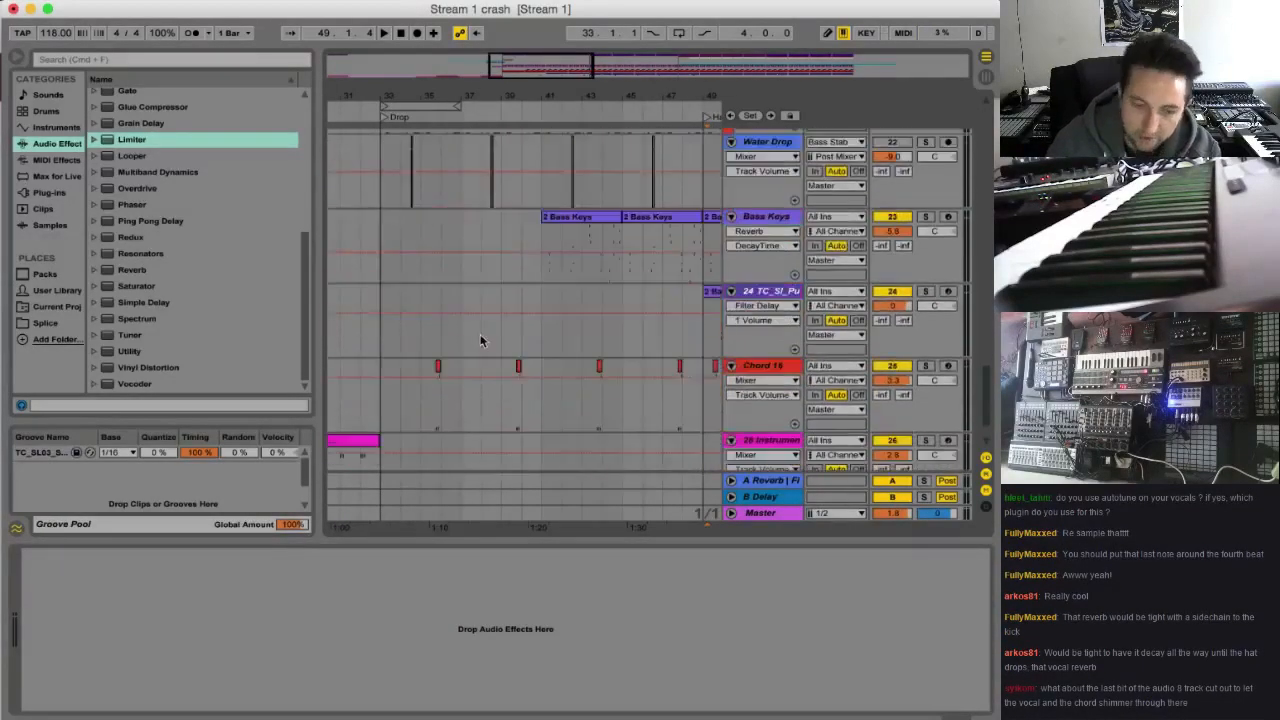
{"action": "scroll", "coordinate": [470, 330], "scroll_direction": "up", "scroll_amount": 15}
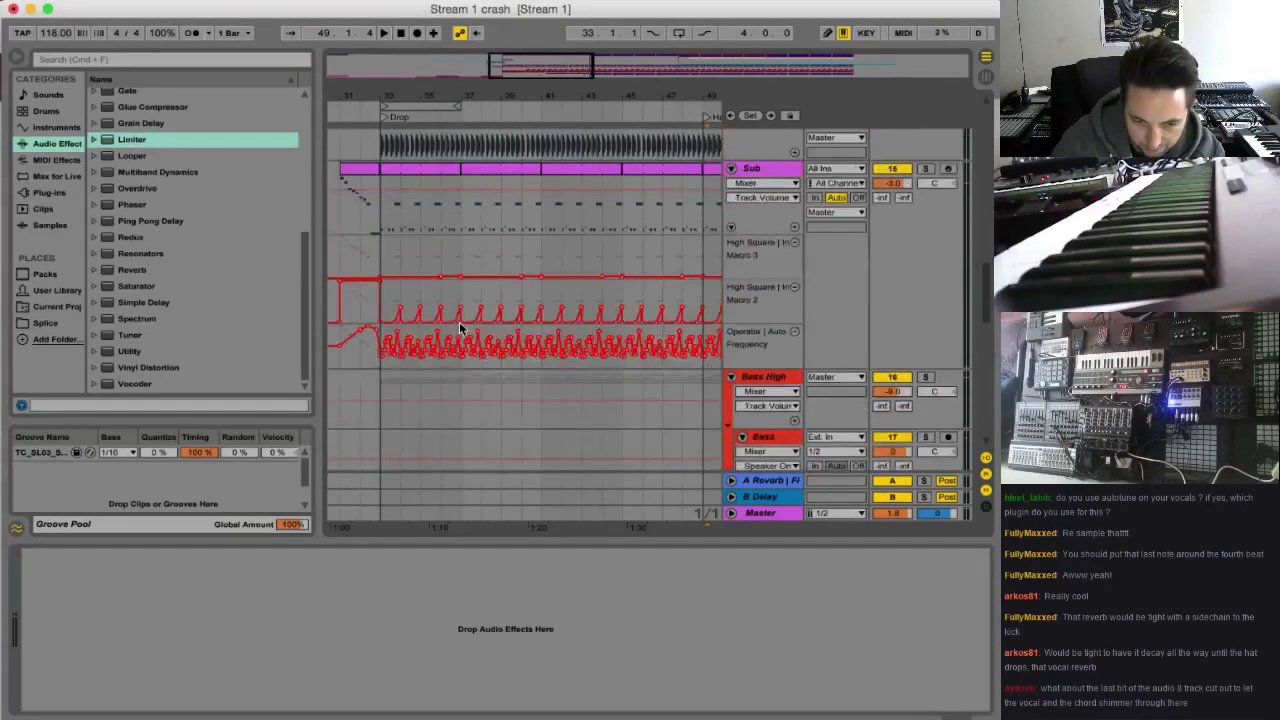
{"action": "scroll", "coordinate": [459, 322], "scroll_direction": "down", "scroll_amount": 10}
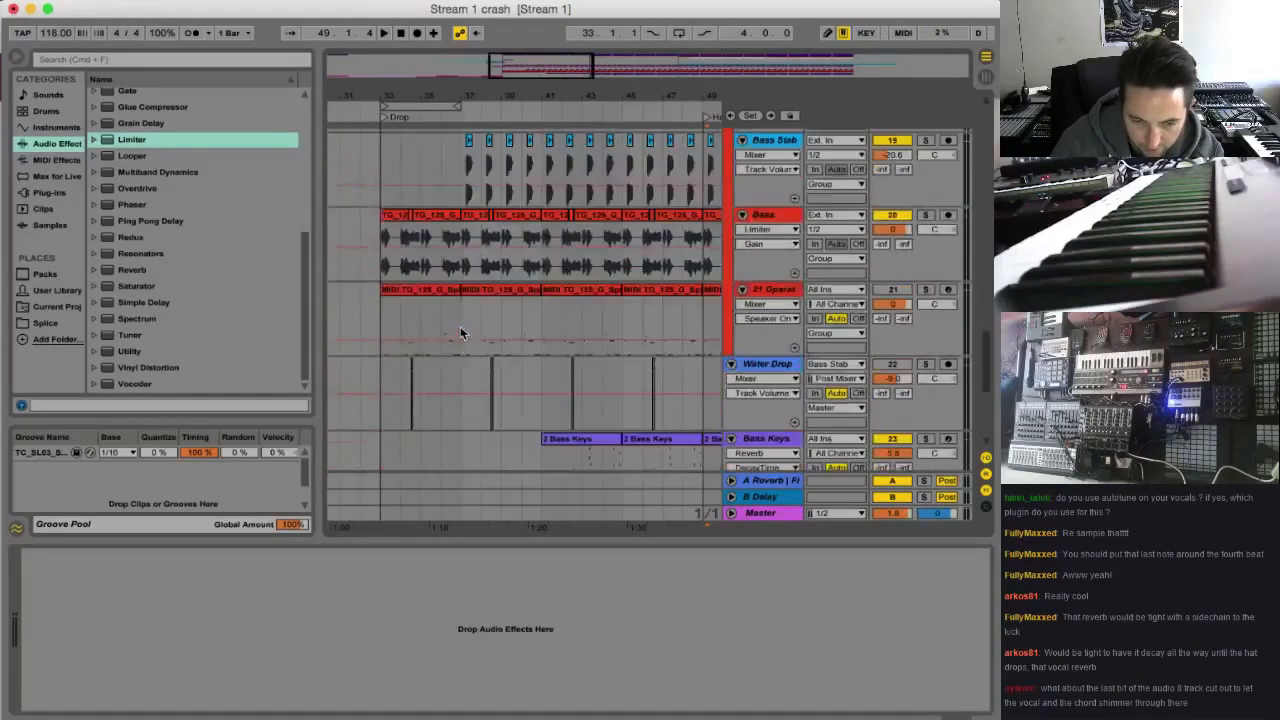
{"action": "scroll", "coordinate": [460, 326], "scroll_direction": "down", "scroll_amount": 5}
{"action": "scroll", "coordinate": [460, 326], "scroll_direction": "up", "scroll_amount": 15}
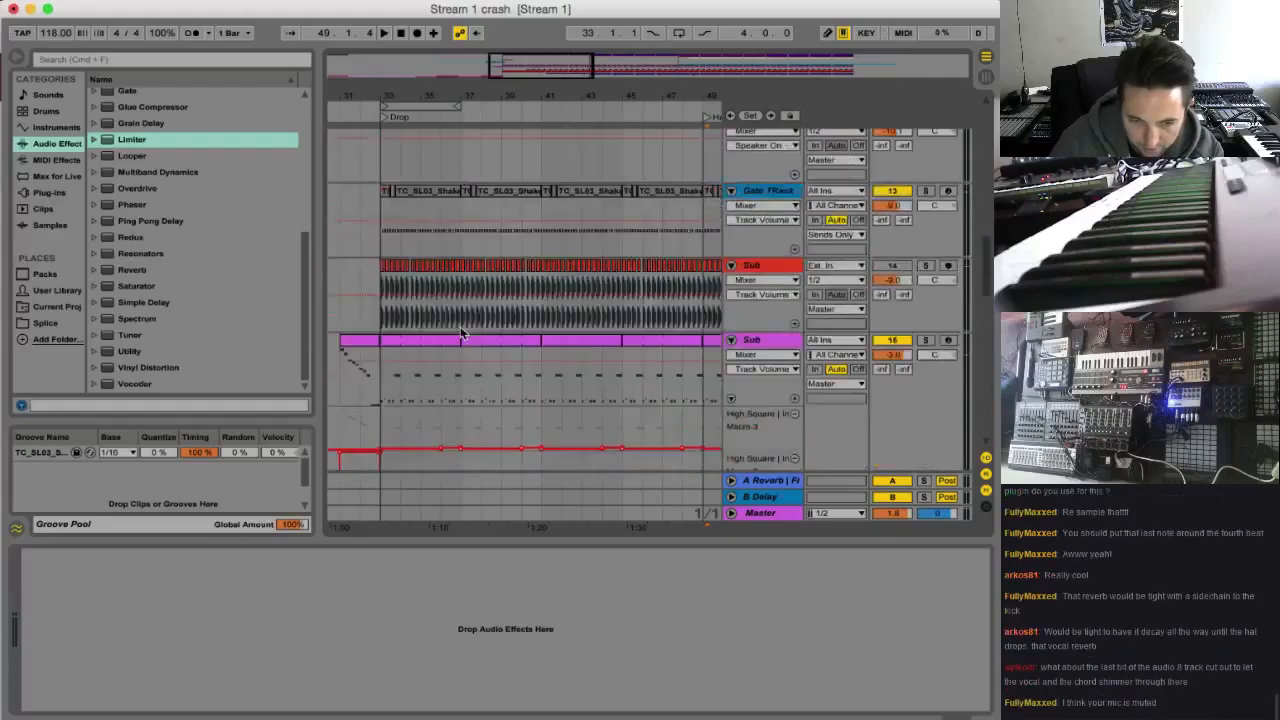
{"action": "scroll", "coordinate": [460, 326], "scroll_direction": "up", "scroll_amount": 6}
{"action": "left_click_drag", "start_coordinate": [390, 290], "coordinate": [705, 268]}
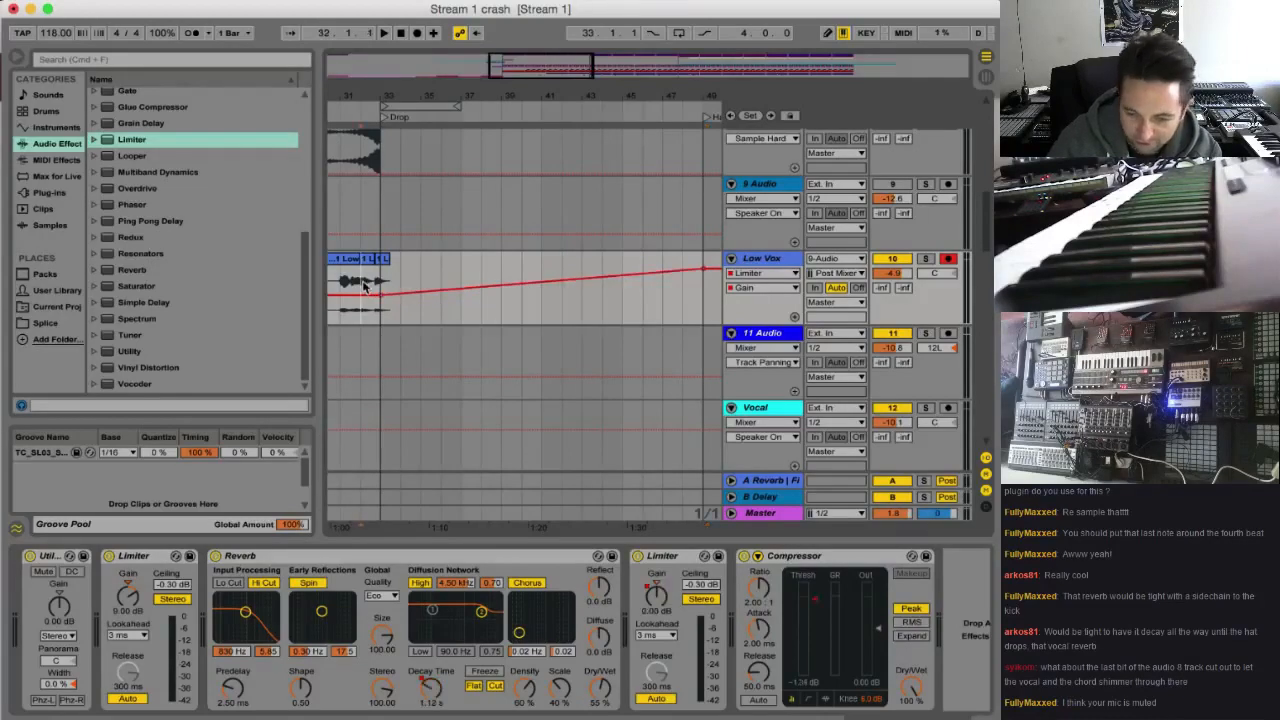
Play the Low Vox tail into the Drop and bend its Limiter gain ramp between bars 33 and 49 into an upward curve
{"action": "key", "text": "space"}
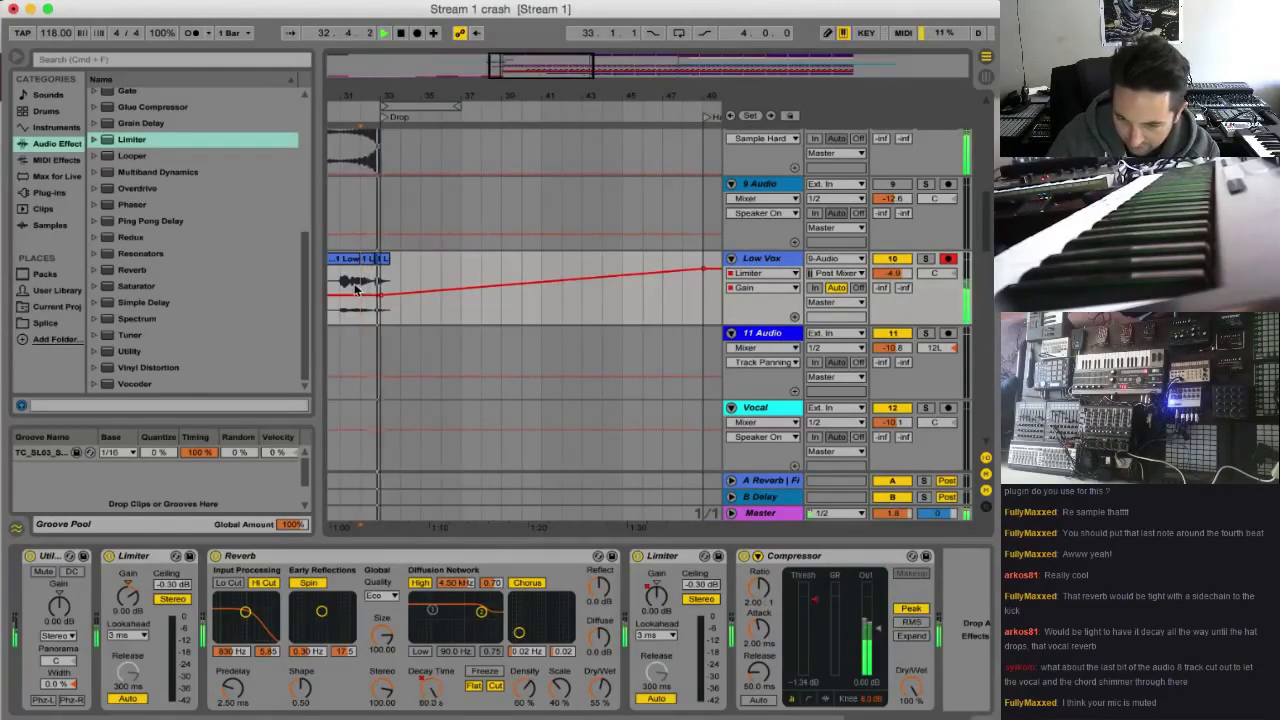
{"action": "key", "text": "space"}
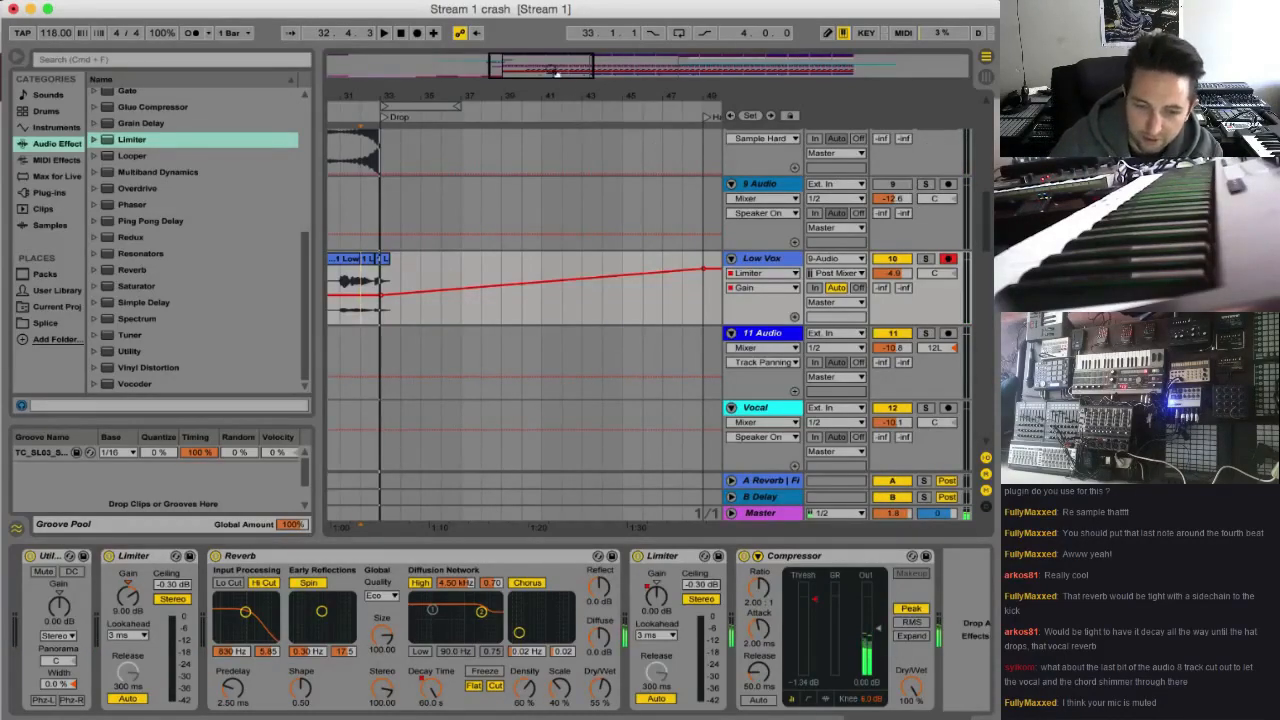
{"action": "left_click_drag", "start_coordinate": [554, 72], "coordinate": [545, 69]}
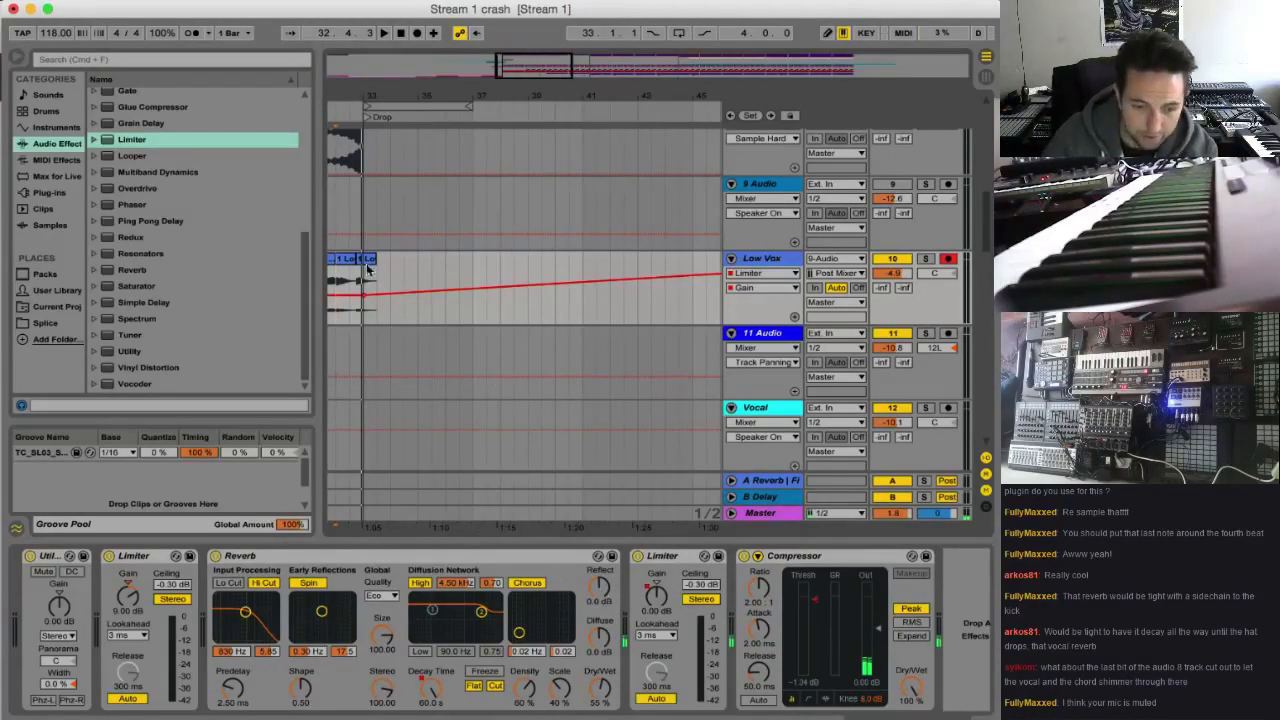
{"action": "key", "text": "space"}
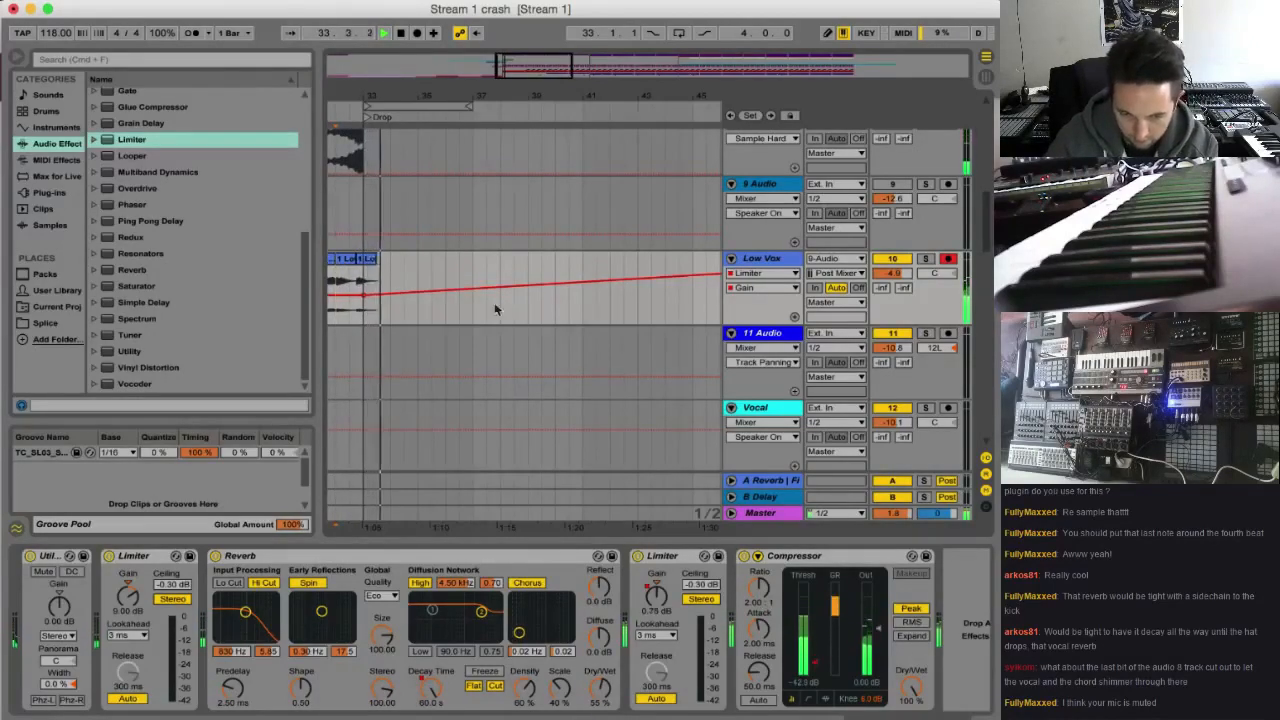
{"action": "left_click_drag", "start_coordinate": [557, 66], "coordinate": [574, 66]}
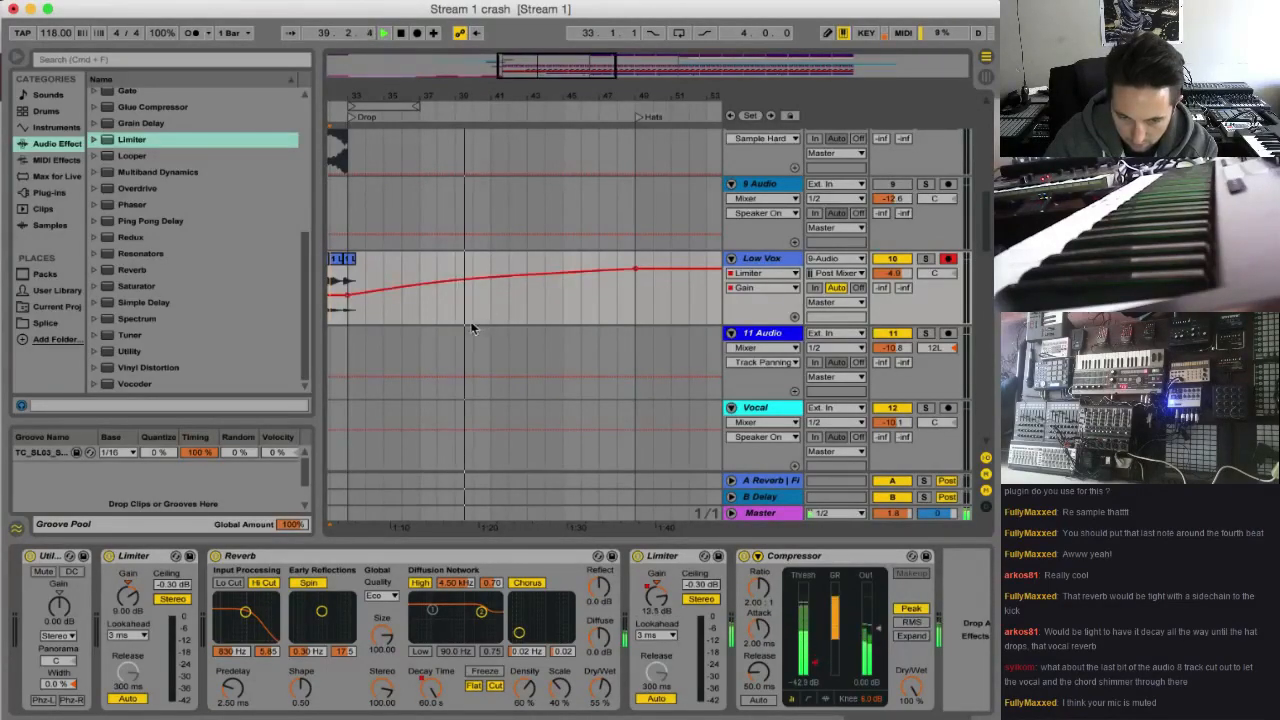
{"action": "scroll", "coordinate": [465, 326], "scroll_direction": "left", "scroll_amount": 3}
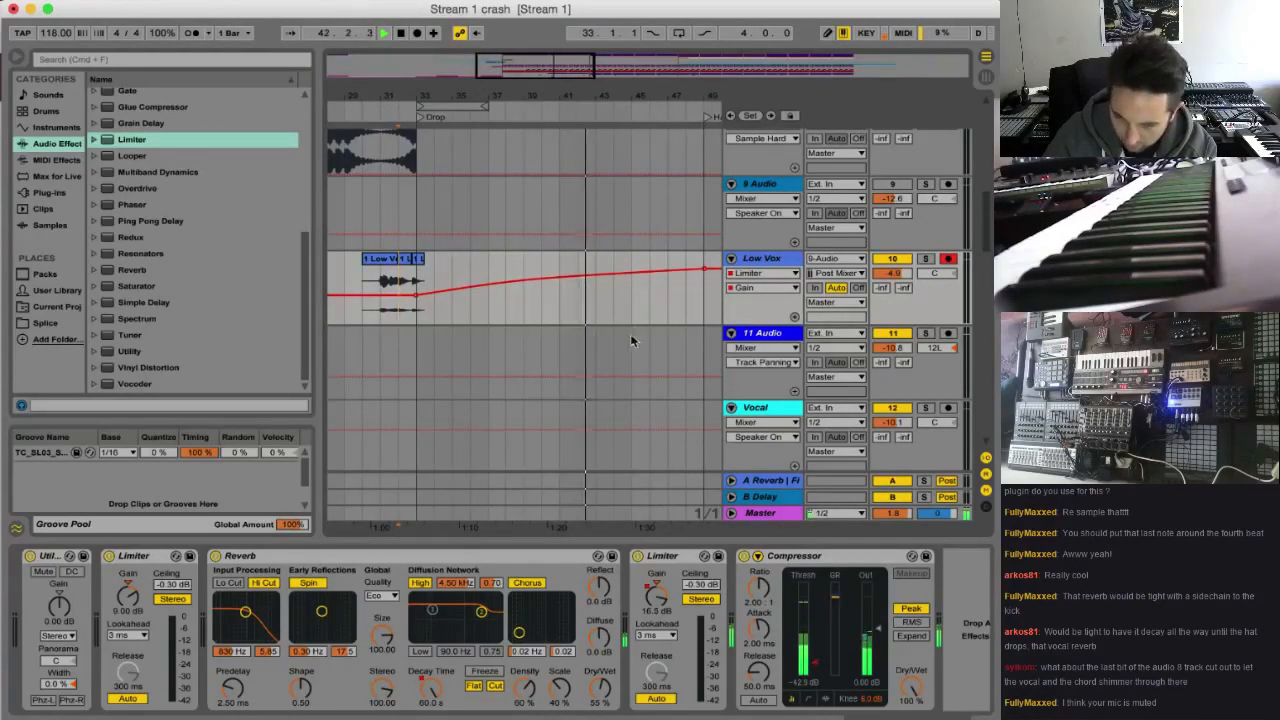
Add an audio track below Low Vox and paste a copy of the Low Vox phrase from bar 31 into it at bar 47
{"action": "left_click", "coordinate": [424, 287]}
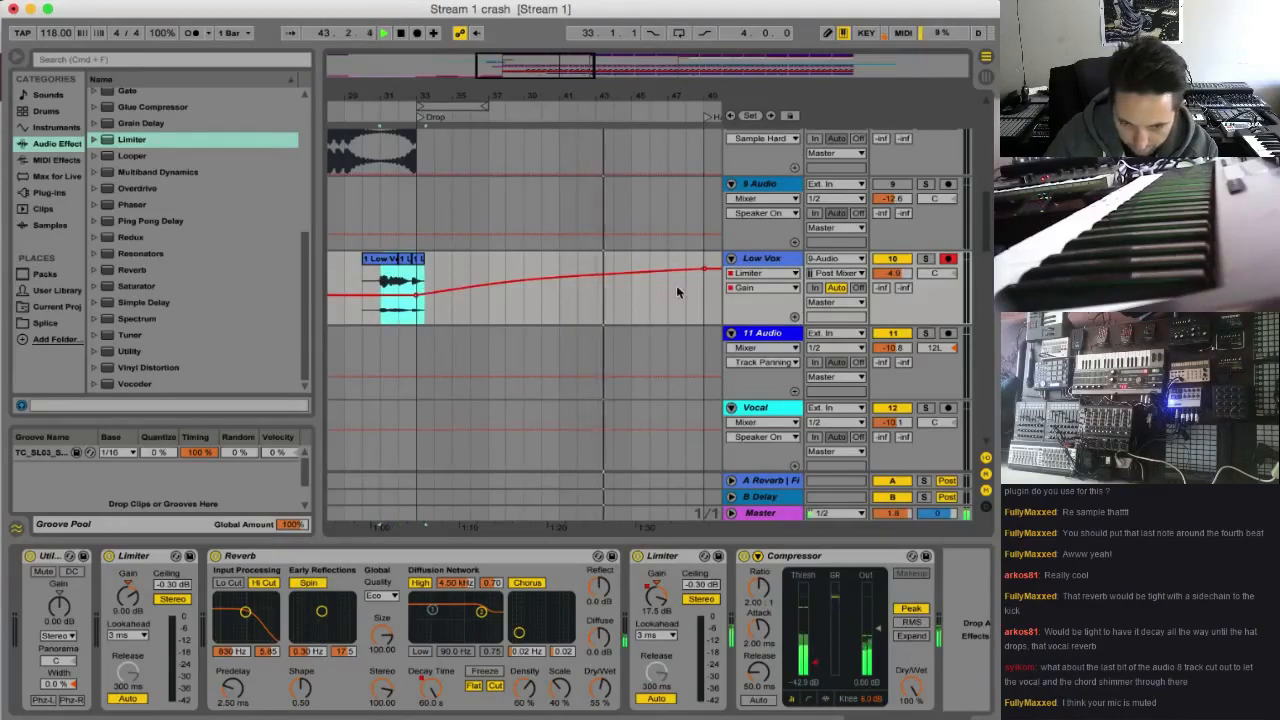
{"action": "left_click", "coordinate": [788, 261]}
{"action": "key", "text": "super+t"}
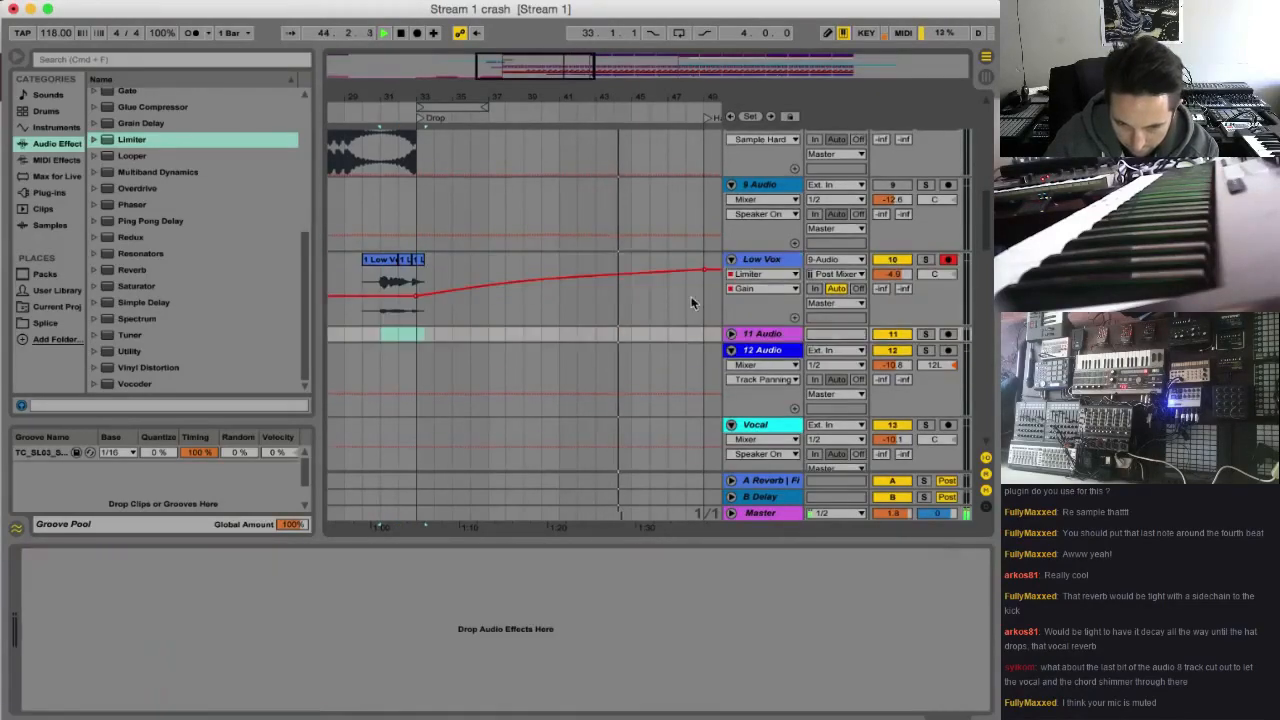
{"action": "left_click", "coordinate": [651, 319]}
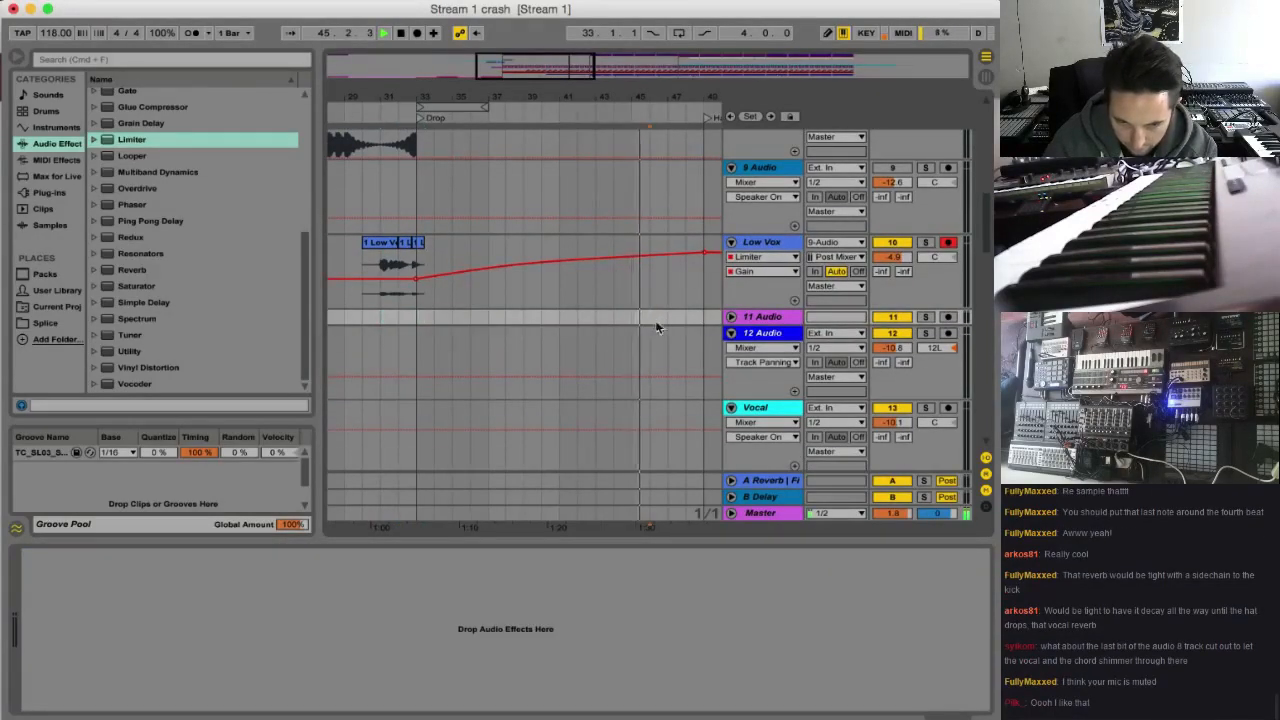
{"action": "key", "text": "super+v"}
{"action": "left_click", "coordinate": [731, 317]}
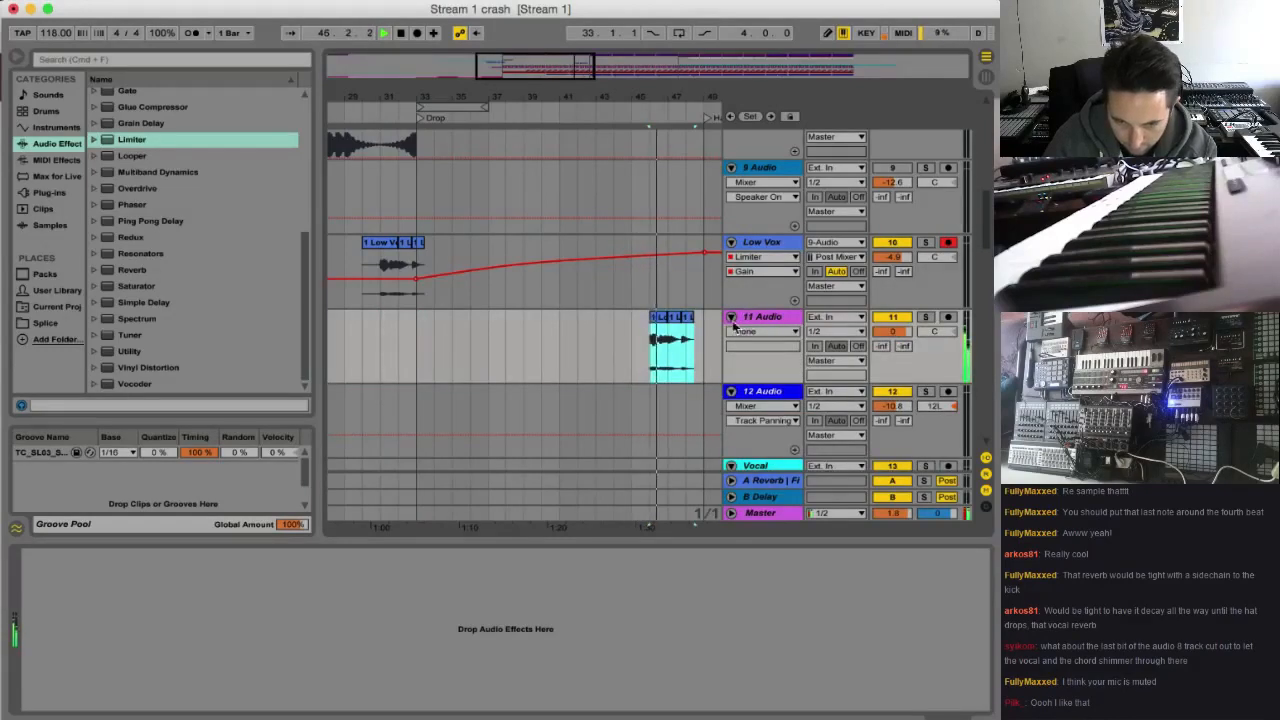
{"action": "key", "text": "super+z"}
{"action": "left_click", "coordinate": [668, 339]}
{"action": "key", "text": "super+v"}
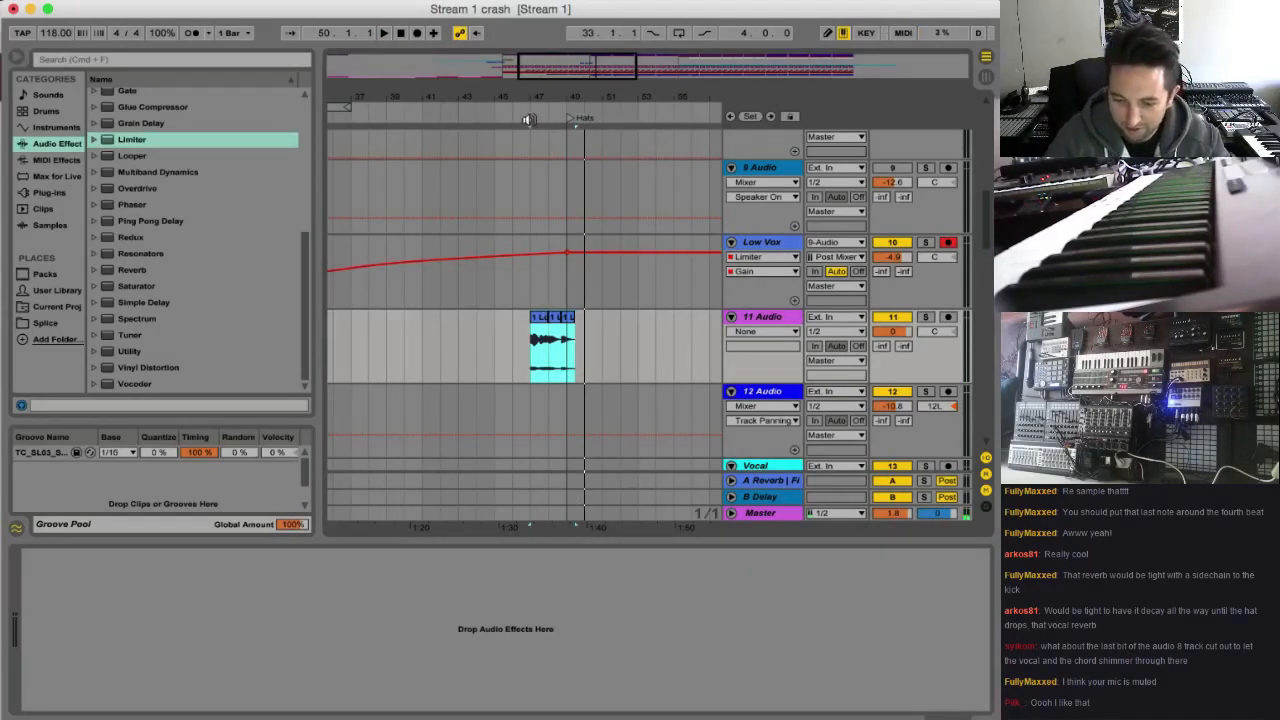
Play the arrangement from bar 32 to listen to the vocal tail through the Drop
{"action": "left_click_drag", "start_coordinate": [531, 66], "coordinate": [499, 65]}
{"action": "left_click", "coordinate": [373, 334]}
{"action": "key", "text": "space"}
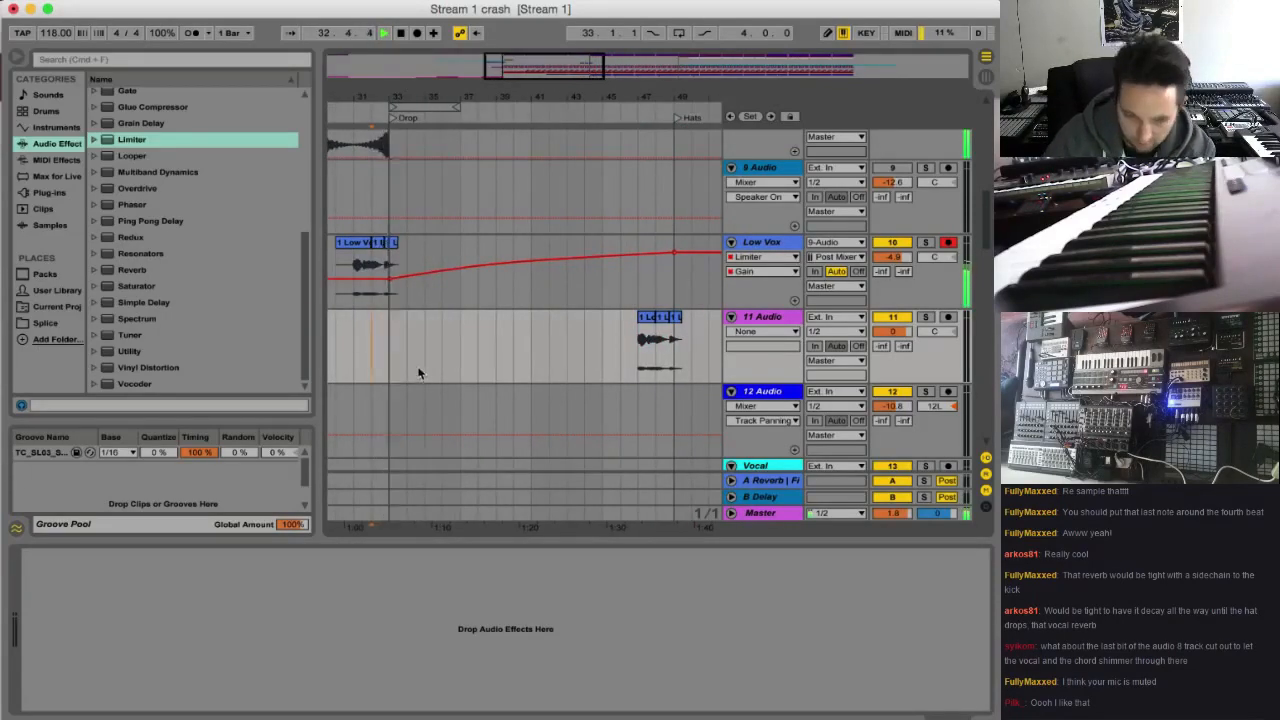
Check the Low Vox effects chain and add a default Reverb to the new 11 Audio track
{"action": "left_click", "coordinate": [608, 262]}
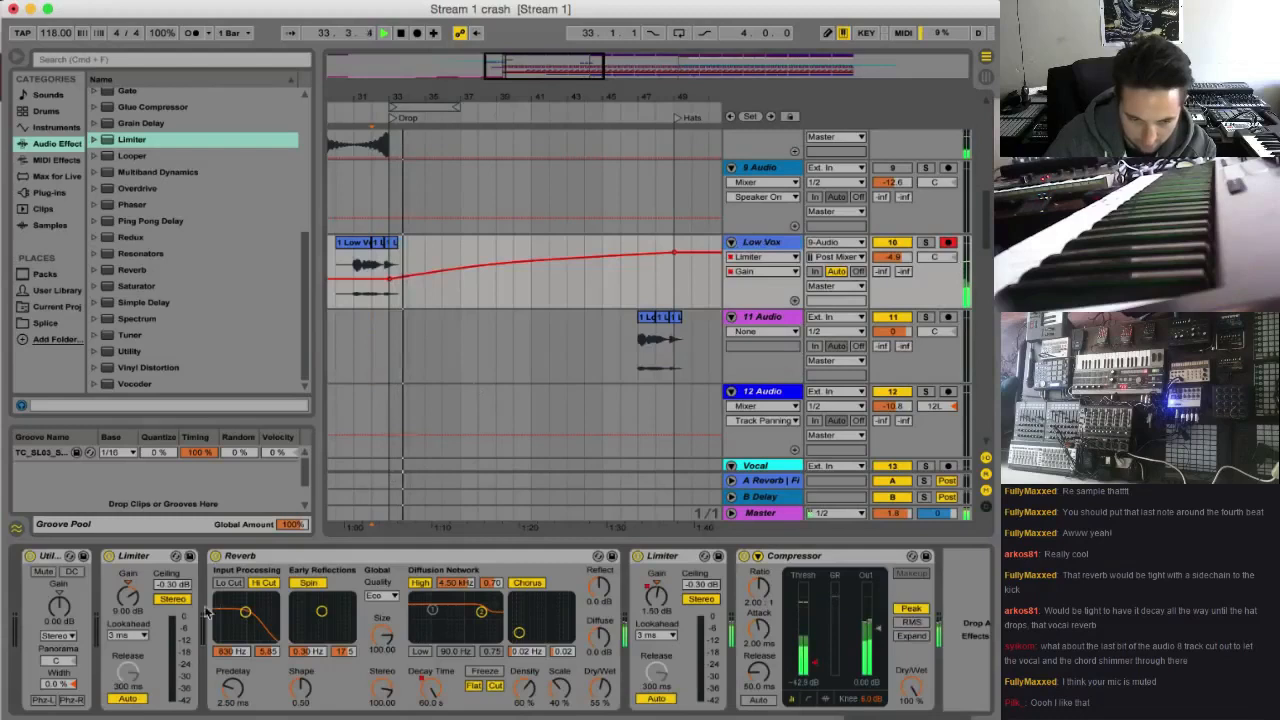
{"action": "left_click", "coordinate": [244, 566]}
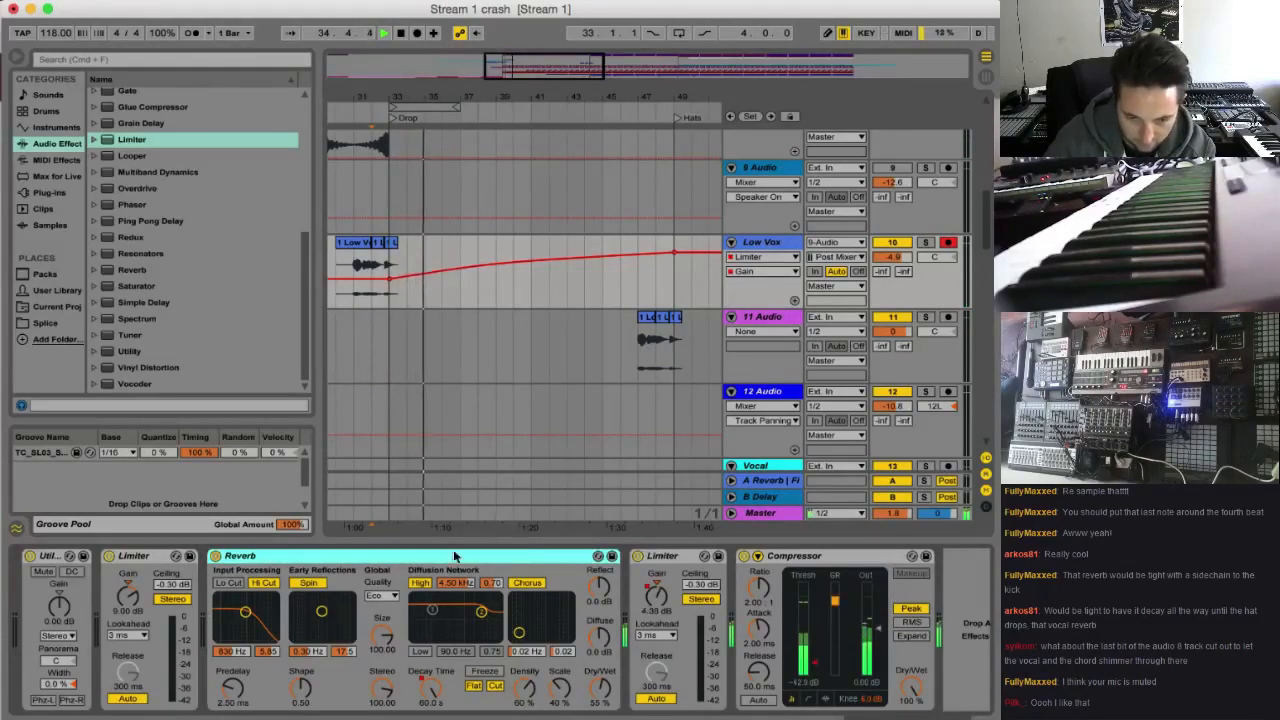
{"action": "left_click", "coordinate": [789, 348]}
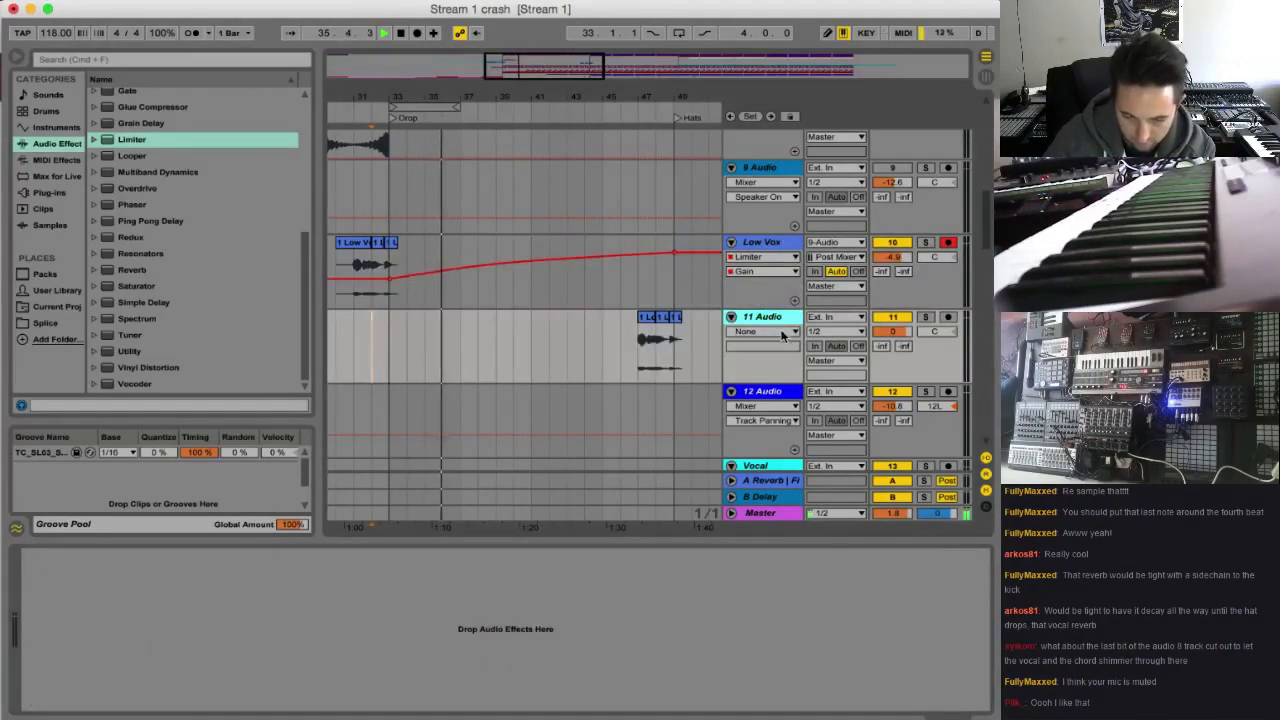
{"action": "left_click", "coordinate": [755, 245]}
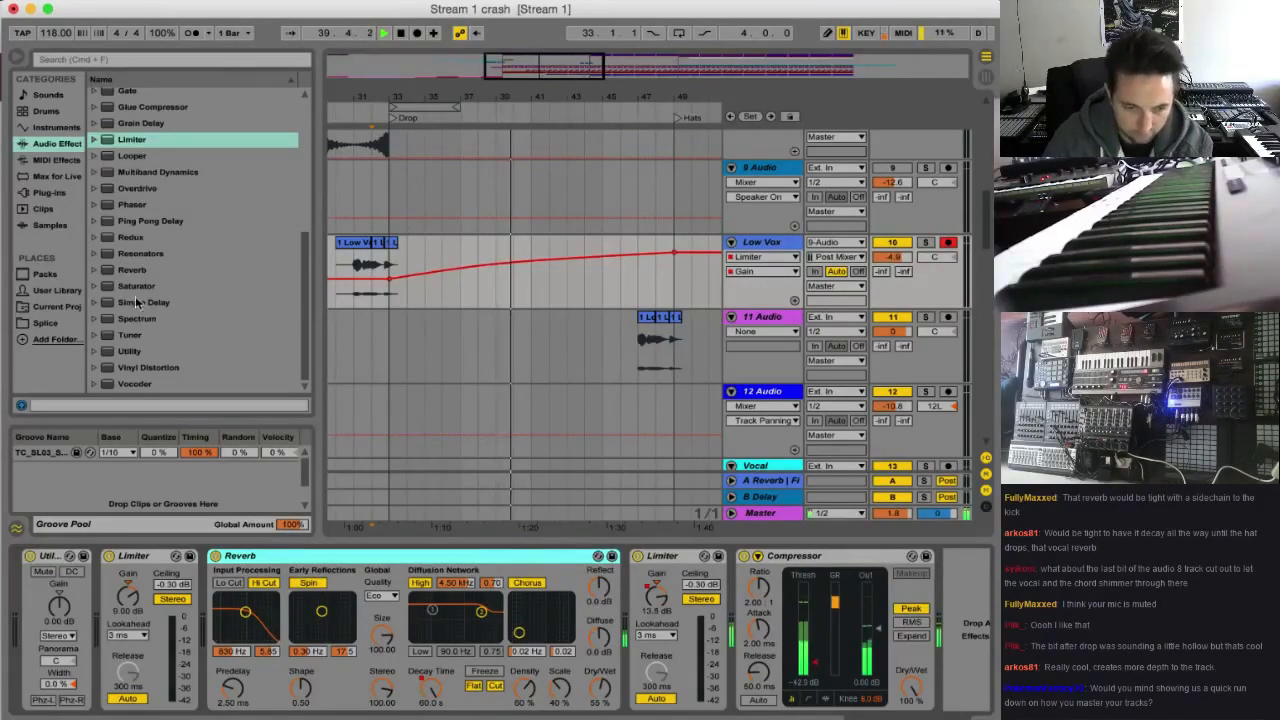
{"action": "left_click_drag", "start_coordinate": [130, 273], "coordinate": [785, 330]}
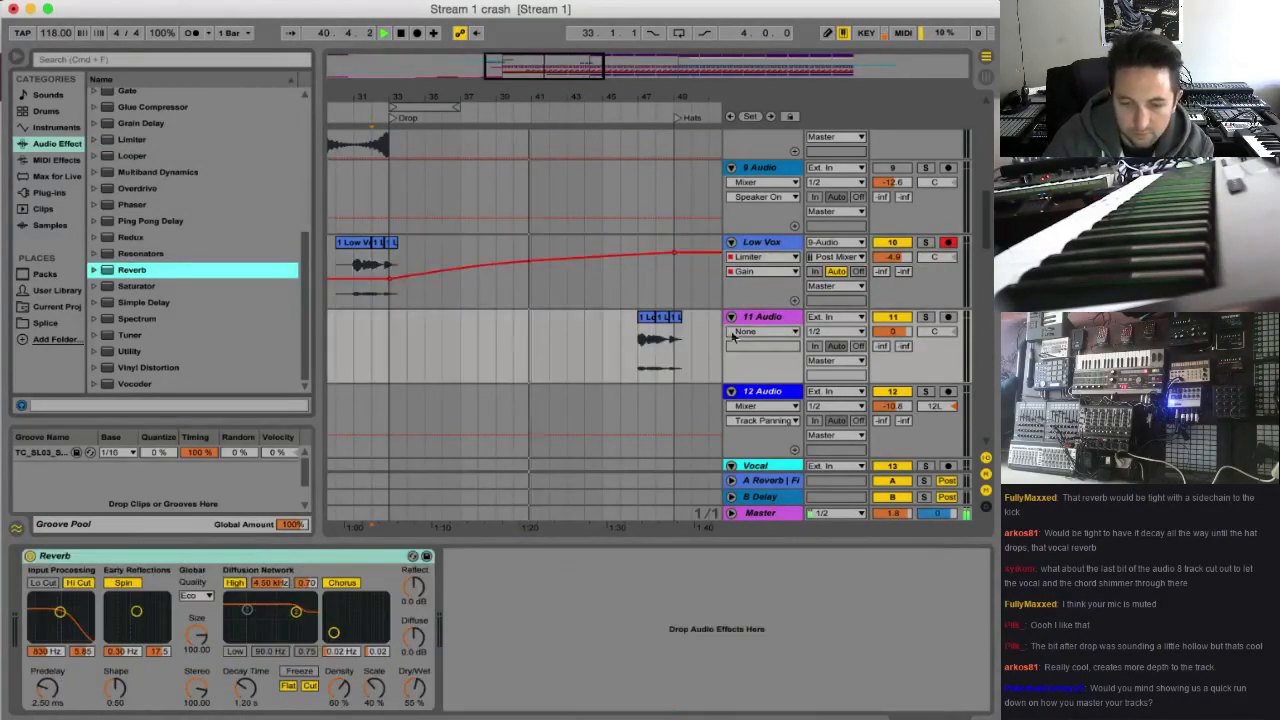
Delete the Kick Snare audio from bar 47 up to the Hats locator at bar 49
{"action": "scroll", "coordinate": [647, 191], "scroll_direction": "up", "scroll_amount": 10}
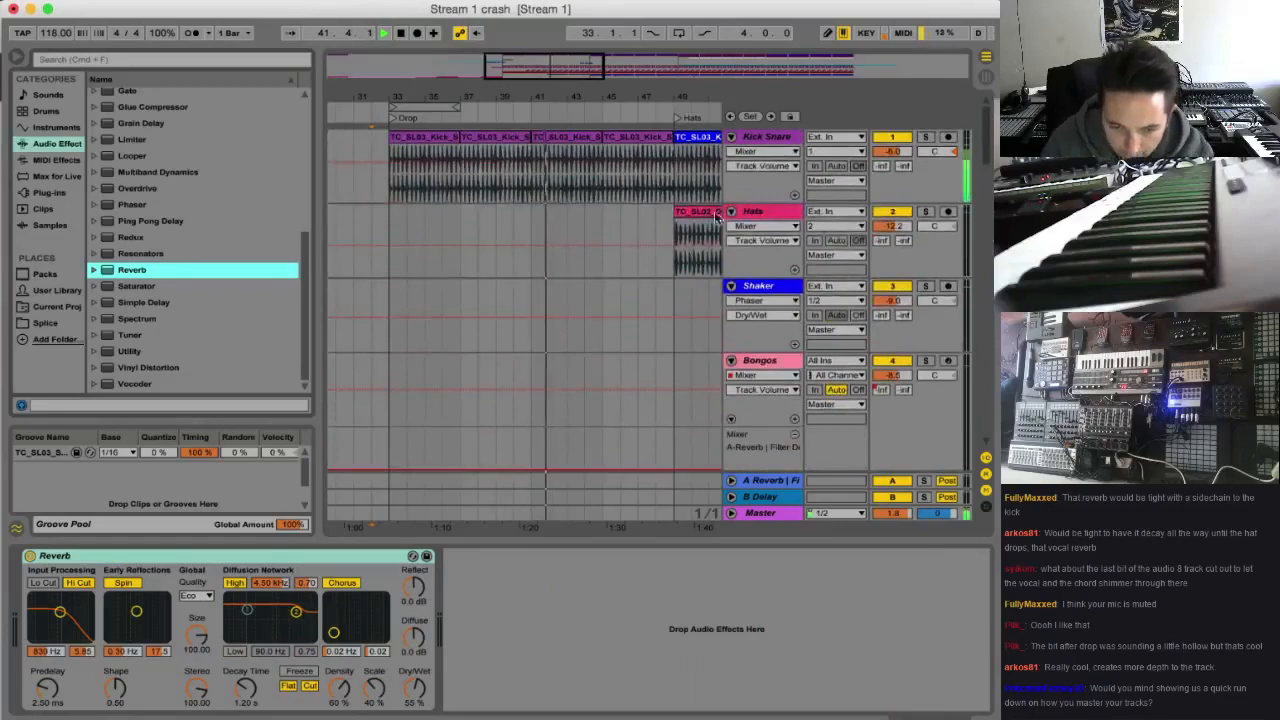
{"action": "left_click_drag", "start_coordinate": [641, 193], "coordinate": [674, 193]}
{"action": "key", "text": "Delete"}
Copy the eighth-note Kick Snare hit at 49.2 and paste it half a beat after 48.3 and half a beat after 48.4
{"action": "left_click_drag", "start_coordinate": [647, 97], "coordinate": [580, 150]}
{"action": "left_click_drag", "start_coordinate": [631, 215], "coordinate": [568, 242]}
{"action": "scroll", "coordinate": [568, 242], "scroll_direction": "down", "scroll_amount": 1}
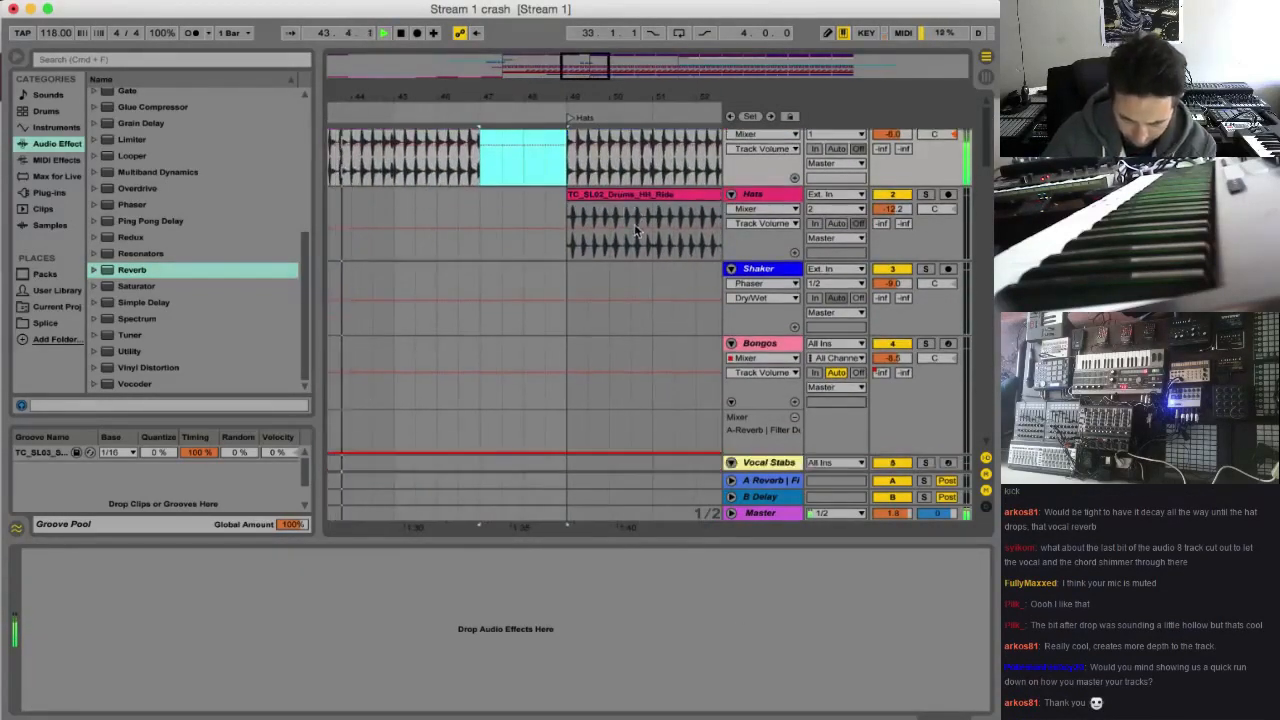
{"action": "scroll", "coordinate": [567, 242], "scroll_direction": "up", "scroll_amount": 1}
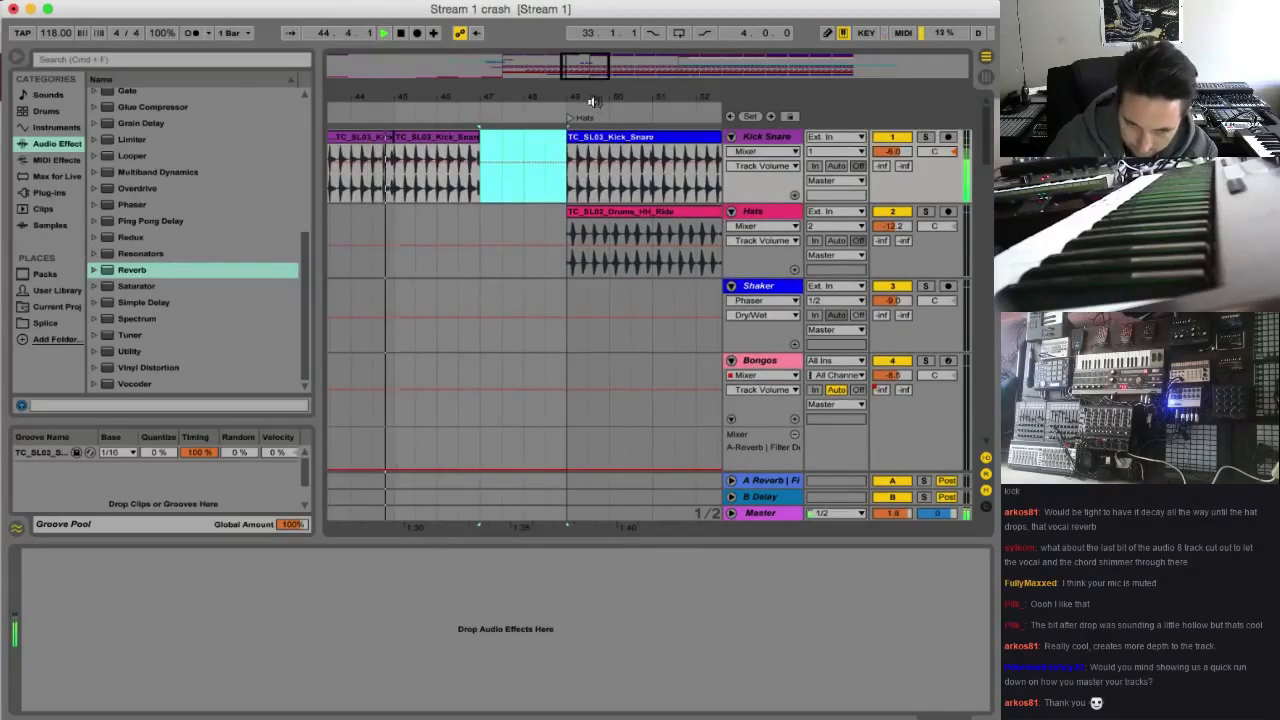
{"action": "left_click_drag", "start_coordinate": [589, 62], "coordinate": [598, 100]}
{"action": "left_click_drag", "start_coordinate": [630, 188], "coordinate": [651, 188]}
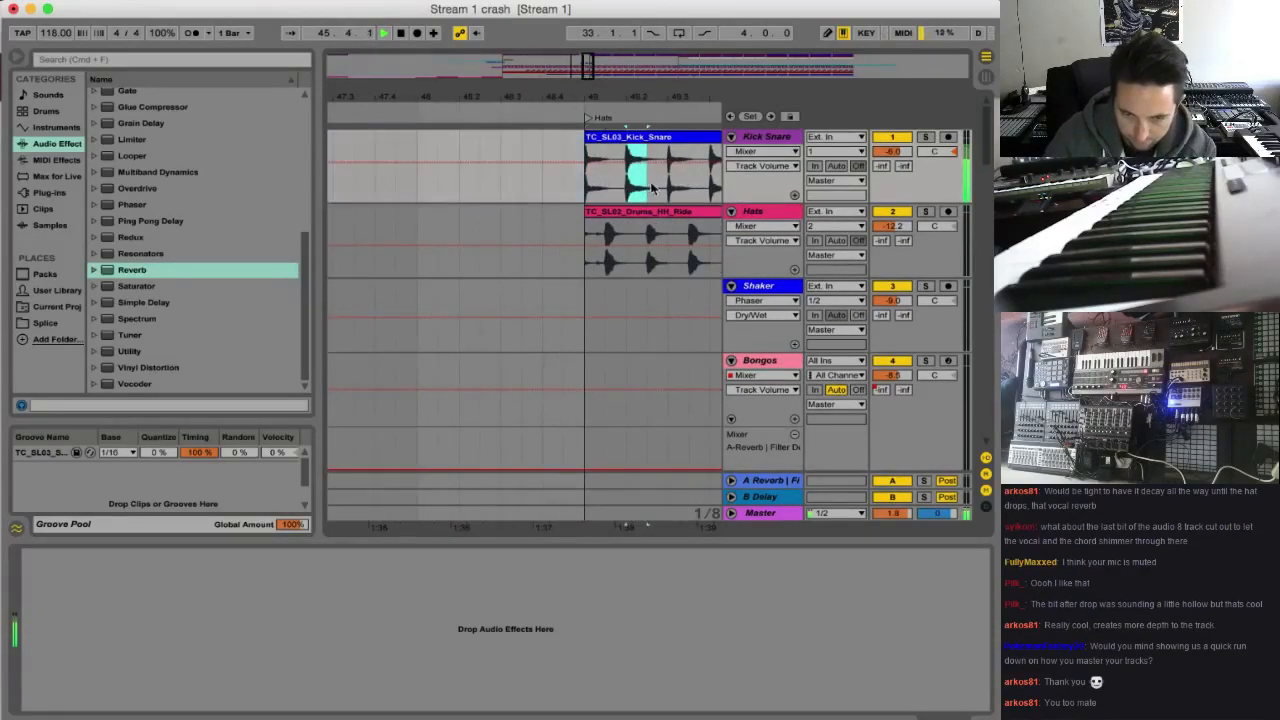
{"action": "left_click", "coordinate": [520, 182]}
{"action": "key", "text": "super+v"}
{"action": "left_click", "coordinate": [561, 183]}
{"action": "key", "text": "super+v"}
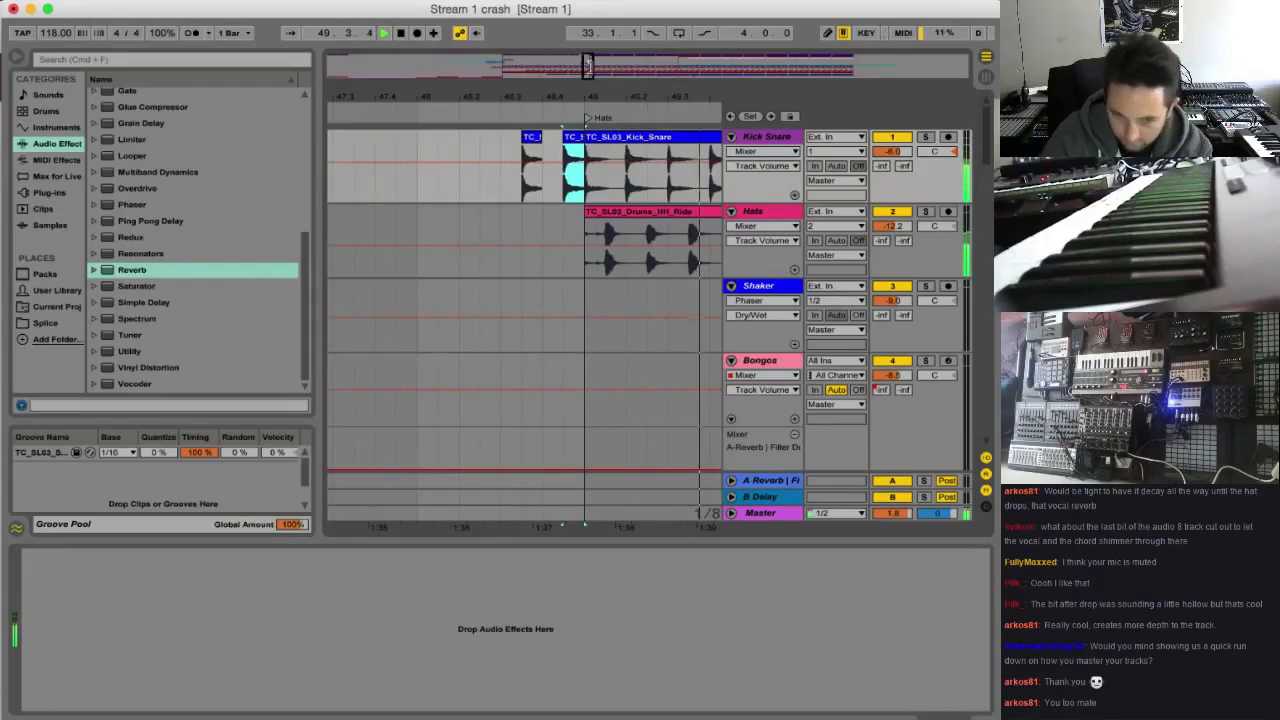
Play the Low Vox track from bar 32 and examine the pasted phrase on 11 Audio leading into the Hats locator
{"action": "left_click_drag", "start_coordinate": [596, 72], "coordinate": [596, 14]}
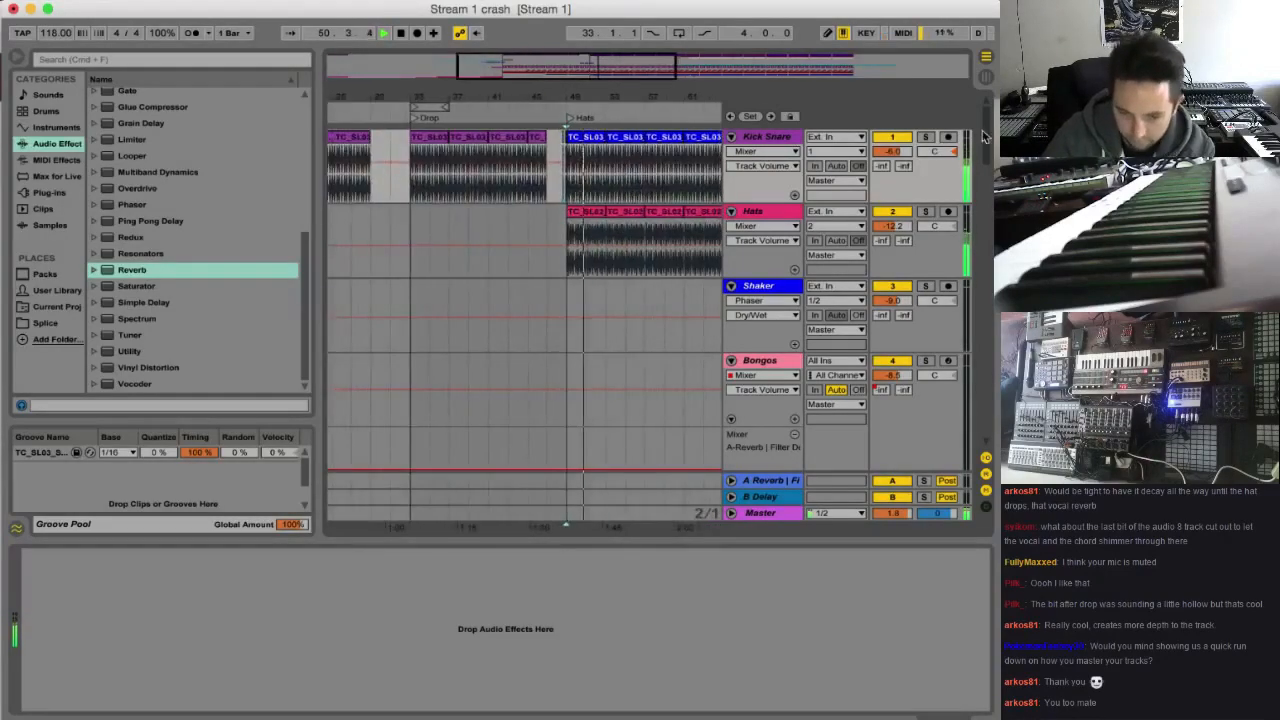
{"action": "left_click_drag", "start_coordinate": [990, 150], "coordinate": [990, 228]}
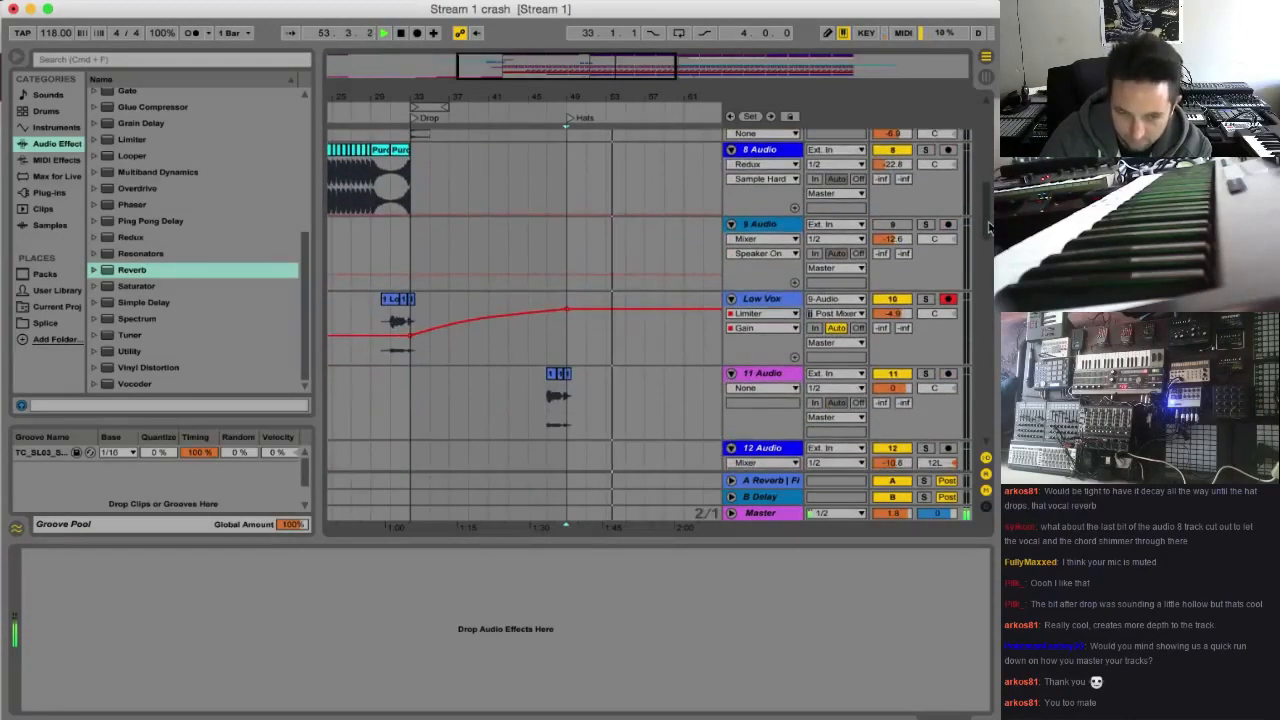
{"action": "left_click_drag", "start_coordinate": [562, 64], "coordinate": [538, 76]}
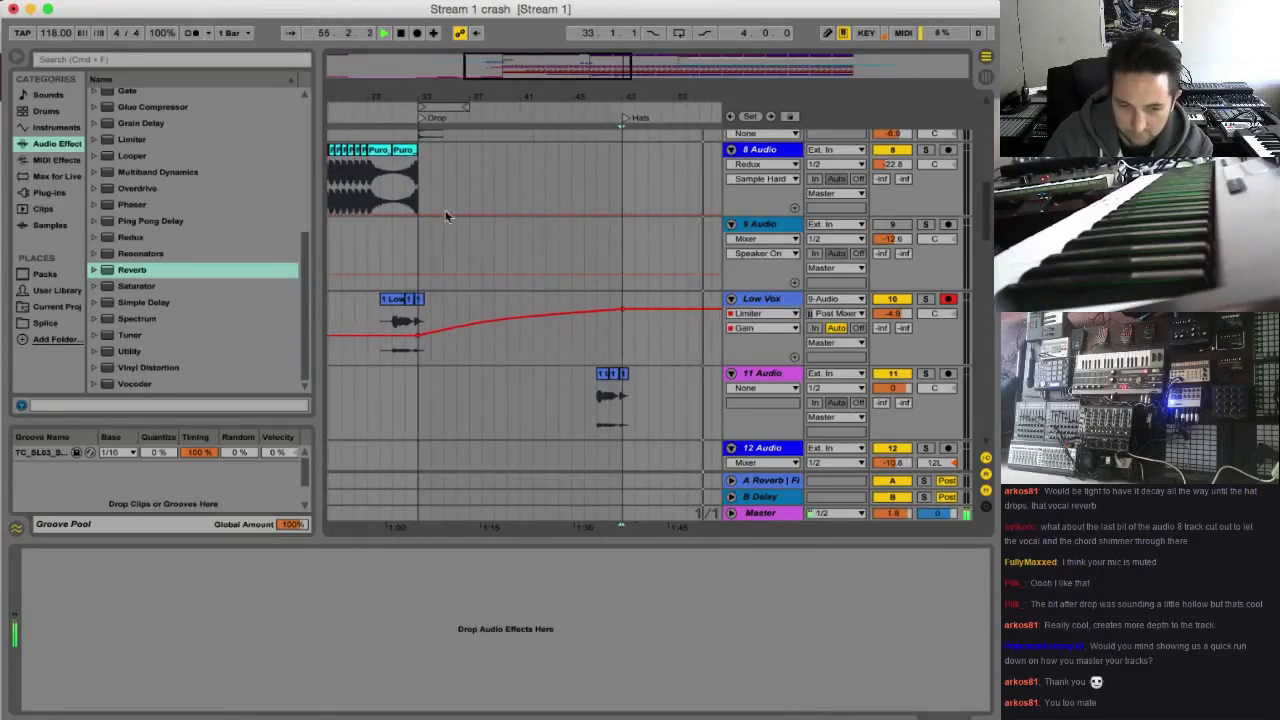
{"action": "left_click", "coordinate": [408, 322]}
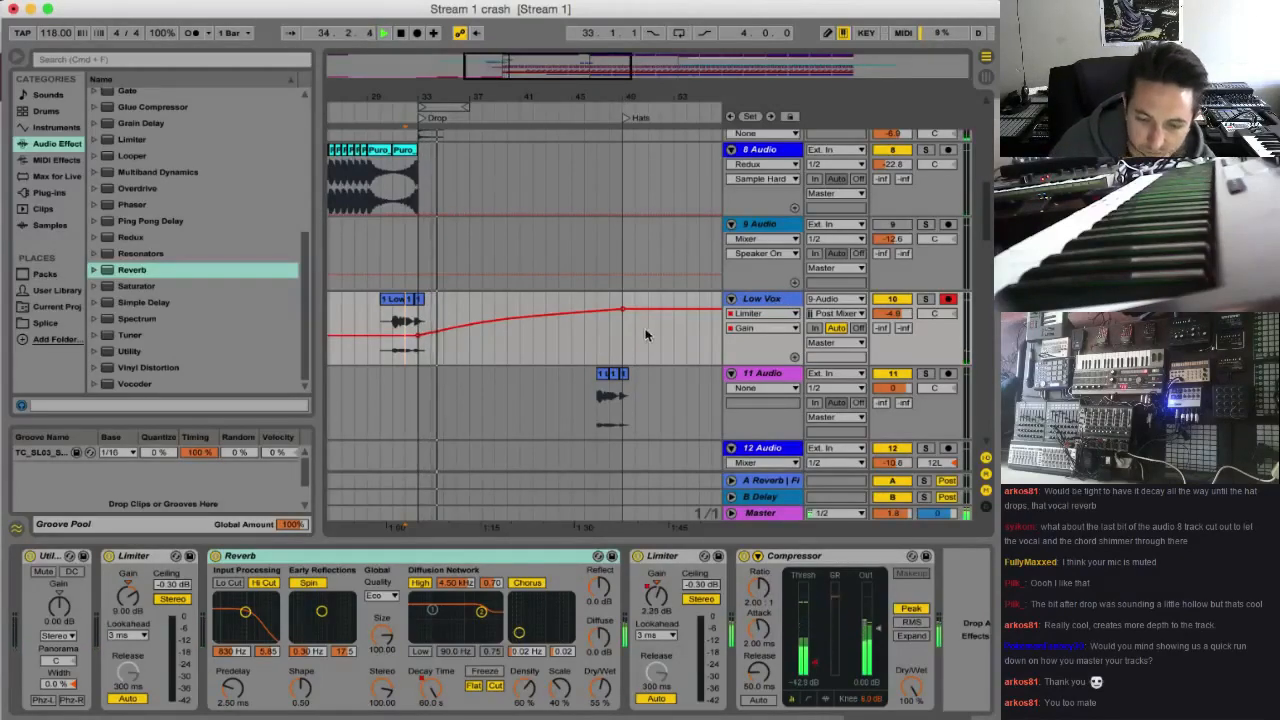
{"action": "left_click_drag", "start_coordinate": [570, 98], "coordinate": [398, 145]}
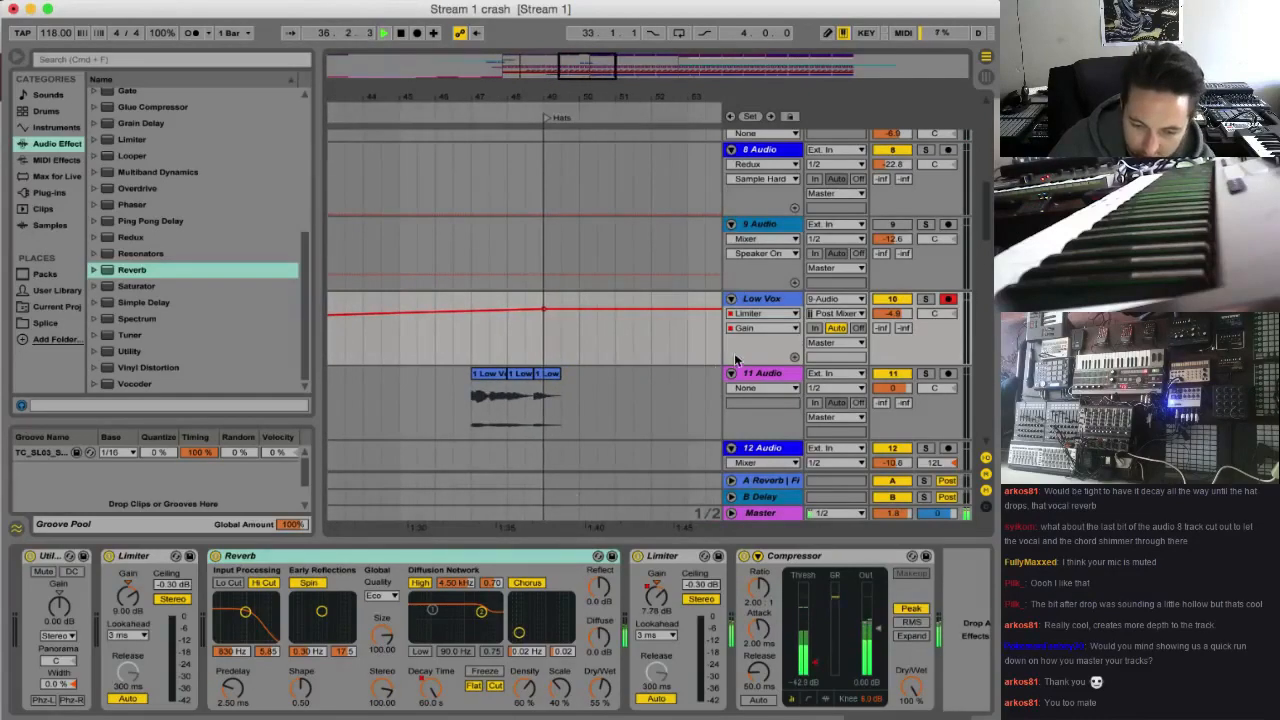
Copy the last bar of the Build up white noise clip before the Drop and paste it on the same track at 46.3
{"action": "left_click", "coordinate": [534, 72]}
{"action": "scroll", "coordinate": [461, 440], "scroll_direction": "down", "scroll_amount": 15}
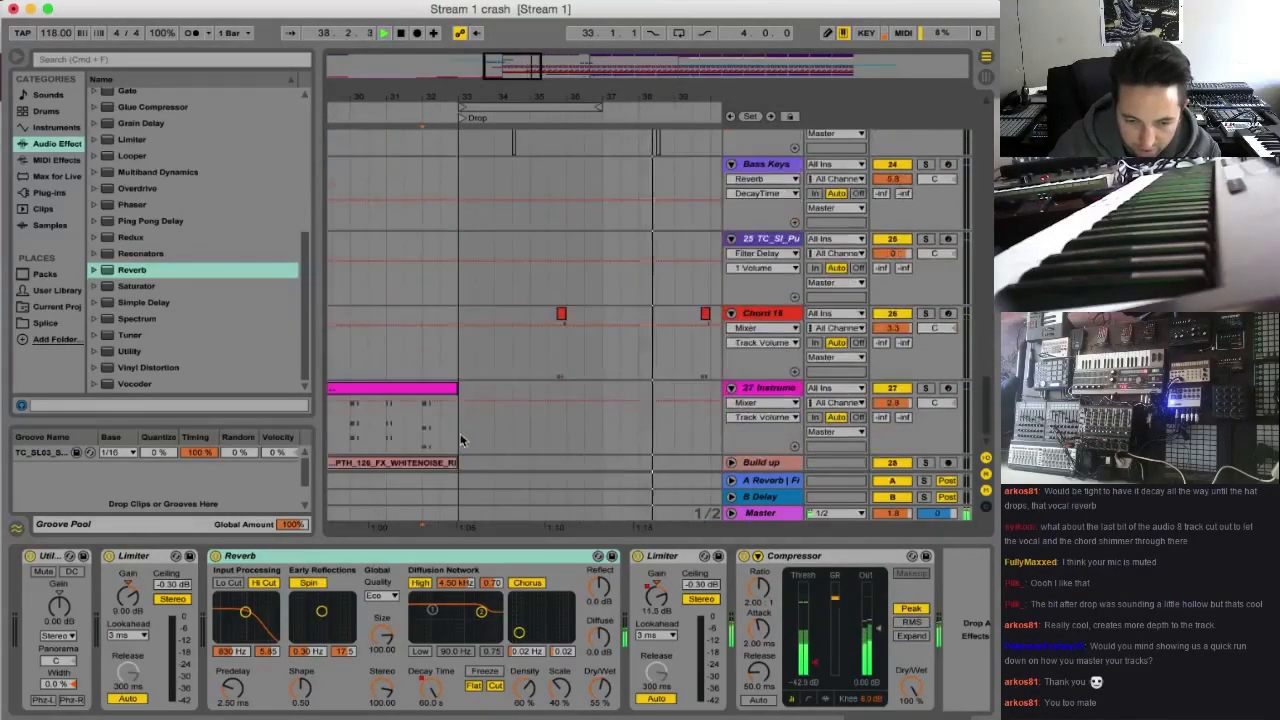
{"action": "left_click", "coordinate": [732, 463]}
{"action": "left_click_drag", "start_coordinate": [436, 453], "coordinate": [453, 447]}
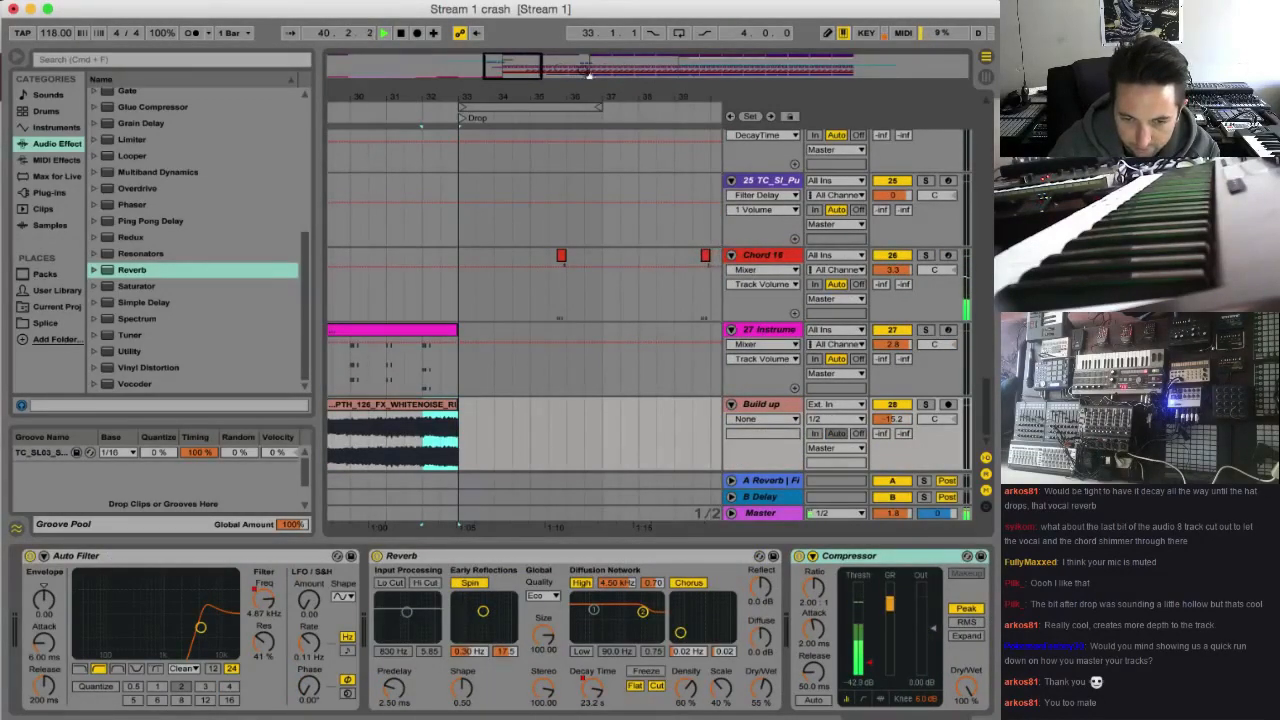
{"action": "left_click", "coordinate": [589, 72]}
{"action": "left_click", "coordinate": [459, 431]}
{"action": "key", "text": "ctrl+v"}
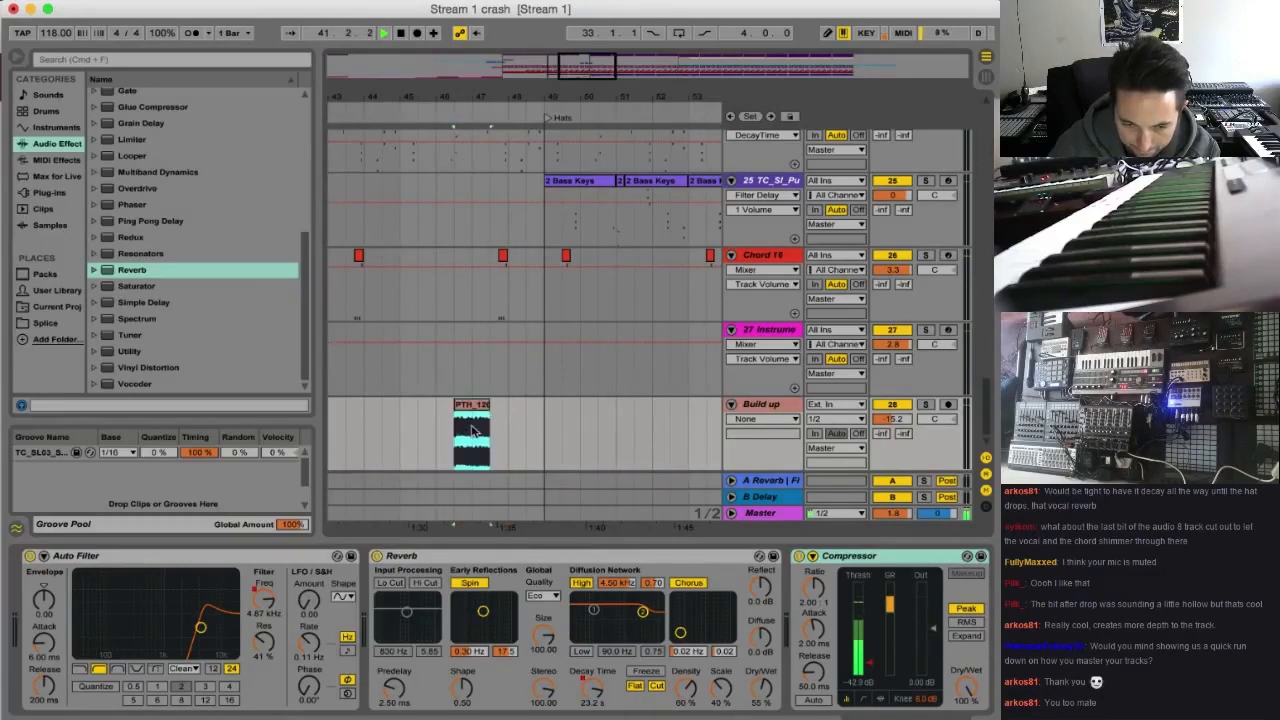
Place the pasted white noise clip on the Build up track from bar 47 to the Hats locator and give it a long fade-in
{"action": "key", "text": "super+v"}
{"action": "left_click_drag", "start_coordinate": [510, 405], "coordinate": [472, 404]}
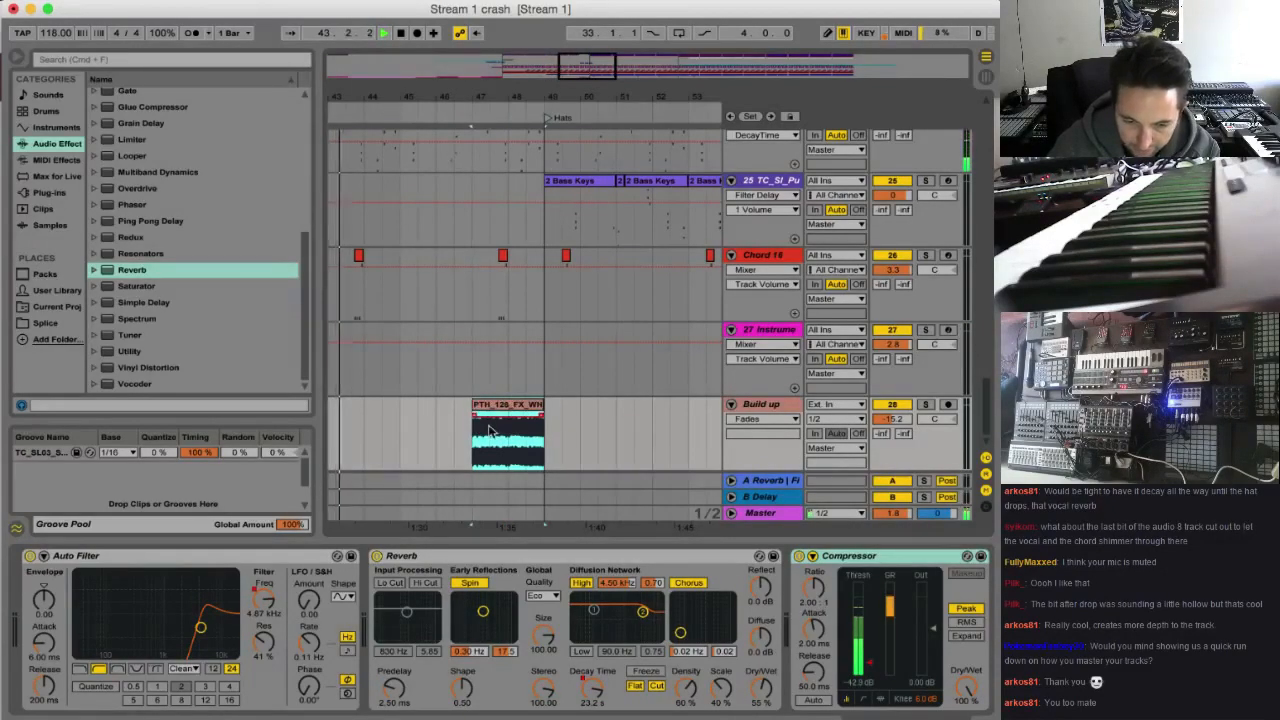
{"action": "key", "text": "alt+super+f"}
{"action": "left_click", "coordinate": [776, 405]}
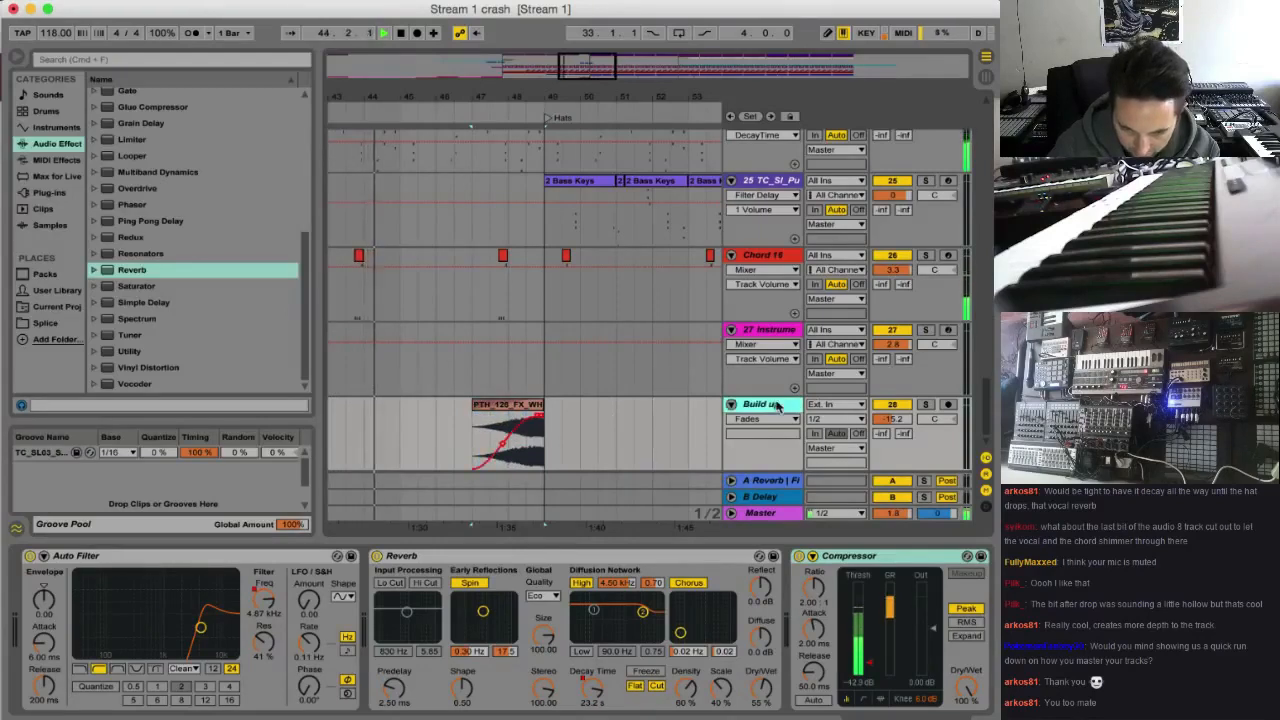
Show the Build up track's Reverb Decay Time automation and hold it low across the white noise clip from bar 47 to 49
{"action": "left_click", "coordinate": [593, 688]}
{"action": "key", "text": "b"}
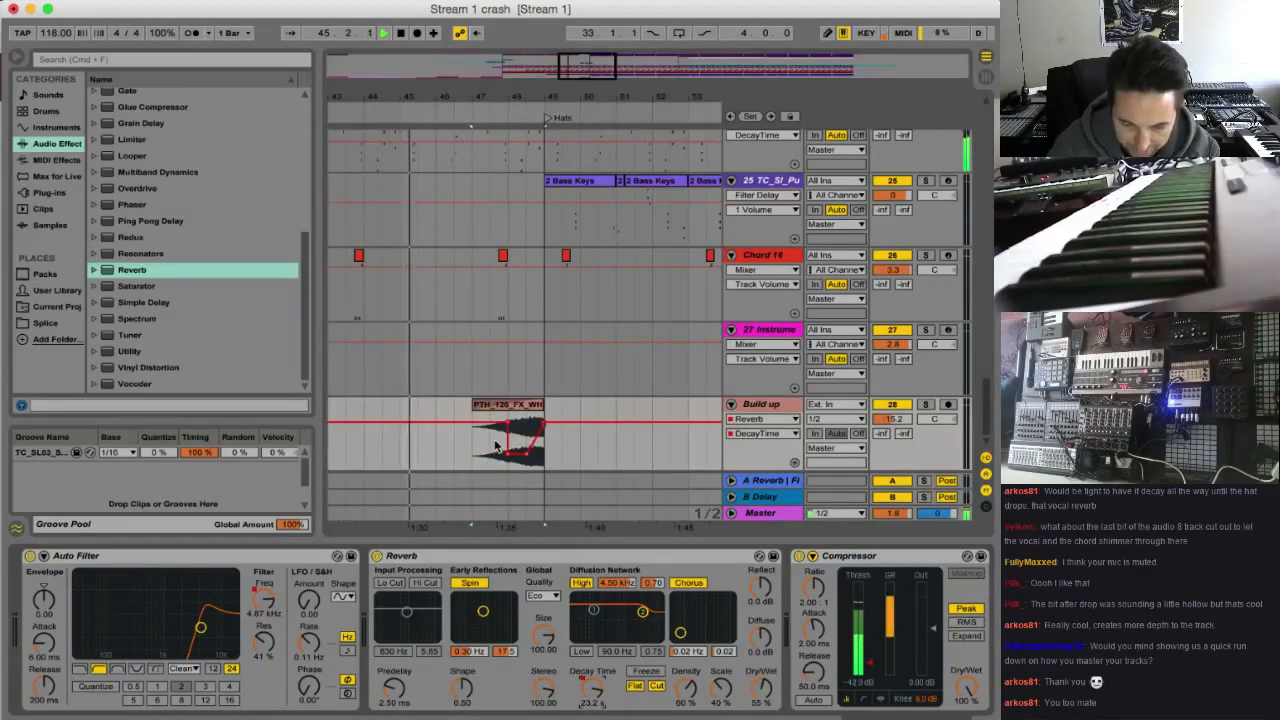
{"action": "left_click_drag", "start_coordinate": [474, 460], "coordinate": [542, 459]}
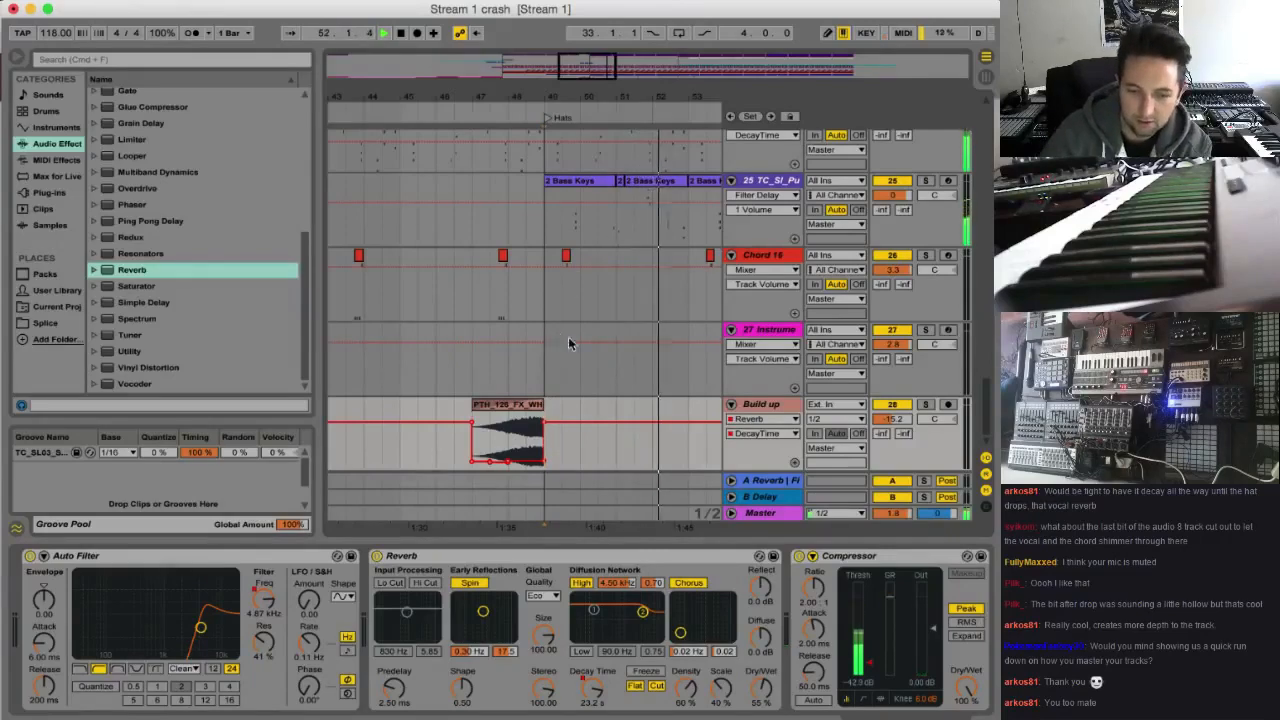
{"action": "left_click_drag", "start_coordinate": [545, 370], "coordinate": [584, 376]}
{"action": "key", "text": "space"}
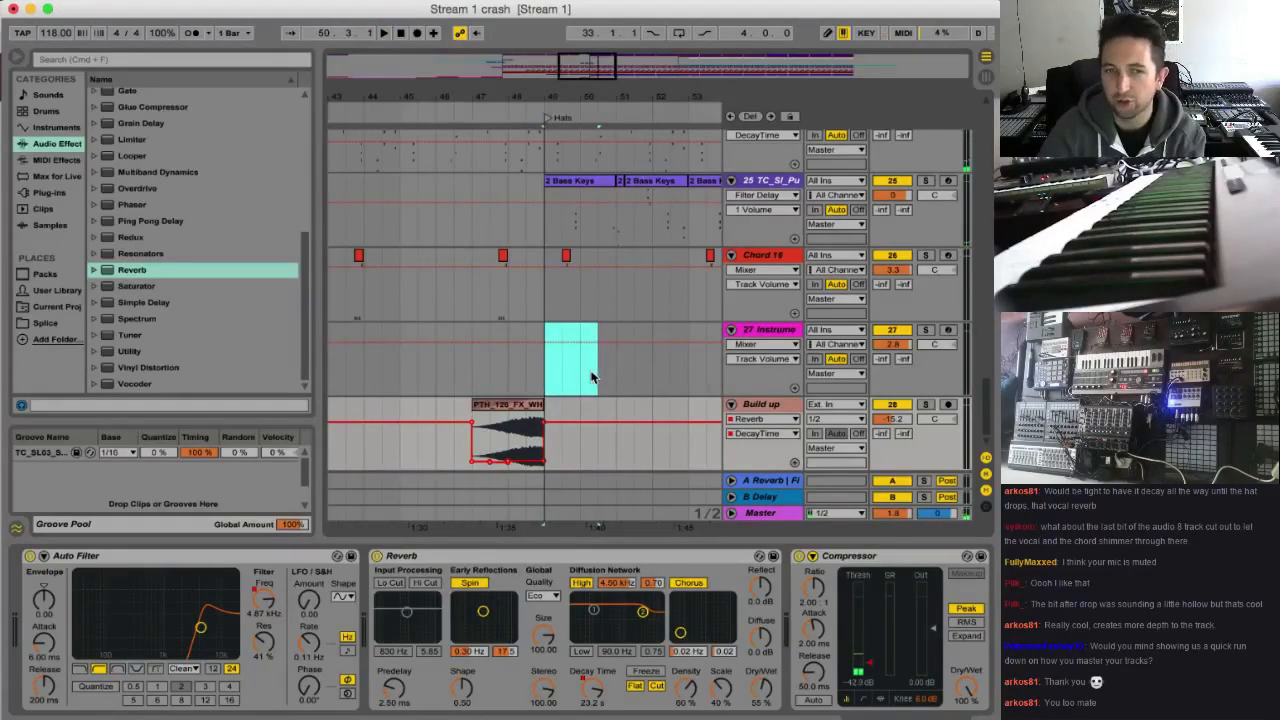
Add an audio track named Faller below the Build up track and unfold it
{"action": "left_click", "coordinate": [589, 376]}
{"action": "left_click_drag", "start_coordinate": [598, 70], "coordinate": [563, 45]}
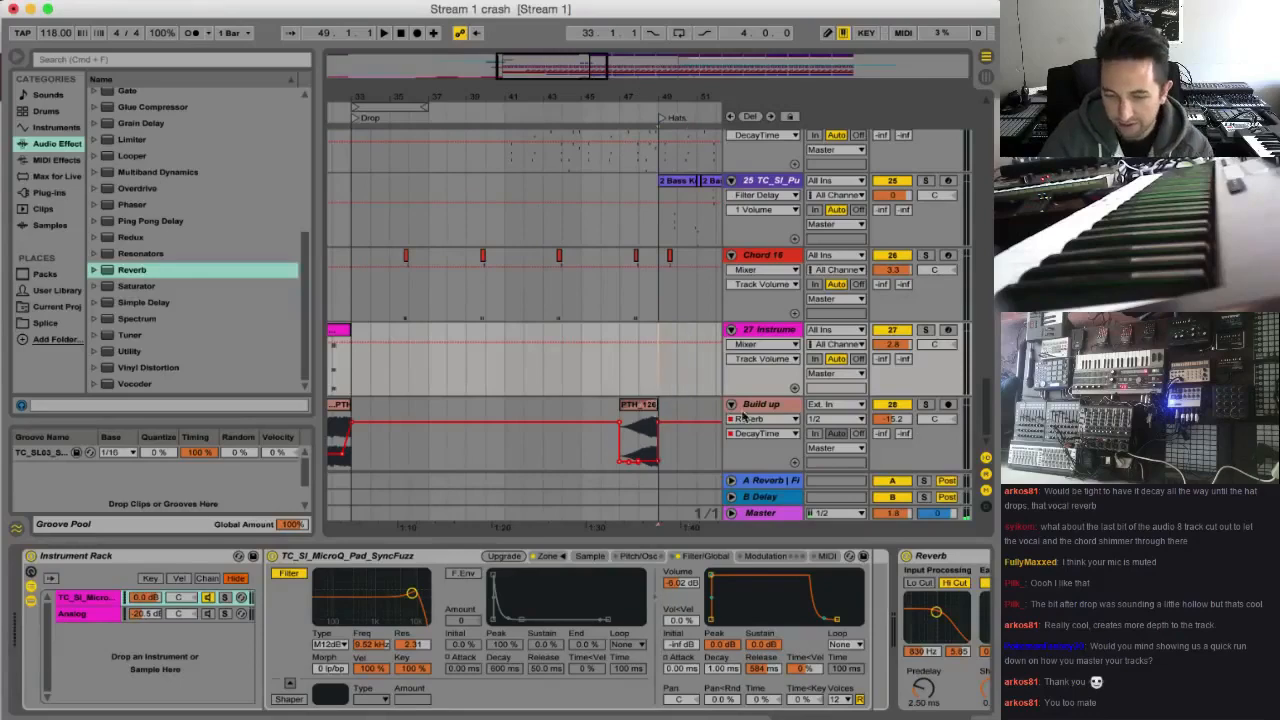
{"action": "left_click", "coordinate": [752, 404]}
{"action": "key", "text": "super+t"}
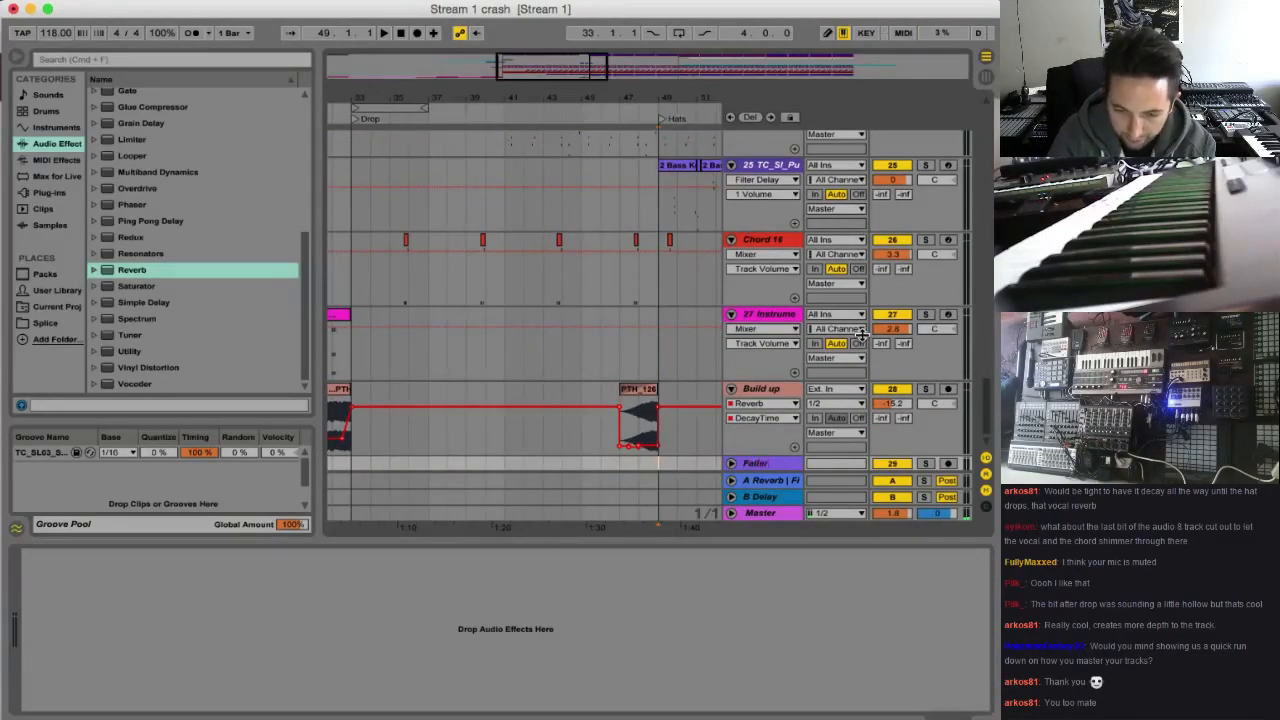
{"action": "left_click", "coordinate": [732, 464]}
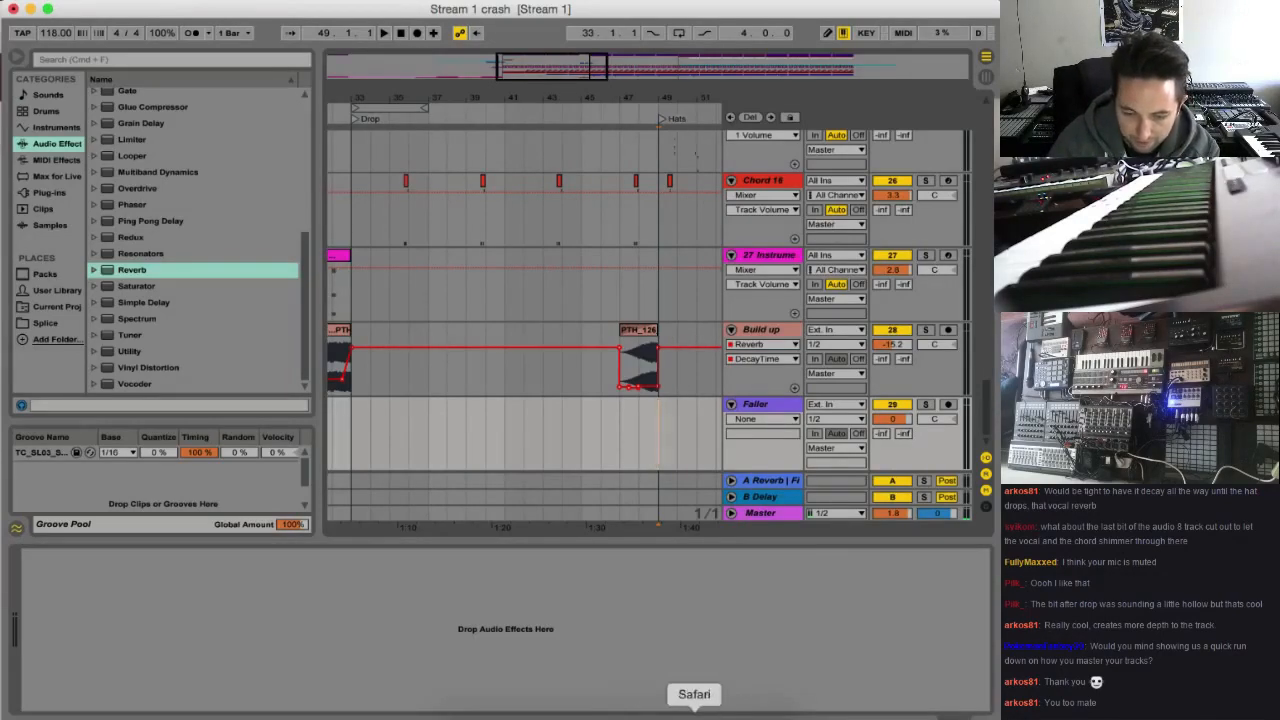
Switch to Splice in Safari and search the sounds for "faller"
{"action": "left_click", "coordinate": [691, 710]}
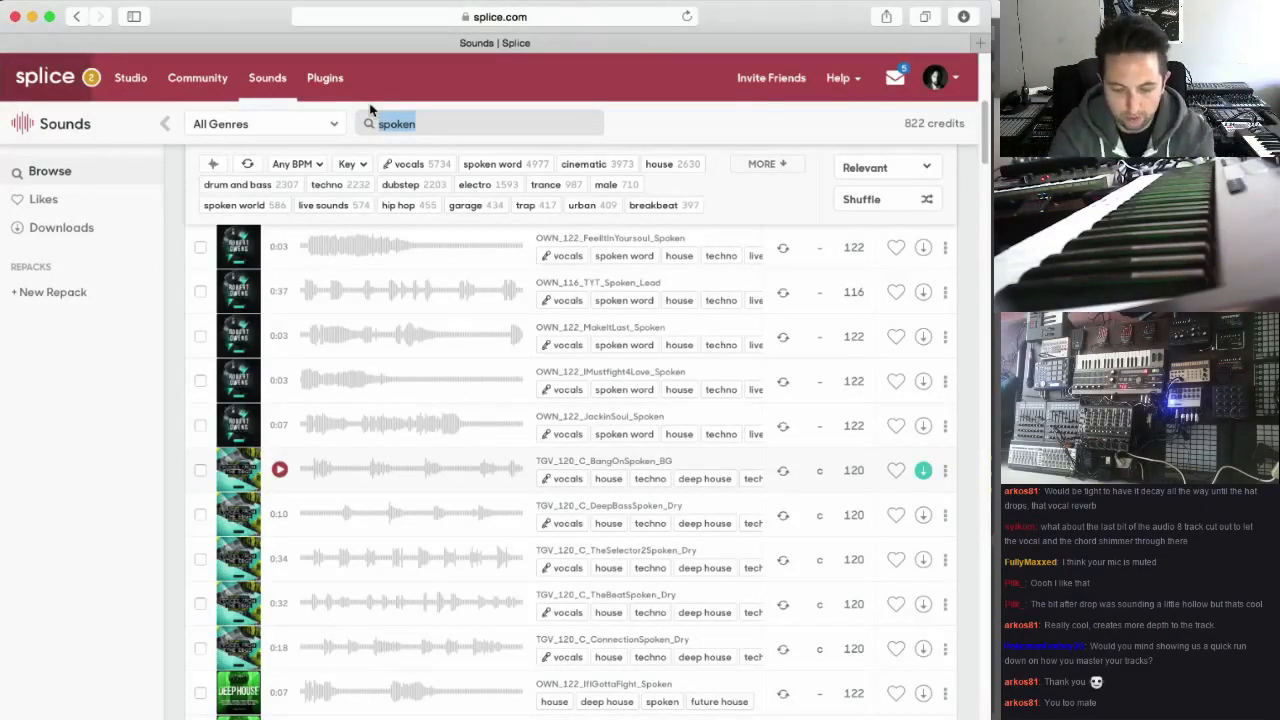
{"action": "key", "text": "Return"}
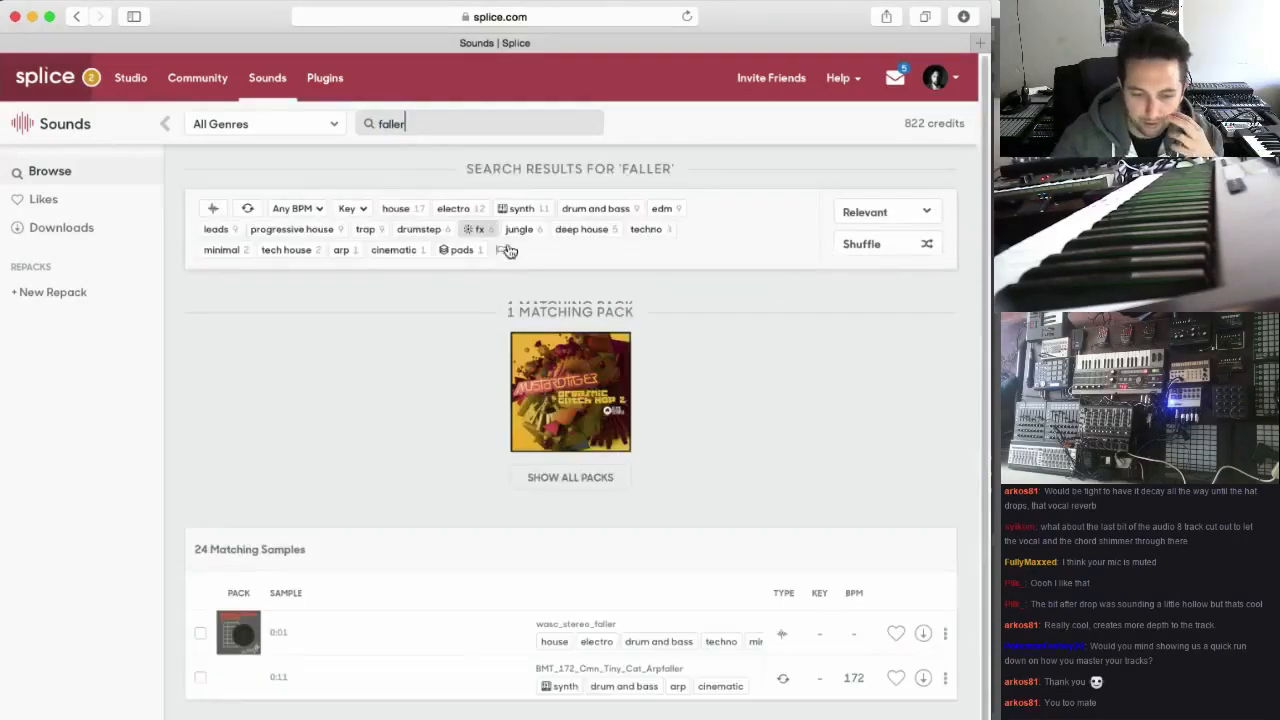
{"action": "scroll", "coordinate": [404, 518], "scroll_direction": "down", "scroll_amount": 5}
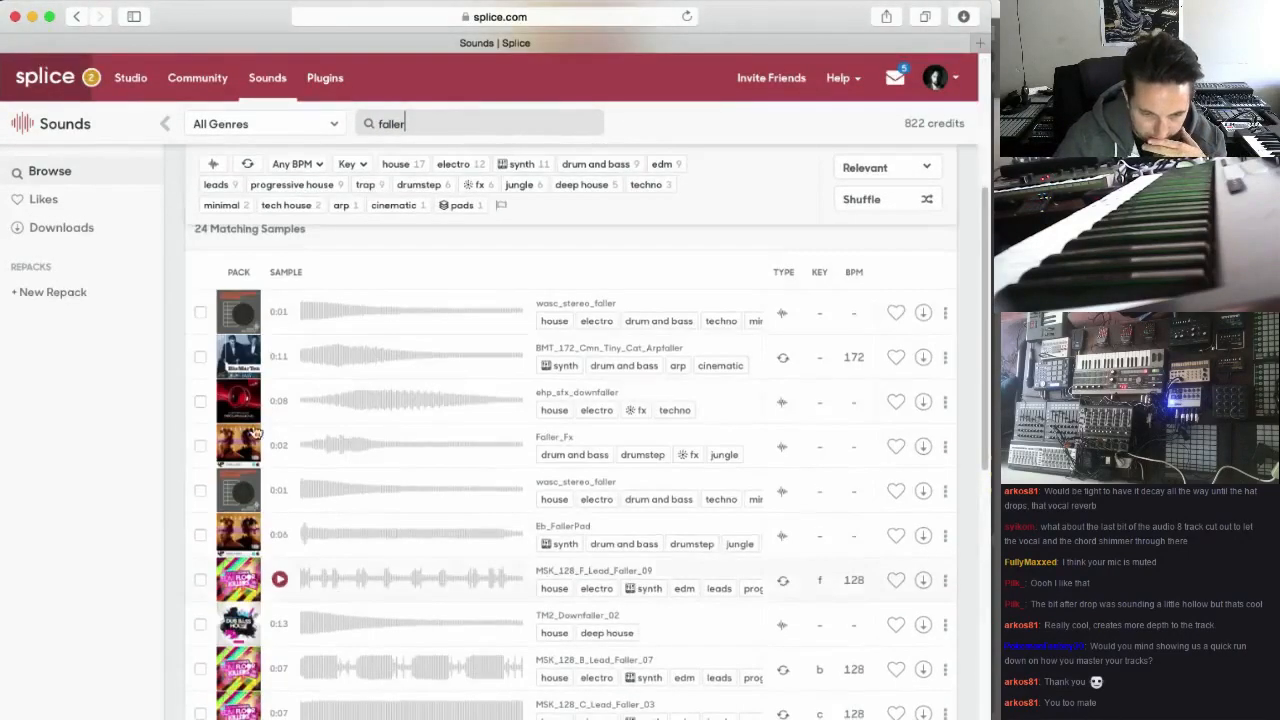
Audition the first faller samples, from wasc_stereo_faller through Eb_FallerPad to TM2_Downfaller_02
{"action": "left_click", "coordinate": [280, 313]}
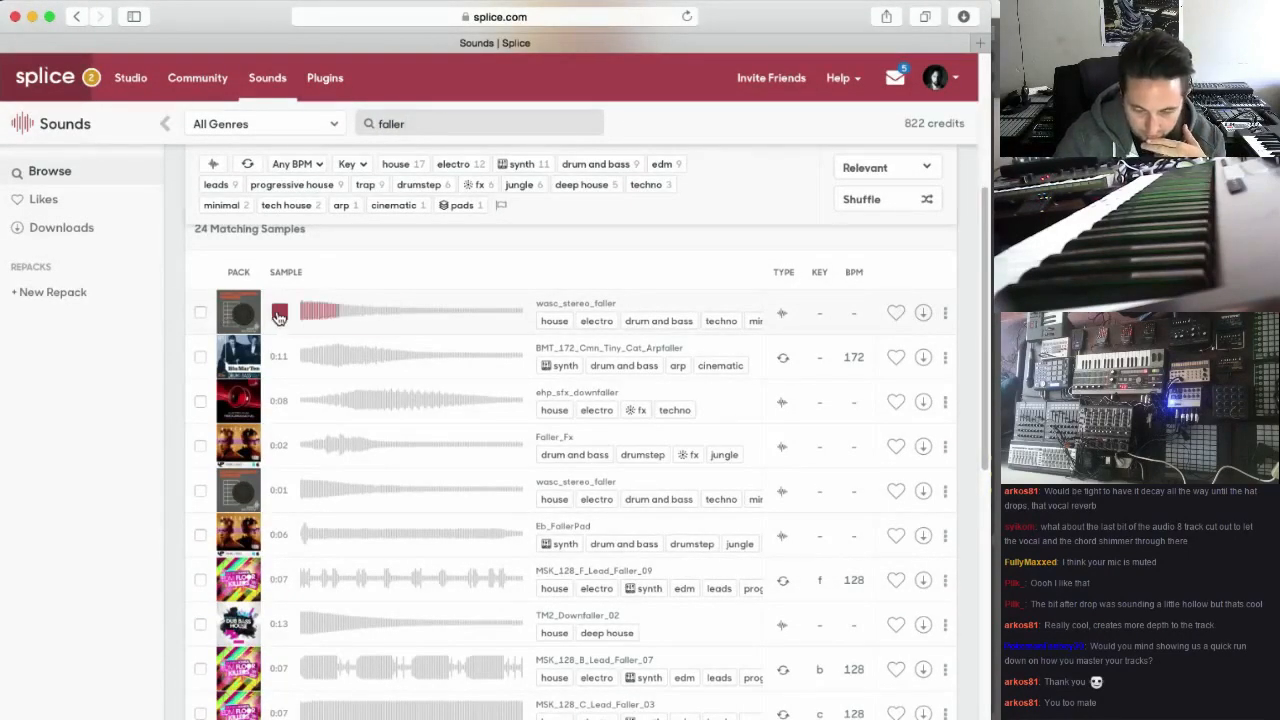
{"action": "left_click", "coordinate": [282, 358]}
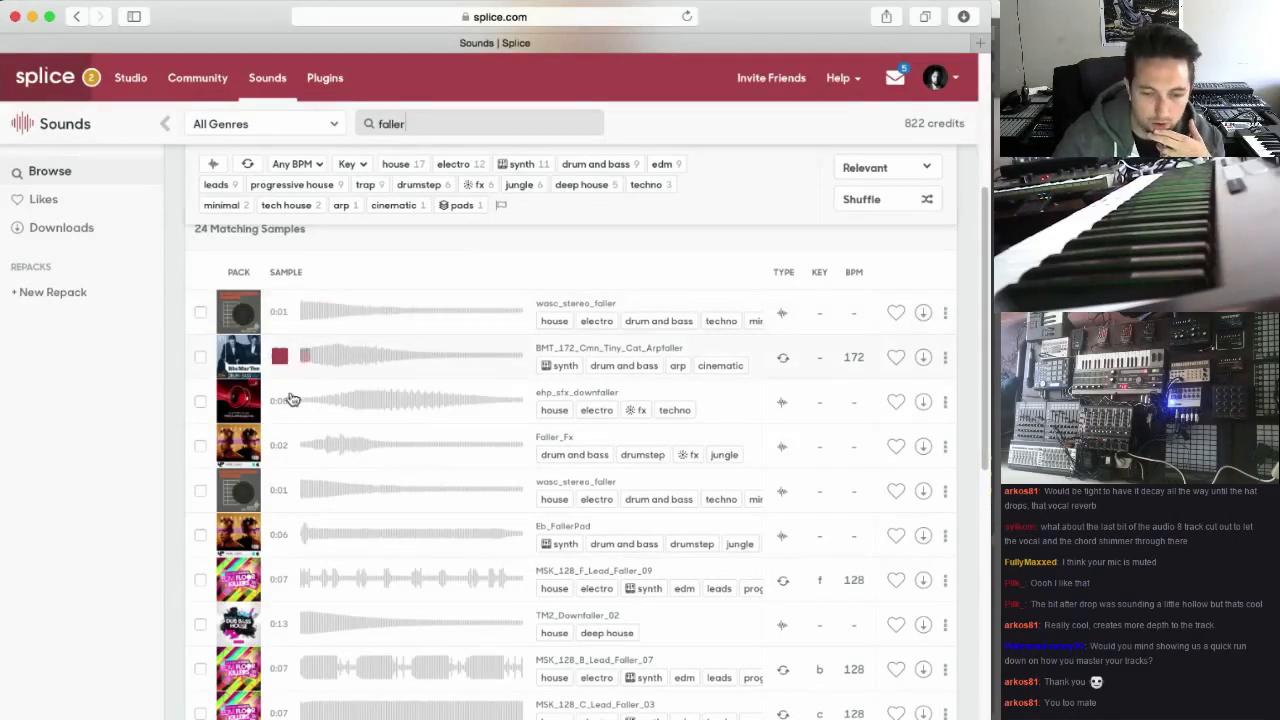
{"action": "left_click", "coordinate": [280, 401]}
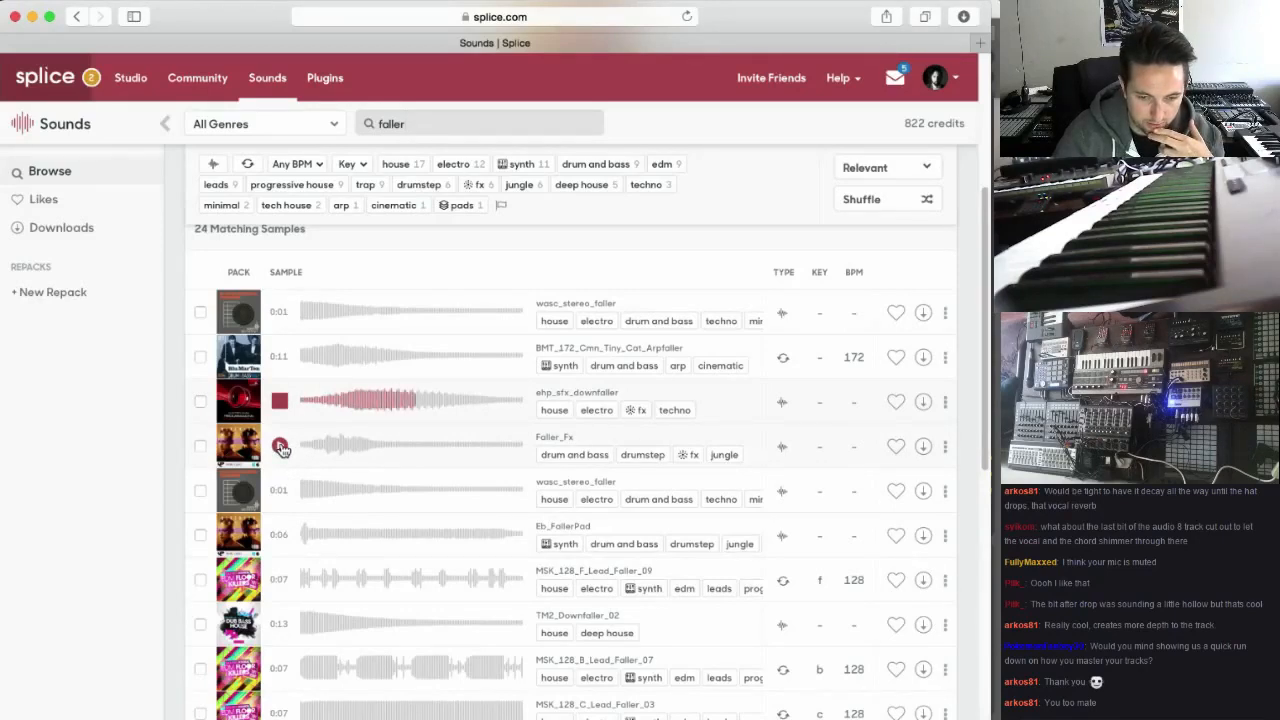
{"action": "left_click", "coordinate": [281, 447]}
{"action": "scroll", "coordinate": [282, 458], "scroll_direction": "down", "scroll_amount": 1}
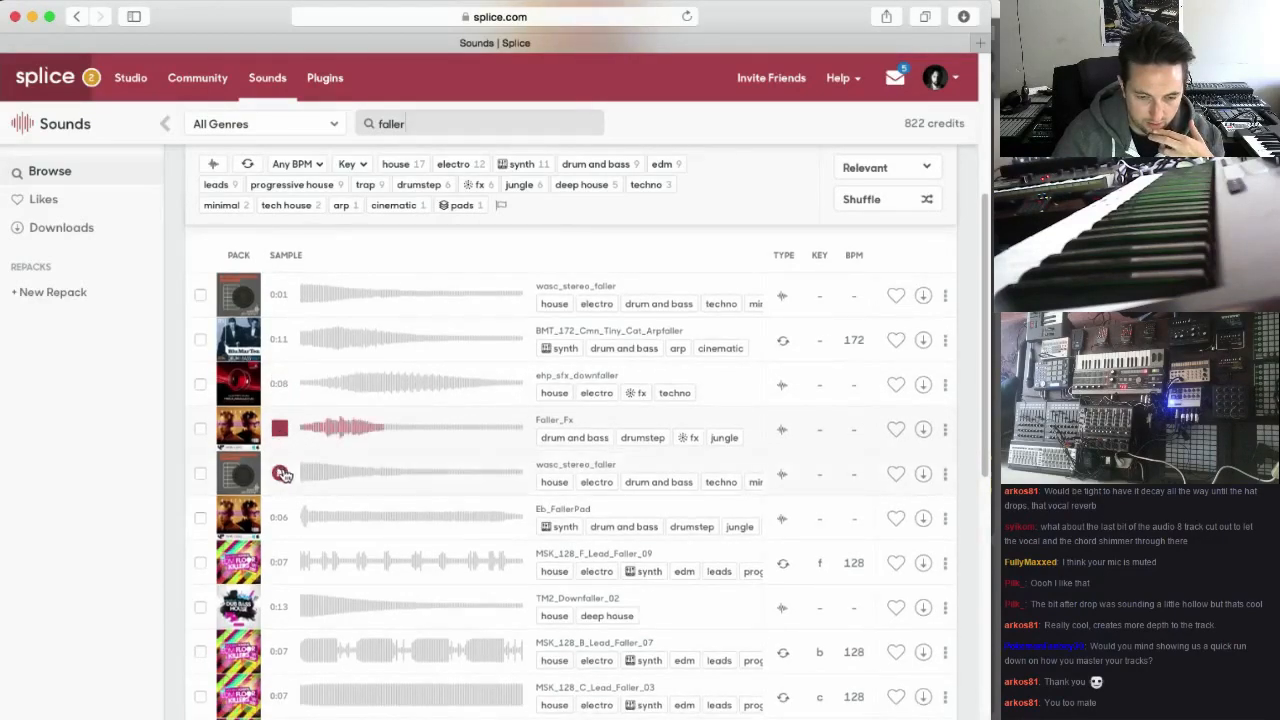
{"action": "left_click", "coordinate": [283, 474]}
{"action": "scroll", "coordinate": [283, 480], "scroll_direction": "down", "scroll_amount": 1}
{"action": "left_click", "coordinate": [283, 497]}
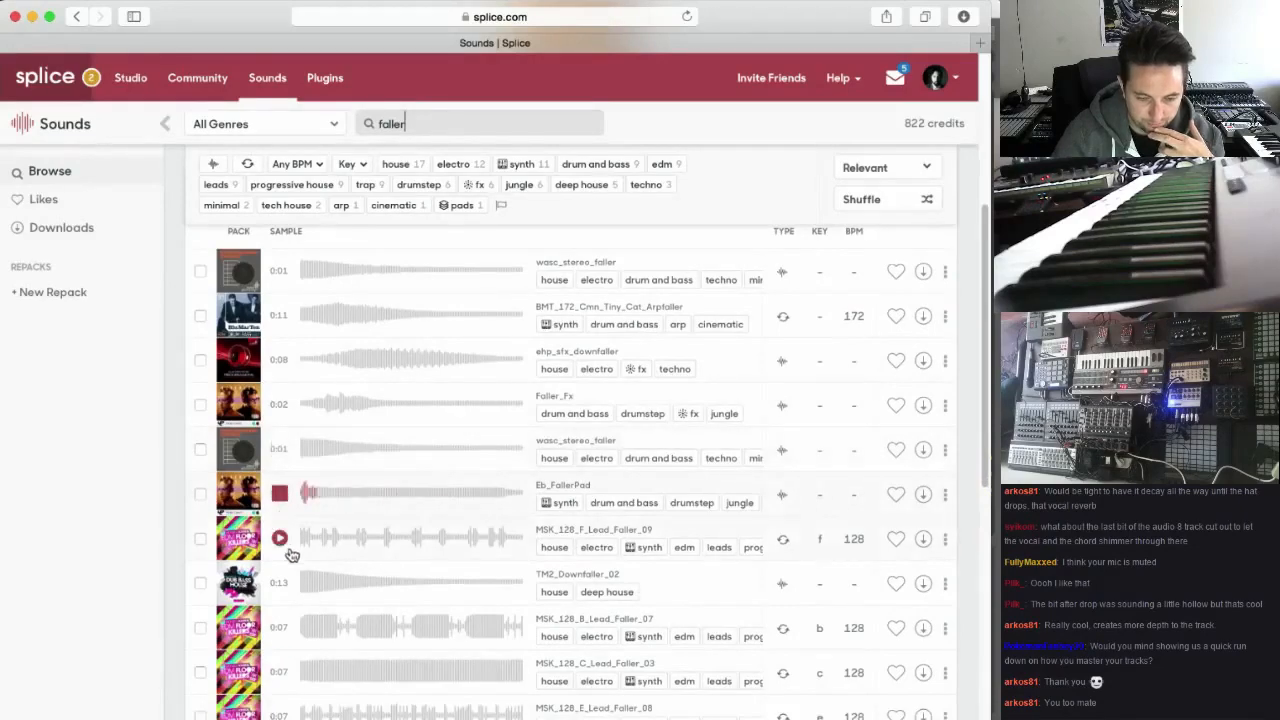
{"action": "scroll", "coordinate": [284, 587], "scroll_direction": "down", "scroll_amount": 4}
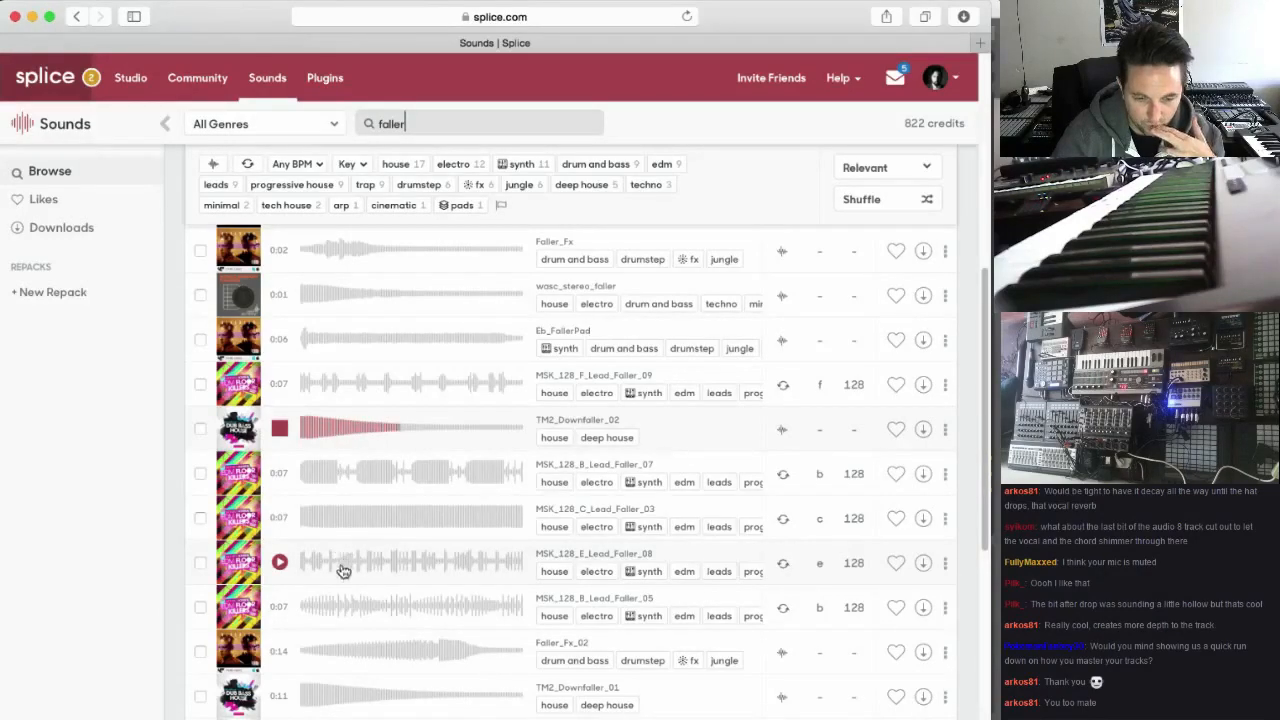
Audition the remaining downfaller and lead faller samples, from TM2_Downfaller_01 to Faller_Fx_04
{"action": "scroll", "coordinate": [311, 648], "scroll_direction": "down", "scroll_amount": 1}
{"action": "left_click", "coordinate": [280, 671]}
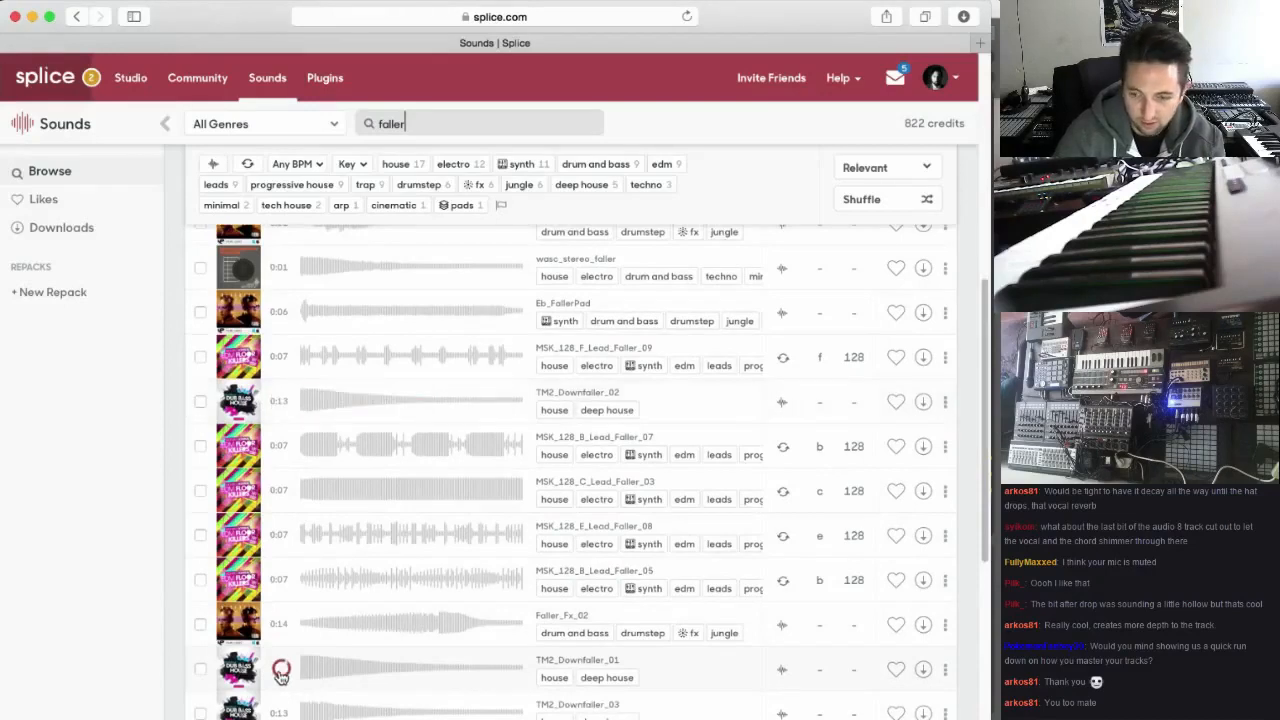
{"action": "scroll", "coordinate": [323, 586], "scroll_direction": "down", "scroll_amount": 2}
{"action": "scroll", "coordinate": [338, 604], "scroll_direction": "down", "scroll_amount": 3}
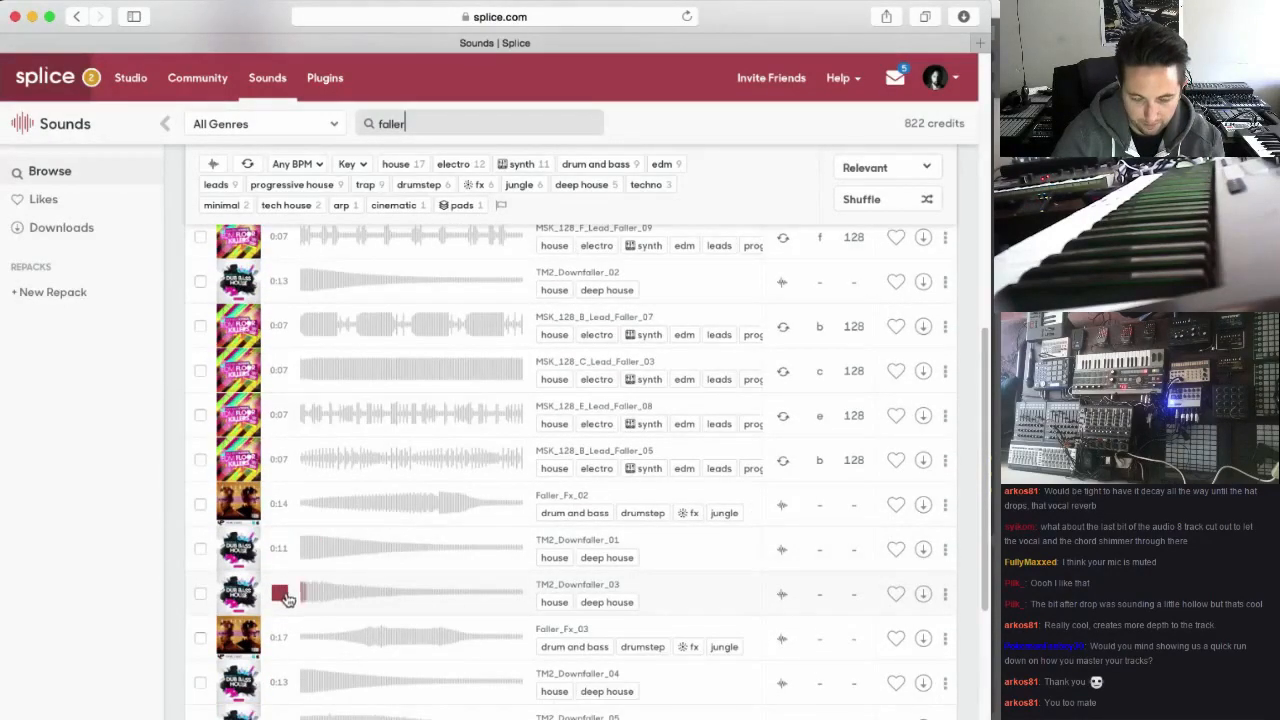
{"action": "scroll", "coordinate": [286, 655], "scroll_direction": "down", "scroll_amount": 1}
{"action": "scroll", "coordinate": [284, 682], "scroll_direction": "down", "scroll_amount": 3}
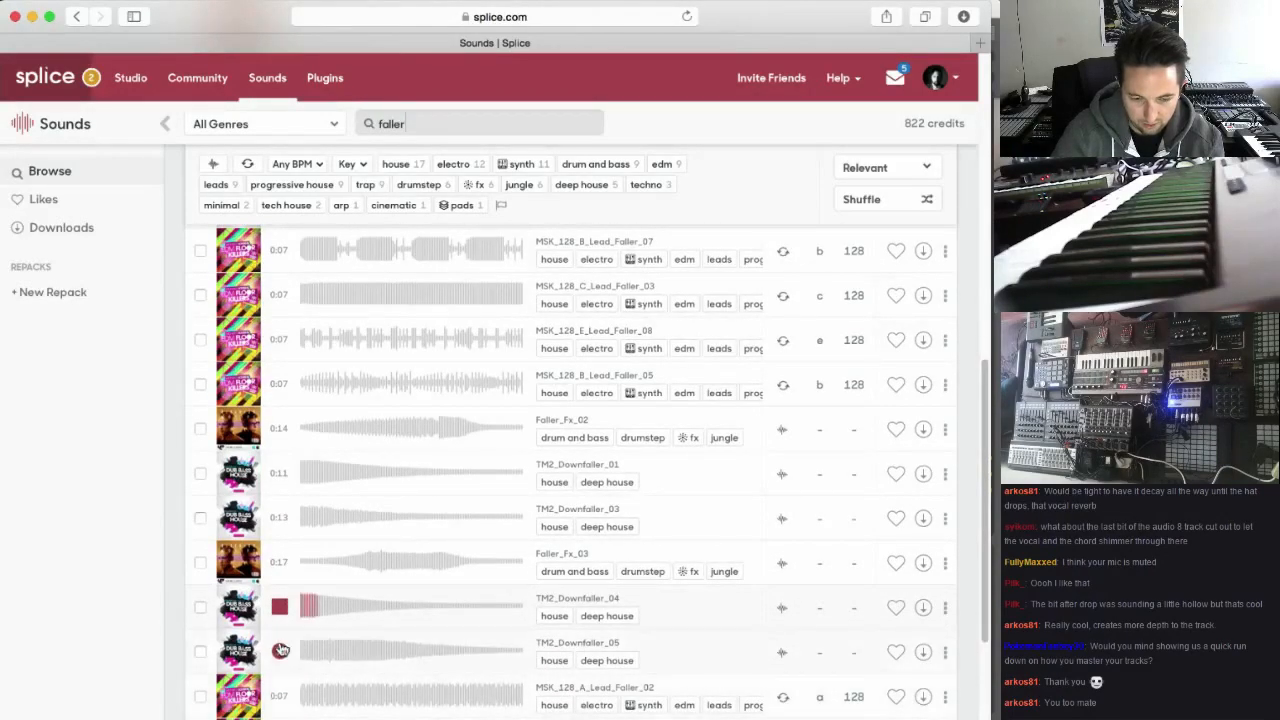
{"action": "left_click", "coordinate": [281, 653]}
{"action": "scroll", "coordinate": [291, 601], "scroll_direction": "down", "scroll_amount": 5}
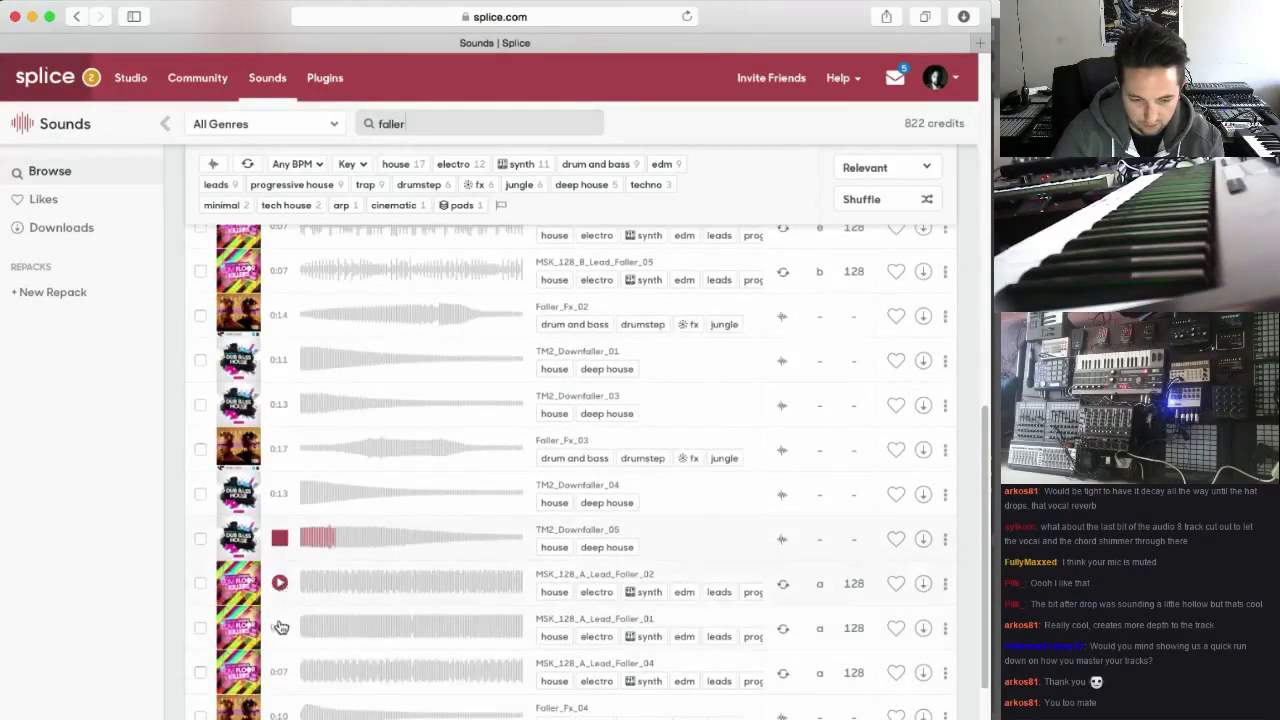
{"action": "left_click", "coordinate": [281, 586]}
{"action": "scroll", "coordinate": [285, 595], "scroll_direction": "down", "scroll_amount": 3}
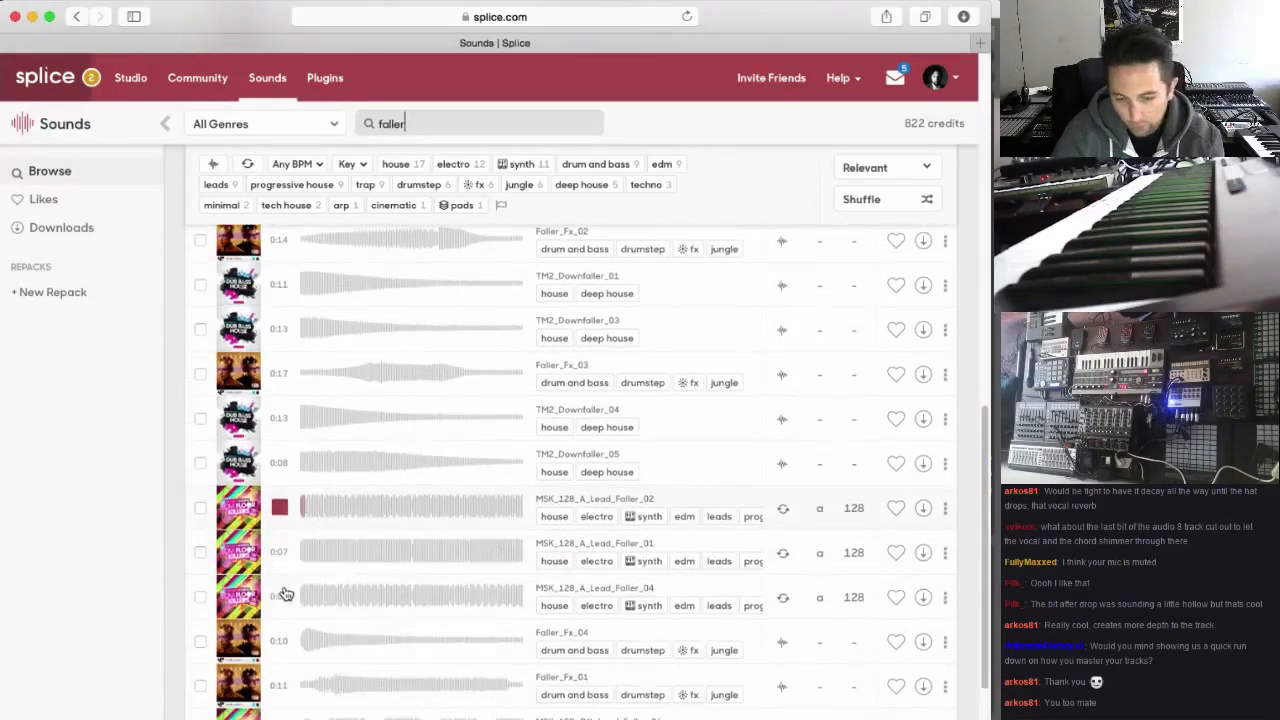
{"action": "scroll", "coordinate": [287, 642], "scroll_direction": "down", "scroll_amount": 1}
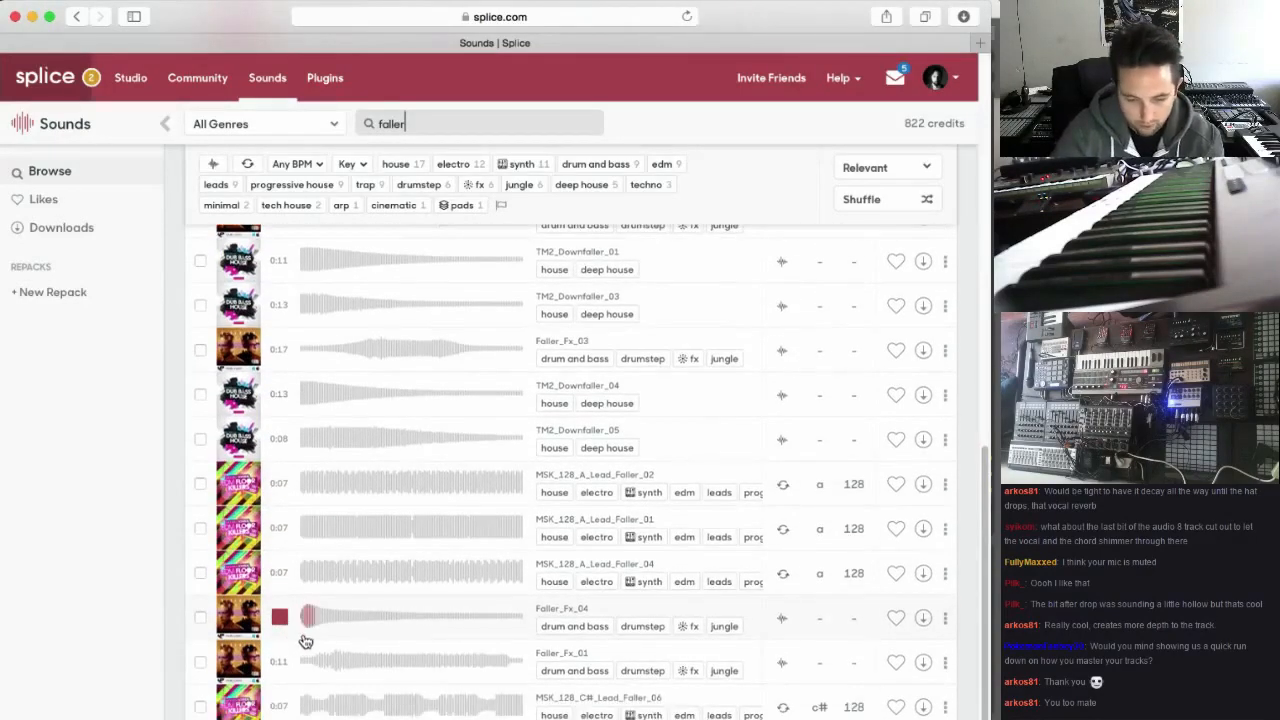
Preview the Faller_Fx_01 sample and download it
{"action": "left_click", "coordinate": [280, 662]}
{"action": "scroll", "coordinate": [290, 656], "scroll_direction": "down", "scroll_amount": 1}
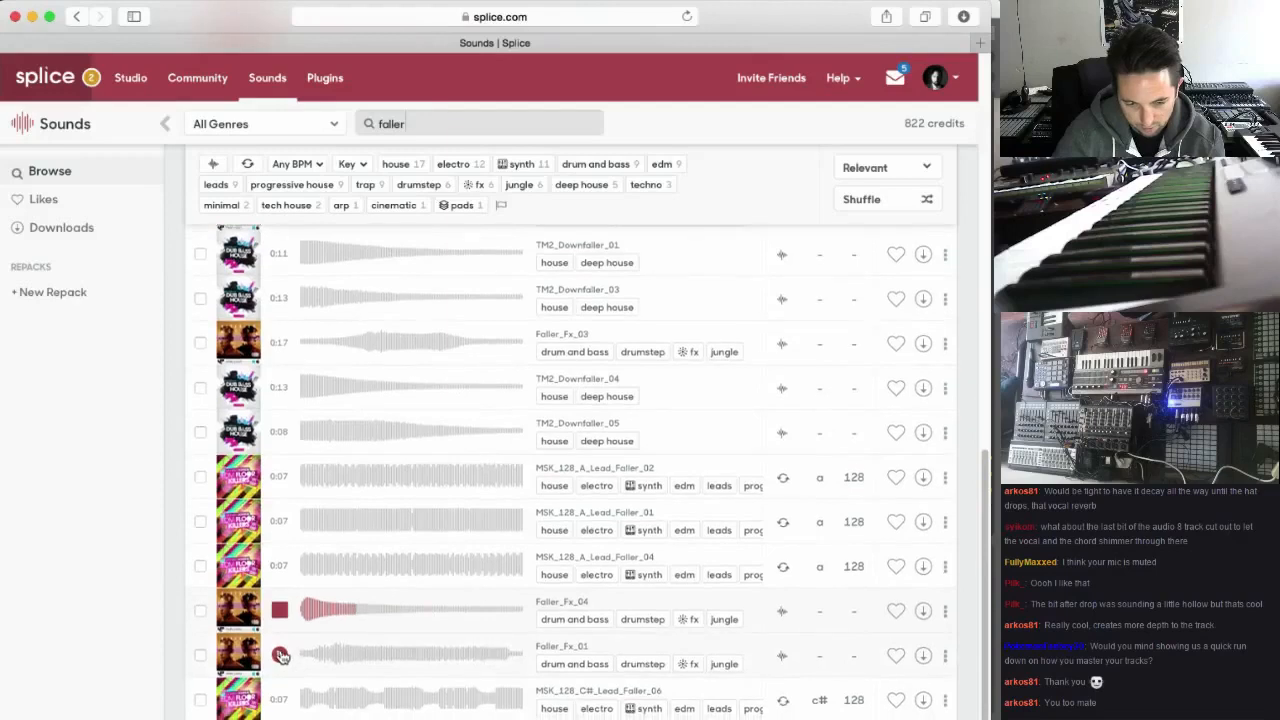
{"action": "scroll", "coordinate": [423, 618], "scroll_direction": "down", "scroll_amount": 1}
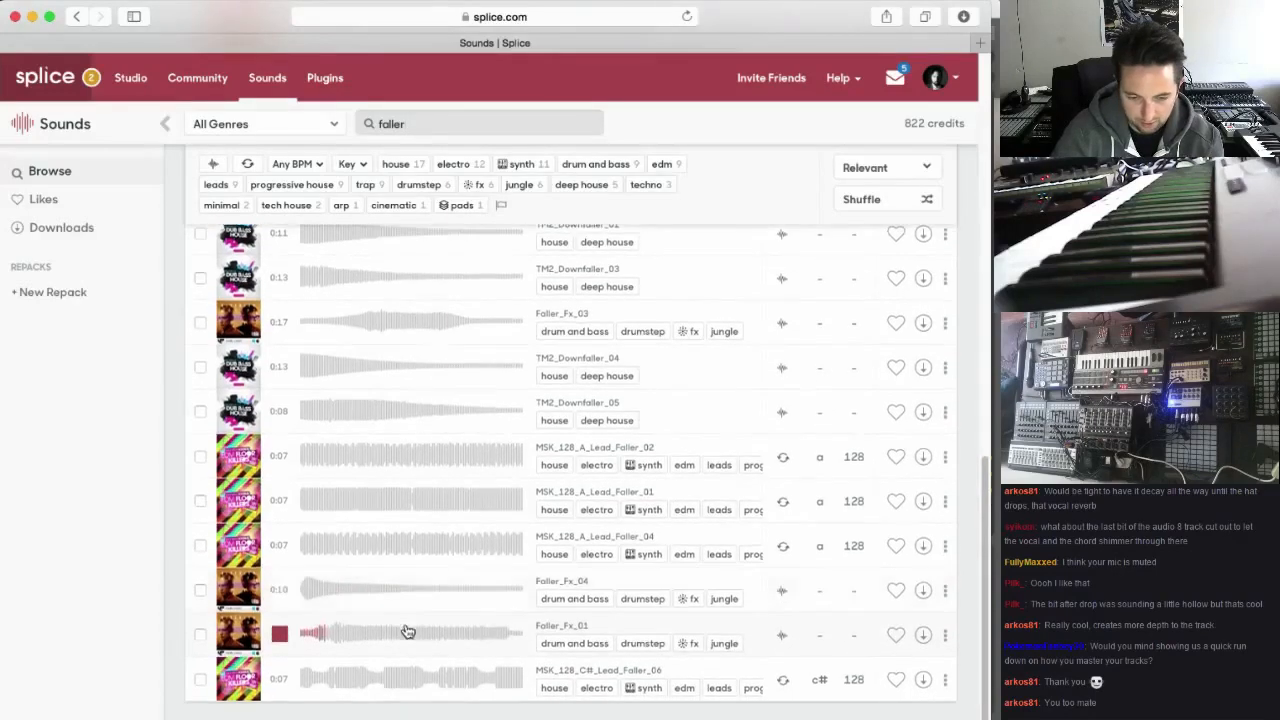
{"action": "scroll", "coordinate": [380, 640], "scroll_direction": "down", "scroll_amount": 1}
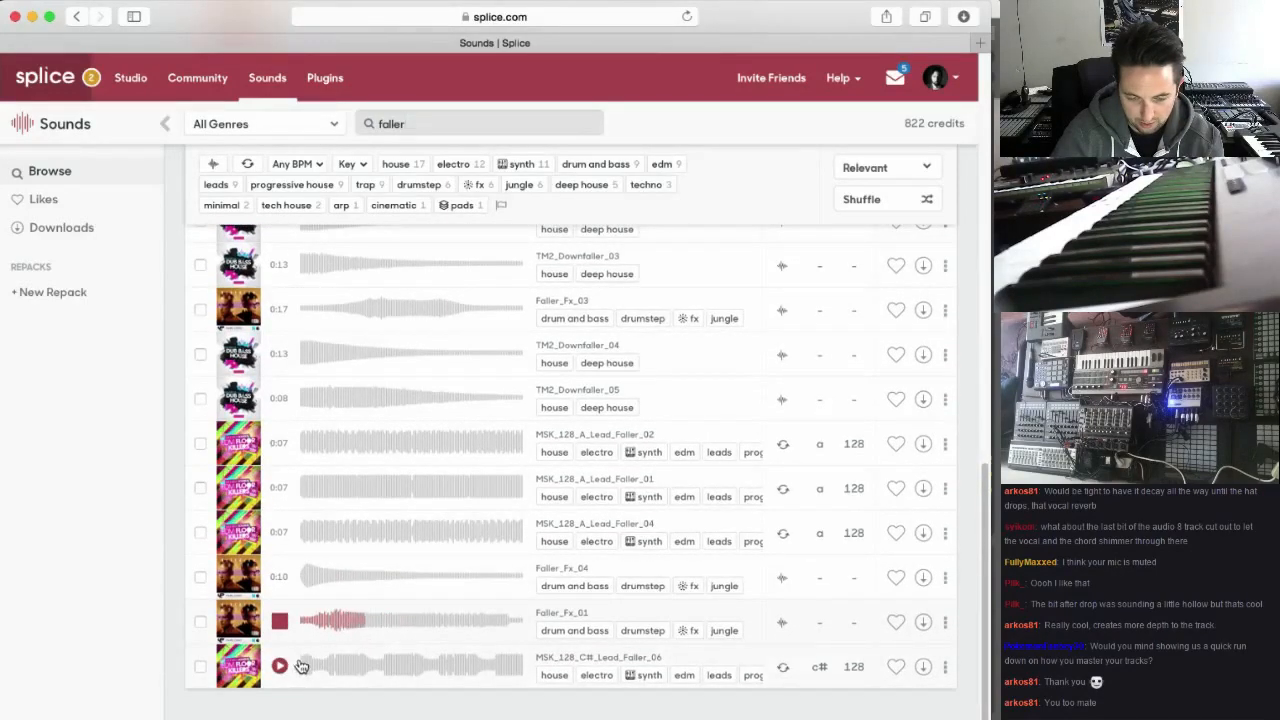
{"action": "left_click", "coordinate": [921, 624]}
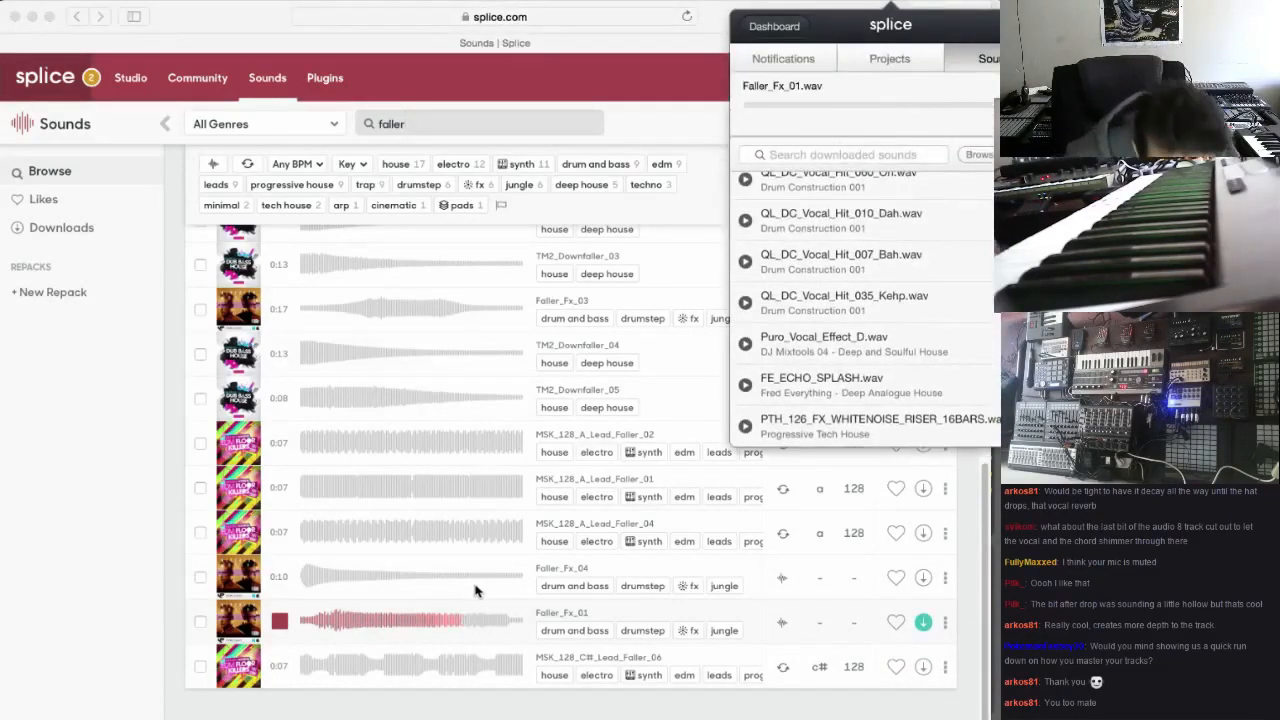
Switch back to Ableton Live and play the transition from bar 47 to find where the faller belongs
{"action": "scroll", "coordinate": [472, 592], "scroll_direction": "up", "scroll_amount": 10}
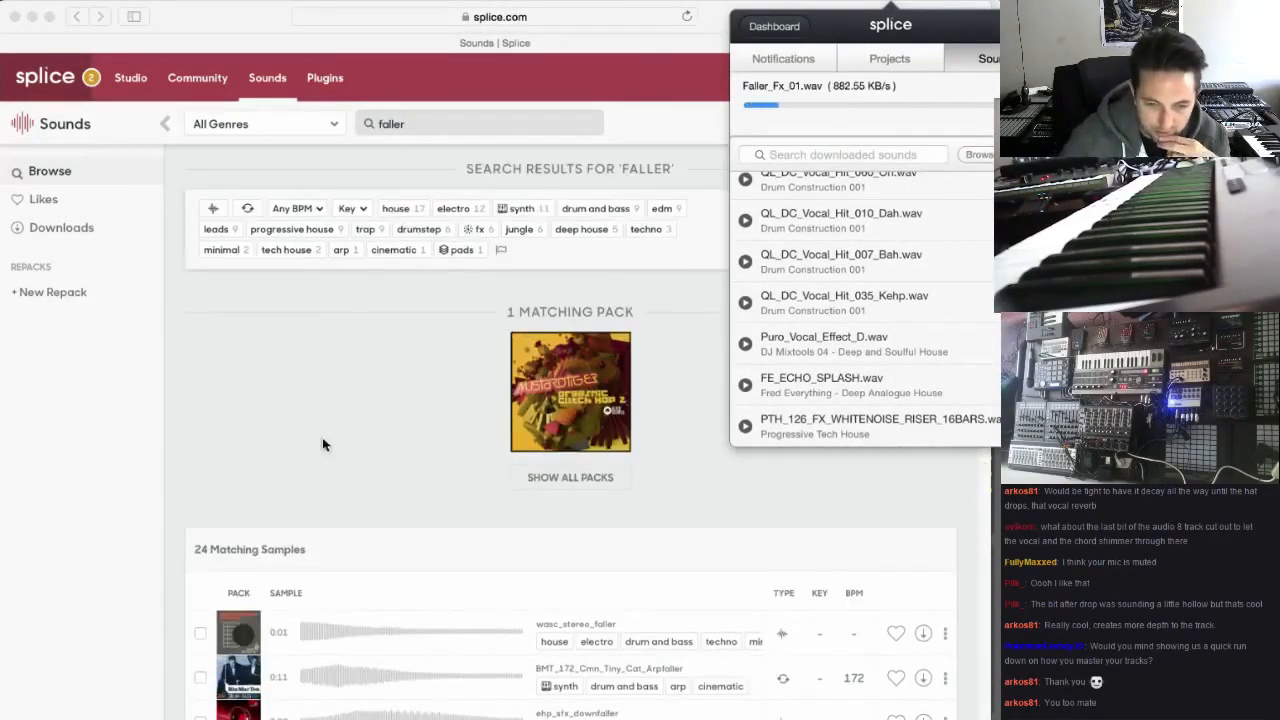
{"action": "left_click", "coordinate": [427, 122]}
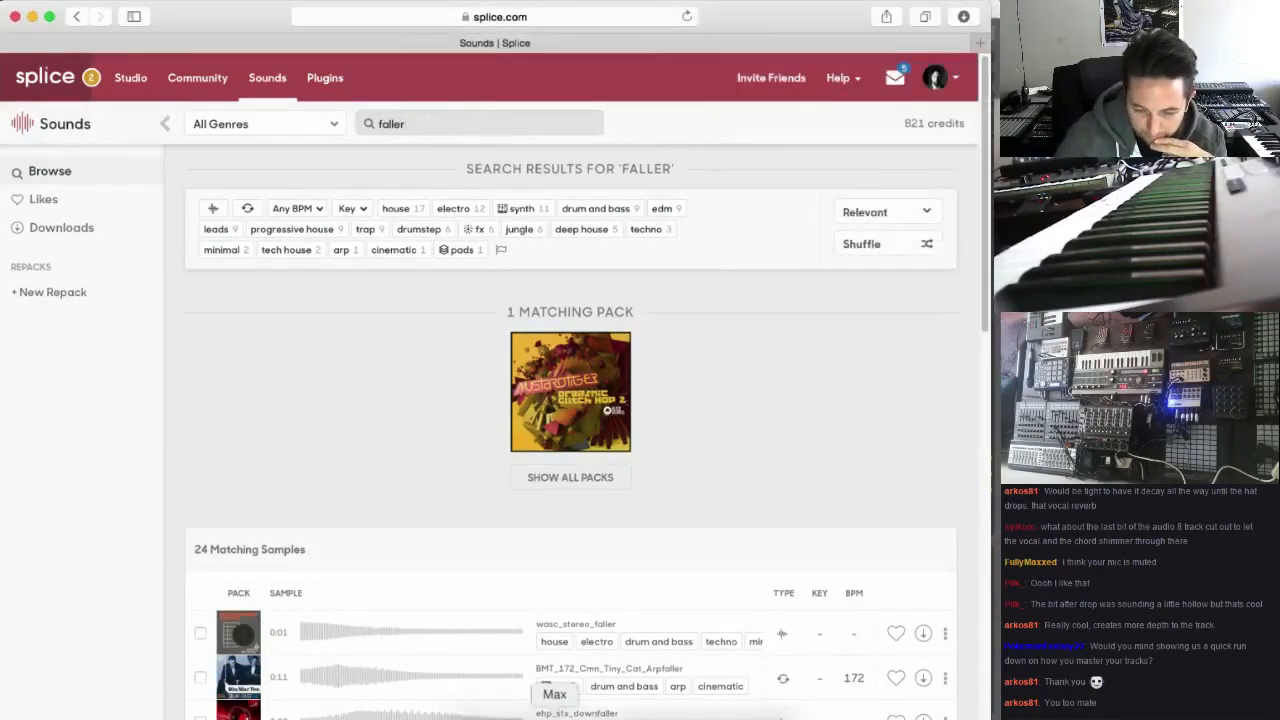
{"action": "left_click", "coordinate": [600, 705]}
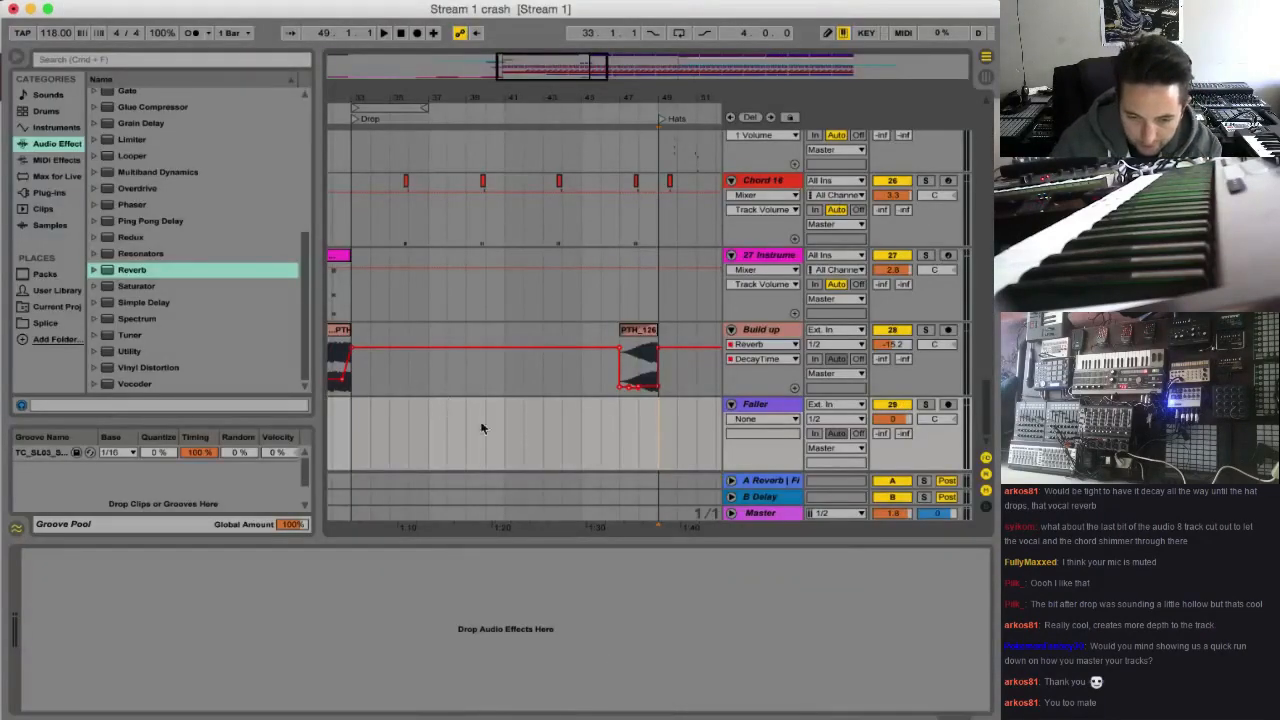
{"action": "key", "text": "space"}
{"action": "scroll", "coordinate": [650, 437], "scroll_direction": "right", "scroll_amount": 3}
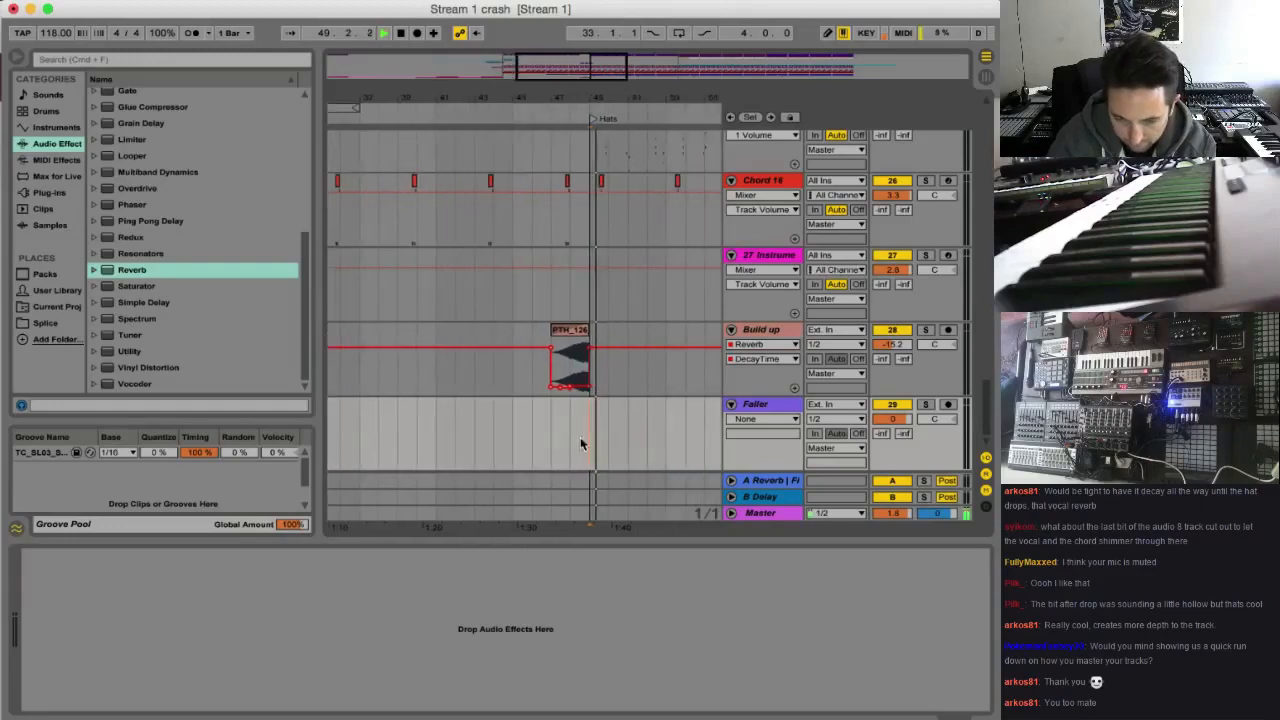
{"action": "left_click", "coordinate": [570, 437]}
{"action": "key", "text": "space"}
{"action": "key", "text": "space"}
{"action": "left_click", "coordinate": [554, 437]}
{"action": "key", "text": "space"}
{"action": "key", "text": "space"}
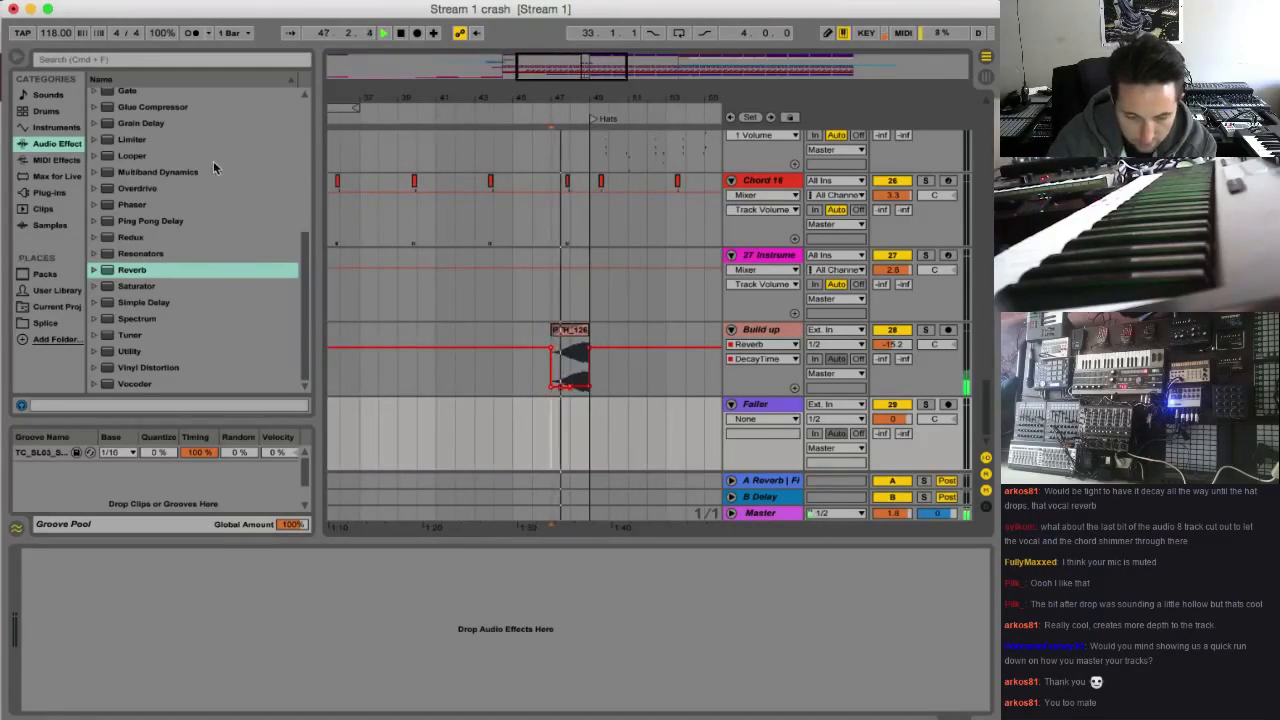
{"action": "key", "text": "space"}
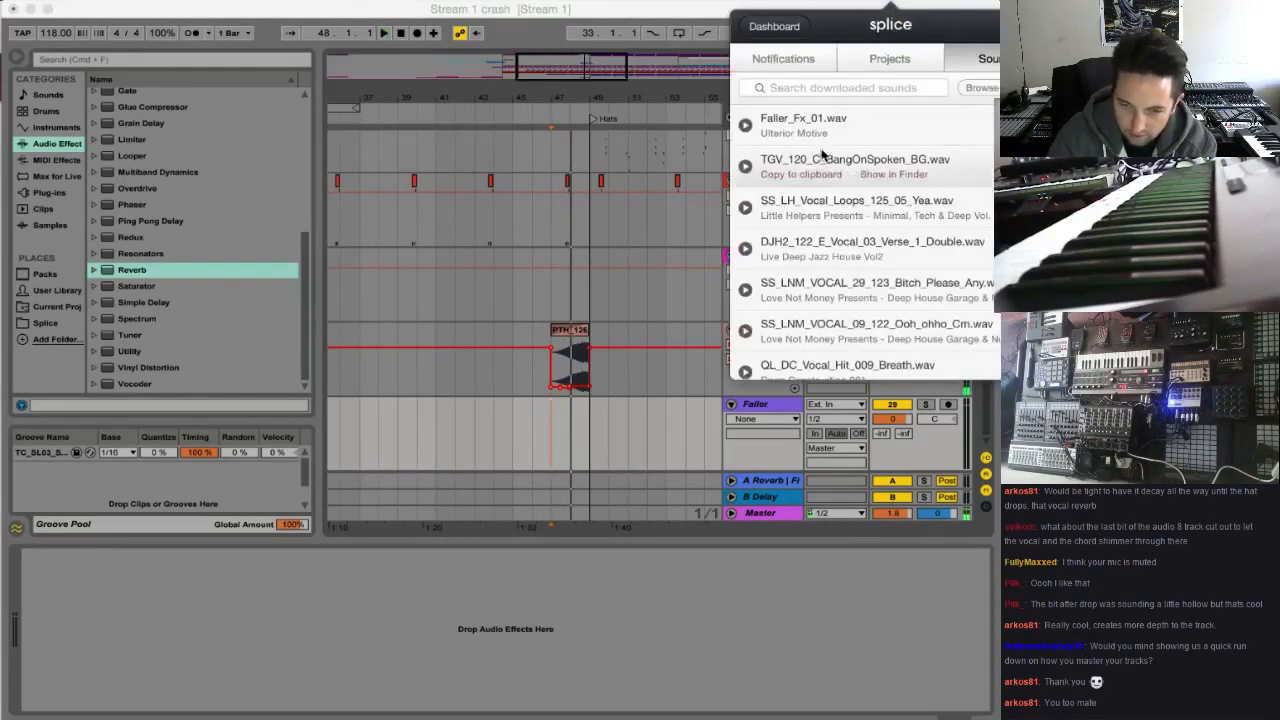
Place Faller_Fx_01.wav from the Splice downloads on the Faller track at bar 47, lower the track volume to -12.5 dB and play it
{"action": "left_click_drag", "start_coordinate": [800, 120], "coordinate": [572, 440]}
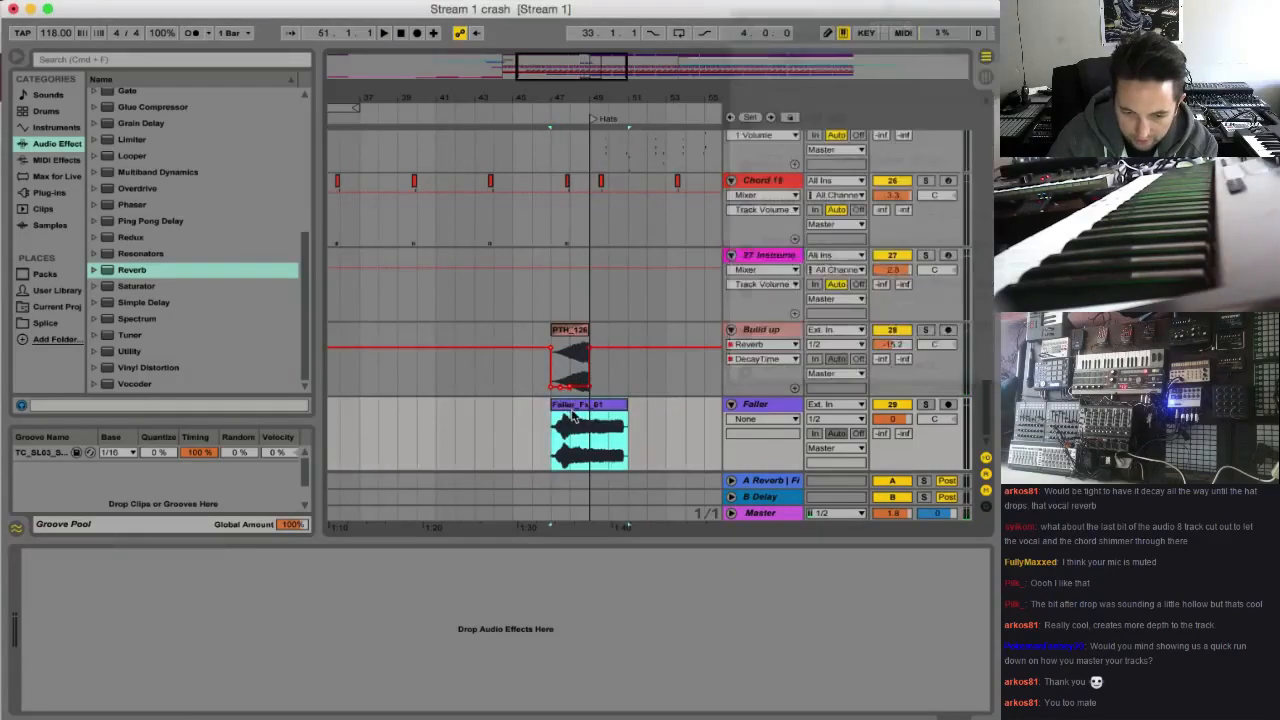
{"action": "left_click_drag", "start_coordinate": [903, 372], "coordinate": [903, 420]}
{"action": "key", "text": "space"}
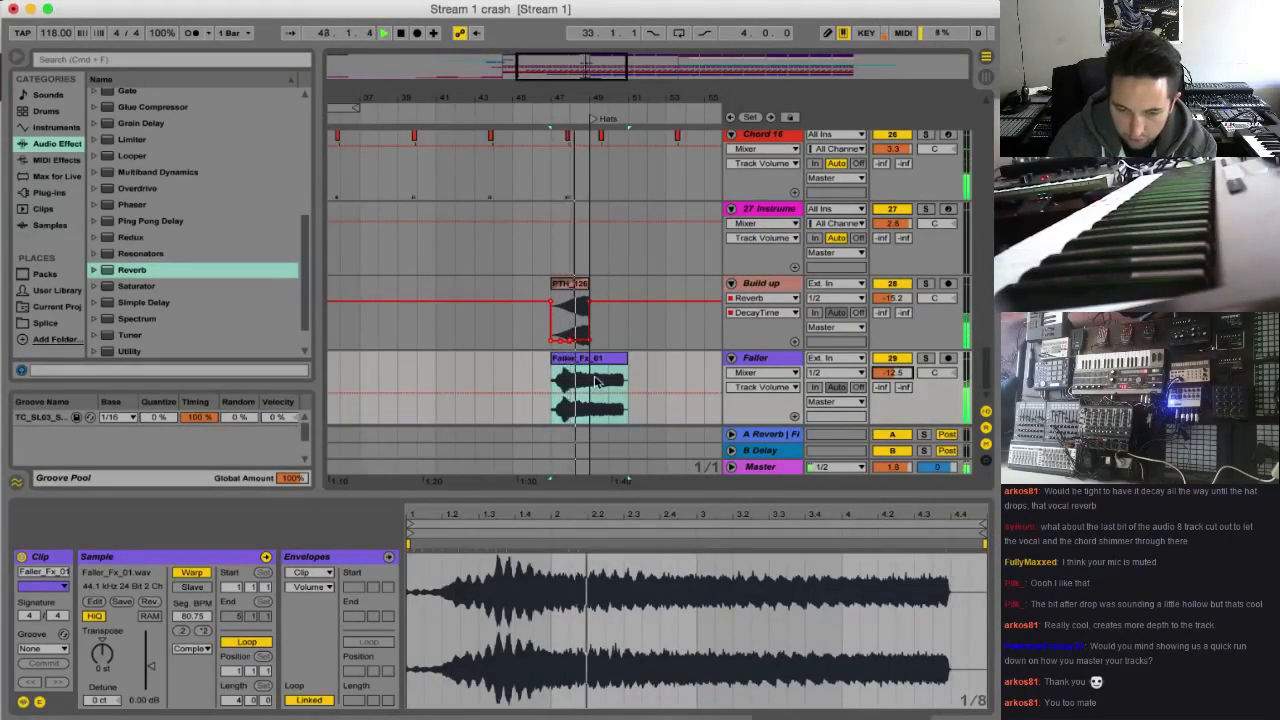
Cut the Faller clip off at the start of bar 49 and add a new MIDI track below the Faller track
{"action": "left_click_drag", "start_coordinate": [590, 386], "coordinate": [630, 386]}
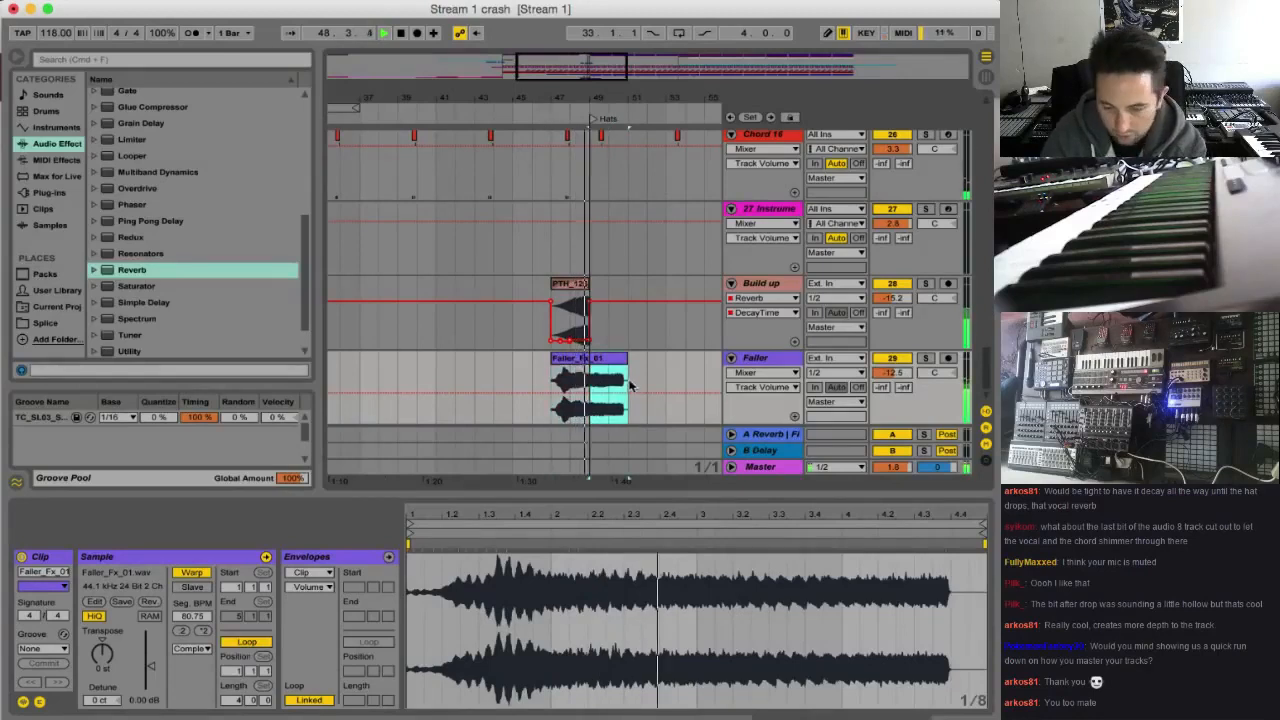
{"action": "left_click", "coordinate": [752, 359]}
{"action": "key", "text": "super+shift+t"}
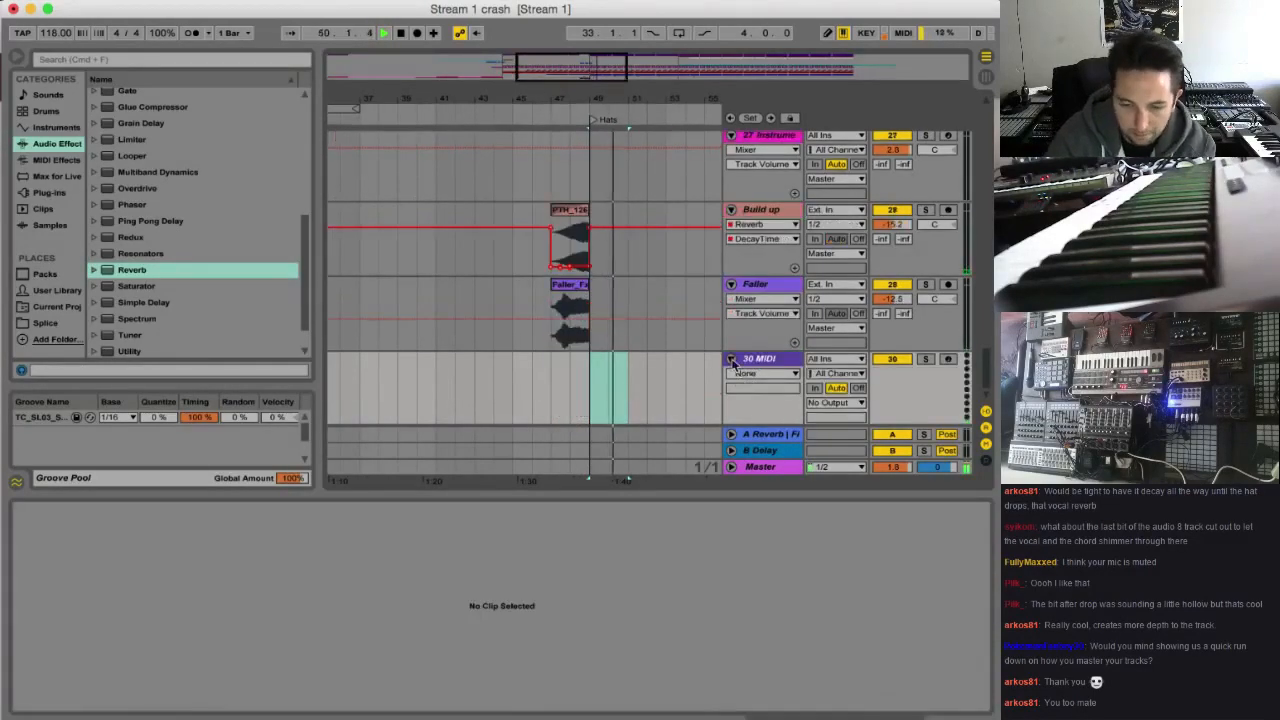
Name the new MIDI track Faller Syn, keep it unfolded and solo it
{"action": "left_click", "coordinate": [731, 358]}
{"action": "type", "text": "Fal"}
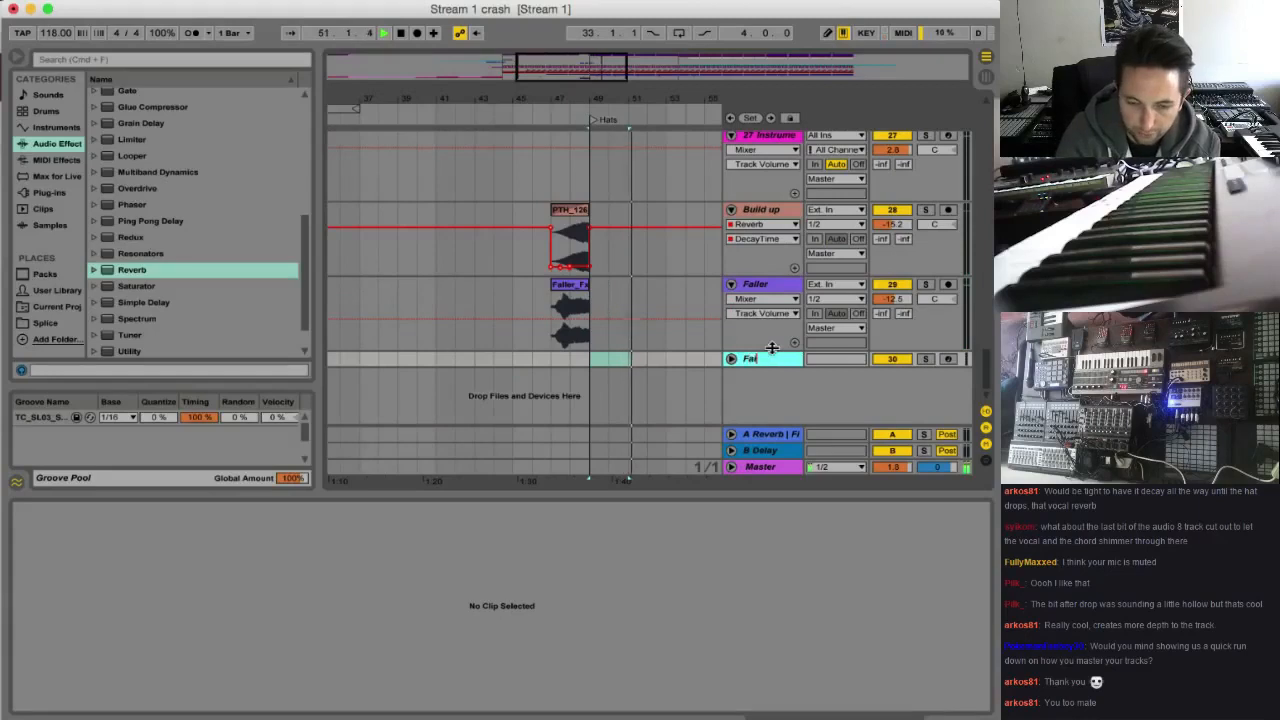
{"action": "type", "text": "ler syn"}
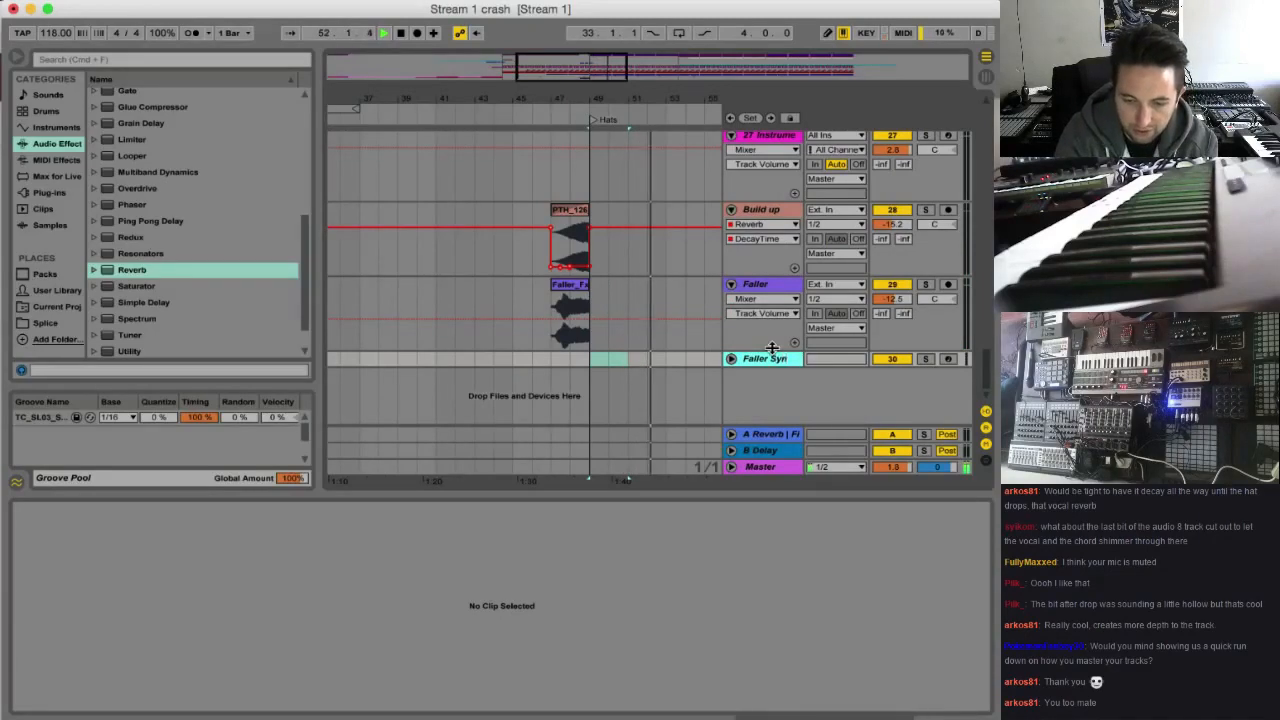
{"action": "left_click", "coordinate": [731, 358]}
{"action": "left_click", "coordinate": [925, 358]}
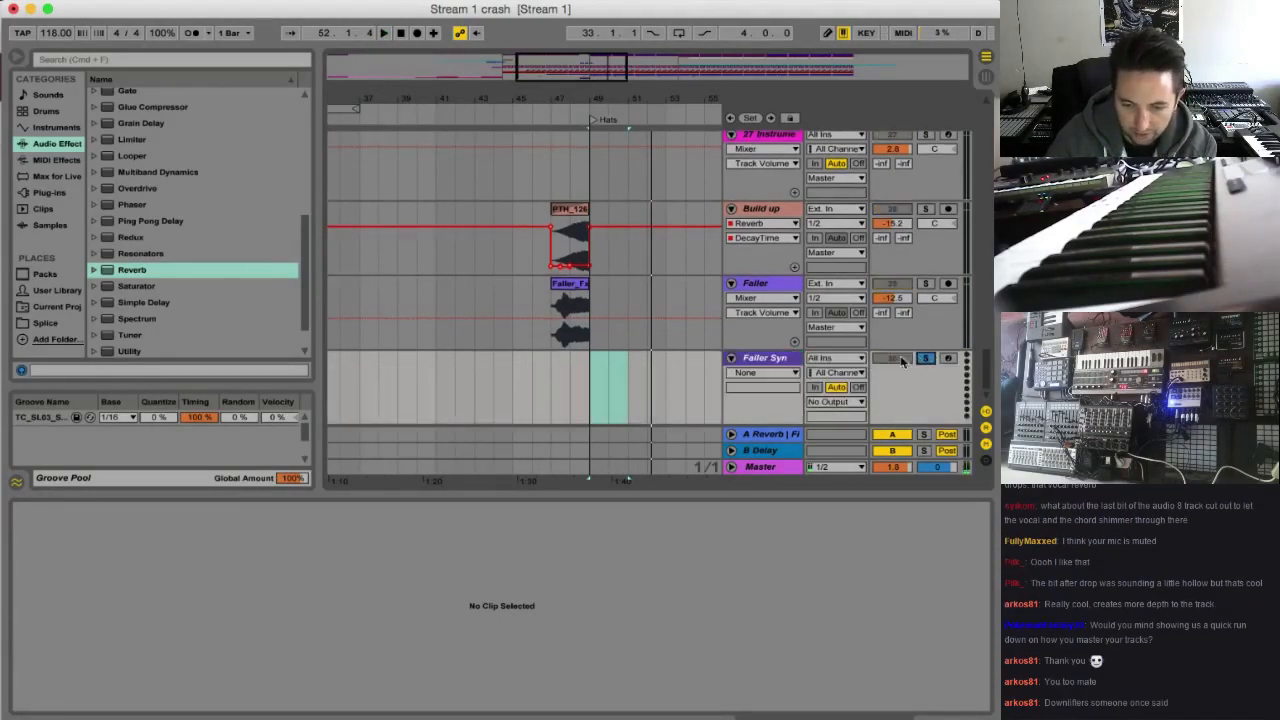
Place the insert marker at bar 49 on the Faller Syn track and load the Operator instrument onto it
{"action": "left_click", "coordinate": [590, 382]}
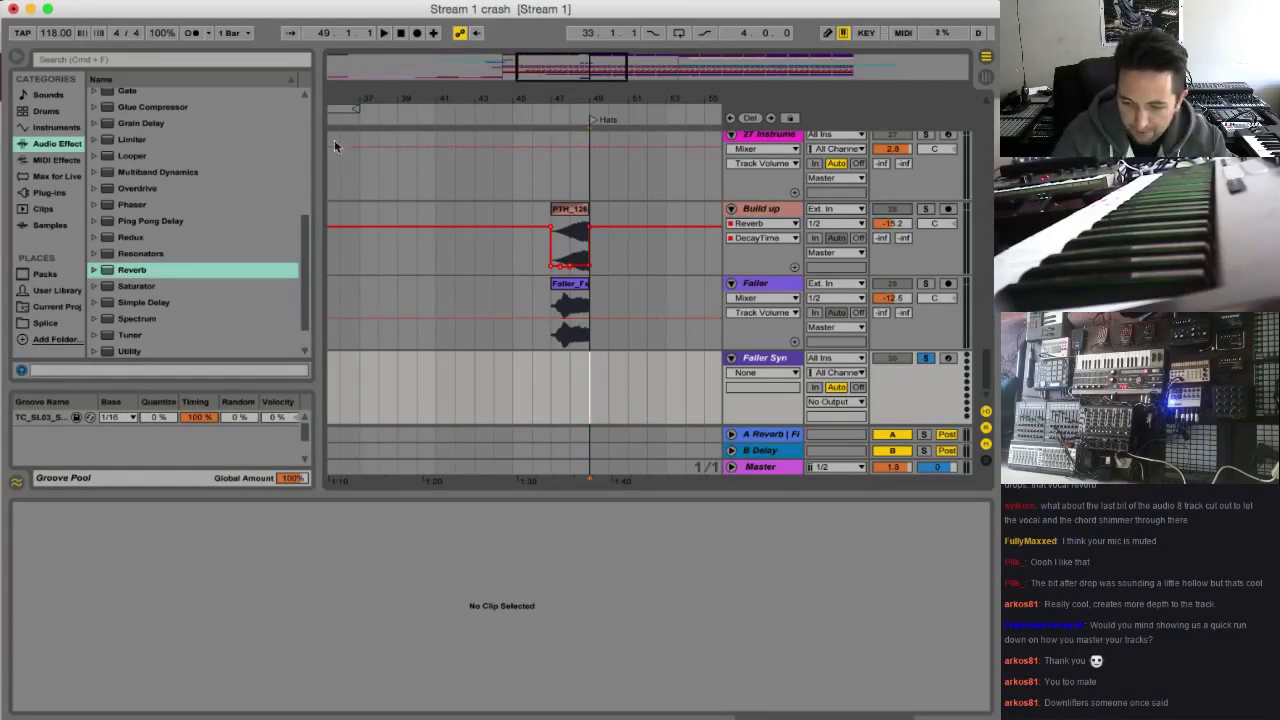
{"action": "scroll", "coordinate": [172, 215], "scroll_direction": "up", "scroll_amount": 6}
{"action": "left_click", "coordinate": [68, 131]}
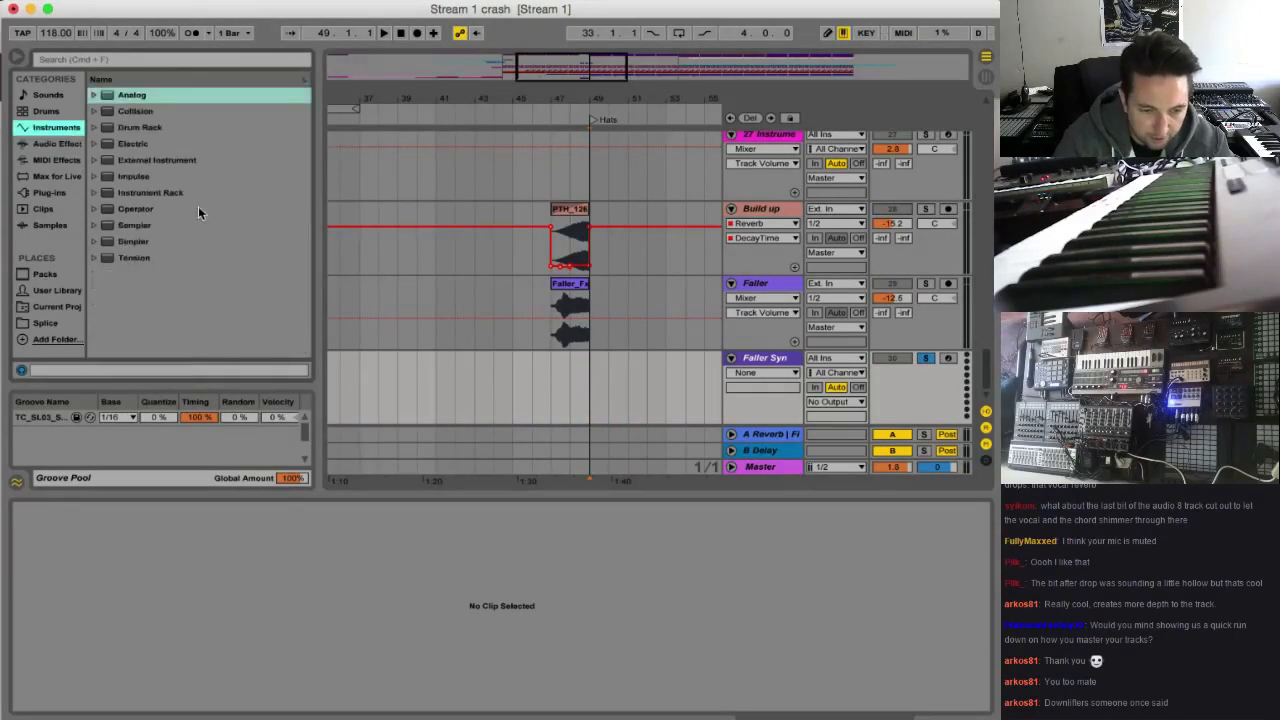
{"action": "left_click", "coordinate": [158, 212]}
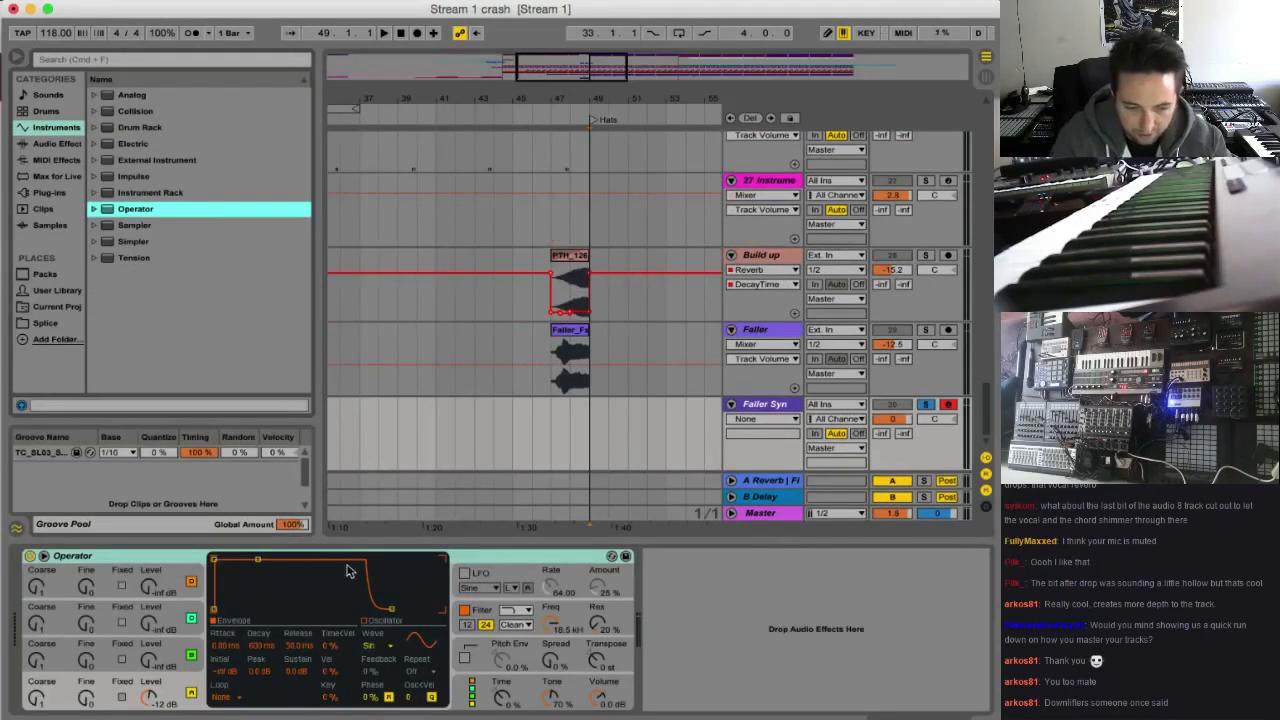
Set Operator's oscillator A to the Noise White waveform and lower the Faller Syn track volume to -6.4 dB
{"action": "left_click", "coordinate": [195, 686]}
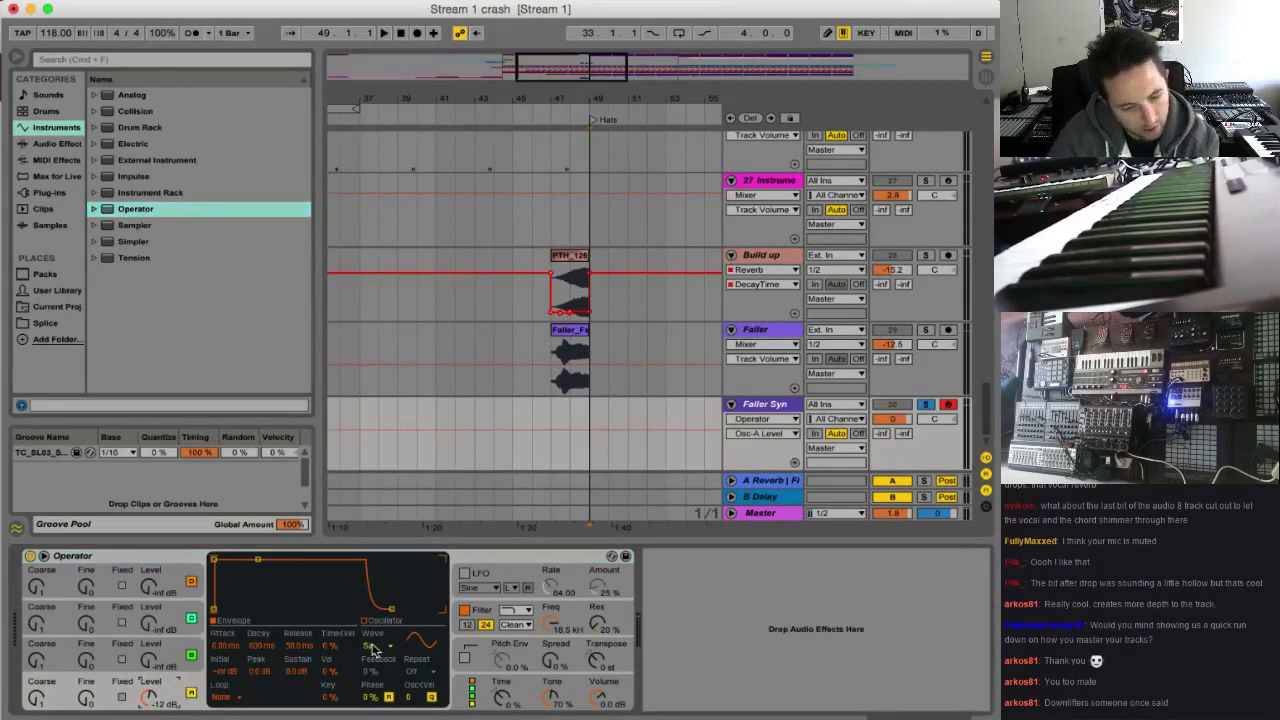
{"action": "left_click", "coordinate": [373, 647]}
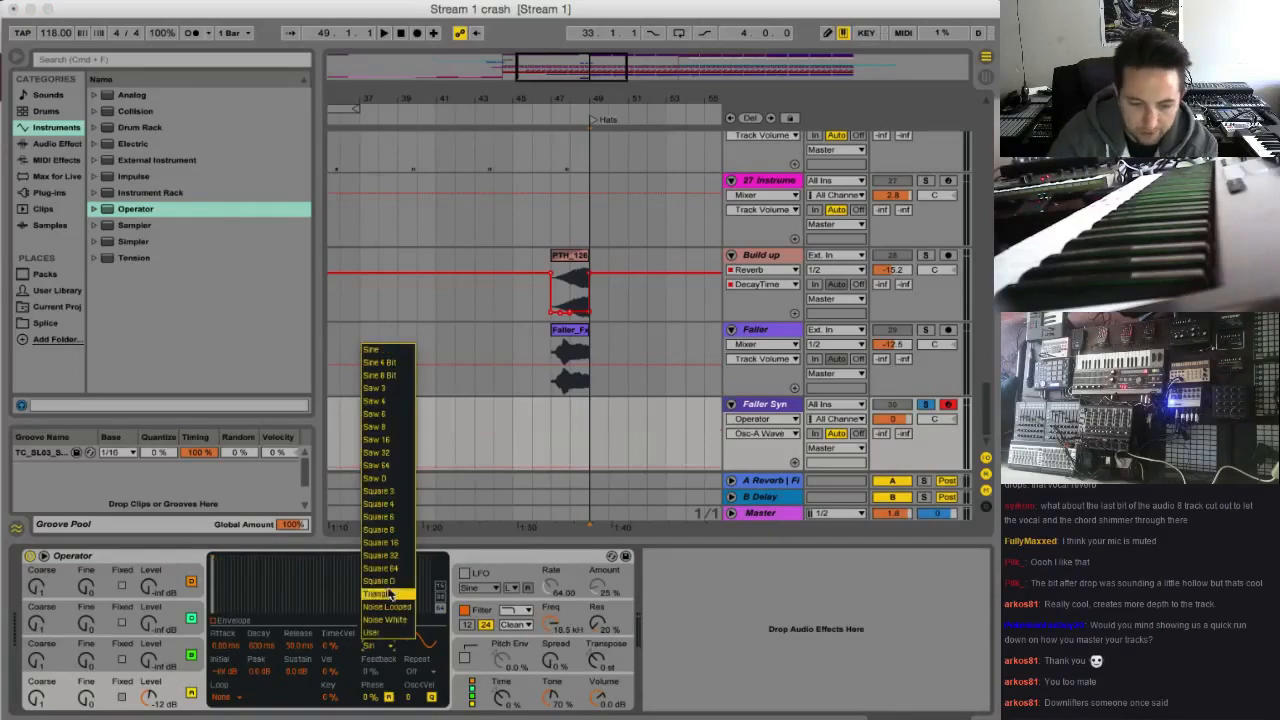
{"action": "left_click", "coordinate": [397, 620]}
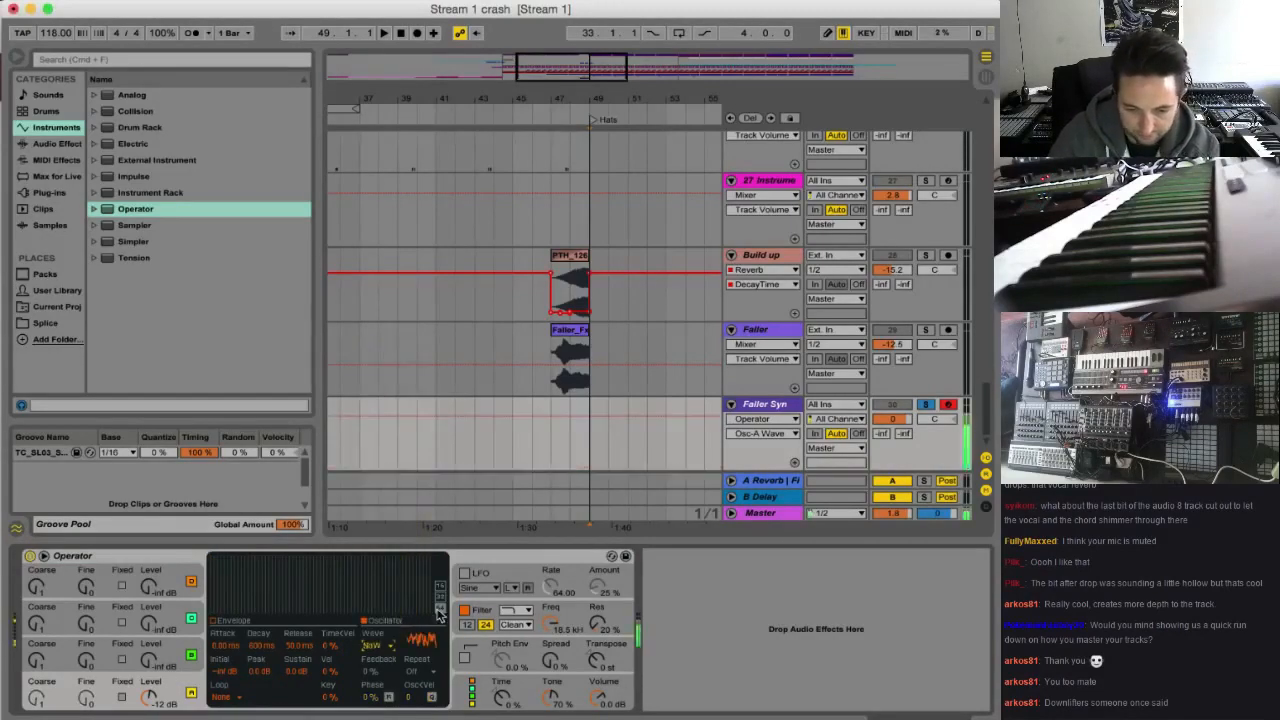
{"action": "left_click_drag", "start_coordinate": [892, 418], "coordinate": [892, 440]}
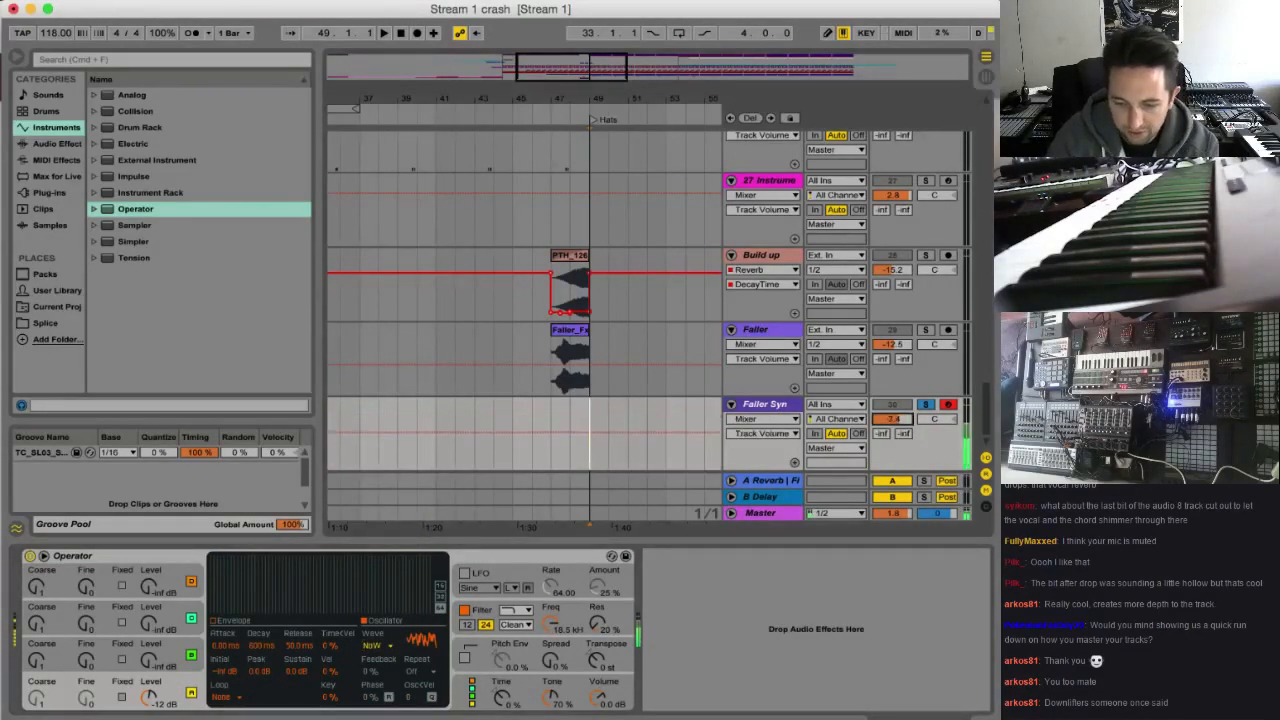
Try the Square D and Saw D waveforms on Operator's oscillator A
{"action": "left_click", "coordinate": [385, 647]}
{"action": "left_click", "coordinate": [395, 581]}
{"action": "left_click", "coordinate": [380, 646]}
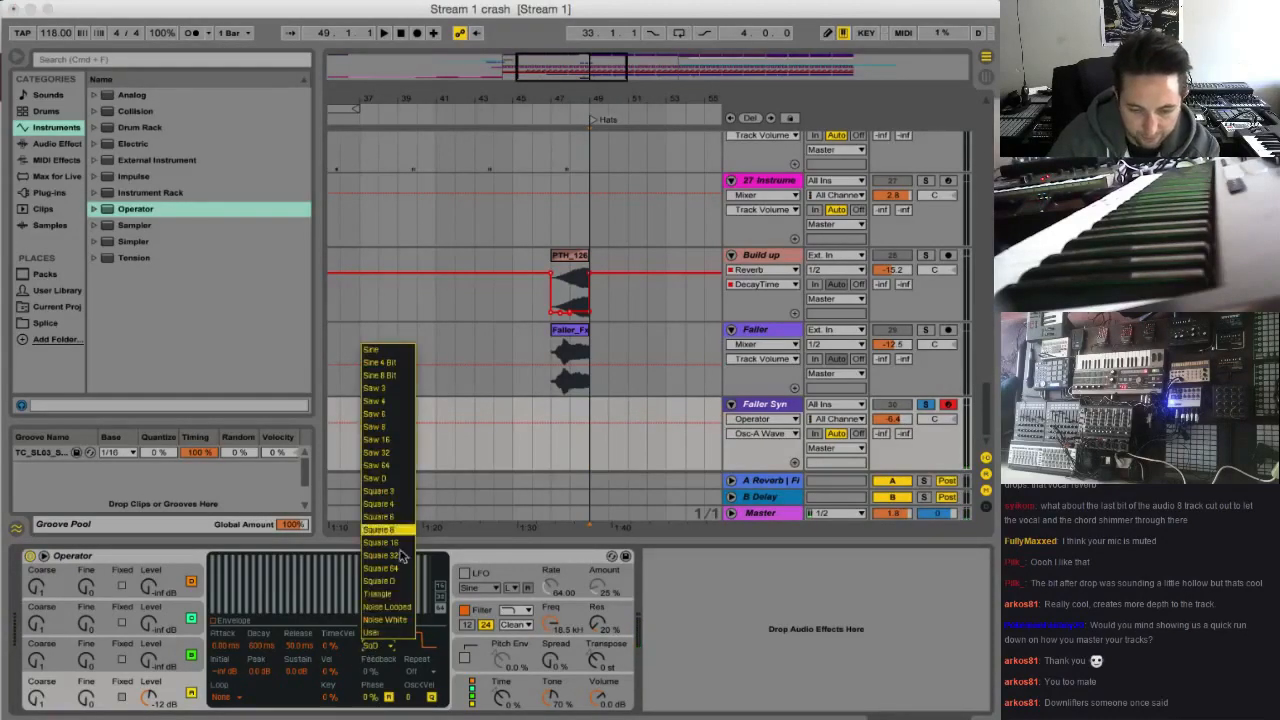
{"action": "left_click", "coordinate": [393, 479]}
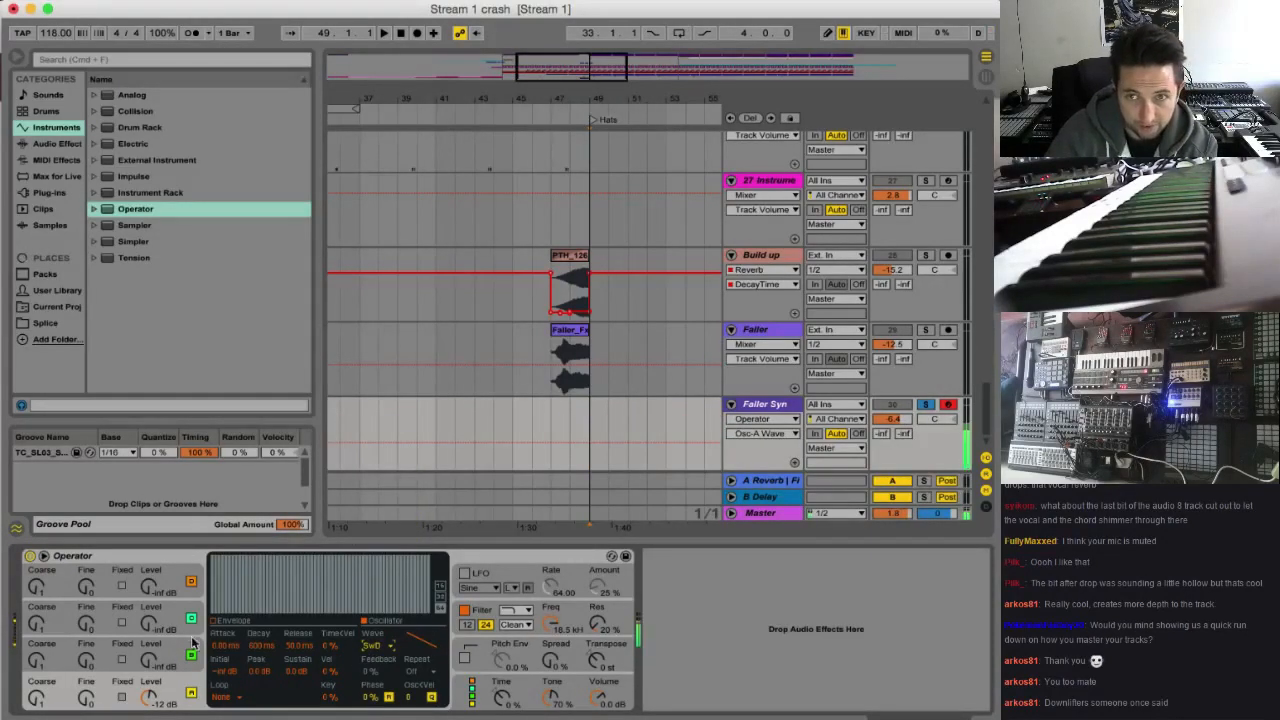
Set Operator's oscillator B to the Noise White waveform with a level of -7.3 dB
{"action": "left_click", "coordinate": [128, 640]}
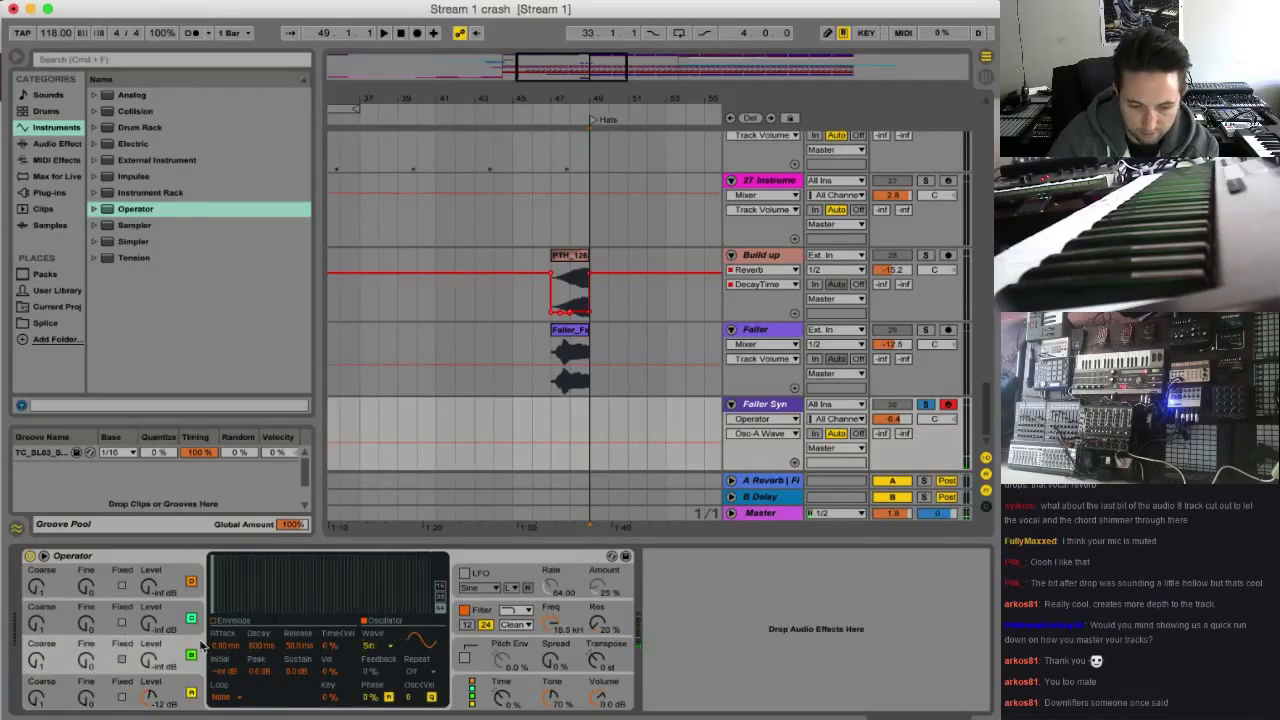
{"action": "left_click", "coordinate": [380, 646]}
{"action": "left_click", "coordinate": [390, 634]}
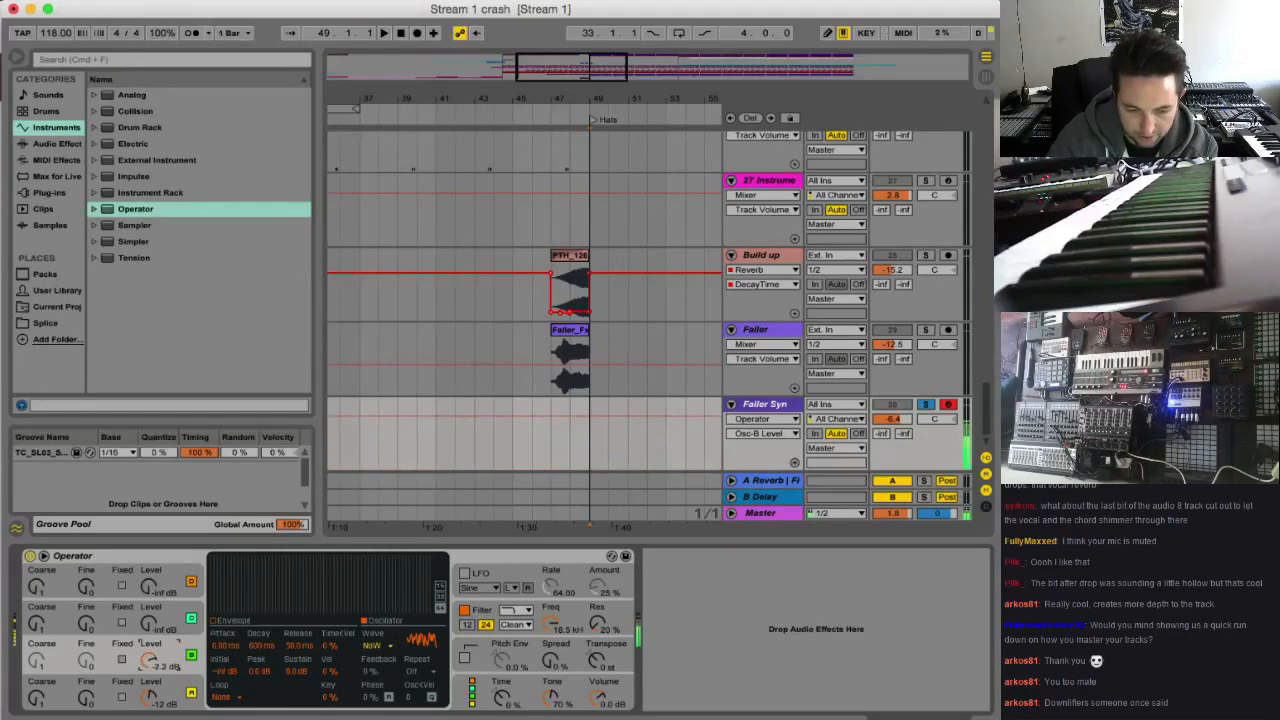
{"action": "mouse_move", "coordinate": [148, 660]}
{"action": "left_mouse_down"}
{"action": "mouse_move", "coordinate": [148, 620]}
{"action": "mouse_move", "coordinate": [148, 668]}
{"action": "left_mouse_up"}
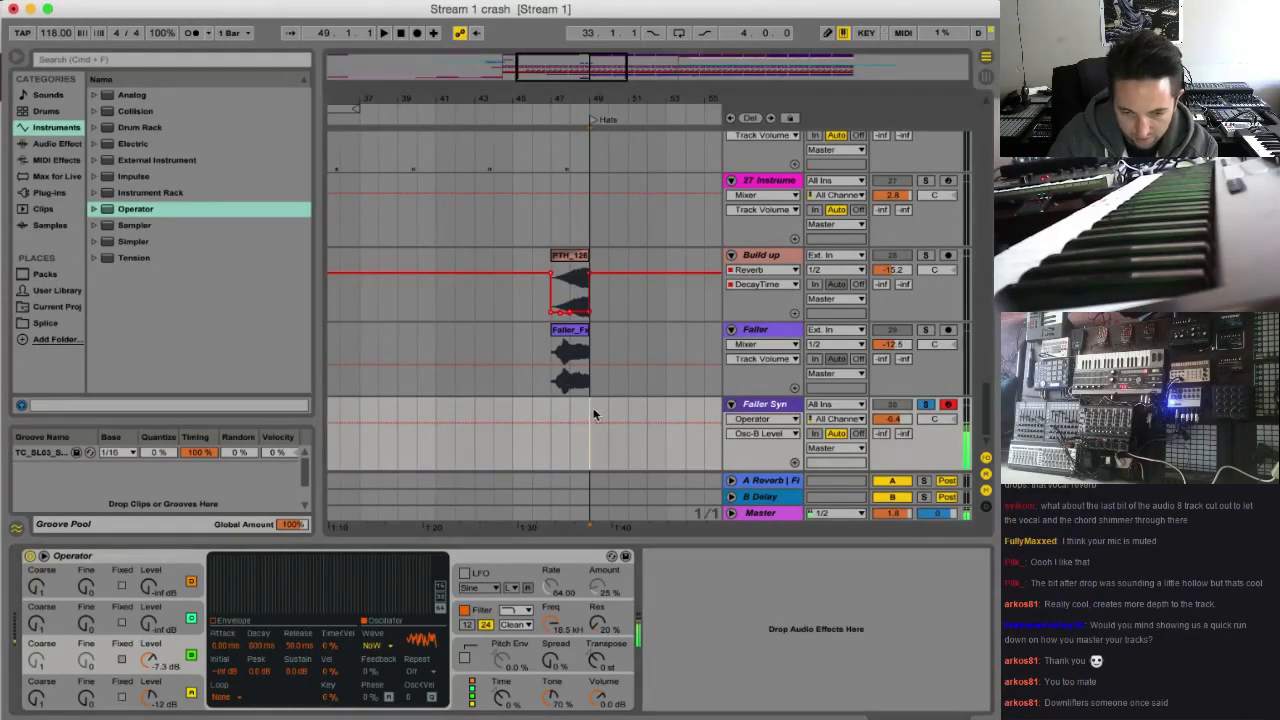
Return Operator's oscillator A to Noise White and turn oscillator B's level fully down to -inf dB
{"action": "left_click_drag", "start_coordinate": [594, 417], "coordinate": [645, 413]}
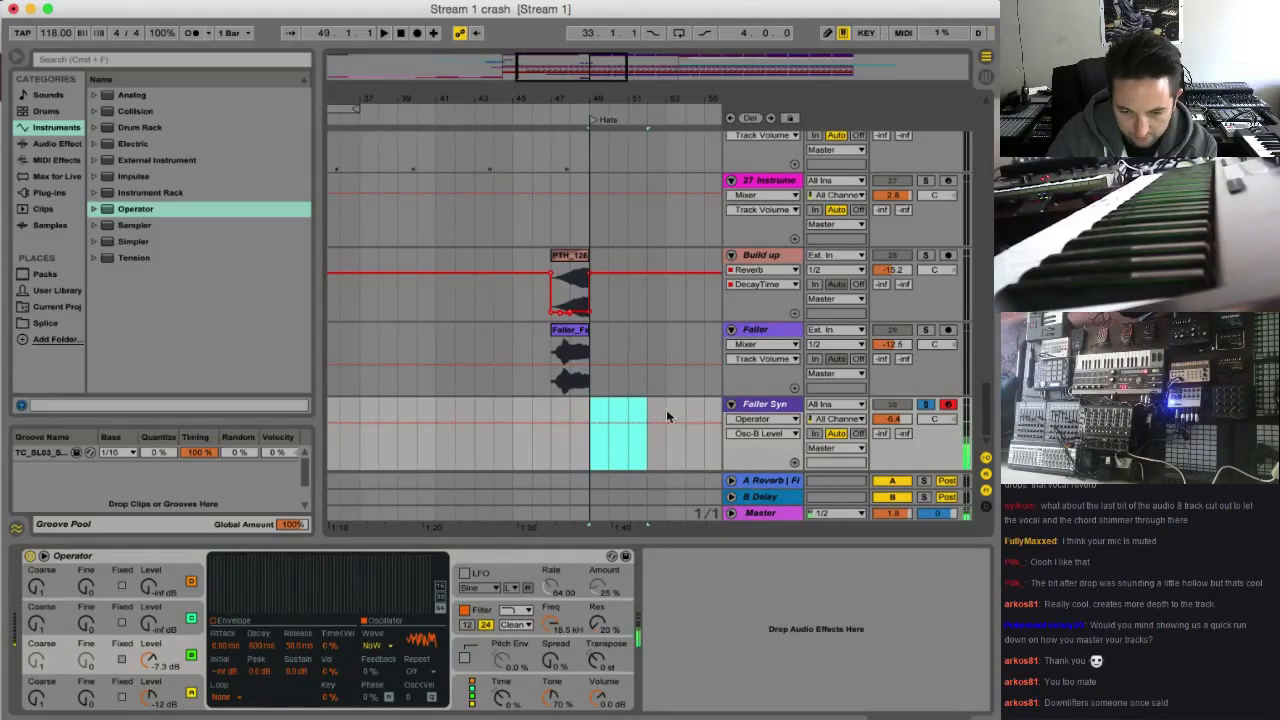
{"action": "left_click", "coordinate": [162, 693]}
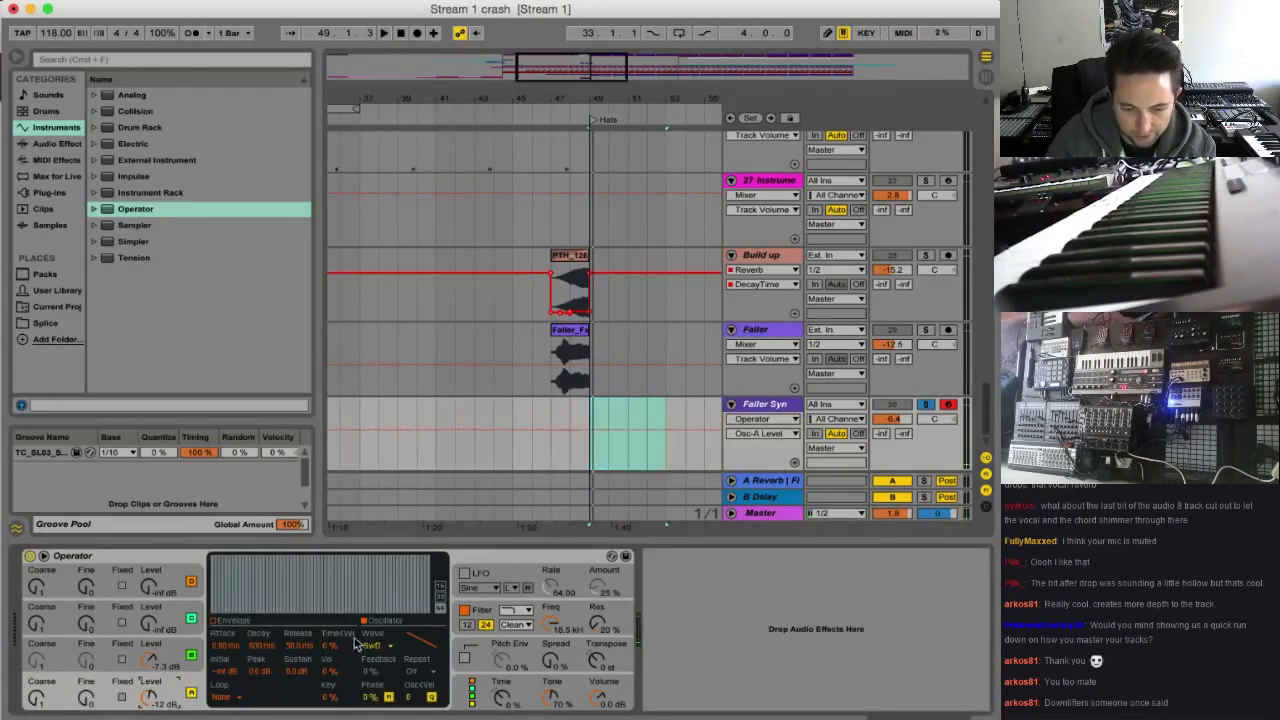
{"action": "left_click", "coordinate": [375, 646]}
{"action": "left_click", "coordinate": [397, 619]}
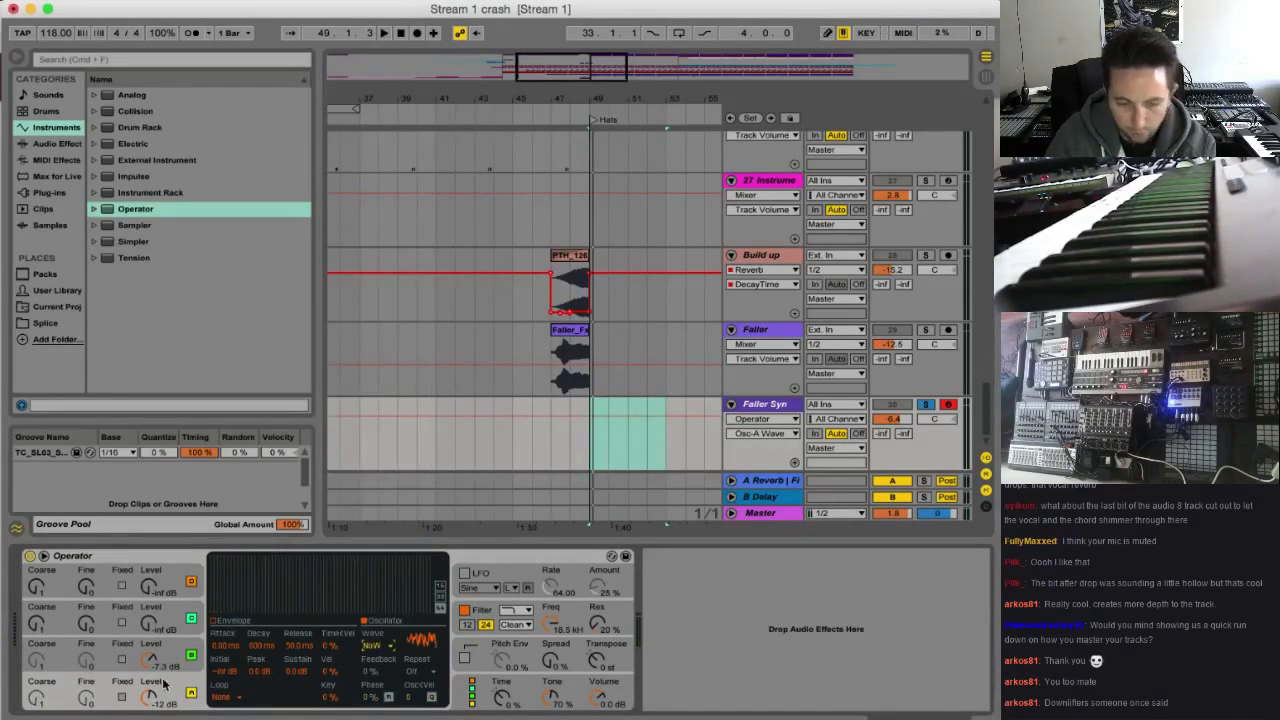
{"action": "mouse_move", "coordinate": [155, 655]}
{"action": "left_mouse_down"}
{"action": "mouse_move", "coordinate": [150, 622]}
{"action": "mouse_move", "coordinate": [150, 665]}
{"action": "left_mouse_up"}
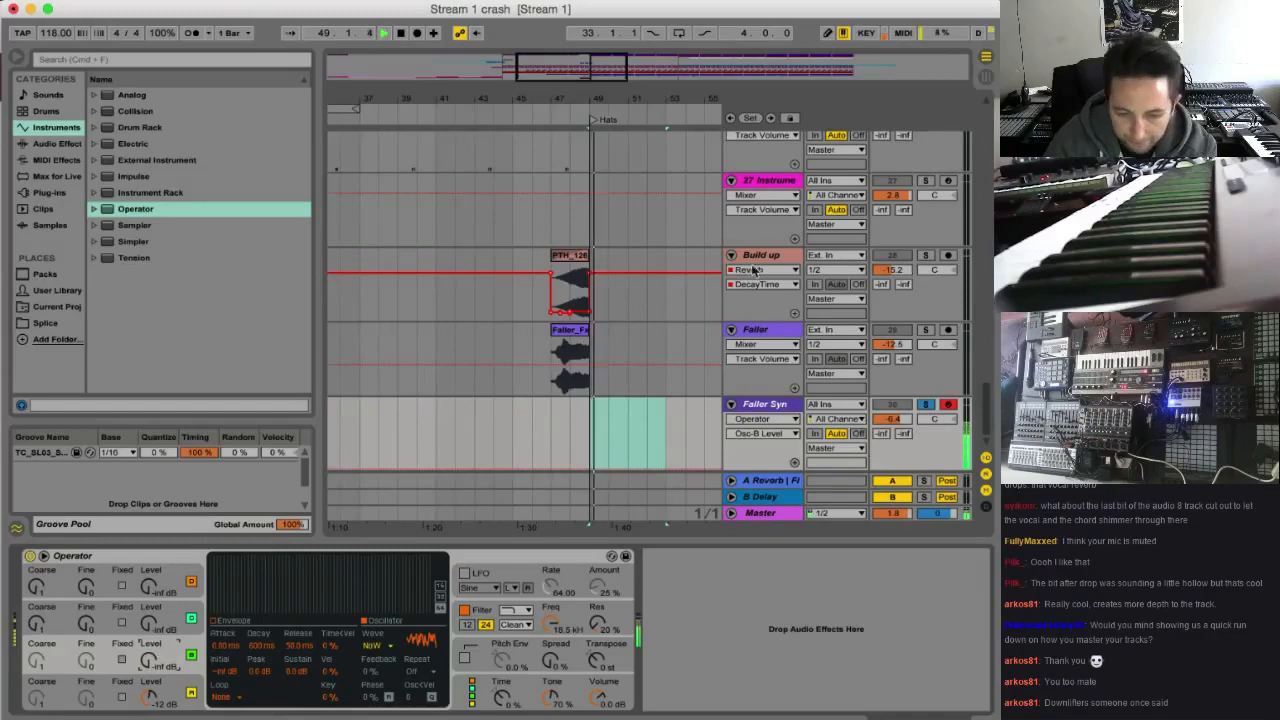
Create a MIDI clip on Faller Syn from bar 49 to 53, fill it with G3 and a higher note lasting all four bars, and play it
{"action": "left_click_drag", "start_coordinate": [592, 423], "coordinate": [618, 418]}
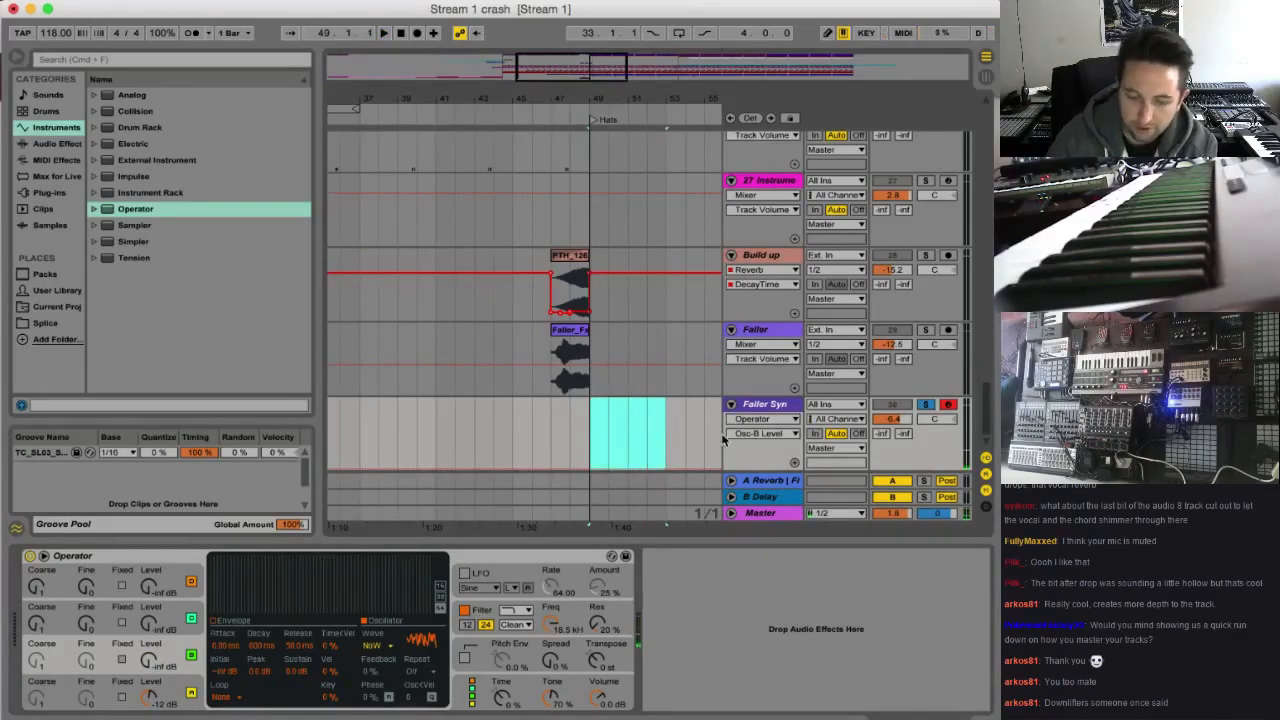
{"action": "double_click", "coordinate": [651, 409]}
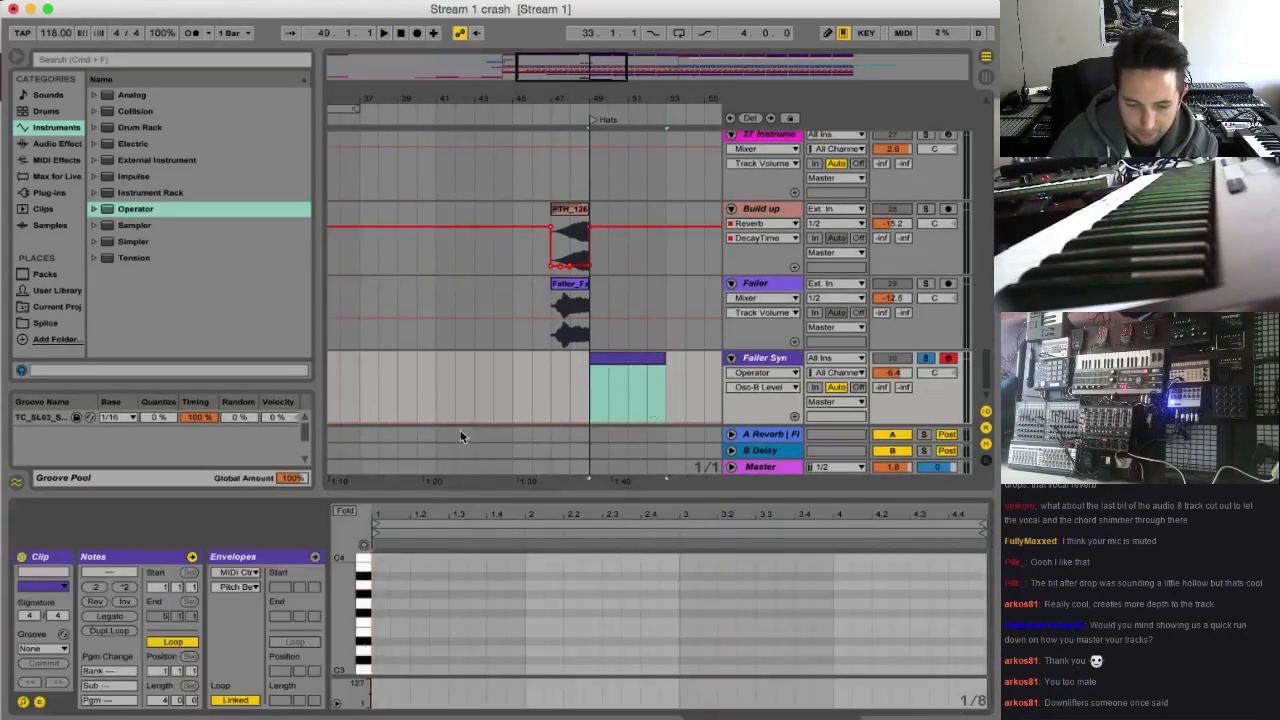
{"action": "left_click", "coordinate": [382, 611]}
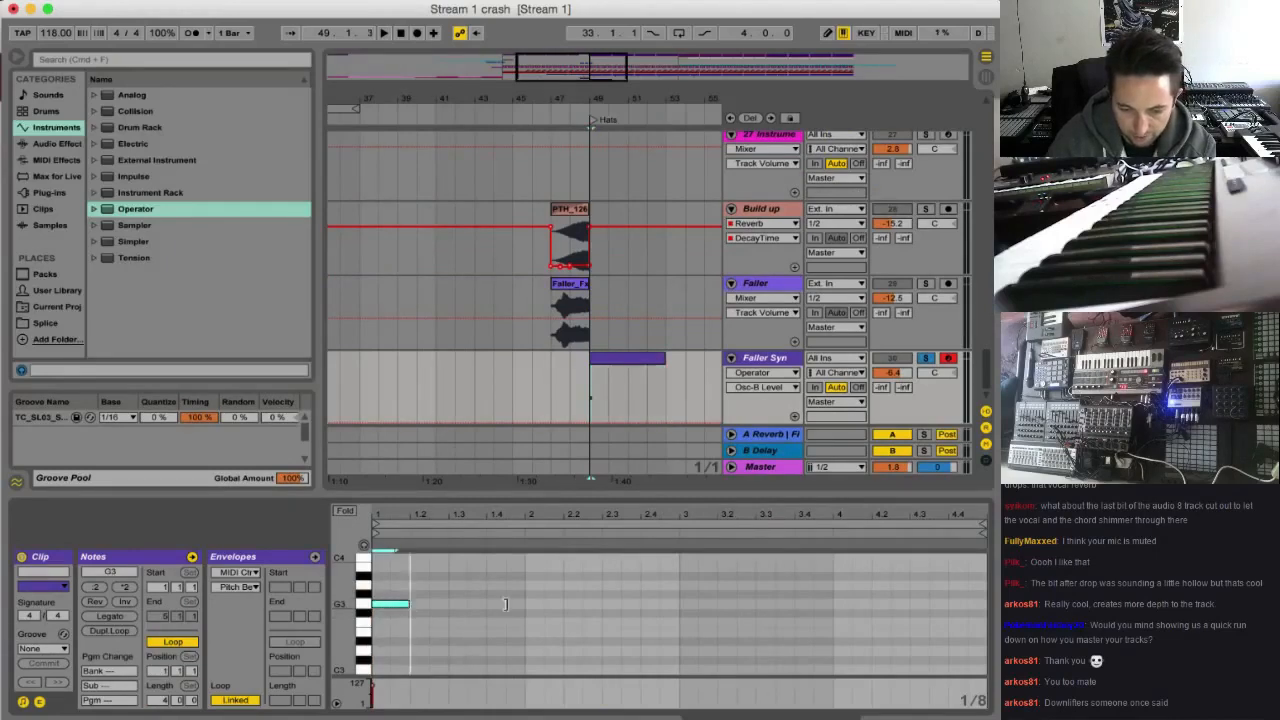
{"action": "left_click_drag", "start_coordinate": [505, 604], "coordinate": [955, 568]}
{"action": "key", "text": "space"}
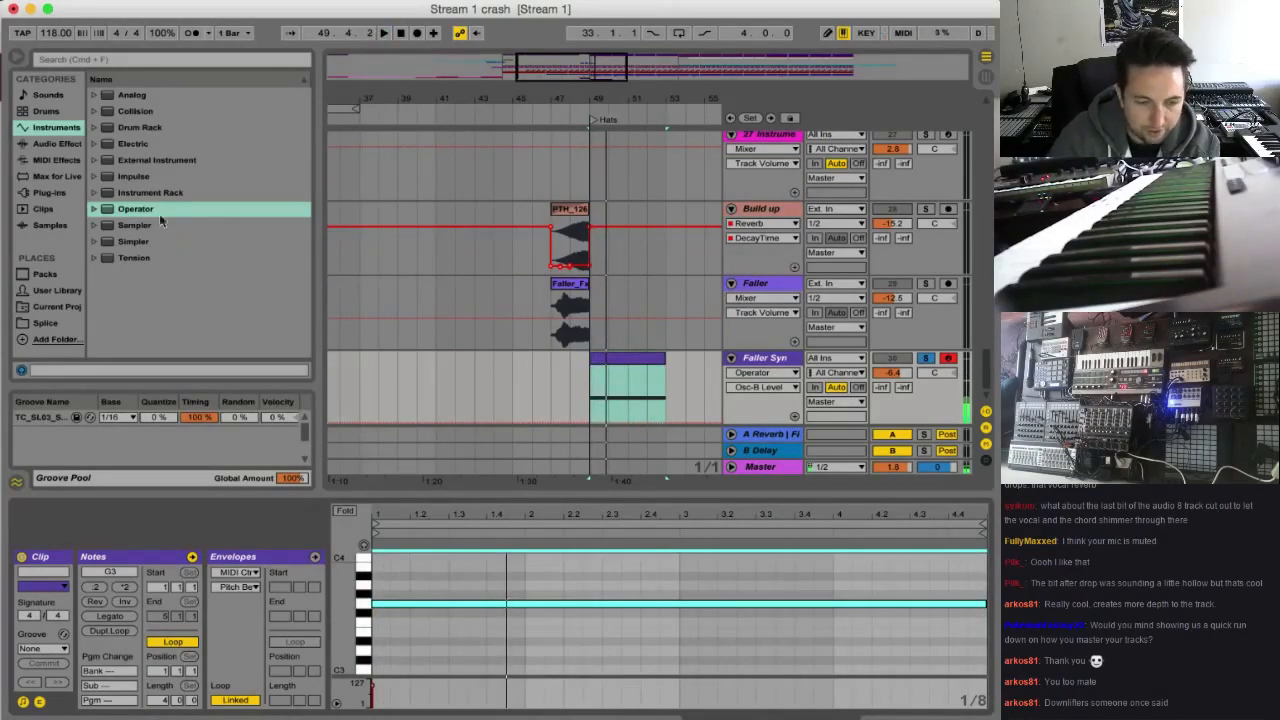
Add an Auto Filter after Operator on Faller Syn and try its band-pass type with higher resonance at about 13.4 kHz
{"action": "left_click", "coordinate": [55, 143]}
{"action": "left_click_drag", "start_coordinate": [140, 127], "coordinate": [450, 618]}
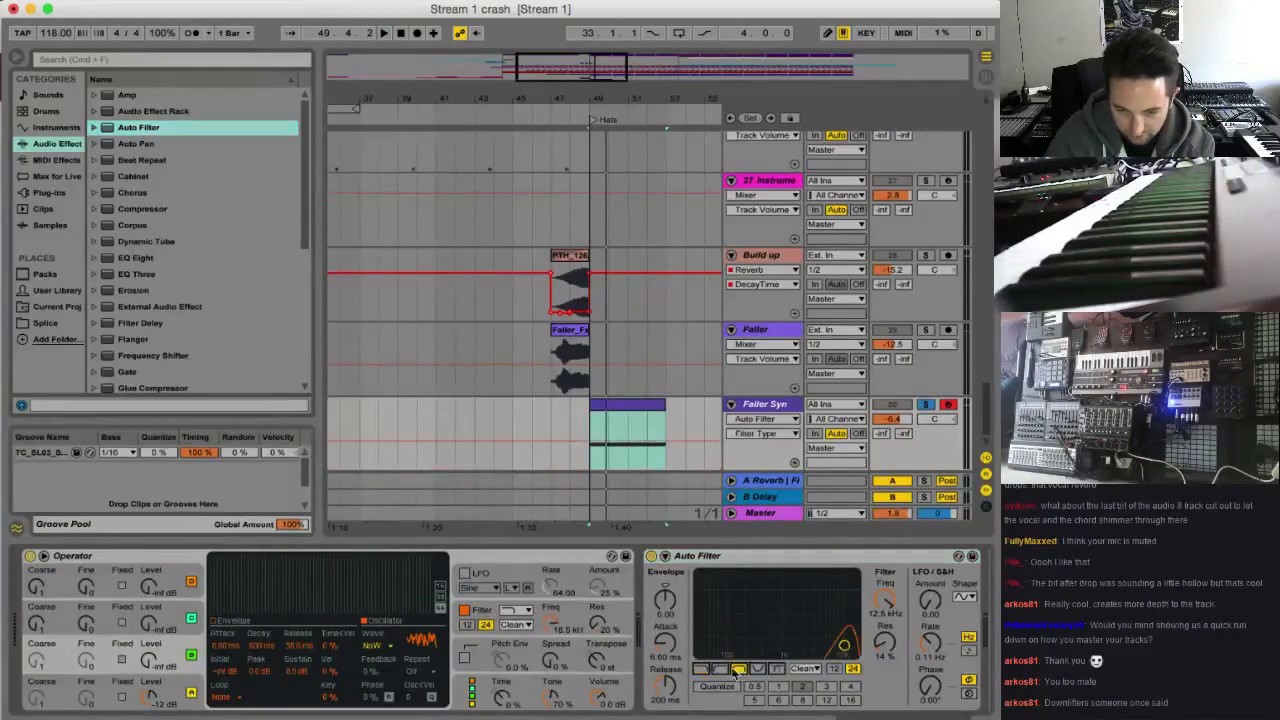
{"action": "left_click", "coordinate": [719, 668]}
{"action": "left_click", "coordinate": [738, 668]}
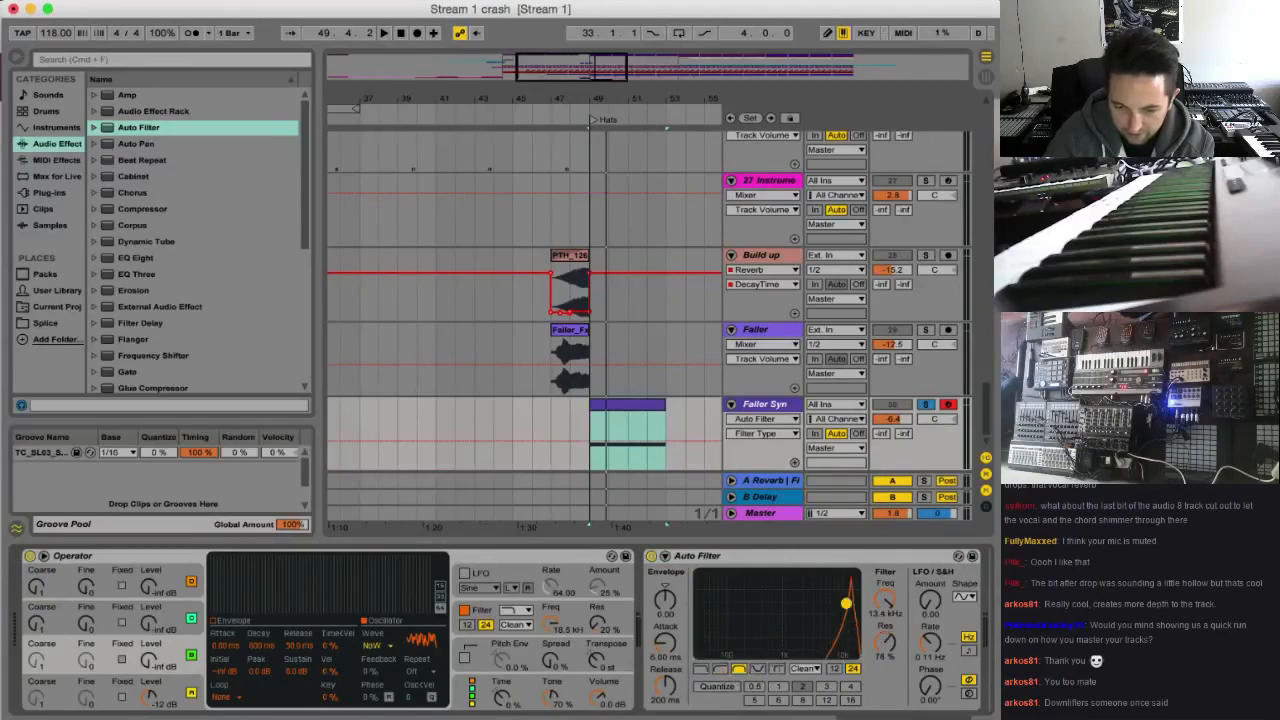
{"action": "key", "text": "space"}
Switch the Auto Filter to its Morph type at 1.22 kHz and 36% resonance, and sweep the morph while playing the noise clip
{"action": "left_click", "coordinate": [777, 670]}
{"action": "left_click", "coordinate": [791, 611]}
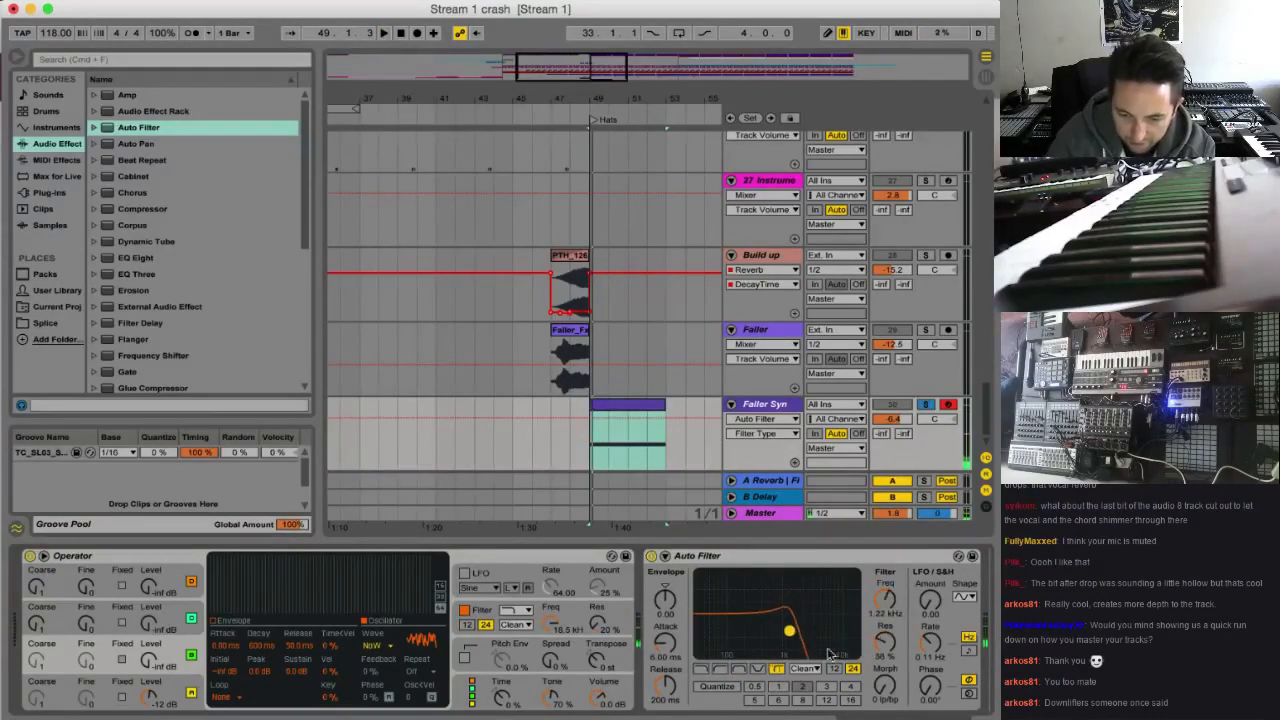
{"action": "mouse_move", "coordinate": [885, 686]}
{"action": "left_mouse_down"}
{"action": "mouse_move", "coordinate": [885, 700]}
{"action": "mouse_move", "coordinate": [885, 682]}
{"action": "left_mouse_up"}
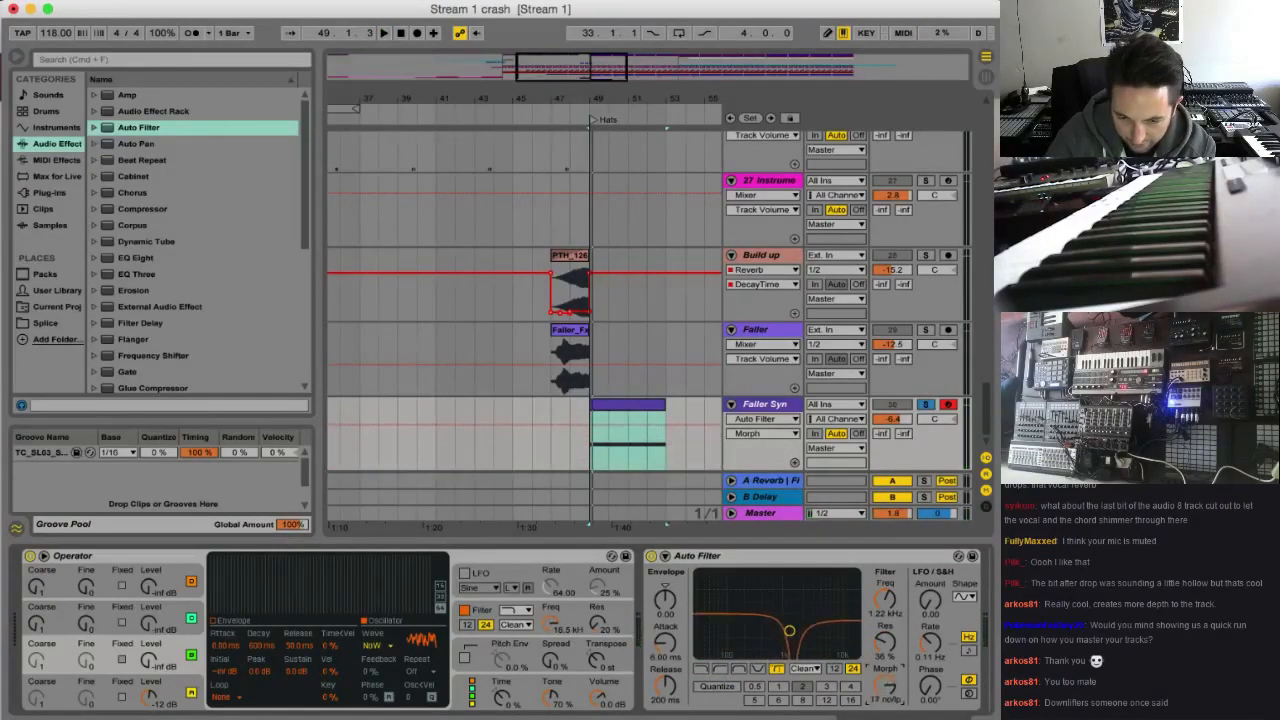
{"action": "key", "text": "space"}
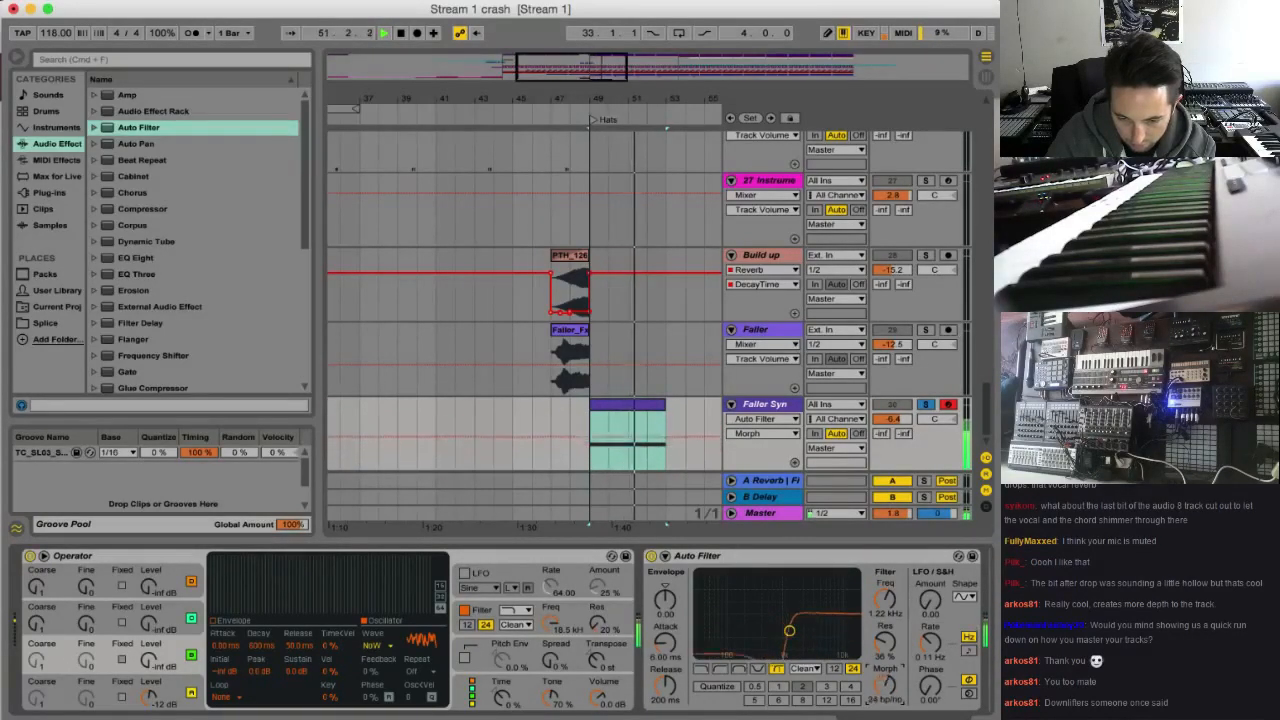
{"action": "key", "text": "space"}
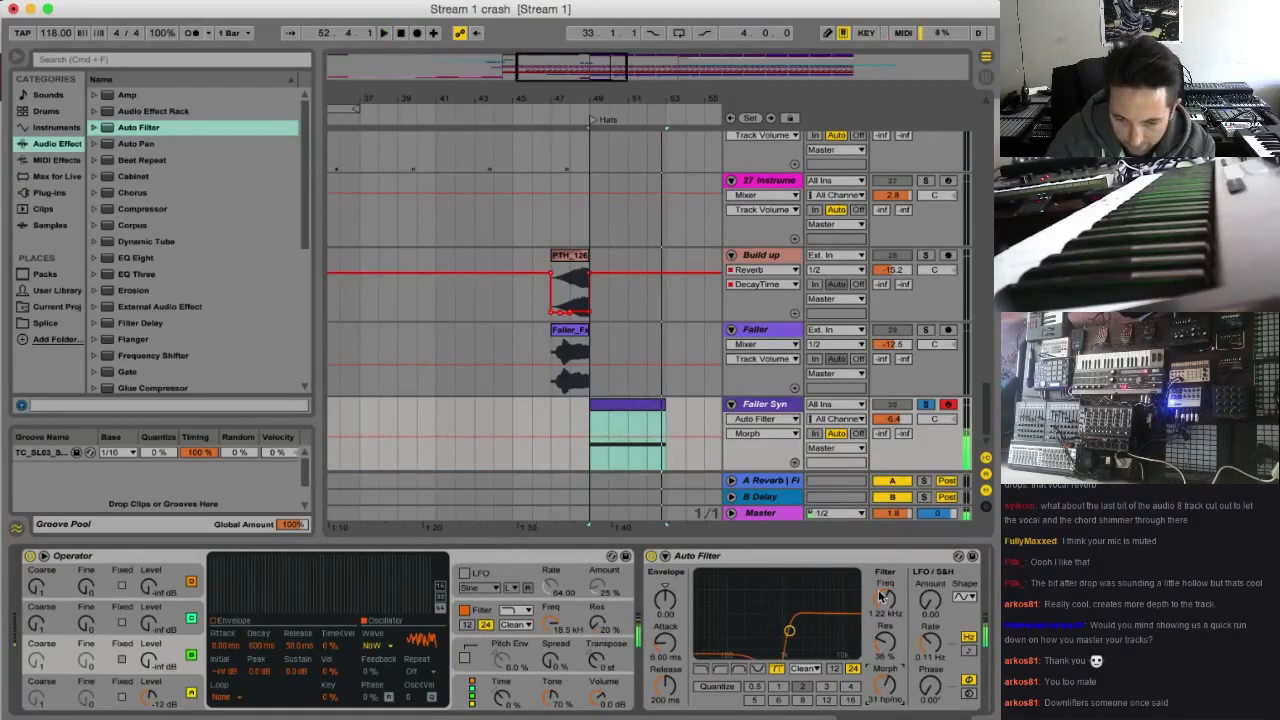
Automate the Auto Filter frequency on Faller Syn to fall from about 10 kHz at bar 49 to about 1.2 kHz within half a bar
{"action": "double_click", "coordinate": [622, 82]}
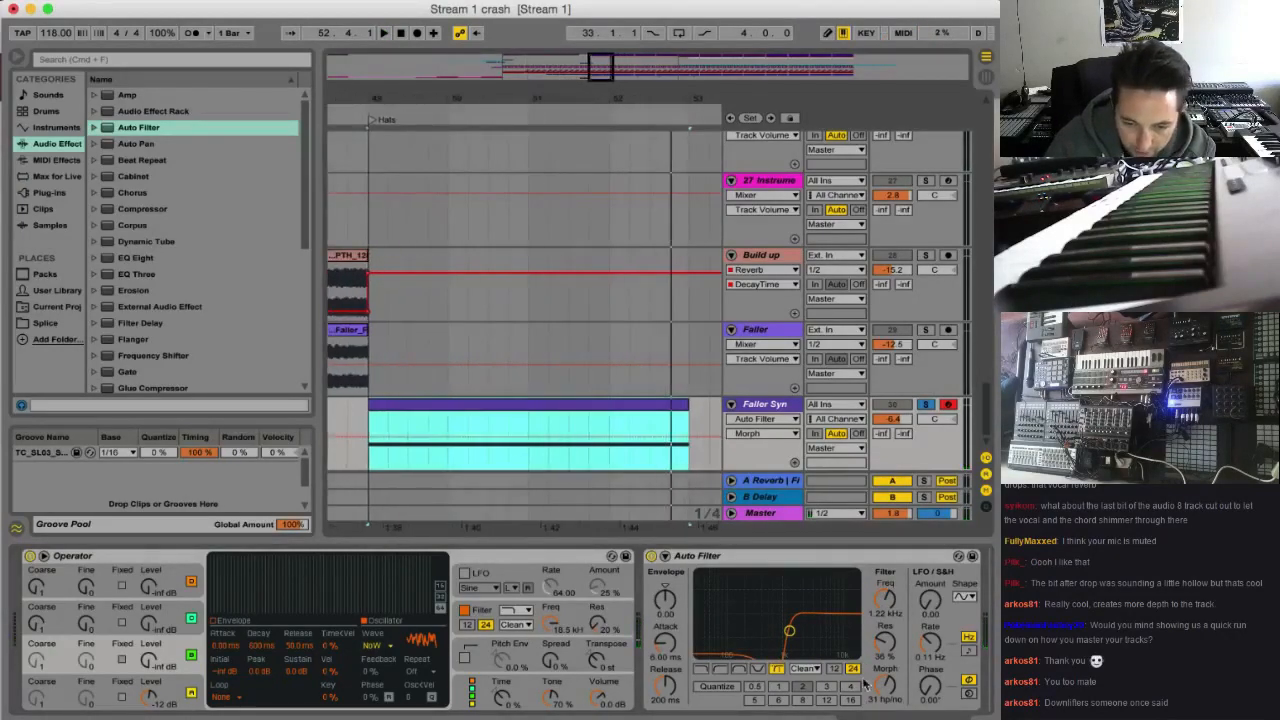
{"action": "left_click_drag", "start_coordinate": [885, 600], "coordinate": [885, 570]}
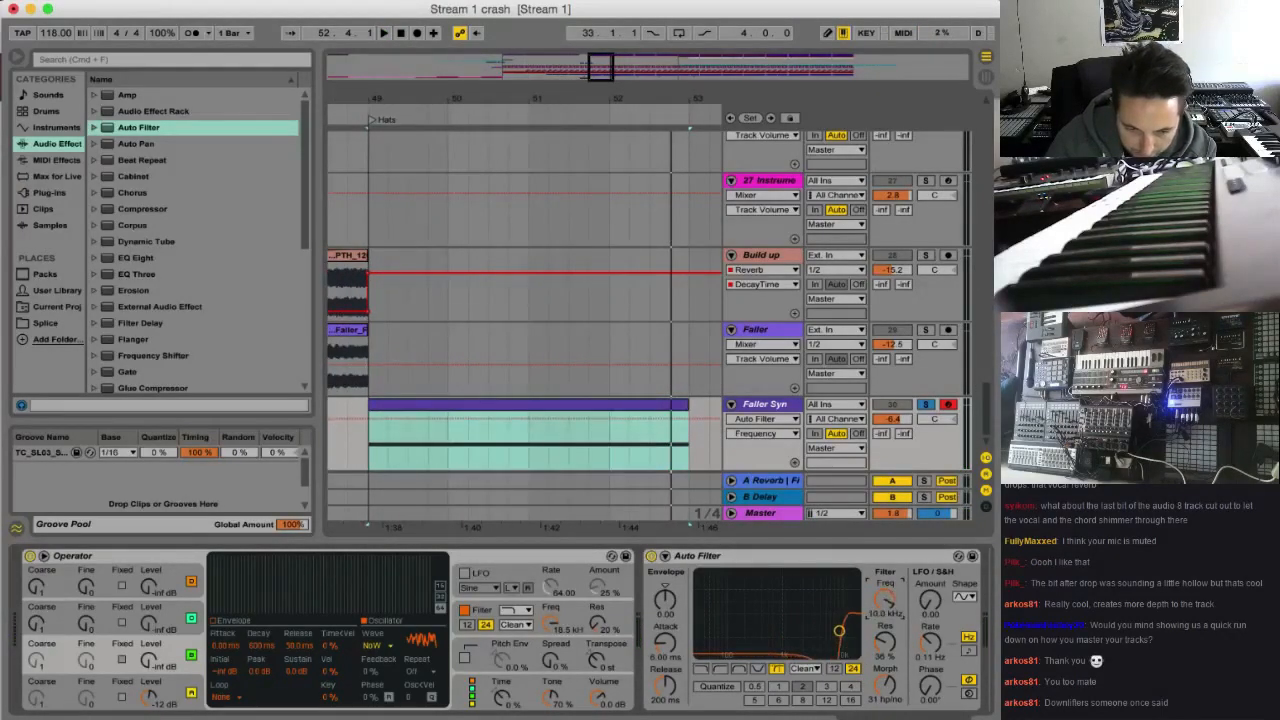
{"action": "left_click_drag", "start_coordinate": [369, 421], "coordinate": [400, 434]}
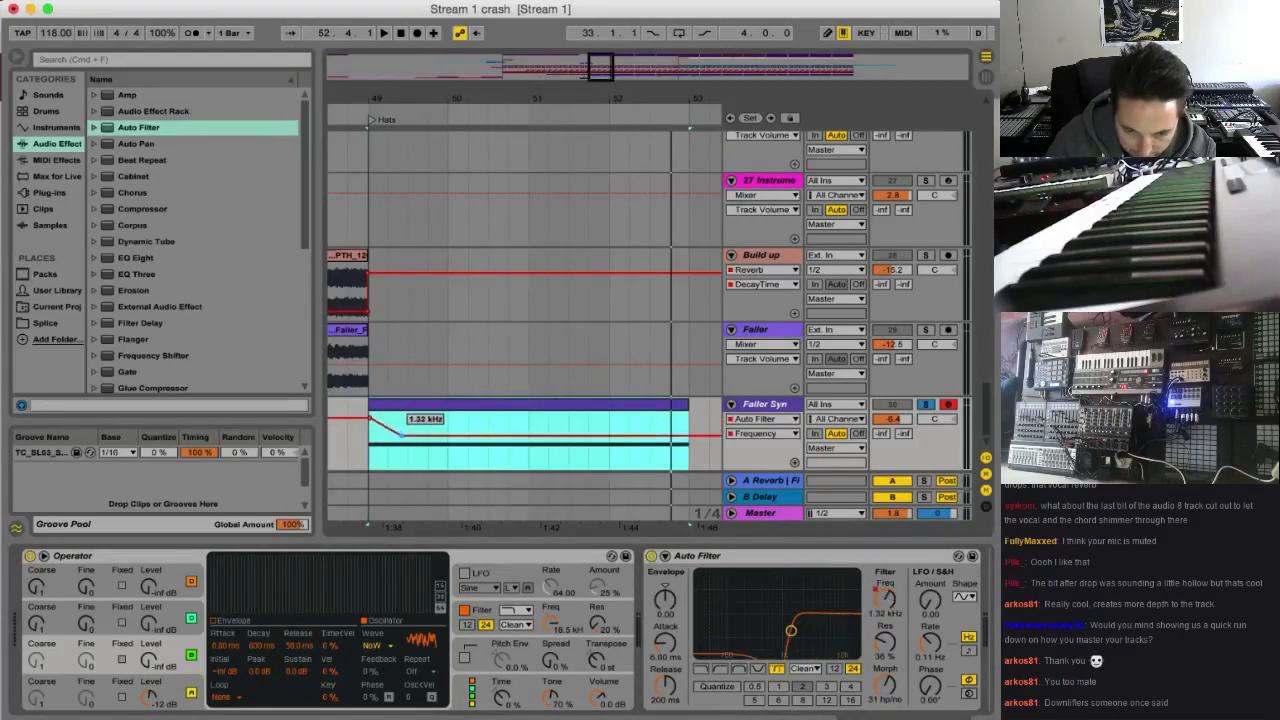
Automate the Auto Filter morph to ramp down to its minimum from mid-bar 49 to about two-thirds through bar 51, and play it
{"action": "left_click_drag", "start_coordinate": [893, 690], "coordinate": [893, 682]}
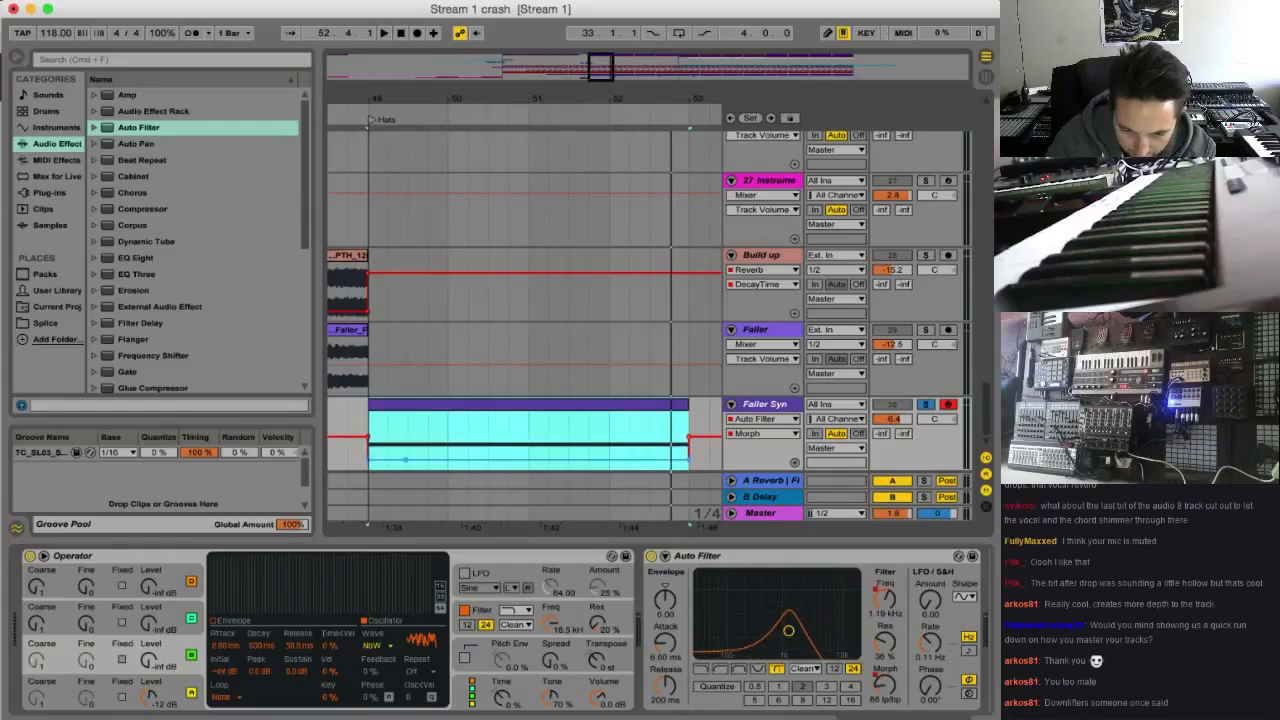
{"action": "left_click", "coordinate": [444, 453]}
{"action": "left_click_drag", "start_coordinate": [432, 442], "coordinate": [573, 468]}
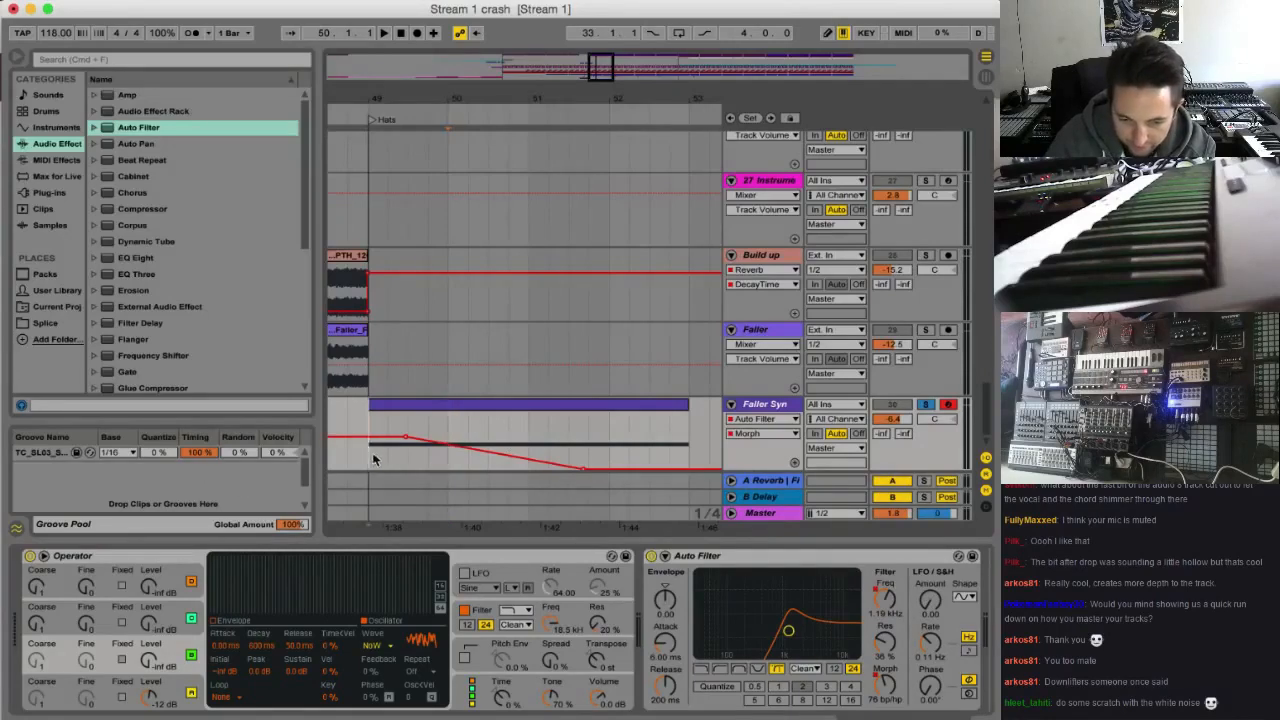
{"action": "key", "text": "space"}
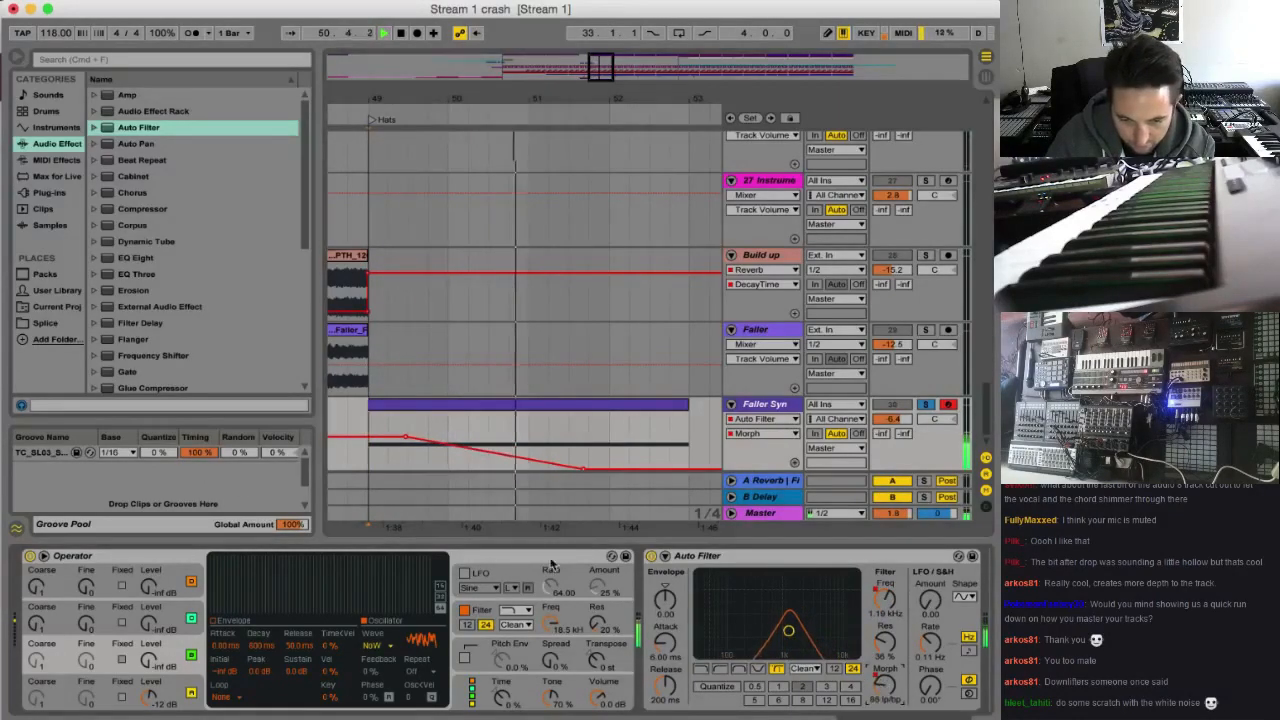
Shorten the morph ramp to end shortly before the middle of bar 50, lower the frequency envelope's start at bar 49, and play it
{"action": "left_click_drag", "start_coordinate": [583, 468], "coordinate": [545, 468]}
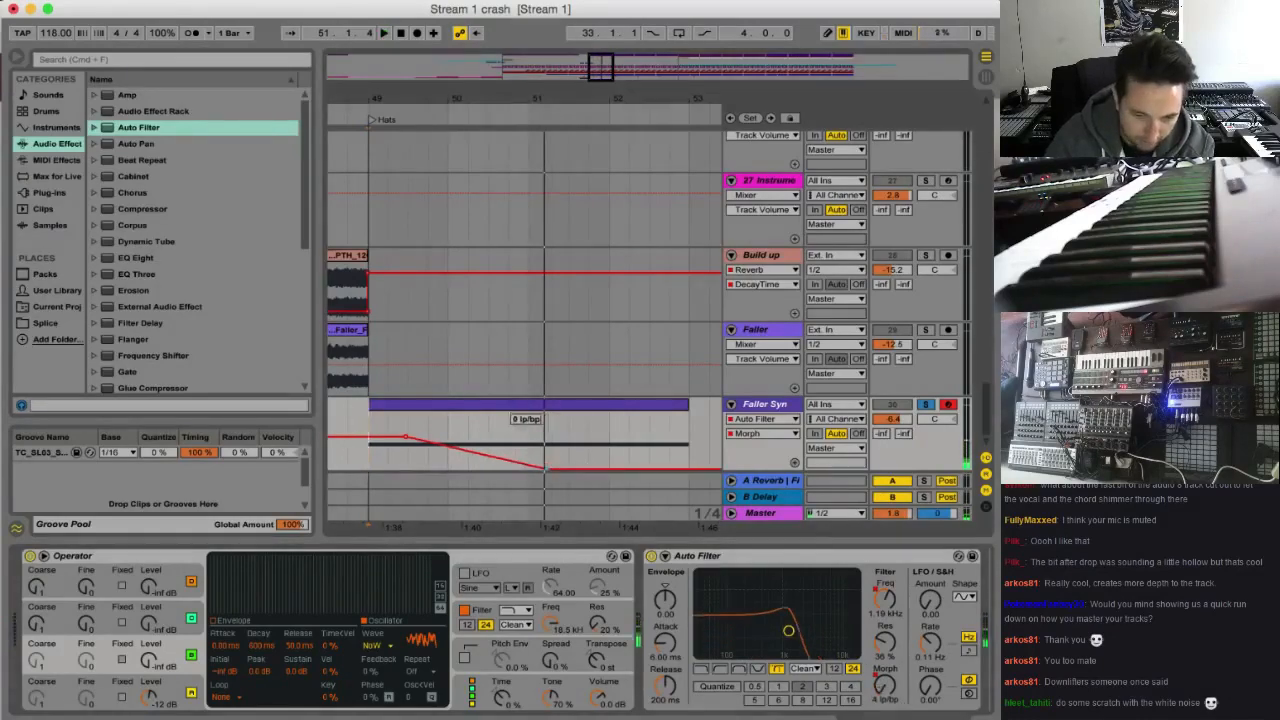
{"action": "left_click", "coordinate": [548, 470]}
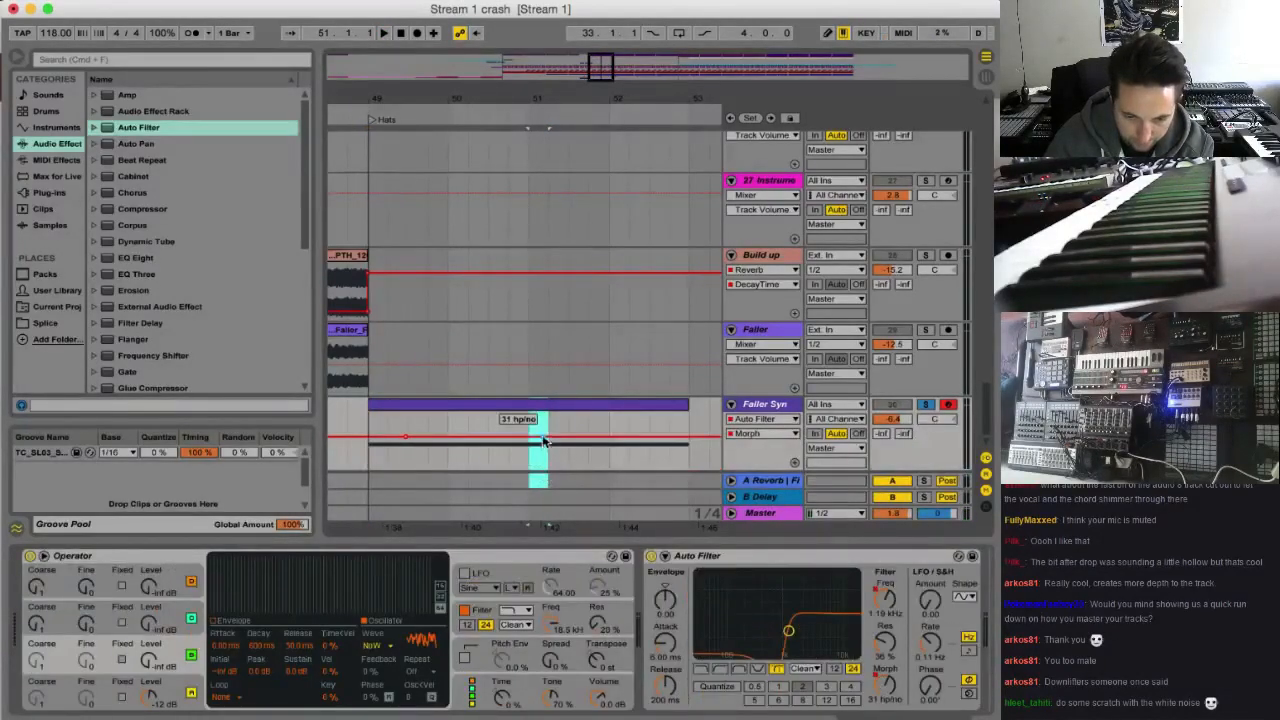
{"action": "left_click_drag", "start_coordinate": [482, 437], "coordinate": [481, 470]}
{"action": "left_click", "coordinate": [368, 423]}
{"action": "key", "text": "space"}
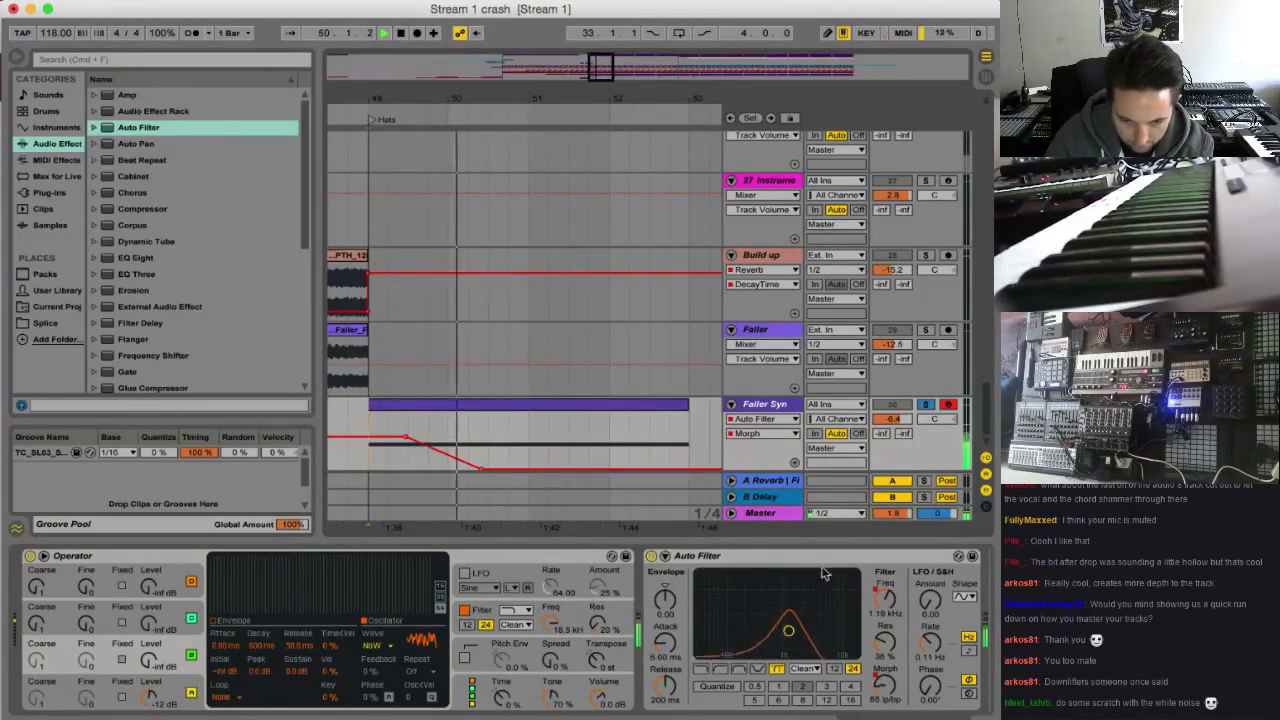
{"action": "left_click", "coordinate": [885, 598]}
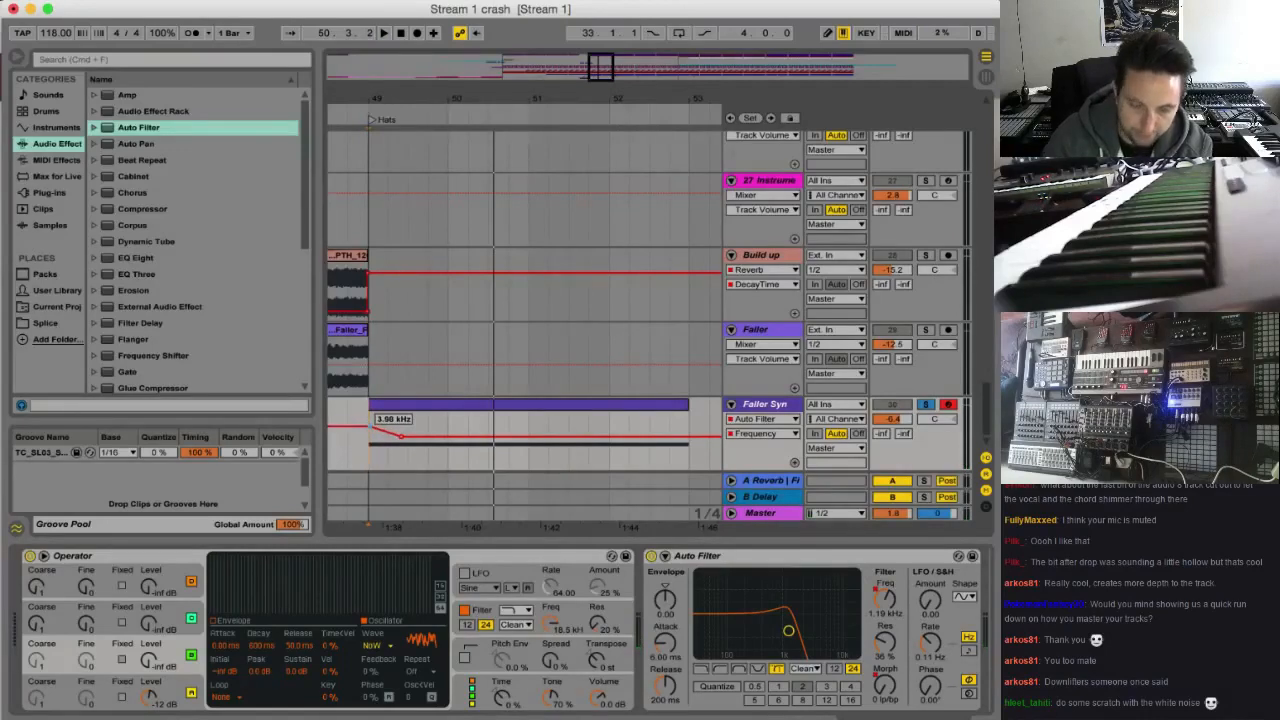
{"action": "key", "text": "space"}
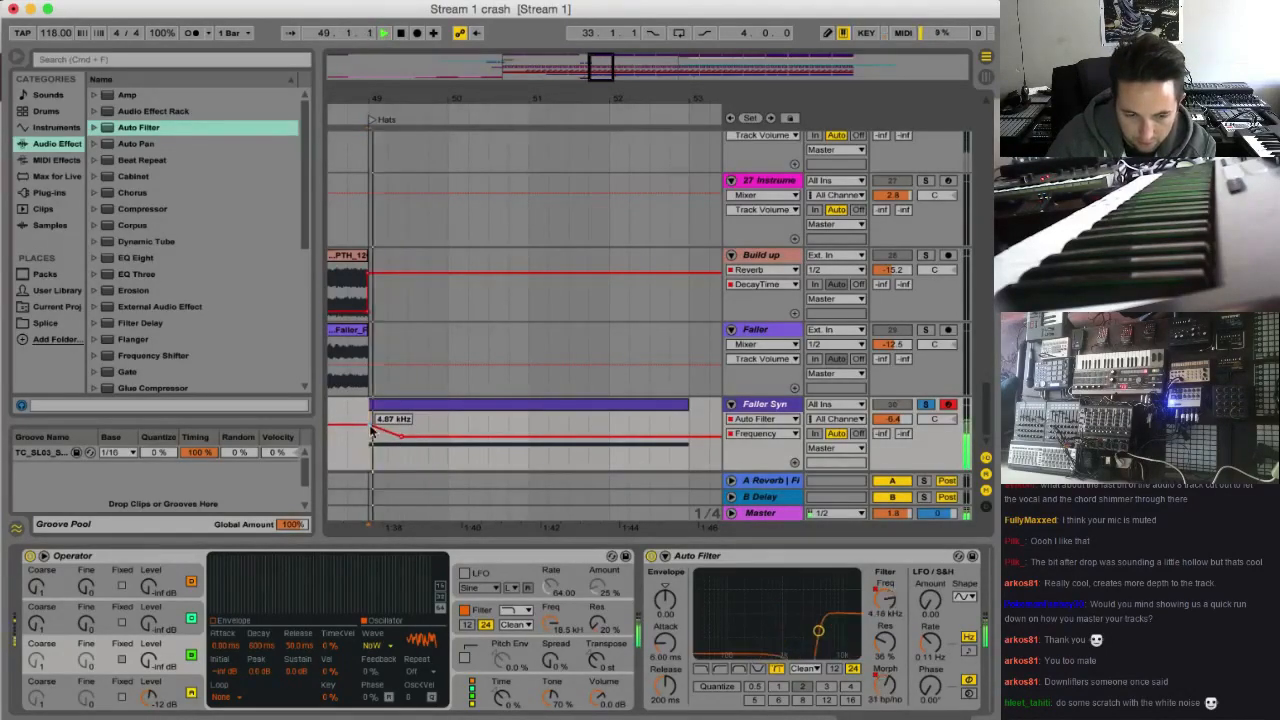
Add a Reverb after the Auto Filter with High quality, the input high cut off and a decay time of 4.55 s
{"action": "scroll", "coordinate": [174, 326], "scroll_direction": "down", "scroll_amount": 5}
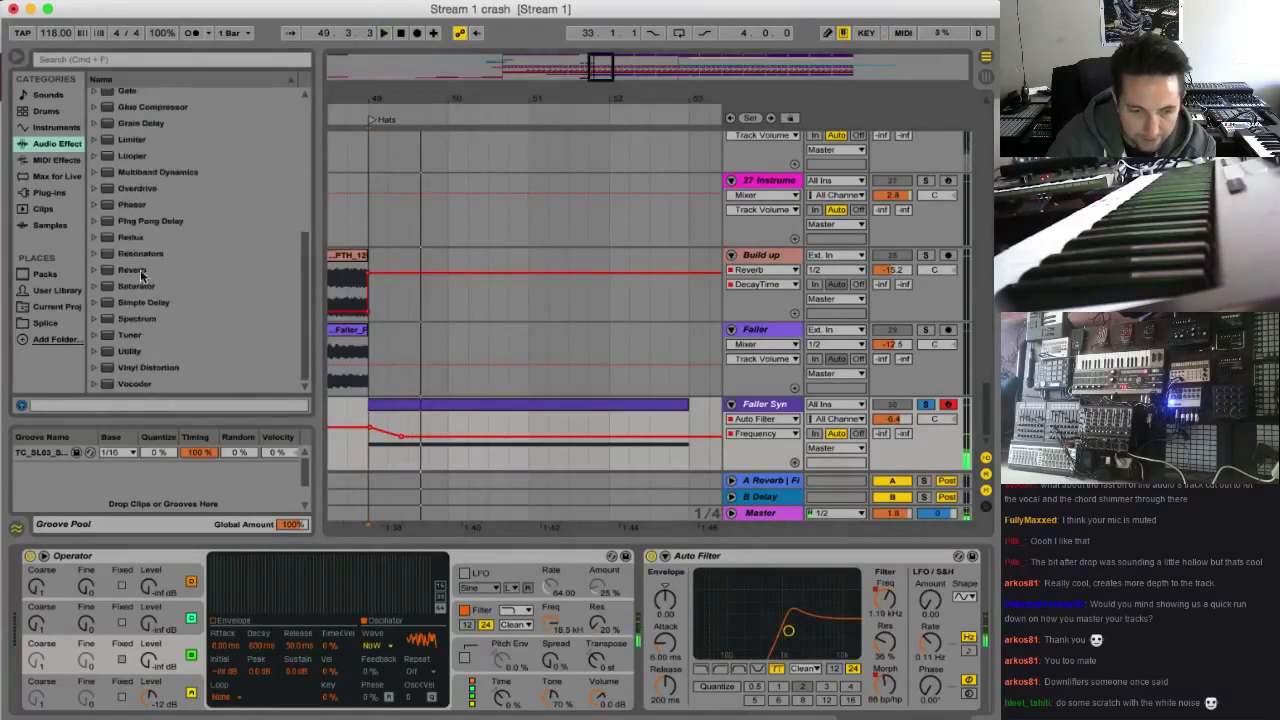
{"action": "left_click_drag", "start_coordinate": [142, 275], "coordinate": [757, 598]}
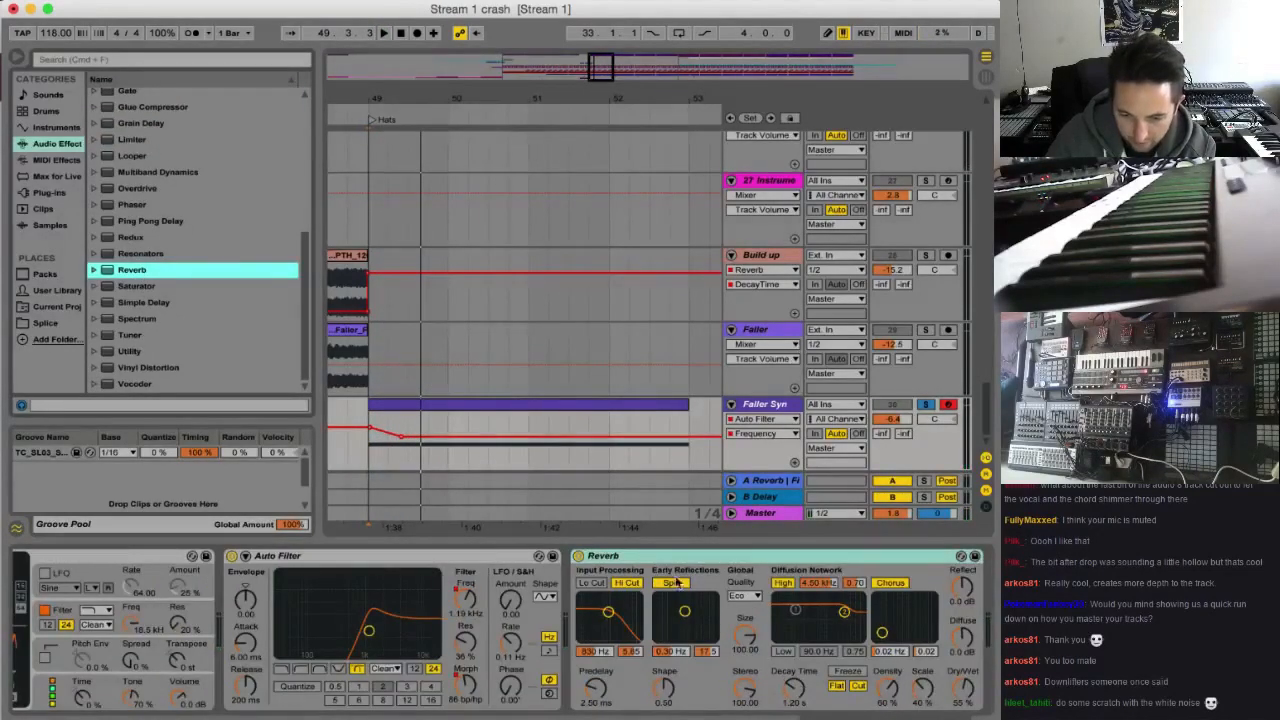
{"action": "left_click", "coordinate": [747, 596]}
{"action": "left_click", "coordinate": [741, 636]}
{"action": "left_click", "coordinate": [627, 583]}
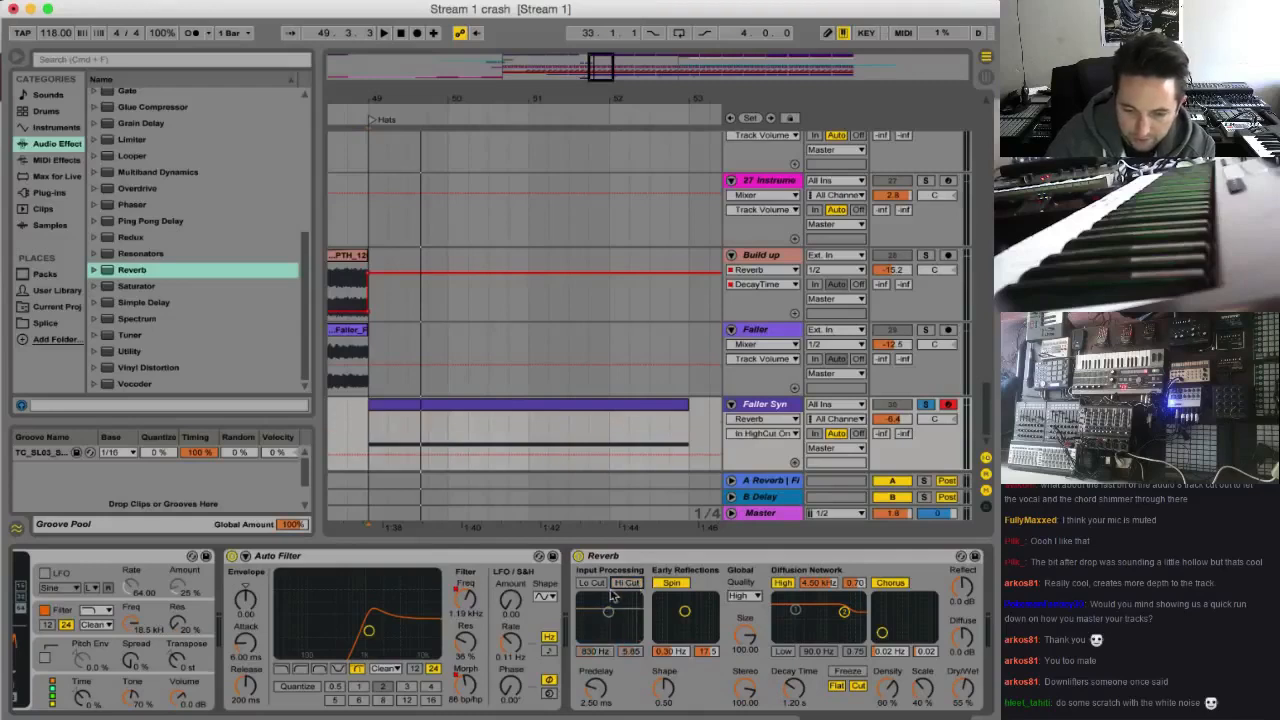
{"action": "key", "text": "space"}
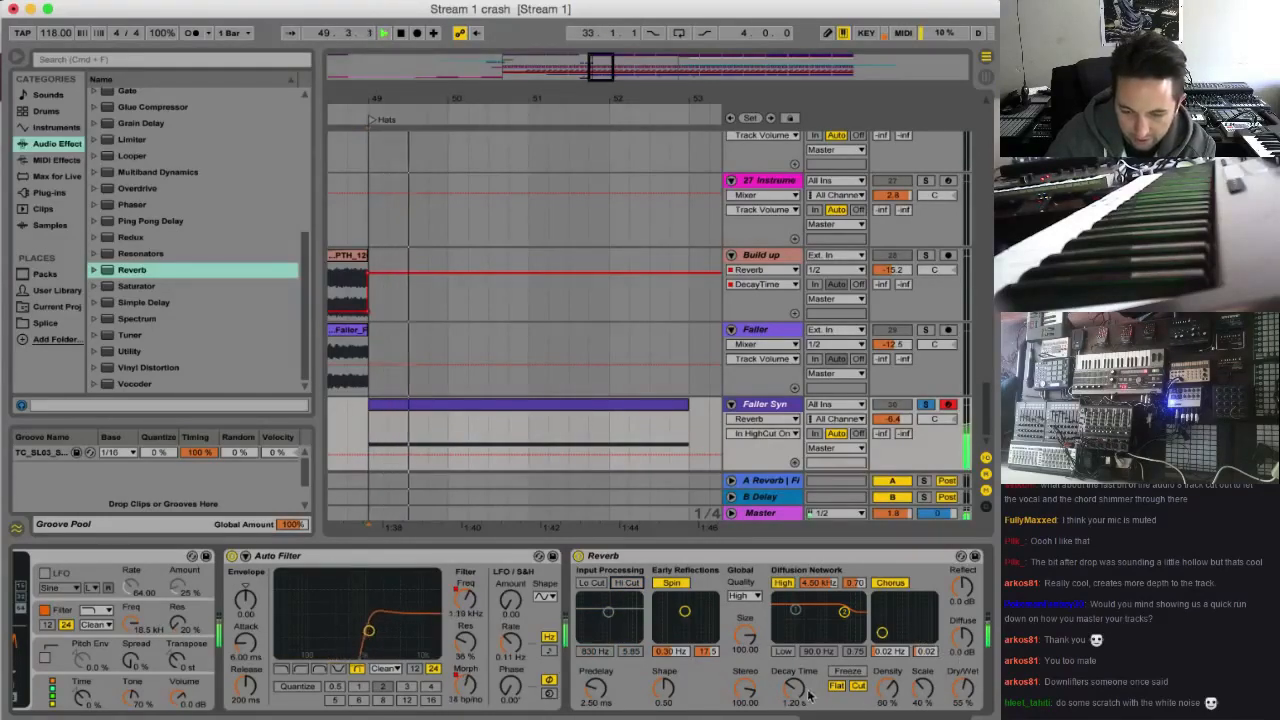
{"action": "left_click", "coordinate": [795, 690]}
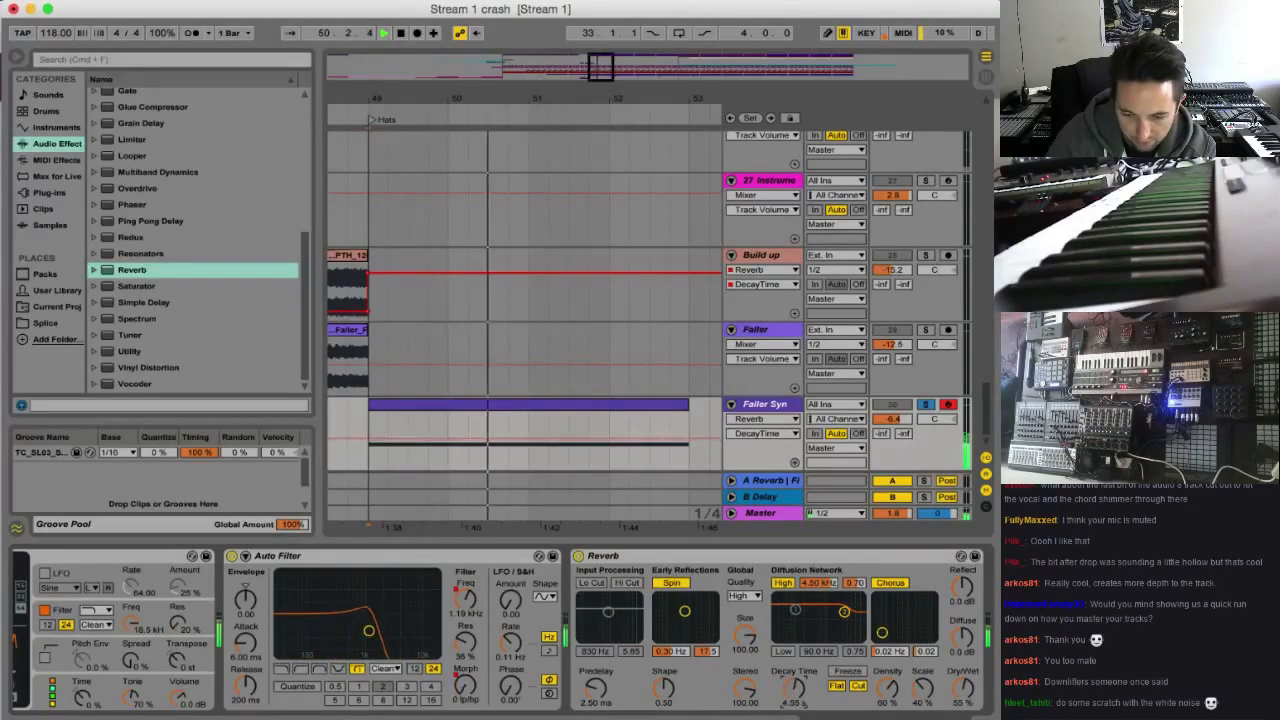
Extend the Auto Filter frequency automation so it falls from late in bar 50 to 26.0 Hz at about bar 52
{"action": "left_click", "coordinate": [362, 615]}
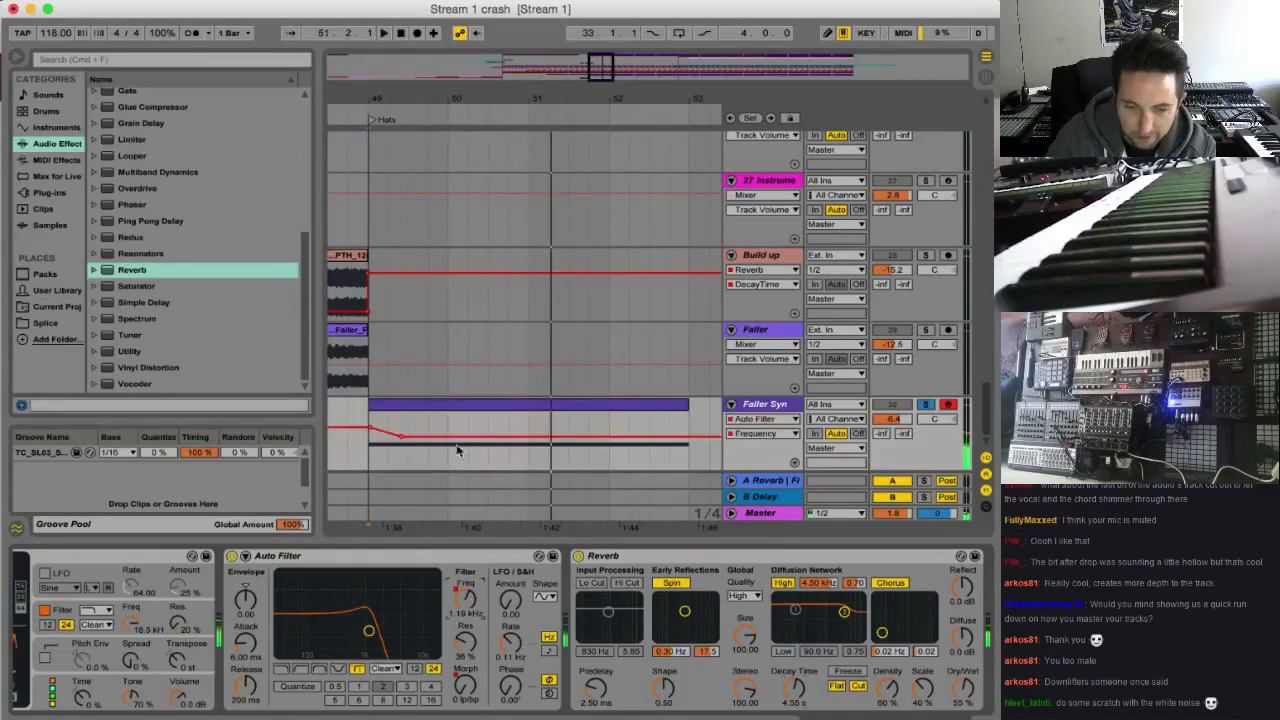
{"action": "left_click", "coordinate": [506, 436]}
{"action": "left_click_drag", "start_coordinate": [540, 437], "coordinate": [562, 468]}
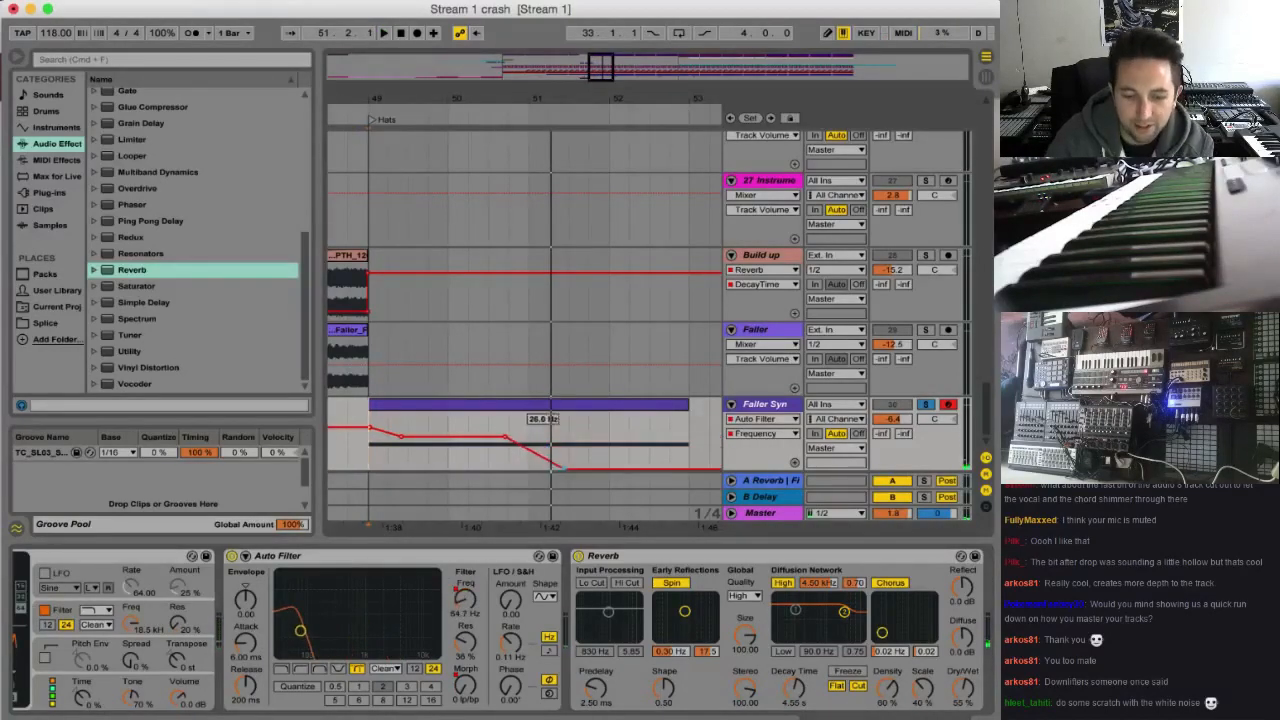
{"action": "key", "text": "space"}
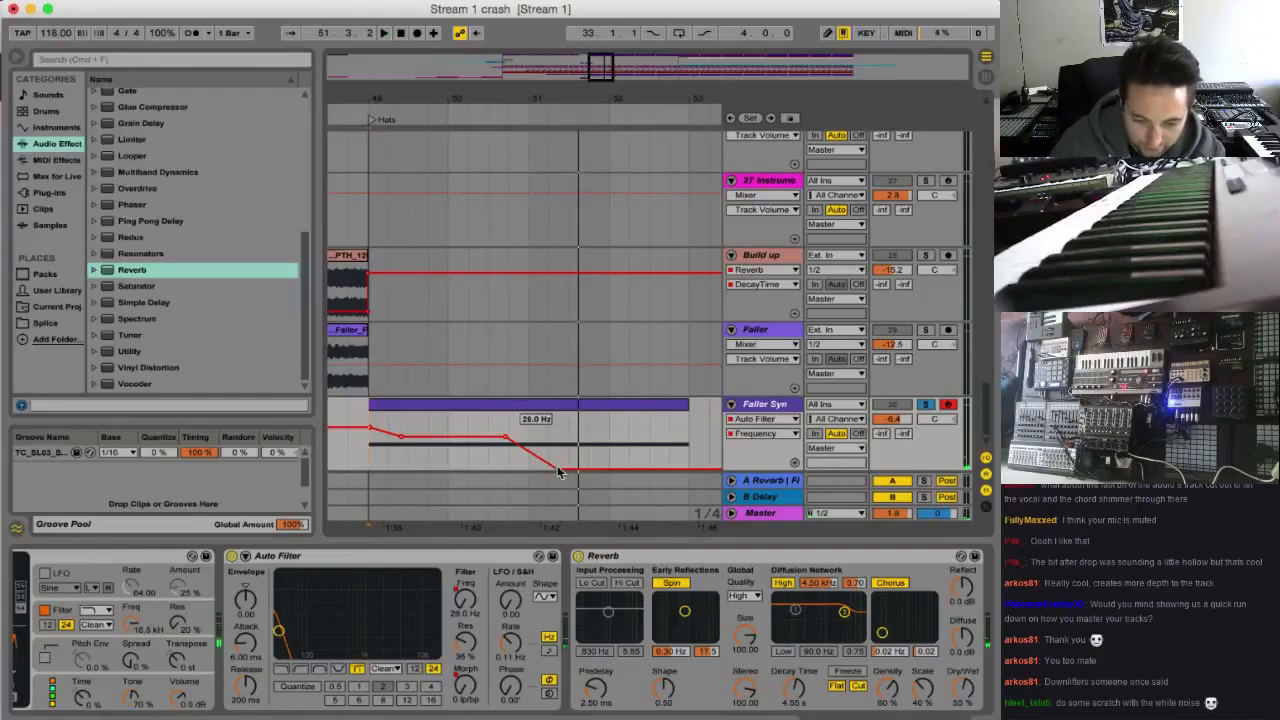
{"action": "left_click_drag", "start_coordinate": [578, 465], "coordinate": [618, 468]}
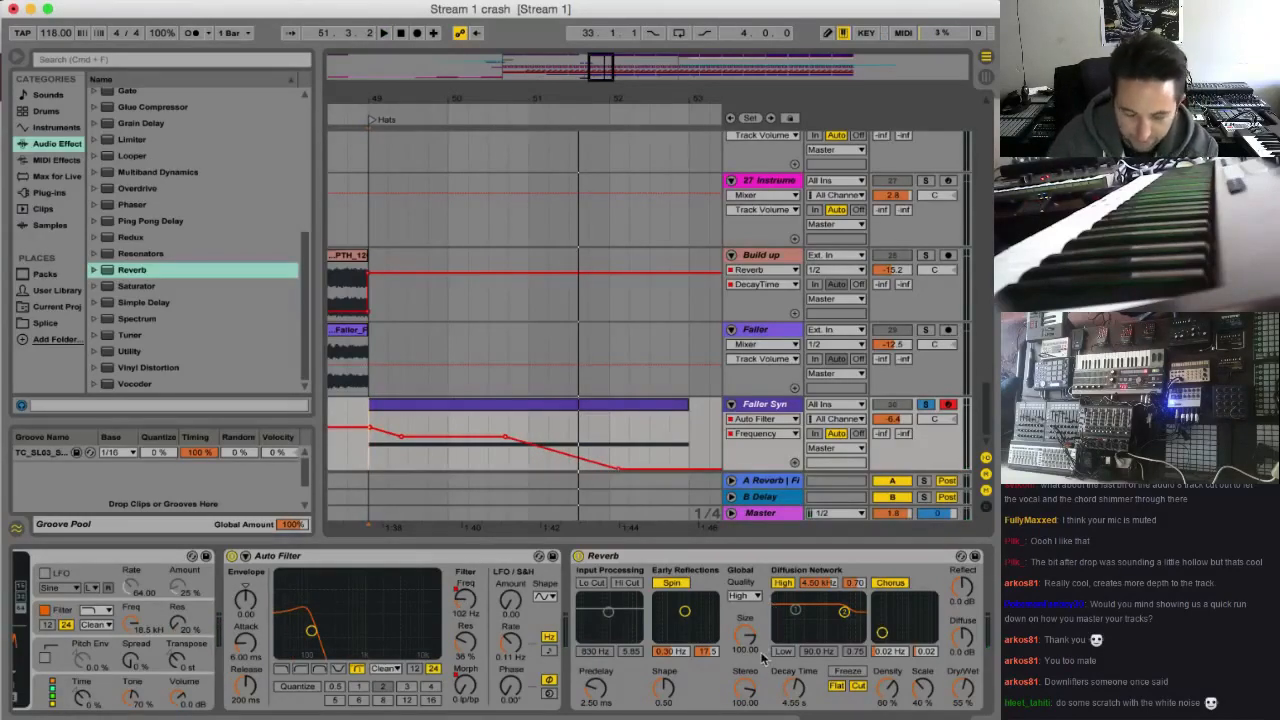
Raise the Reverb decay time to 10.7 s, unsolo Faller Syn and lower its volume to -11.4 dB while playing the transition
{"action": "left_click", "coordinate": [790, 695]}
{"action": "key", "text": "space"}
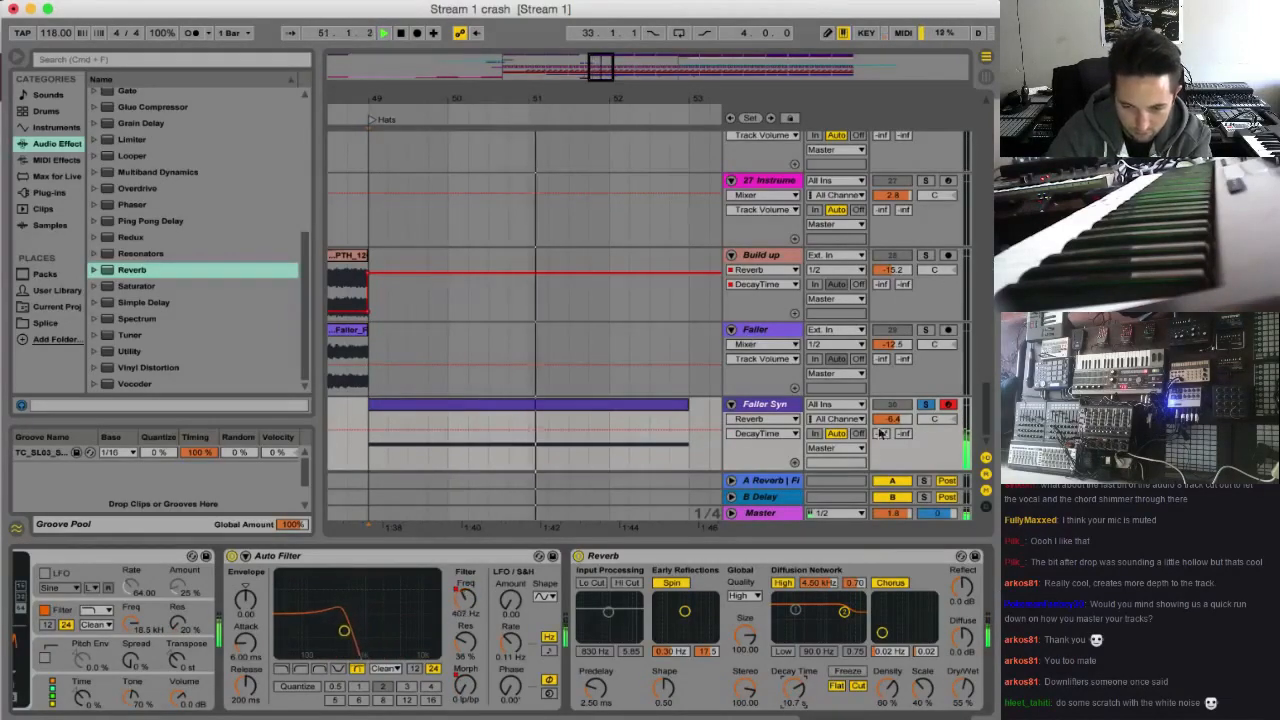
{"action": "key", "text": "space"}
{"action": "left_click", "coordinate": [925, 406]}
{"action": "key", "text": "space"}
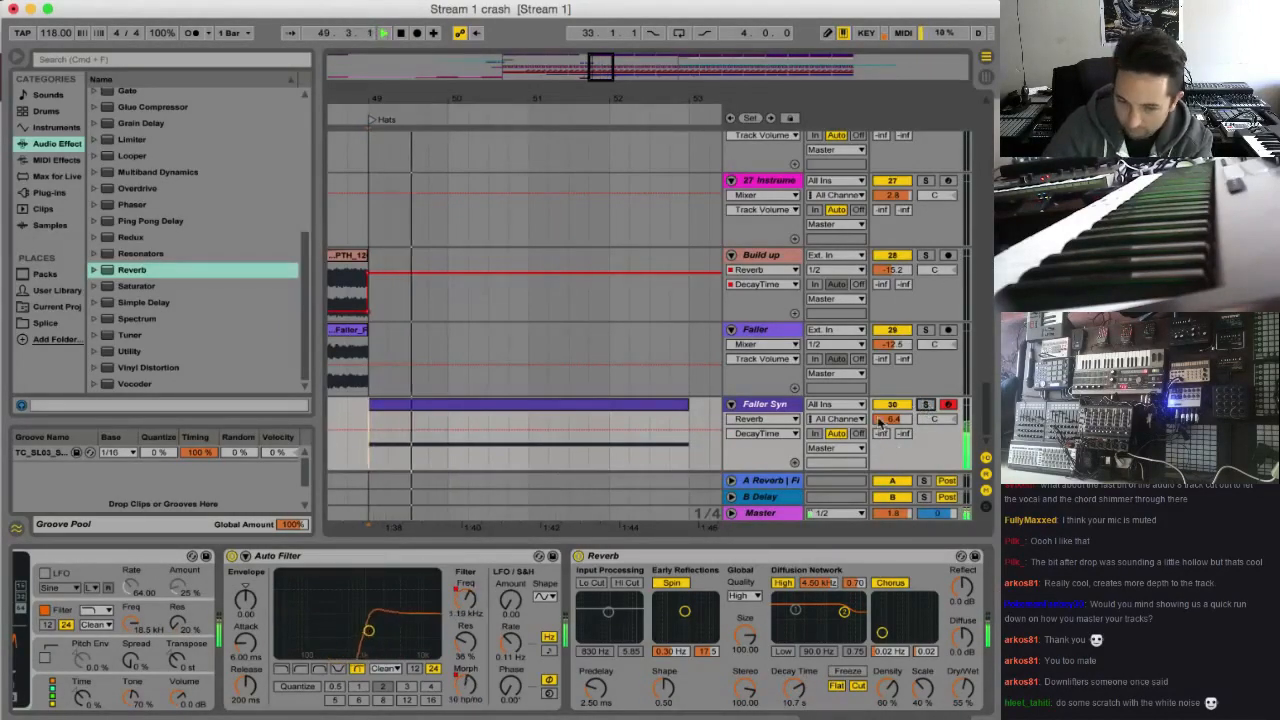
{"action": "left_click_drag", "start_coordinate": [893, 419], "coordinate": [893, 434]}
{"action": "key", "text": "space"}
{"action": "key", "text": "space"}
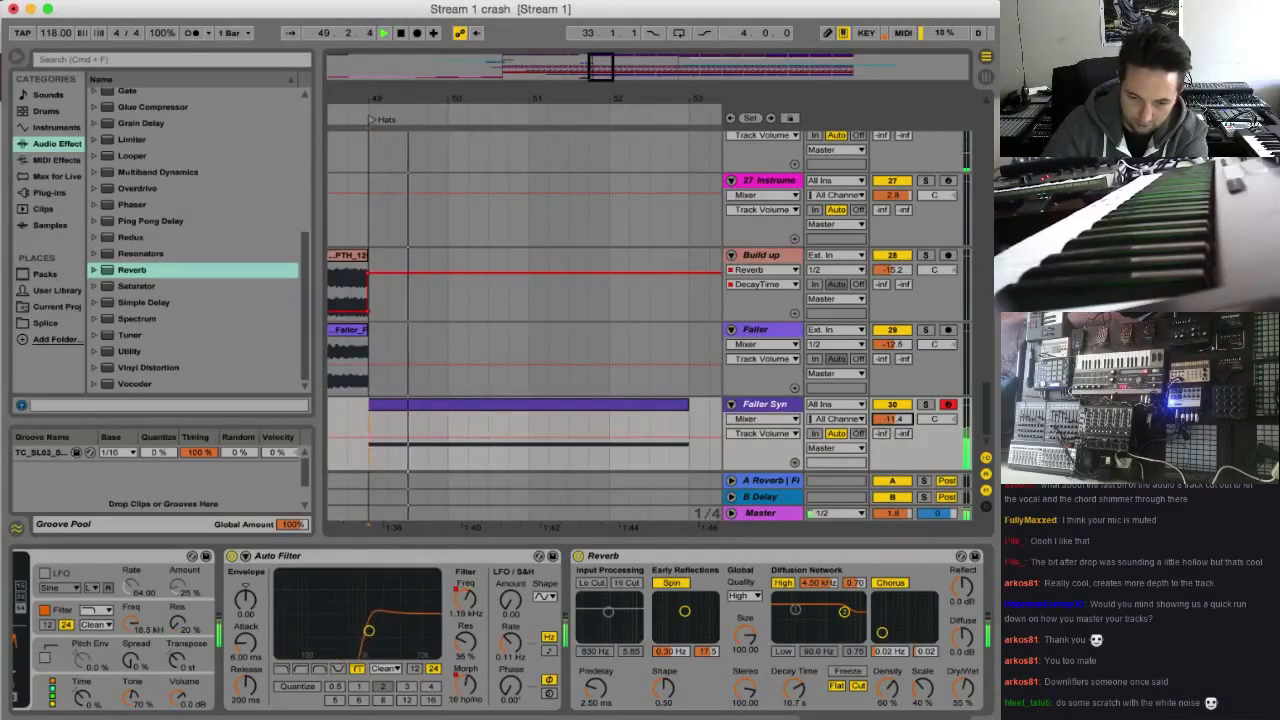
Raise the Auto Filter resonance to about 56% and play the transition into the Hats section with the full mix
{"action": "key", "text": "space"}
{"action": "left_click_drag", "start_coordinate": [460, 648], "coordinate": [460, 622]}
{"action": "key", "text": "space"}
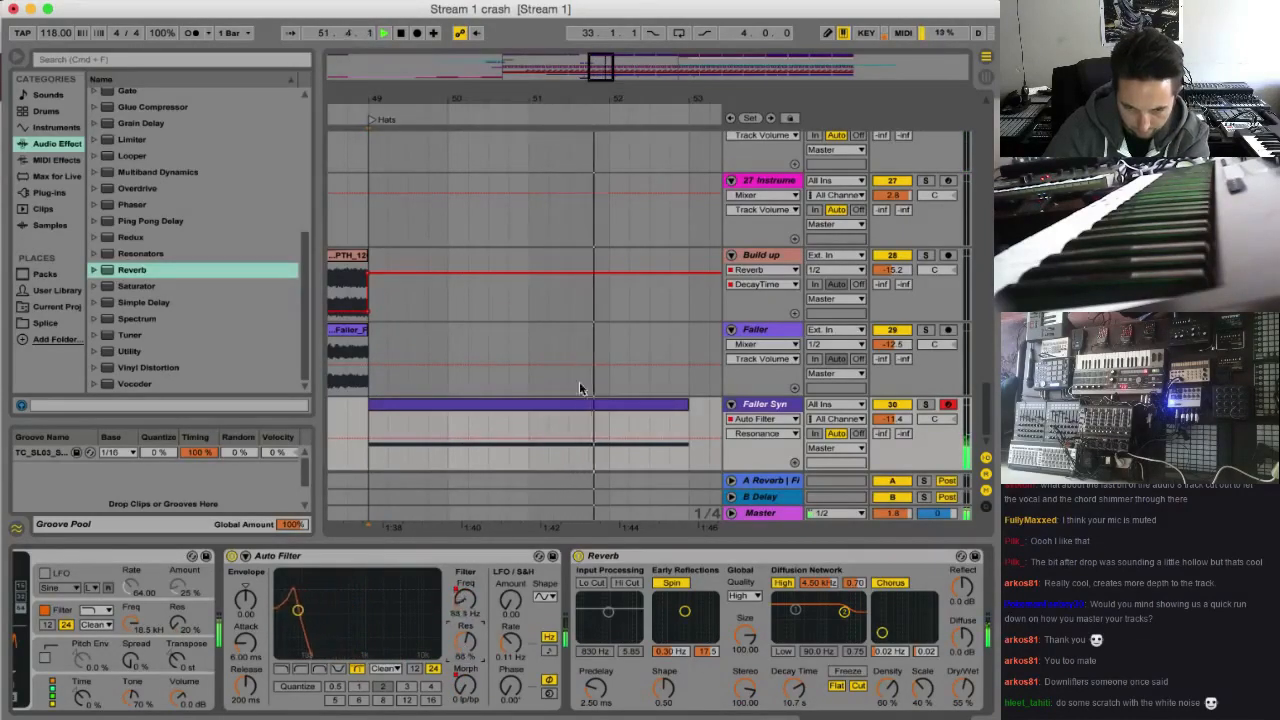
{"action": "left_click_drag", "start_coordinate": [598, 78], "coordinate": [537, 42]}
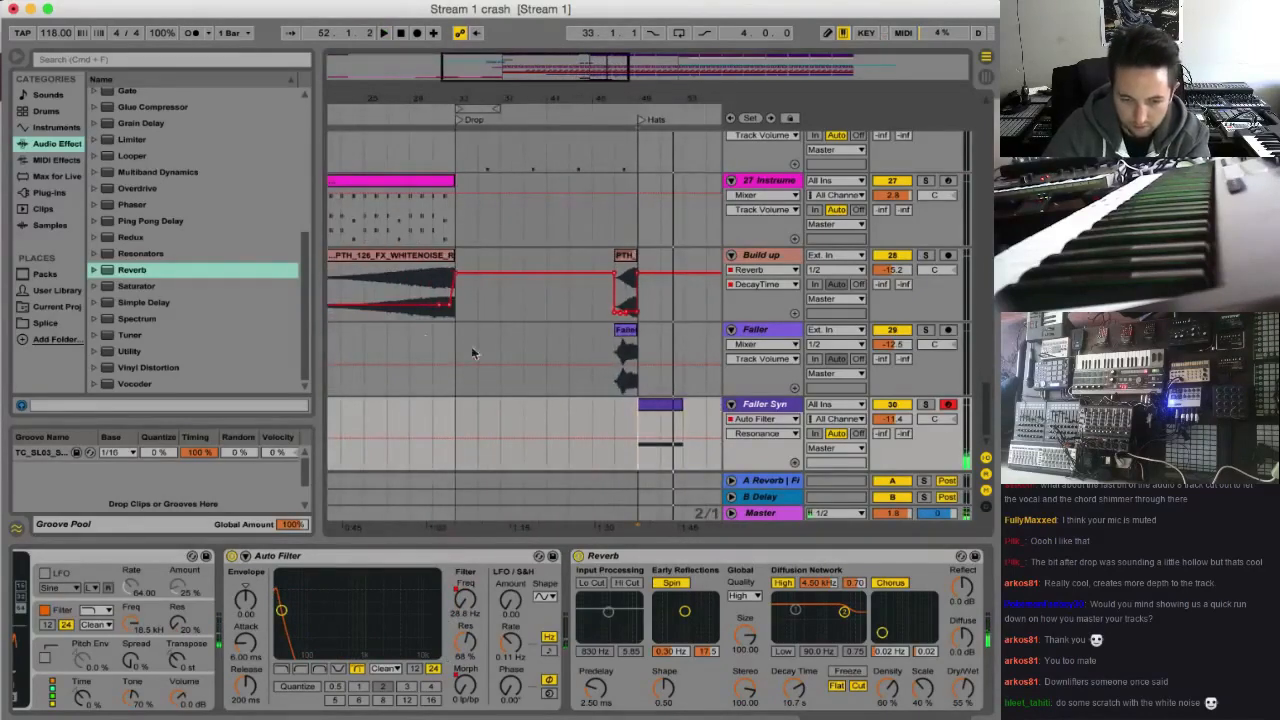
{"action": "key", "text": "space"}
{"action": "key", "text": "space"}
{"action": "key", "text": "space"}
Copy the Crash track's clip from the Drop at bar 33 to the start of the Hats section at bar 49, and play it
{"action": "scroll", "coordinate": [718, 273], "scroll_direction": "up", "scroll_amount": 10}
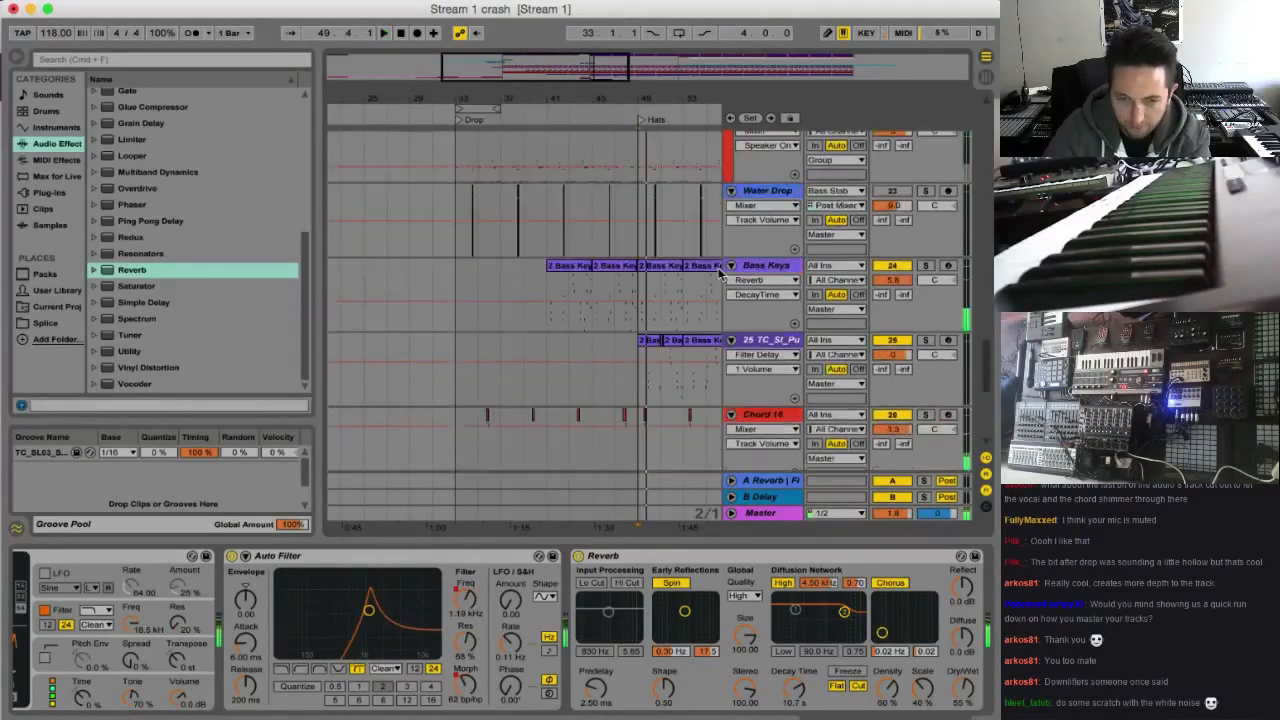
{"action": "scroll", "coordinate": [718, 273], "scroll_direction": "down", "scroll_amount": 3}
{"action": "scroll", "coordinate": [718, 272], "scroll_direction": "up", "scroll_amount": 12}
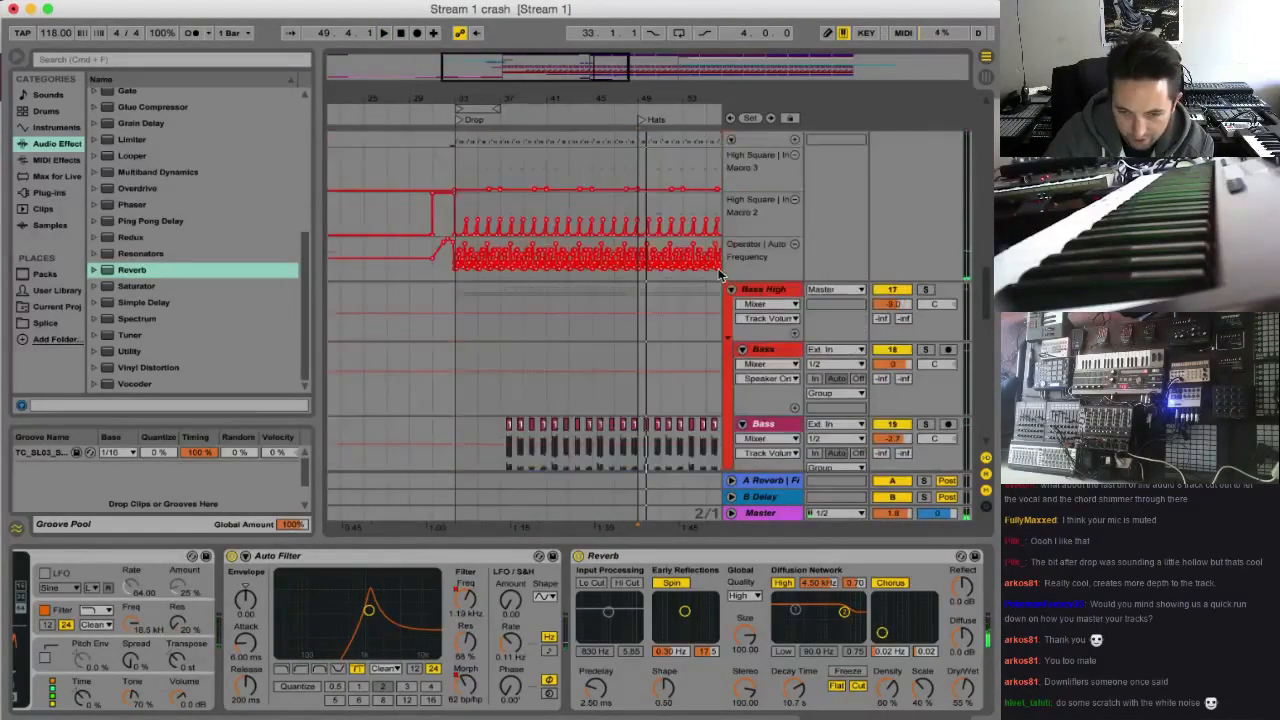
{"action": "scroll", "coordinate": [718, 268], "scroll_direction": "up", "scroll_amount": 3}
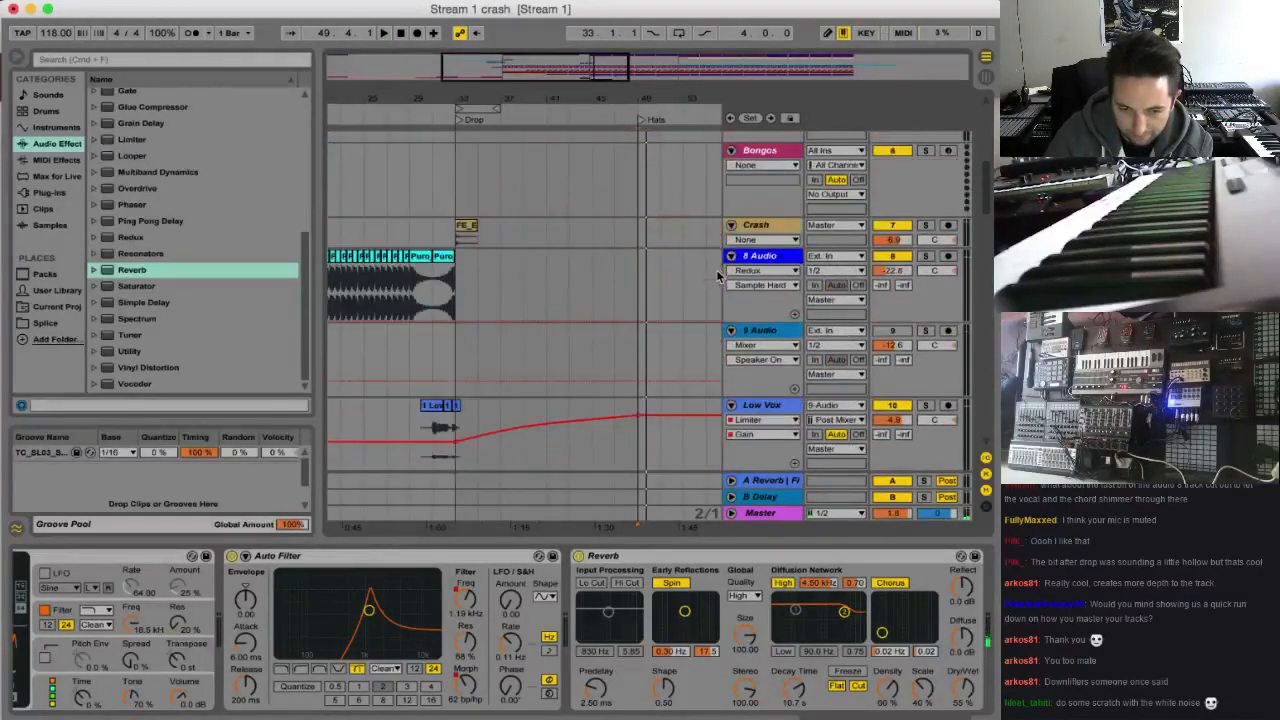
{"action": "left_click", "coordinate": [470, 227]}
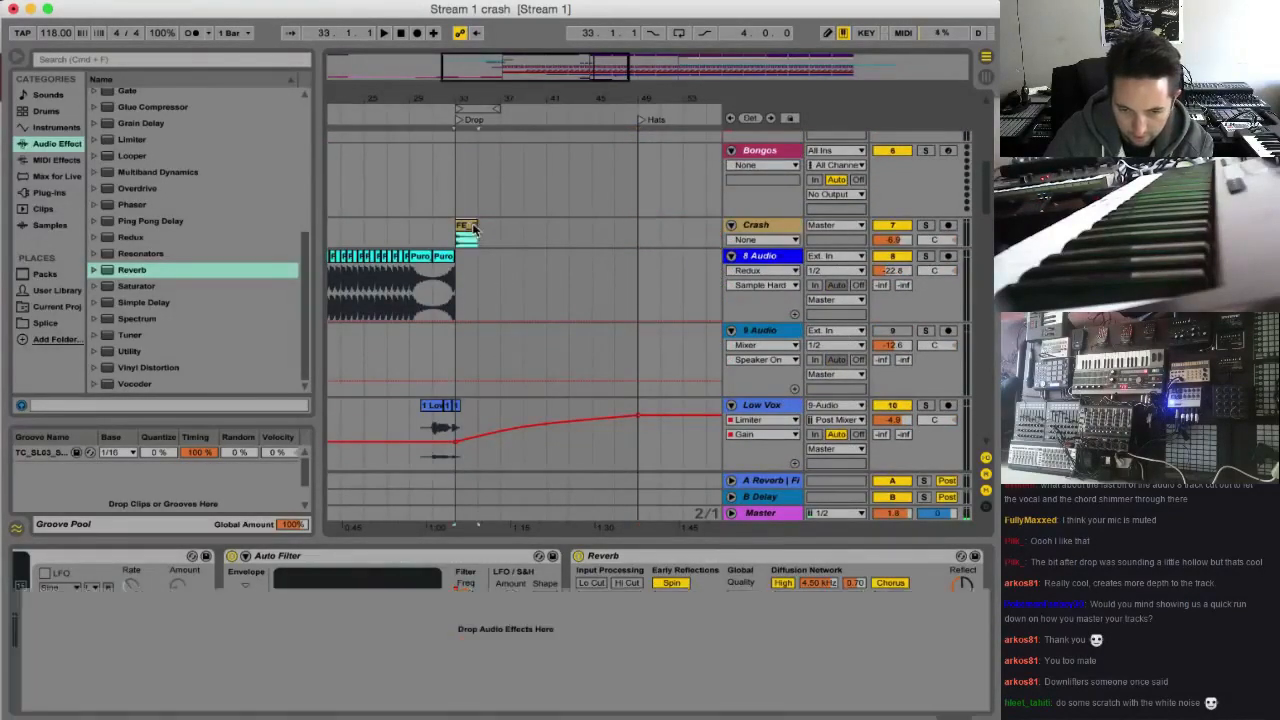
{"action": "left_click", "coordinate": [642, 231]}
{"action": "left_click", "coordinate": [631, 236]}
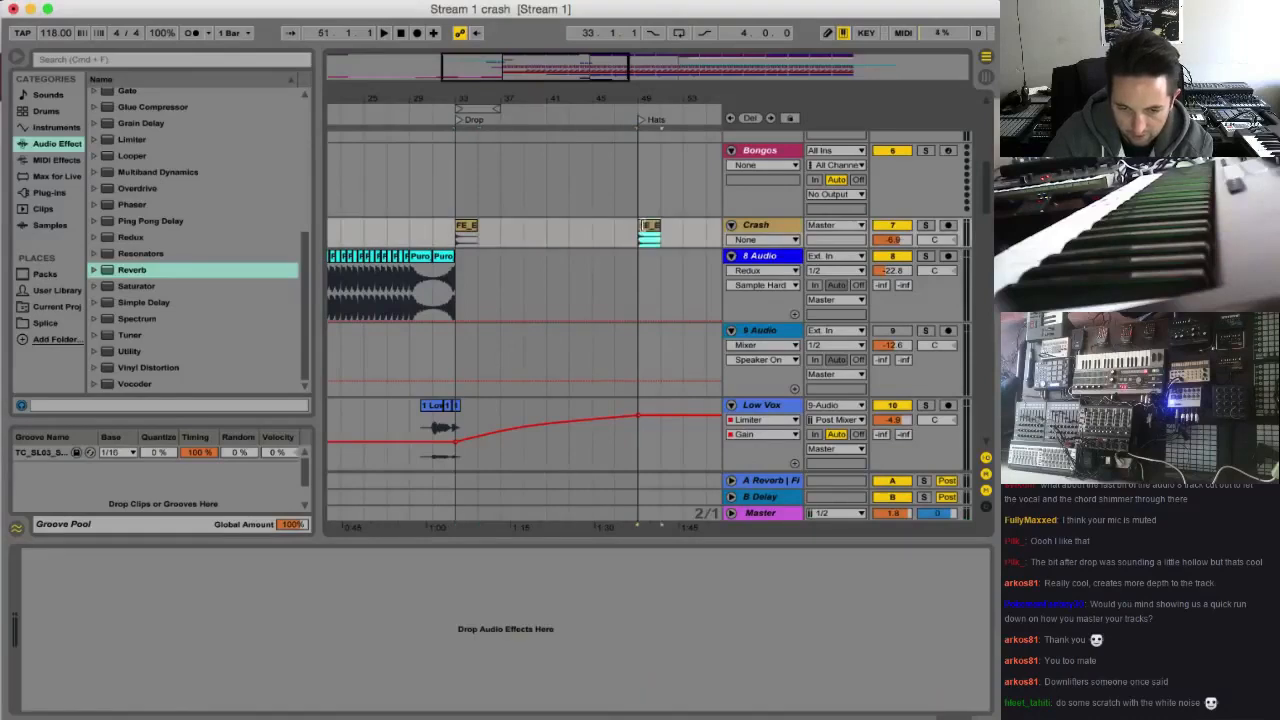
{"action": "key", "text": "ctrl+v"}
{"action": "key", "text": "space"}
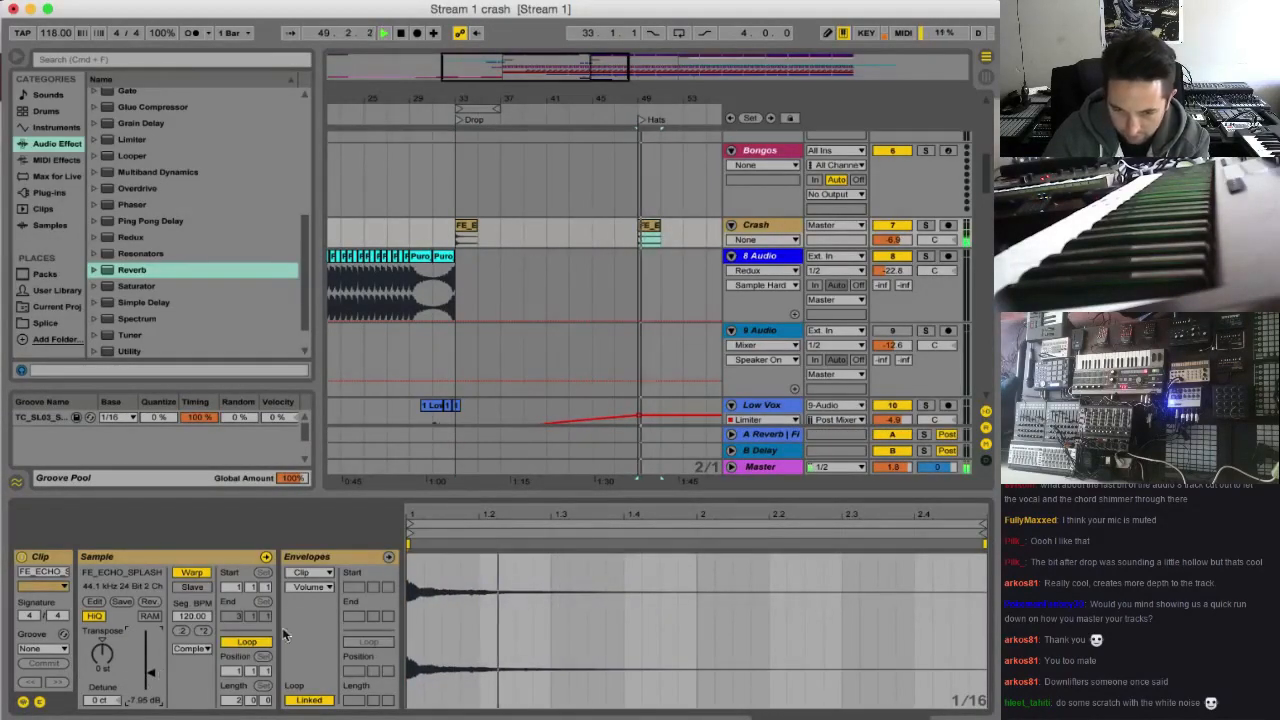
{"action": "key", "text": "space"}
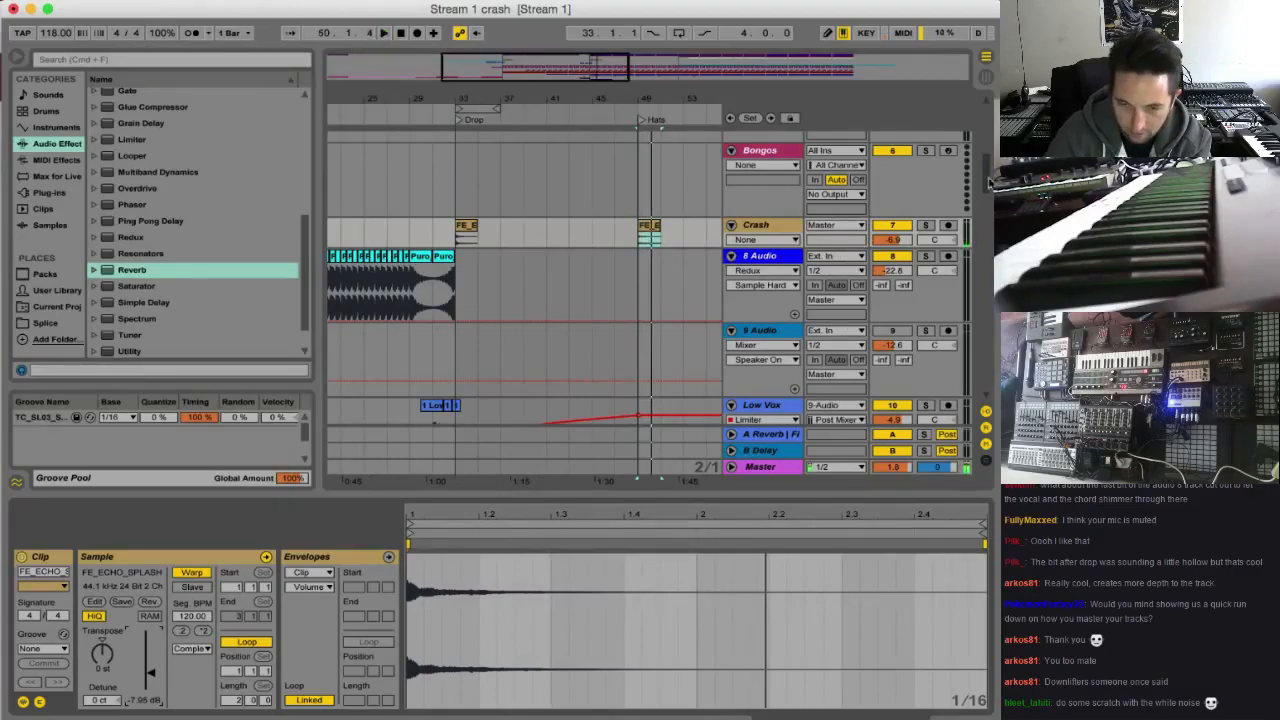
Copy the Compressor from the Build up track to the end of the Faller Syn device chain, after the Reverb
{"action": "left_click_drag", "start_coordinate": [986, 174], "coordinate": [985, 520]}
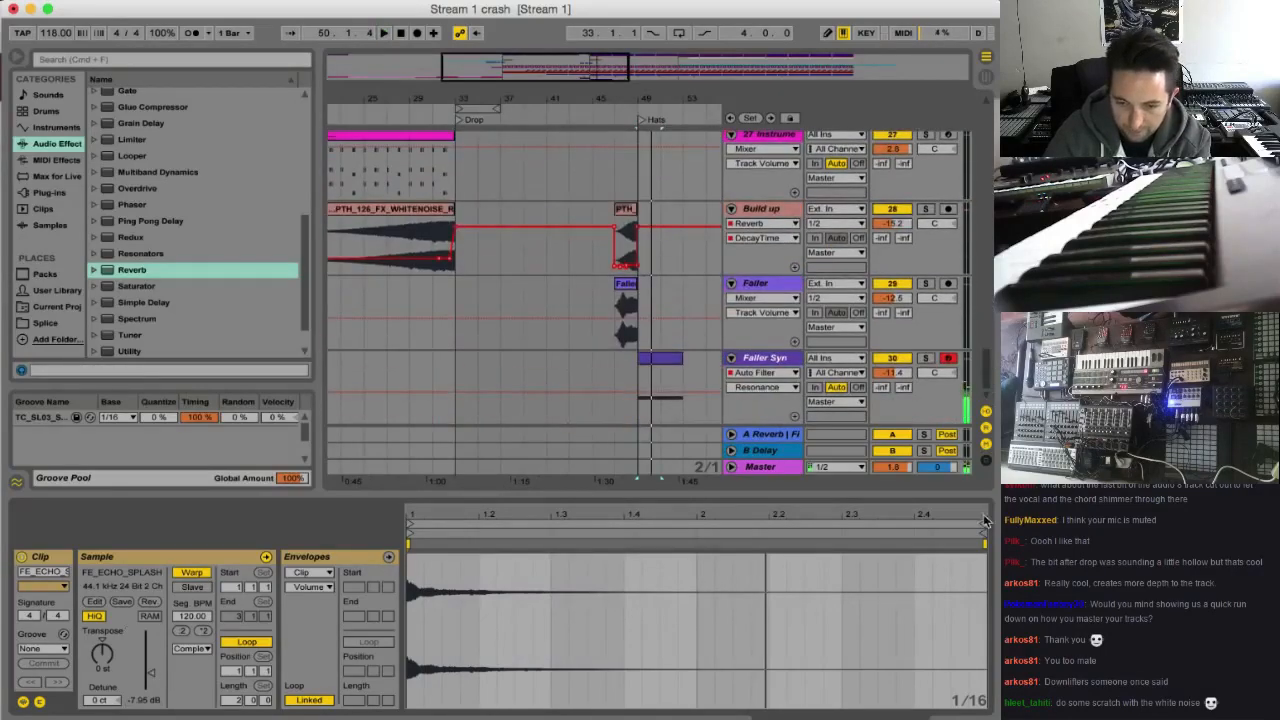
{"action": "left_click", "coordinate": [766, 207]}
{"action": "left_click", "coordinate": [862, 561]}
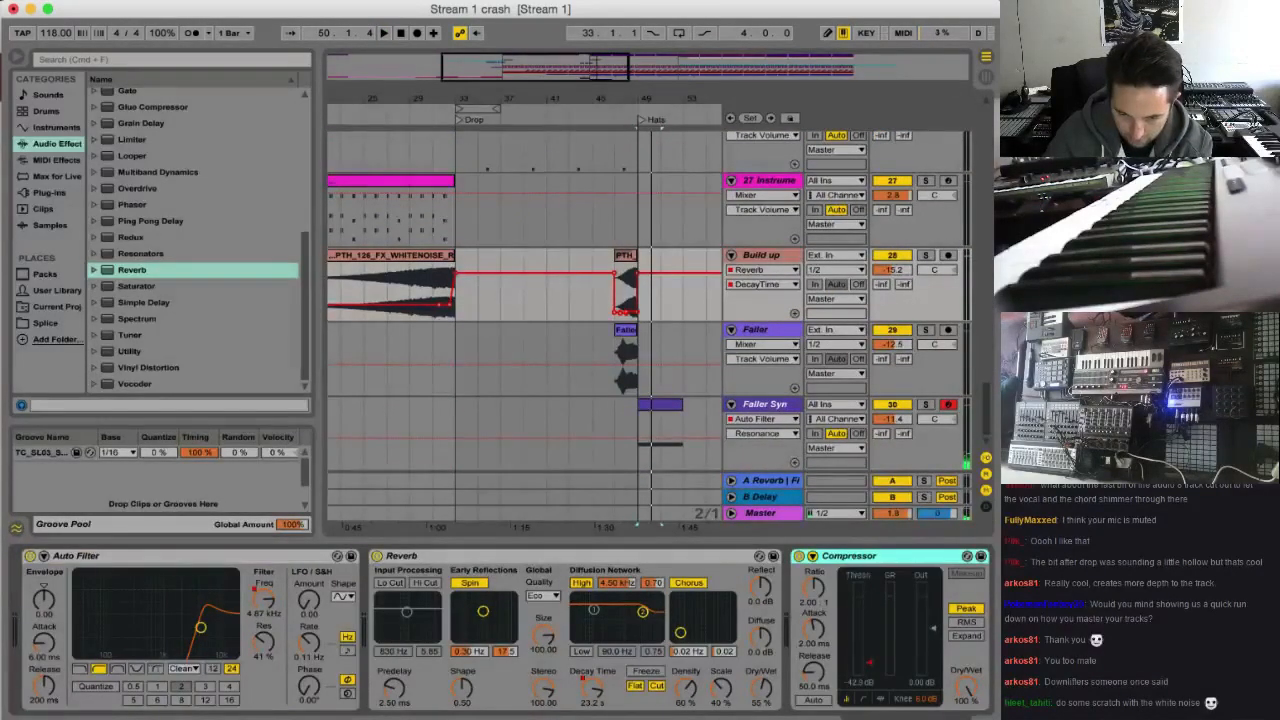
{"action": "left_click", "coordinate": [779, 408]}
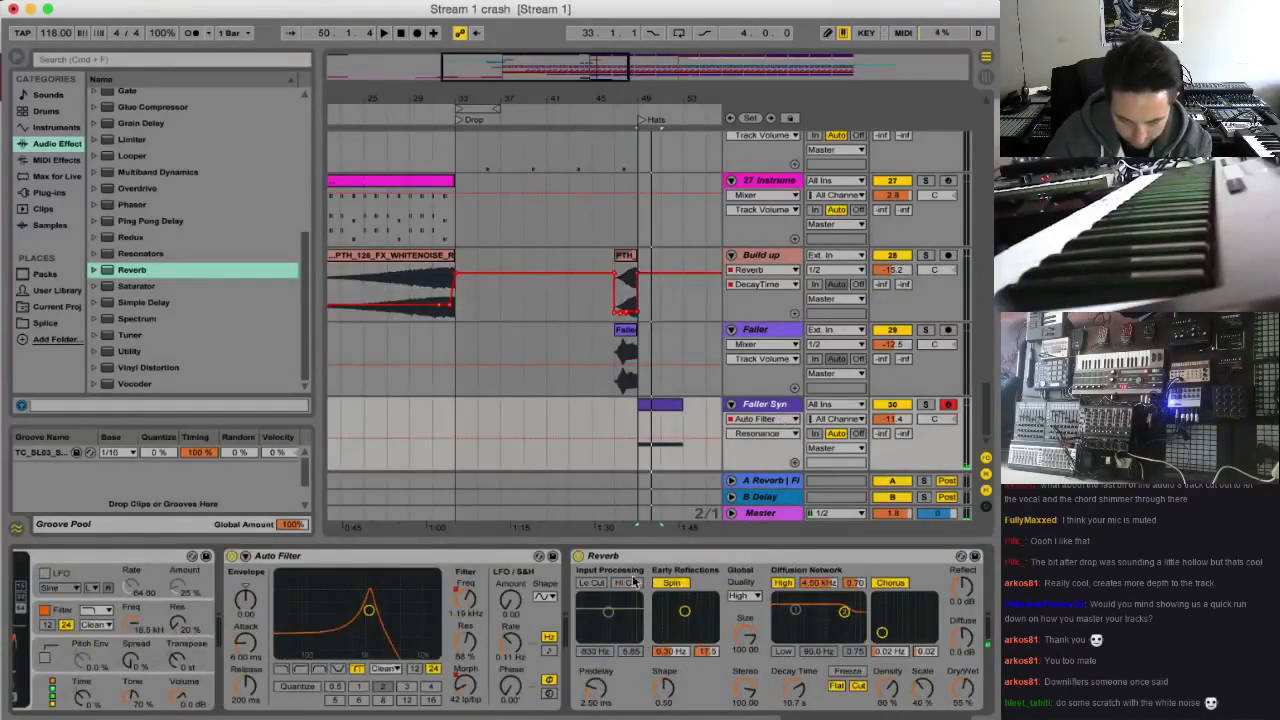
{"action": "scroll", "coordinate": [632, 583], "scroll_direction": "right", "scroll_amount": 5}
Slope the Faller Syn Compressor threshold automation so it falls gradually from bar 49 to late in the bar, and play the transition
{"action": "left_click", "coordinate": [781, 668]}
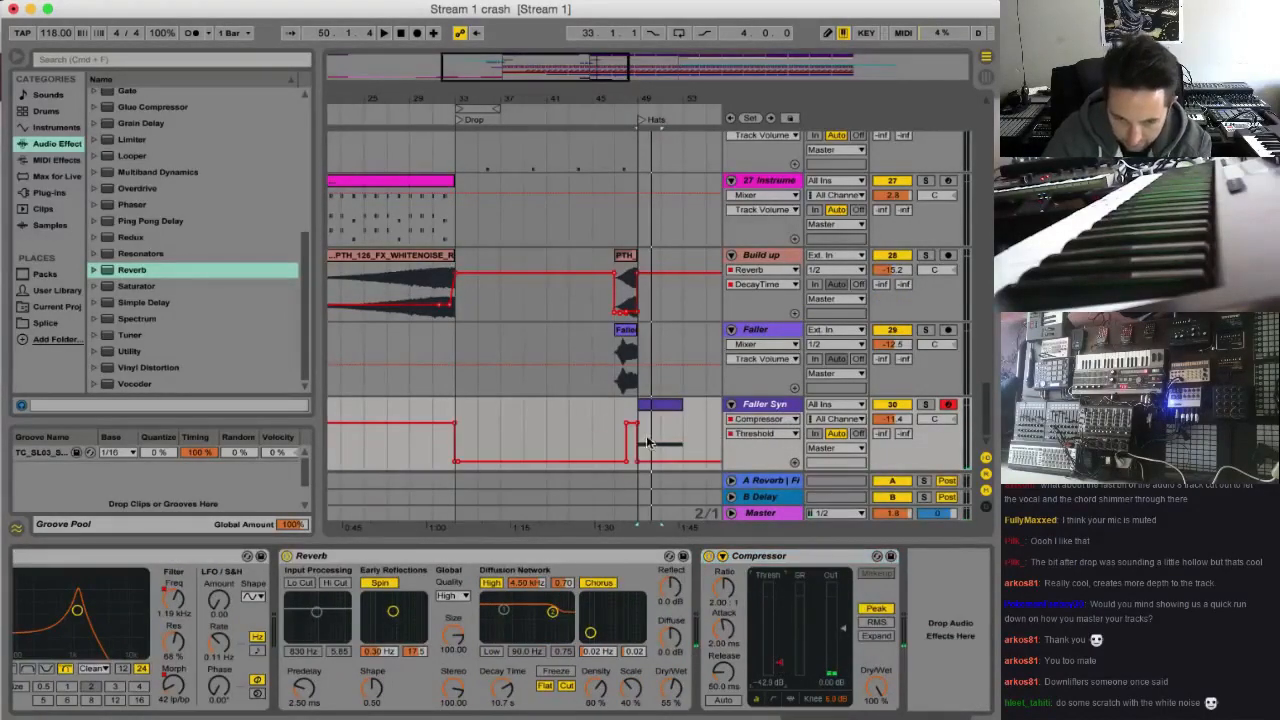
{"action": "mouse_move", "coordinate": [646, 467]}
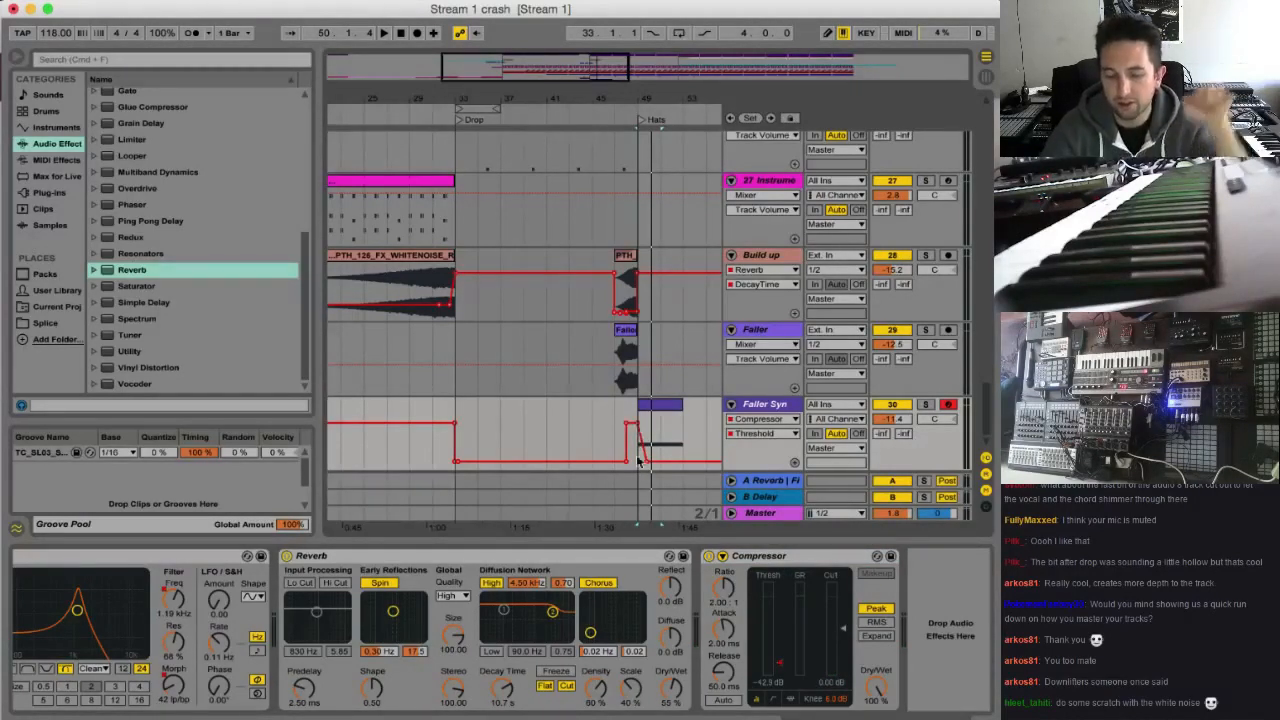
{"action": "key", "text": "space"}
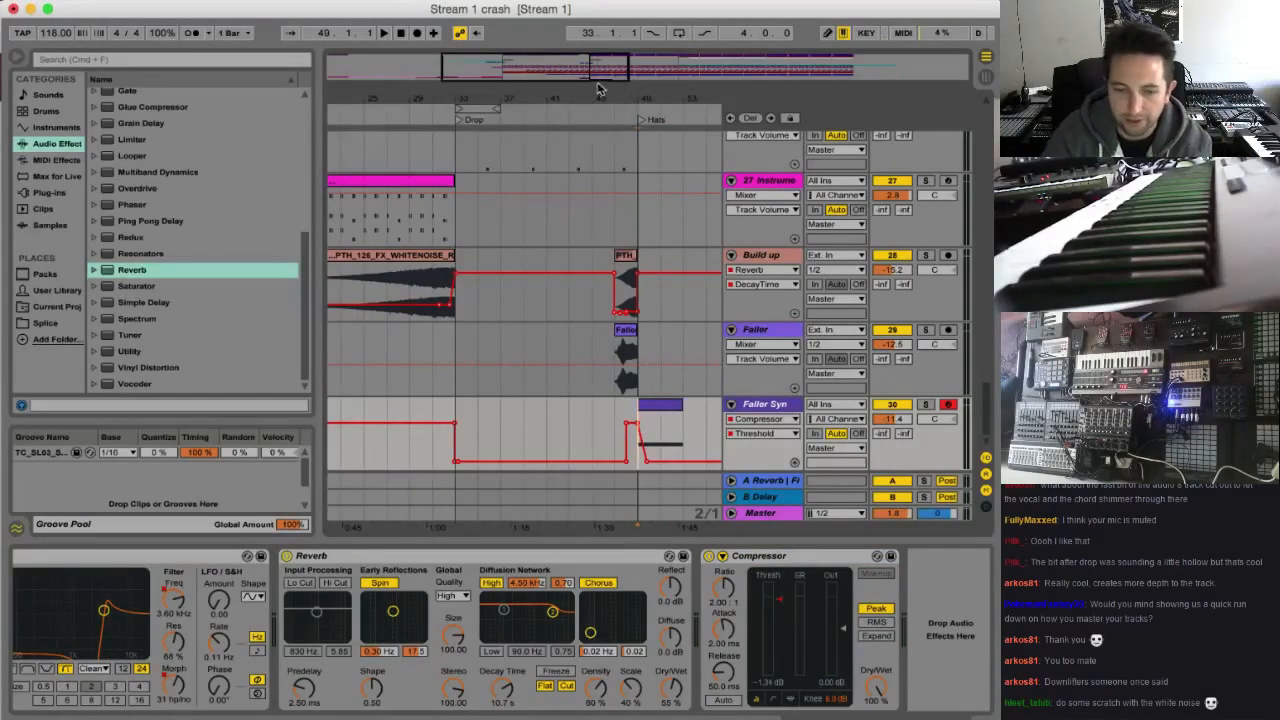
{"action": "left_click_drag", "start_coordinate": [604, 74], "coordinate": [604, 76]}
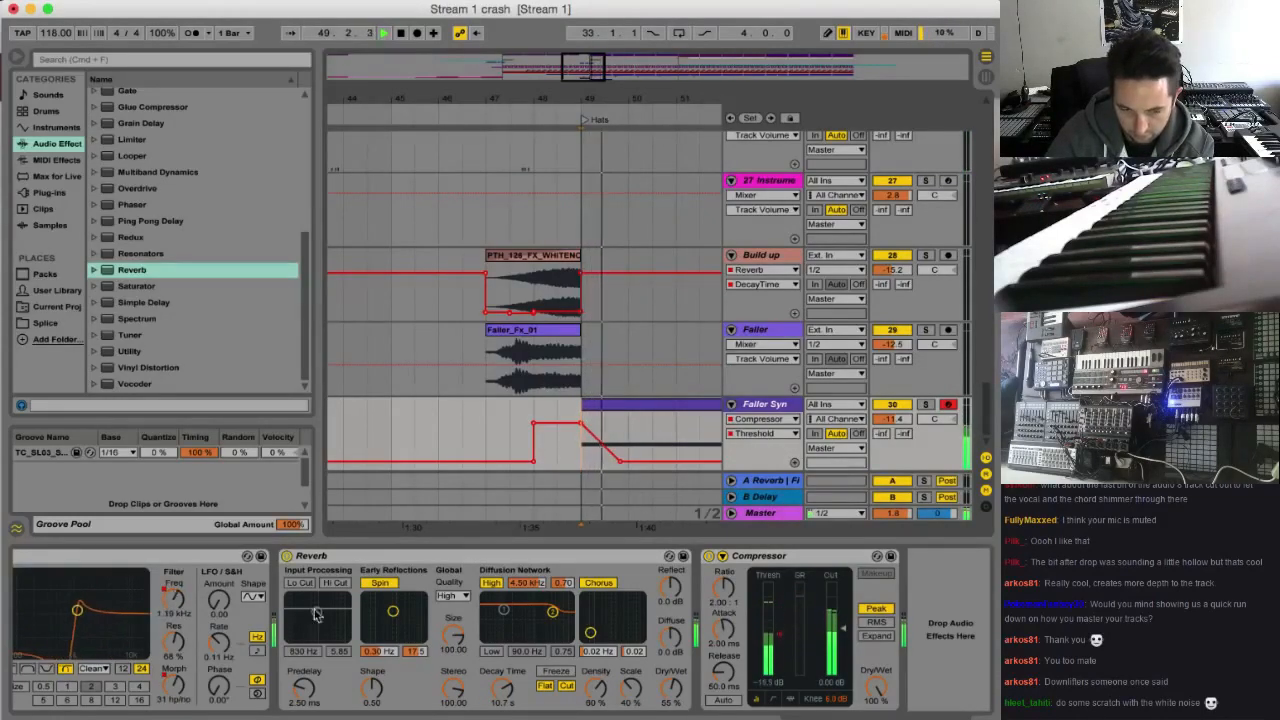
Lower the Faller Syn Auto Filter resonance to 47% and play the arrangement from about bar 23, before the Drop
{"action": "scroll", "coordinate": [200, 646], "scroll_direction": "left", "scroll_amount": 3}
{"action": "left_click", "coordinate": [283, 645]}
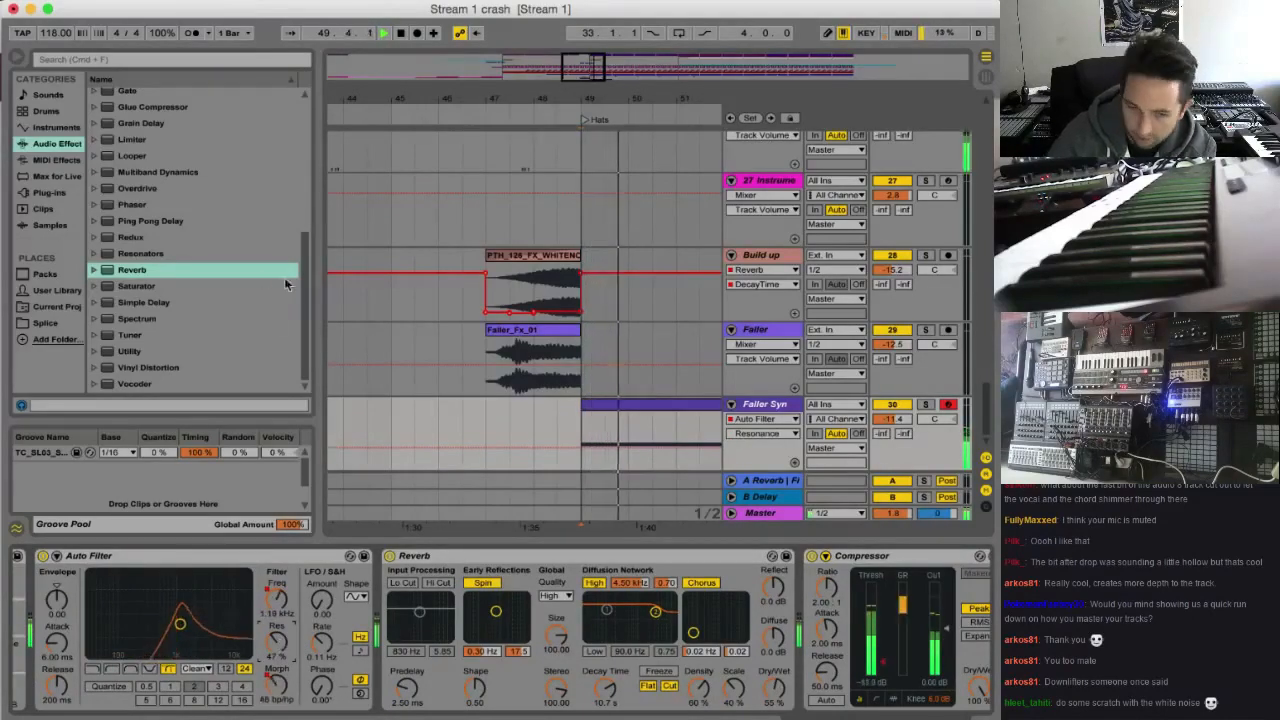
{"action": "left_click_drag", "start_coordinate": [569, 102], "coordinate": [567, 56]}
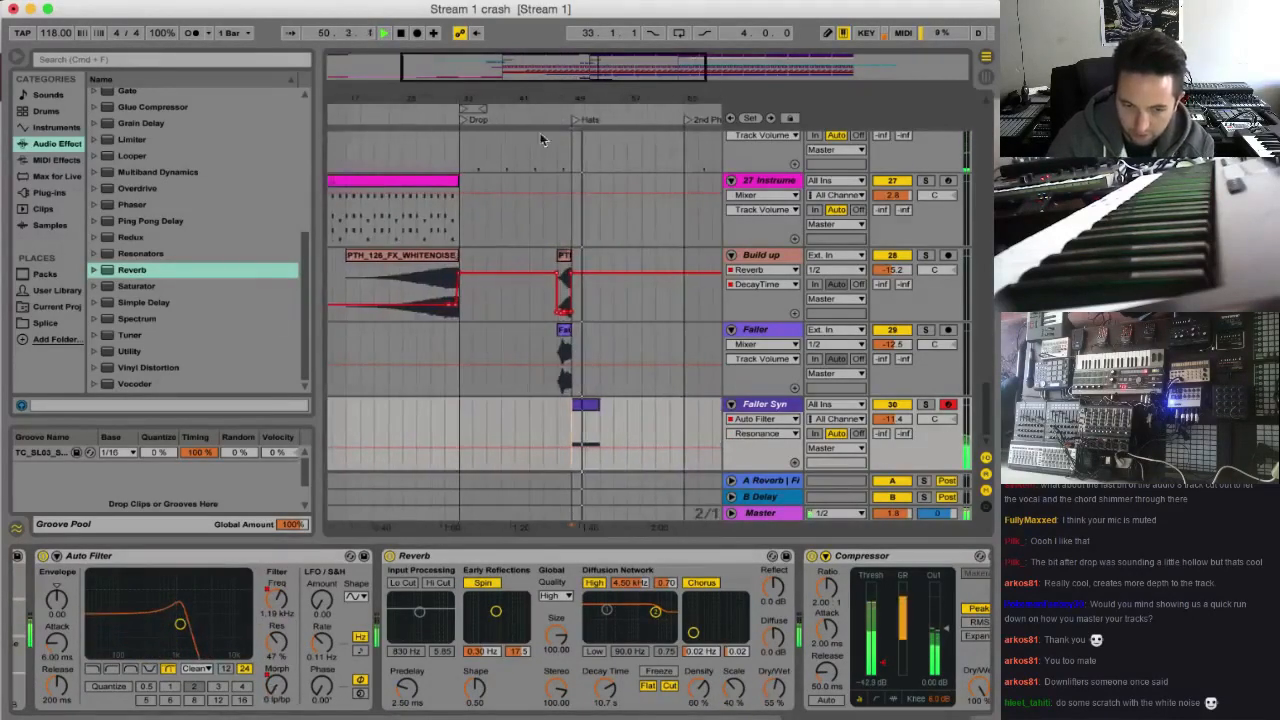
{"action": "left_click", "coordinate": [391, 416]}
{"action": "key", "text": "space"}
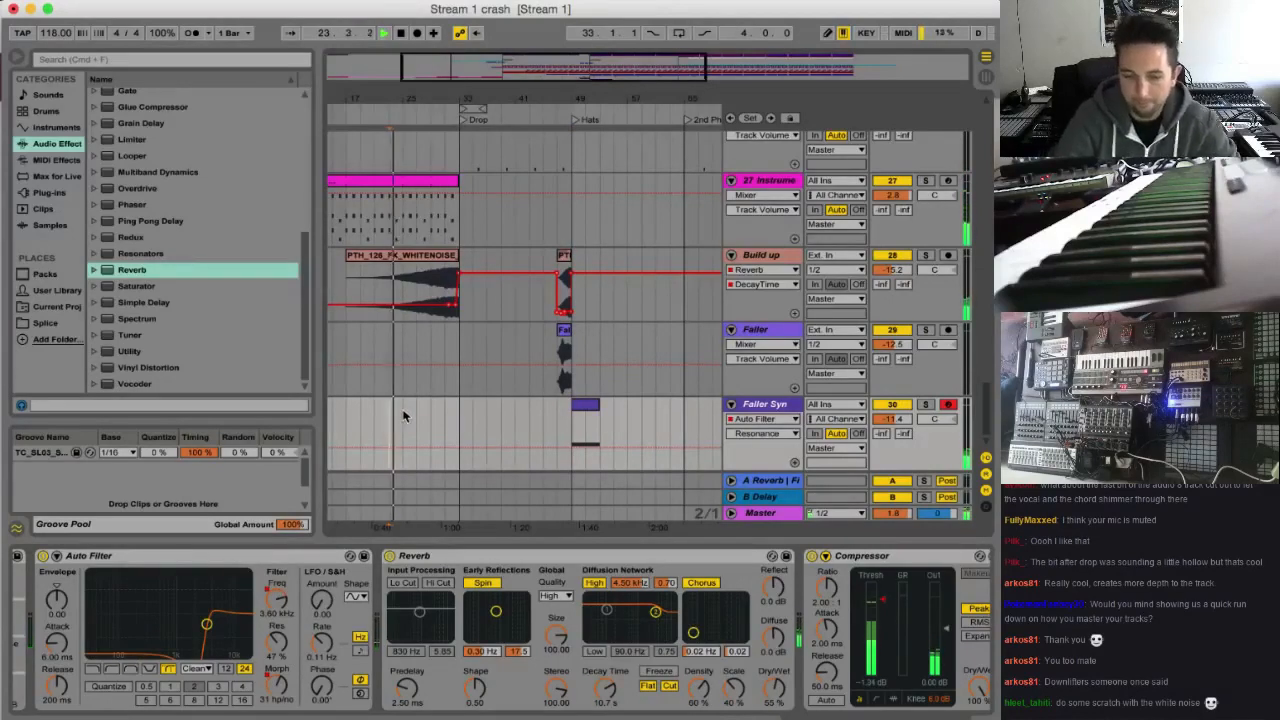
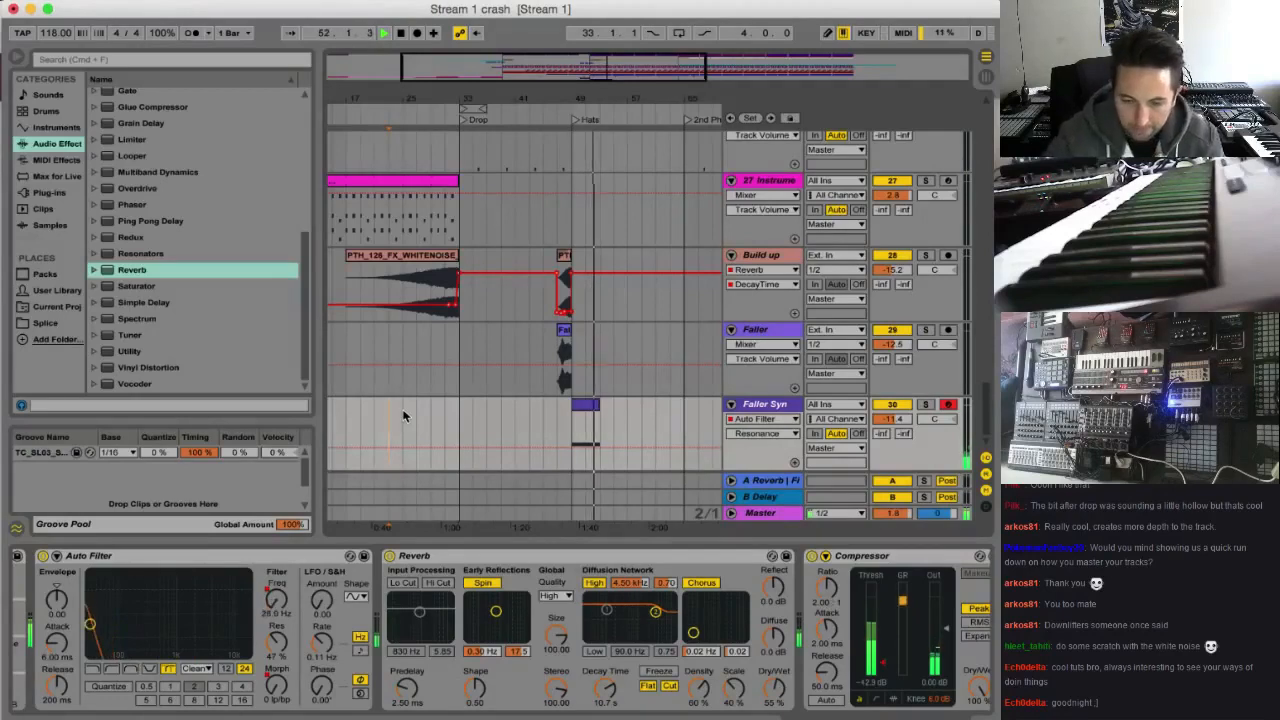
Play the transition into the Hats section from bar 47 and check the Kick Snare track's clips and device chain
{"action": "left_click", "coordinate": [558, 416]}
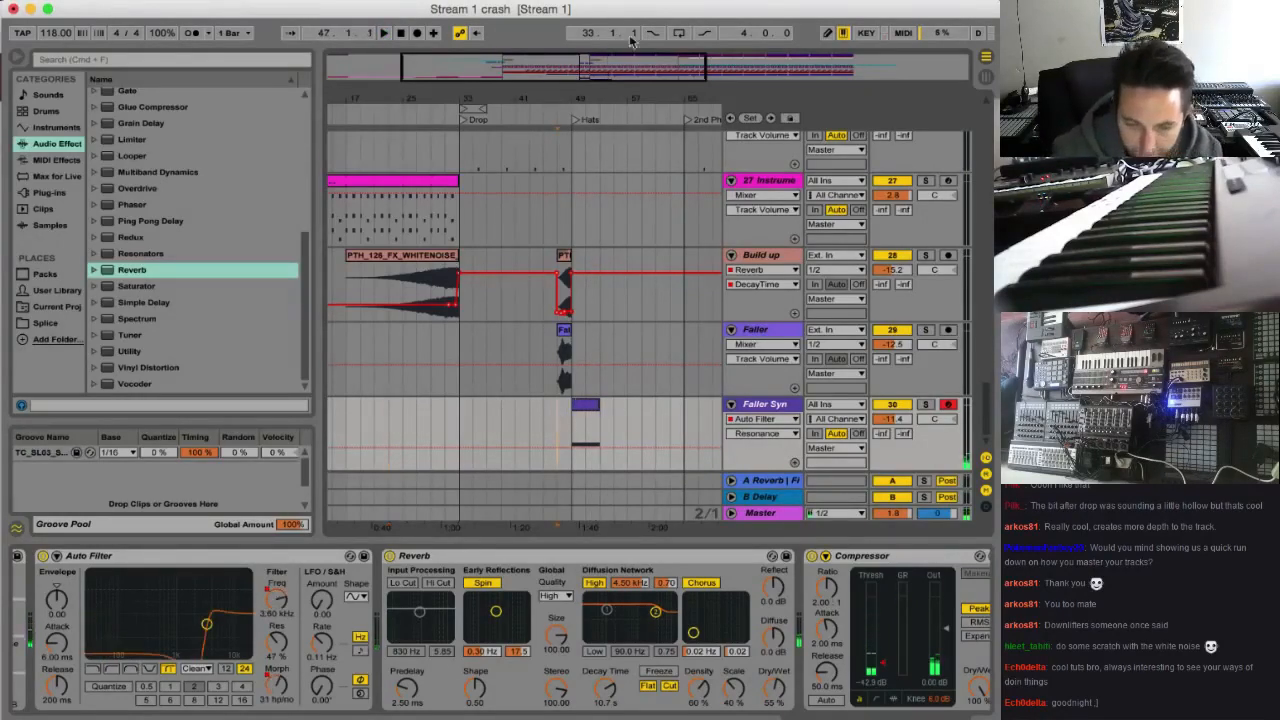
{"action": "key", "text": "plus"}
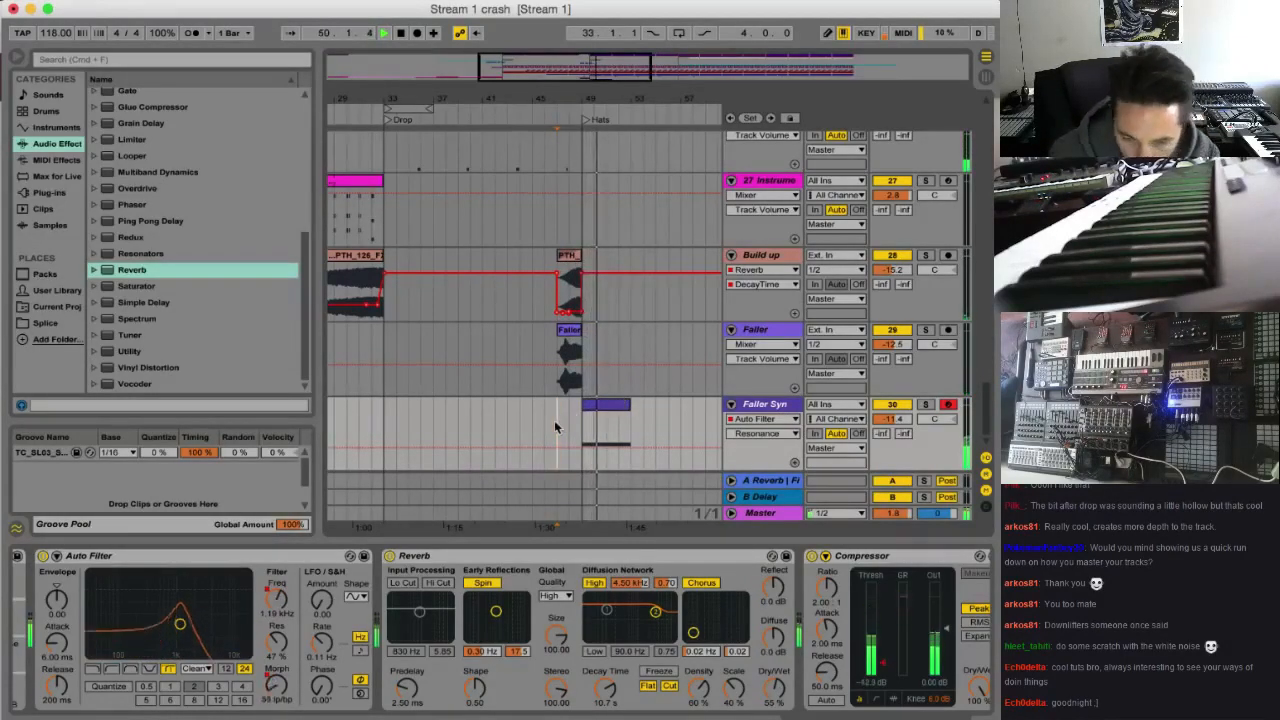
{"action": "left_click_drag", "start_coordinate": [990, 413], "coordinate": [989, 138]}
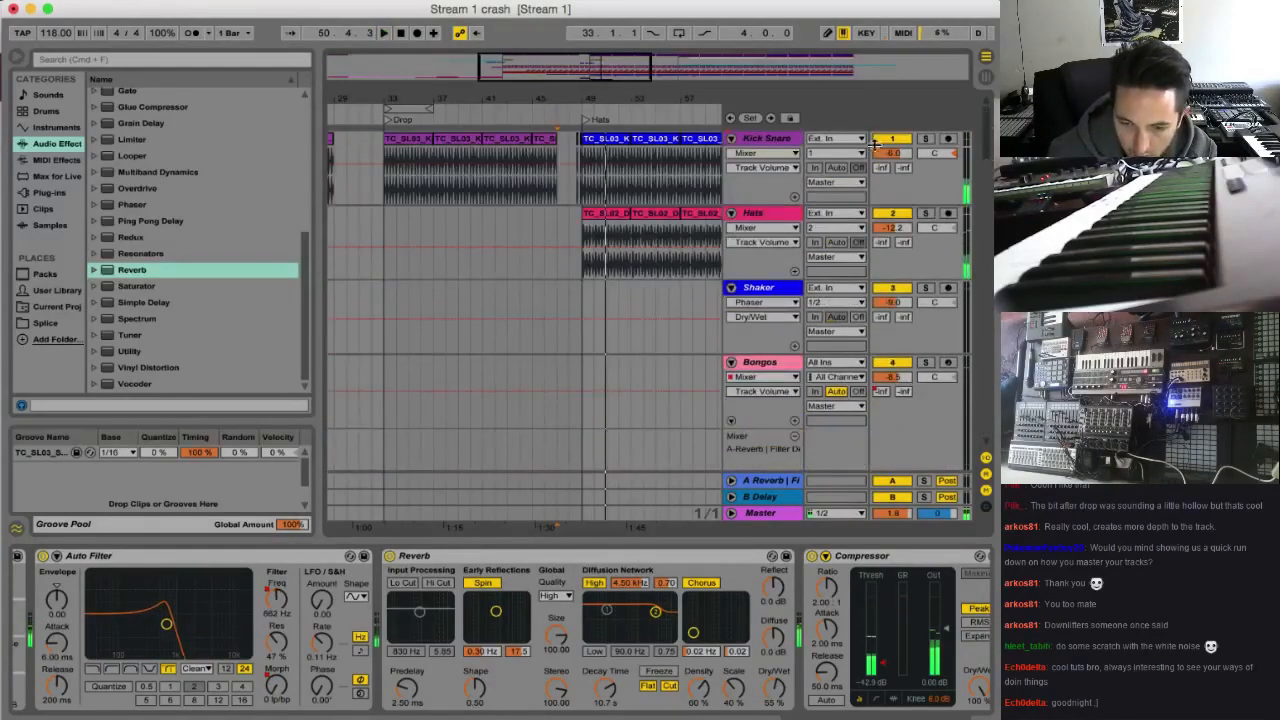
{"action": "key", "text": "space"}
{"action": "key", "text": "space"}
{"action": "left_click", "coordinate": [771, 140]}
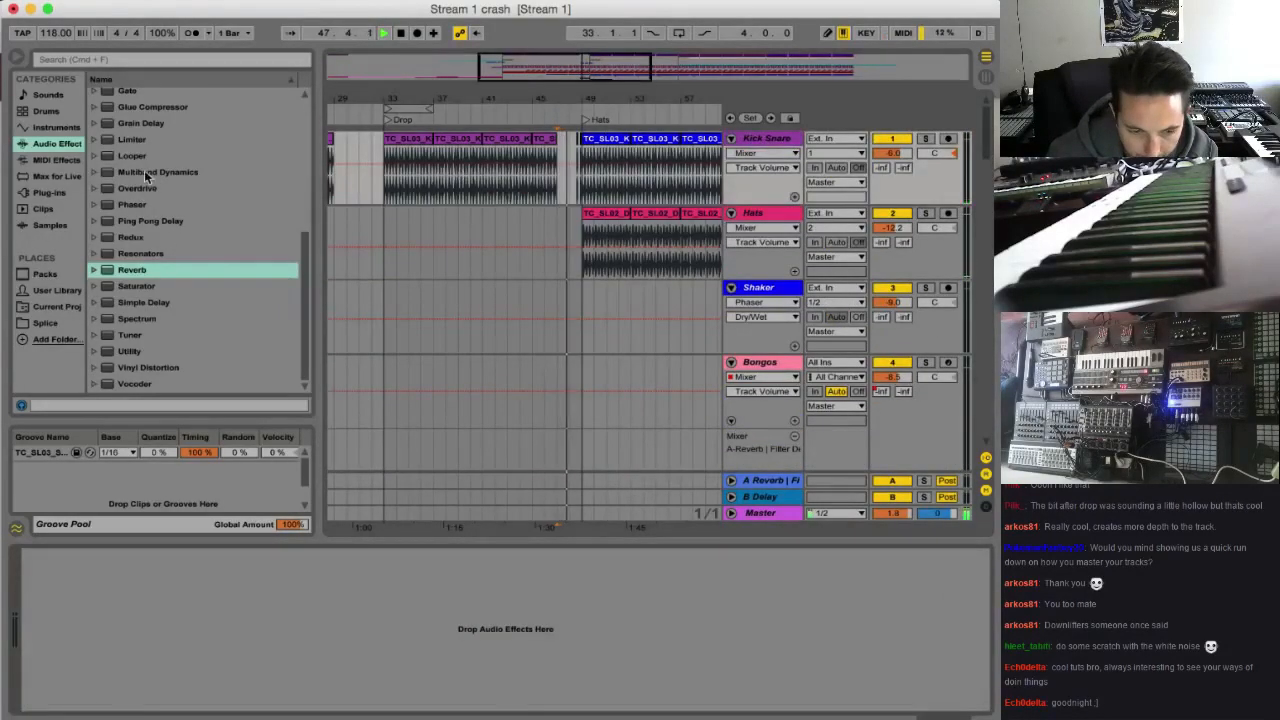
{"action": "scroll", "coordinate": [160, 245], "scroll_direction": "up", "scroll_amount": 5}
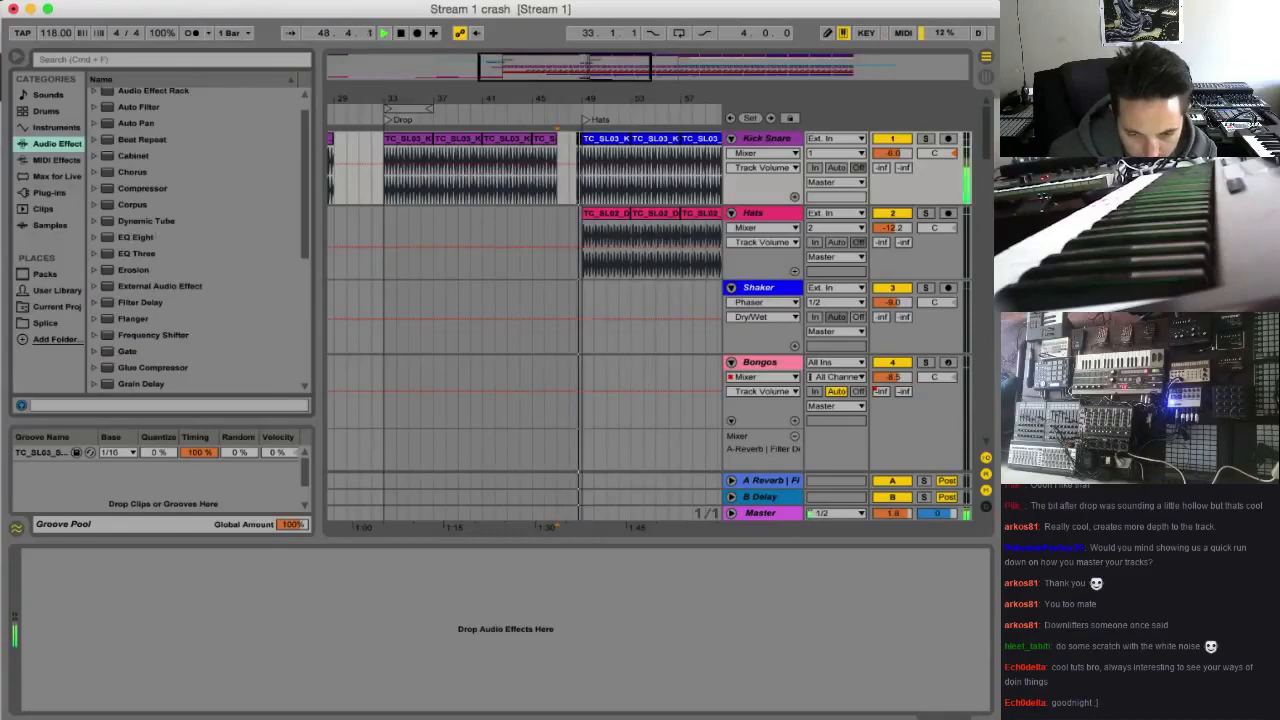
{"action": "key", "text": "space"}
Deactivate the Faller clip between bars 47 and 49, and replay the transition from bar 47
{"action": "scroll", "coordinate": [525, 300], "scroll_direction": "down", "scroll_amount": 20}
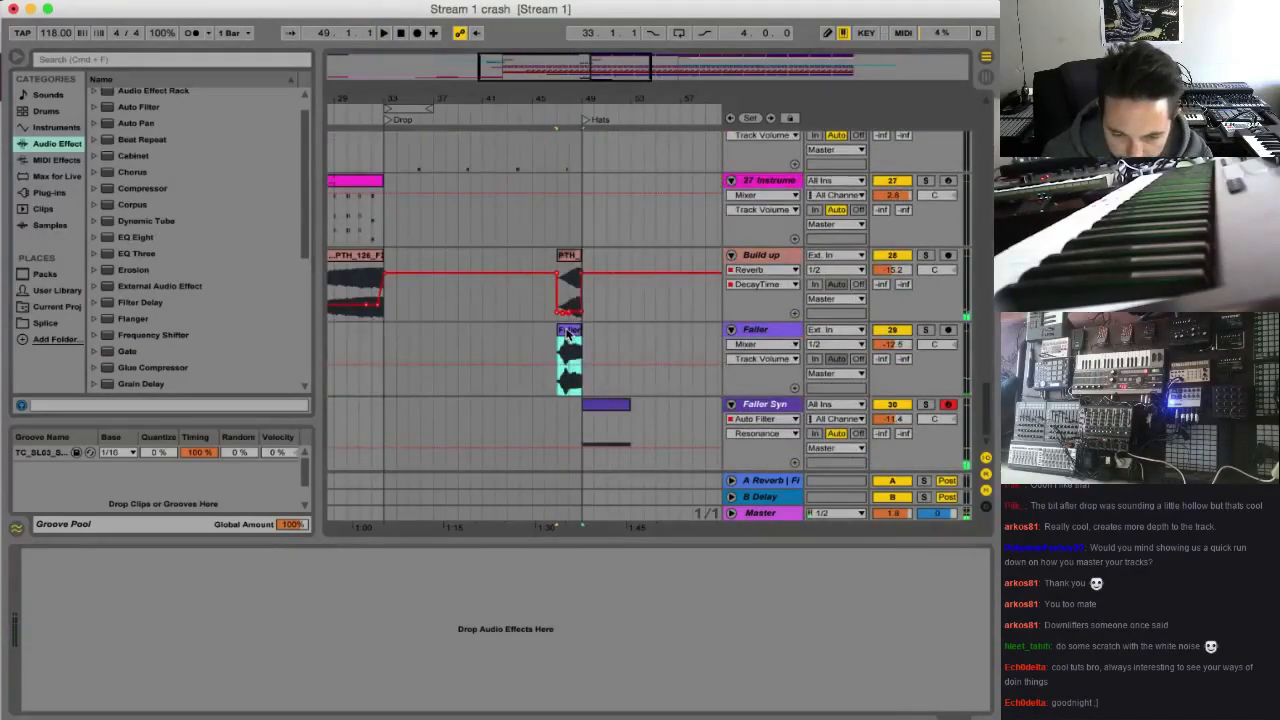
{"action": "left_click", "coordinate": [754, 337]}
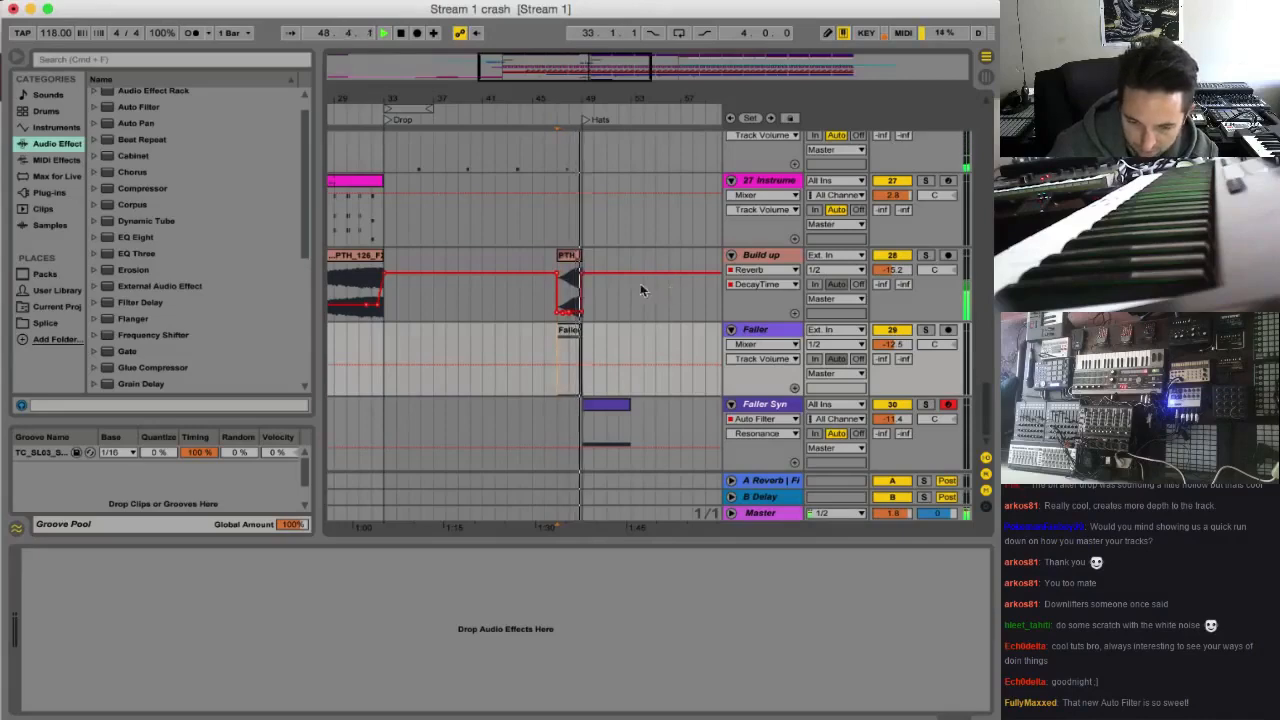
{"action": "left_click_drag", "start_coordinate": [613, 92], "coordinate": [551, 234]}
{"action": "key", "text": "space"}
{"action": "key", "text": "space"}
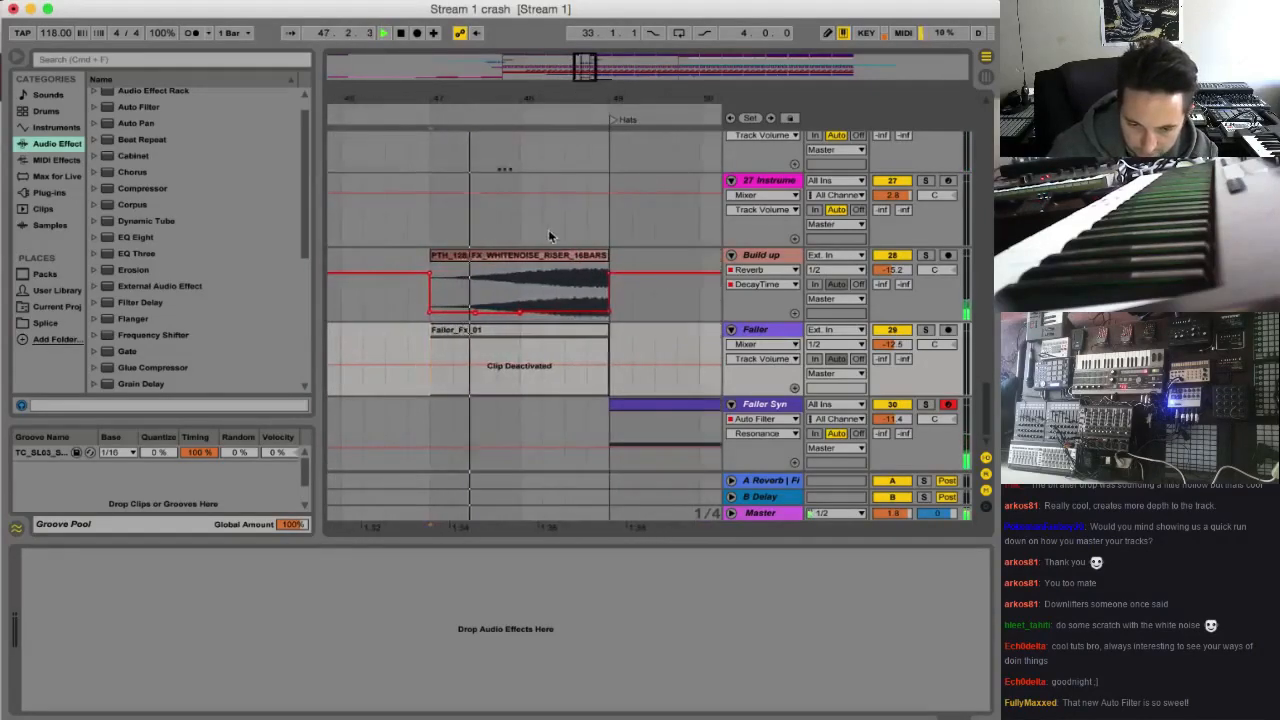
Move the last Low Vox clip on the 11 Audio track earlier so it ends at bar 49
{"action": "scroll", "coordinate": [590, 268], "scroll_direction": "up", "scroll_amount": 5}
{"action": "scroll", "coordinate": [597, 275], "scroll_direction": "up", "scroll_amount": 10}
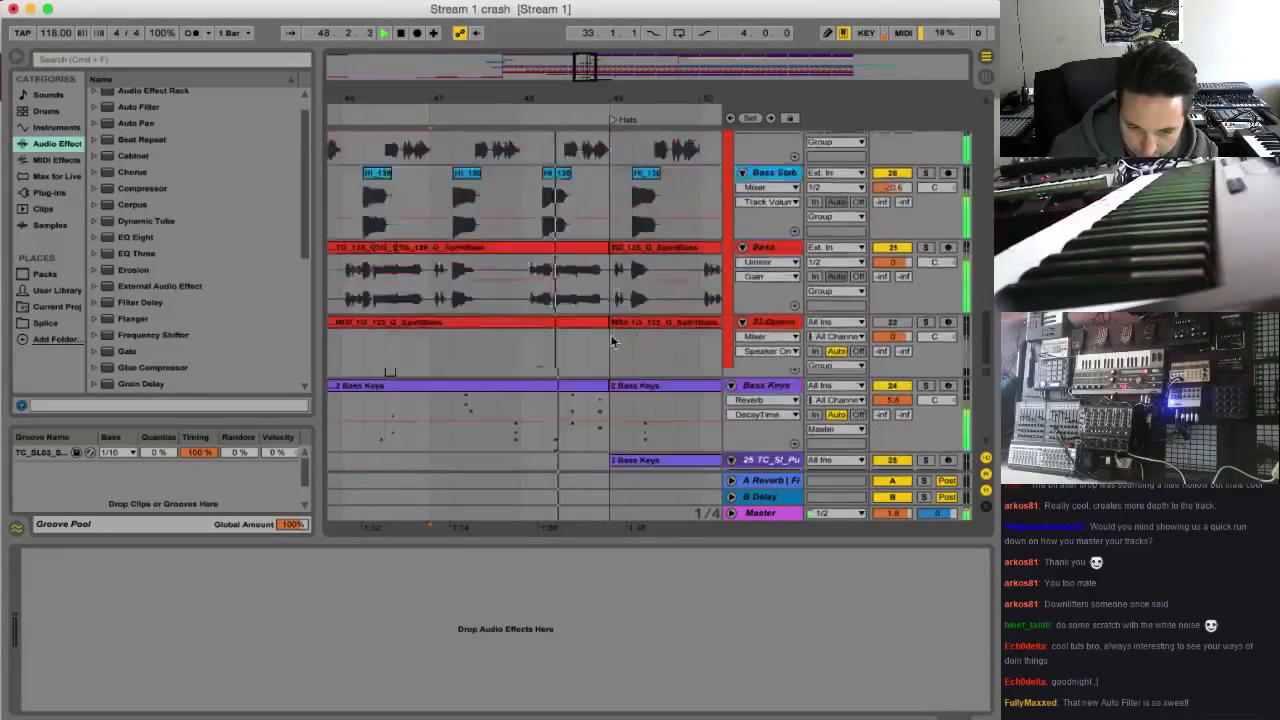
{"action": "scroll", "coordinate": [617, 321], "scroll_direction": "up", "scroll_amount": 10}
{"action": "key", "text": "space"}
{"action": "key", "text": "space"}
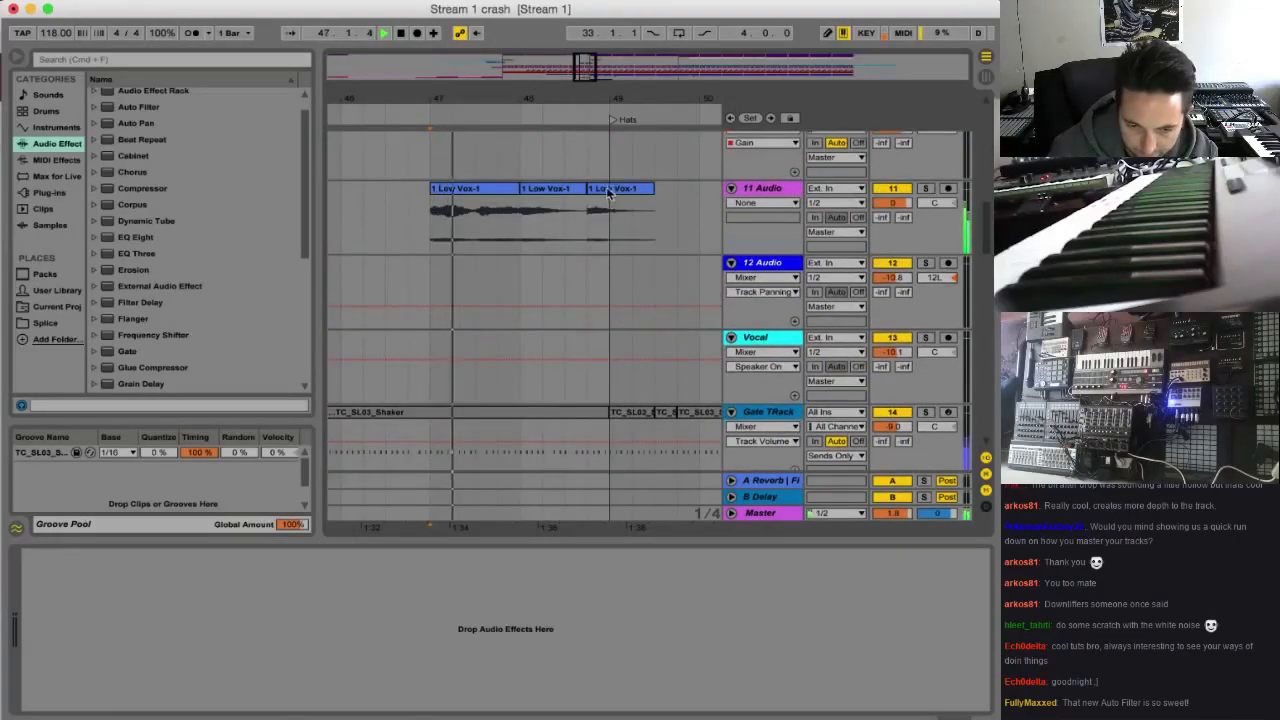
{"action": "left_click_drag", "start_coordinate": [613, 189], "coordinate": [570, 207]}
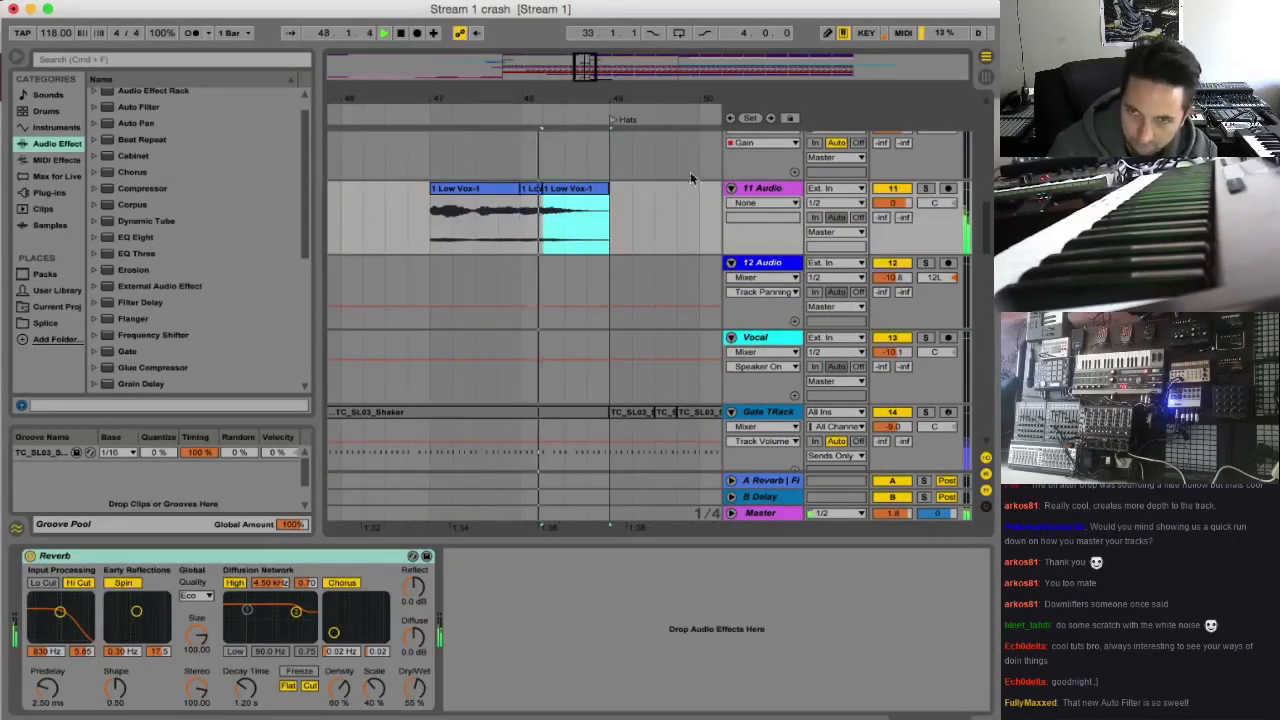
{"action": "left_click_drag", "start_coordinate": [588, 79], "coordinate": [588, 112]}
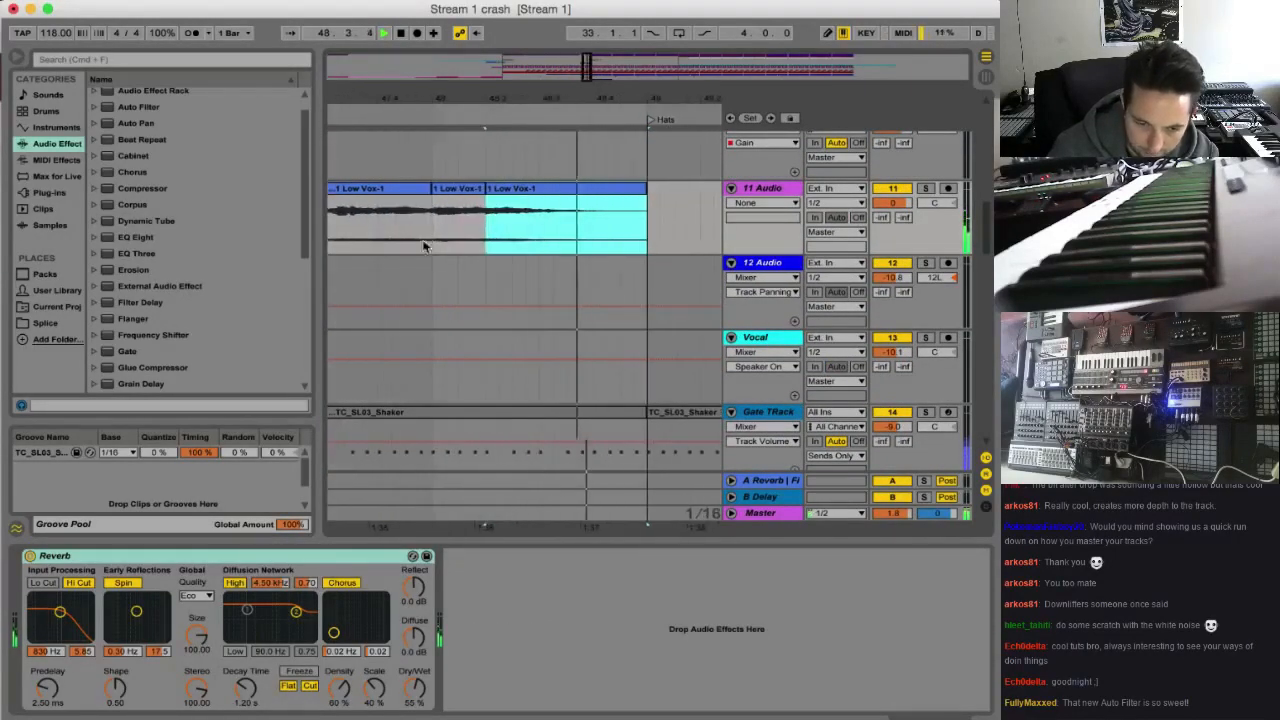
Shift the last Low Vox clip another half beat earlier on the 11 Audio track, and play it from bar 48
{"action": "left_click", "coordinate": [430, 242]}
{"action": "key", "text": "space"}
{"action": "key", "text": "space"}
{"action": "key", "text": "space"}
{"action": "mouse_move", "coordinate": [510, 205]}
{"action": "left_mouse_down"}
{"action": "mouse_move", "coordinate": [488, 203]}
{"action": "mouse_move", "coordinate": [522, 191]}
{"action": "mouse_move", "coordinate": [494, 200]}
{"action": "left_mouse_up"}
{"action": "left_click", "coordinate": [432, 217]}
{"action": "key", "text": "space"}
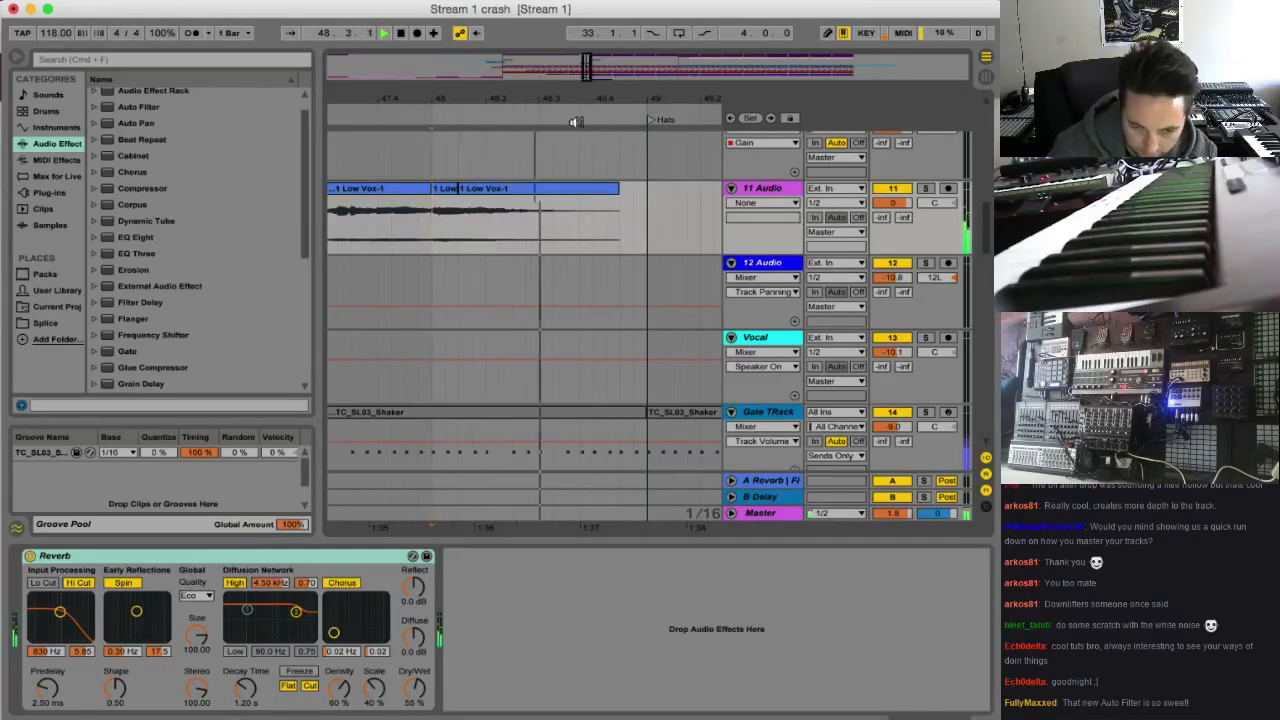
Solo the Kick Snare track and add an EQ Eight to its device chain
{"action": "left_click_drag", "start_coordinate": [588, 68], "coordinate": [588, 43]}
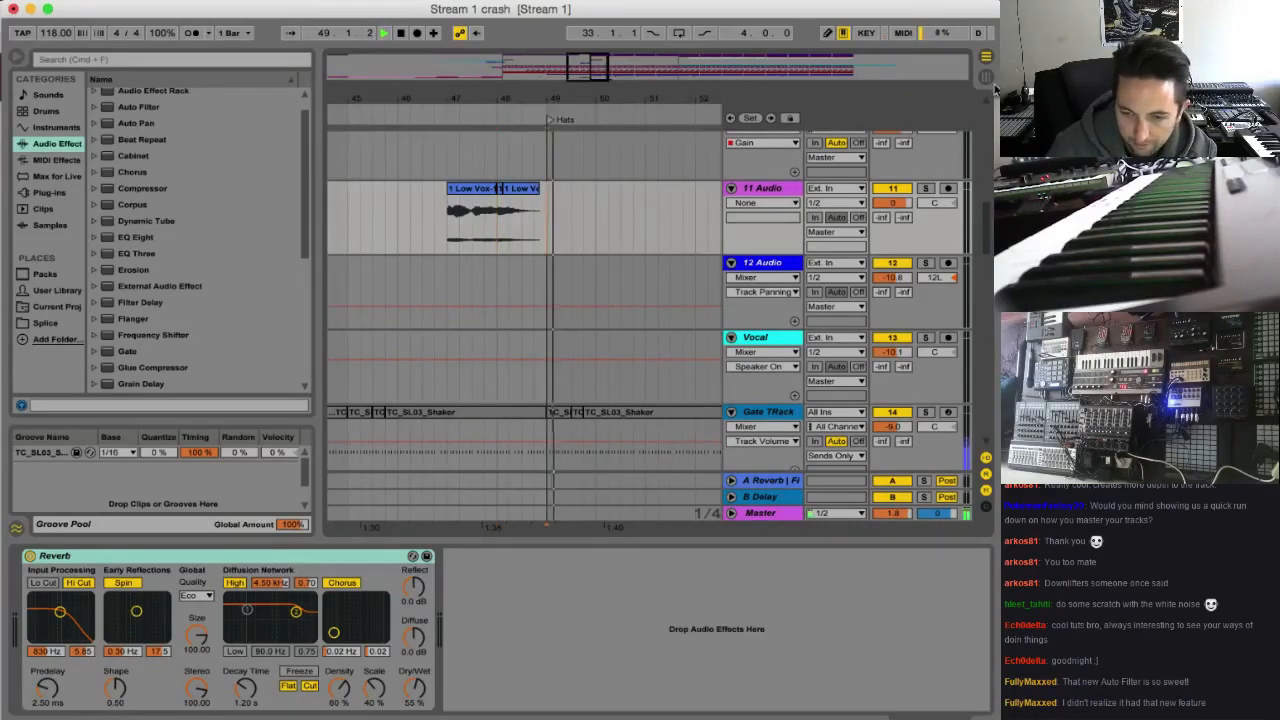
{"action": "scroll", "coordinate": [600, 250], "scroll_direction": "up", "scroll_amount": 10}
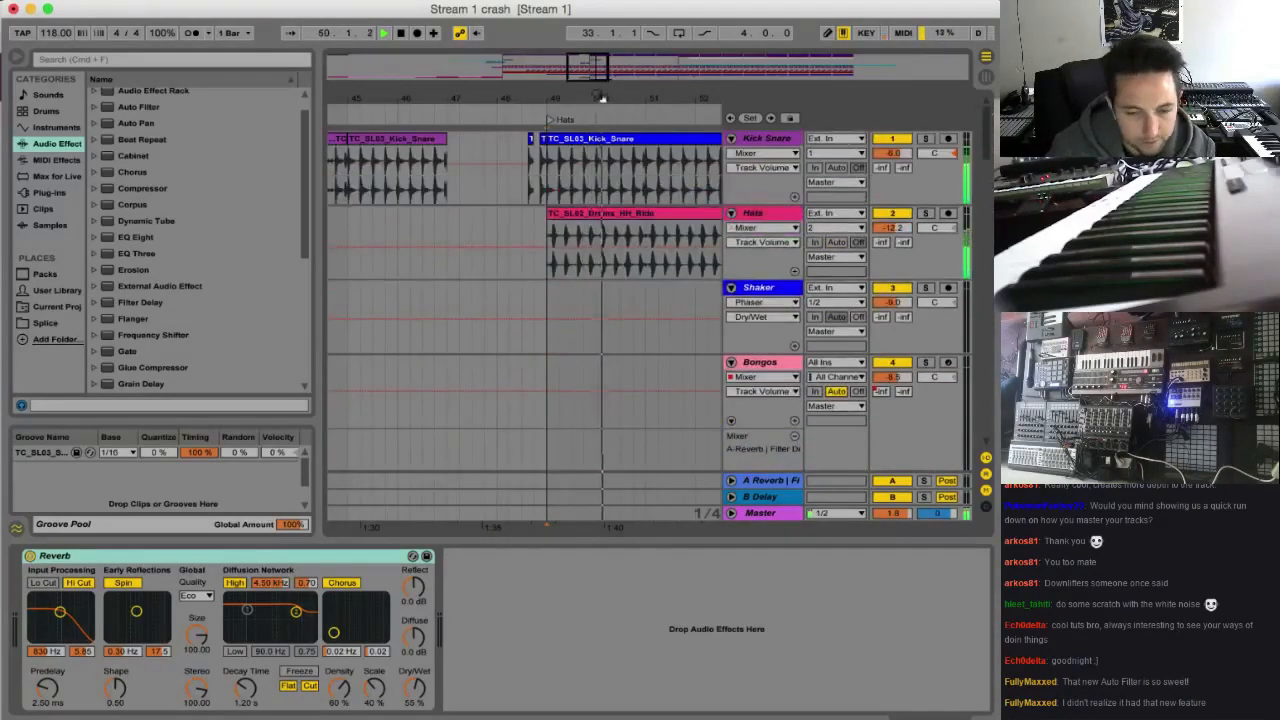
{"action": "left_click_drag", "start_coordinate": [601, 76], "coordinate": [607, 71]}
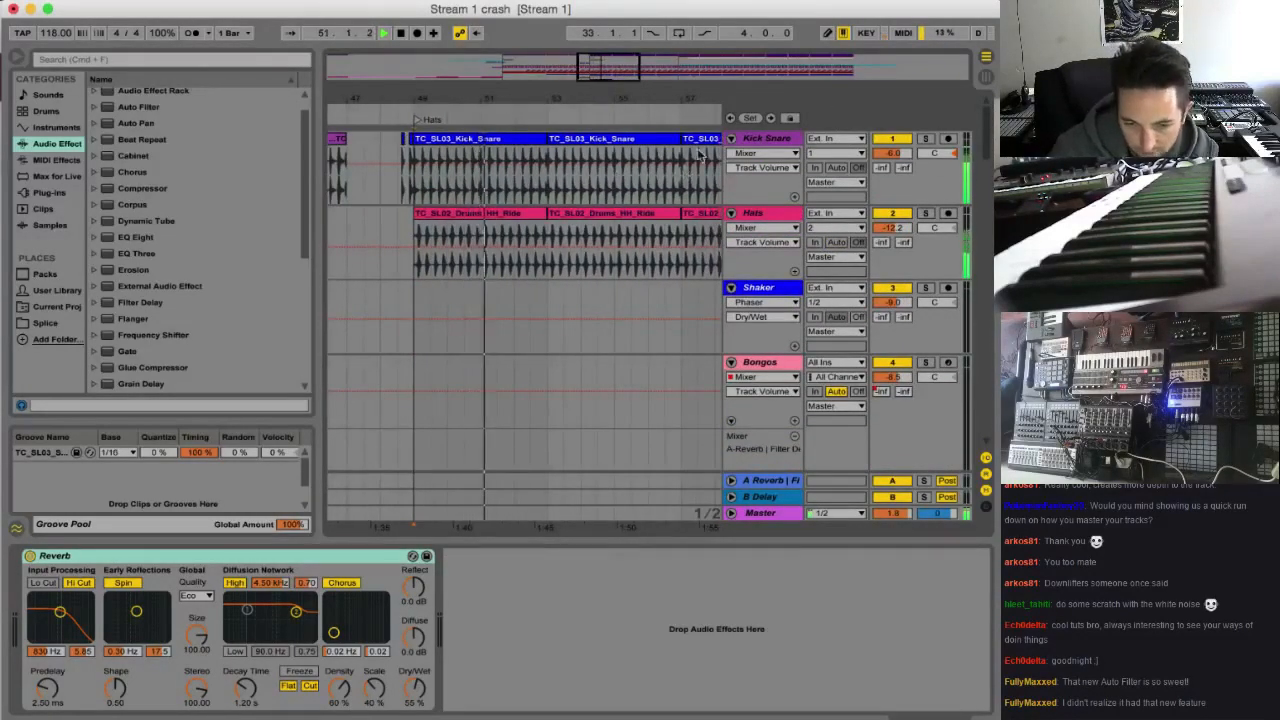
{"action": "left_click", "coordinate": [760, 141]}
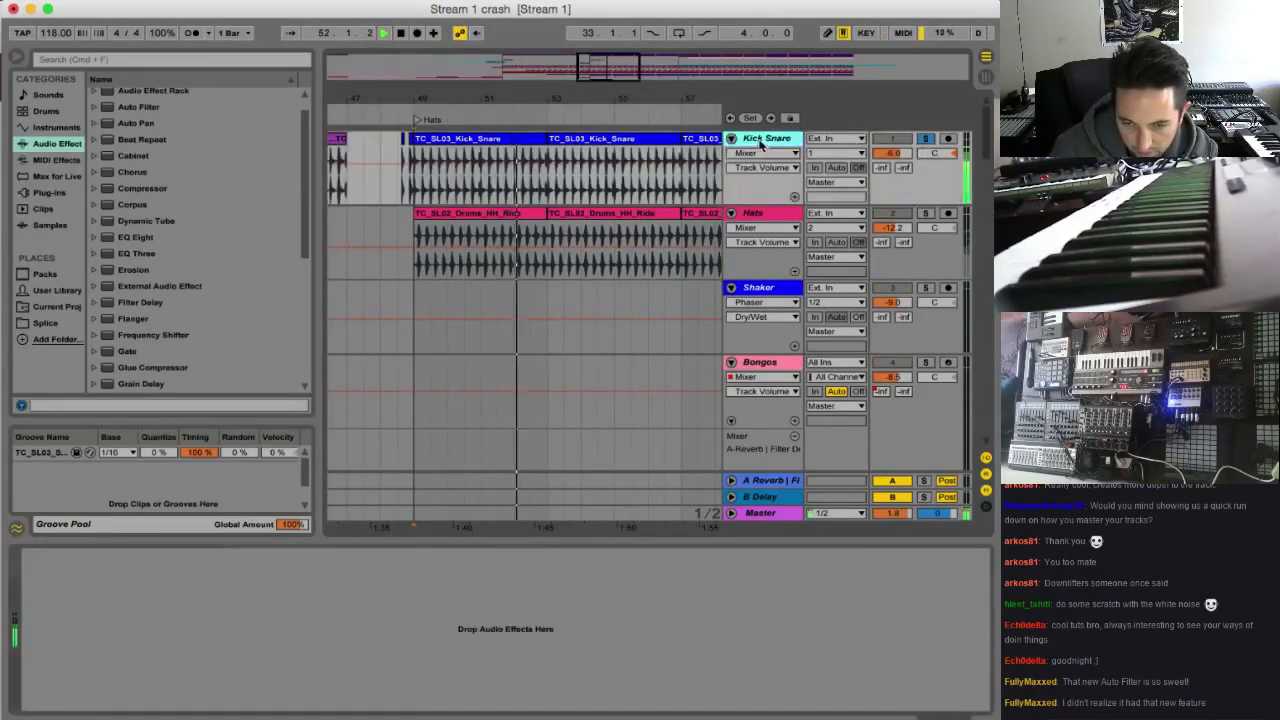
{"action": "double_click", "coordinate": [143, 236]}
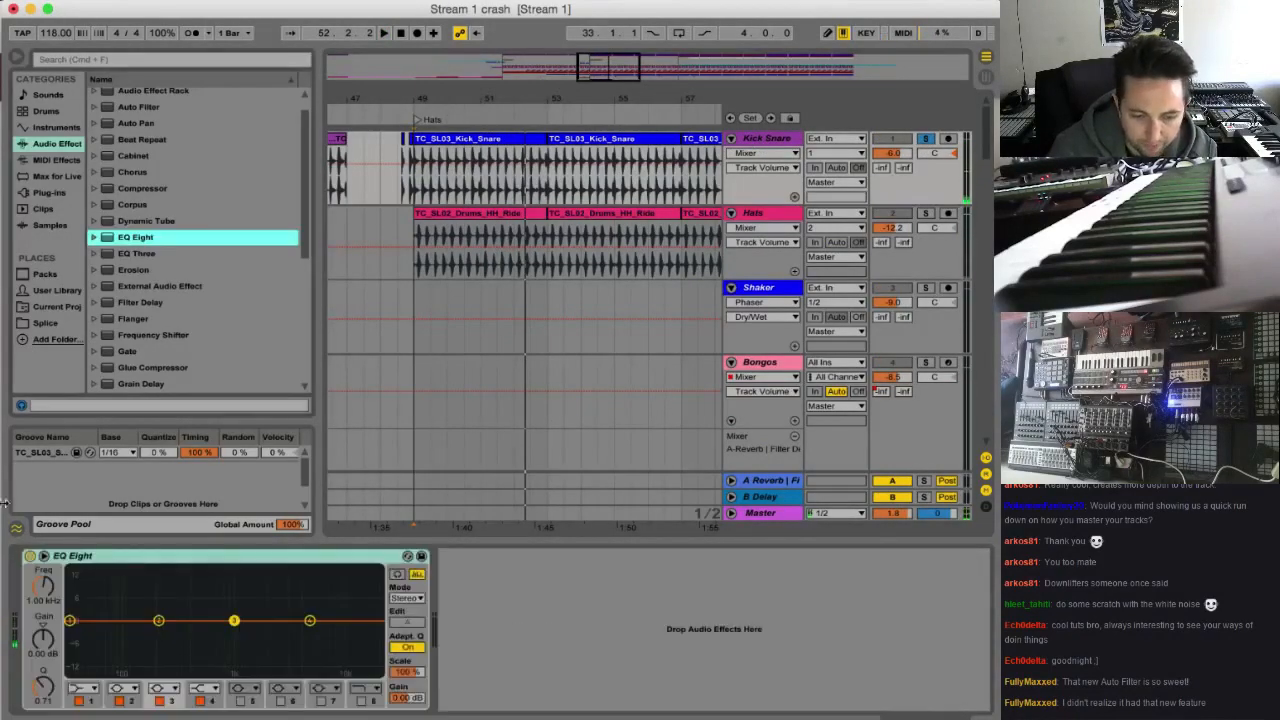
Boost the Kick Snare's low end by about 5.8 dB with EQ Eight band 2 while playing from bar 49
{"action": "left_click", "coordinate": [156, 621]}
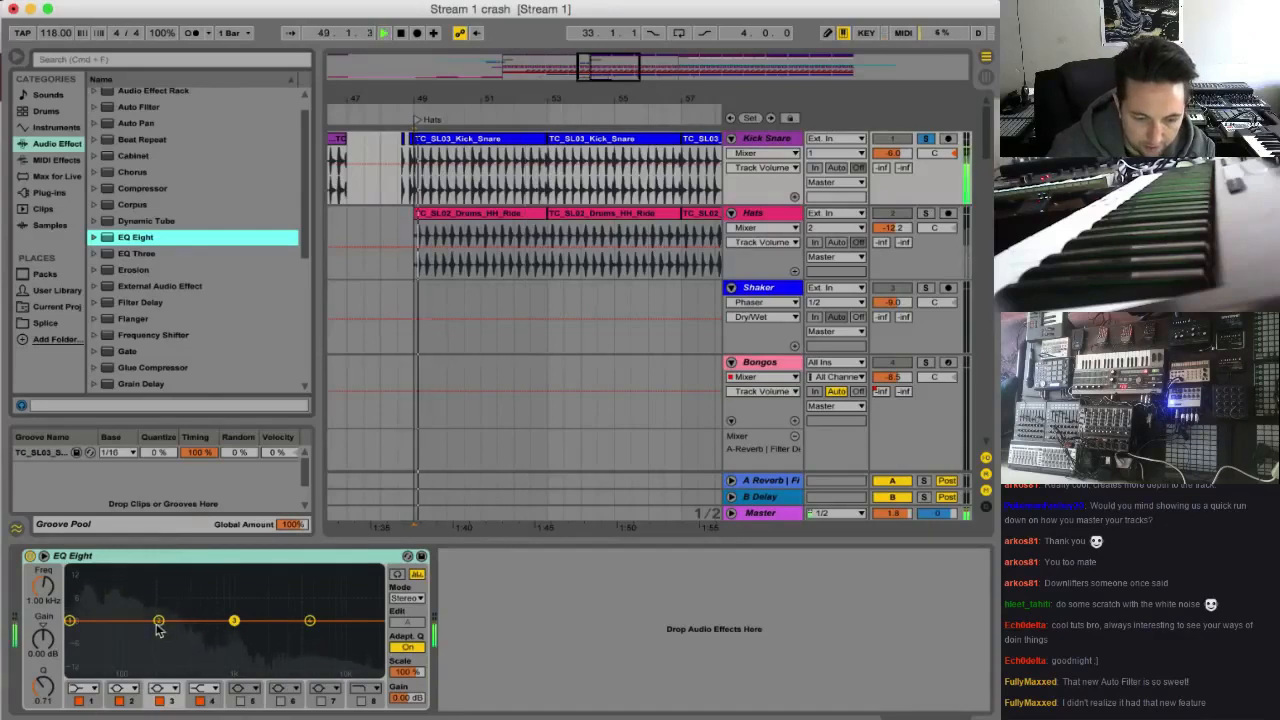
{"action": "key", "text": "space"}
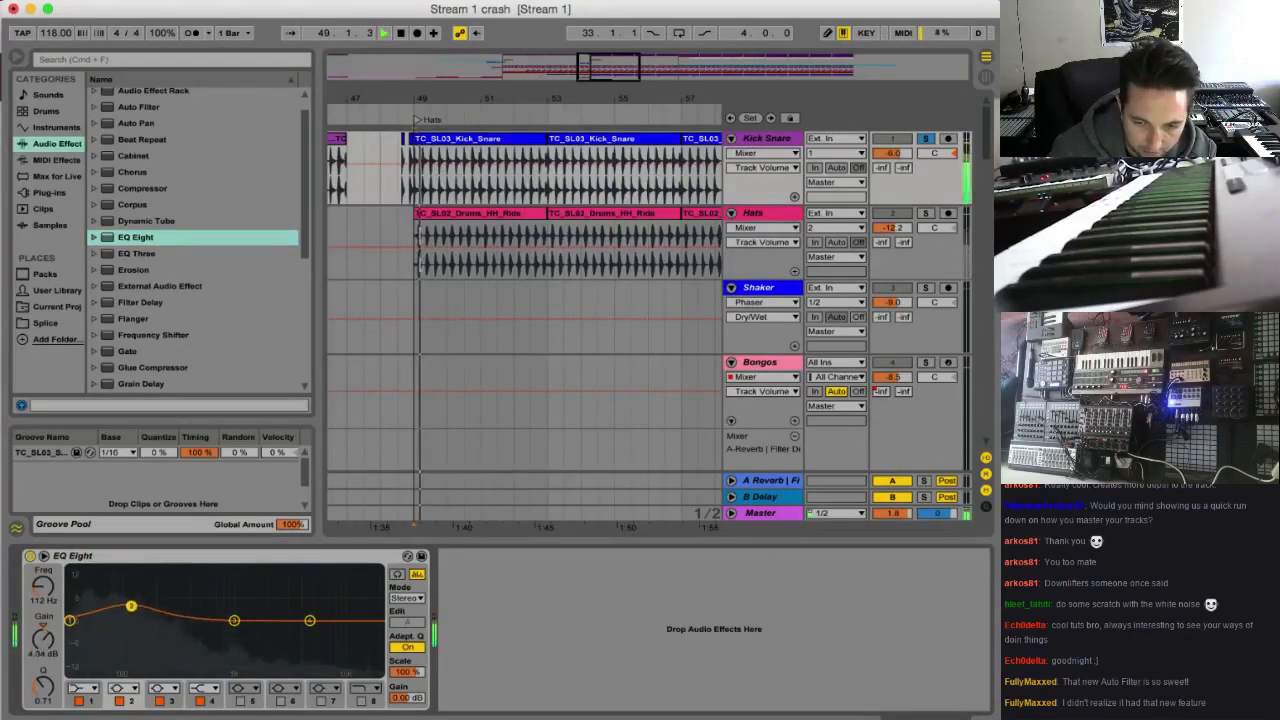
{"action": "left_click_drag", "start_coordinate": [131, 608], "coordinate": [97, 604]}
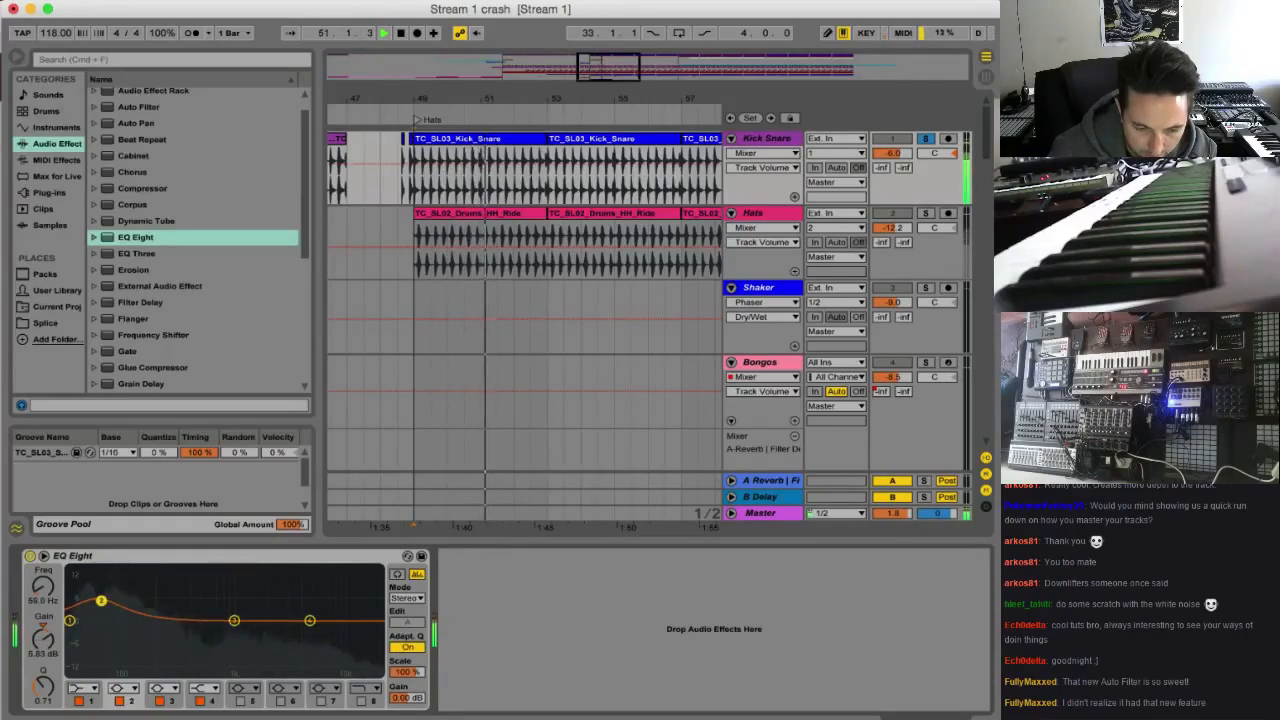
Change EQ Eight band 1 to a low-cut filter at 51.0 Hz, and raise the band 2 gain to 9.55 dB
{"action": "left_click", "coordinate": [90, 688]}
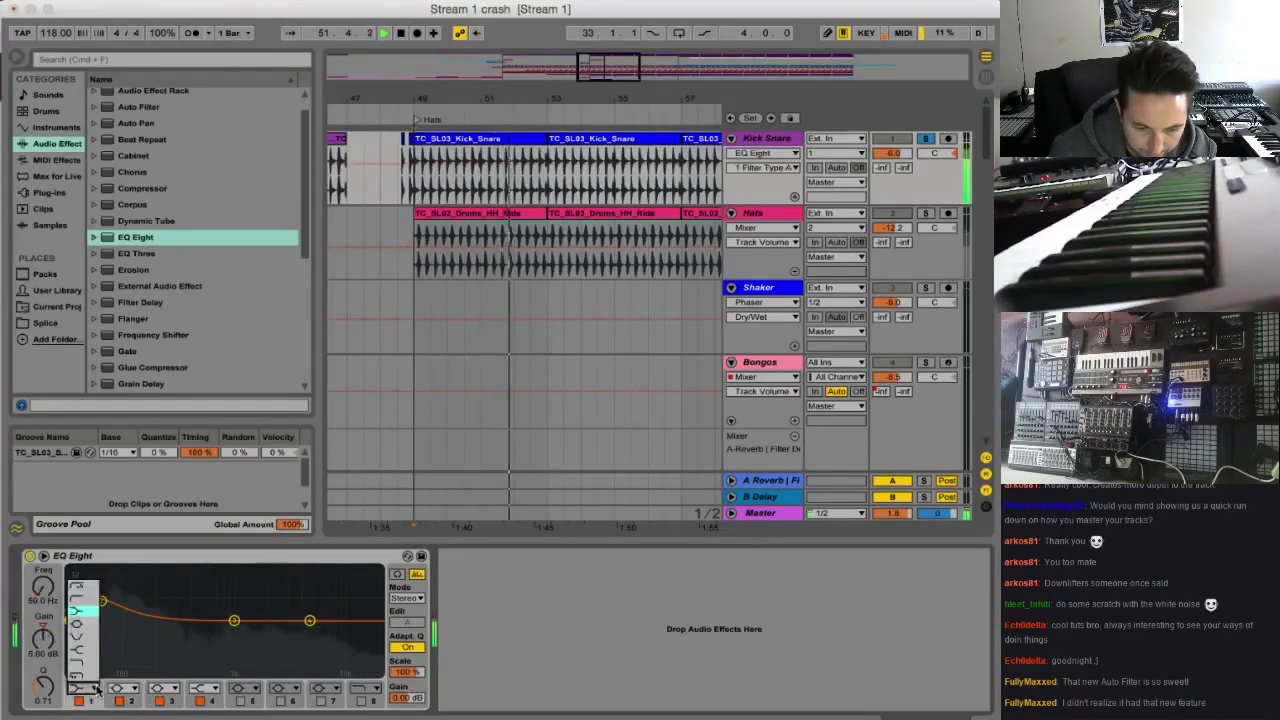
{"action": "left_click", "coordinate": [80, 599]}
{"action": "left_click_drag", "start_coordinate": [71, 634], "coordinate": [82, 646]}
{"action": "left_click_drag", "start_coordinate": [101, 601], "coordinate": [94, 588]}
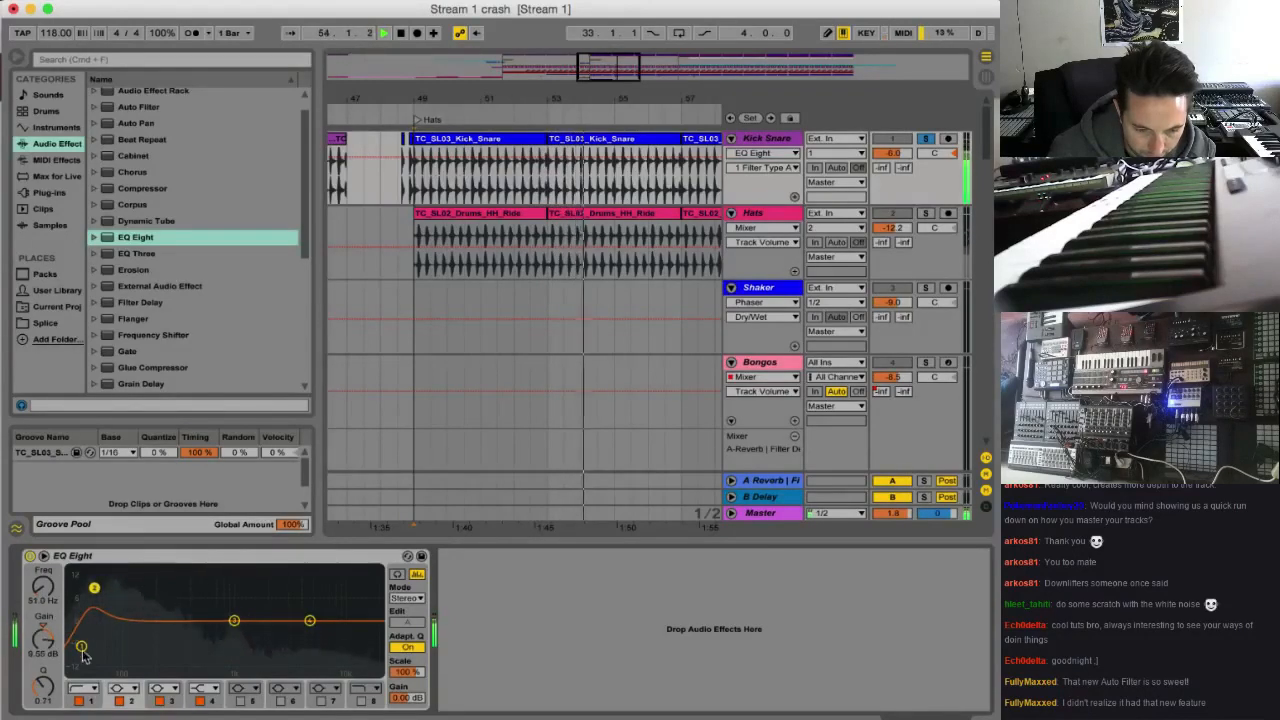
{"action": "mouse_move", "coordinate": [81, 646]}
{"action": "left_mouse_down"}
{"action": "mouse_move", "coordinate": [97, 629]}
{"action": "mouse_move", "coordinate": [94, 640]}
{"action": "left_mouse_up"}
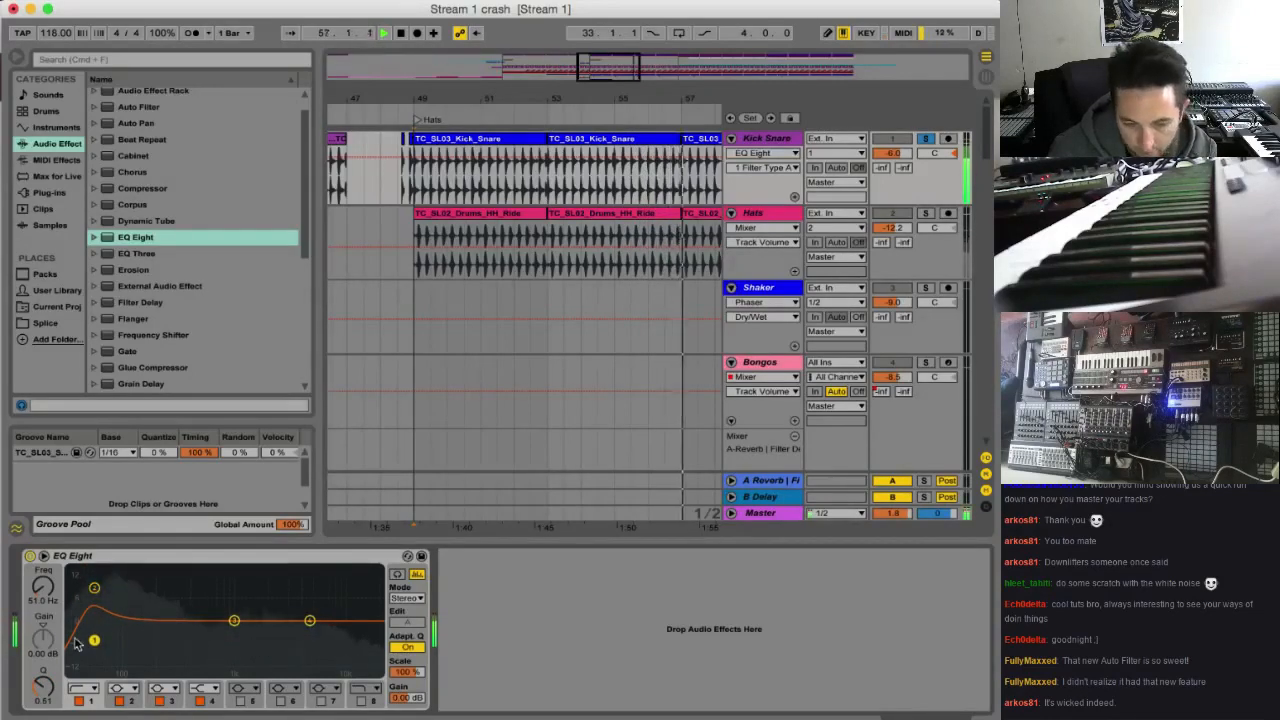
Compare the Kick Snare sound with the EQ Eight bypassed and active
{"action": "left_click", "coordinate": [30, 556]}
{"action": "left_click", "coordinate": [30, 557]}
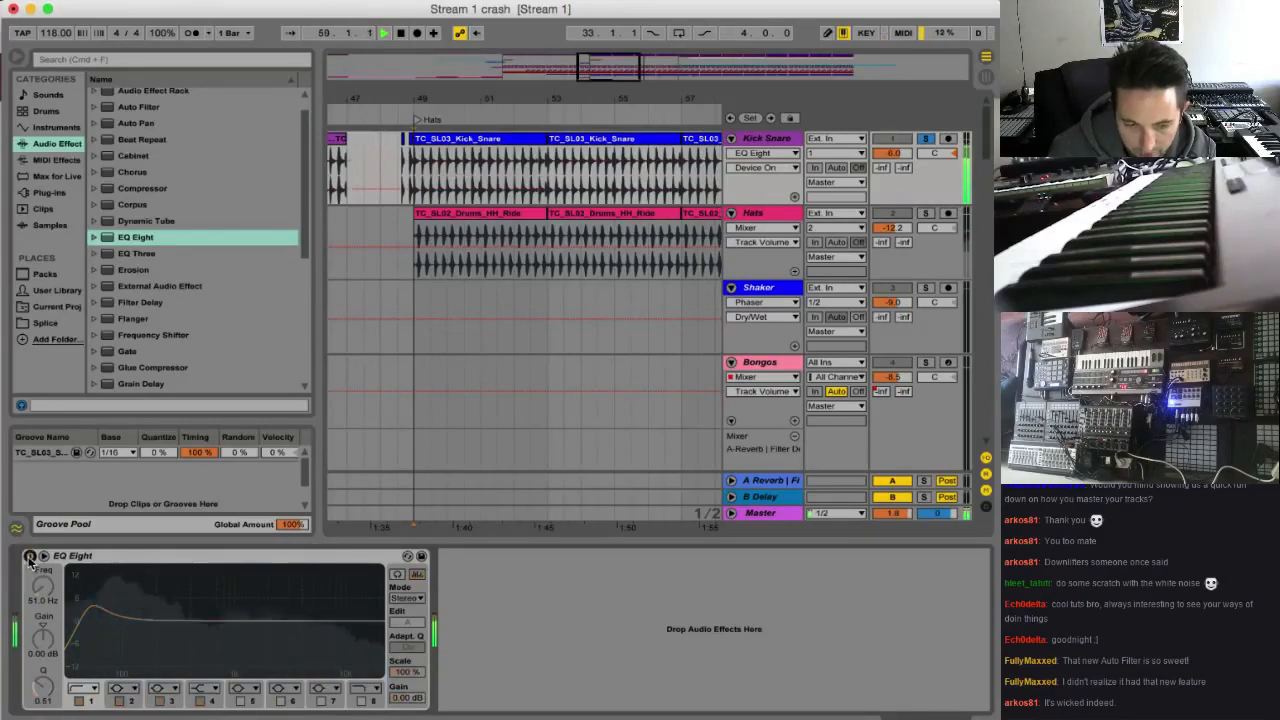
{"action": "left_click", "coordinate": [30, 557]}
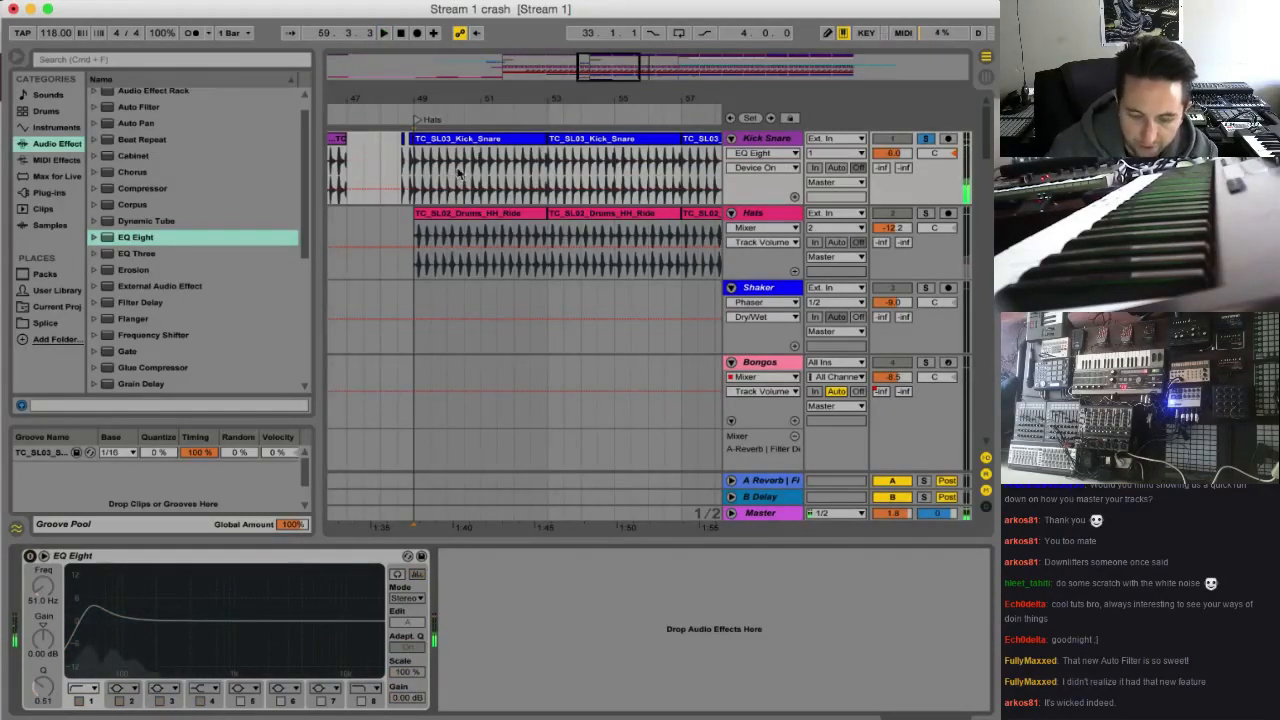
Automate the Kick Snare EQ Eight to be off before bar 49 and on from bar 49, and play the section
{"action": "left_click", "coordinate": [427, 156]}
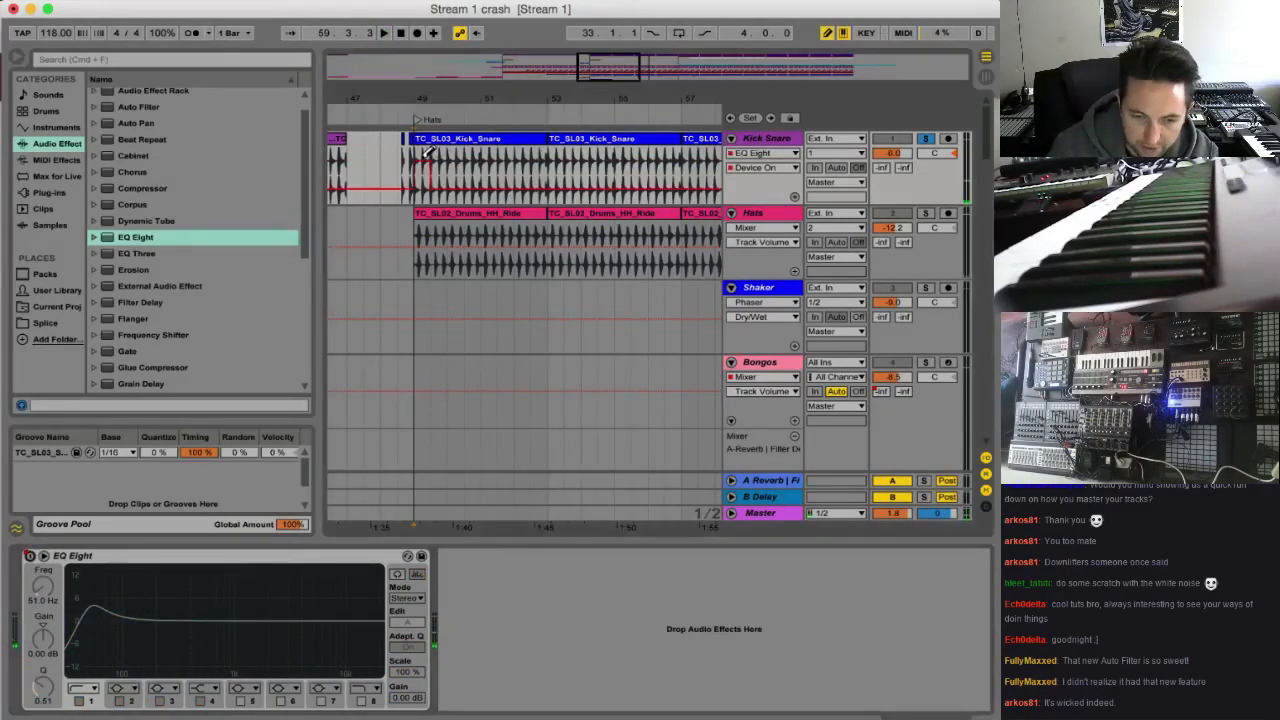
{"action": "left_click", "coordinate": [482, 195]}
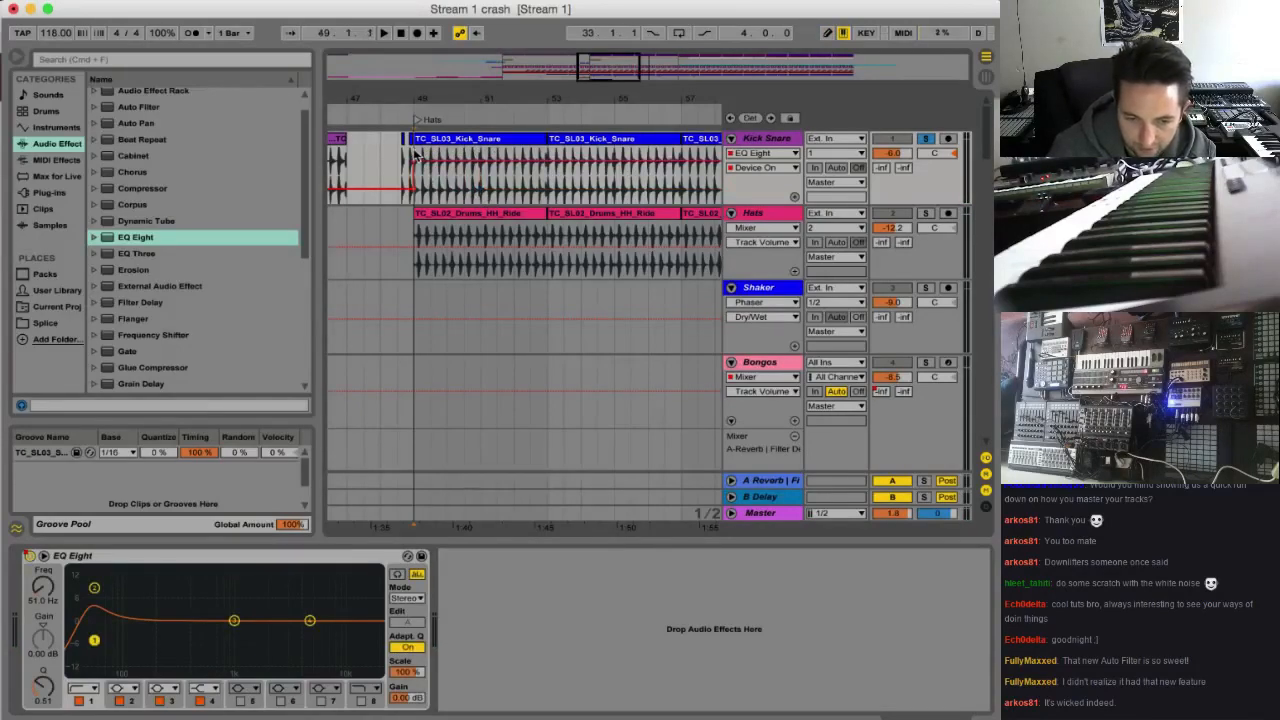
{"action": "key", "text": "space"}
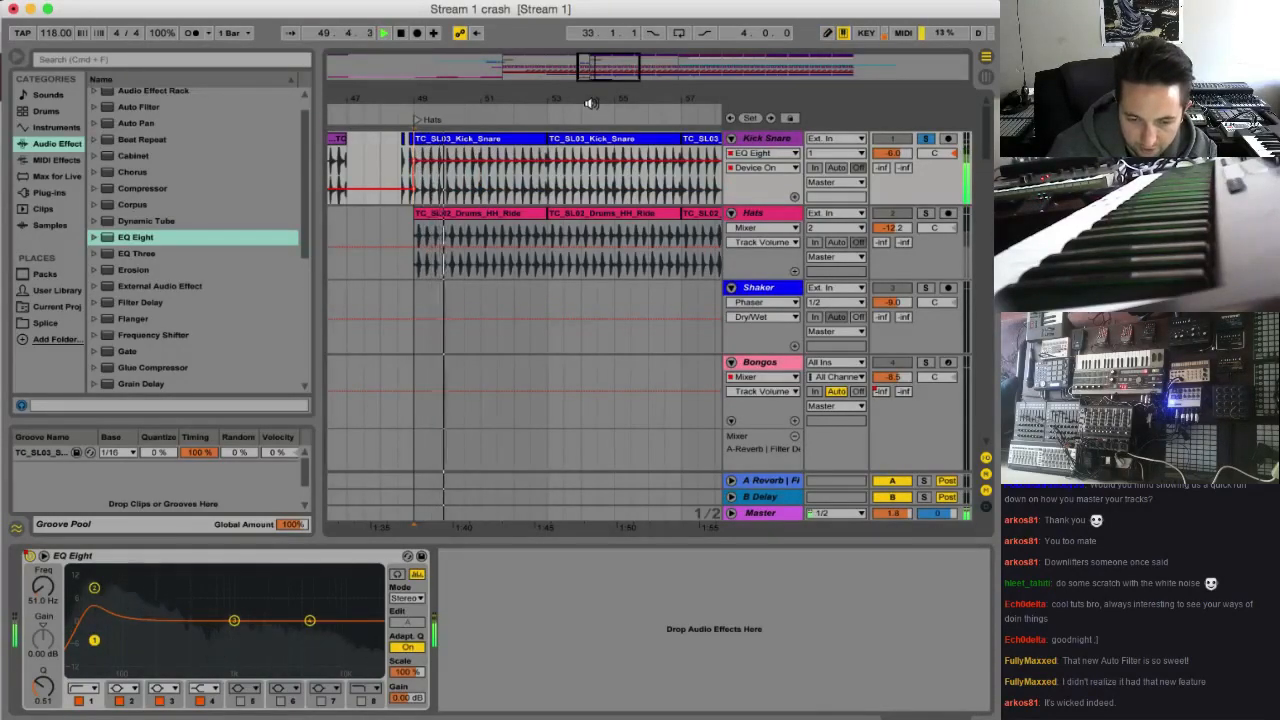
Switch to the Splice Sounds page in the browser, search for "fill" and look through the matching samples
{"action": "left_click", "coordinate": [694, 715]}
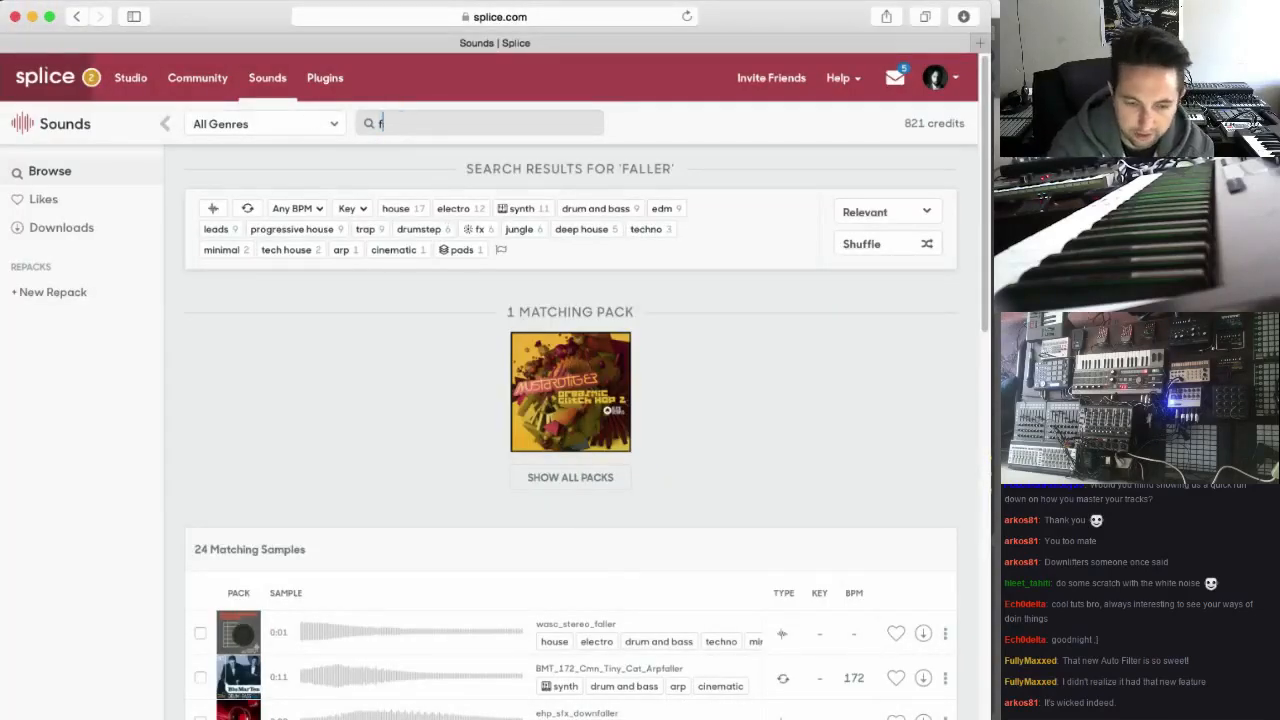
{"action": "key", "text": "Return"}
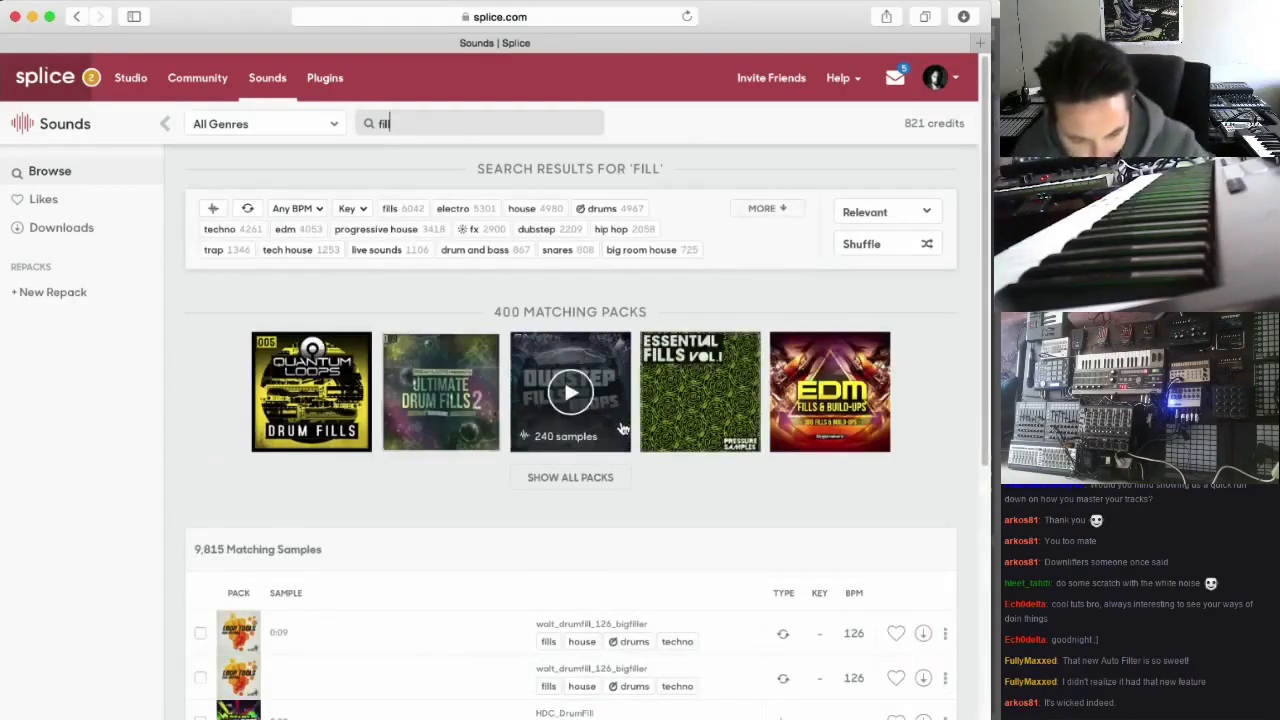
{"action": "scroll", "coordinate": [493, 438], "scroll_direction": "down", "scroll_amount": 4}
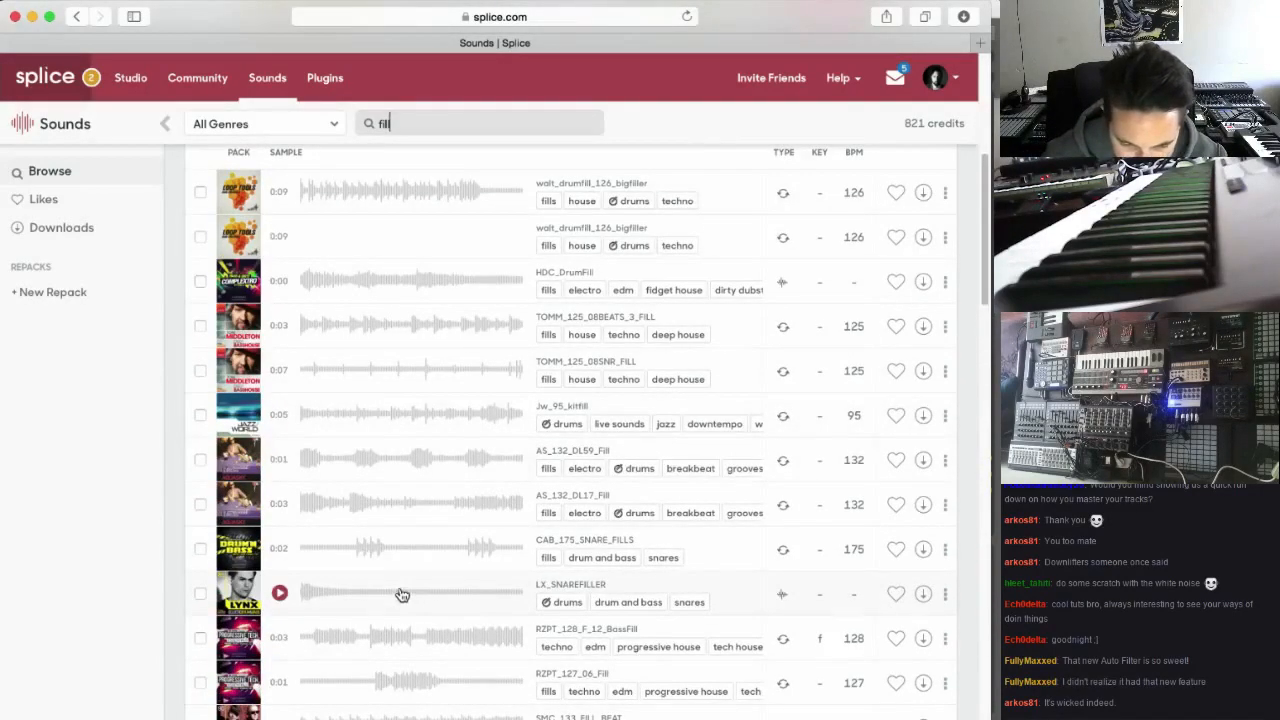
{"action": "scroll", "coordinate": [400, 580], "scroll_direction": "up", "scroll_amount": 5}
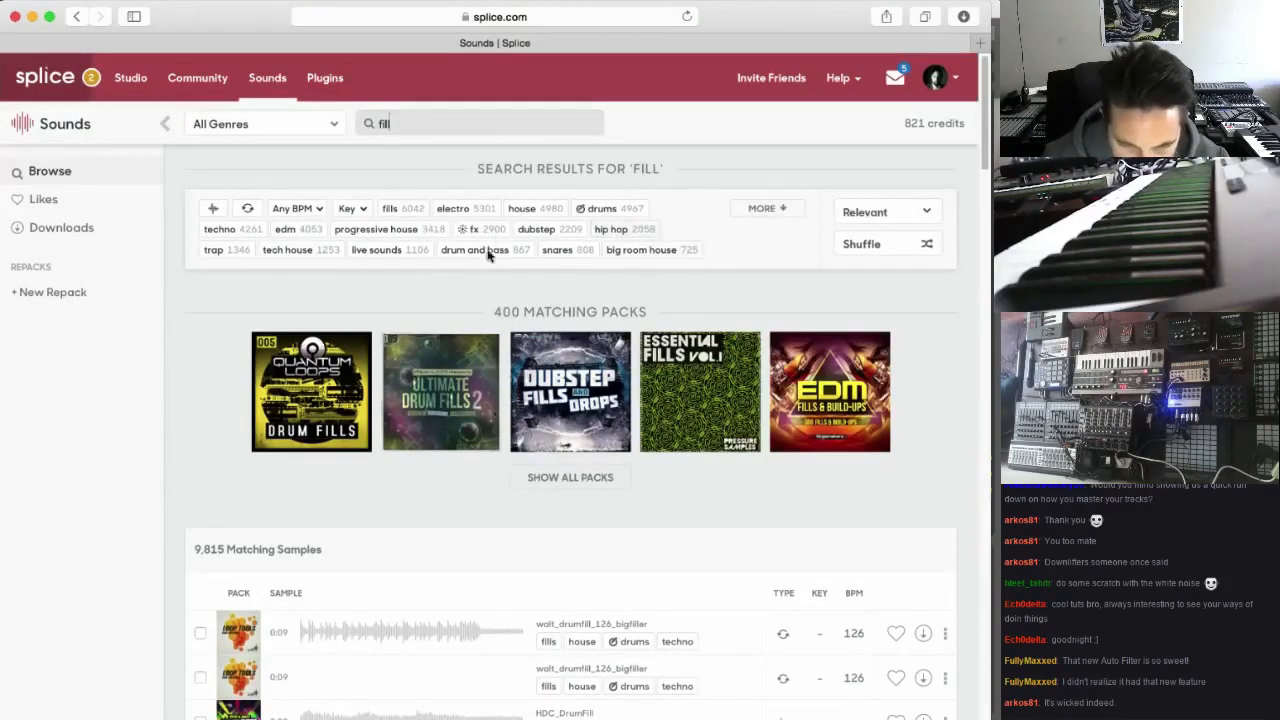
Expand the full list of tags for the fill results and find "tom" on the page
{"action": "left_click", "coordinate": [781, 210]}
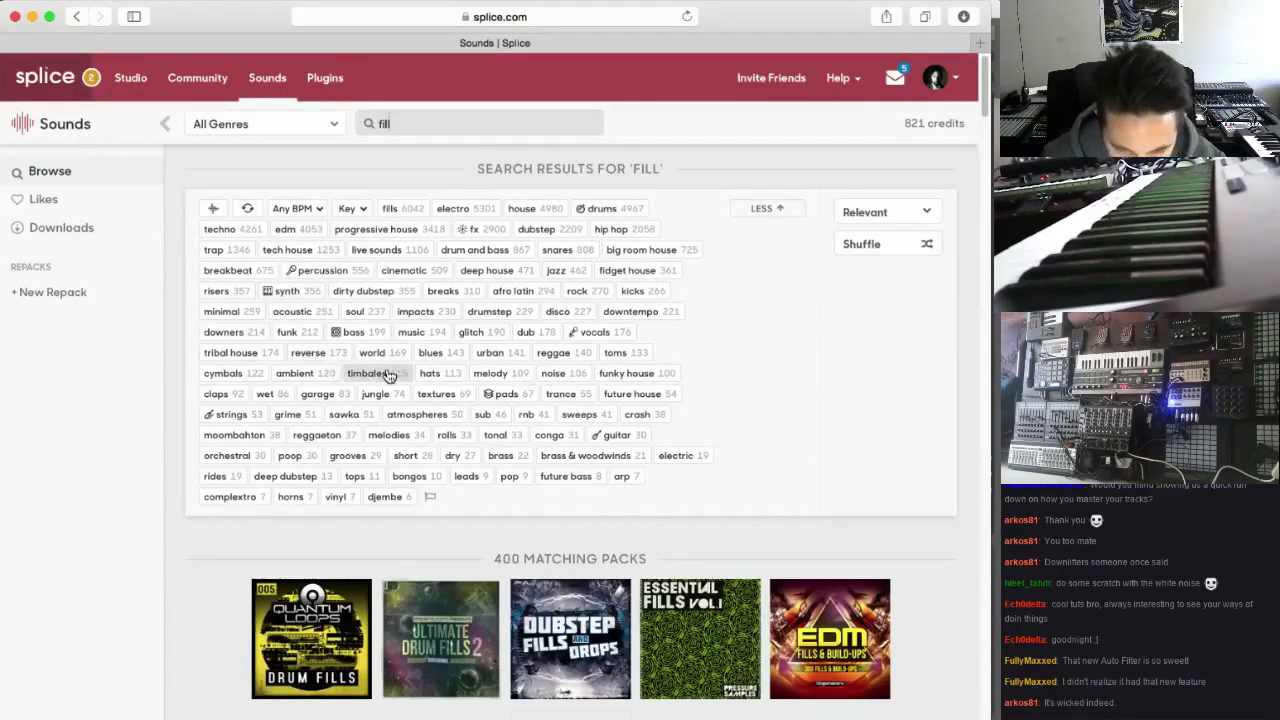
{"action": "key", "text": "super+f"}
{"action": "type", "text": "tom"}
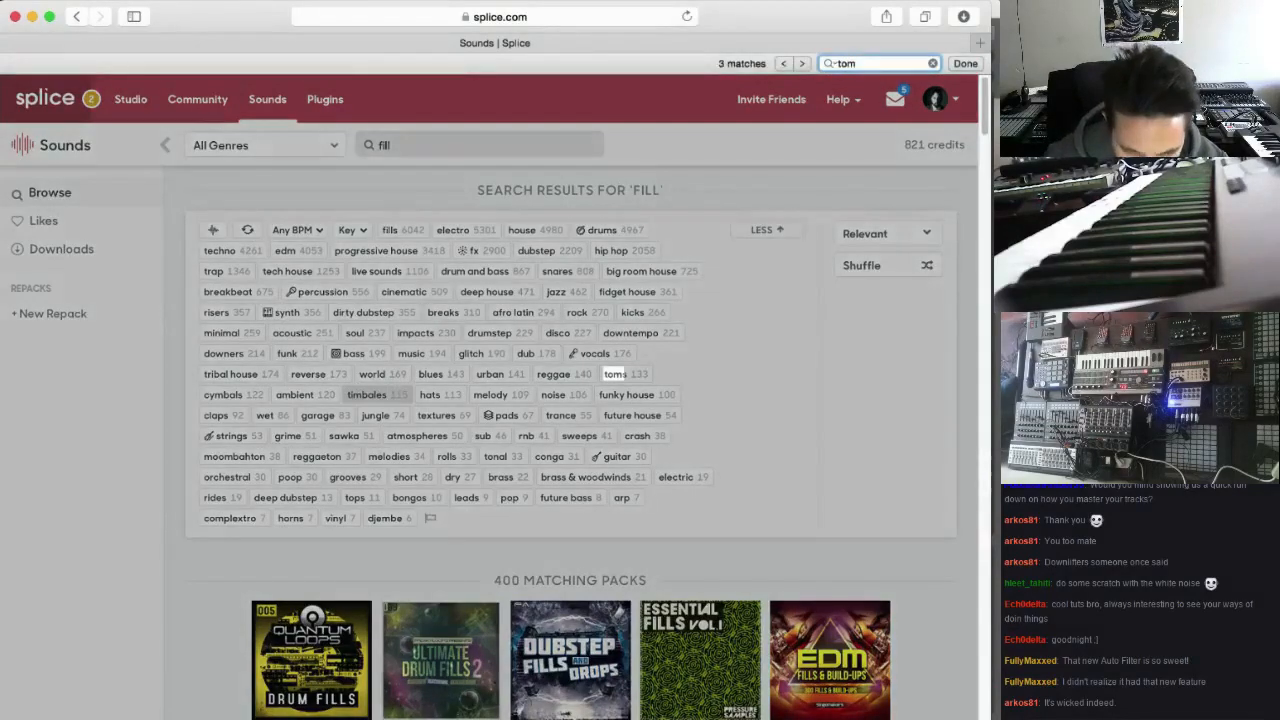
Filter the fill results by the toms tag, audition the tom fills and download SMC_118_TOM_FILL
{"action": "left_click", "coordinate": [622, 374]}
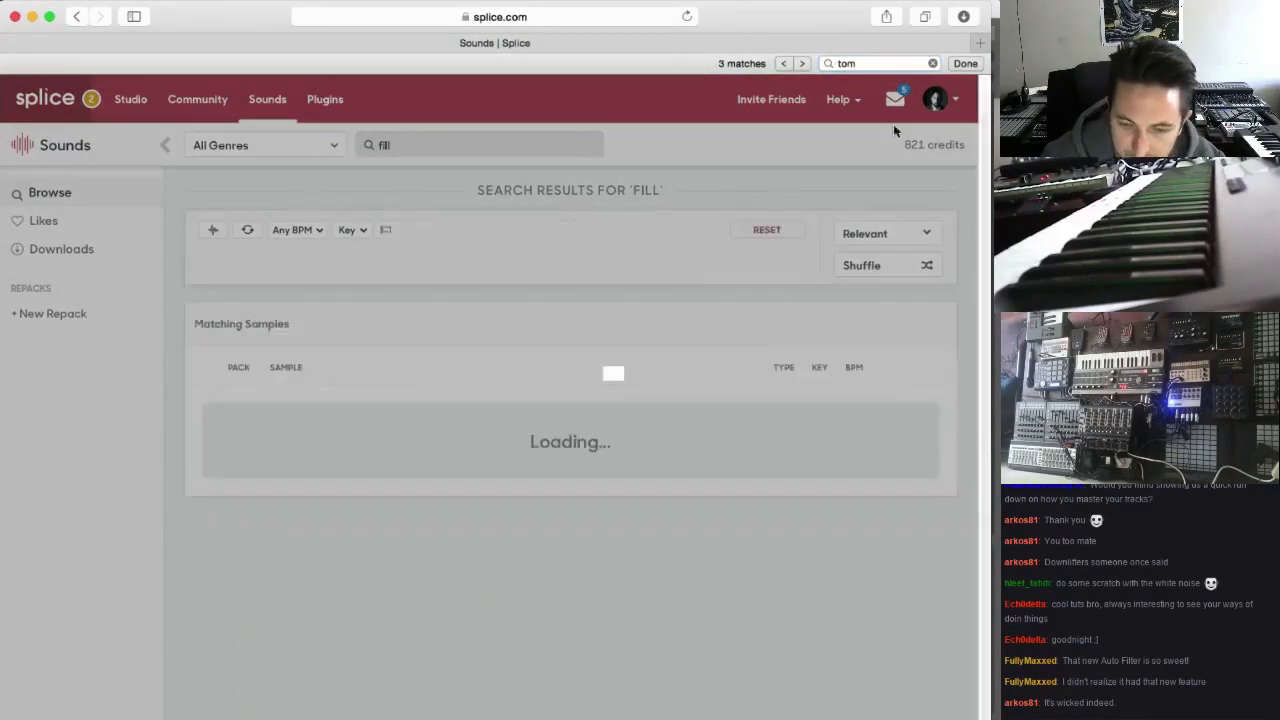
{"action": "scroll", "coordinate": [246, 306], "scroll_direction": "down", "scroll_amount": 5}
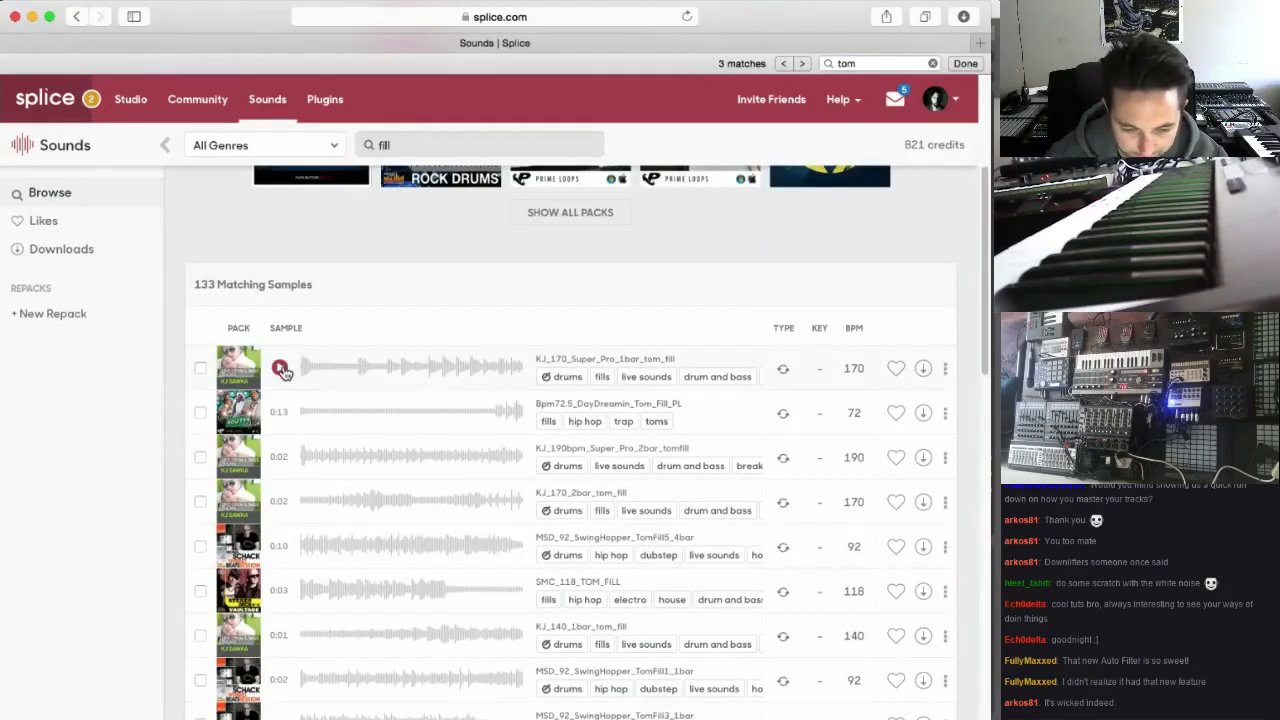
{"action": "left_click", "coordinate": [281, 368]}
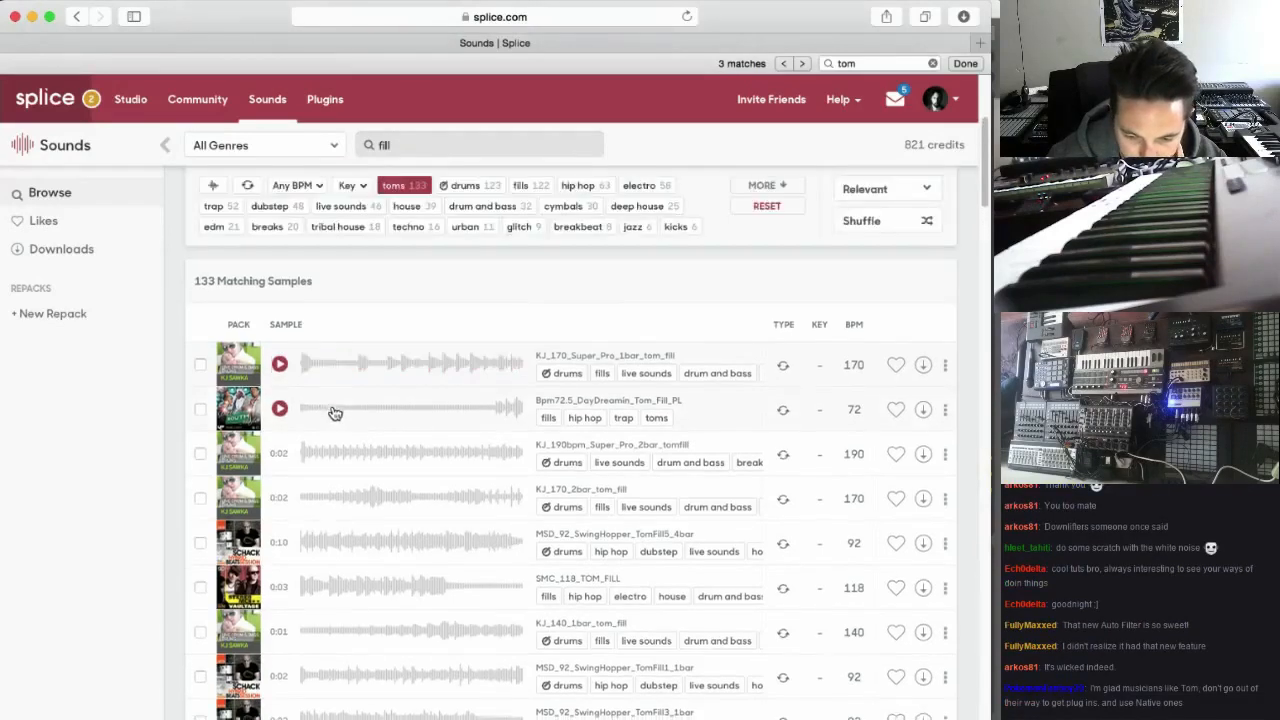
{"action": "left_click", "coordinate": [280, 578]}
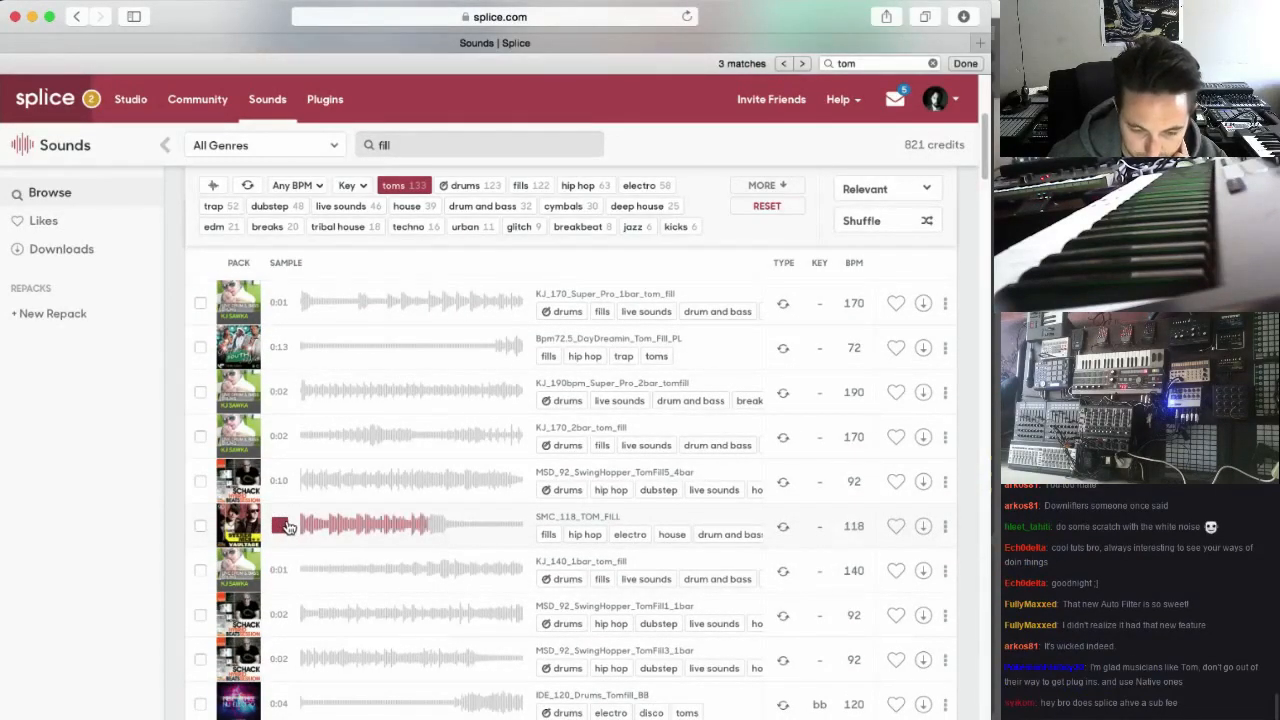
{"action": "left_click", "coordinate": [925, 527]}
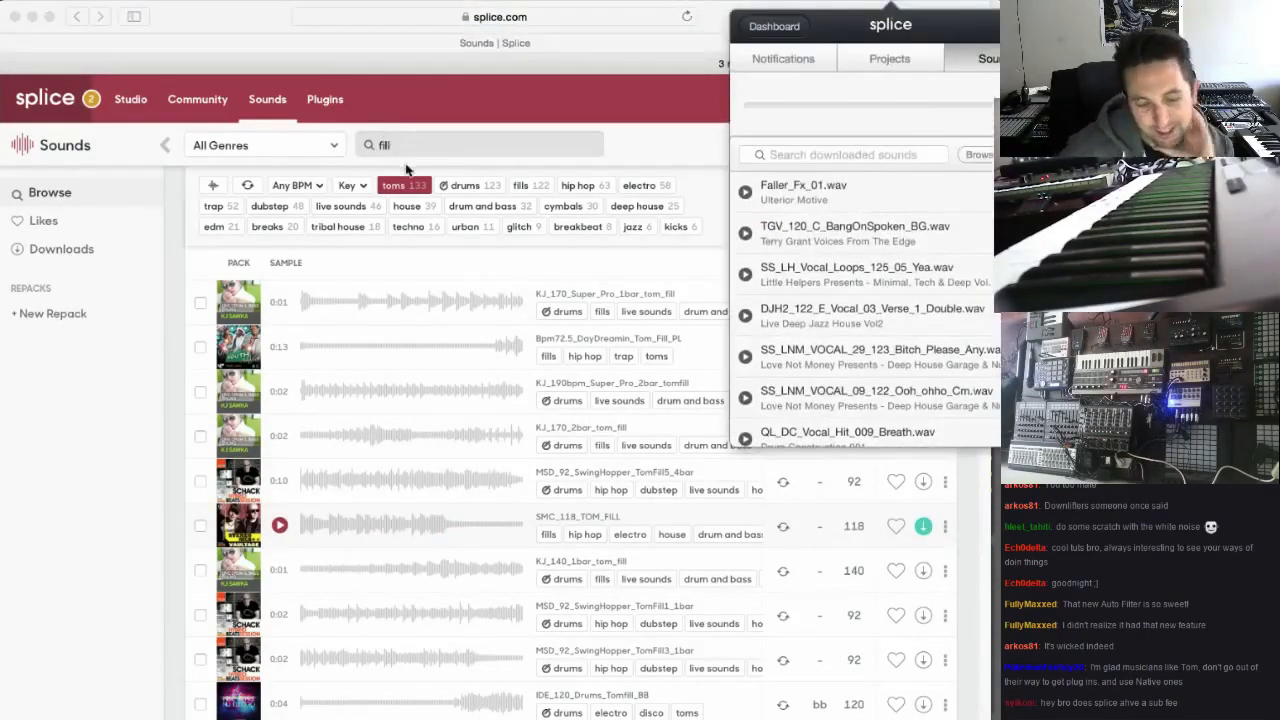
Audition more tom fills, including IDE_120_Drums_Tomfill_BB, RF_125_TOM_FILL, BB2_100_Orleanstomfill and SMC2_128_DIRTYSN_TOM_FILL
{"action": "scroll", "coordinate": [430, 440], "scroll_direction": "down", "scroll_amount": 2}
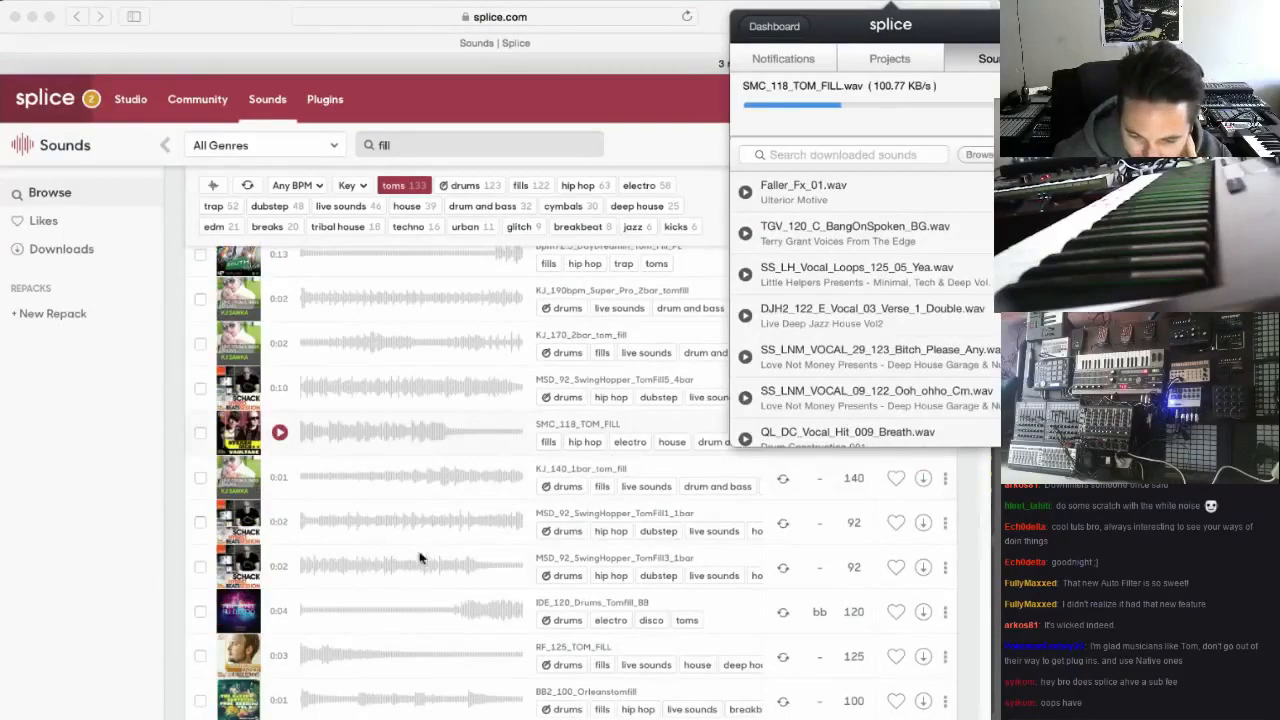
{"action": "left_click", "coordinate": [280, 612]}
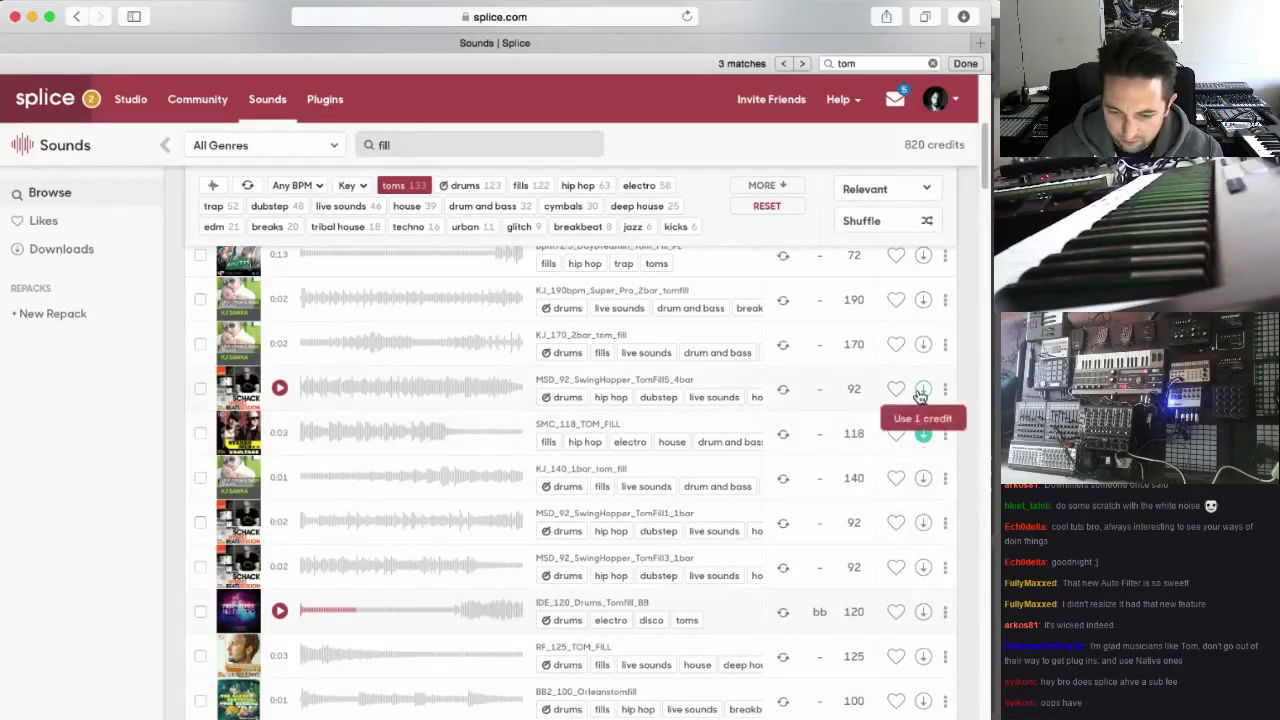
{"action": "left_click", "coordinate": [922, 437]}
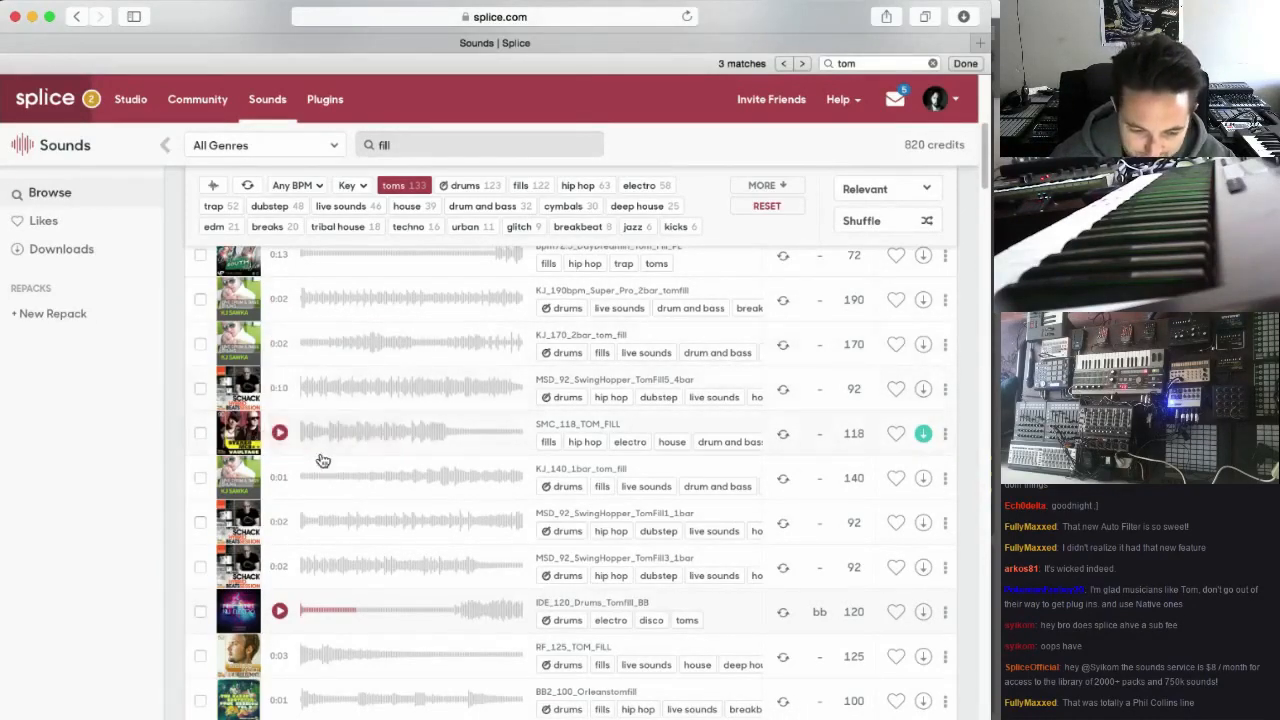
{"action": "scroll", "coordinate": [343, 637], "scroll_direction": "down", "scroll_amount": 3}
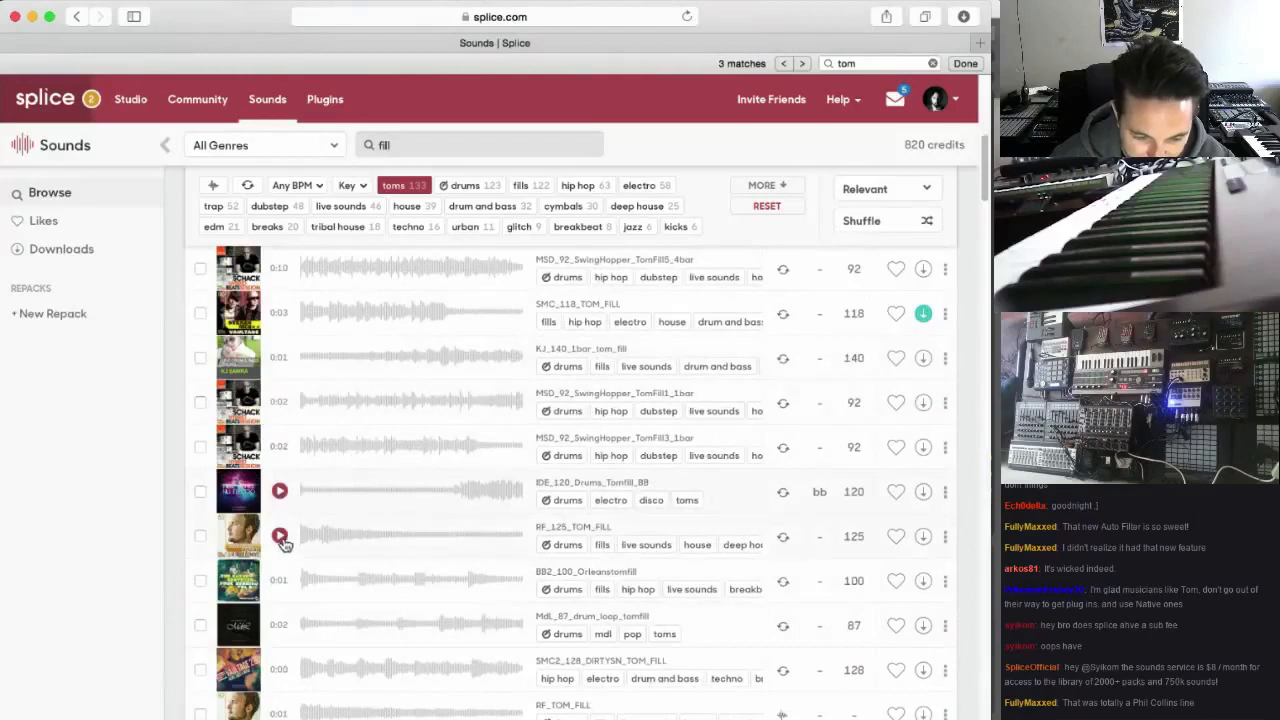
{"action": "left_click", "coordinate": [281, 536]}
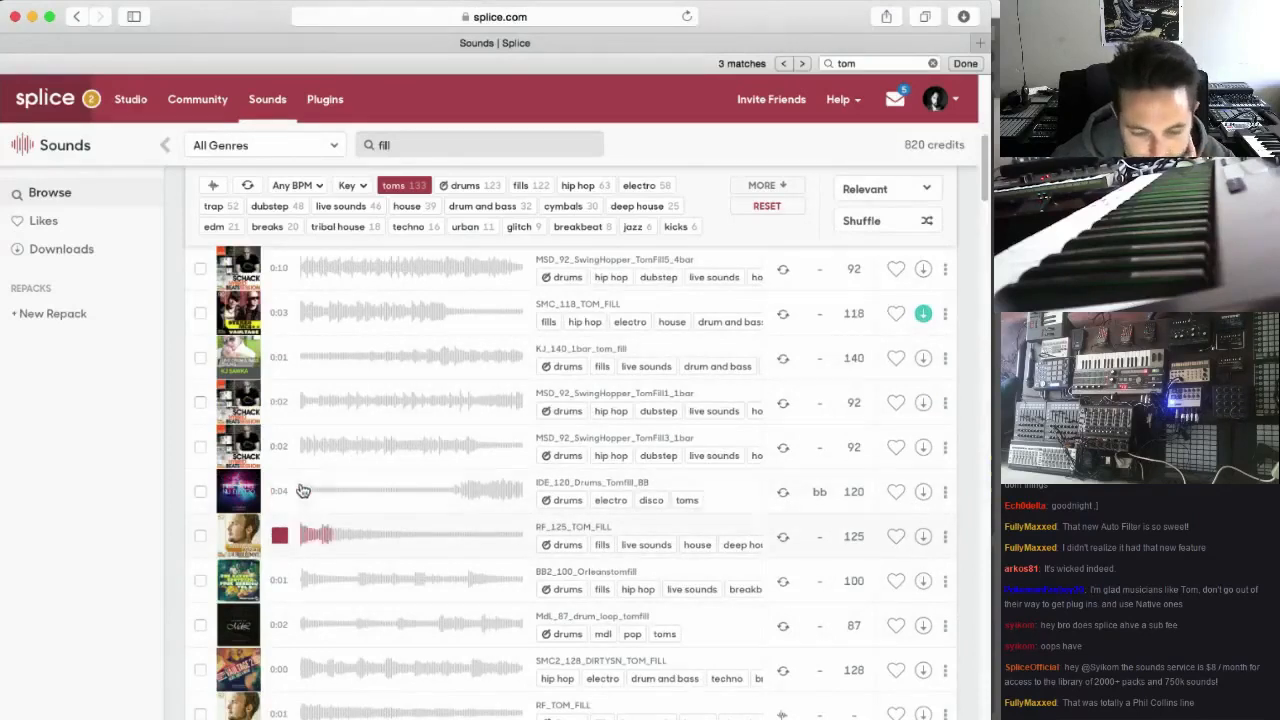
{"action": "left_click", "coordinate": [280, 582]}
{"action": "scroll", "coordinate": [280, 585], "scroll_direction": "down", "scroll_amount": 1}
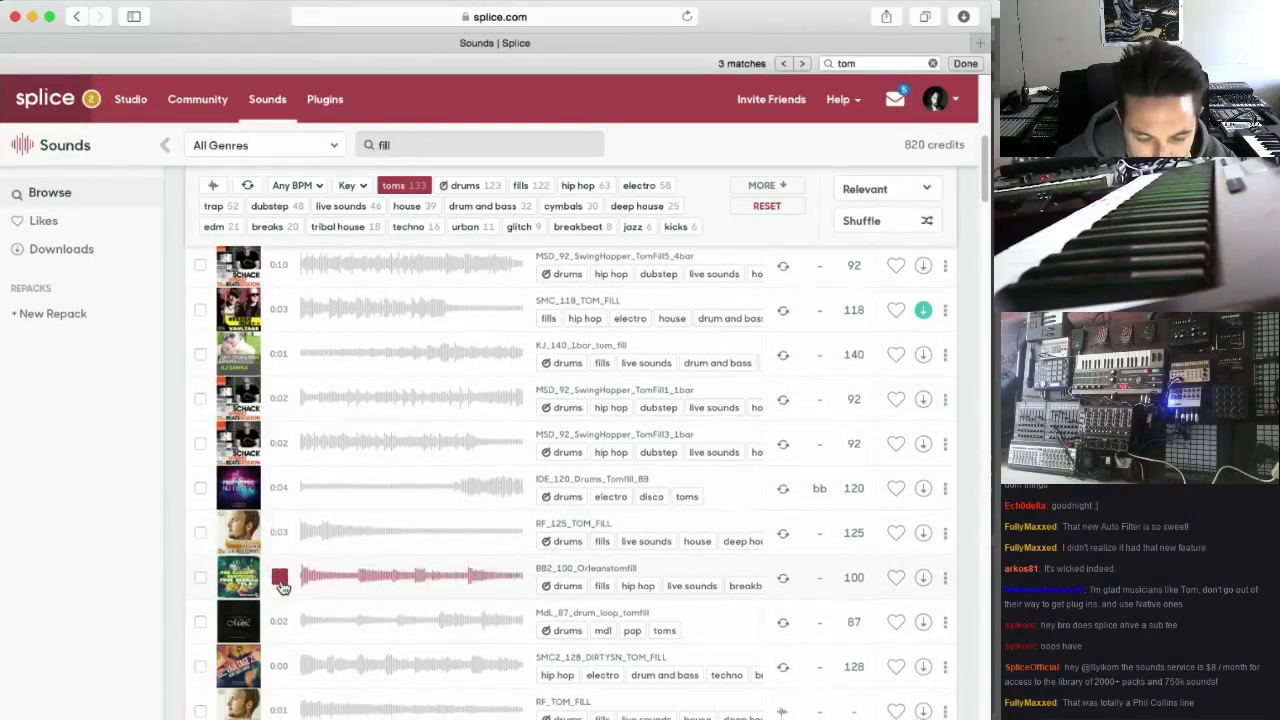
{"action": "left_click", "coordinate": [280, 667]}
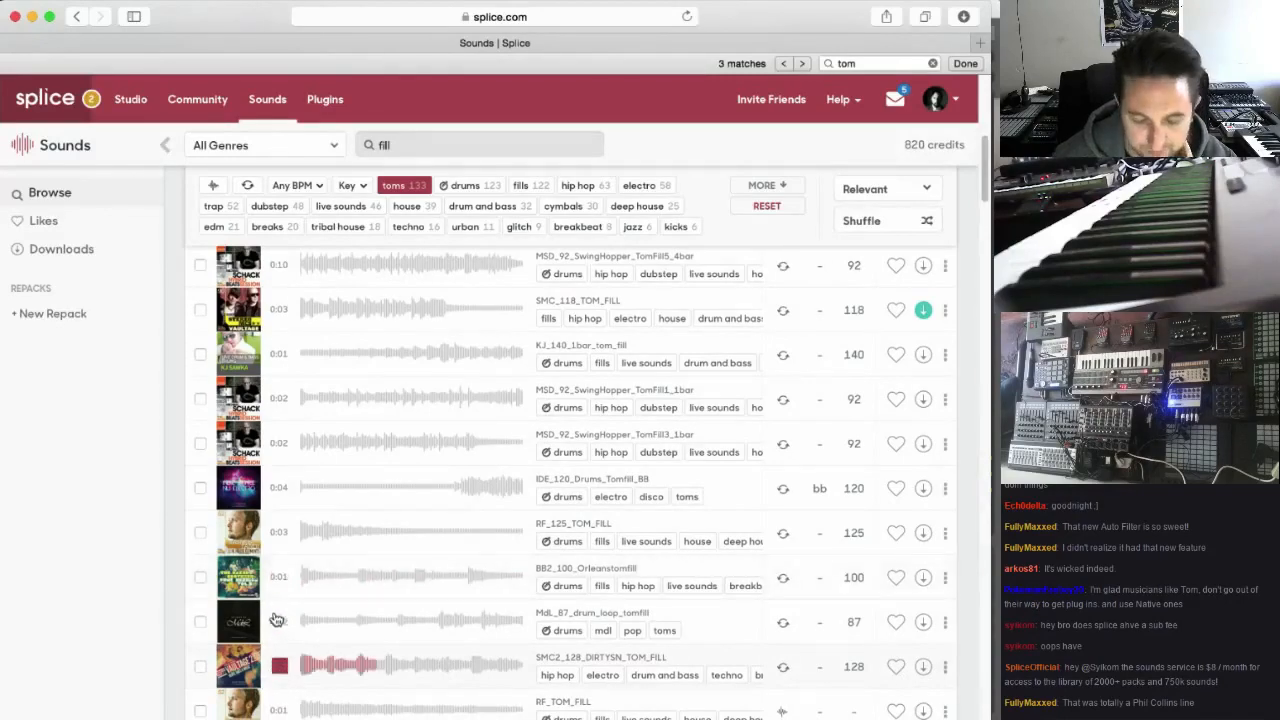
Audition SMC_141_BEAT_TOM_FILL and DL_124_Tom_Snare_Drum_fill, and download DL_124_Tom_Snare_Drum_fill
{"action": "scroll", "coordinate": [283, 618], "scroll_direction": "down", "scroll_amount": 5}
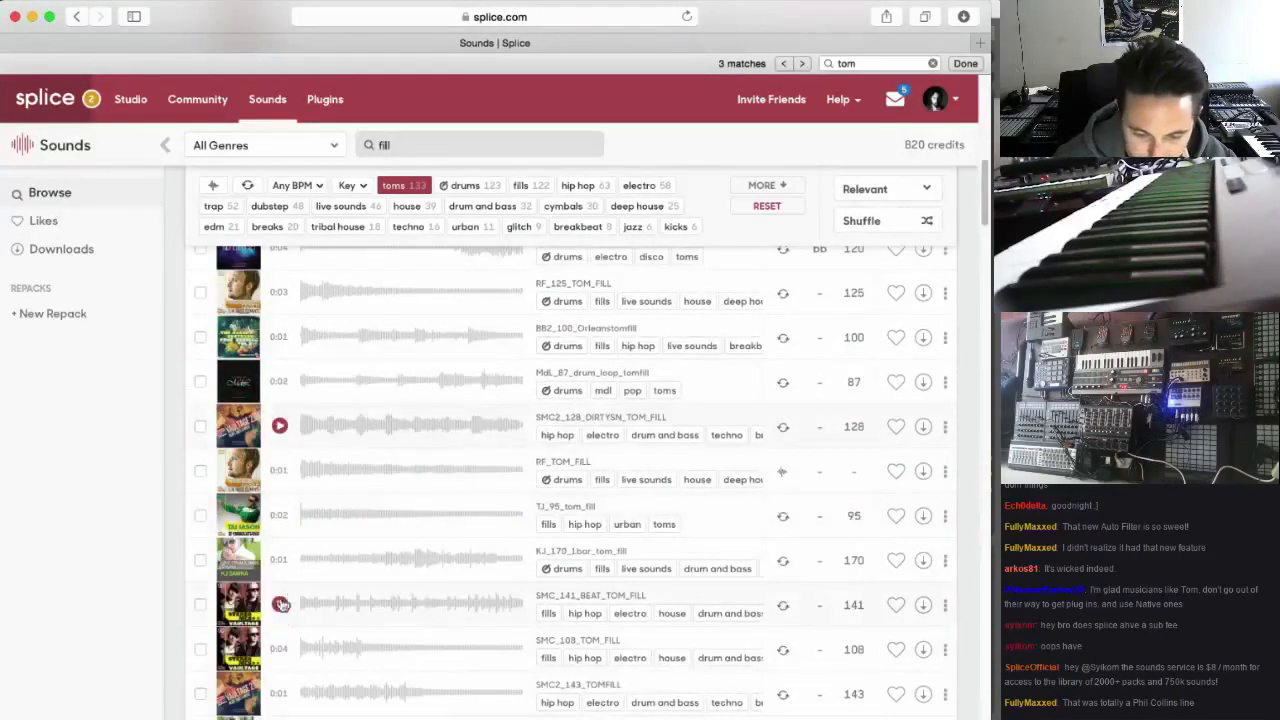
{"action": "left_click", "coordinate": [281, 604]}
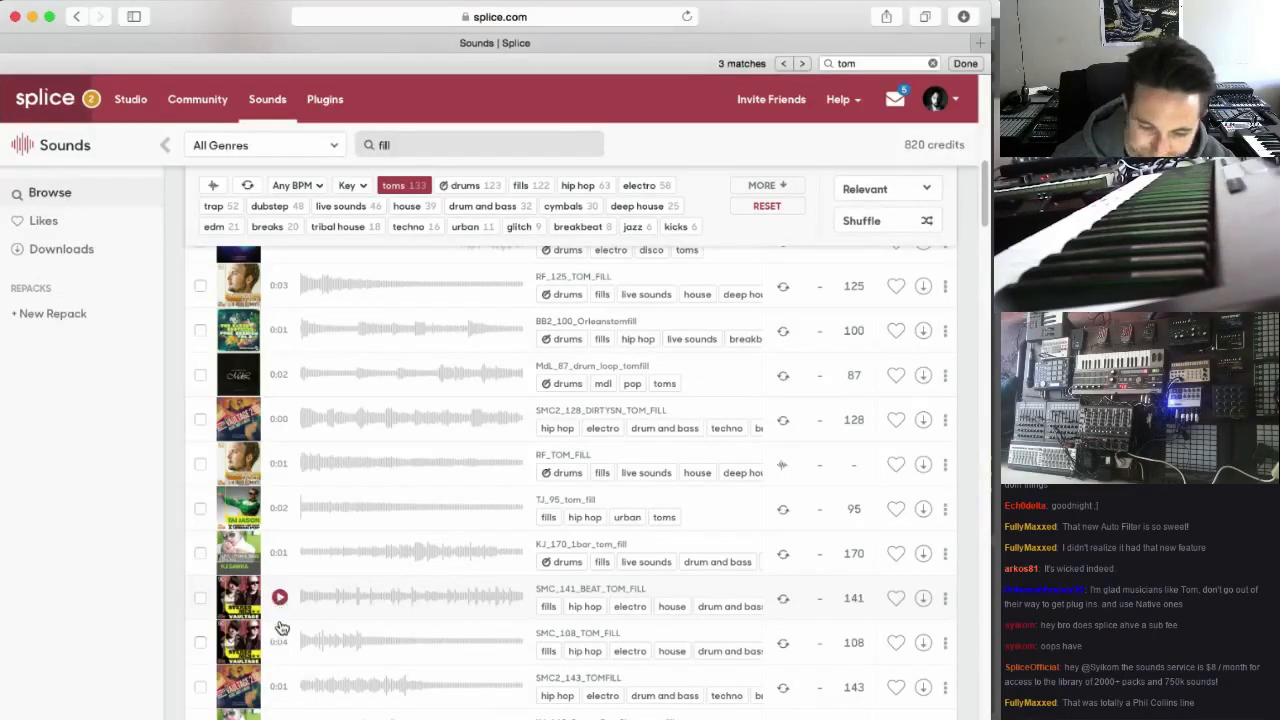
{"action": "scroll", "coordinate": [281, 600], "scroll_direction": "down", "scroll_amount": 5}
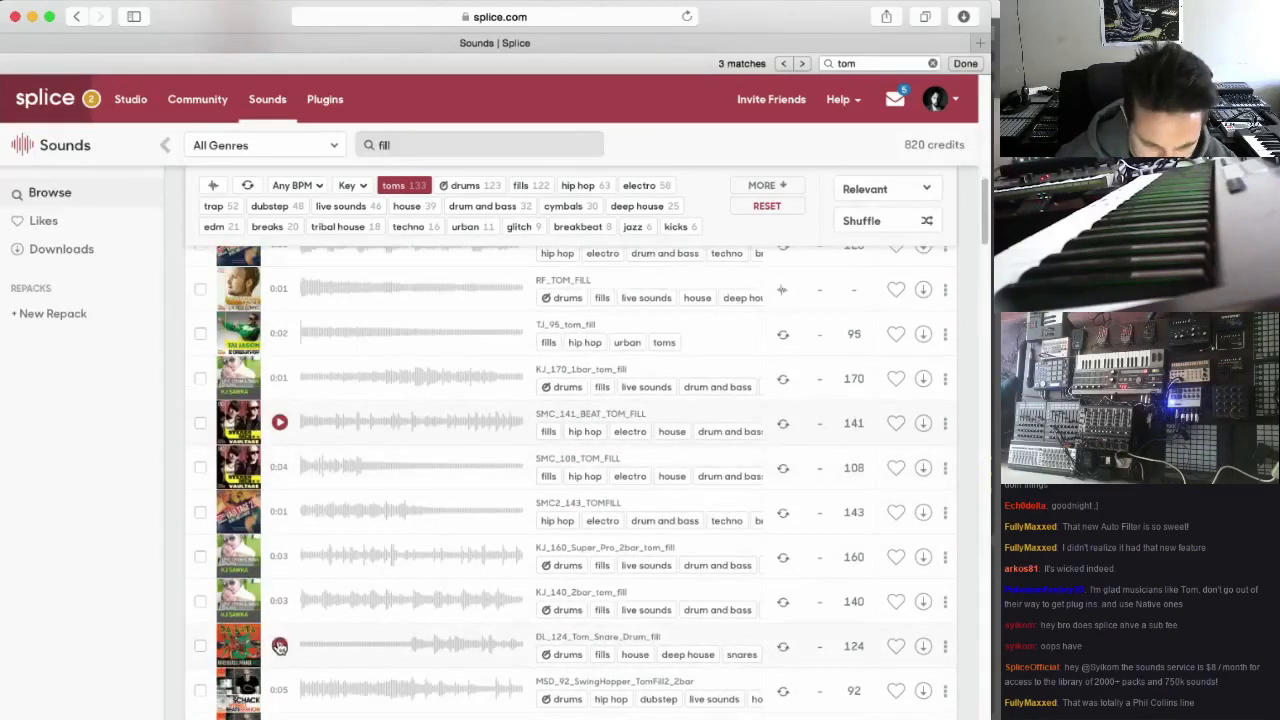
{"action": "left_click", "coordinate": [281, 646]}
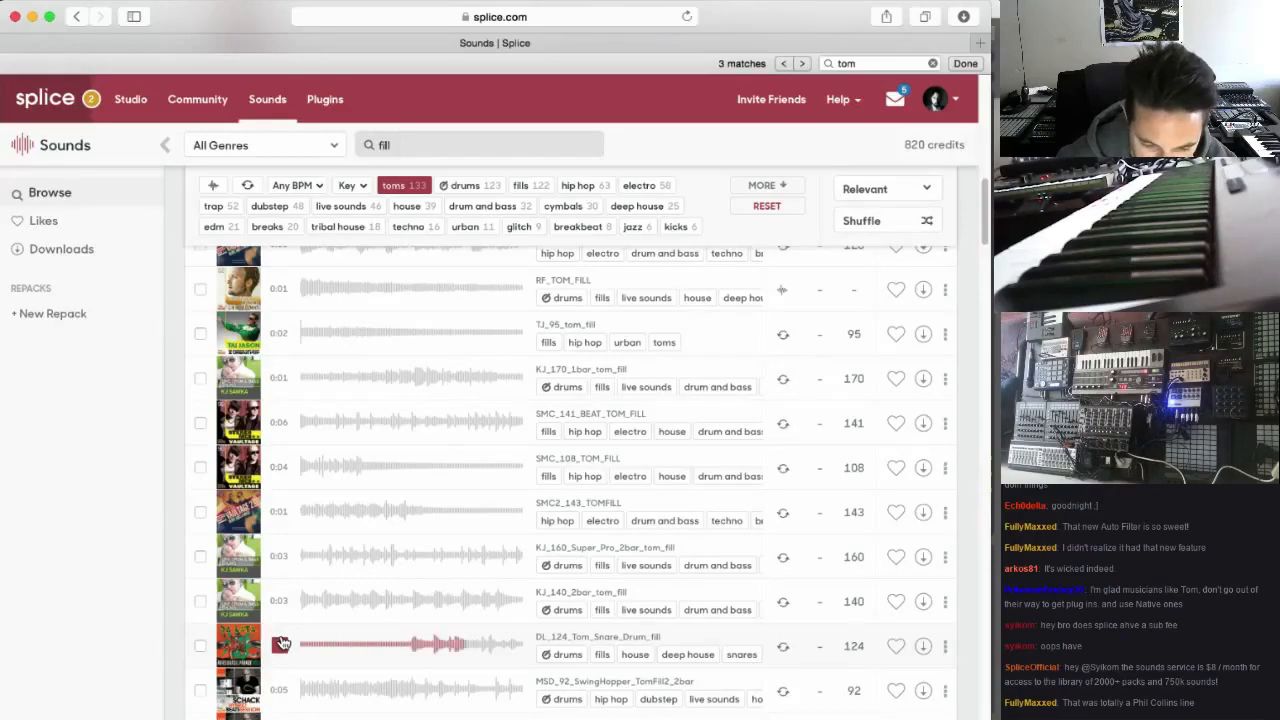
{"action": "left_click", "coordinate": [923, 650]}
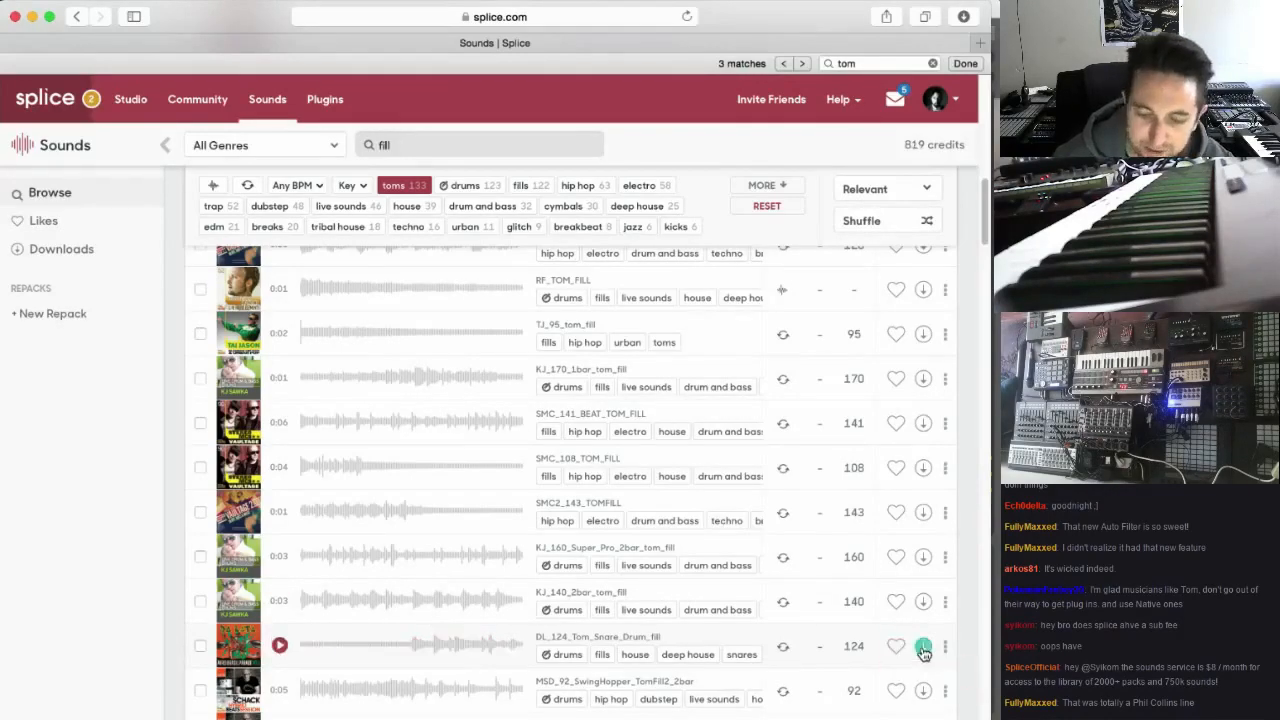
Switch to Ableton Live, clear the Kick Snare solo and play the arrangement from bar 47
{"action": "left_click", "coordinate": [601, 714]}
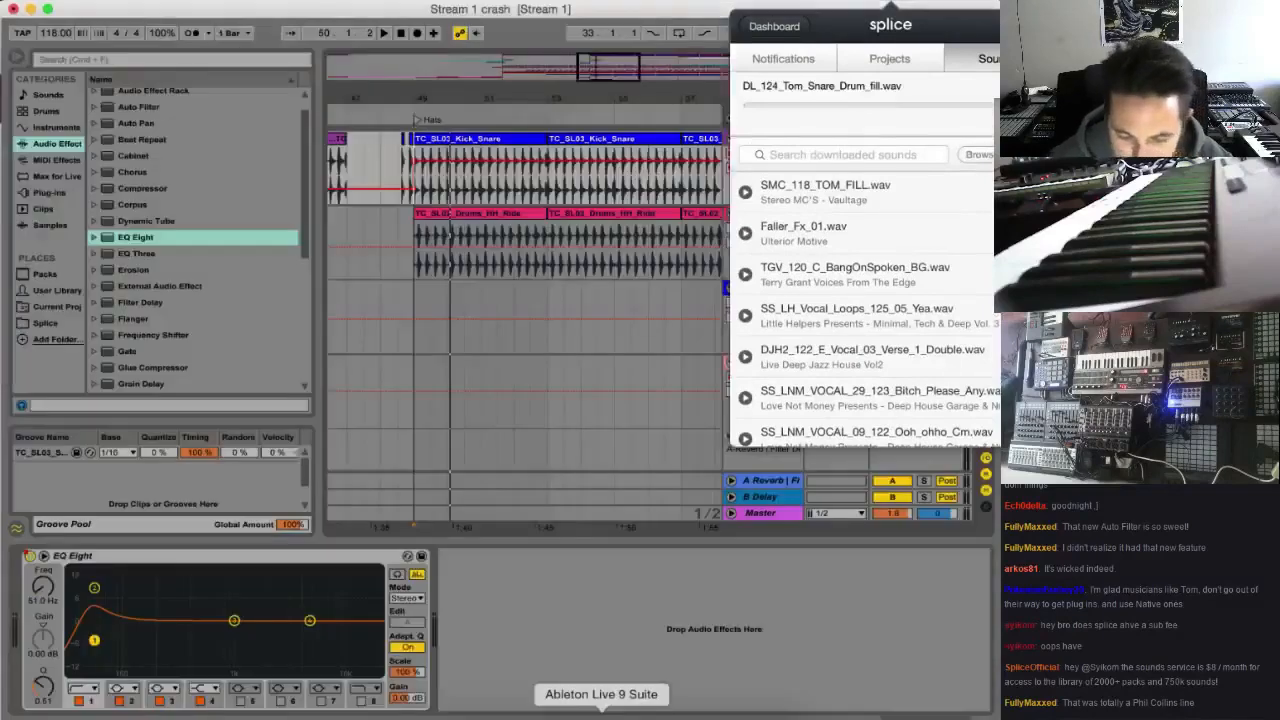
{"action": "left_click_drag", "start_coordinate": [620, 72], "coordinate": [602, 86]}
{"action": "left_click", "coordinate": [416, 288]}
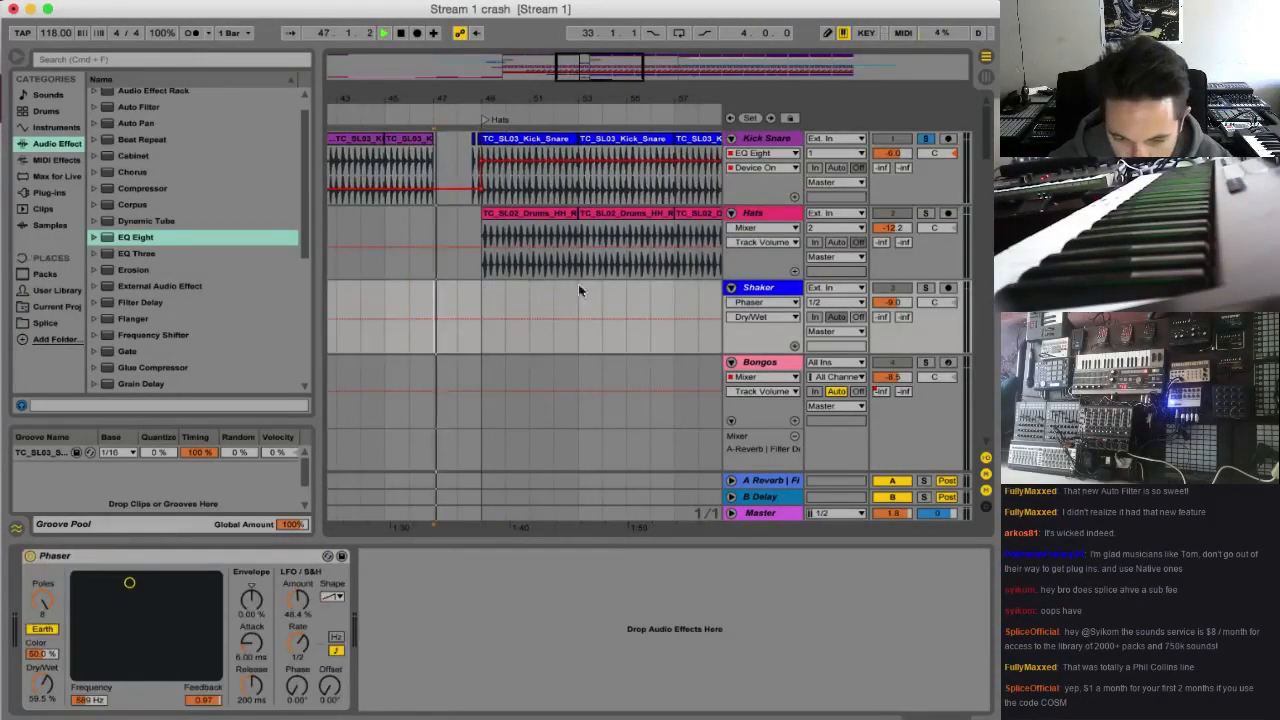
{"action": "scroll", "coordinate": [580, 286], "scroll_direction": "down", "scroll_amount": 1}
{"action": "left_click", "coordinate": [926, 254]}
{"action": "key", "text": "space"}
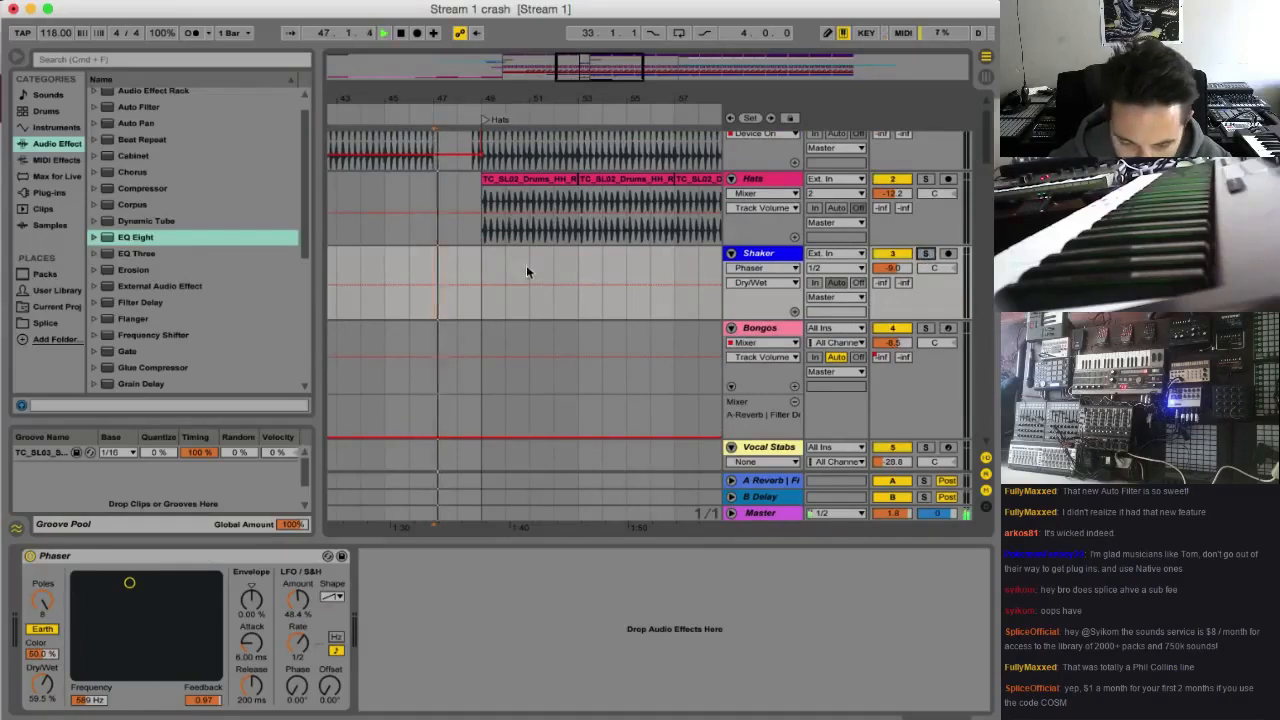
{"action": "scroll", "coordinate": [593, 265], "scroll_direction": "up", "scroll_amount": 1}
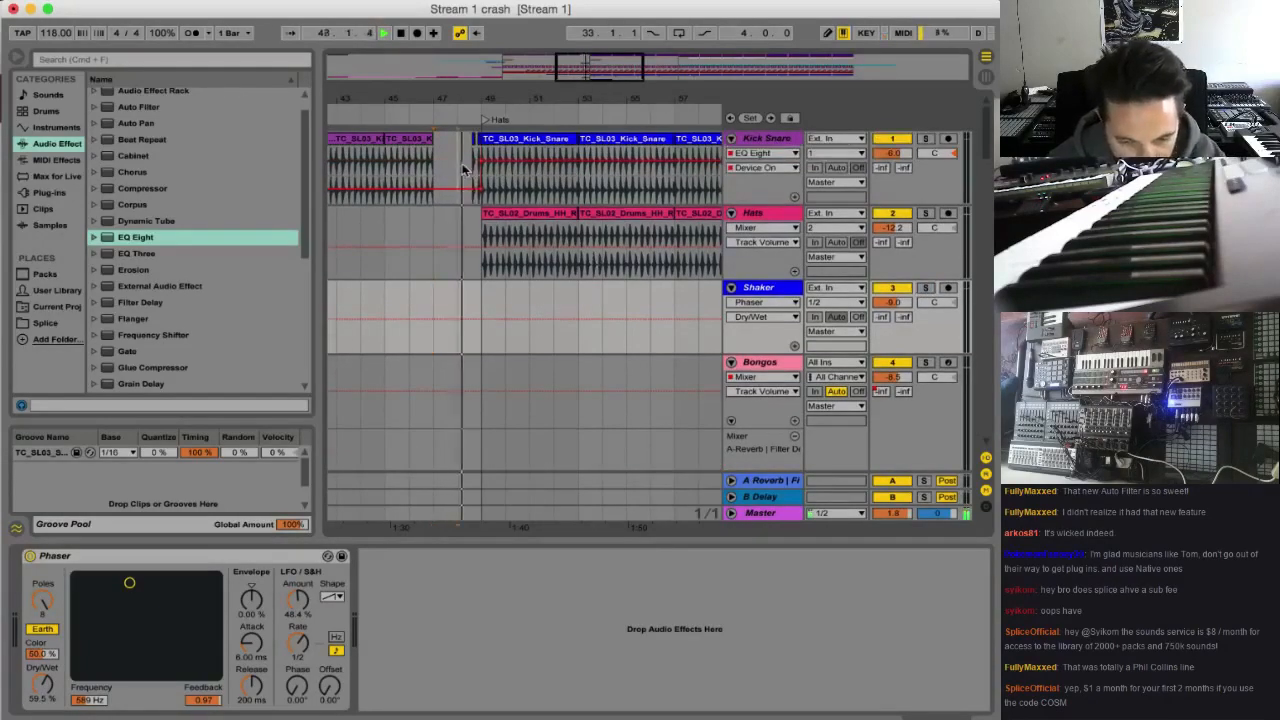
Select bar 48 on the Kick Snare track, set its EQ Eight band 2 gain to 7.86 dB and play from there
{"action": "left_click_drag", "start_coordinate": [459, 170], "coordinate": [479, 170]}
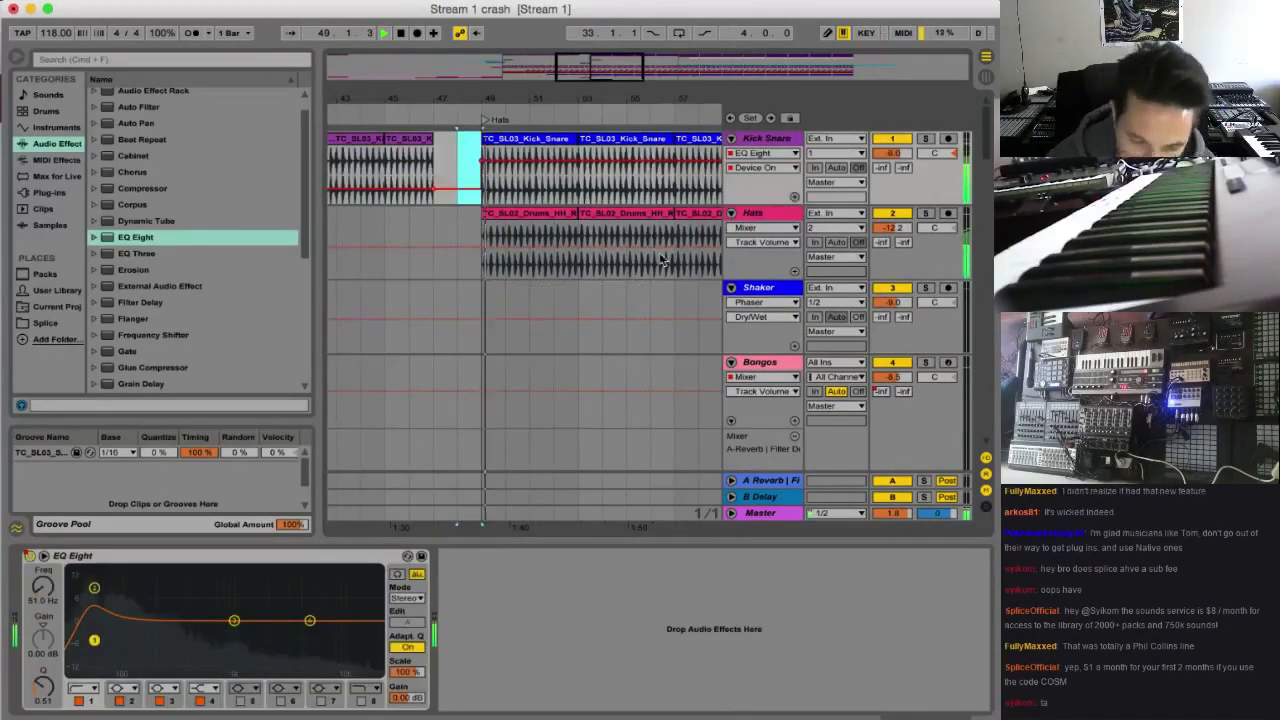
{"action": "scroll", "coordinate": [681, 263], "scroll_direction": "down", "scroll_amount": 3}
{"action": "left_click", "coordinate": [758, 277]}
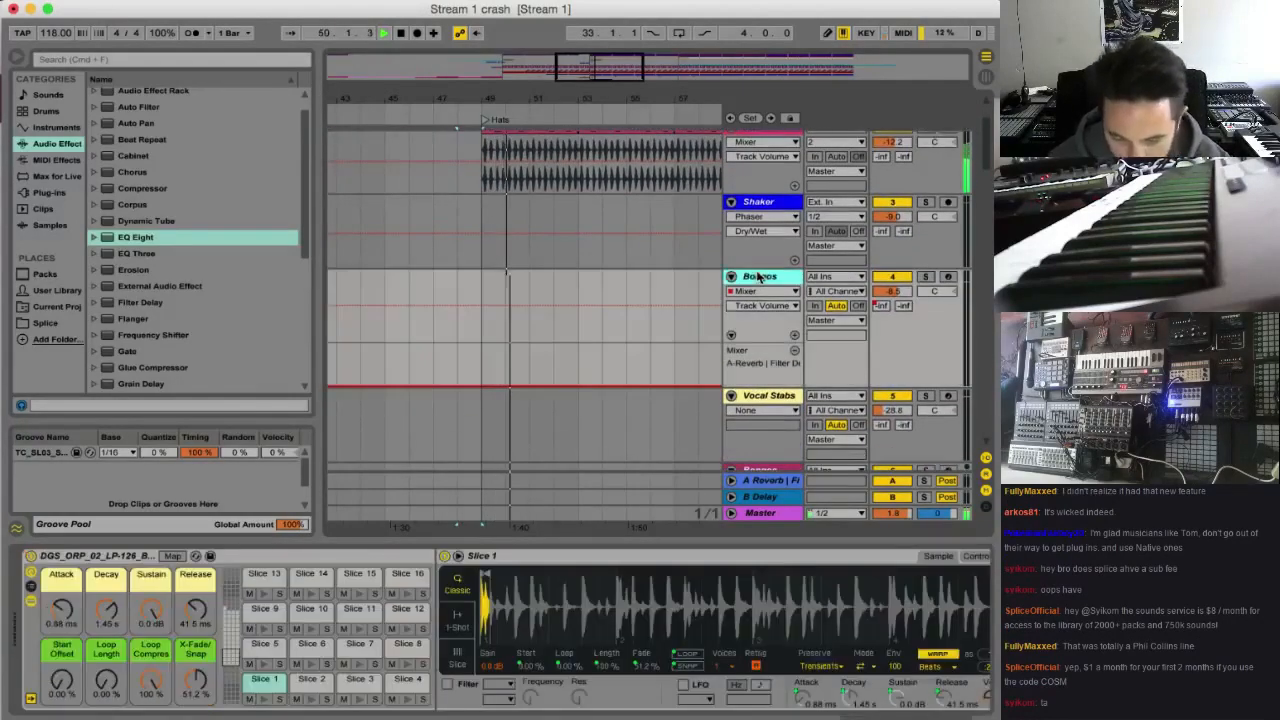
{"action": "scroll", "coordinate": [752, 268], "scroll_direction": "up", "scroll_amount": 3}
{"action": "left_click", "coordinate": [751, 267]}
{"action": "left_click", "coordinate": [765, 142]}
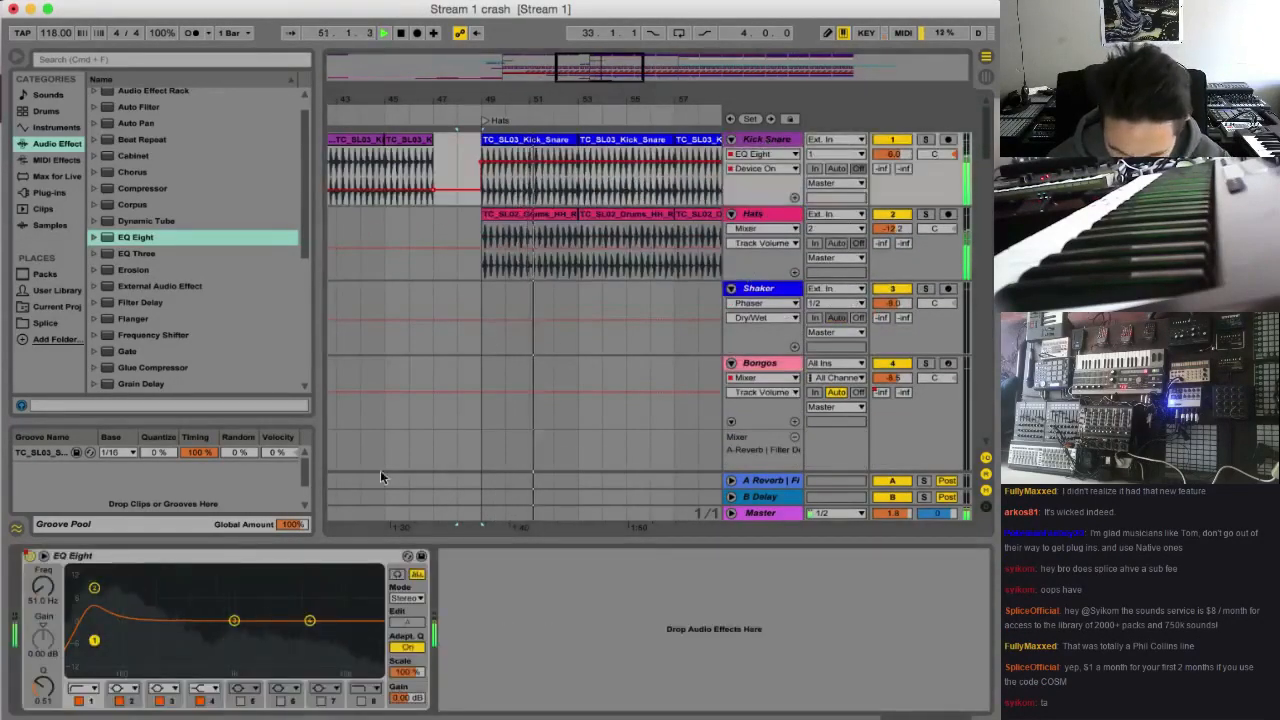
{"action": "left_click_drag", "start_coordinate": [97, 591], "coordinate": [95, 594]}
{"action": "key", "text": "space"}
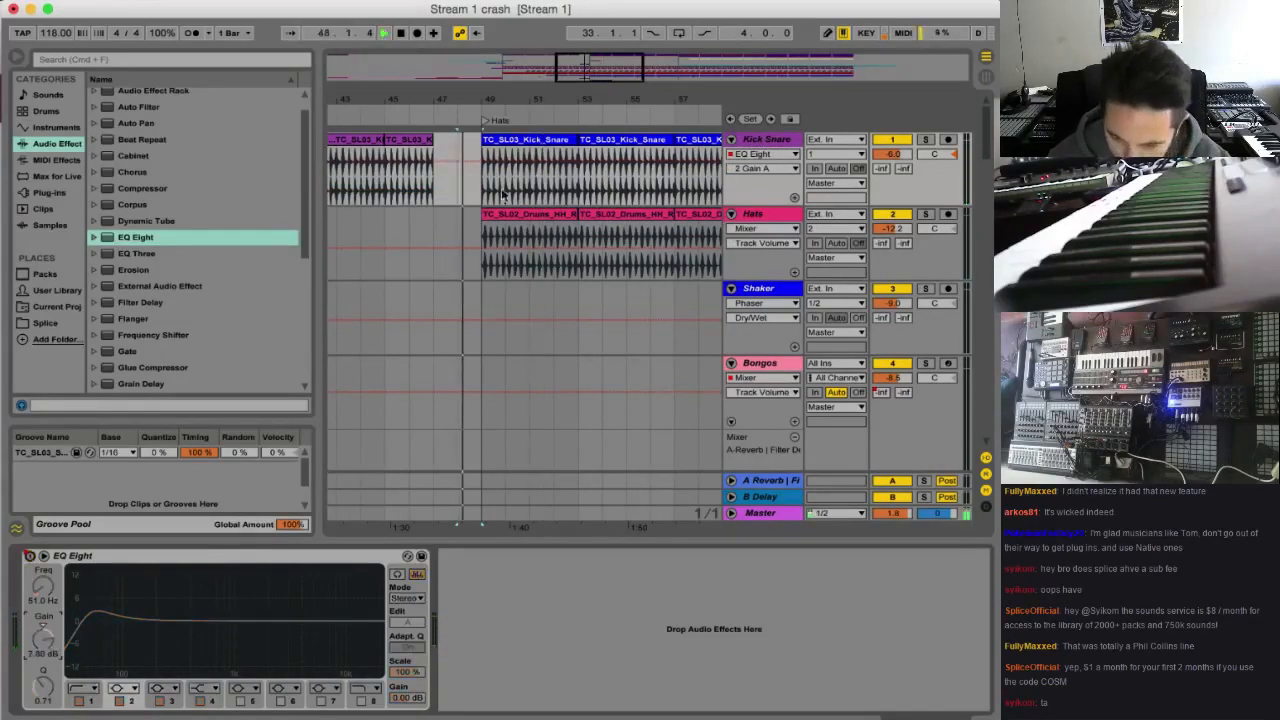
Insert a new audio track between Bongos and Vocal Stabs, unfold it and play the transition from bar 48
{"action": "scroll", "coordinate": [518, 278], "scroll_direction": "down", "scroll_amount": 2}
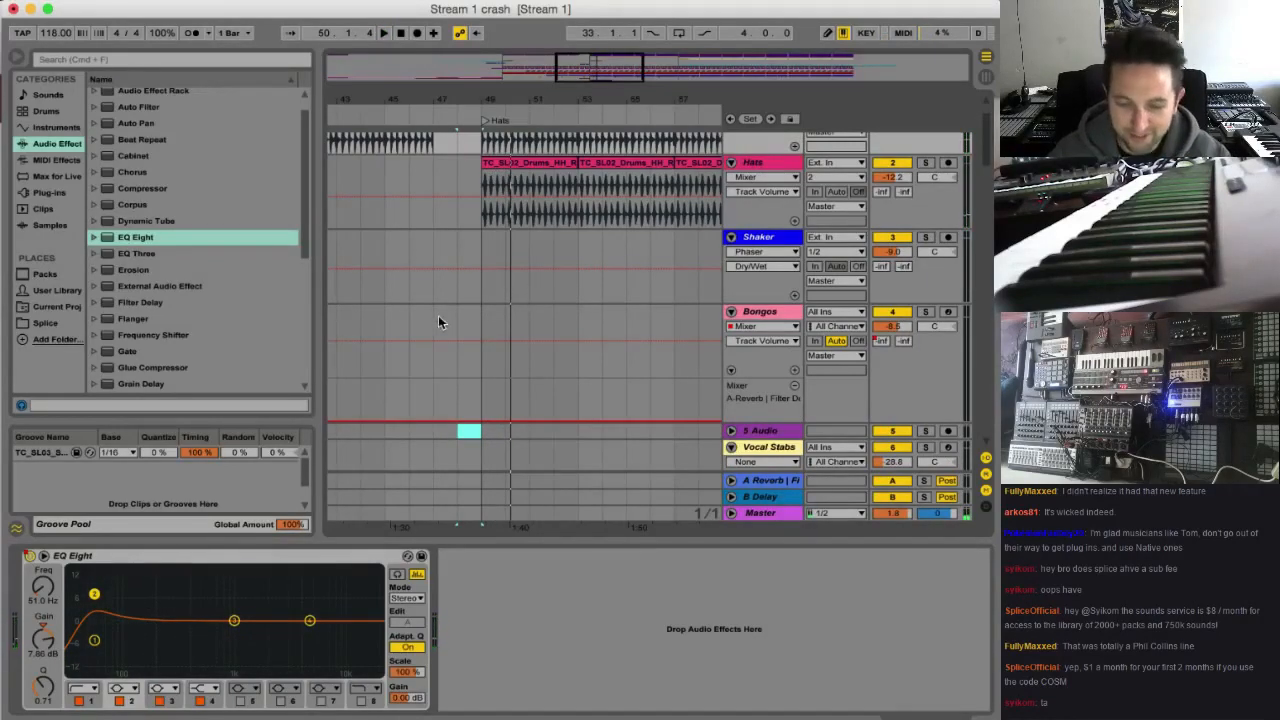
{"action": "scroll", "coordinate": [509, 317], "scroll_direction": "down", "scroll_amount": 2}
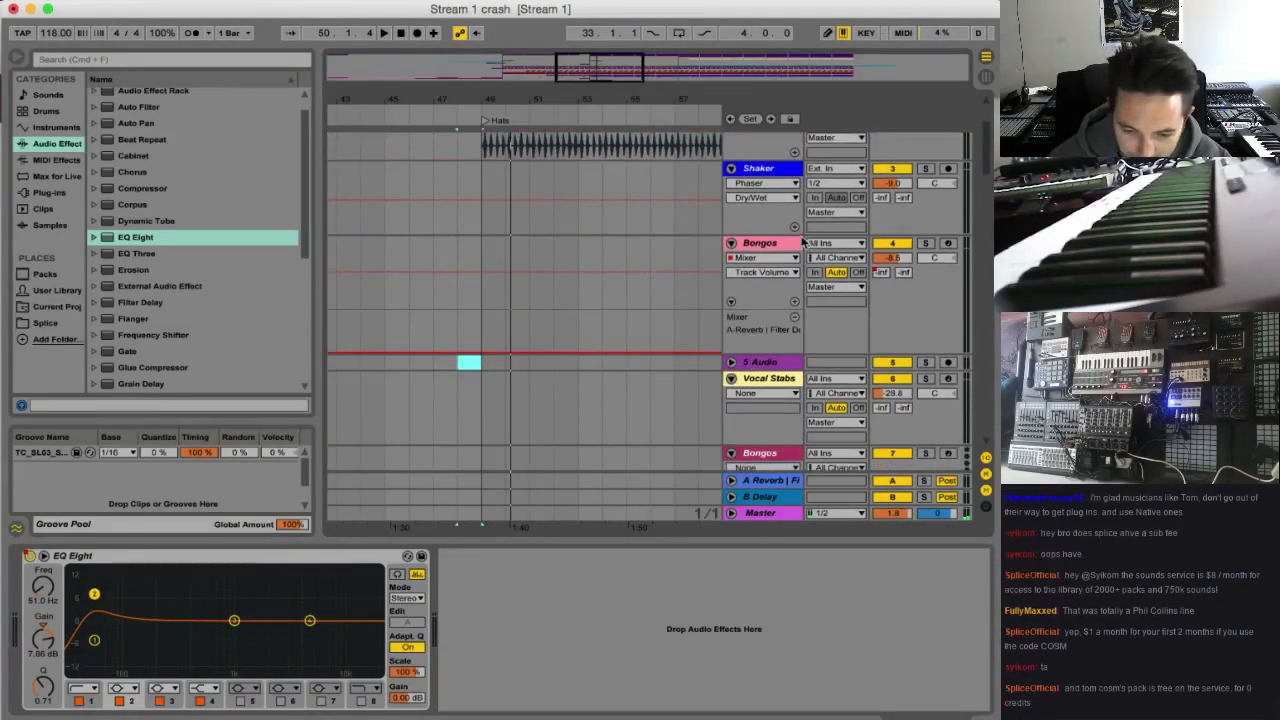
{"action": "left_click", "coordinate": [777, 245]}
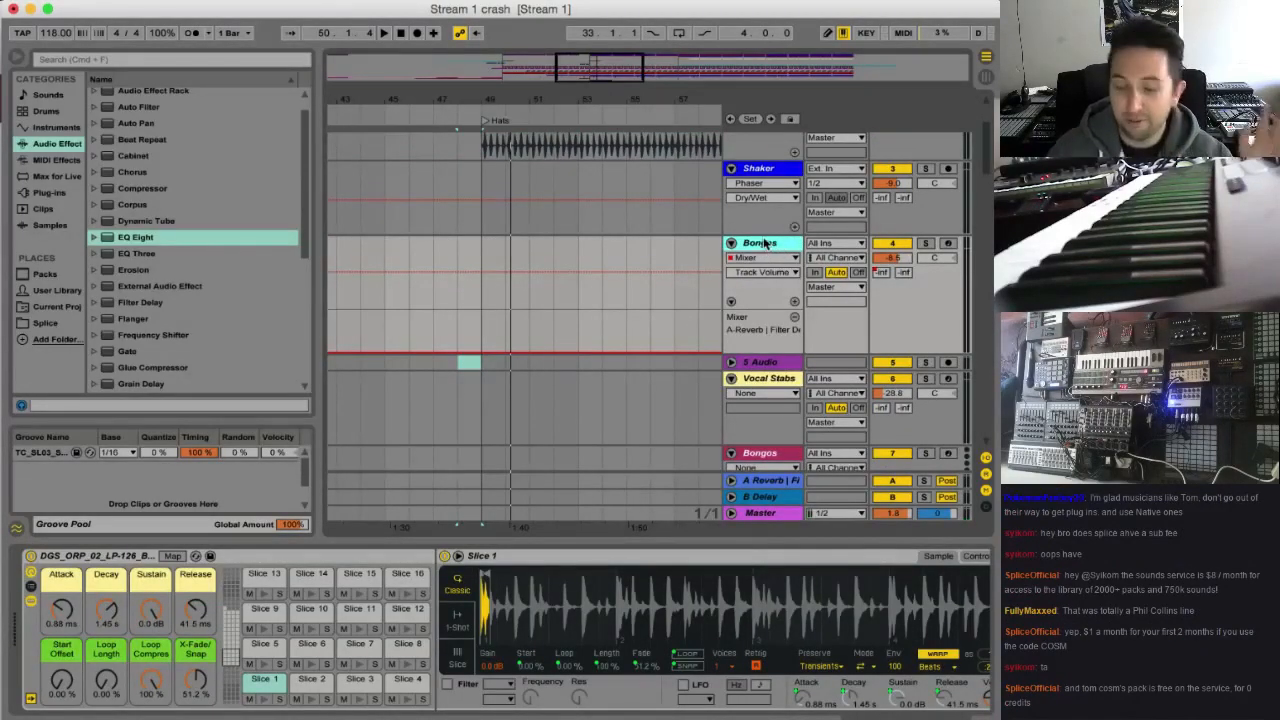
{"action": "scroll", "coordinate": [715, 248], "scroll_direction": "down", "scroll_amount": 2}
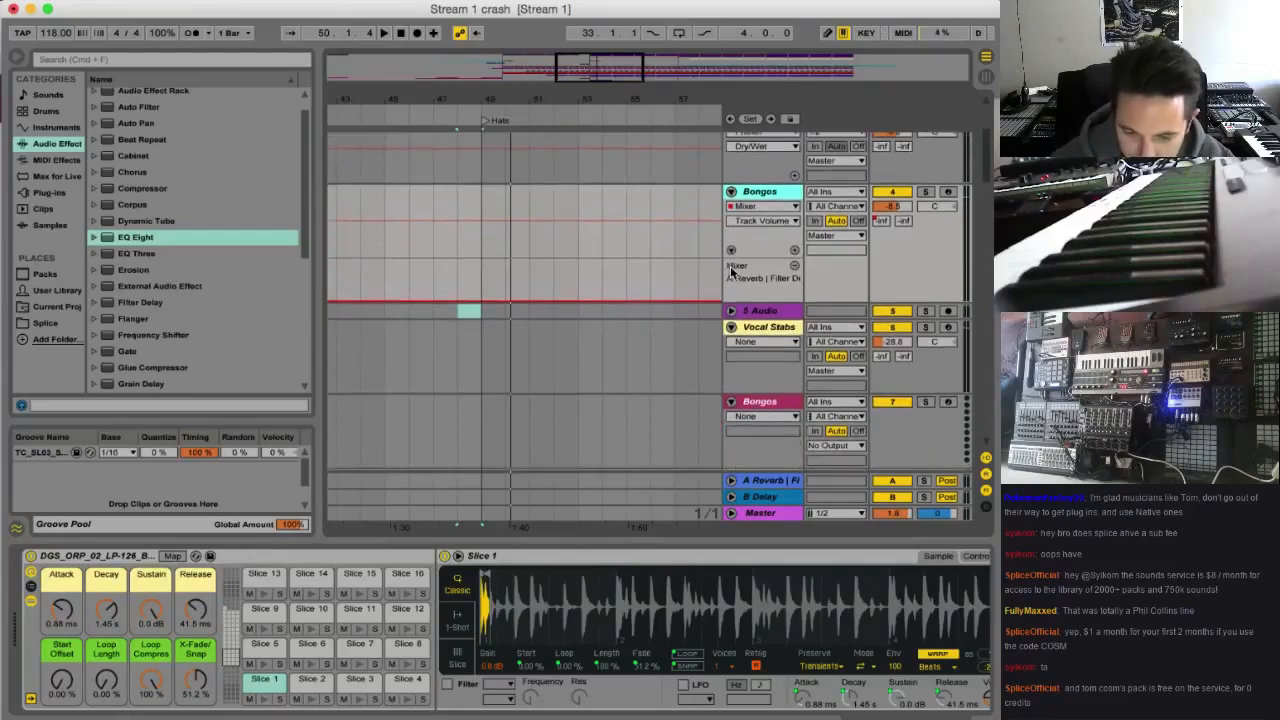
{"action": "key", "text": "space"}
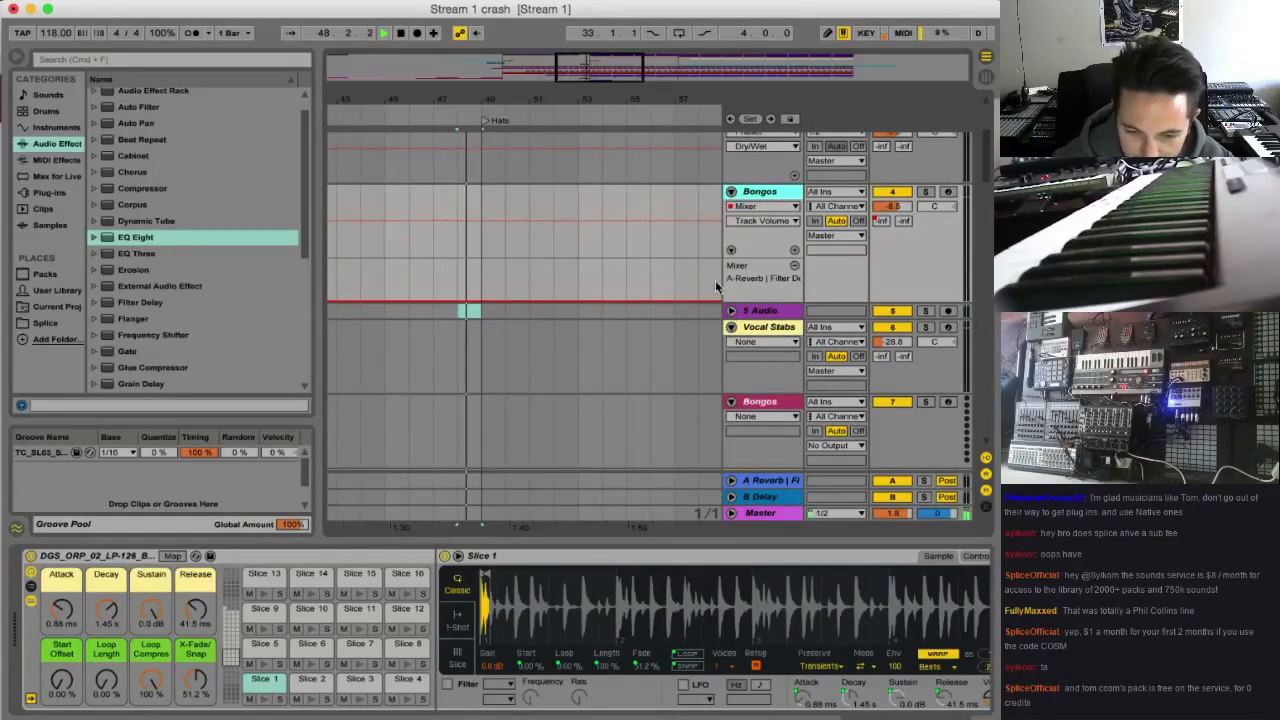
{"action": "left_click", "coordinate": [732, 311]}
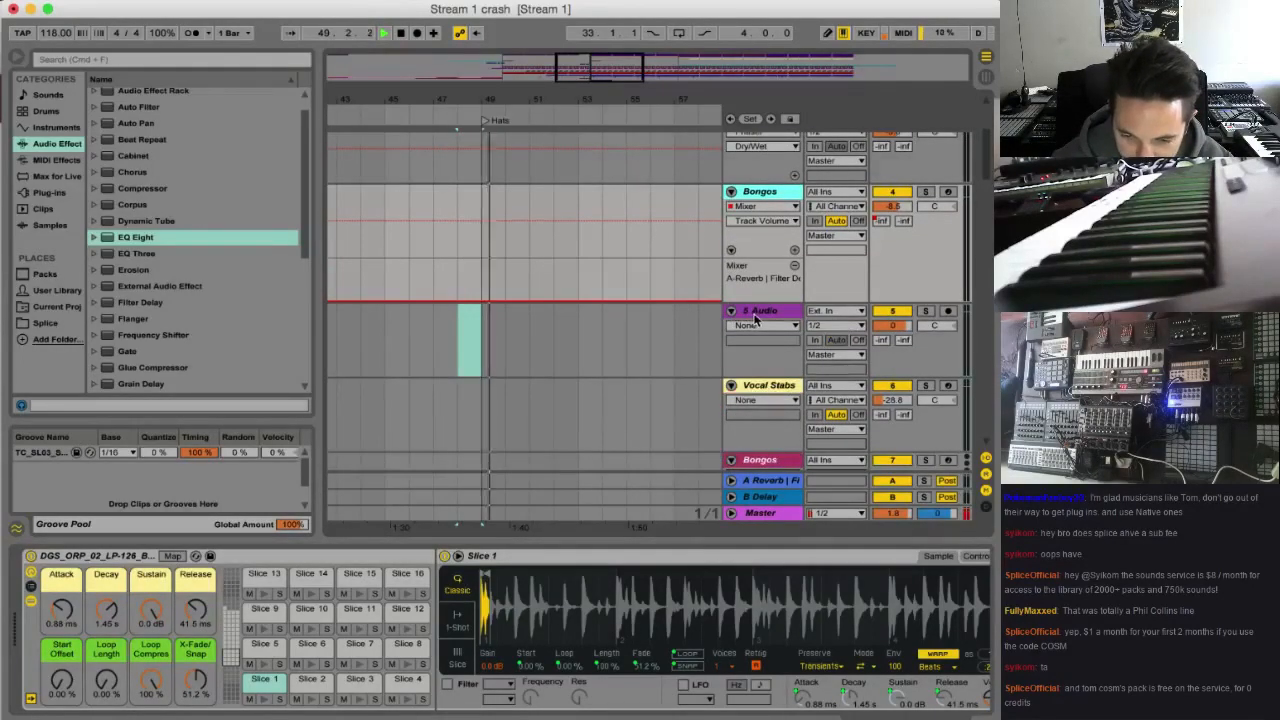
{"action": "scroll", "coordinate": [756, 314], "scroll_direction": "down", "scroll_amount": 1}
{"action": "left_click", "coordinate": [762, 295]}
{"action": "key", "text": "space"}
Rename the new audio track to "Tom Phill"
{"action": "left_click_drag", "start_coordinate": [641, 66], "coordinate": [680, 60]}
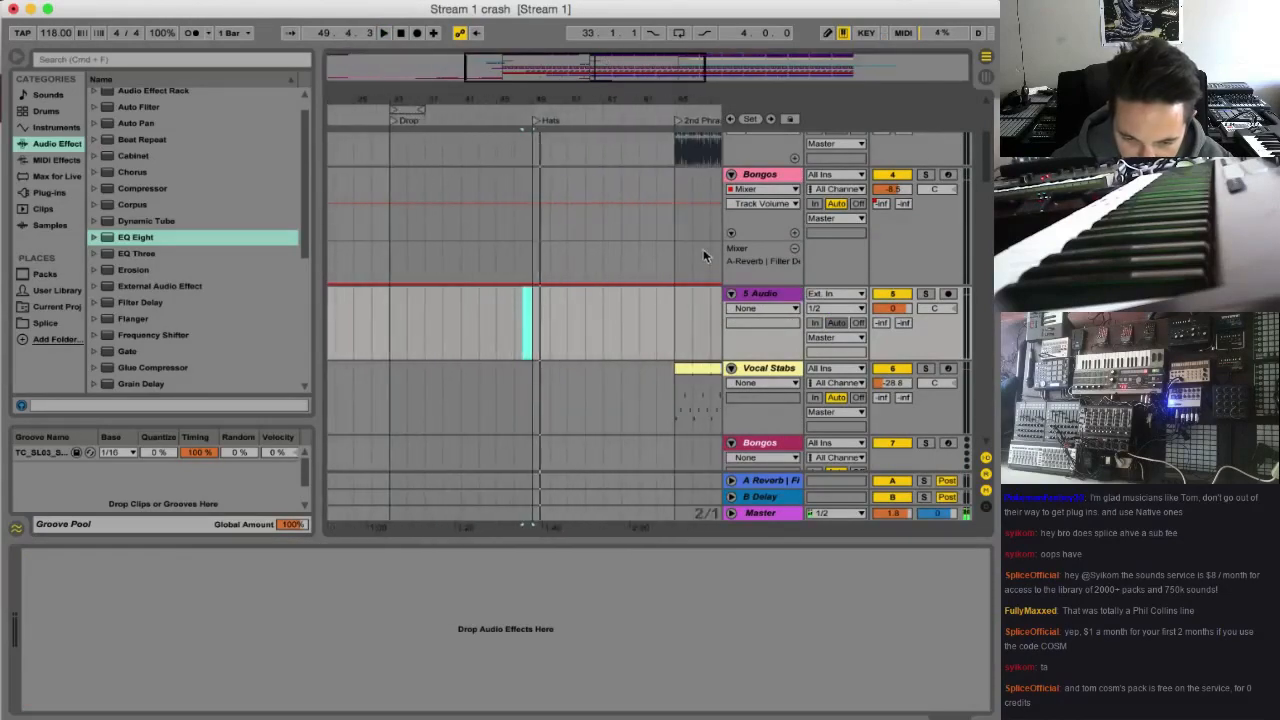
{"action": "left_click", "coordinate": [771, 295]}
{"action": "key", "text": "super+r"}
{"action": "type", "text": "Fil"}
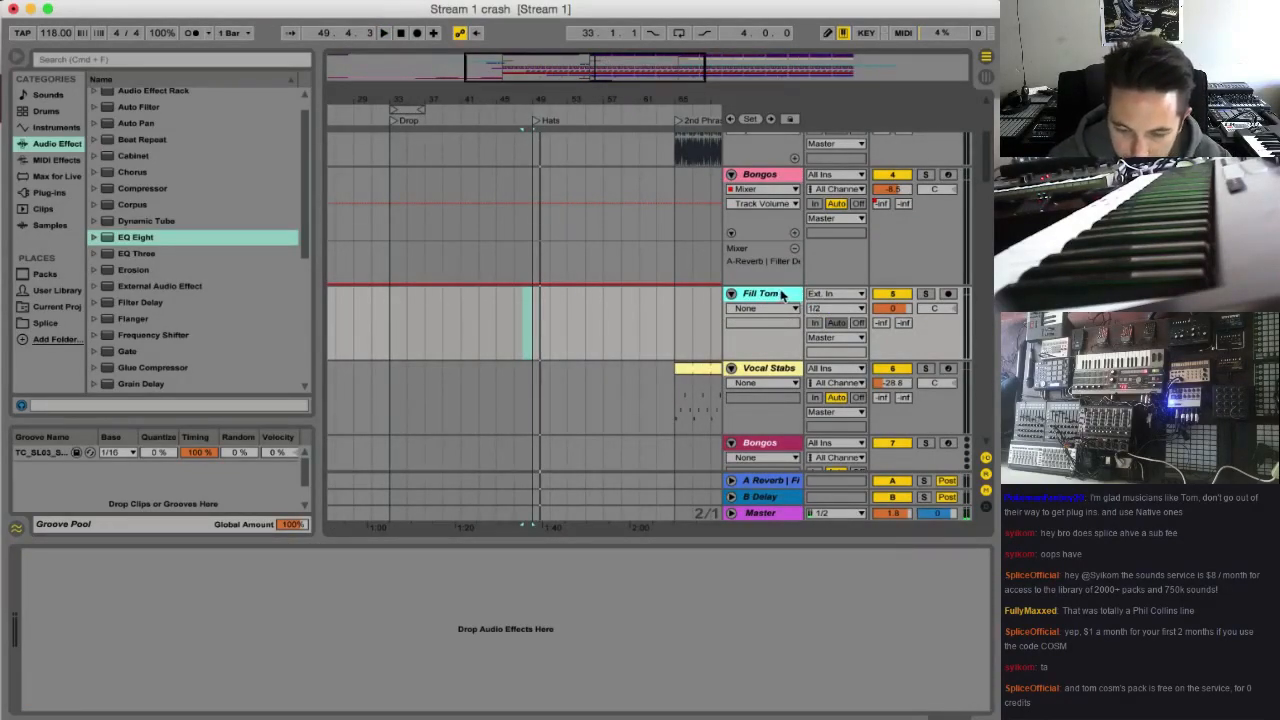
{"action": "key", "text": "super+r"}
{"action": "type", "text": "Tom"}
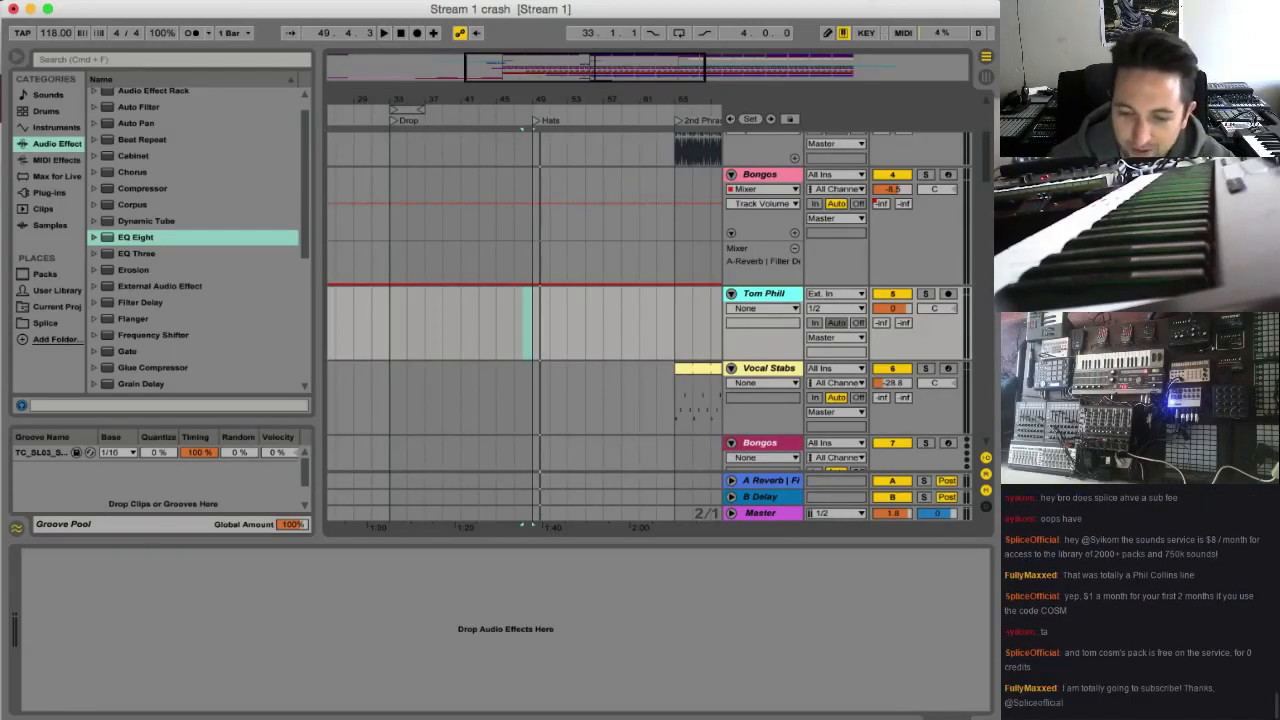
Place DL_124_Tom_Snare_Drum_fill.wav from the Splice downloads on the Tom Phill track so that it ends at the Hats marker at bar 49
{"action": "left_click", "coordinate": [900, 1]}
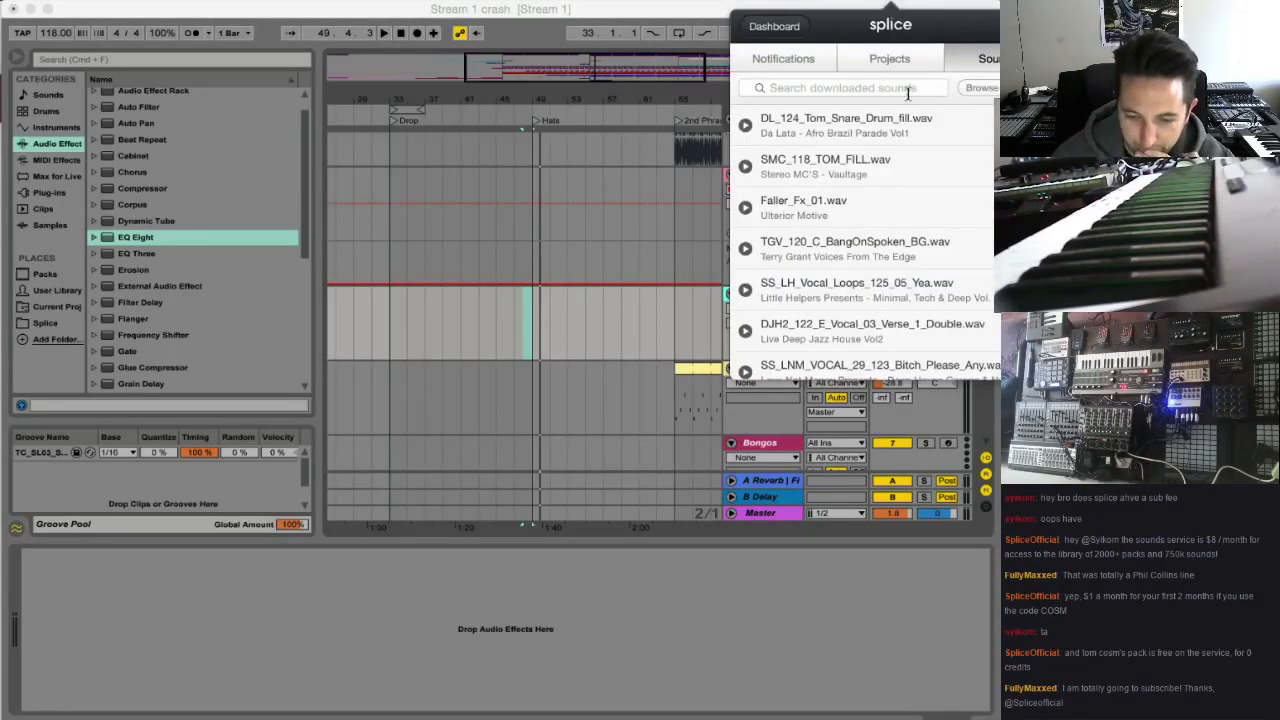
{"action": "left_click_drag", "start_coordinate": [900, 123], "coordinate": [522, 320]}
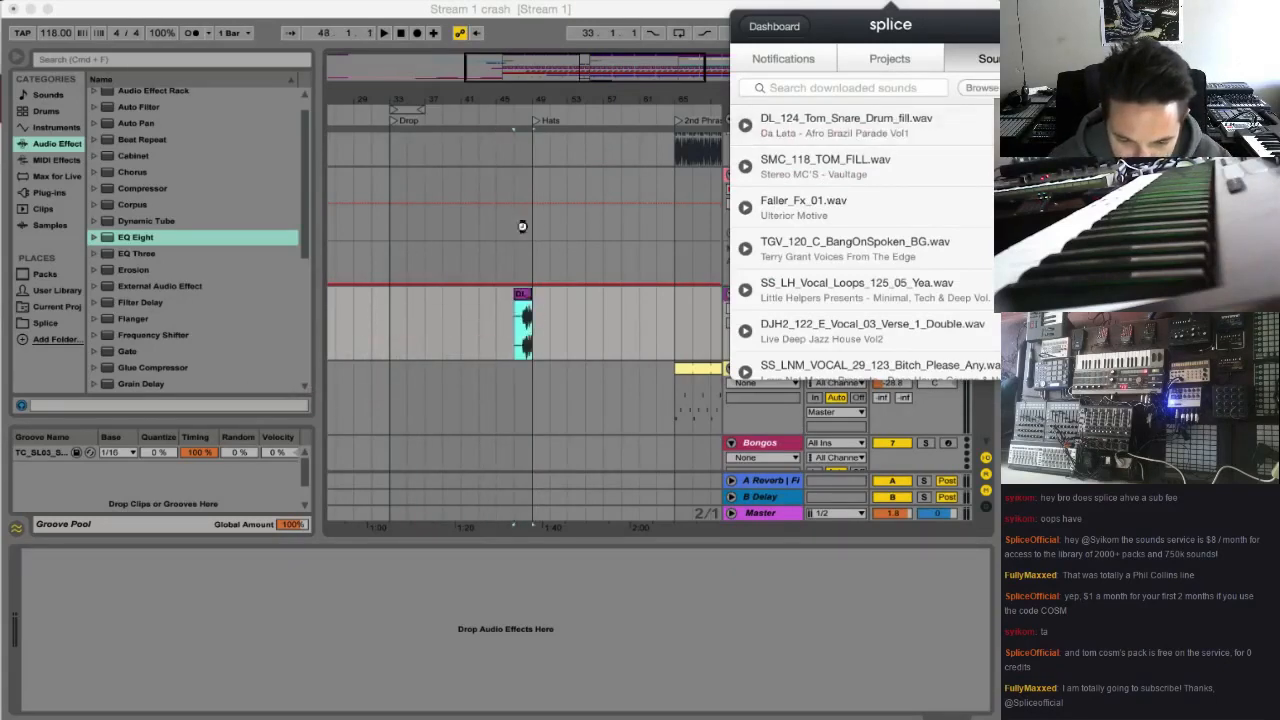
{"action": "left_click", "coordinate": [552, 70]}
{"action": "left_click_drag", "start_coordinate": [552, 70], "coordinate": [527, 260]}
Play the tom fill from bar 48, first in the full mix and again with the Tom Phill track soloed
{"action": "left_click", "coordinate": [586, 340]}
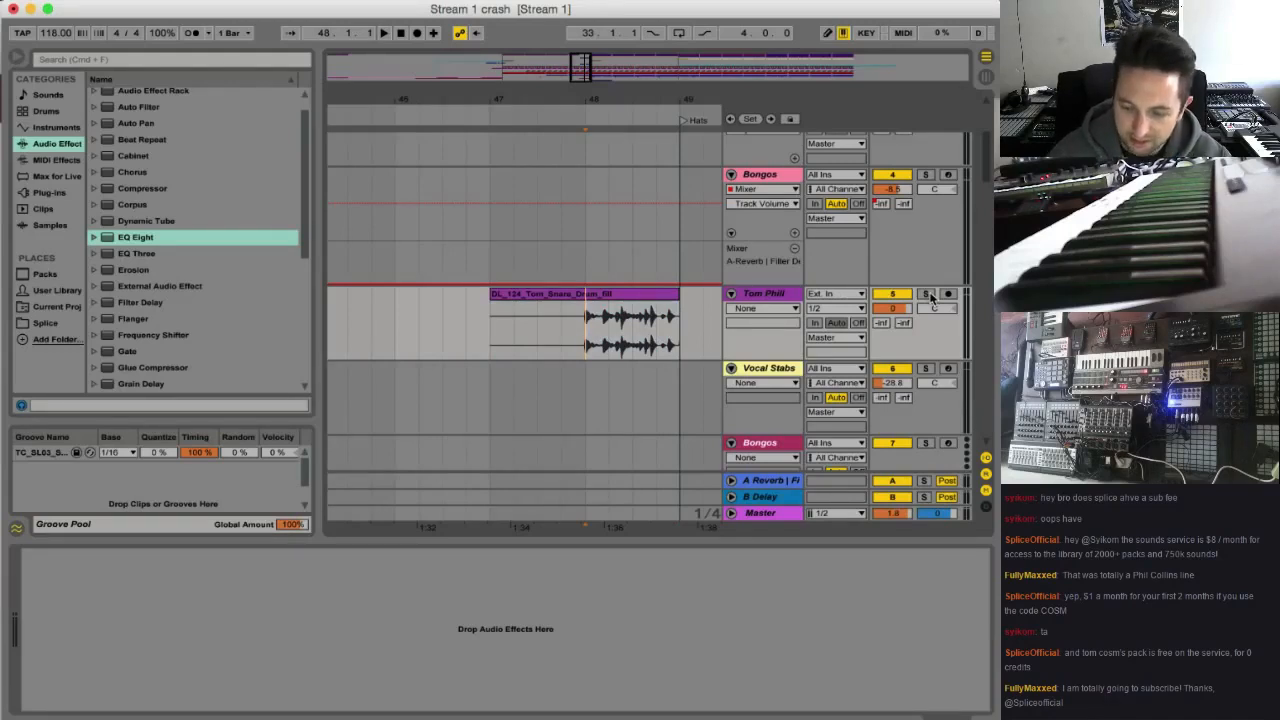
{"action": "key", "text": "space"}
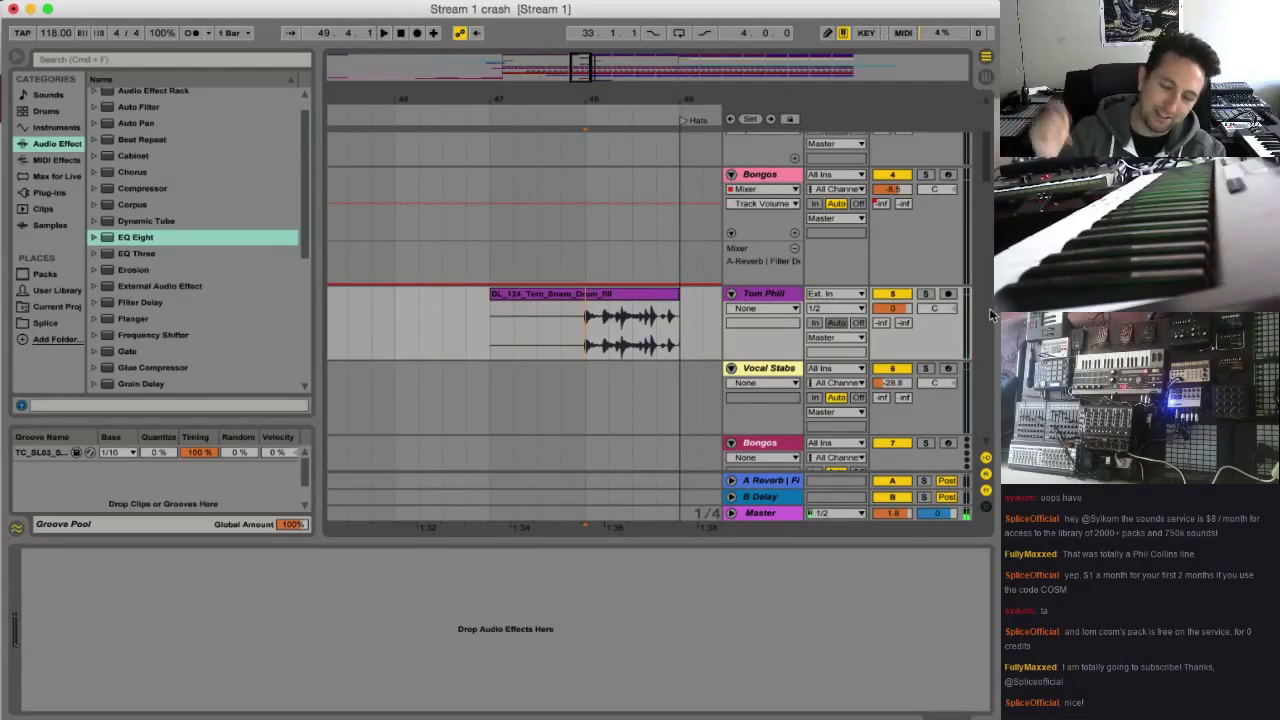
{"action": "key", "text": "space"}
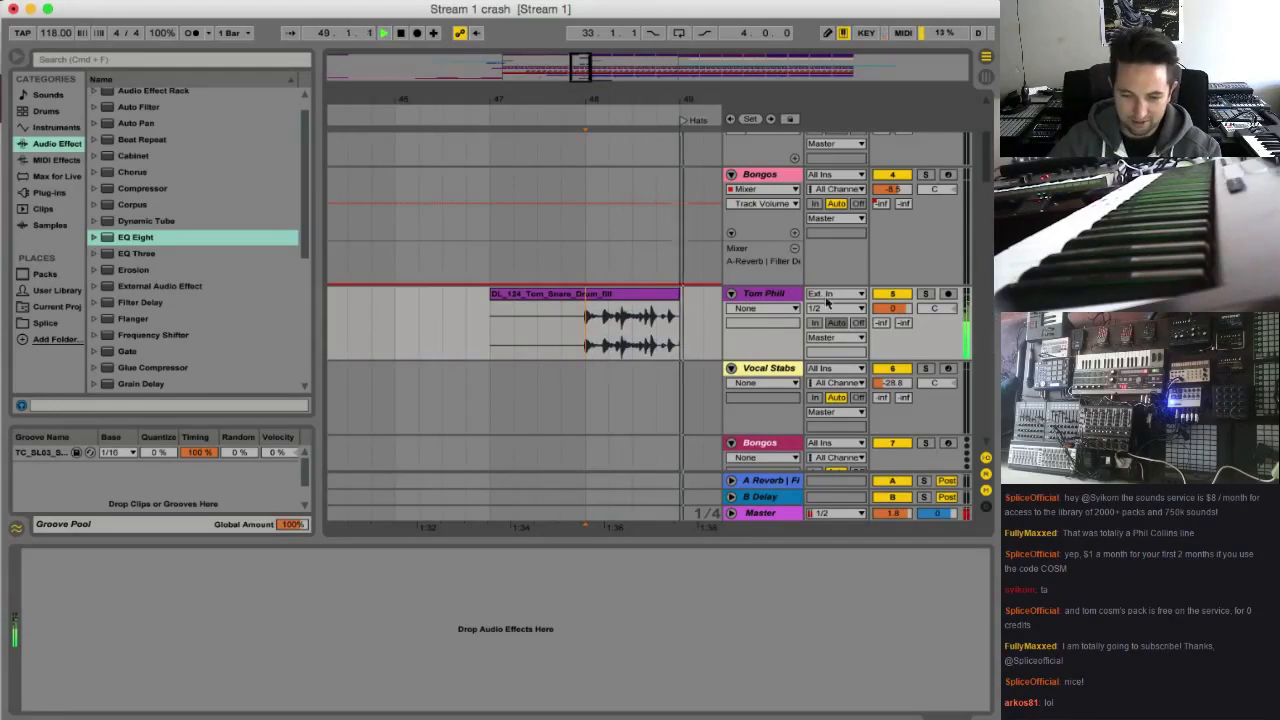
{"action": "key", "text": "space"}
{"action": "left_click", "coordinate": [926, 294]}
{"action": "key", "text": "space"}
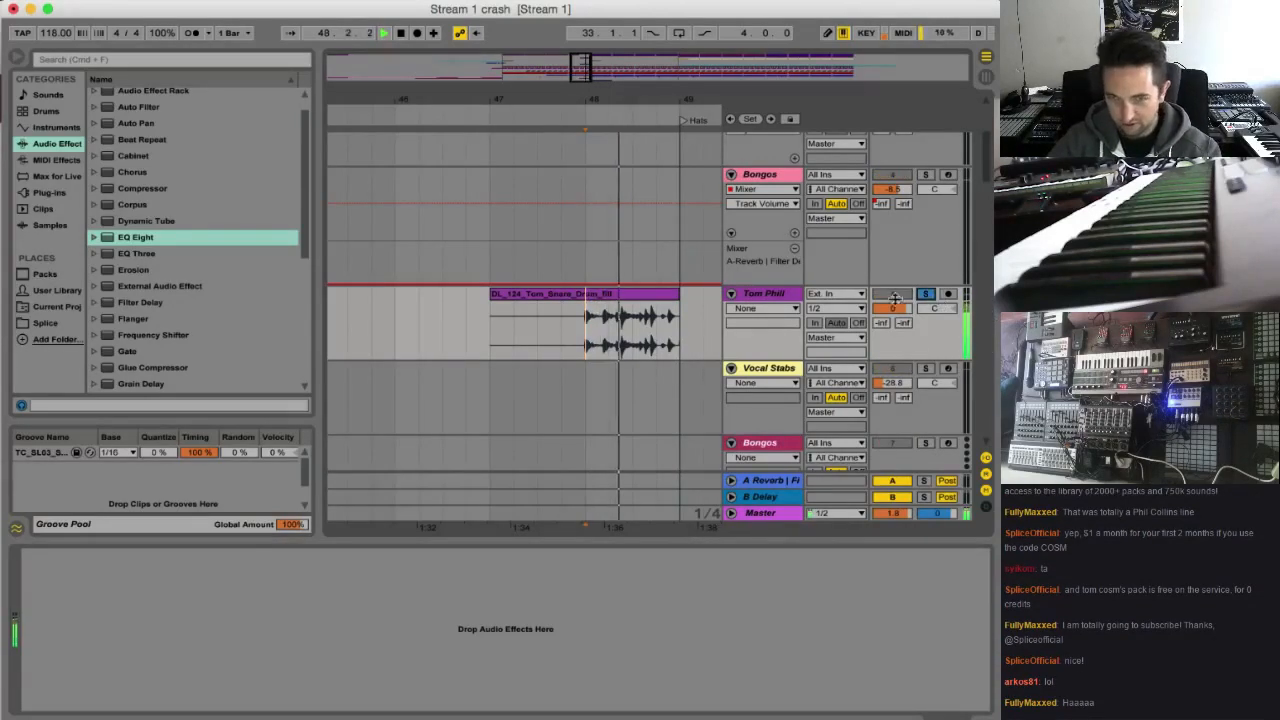
{"action": "key", "text": "space"}
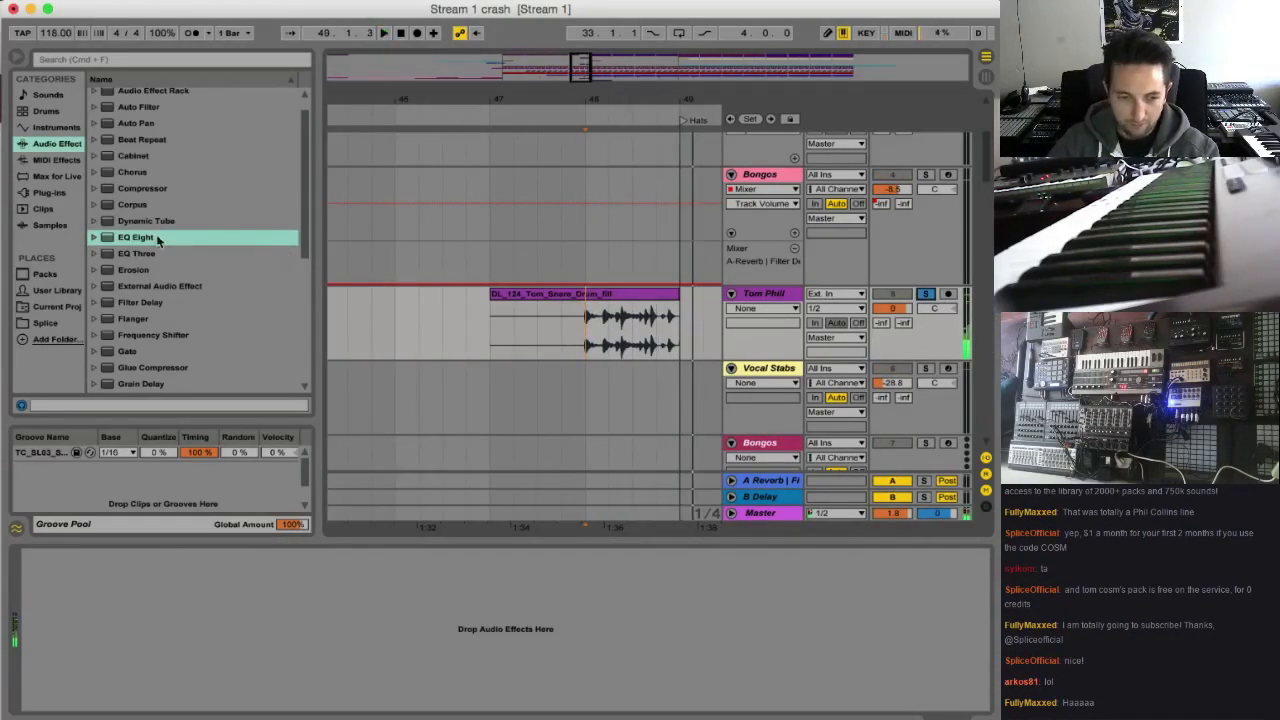
Add an EQ Eight to the Tom Phill track and set its band 1 filter type to low cut
{"action": "left_click_drag", "start_coordinate": [240, 237], "coordinate": [108, 643]}
{"action": "left_click", "coordinate": [83, 688]}
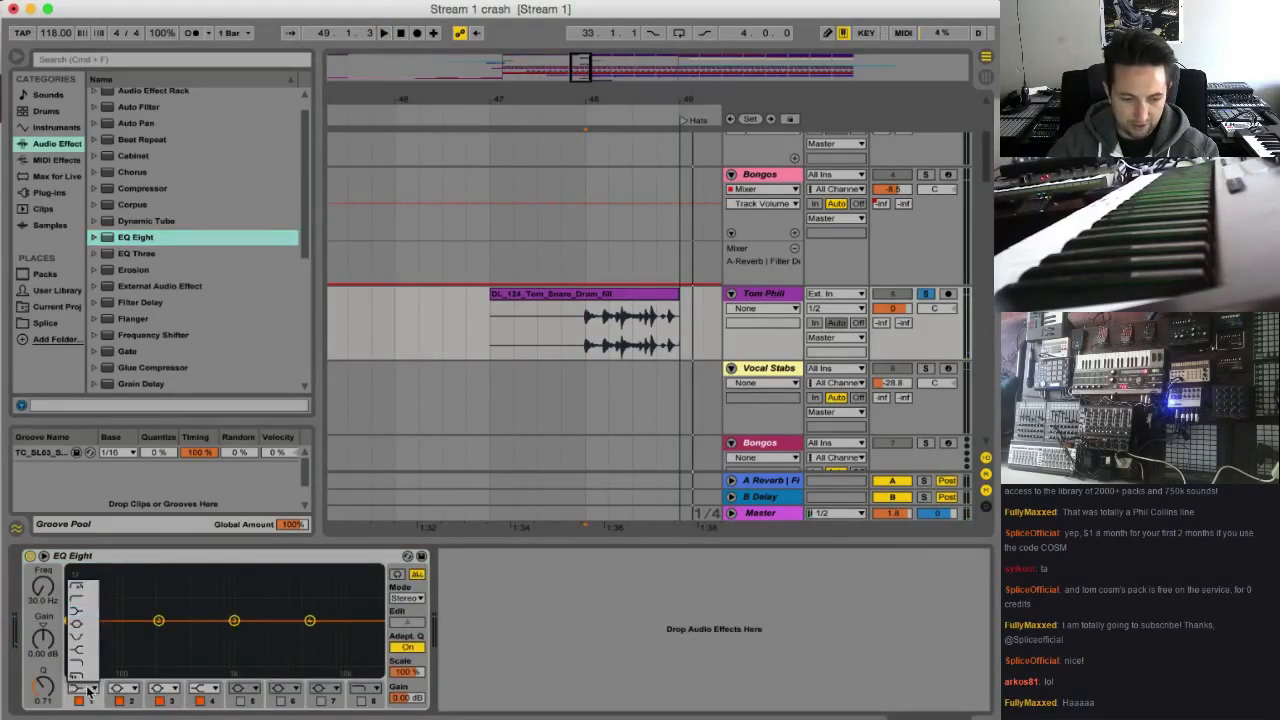
{"action": "left_click", "coordinate": [79, 600]}
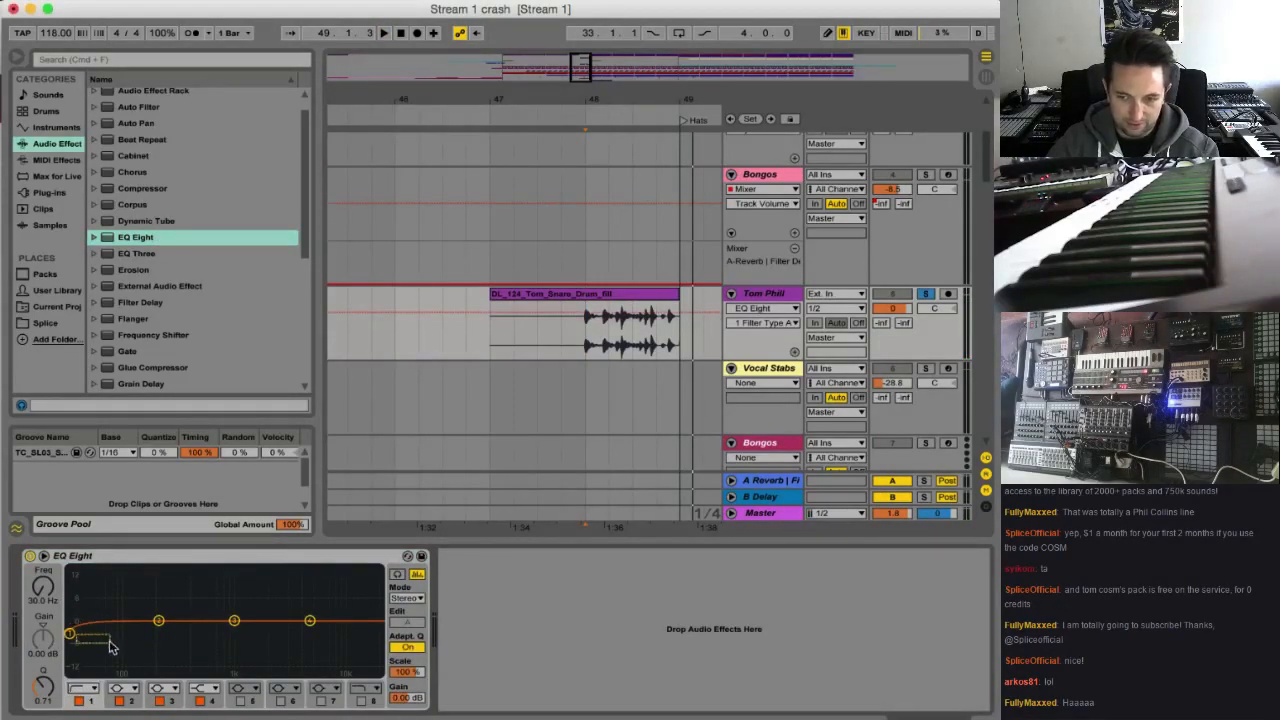
Raise the low-cut frequency, boost EQ Eight band 3 by 6.07 dB at 1.12 kHz and clear the Tom Phill solo
{"action": "left_click_drag", "start_coordinate": [72, 634], "coordinate": [78, 635]}
{"action": "left_click_drag", "start_coordinate": [168, 643], "coordinate": [250, 598]}
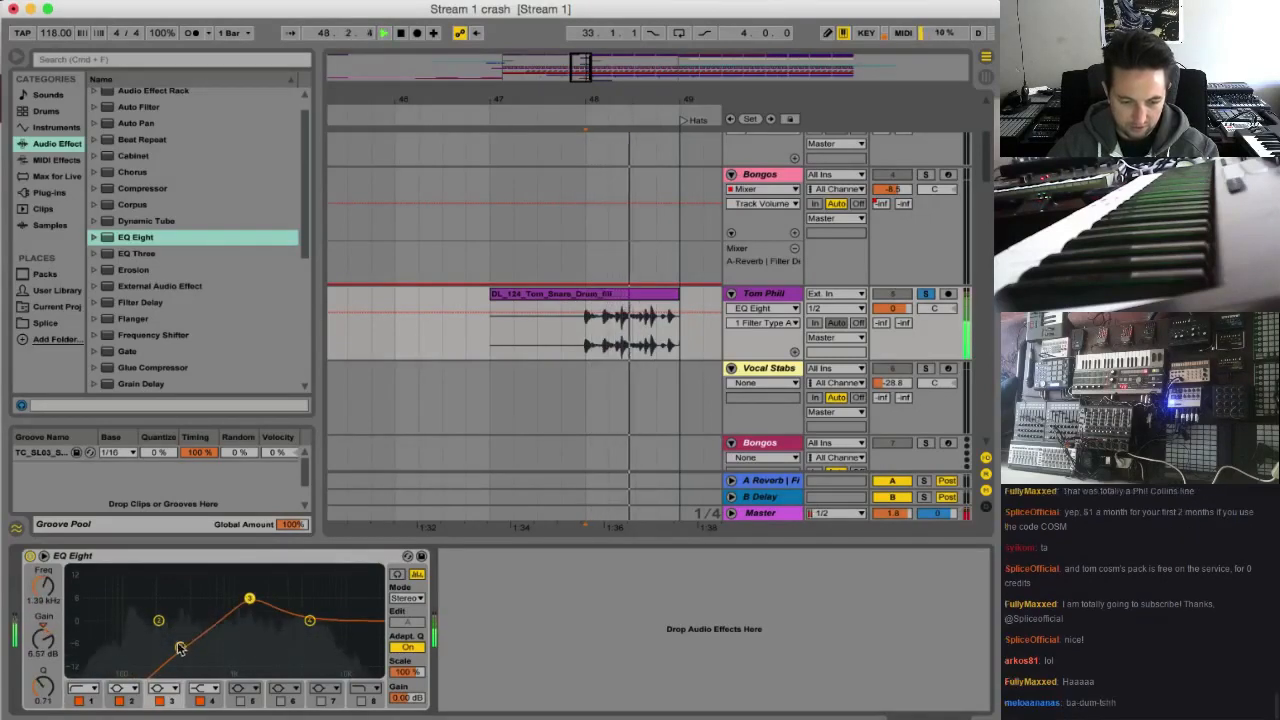
{"action": "left_click_drag", "start_coordinate": [180, 647], "coordinate": [159, 638]}
{"action": "left_click", "coordinate": [250, 598]}
{"action": "left_click_drag", "start_coordinate": [250, 598], "coordinate": [239, 600]}
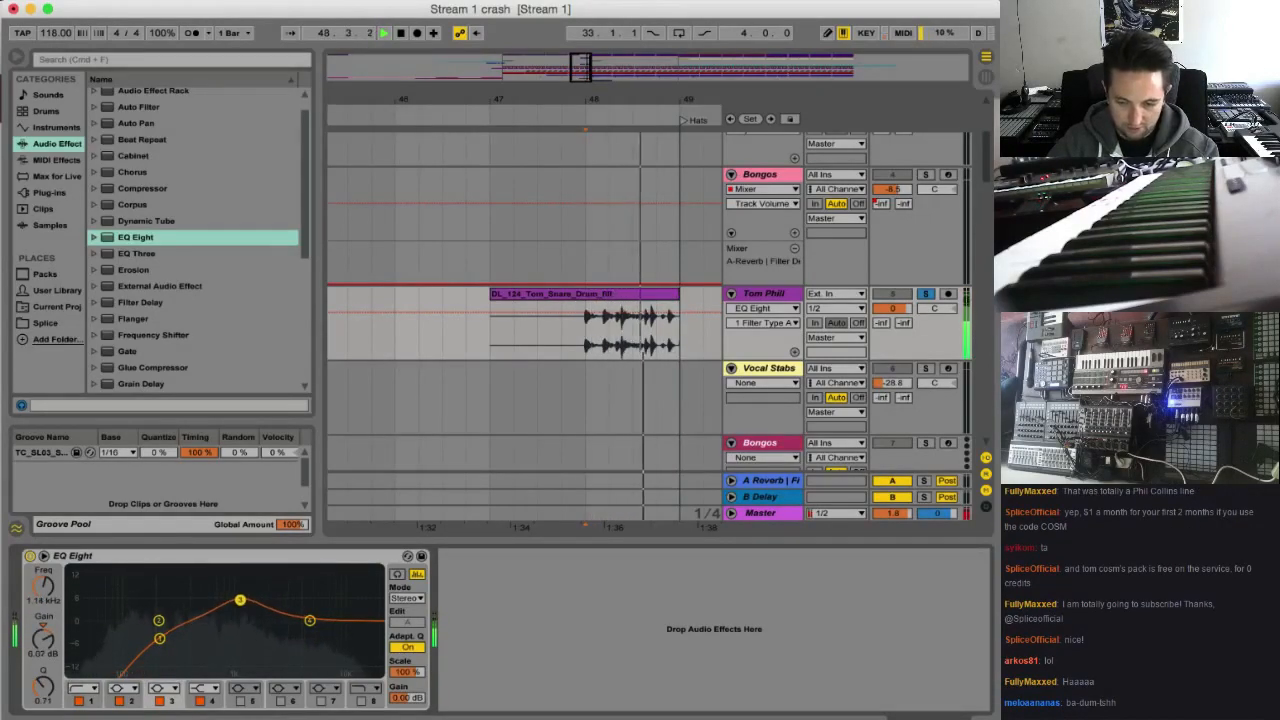
{"action": "left_click", "coordinate": [925, 293]}
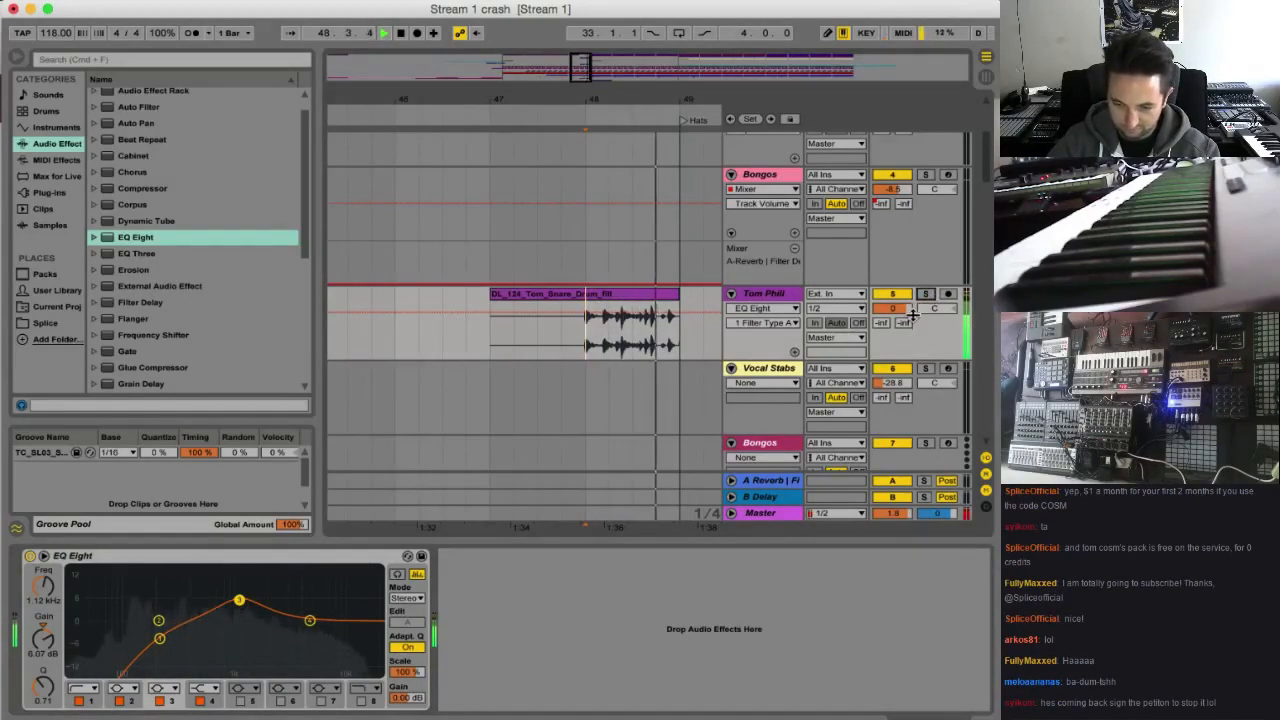
Insert and unfold an audio track below Tom Phill and place SMC_118_TOM_FILL.wav from Splice on it at bar 47
{"action": "left_click", "coordinate": [773, 300]}
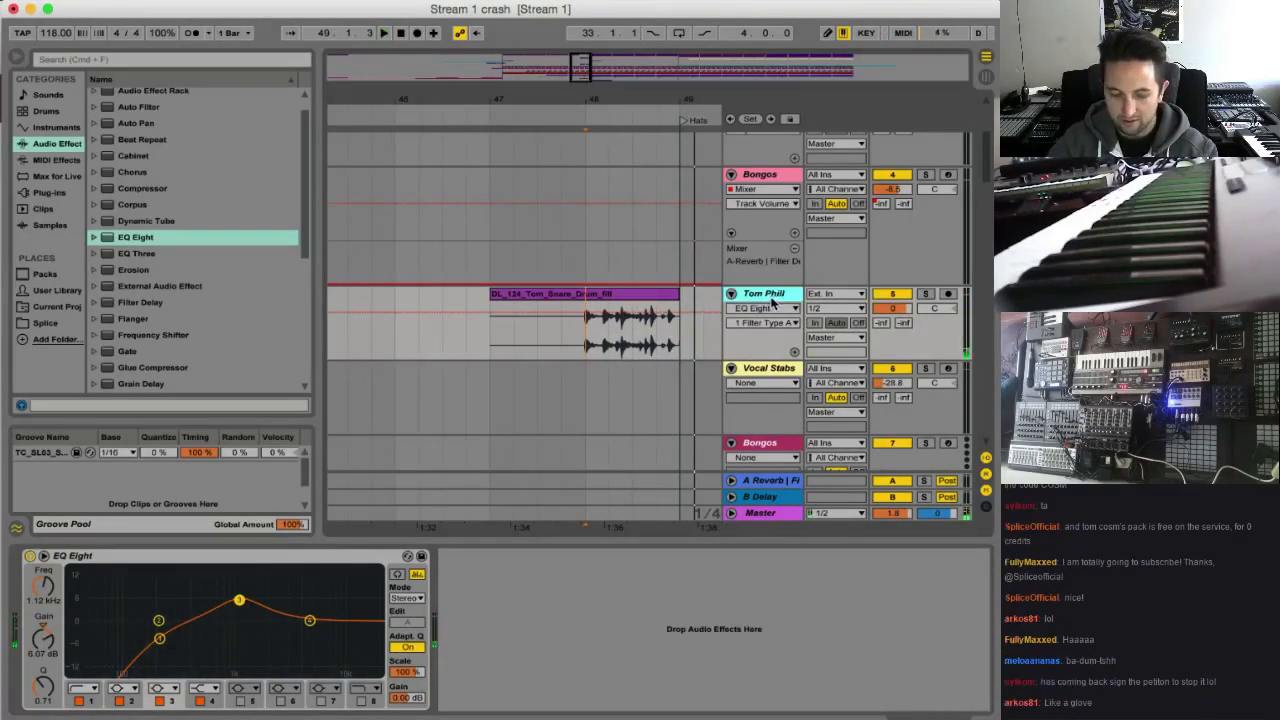
{"action": "key", "text": "super+t"}
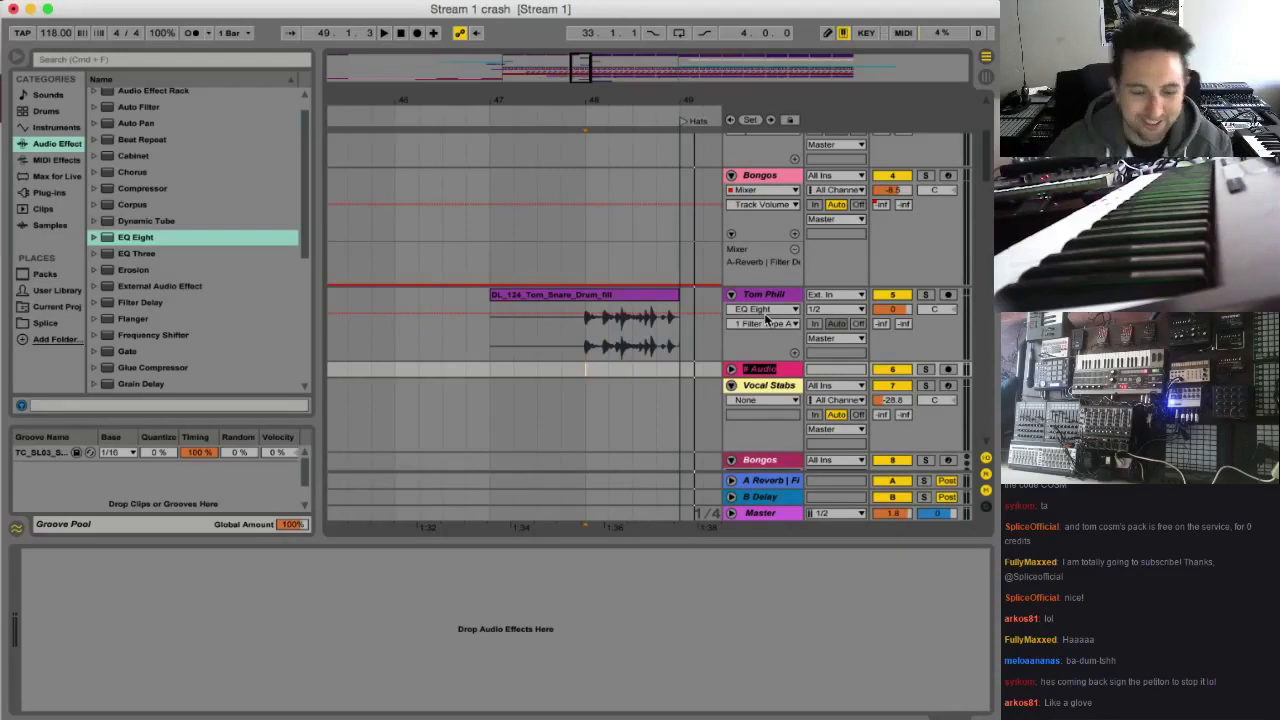
{"action": "left_click", "coordinate": [731, 370]}
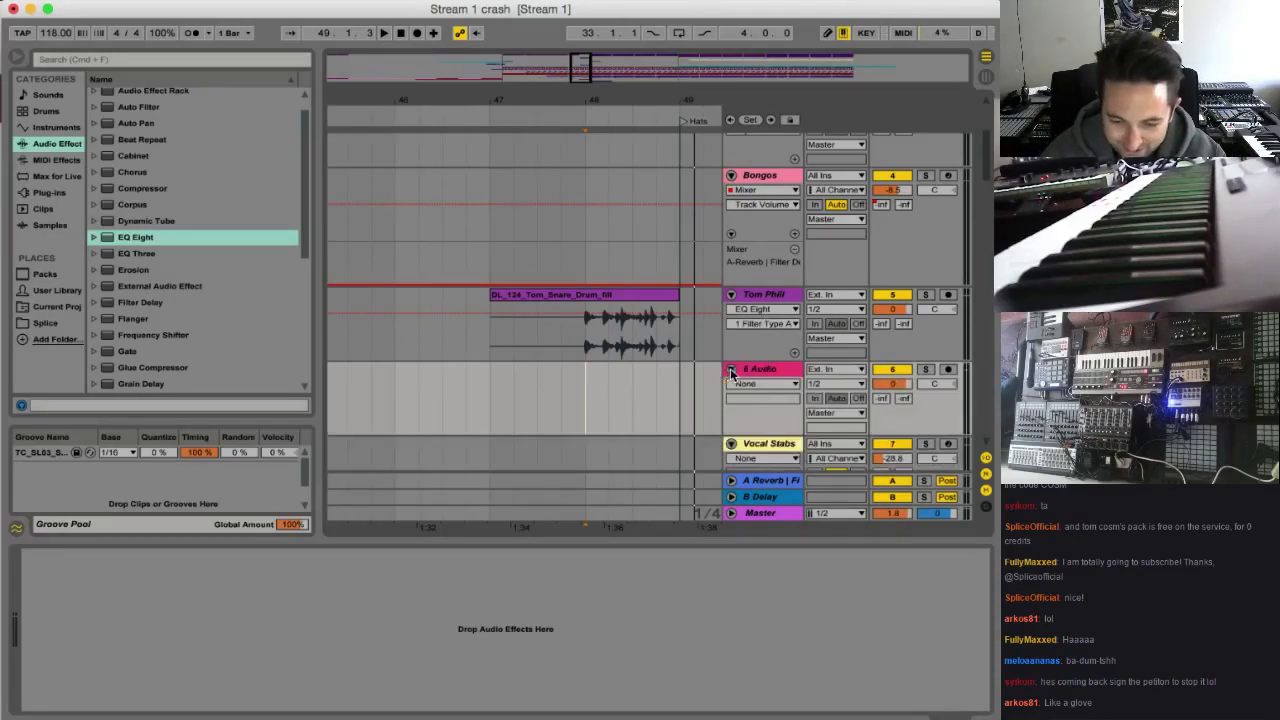
{"action": "left_click", "coordinate": [877, 2]}
{"action": "left_click_drag", "start_coordinate": [785, 168], "coordinate": [493, 385]}
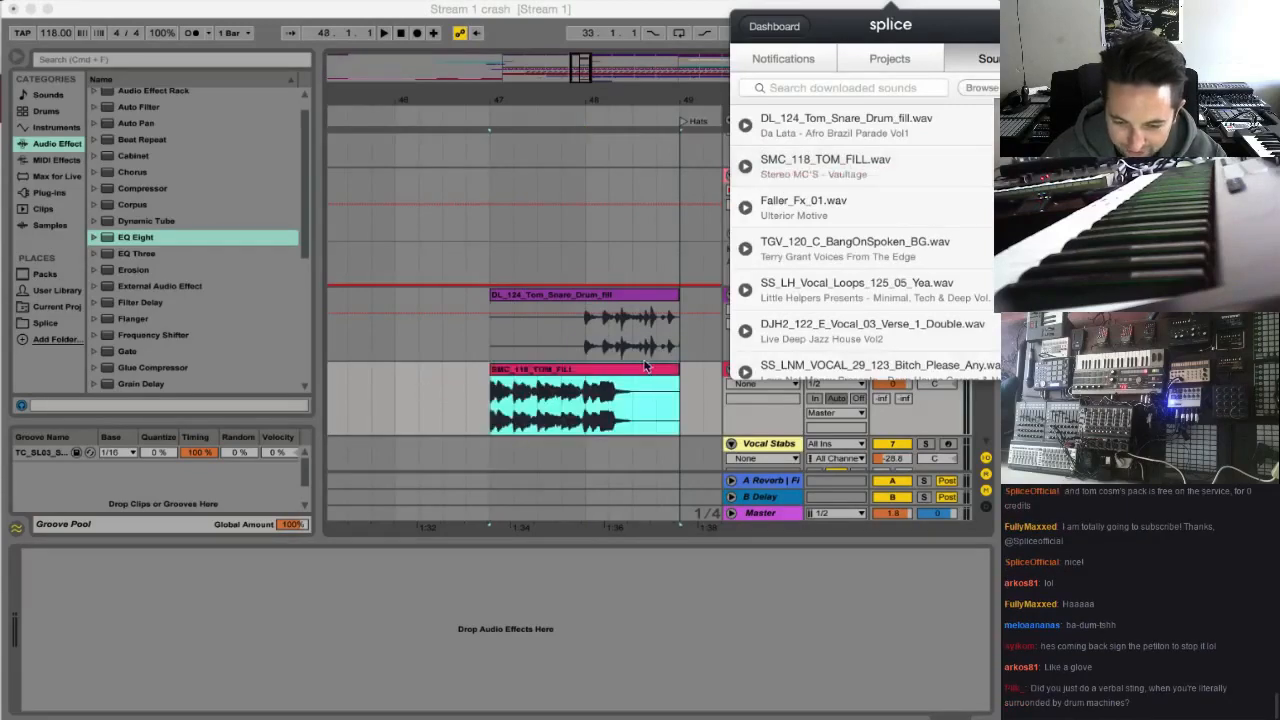
Solo the 6 Audio and Tom Phill tracks, set the 6 Audio volume to -9.4 and play both fills
{"action": "left_click", "coordinate": [925, 370]}
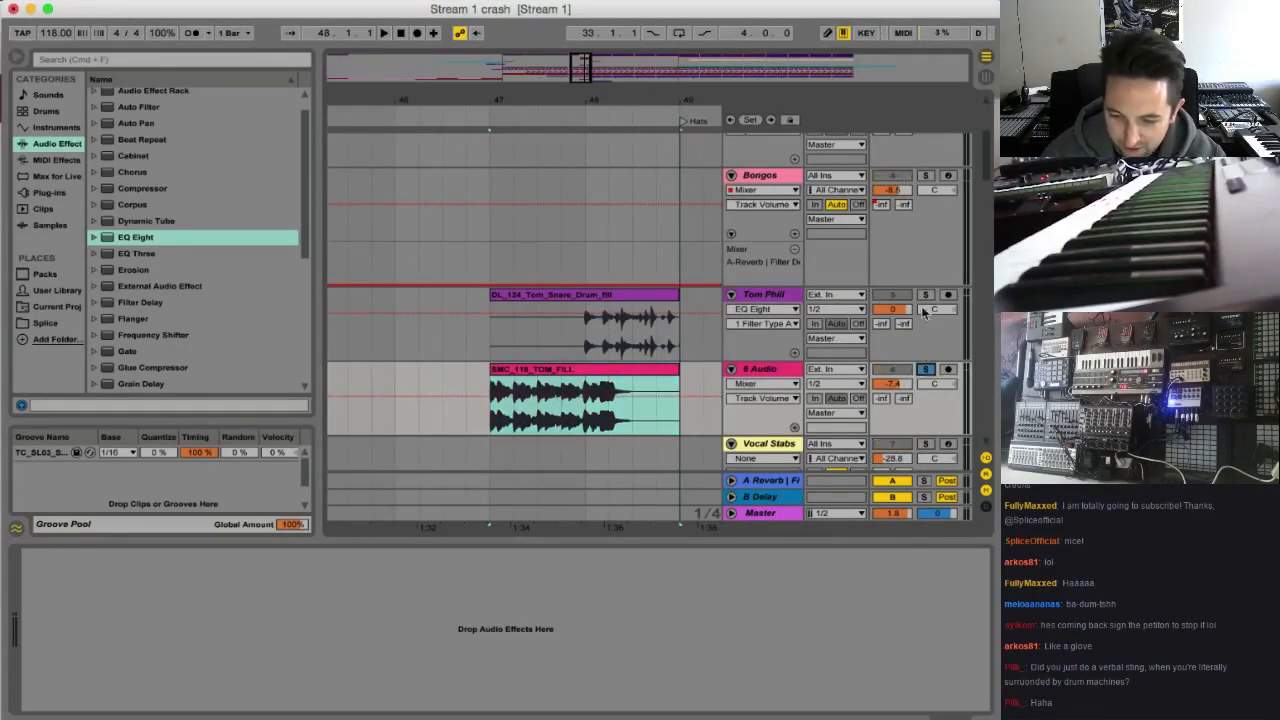
{"action": "left_click_drag", "start_coordinate": [884, 381], "coordinate": [889, 405]}
{"action": "key", "text": "space"}
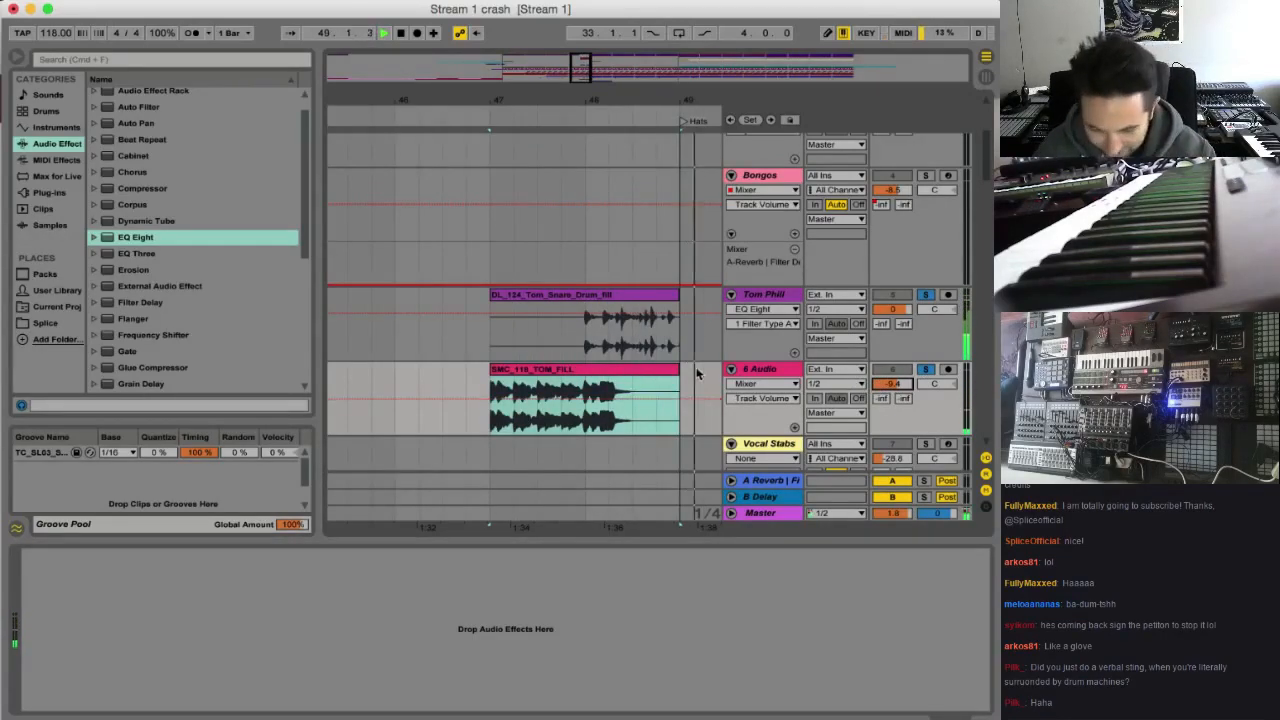
{"action": "key", "text": "space"}
Try the SMC_118_TOM_FILL clip at a segment tempo of 78.67 BPM and restore it to 157.33 BPM
{"action": "double_click", "coordinate": [589, 378]}
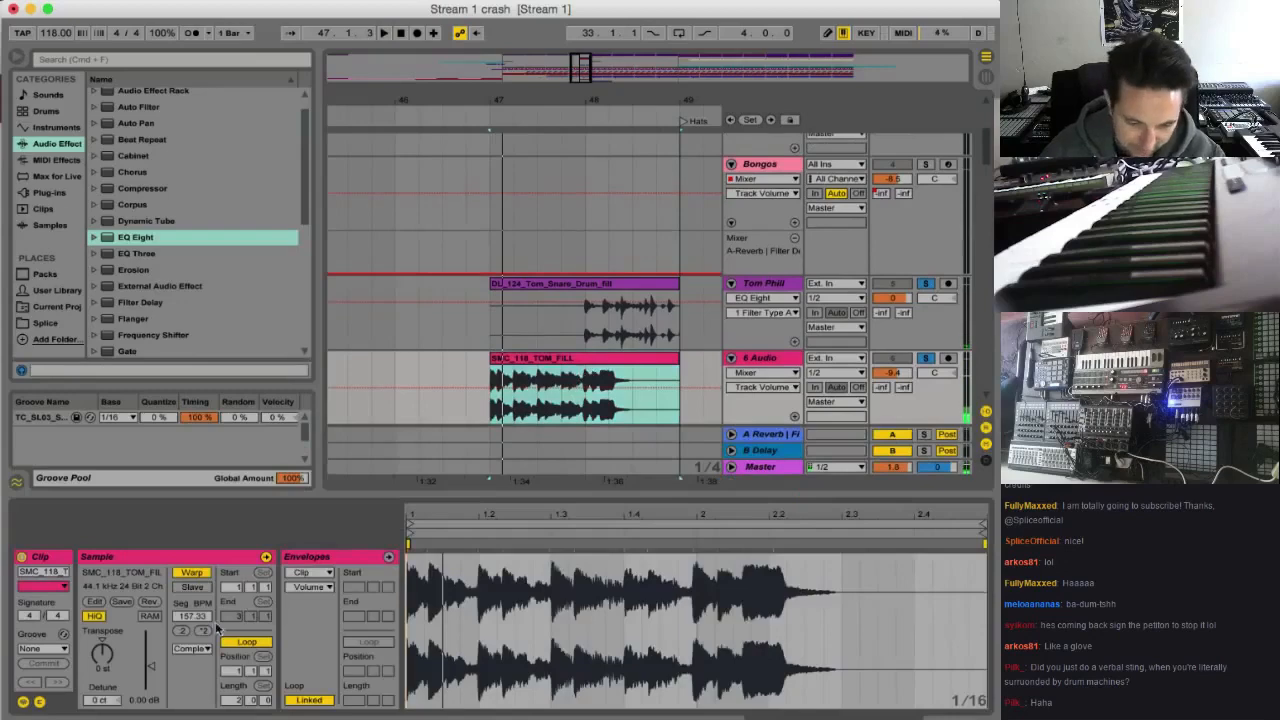
{"action": "left_click", "coordinate": [203, 632]}
{"action": "left_click", "coordinate": [184, 632]}
{"action": "left_click", "coordinate": [184, 632]}
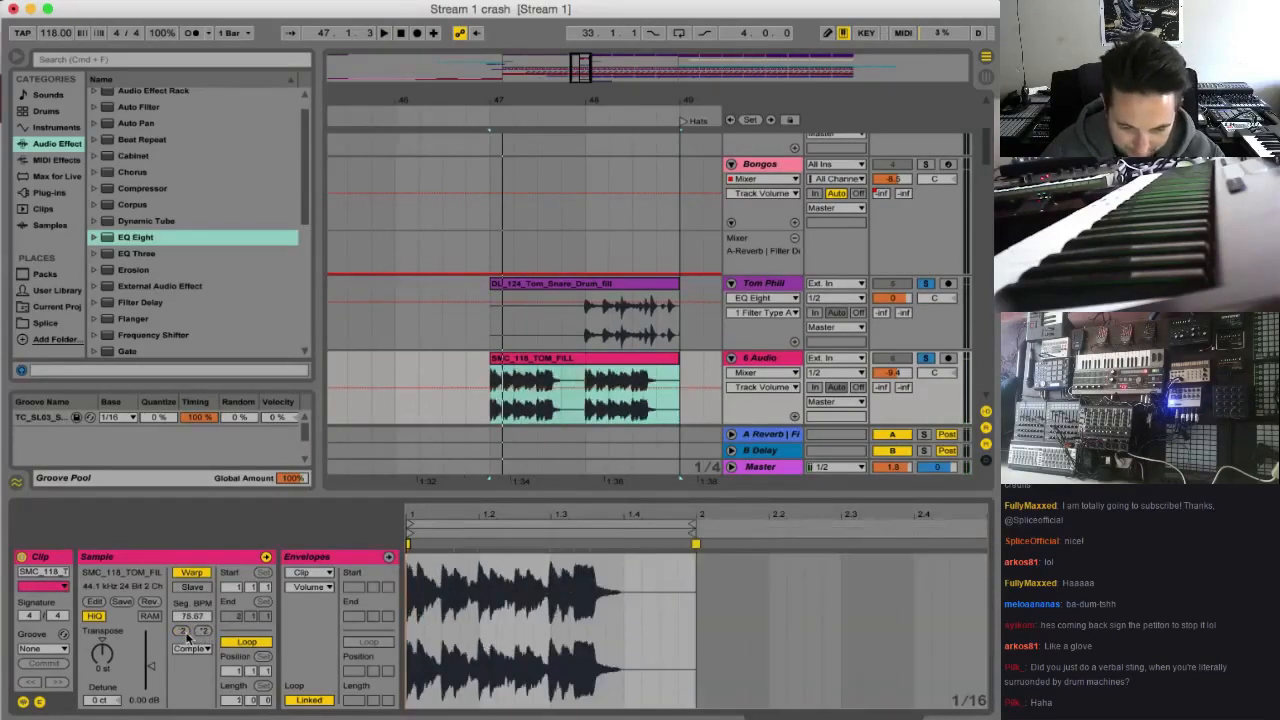
{"action": "left_click", "coordinate": [203, 632]}
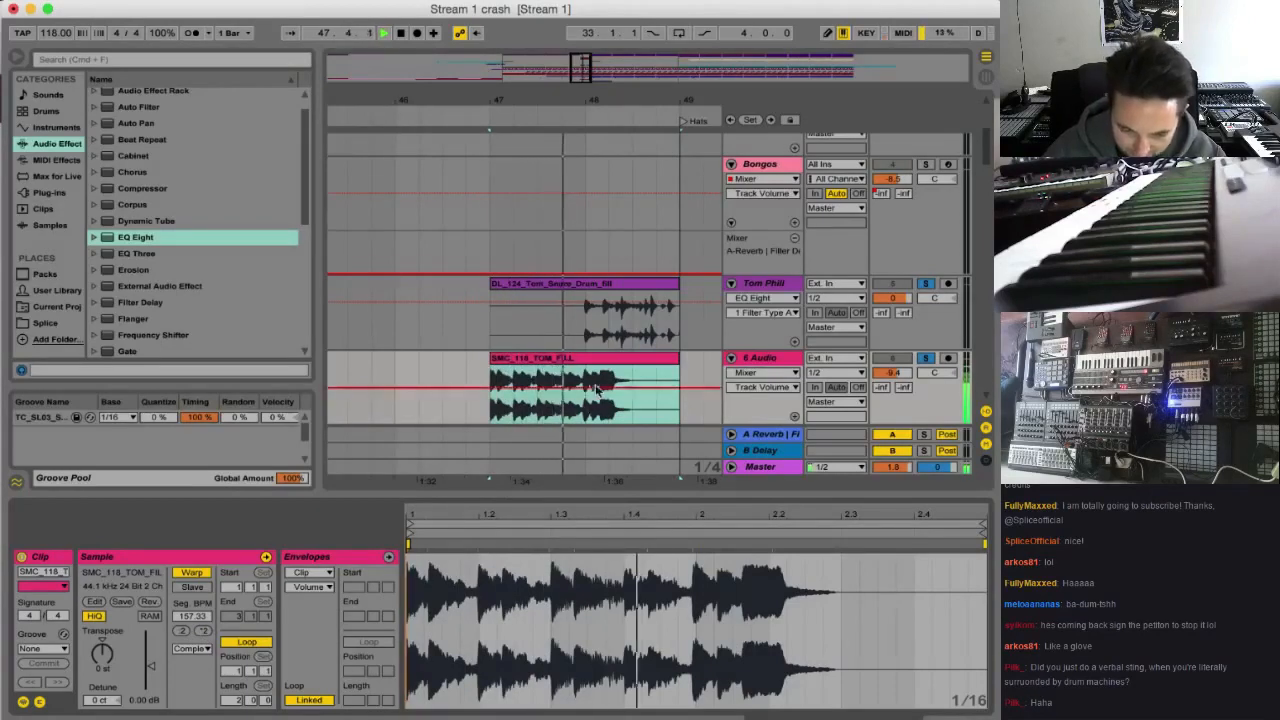
Clear the solos, set the 6 Audio volume to -14.5 and delete the SMC_118_TOM_FILL clip from the track
{"action": "left_click", "coordinate": [932, 362]}
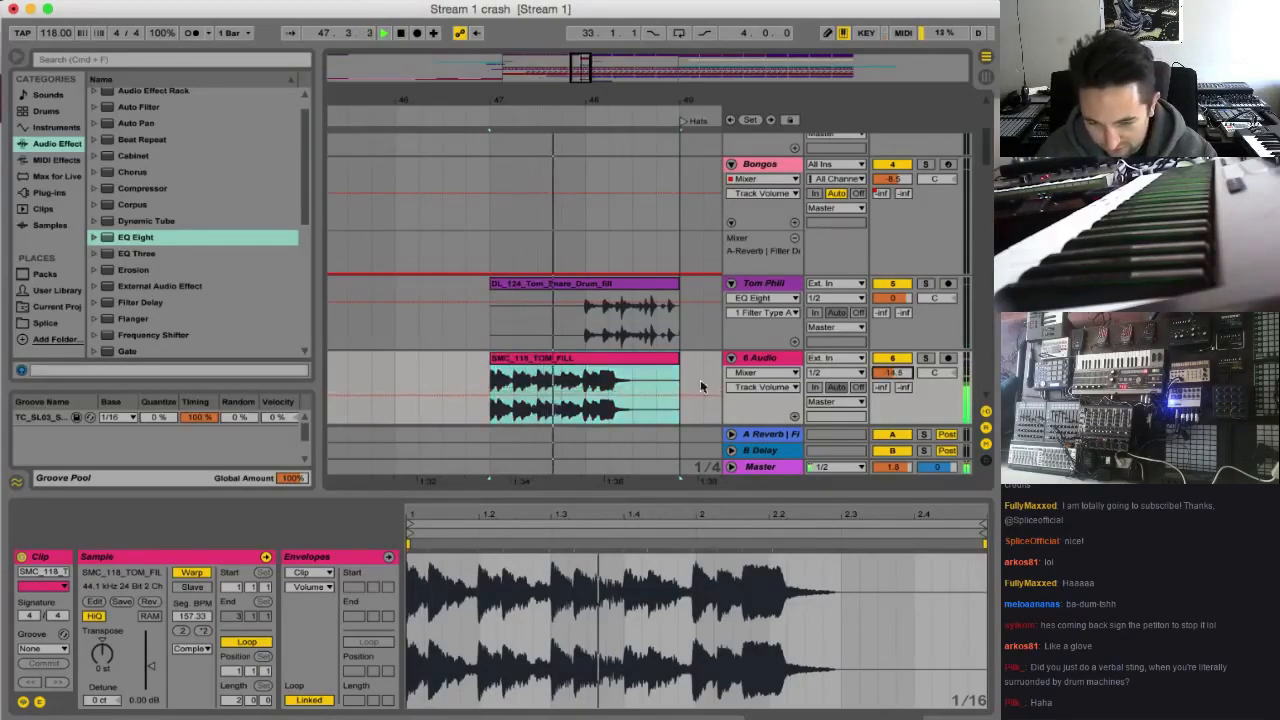
{"action": "key", "text": "Delete"}
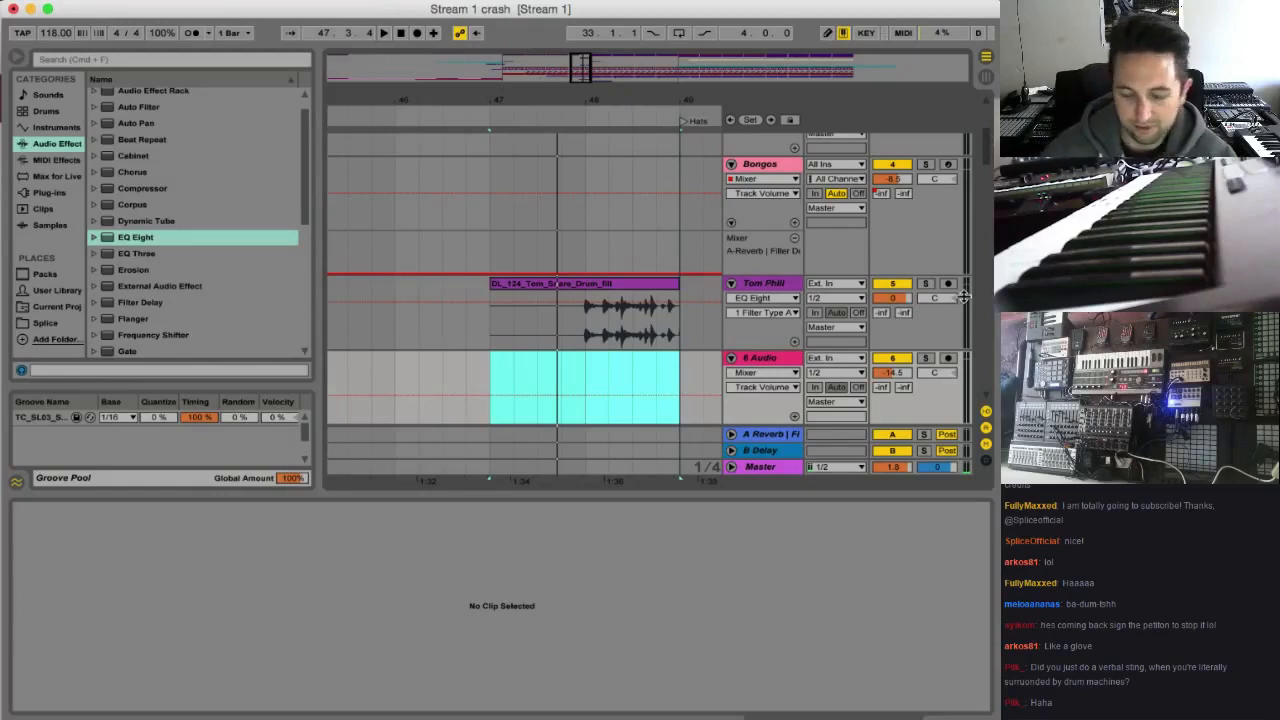
Play the tom fill's transition into Hats from bar 48 and replay the last hits of the fill before bar 49
{"action": "left_click", "coordinate": [587, 322]}
{"action": "key", "text": "space"}
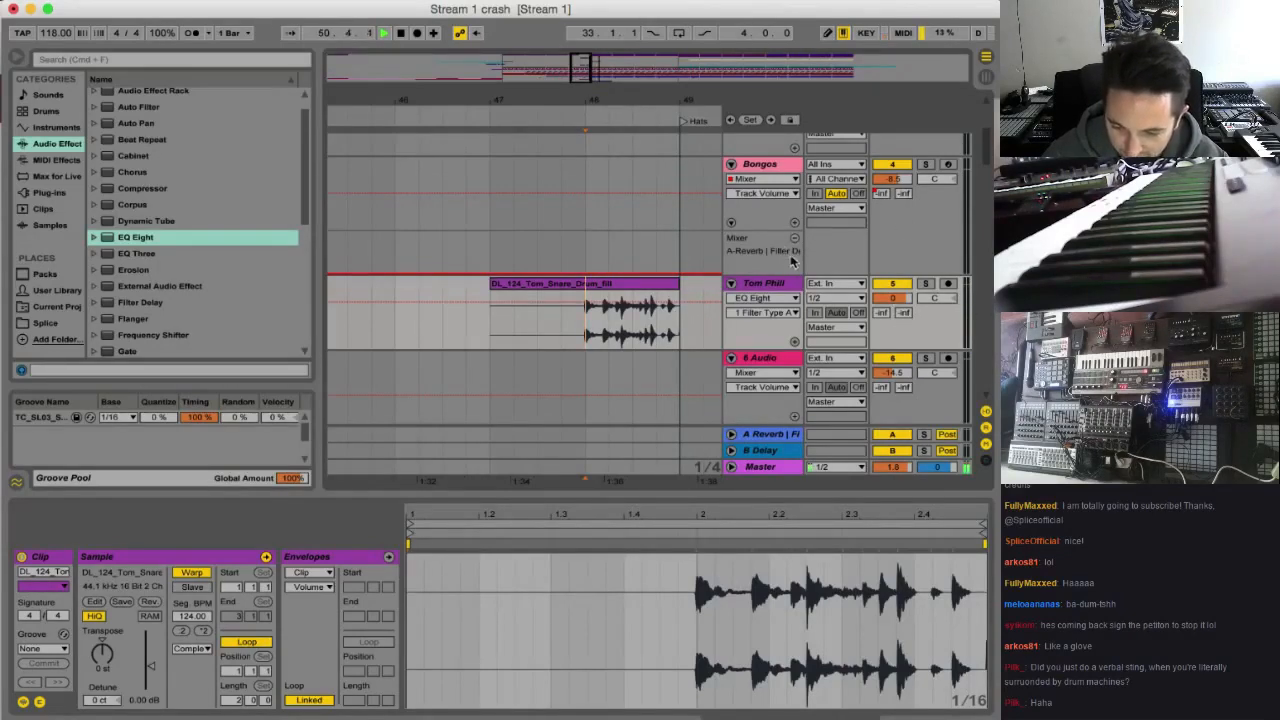
{"action": "mouse_move", "coordinate": [588, 76]}
{"action": "left_mouse_down"}
{"action": "mouse_move", "coordinate": [591, 60]}
{"action": "mouse_move", "coordinate": [606, 84]}
{"action": "left_mouse_up"}
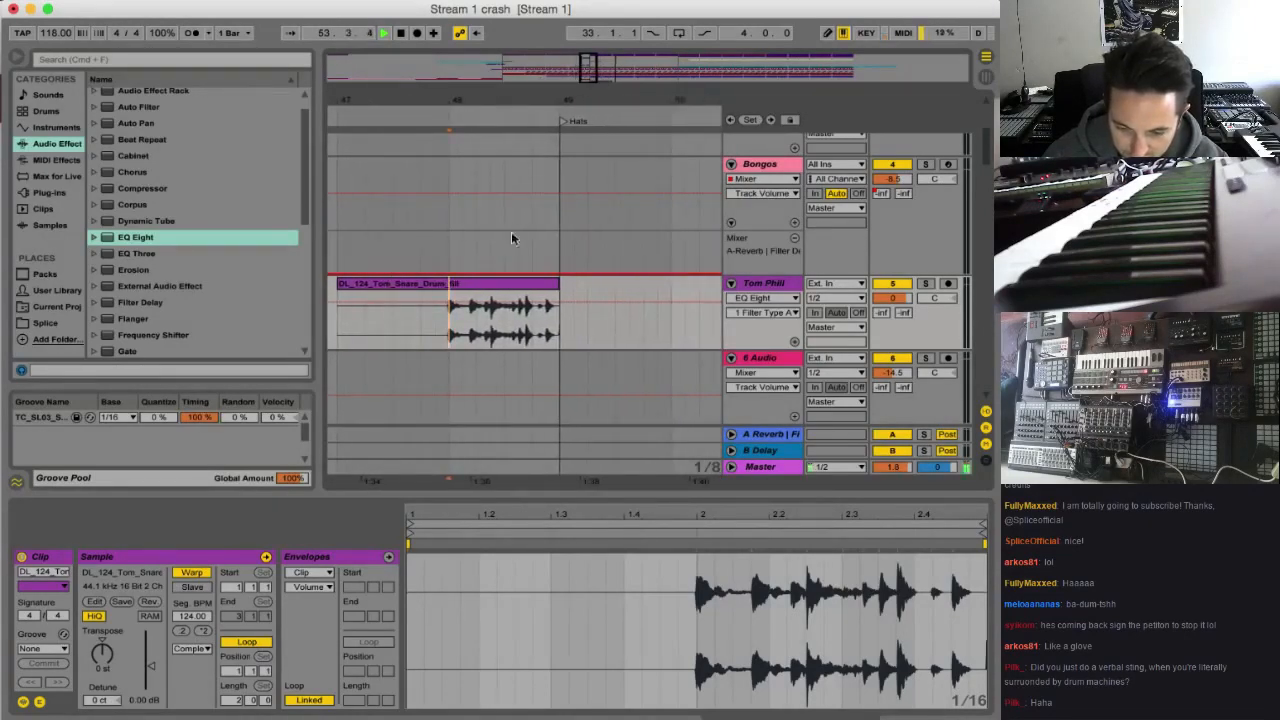
{"action": "key", "text": "space"}
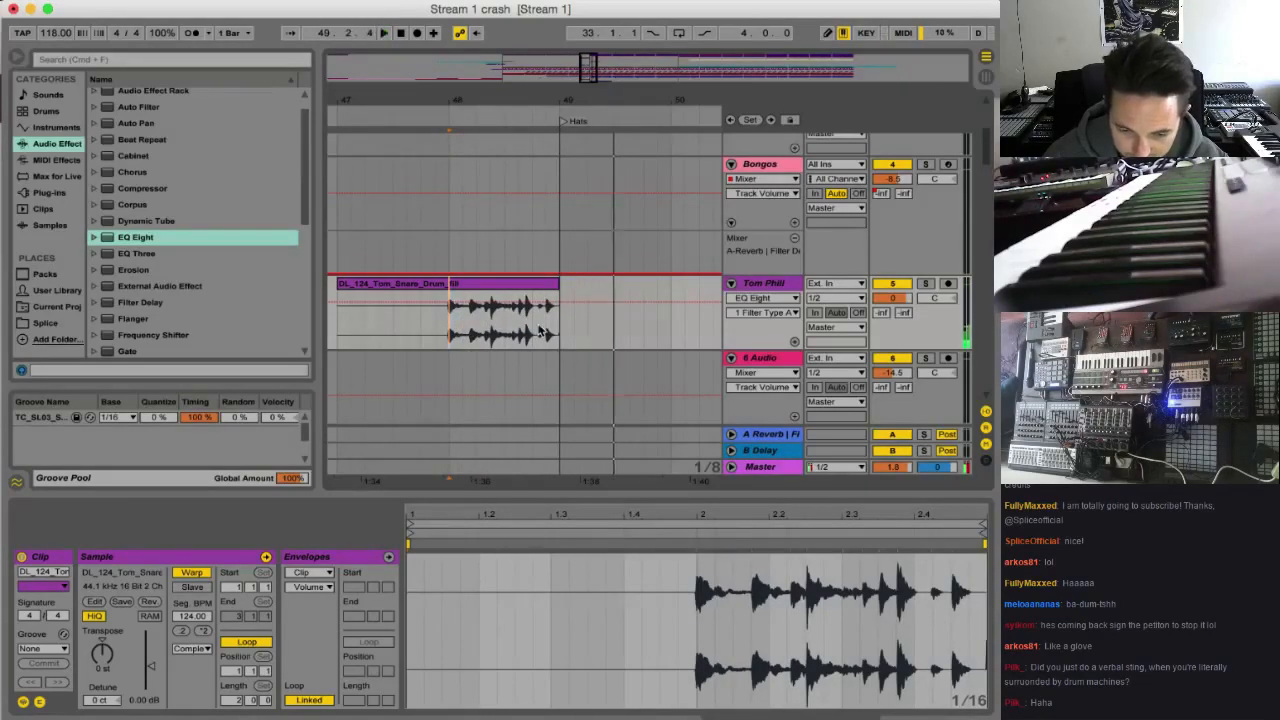
{"action": "key", "text": "space"}
{"action": "key", "text": "space"}
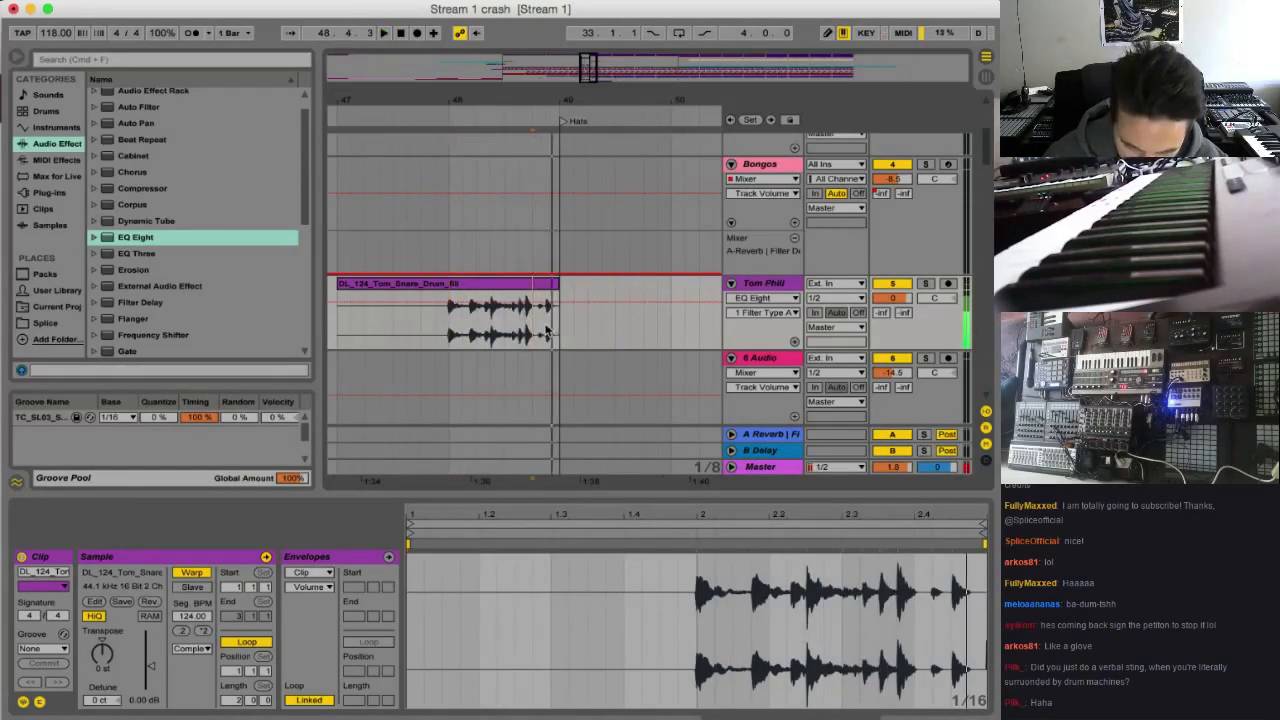
{"action": "key", "text": "space"}
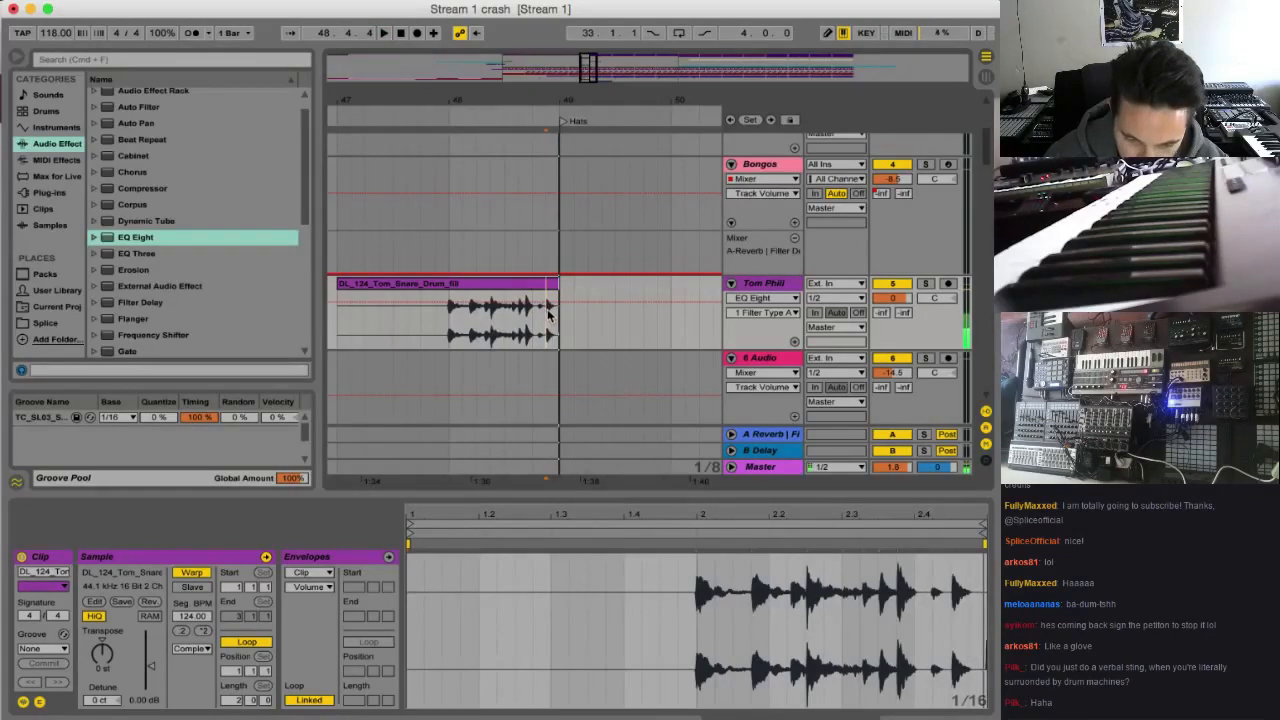
{"action": "key", "text": "space"}
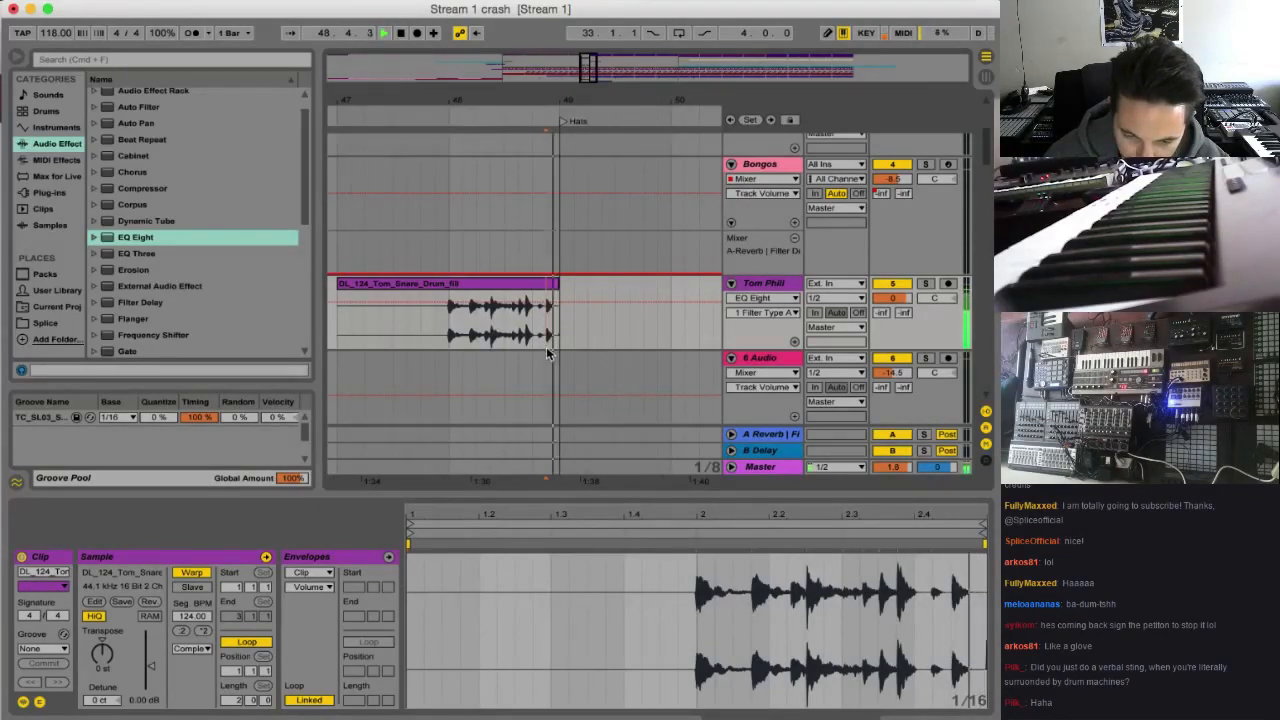
{"action": "key", "text": "space"}
Switch to the Splice website, search its sounds for "tom" and limit the results to one-shots
{"action": "left_click", "coordinate": [694, 710]}
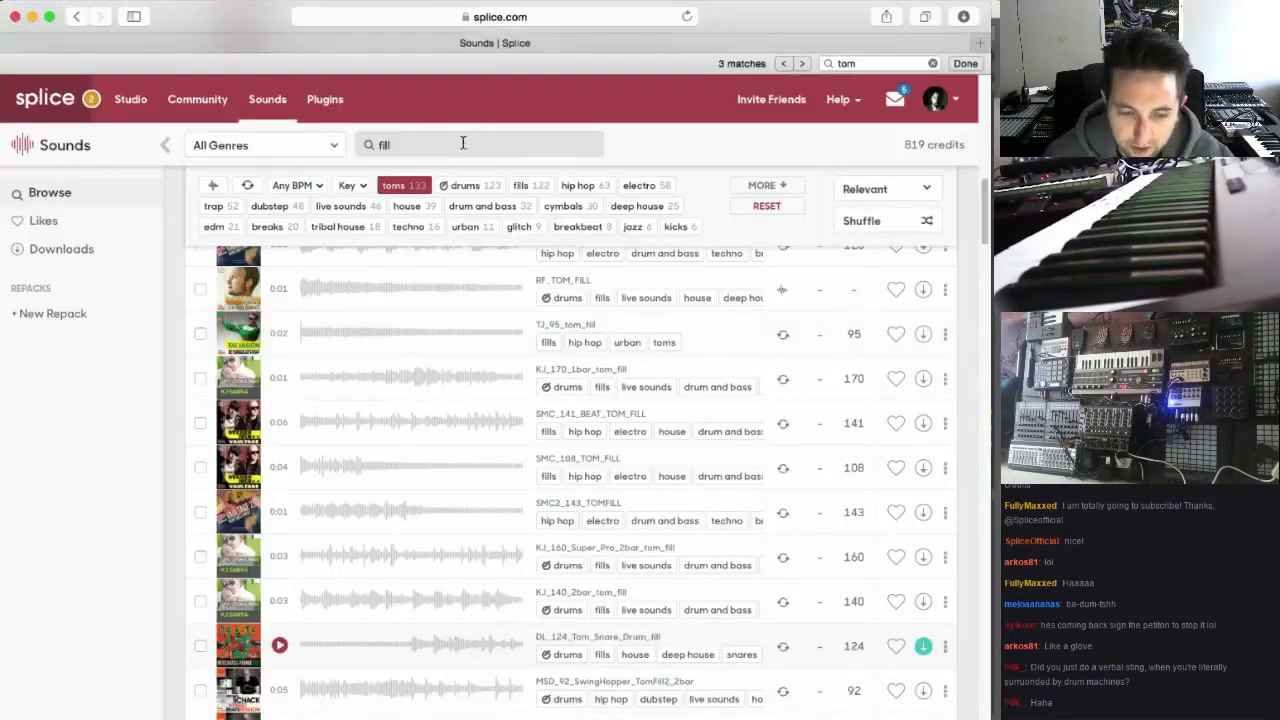
{"action": "left_click", "coordinate": [276, 208]}
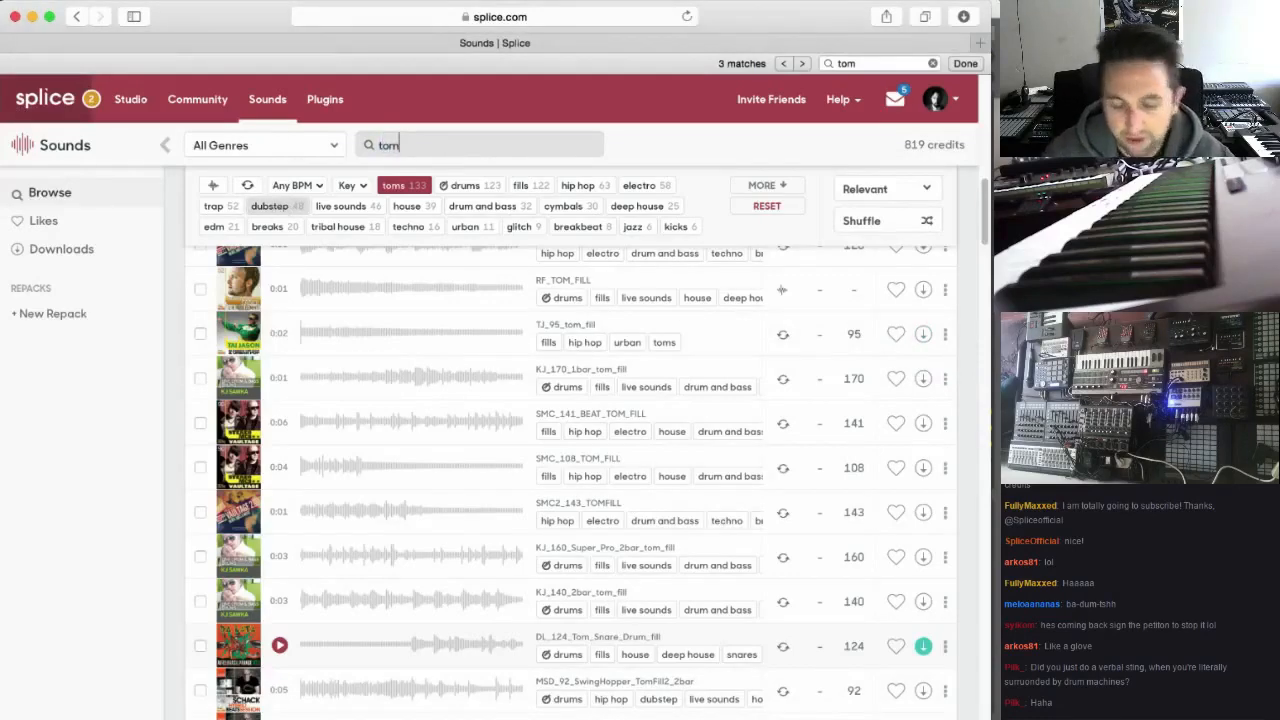
{"action": "left_click", "coordinate": [213, 231]}
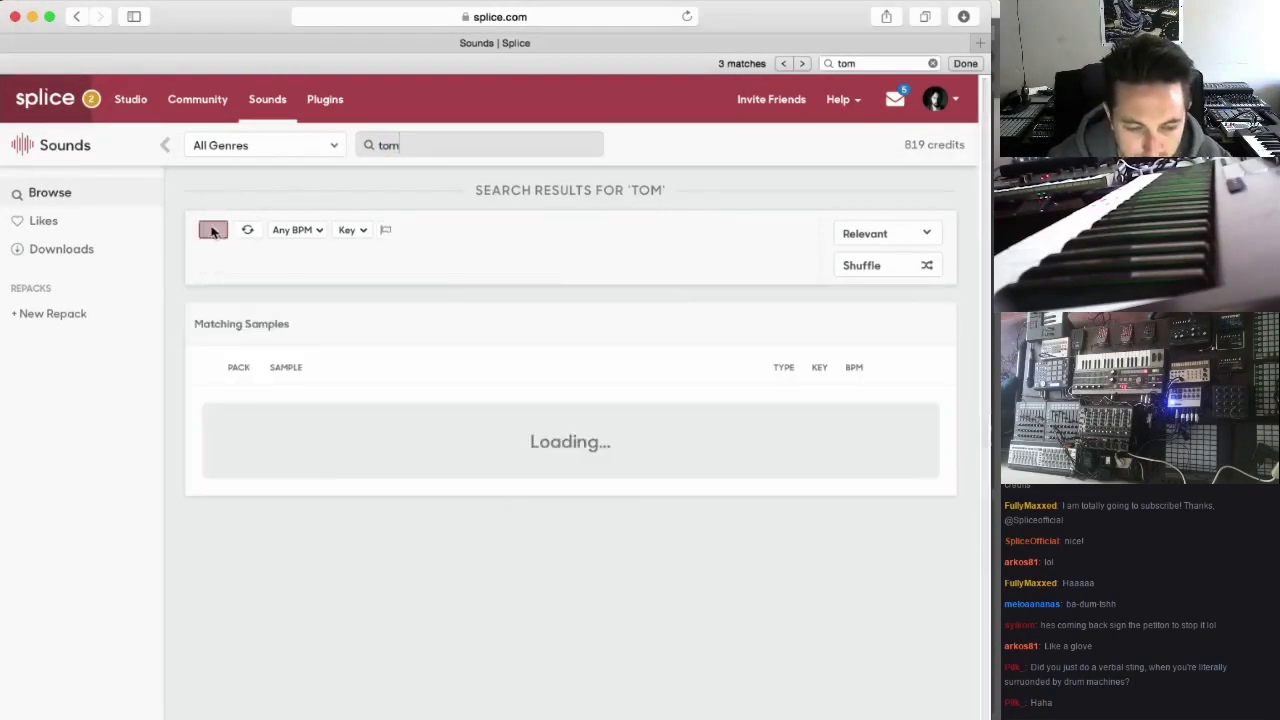
Audition tom one-shots in the Splice results, including TOMM_F_08TOMLO and several dt01_perc_tomtone samples
{"action": "scroll", "coordinate": [290, 480], "scroll_direction": "down", "scroll_amount": 5}
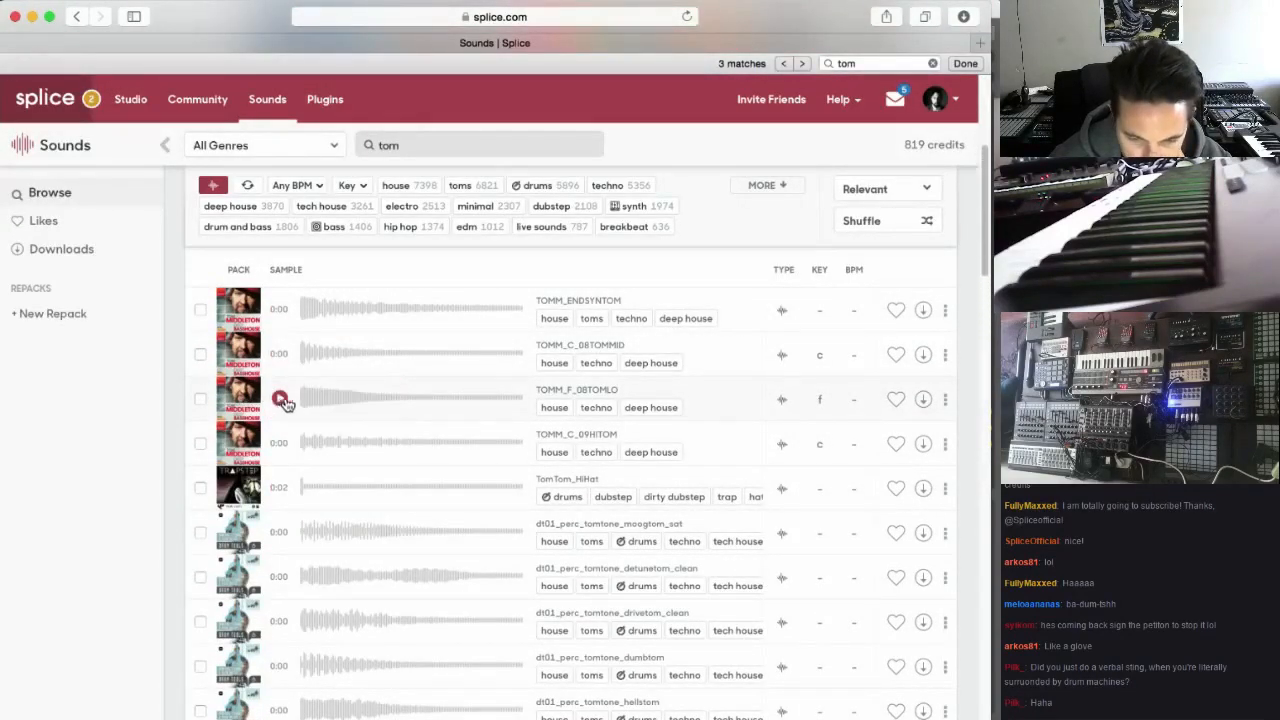
{"action": "left_click", "coordinate": [397, 409]}
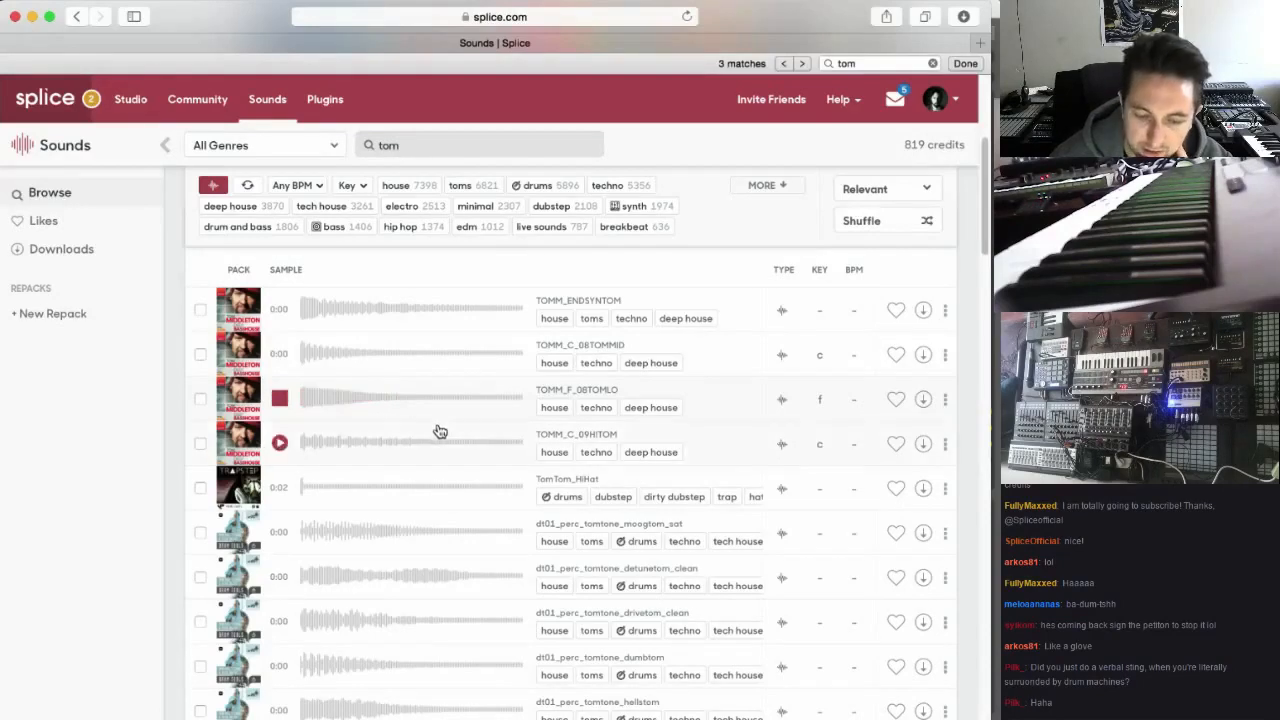
{"action": "scroll", "coordinate": [429, 447], "scroll_direction": "down", "scroll_amount": 2}
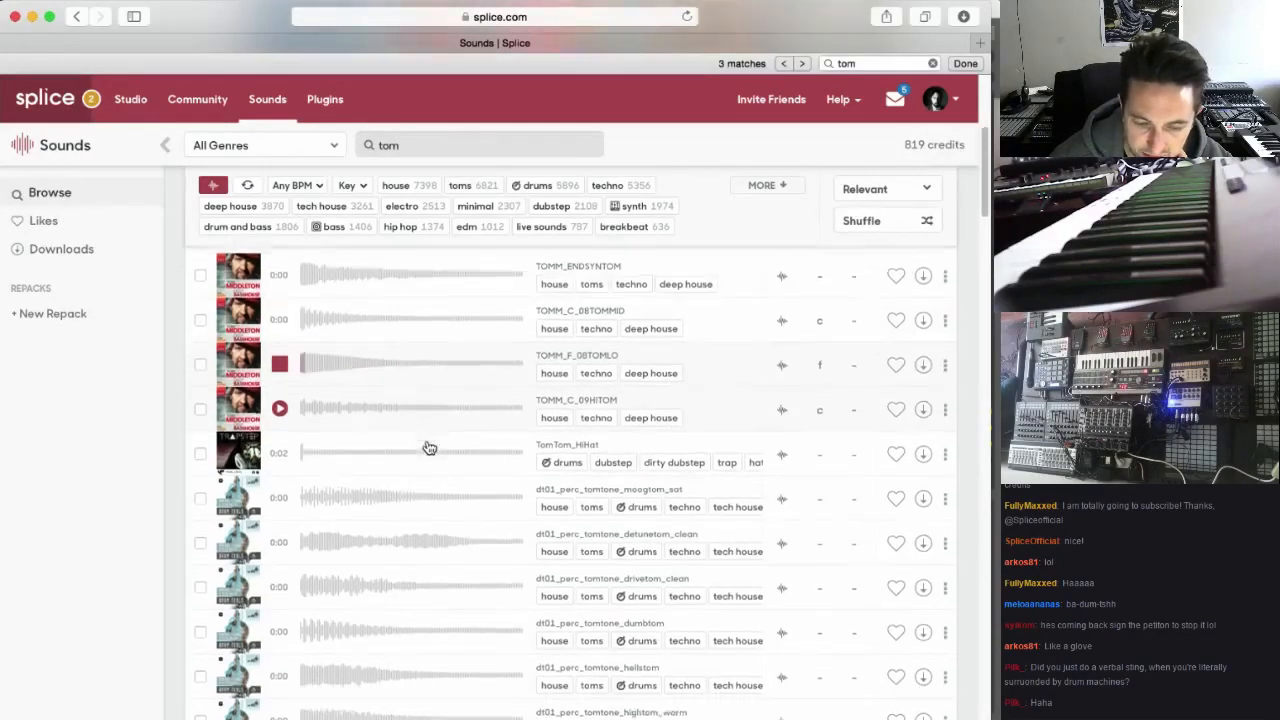
{"action": "left_click", "coordinate": [281, 581]}
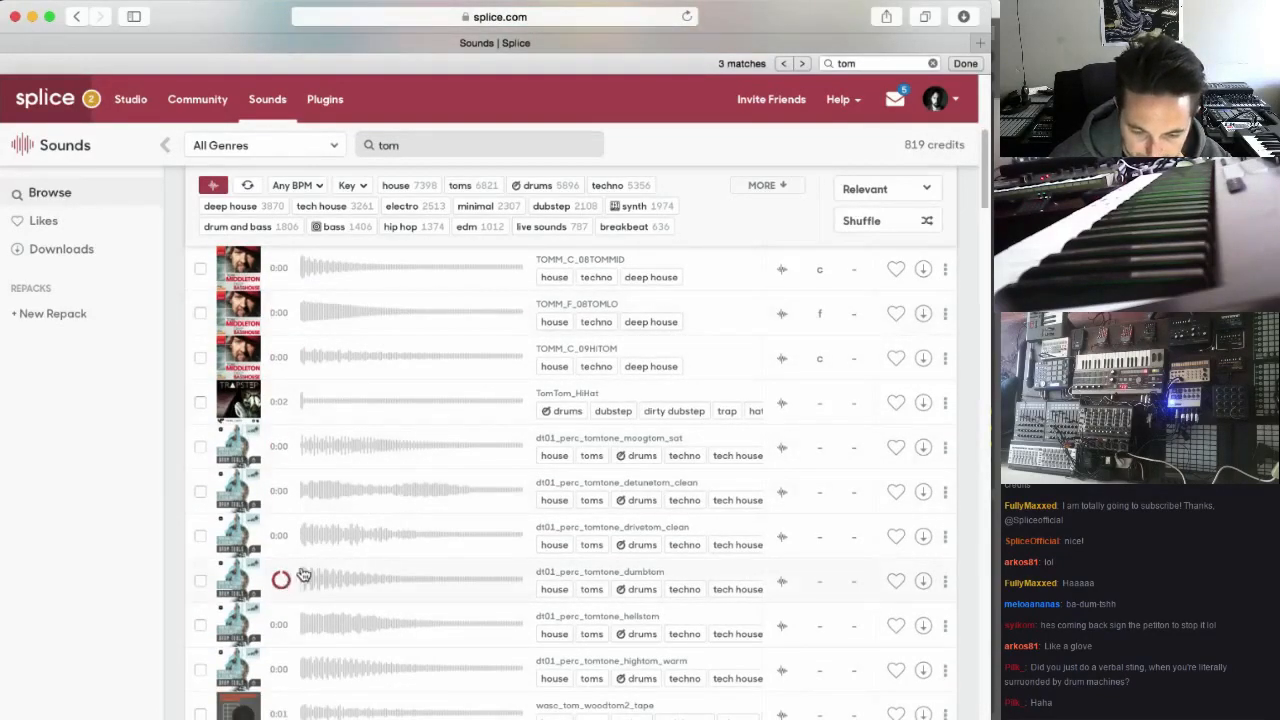
{"action": "scroll", "coordinate": [300, 575], "scroll_direction": "down", "scroll_amount": 5}
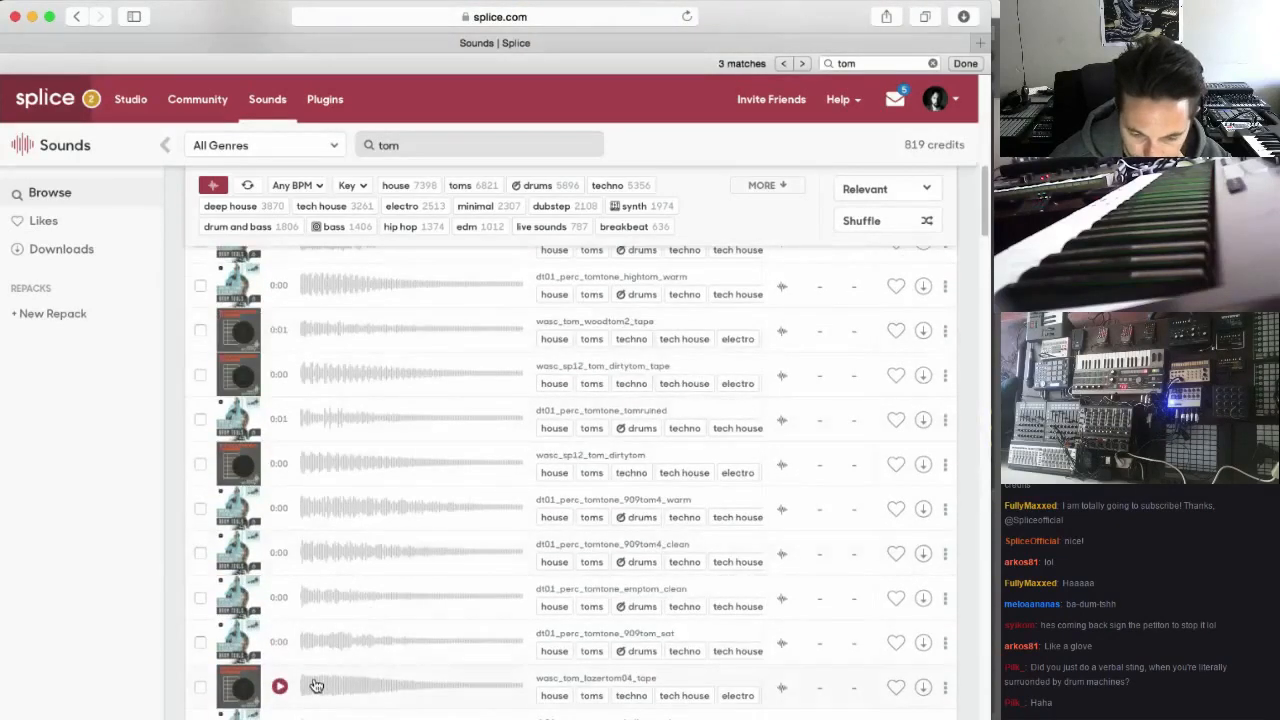
{"action": "scroll", "coordinate": [316, 685], "scroll_direction": "down", "scroll_amount": 5}
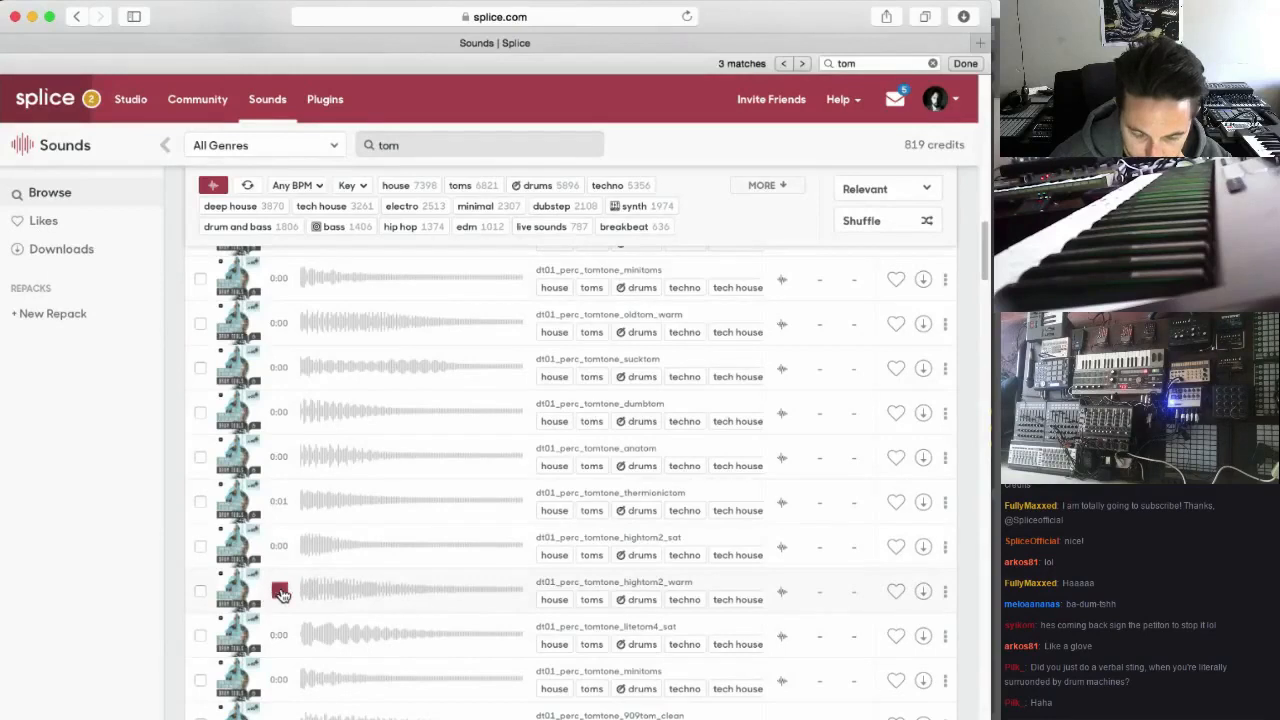
{"action": "scroll", "coordinate": [283, 594], "scroll_direction": "down", "scroll_amount": 1}
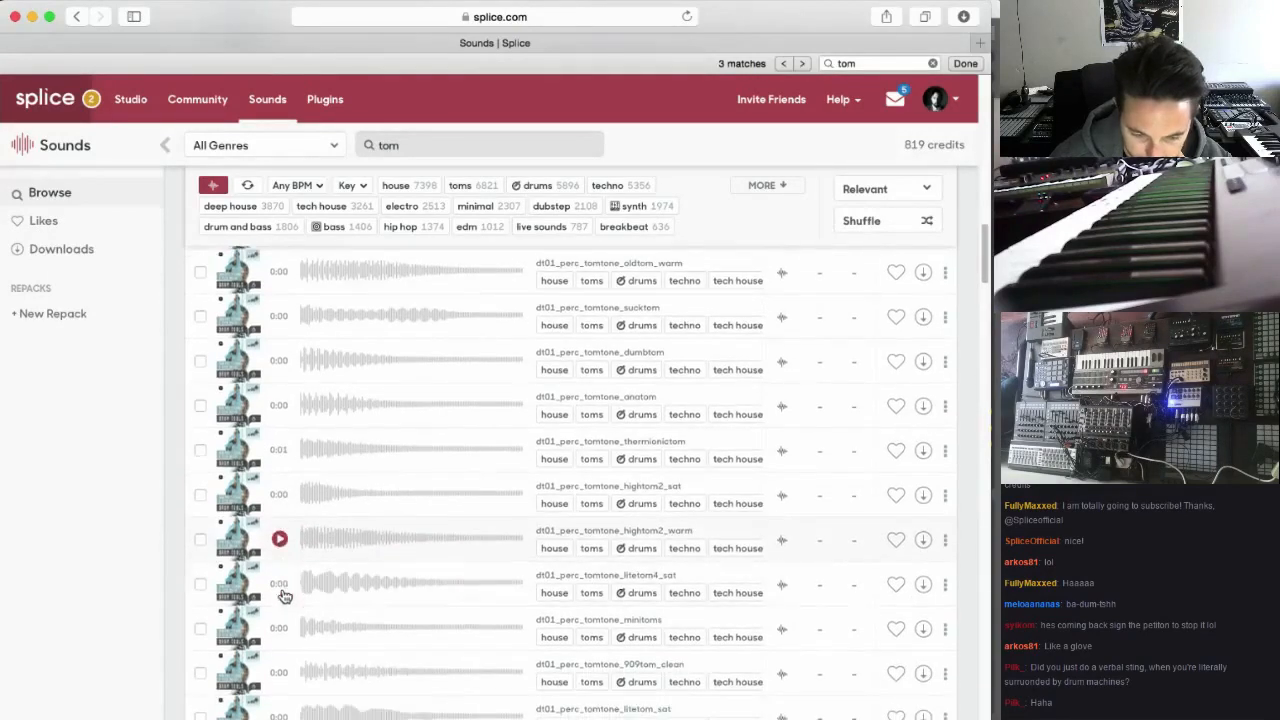
{"action": "scroll", "coordinate": [285, 600], "scroll_direction": "down", "scroll_amount": 1}
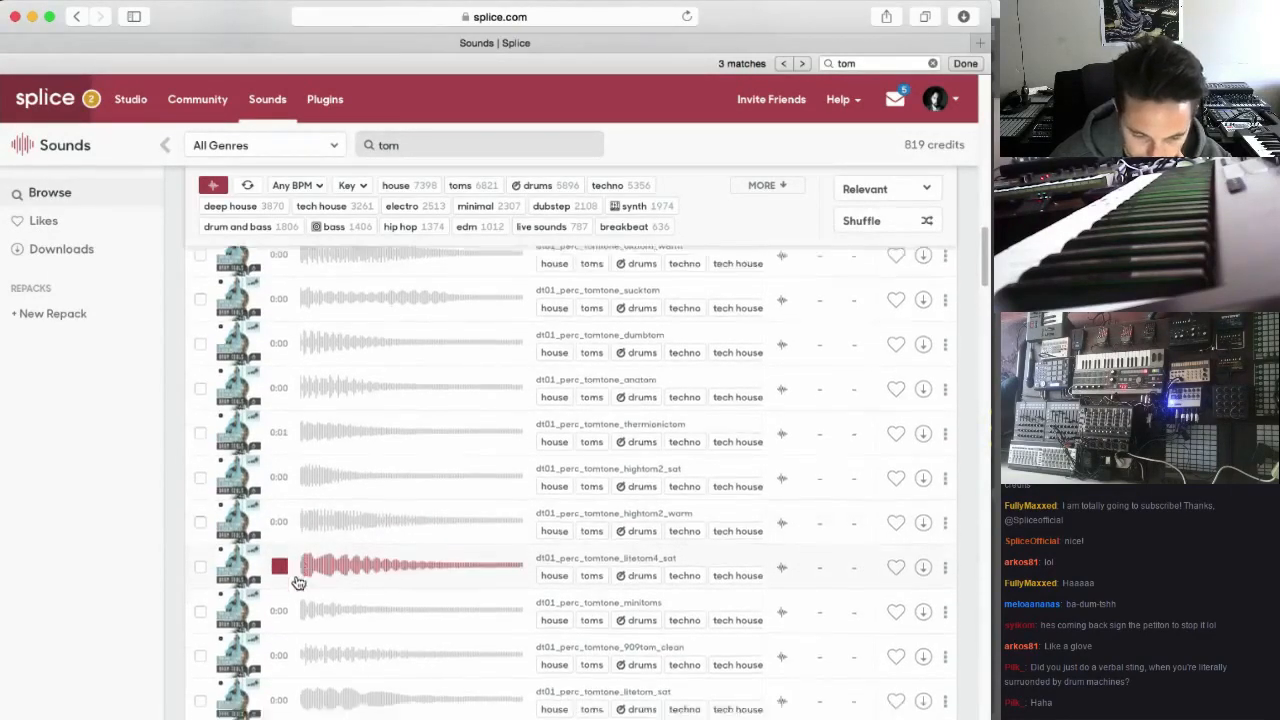
{"action": "left_click", "coordinate": [281, 625]}
{"action": "scroll", "coordinate": [285, 626], "scroll_direction": "down", "scroll_amount": 1}
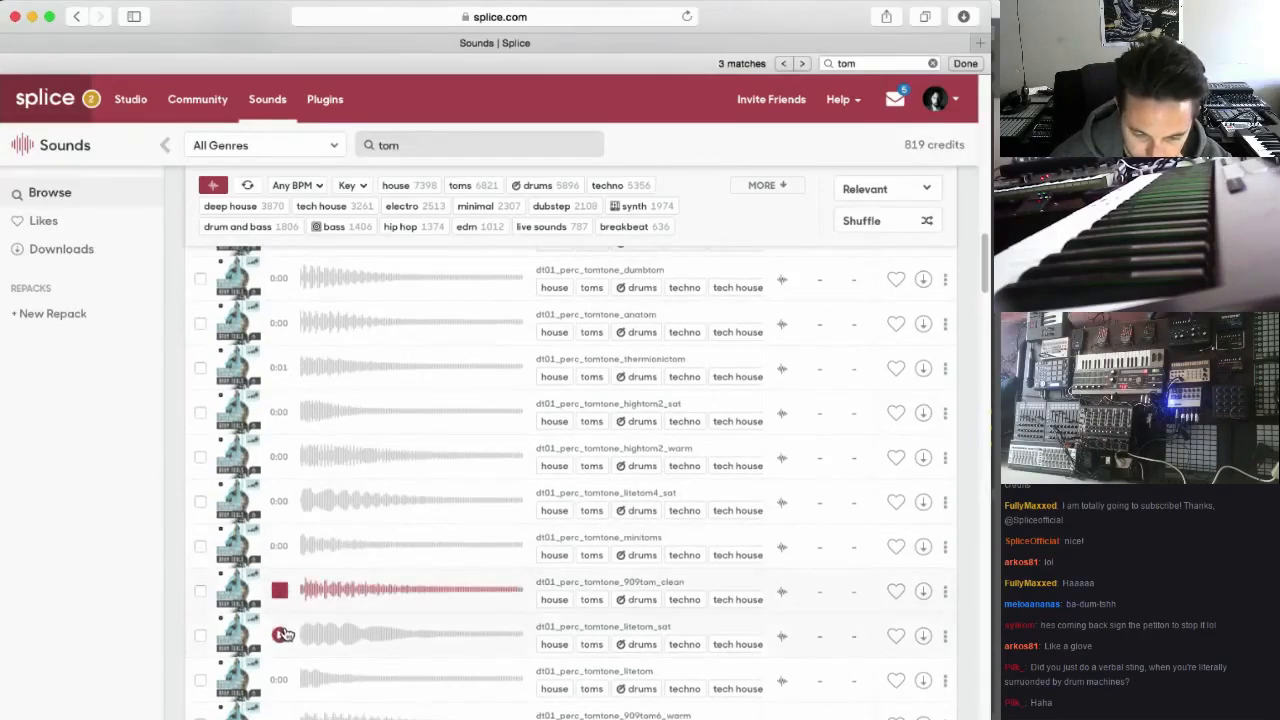
{"action": "left_click", "coordinate": [282, 634]}
{"action": "scroll", "coordinate": [288, 635], "scroll_direction": "down", "scroll_amount": 5}
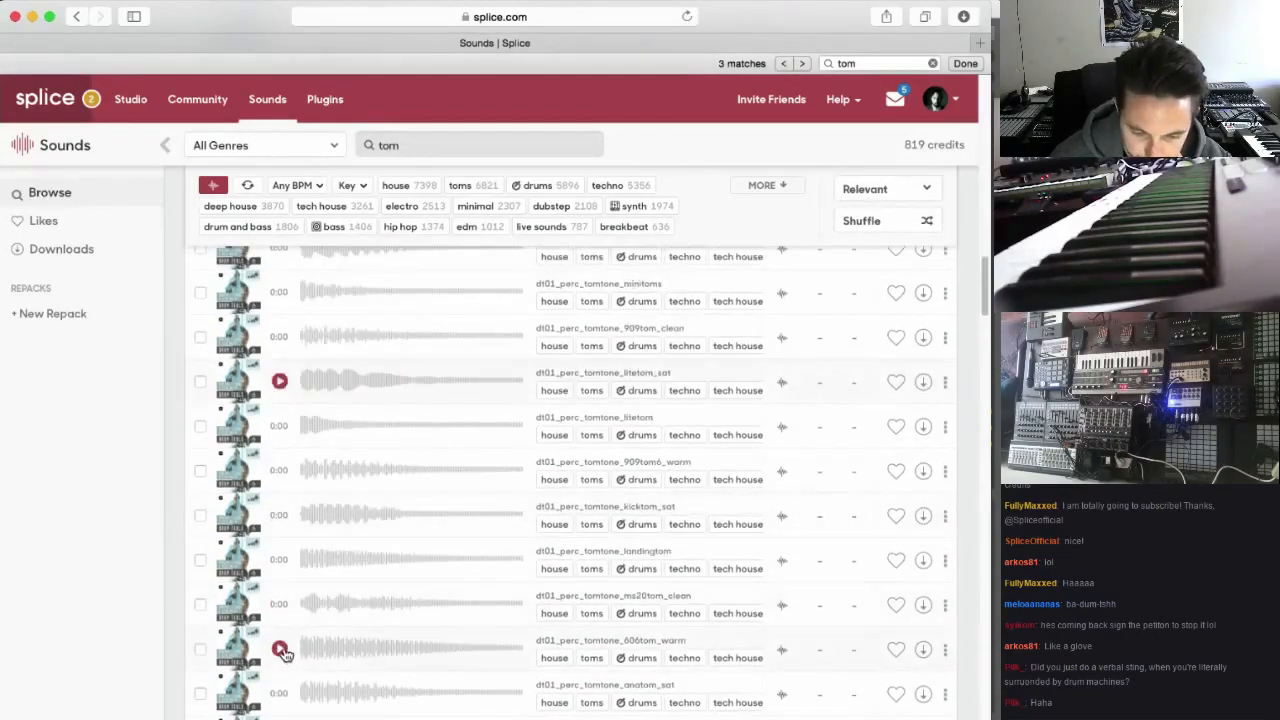
{"action": "scroll", "coordinate": [400, 589], "scroll_direction": "down", "scroll_amount": 5}
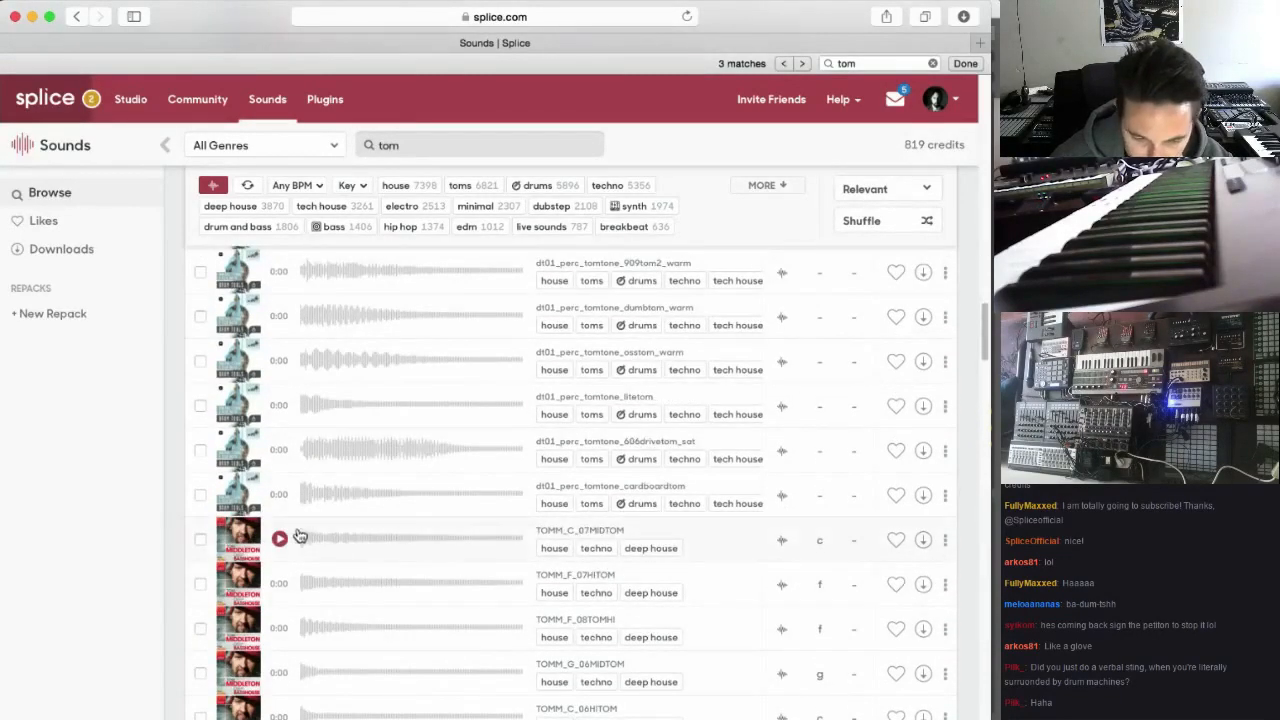
{"action": "scroll", "coordinate": [300, 668], "scroll_direction": "down", "scroll_amount": 1}
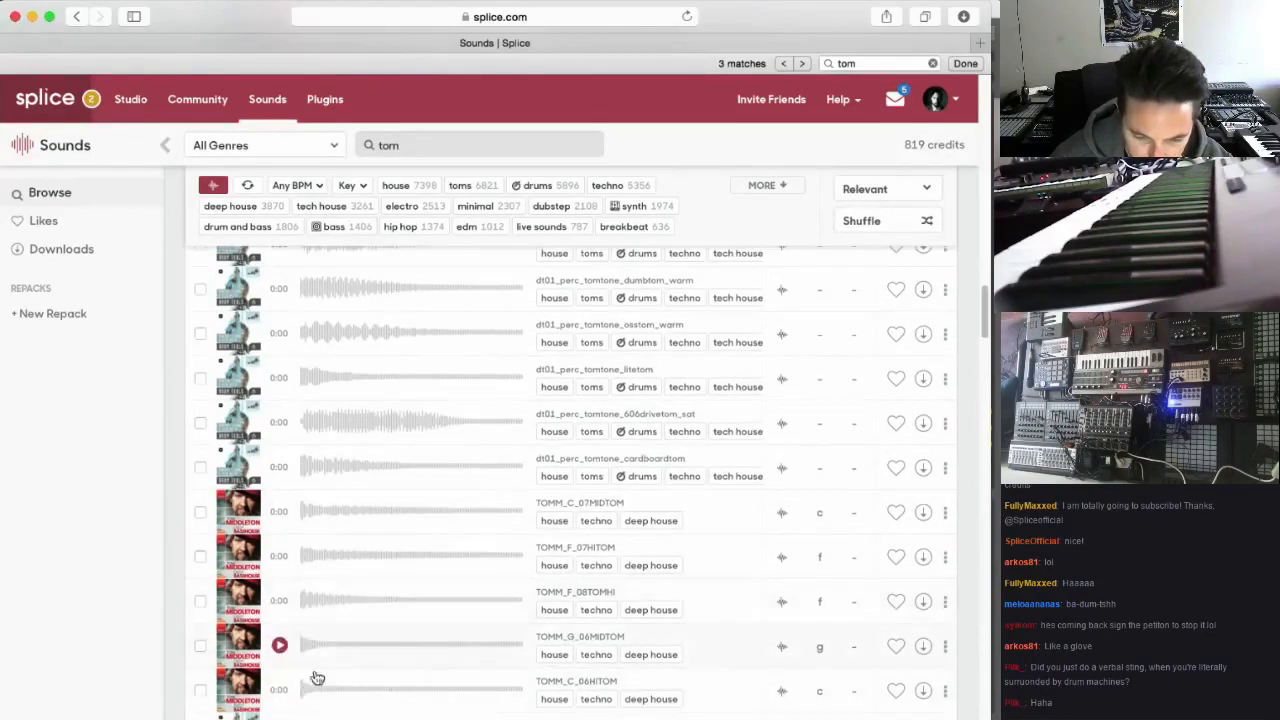
Download the TOMM_C_07MIDTOM one-shot from the results and switch back to Ableton Live
{"action": "left_click", "coordinate": [278, 473]}
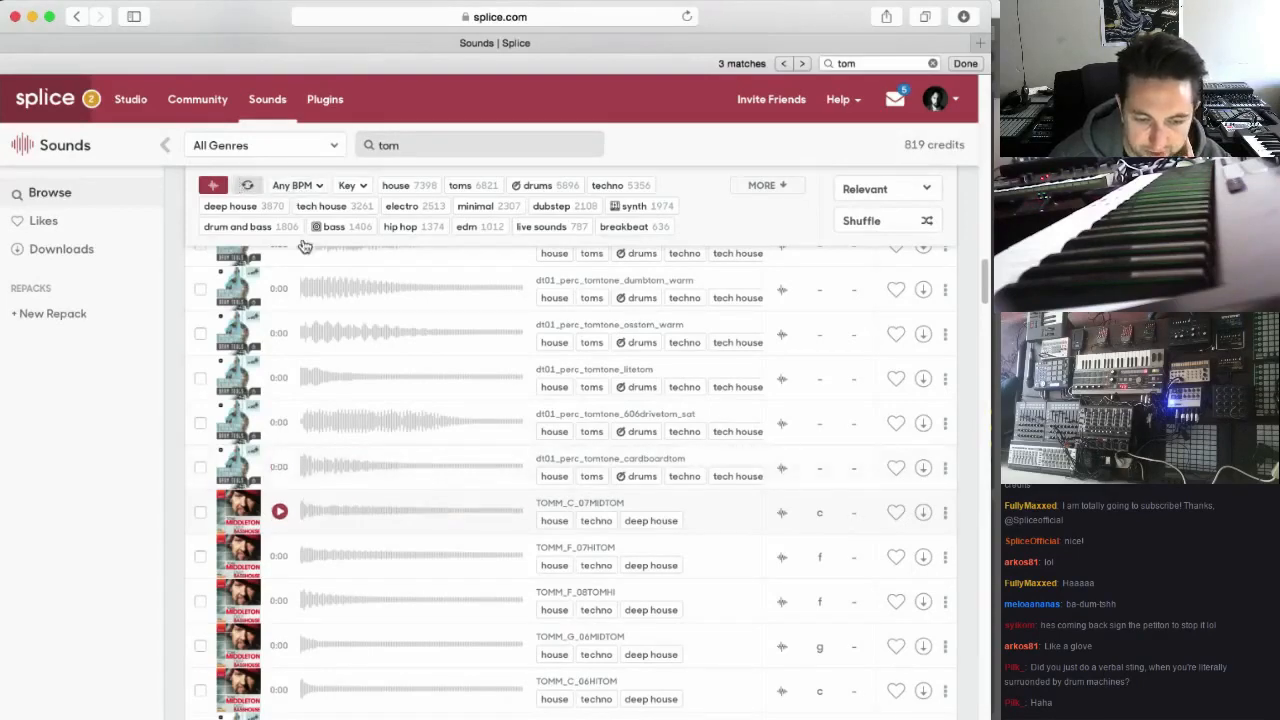
{"action": "left_click", "coordinate": [923, 512]}
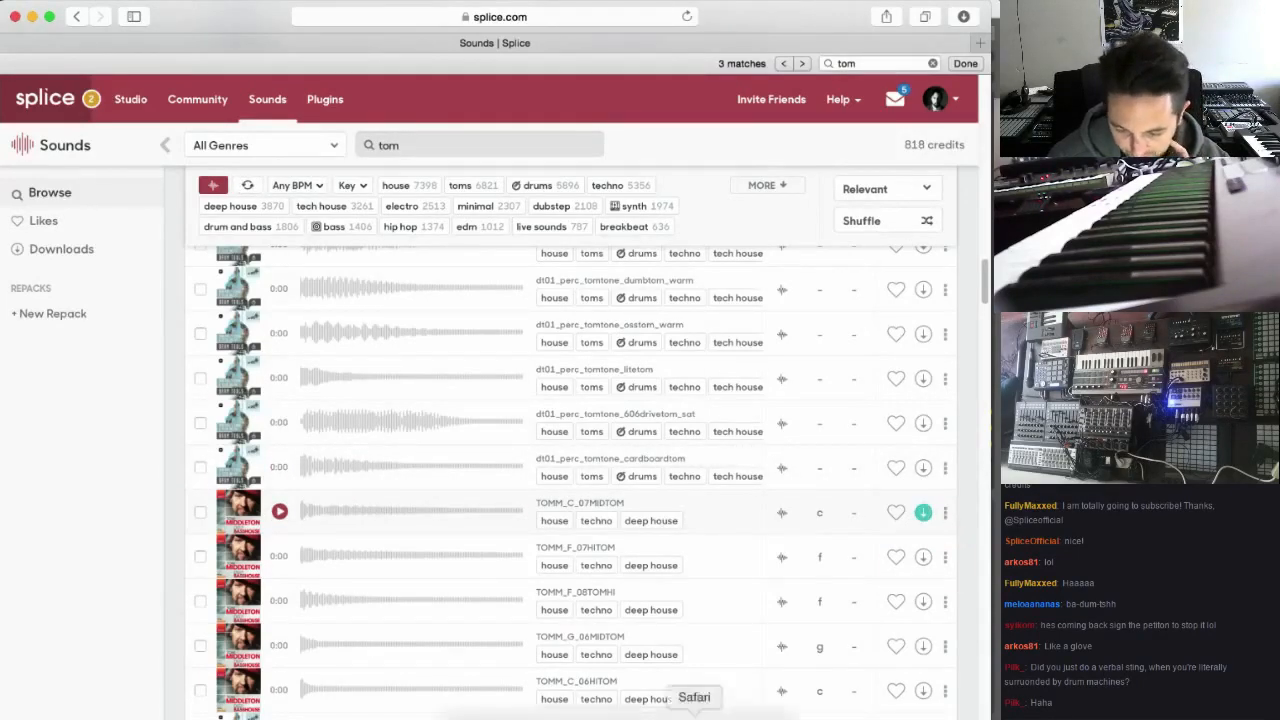
{"action": "left_click", "coordinate": [601, 712]}
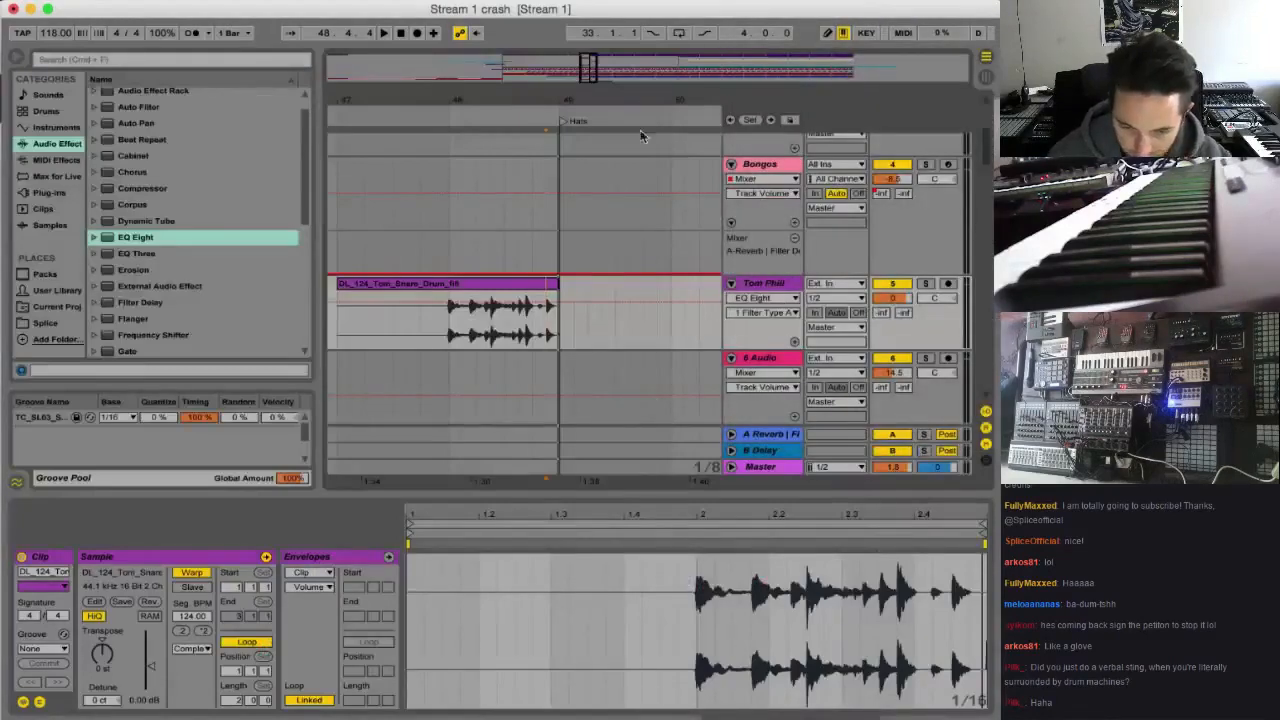
Insert an audio track below the tom fill track, name it Single Tom, remove the unused audio track and unfold the new one
{"action": "left_click_drag", "start_coordinate": [593, 62], "coordinate": [624, 68]}
{"action": "left_click", "coordinate": [758, 286]}
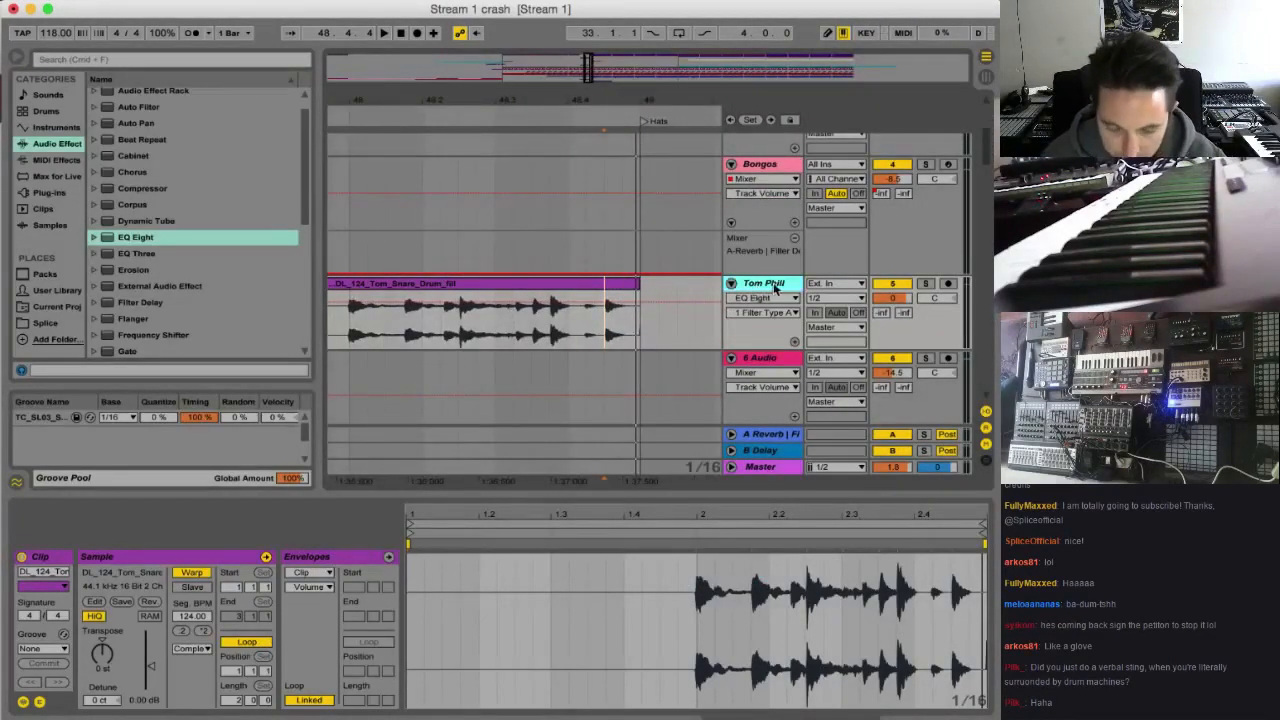
{"action": "key", "text": "super+t"}
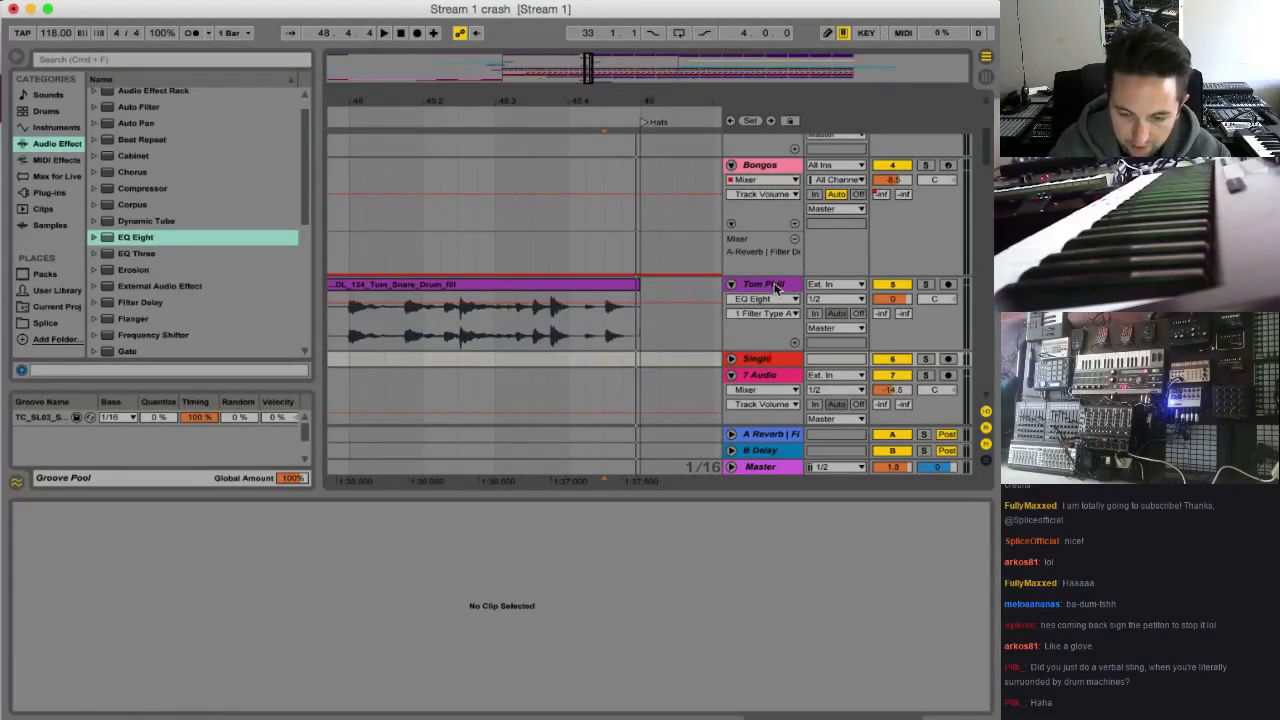
{"action": "left_click", "coordinate": [732, 359]}
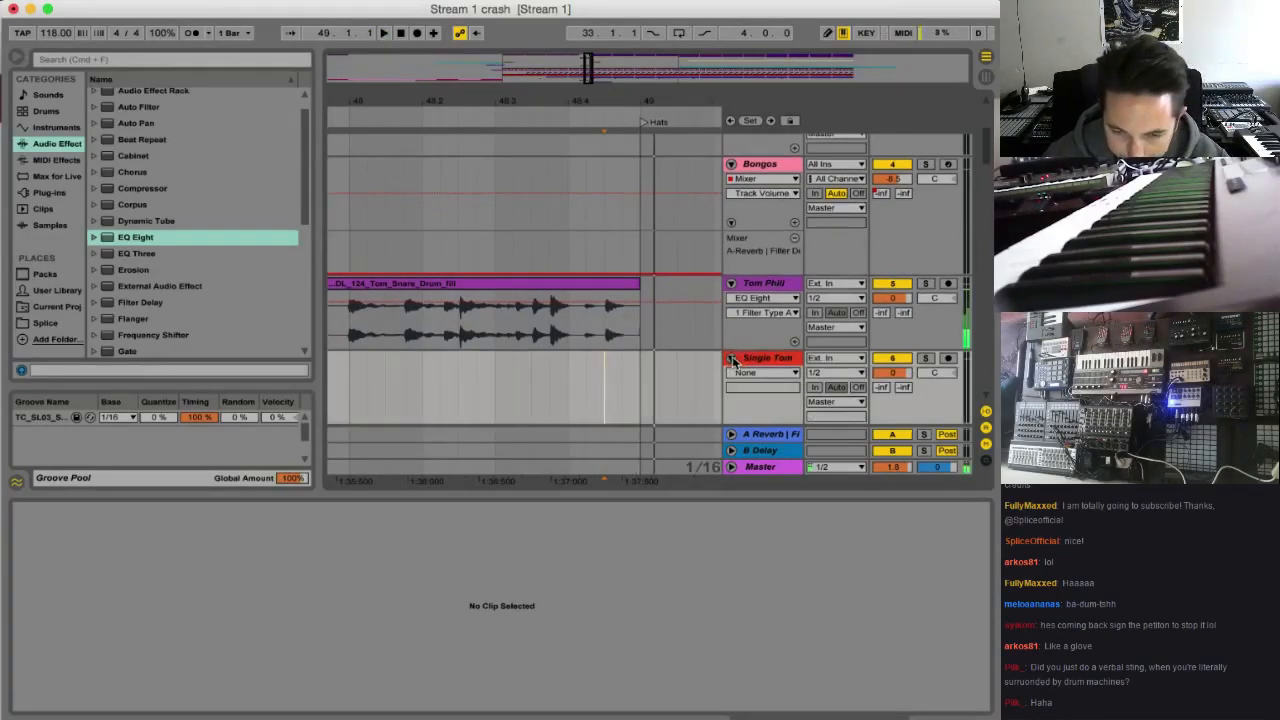
Place TOMM_C_07MIDTOM on Single Tom at the fill's last hit before bar 49 and set the track volume to -5.9
{"action": "left_click_drag", "start_coordinate": [800, 125], "coordinate": [612, 388]}
{"action": "left_click", "coordinate": [367, 388]}
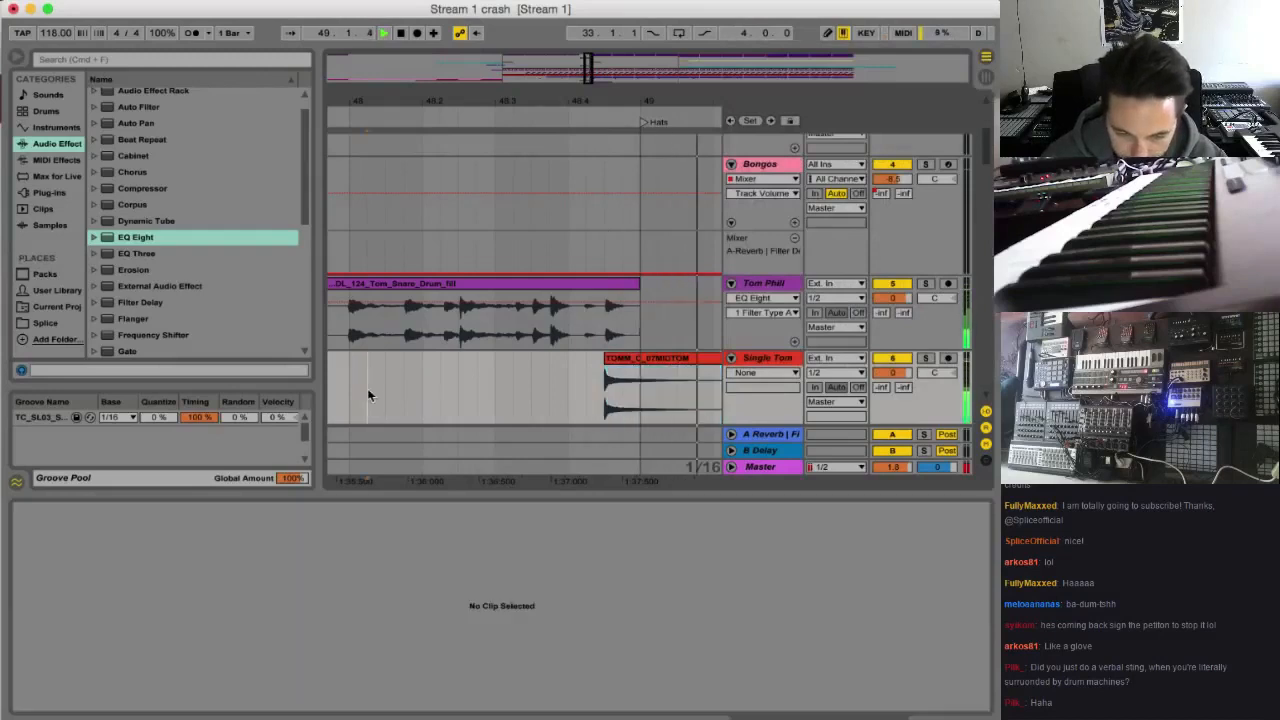
{"action": "left_click_drag", "start_coordinate": [896, 374], "coordinate": [897, 388]}
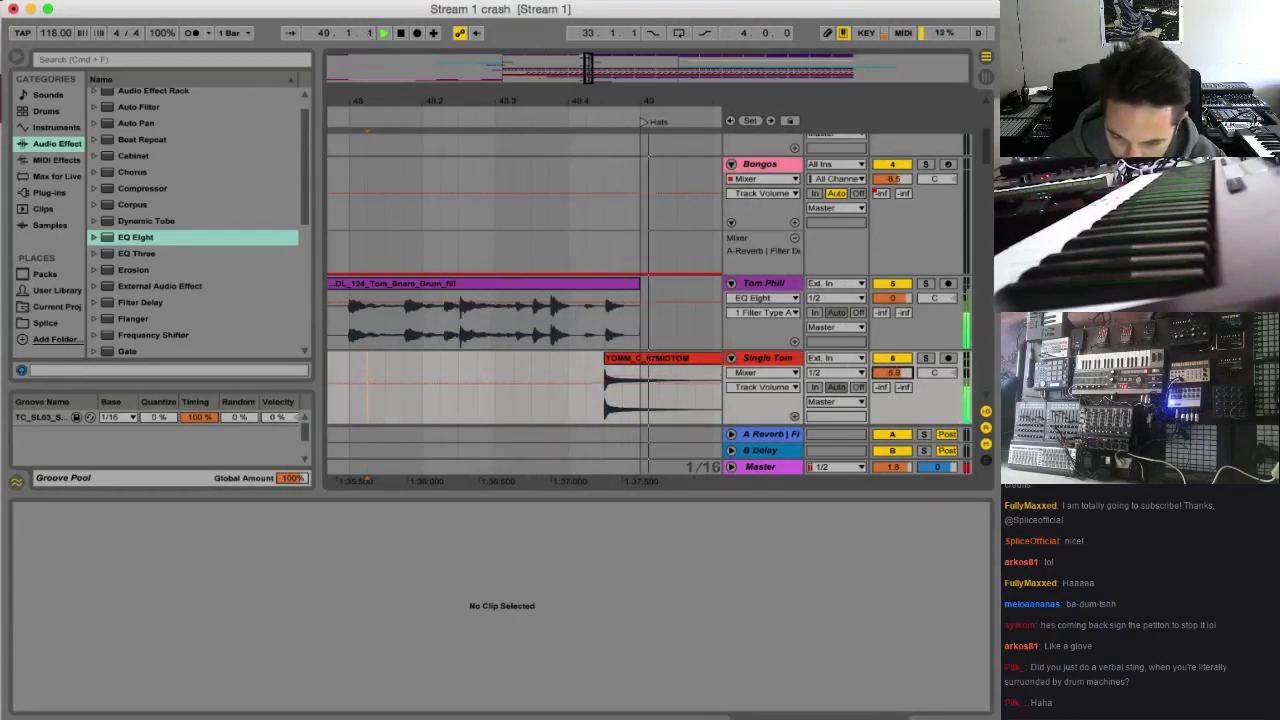
Solo Single Tom, transpose its clip to -6 st, clear the solo and play the transition from 48.2
{"action": "left_click", "coordinate": [926, 358]}
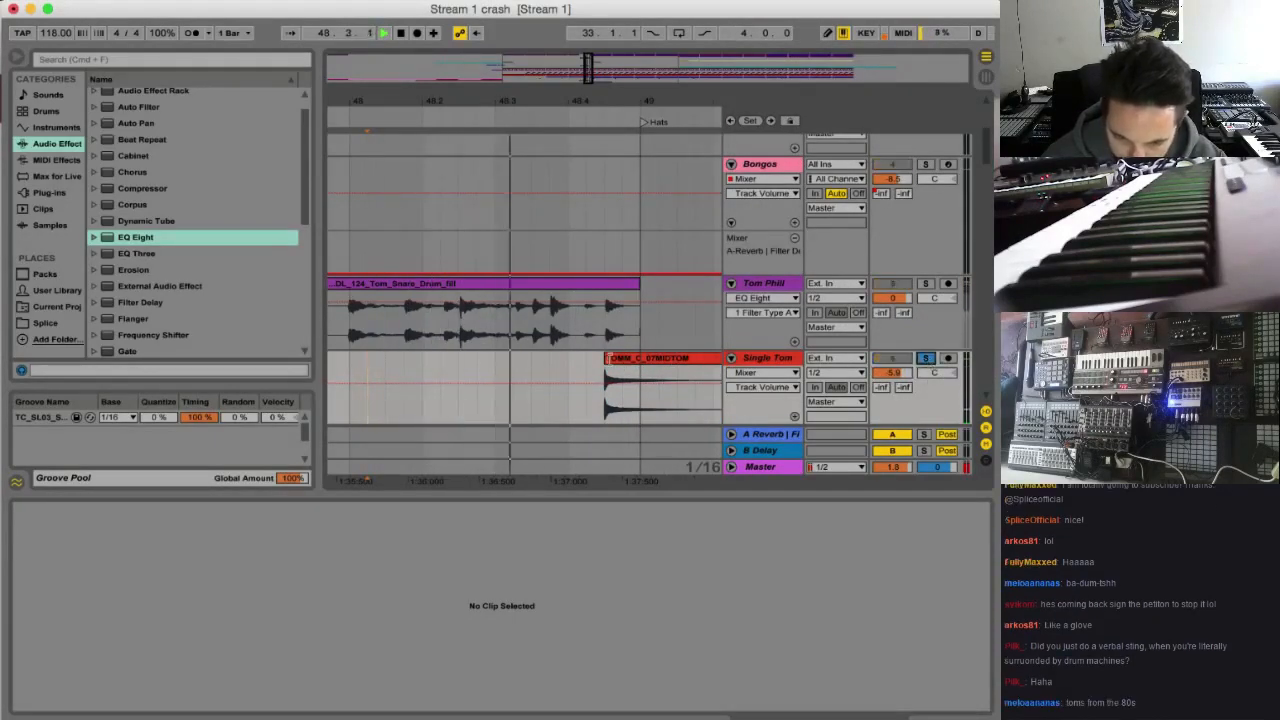
{"action": "key", "text": "space"}
{"action": "left_click", "coordinate": [620, 356]}
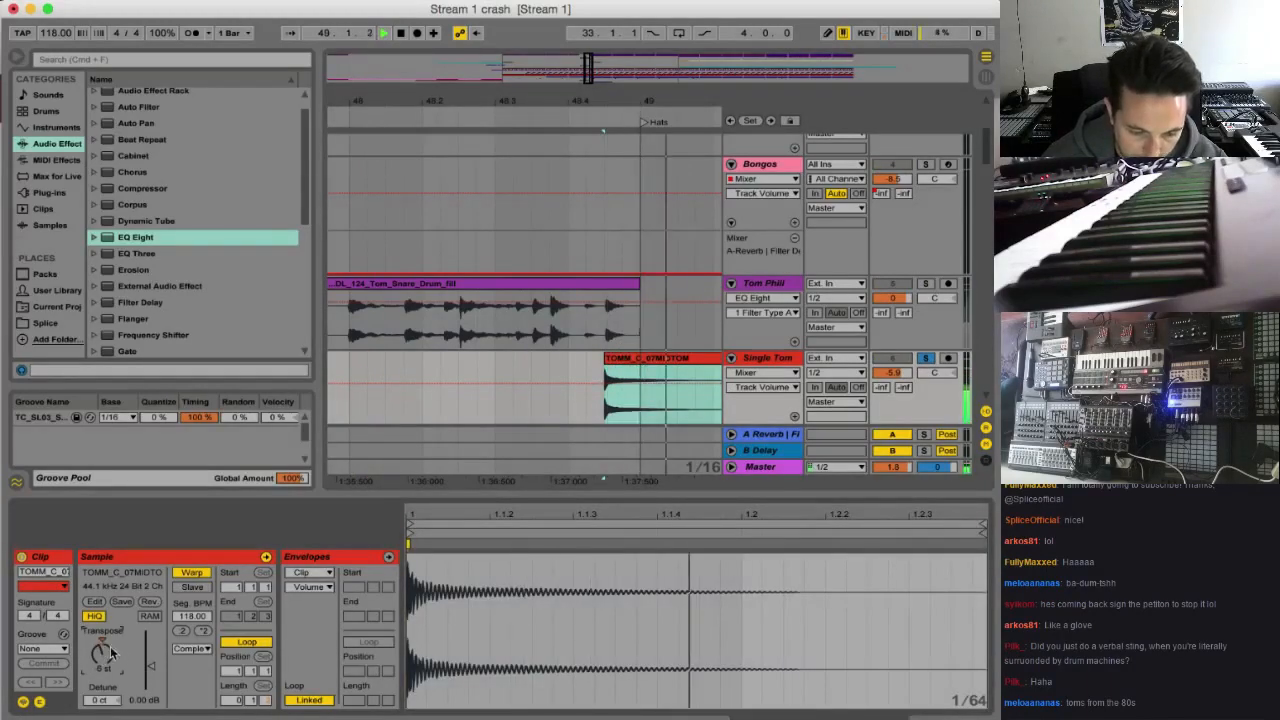
{"action": "left_click", "coordinate": [933, 362]}
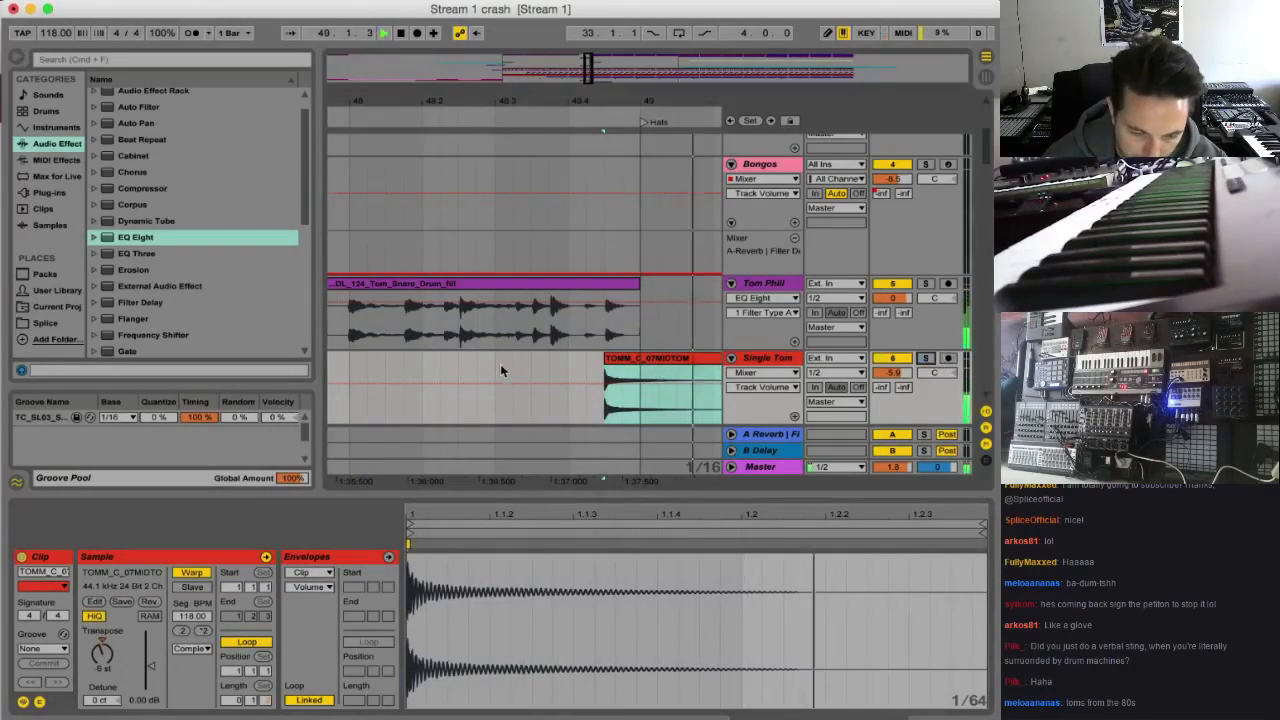
{"action": "left_click", "coordinate": [442, 371]}
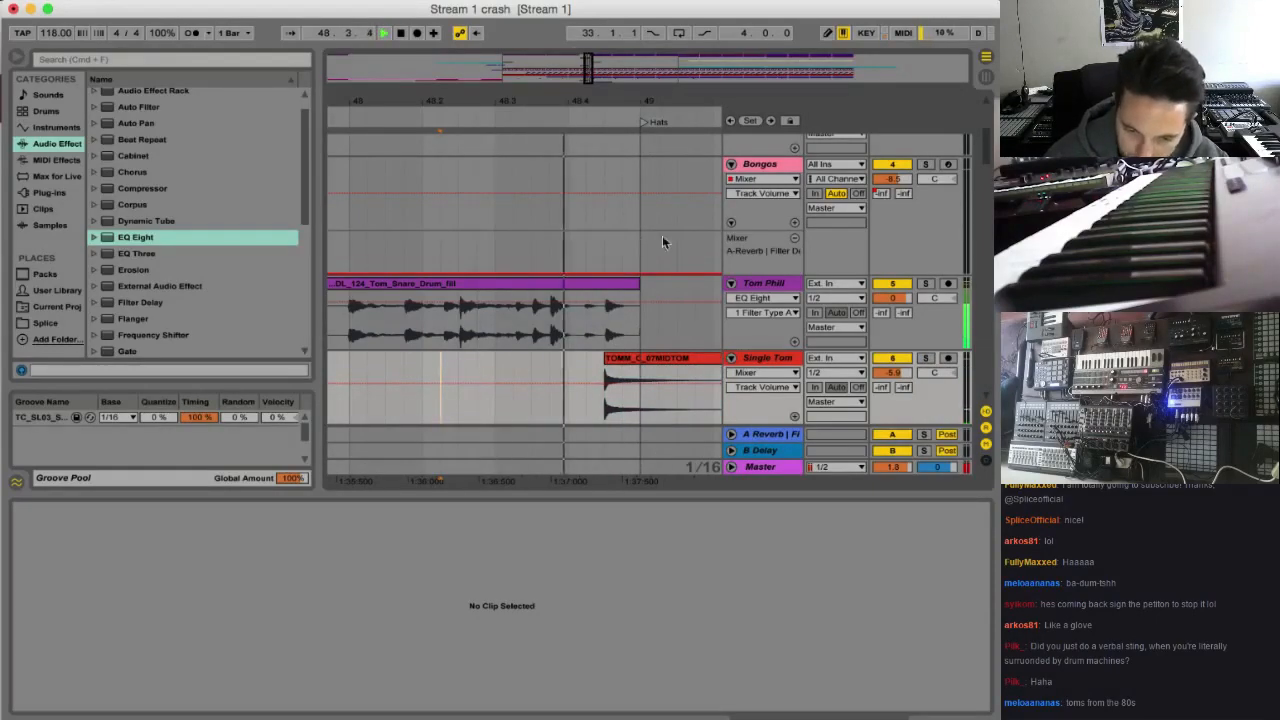
Move the white-noise riser clip on the Build up track half a bar earlier to 46.3 and play from bar 47
{"action": "left_click_drag", "start_coordinate": [989, 140], "coordinate": [978, 382]}
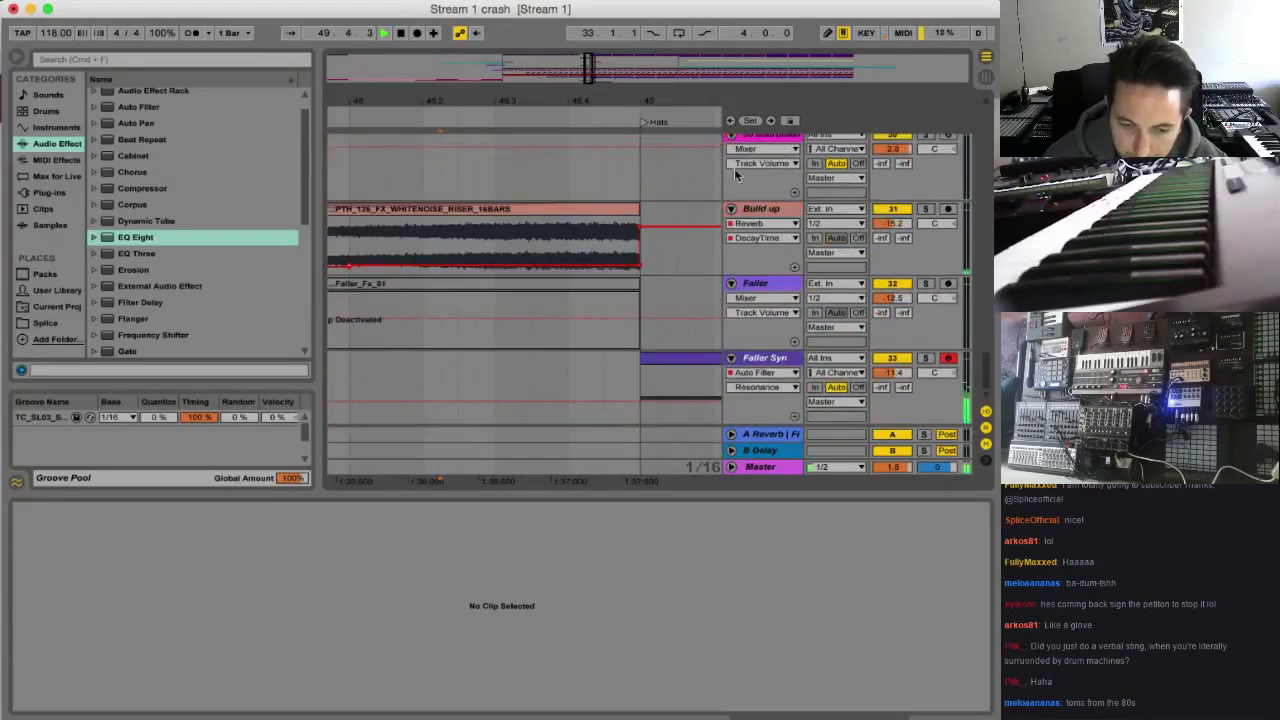
{"action": "left_click_drag", "start_coordinate": [589, 70], "coordinate": [592, 64]}
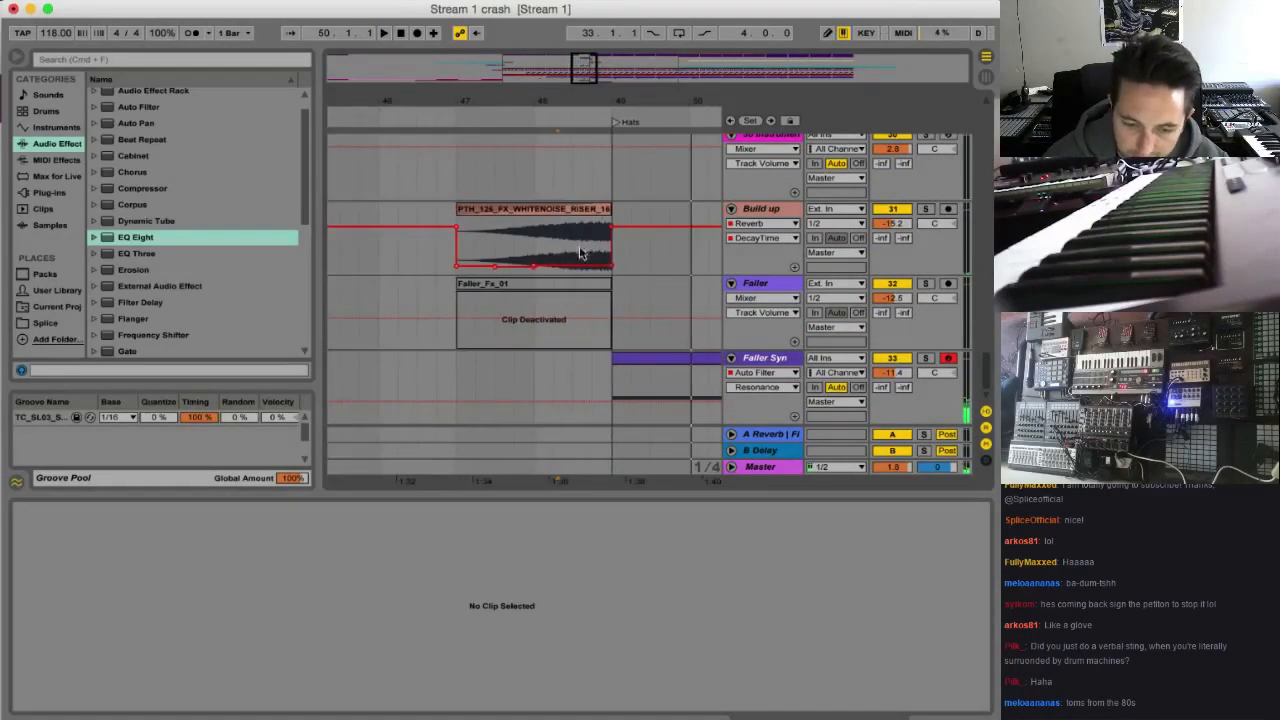
{"action": "left_click_drag", "start_coordinate": [580, 253], "coordinate": [555, 212]}
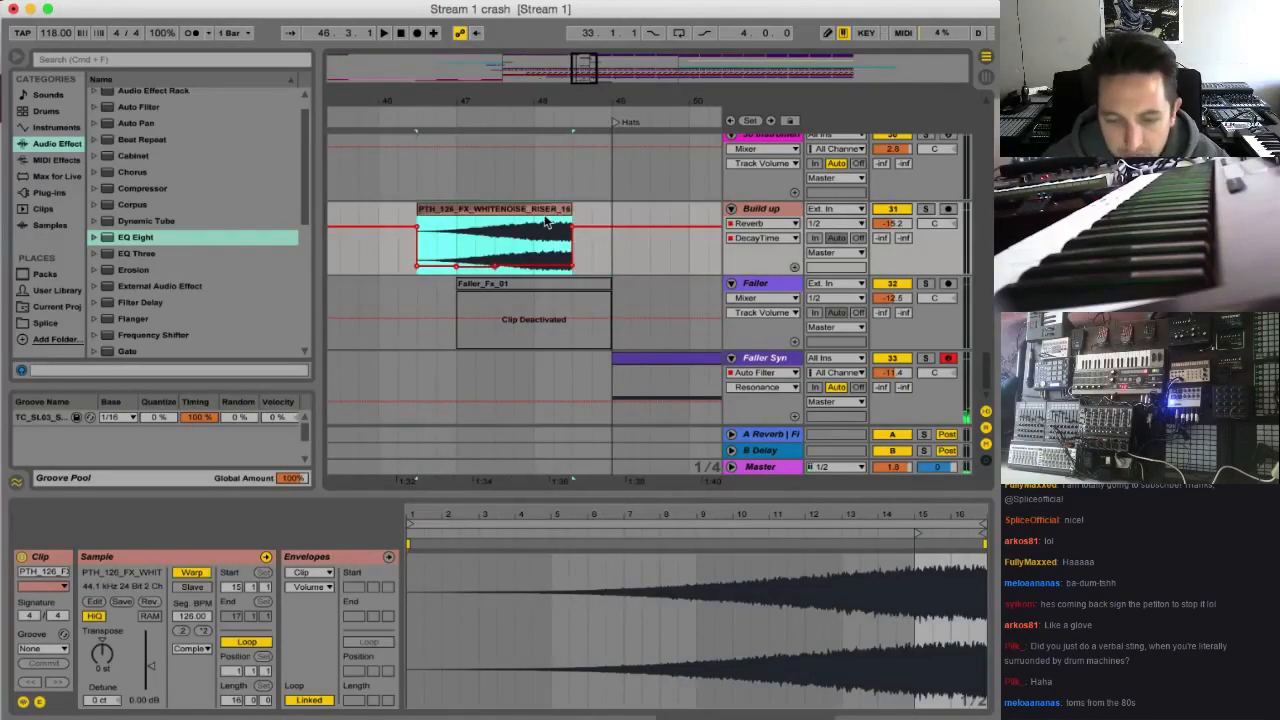
{"action": "left_click", "coordinate": [436, 231]}
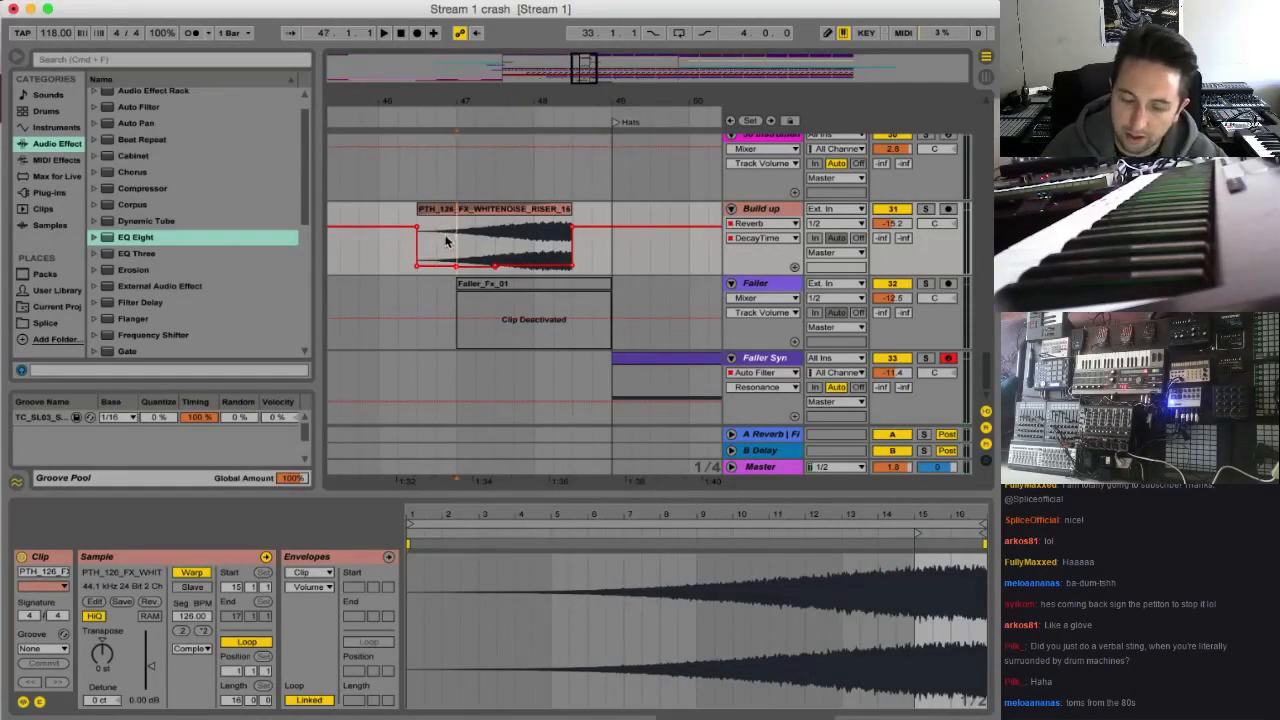
{"action": "key", "text": "space"}
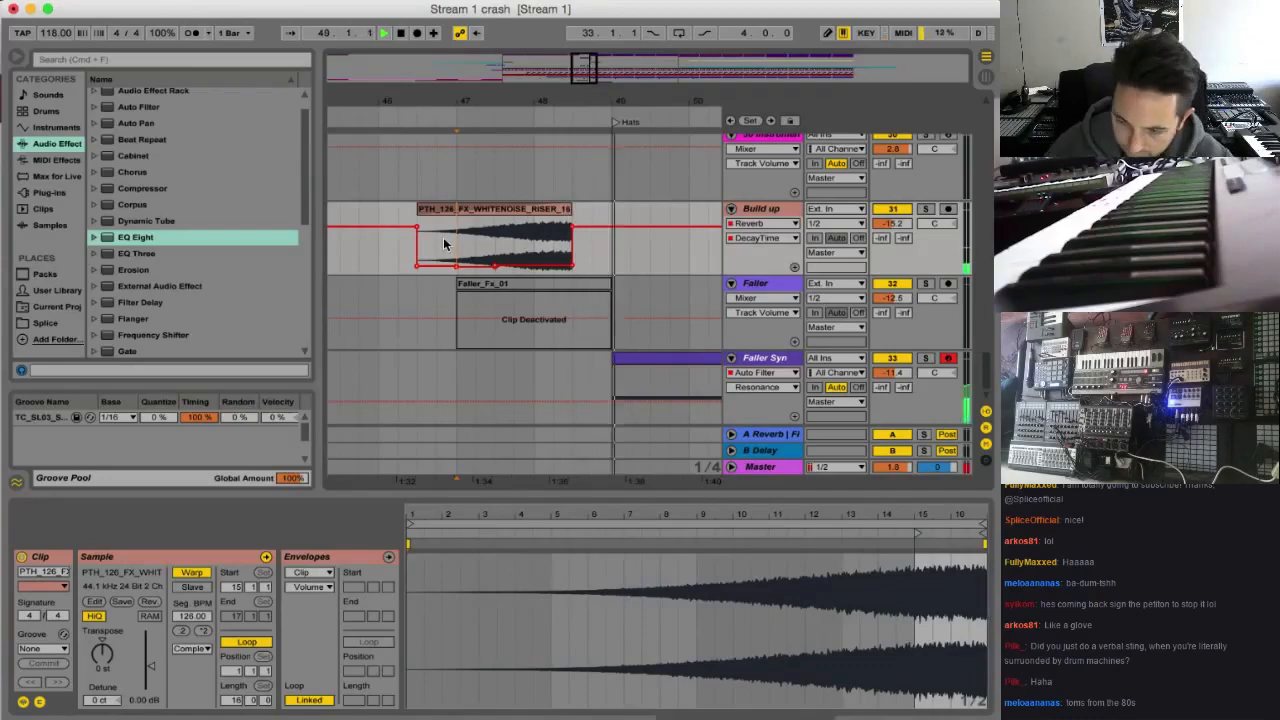
Delete the Bass Keys clip section from 48.3 to 49 and automate the Reverb Dry/Wet to 0% over that gap
{"action": "scroll", "coordinate": [617, 295], "scroll_direction": "up", "scroll_amount": 5}
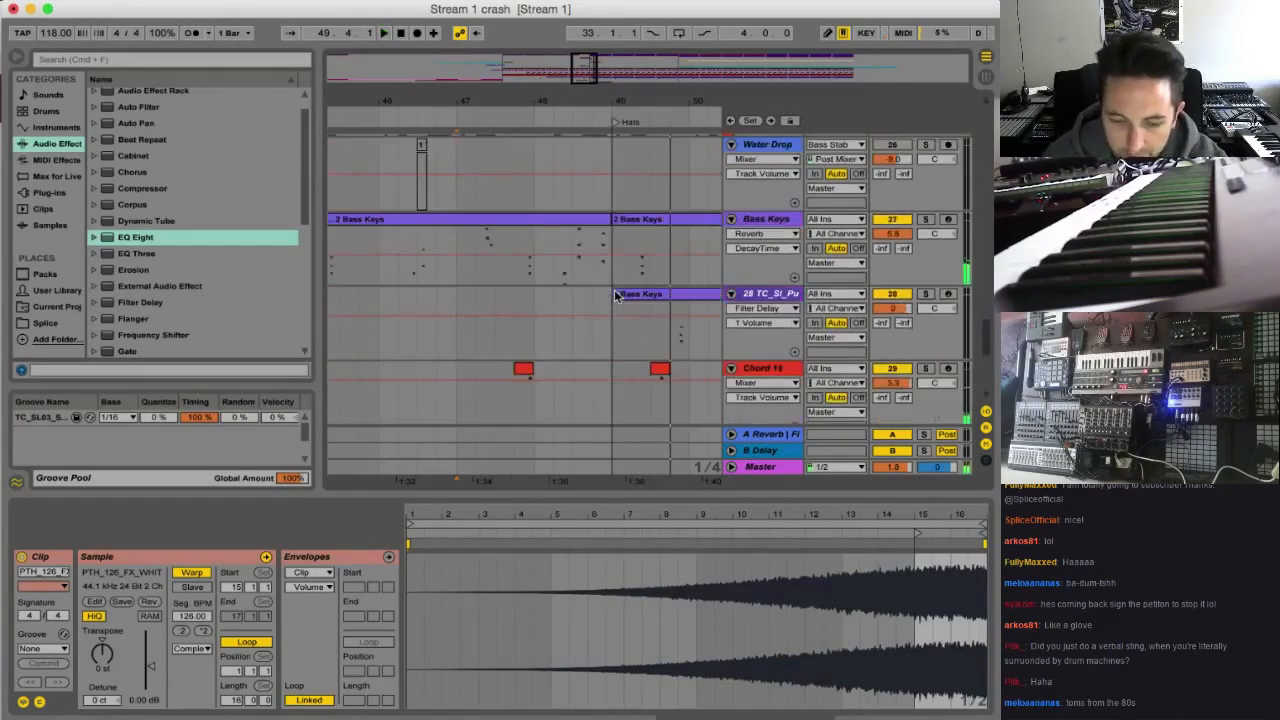
{"action": "left_click_drag", "start_coordinate": [572, 274], "coordinate": [612, 276]}
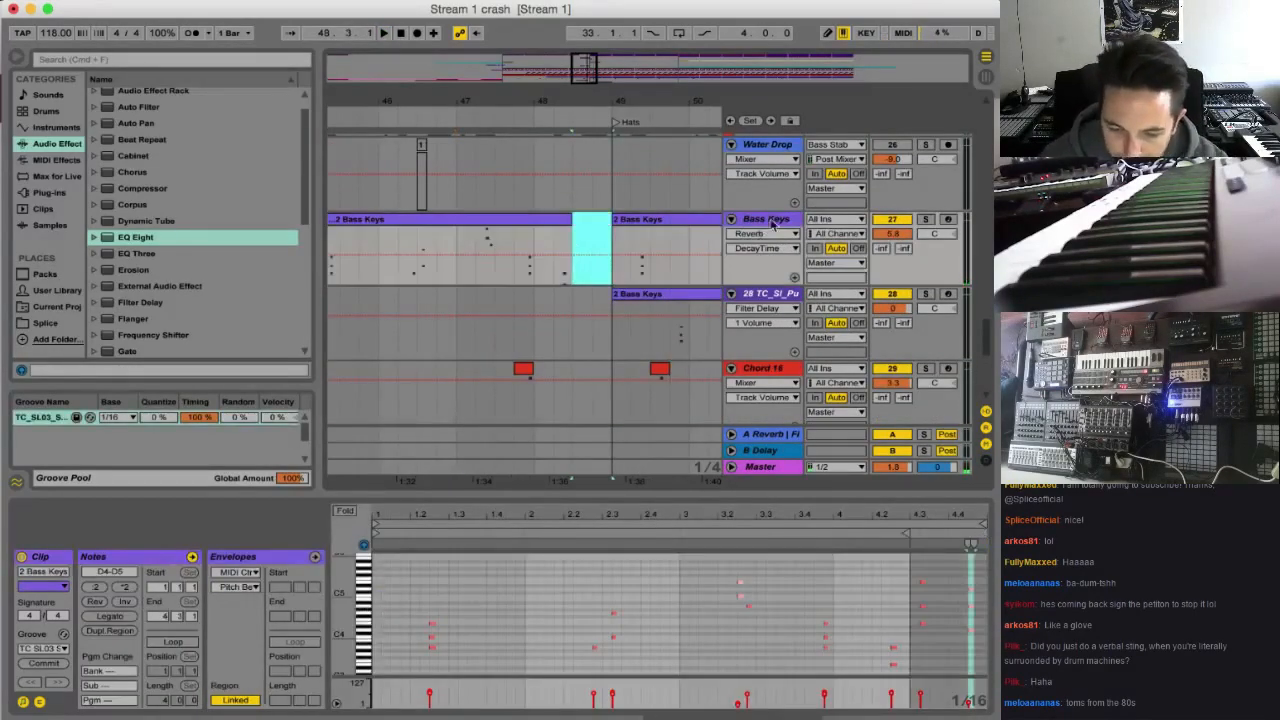
{"action": "left_click", "coordinate": [771, 224]}
{"action": "left_click", "coordinate": [885, 688]}
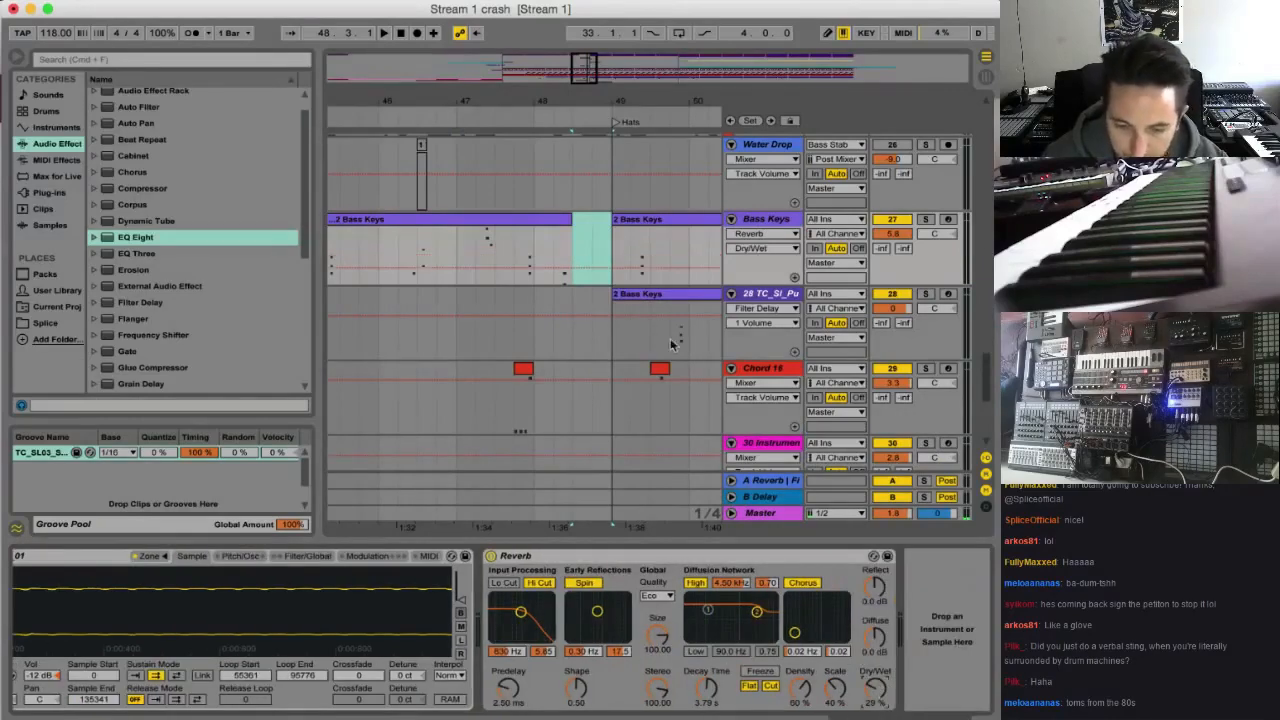
{"action": "left_click_drag", "start_coordinate": [596, 259], "coordinate": [594, 296]}
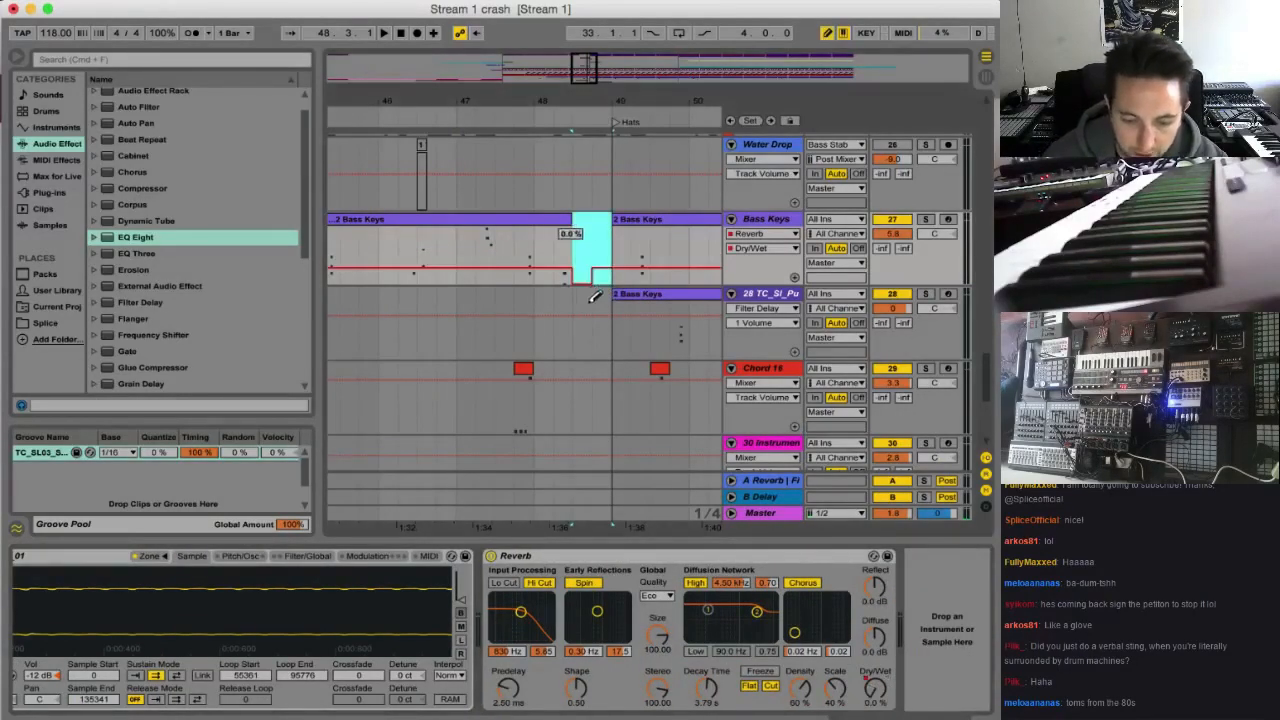
Solo the 25 Operat track and play its part through the transition into bar 49 from 48.3
{"action": "scroll", "coordinate": [617, 242], "scroll_direction": "up", "scroll_amount": 4}
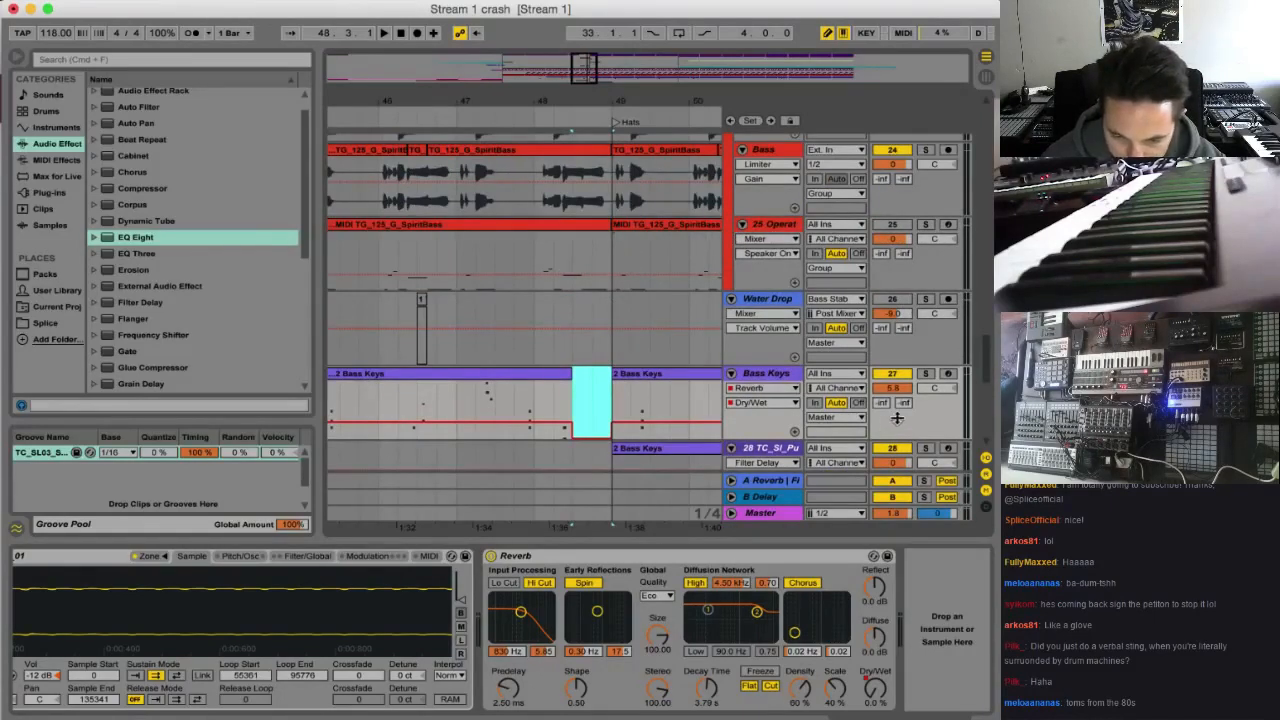
{"action": "left_click", "coordinate": [926, 224]}
{"action": "key", "text": "space"}
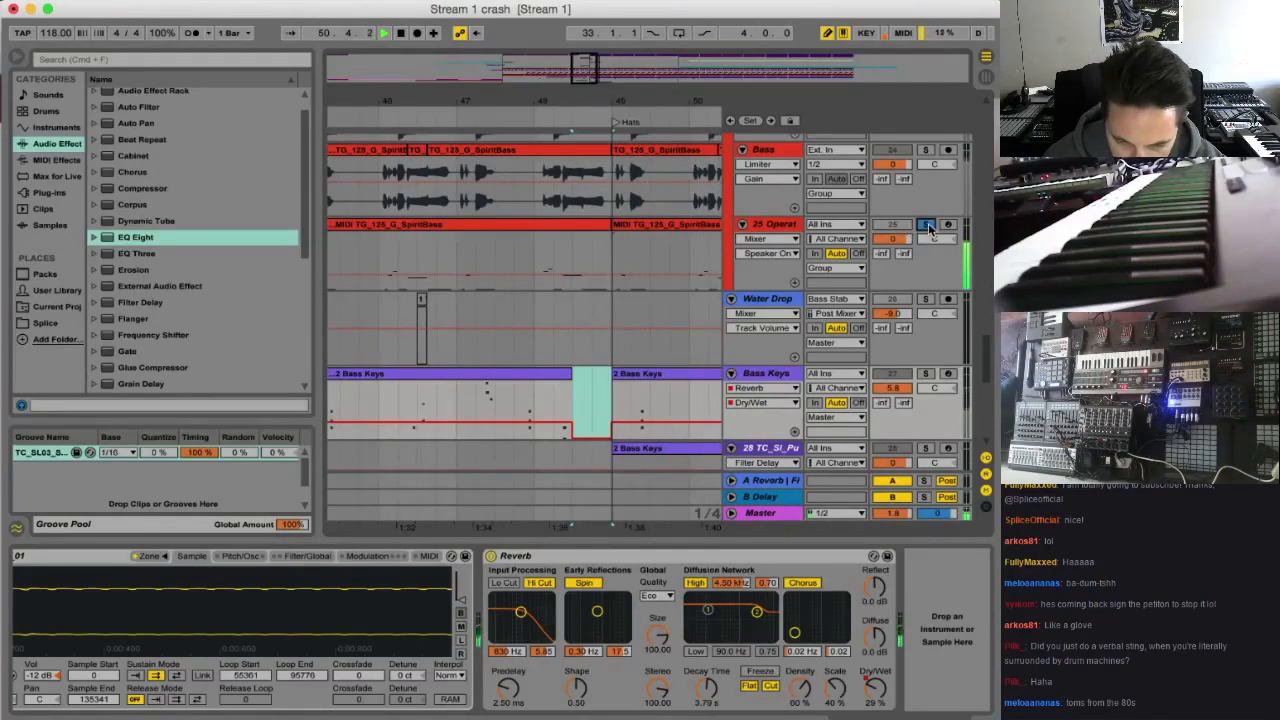
Clear the solo on the 25 Operat track to hear the full mix past bar 49
{"action": "left_click", "coordinate": [927, 226]}
{"action": "left_click", "coordinate": [907, 226]}
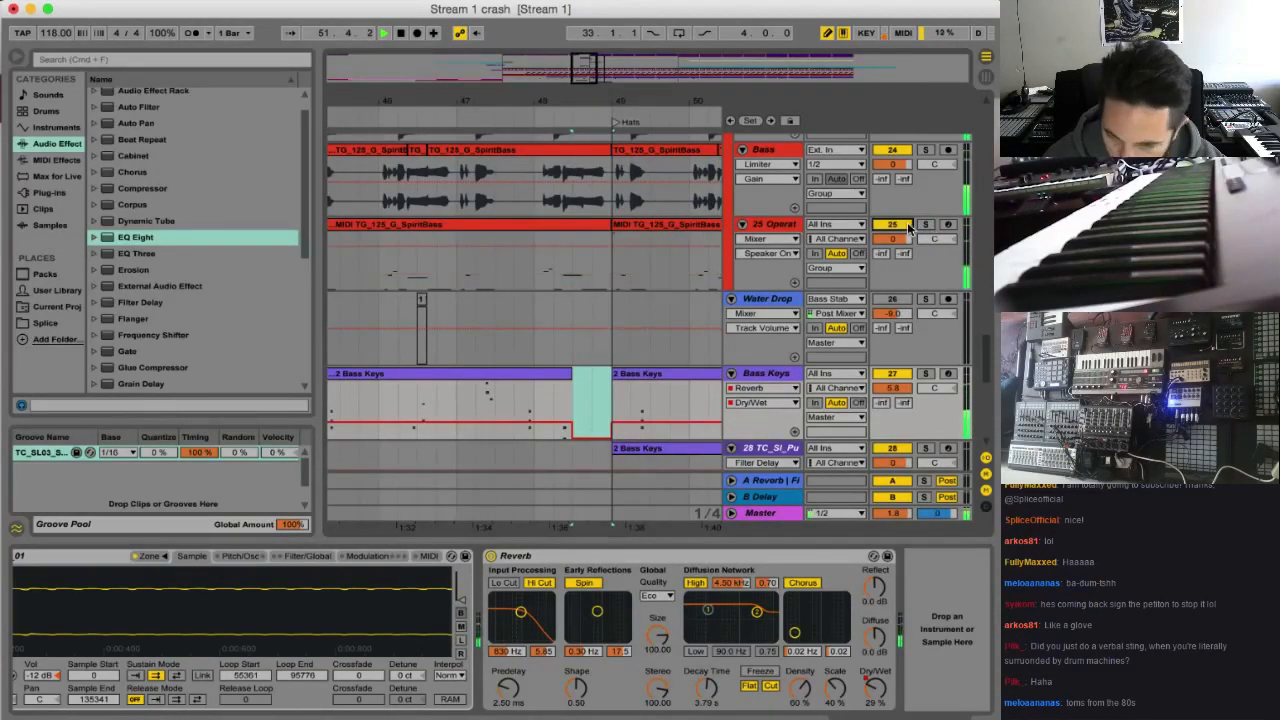
{"action": "left_click", "coordinate": [907, 226]}
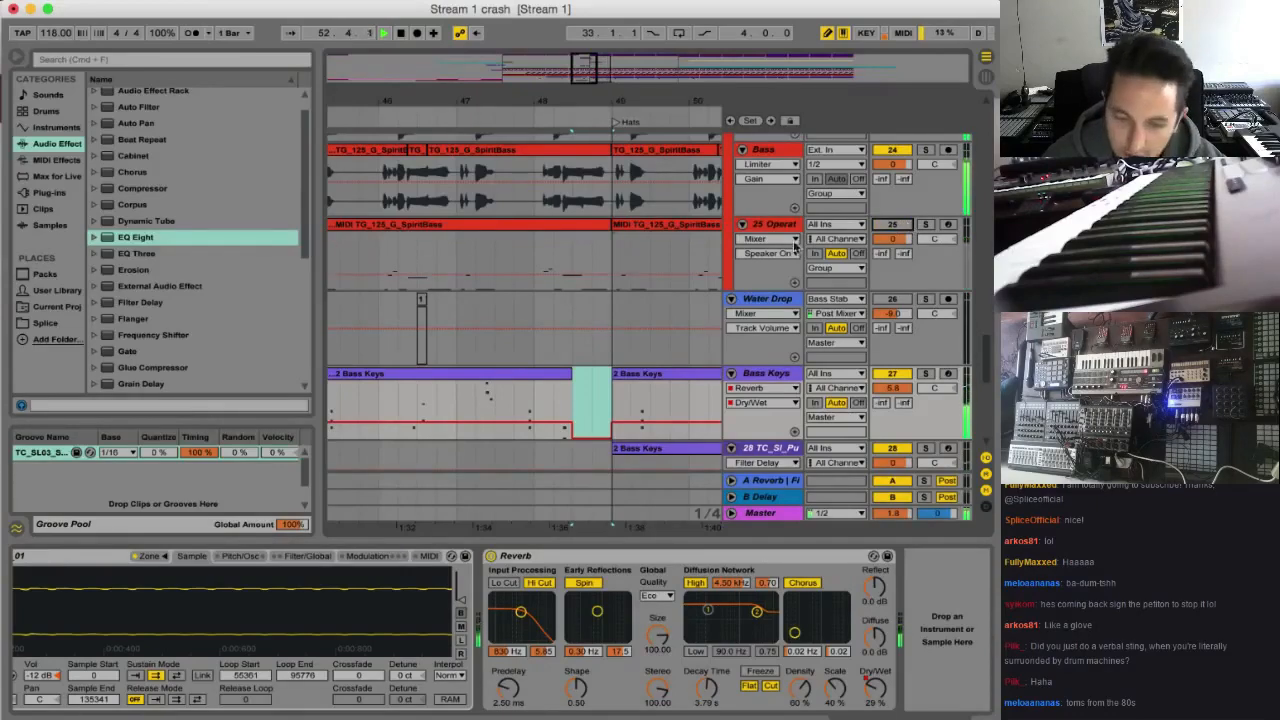
Delete the sections from 48.3 to 49 on the red Bass track with TG_125_G_SpiritBass and on 25 Operat
{"action": "left_click_drag", "start_coordinate": [590, 81], "coordinate": [593, 76]}
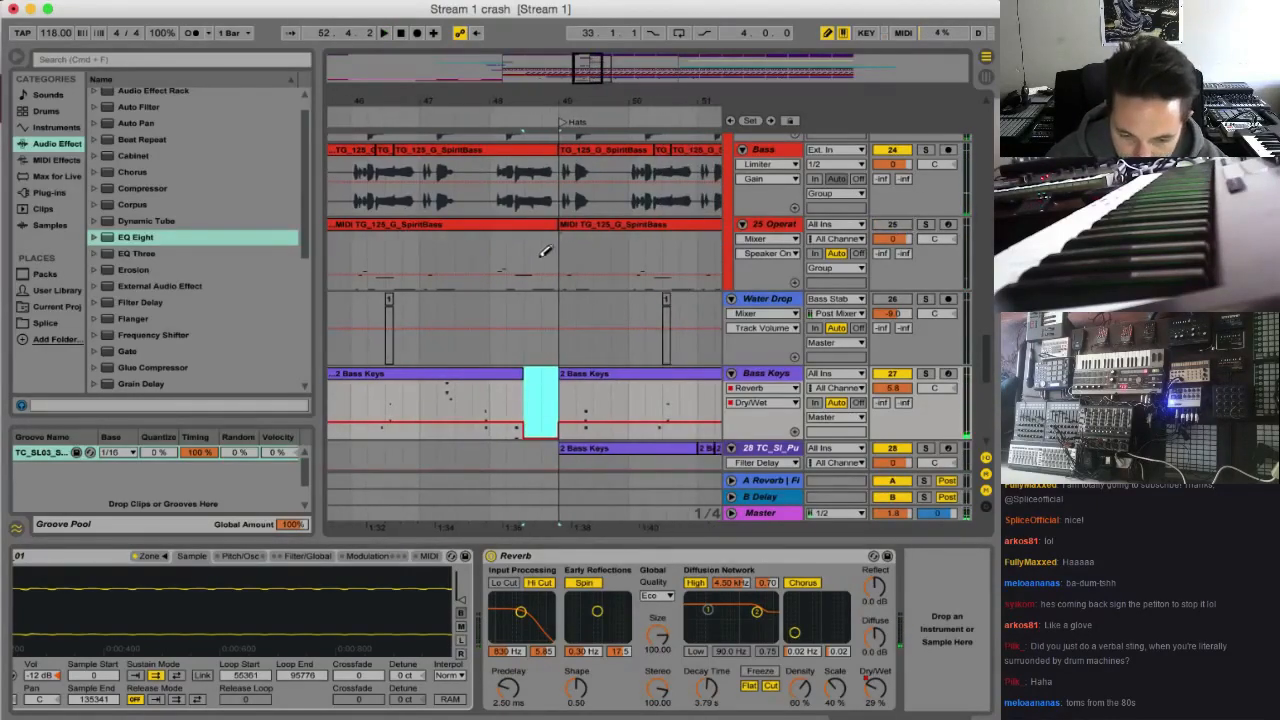
{"action": "scroll", "coordinate": [508, 253], "scroll_direction": "up", "scroll_amount": 4}
{"action": "scroll", "coordinate": [565, 355], "scroll_direction": "down", "scroll_amount": 2}
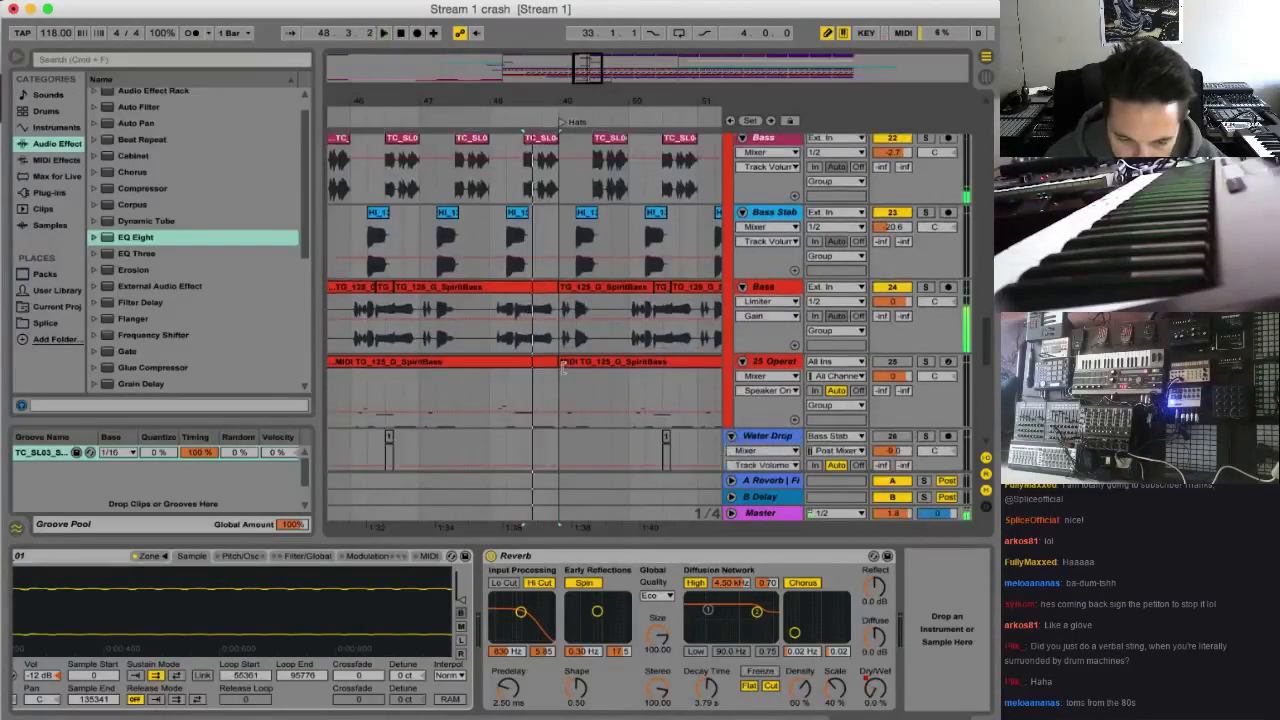
{"action": "mouse_move", "coordinate": [525, 340]}
{"action": "left_mouse_down"}
{"action": "mouse_move", "coordinate": [552, 343]}
{"action": "mouse_move", "coordinate": [541, 351]}
{"action": "left_mouse_up"}
{"action": "scroll", "coordinate": [550, 345], "scroll_direction": "down", "scroll_amount": 2}
{"action": "key", "text": "Delete"}
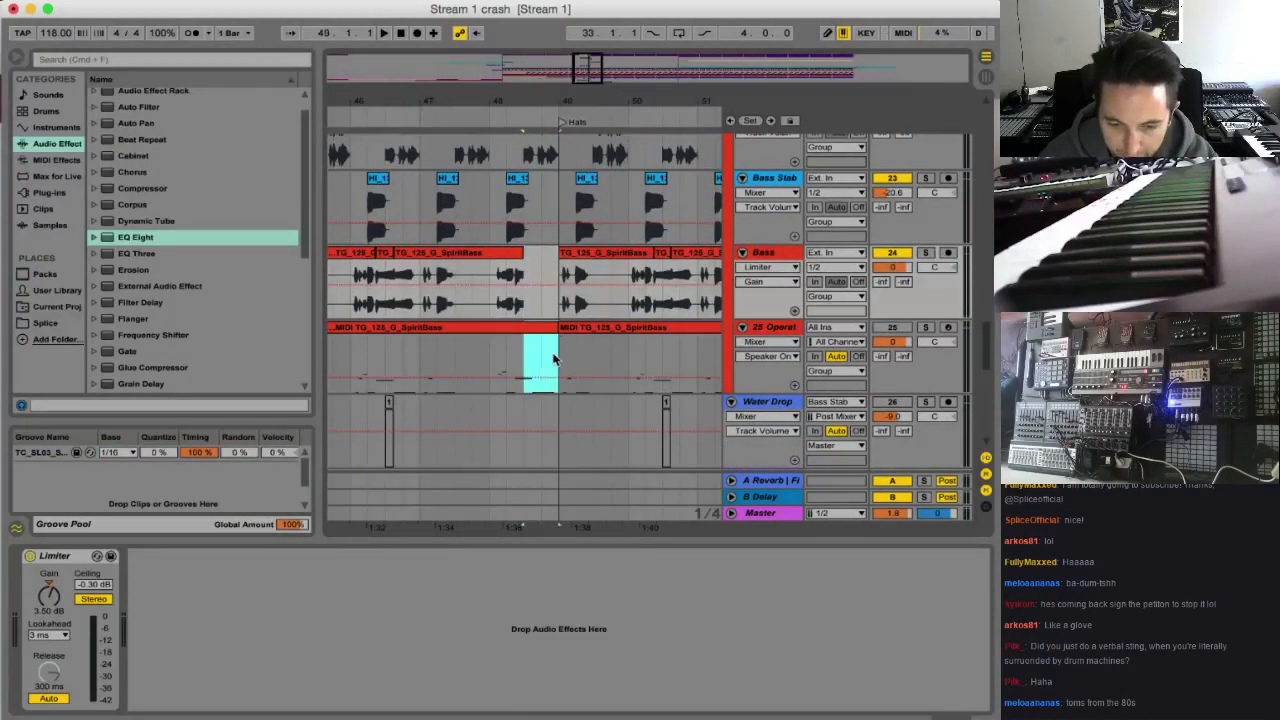
Delete the TC_SL0 clip at 48.3 on Bass track 22 and play the transition from 47.3
{"action": "scroll", "coordinate": [552, 356], "scroll_direction": "up", "scroll_amount": 5}
{"action": "left_click_drag", "start_coordinate": [529, 293], "coordinate": [462, 294]}
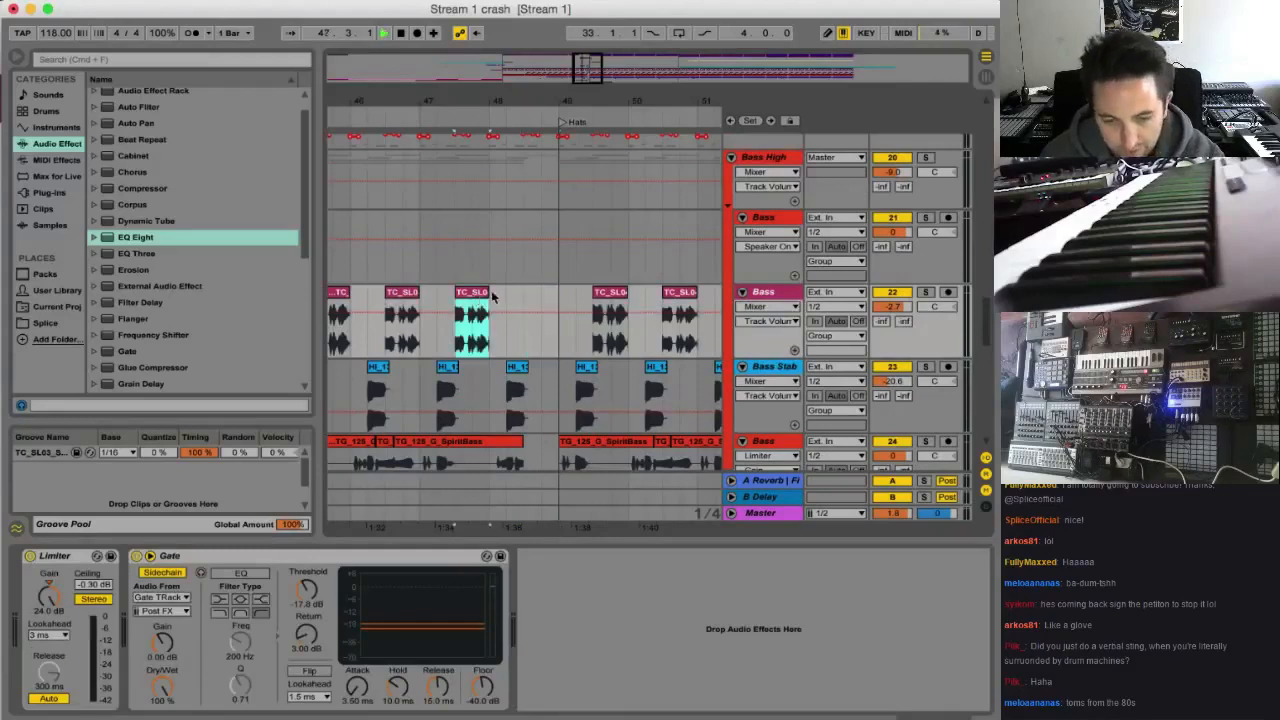
{"action": "key", "text": "space"}
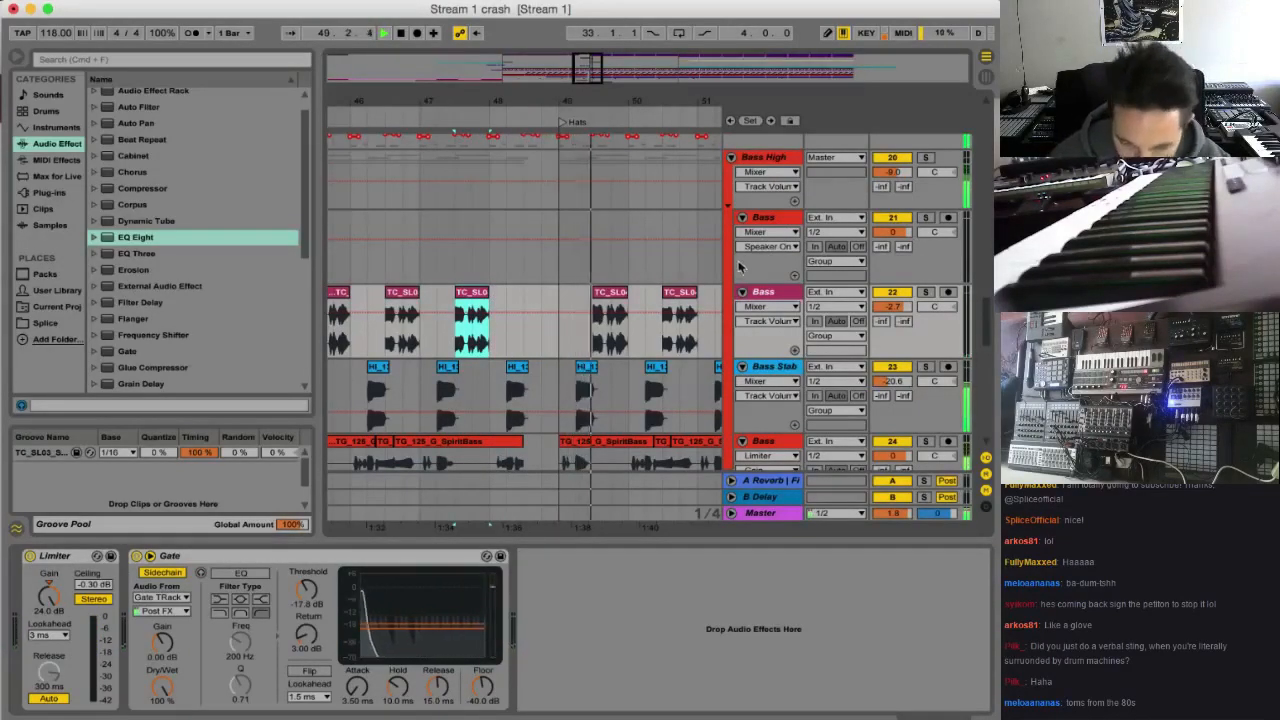
Play the arrangement from a few bars before the Drop marker through the transition into Hats
{"action": "left_click_drag", "start_coordinate": [601, 84], "coordinate": [517, 131]}
{"action": "left_click", "coordinate": [353, 332]}
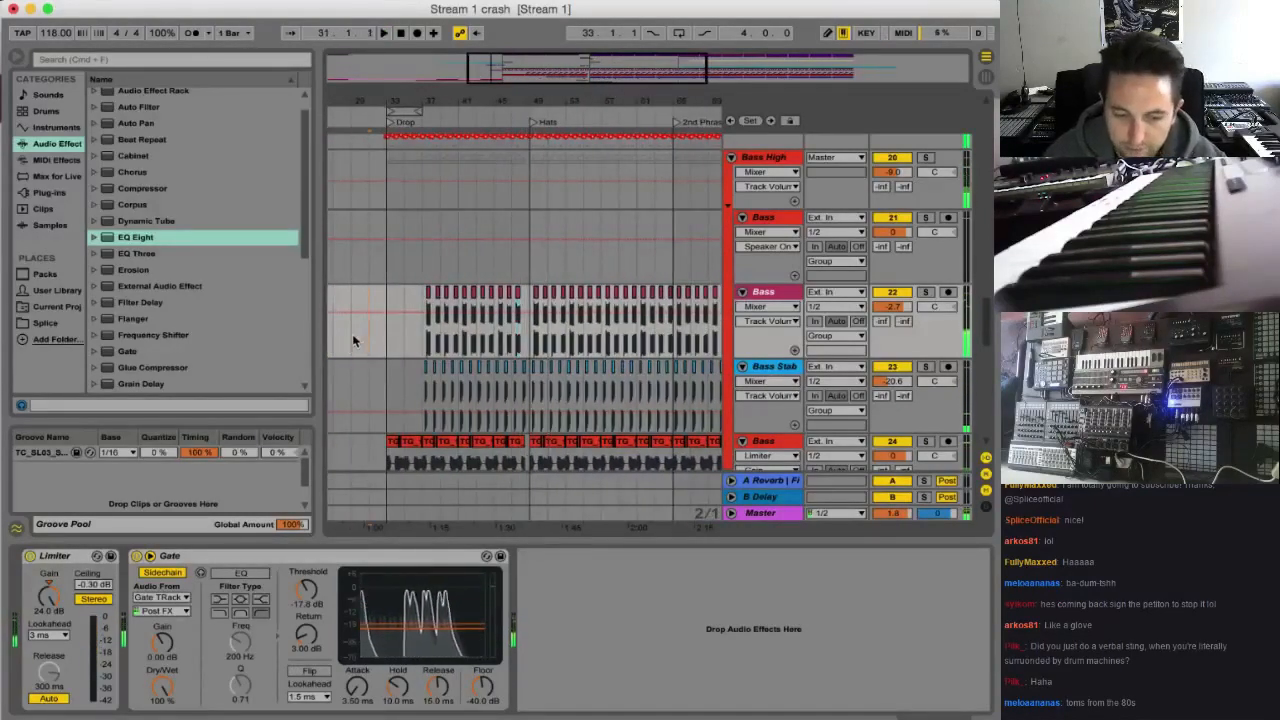
{"action": "key", "text": "space"}
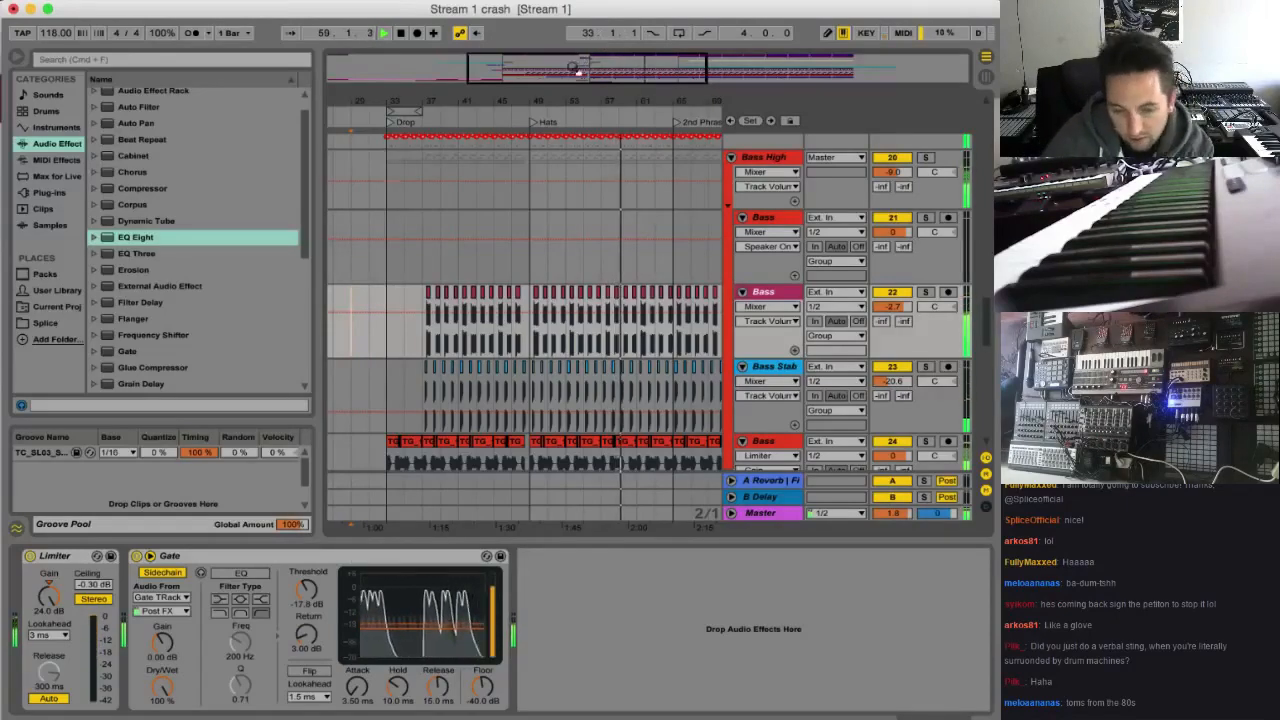
Place the playback start at the Hats marker at bar 49 and play the opening of that section
{"action": "mouse_move", "coordinate": [572, 69]}
{"action": "left_mouse_down"}
{"action": "mouse_move", "coordinate": [580, 124]}
{"action": "mouse_move", "coordinate": [594, 75]}
{"action": "left_mouse_up"}
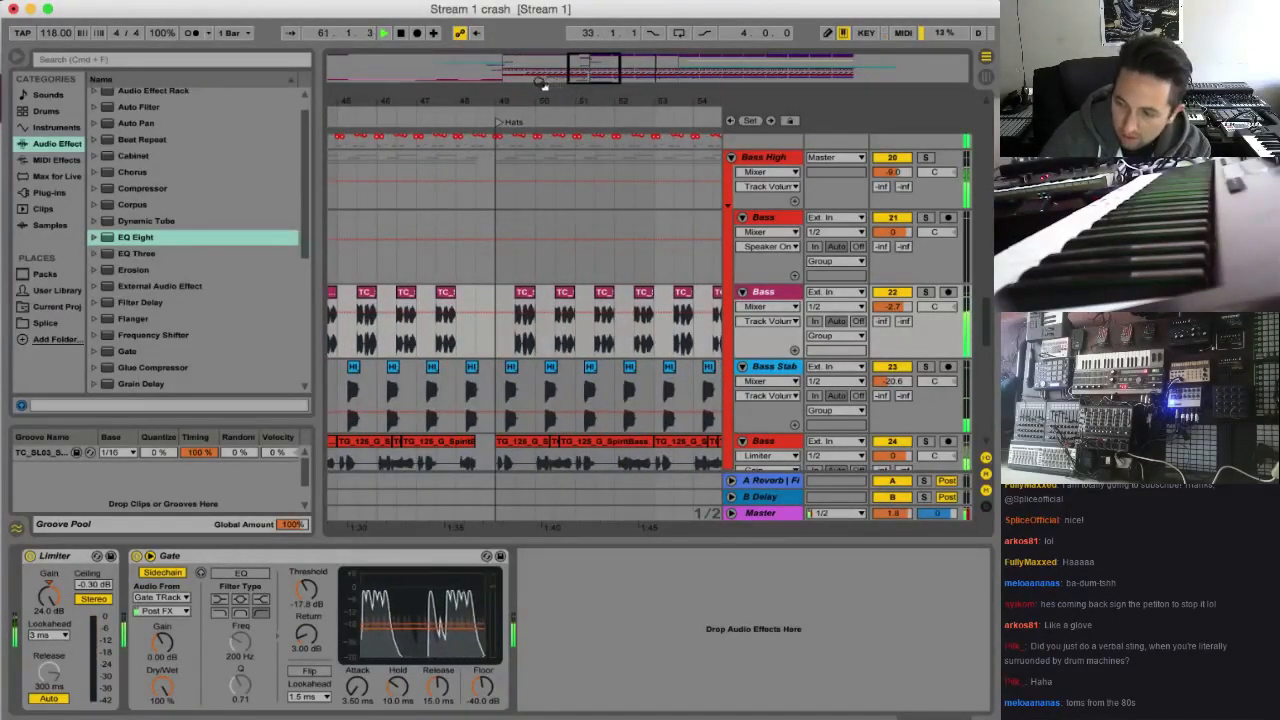
{"action": "left_click", "coordinate": [495, 255]}
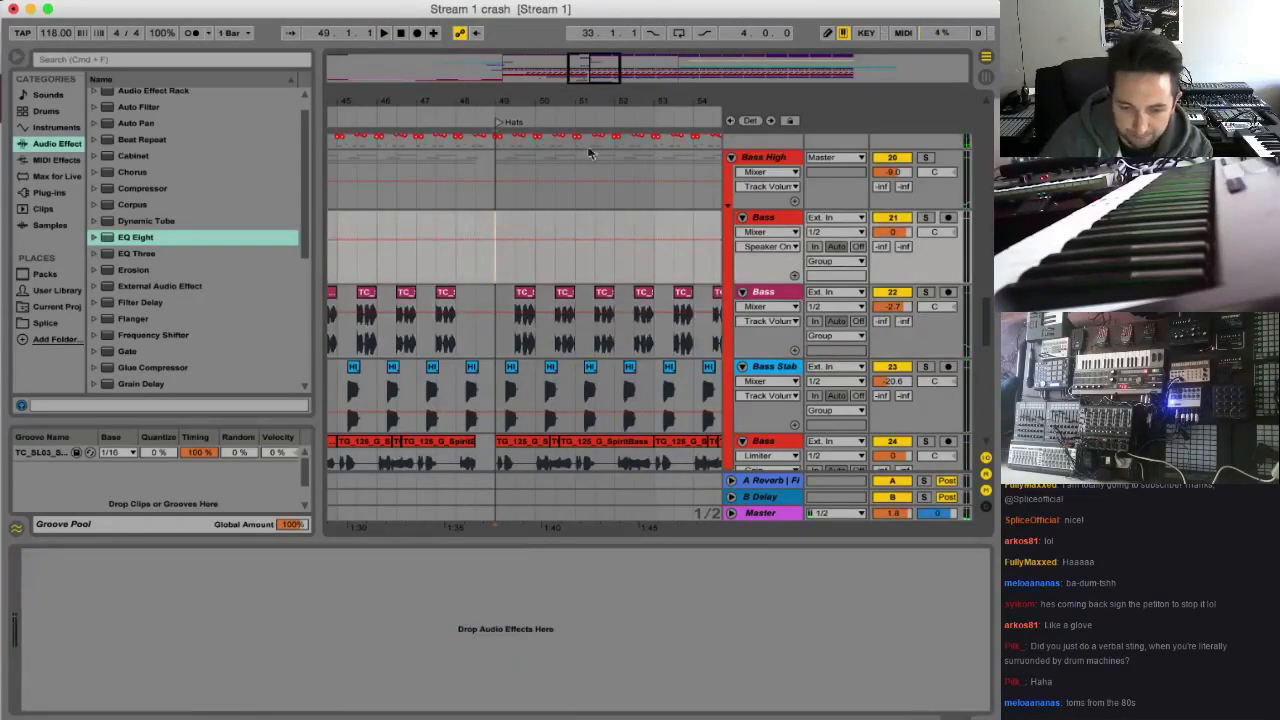
{"action": "mouse_move", "coordinate": [603, 67]}
{"action": "left_mouse_down"}
{"action": "mouse_move", "coordinate": [604, 78]}
{"action": "mouse_move", "coordinate": [601, 66]}
{"action": "left_mouse_up"}
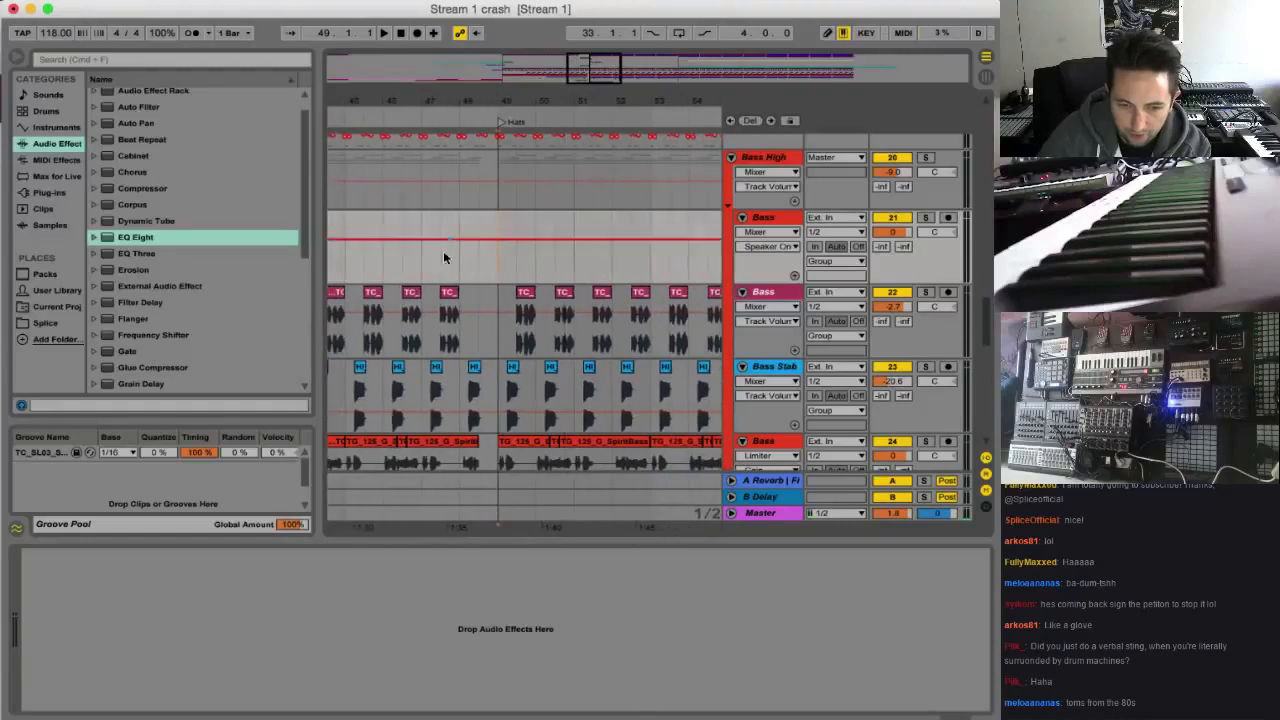
{"action": "left_click", "coordinate": [421, 272]}
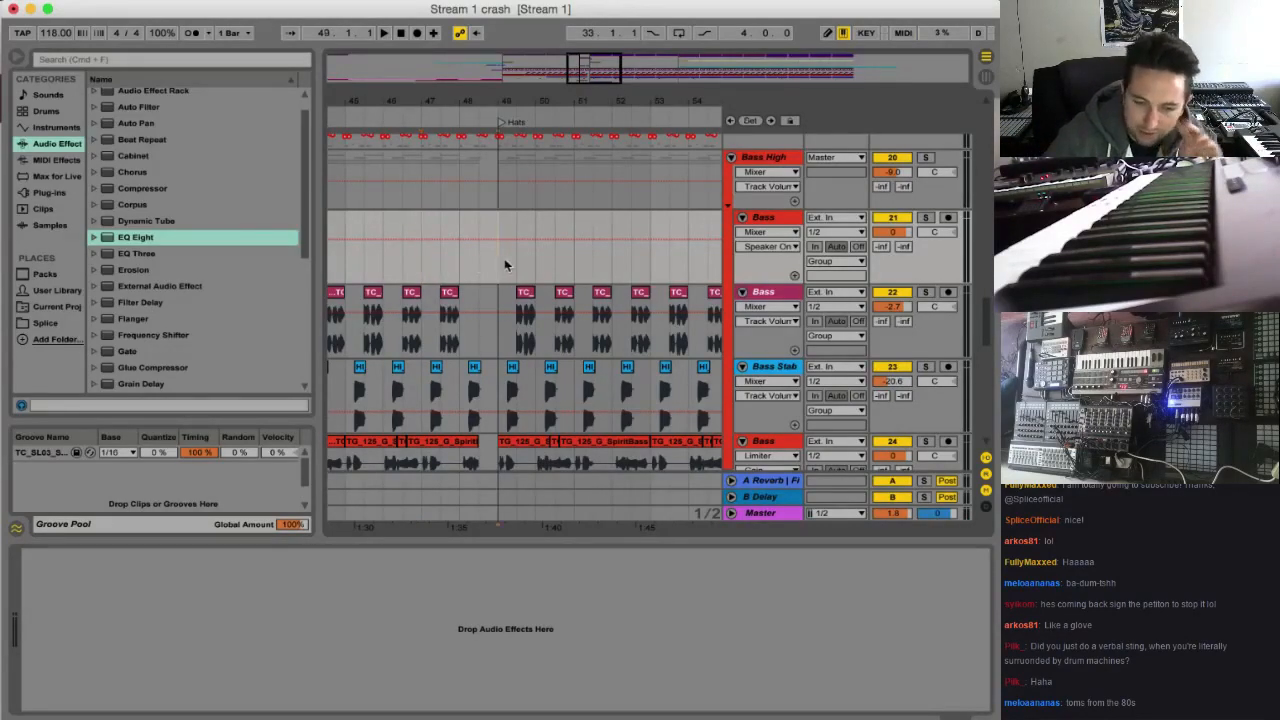
{"action": "left_click", "coordinate": [502, 218]}
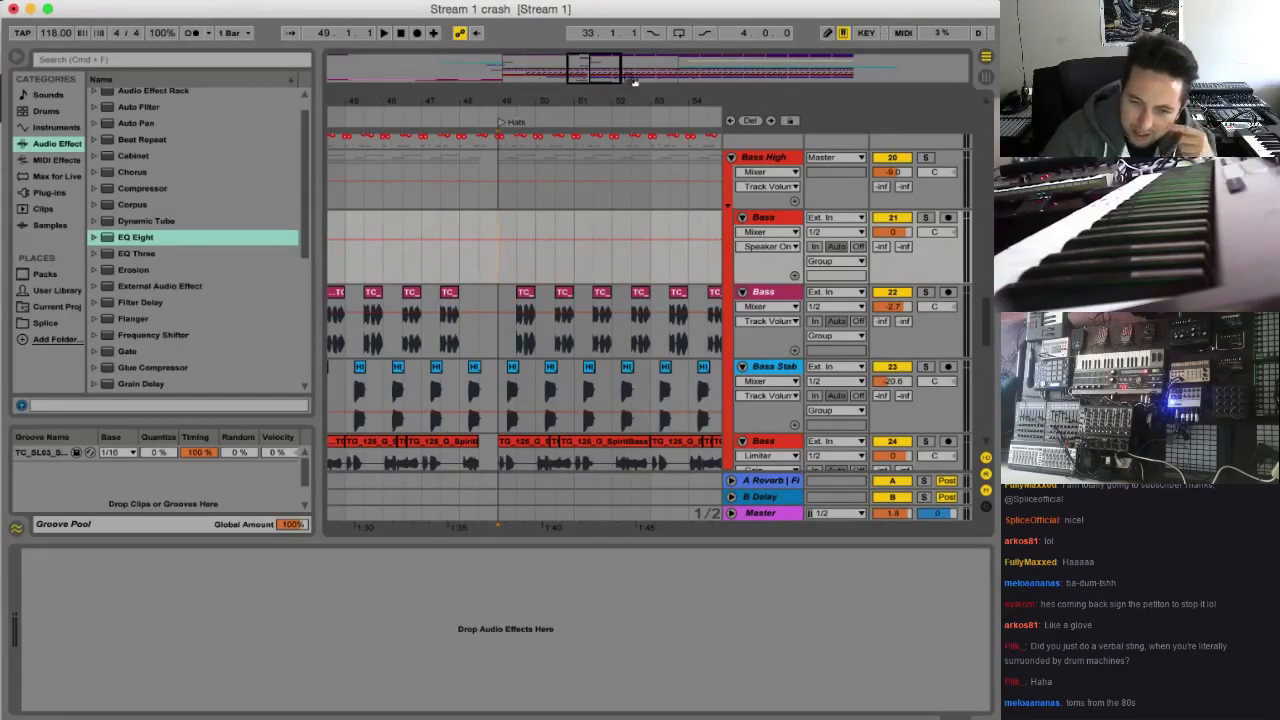
{"action": "left_click_drag", "start_coordinate": [613, 76], "coordinate": [713, 163]}
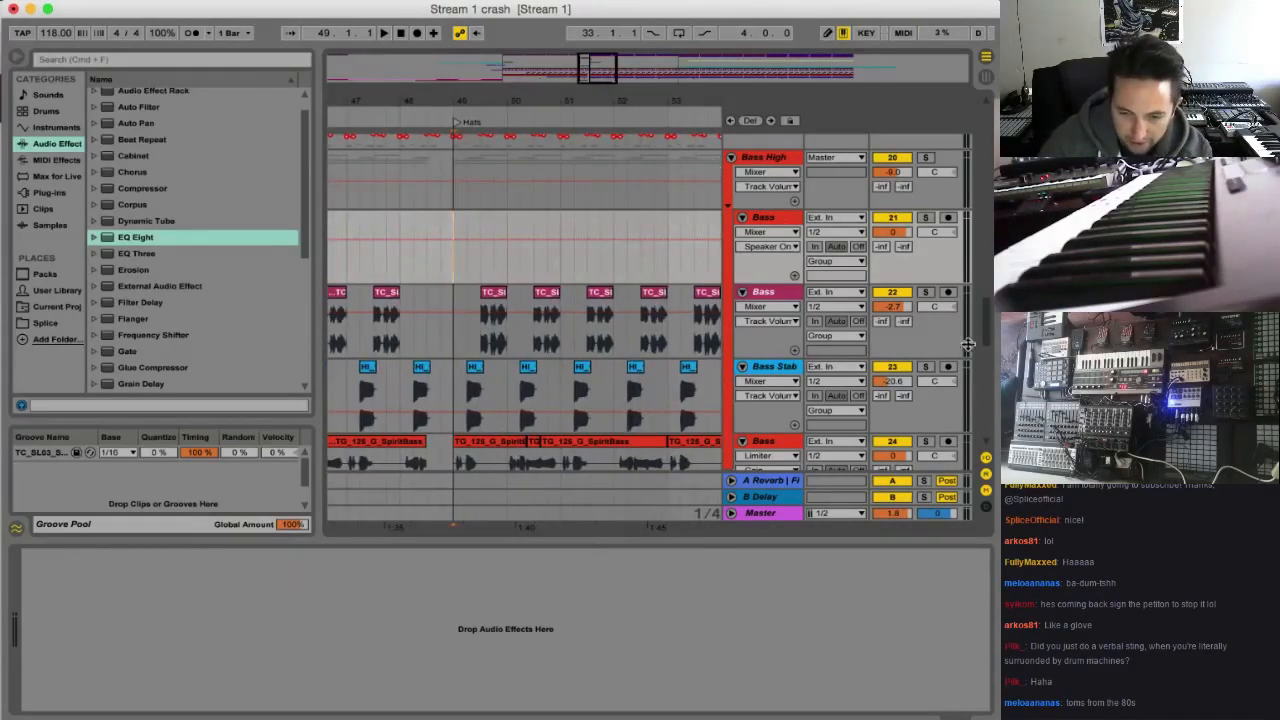
{"action": "key", "text": "space"}
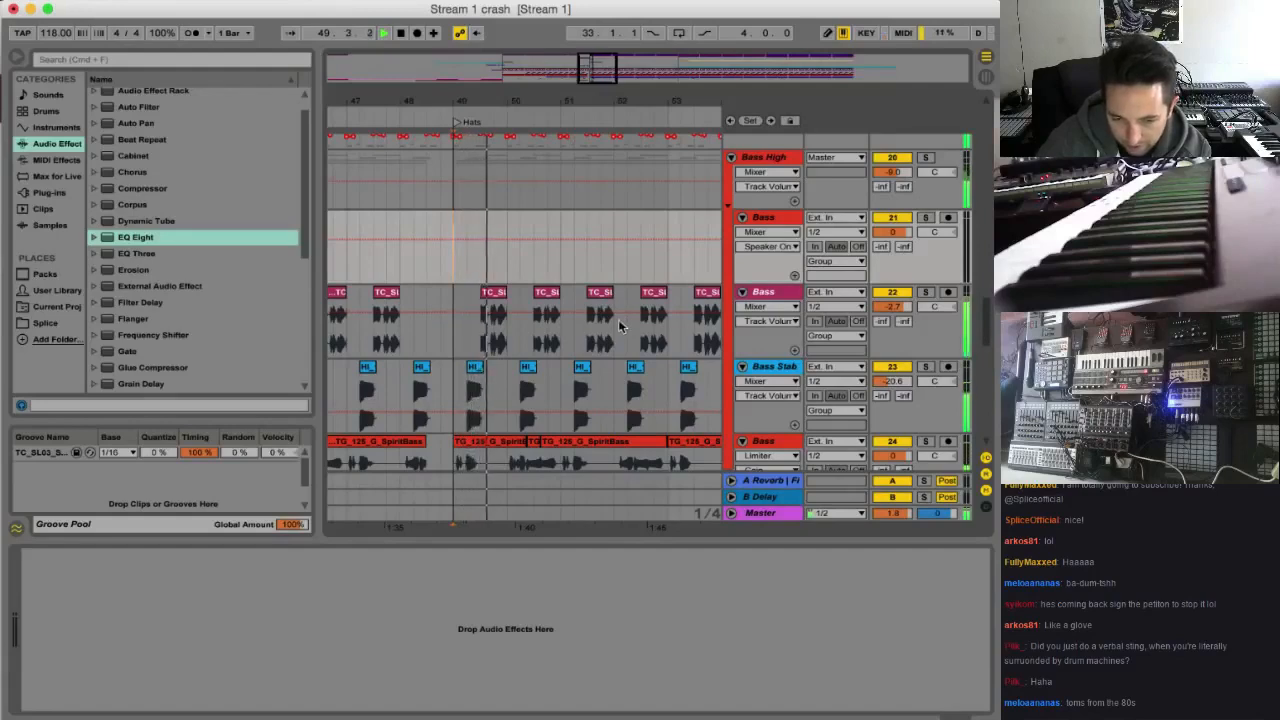
{"action": "key", "text": "space"}
Solo the Bass Keys track and play its part with reverb from bar 49
{"action": "mouse_move", "coordinate": [603, 66]}
{"action": "left_mouse_down"}
{"action": "mouse_move", "coordinate": [599, 90]}
{"action": "mouse_move", "coordinate": [593, 62]}
{"action": "left_mouse_up"}
{"action": "scroll", "coordinate": [573, 248], "scroll_direction": "down", "scroll_amount": 5}
{"action": "scroll", "coordinate": [606, 332], "scroll_direction": "down", "scroll_amount": 3}
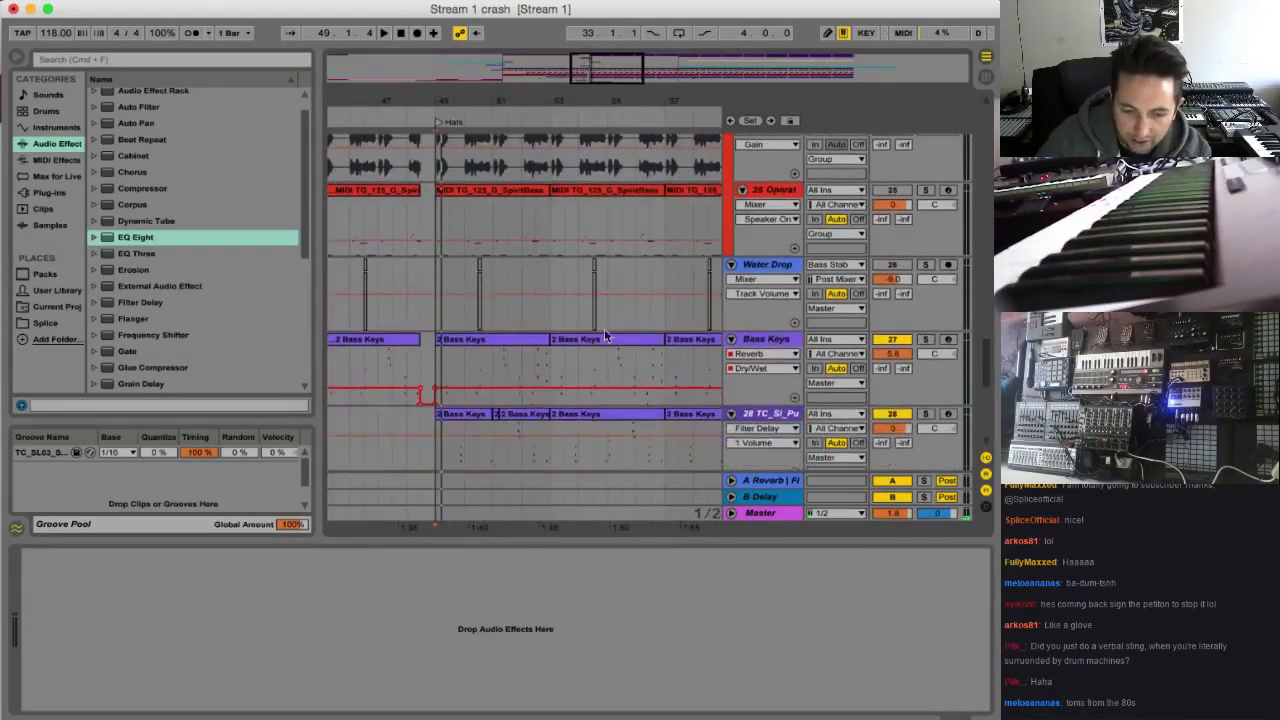
{"action": "left_click", "coordinate": [769, 340]}
{"action": "left_click", "coordinate": [925, 340]}
{"action": "key", "text": "space"}
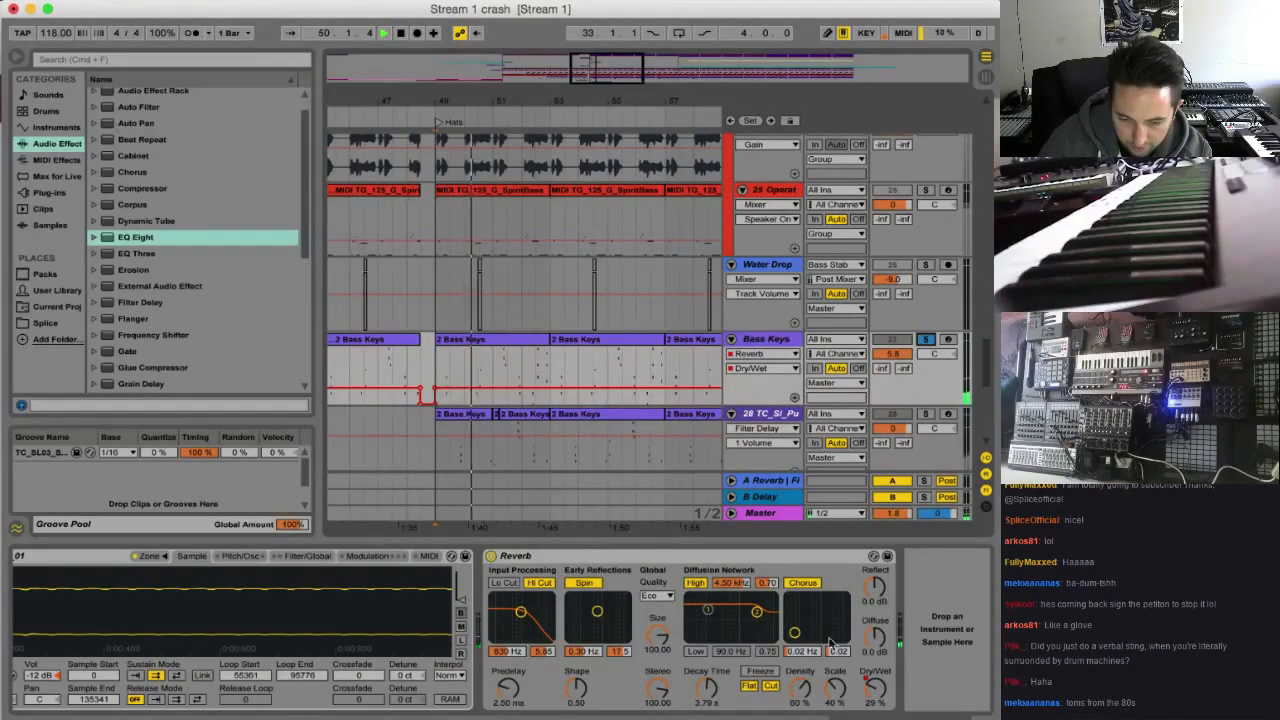
{"action": "key", "text": "space"}
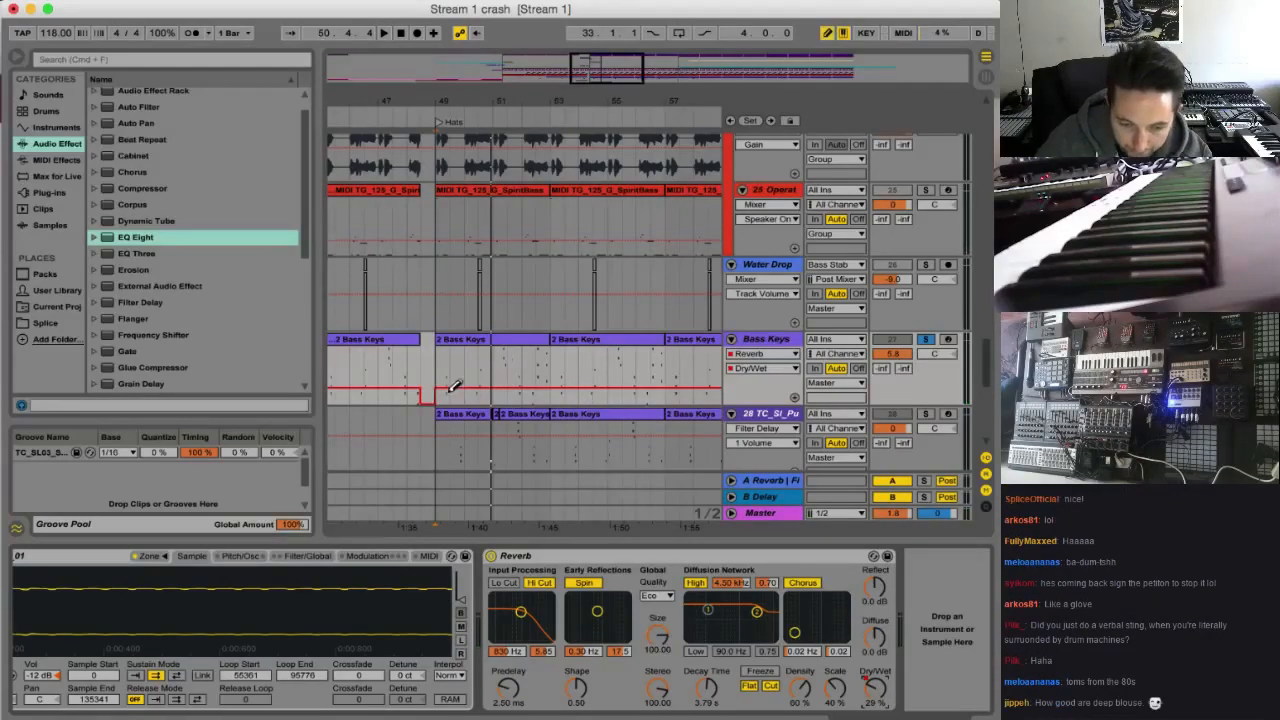
Automate the Bass Keys Reverb Dry/Wet to 0% from bar 49 to 57 and clear the track's solo during playback
{"action": "key", "text": "b"}
{"action": "mouse_move", "coordinate": [450, 392]}
{"action": "left_mouse_down"}
{"action": "mouse_move", "coordinate": [534, 424]}
{"action": "mouse_move", "coordinate": [648, 441]}
{"action": "left_mouse_up"}
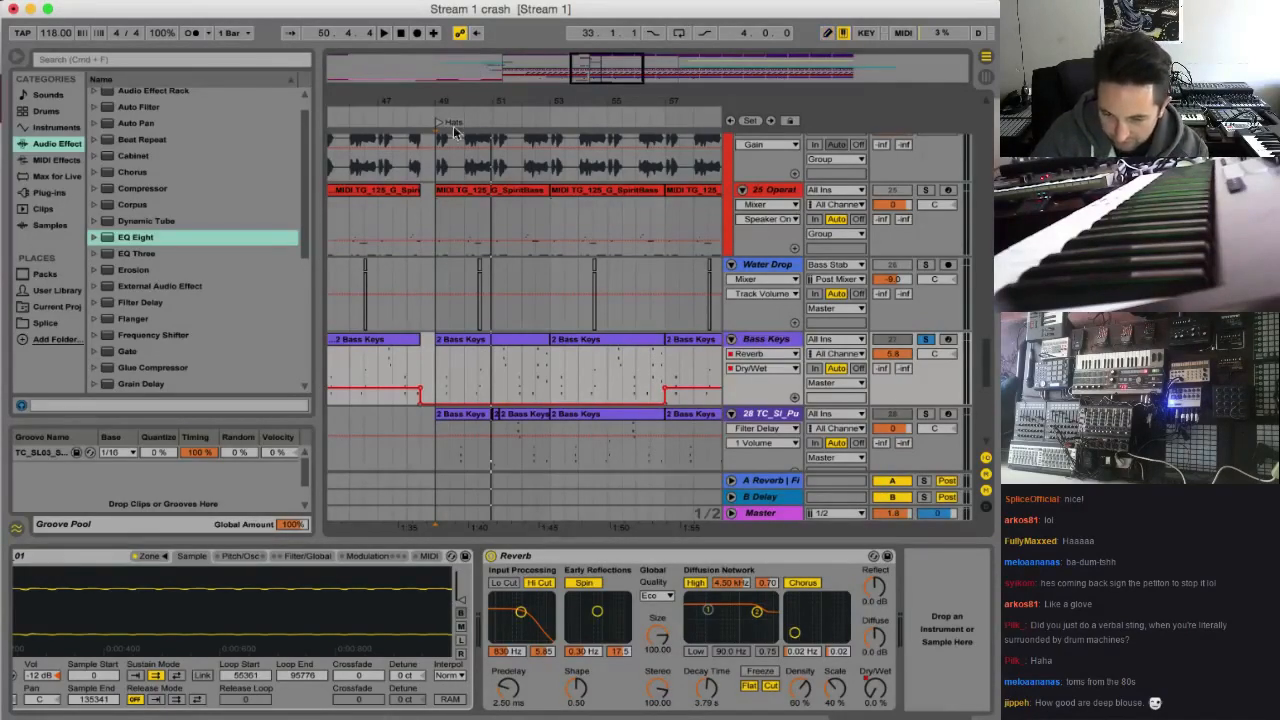
{"action": "key", "text": "space"}
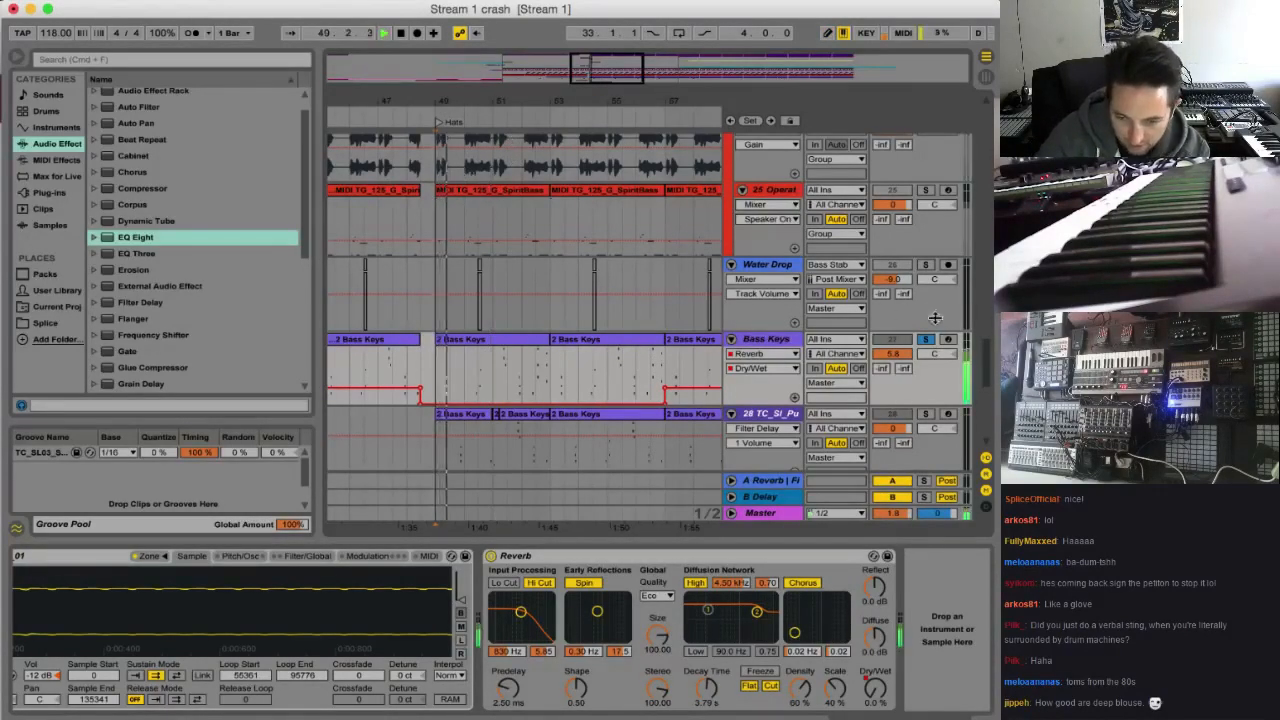
{"action": "left_click", "coordinate": [906, 340]}
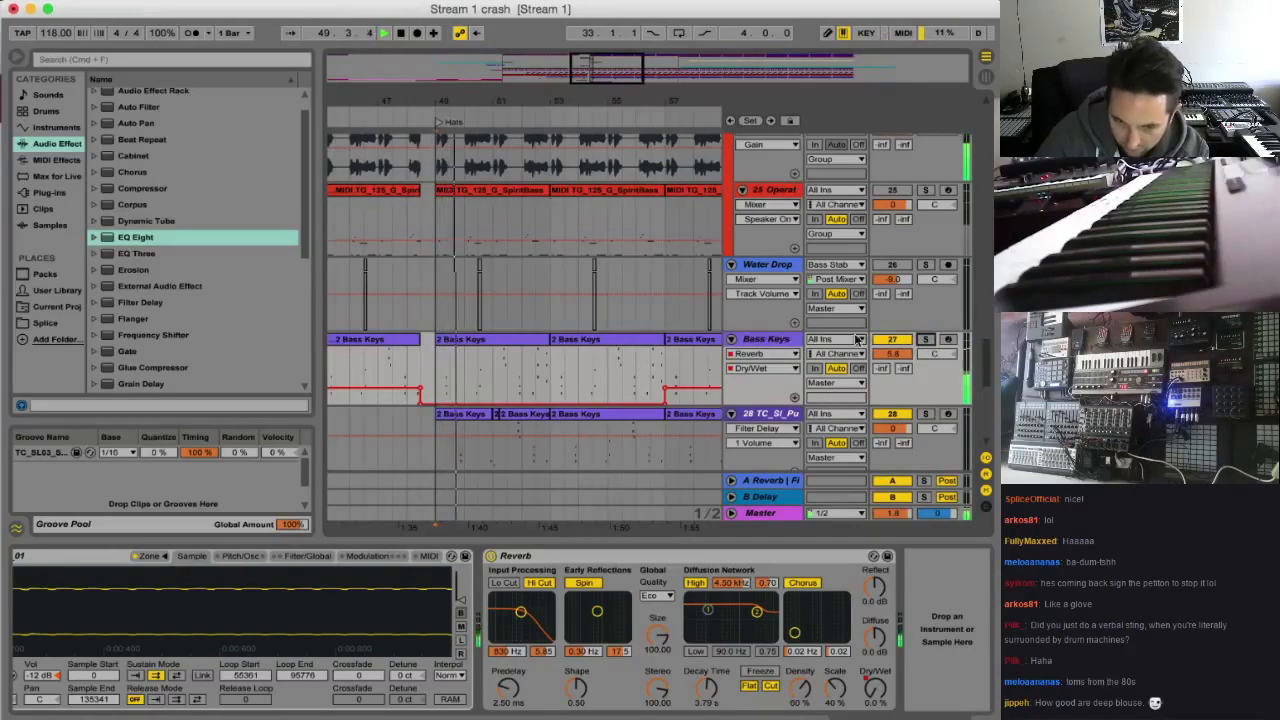
Play the Faller Syn track's clip within the full mix from bar 49
{"action": "scroll", "coordinate": [514, 378], "scroll_direction": "down", "scroll_amount": 5}
{"action": "scroll", "coordinate": [515, 375], "scroll_direction": "down", "scroll_amount": 3}
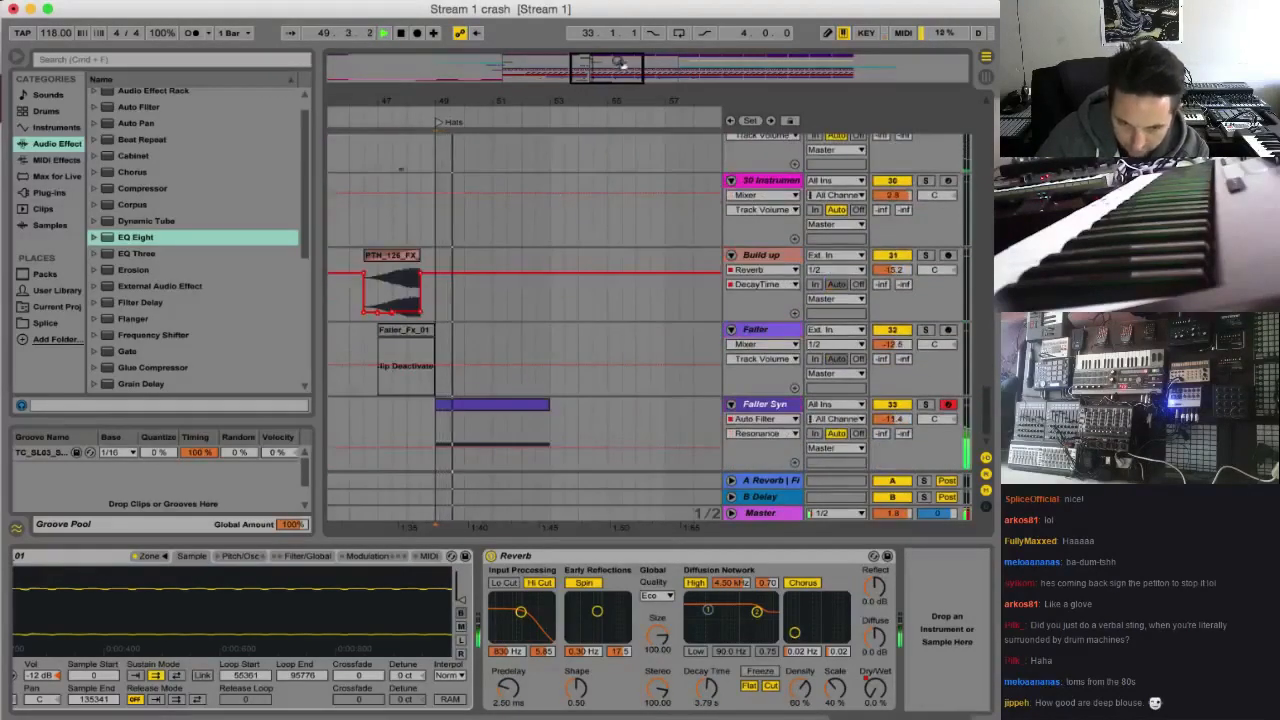
{"action": "left_click", "coordinate": [428, 434]}
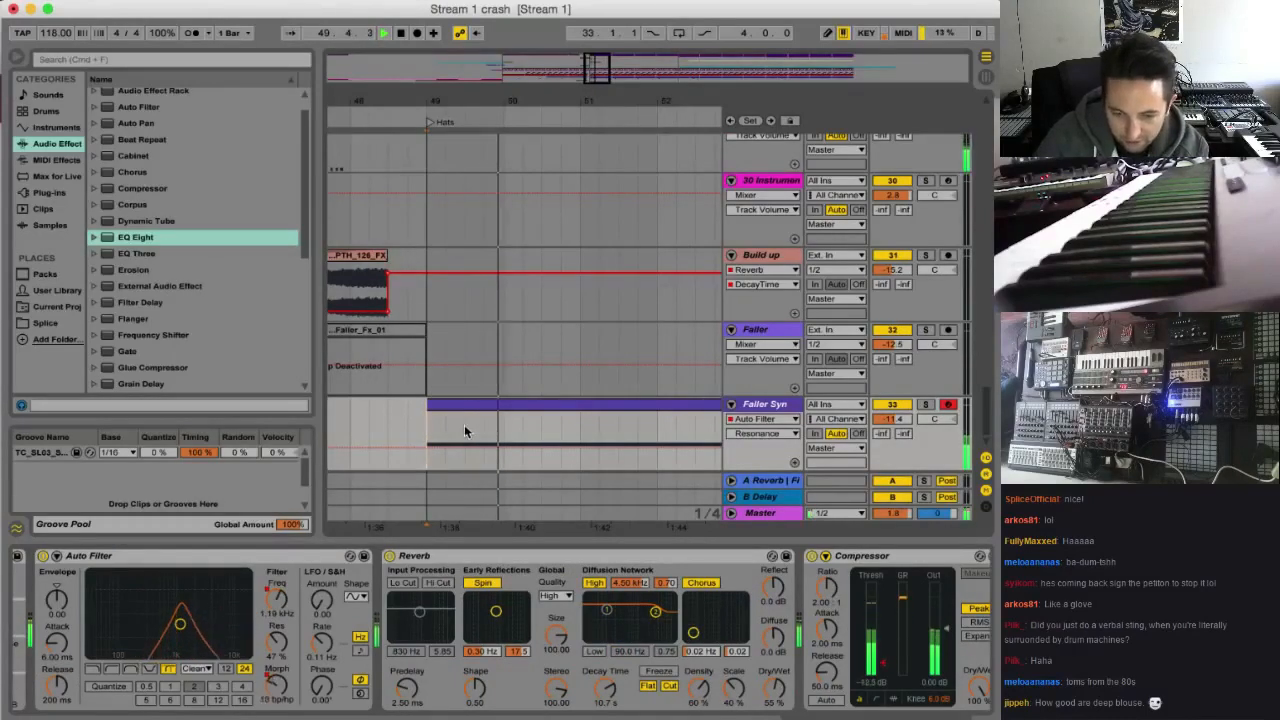
{"action": "left_click", "coordinate": [464, 430]}
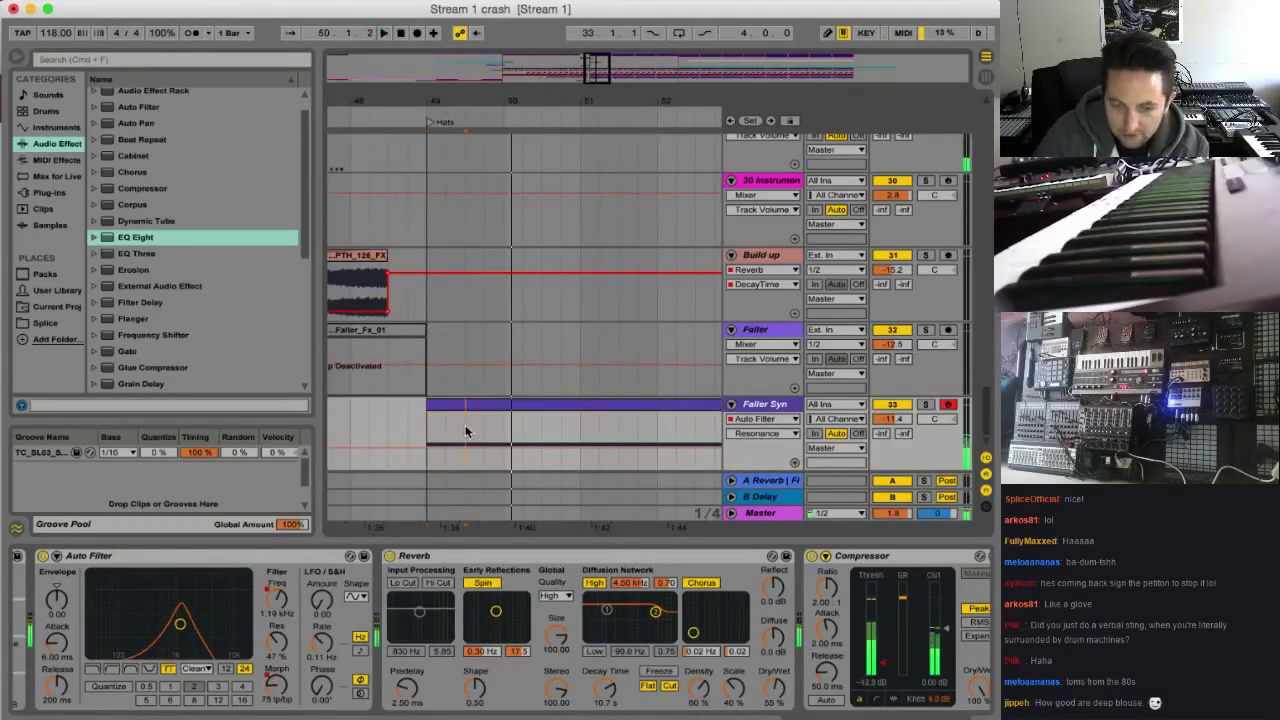
Add a Gate effect after the Compressor on the Faller Syn track
{"action": "left_click", "coordinate": [766, 405]}
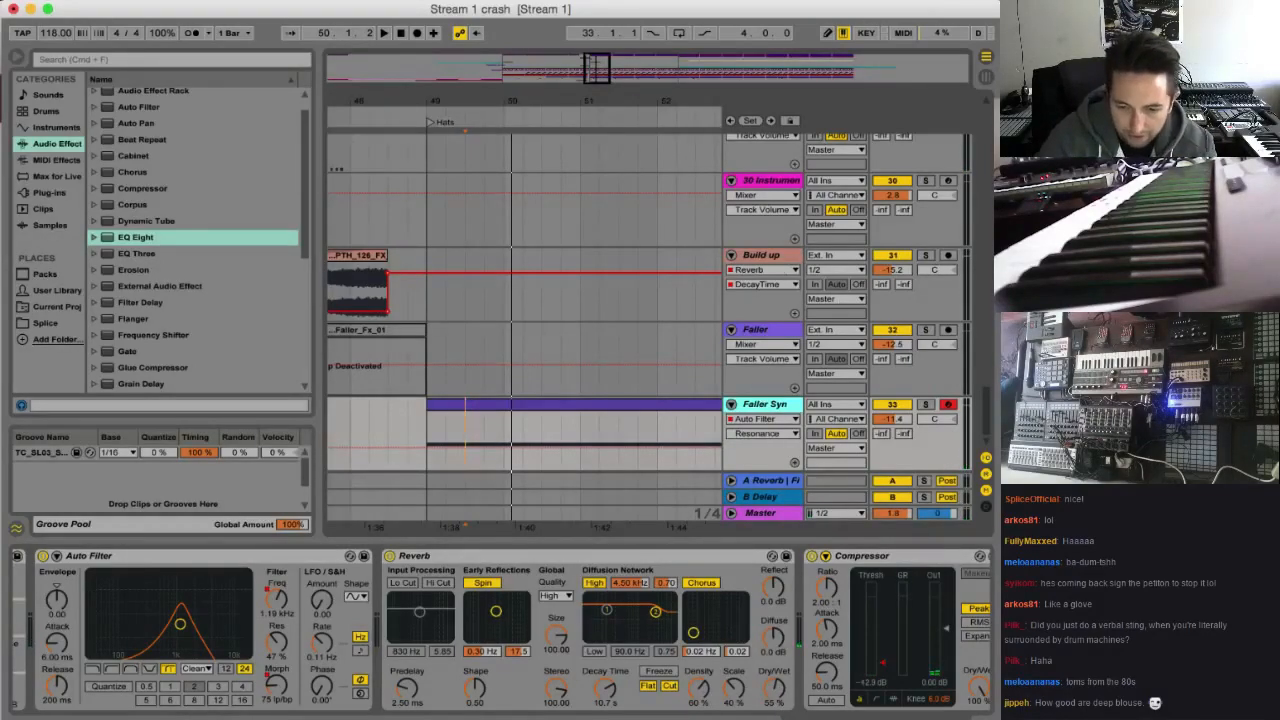
{"action": "mouse_move", "coordinate": [990, 405]}
{"action": "left_mouse_down"}
{"action": "mouse_move", "coordinate": [991, 380]}
{"action": "mouse_move", "coordinate": [990, 407]}
{"action": "left_mouse_up"}
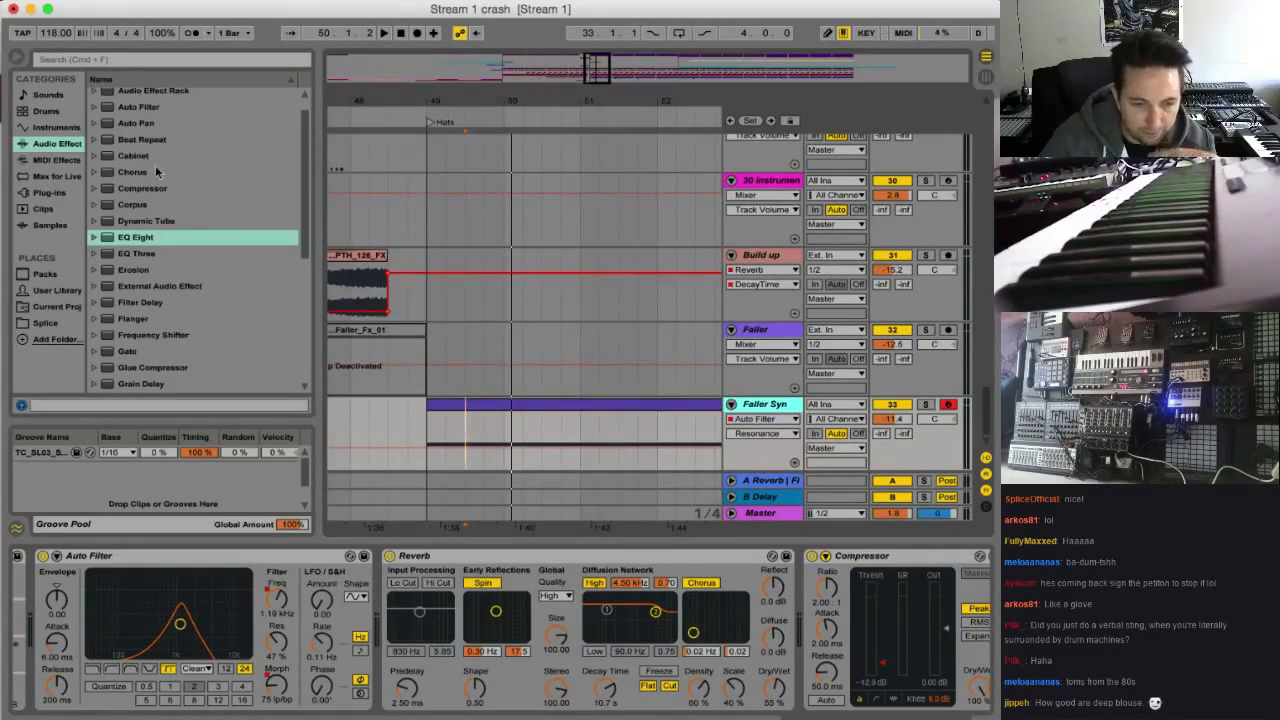
{"action": "scroll", "coordinate": [152, 200], "scroll_direction": "down", "scroll_amount": 1}
{"action": "left_click_drag", "start_coordinate": [128, 334], "coordinate": [572, 440]}
Find the Gate TRack among the arrangement tracks and solo it
{"action": "scroll", "coordinate": [868, 330], "scroll_direction": "up", "scroll_amount": 15}
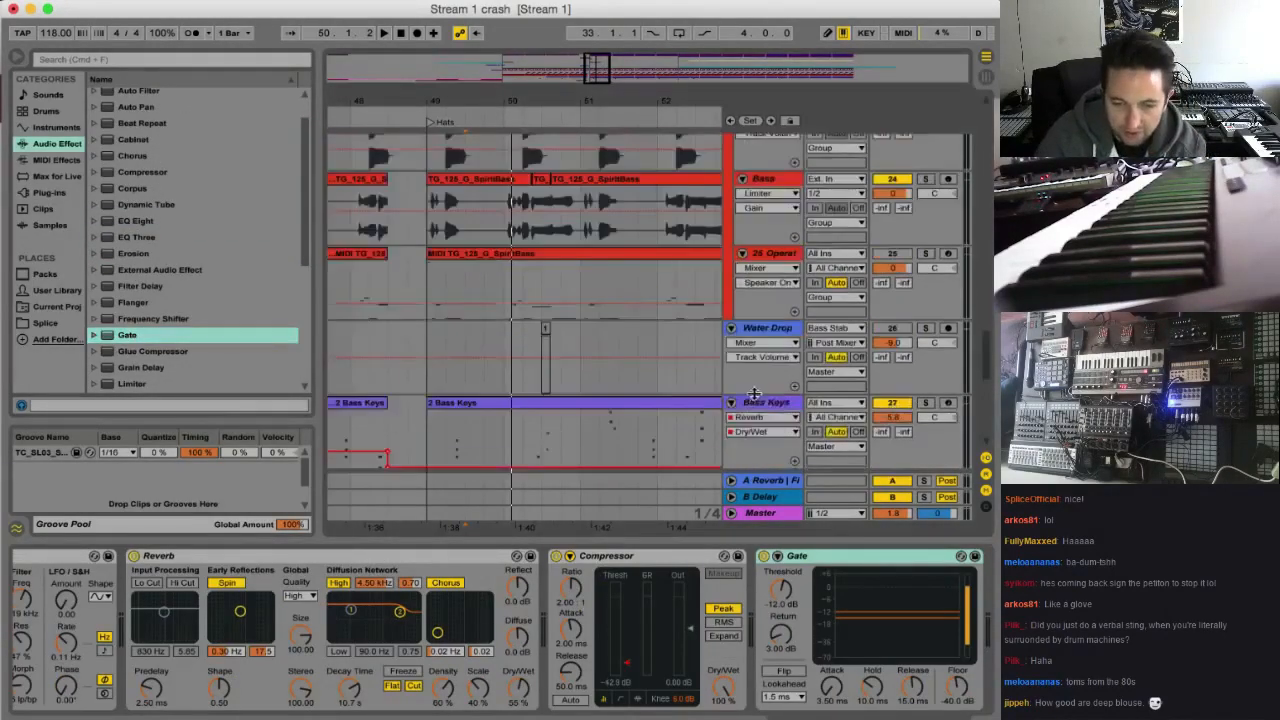
{"action": "scroll", "coordinate": [754, 389], "scroll_direction": "up", "scroll_amount": 13}
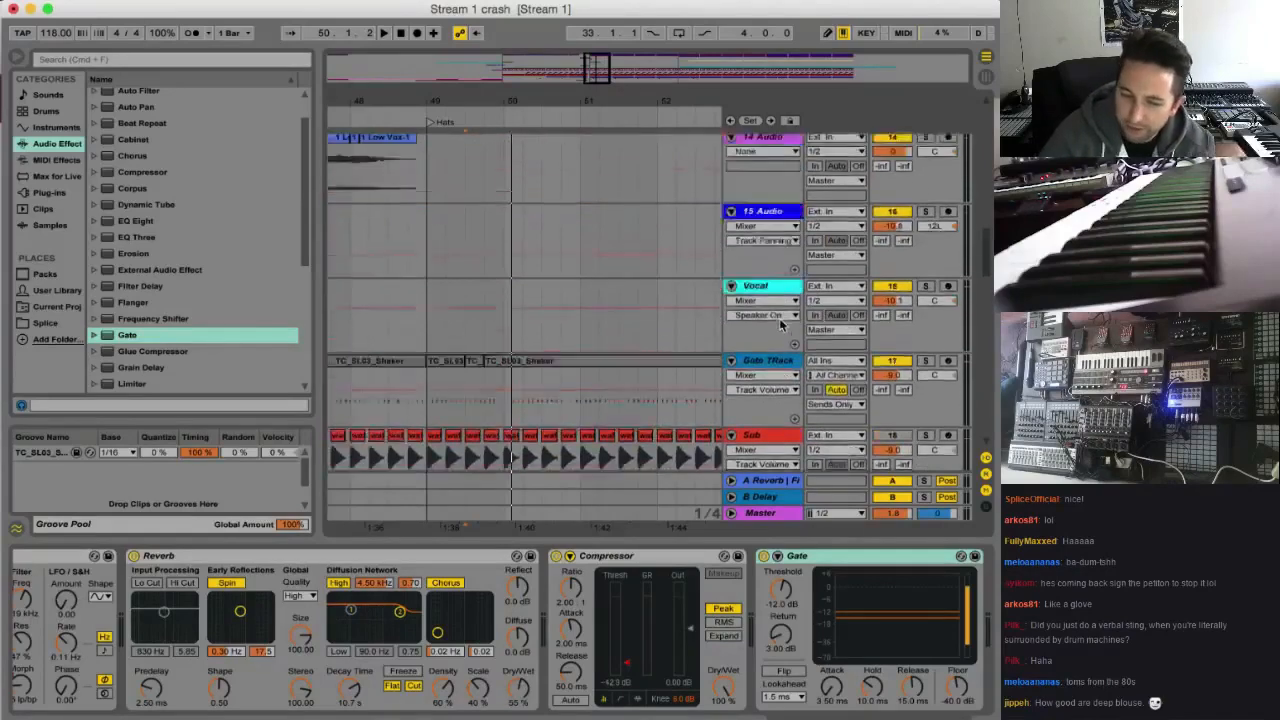
{"action": "scroll", "coordinate": [784, 320], "scroll_direction": "up", "scroll_amount": 3}
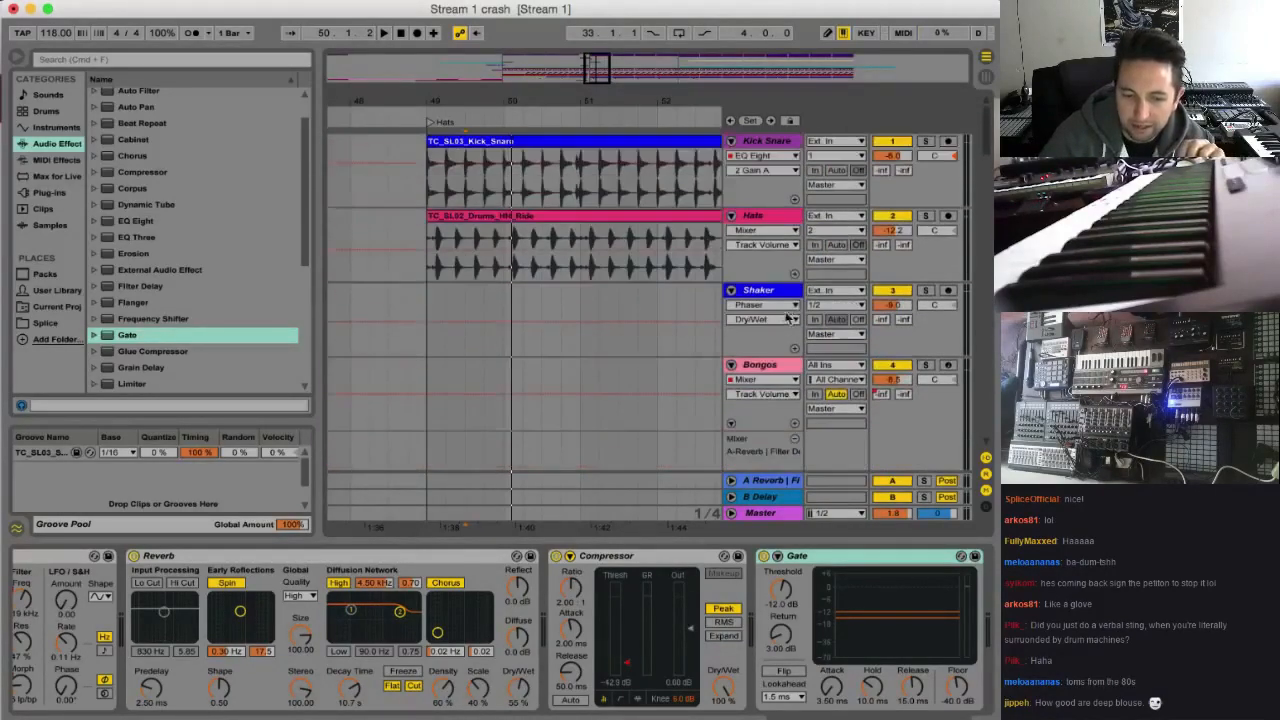
{"action": "scroll", "coordinate": [788, 318], "scroll_direction": "down", "scroll_amount": 15}
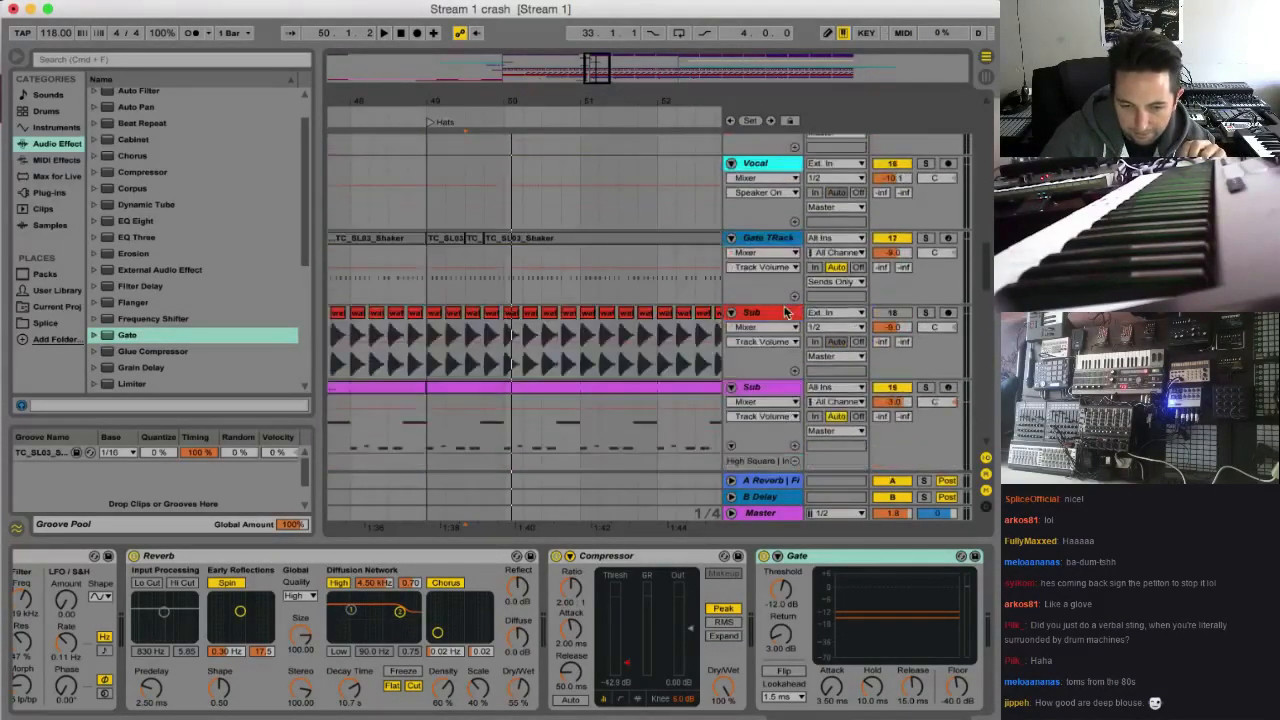
{"action": "scroll", "coordinate": [784, 312], "scroll_direction": "down", "scroll_amount": 1}
{"action": "left_click", "coordinate": [784, 207]}
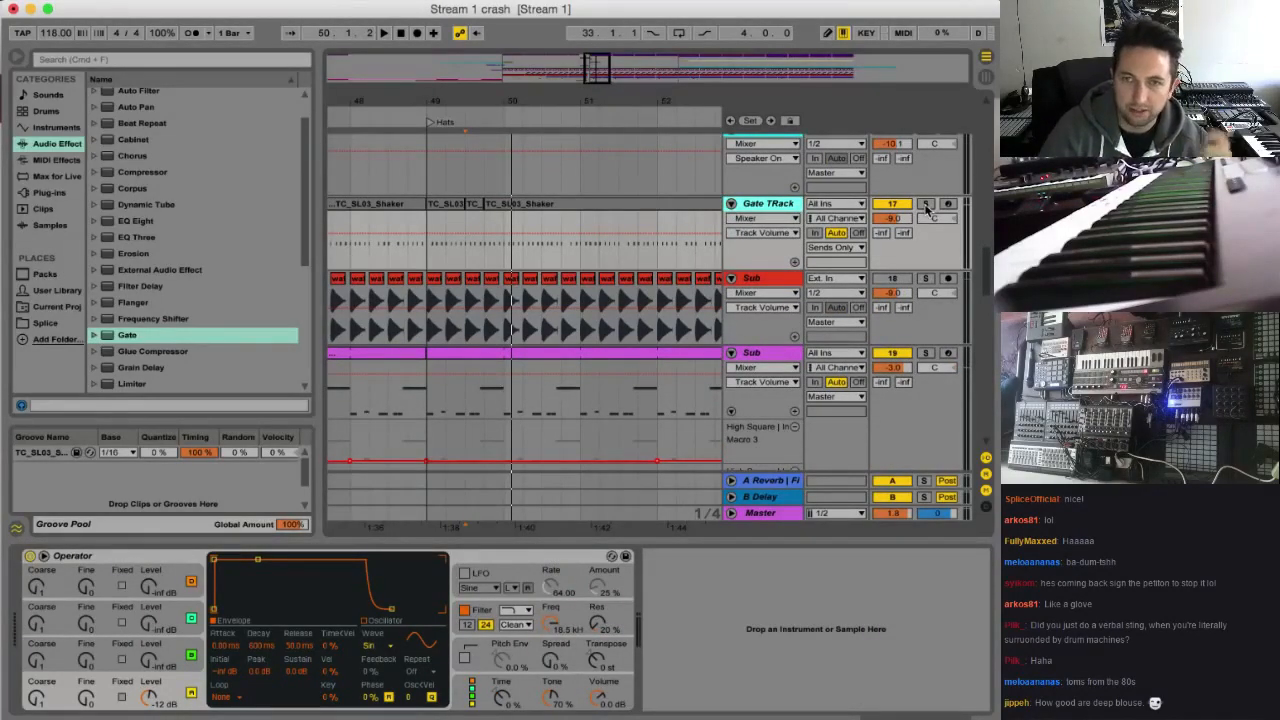
{"action": "left_click", "coordinate": [925, 205]}
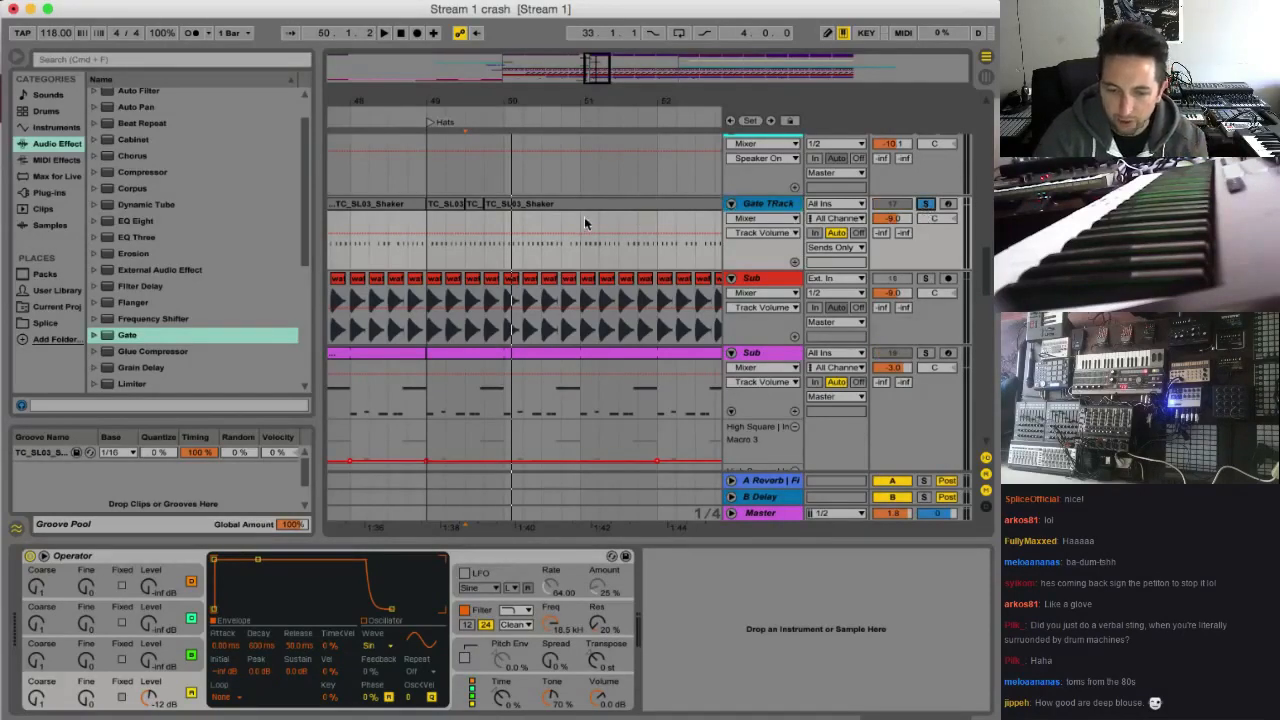
Audition the soloed Gate TRack from bar 50 by briefly routing its output to Master, then restore Sends Only
{"action": "left_click", "coordinate": [501, 222]}
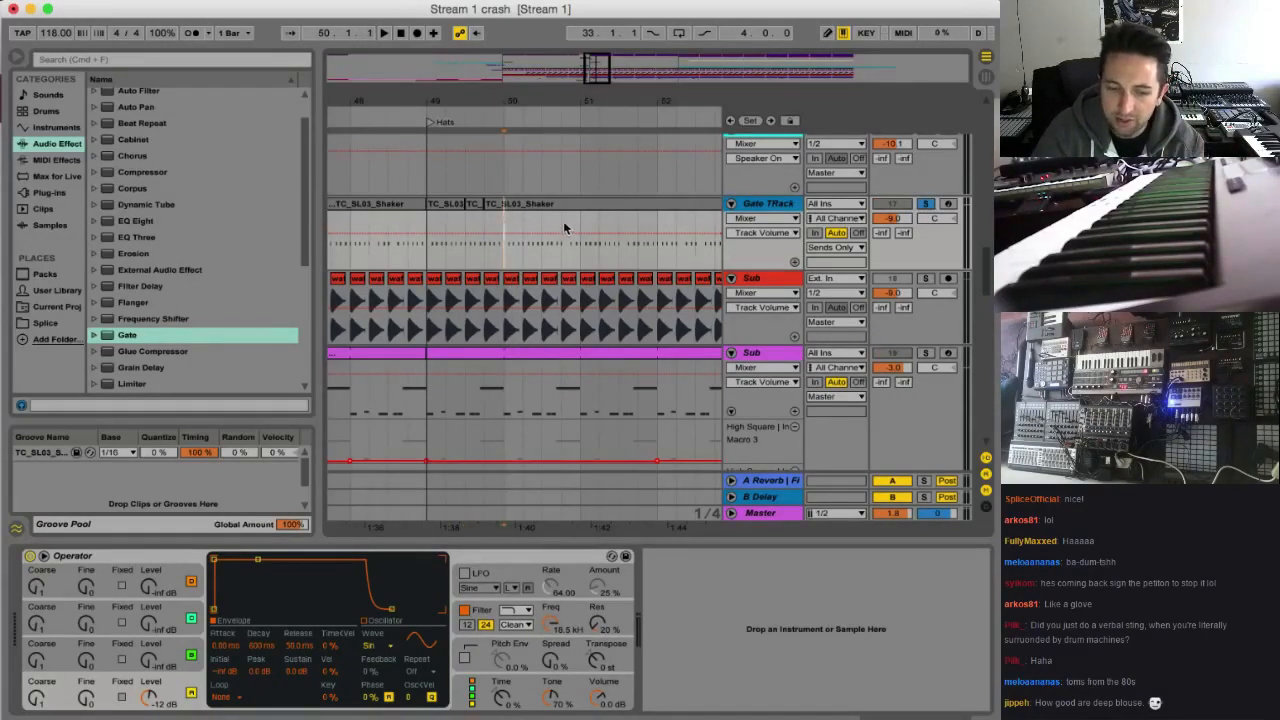
{"action": "left_click", "coordinate": [830, 248]}
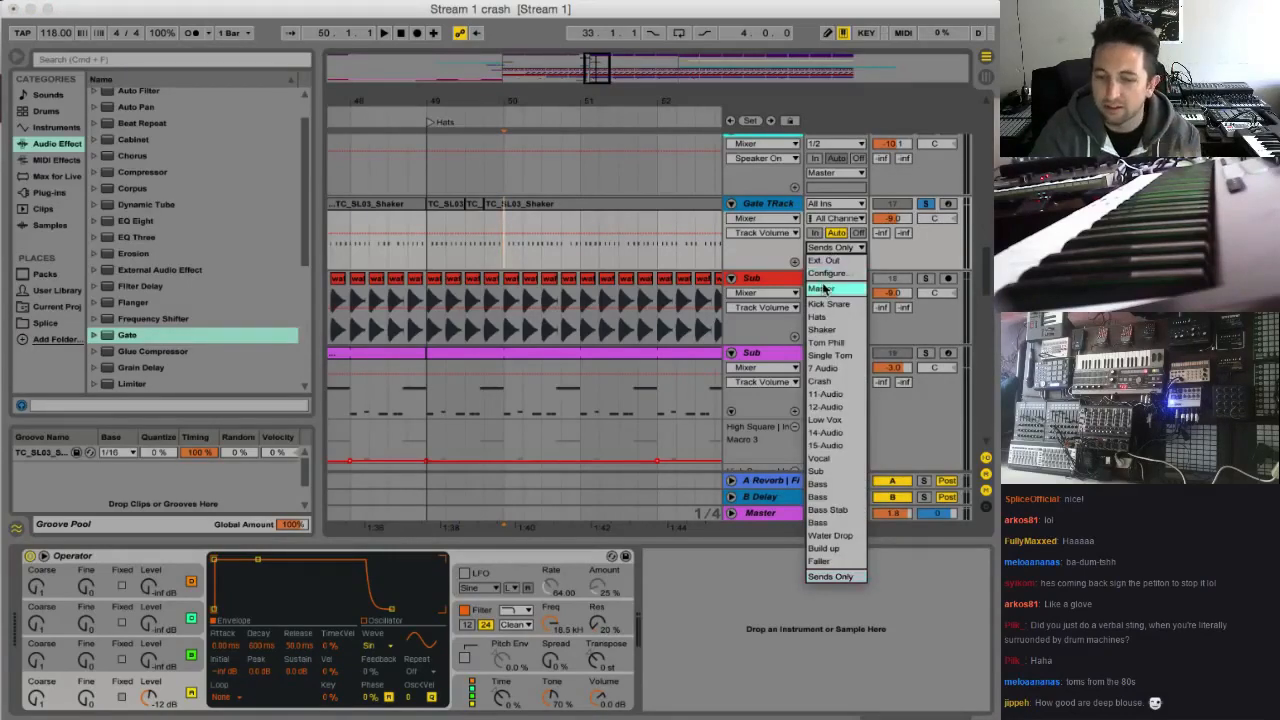
{"action": "left_click", "coordinate": [823, 286]}
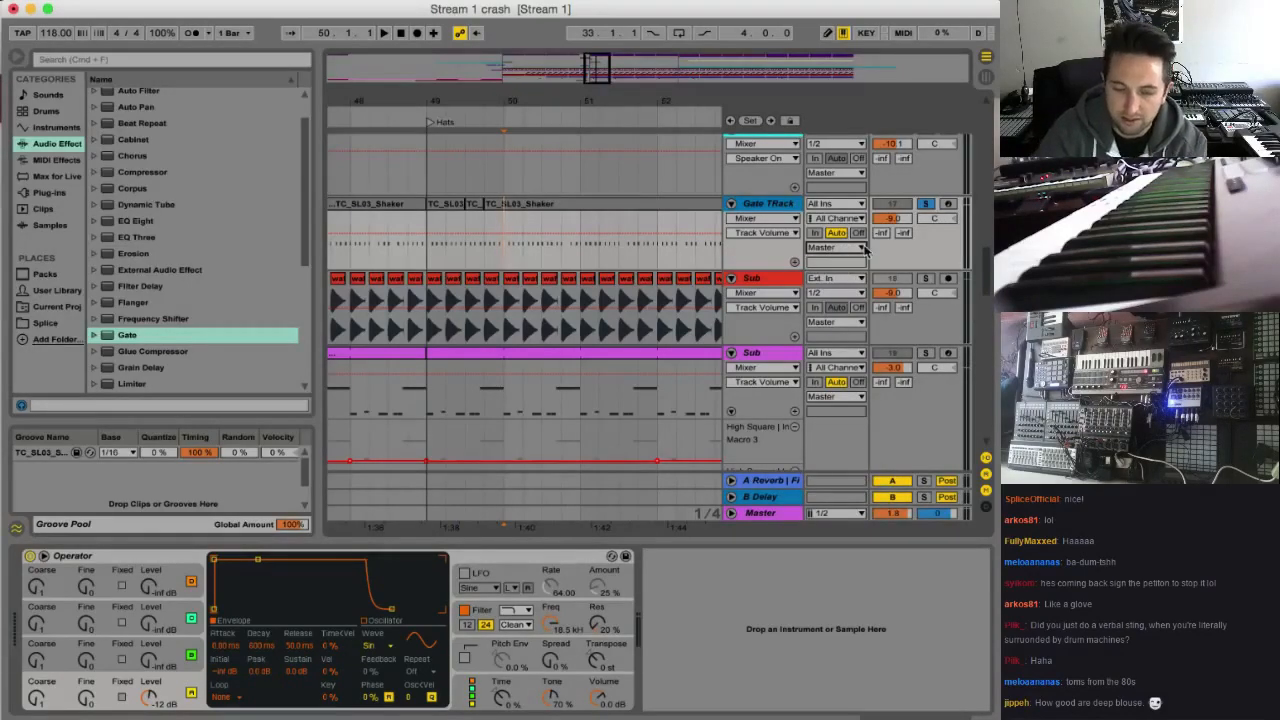
{"action": "key", "text": "space"}
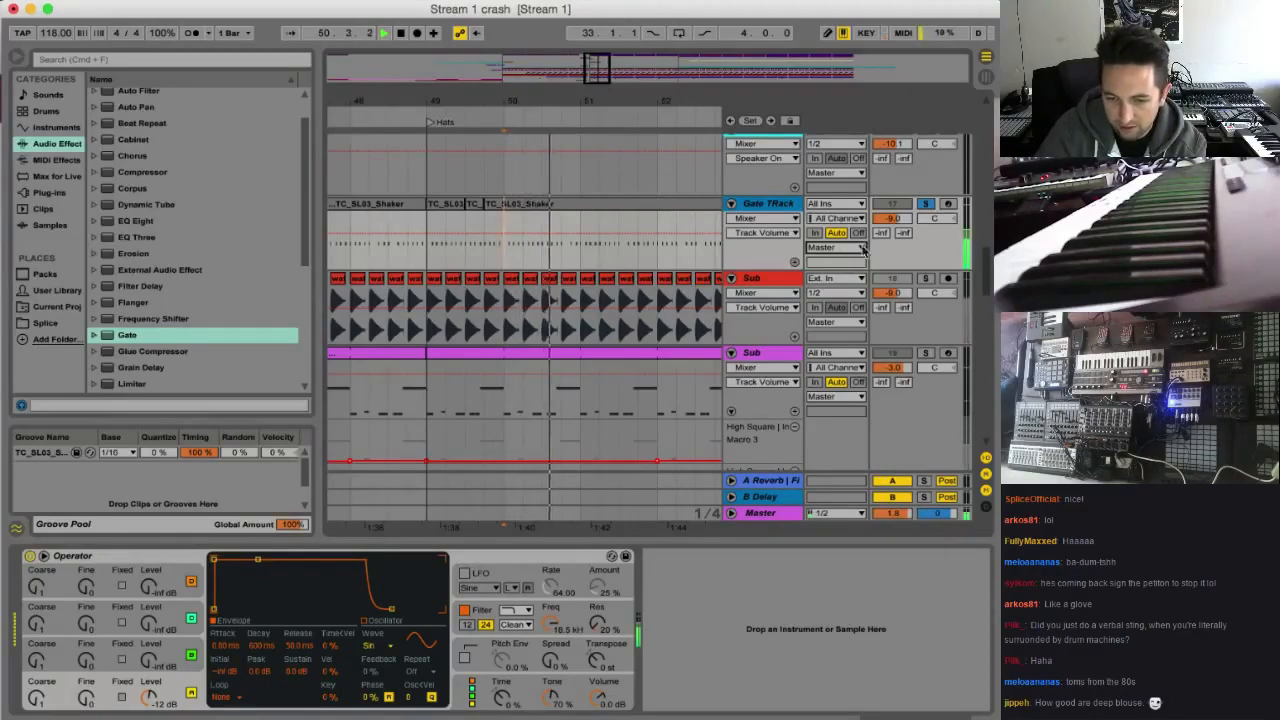
{"action": "key", "text": "space"}
{"action": "left_click", "coordinate": [862, 248]}
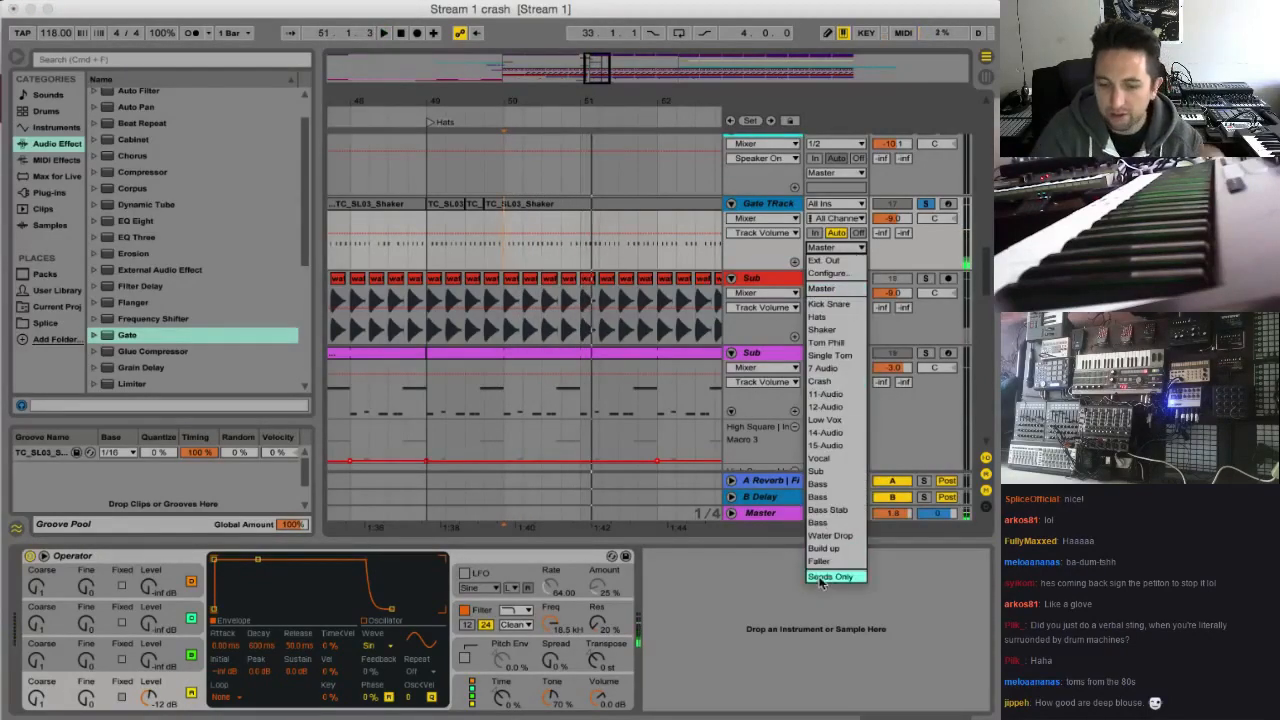
{"action": "left_click", "coordinate": [835, 585]}
Set the threshold of the Gate on the Faller Syn track to -20.2 dB
{"action": "scroll", "coordinate": [605, 258], "scroll_direction": "down", "scroll_amount": 12}
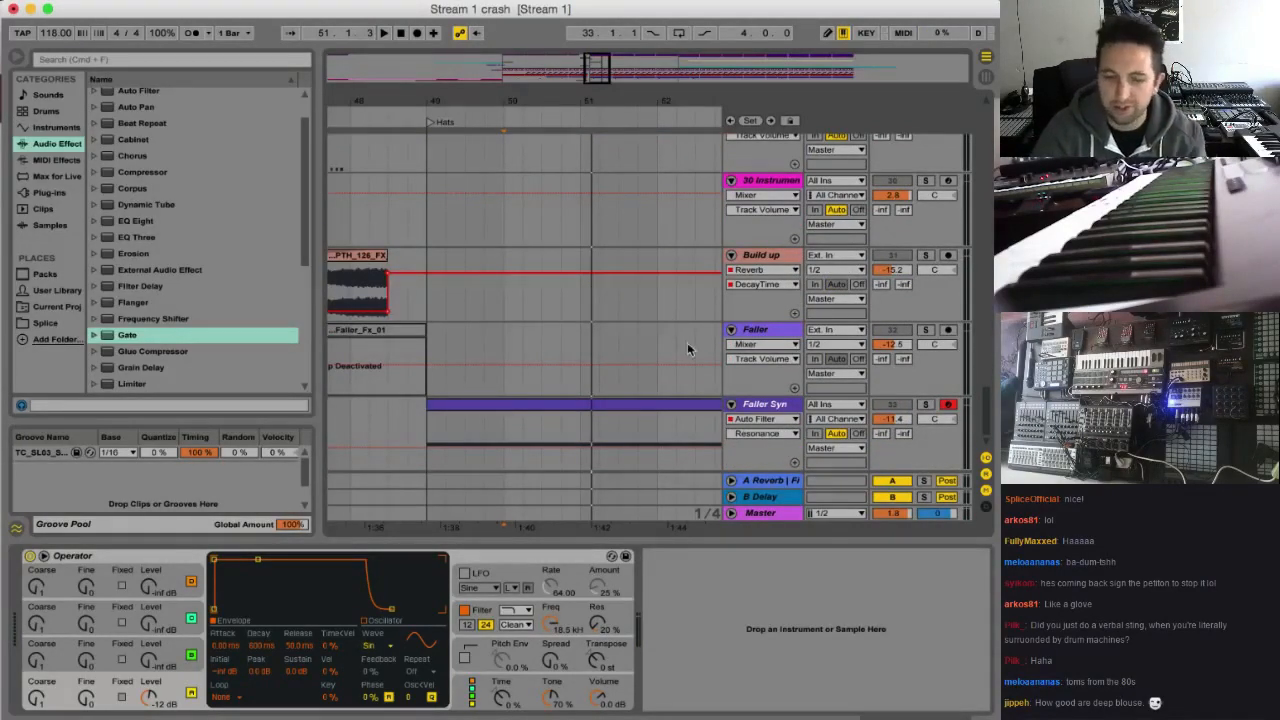
{"action": "left_click", "coordinate": [368, 410]}
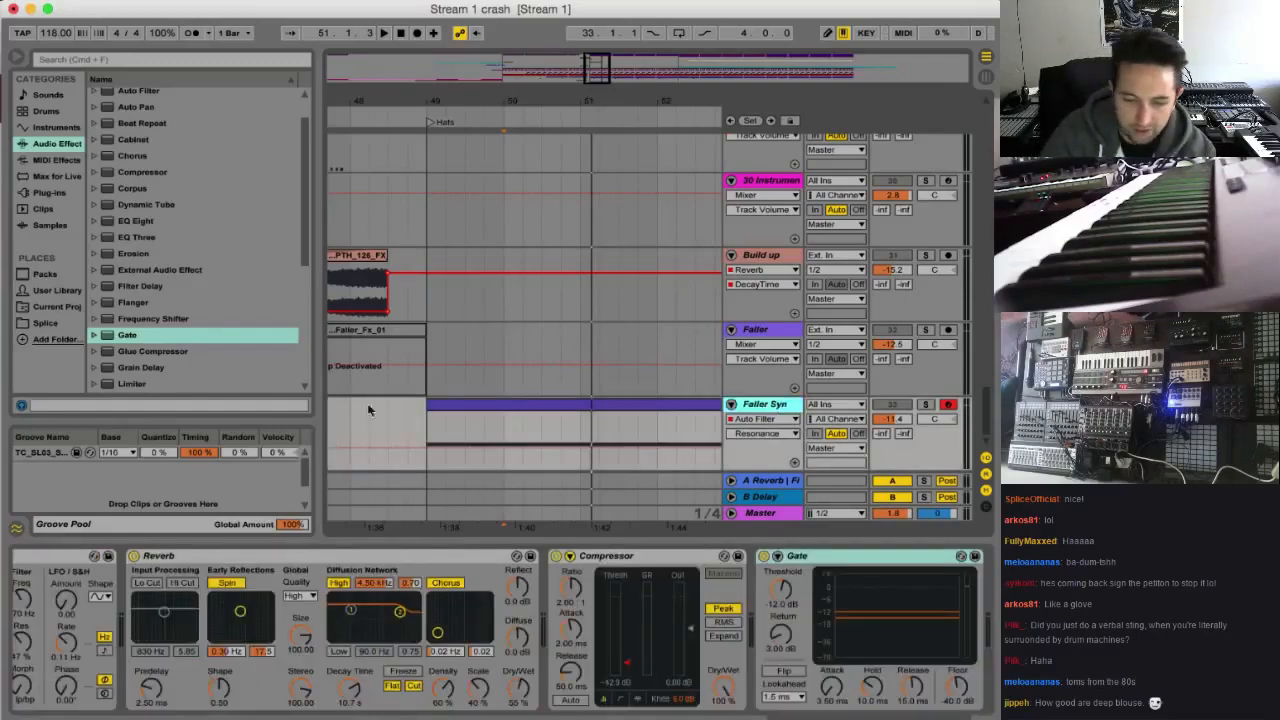
{"action": "left_click", "coordinate": [842, 587]}
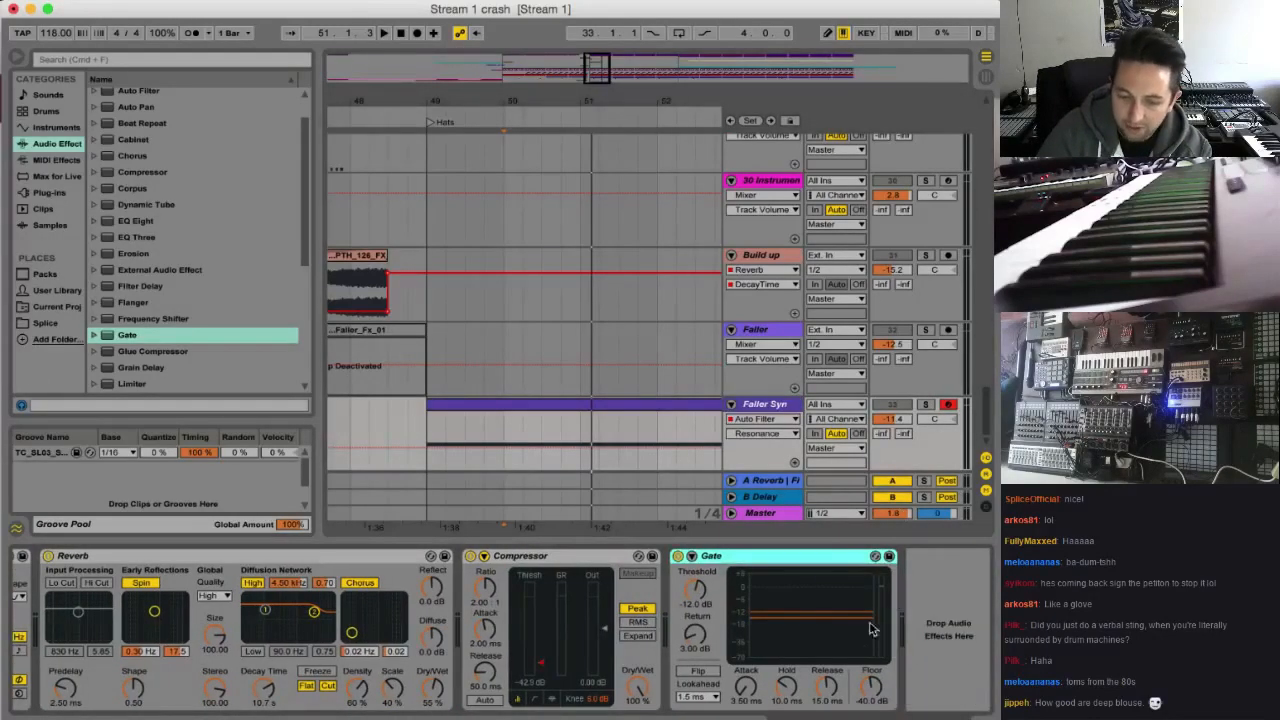
{"action": "left_click_drag", "start_coordinate": [694, 594], "coordinate": [694, 616]}
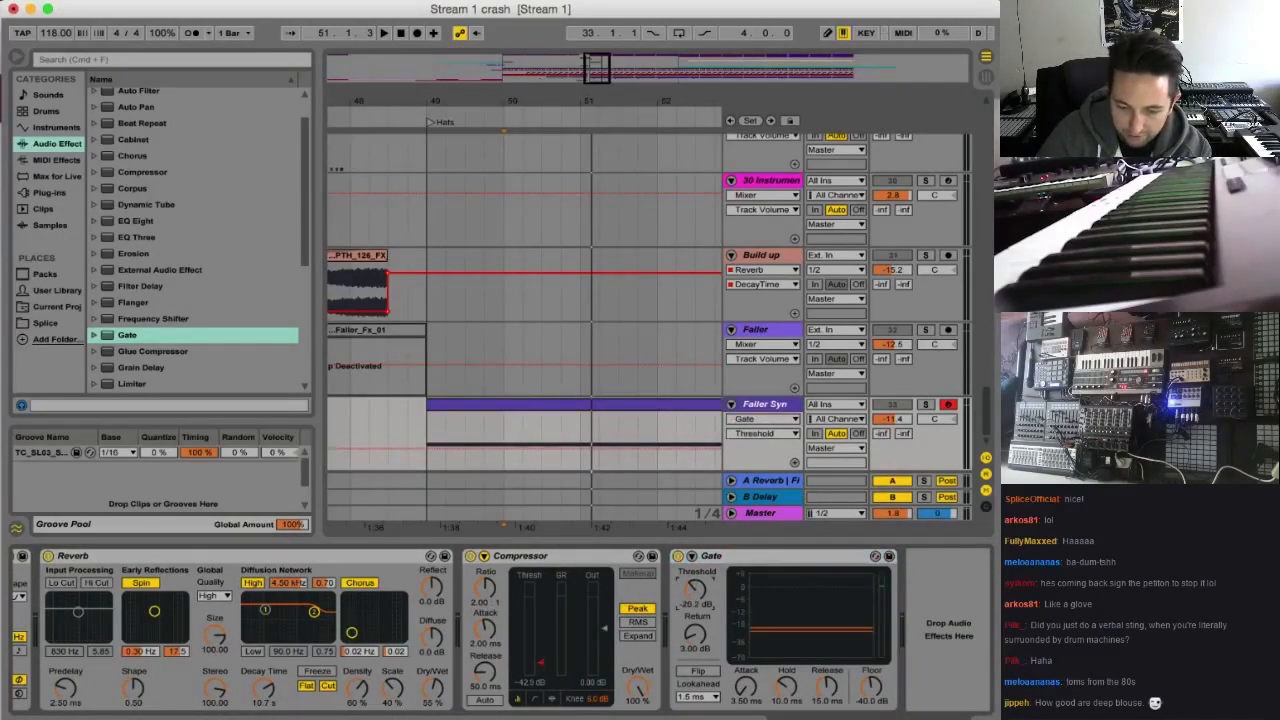
Sidechain the Faller Syn Gate from Gate TRack and audition the track soloed from bar 49
{"action": "key", "text": "space"}
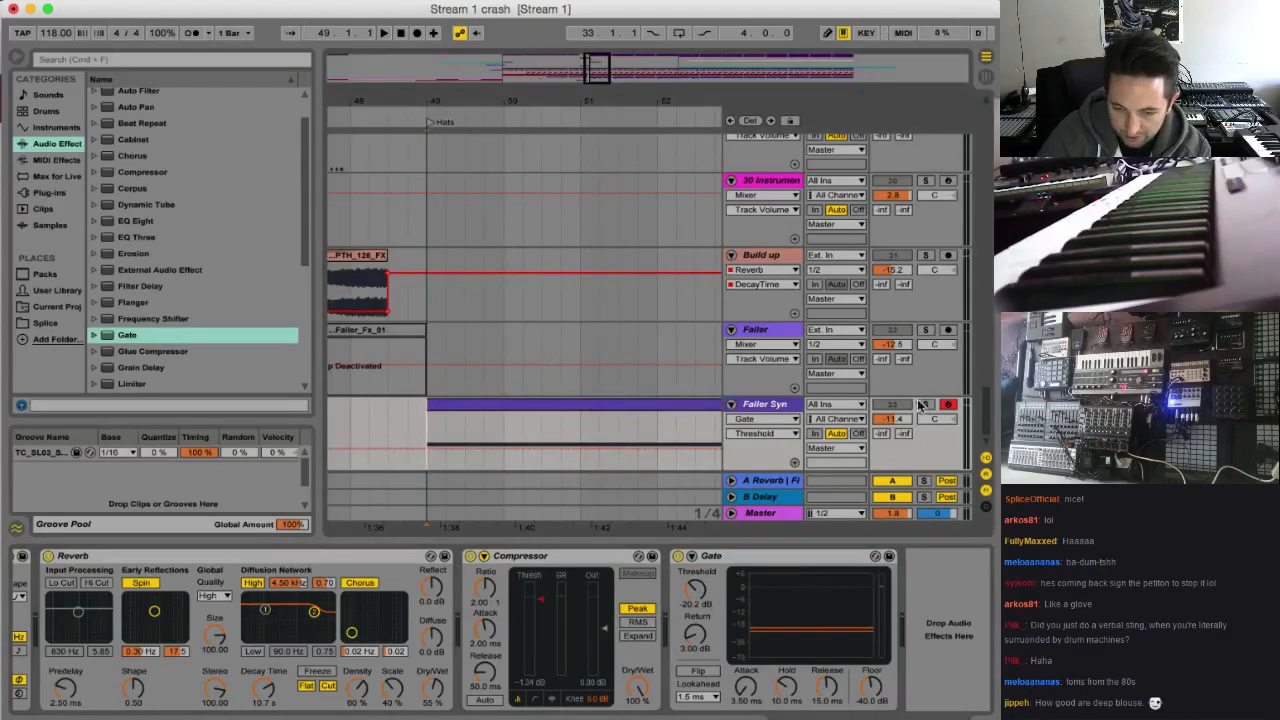
{"action": "left_click", "coordinate": [693, 557]}
{"action": "left_click", "coordinate": [703, 597]}
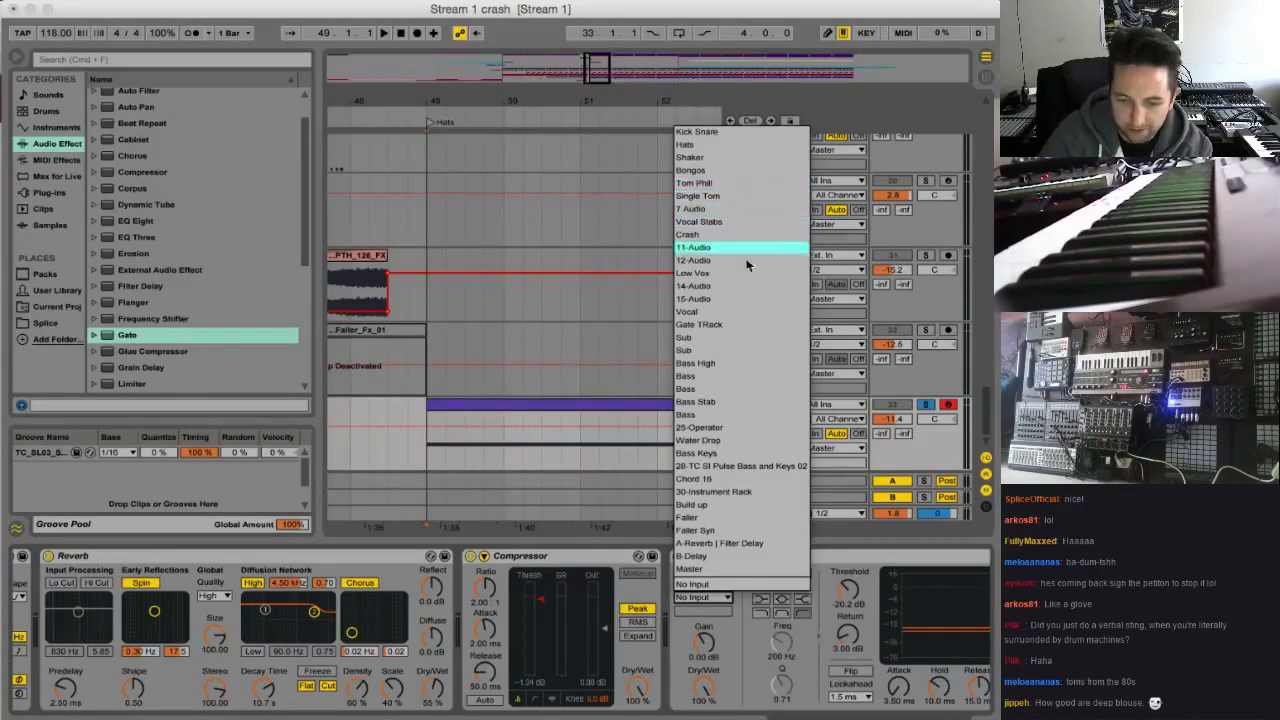
{"action": "left_click", "coordinate": [725, 324]}
{"action": "key", "text": "space"}
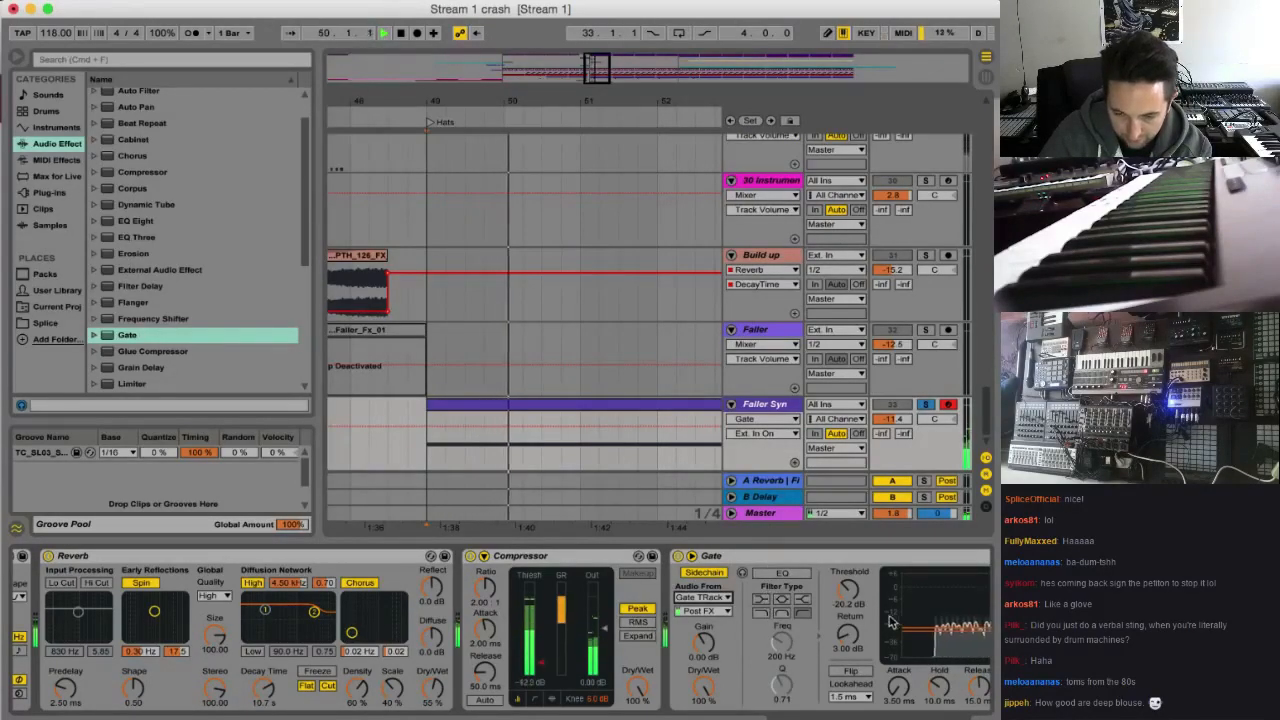
{"action": "scroll", "coordinate": [755, 590], "scroll_direction": "right", "scroll_amount": 3}
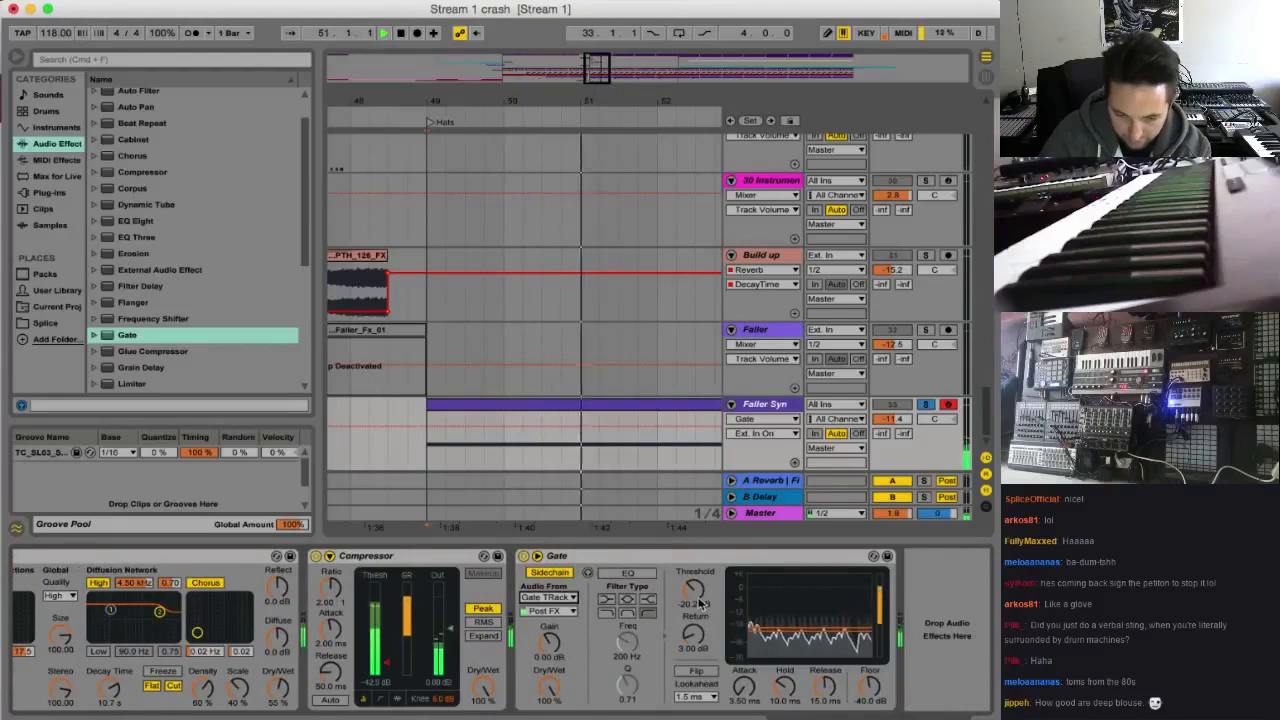
{"action": "key", "text": "space"}
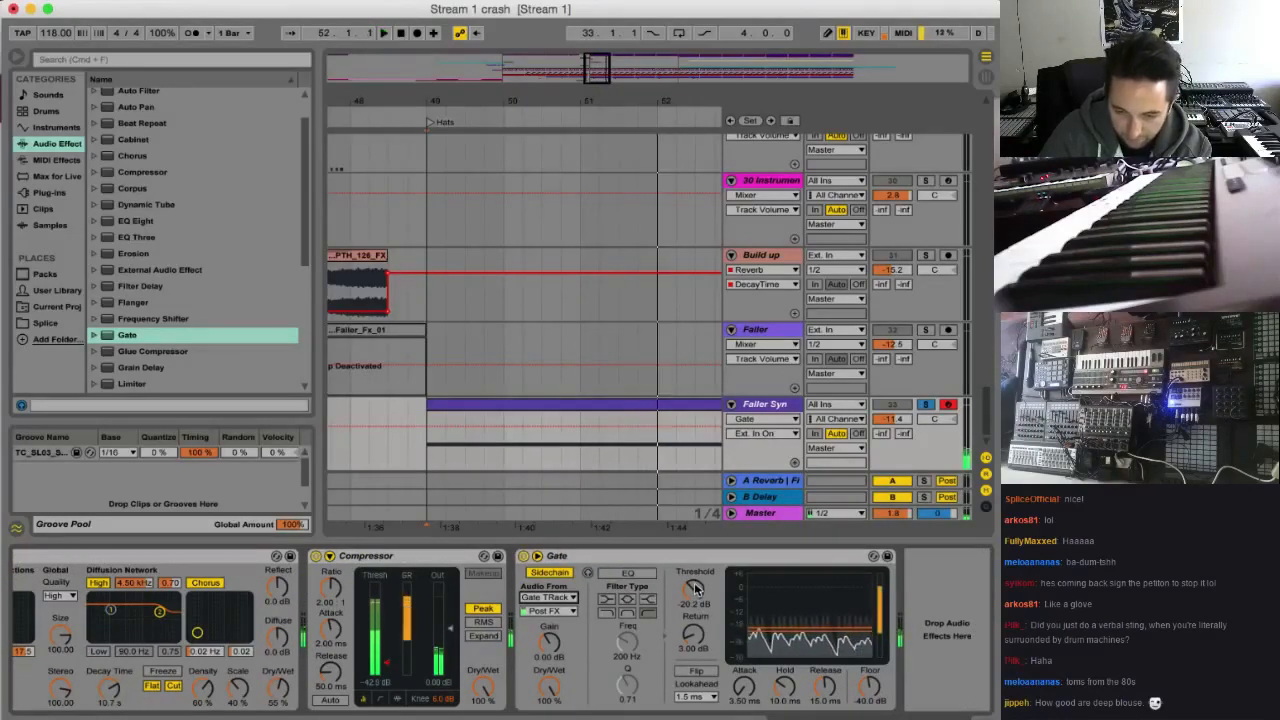
Automate the Faller Syn Gate's Device On so it stays off until half a bar after bar 49
{"action": "left_click", "coordinate": [521, 556]}
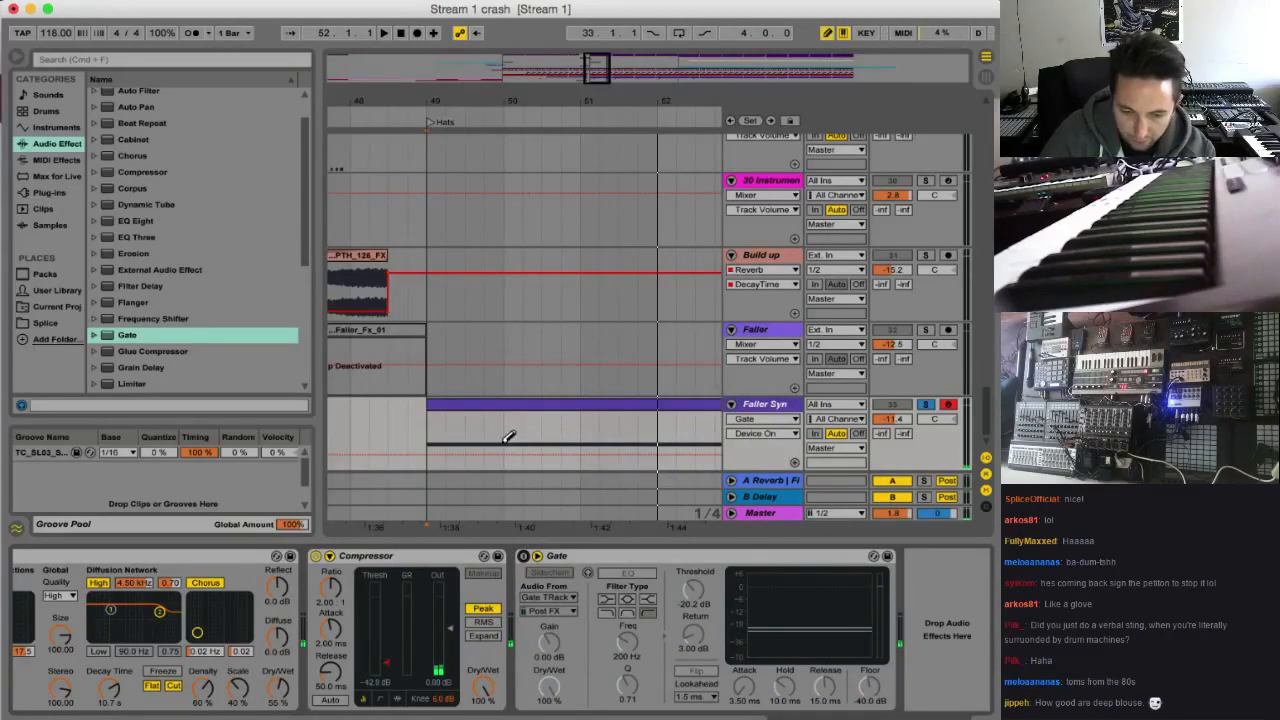
{"action": "key", "text": "b"}
{"action": "mouse_move", "coordinate": [488, 427]}
{"action": "left_mouse_down"}
{"action": "mouse_move", "coordinate": [520, 457]}
{"action": "mouse_move", "coordinate": [487, 448]}
{"action": "left_mouse_up"}
Play the arrangement from bar 46 and clear the Faller Syn track's solo to hear the full mix
{"action": "key", "text": "space"}
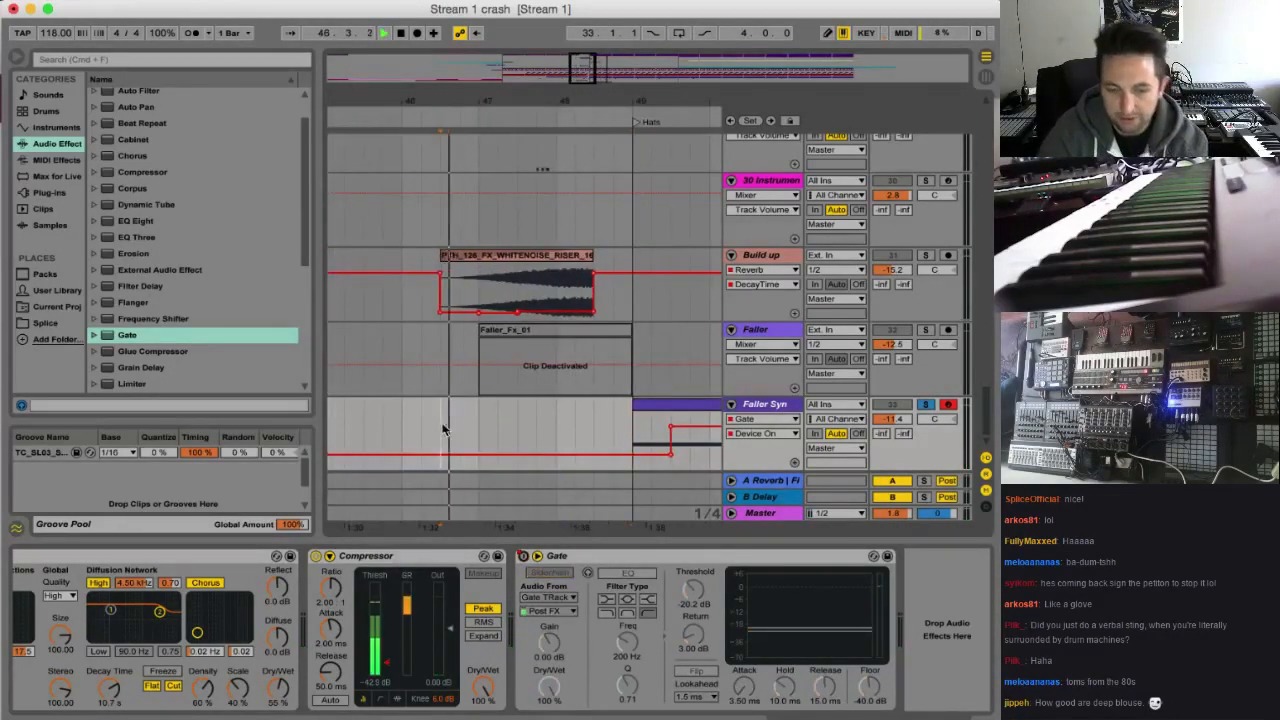
{"action": "left_click", "coordinate": [926, 405]}
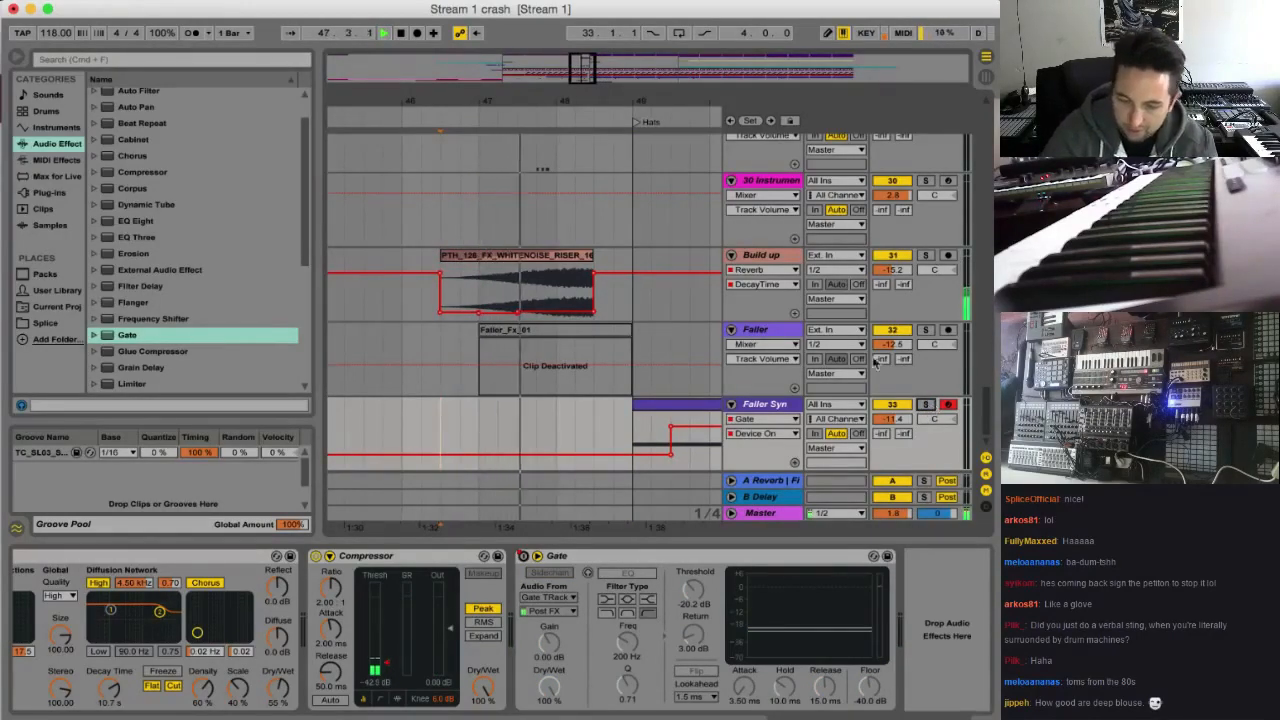
{"action": "left_click_drag", "start_coordinate": [587, 69], "coordinate": [589, 70]}
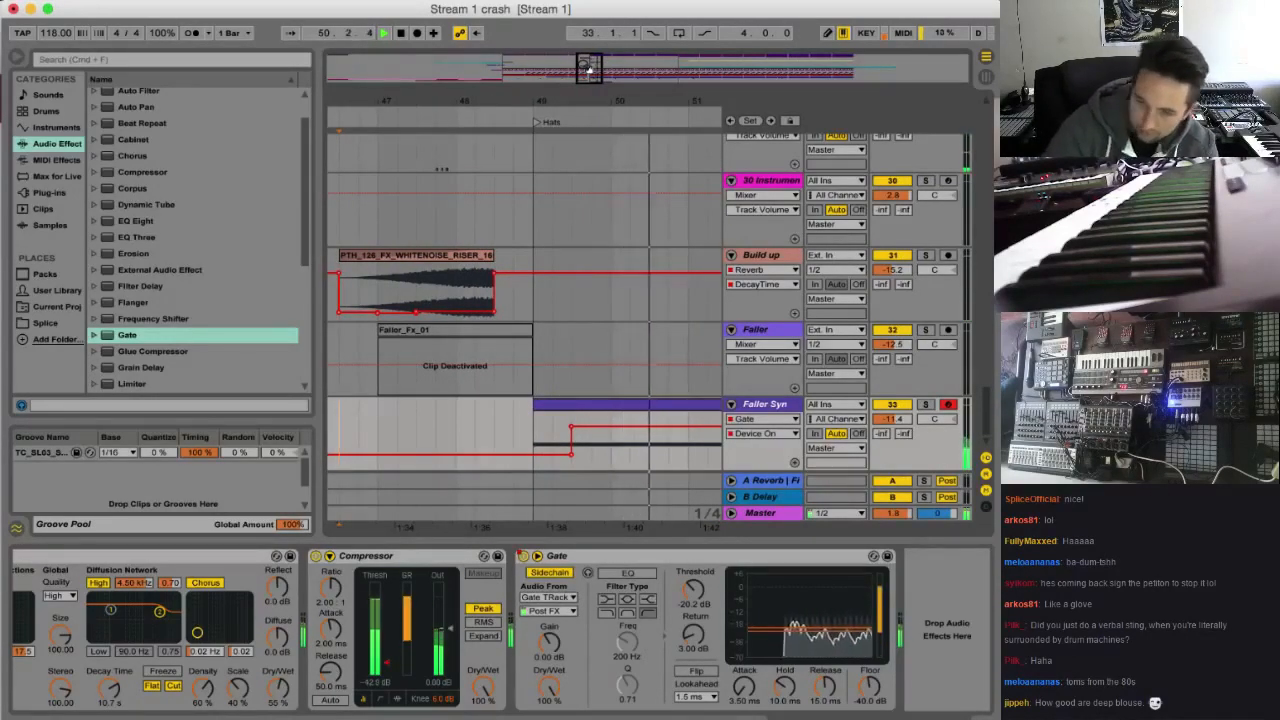
Automate the Filter Delay's Device On on track 28 to stay off until bar 57
{"action": "left_click_drag", "start_coordinate": [608, 66], "coordinate": [614, 48]}
{"action": "left_click_drag", "start_coordinate": [988, 412], "coordinate": [989, 379]}
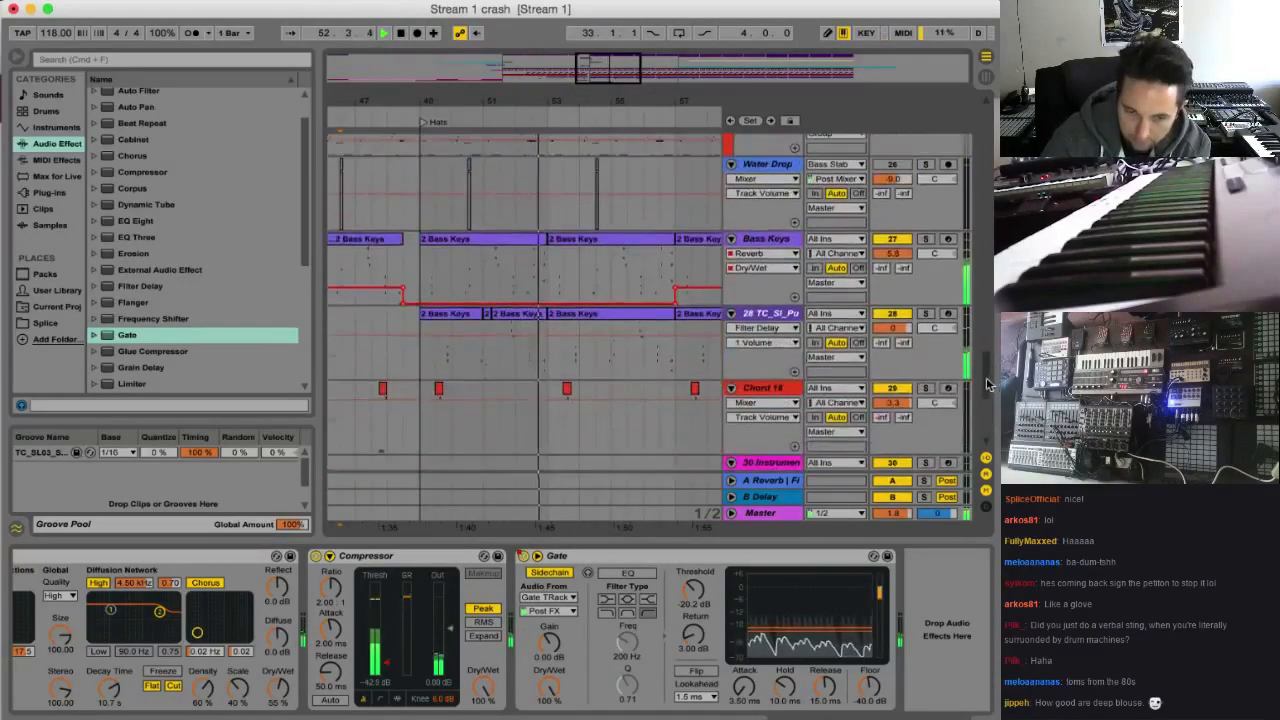
{"action": "left_click", "coordinate": [438, 368]}
{"action": "key", "text": "space"}
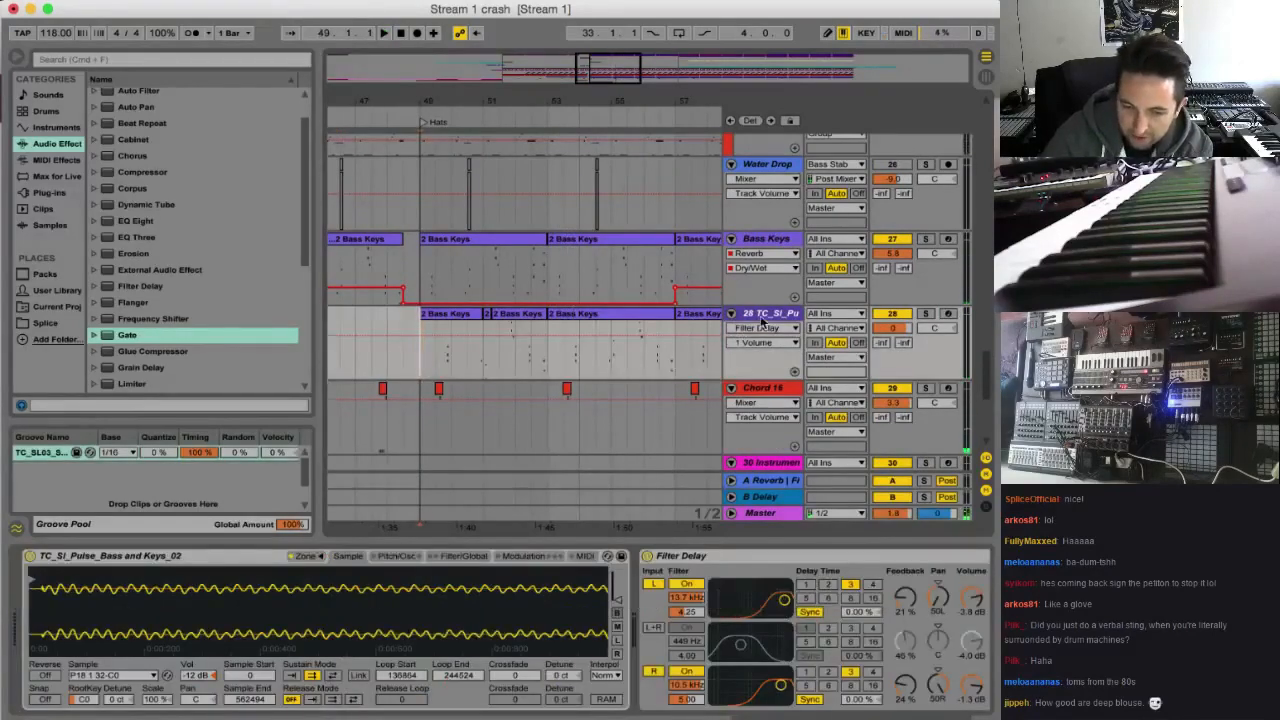
{"action": "left_click", "coordinate": [647, 557]}
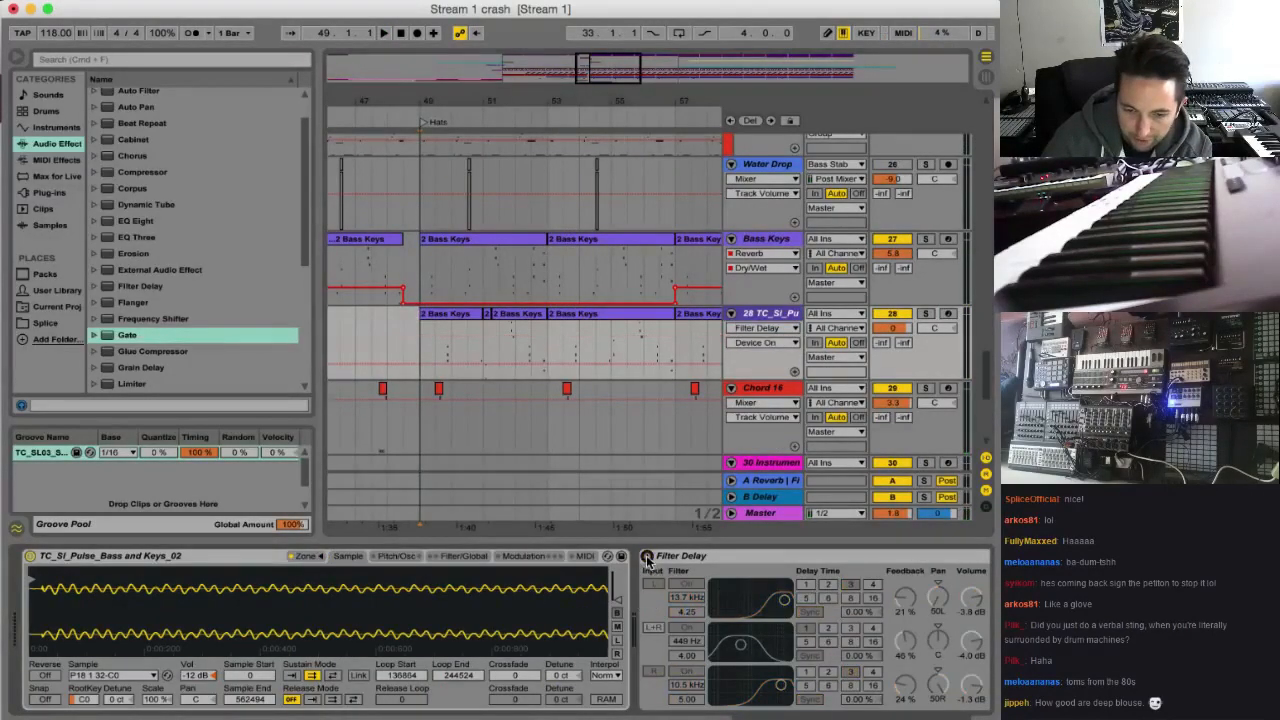
{"action": "left_click", "coordinate": [677, 343]}
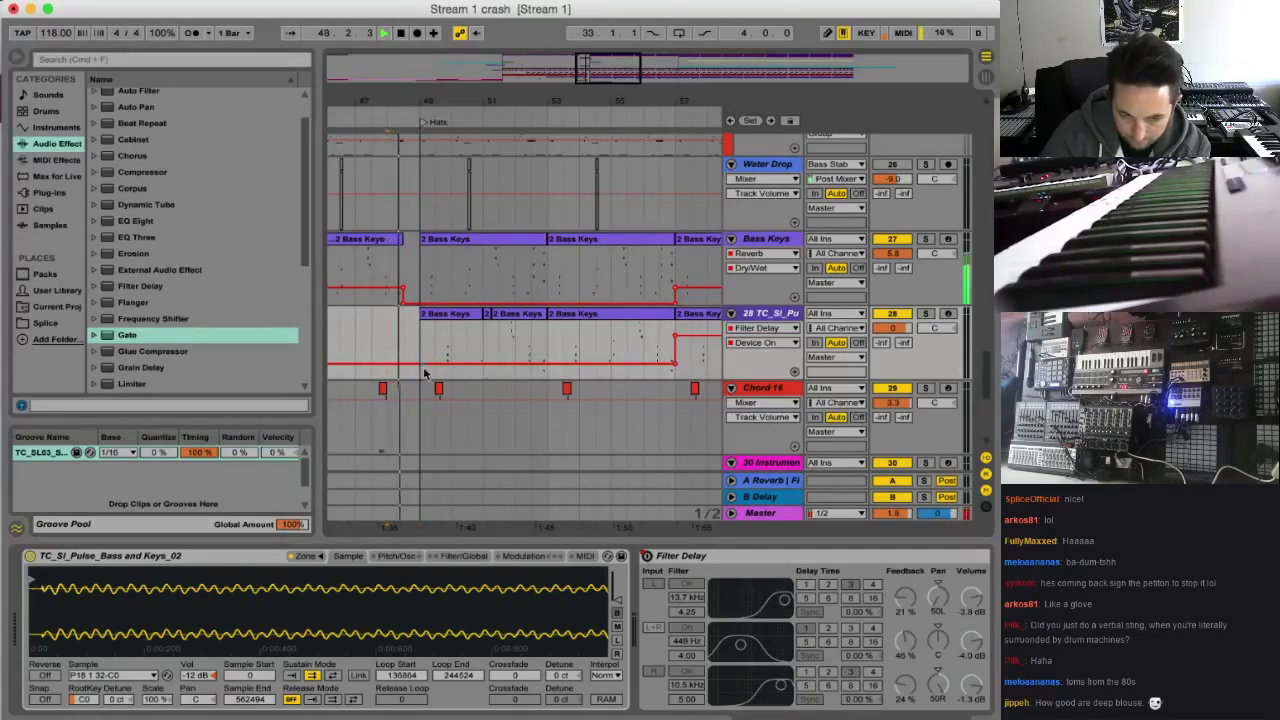
Replay the transition into bar 49 in the full mix while checking the bass tracks and Faller Syn
{"action": "scroll", "coordinate": [990, 373], "scroll_direction": "up", "scroll_amount": 3}
{"action": "mouse_move", "coordinate": [988, 367]}
{"action": "left_mouse_down"}
{"action": "mouse_move", "coordinate": [988, 393]}
{"action": "mouse_move", "coordinate": [992, 351]}
{"action": "left_mouse_up"}
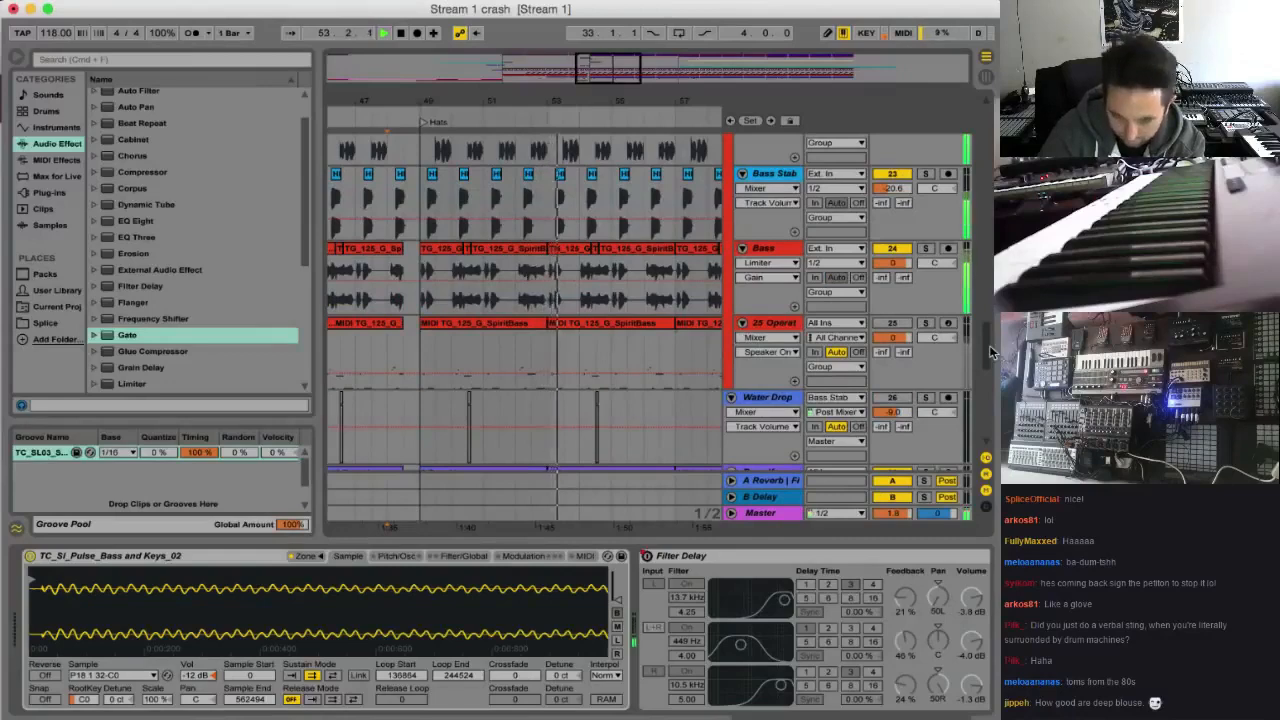
{"action": "left_click", "coordinate": [398, 354]}
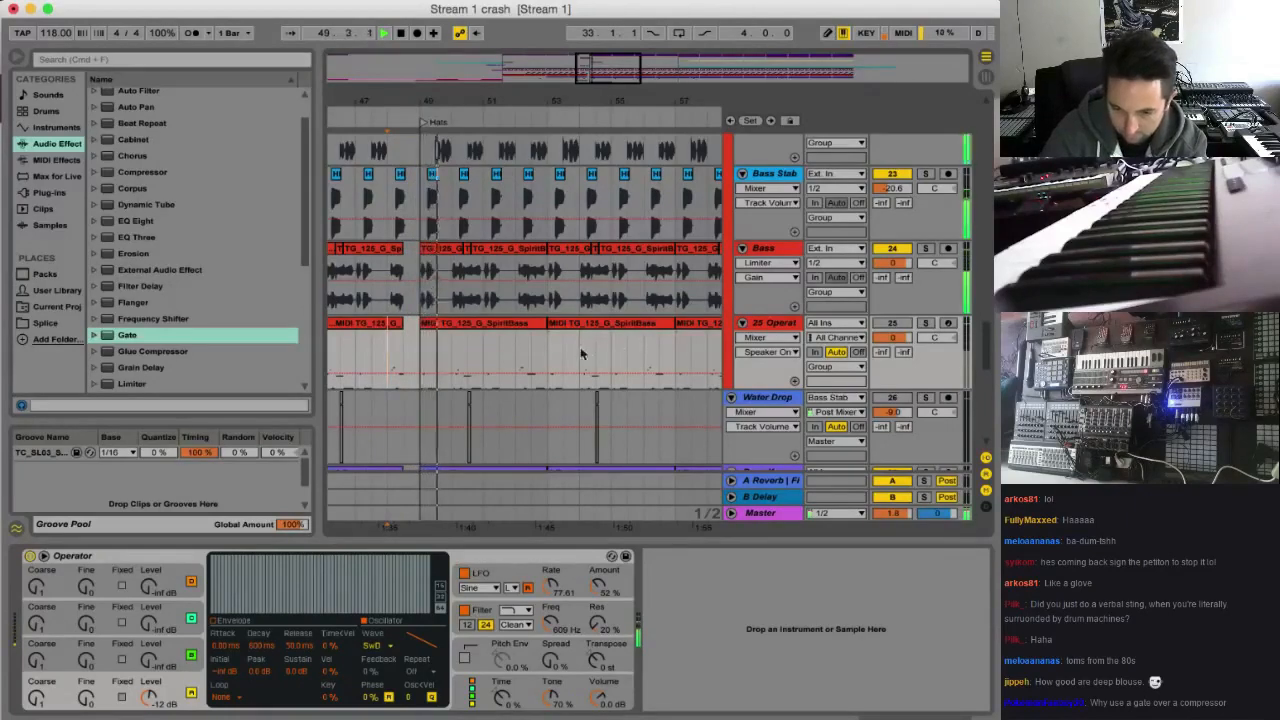
{"action": "scroll", "coordinate": [623, 352], "scroll_direction": "down", "scroll_amount": 10}
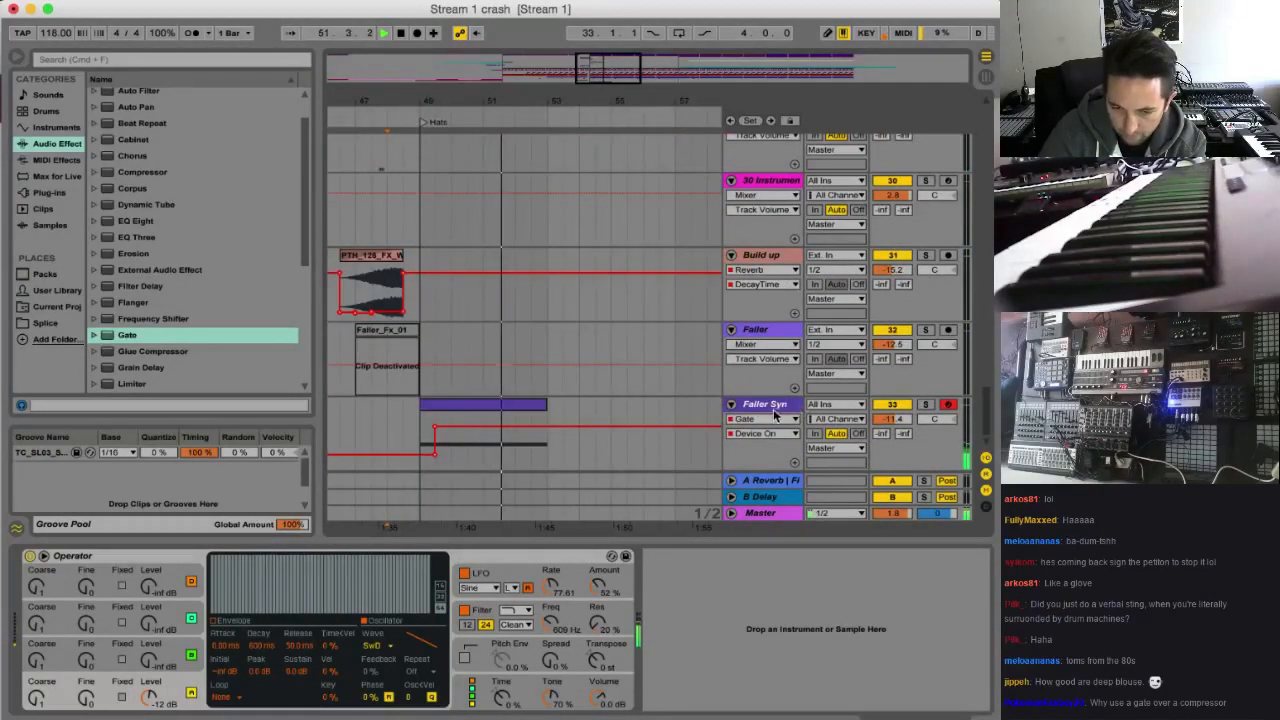
{"action": "key", "text": "space"}
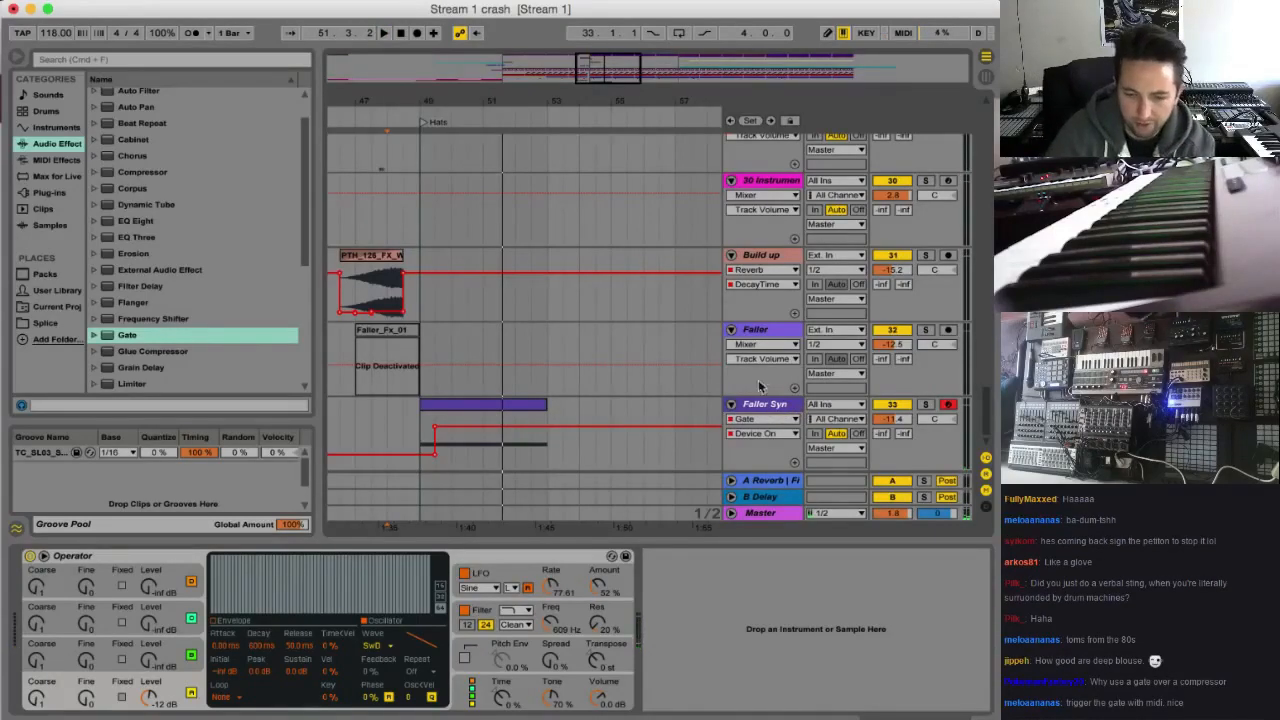
Play from bar 49 with the Faller Syn devices displayed and switch off its Gate
{"action": "left_click", "coordinate": [757, 408]}
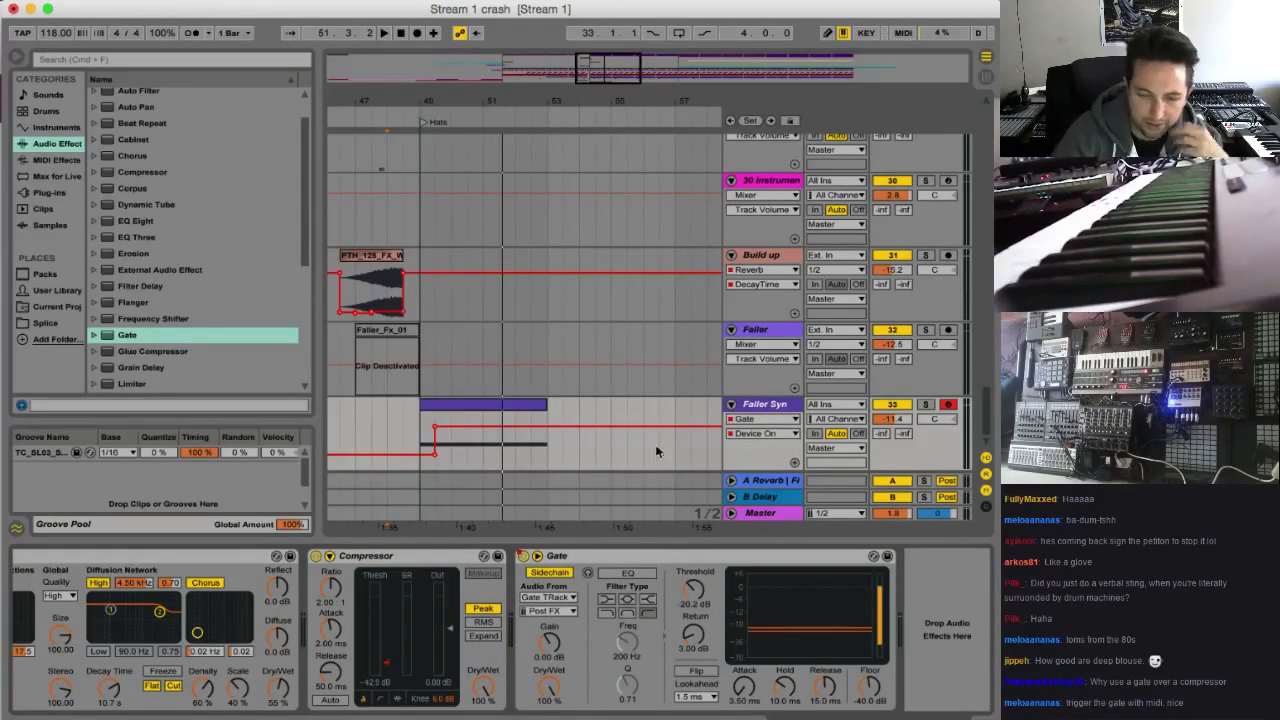
{"action": "key", "text": "space"}
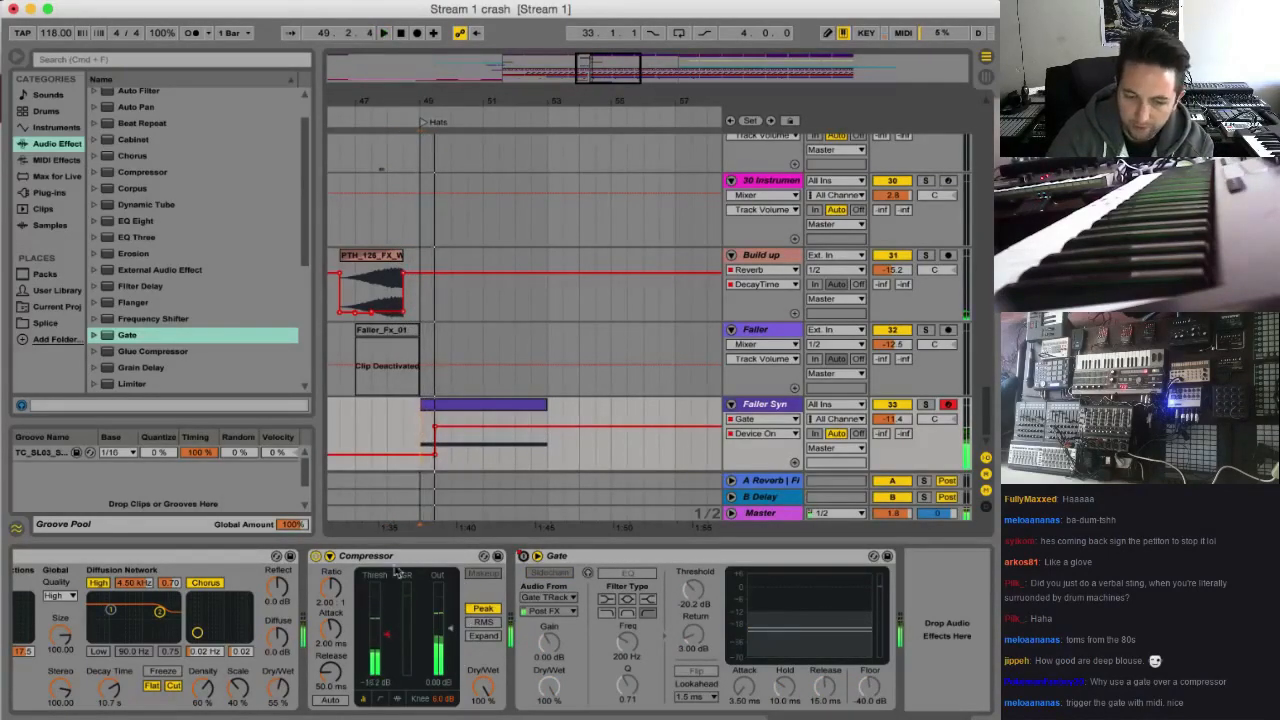
{"action": "key", "text": "space"}
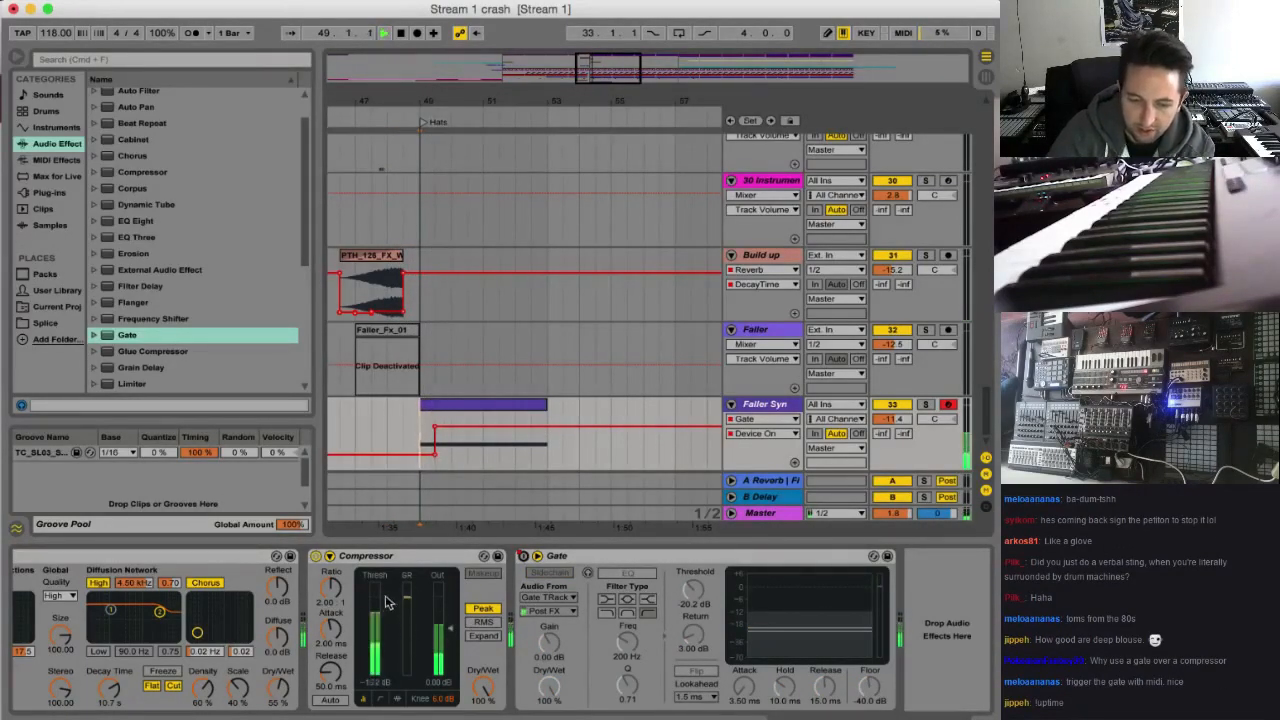
{"action": "left_click", "coordinate": [549, 572]}
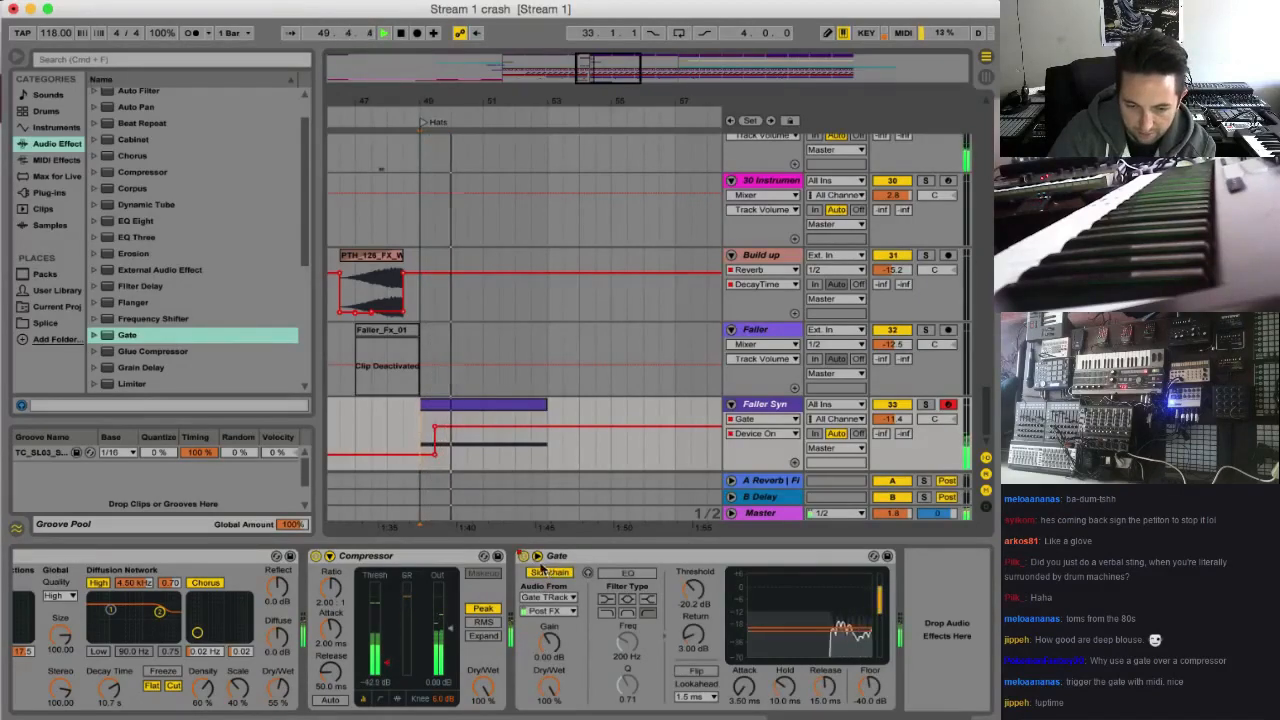
{"action": "left_click", "coordinate": [522, 556]}
Try sidechaining the Faller Syn Compressor from Gate TRack and play from bar 49
{"action": "left_click", "coordinate": [330, 557]}
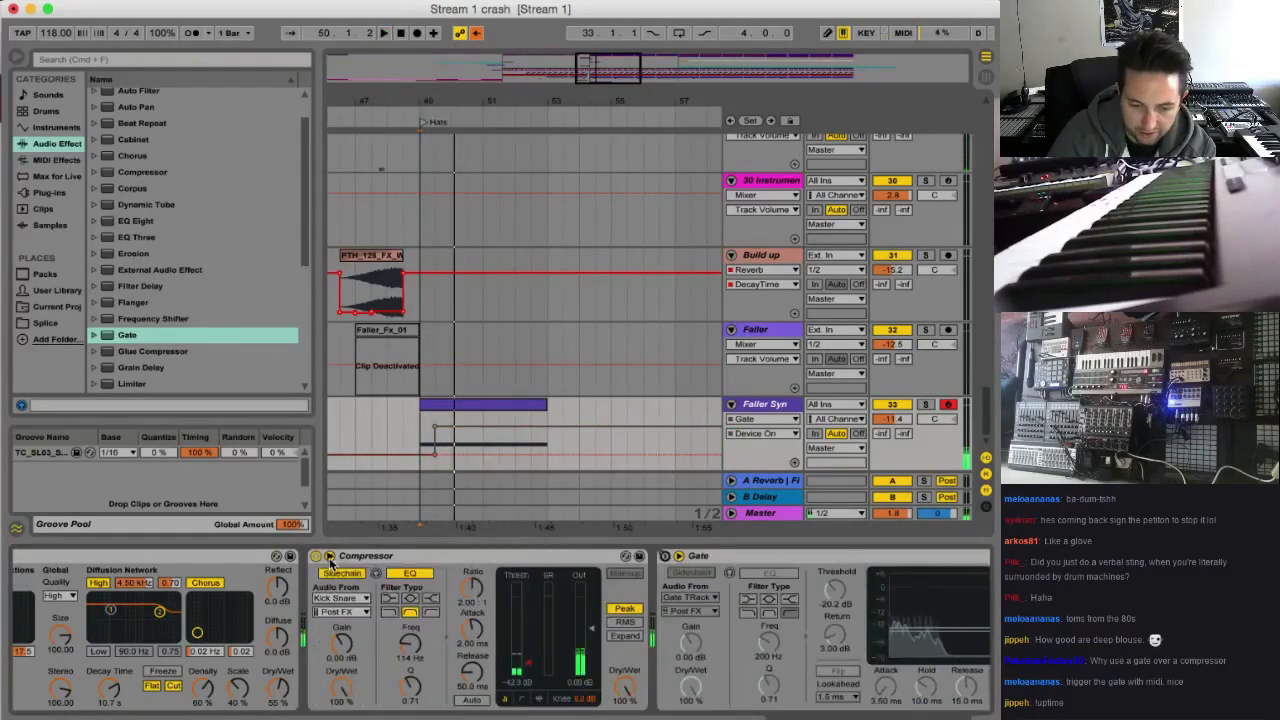
{"action": "left_click", "coordinate": [342, 597]}
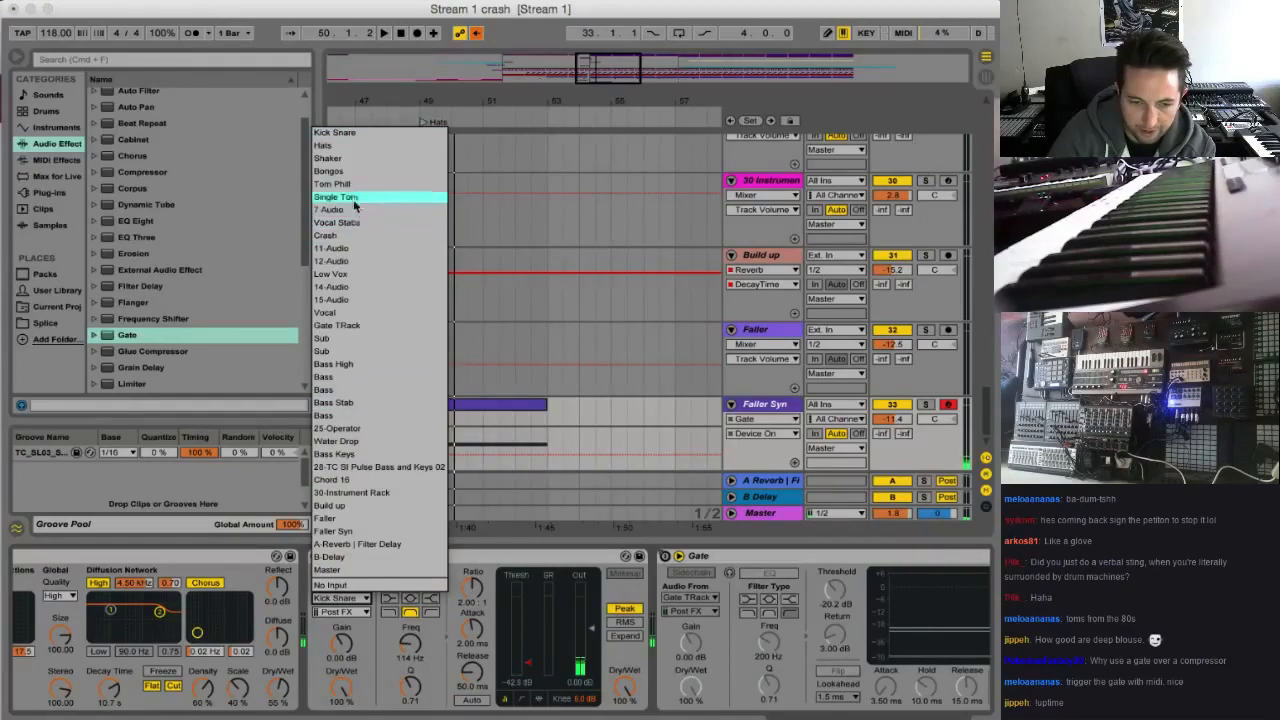
{"action": "left_click", "coordinate": [364, 324]}
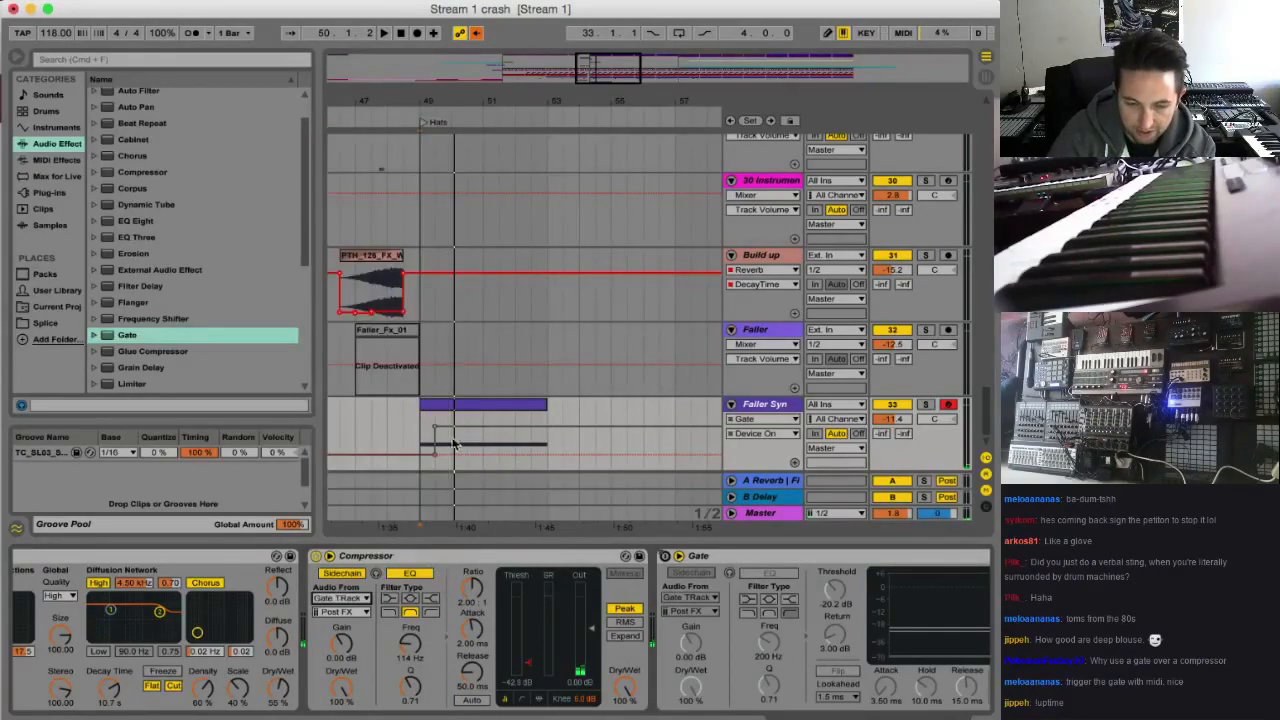
{"action": "left_click", "coordinate": [423, 427]}
{"action": "key", "text": "space"}
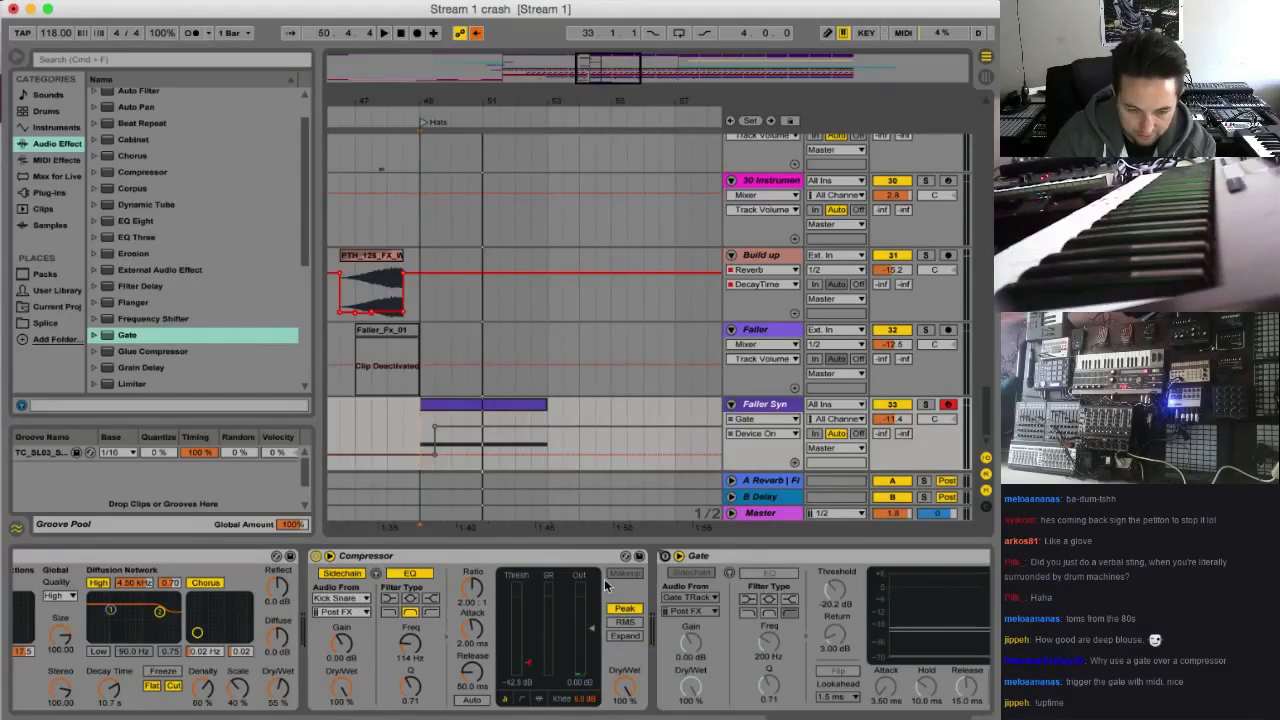
Save the Live Set and re-enable the overridden automation while playing Faller Syn from bar 49
{"action": "left_click", "coordinate": [95, 10]}
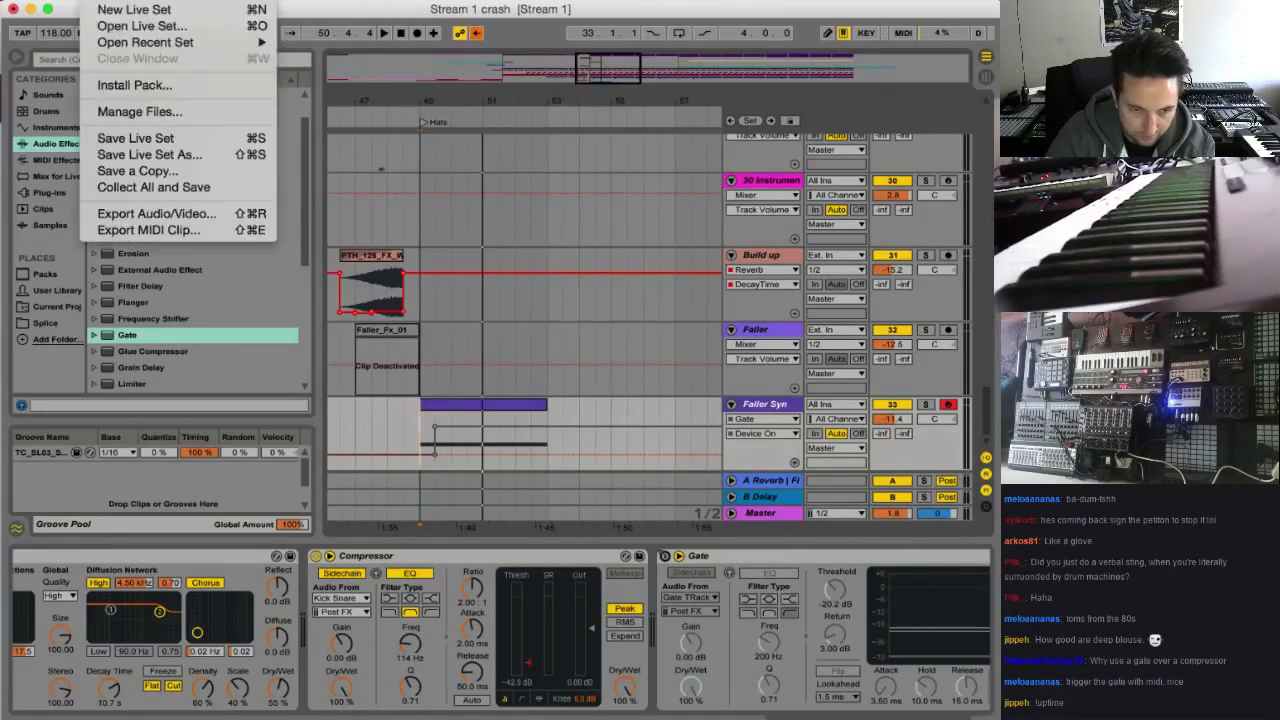
{"action": "left_click", "coordinate": [152, 140]}
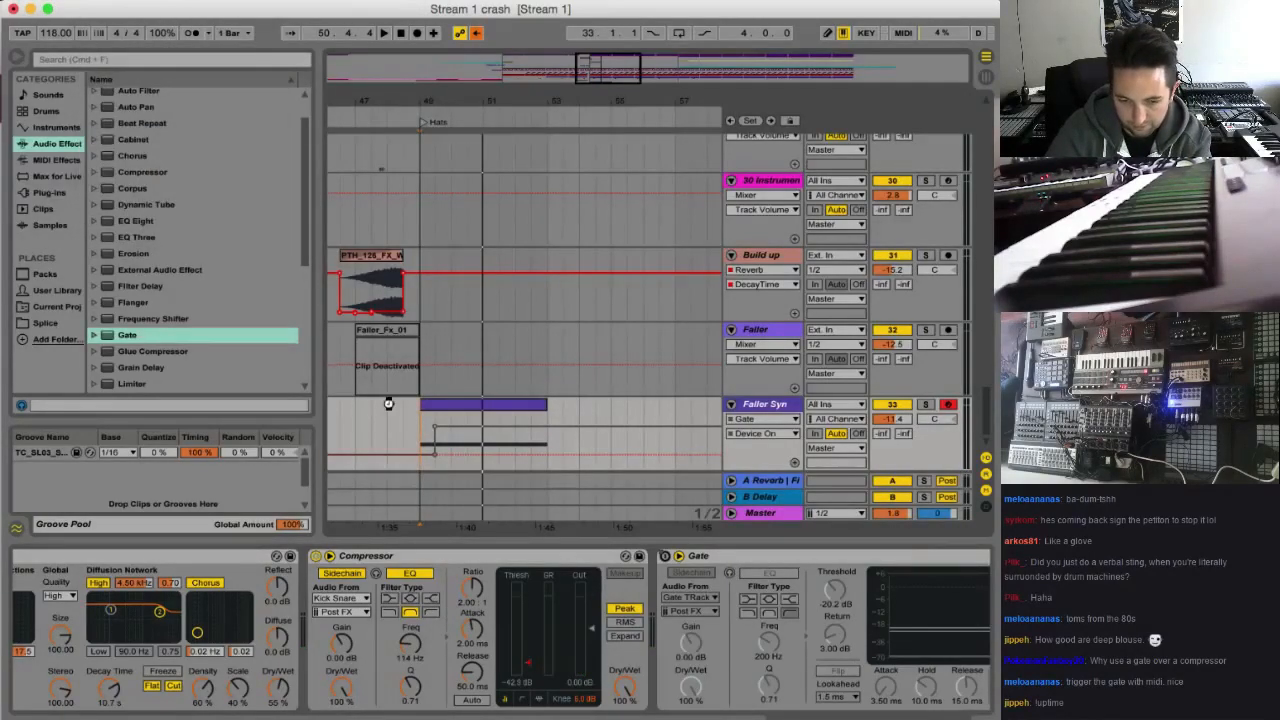
{"action": "key", "text": "space"}
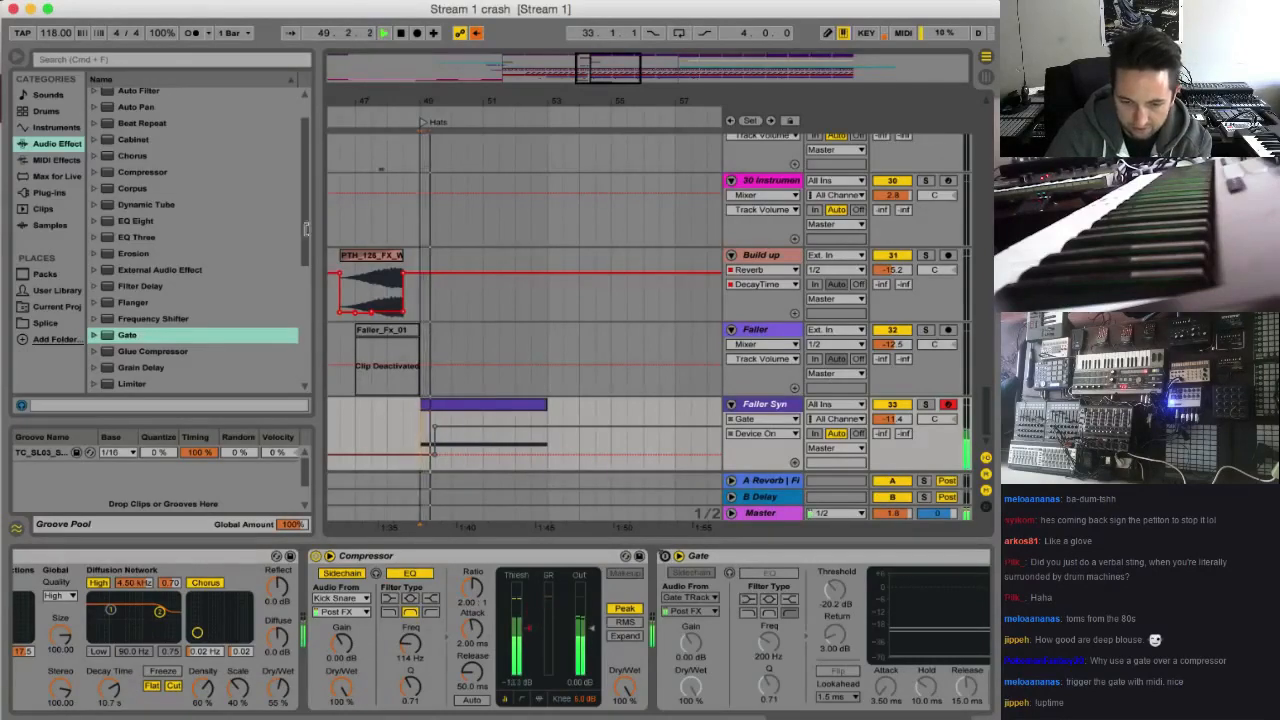
{"action": "left_click", "coordinate": [476, 34]}
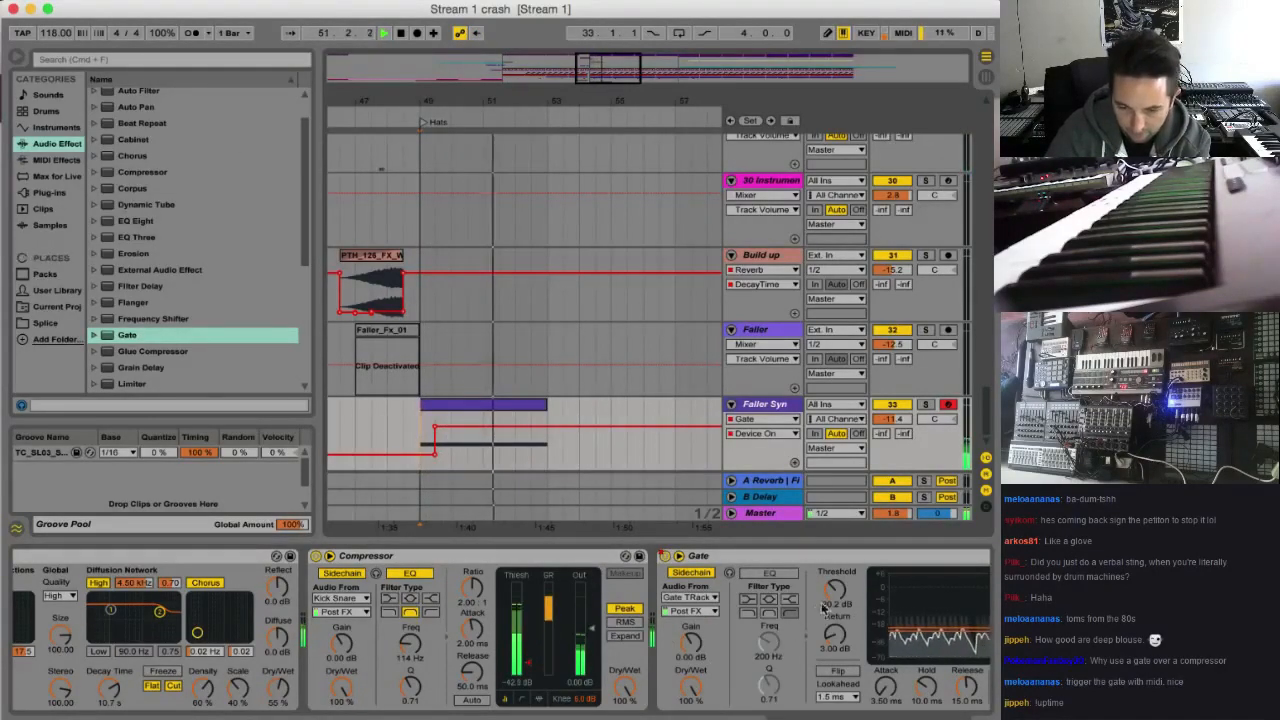
{"action": "key", "text": "space"}
Set the Faller Syn Gate's Threshold to -23.4 dB and Return to 5.14 dB, and play from bar 49 to check it
{"action": "left_click_drag", "start_coordinate": [835, 592], "coordinate": [835, 600]}
{"action": "scroll", "coordinate": [825, 620], "scroll_direction": "right", "scroll_amount": 3}
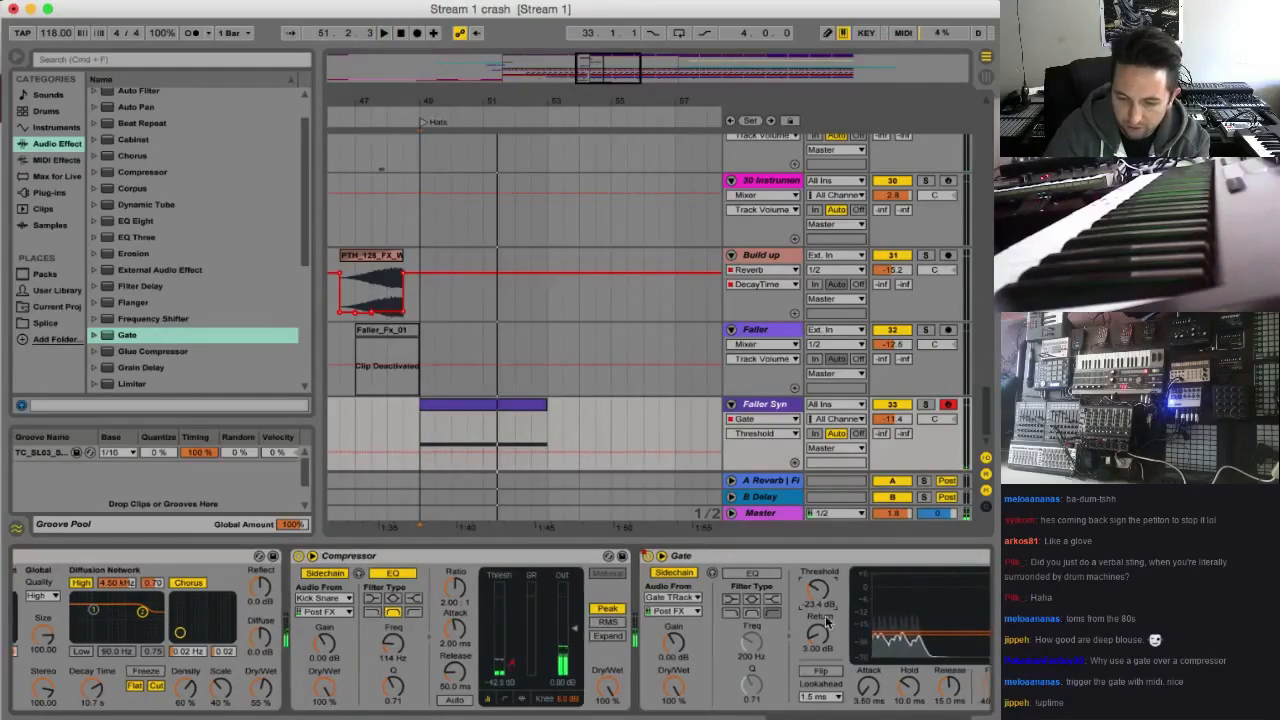
{"action": "left_click_drag", "start_coordinate": [787, 638], "coordinate": [788, 641]}
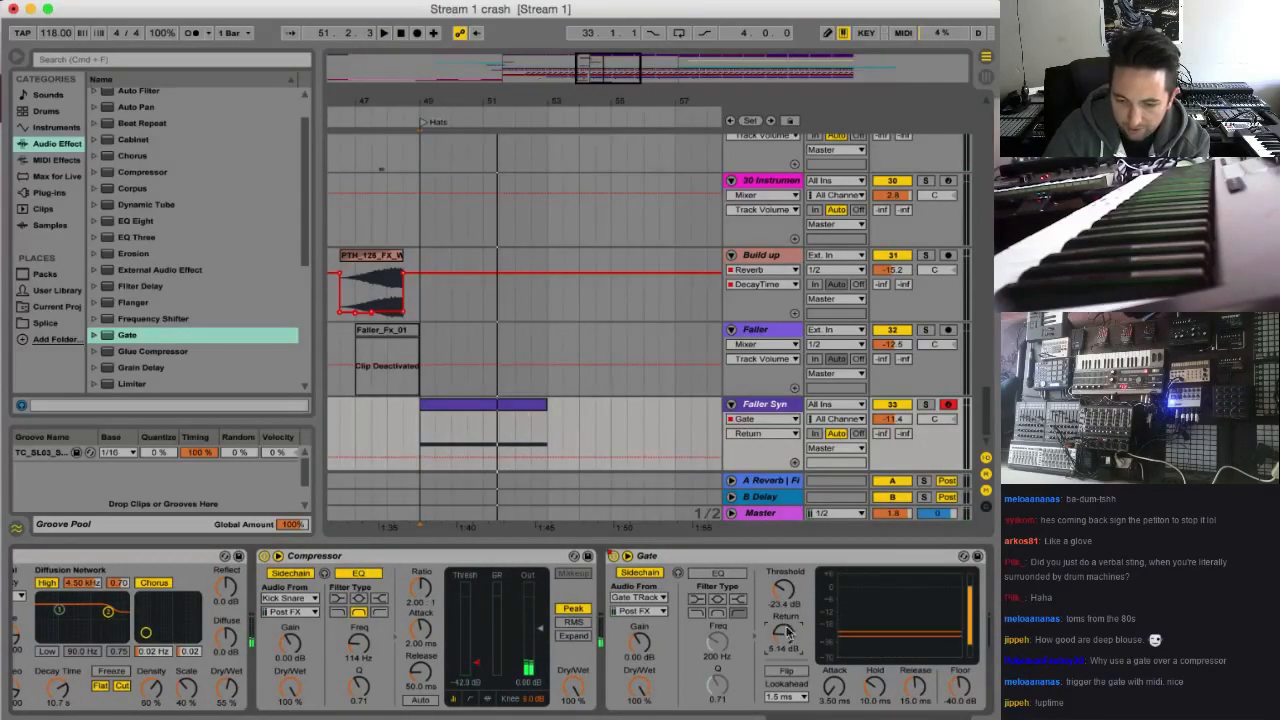
{"action": "left_click", "coordinate": [786, 593]}
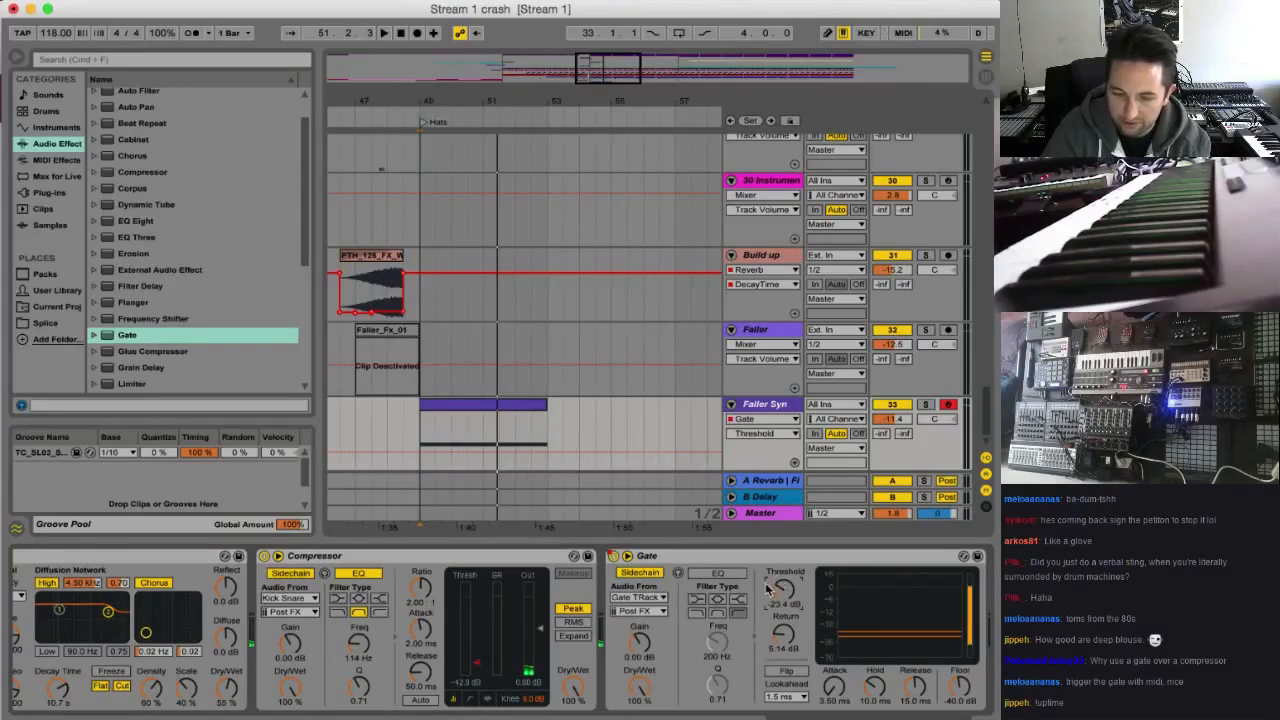
{"action": "key", "text": "space"}
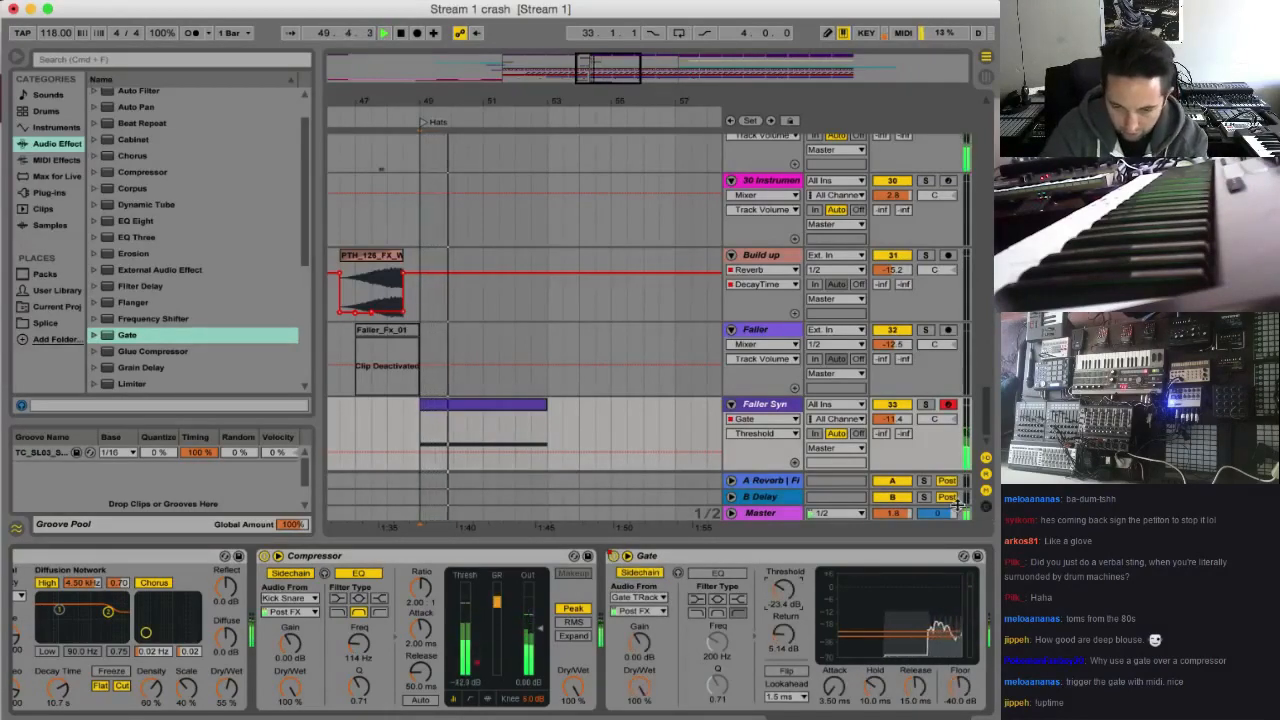
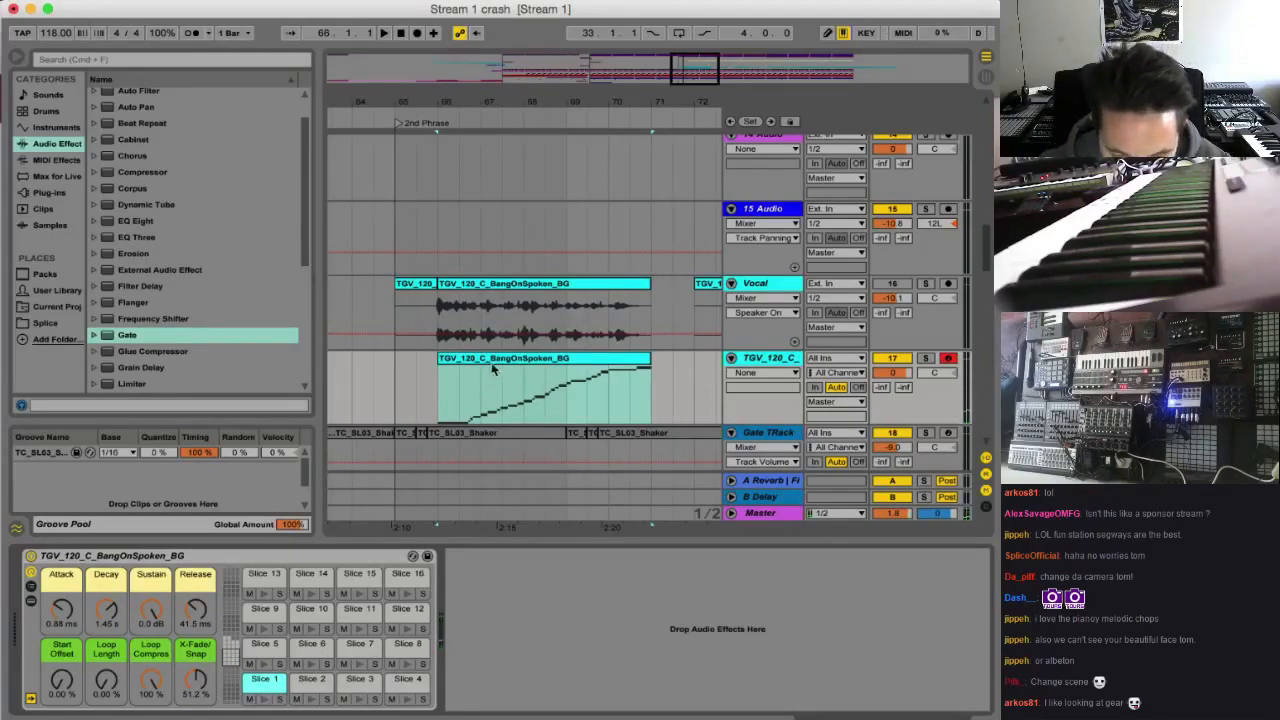
Move the sliced TGV_120_C_BangOnSpoken_BG MIDI clip to start at bar 65 and delete all of its notes
{"action": "left_click_drag", "start_coordinate": [491, 368], "coordinate": [449, 369]}
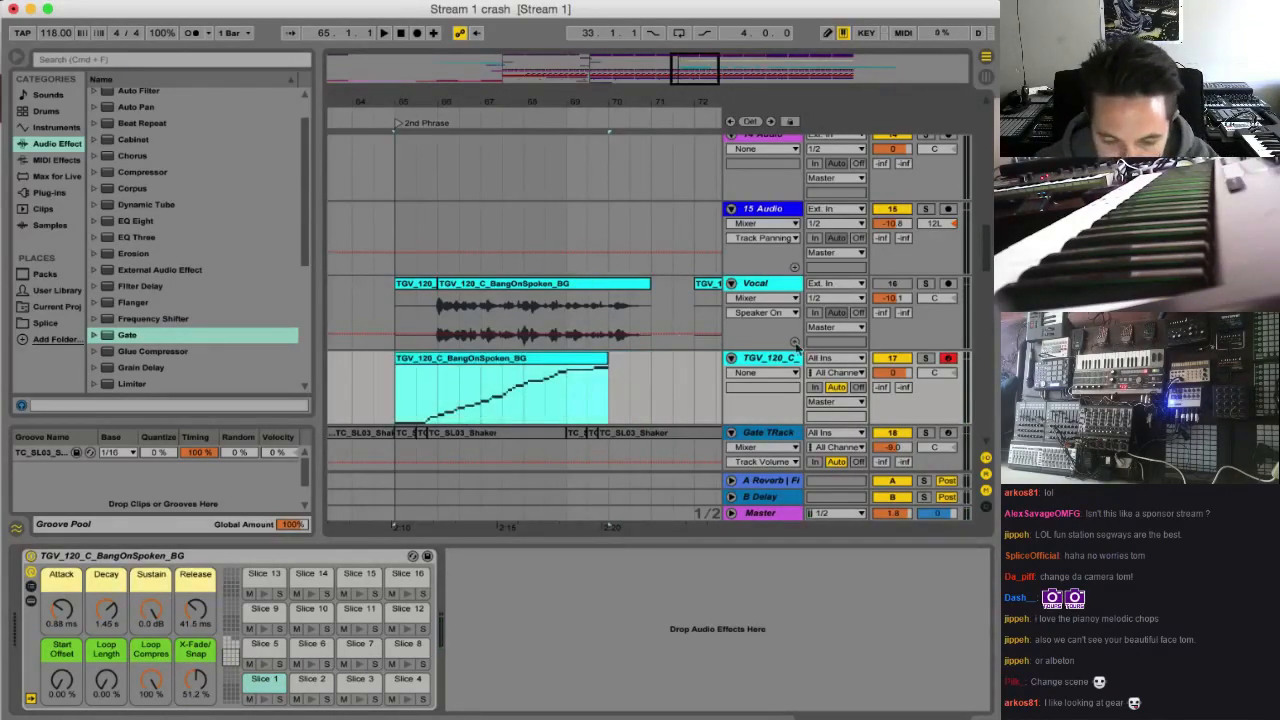
{"action": "double_click", "coordinate": [443, 360]}
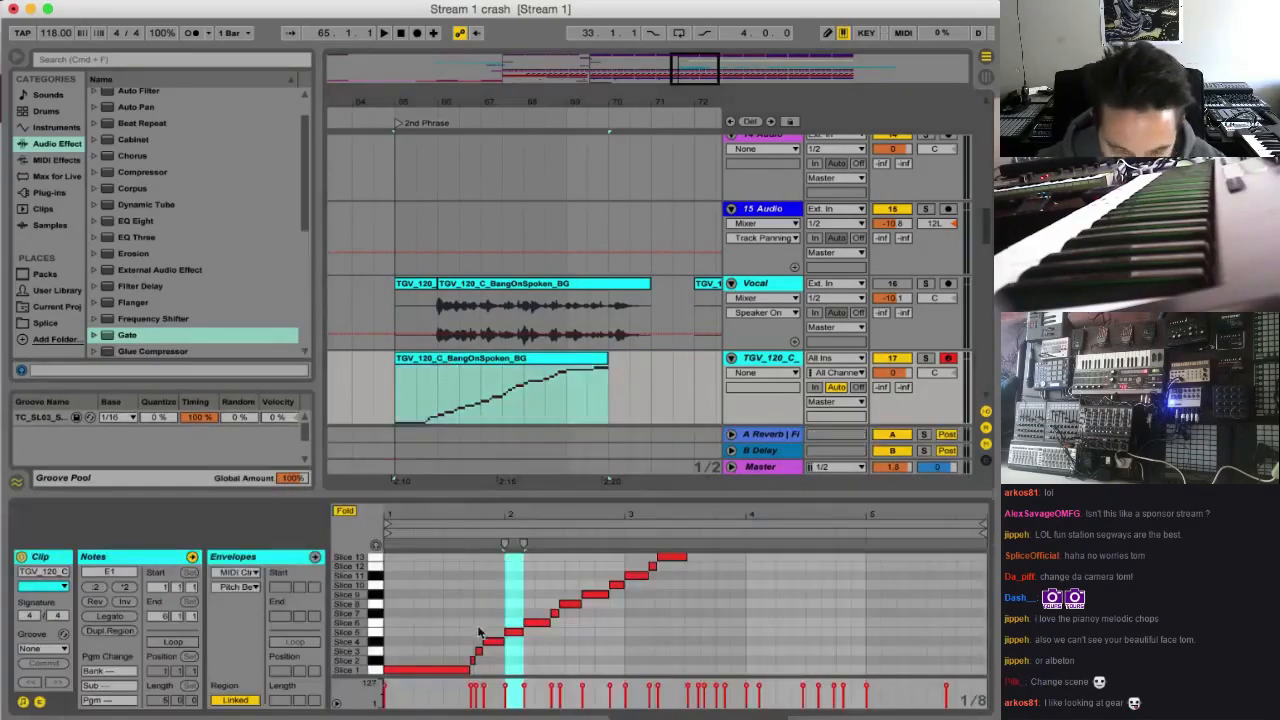
{"action": "left_click", "coordinate": [472, 618]}
{"action": "key", "text": "super+a"}
{"action": "key", "text": "Delete"}
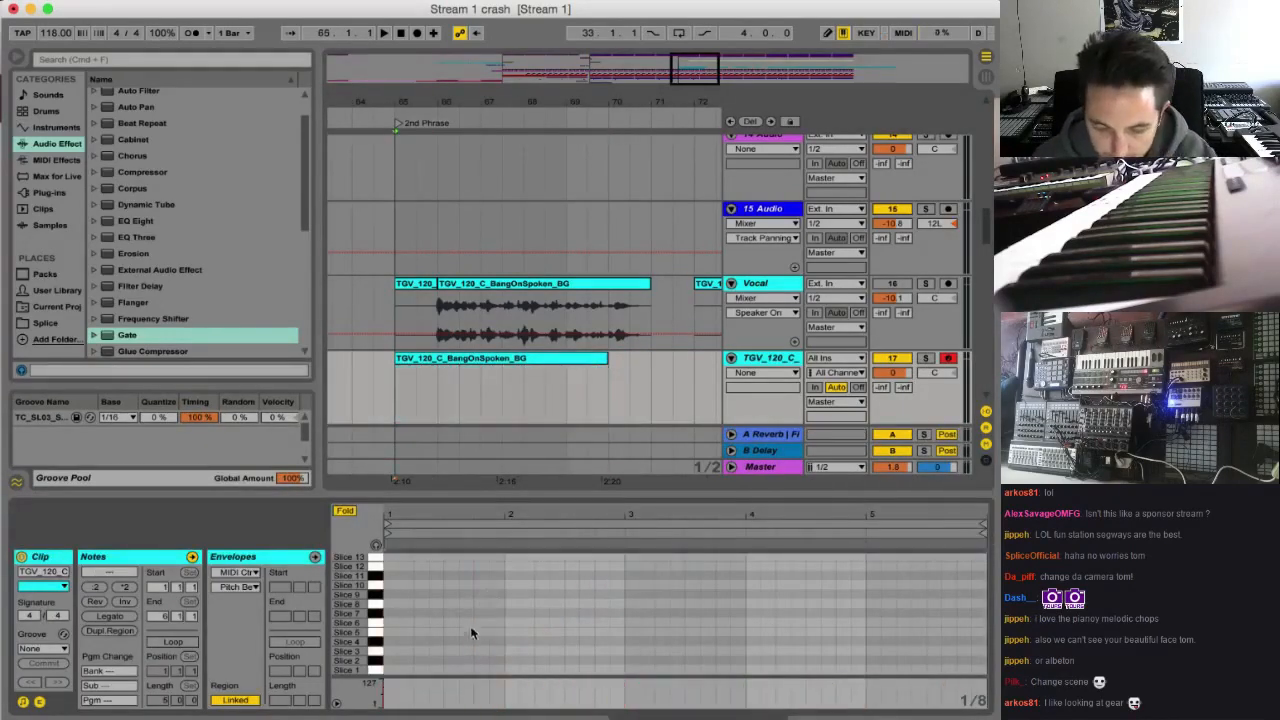
Add a Slice 1 note at the clip's start, lengthen it to the clip's end, and play it from bar 65
{"action": "double_click", "coordinate": [390, 671]}
{"action": "key", "text": "space"}
{"action": "key", "text": "space"}
{"action": "key", "text": "space"}
{"action": "key", "text": "space"}
{"action": "key", "text": "space"}
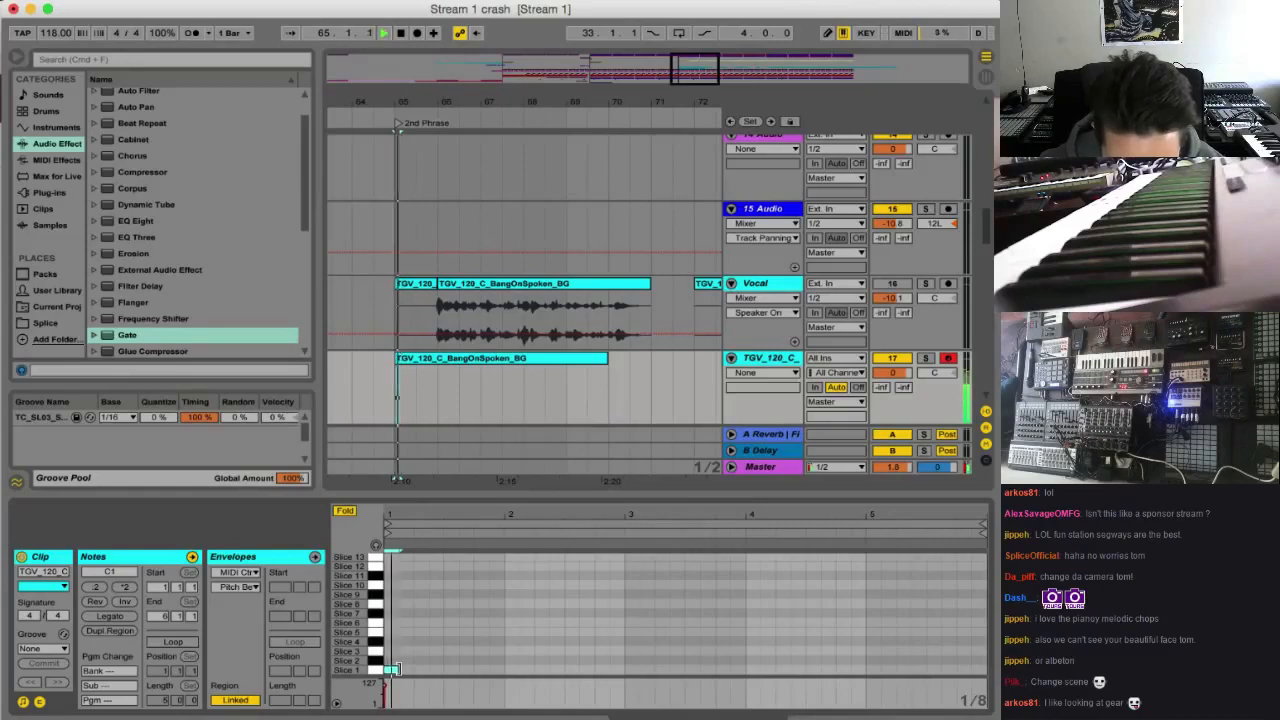
{"action": "key", "text": "space"}
{"action": "key", "text": "space"}
{"action": "key", "text": "space"}
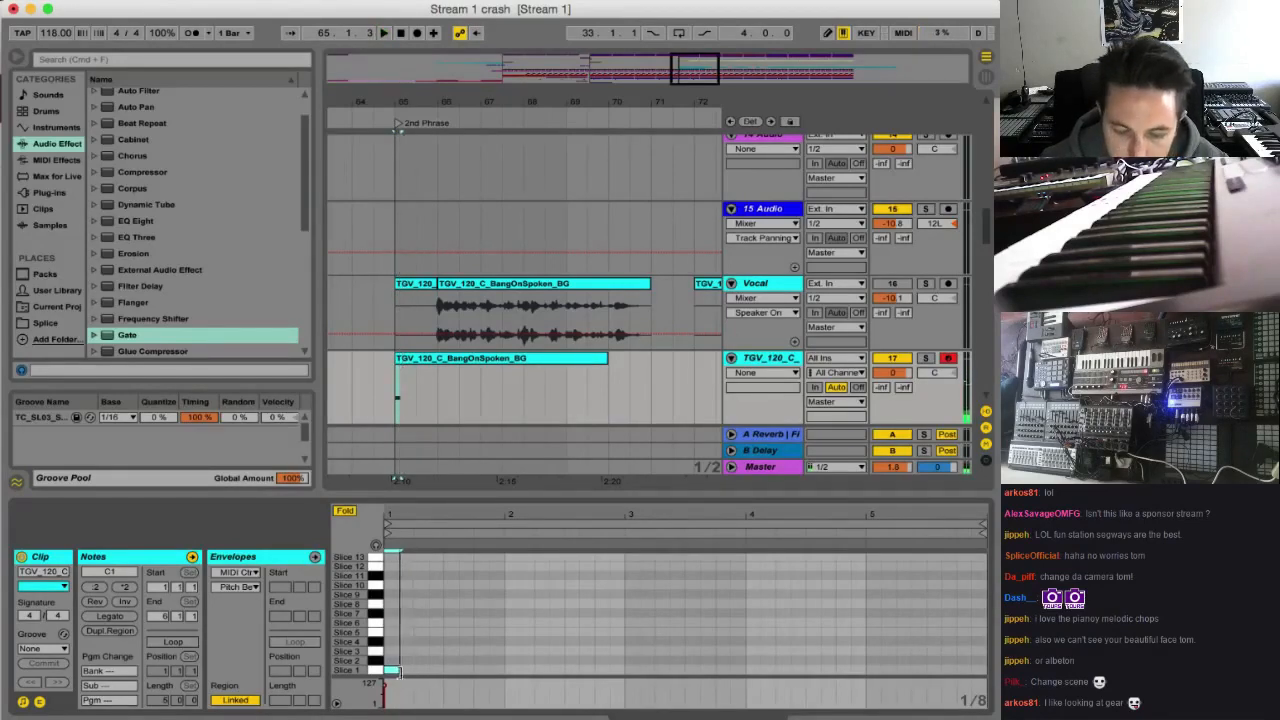
{"action": "left_click_drag", "start_coordinate": [395, 671], "coordinate": [881, 675]}
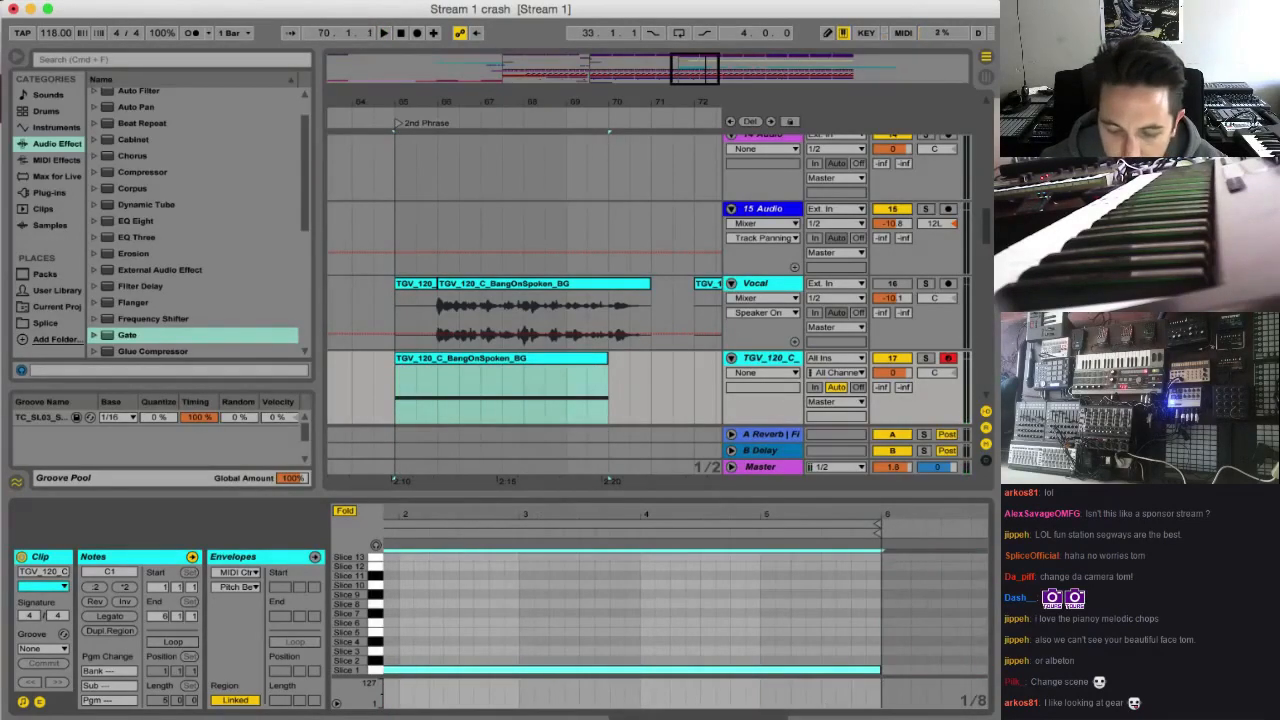
{"action": "key", "text": "space"}
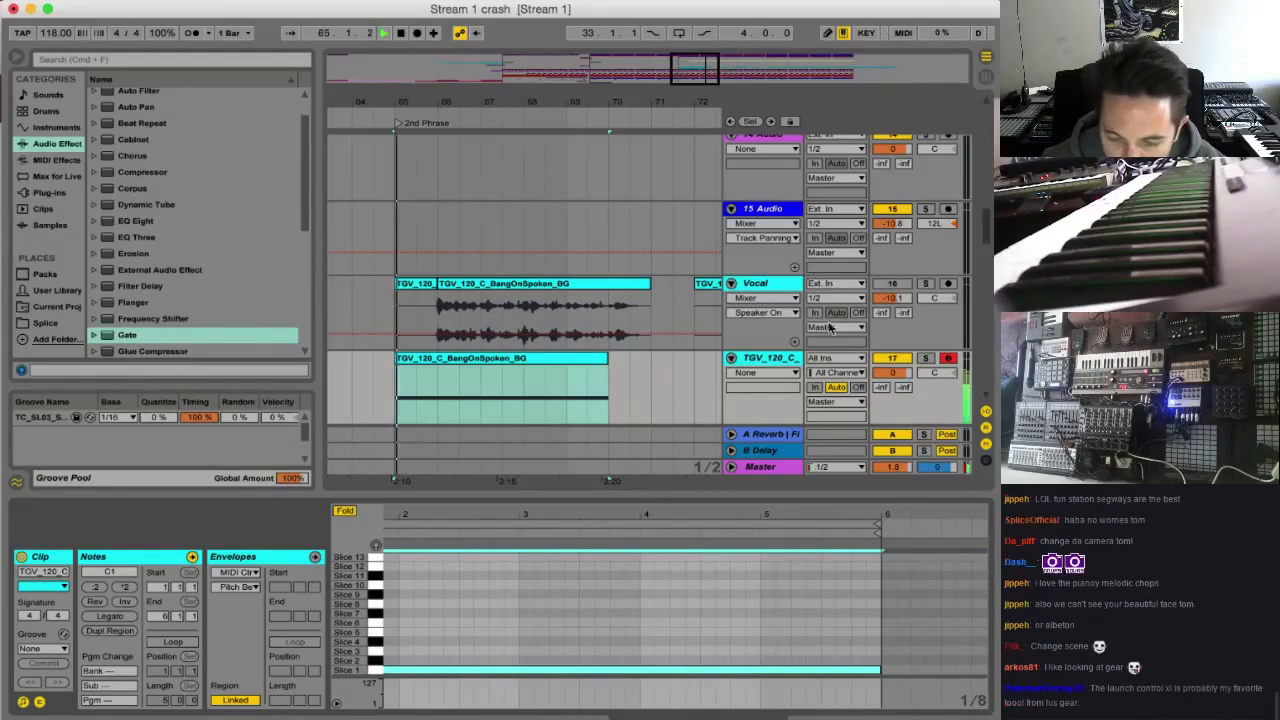
Show the sliced vocal track's devices and insert an Arpeggiator MIDI effect before its slice rack
{"action": "double_click", "coordinate": [772, 359]}
{"action": "key", "text": "space"}
{"action": "scroll", "coordinate": [220, 184], "scroll_direction": "up", "scroll_amount": 2}
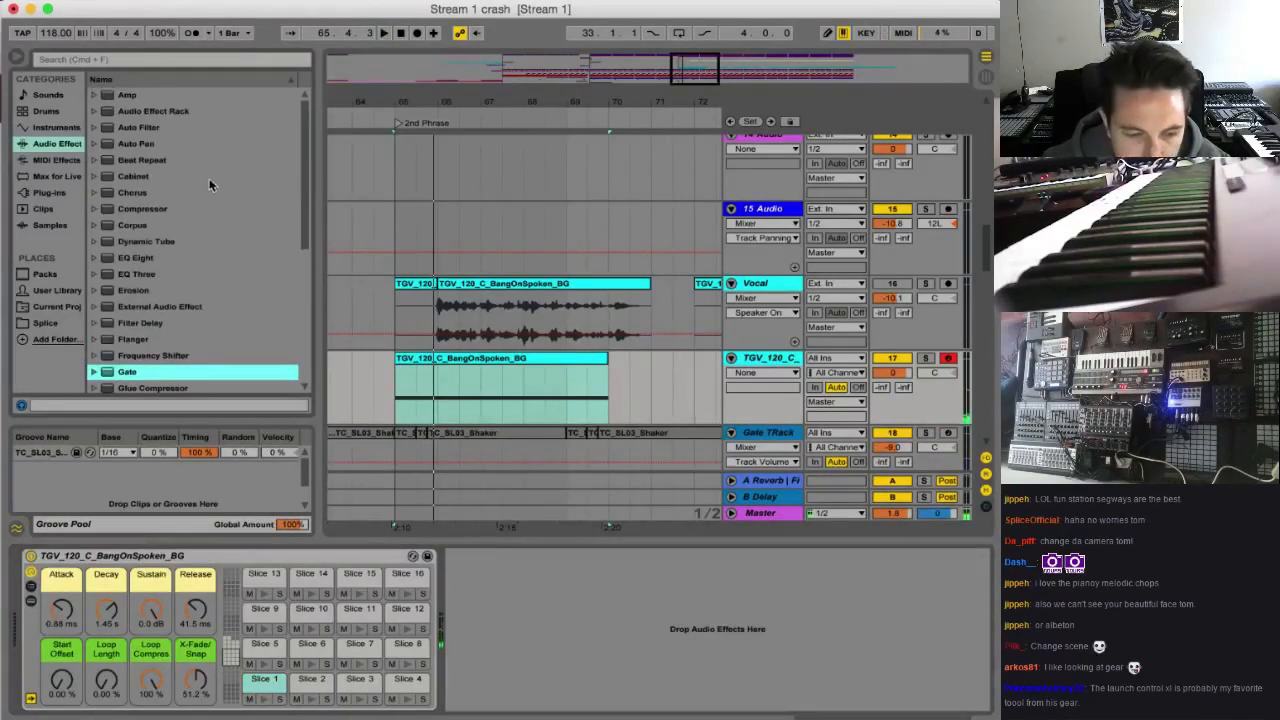
{"action": "left_click", "coordinate": [55, 159]}
{"action": "left_click_drag", "start_coordinate": [143, 101], "coordinate": [90, 598]}
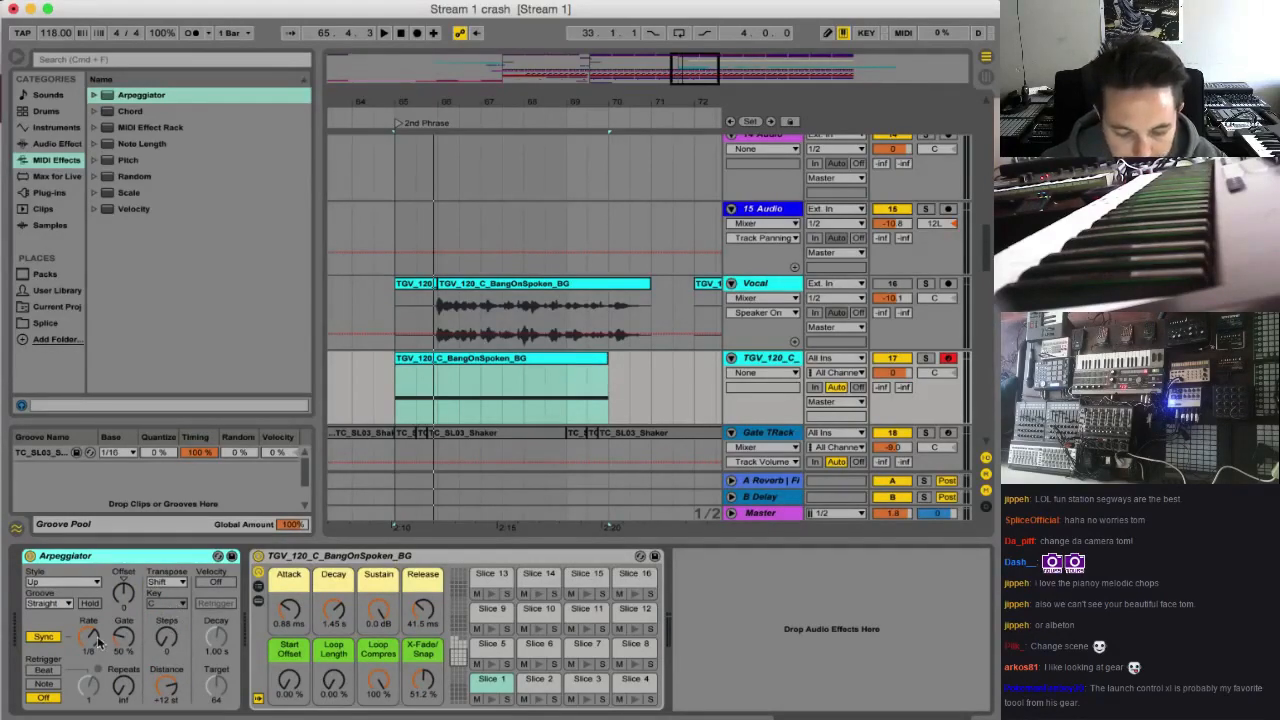
Set the Arpeggiator's Rate to 1/16 and Groove to Swing 16 during playback, and lower the track volume to -7.0 dB
{"action": "key", "text": "space"}
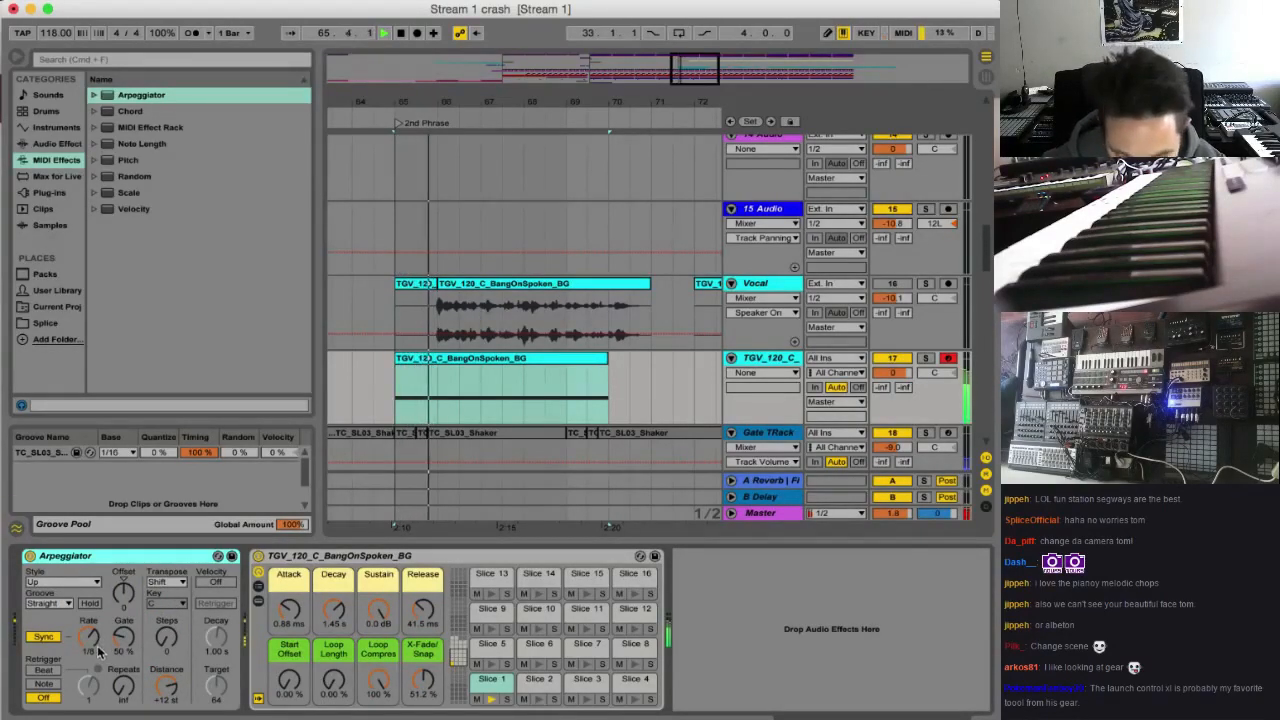
{"action": "left_click_drag", "start_coordinate": [100, 652], "coordinate": [93, 641]}
{"action": "key", "text": "space"}
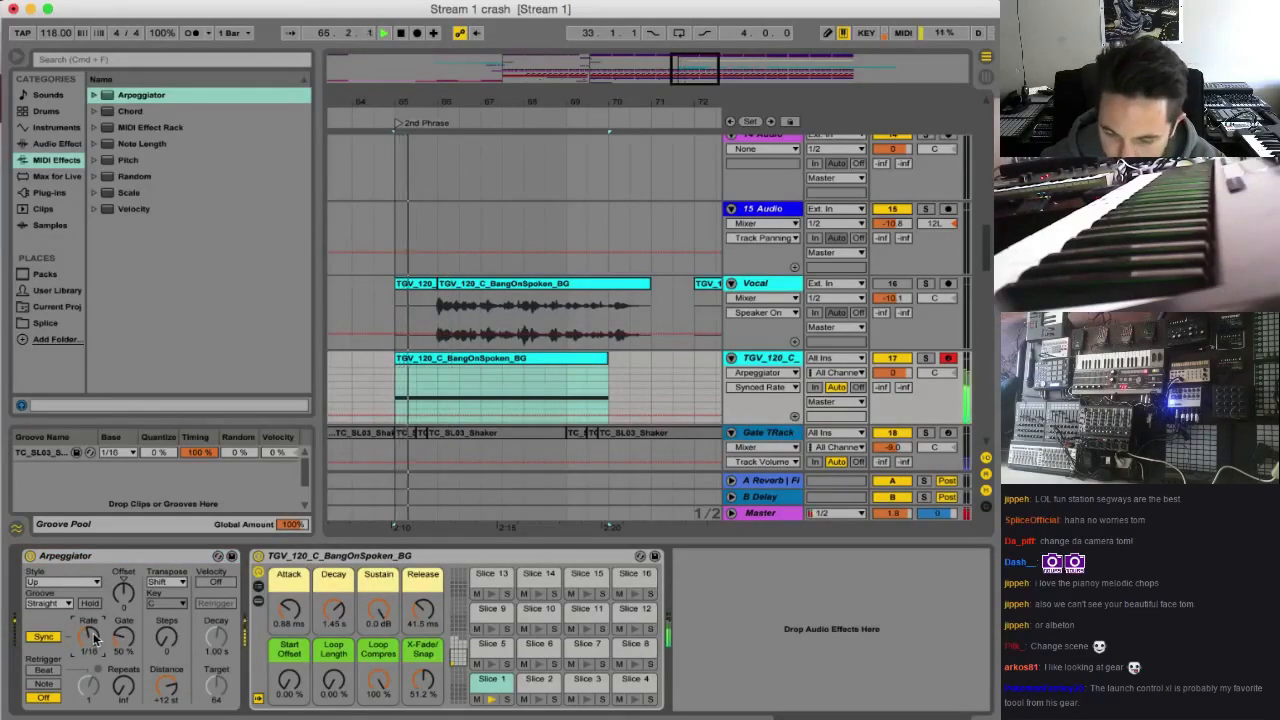
{"action": "left_click", "coordinate": [63, 605]}
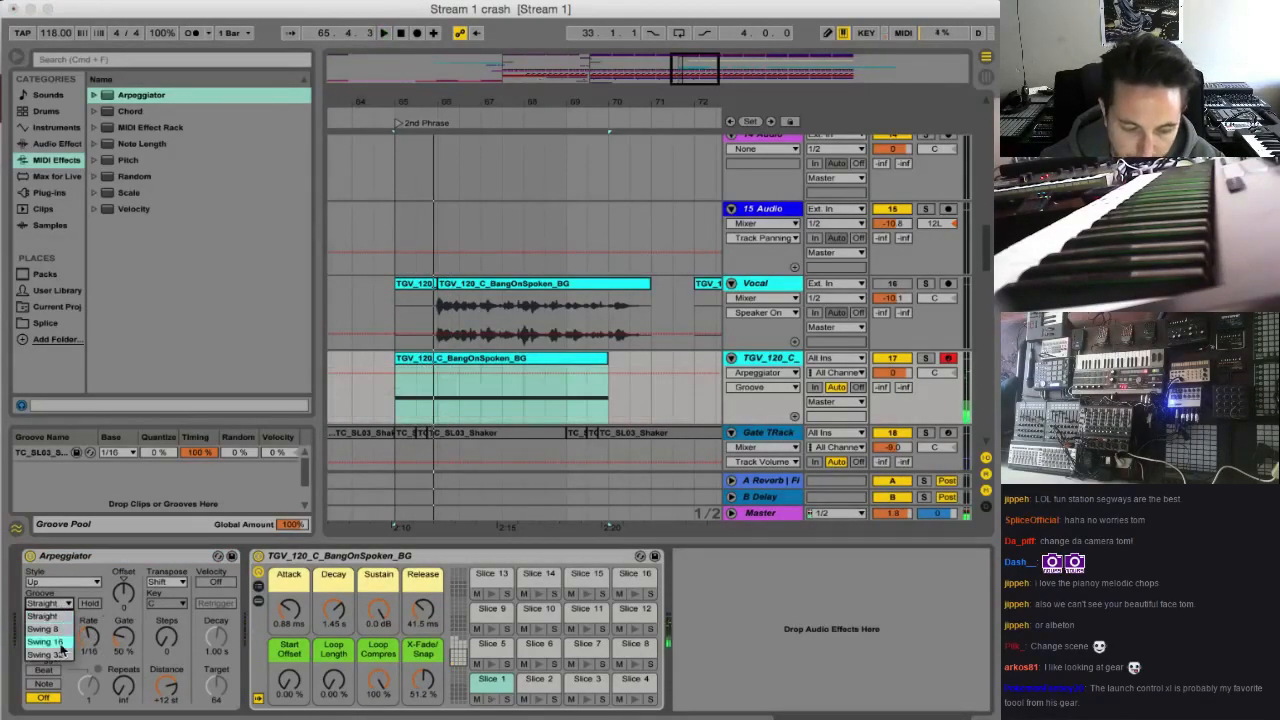
{"action": "left_click", "coordinate": [45, 629]}
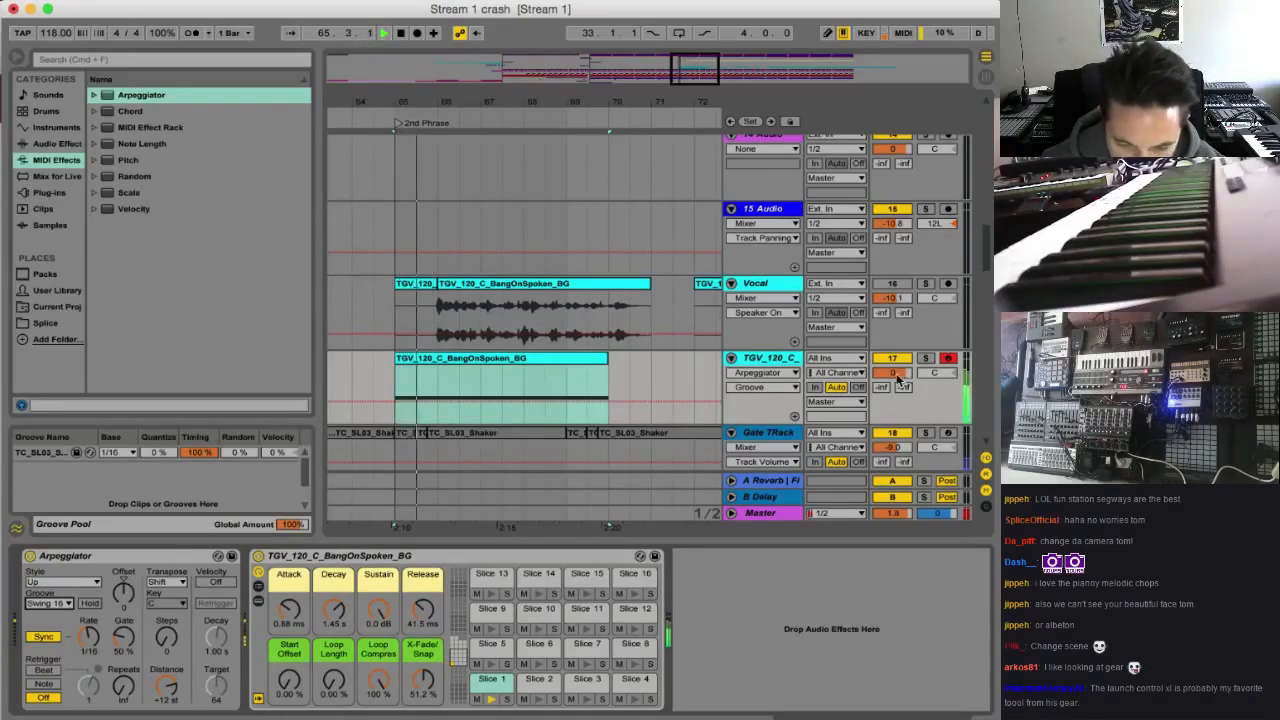
{"action": "left_click", "coordinate": [893, 373]}
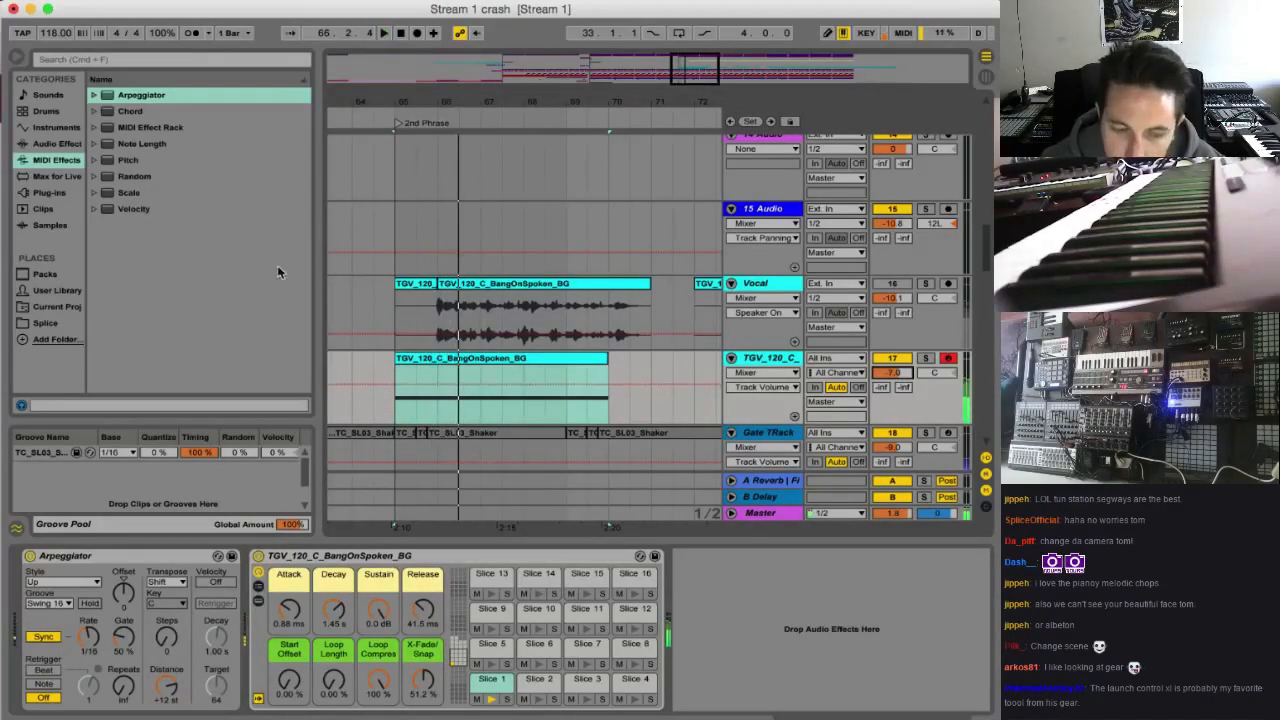
Insert a Random MIDI effect between the Arpeggiator and the slice rack, and check the available slices in the clip
{"action": "left_click", "coordinate": [140, 176]}
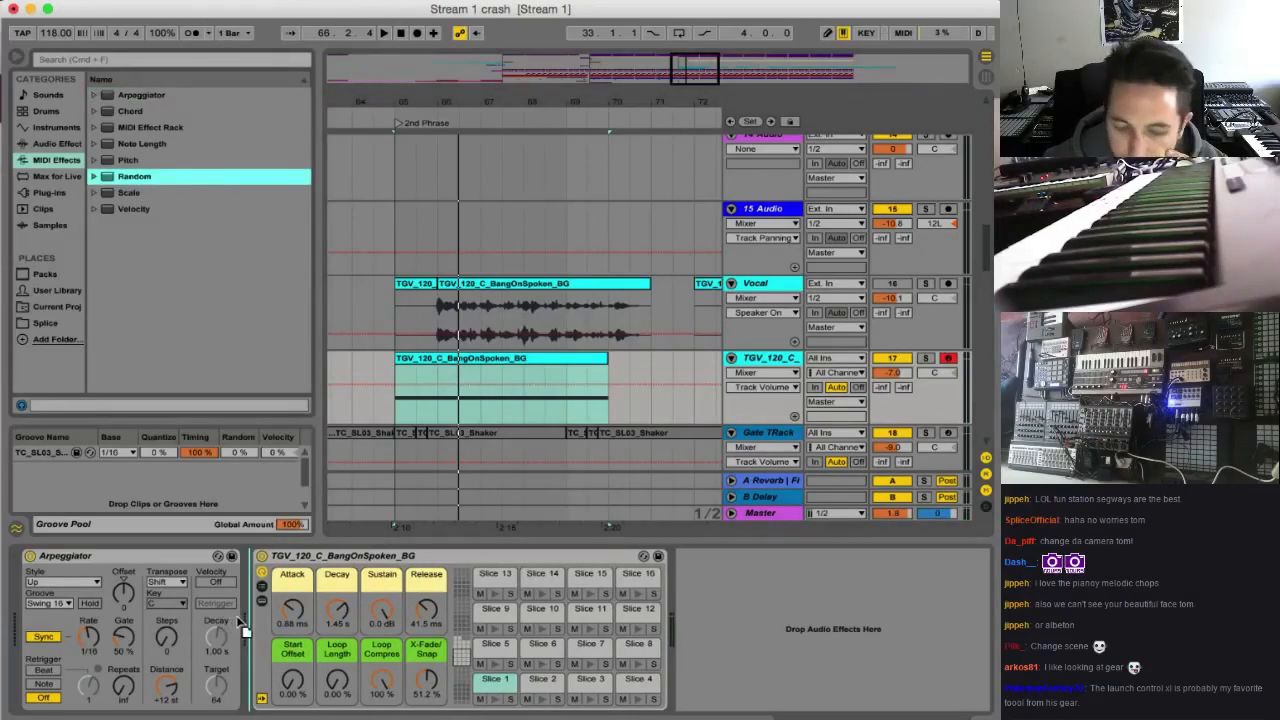
{"action": "left_click_drag", "start_coordinate": [238, 620], "coordinate": [242, 622]}
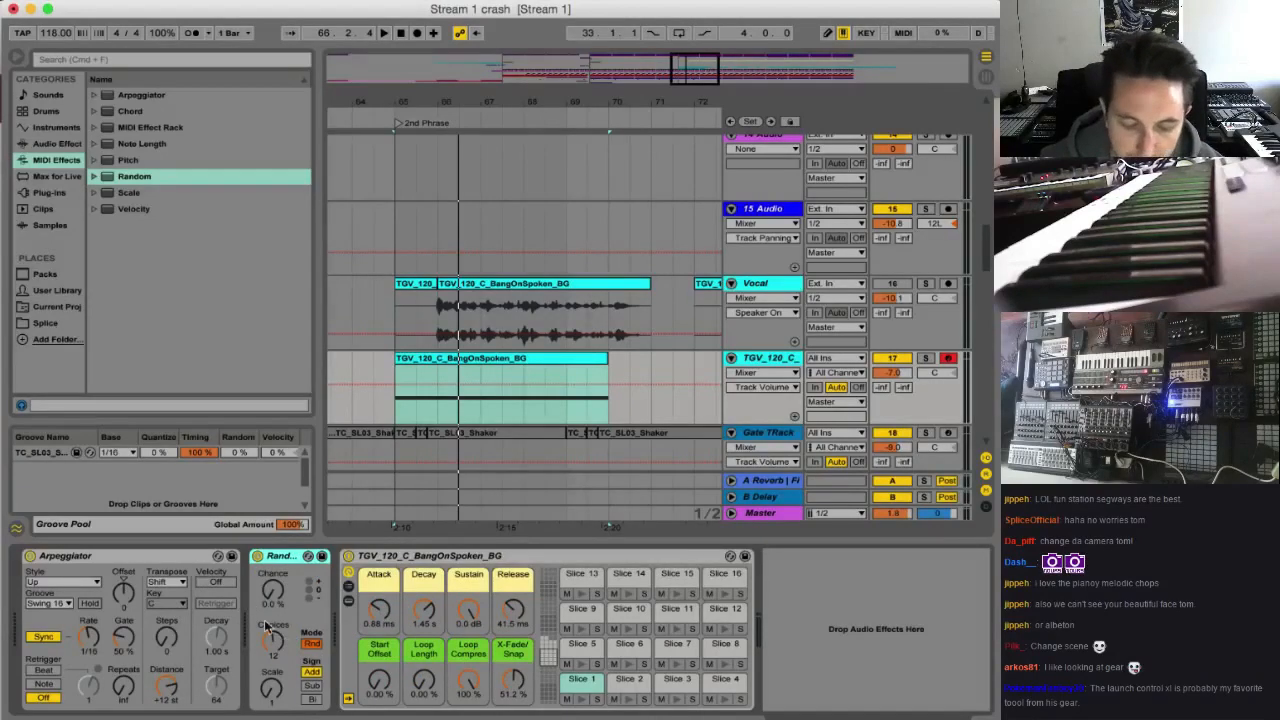
{"action": "double_click", "coordinate": [493, 360]}
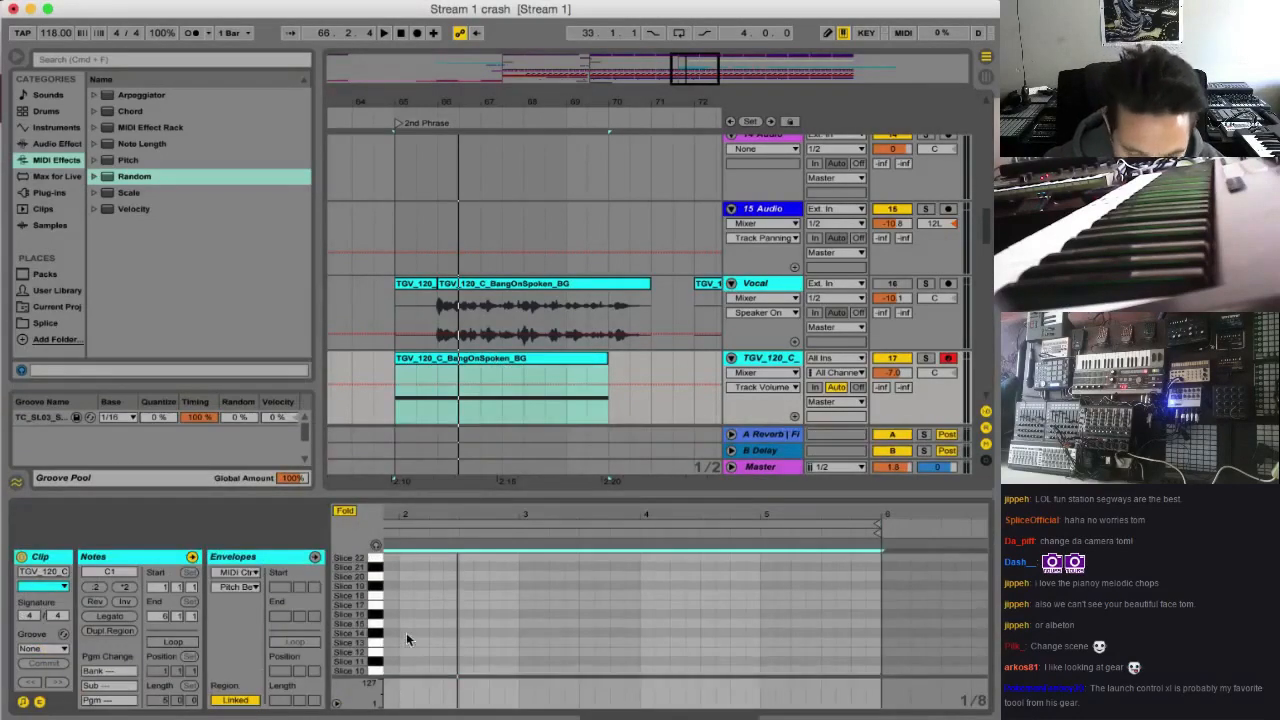
{"action": "left_click", "coordinate": [768, 360]}
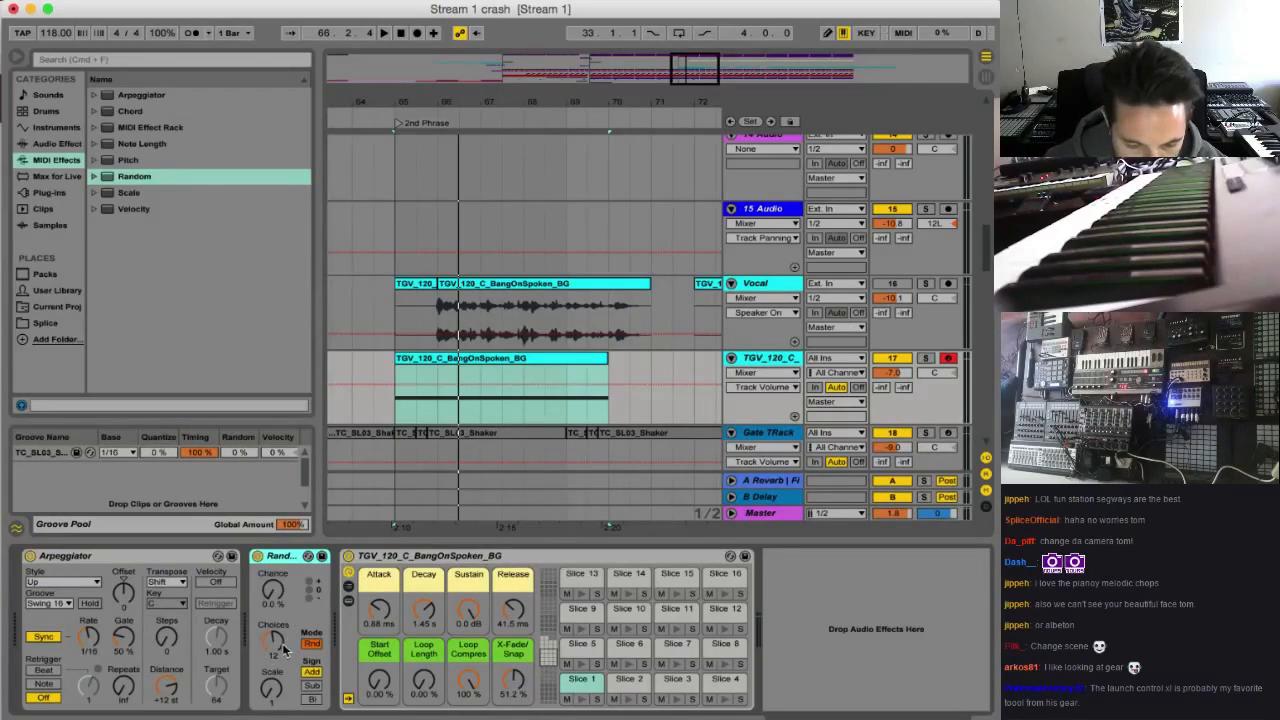
Set the Random effect's Scale to 2, Choices to 14 and Chance to 100 %
{"action": "left_click", "coordinate": [276, 689]}
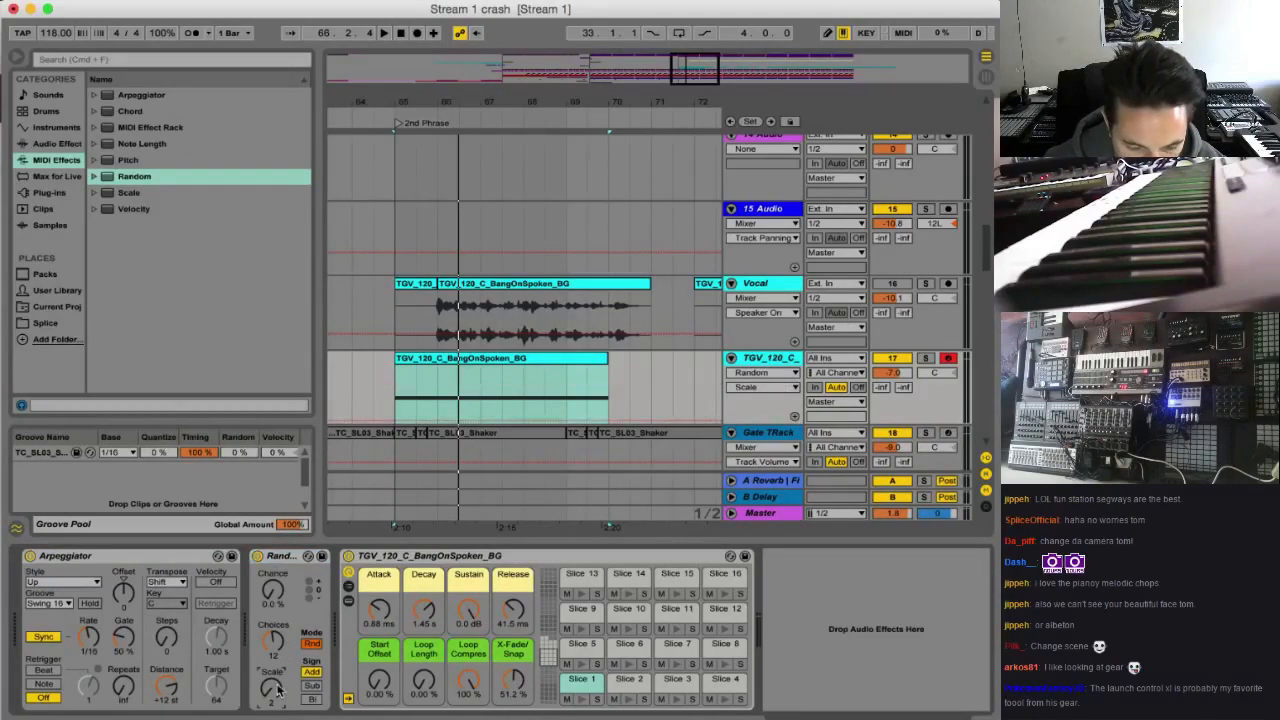
{"action": "left_click", "coordinate": [274, 642]}
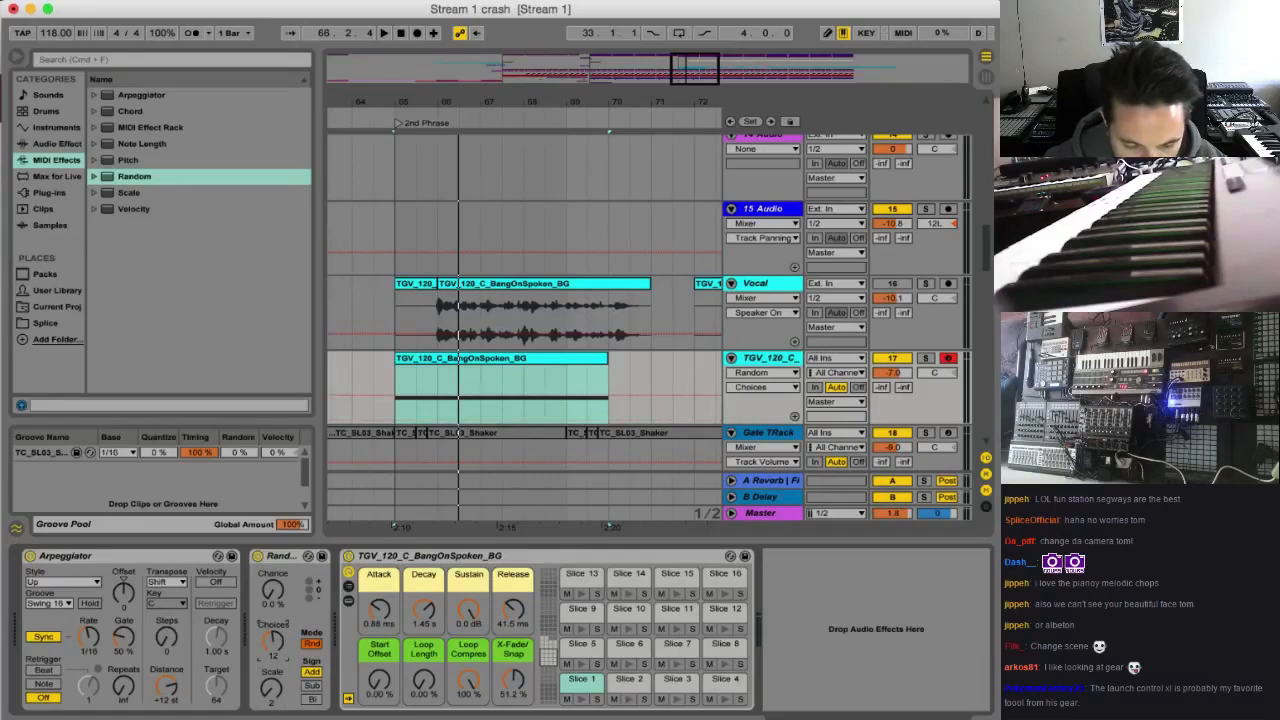
{"action": "left_click_drag", "start_coordinate": [273, 642], "coordinate": [273, 636]}
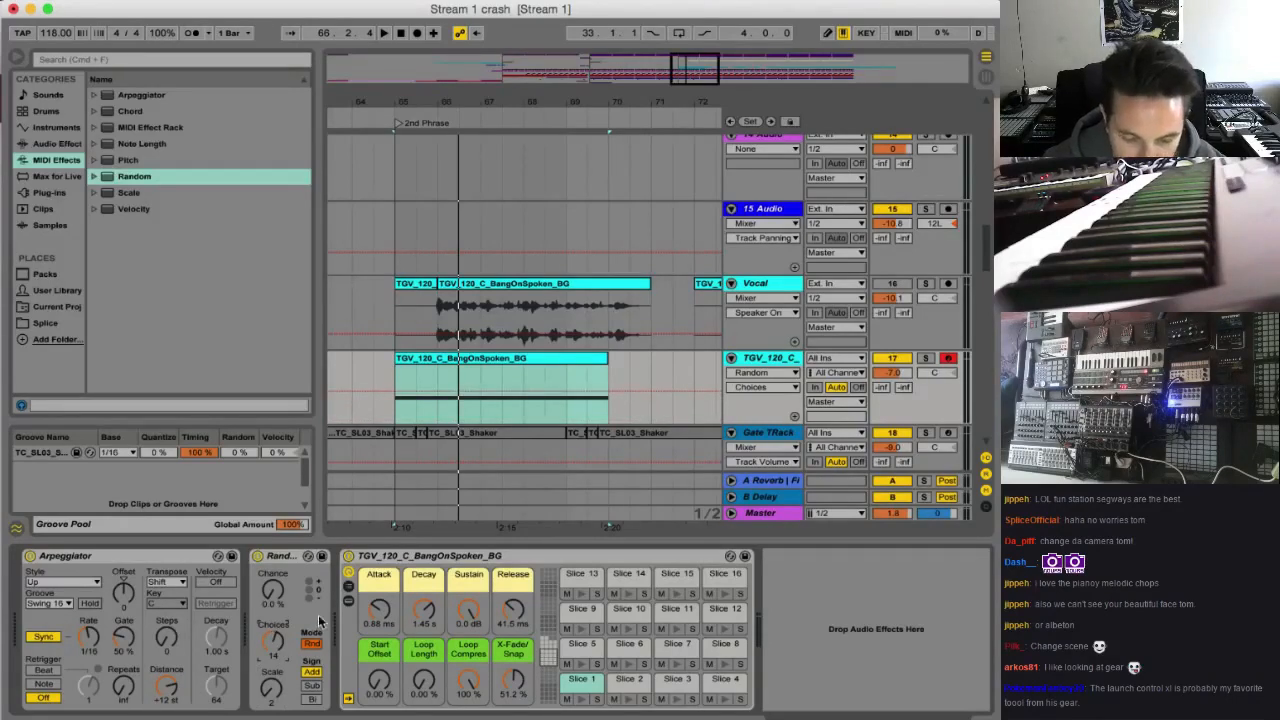
{"action": "left_click_drag", "start_coordinate": [275, 592], "coordinate": [275, 492]}
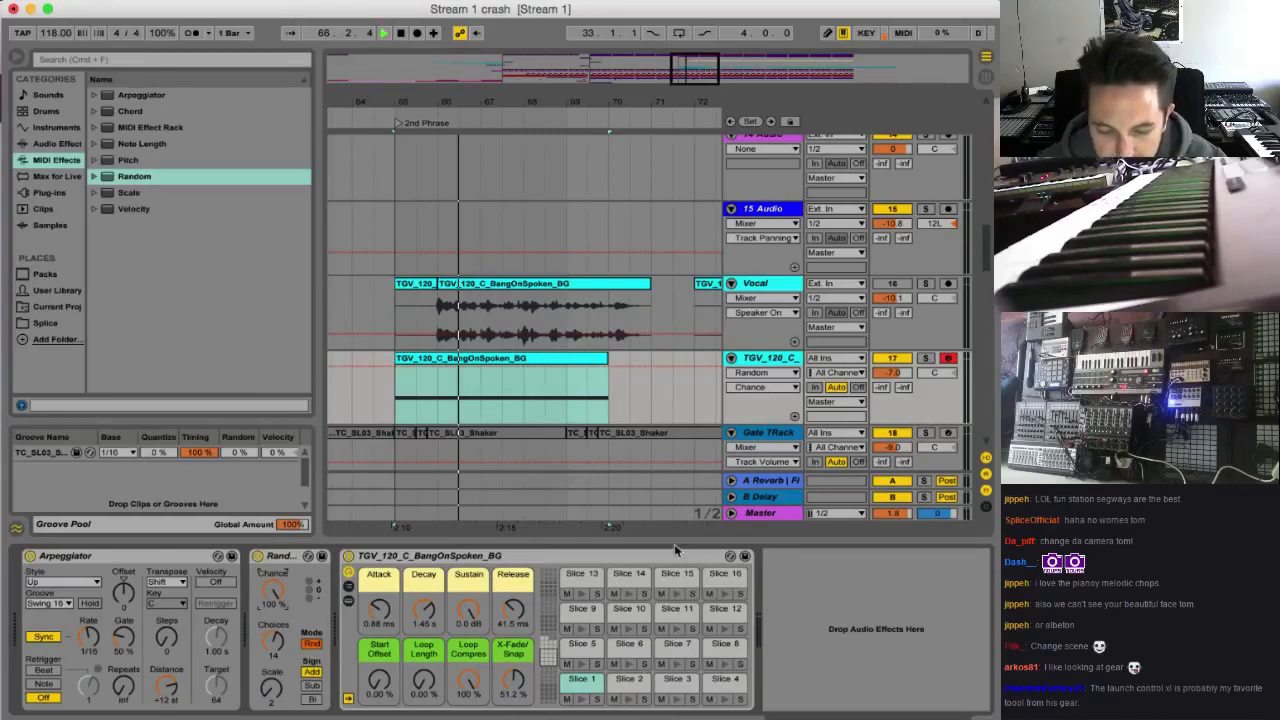
Raise the sliced vocal track's volume to -1.3 dB and set the Arpeggiator's Gate to 37 % while playing from bar 65
{"action": "left_click_drag", "start_coordinate": [892, 372], "coordinate": [892, 370]}
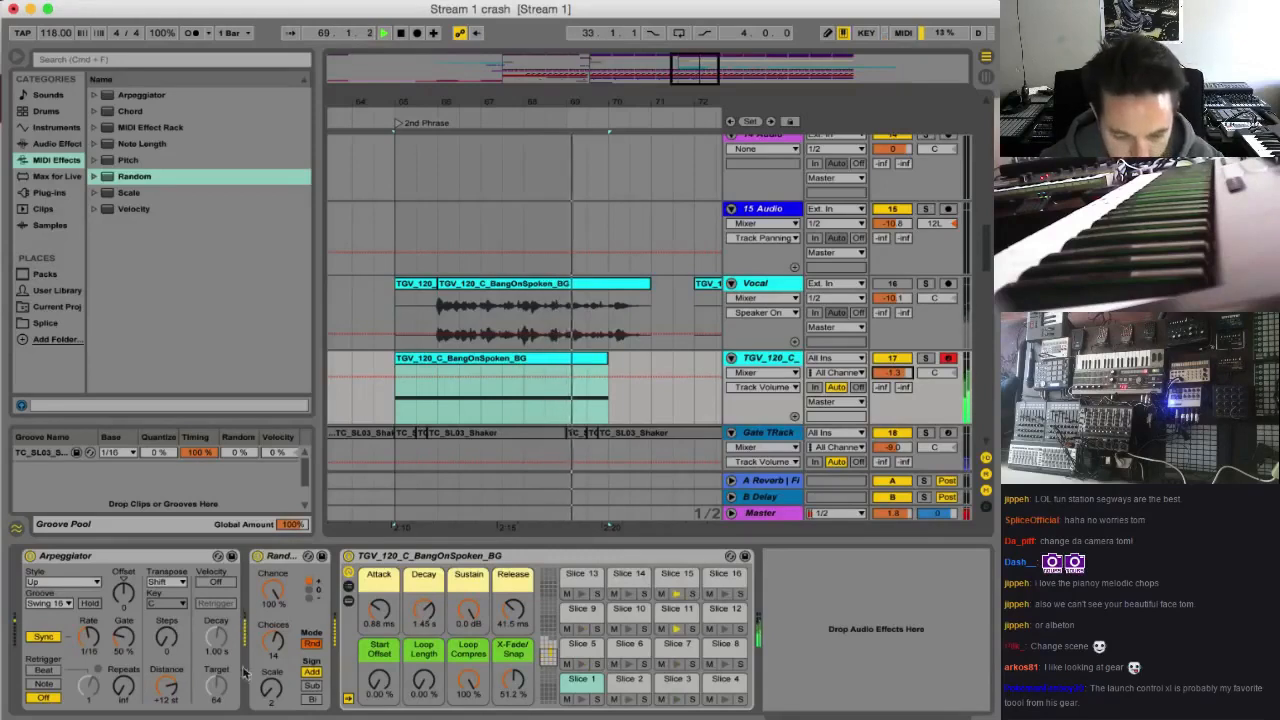
{"action": "left_click", "coordinate": [127, 641]}
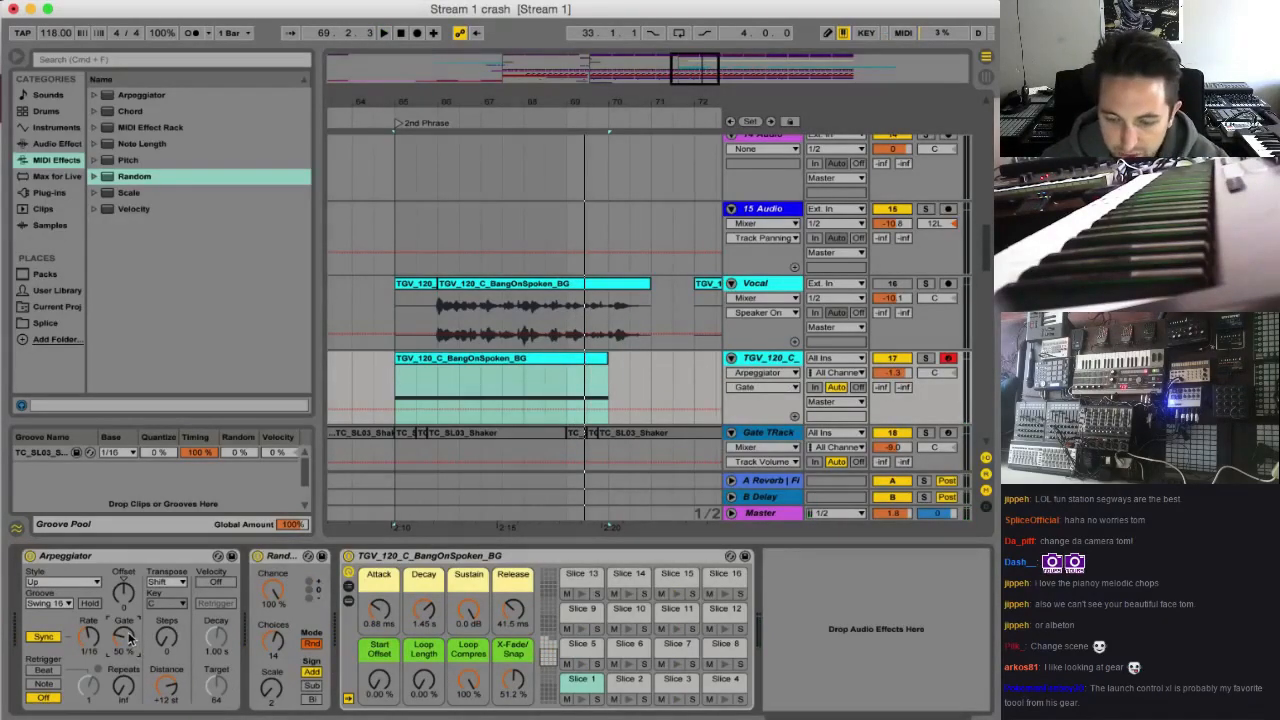
{"action": "key", "text": "space"}
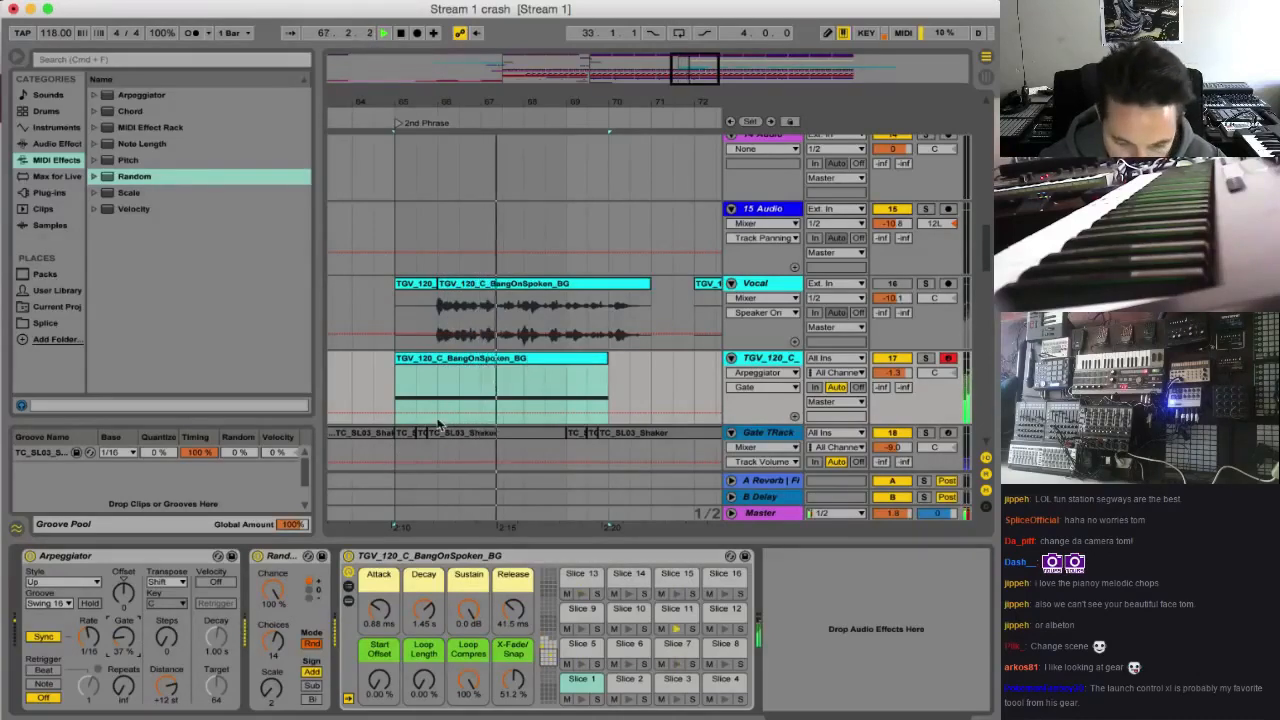
Switch off the Arpeggiator and shorten the clip's Slice 1 note to slightly under an eighth note, playing it to check
{"action": "left_click", "coordinate": [30, 556]}
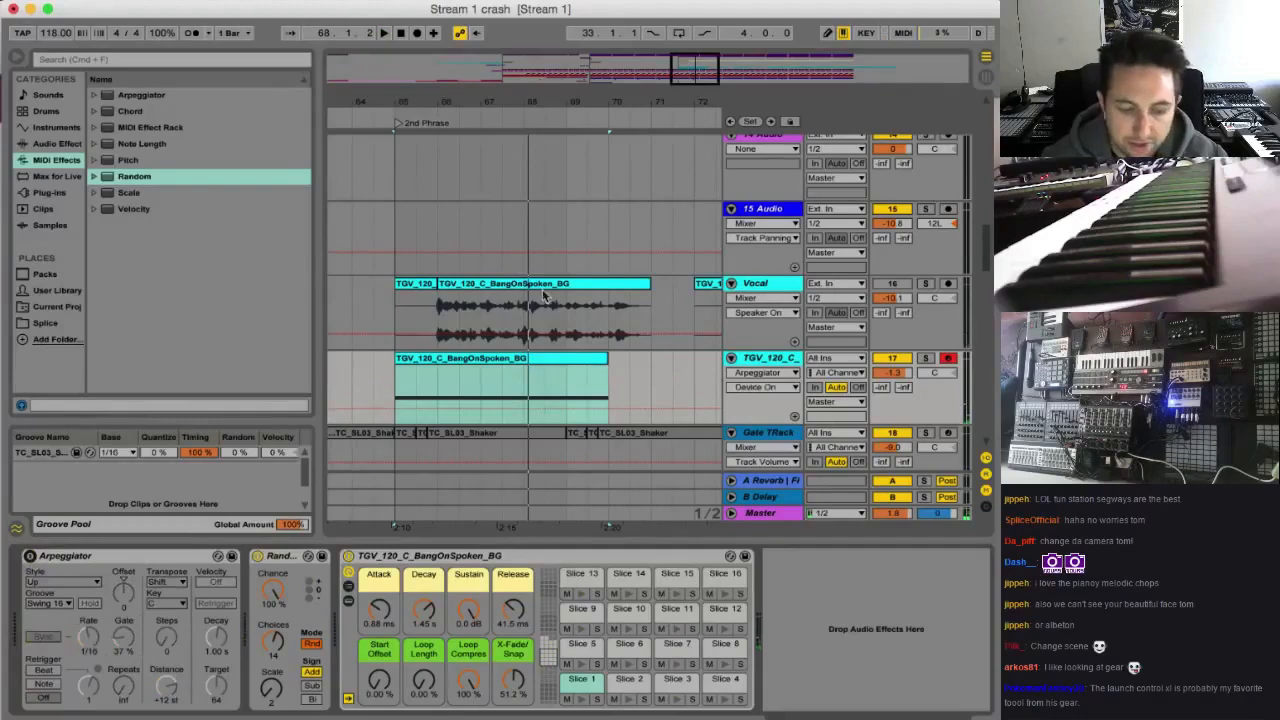
{"action": "double_click", "coordinate": [492, 357]}
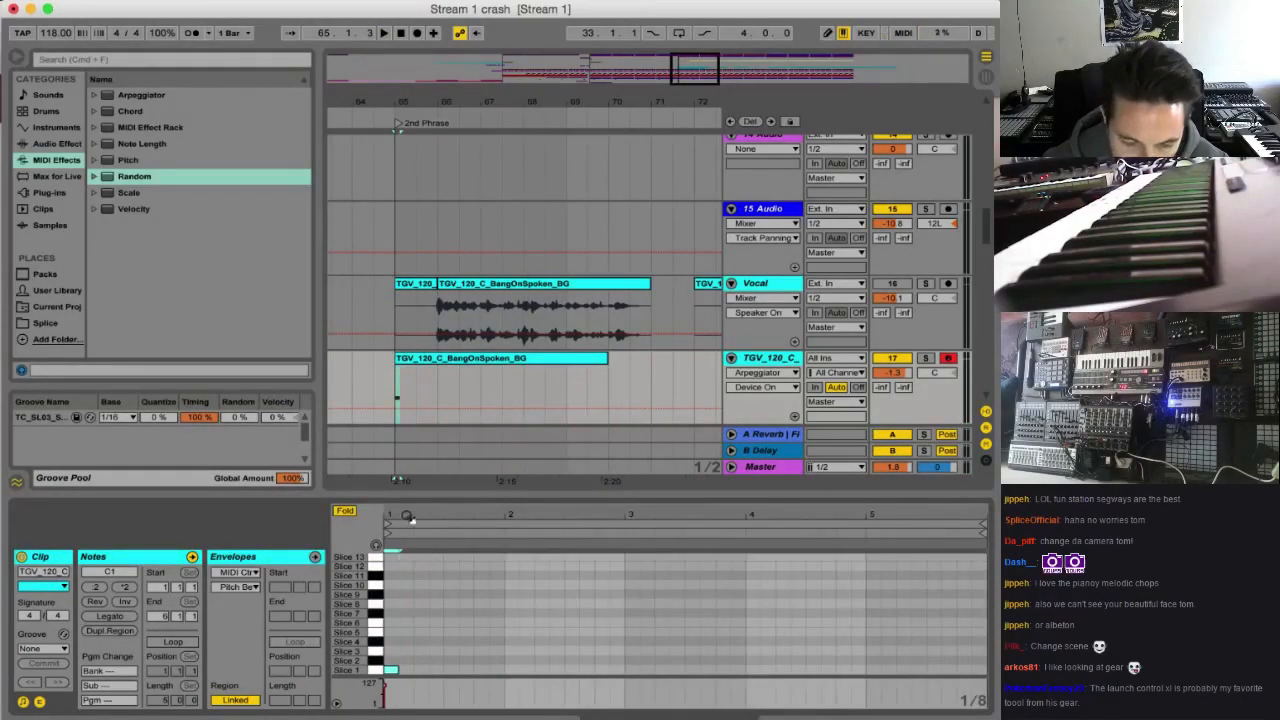
{"action": "left_click_drag", "start_coordinate": [407, 516], "coordinate": [386, 688]}
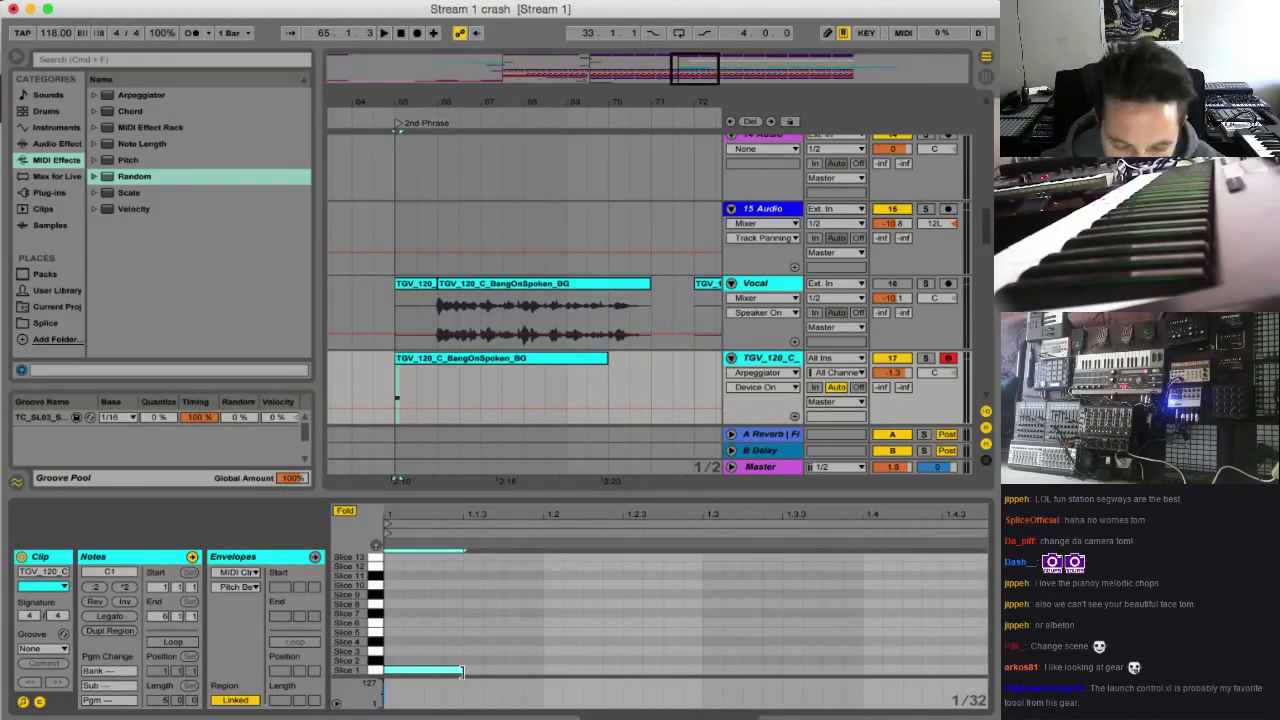
{"action": "key", "text": "space"}
{"action": "mouse_move", "coordinate": [461, 671]}
{"action": "left_mouse_down"}
{"action": "mouse_move", "coordinate": [428, 670]}
{"action": "mouse_move", "coordinate": [446, 670]}
{"action": "mouse_move", "coordinate": [388, 698]}
{"action": "left_mouse_up"}
{"action": "key", "text": "space"}
{"action": "key", "text": "space"}
{"action": "key", "text": "space"}
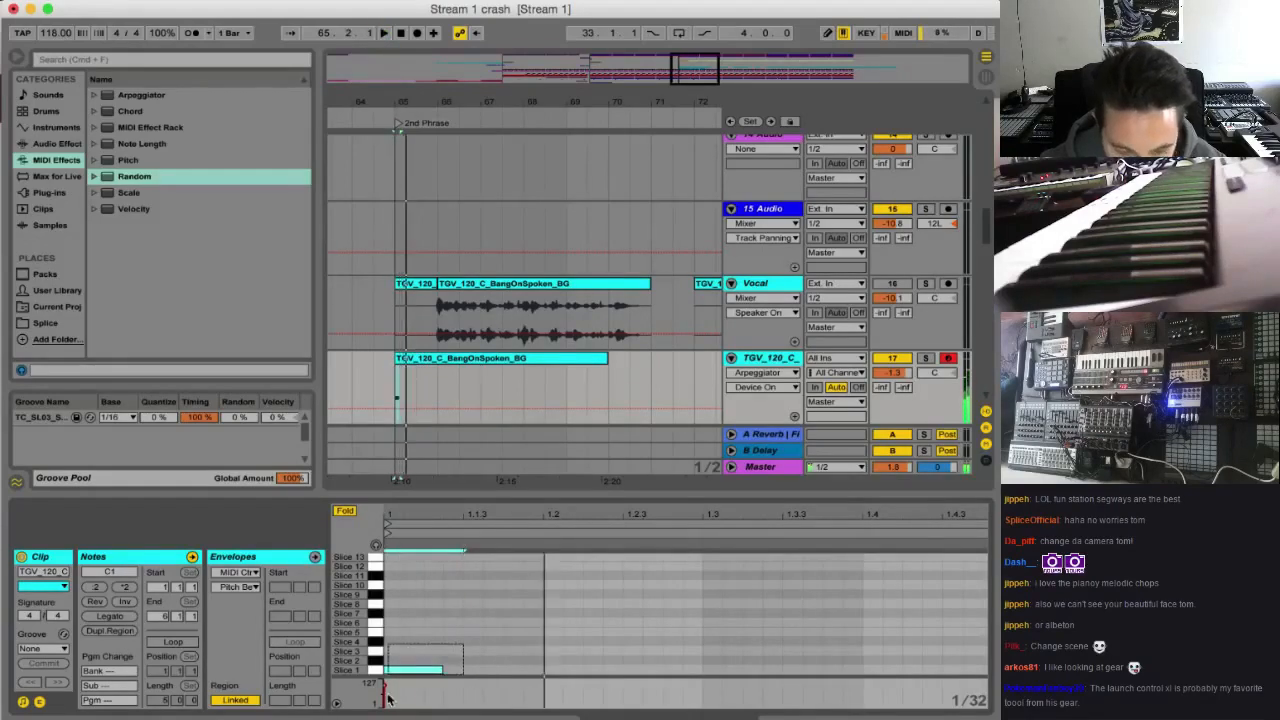
Duplicate the short Slice 1 note at eighth-note intervals until the repeats fill the clip to its end
{"action": "key", "text": "super+d"}
{"action": "key", "text": "super+d"}
{"action": "key", "text": "super+d"}
{"action": "key", "text": "super+d"}
{"action": "key", "text": "super+d"}
{"action": "key", "text": "super+d"}
{"action": "key", "text": "super+d"}
{"action": "key", "text": "super+d"}
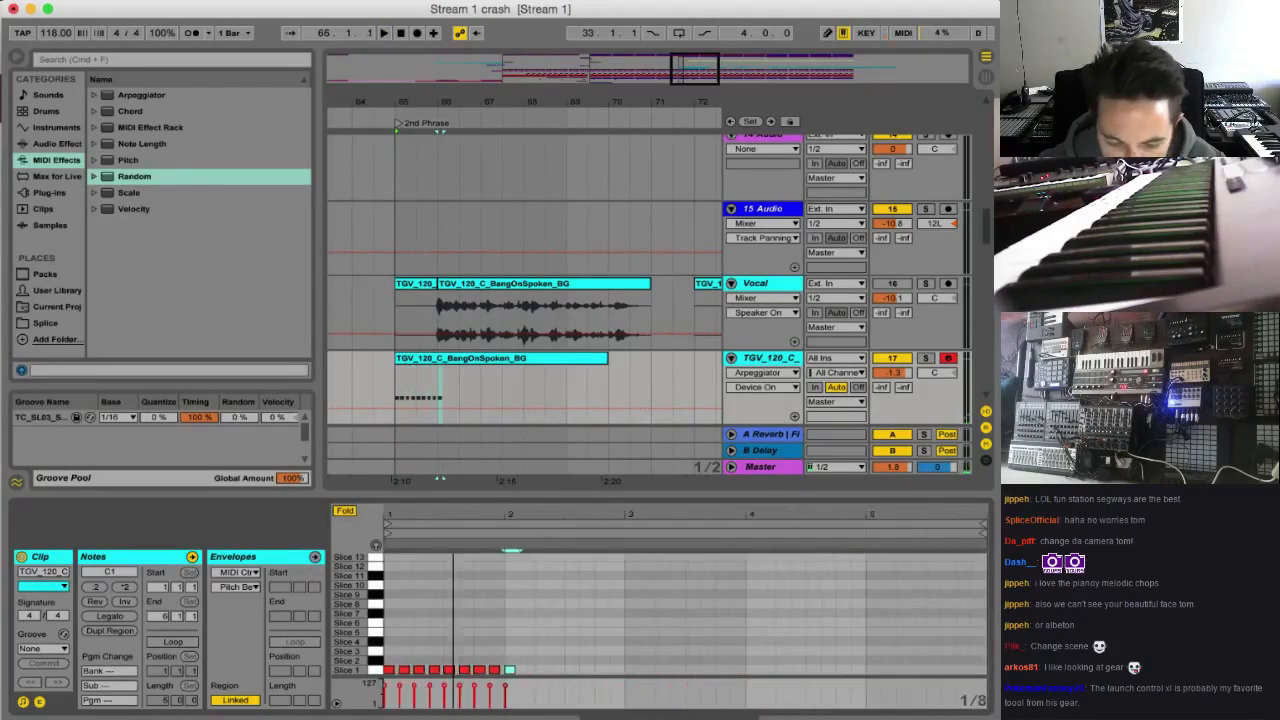
{"action": "key", "text": "super+a"}
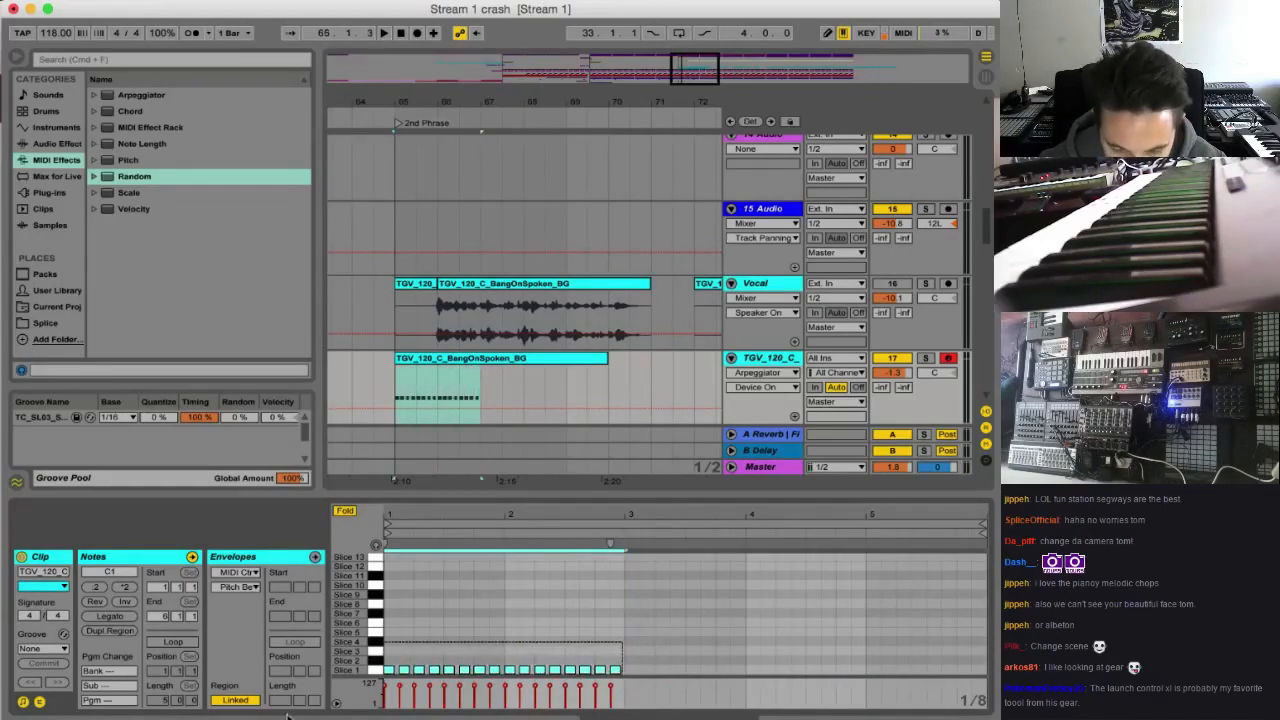
{"action": "key", "text": "super+d"}
{"action": "key", "text": "super+d"}
{"action": "key", "text": "super+d"}
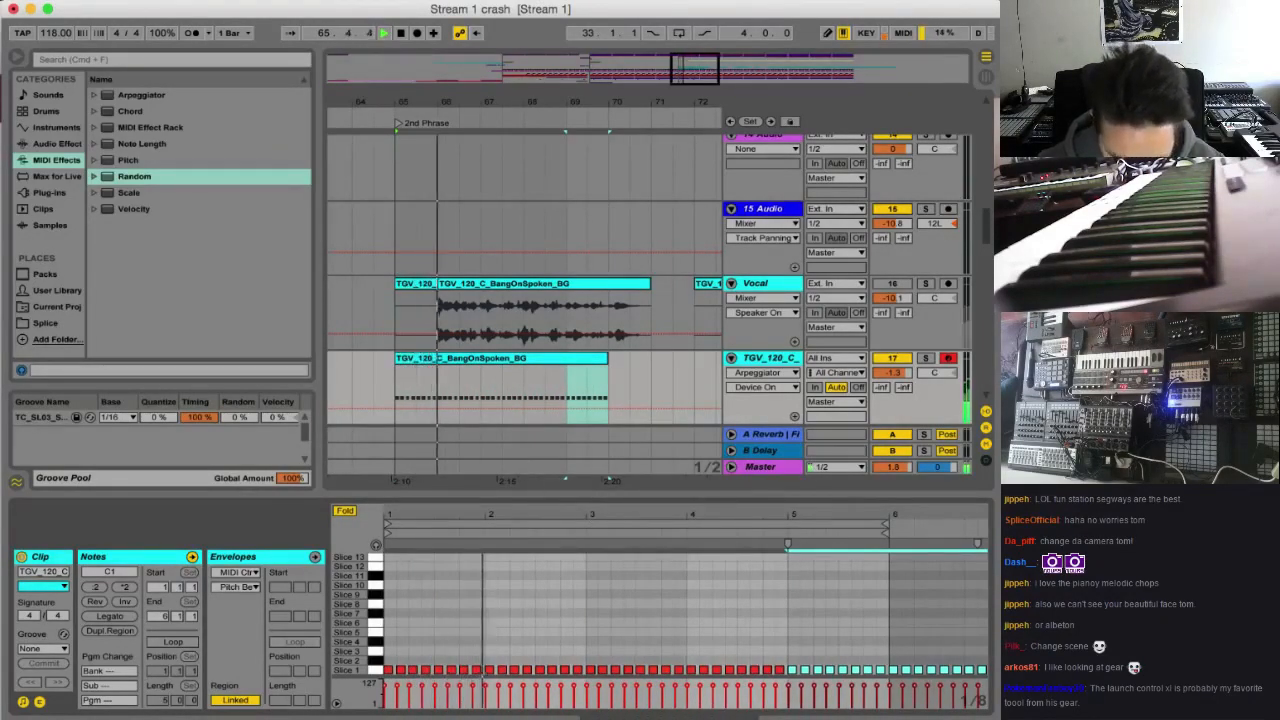
Play the repeated notes from bar 65 and turn the Slice 1 note at 1.2.3 into two short 1/32 notes
{"action": "key", "text": "space"}
{"action": "key", "text": "space"}
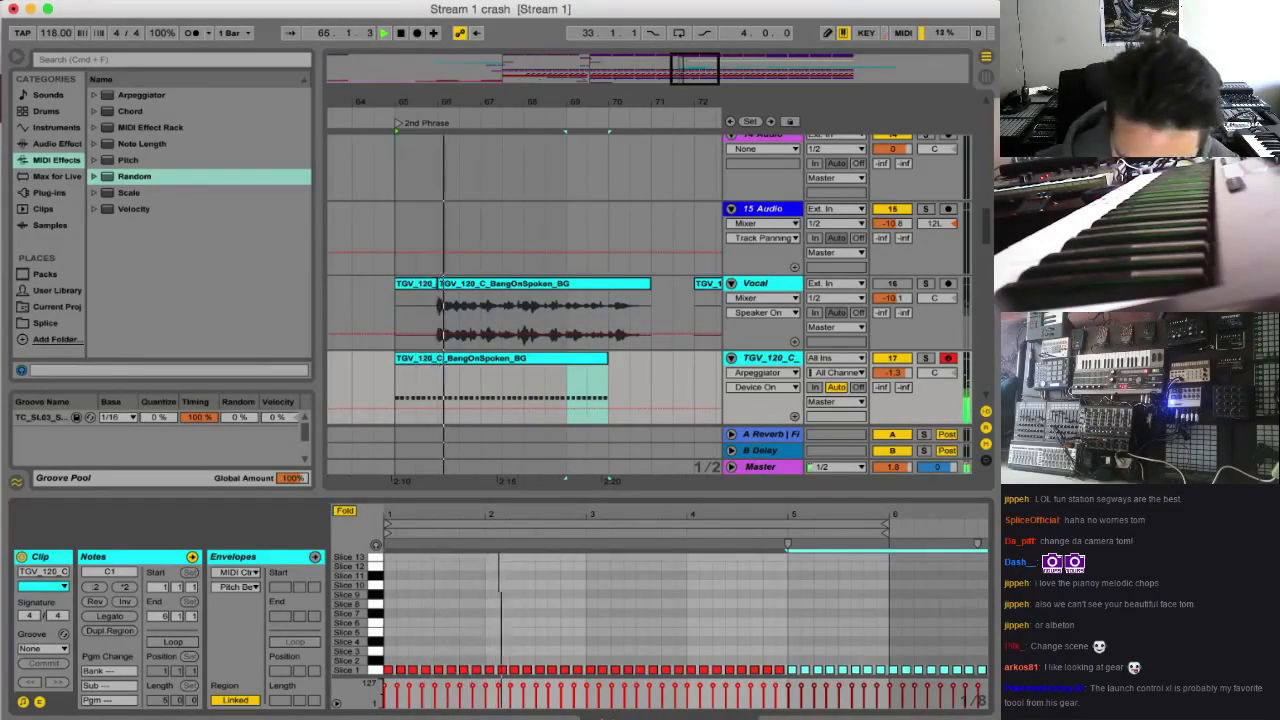
{"action": "key", "text": "space"}
{"action": "left_click_drag", "start_coordinate": [480, 515], "coordinate": [532, 641]}
{"action": "key", "text": "space"}
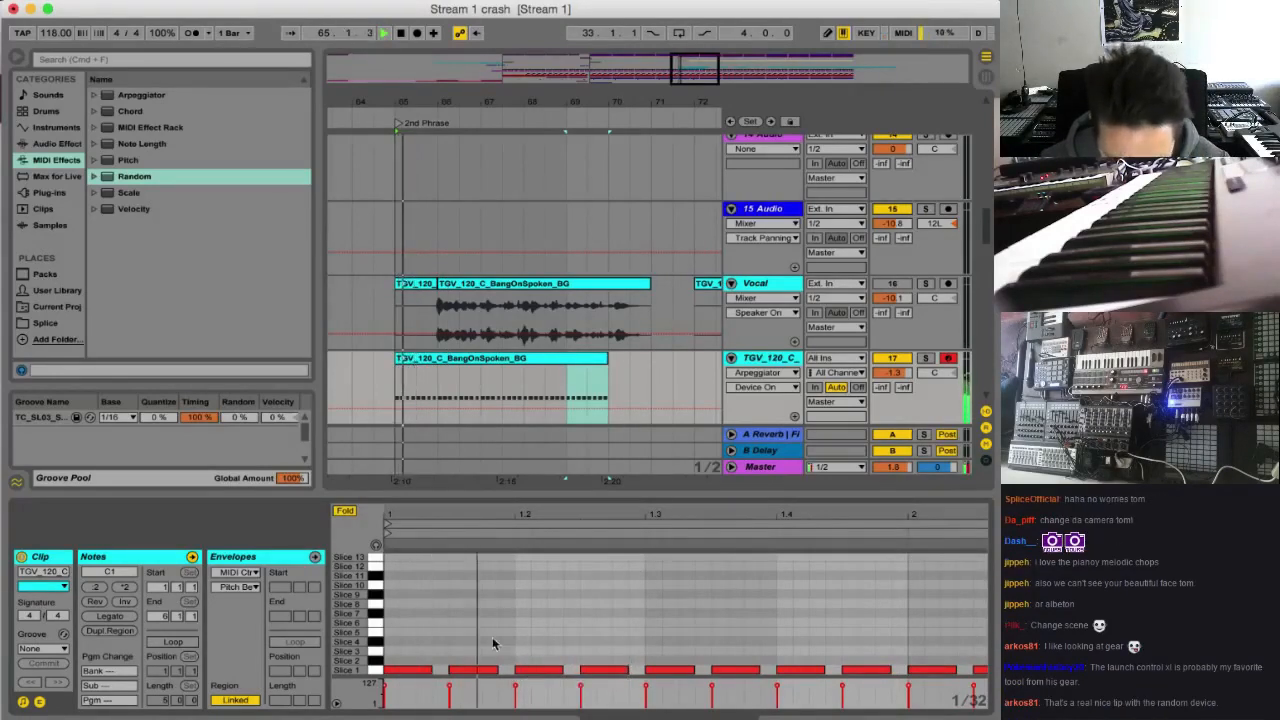
{"action": "left_click_drag", "start_coordinate": [627, 669], "coordinate": [610, 670]}
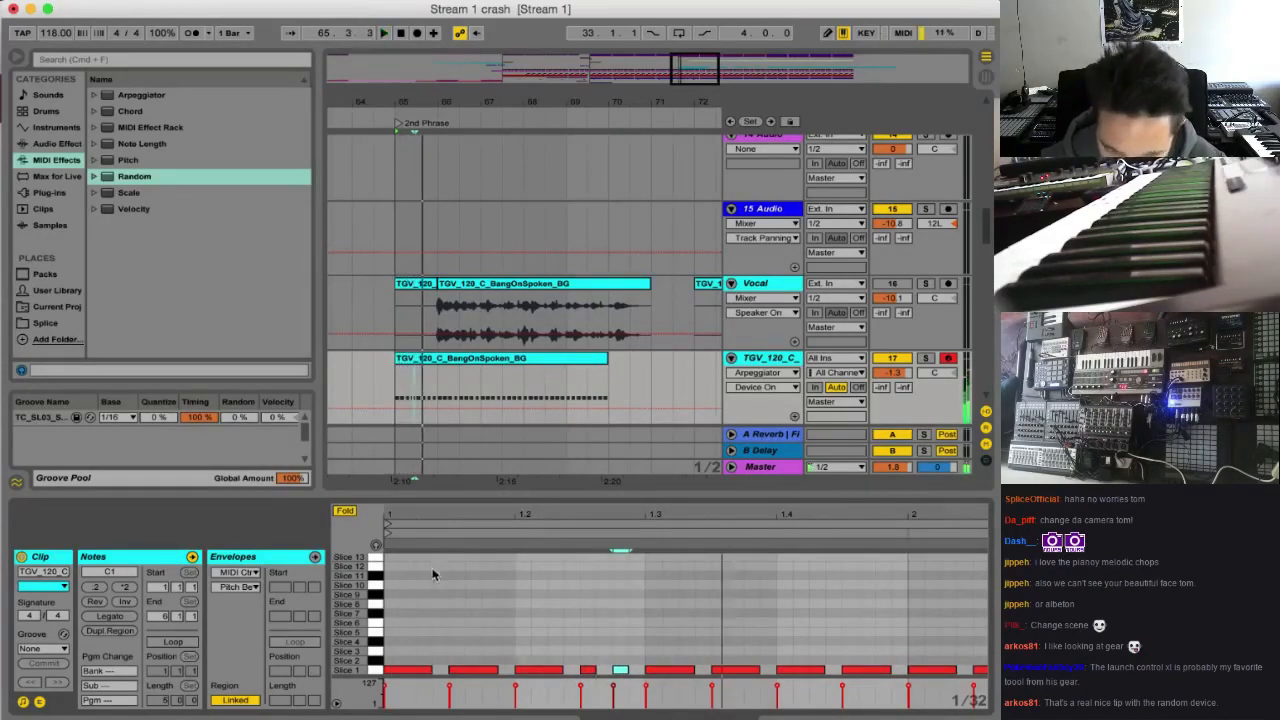
Break the clip's Slice 1 notes at 1.4 and 2.2 into pairs of short 1/32 notes and restart playback from bar 65
{"action": "scroll", "coordinate": [852, 666], "scroll_direction": "right", "scroll_amount": 2}
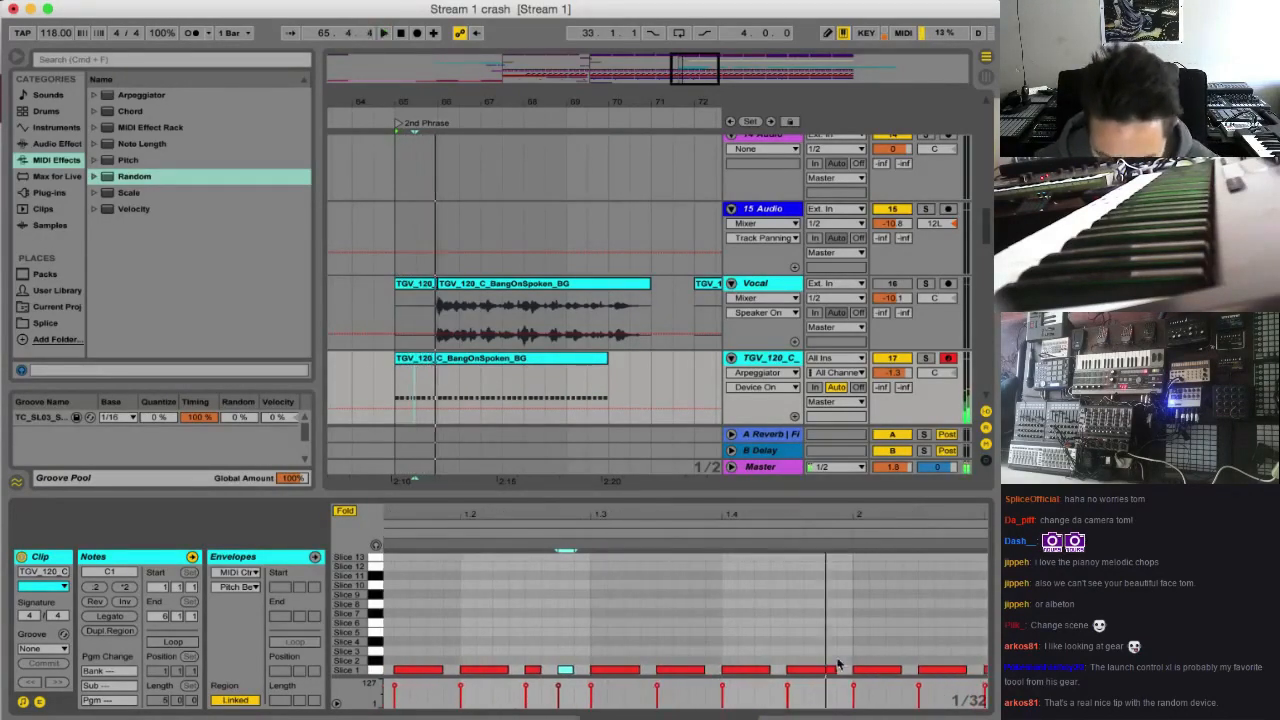
{"action": "left_click_drag", "start_coordinate": [769, 669], "coordinate": [738, 670]}
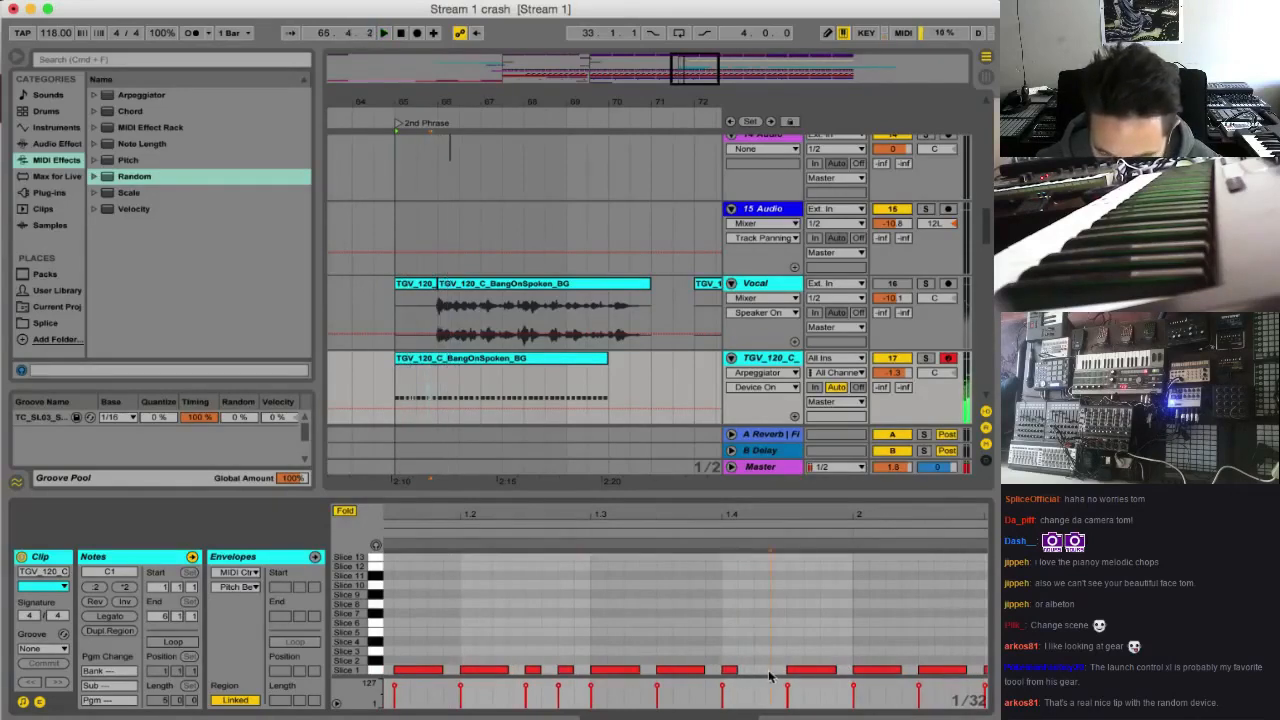
{"action": "scroll", "coordinate": [797, 654], "scroll_direction": "right", "scroll_amount": 10}
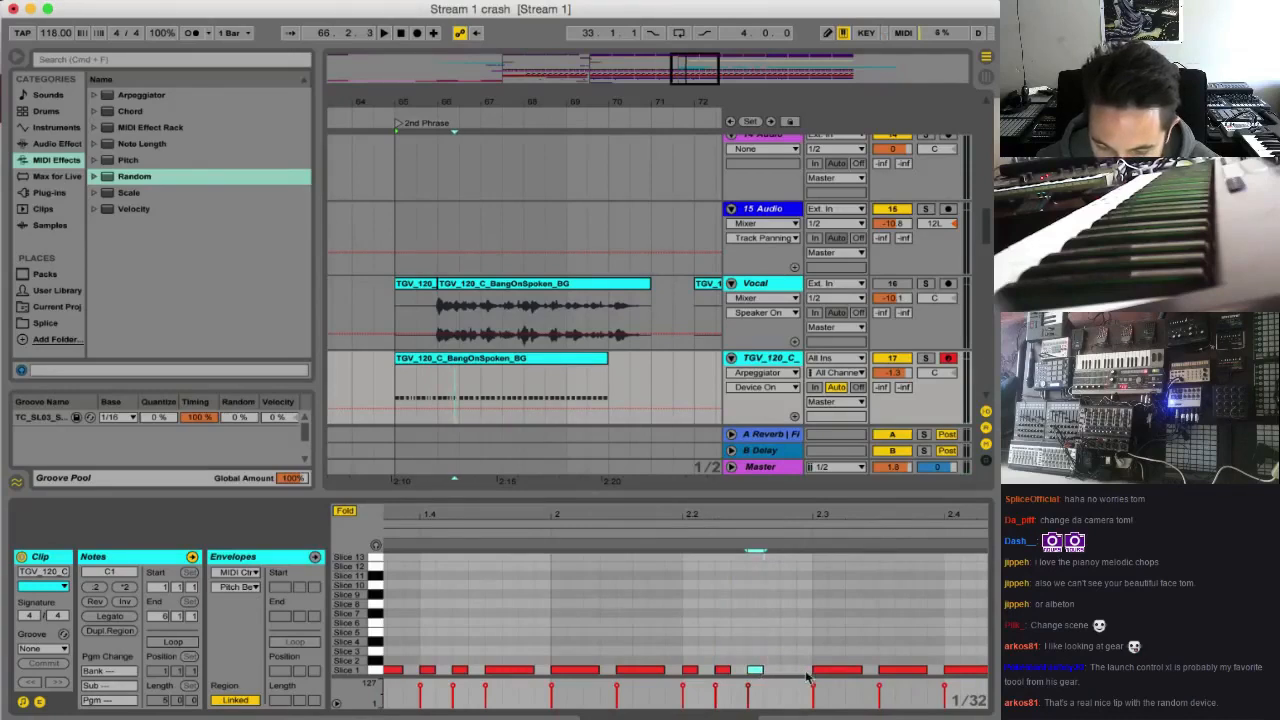
{"action": "key", "text": "space"}
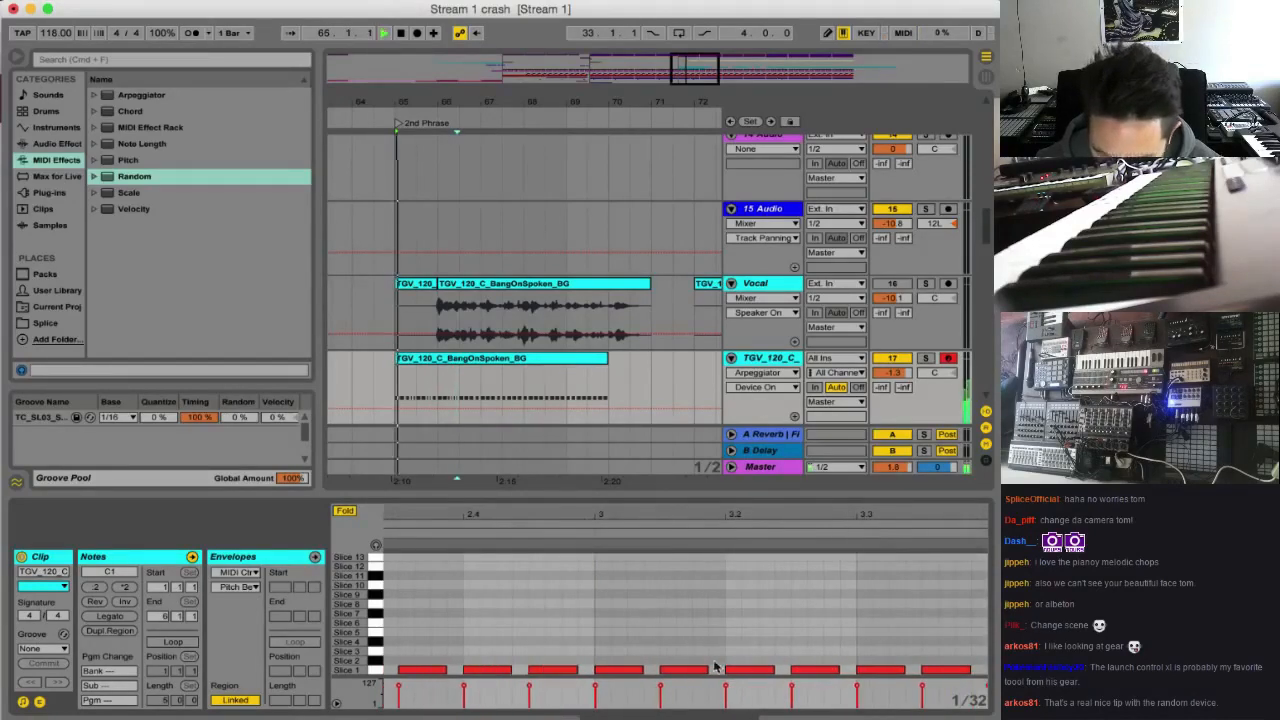
Turn the Slice 1 notes at 3.1.3 and 3.3.3 into pairs of 1/32 notes while the part plays
{"action": "double_click", "coordinate": [712, 671]}
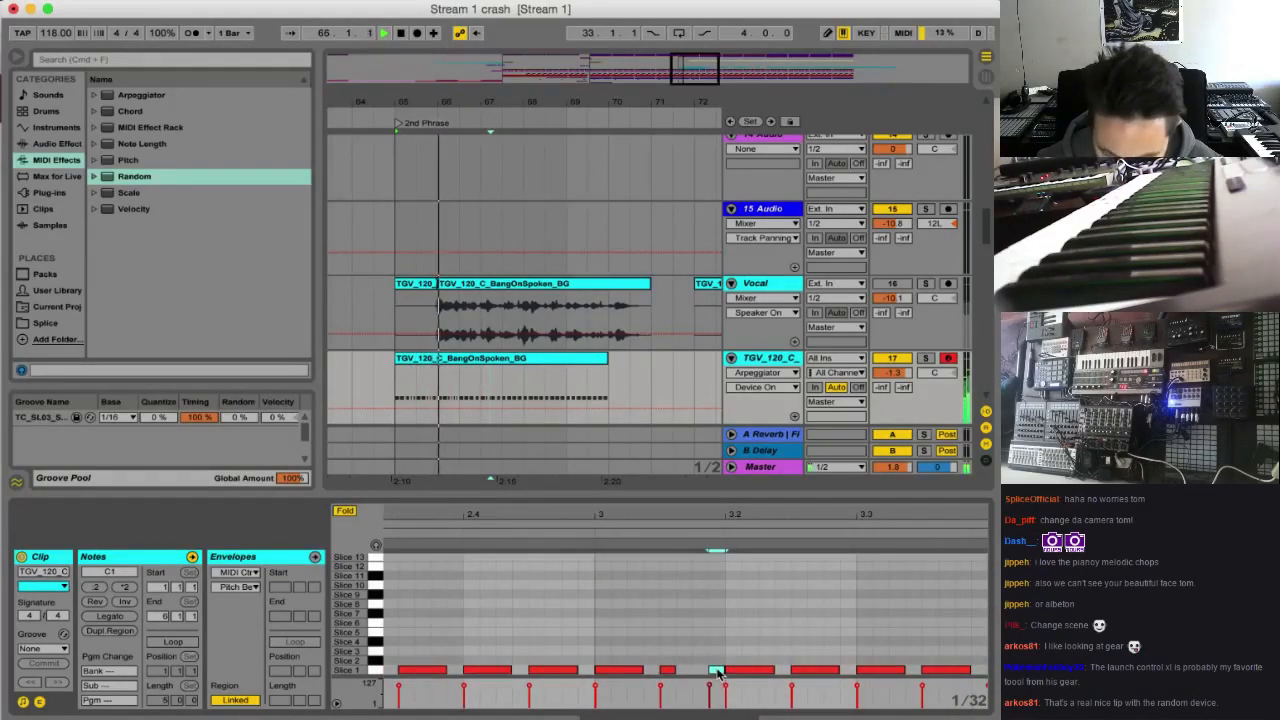
{"action": "mouse_move", "coordinate": [717, 671]}
{"action": "left_mouse_down"}
{"action": "mouse_move", "coordinate": [702, 671]}
{"action": "mouse_move", "coordinate": [748, 671]}
{"action": "mouse_move", "coordinate": [733, 671]}
{"action": "left_mouse_up"}
{"action": "scroll", "coordinate": [771, 656], "scroll_direction": "right", "scroll_amount": 7}
{"action": "double_click", "coordinate": [757, 671]}
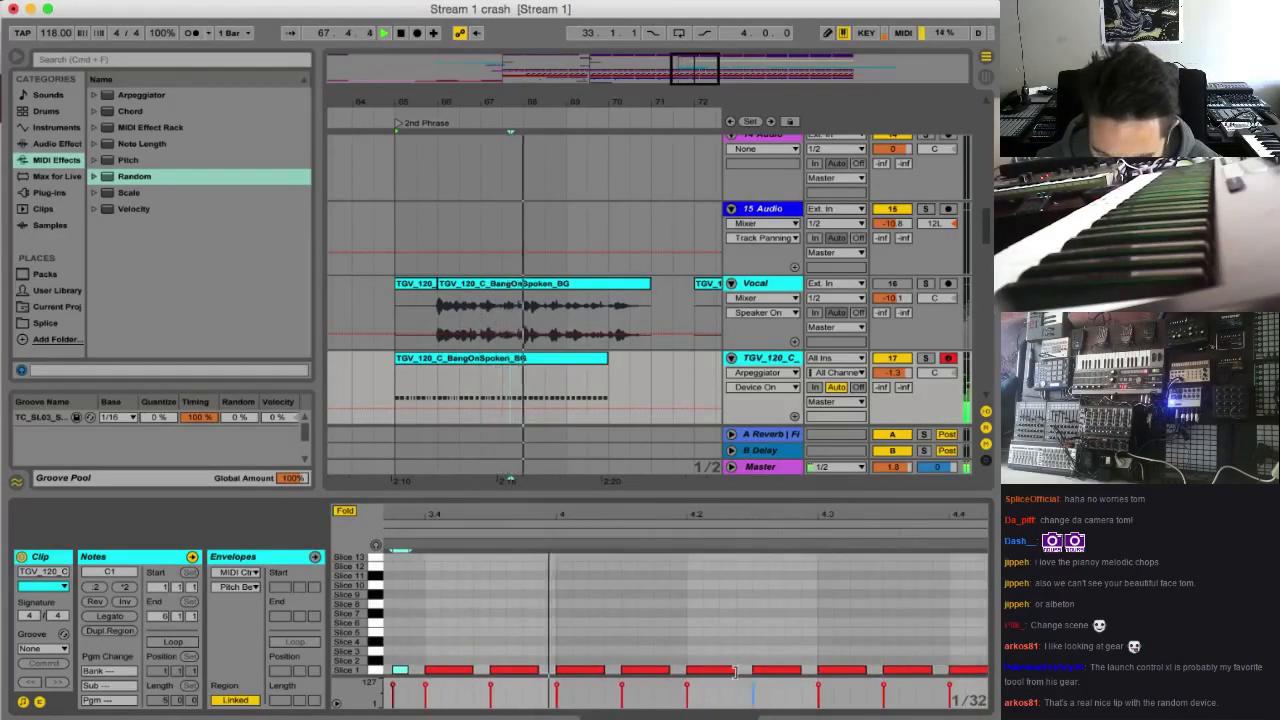
Replace the Slice 1 note at 4.2 with two 1/32 notes and the one at 4.4.3 with three
{"action": "double_click", "coordinate": [694, 670]}
{"action": "double_click", "coordinate": [724, 672]}
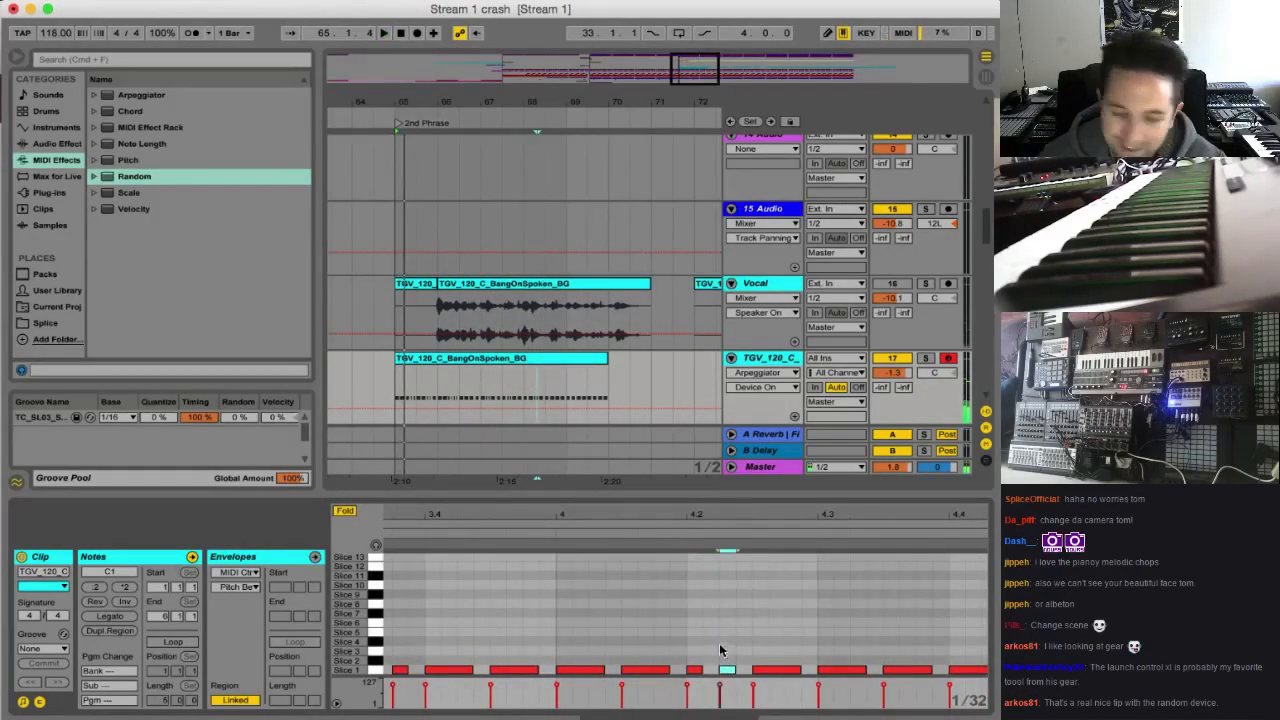
{"action": "left_click_drag", "start_coordinate": [829, 671], "coordinate": [822, 672]}
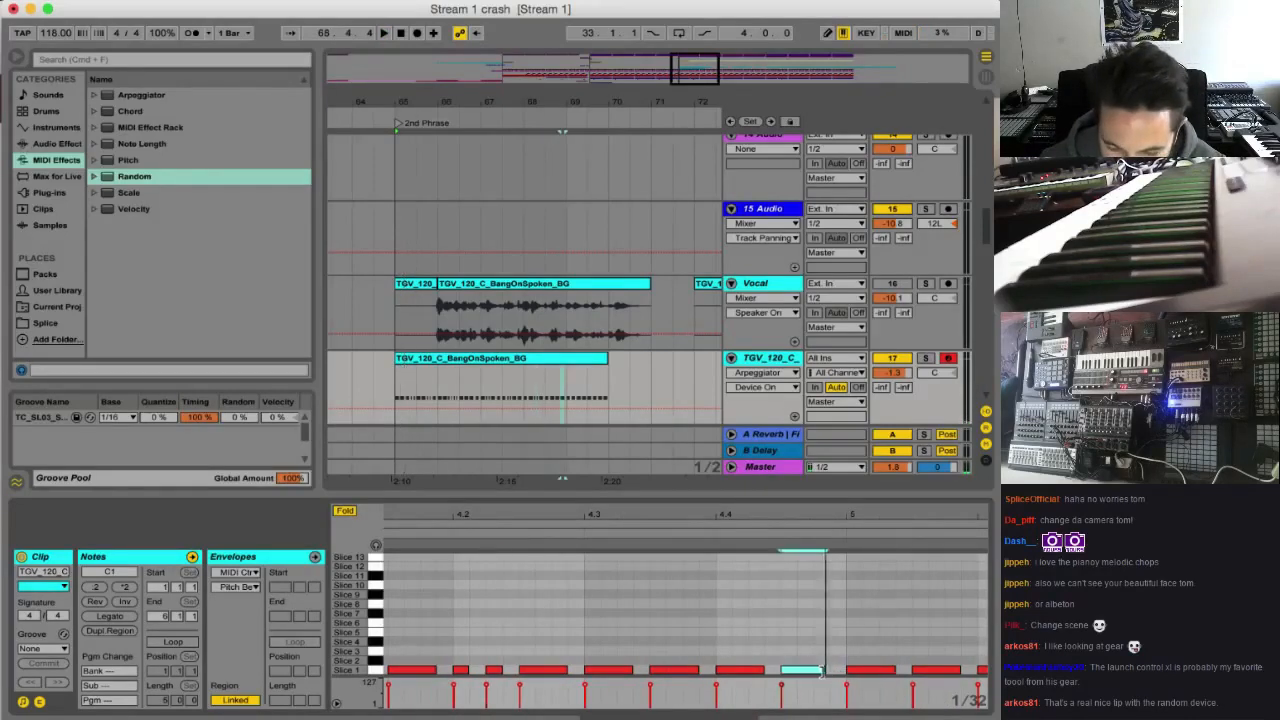
{"action": "double_click", "coordinate": [820, 671]}
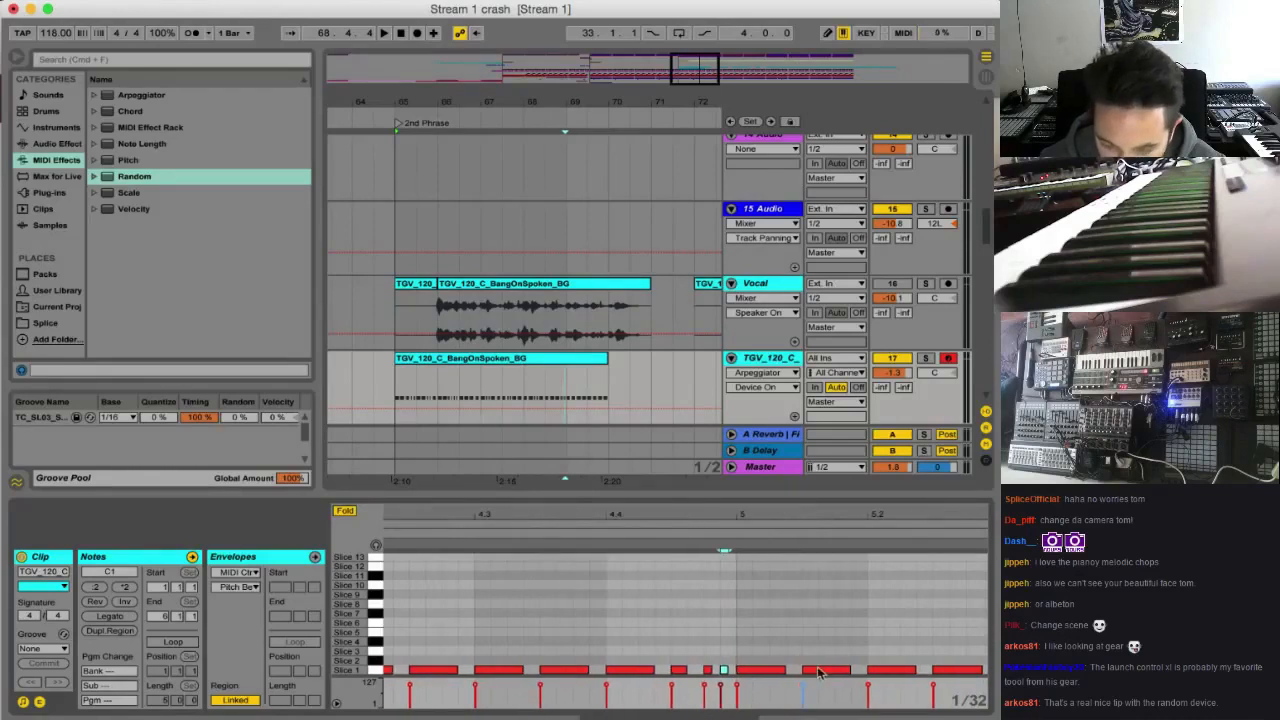
Play from bar 65 and turn the Slice 1 notes at 5.1.3, 5.4 and 5.4.3 into pairs of 1/32 notes
{"action": "key", "text": "space"}
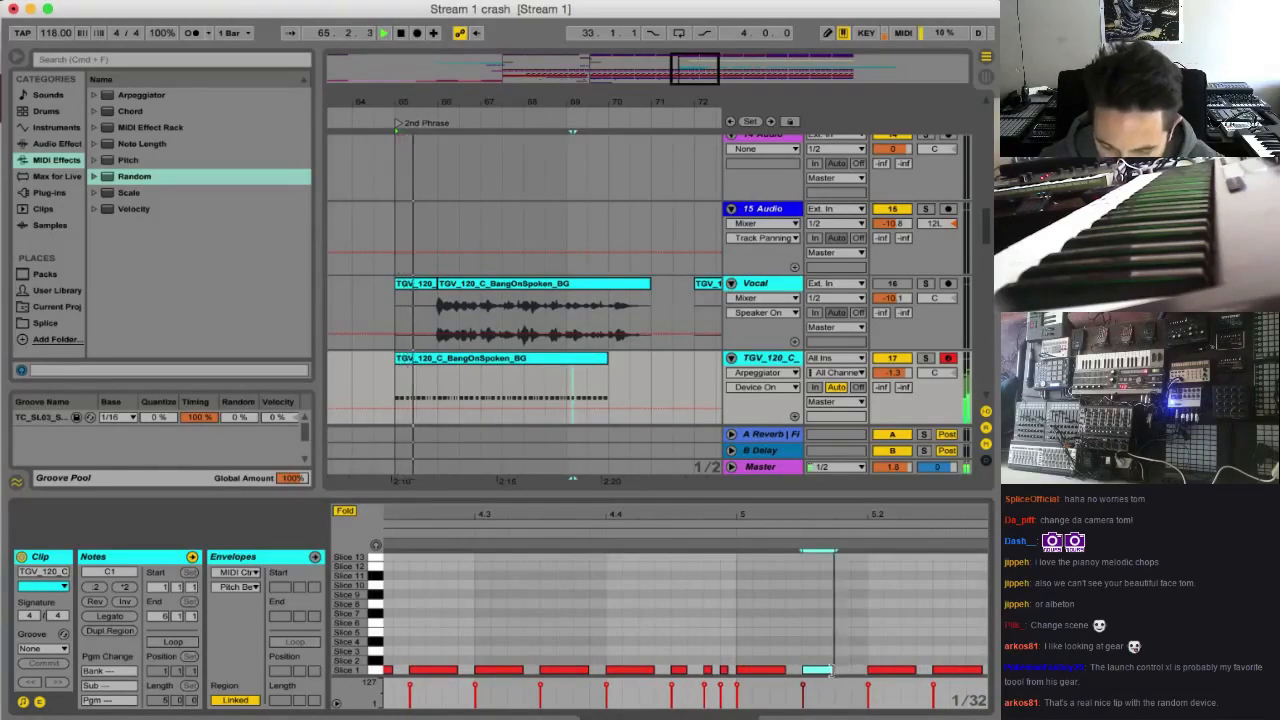
{"action": "left_click_drag", "start_coordinate": [832, 671], "coordinate": [818, 671]}
{"action": "double_click", "coordinate": [843, 672]}
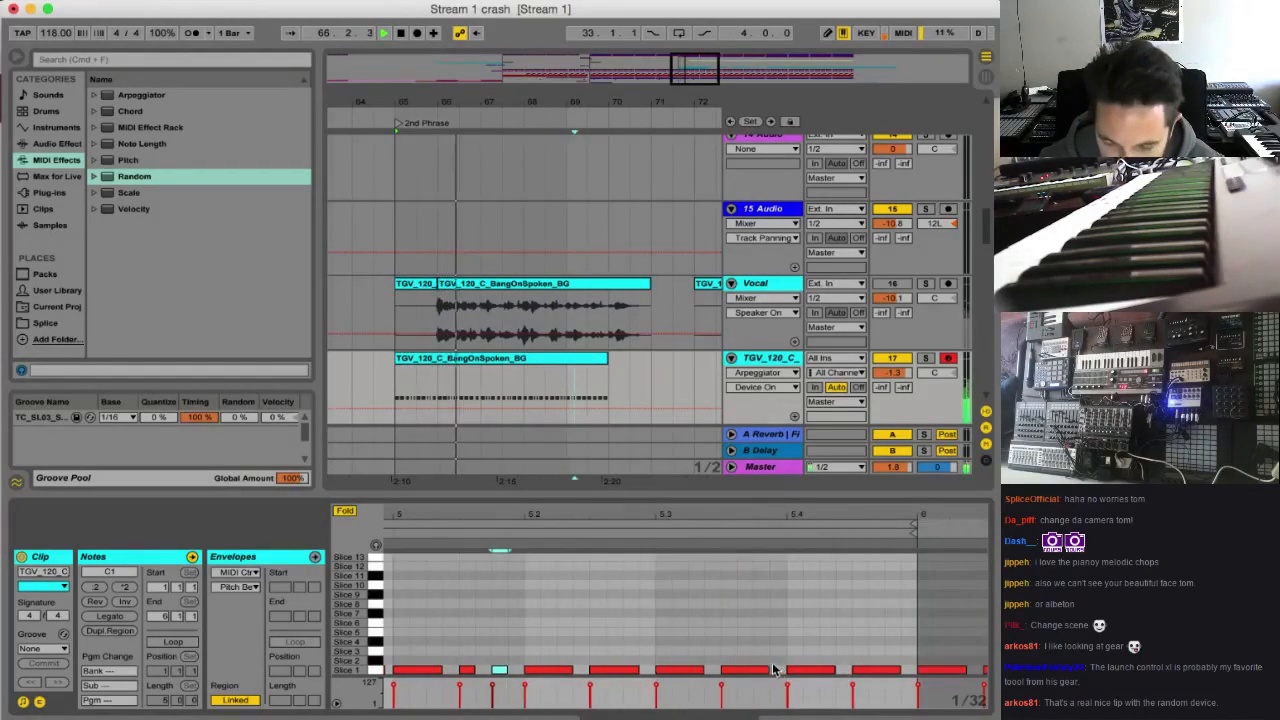
{"action": "double_click", "coordinate": [827, 671]}
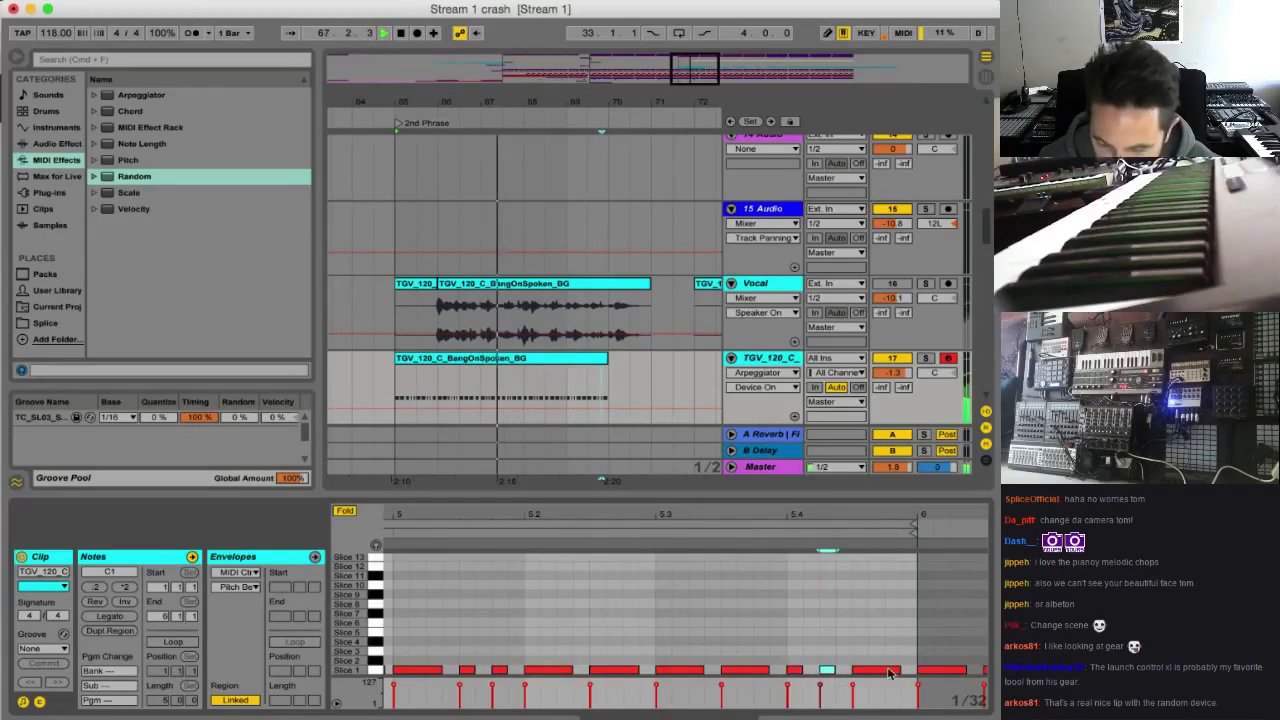
{"action": "left_click_drag", "start_coordinate": [900, 671], "coordinate": [869, 671]}
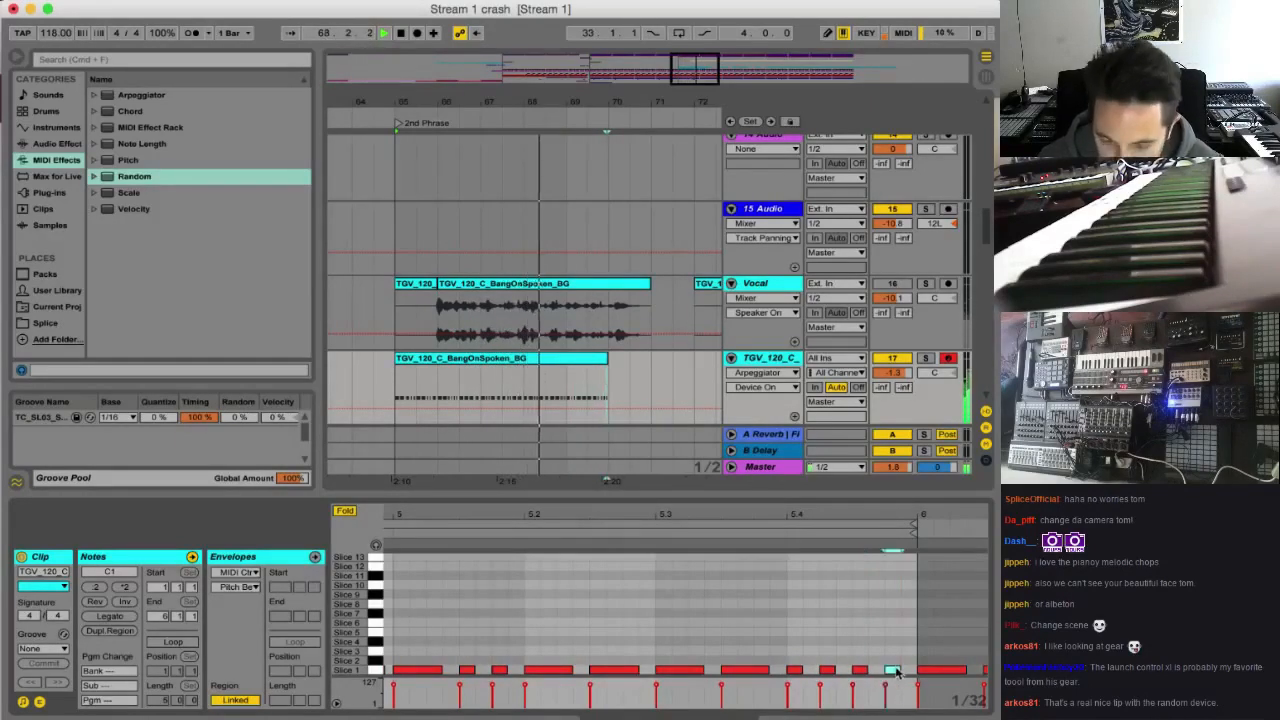
{"action": "double_click", "coordinate": [892, 671]}
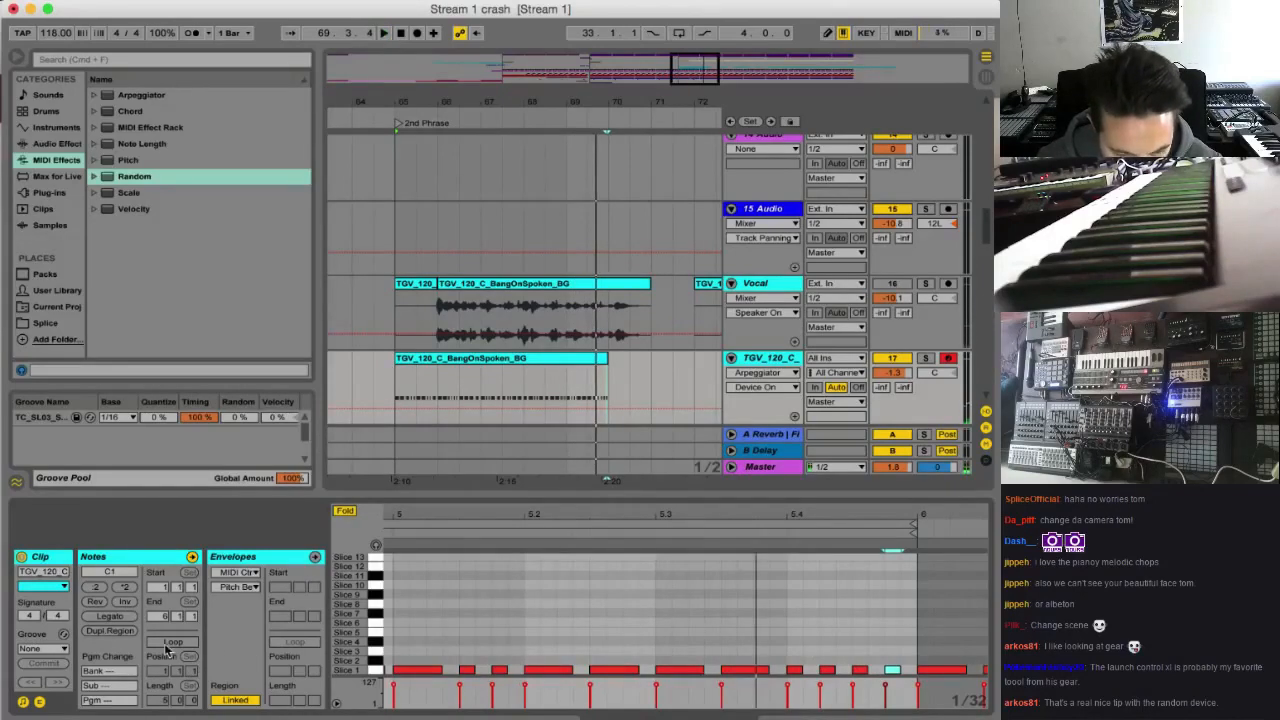
Turn on looping for the sliced vocal clip with a loop length of 4 bars and play it from bar 65
{"action": "left_click", "coordinate": [168, 645]}
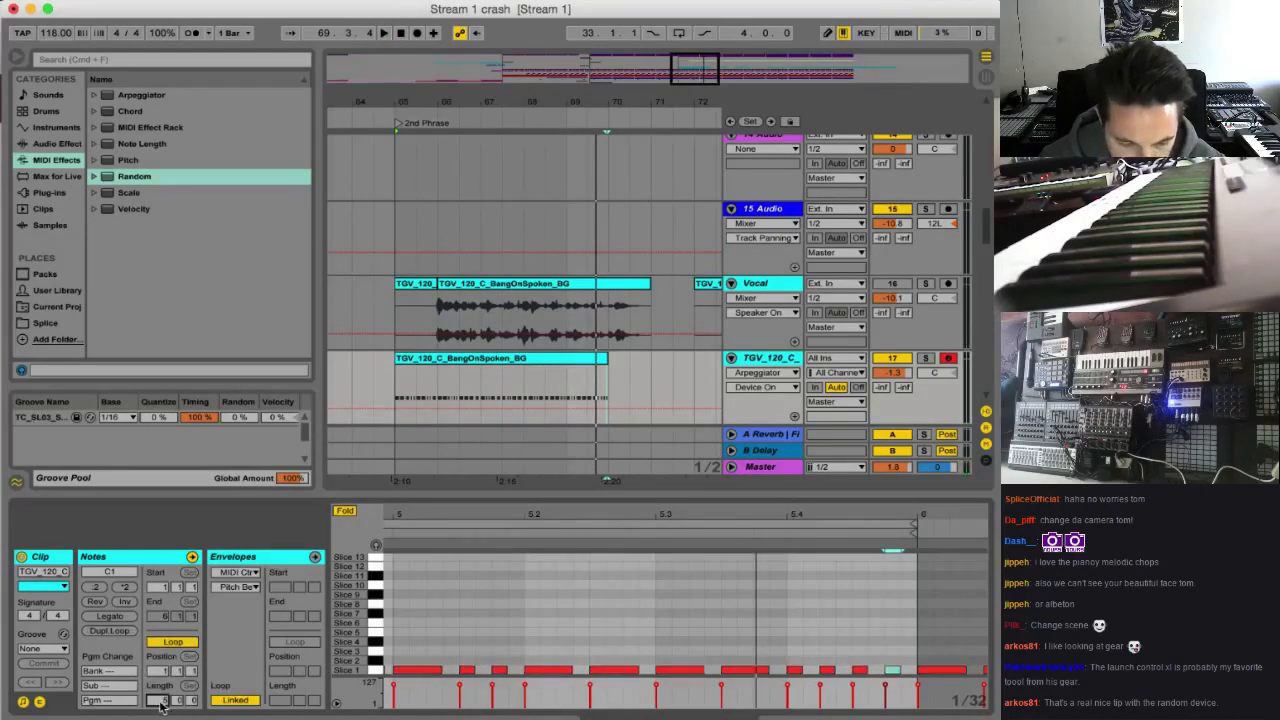
{"action": "key", "text": "Return"}
{"action": "key", "text": "space"}
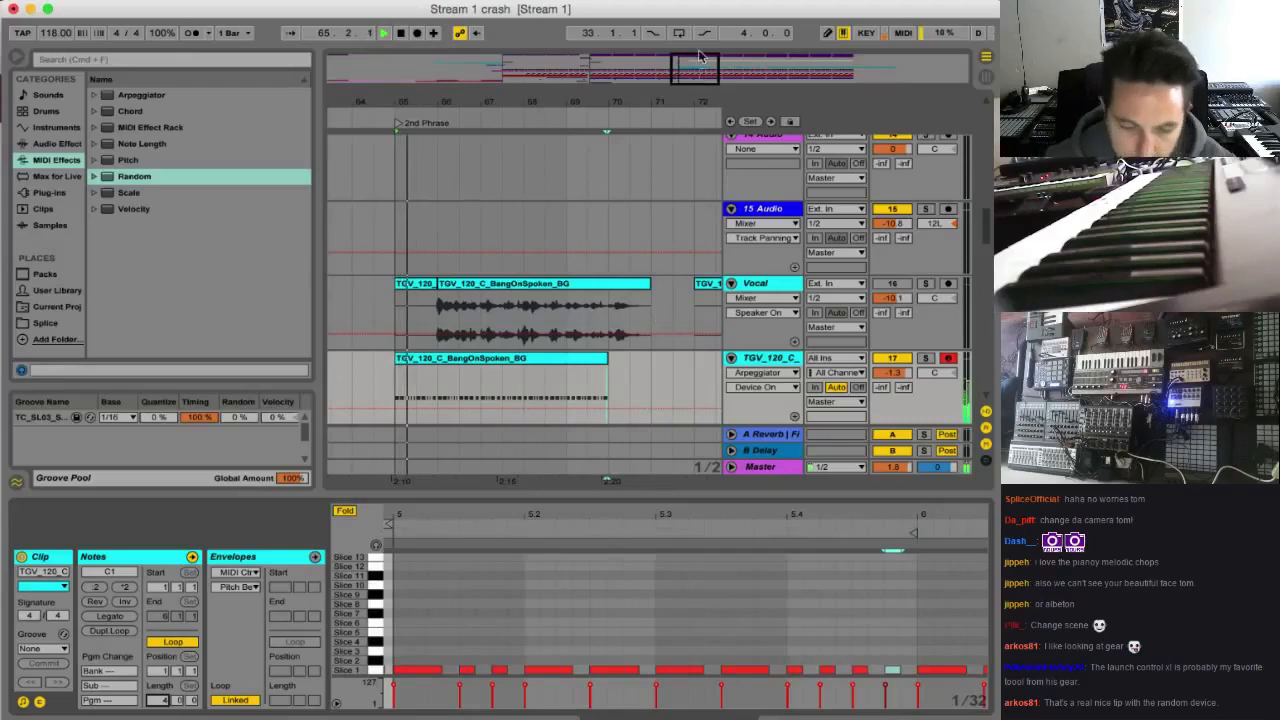
{"action": "scroll", "coordinate": [712, 322], "scroll_direction": "left", "scroll_amount": 3}
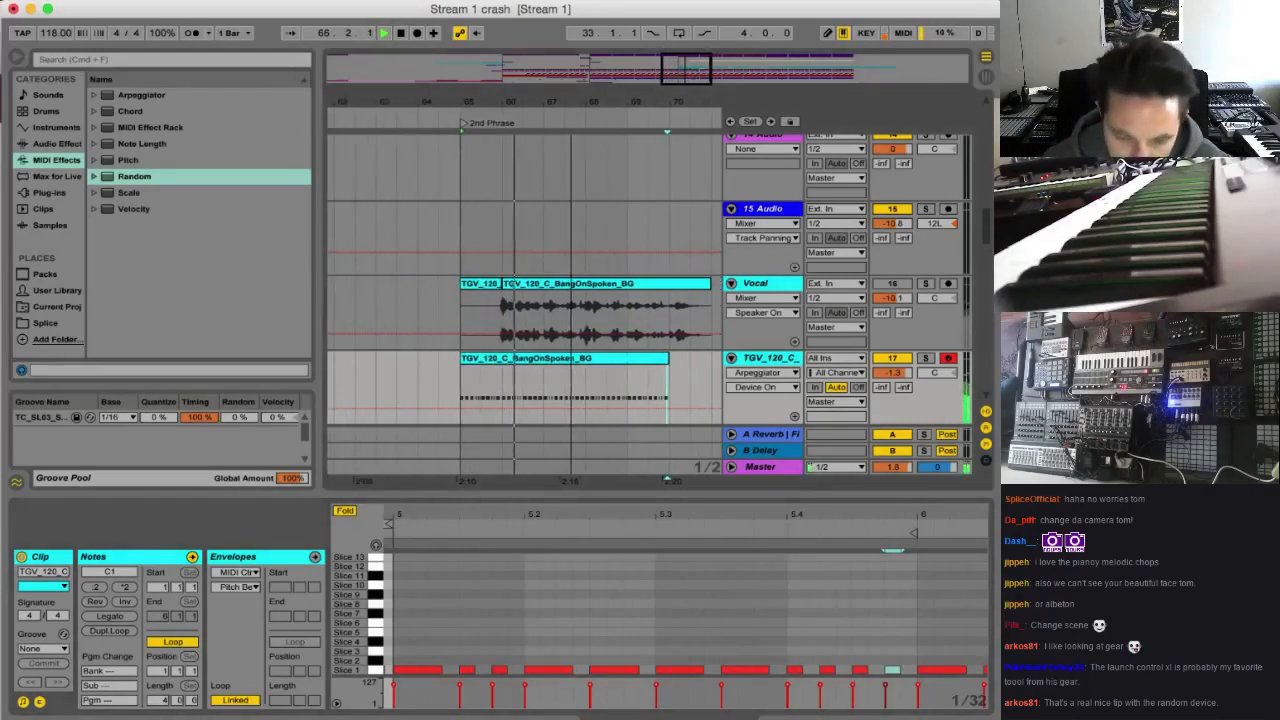
{"action": "scroll", "coordinate": [722, 335], "scroll_direction": "down", "scroll_amount": 3}
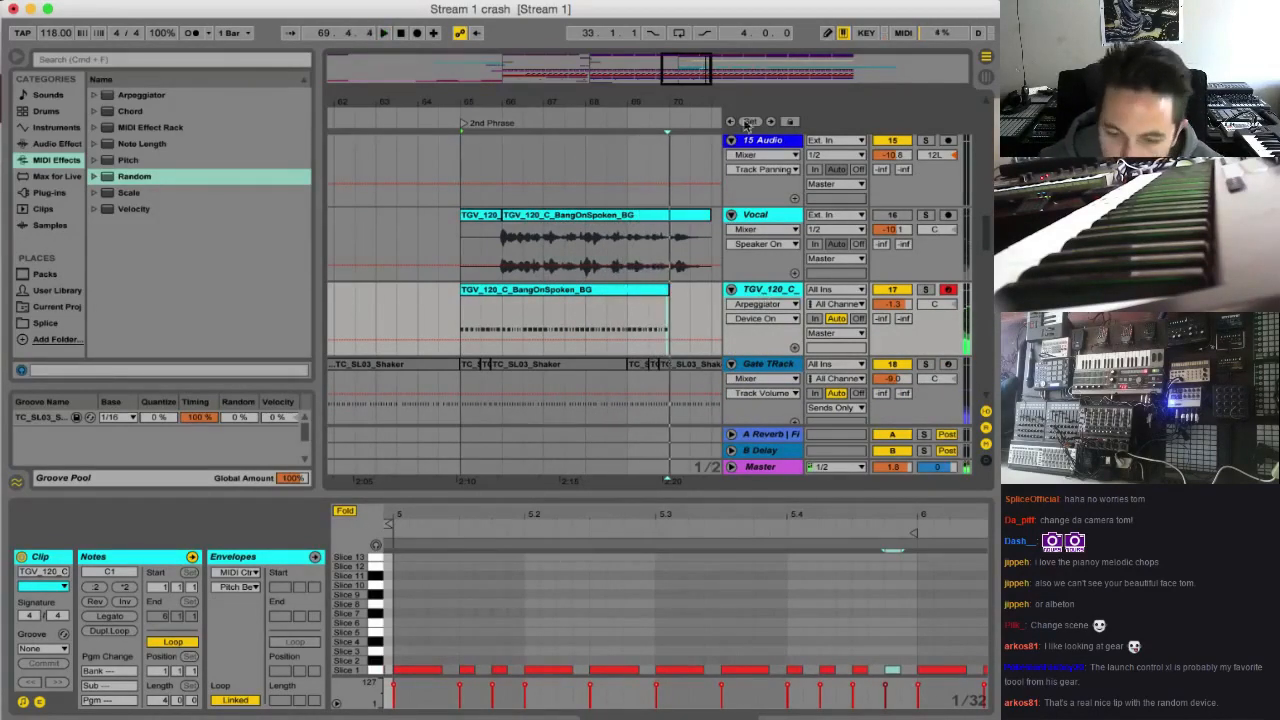
Insert a MIDI track named Random below the Vocal track and move the sliced vocal clip onto it at bar 65
{"action": "left_click_drag", "start_coordinate": [706, 70], "coordinate": [727, 73]}
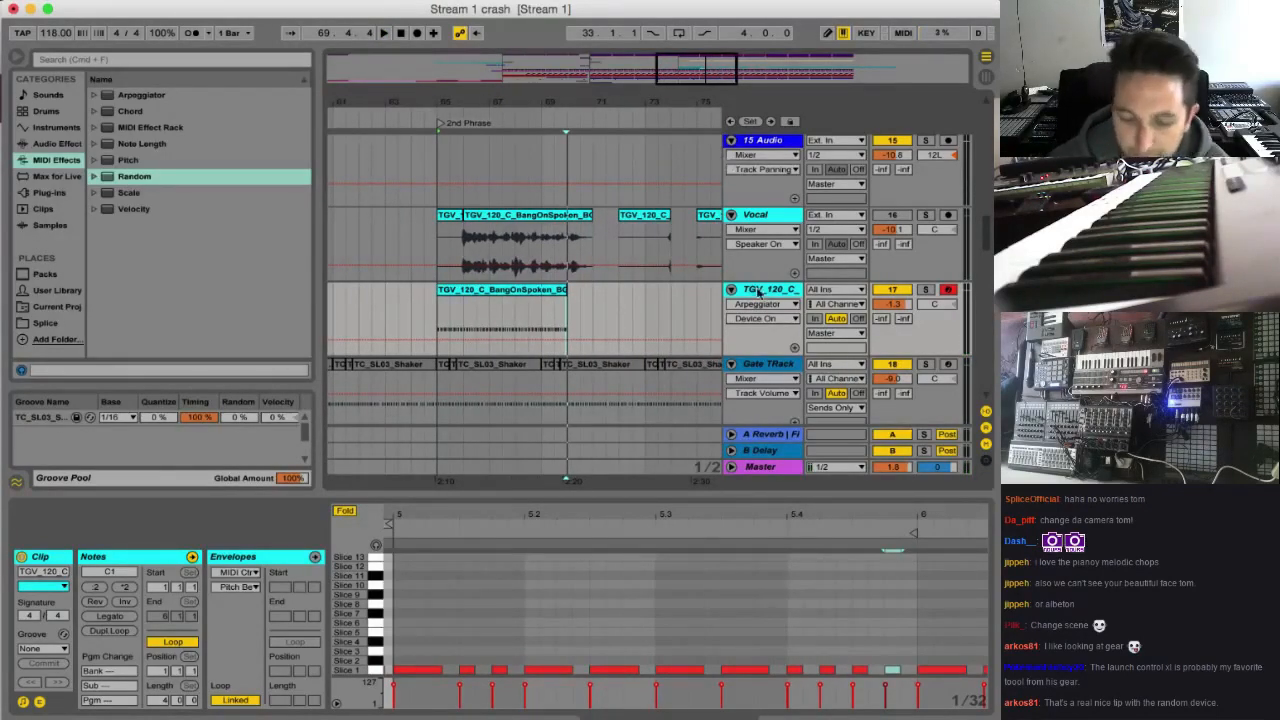
{"action": "left_click", "coordinate": [755, 218]}
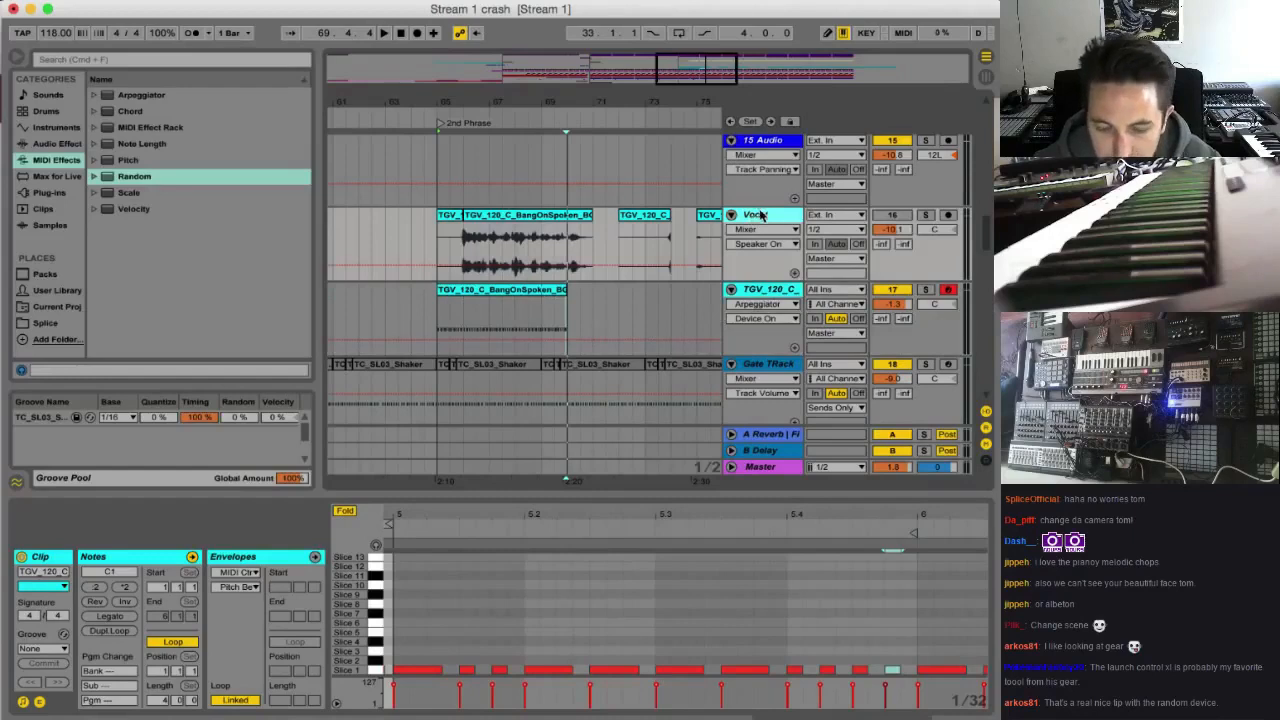
{"action": "key", "text": "super+shift+t"}
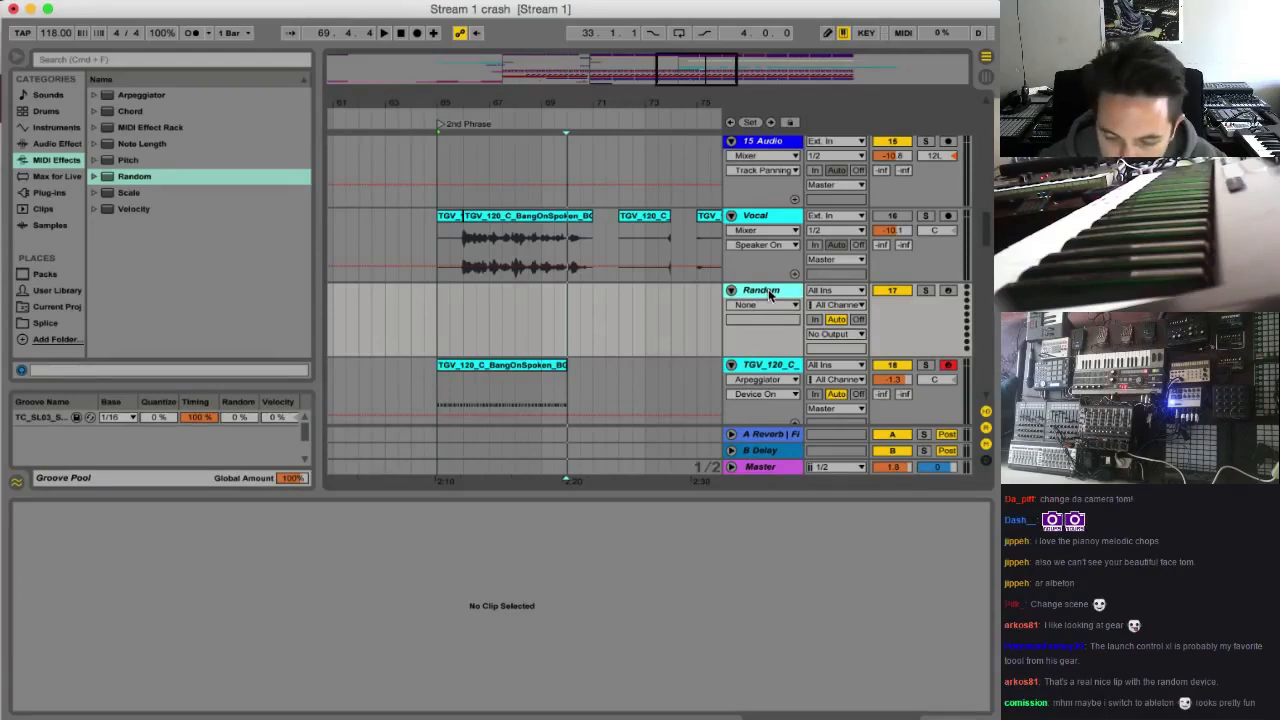
{"action": "left_click", "coordinate": [487, 369]}
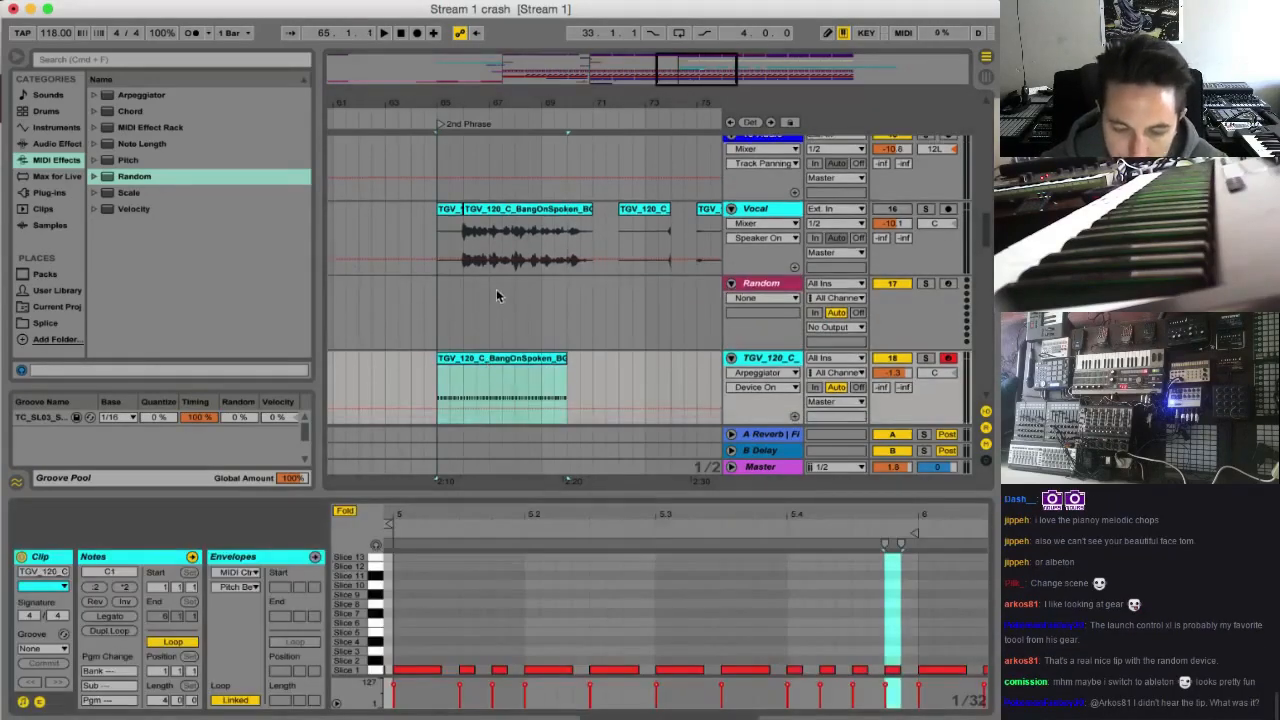
{"action": "left_click_drag", "start_coordinate": [475, 358], "coordinate": [478, 320]}
Move the Random MIDI effect from the sliced vocal track to the new Random track
{"action": "left_click", "coordinate": [745, 285]}
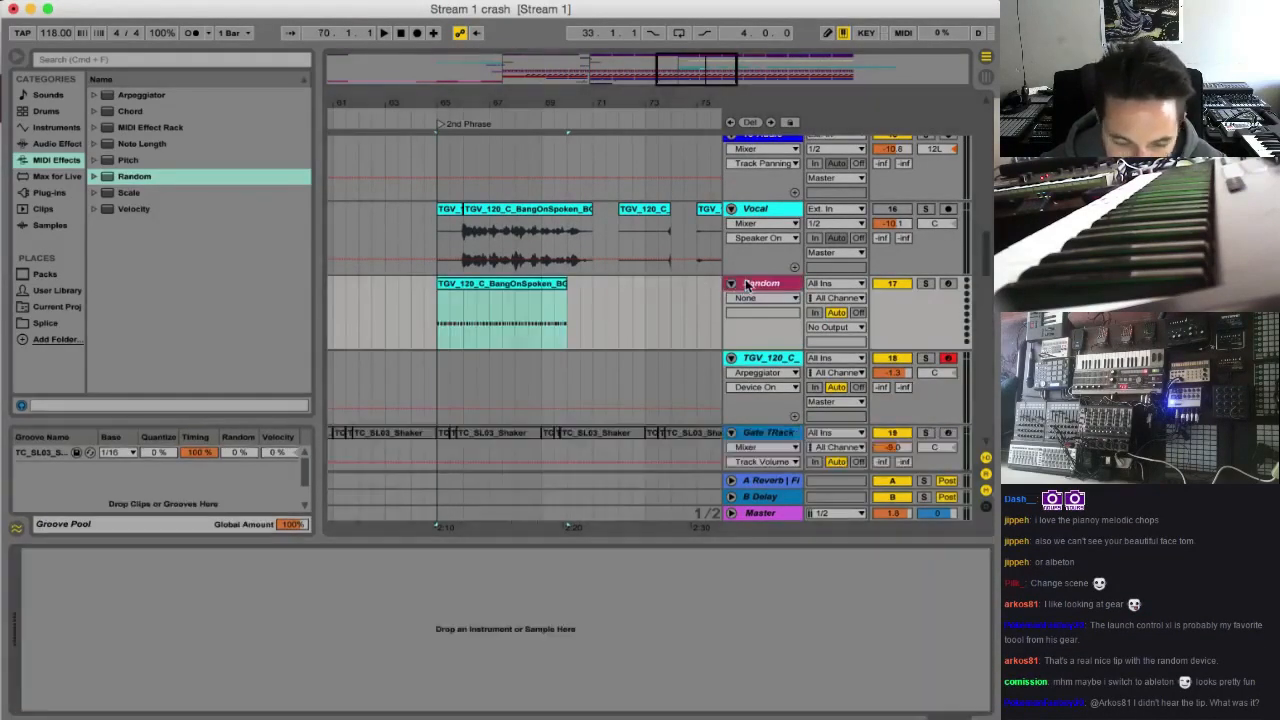
{"action": "left_click", "coordinate": [762, 360]}
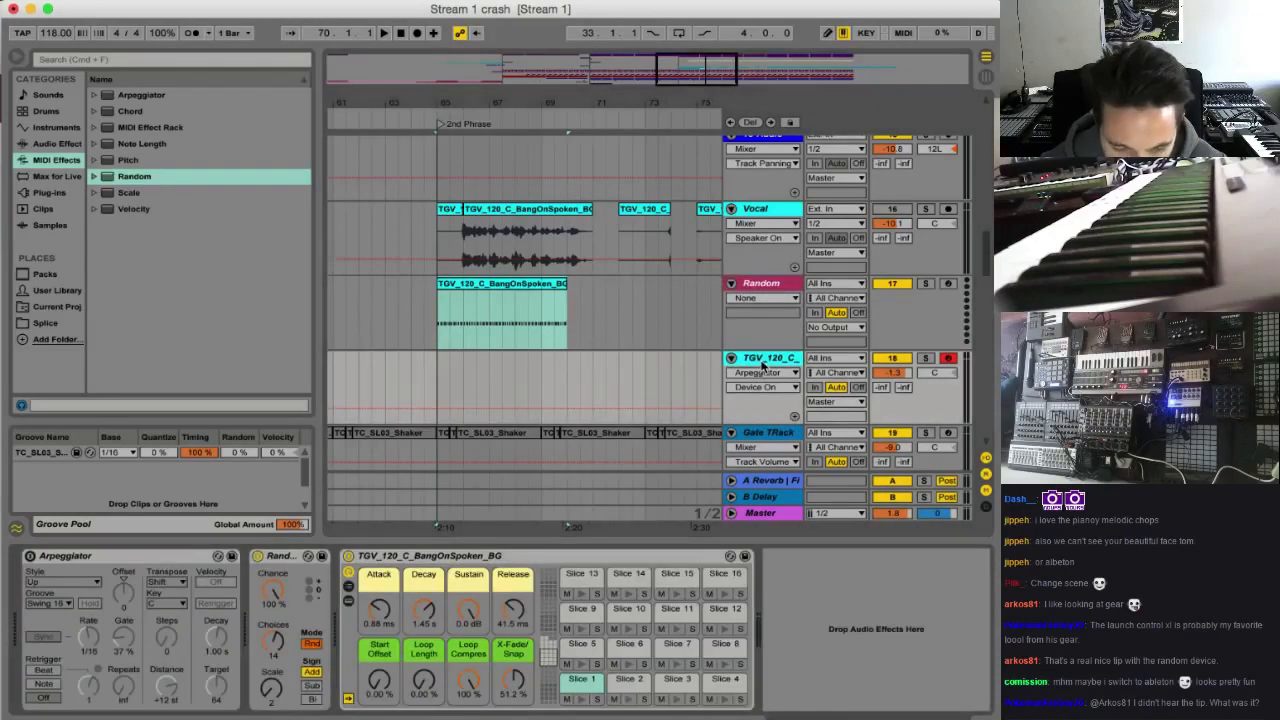
{"action": "left_click", "coordinate": [752, 283]}
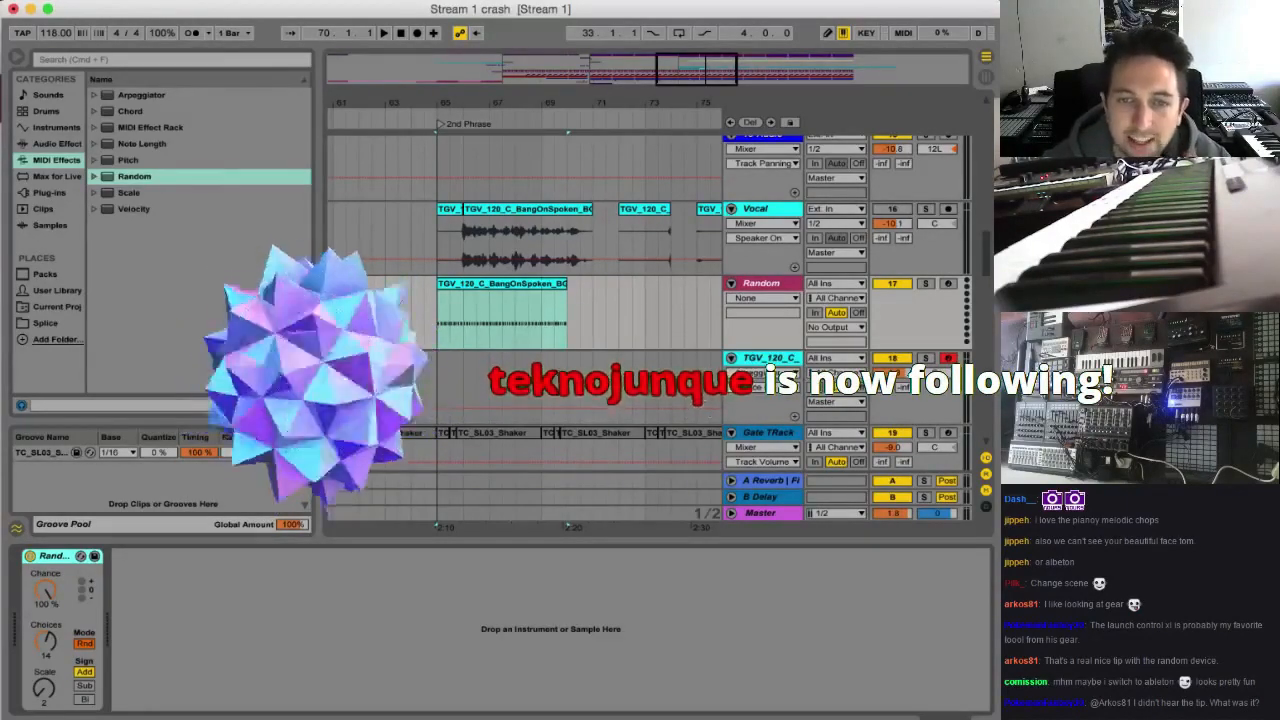
Route the Random track's MIDI output to the TGV 120 C BangOnSpoken BG track and rename that destination track Whiper
{"action": "left_click", "coordinate": [848, 331]}
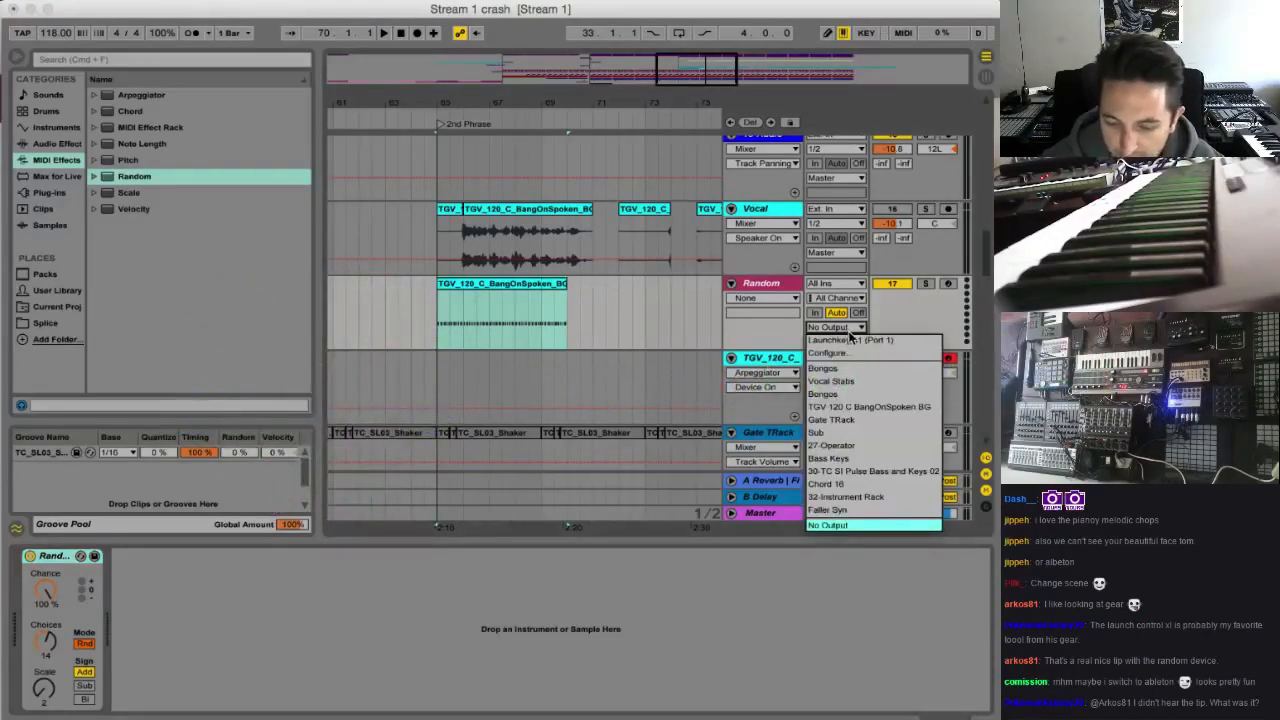
{"action": "left_click", "coordinate": [858, 412]}
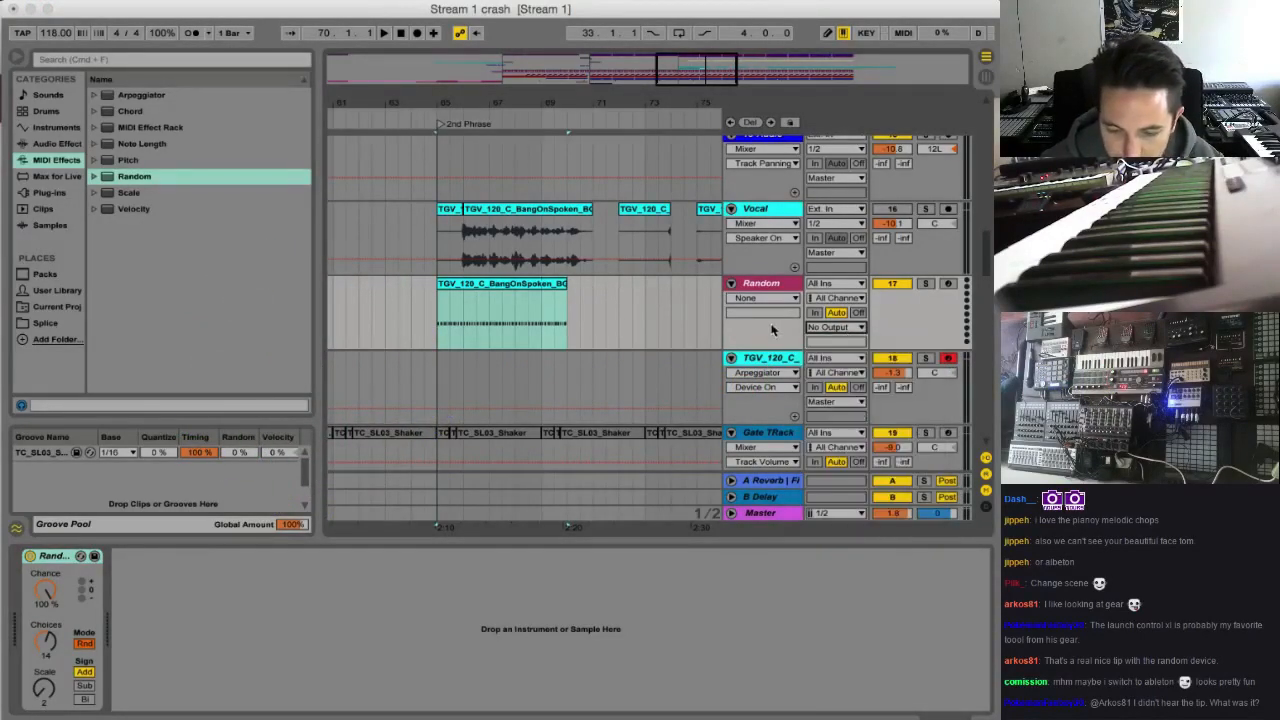
{"action": "left_click", "coordinate": [759, 360]}
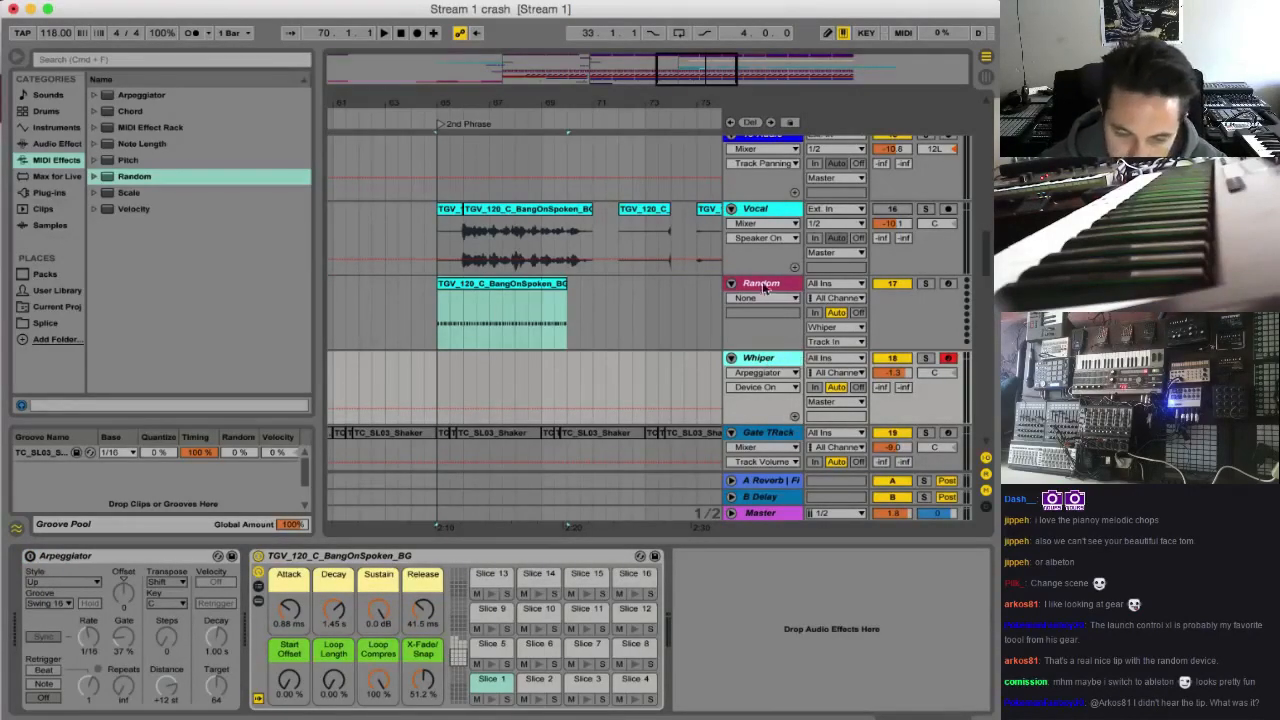
Play the routed vocal part from bar 65, soloing the Whiper track briefly to check it
{"action": "left_click", "coordinate": [764, 287]}
{"action": "left_click", "coordinate": [782, 358]}
{"action": "key", "text": "space"}
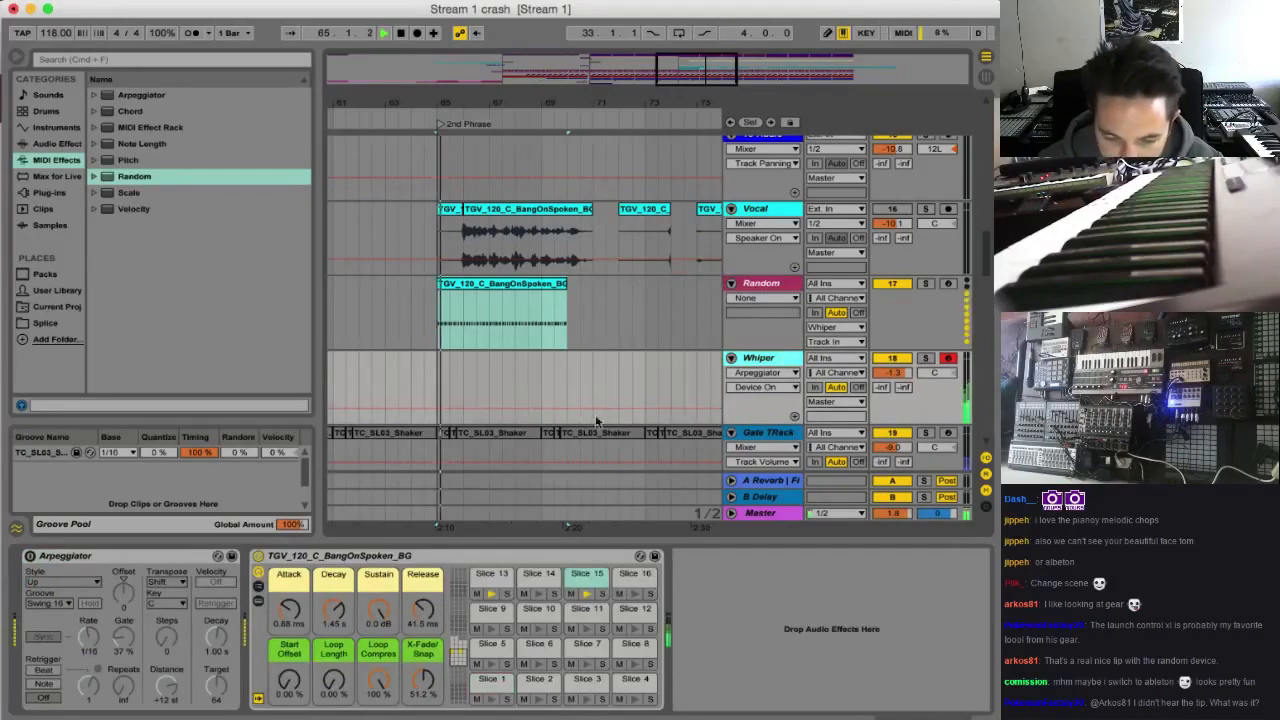
{"action": "left_click", "coordinate": [925, 358]}
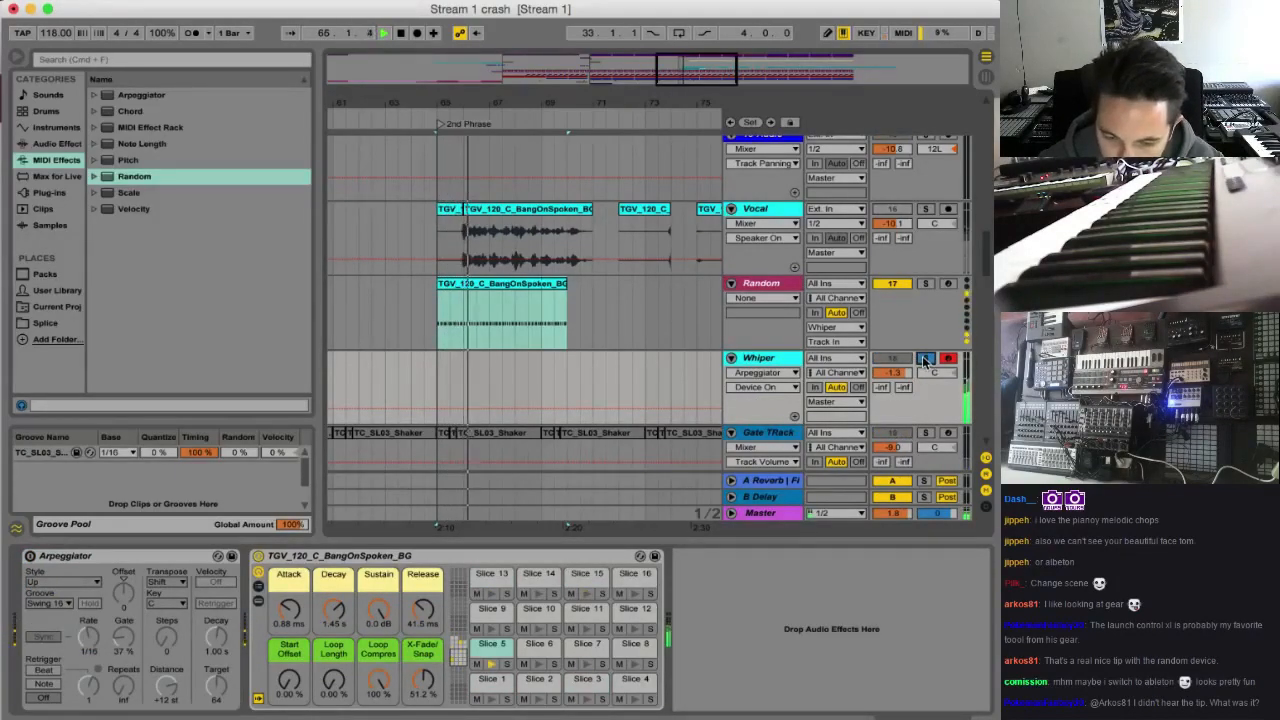
{"action": "left_click", "coordinate": [925, 360]}
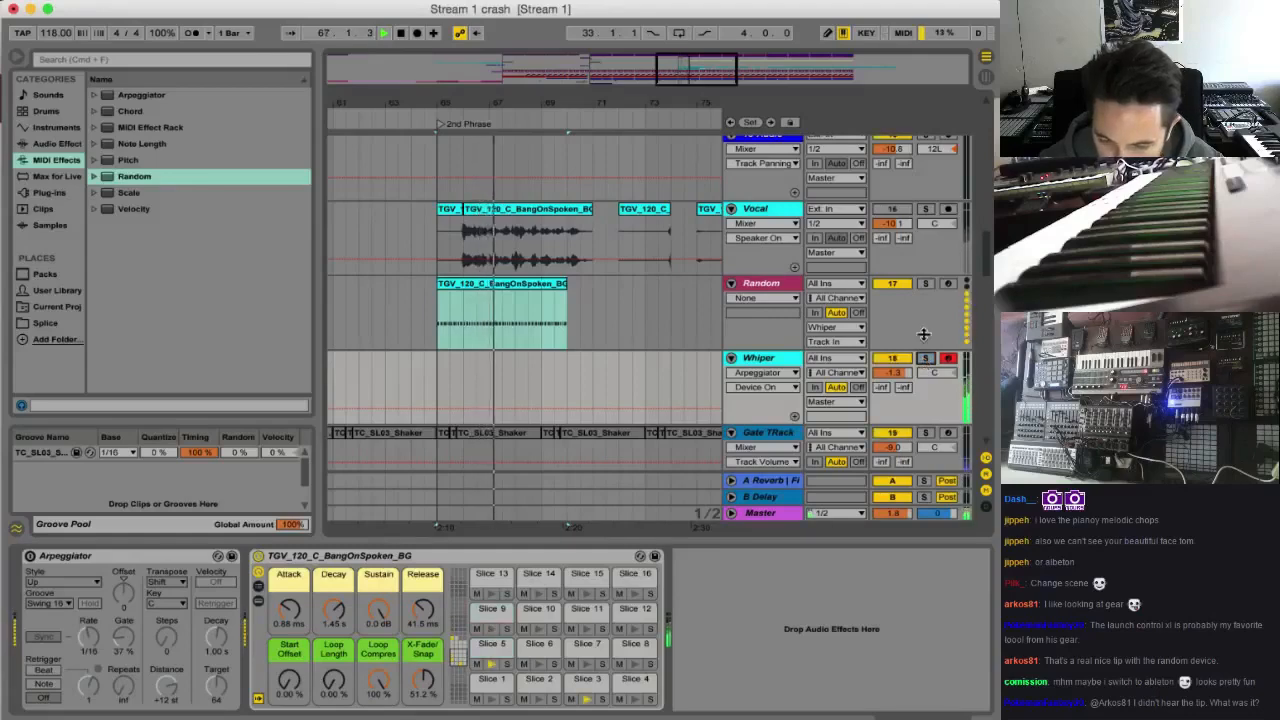
Extend the looped clip on the Random track from its current end to bar 113
{"action": "left_click_drag", "start_coordinate": [645, 103], "coordinate": [545, 45]}
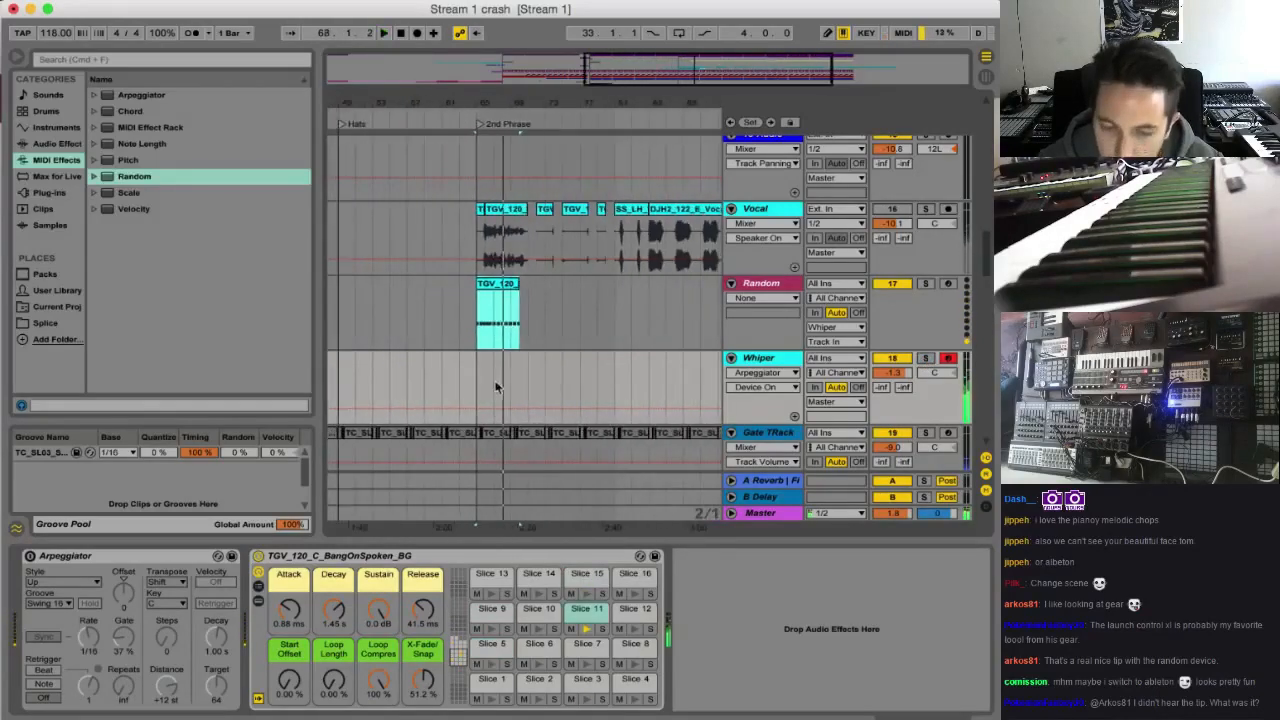
{"action": "left_click_drag", "start_coordinate": [517, 285], "coordinate": [672, 304]}
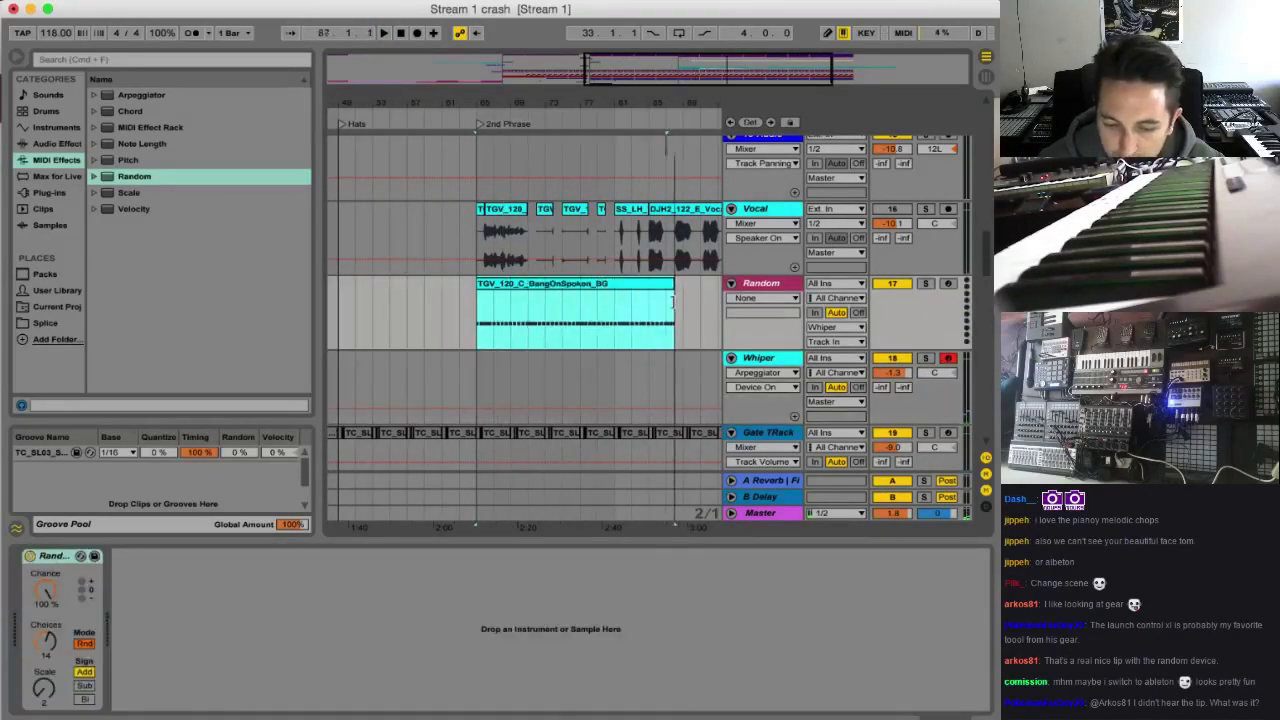
{"action": "left_click_drag", "start_coordinate": [666, 86], "coordinate": [710, 80]}
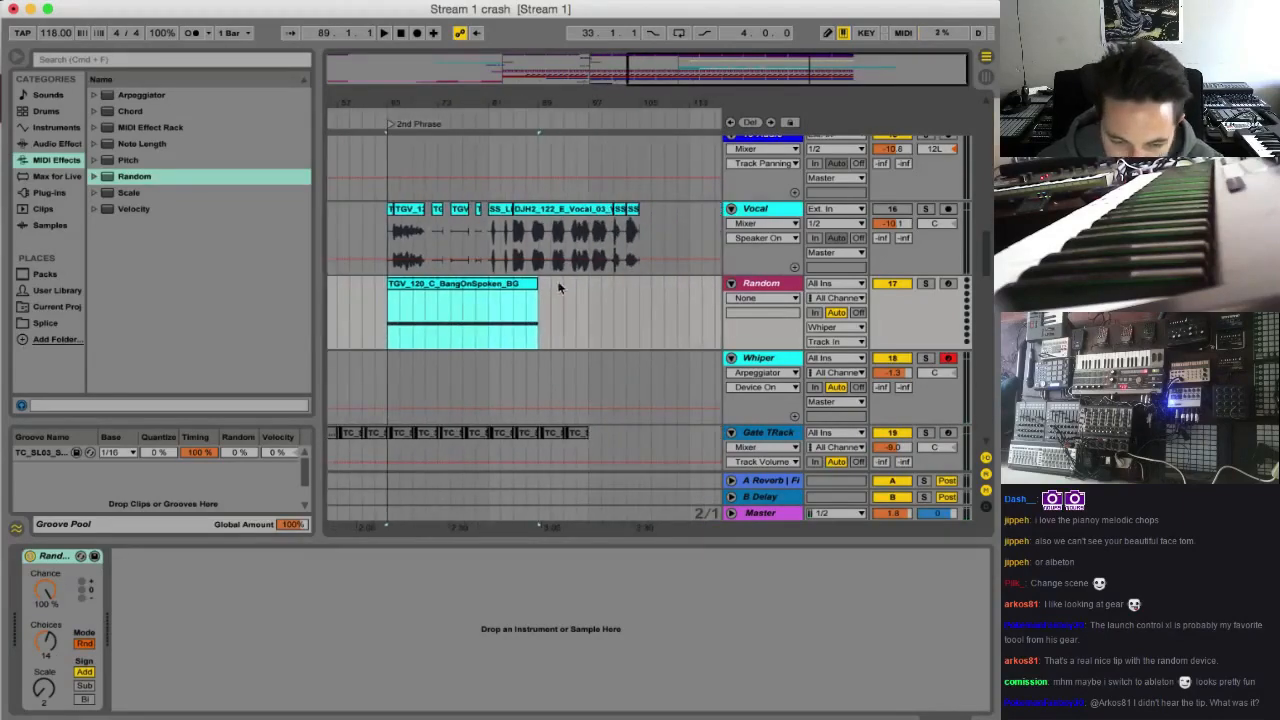
{"action": "left_click_drag", "start_coordinate": [536, 285], "coordinate": [648, 293]}
{"action": "scroll", "coordinate": [820, 263], "scroll_direction": "up", "scroll_amount": 15}
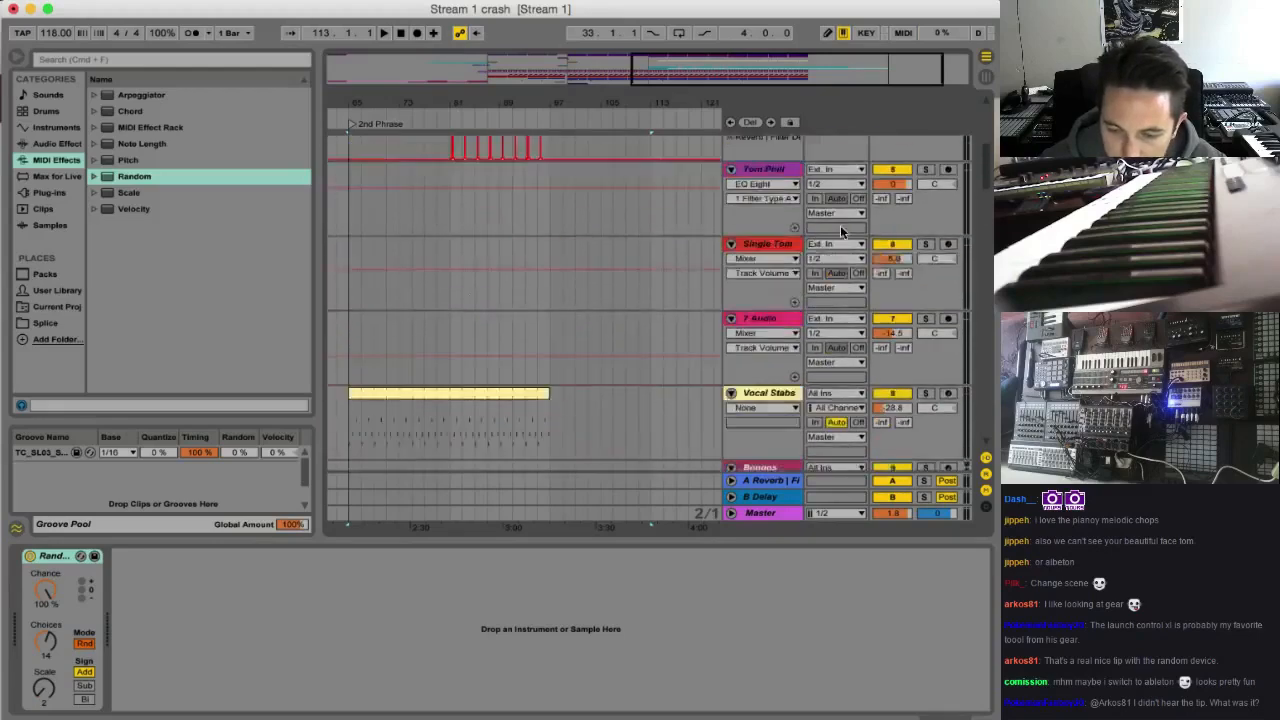
Solo the Kick Snare, Hats and Whiper tracks while playing the arrangement from bar 65
{"action": "left_click", "coordinate": [927, 144]}
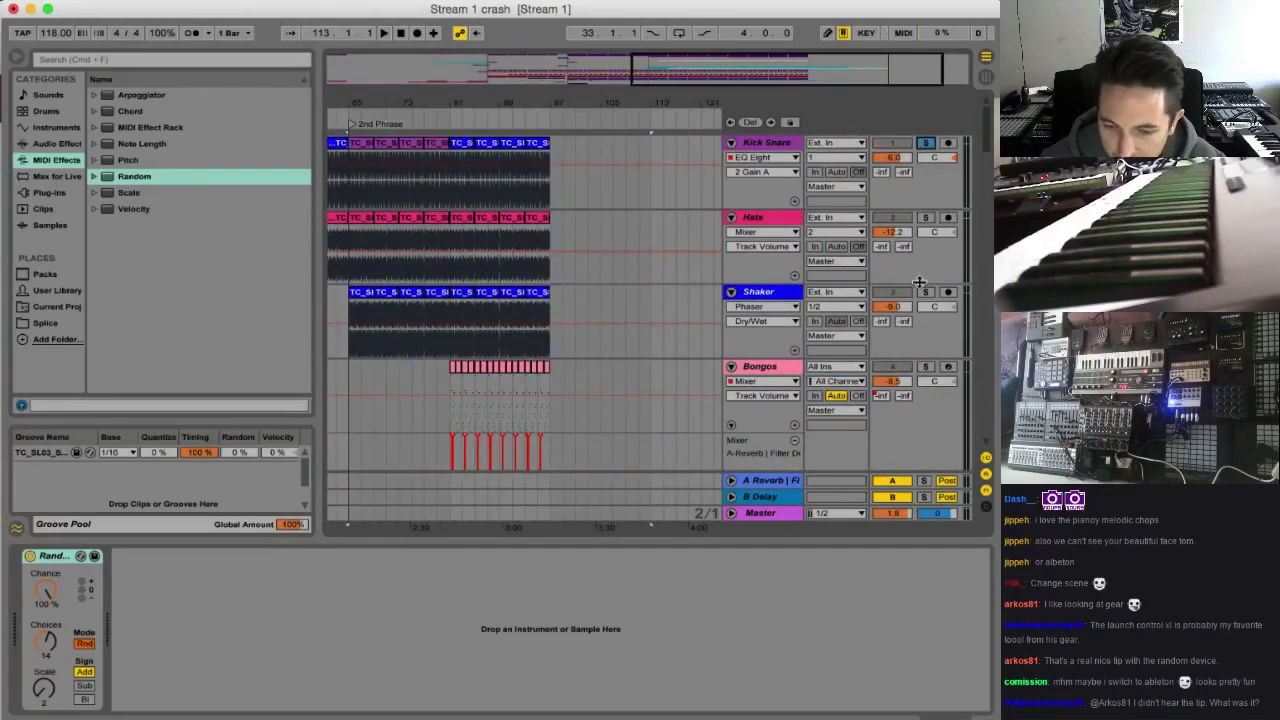
{"action": "left_click", "coordinate": [930, 219]}
{"action": "key", "text": "space"}
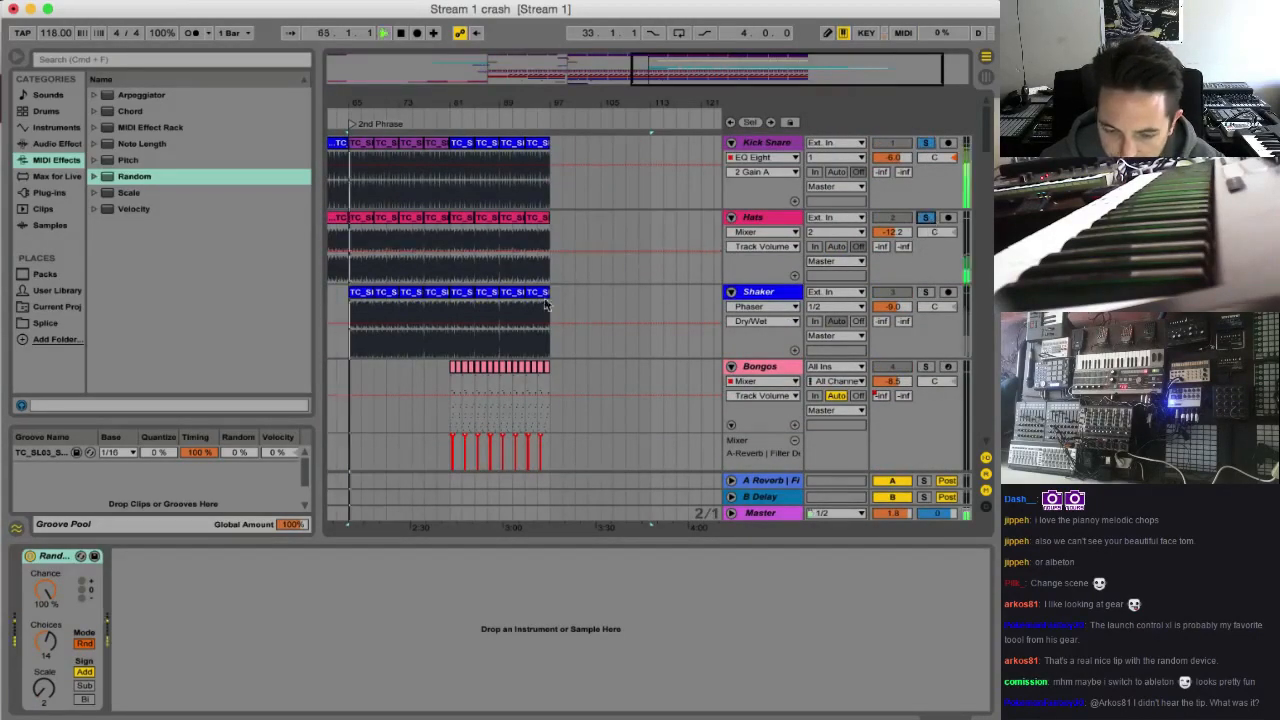
{"action": "scroll", "coordinate": [526, 338], "scroll_direction": "down", "scroll_amount": 15}
{"action": "scroll", "coordinate": [527, 339], "scroll_direction": "left", "scroll_amount": 2}
{"action": "scroll", "coordinate": [528, 345], "scroll_direction": "left", "scroll_amount": 3}
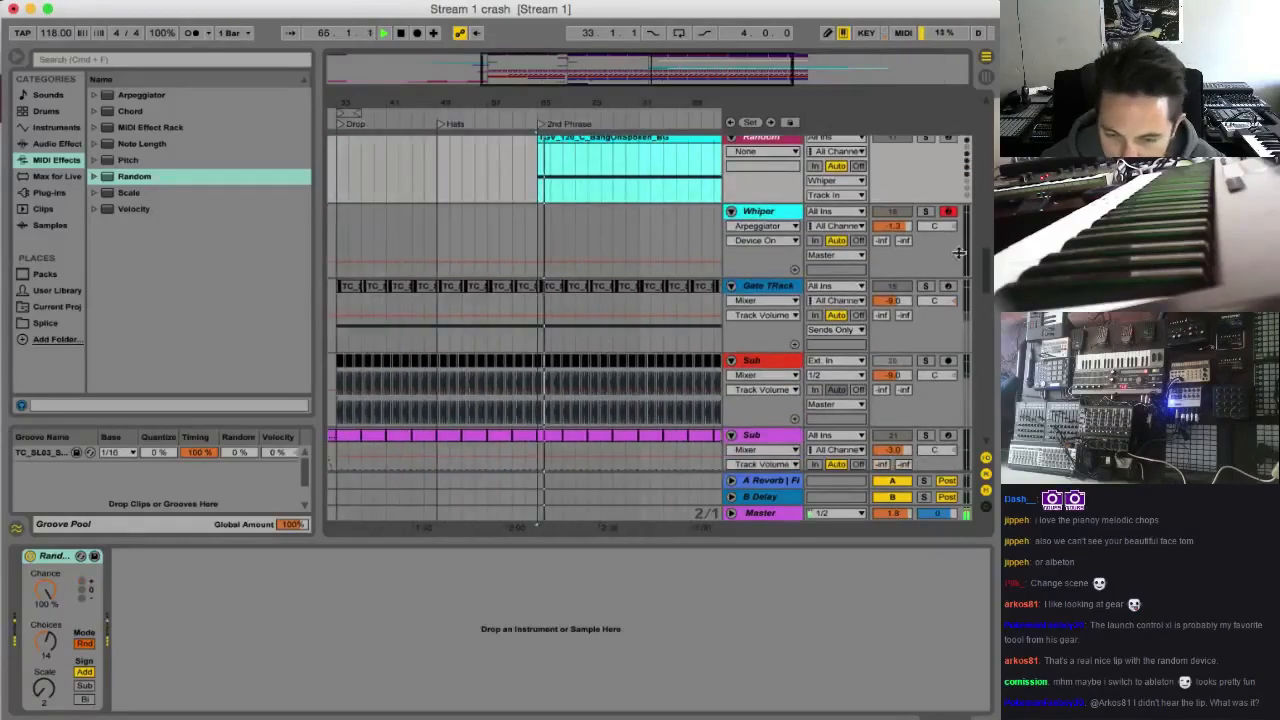
{"action": "left_click", "coordinate": [927, 212]}
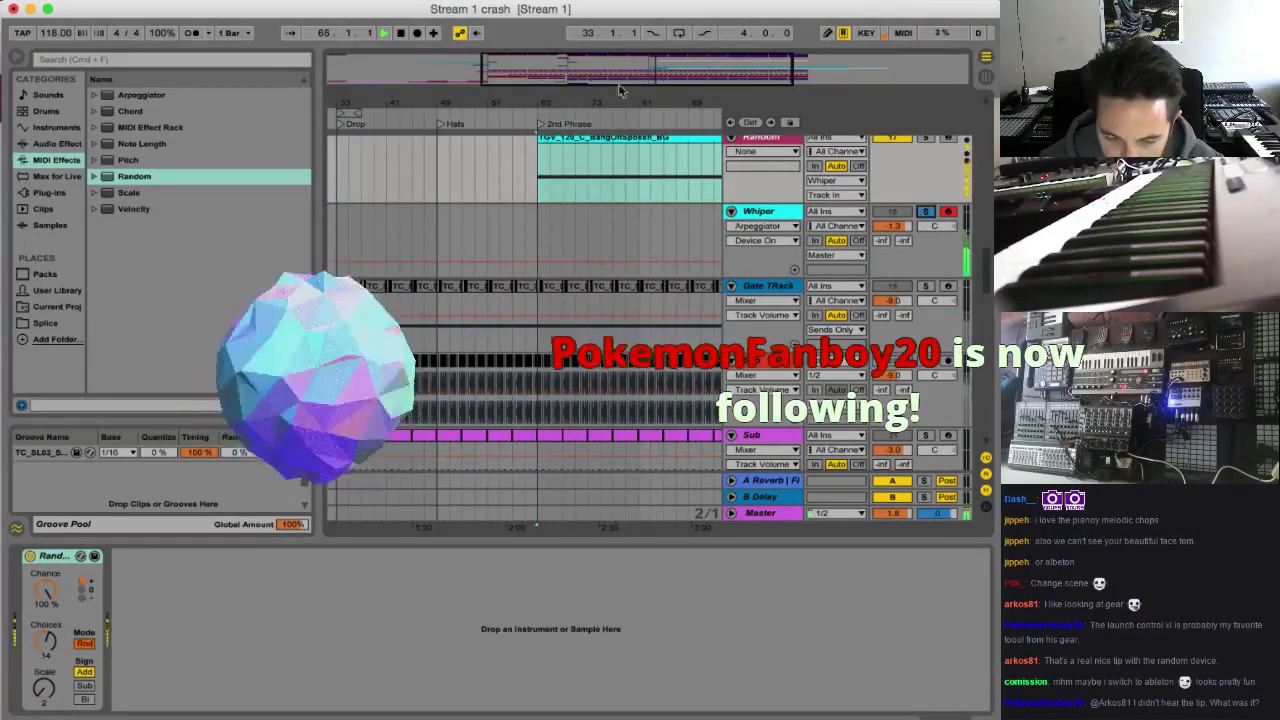
Replay the soloed drums and randomized Whiper vocal from bar 65 several times to compare the random variations
{"action": "scroll", "coordinate": [575, 275], "scroll_direction": "up", "scroll_amount": 2}
{"action": "scroll", "coordinate": [594, 267], "scroll_direction": "right", "scroll_amount": 2}
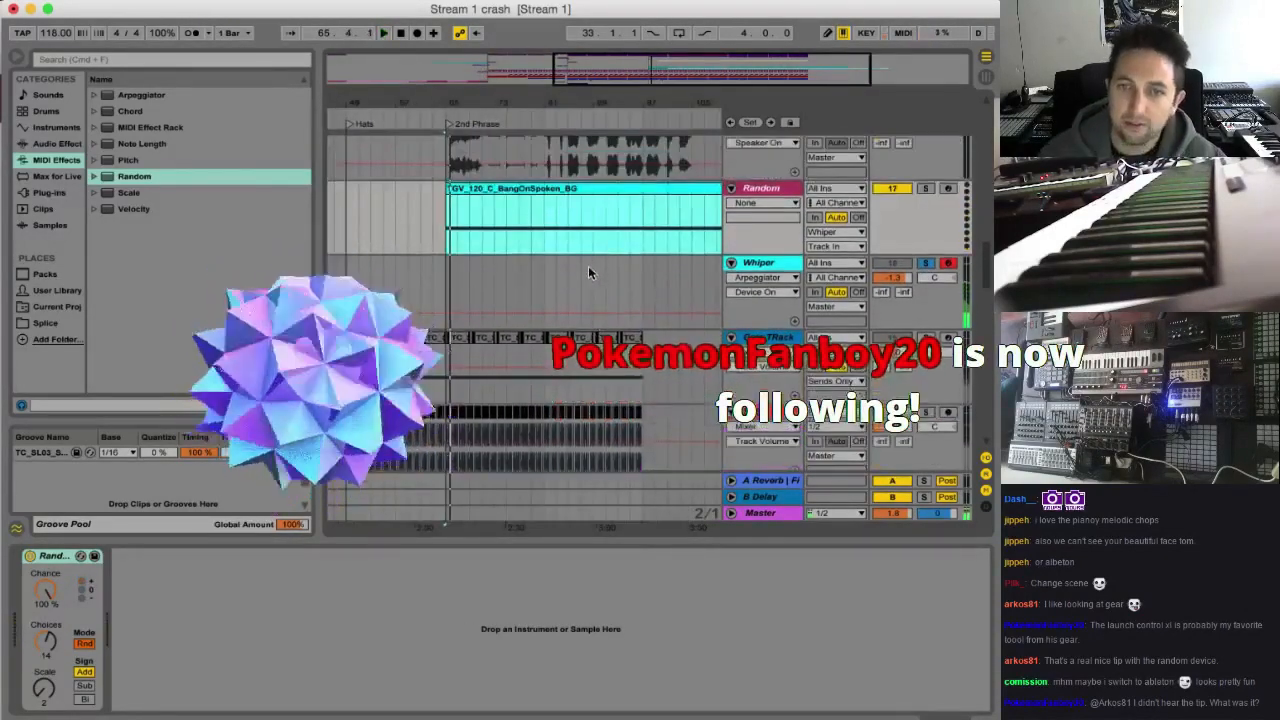
{"action": "key", "text": "space"}
{"action": "key", "text": "space"}
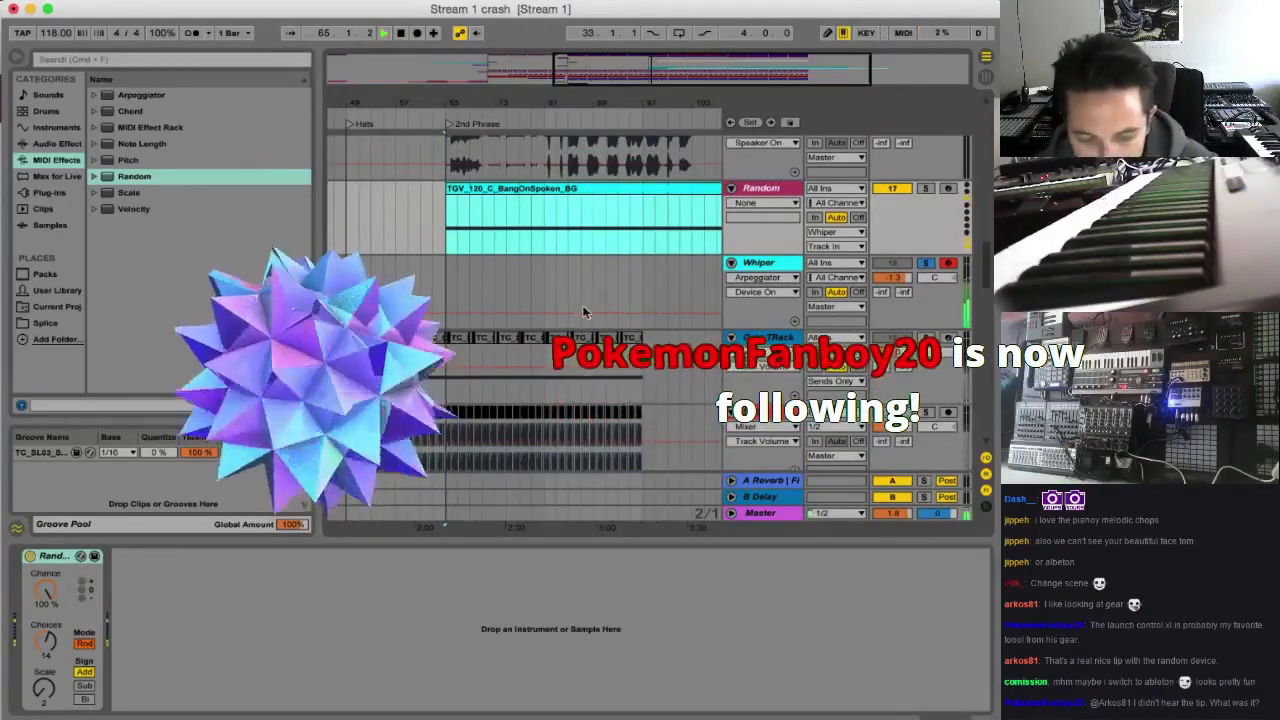
{"action": "key", "text": "space"}
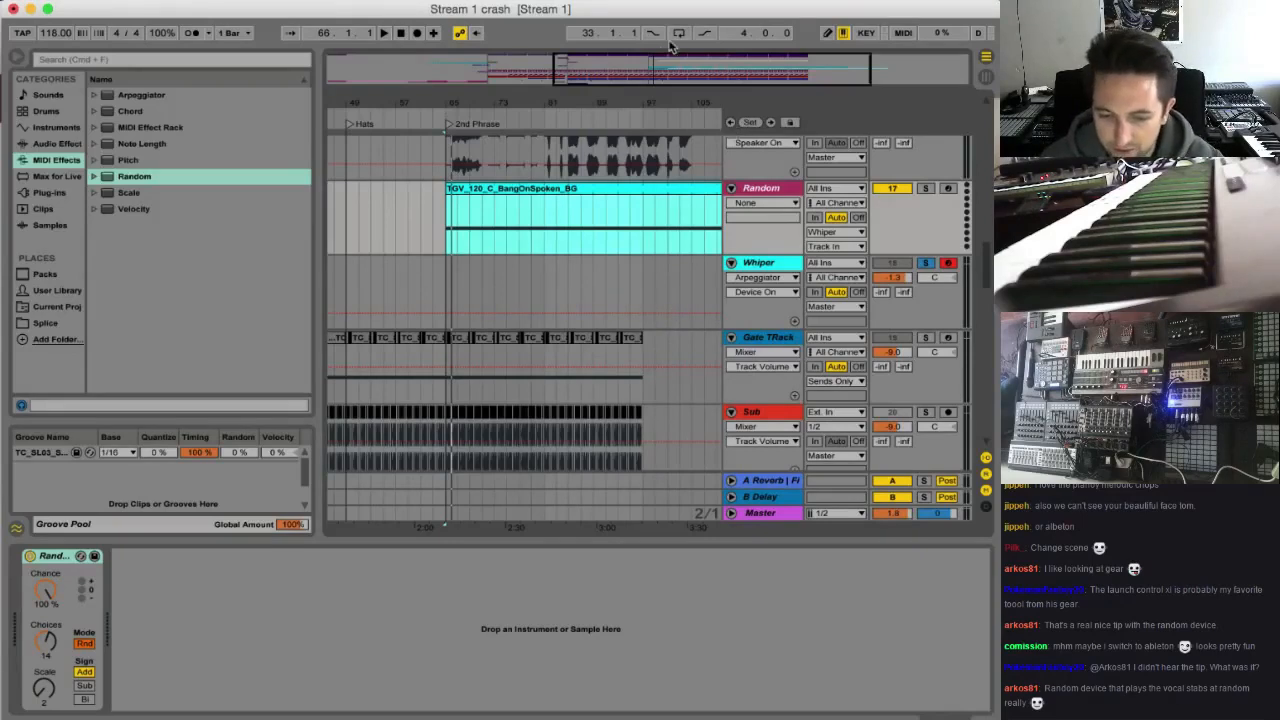
{"action": "key", "text": "space"}
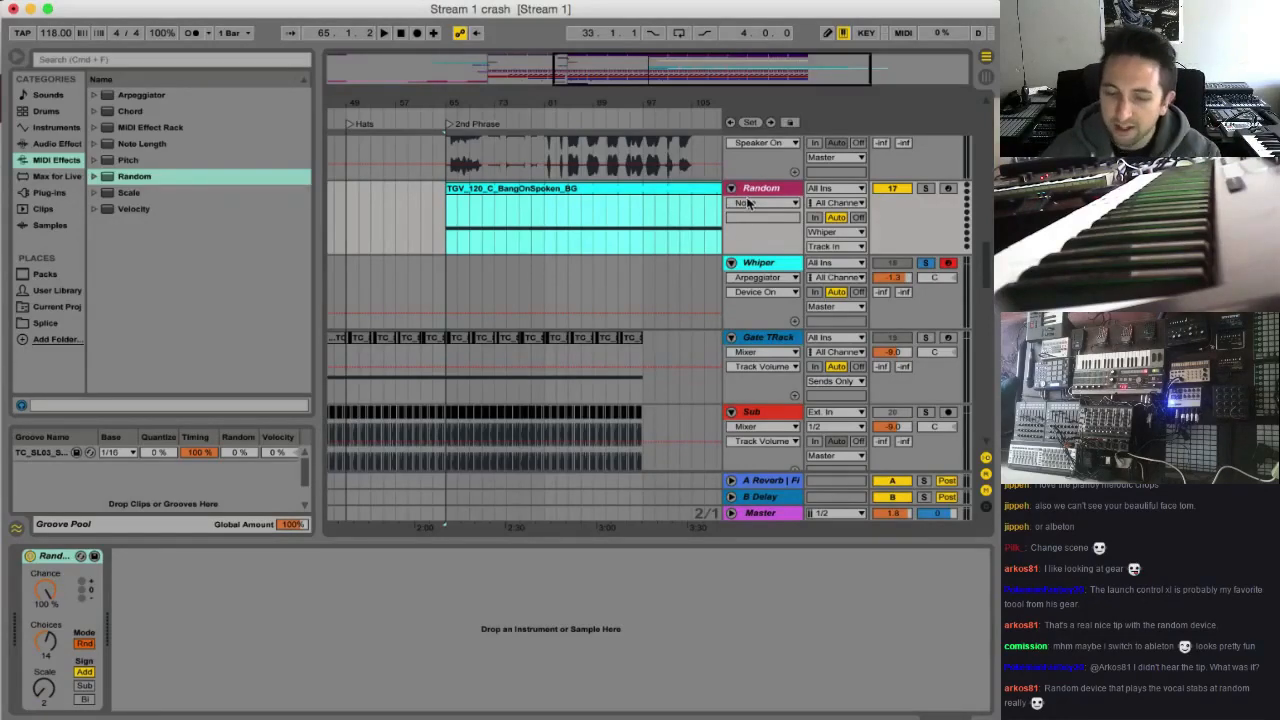
Record the randomized notes arriving from the Random track onto the Whiper track from bar 65 to about bar 89
{"action": "scroll", "coordinate": [803, 284], "scroll_direction": "down", "scroll_amount": 1}
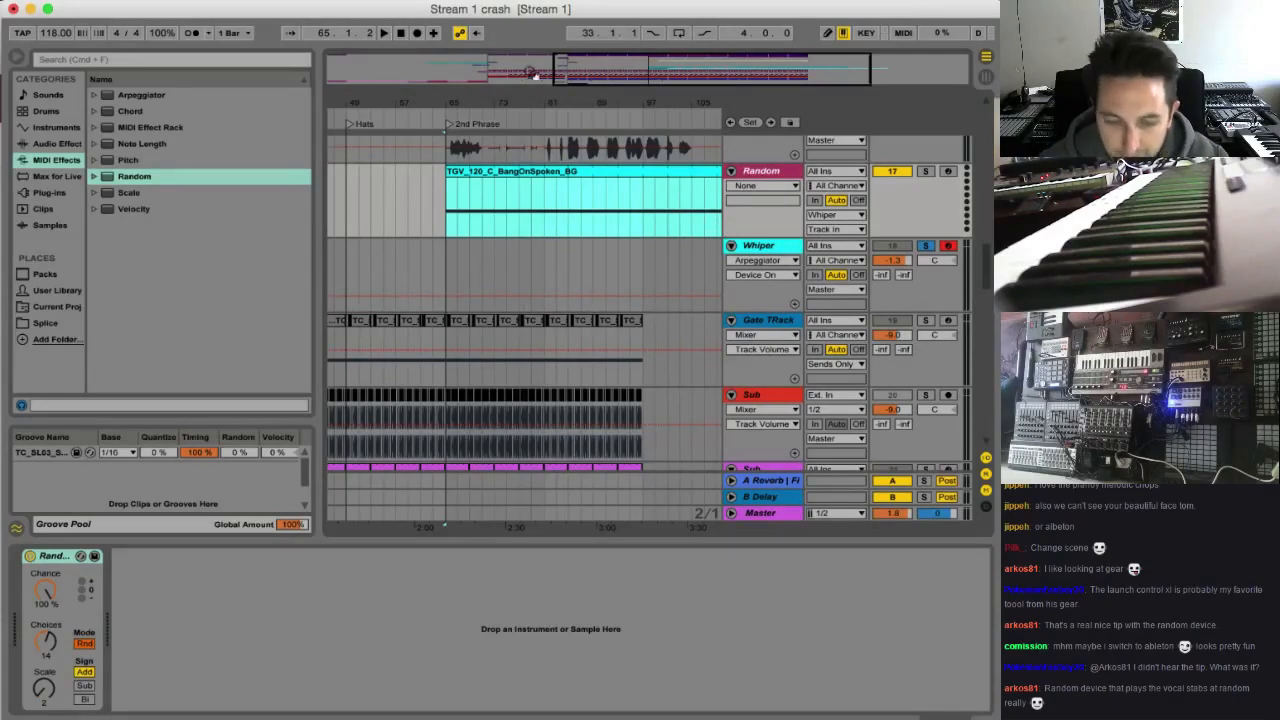
{"action": "left_click", "coordinate": [418, 33]}
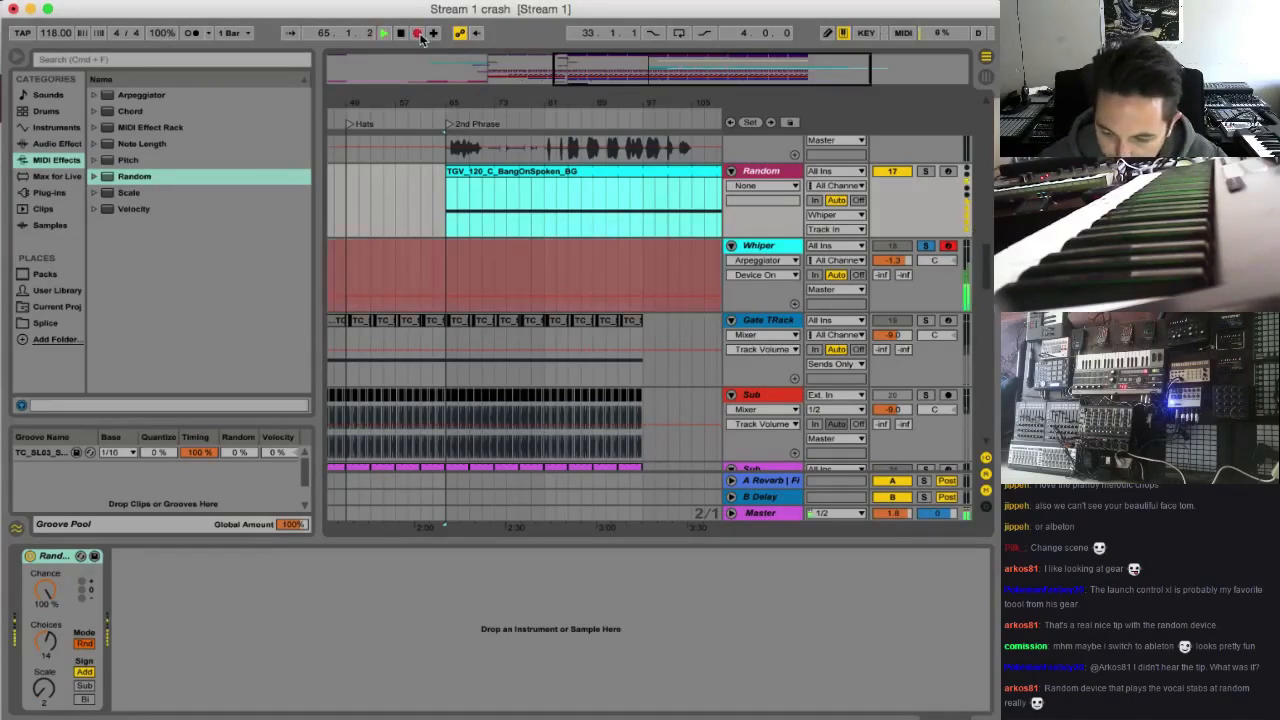
{"action": "left_click_drag", "start_coordinate": [590, 75], "coordinate": [660, 75]}
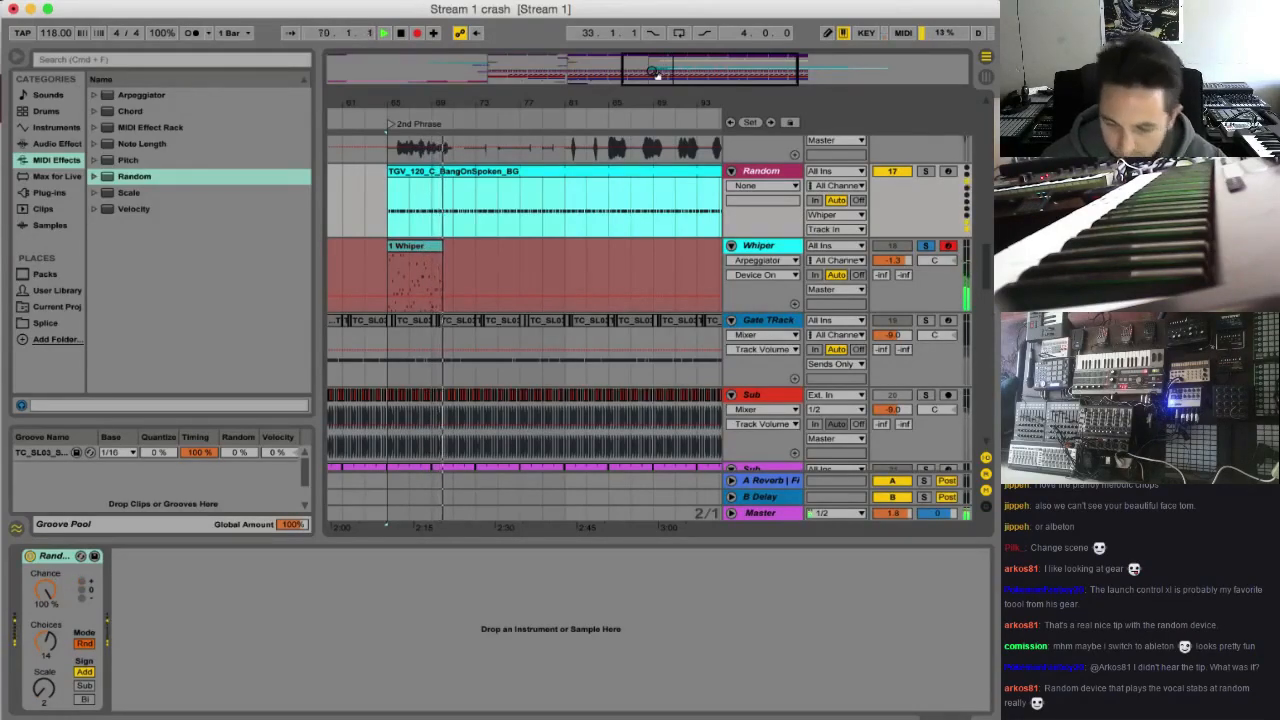
{"action": "left_click_drag", "start_coordinate": [656, 75], "coordinate": [661, 60]}
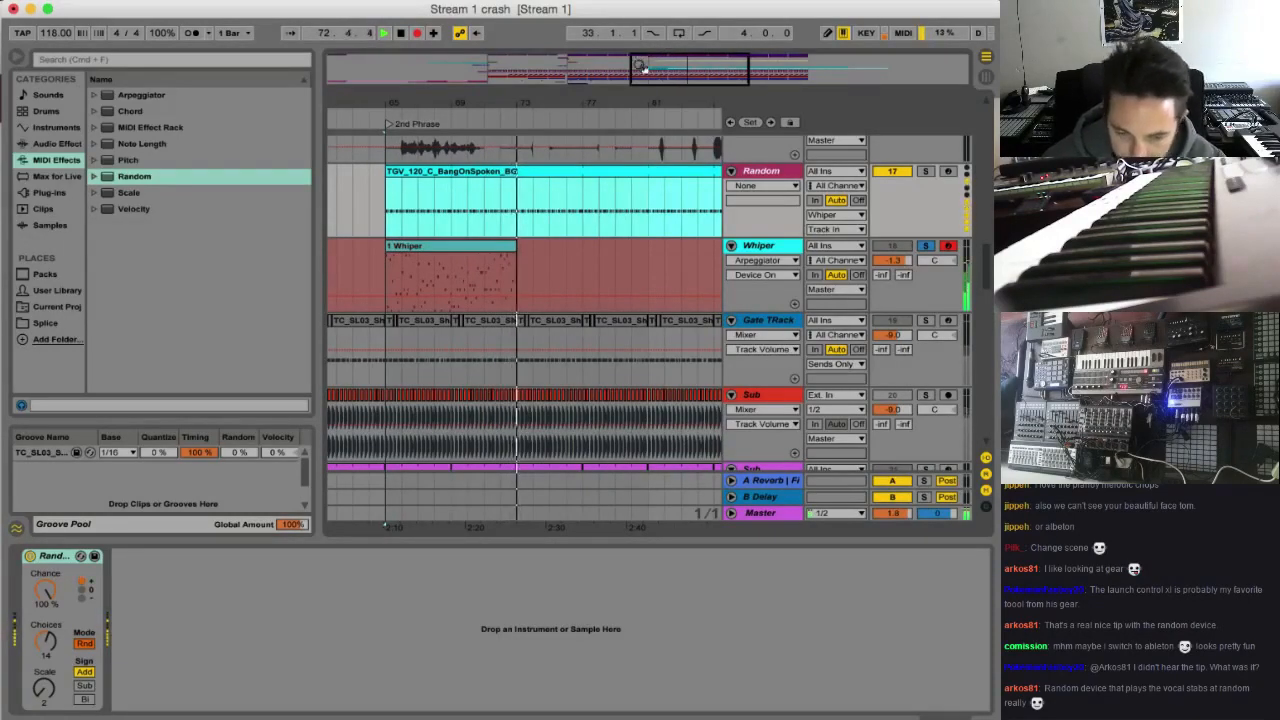
{"action": "left_click_drag", "start_coordinate": [661, 60], "coordinate": [663, 62]}
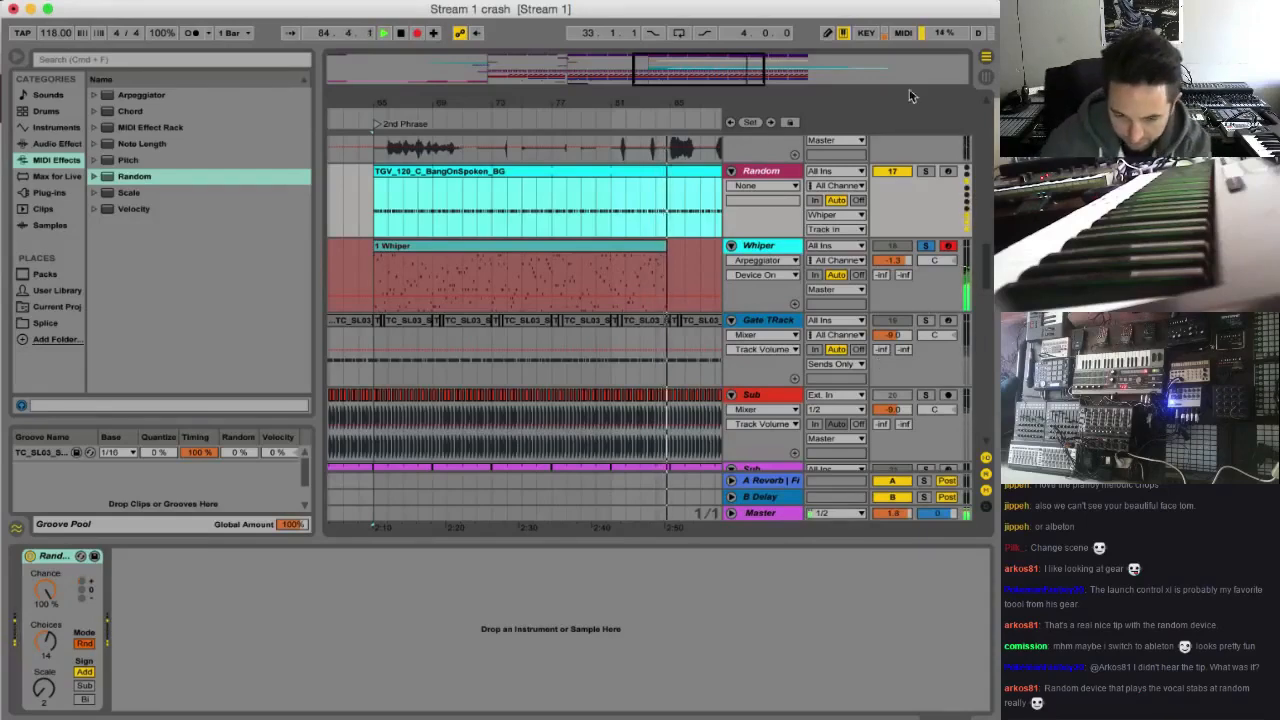
{"action": "left_click_drag", "start_coordinate": [742, 79], "coordinate": [762, 72]}
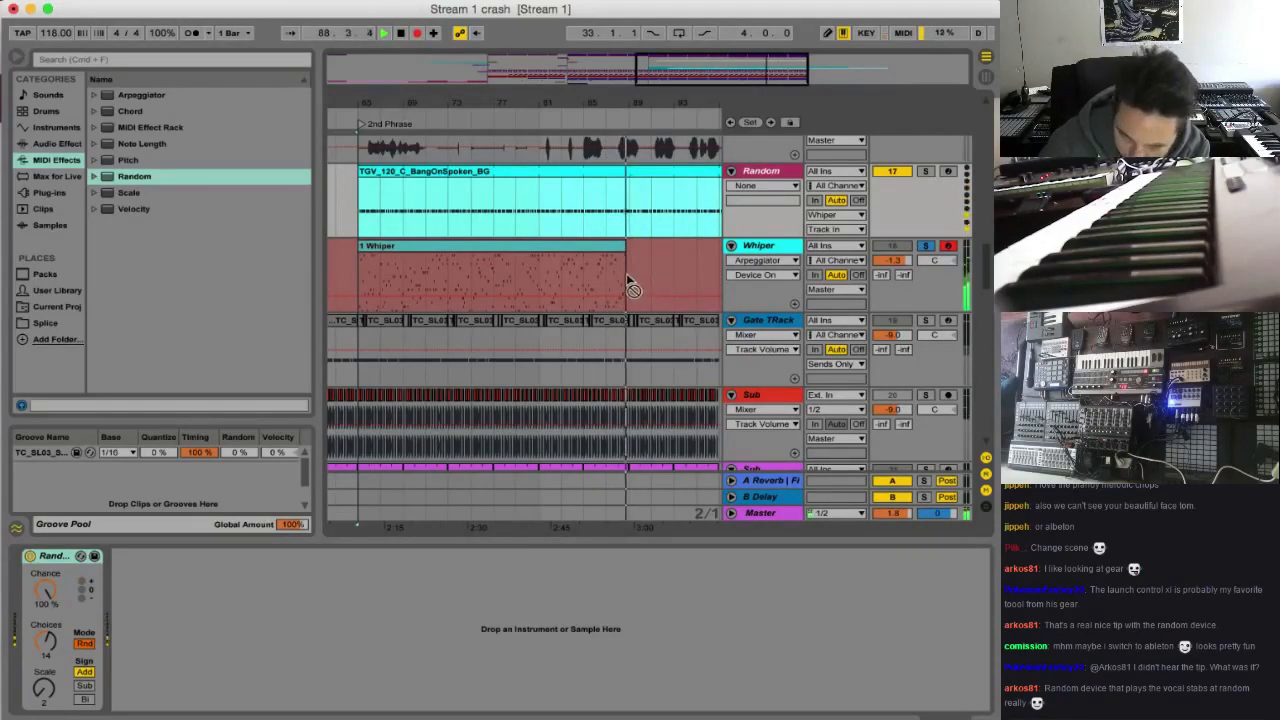
{"action": "key", "text": "space"}
Play back the recorded Whiper clip with the Random track deactivated, and delete the Random track
{"action": "left_click", "coordinate": [413, 280]}
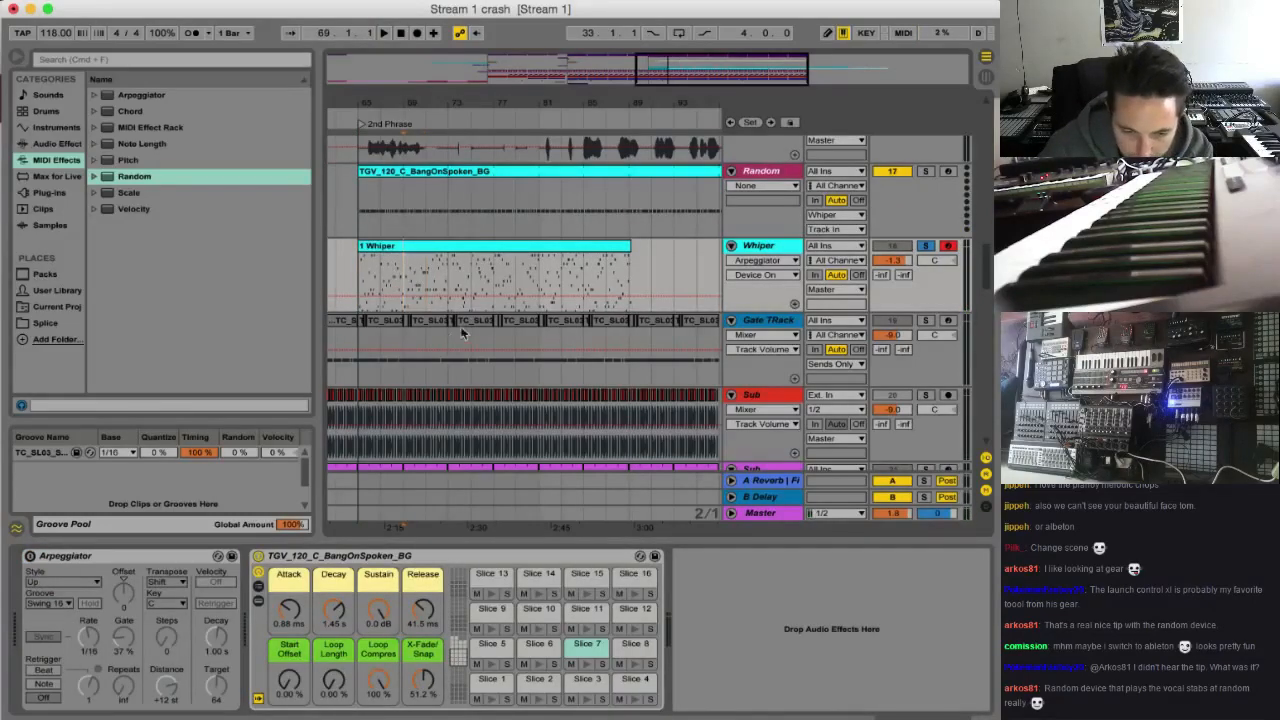
{"action": "key", "text": "space"}
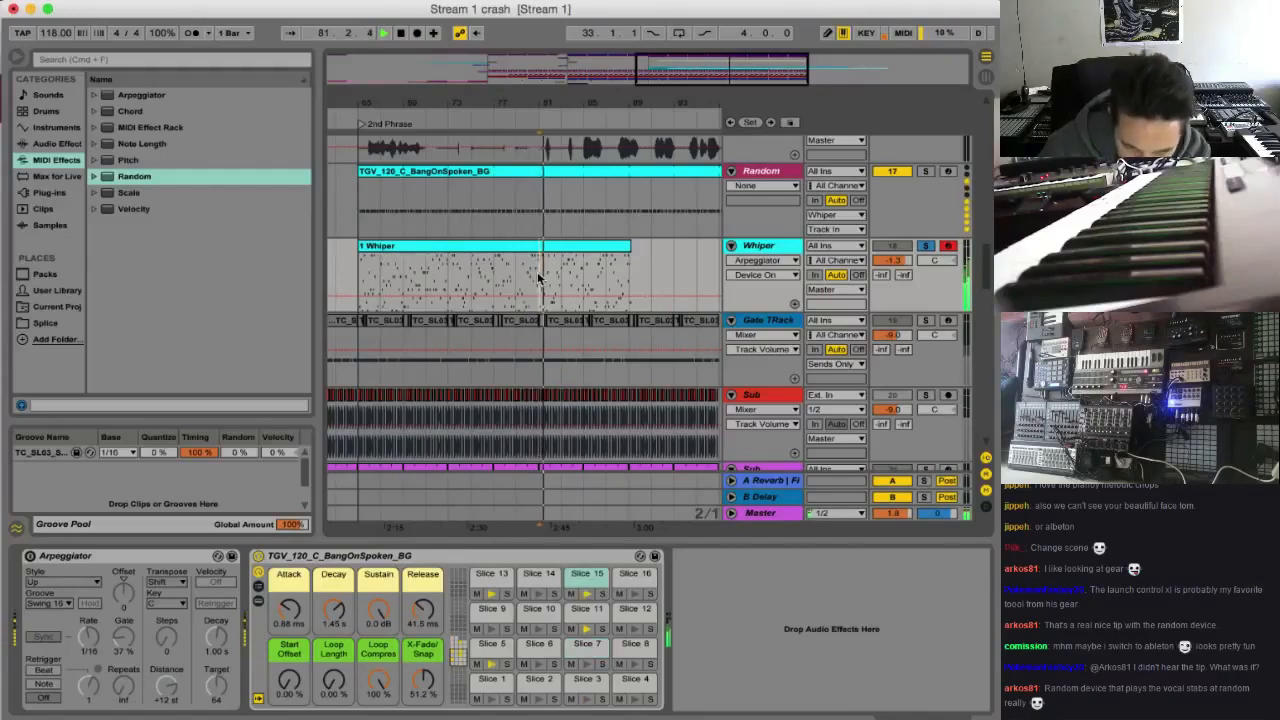
{"action": "left_click", "coordinate": [884, 169]}
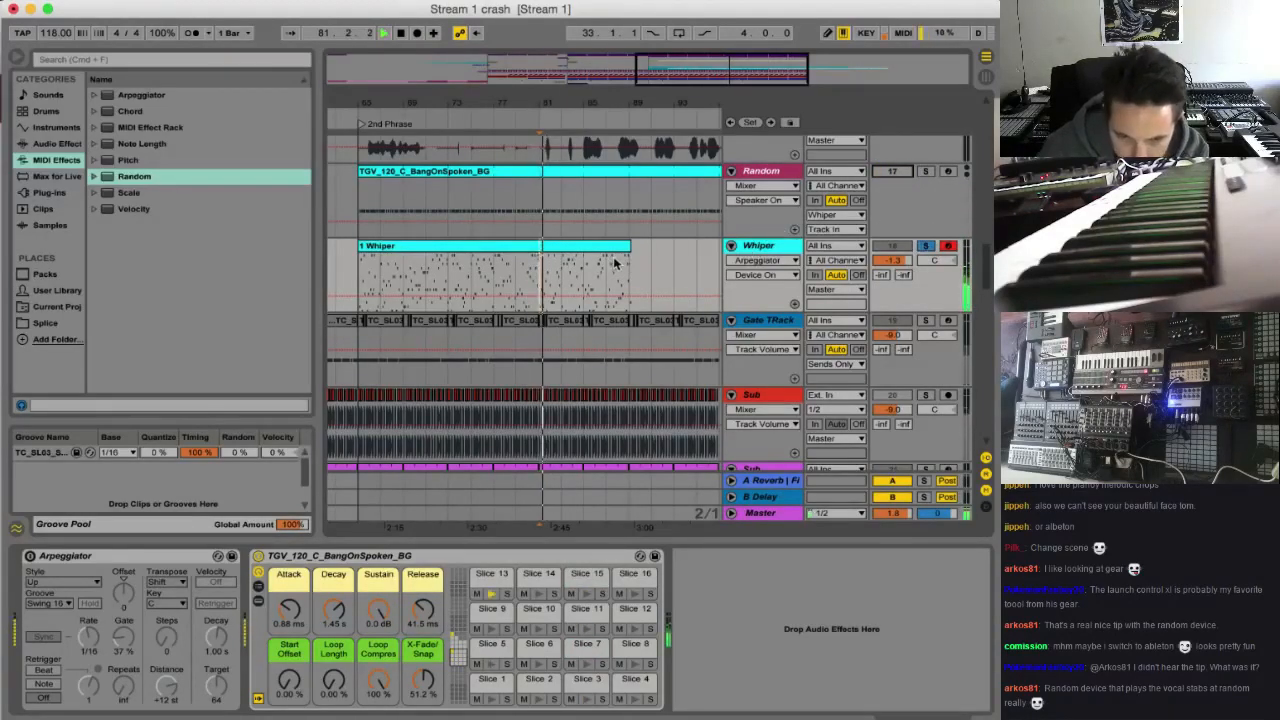
{"action": "left_click", "coordinate": [779, 178]}
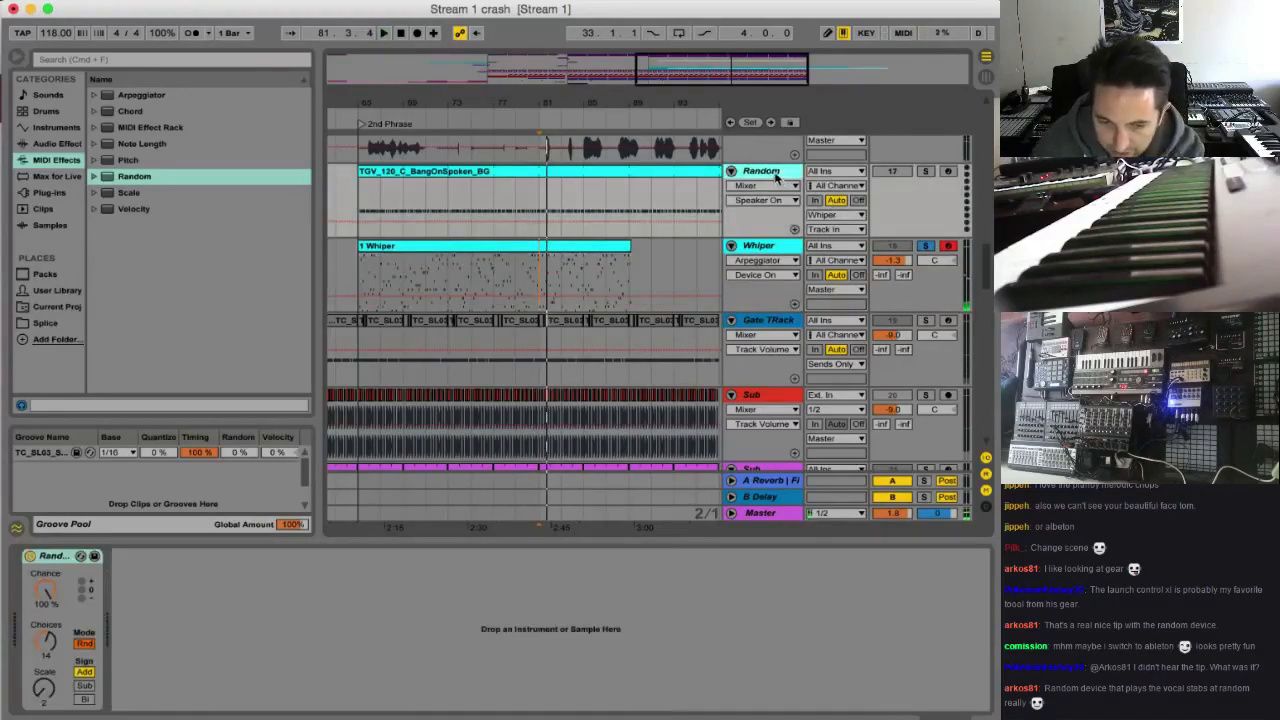
{"action": "key", "text": "Delete"}
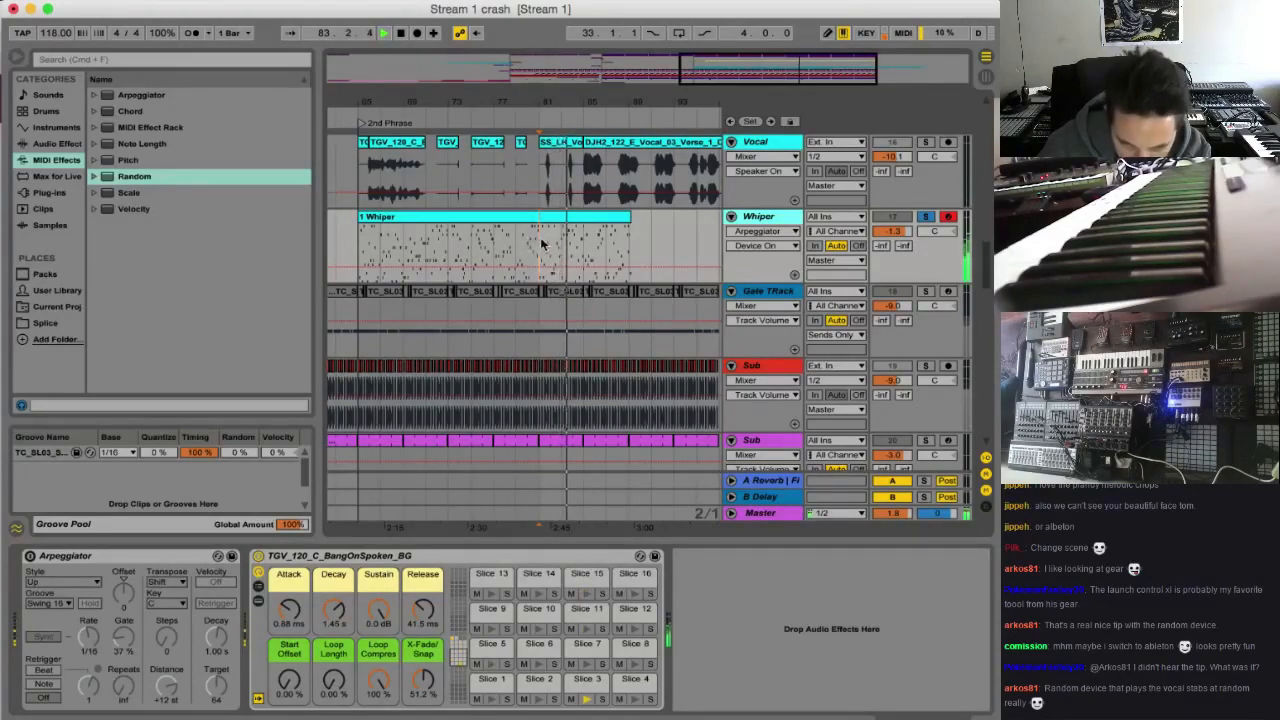
Move the bars 81 to 89 section of the recorded Whiper clip to bar 73 and play it from there
{"action": "left_click_drag", "start_coordinate": [540, 245], "coordinate": [586, 243]}
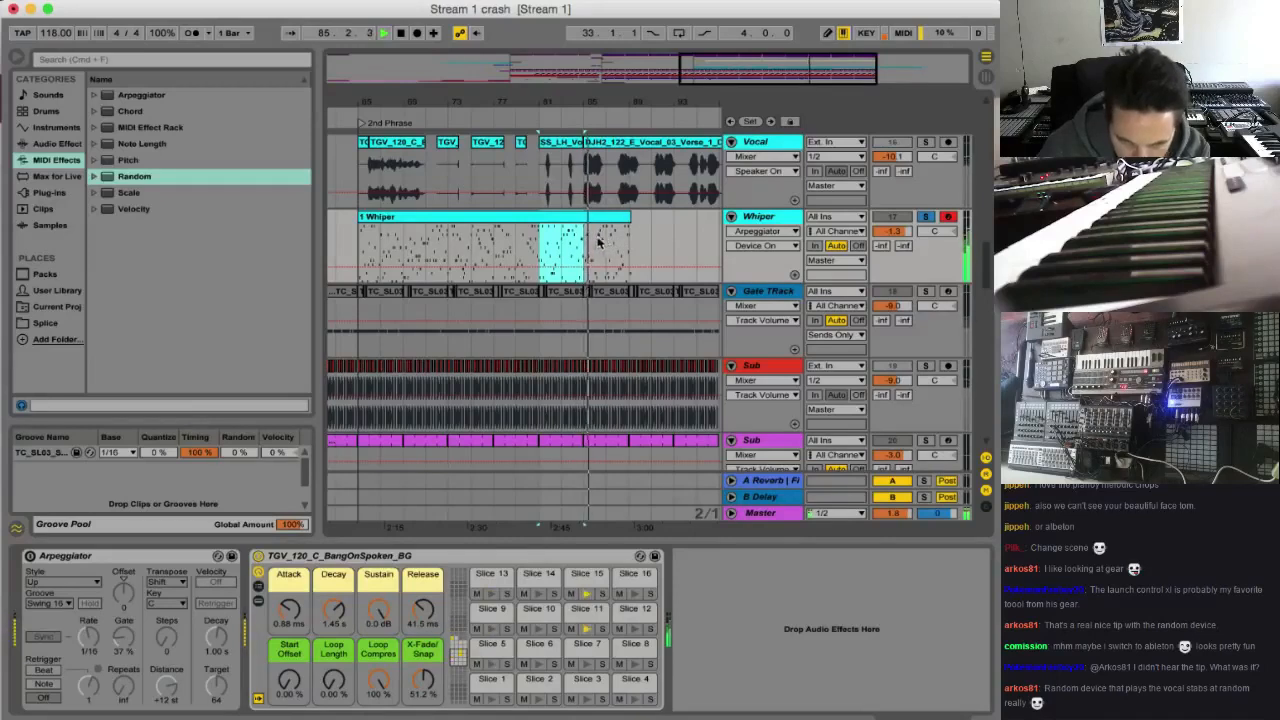
{"action": "left_click", "coordinate": [628, 235], "text": "shift"}
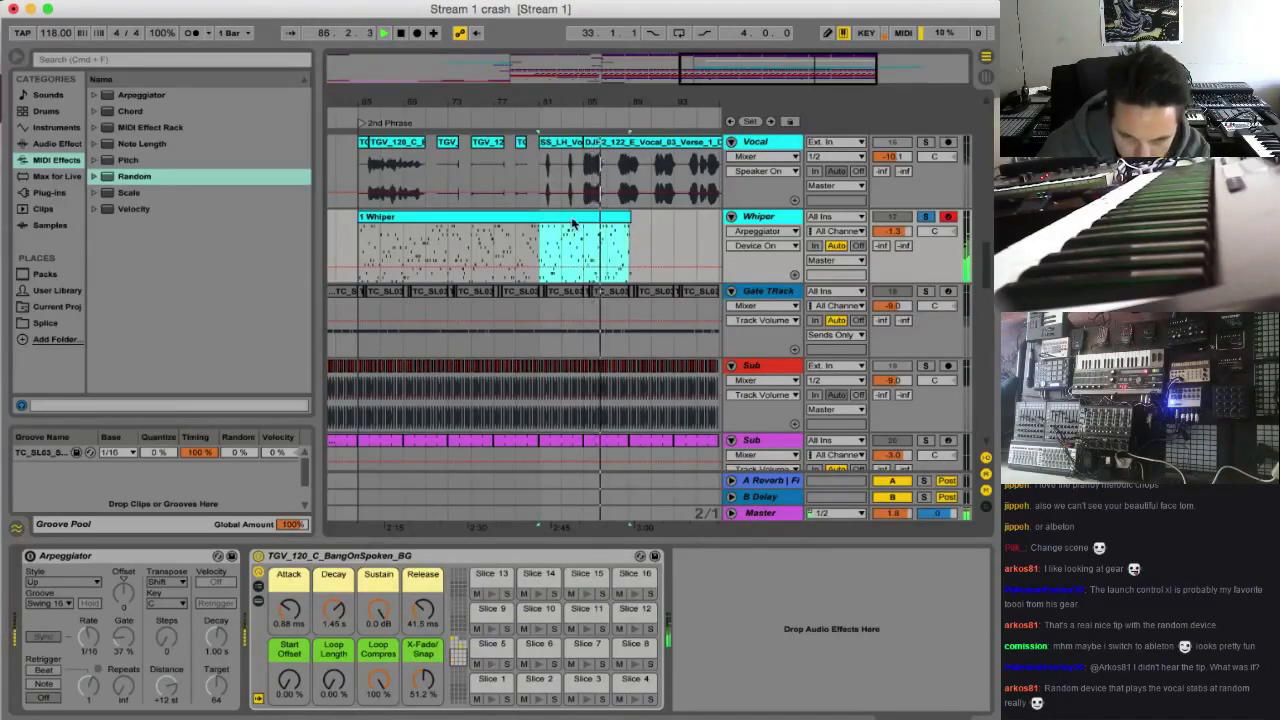
{"action": "left_click_drag", "start_coordinate": [576, 221], "coordinate": [467, 229]}
{"action": "key", "text": "space"}
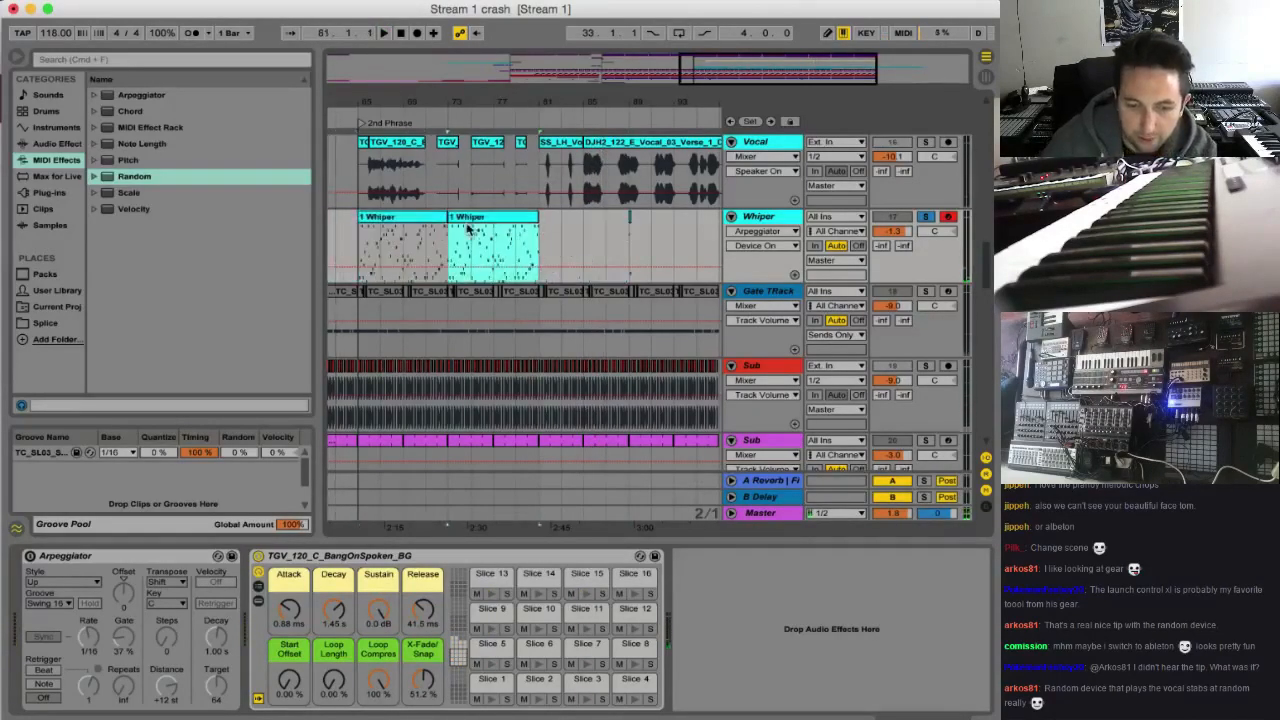
{"action": "key", "text": "space"}
Play from bar 65 with the full mix, set the Whiper track volume to -2.0 dB and solo the track again
{"action": "key", "text": "space"}
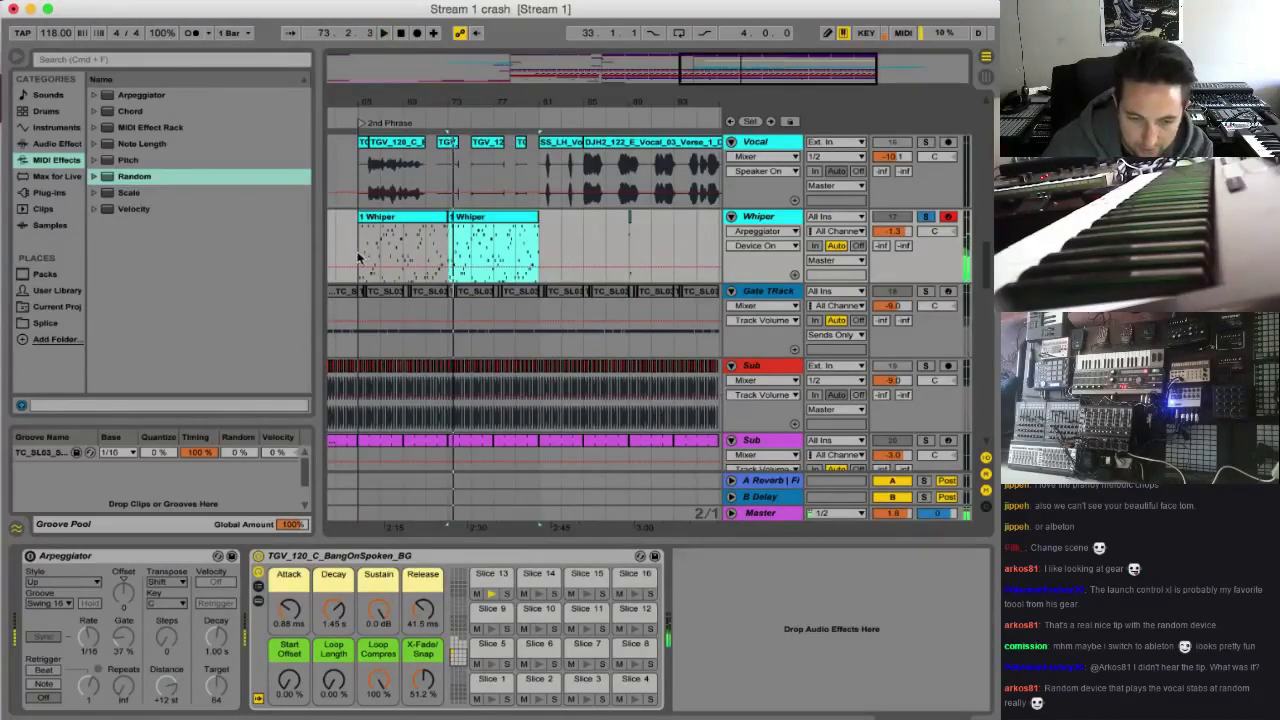
{"action": "left_click", "coordinate": [360, 260]}
{"action": "key", "text": "space"}
{"action": "left_click", "coordinate": [923, 220]}
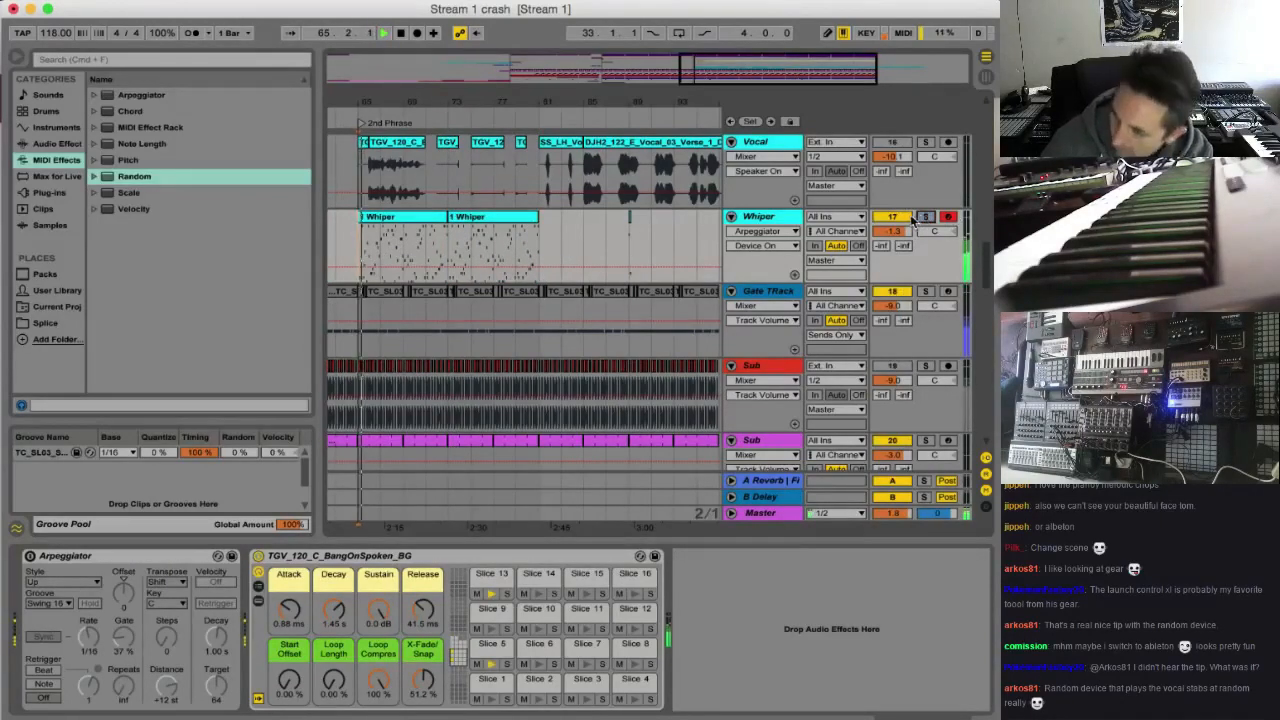
{"action": "left_click_drag", "start_coordinate": [902, 232], "coordinate": [902, 222]}
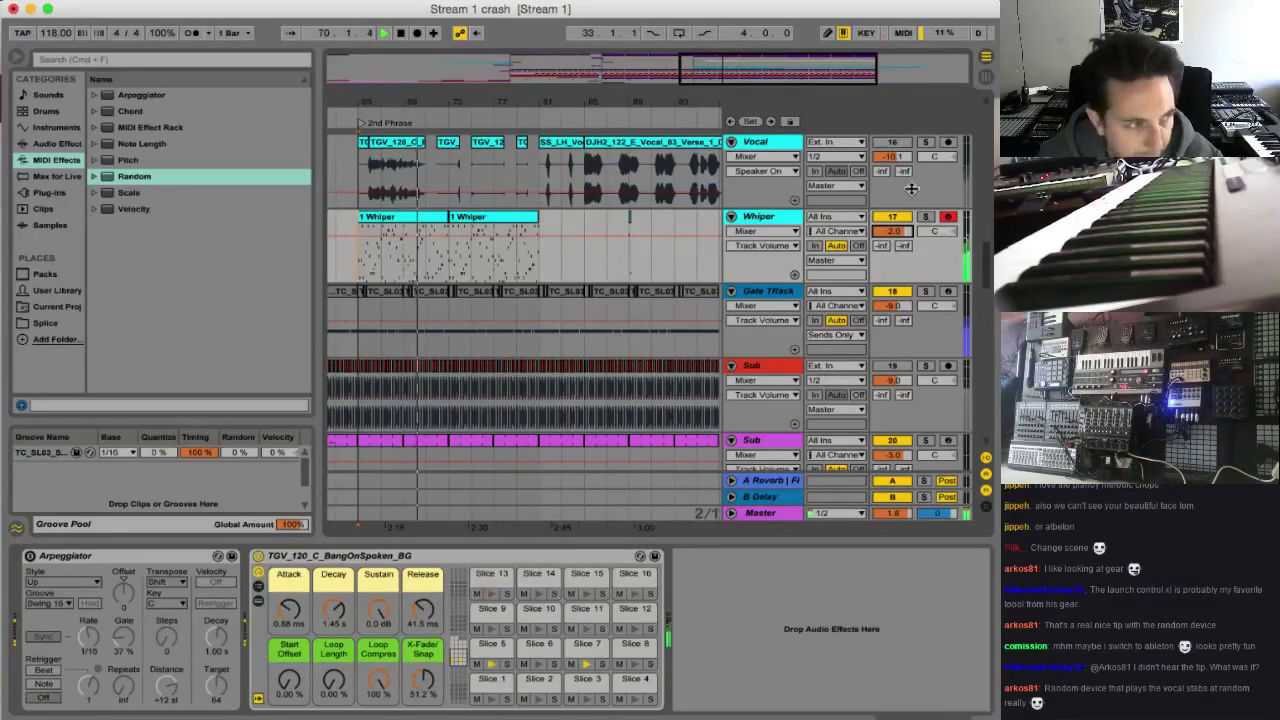
{"action": "left_click", "coordinate": [925, 217]}
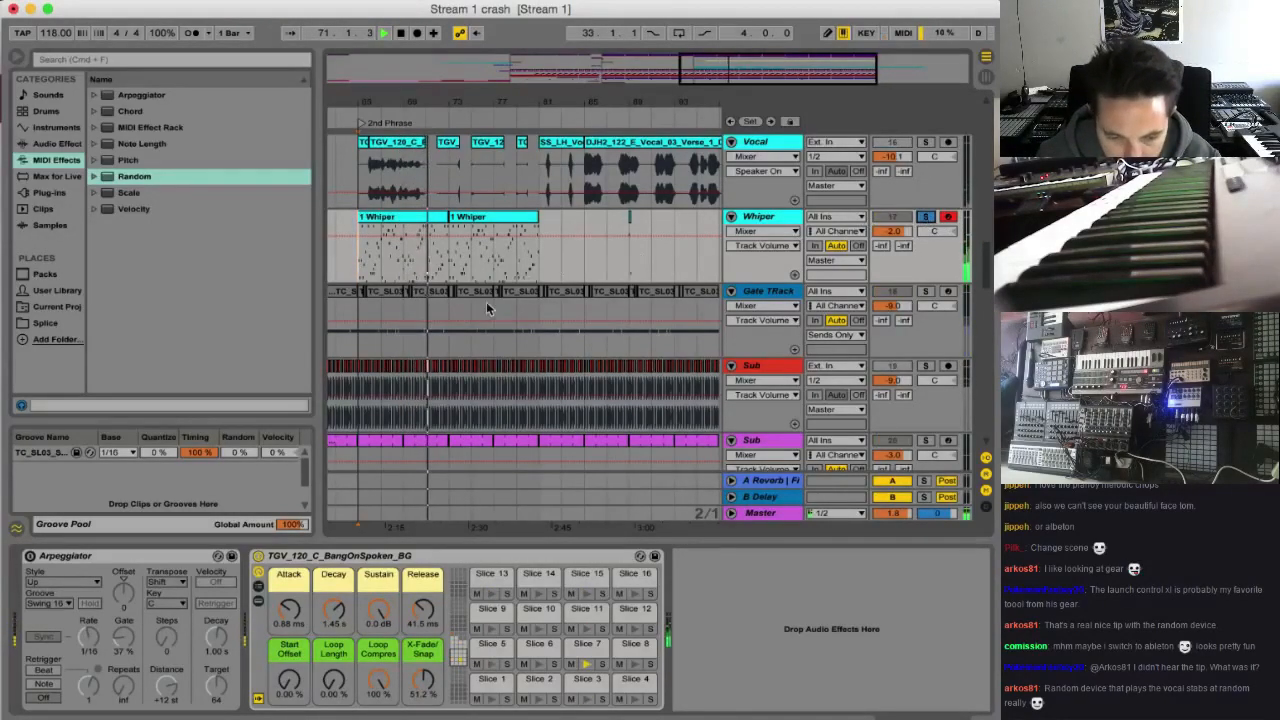
Apply the TC_SL03 groove from the Groove Pool to the first Whiper clip and play it back
{"action": "left_click", "coordinate": [393, 217]}
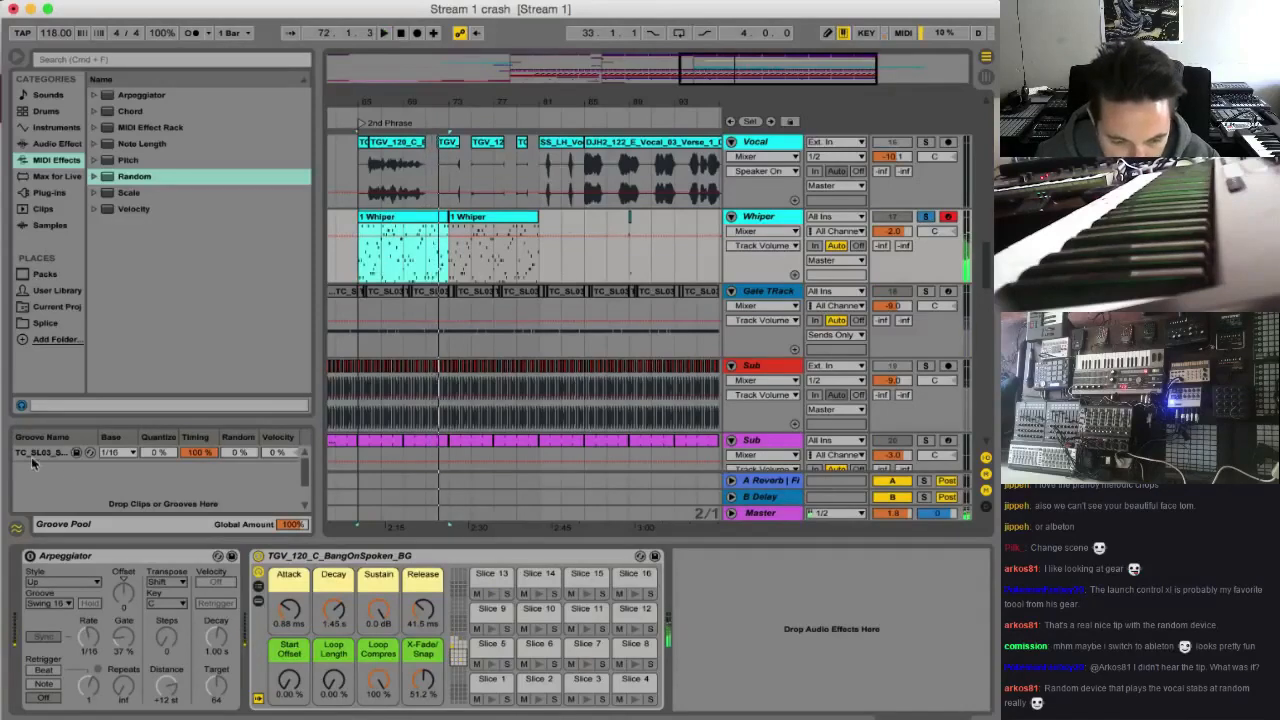
{"action": "left_click", "coordinate": [76, 452]}
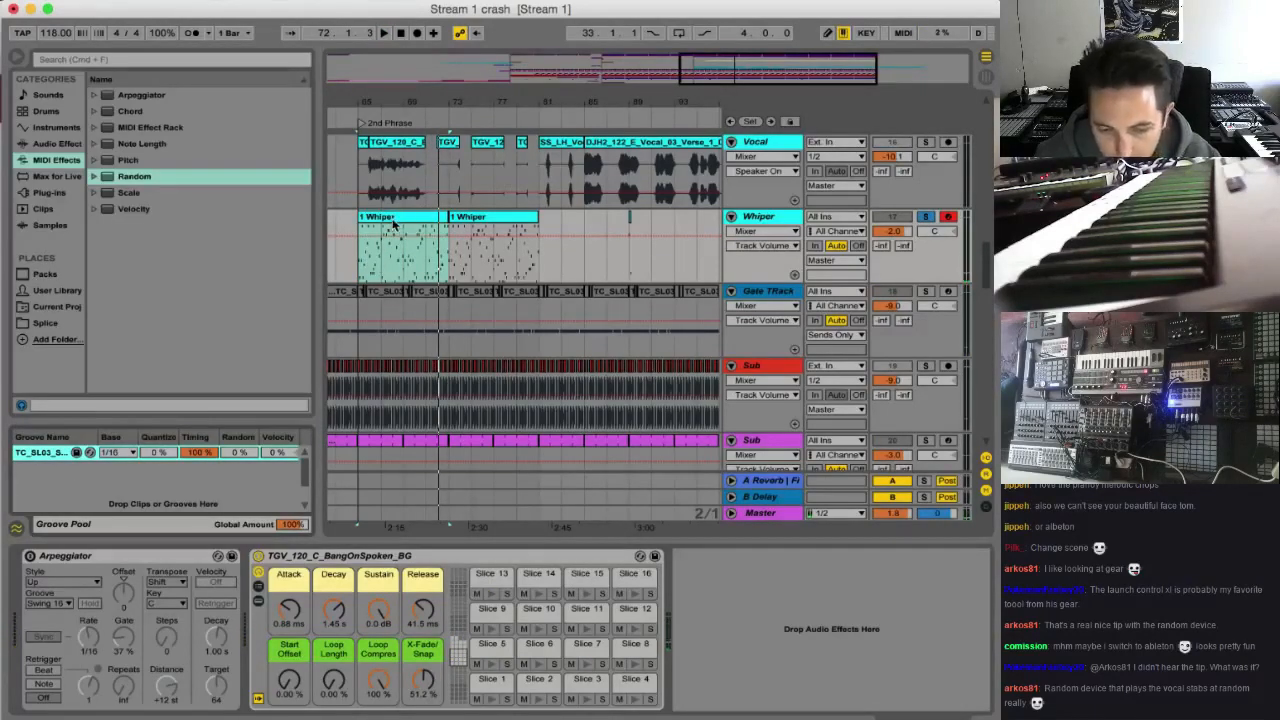
{"action": "key", "text": "space"}
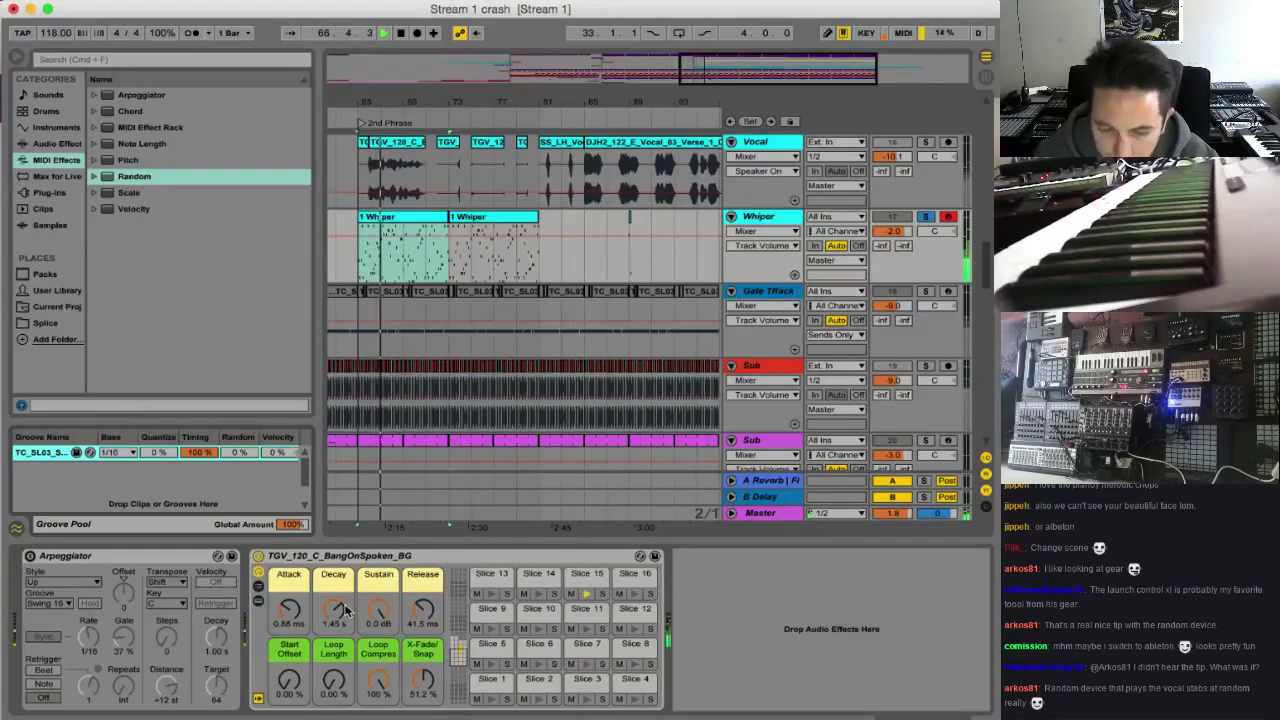
Shorten the Decay of the TGV_120_C_BangOnSpoken_BG slice rack to 4.76 ms while auditioning the Whiper clip
{"action": "left_click_drag", "start_coordinate": [337, 610], "coordinate": [337, 628]}
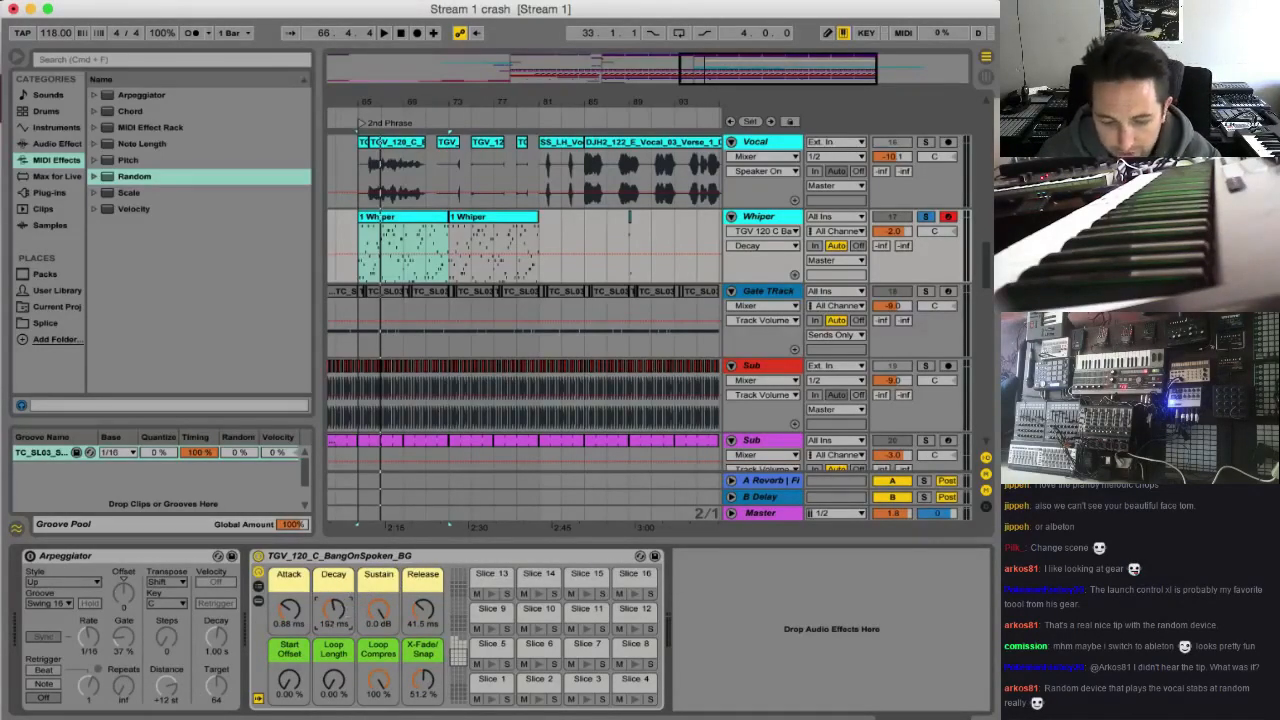
{"action": "left_click_drag", "start_coordinate": [334, 609], "coordinate": [338, 613]}
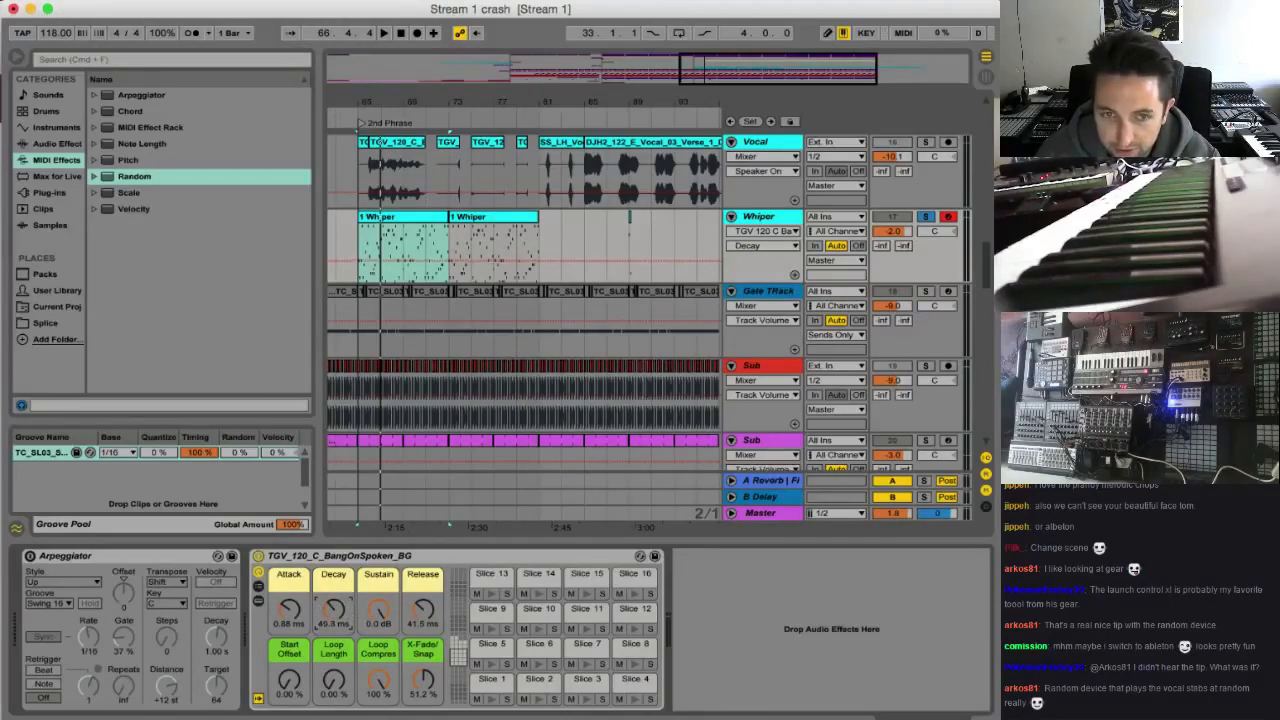
{"action": "key", "text": "space"}
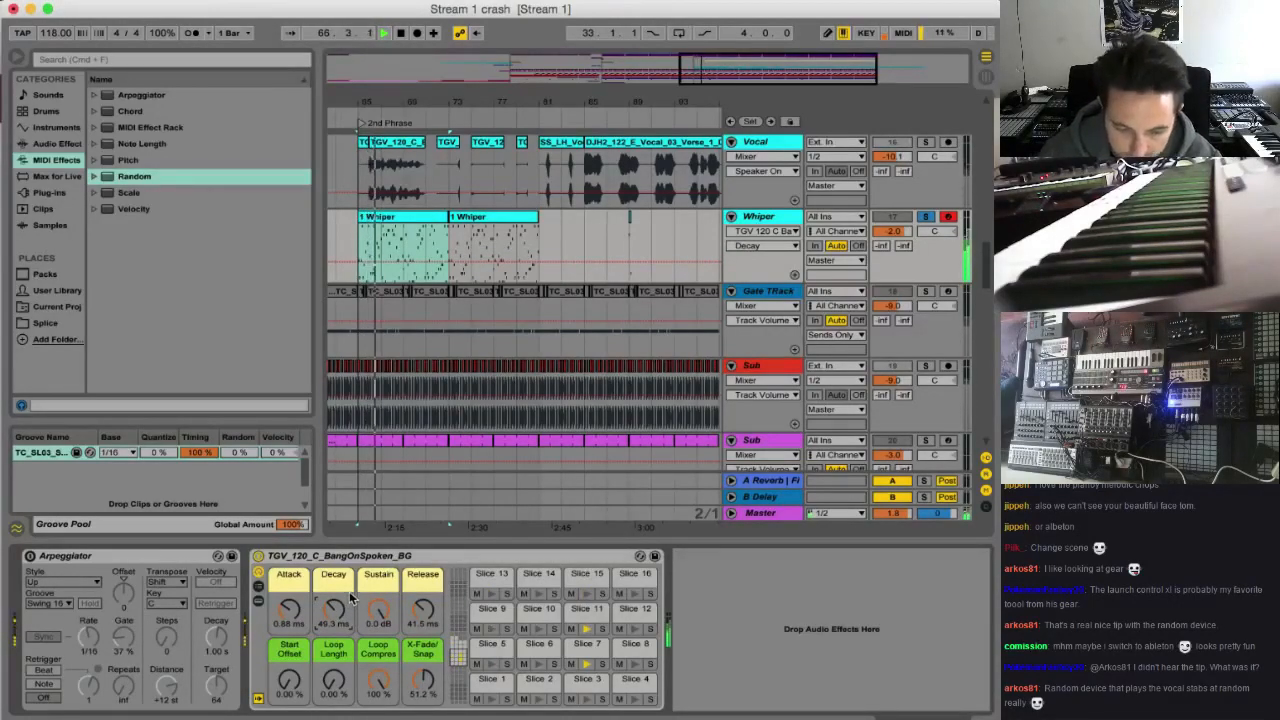
{"action": "left_click_drag", "start_coordinate": [343, 613], "coordinate": [343, 651]}
Set the slice rack's Loop Compress to 40.9 % and Release to 26.9 ms, unsoloing Whiper to hear the full mix
{"action": "left_click_drag", "start_coordinate": [422, 611], "coordinate": [422, 656]}
{"action": "left_click_drag", "start_coordinate": [327, 612], "coordinate": [377, 711]}
{"action": "left_click", "coordinate": [376, 690]}
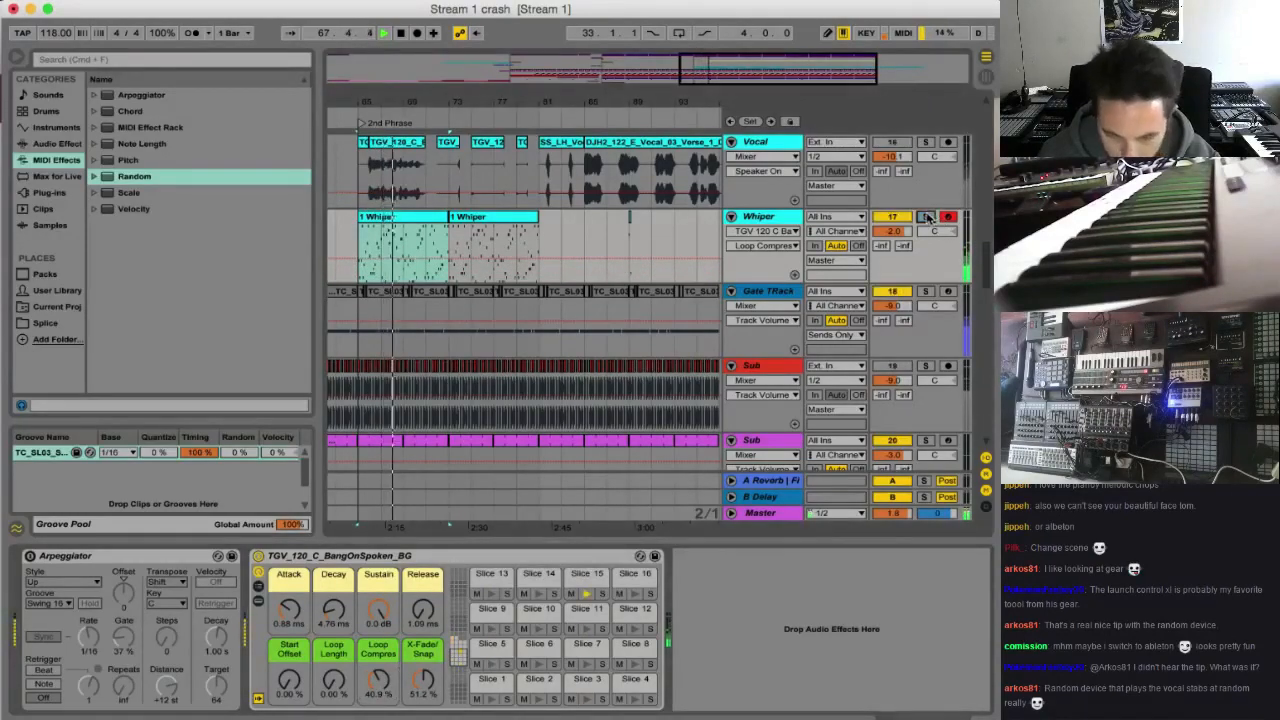
{"action": "left_click_drag", "start_coordinate": [423, 611], "coordinate": [423, 597]}
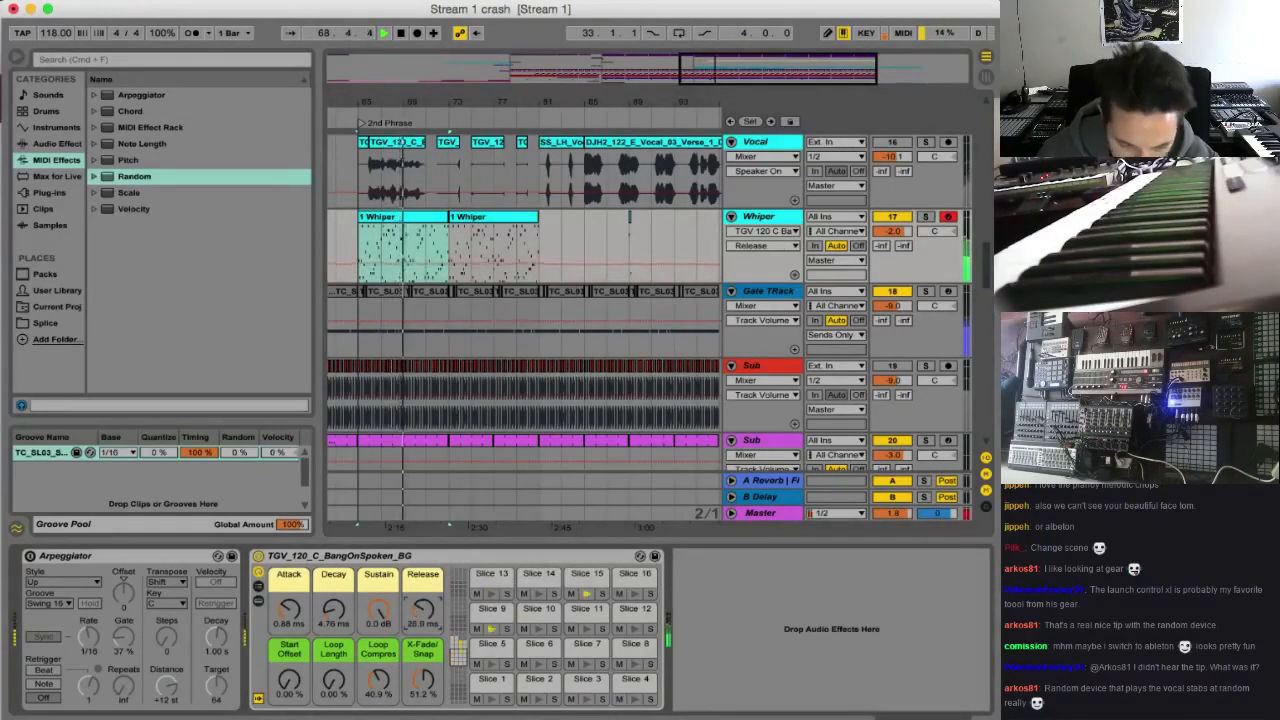
{"action": "left_click_drag", "start_coordinate": [744, 76], "coordinate": [728, 42]}
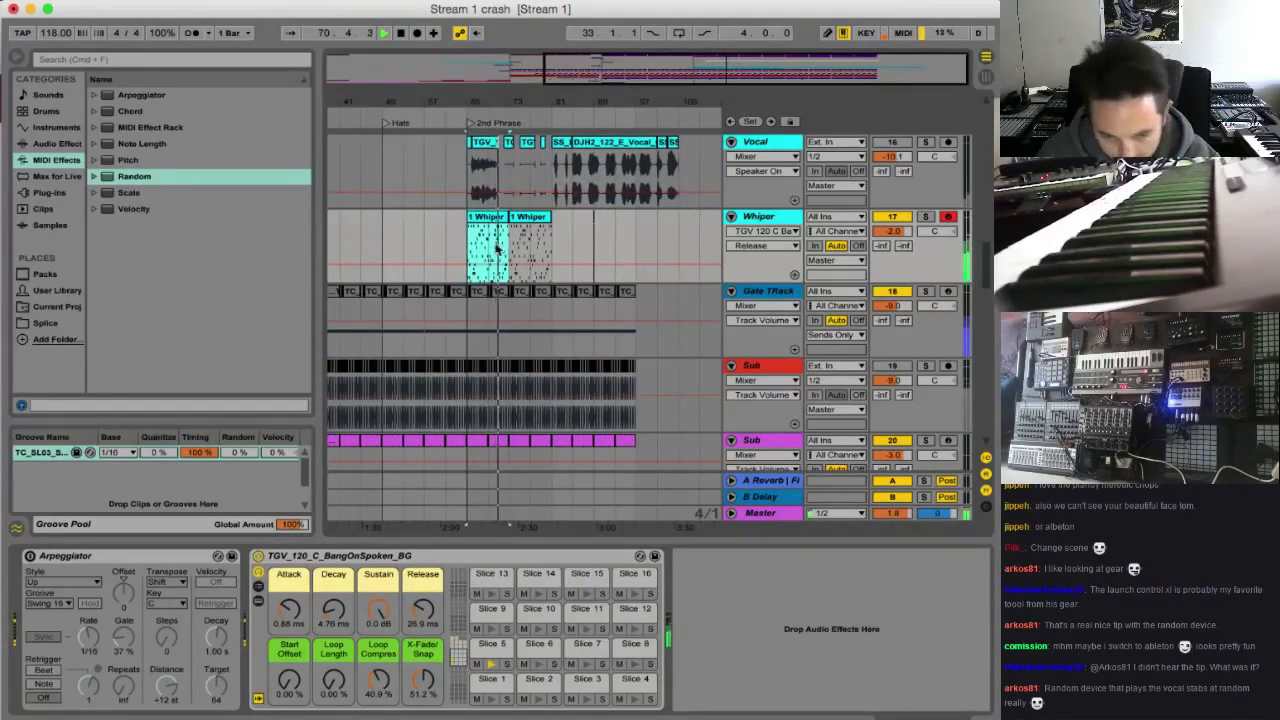
Copy the two Whiper clips starting at bar 65 to the Hats marker at bar 49 and play from there
{"action": "left_click_drag", "start_coordinate": [626, 77], "coordinate": [618, 70]}
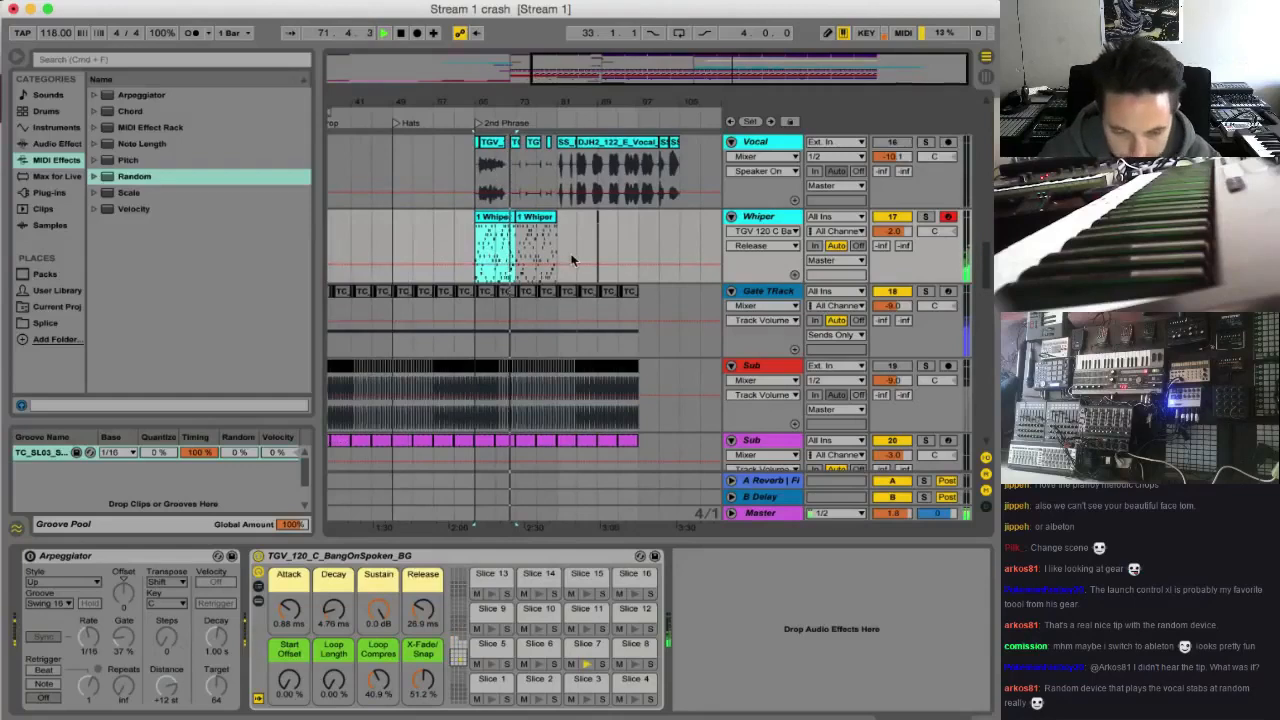
{"action": "scroll", "coordinate": [569, 251], "scroll_direction": "left", "scroll_amount": 5}
{"action": "key", "text": "space"}
{"action": "left_click_drag", "start_coordinate": [591, 239], "coordinate": [686, 245]}
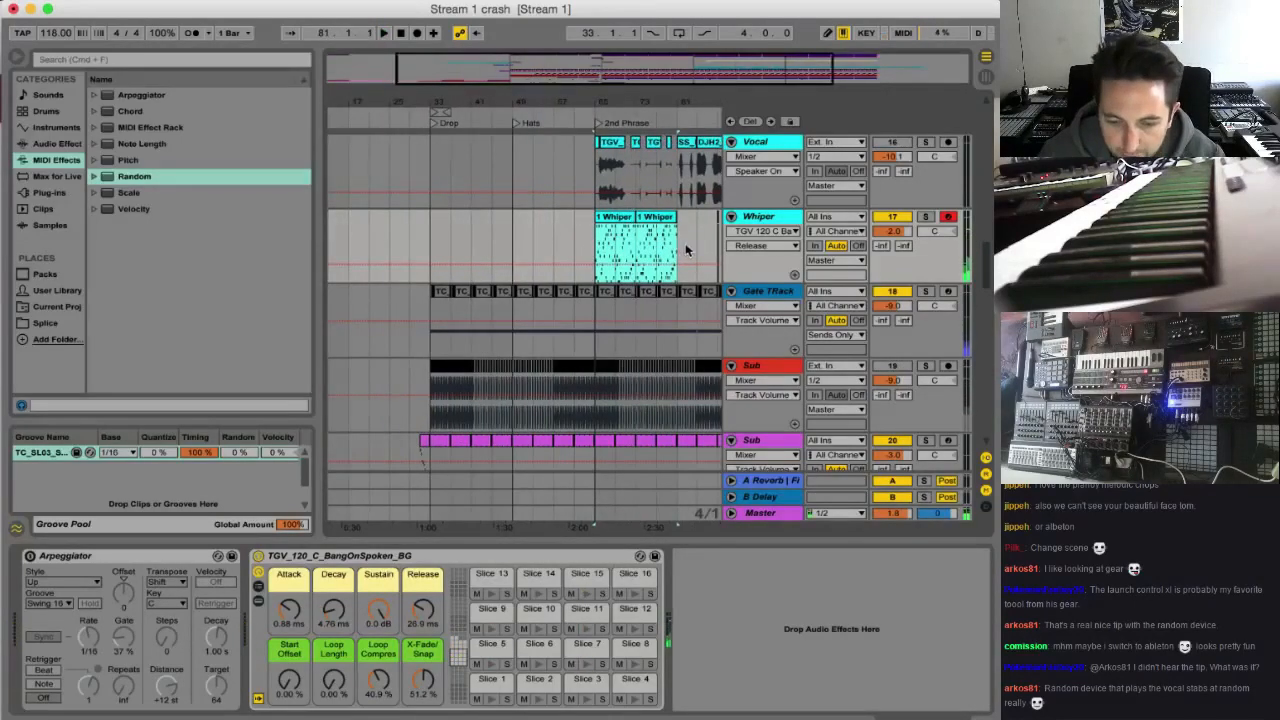
{"action": "left_click", "coordinate": [513, 247]}
{"action": "key", "text": "ctrl+v"}
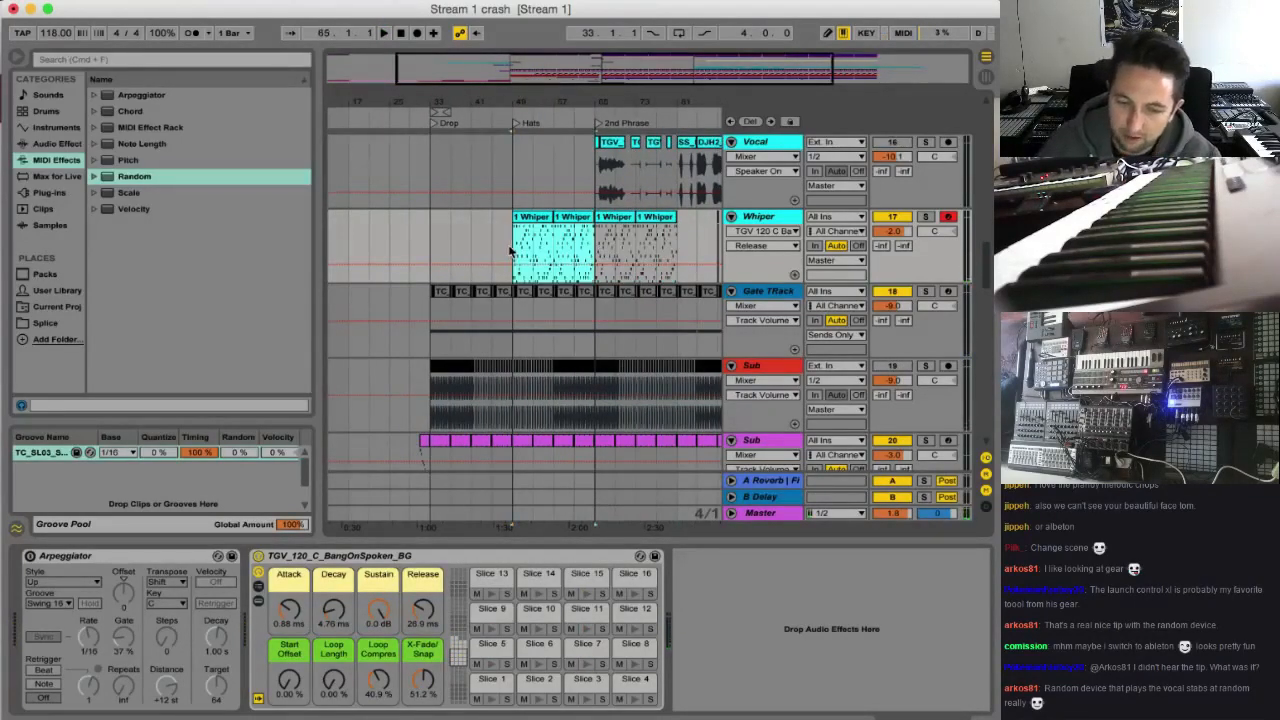
{"action": "key", "text": "space"}
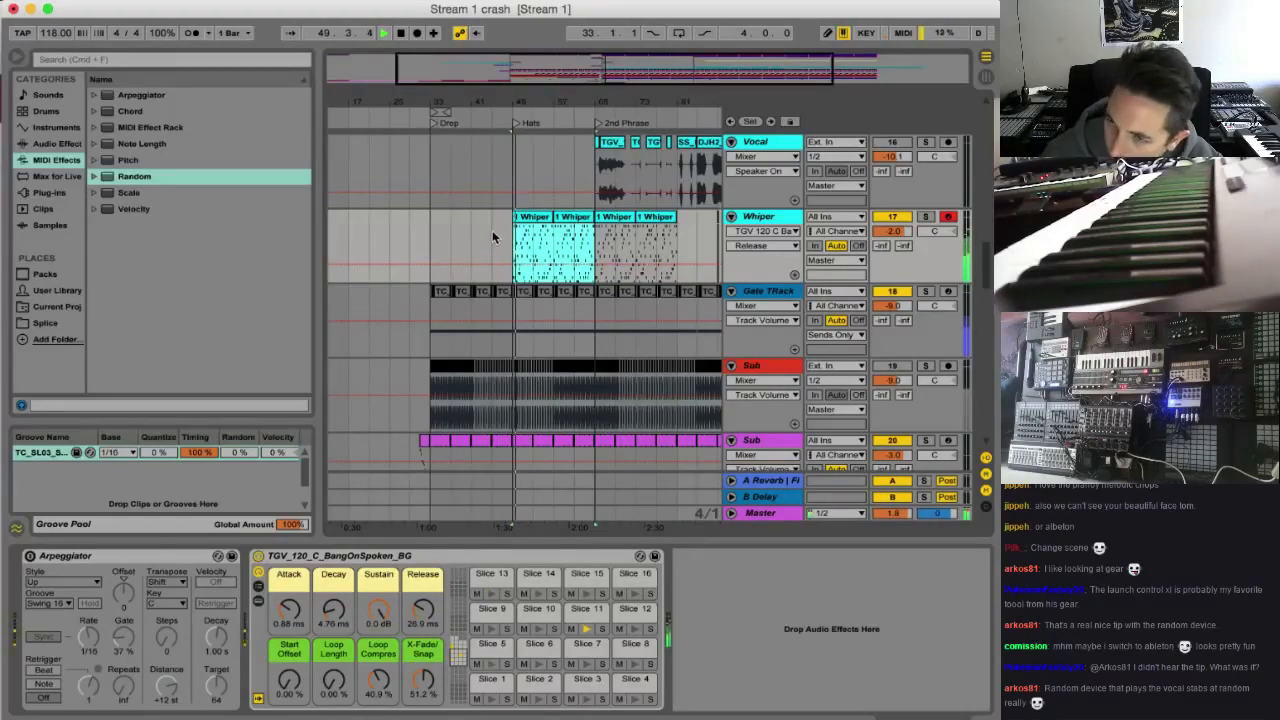
Delete the first copied Whiper clip at bar 49 and set the Whiper track volume to -2.5 dB
{"action": "left_click", "coordinate": [542, 180]}
{"action": "left_click", "coordinate": [541, 218]}
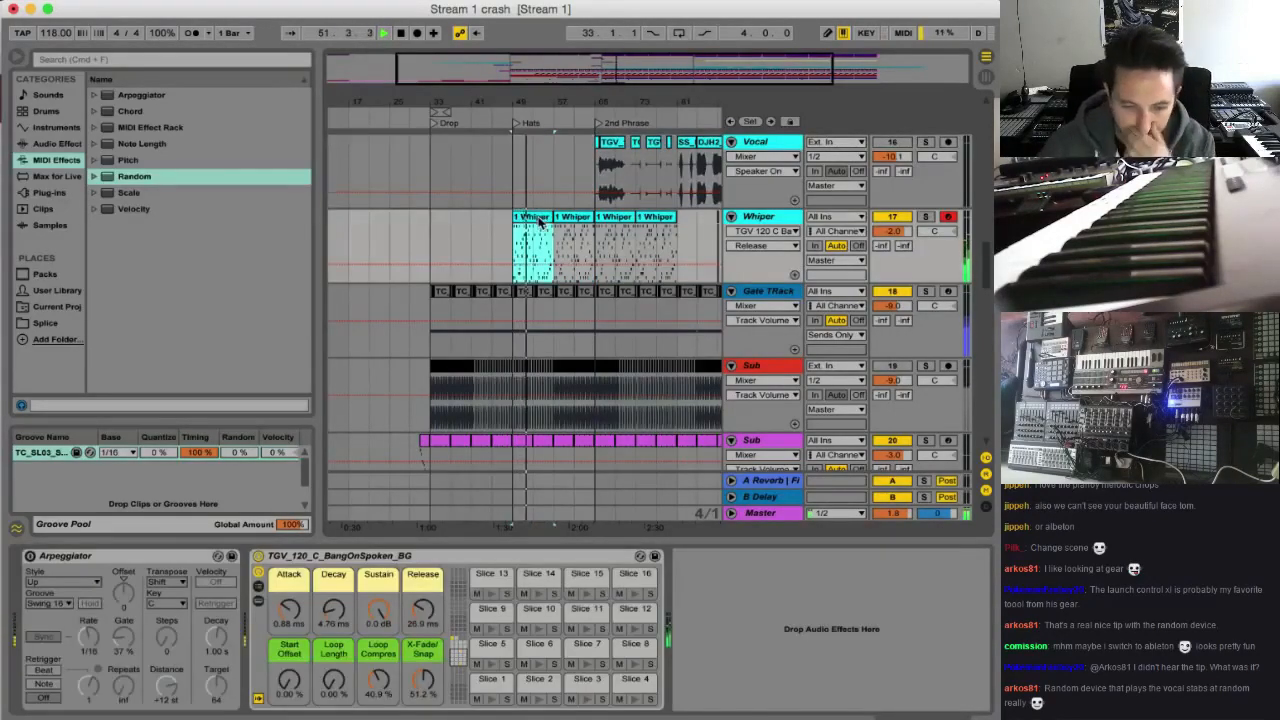
{"action": "key", "text": "Delete"}
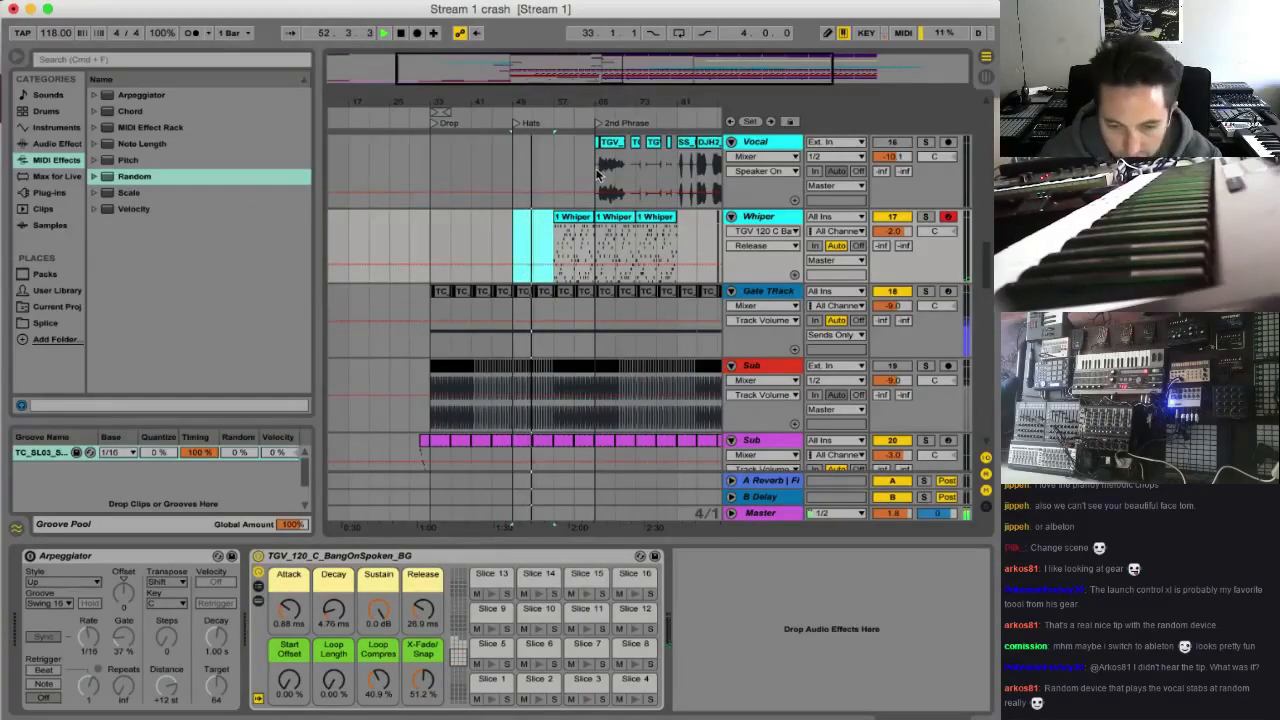
{"action": "left_click_drag", "start_coordinate": [606, 82], "coordinate": [706, 81]}
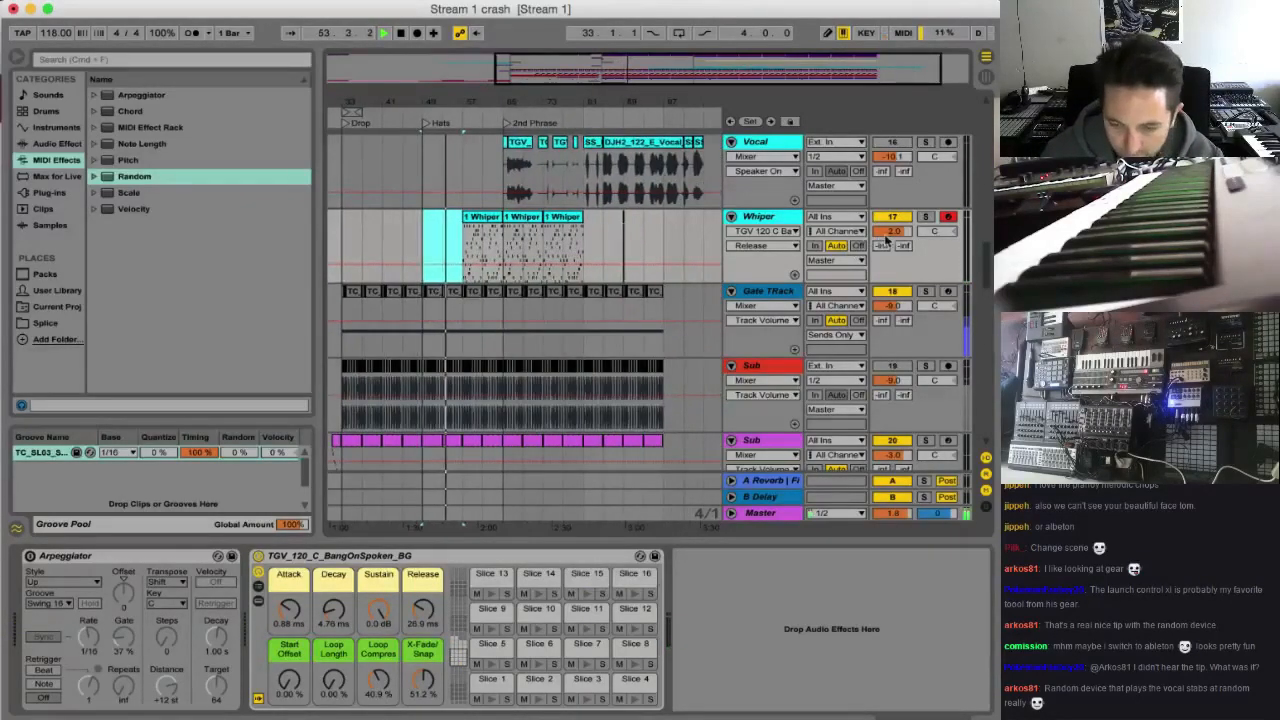
{"action": "left_click_drag", "start_coordinate": [887, 233], "coordinate": [887, 238]}
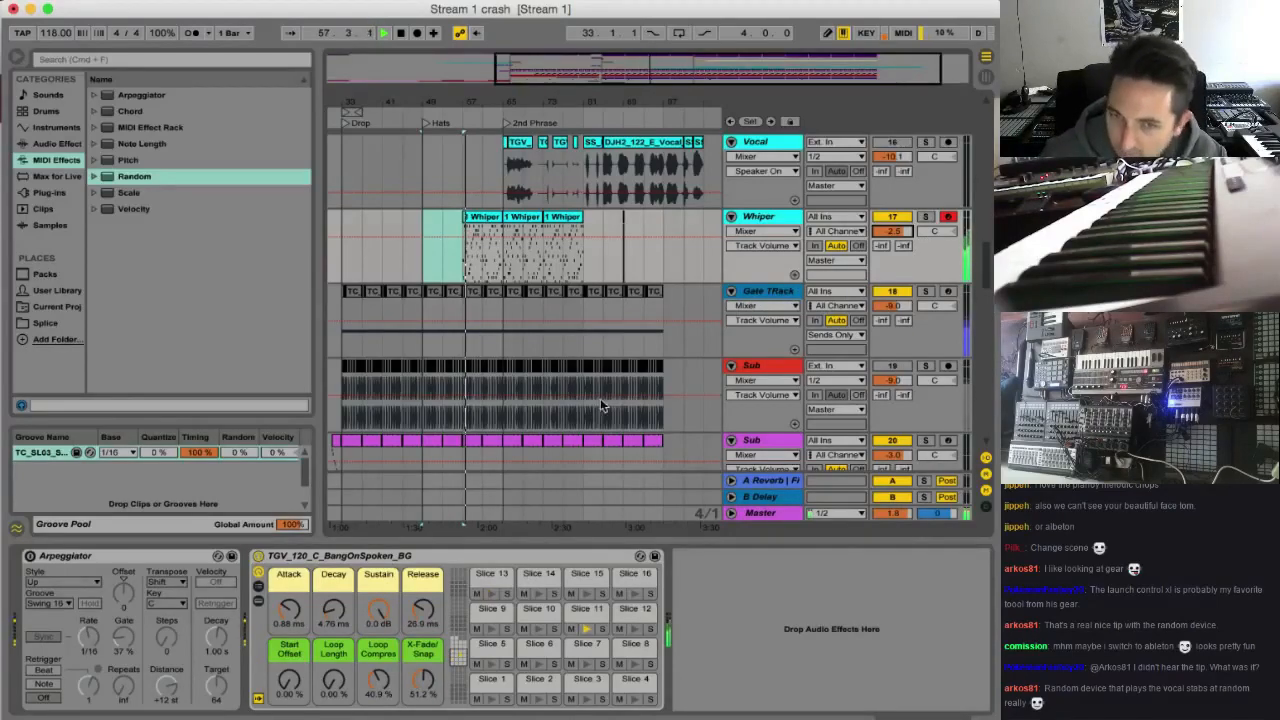
Cut every second bar out of the Whiper clip between bars 57 and 65 and play it back
{"action": "mouse_move", "coordinate": [632, 82]}
{"action": "left_mouse_down"}
{"action": "mouse_move", "coordinate": [564, 279]}
{"action": "mouse_move", "coordinate": [634, 251]}
{"action": "left_mouse_up"}
{"action": "key", "text": "Delete"}
{"action": "left_click", "coordinate": [664, 248]}
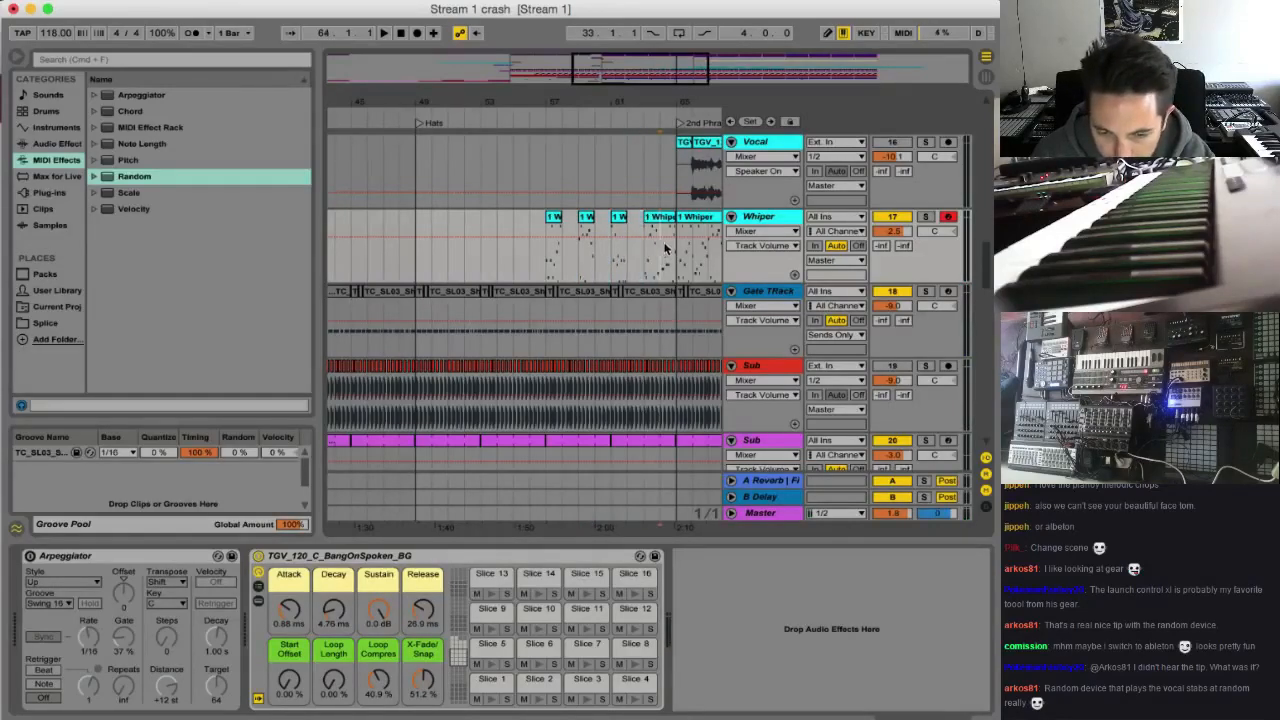
{"action": "left_click", "coordinate": [546, 259]}
{"action": "key", "text": "space"}
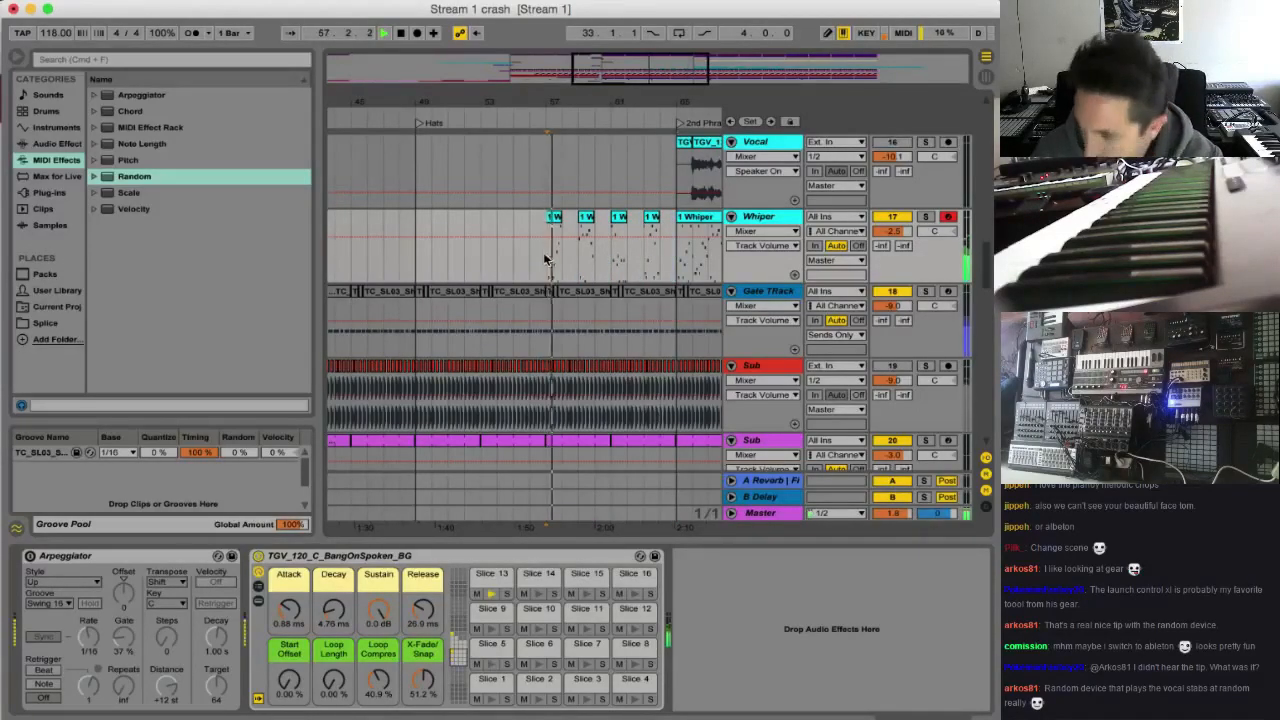
Draw reverb send automation up to 0.0 dB at the end of each one-bar Whiper clip in bars 57 to 63 and play it back
{"action": "key", "text": "space"}
{"action": "left_click_drag", "start_coordinate": [546, 102], "coordinate": [405, 170]}
{"action": "left_click", "coordinate": [891, 246]}
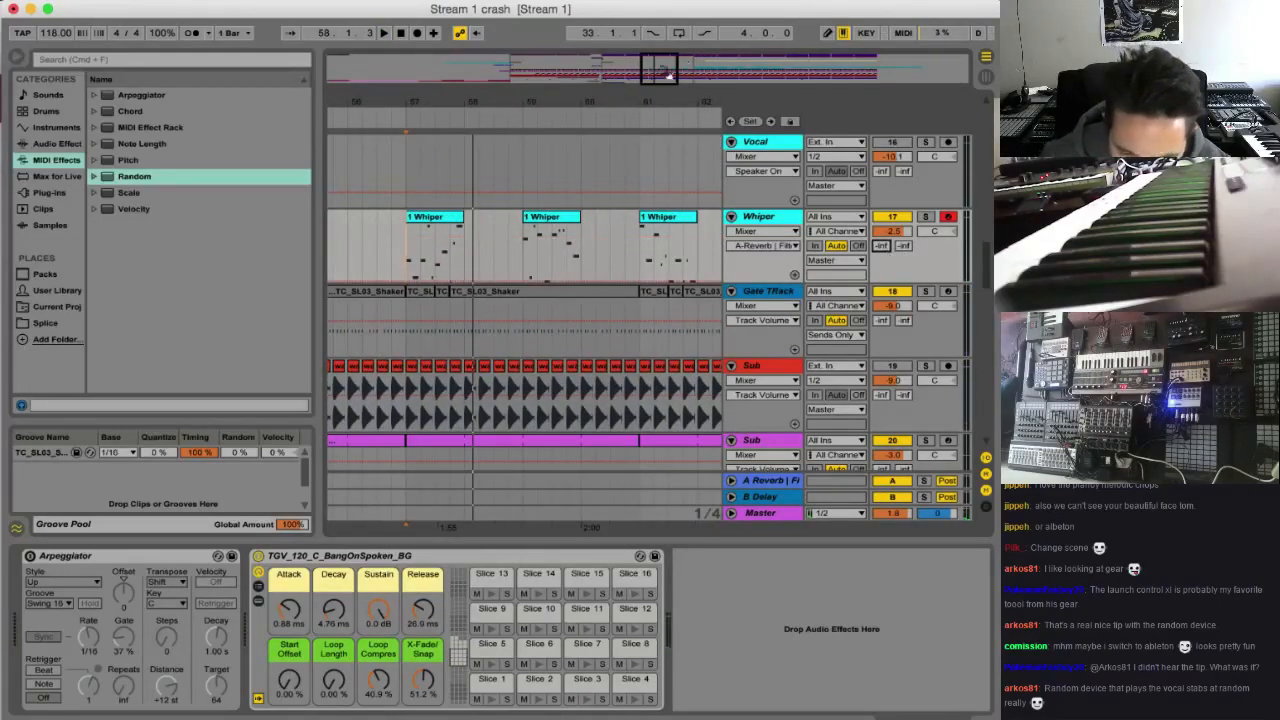
{"action": "left_click_drag", "start_coordinate": [668, 75], "coordinate": [661, 140]}
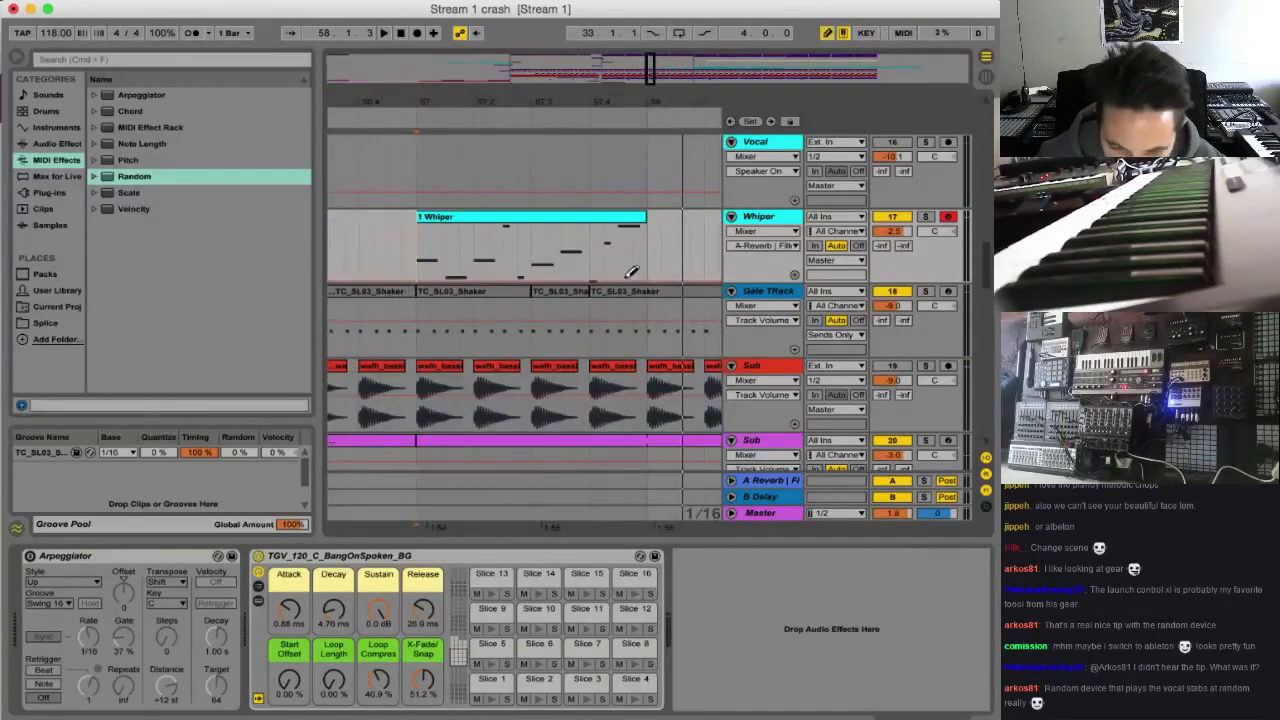
{"action": "left_click_drag", "start_coordinate": [631, 271], "coordinate": [631, 214]}
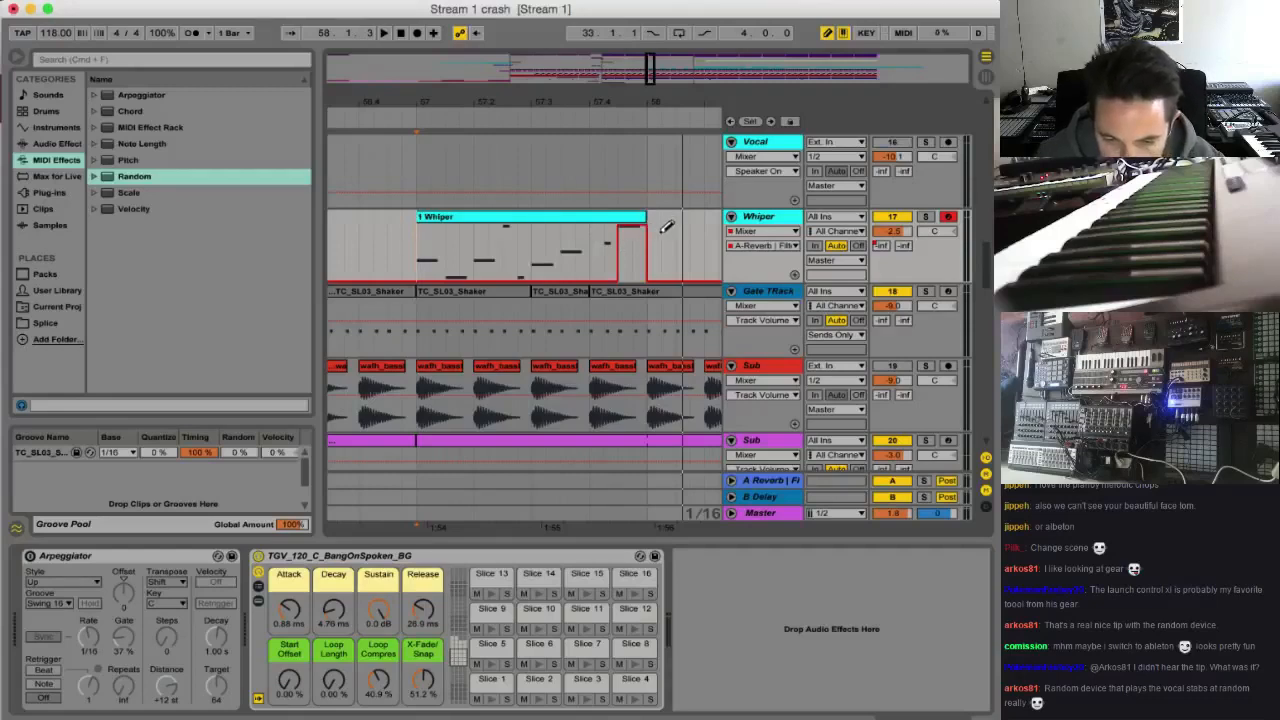
{"action": "scroll", "coordinate": [661, 232], "scroll_direction": "right", "scroll_amount": 7}
{"action": "scroll", "coordinate": [427, 234], "scroll_direction": "left", "scroll_amount": 1}
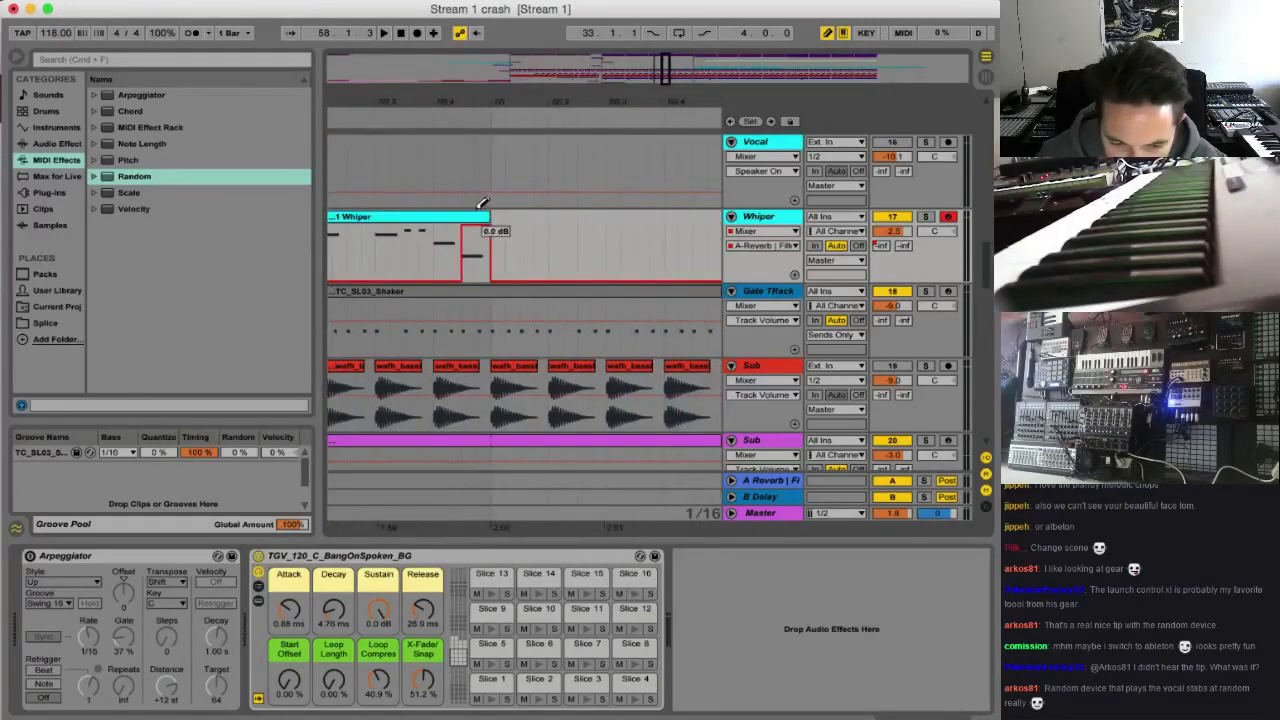
{"action": "scroll", "coordinate": [537, 237], "scroll_direction": "left", "scroll_amount": 4}
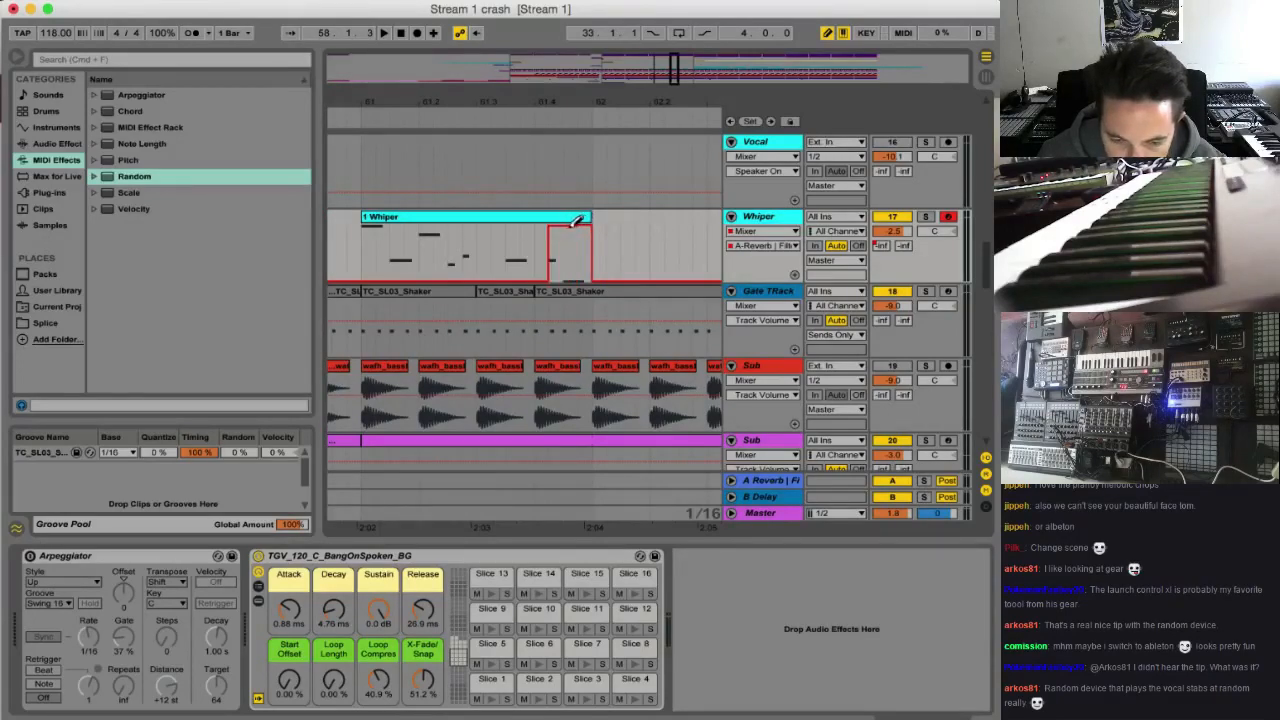
{"action": "scroll", "coordinate": [620, 240], "scroll_direction": "right", "scroll_amount": 3}
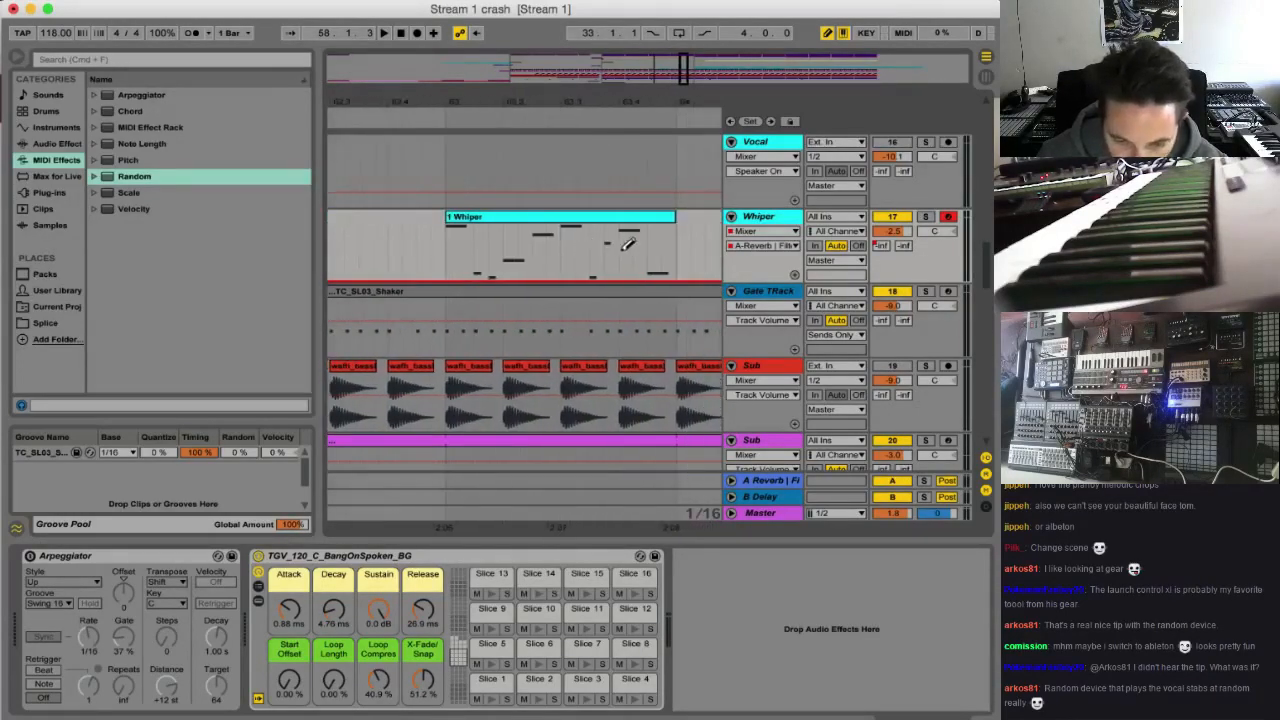
{"action": "key", "text": "space"}
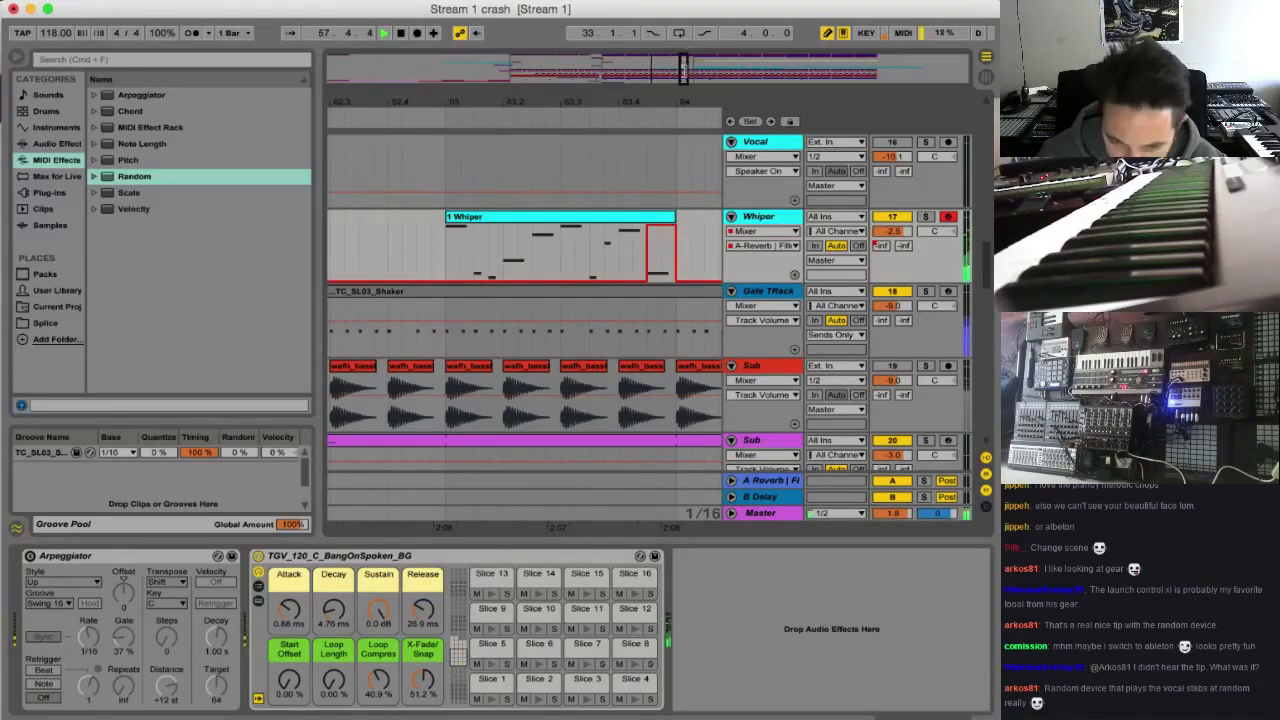
Show the A Reverb return's devices and audition the Whiper sends from bar 57 with Whiper and that return soloed
{"action": "left_click", "coordinate": [752, 484]}
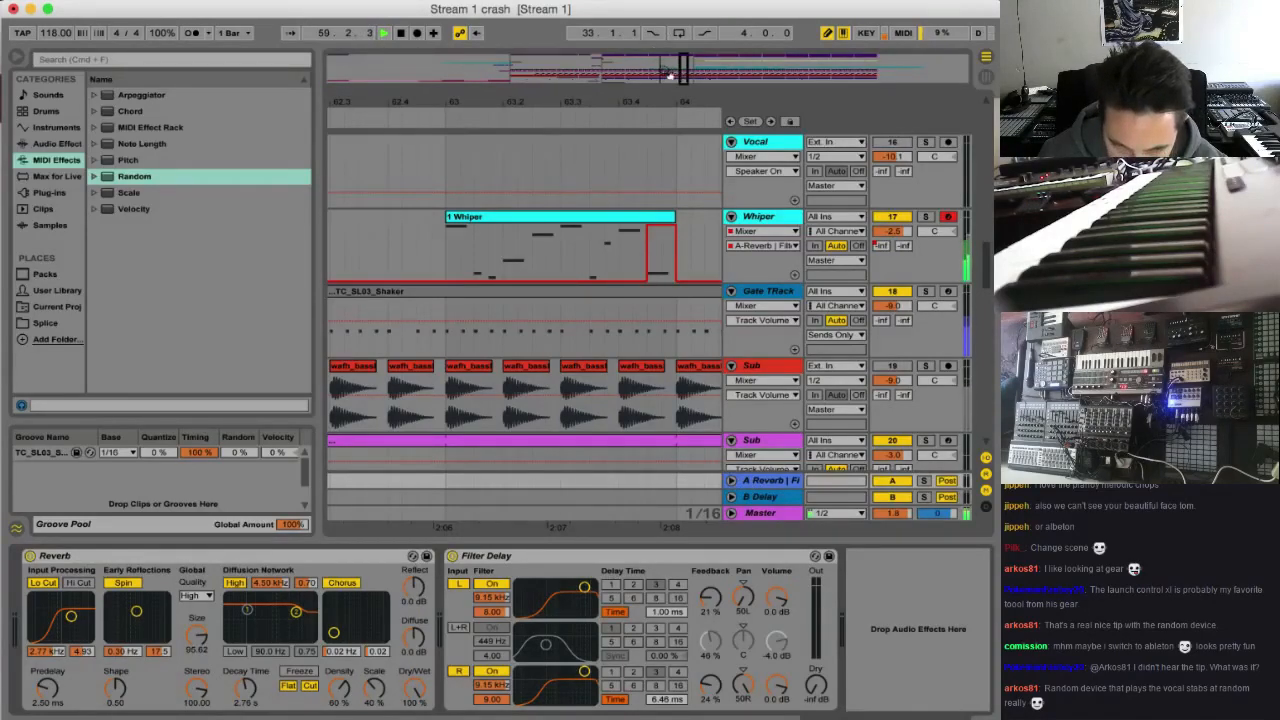
{"action": "left_click_drag", "start_coordinate": [670, 75], "coordinate": [667, 75]}
{"action": "key", "text": "space"}
{"action": "key", "text": "space"}
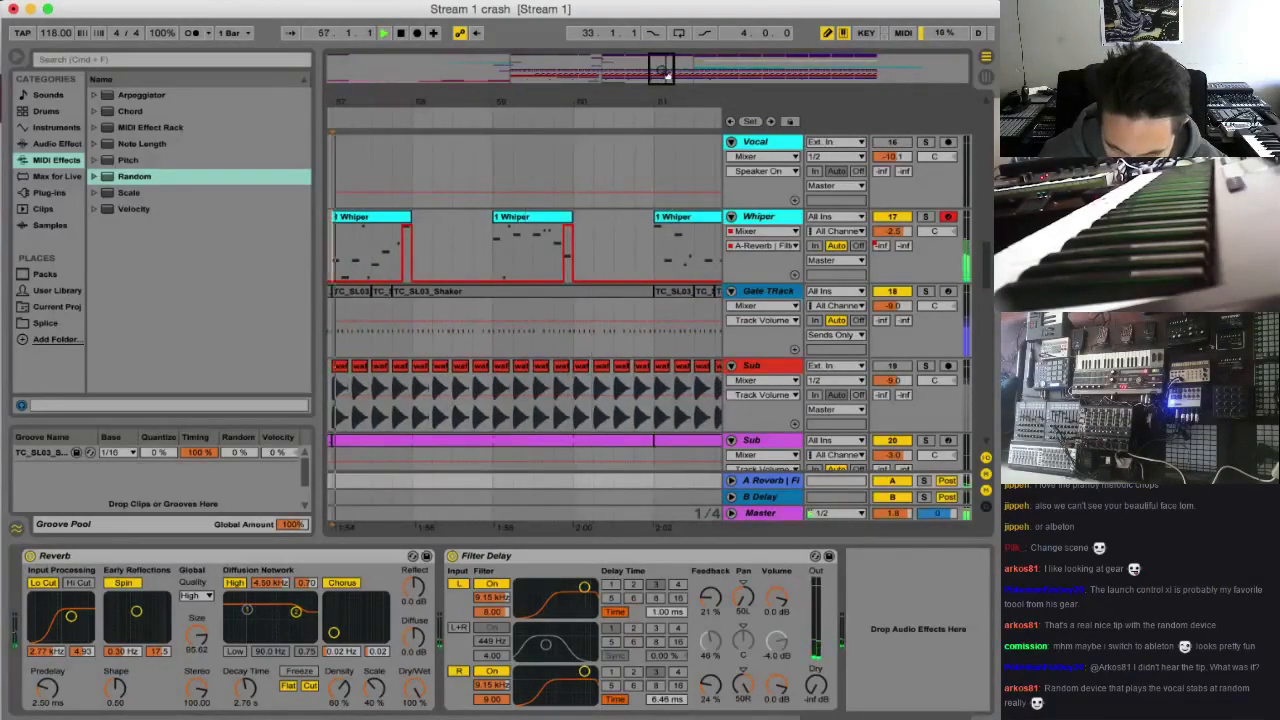
{"action": "key", "text": "space"}
{"action": "left_click", "coordinate": [925, 216]}
{"action": "left_click", "coordinate": [922, 484]}
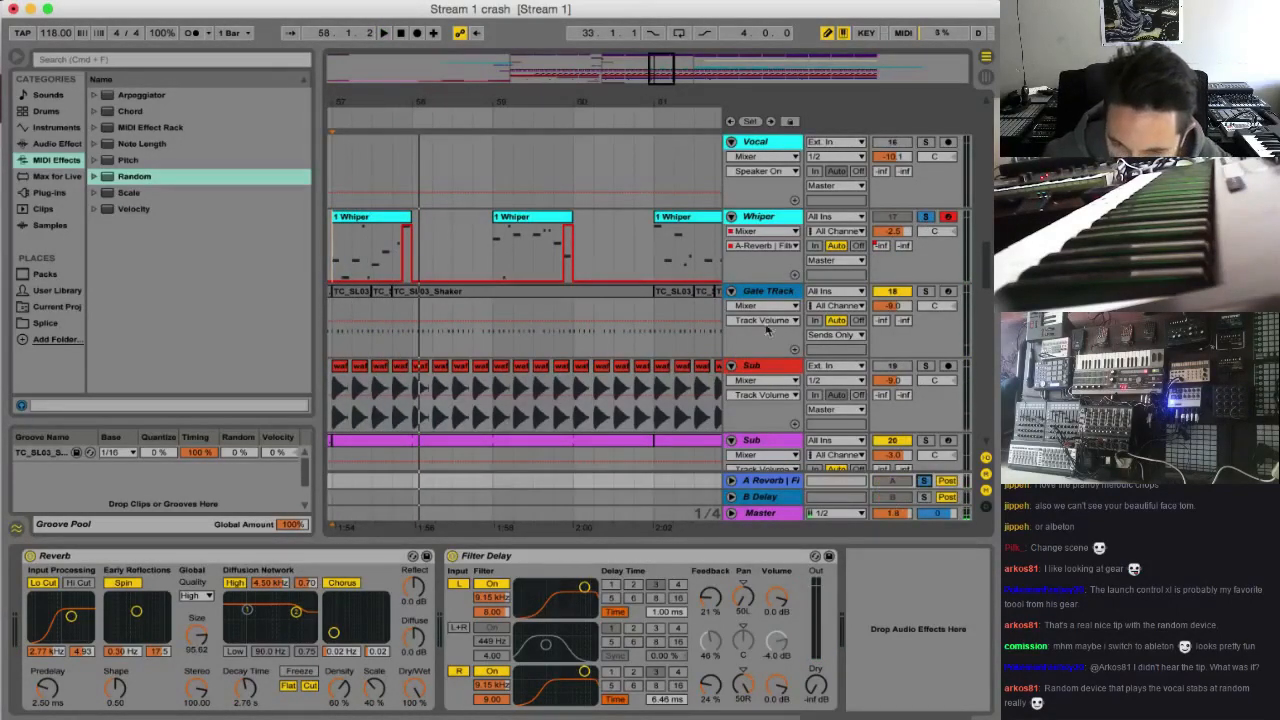
{"action": "key", "text": "space"}
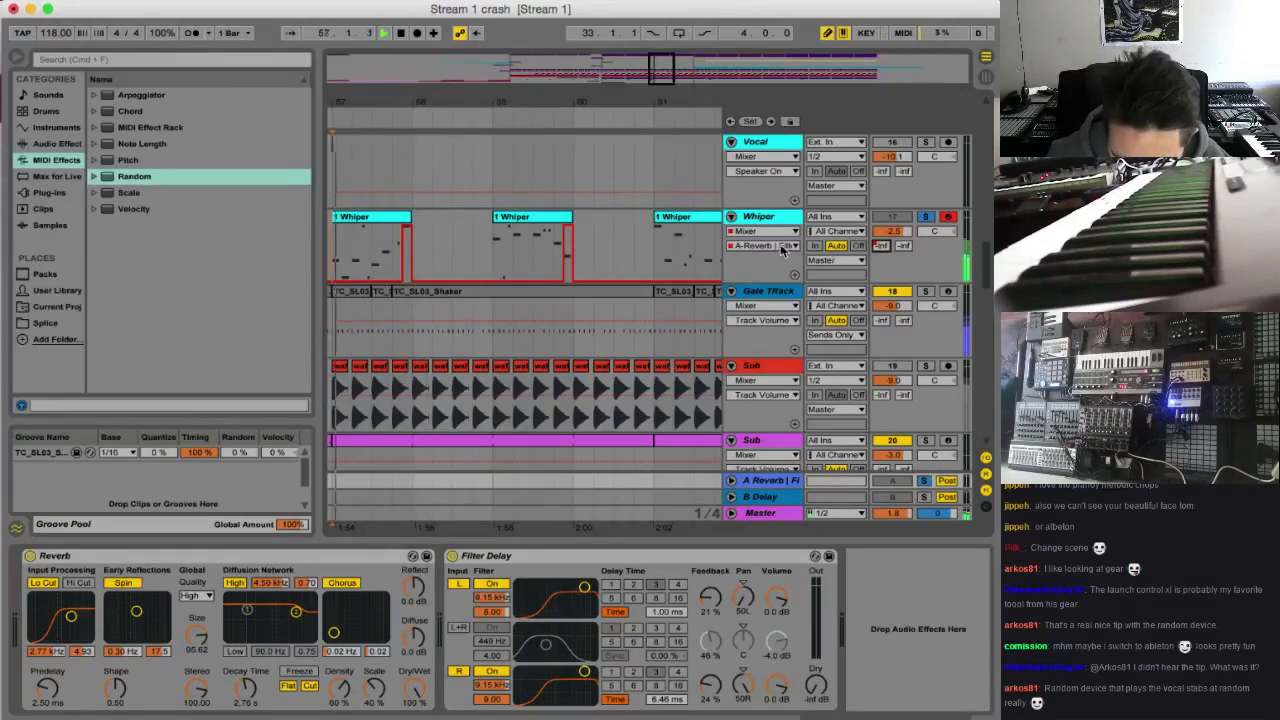
Redraw the Whiper reverb send automation at 0.0 dB over the last beat of each clip in bars 57 to 63 and unsolo Whiper
{"action": "left_click_drag", "start_coordinate": [672, 85], "coordinate": [672, 76]}
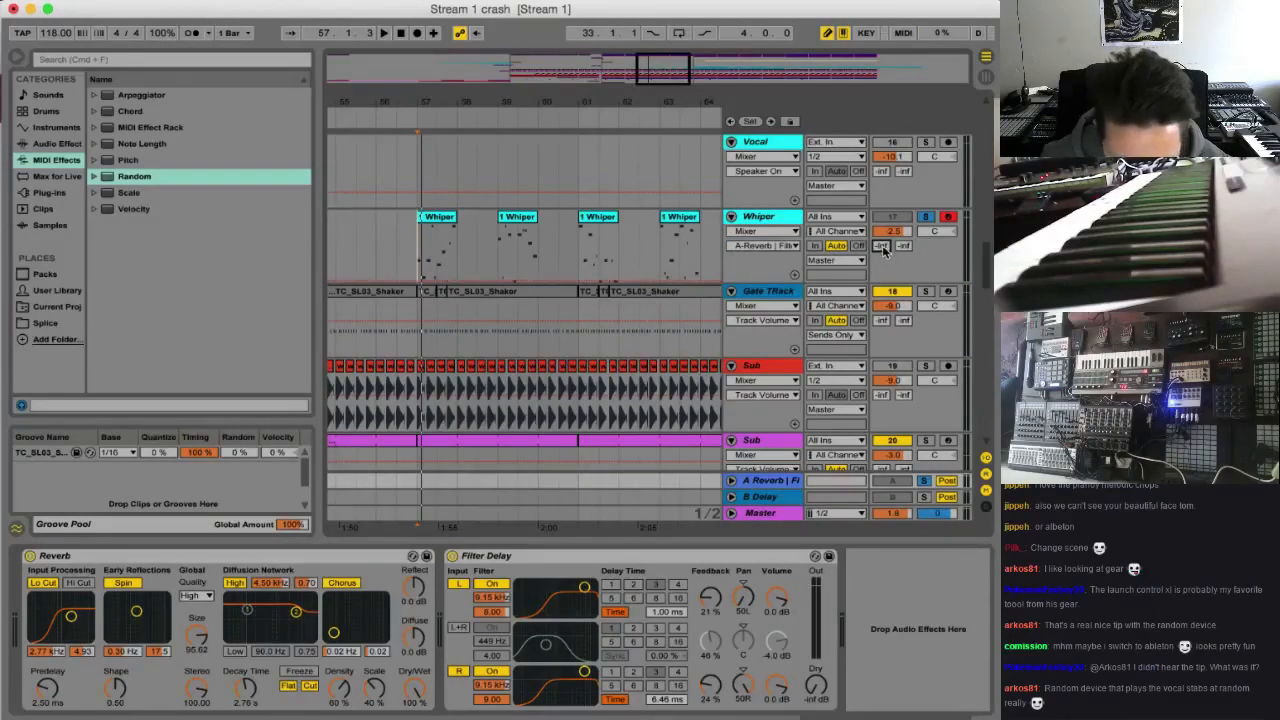
{"action": "left_click", "coordinate": [150, 2]}
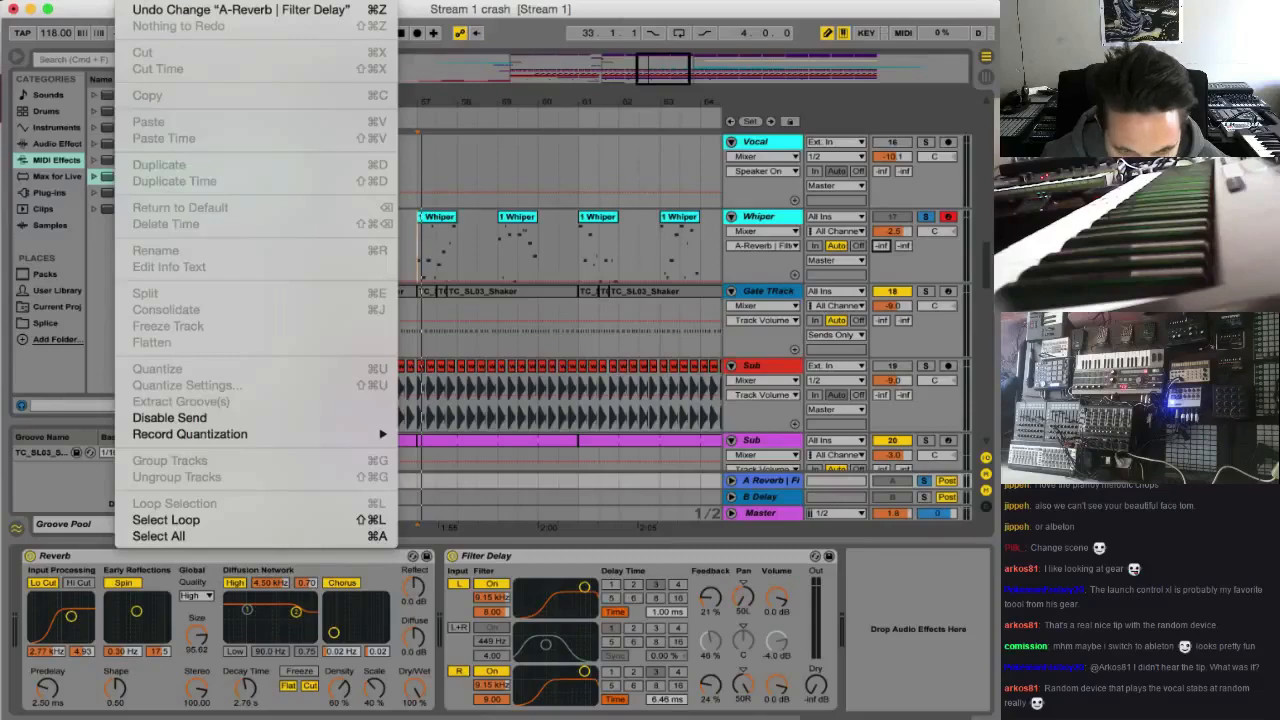
{"action": "left_click", "coordinate": [279, 163]}
{"action": "left_click_drag", "start_coordinate": [673, 76], "coordinate": [661, 98]}
{"action": "left_click_drag", "start_coordinate": [529, 240], "coordinate": [527, 188]}
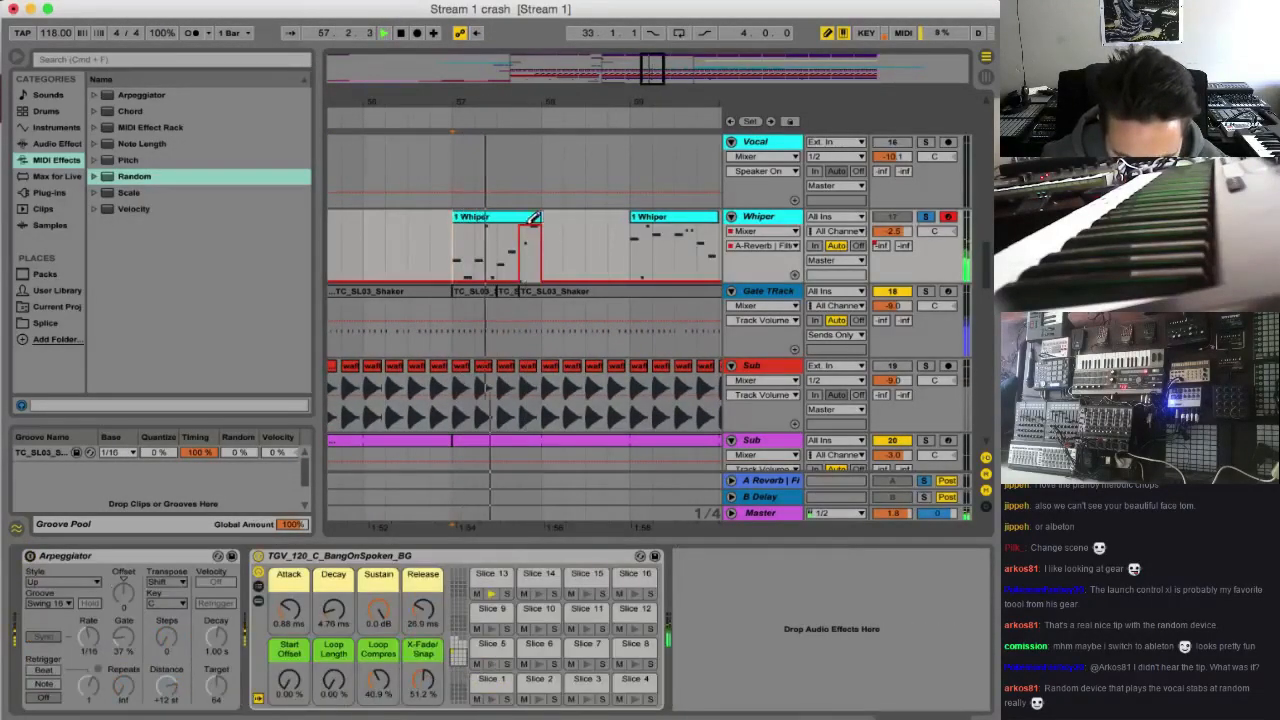
{"action": "scroll", "coordinate": [593, 270], "scroll_direction": "right", "scroll_amount": 1}
{"action": "scroll", "coordinate": [595, 269], "scroll_direction": "right", "scroll_amount": 3}
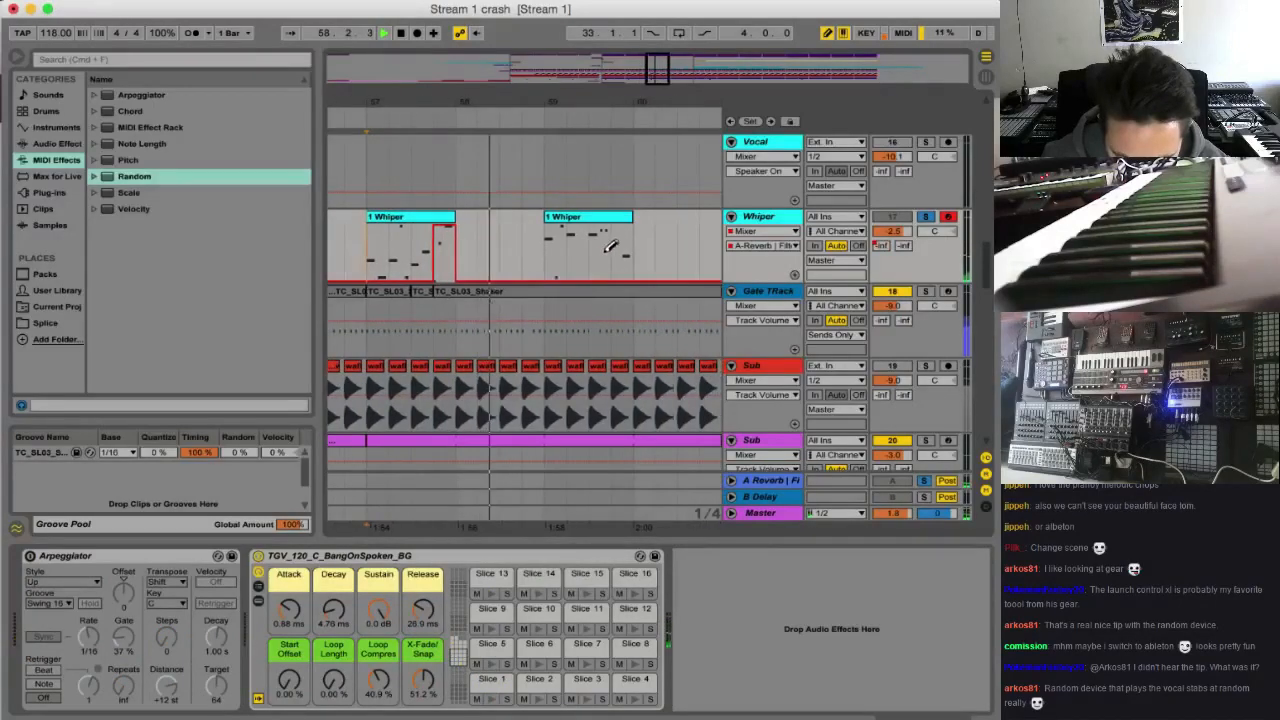
{"action": "left_click_drag", "start_coordinate": [628, 240], "coordinate": [627, 212]}
{"action": "scroll", "coordinate": [630, 226], "scroll_direction": "right", "scroll_amount": 10}
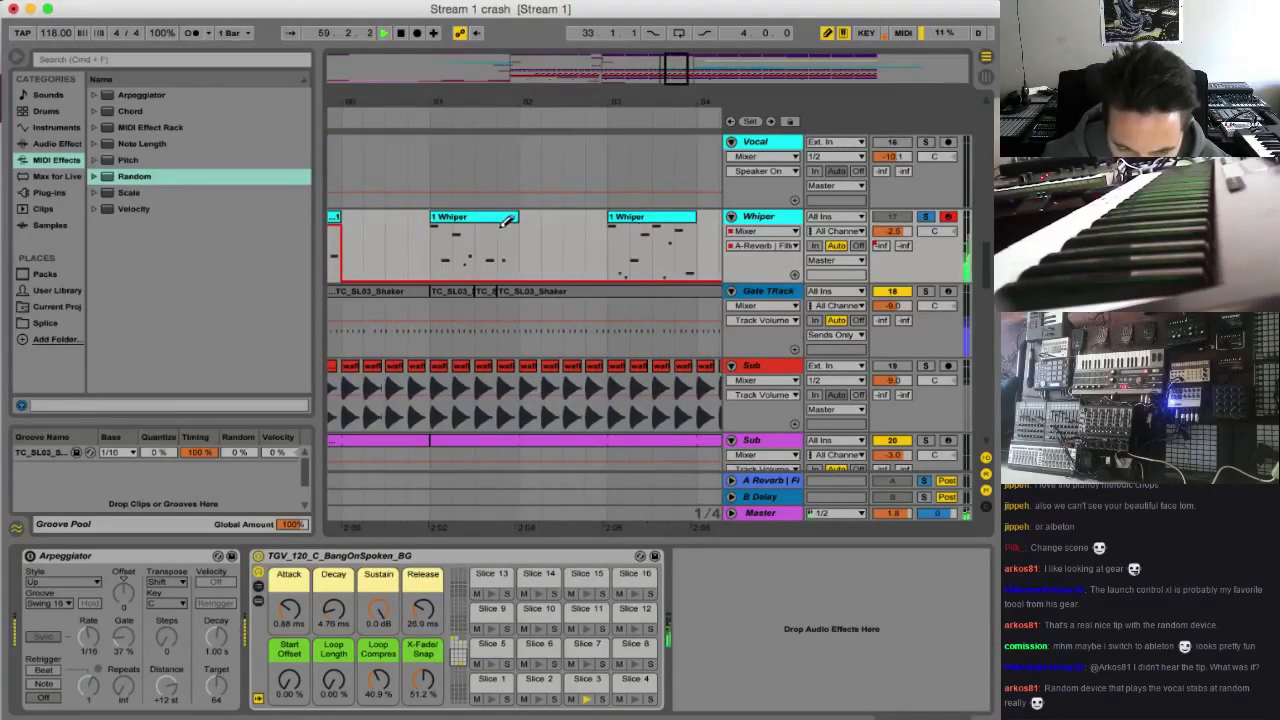
{"action": "scroll", "coordinate": [543, 242], "scroll_direction": "right", "scroll_amount": 5}
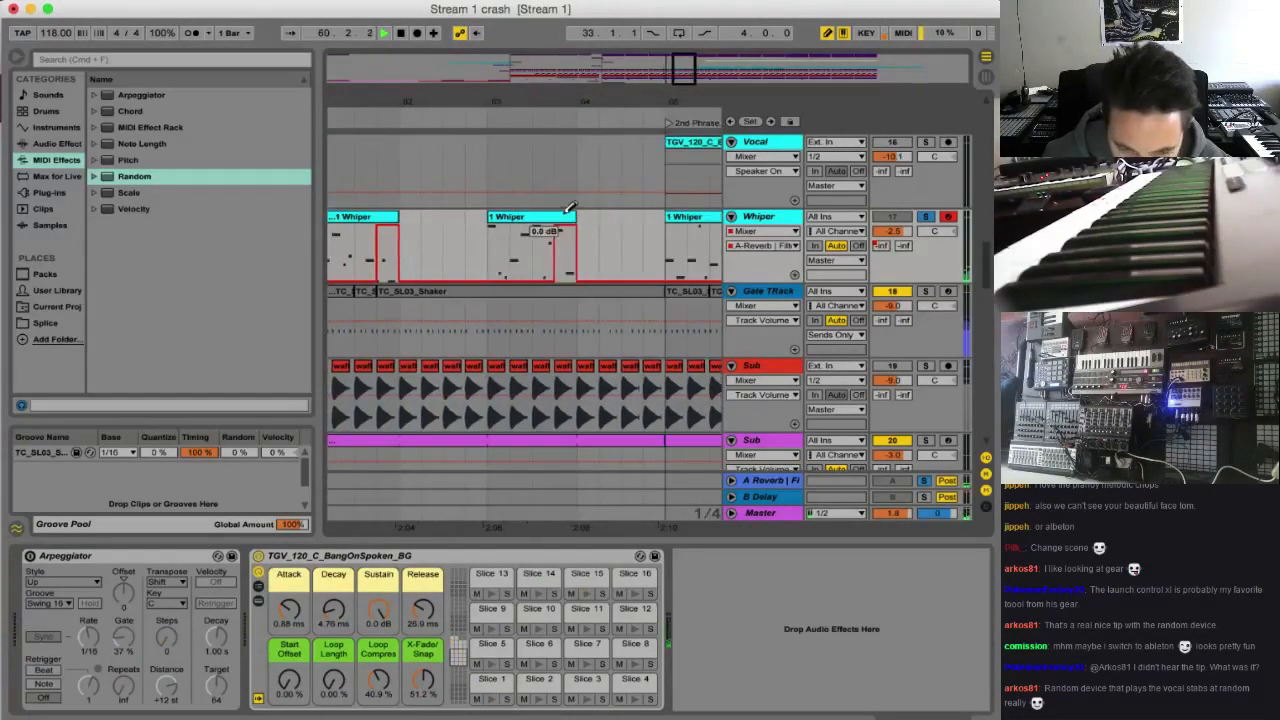
{"action": "left_click", "coordinate": [926, 217]}
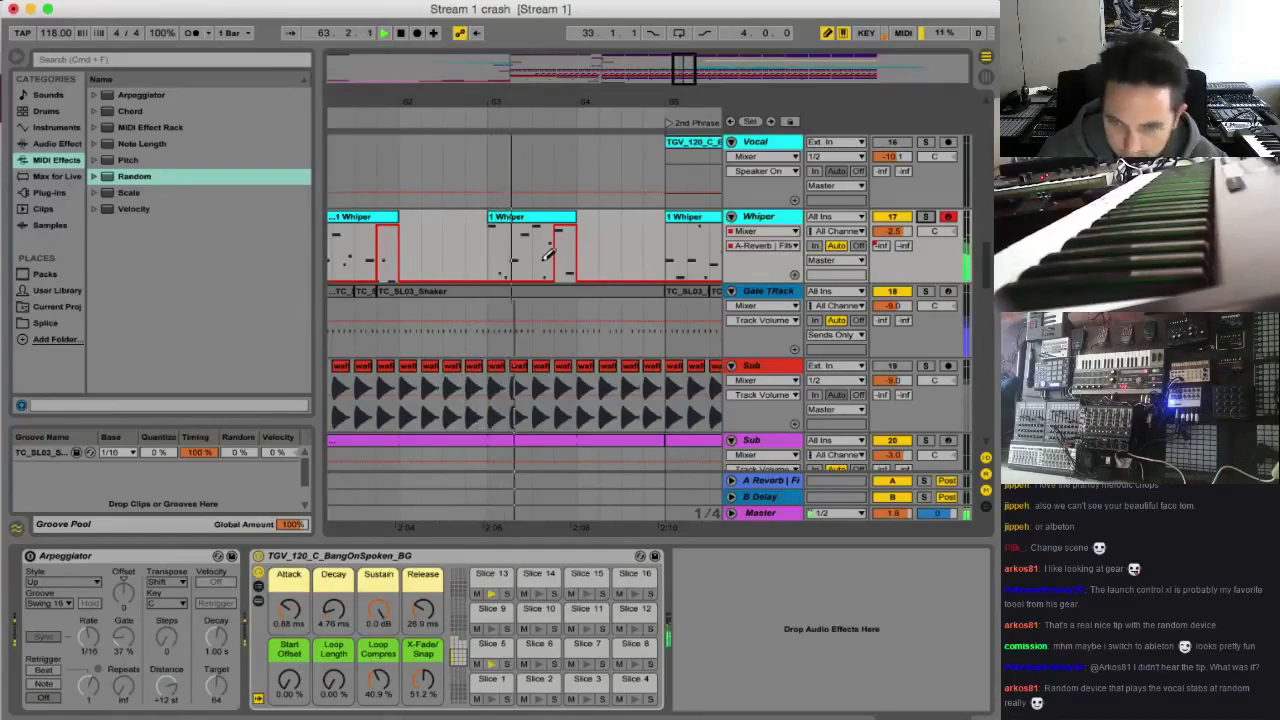
{"action": "mouse_move", "coordinate": [686, 74]}
{"action": "left_mouse_down"}
{"action": "mouse_move", "coordinate": [694, 62]}
{"action": "mouse_move", "coordinate": [691, 73]}
{"action": "left_mouse_up"}
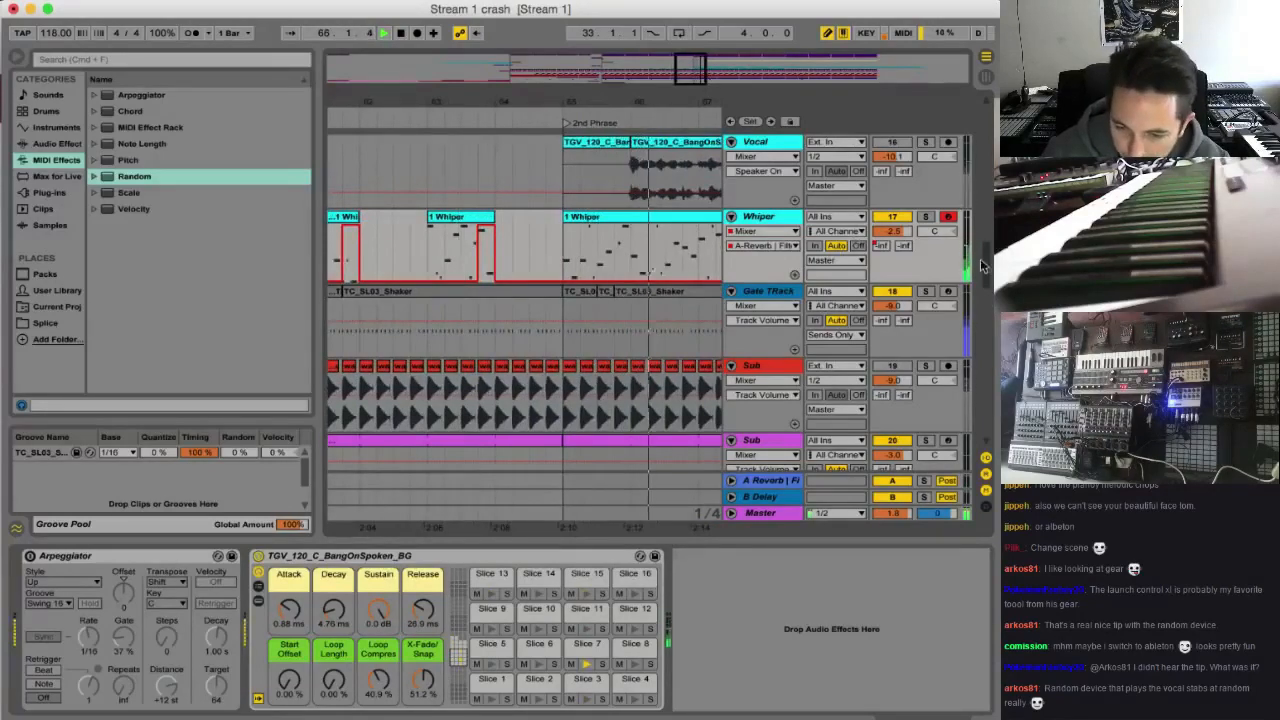
Cut bar 64 out of the Kick Snare track before the 2nd Phrase marker and play the transition from bar 63
{"action": "scroll", "coordinate": [957, 115], "scroll_direction": "up", "scroll_amount": 10}
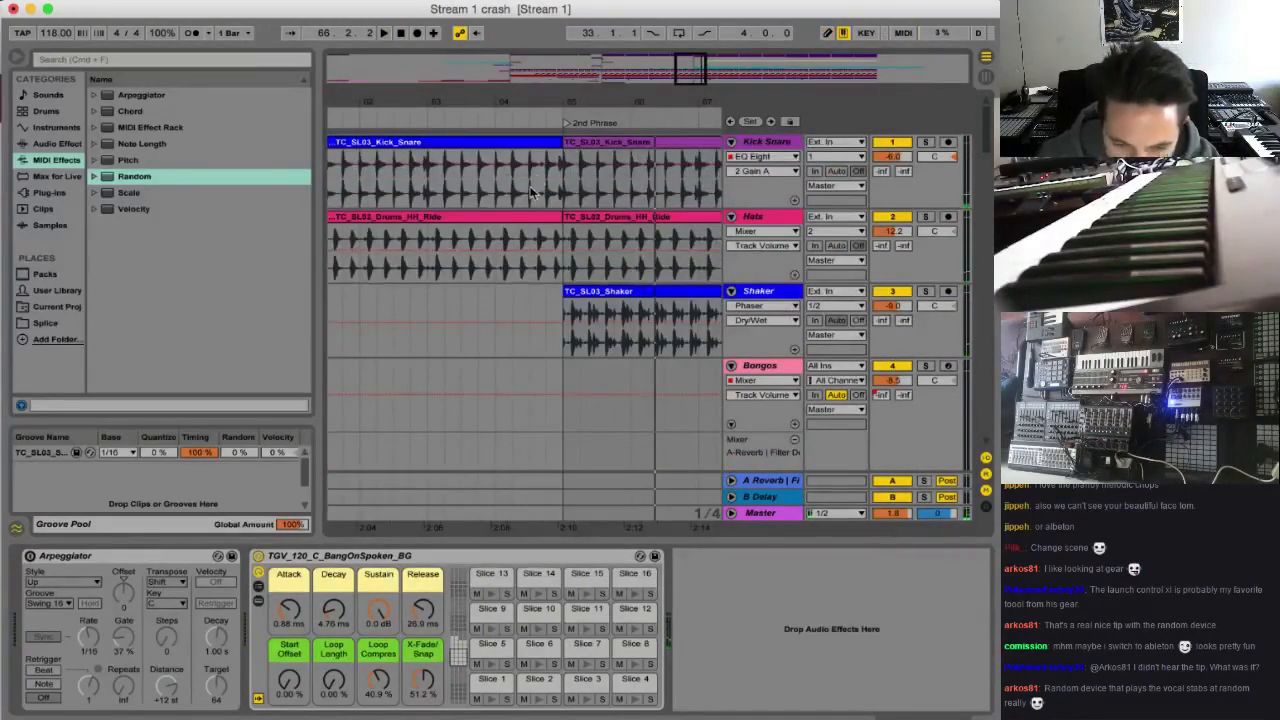
{"action": "left_click_drag", "start_coordinate": [530, 190], "coordinate": [563, 190]}
{"action": "key", "text": "Delete"}
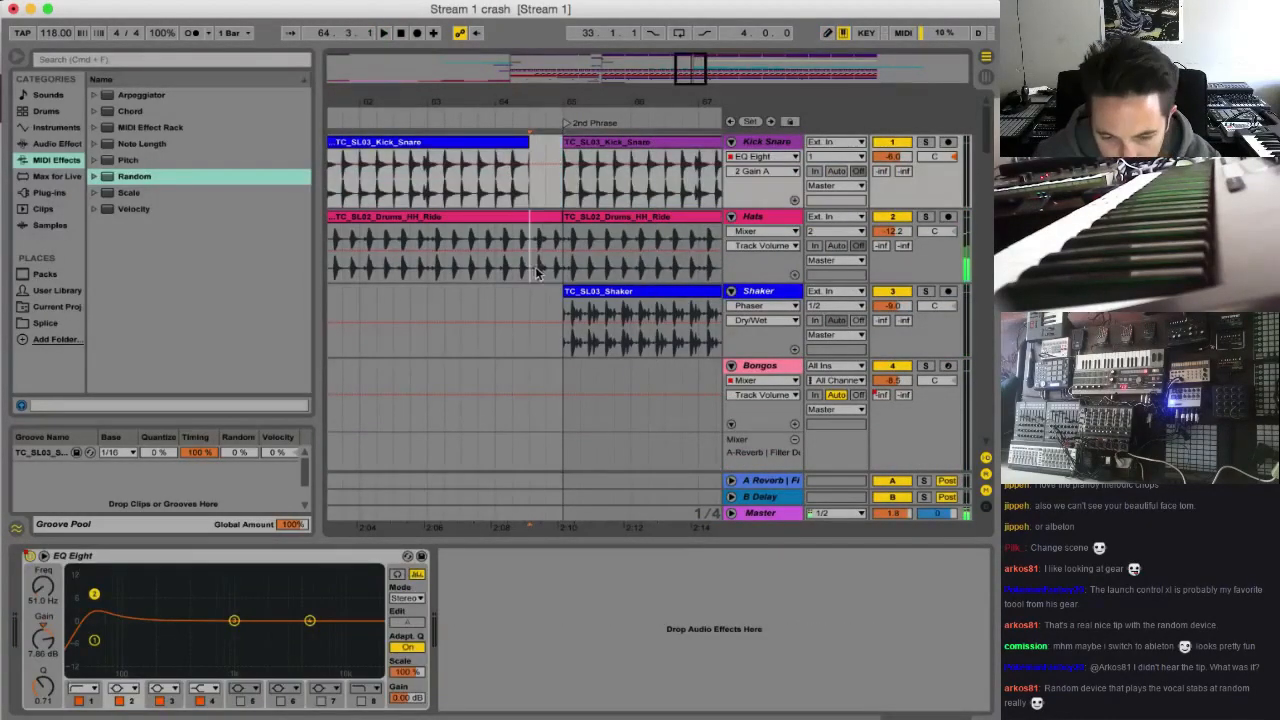
{"action": "left_click_drag", "start_coordinate": [557, 271], "coordinate": [563, 270]}
{"action": "left_click_drag", "start_coordinate": [495, 200], "coordinate": [531, 195]}
{"action": "key", "text": "Delete"}
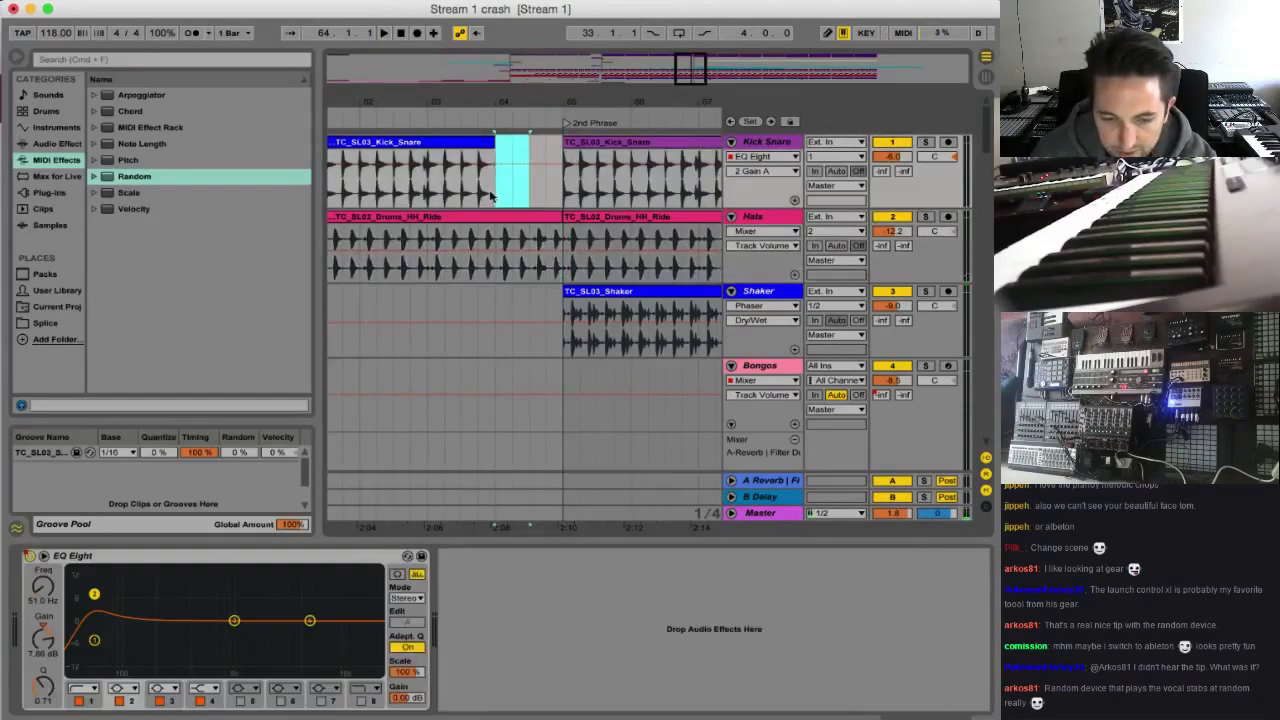
{"action": "left_click", "coordinate": [445, 203]}
{"action": "key", "text": "space"}
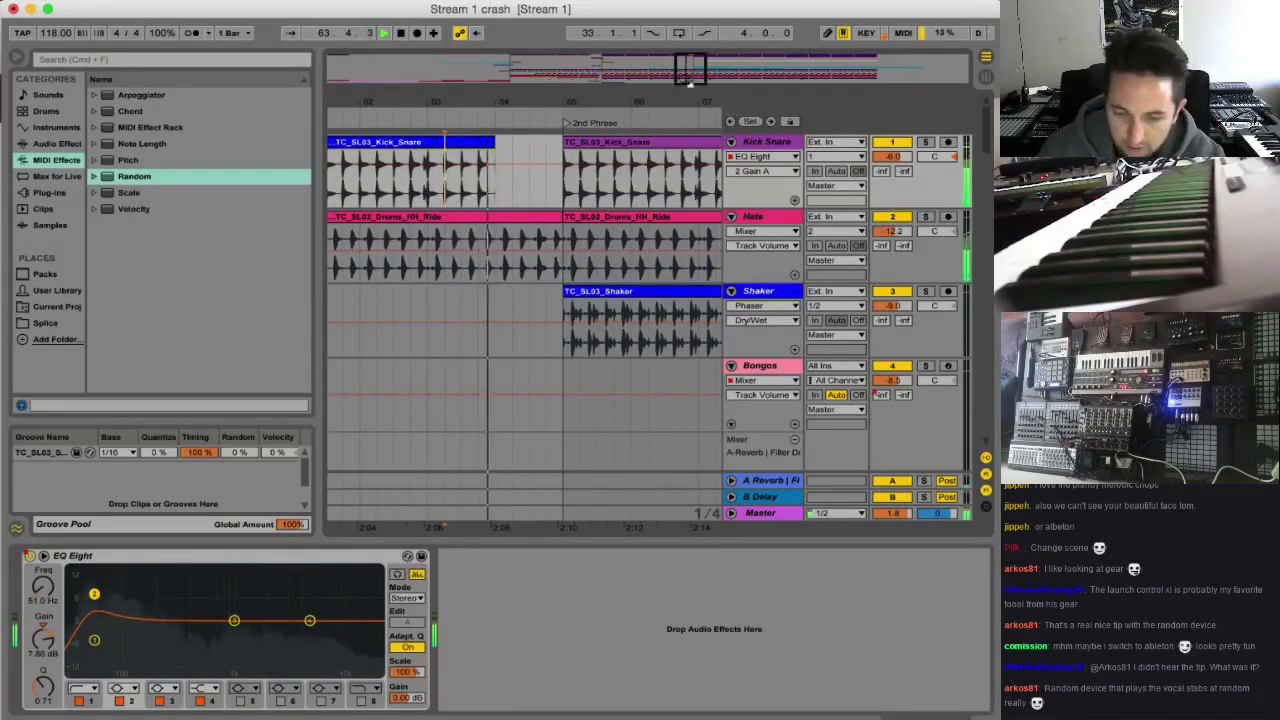
{"action": "scroll", "coordinate": [653, 263], "scroll_direction": "down", "scroll_amount": 8}
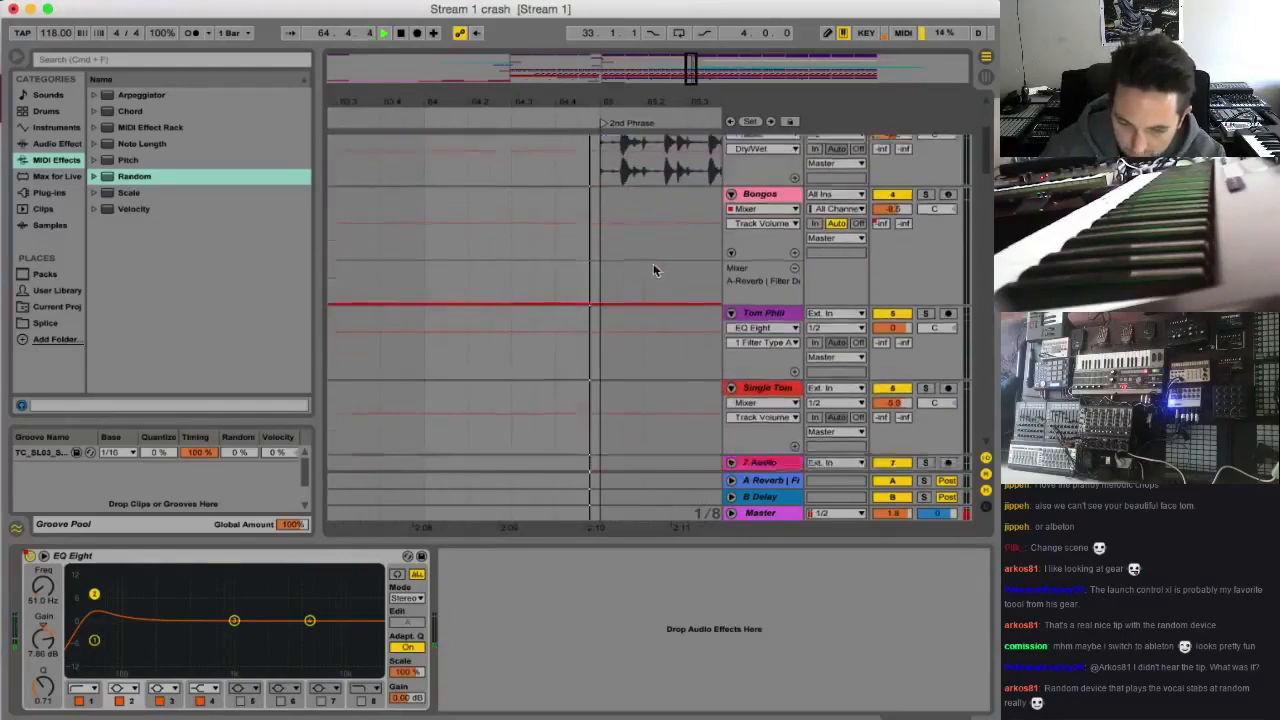
{"action": "scroll", "coordinate": [646, 285], "scroll_direction": "up", "scroll_amount": 5}
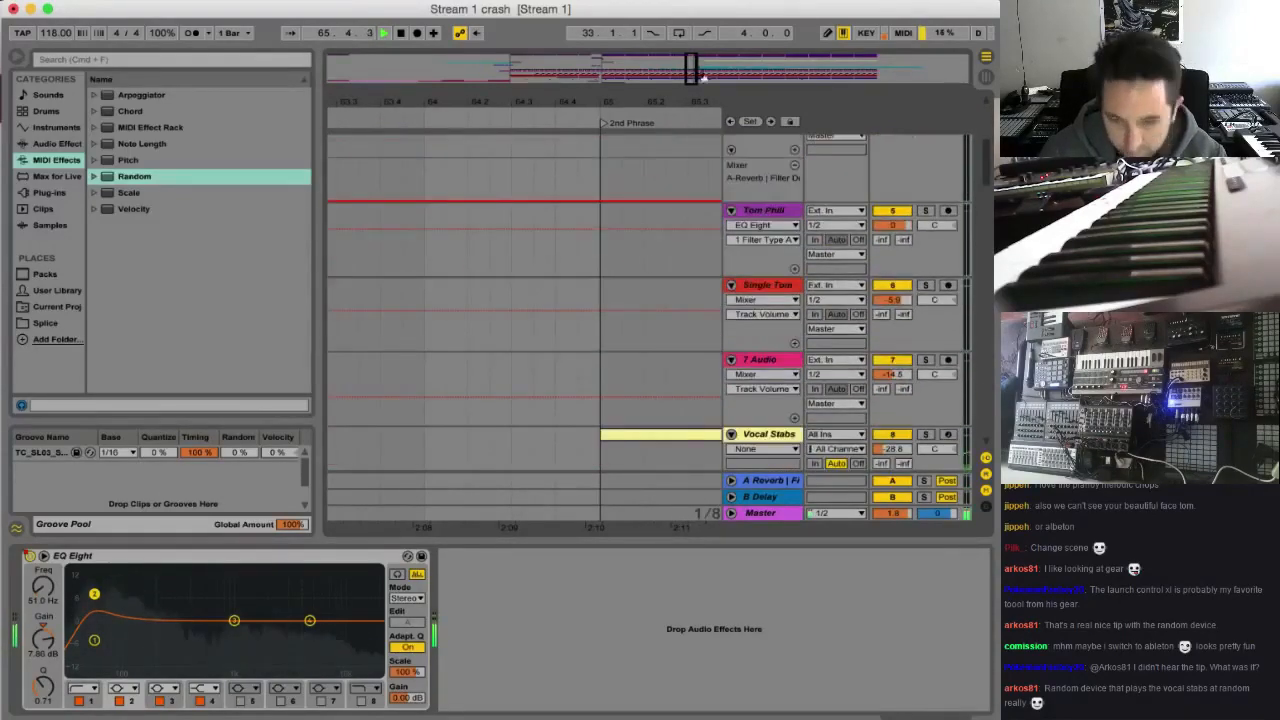
Set the Whiper track volume to -4.8 and duplicate the Whiper clip at bar 73 twice so the part extends to bar 97
{"action": "left_click_drag", "start_coordinate": [697, 68], "coordinate": [697, 22]}
{"action": "scroll", "coordinate": [663, 266], "scroll_direction": "down", "scroll_amount": 10}
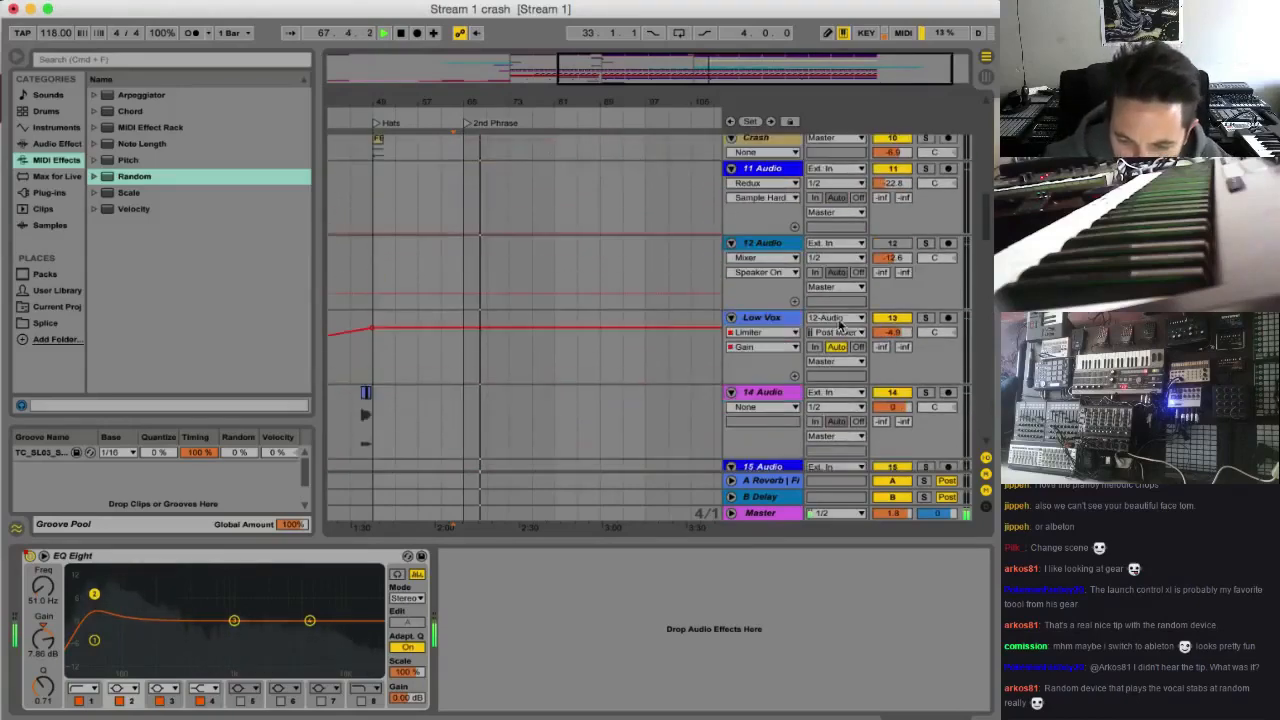
{"action": "scroll", "coordinate": [845, 311], "scroll_direction": "down", "scroll_amount": 3}
{"action": "left_click_drag", "start_coordinate": [887, 219], "coordinate": [887, 217]}
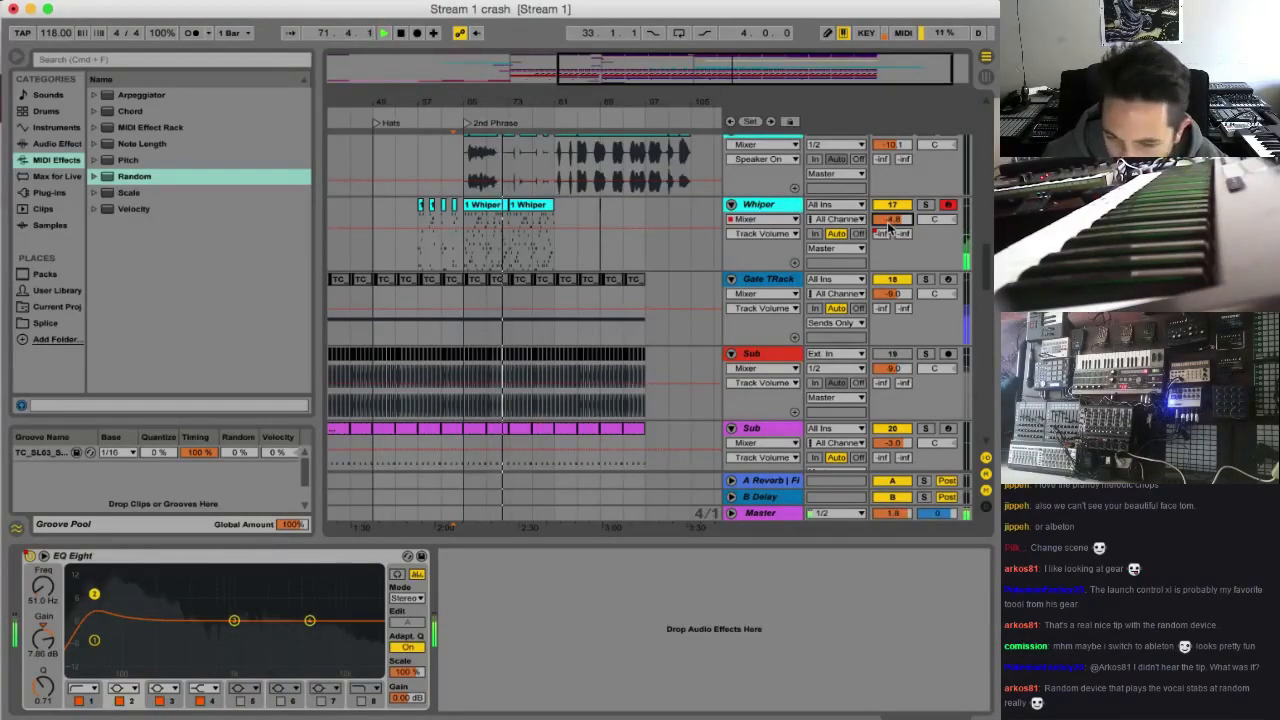
{"action": "left_click", "coordinate": [540, 206]}
{"action": "key", "text": "super+d"}
{"action": "key", "text": "super+d"}
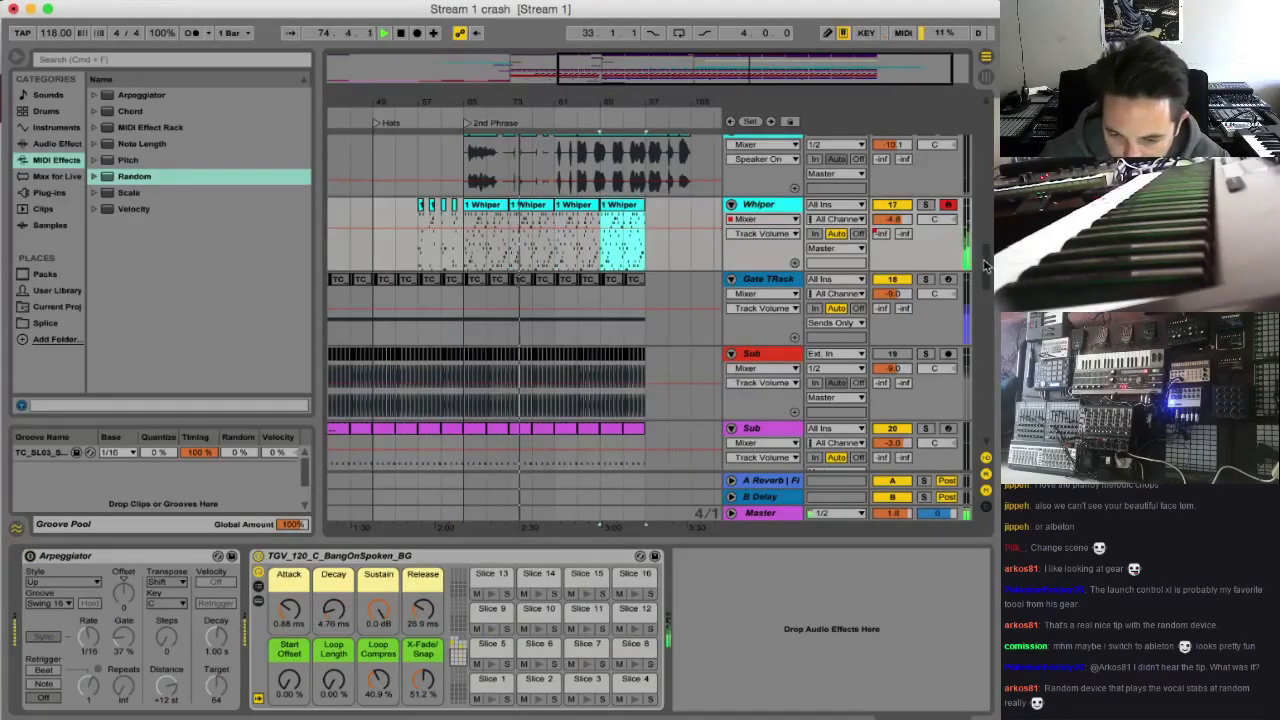
Examine the bass, chord, build-up and drum tracks through the 2nd Phrase during playback for parts to add
{"action": "left_click_drag", "start_coordinate": [986, 266], "coordinate": [986, 381]}
{"action": "scroll", "coordinate": [860, 366], "scroll_direction": "down", "scroll_amount": 5}
{"action": "scroll", "coordinate": [860, 358], "scroll_direction": "up", "scroll_amount": 2}
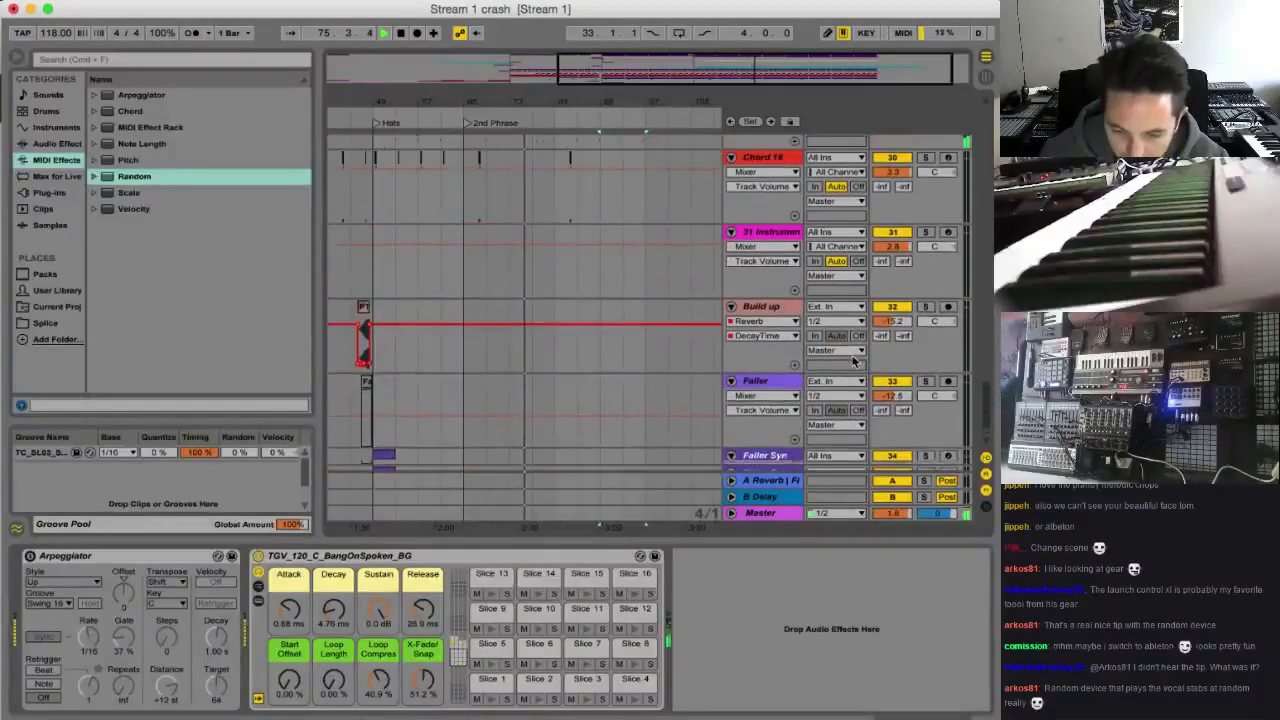
{"action": "scroll", "coordinate": [860, 358], "scroll_direction": "up", "scroll_amount": 3}
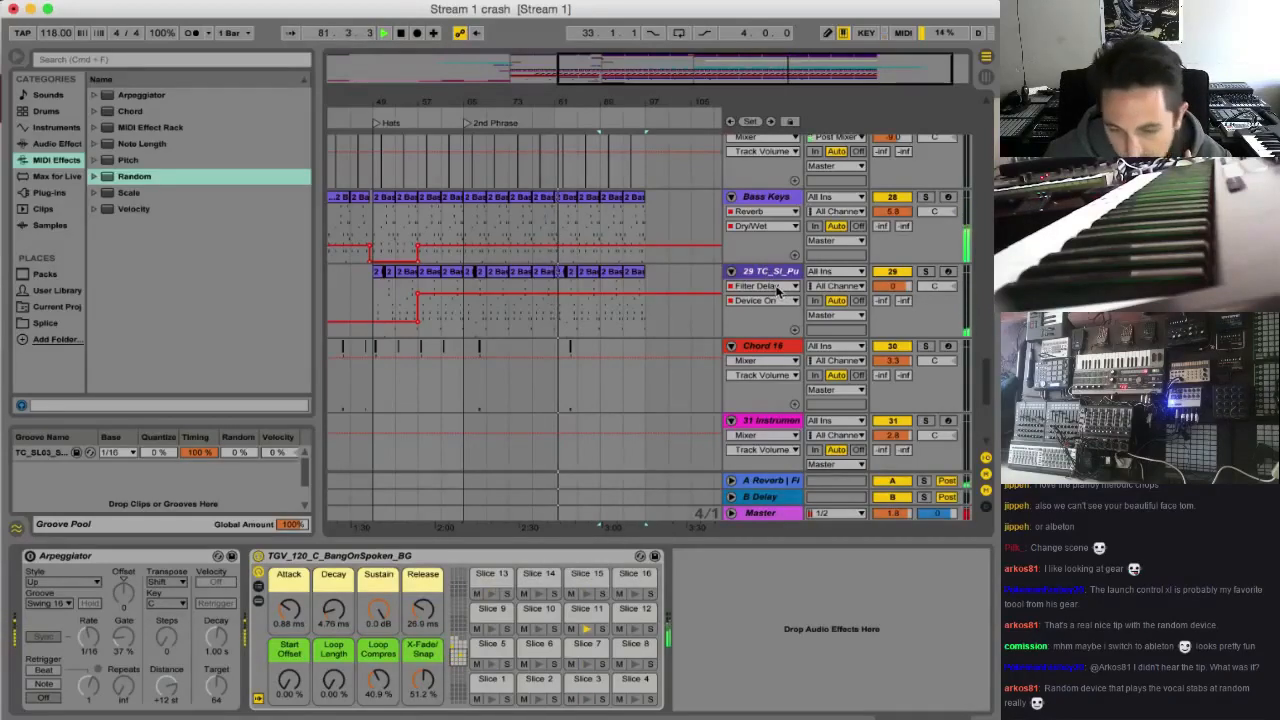
{"action": "scroll", "coordinate": [778, 290], "scroll_direction": "up", "scroll_amount": 10}
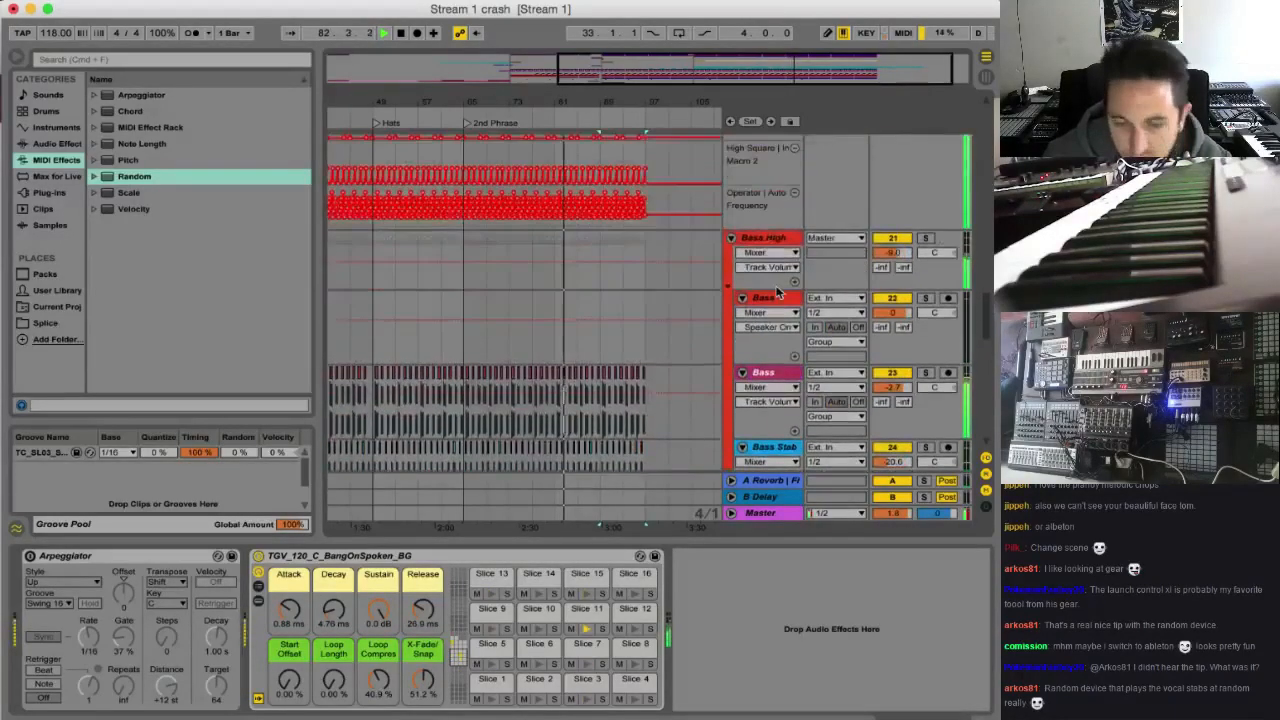
{"action": "scroll", "coordinate": [778, 290], "scroll_direction": "up", "scroll_amount": 5}
{"action": "scroll", "coordinate": [787, 285], "scroll_direction": "down", "scroll_amount": 6}
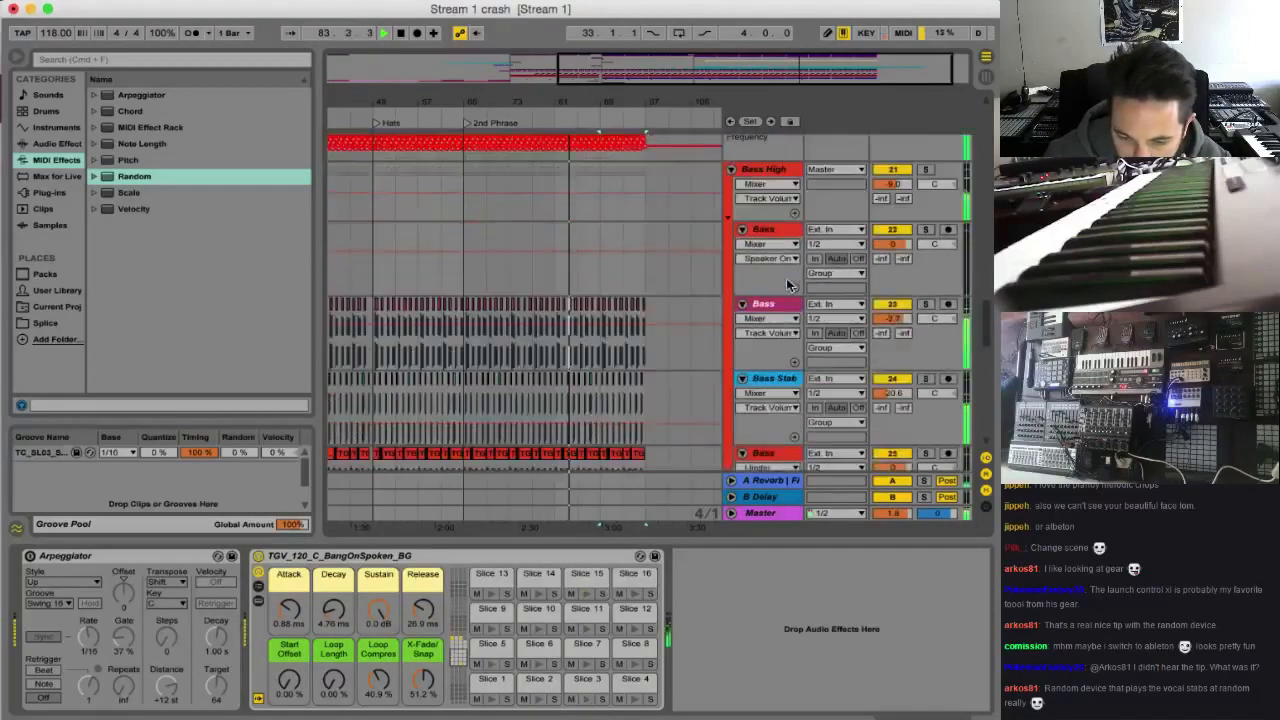
{"action": "scroll", "coordinate": [787, 285], "scroll_direction": "down", "scroll_amount": 6}
{"action": "scroll", "coordinate": [815, 298], "scroll_direction": "down", "scroll_amount": 6}
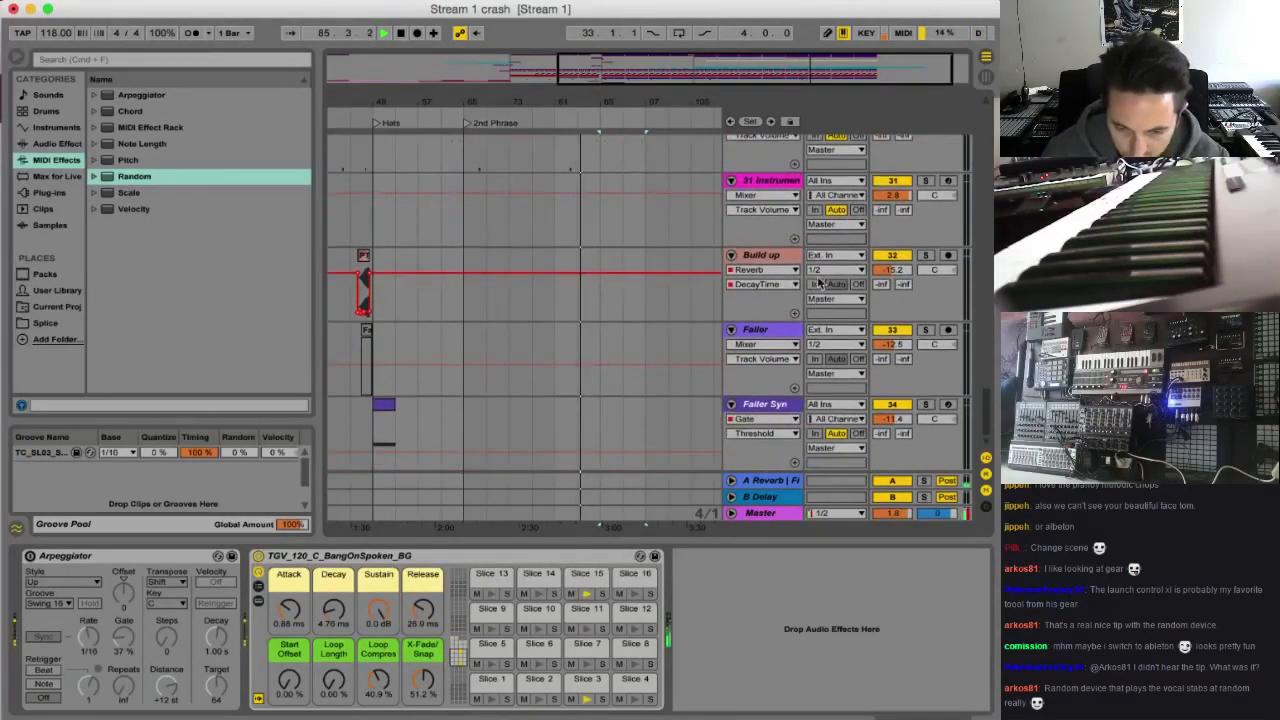
{"action": "left_click_drag", "start_coordinate": [988, 416], "coordinate": [988, 190]}
{"action": "scroll", "coordinate": [938, 200], "scroll_direction": "down", "scroll_amount": 1}
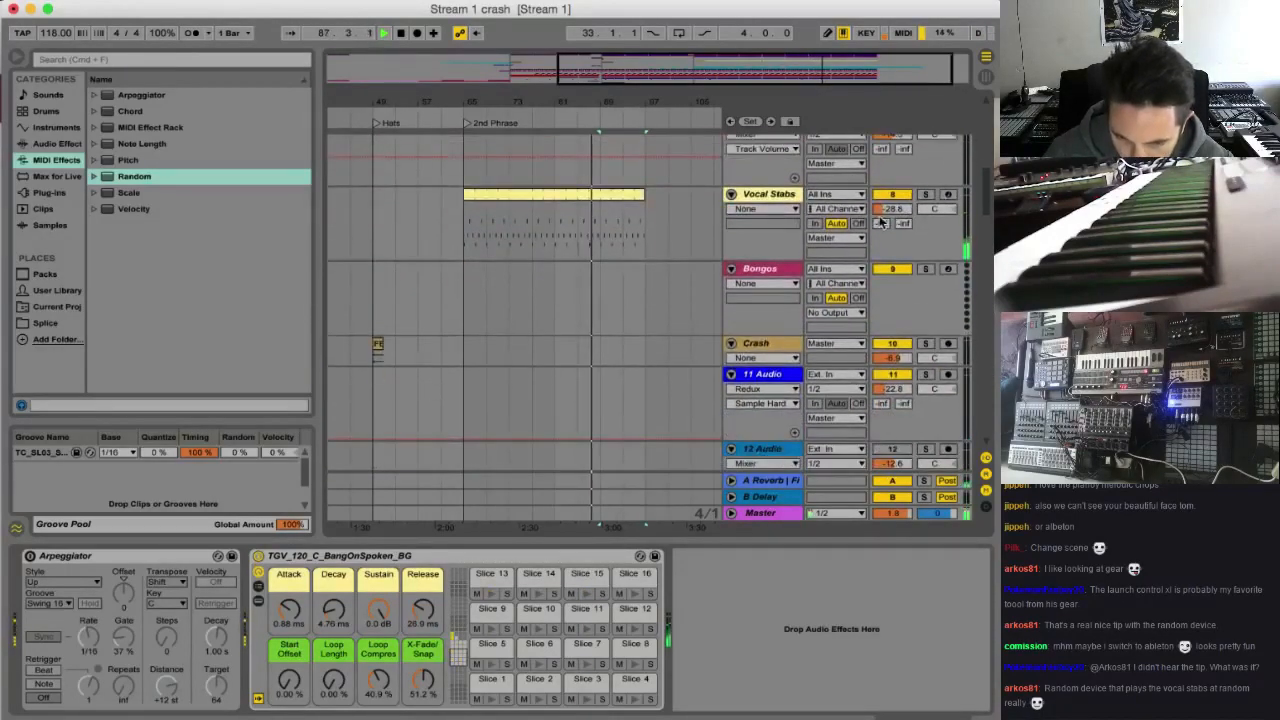
{"action": "scroll", "coordinate": [763, 375], "scroll_direction": "up", "scroll_amount": 8}
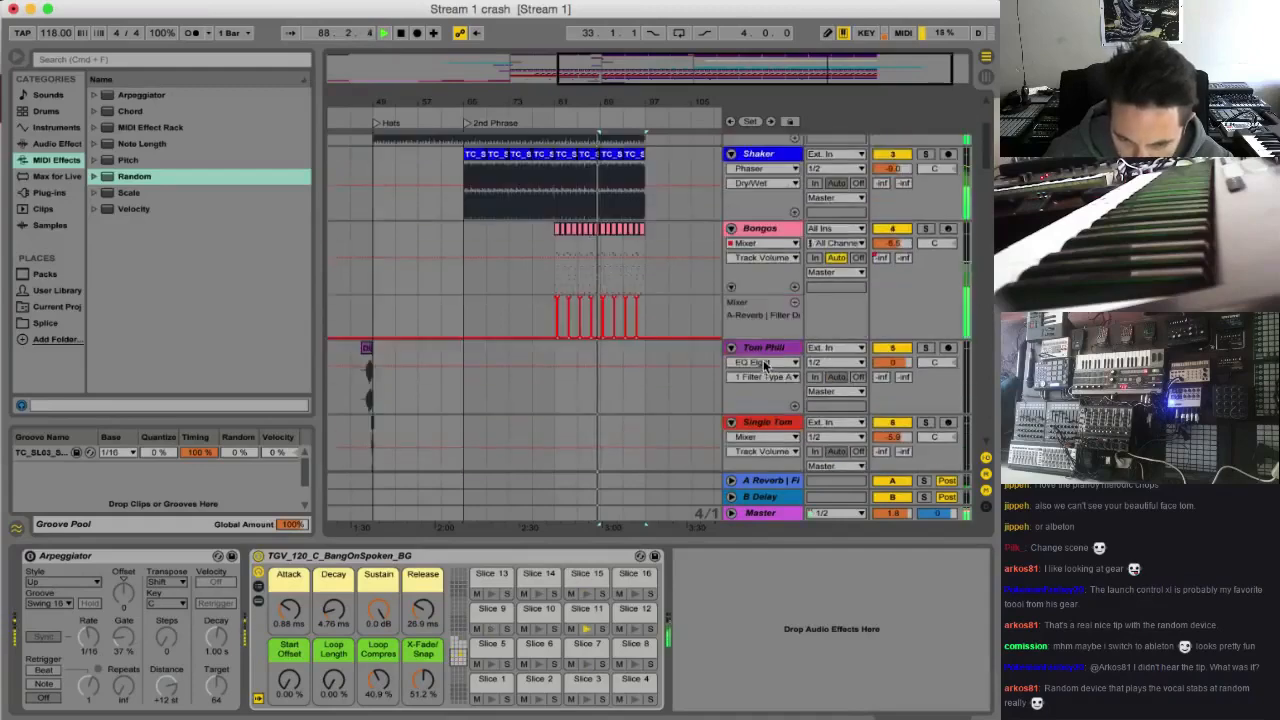
Copy the white noise riser on the Build up track from before the Drop marker to bars 81 to 97
{"action": "left_click_drag", "start_coordinate": [757, 78], "coordinate": [752, 50]}
{"action": "scroll", "coordinate": [478, 388], "scroll_direction": "down", "scroll_amount": 20}
{"action": "scroll", "coordinate": [567, 380], "scroll_direction": "down", "scroll_amount": 10}
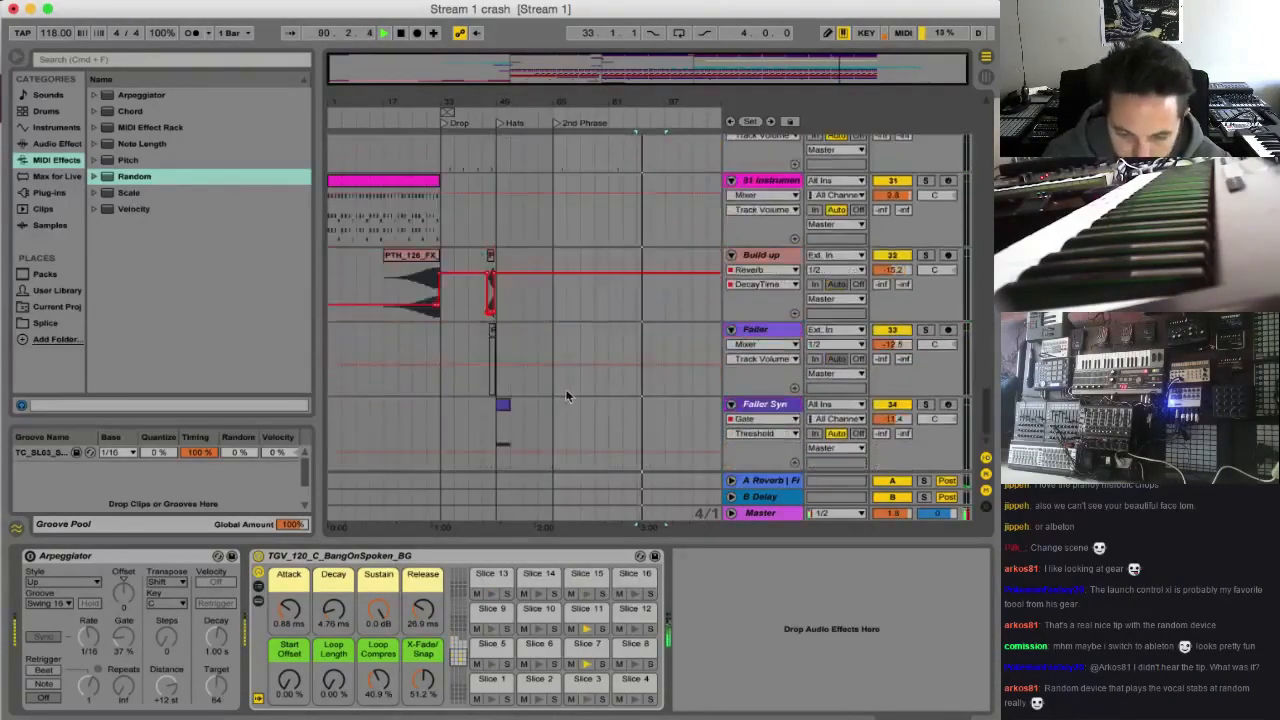
{"action": "left_click", "coordinate": [428, 258]}
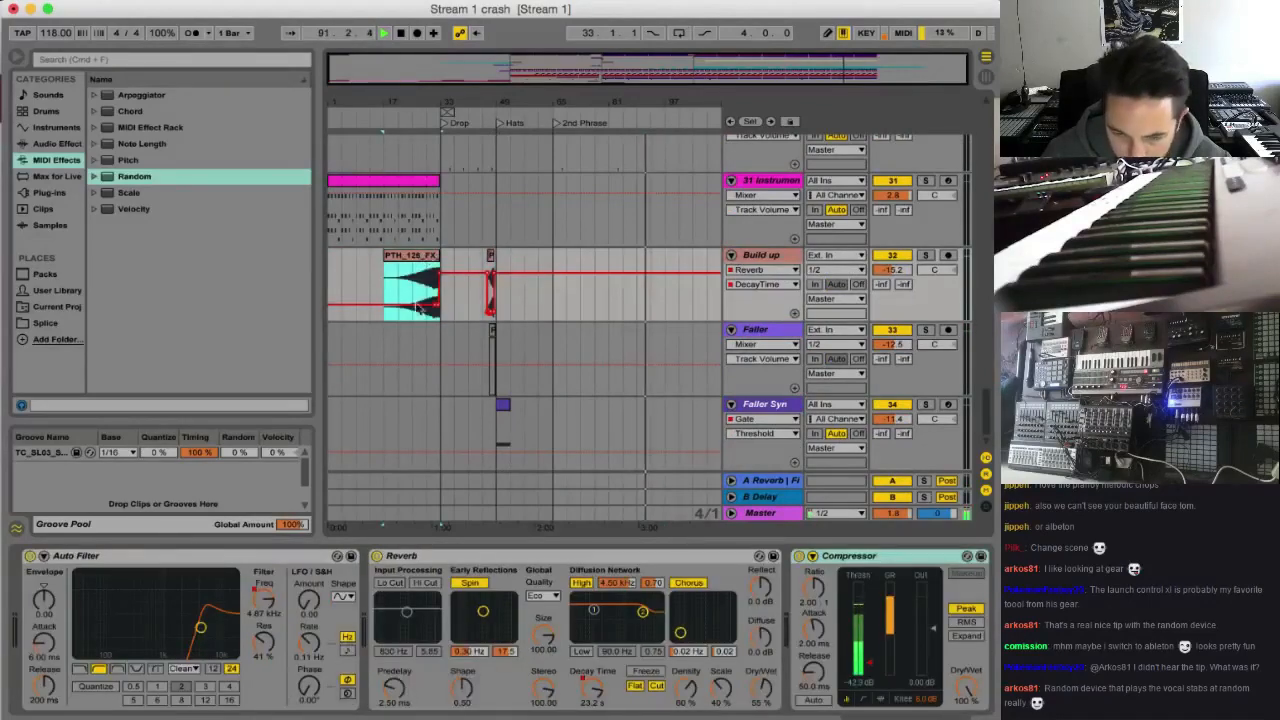
{"action": "left_click_drag", "start_coordinate": [428, 258], "coordinate": [607, 265]}
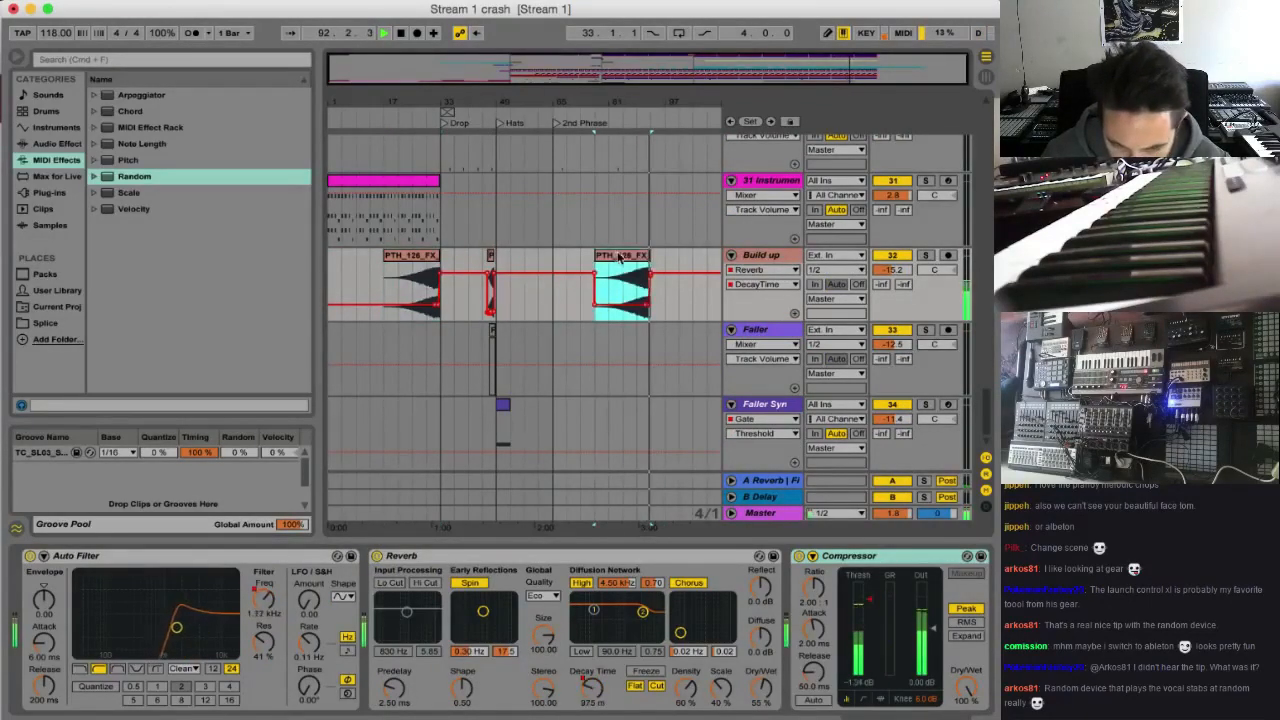
{"action": "left_click_drag", "start_coordinate": [617, 258], "coordinate": [630, 258]}
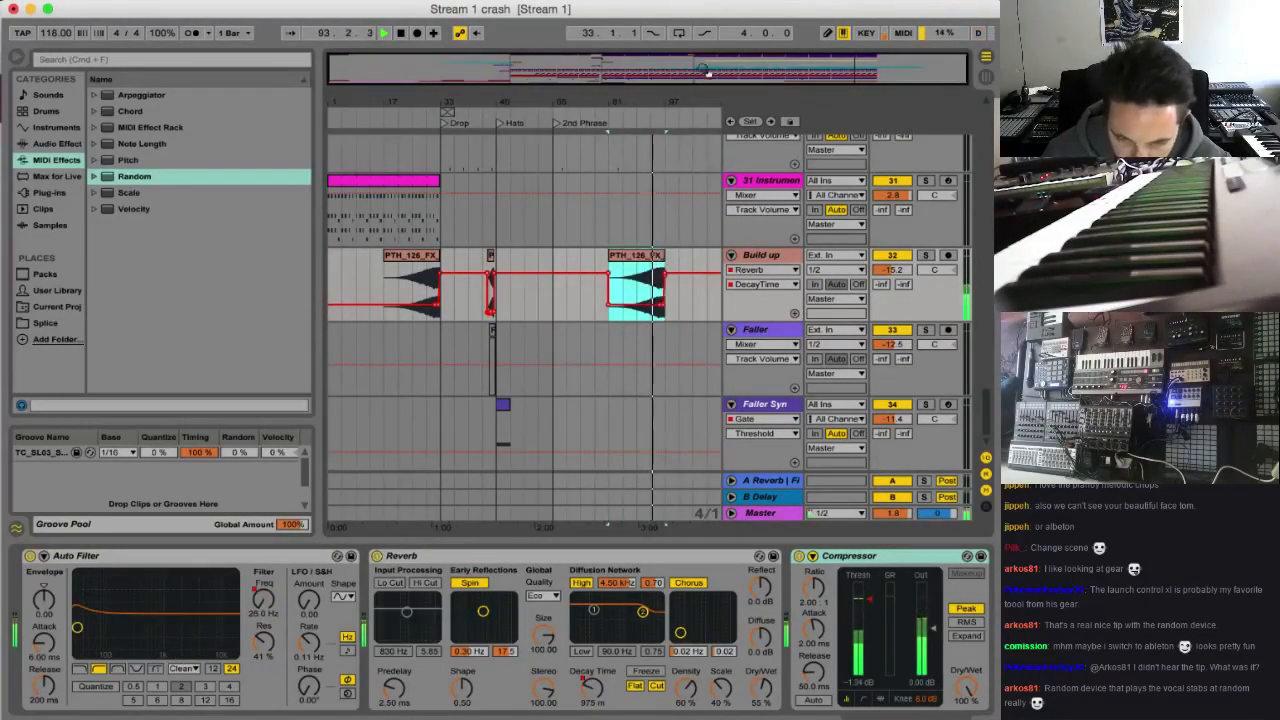
{"action": "left_click_drag", "start_coordinate": [708, 71], "coordinate": [832, 88]}
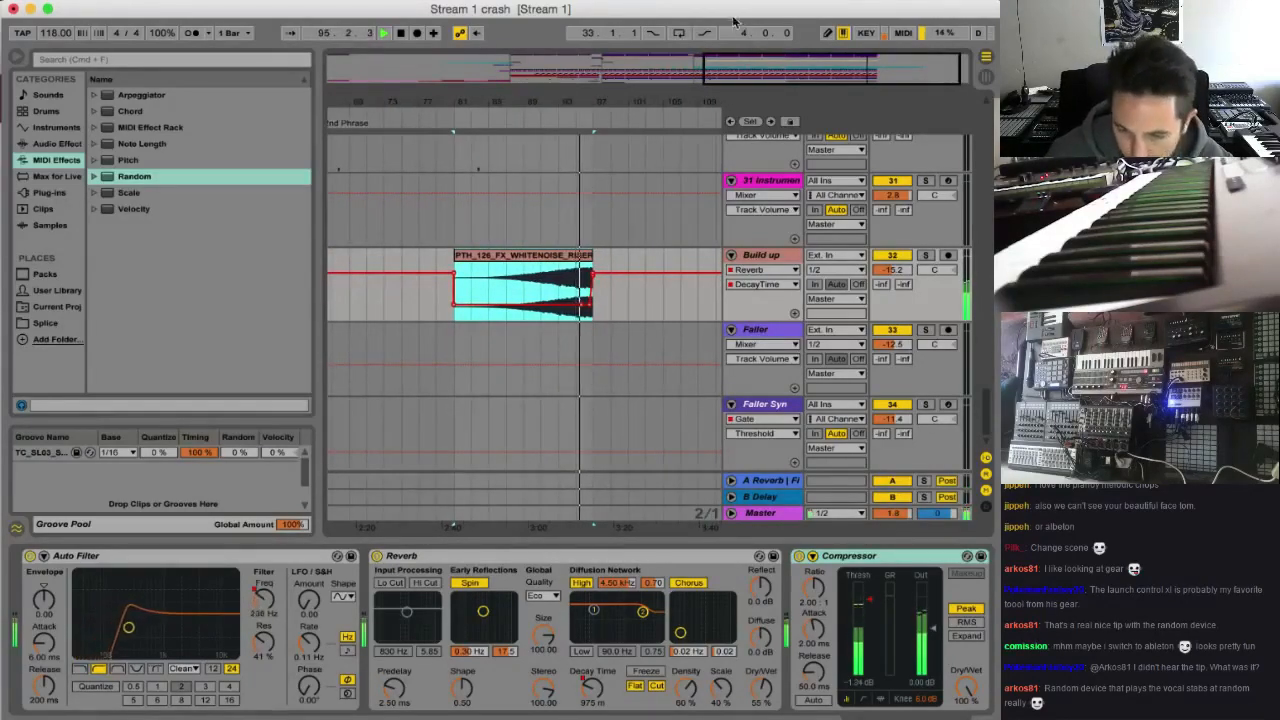
Duplicate the last four-bar Kick Snare clip four times so the track extends from bar 97 to bar 113
{"action": "scroll", "coordinate": [708, 195], "scroll_direction": "up", "scroll_amount": 5}
{"action": "scroll", "coordinate": [627, 183], "scroll_direction": "up", "scroll_amount": 15}
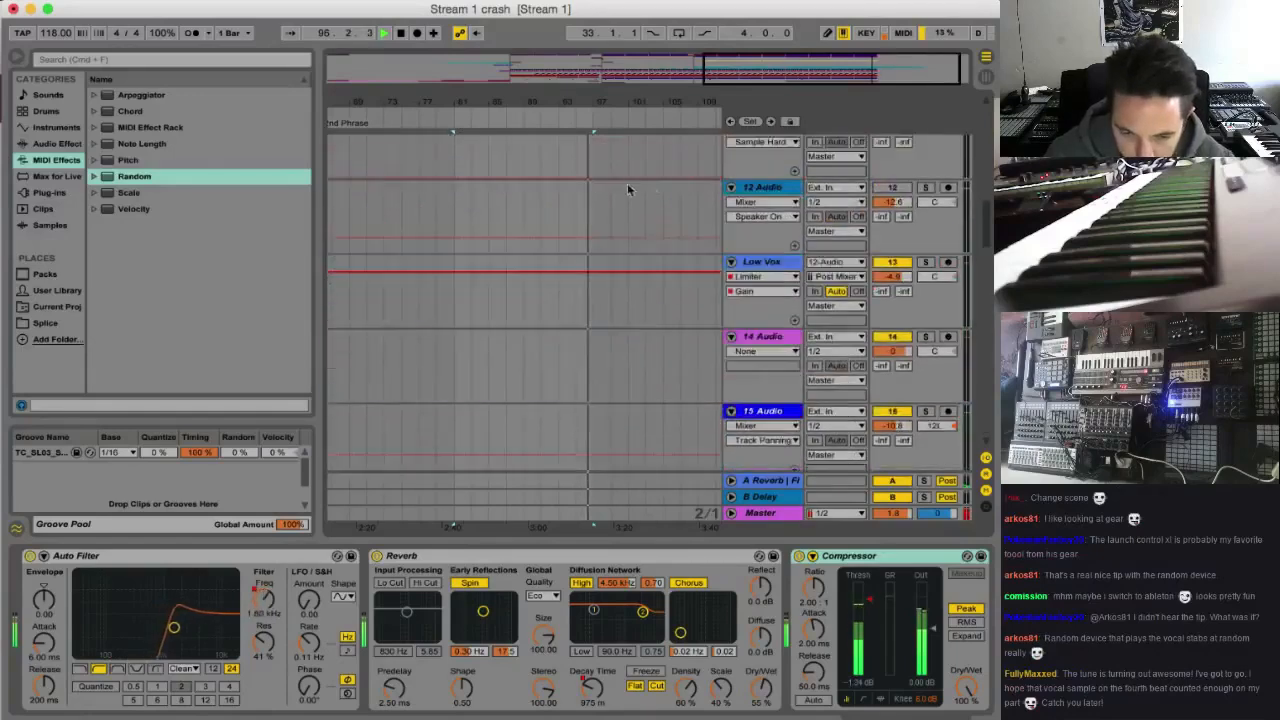
{"action": "left_click", "coordinate": [577, 148]}
{"action": "key", "text": "super+d"}
{"action": "key", "text": "super+d"}
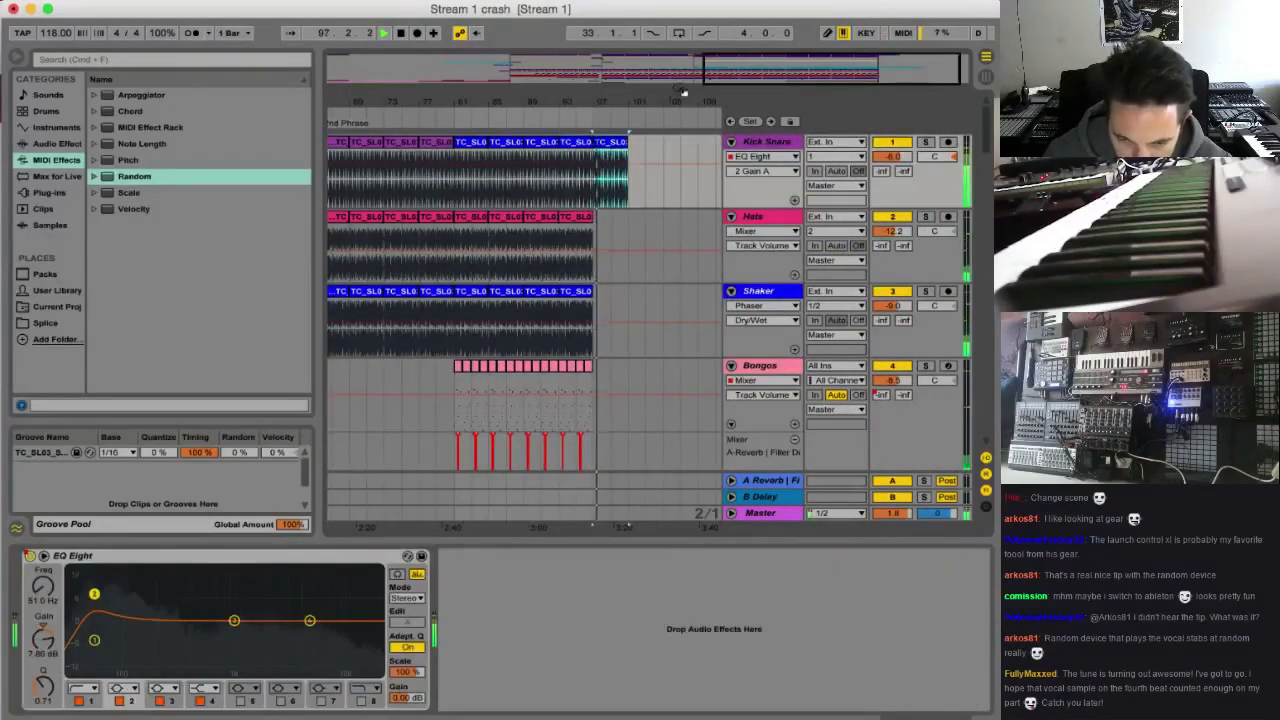
{"action": "left_click_drag", "start_coordinate": [753, 66], "coordinate": [752, 62]}
{"action": "key", "text": "super+d"}
{"action": "key", "text": "super+d"}
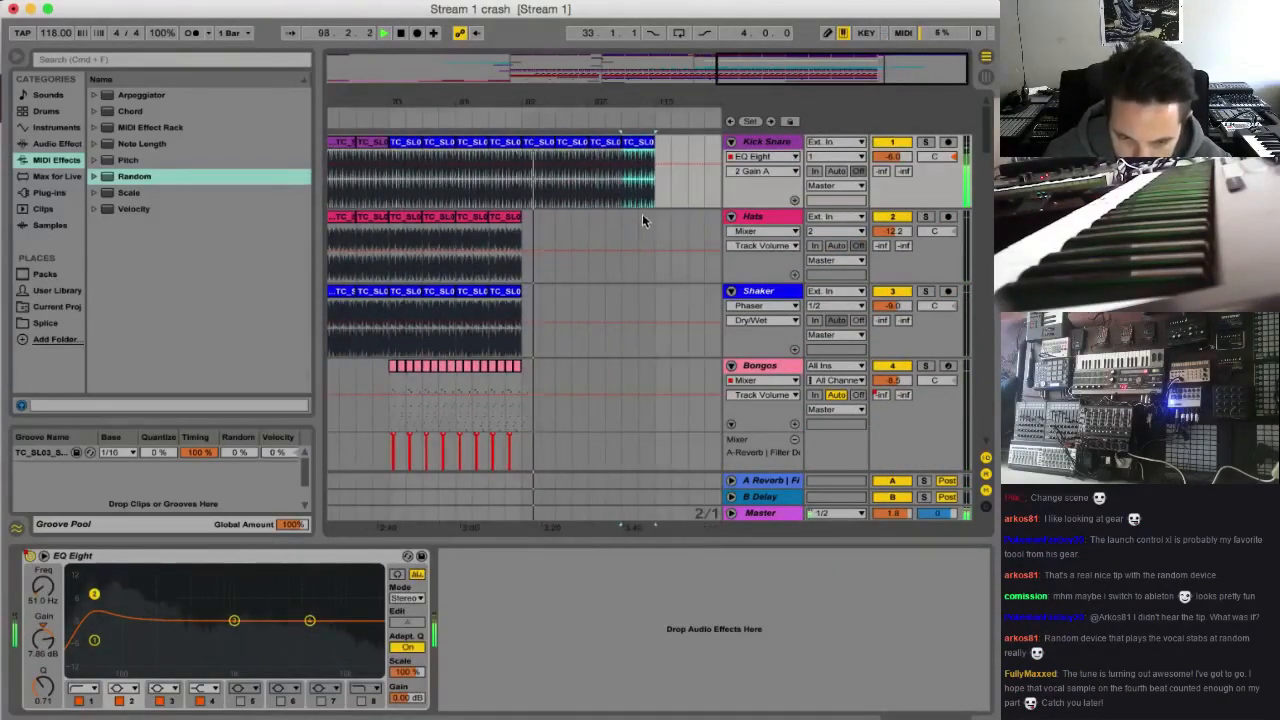
Audition the arrangement from bar 97 and check which tracks stop there
{"action": "left_click", "coordinate": [525, 234]}
{"action": "key", "text": "space"}
{"action": "scroll", "coordinate": [520, 404], "scroll_direction": "down", "scroll_amount": 10}
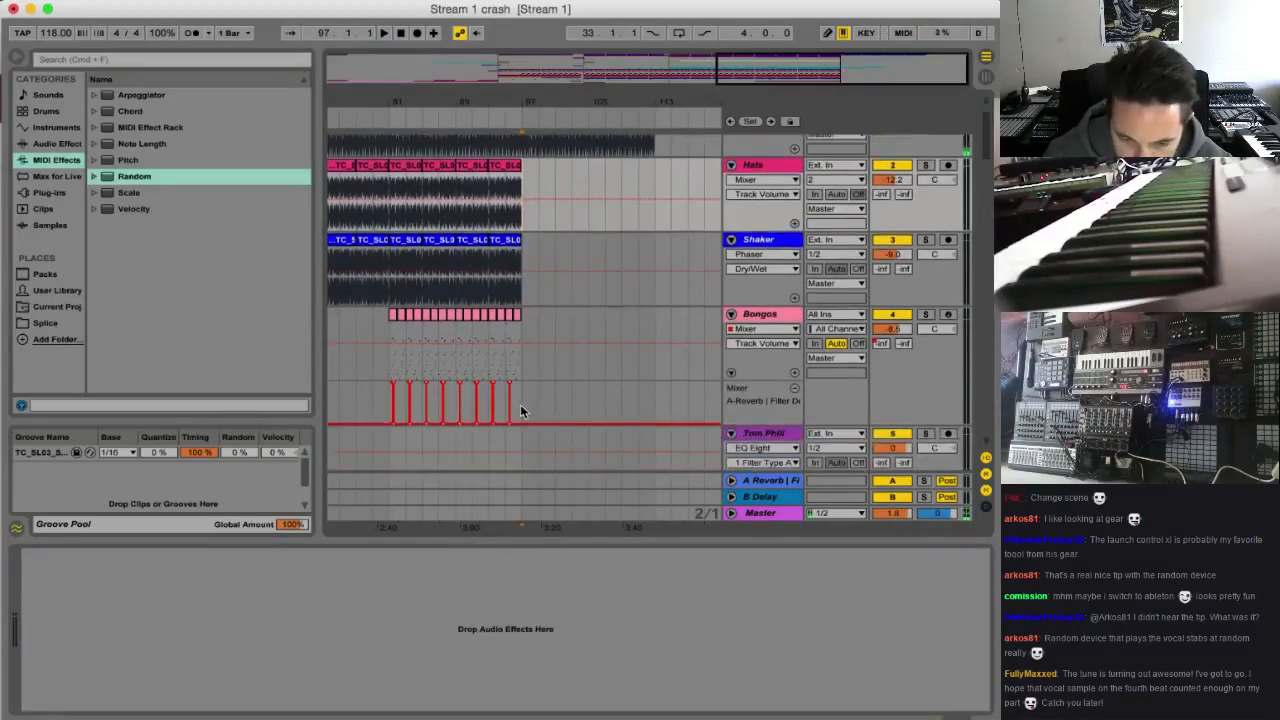
{"action": "scroll", "coordinate": [517, 395], "scroll_direction": "up", "scroll_amount": 8}
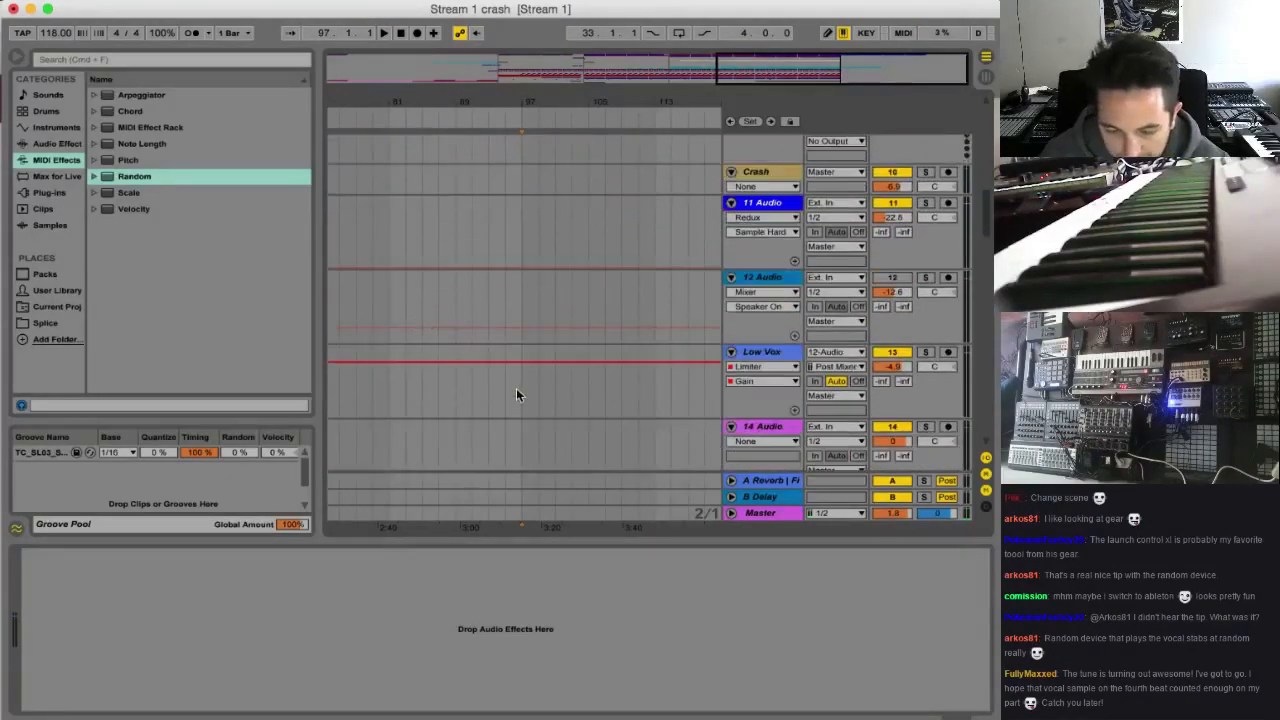
{"action": "key", "text": "space"}
{"action": "scroll", "coordinate": [527, 397], "scroll_direction": "down", "scroll_amount": 6}
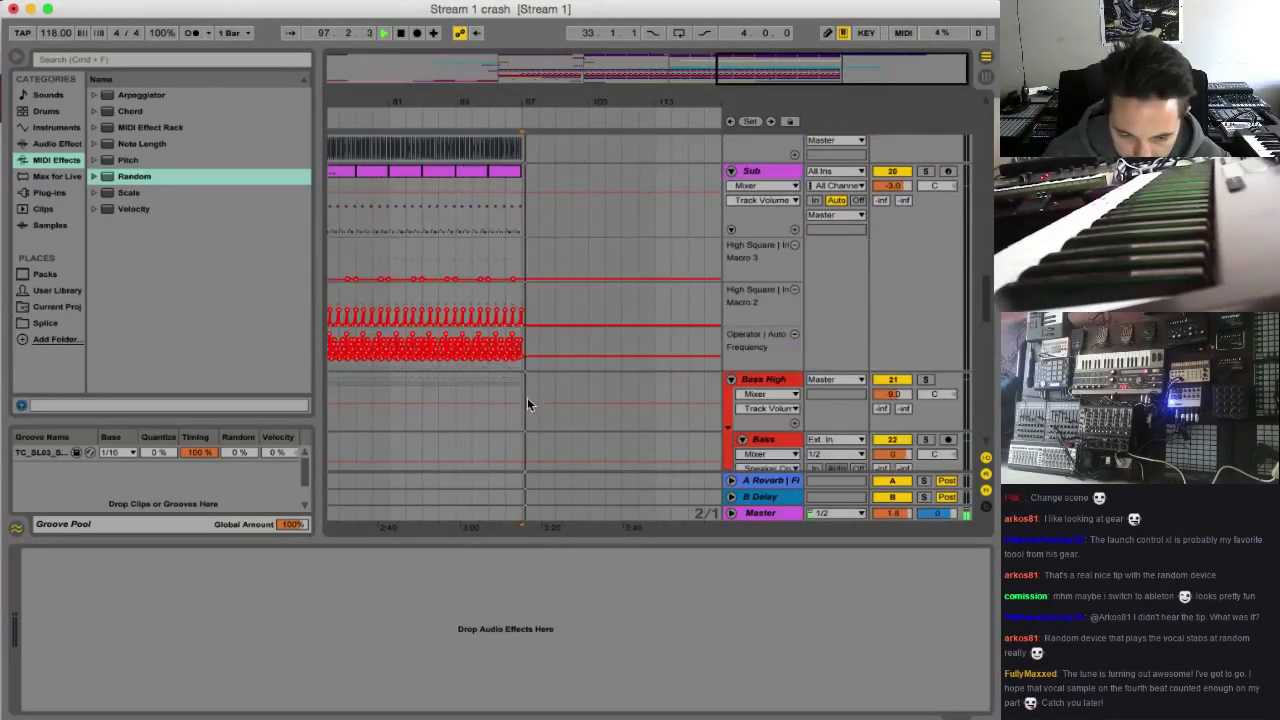
{"action": "scroll", "coordinate": [514, 343], "scroll_direction": "up", "scroll_amount": 1}
Play from bar 93 and duplicate bars 93 to 97 of the purple MIDI Sub track, including its automation, to bar 97
{"action": "left_click", "coordinate": [492, 266]}
{"action": "scroll", "coordinate": [492, 266], "scroll_direction": "up", "scroll_amount": 1}
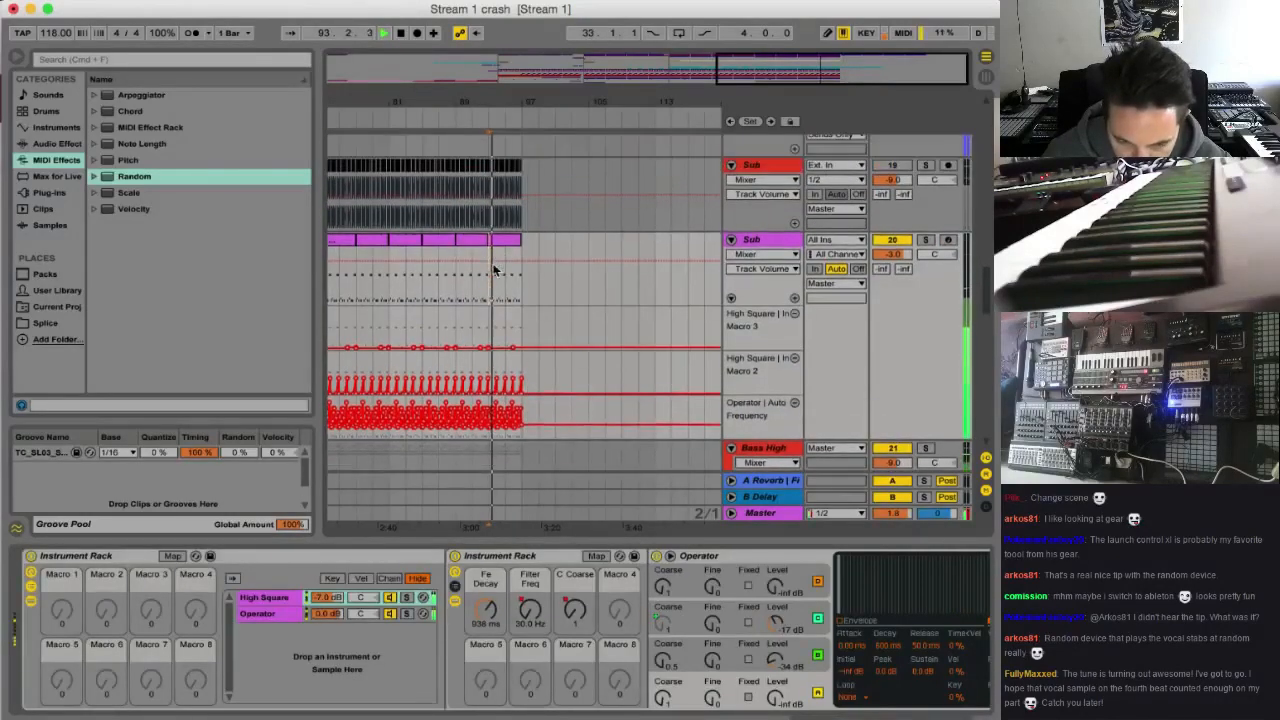
{"action": "left_click_drag", "start_coordinate": [492, 279], "coordinate": [515, 281]}
{"action": "key", "text": "super+d"}
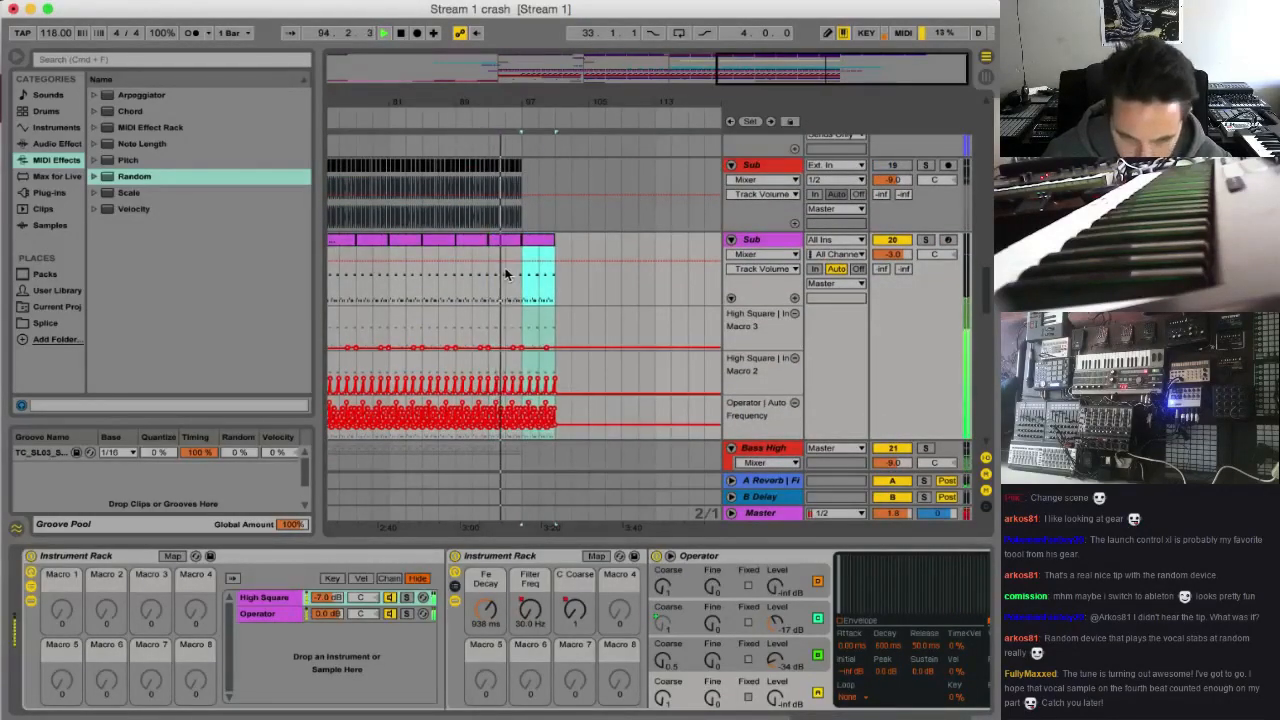
Copy the four-bar fill before the Hats marker, from Tom Phill through 14 Audio, to bar 93 and play it
{"action": "scroll", "coordinate": [520, 280], "scroll_direction": "down", "scroll_amount": 5}
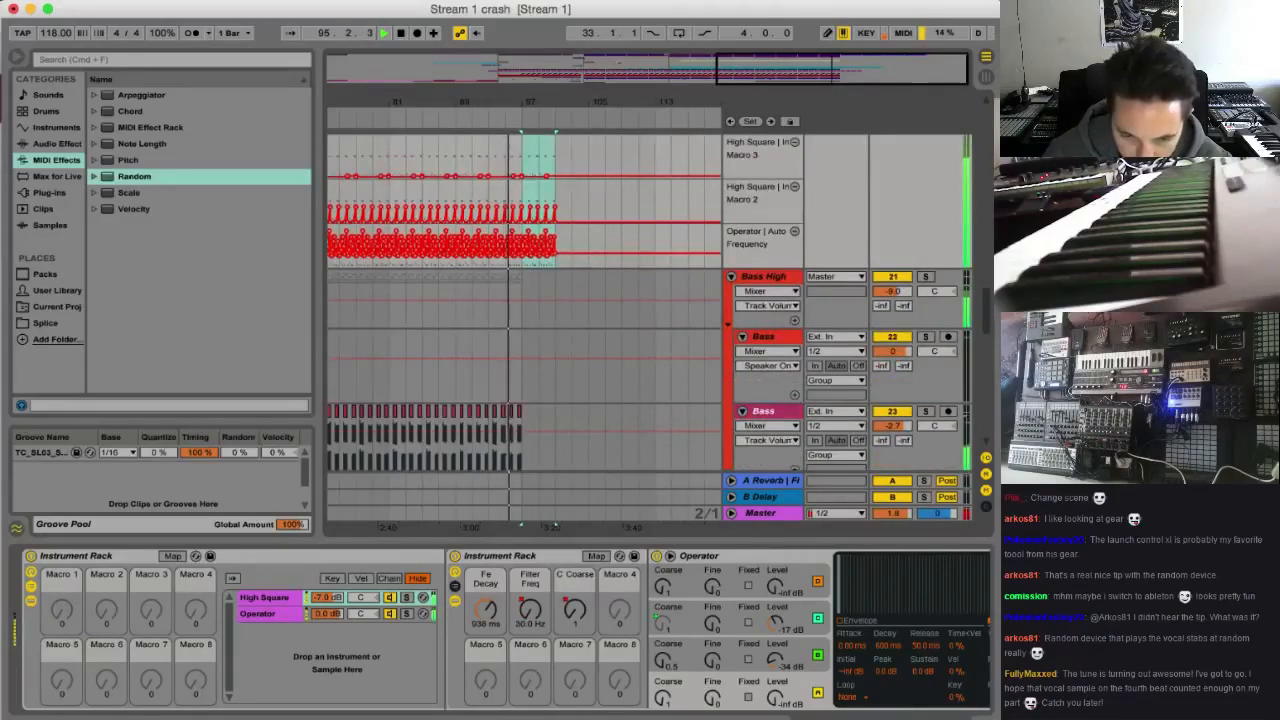
{"action": "left_click_drag", "start_coordinate": [571, 72], "coordinate": [590, 58]}
{"action": "scroll", "coordinate": [595, 222], "scroll_direction": "up", "scroll_amount": 10}
{"action": "key", "text": "space"}
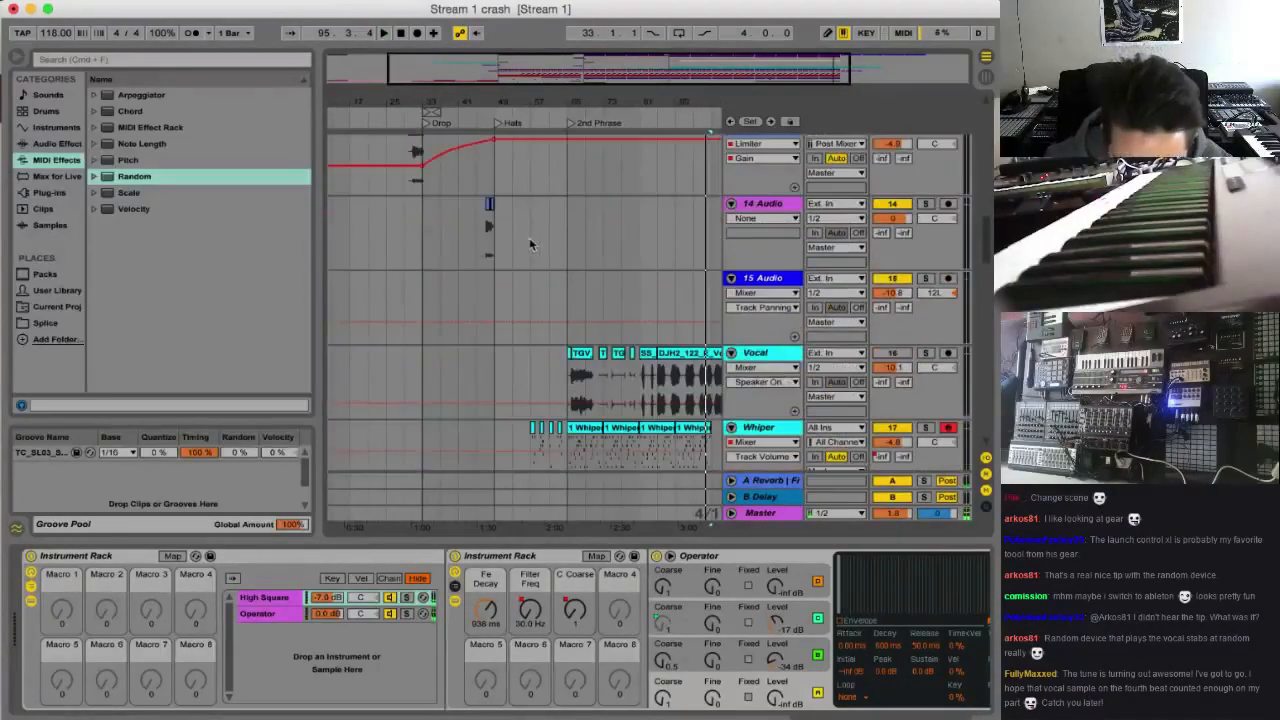
{"action": "left_click", "coordinate": [487, 237]}
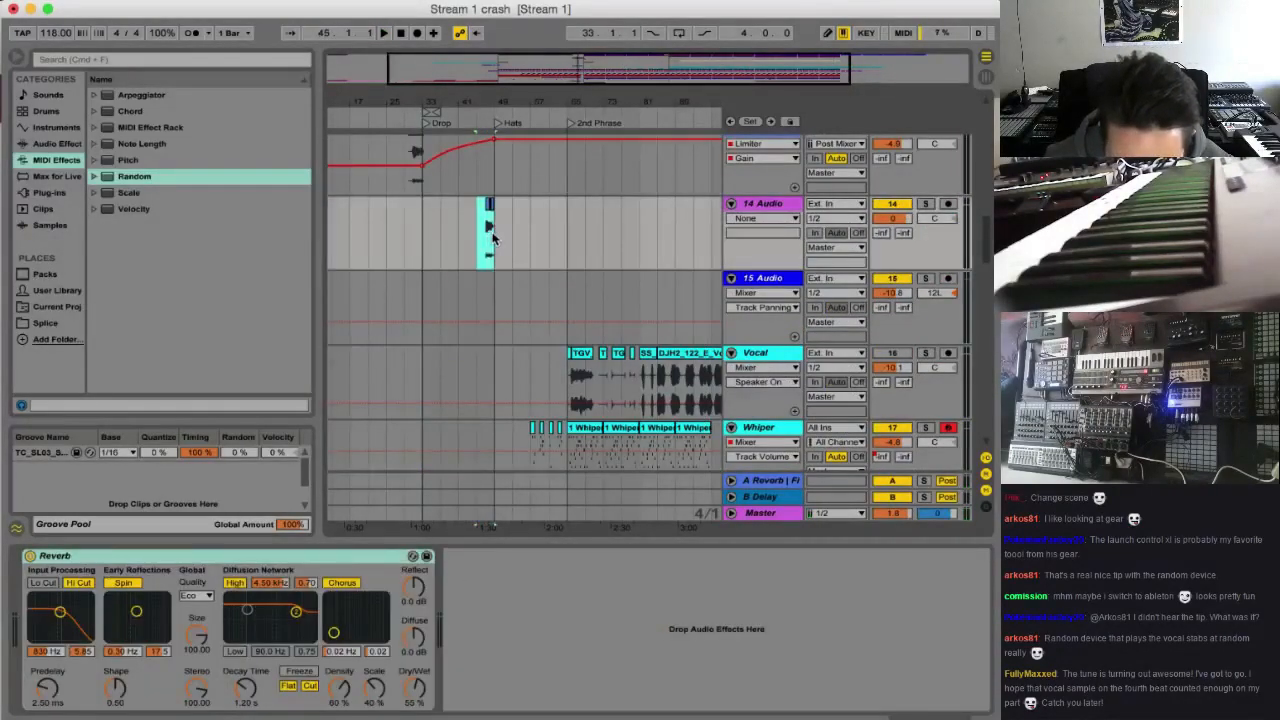
{"action": "scroll", "coordinate": [493, 236], "scroll_direction": "up", "scroll_amount": 15}
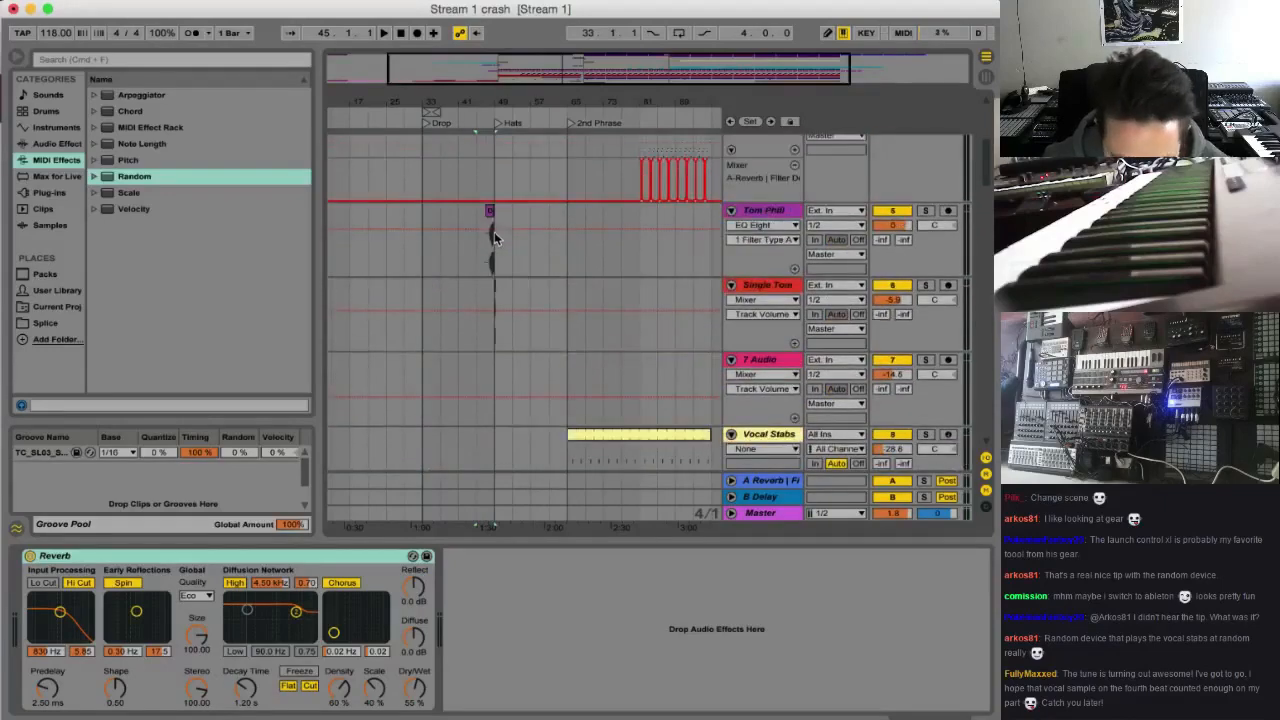
{"action": "left_click", "coordinate": [494, 228], "text": "shift"}
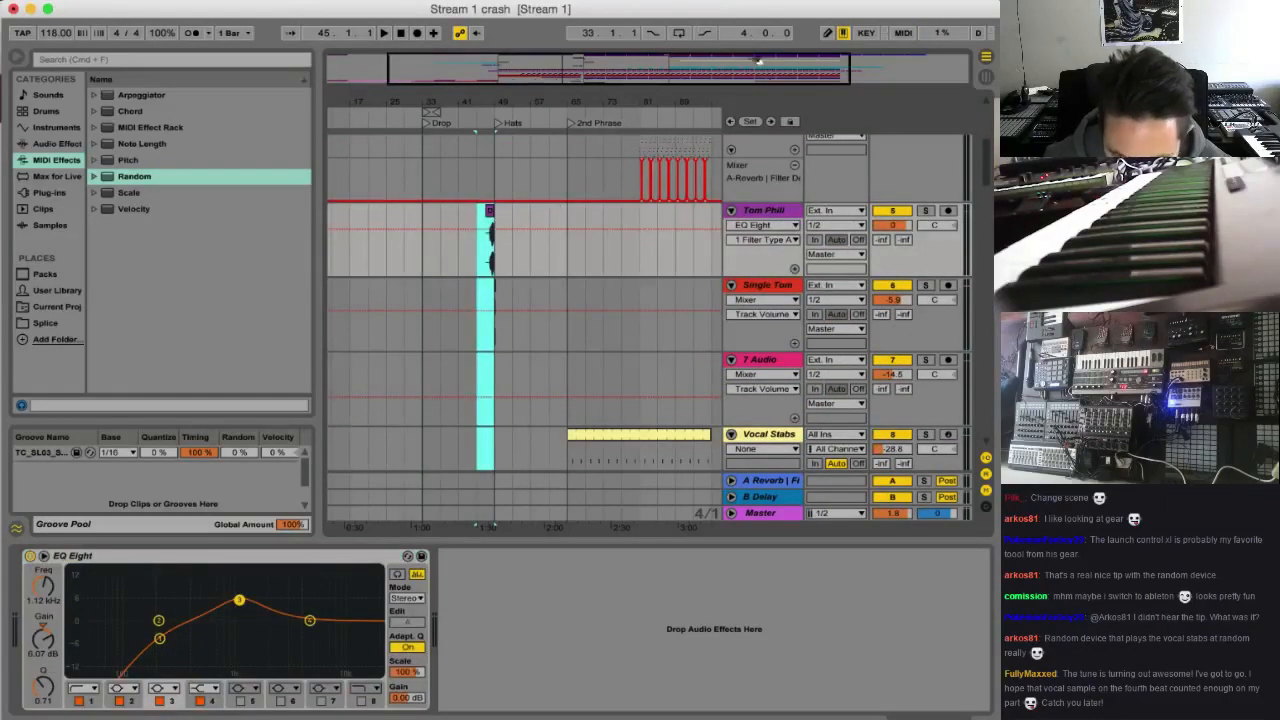
{"action": "left_click_drag", "start_coordinate": [758, 61], "coordinate": [873, 63]}
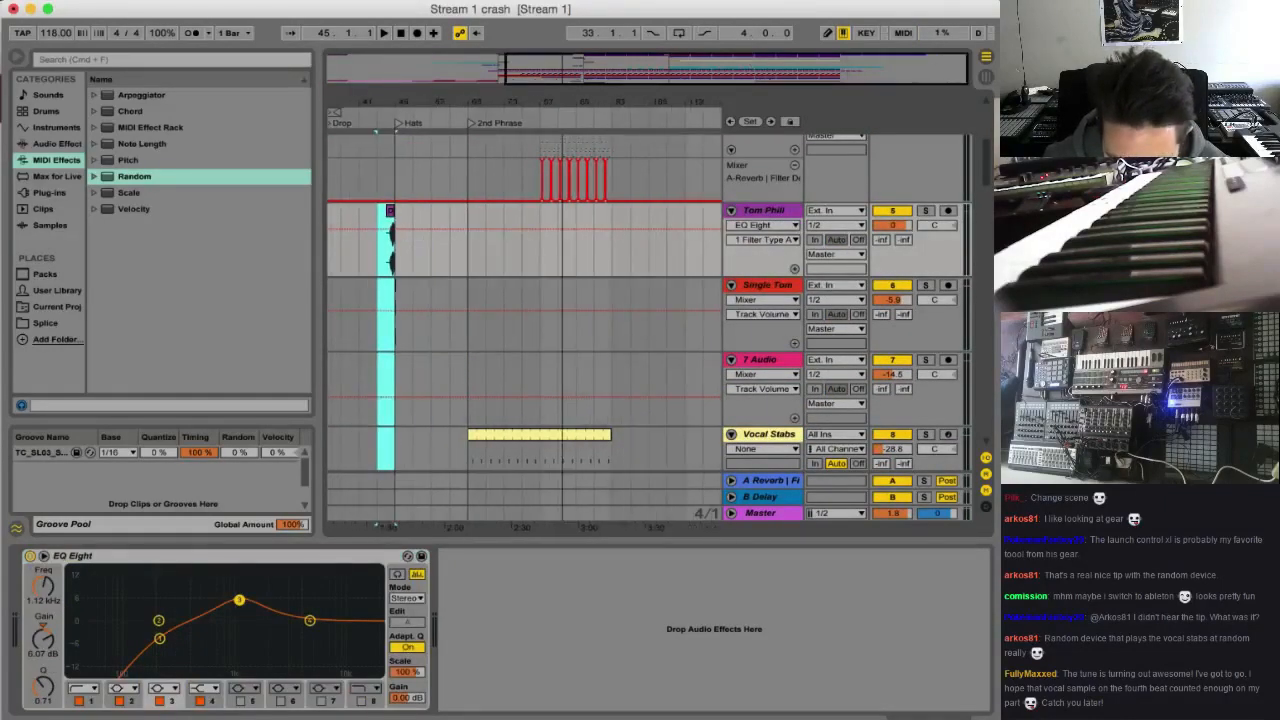
{"action": "left_click", "coordinate": [597, 250]}
{"action": "key", "text": "super+v"}
{"action": "key", "text": "space"}
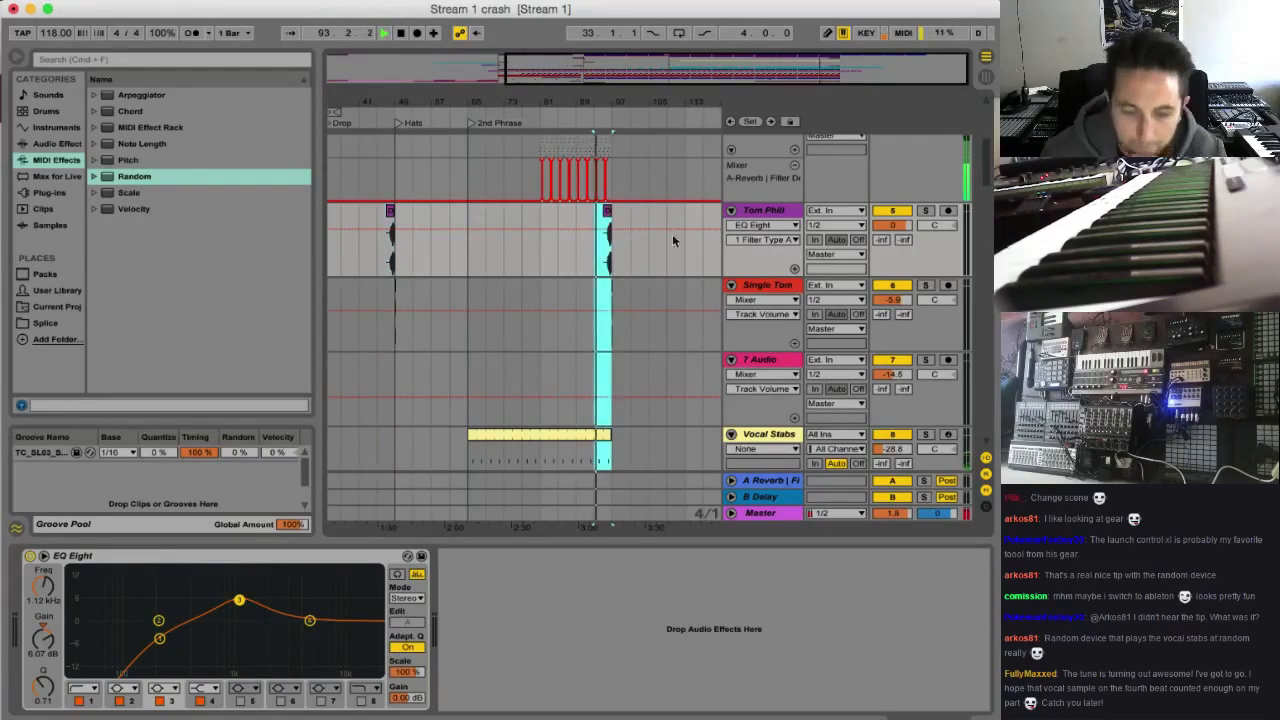
Copy the Faller Syn clip from the Hats marker to bar 97 and play through the transition
{"action": "scroll", "coordinate": [668, 270], "scroll_direction": "down", "scroll_amount": 6}
{"action": "scroll", "coordinate": [661, 294], "scroll_direction": "down", "scroll_amount": 15}
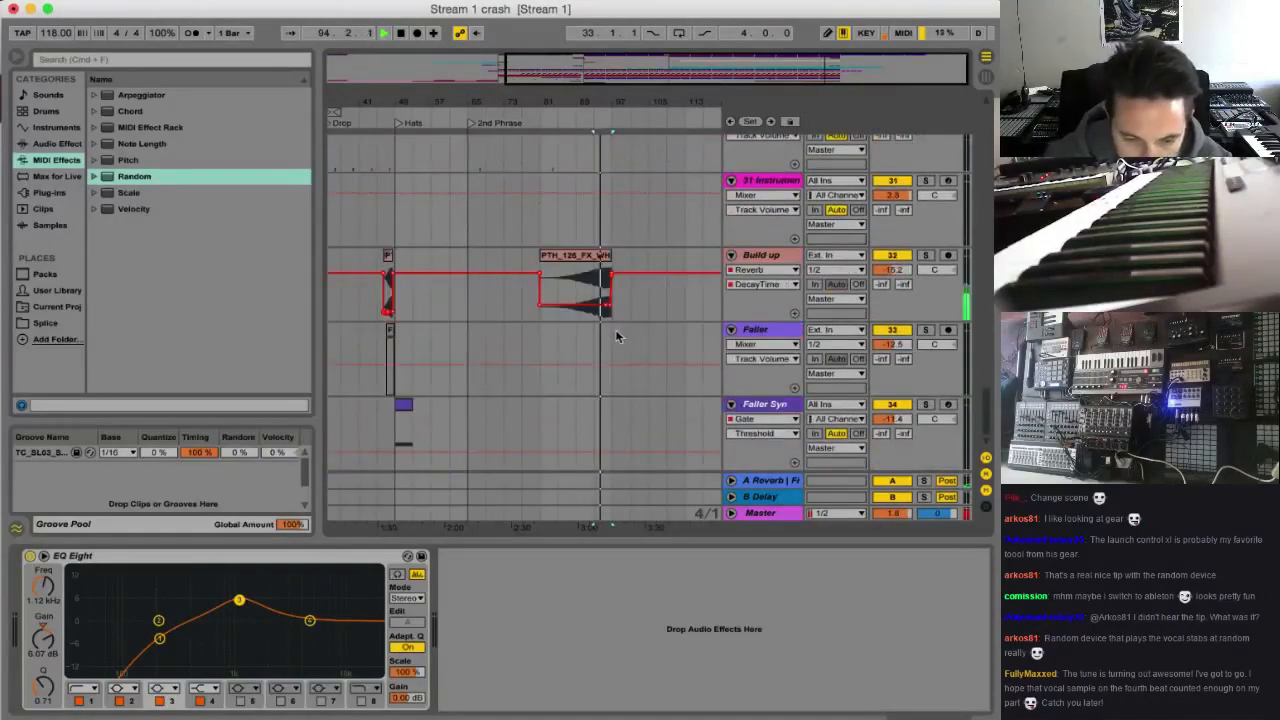
{"action": "left_click", "coordinate": [403, 405]}
{"action": "key", "text": "super+c"}
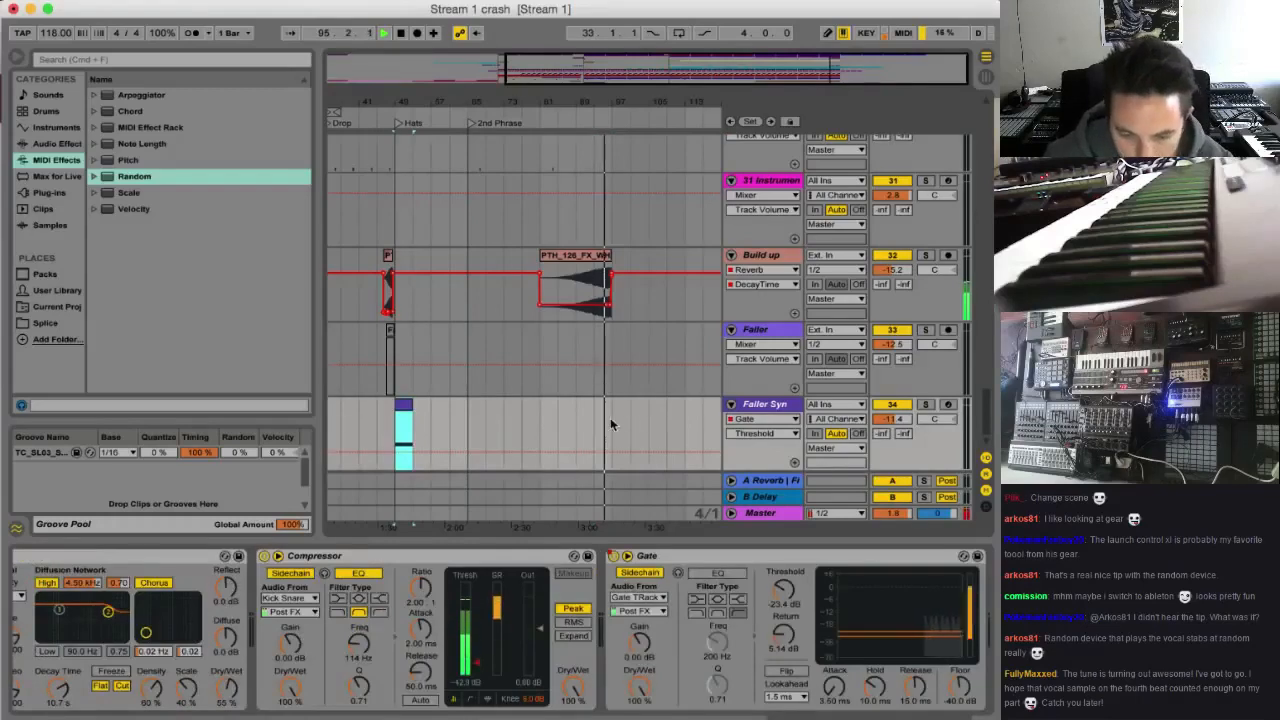
{"action": "left_click", "coordinate": [610, 417]}
{"action": "key", "text": "super+v"}
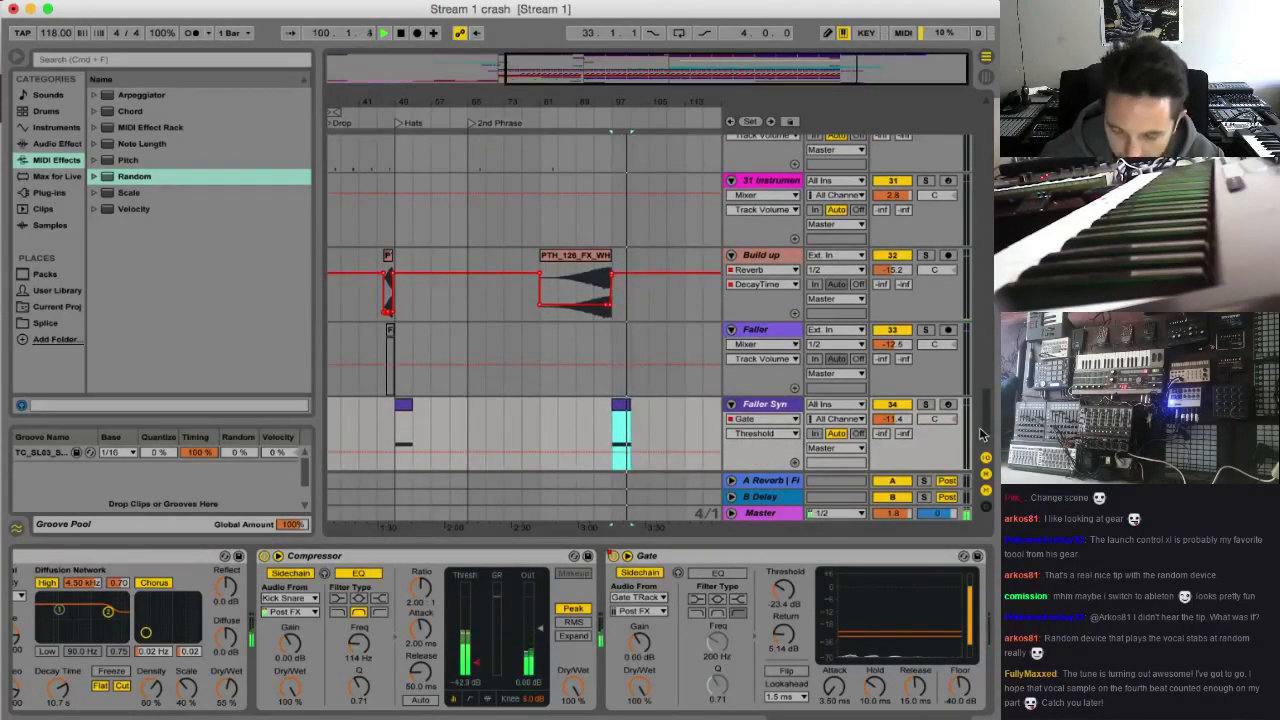
{"action": "left_click_drag", "start_coordinate": [985, 432], "coordinate": [980, 130]}
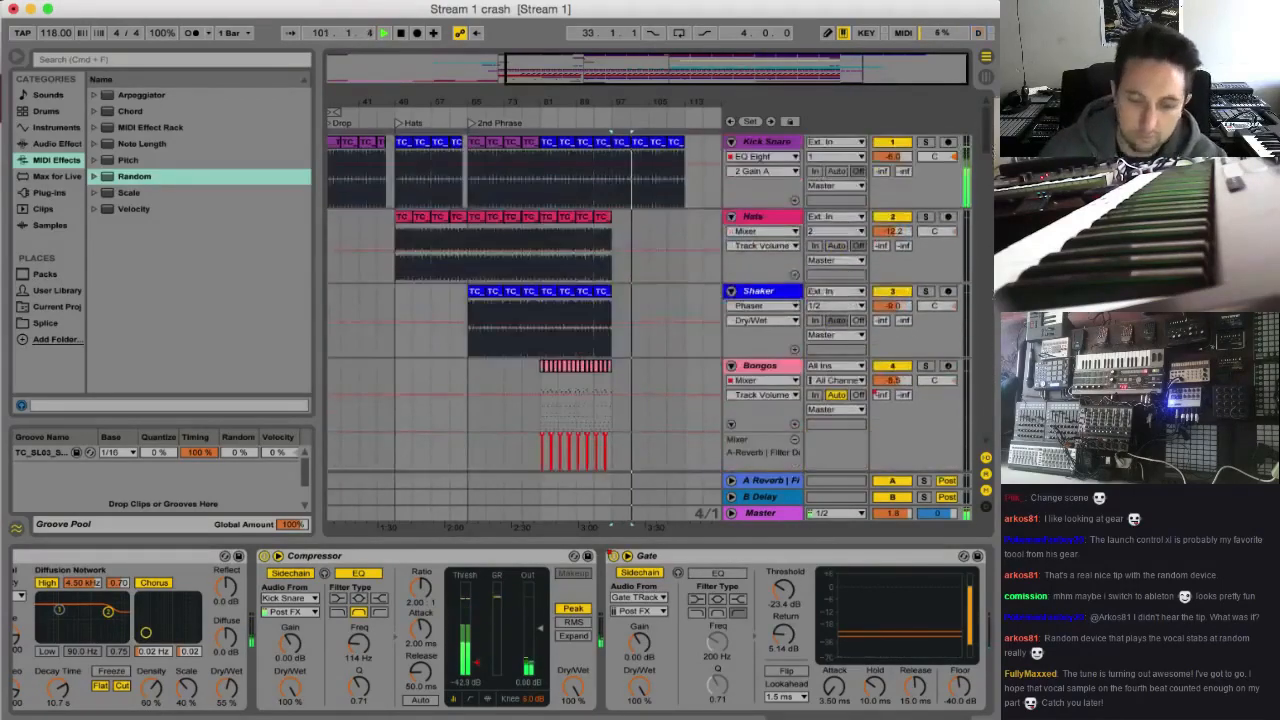
{"action": "left_click_drag", "start_coordinate": [686, 76], "coordinate": [651, 73]}
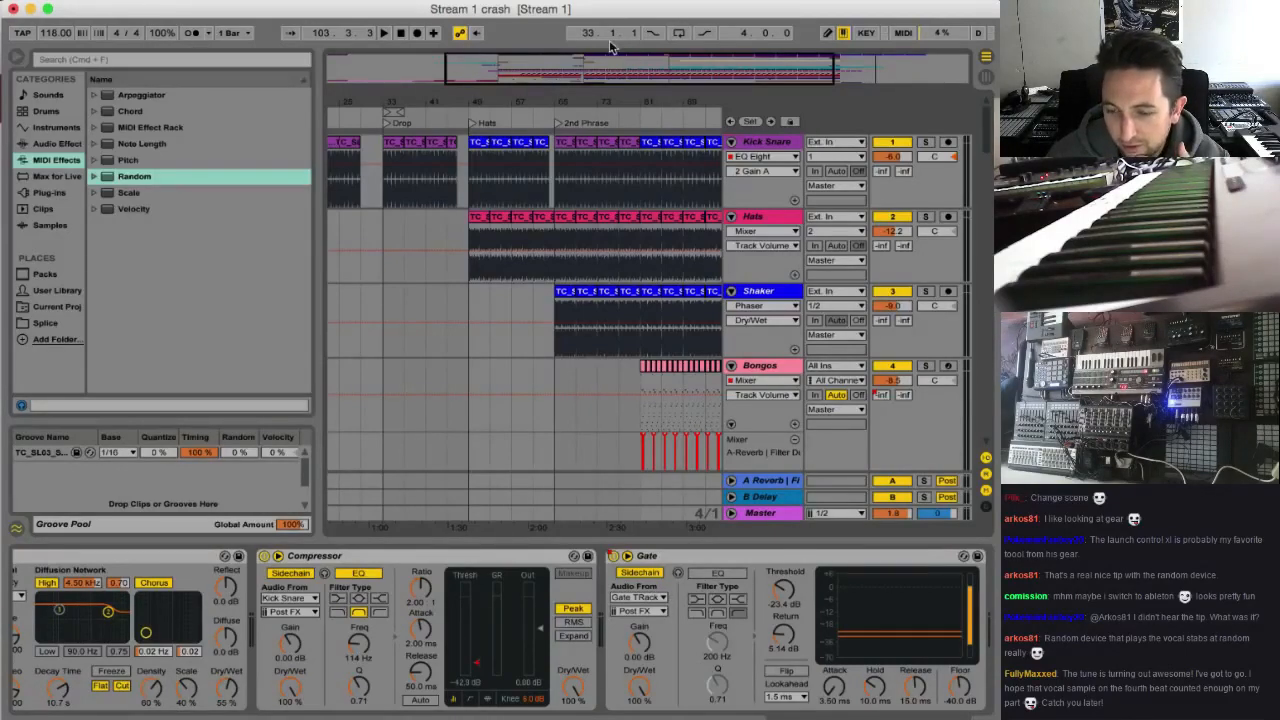
Look over the arrangement from the Drop to the 2nd Phrase and play the track from the intro
{"action": "left_click_drag", "start_coordinate": [620, 68], "coordinate": [655, 73]}
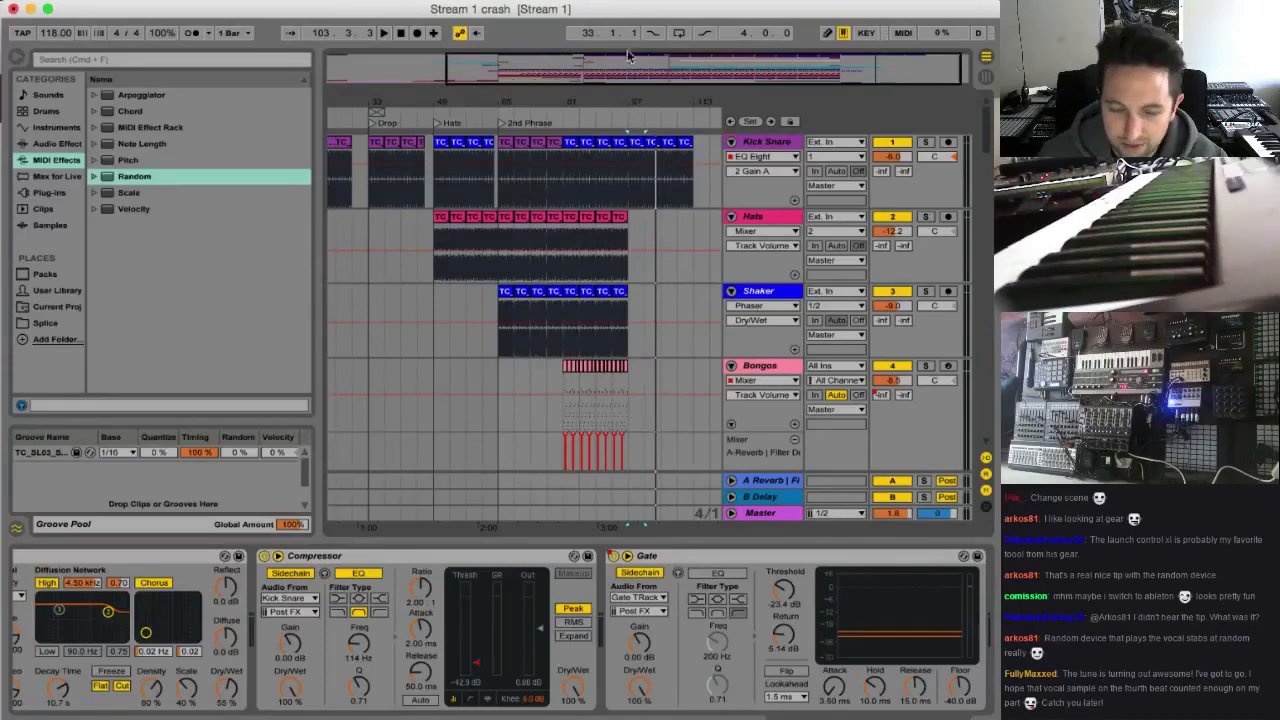
{"action": "left_click_drag", "start_coordinate": [470, 101], "coordinate": [434, 108]}
{"action": "left_click_drag", "start_coordinate": [680, 60], "coordinate": [562, 62]}
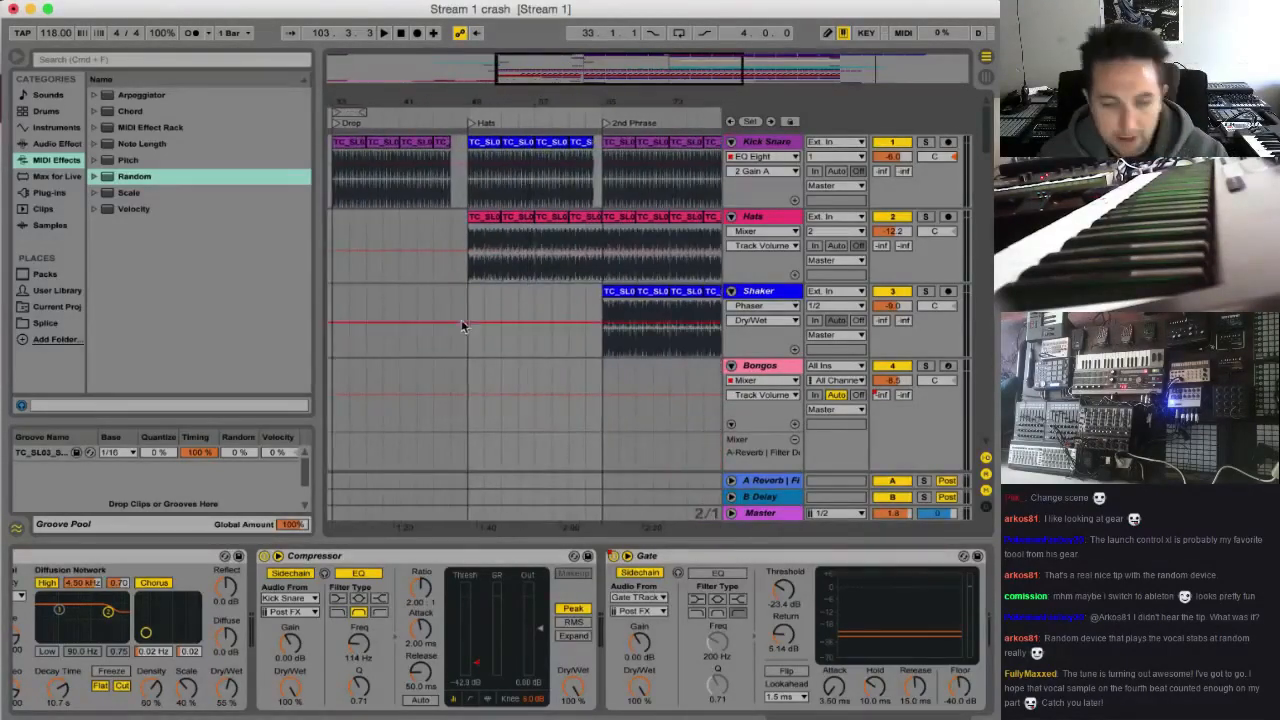
{"action": "scroll", "coordinate": [460, 318], "scroll_direction": "left", "scroll_amount": 15}
{"action": "scroll", "coordinate": [560, 303], "scroll_direction": "down", "scroll_amount": 10}
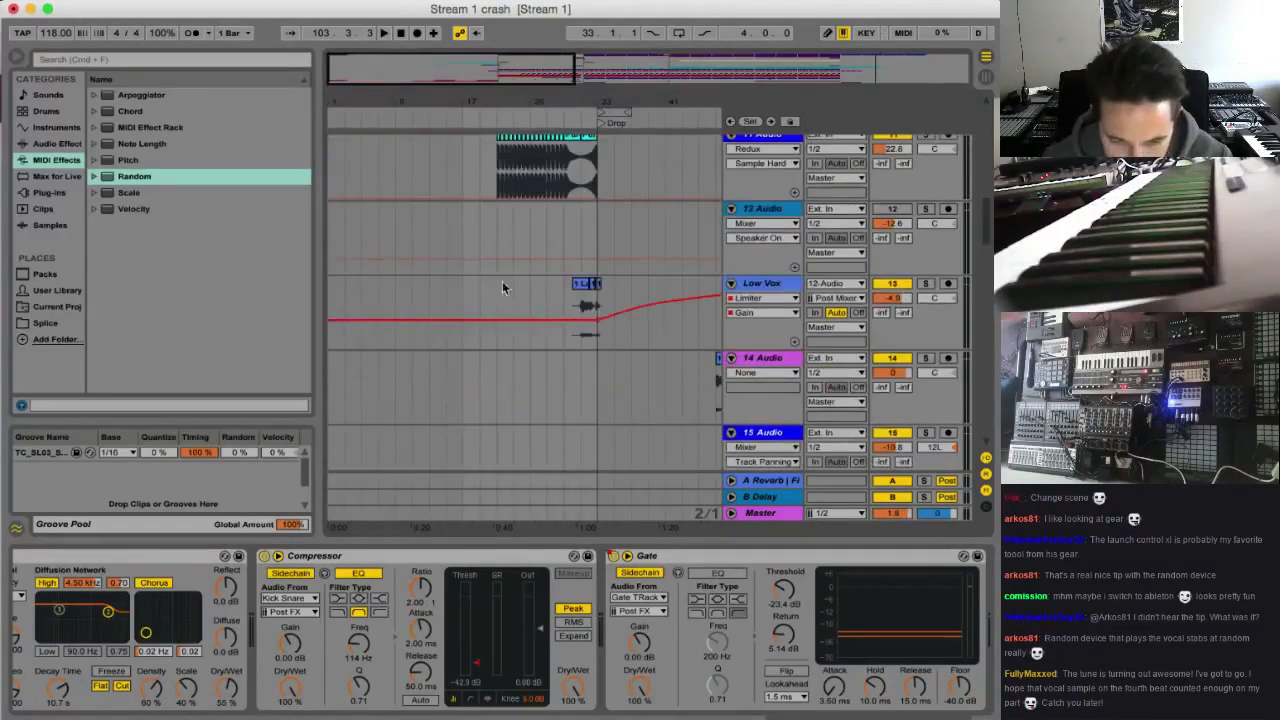
{"action": "left_click", "coordinate": [396, 241]}
{"action": "key", "text": "space"}
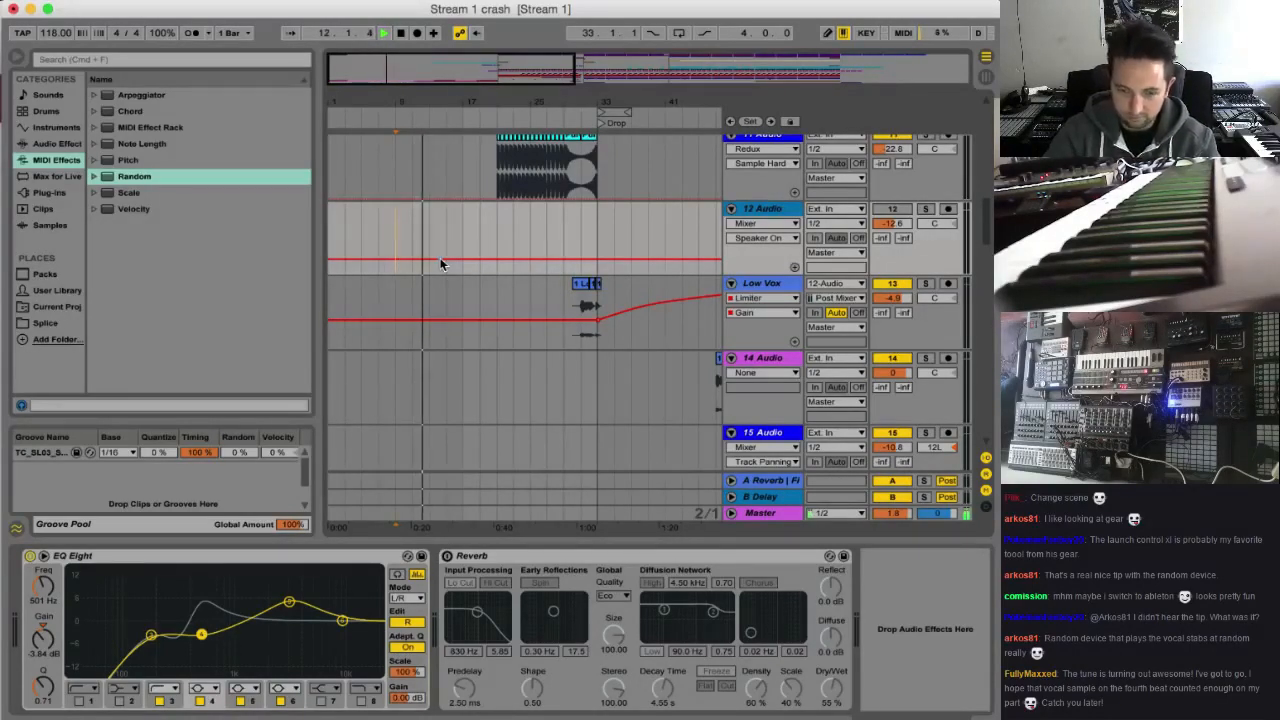
{"action": "scroll", "coordinate": [528, 148], "scroll_direction": "right", "scroll_amount": 5}
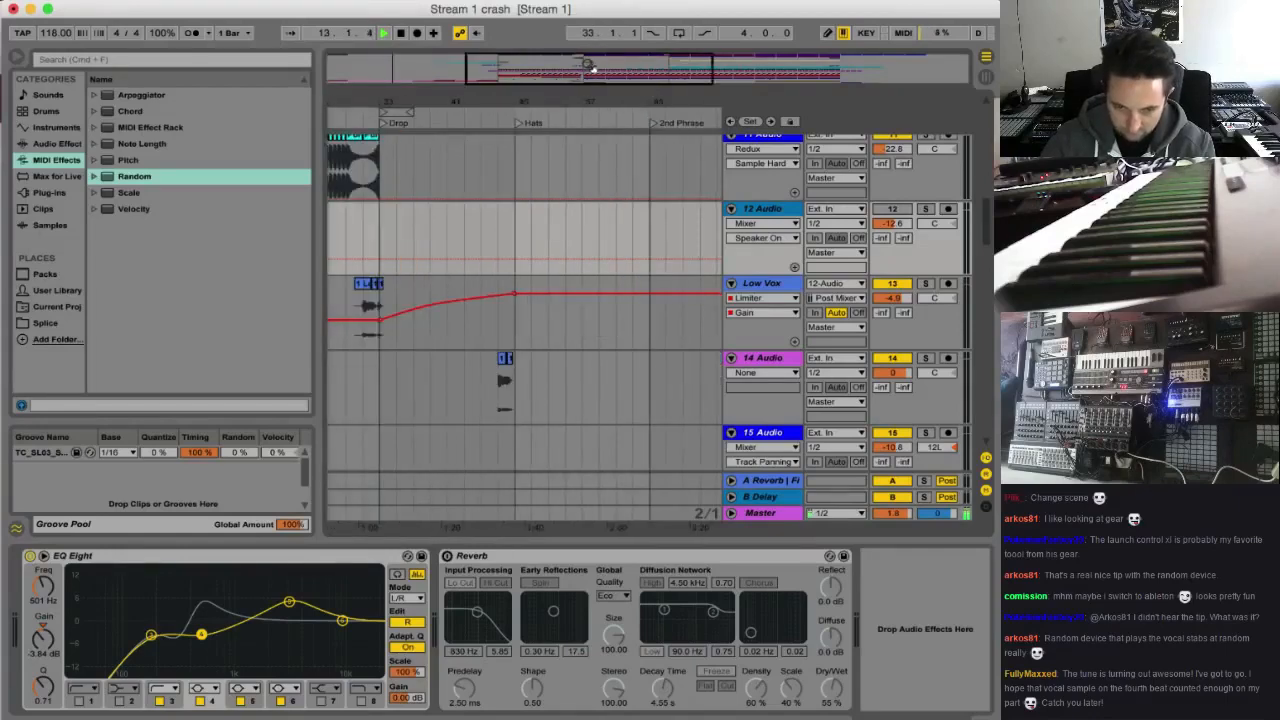
{"action": "left_click_drag", "start_coordinate": [590, 67], "coordinate": [664, 64]}
{"action": "left_click_drag", "start_coordinate": [988, 216], "coordinate": [988, 118]}
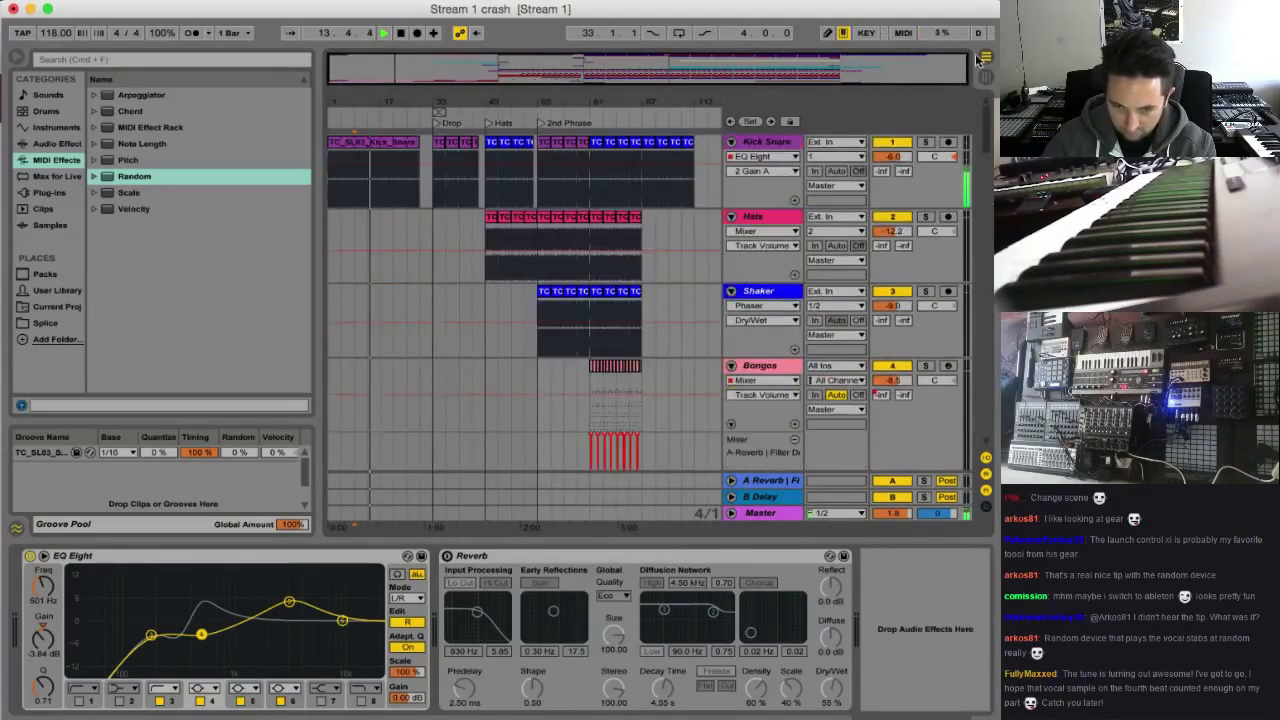
Duplicate the Kick Snare clips from bars 97 to 113 repeatedly to extend the drum track to bar 161
{"action": "left_click", "coordinate": [680, 168]}
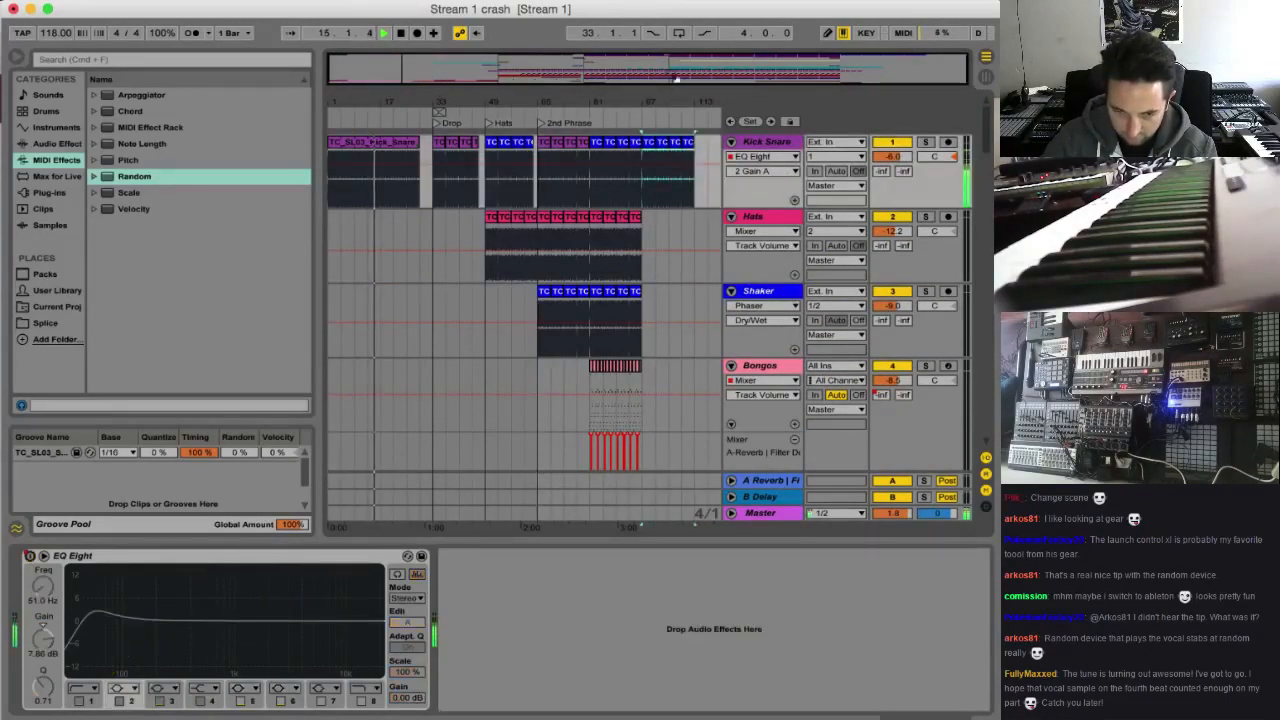
{"action": "scroll", "coordinate": [660, 72], "scroll_direction": "right", "scroll_amount": 6}
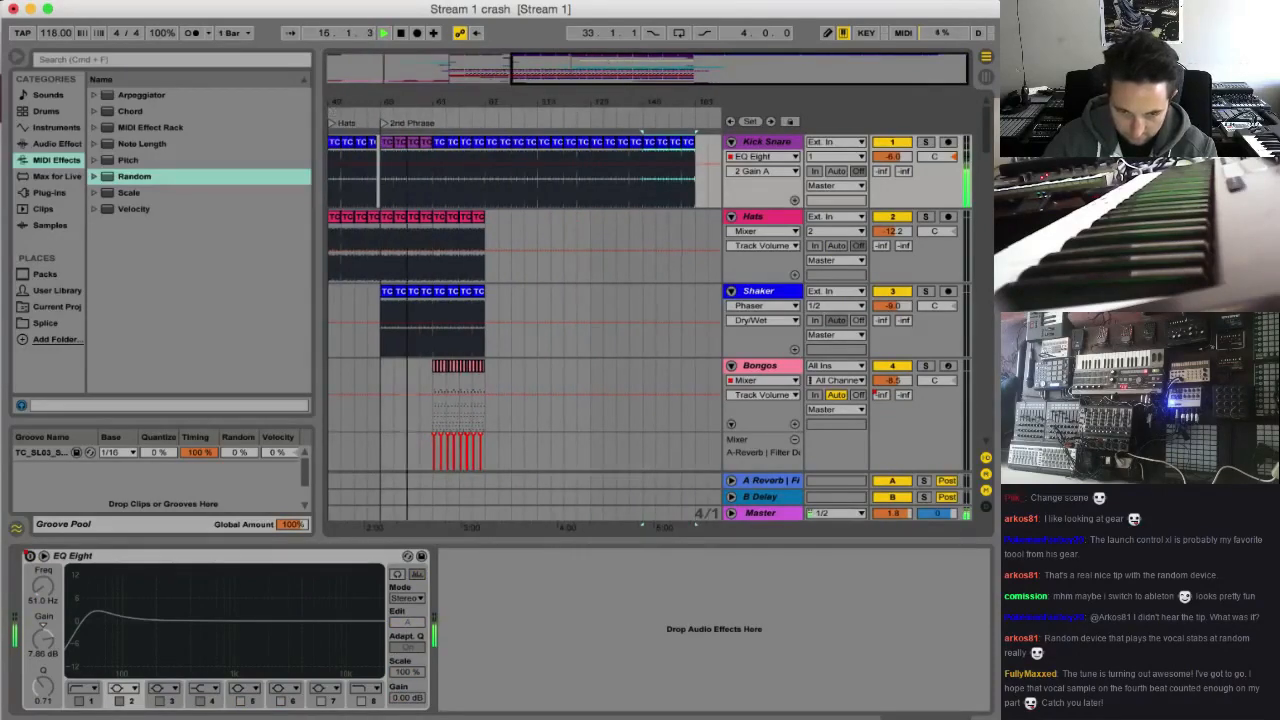
{"action": "left_click_drag", "start_coordinate": [660, 72], "coordinate": [600, 58]}
Duplicate the Bass Keys and 29 TC_SI_Pu clips from the 2nd Phrase marker through bar 97 to fill bars 97 to 129
{"action": "scroll", "coordinate": [575, 314], "scroll_direction": "down", "scroll_amount": 10}
{"action": "scroll", "coordinate": [575, 314], "scroll_direction": "up", "scroll_amount": 8}
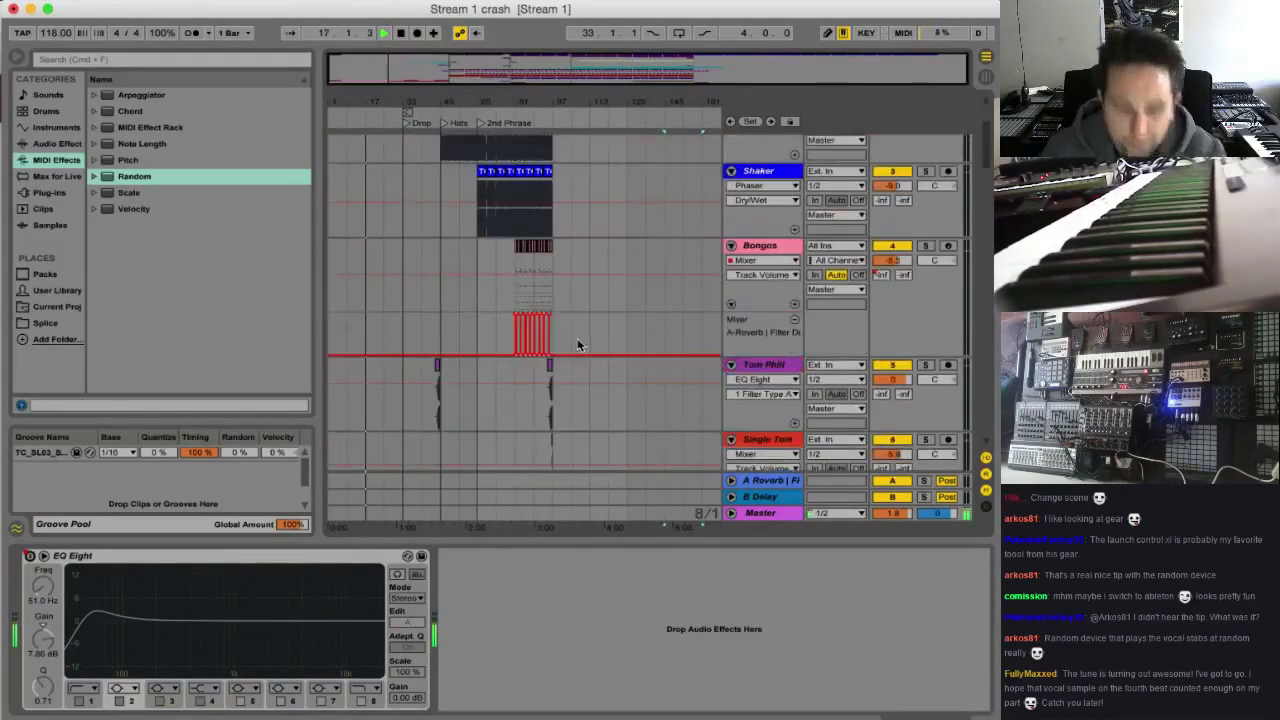
{"action": "scroll", "coordinate": [577, 345], "scroll_direction": "down", "scroll_amount": 10}
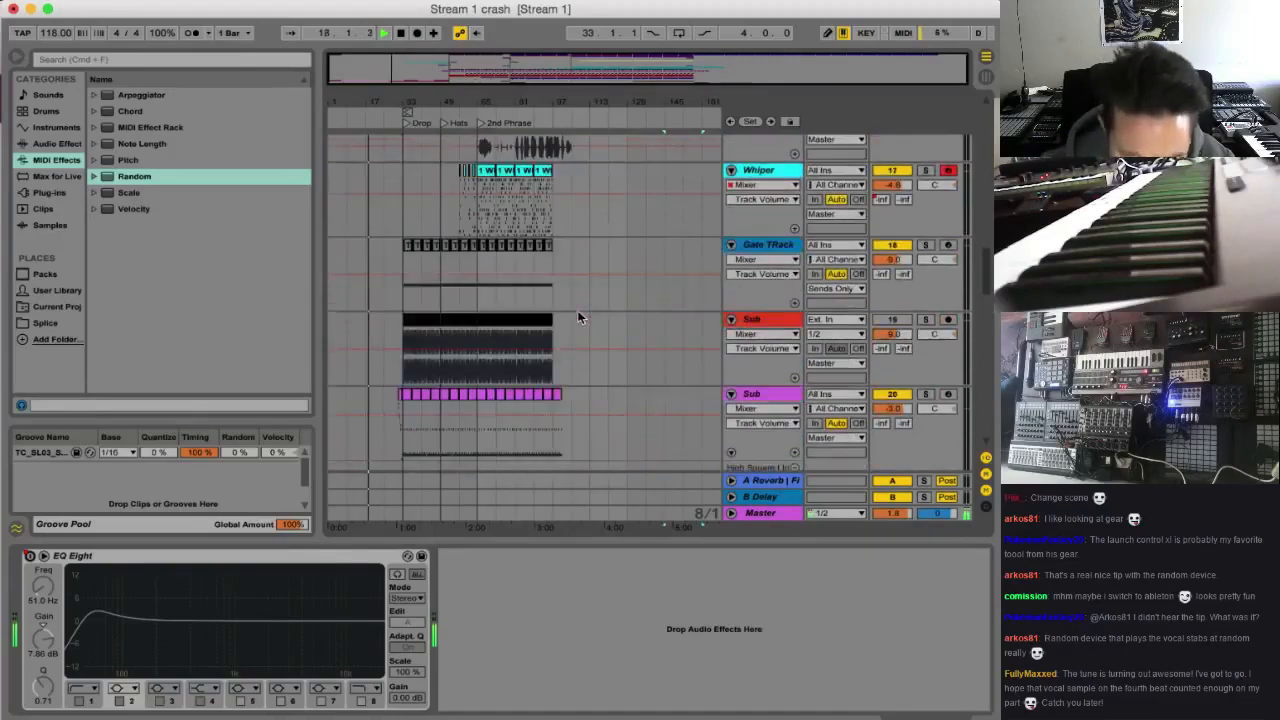
{"action": "scroll", "coordinate": [577, 317], "scroll_direction": "down", "scroll_amount": 10}
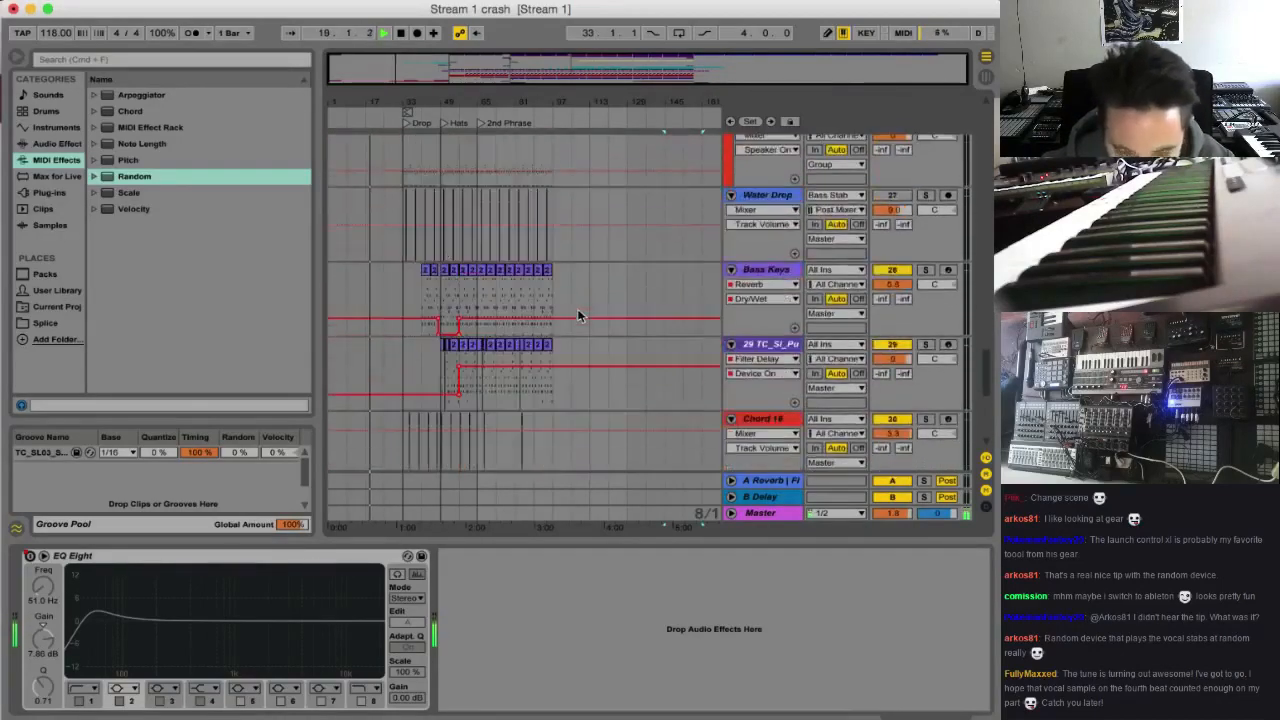
{"action": "scroll", "coordinate": [579, 313], "scroll_direction": "up", "scroll_amount": 1}
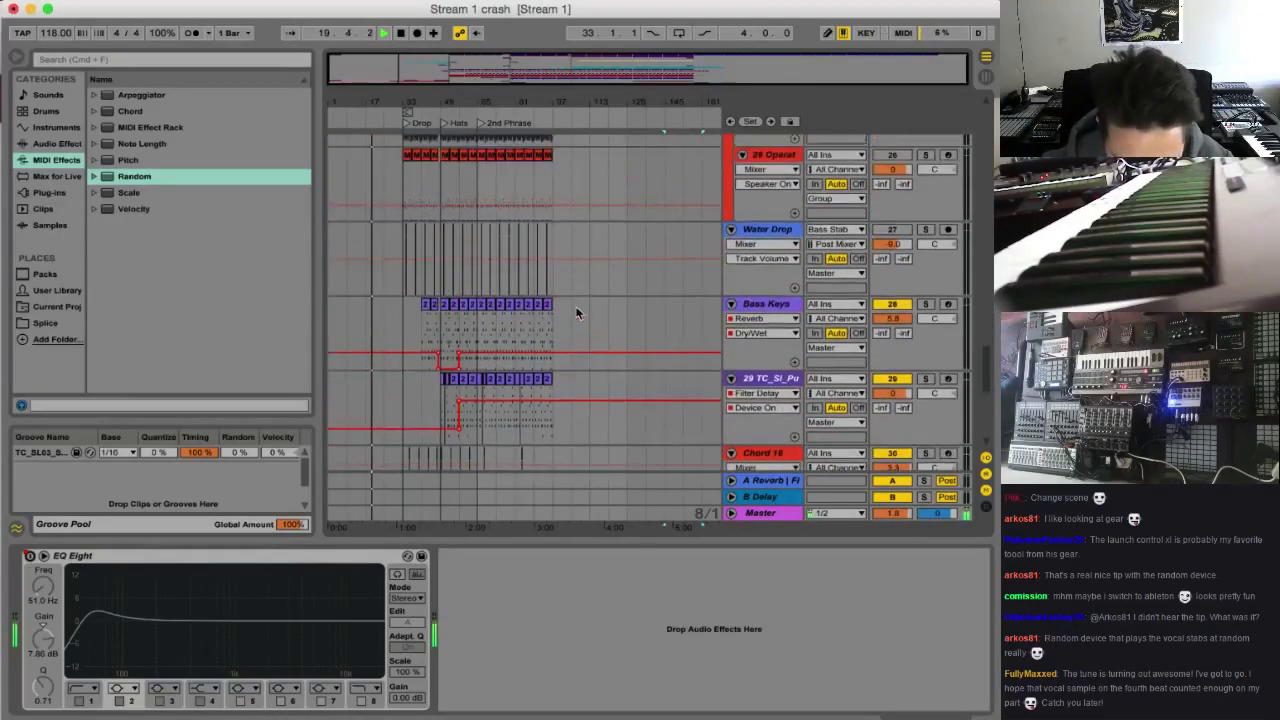
{"action": "left_click", "coordinate": [480, 327]}
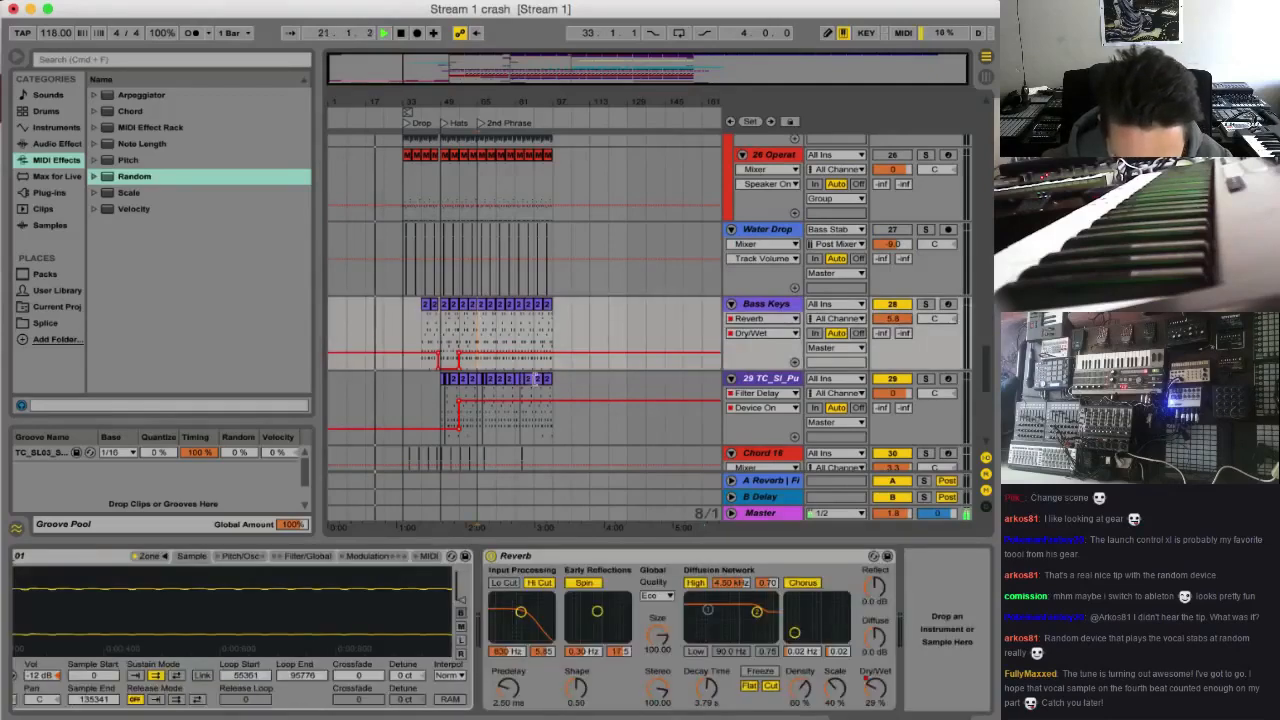
{"action": "scroll", "coordinate": [520, 365], "scroll_direction": "down", "scroll_amount": 1}
{"action": "left_click", "coordinate": [552, 408], "text": "shift"}
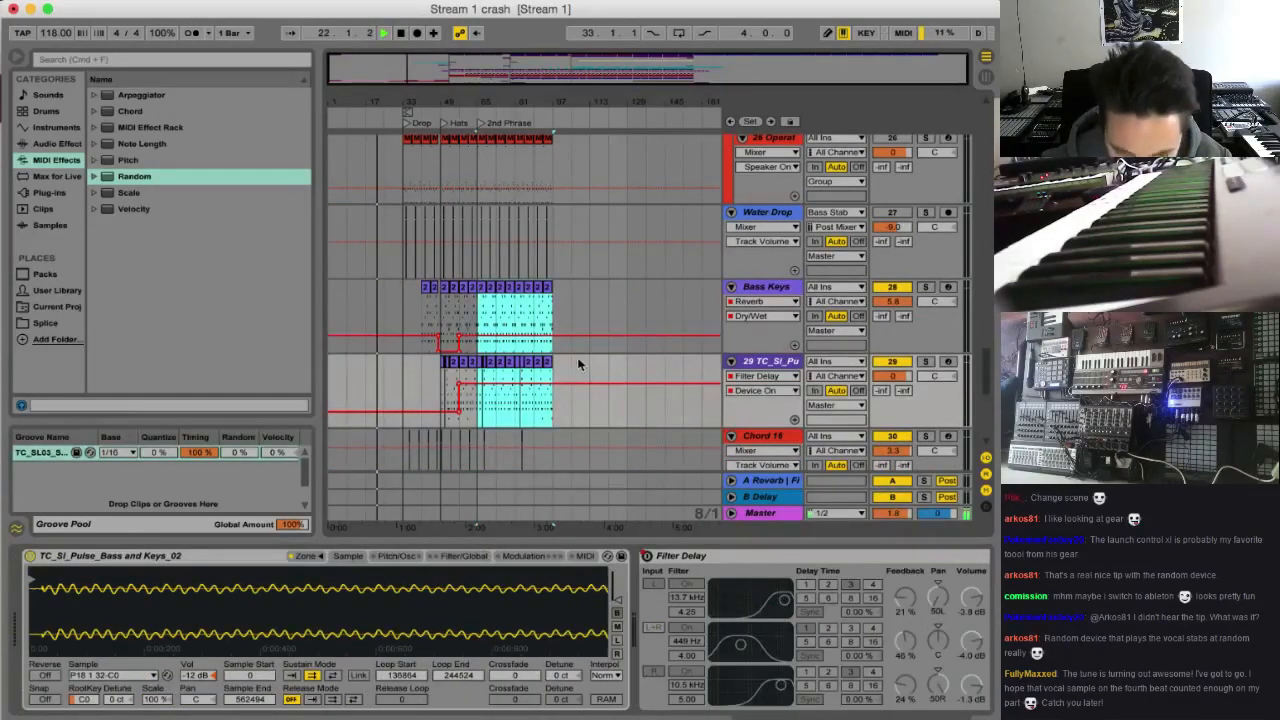
{"action": "key", "text": "super+d"}
Insert a new MIDI track directly below the Bass Keys track
{"action": "scroll", "coordinate": [574, 357], "scroll_direction": "up", "scroll_amount": 1}
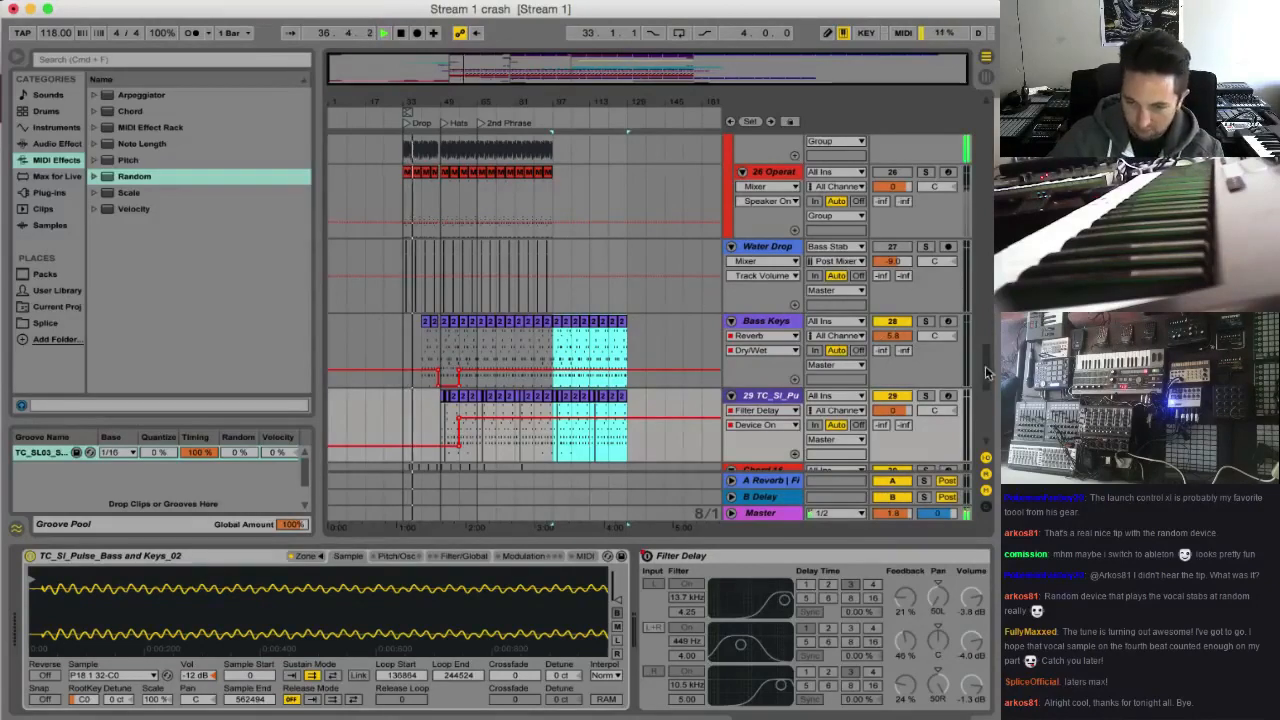
{"action": "left_click_drag", "start_coordinate": [986, 372], "coordinate": [994, 458]}
{"action": "scroll", "coordinate": [921, 410], "scroll_direction": "up", "scroll_amount": 5}
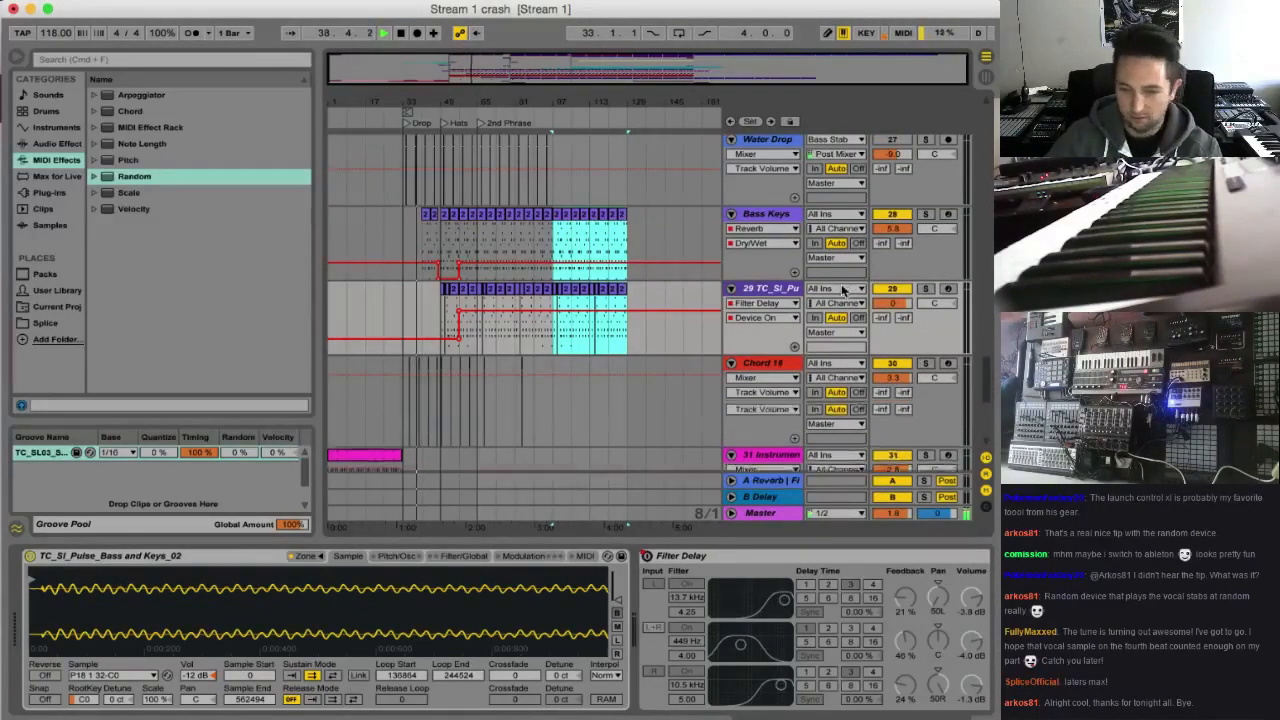
{"action": "scroll", "coordinate": [845, 288], "scroll_direction": "up", "scroll_amount": 4}
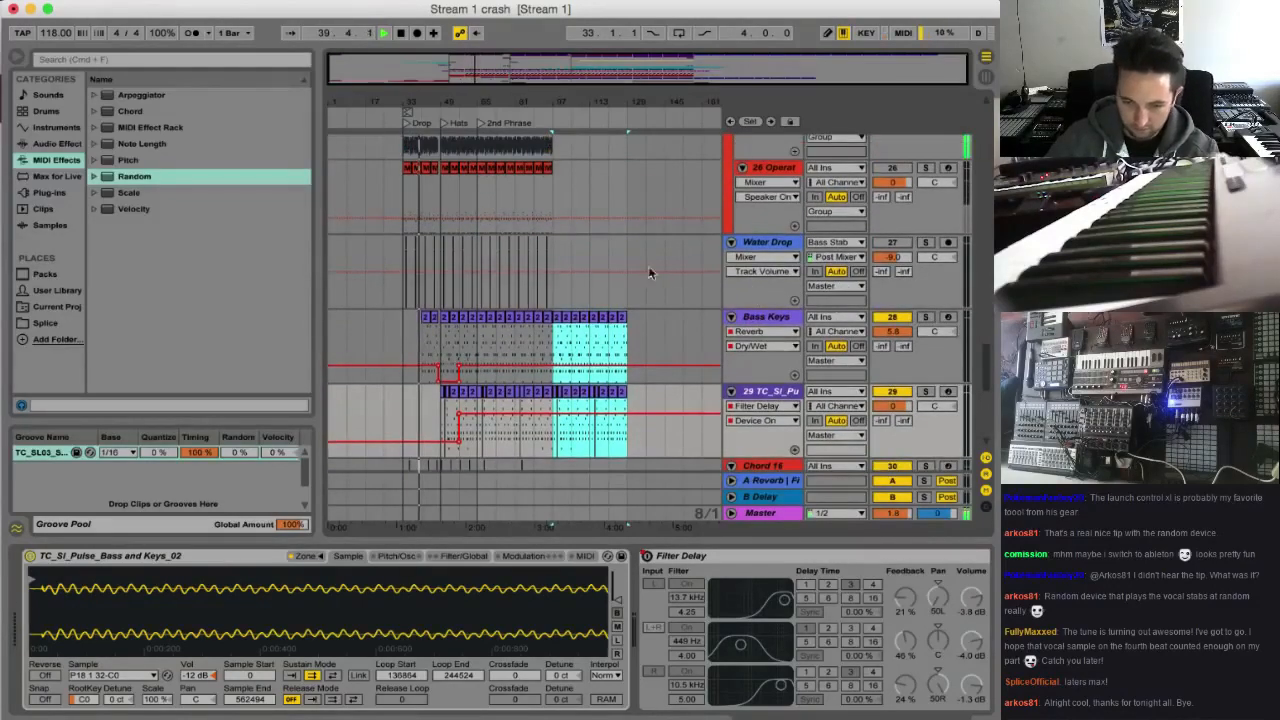
{"action": "left_click", "coordinate": [742, 319]}
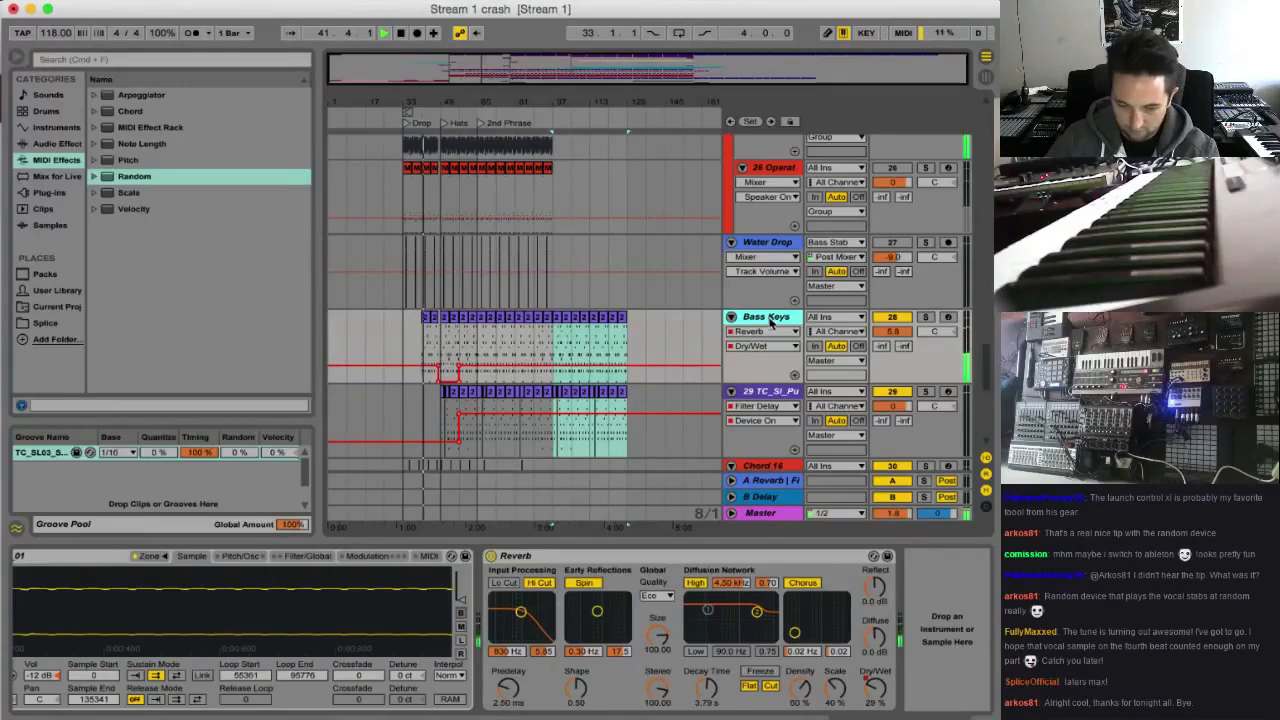
{"action": "key", "text": "super+shift+t"}
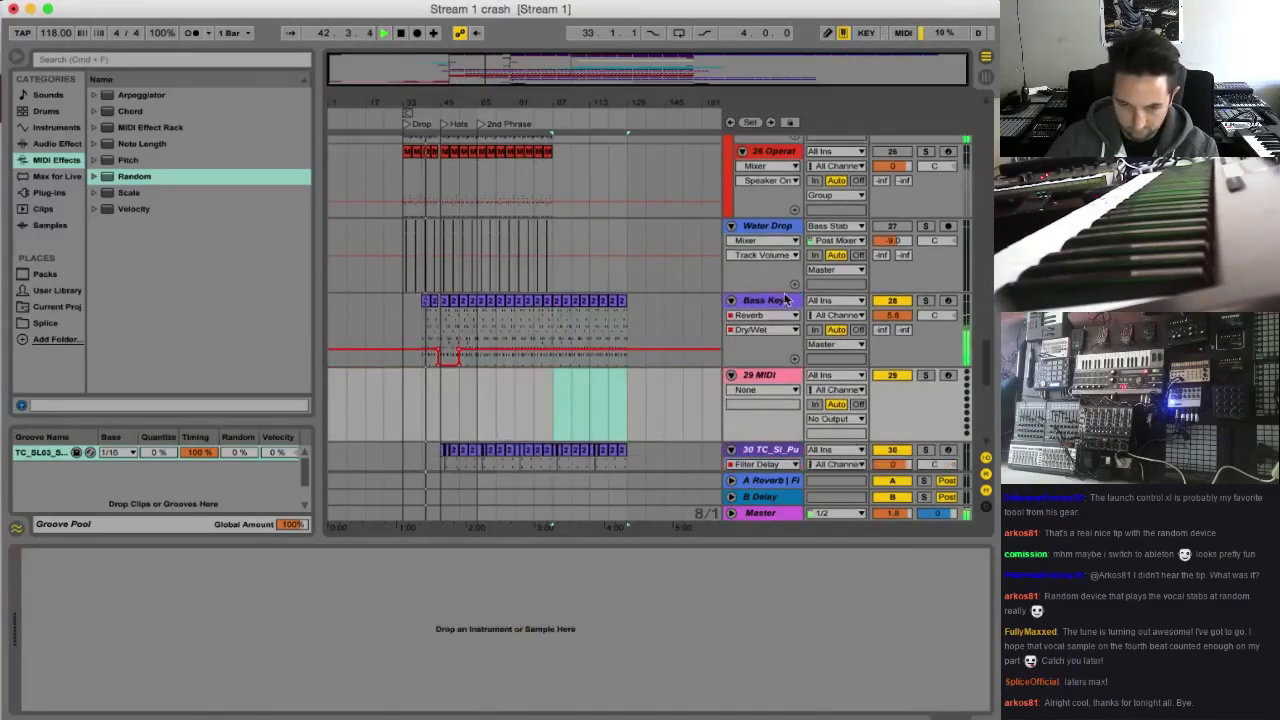
Copy the TC_SI_Pulse_Bass and Keys_01 sampler from Bass Keys onto the new MIDI track
{"action": "left_click", "coordinate": [785, 299]}
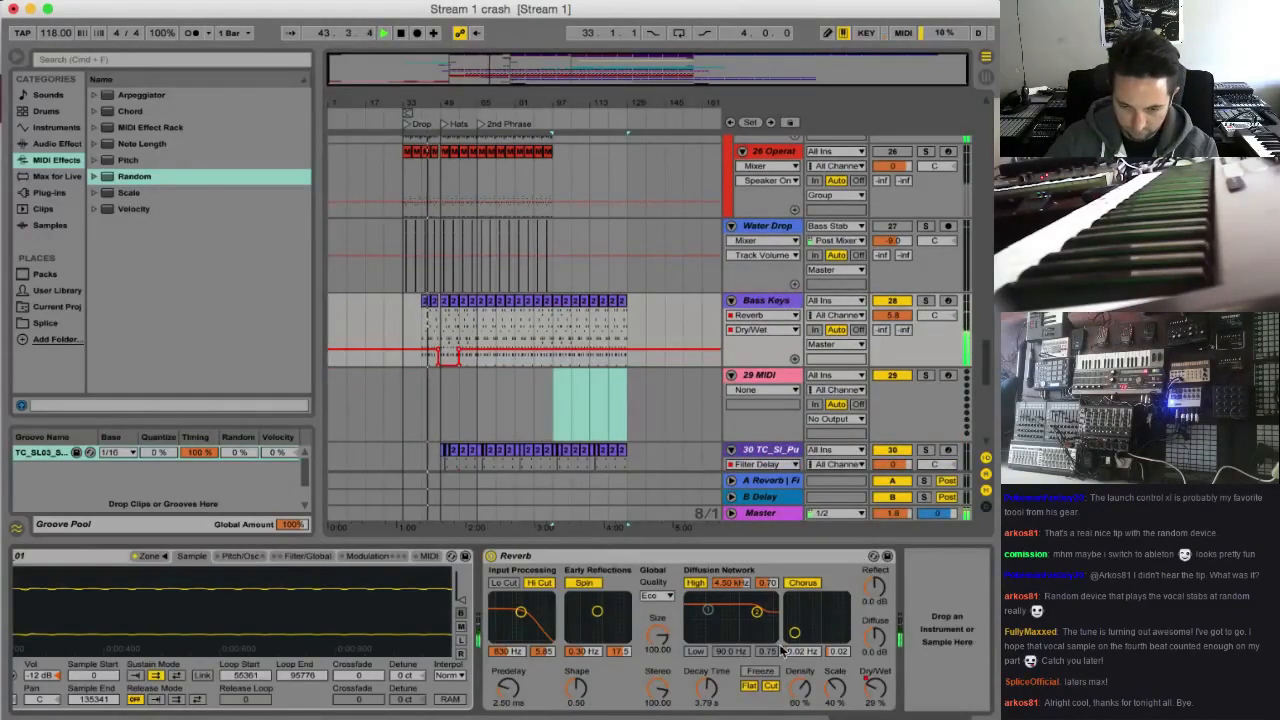
{"action": "left_click", "coordinate": [95, 565]}
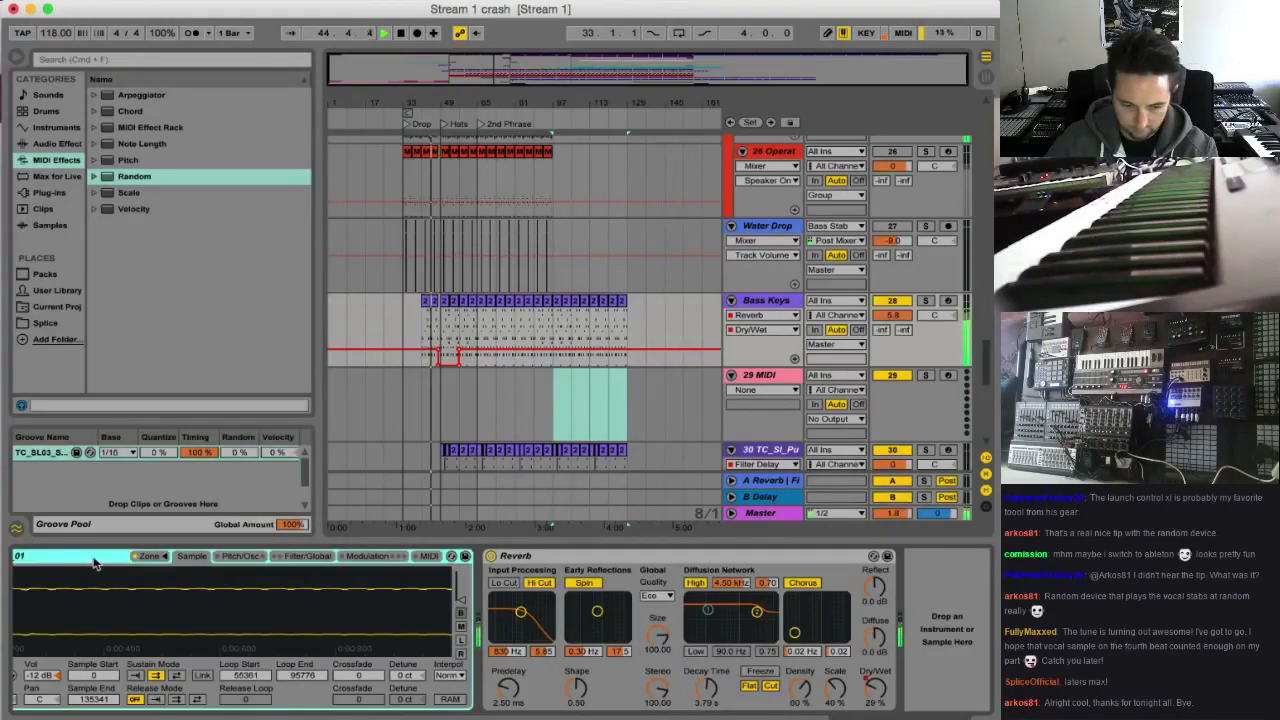
{"action": "left_click", "coordinate": [775, 375]}
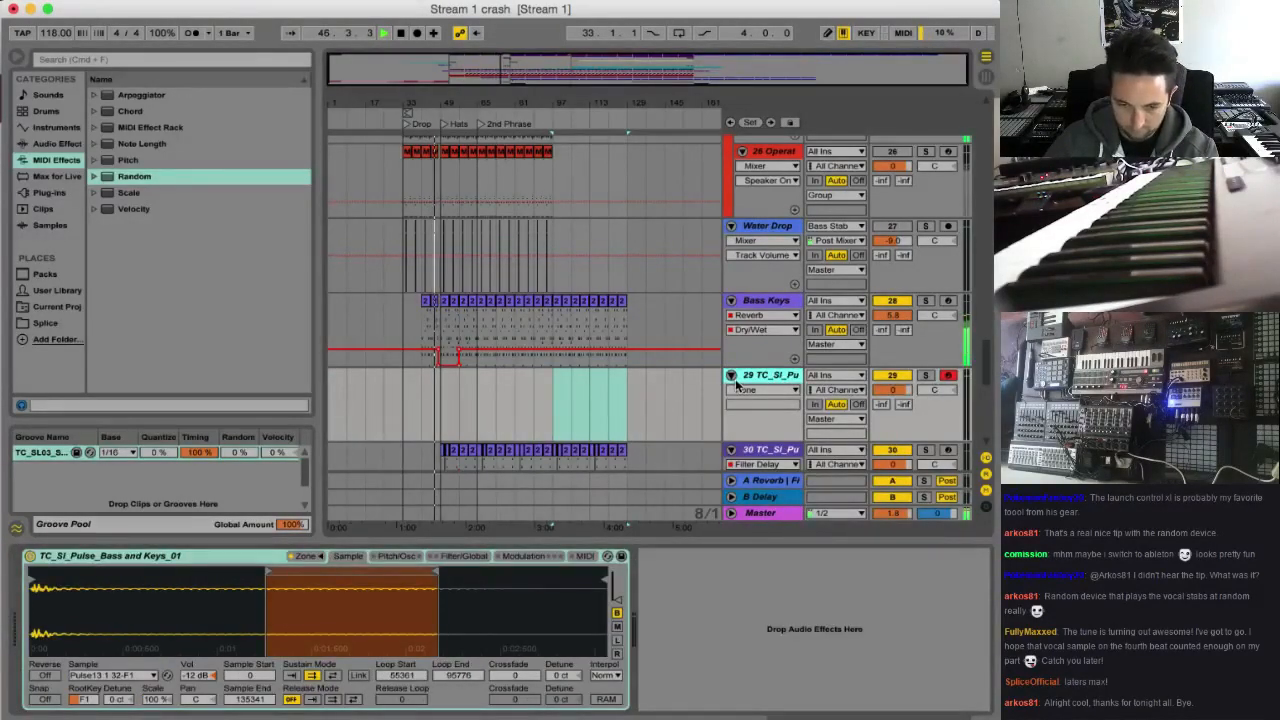
Add a Reverb audio effect after the sampler on the new track
{"action": "left_click", "coordinate": [78, 144]}
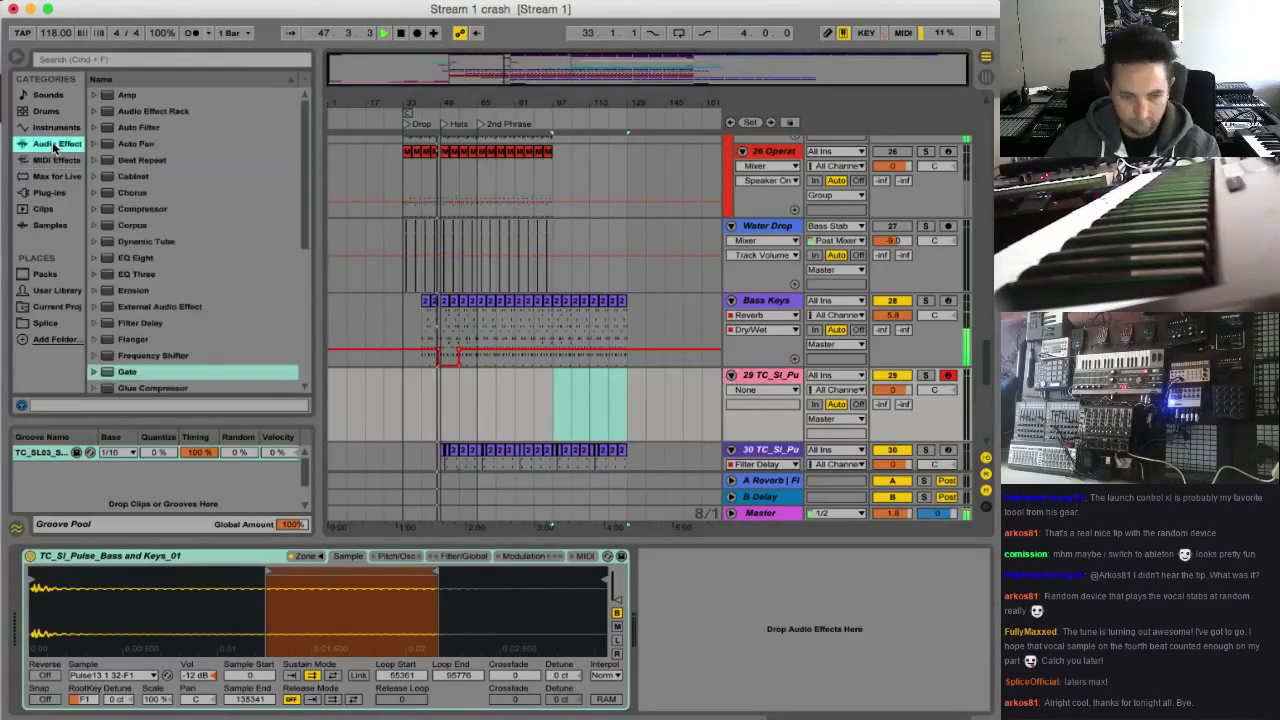
{"action": "scroll", "coordinate": [217, 326], "scroll_direction": "down", "scroll_amount": 6}
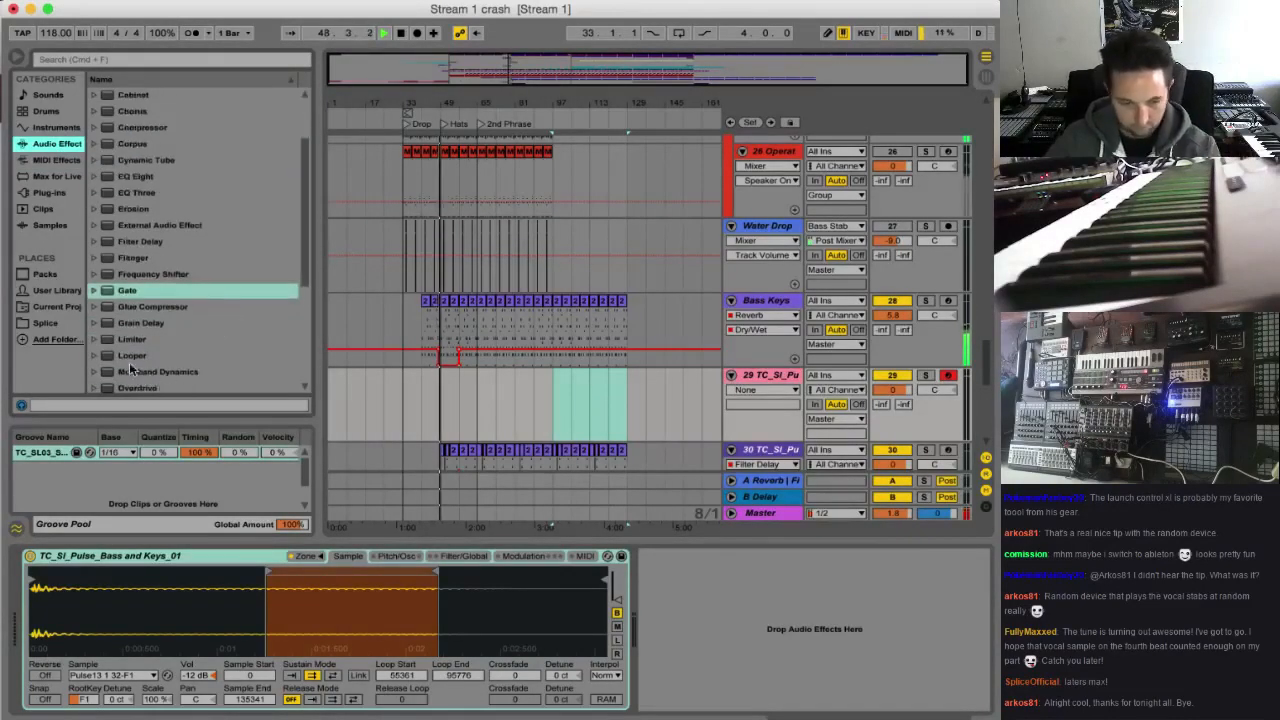
{"action": "scroll", "coordinate": [148, 391], "scroll_direction": "down", "scroll_amount": 3}
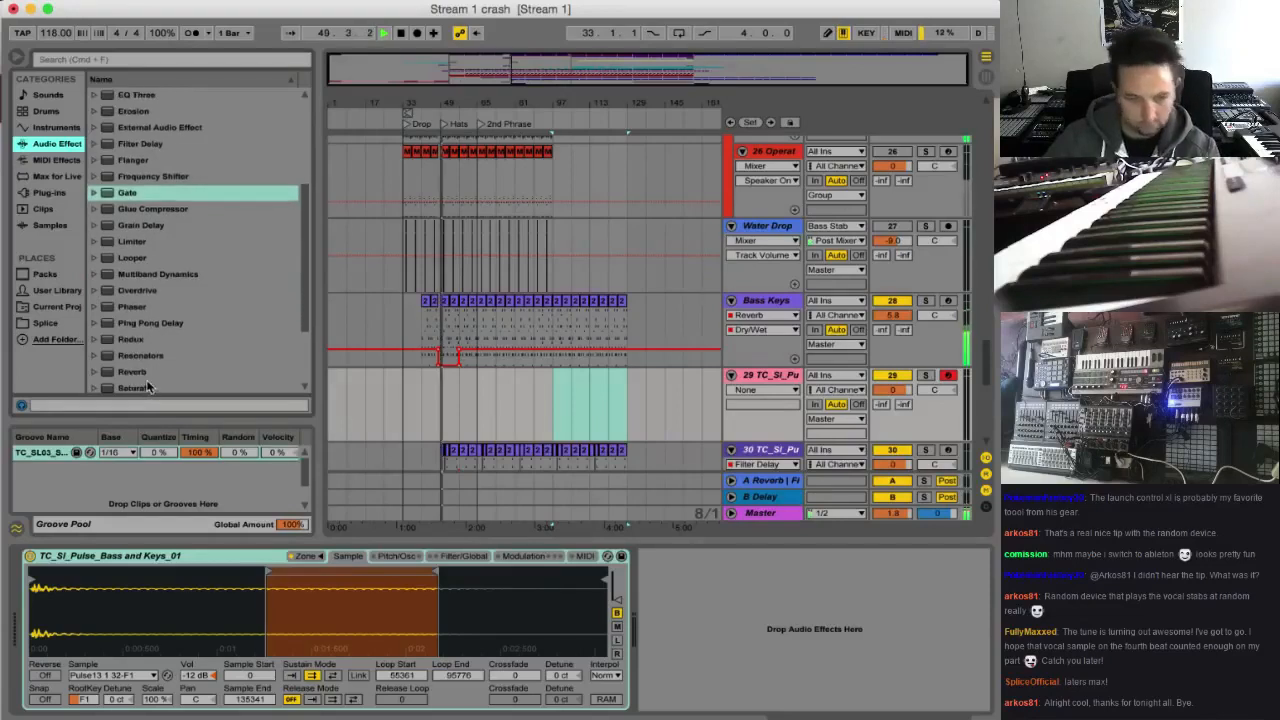
{"action": "left_click", "coordinate": [136, 373]}
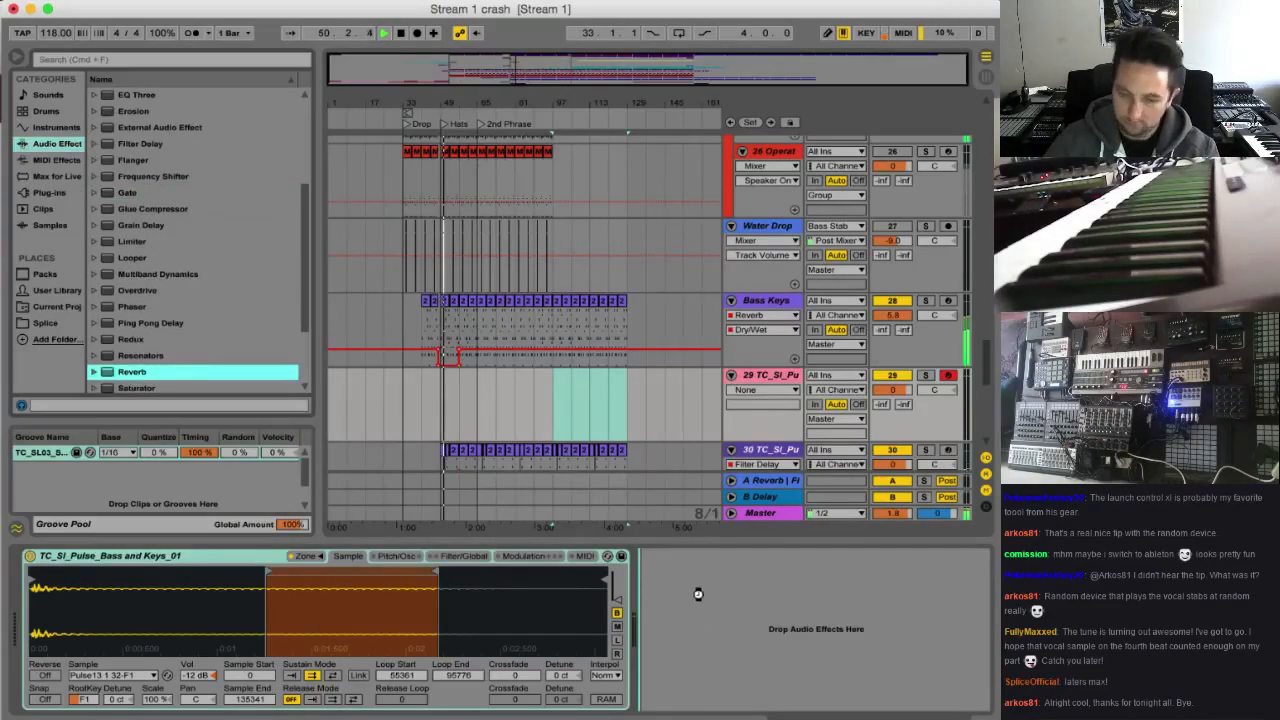
{"action": "left_click_drag", "start_coordinate": [698, 594], "coordinate": [700, 595]}
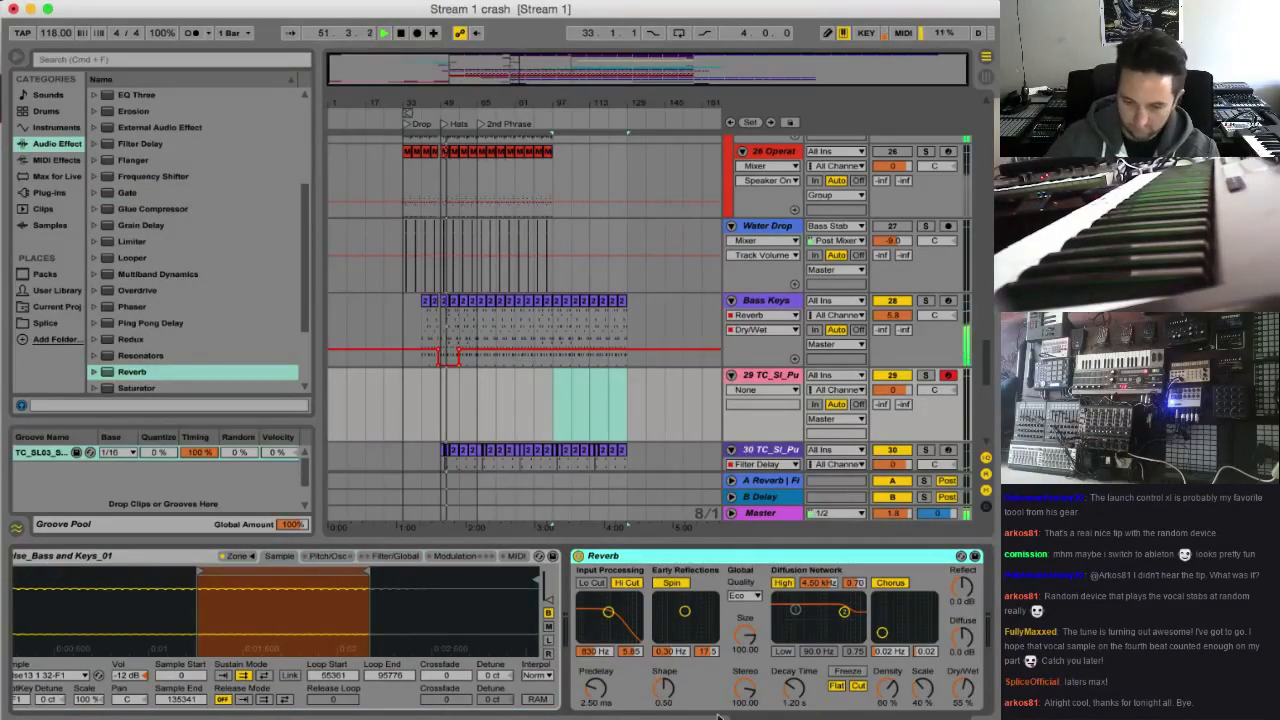
Set the new Reverb's decay time to 3.79 s, disable its Hi Cut and set its quality to High
{"action": "left_click_drag", "start_coordinate": [795, 689], "coordinate": [795, 658]}
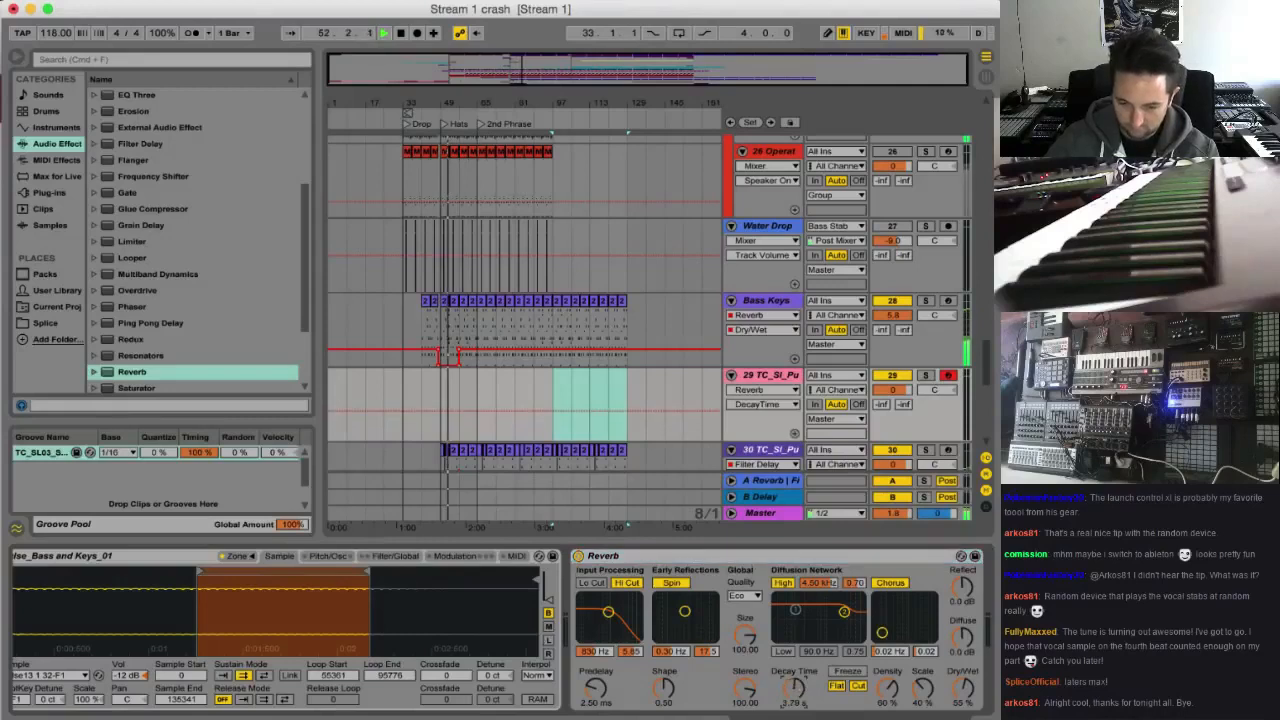
{"action": "left_click", "coordinate": [627, 583]}
{"action": "left_click", "coordinate": [744, 595]}
{"action": "left_click", "coordinate": [737, 634]}
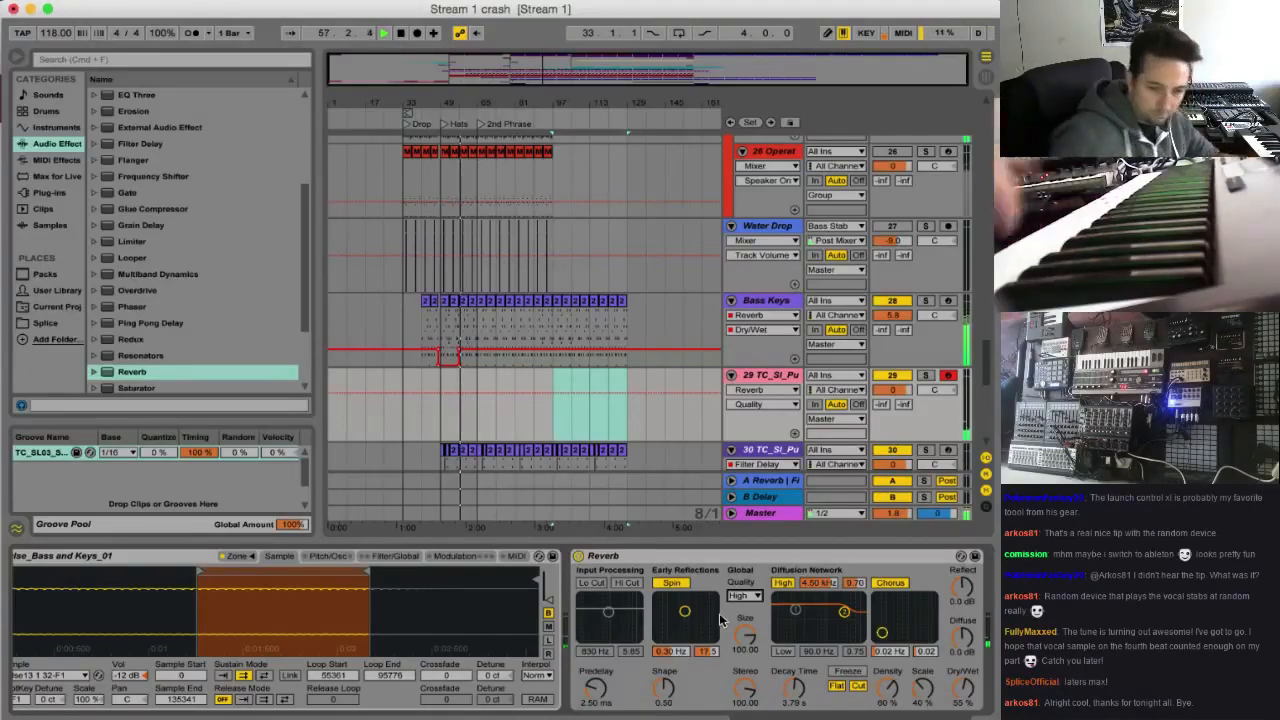
Add a Pitch MIDI effect before the new track's sampler and adjust its downward transposition while playing notes
{"action": "left_click", "coordinate": [58, 160]}
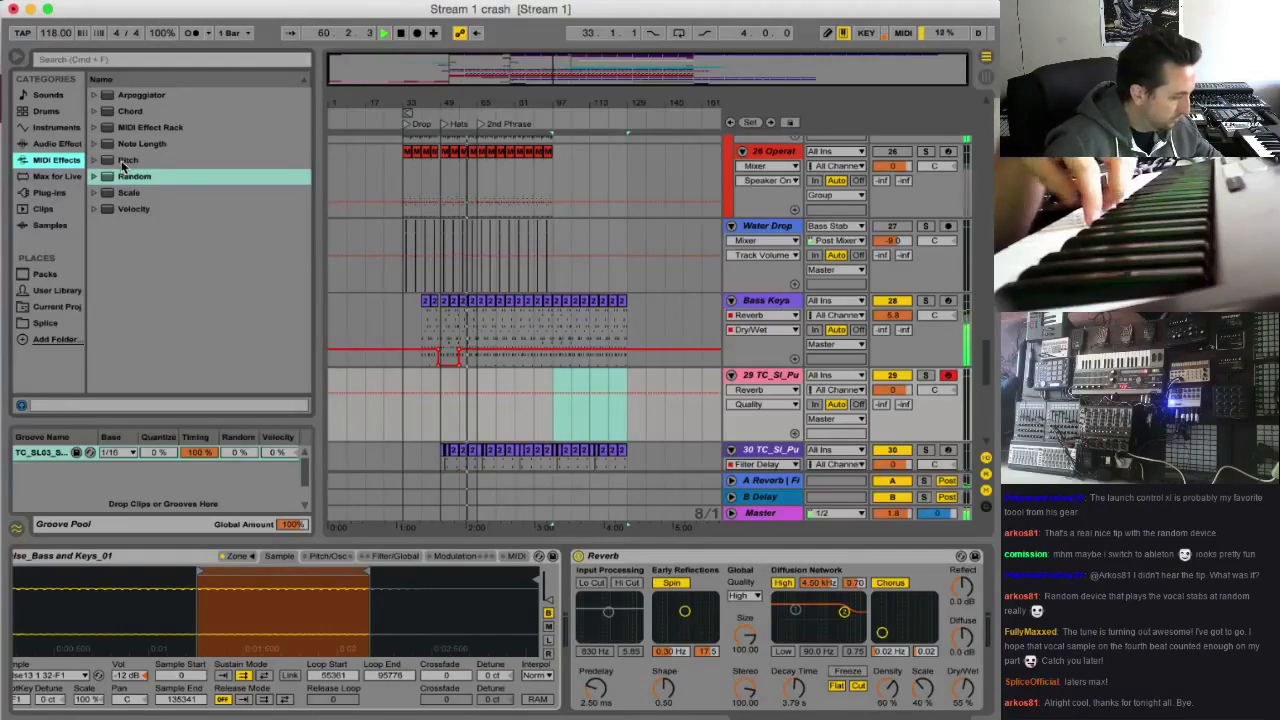
{"action": "left_click", "coordinate": [125, 161]}
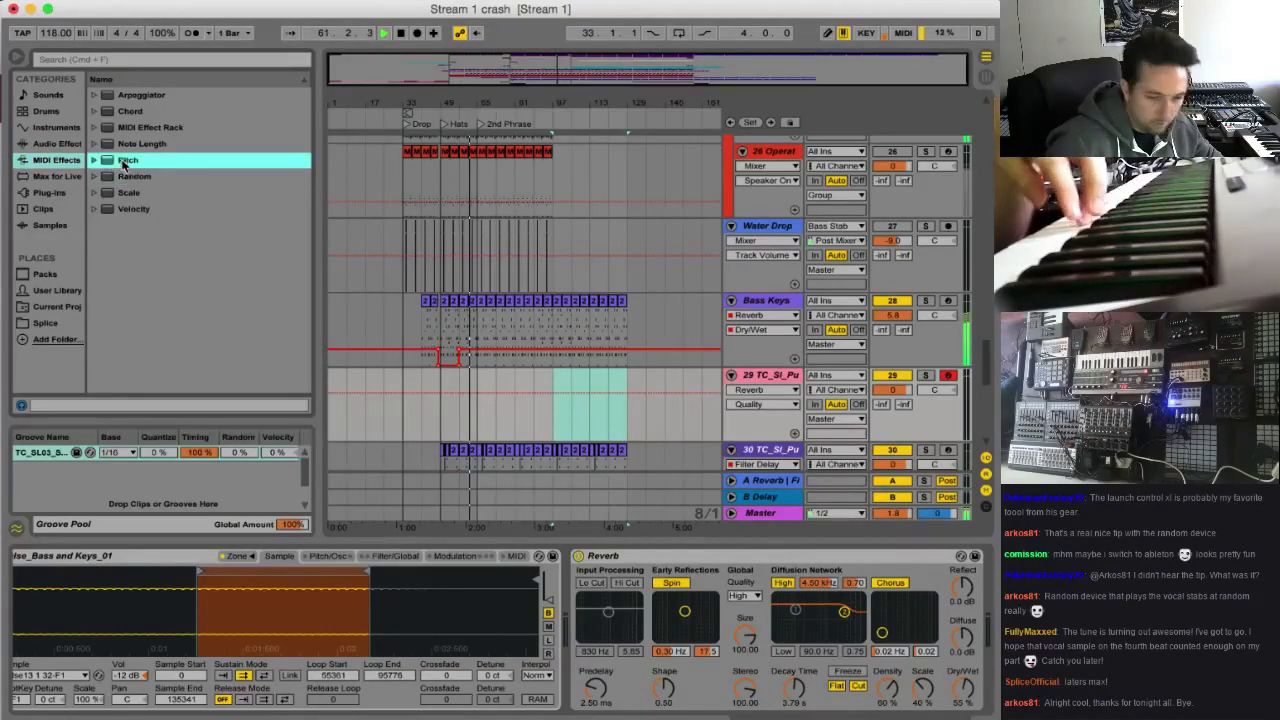
{"action": "key", "text": "Return"}
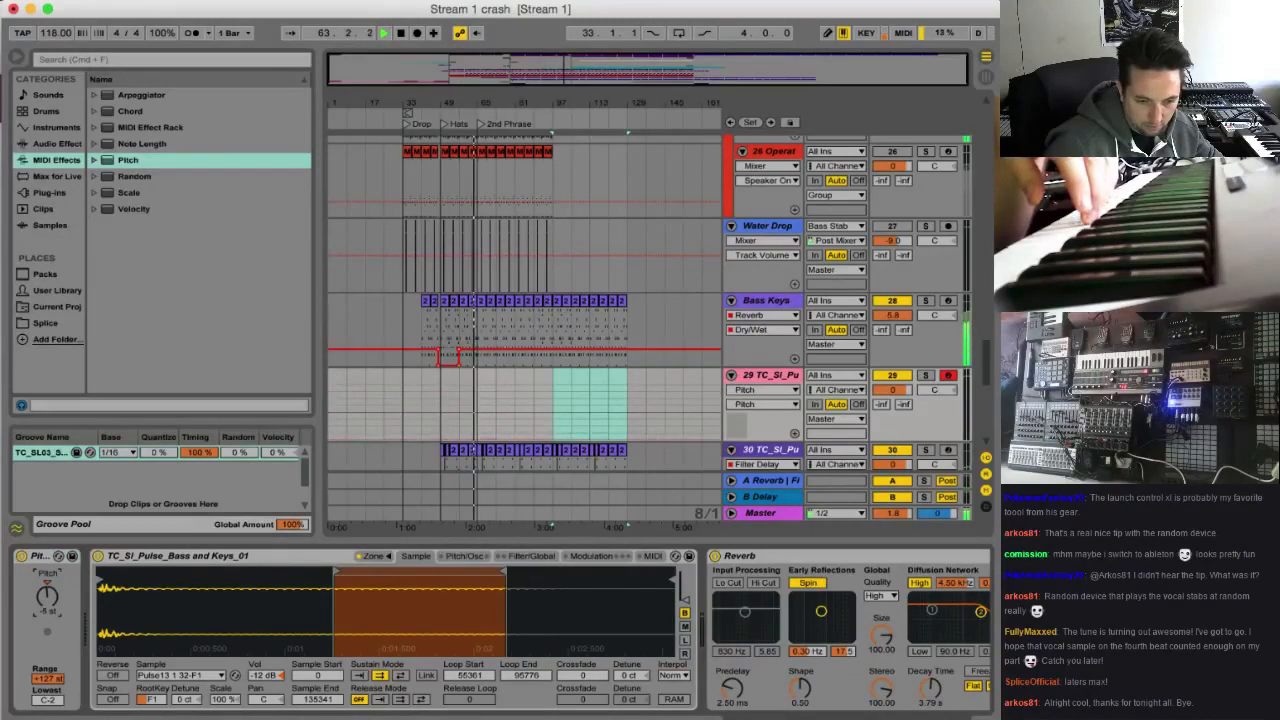
{"action": "scroll", "coordinate": [946, 716], "scroll_direction": "right", "scroll_amount": 4}
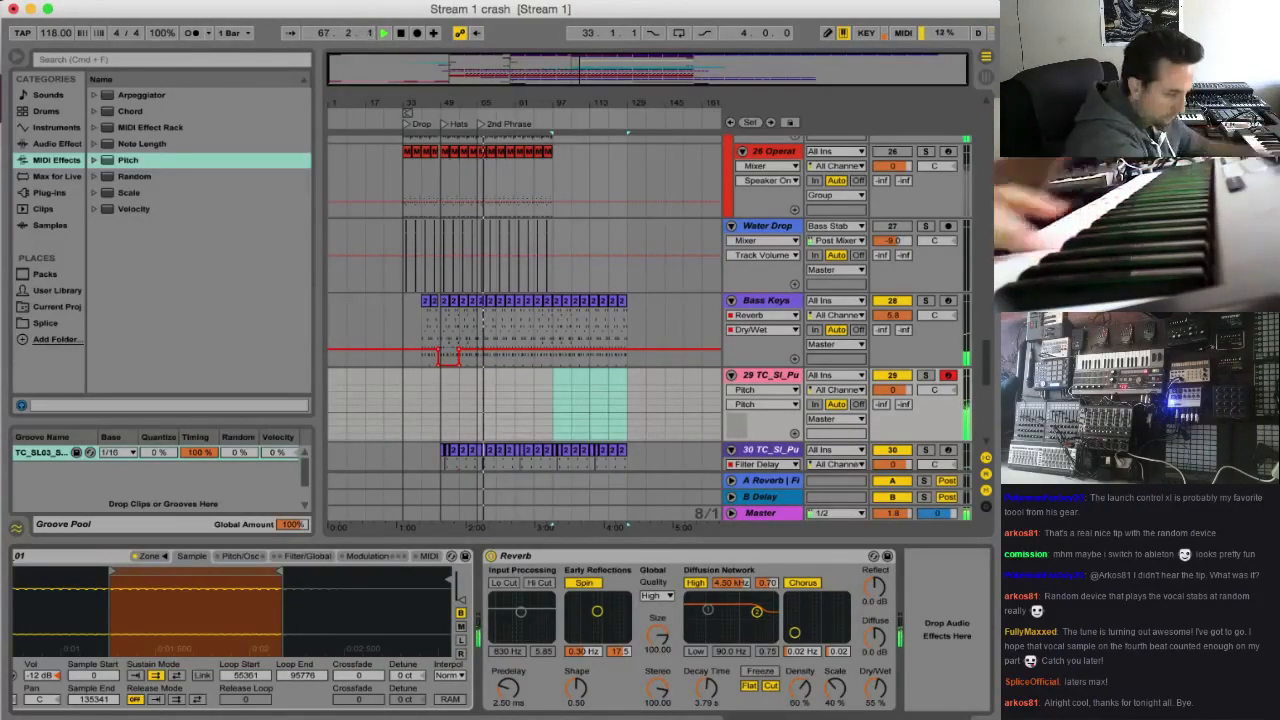
{"action": "scroll", "coordinate": [500, 630], "scroll_direction": "left", "scroll_amount": 5}
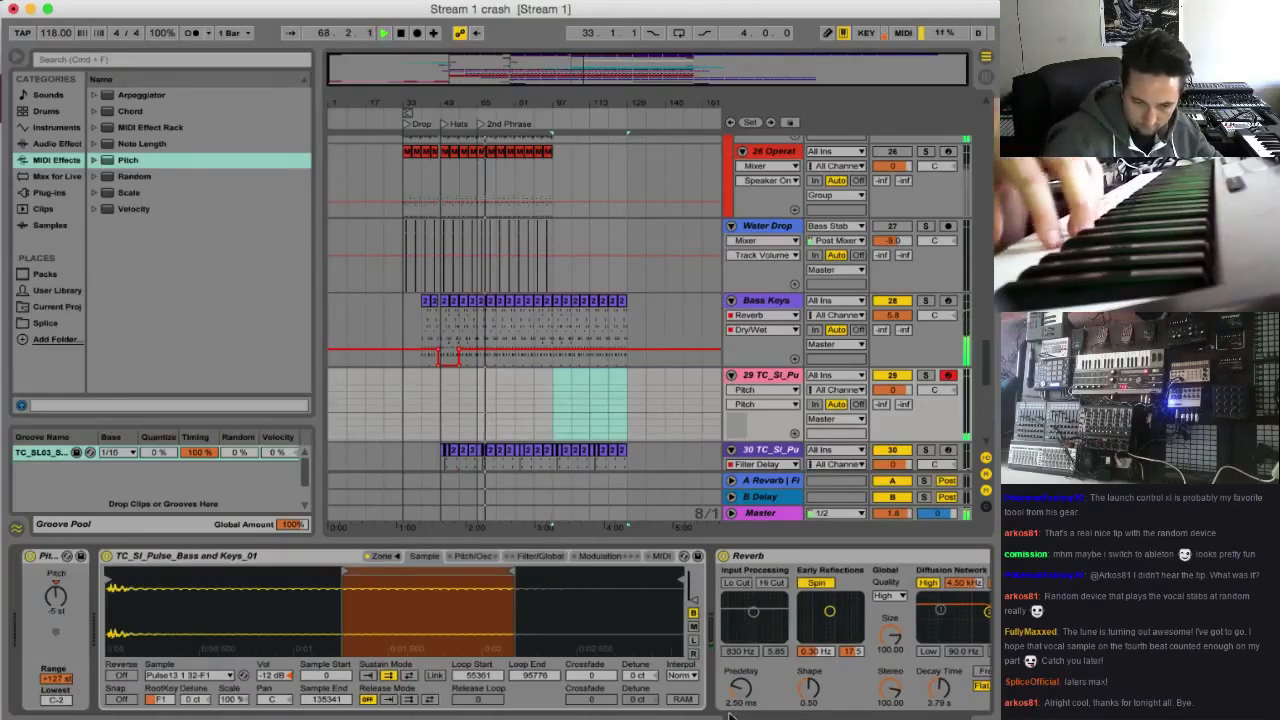
{"action": "left_click_drag", "start_coordinate": [56, 598], "coordinate": [57, 594]}
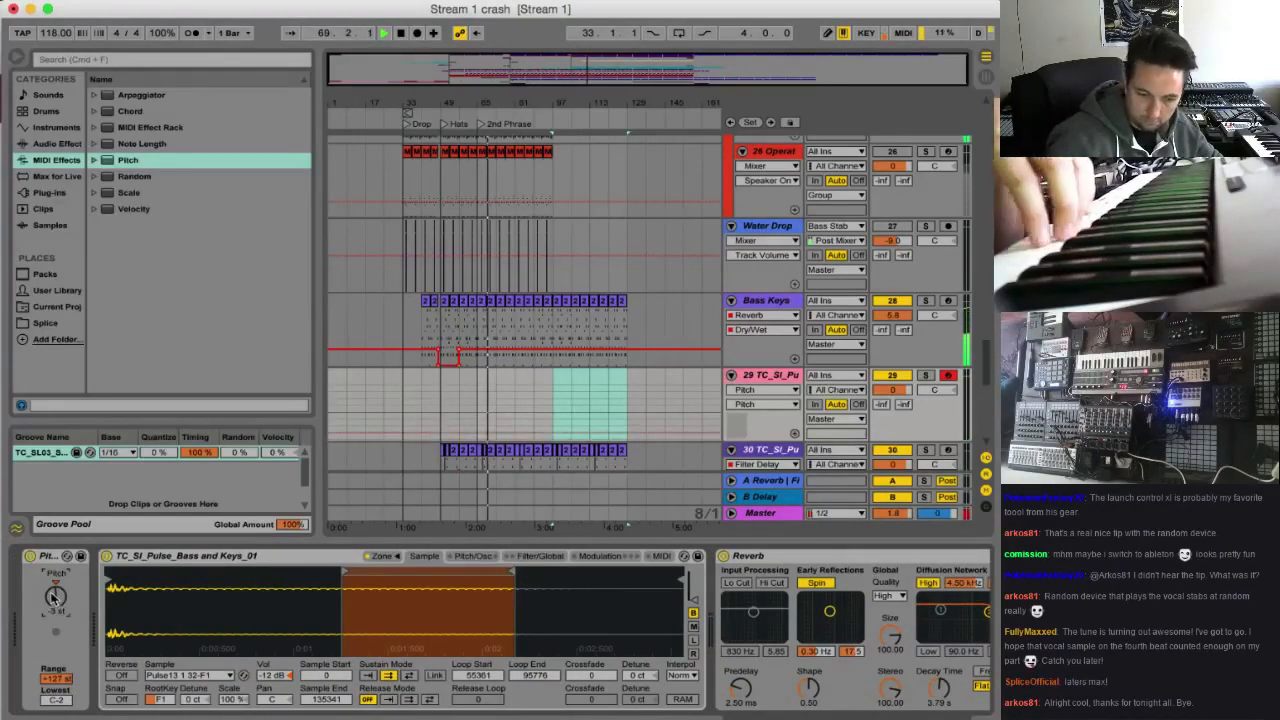
Show the end of the new pulse track's device chain and stop the arrangement playback
{"action": "scroll", "coordinate": [56, 598], "scroll_direction": "right", "scroll_amount": 5}
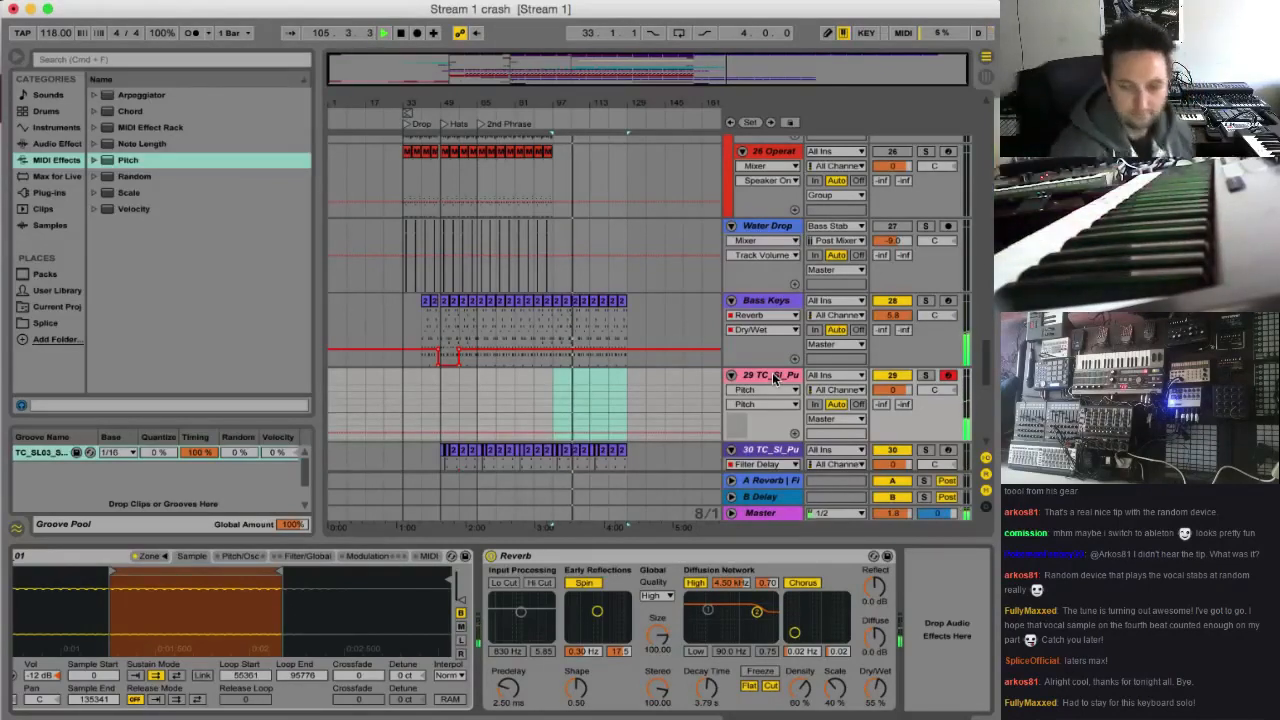
{"action": "key", "text": "space"}
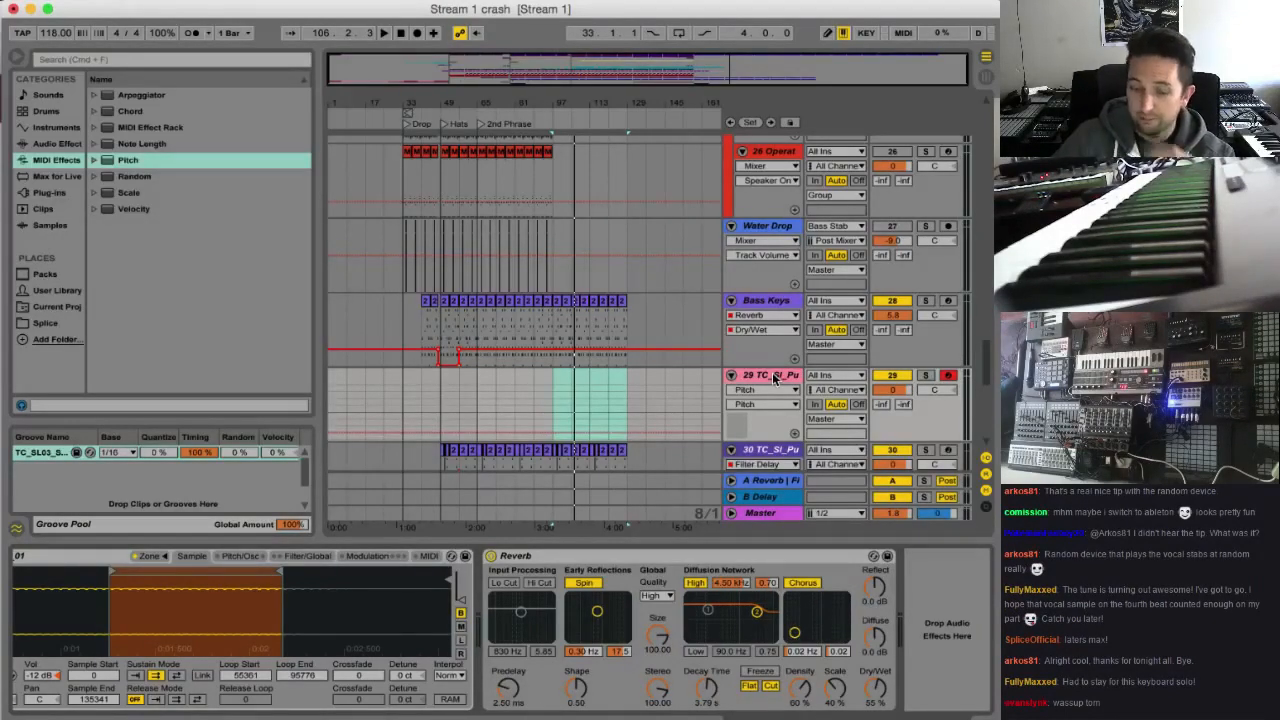
{"action": "left_click", "coordinate": [546, 70]}
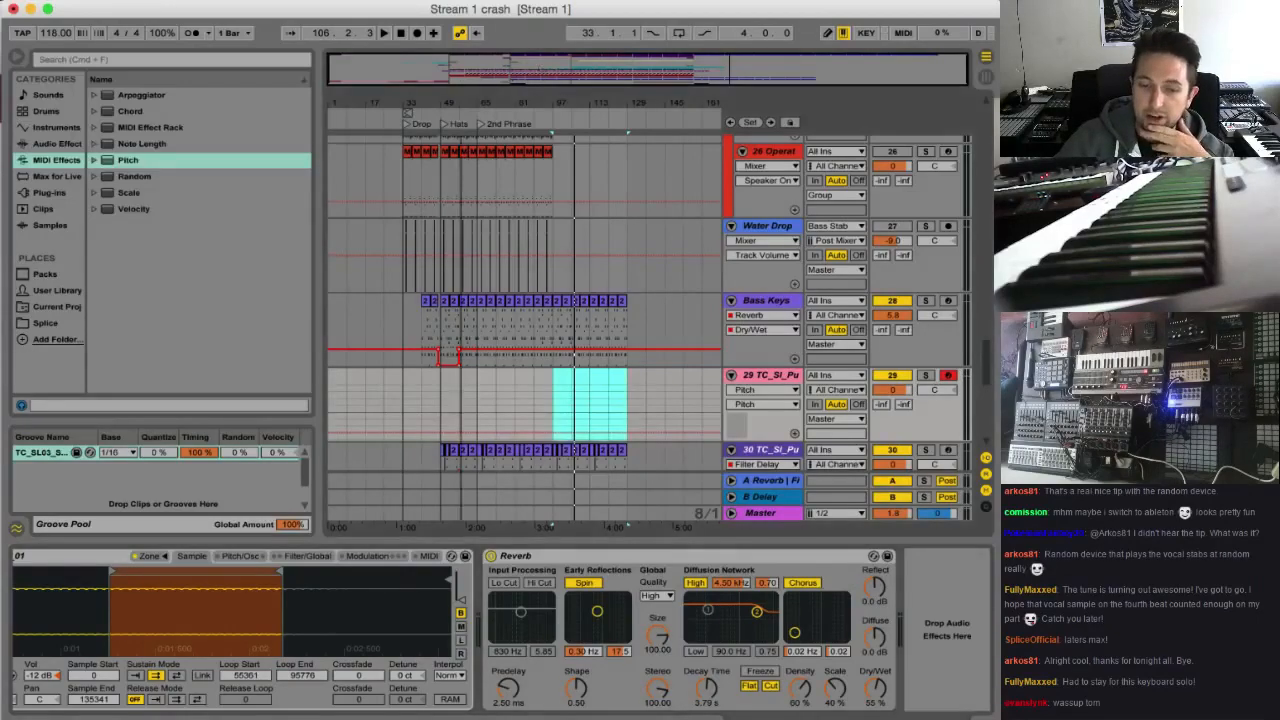
Switch to the Splice Sounds page in the browser and look through the tom sample results
{"action": "left_click", "coordinate": [694, 714]}
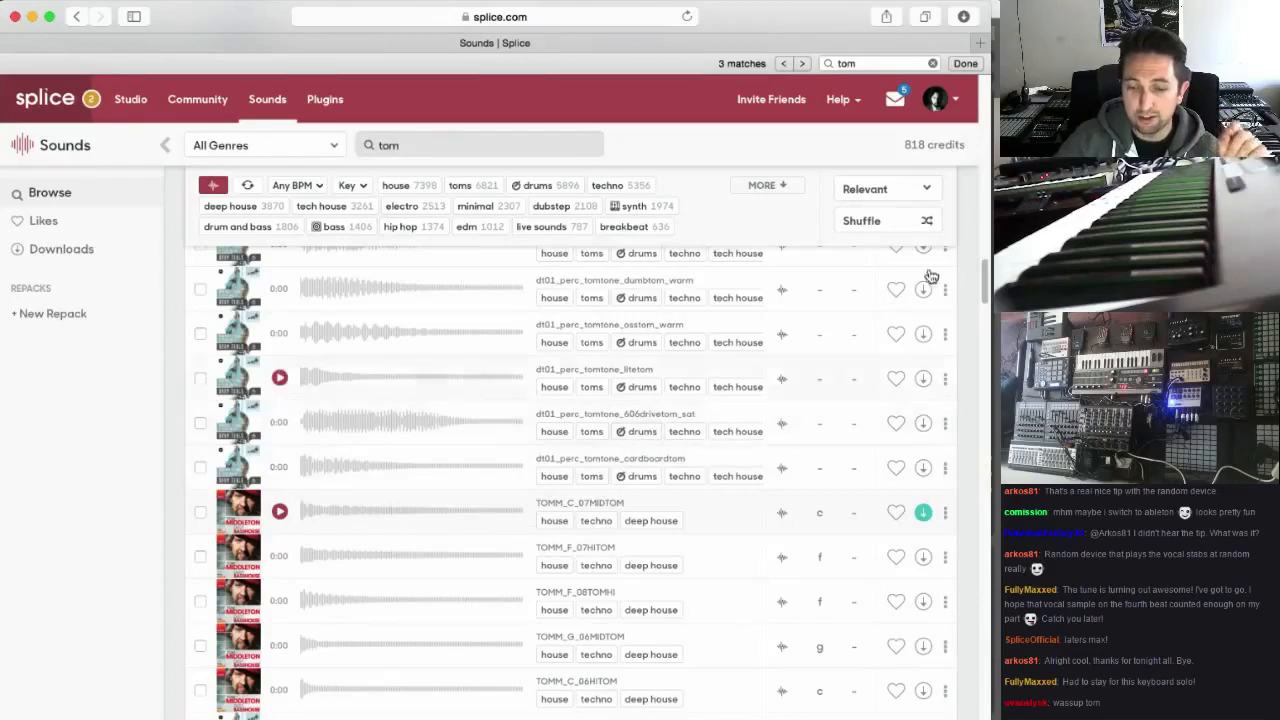
{"action": "left_click_drag", "start_coordinate": [987, 292], "coordinate": [986, 226]}
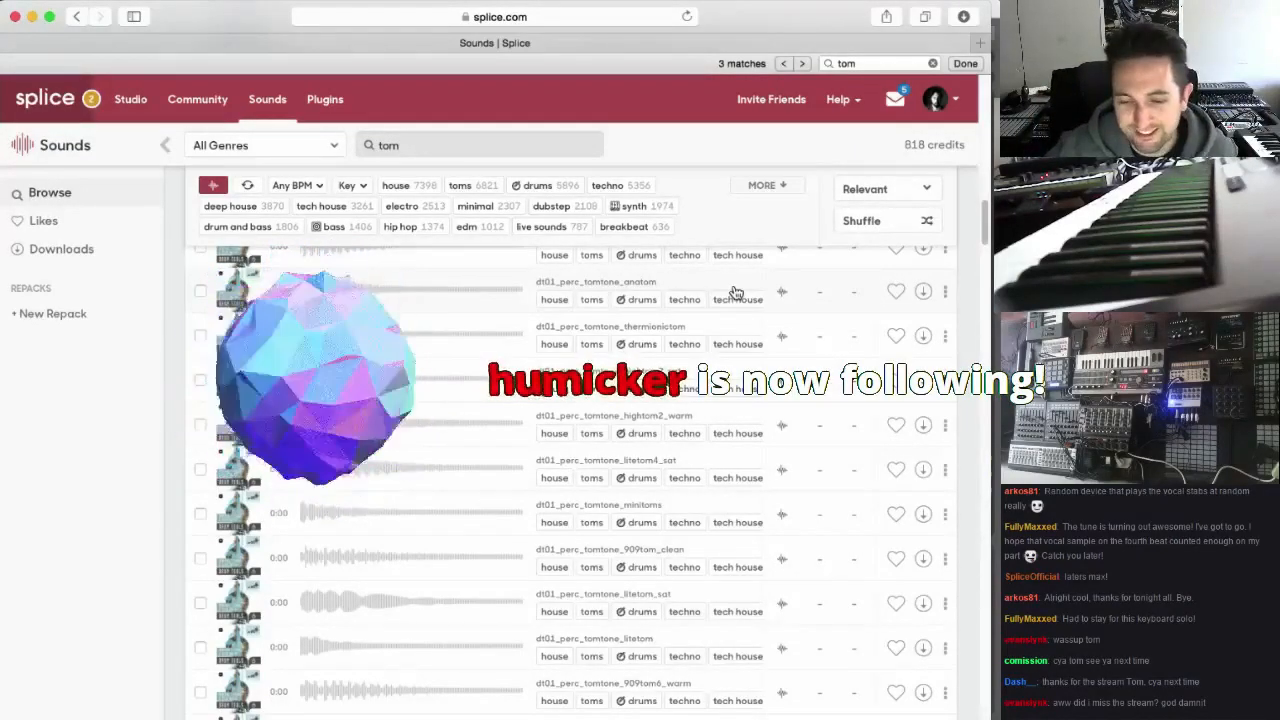
{"action": "left_click", "coordinate": [796, 526]}
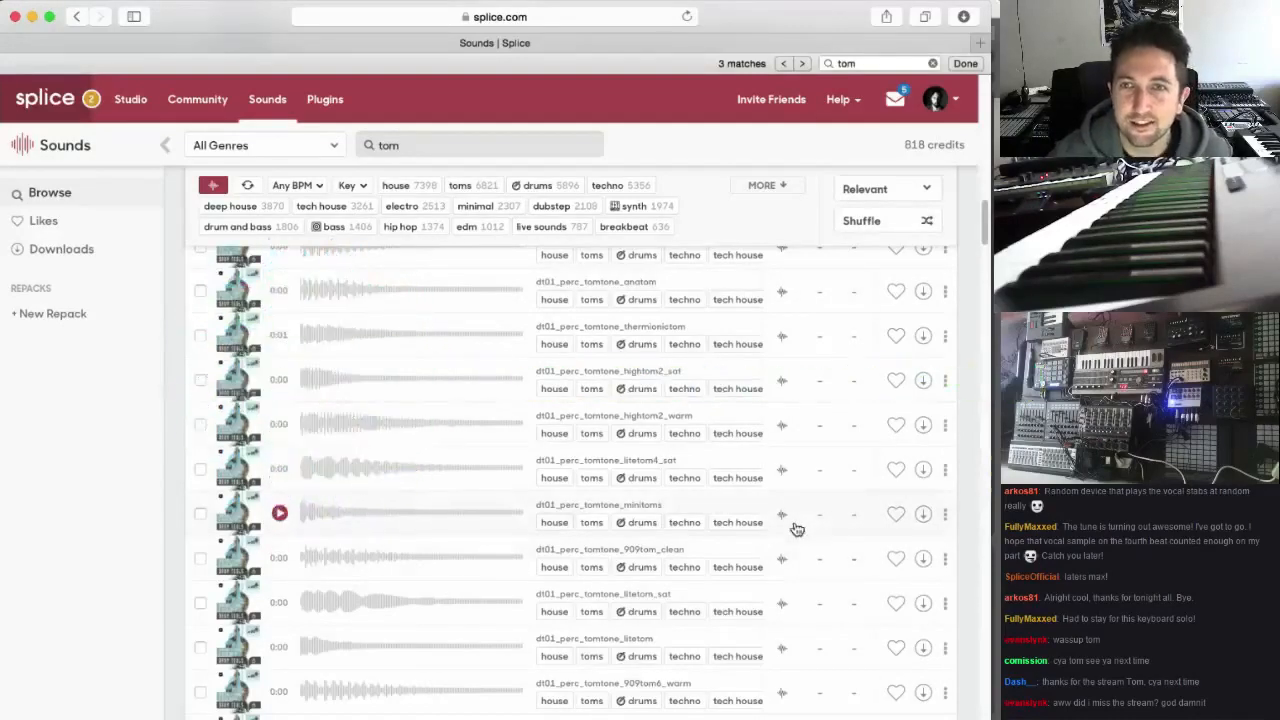